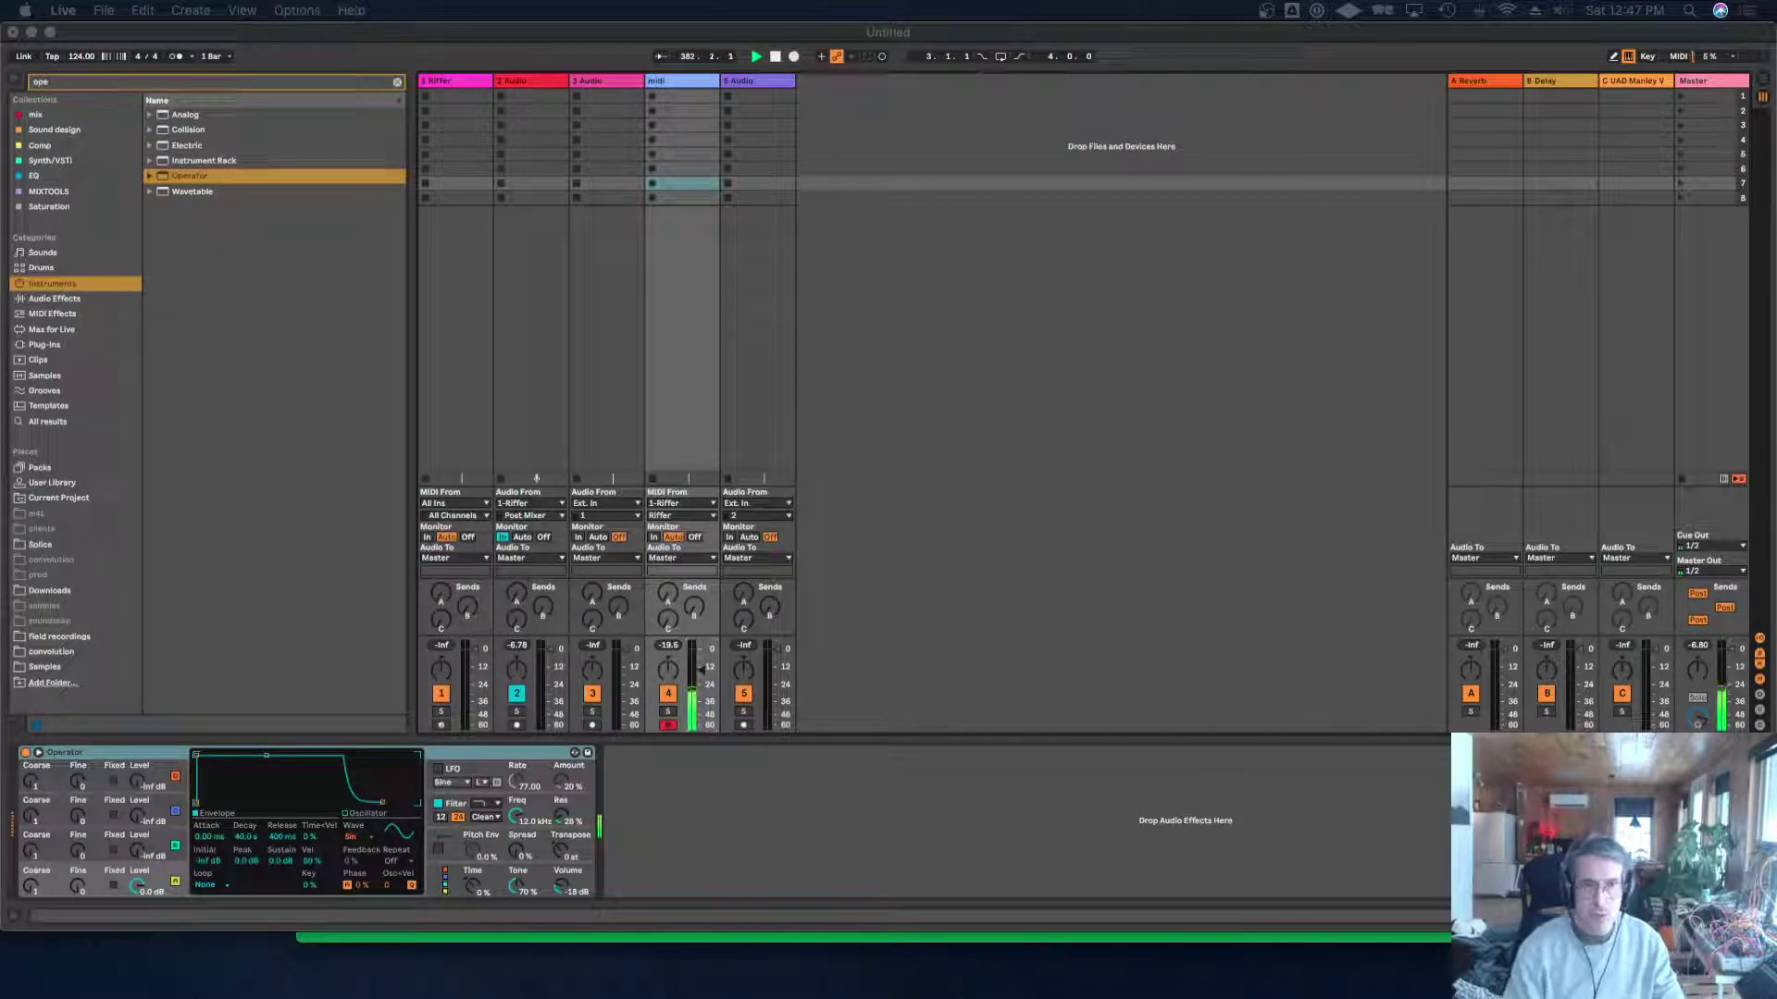
Bring up the Riffer window, move it clear of the tracks, and place its riff as a clip in scene 4 of the midi track.
{"action": "left_click", "coordinate": [1299, 275]}
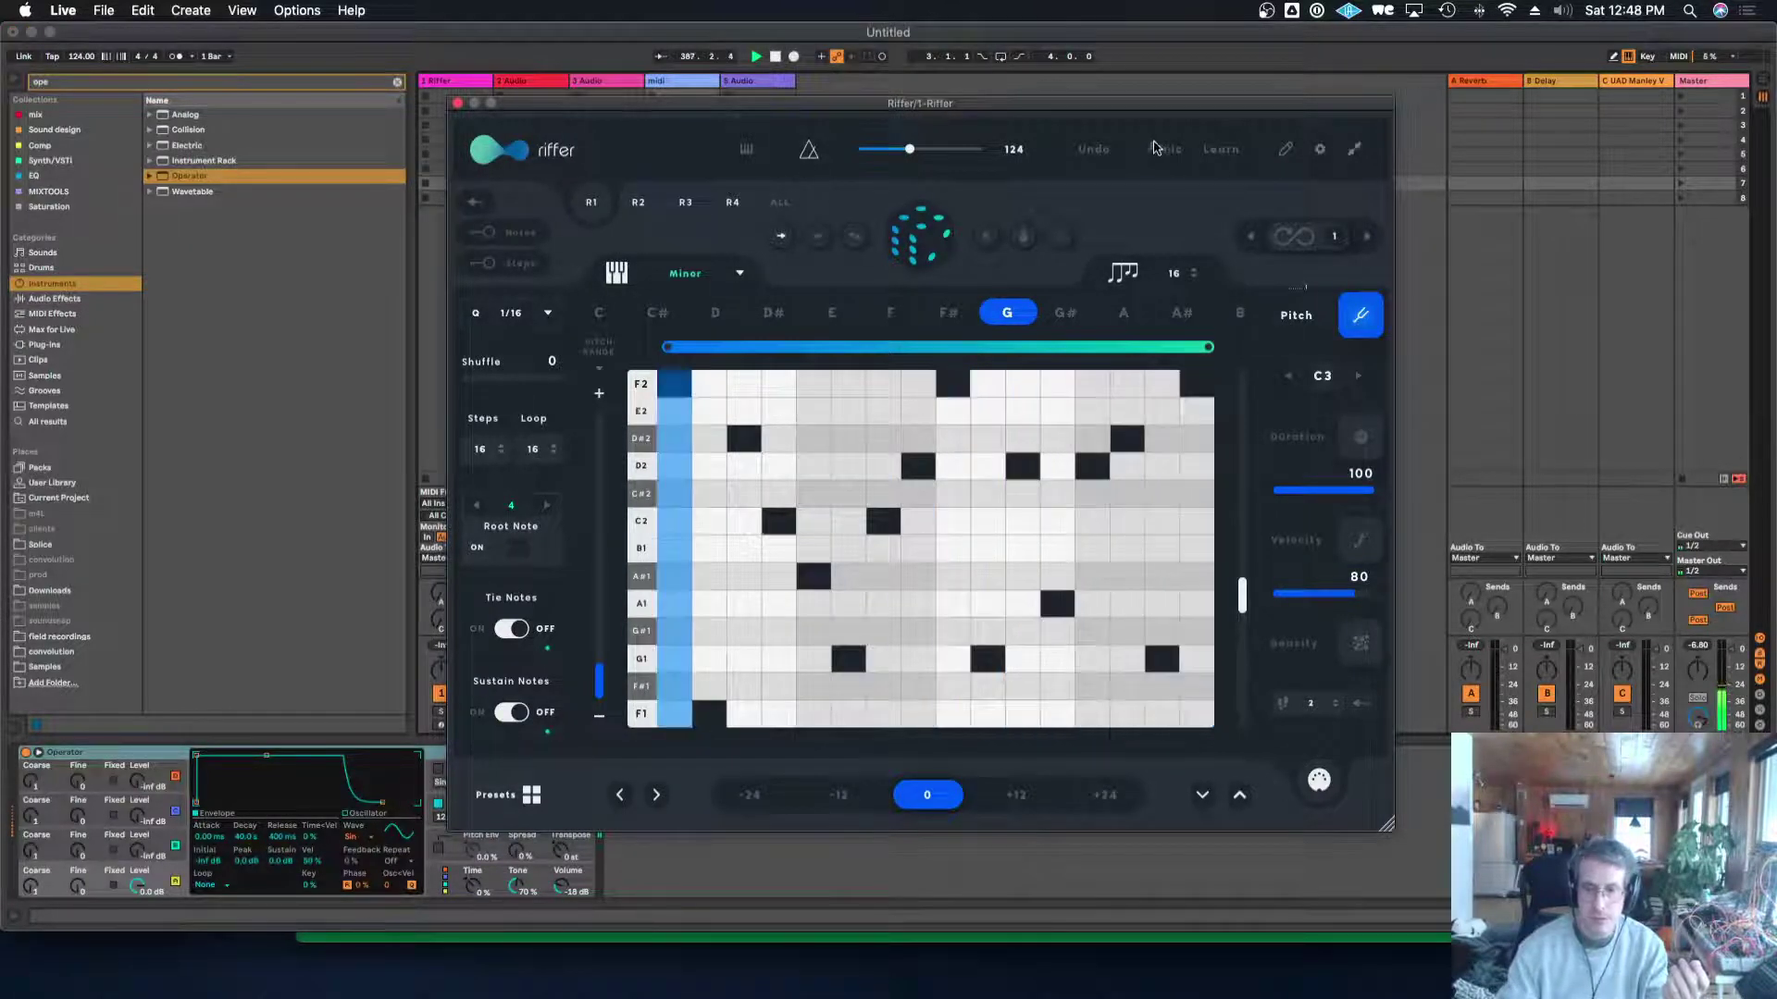
{"action": "key", "text": "super+Tab"}
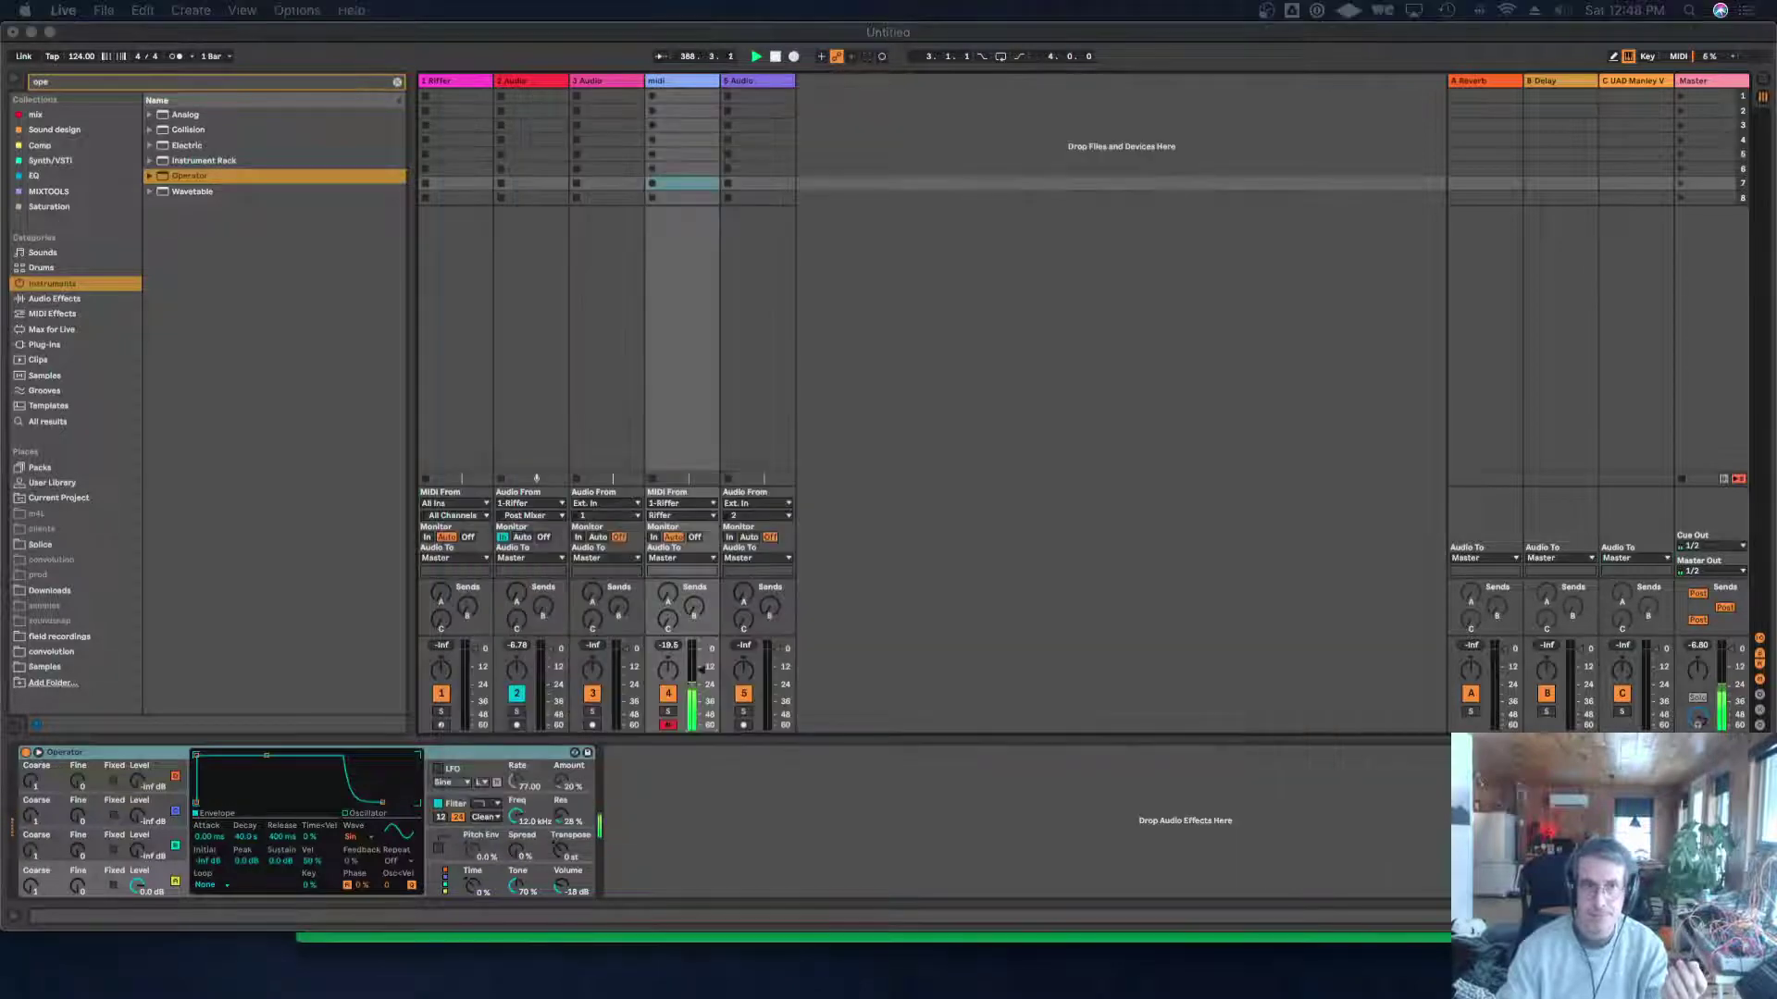
{"action": "left_click", "coordinate": [1352, 160]}
{"action": "left_click_drag", "start_coordinate": [1241, 105], "coordinate": [1623, 153]}
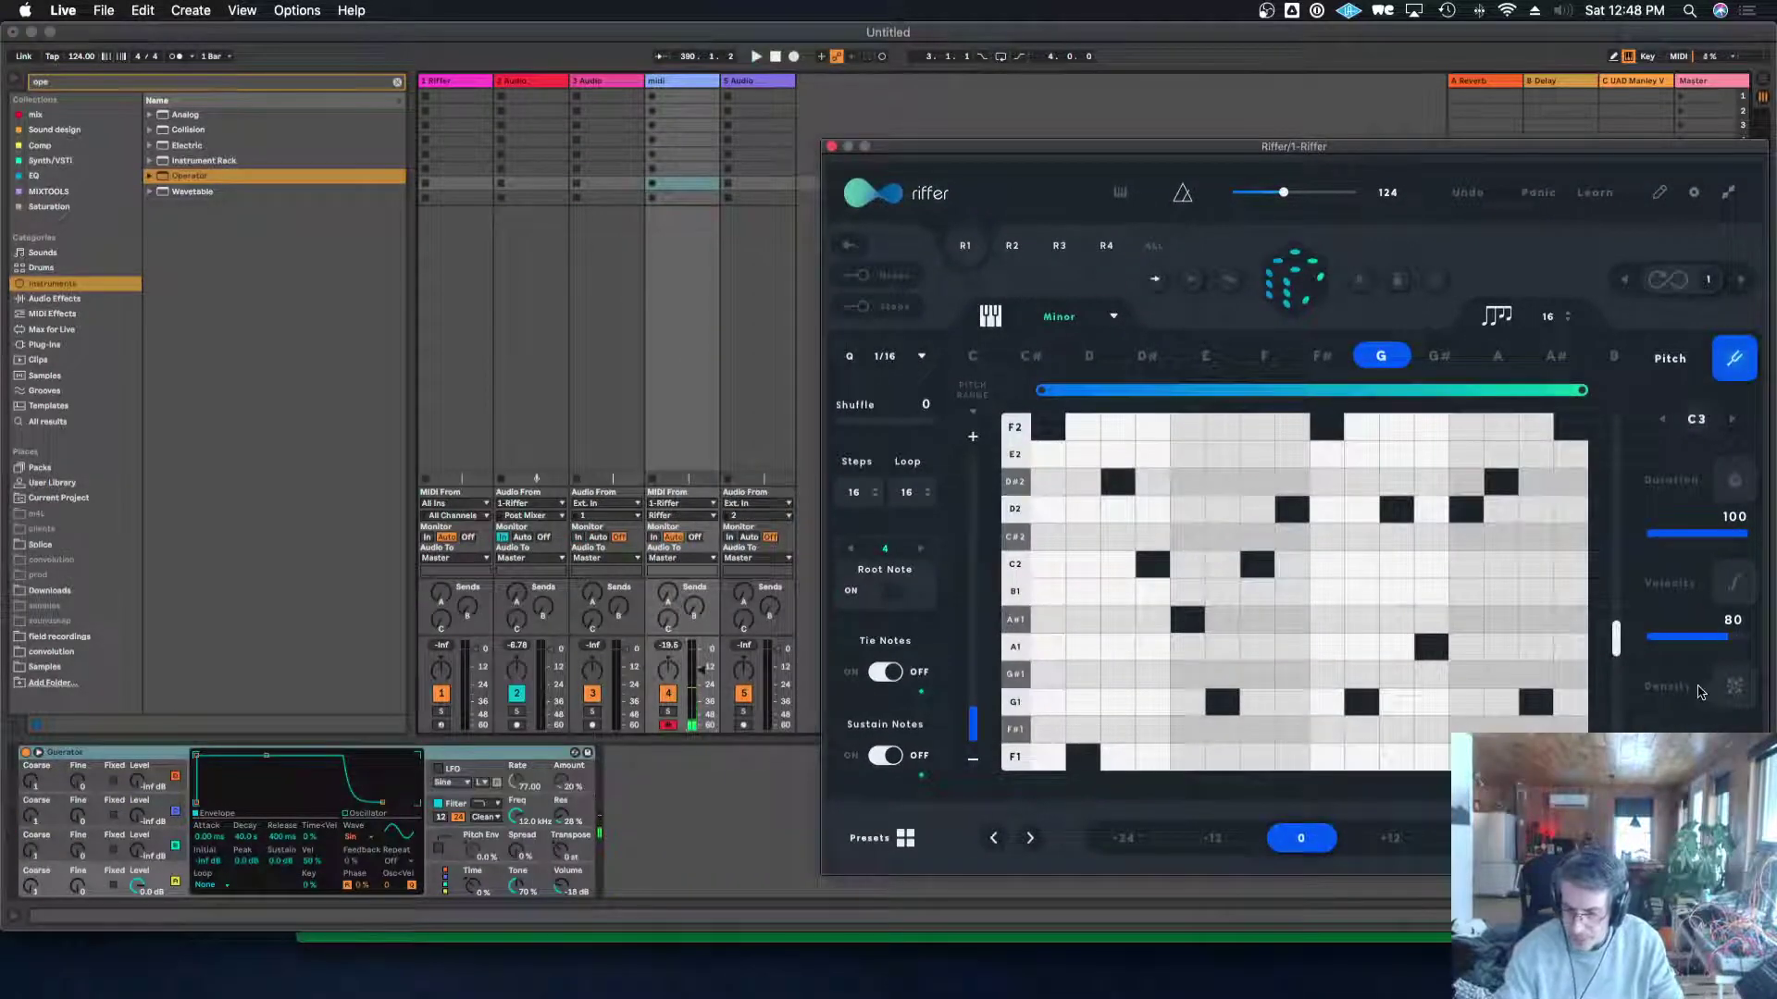
{"action": "left_click_drag", "start_coordinate": [666, 184], "coordinate": [702, 142]}
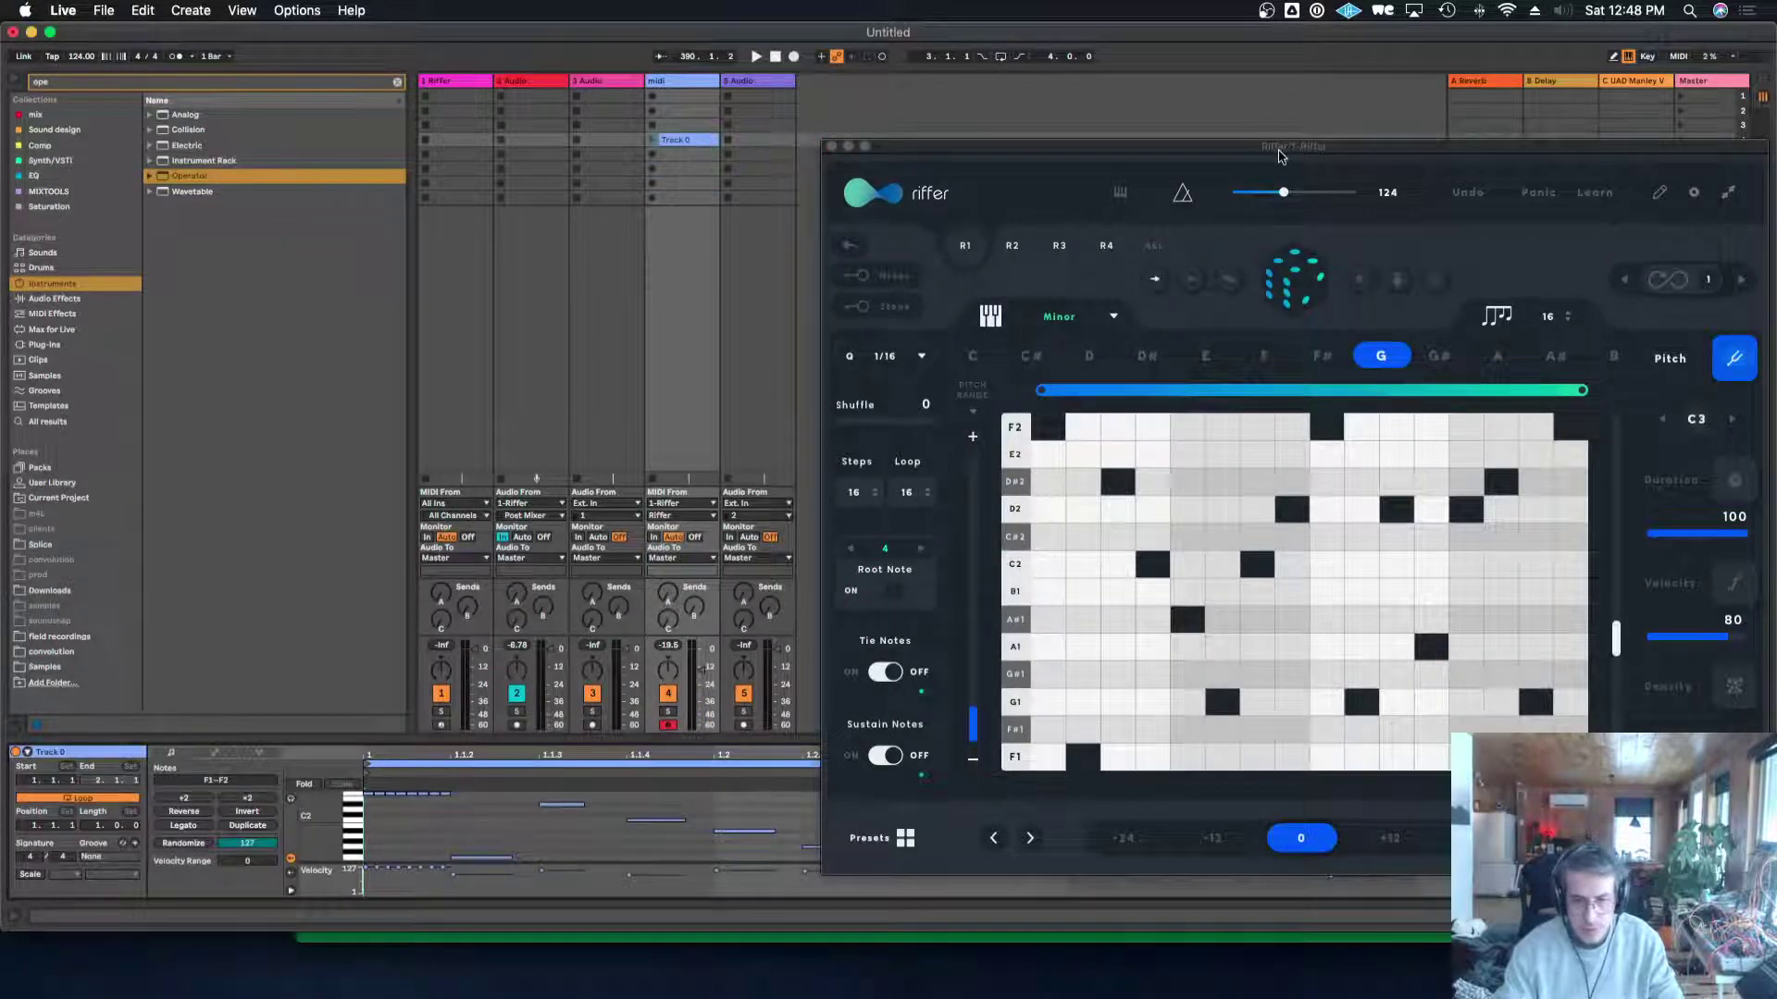
Reduce the riff's density to 1 on steps 1 and 13 in Riffer, and place the riff in scene 7 of the midi track.
{"action": "left_click_drag", "start_coordinate": [1278, 150], "coordinate": [994, 103]}
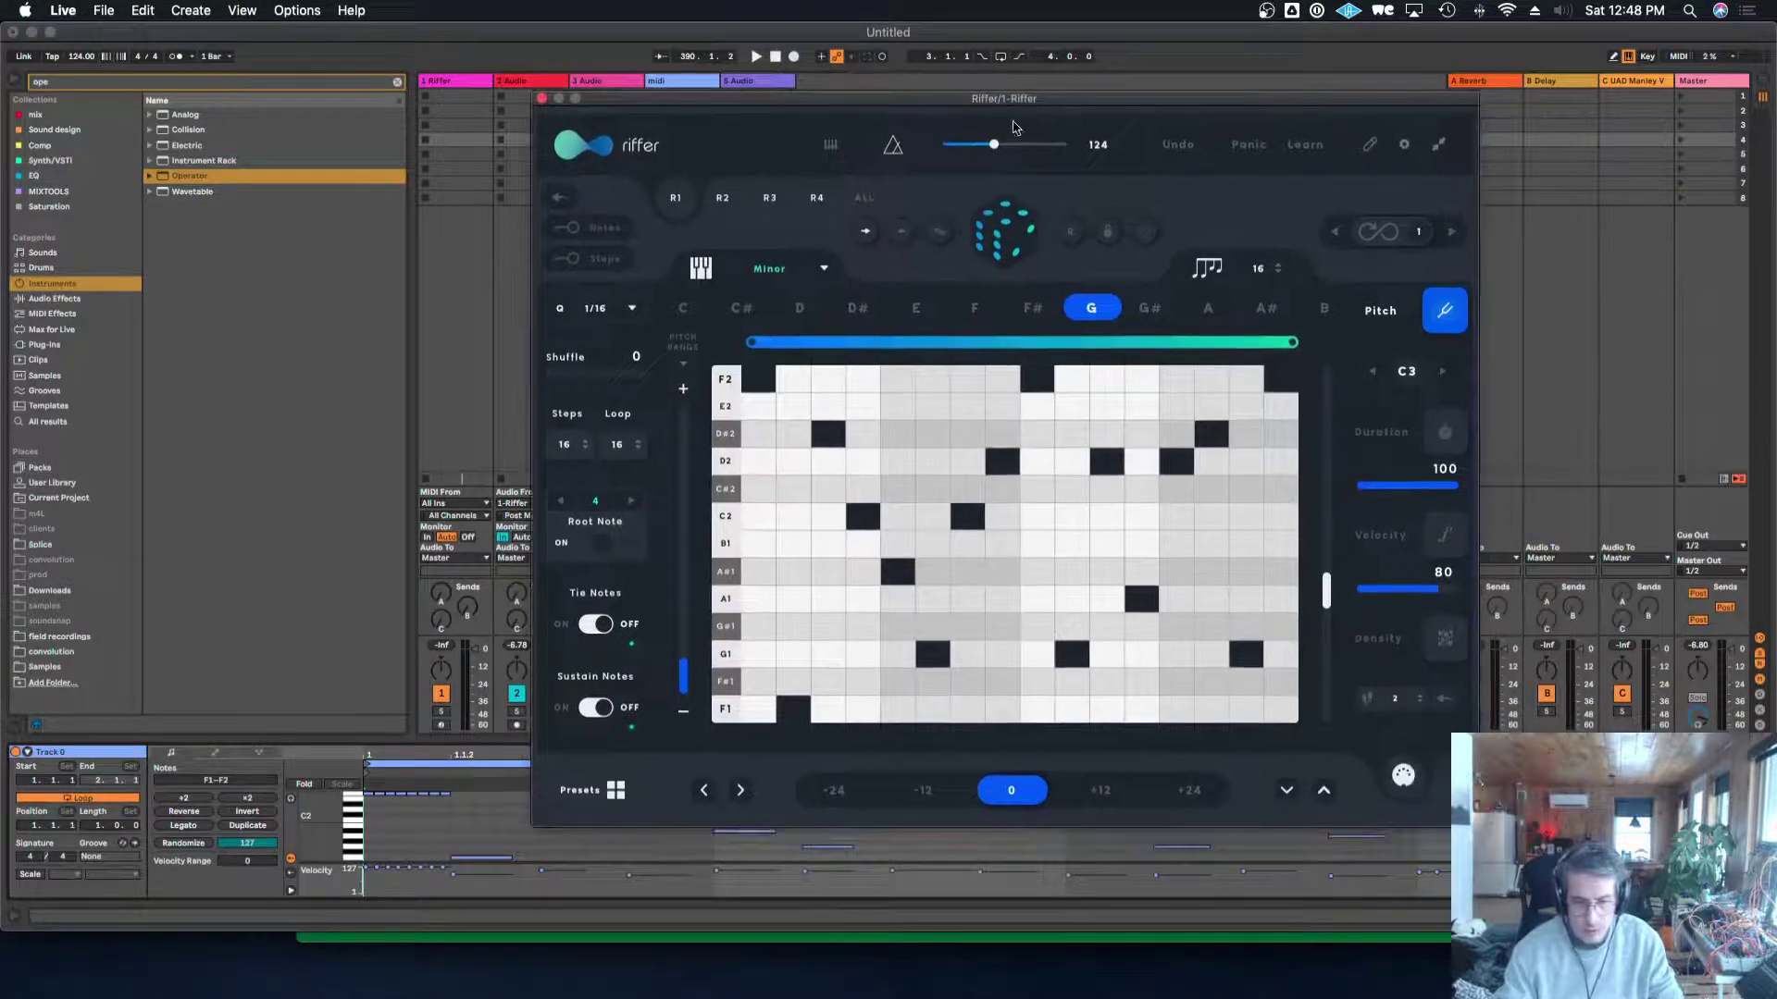
{"action": "left_click", "coordinate": [1437, 652]}
{"action": "left_click_drag", "start_coordinate": [763, 394], "coordinate": [772, 765]}
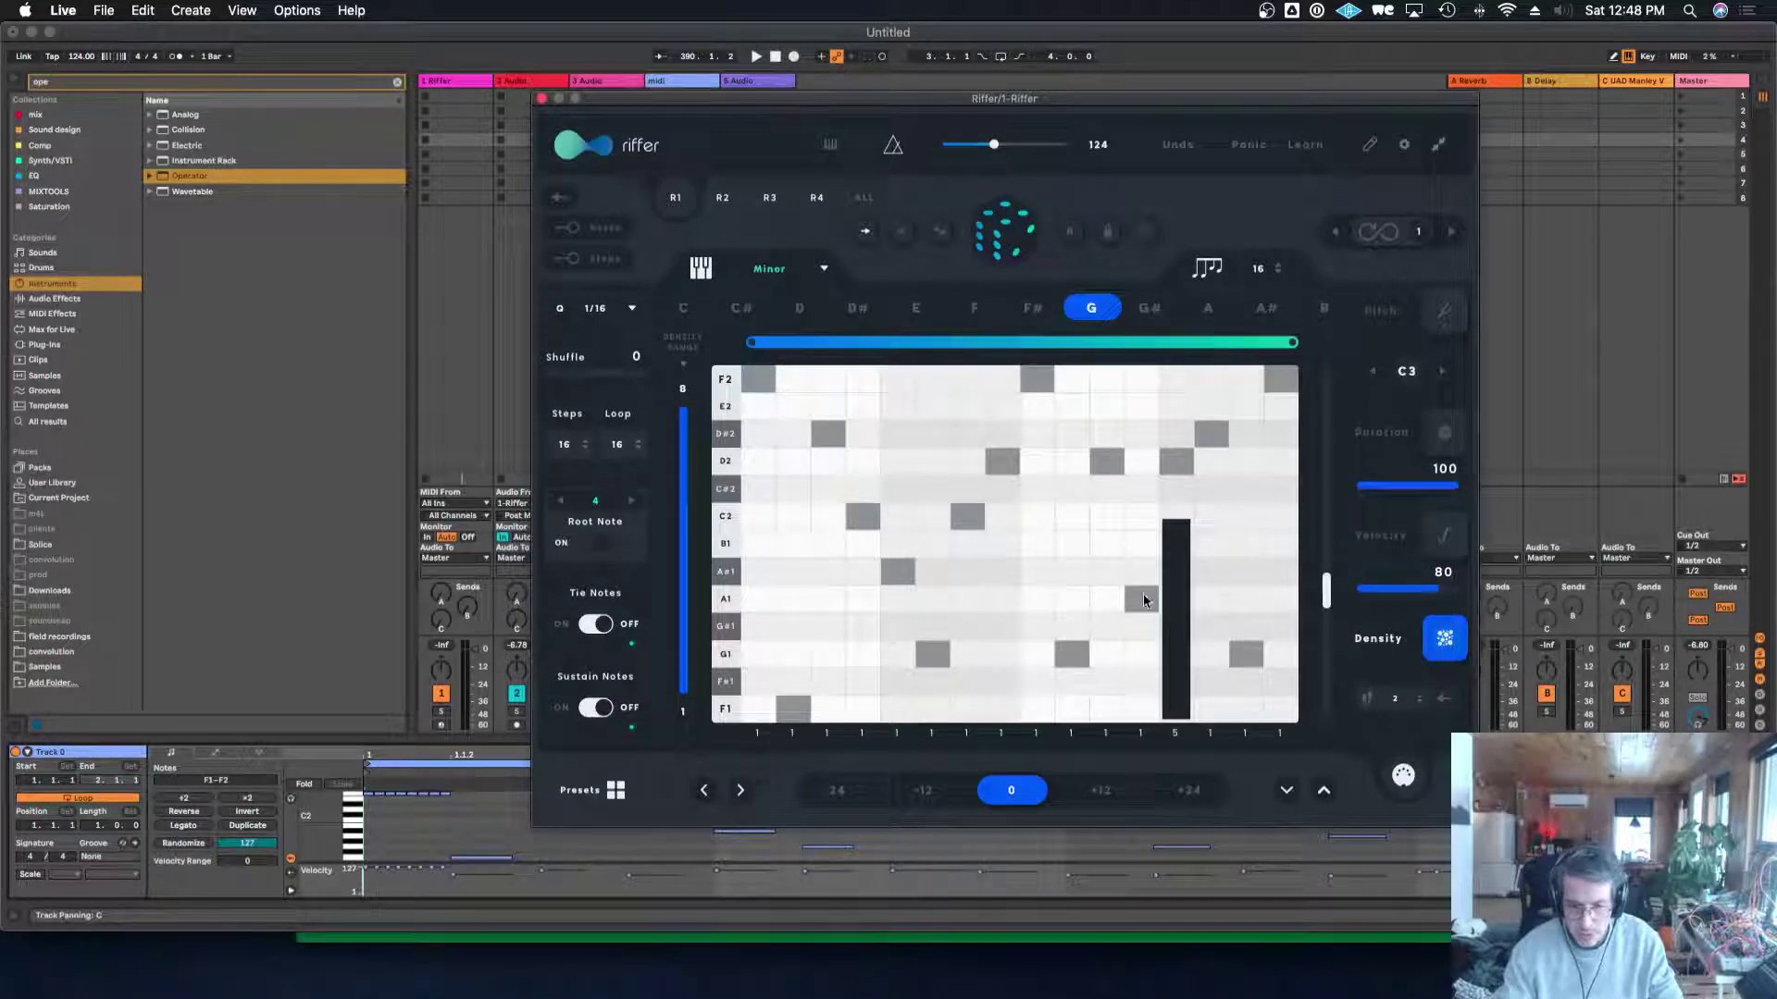
{"action": "left_click_drag", "start_coordinate": [1180, 583], "coordinate": [1187, 798]}
{"action": "left_click_drag", "start_coordinate": [1194, 102], "coordinate": [1479, 144]}
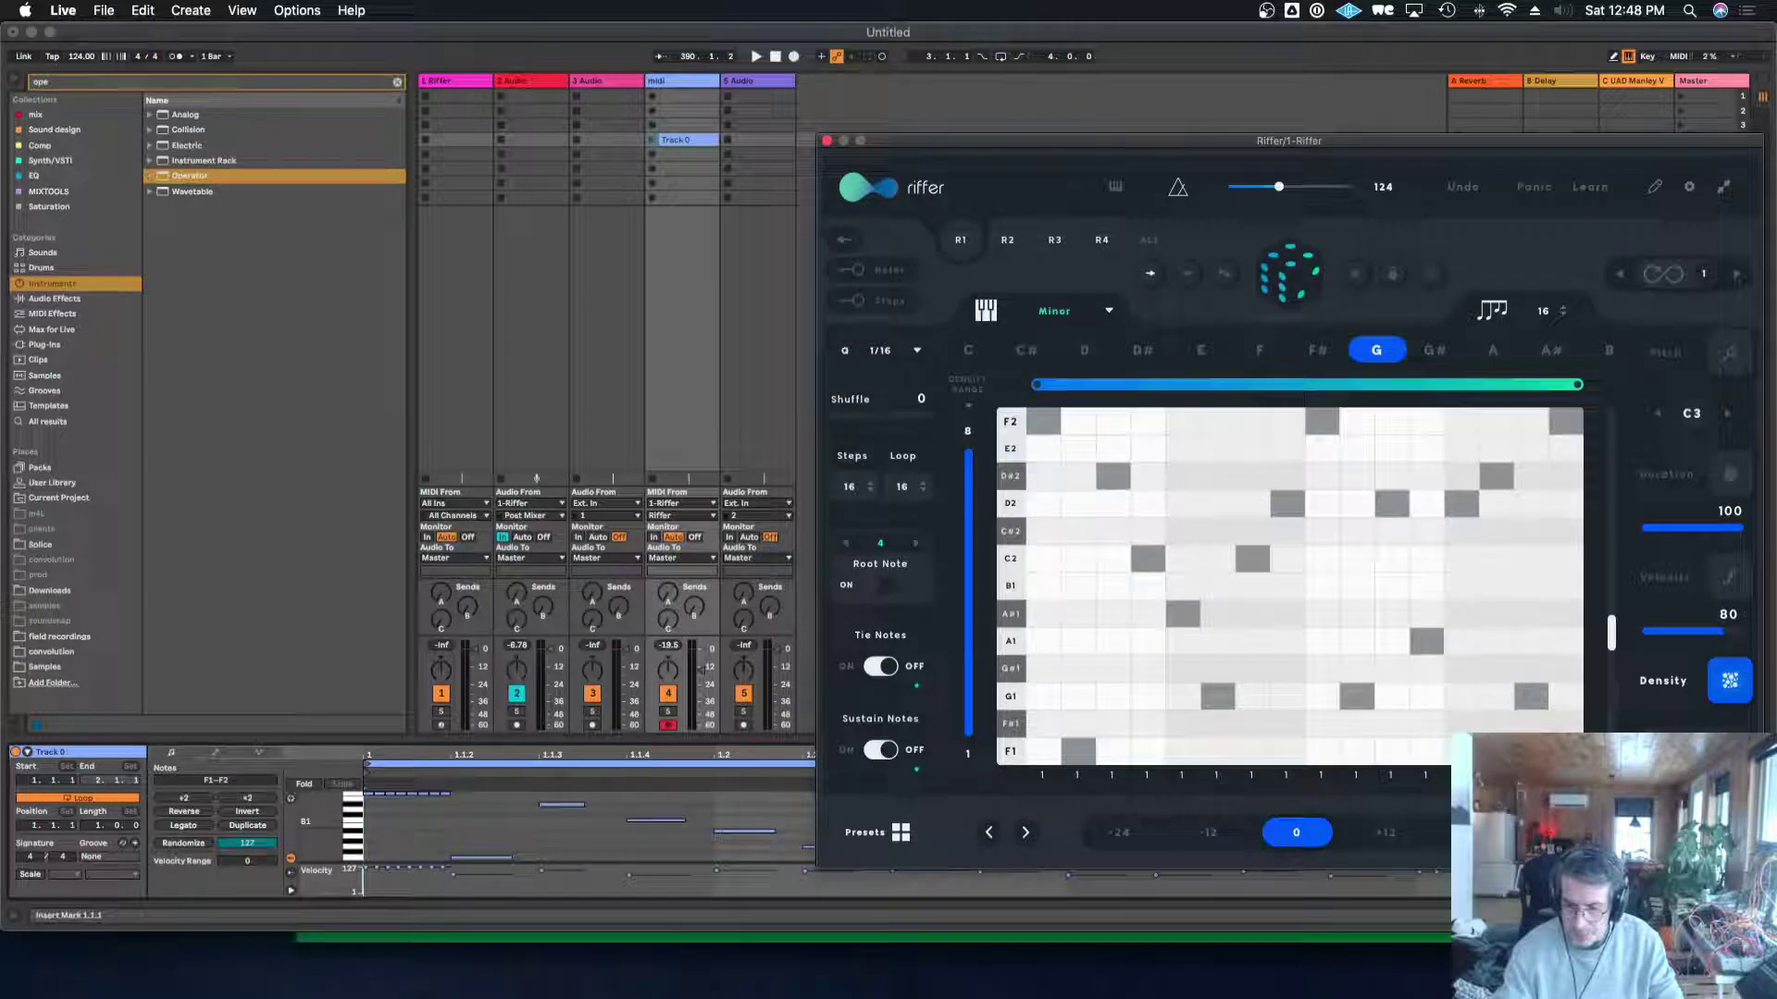
{"action": "left_click_drag", "start_coordinate": [1309, 609], "coordinate": [682, 184]}
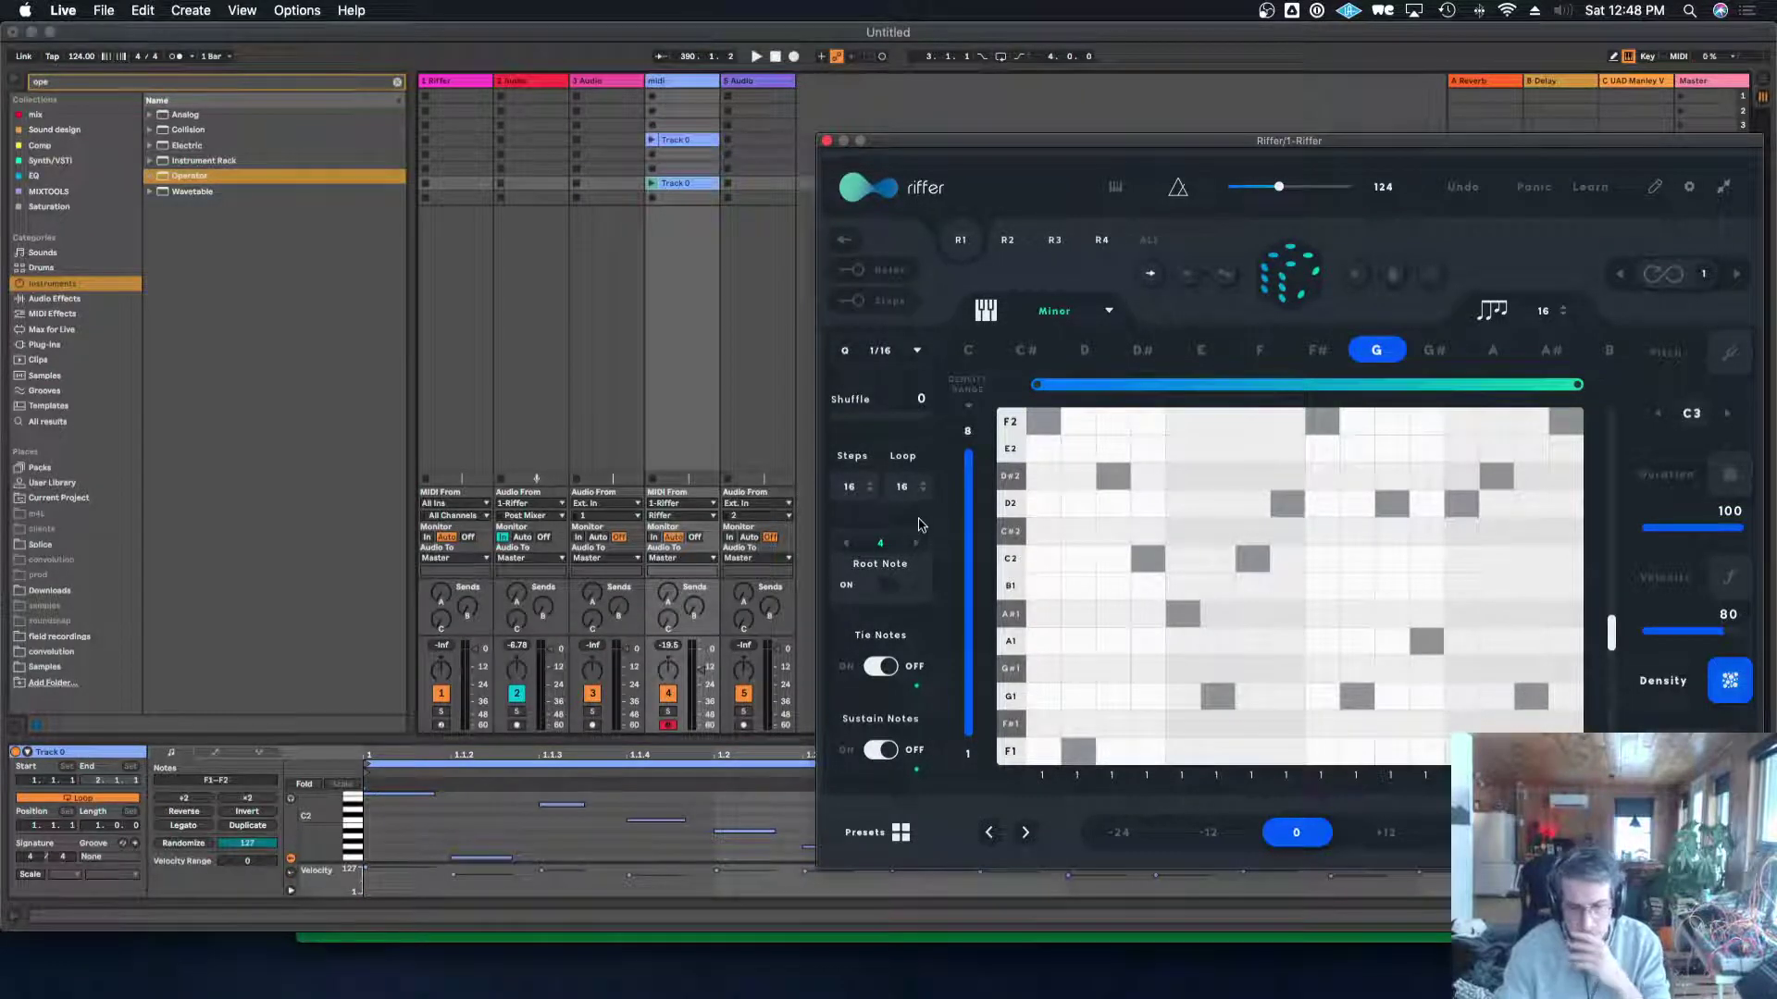
Set Riffer's quantize value to 1/8 and place the resulting riff in scene 8 of the midi track.
{"action": "left_click", "coordinate": [917, 351]}
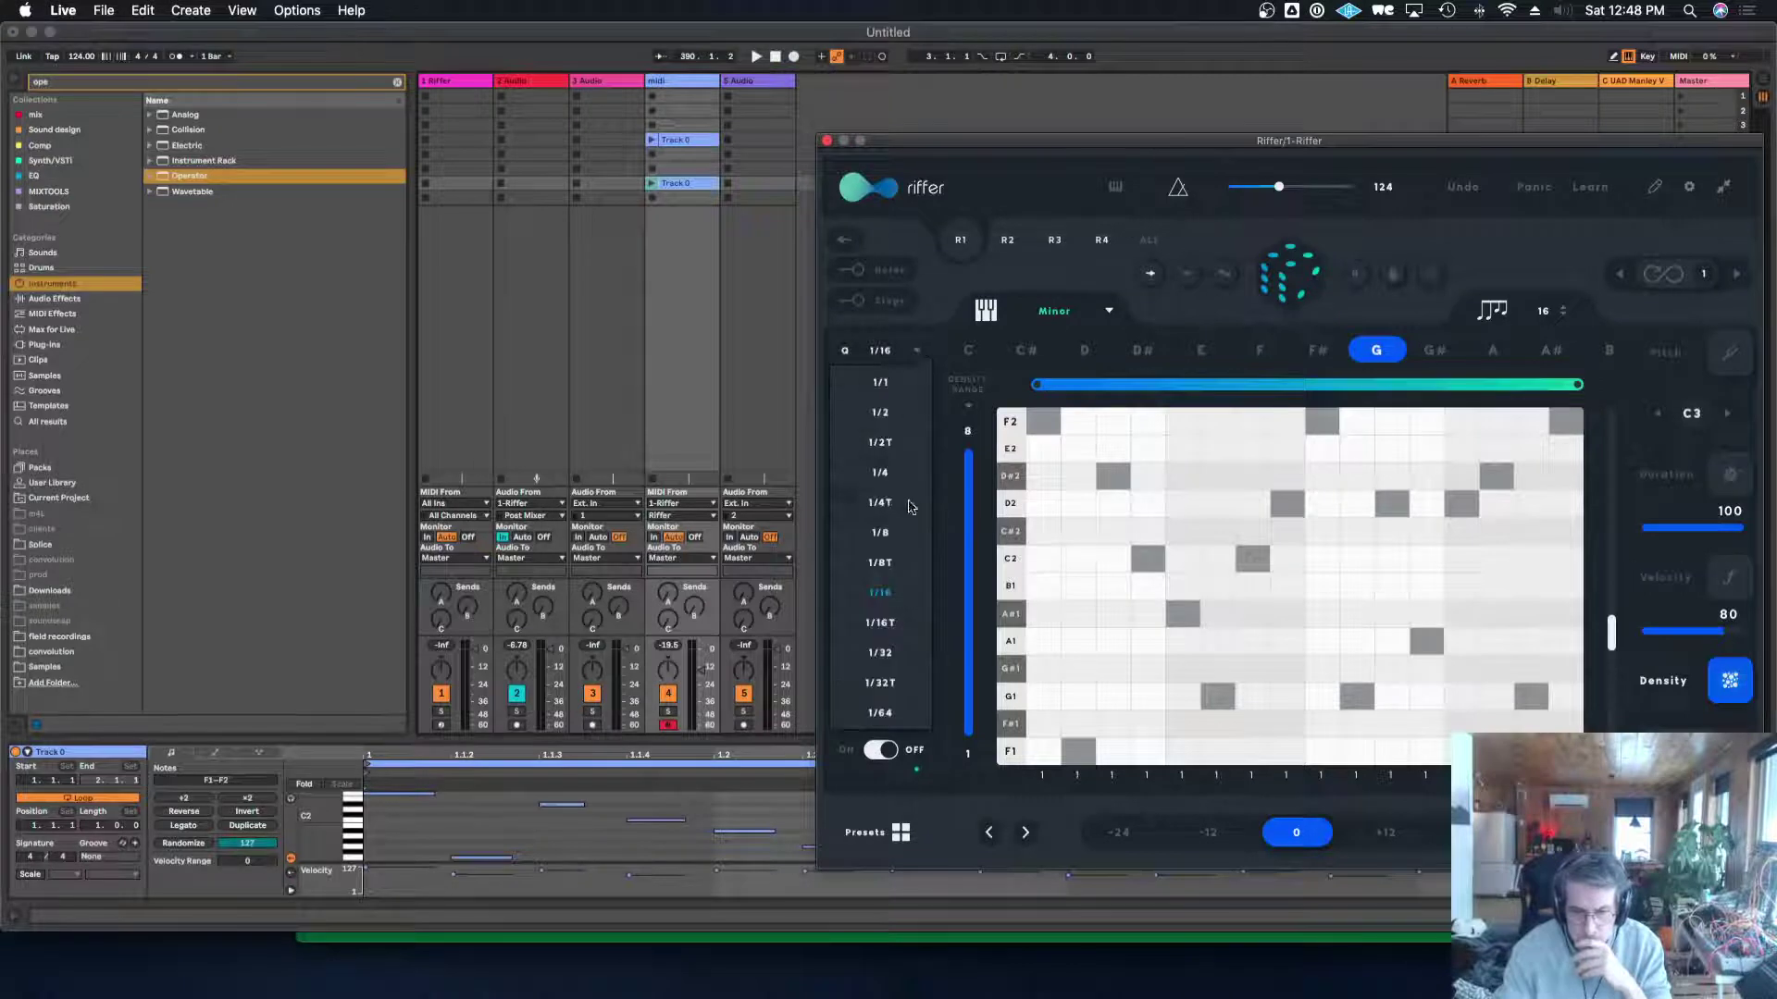
{"action": "left_click", "coordinate": [905, 543]}
{"action": "left_click_drag", "start_coordinate": [1592, 831], "coordinate": [683, 198]}
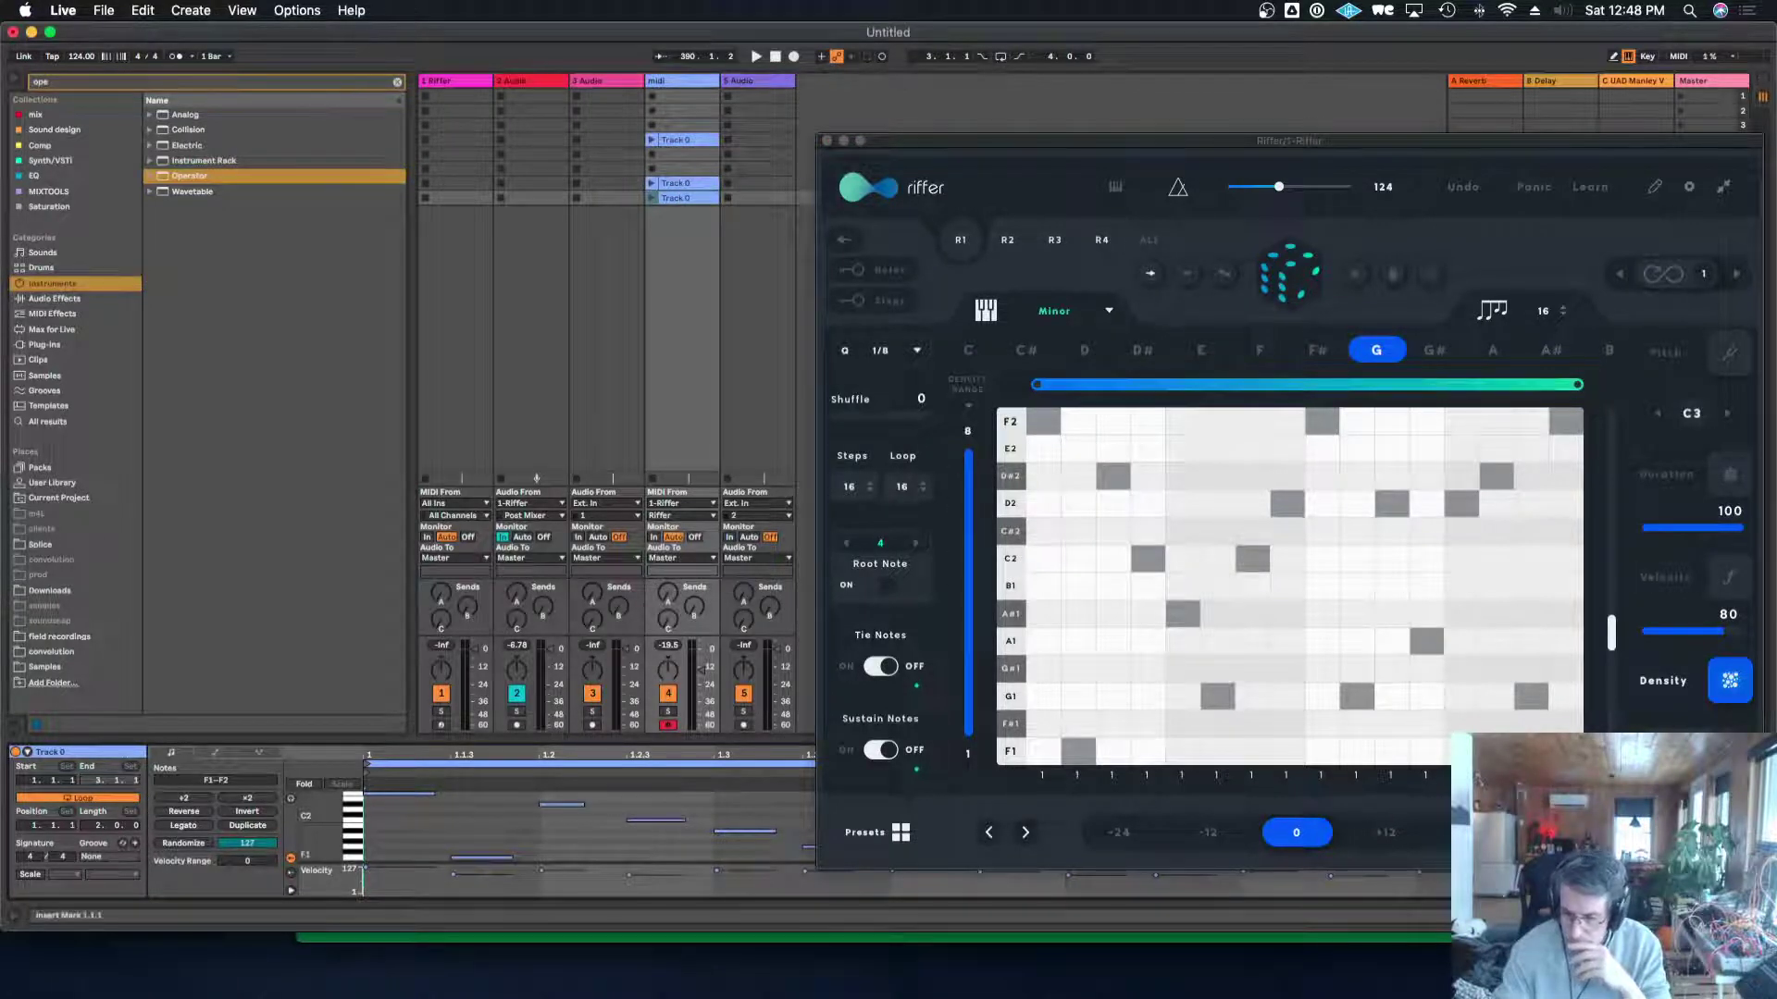
Set Riffer's quantize value to 1/4 and place the resulting riff in scene 9 of the midi track.
{"action": "left_click", "coordinate": [1321, 140]}
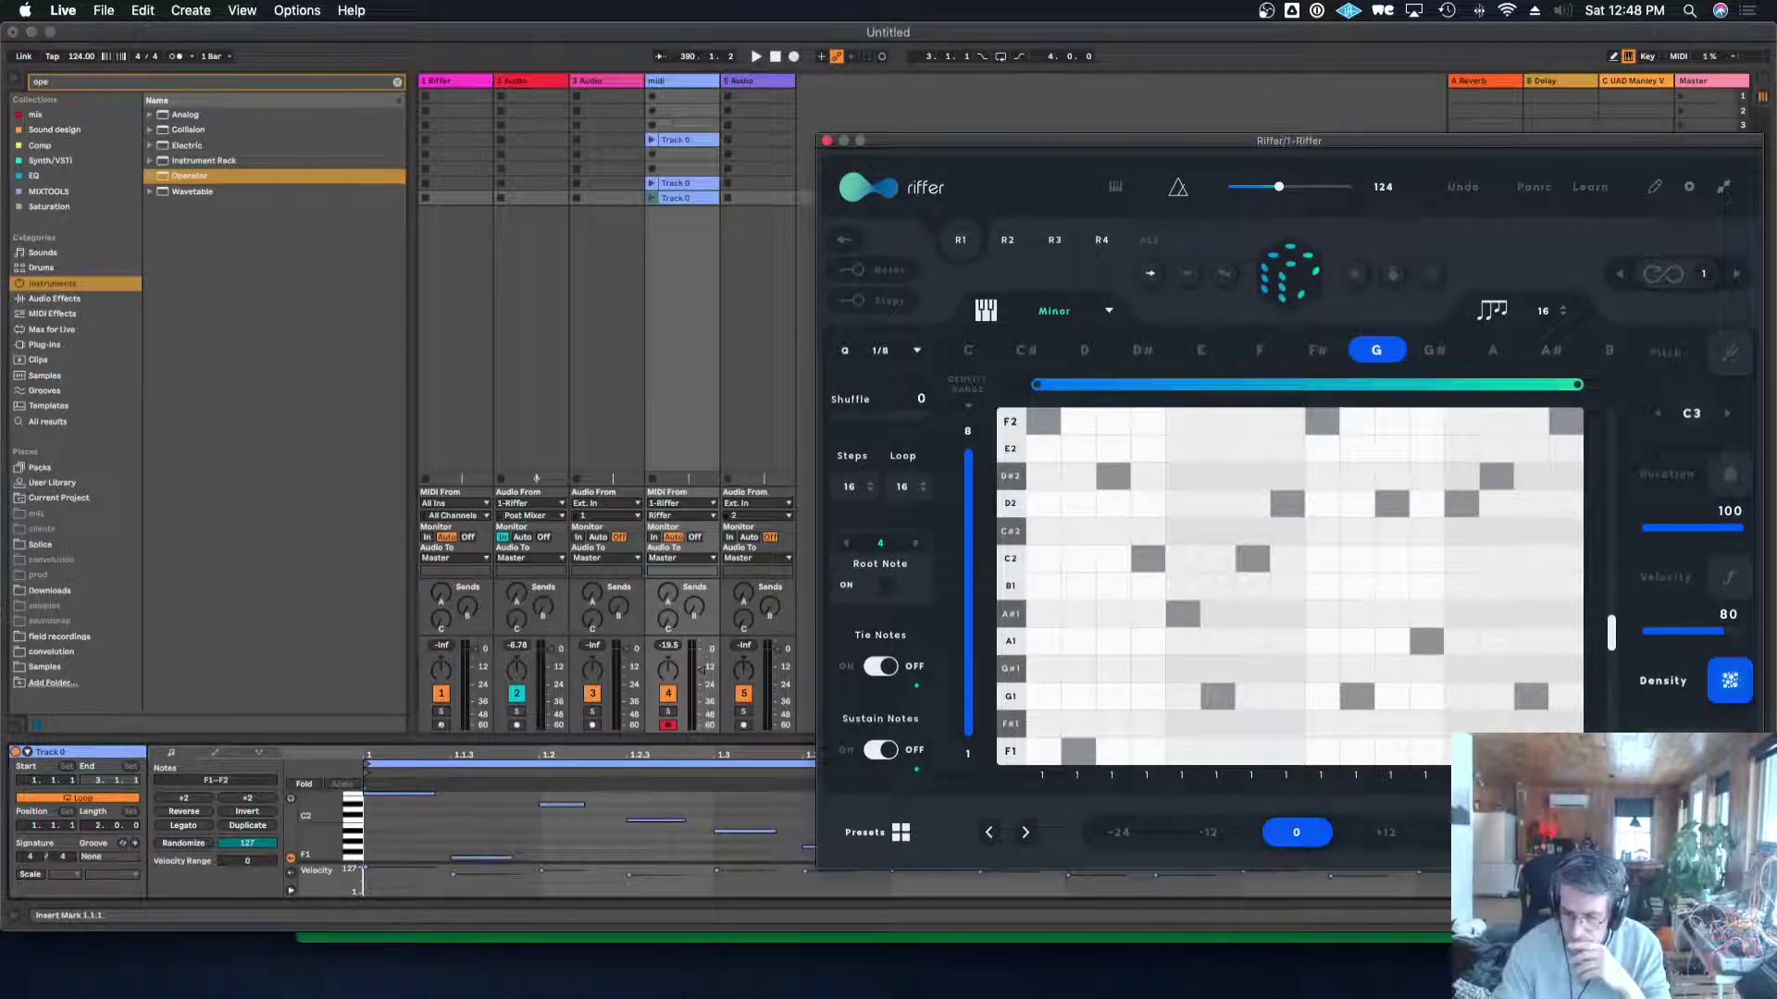
{"action": "left_click", "coordinate": [907, 349]}
{"action": "left_click", "coordinate": [897, 471]}
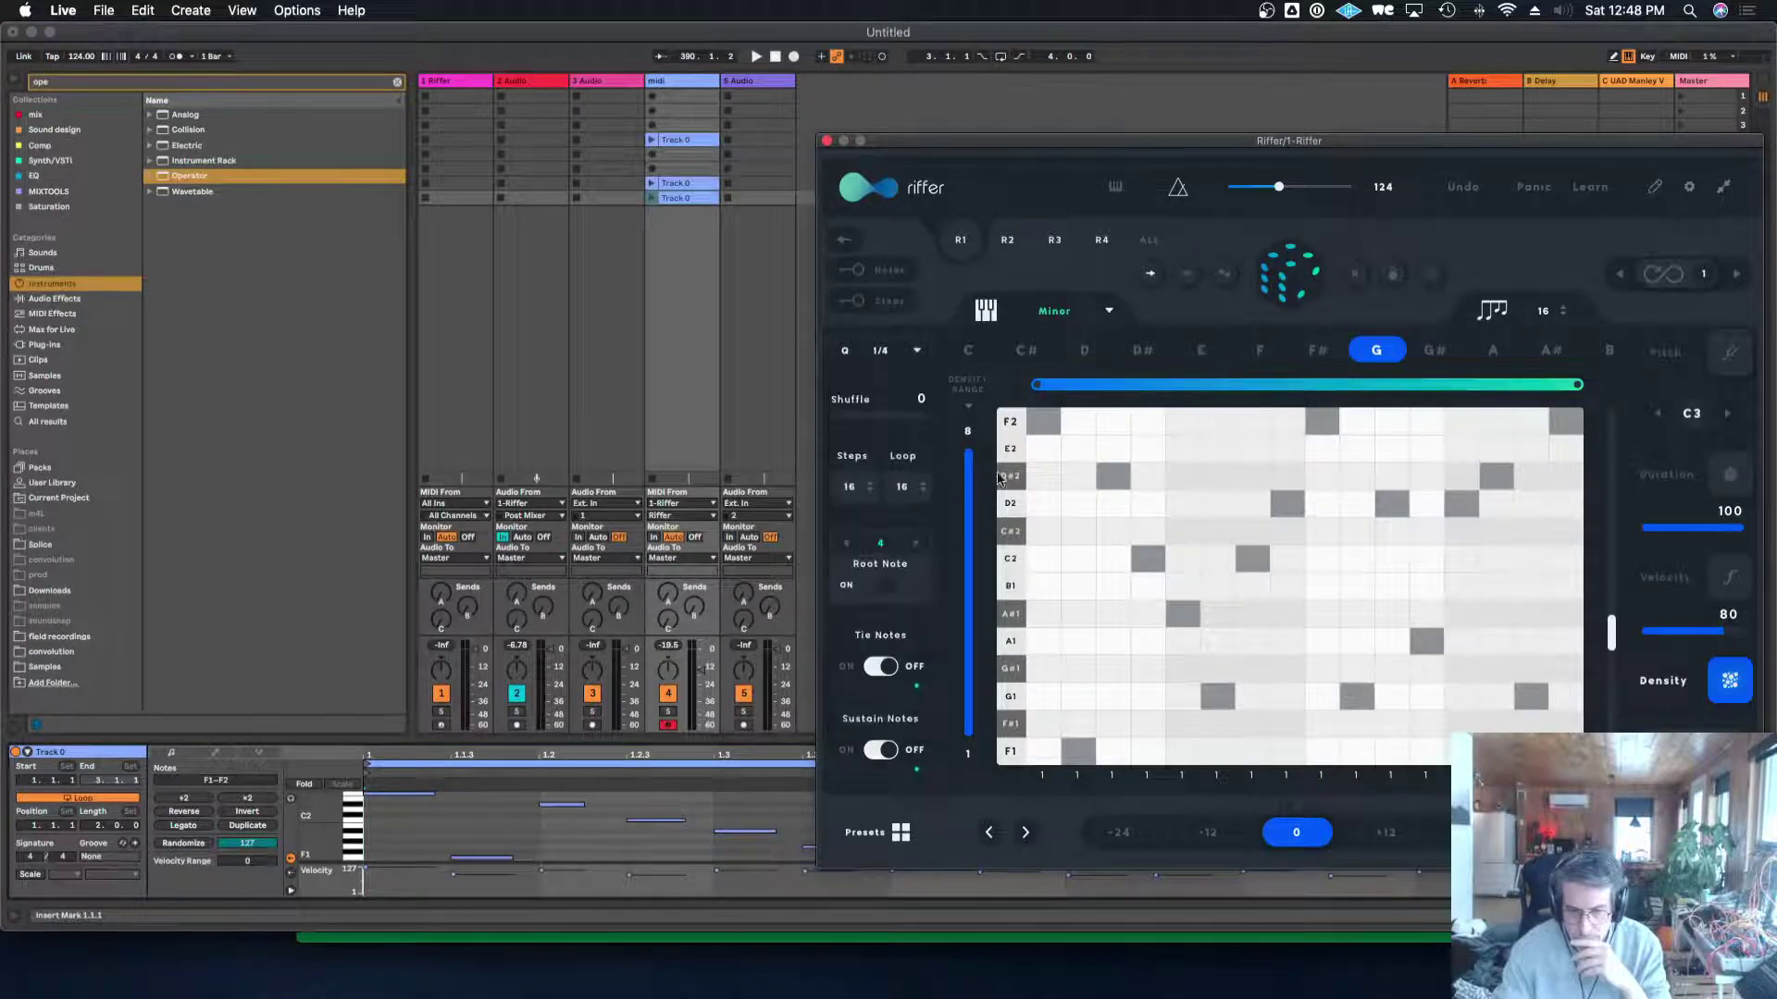
{"action": "left_click_drag", "start_coordinate": [849, 300], "coordinate": [680, 218]}
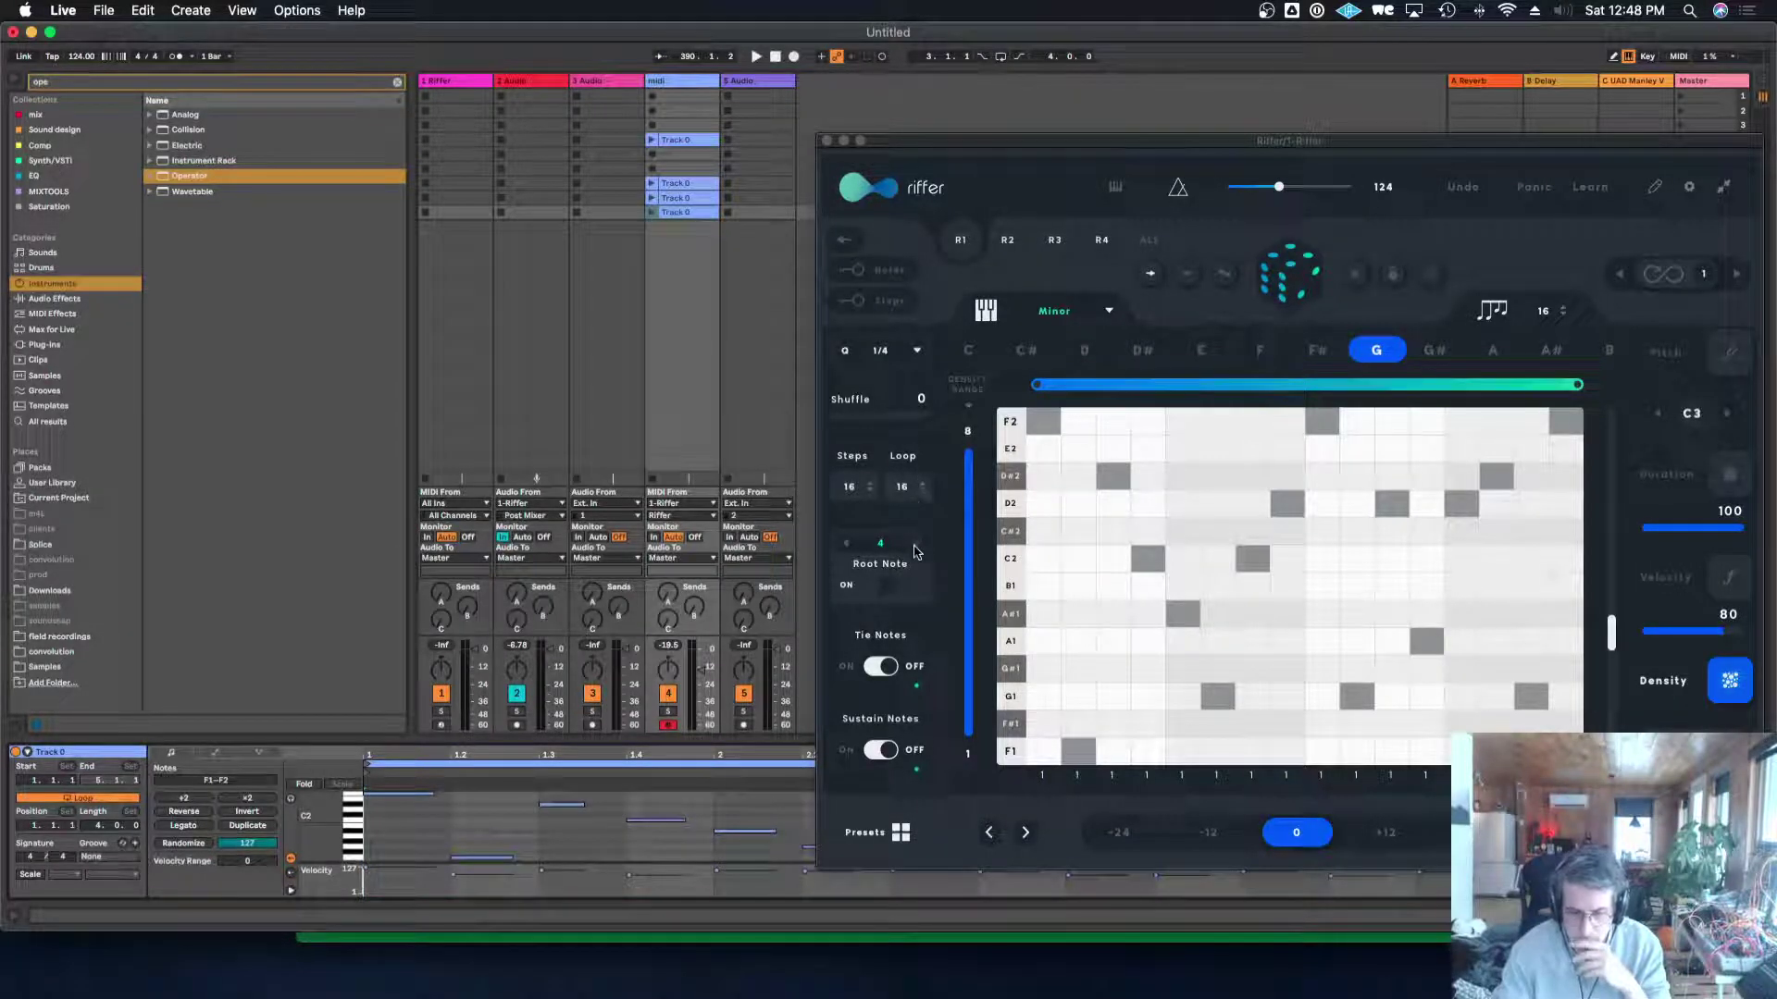
Set Riffer's quantize value to 1/1 and place the resulting riff in scene 10 of the midi track.
{"action": "left_click", "coordinate": [915, 351]}
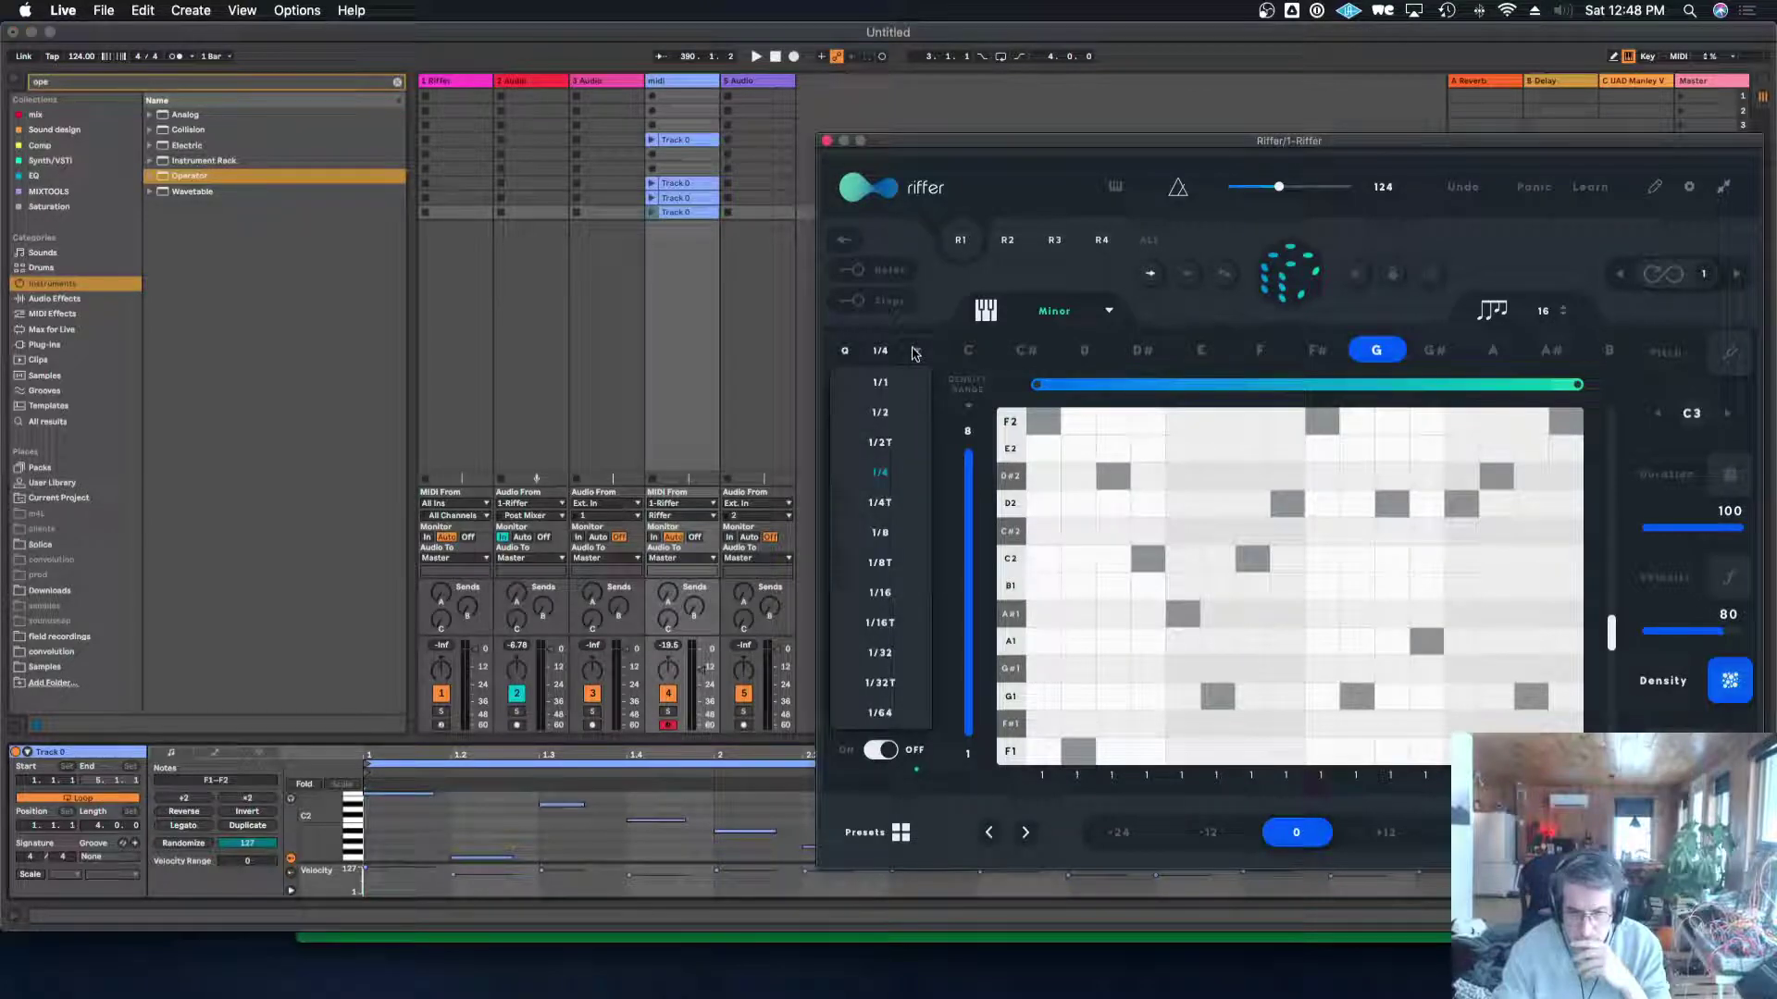
{"action": "left_click", "coordinate": [908, 385]}
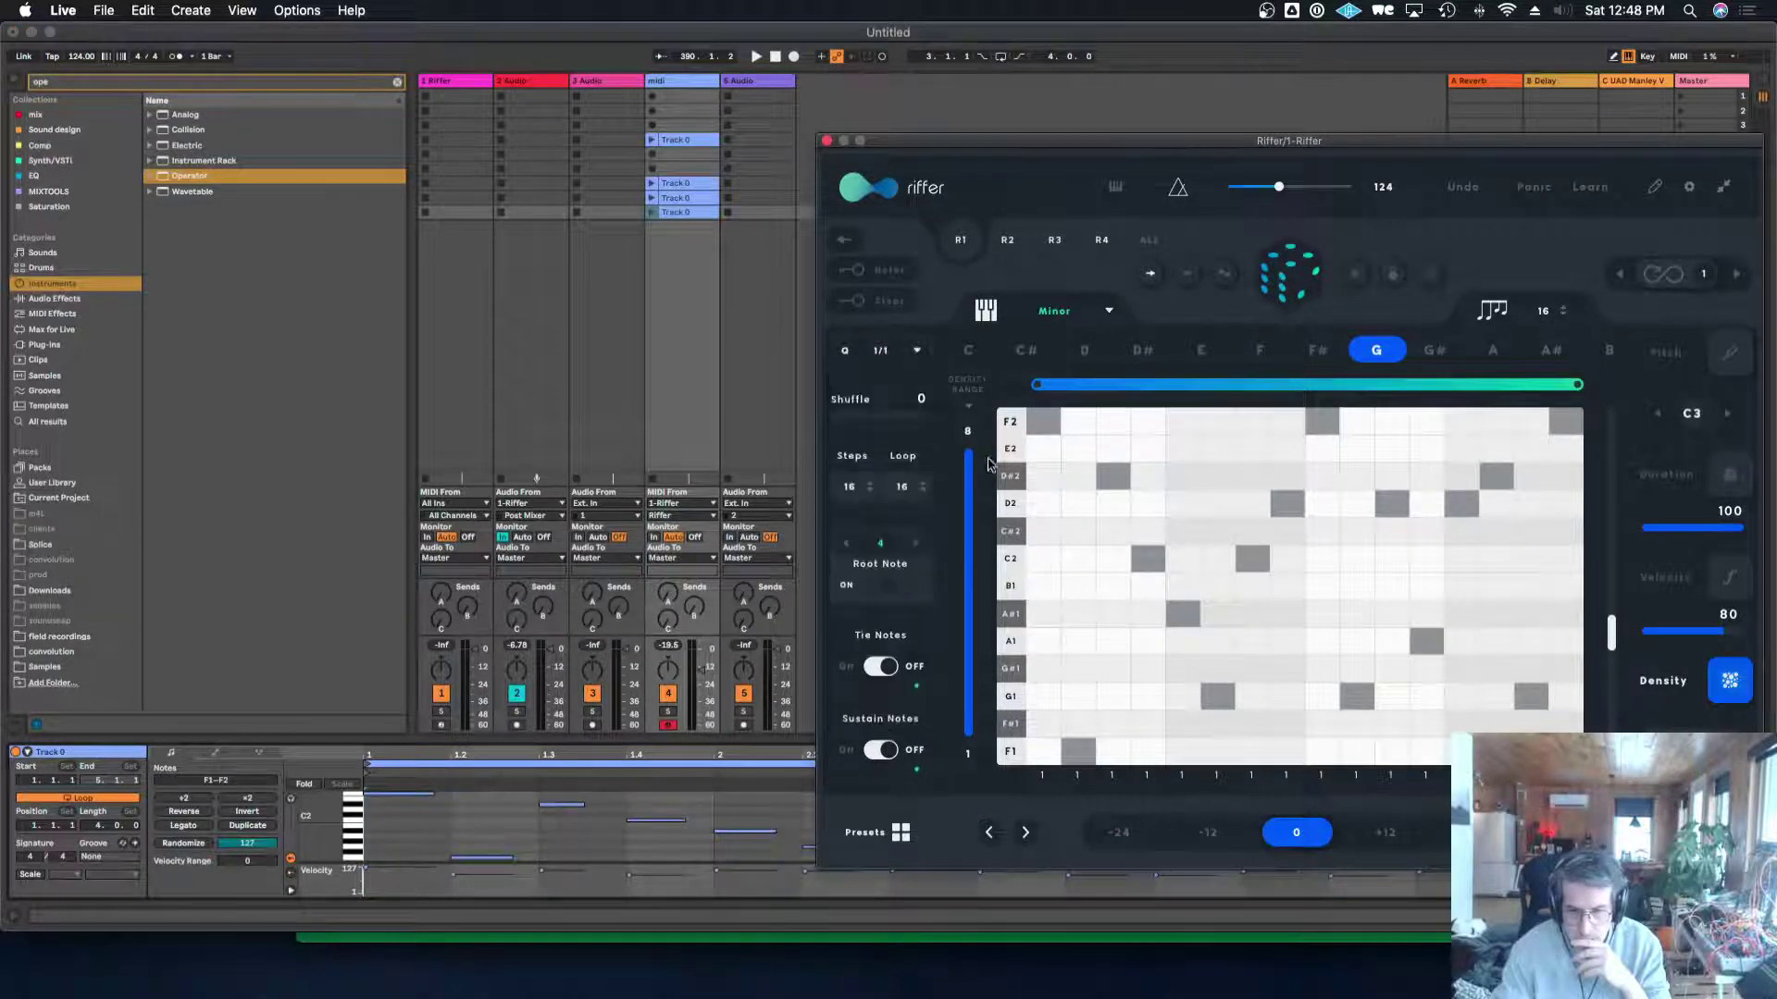
{"action": "left_click_drag", "start_coordinate": [1194, 559], "coordinate": [711, 239]}
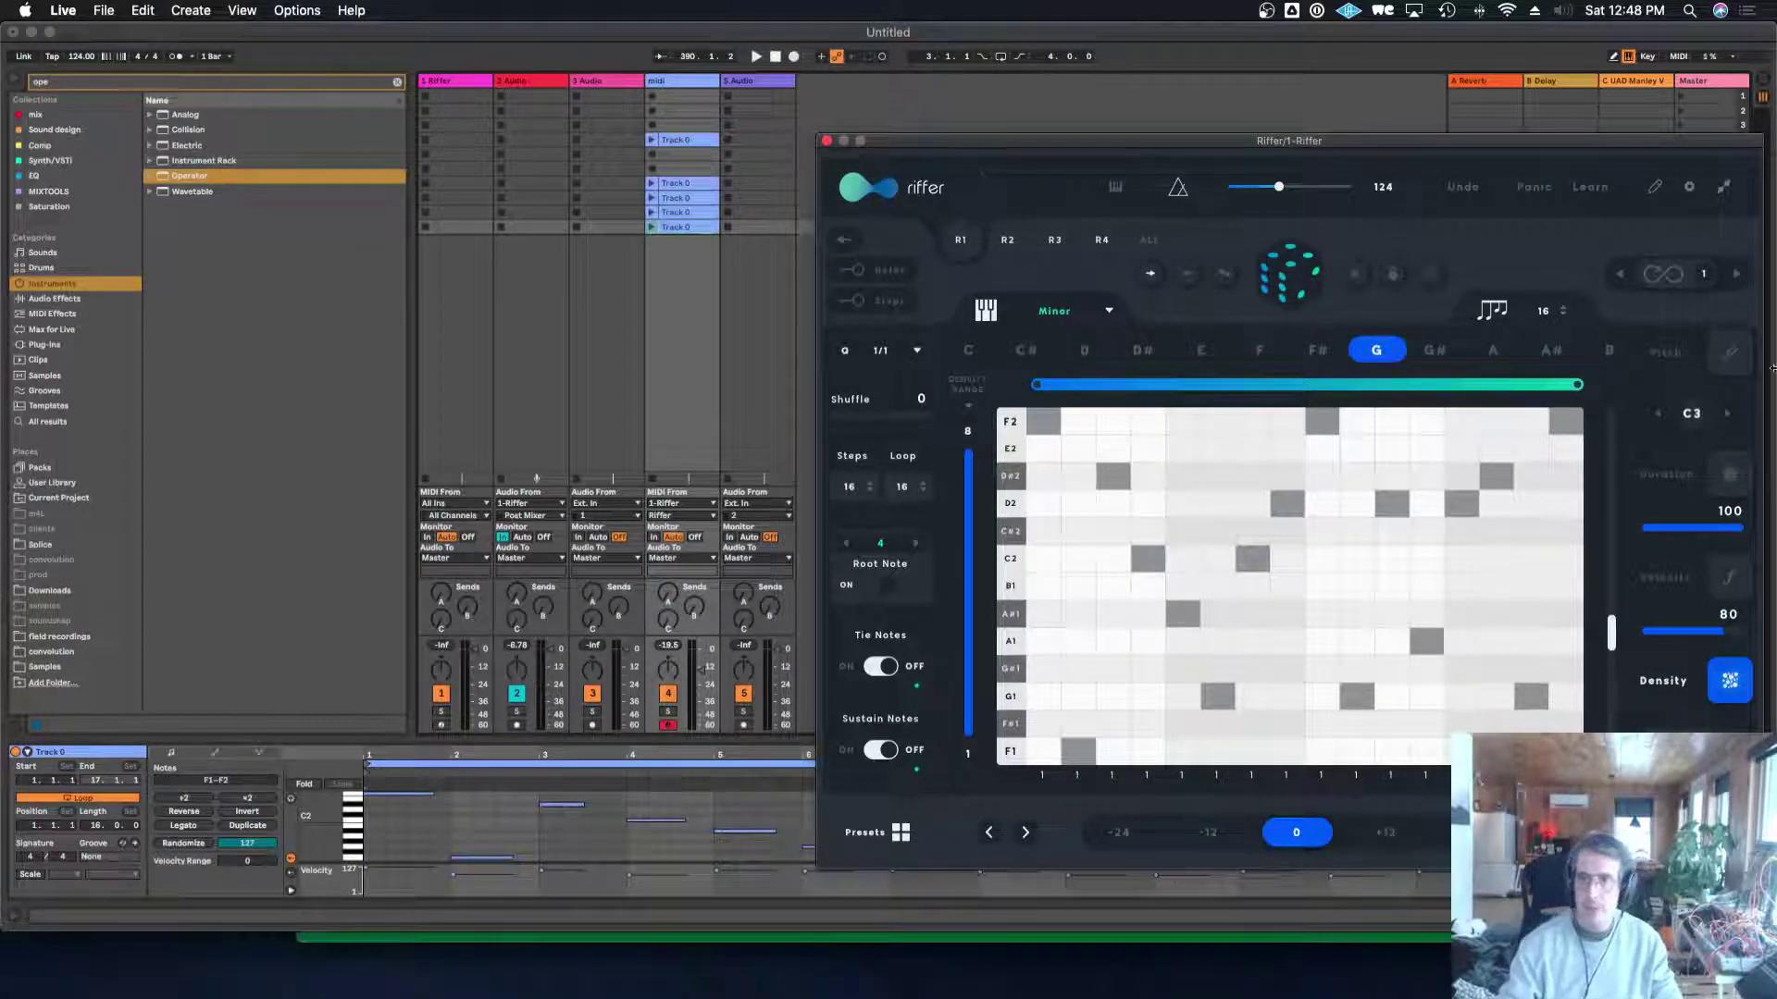
Close the Riffer window and launch the midi track's clip in scene 10, enlarging its note editor.
{"action": "key", "text": "super+Tab"}
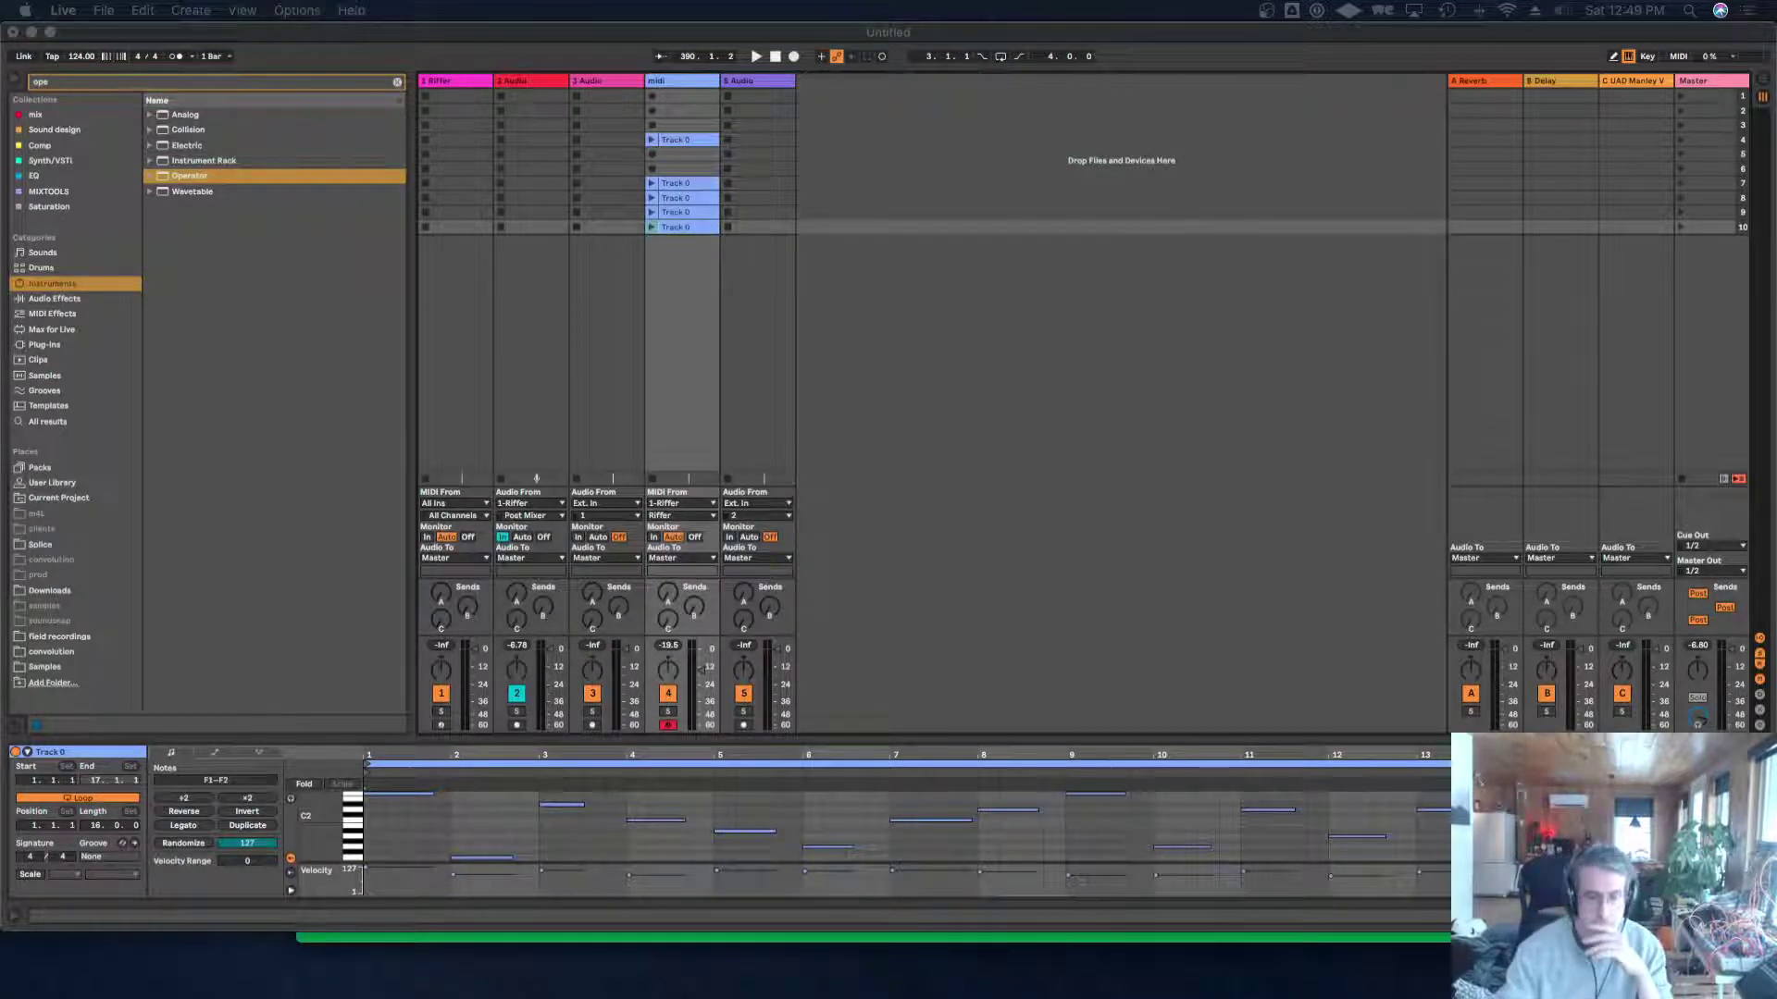
{"action": "left_click", "coordinate": [1227, 345]}
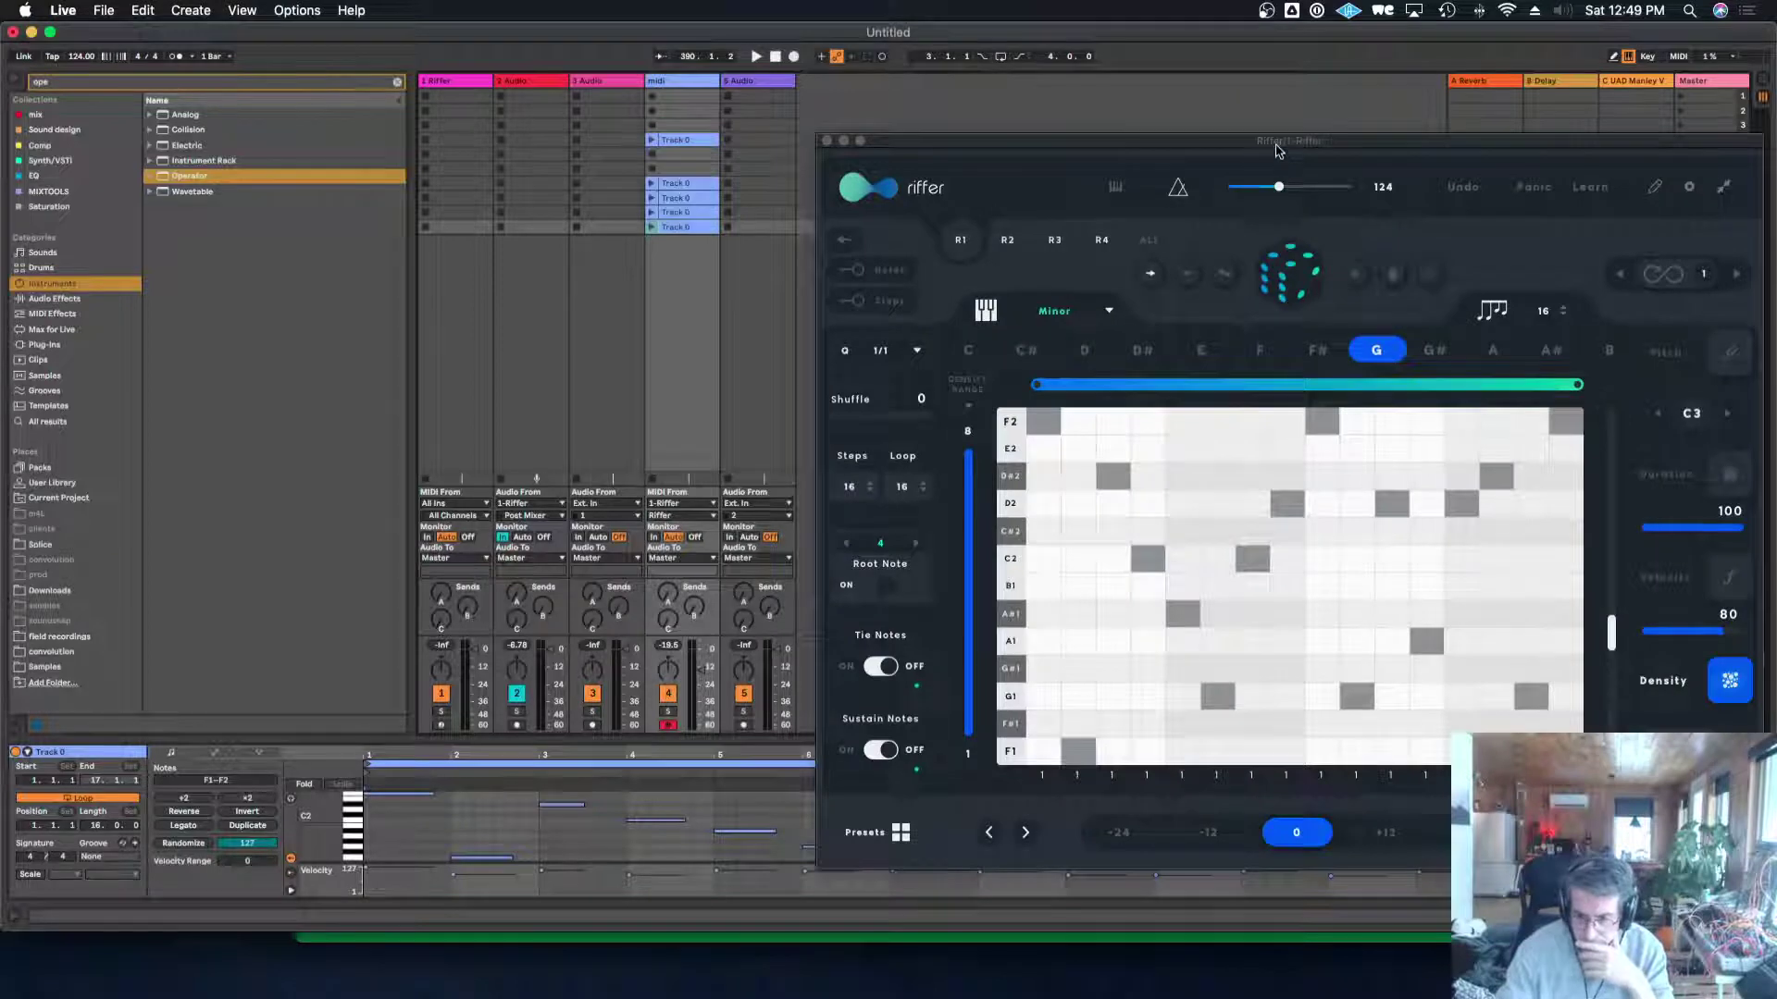
{"action": "left_click_drag", "start_coordinate": [1273, 164], "coordinate": [986, 176]}
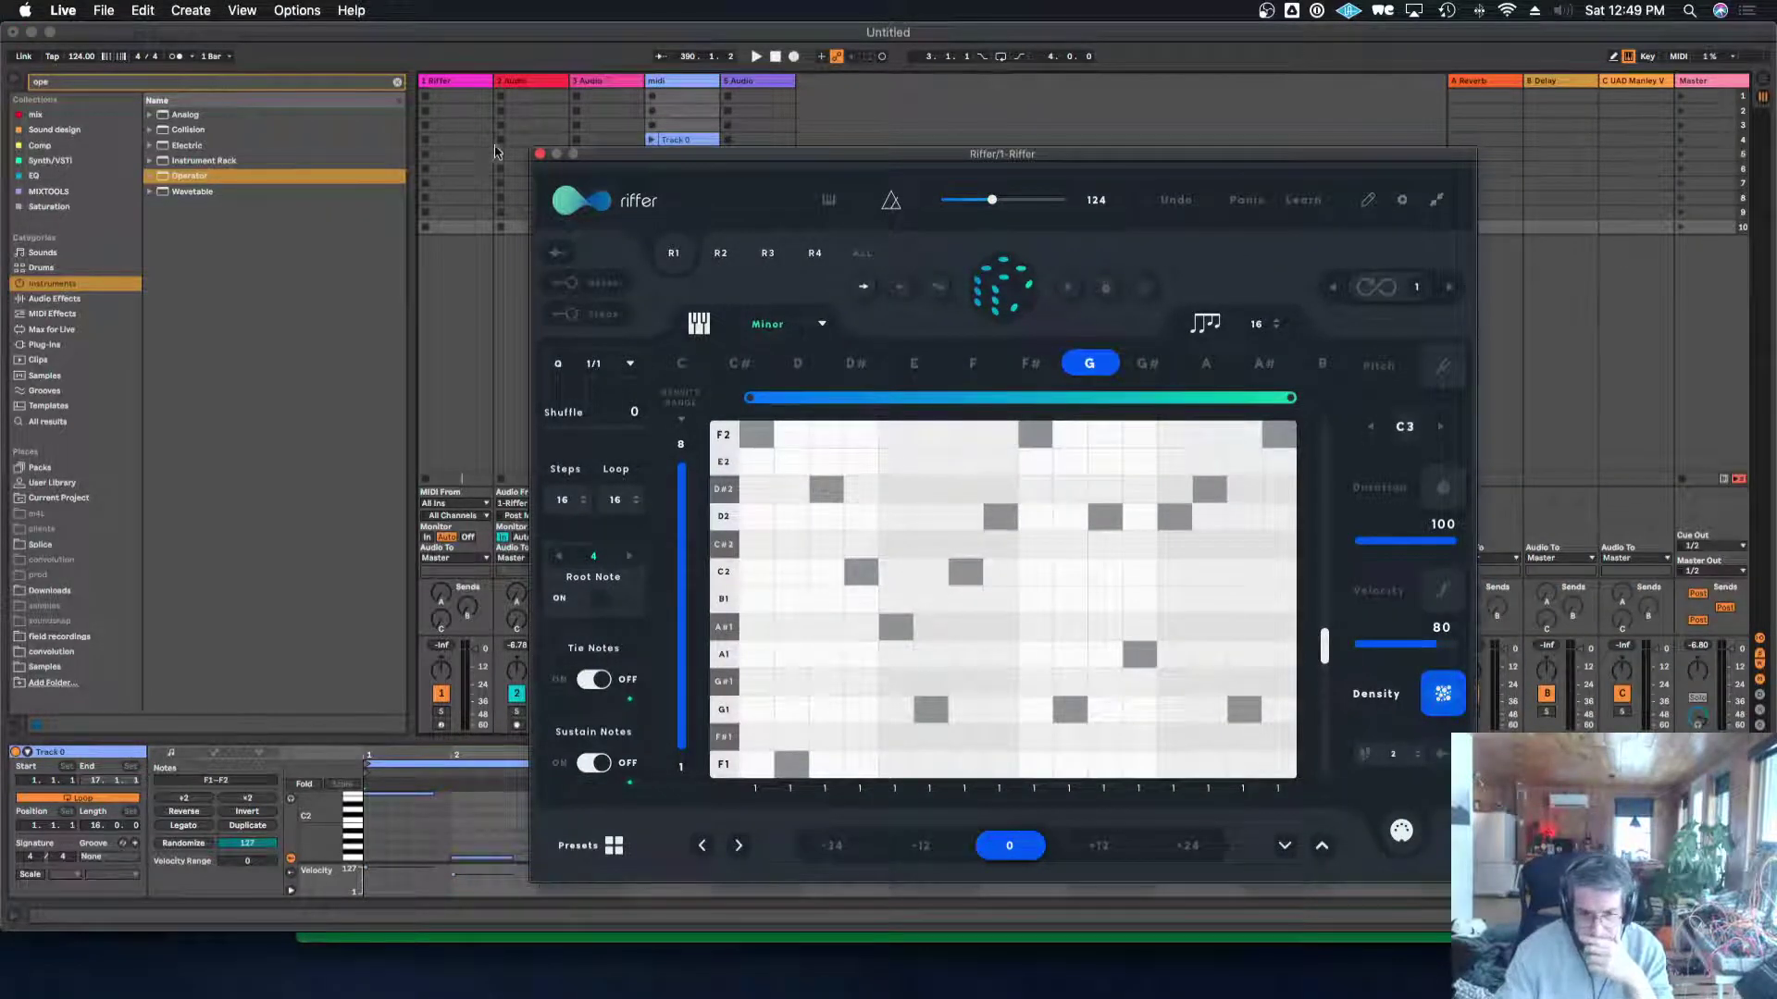
{"action": "left_click", "coordinate": [539, 154]}
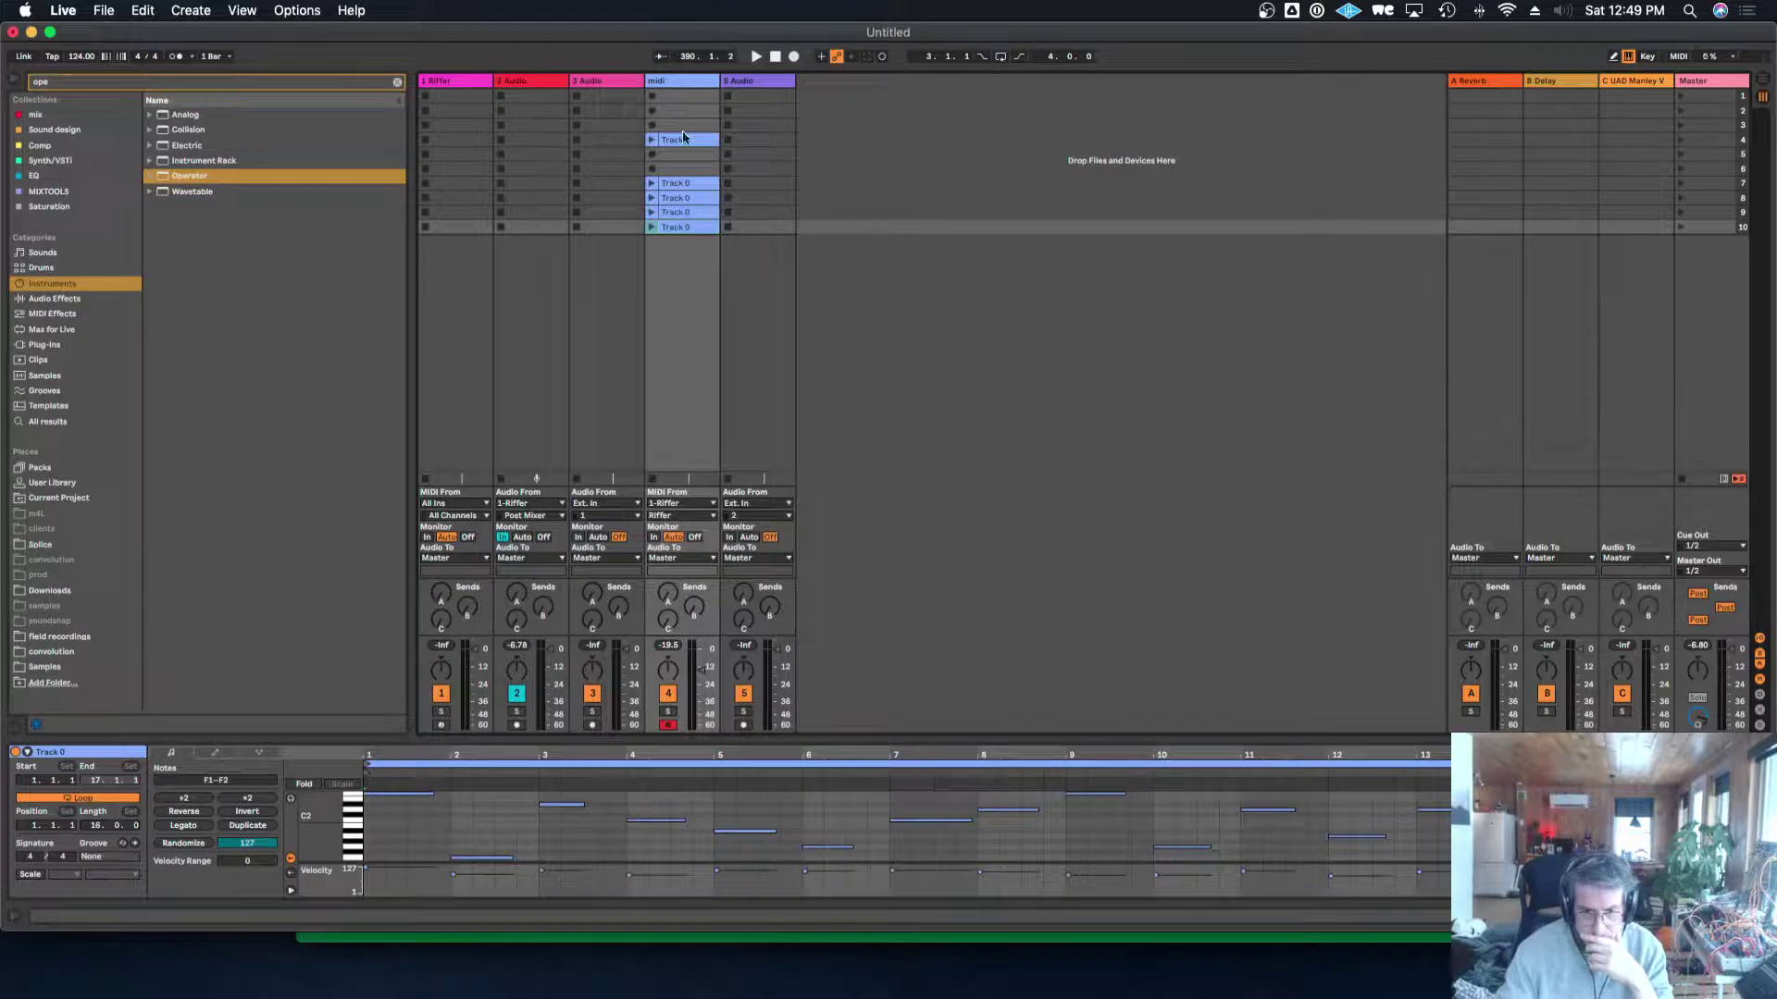
{"action": "left_click", "coordinate": [652, 226]}
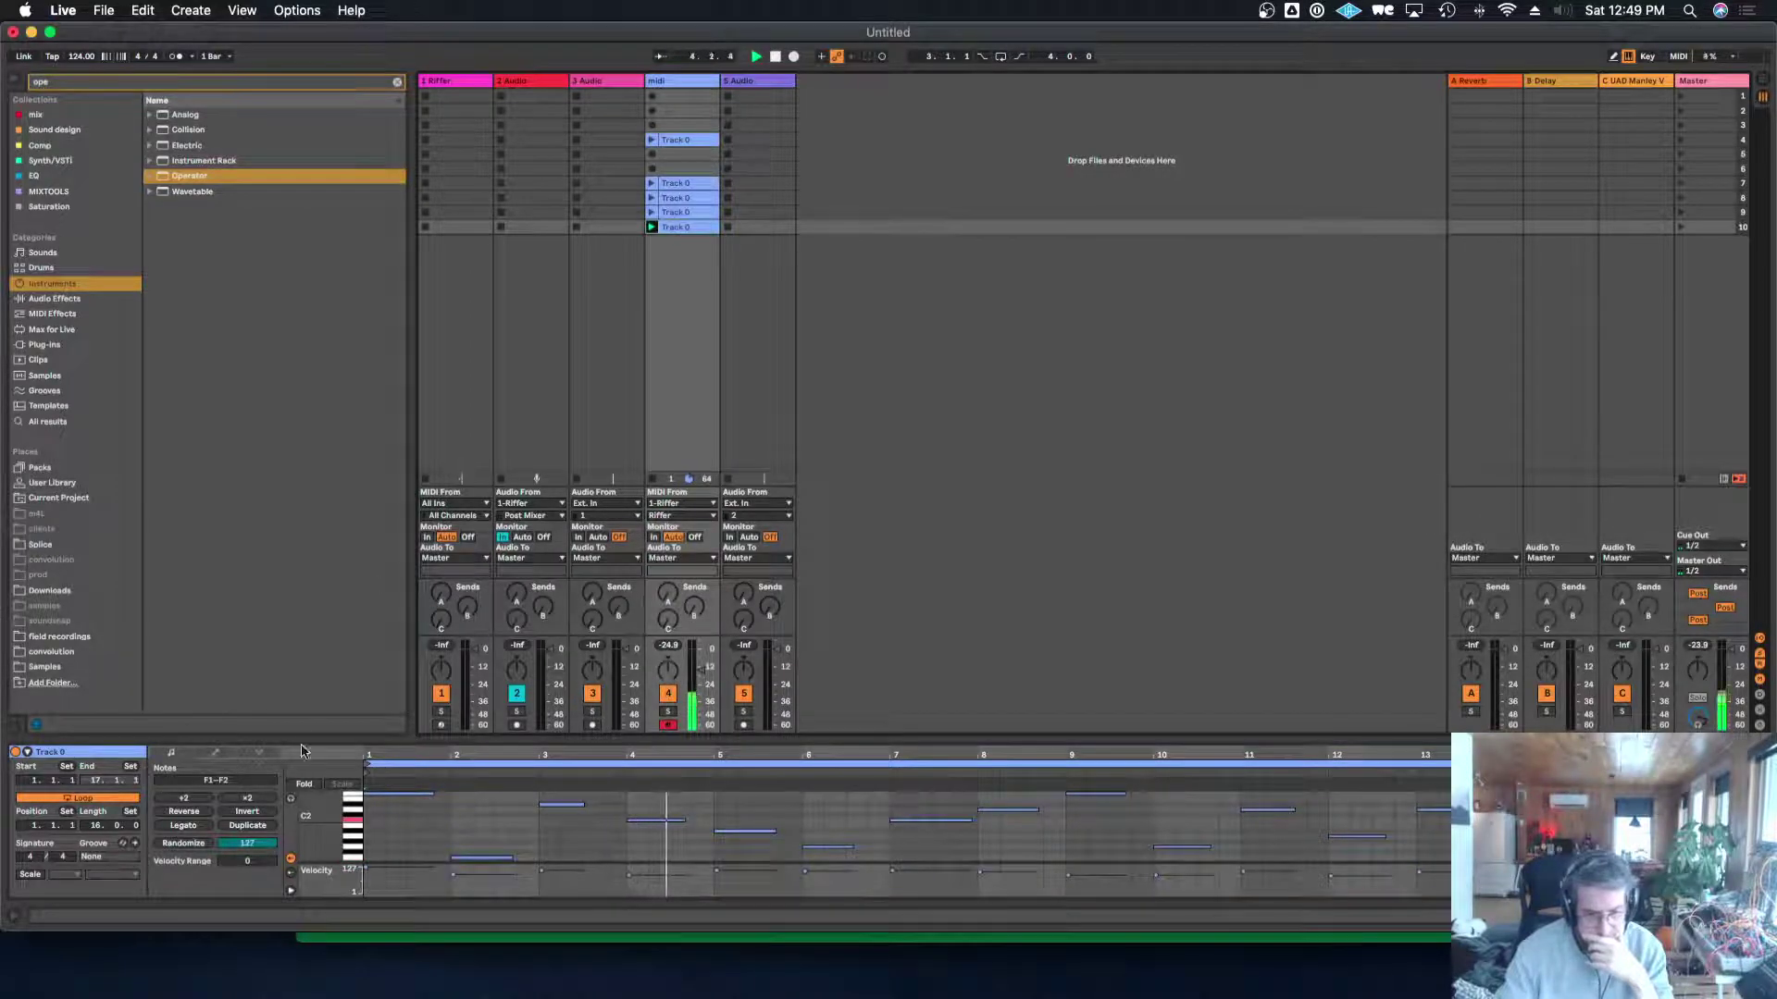
{"action": "left_click_drag", "start_coordinate": [305, 748], "coordinate": [336, 488]}
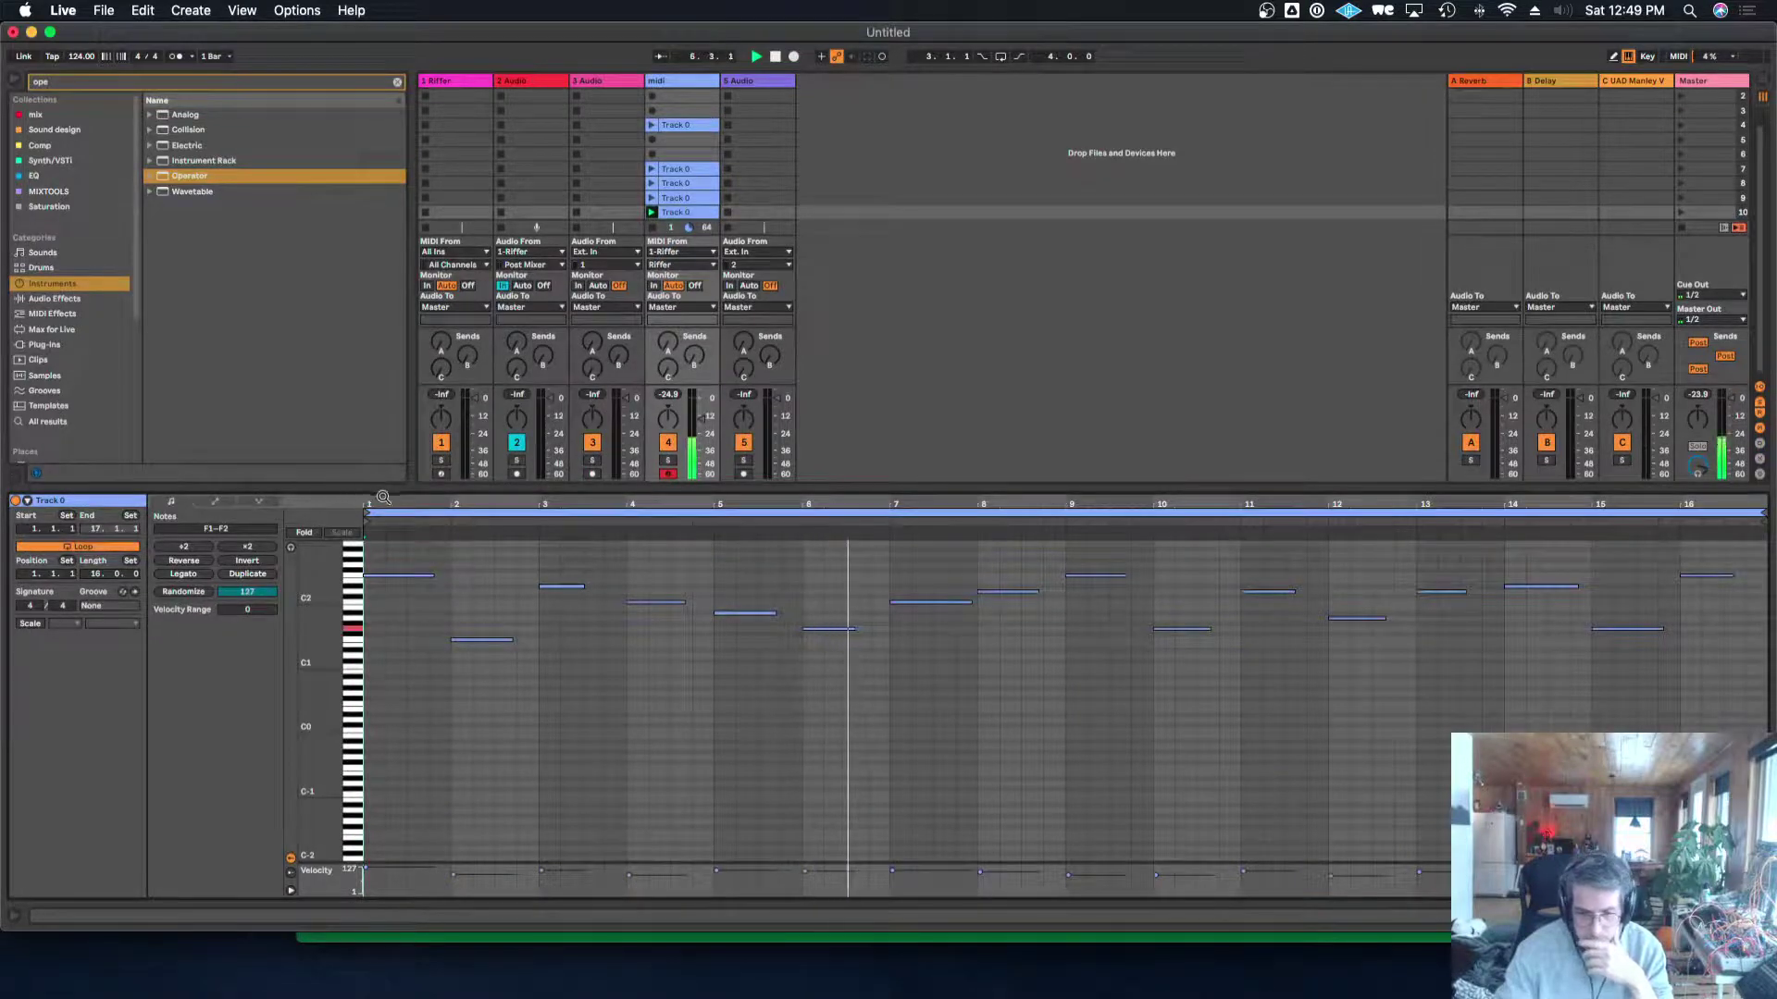
Insert a MIDI track beside the midi track and move the scene 4 riff clip onto it.
{"action": "right_click", "coordinate": [703, 83]}
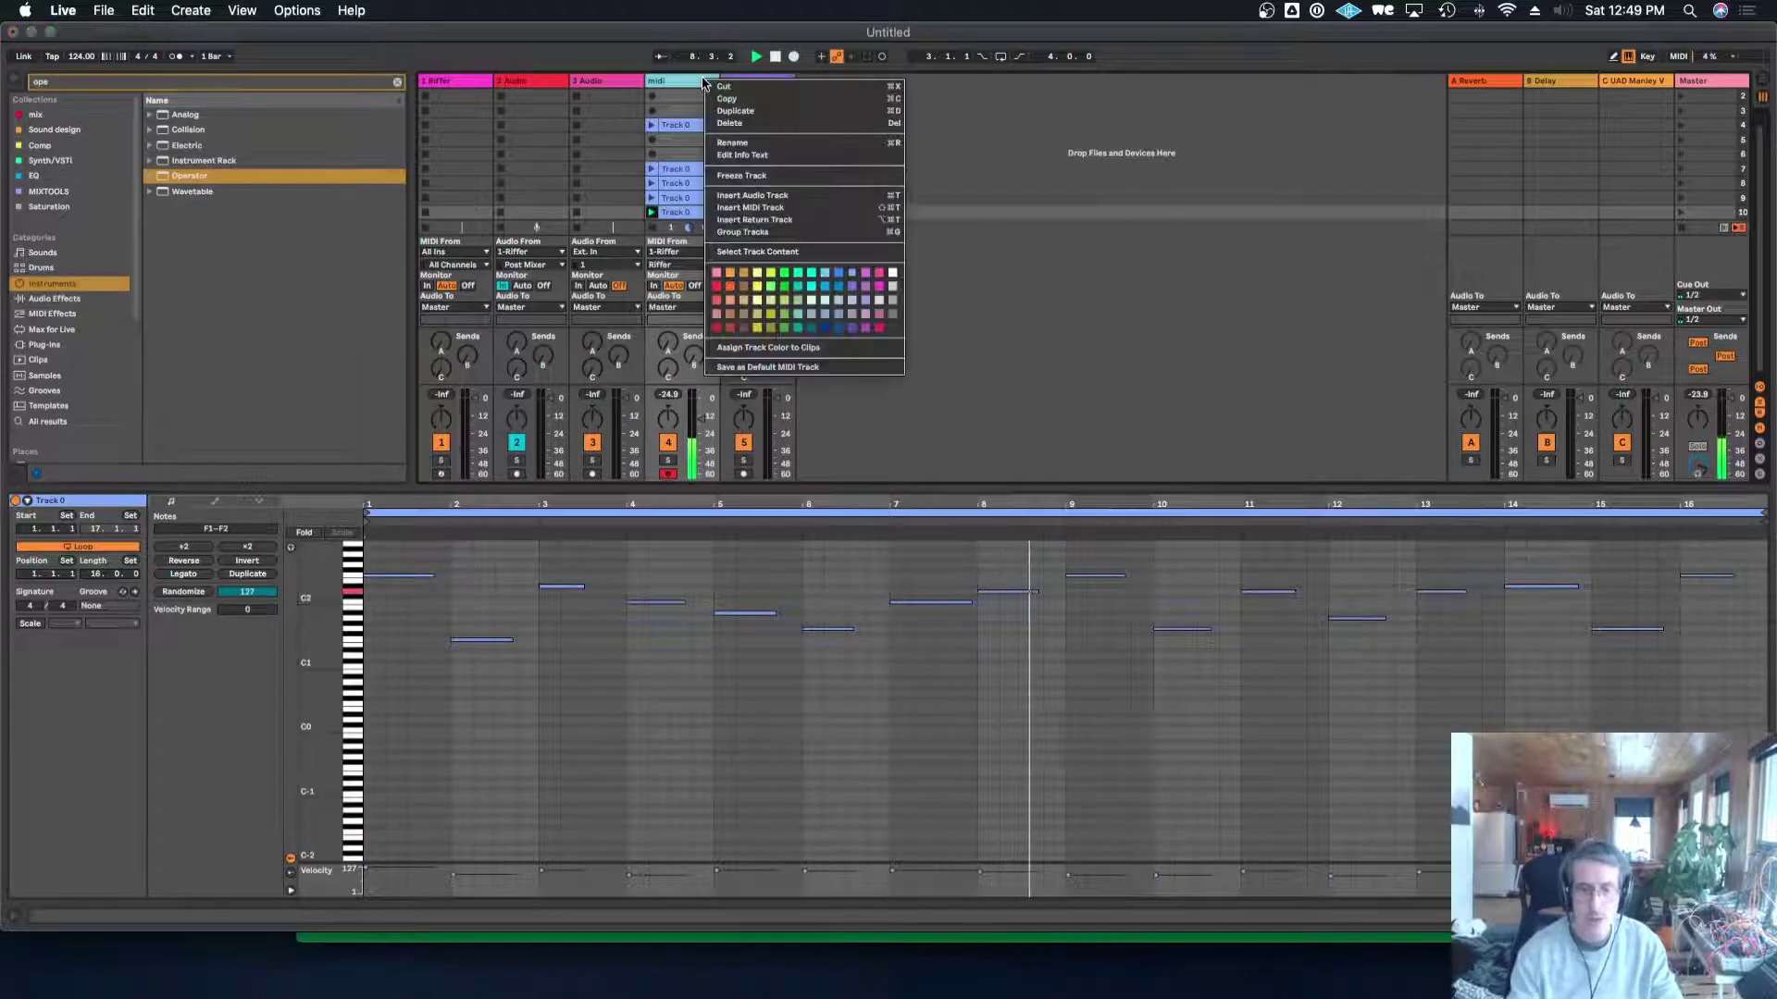
{"action": "left_click", "coordinate": [776, 196]}
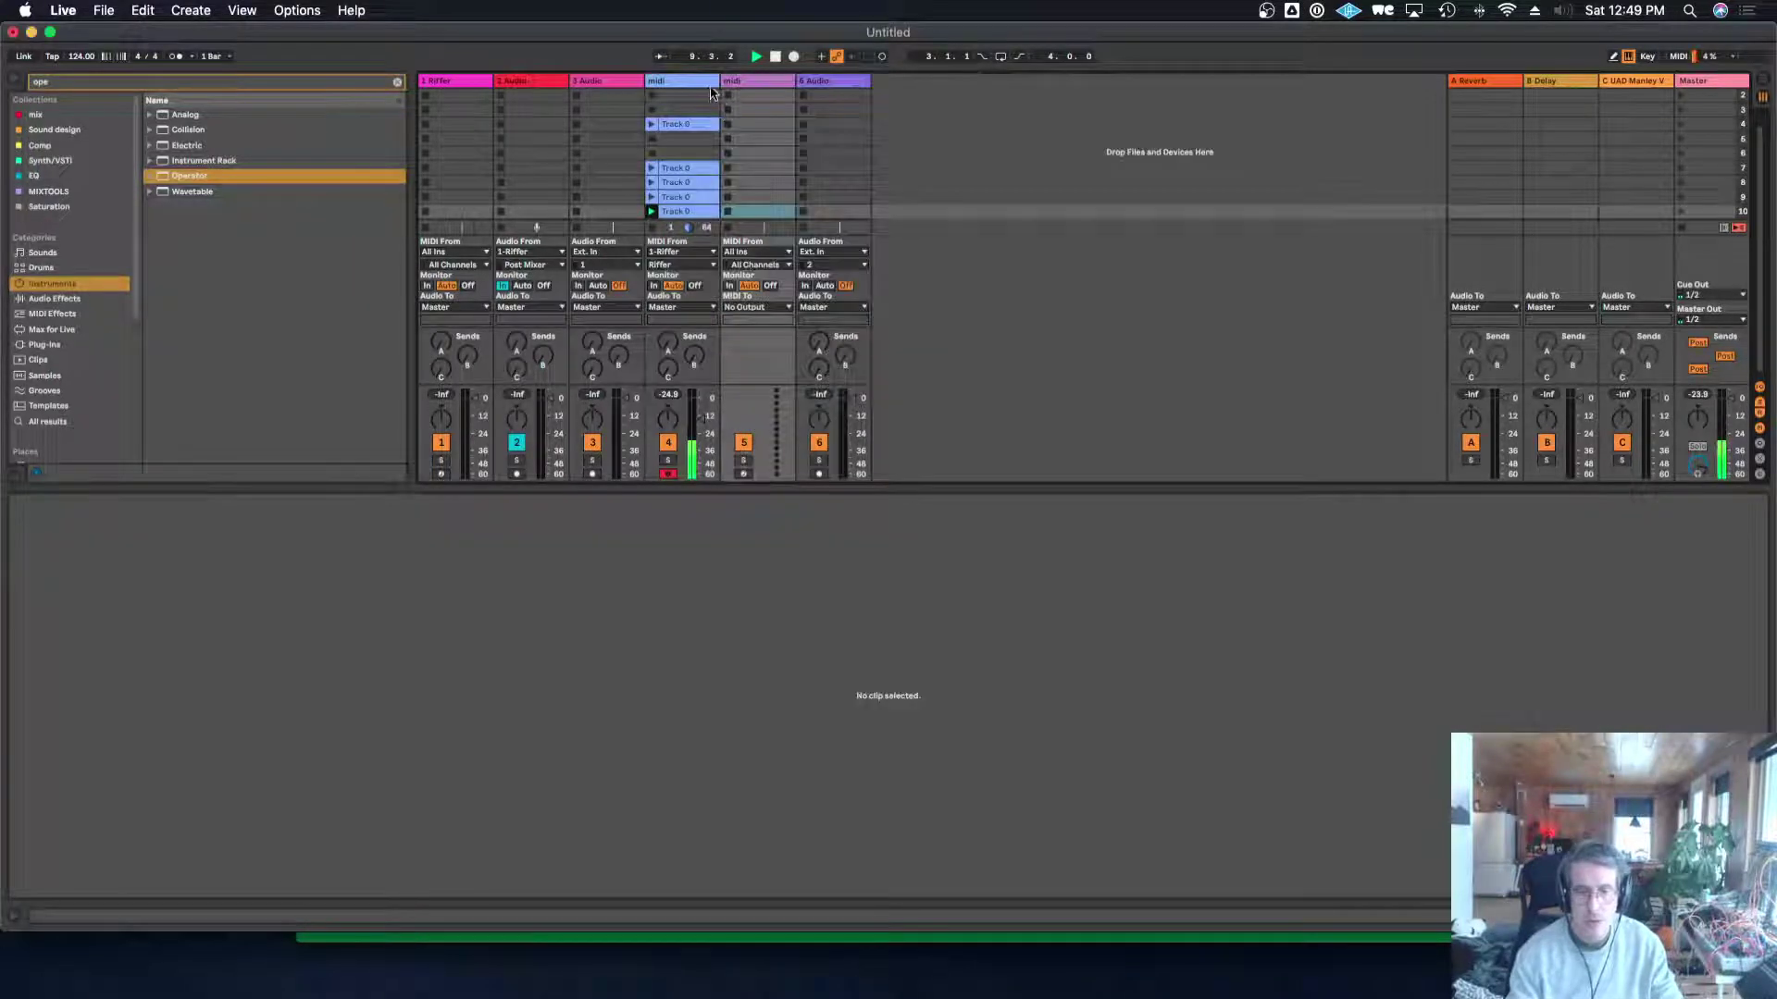
{"action": "left_click_drag", "start_coordinate": [696, 127], "coordinate": [736, 133]}
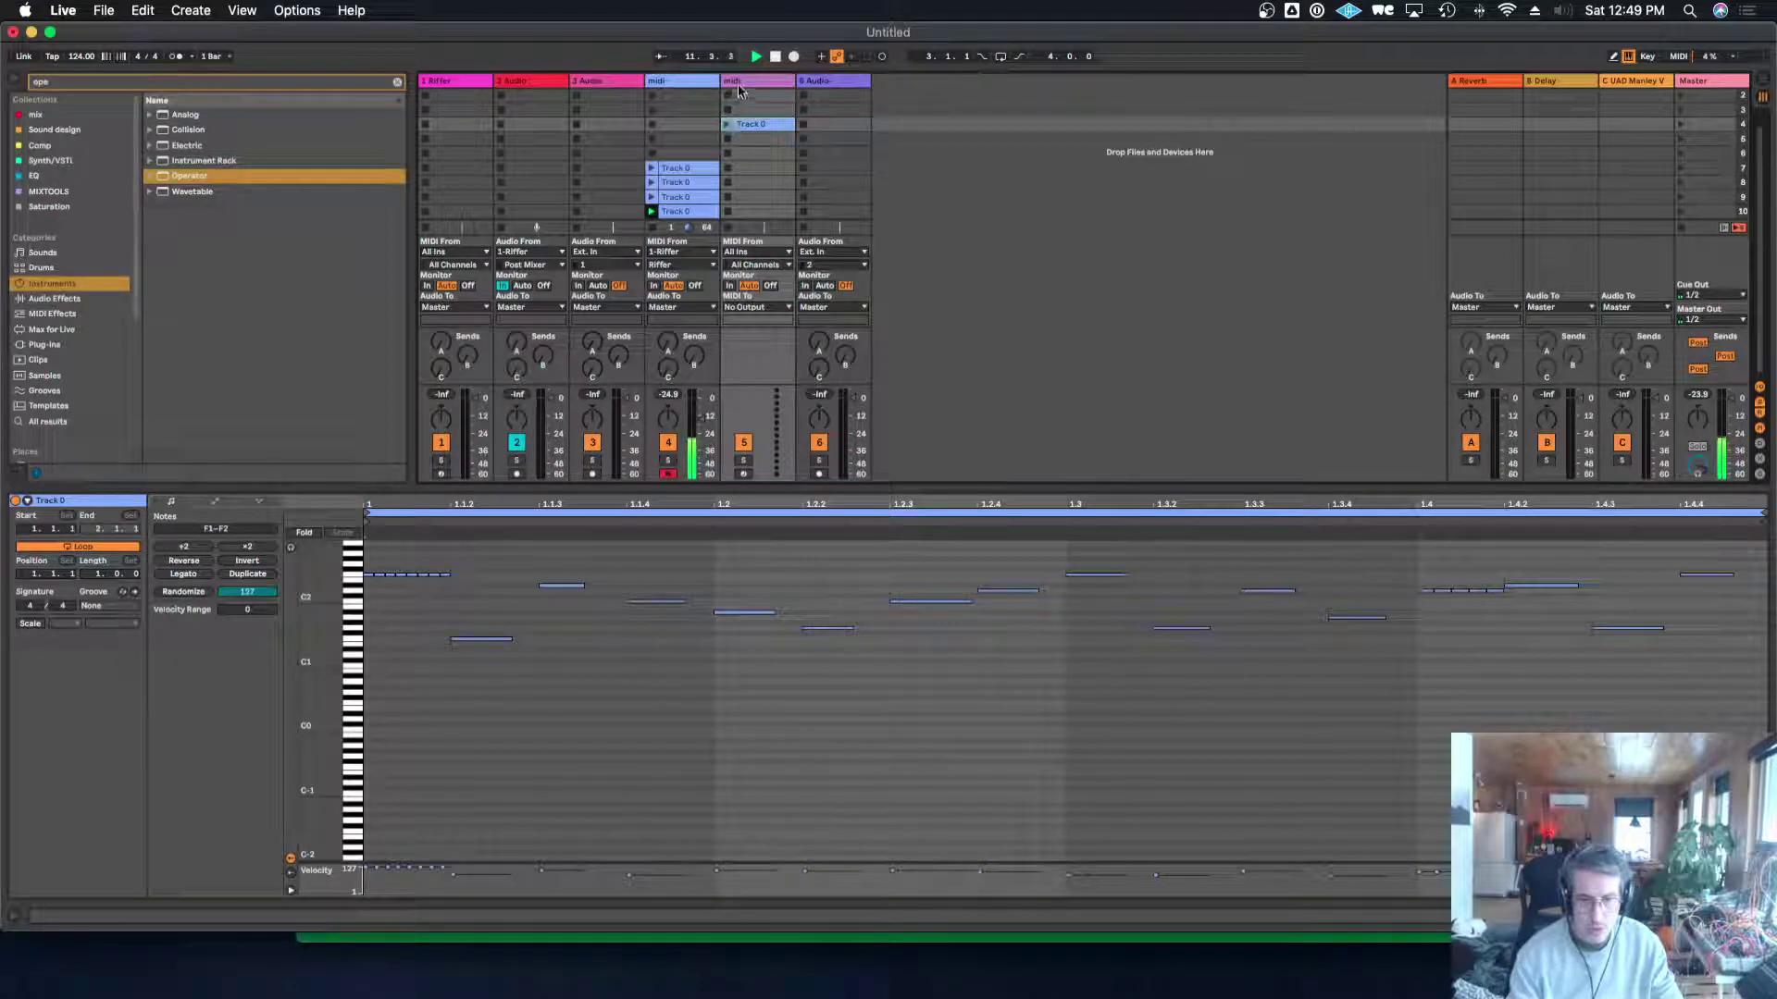
Load Analog instead of Operator onto the new MIDI track and launch its clip in scene 4.
{"action": "left_click_drag", "start_coordinate": [187, 177], "coordinate": [778, 129]}
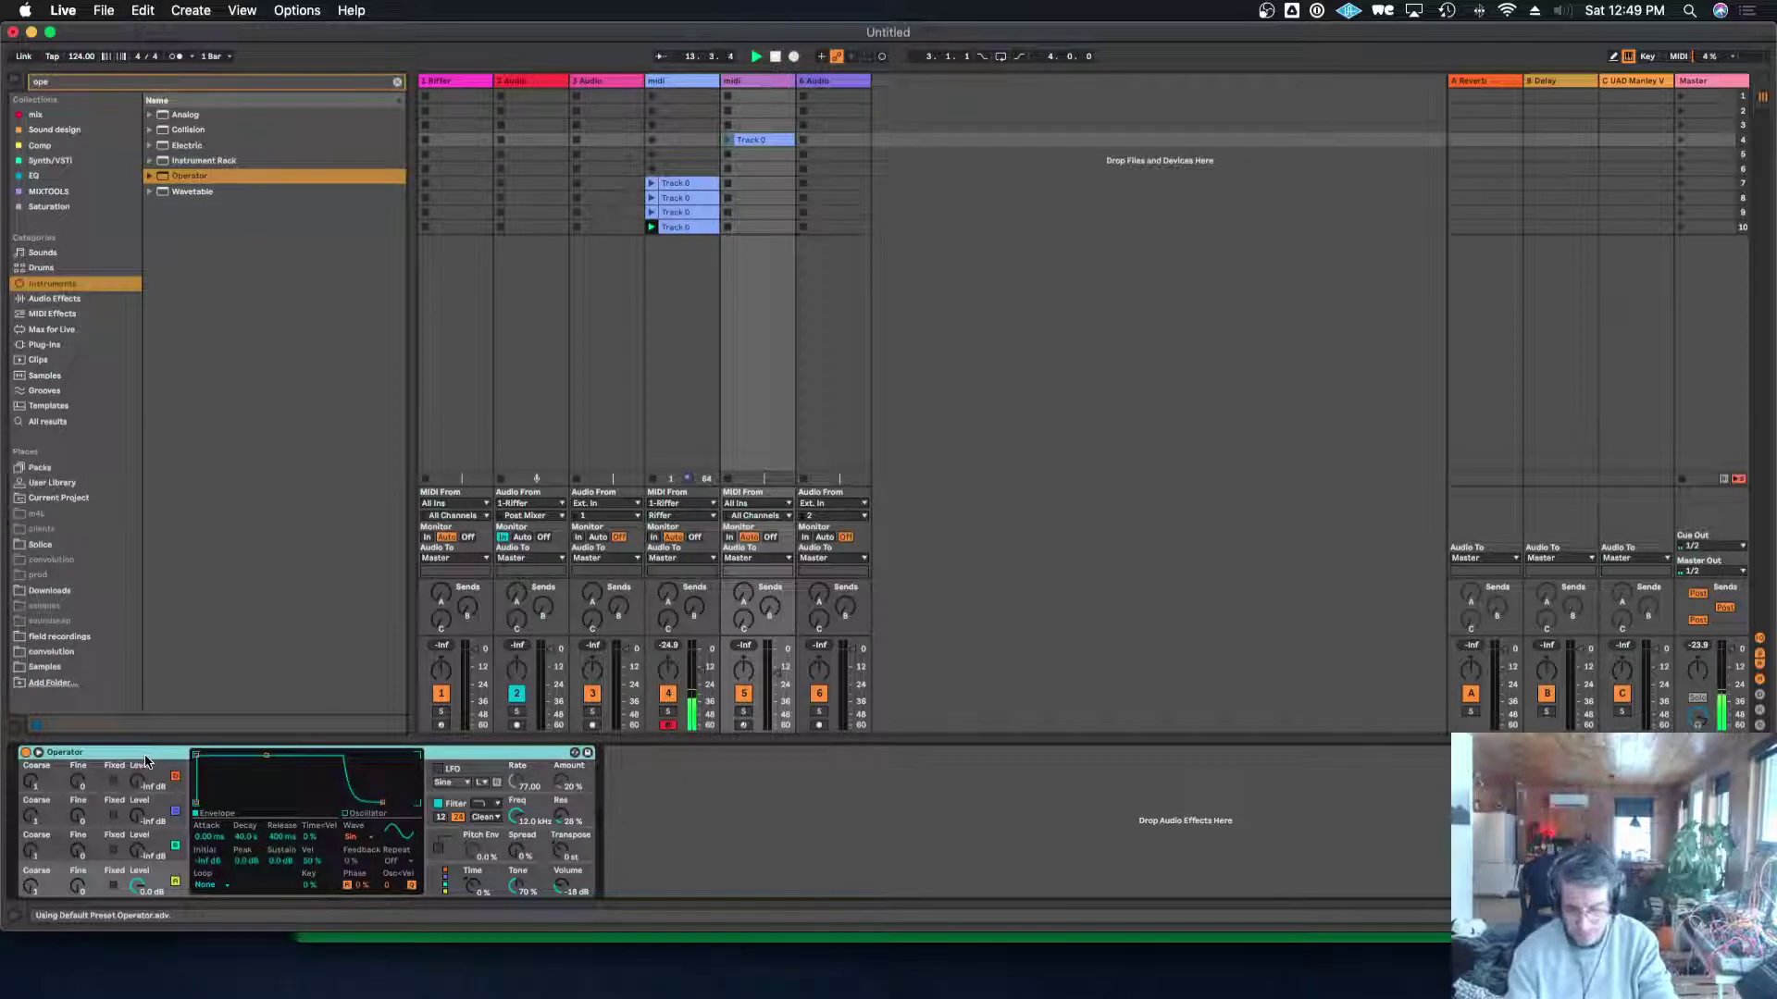
{"action": "key", "text": "Delete"}
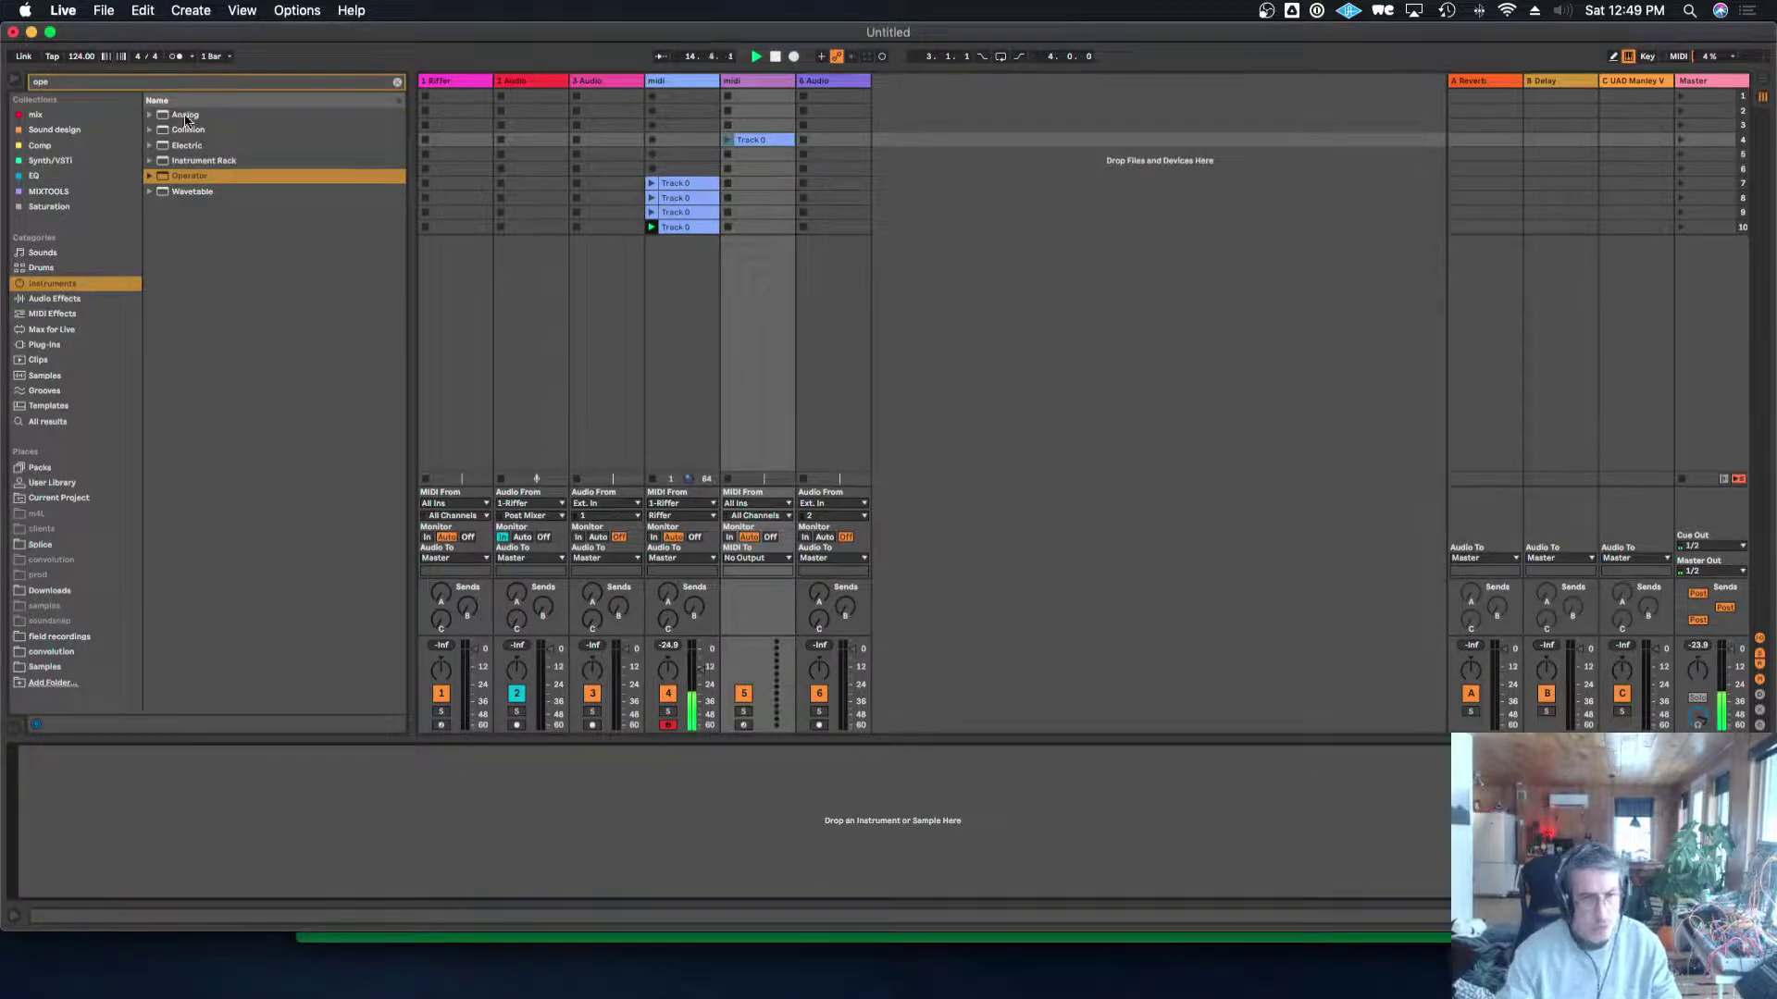
{"action": "left_click_drag", "start_coordinate": [186, 119], "coordinate": [757, 130]}
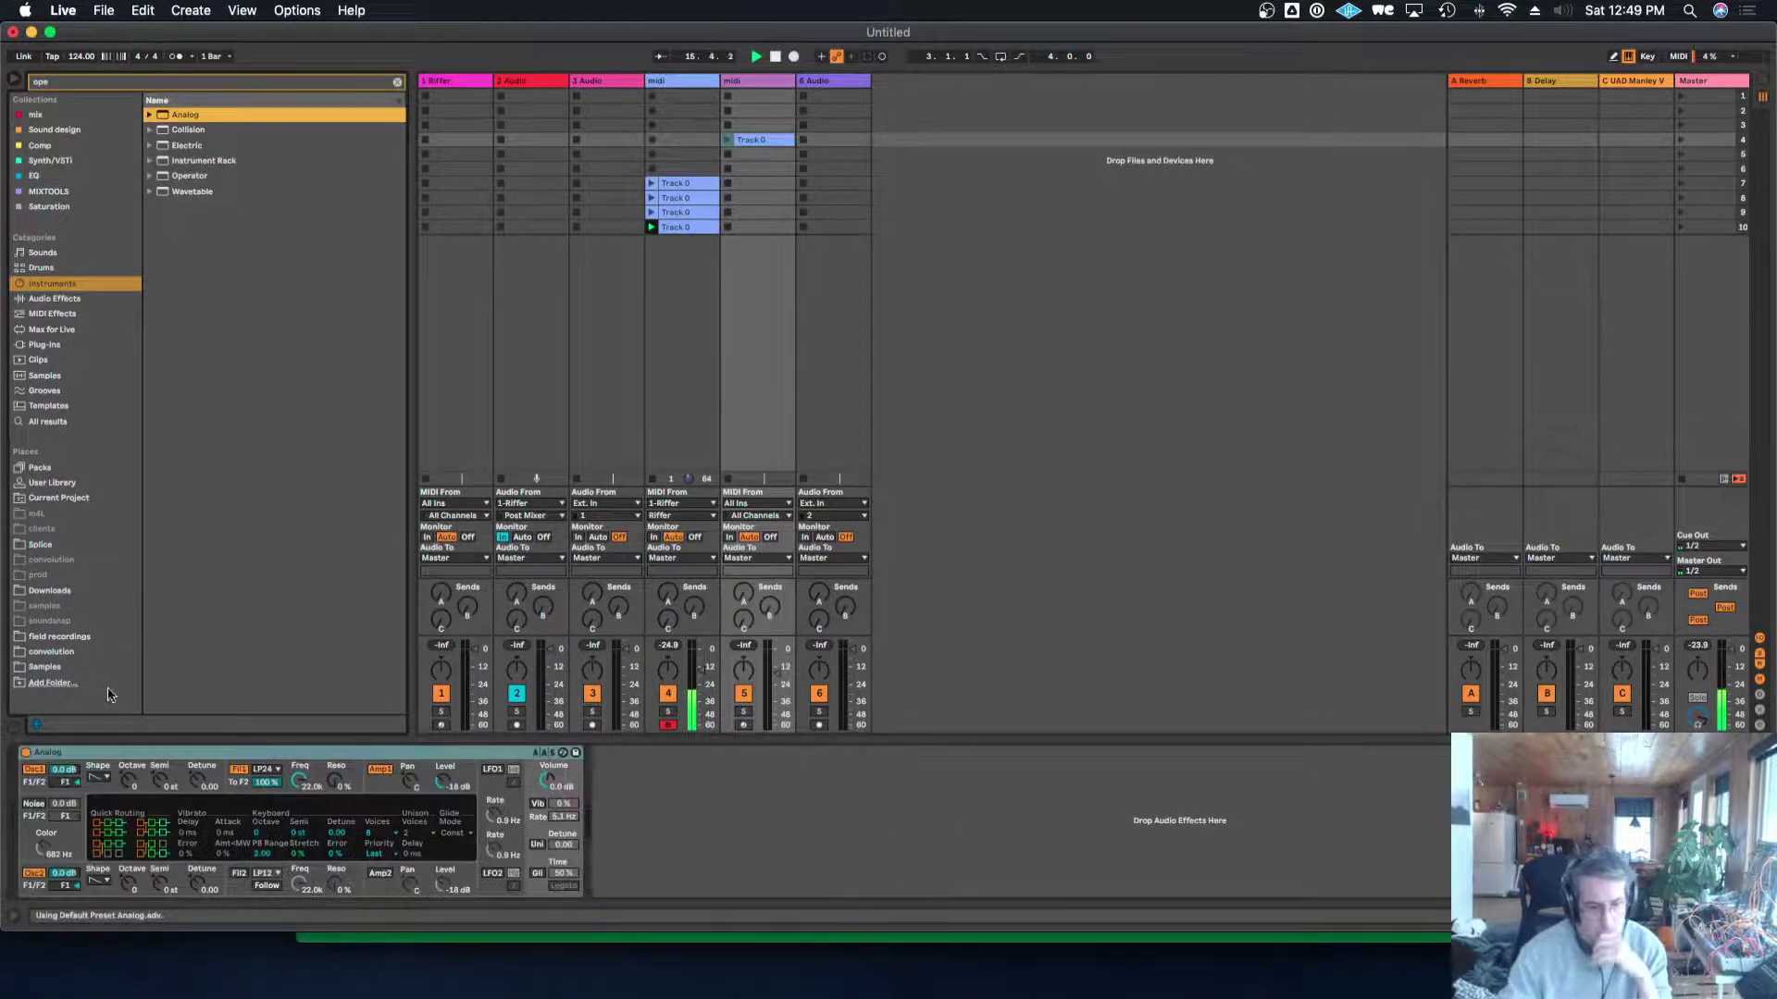
{"action": "left_click", "coordinate": [727, 140]}
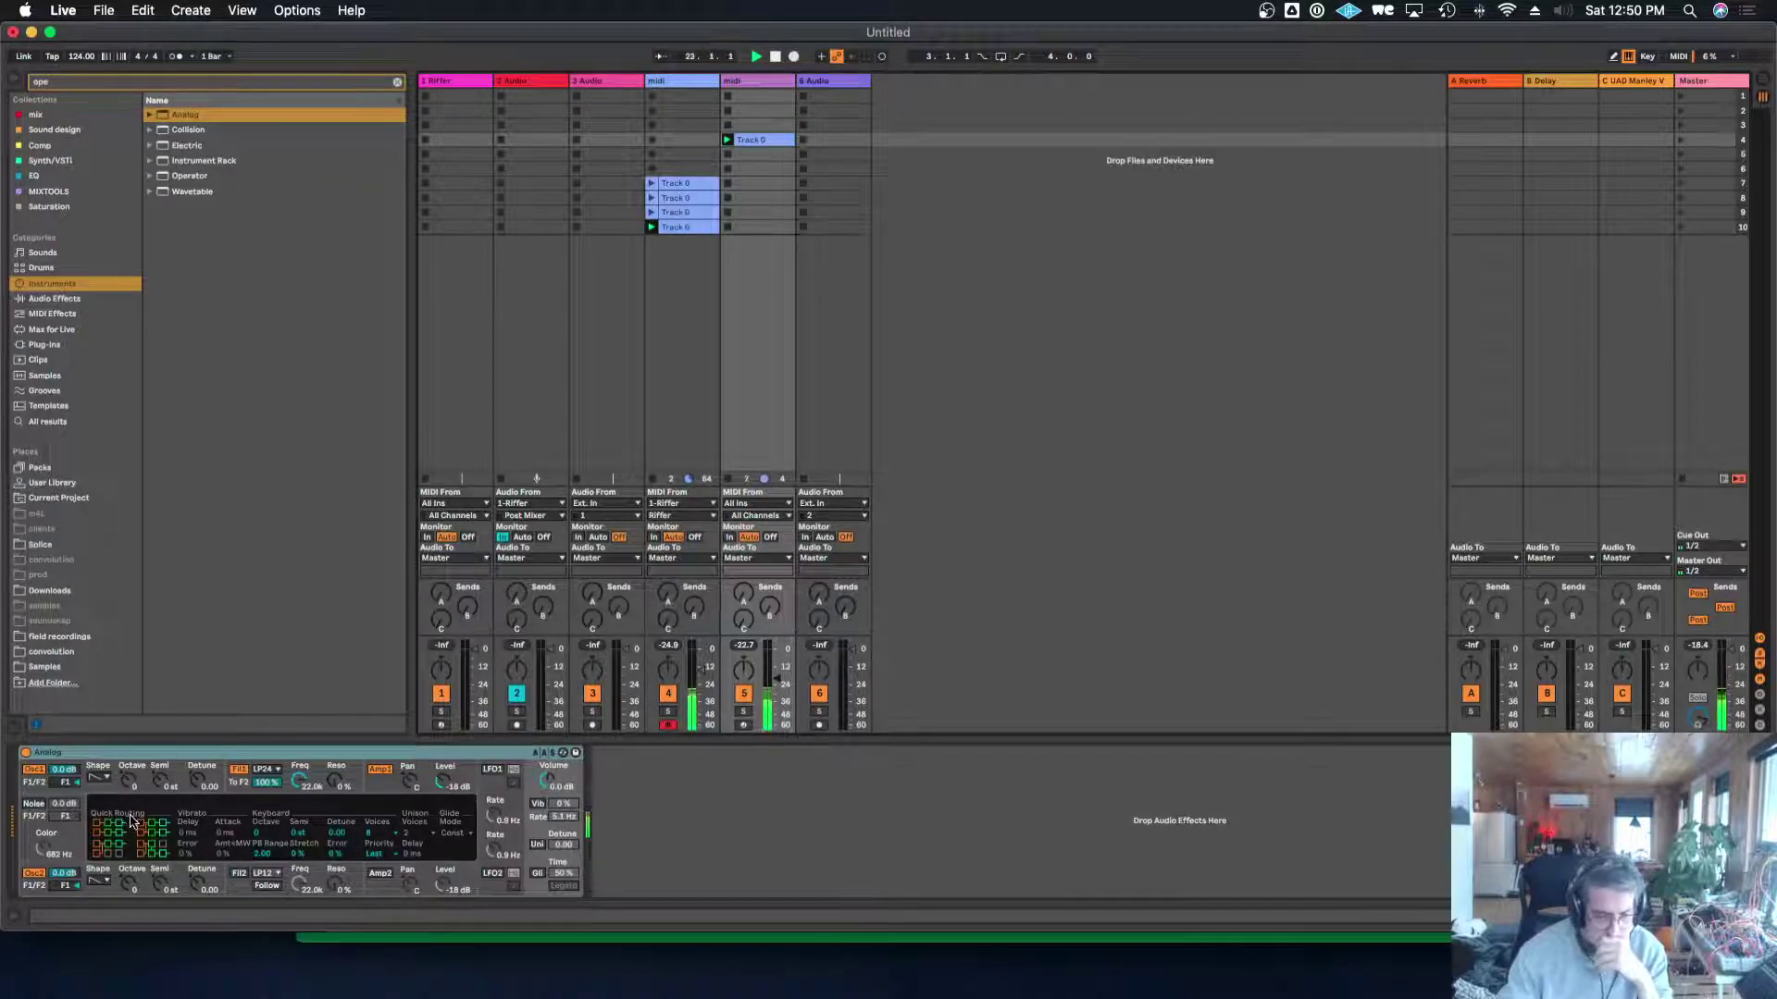
Lower Analog's filter 1 frequency to about 162 Hz and filter 2 frequency to about 6.6 kHz.
{"action": "left_click_drag", "start_coordinate": [315, 780], "coordinate": [299, 912]}
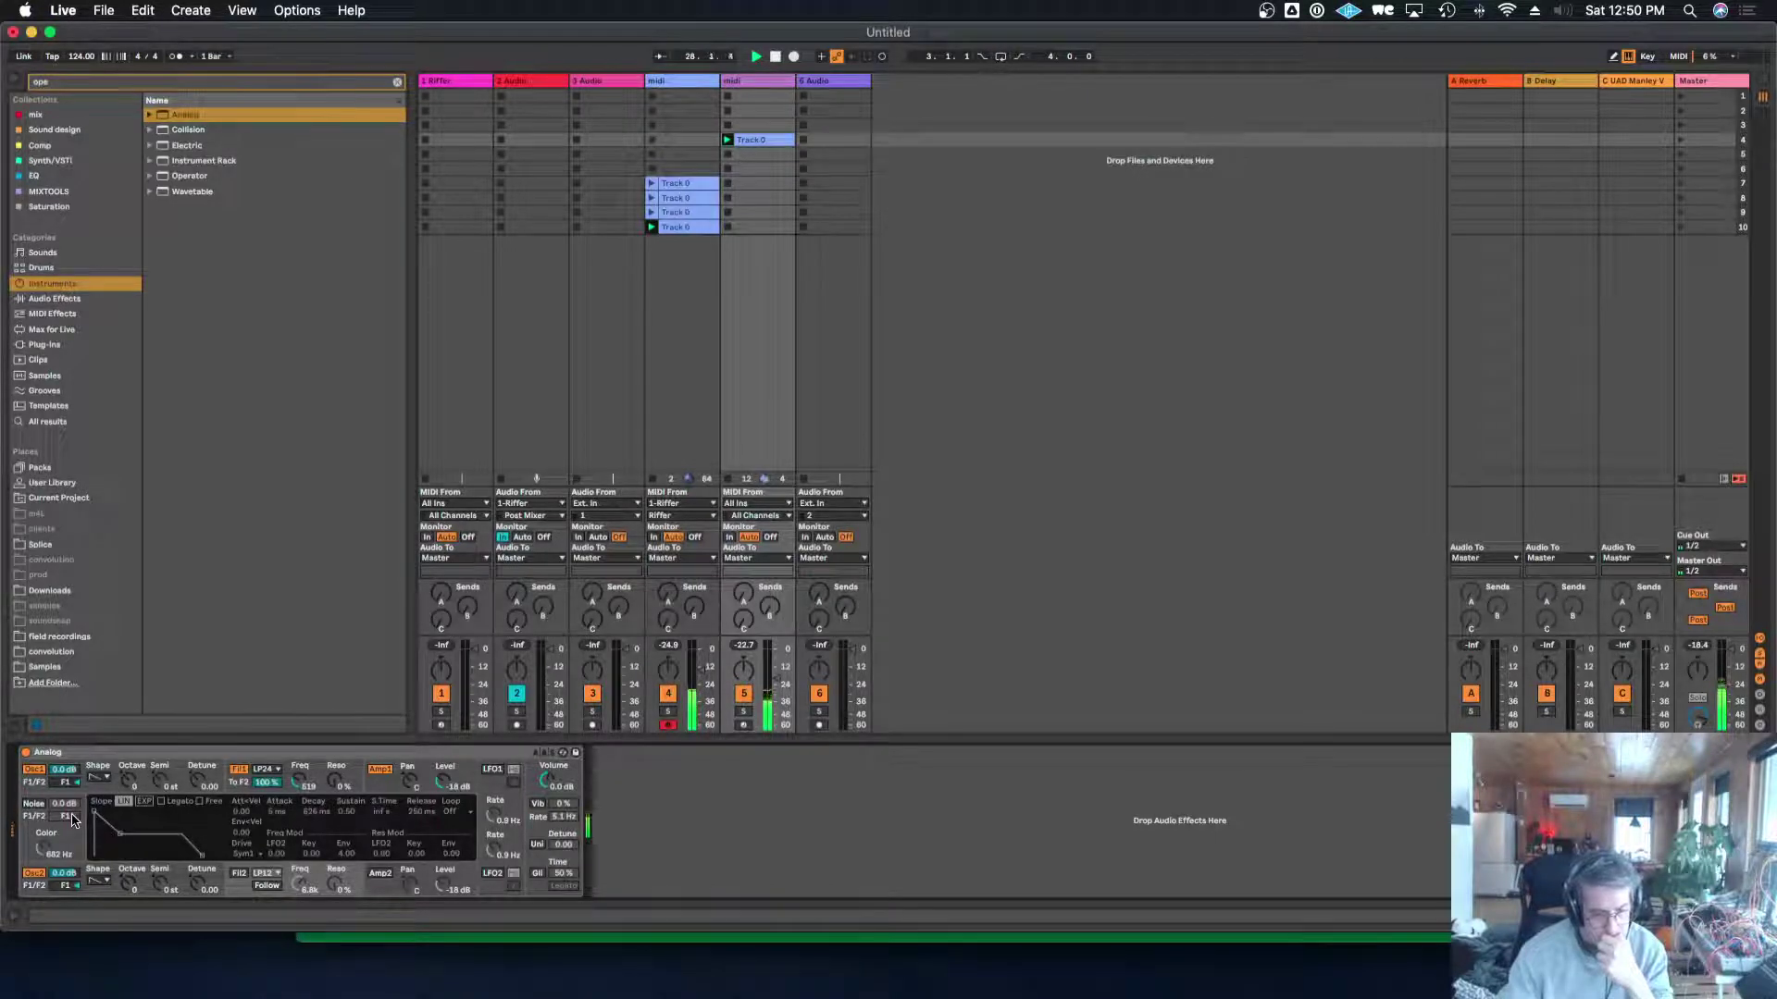
{"action": "left_click", "coordinate": [297, 781]}
{"action": "left_click_drag", "start_coordinate": [298, 782], "coordinate": [299, 806]}
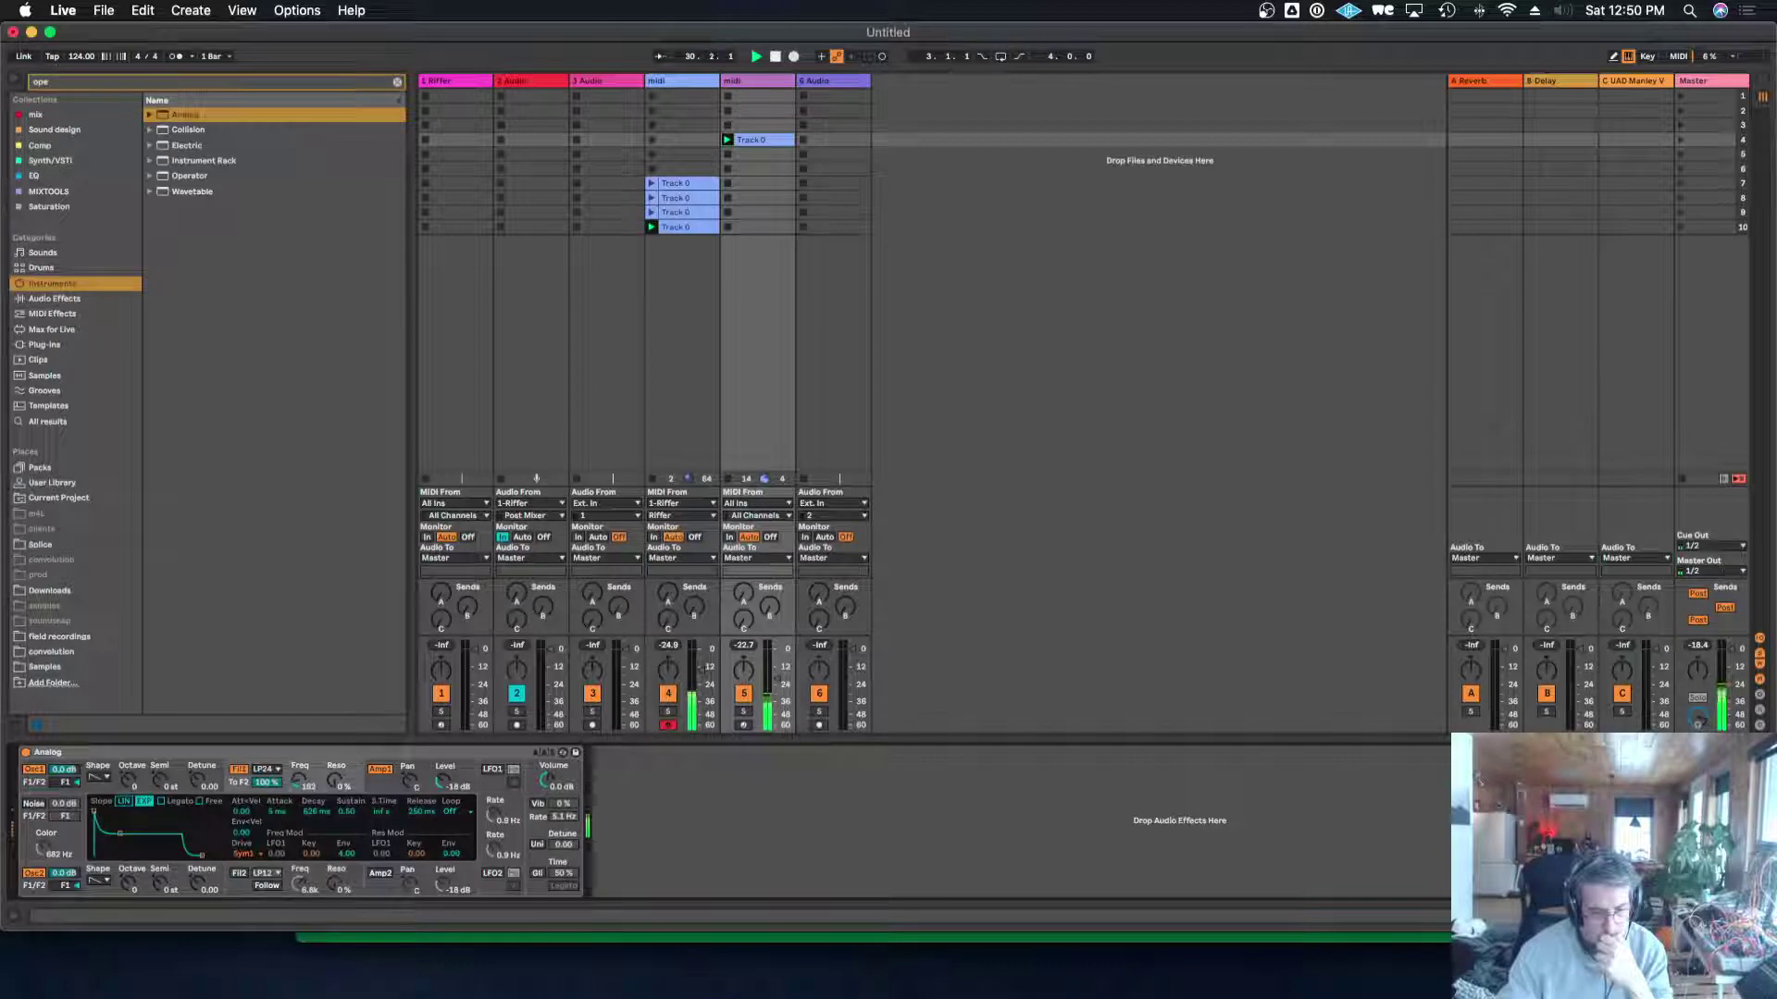
Set Analog's oscillator 2 octave to -1 and raise the instrument's volume to about 3.7 dB.
{"action": "left_click", "coordinate": [137, 886]}
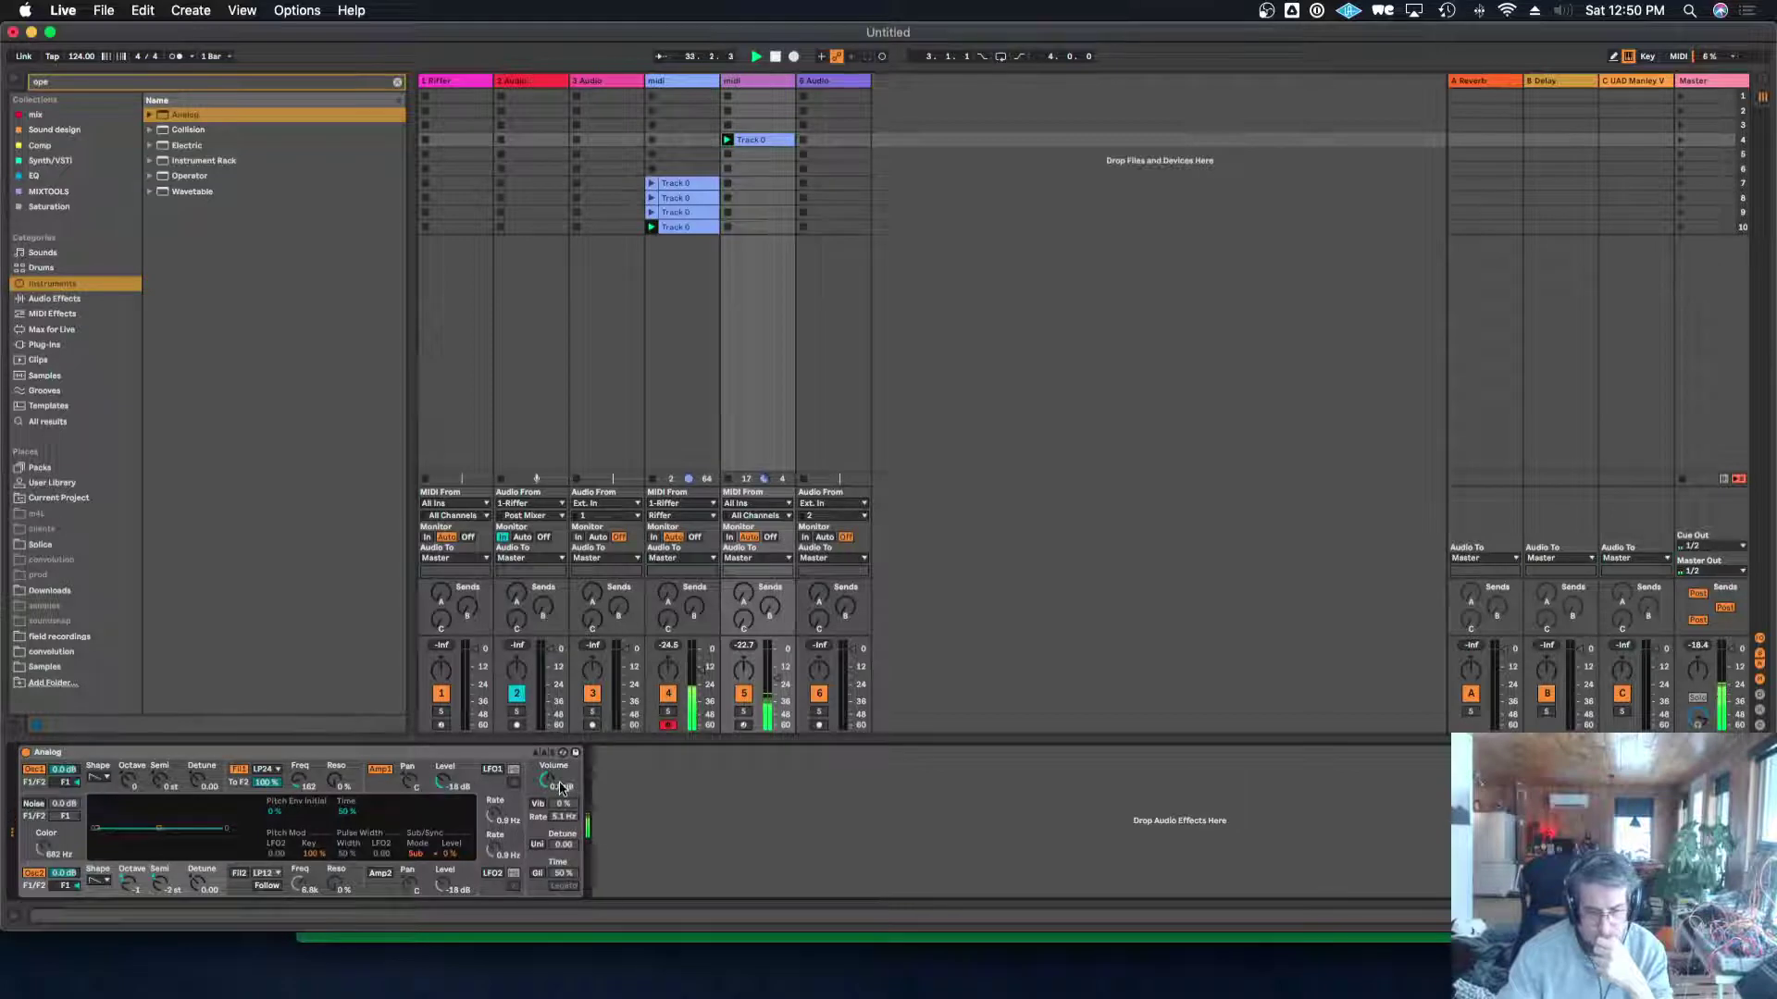
{"action": "left_click_drag", "start_coordinate": [547, 780], "coordinate": [547, 768]}
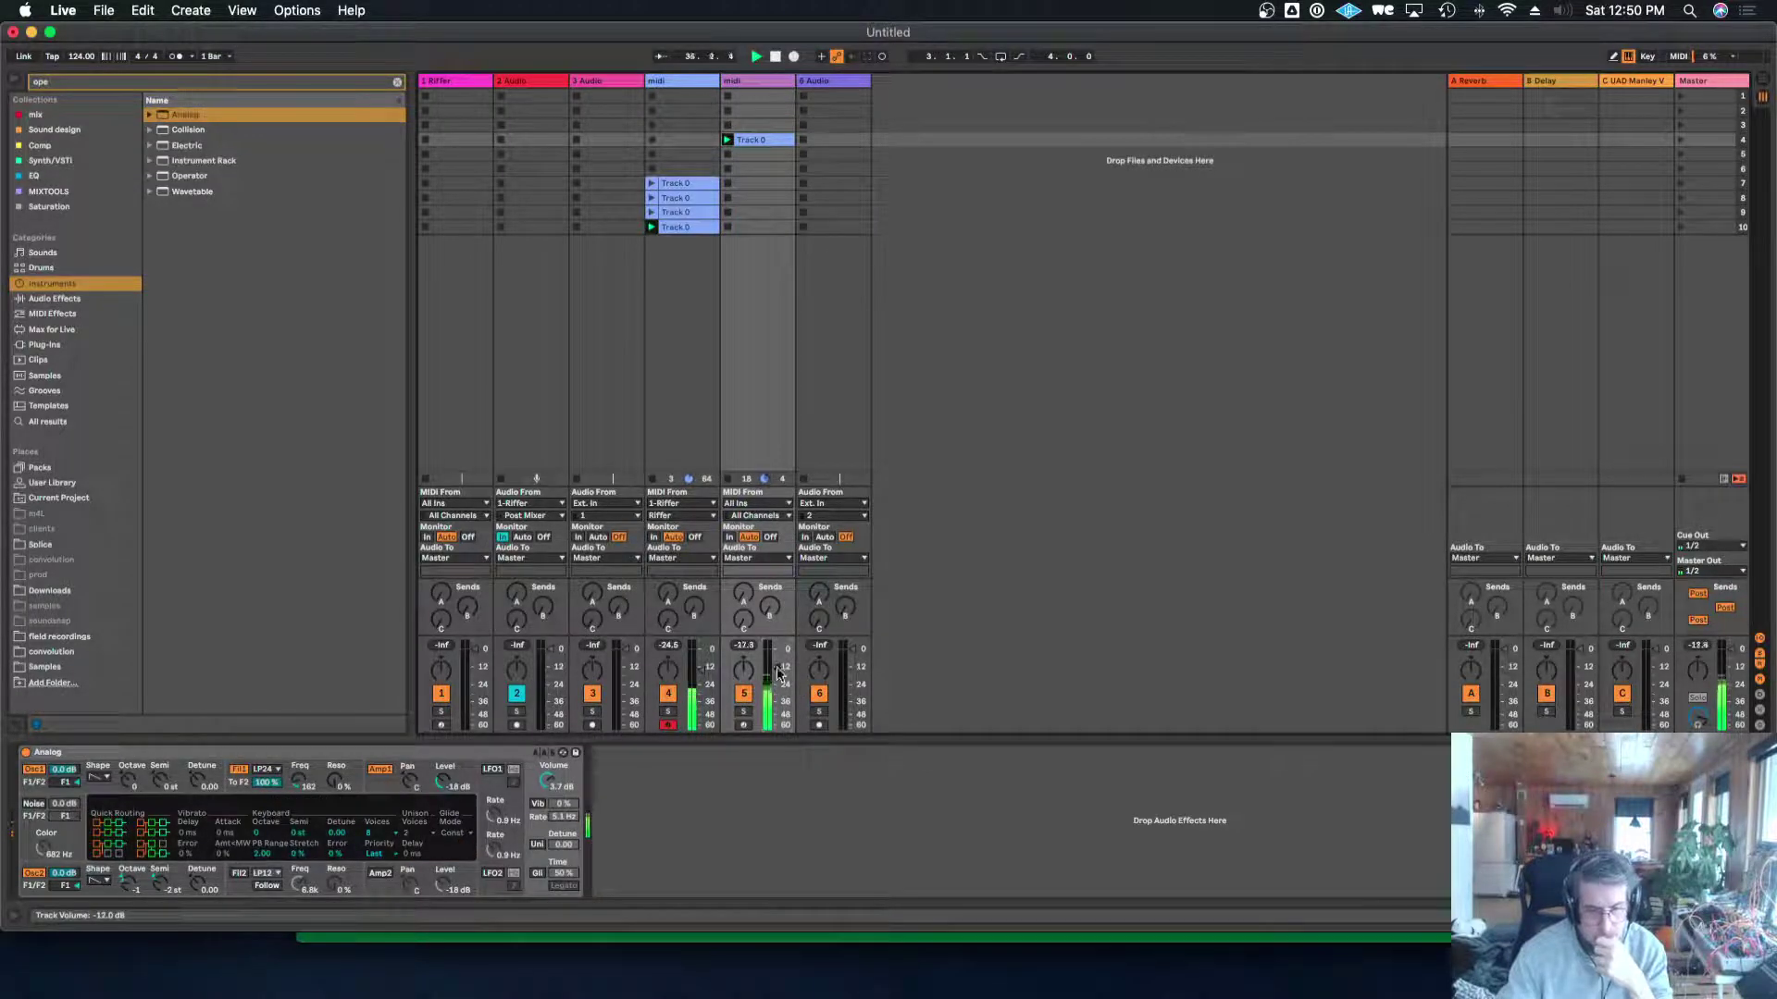
Add Hybrid Reverb from the Reverb & Resonance audio effects to the Analog track and adjust its dry/wet mix.
{"action": "left_click", "coordinate": [659, 81]}
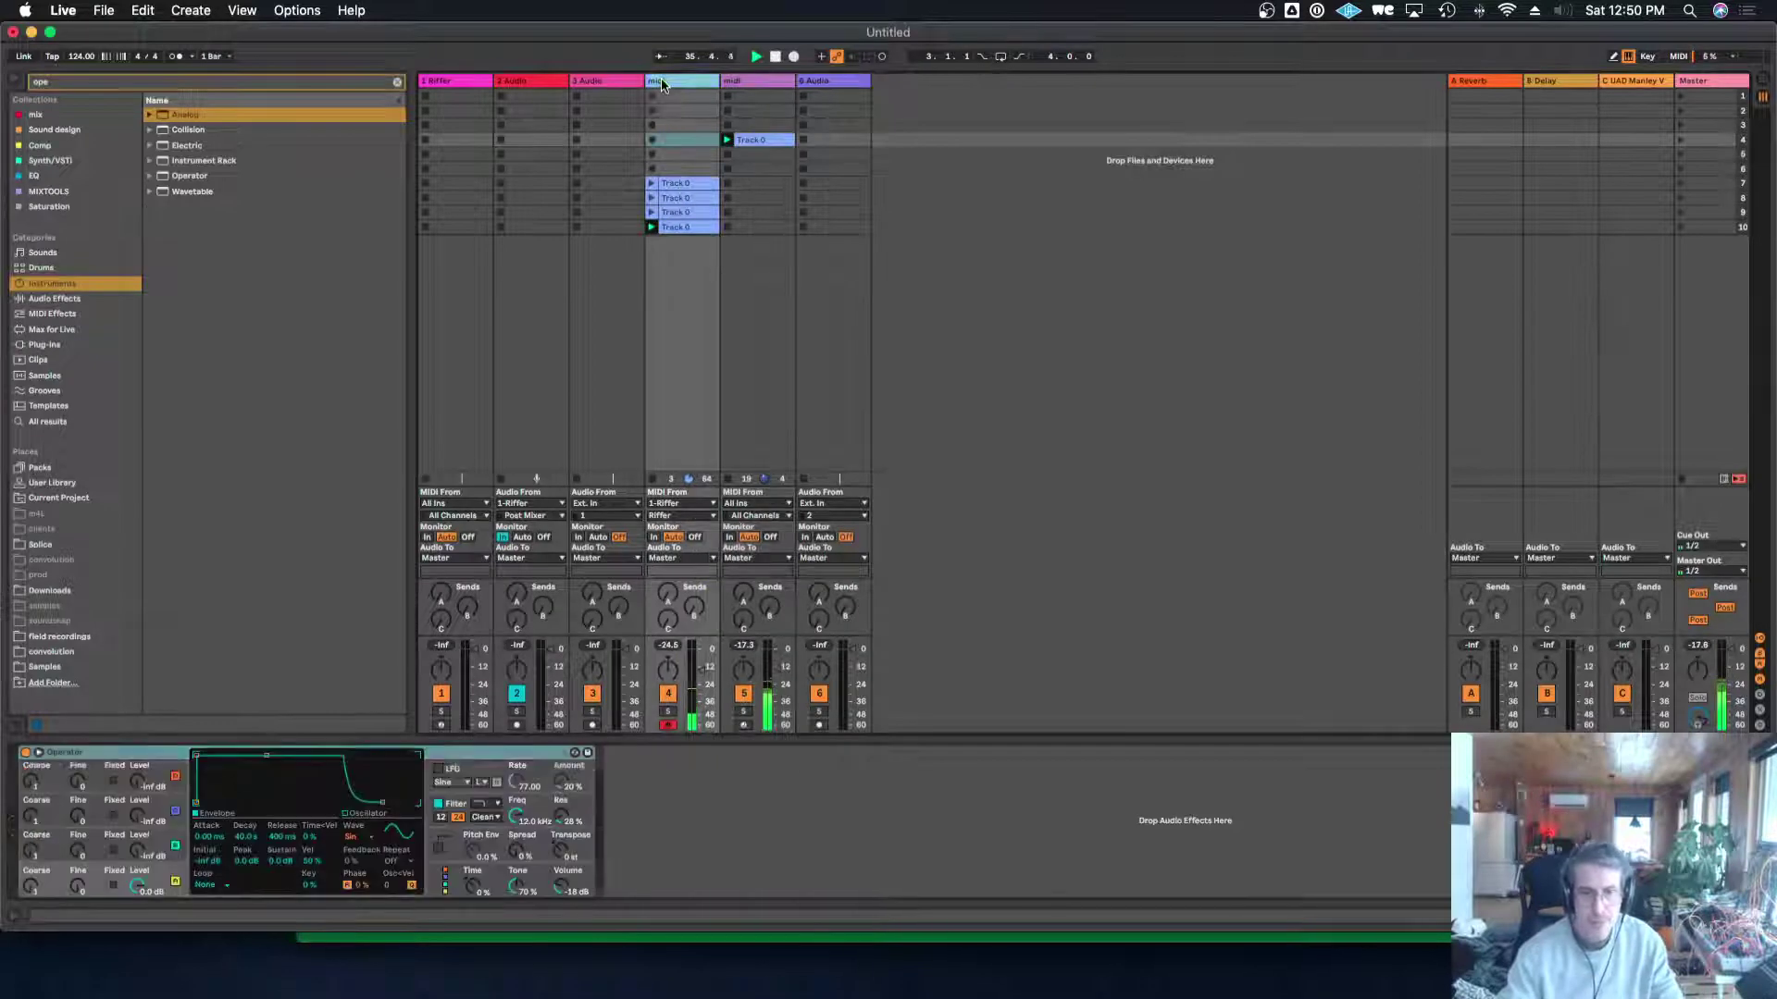
{"action": "left_click", "coordinate": [104, 344]}
{"action": "left_click", "coordinate": [397, 82]}
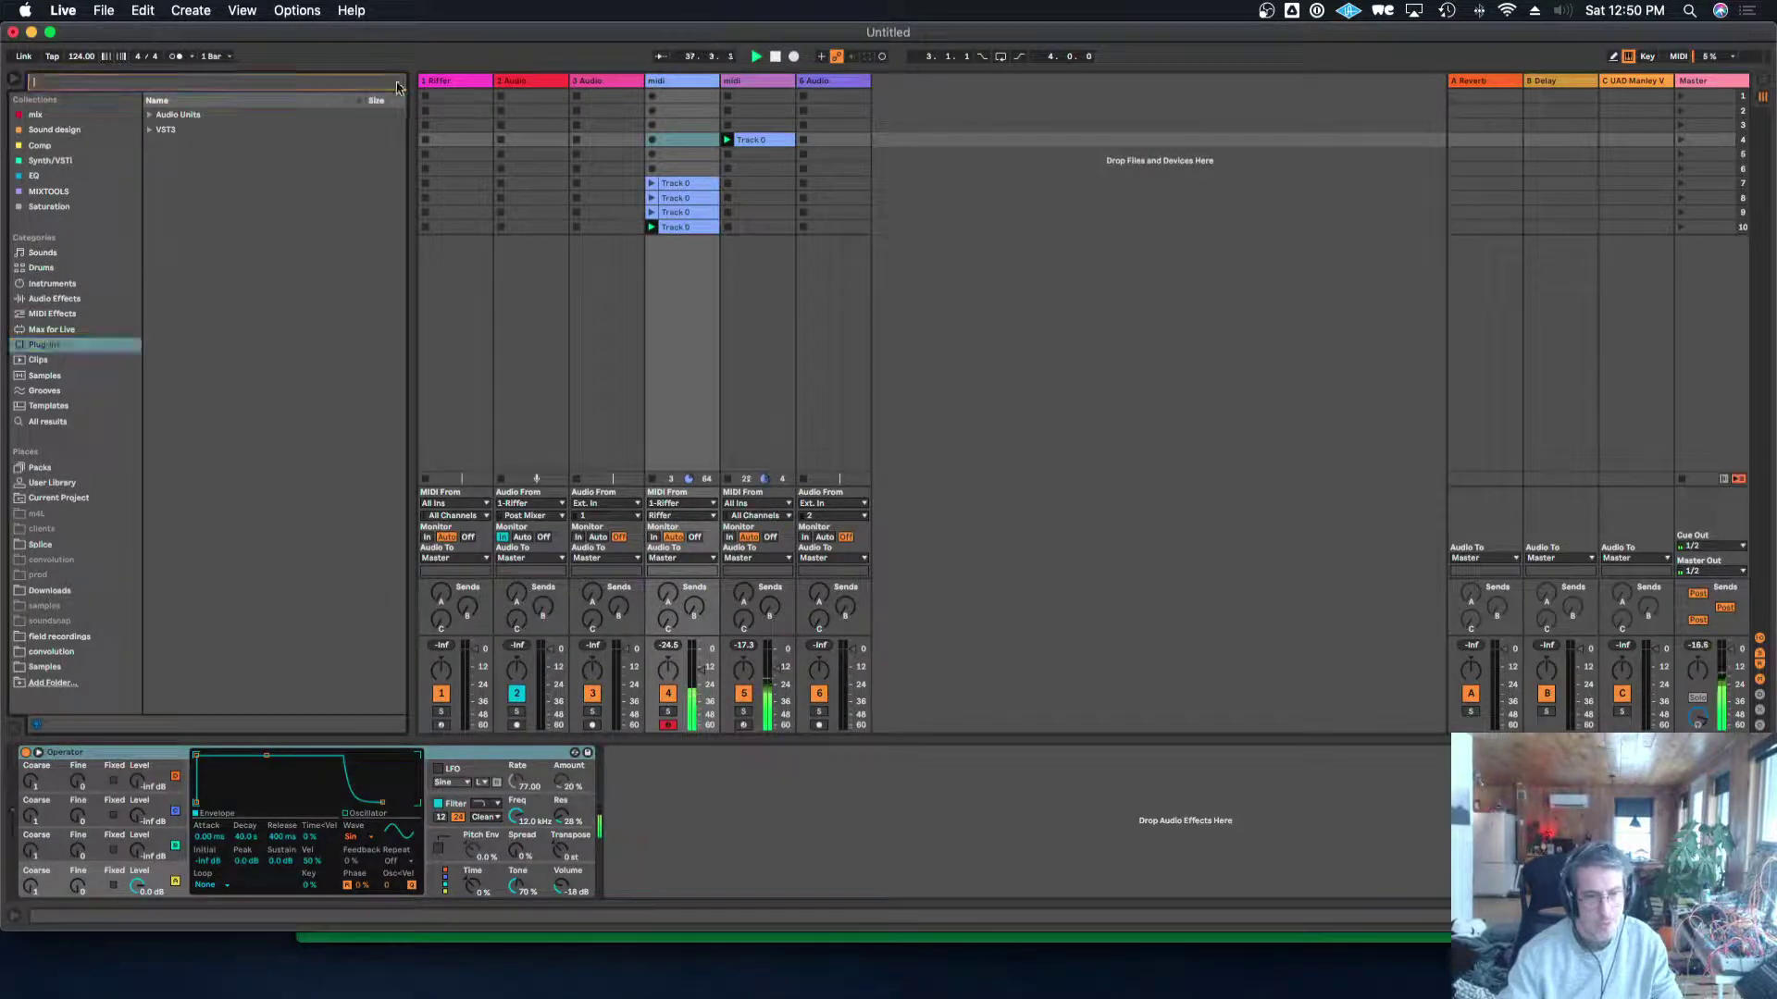
{"action": "scroll", "coordinate": [211, 518], "scroll_direction": "down", "scroll_amount": 5}
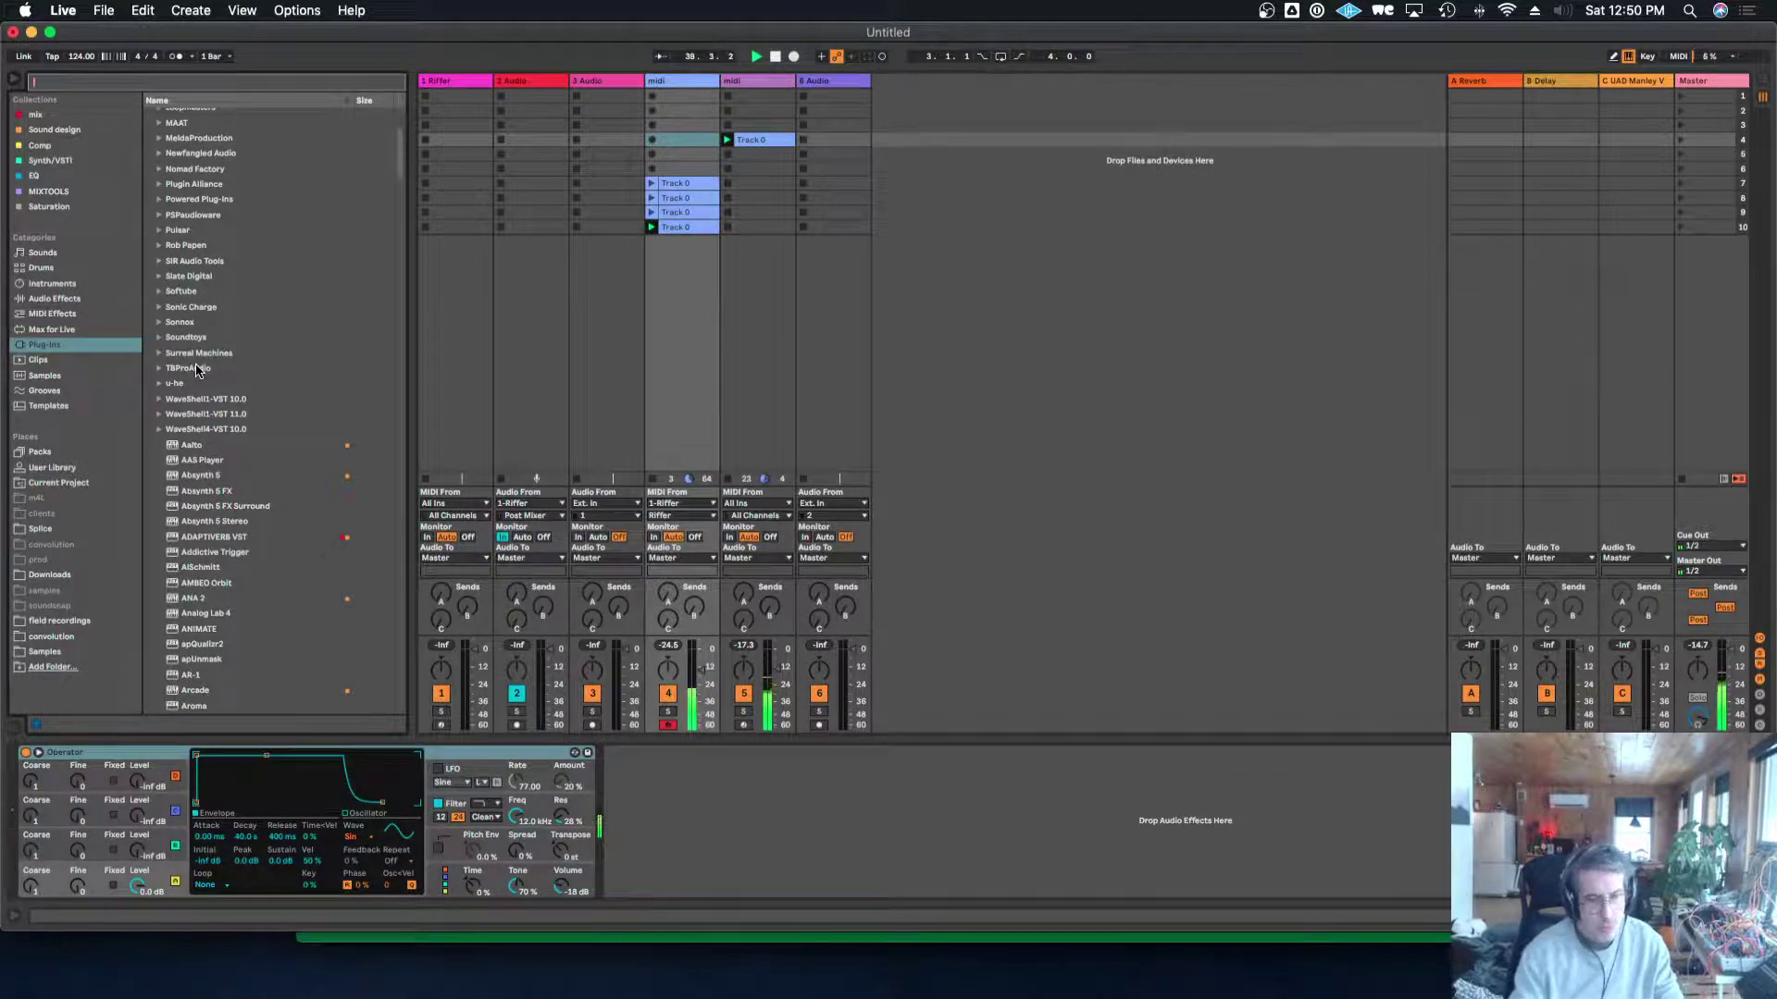
{"action": "left_click", "coordinate": [100, 299]}
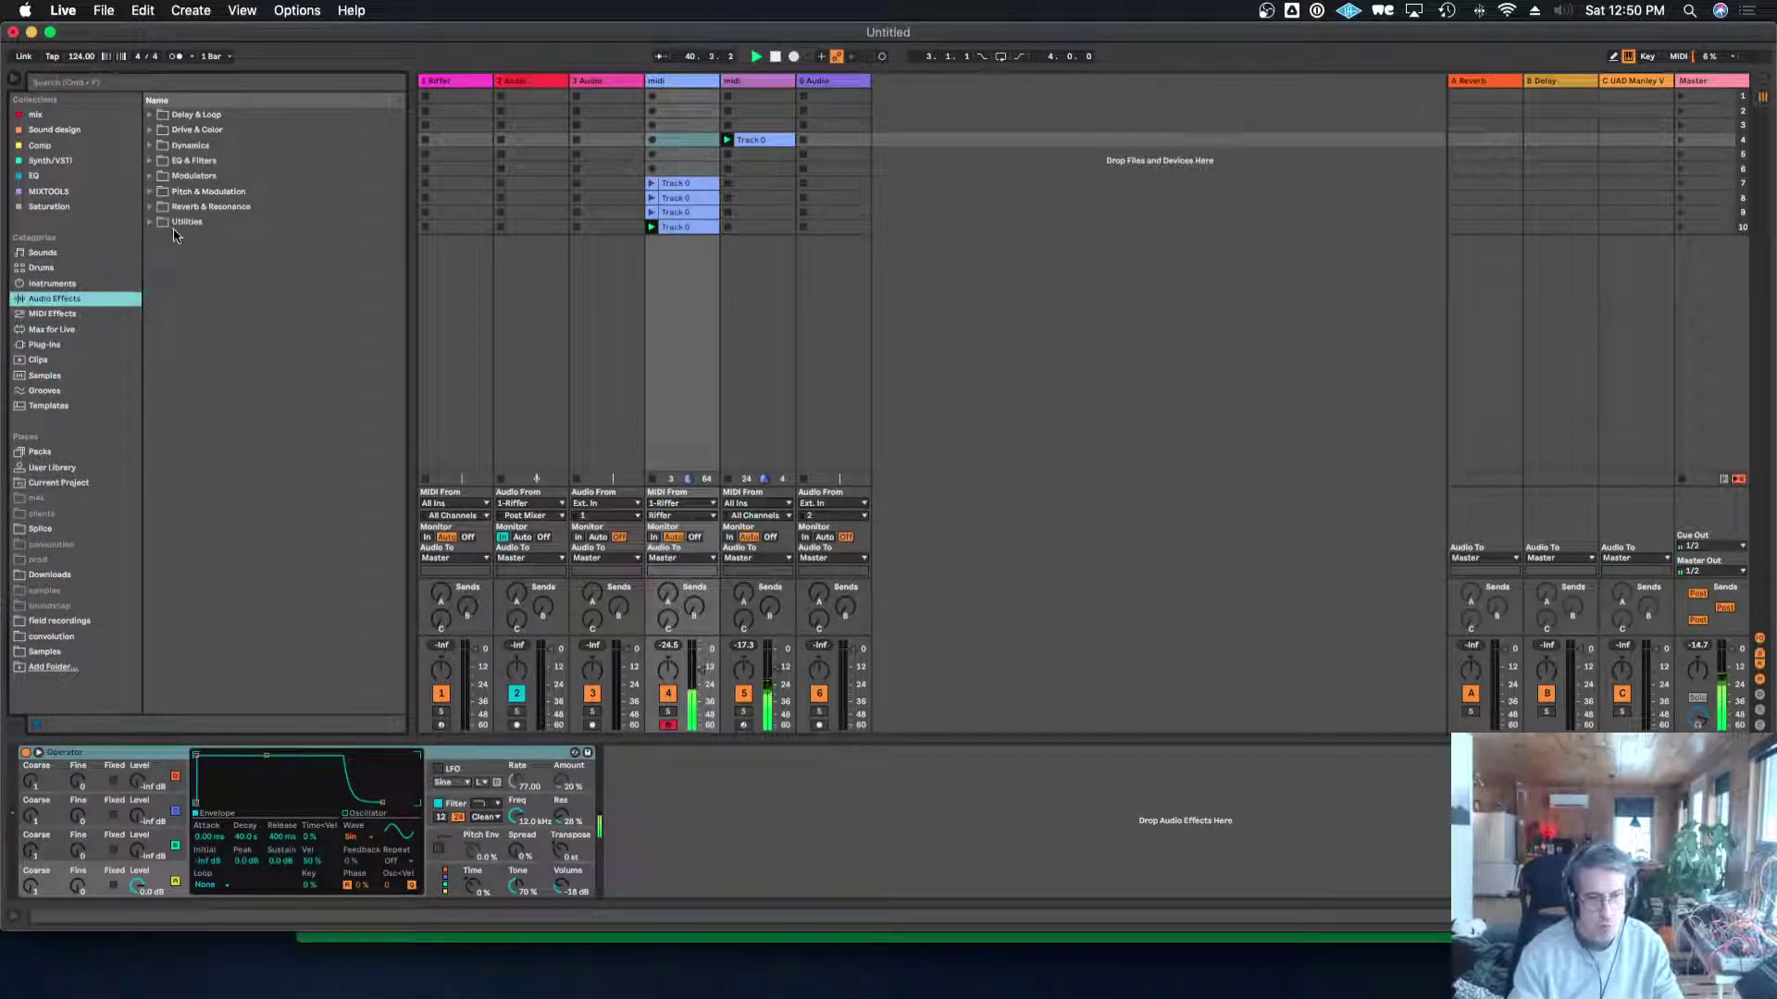
{"action": "left_click", "coordinate": [153, 209]}
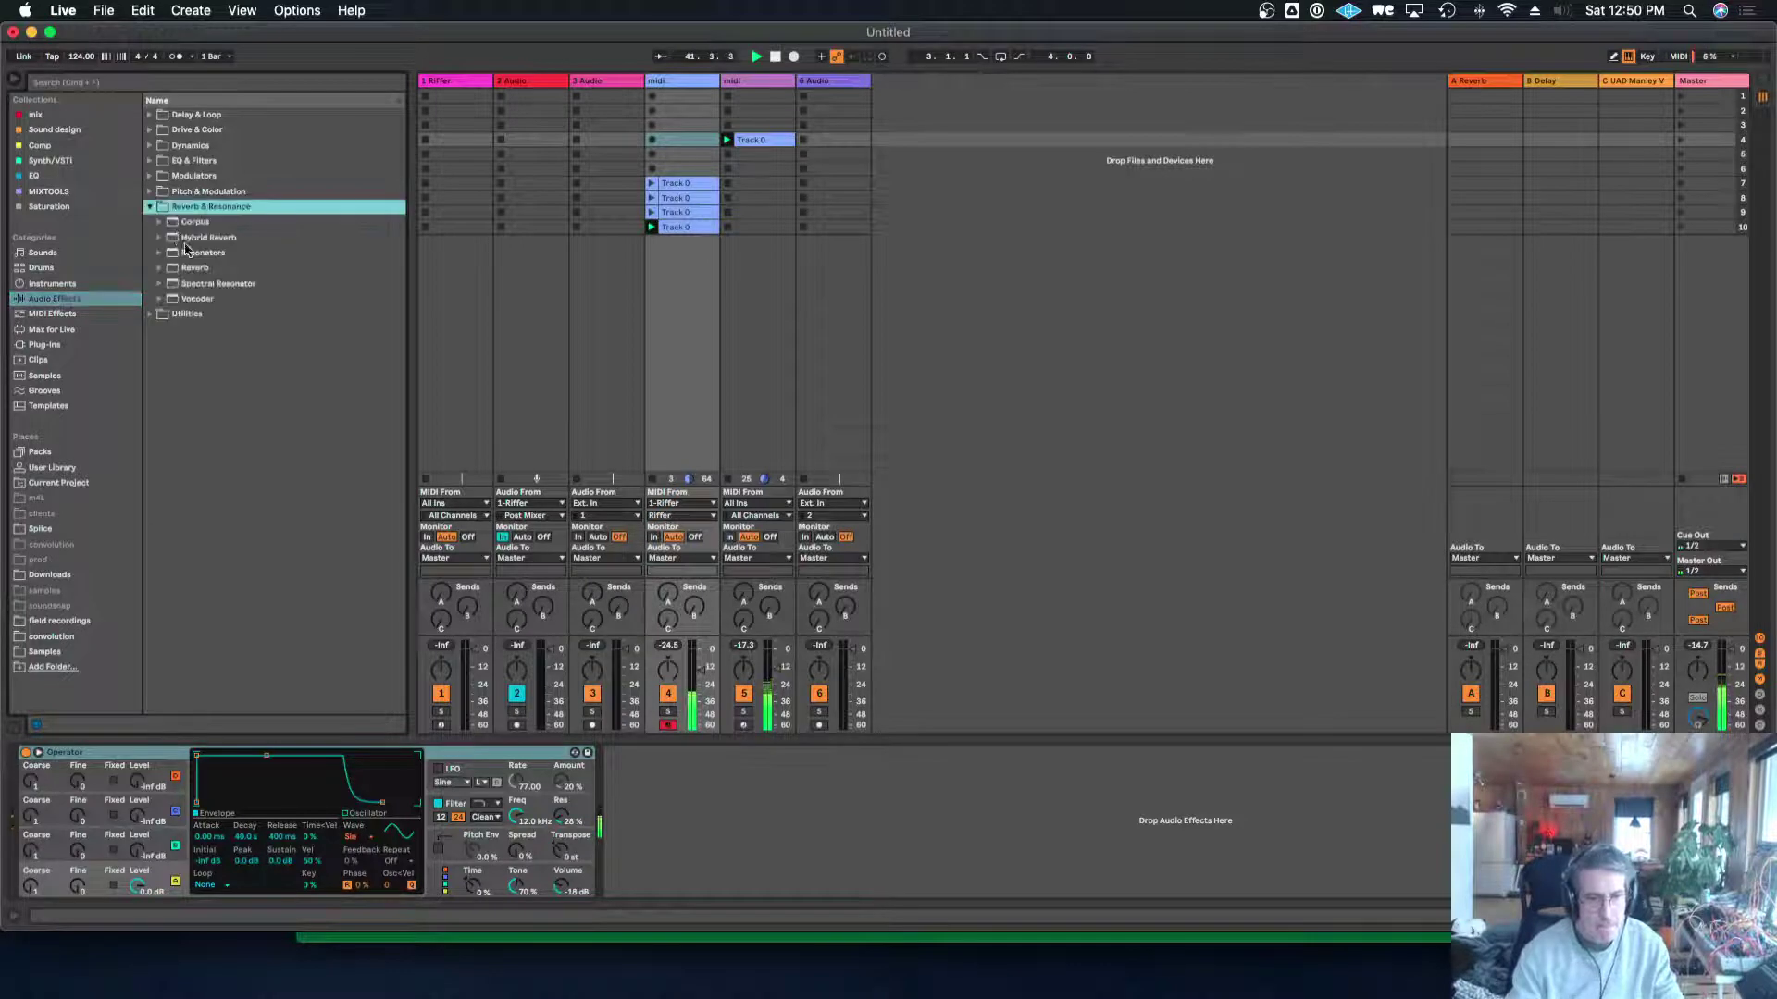
{"action": "left_click_drag", "start_coordinate": [222, 239], "coordinate": [755, 181]}
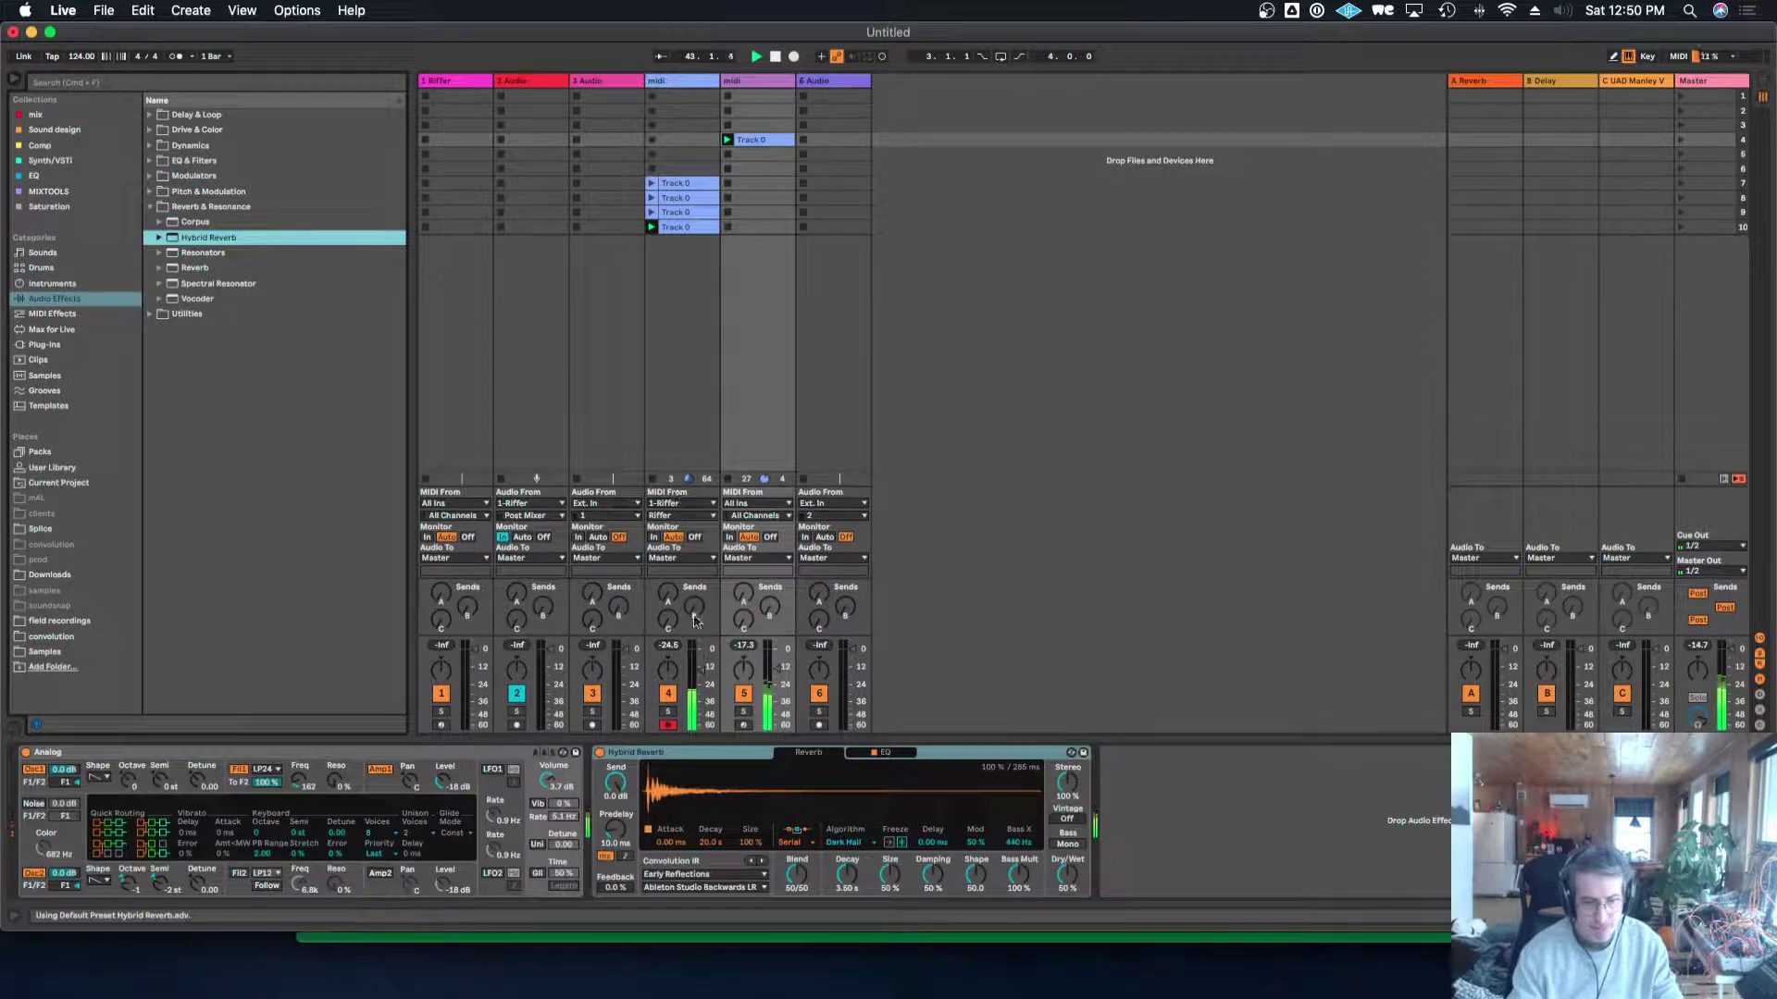
{"action": "left_click", "coordinate": [1064, 877]}
{"action": "left_click_drag", "start_coordinate": [1064, 879], "coordinate": [1063, 794]}
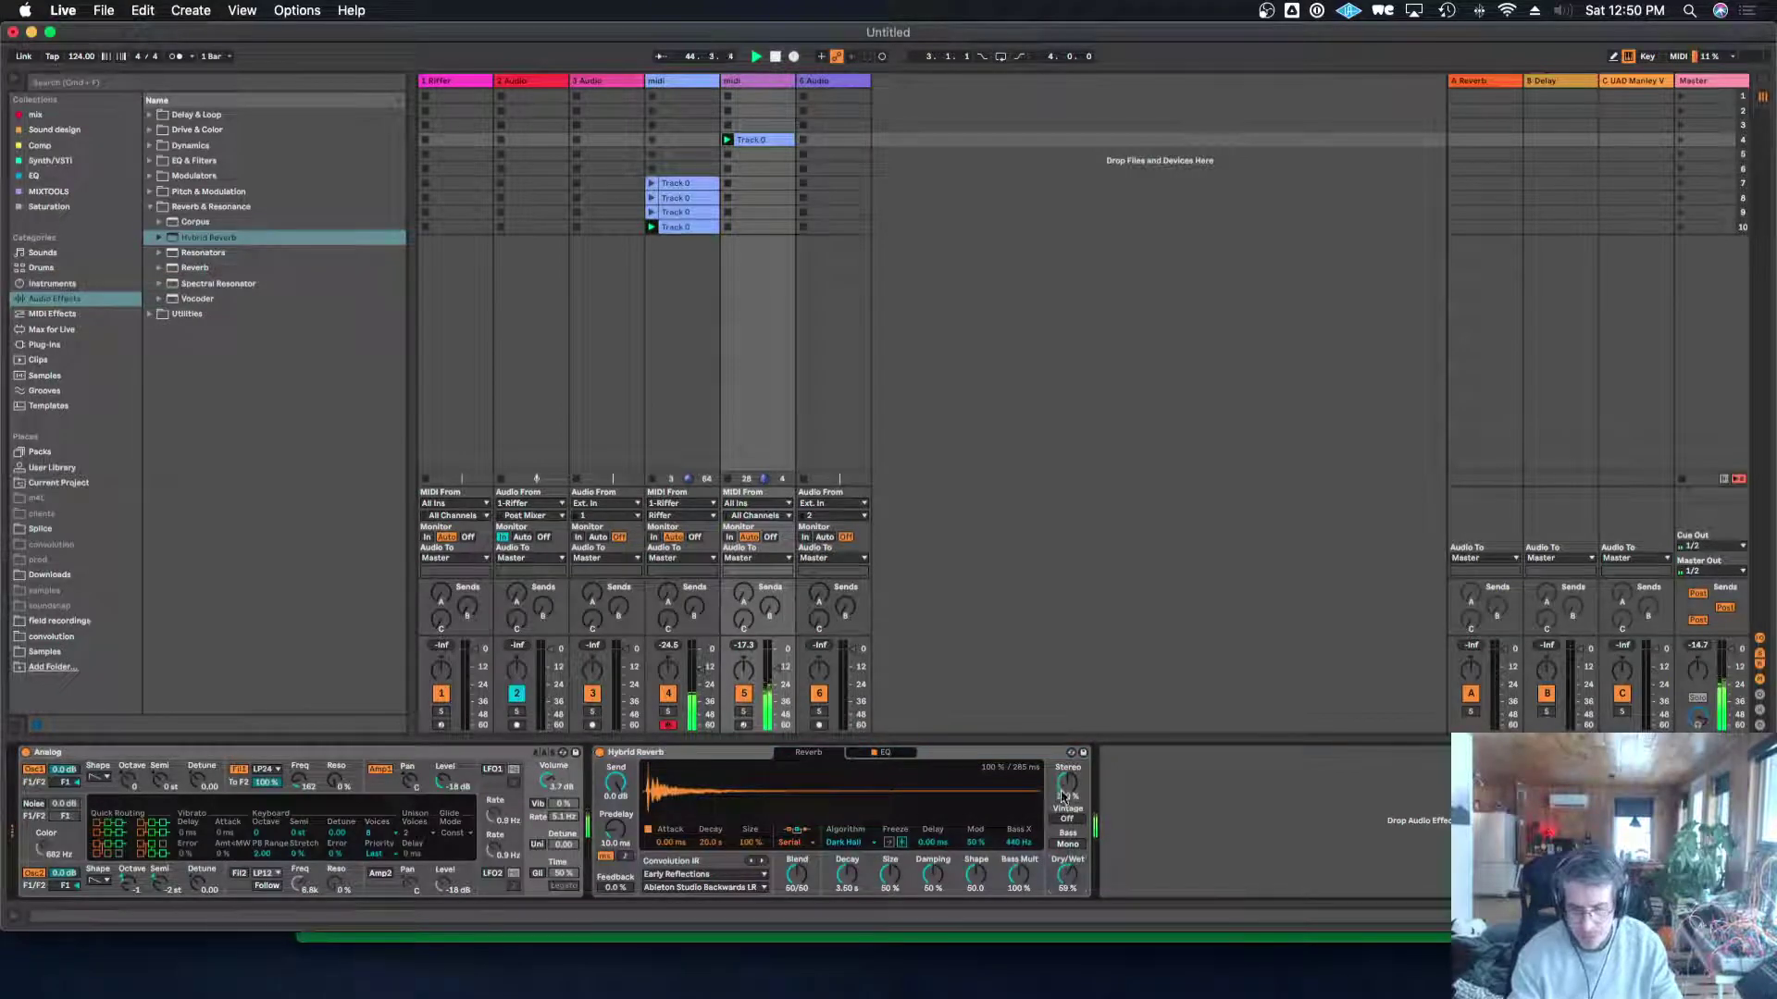
Add Hybrid Reverb after Operator on the first midi track and set its dry/wet to 33%.
{"action": "left_click", "coordinate": [671, 90]}
{"action": "left_click", "coordinate": [242, 238]}
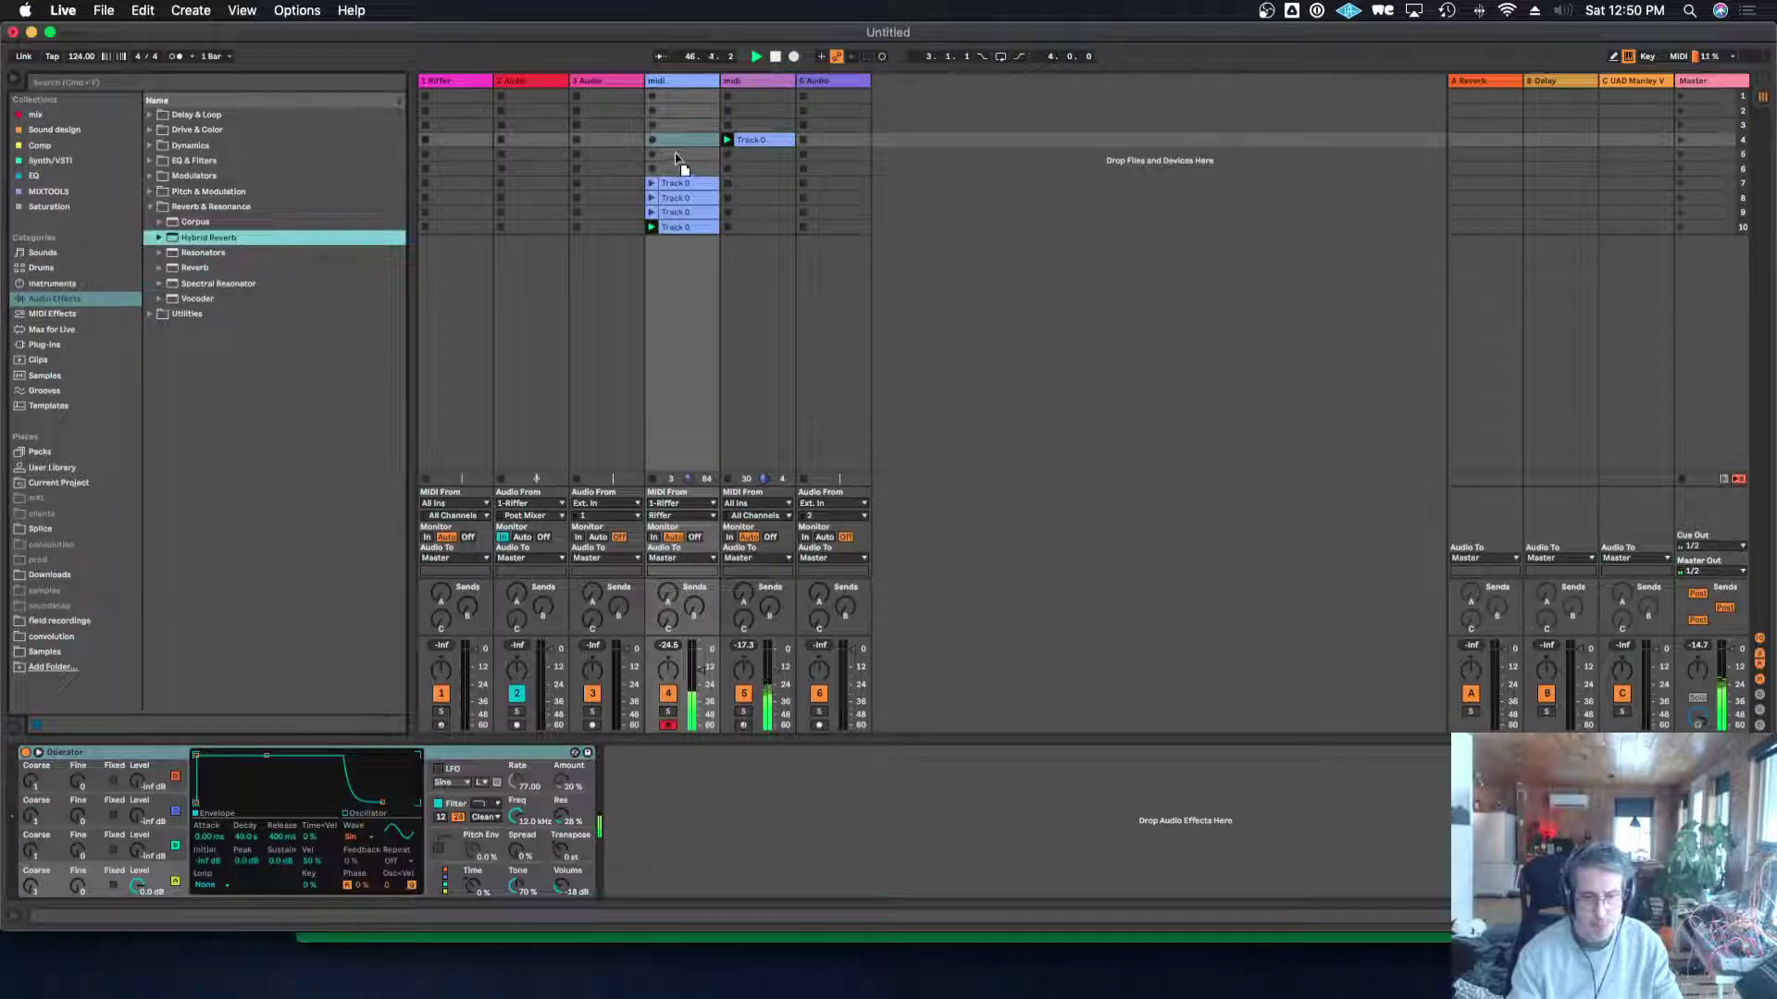
{"action": "key", "text": "Return"}
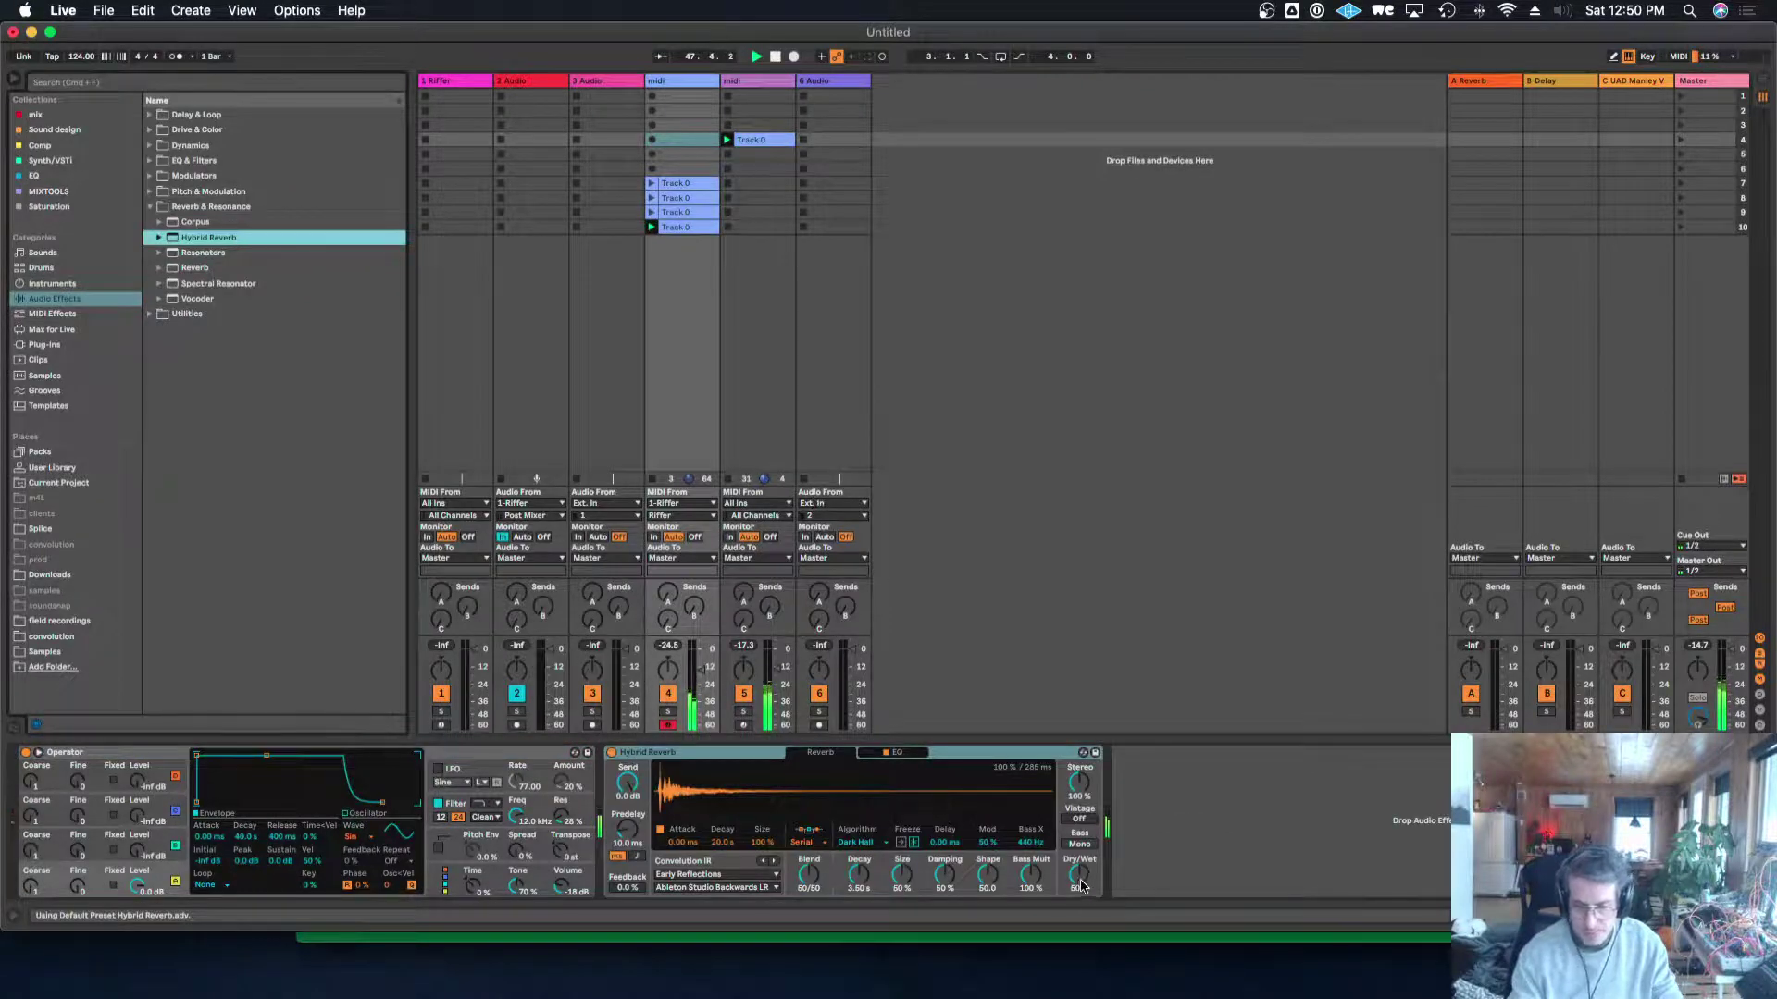
{"action": "left_click_drag", "start_coordinate": [1080, 888], "coordinate": [1080, 904]}
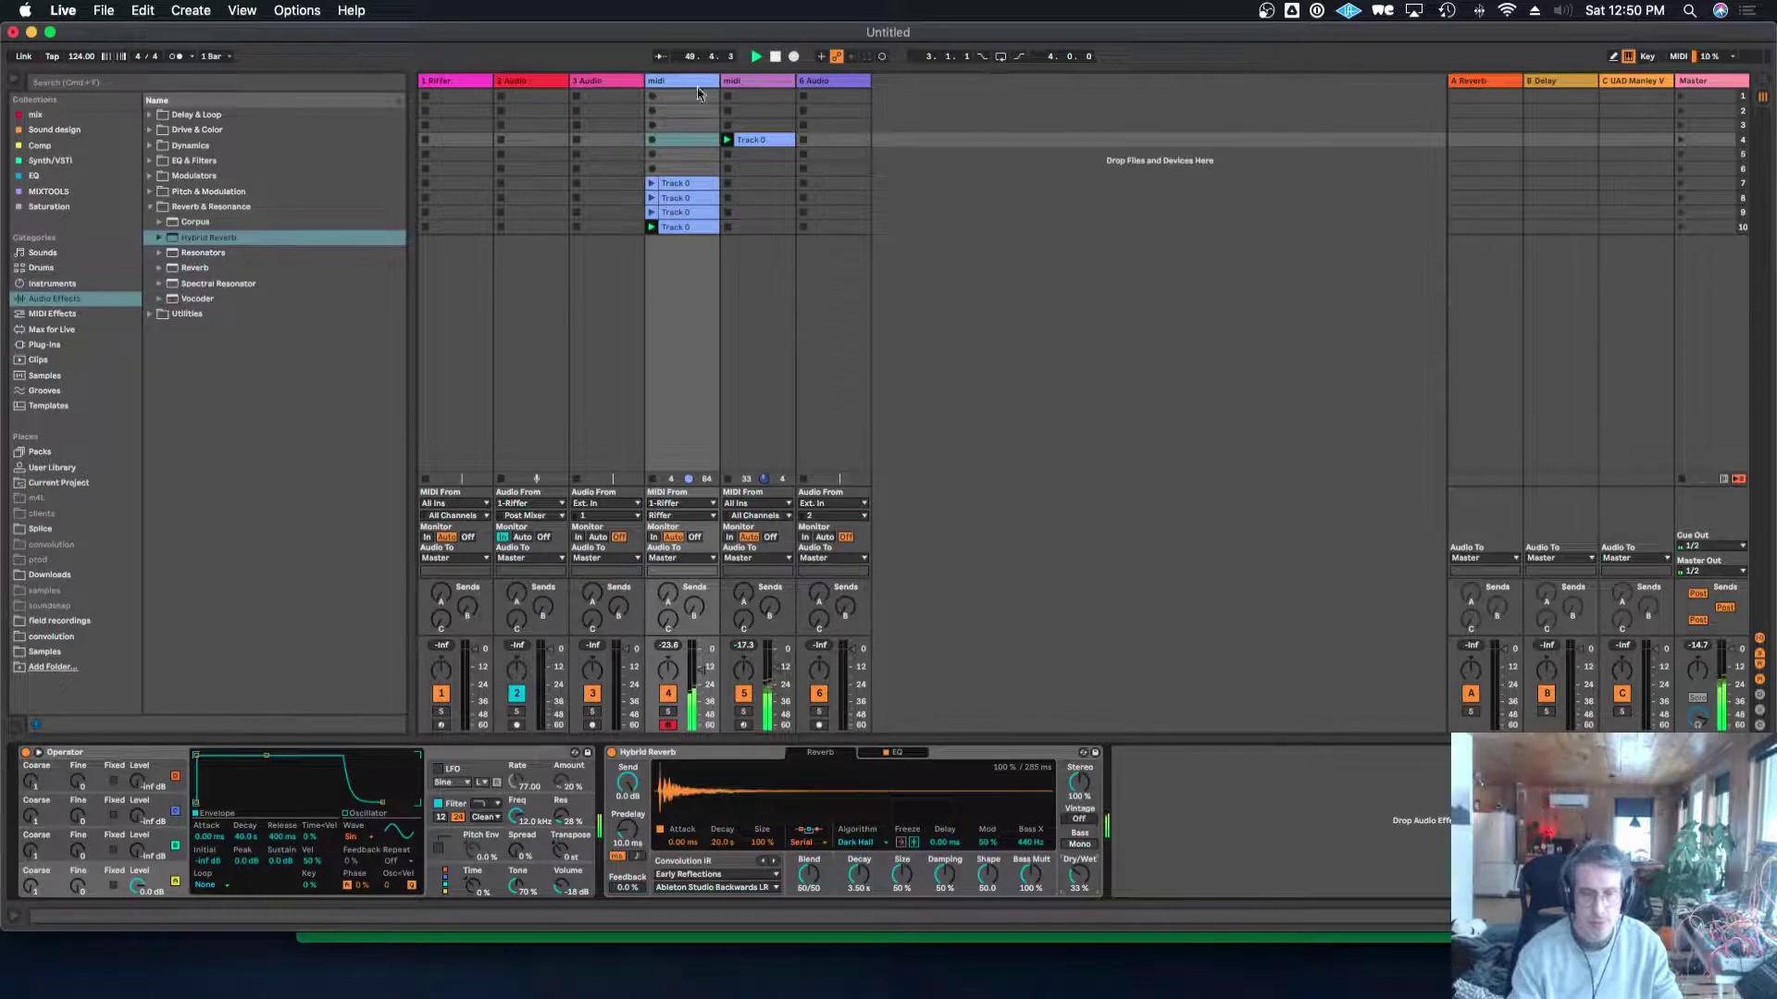
Insert a MIDI track after 6 Audio and load the XO VST plug-in onto it.
{"action": "right_click", "coordinate": [825, 81]}
{"action": "left_click", "coordinate": [928, 211]}
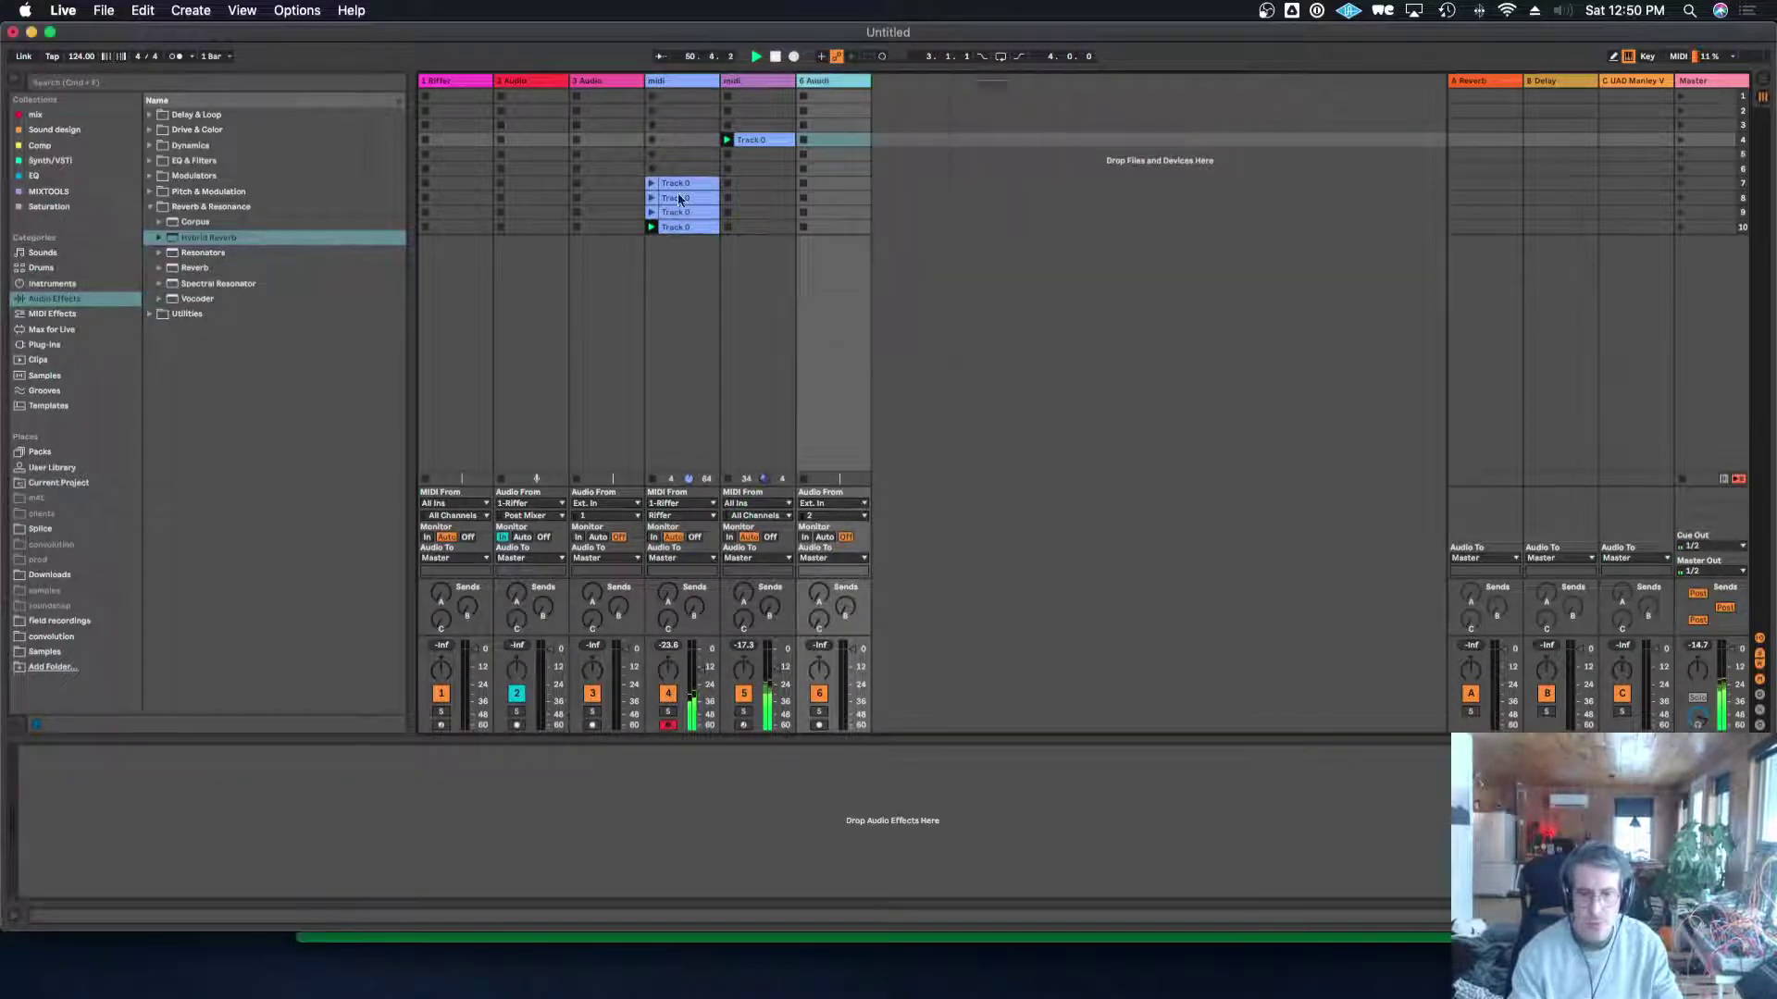
{"action": "left_click", "coordinate": [378, 85]}
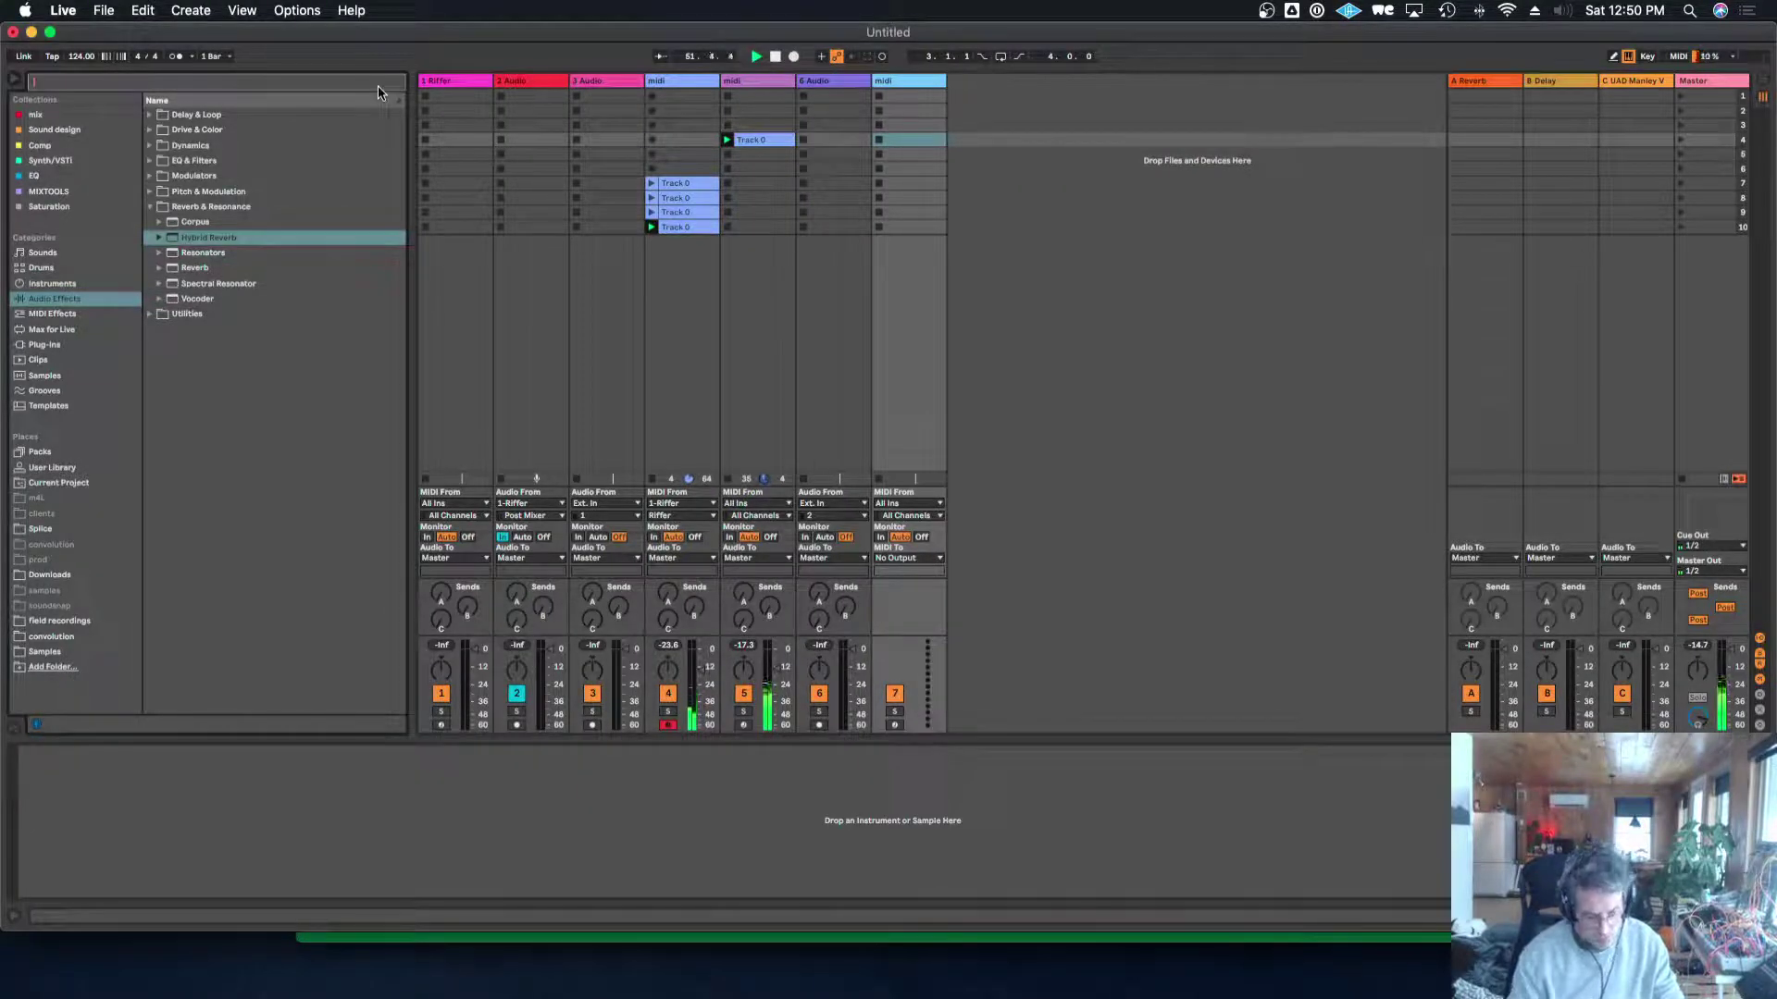
{"action": "type", "text": "xoi"}
{"action": "key", "text": "BackSpace"}
{"action": "left_click", "coordinate": [73, 347]}
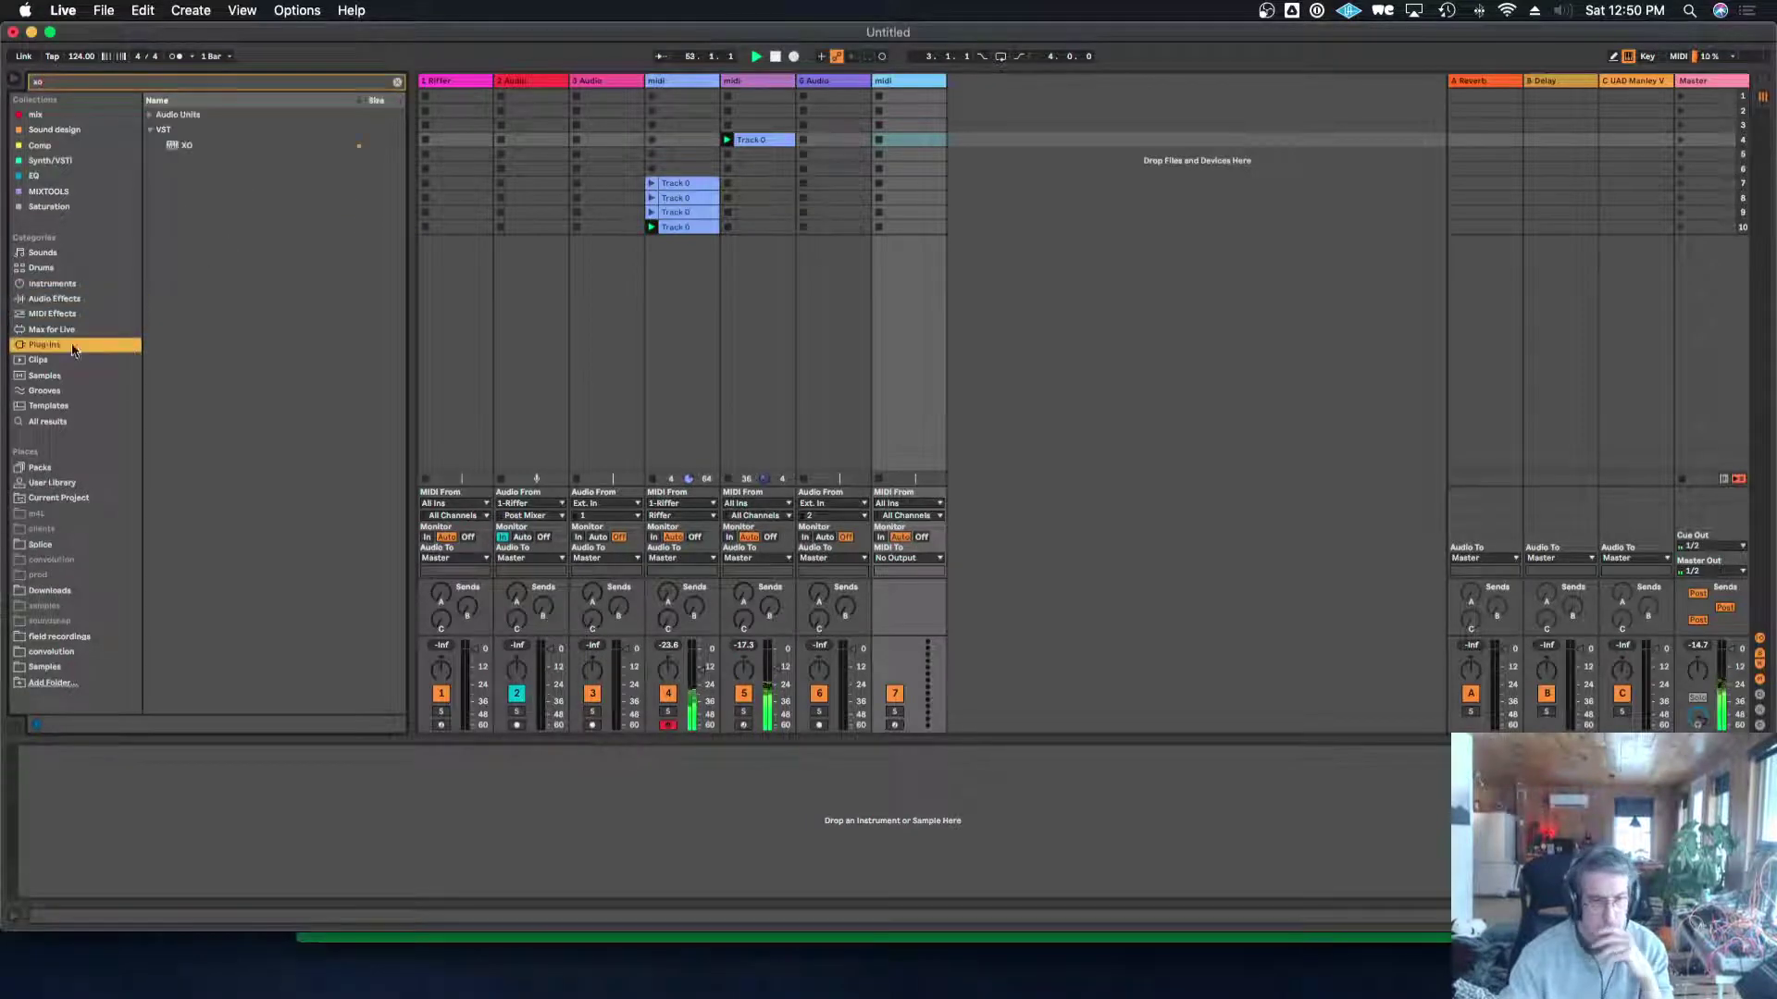
{"action": "left_click_drag", "start_coordinate": [177, 148], "coordinate": [906, 171]}
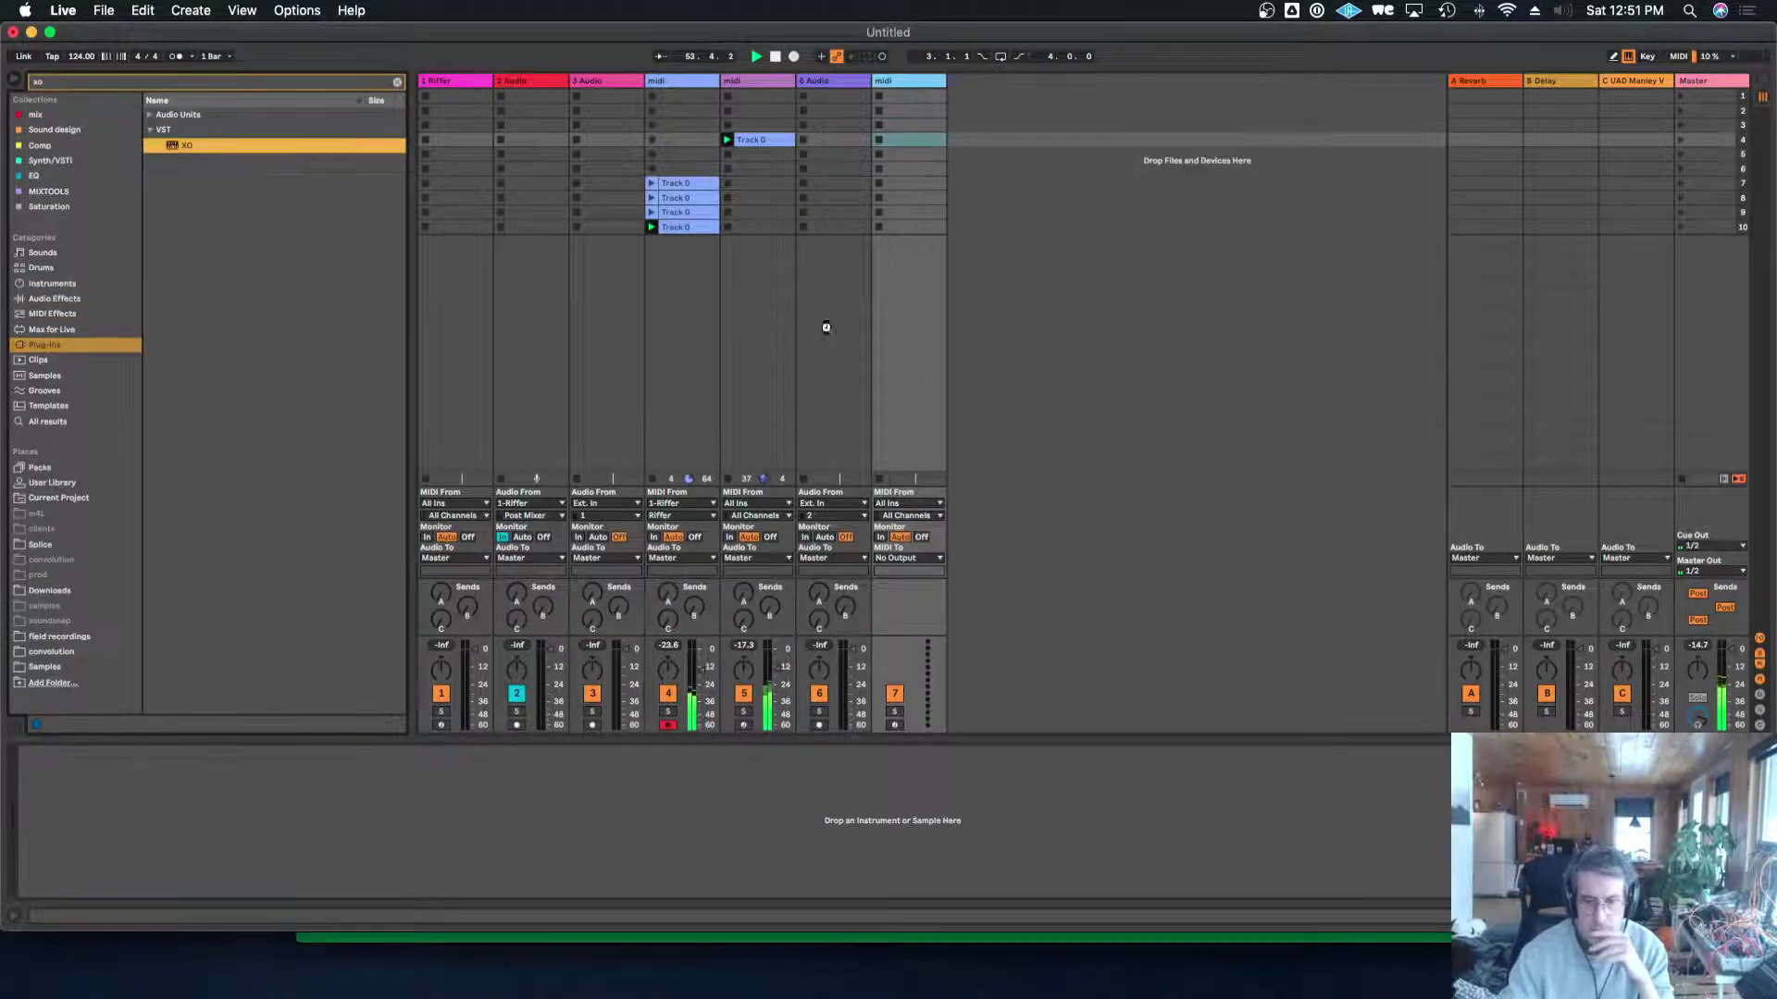
{"action": "left_click_drag", "start_coordinate": [826, 328], "coordinate": [748, 380]}
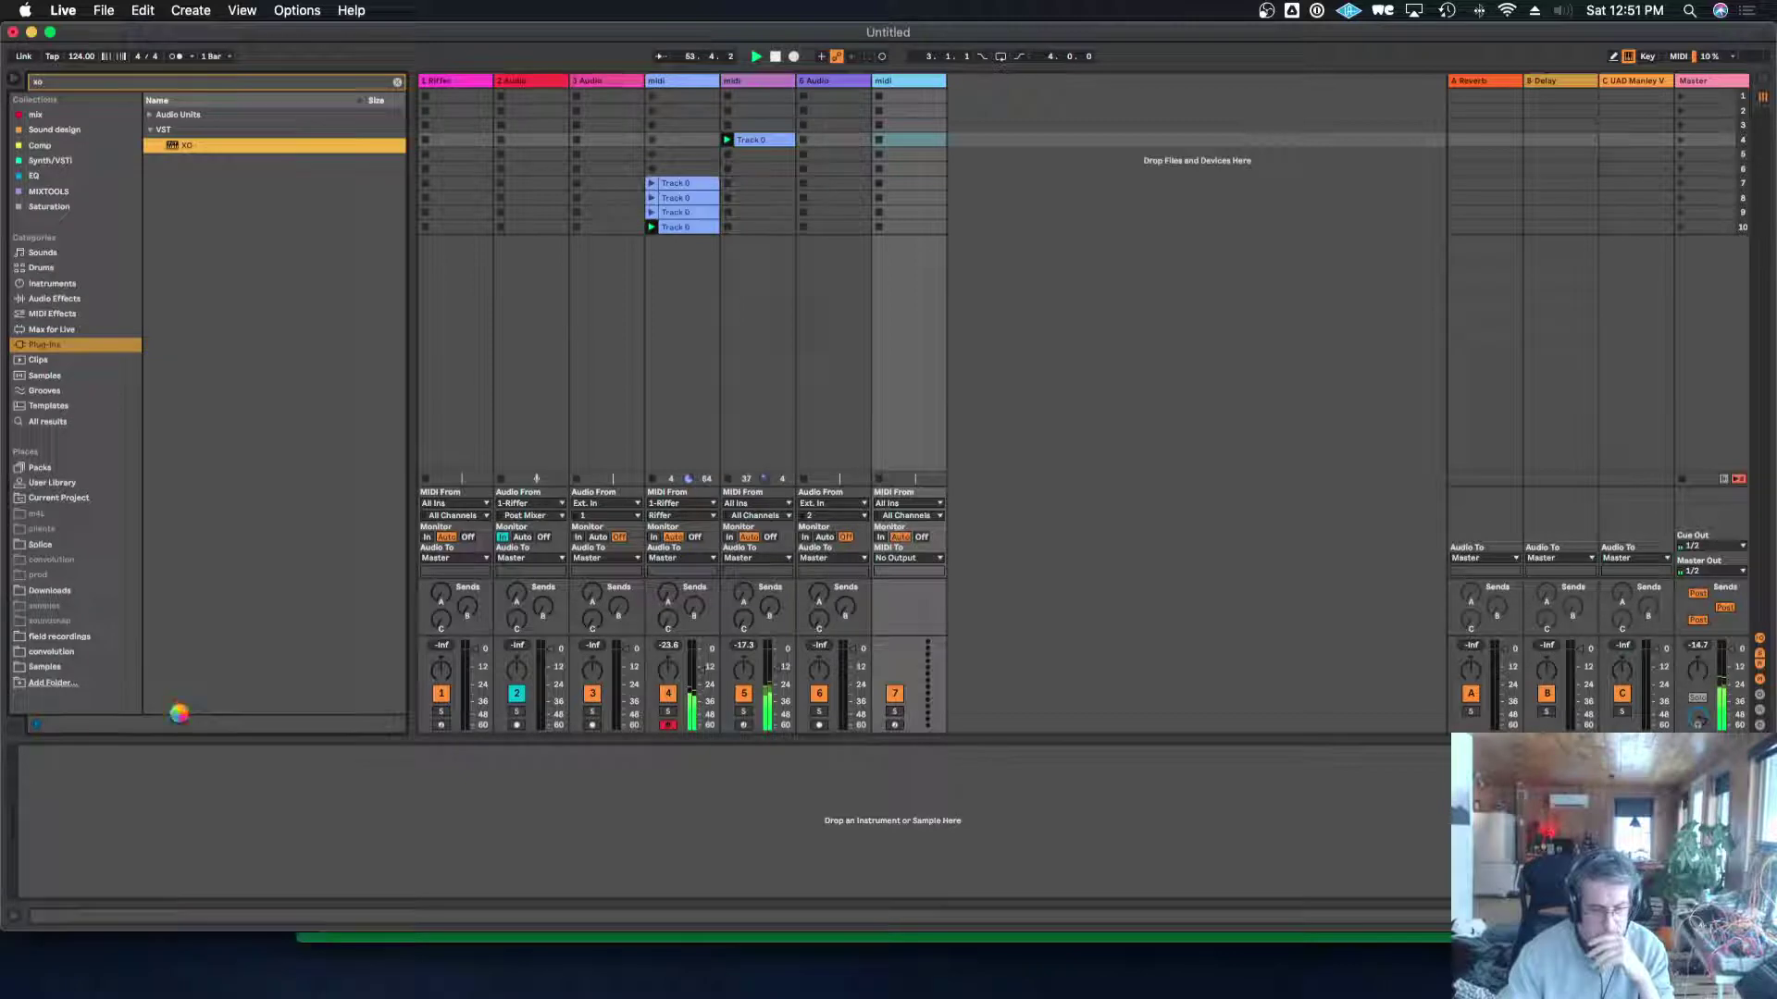
{"action": "left_click", "coordinate": [52, 753]}
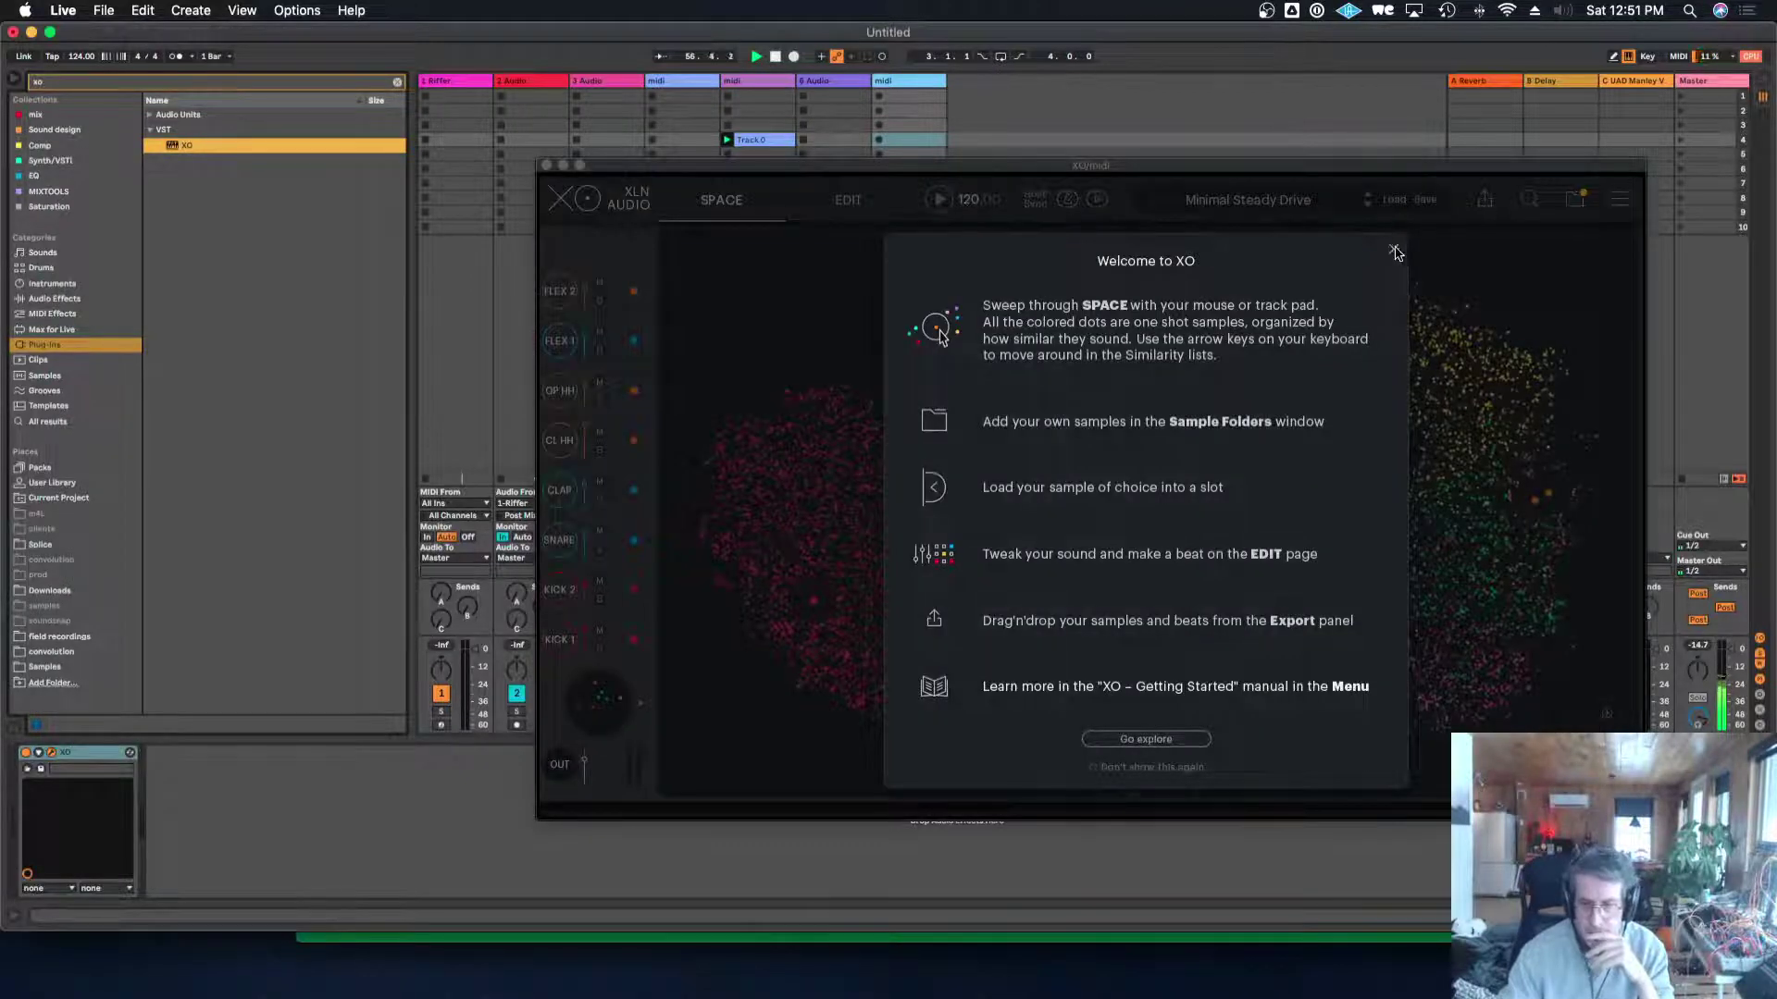
Dismiss XO's welcome screen and start its Minimal Steady Drive beat synced to the host.
{"action": "left_click", "coordinate": [1393, 242]}
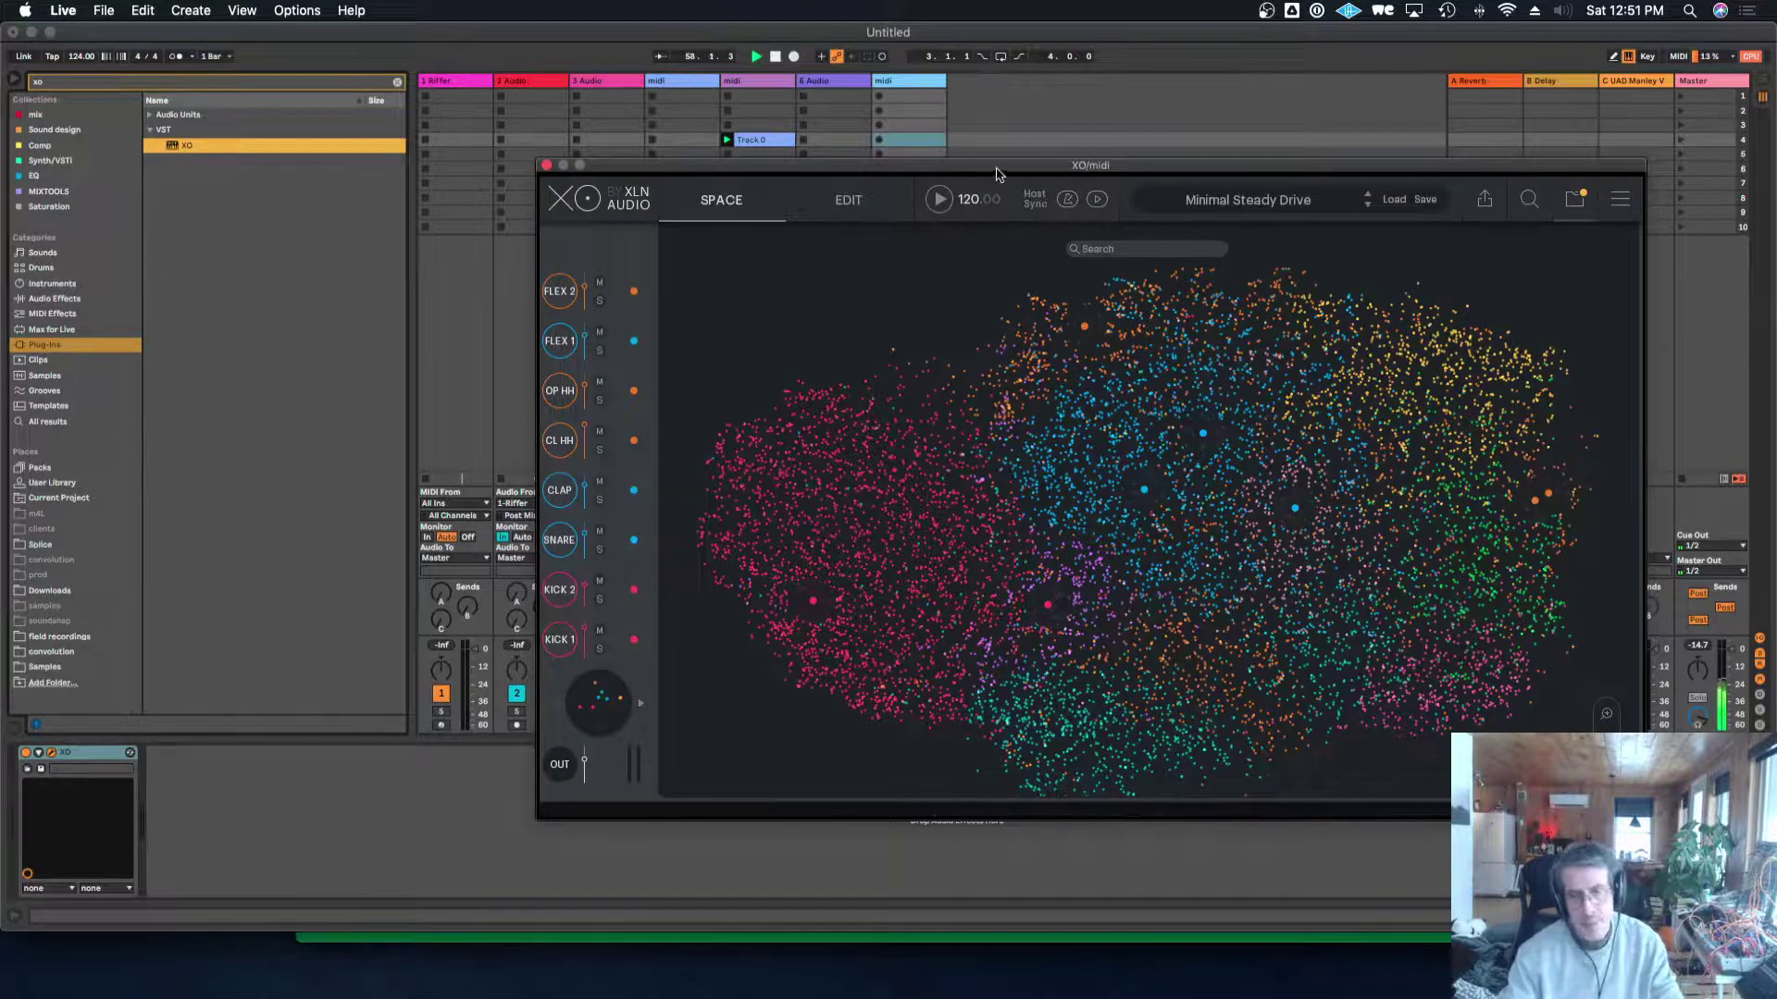
{"action": "left_click", "coordinate": [1067, 199]}
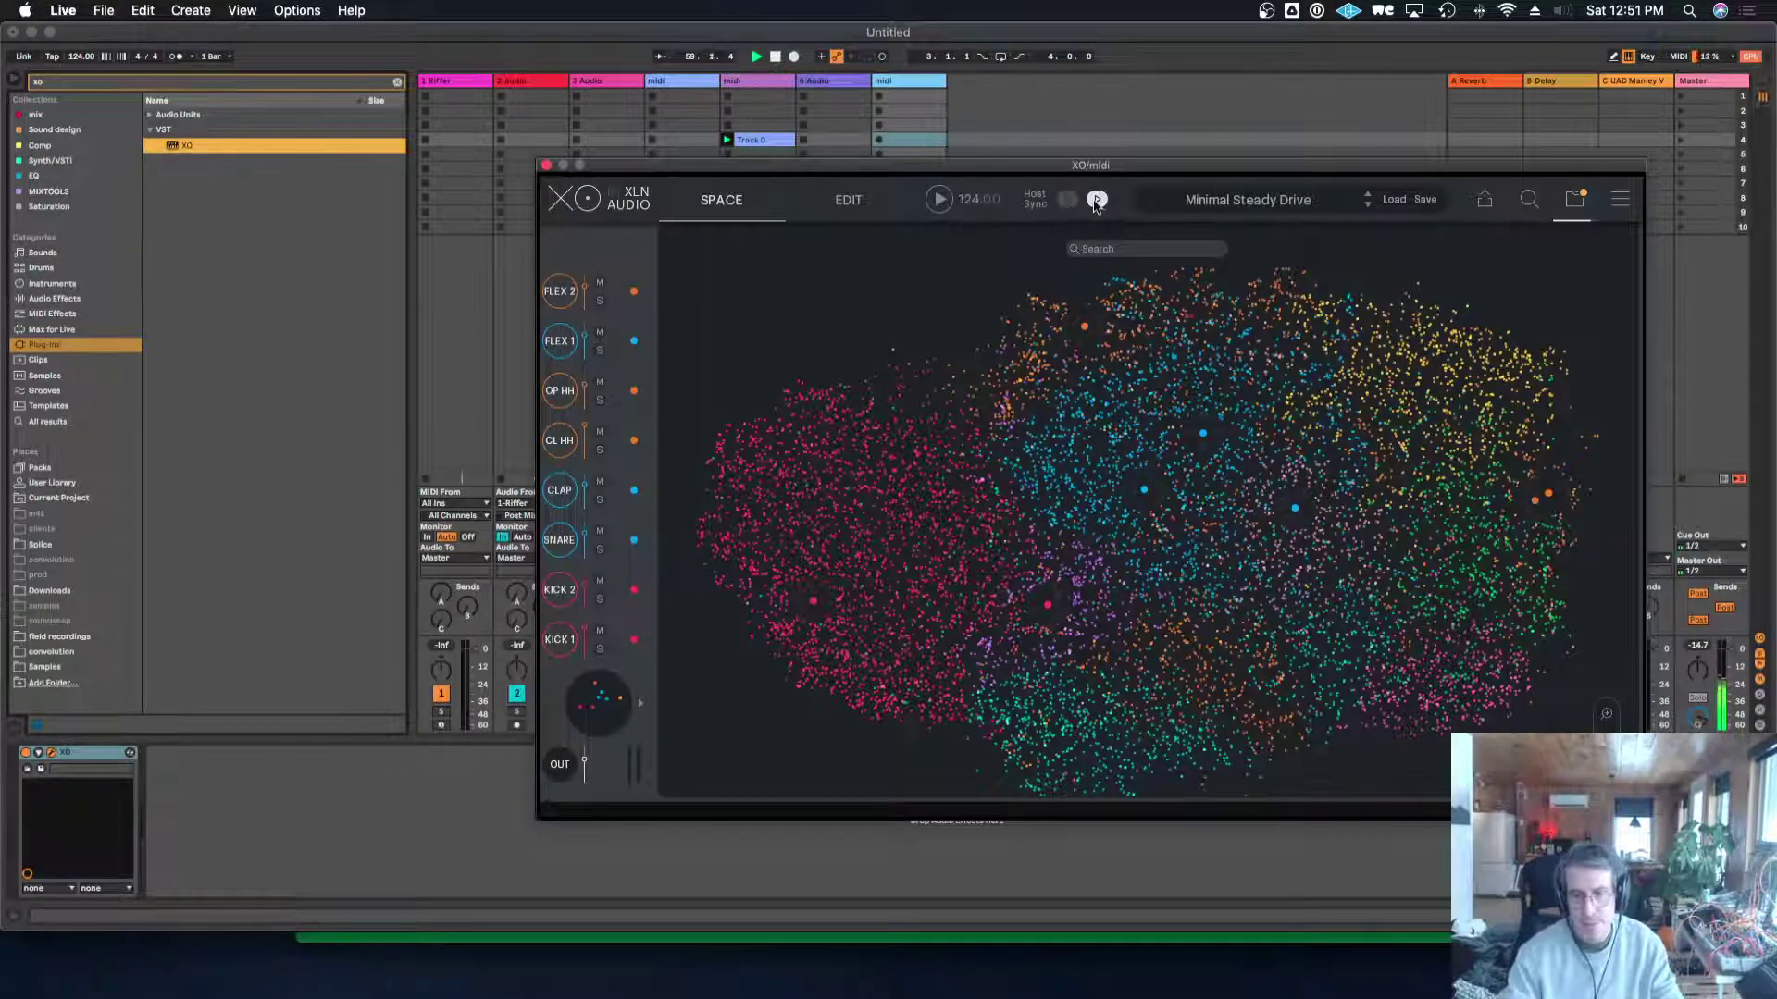
{"action": "left_click", "coordinate": [939, 199]}
{"action": "left_click_drag", "start_coordinate": [934, 166], "coordinate": [662, 143]}
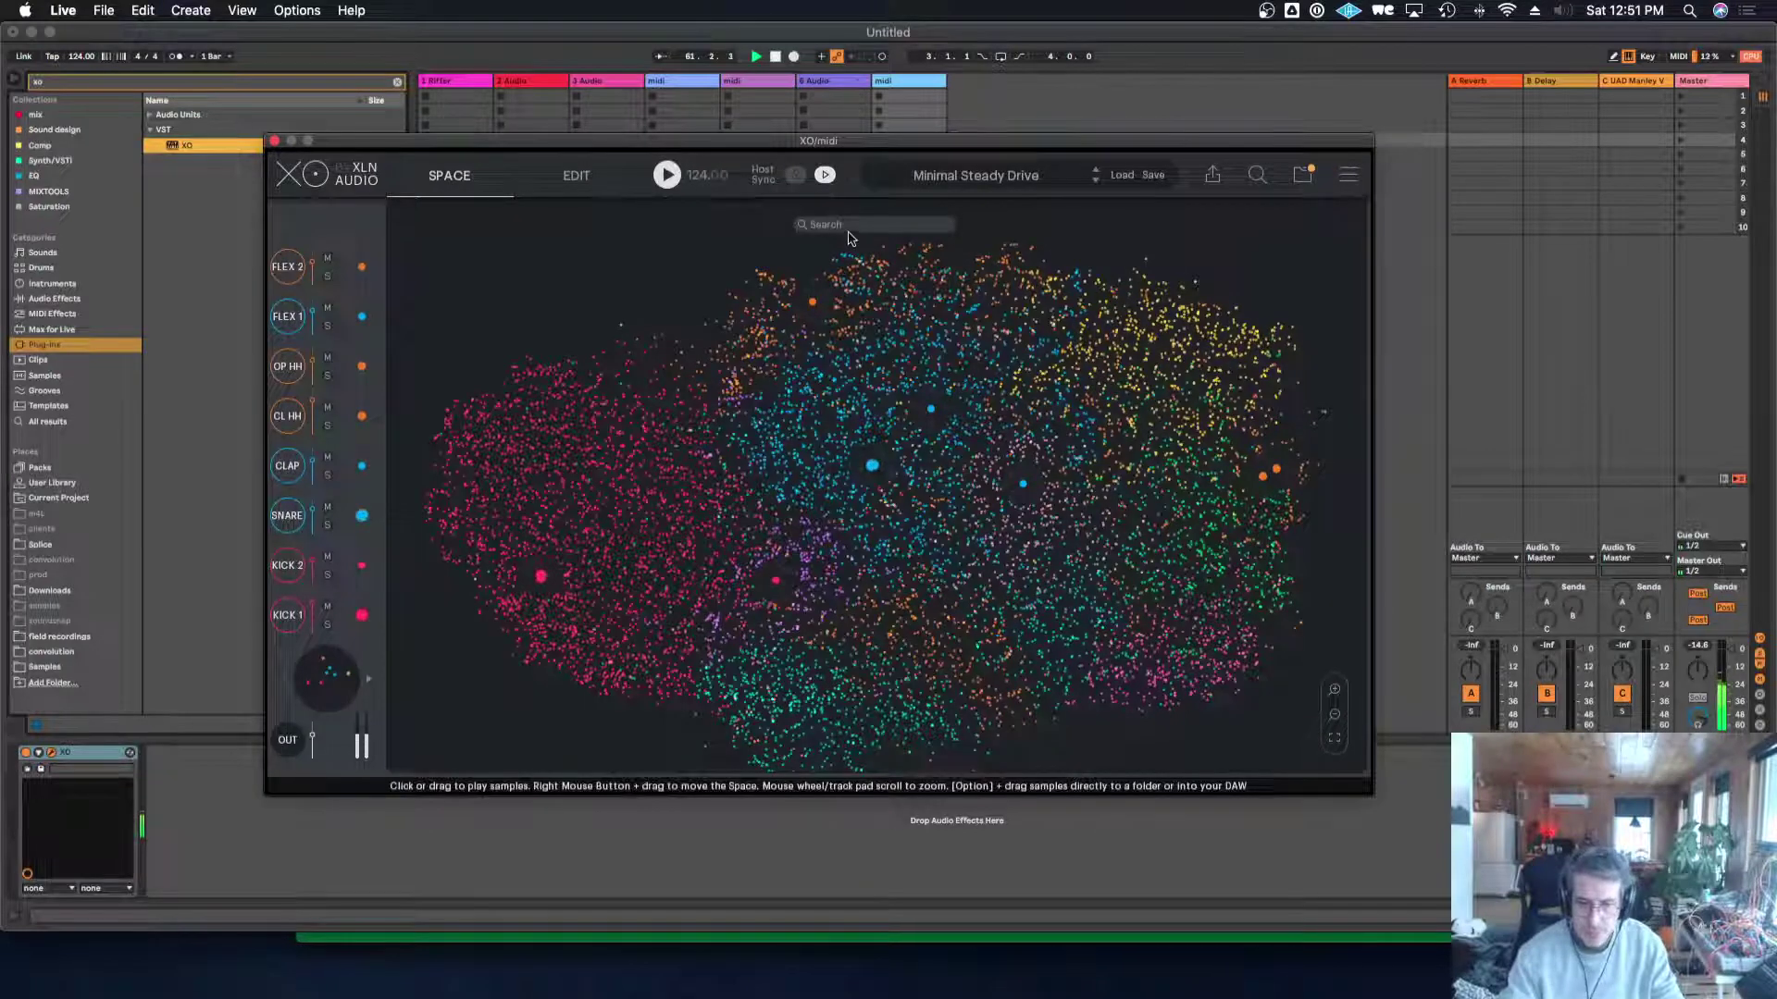
Show XO's Beat Combiner for editing and unlock the patterns for Flex 1 and Flex 2.
{"action": "left_click", "coordinate": [567, 177]}
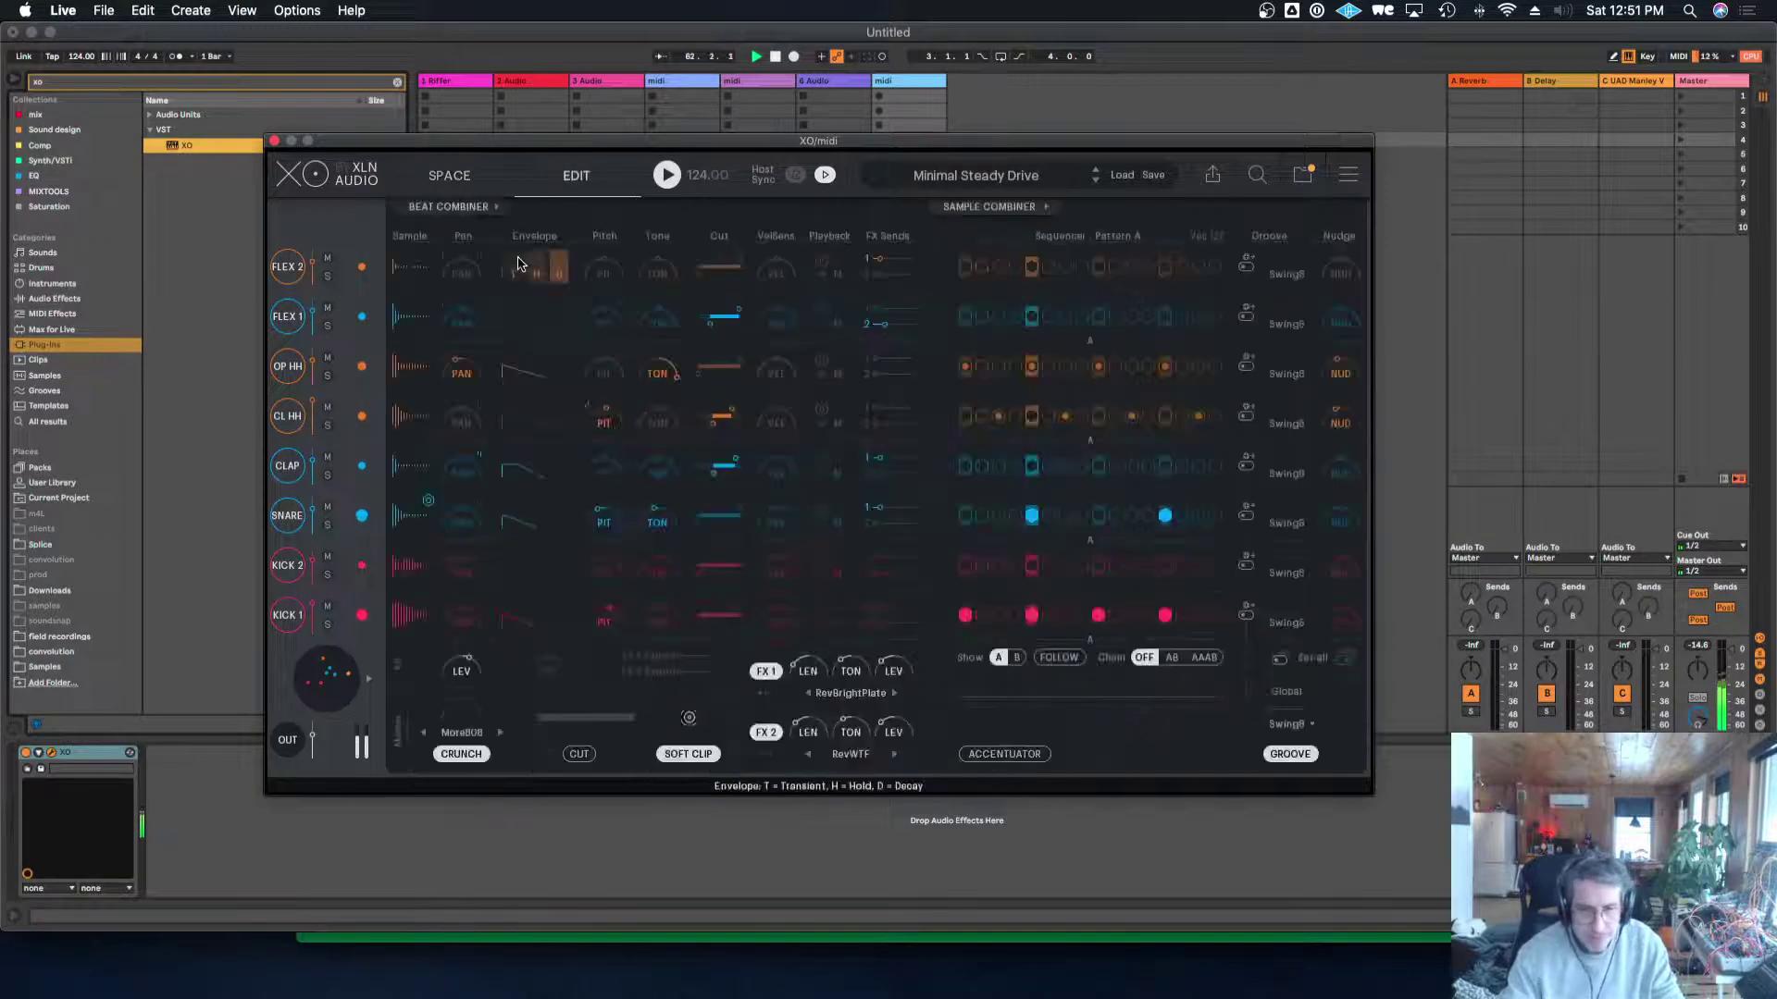
{"action": "left_click", "coordinate": [470, 215]}
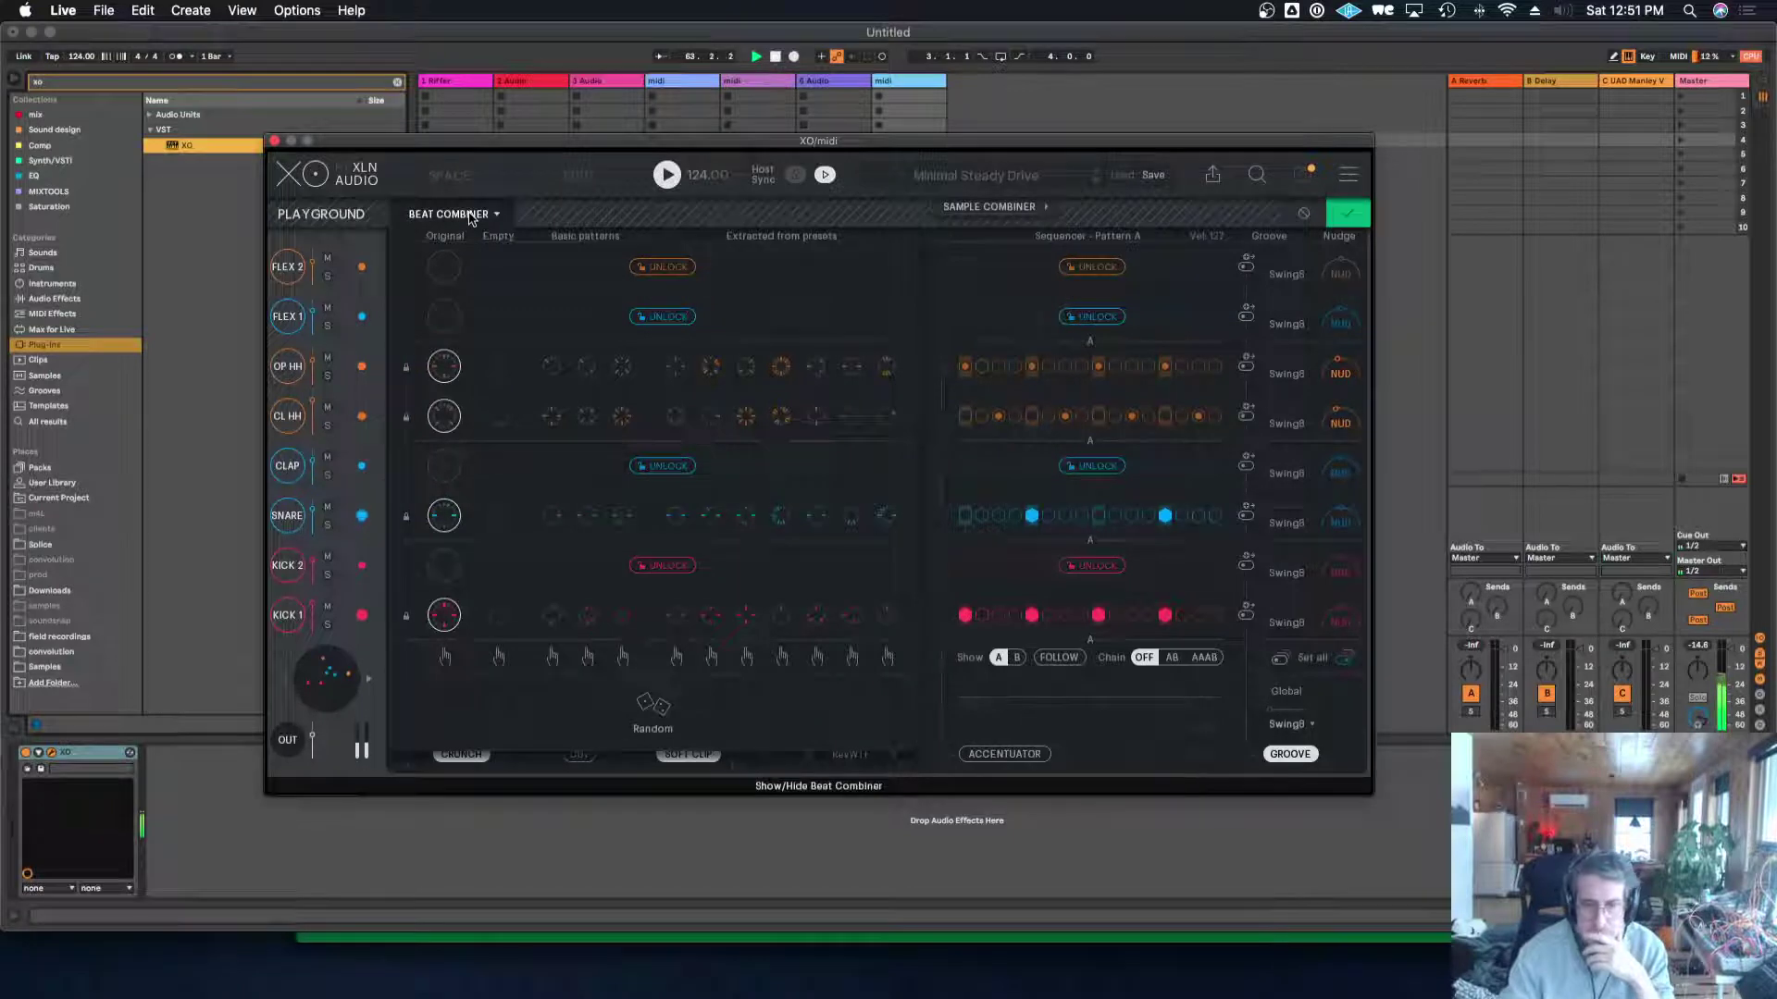
{"action": "left_click", "coordinate": [676, 317]}
{"action": "left_click", "coordinate": [672, 269]}
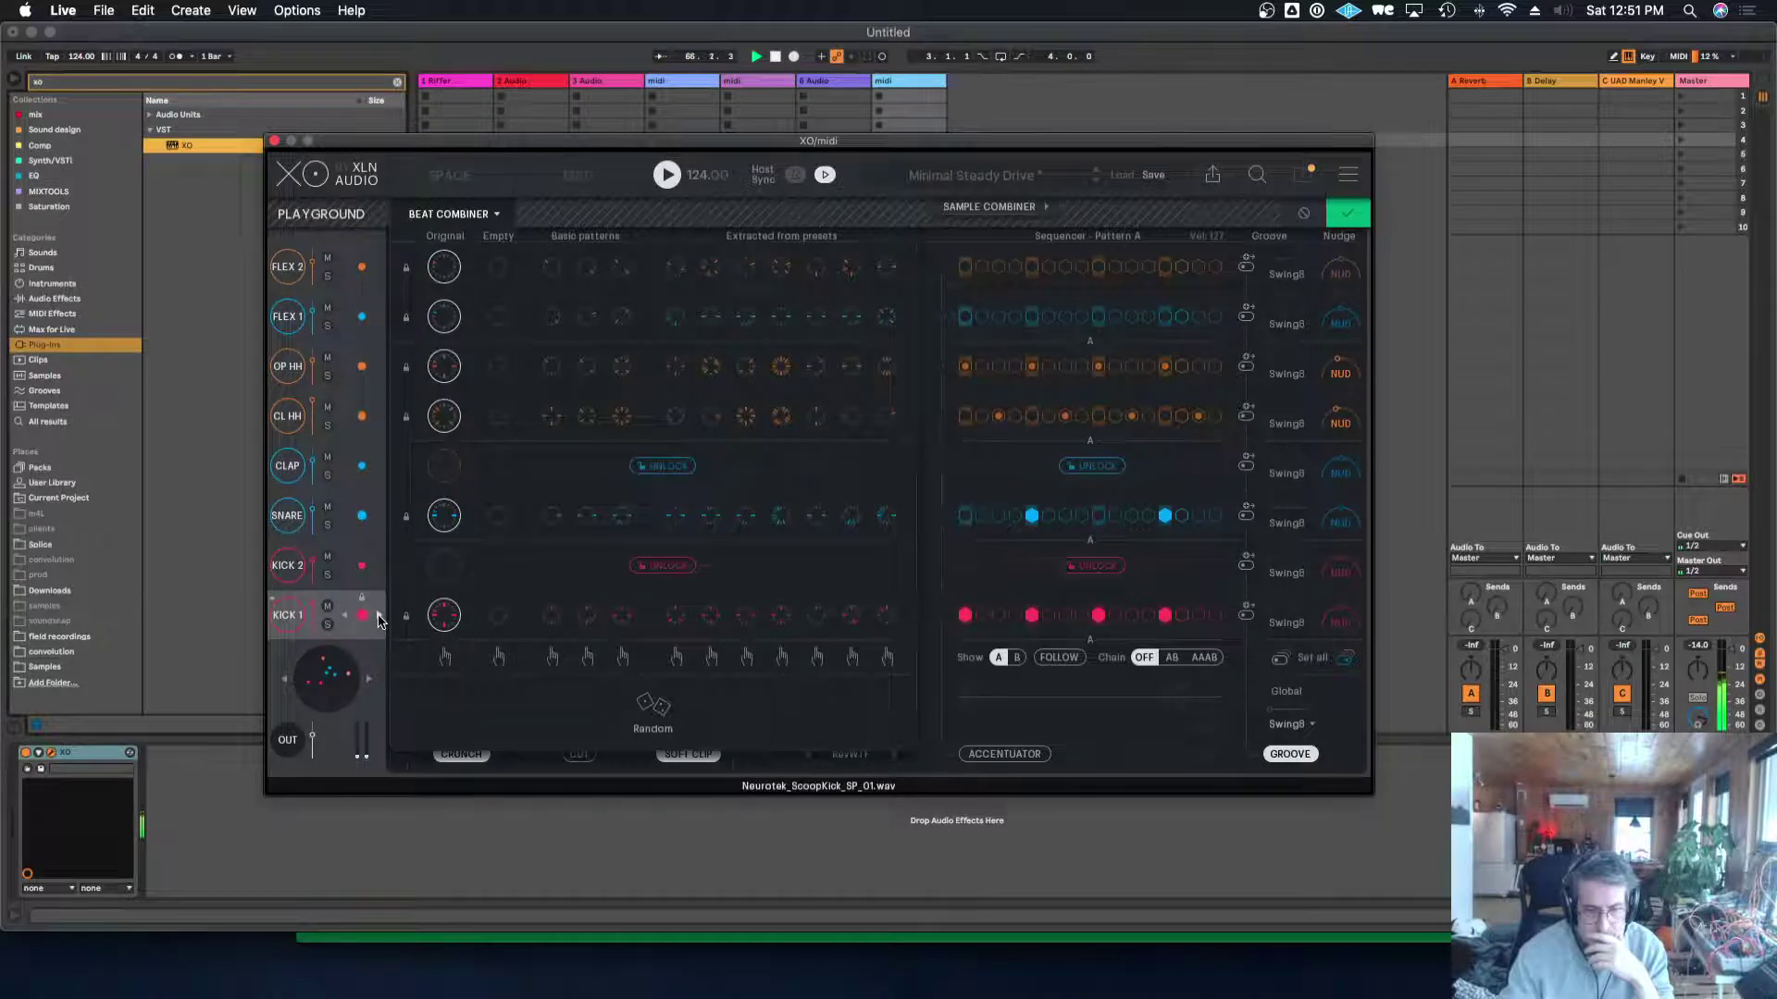
Set the XO track's volume to about -8 dB and solo the track.
{"action": "left_click_drag", "start_coordinate": [662, 148], "coordinate": [1461, 415]}
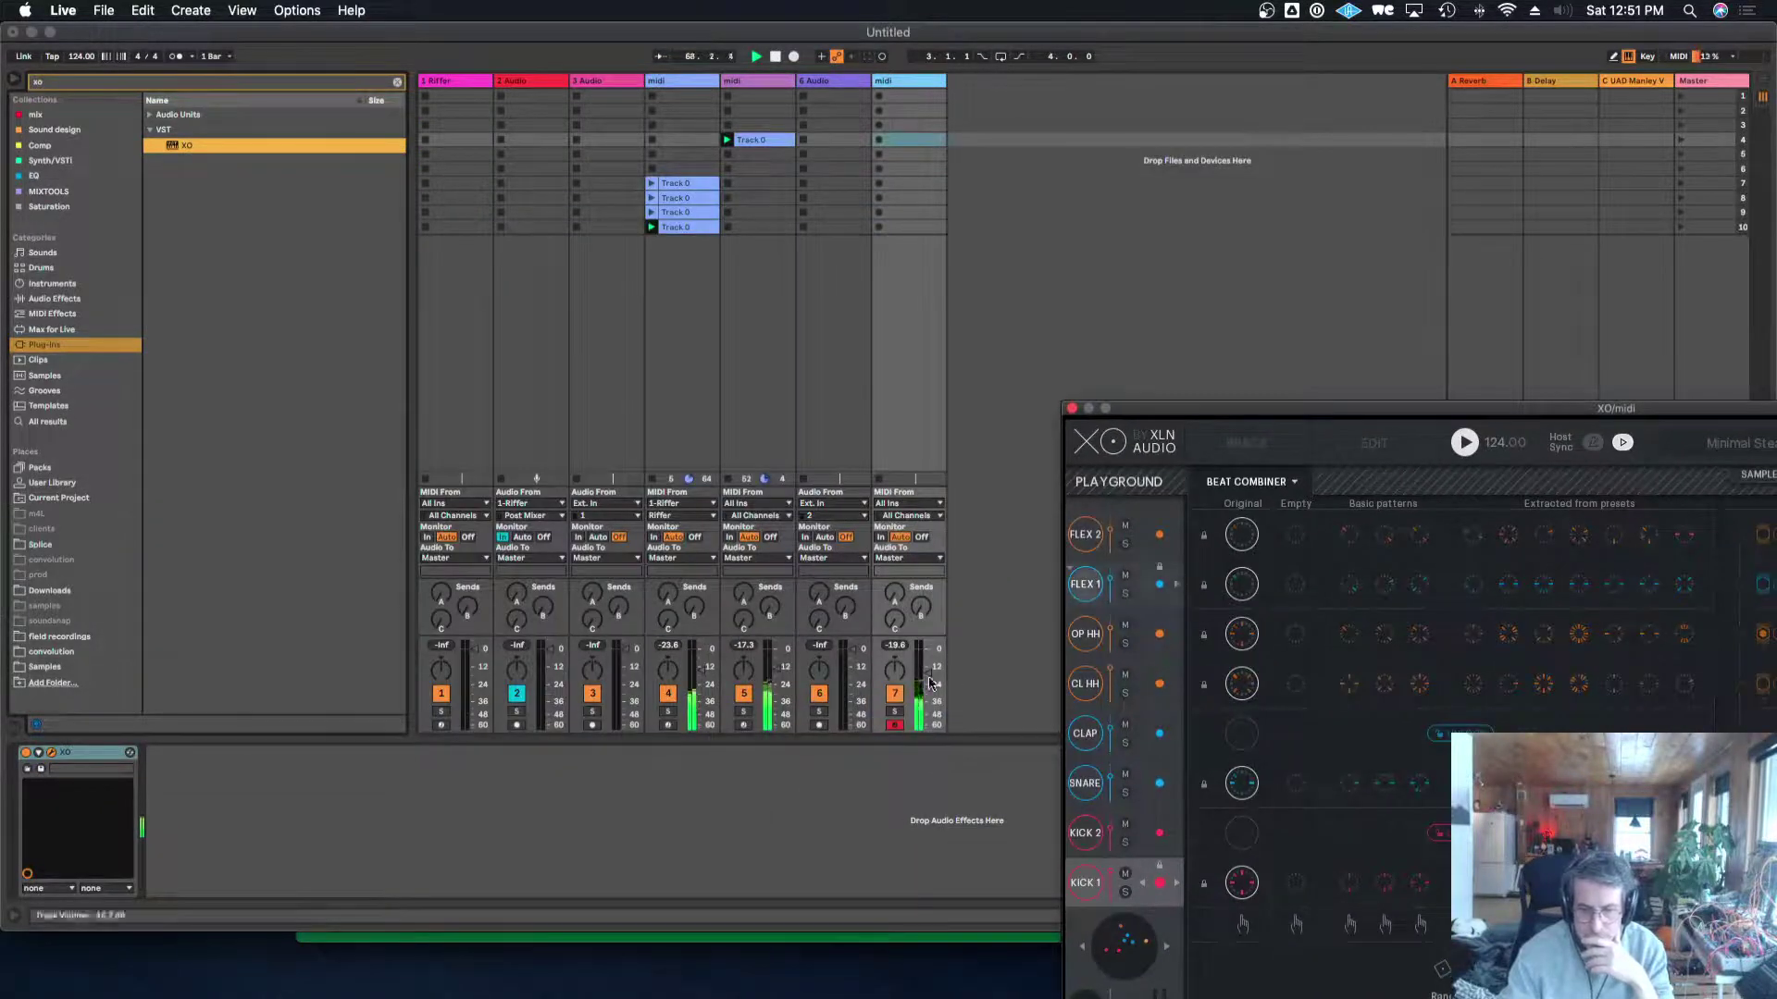
{"action": "left_click_drag", "start_coordinate": [928, 680], "coordinate": [928, 667]}
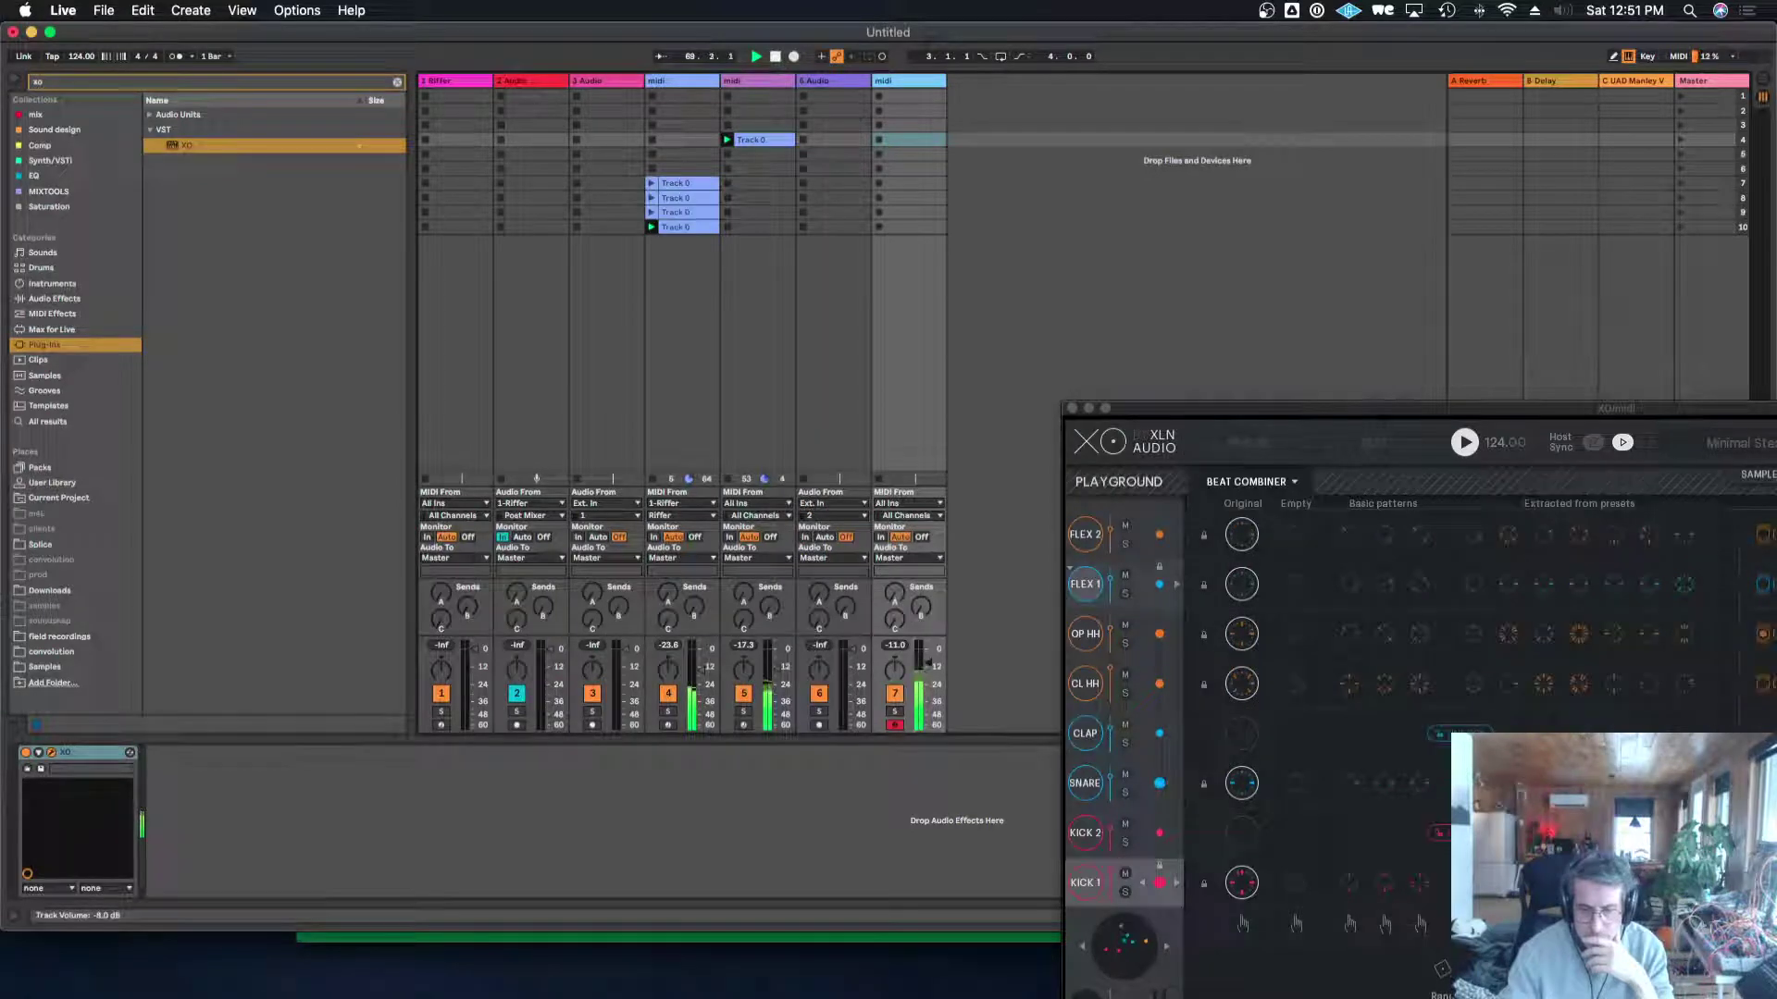
{"action": "left_click_drag", "start_coordinate": [1206, 414], "coordinate": [1129, 736]}
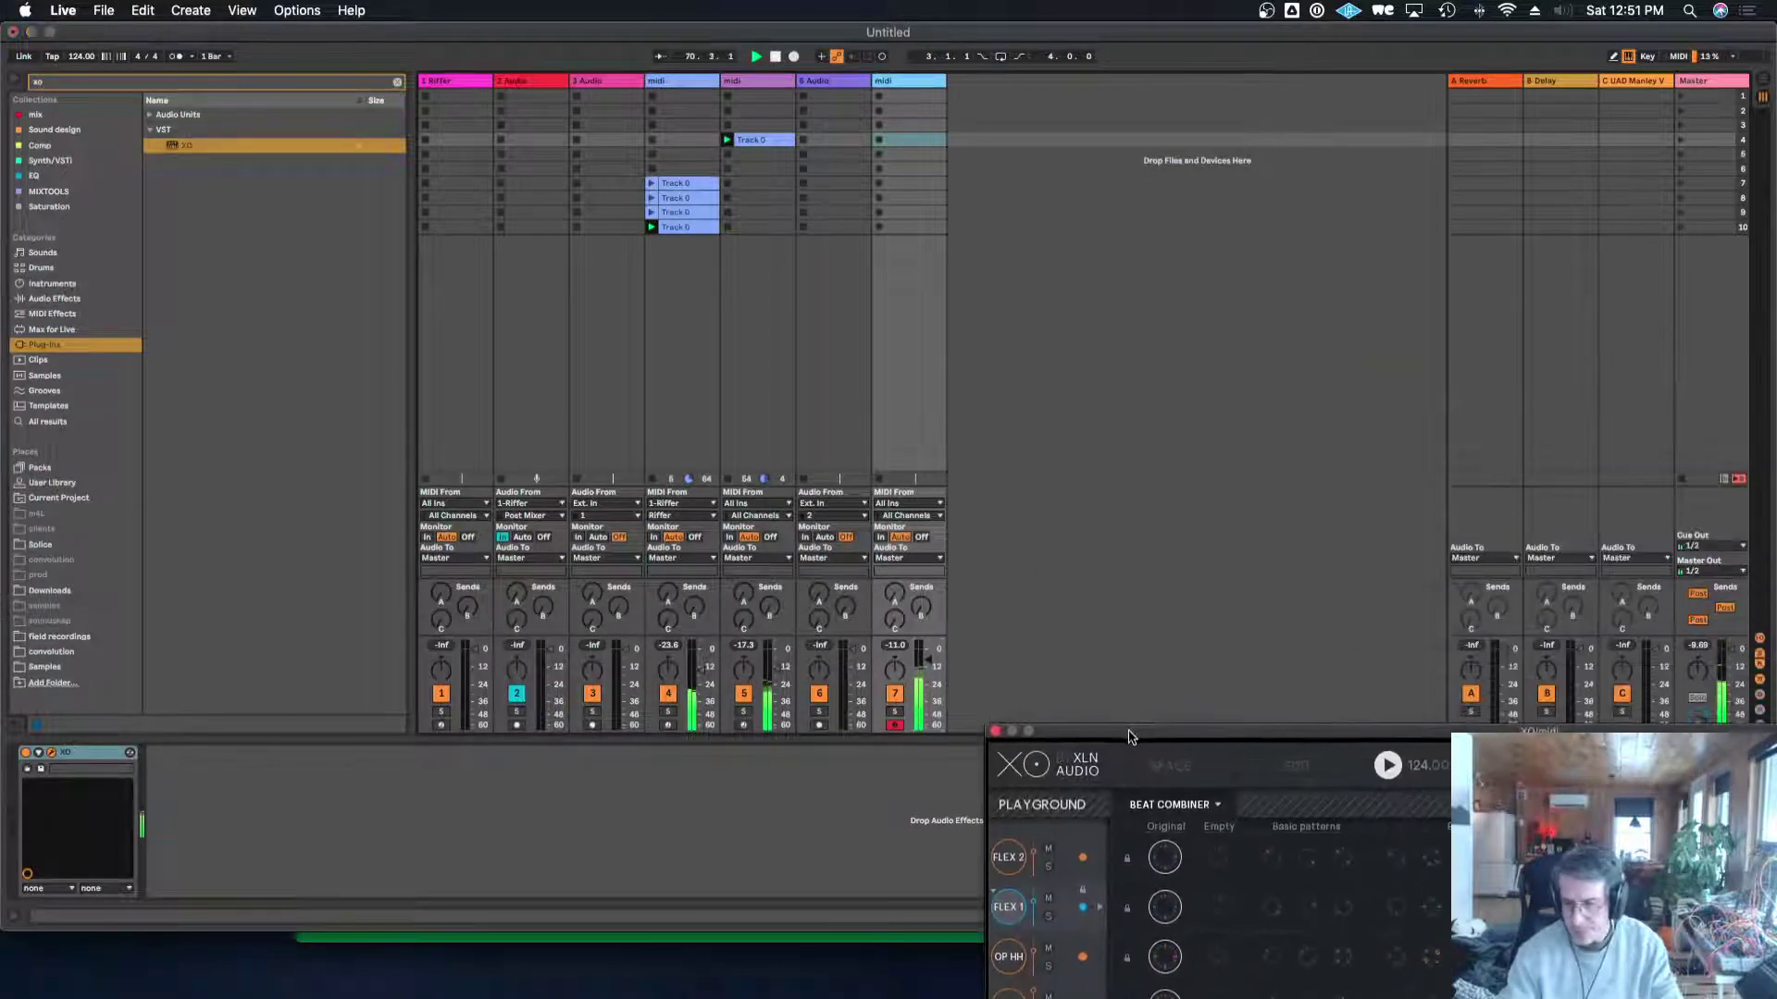
{"action": "left_click_drag", "start_coordinate": [1347, 736], "coordinate": [1545, 359]}
{"action": "left_click", "coordinate": [894, 722]}
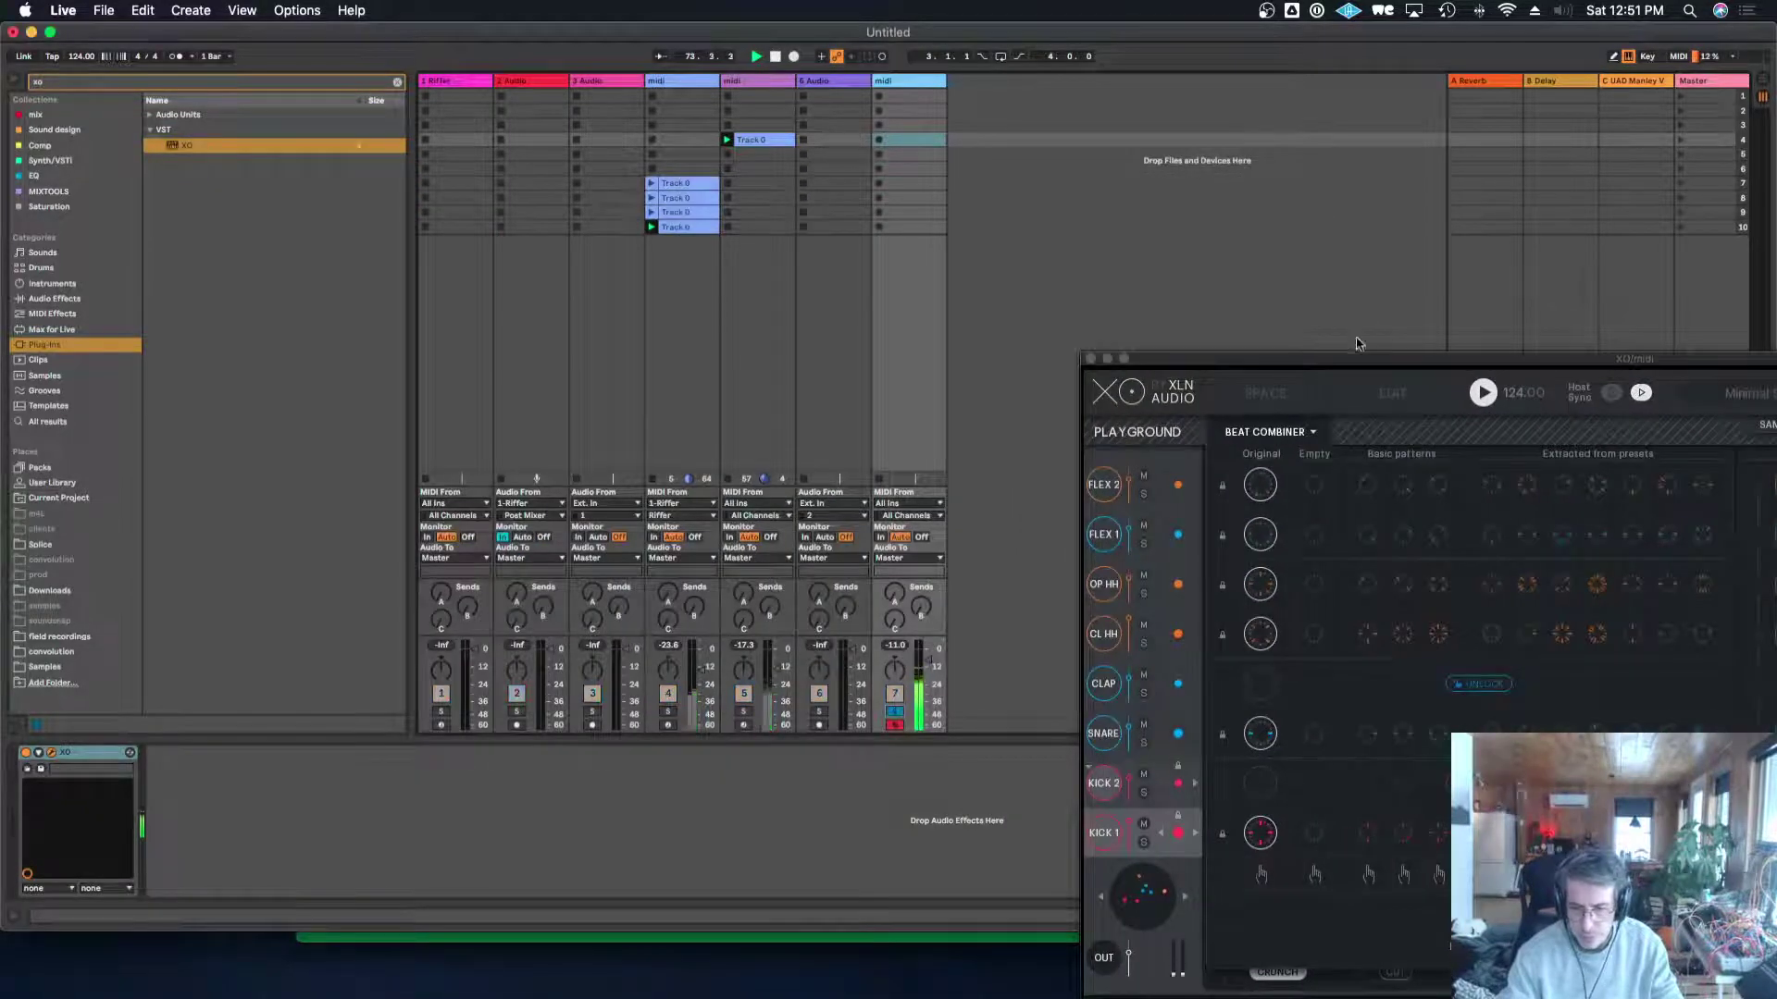
Swap Kick 1's sample for DeepTechAndMelodicSounds_AnalogueKick_16_569.wav, and unlock Kick 2 with a hit on step 7 of Pattern A.
{"action": "left_click_drag", "start_coordinate": [1296, 359], "coordinate": [453, 151]}
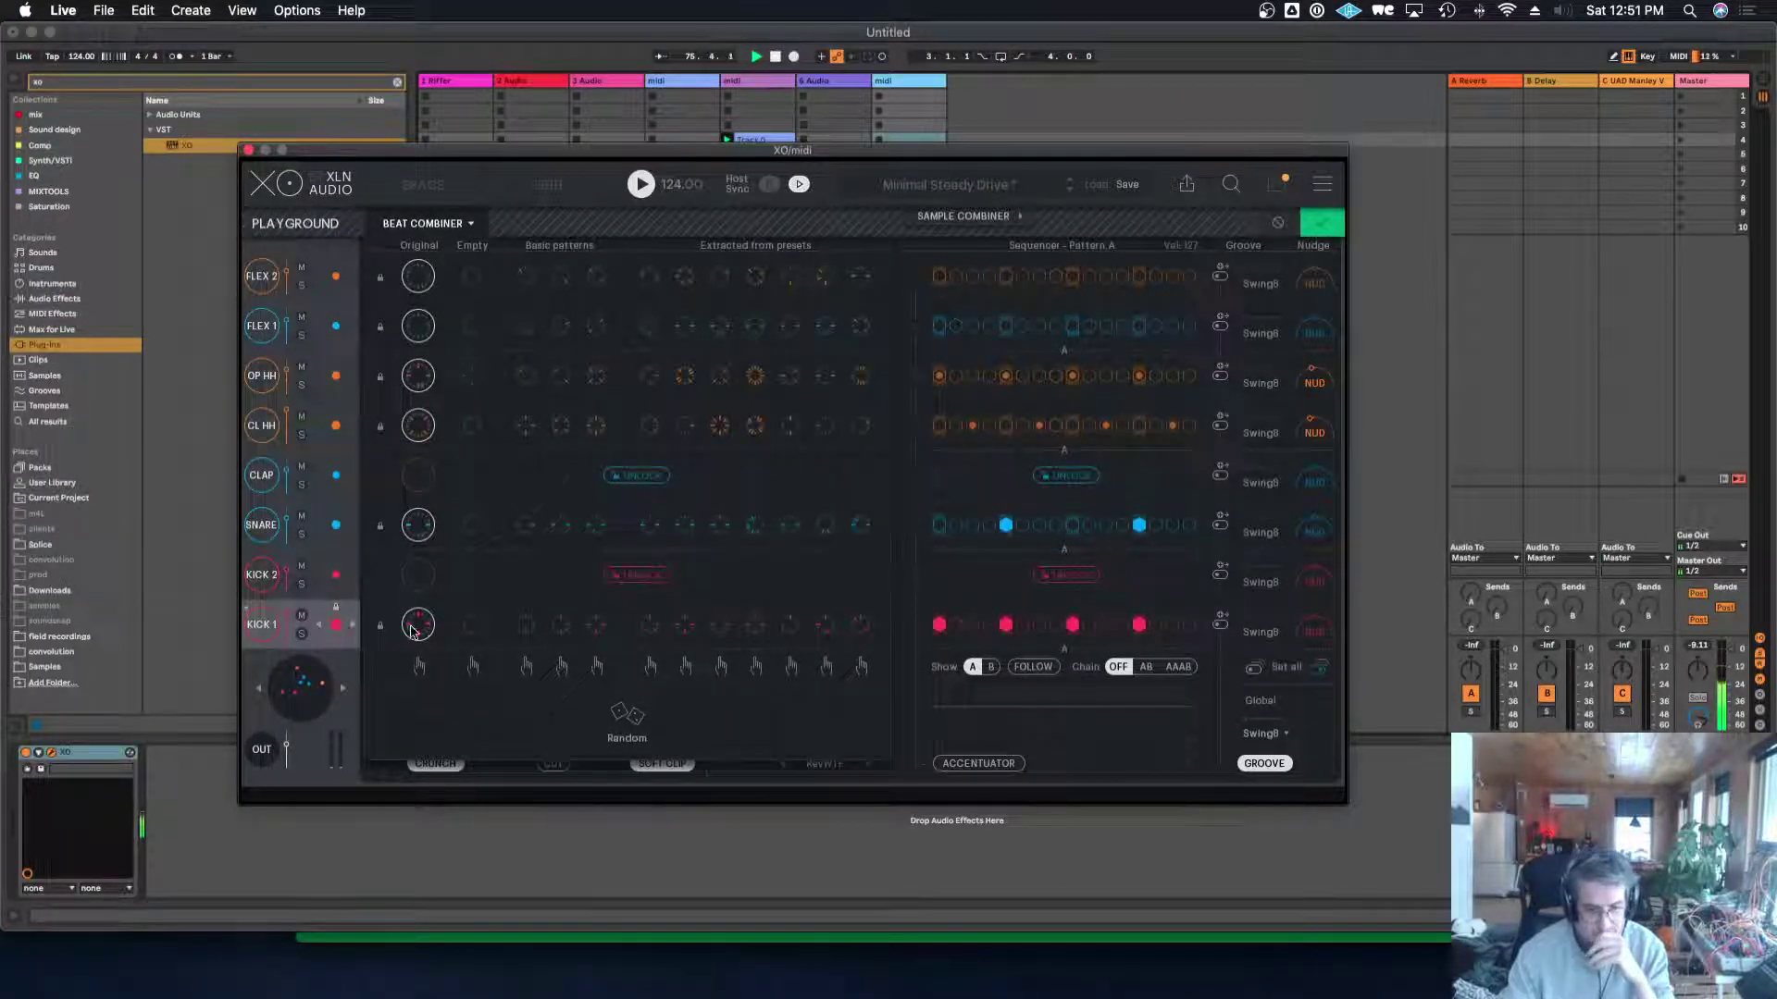
{"action": "left_click", "coordinate": [352, 629]}
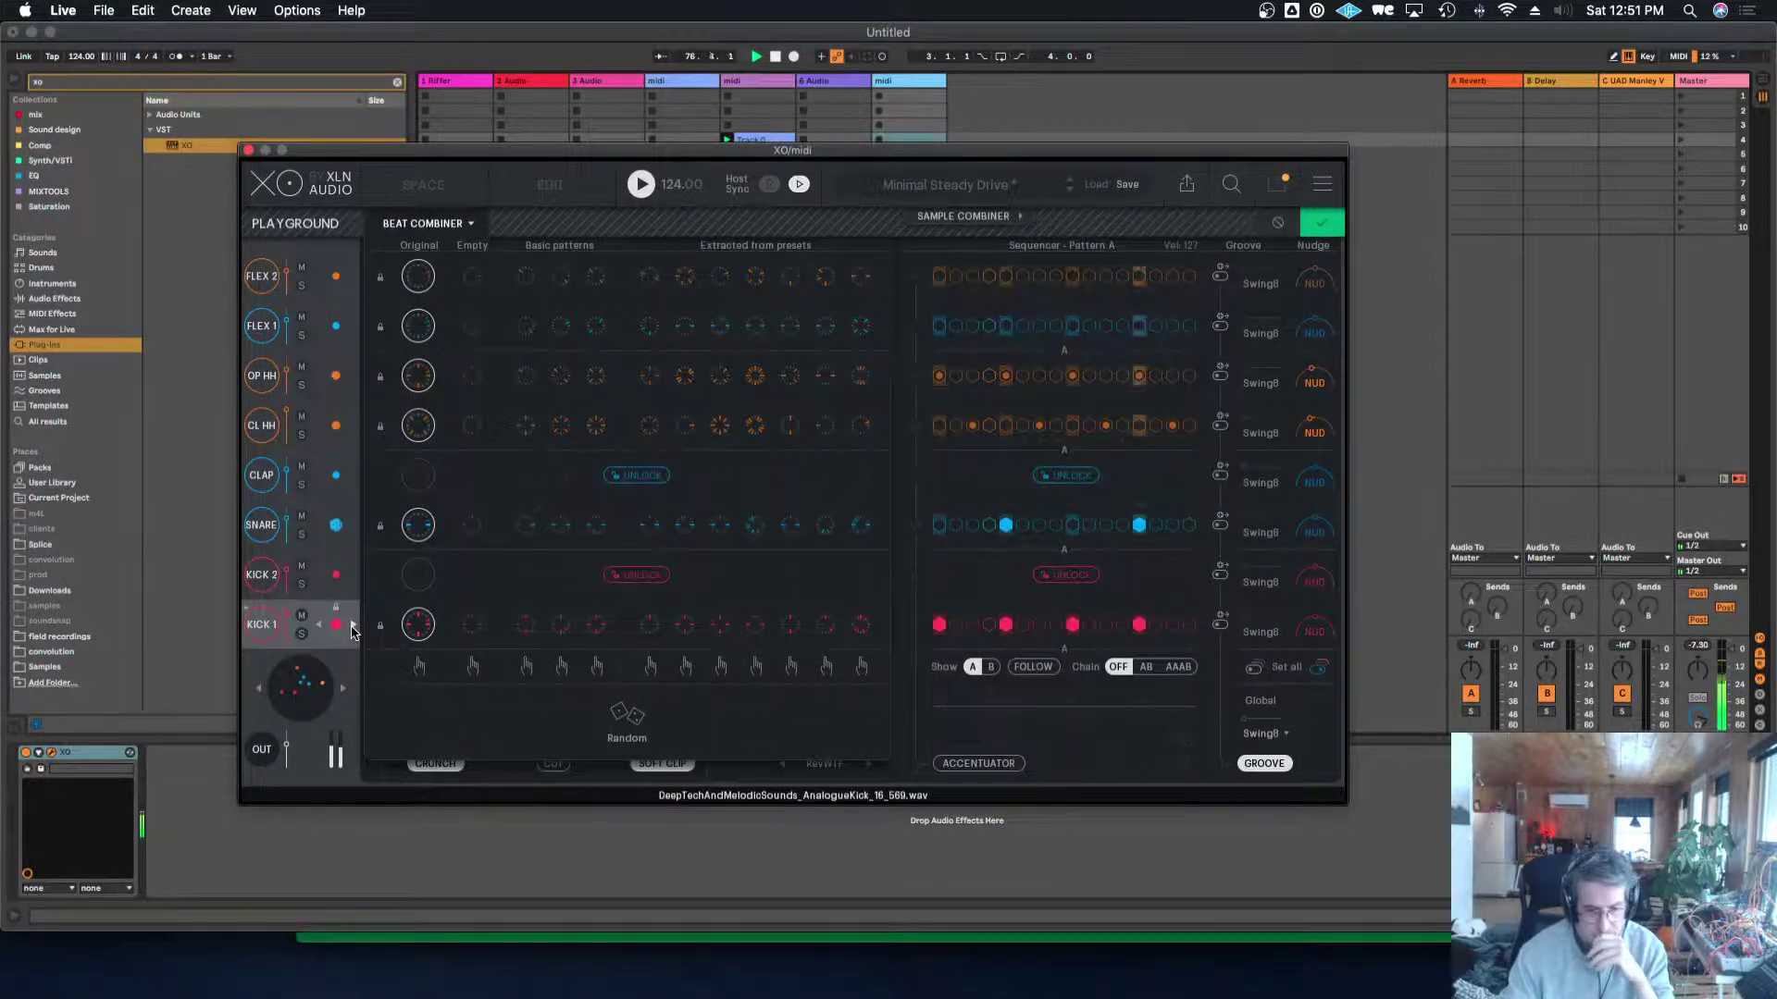
{"action": "left_click", "coordinate": [1067, 581]}
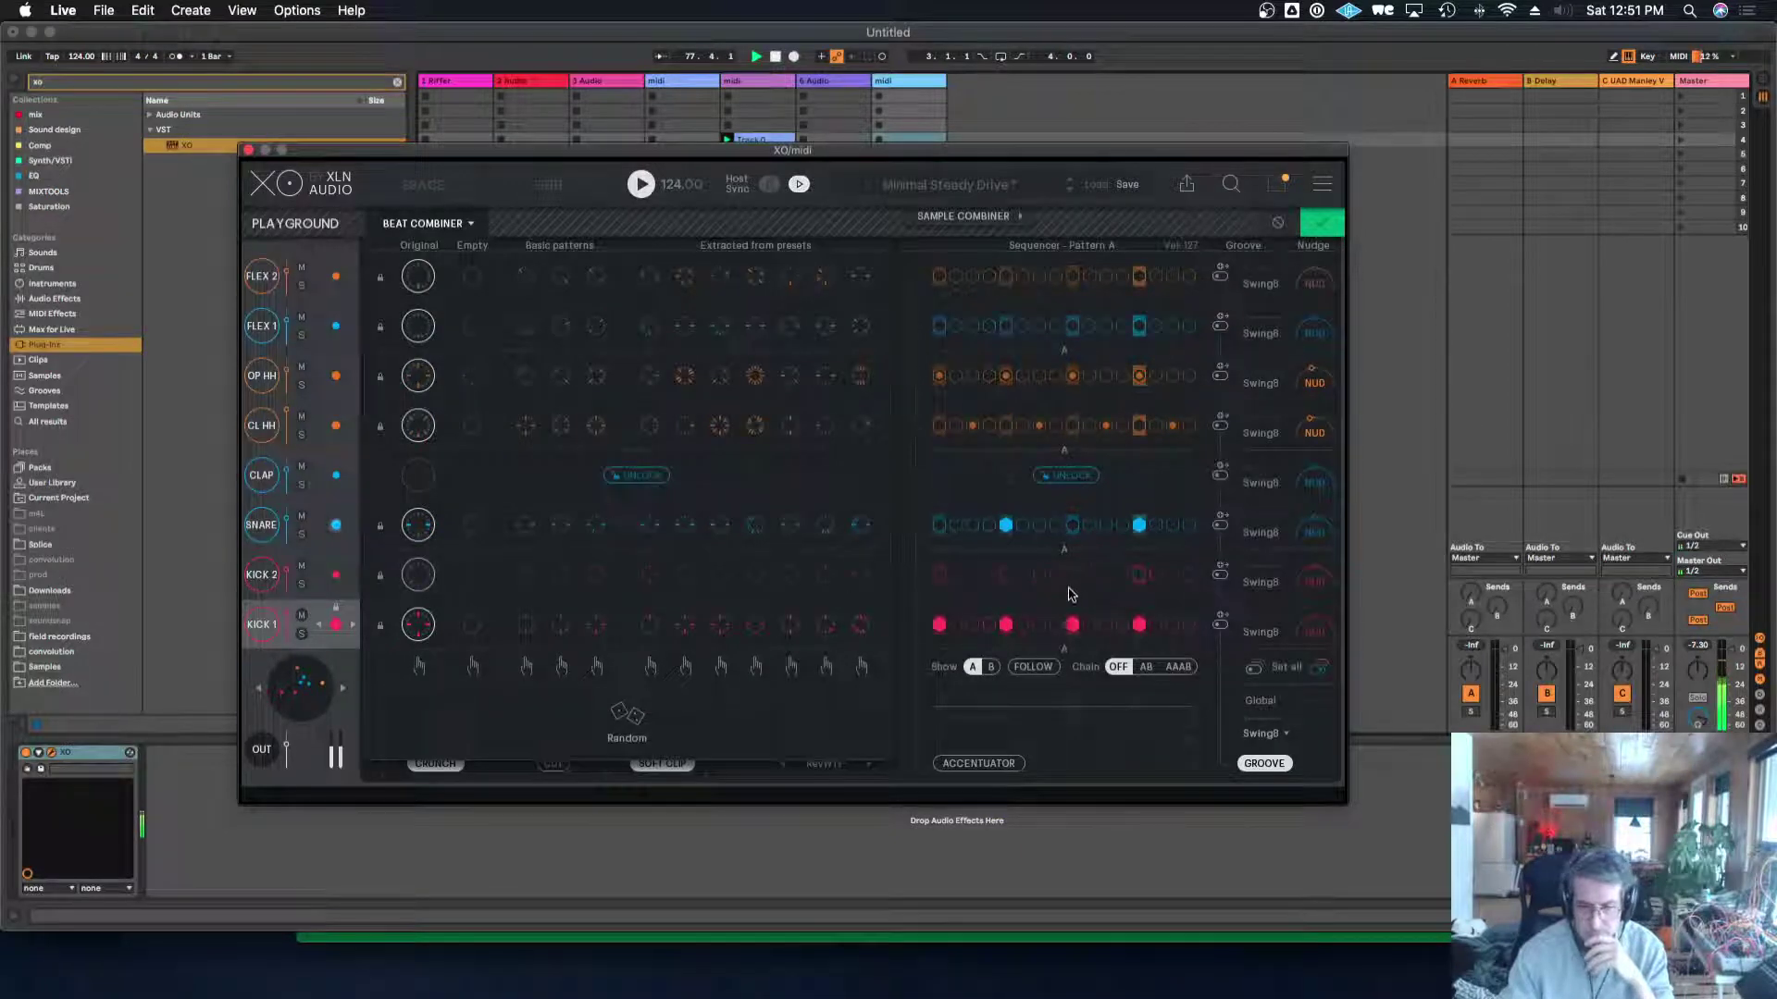
{"action": "left_click", "coordinate": [1038, 577]}
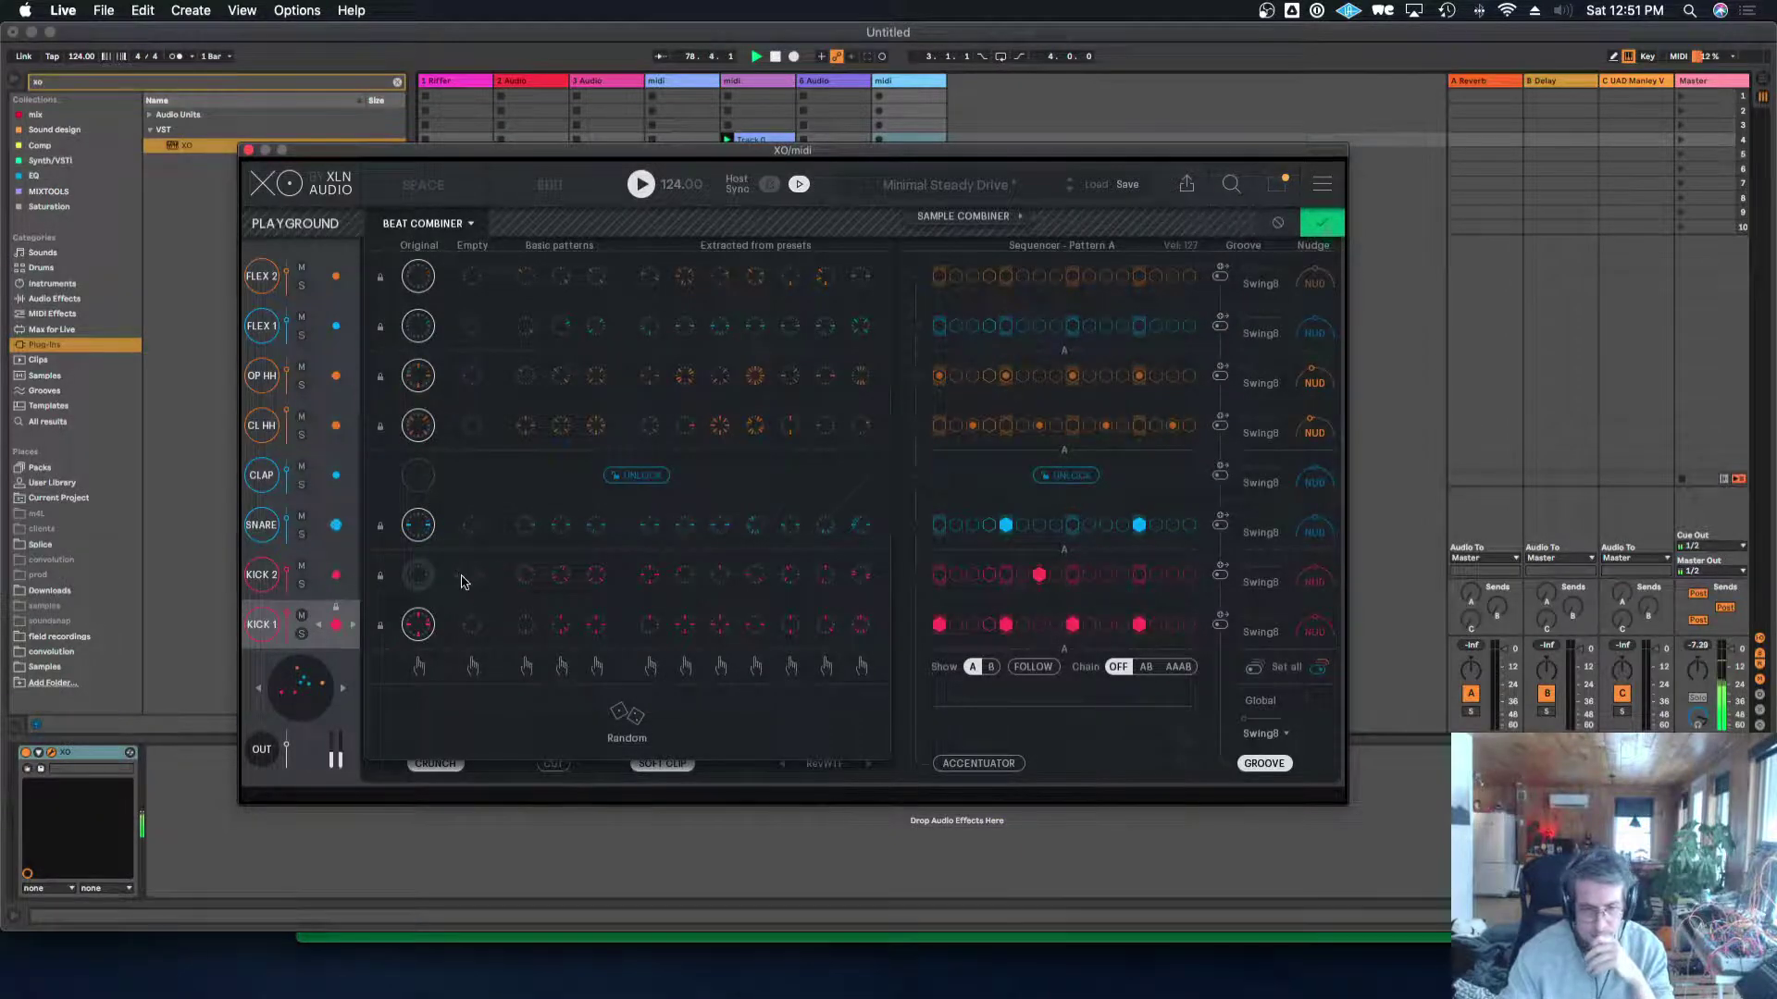
{"action": "left_click", "coordinate": [329, 594]}
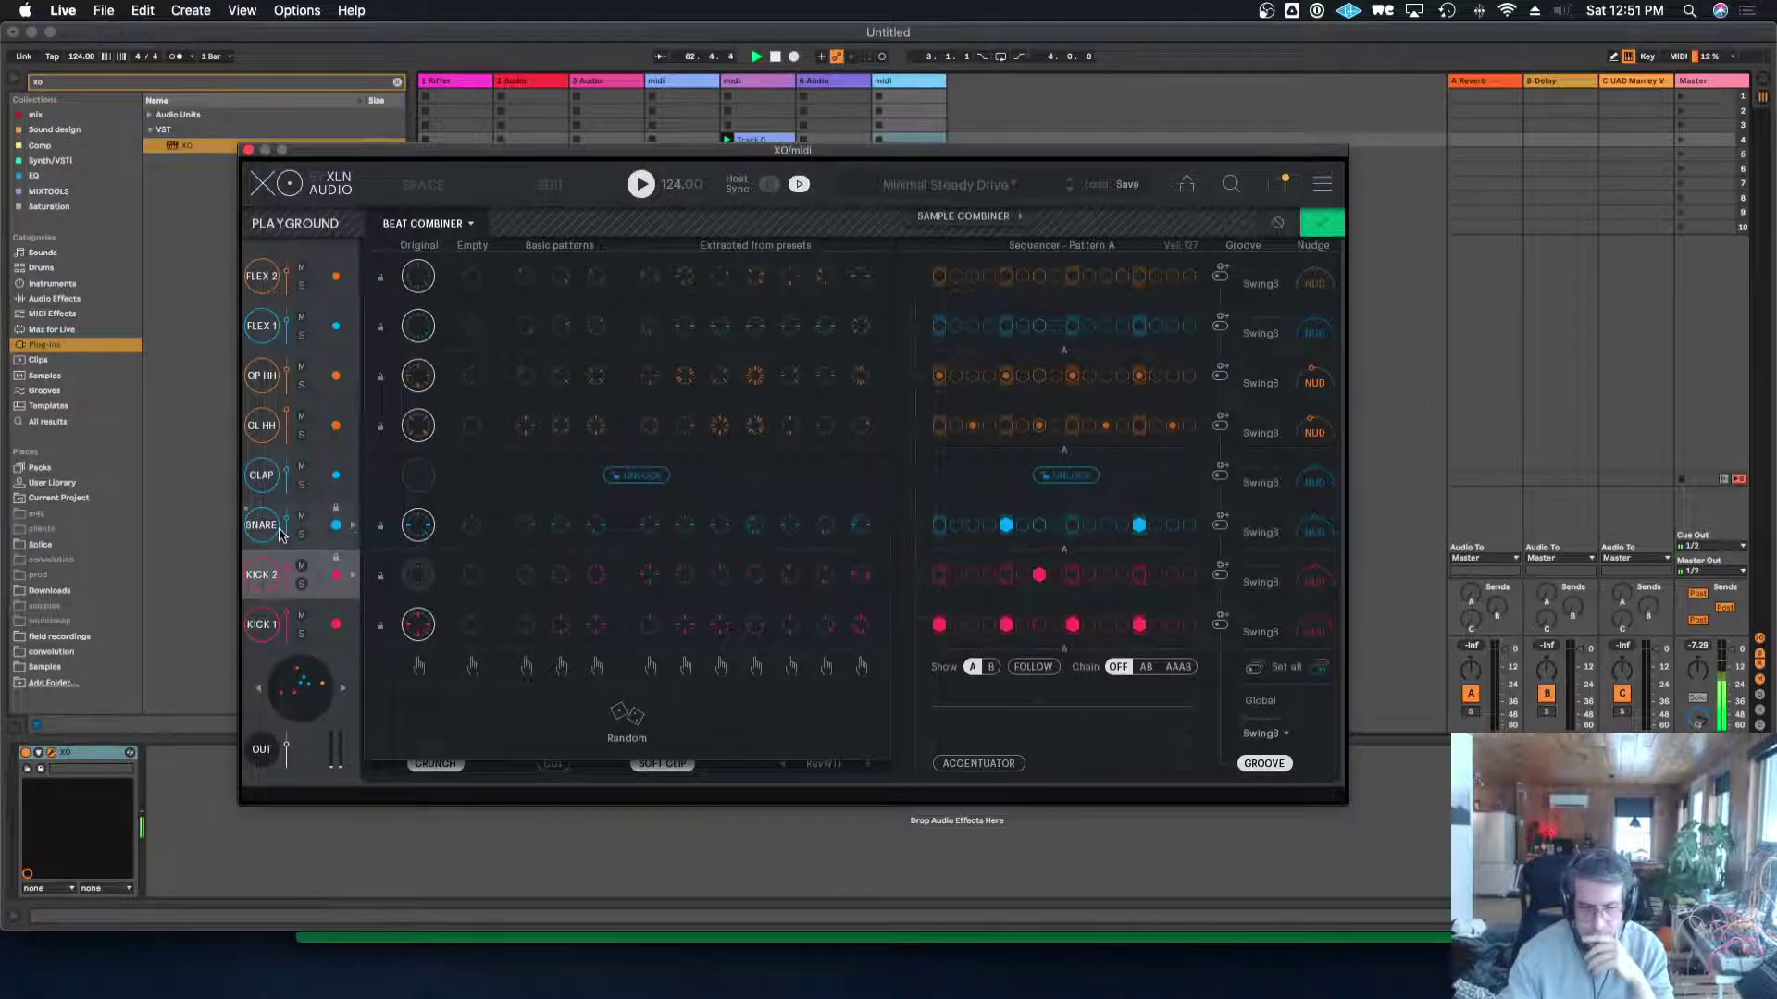
Audition alternative samples for the Snare and swap its sound for Clap_Vintage_Dry.wav.
{"action": "left_click", "coordinate": [329, 525]}
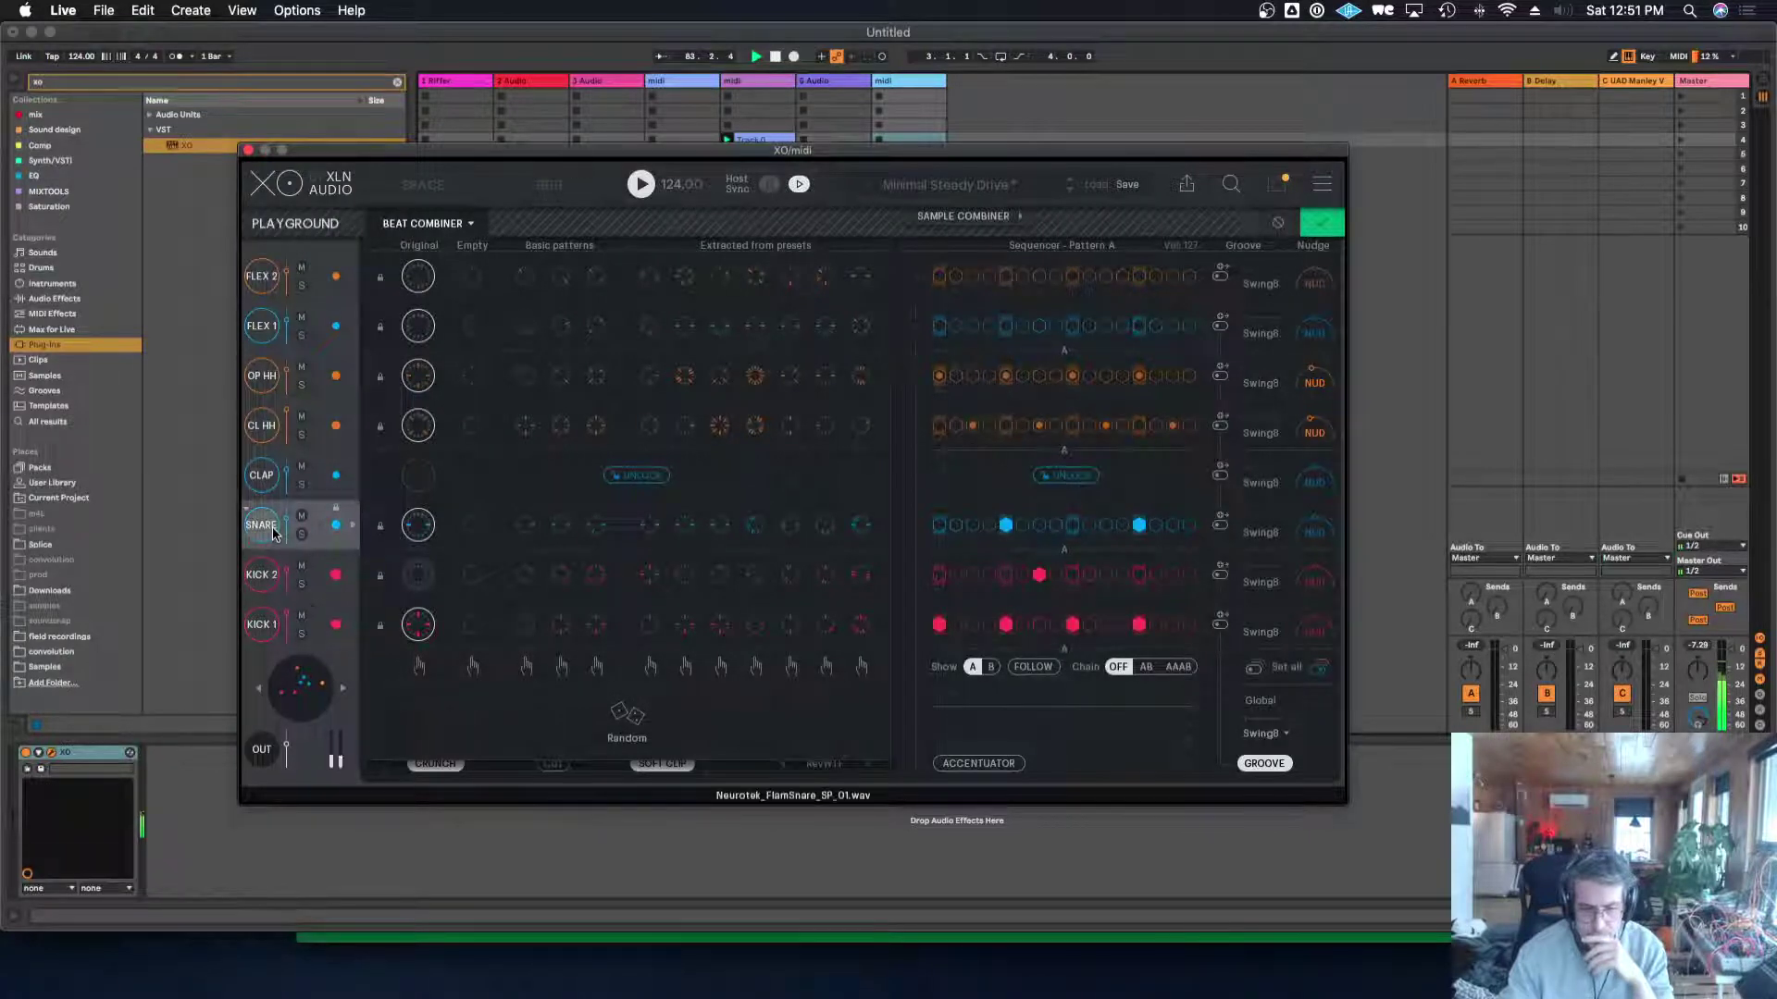
{"action": "left_click", "coordinate": [353, 526]}
{"action": "left_click", "coordinate": [352, 526]}
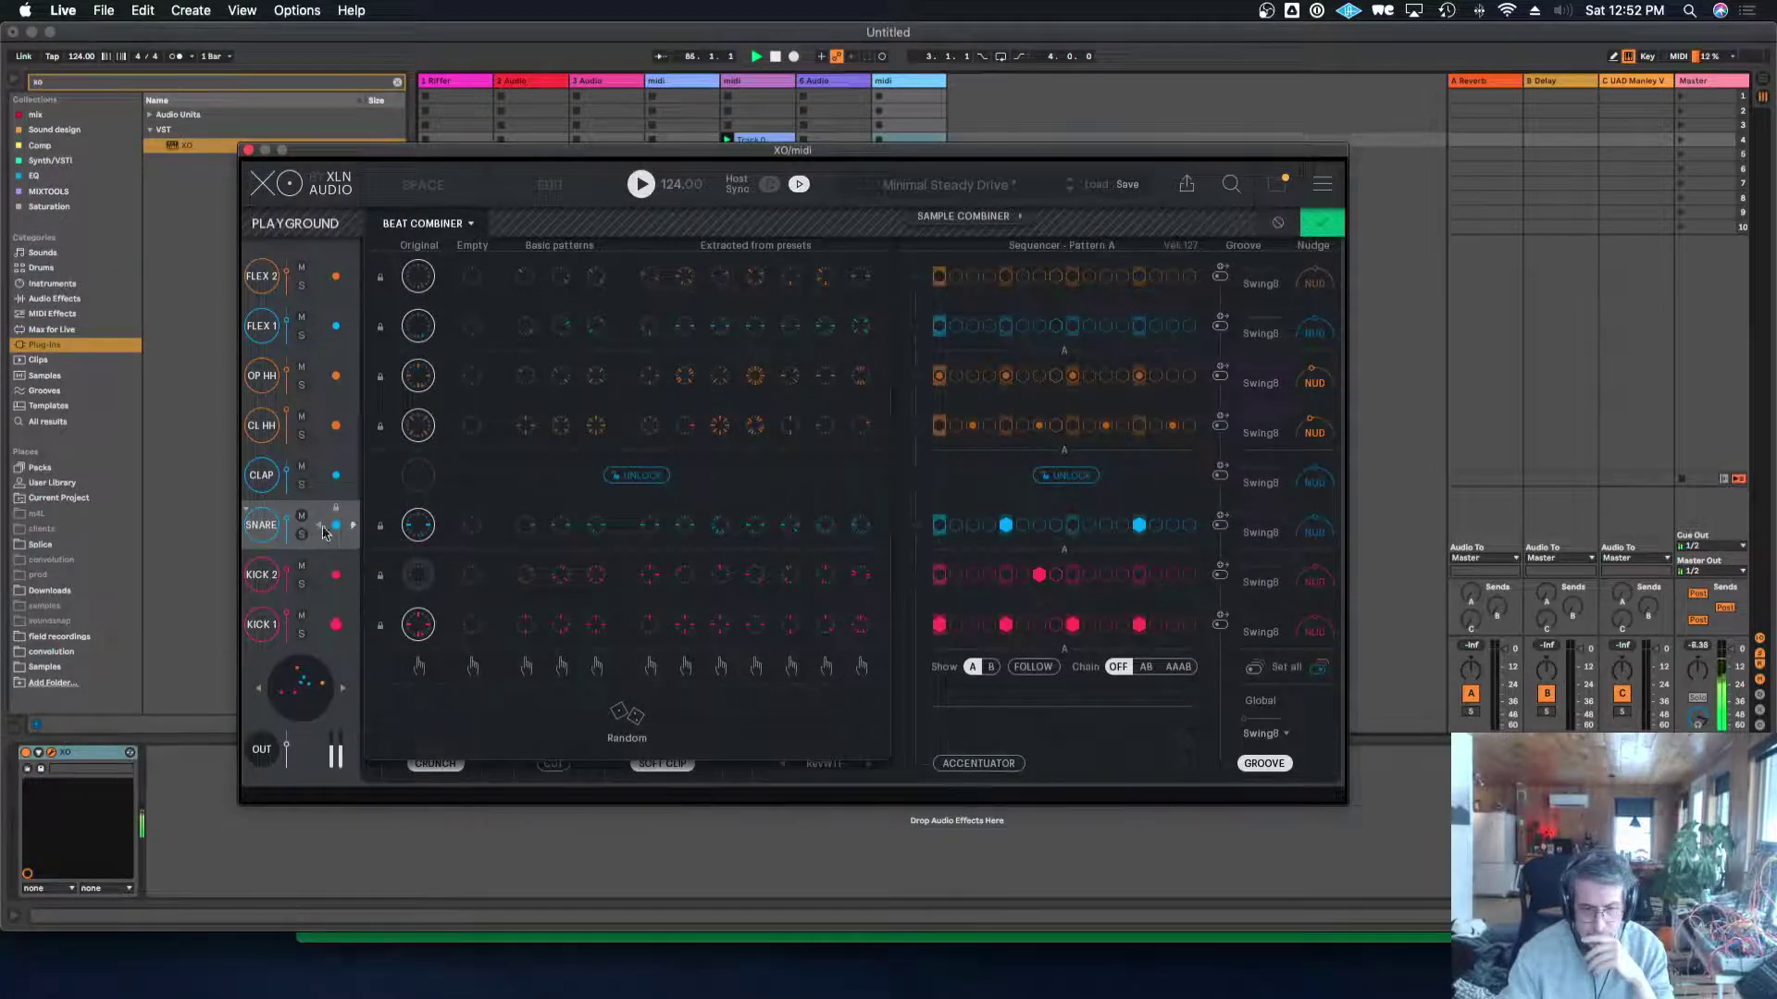
{"action": "left_click", "coordinate": [336, 524]}
{"action": "left_click", "coordinate": [1080, 409]}
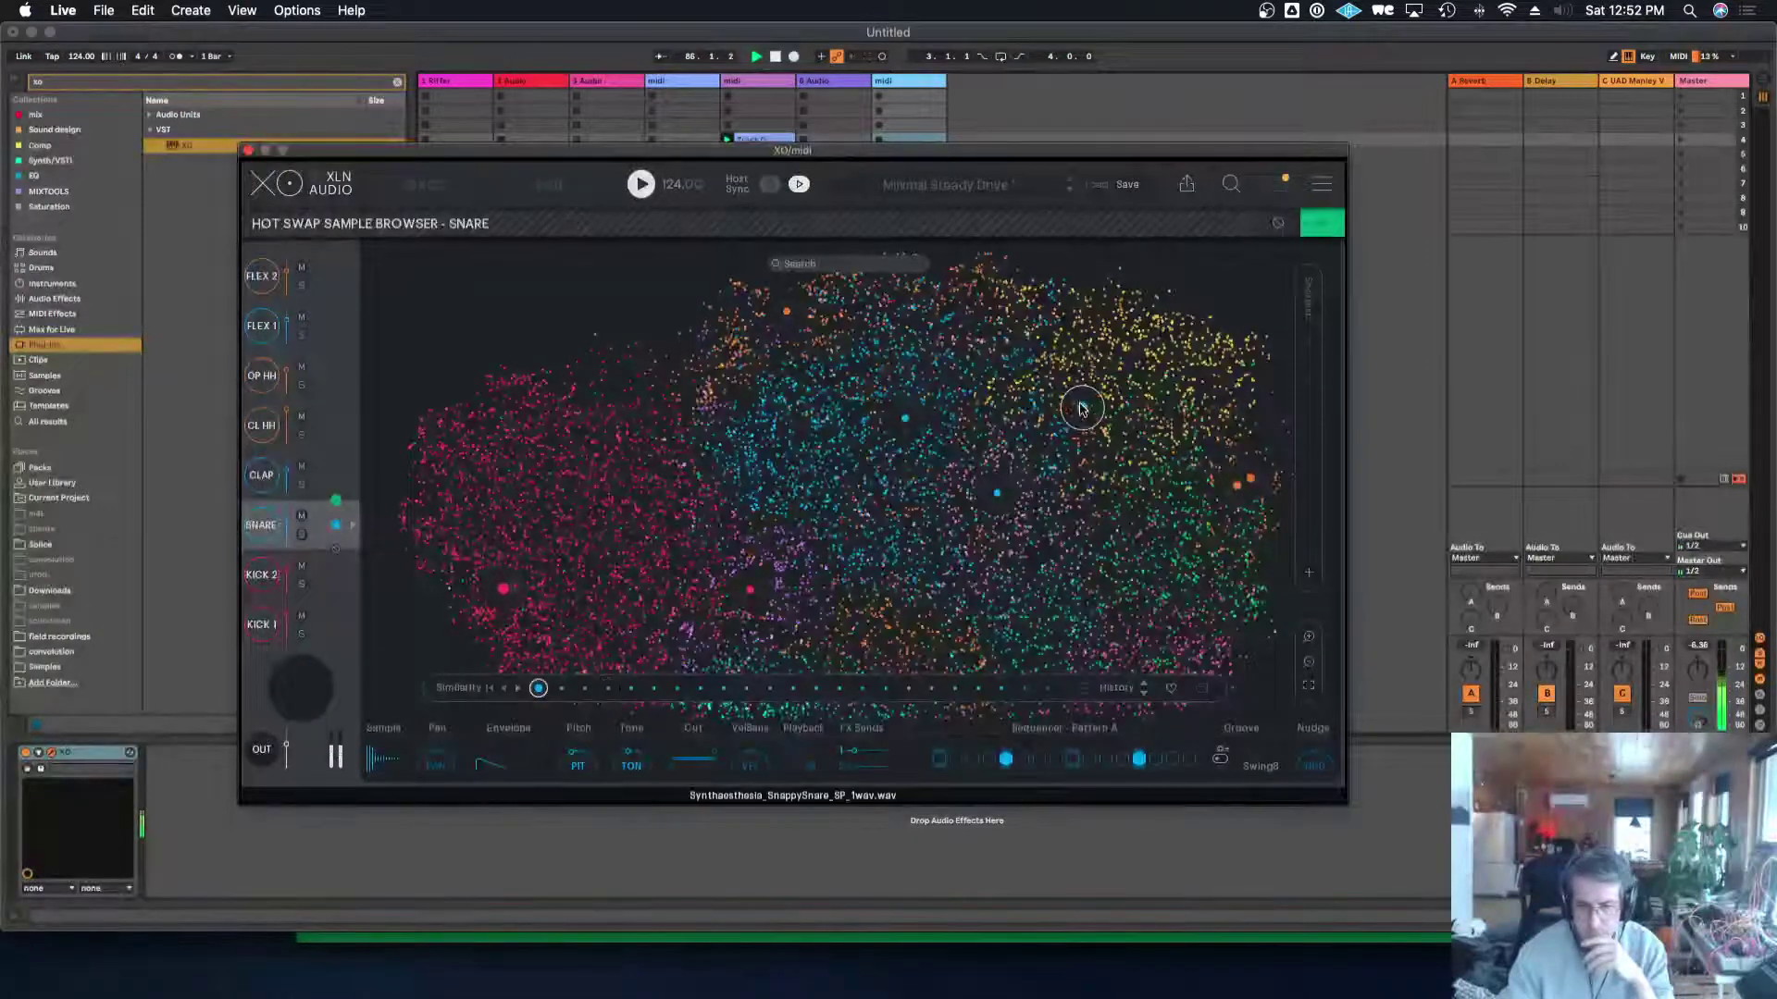
{"action": "left_click", "coordinate": [1055, 380]}
{"action": "left_click_drag", "start_coordinate": [1034, 414], "coordinate": [897, 450]}
{"action": "left_click", "coordinate": [895, 442]}
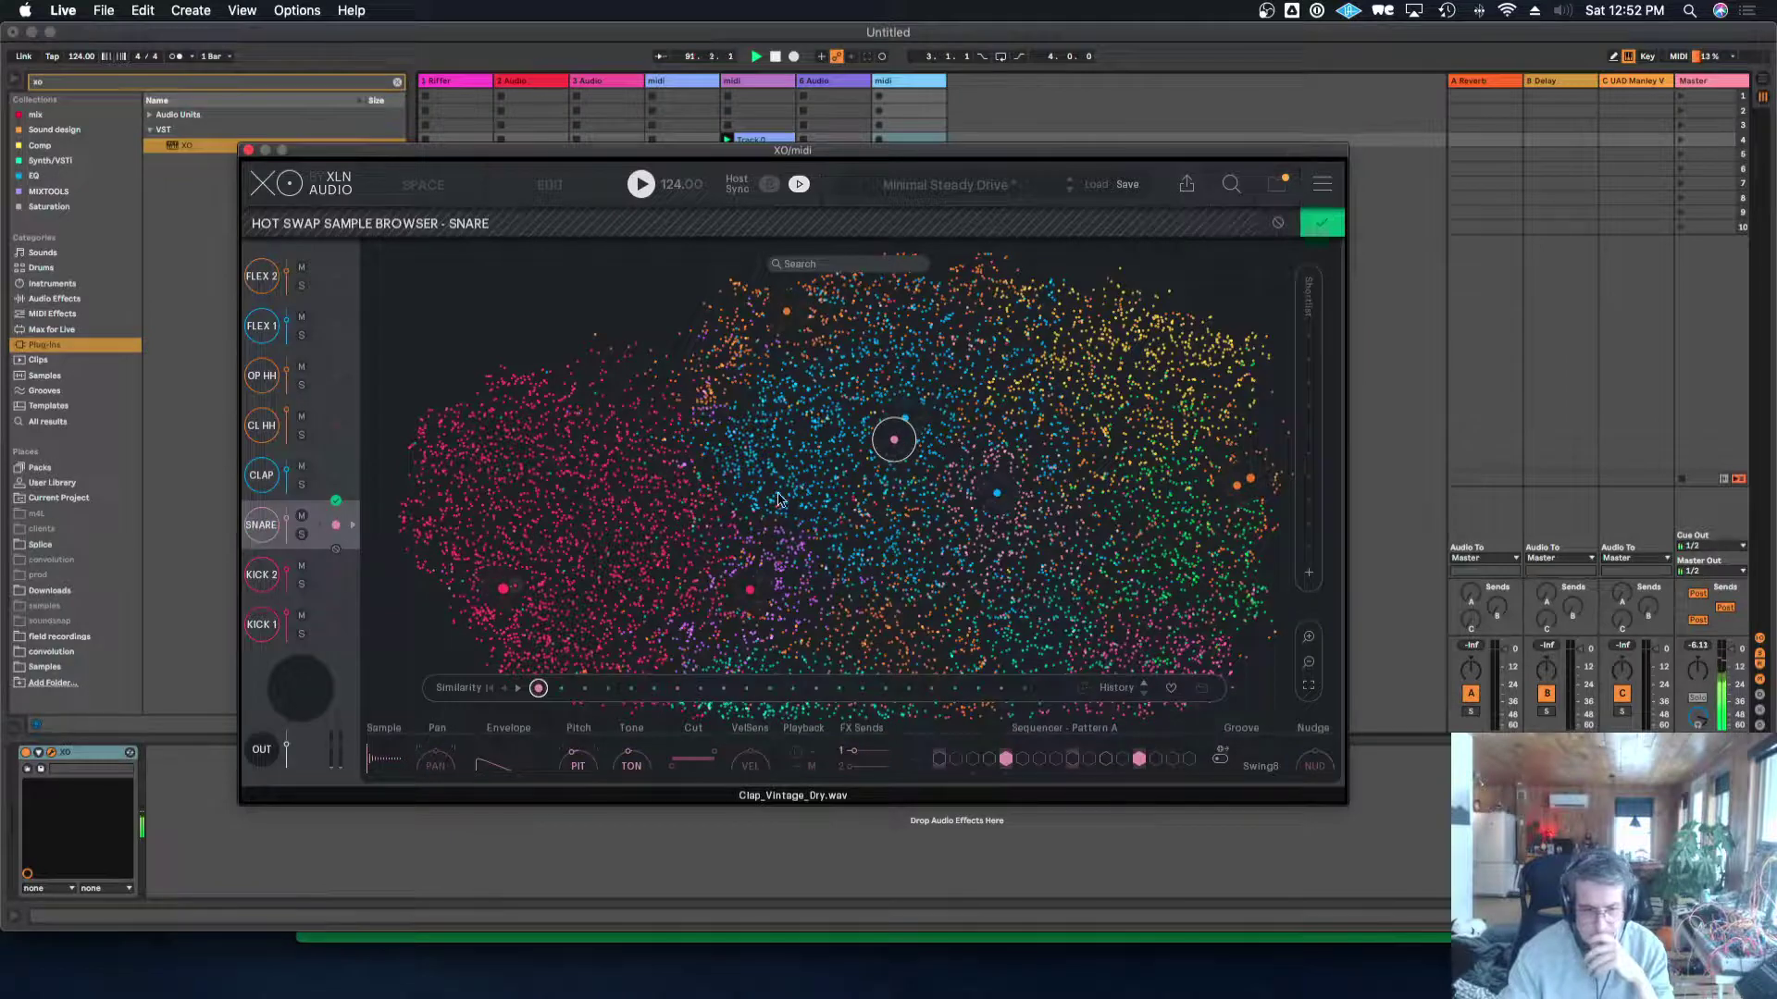
{"action": "left_click", "coordinate": [1321, 223]}
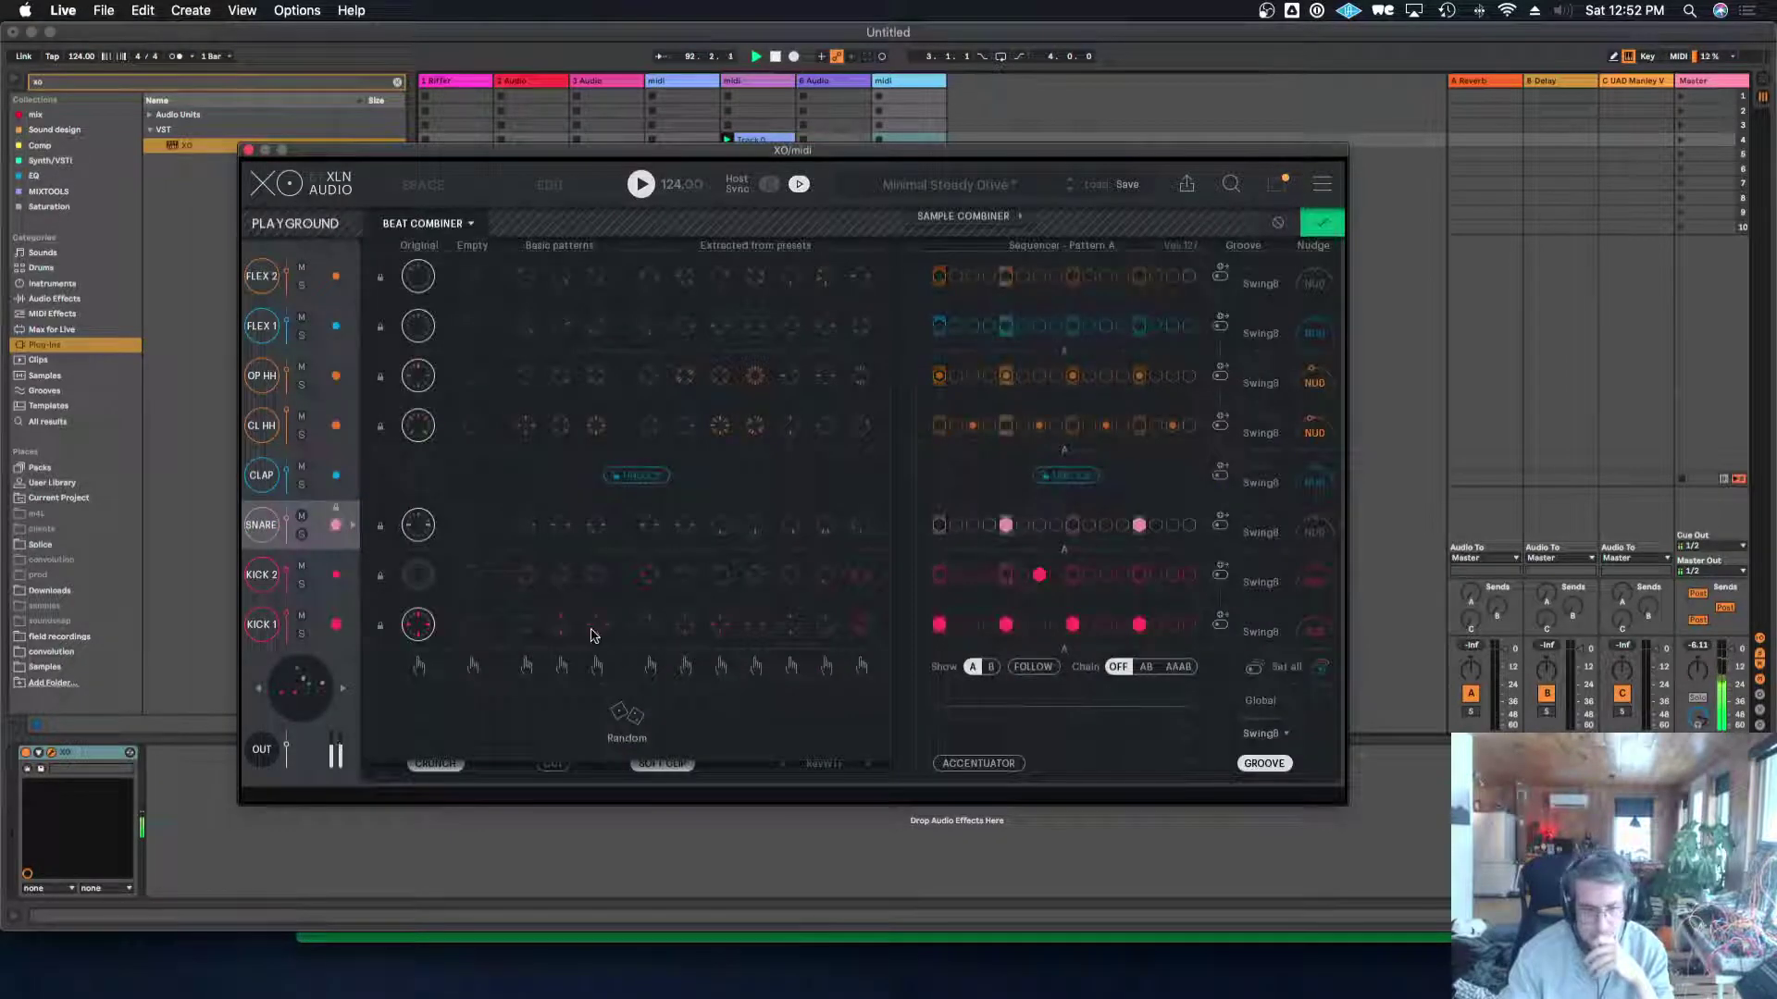
Swap Kick 2's sample for a similar sound, choosing the second-to-last entry in its Similarity list.
{"action": "left_click", "coordinate": [333, 577]}
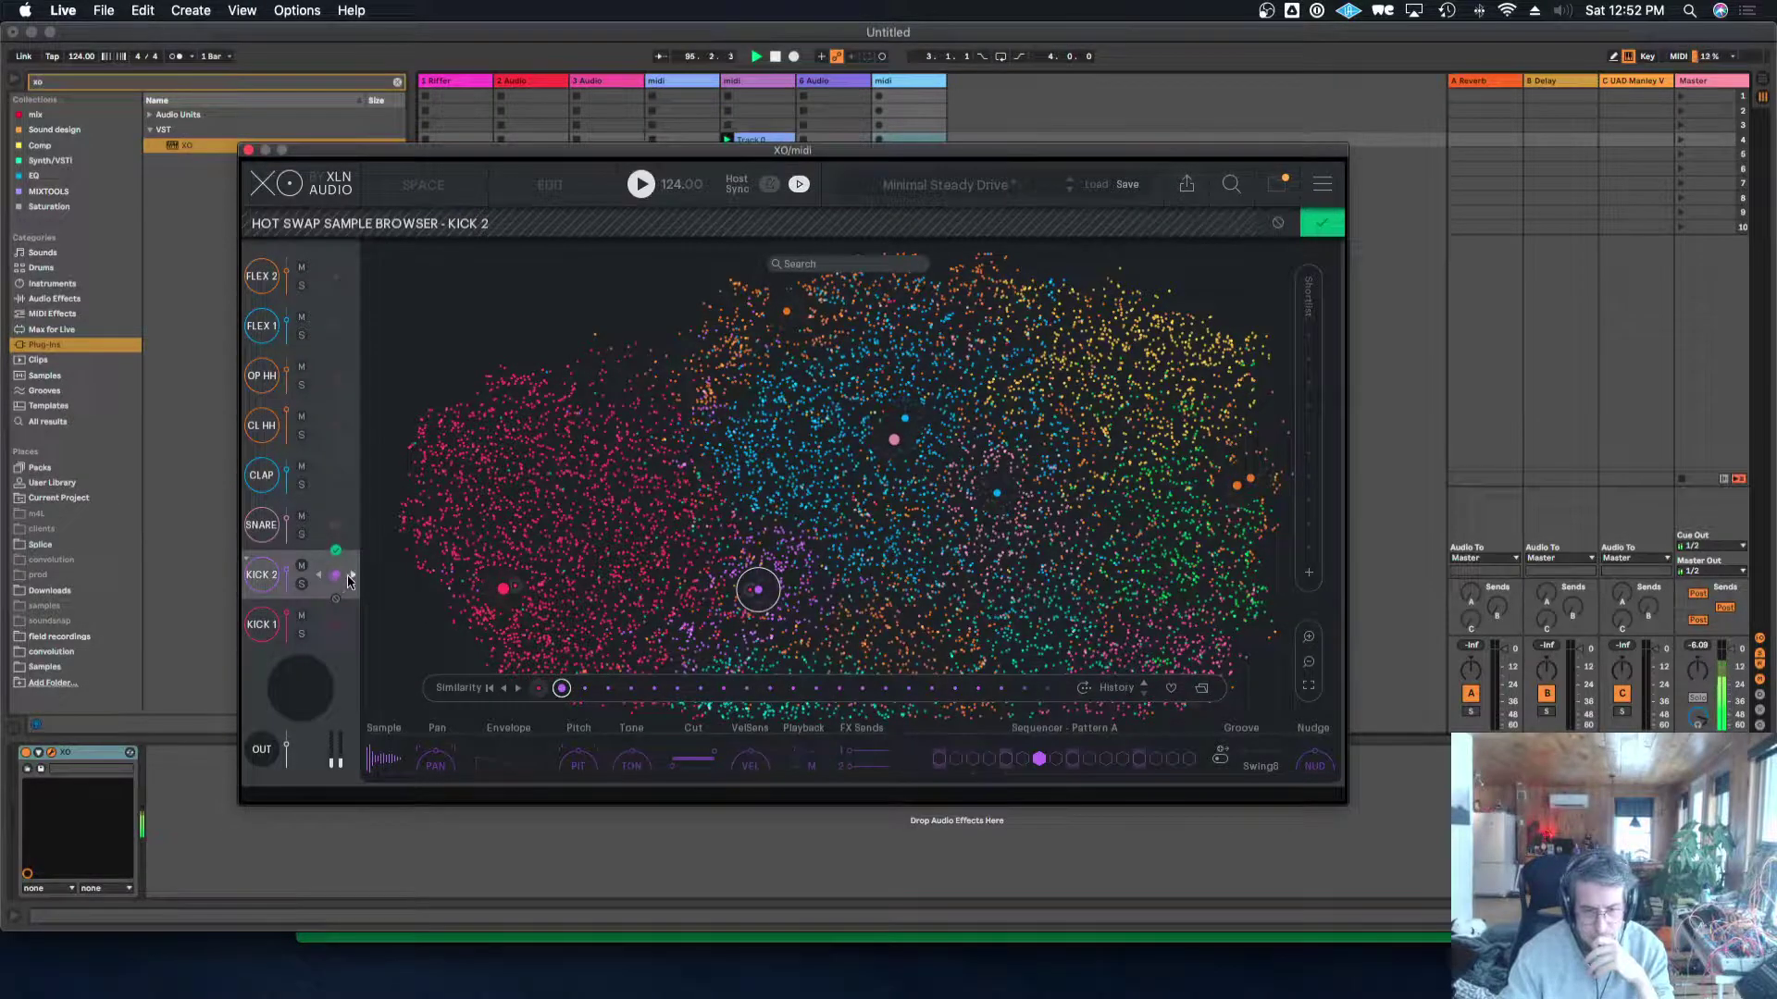
{"action": "left_click", "coordinate": [350, 576]}
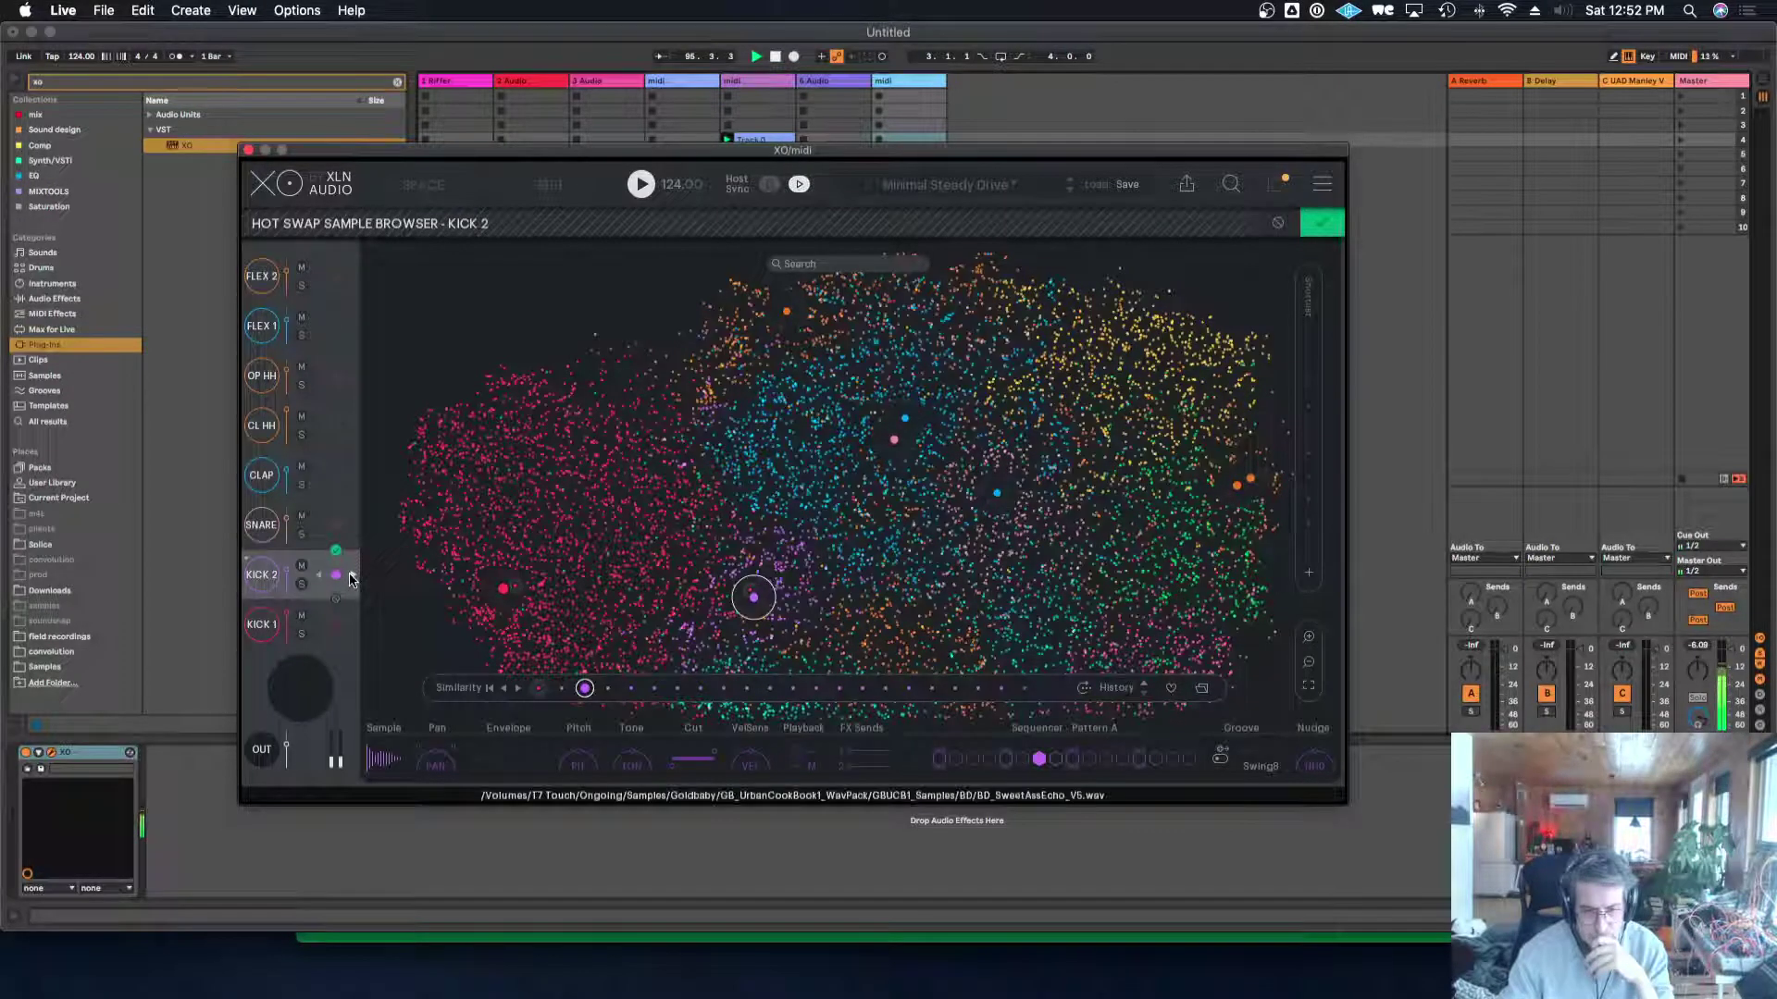
{"action": "left_click", "coordinate": [679, 689]}
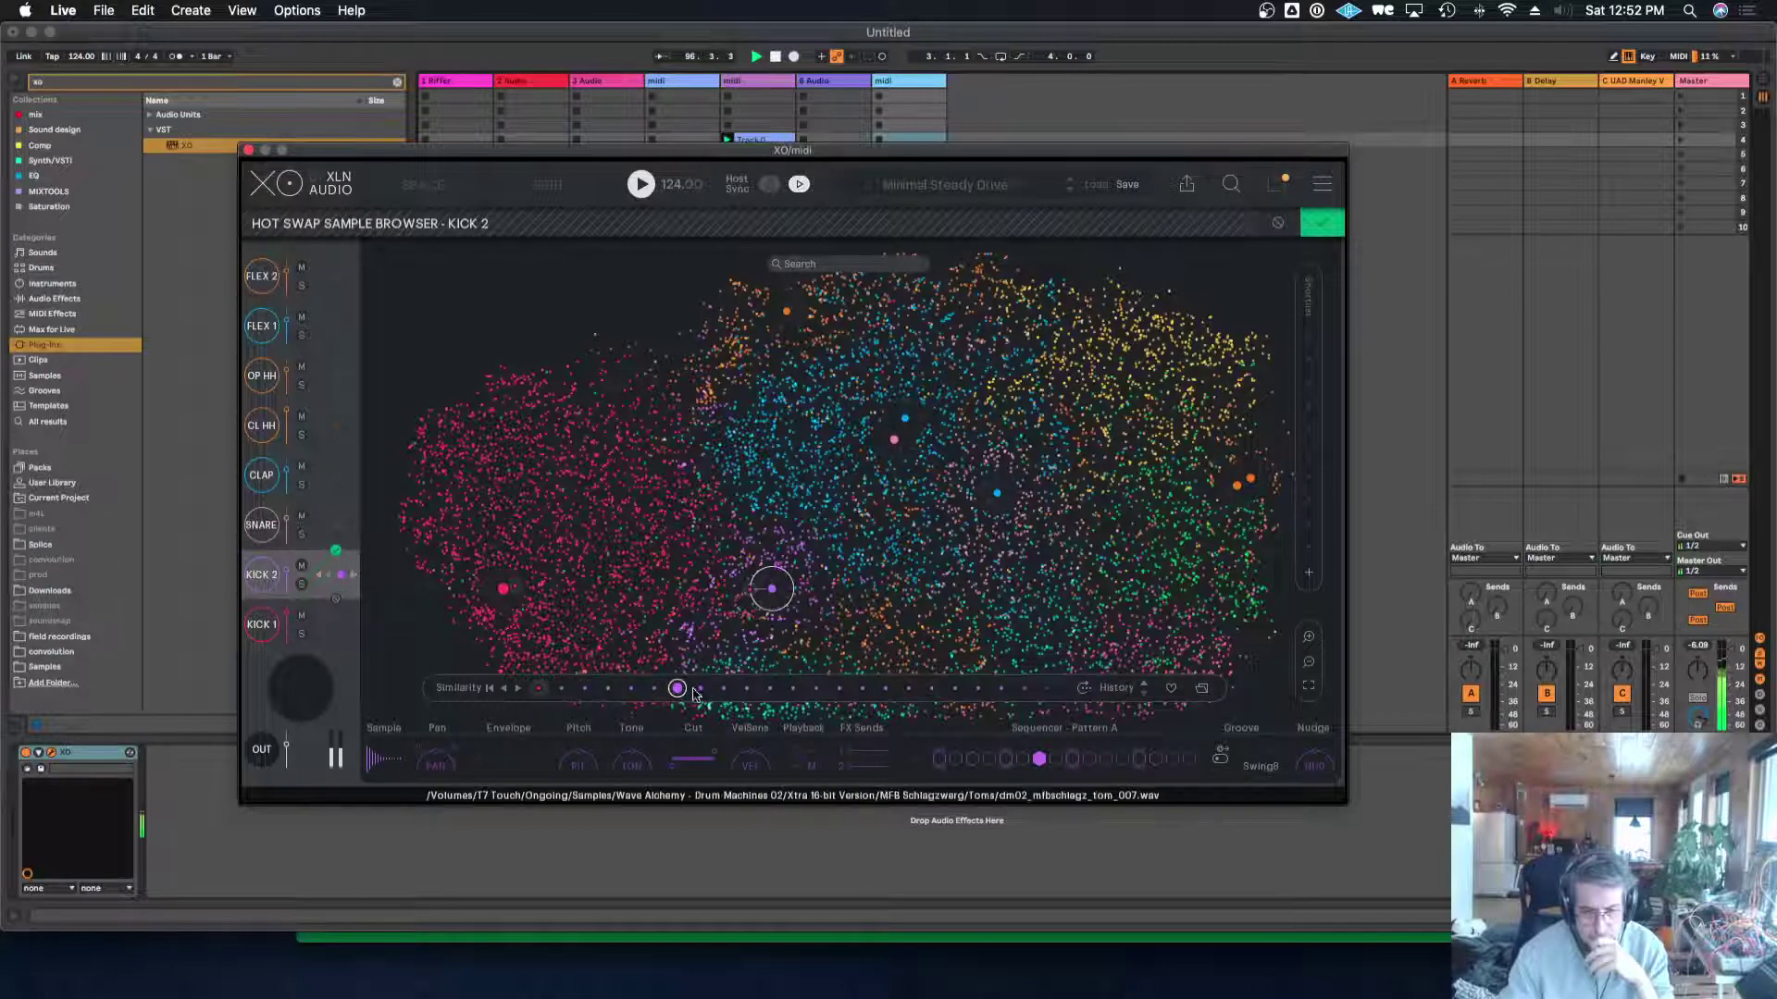
{"action": "left_click", "coordinate": [816, 689]}
{"action": "left_click", "coordinate": [910, 693]}
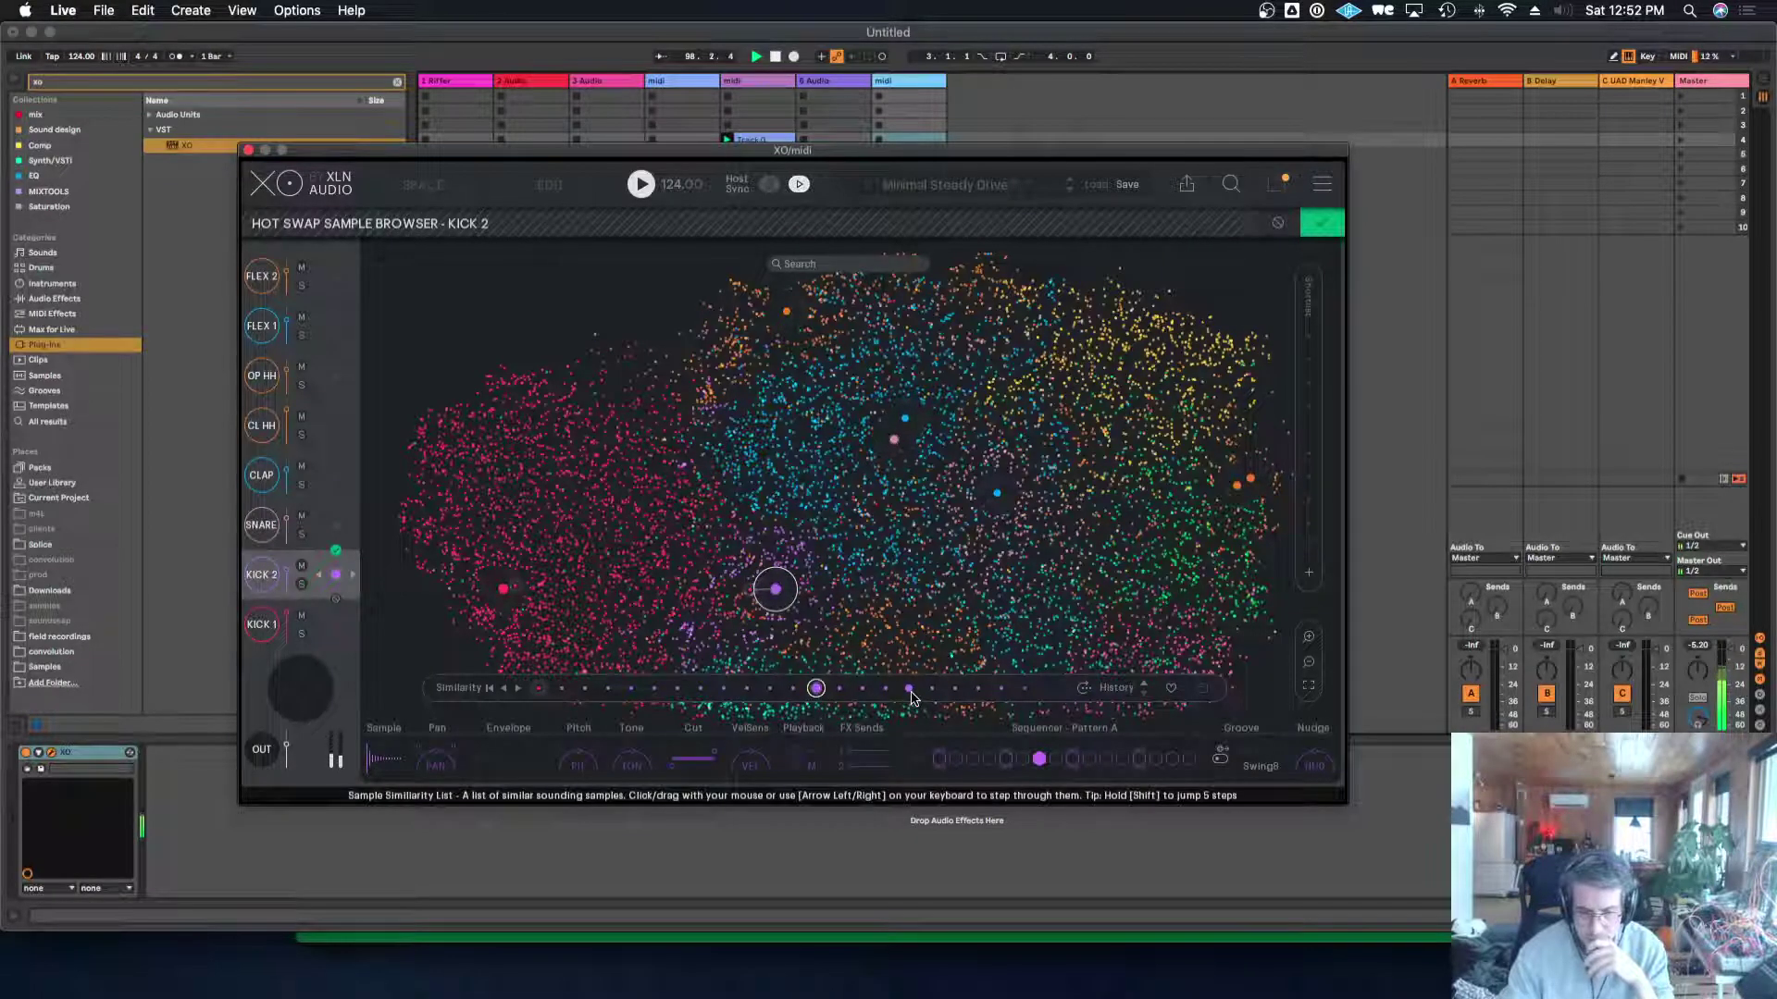
{"action": "left_click", "coordinate": [978, 689]}
{"action": "left_click", "coordinate": [1024, 690]}
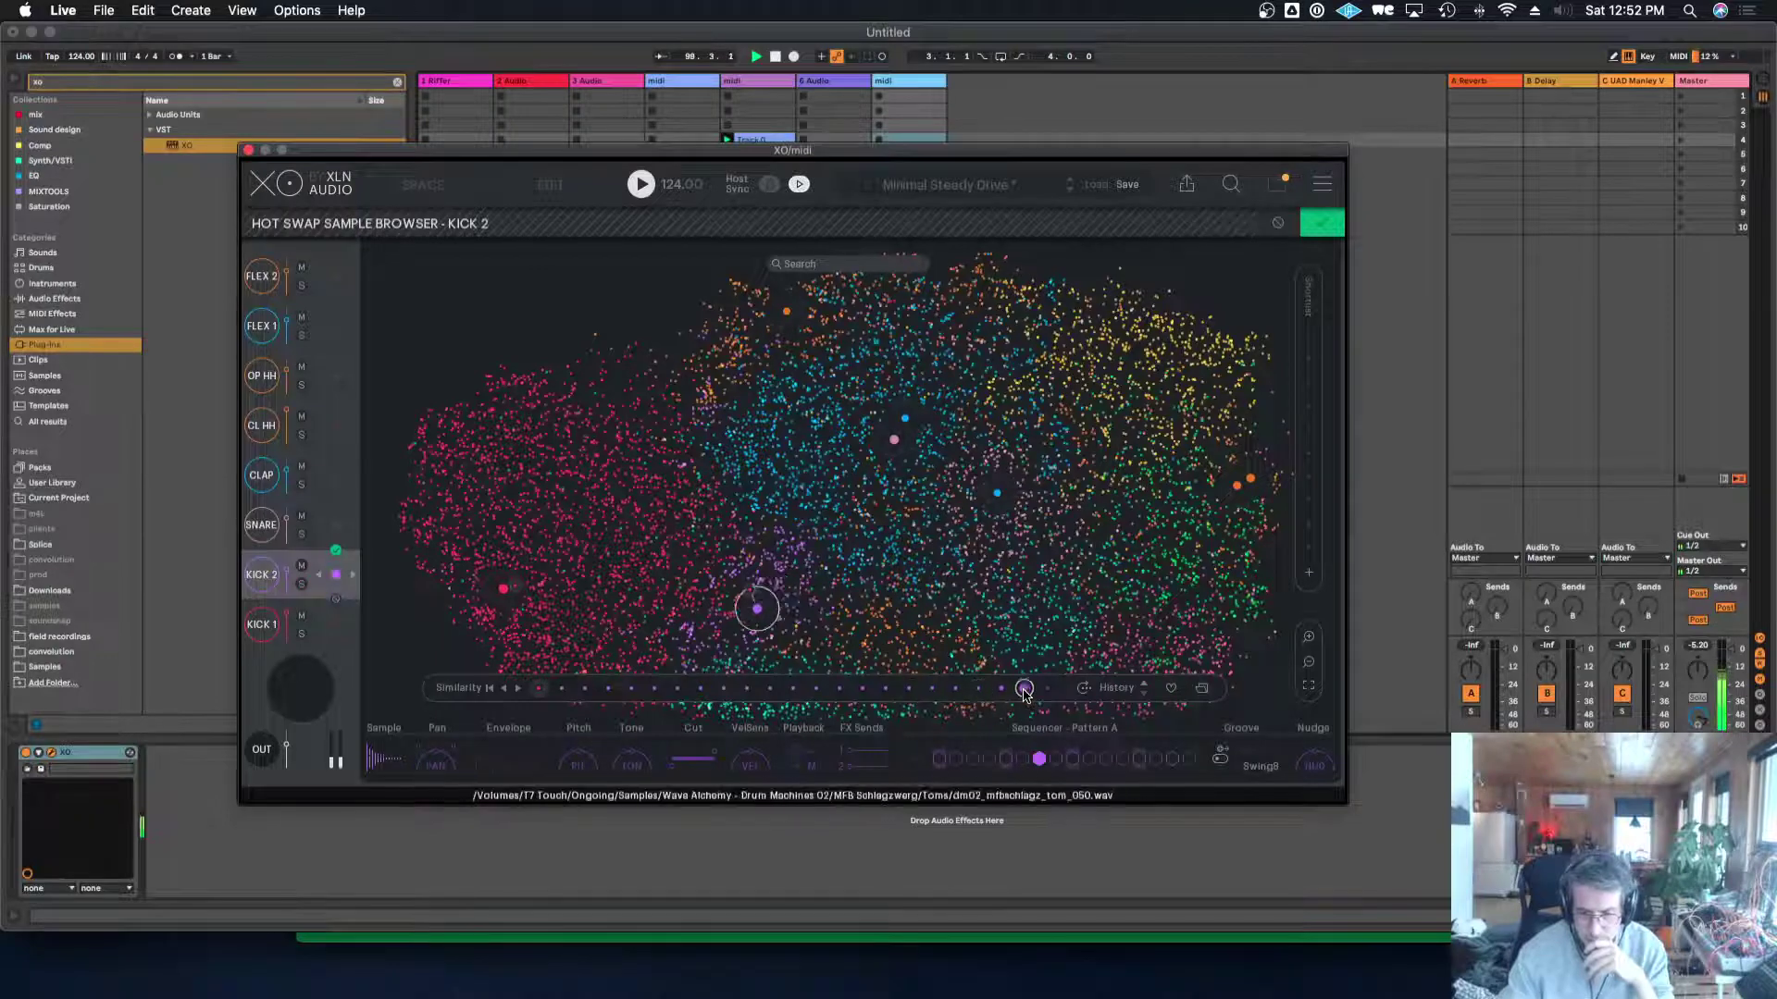
{"action": "left_click", "coordinate": [1031, 690]}
{"action": "left_click", "coordinate": [1033, 692]}
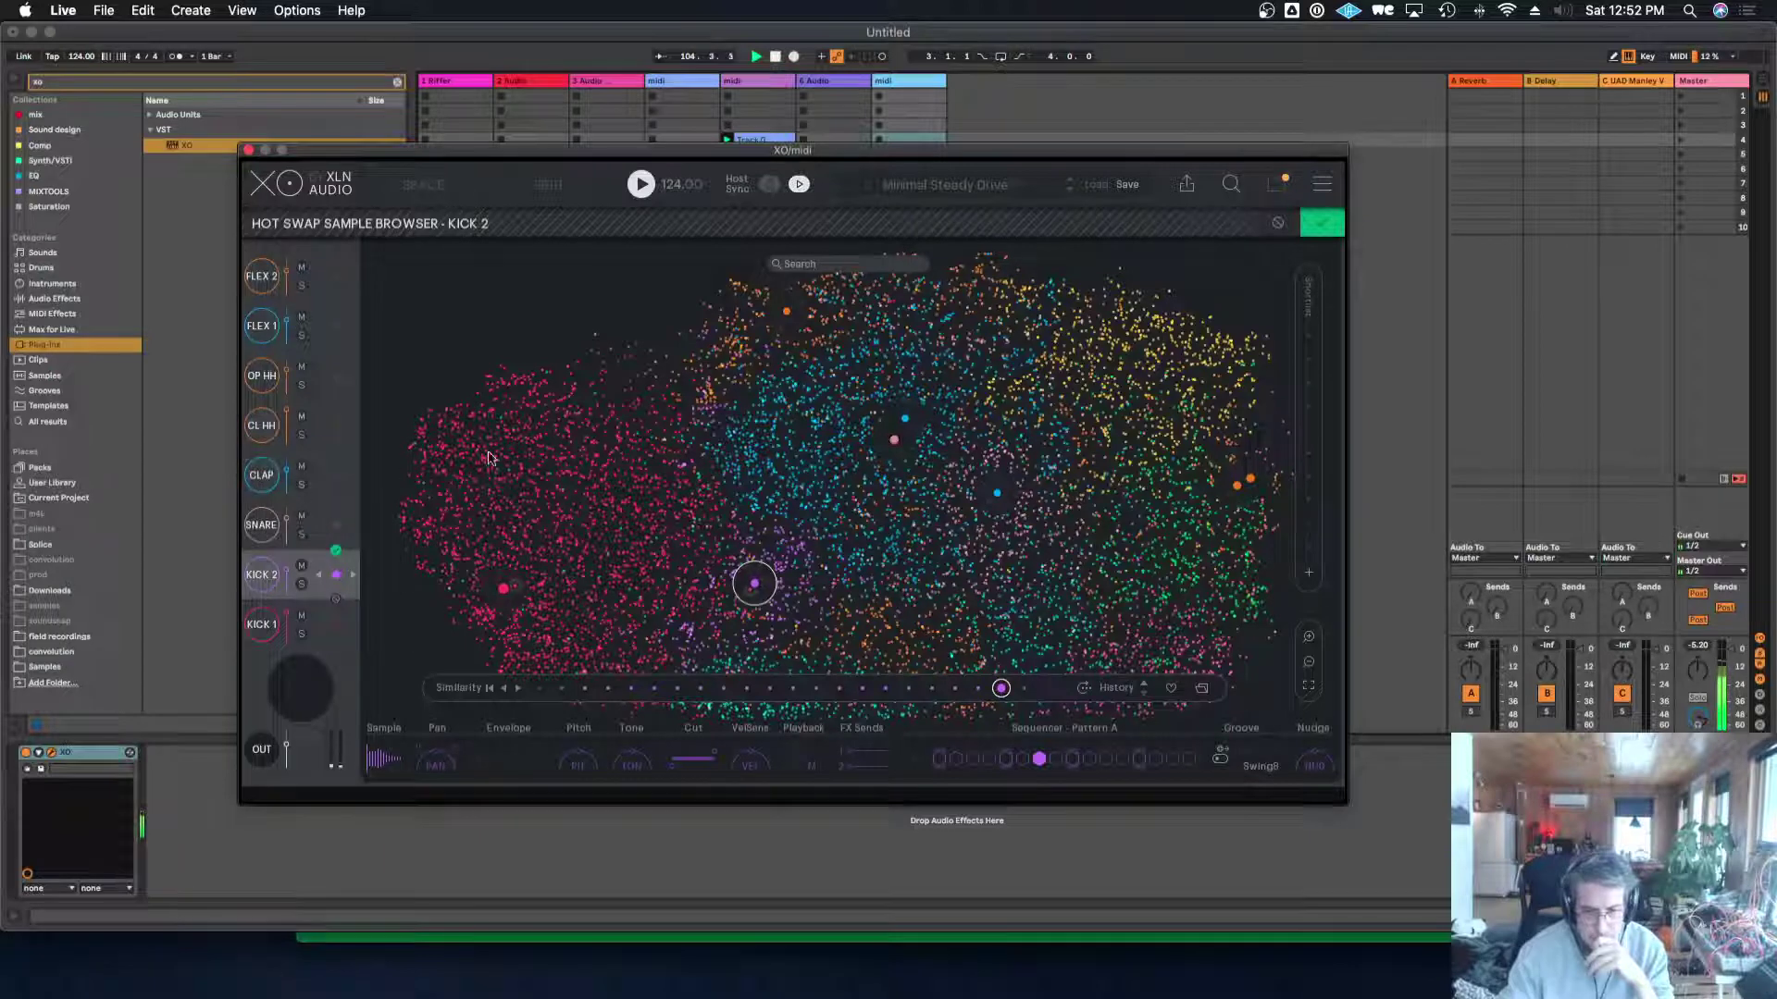
{"action": "left_click", "coordinate": [336, 572]}
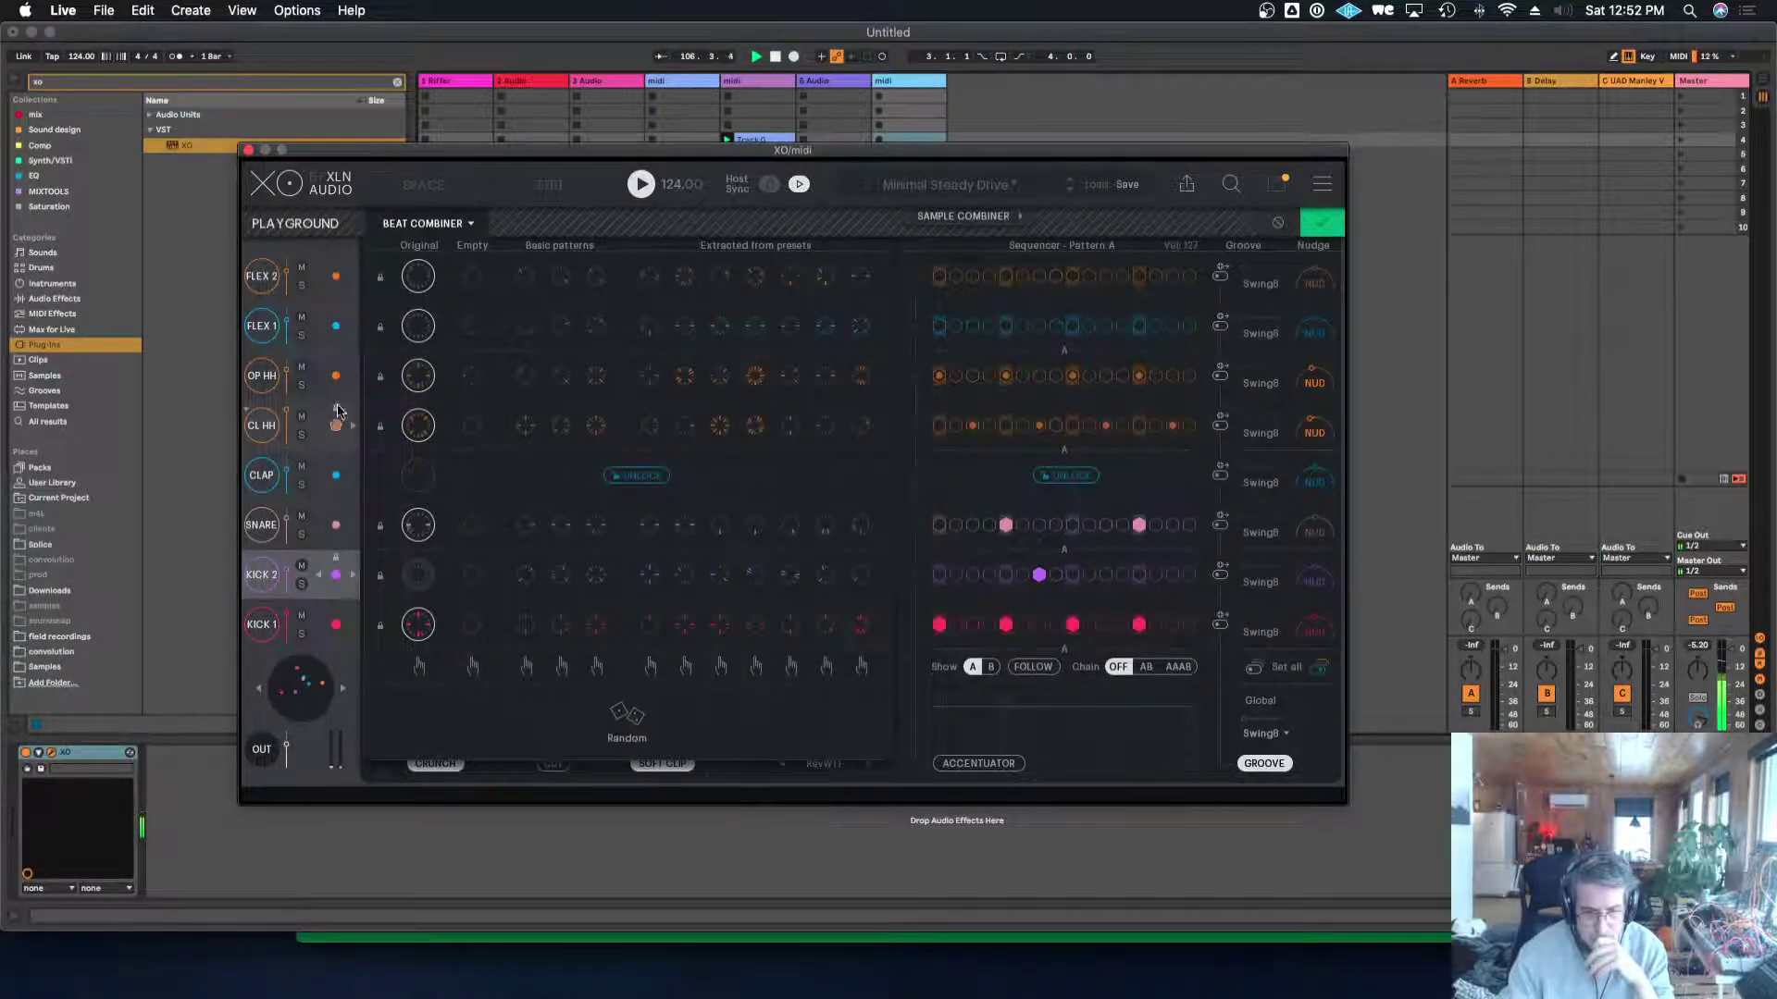
Shorten the open hi-hat's envelope Decay to about 8%.
{"action": "left_click", "coordinate": [336, 375]}
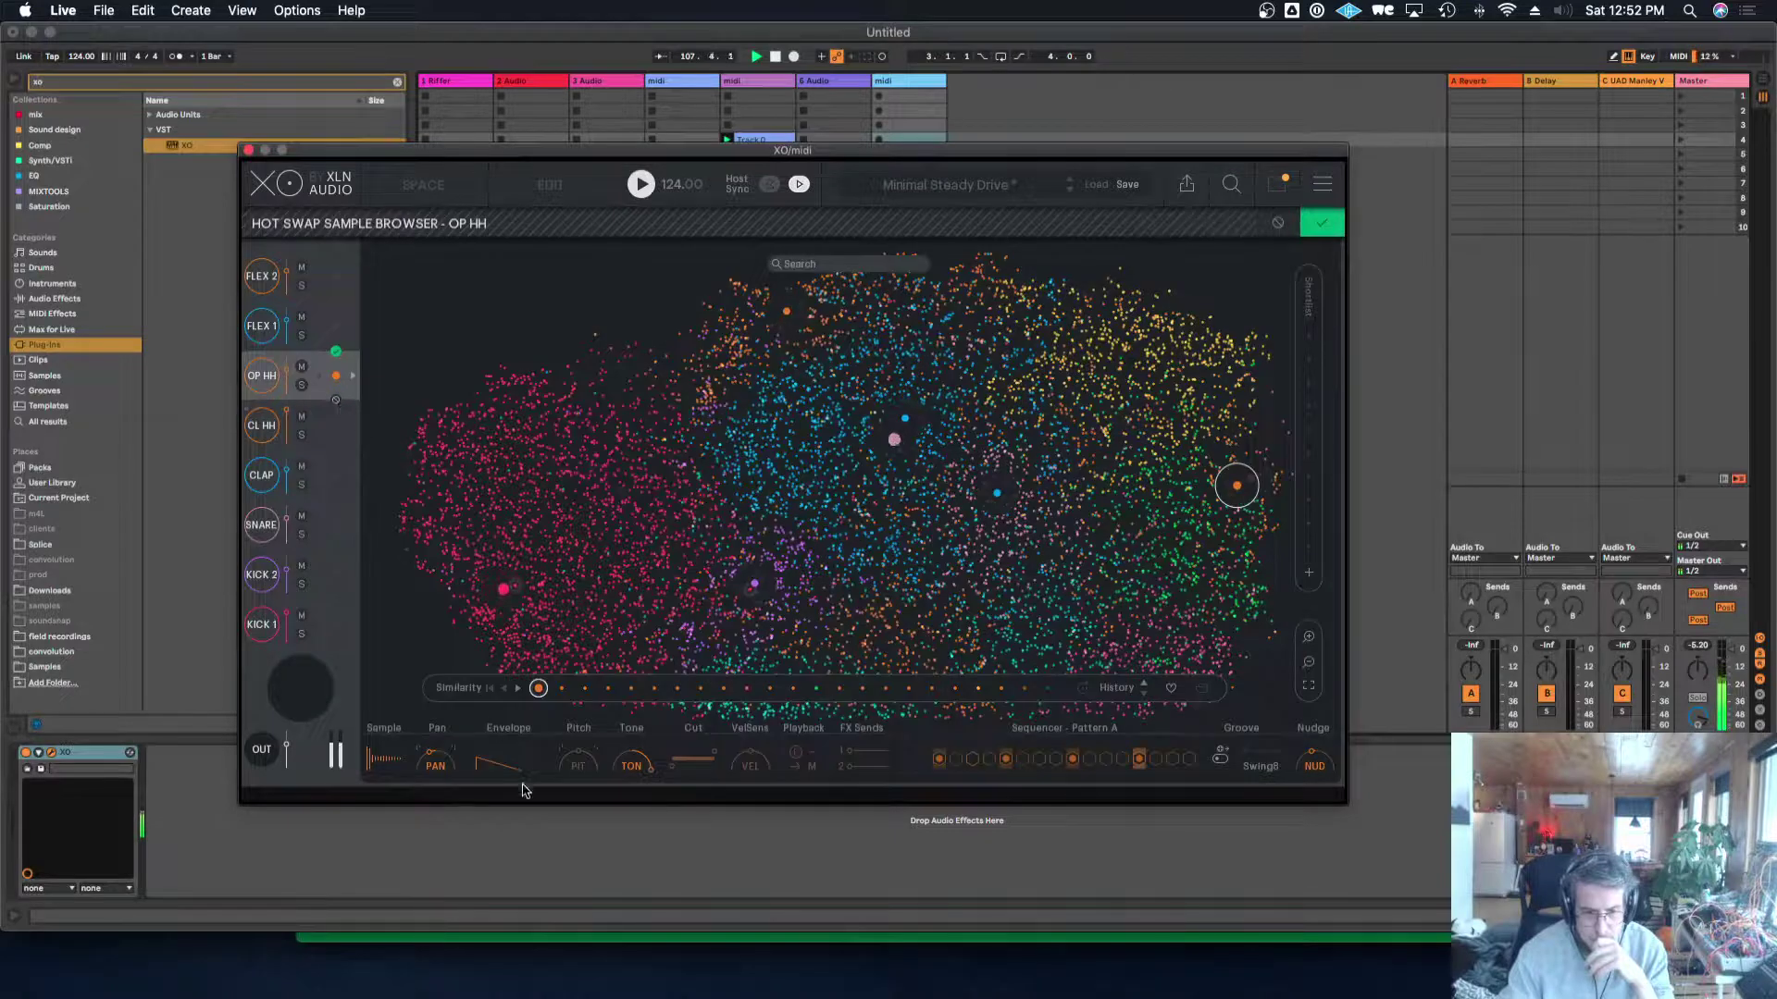
{"action": "mouse_move", "coordinate": [526, 791]}
{"action": "left_click_drag", "start_coordinate": [530, 825], "coordinate": [527, 833]}
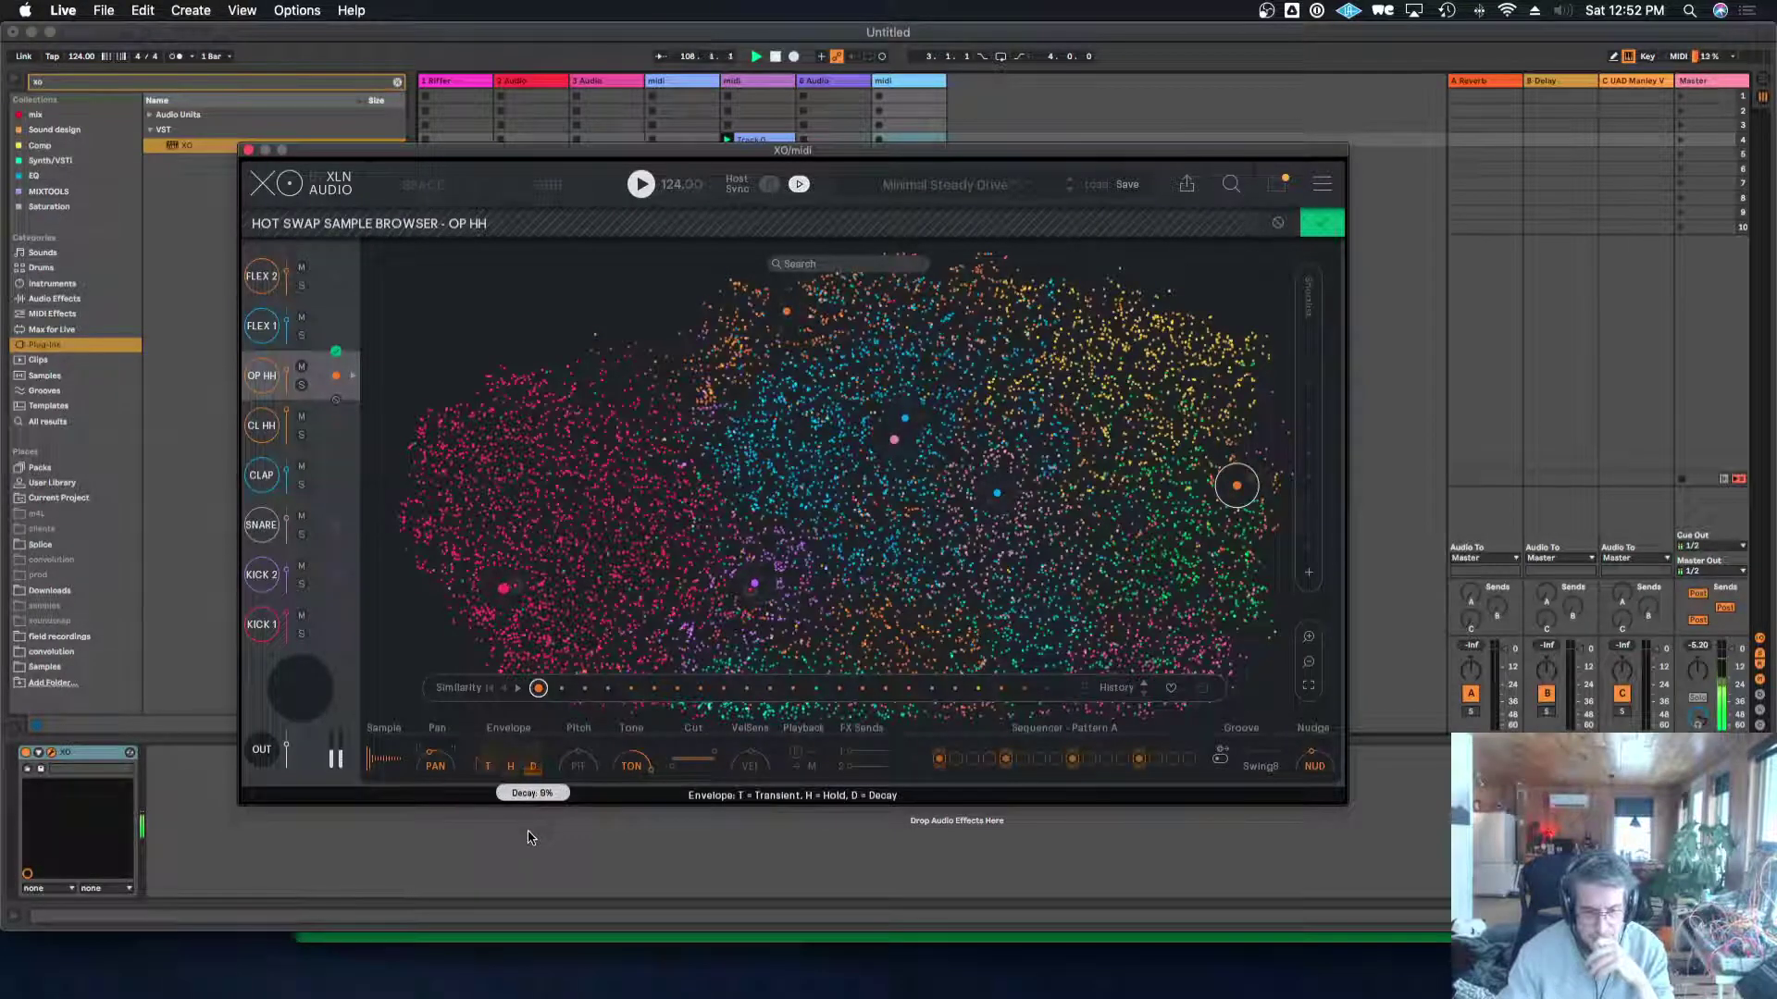
{"action": "left_click", "coordinate": [335, 361]}
Set the closed hi-hat's envelope Decay to about 20% and swap its sample for the next similar one.
{"action": "left_click", "coordinate": [336, 427]}
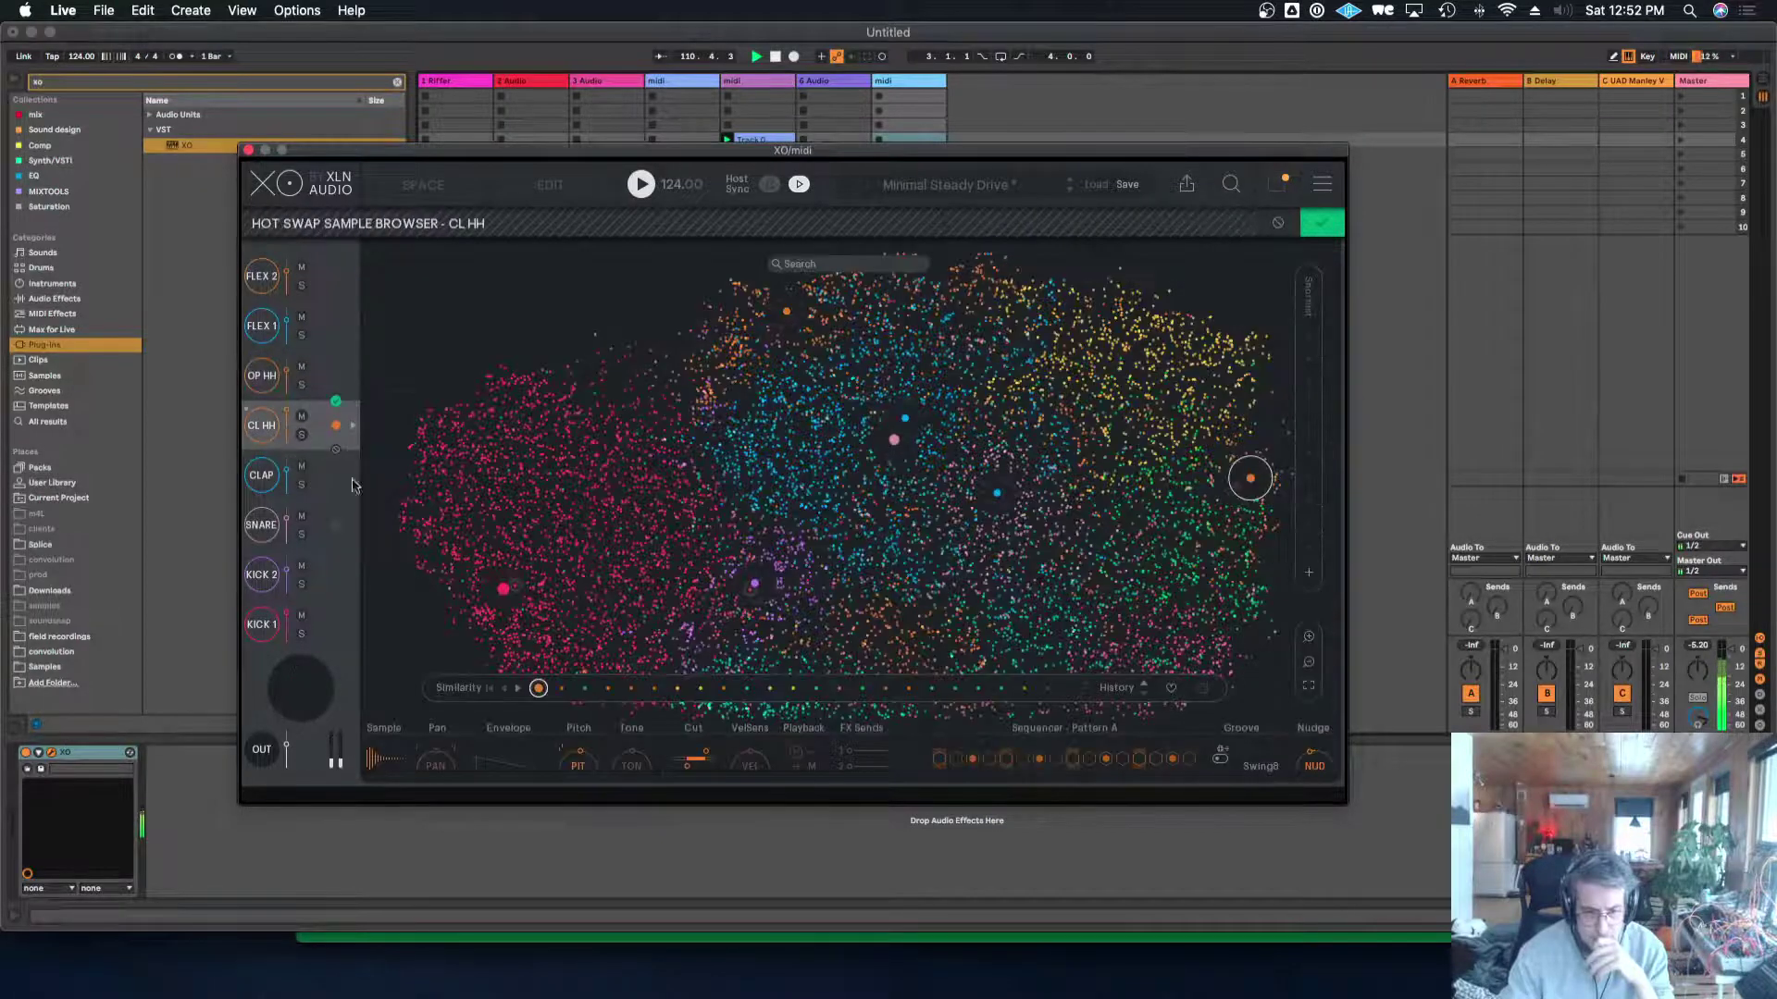
{"action": "left_click_drag", "start_coordinate": [529, 770], "coordinate": [532, 820]}
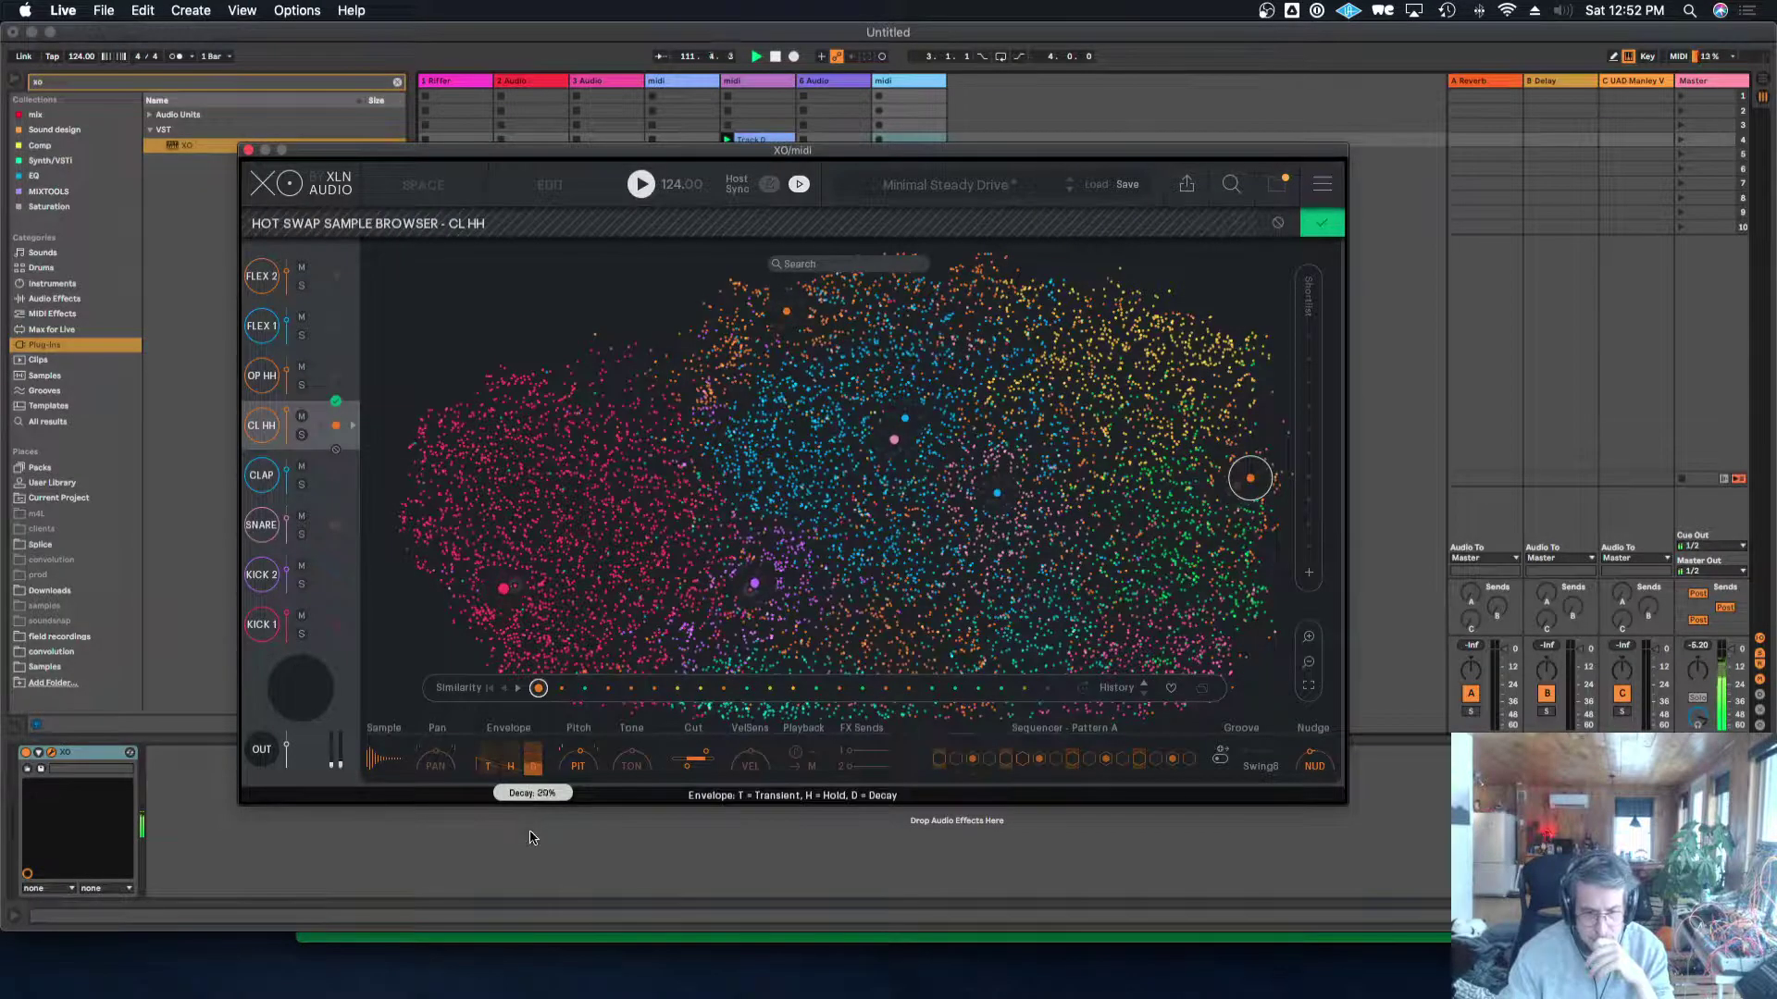
{"action": "left_click", "coordinate": [352, 425]}
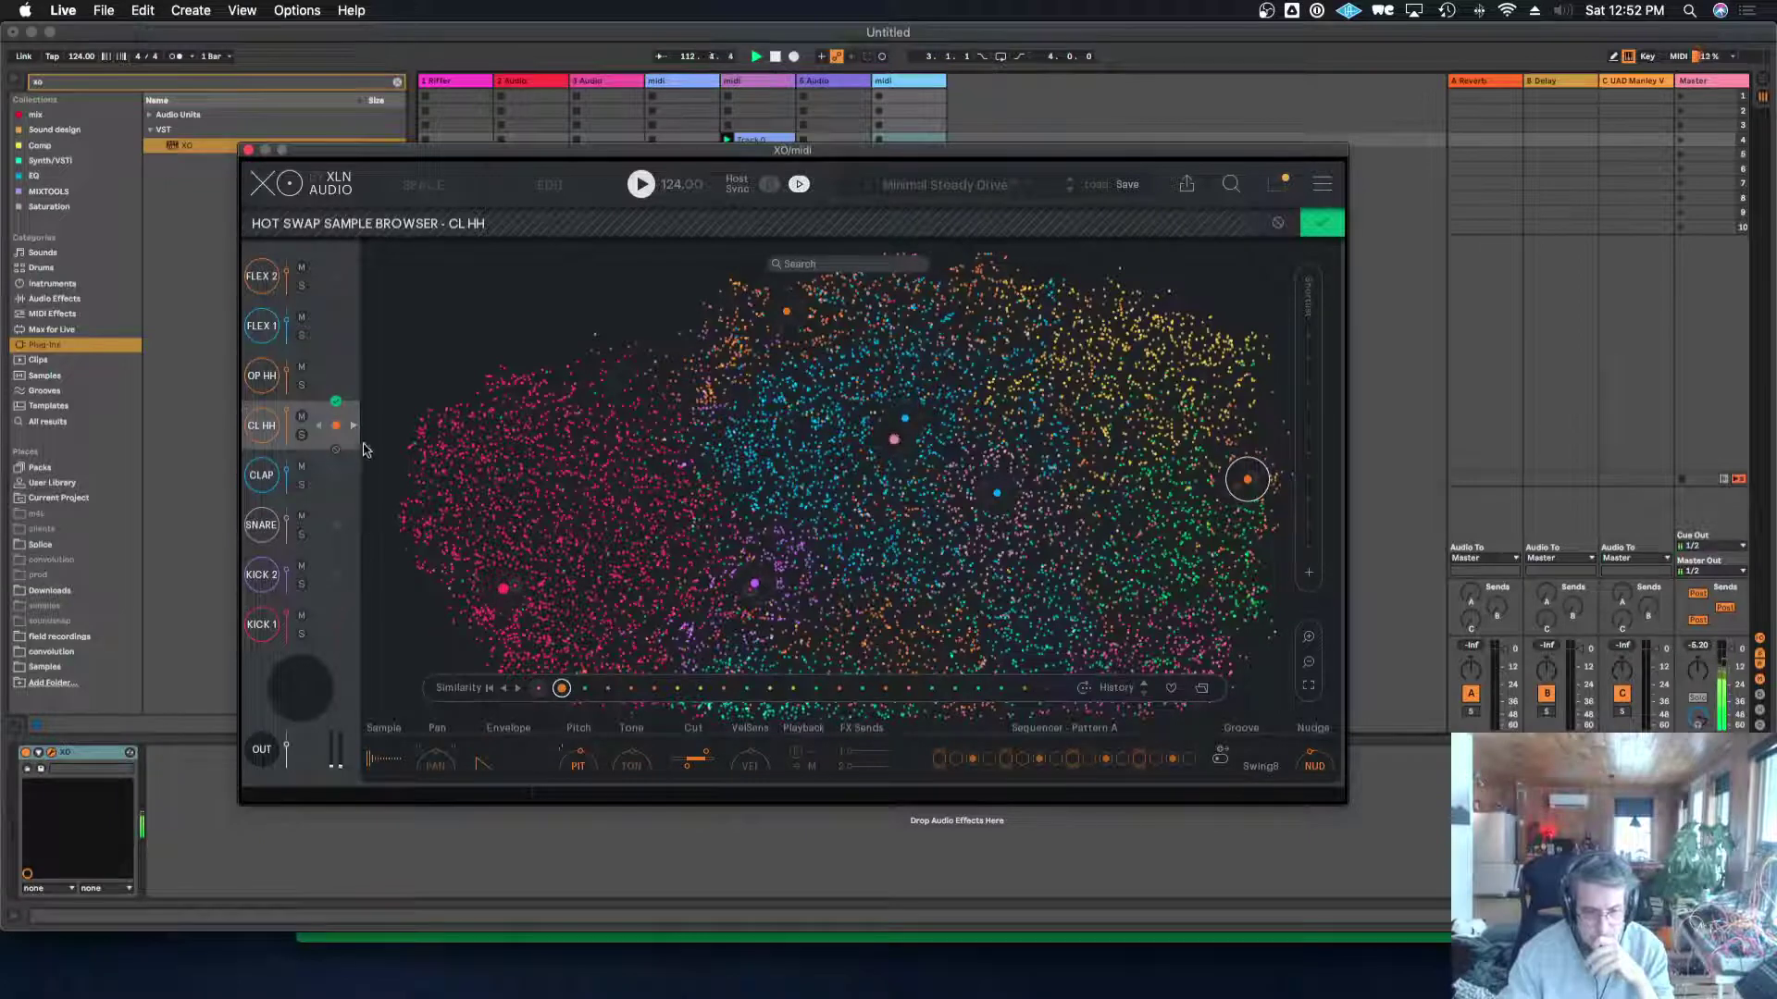
Adjust XO's output level and the closed hi-hat's Cut filter, and return to the Beat Combiner.
{"action": "left_click_drag", "start_coordinate": [286, 745], "coordinate": [290, 743]}
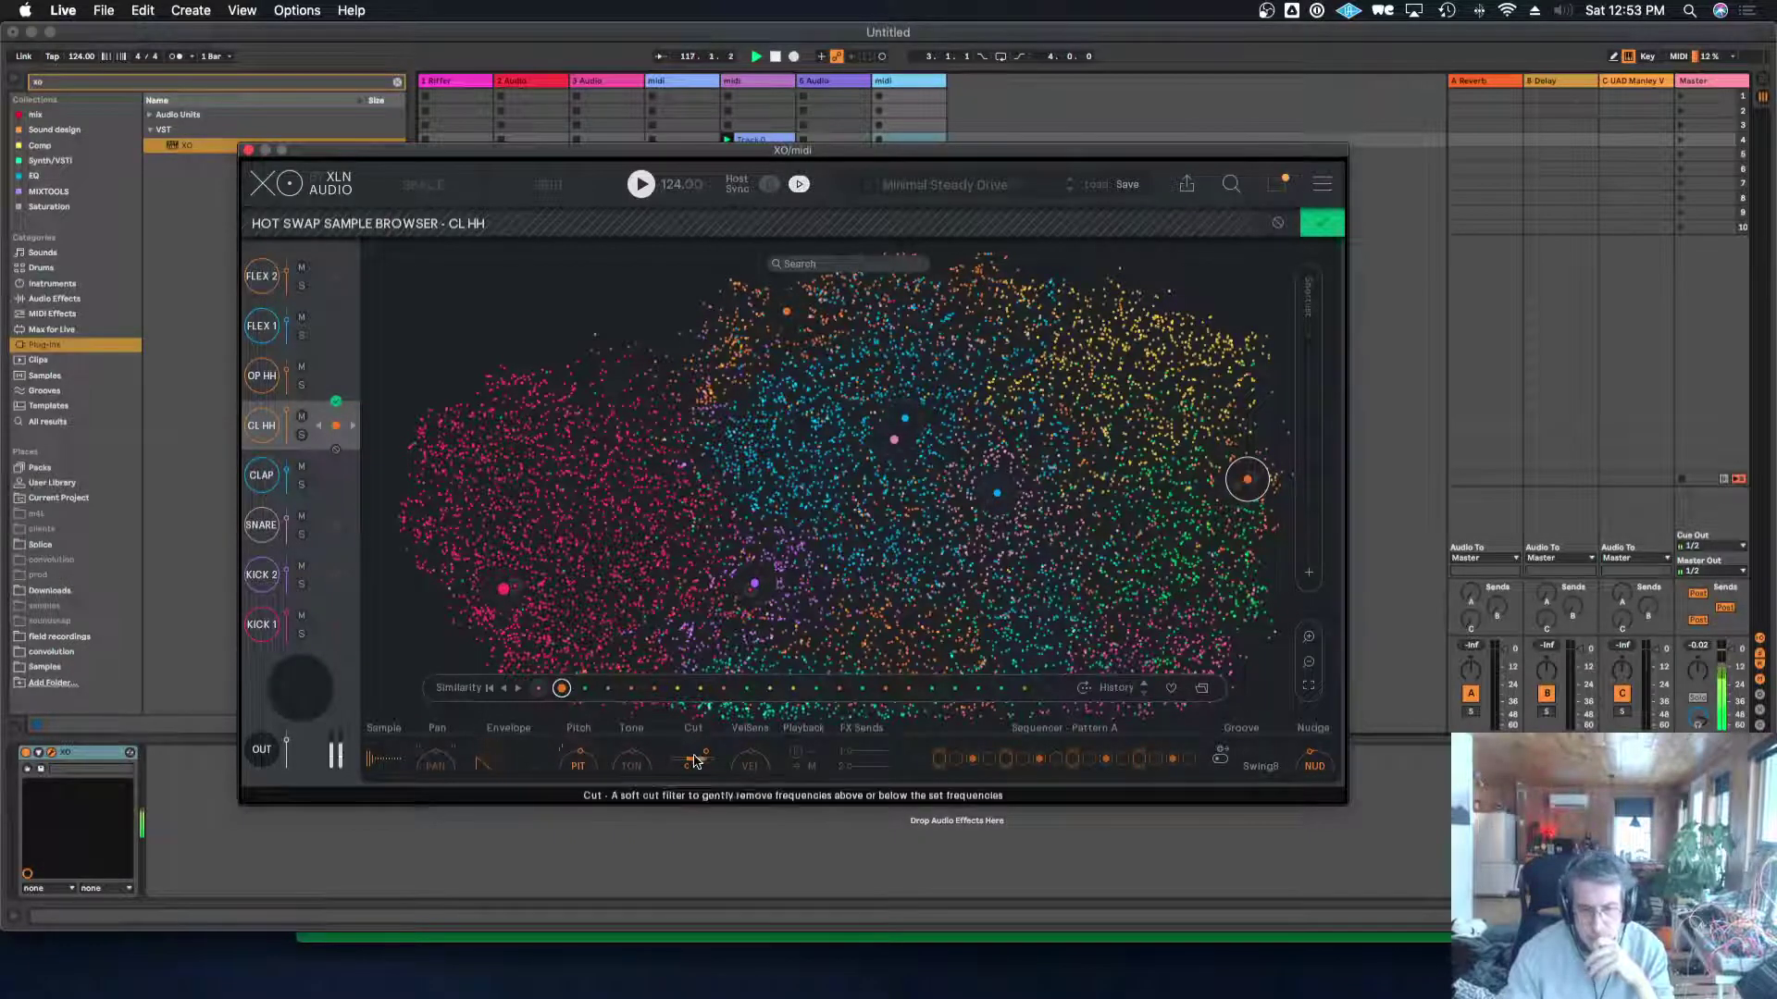
{"action": "left_click_drag", "start_coordinate": [695, 757], "coordinate": [703, 761]}
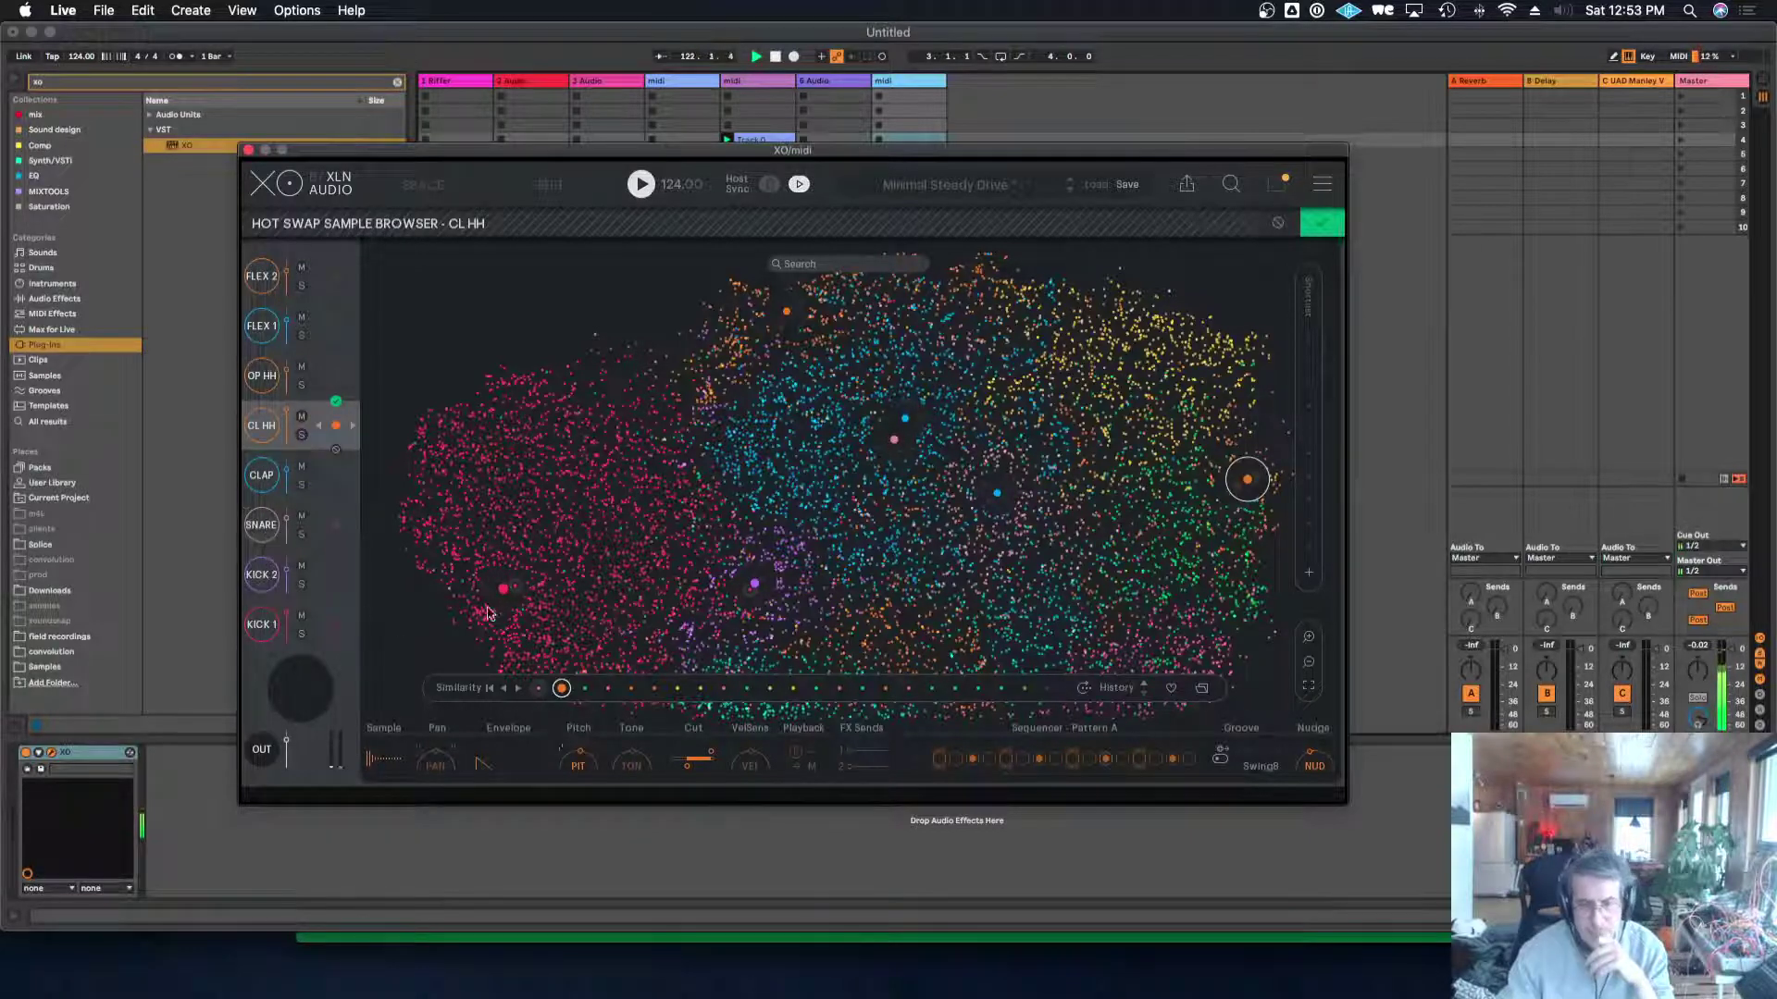
{"action": "left_click", "coordinate": [1321, 224]}
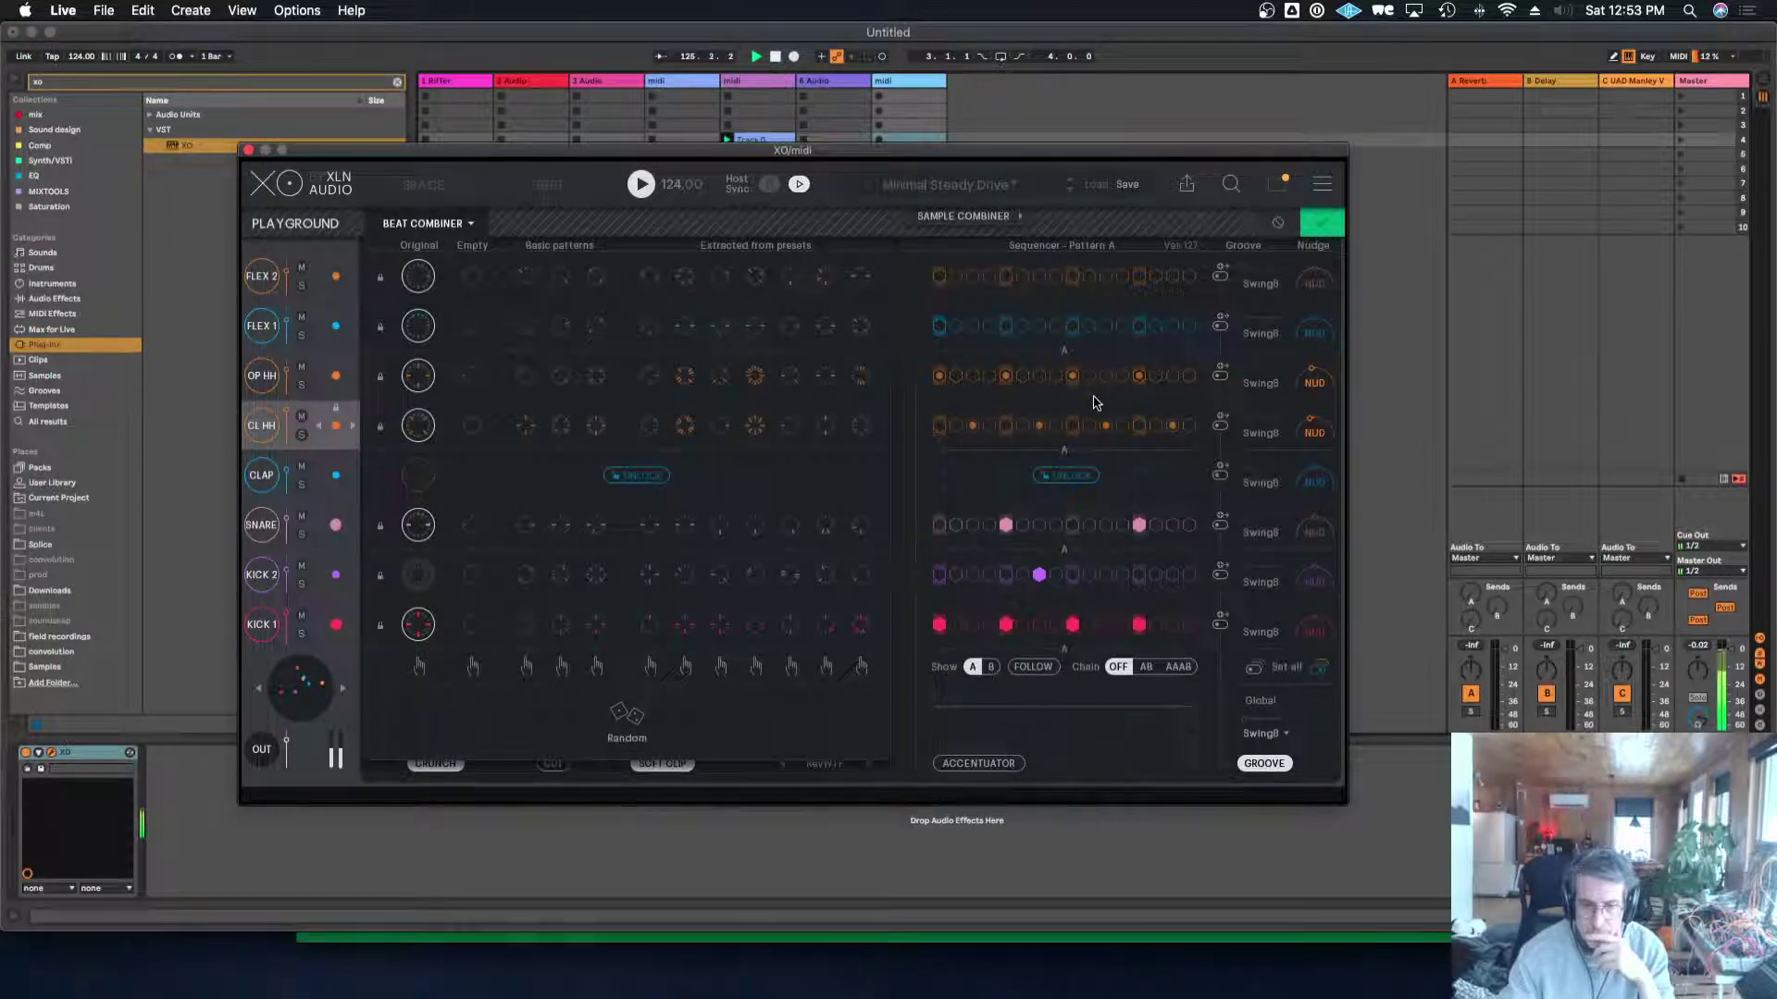
Unlock the Clap pattern and add one reduced-velocity hit on step 7 of Pattern A.
{"action": "left_click", "coordinate": [629, 476]}
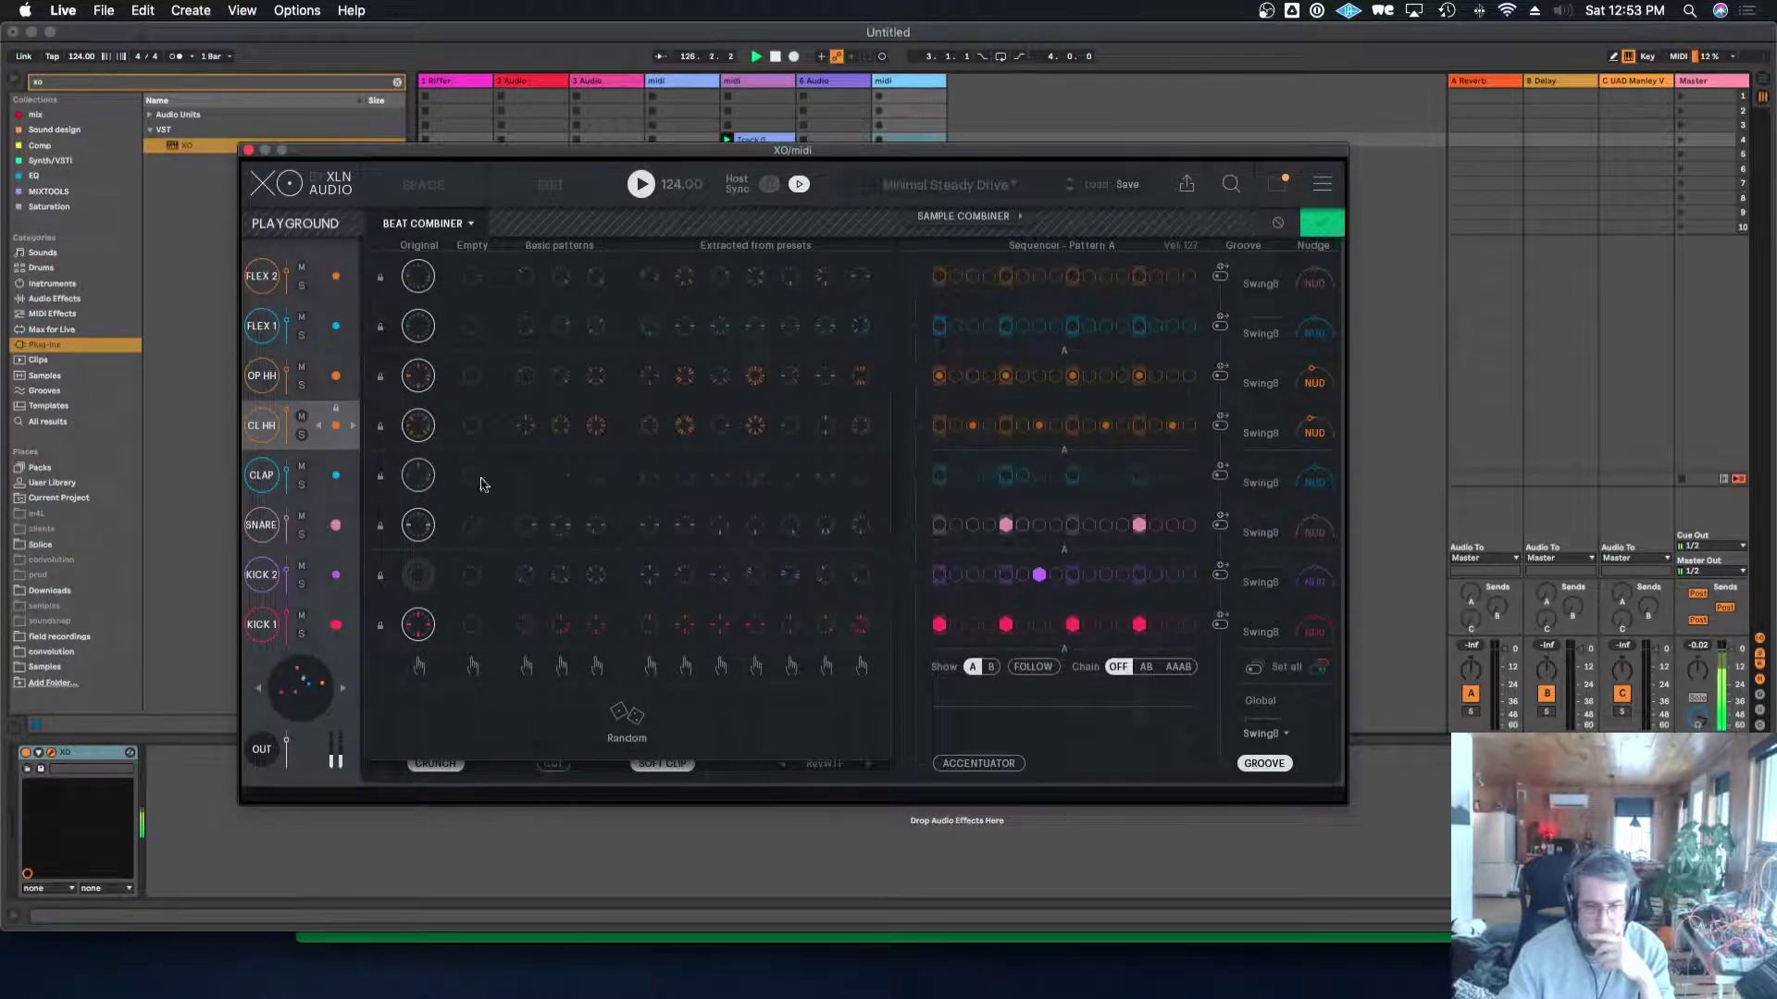
{"action": "left_click", "coordinate": [1022, 476]}
{"action": "left_click", "coordinate": [1024, 477]}
{"action": "left_click", "coordinate": [1039, 479]}
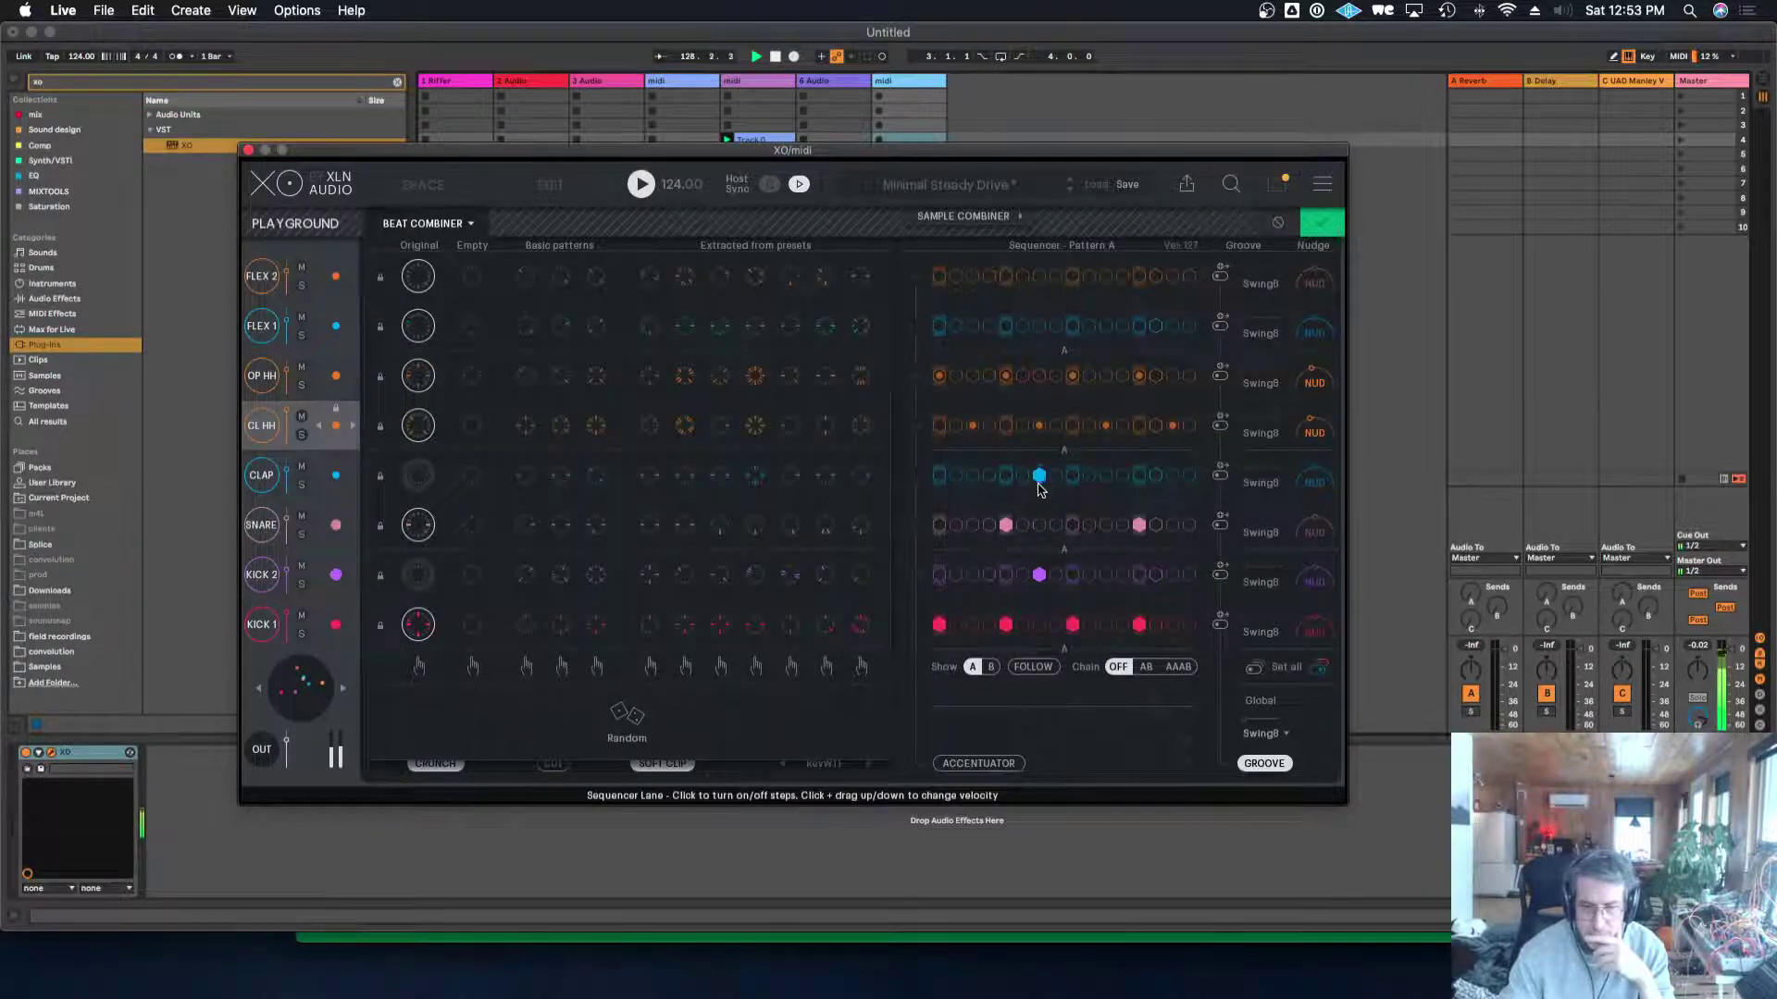
{"action": "left_click", "coordinate": [1055, 479]}
{"action": "left_click", "coordinate": [1055, 479]}
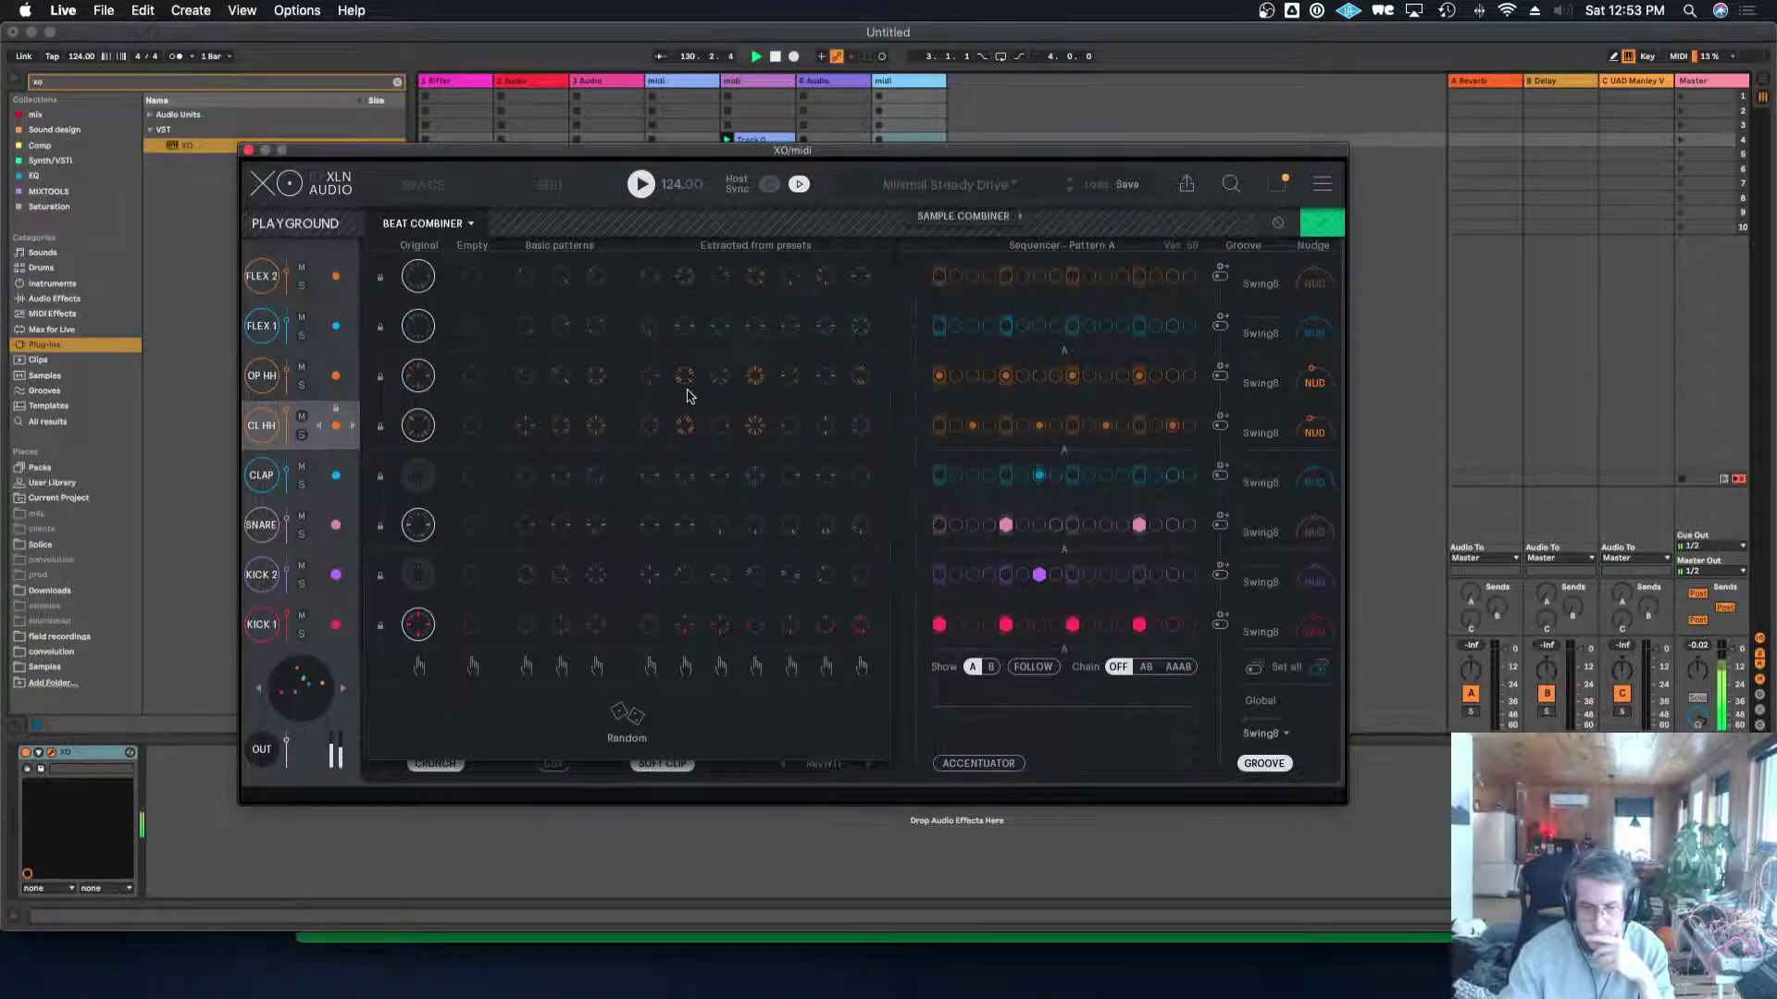
Add a Clap hit on step 15 of Pattern B and set the pattern chain to AB.
{"action": "left_click", "coordinate": [991, 667]}
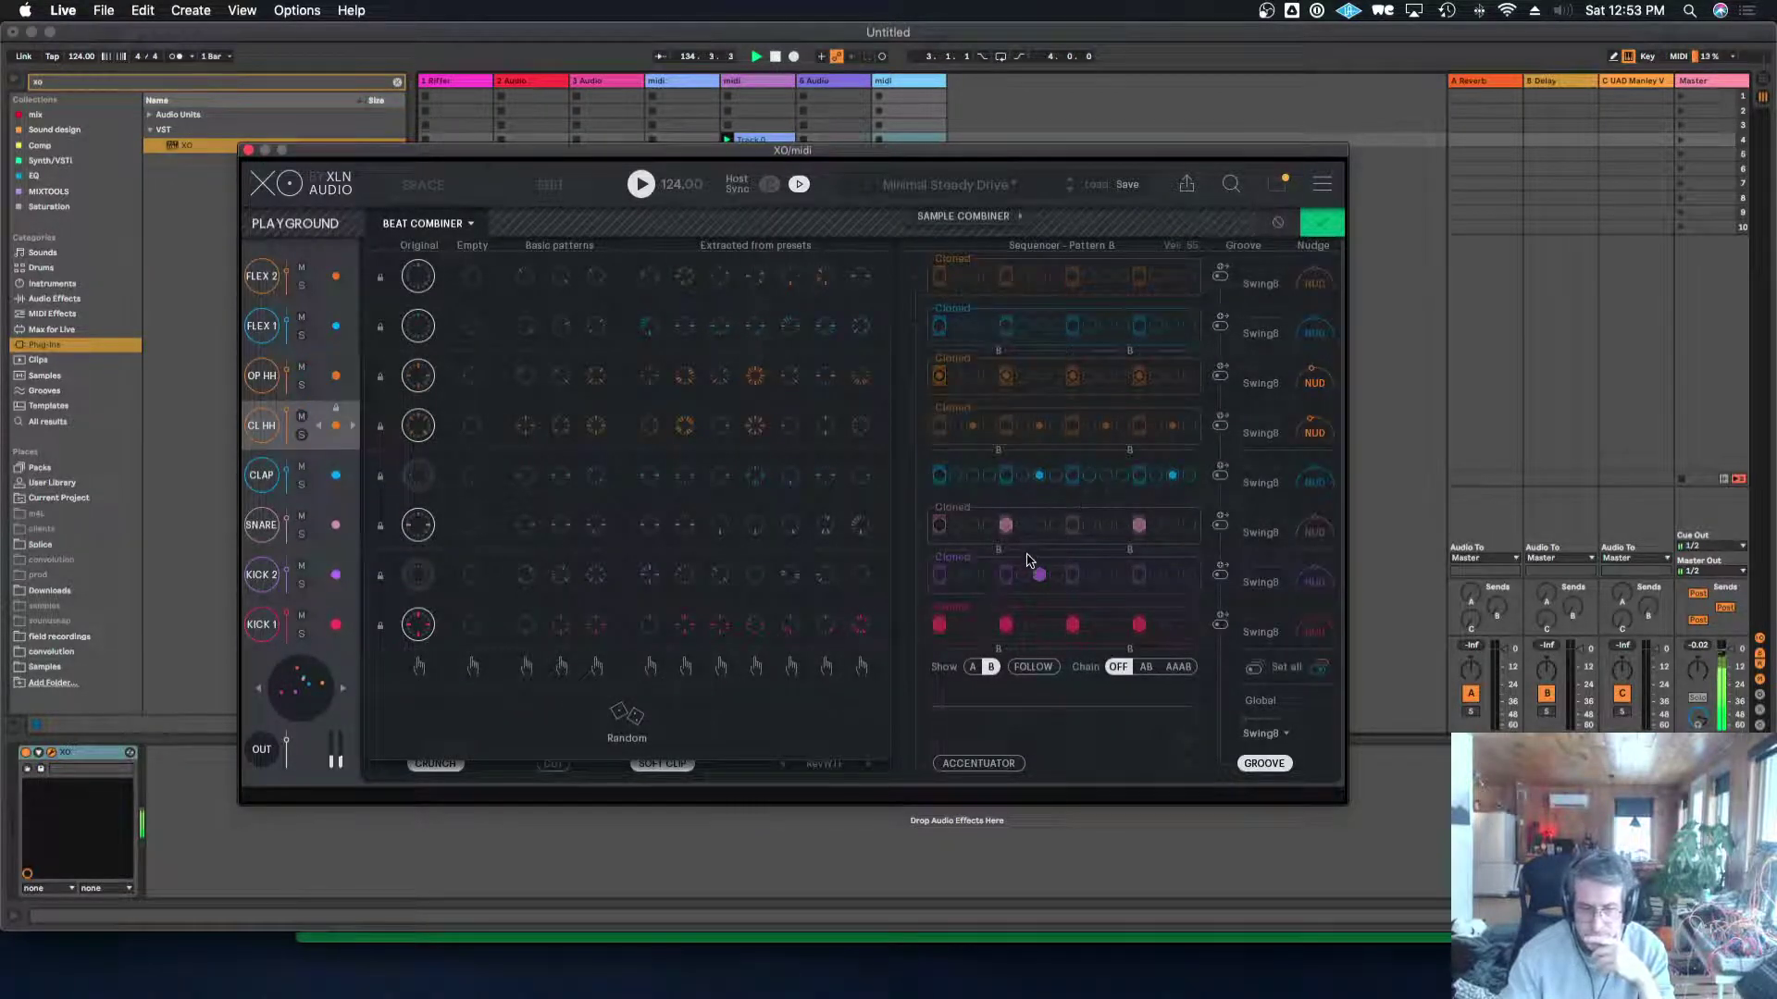
{"action": "left_click", "coordinate": [972, 667]}
{"action": "left_click", "coordinate": [1146, 667]}
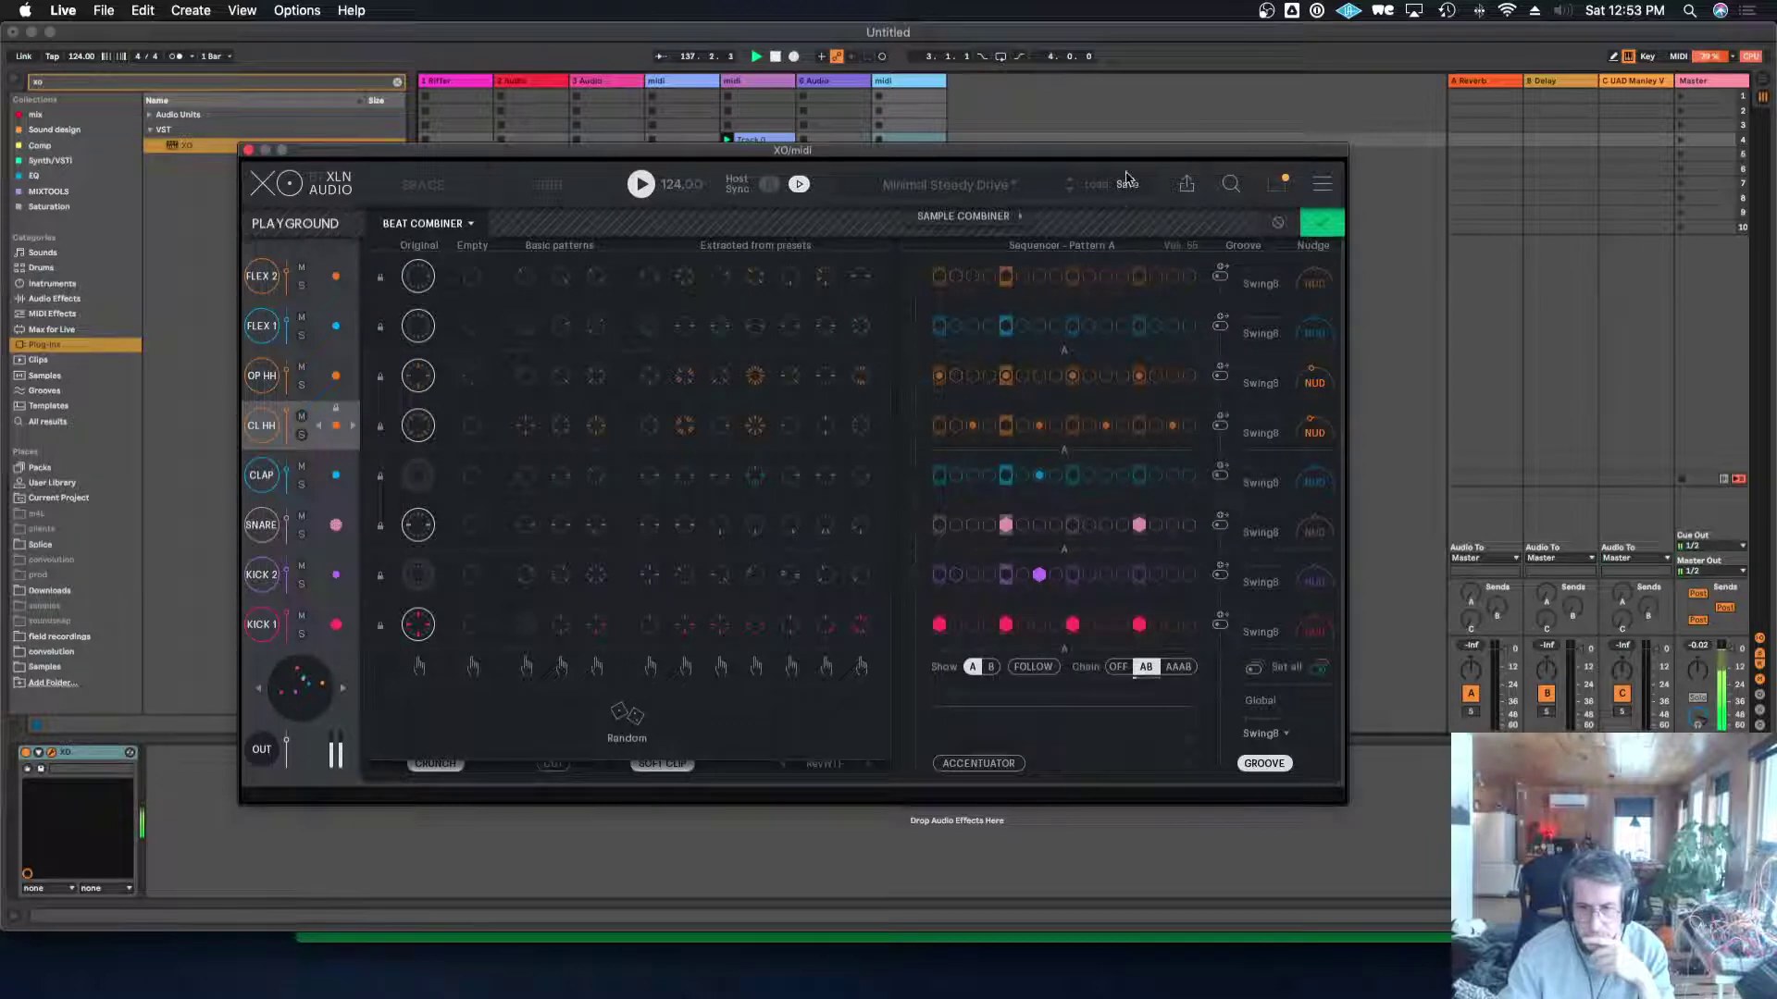
{"action": "left_click_drag", "start_coordinate": [1128, 152], "coordinate": [1139, 141]}
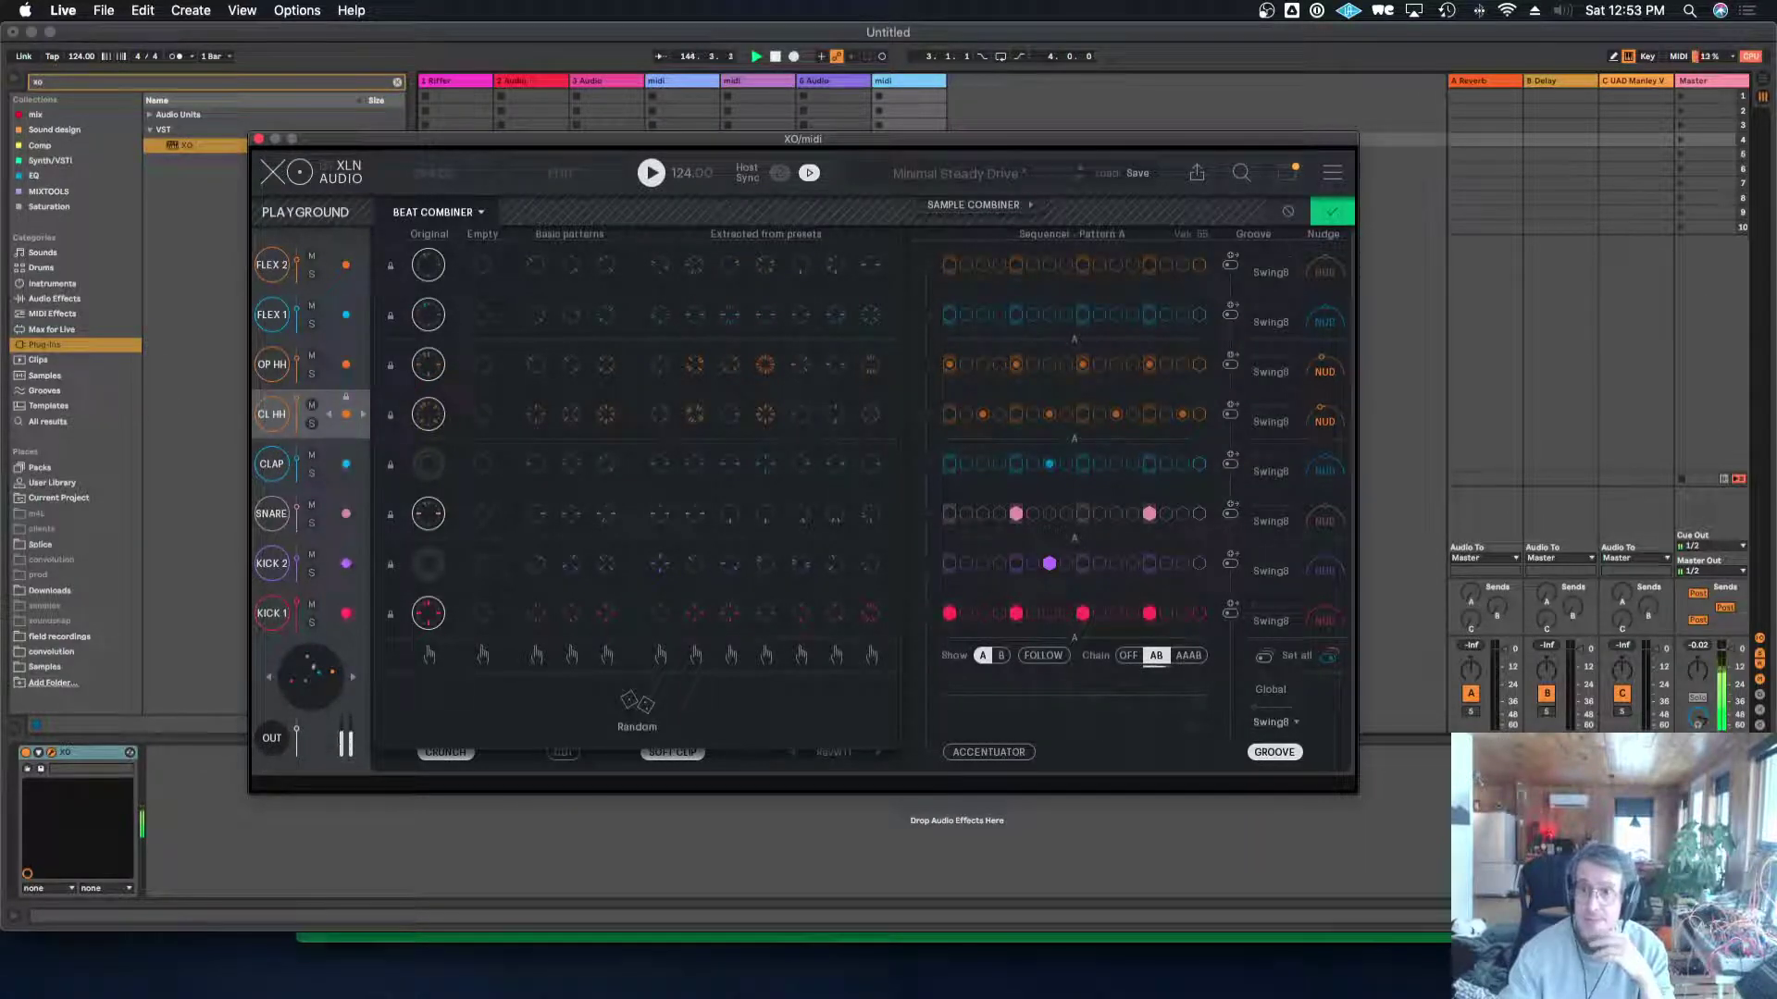
Add a closed hi-hat hit on step 6 of Pattern A.
{"action": "key", "text": "super+Tab"}
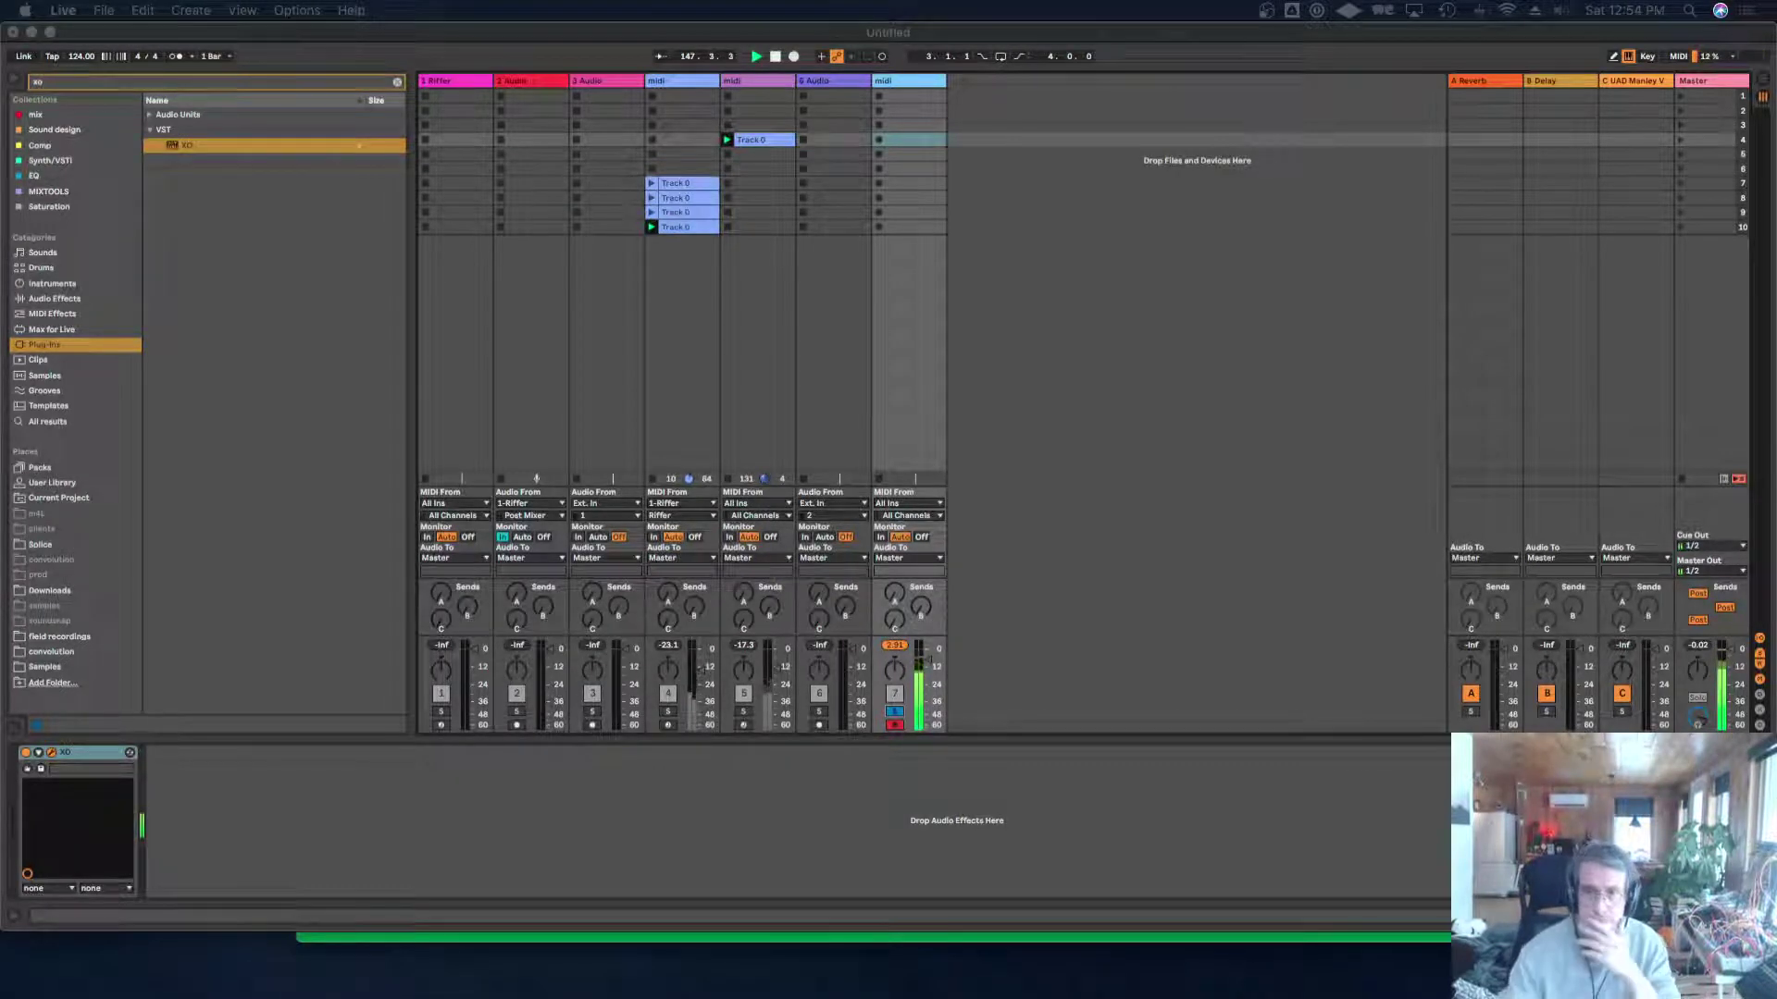
{"action": "left_click", "coordinate": [1104, 540]}
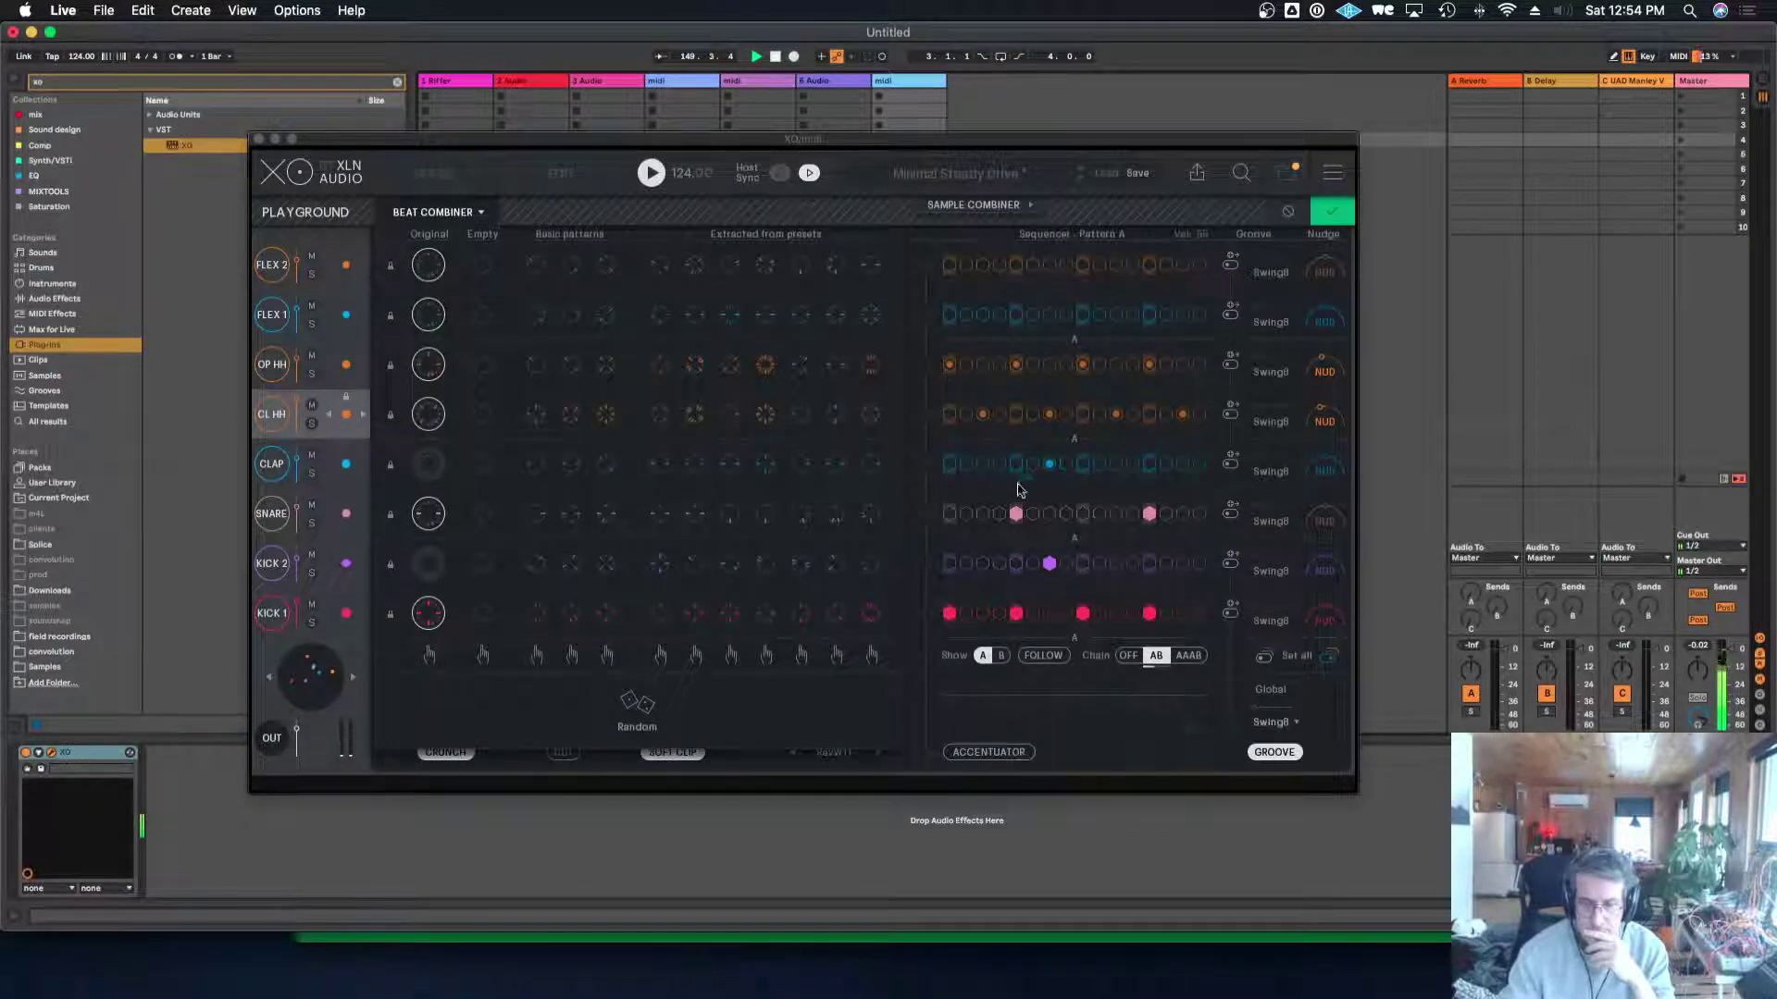
{"action": "left_click", "coordinate": [1036, 419]}
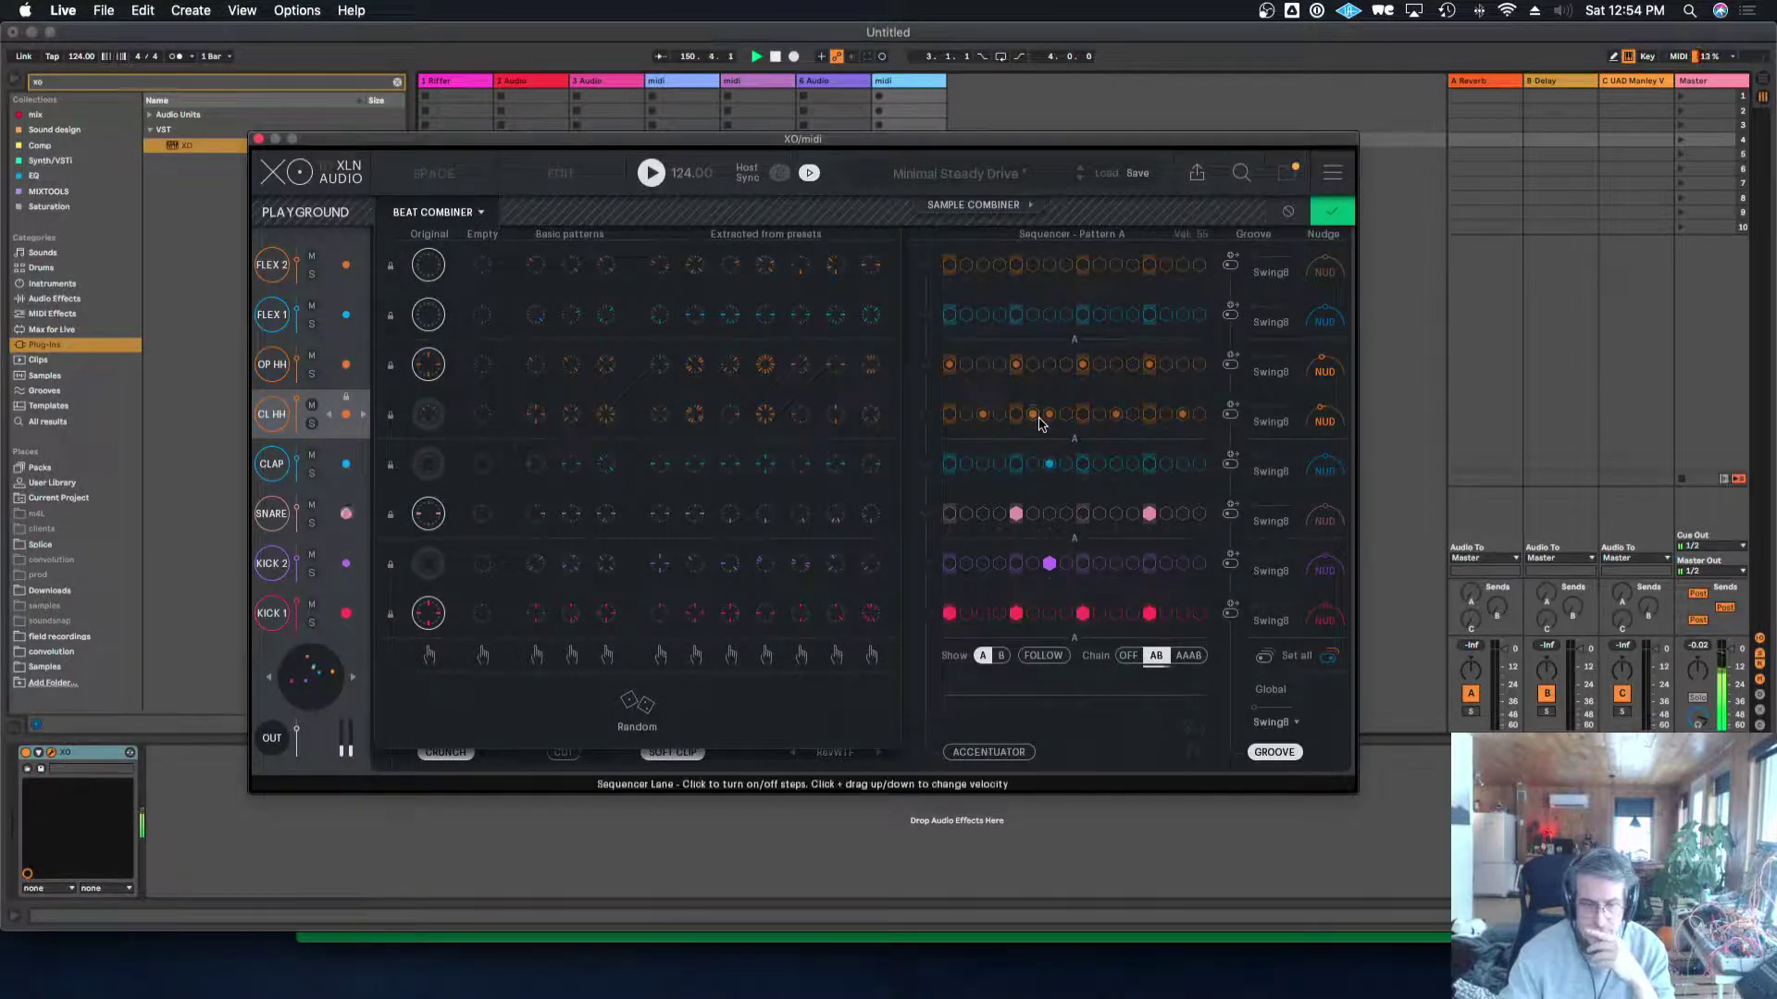
In Pattern B, add a closed hi-hat hit on step 13 and open hi-hat hits on steps 11 and 16.
{"action": "left_click", "coordinate": [1003, 657]}
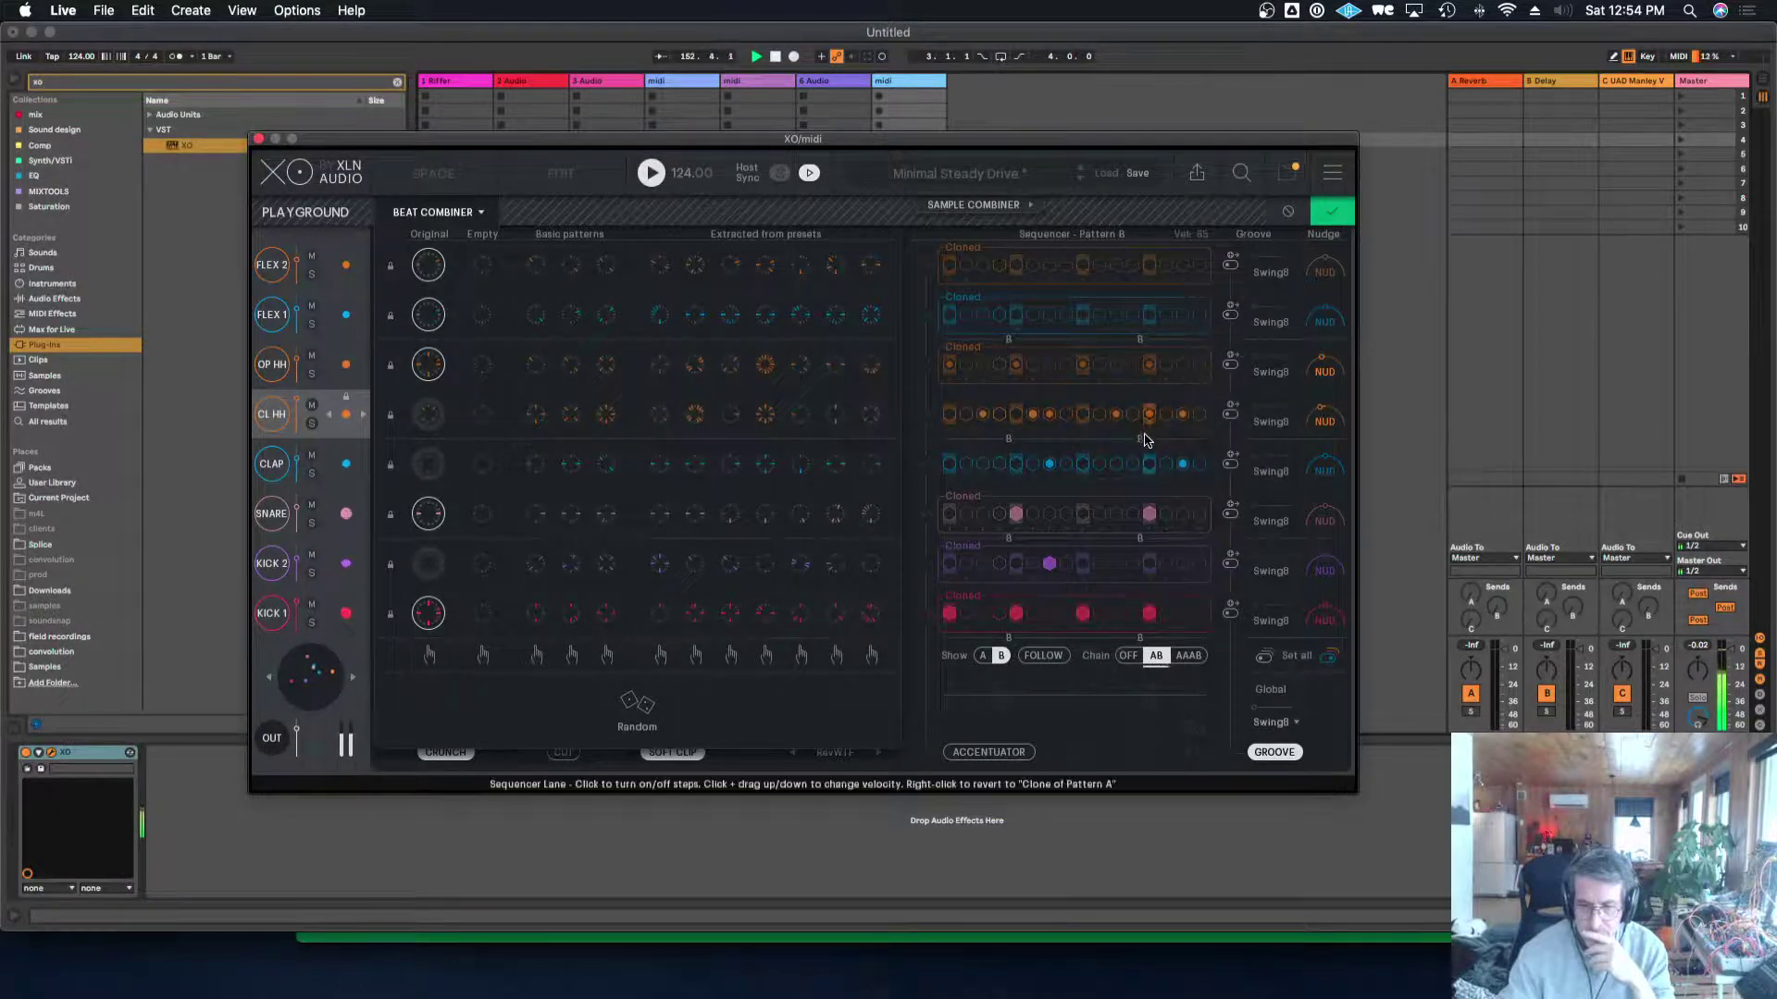
{"action": "left_click", "coordinate": [1124, 370]}
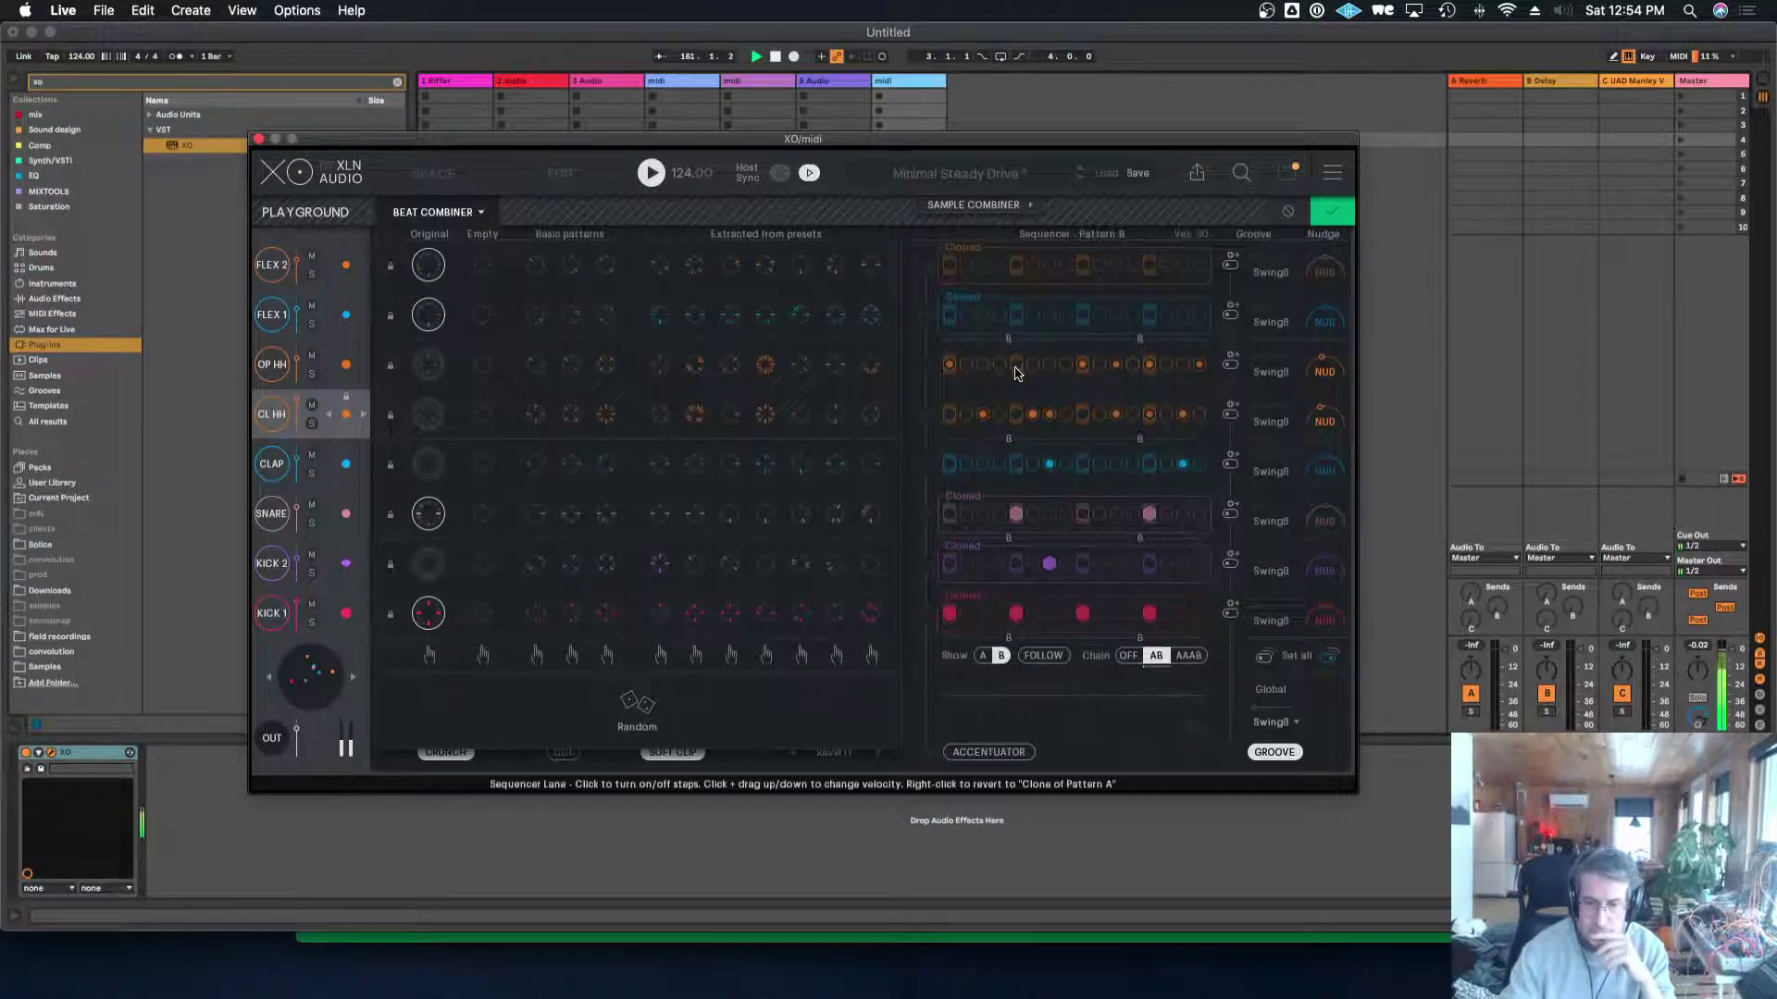
Add soft Flex 1 hits on steps 9, 11 and 15 of Pattern B and on step 9 of Pattern A.
{"action": "left_click", "coordinate": [348, 316]}
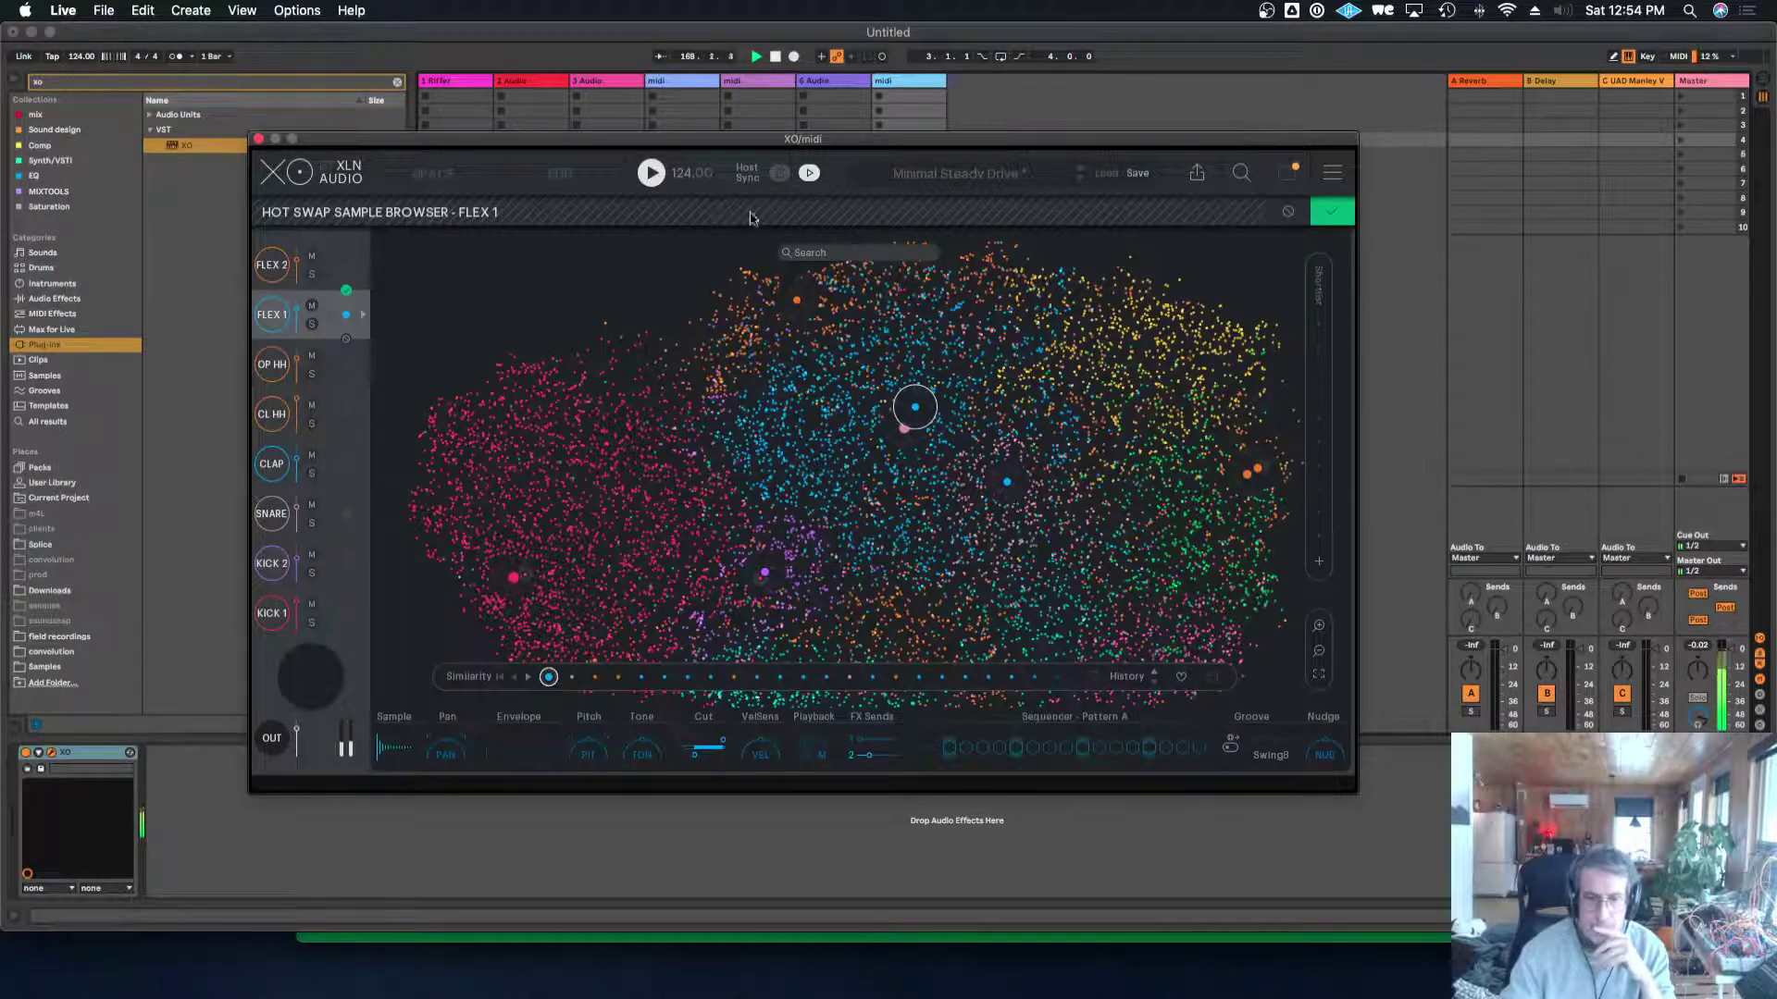
{"action": "left_click", "coordinate": [1330, 215]}
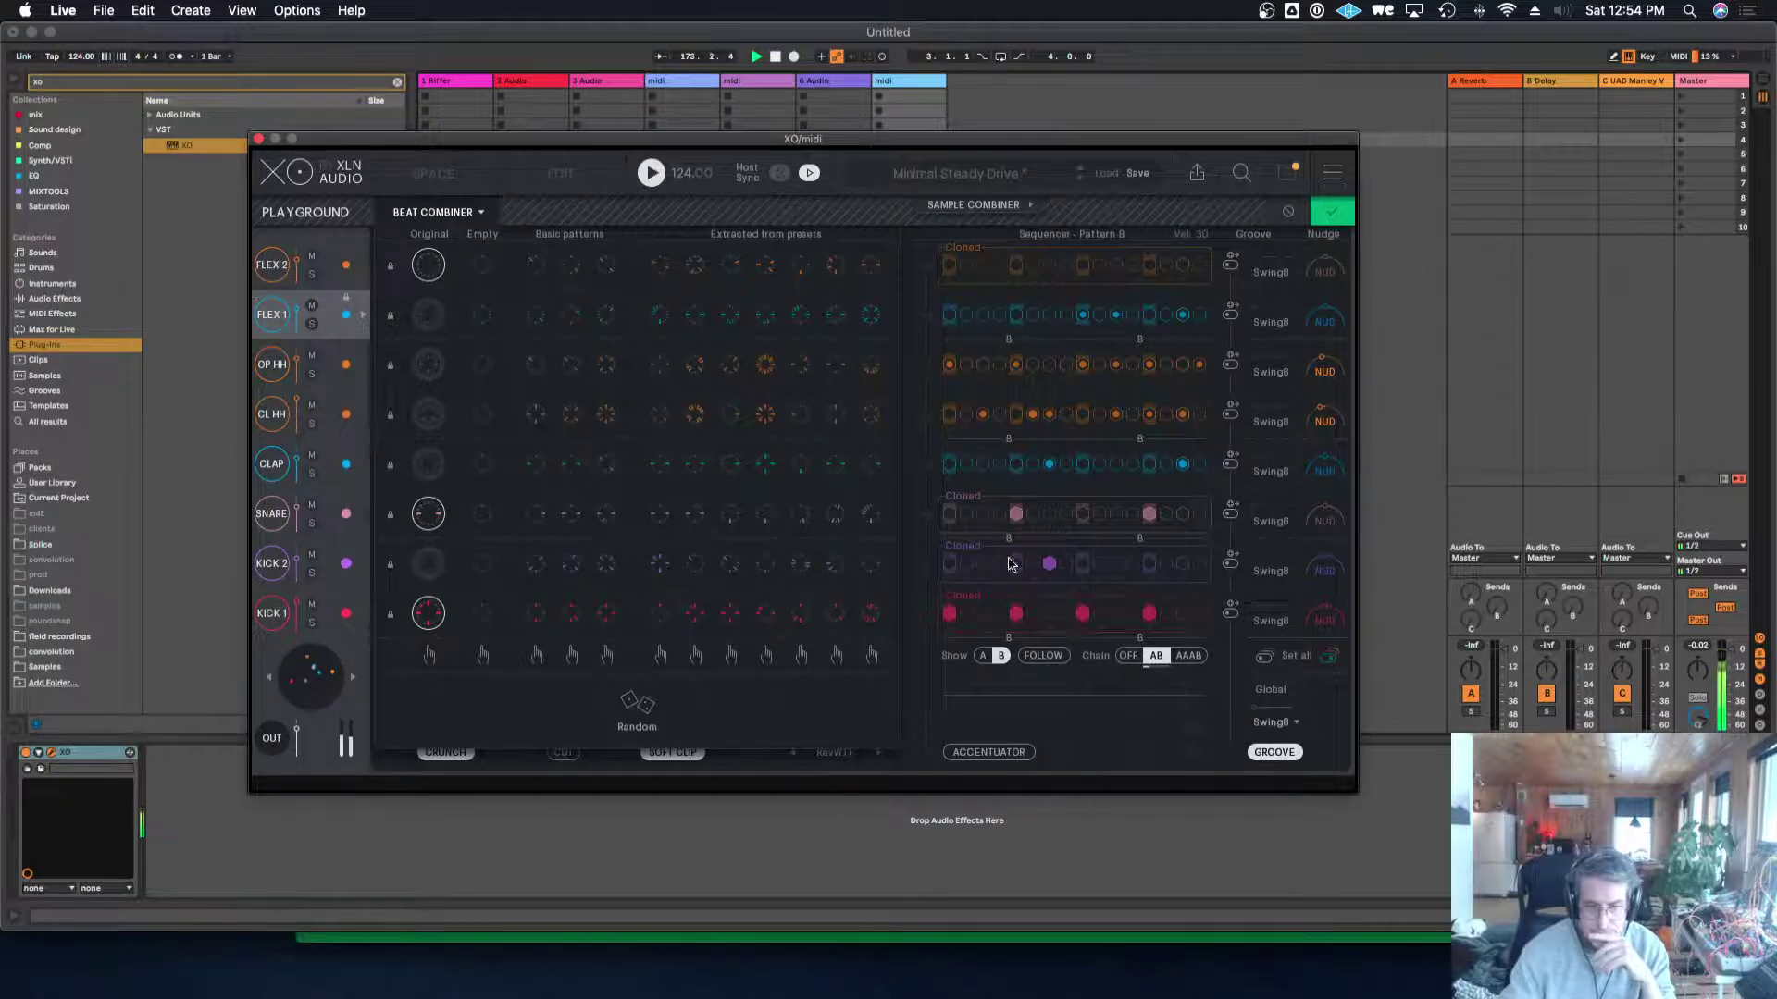
{"action": "left_click", "coordinate": [981, 657]}
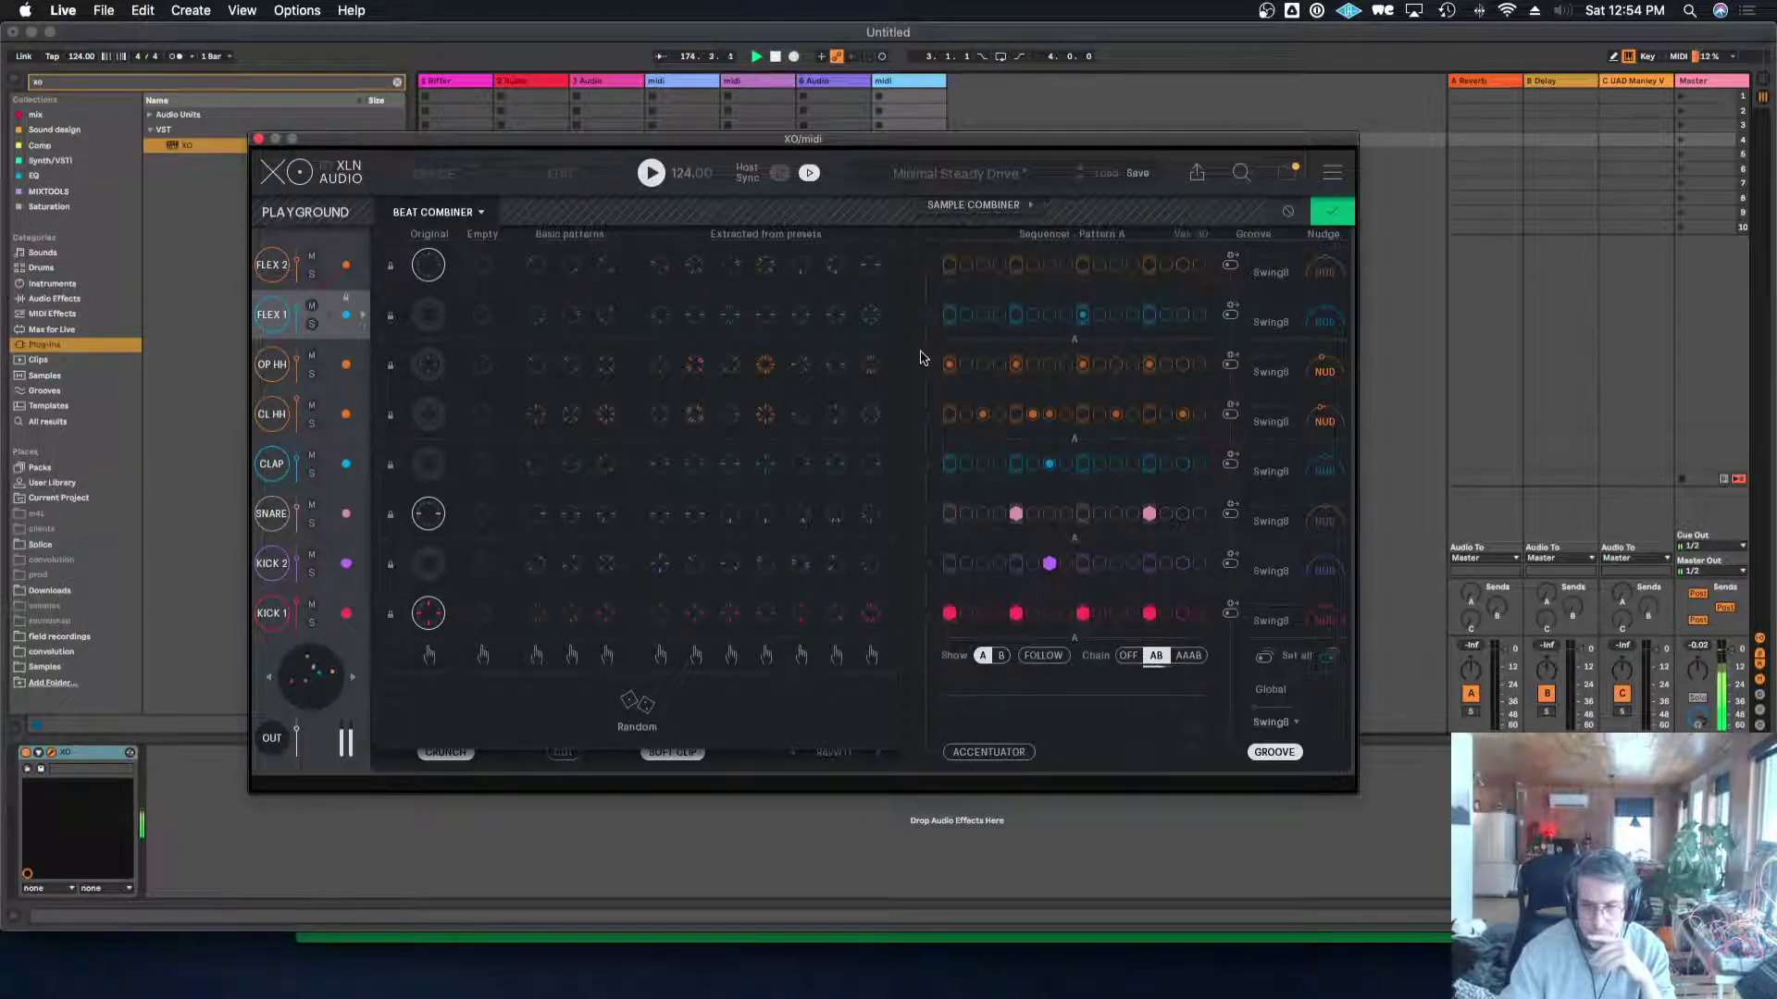
Add a Flex 2 hit on step 15 of Pattern A and raise the Flex 2 volume slightly.
{"action": "left_click", "coordinate": [272, 269]}
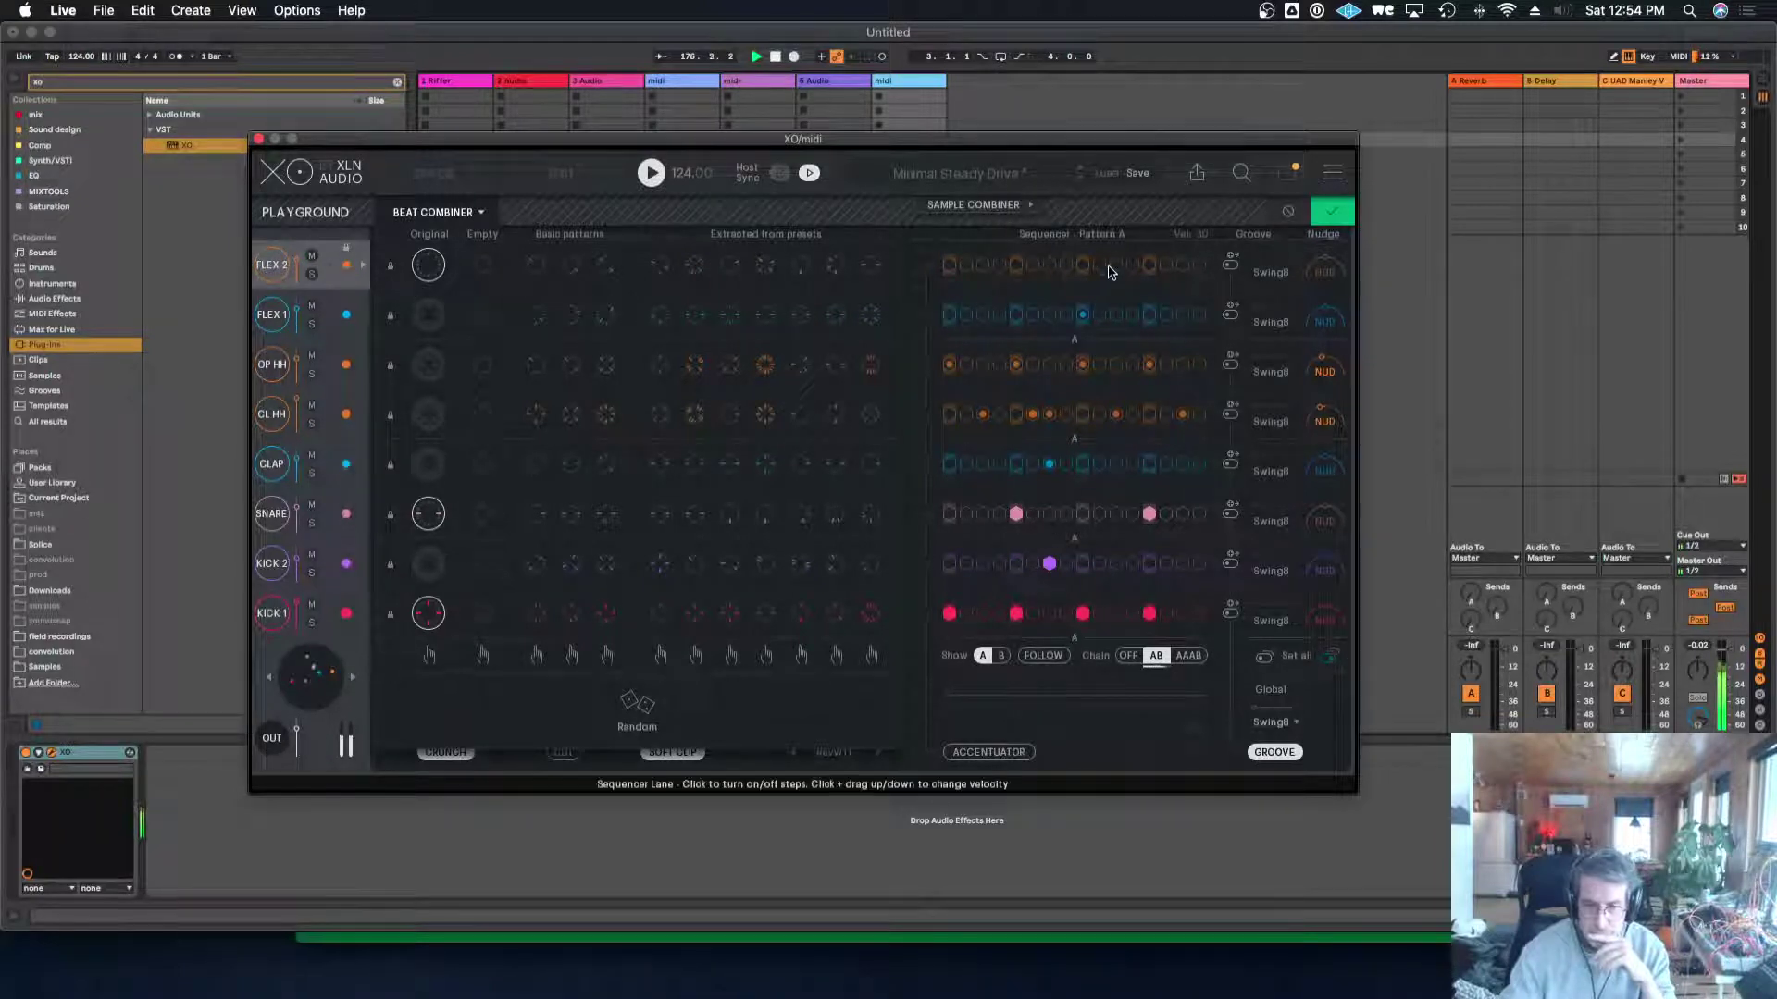
{"action": "left_click", "coordinate": [1148, 267]}
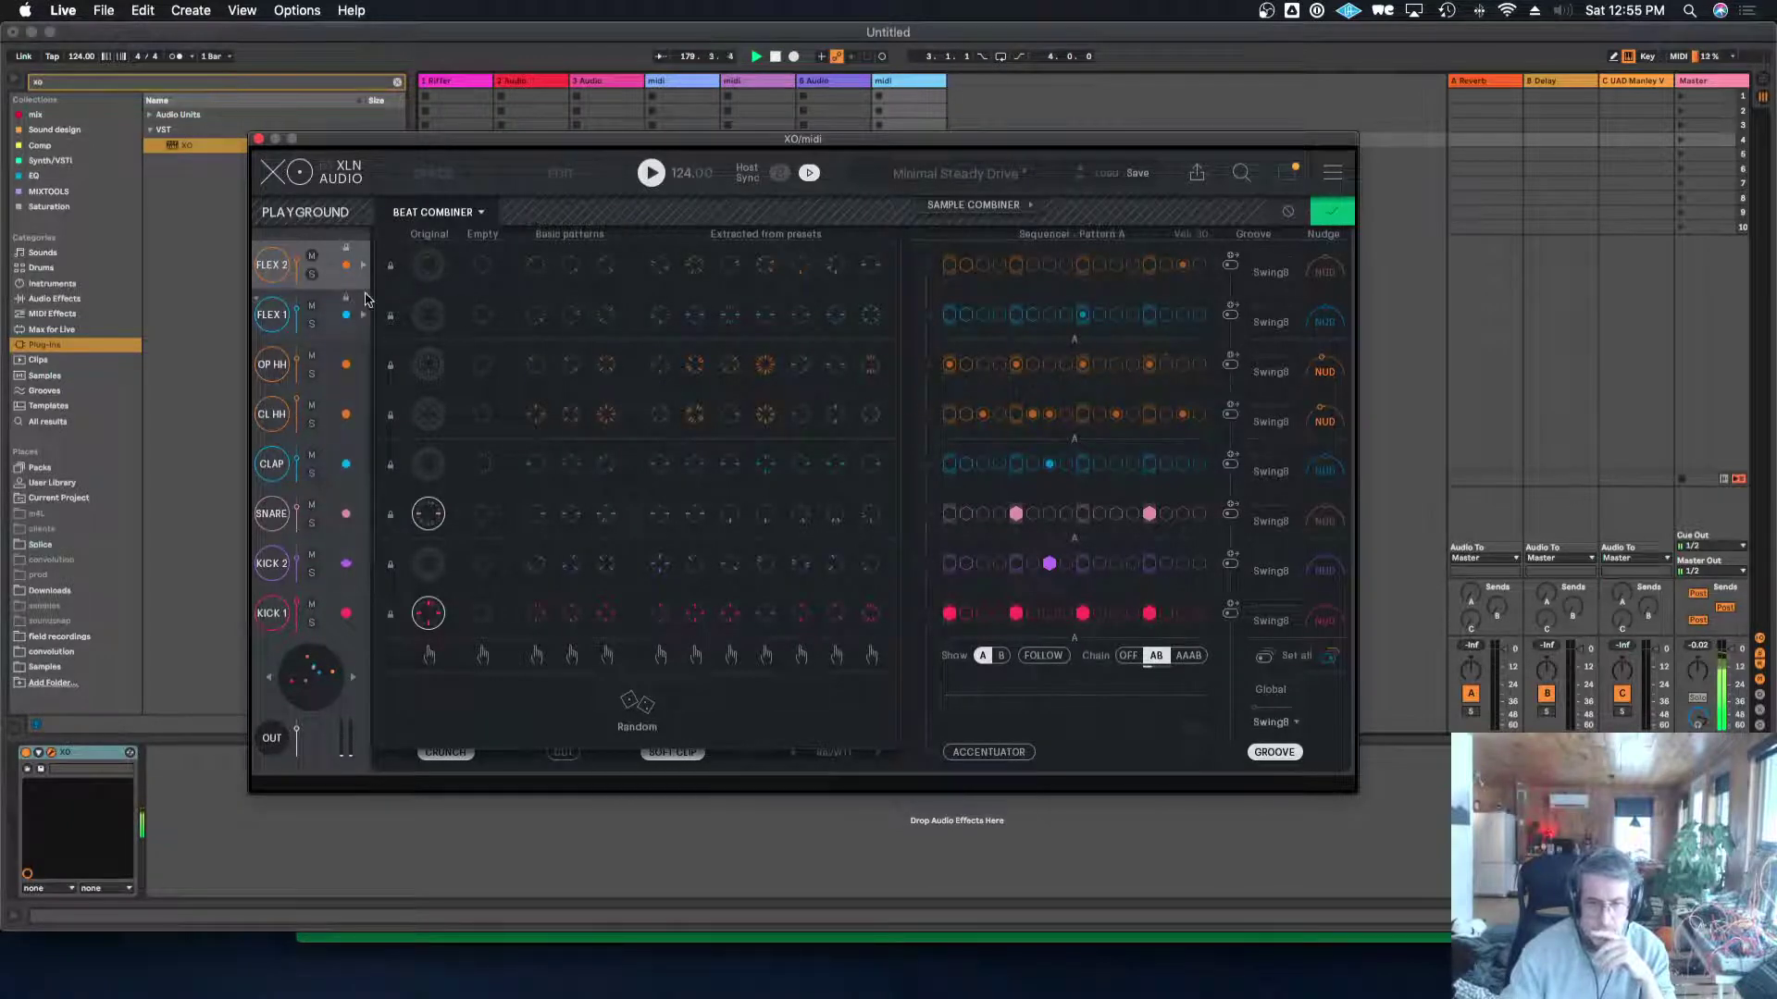
{"action": "left_click_drag", "start_coordinate": [297, 262], "coordinate": [301, 254]}
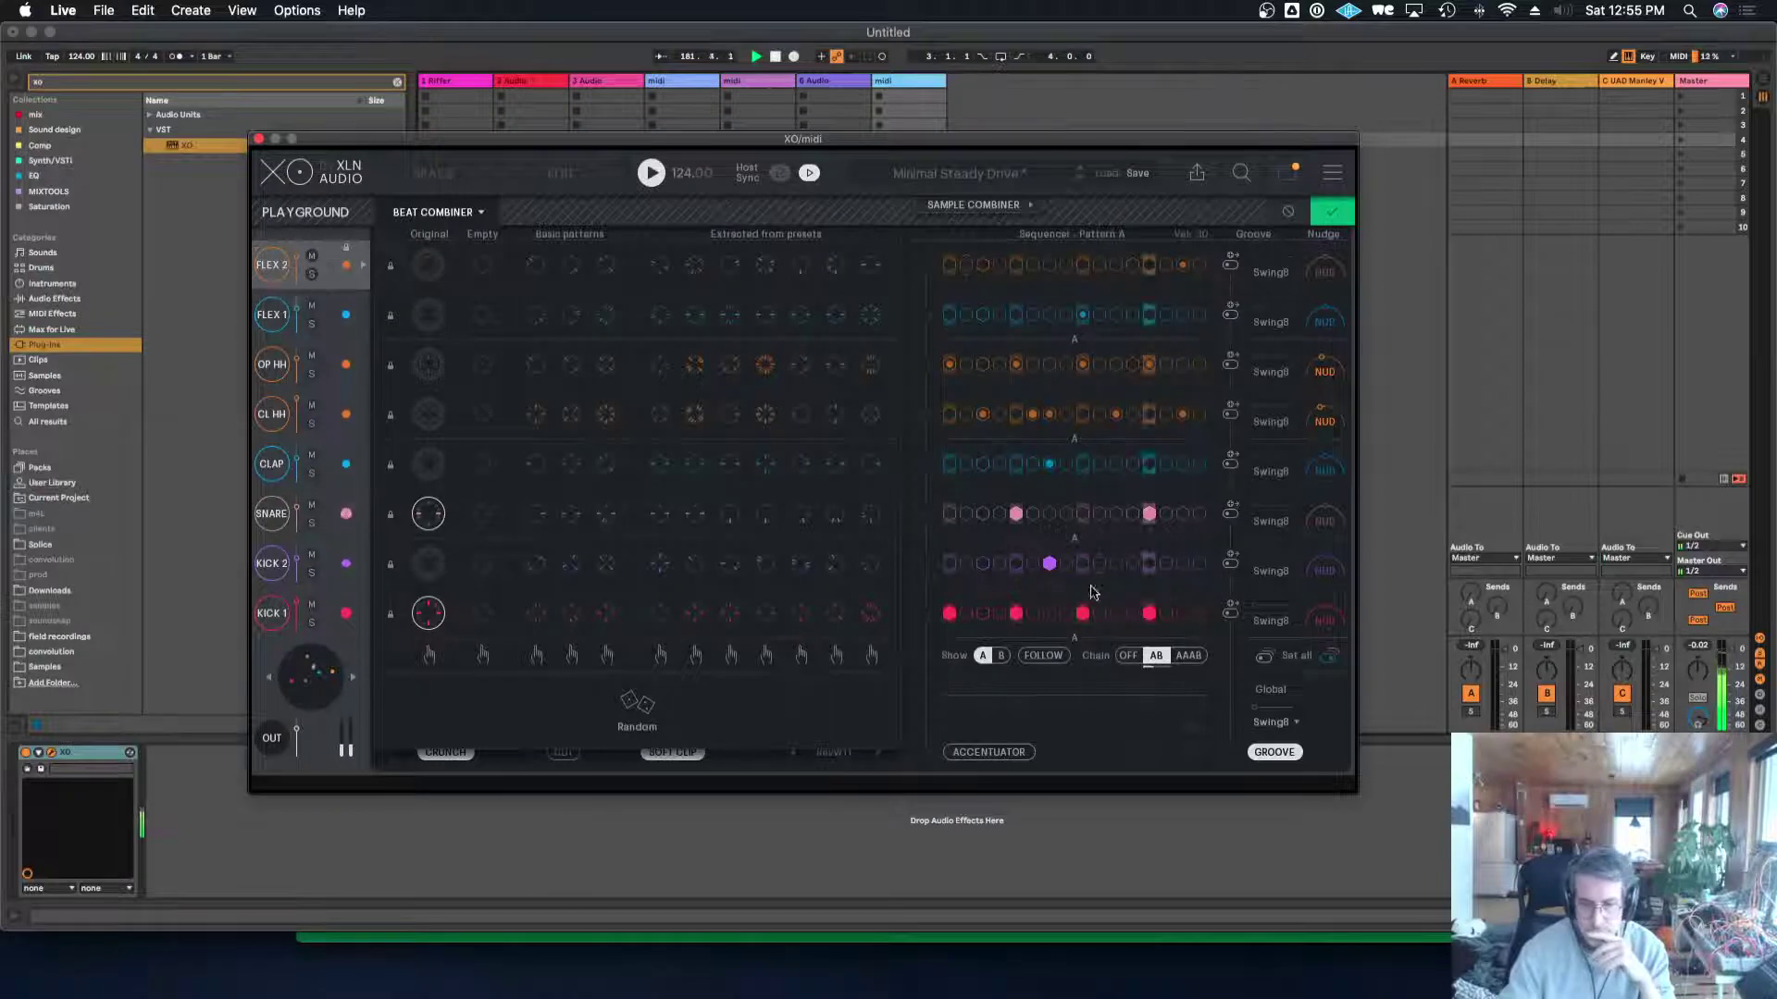
Show Pattern B in the sequencer and accept the Beat Combiner changes.
{"action": "left_click", "coordinate": [1000, 656]}
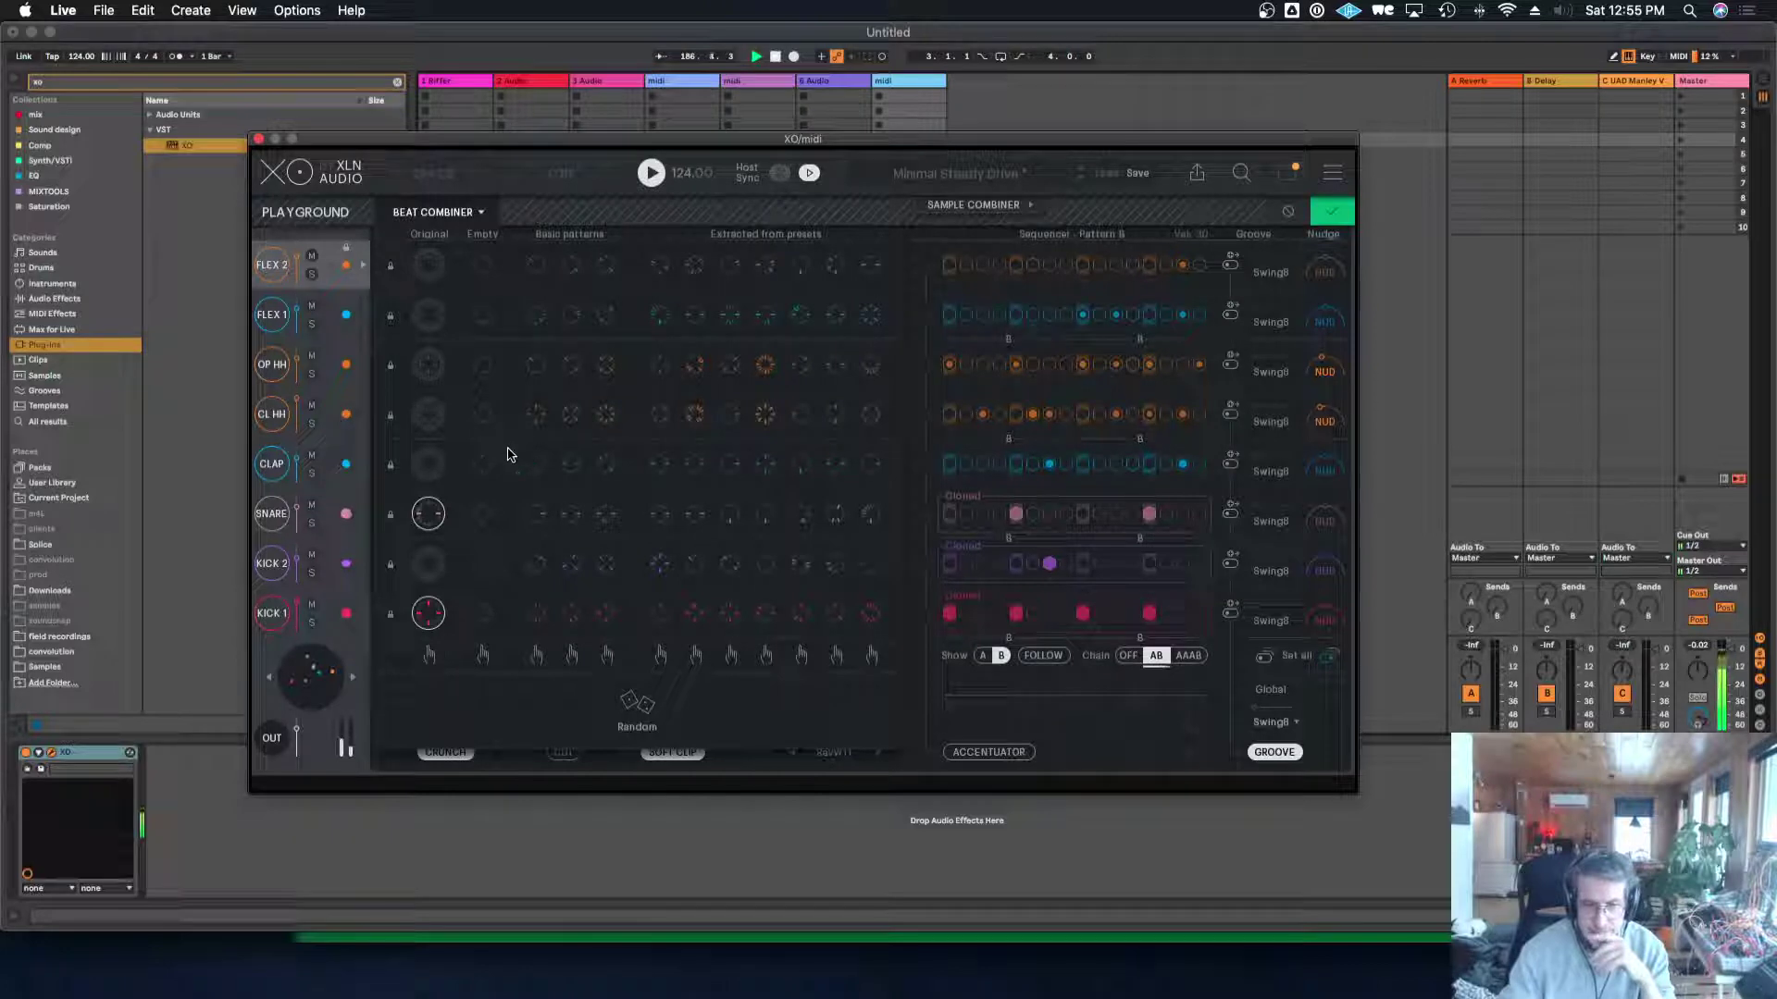
{"action": "left_click", "coordinate": [1333, 215]}
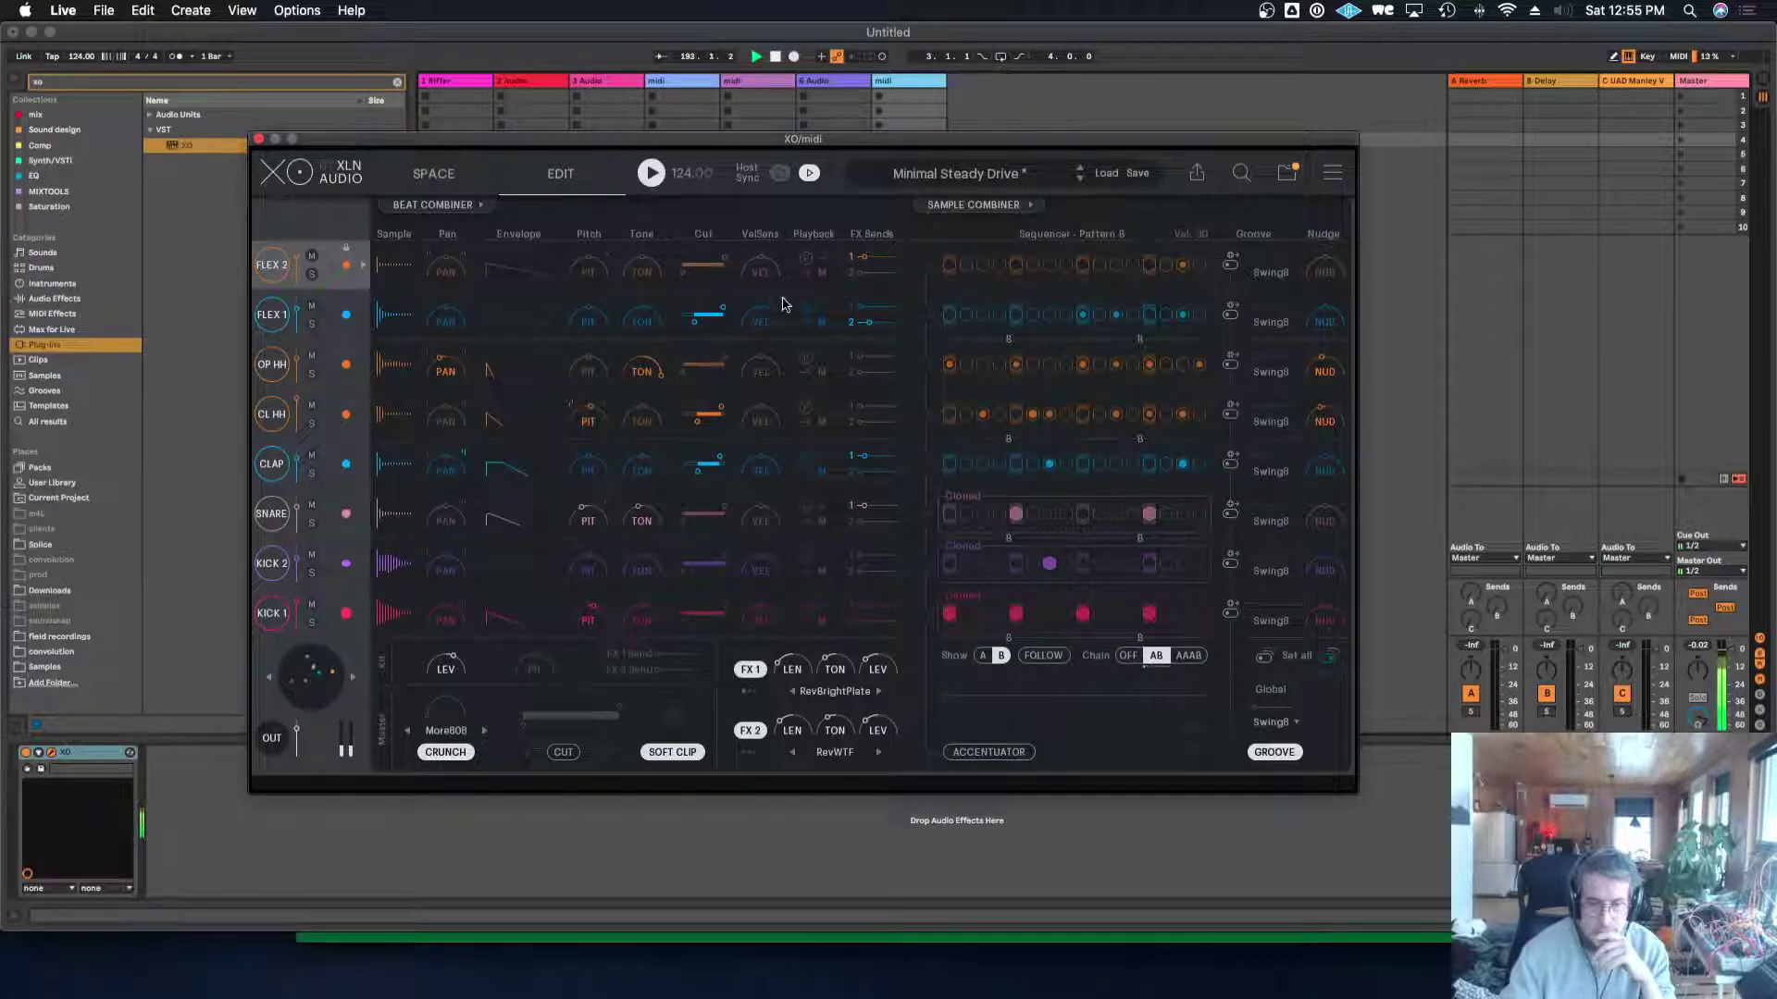
{"action": "left_click", "coordinate": [272, 322]}
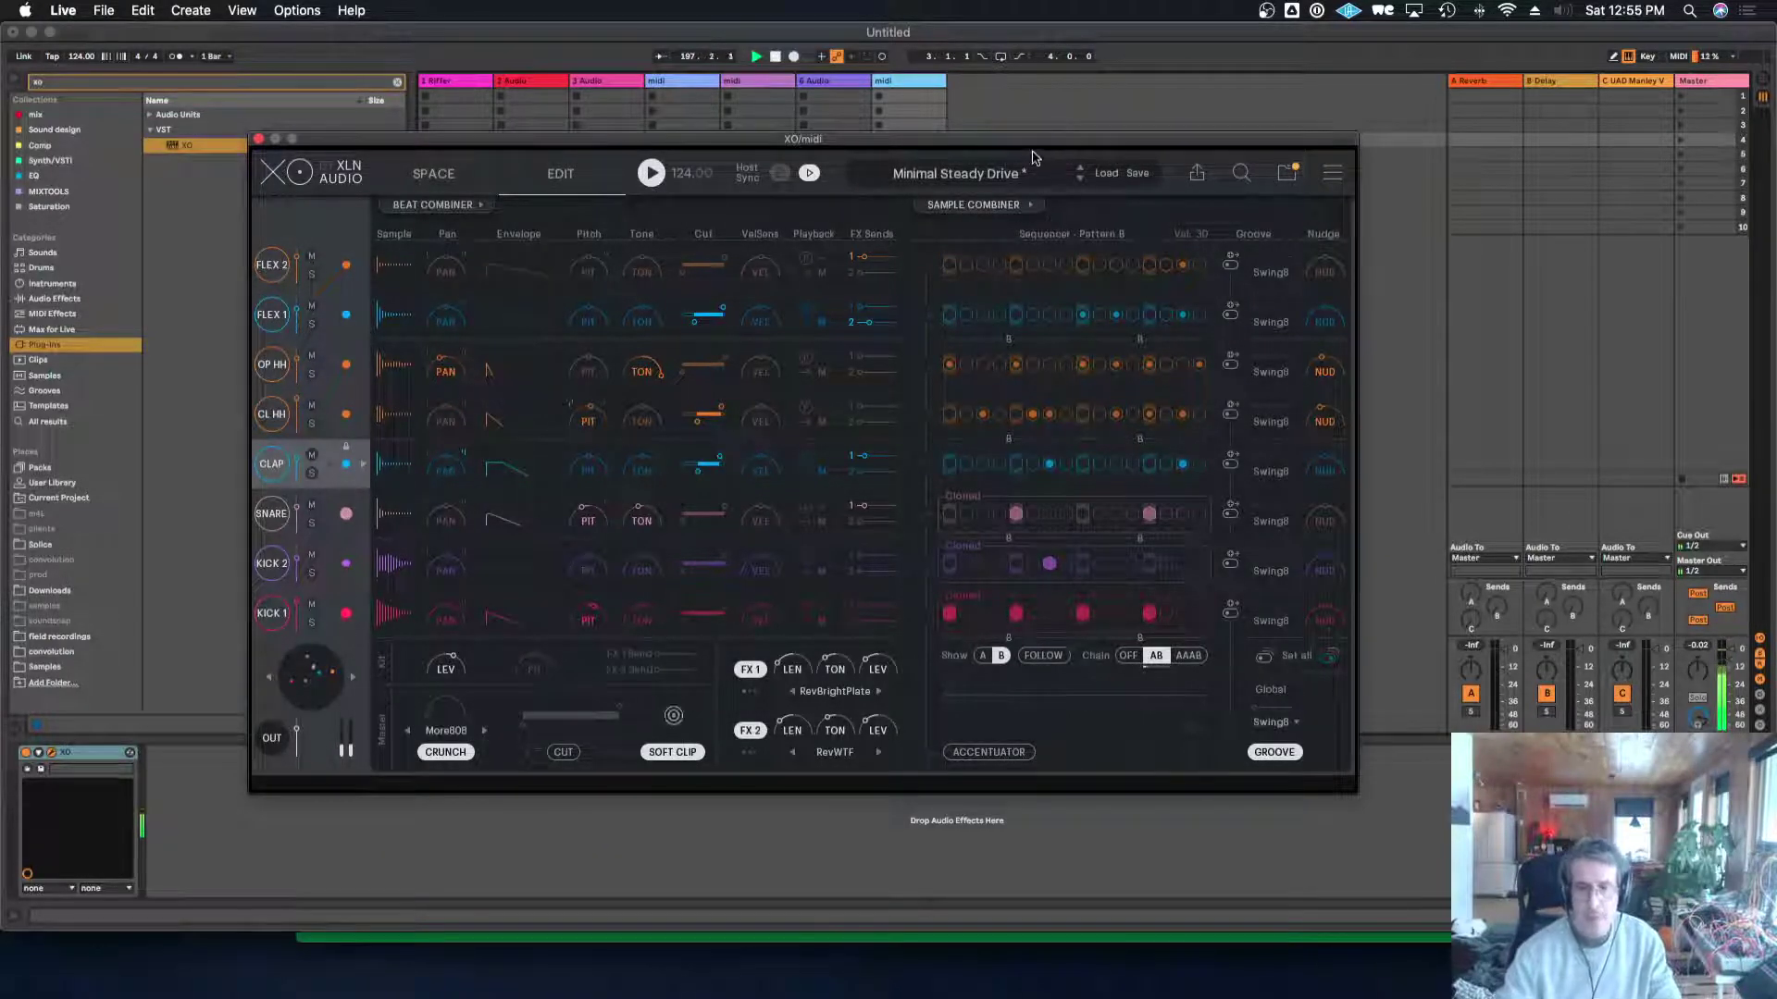
Open XO's WAV and MIDI export and insert a new MIDI track after the XO track.
{"action": "left_click_drag", "start_coordinate": [1030, 144], "coordinate": [1124, 293]}
{"action": "left_click", "coordinate": [1290, 323]}
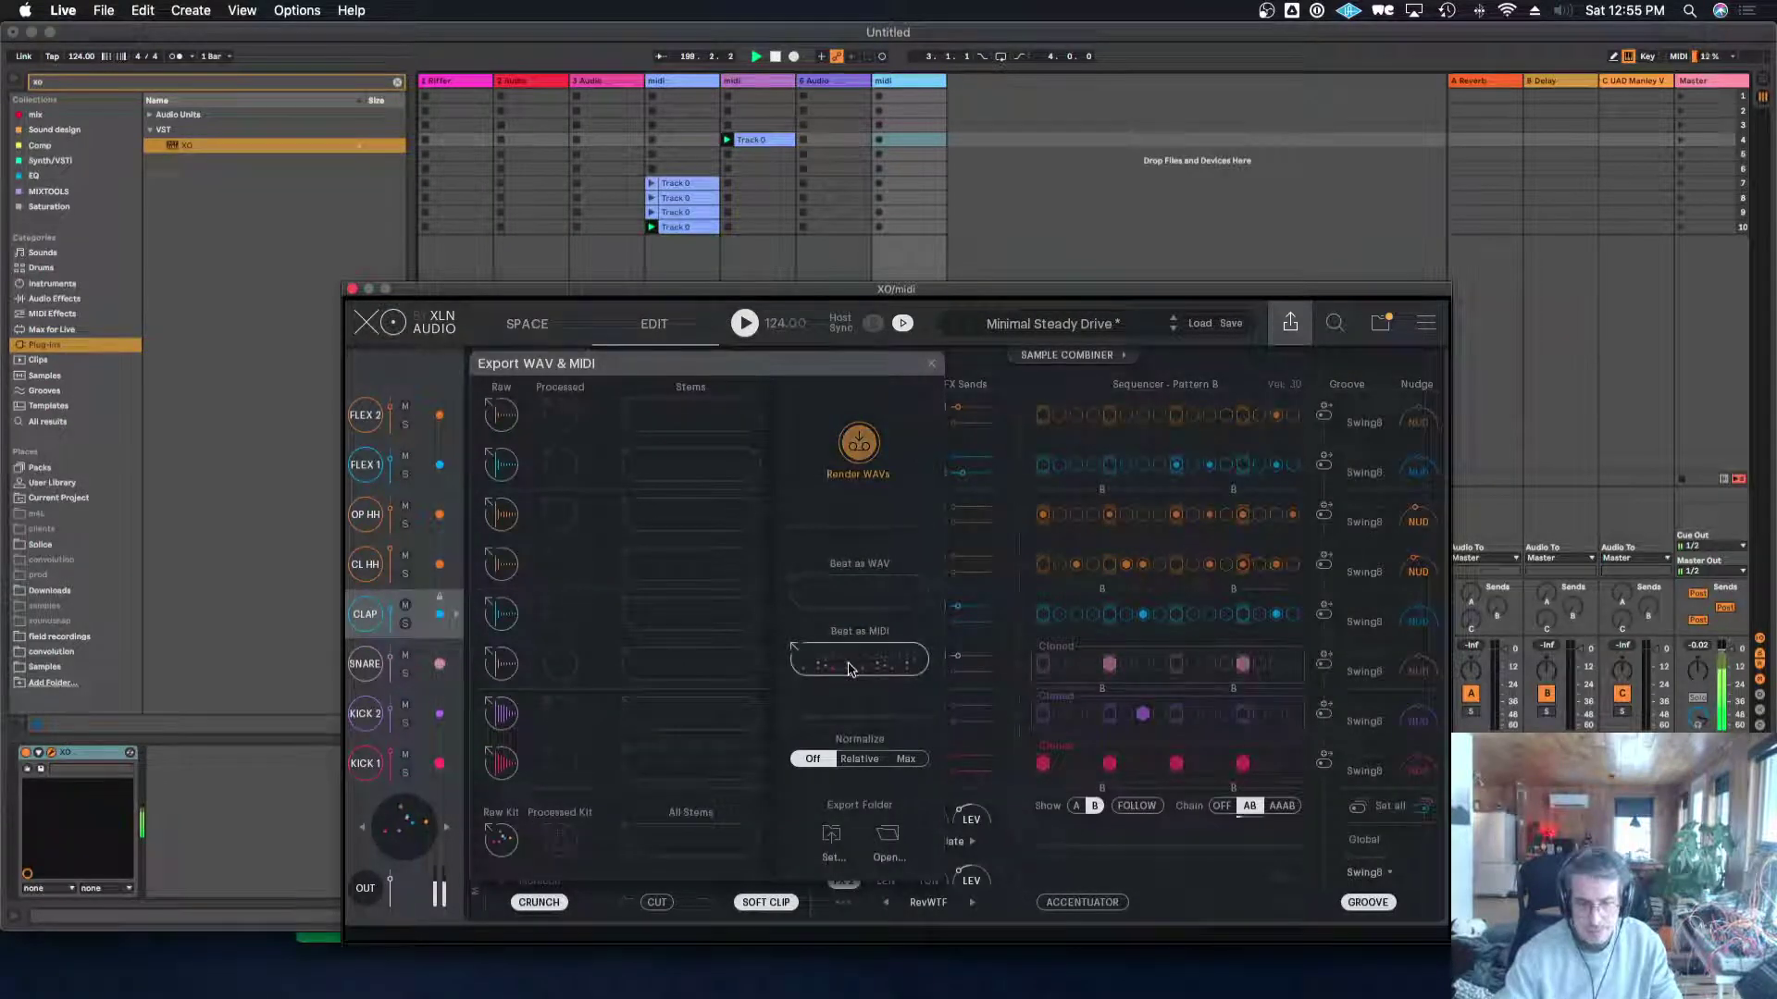
{"action": "right_click", "coordinate": [917, 78]}
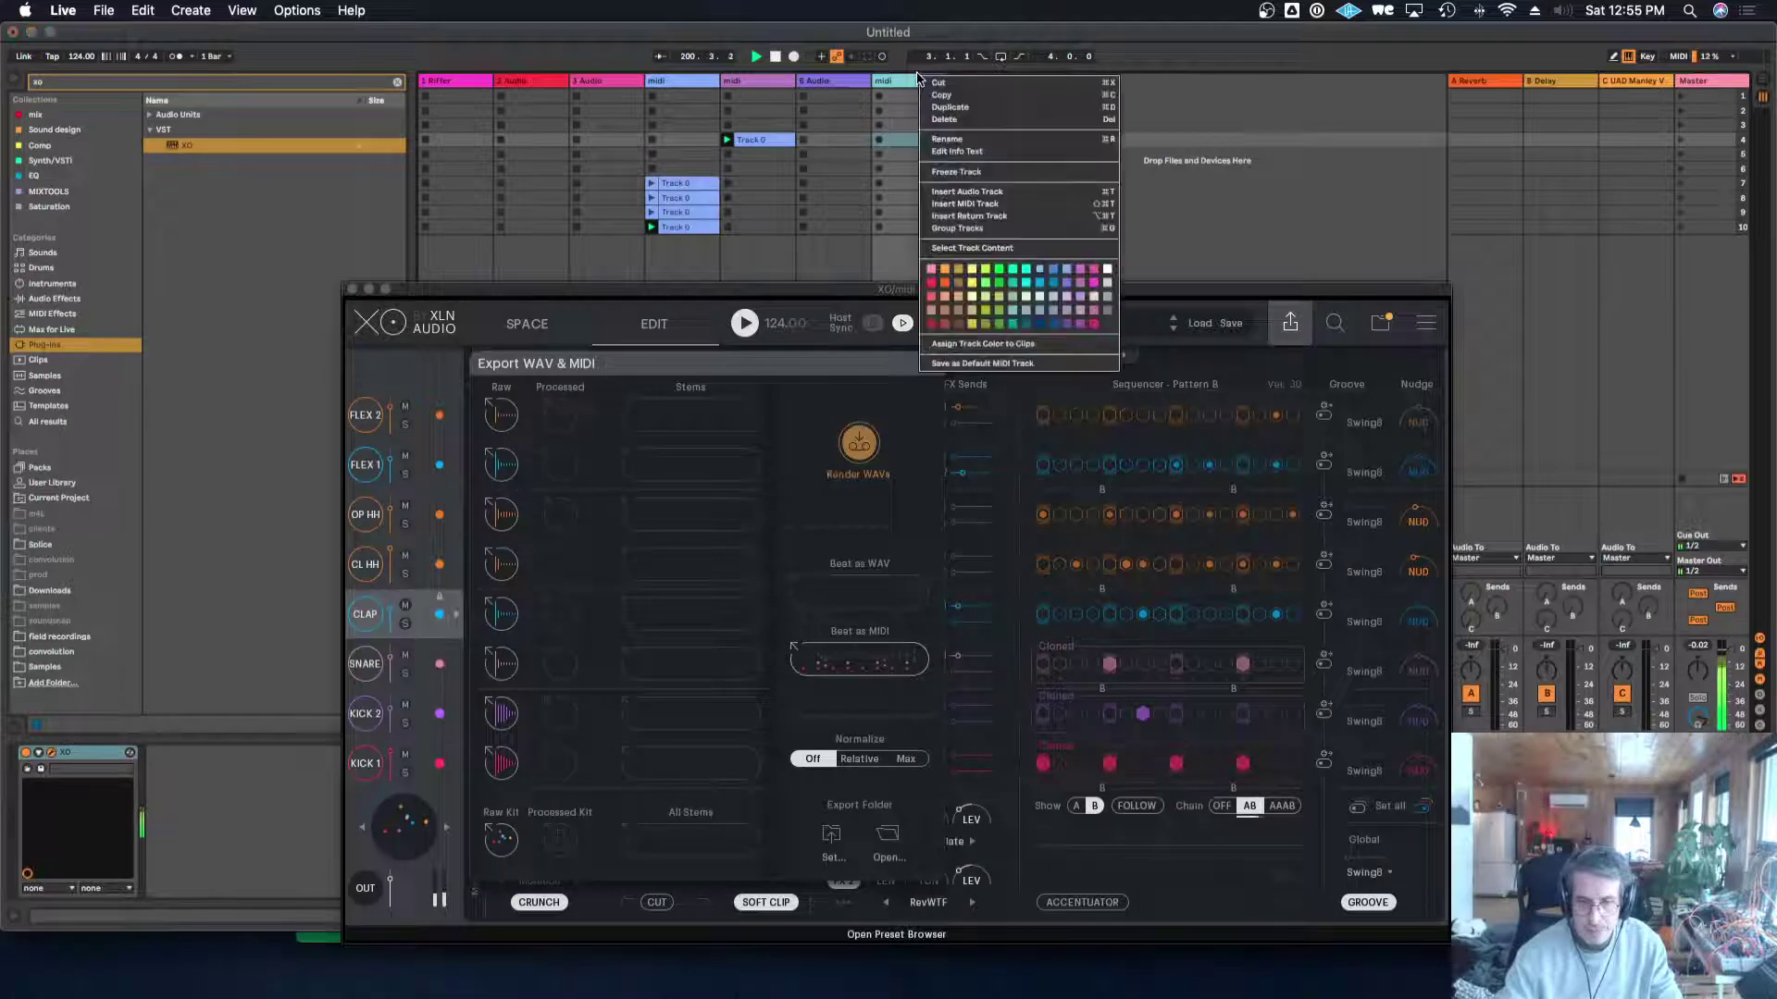
{"action": "left_click", "coordinate": [965, 203]}
Export the XO beat as MIDI into clip slot 9 of the new MIDI track.
{"action": "left_click_drag", "start_coordinate": [910, 299], "coordinate": [432, 120]}
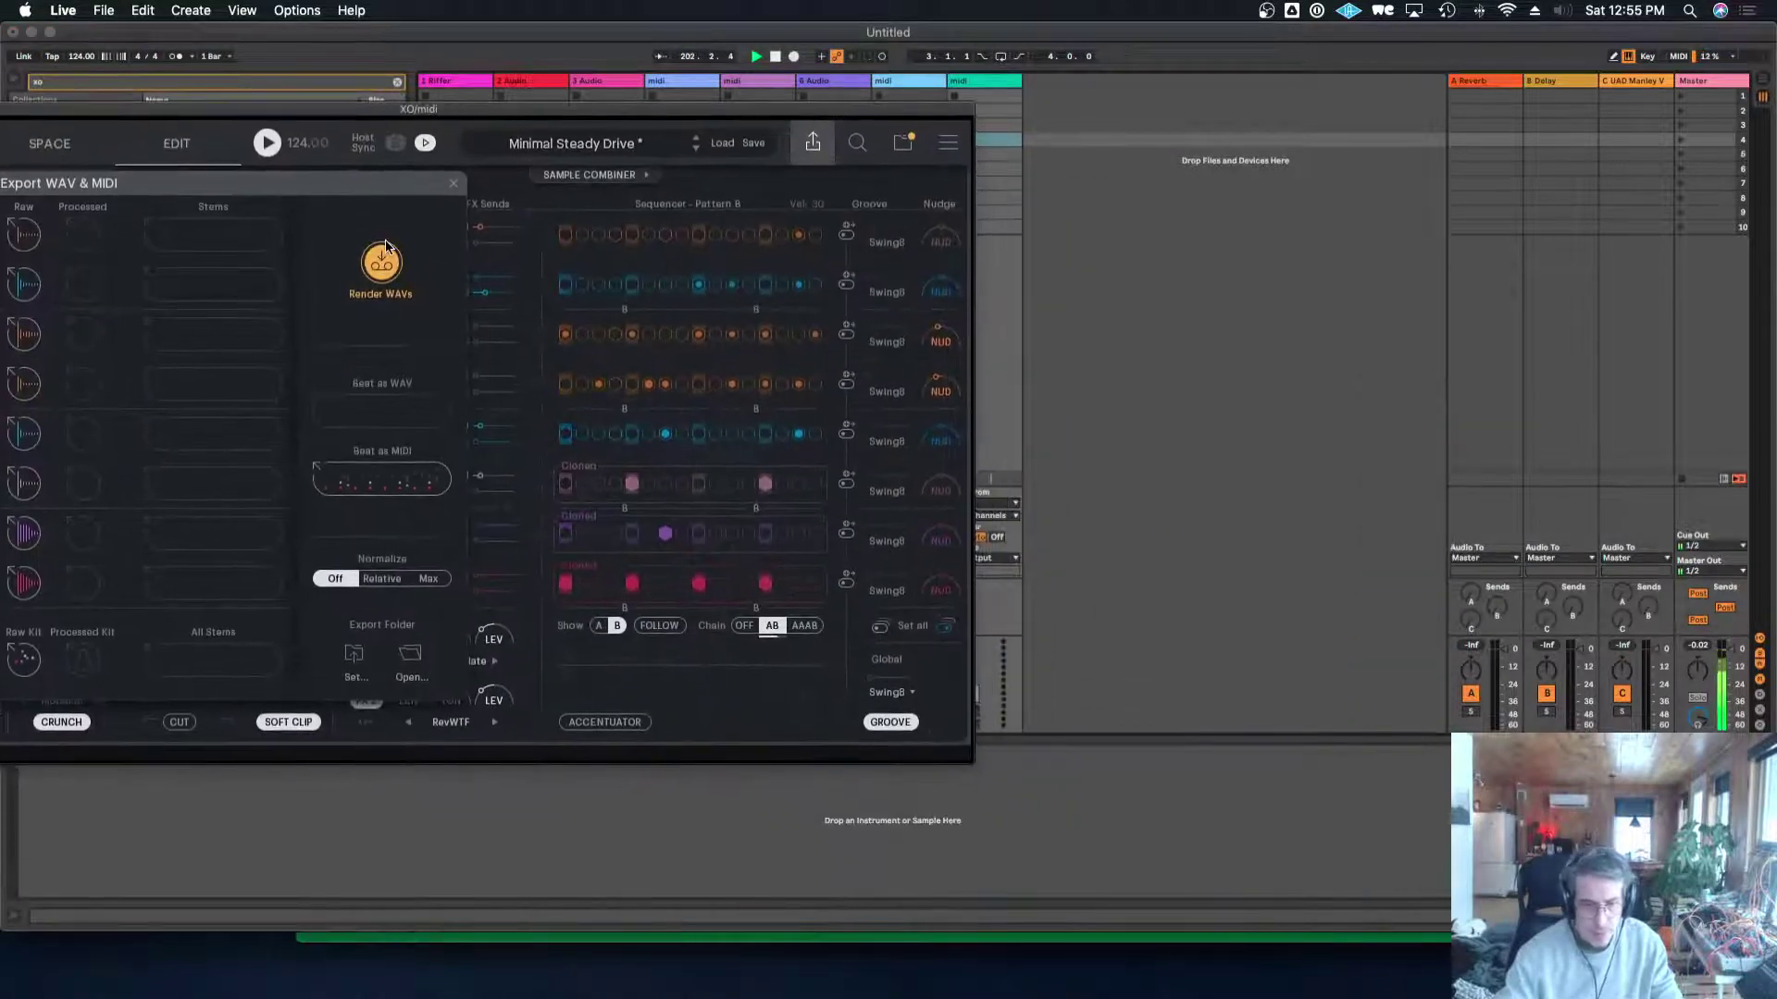
{"action": "left_click_drag", "start_coordinate": [391, 473], "coordinate": [995, 212]}
{"action": "left_click_drag", "start_coordinate": [860, 109], "coordinate": [1771, 184]}
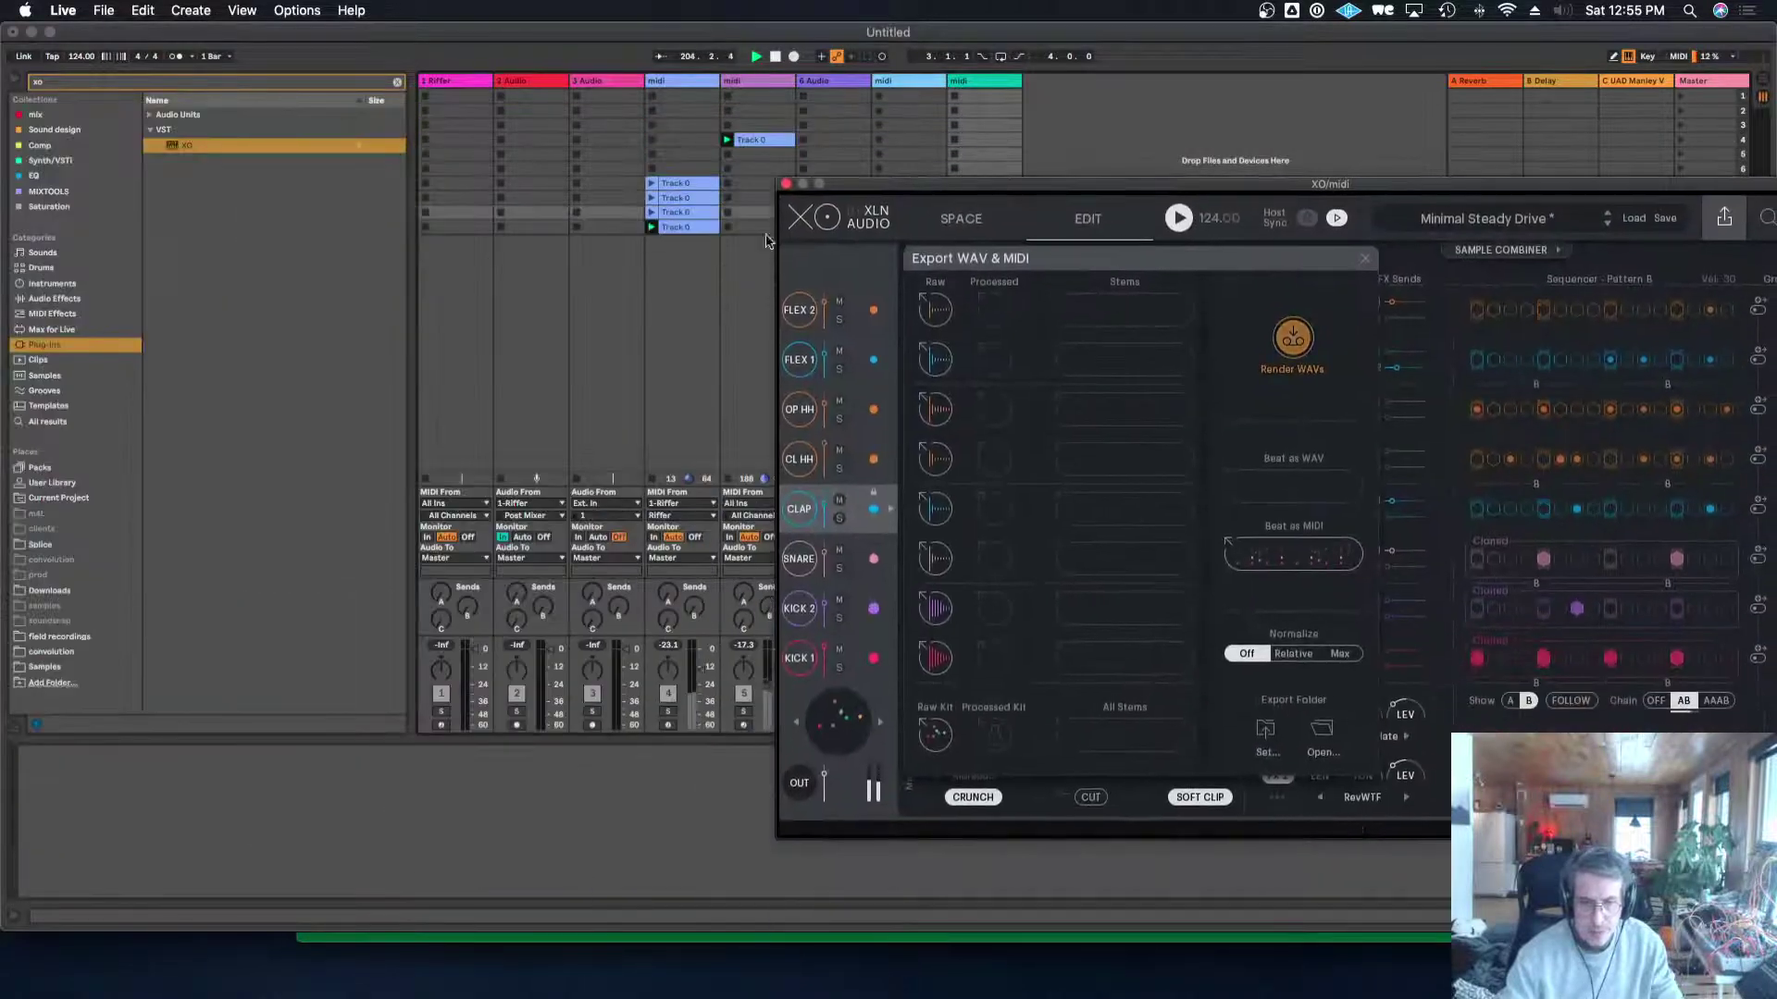
Load an empty Drum Rack onto the new MIDI track and duplicate that track.
{"action": "left_click", "coordinate": [606, 324]}
{"action": "left_click", "coordinate": [69, 297]}
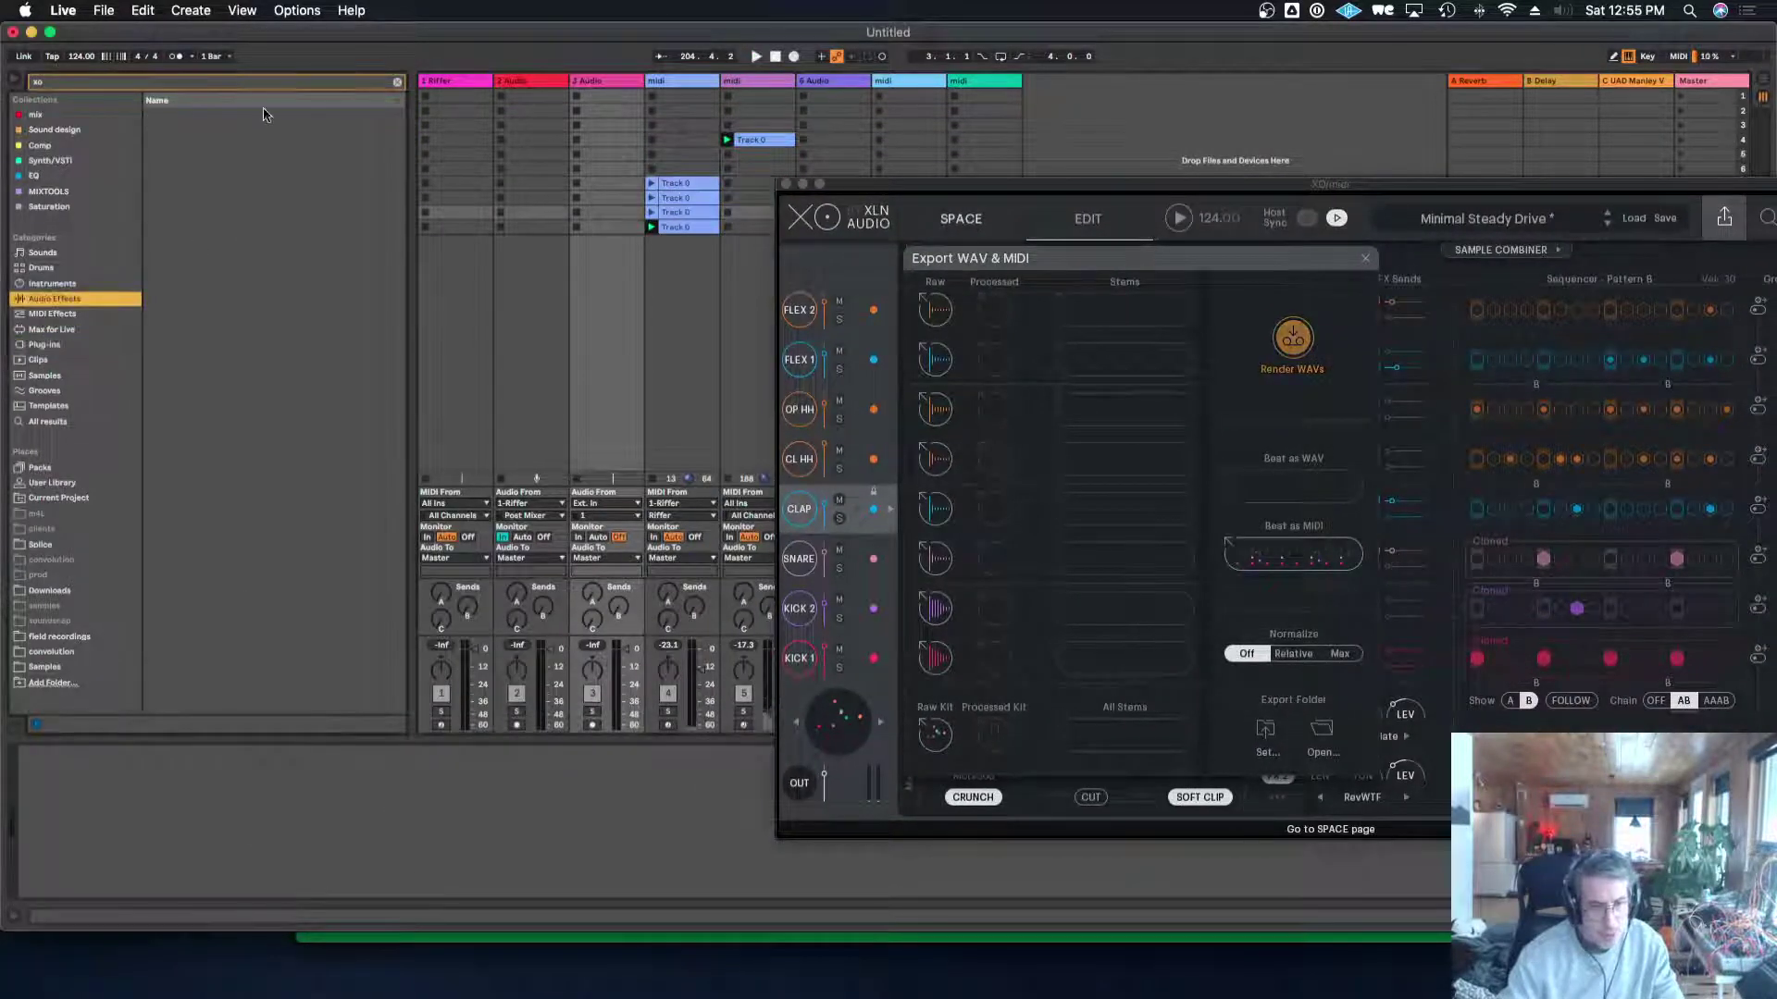
{"action": "left_click", "coordinate": [397, 82]}
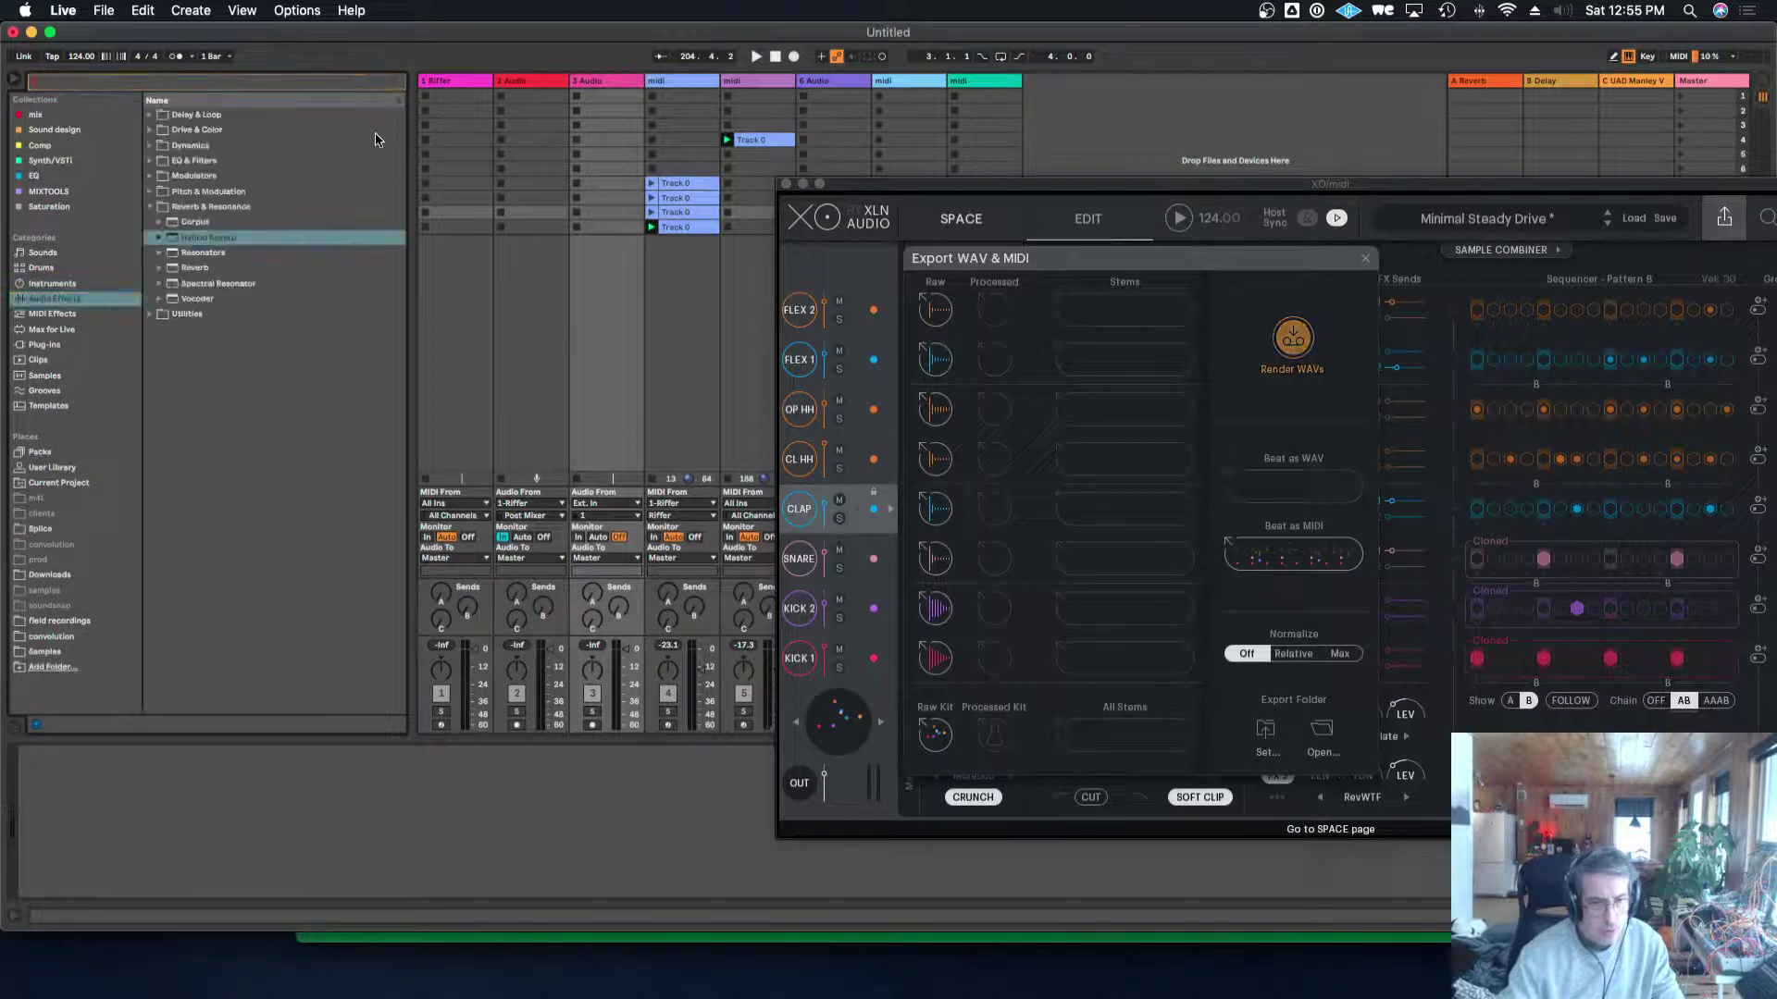
{"action": "left_click", "coordinate": [65, 283]}
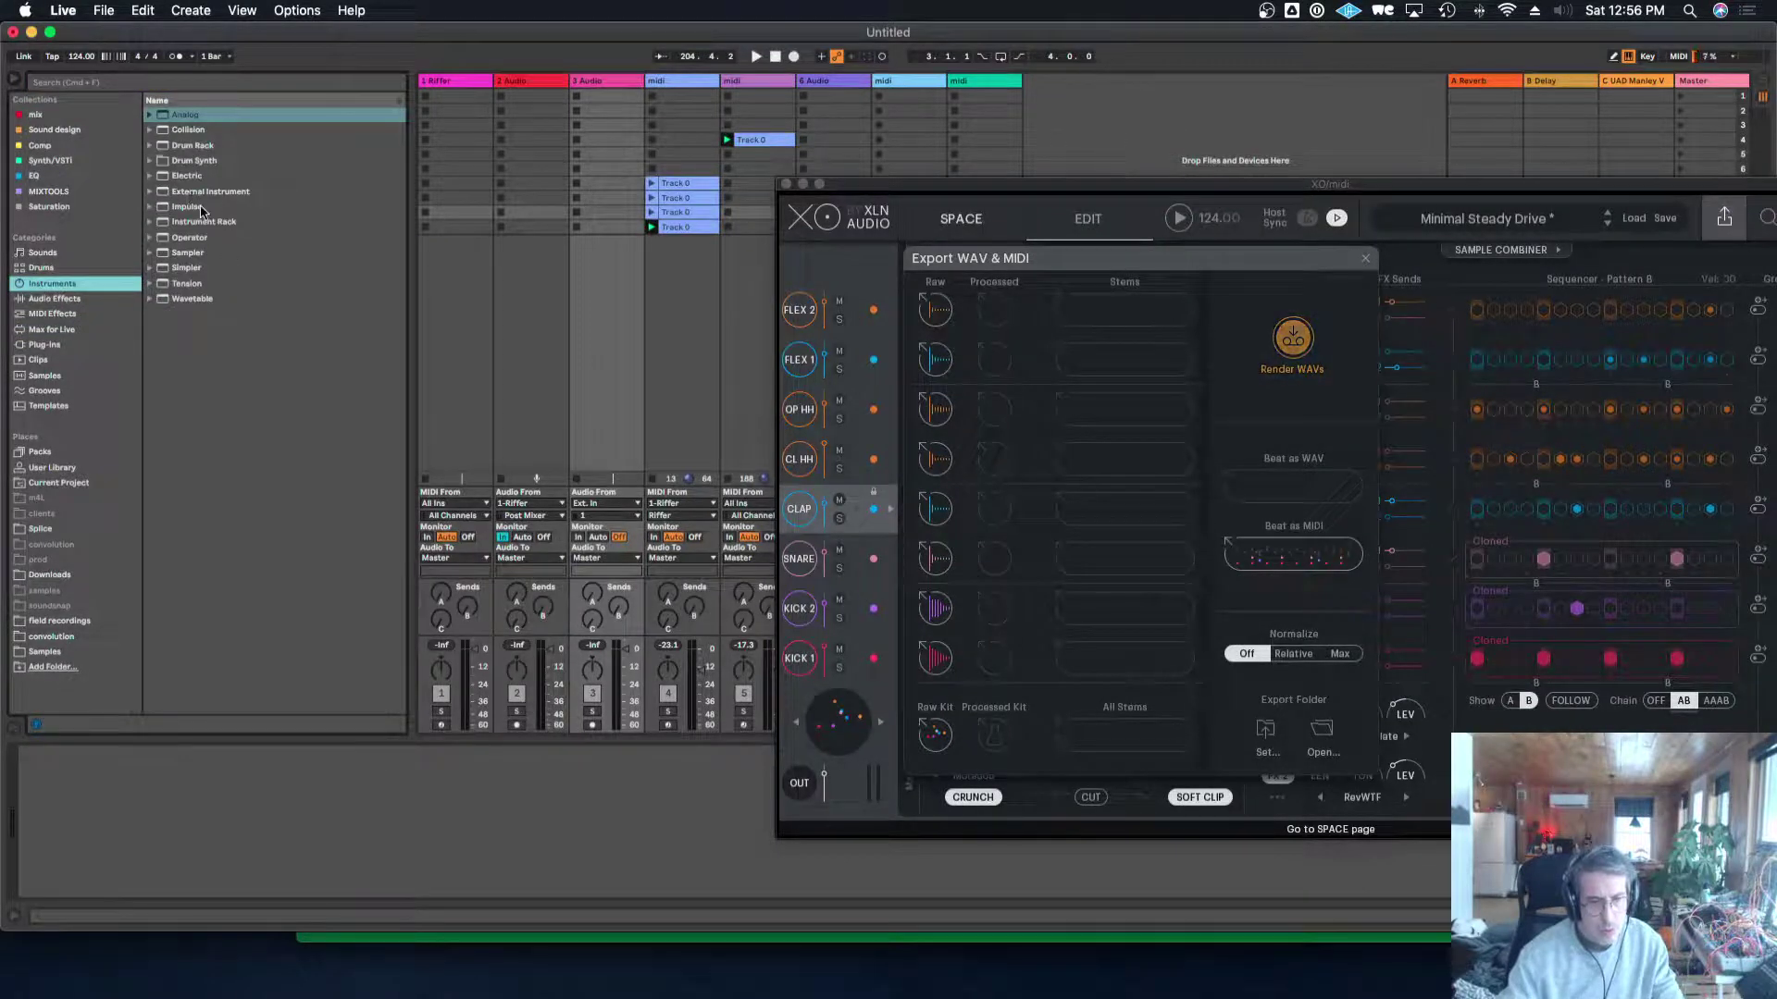
{"action": "left_click", "coordinate": [162, 148]}
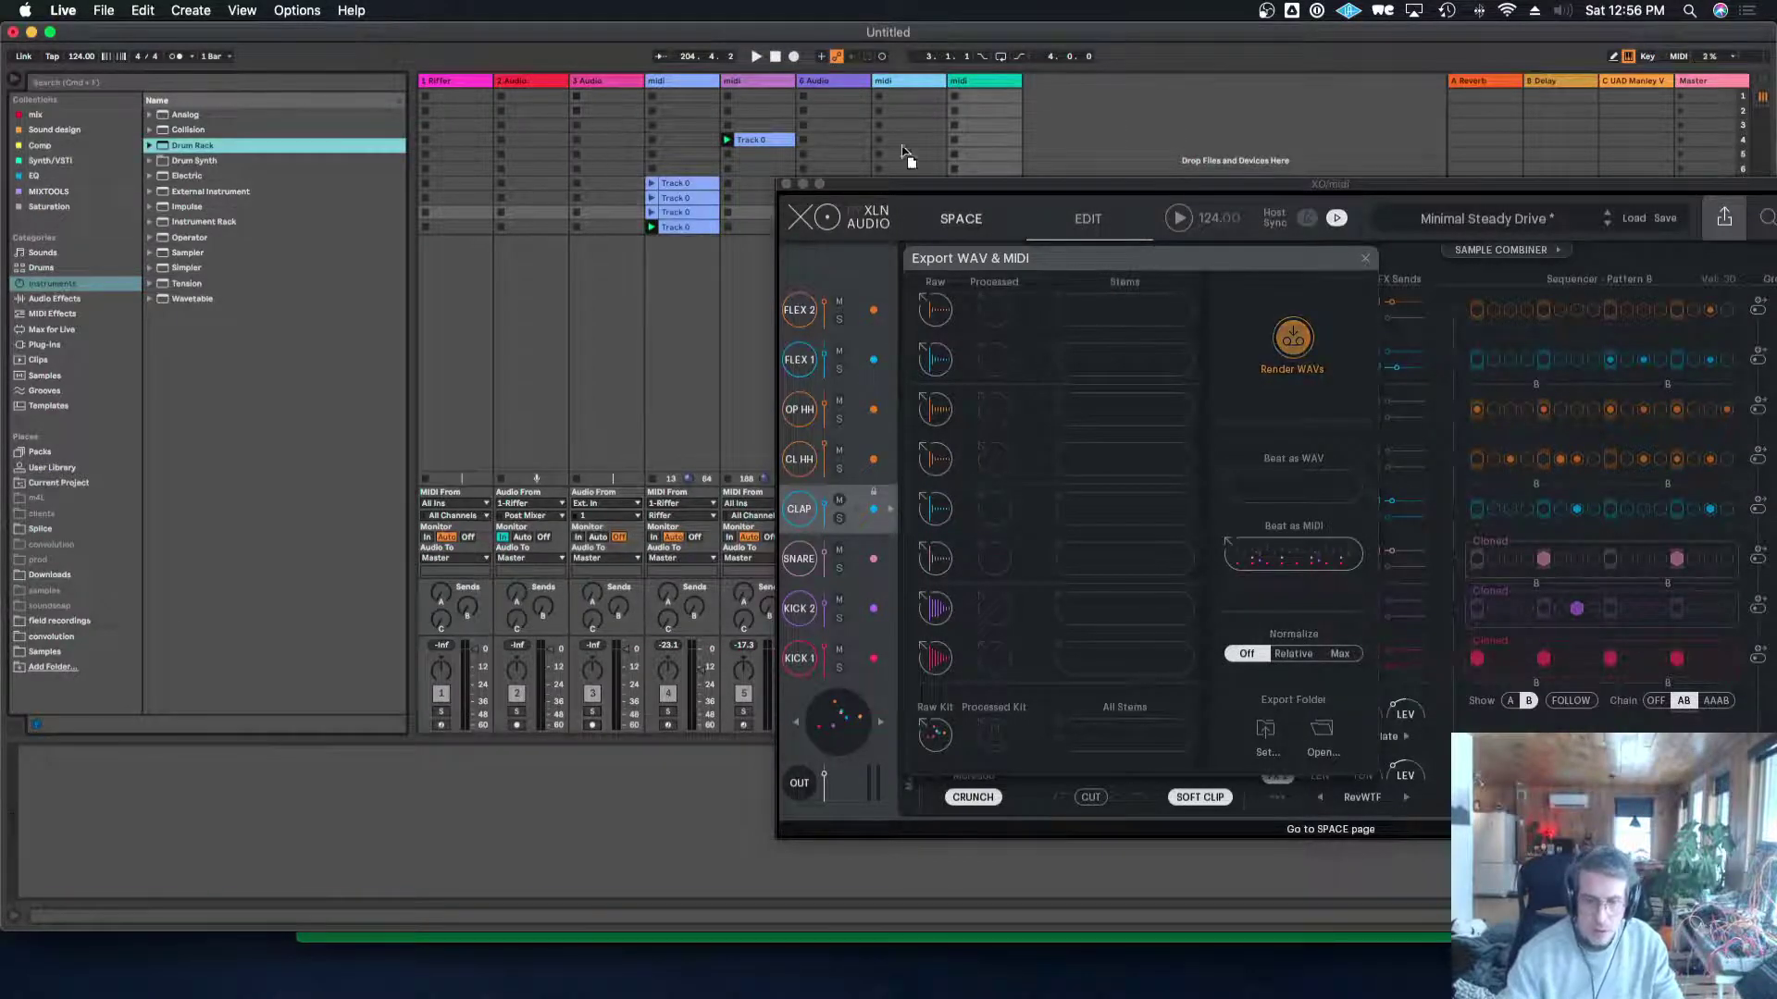
{"action": "left_click_drag", "start_coordinate": [907, 157], "coordinate": [397, 779]}
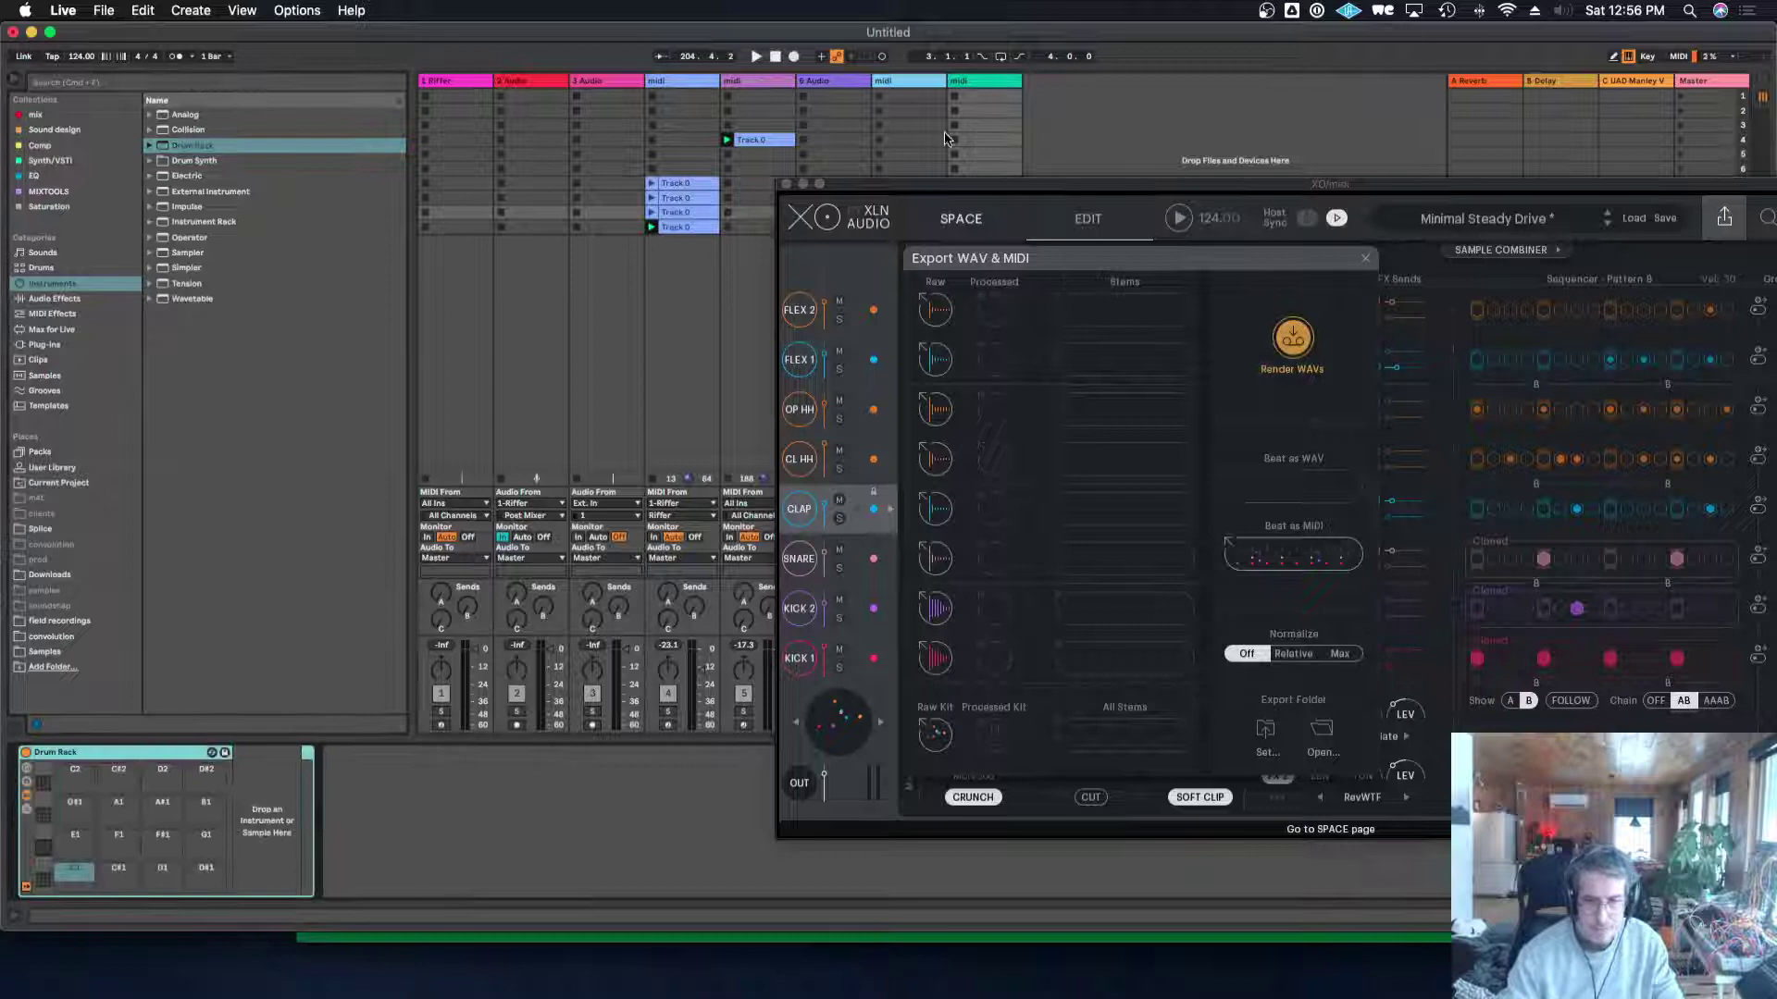
{"action": "right_click", "coordinate": [991, 83]}
{"action": "left_click", "coordinate": [1014, 114]}
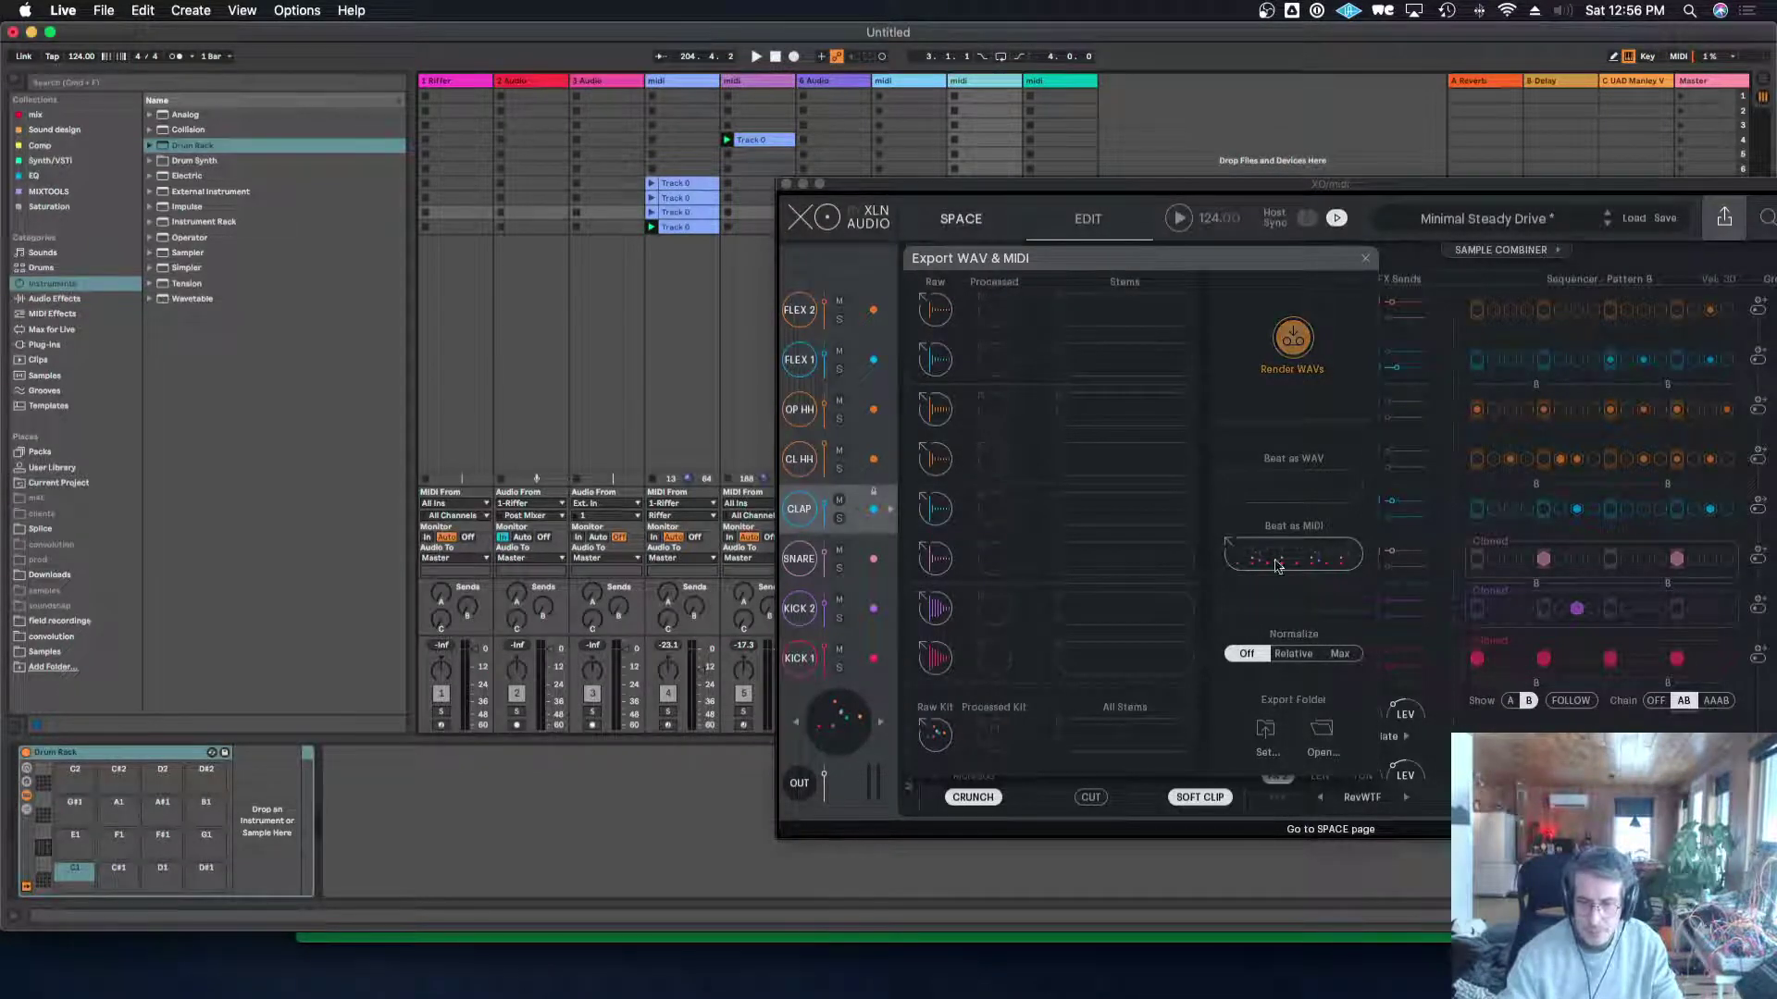
Render the XO beat's WAVs and load the processed kit onto the Drum Rack pads starting at C1.
{"action": "left_click_drag", "start_coordinate": [968, 190], "coordinate": [1350, 131]}
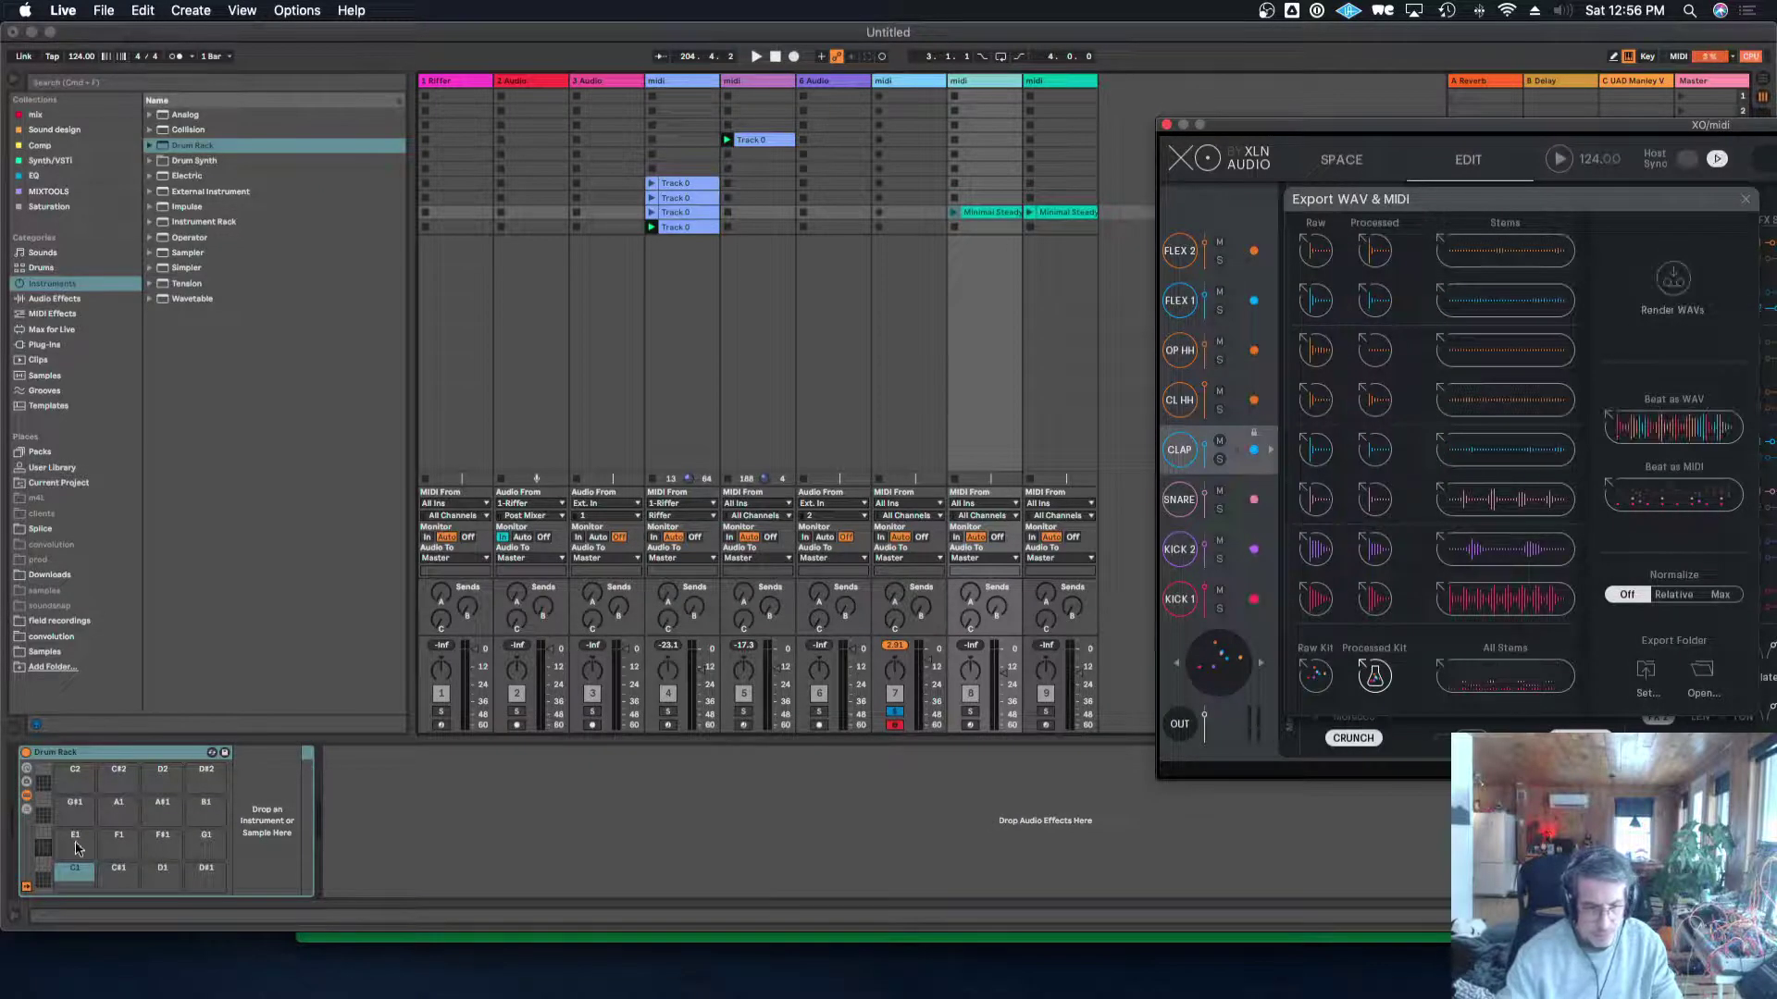
{"action": "left_click_drag", "start_coordinate": [1375, 679], "coordinate": [74, 856]}
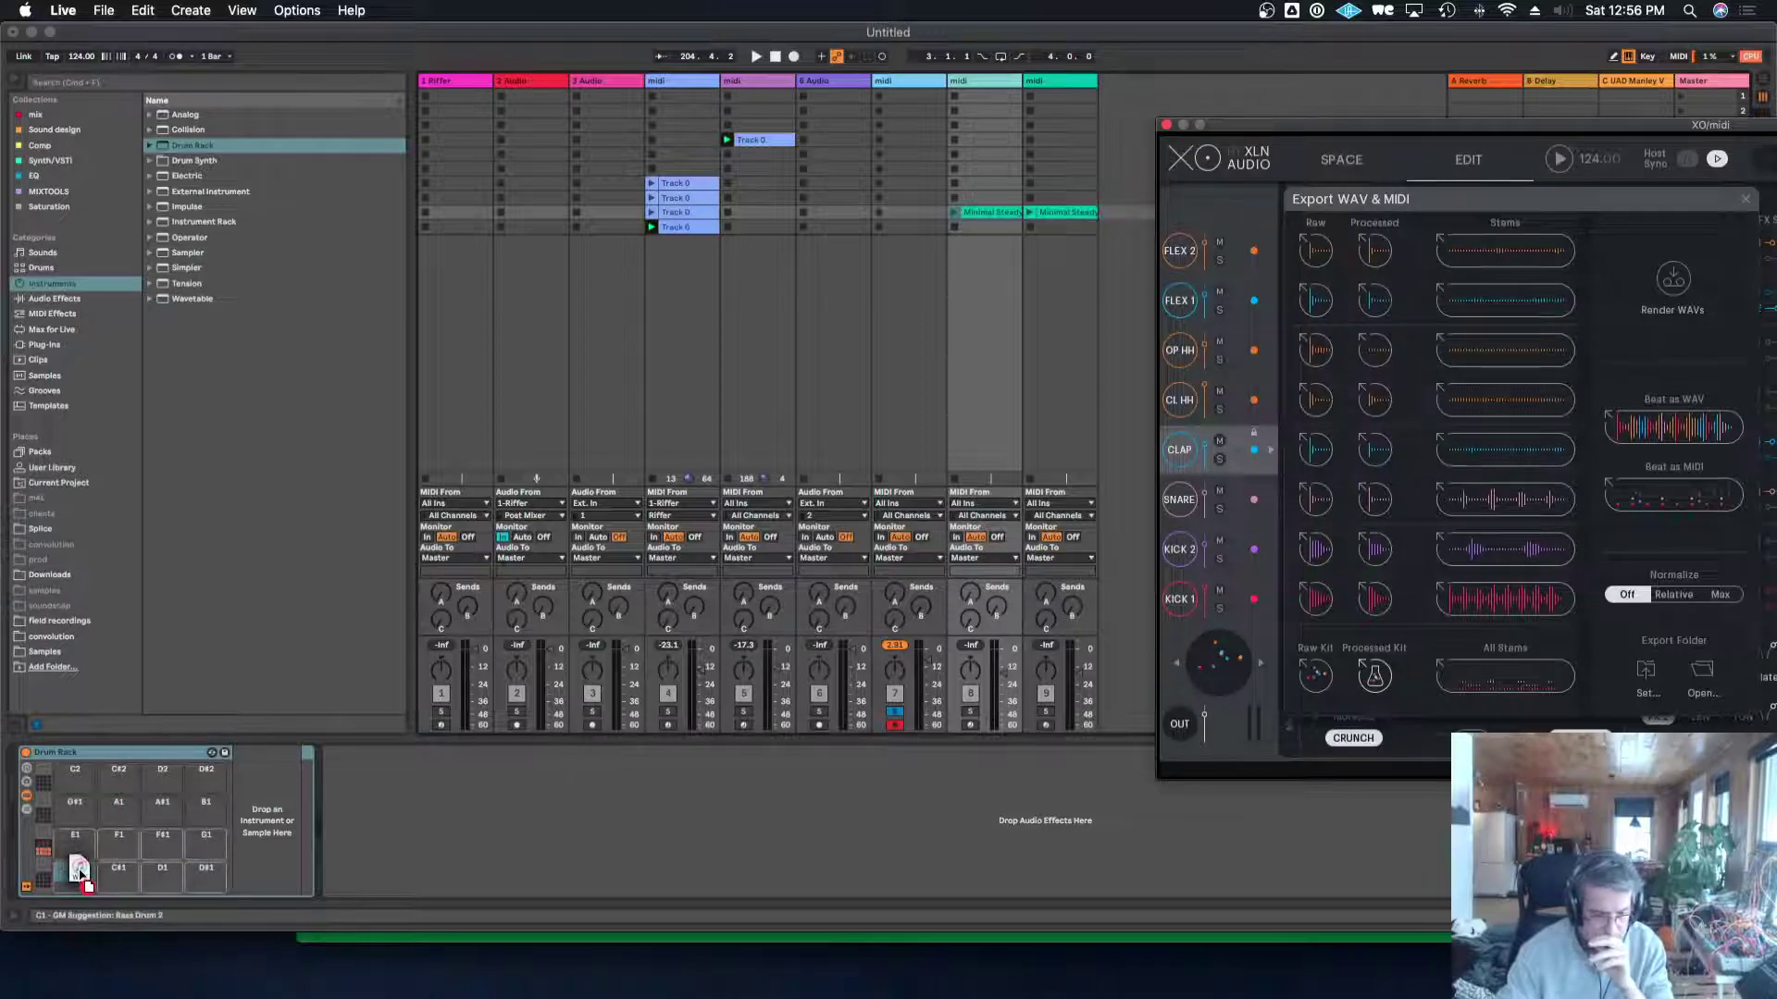
{"action": "left_click", "coordinate": [202, 860]}
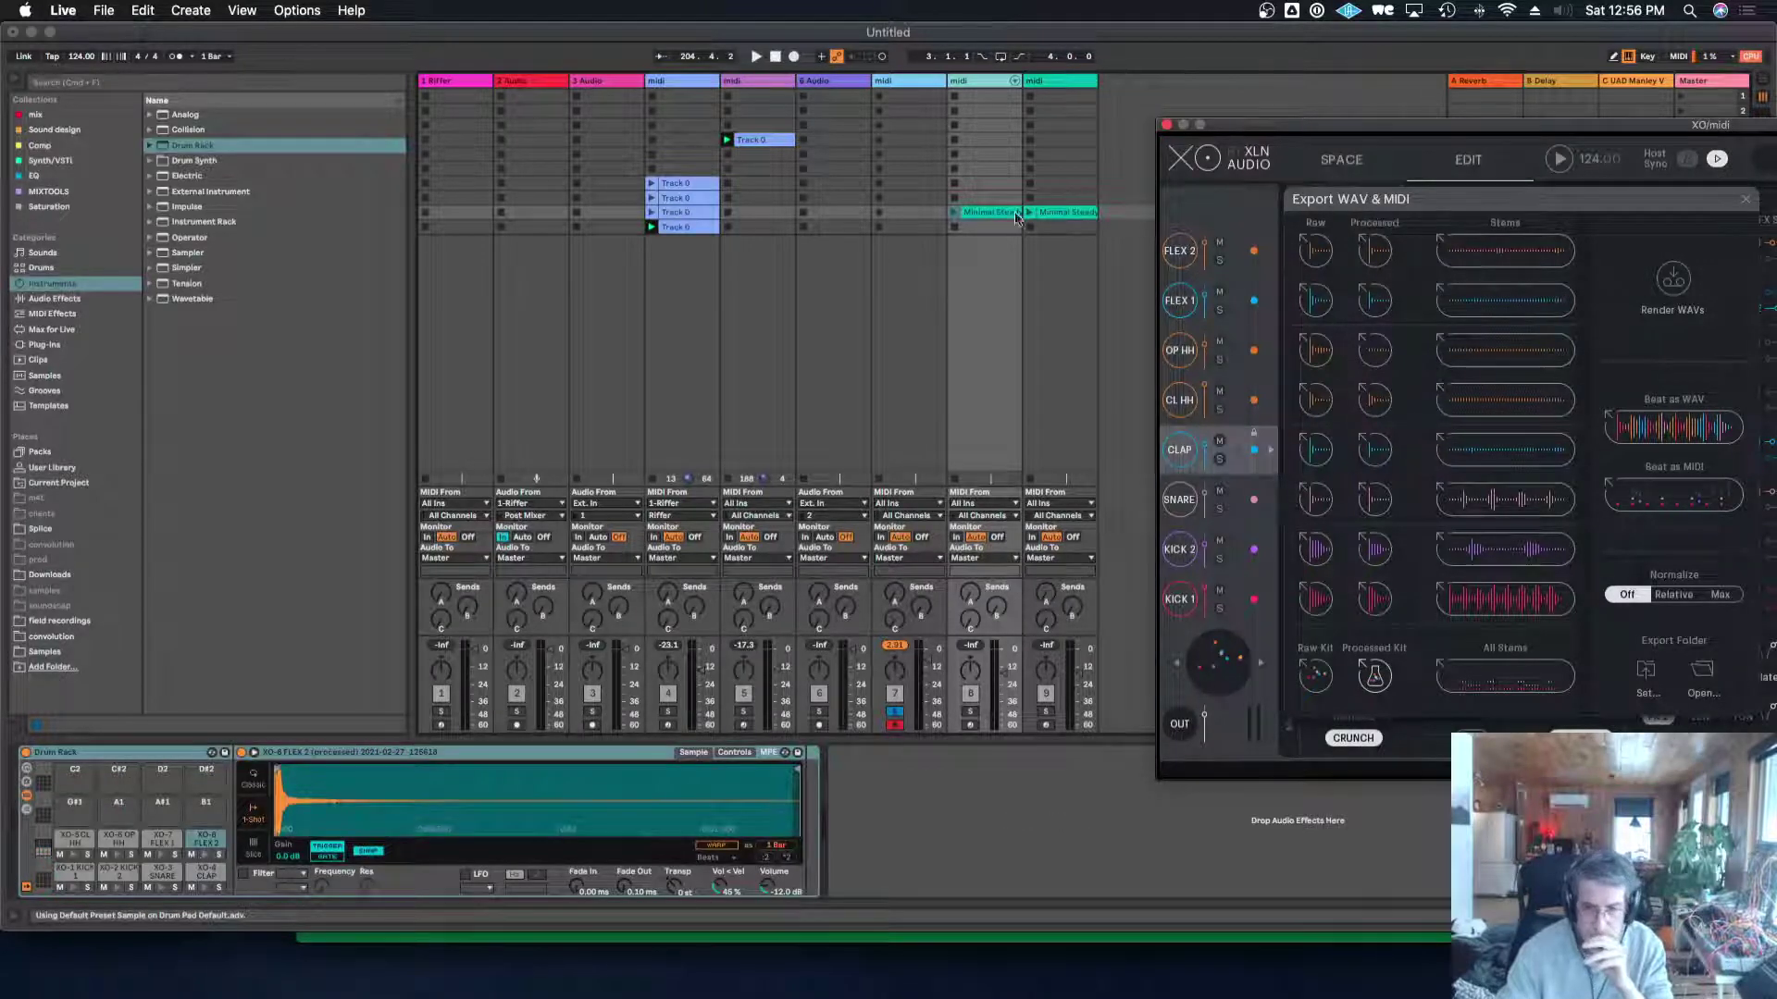
Play the exported beat clip with its Drum Rack track soloed, and delete the copied clip from the duplicated track.
{"action": "left_click", "coordinate": [953, 213]}
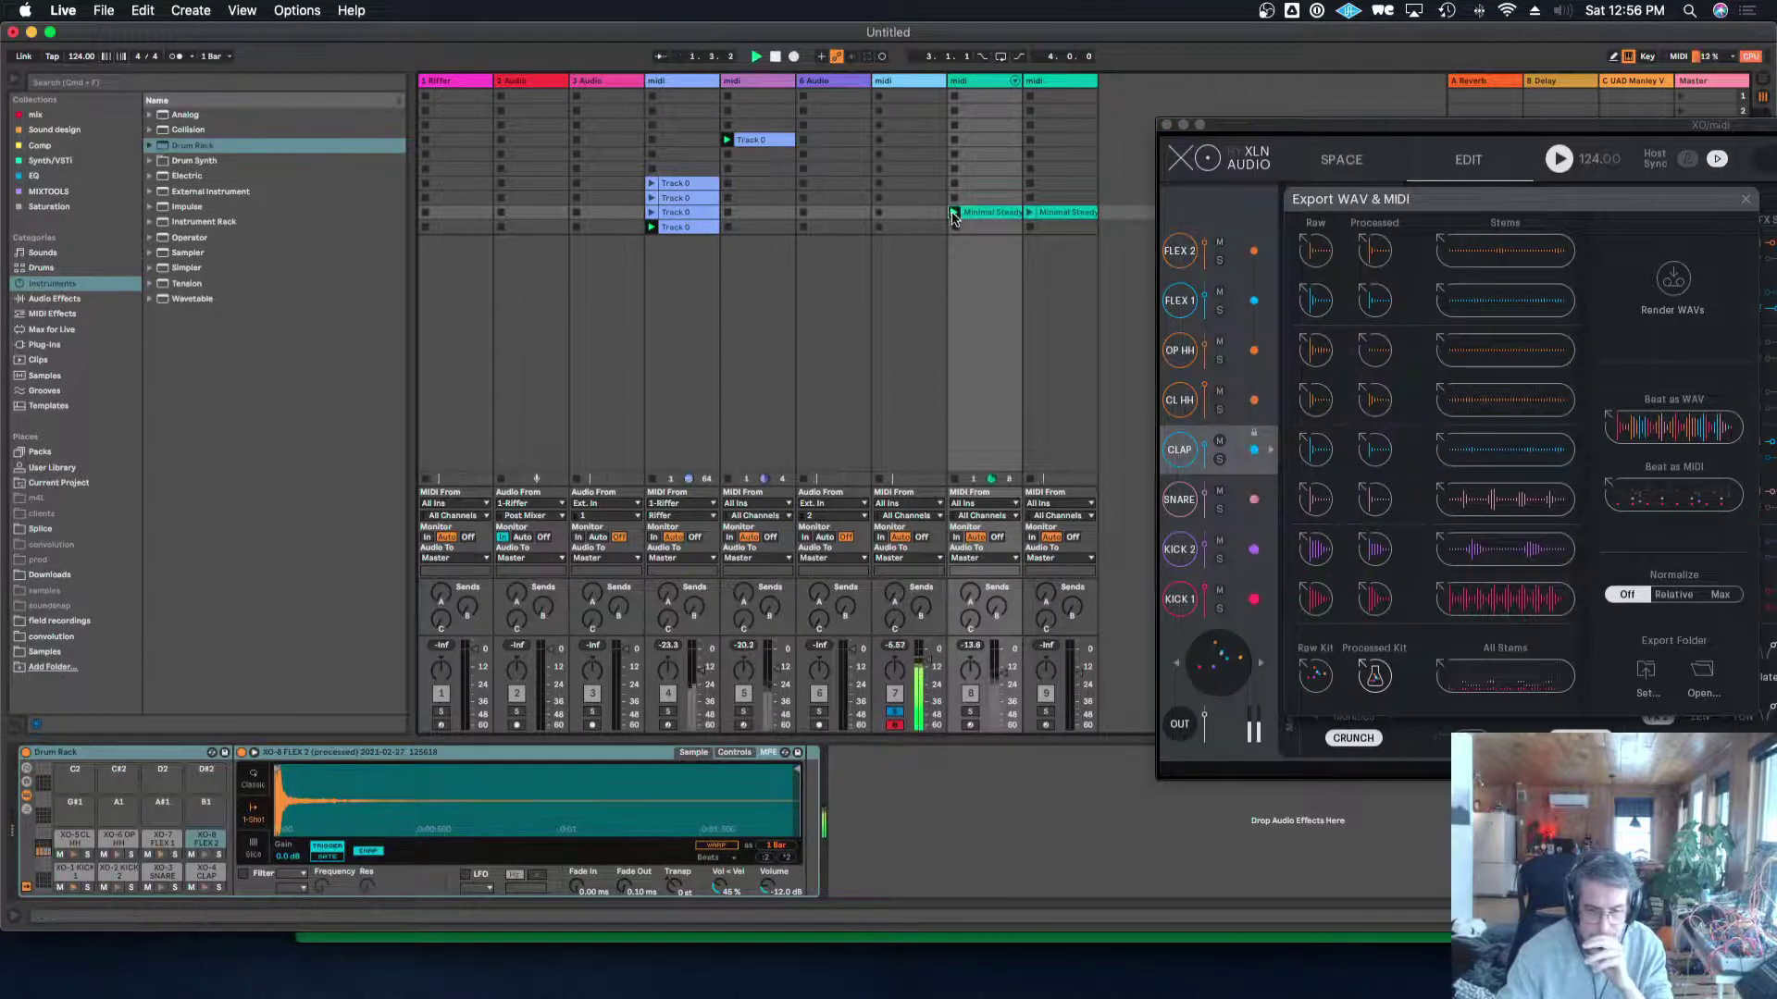
{"action": "left_click", "coordinate": [970, 712]}
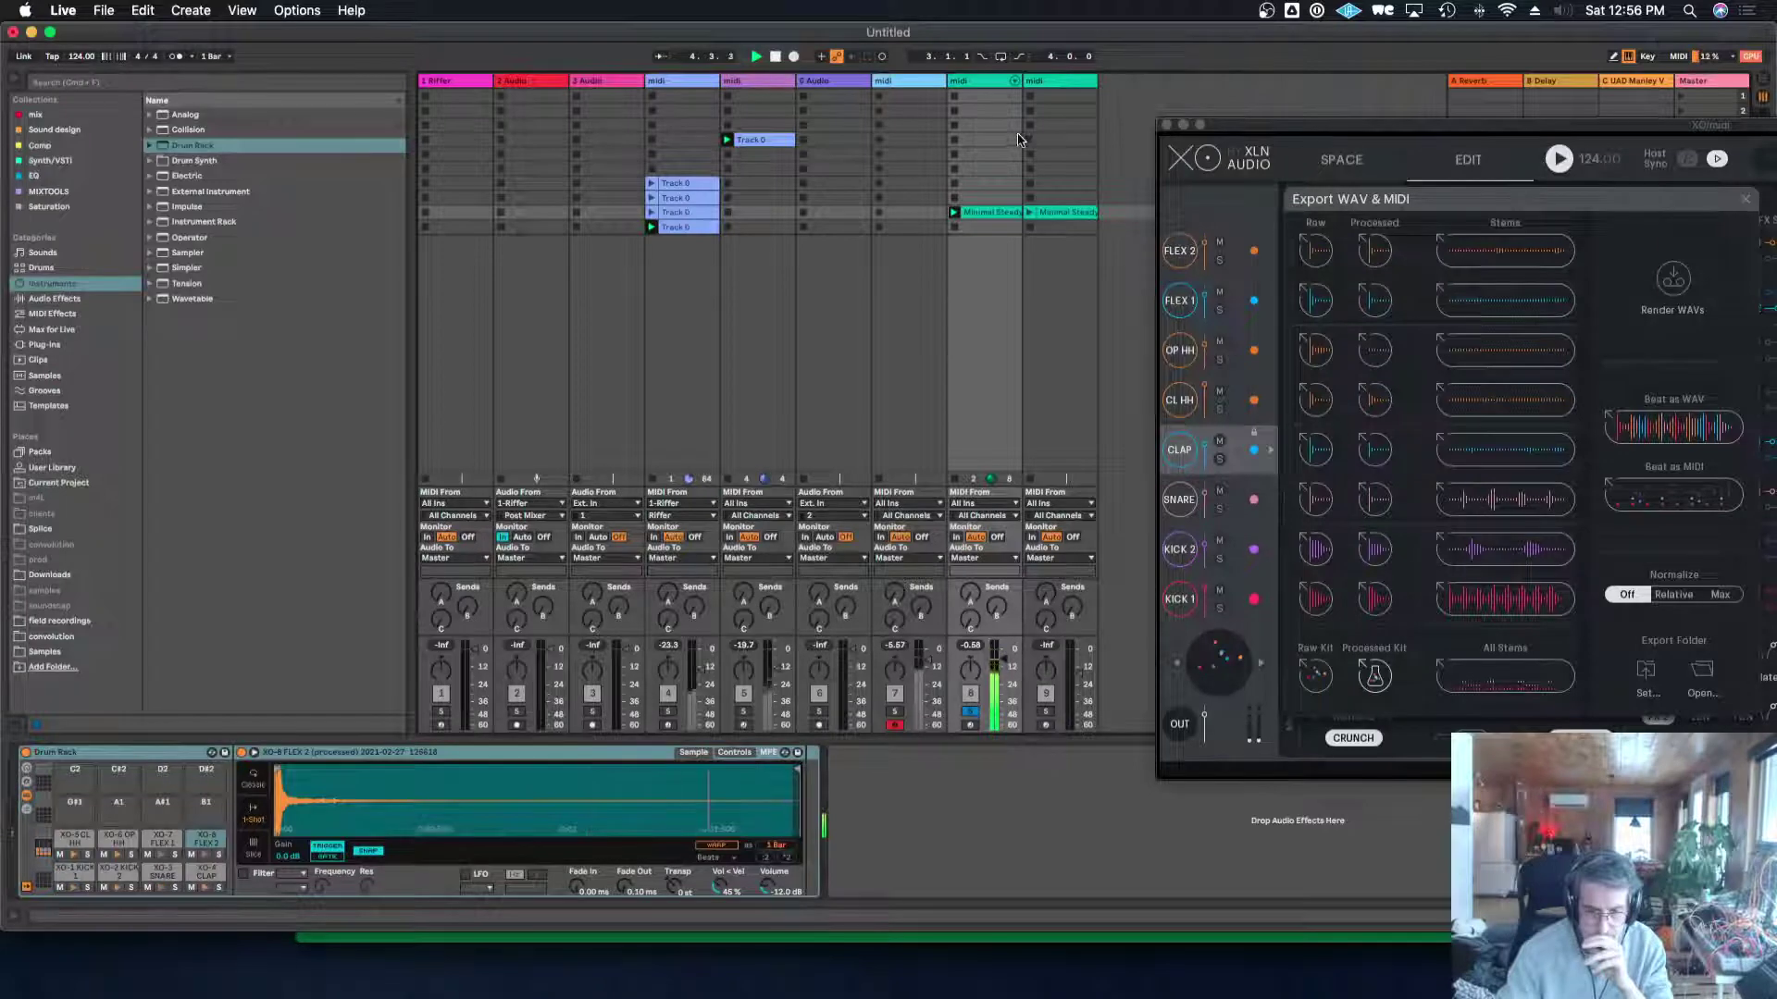
{"action": "double_click", "coordinate": [1062, 213]}
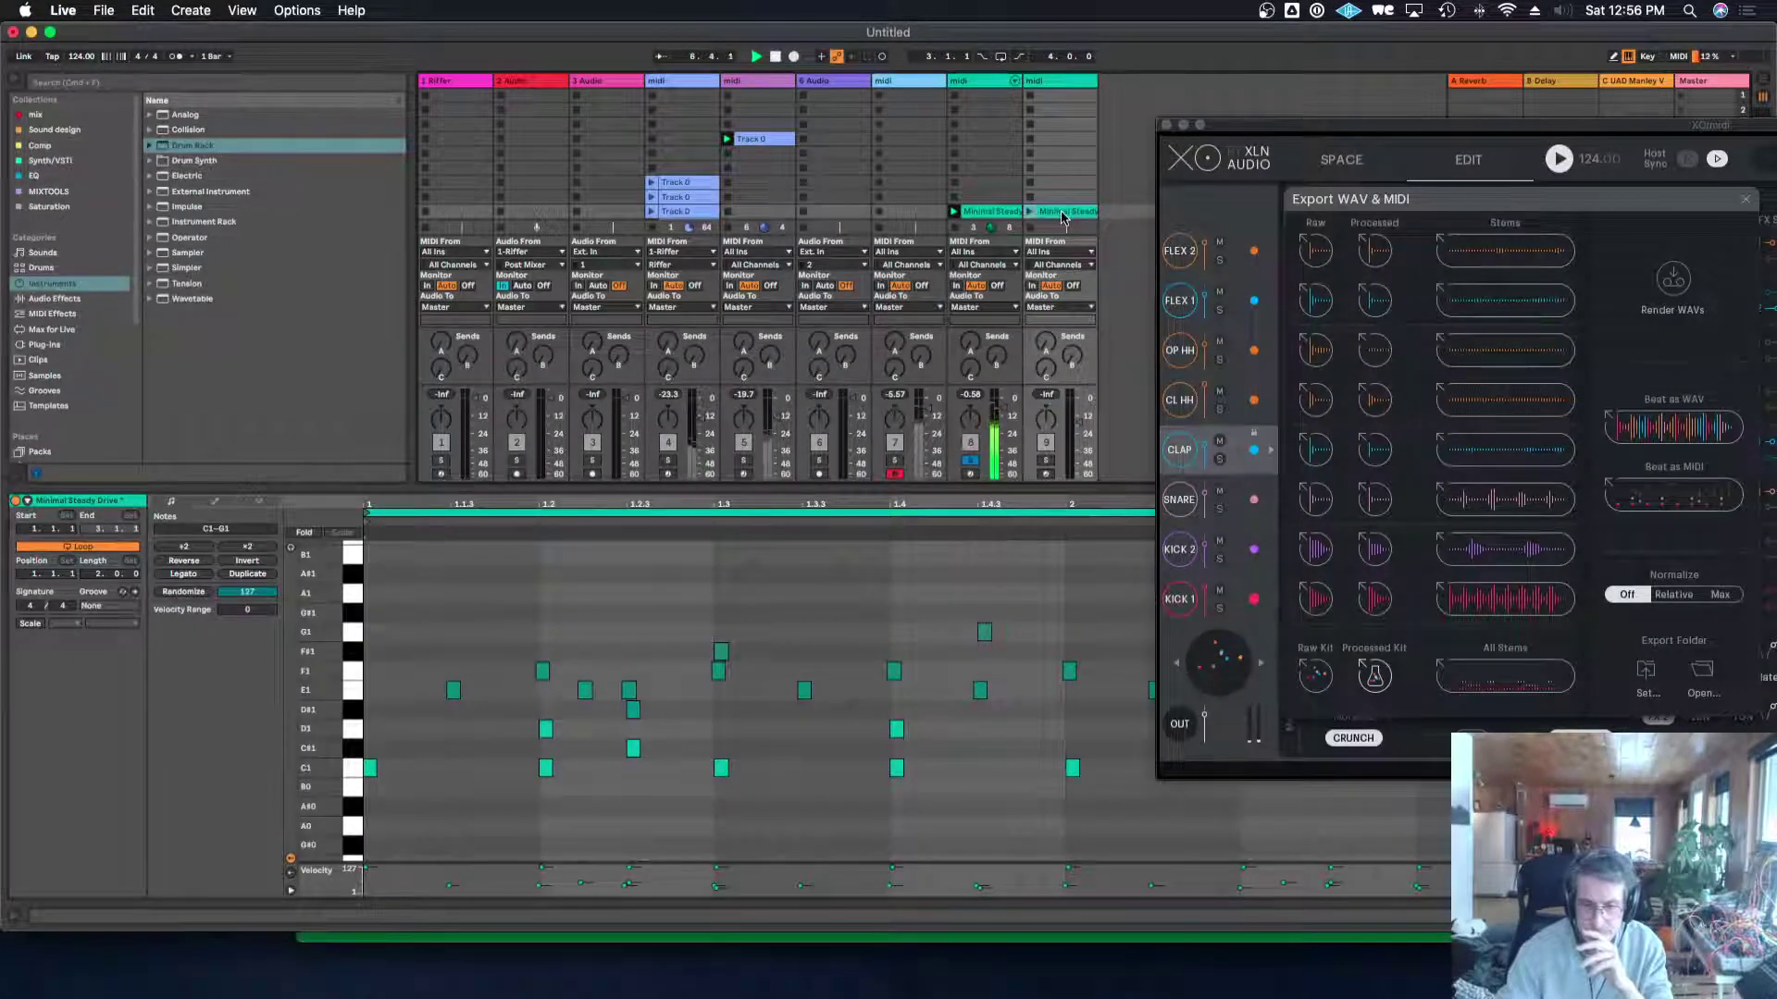
{"action": "key", "text": "Delete"}
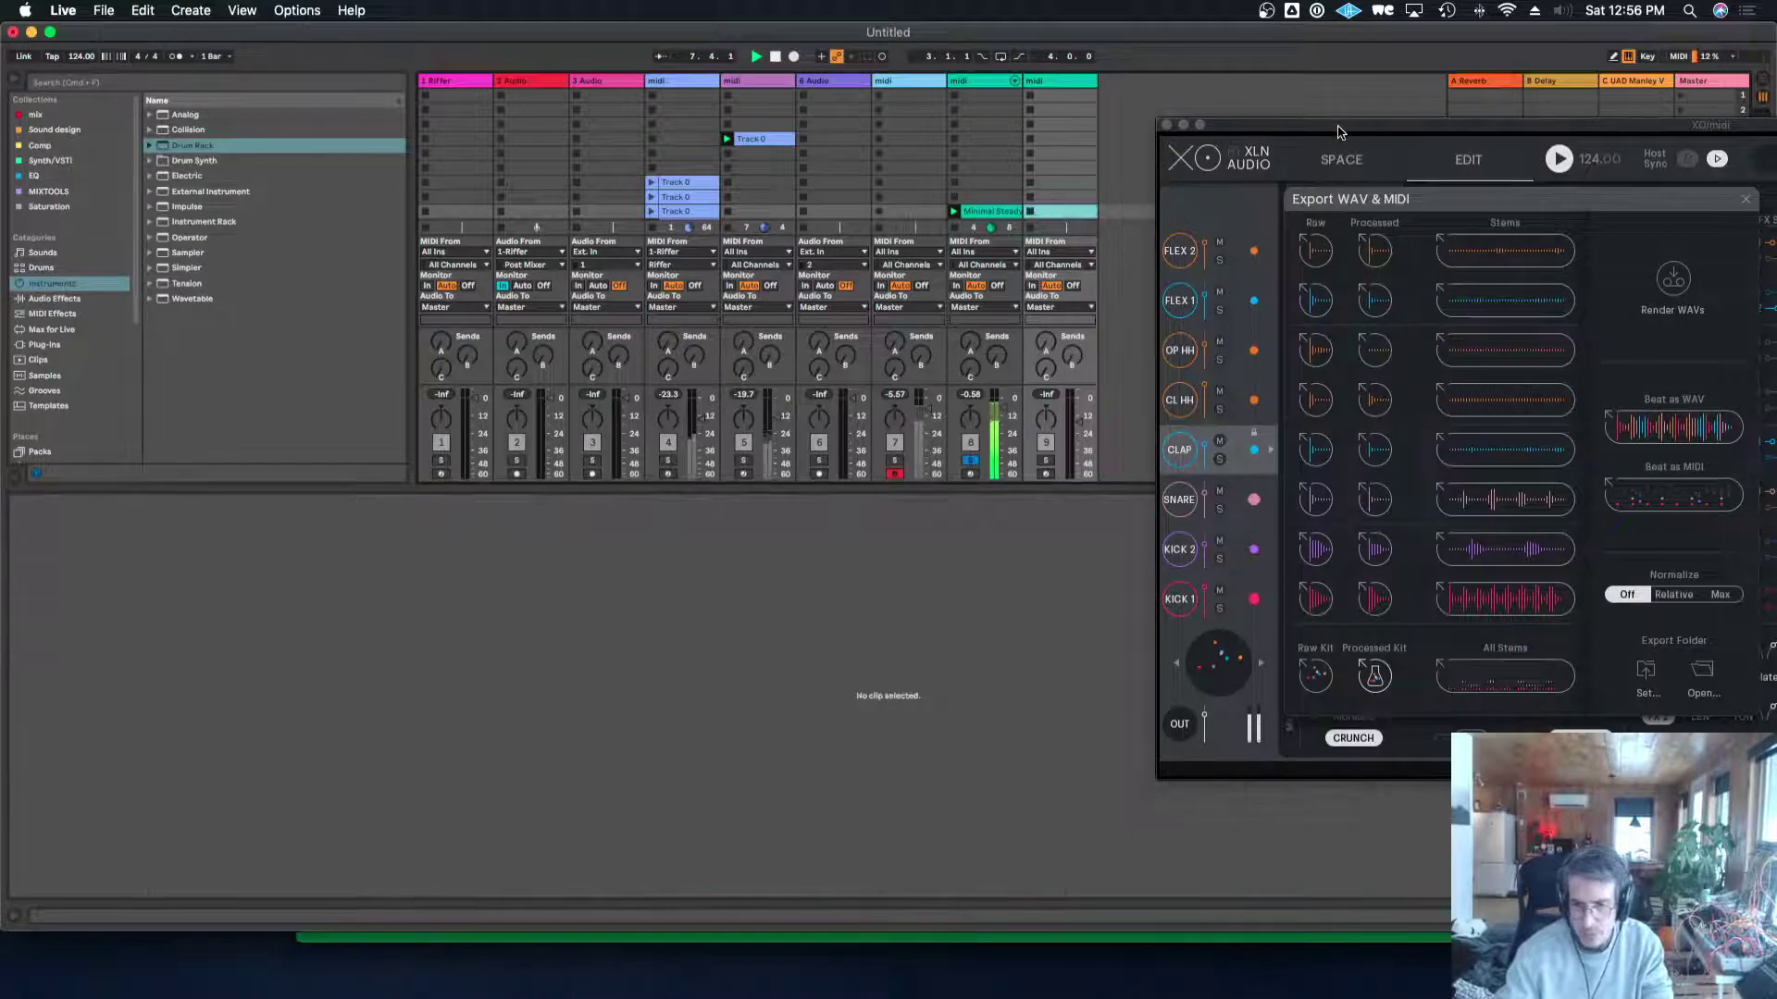
Close the XO export, open the Sample Combiner and randomise the kit's samples.
{"action": "left_click_drag", "start_coordinate": [1338, 131], "coordinate": [616, 149]}
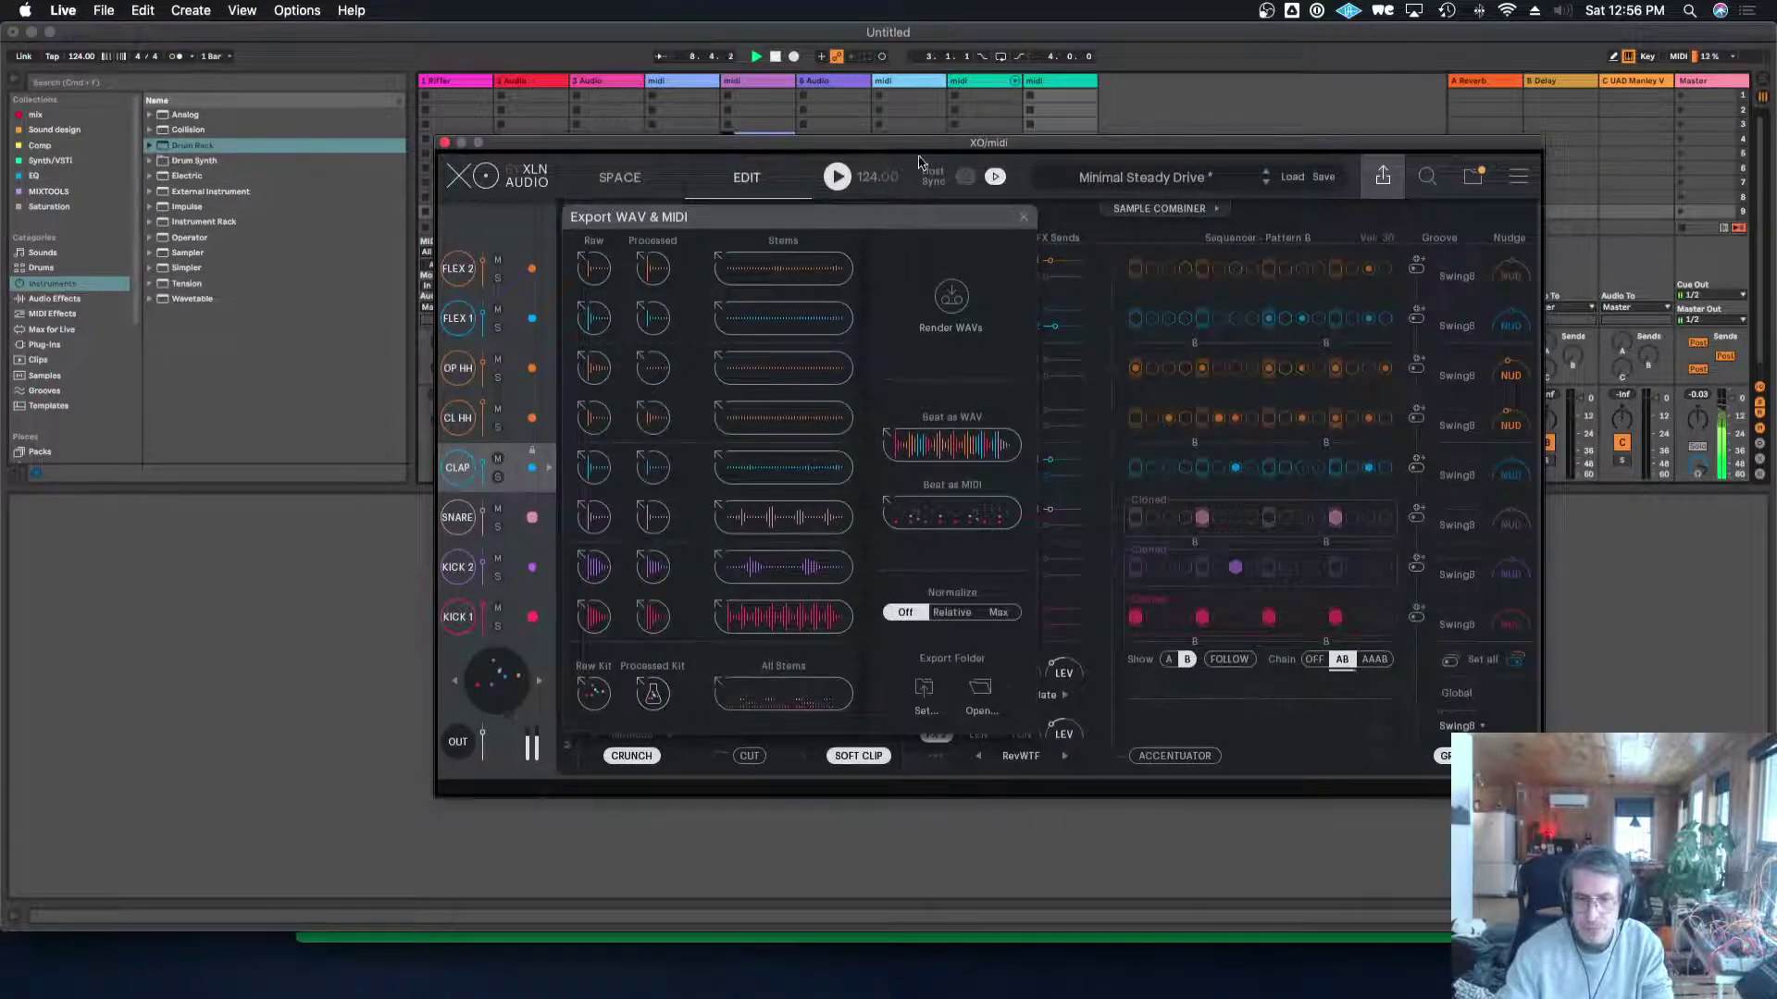
{"action": "left_click_drag", "start_coordinate": [919, 162], "coordinate": [867, 348]}
{"action": "left_click_drag", "start_coordinate": [1043, 374], "coordinate": [877, 183]}
{"action": "left_click", "coordinate": [921, 244]}
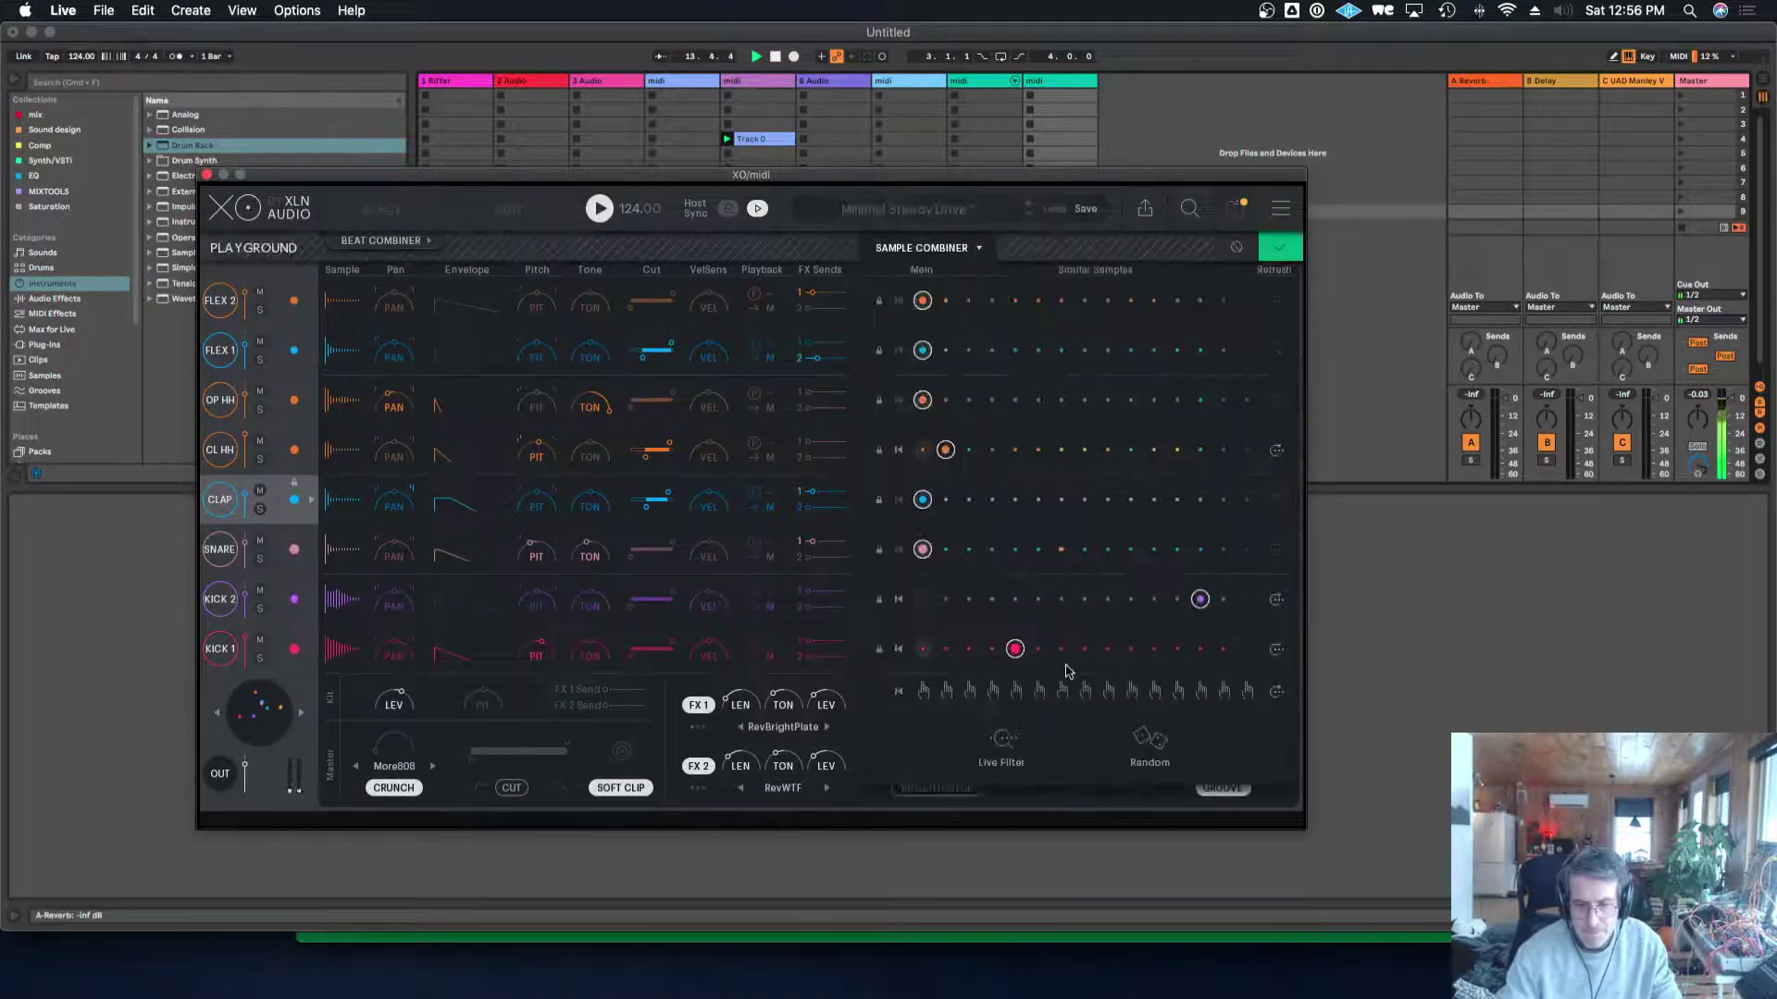
{"action": "left_click", "coordinate": [1150, 743]}
Solo the XO track in place of the Drum Rack track.
{"action": "left_click_drag", "start_coordinate": [1047, 175], "coordinate": [1569, 569]}
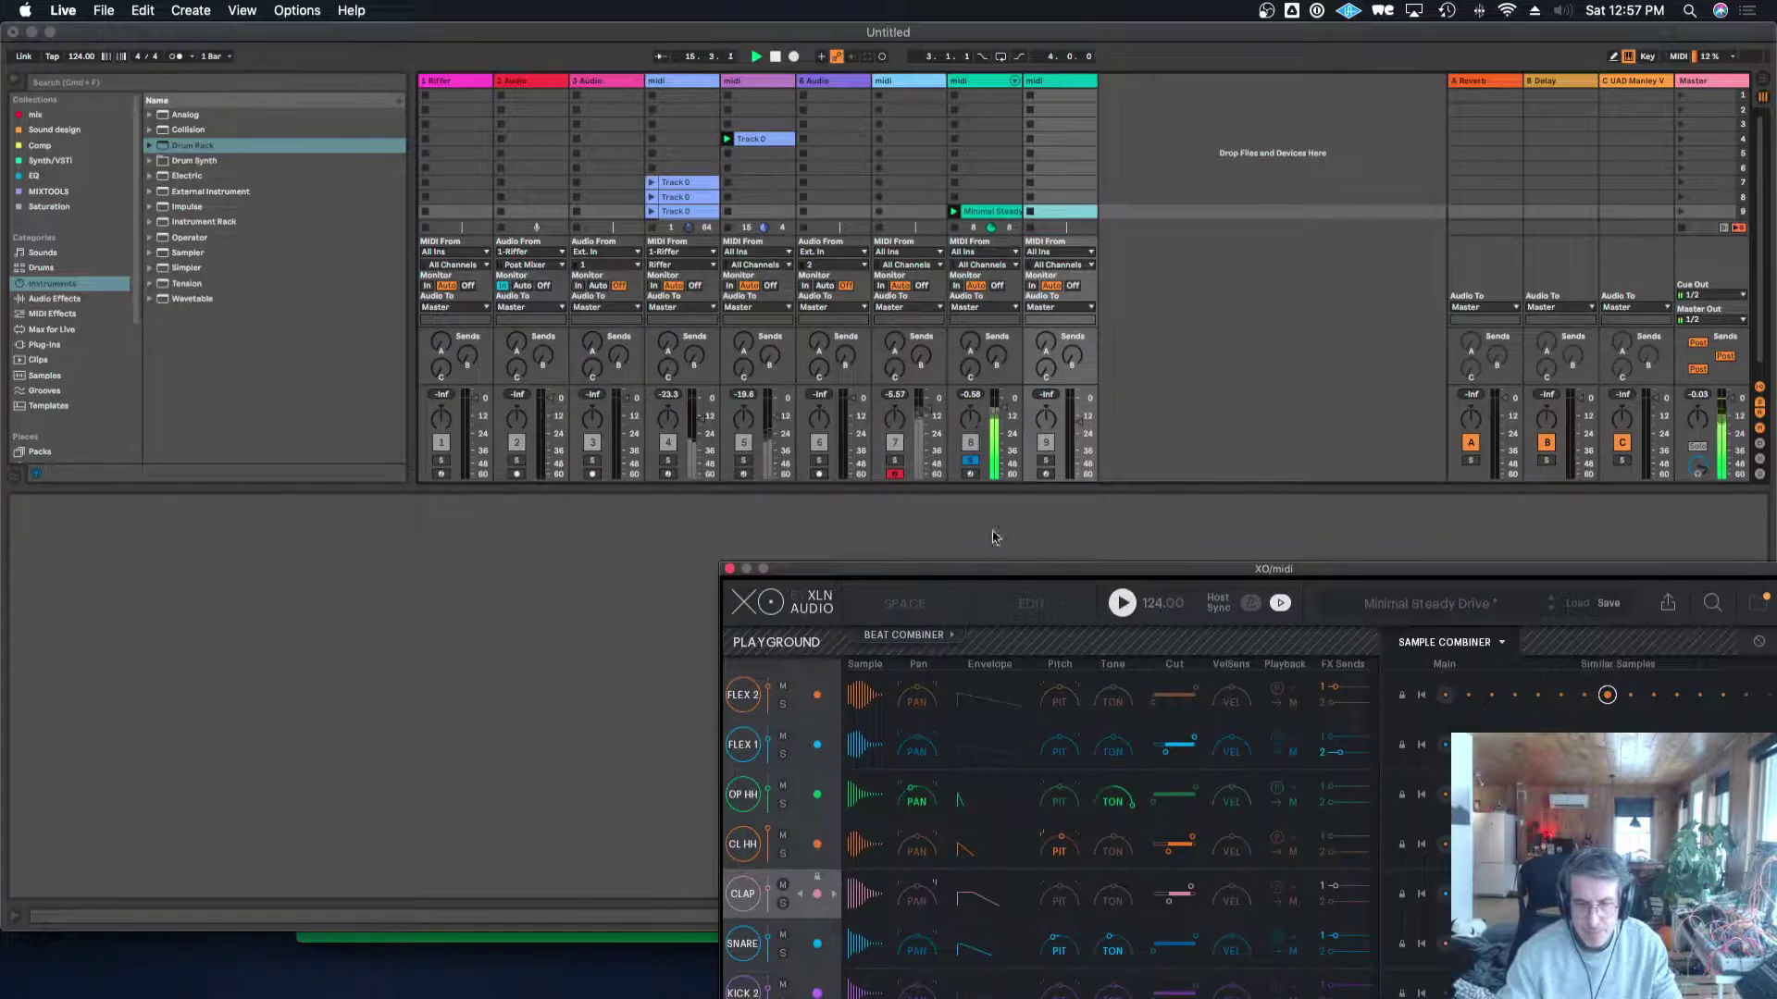
{"action": "left_click", "coordinate": [893, 461]}
{"action": "left_click_drag", "start_coordinate": [956, 569], "coordinate": [788, 465]}
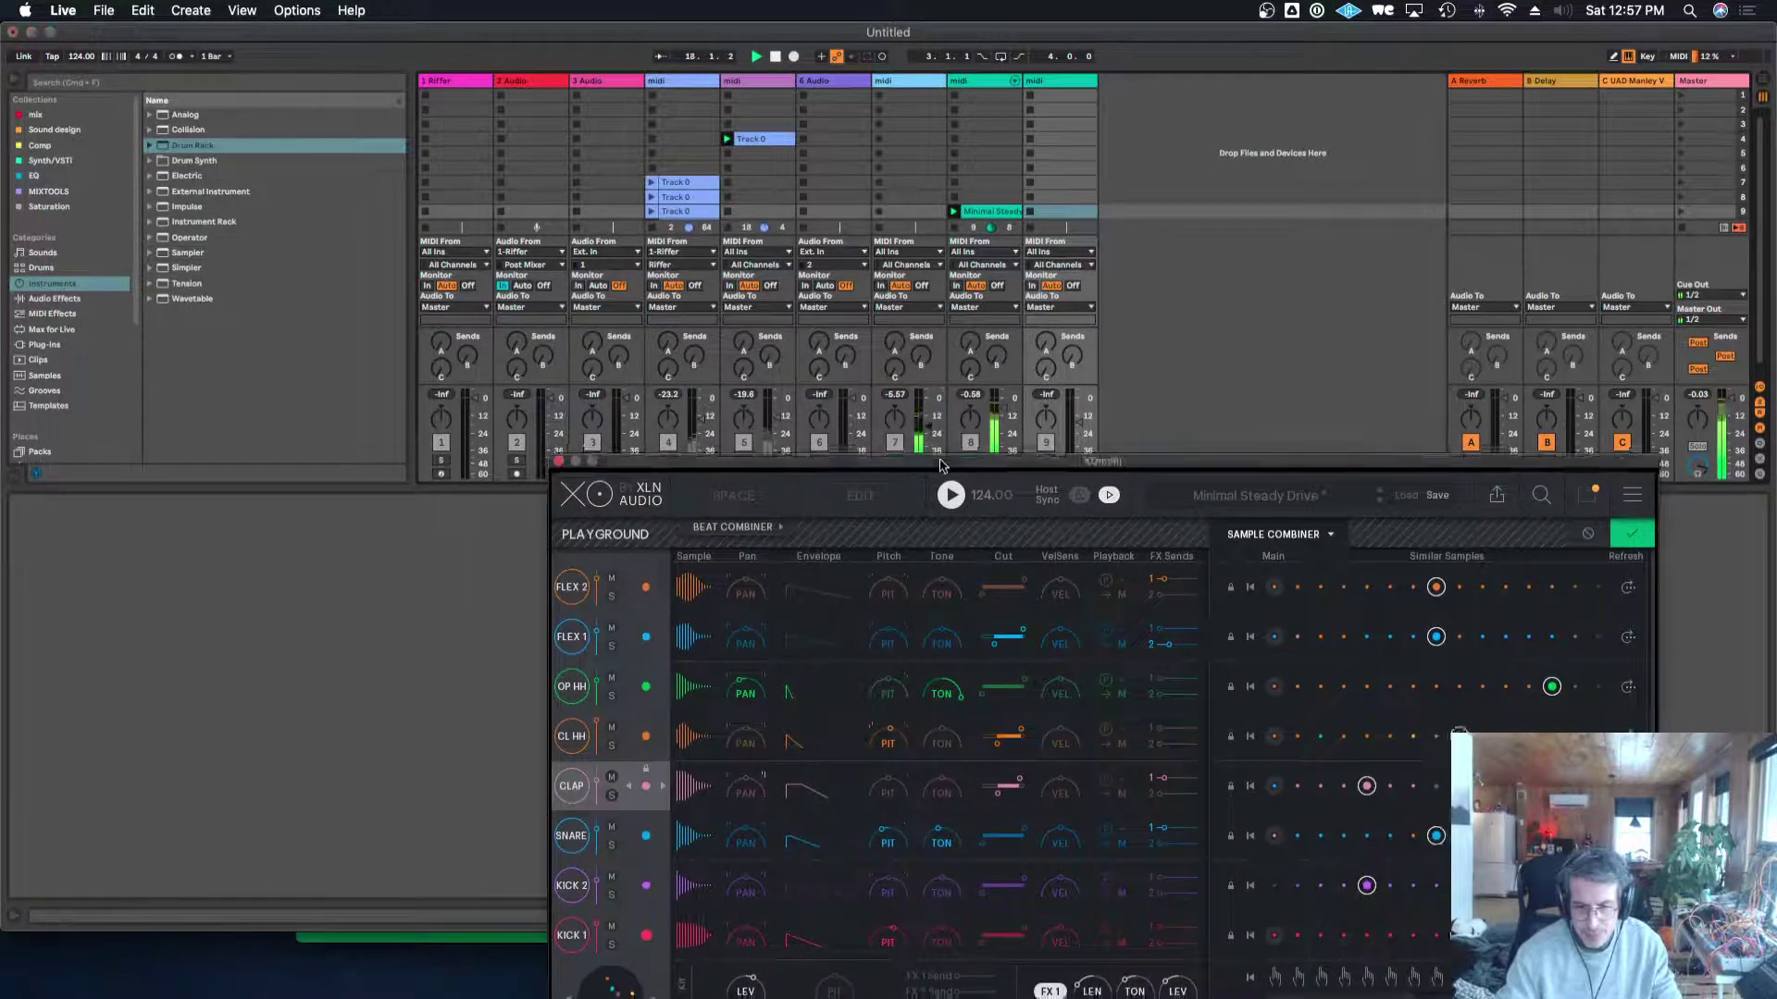
{"action": "left_click_drag", "start_coordinate": [947, 468], "coordinate": [764, 216]}
Randomise the Beat Combiner patterns and the kit's samples, and advance Flex 1 to its next similar sample.
{"action": "left_click", "coordinate": [555, 280]}
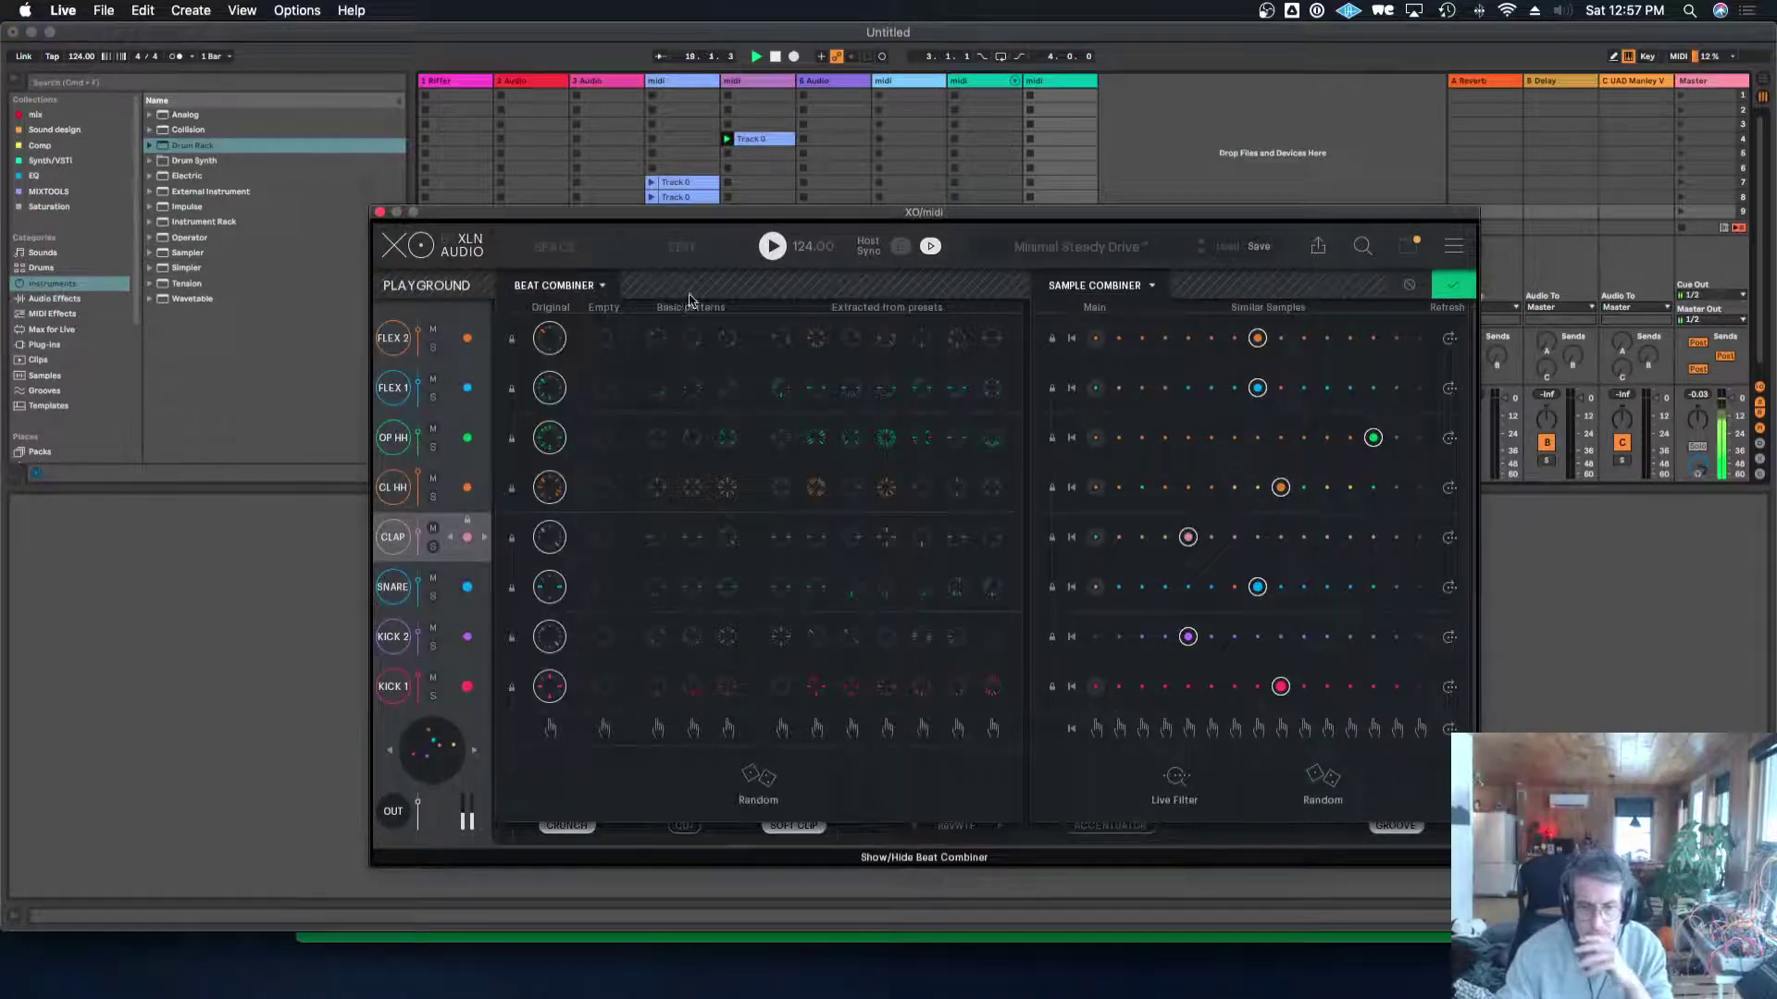
{"action": "left_click", "coordinate": [746, 771]}
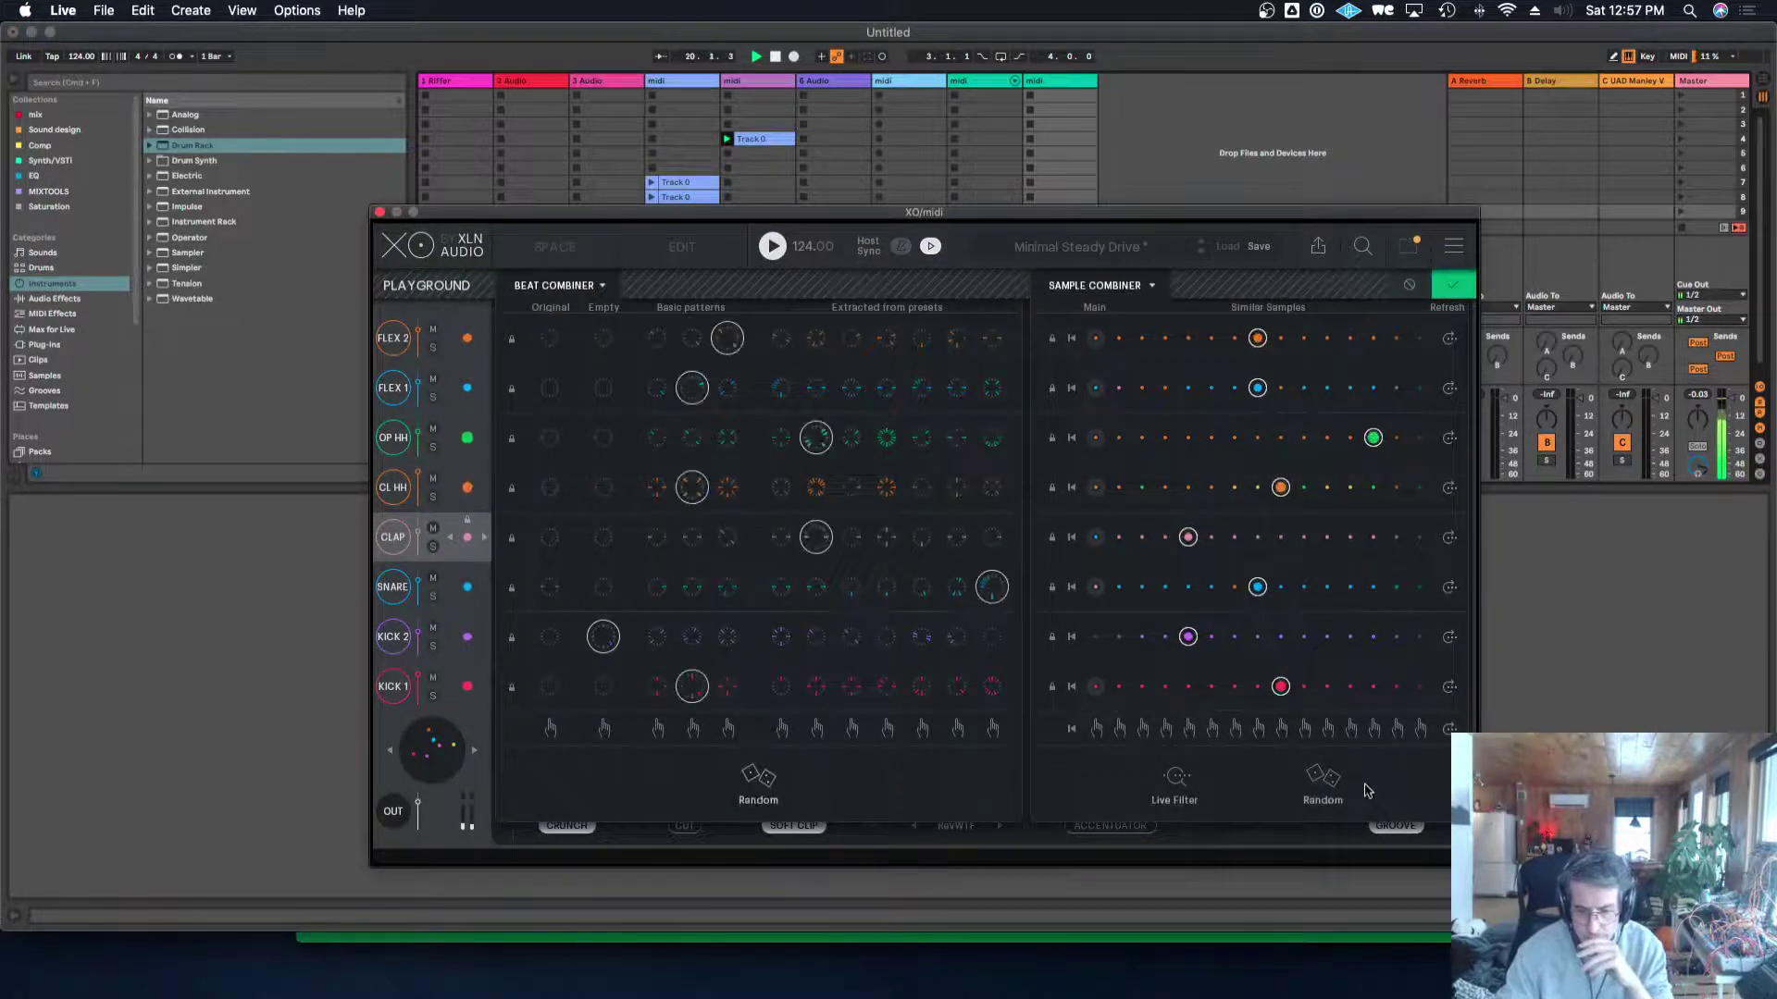
{"action": "left_click", "coordinate": [1323, 784]}
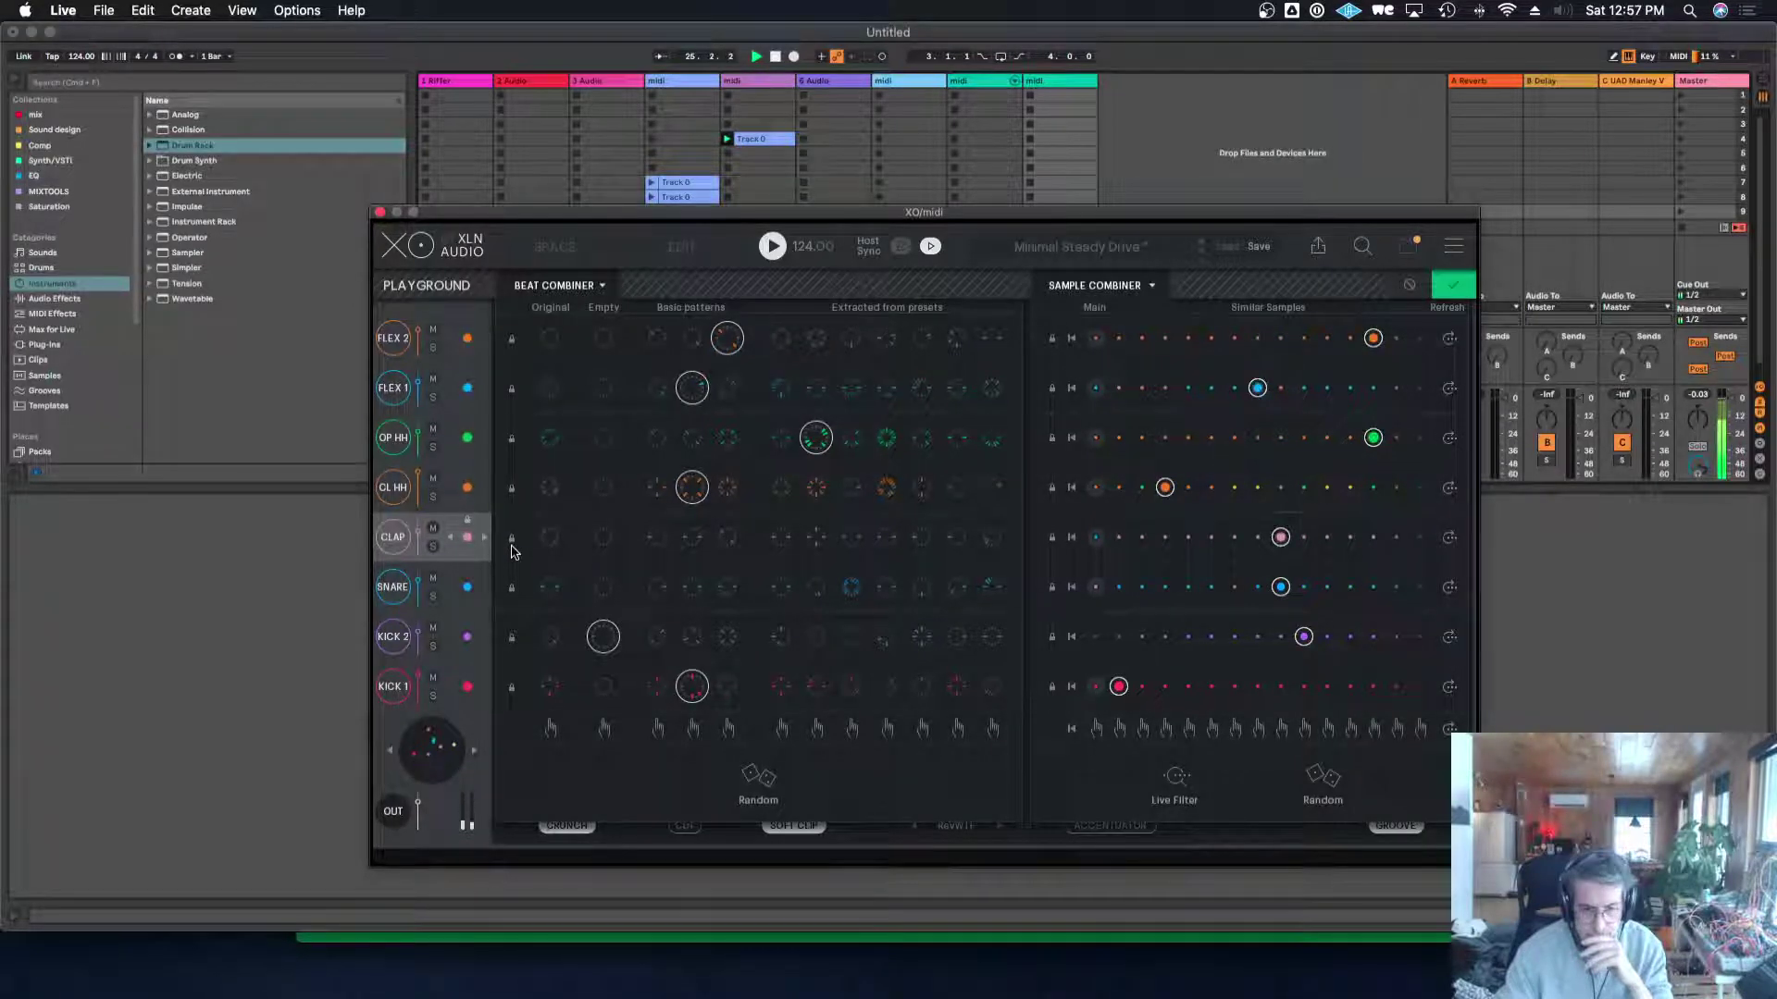
{"action": "left_click", "coordinate": [483, 390]}
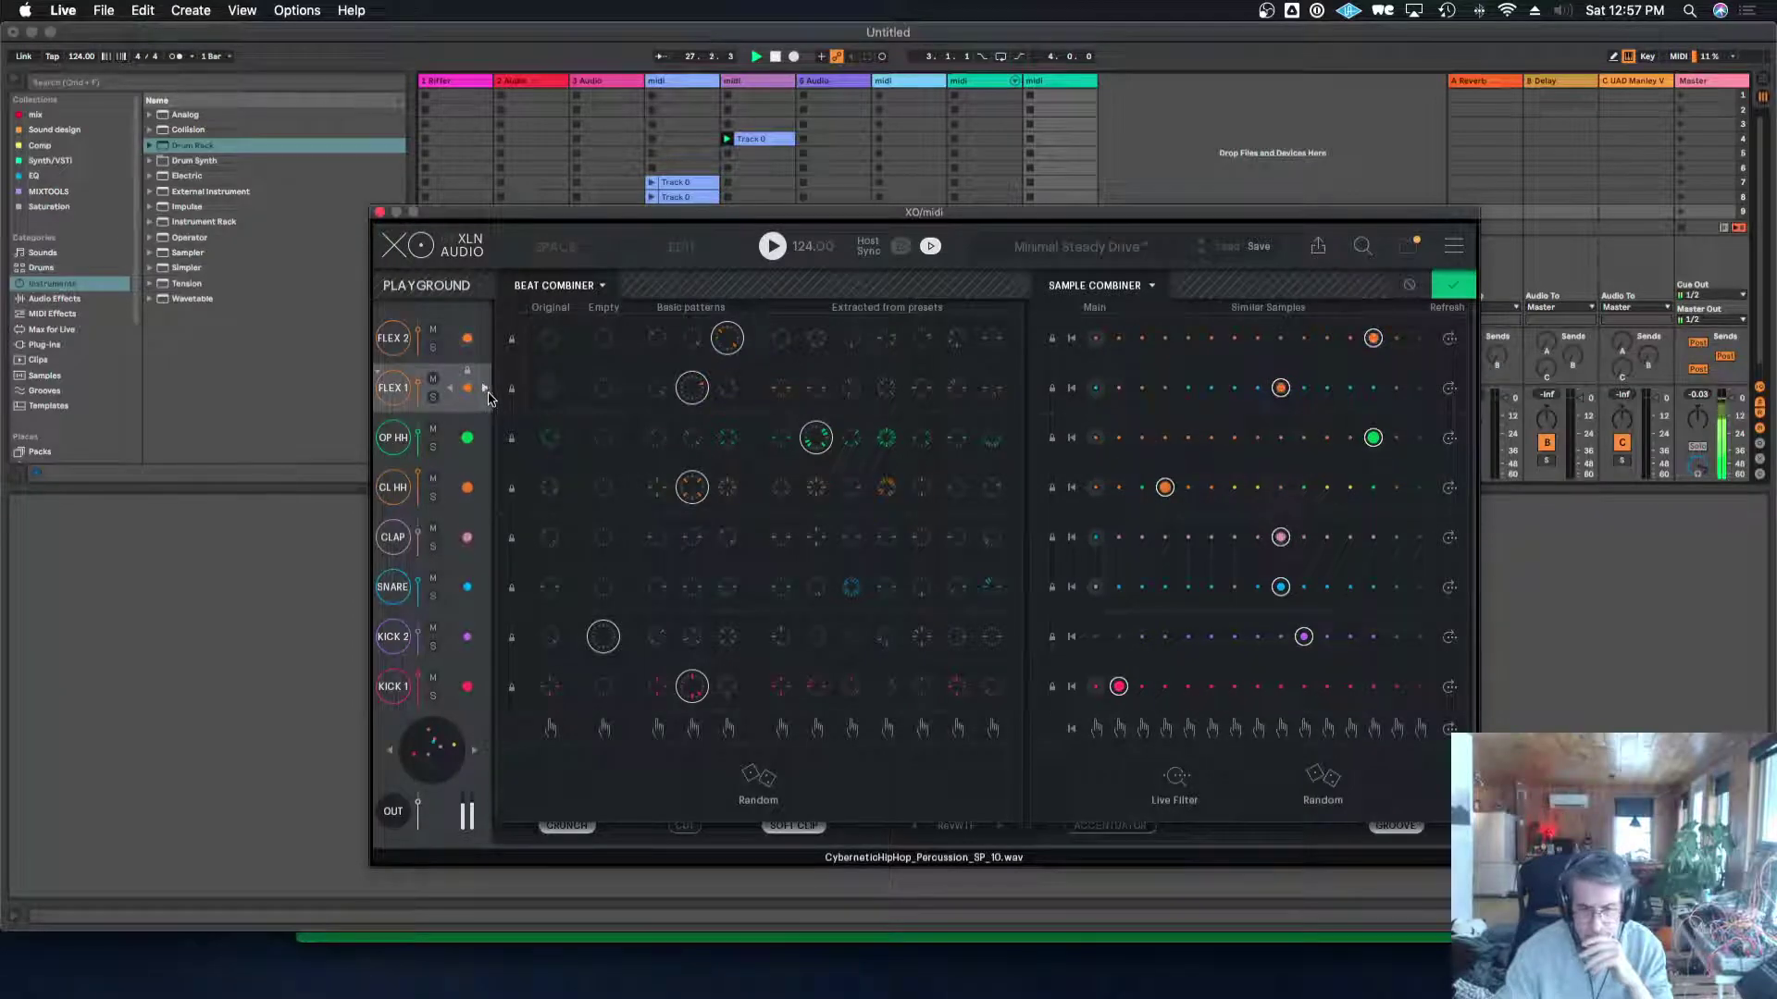
Export the randomised XO beat as MIDI into clip slot 9 of the duplicated Drum Rack track.
{"action": "left_click_drag", "start_coordinate": [812, 222], "coordinate": [762, 182]}
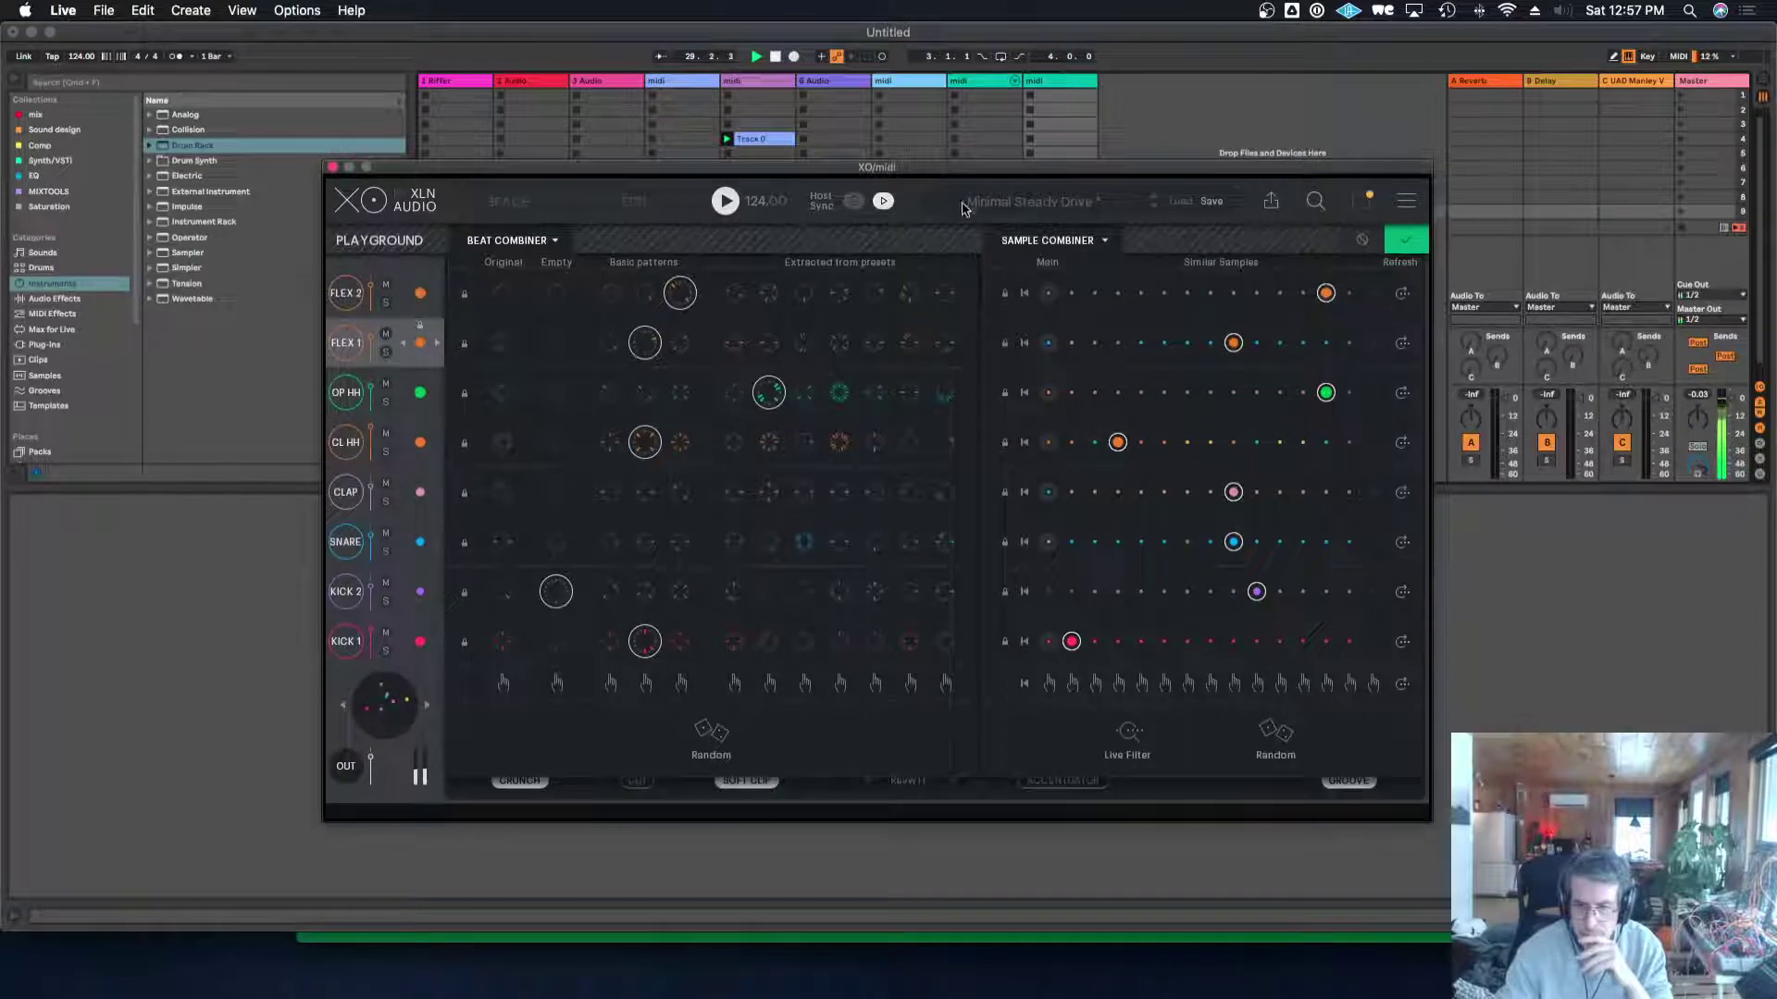
{"action": "left_click", "coordinate": [1273, 203]}
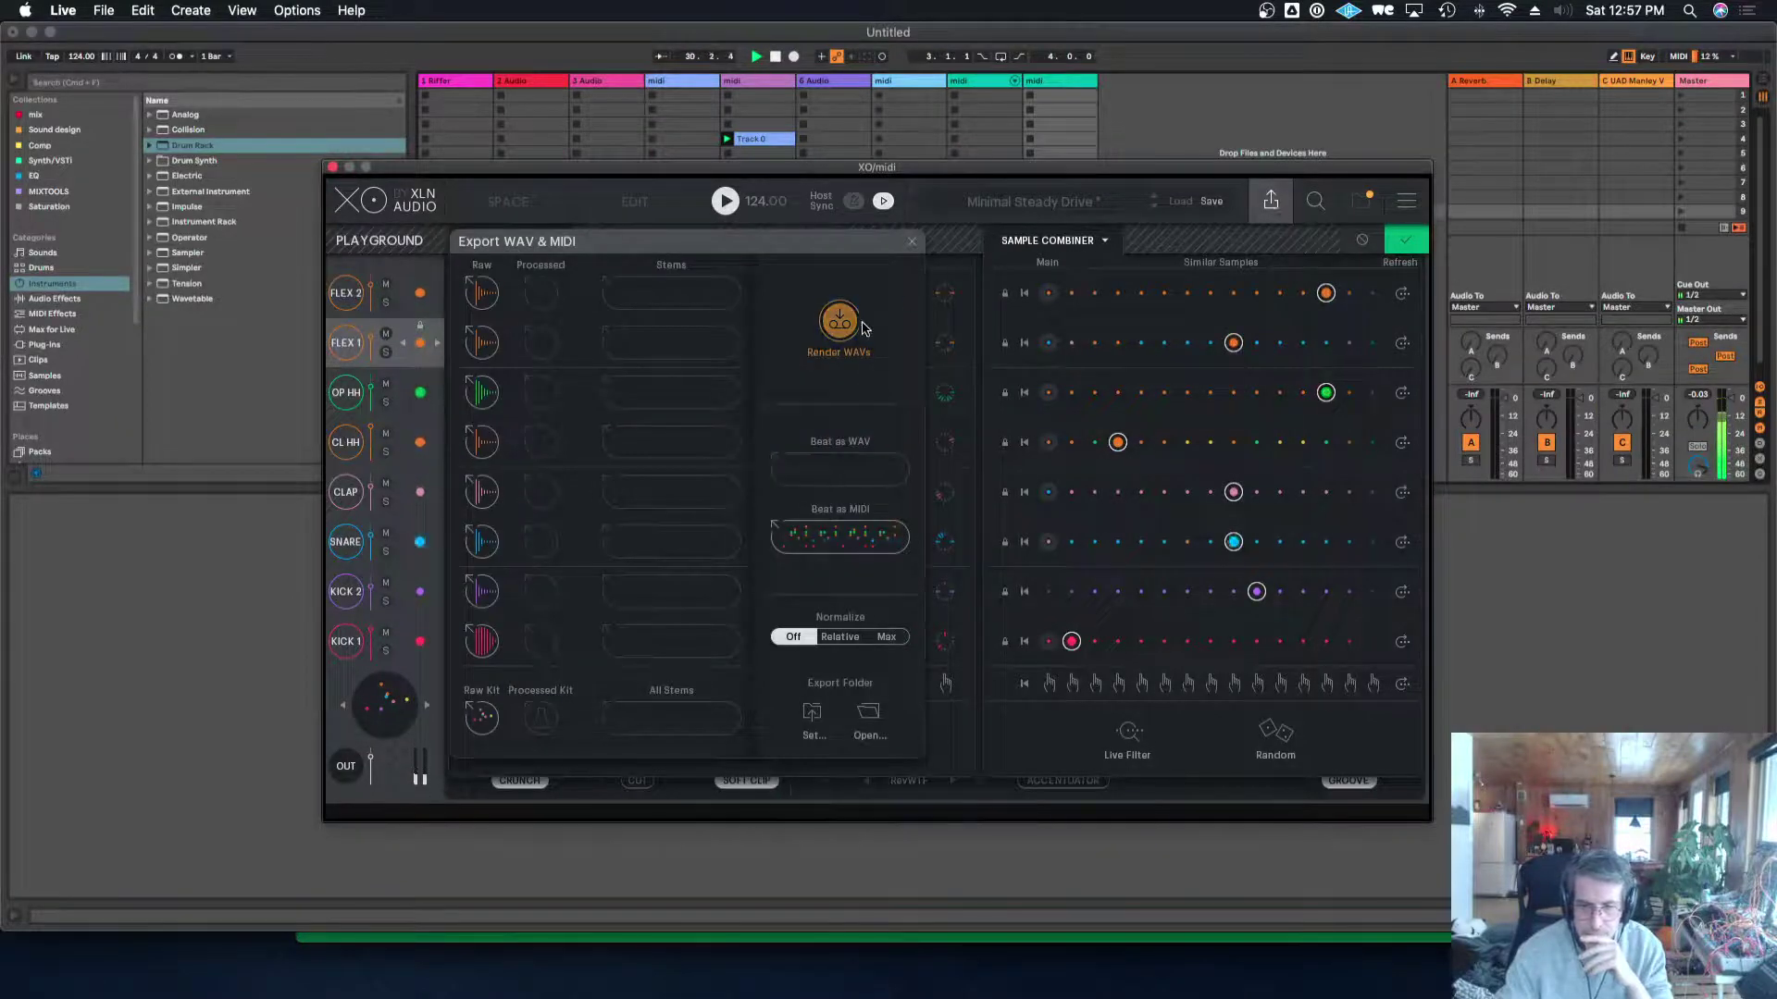
{"action": "left_click_drag", "start_coordinate": [925, 178], "coordinate": [925, 315]}
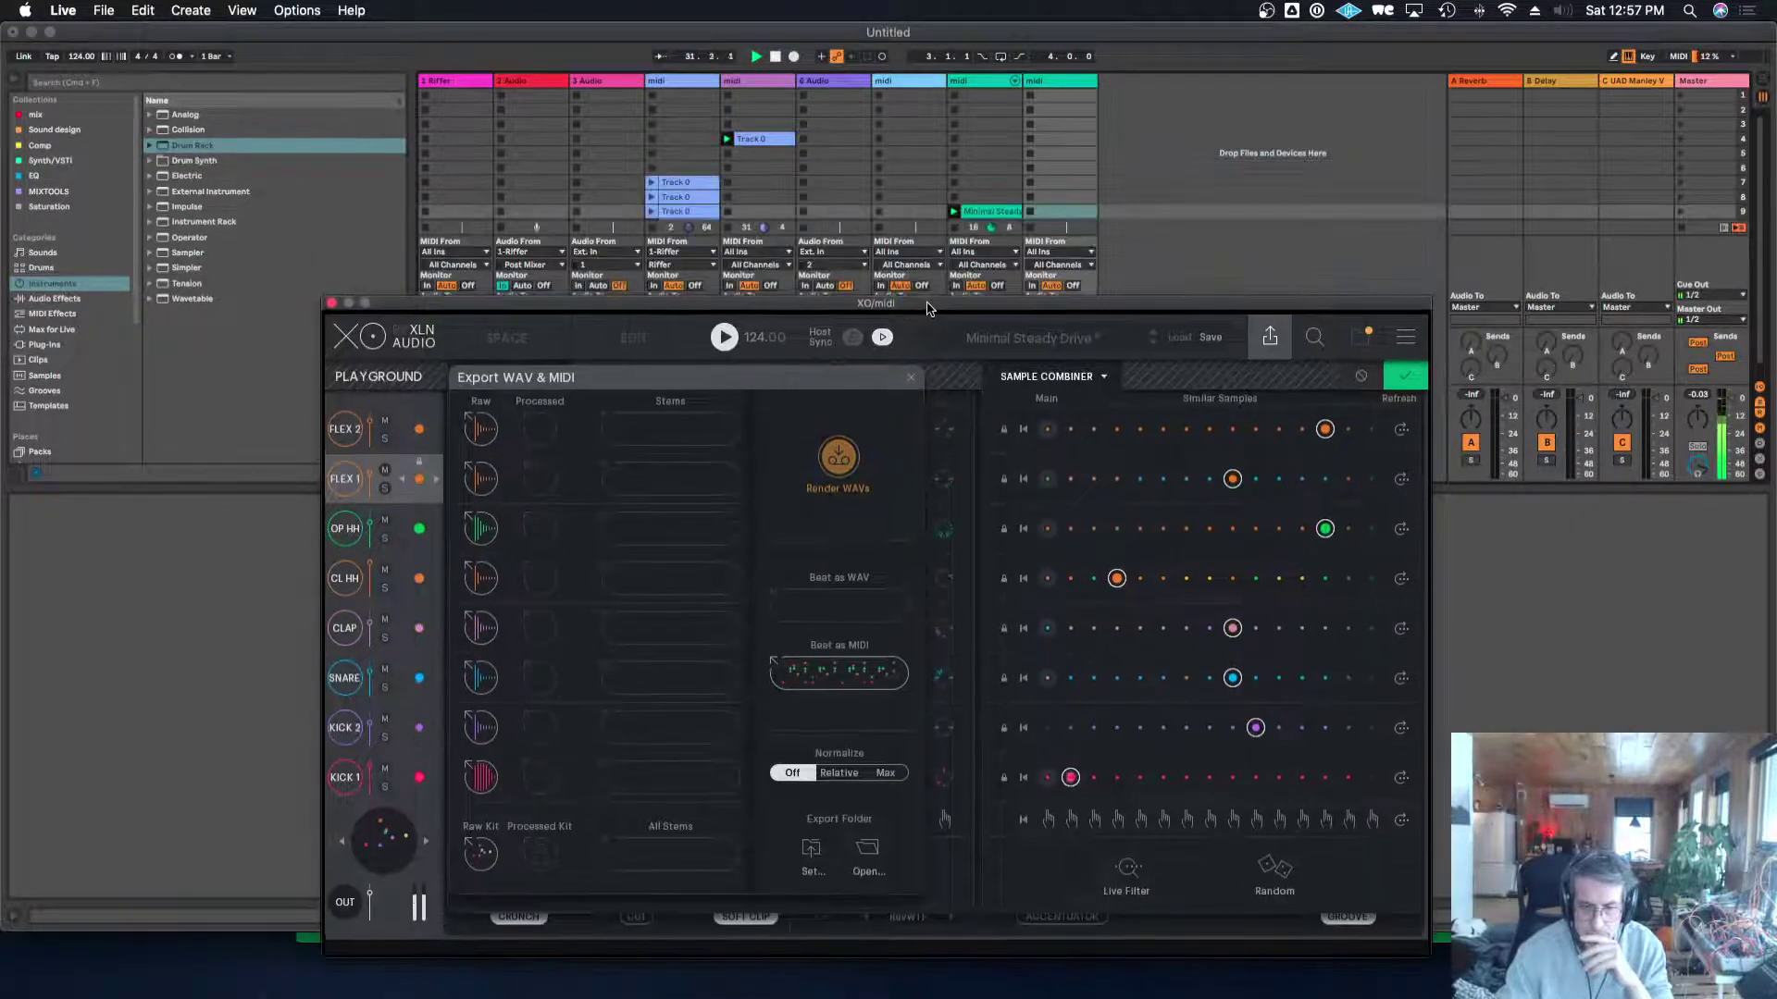
{"action": "left_click_drag", "start_coordinate": [840, 672], "coordinate": [1061, 242]}
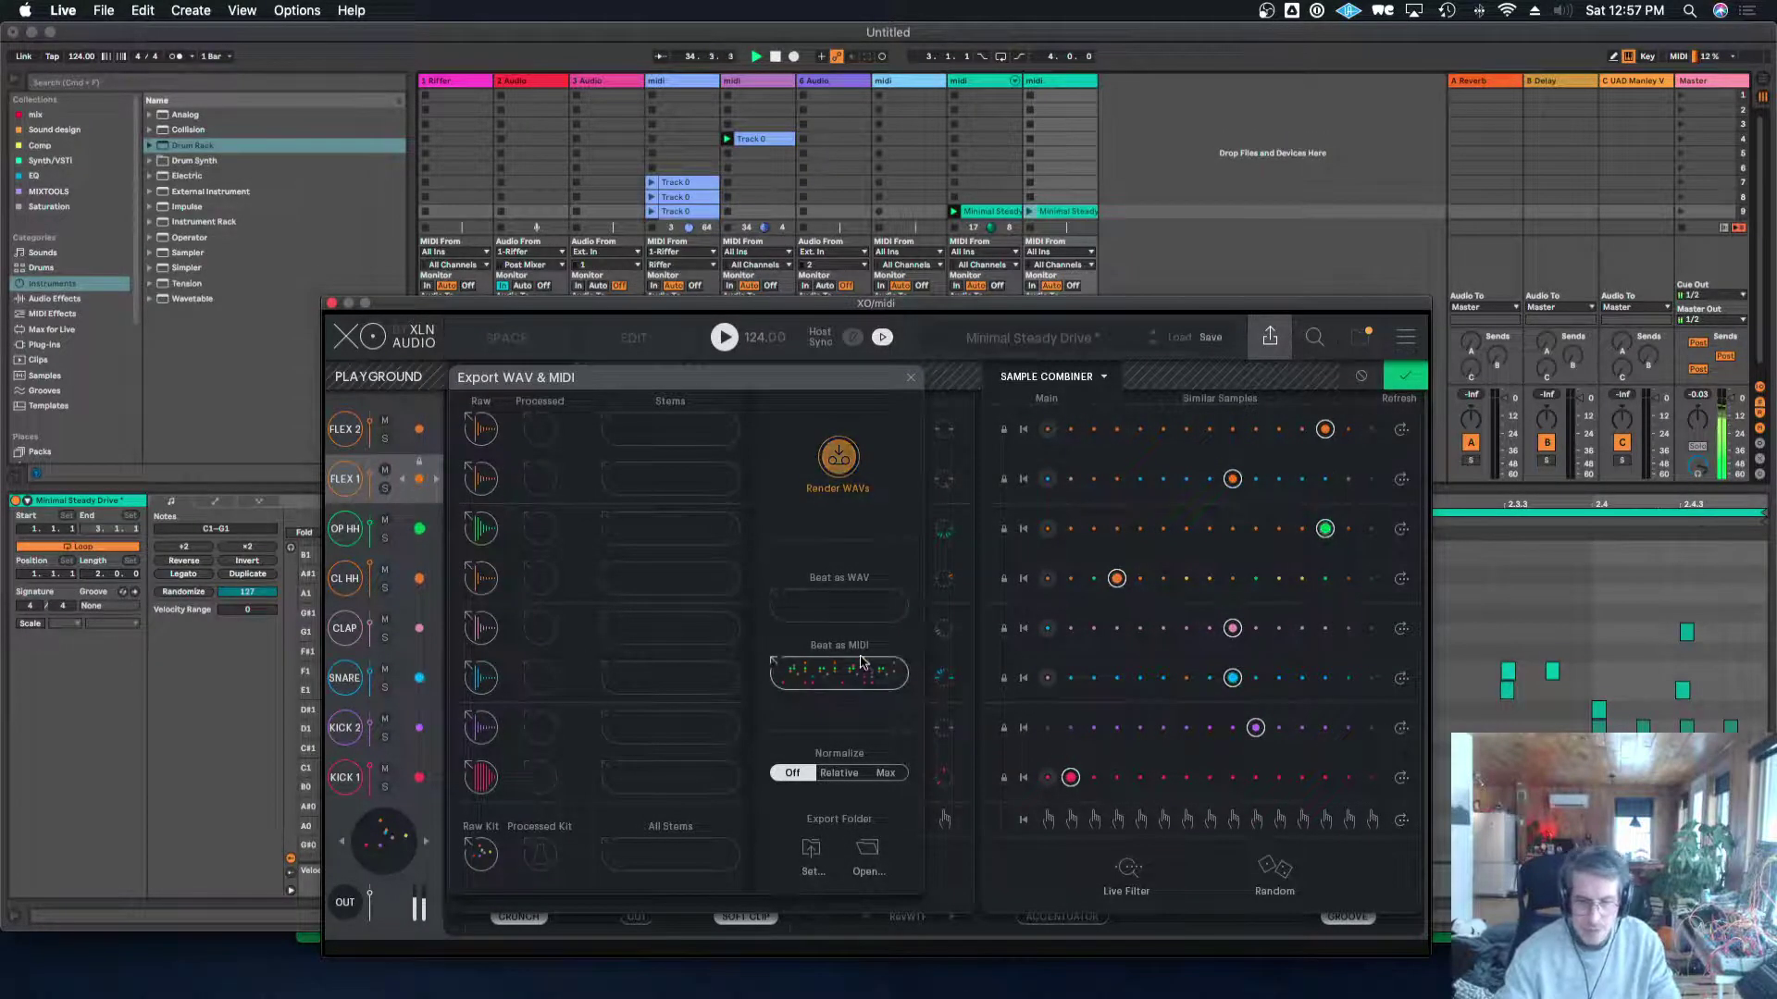
Render the XO beat to WAVs and load the processed kit into the Drum Rack of the second Drum Rack track.
{"action": "left_click", "coordinate": [837, 457]}
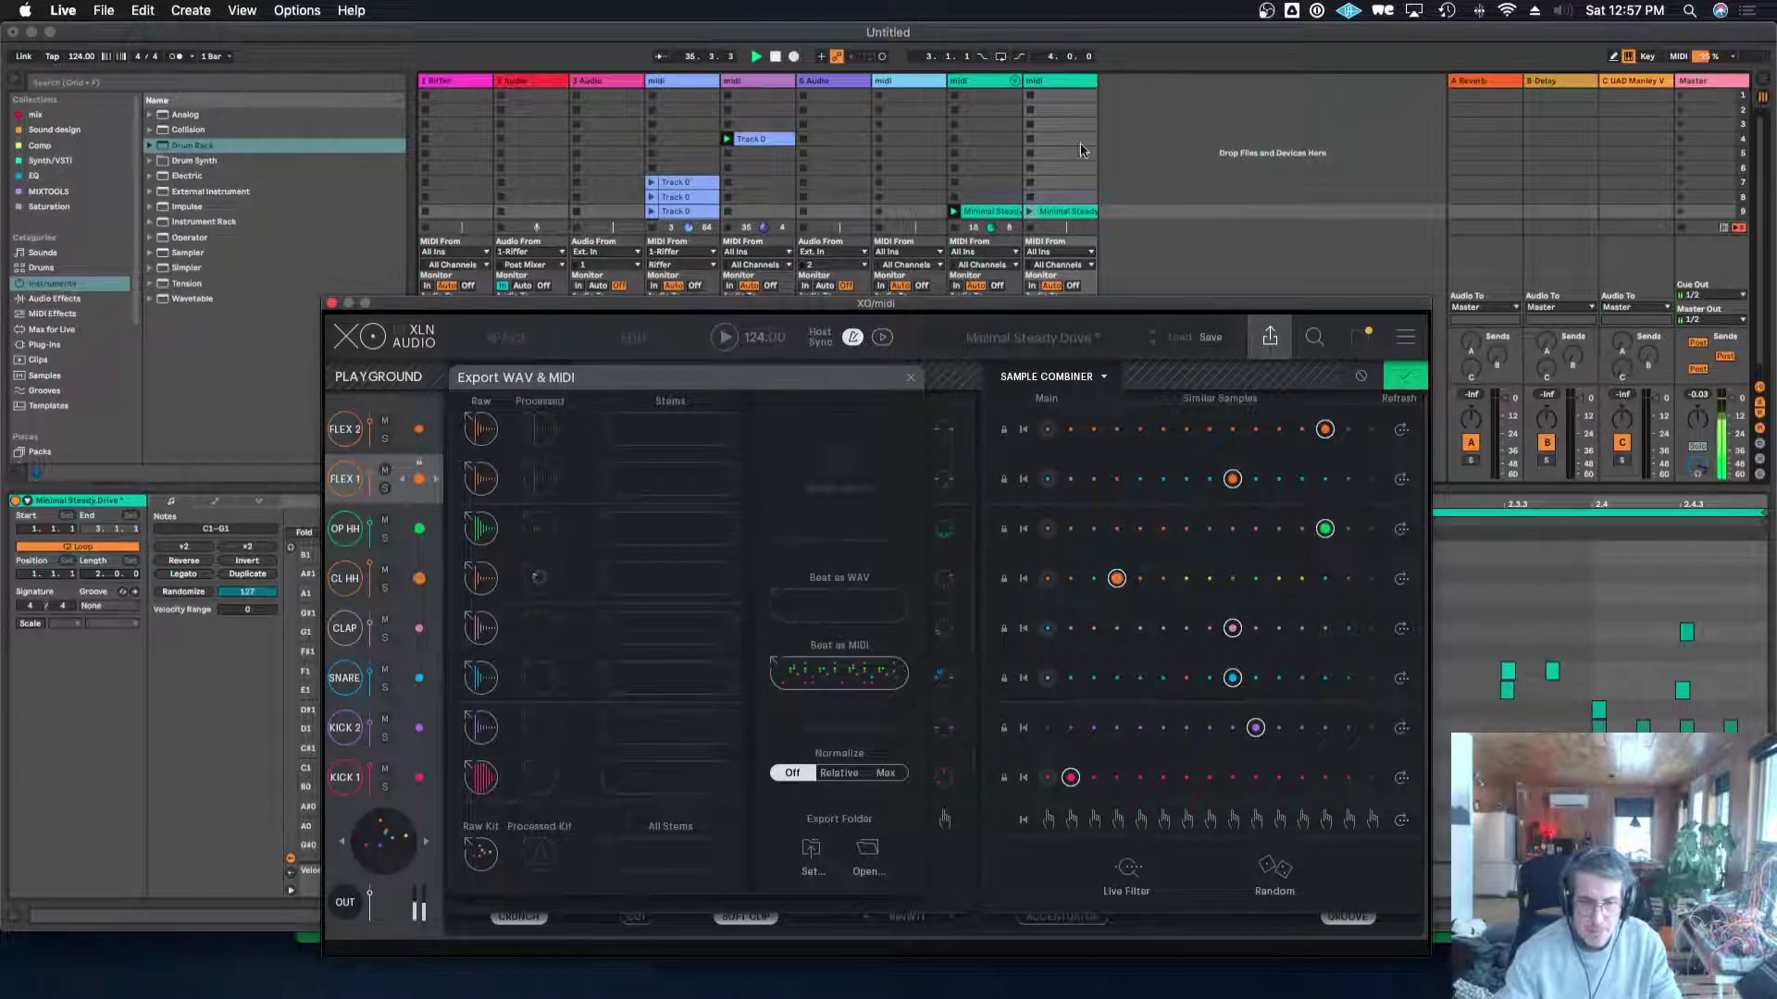
{"action": "left_click", "coordinate": [1049, 97]}
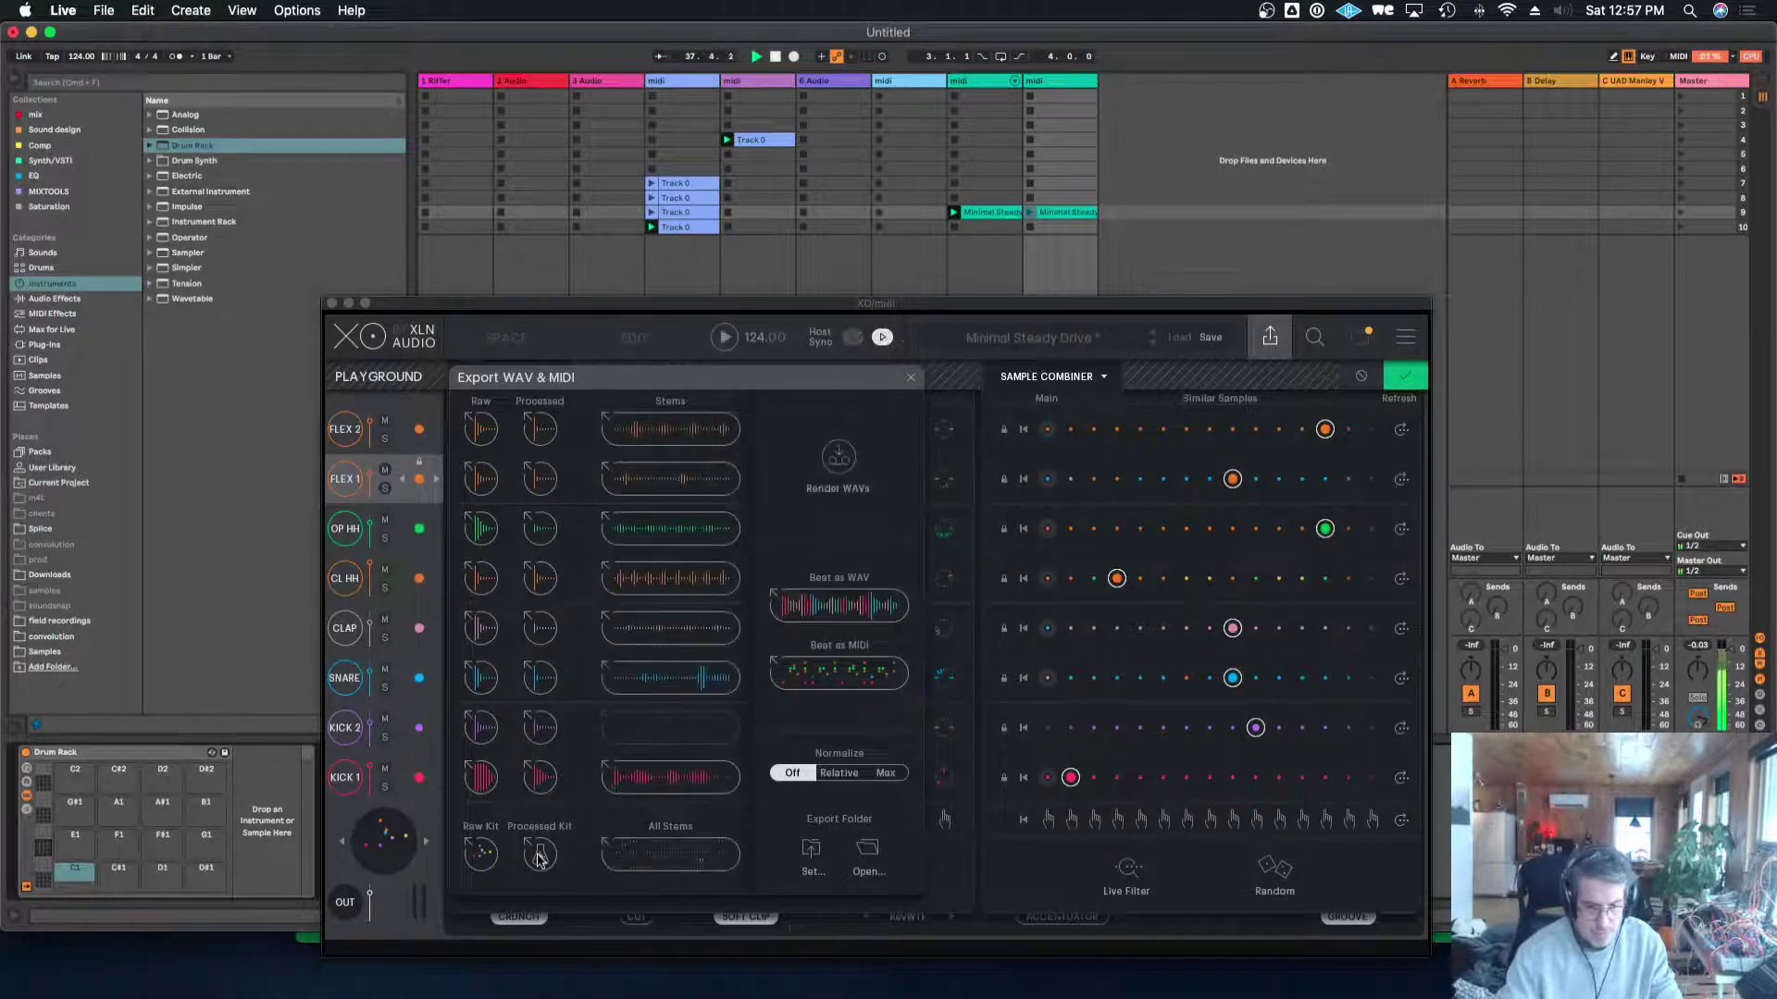
{"action": "left_click_drag", "start_coordinate": [539, 859], "coordinate": [108, 873]}
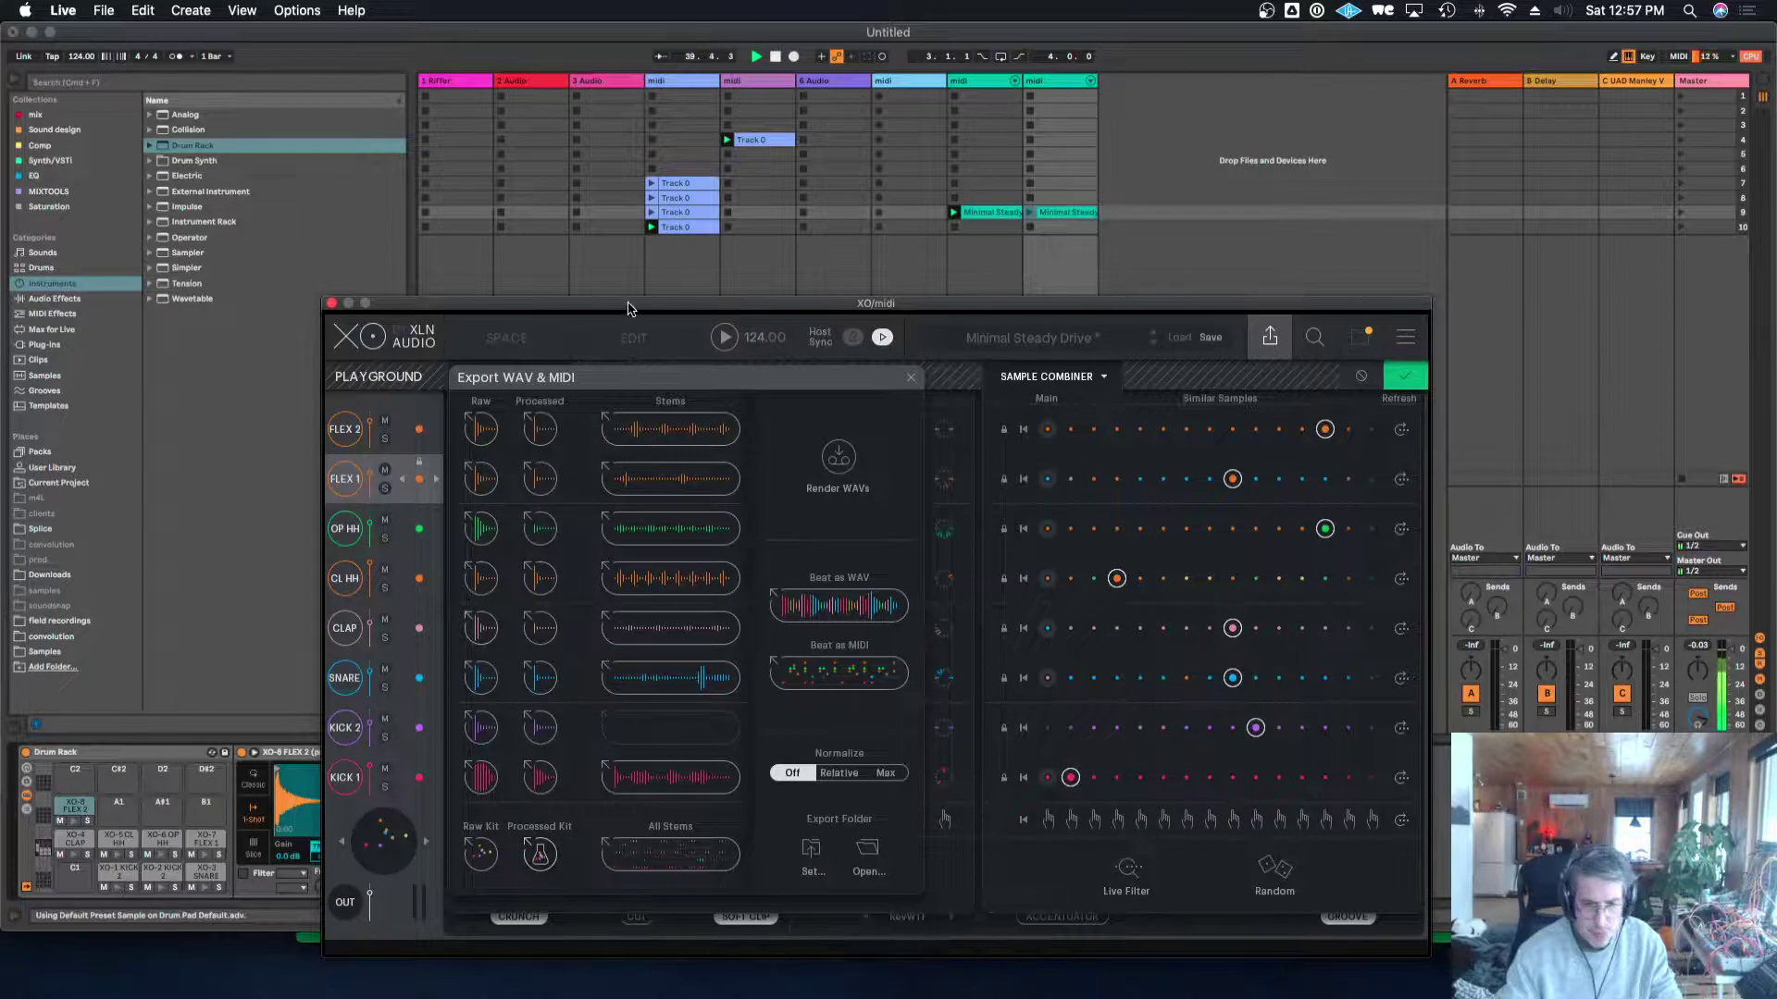
Launch the Minimal Steady Drive clip in slot 9 of the second Drum Rack track.
{"action": "left_click_drag", "start_coordinate": [627, 308], "coordinate": [1405, 255]}
{"action": "left_click", "coordinate": [1029, 215]}
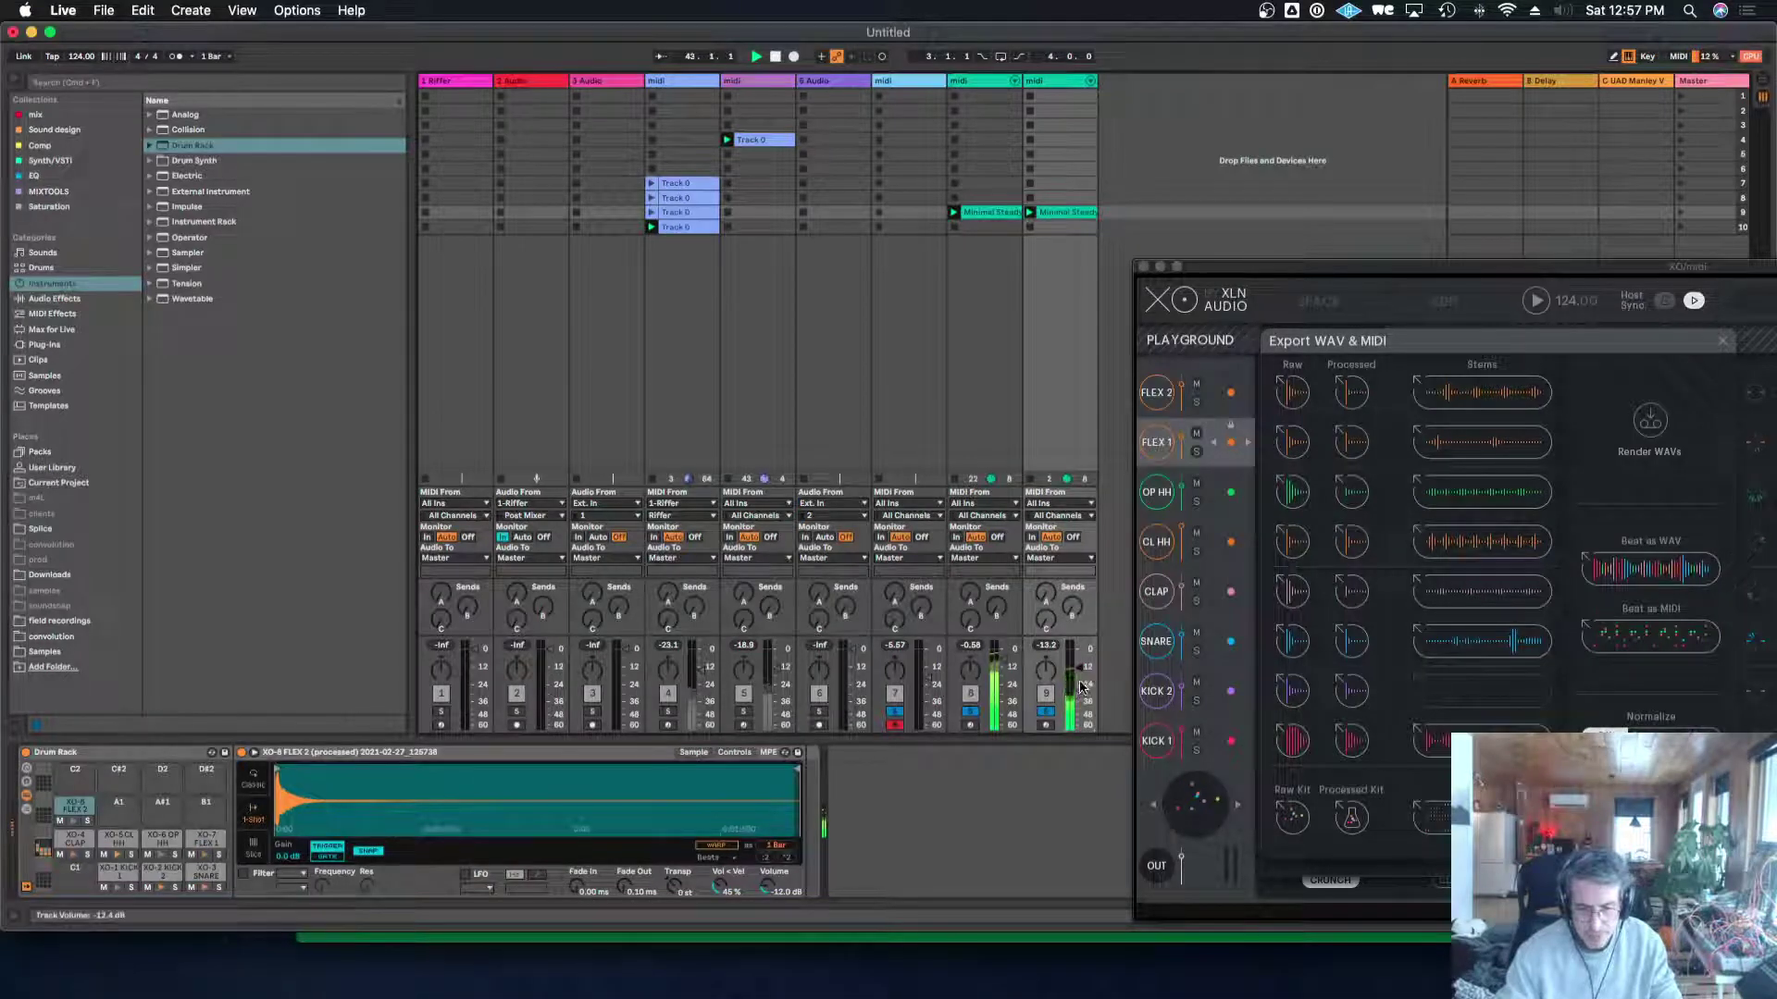
{"action": "left_click_drag", "start_coordinate": [1370, 276], "coordinate": [696, 171]}
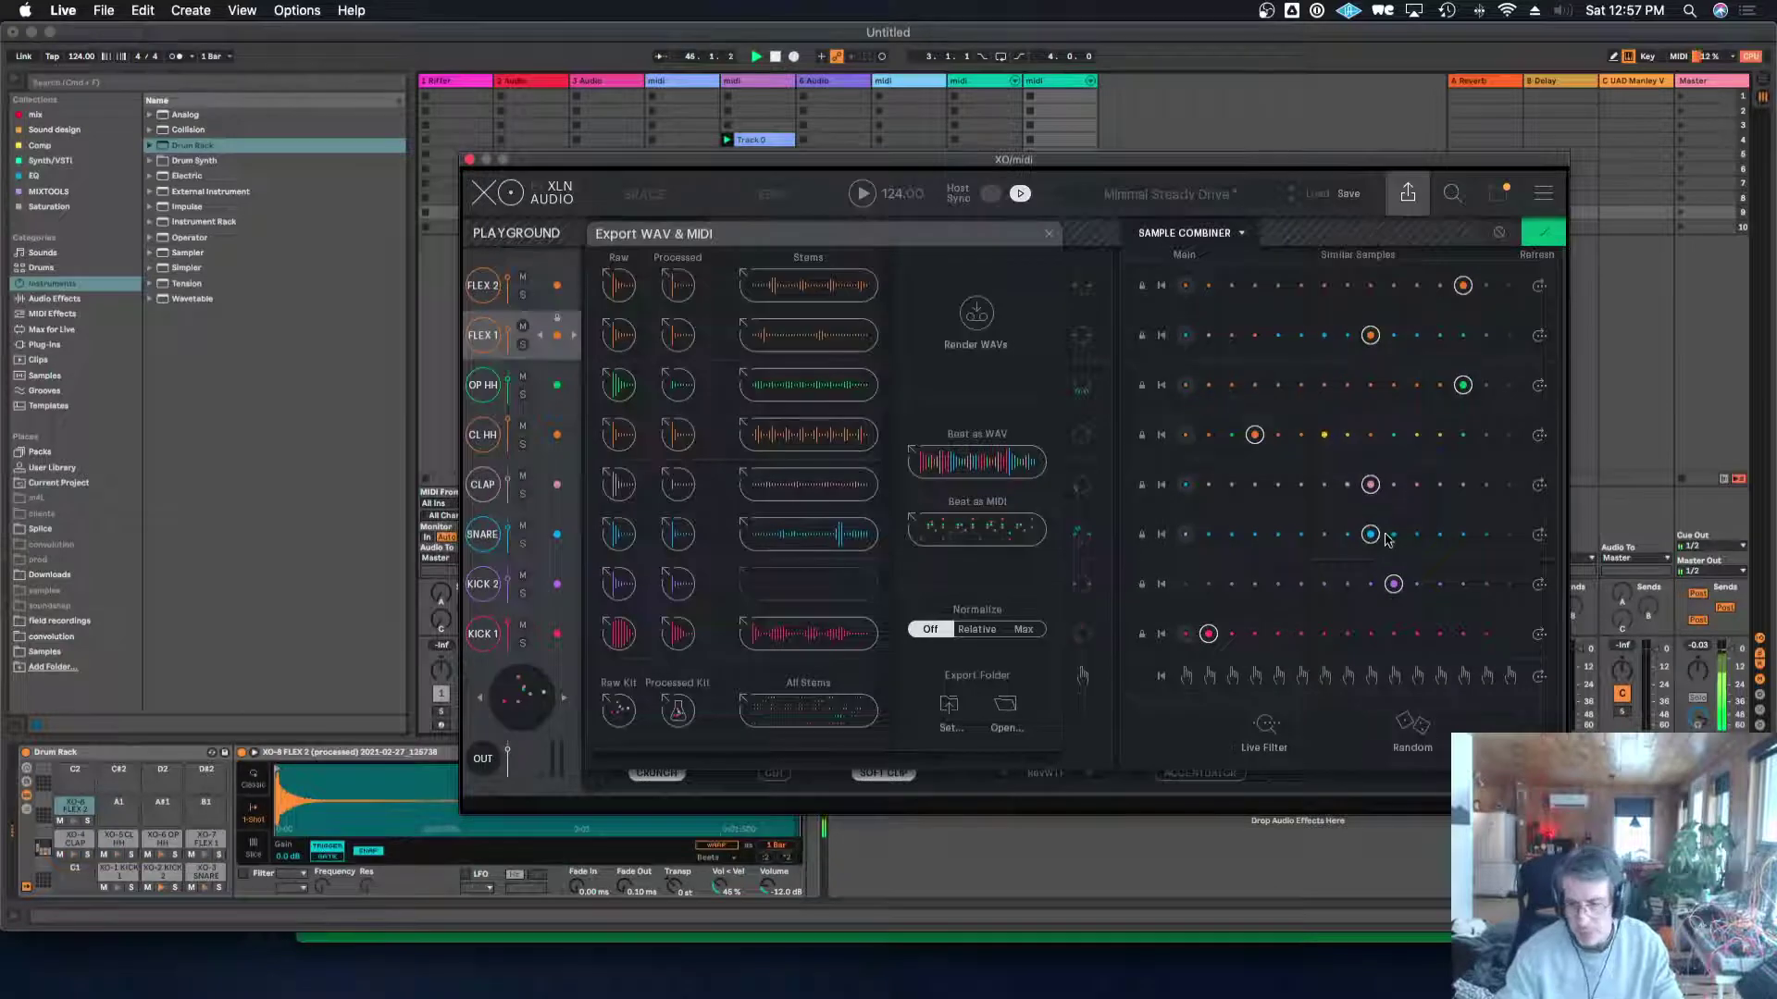
Close the XO export, accept the combiner changes, and load a randomly selected preset, Grain.
{"action": "left_click", "coordinate": [1050, 236]}
{"action": "left_click_drag", "start_coordinate": [1006, 164], "coordinate": [1049, 188]}
{"action": "left_click", "coordinate": [1543, 264]}
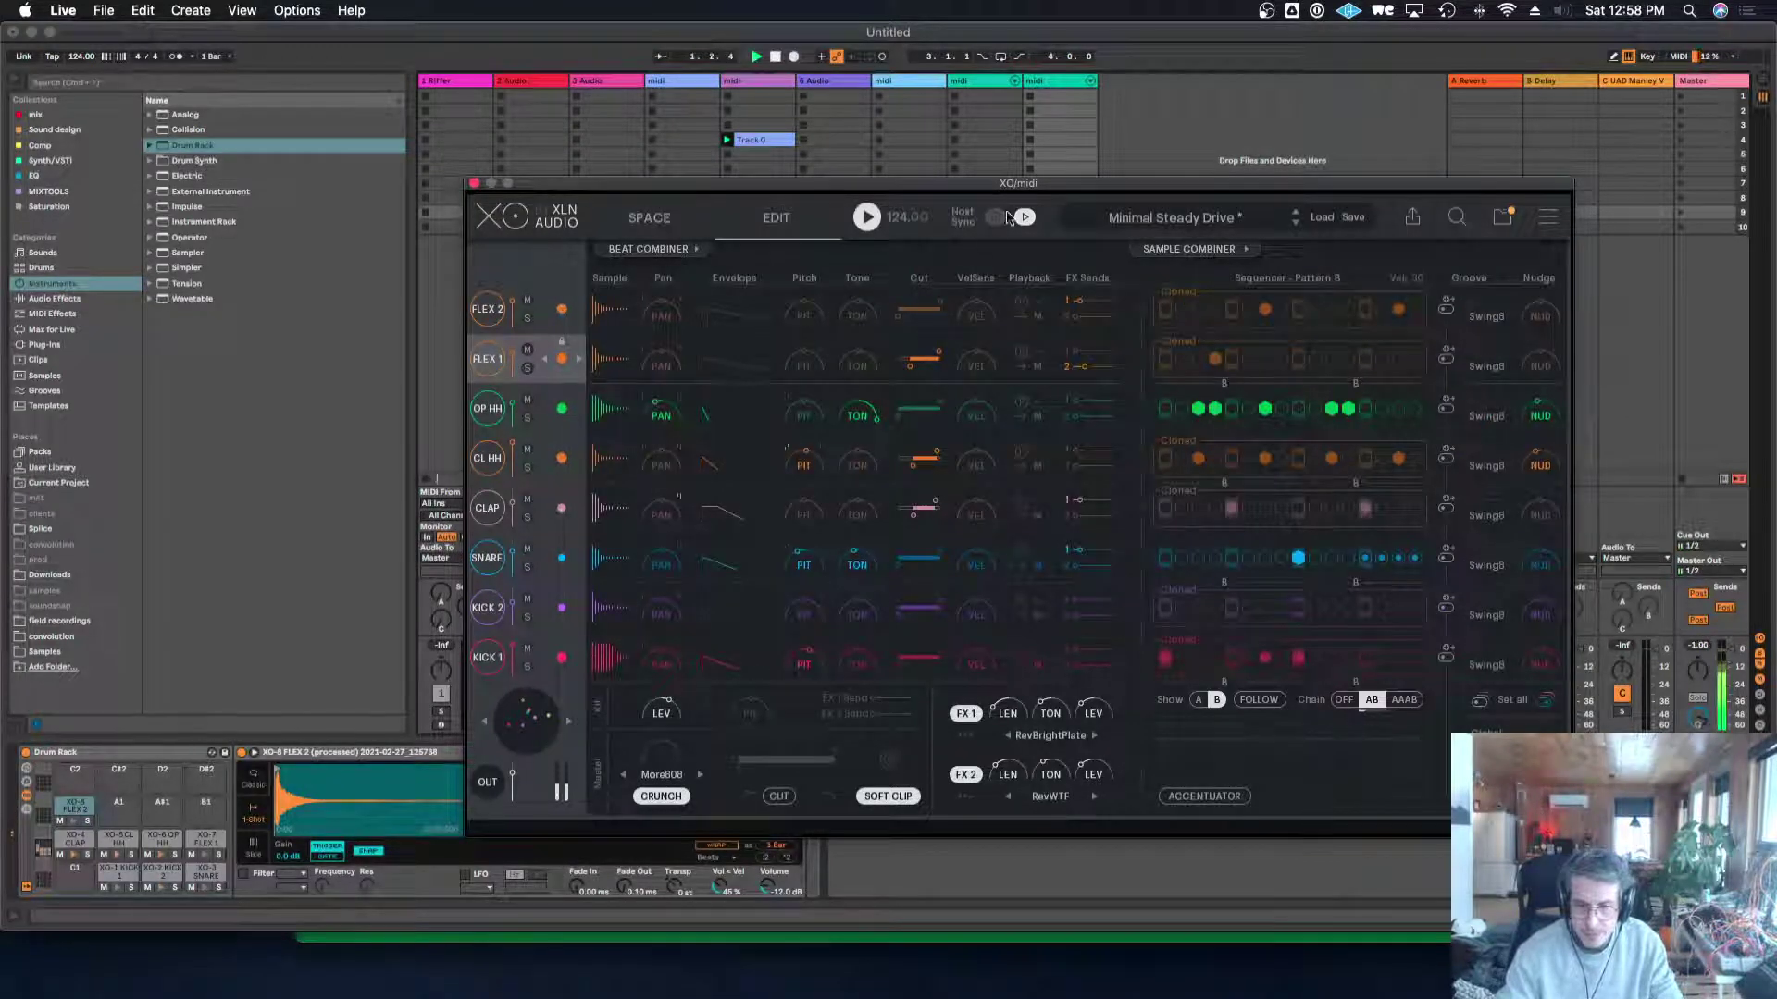
{"action": "left_click", "coordinate": [1322, 219]}
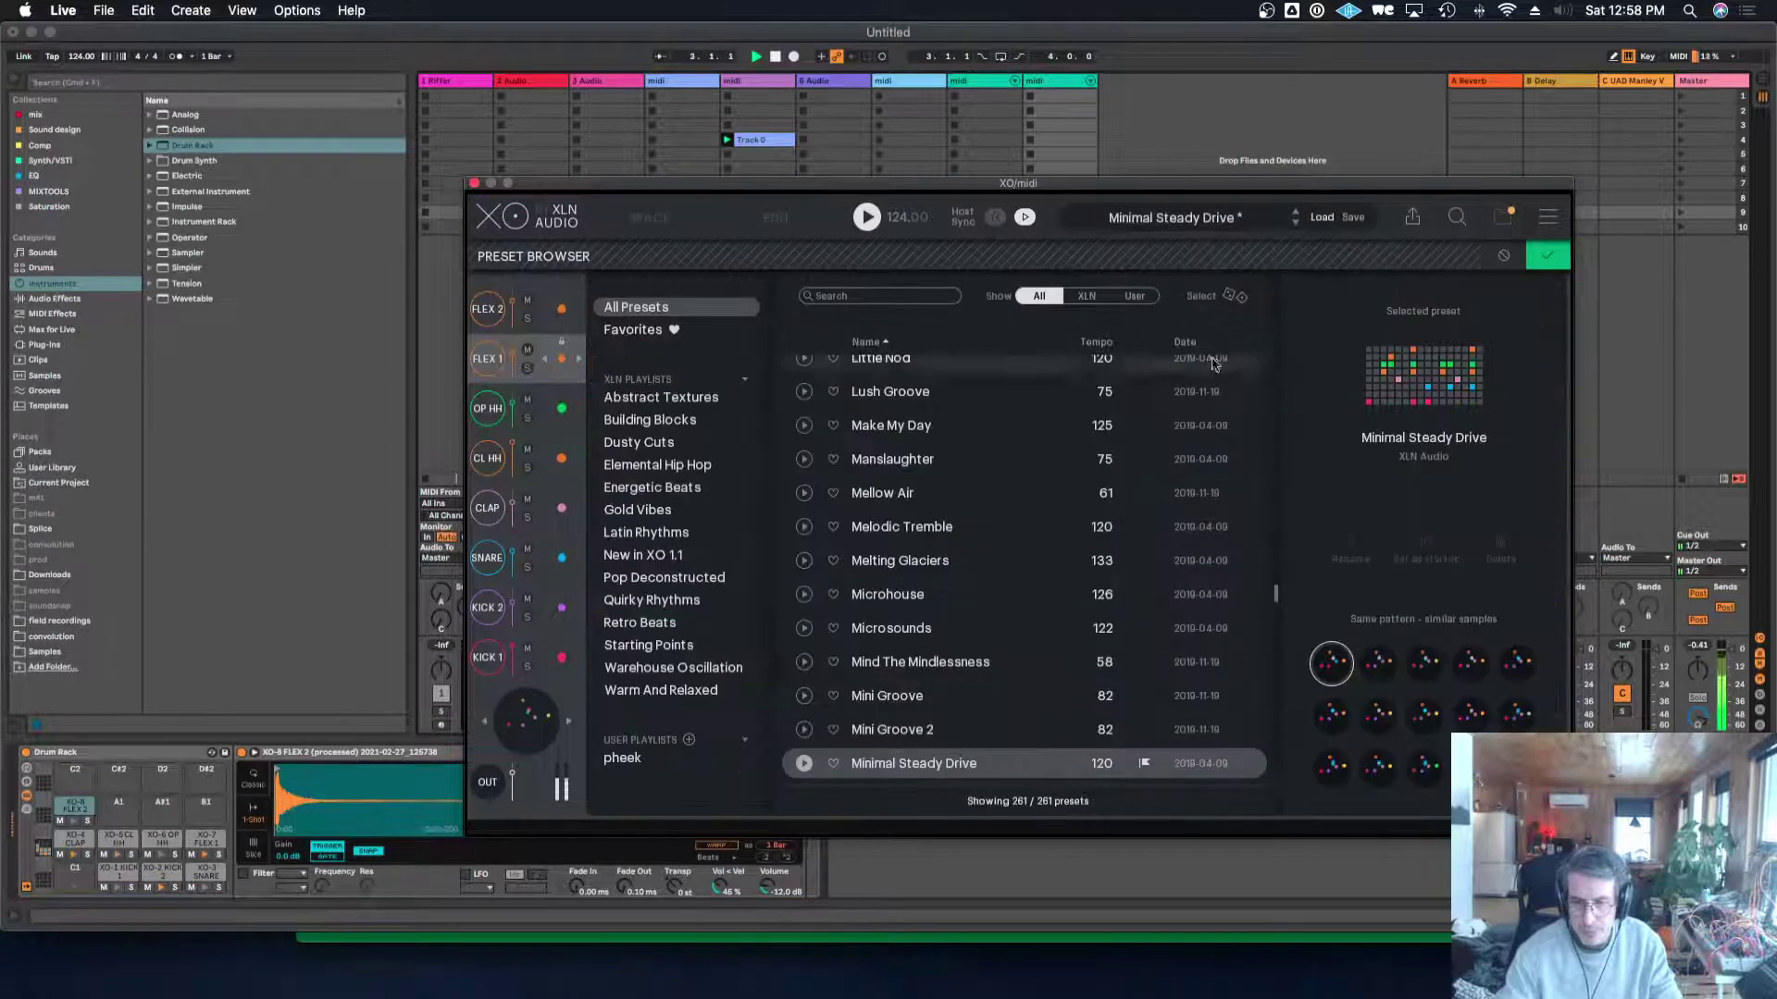
{"action": "left_click", "coordinate": [1233, 298]}
{"action": "left_click_drag", "start_coordinate": [1078, 193], "coordinate": [943, 178]}
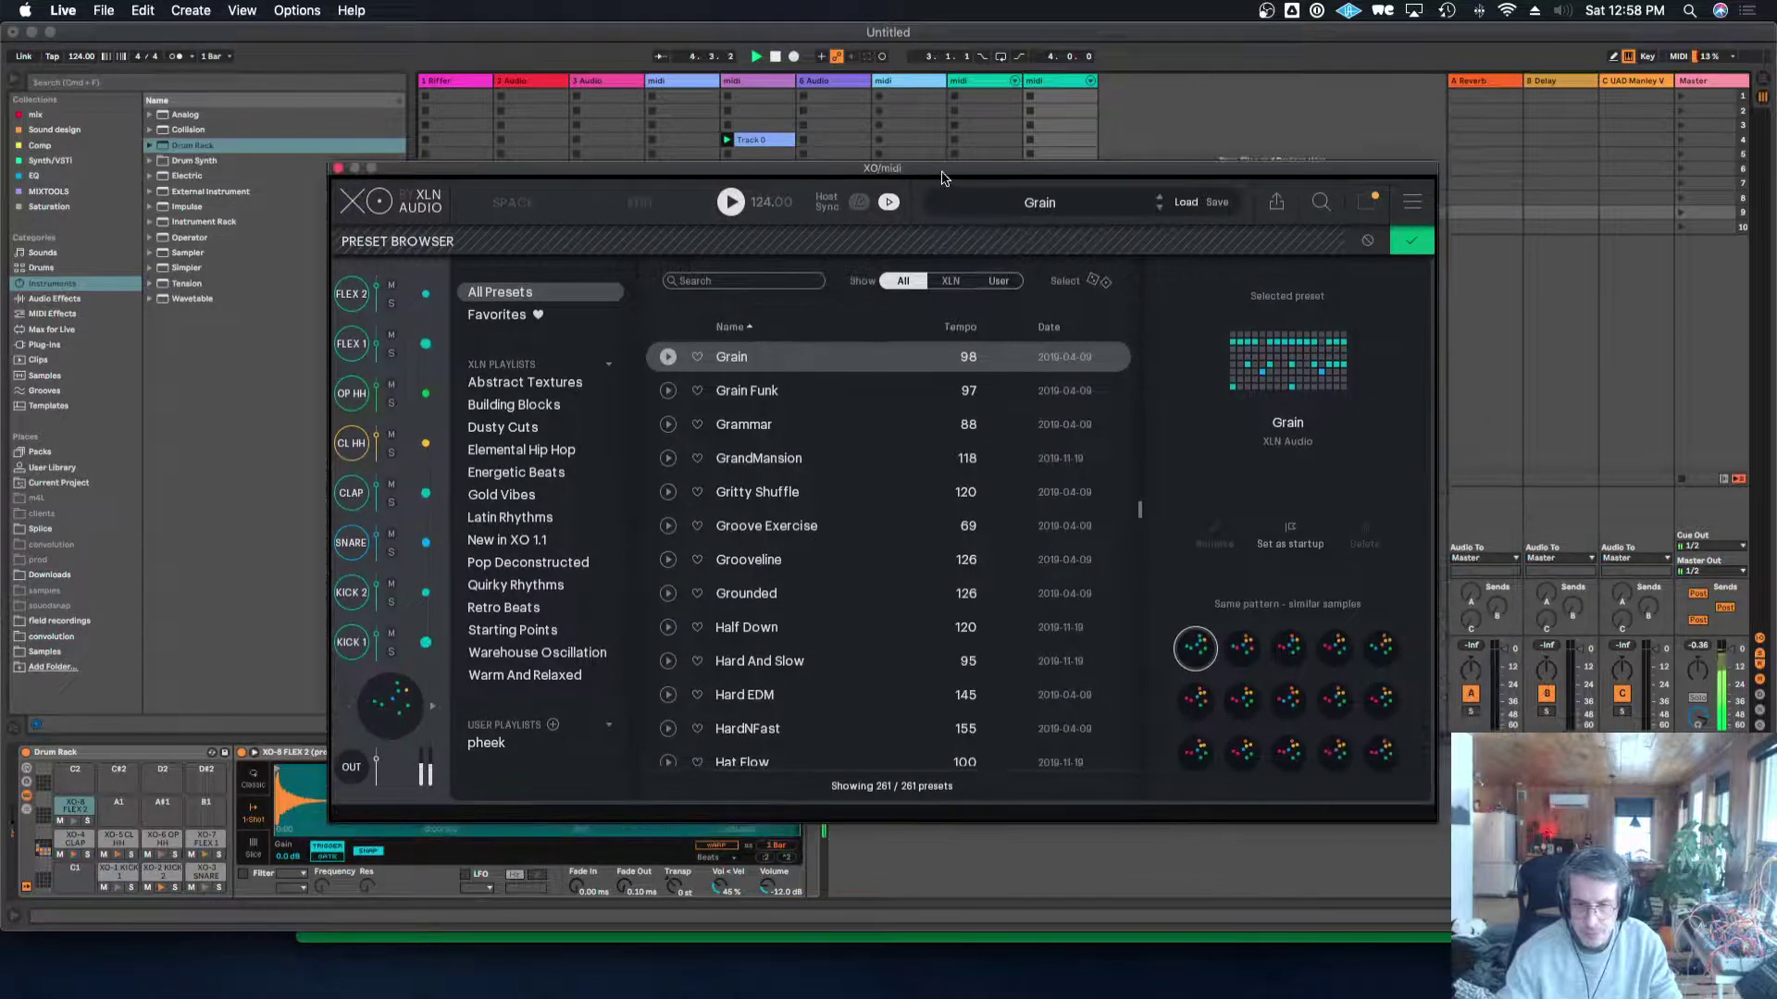
{"action": "left_click", "coordinate": [1410, 246]}
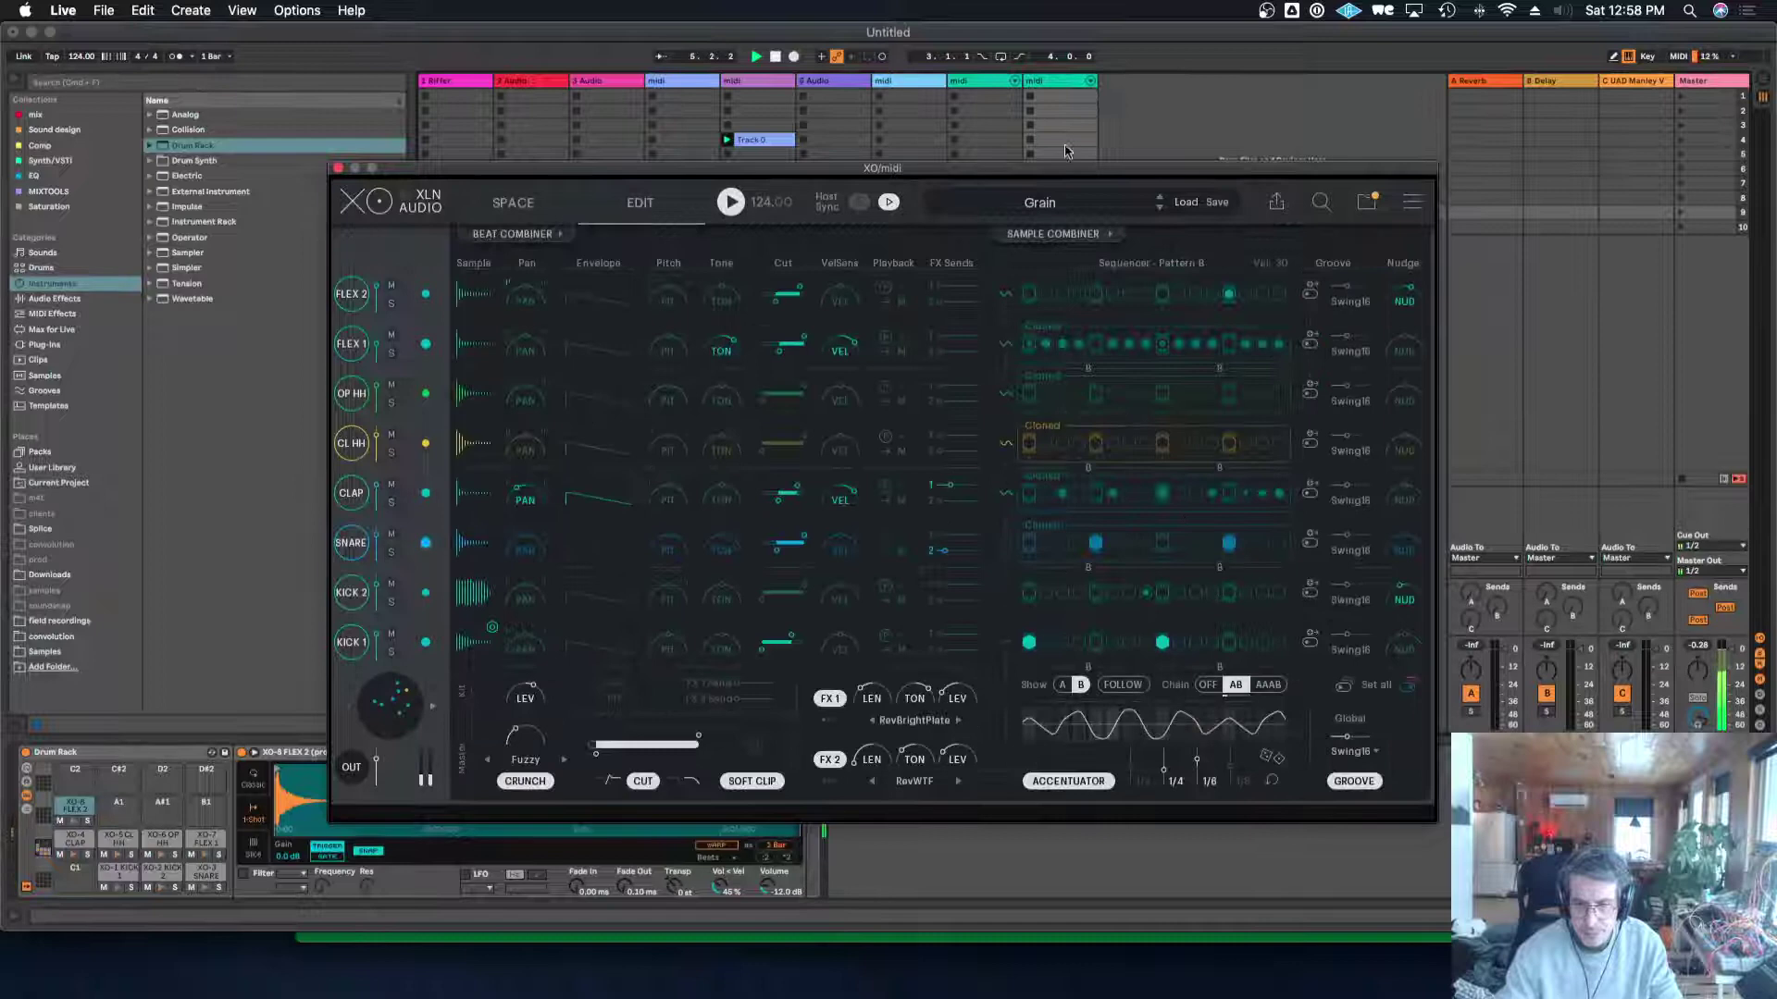
Insert a new MIDI track after the last Drum Rack track and load an empty Drum Rack on it.
{"action": "right_click", "coordinate": [1066, 88]}
{"action": "left_click", "coordinate": [1044, 80]}
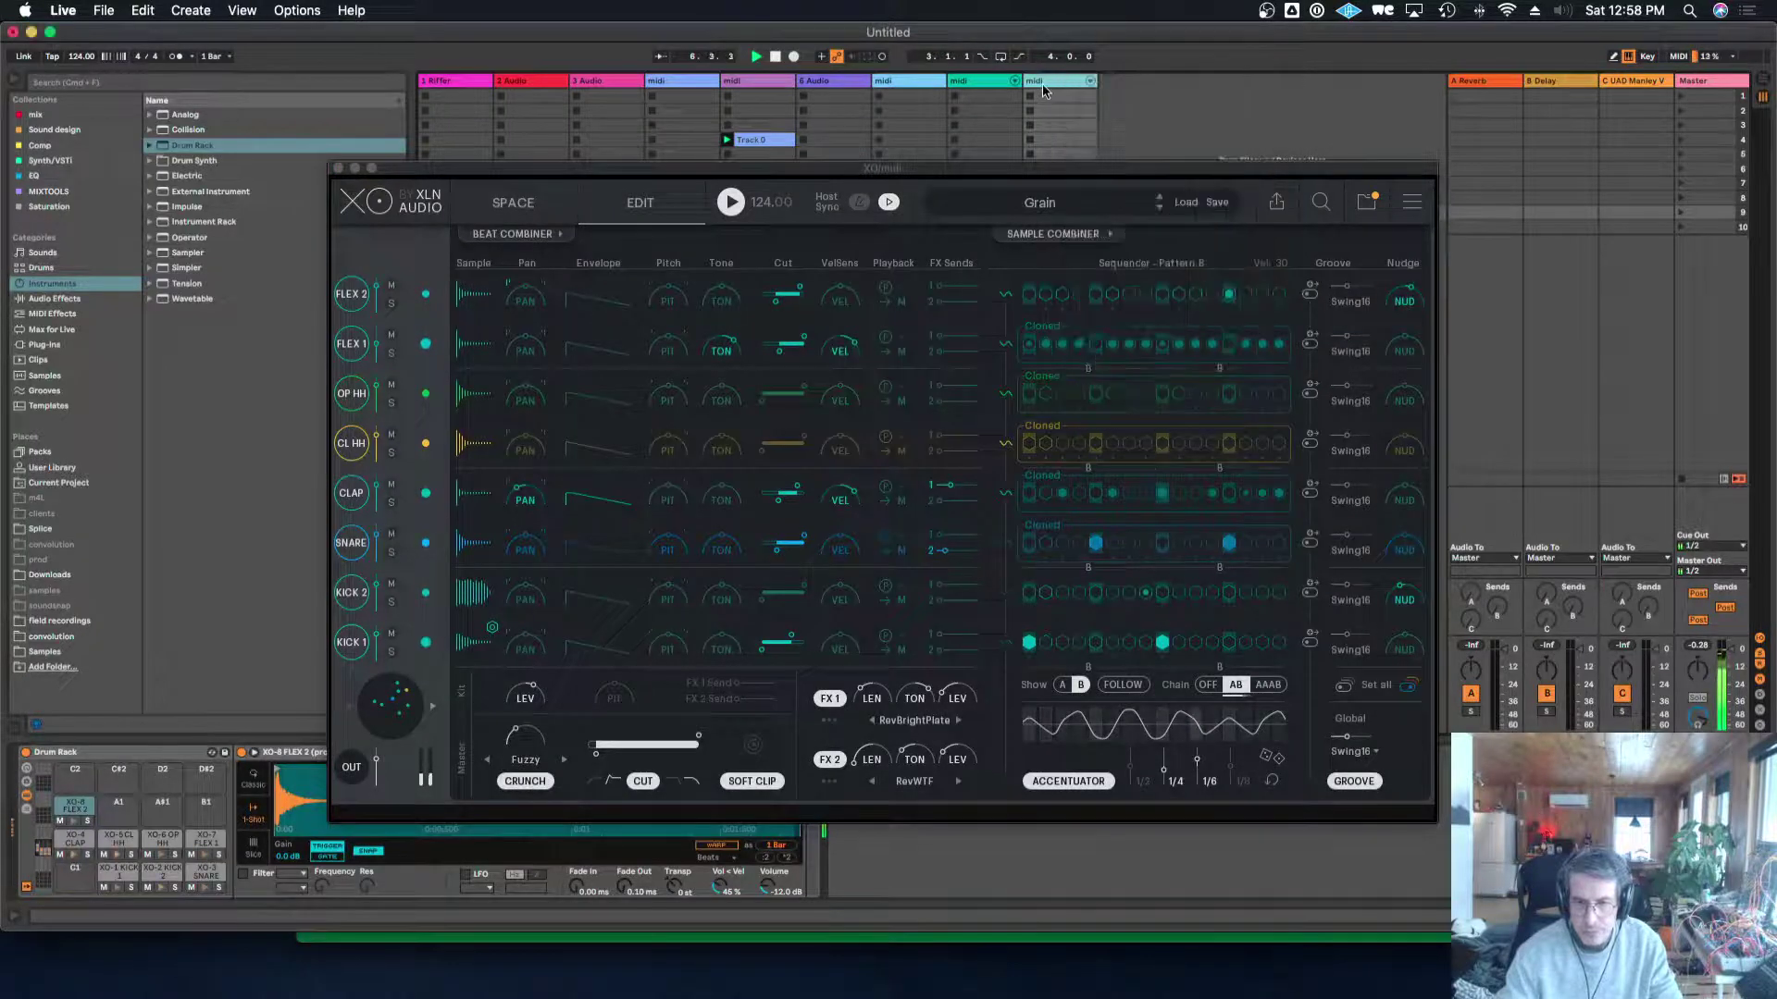
{"action": "right_click", "coordinate": [1044, 81]}
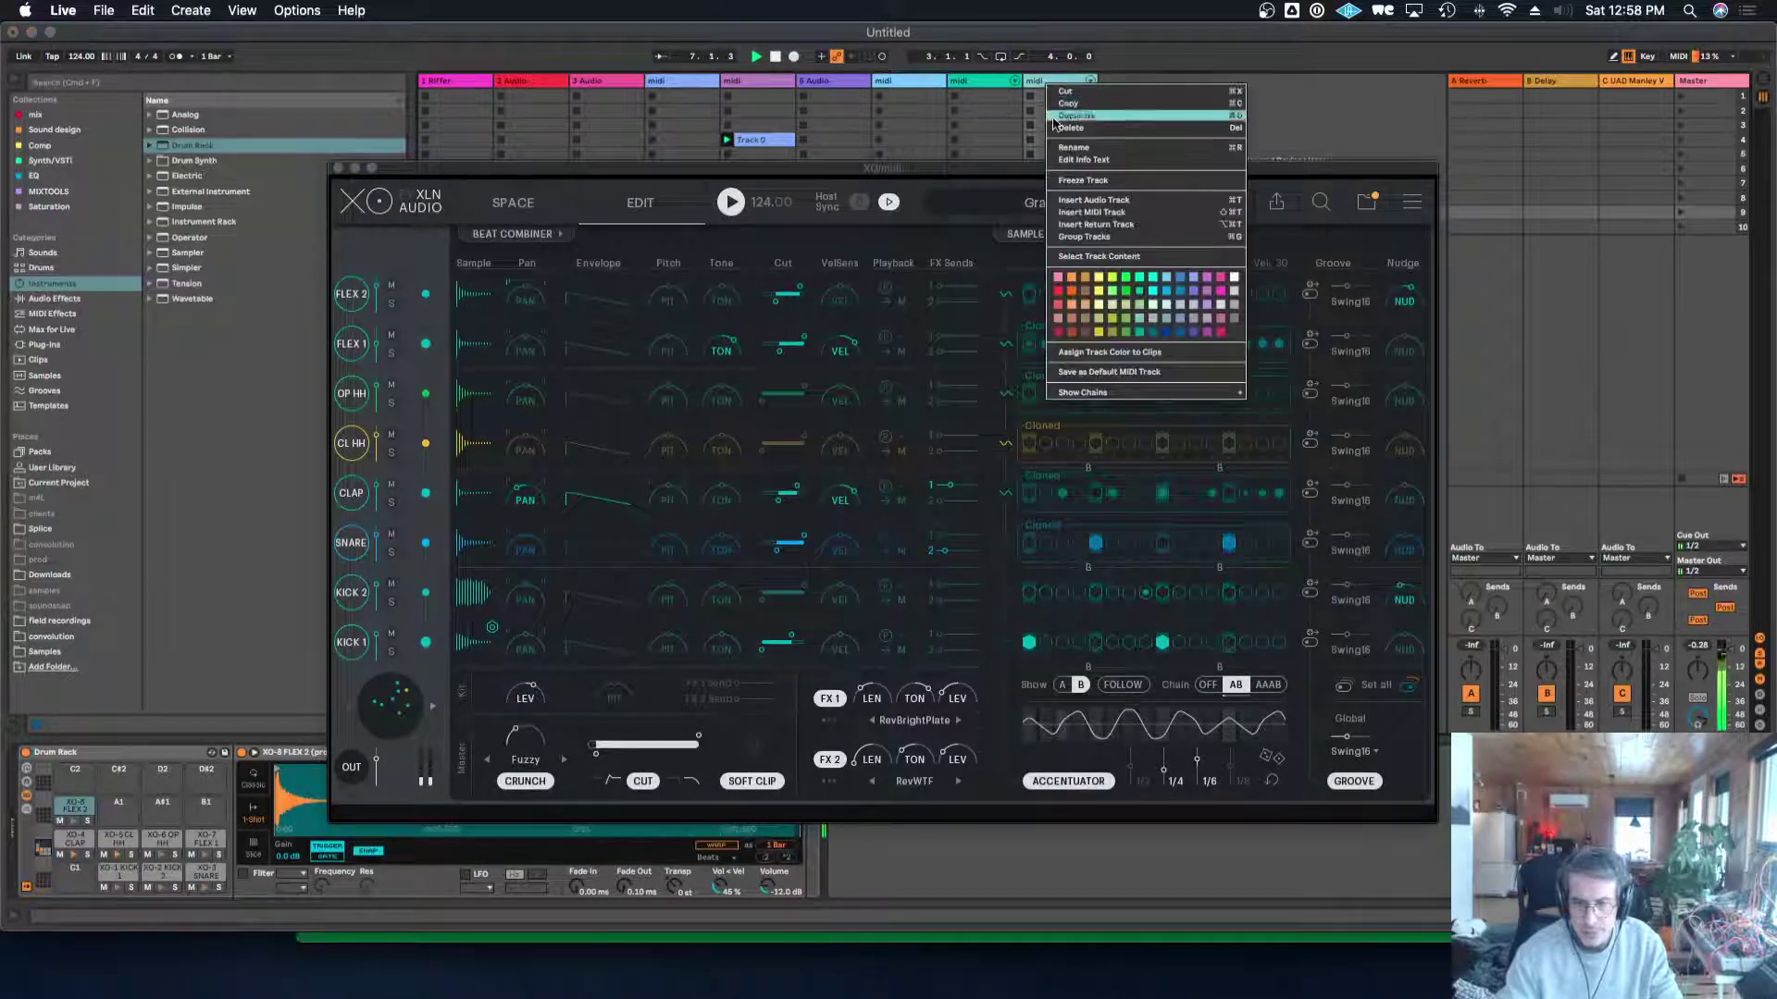
{"action": "left_click", "coordinate": [1080, 212]}
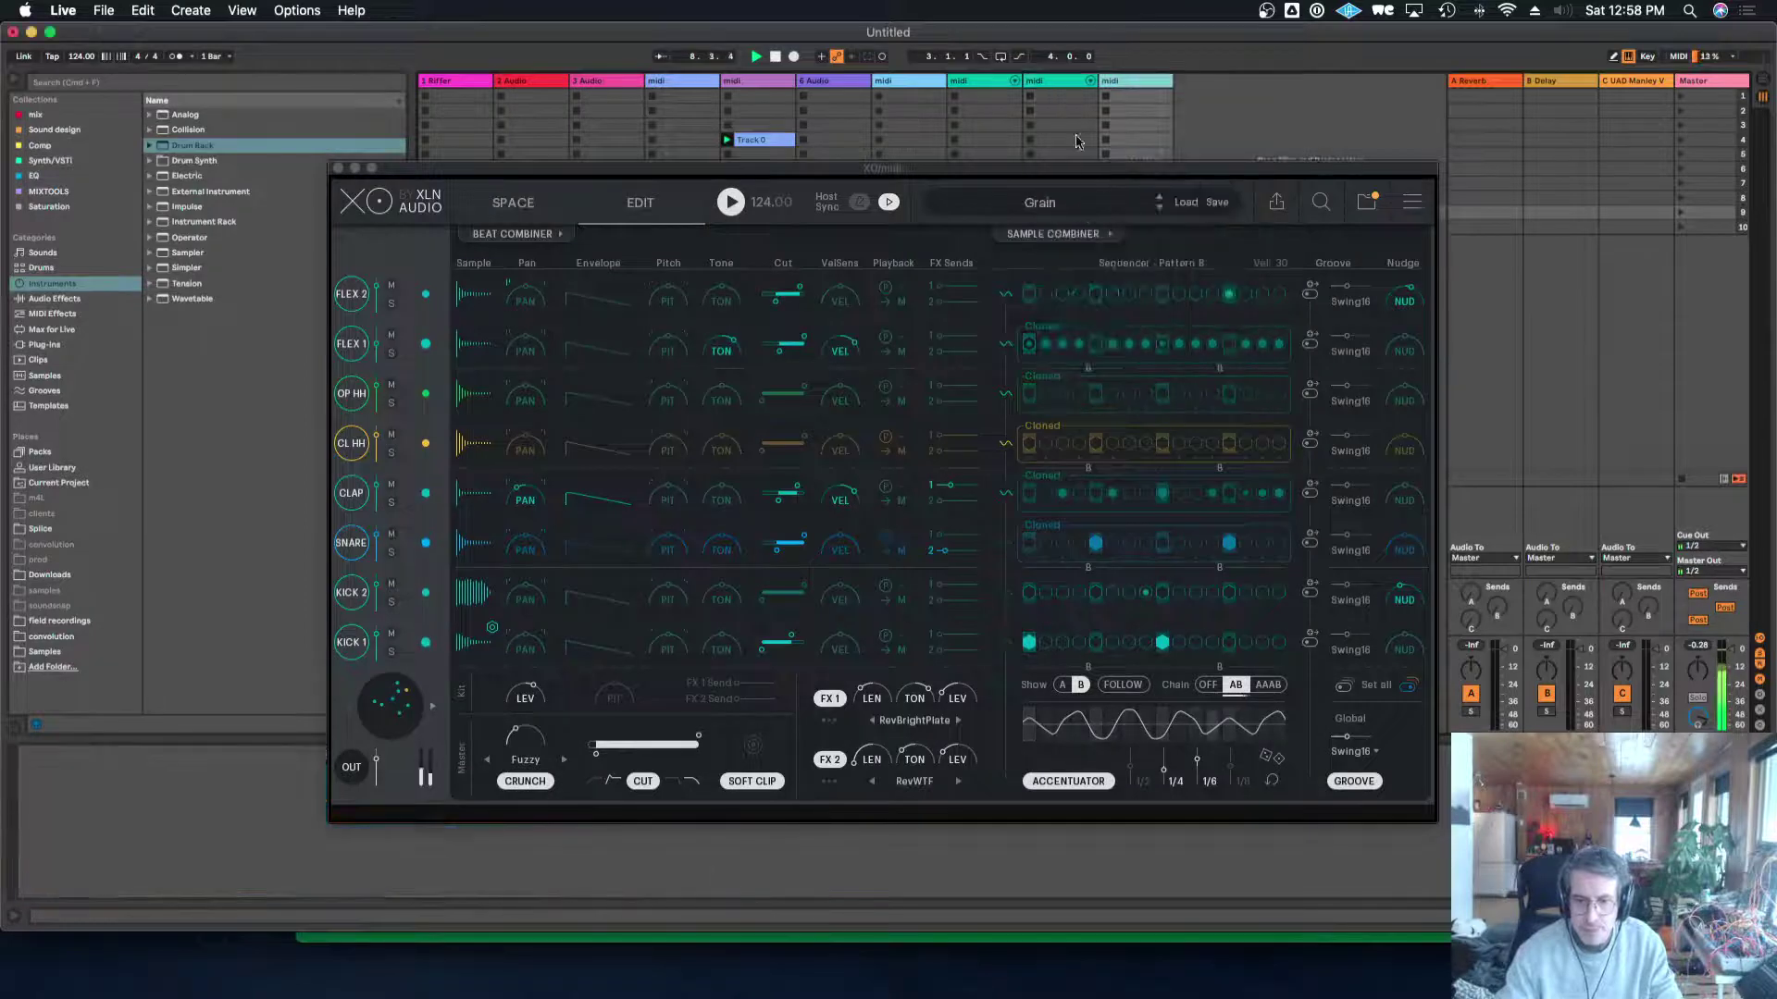
{"action": "double_click", "coordinate": [206, 146]}
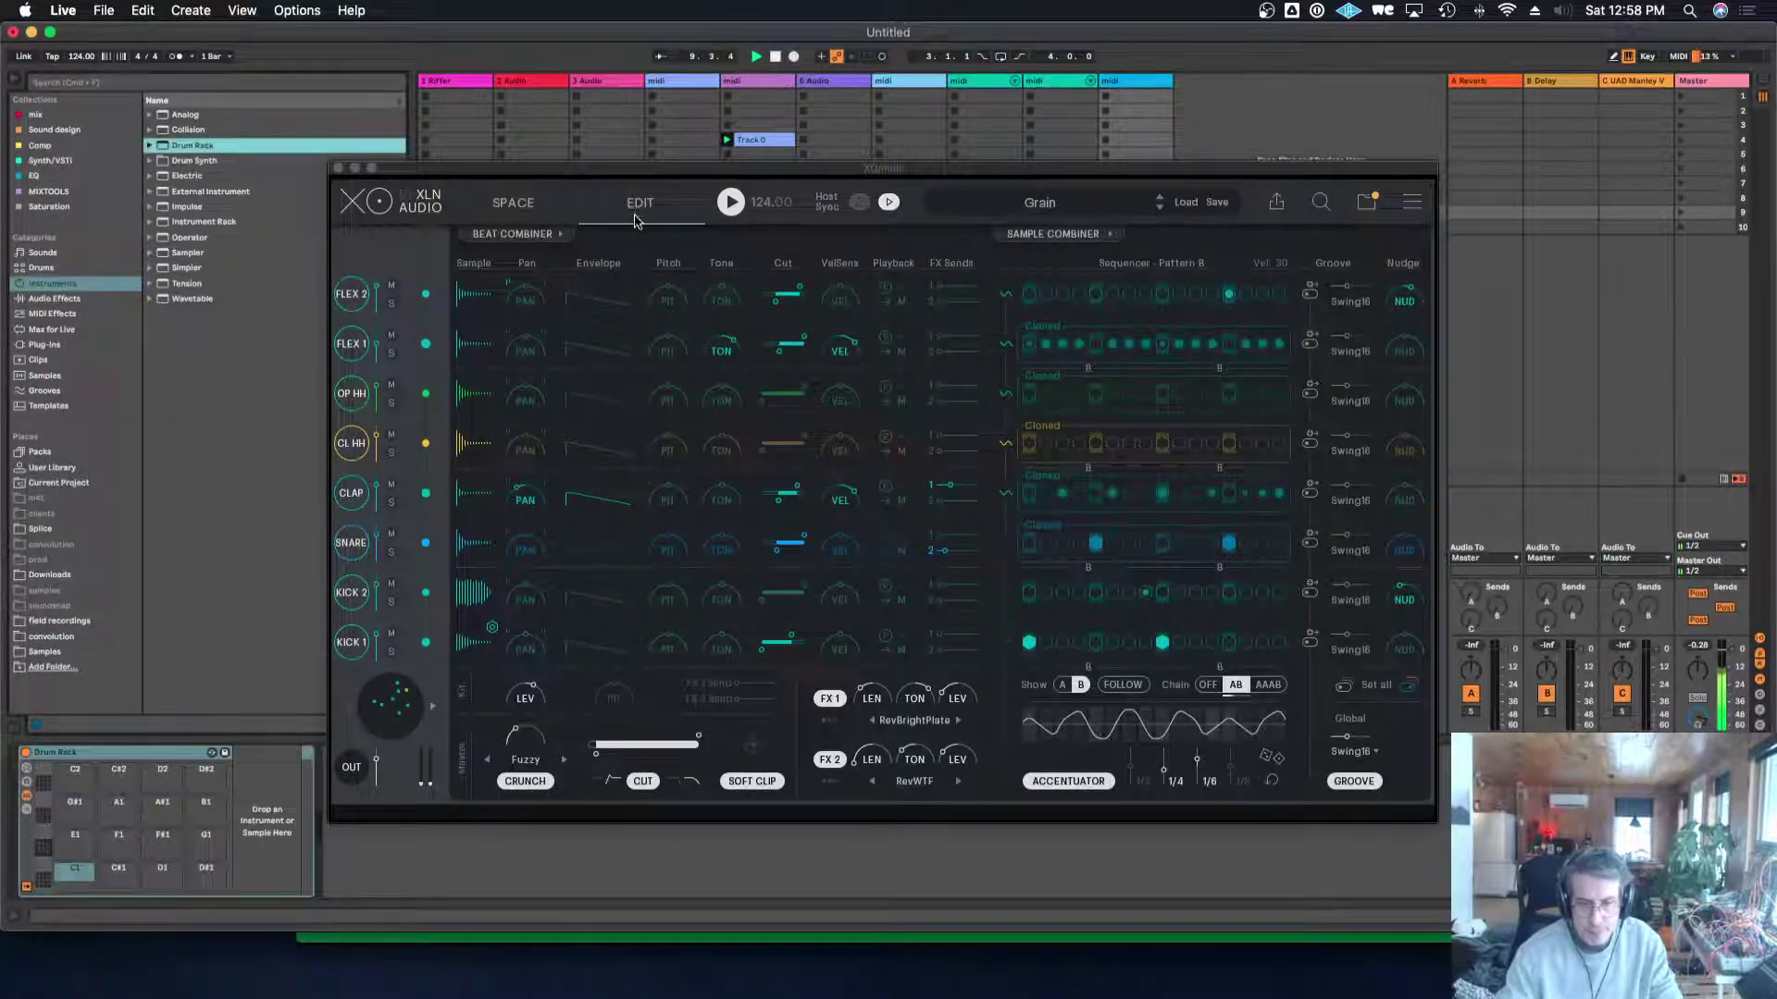
Randomise the Grain kit's samples in the Sample Combiner and unlock the hi-hat patterns in the Beat Combiner.
{"action": "left_click", "coordinate": [1109, 234]}
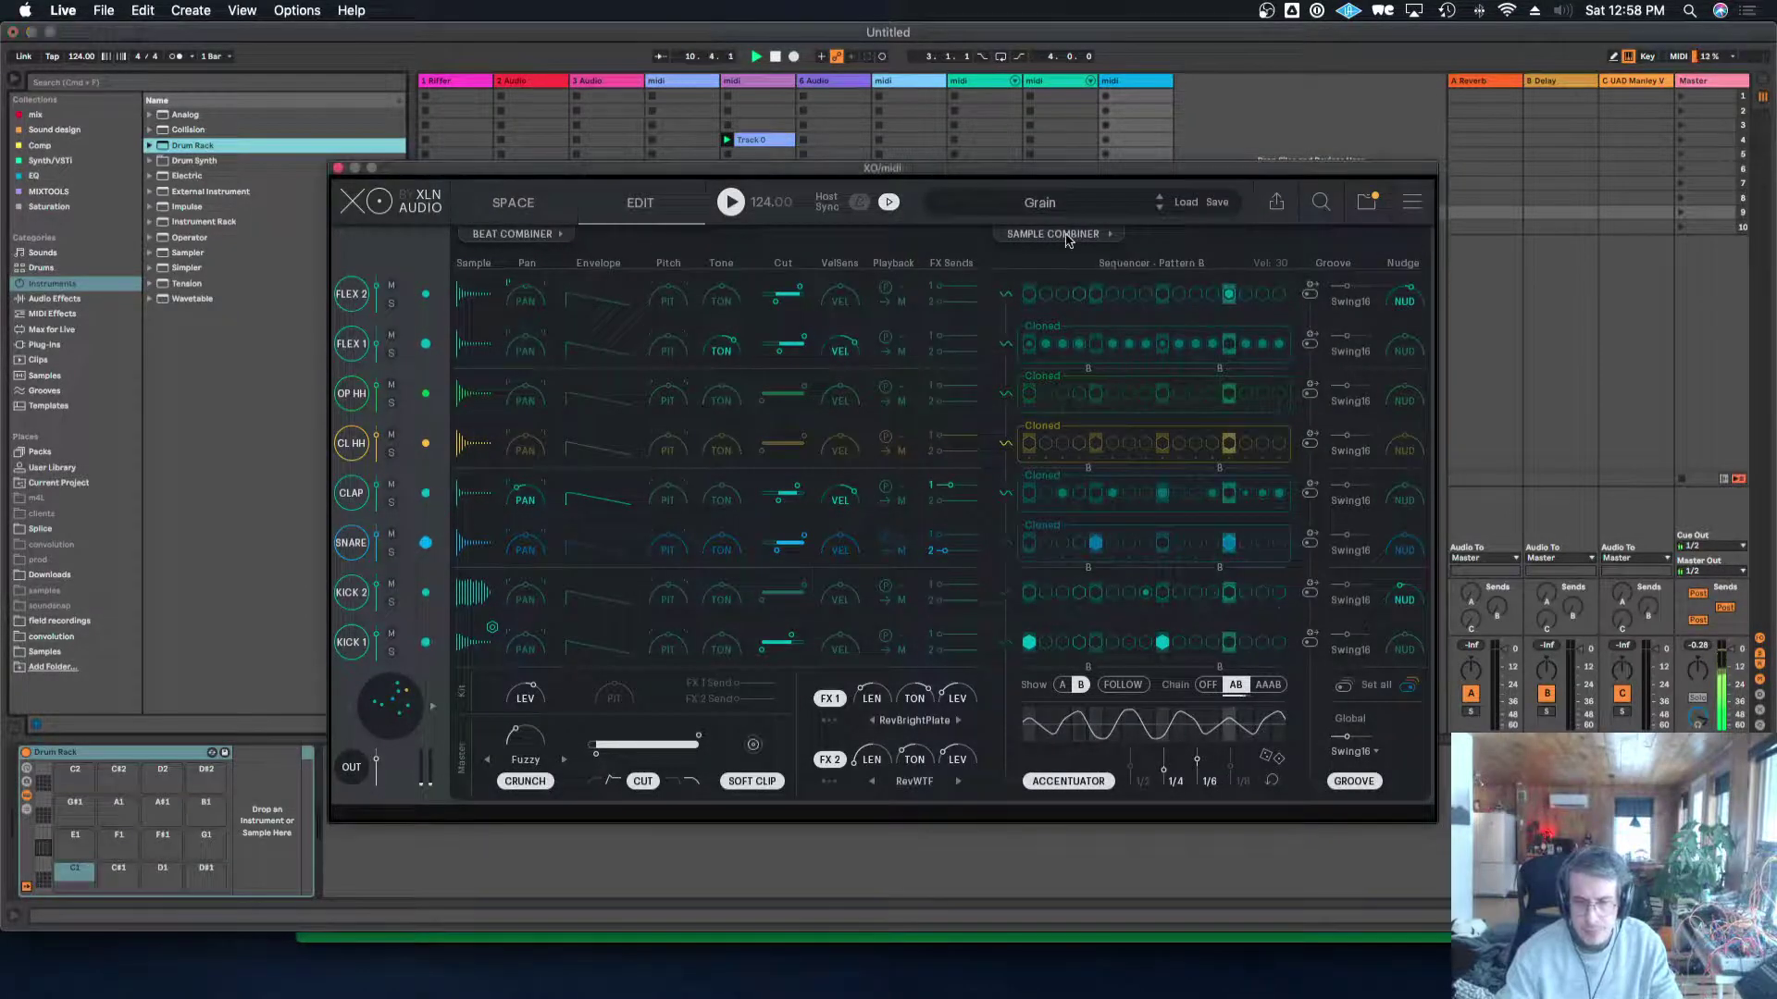
{"action": "left_click", "coordinate": [1281, 738]}
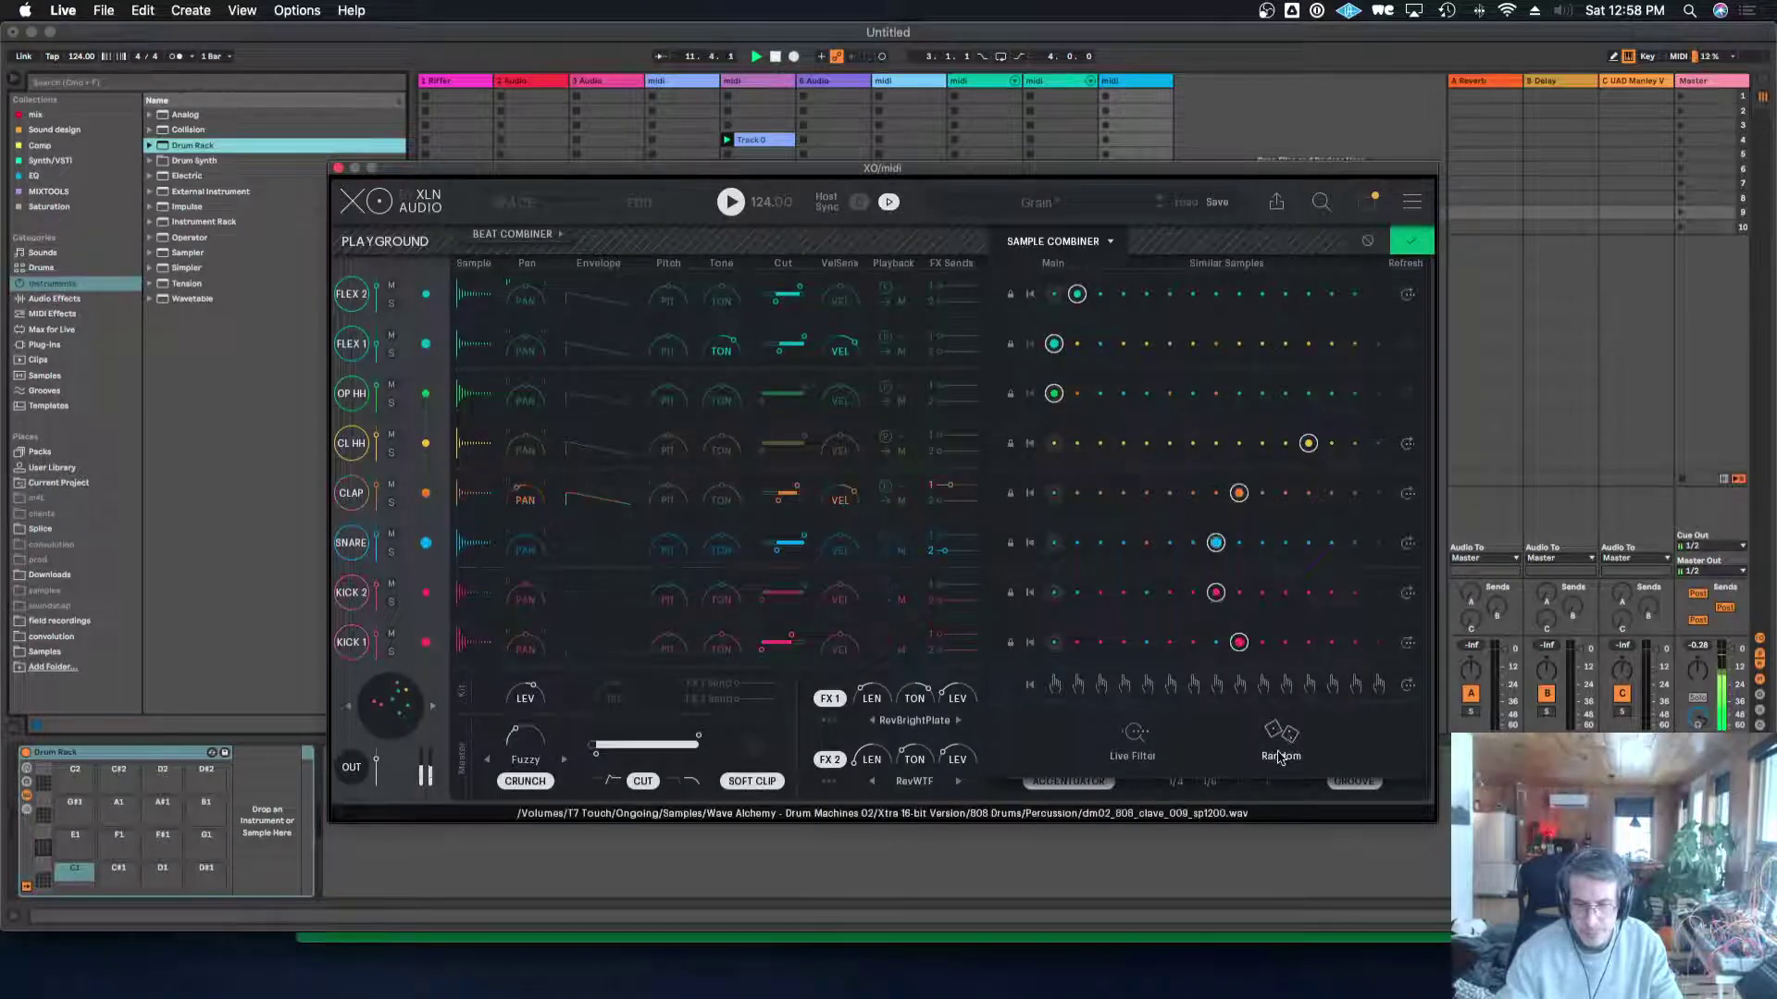
{"action": "left_click", "coordinate": [518, 240]}
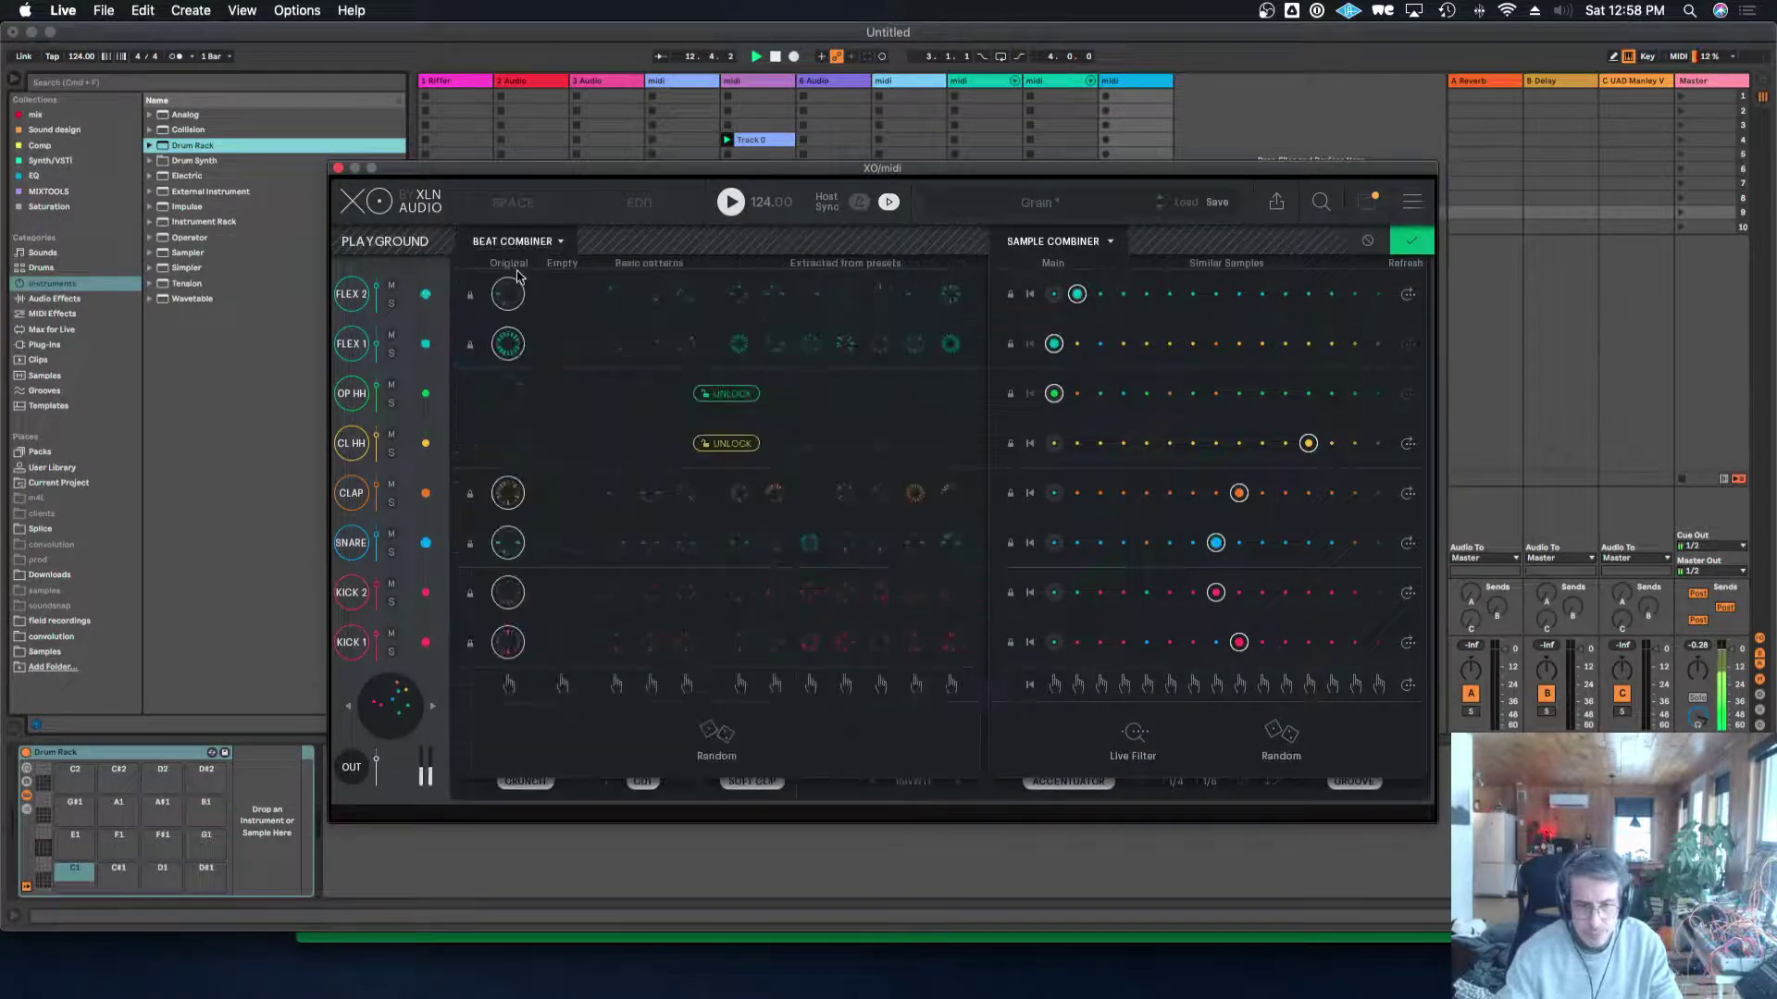
{"action": "left_click", "coordinate": [726, 442]}
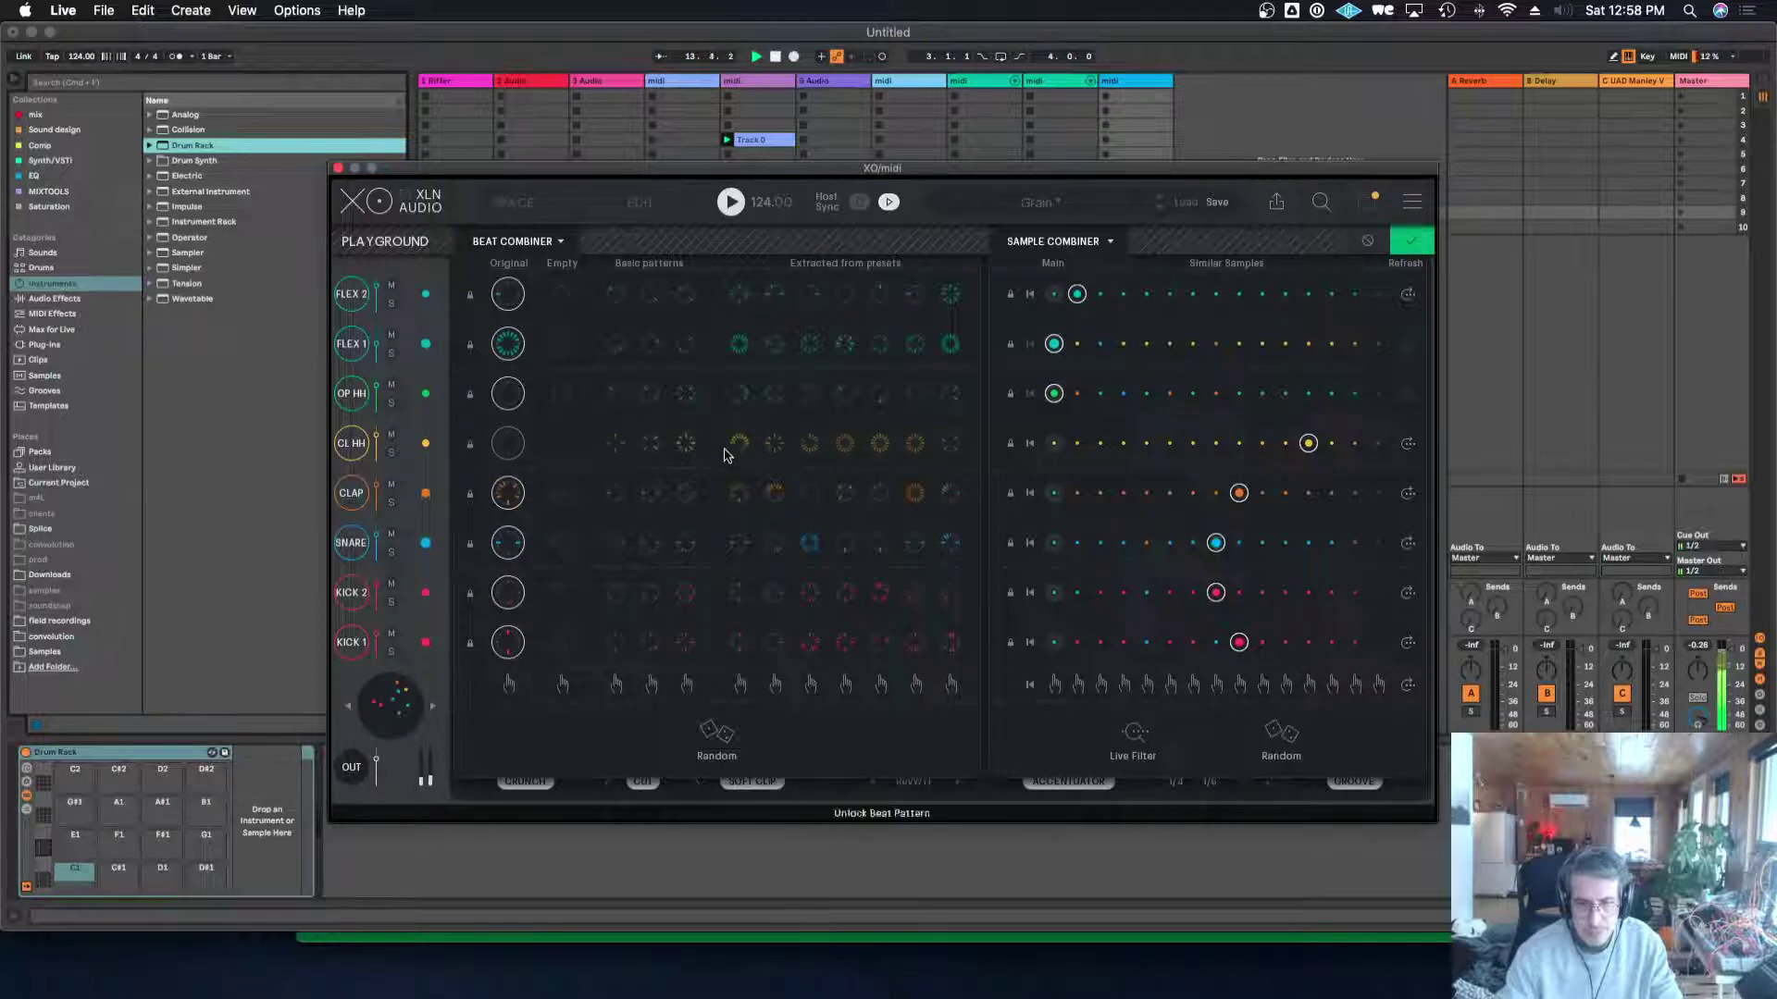
Try whole-column beats in the Beat Combiner and switch all lanes to the first basic pattern.
{"action": "left_click", "coordinate": [737, 685]}
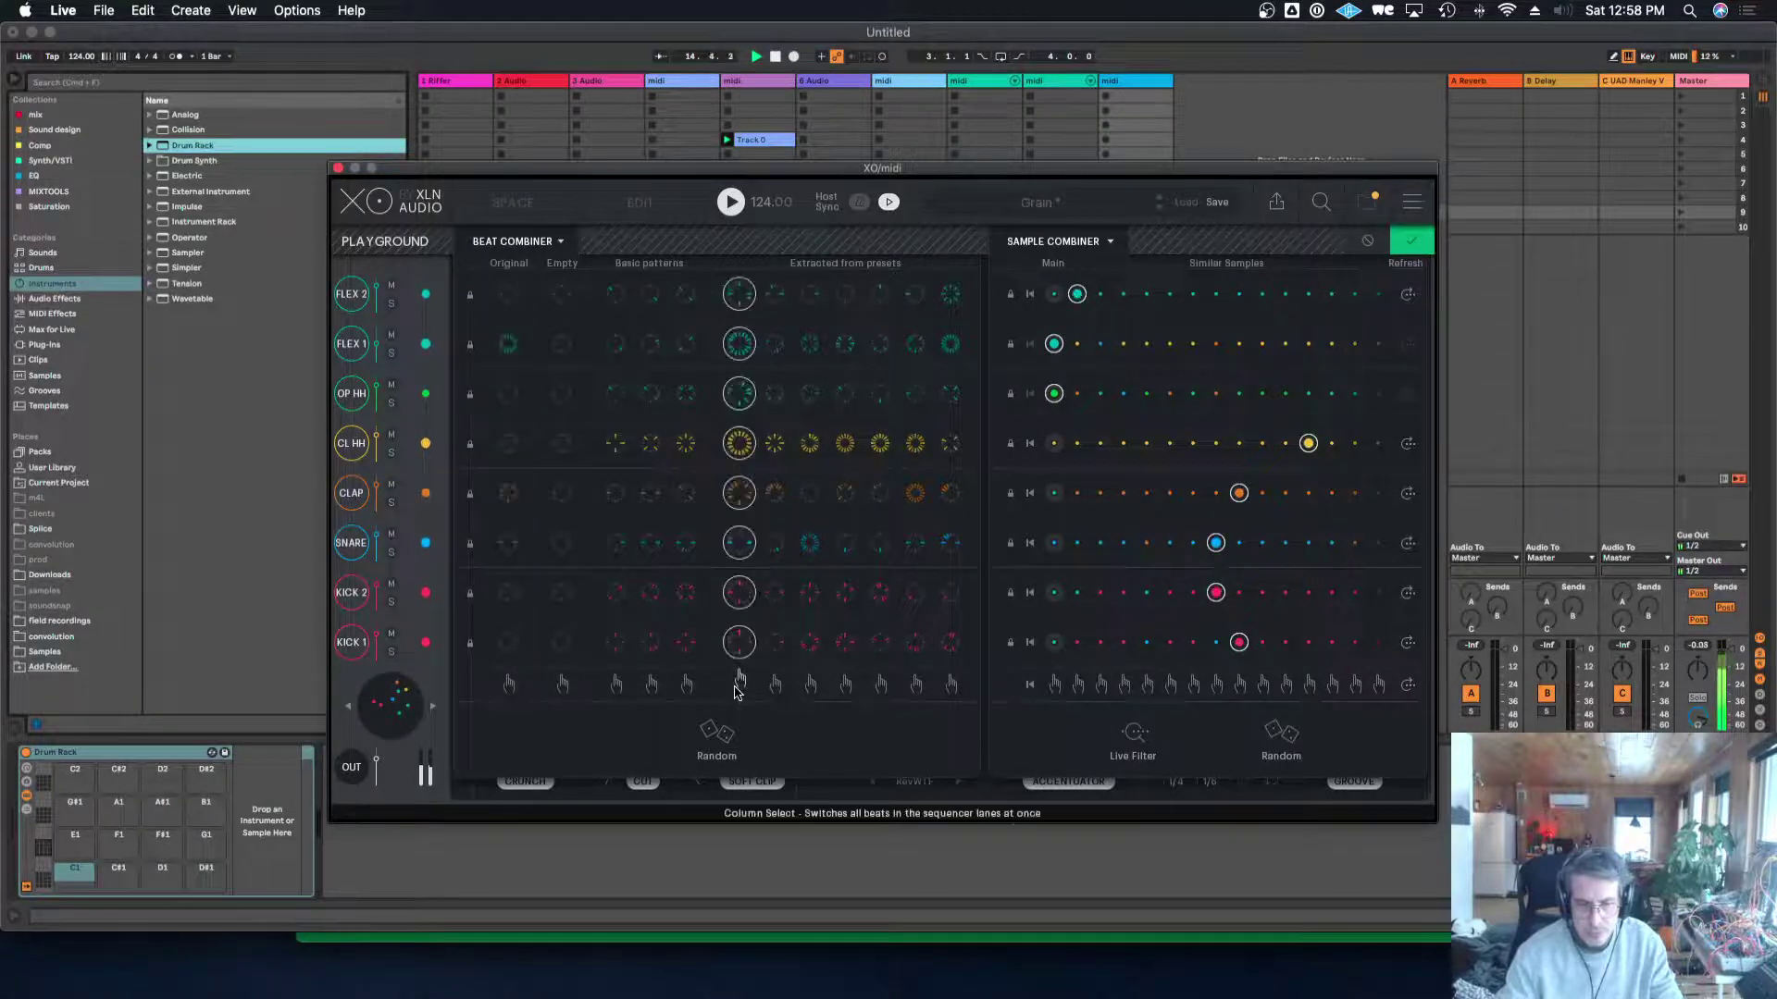
{"action": "left_click", "coordinate": [507, 685]}
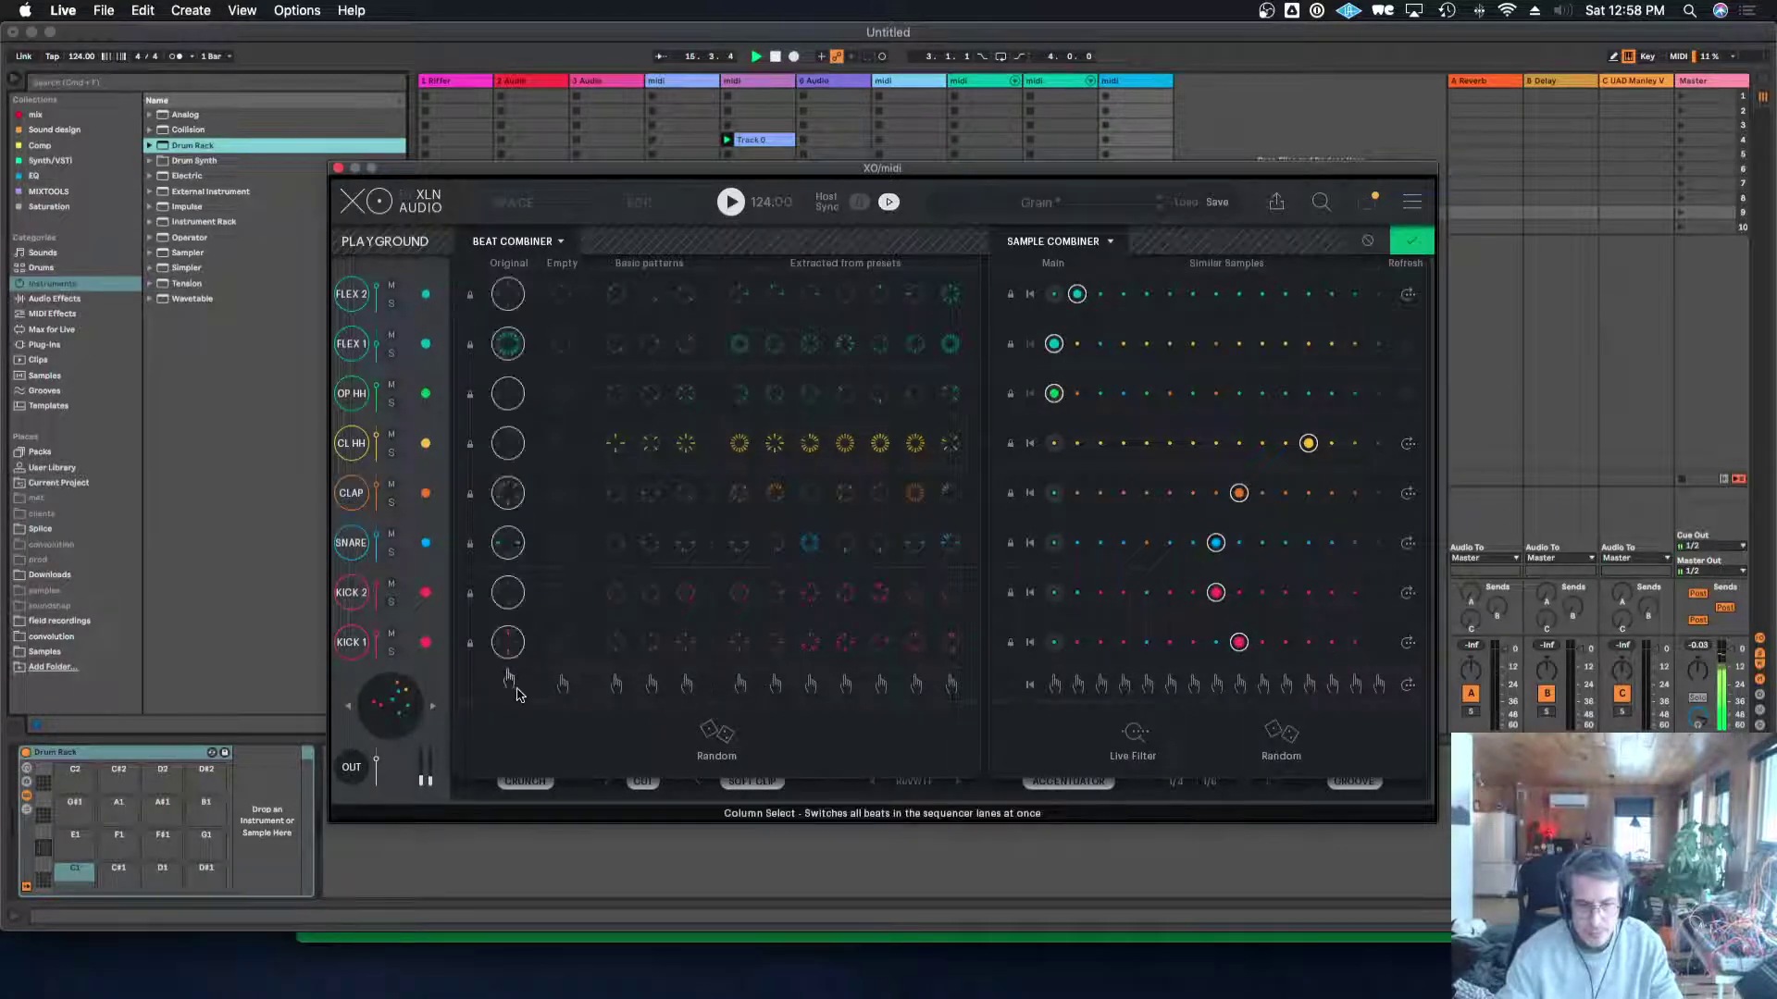
{"action": "left_click", "coordinate": [613, 685]}
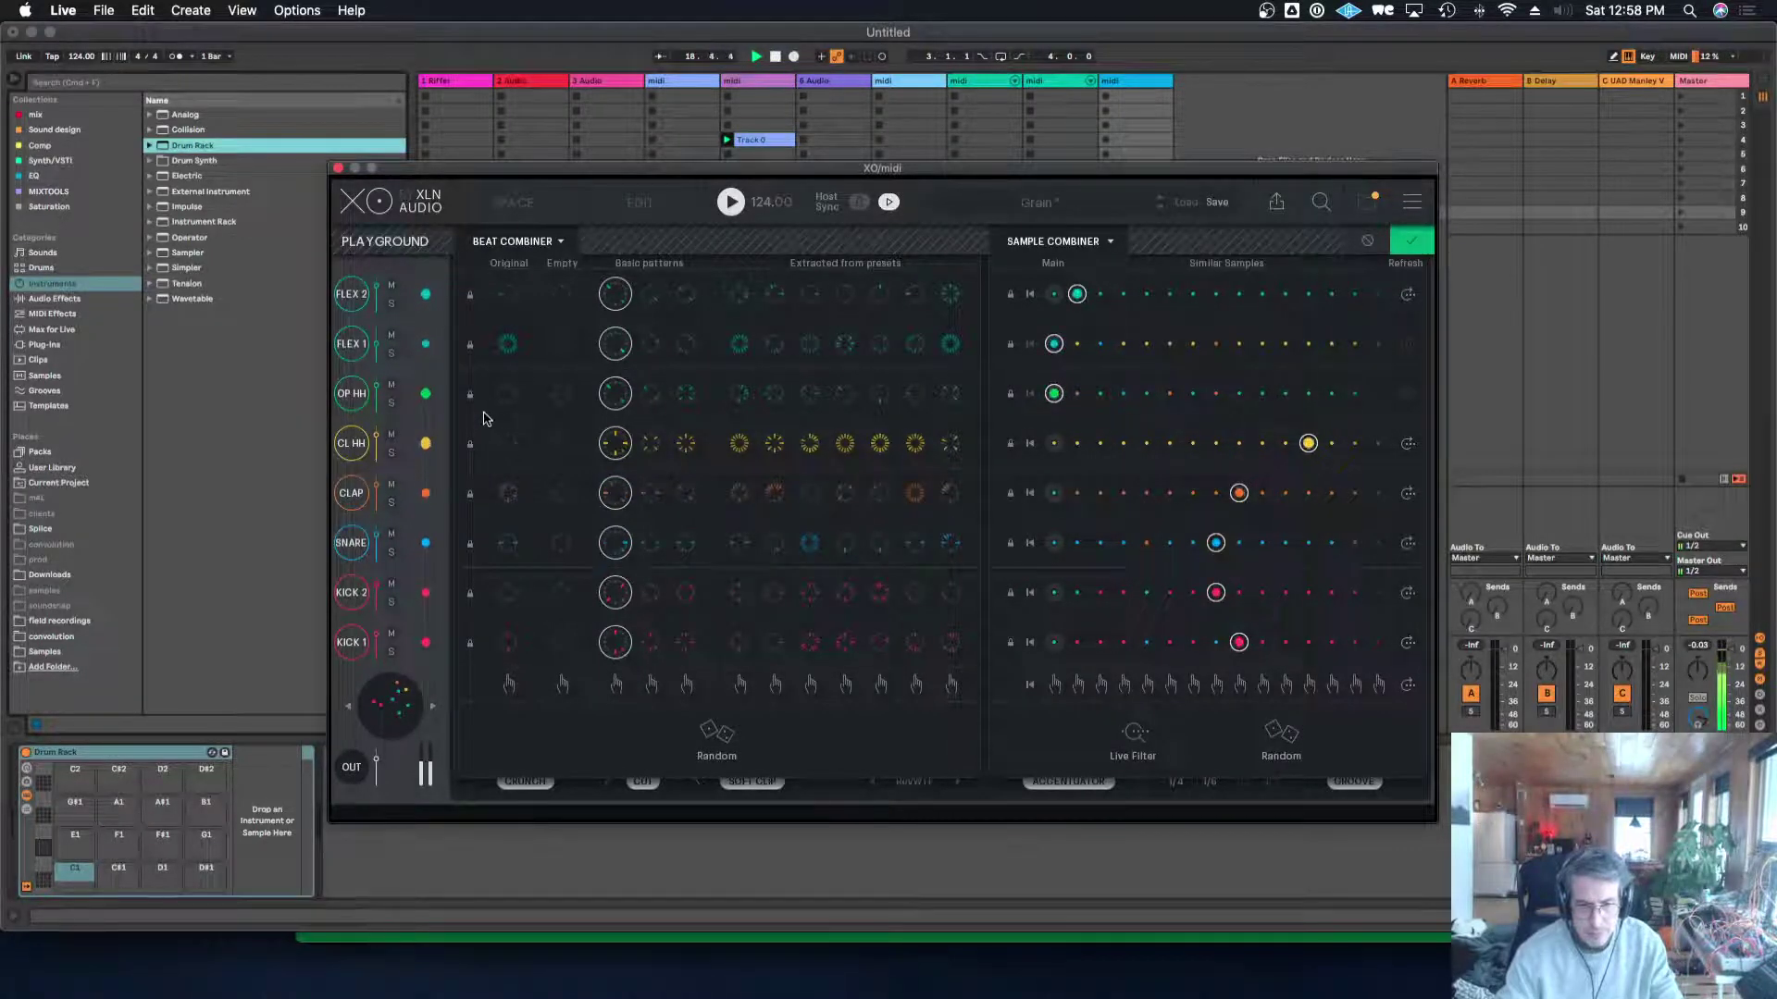
Advance the open hi-hat to its next similar sample and step Flex 2 forward through its similar samples.
{"action": "left_click", "coordinate": [442, 396]}
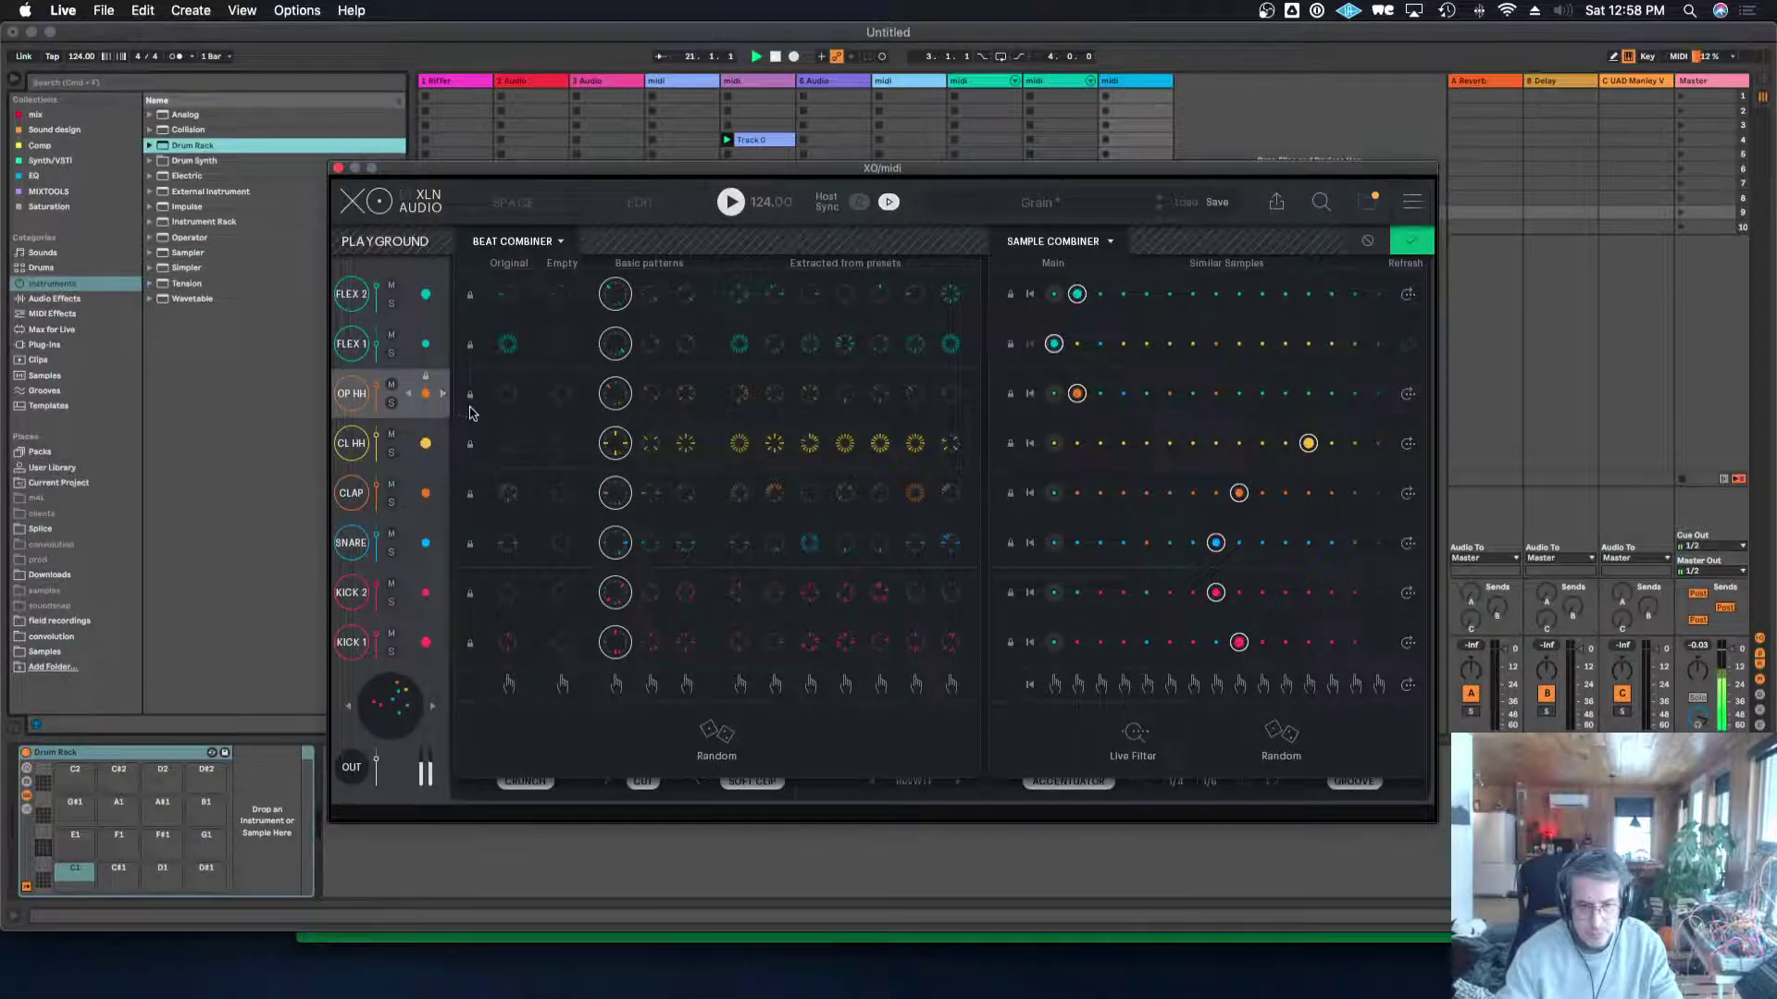
{"action": "left_click", "coordinate": [444, 294]}
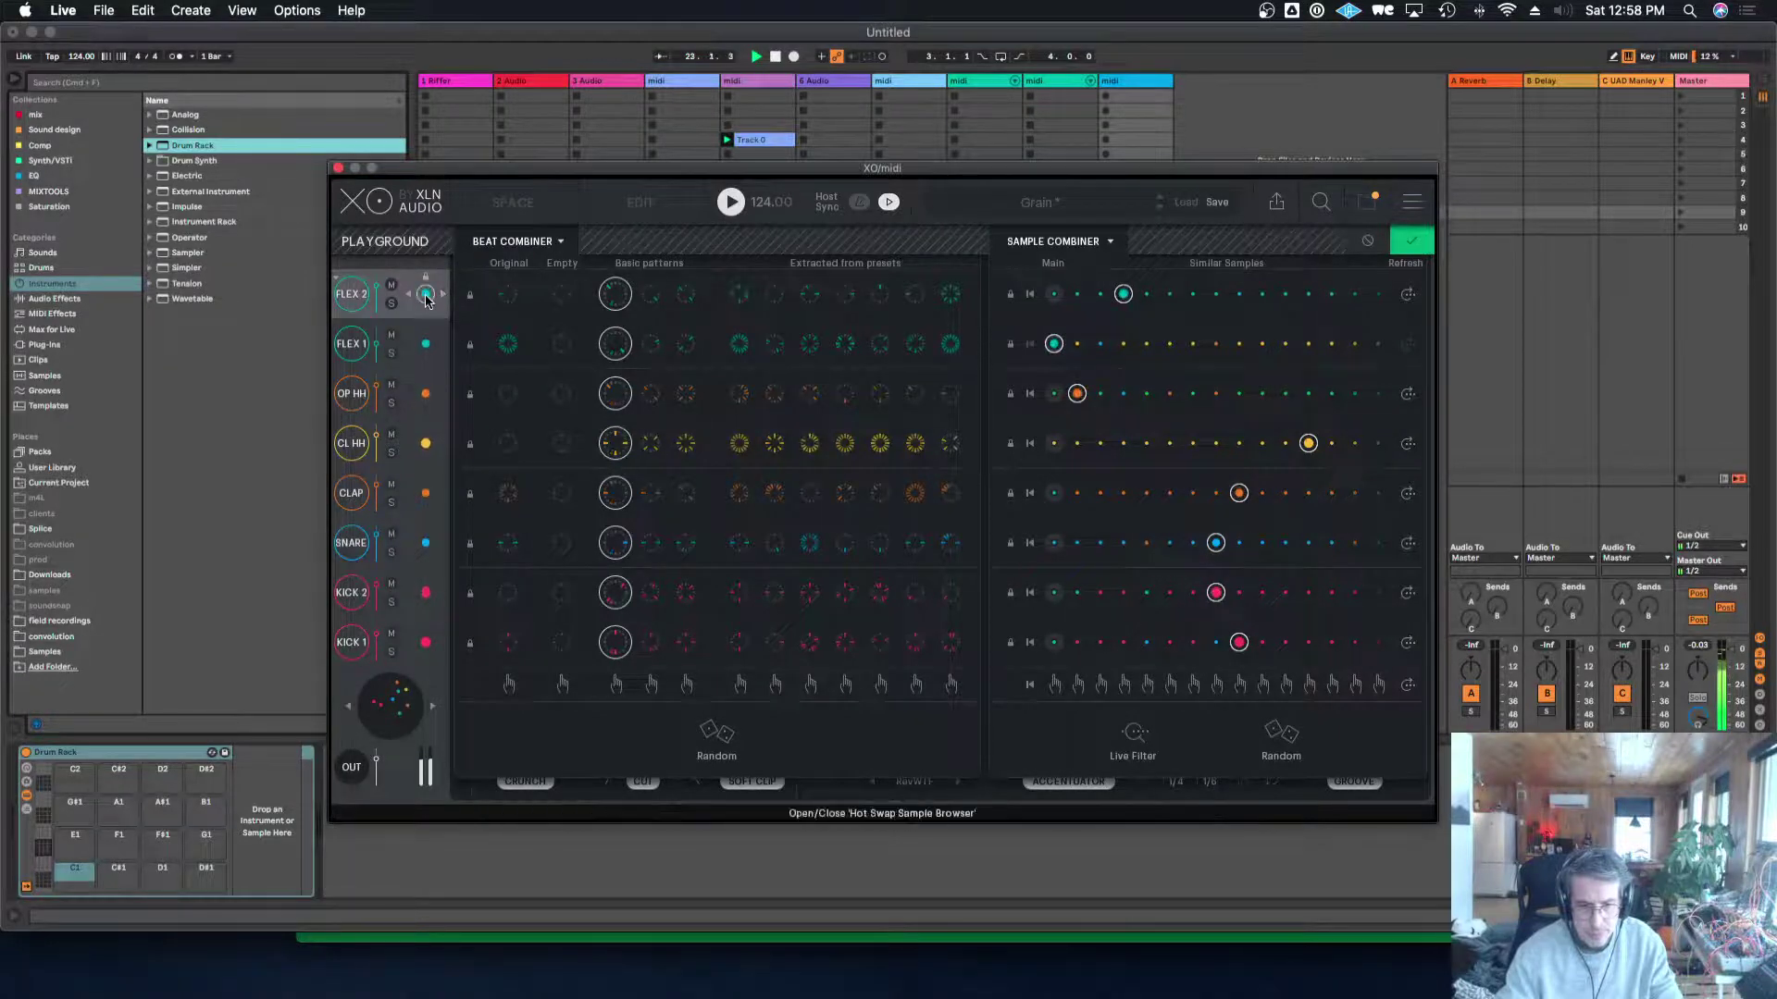
{"action": "left_click", "coordinate": [445, 296]}
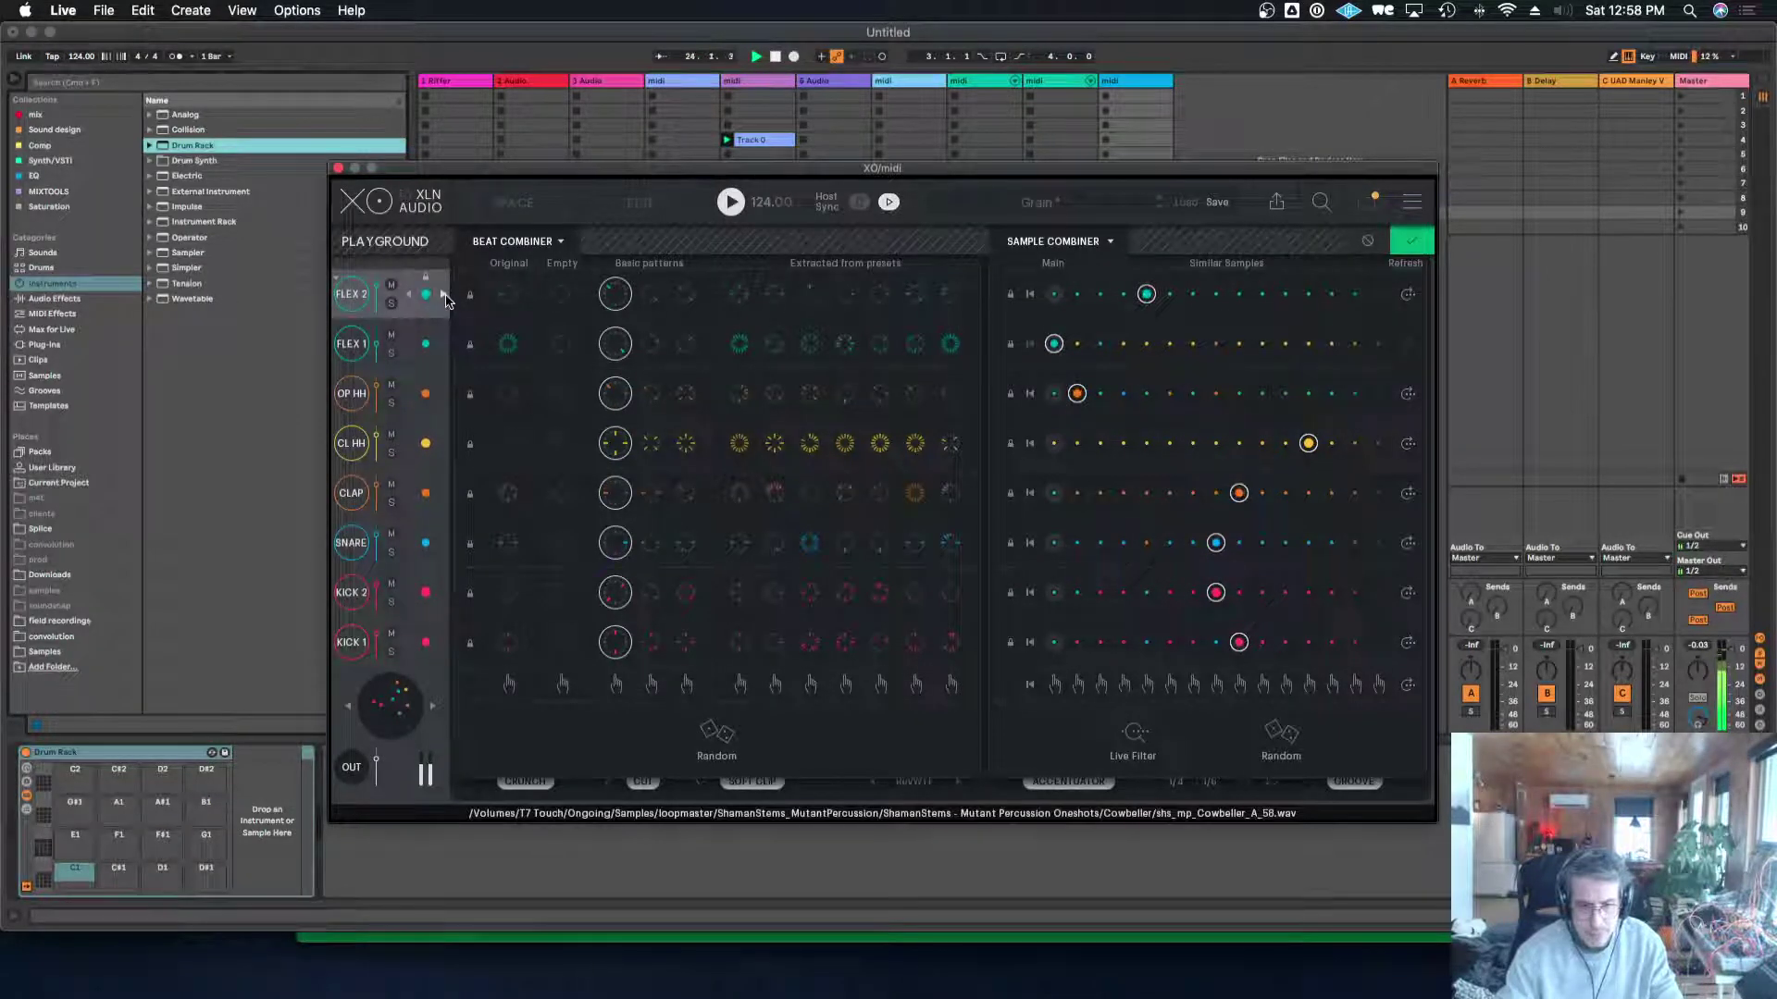
{"action": "left_click", "coordinate": [445, 296]}
{"action": "left_click", "coordinate": [445, 296]}
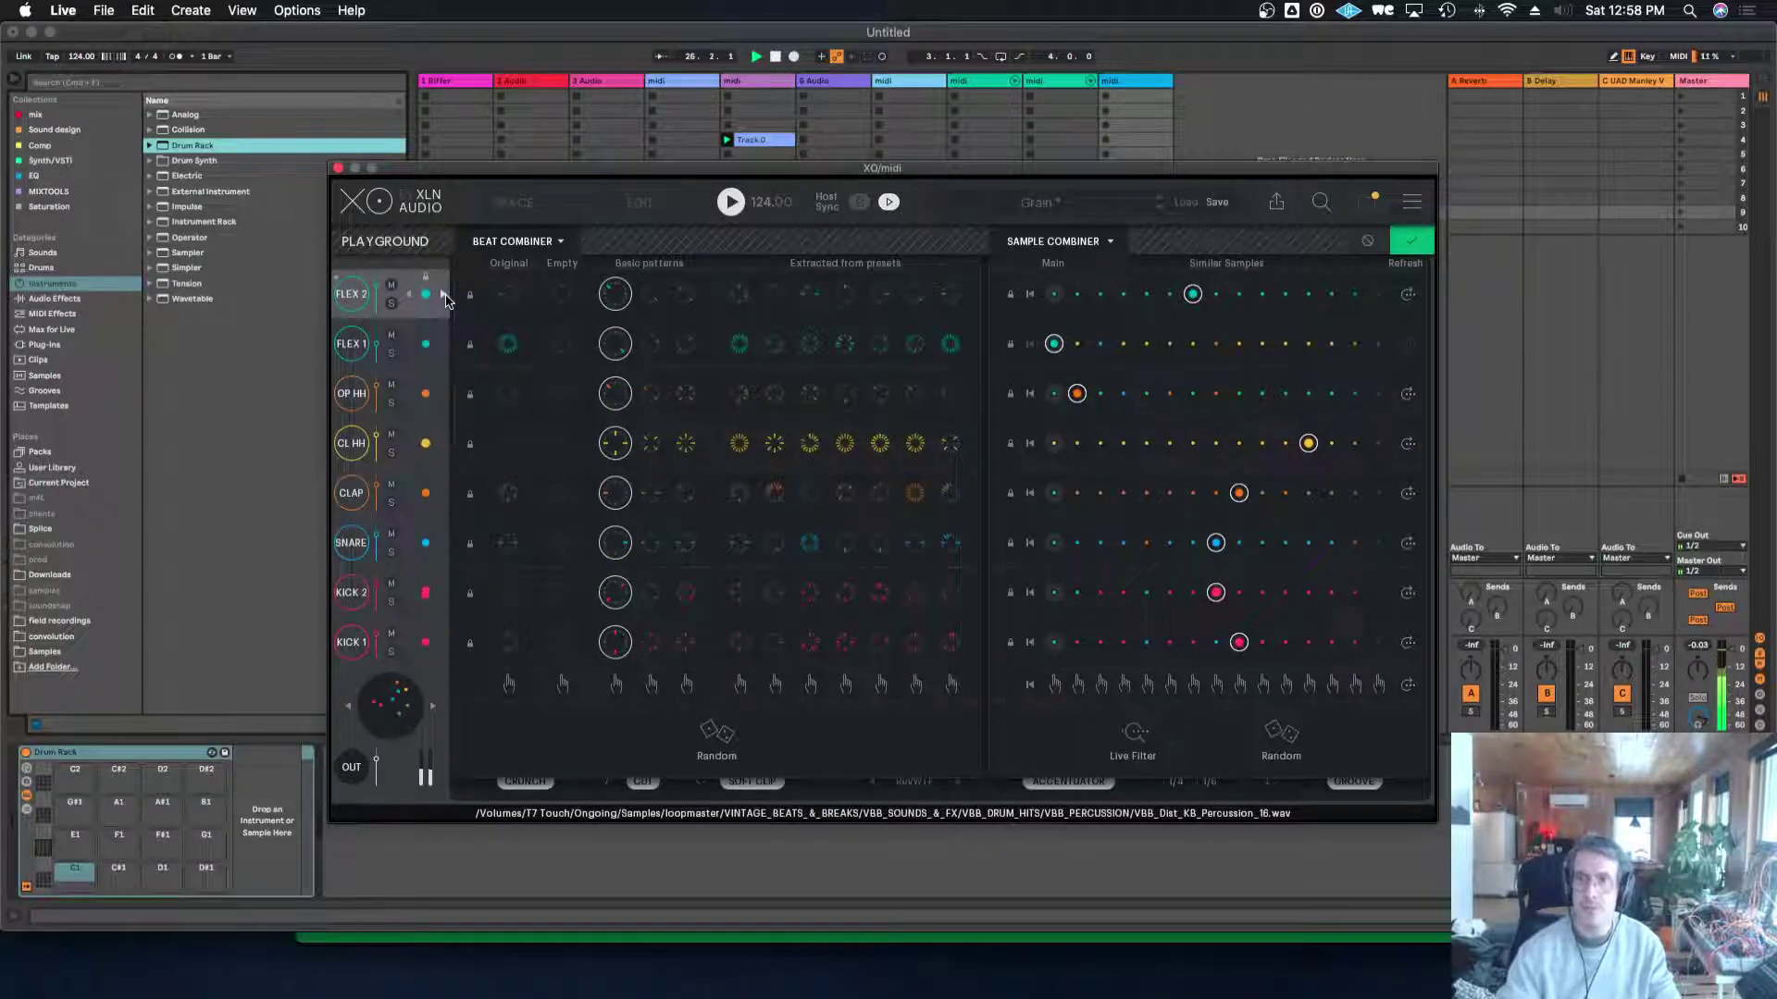
{"action": "left_click", "coordinate": [445, 296]}
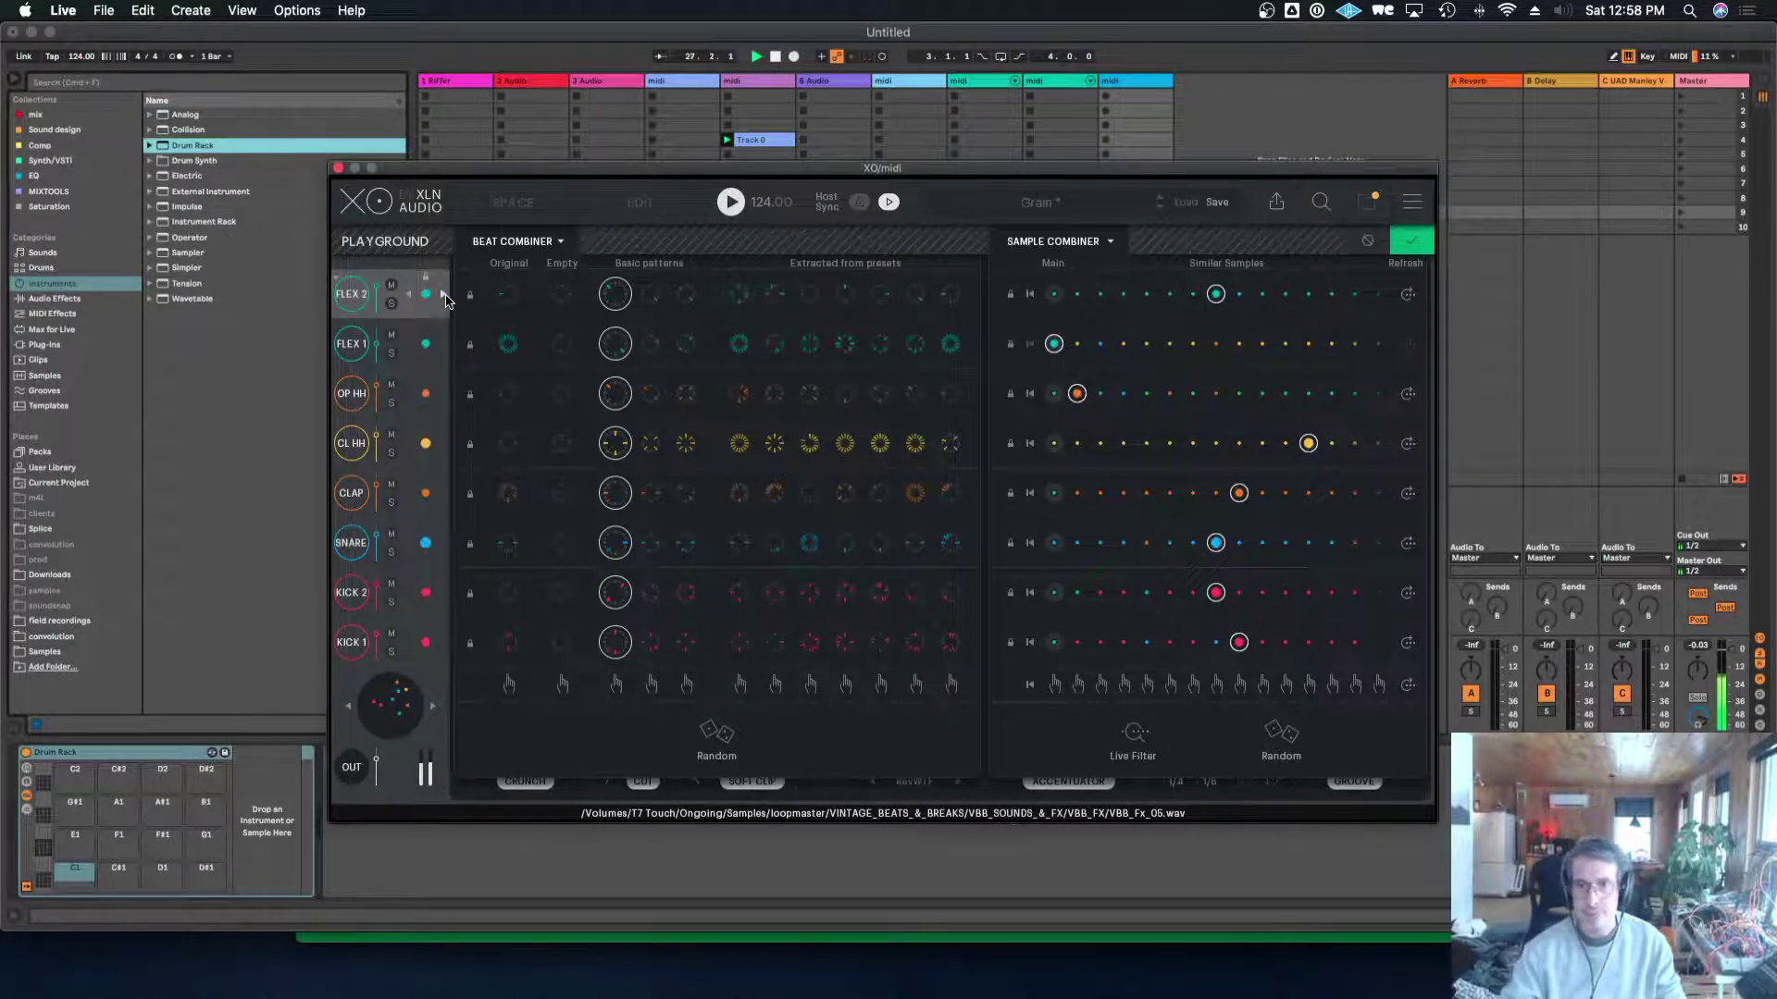
{"action": "left_click", "coordinate": [445, 296]}
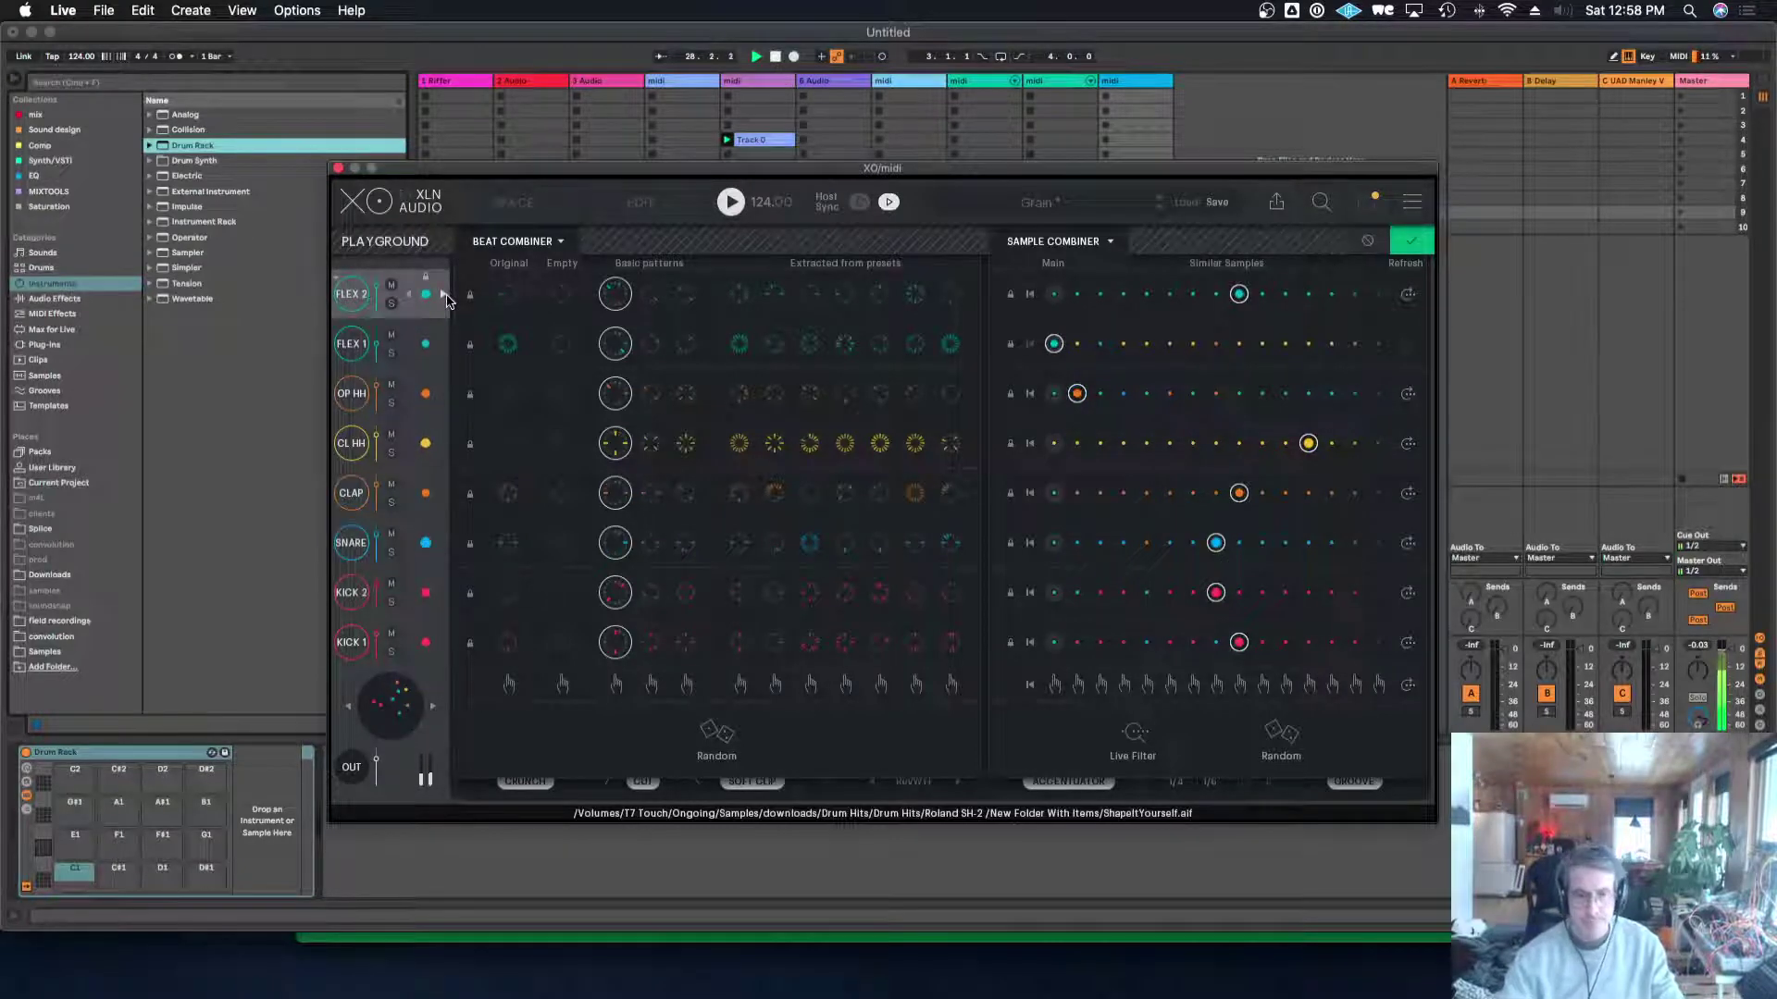
{"action": "left_click", "coordinate": [445, 296]}
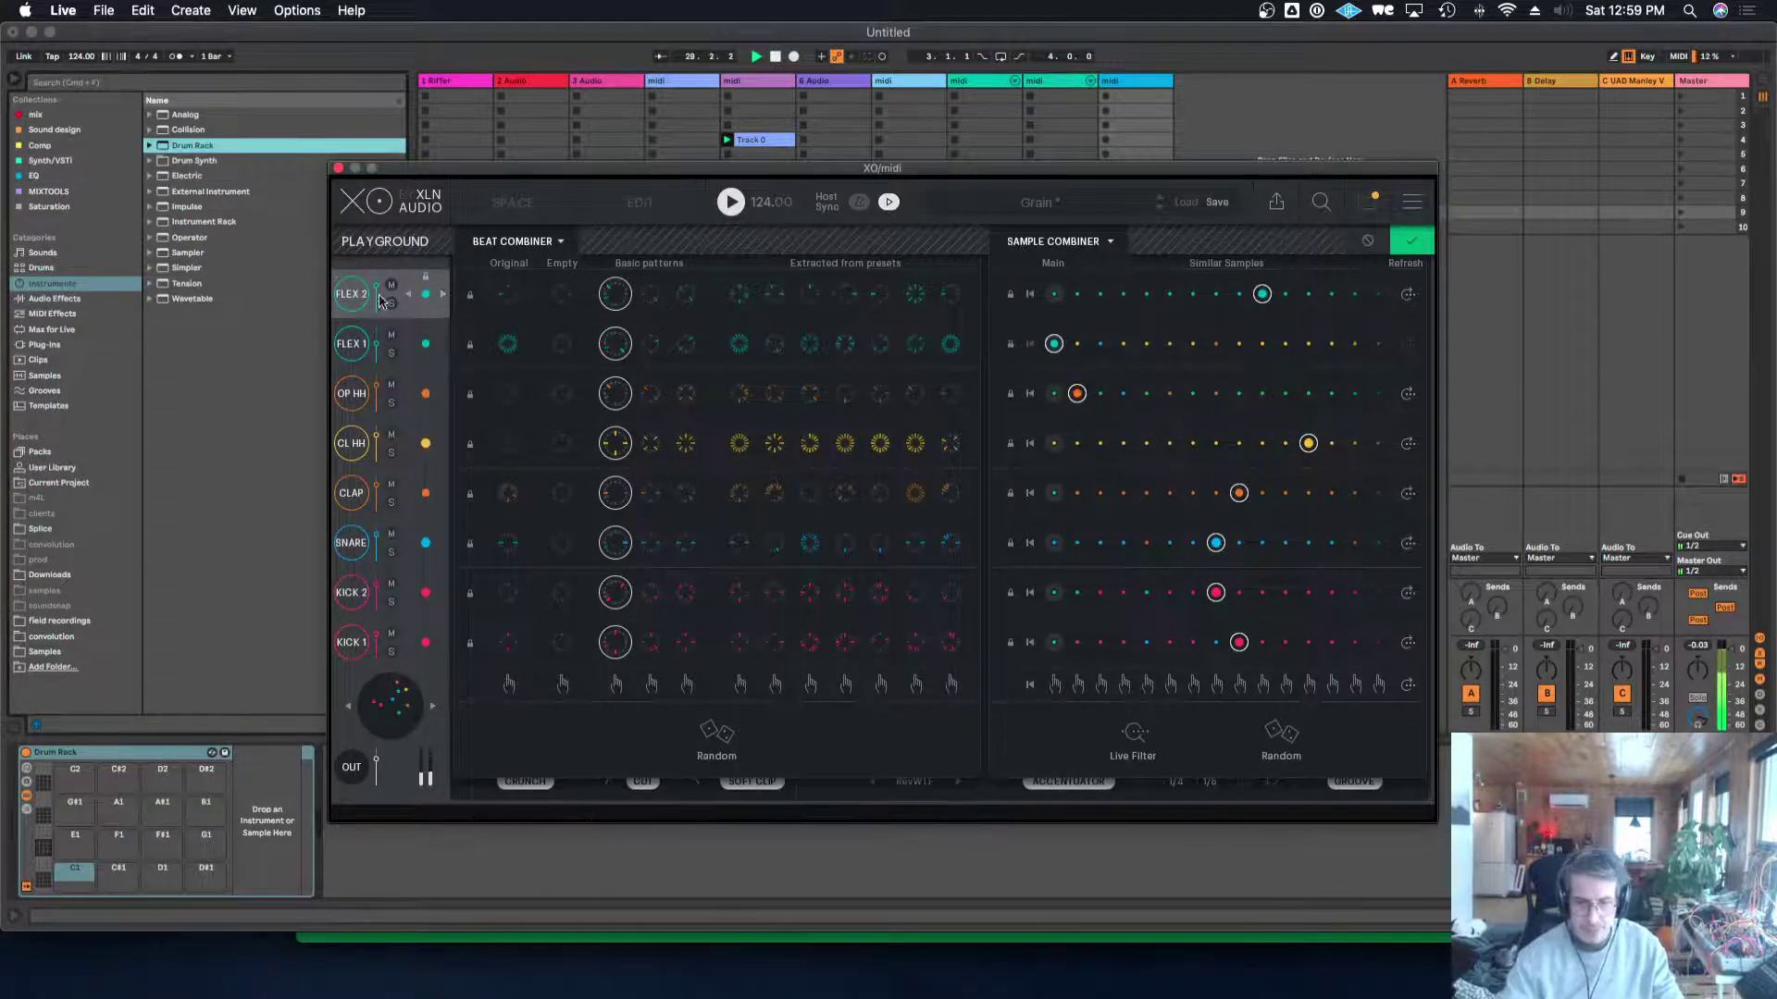
Audition snare samples for Flex 2 in the hot-swap sample browser and pick one near the centre of the sample map.
{"action": "left_click", "coordinate": [427, 294]}
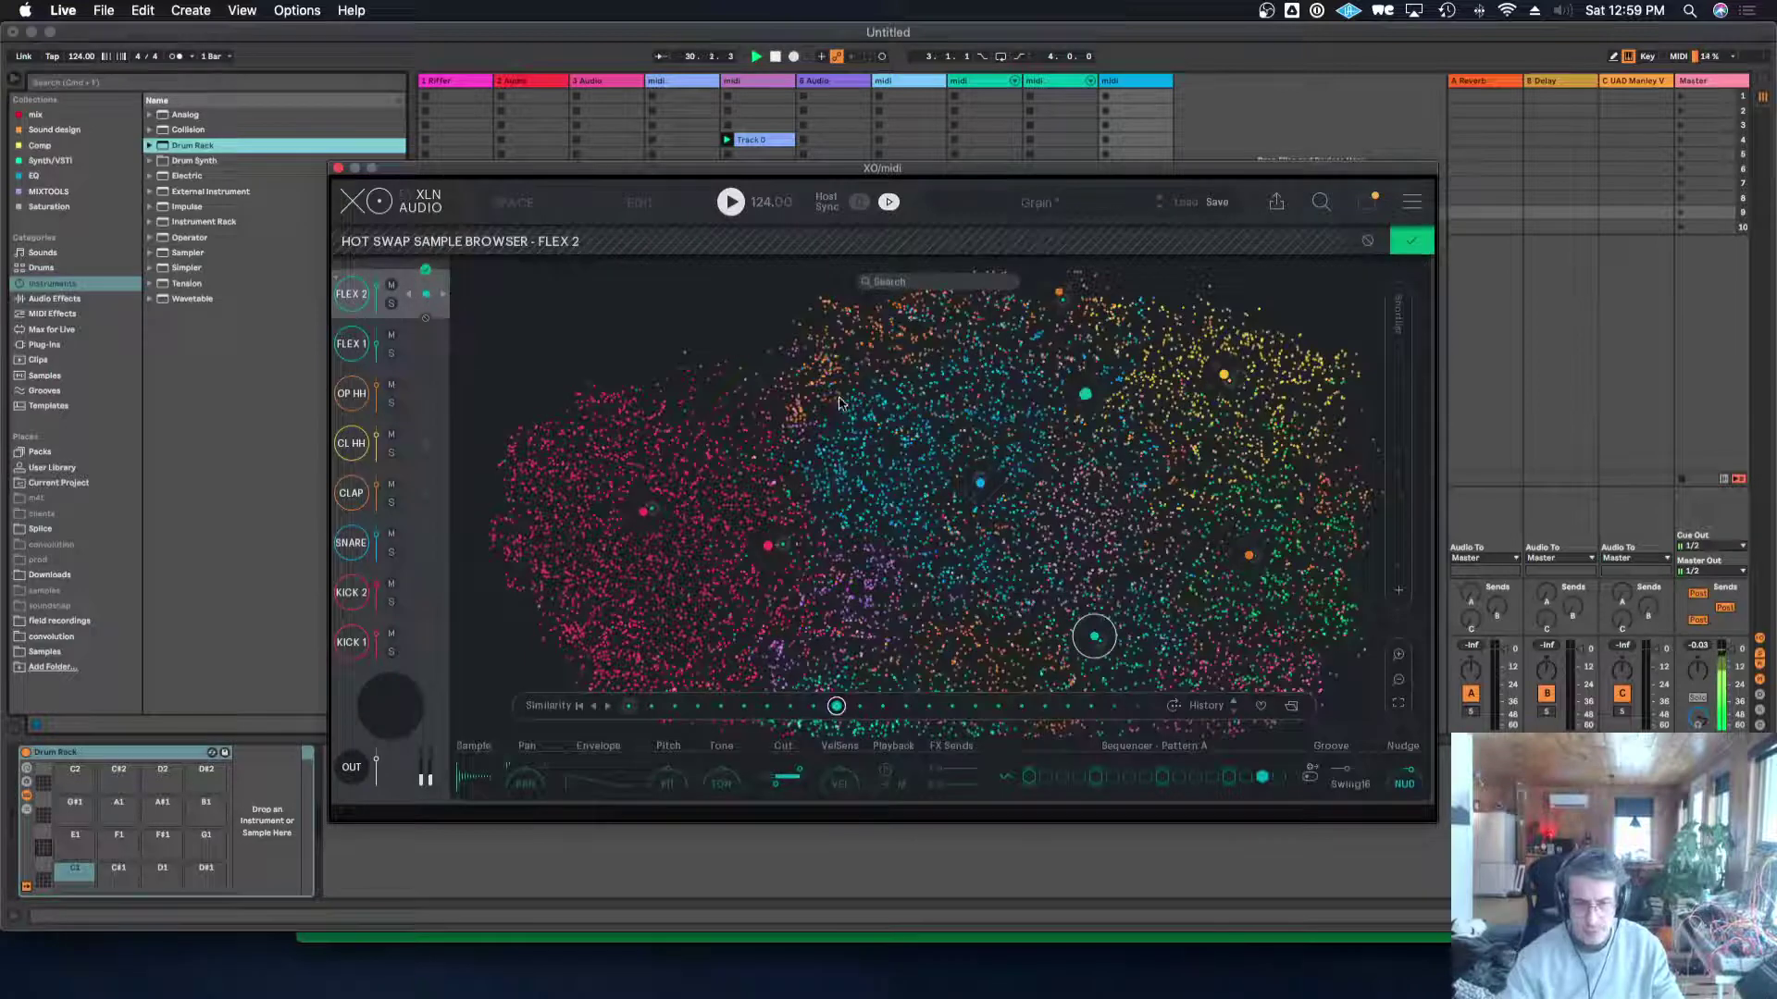
{"action": "left_click", "coordinate": [926, 430]}
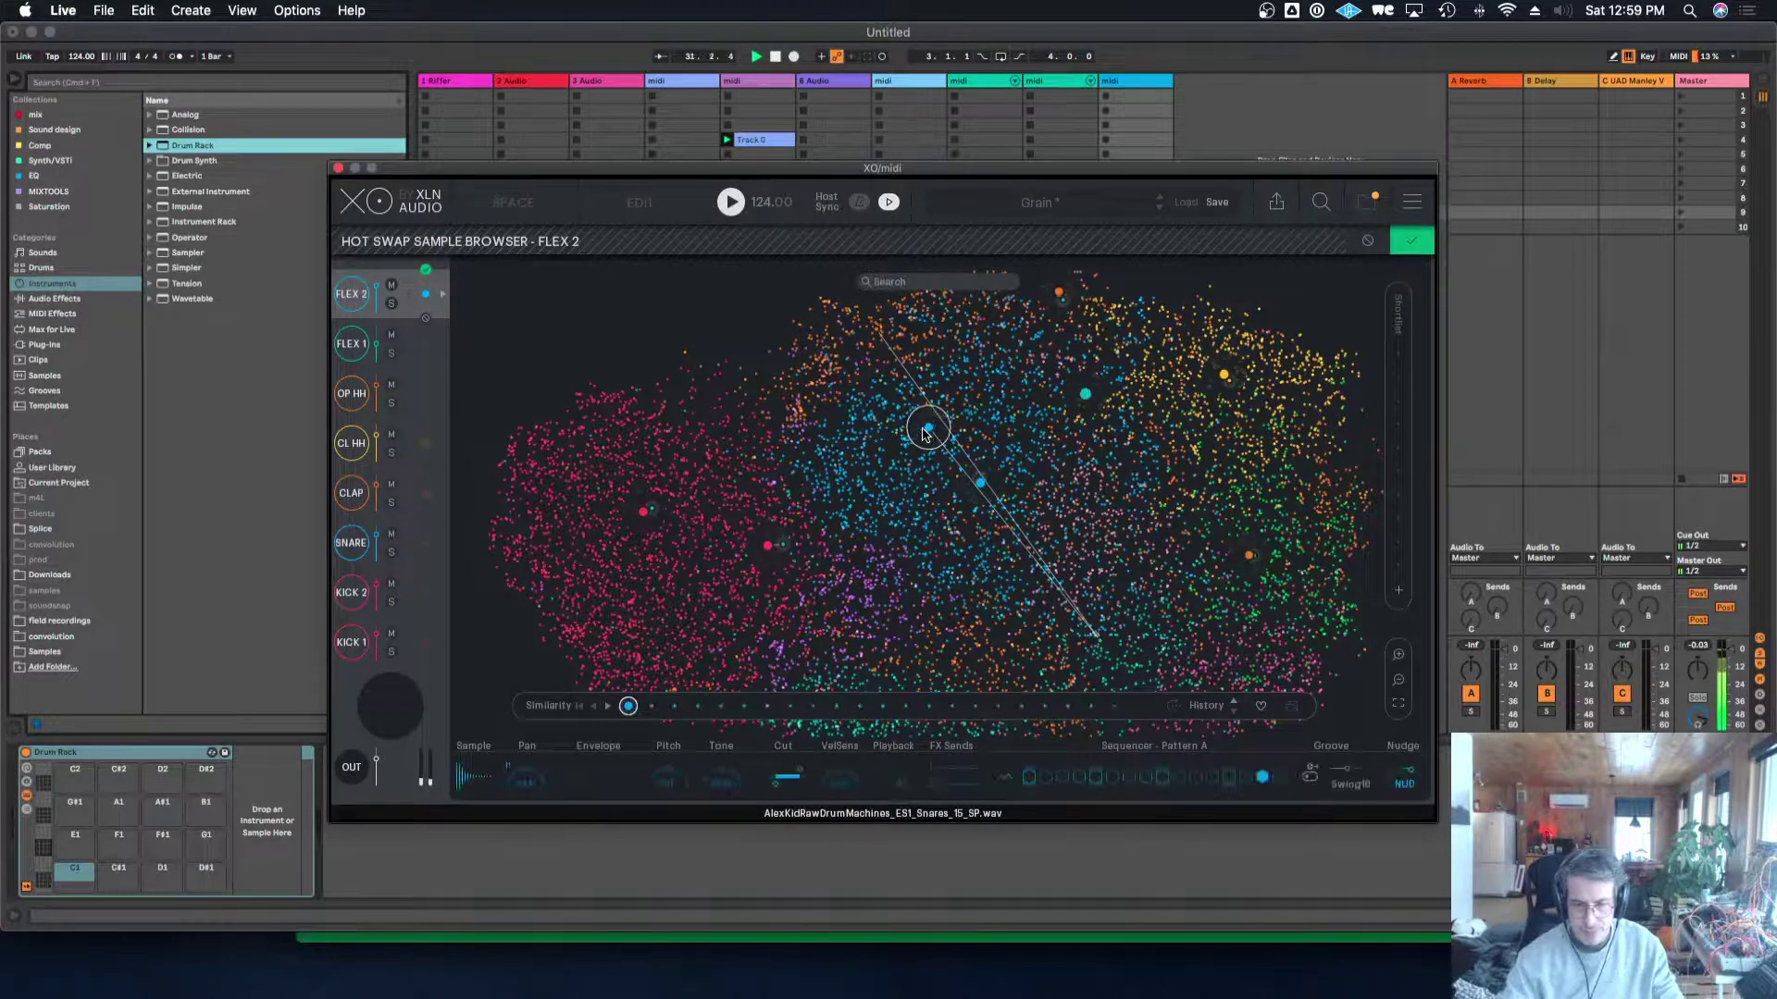
{"action": "left_click", "coordinate": [879, 433]}
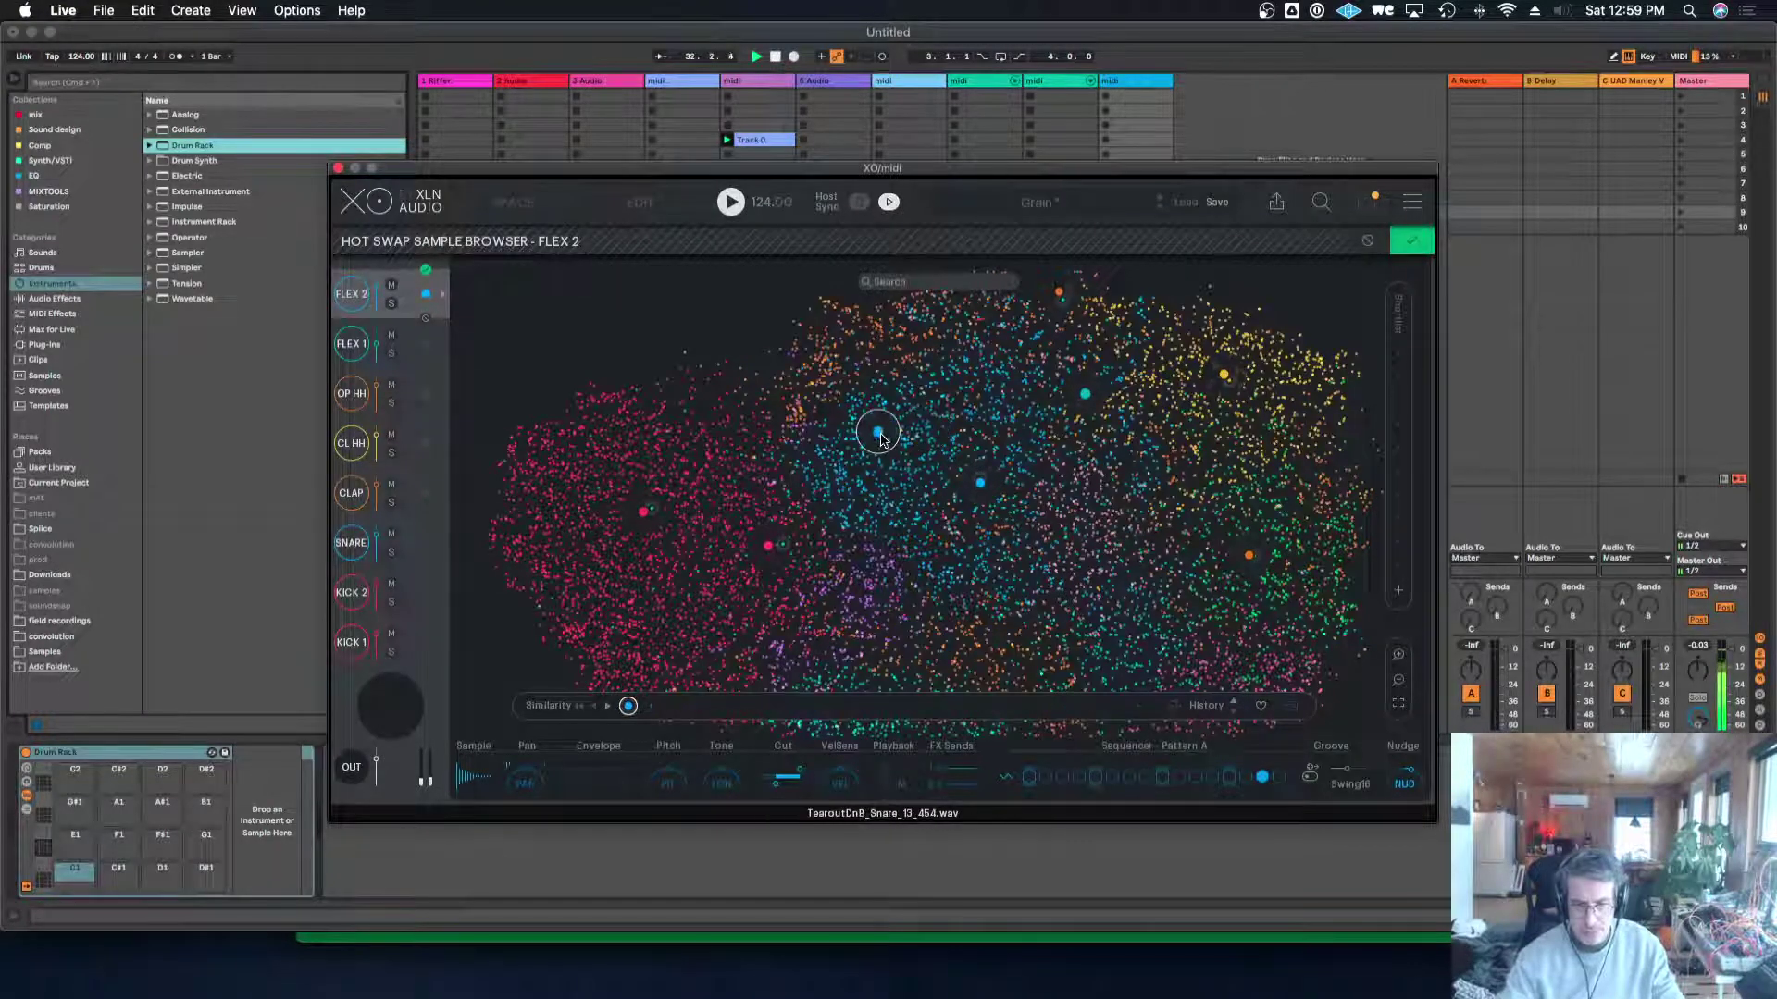
{"action": "left_click", "coordinate": [886, 476]}
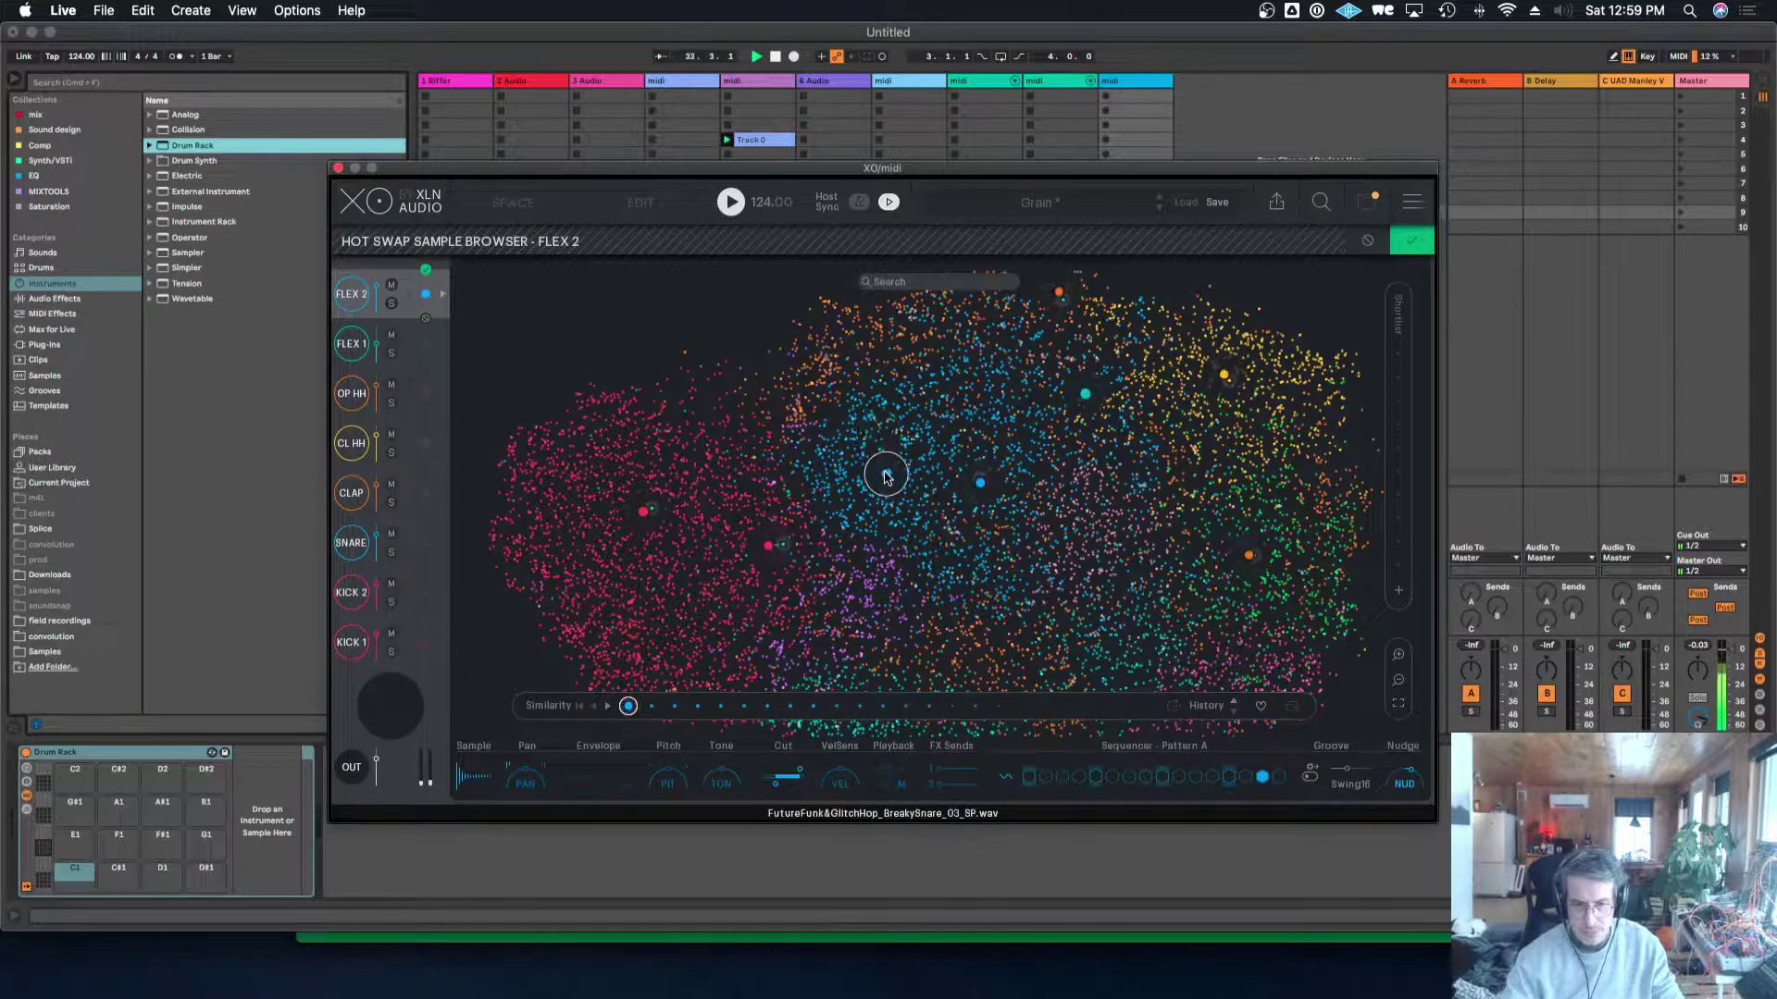
{"action": "left_click", "coordinate": [880, 440]}
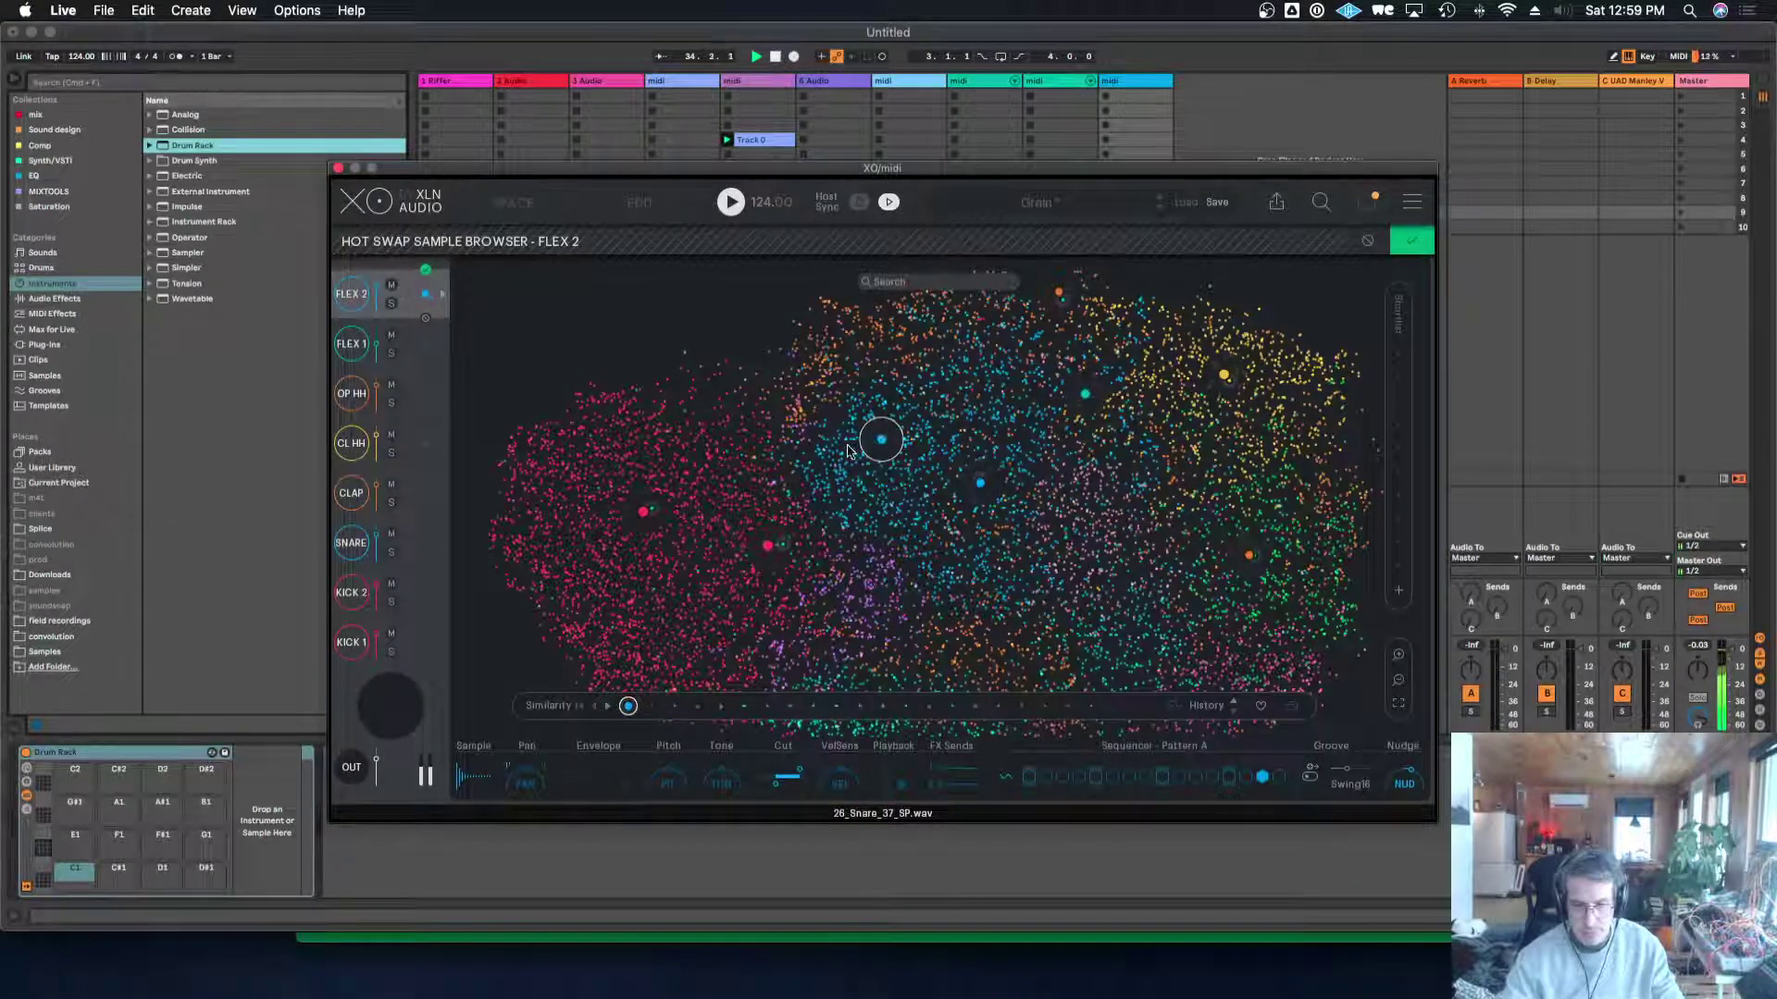
{"action": "left_click", "coordinate": [849, 451]}
{"action": "left_click", "coordinate": [853, 482]}
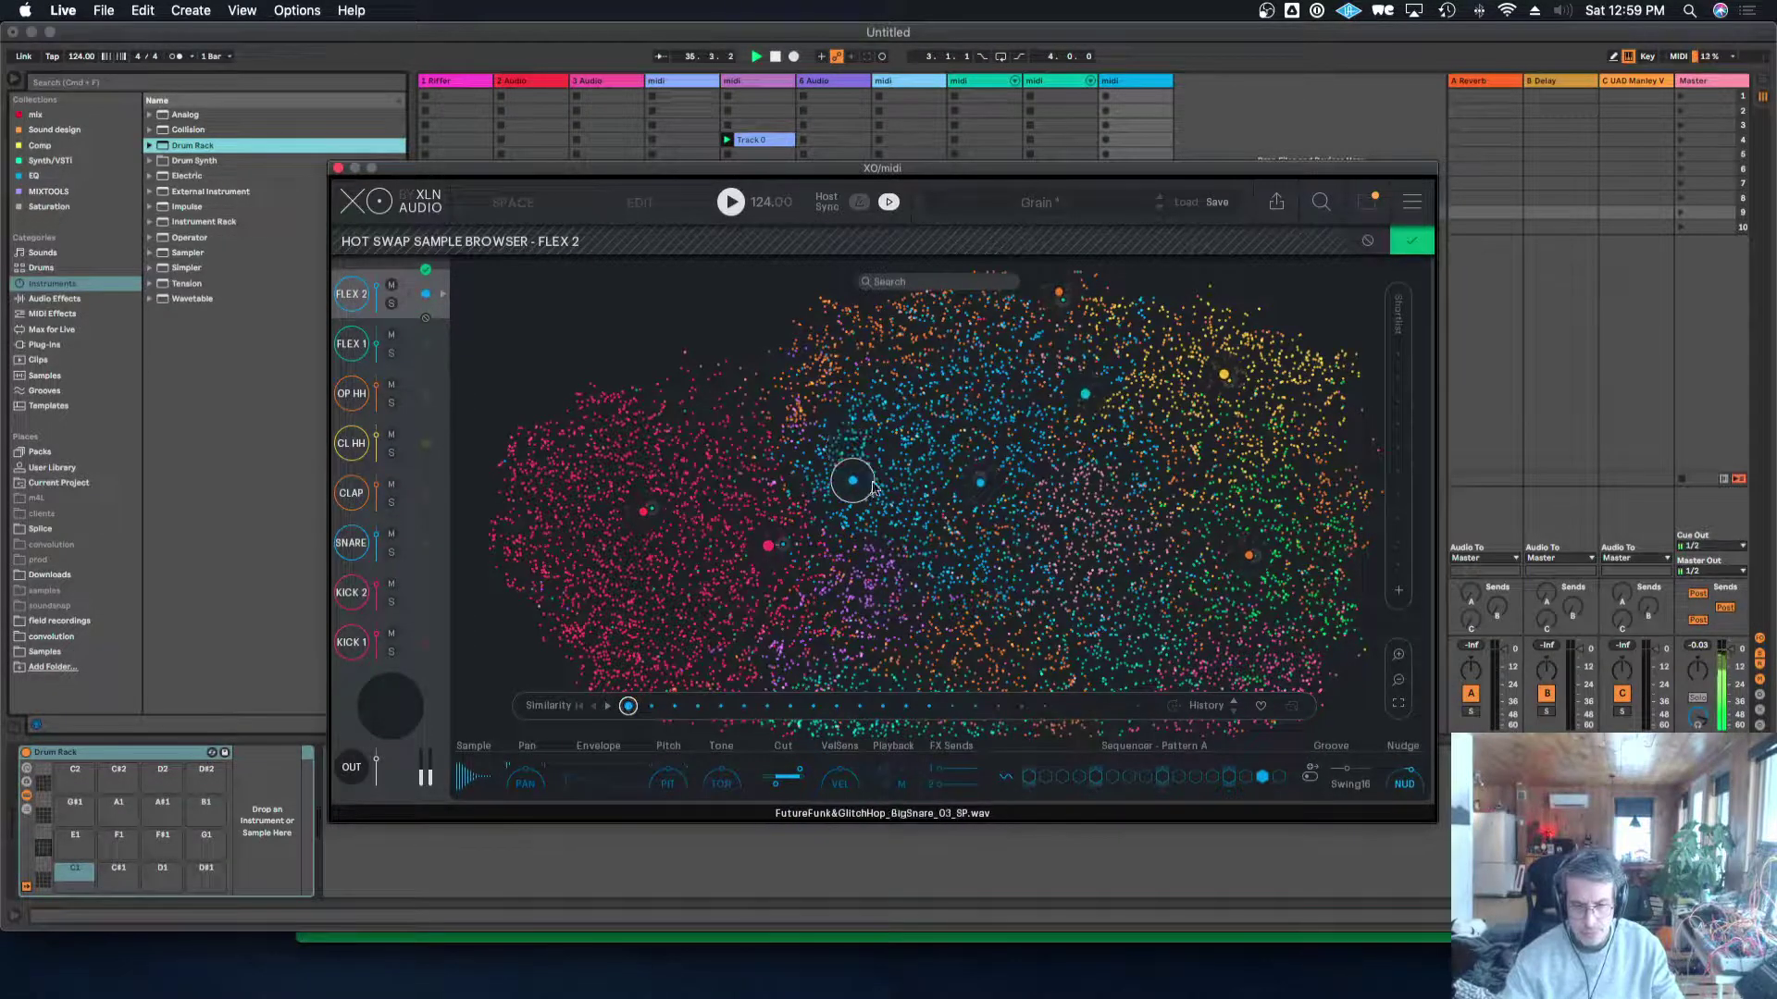
{"action": "left_click", "coordinate": [892, 469]}
{"action": "left_click", "coordinate": [929, 435]}
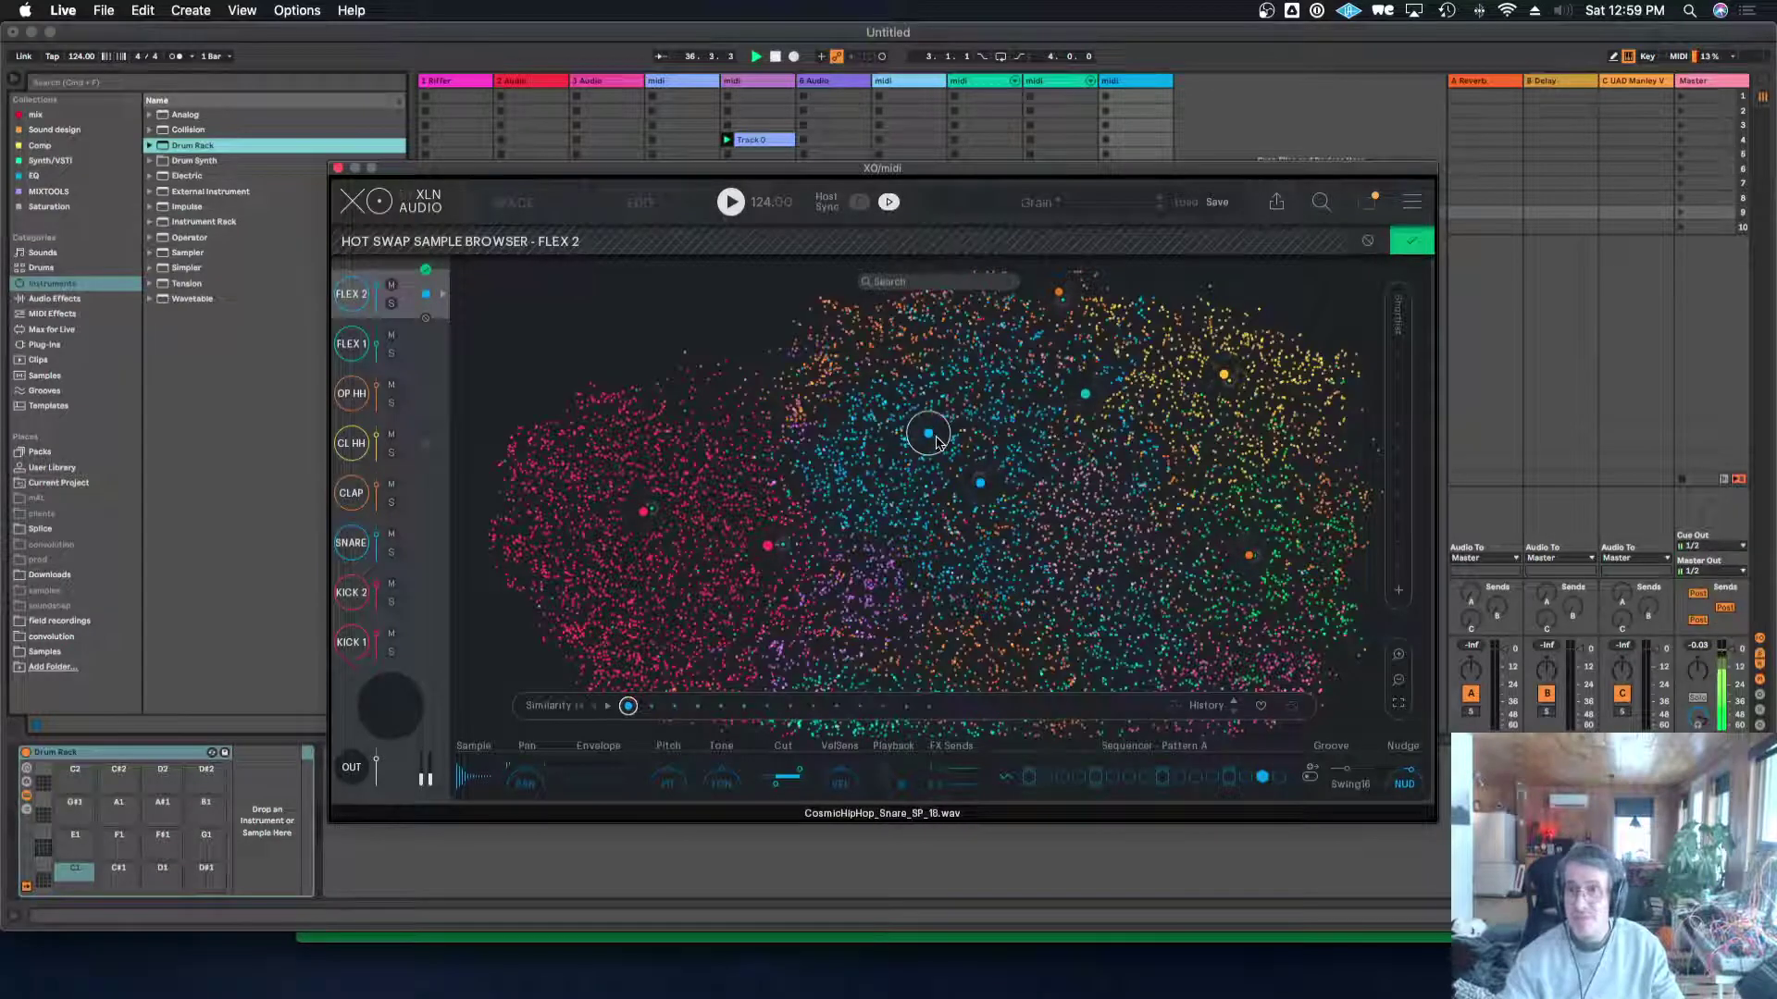
{"action": "left_click", "coordinate": [937, 442]}
{"action": "left_click", "coordinate": [967, 457]}
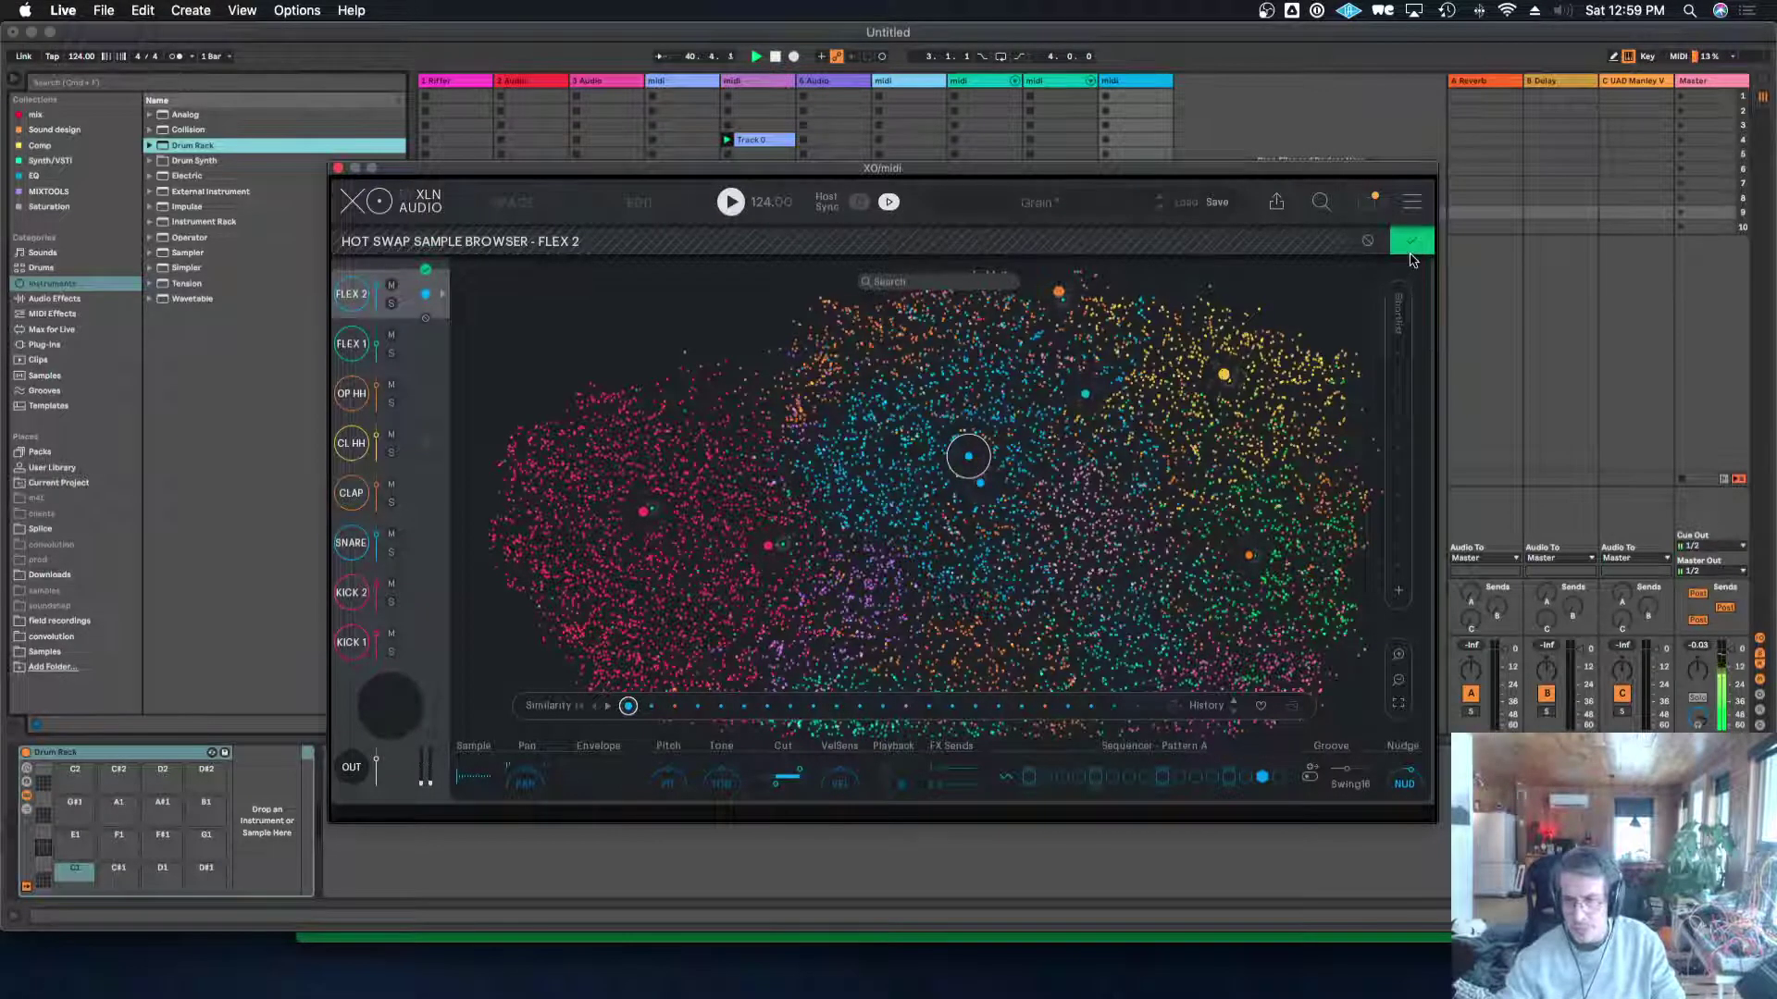
Render the Grain kit's WAVs and place its beat as a MIDI clip in scene 9 of the newest Drum Rack track.
{"action": "left_click", "coordinate": [1277, 202]}
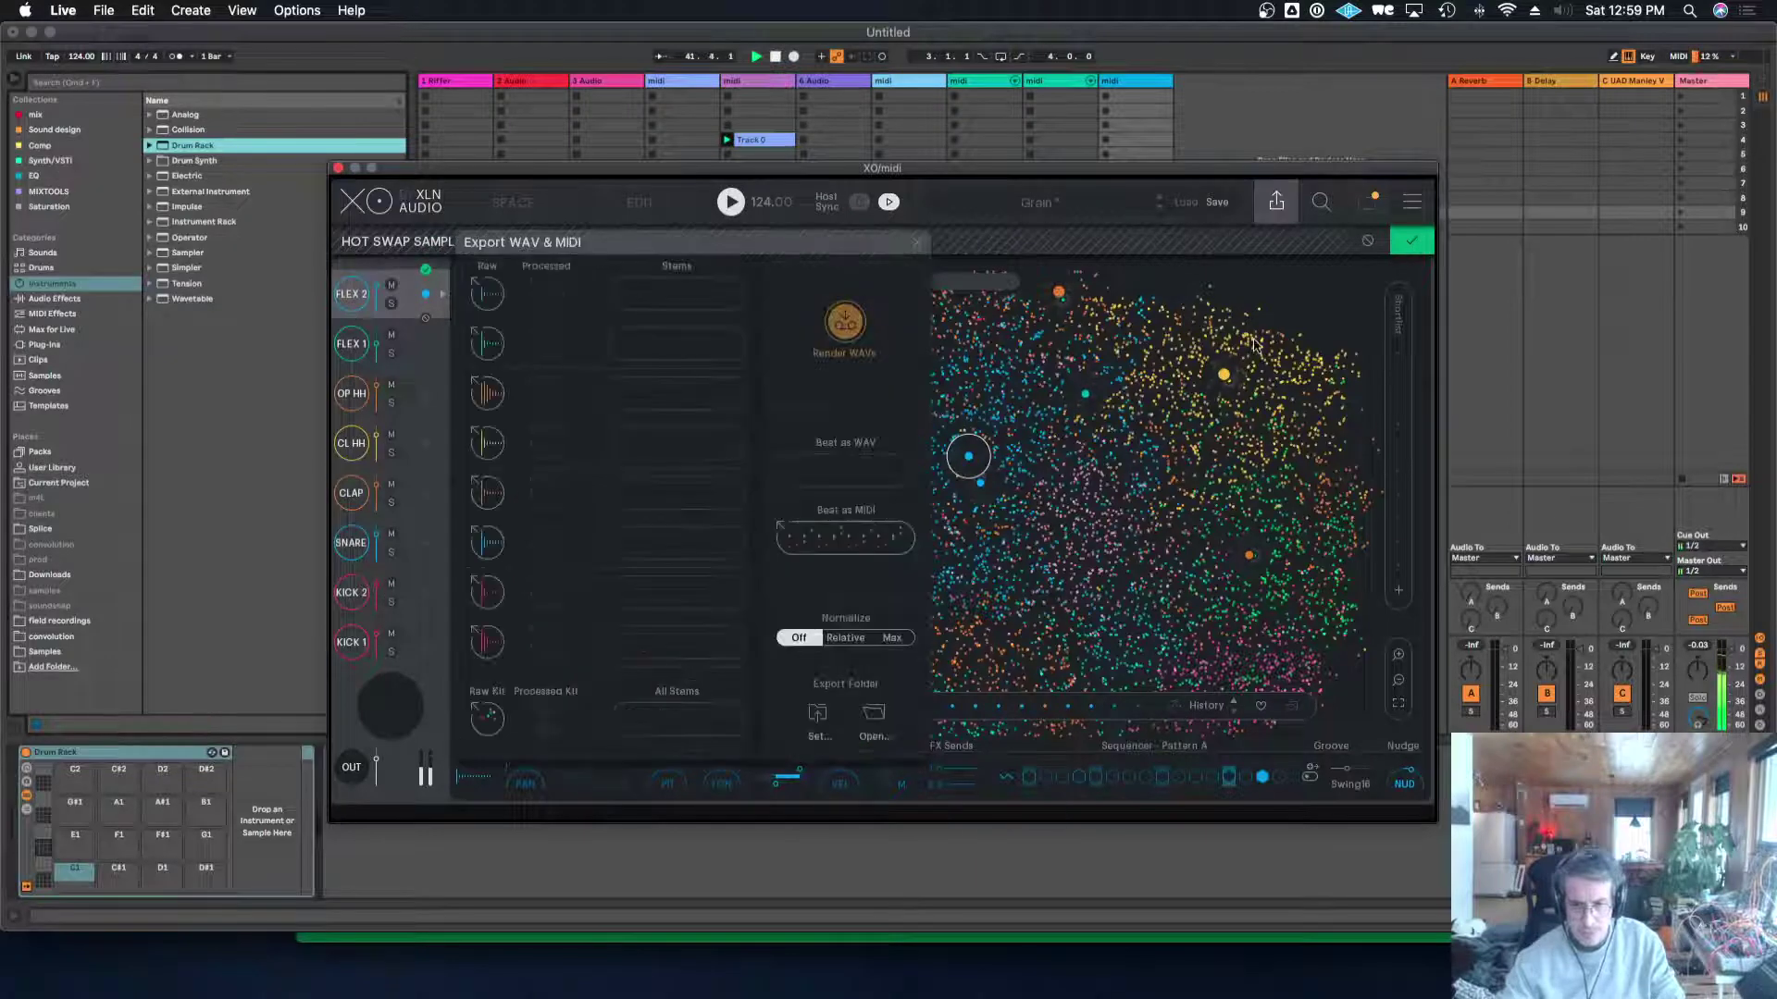
{"action": "left_click", "coordinate": [857, 333]}
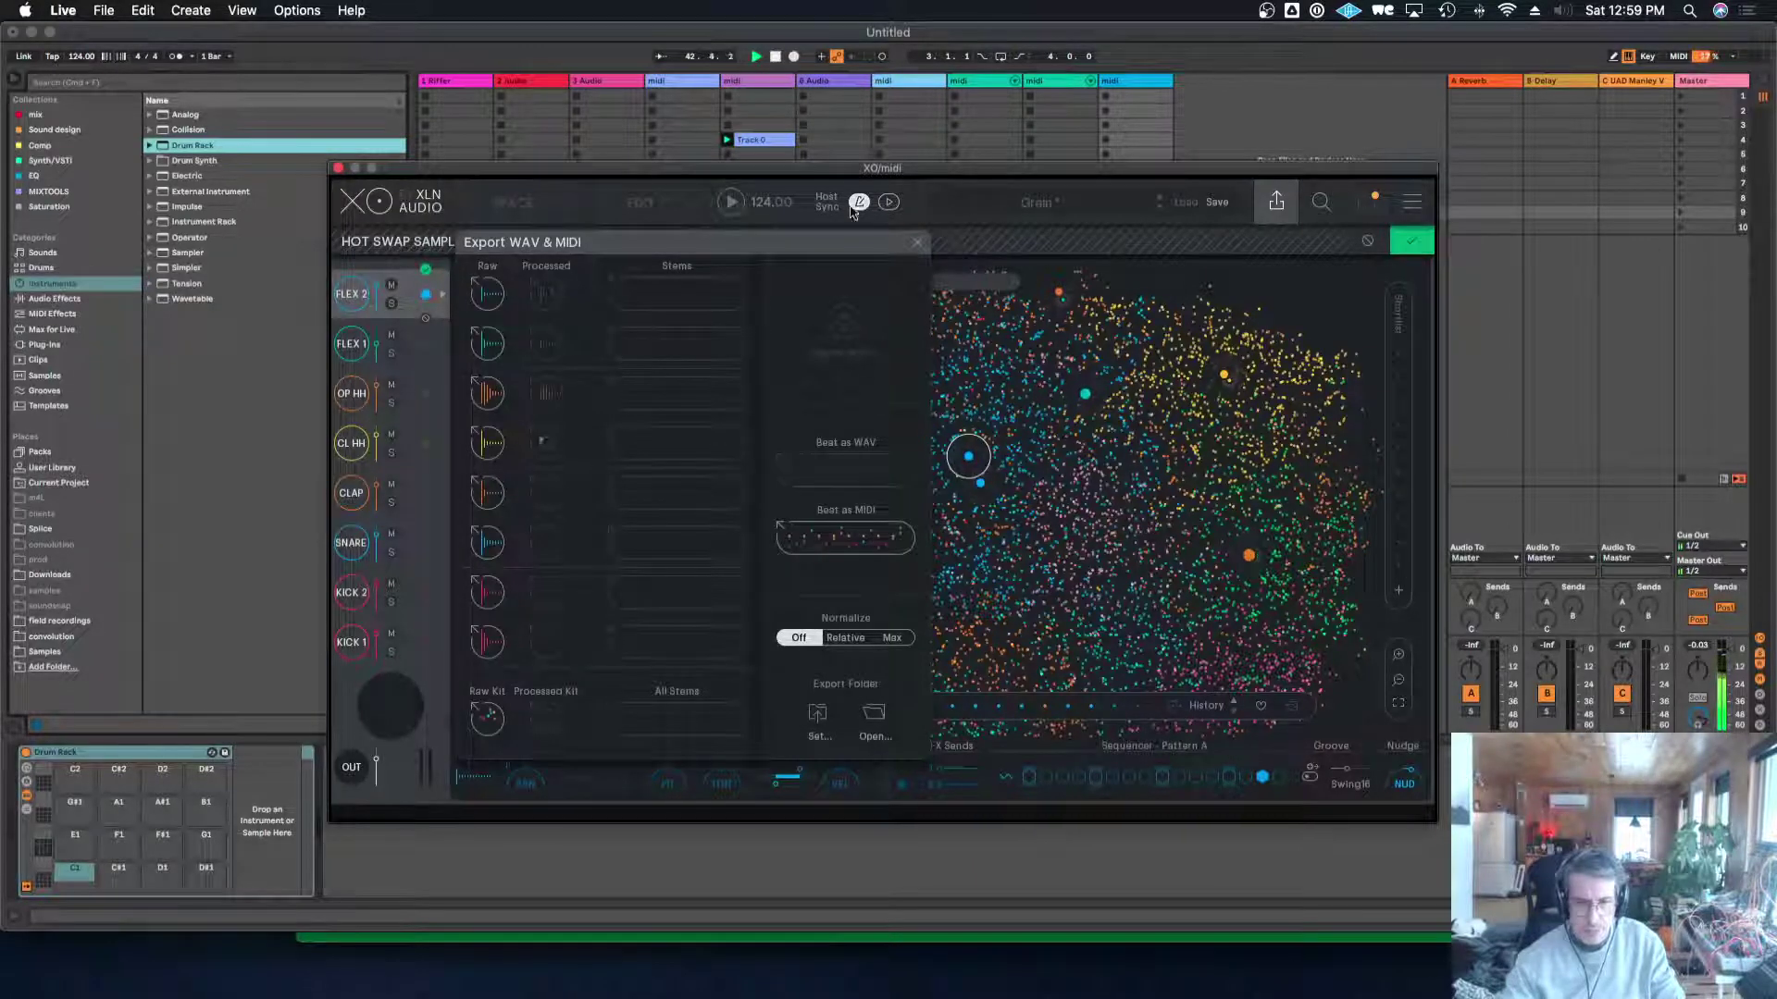
{"action": "left_click_drag", "start_coordinate": [851, 173], "coordinate": [1721, 215]}
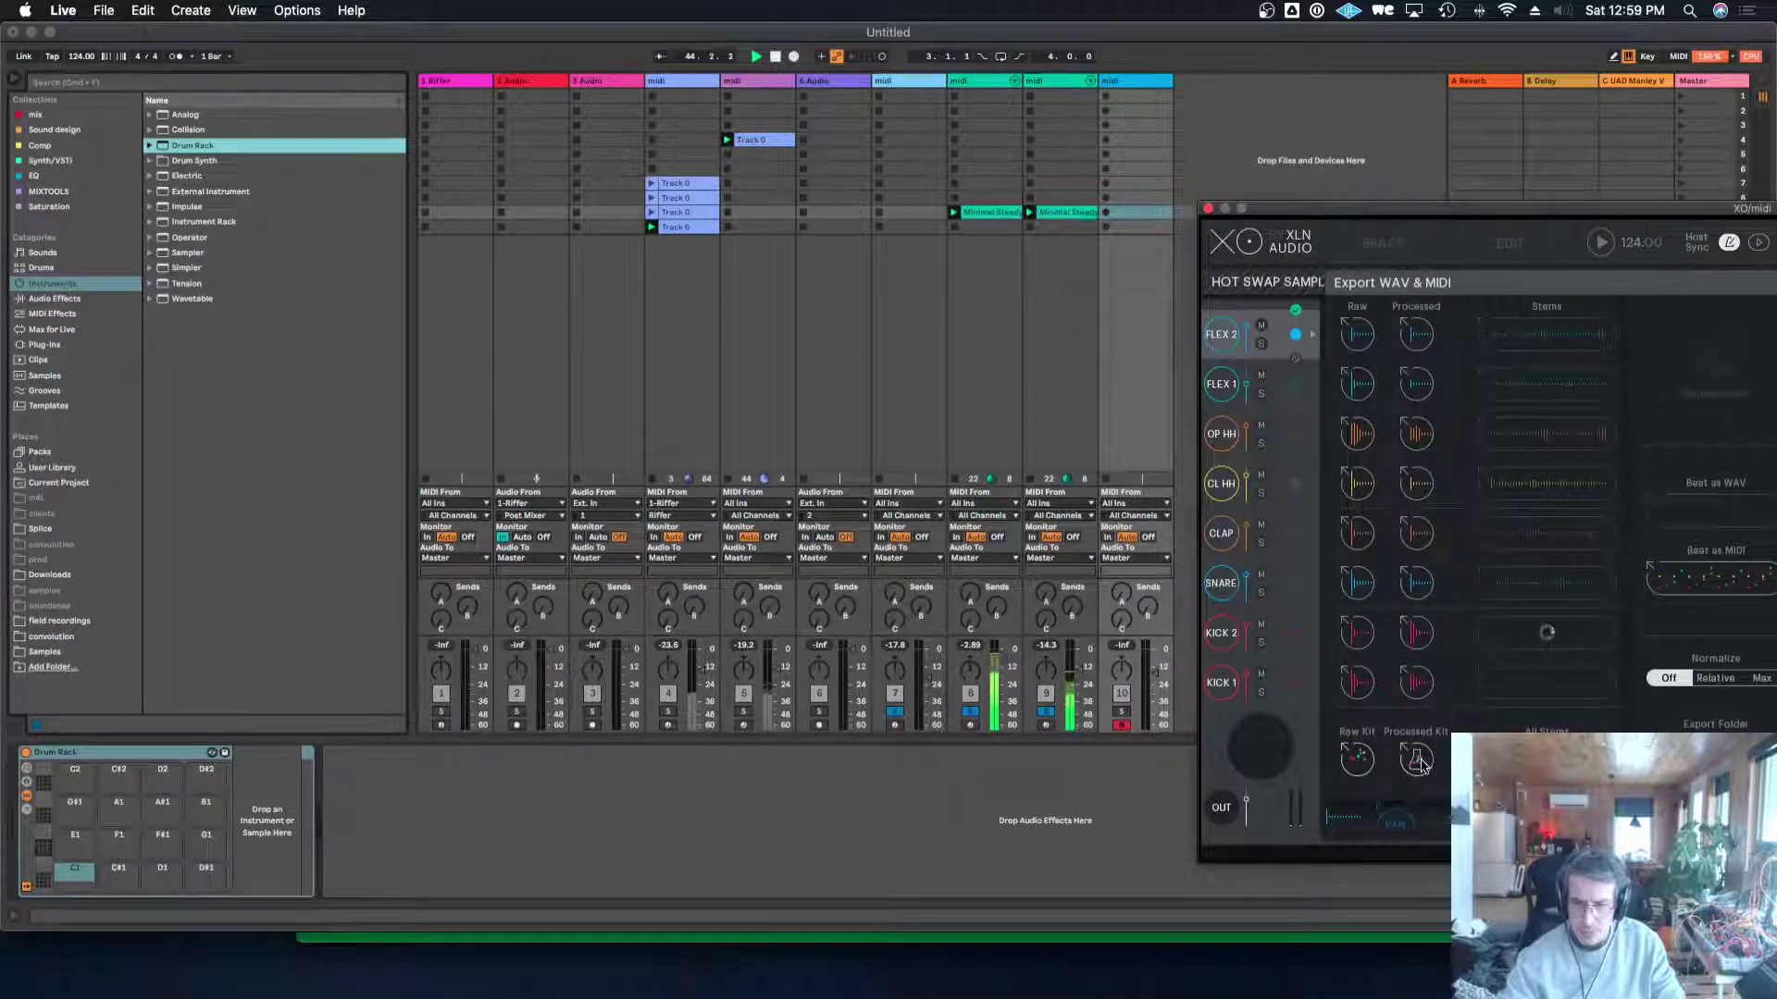
{"action": "left_click_drag", "start_coordinate": [1200, 317], "coordinate": [1138, 215]}
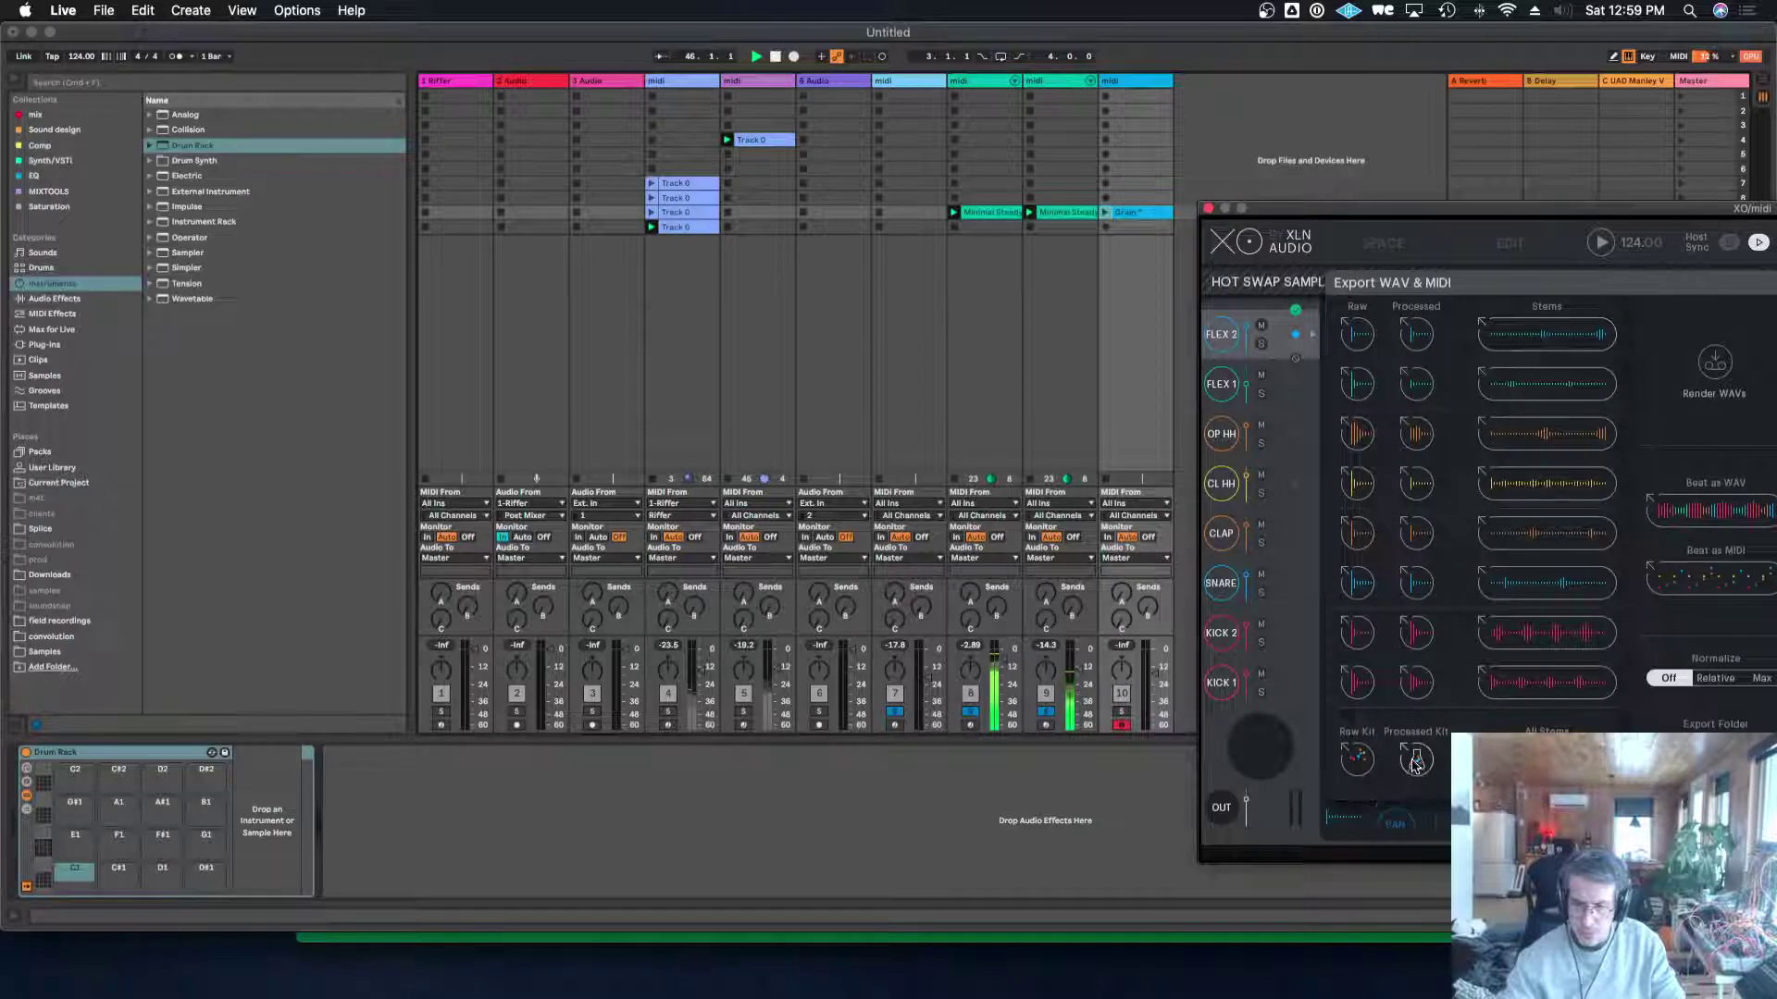
Load the processed kit onto the empty Drum Rack's pads from C#1, launch the Grain clip and close the XO window.
{"action": "left_click_drag", "start_coordinate": [995, 650], "coordinate": [120, 873]}
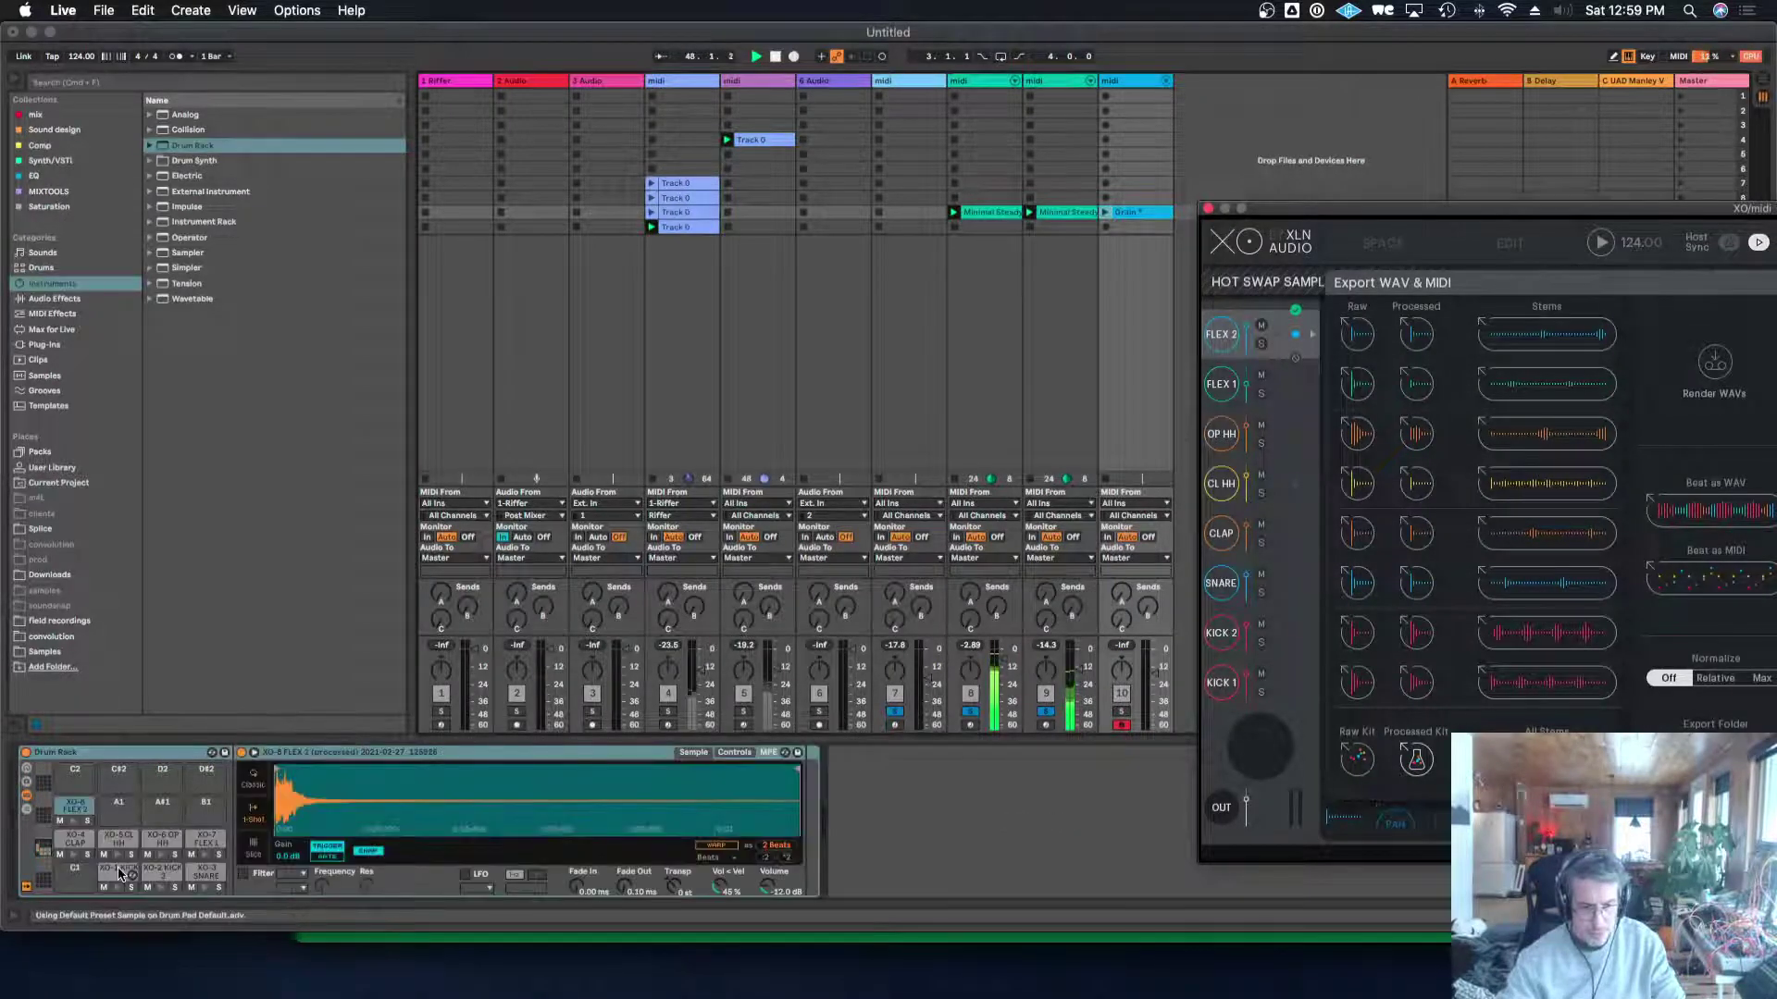
{"action": "left_click", "coordinate": [1109, 215]}
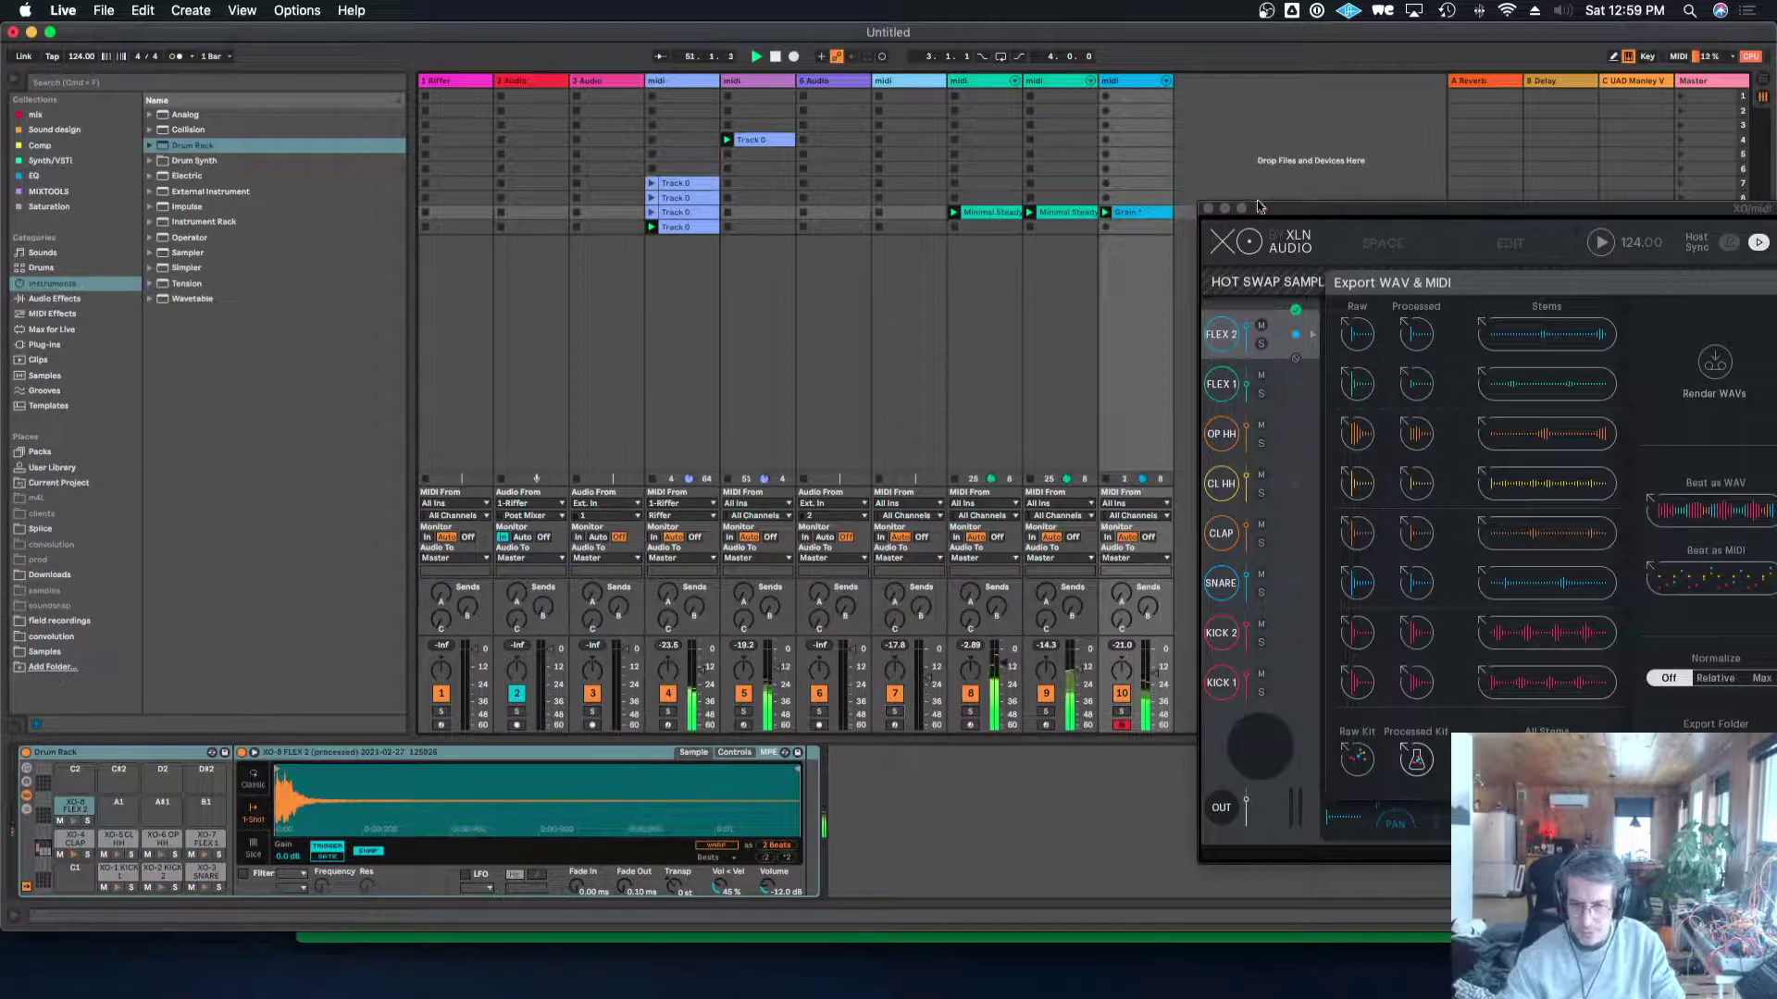
{"action": "left_click", "coordinate": [1208, 209]}
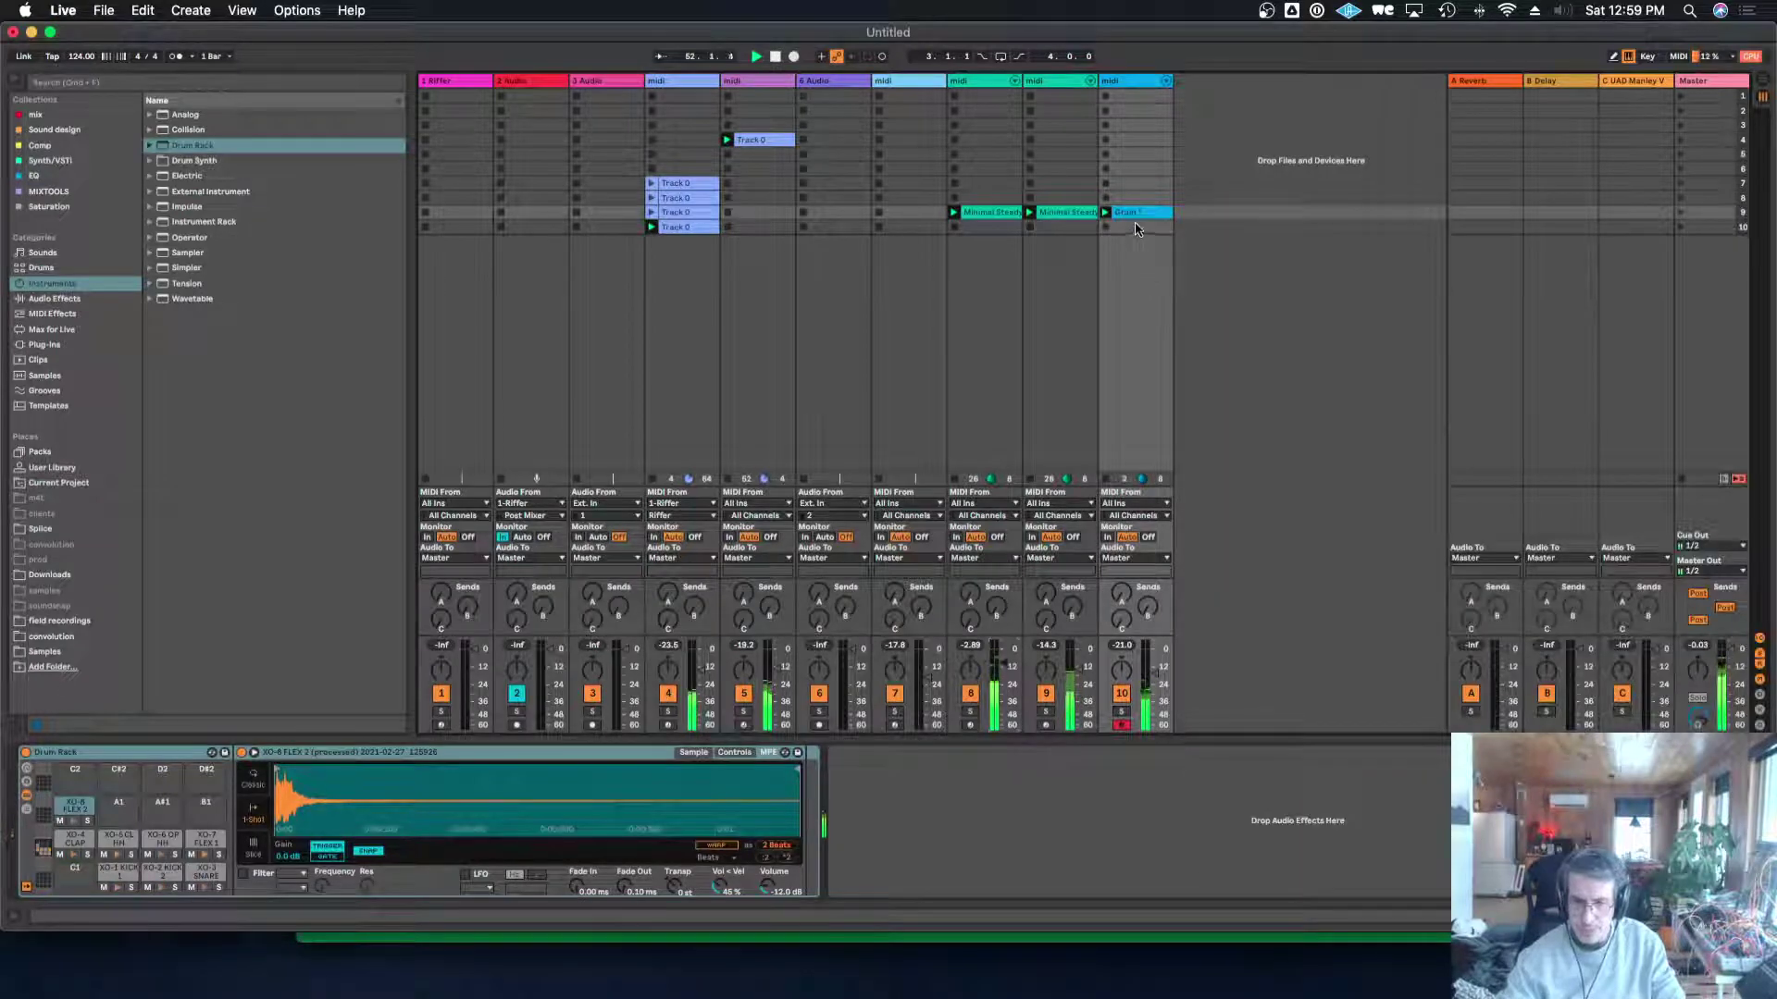
Open the Grain clip's notes and move the three drum clips together up to scene 3.
{"action": "double_click", "coordinate": [1135, 215]}
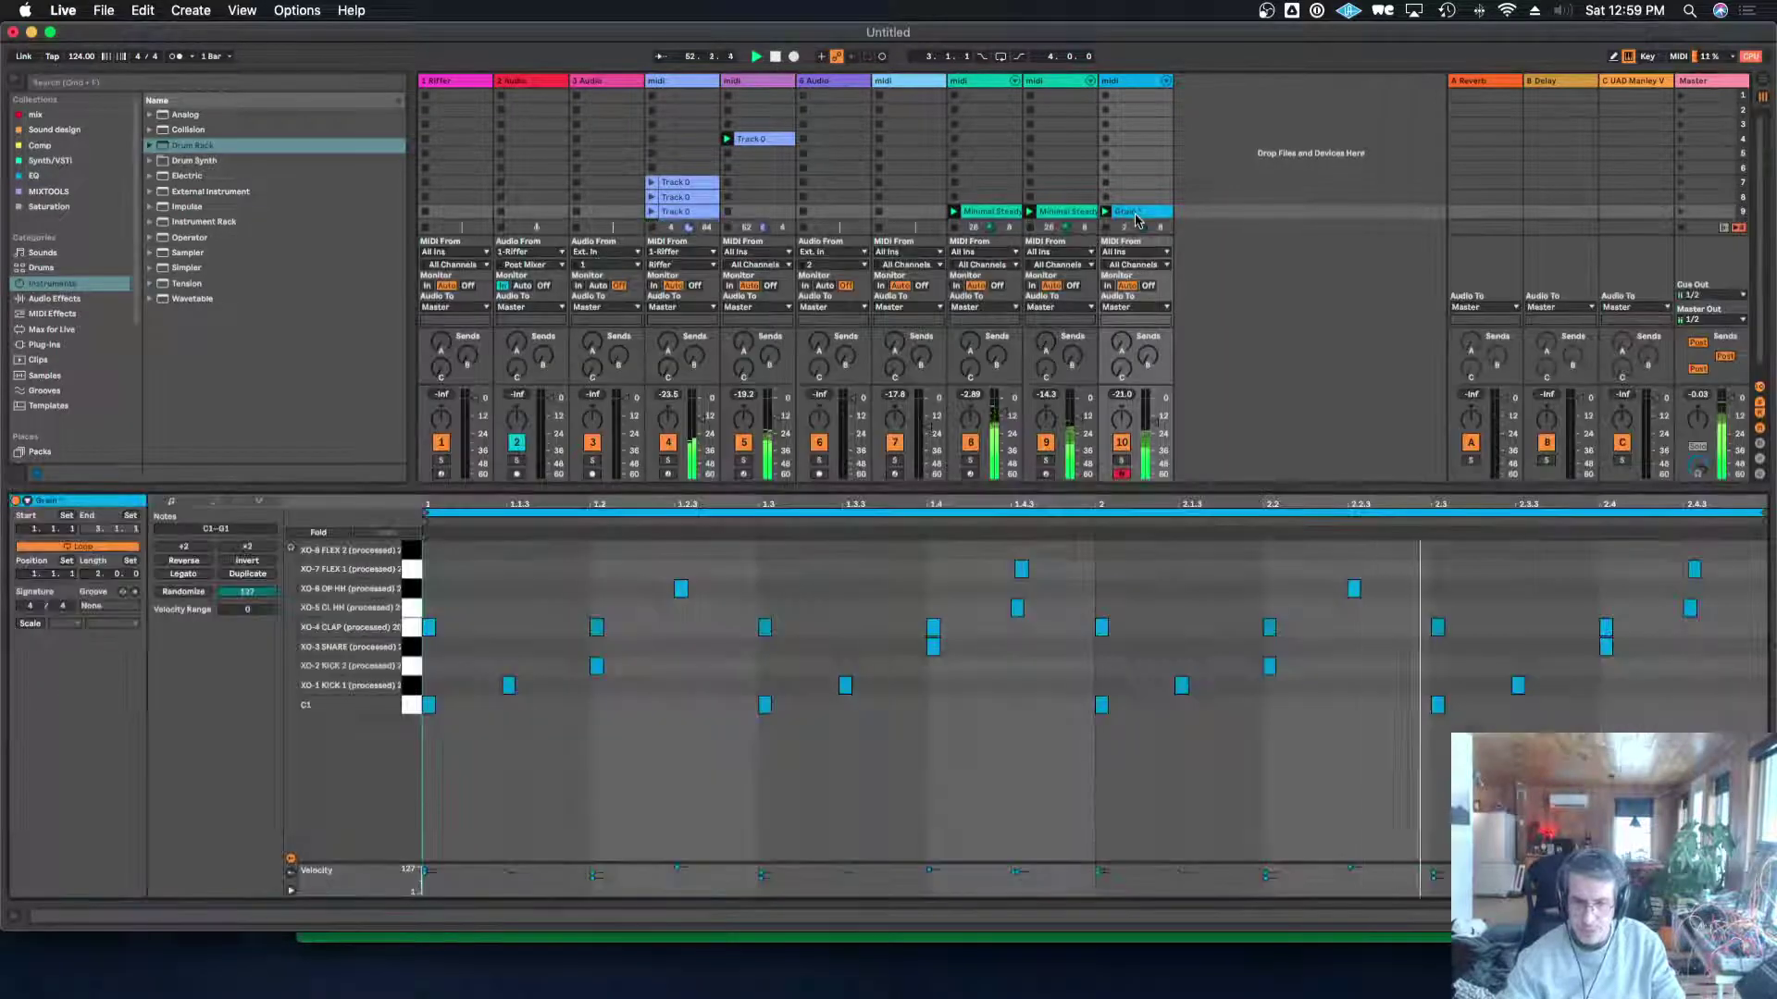
{"action": "left_click", "coordinate": [994, 218], "text": "shift"}
{"action": "left_click_drag", "start_coordinate": [994, 218], "coordinate": [988, 130]}
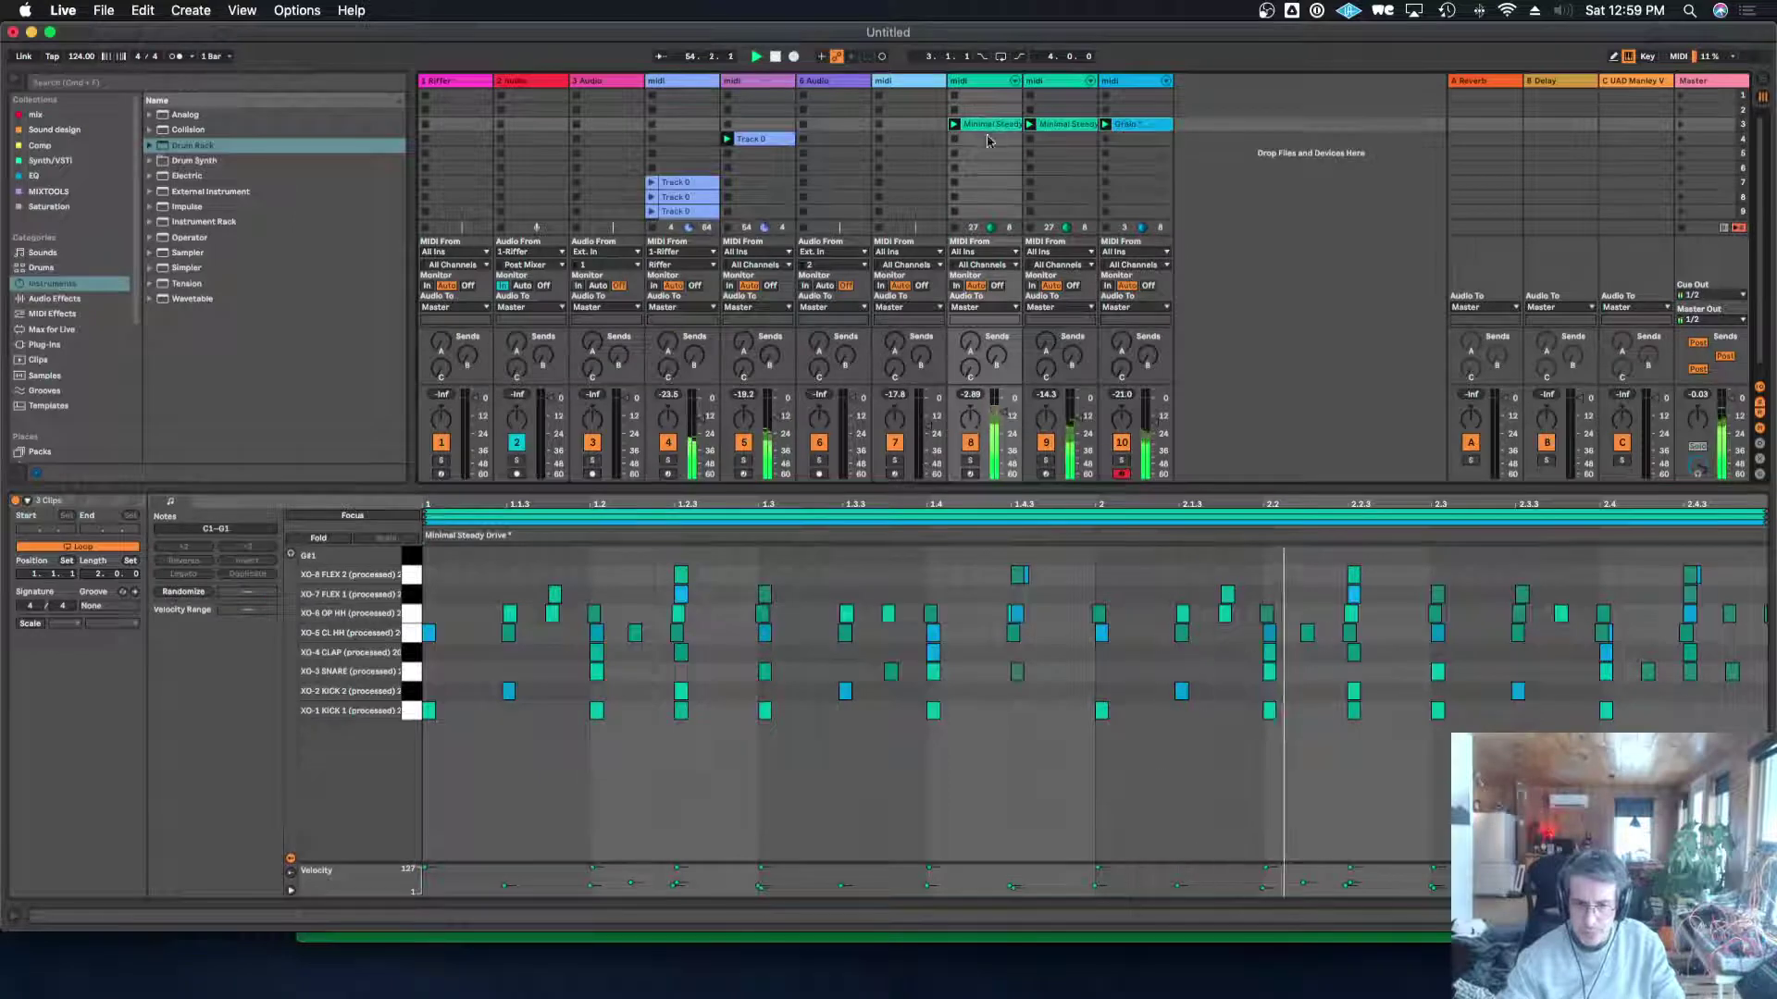
Solo track 8 and play its Minimal Steady Drive clip from a stopped transport.
{"action": "key", "text": "space"}
{"action": "left_click", "coordinate": [970, 460]}
{"action": "left_click", "coordinate": [988, 130]}
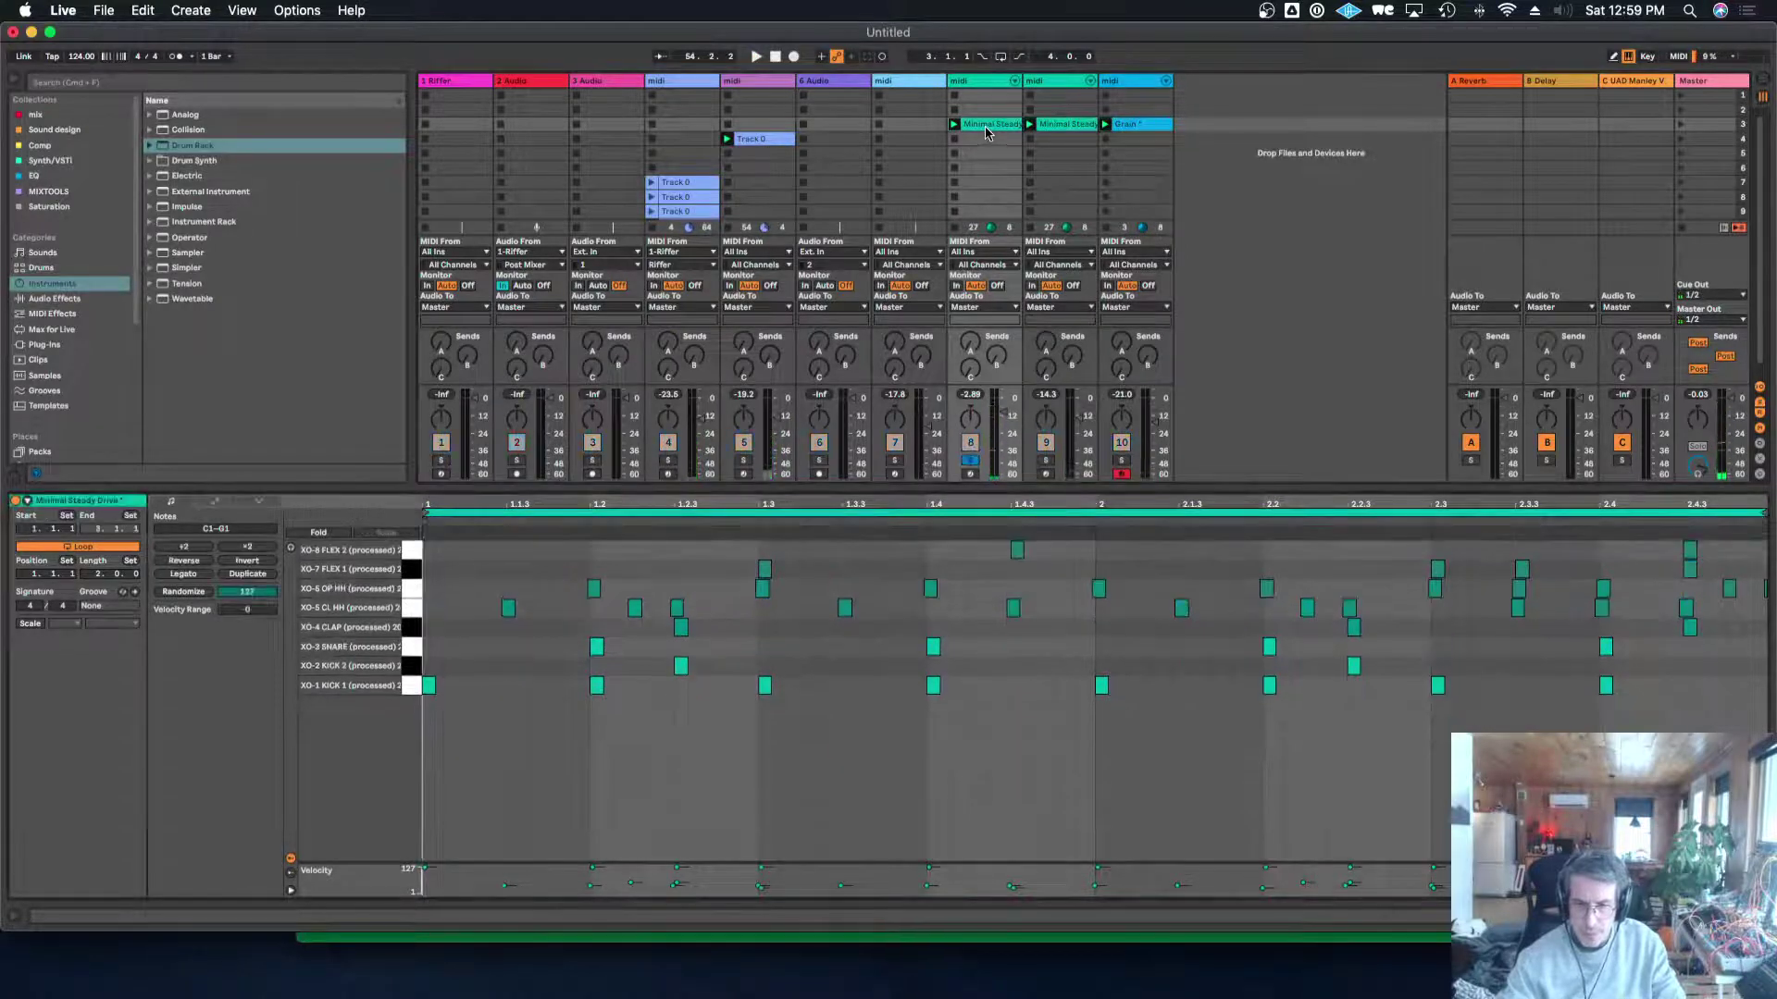
{"action": "left_click", "coordinate": [955, 124]}
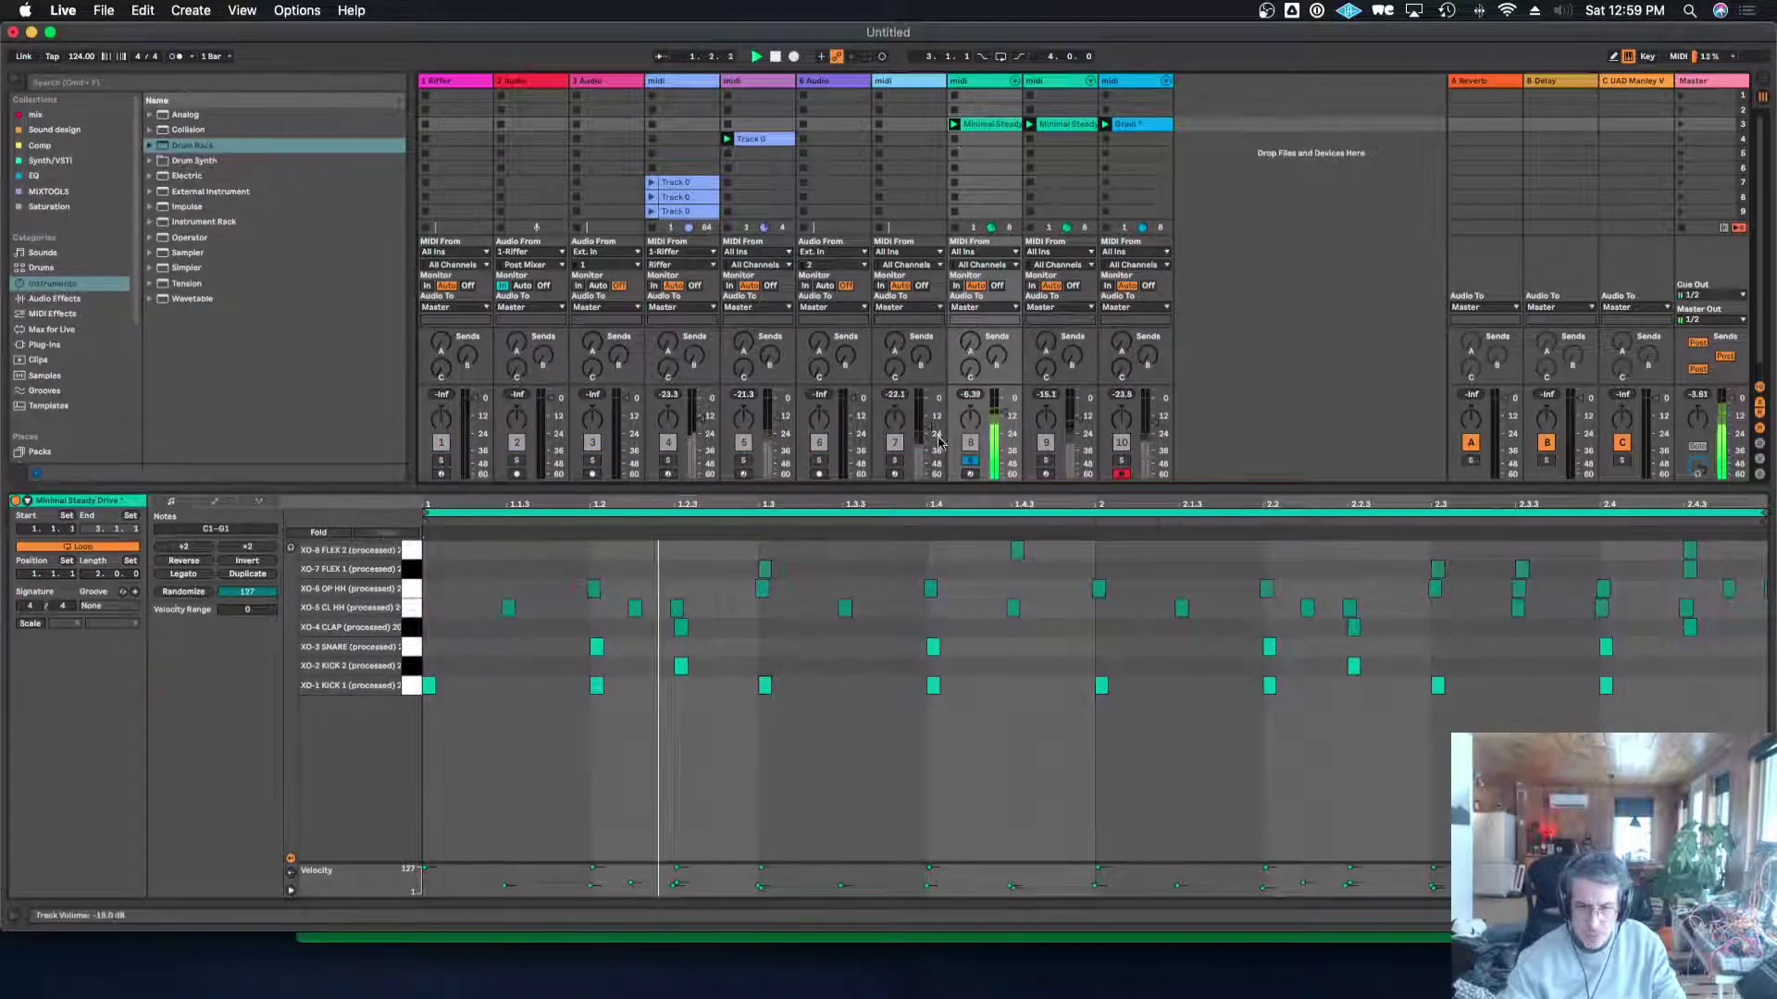
Enlarge the clip editor and show tall Velocity and Chance lanes beneath the notes.
{"action": "left_click_drag", "start_coordinate": [936, 484], "coordinate": [936, 250]}
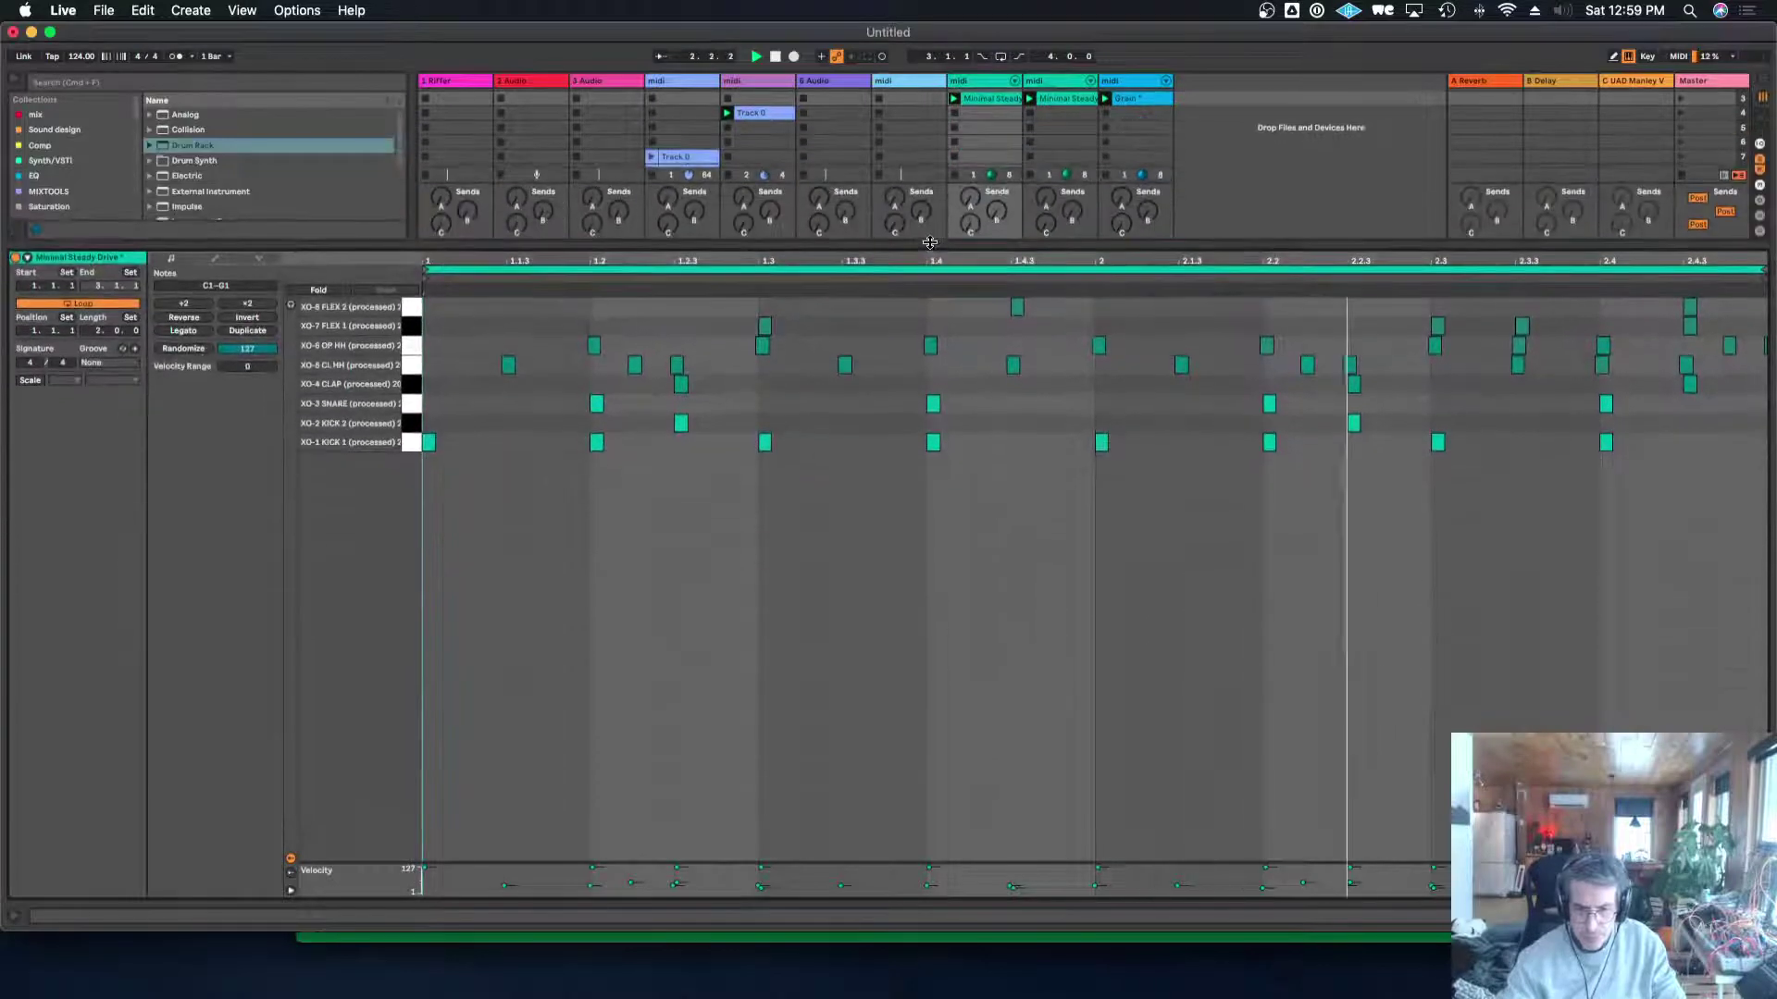
{"action": "left_click", "coordinate": [292, 890]}
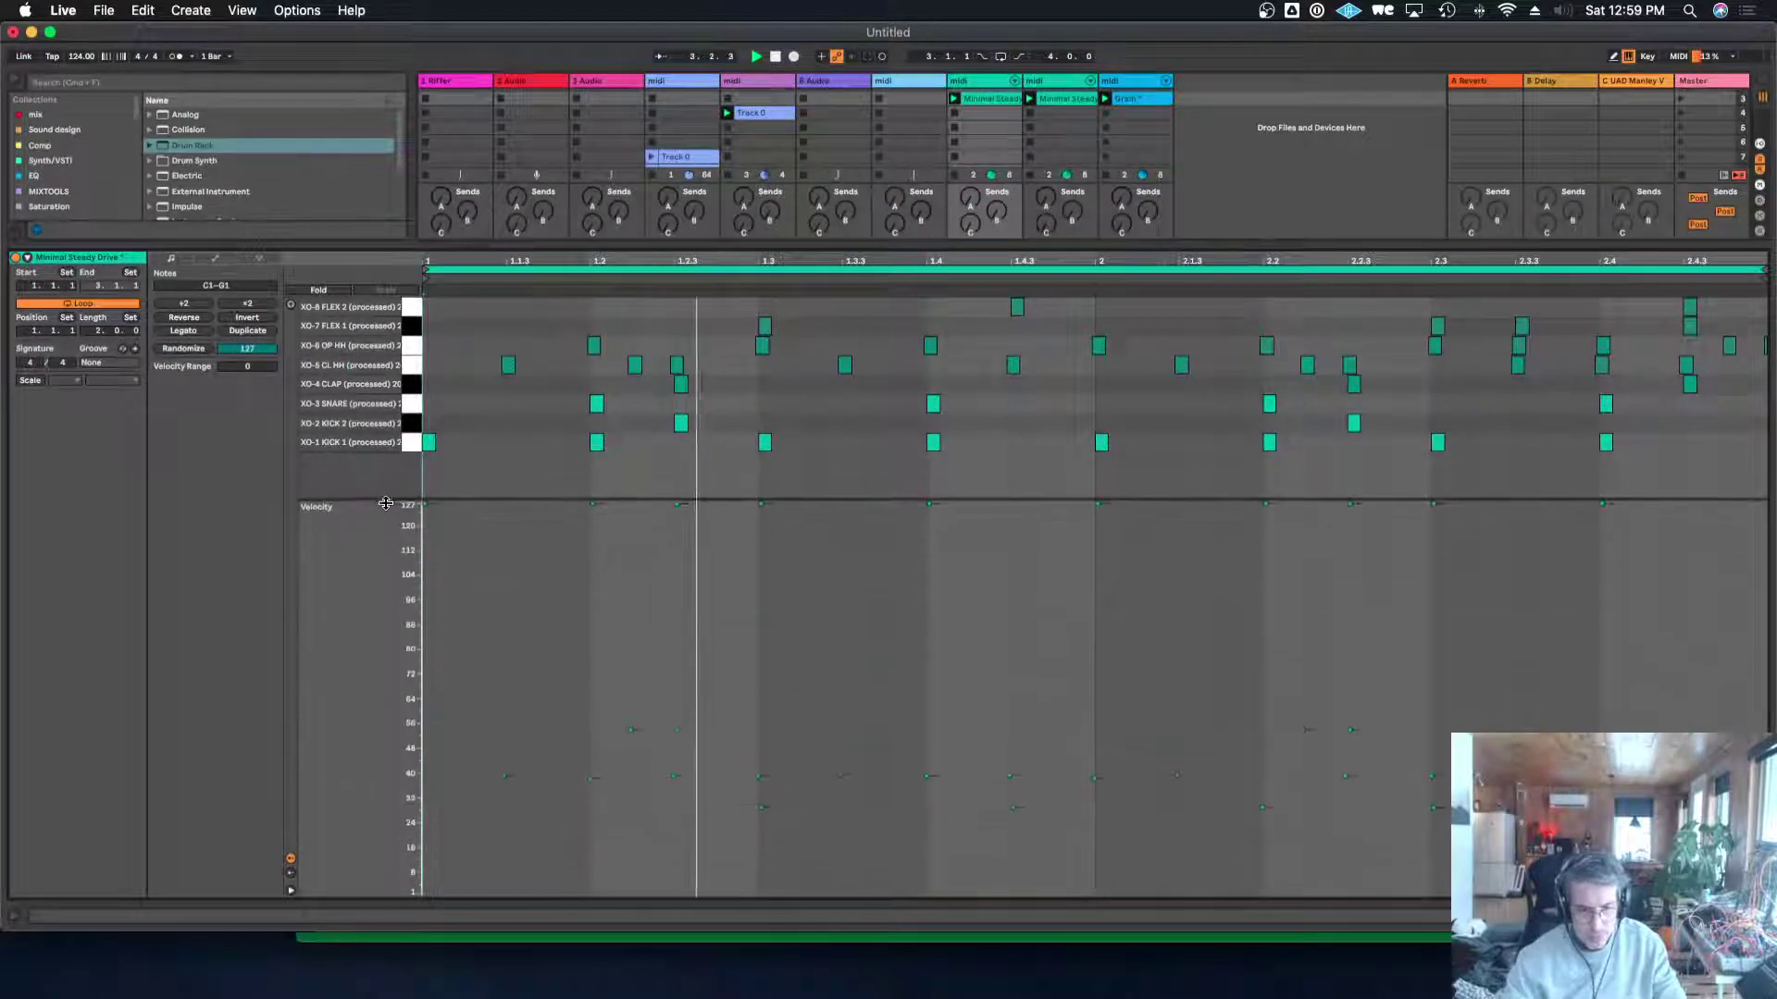
{"action": "left_click", "coordinate": [291, 873]}
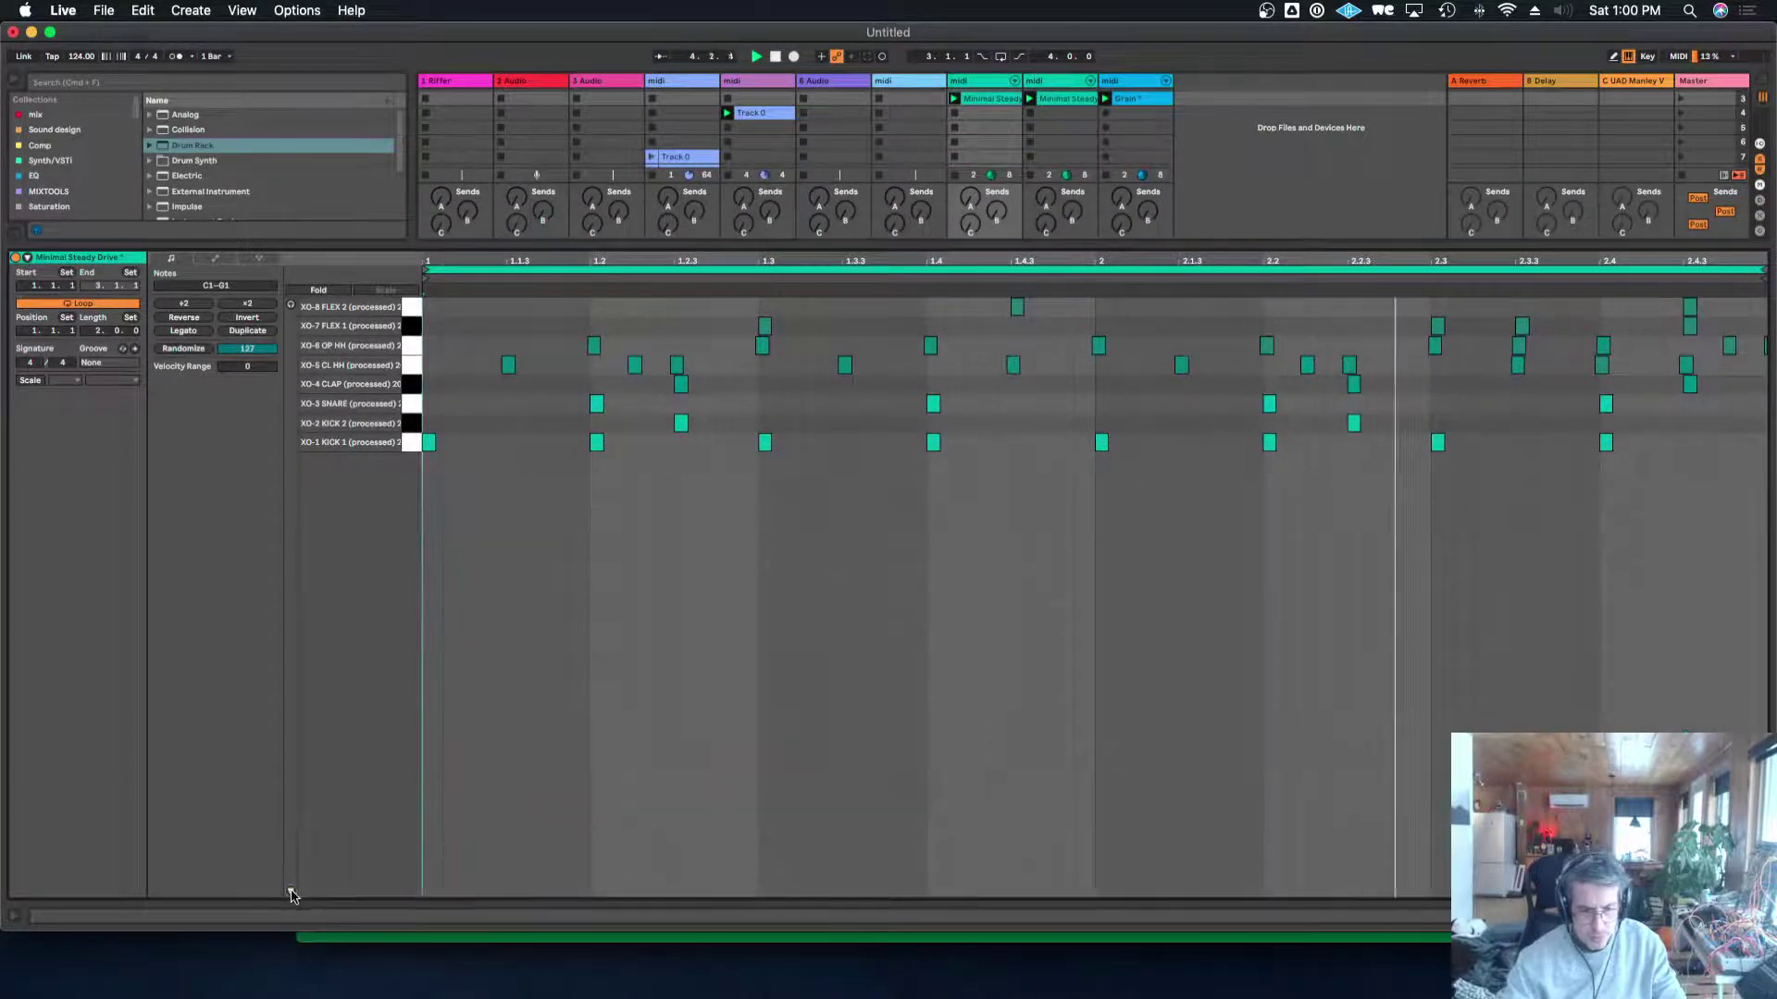
{"action": "left_click_drag", "start_coordinate": [317, 878], "coordinate": [340, 805]}
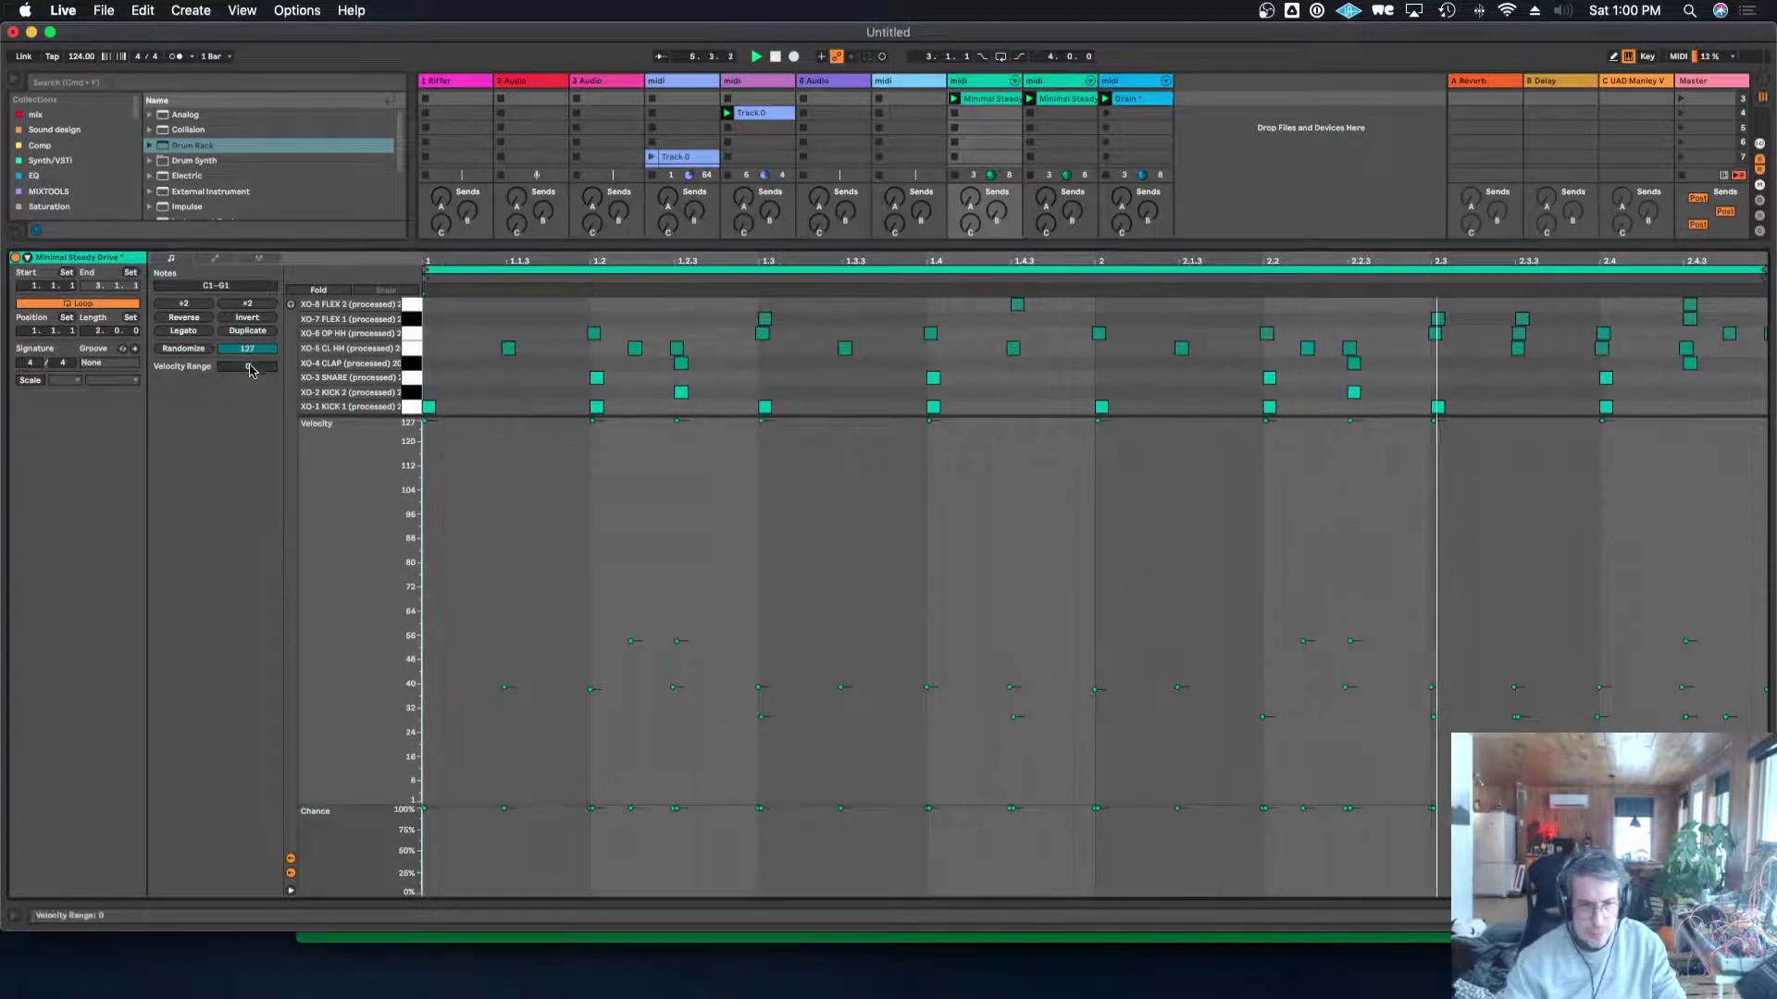
Set the velocity range of all the clip's notes to +58, then try randomising their velocities and undo the randomisation.
{"action": "left_click_drag", "start_coordinate": [247, 367], "coordinate": [247, 303]}
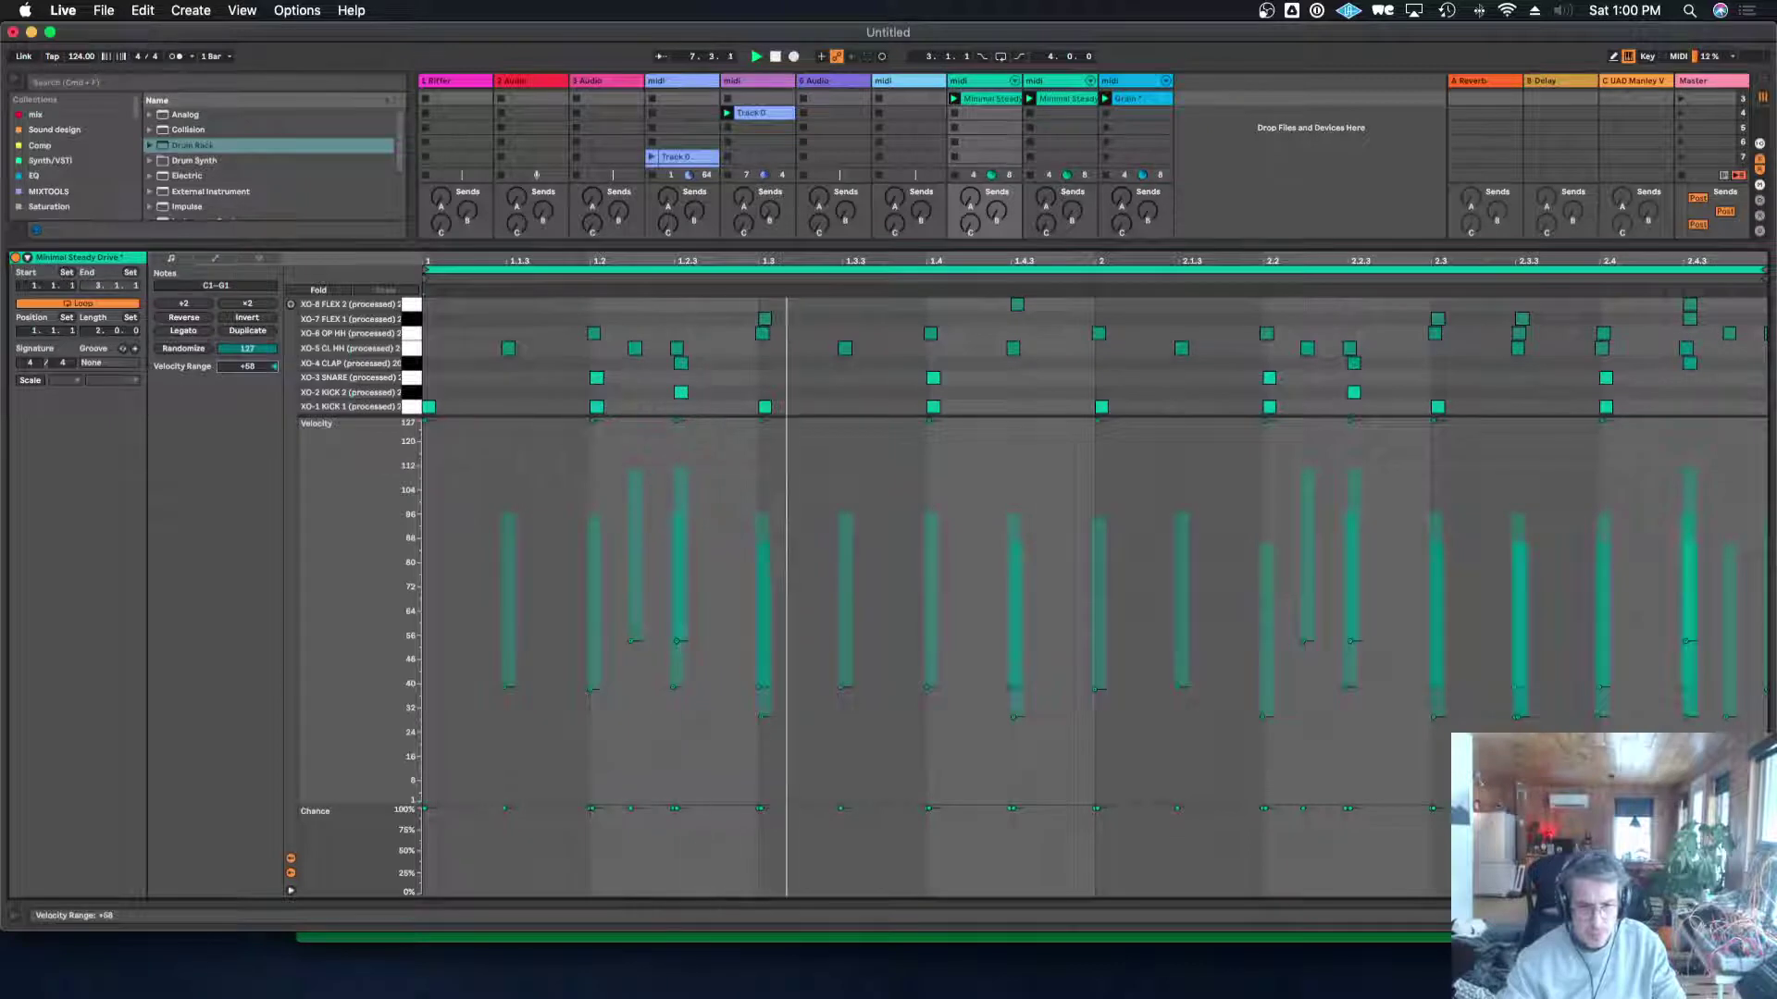
{"action": "left_click", "coordinate": [194, 348]}
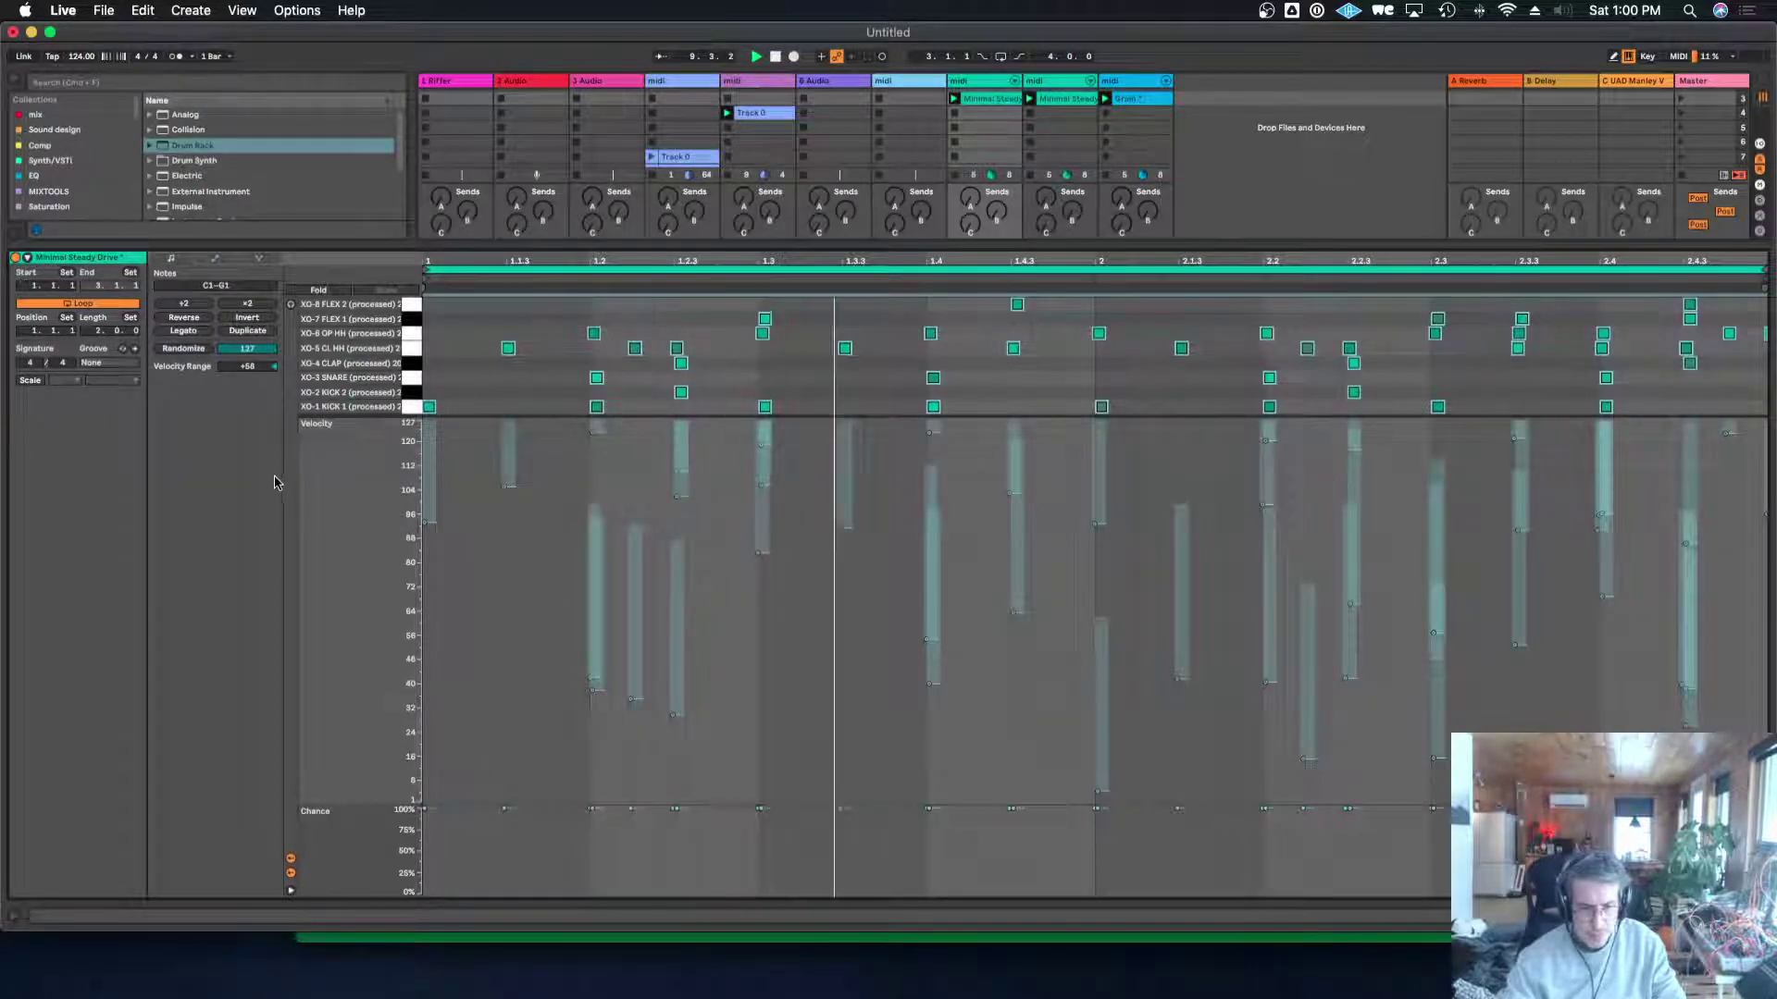
{"action": "key", "text": "super+z"}
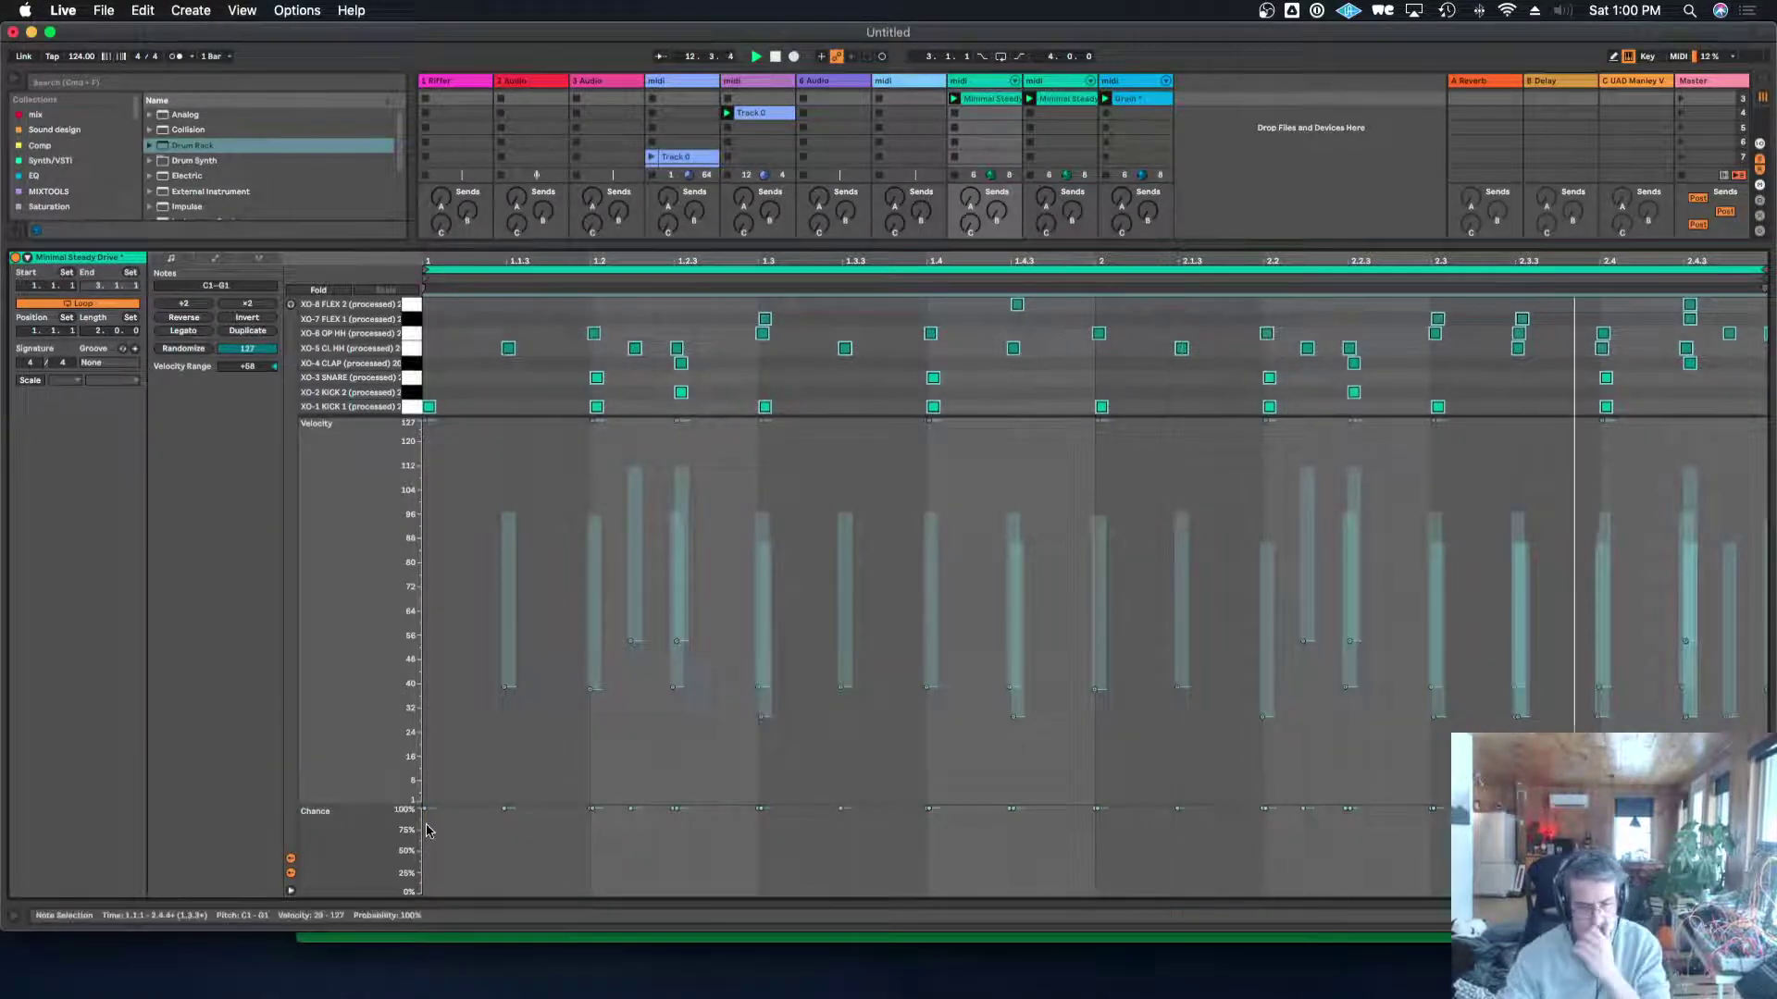
Duplicate the whole Minimal Steady Drive pattern to make a four-bar loop and clear the note selection.
{"action": "left_click", "coordinate": [411, 318]}
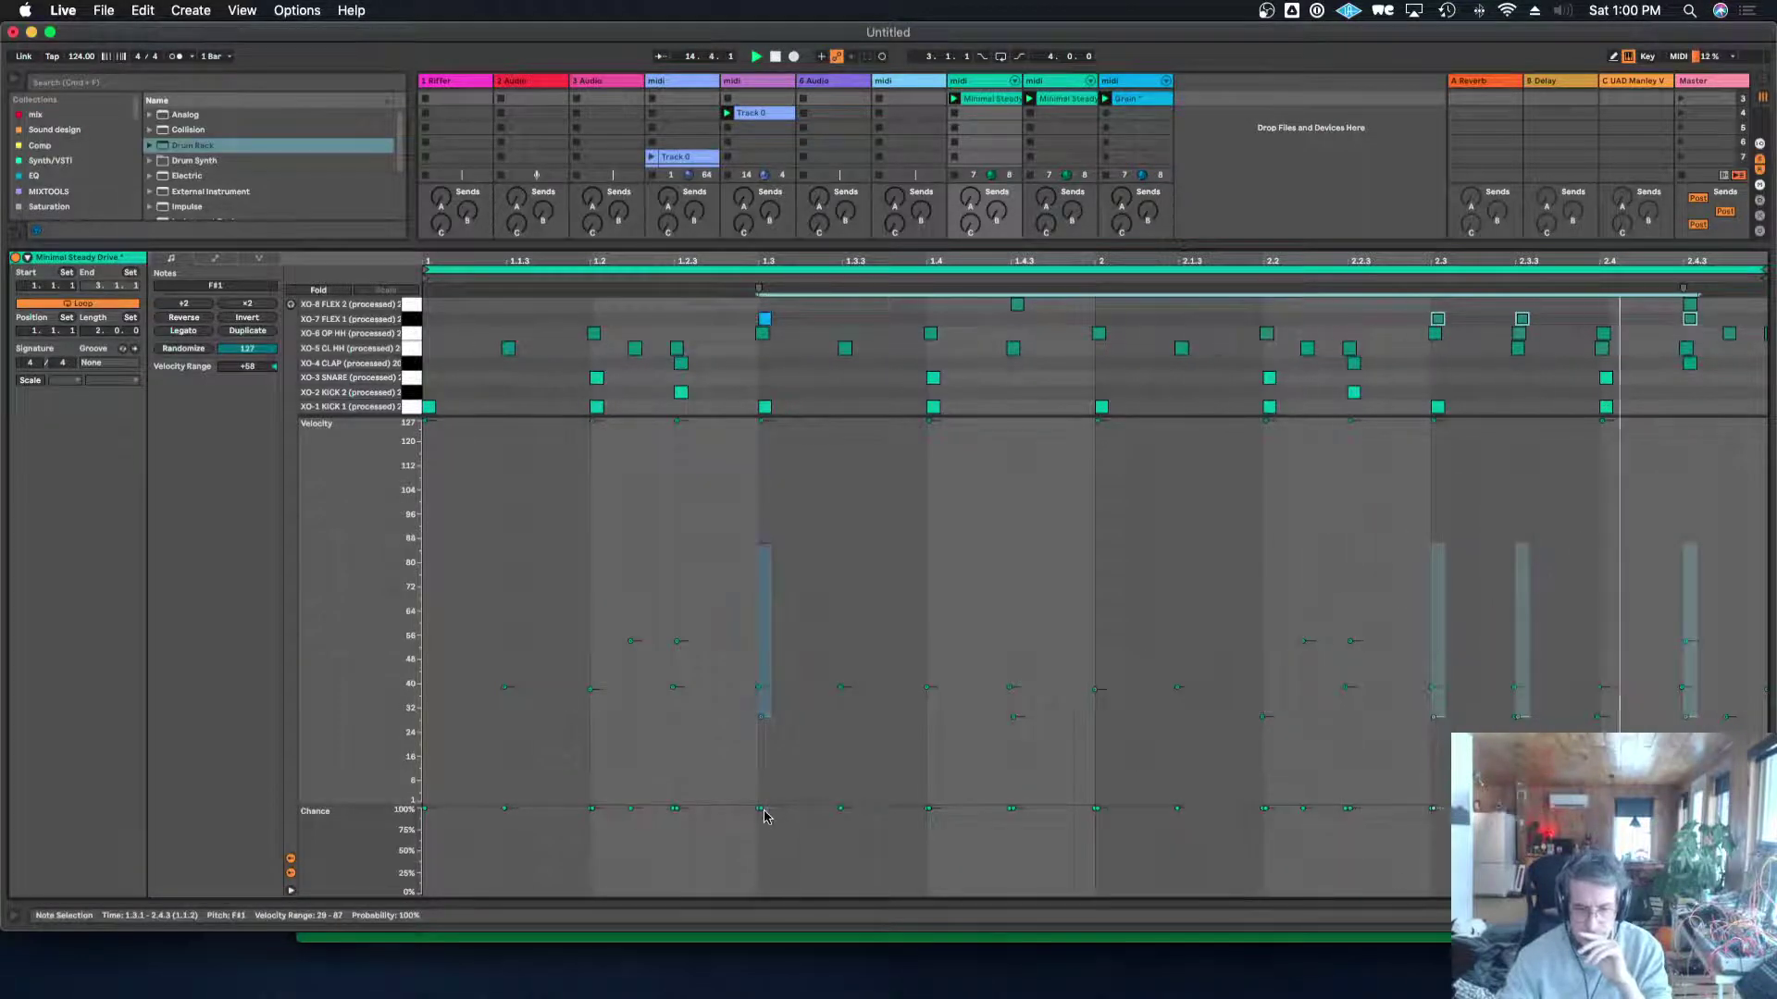
{"action": "left_click", "coordinate": [500, 574]}
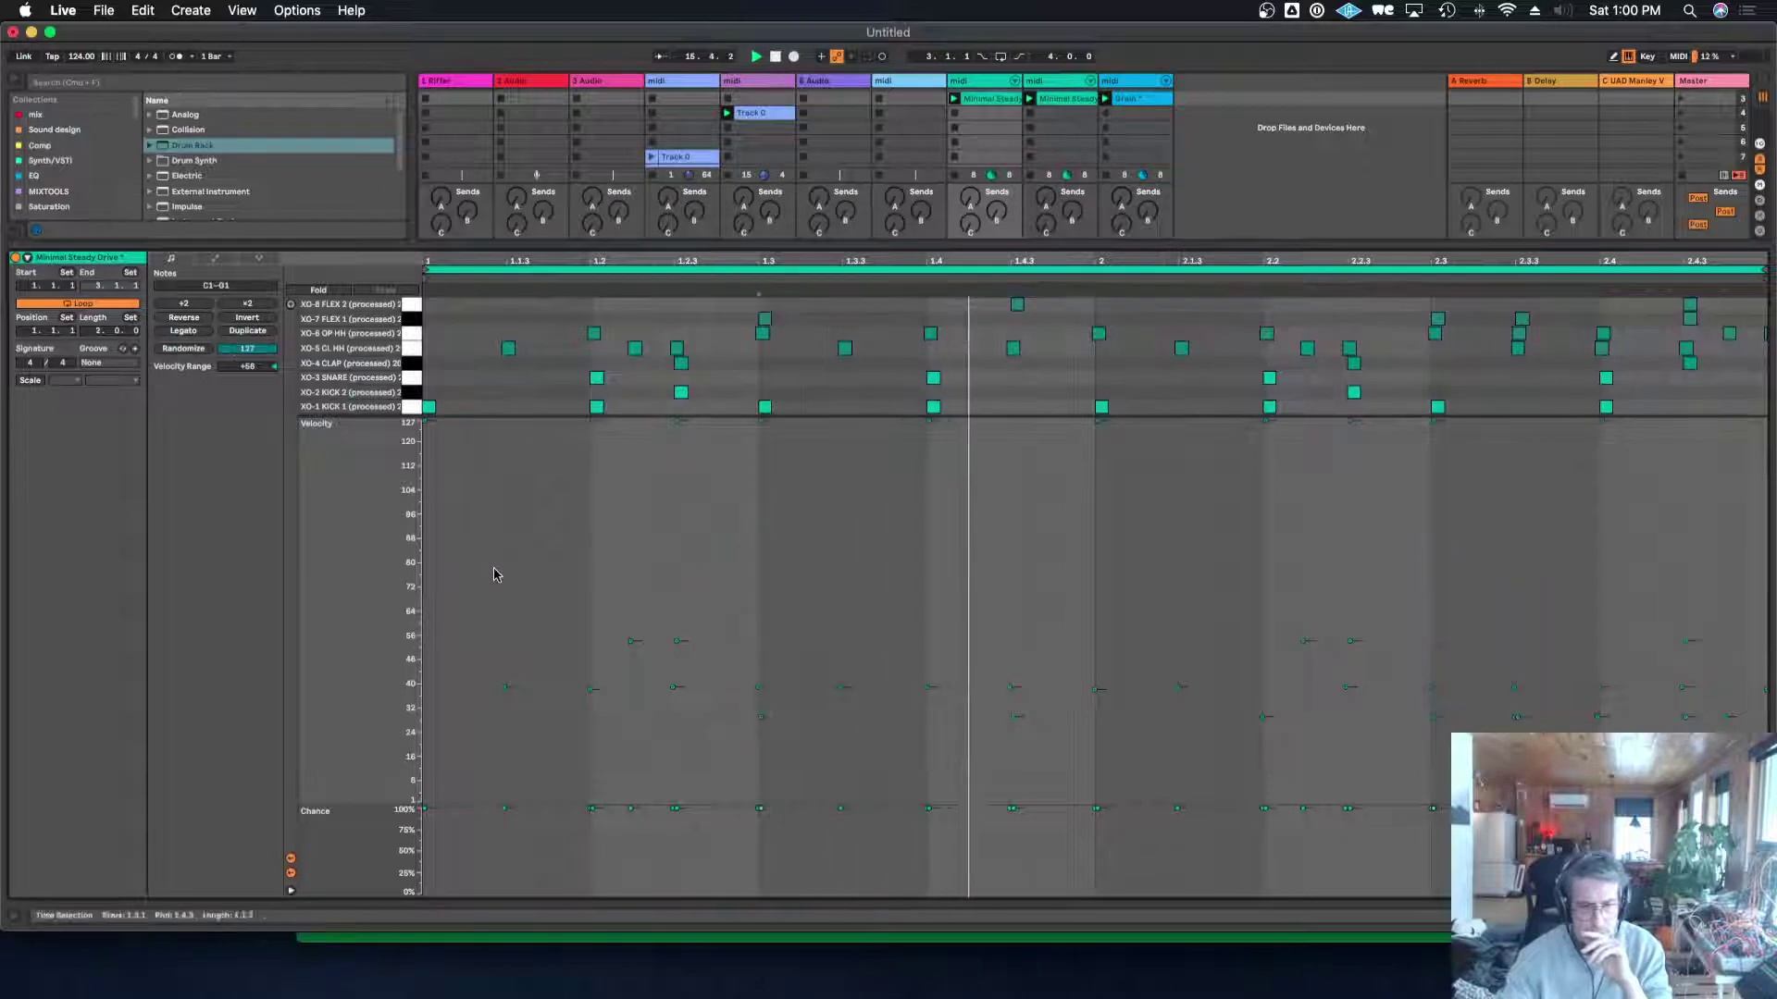
{"action": "left_click", "coordinate": [253, 335]}
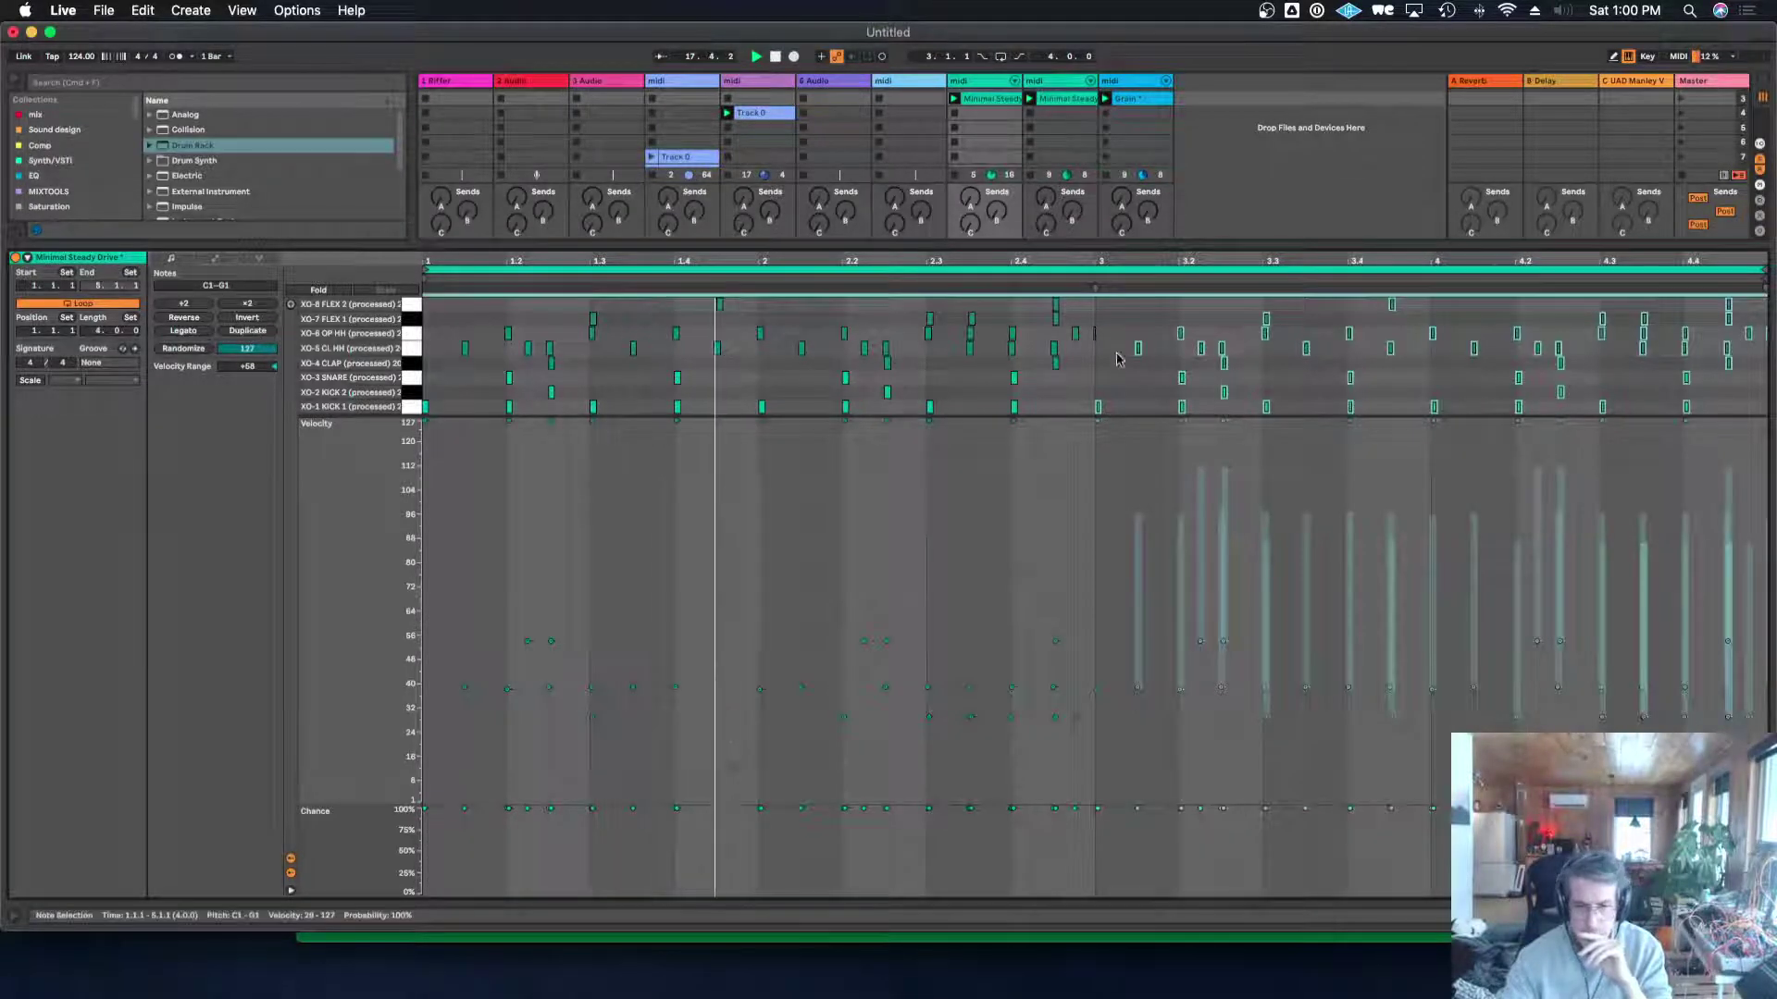
{"action": "left_click", "coordinate": [968, 555]}
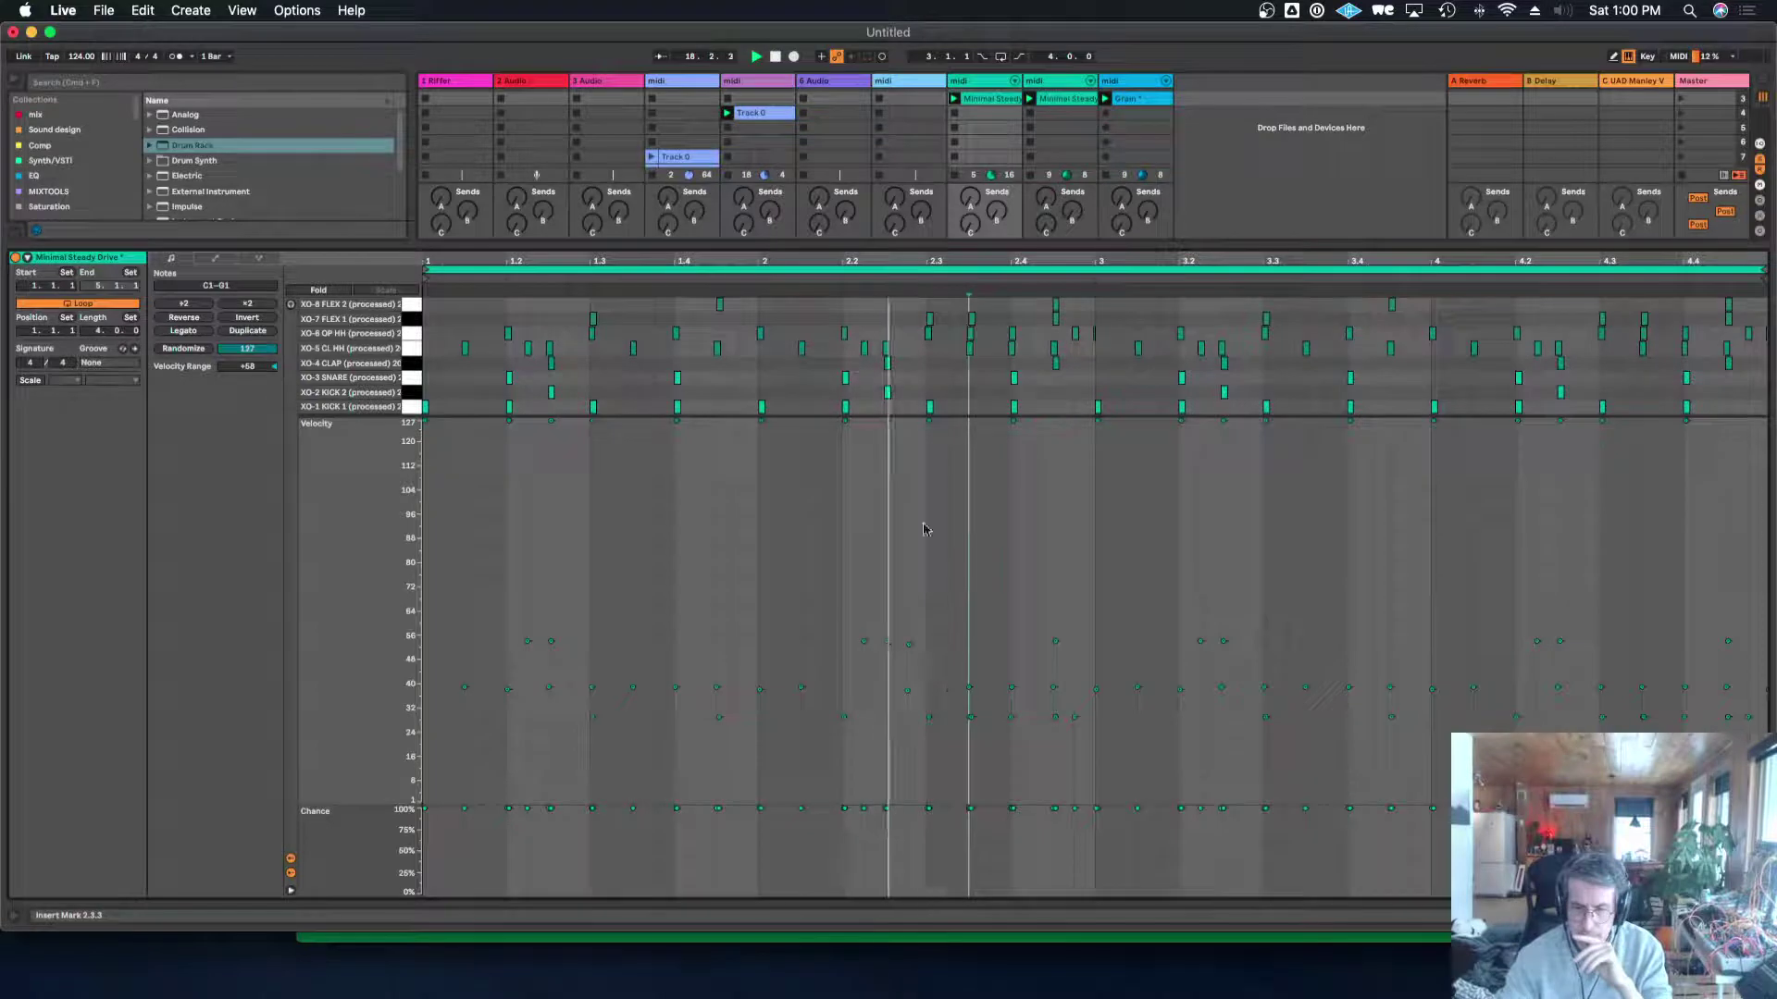
Lower the chance of all open hi-hat notes to about 80% and of all Flex 2 notes to about 50%.
{"action": "left_click", "coordinate": [411, 335]}
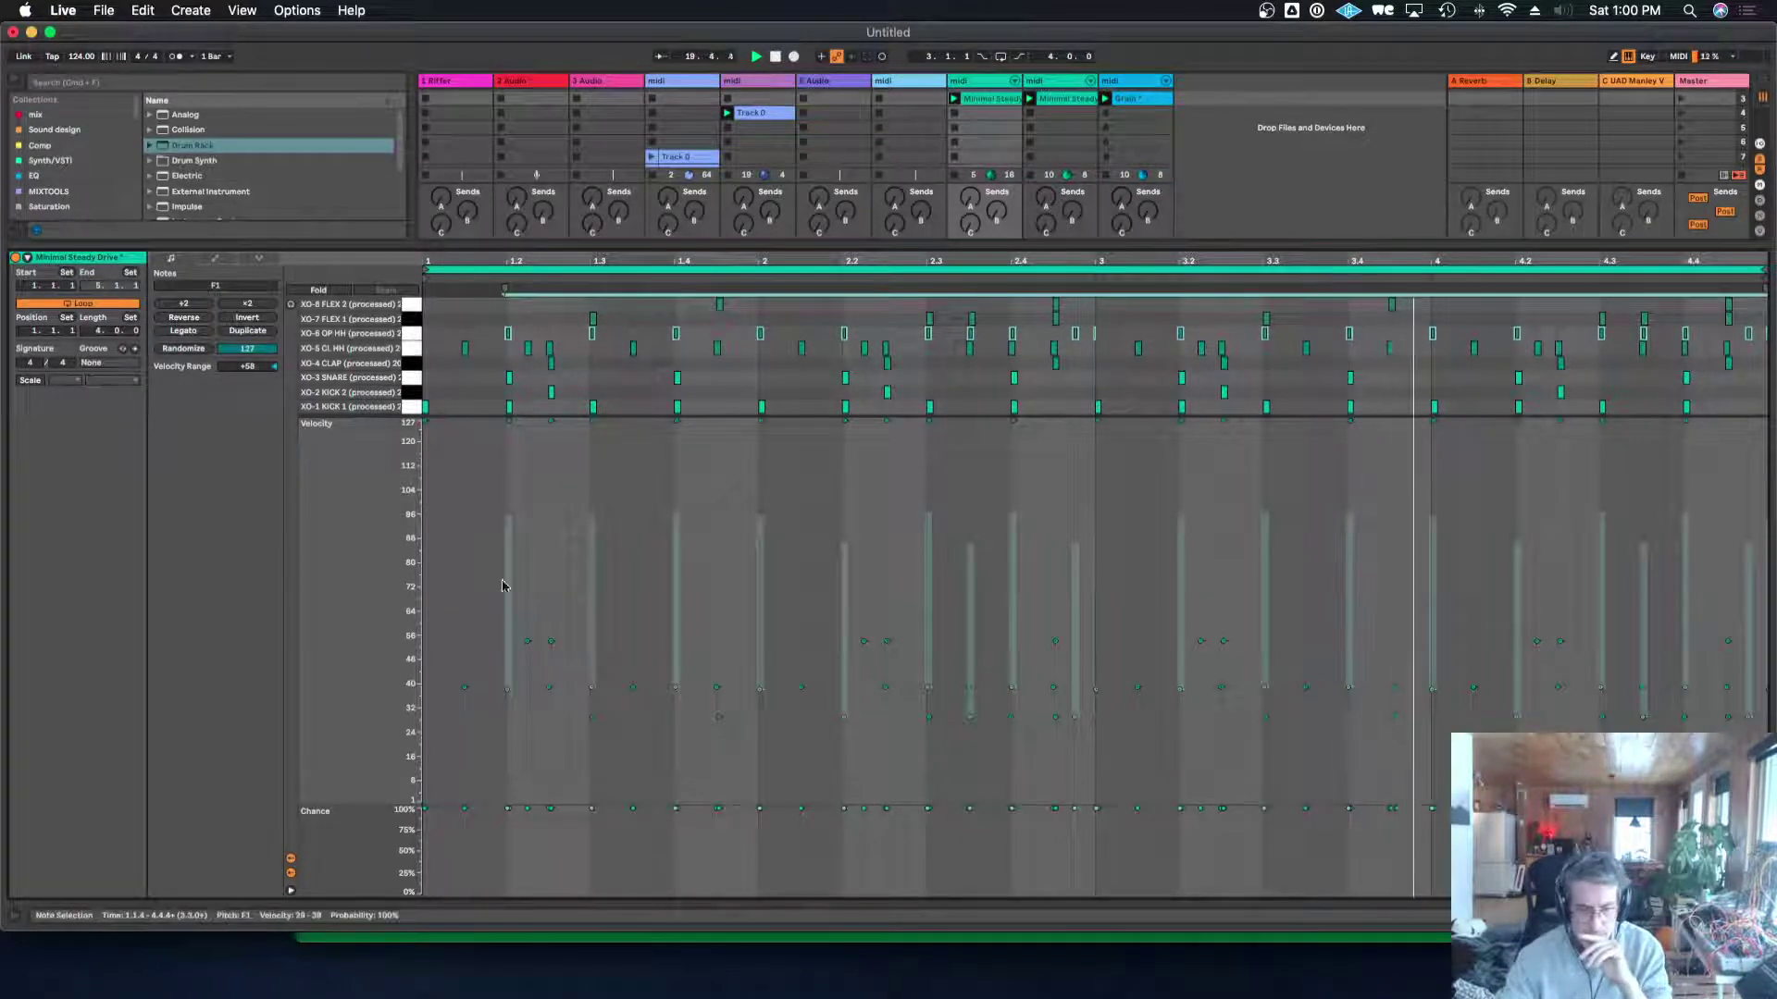
{"action": "left_click_drag", "start_coordinate": [507, 809], "coordinate": [507, 825]}
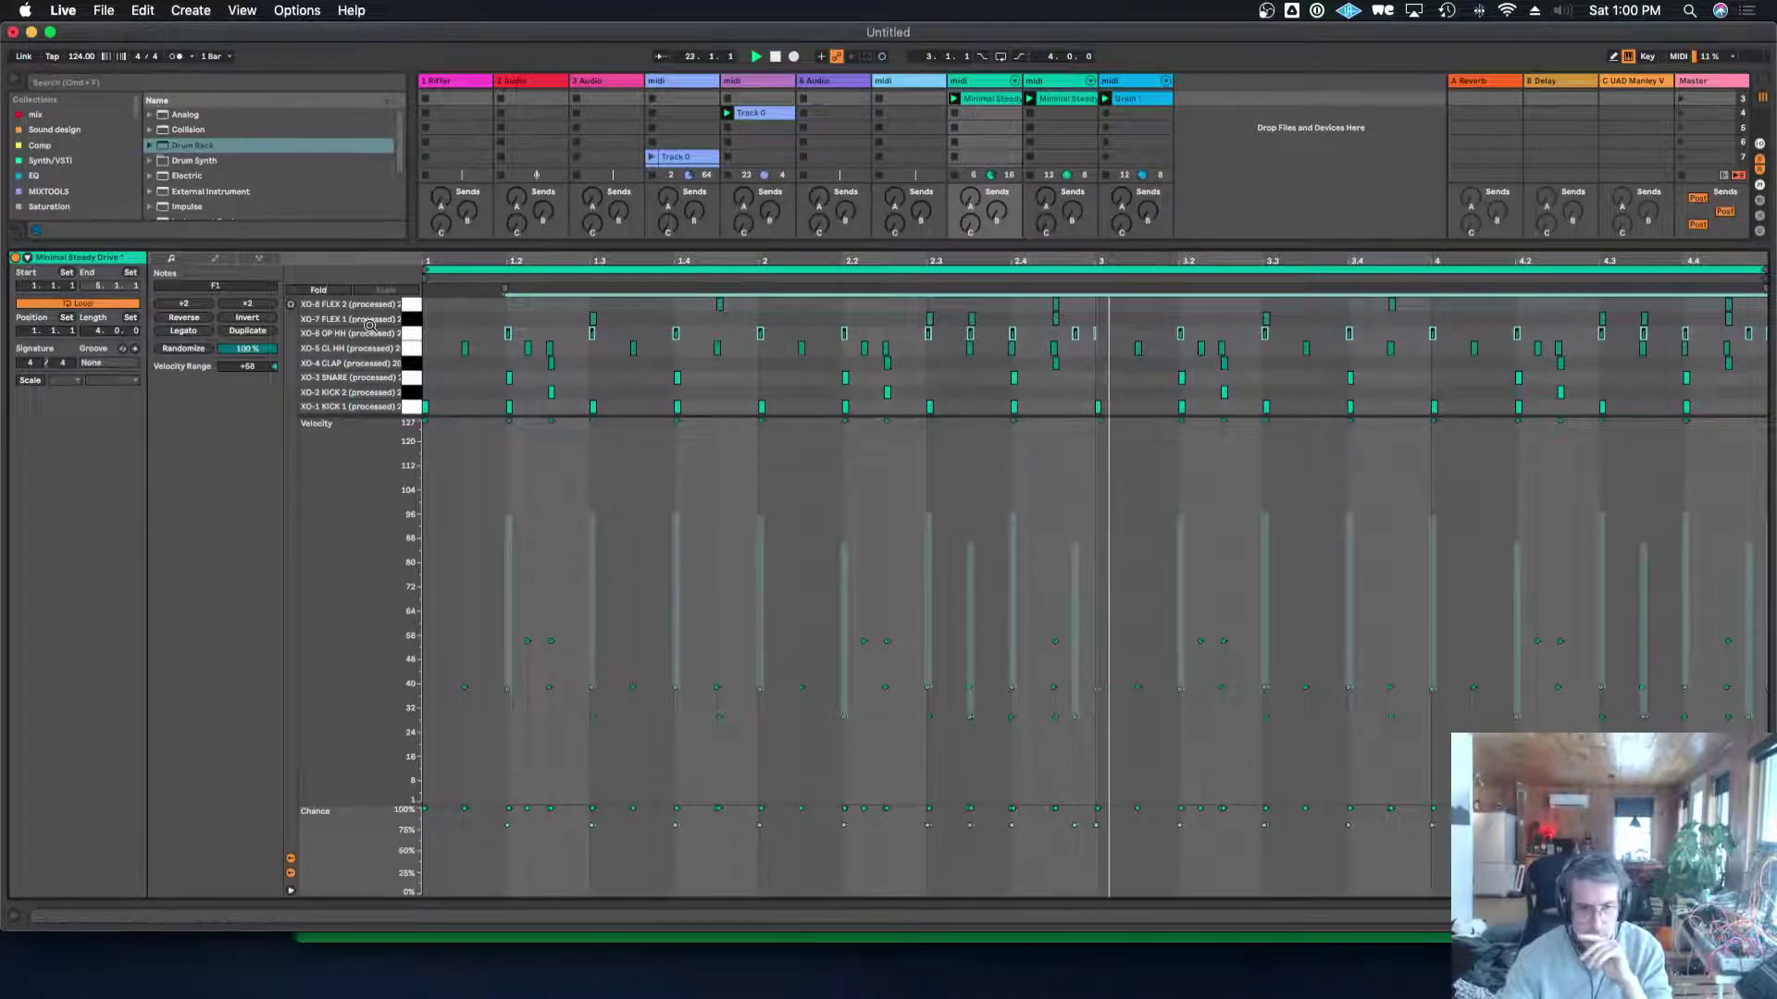
{"action": "left_click", "coordinate": [411, 306]}
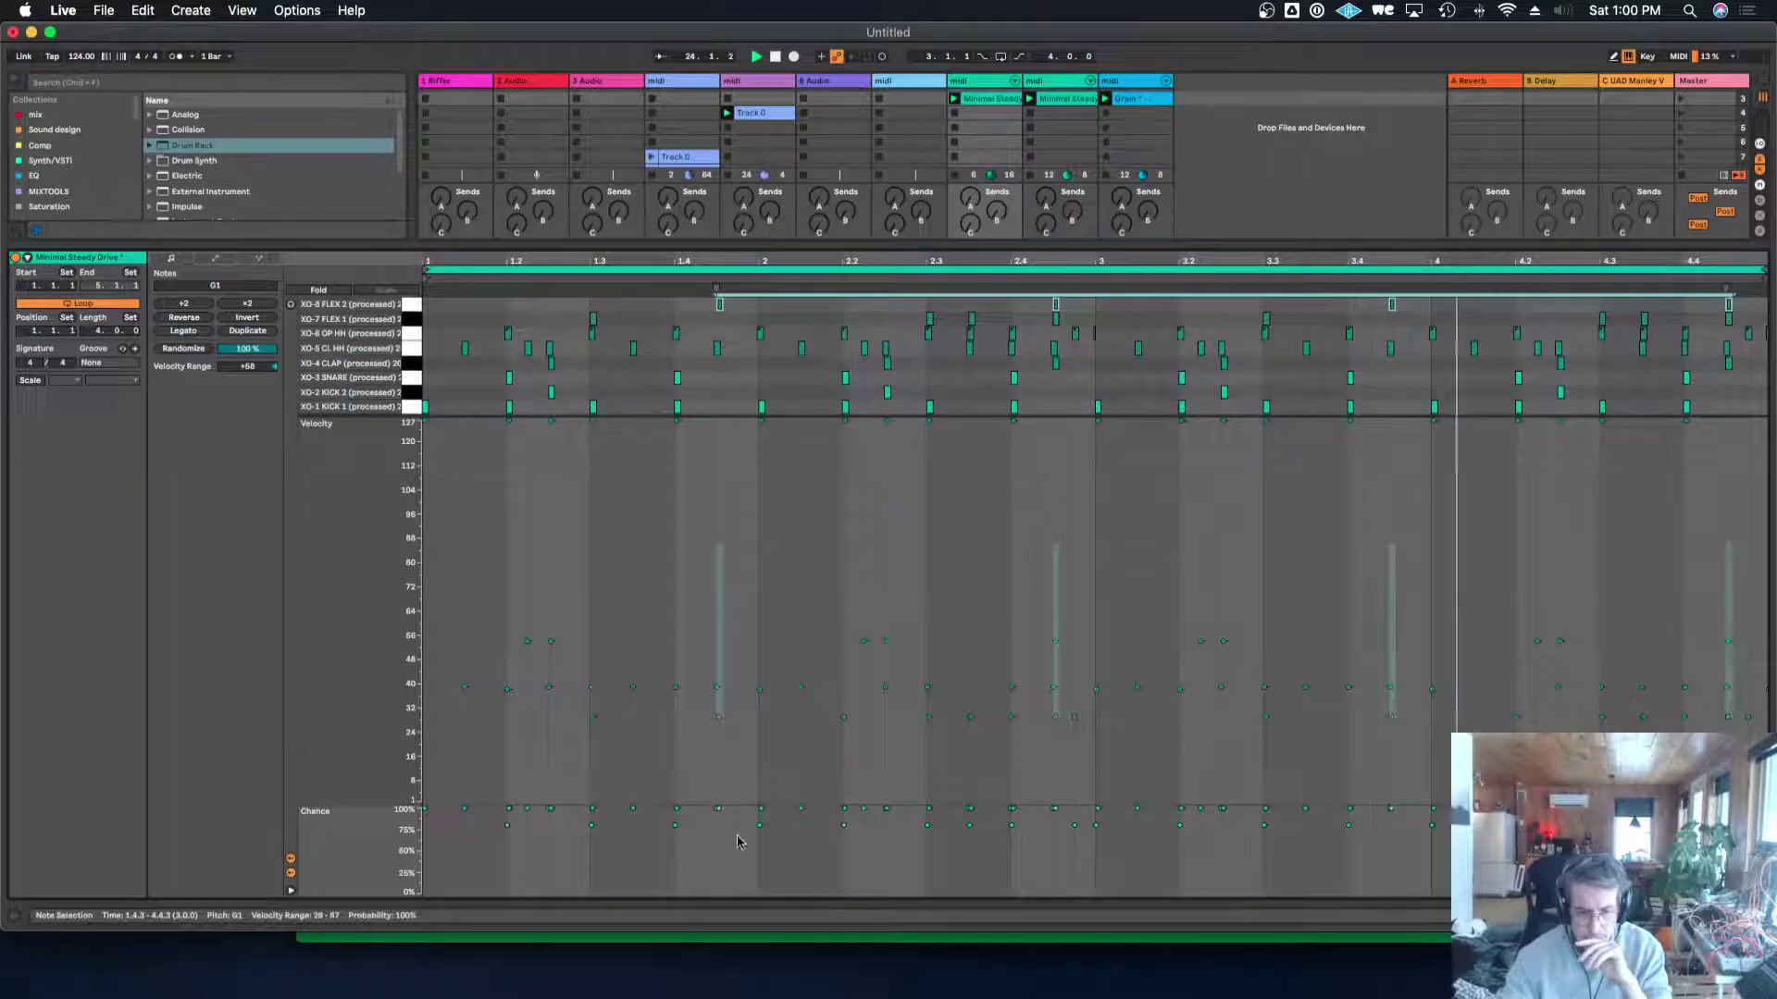
{"action": "left_click_drag", "start_coordinate": [718, 811], "coordinate": [718, 838]}
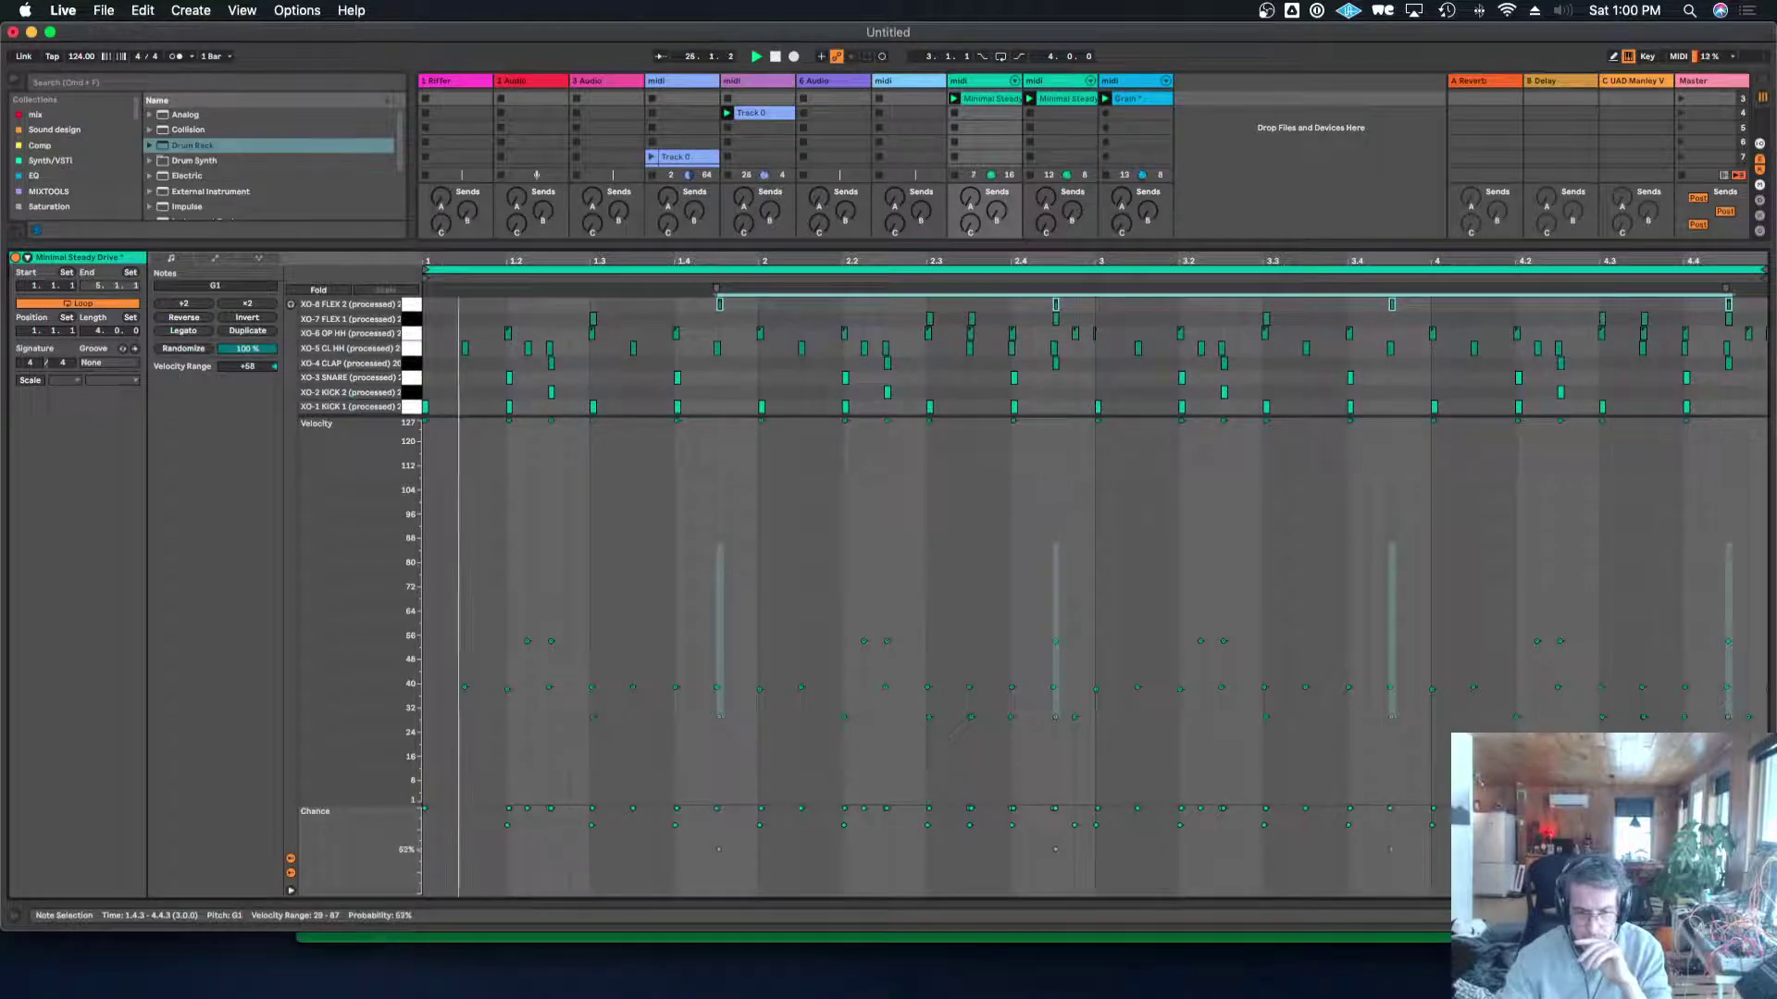
Lower the chance of all closed hi-hat notes in the clip to about 68%.
{"action": "left_click", "coordinate": [411, 320]}
{"action": "left_click", "coordinate": [412, 349]}
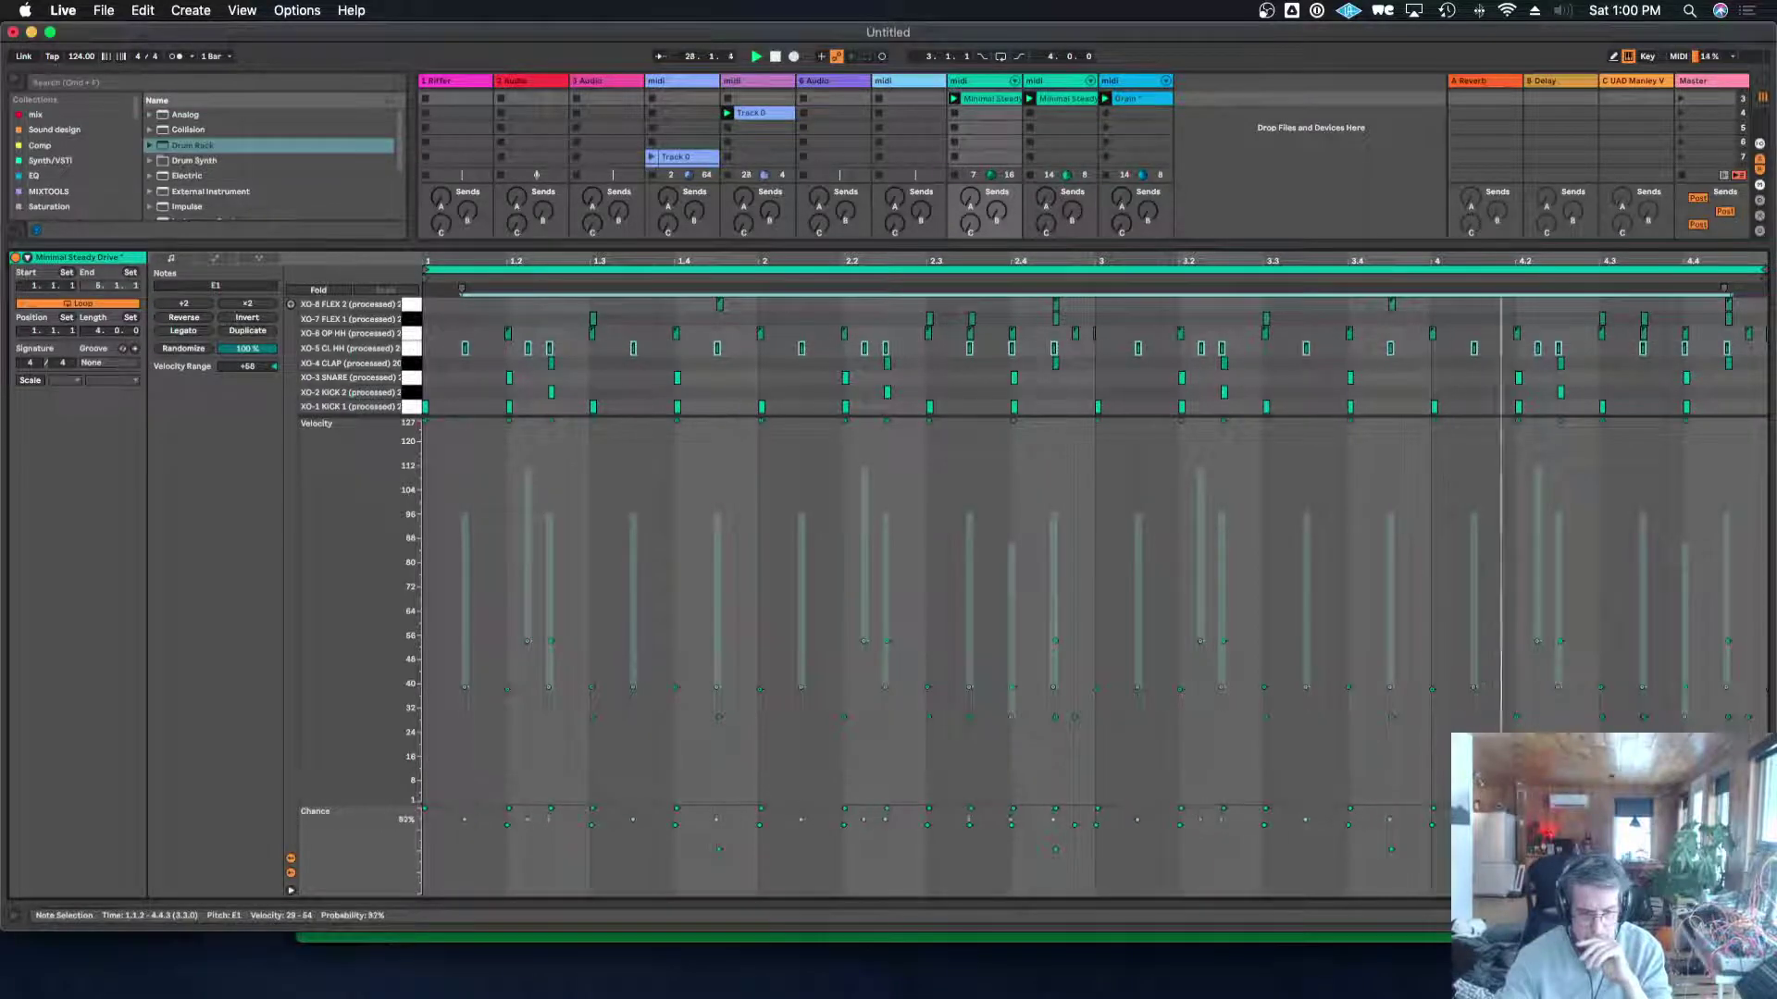
{"action": "left_click_drag", "start_coordinate": [864, 809], "coordinate": [864, 835]}
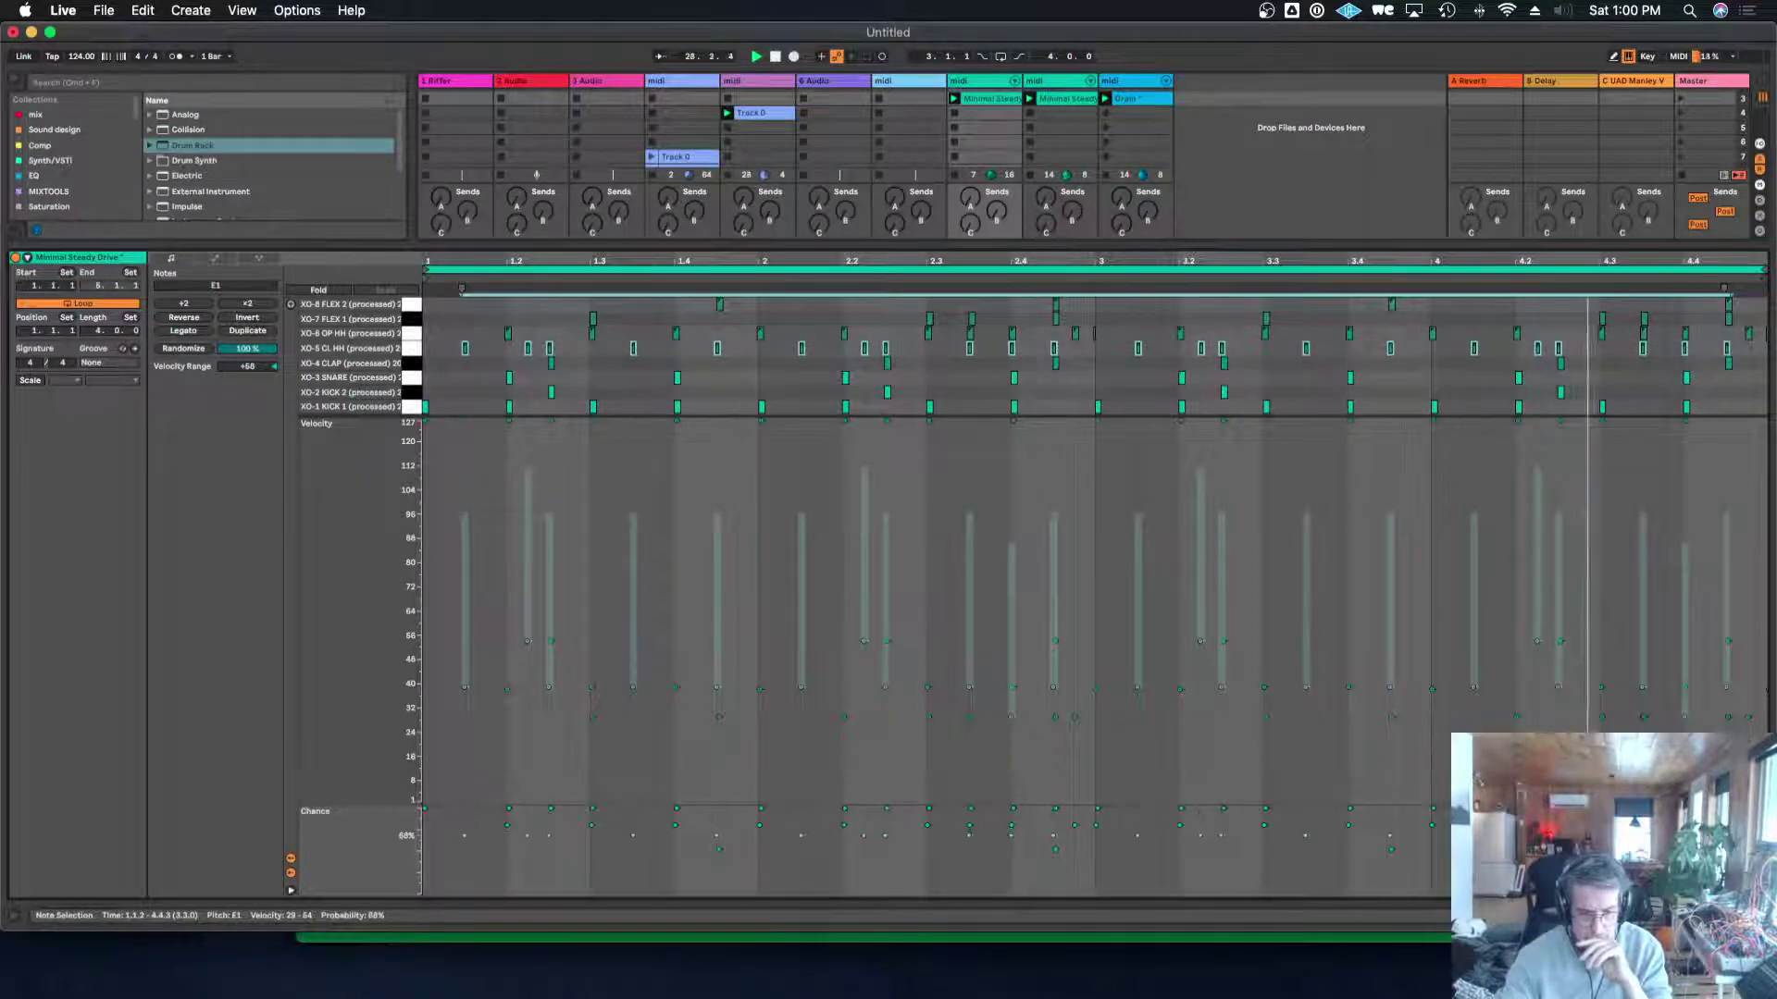
Lower the chance of individual Kick 2 notes: the first to about 40%, bar two's to about 81%, and bar four's slightly.
{"action": "left_click", "coordinate": [412, 378]}
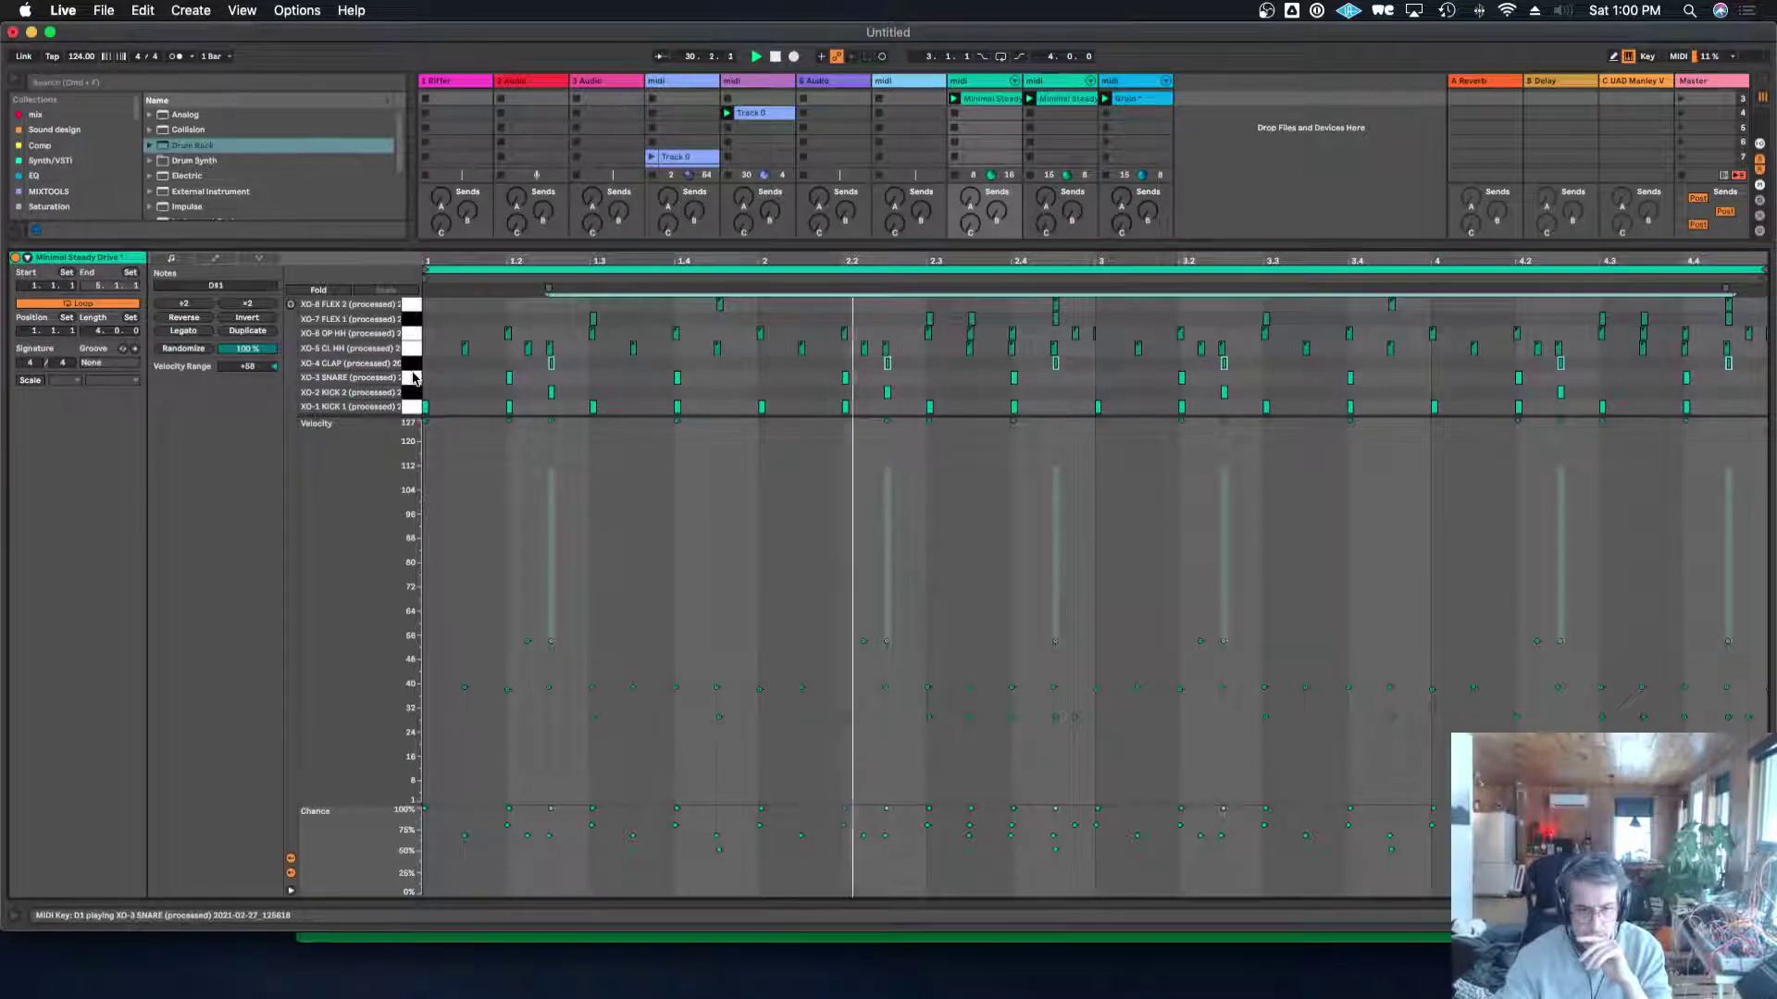
{"action": "left_click", "coordinate": [414, 379]}
{"action": "left_click", "coordinate": [413, 392]}
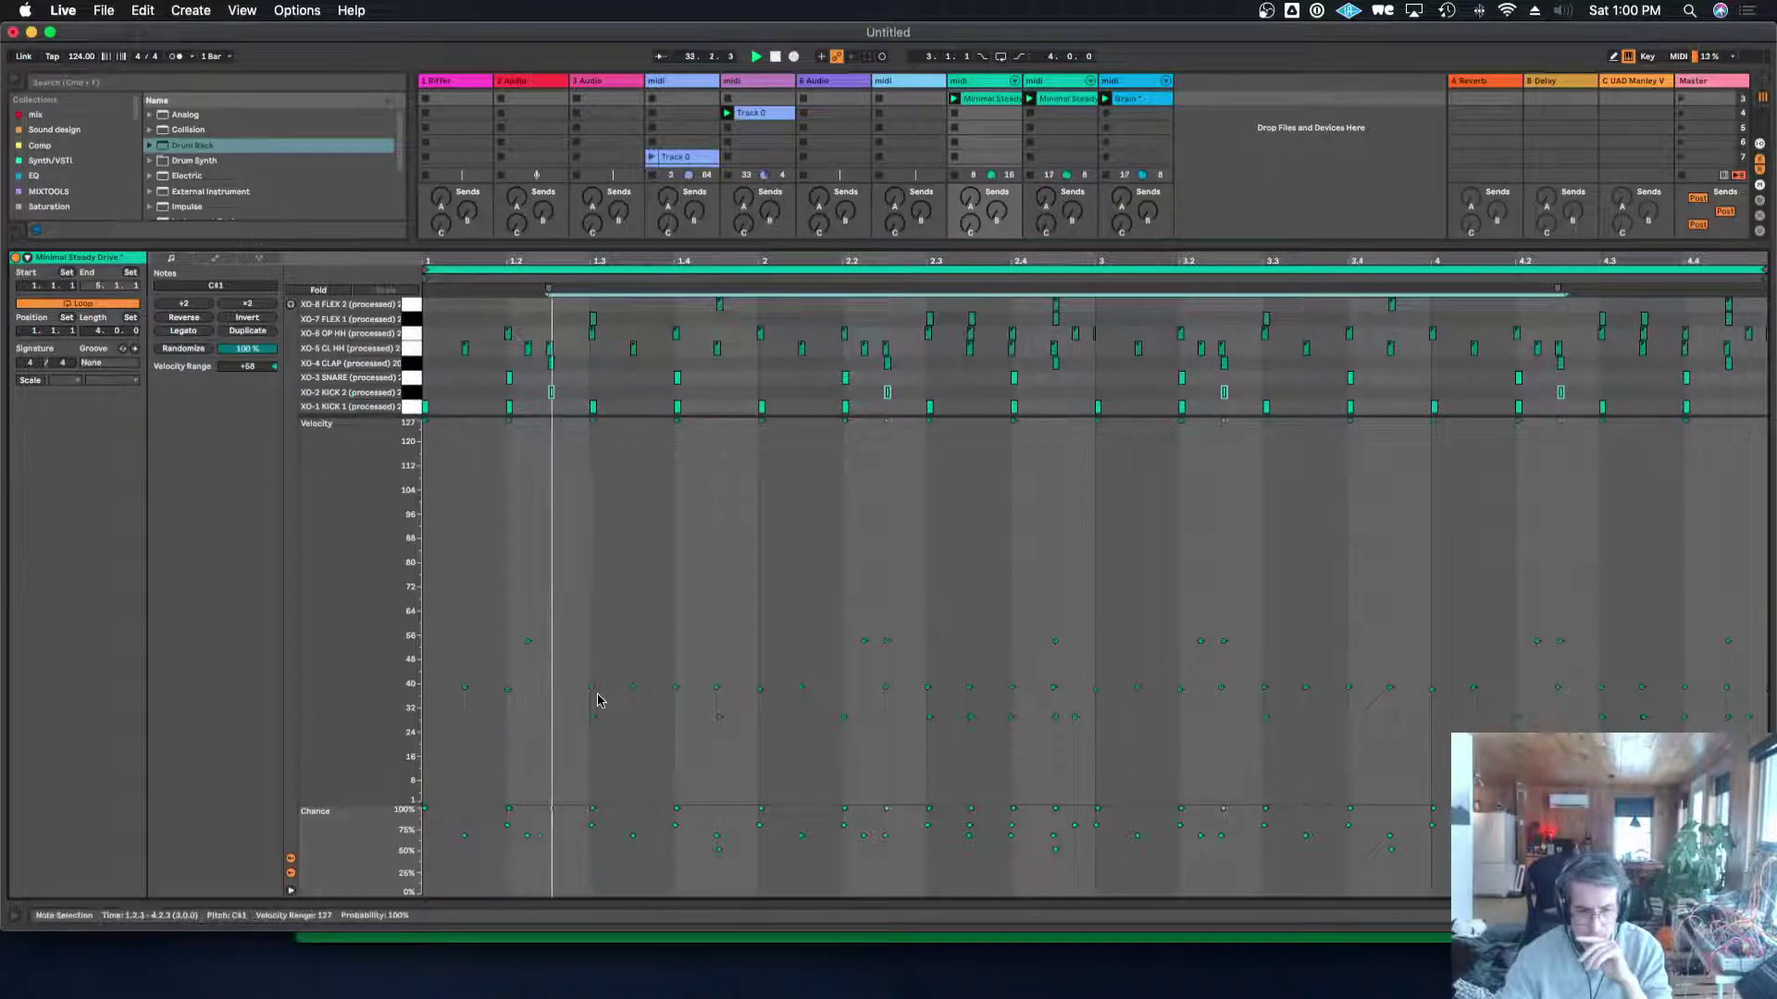
{"action": "left_click", "coordinate": [593, 400]}
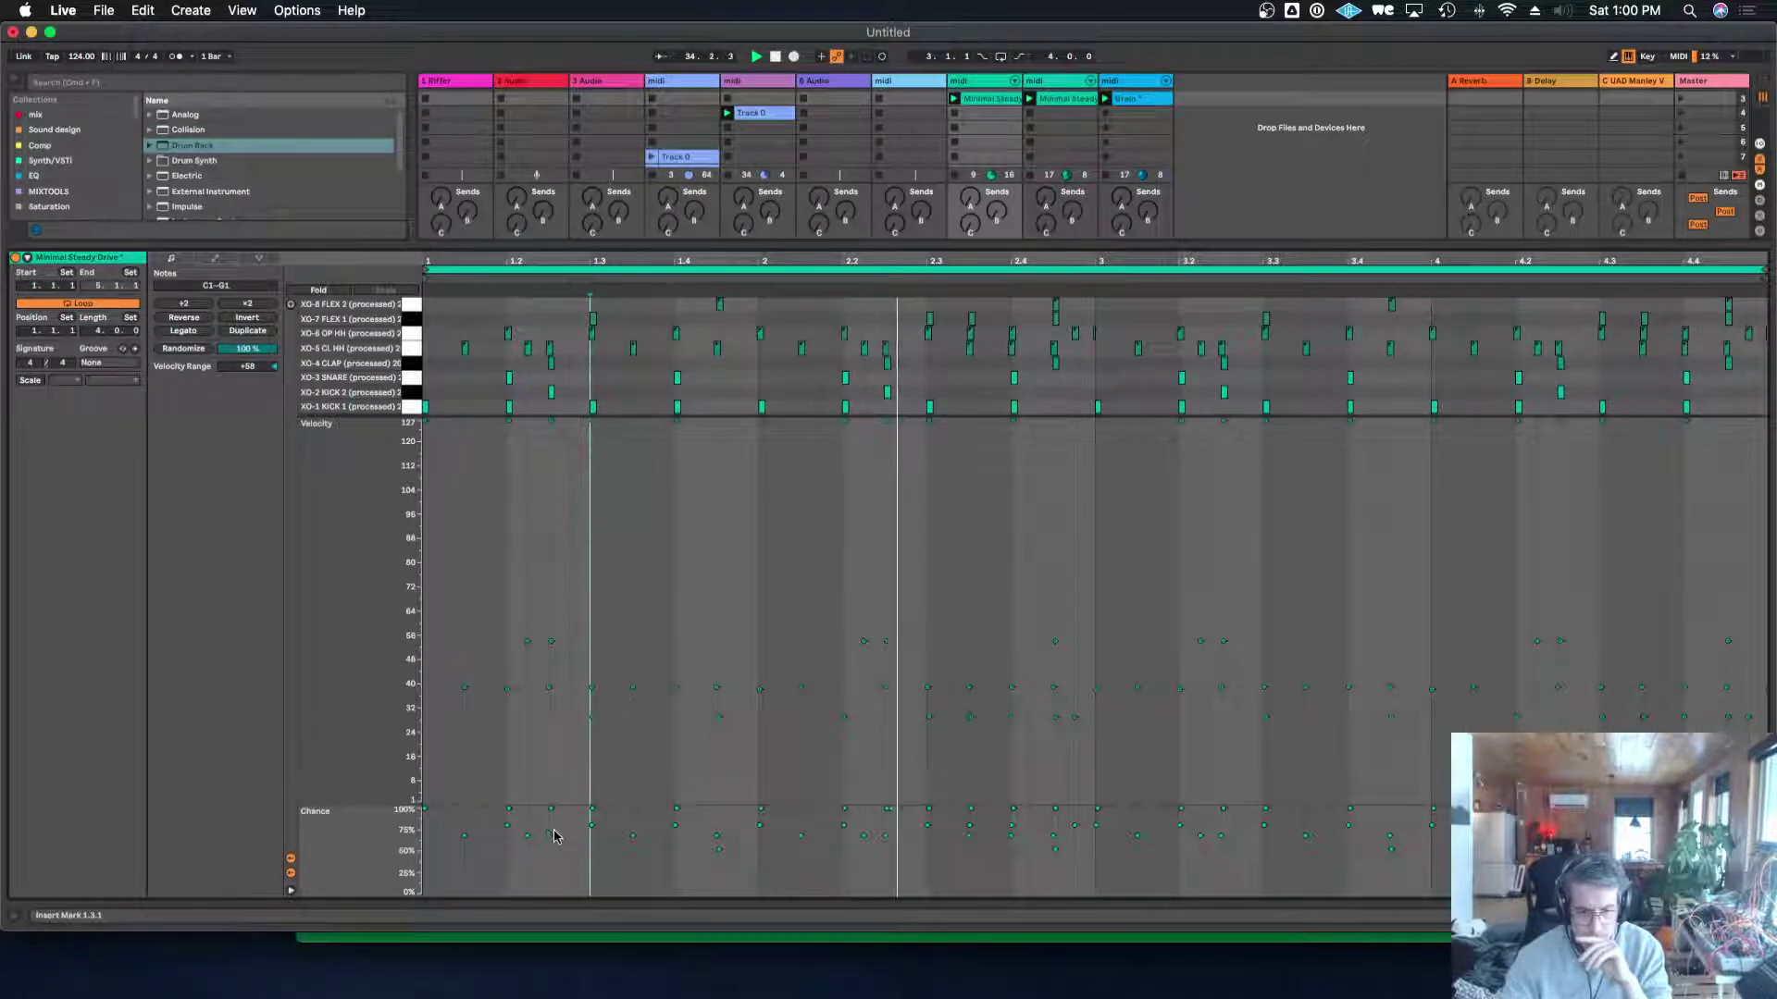
{"action": "double_click", "coordinate": [550, 392]}
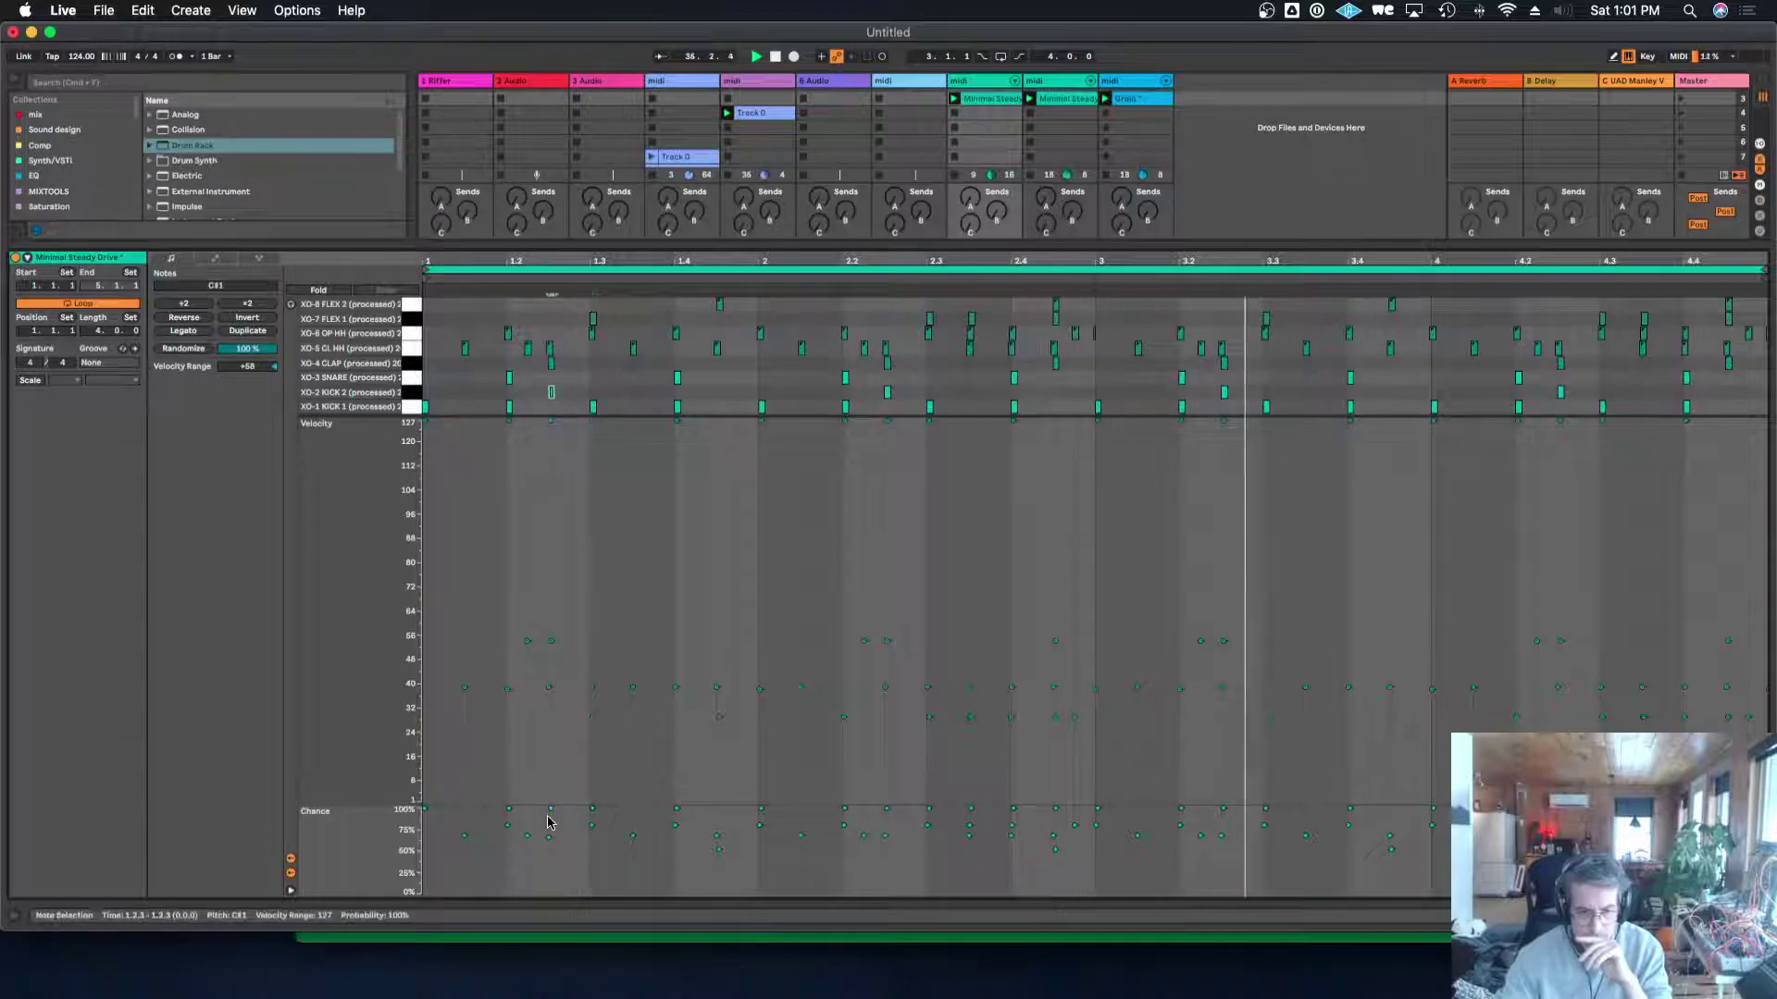
{"action": "left_click_drag", "start_coordinate": [550, 814], "coordinate": [550, 860]}
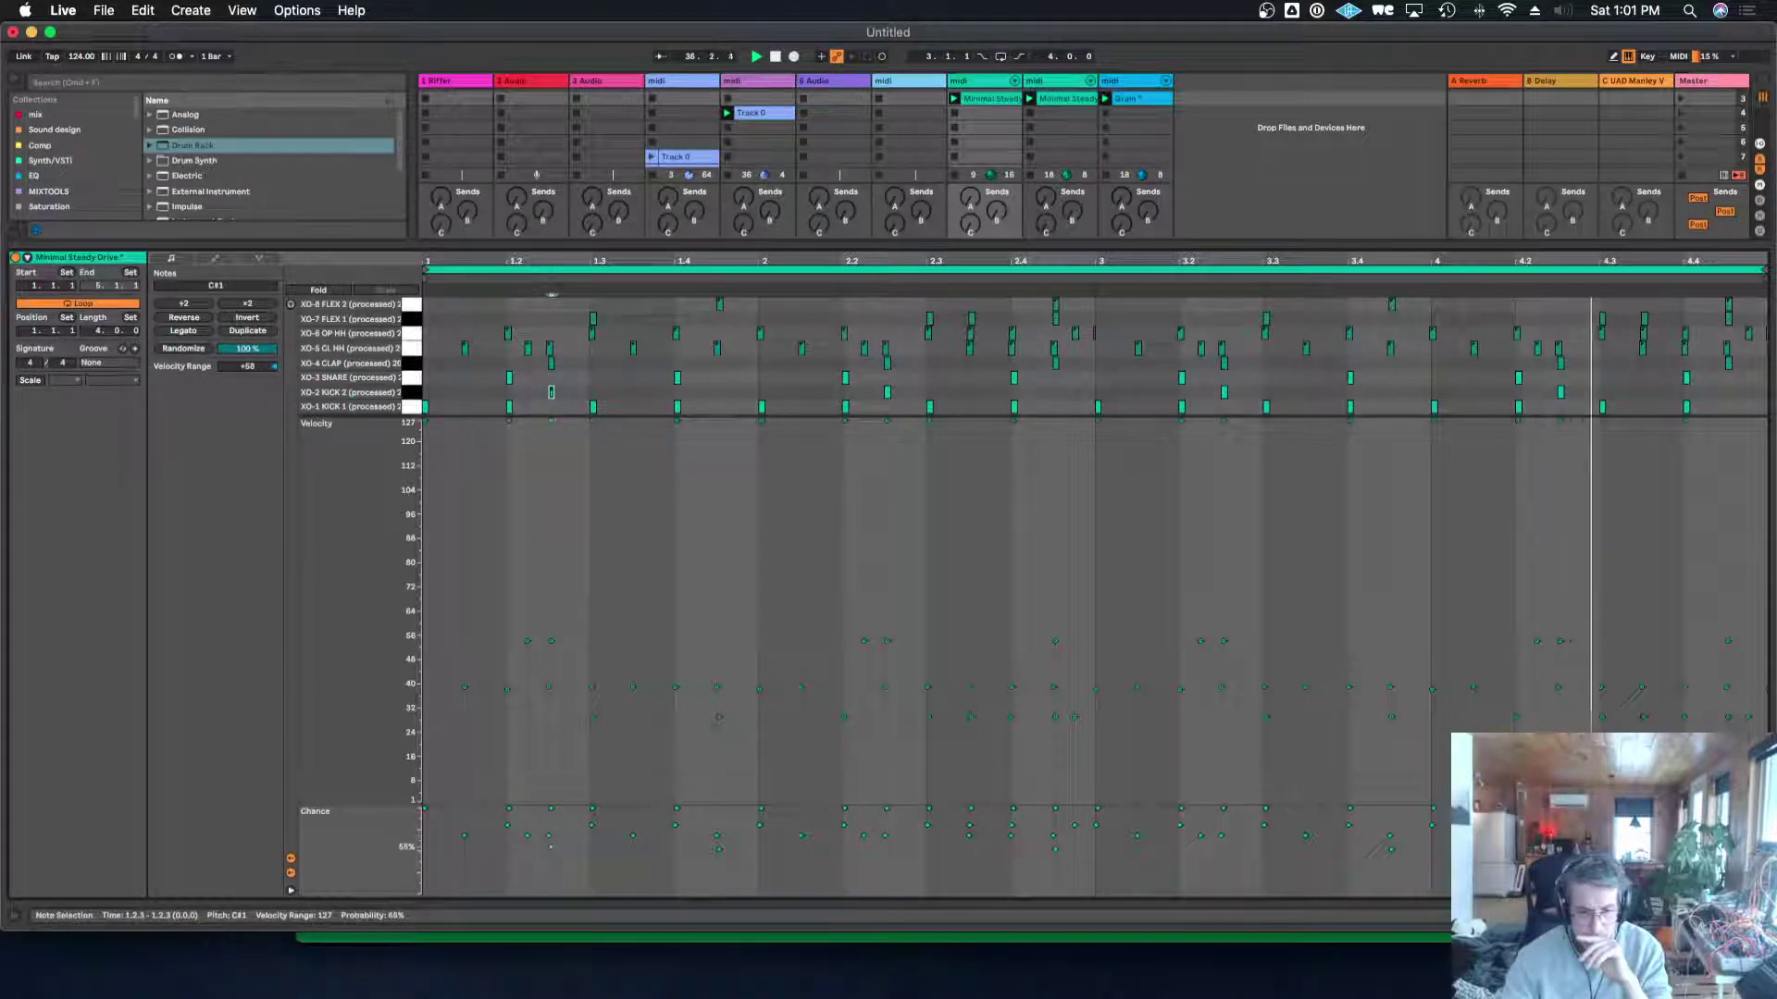
{"action": "left_click", "coordinate": [887, 392]}
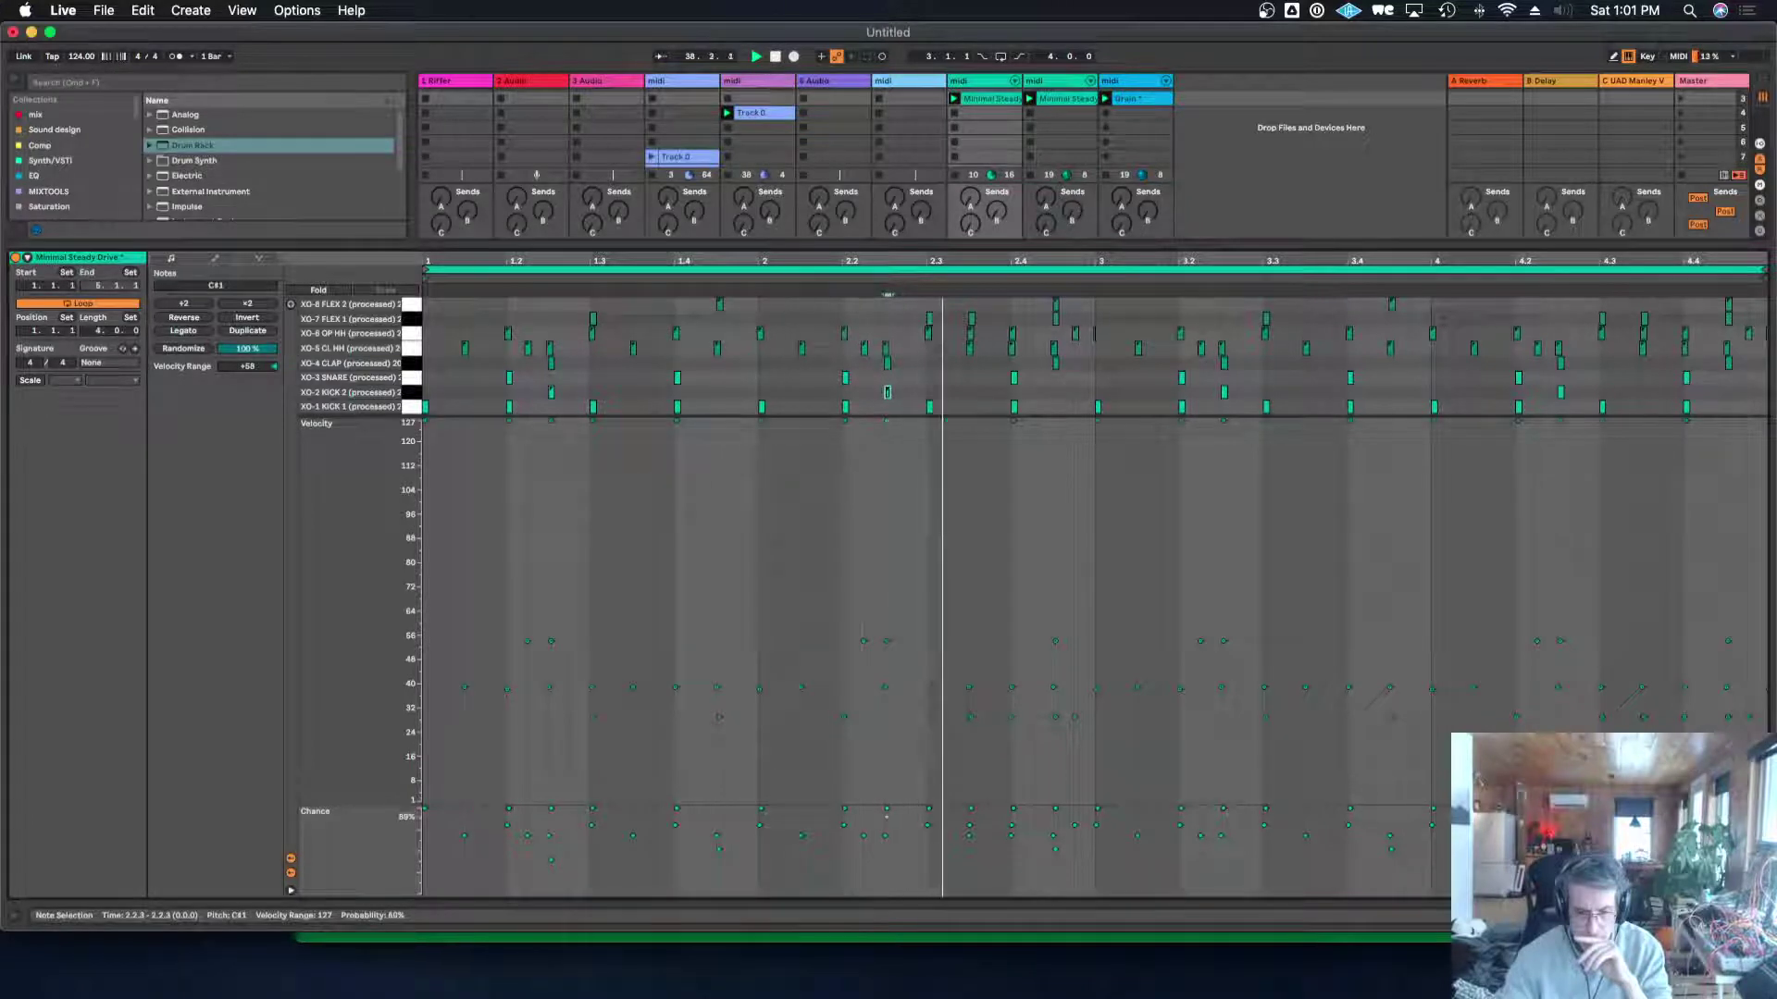
{"action": "left_click_drag", "start_coordinate": [888, 811], "coordinate": [889, 824]}
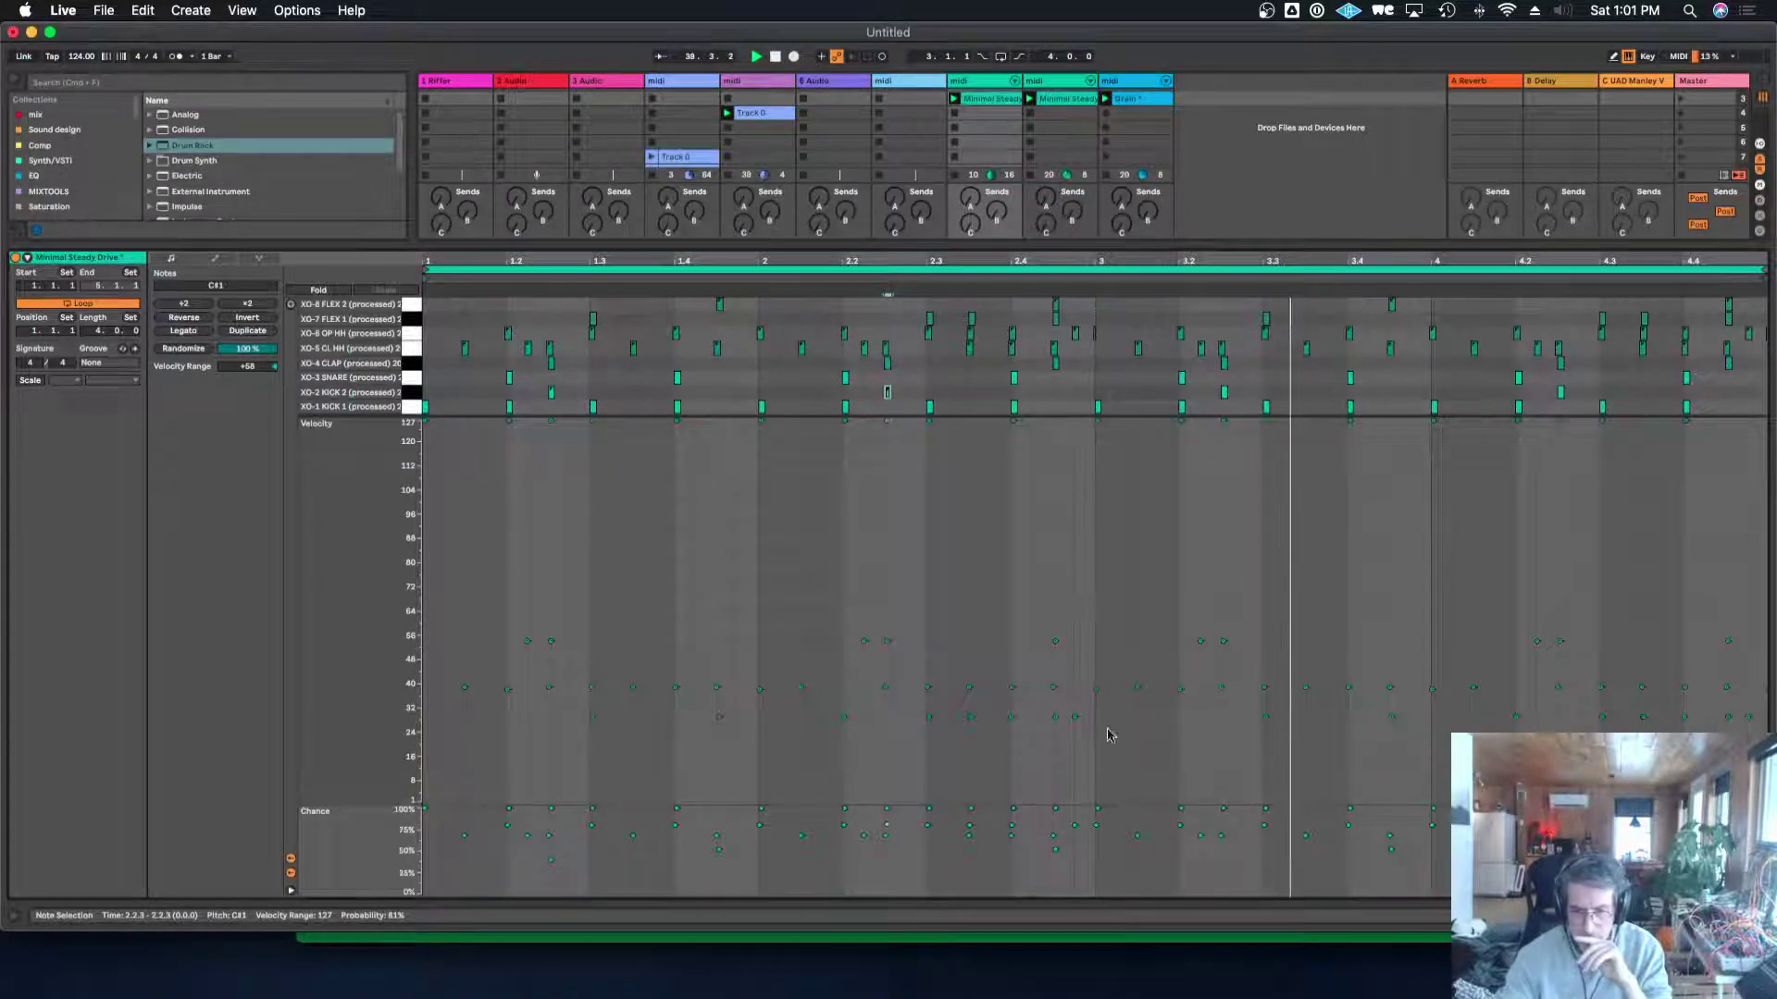
{"action": "left_click", "coordinate": [1559, 392]}
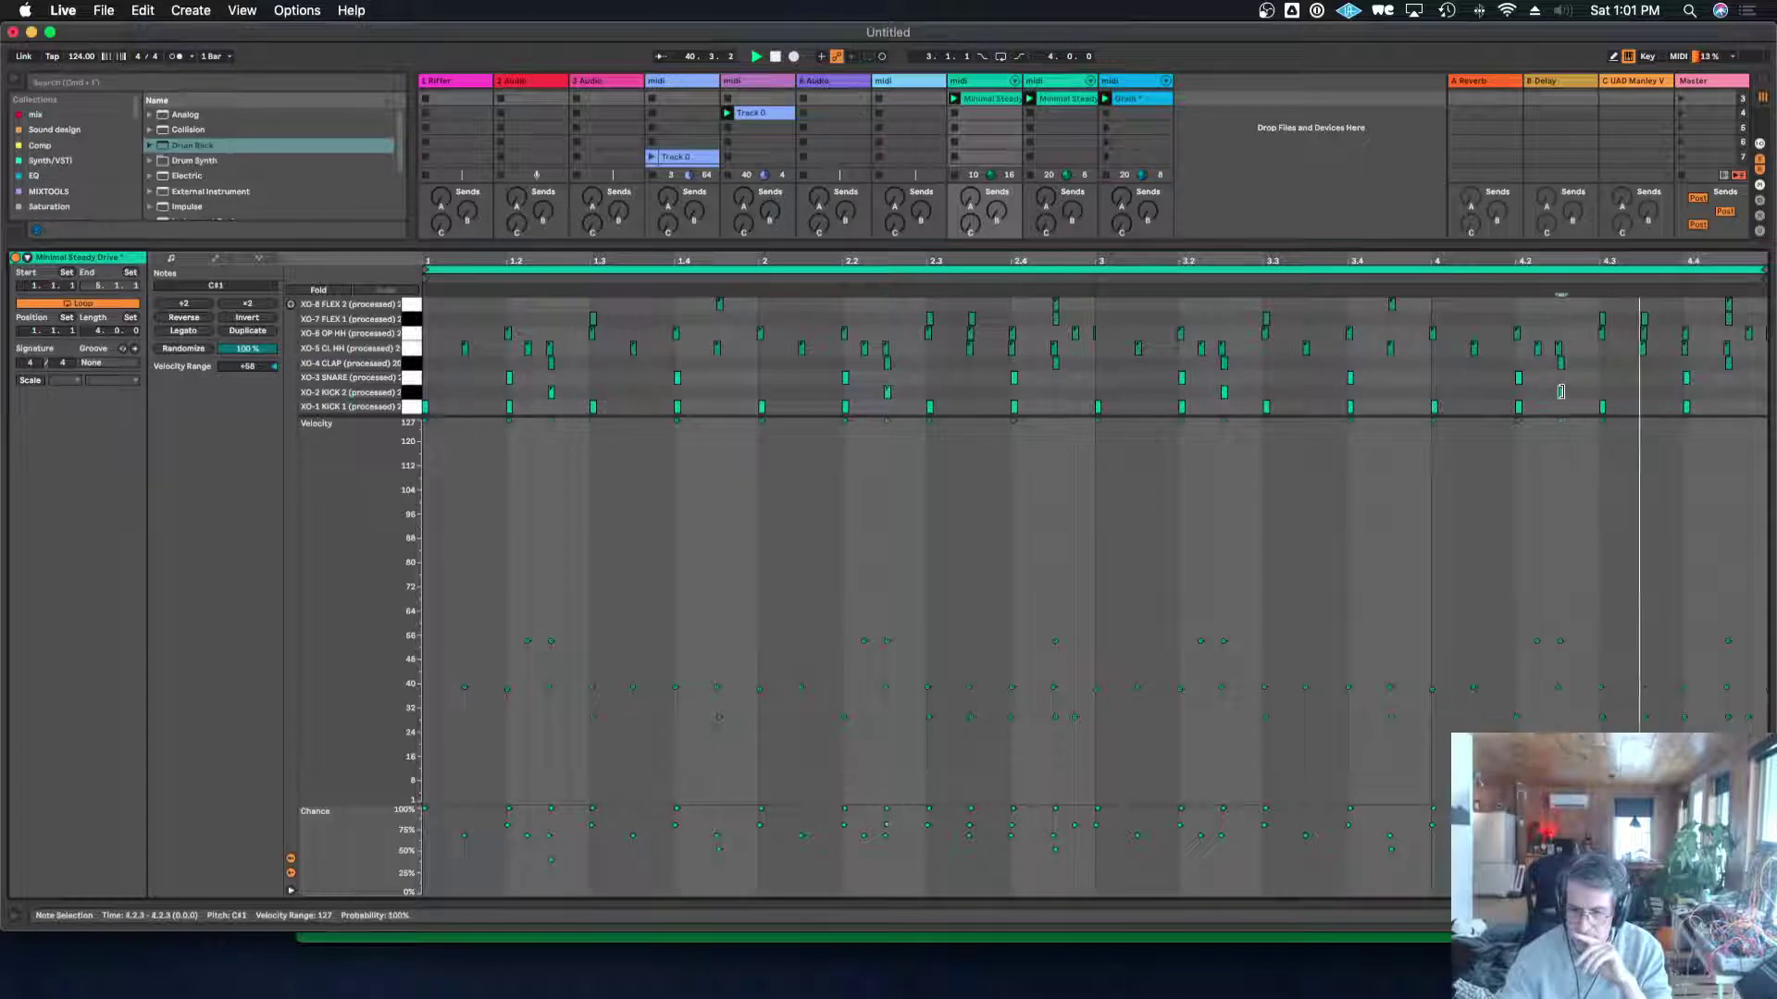
{"action": "left_click_drag", "start_coordinate": [1560, 814], "coordinate": [1560, 820]}
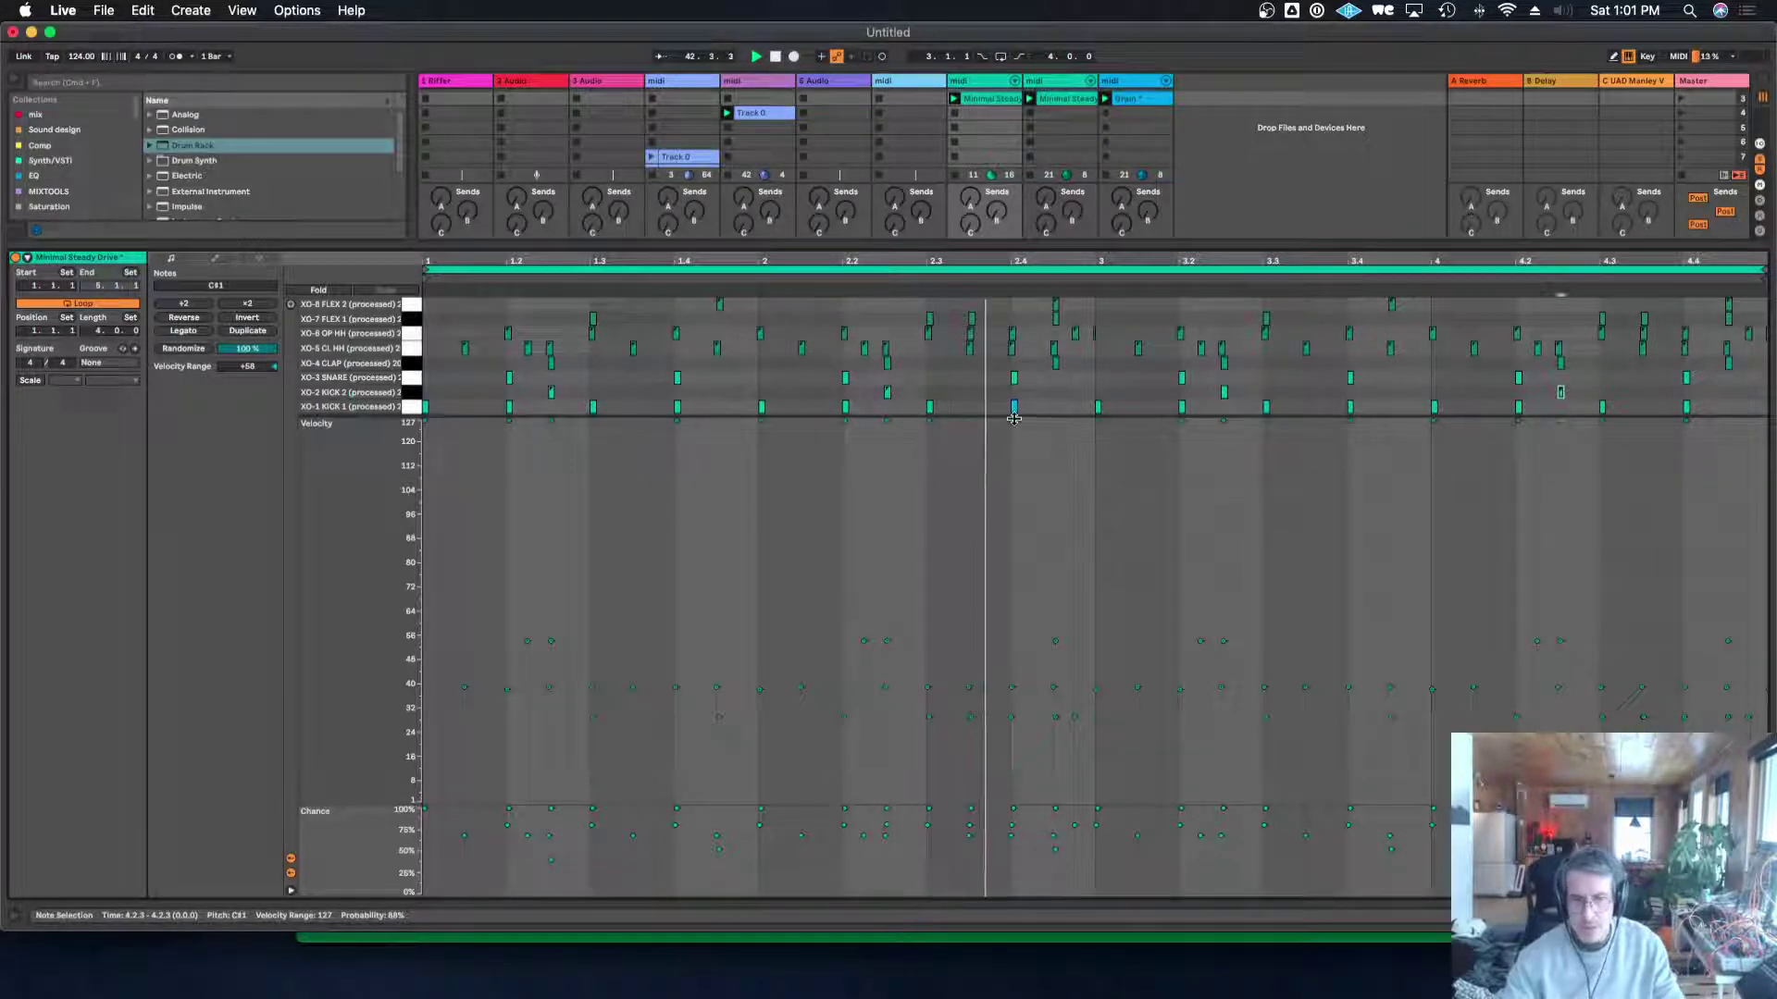
Shrink the clip editor to reveal the mixer and solo track 9.
{"action": "left_click", "coordinate": [1015, 405]}
{"action": "left_click_drag", "start_coordinate": [1080, 245], "coordinate": [994, 718]}
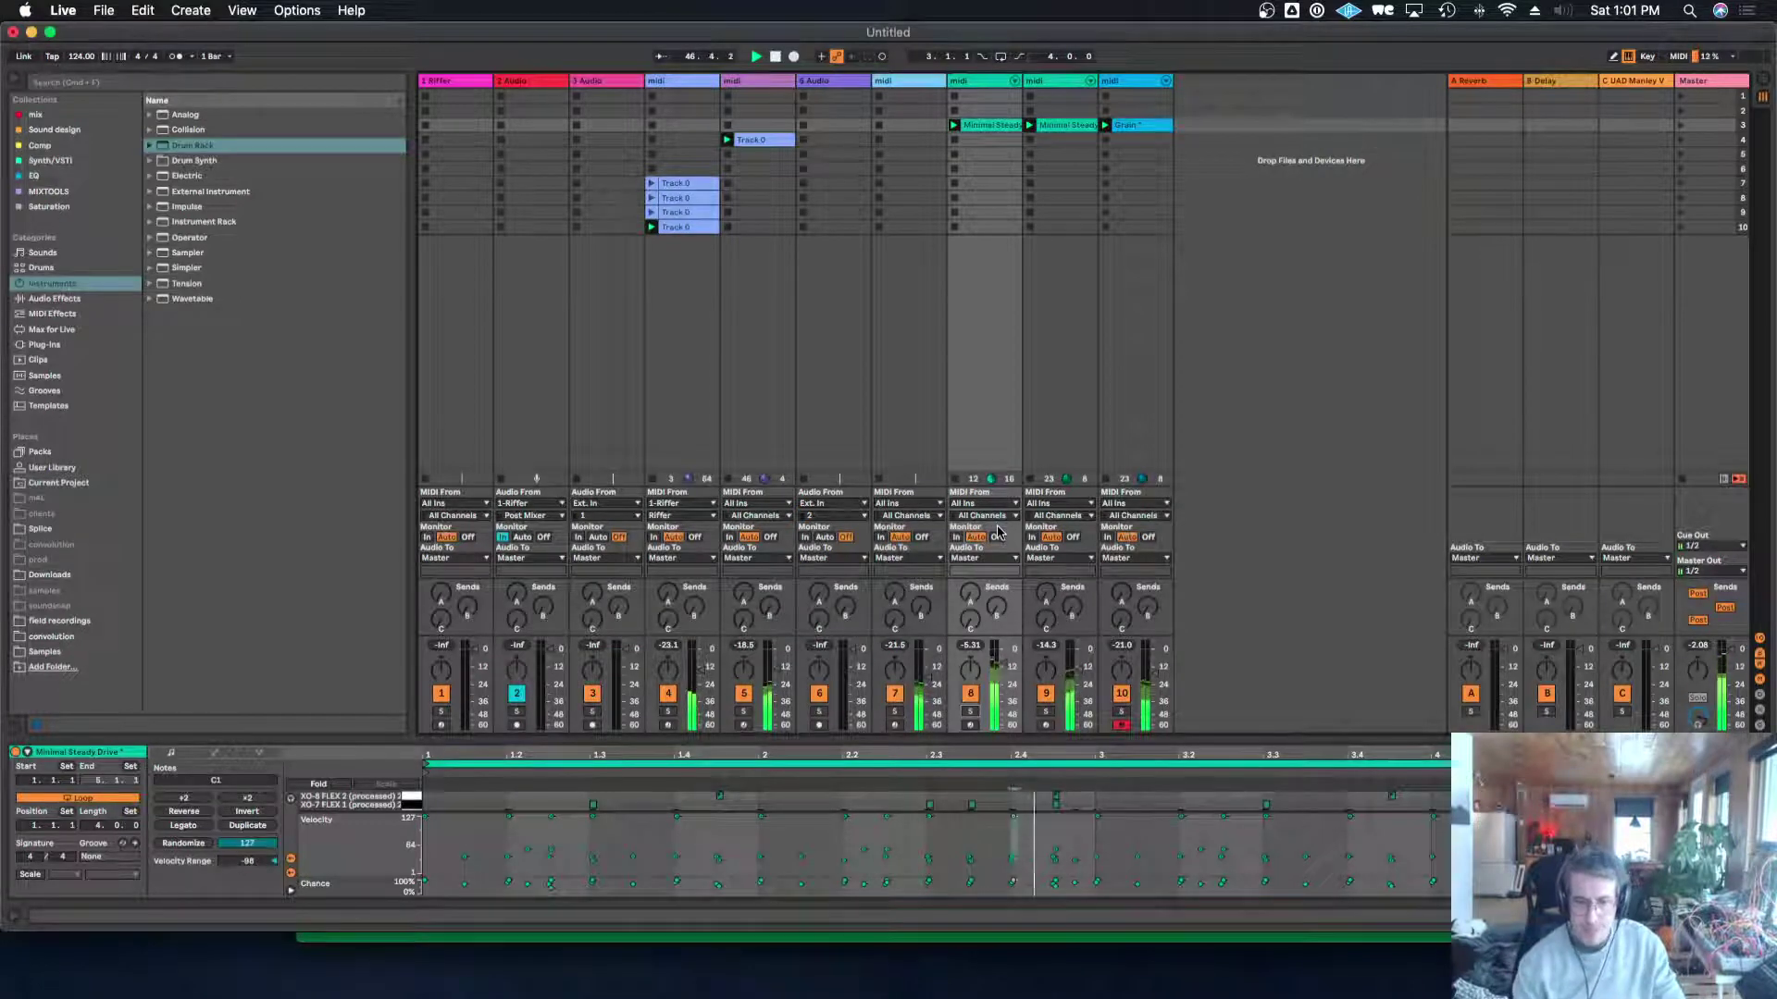
{"action": "left_click", "coordinate": [1046, 712]}
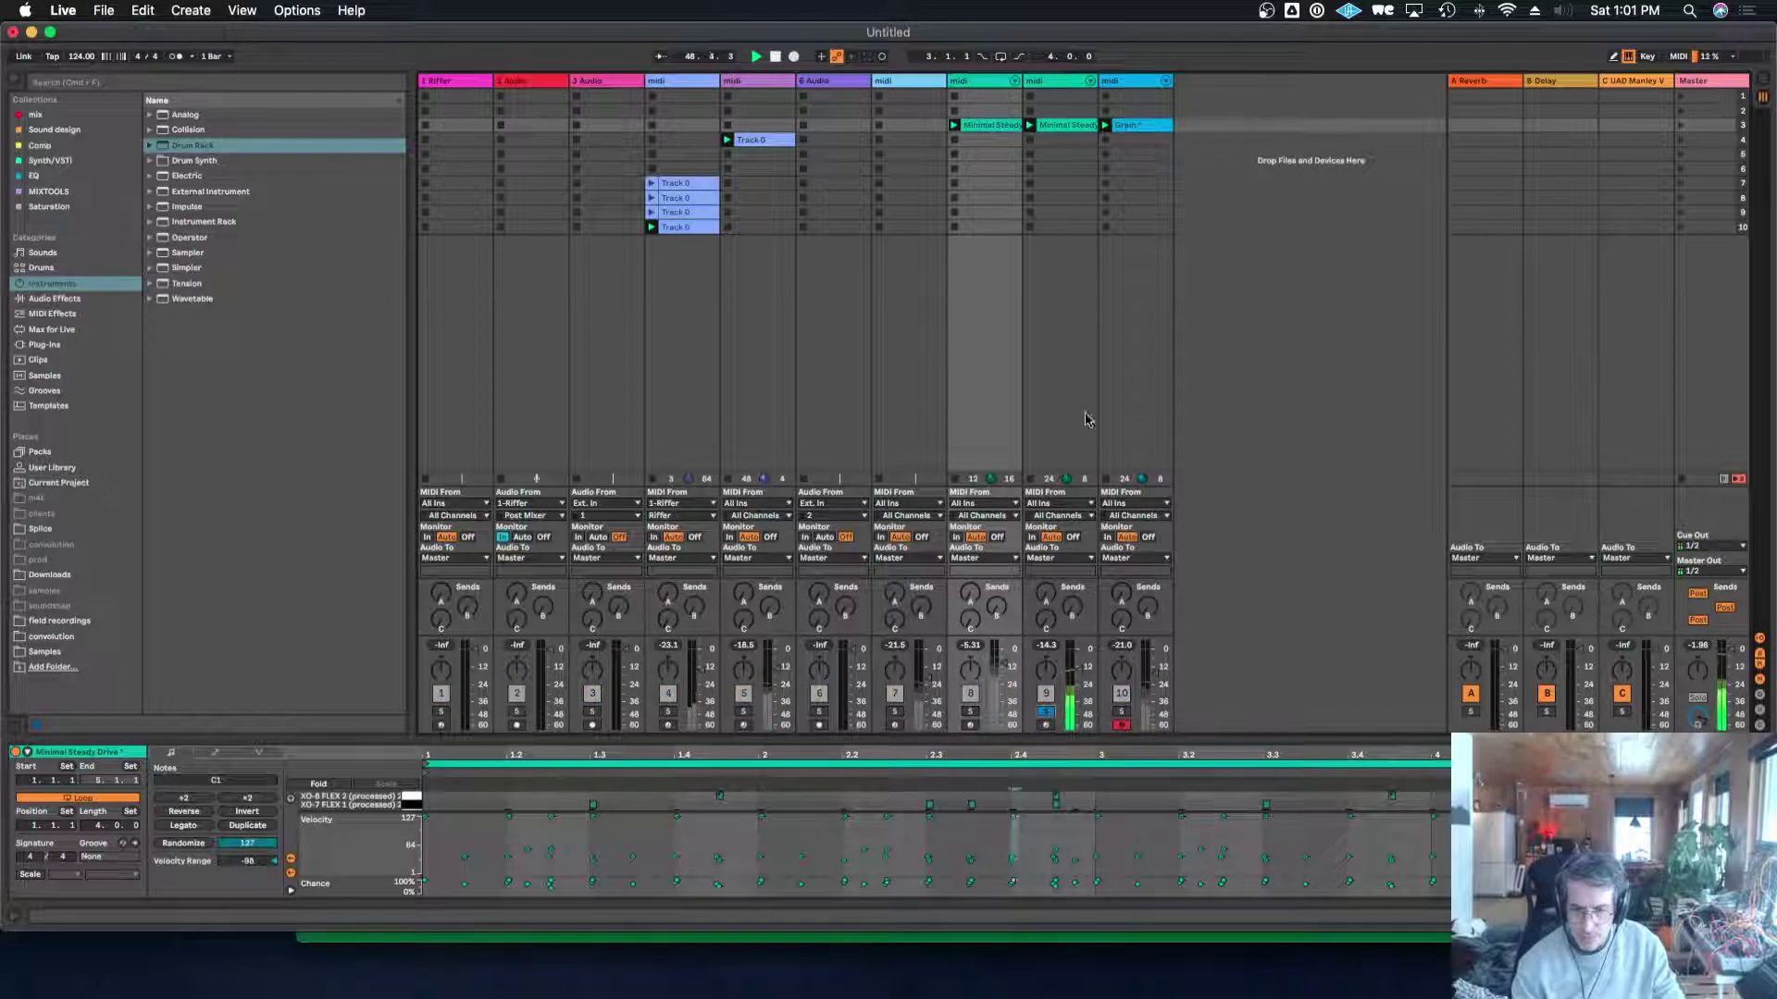
Open track 9's Minimal Steady Drive clip and enlarge its editor with taller Velocity and Chance lanes.
{"action": "left_click", "coordinate": [1076, 130]}
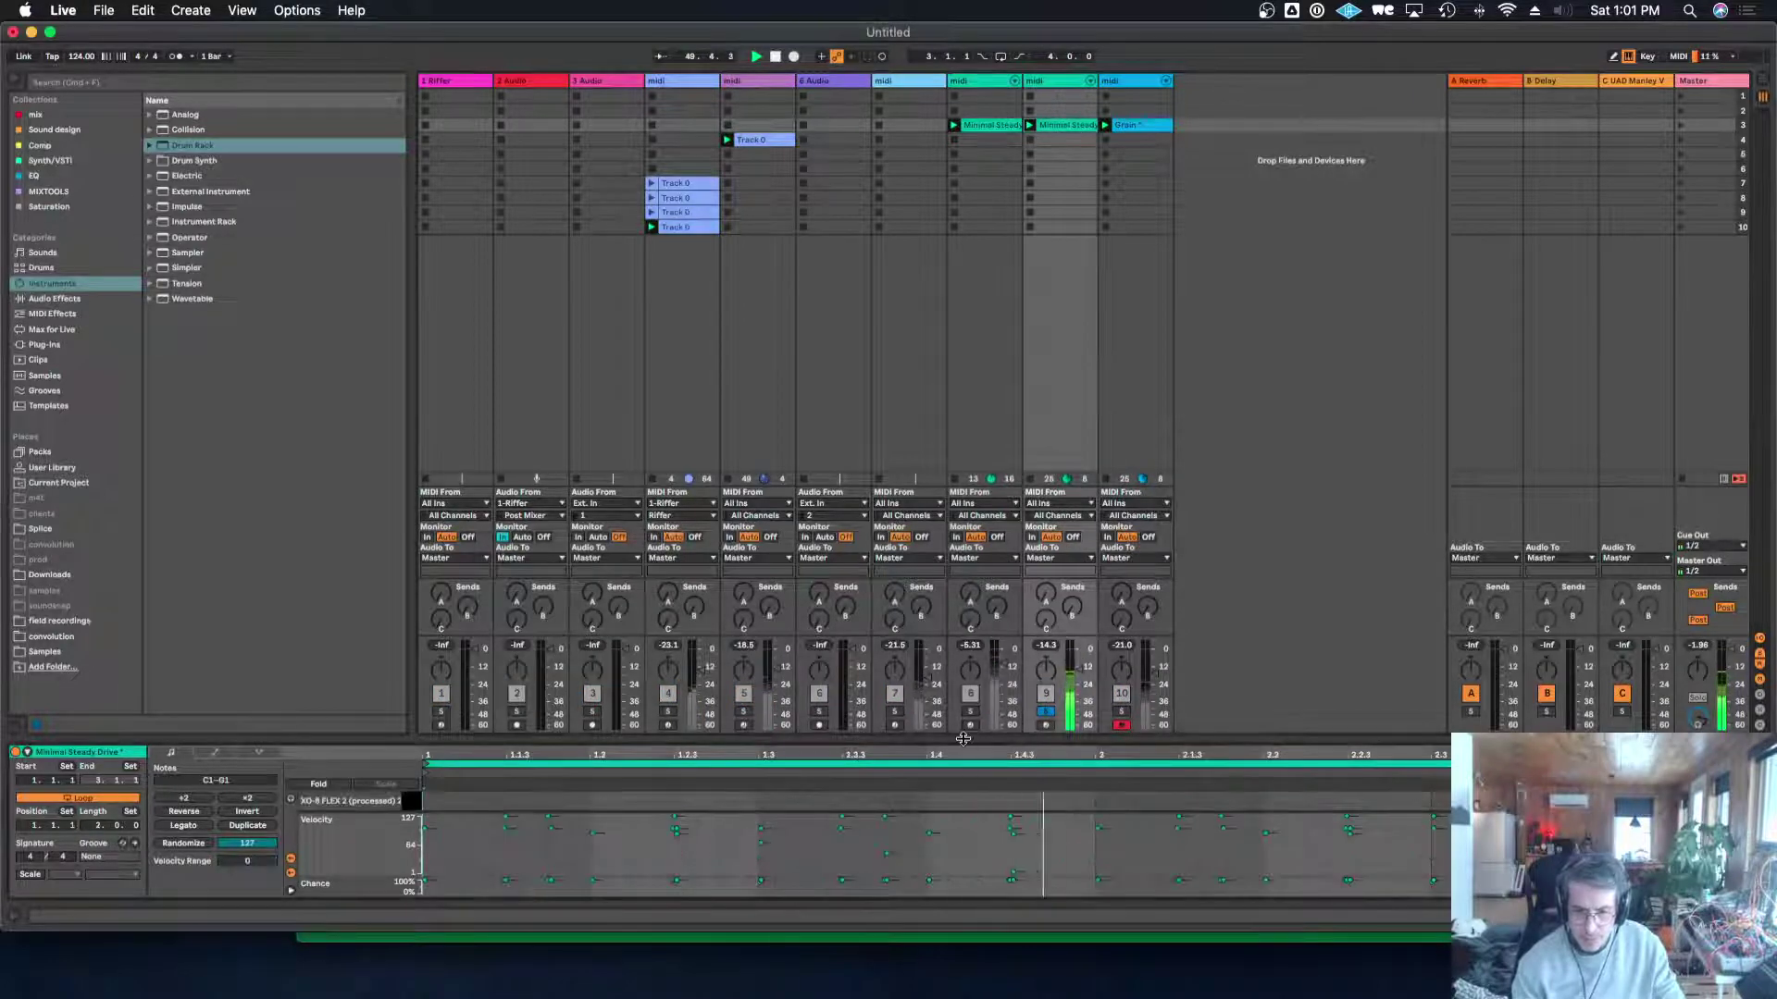
{"action": "left_click_drag", "start_coordinate": [963, 739], "coordinate": [957, 407]}
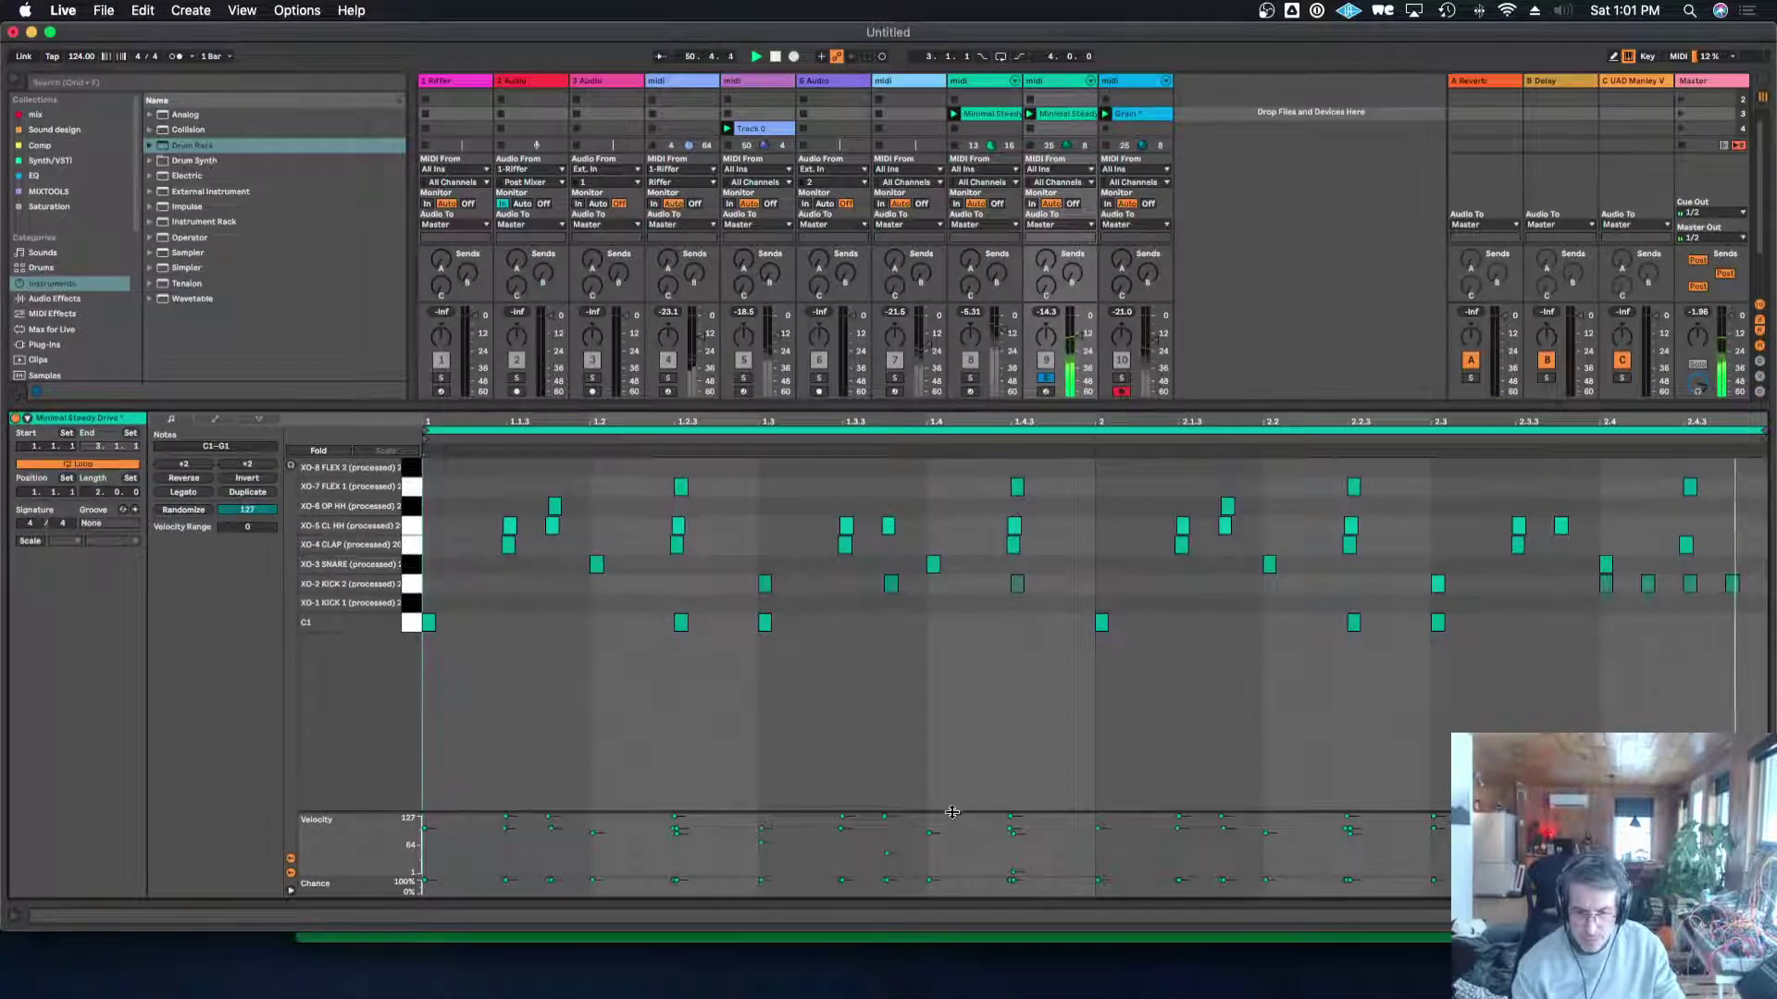
{"action": "left_click_drag", "start_coordinate": [952, 811], "coordinate": [943, 653]}
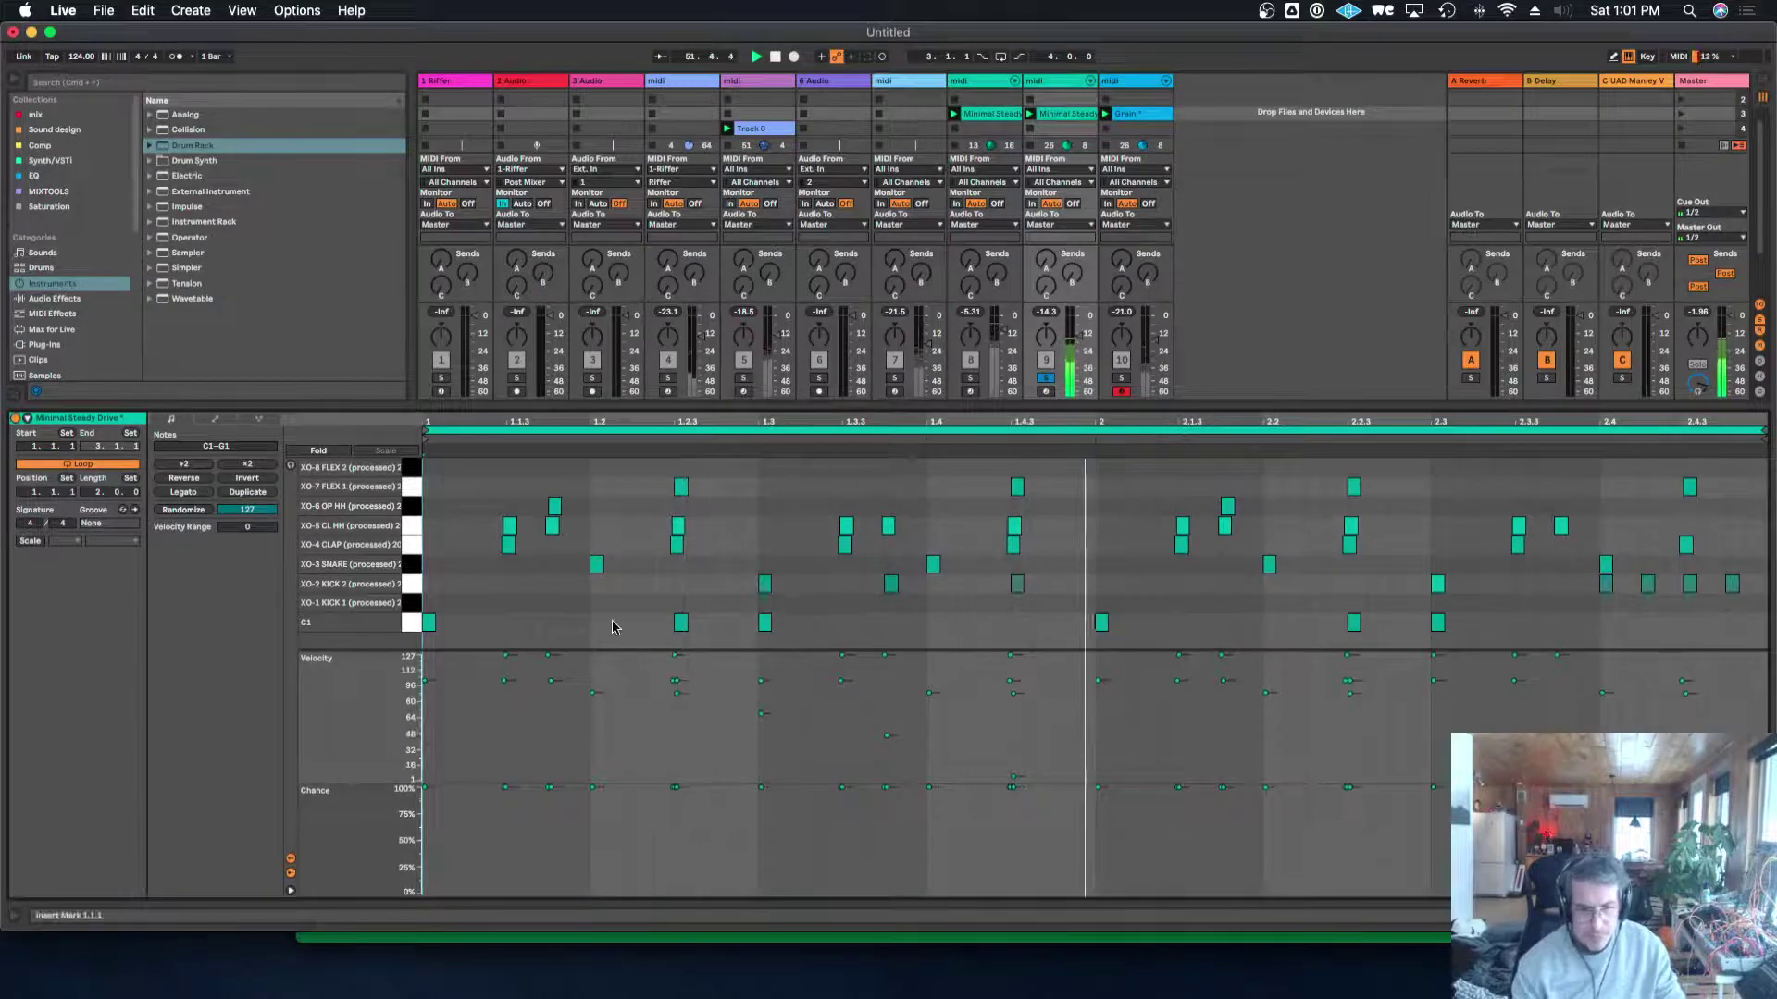
Lower the chance of all Flex 1 notes and of the first closed hi-hat note to about 65%.
{"action": "left_click", "coordinate": [414, 487]}
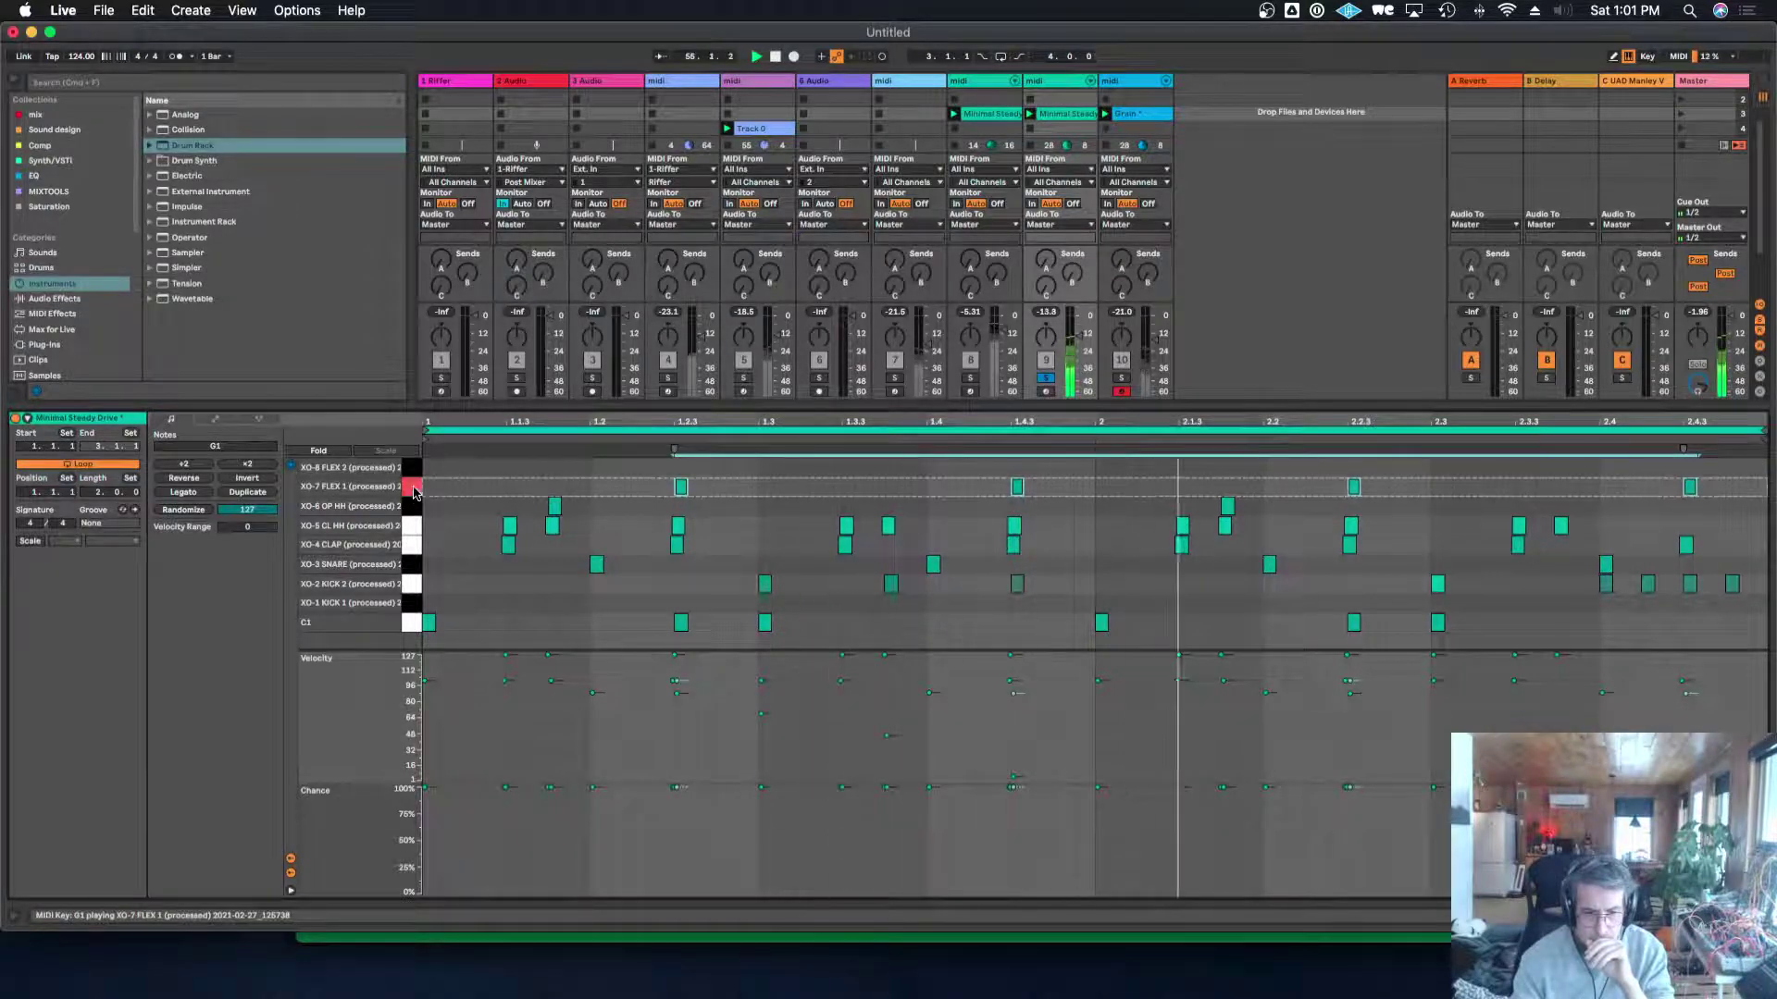
{"action": "left_click_drag", "start_coordinate": [679, 789], "coordinate": [680, 826]}
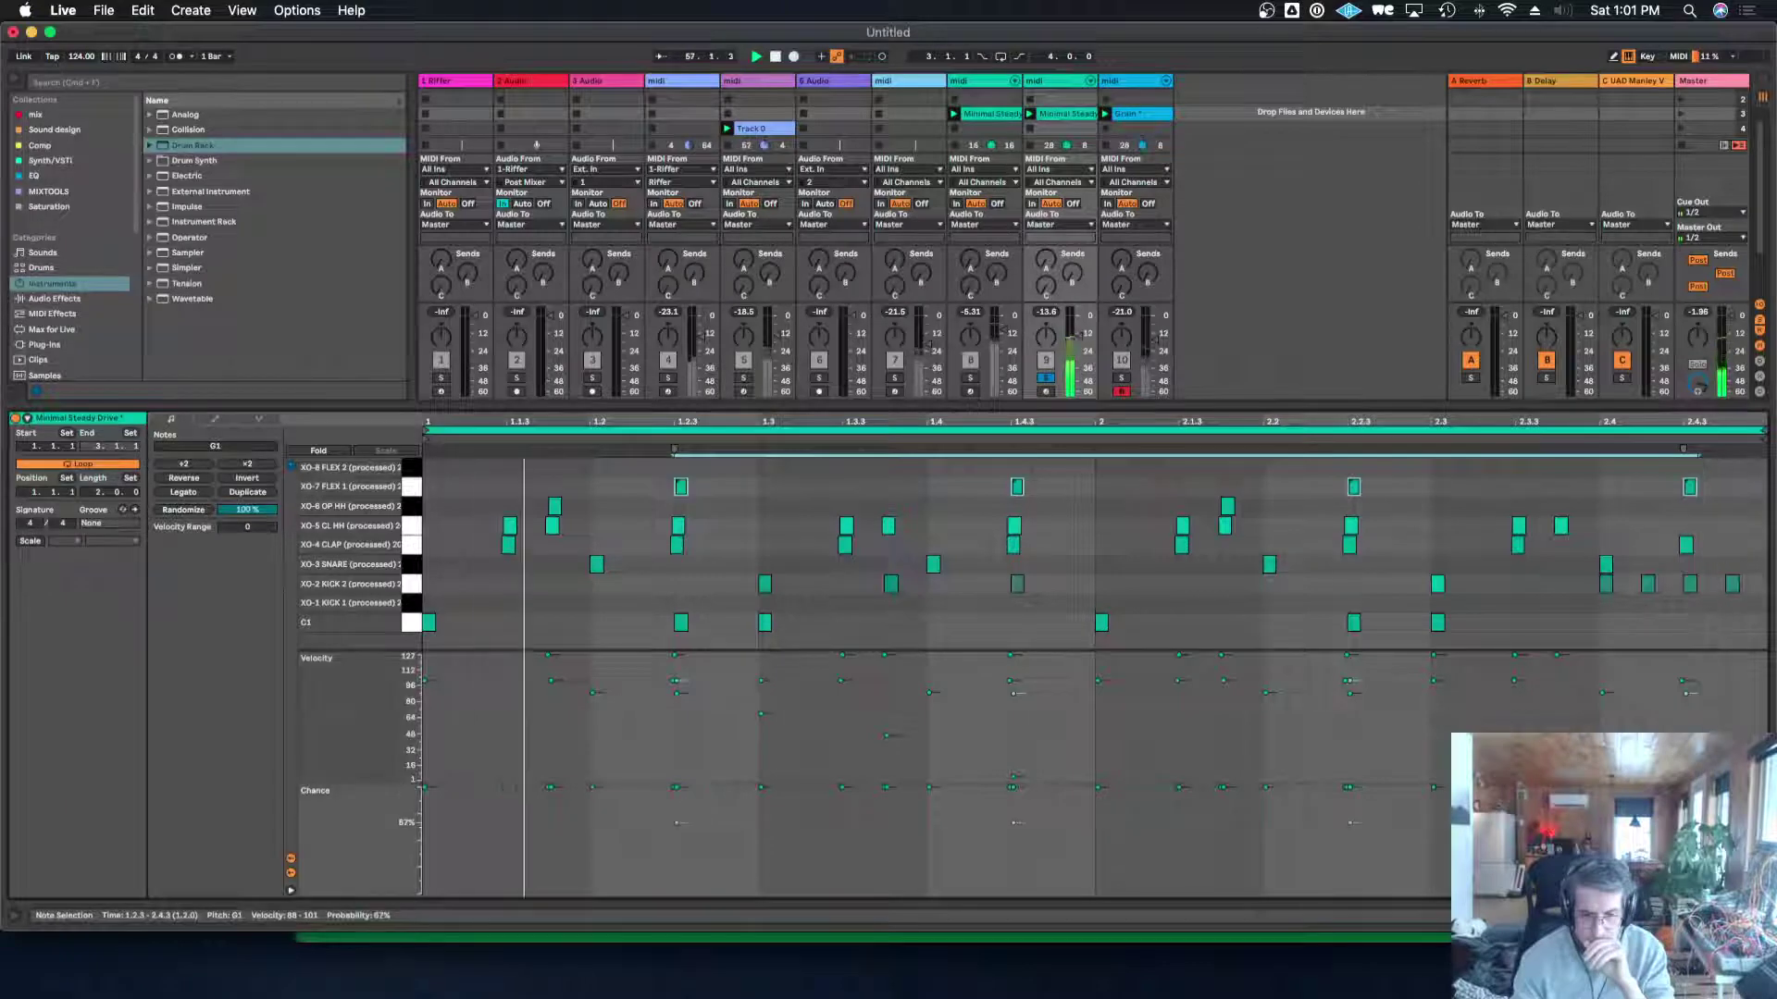
{"action": "left_click", "coordinate": [413, 528]}
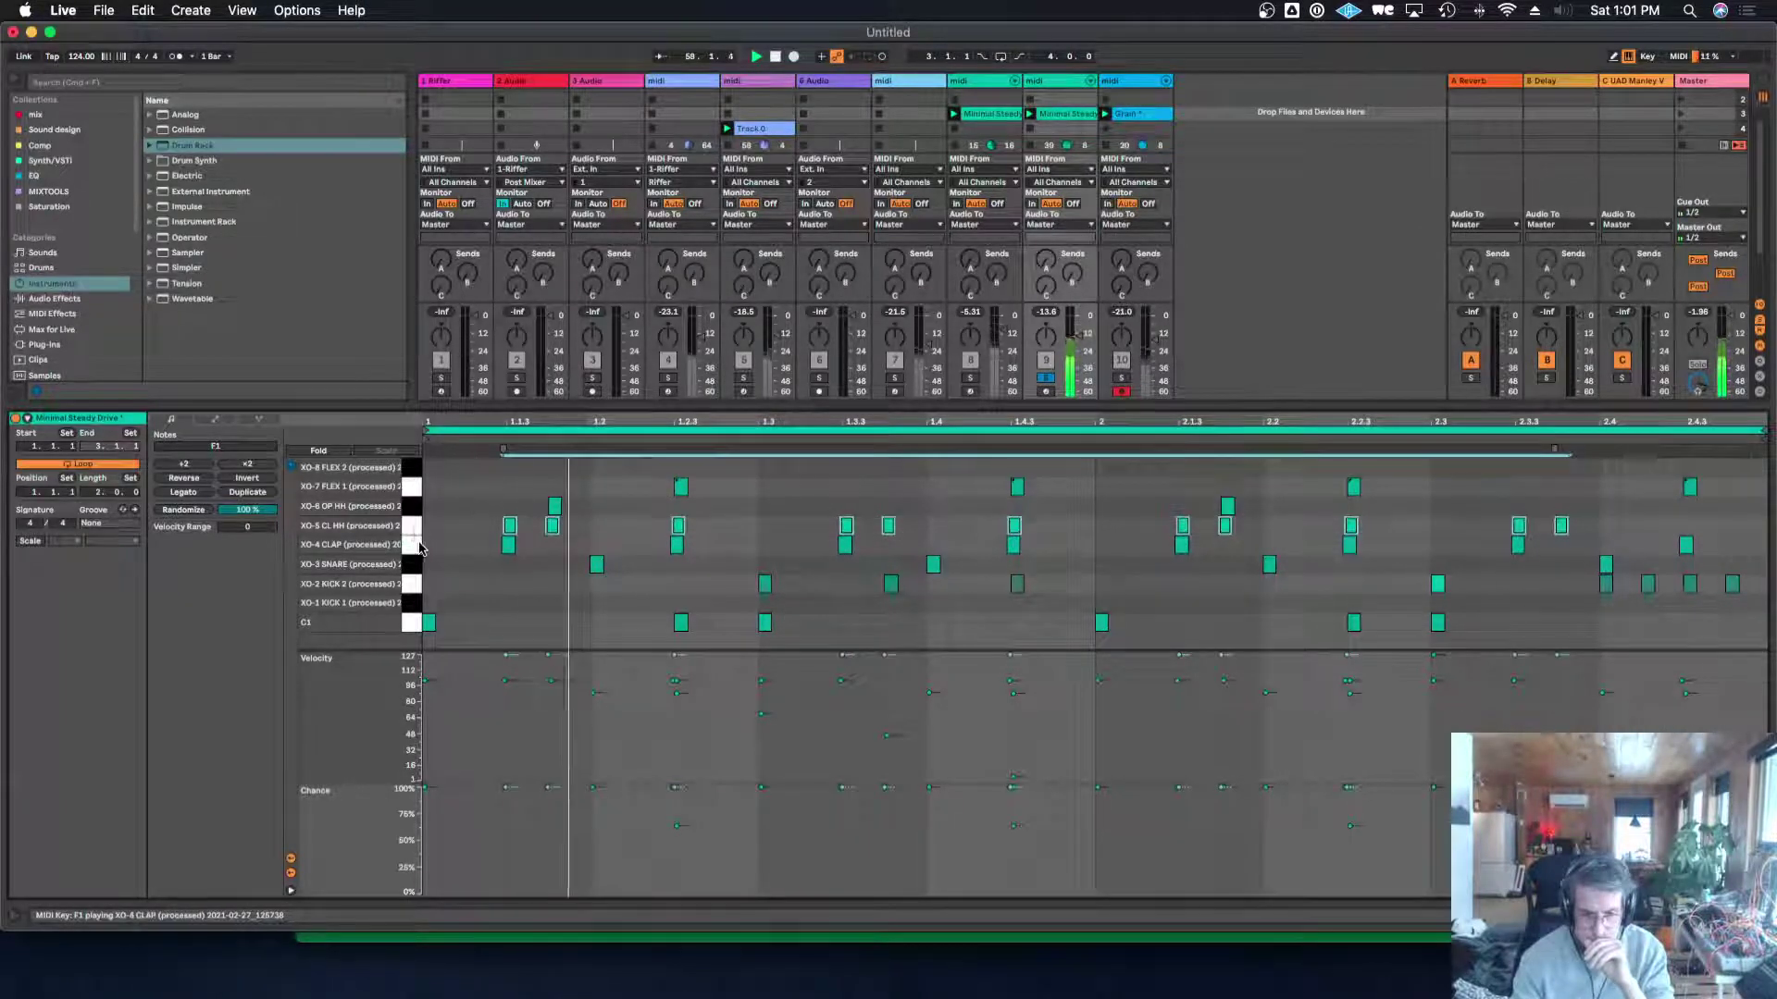
{"action": "left_click", "coordinate": [412, 545]}
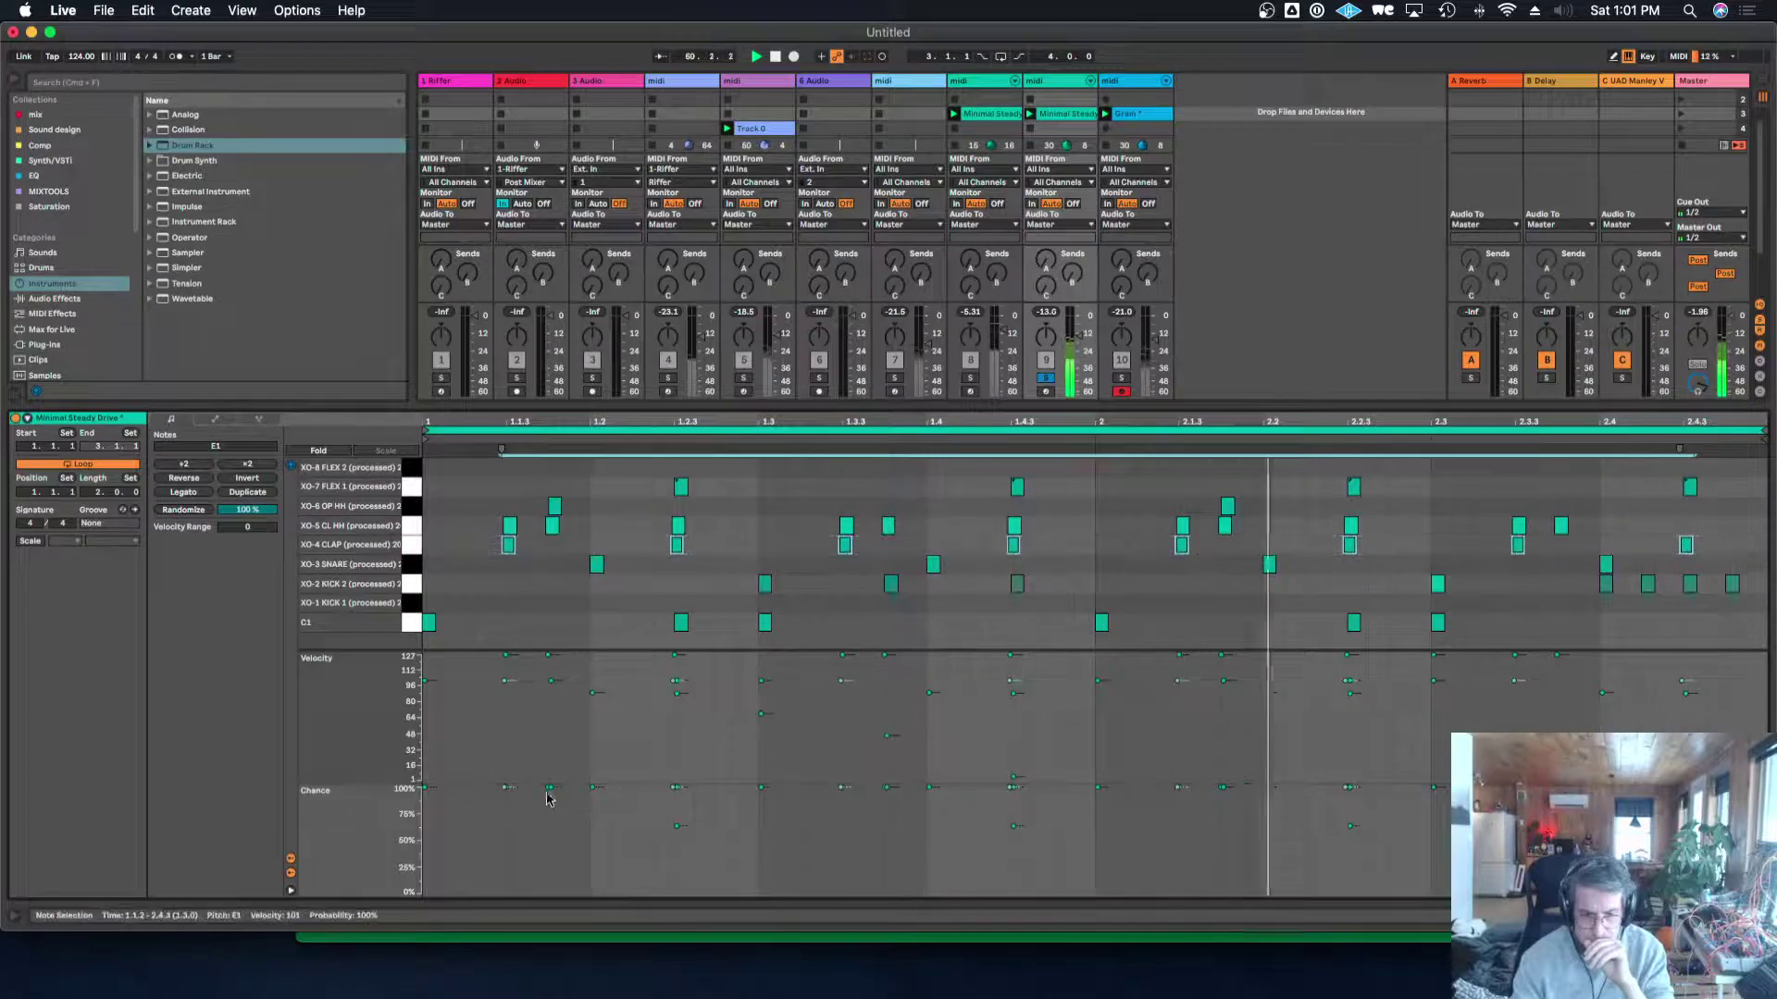
{"action": "left_click_drag", "start_coordinate": [508, 788], "coordinate": [508, 814]}
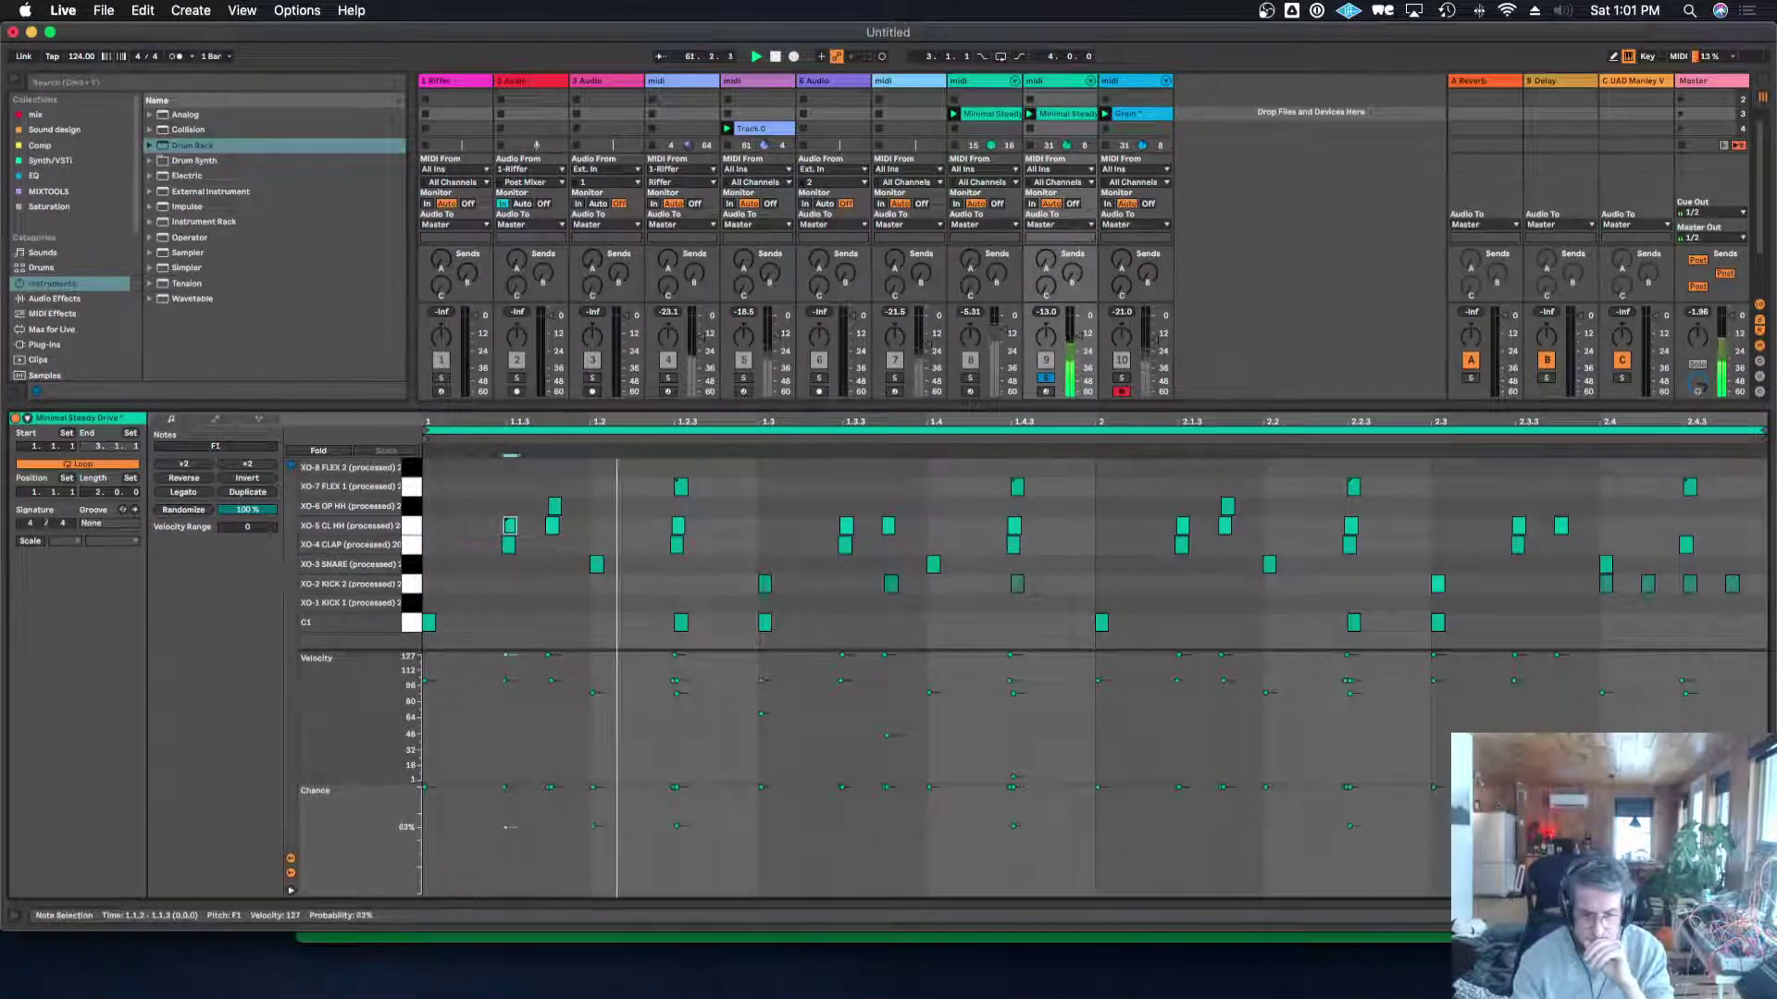
Lower the chance of all clap notes in track 9's clip to about 50%.
{"action": "left_click", "coordinate": [414, 528]}
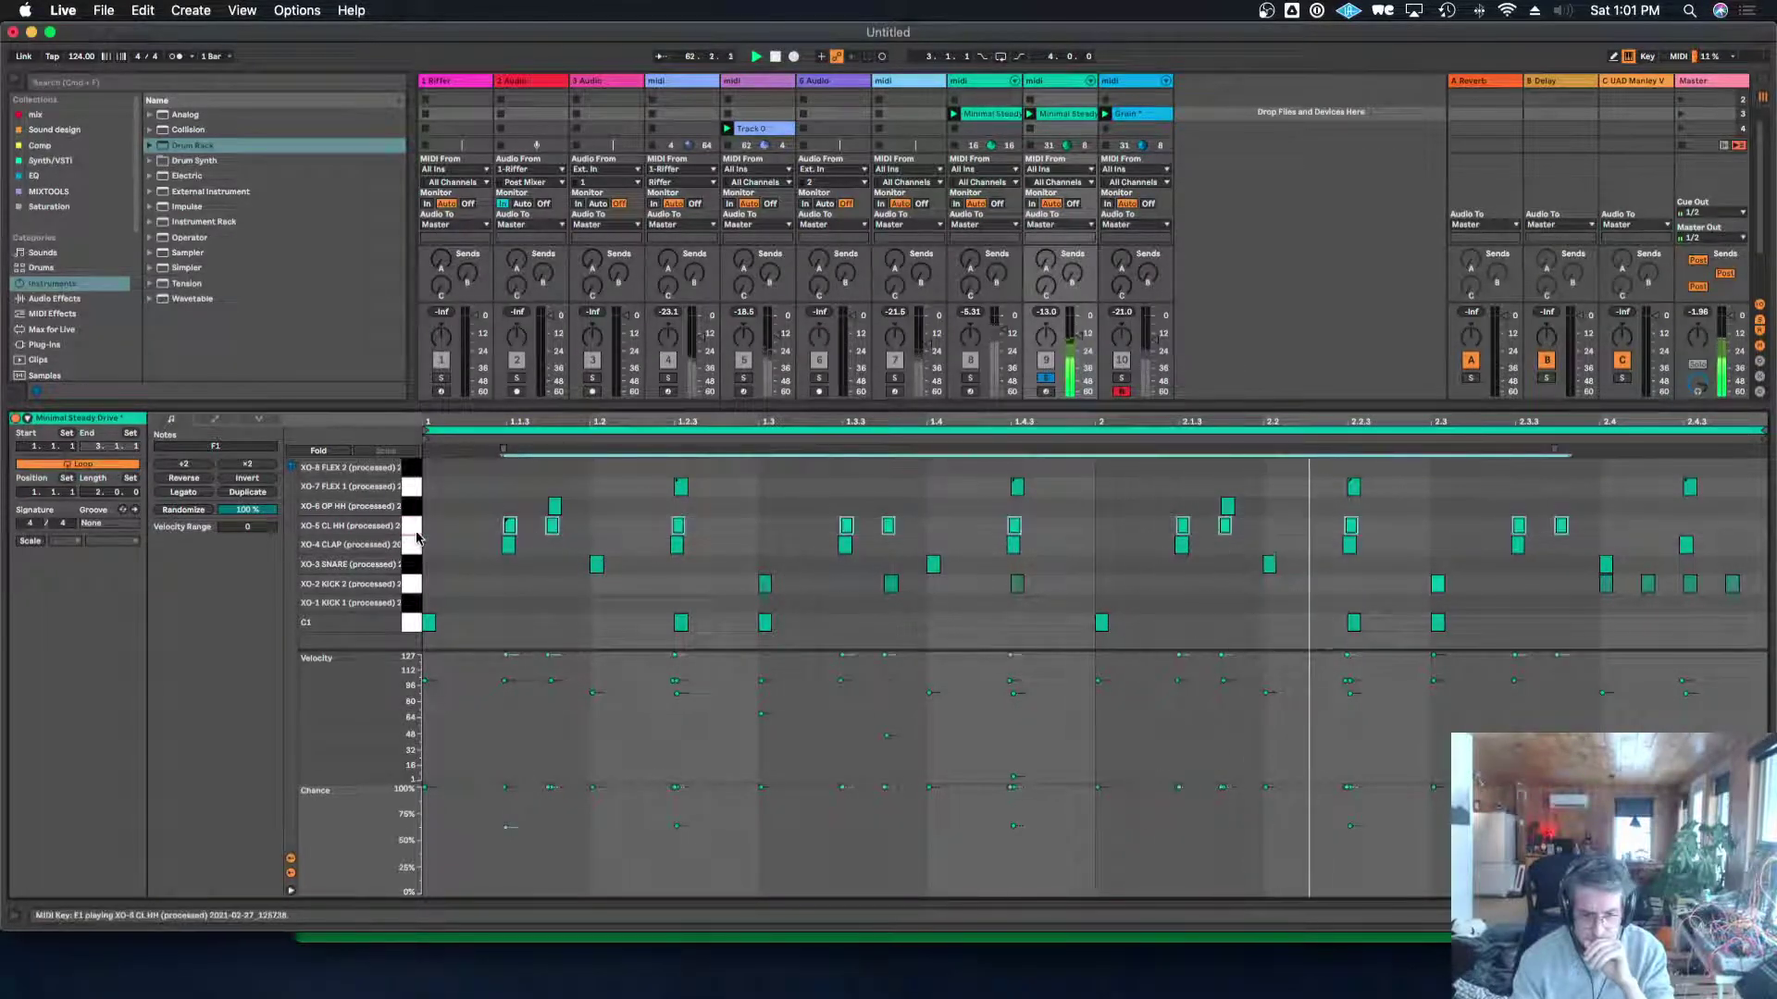
{"action": "left_click", "coordinate": [415, 546]}
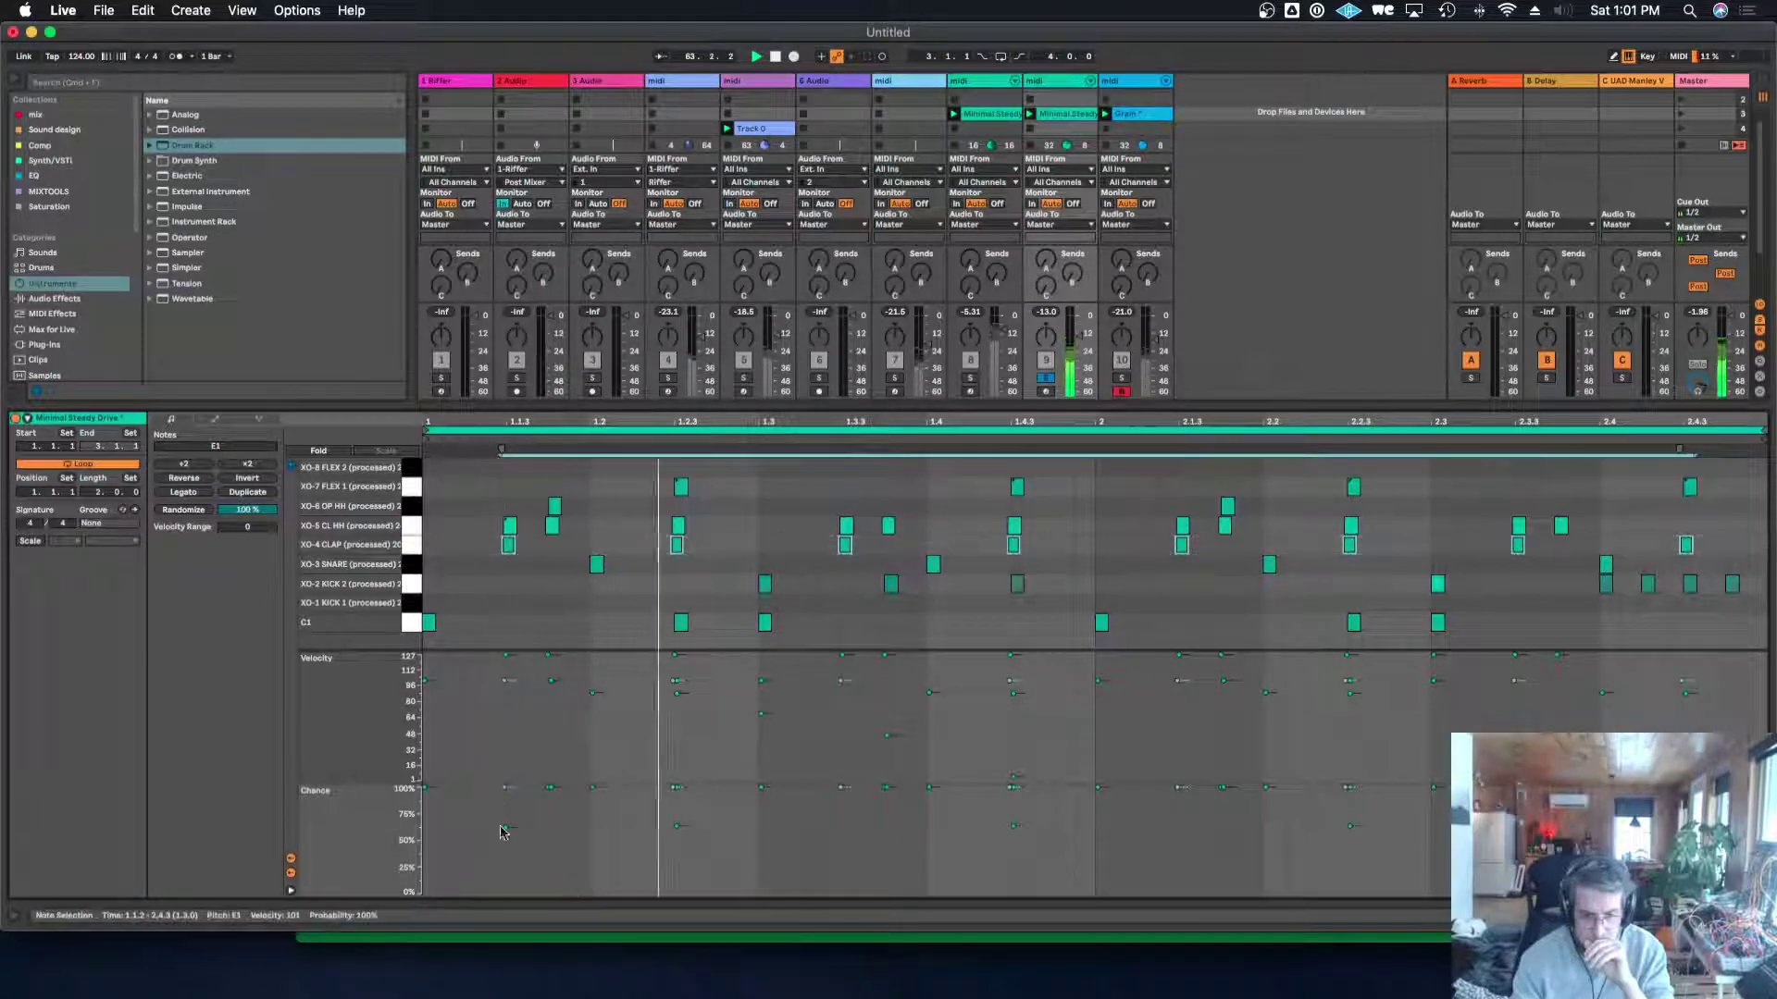
{"action": "left_click_drag", "start_coordinate": [506, 787], "coordinate": [506, 838]}
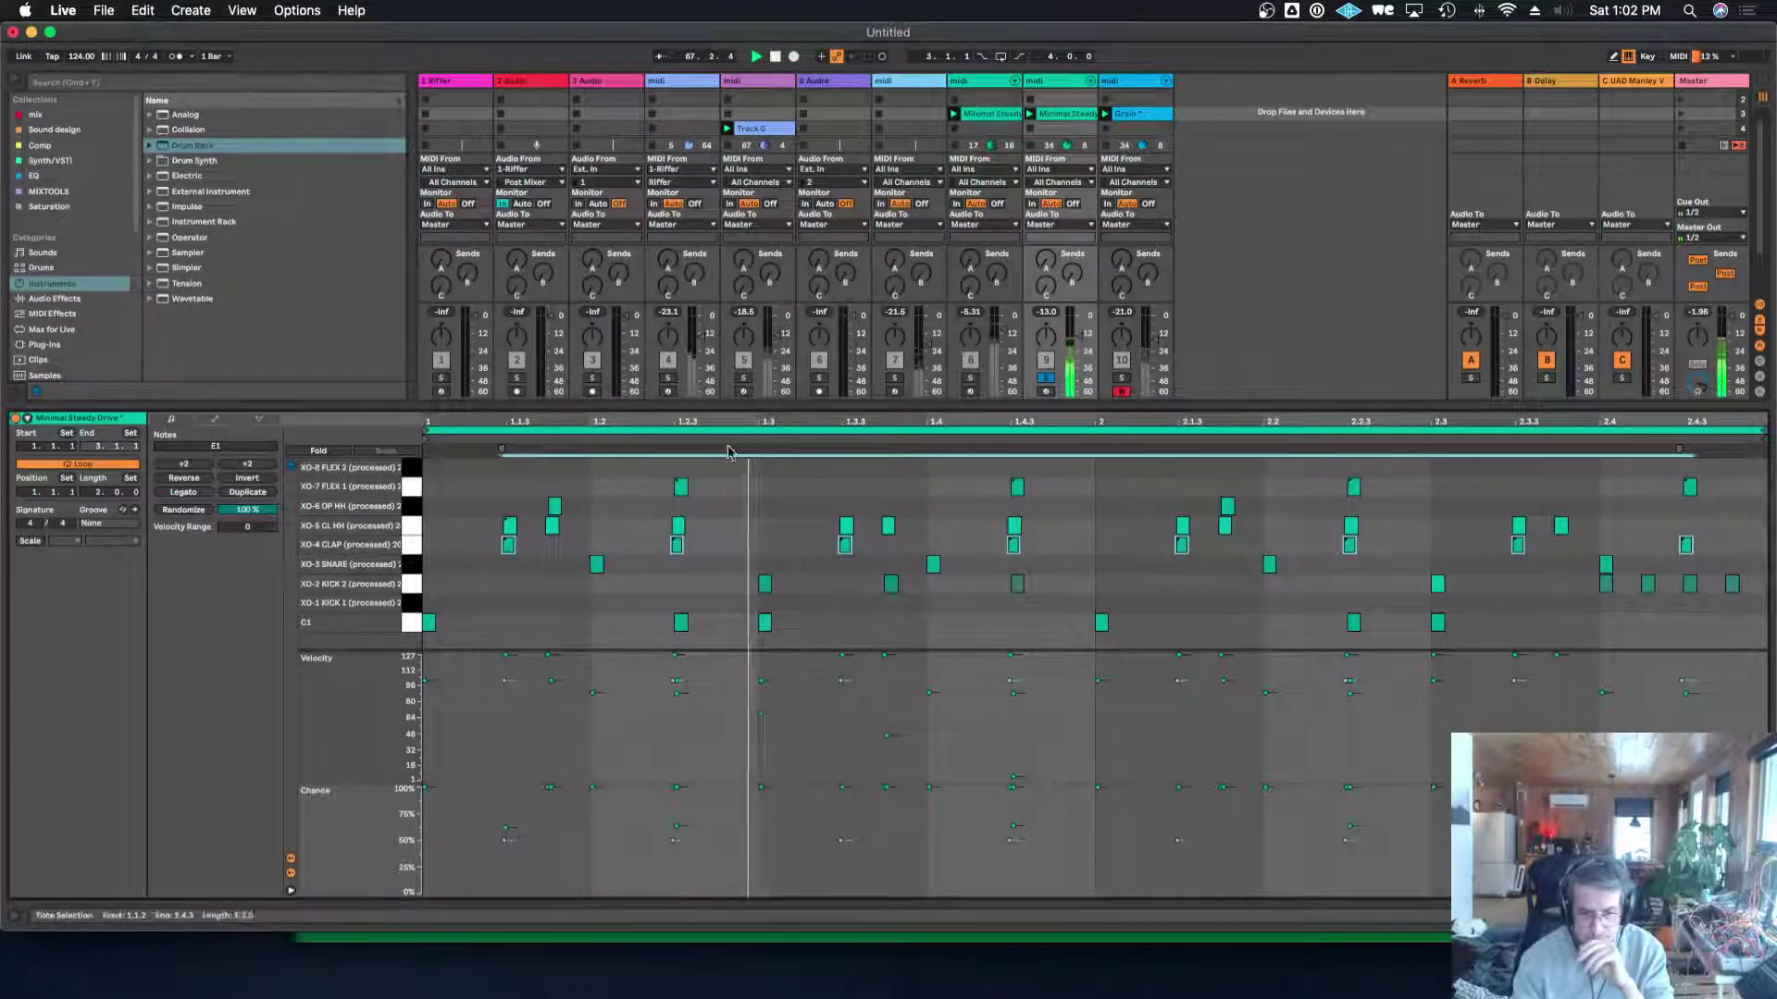
Randomise the chance of all closed hi-hat notes at 100% and set their velocity range to +40.
{"action": "mouse_move", "coordinate": [877, 414]}
{"action": "left_mouse_down"}
{"action": "mouse_move", "coordinate": [877, 504]}
{"action": "mouse_move", "coordinate": [878, 391]}
{"action": "left_mouse_up"}
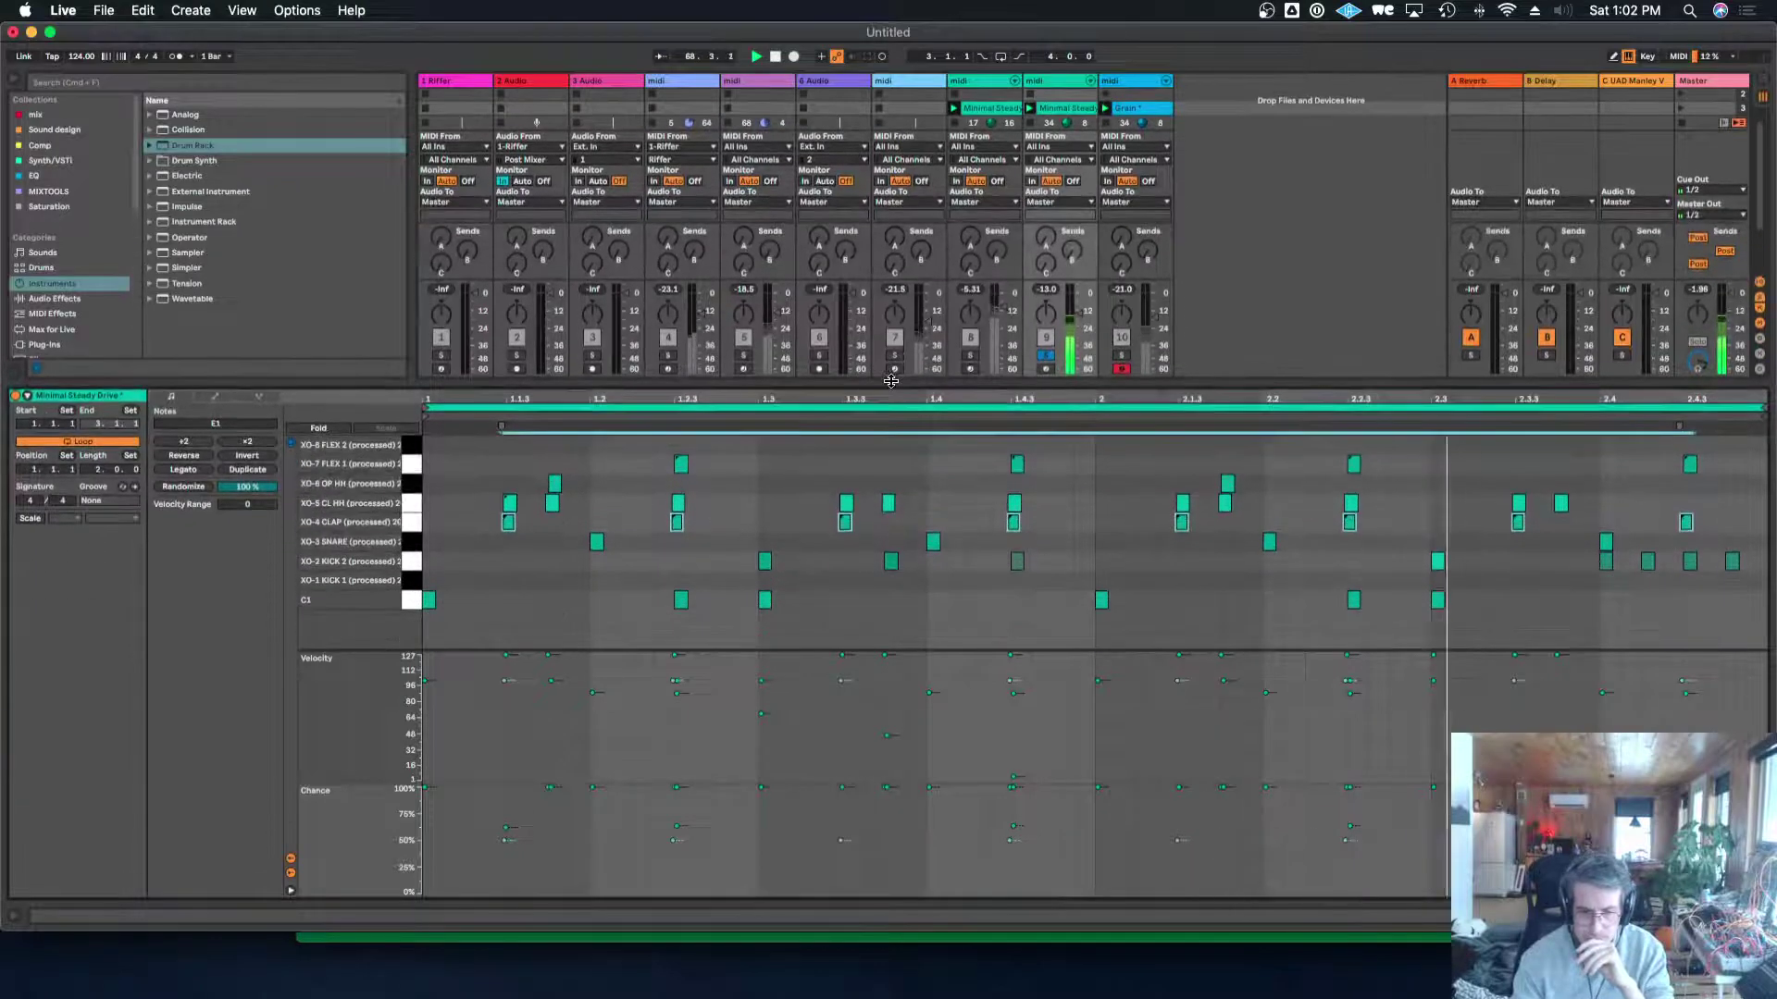
{"action": "left_click_drag", "start_coordinate": [863, 650], "coordinate": [863, 604]}
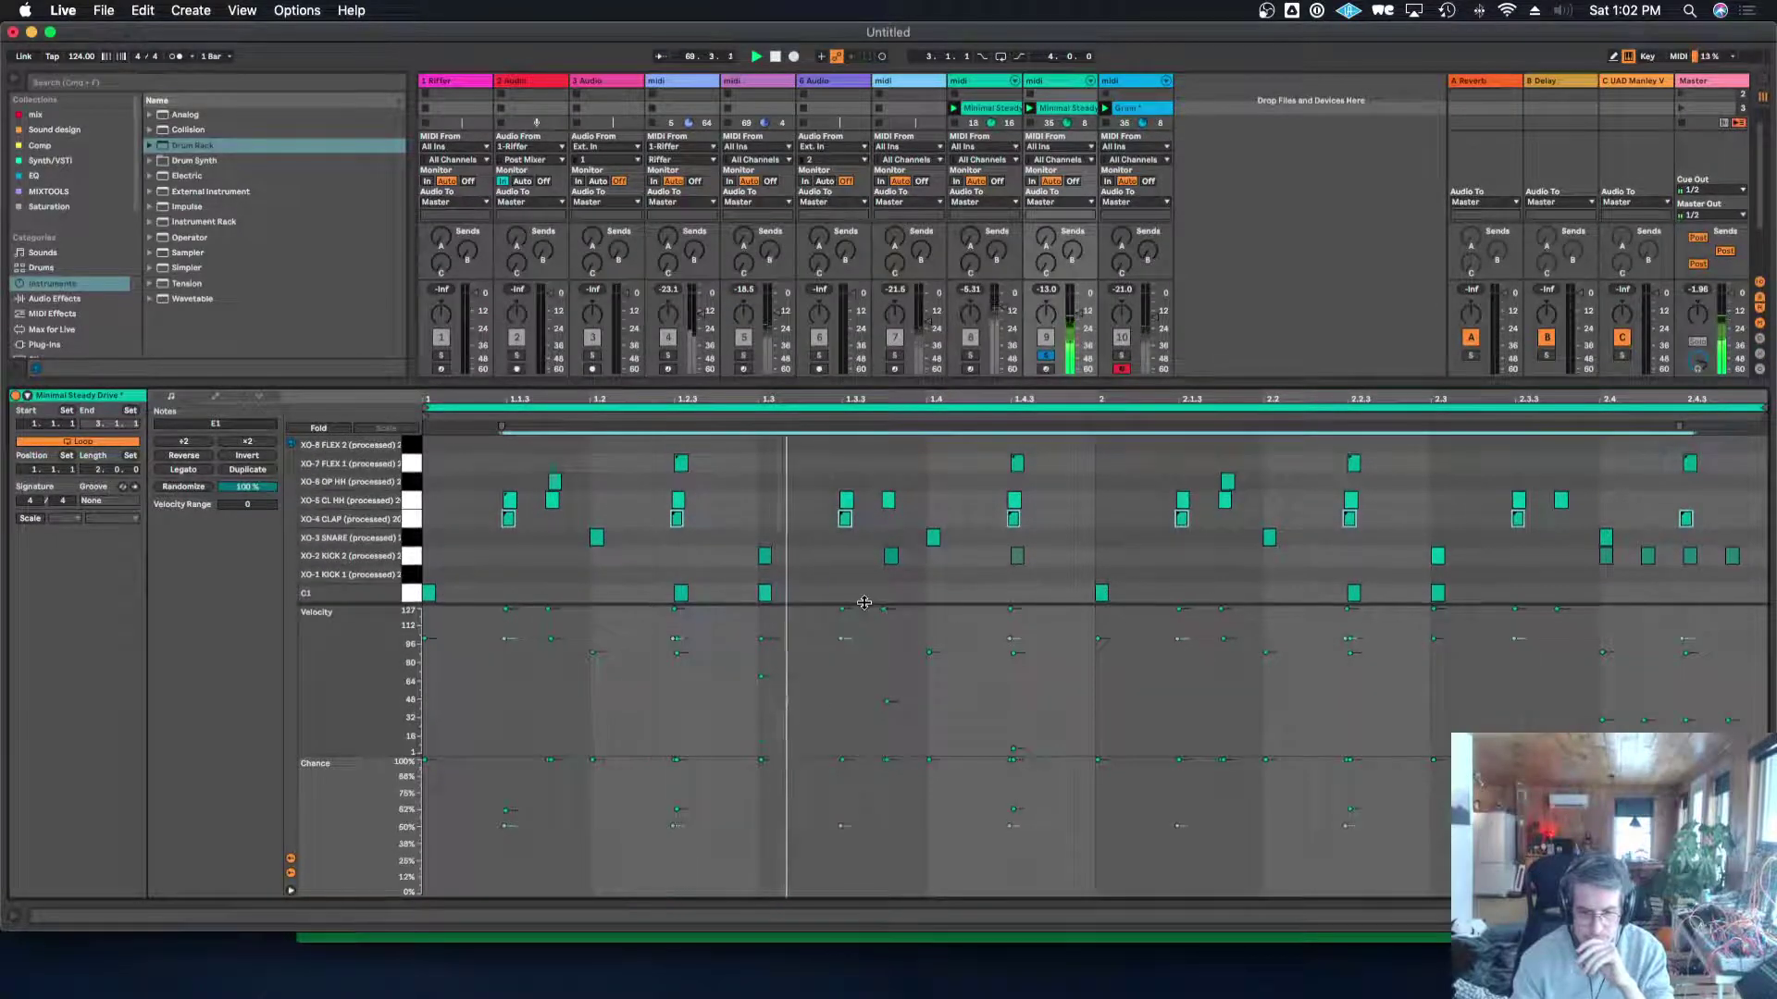
{"action": "left_click", "coordinate": [413, 508]}
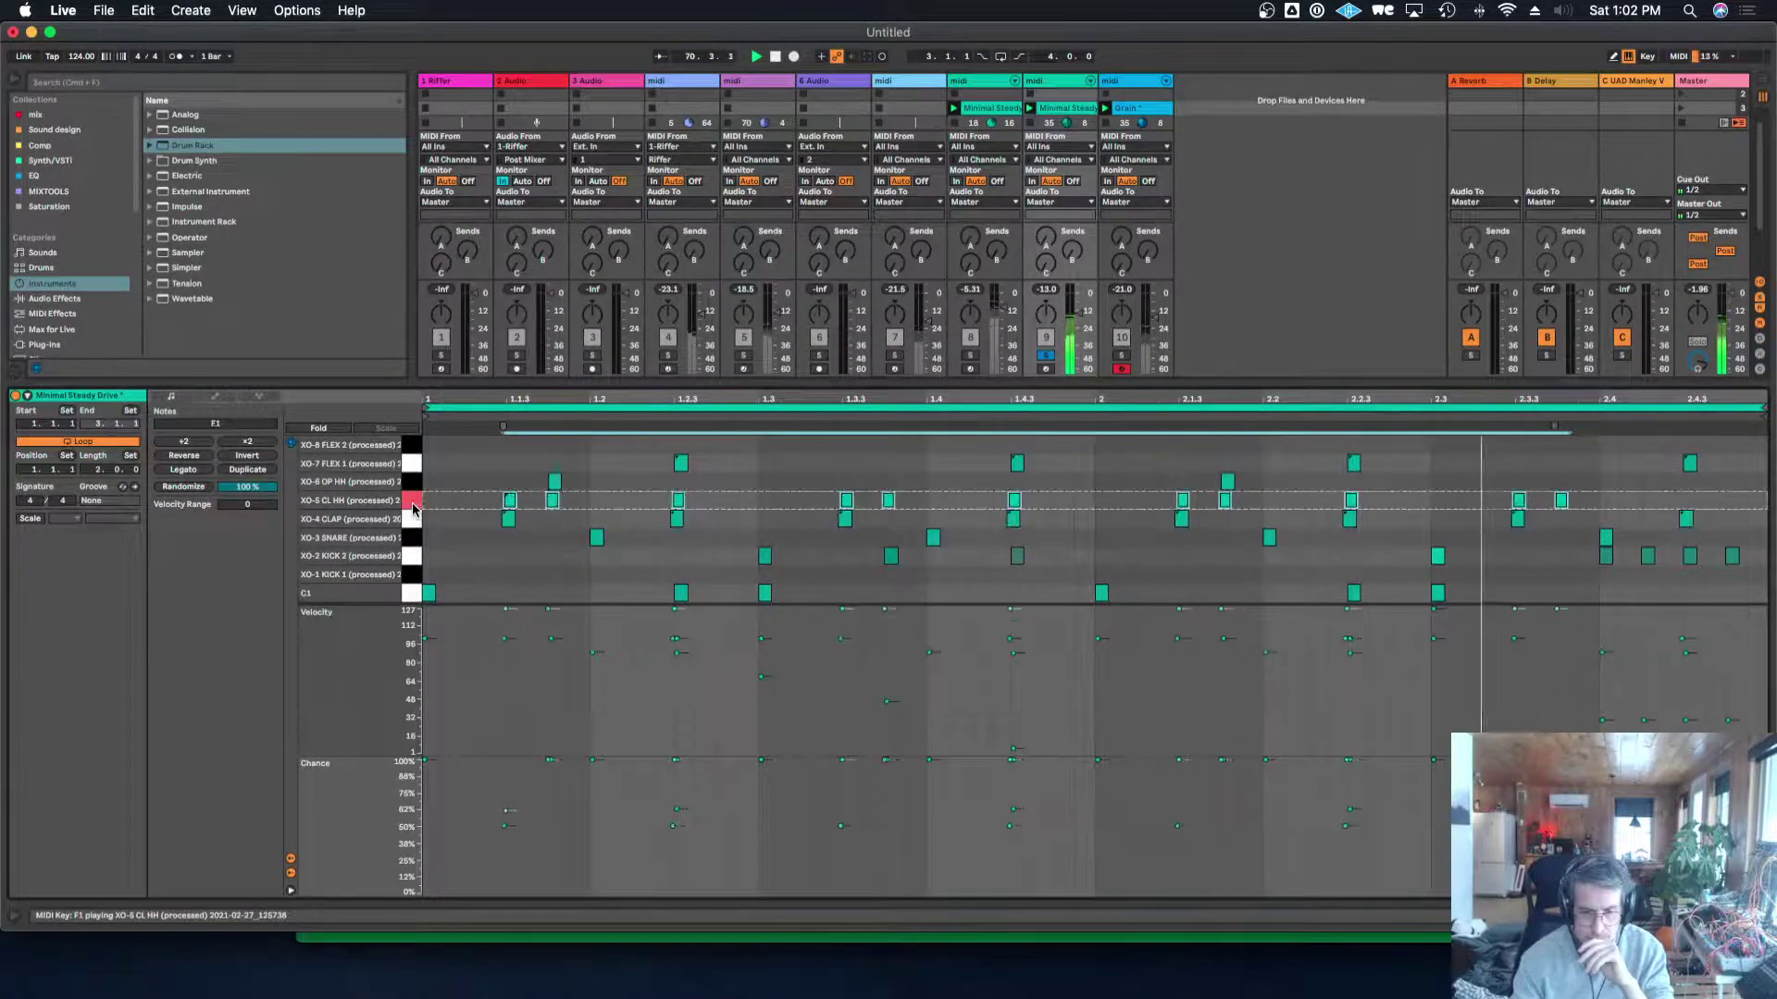
{"action": "left_click", "coordinate": [185, 487]}
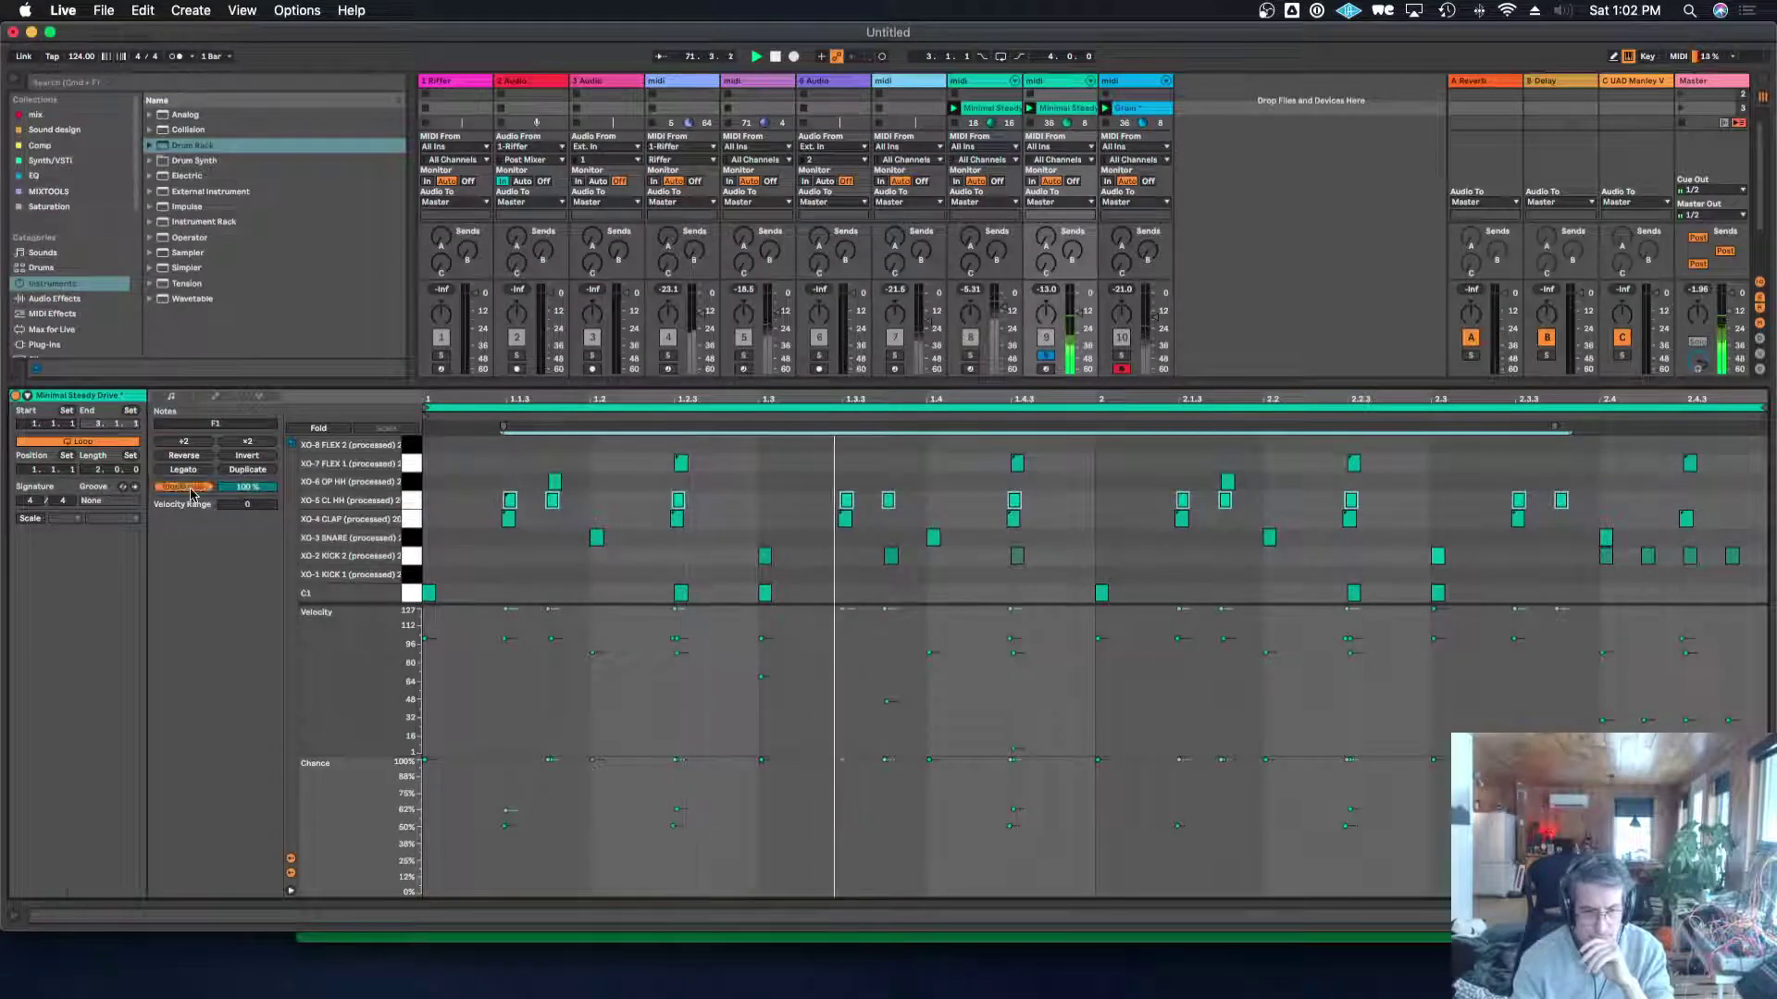
{"action": "left_click", "coordinate": [185, 487]}
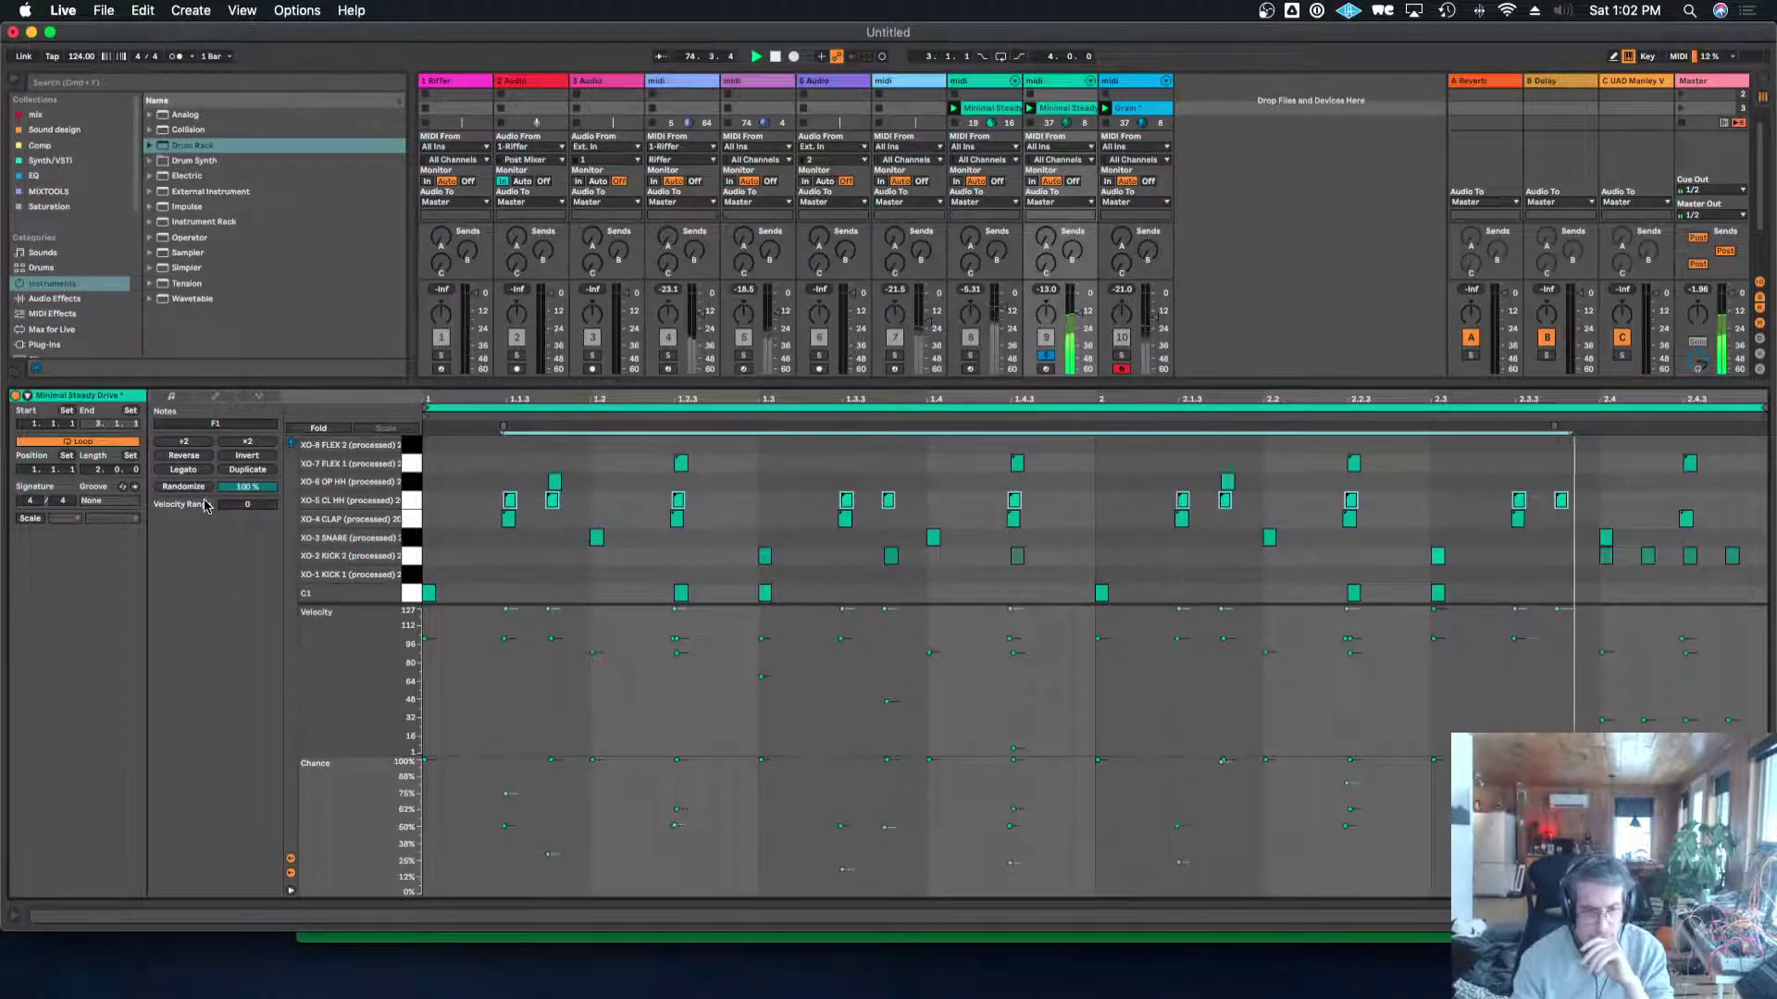
{"action": "left_click_drag", "start_coordinate": [247, 505], "coordinate": [247, 454]}
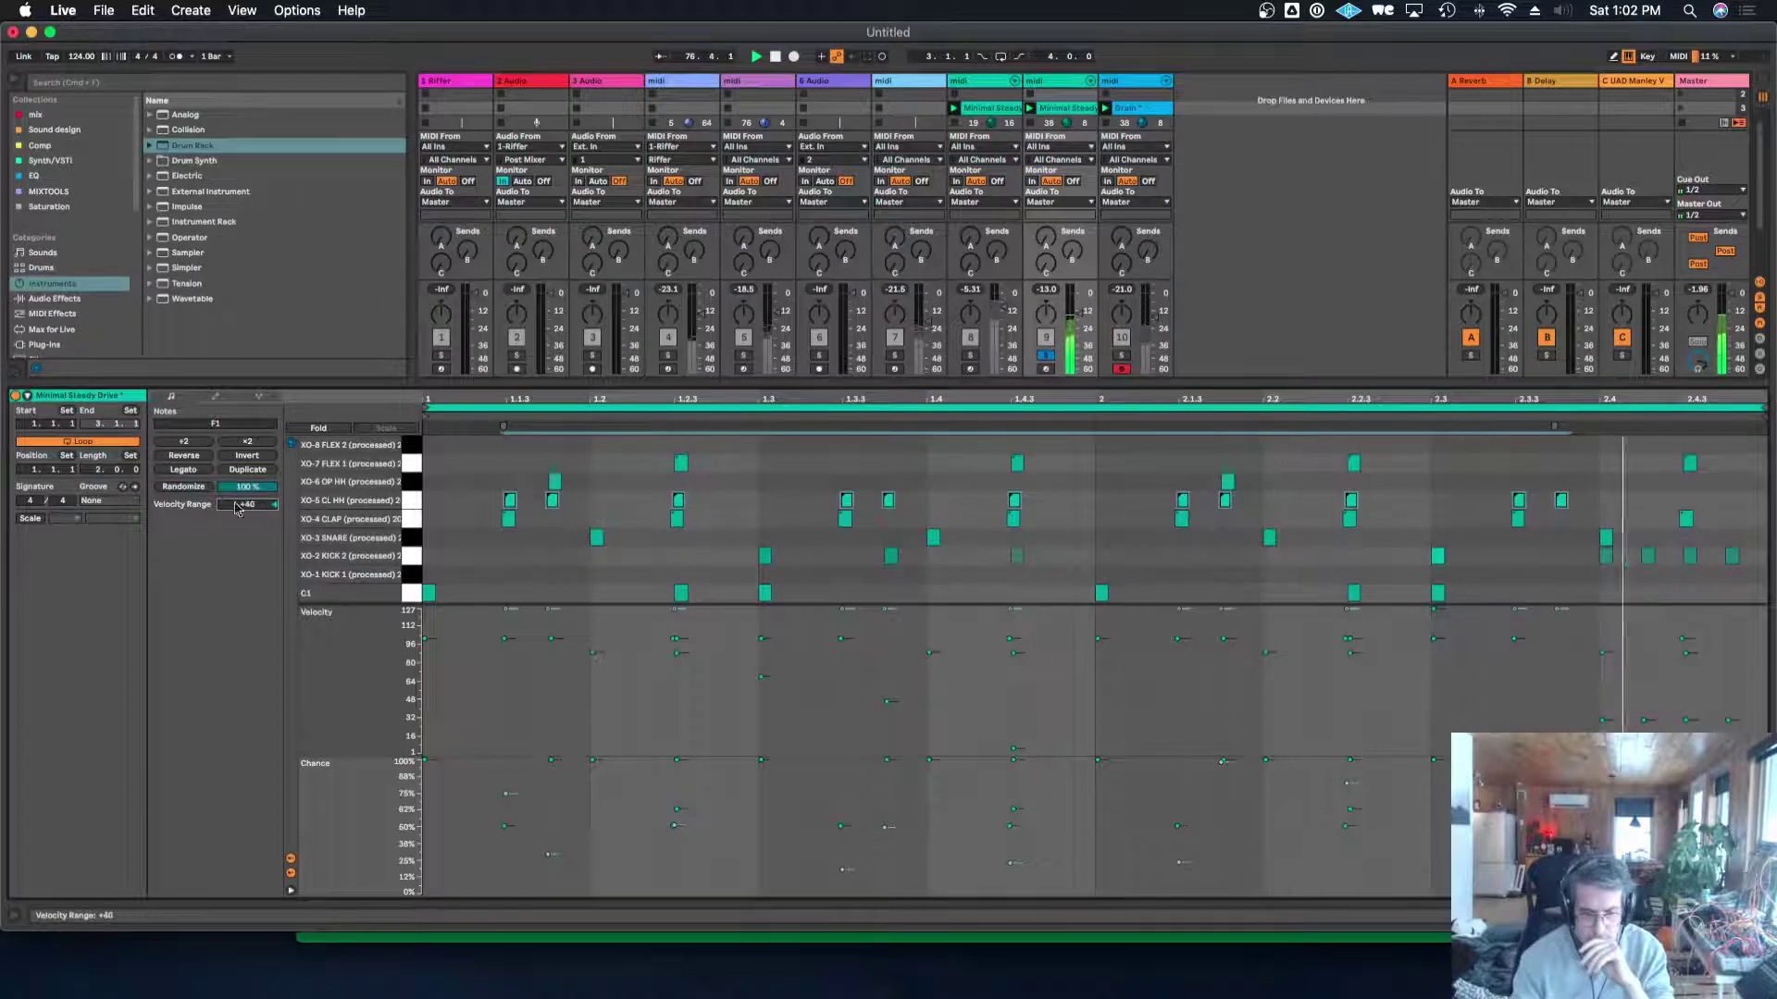
Shrink the clip editor and switch the solo from track 9 to track 10.
{"action": "left_click_drag", "start_coordinate": [620, 381], "coordinate": [620, 605]}
{"action": "left_click", "coordinate": [1046, 580]}
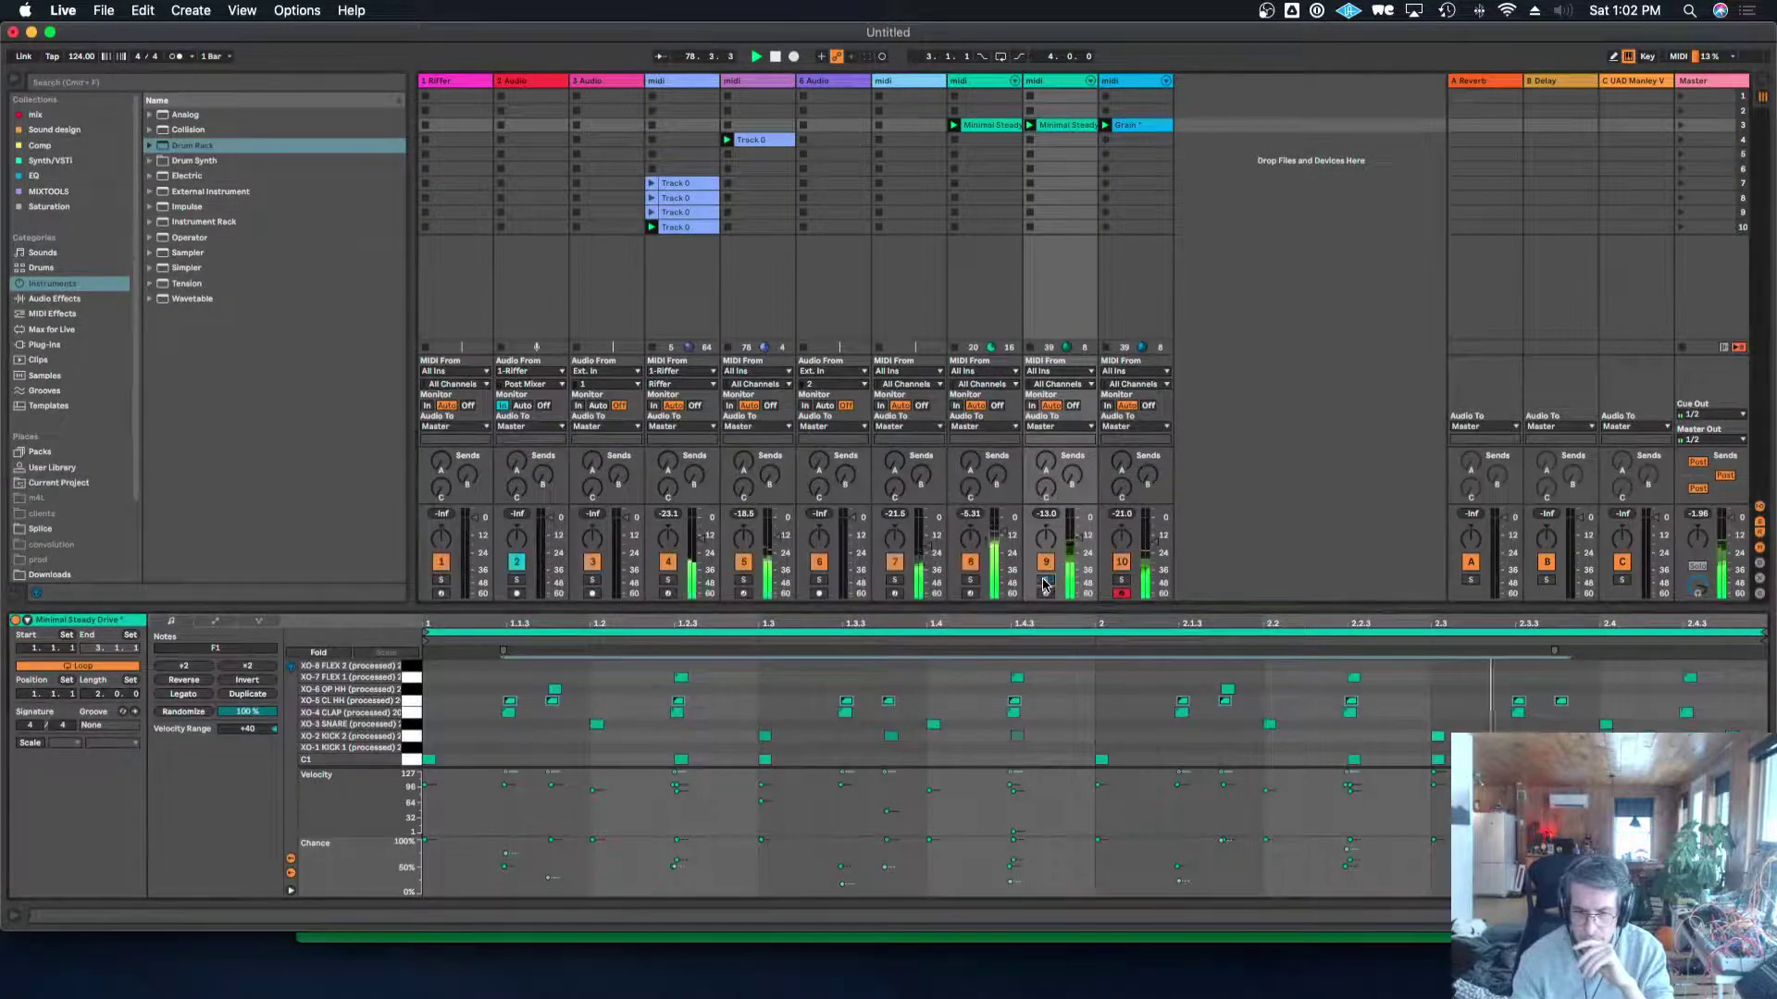
{"action": "left_click", "coordinate": [1121, 580]}
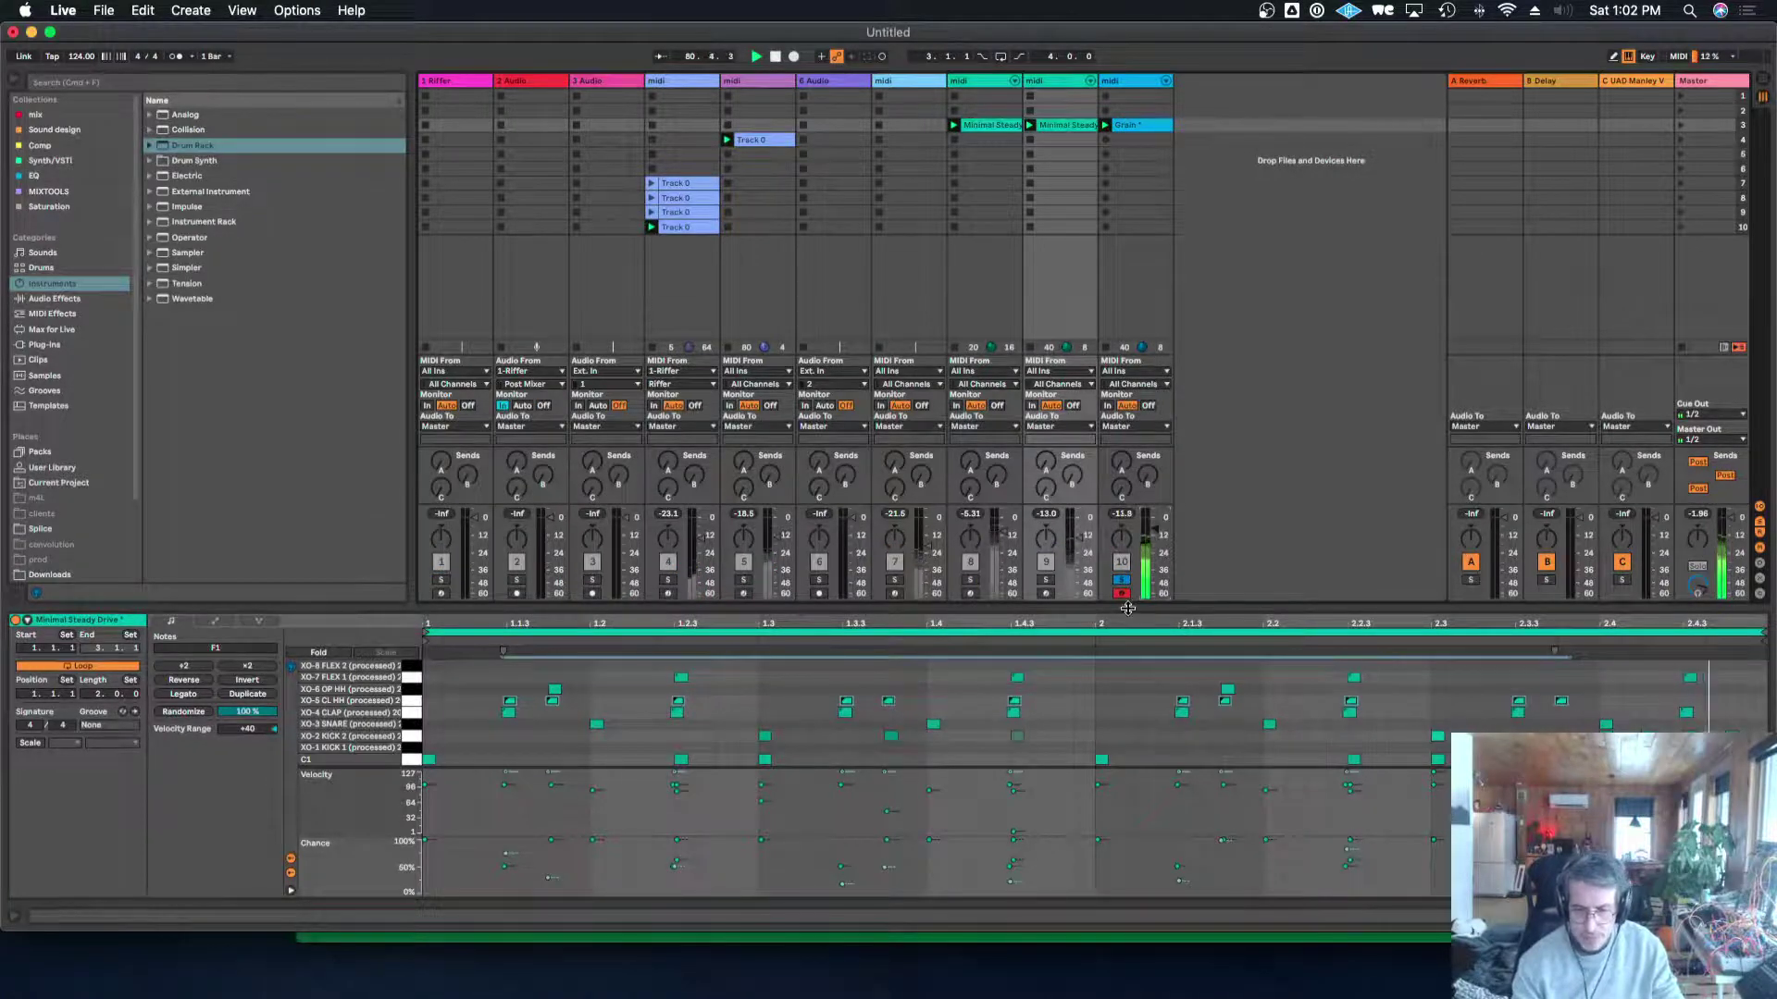
Enlarge the clip editor and its Velocity and Chance lanes, and duplicate track 9's whole pattern to make a four-bar loop.
{"action": "left_click_drag", "start_coordinate": [1128, 608], "coordinate": [1128, 375]}
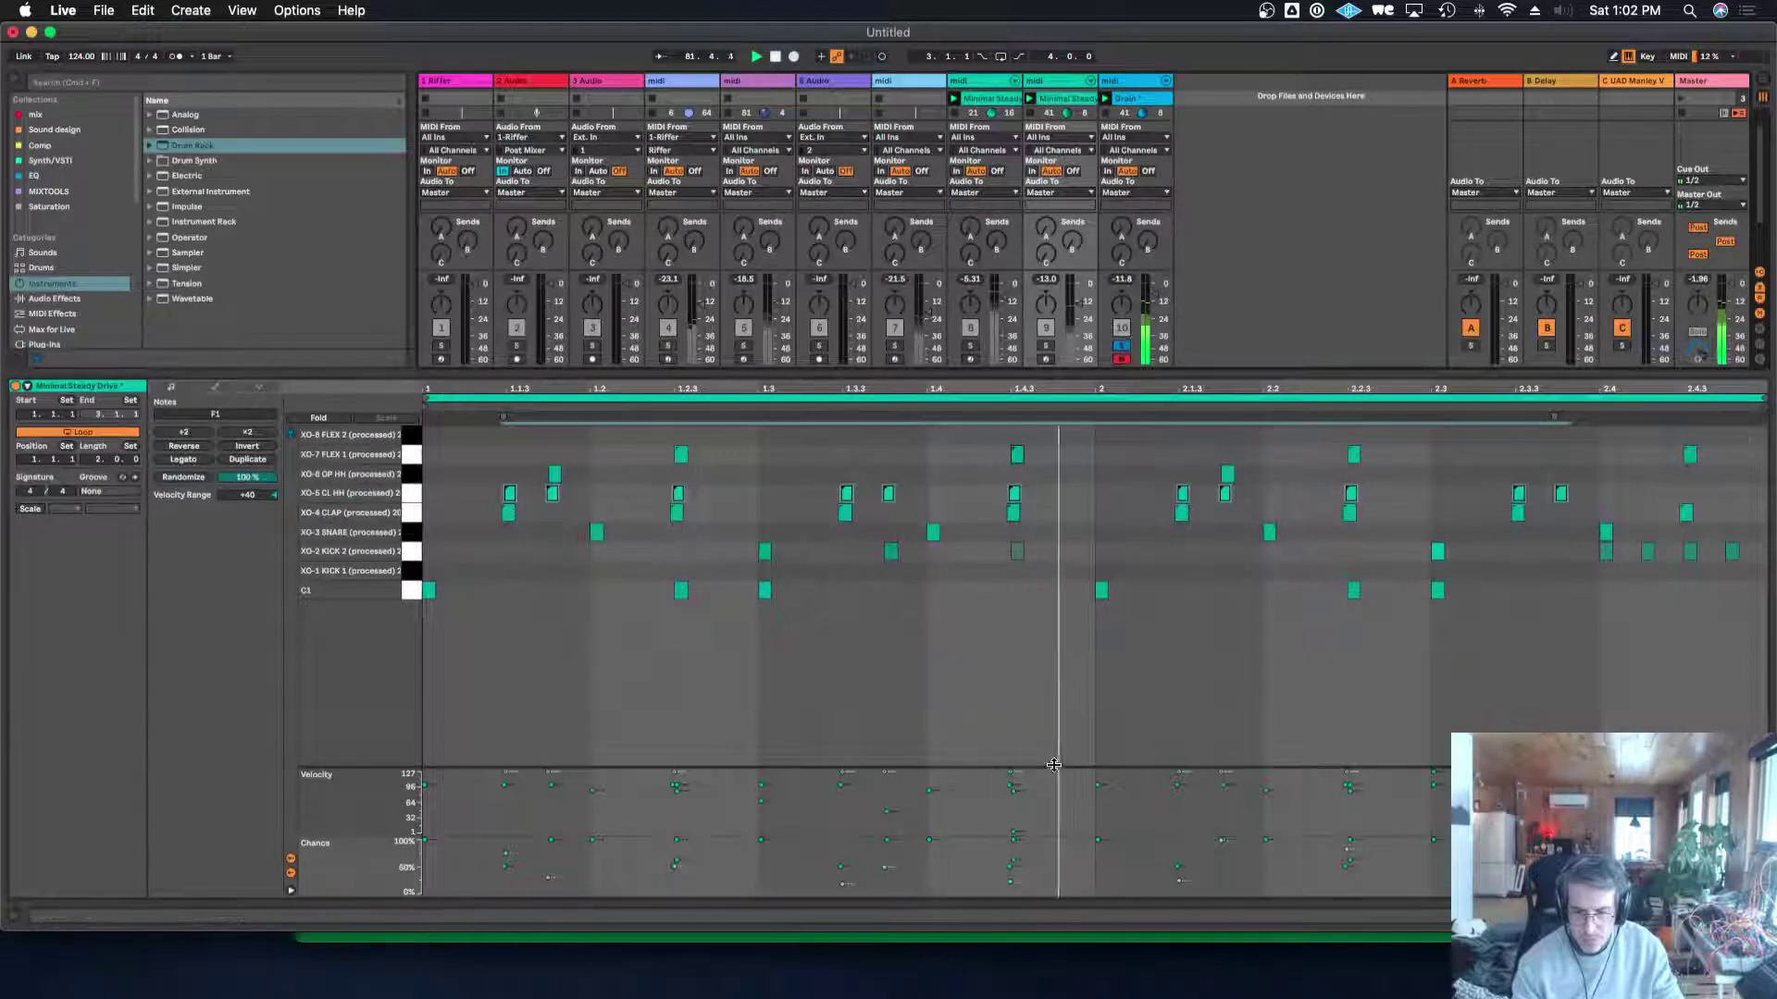
{"action": "left_click_drag", "start_coordinate": [1054, 764], "coordinate": [1043, 685]}
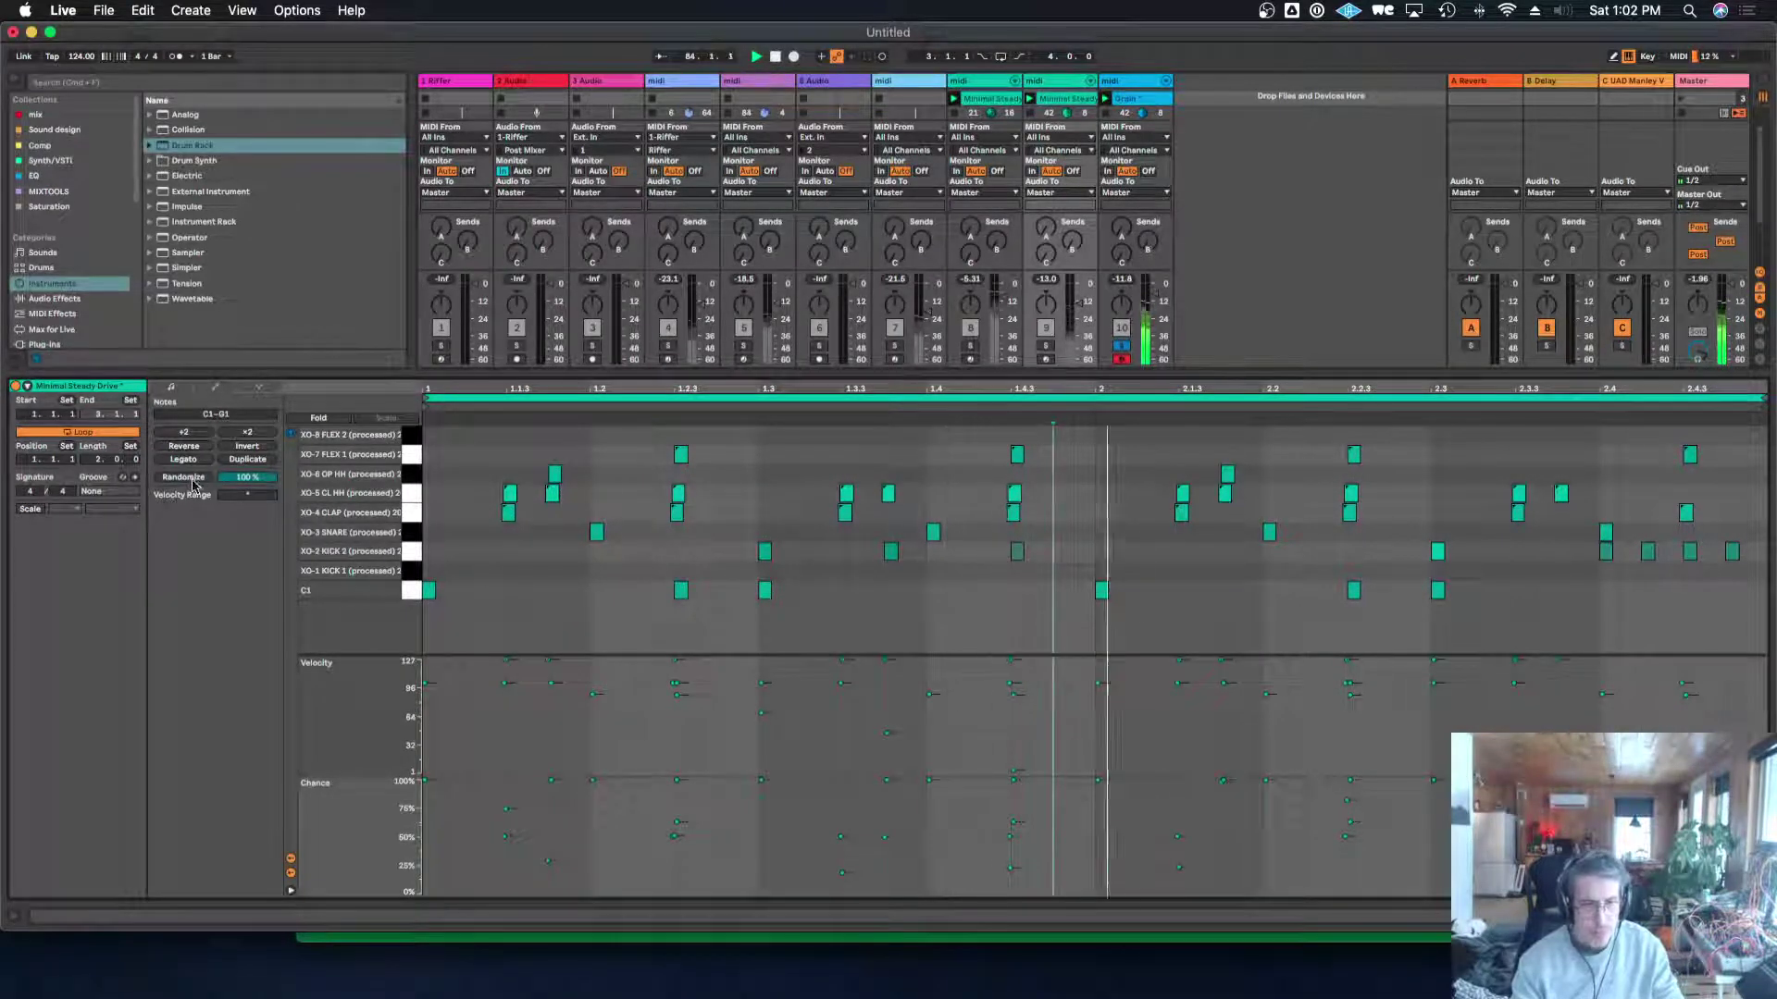
{"action": "left_click", "coordinate": [233, 463]}
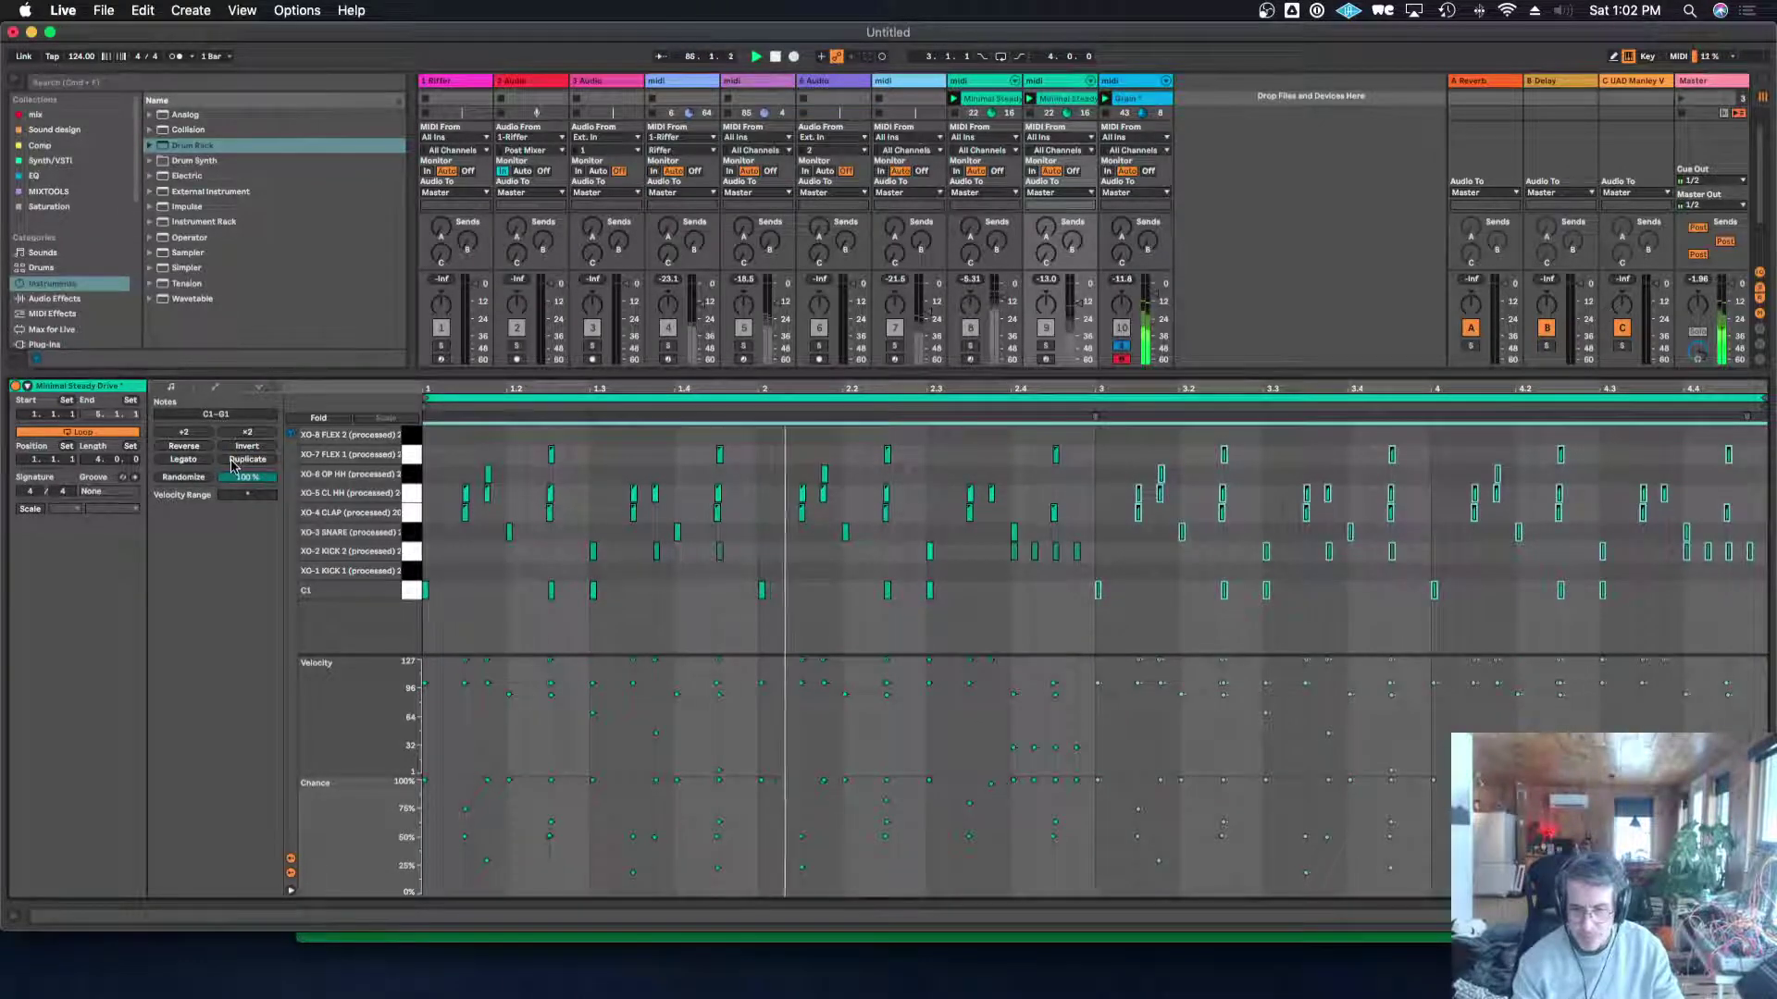
Stop playback and examine the closed and open hi-hat notes across track 9's duplicated pattern.
{"action": "left_click", "coordinate": [737, 744]}
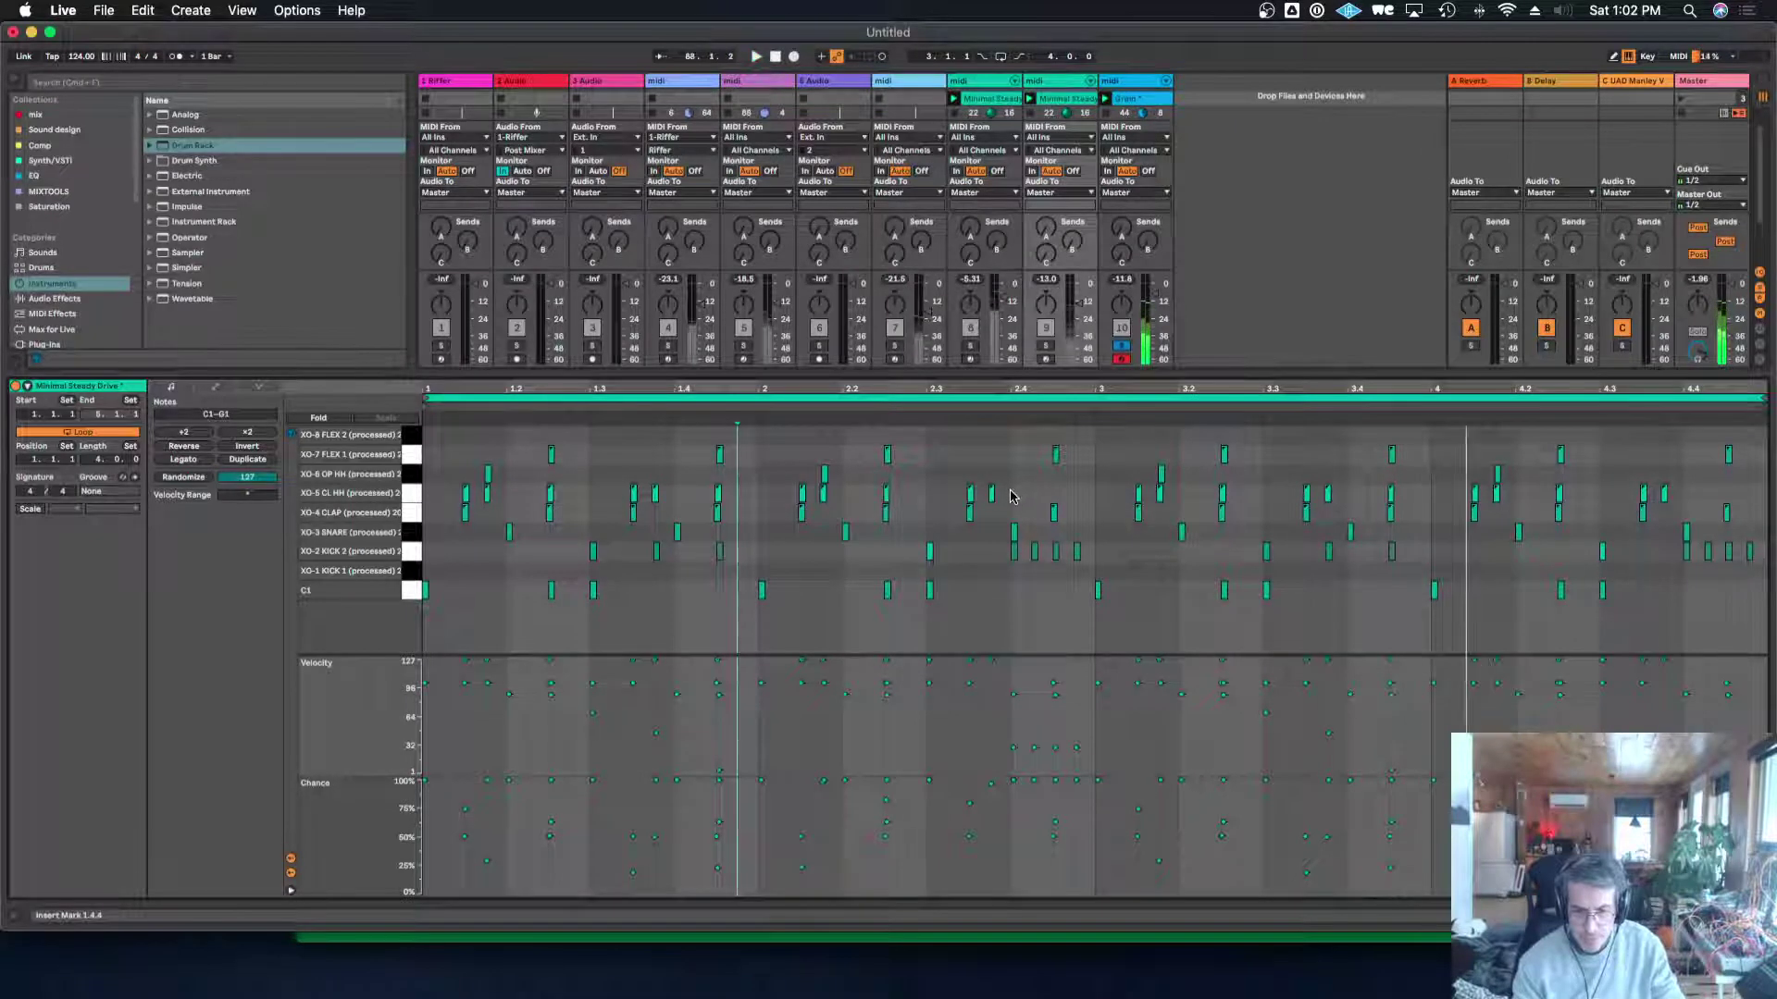
{"action": "left_click_drag", "start_coordinate": [1011, 497], "coordinate": [586, 491]}
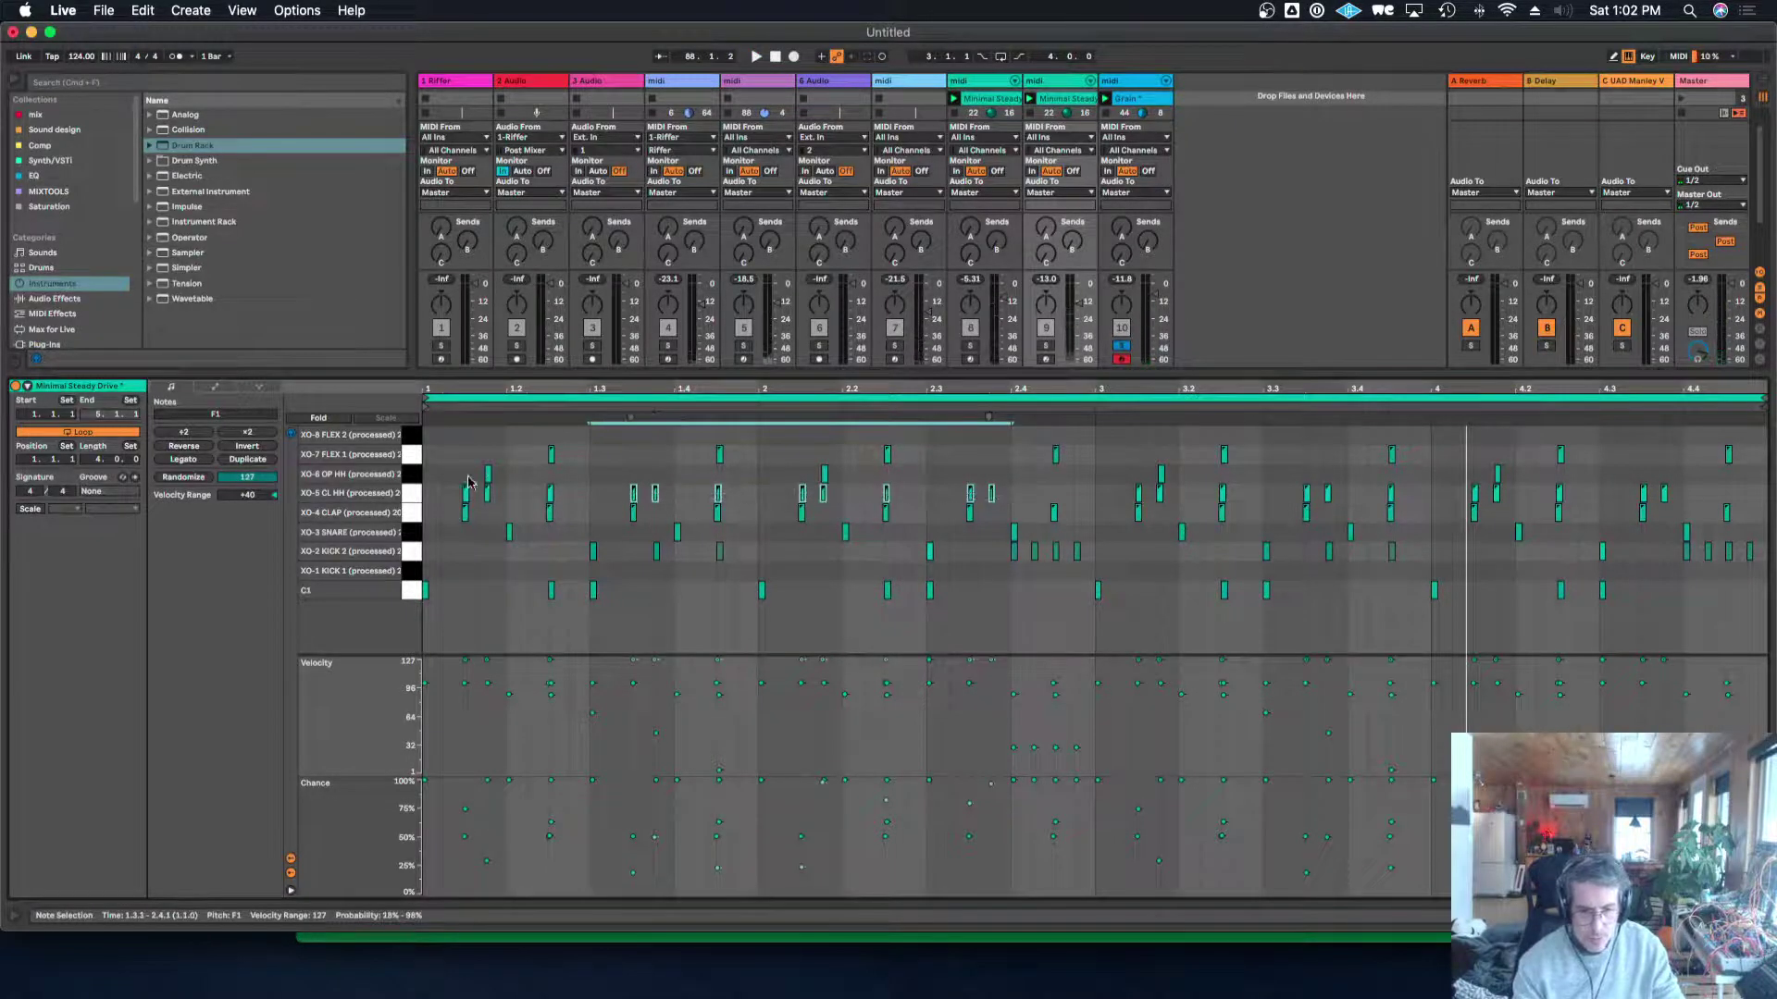
{"action": "left_click", "coordinate": [411, 493]}
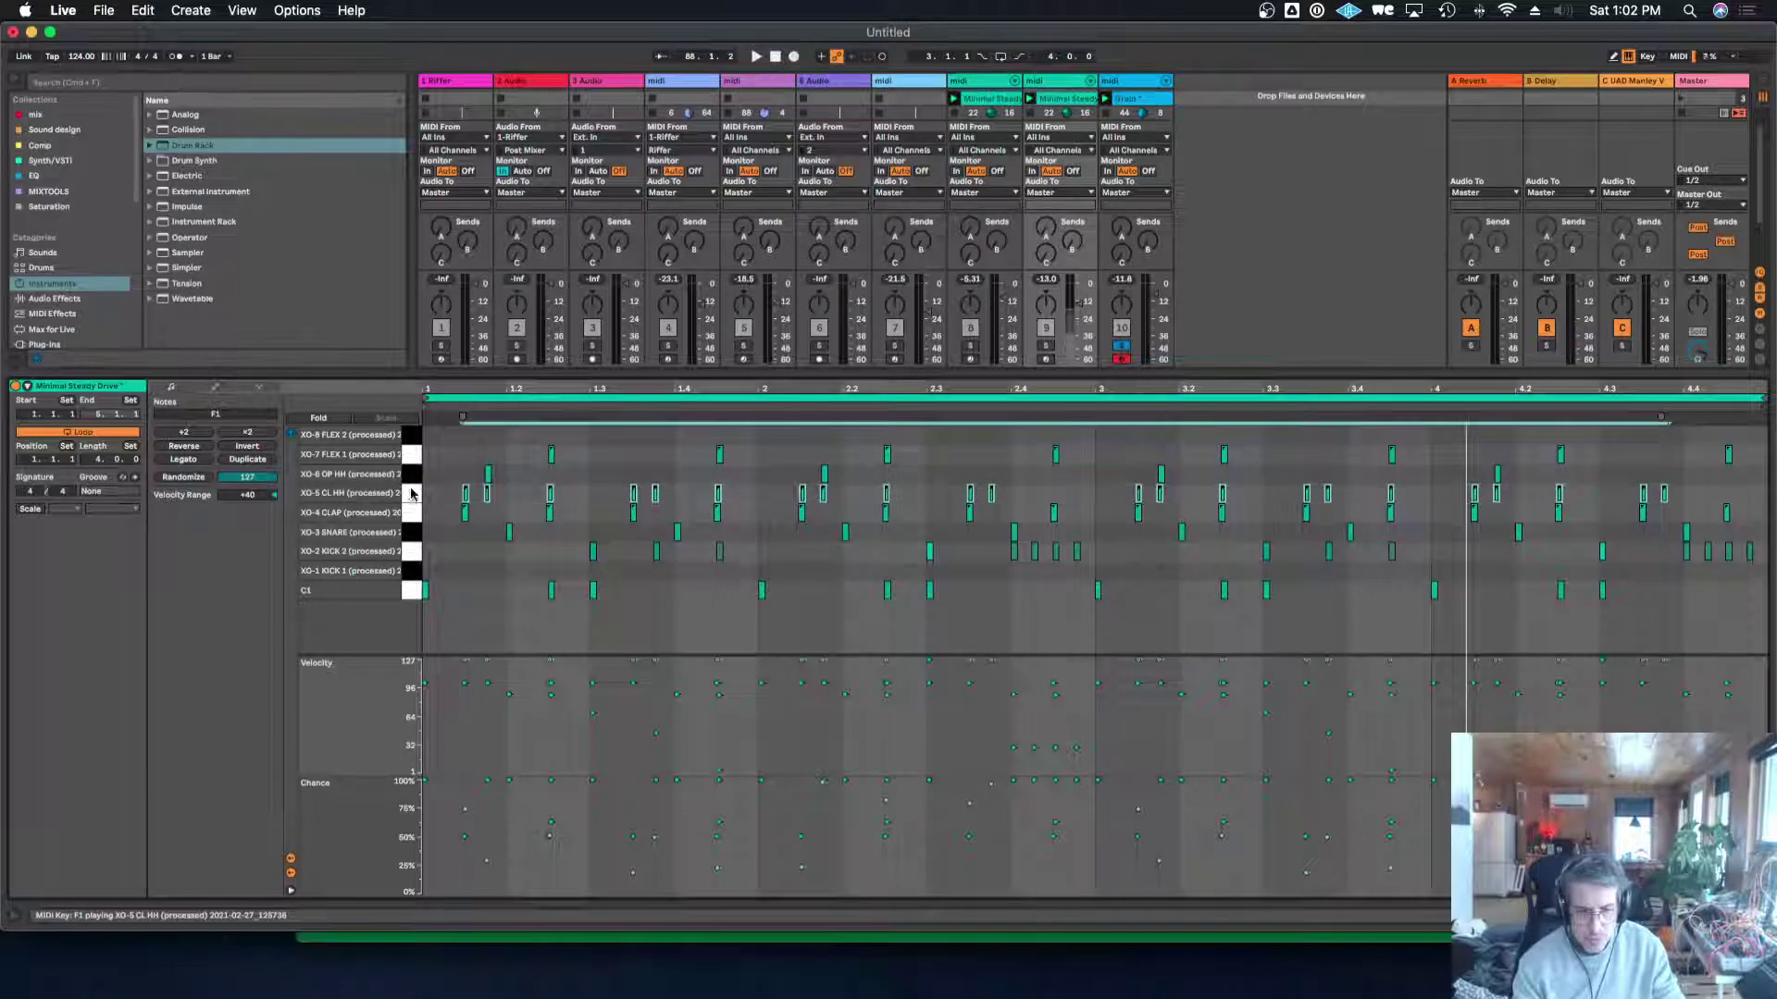
{"action": "left_click", "coordinate": [411, 474]}
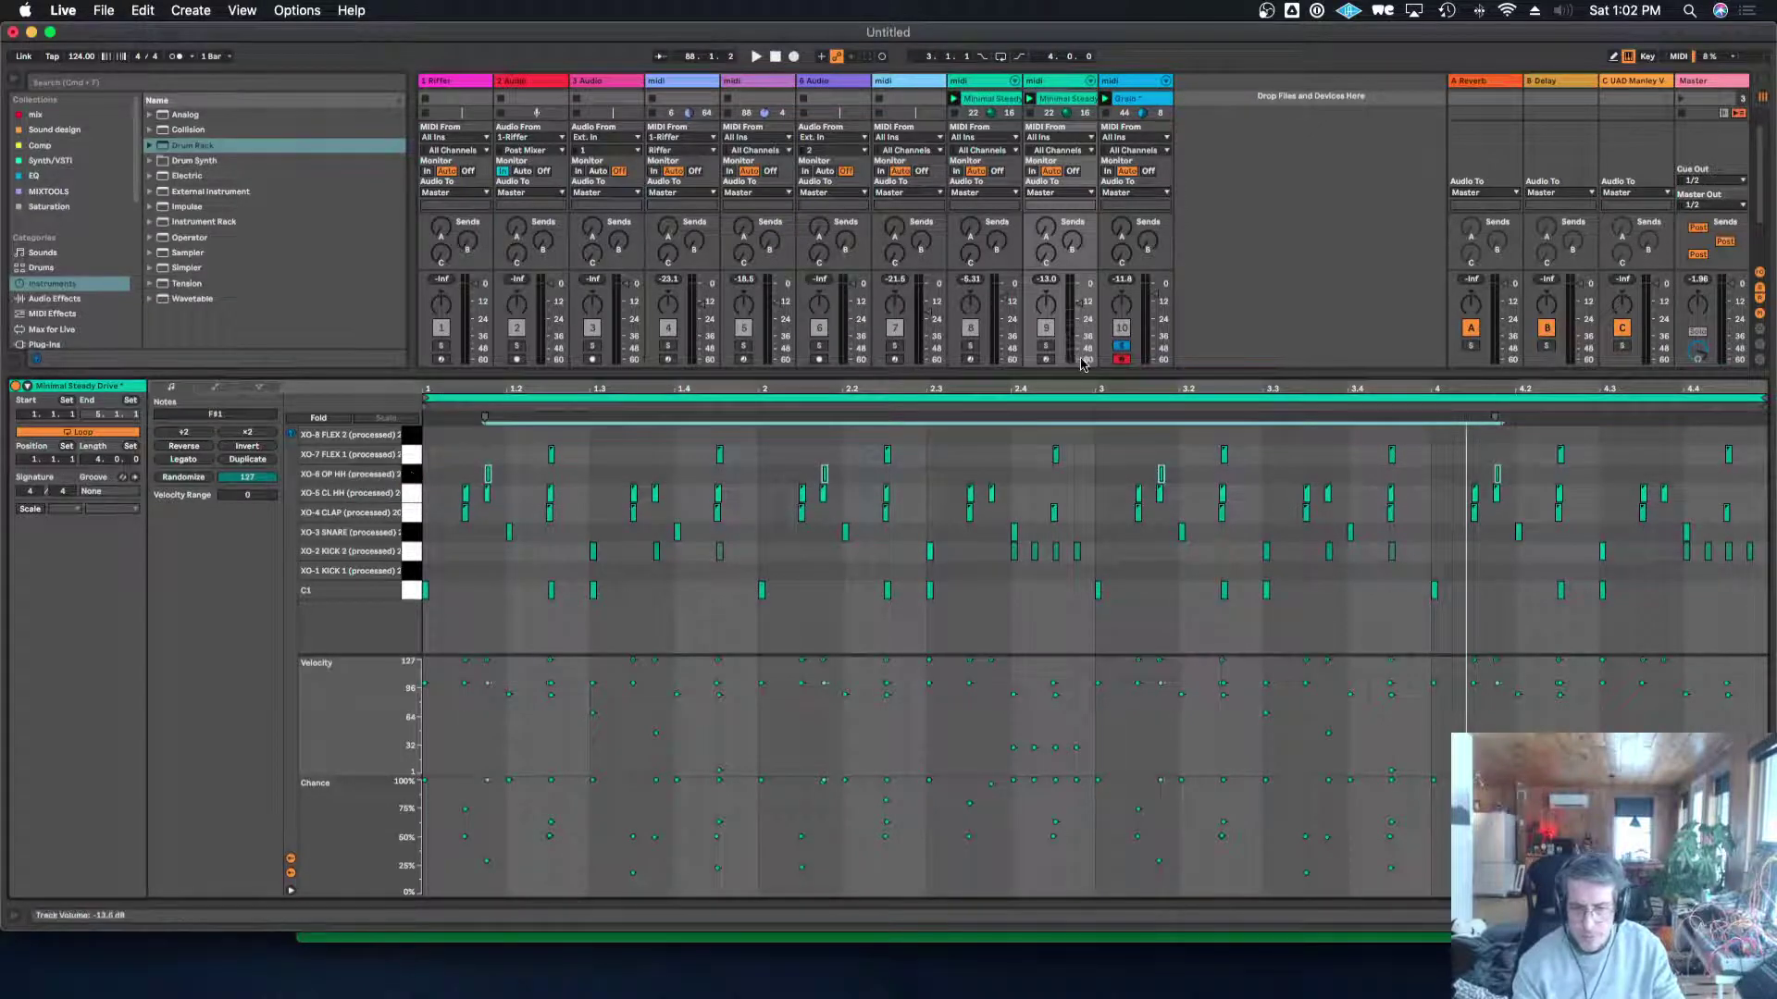
{"action": "left_click", "coordinate": [1119, 346]}
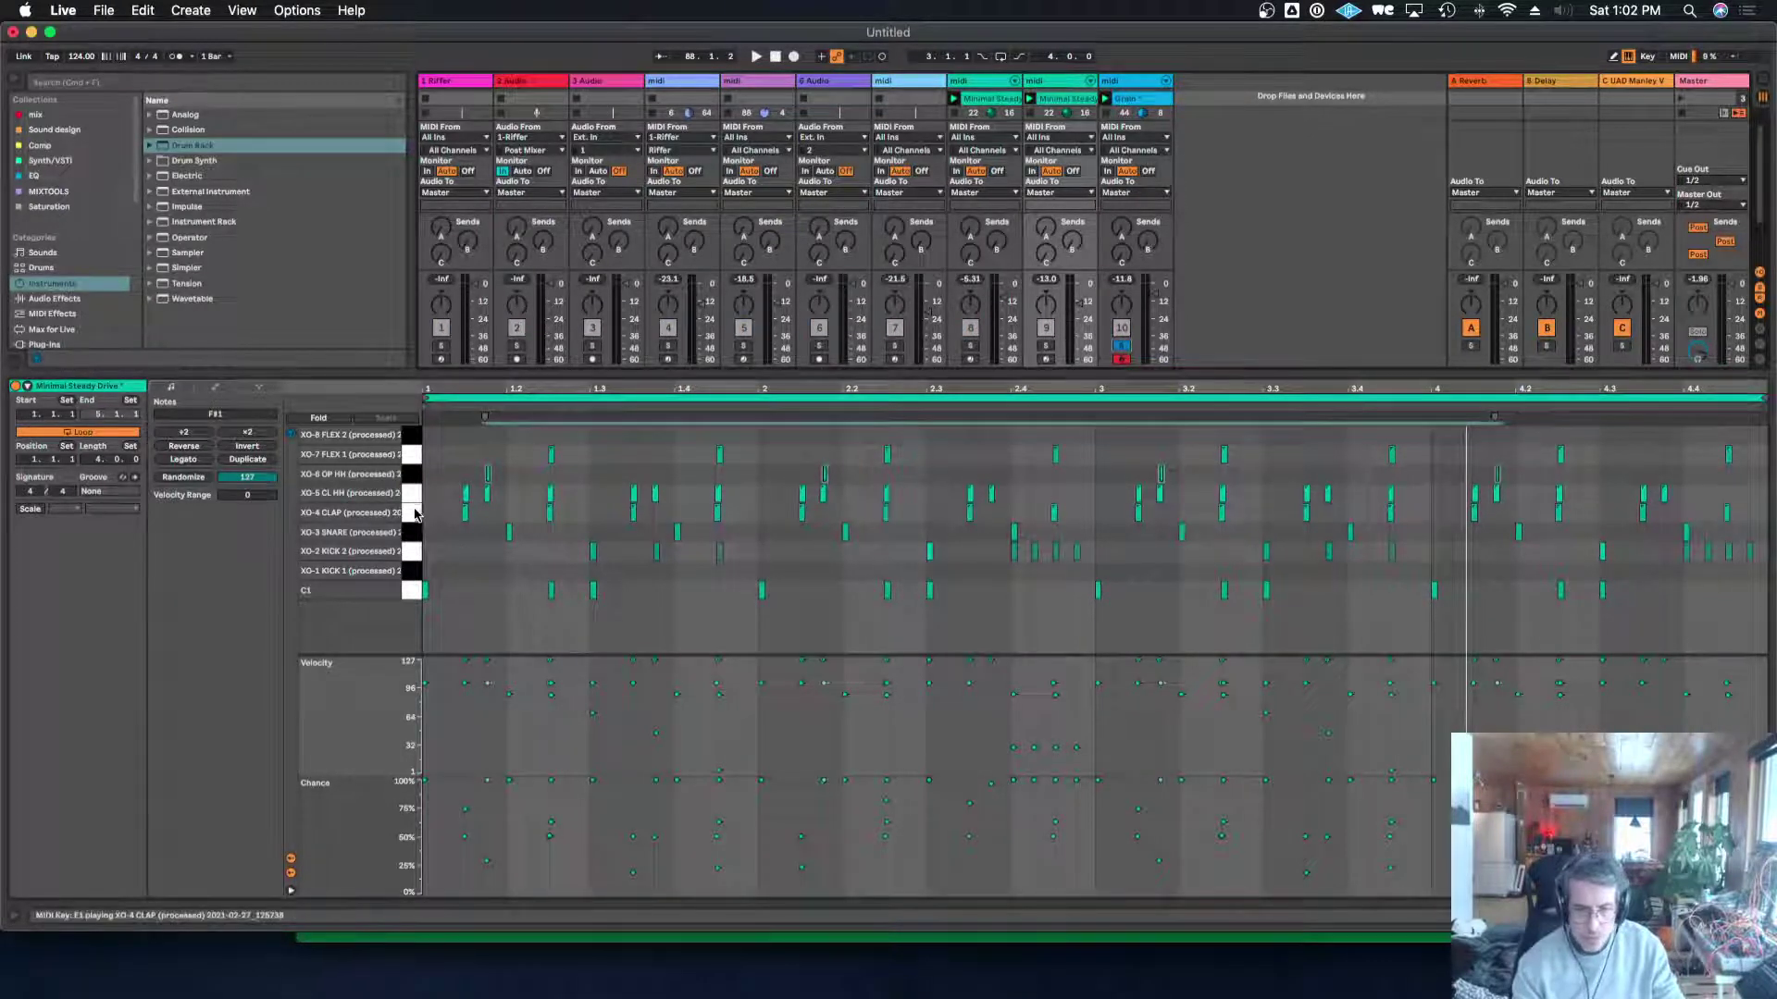
{"action": "left_click", "coordinate": [426, 479]}
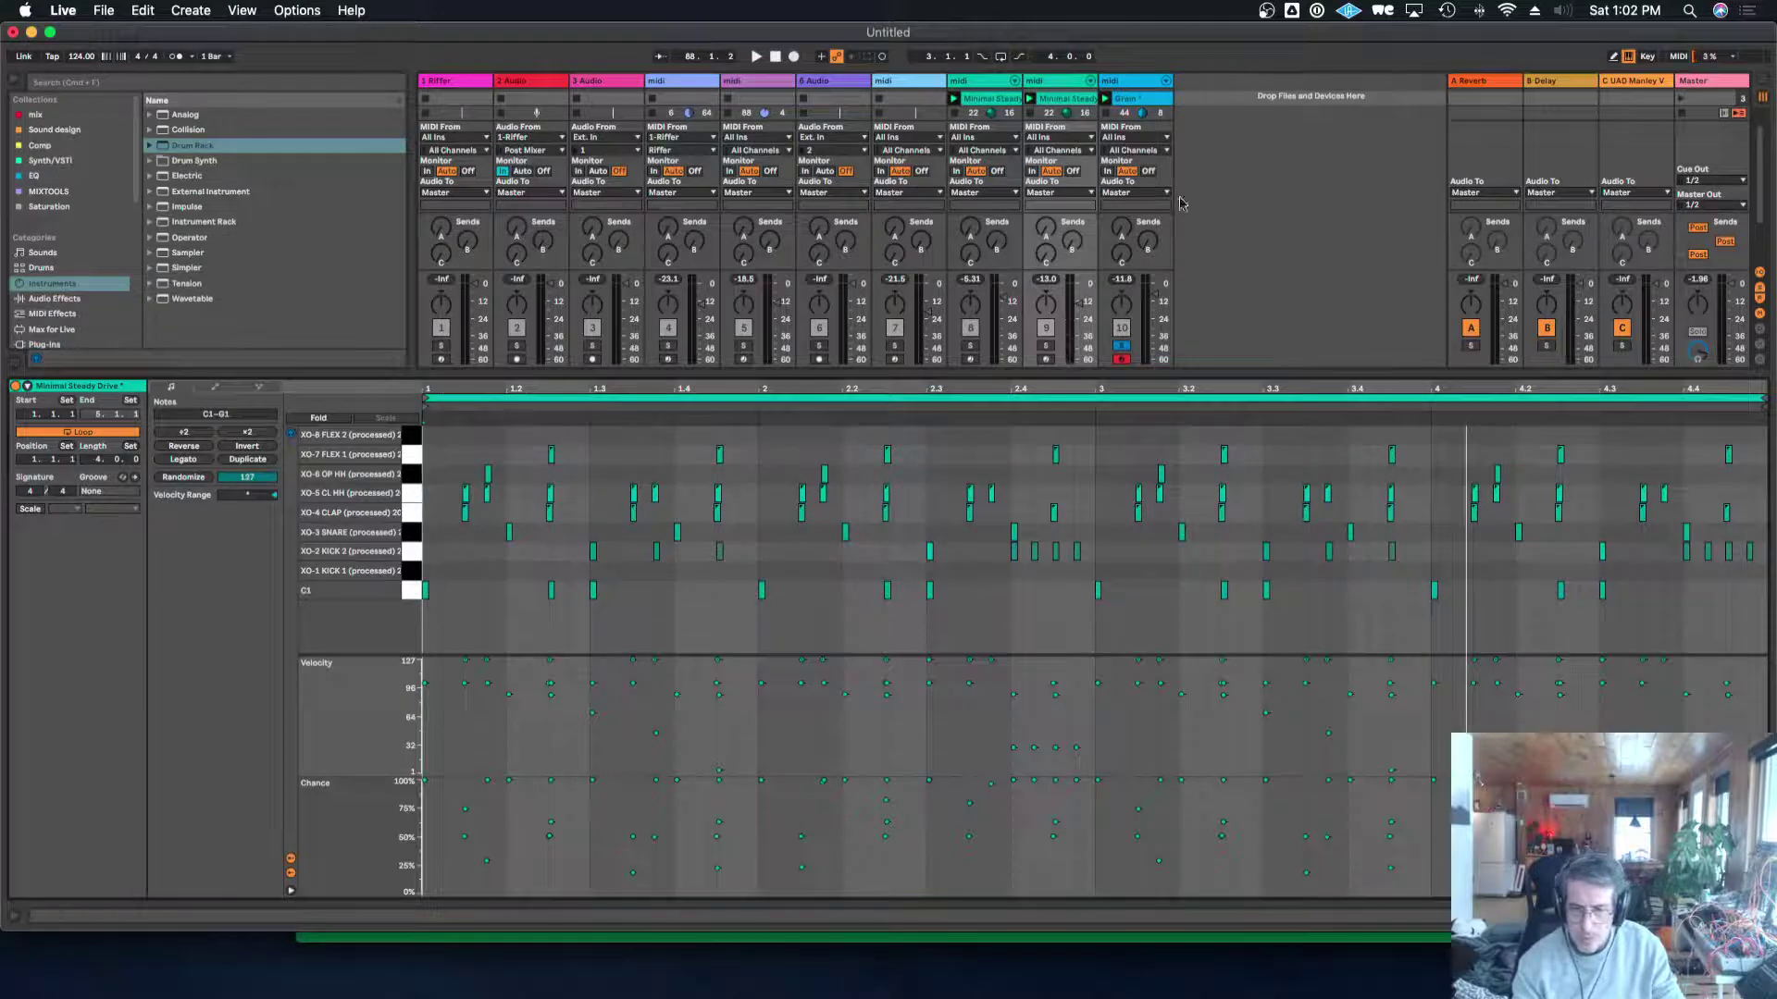
Open track 10's drum clip and lower the chance of all its clap notes to about 75%.
{"action": "scroll", "coordinate": [1147, 88], "scroll_direction": "up", "scroll_amount": 1}
{"action": "left_click", "coordinate": [1148, 86]}
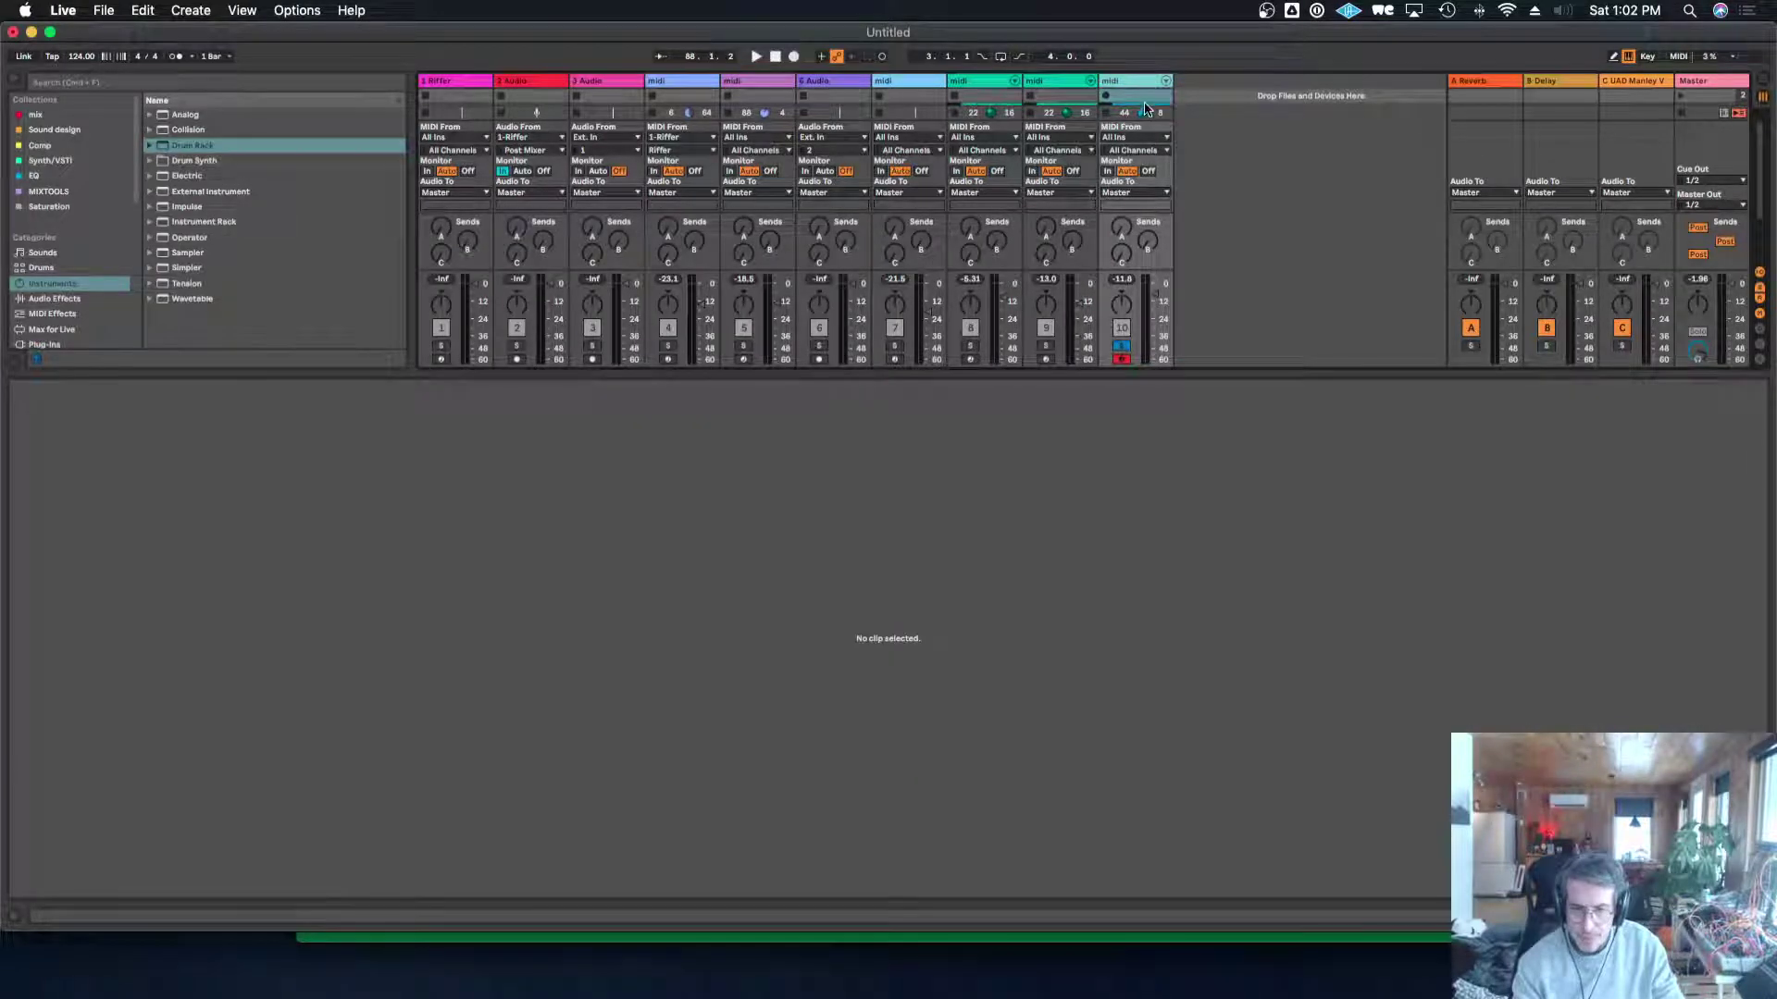
{"action": "scroll", "coordinate": [1145, 105], "scroll_direction": "down", "scroll_amount": 1}
{"action": "left_click", "coordinate": [1145, 100]}
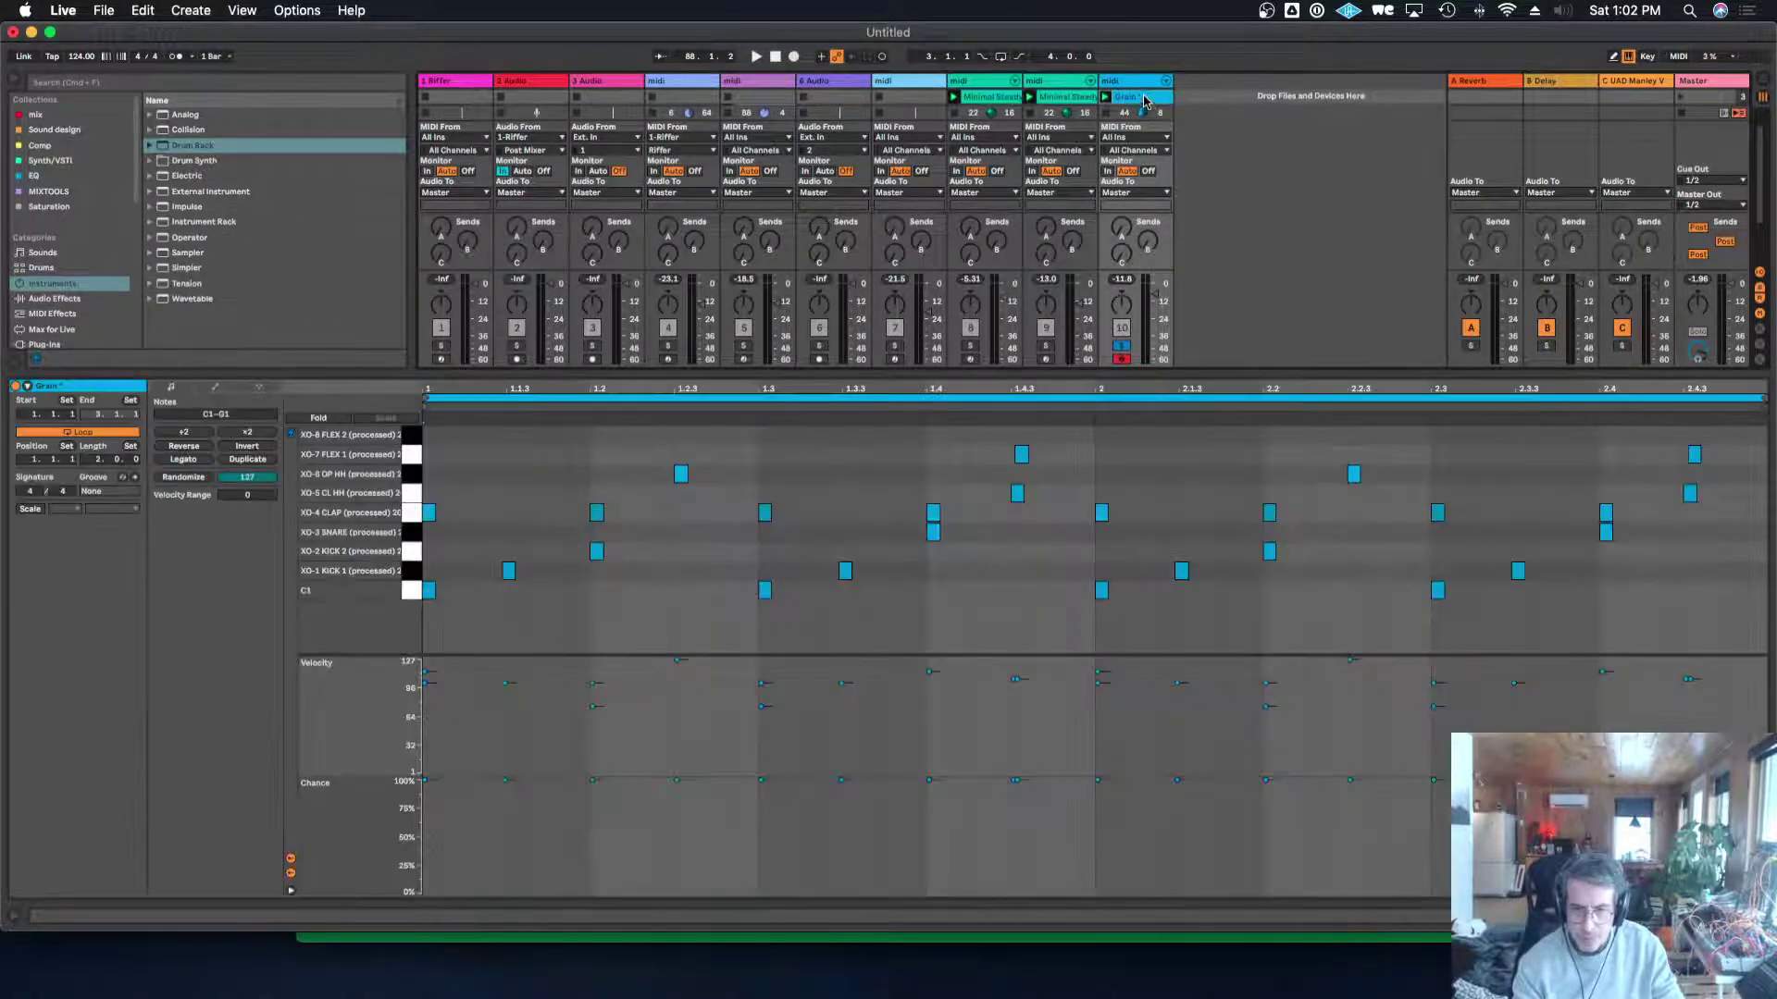
{"action": "left_click", "coordinate": [412, 514]}
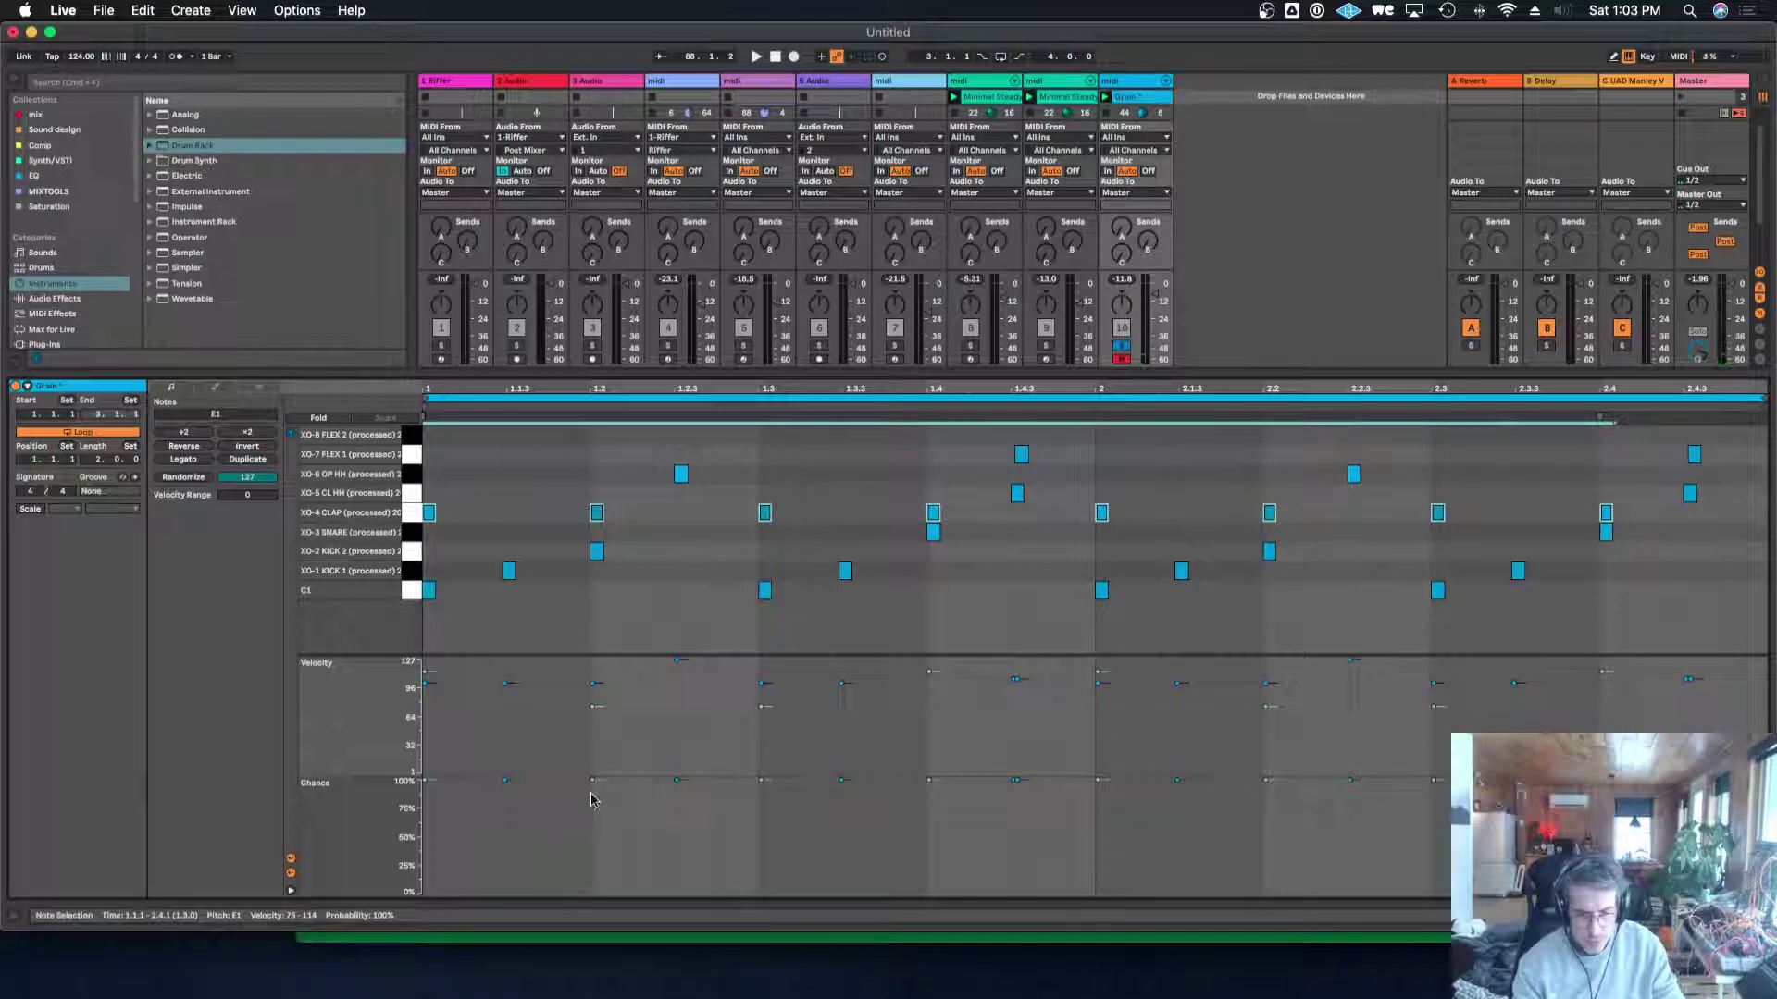
{"action": "left_click_drag", "start_coordinate": [593, 782], "coordinate": [594, 792]}
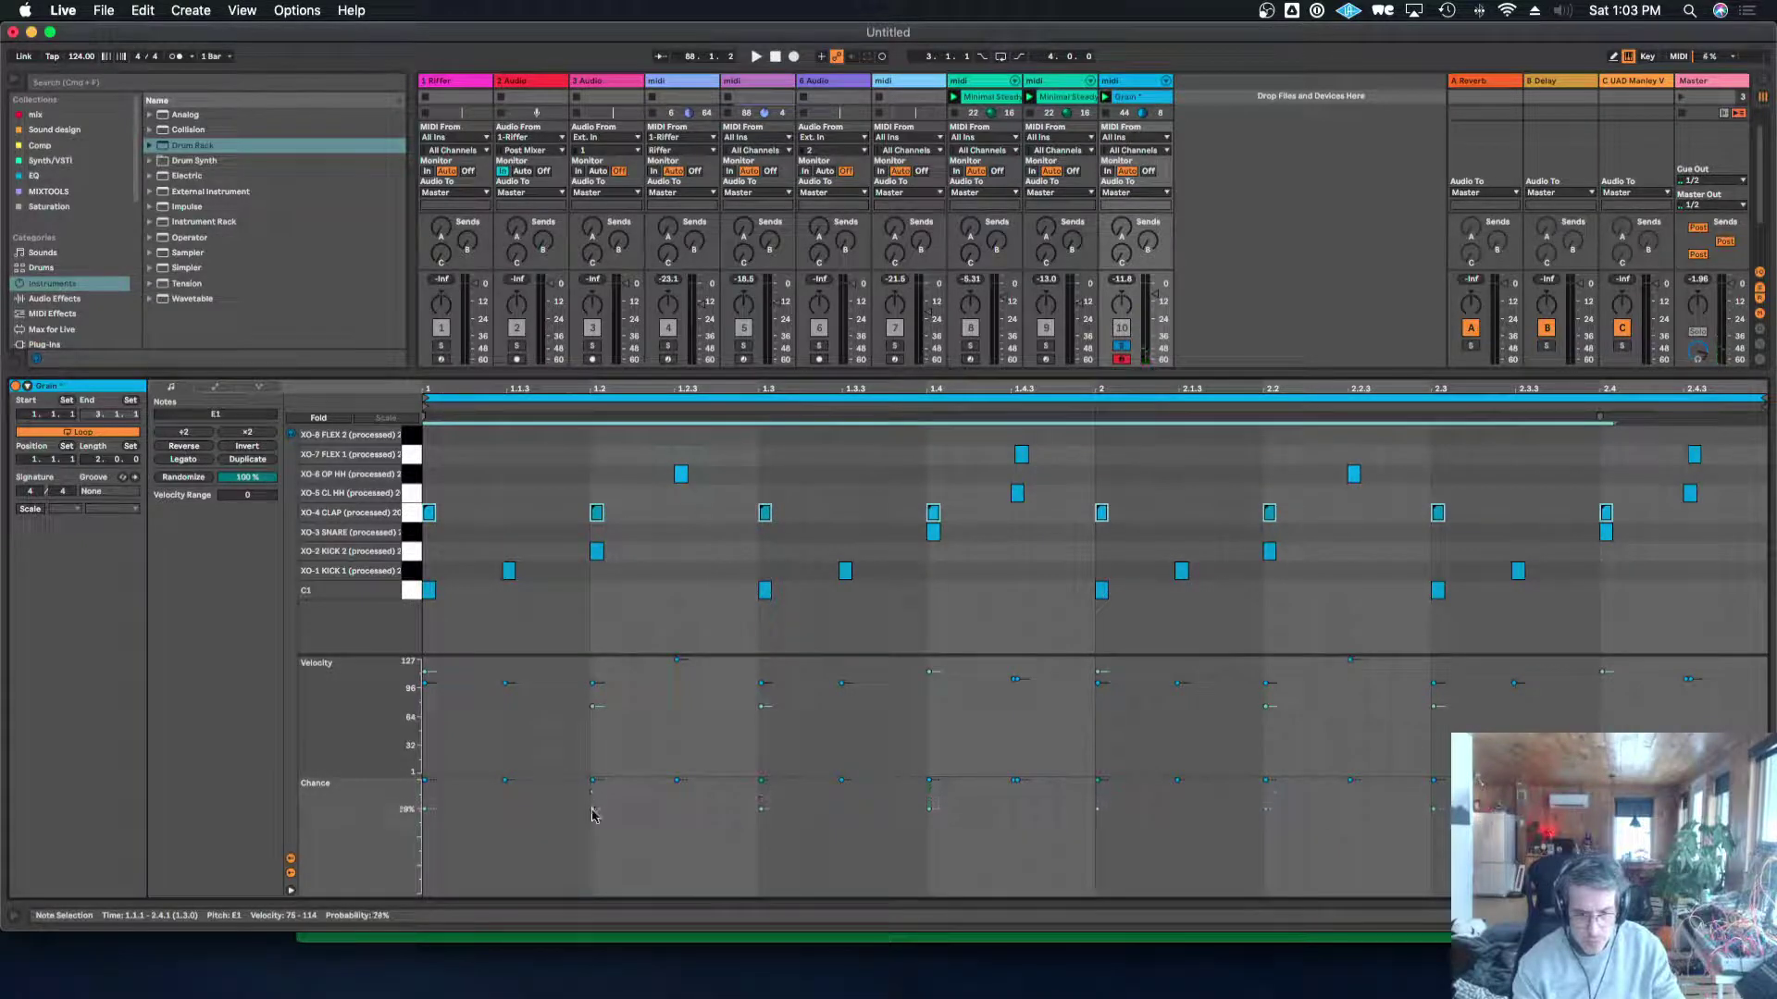
{"action": "left_click", "coordinate": [657, 622]}
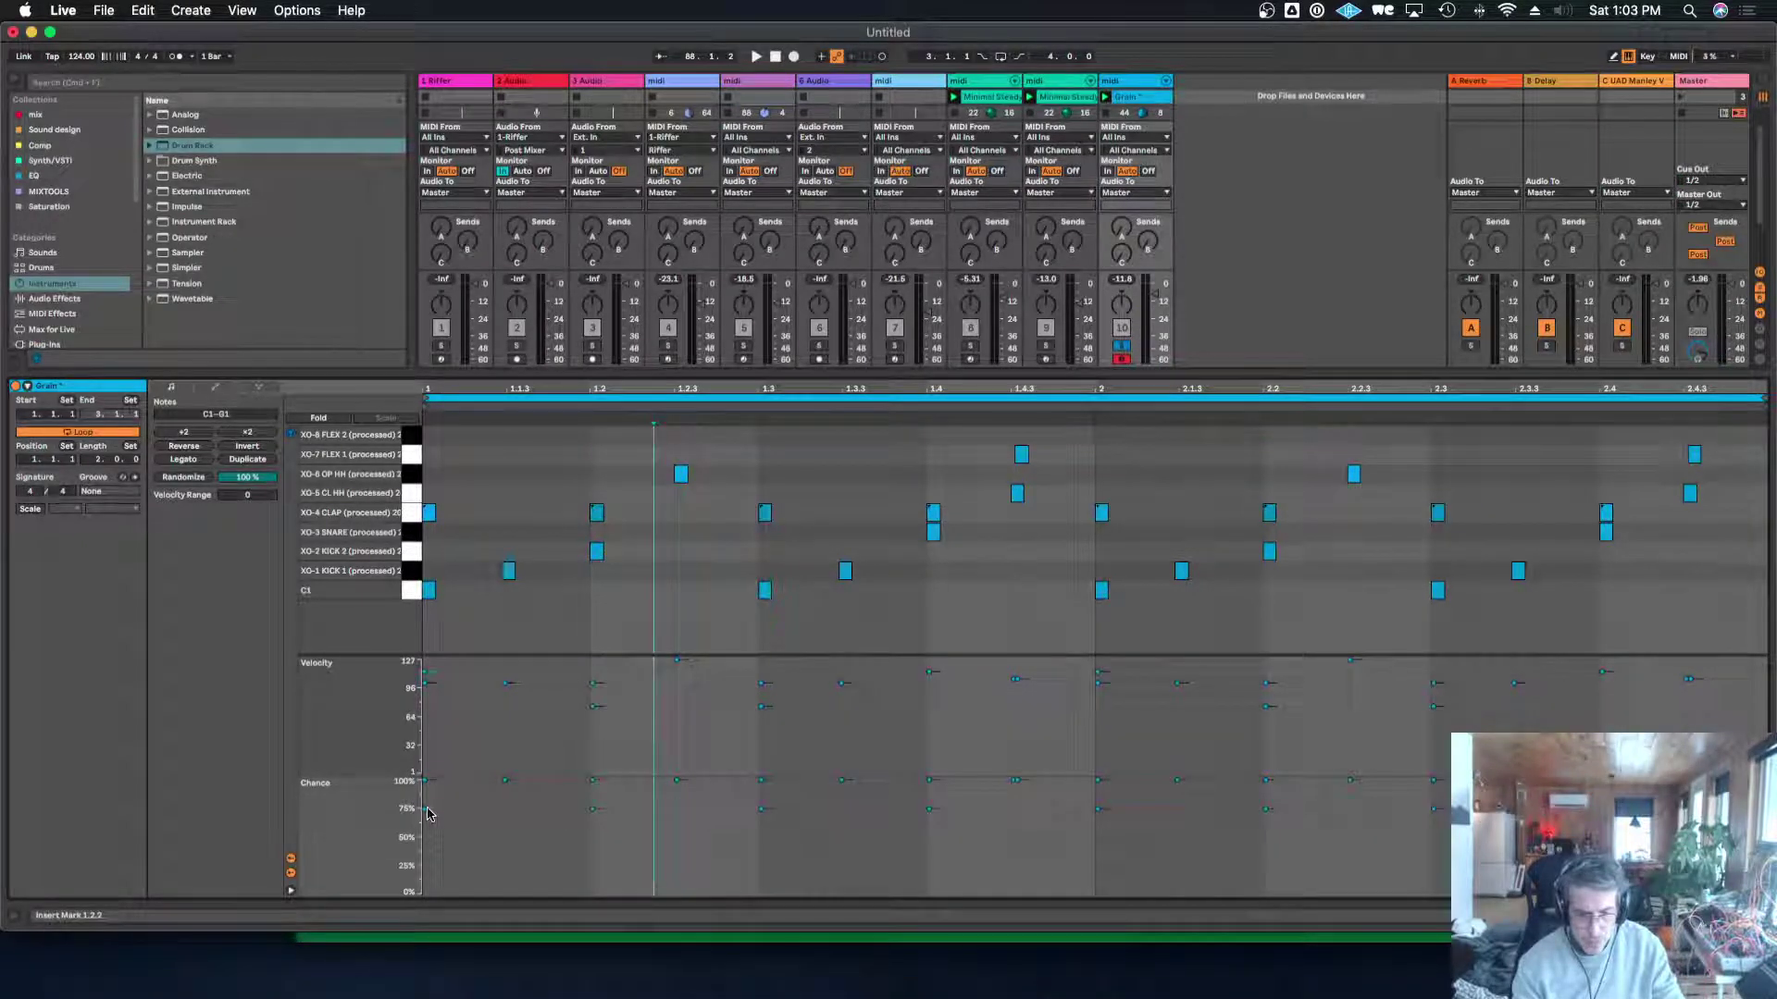
Raise the chance of the claps at 1, 1.3, 2, 2.3 and 2.4 individually, reaching about 82% at 2 and 2.3.
{"action": "left_click_drag", "start_coordinate": [424, 781], "coordinate": [425, 799]}
{"action": "left_click_drag", "start_coordinate": [760, 816], "coordinate": [760, 800]}
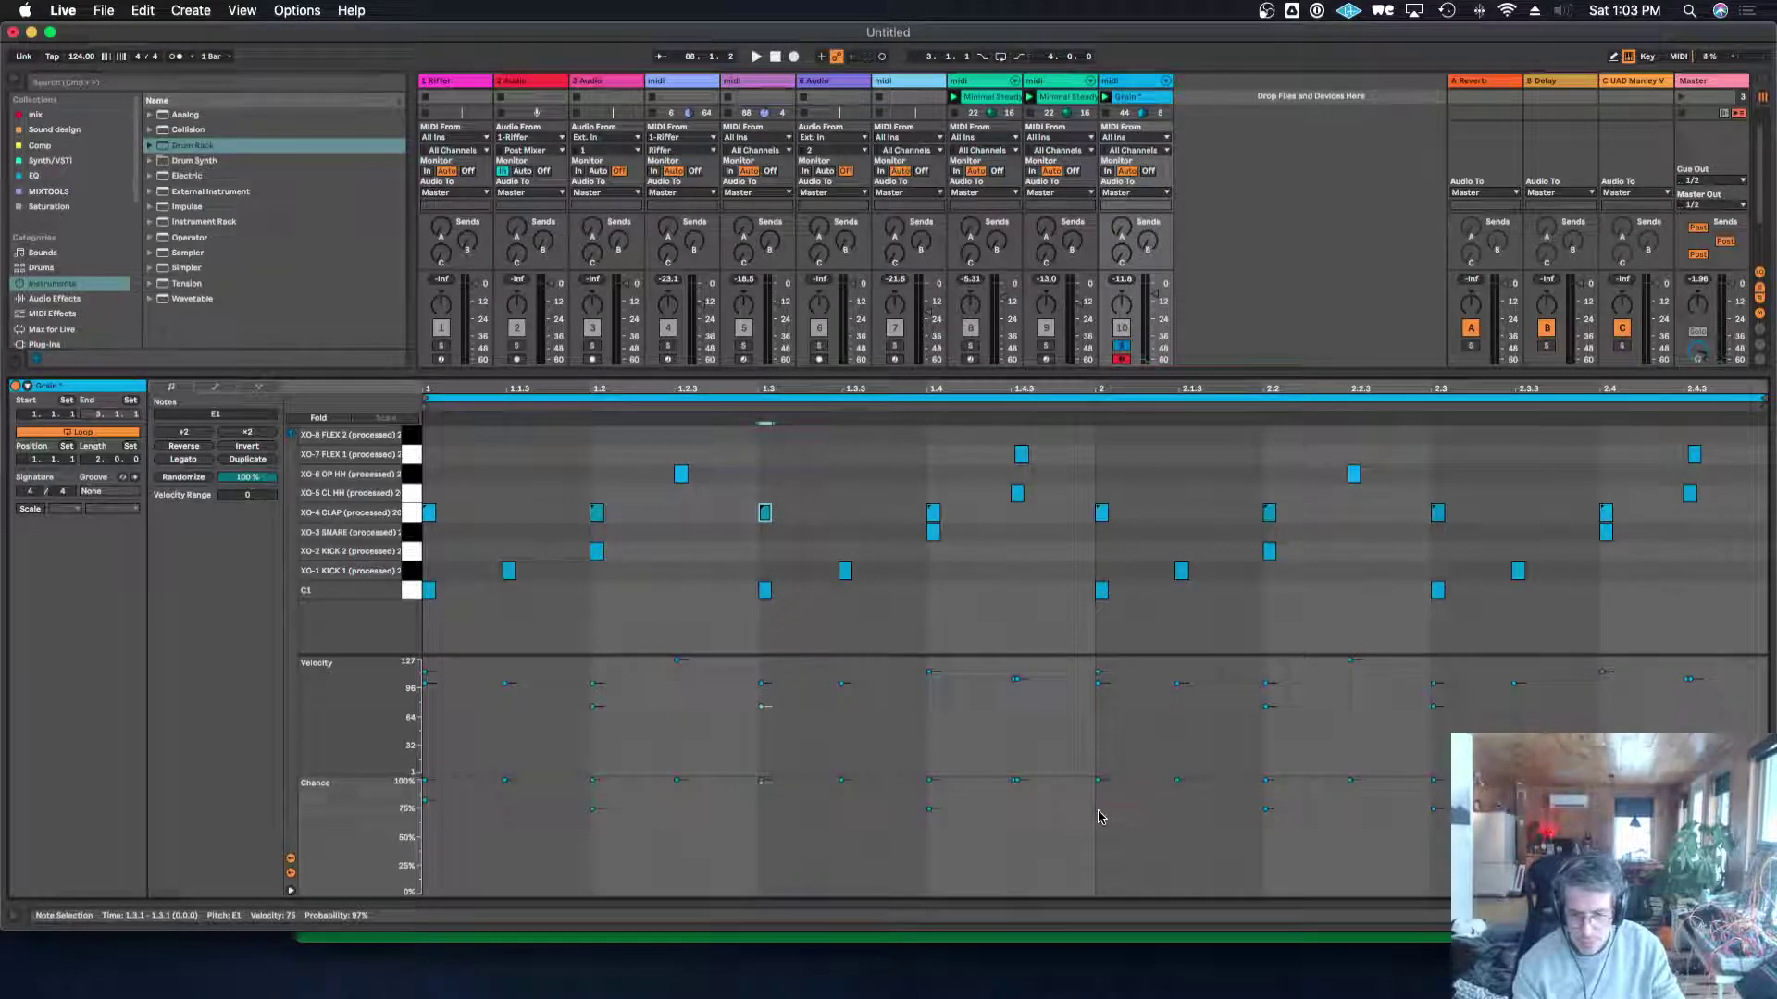
{"action": "left_click_drag", "start_coordinate": [1100, 816], "coordinate": [1099, 808]}
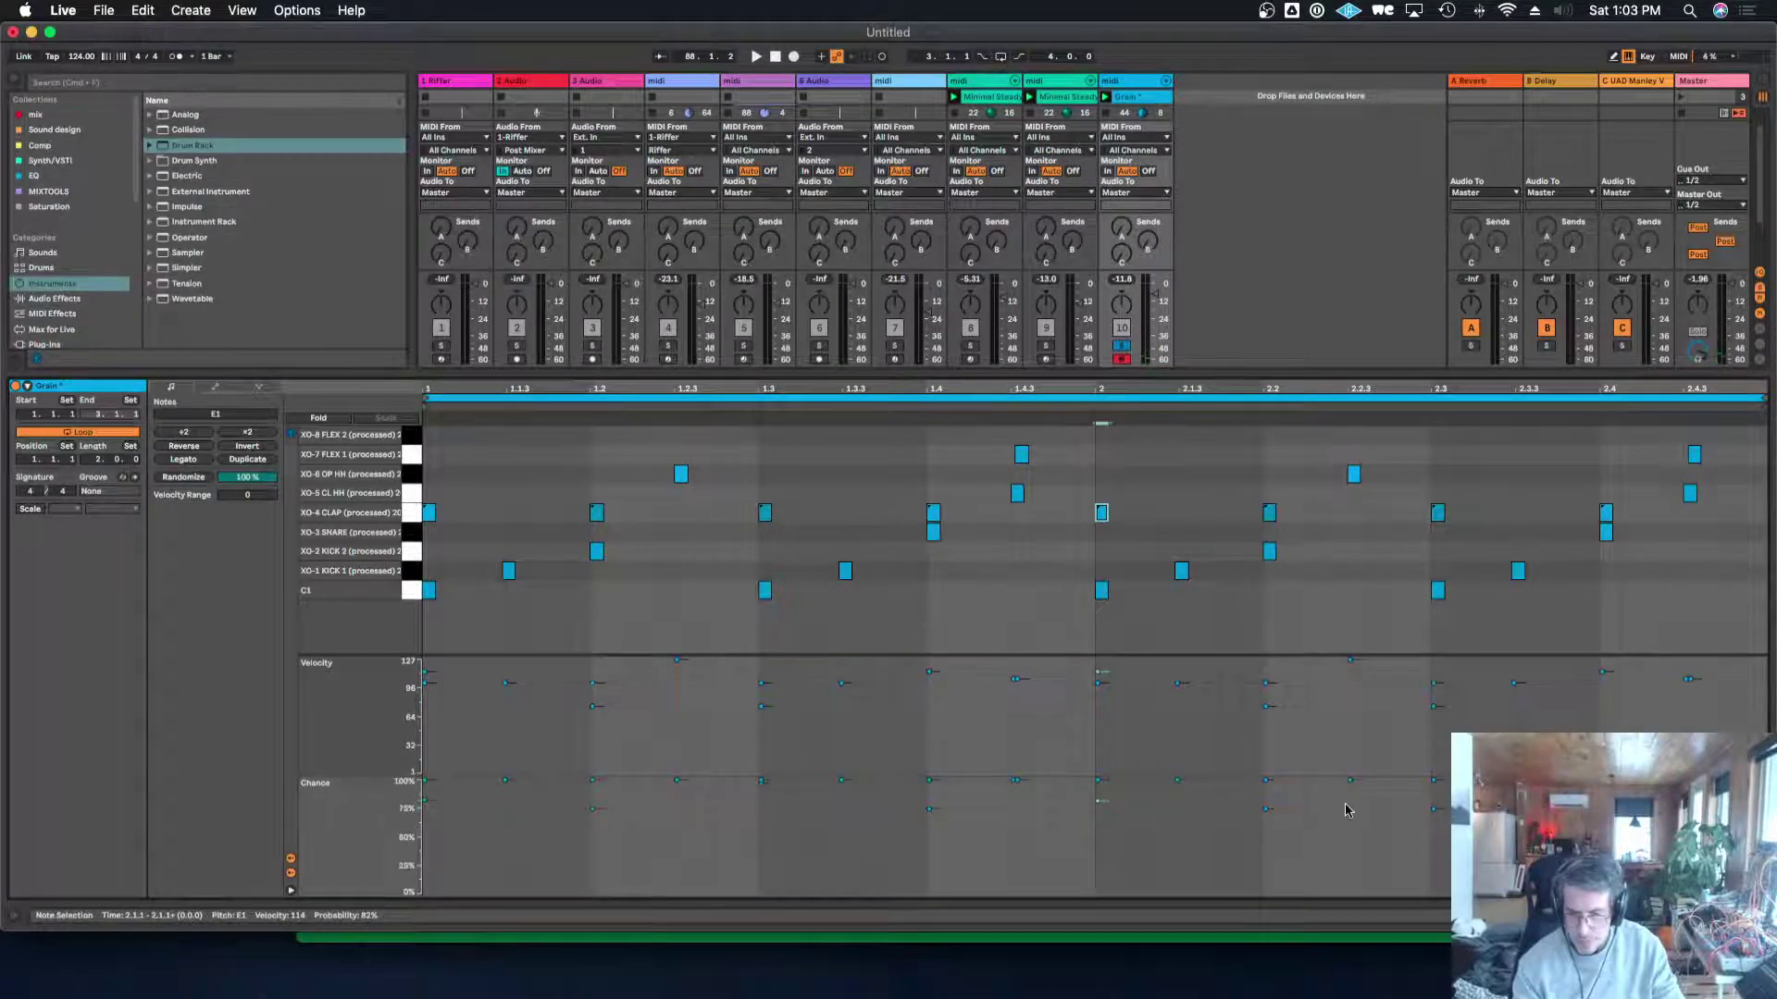
{"action": "left_click_drag", "start_coordinate": [1434, 808], "coordinate": [1435, 801]}
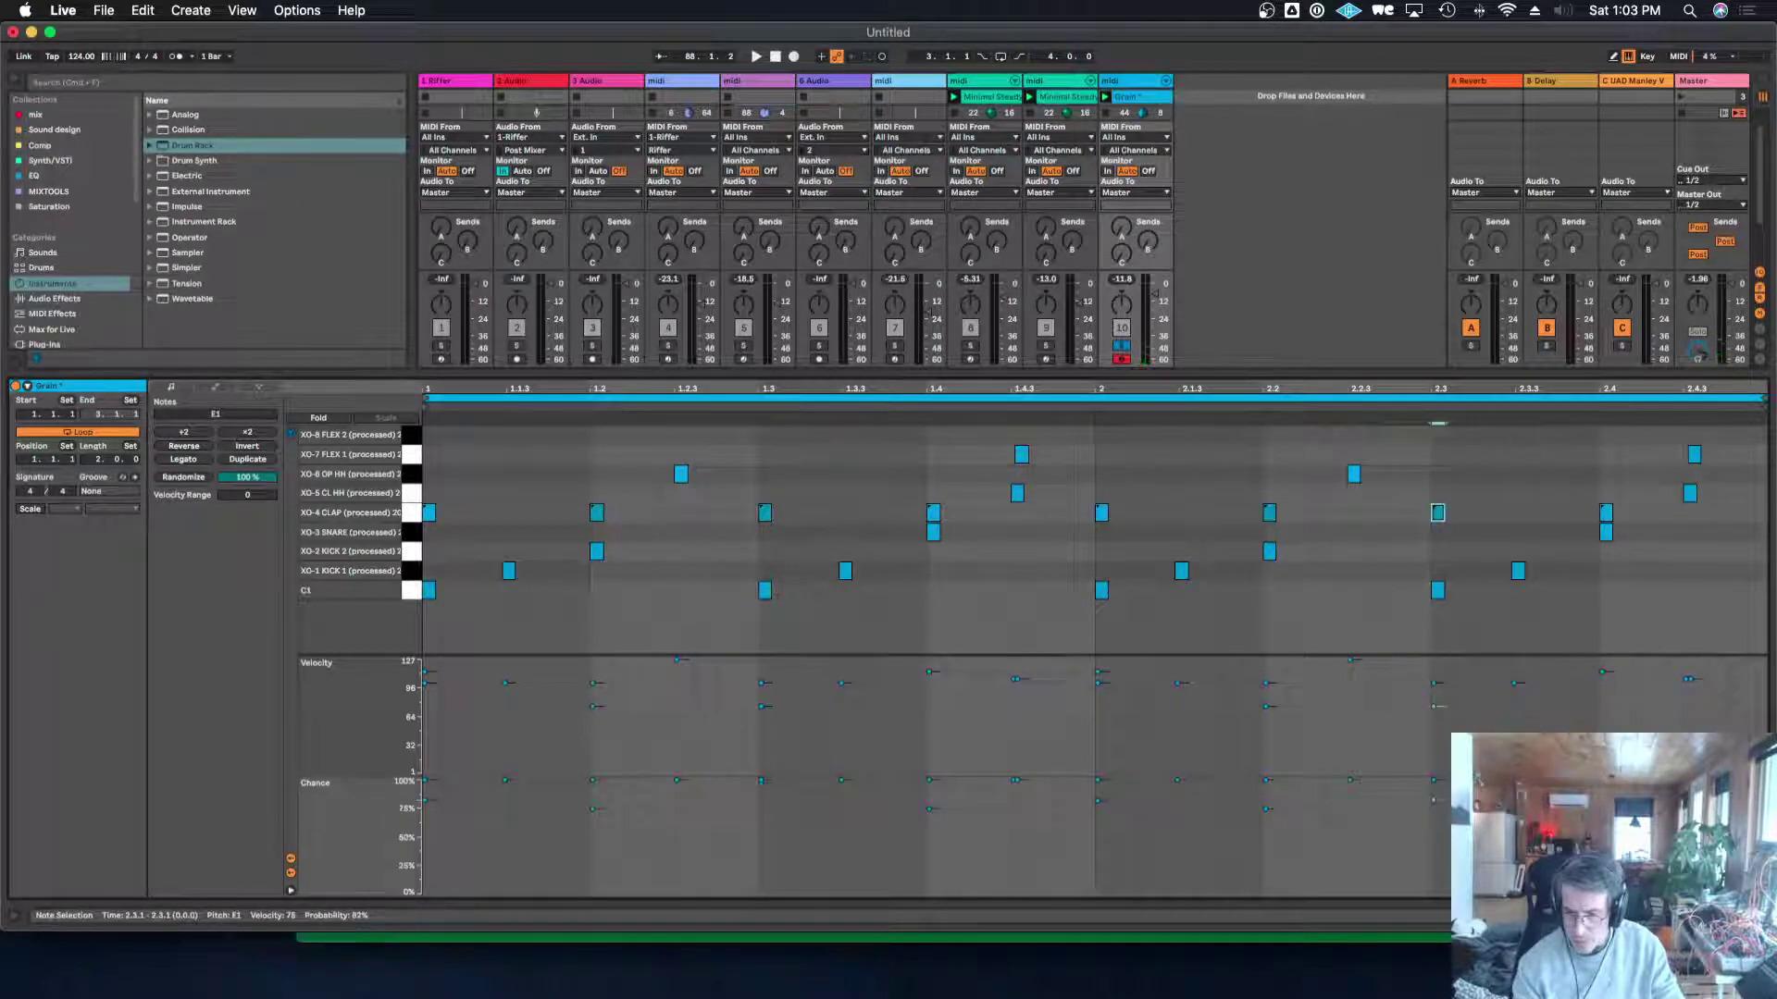
{"action": "left_click_drag", "start_coordinate": [1603, 809], "coordinate": [1602, 808]}
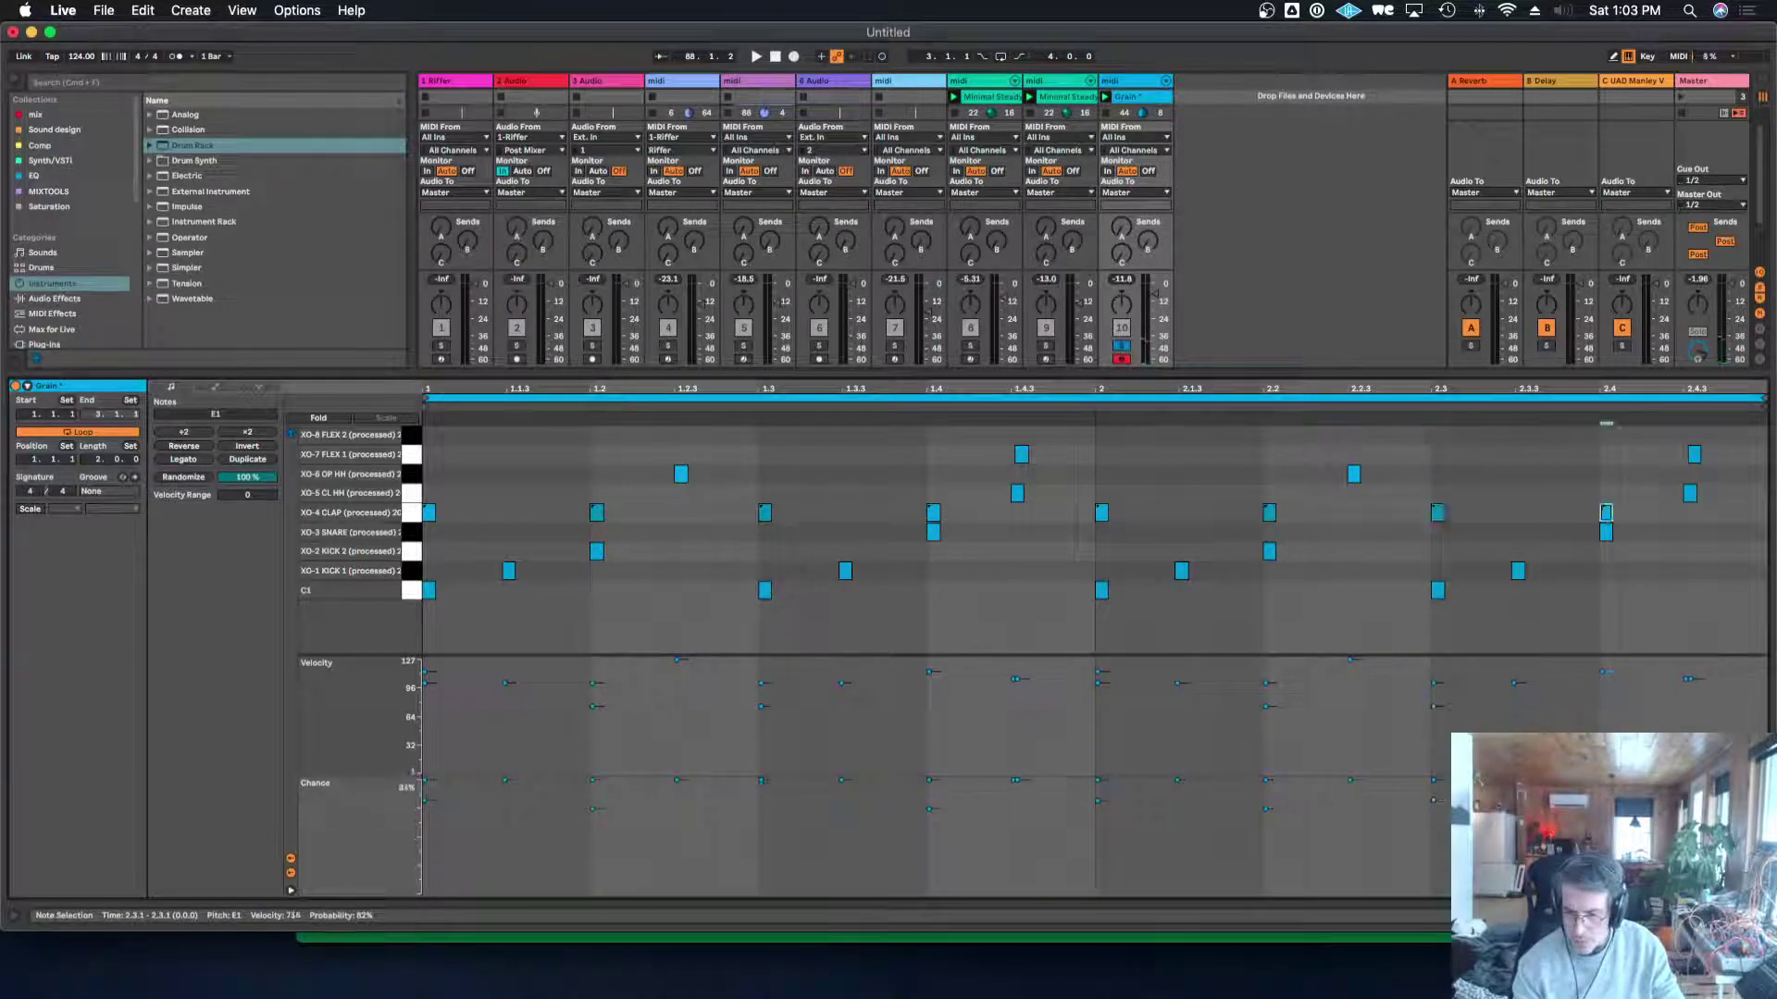
Lower the chance of both snare notes in track 10's clip to about 50%.
{"action": "left_click", "coordinate": [408, 513]}
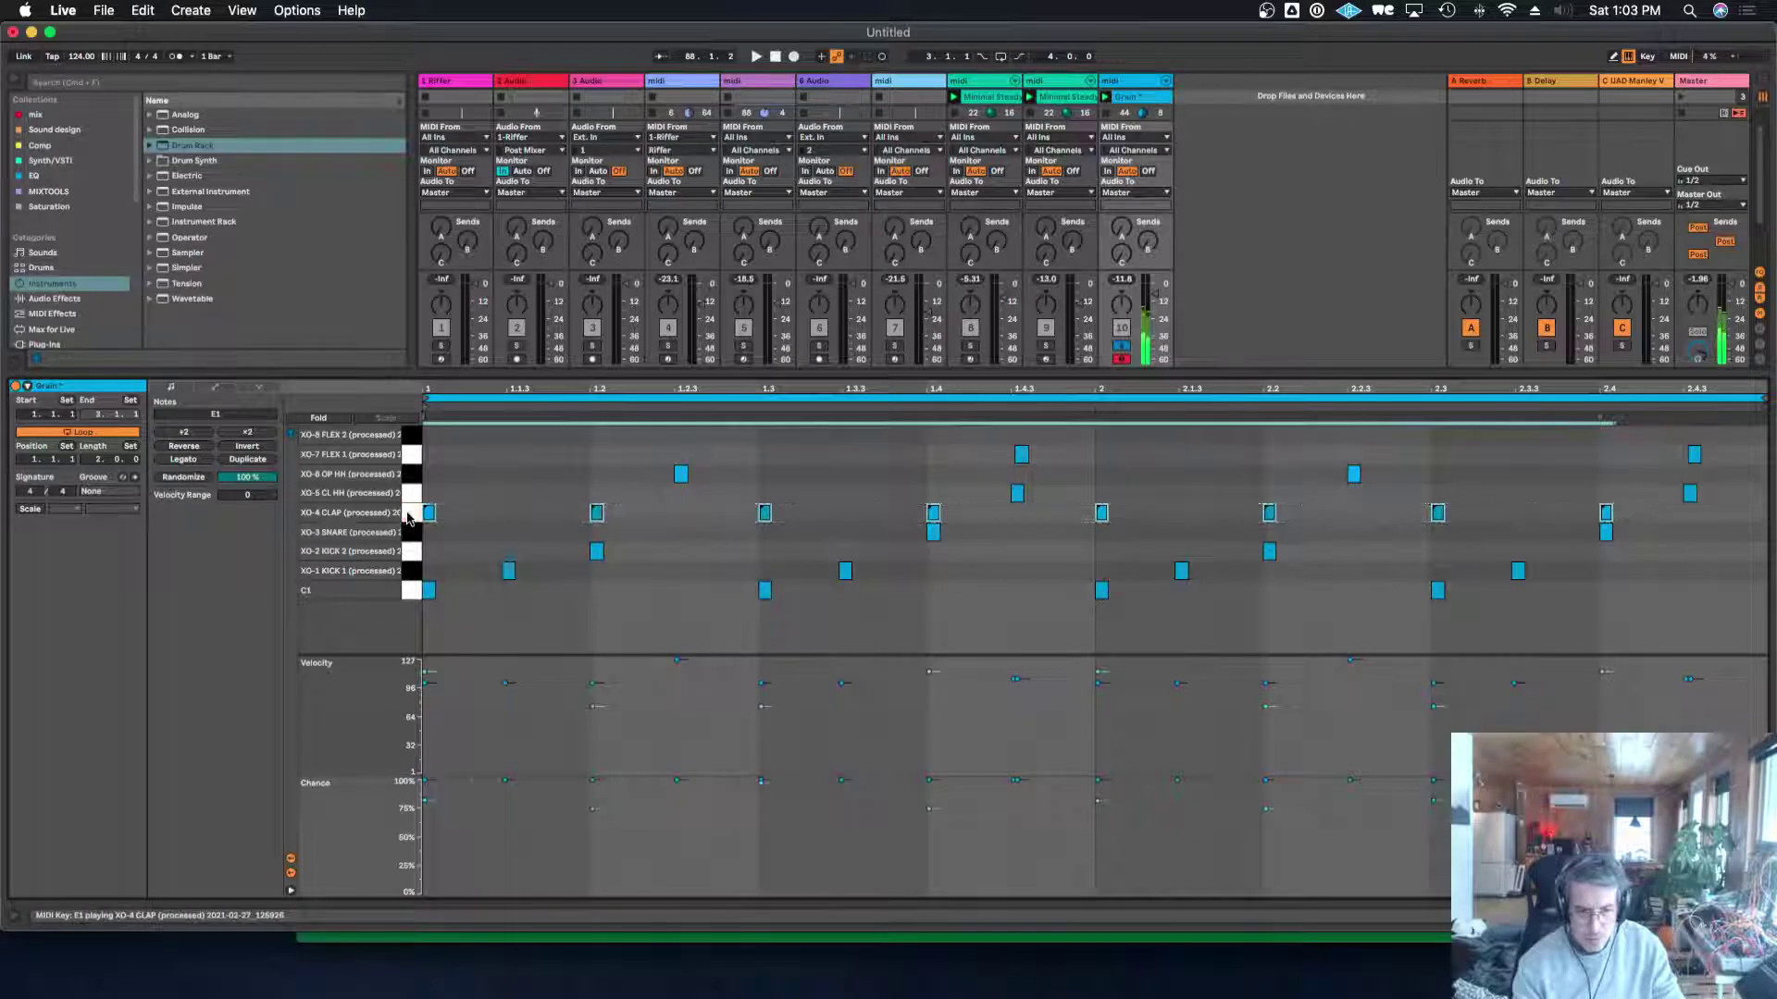
{"action": "left_click", "coordinate": [410, 535]}
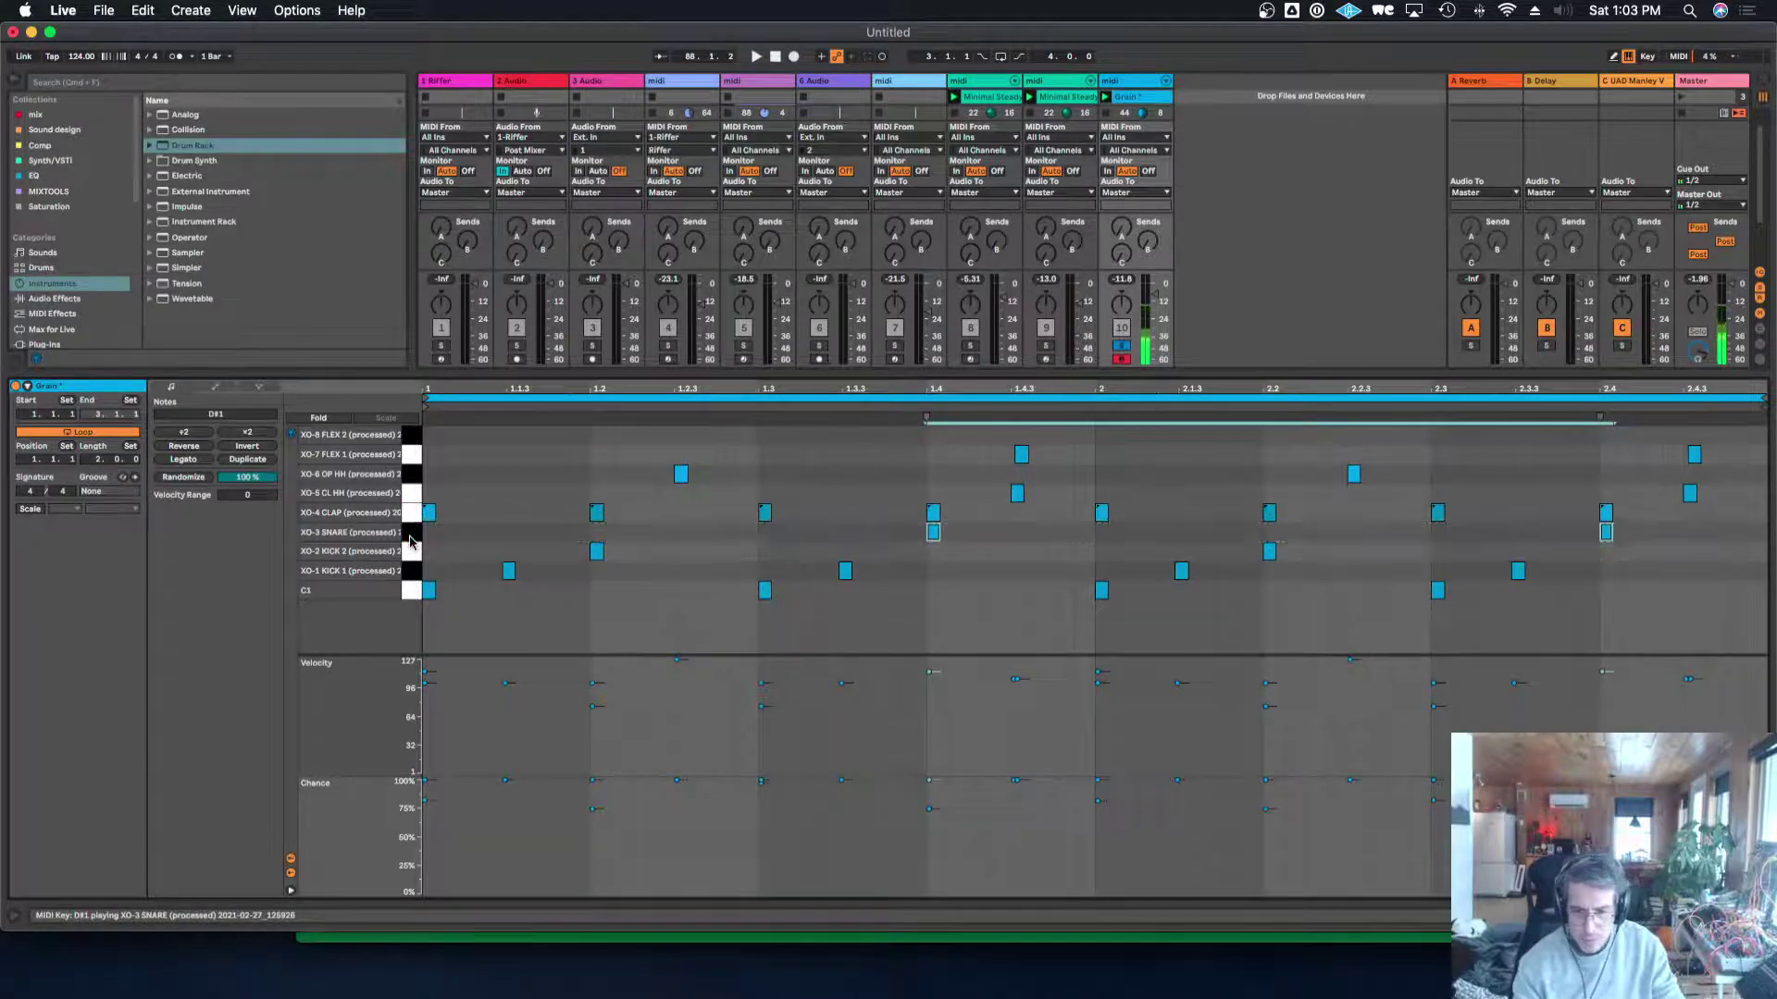
{"action": "left_click", "coordinate": [411, 536]}
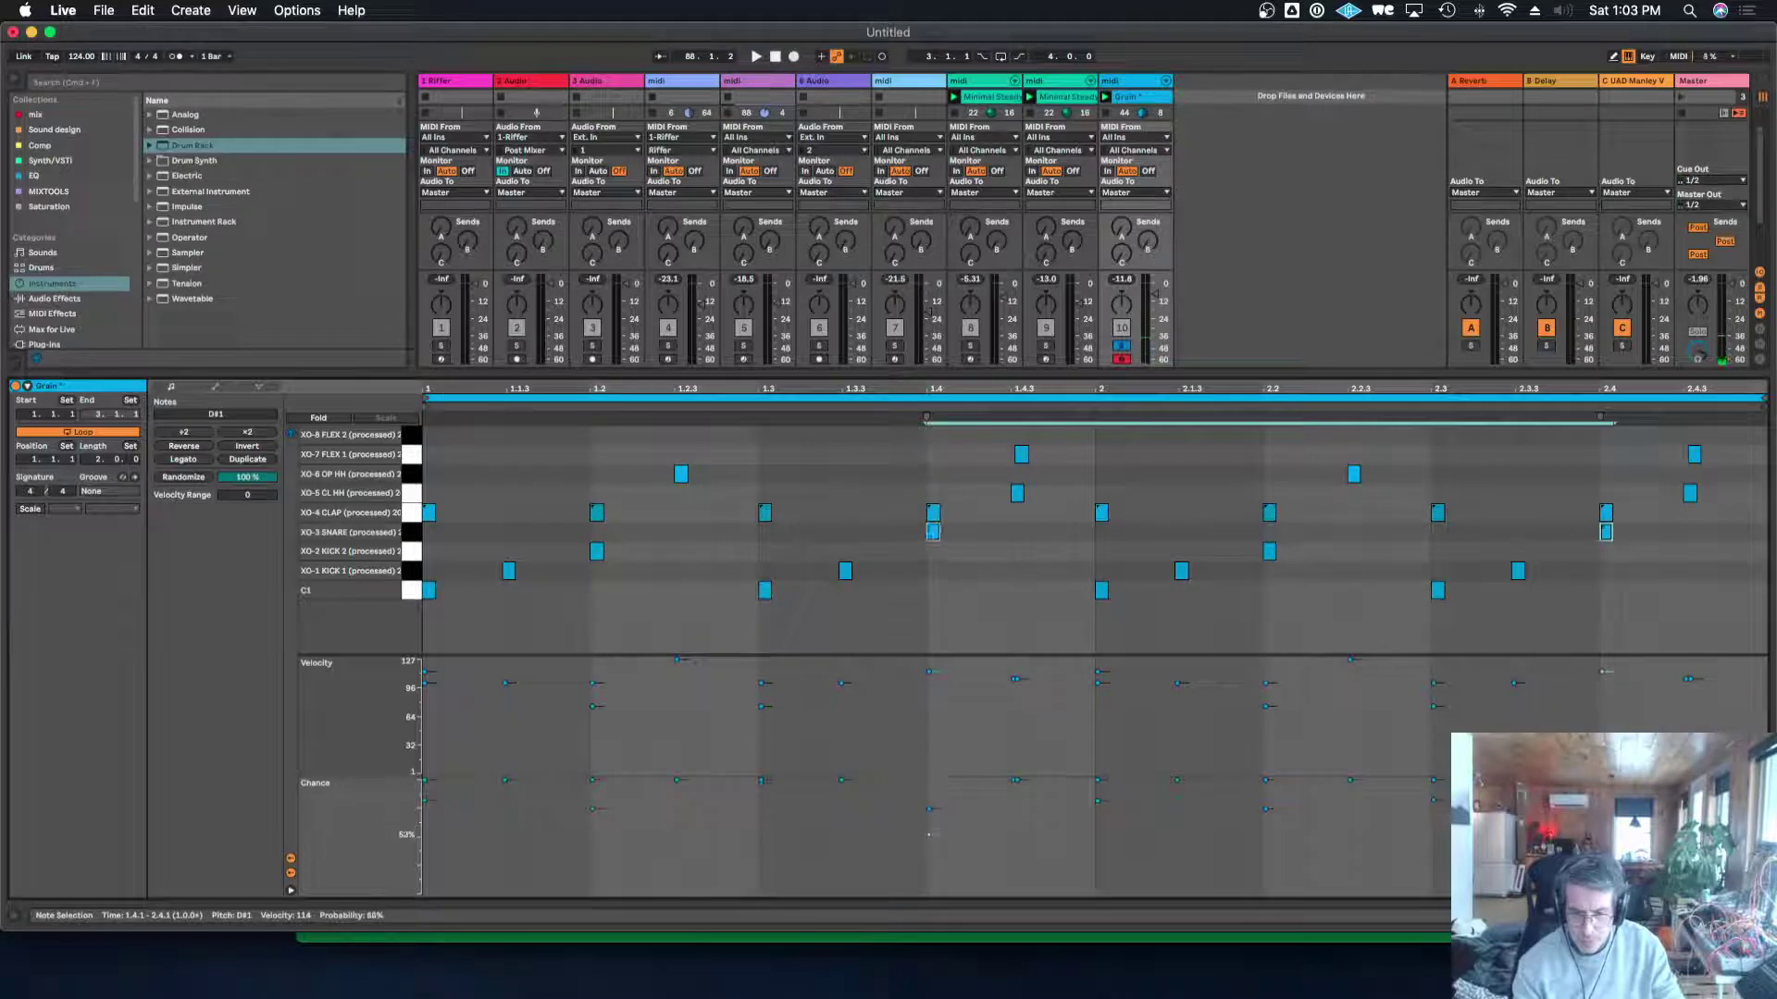
Raise the chance of the snare note at 2.4 to about 96% and lower its velocity to about 91.
{"action": "left_click", "coordinate": [1276, 836]}
{"action": "left_click", "coordinate": [1603, 837]}
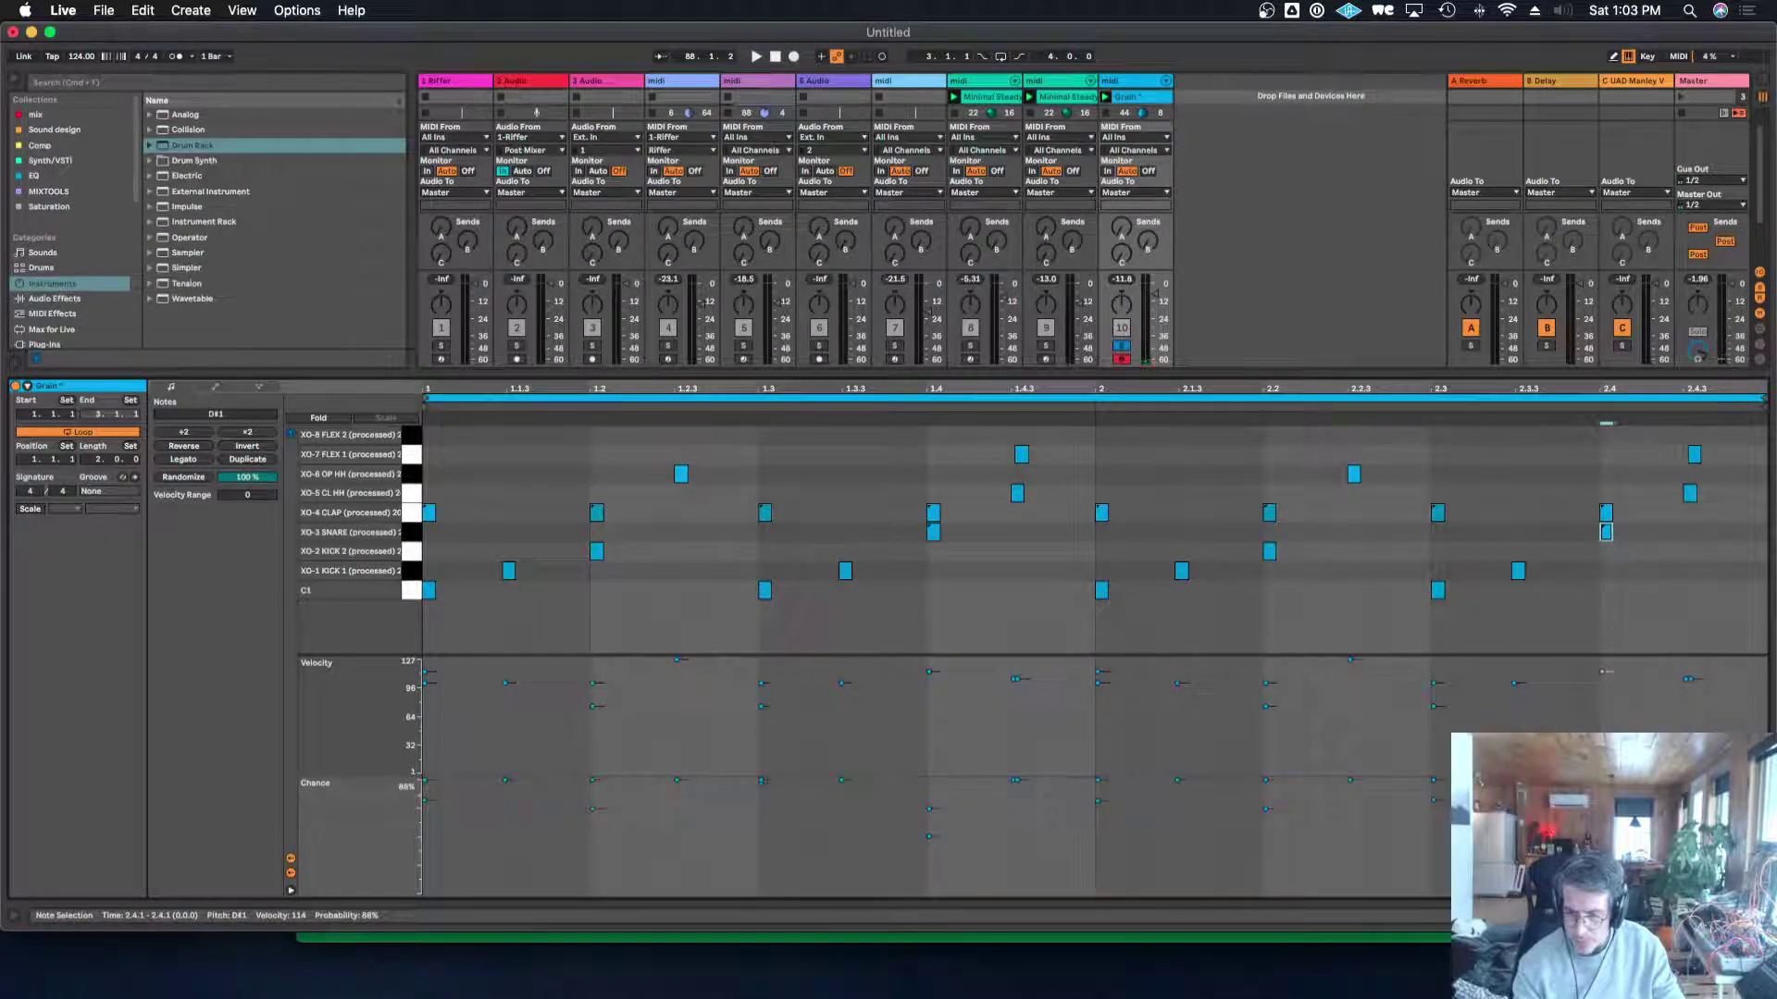
{"action": "left_click_drag", "start_coordinate": [1605, 678], "coordinate": [1606, 686]}
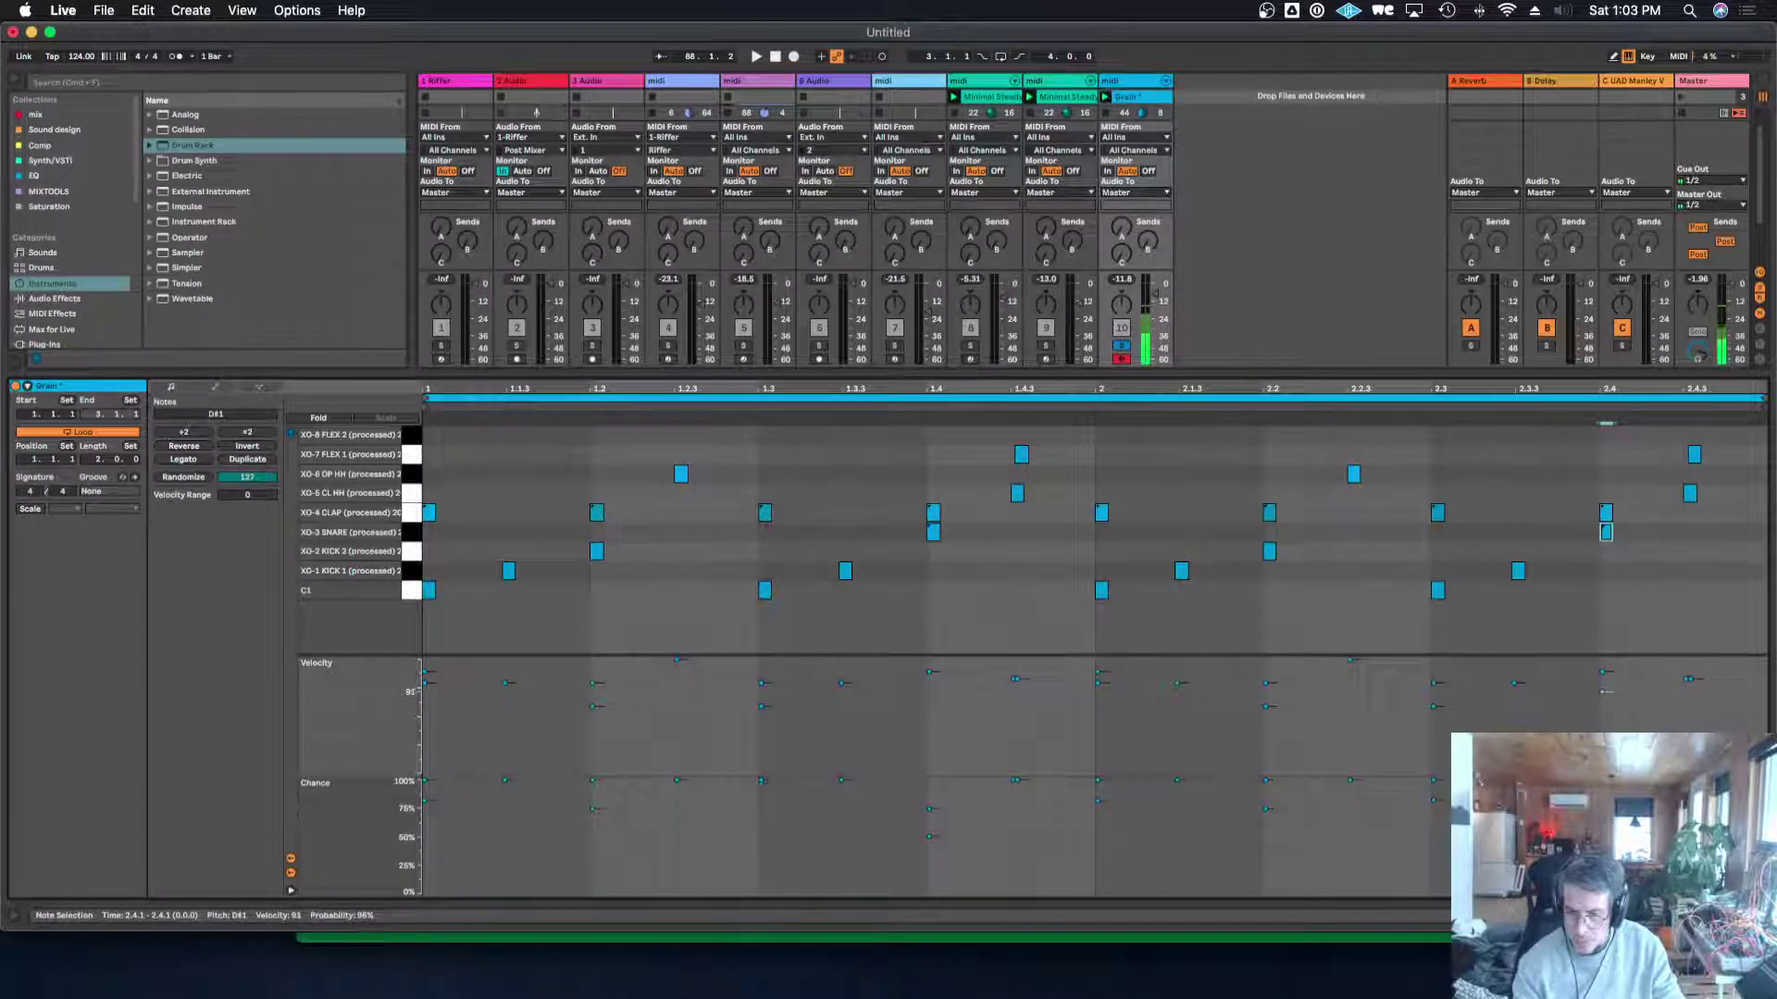
Lower the chance of the Kick 2 and Kick 1 notes to about 50%, with the first Kick 1 note at about 25%.
{"action": "left_click", "coordinate": [407, 554]}
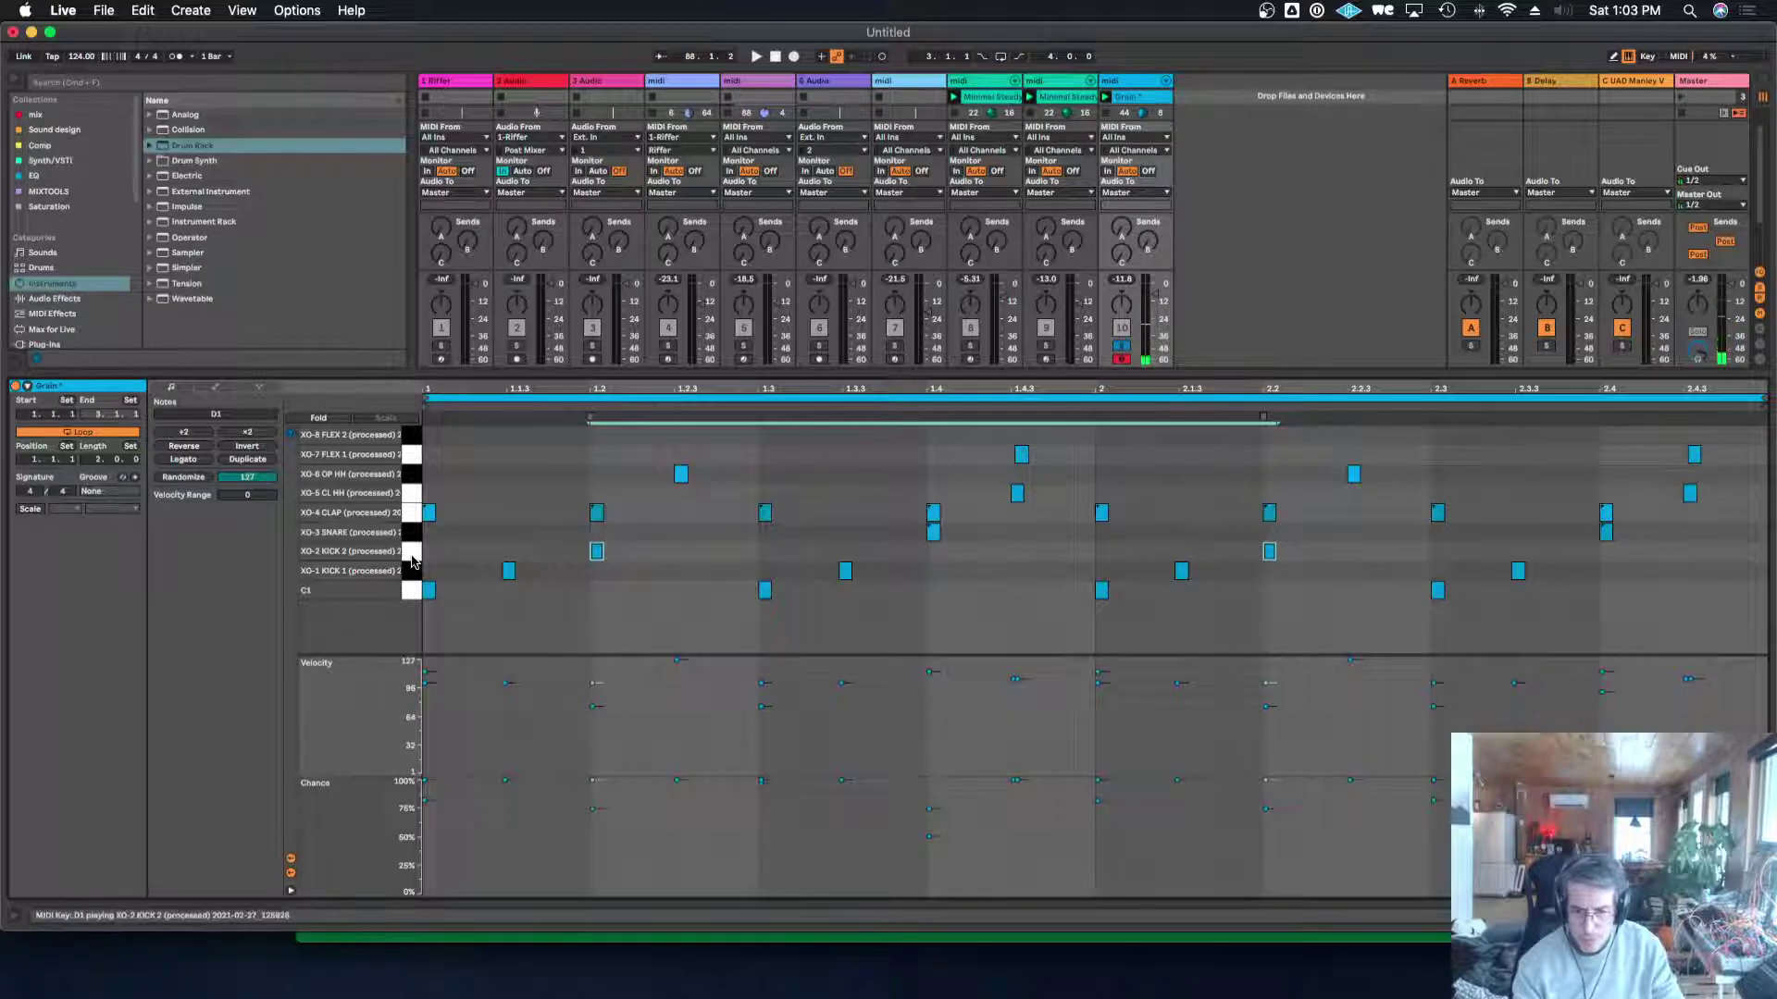
{"action": "left_click", "coordinate": [1269, 783]}
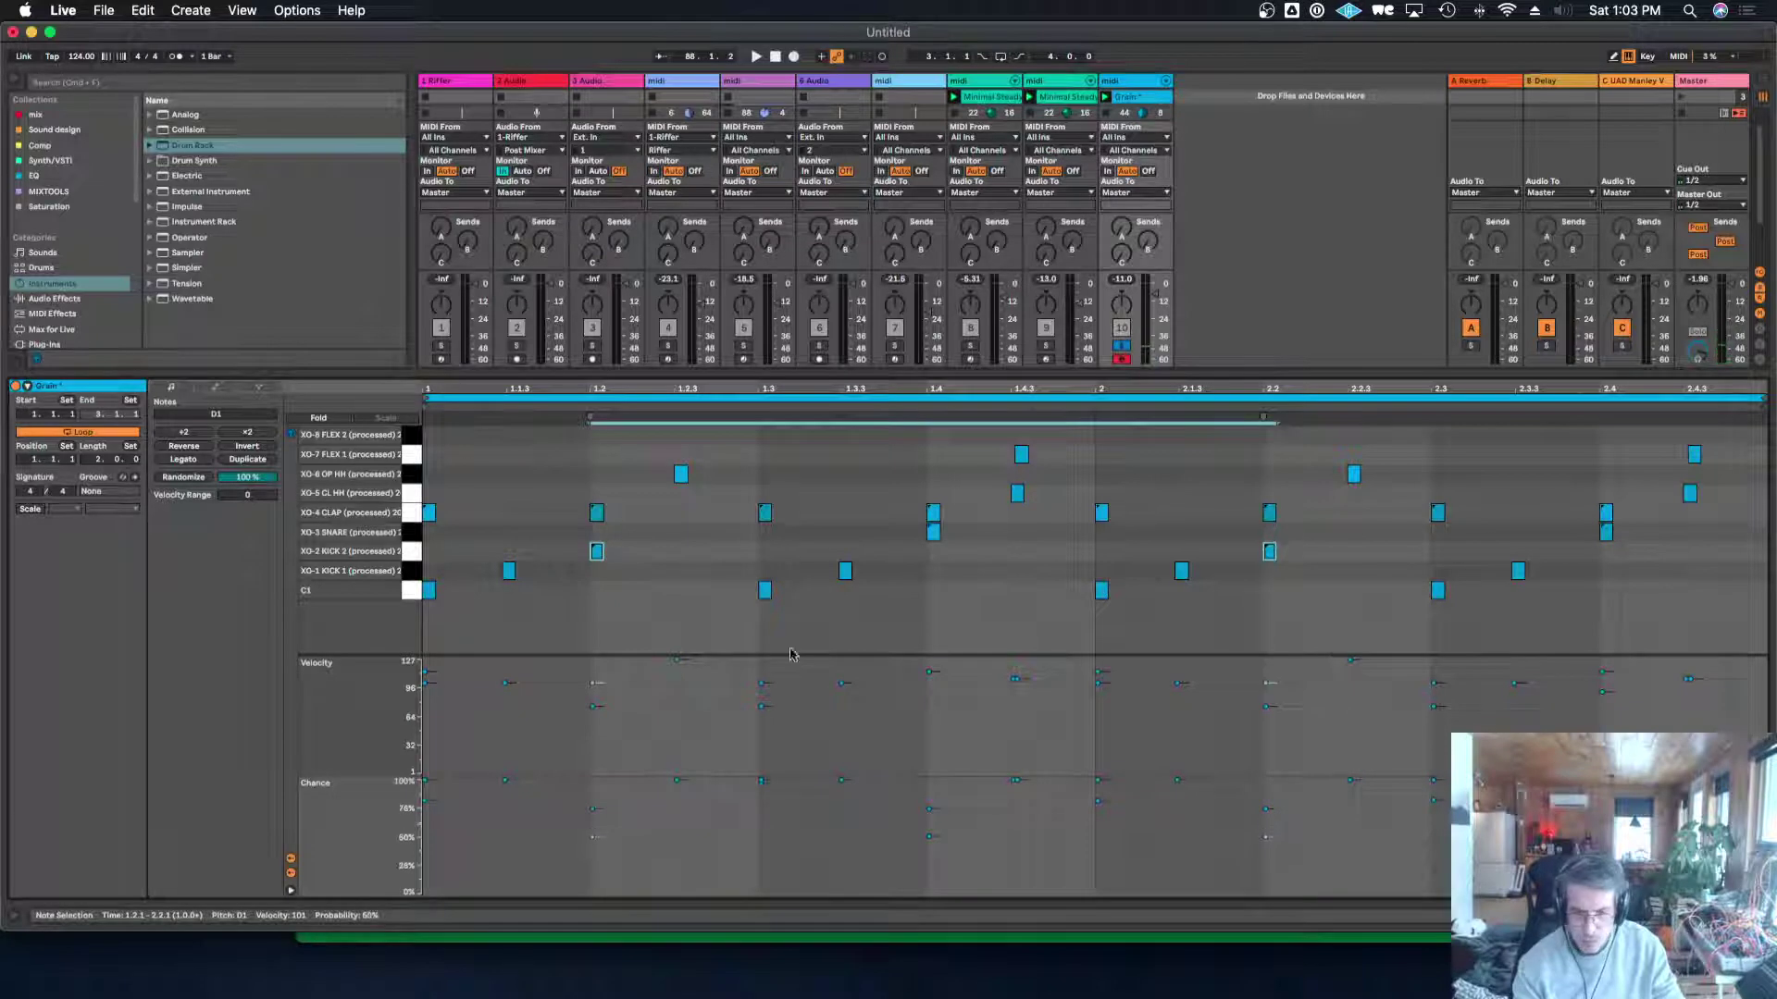
{"action": "left_click", "coordinate": [408, 594]}
{"action": "left_click", "coordinate": [408, 574]}
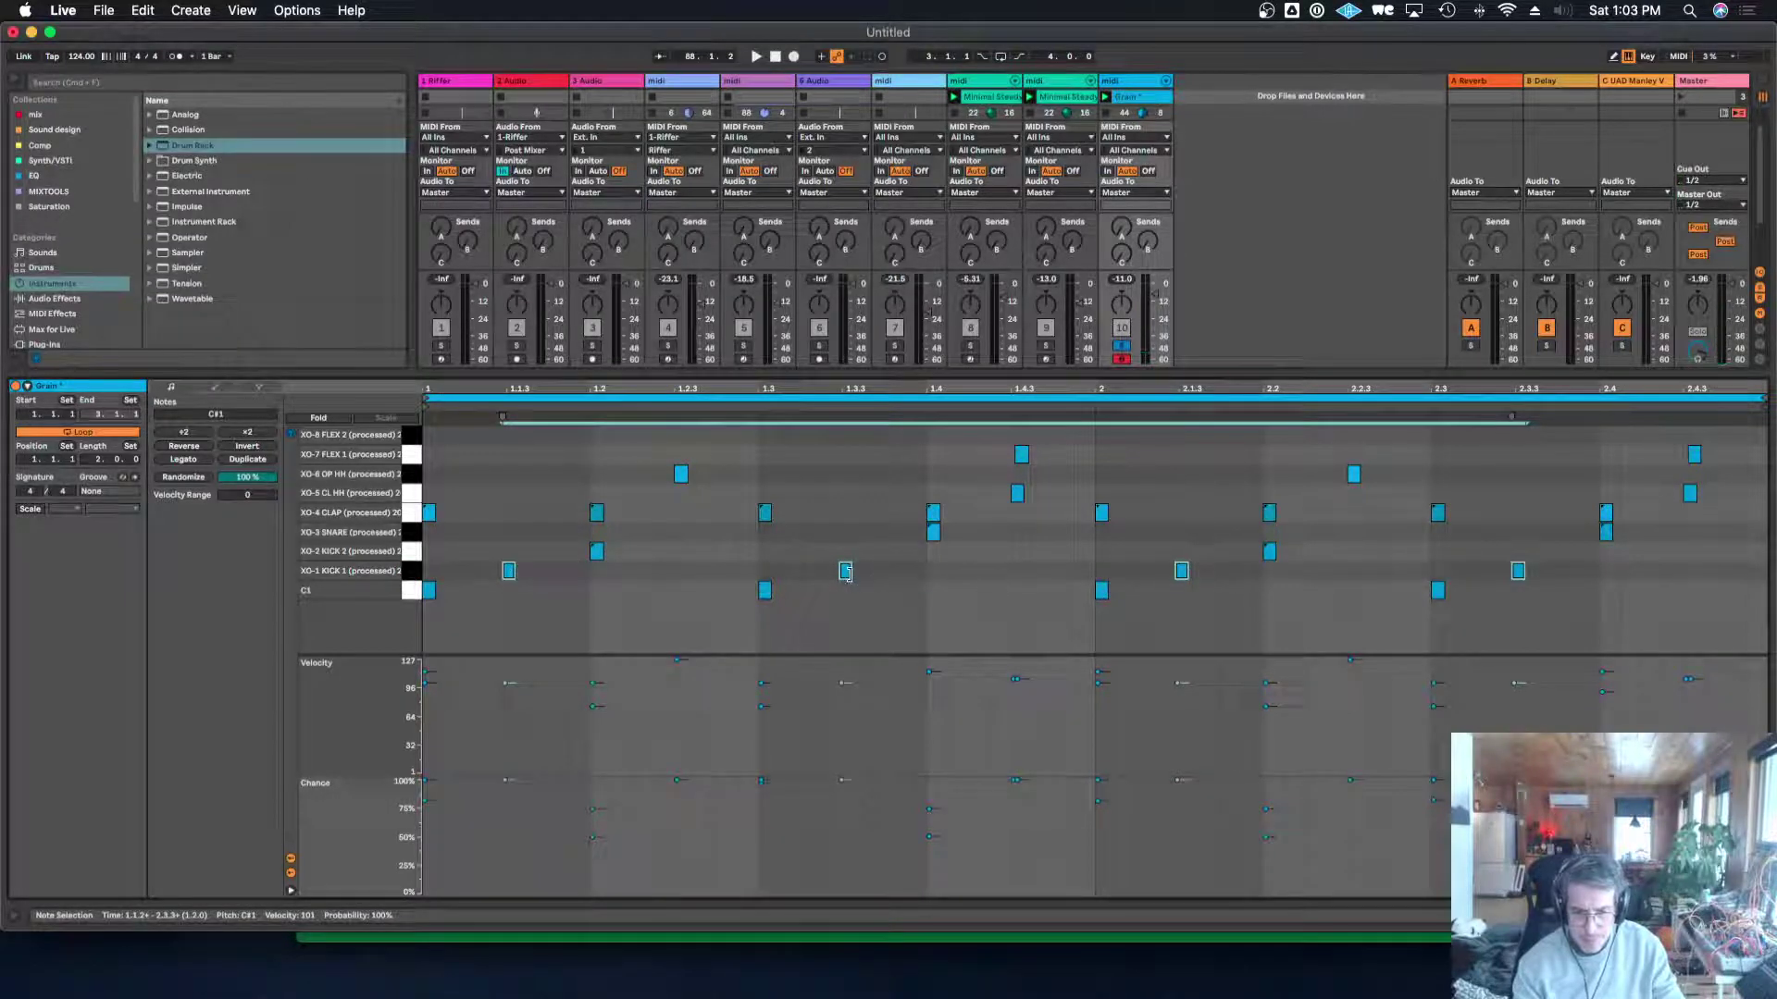
{"action": "left_click", "coordinate": [508, 574]}
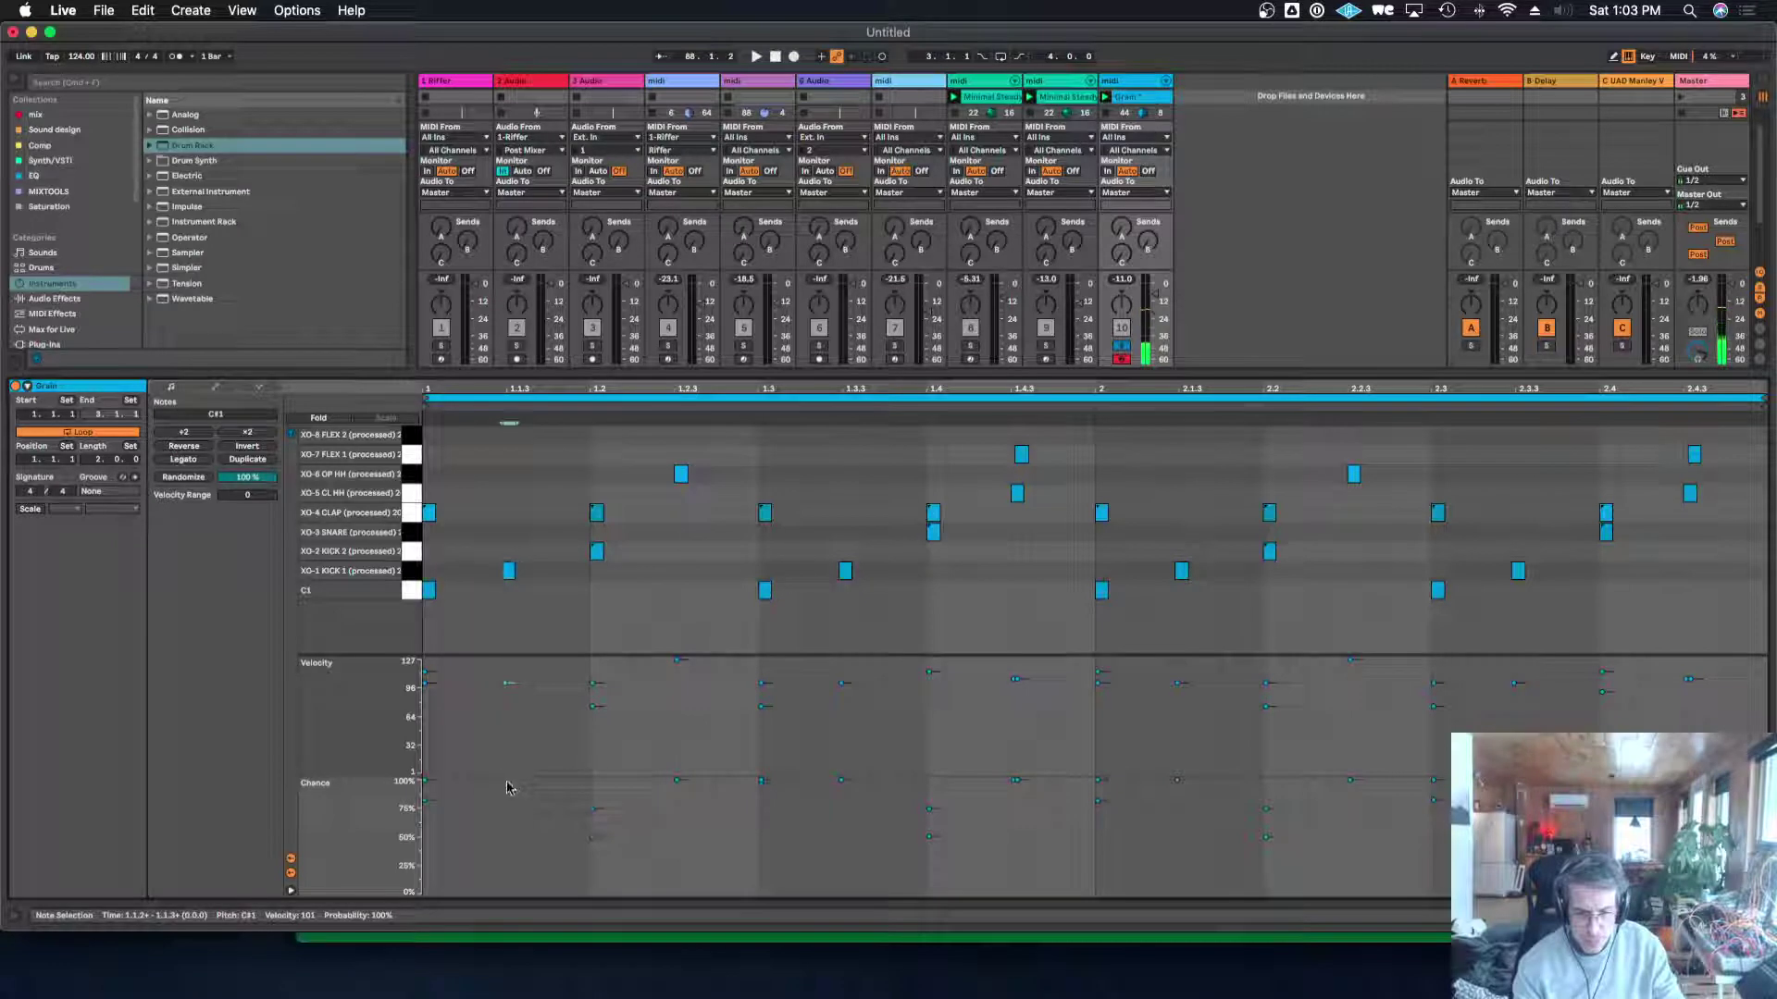
{"action": "left_click_drag", "start_coordinate": [504, 808], "coordinate": [507, 845]}
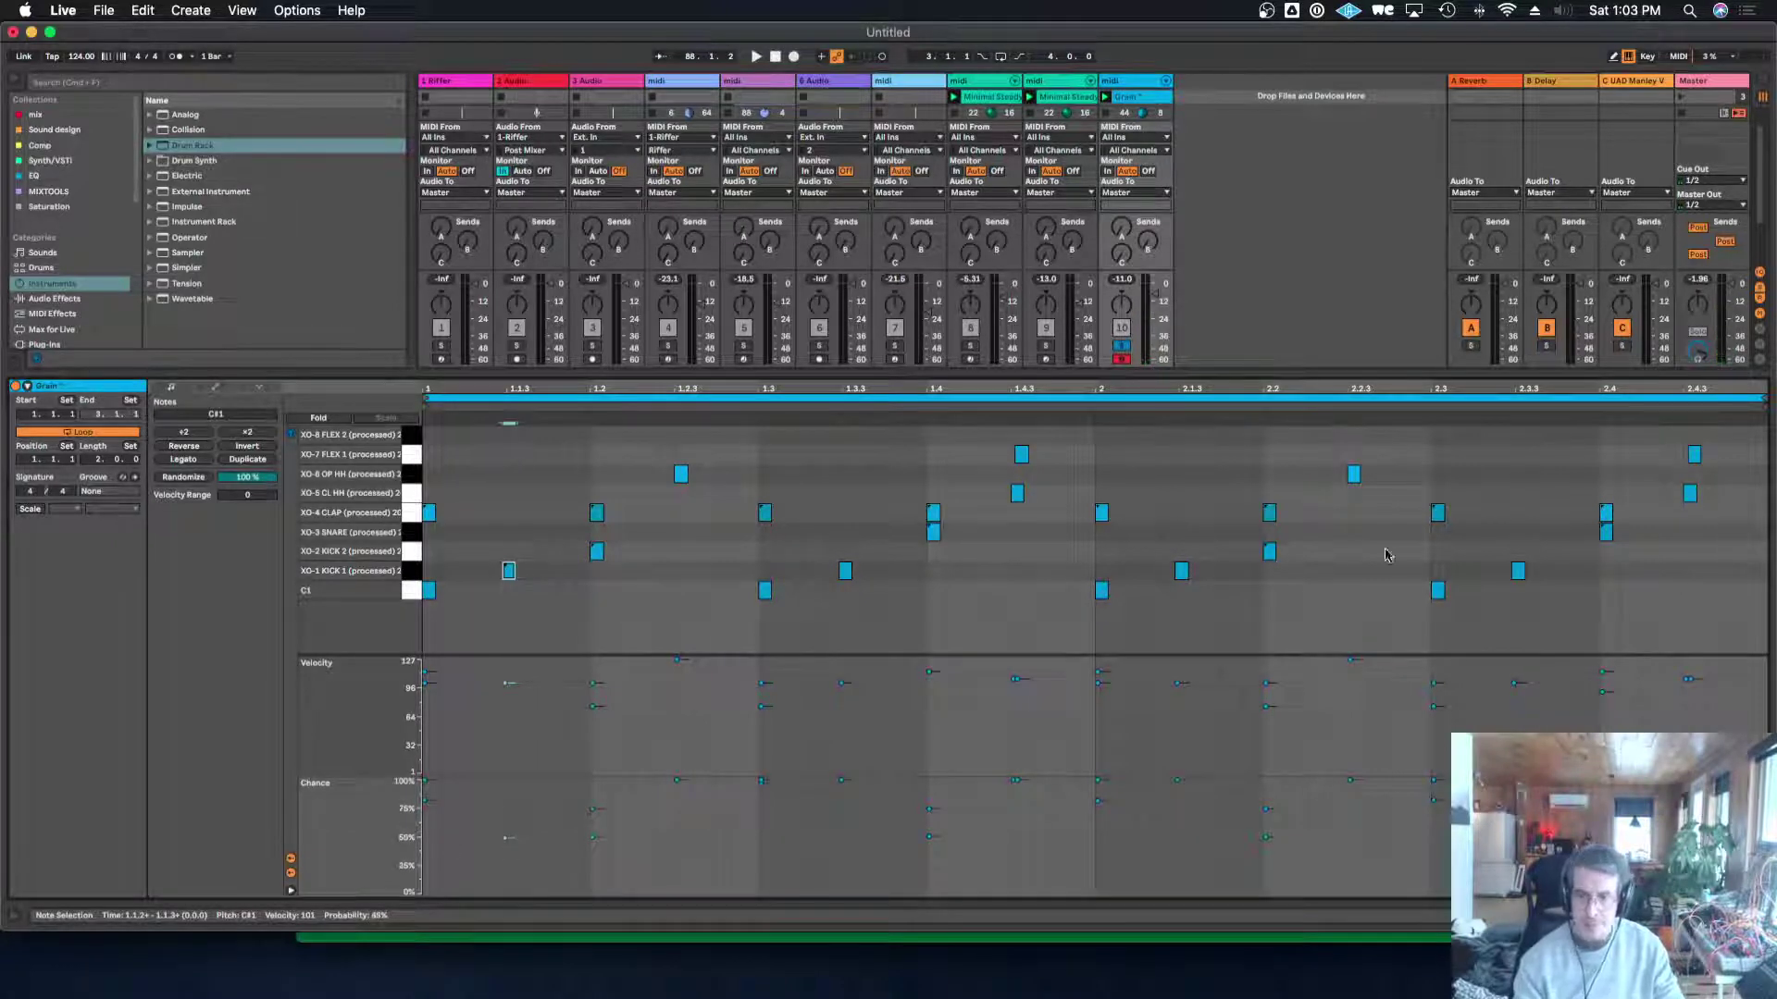
{"action": "left_click", "coordinate": [410, 572]}
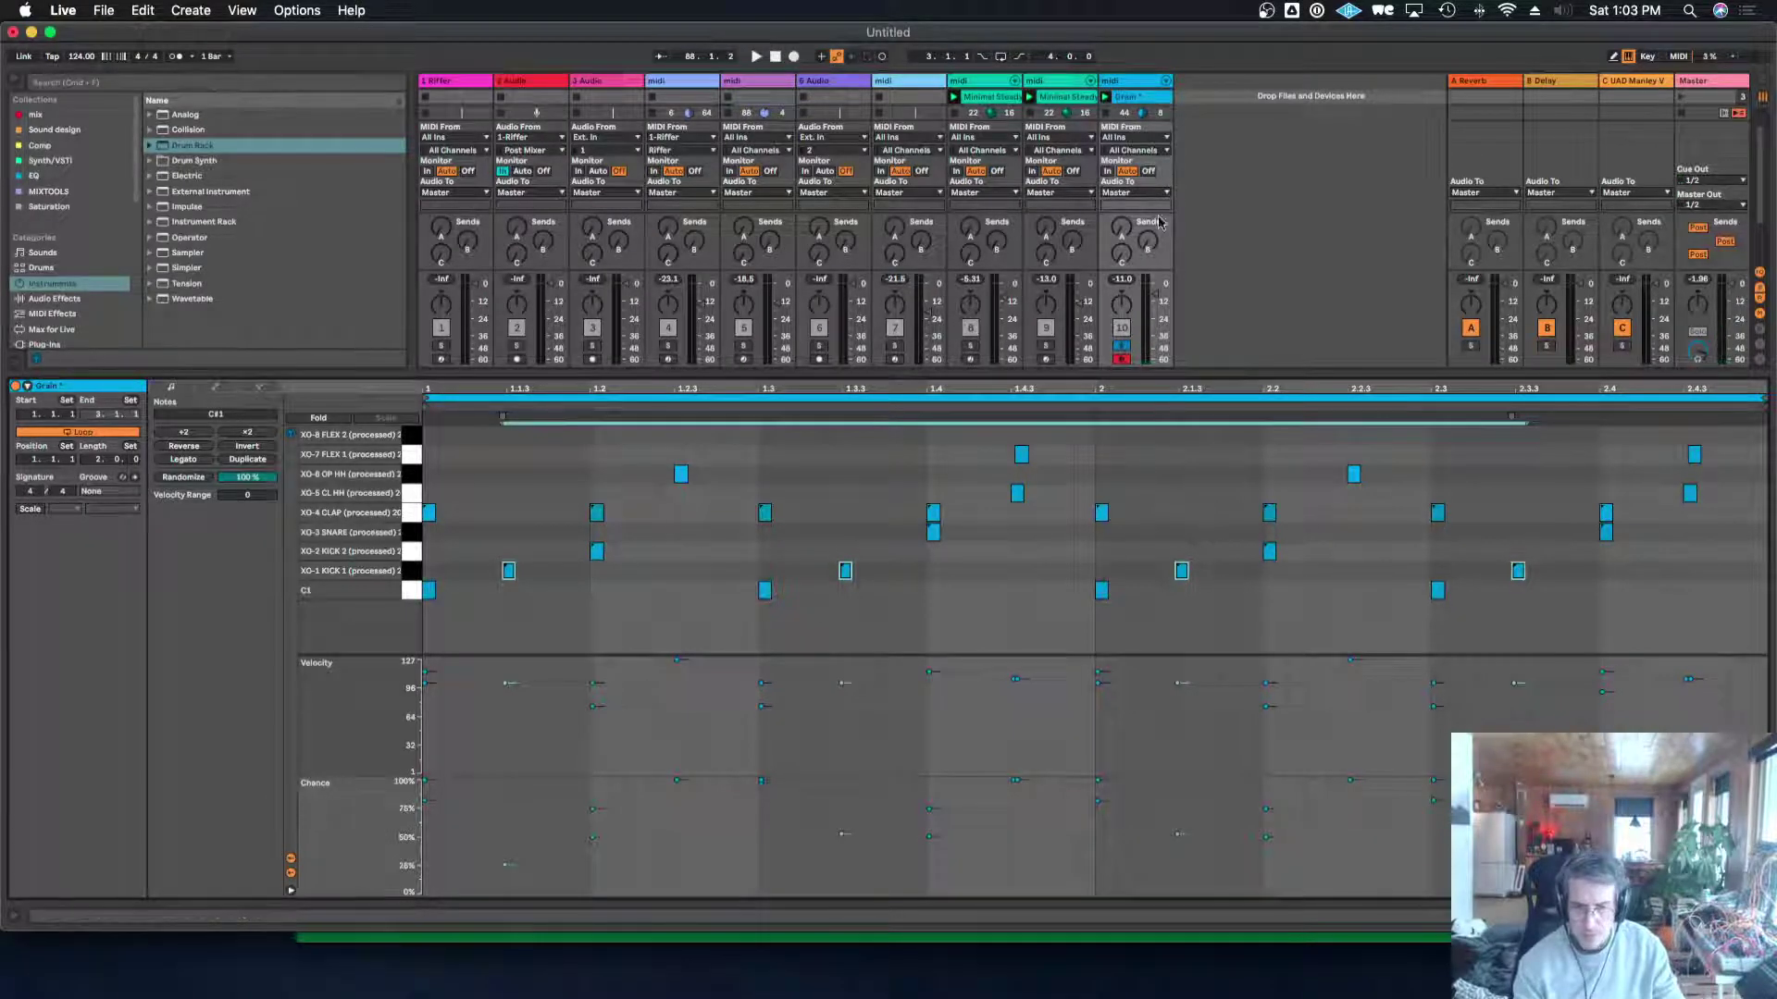
Unsolo track 10, play all tracks together, and shrink the clip editor to show the full clip grid.
{"action": "left_click", "coordinate": [1125, 346]}
{"action": "key", "text": "space"}
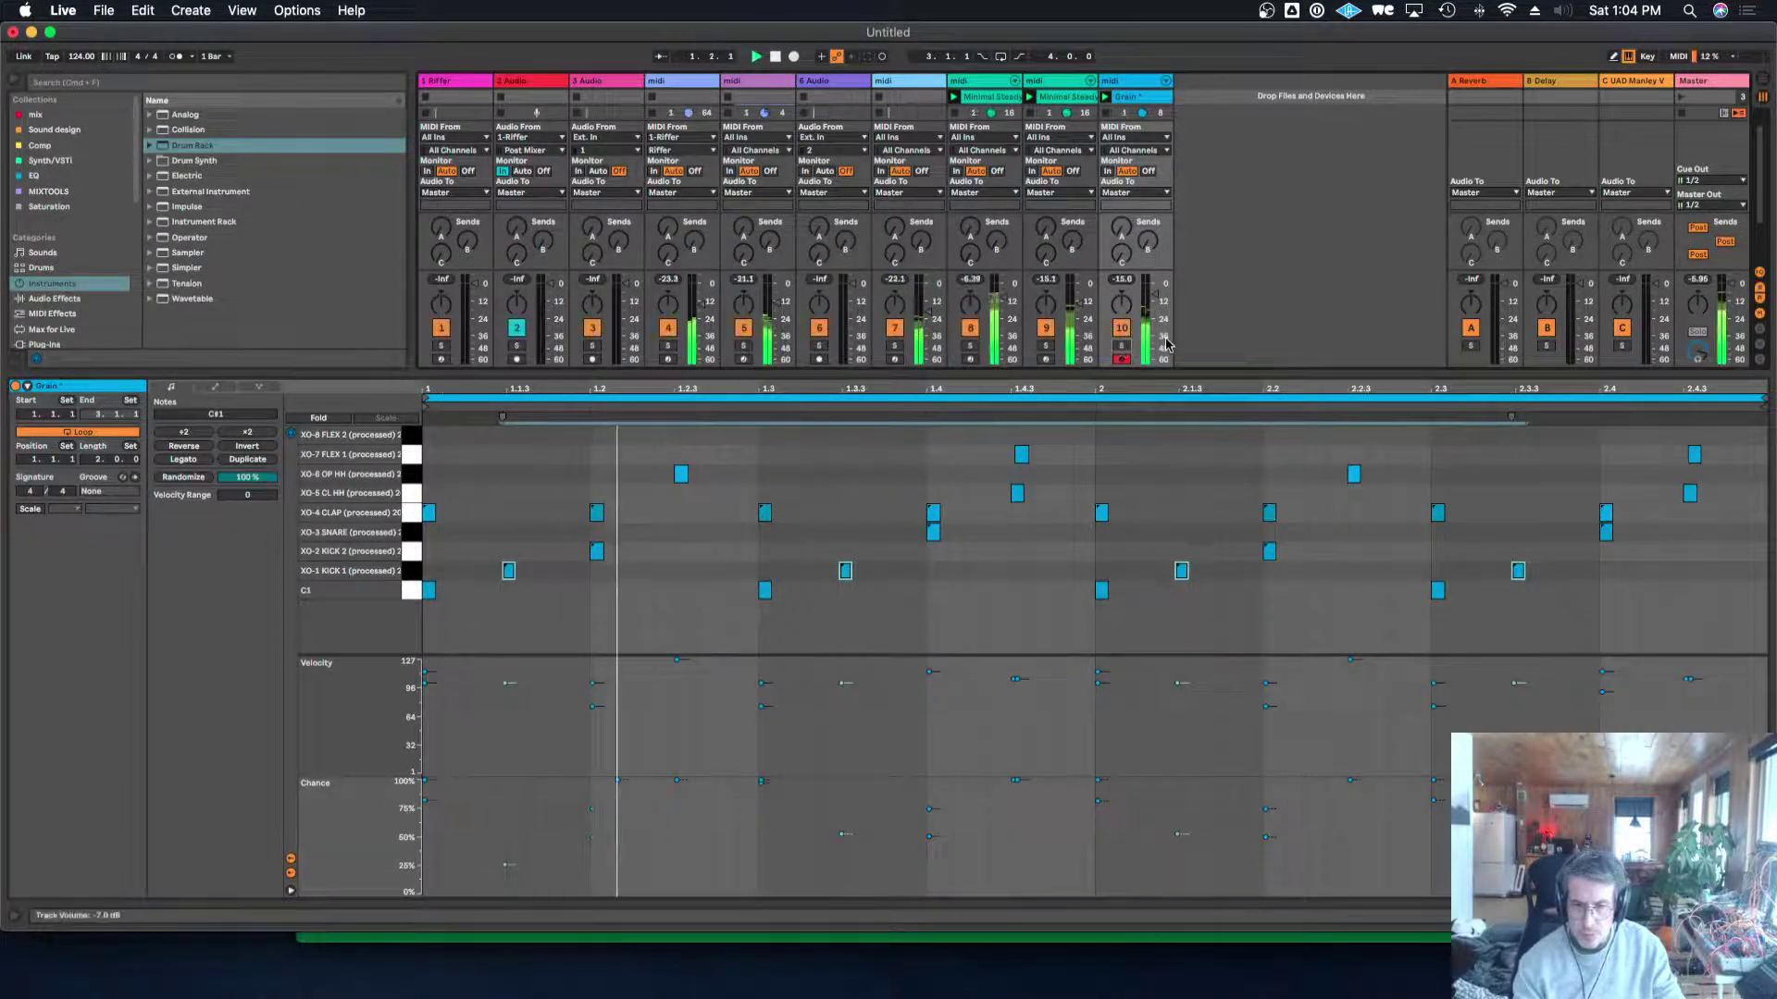
{"action": "left_click_drag", "start_coordinate": [1203, 375], "coordinate": [1221, 789]}
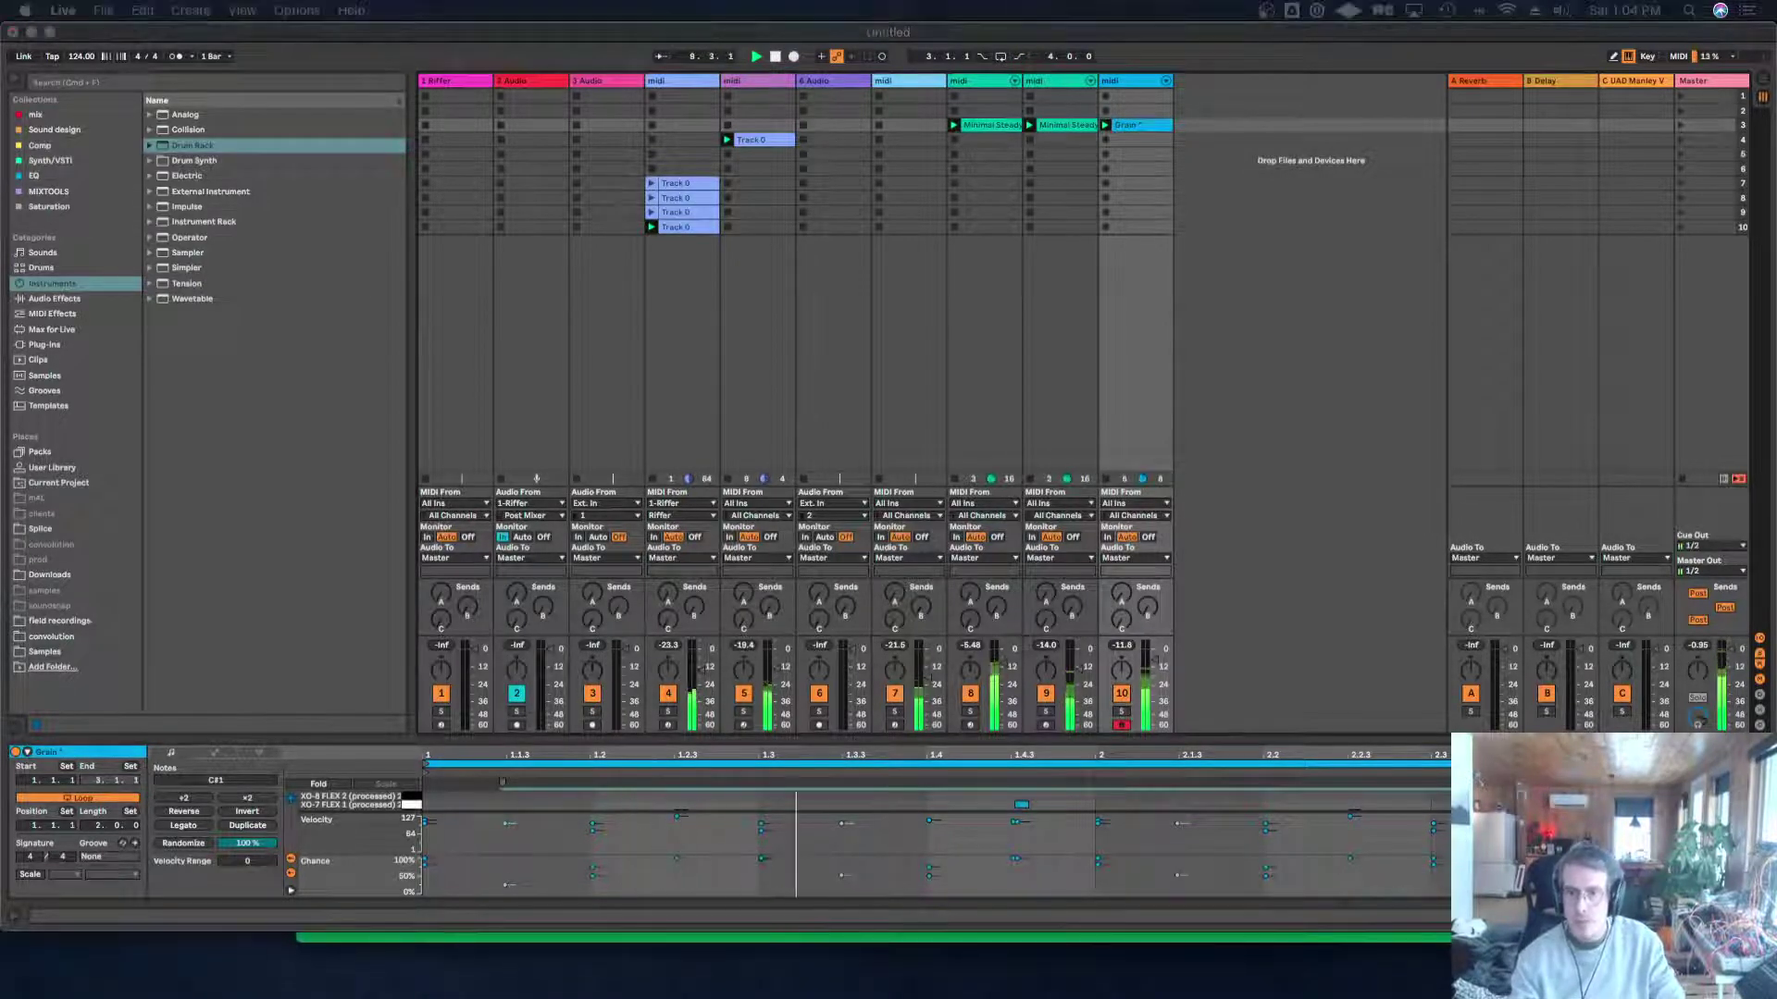
{"action": "left_click", "coordinate": [1292, 339]}
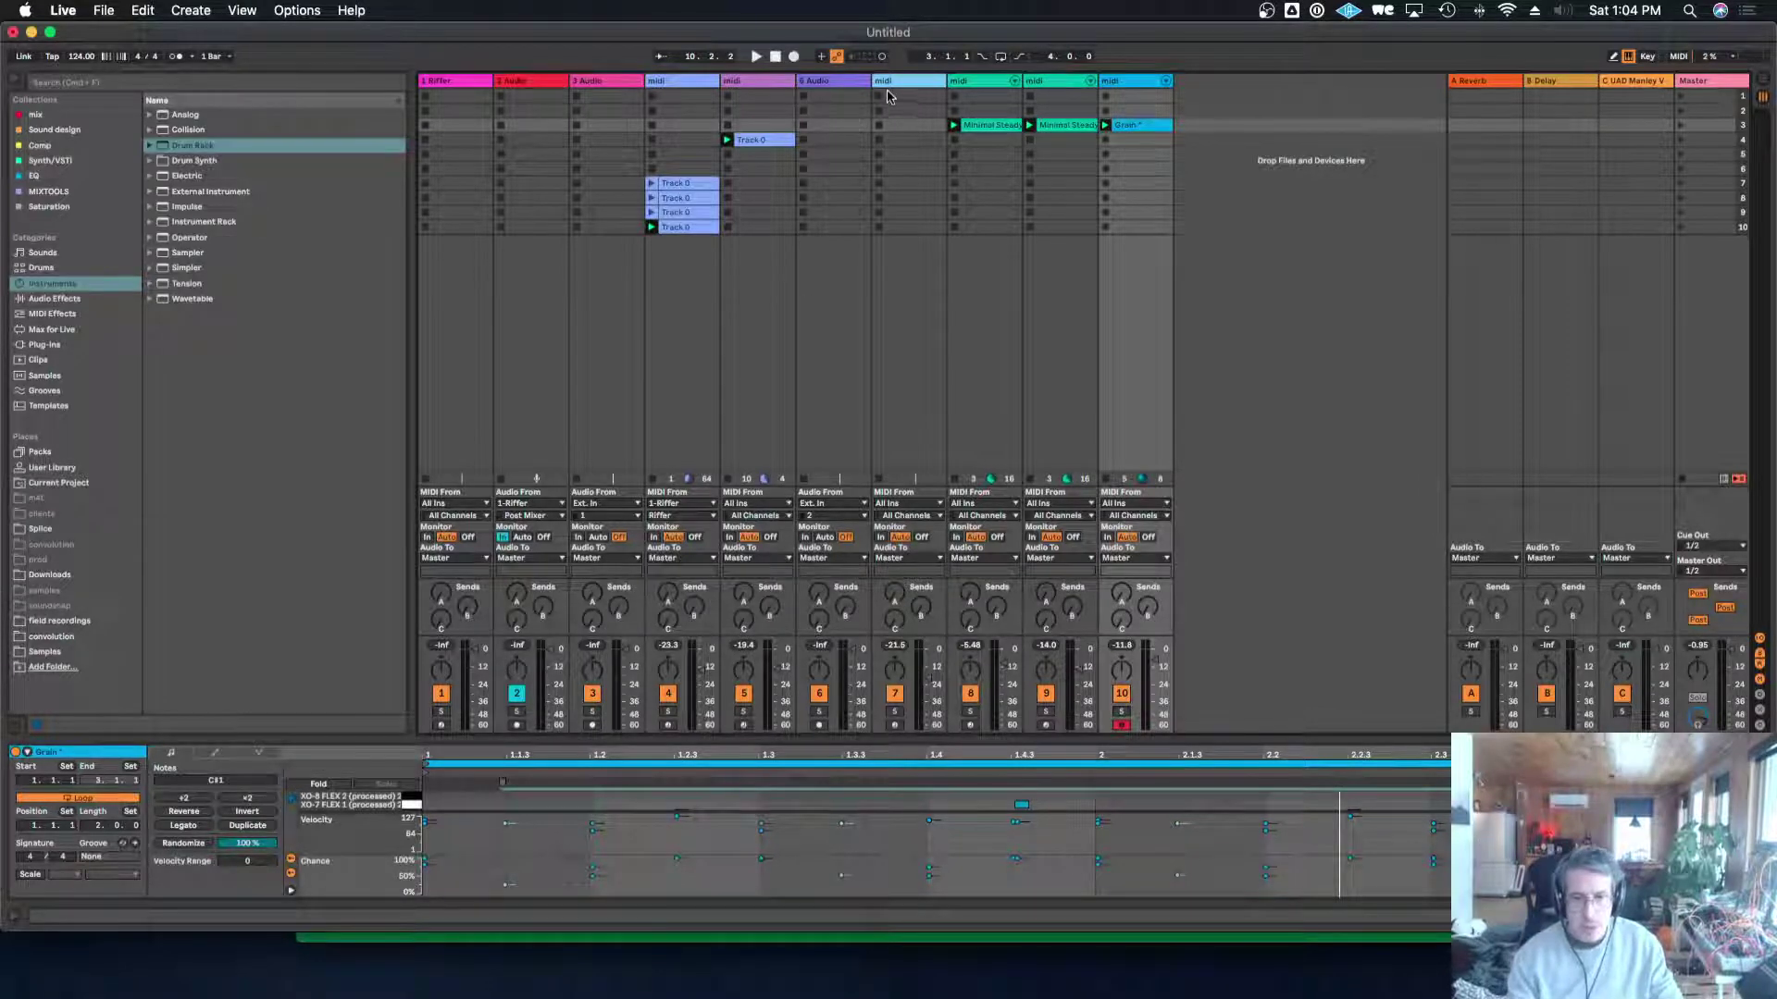
In track 5's clip, replace the rapid repeated F2 notes at the start with a single sixteenth-note F2.
{"action": "left_click", "coordinate": [766, 85]}
{"action": "left_click", "coordinate": [759, 141]}
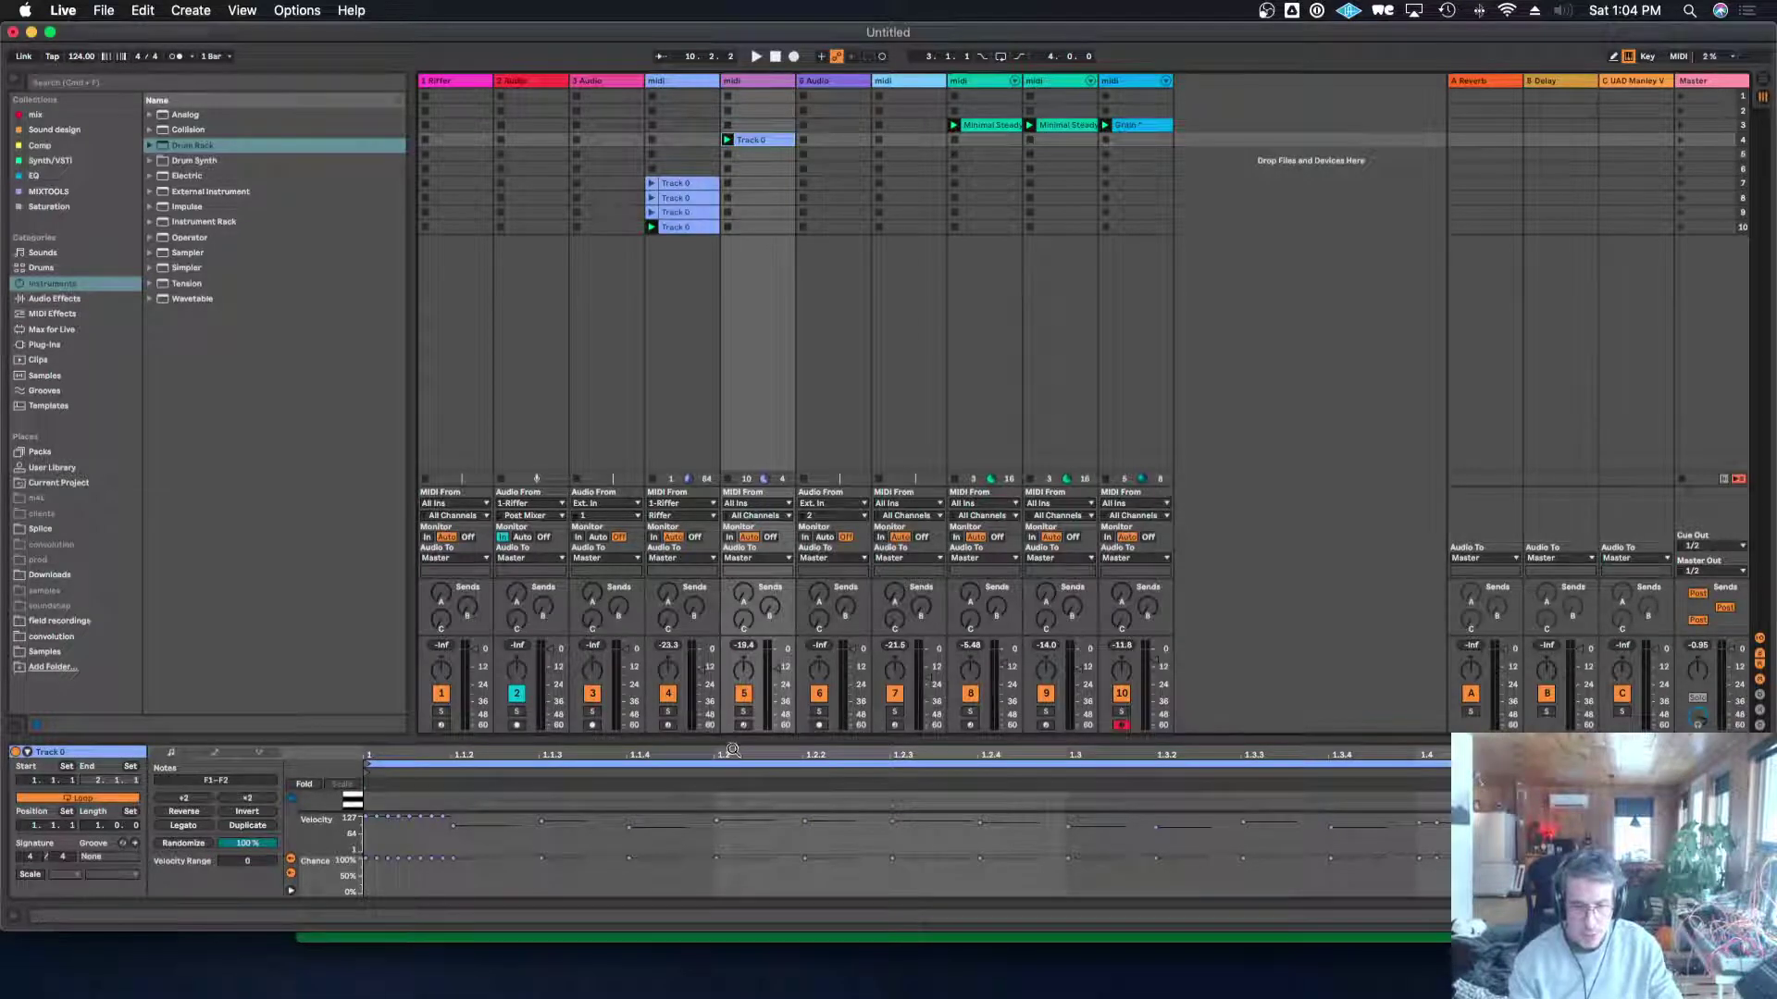
{"action": "left_click_drag", "start_coordinate": [738, 740], "coordinate": [769, 489]}
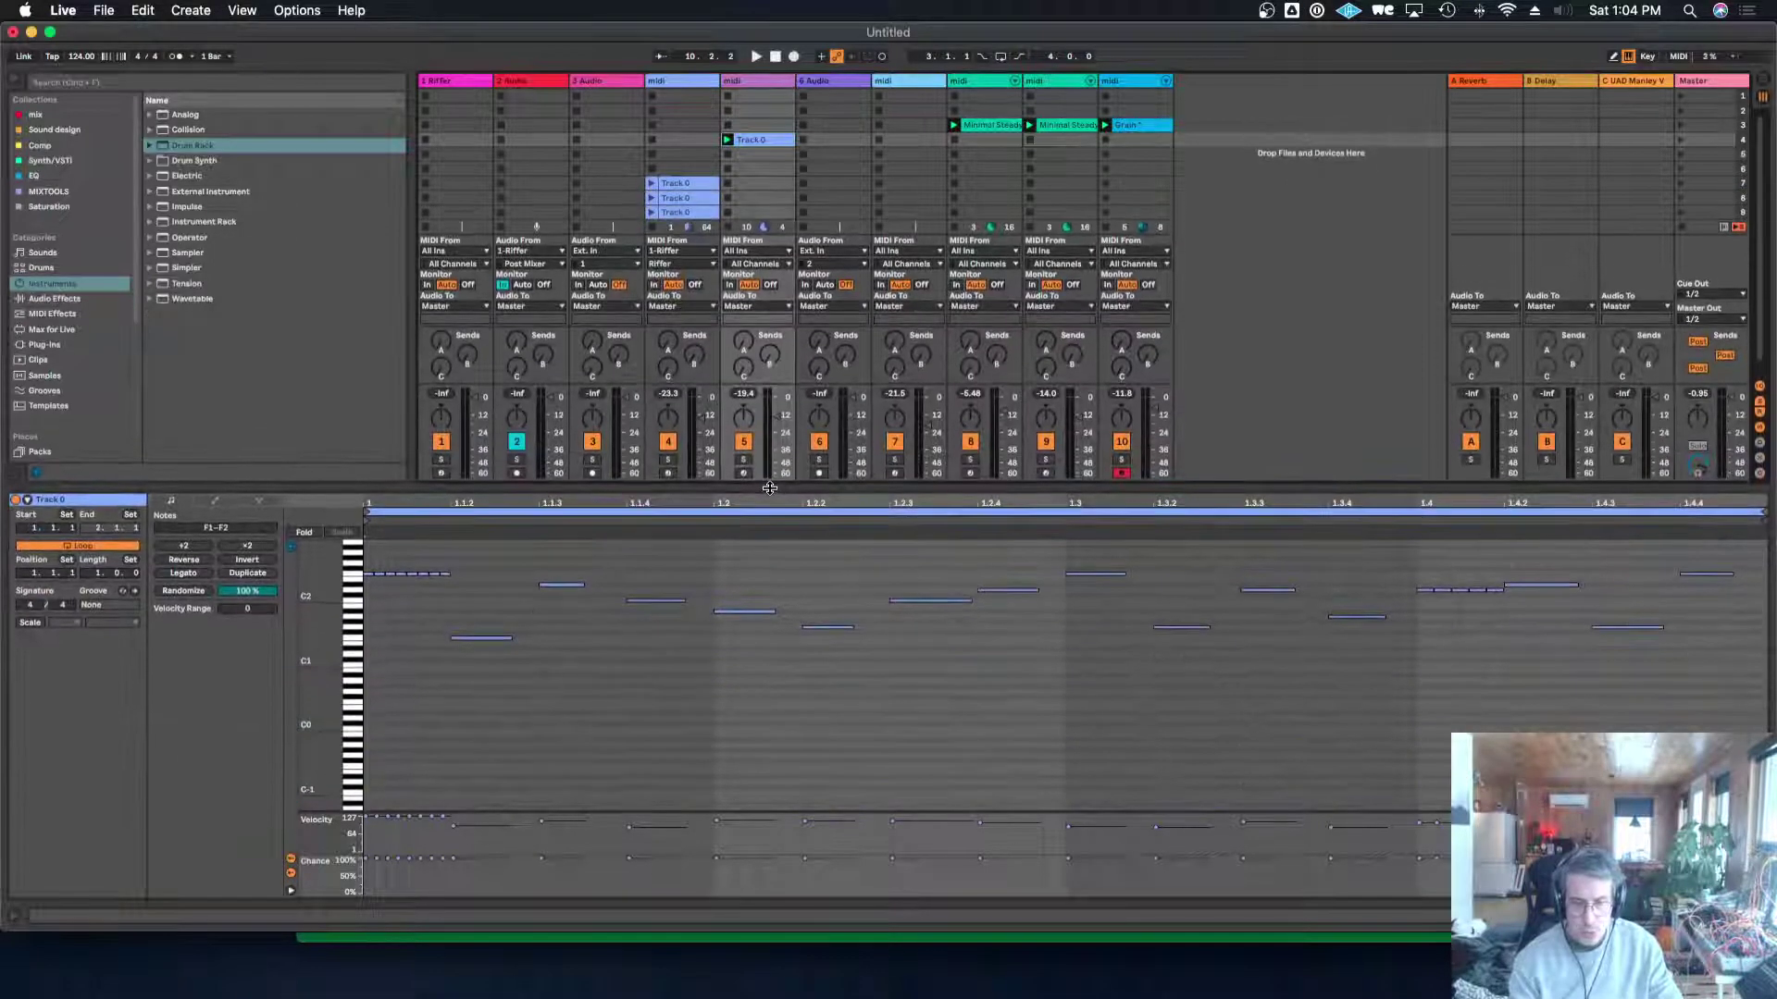
{"action": "left_click", "coordinate": [352, 568]}
{"action": "key", "text": "Delete"}
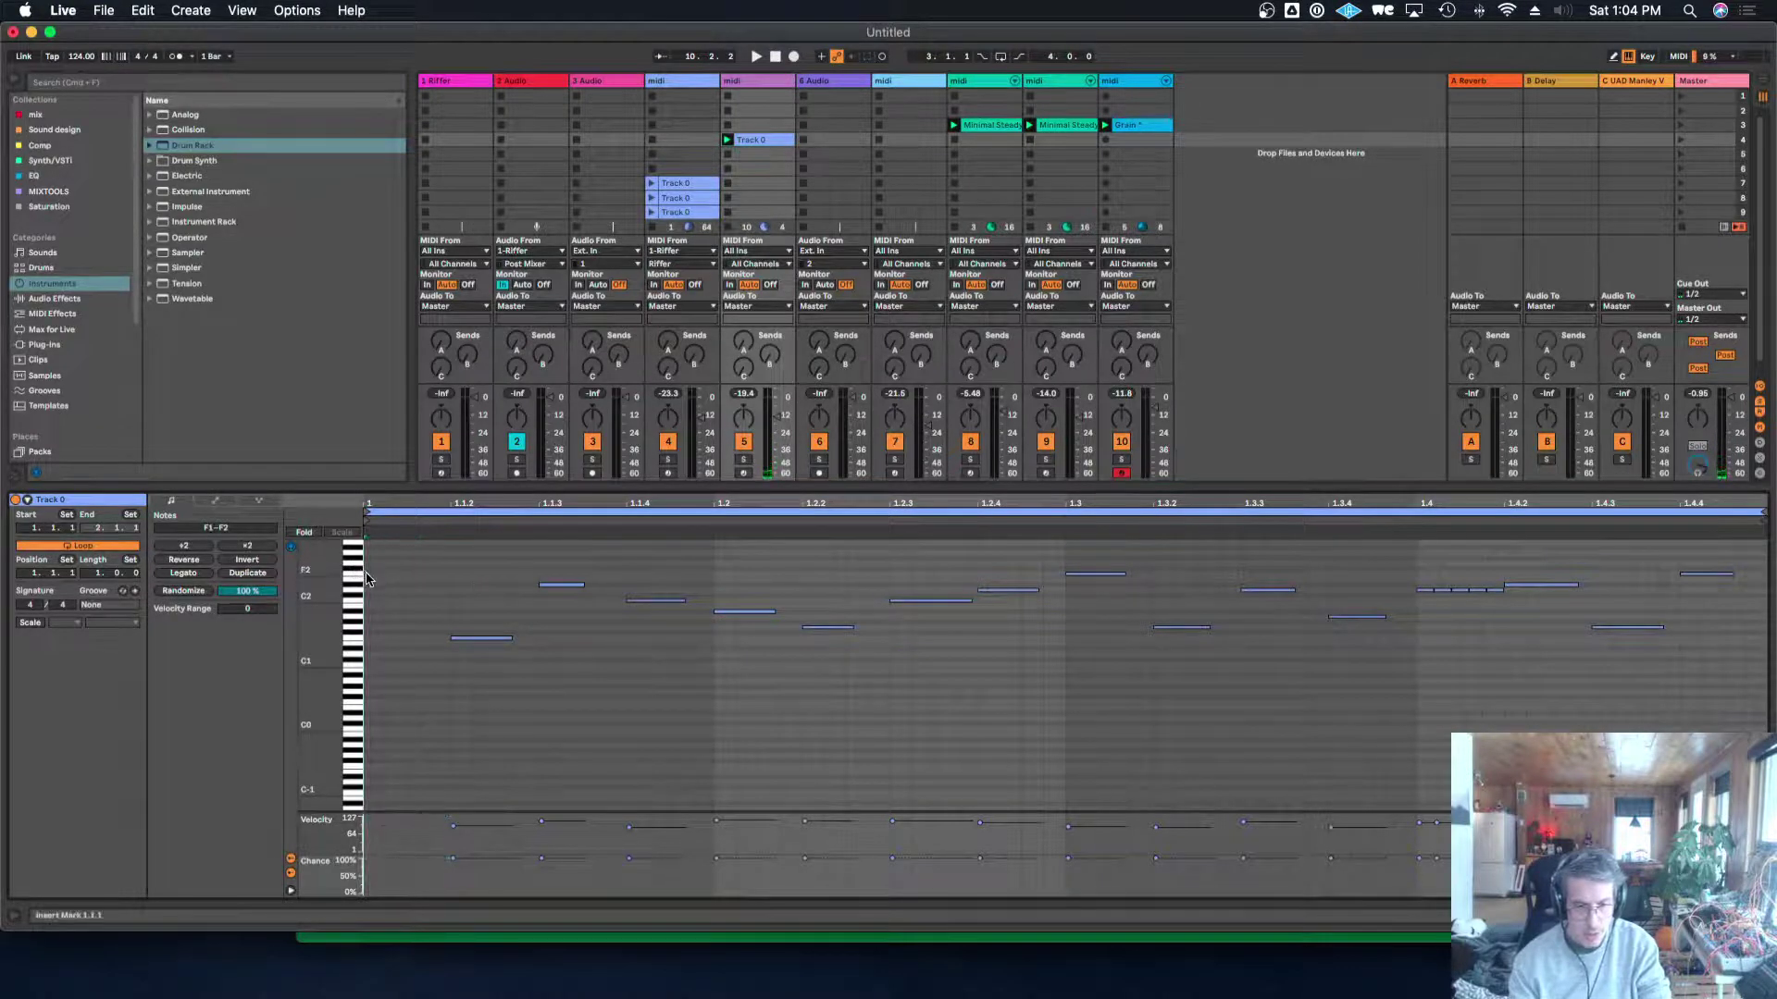
{"action": "double_click", "coordinate": [368, 574]}
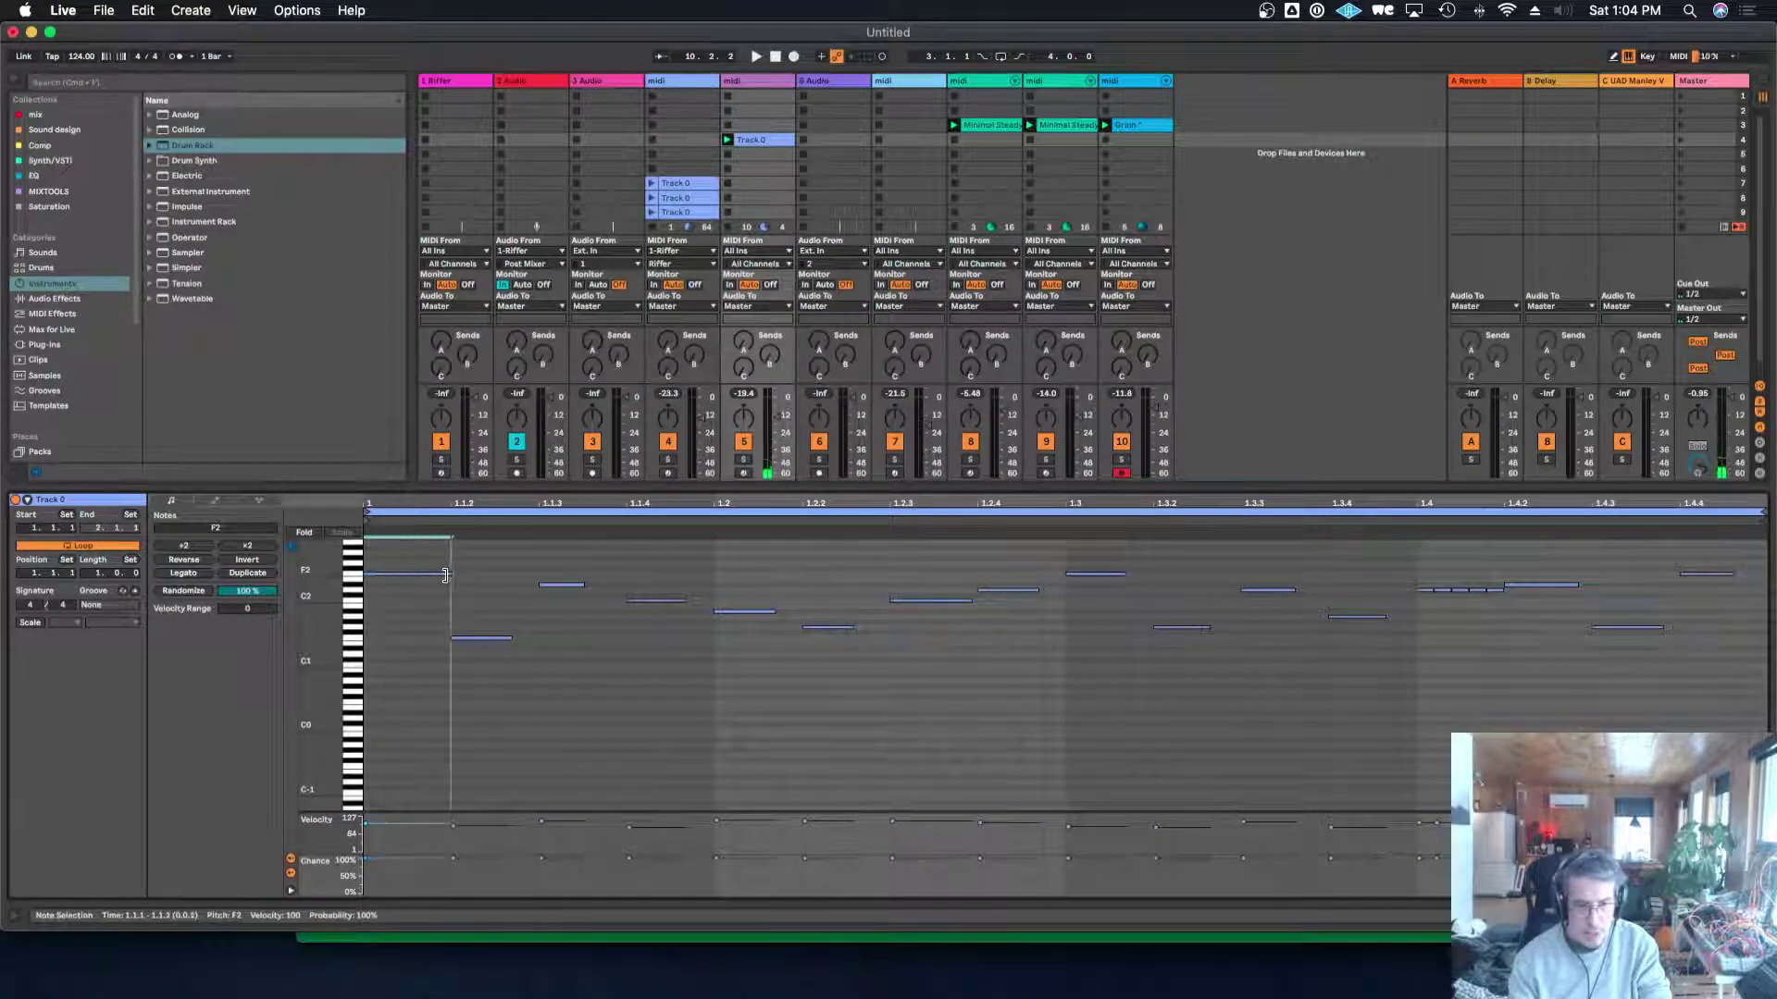
Show the Riffer device on track 1.
{"action": "left_click", "coordinate": [714, 85]}
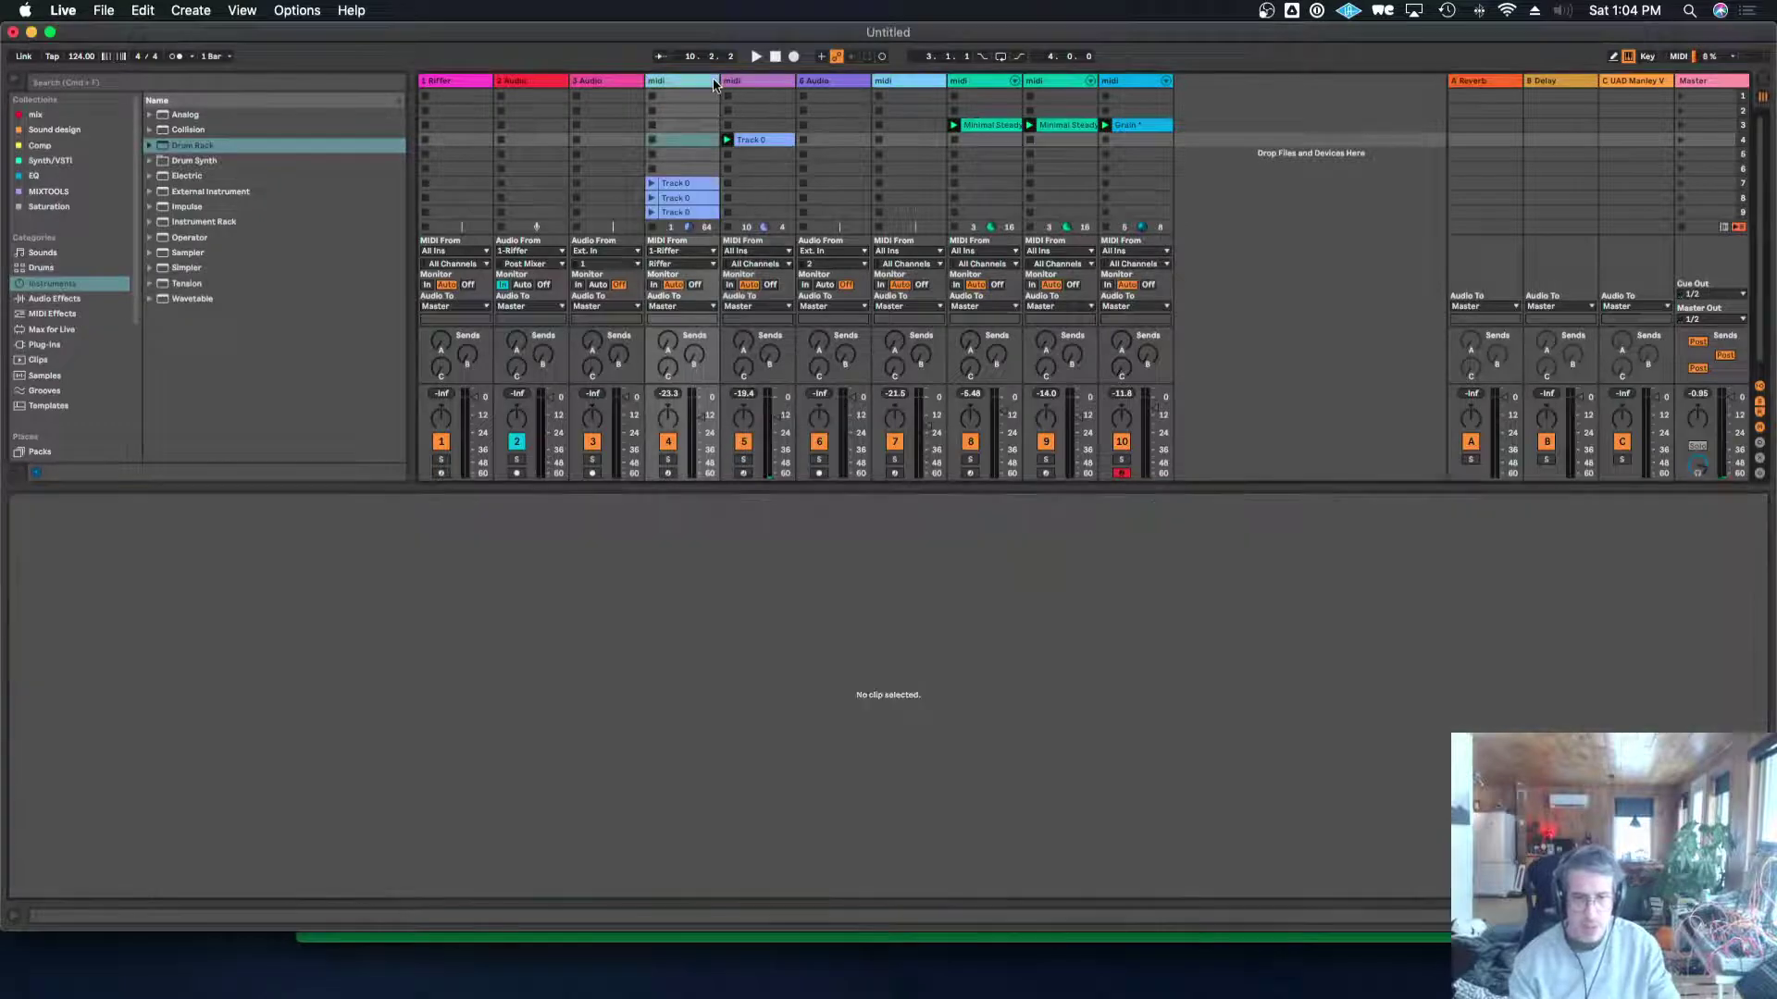
{"action": "left_click", "coordinate": [625, 80]}
{"action": "double_click", "coordinate": [467, 81]}
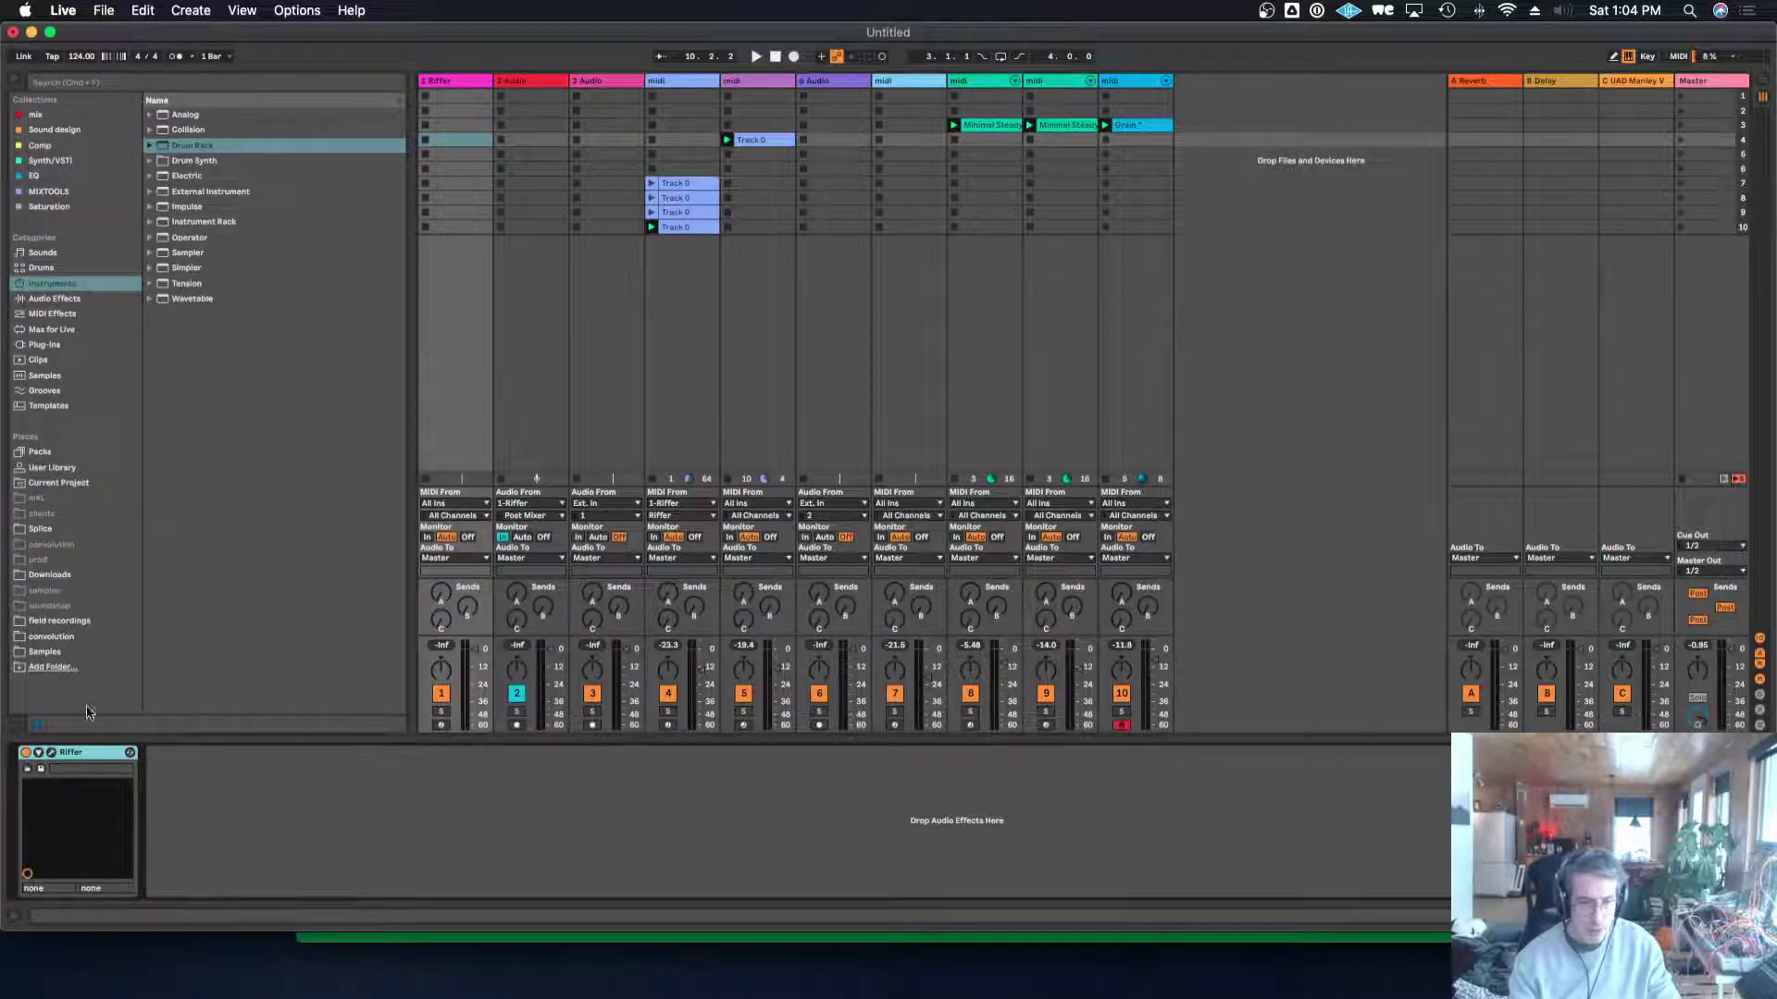
Randomize a new G minor riff in Riffer, reset the raised step densities to 1, and show the pitch view.
{"action": "left_click", "coordinate": [52, 754]}
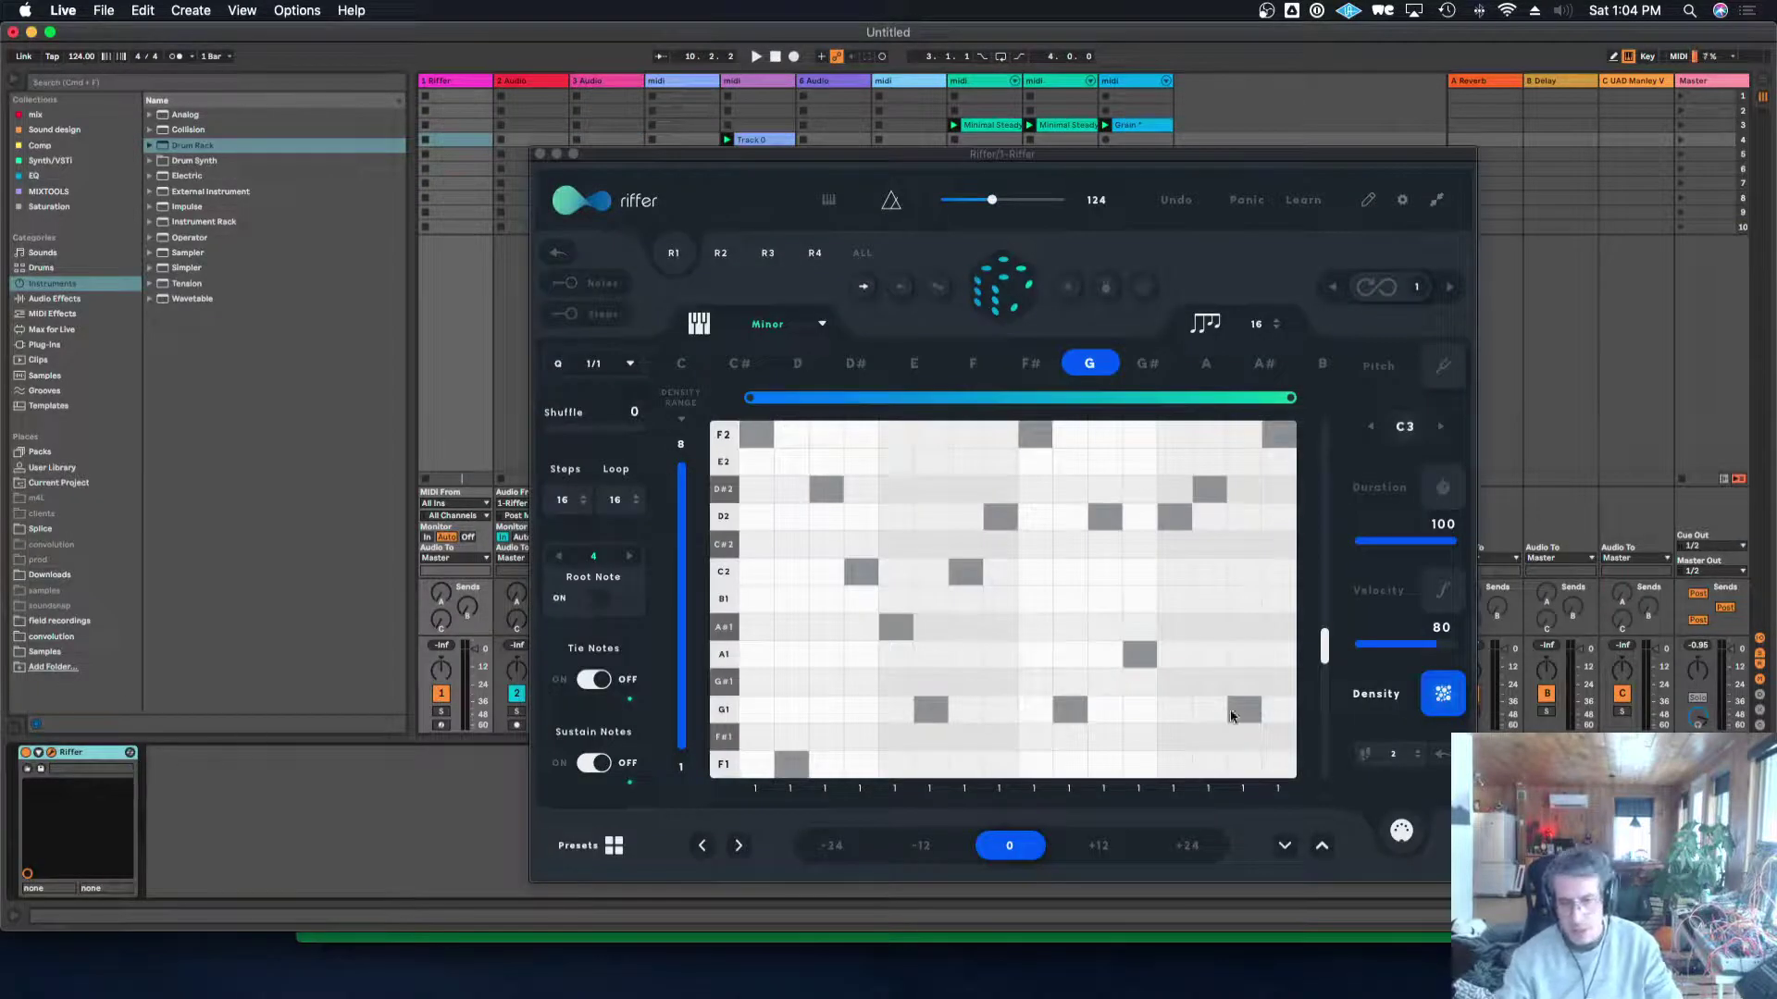
{"action": "left_click_drag", "start_coordinate": [1050, 160], "coordinate": [1046, 157]}
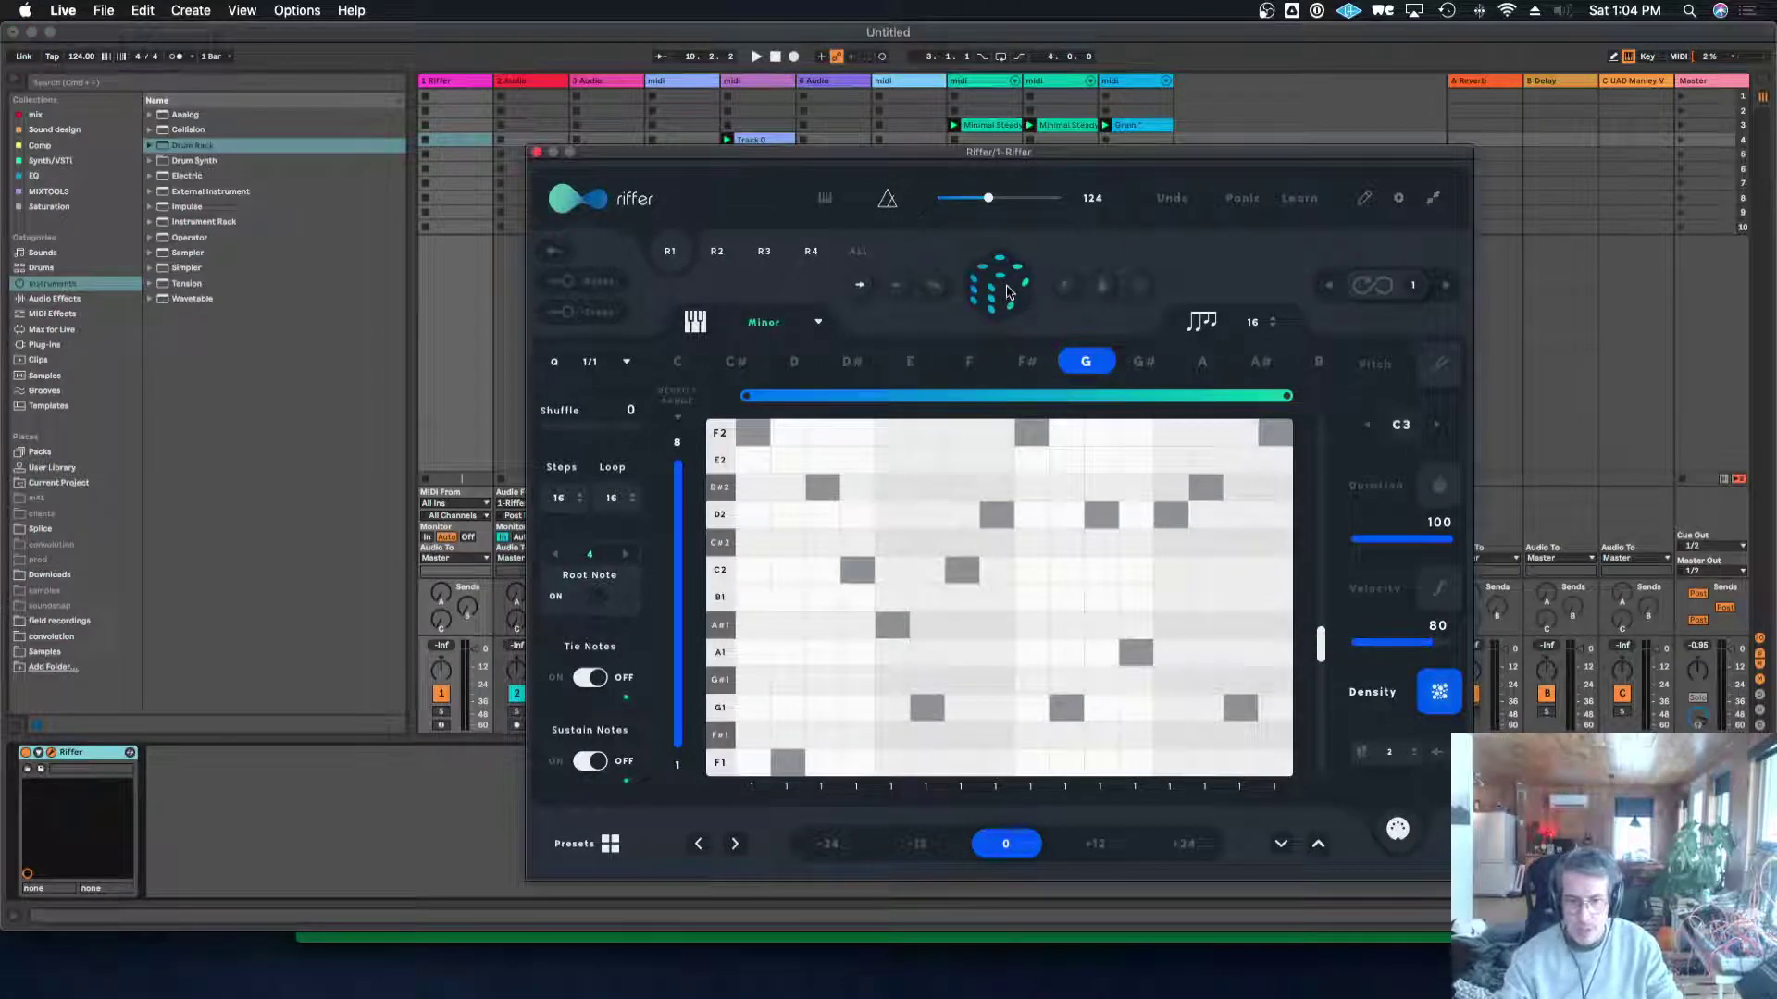
{"action": "left_click", "coordinate": [1008, 295]}
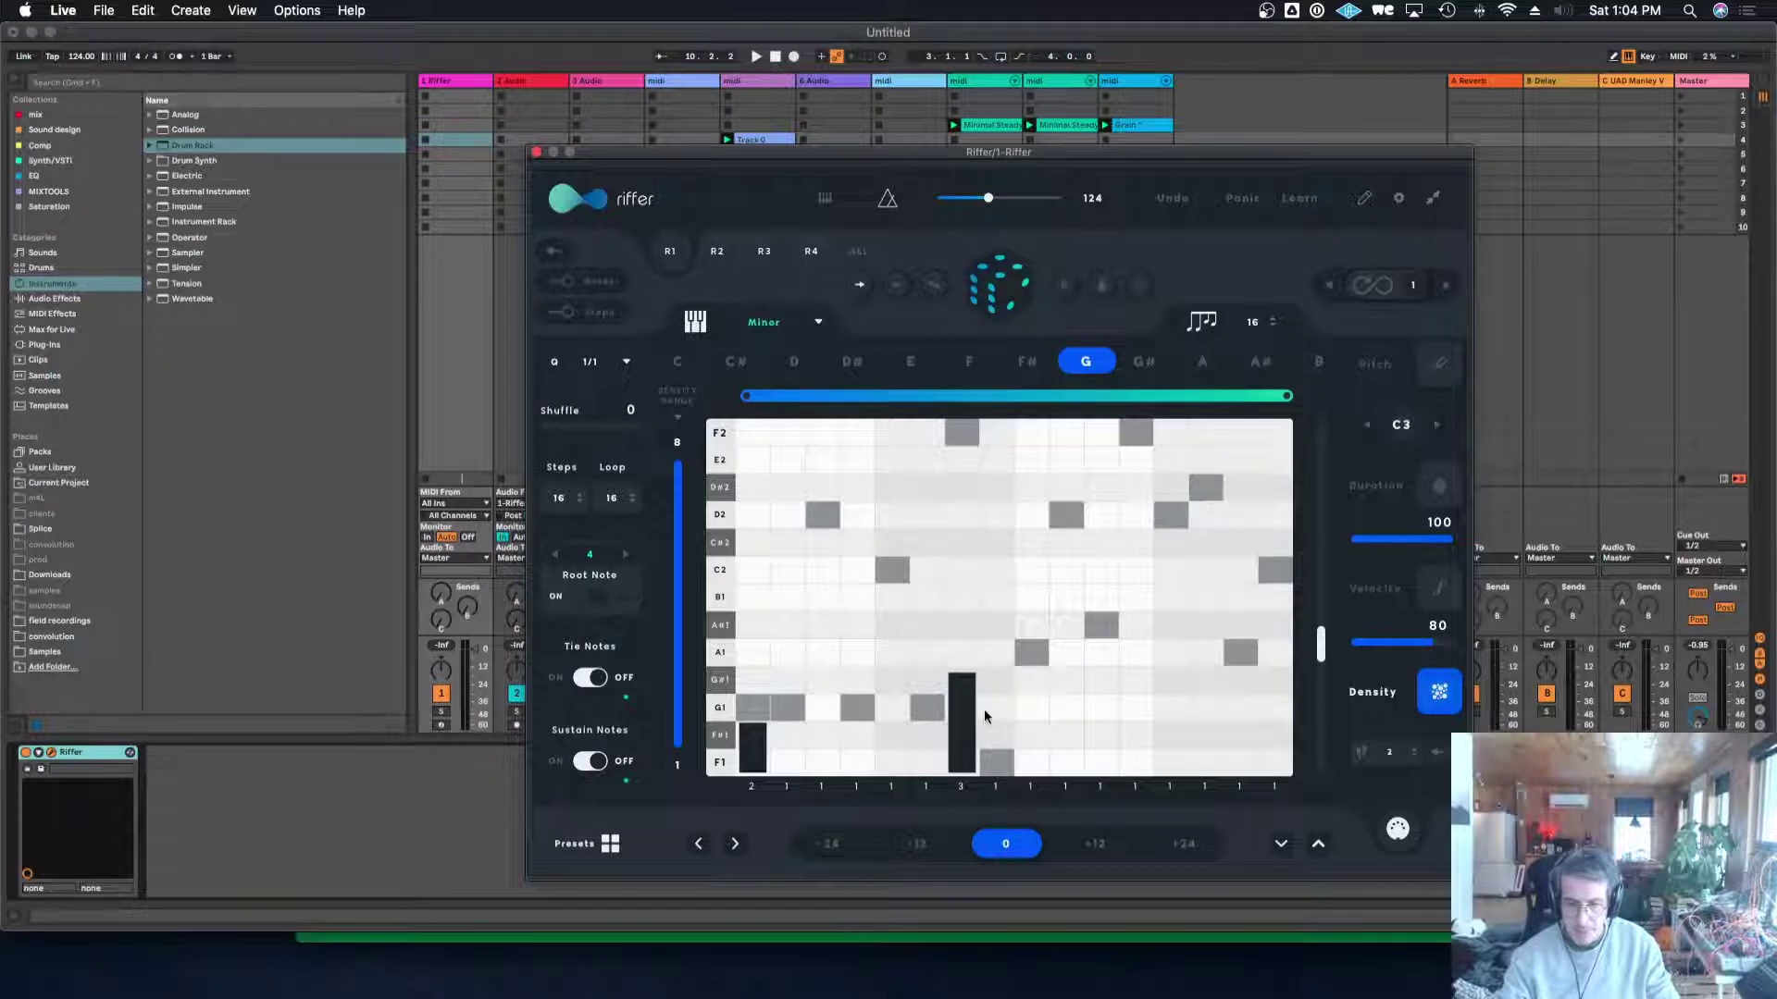
{"action": "left_click_drag", "start_coordinate": [967, 727], "coordinate": [938, 812]}
{"action": "left_click", "coordinate": [738, 758]}
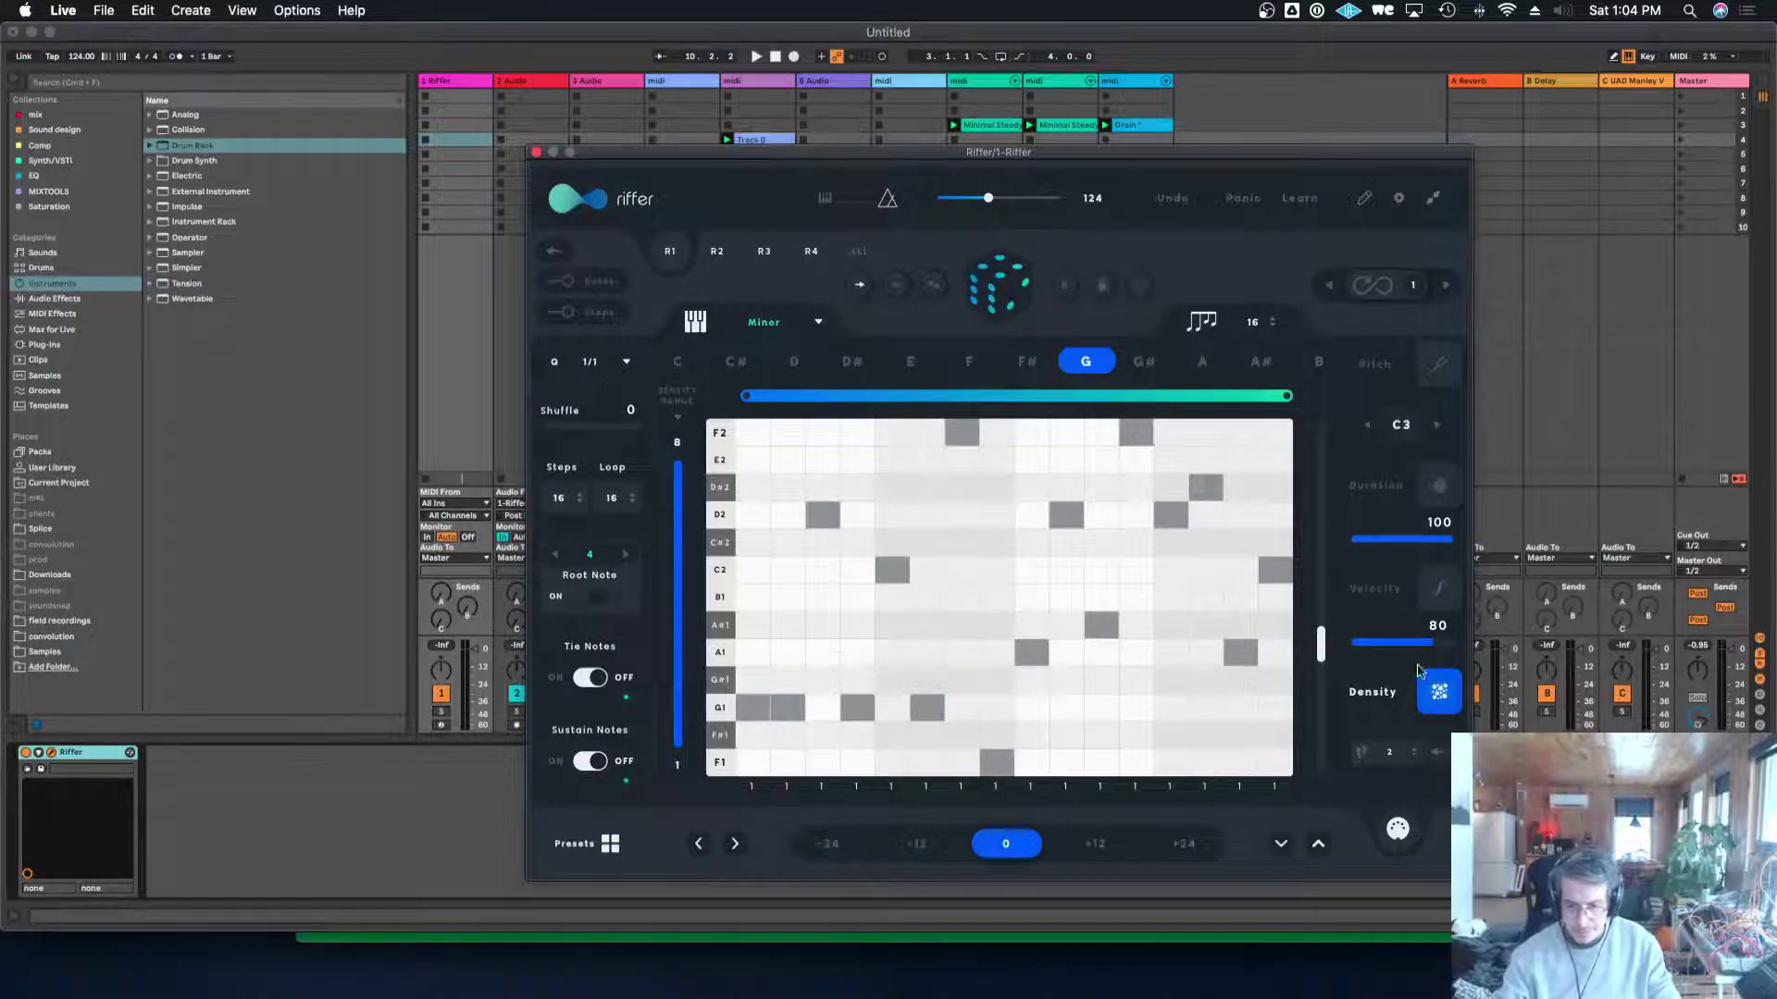
{"action": "left_click", "coordinate": [1425, 362]}
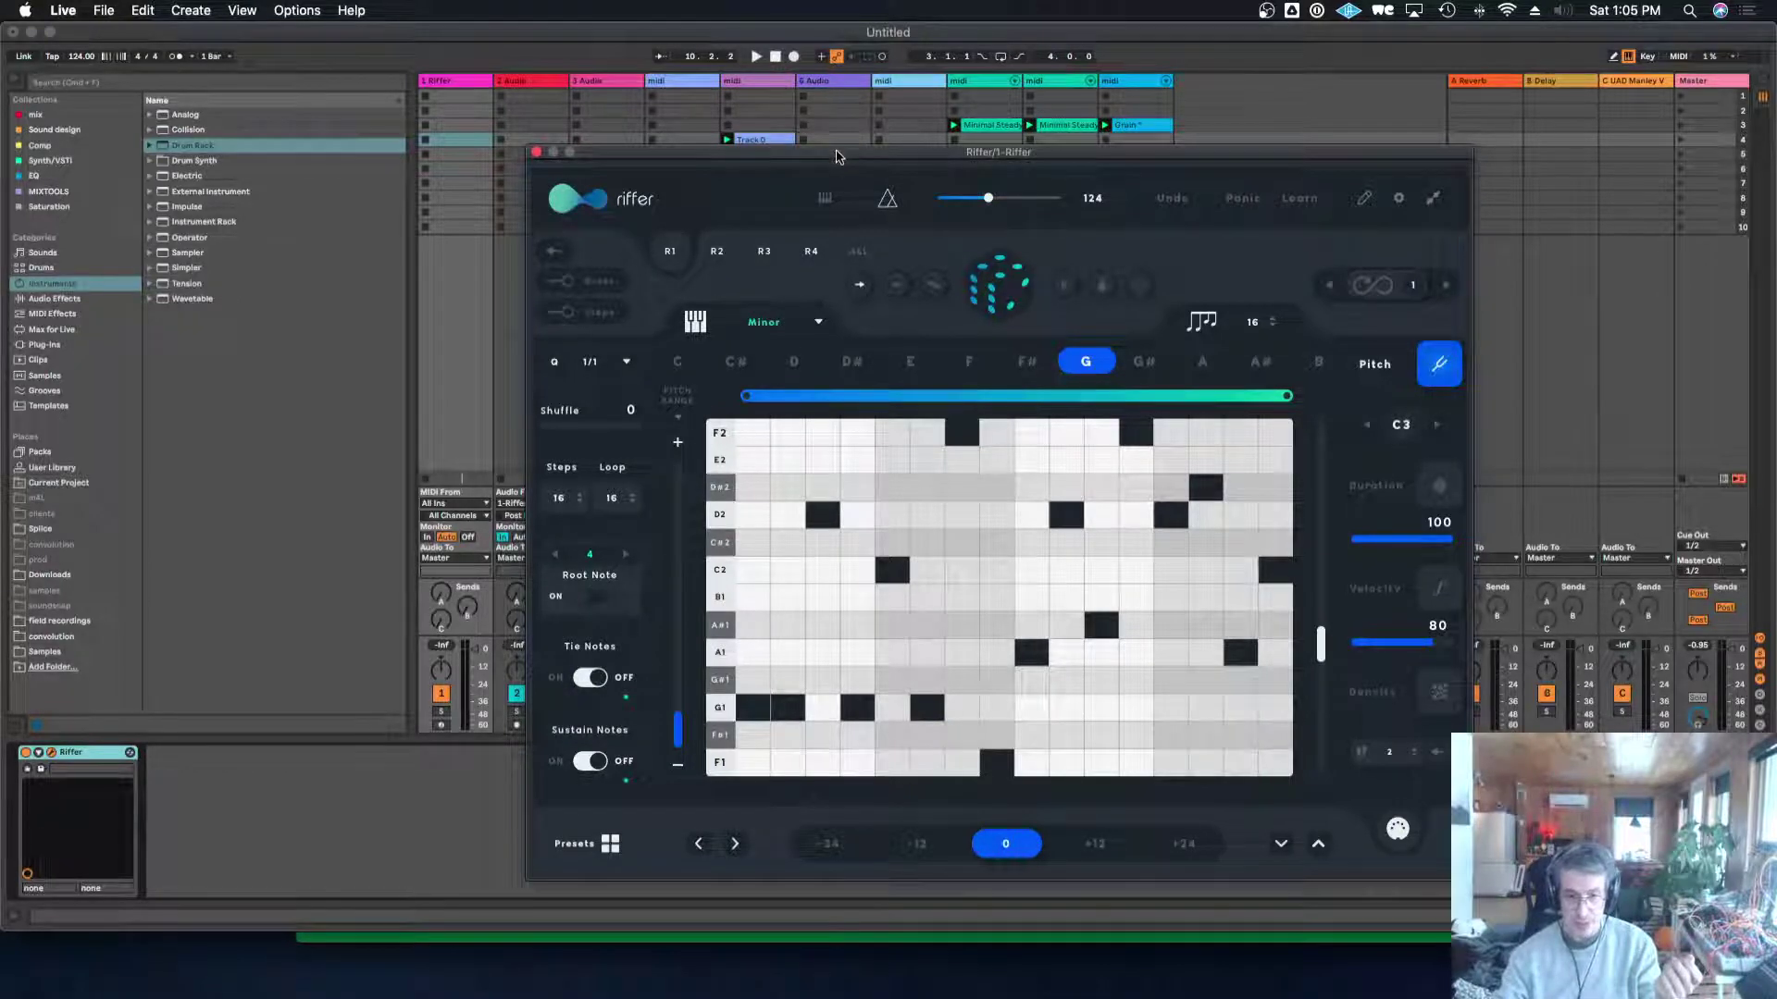
Add the Riffer riff as a MIDI clip in track 4's sixth slot and open its notes.
{"action": "left_click_drag", "start_coordinate": [836, 154], "coordinate": [898, 139]}
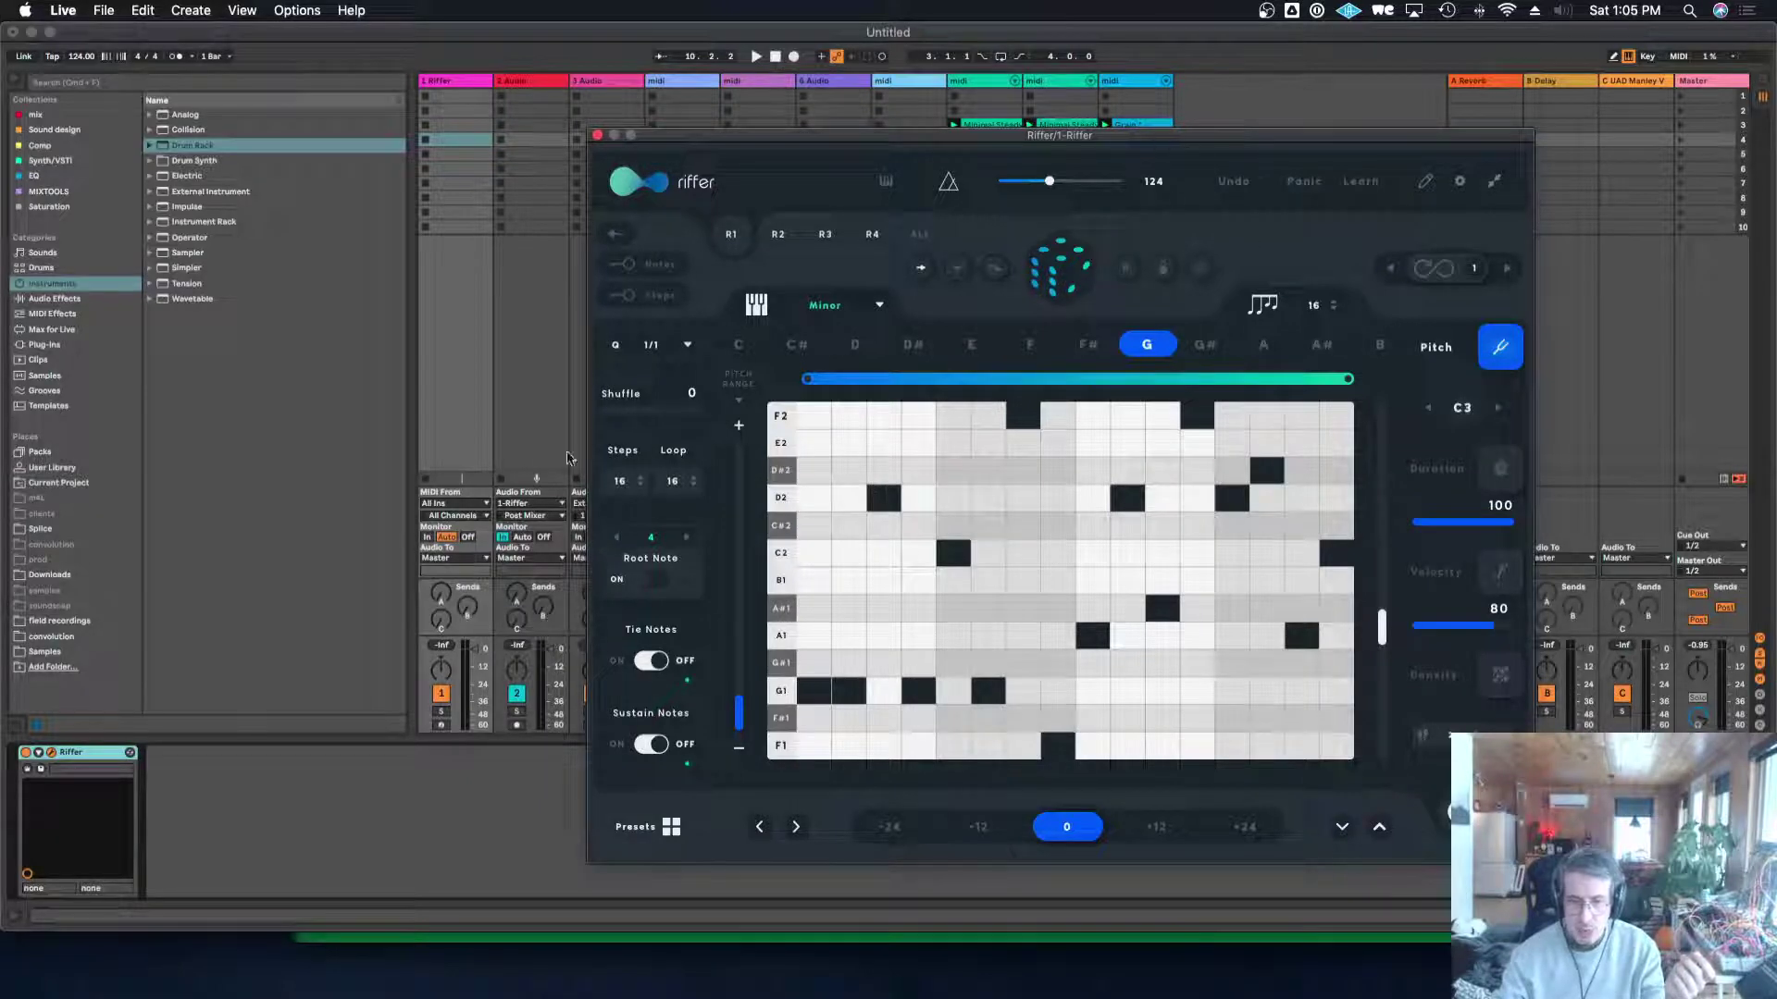
{"action": "left_click_drag", "start_coordinate": [869, 140], "coordinate": [1036, 212]}
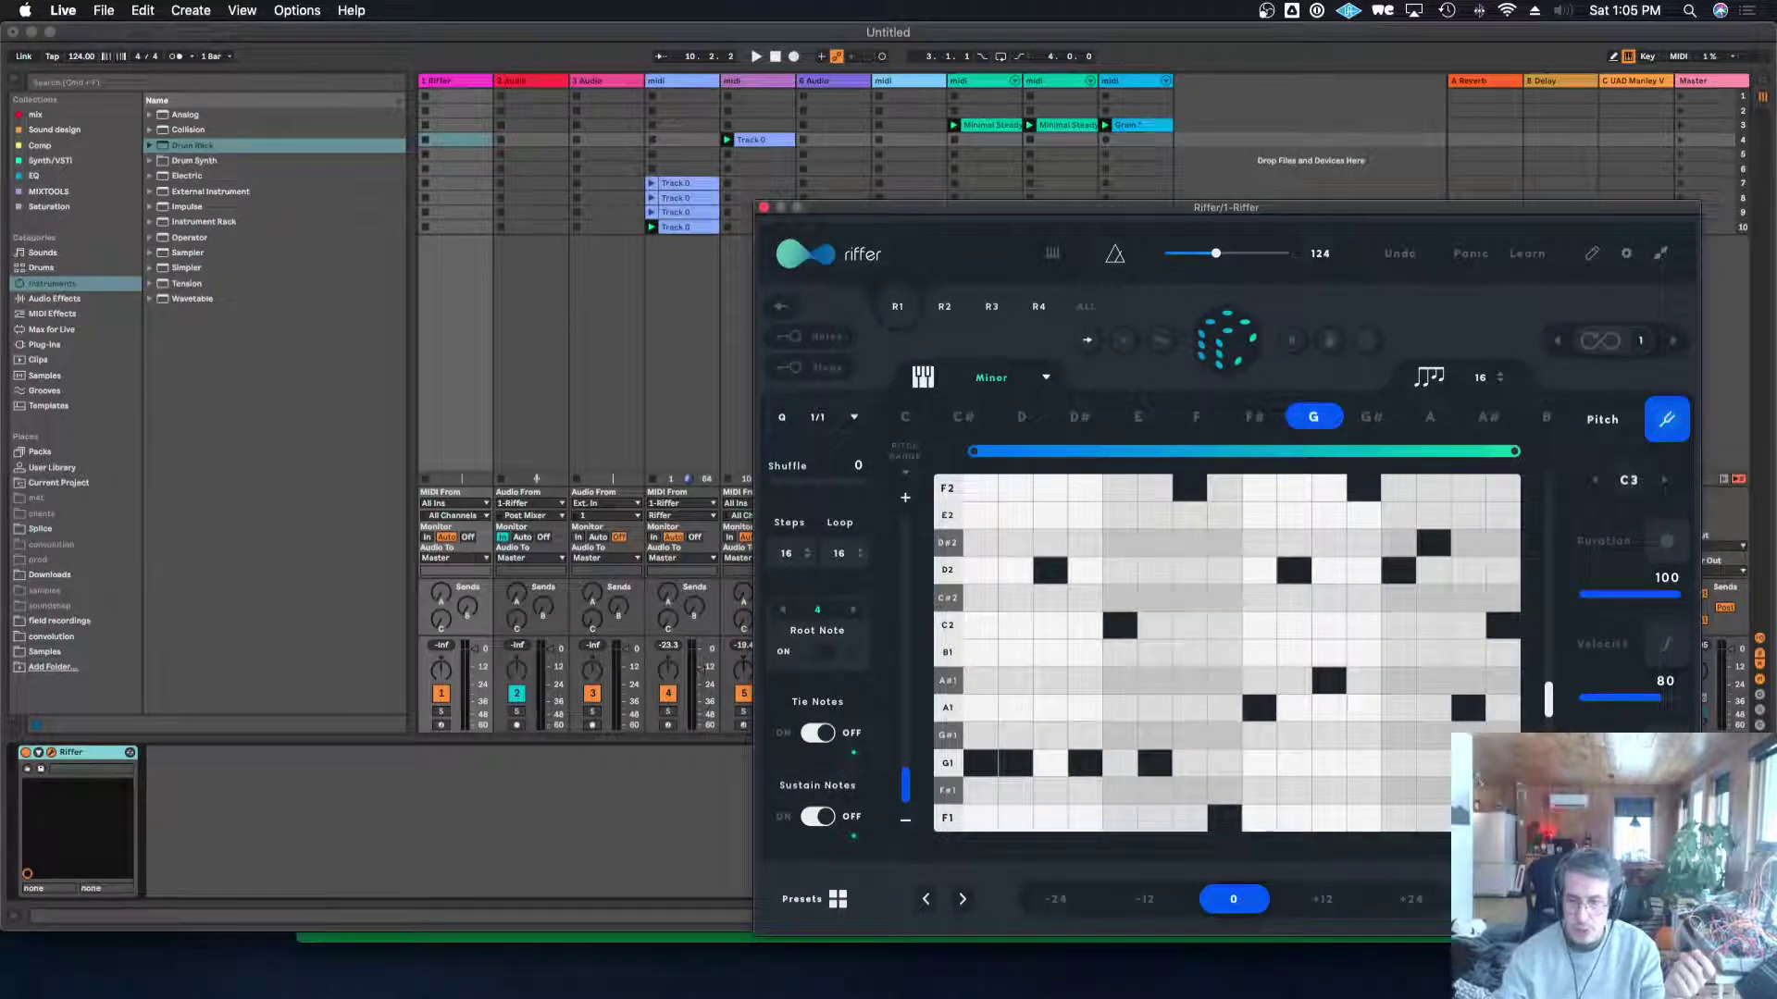
{"action": "left_click_drag", "start_coordinate": [1614, 898], "coordinate": [685, 171]}
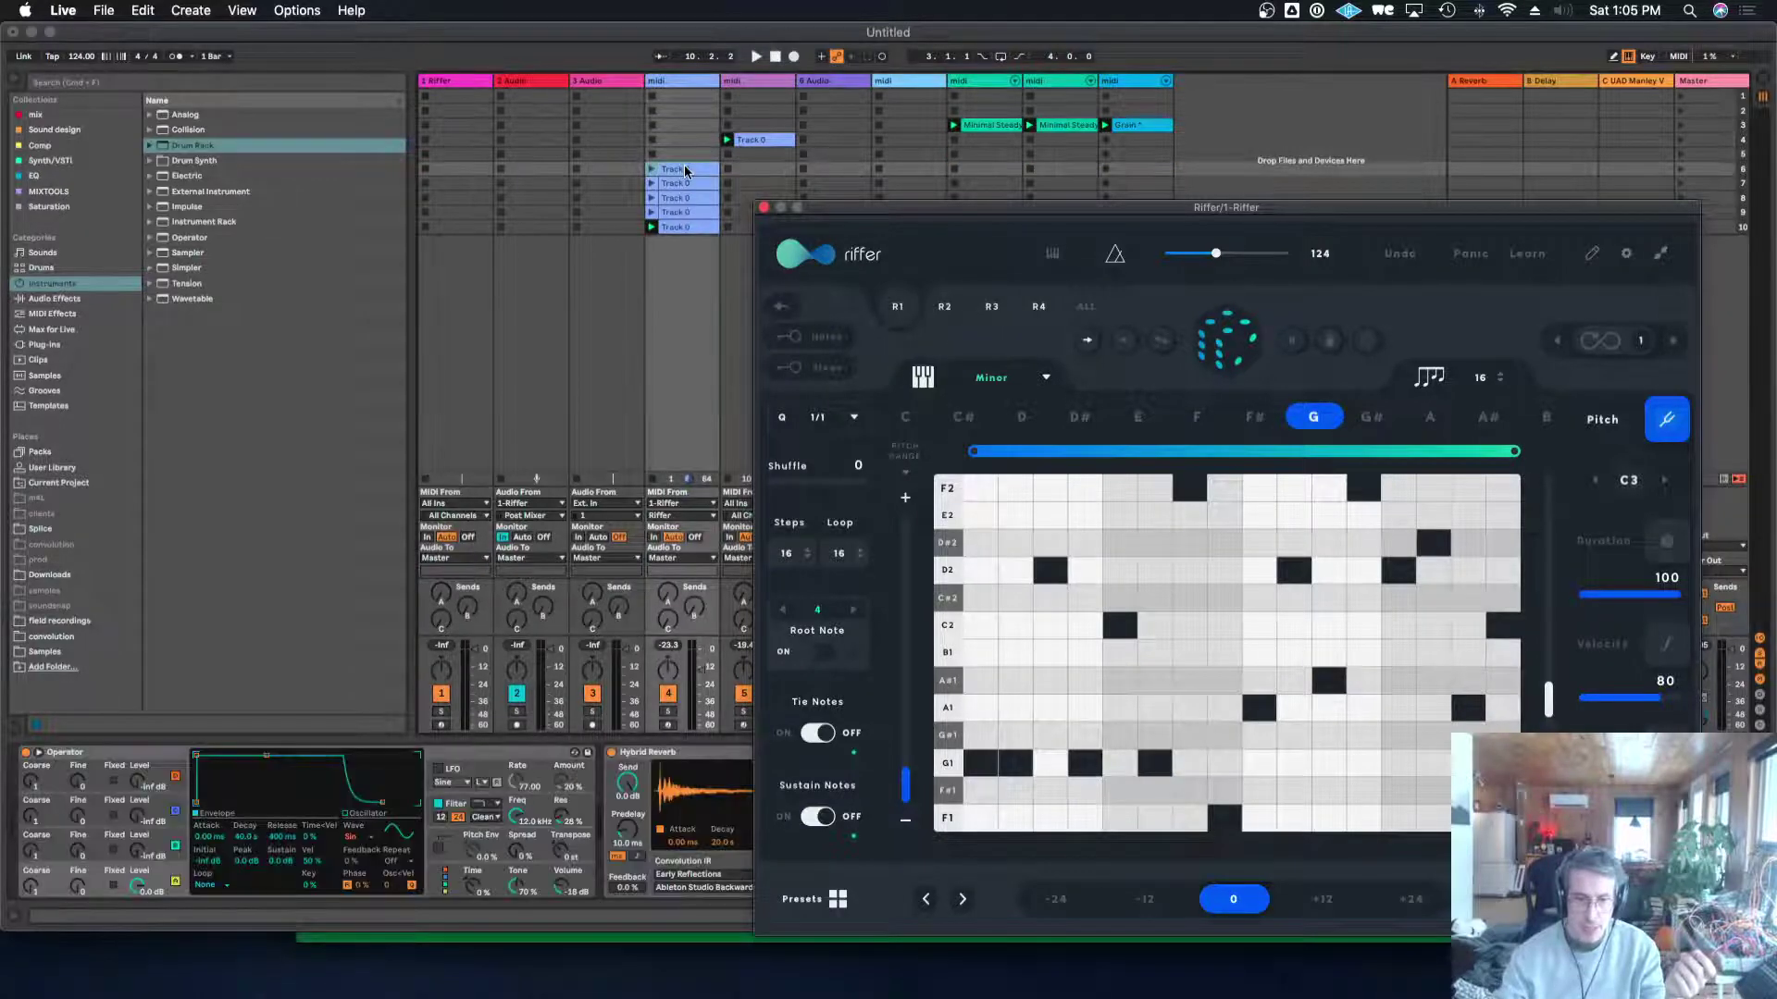
{"action": "double_click", "coordinate": [686, 170]}
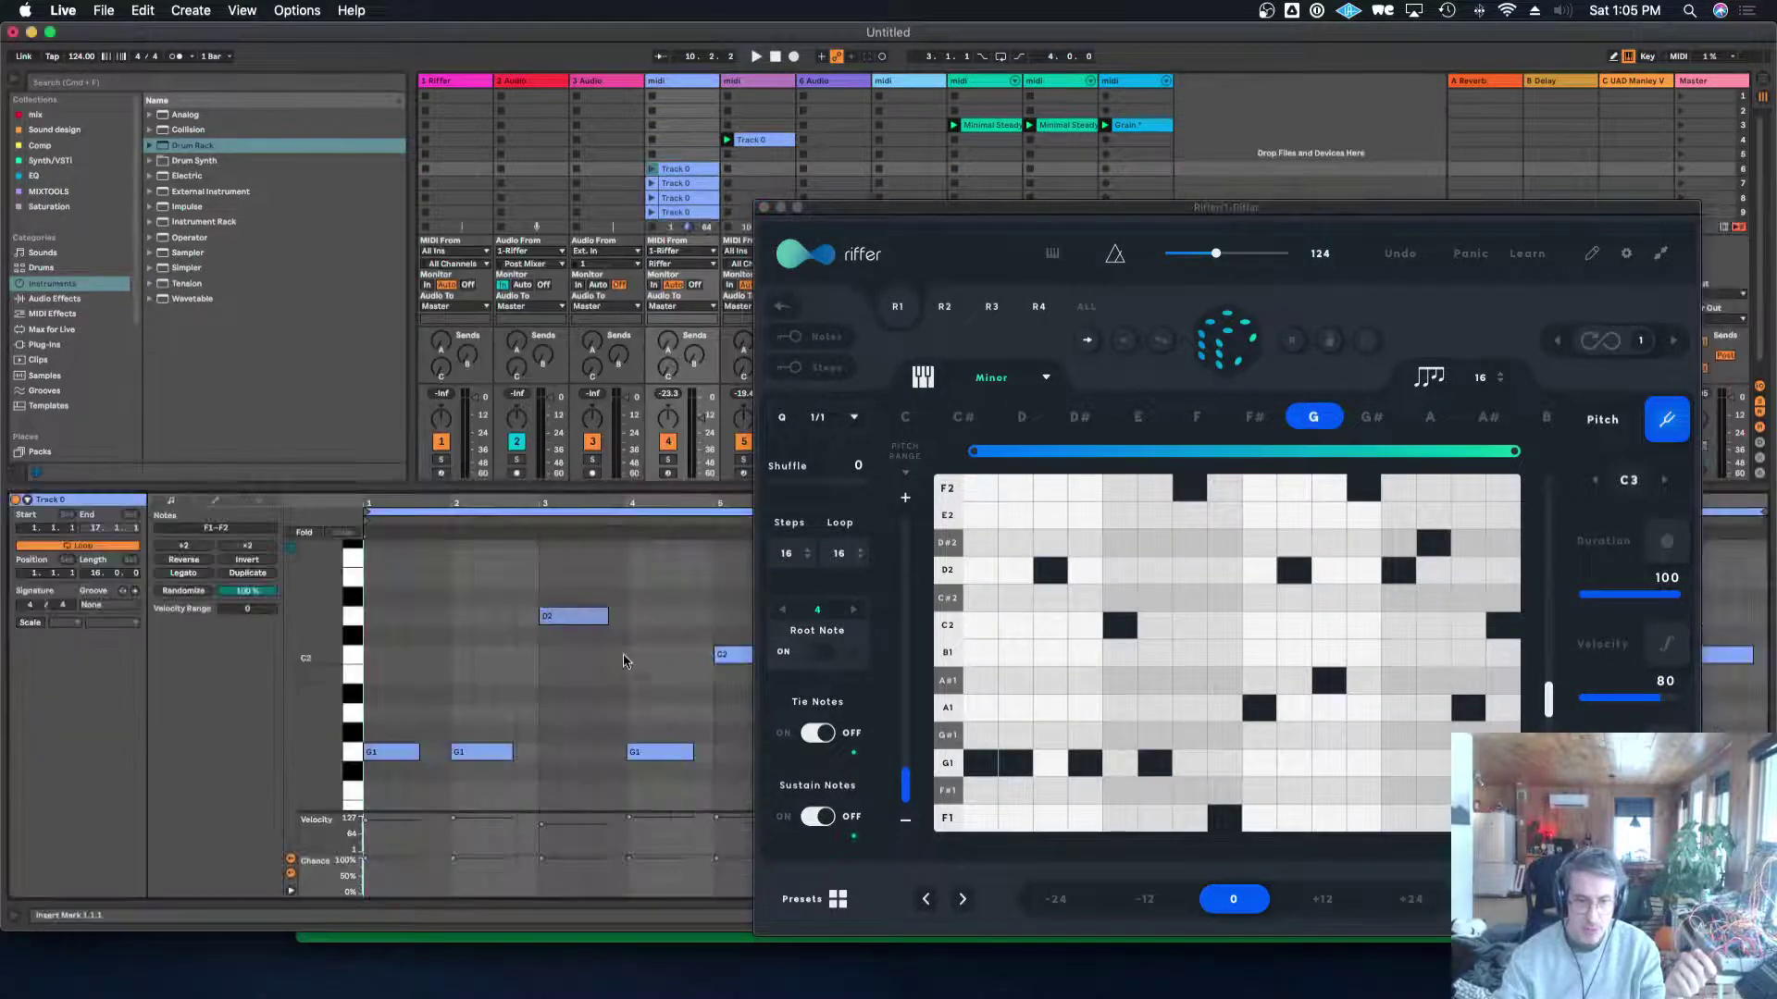
Set Riffer's rate to 1/2 and shuffle to 35, add that riff to track 4's fifth slot, and close Riffer.
{"action": "left_click", "coordinate": [850, 417]}
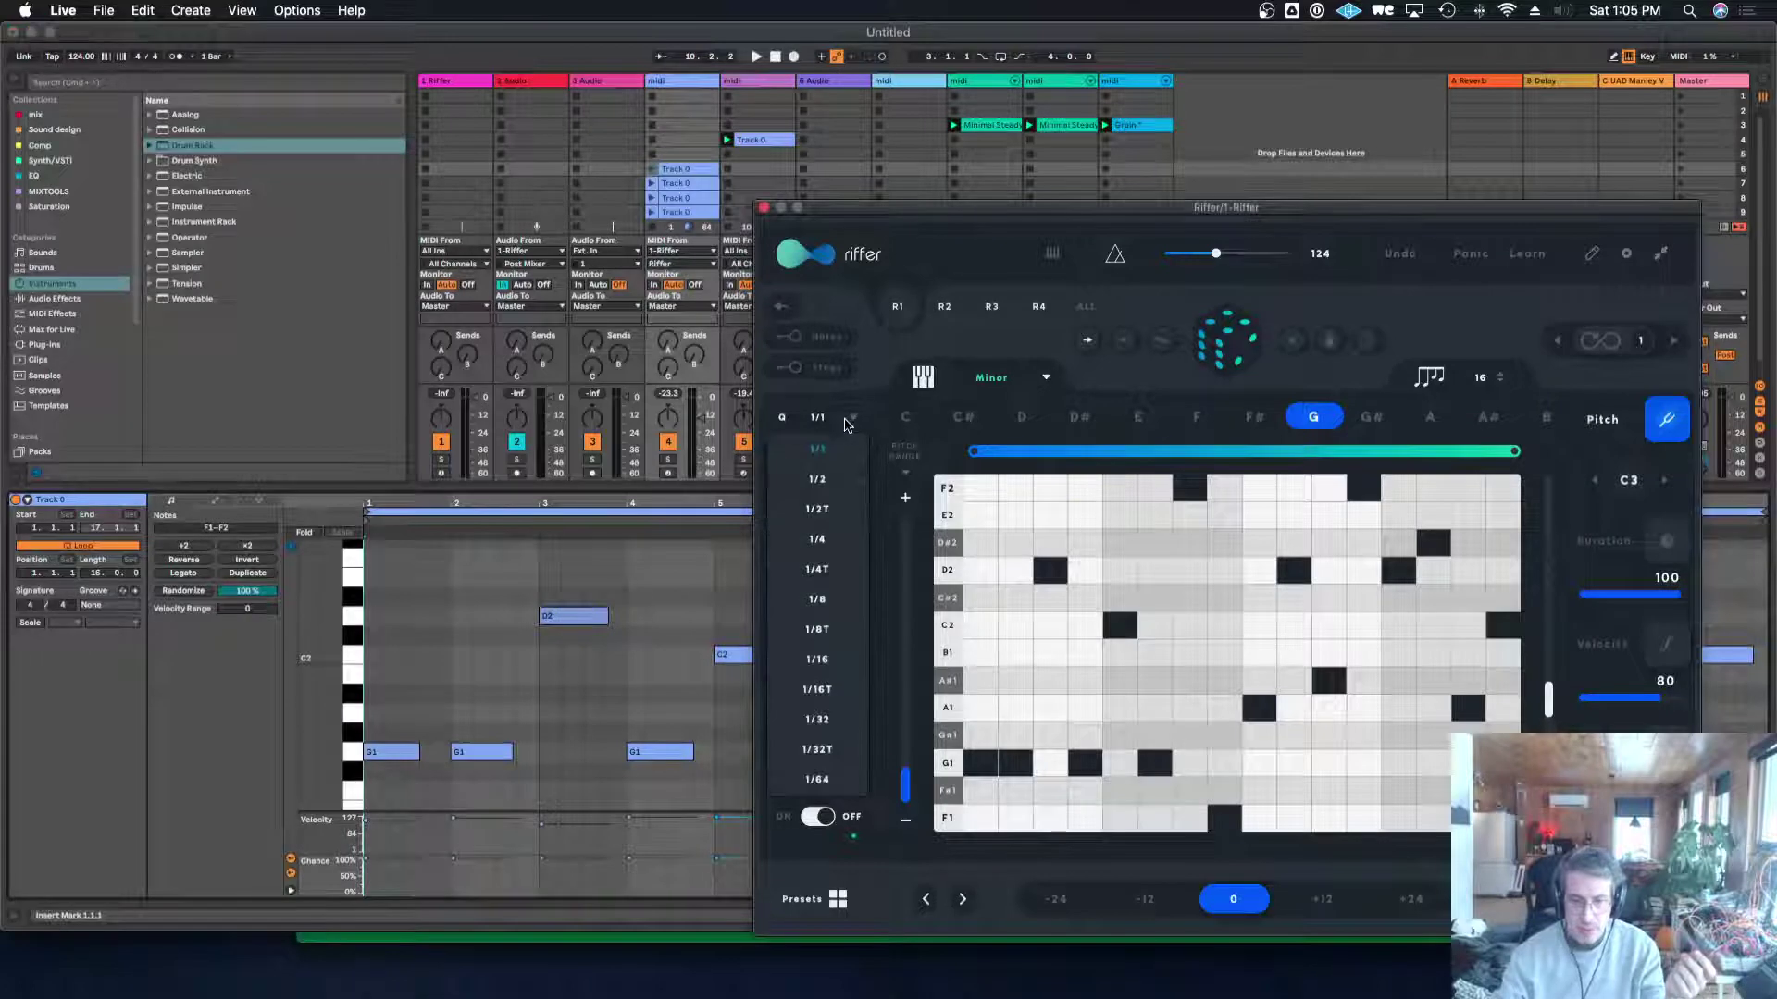
{"action": "left_click", "coordinate": [856, 479]}
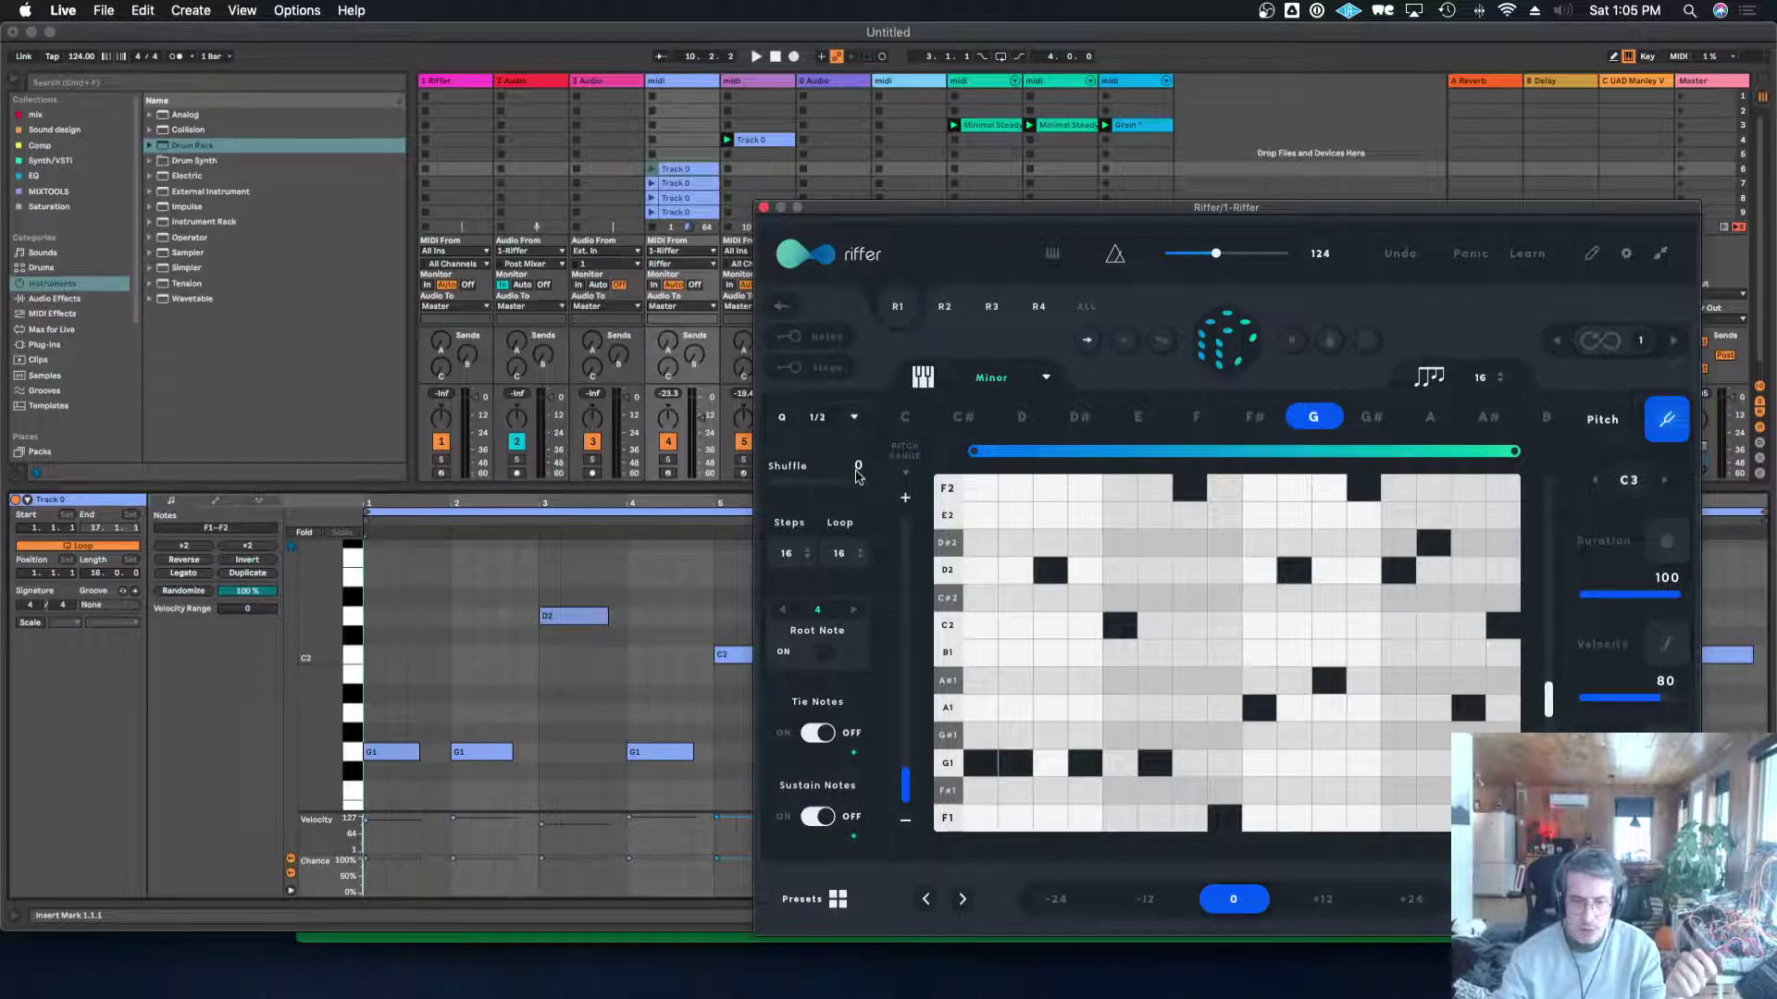
{"action": "left_click_drag", "start_coordinate": [858, 477], "coordinate": [905, 523]}
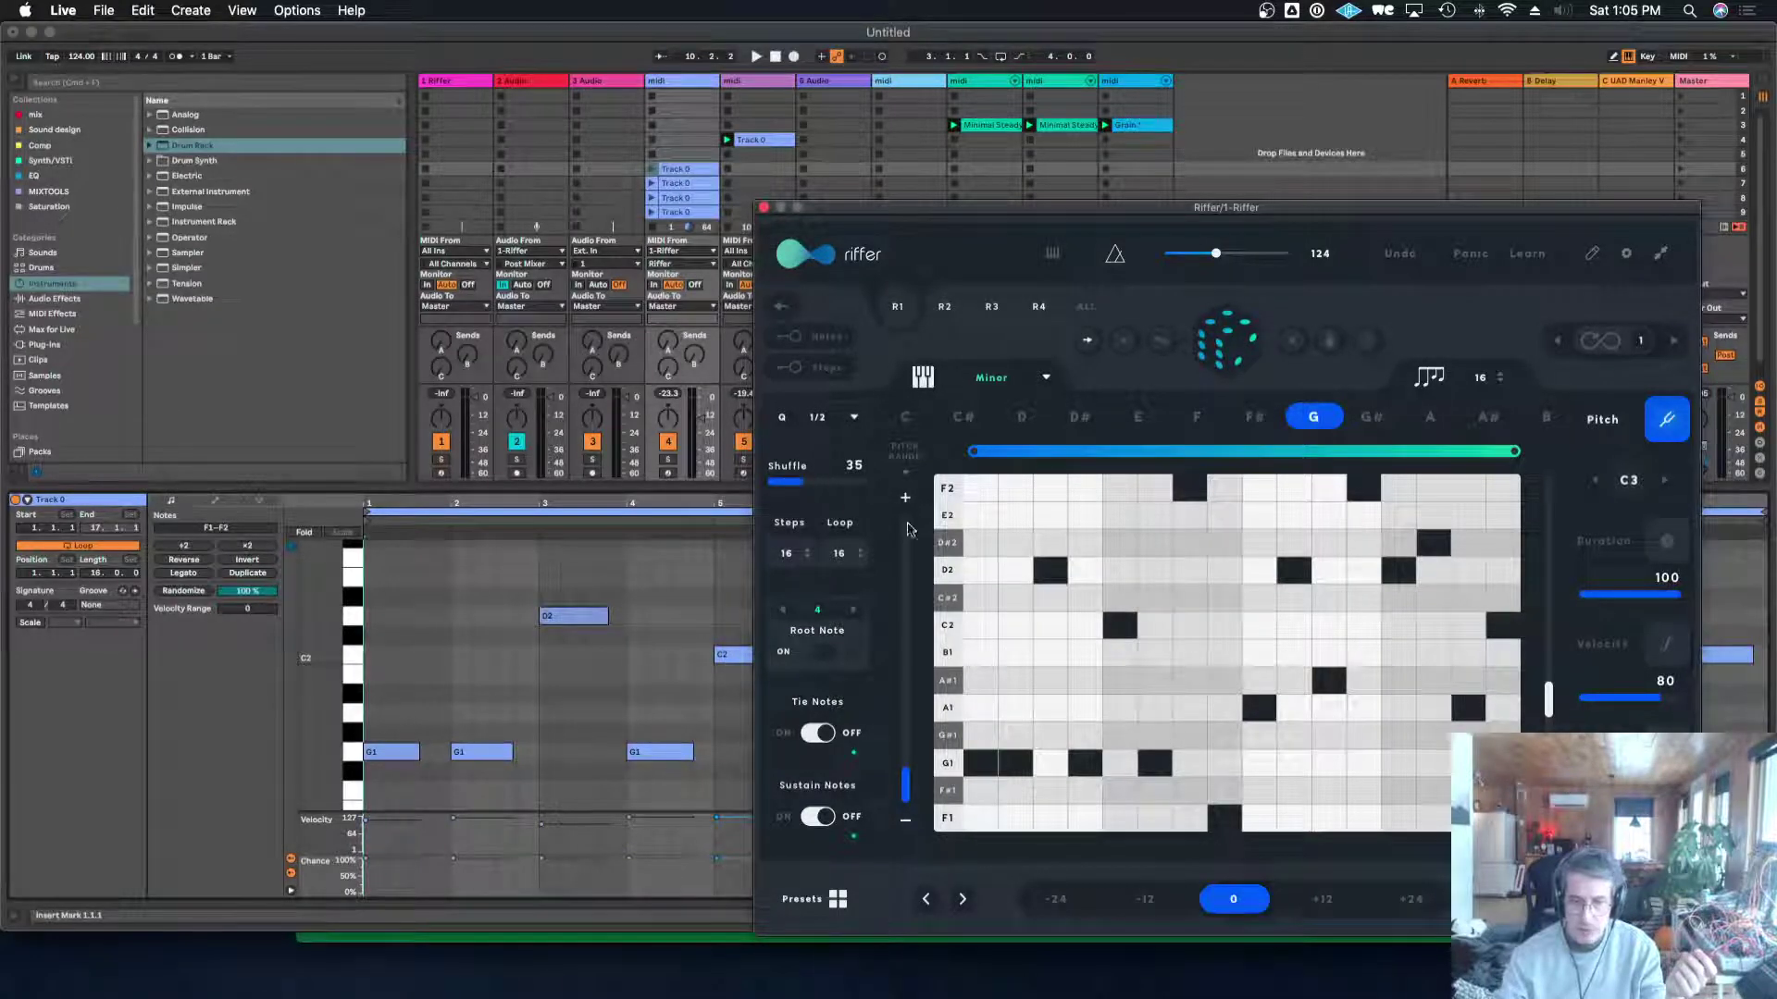
{"action": "left_click_drag", "start_coordinate": [1087, 341], "coordinate": [692, 158]}
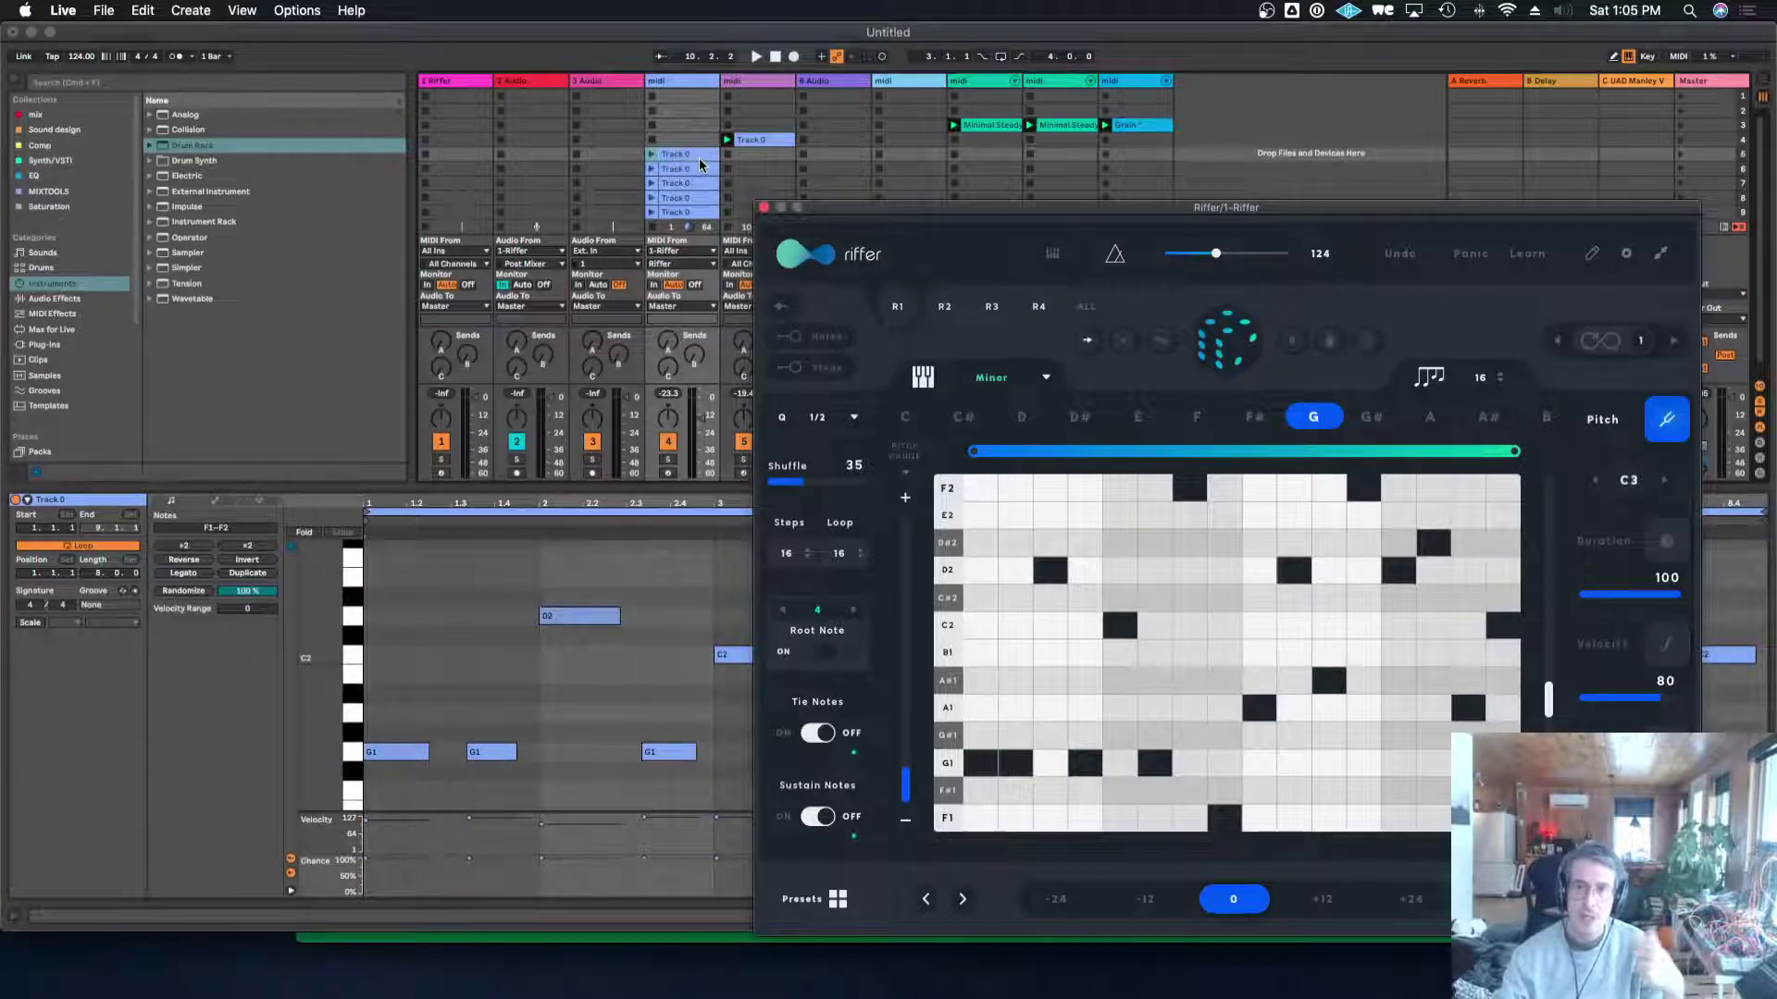
{"action": "left_click", "coordinate": [763, 208]}
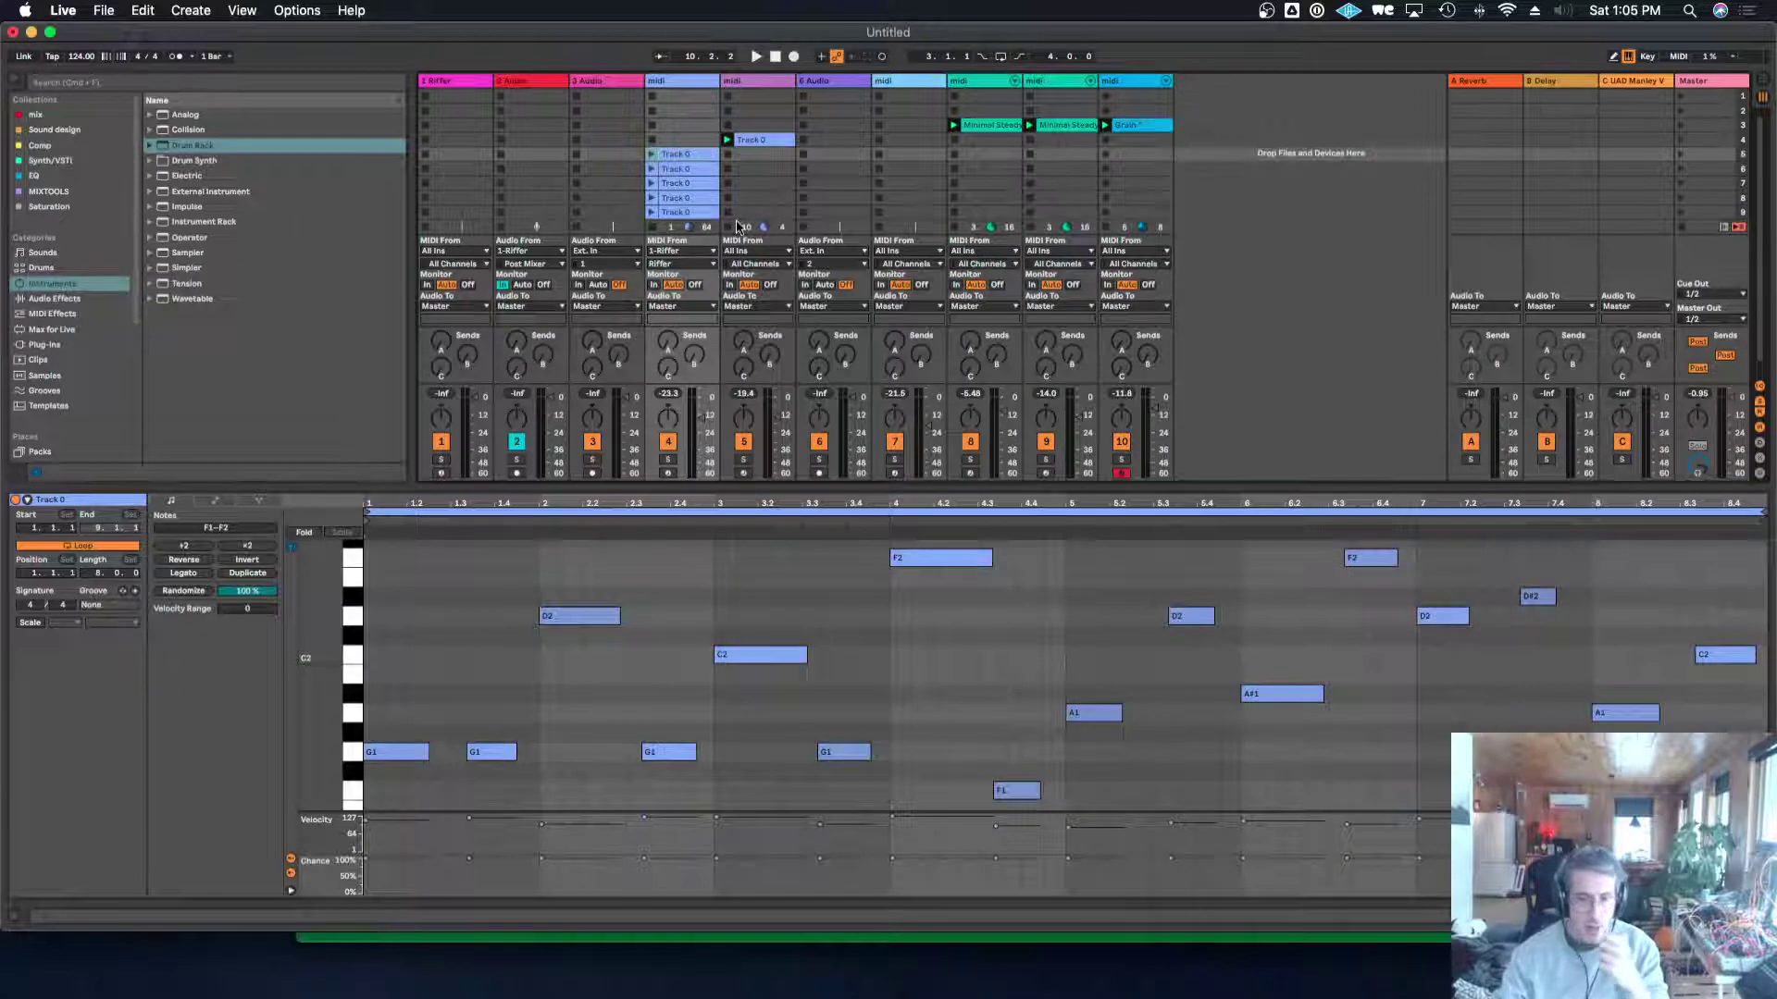
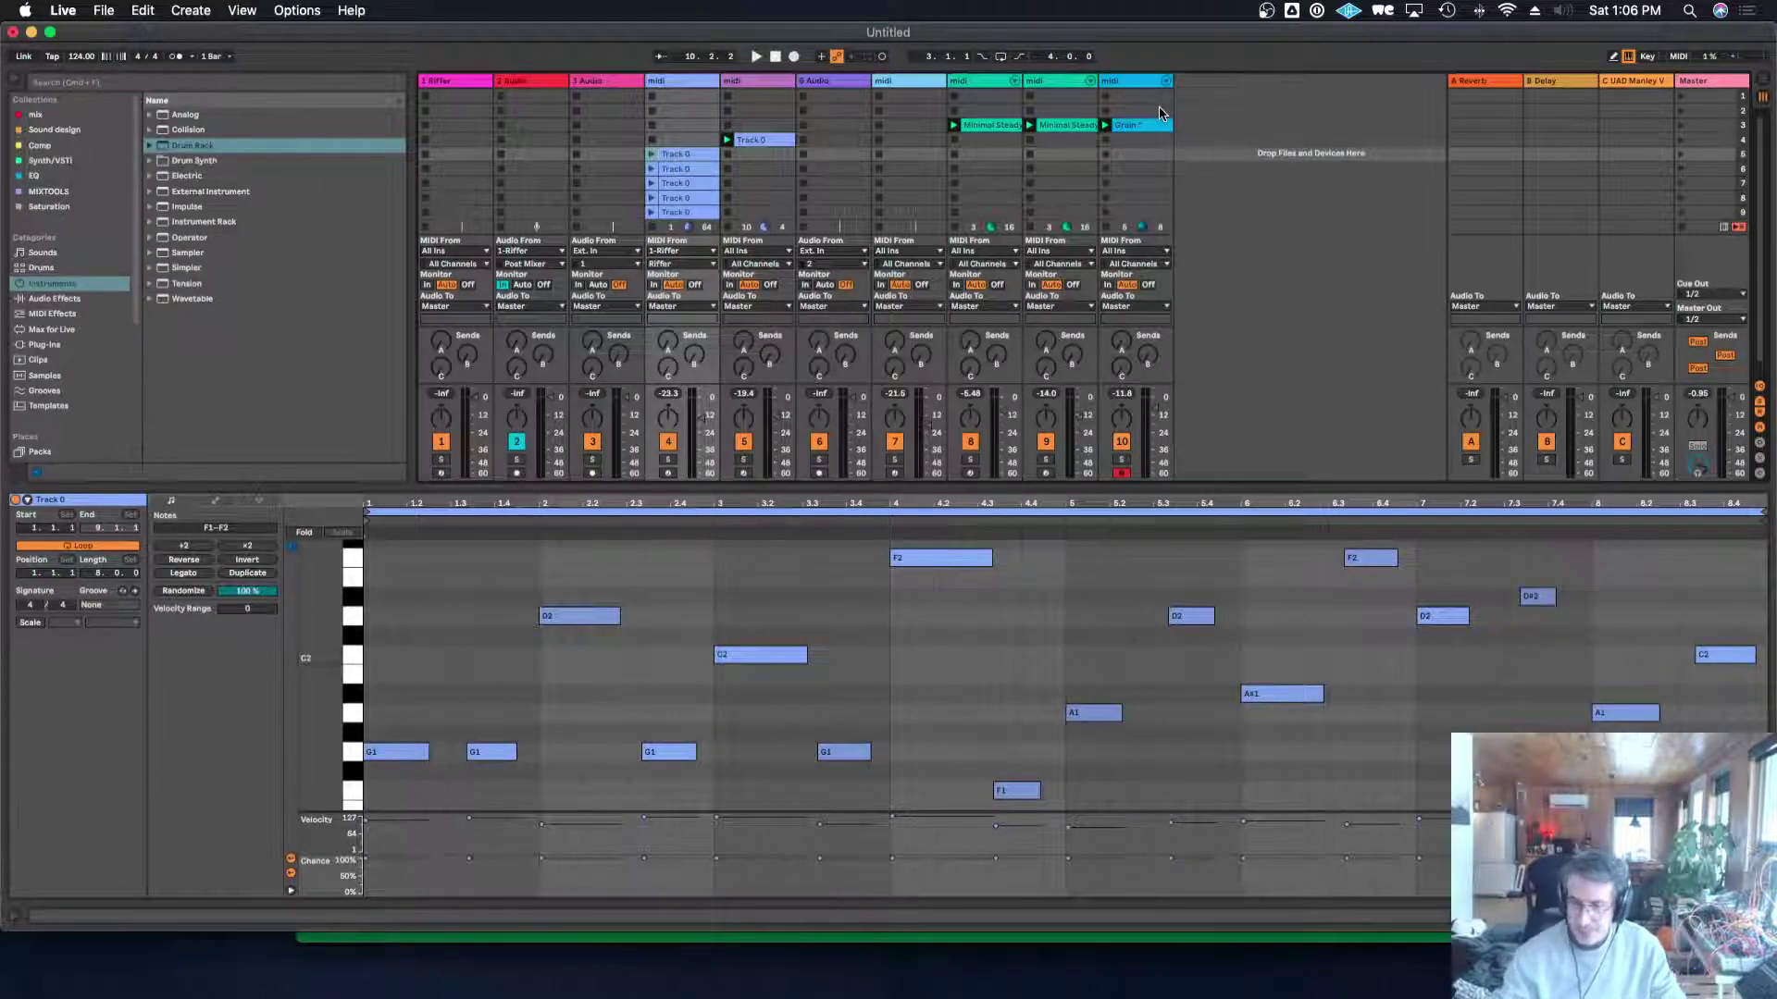
Play all the clips and briefly solo drum tracks 10, 9 and 8 in turn to compare them.
{"action": "left_click", "coordinate": [1143, 185]}
{"action": "key", "text": "space"}
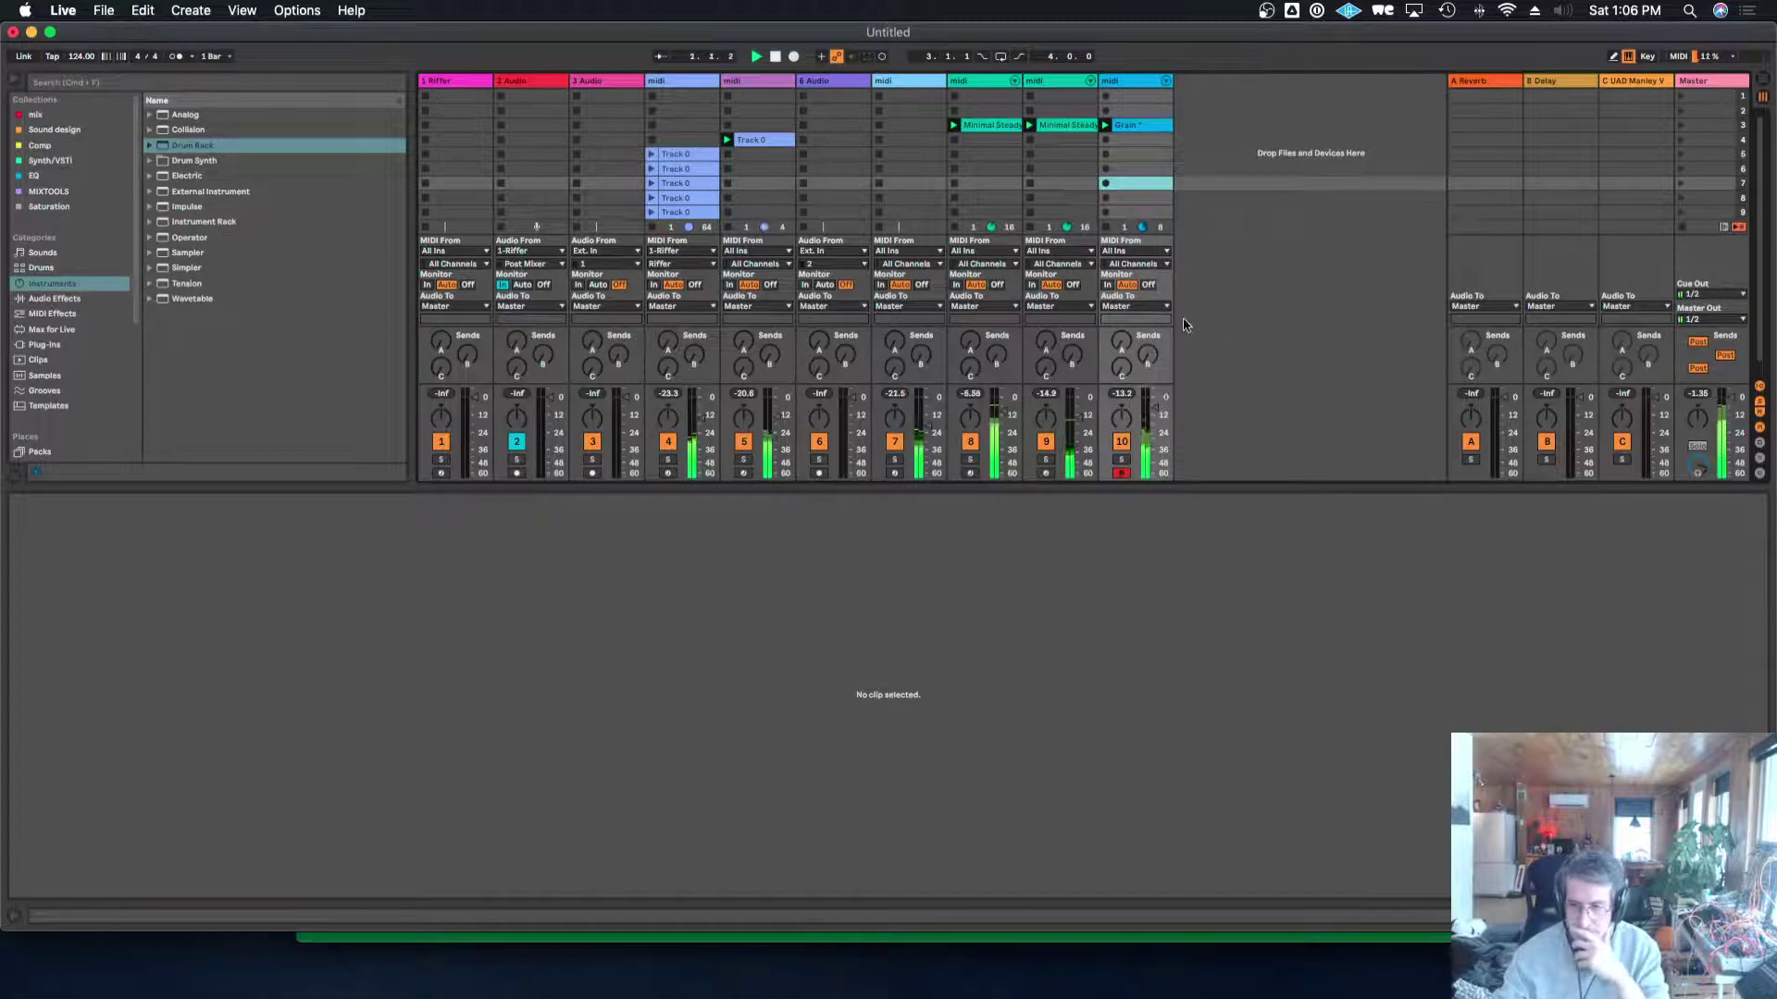
{"action": "left_click", "coordinate": [1120, 461]}
{"action": "left_click", "coordinate": [1121, 460]}
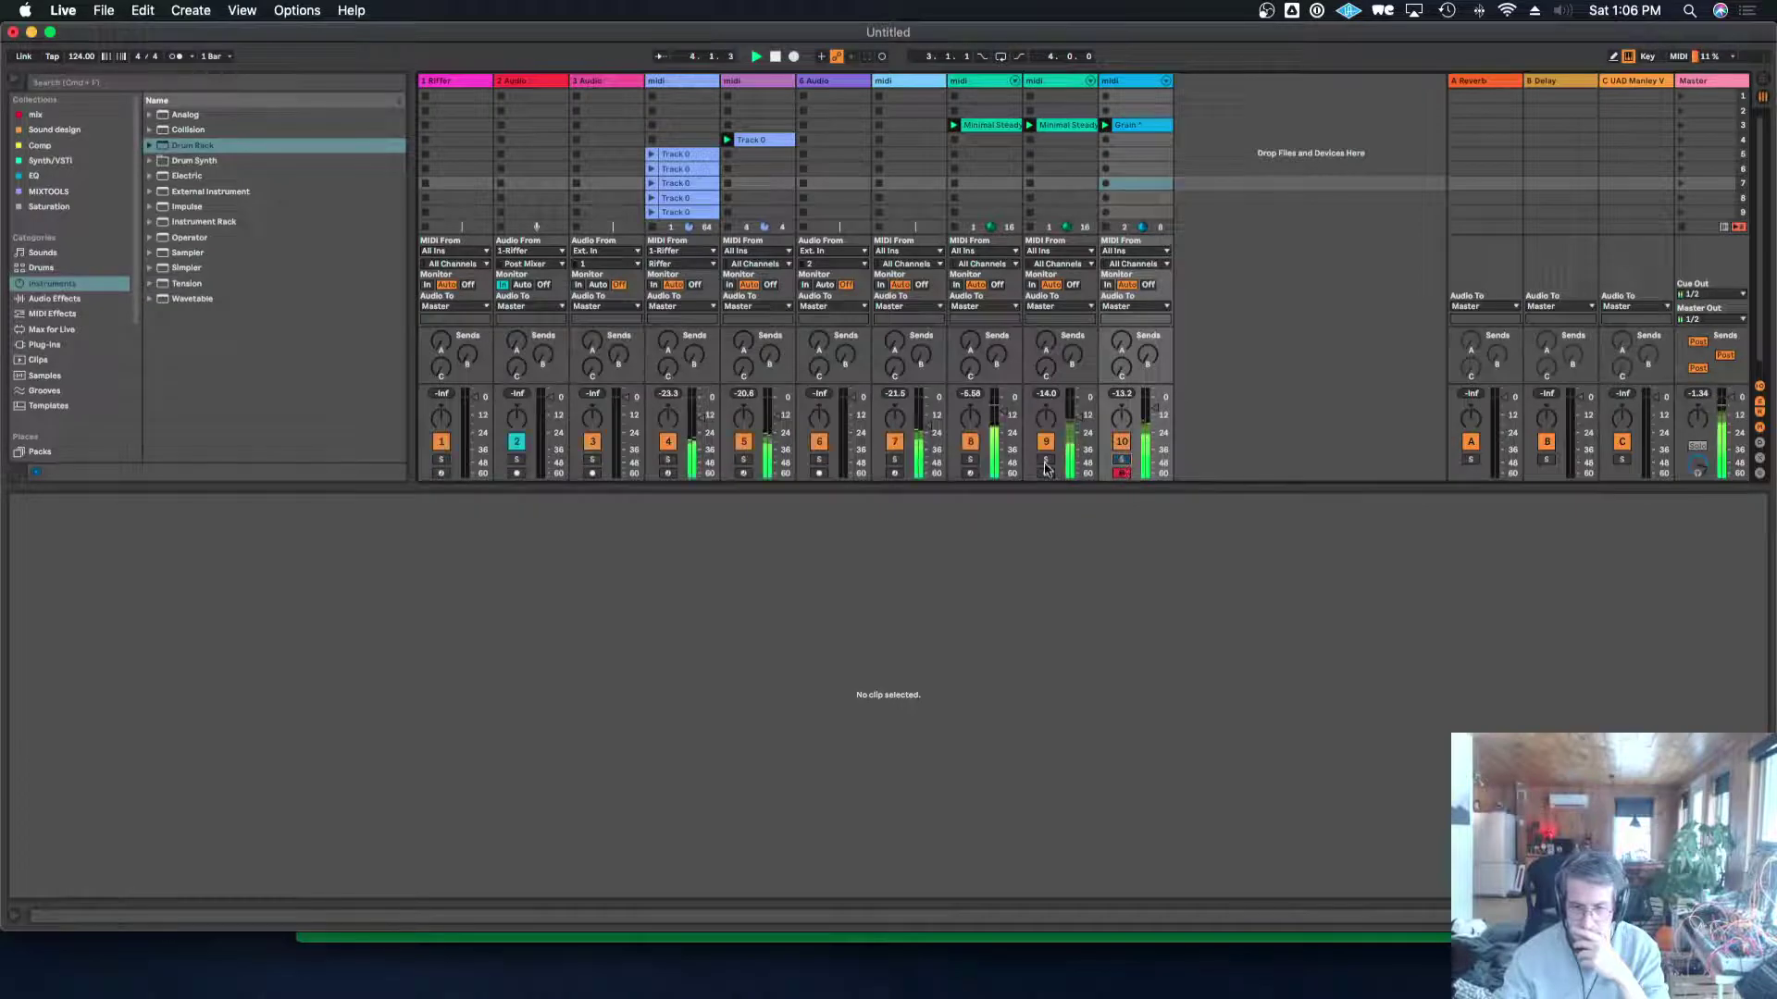
{"action": "left_click", "coordinate": [1046, 460]}
{"action": "left_click", "coordinate": [970, 461]}
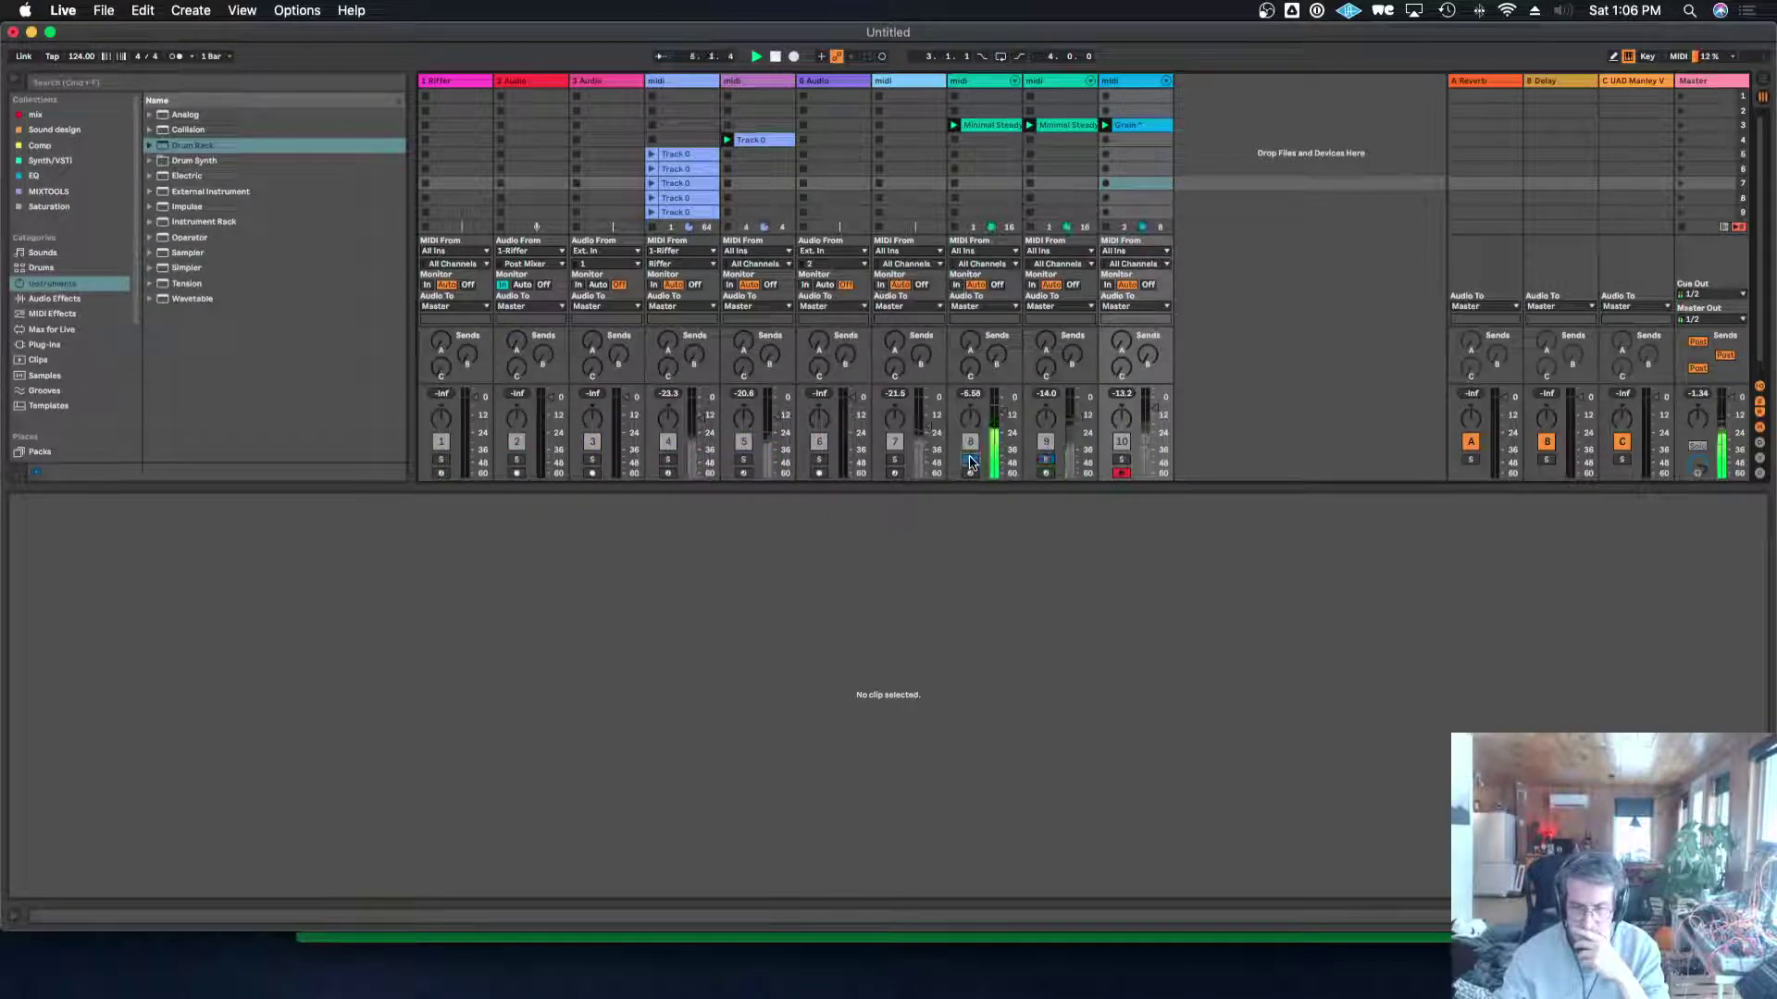
{"action": "left_click", "coordinate": [970, 461]}
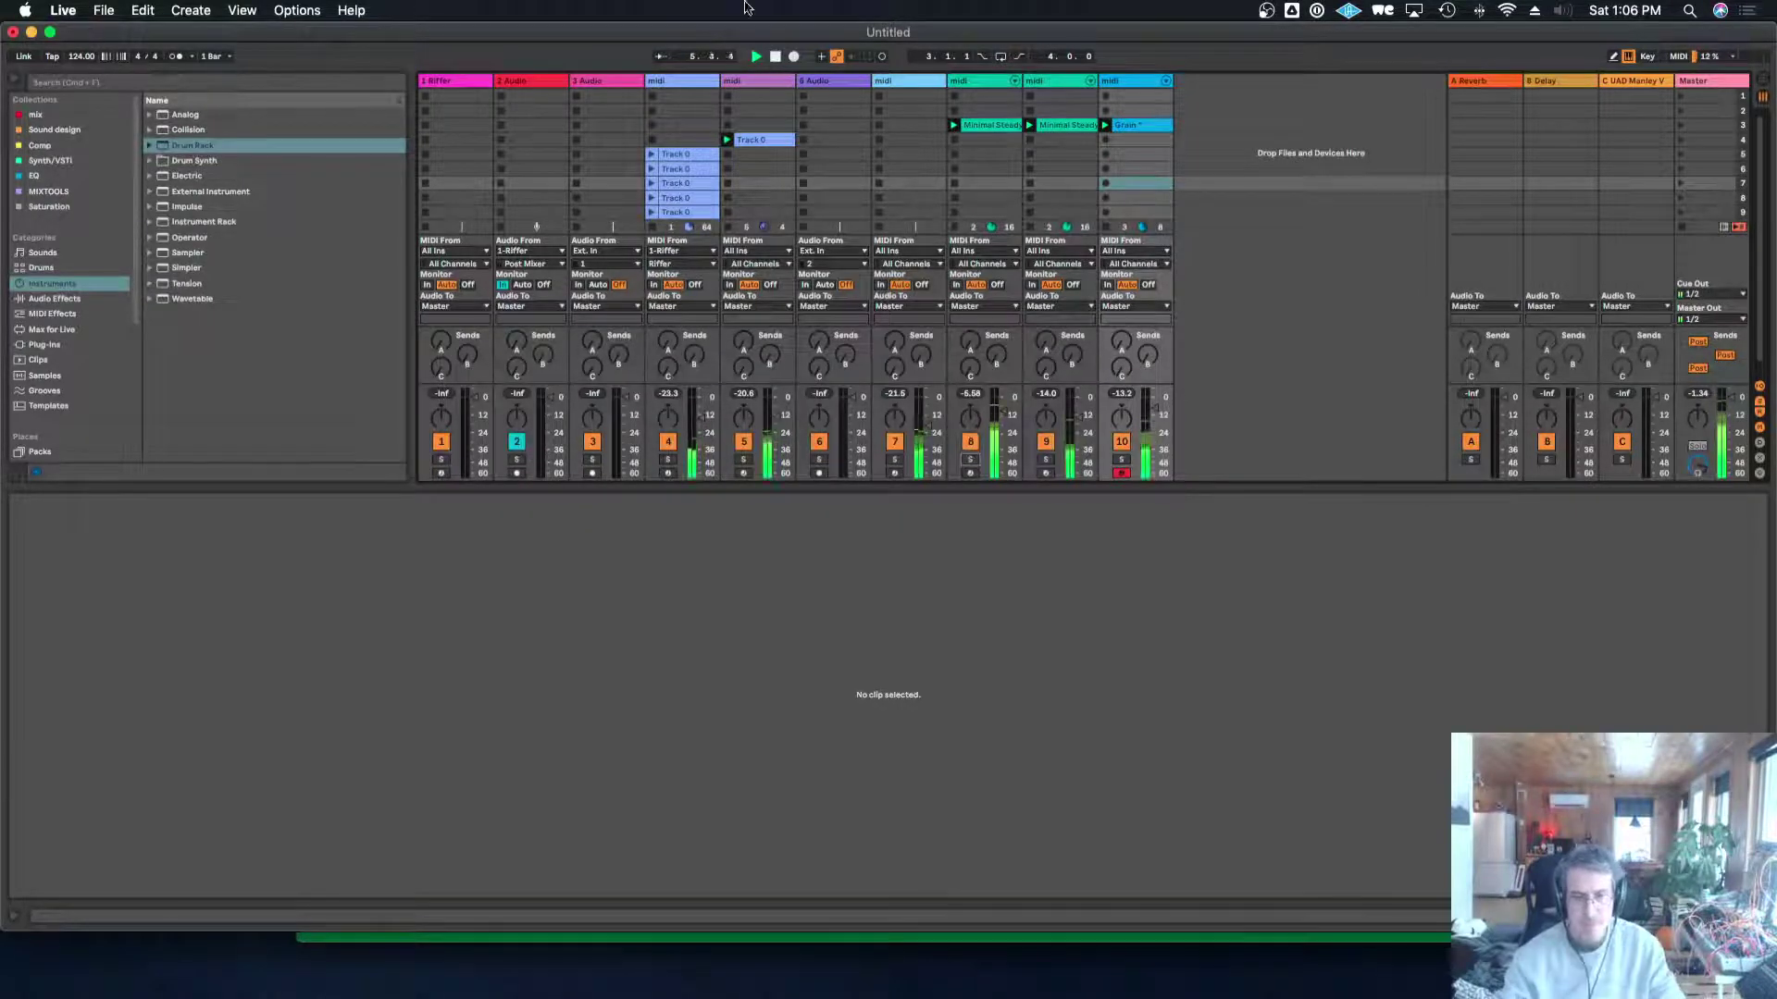
Insert a new MIDI track after track 4 and leave its first slot empty.
{"action": "left_click", "coordinate": [678, 153]}
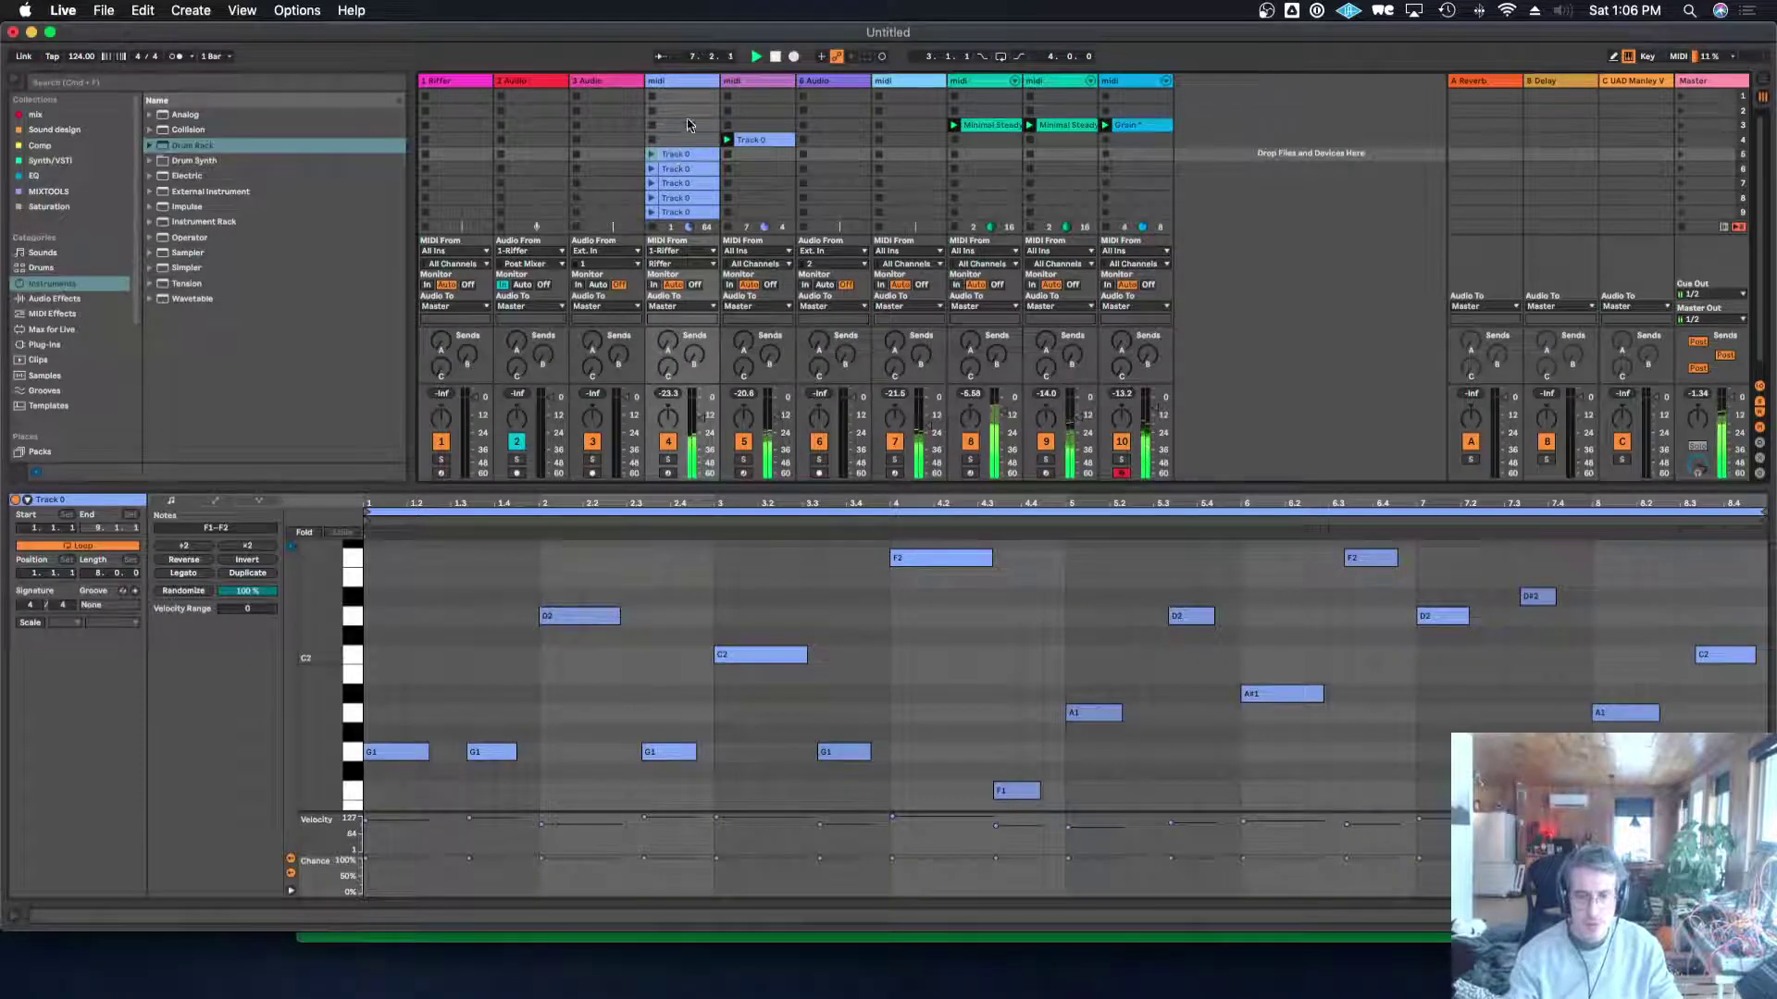
{"action": "left_click", "coordinate": [675, 81]}
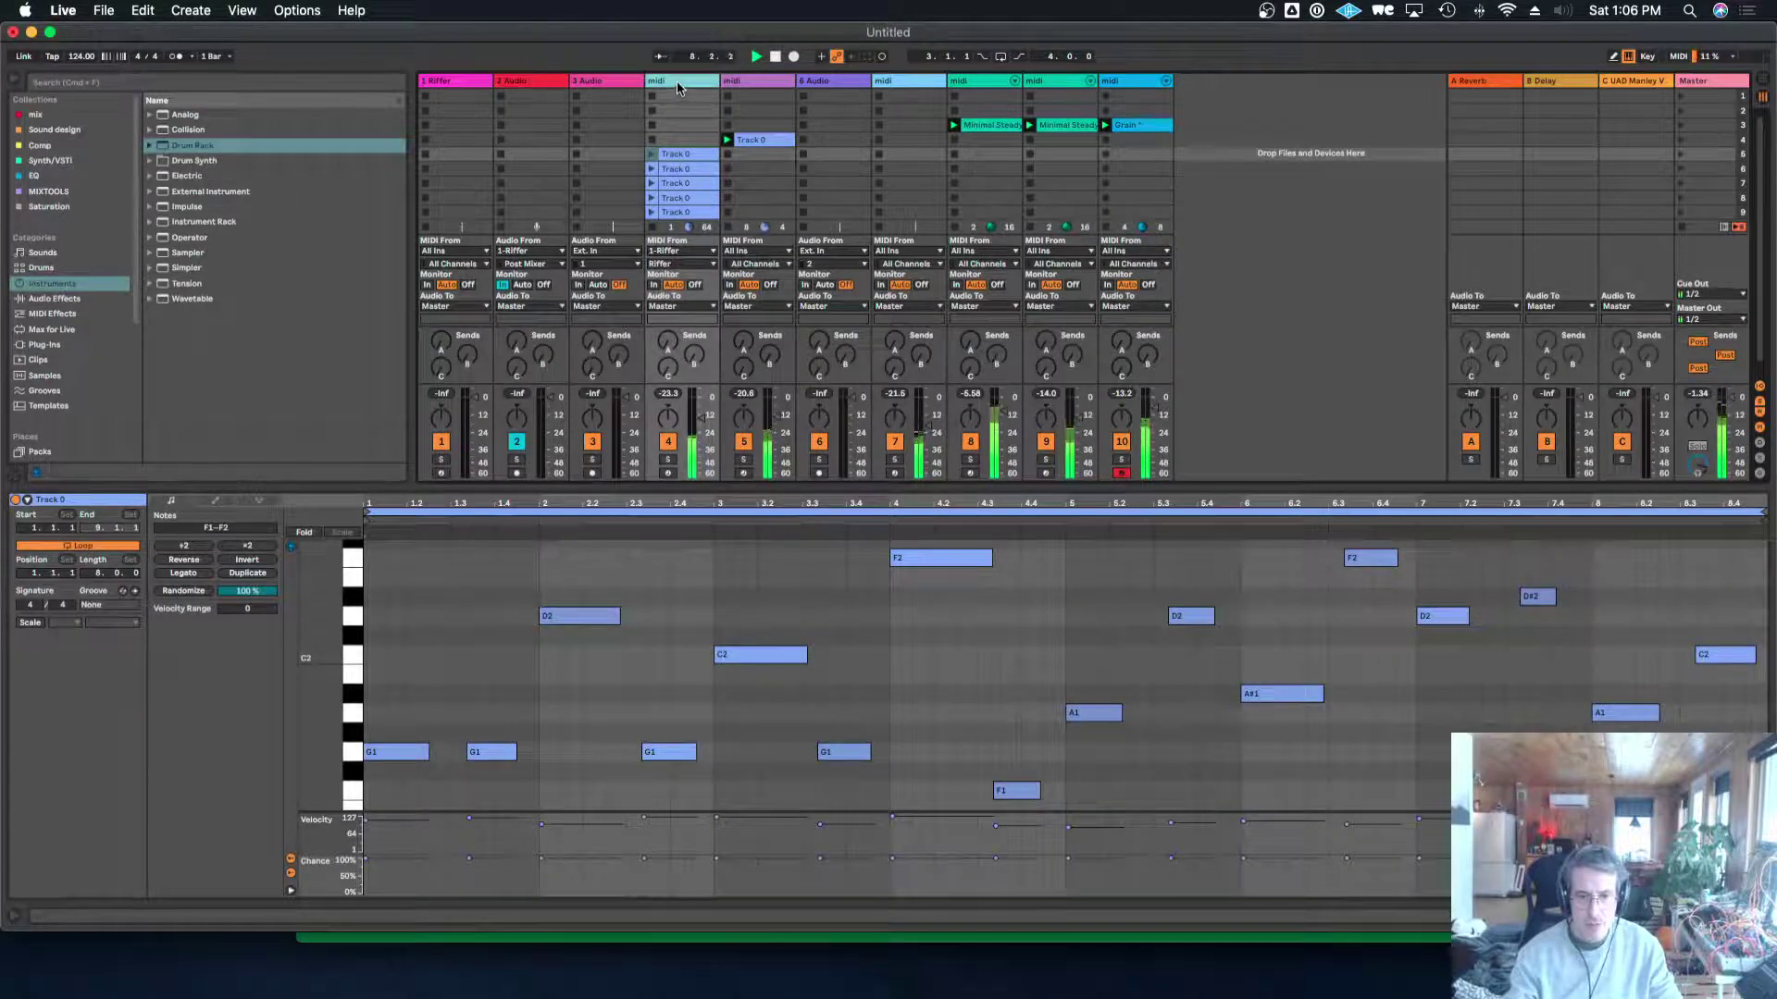
{"action": "right_click", "coordinate": [675, 80]}
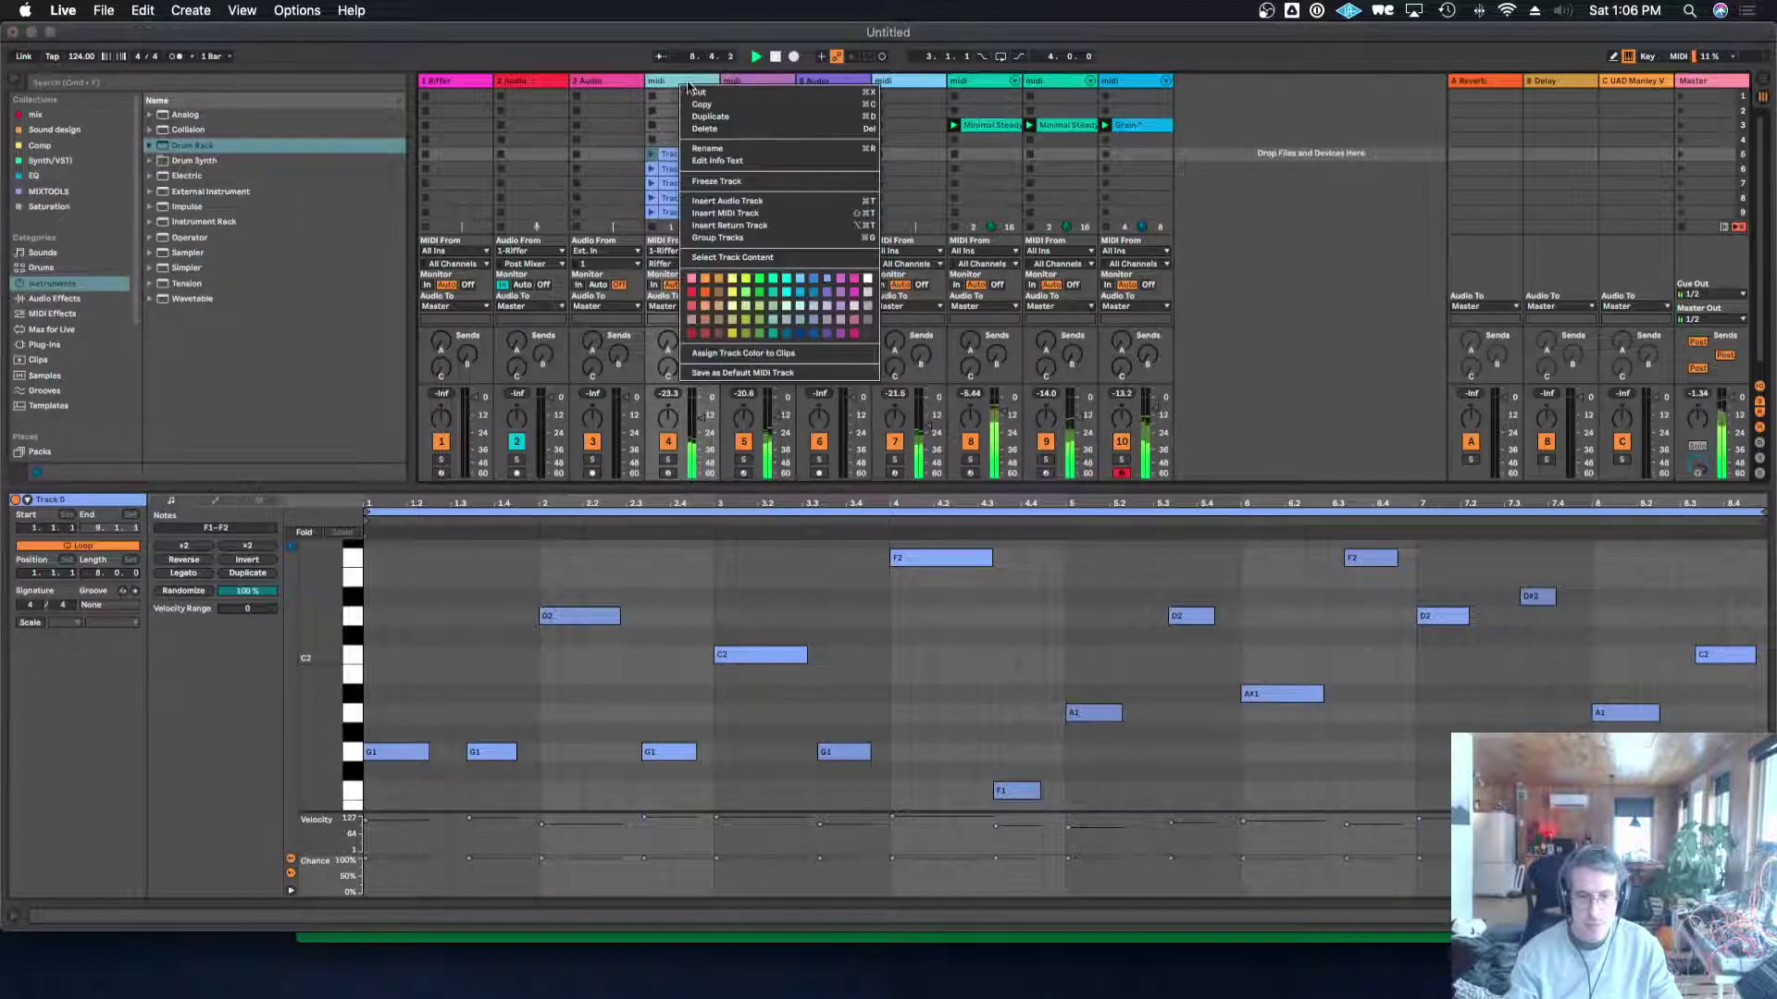
{"action": "left_click", "coordinate": [723, 213]}
{"action": "double_click", "coordinate": [751, 92]}
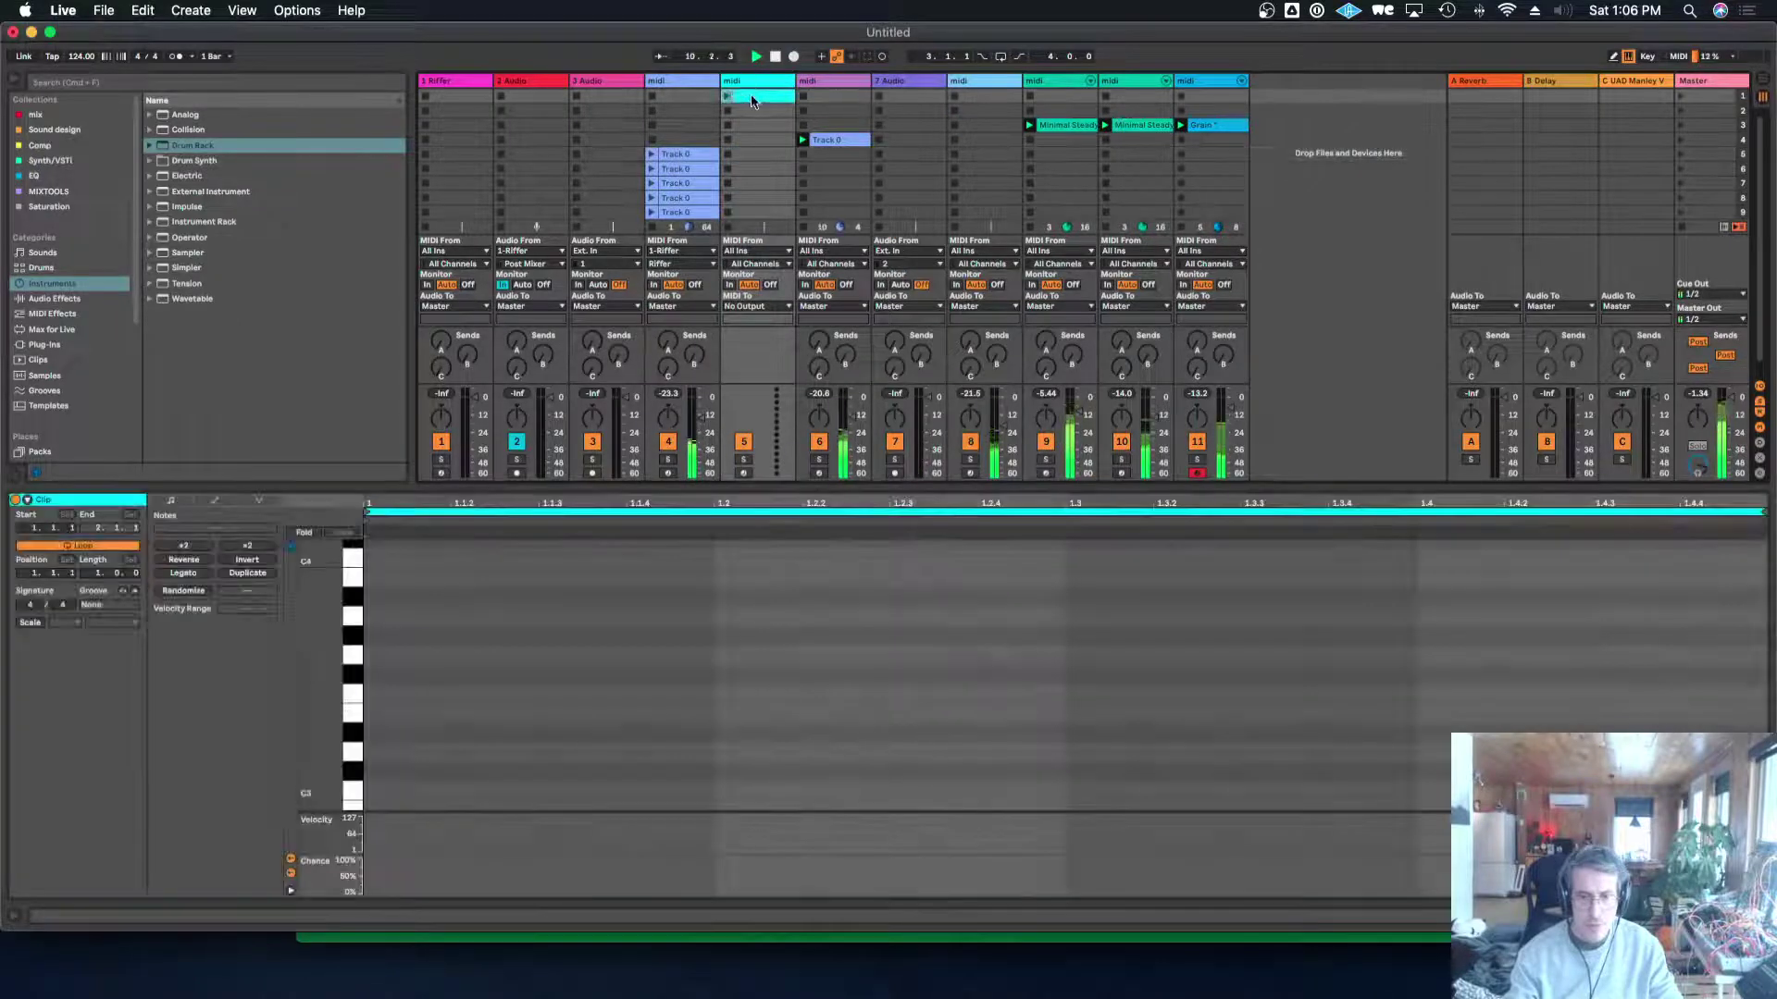
{"action": "key", "text": "Delete"}
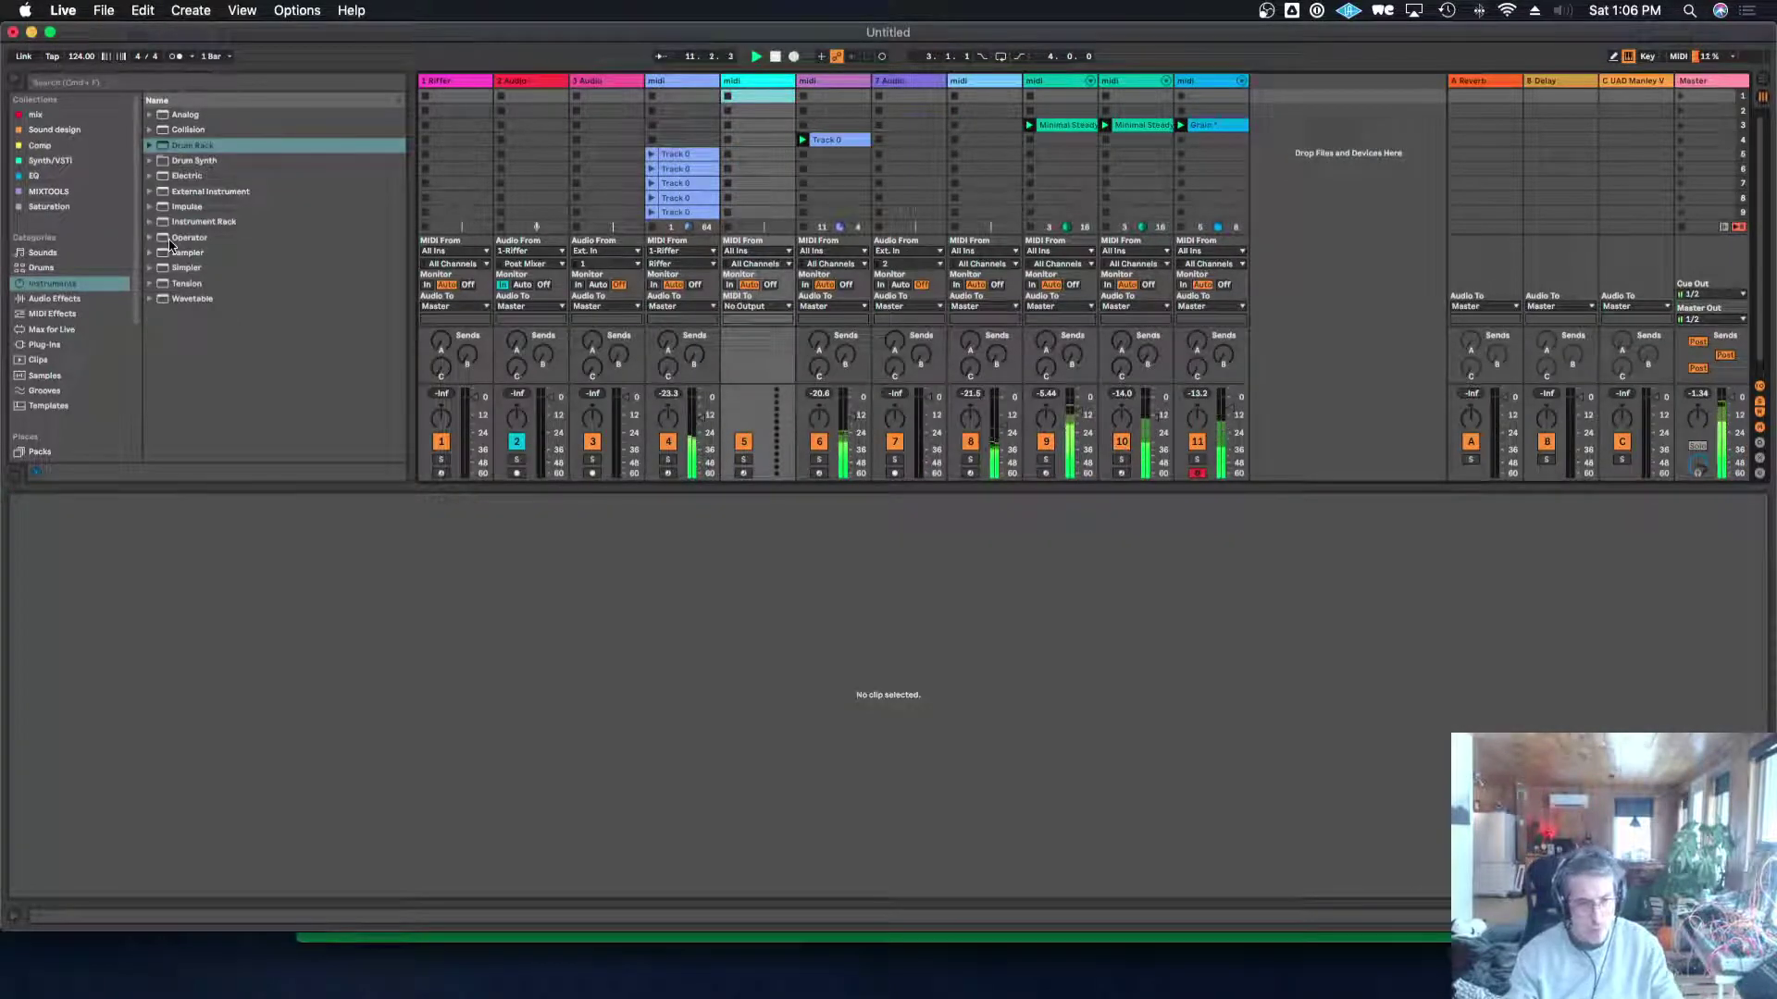
Browse the Wavetable instrument's presets and load the default Wavetable on the new MIDI track 5.
{"action": "left_click", "coordinate": [123, 83]}
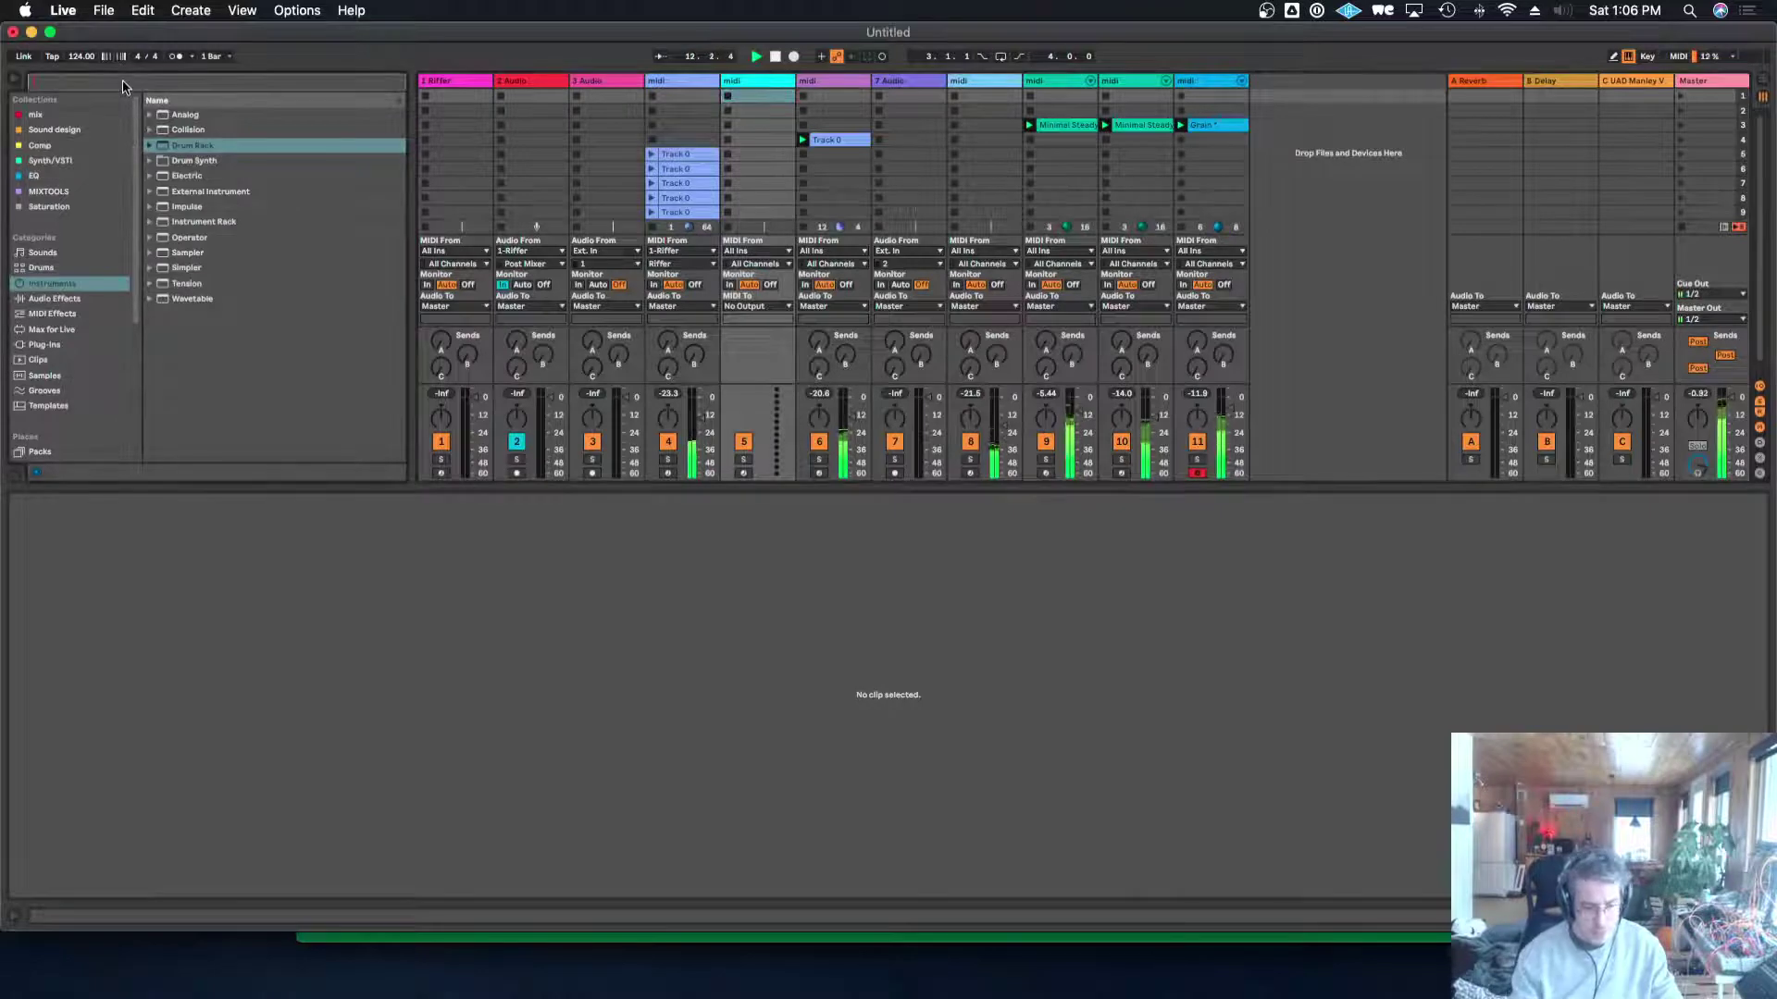
{"action": "left_click", "coordinate": [157, 301]}
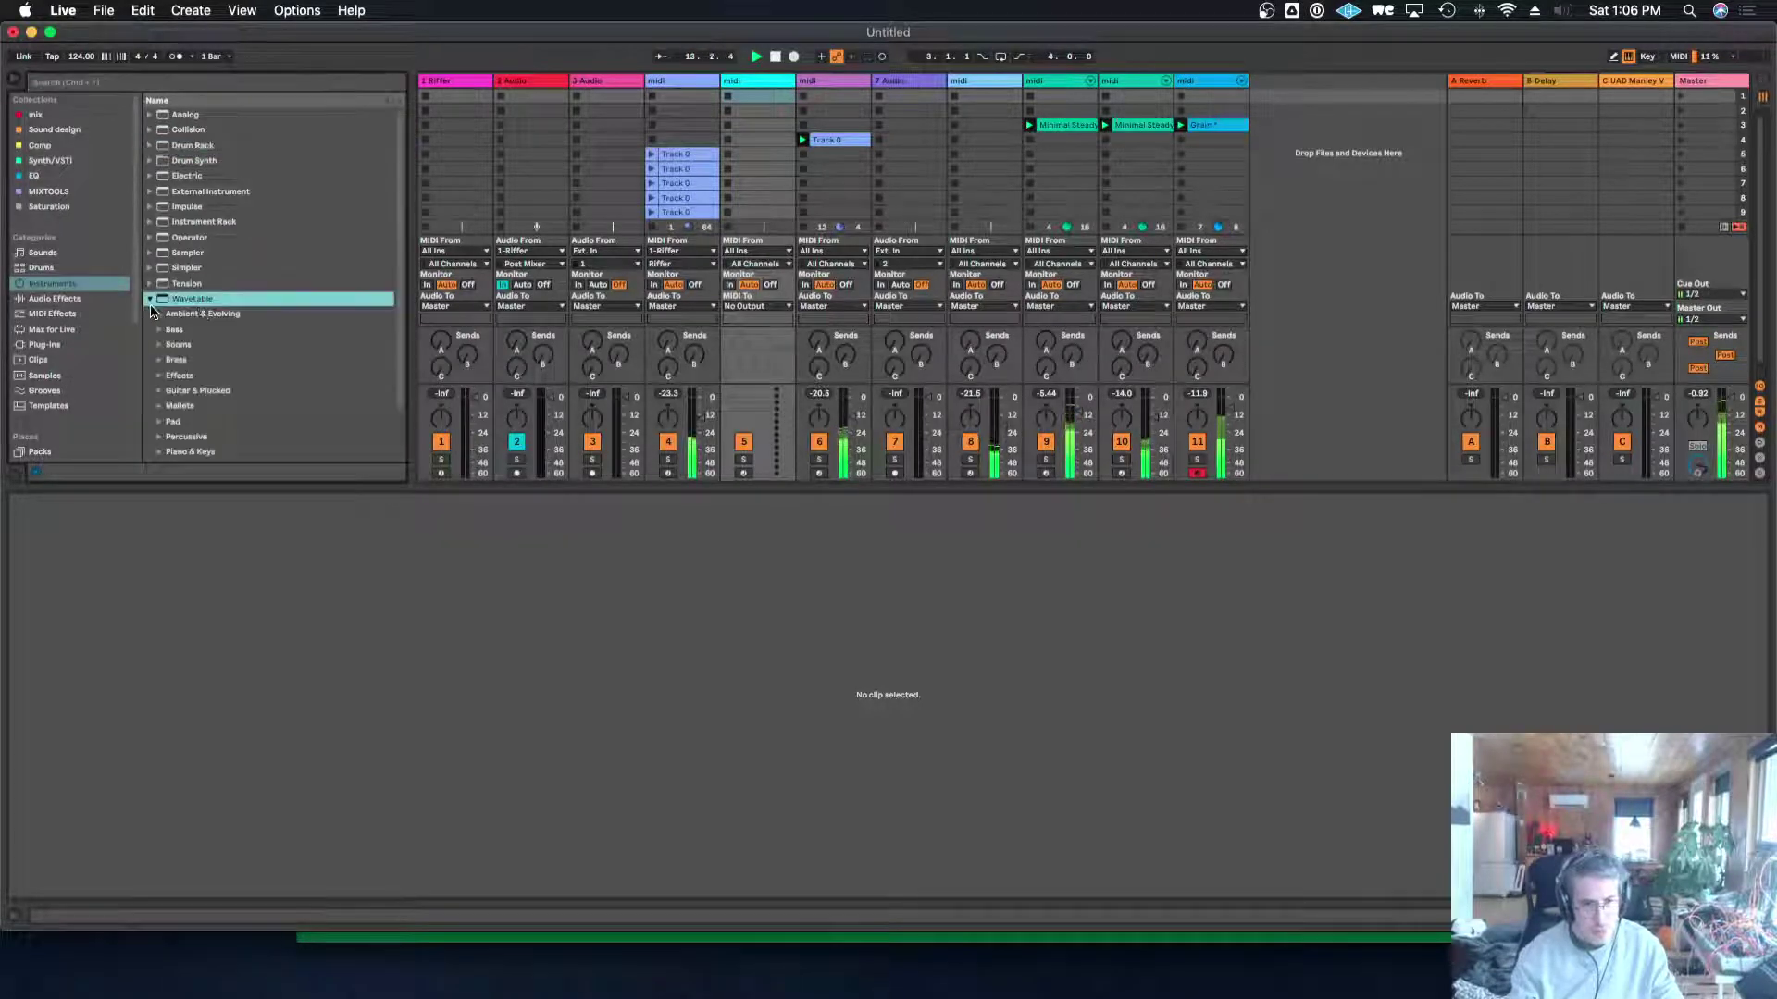
{"action": "left_click", "coordinate": [165, 379]}
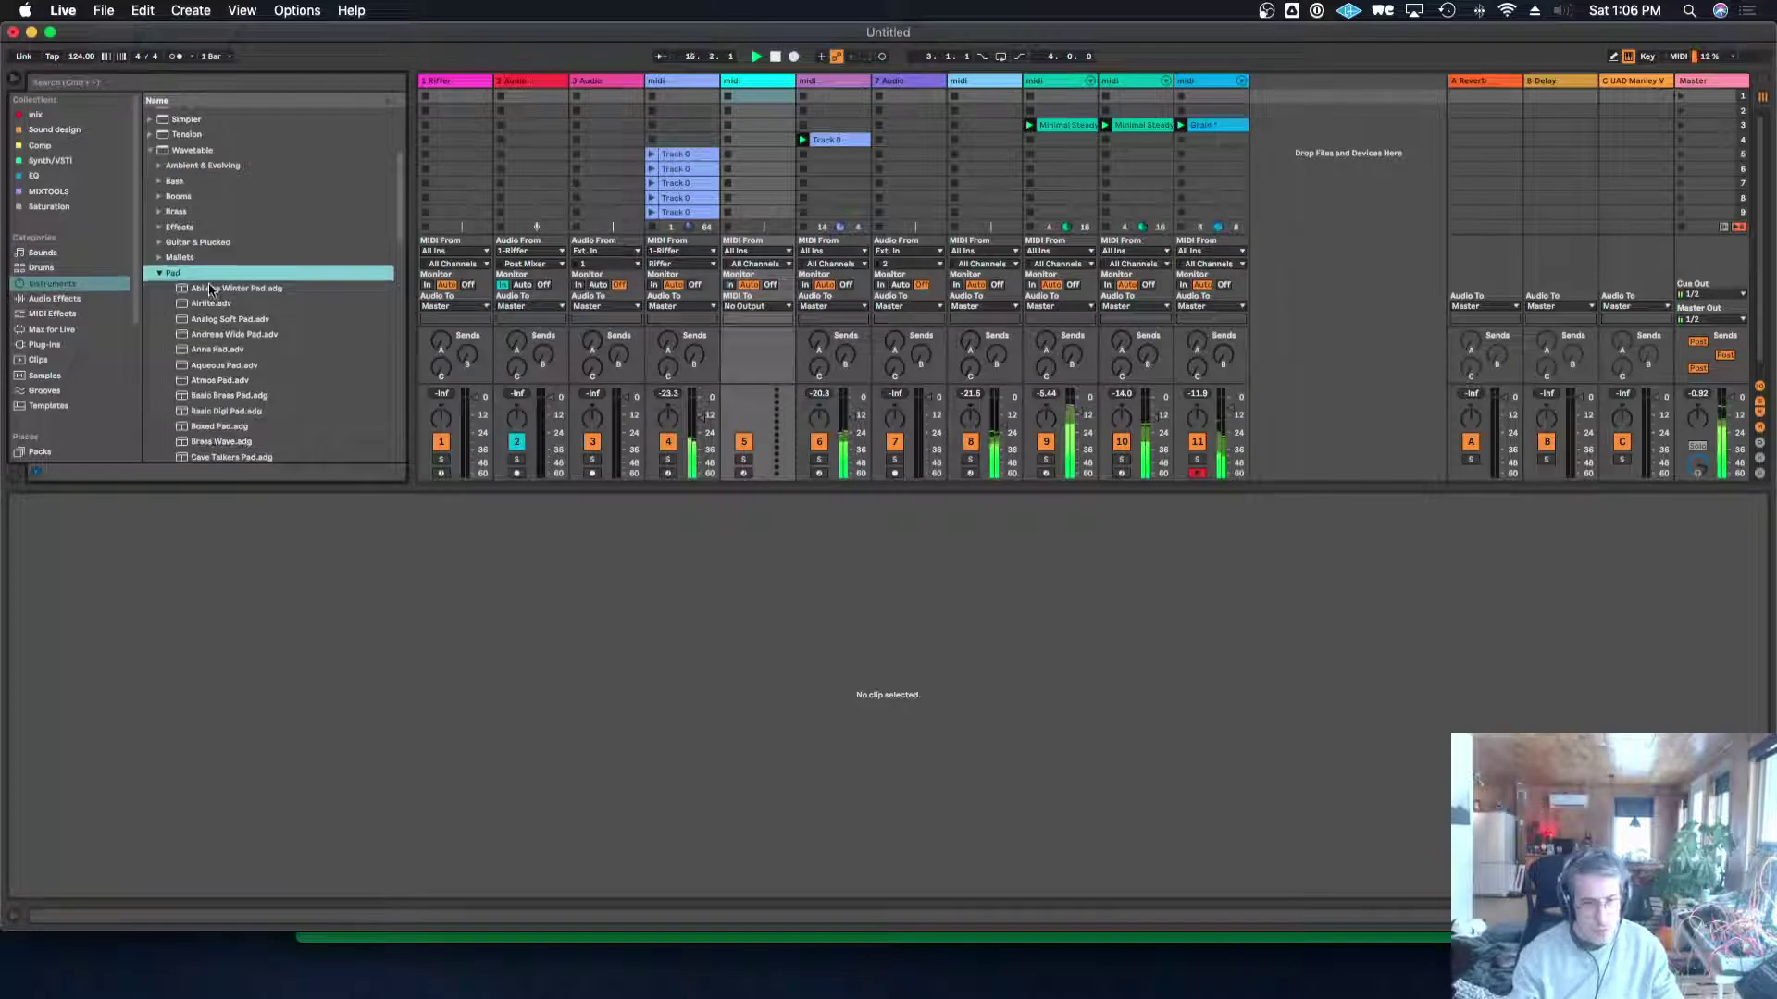
{"action": "left_click", "coordinate": [192, 150]}
{"action": "left_click_drag", "start_coordinate": [759, 131], "coordinate": [764, 87]}
Insert another MIDI track after track 5 and load the default Wavetable on it.
{"action": "right_click", "coordinate": [764, 87]}
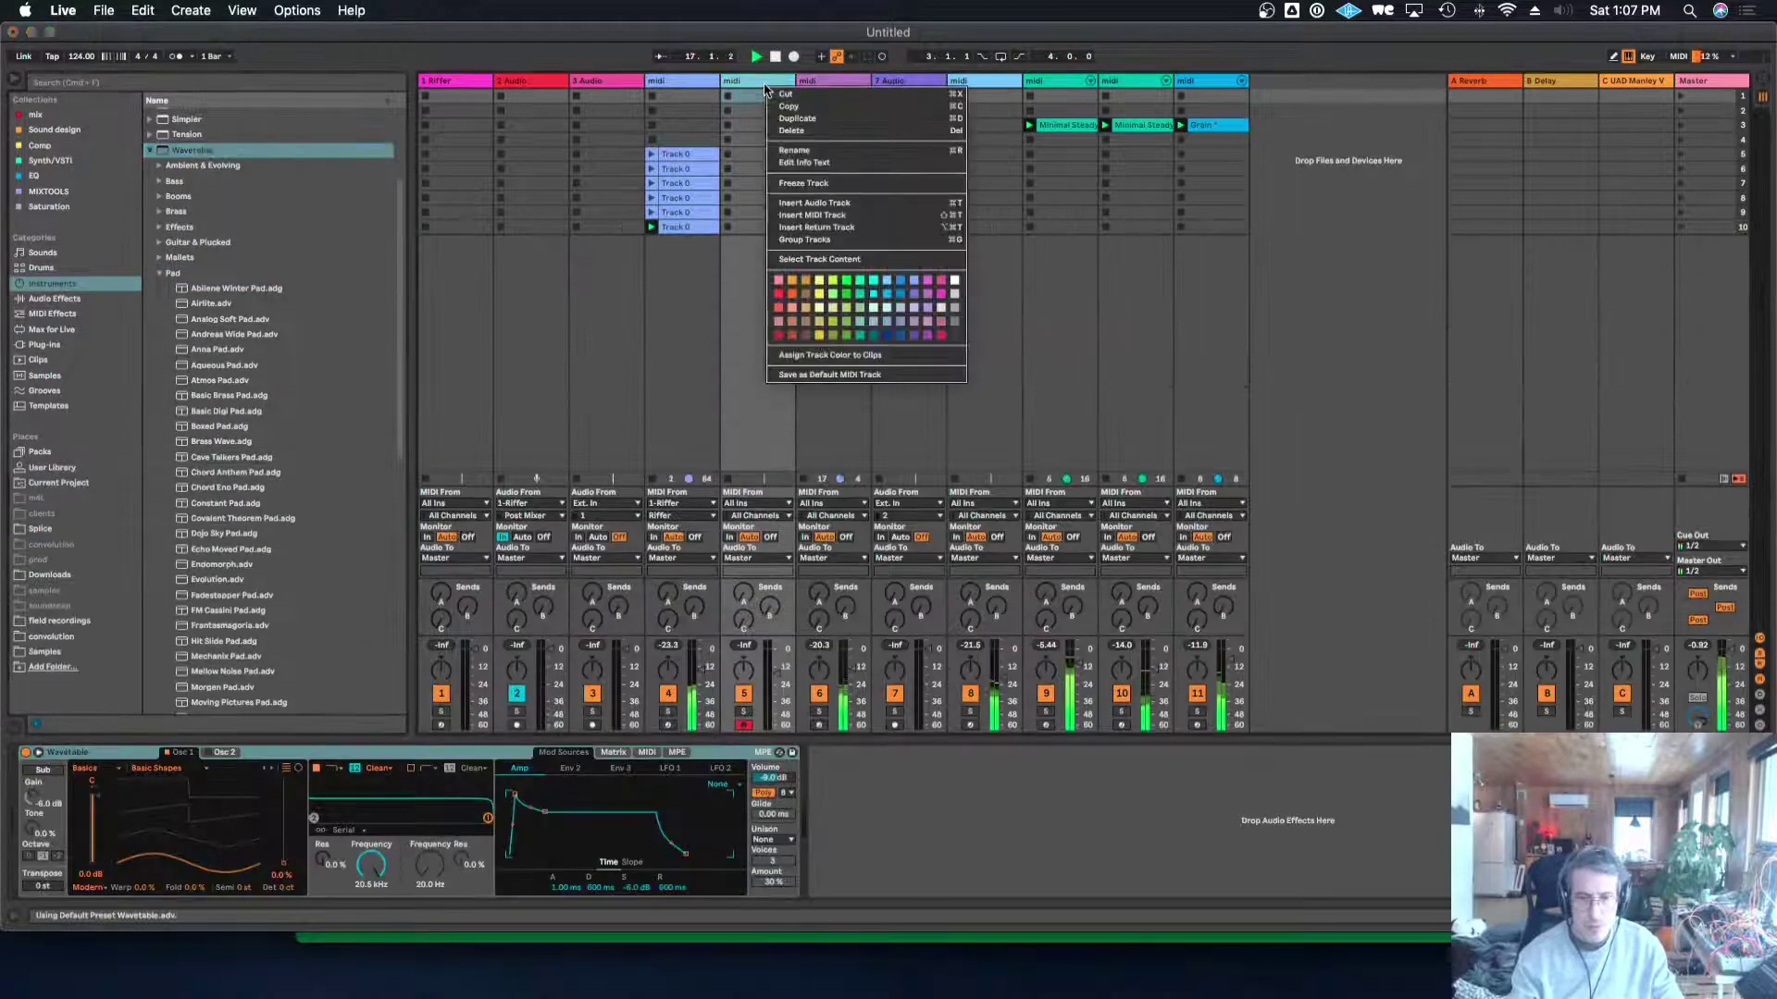
{"action": "left_click", "coordinate": [800, 215]}
{"action": "left_click_drag", "start_coordinate": [837, 150], "coordinate": [836, 129]}
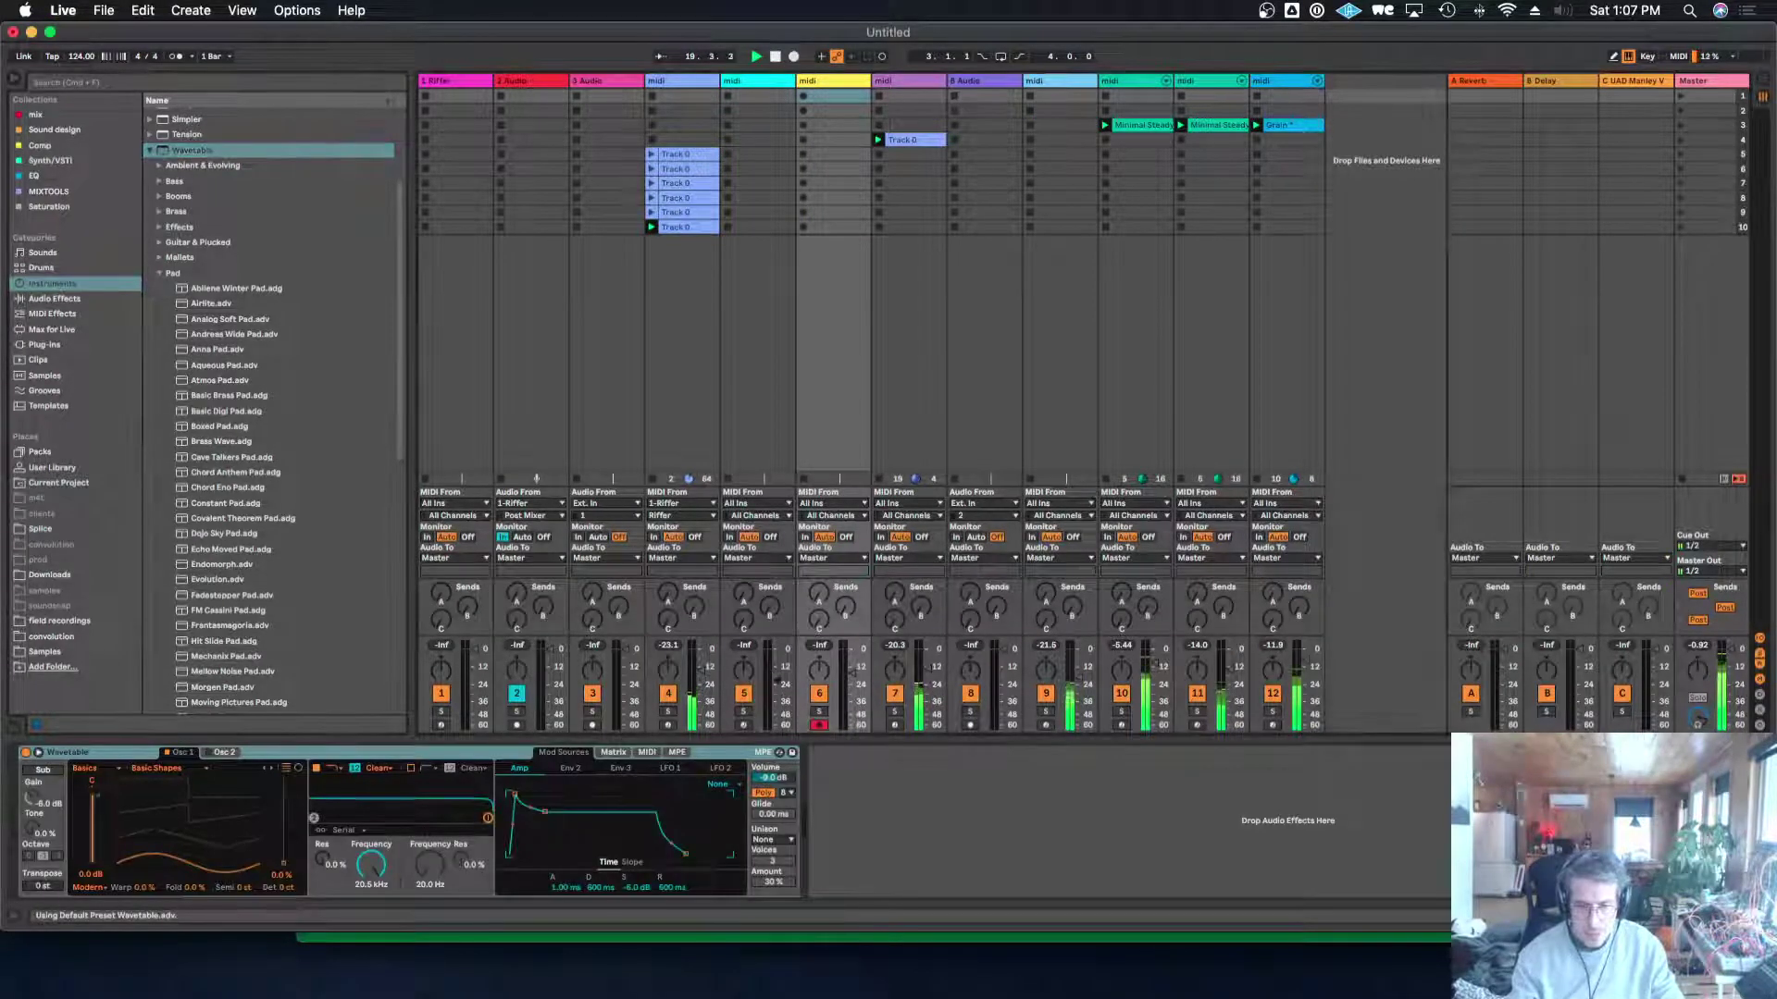
Browse Wavetable's Mallets presets for tracks 5 and 6, previewing several from Crockhausen to Strumboli.
{"action": "left_click", "coordinate": [755, 80]}
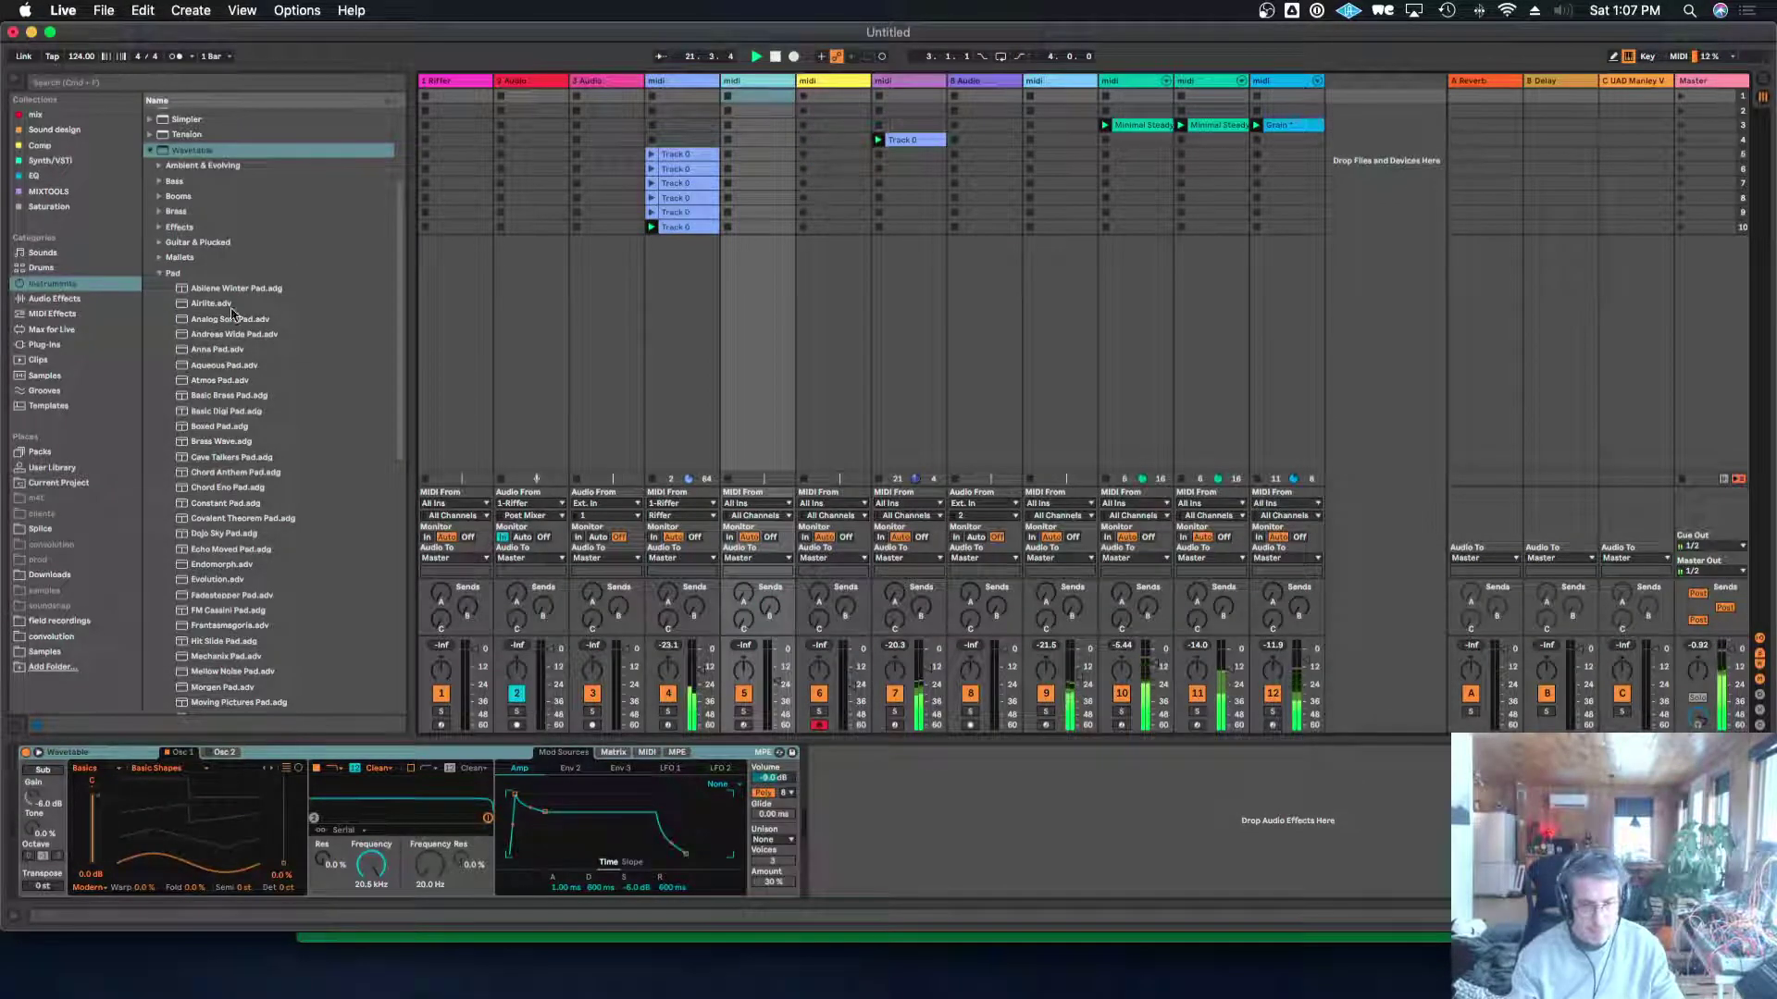
{"action": "left_click", "coordinate": [159, 258]}
{"action": "scroll", "coordinate": [254, 450], "scroll_direction": "down", "scroll_amount": 2}
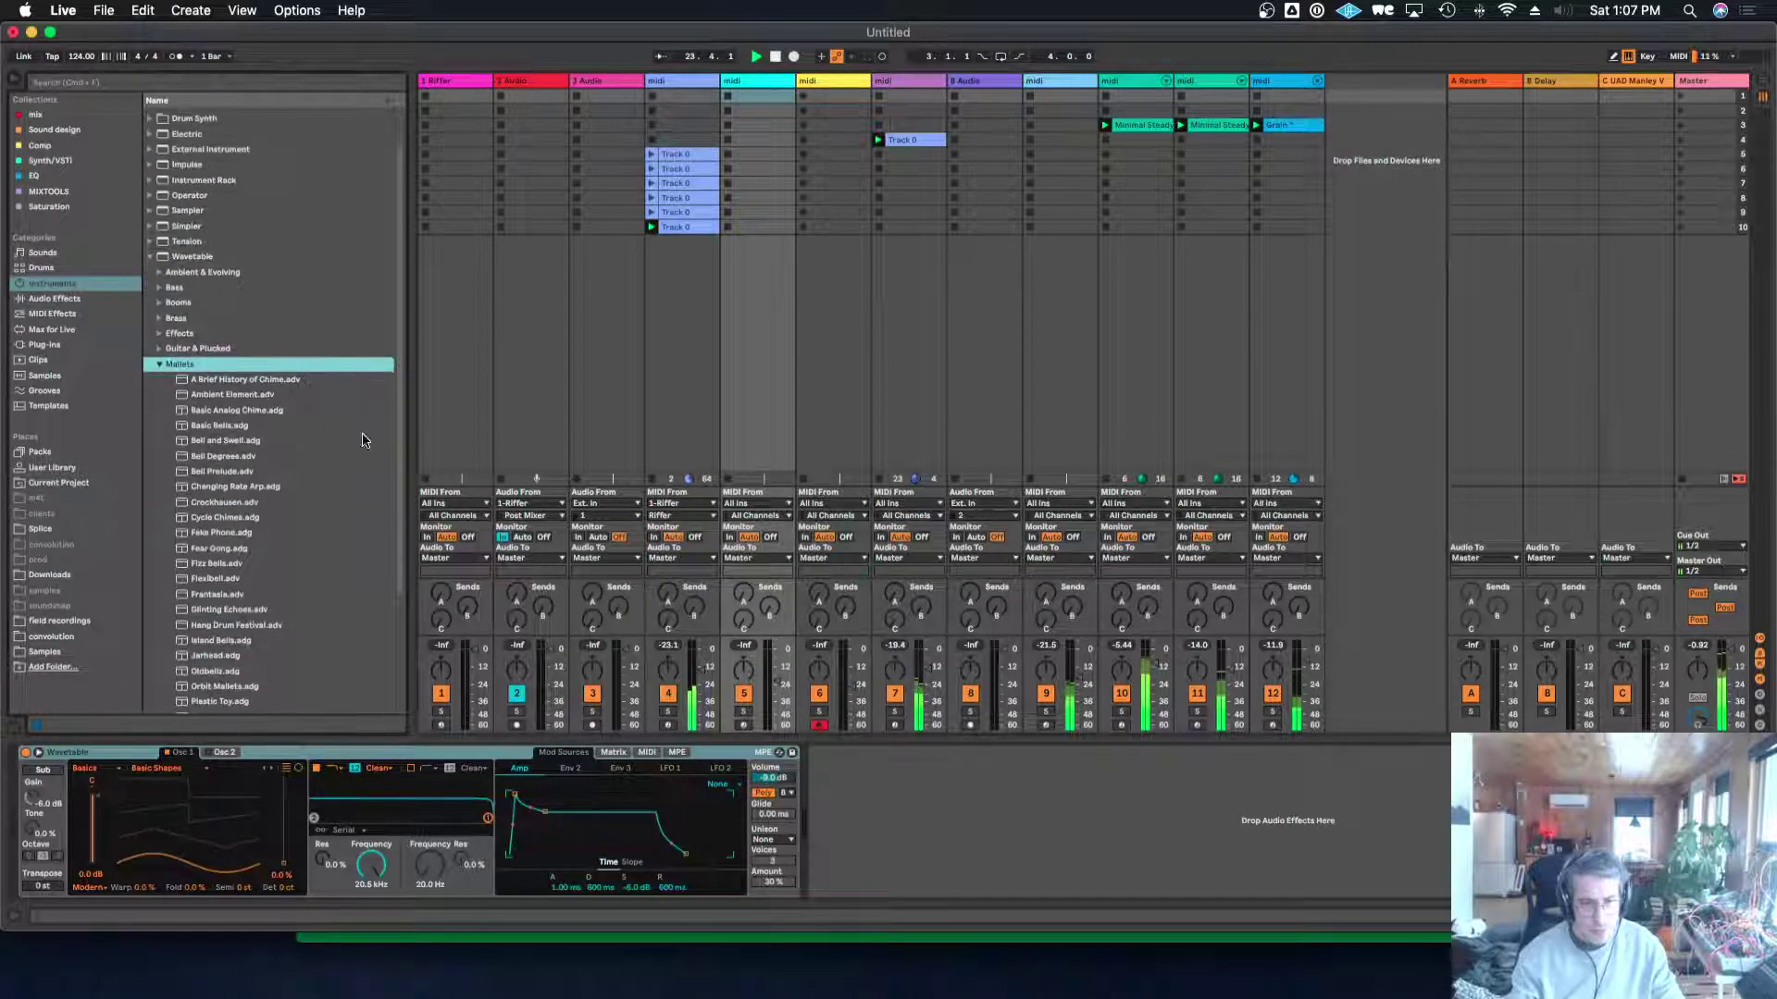
{"action": "left_click", "coordinate": [274, 505]}
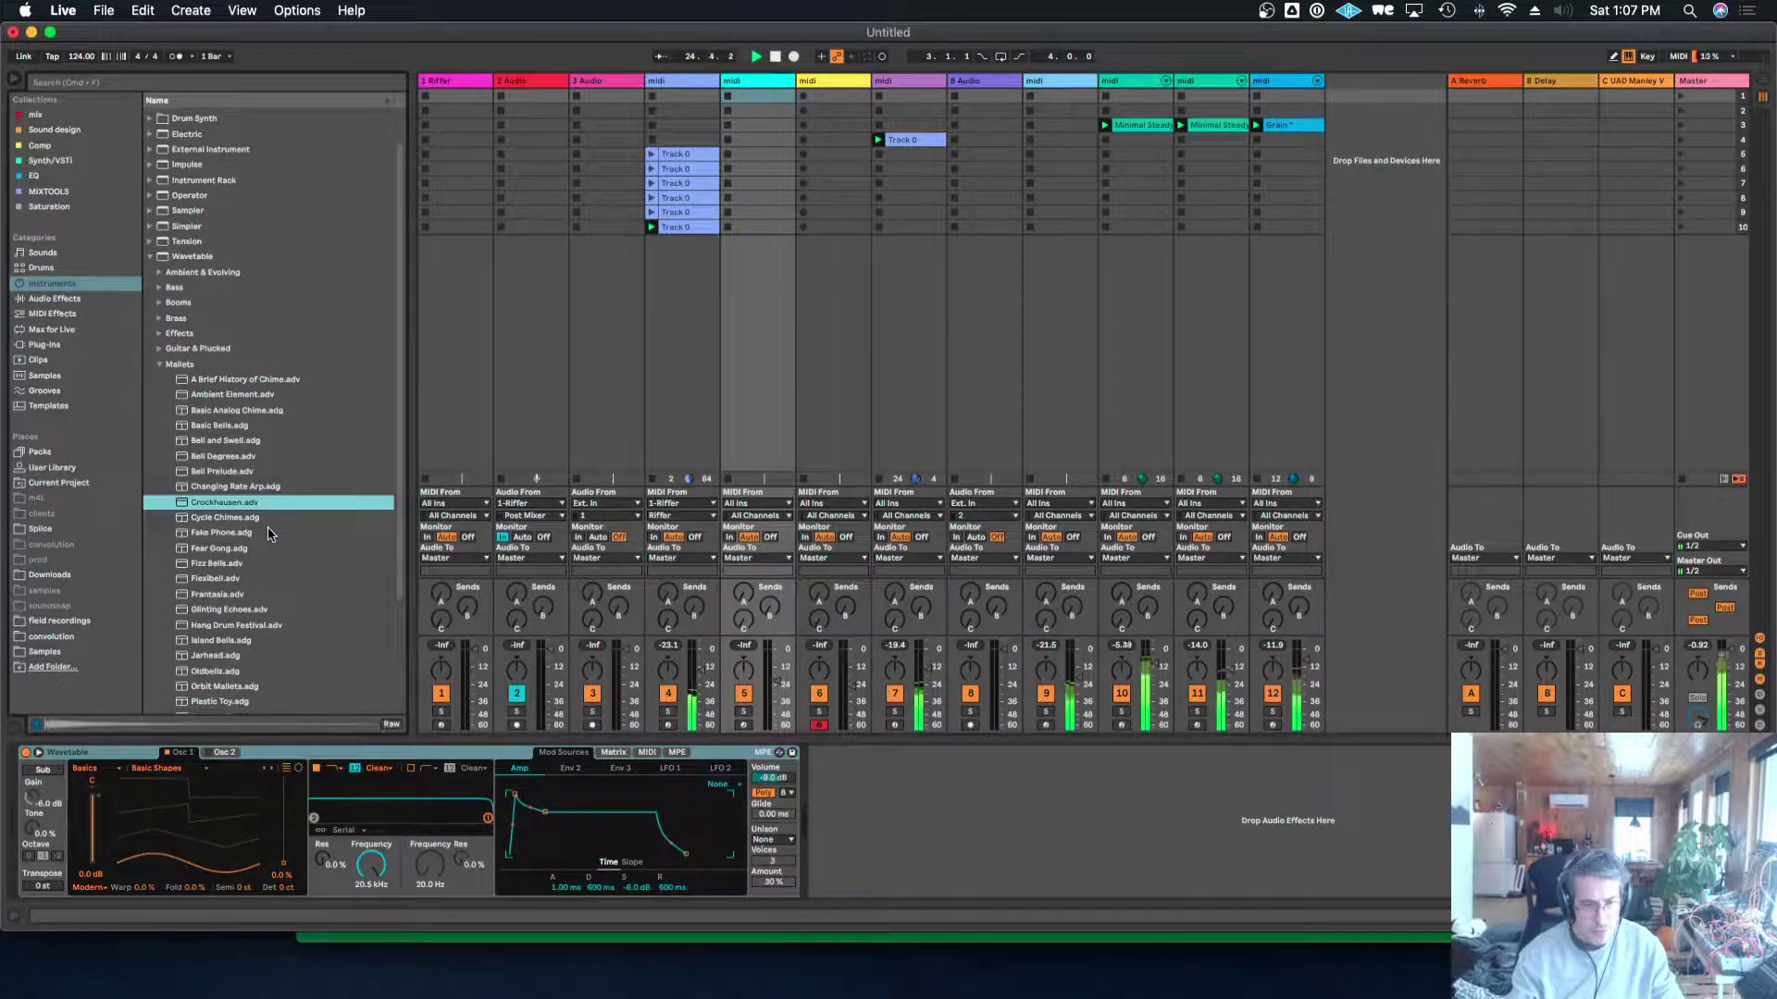
{"action": "left_click", "coordinate": [269, 548]}
{"action": "scroll", "coordinate": [266, 574], "scroll_direction": "down", "scroll_amount": 1}
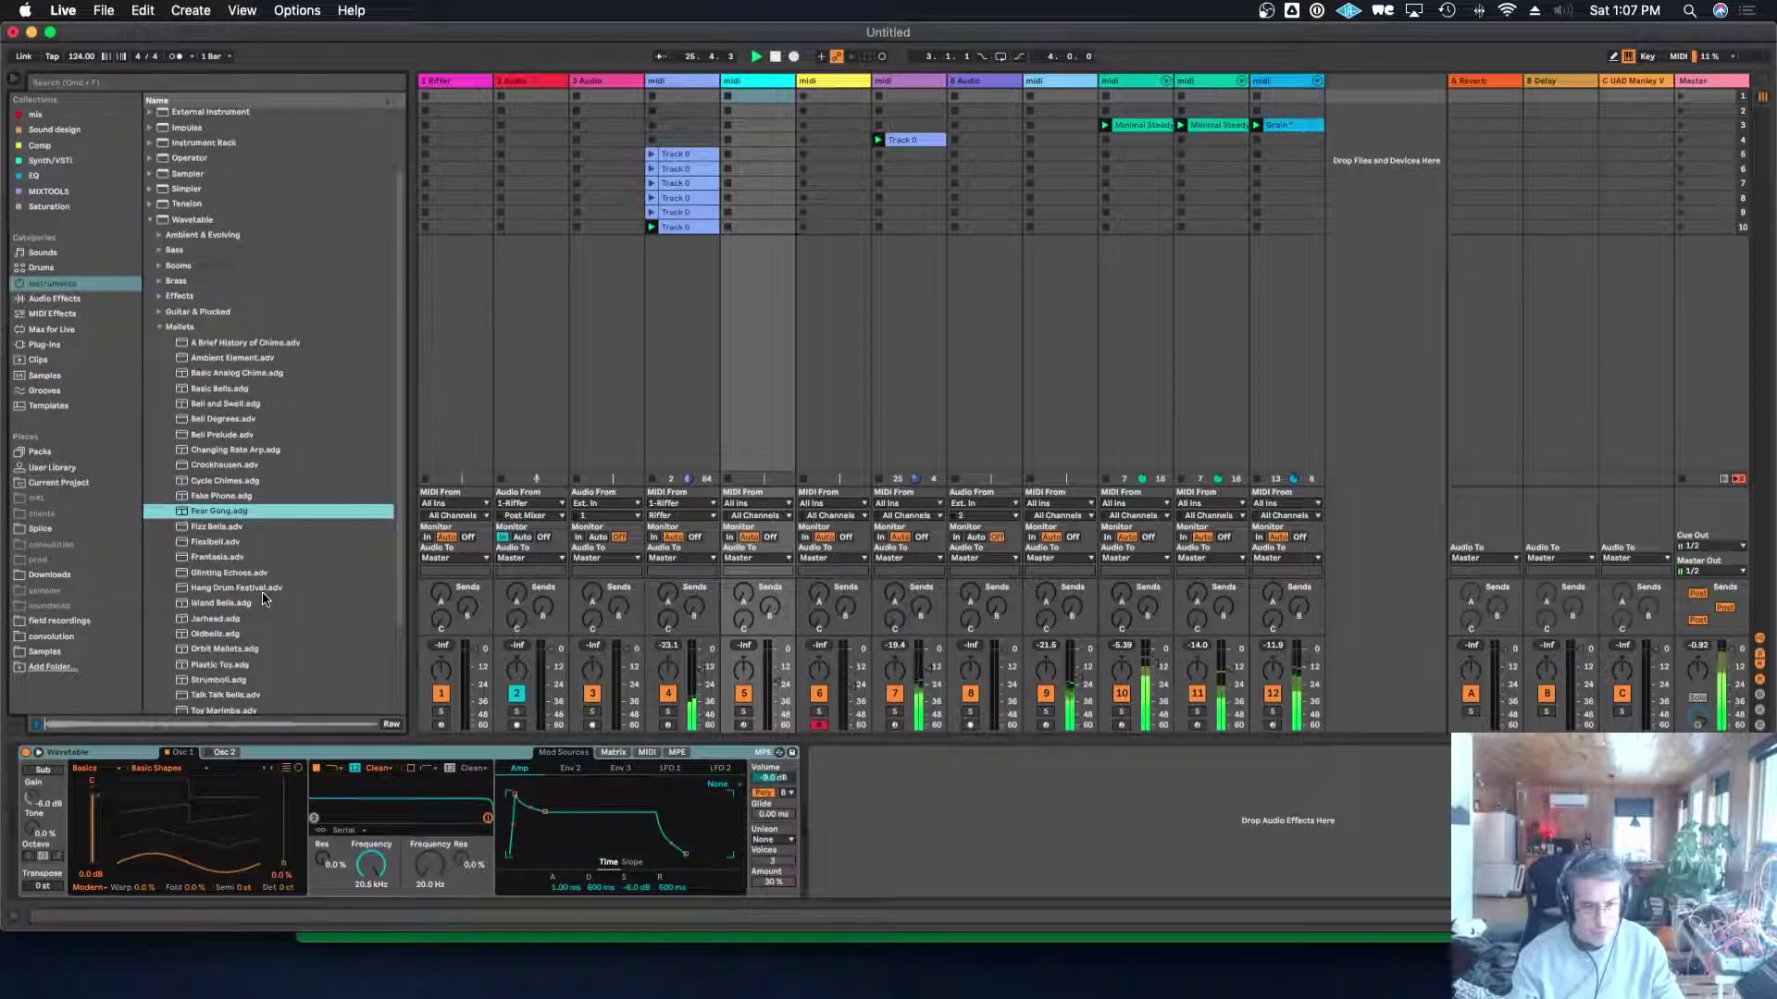
{"action": "left_click", "coordinate": [262, 589]}
{"action": "left_click", "coordinate": [250, 619]}
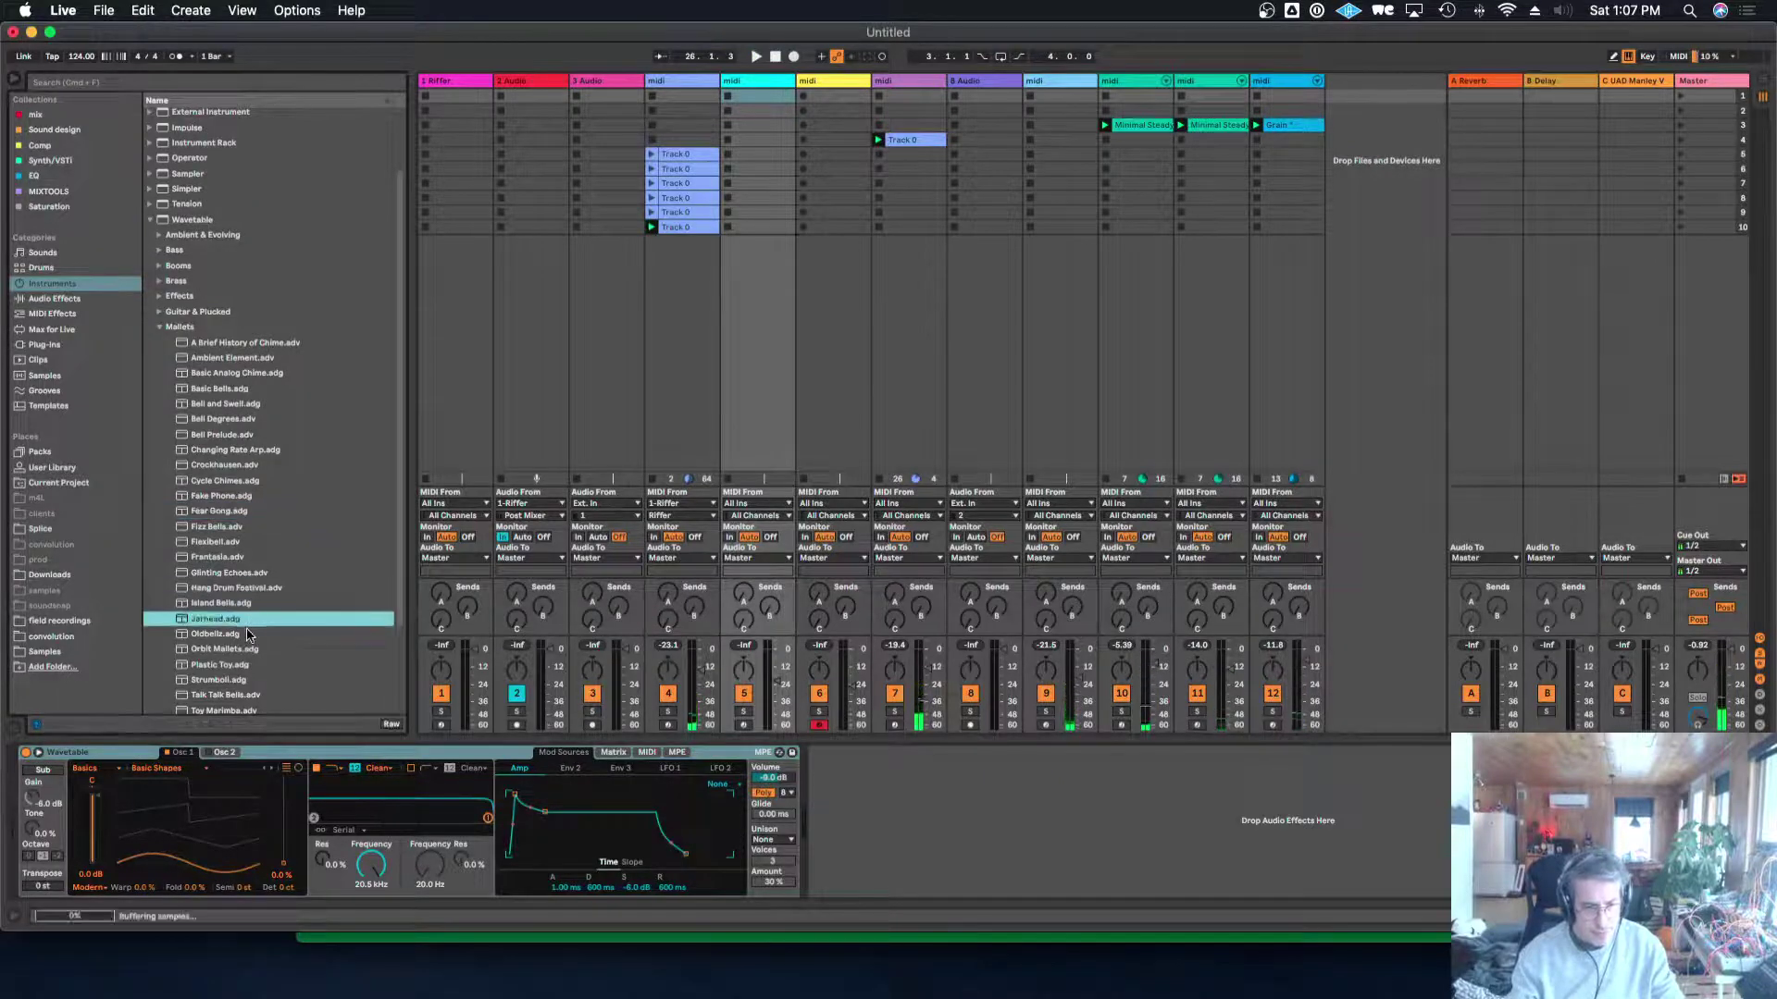
{"action": "left_click", "coordinate": [247, 635]}
{"action": "scroll", "coordinate": [248, 636], "scroll_direction": "down", "scroll_amount": 1}
{"action": "left_click", "coordinate": [246, 638]}
{"action": "left_click", "coordinate": [248, 609]}
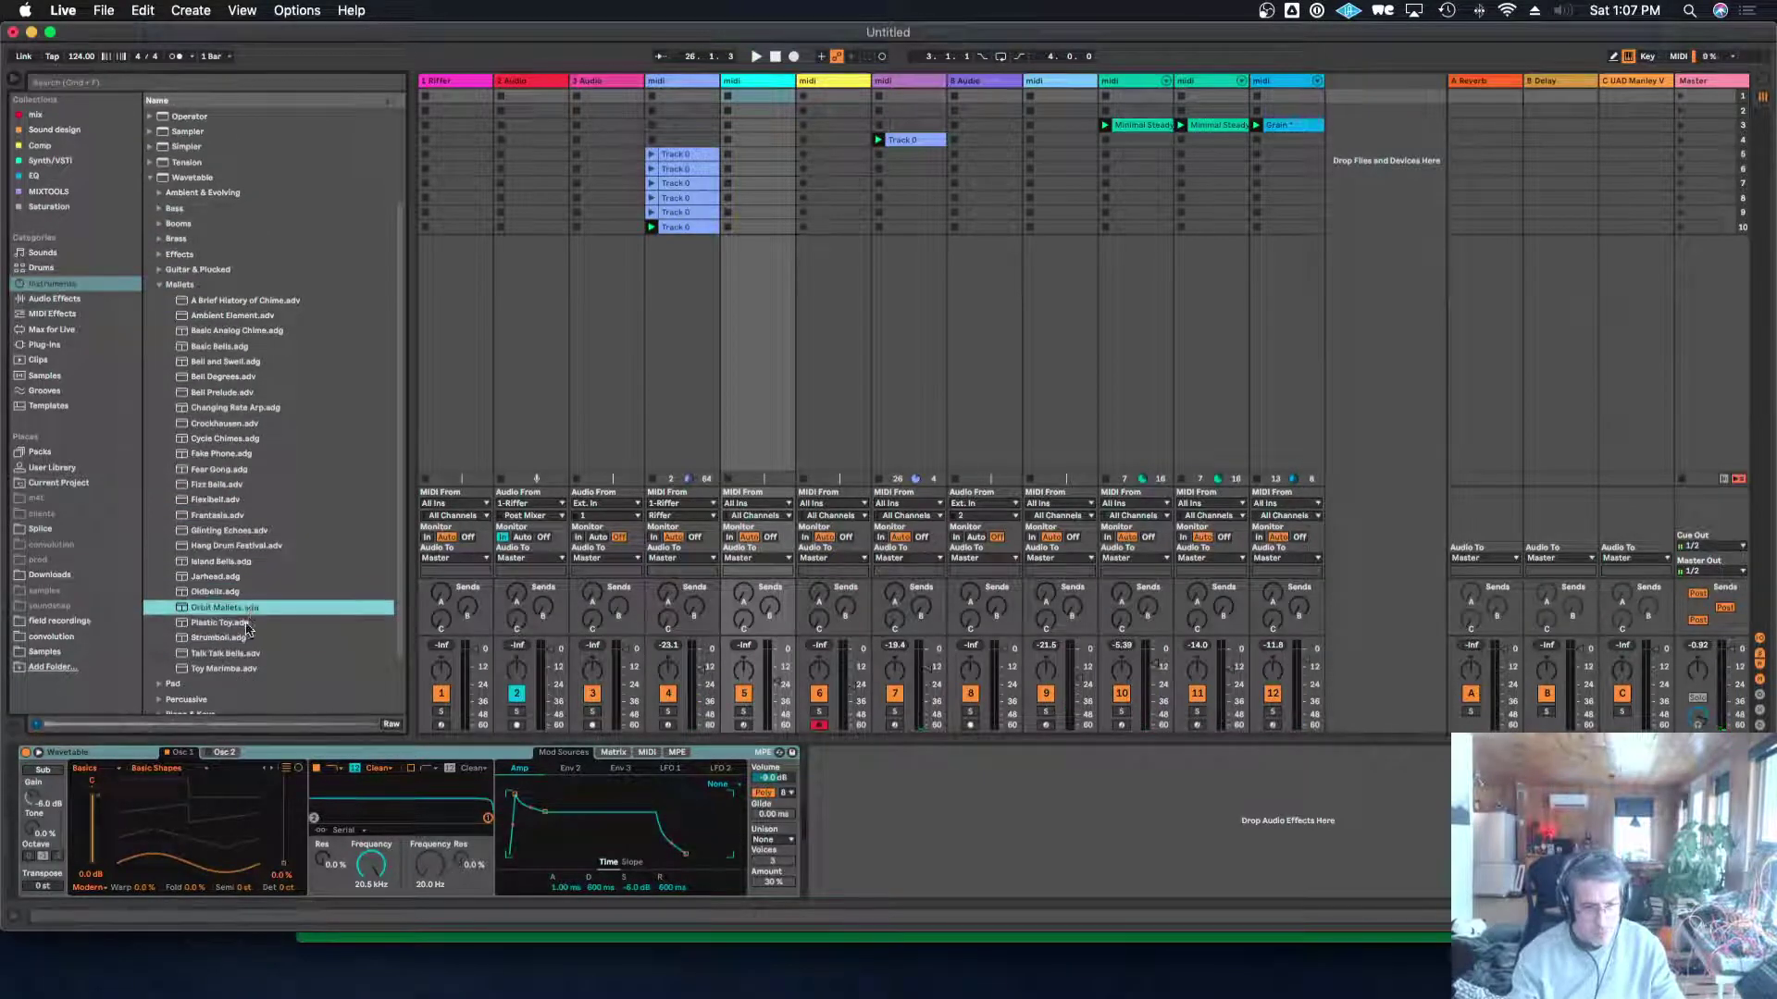
{"action": "left_click", "coordinate": [247, 637]}
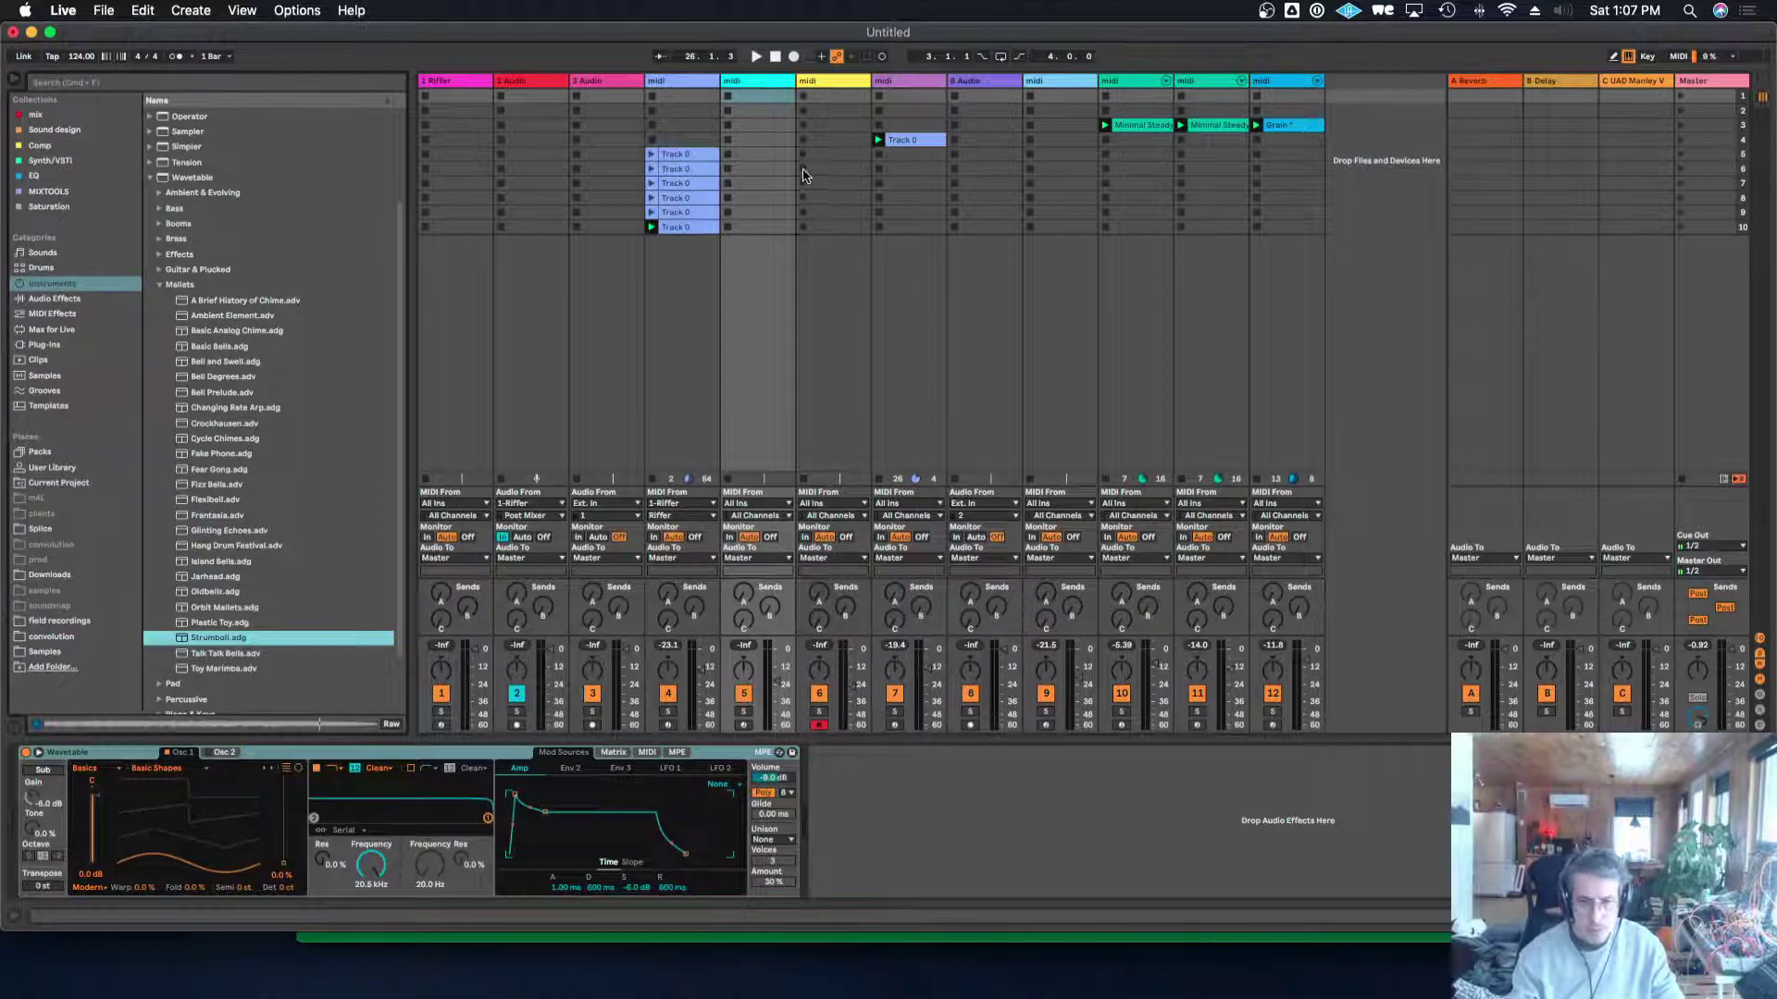
{"action": "left_click", "coordinate": [829, 77]}
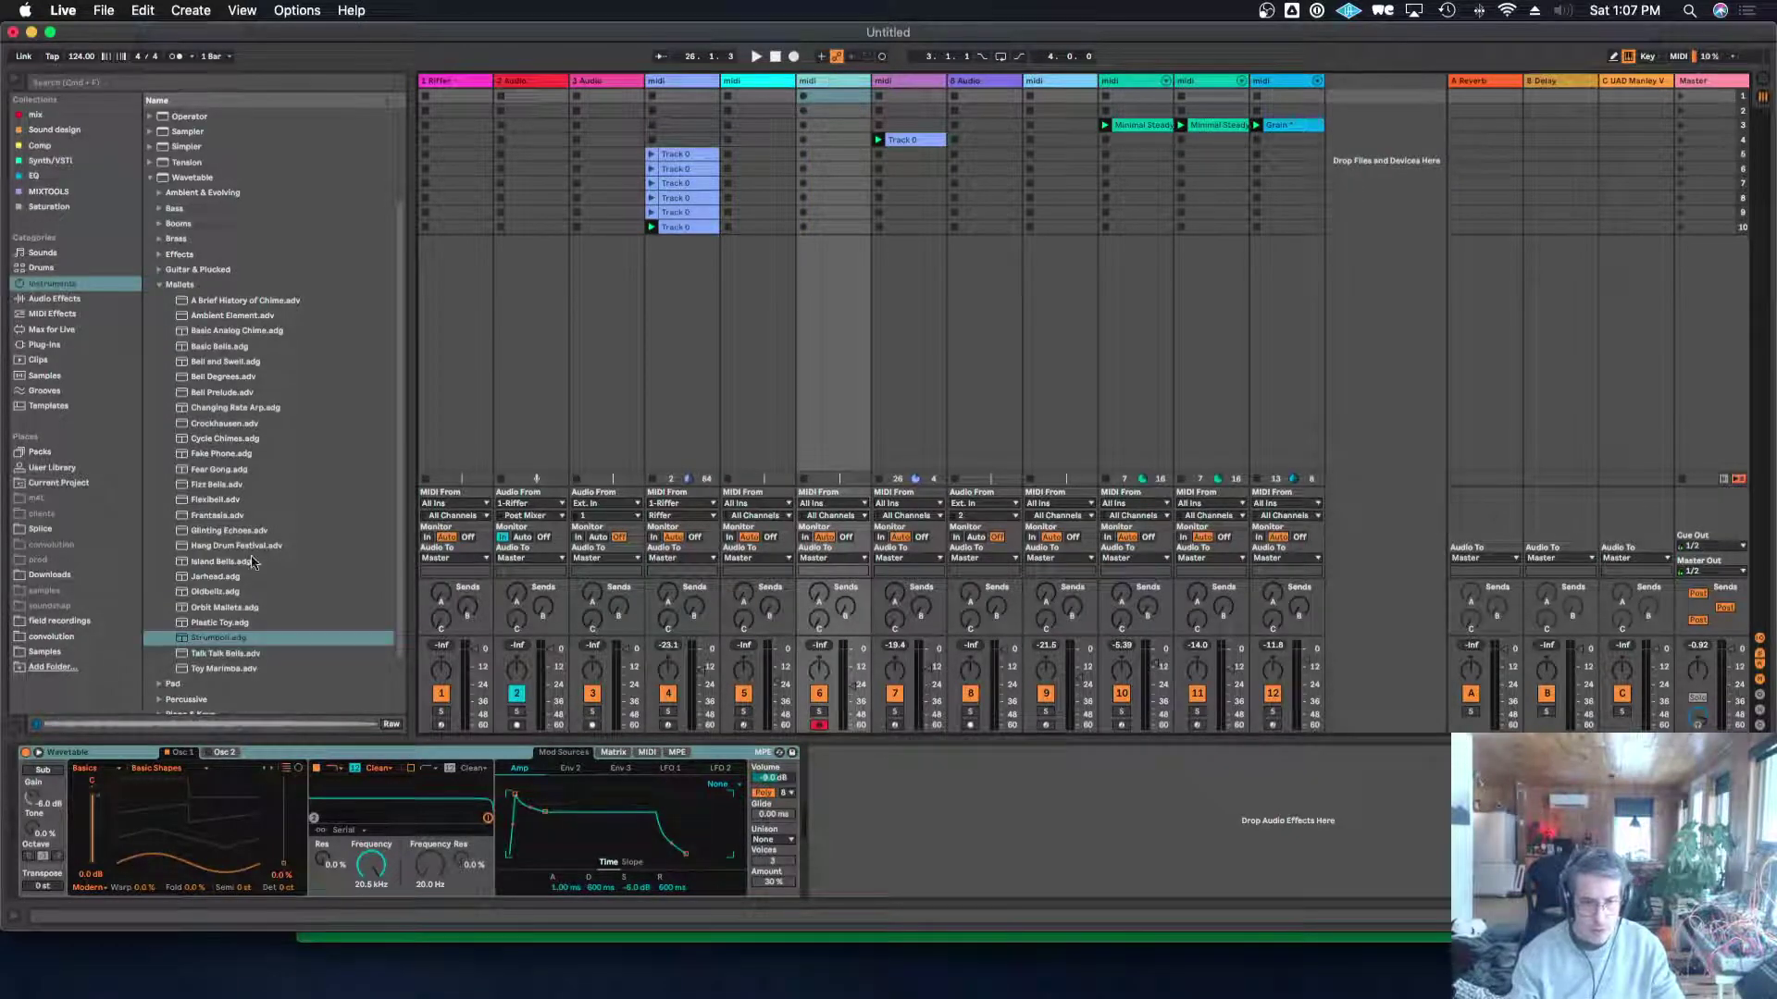
{"action": "left_click", "coordinate": [206, 638]}
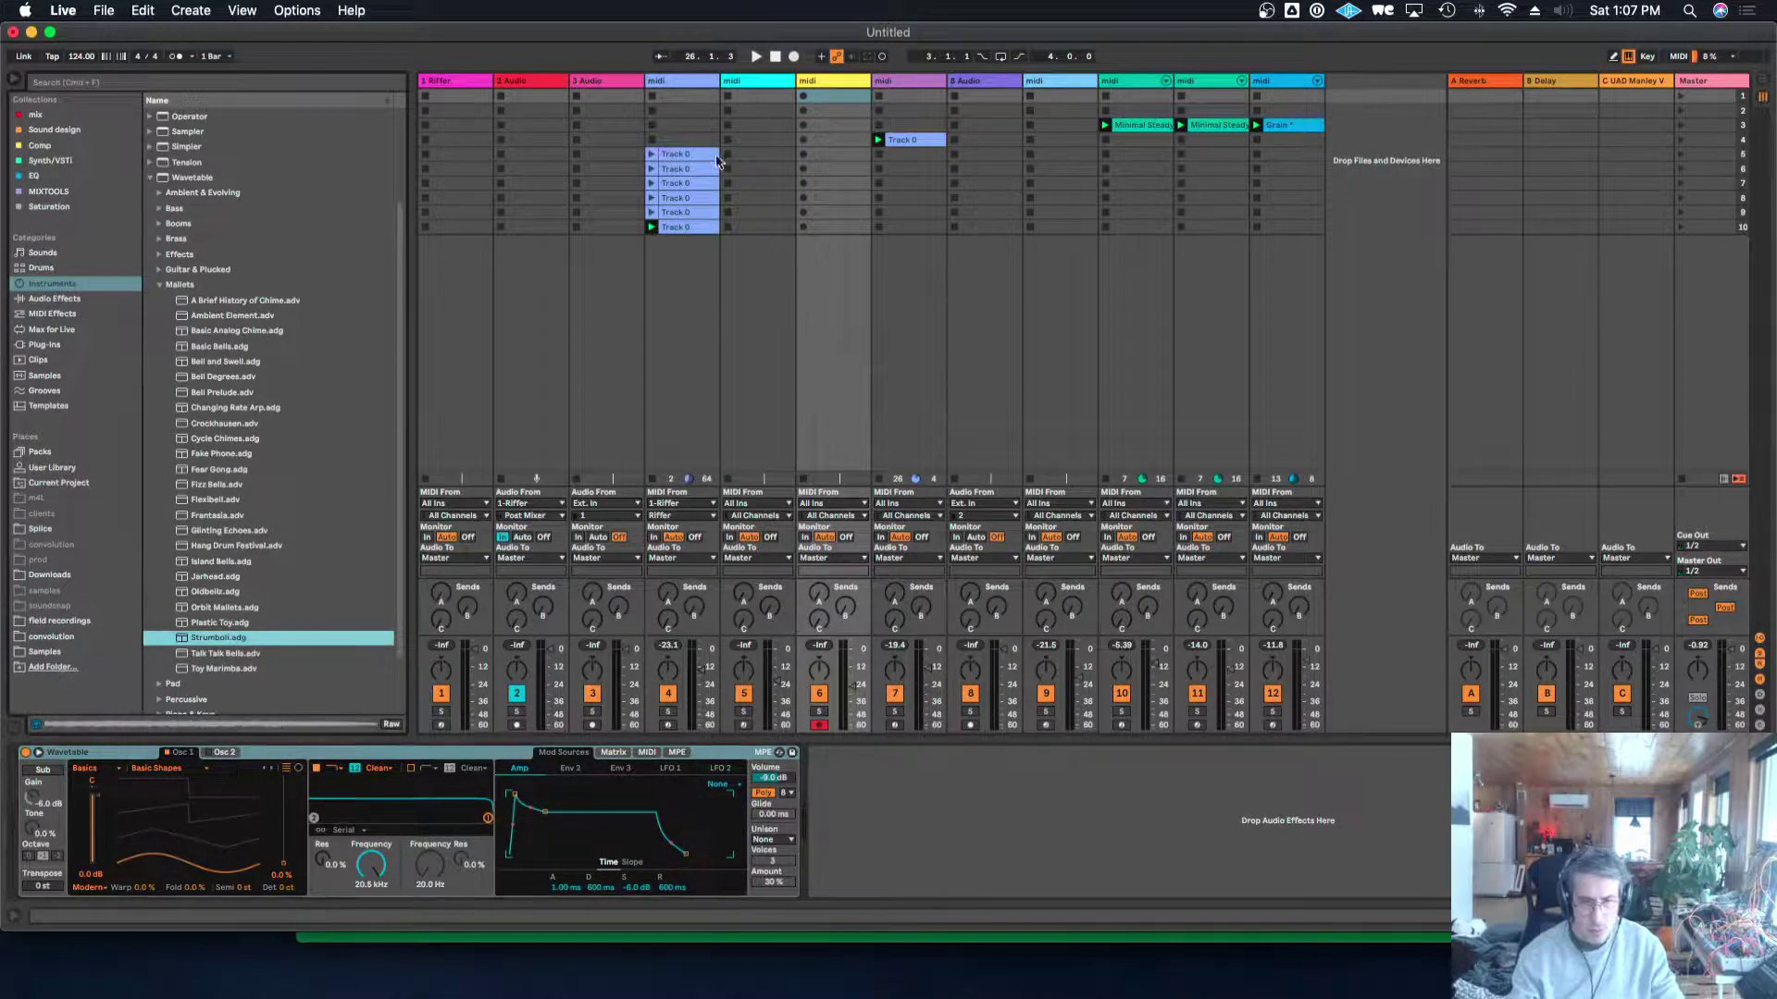
Move the first five Riffer clips from track 4 to track 6, starting at slot 4, and solo track 6.
{"action": "left_click_drag", "start_coordinate": [696, 152], "coordinate": [853, 157]}
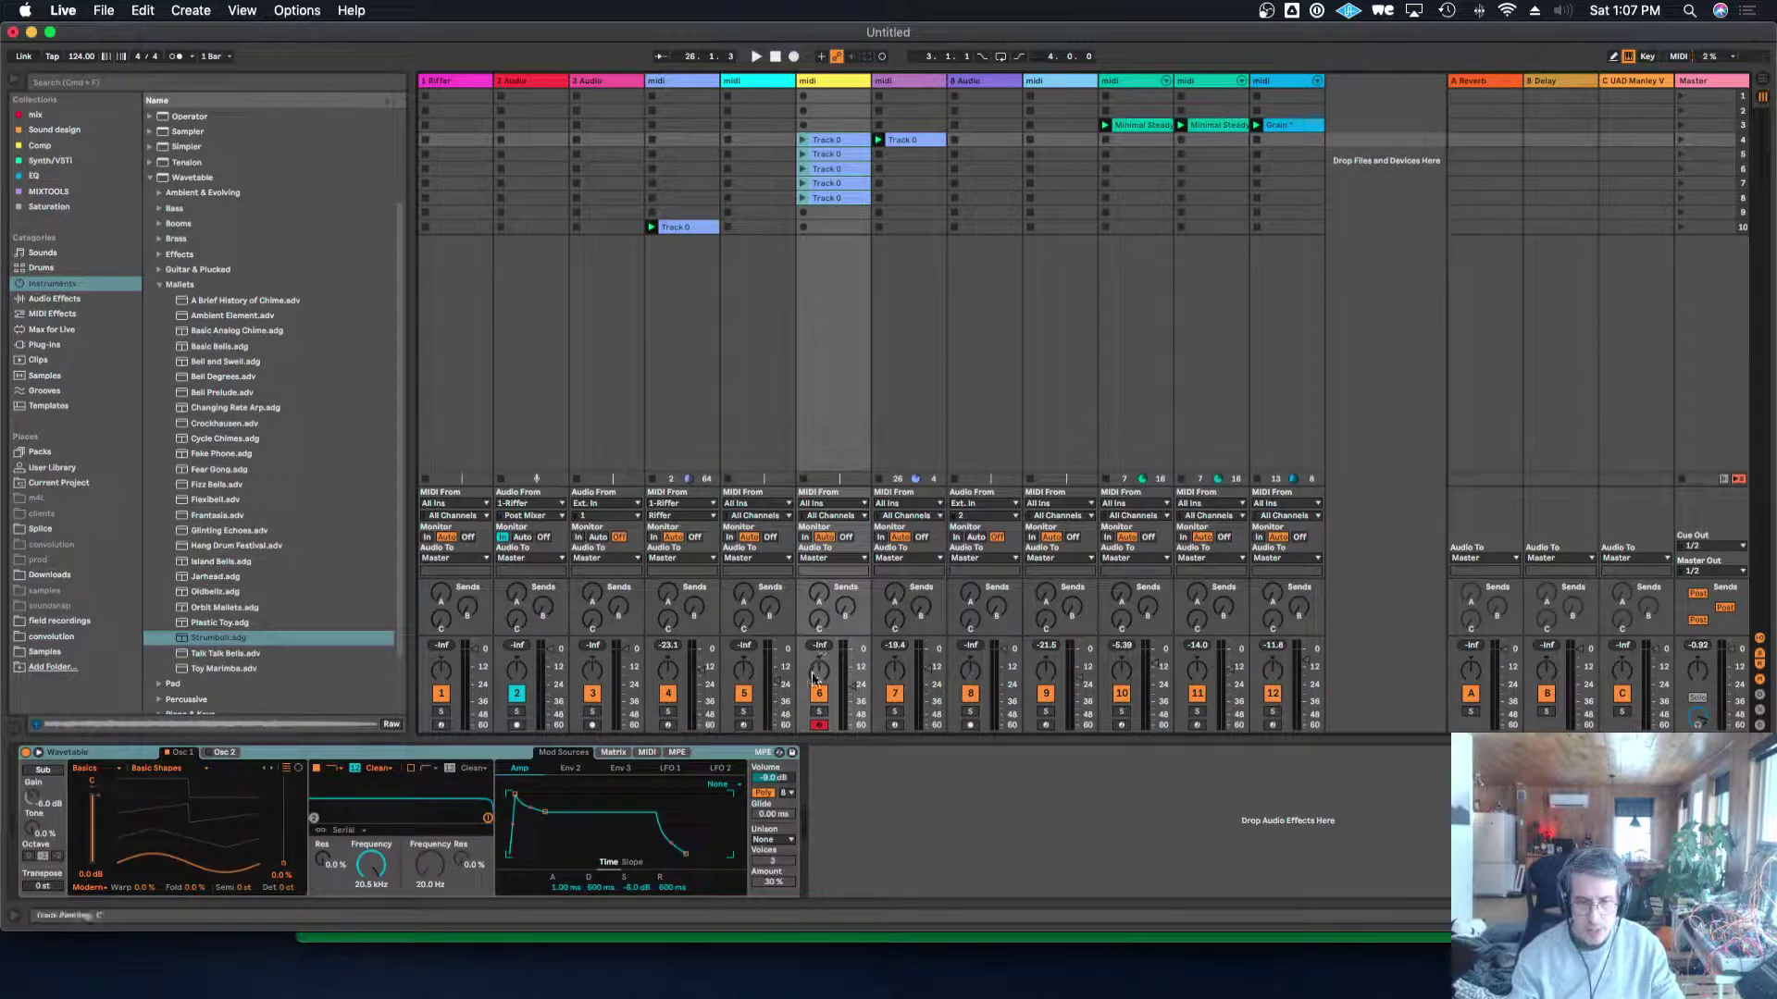
{"action": "left_click", "coordinate": [818, 724]}
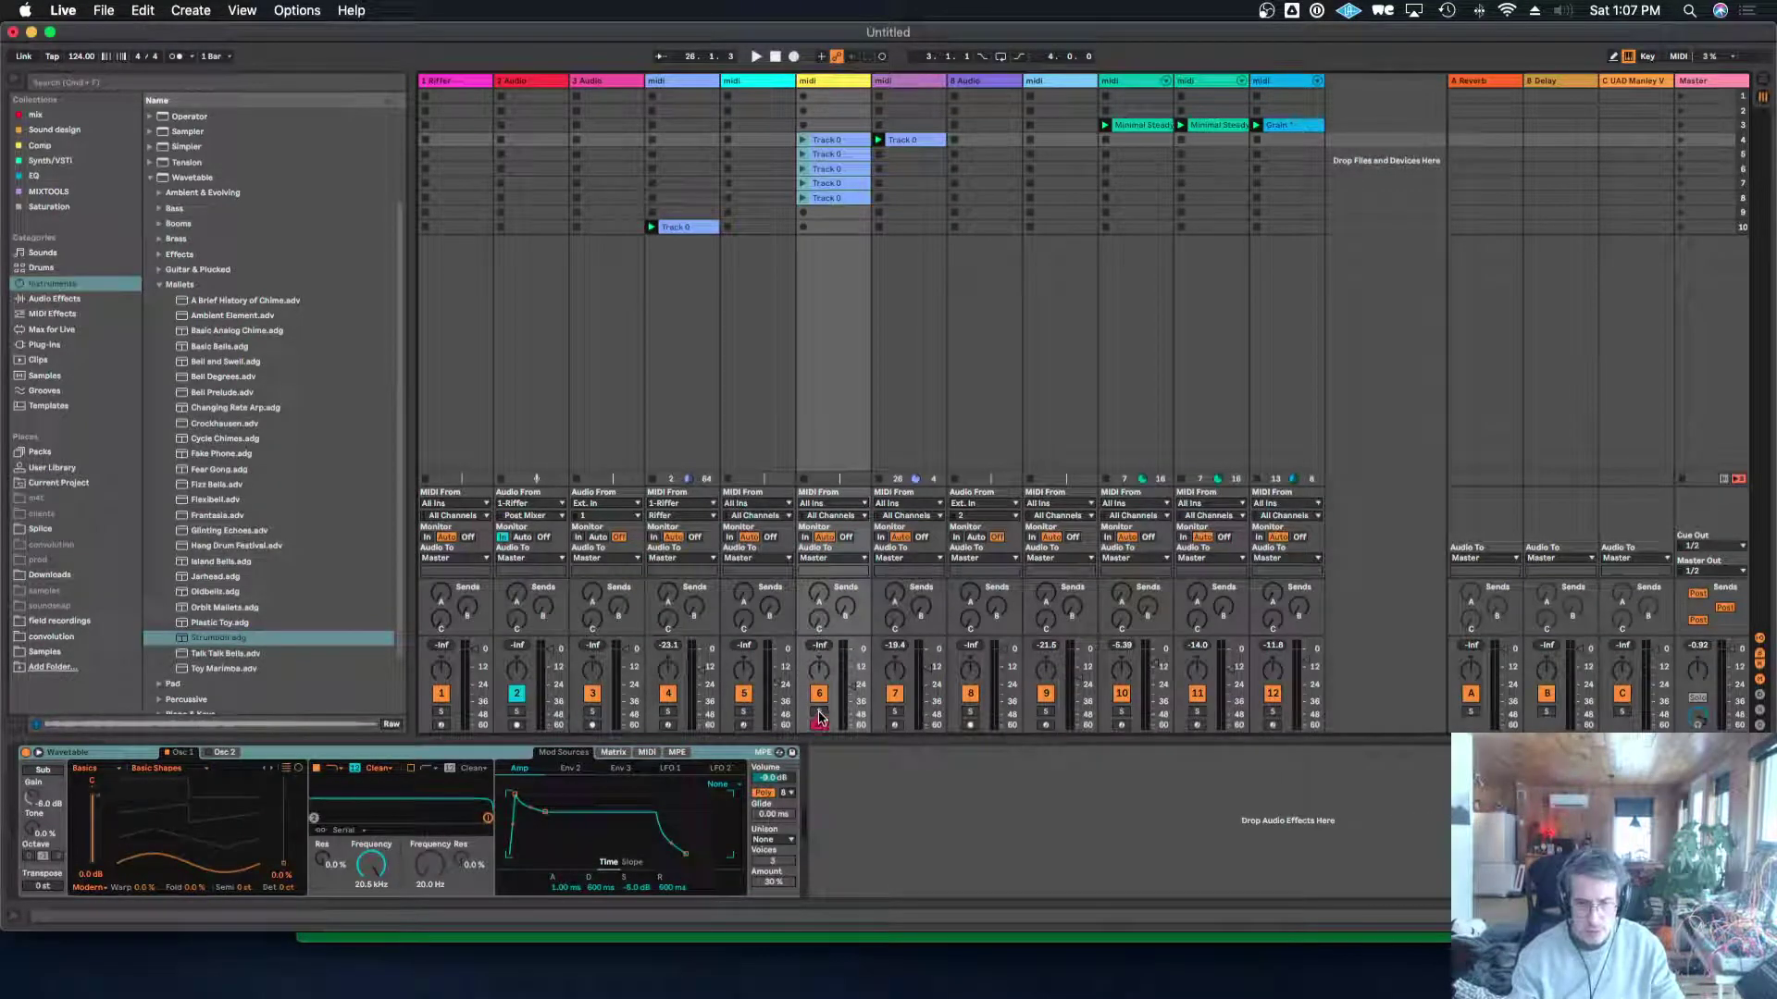
Play track 6's clips in slots 4 to 7 in turn, and return to the slot 6 clip.
{"action": "left_click", "coordinate": [803, 141]}
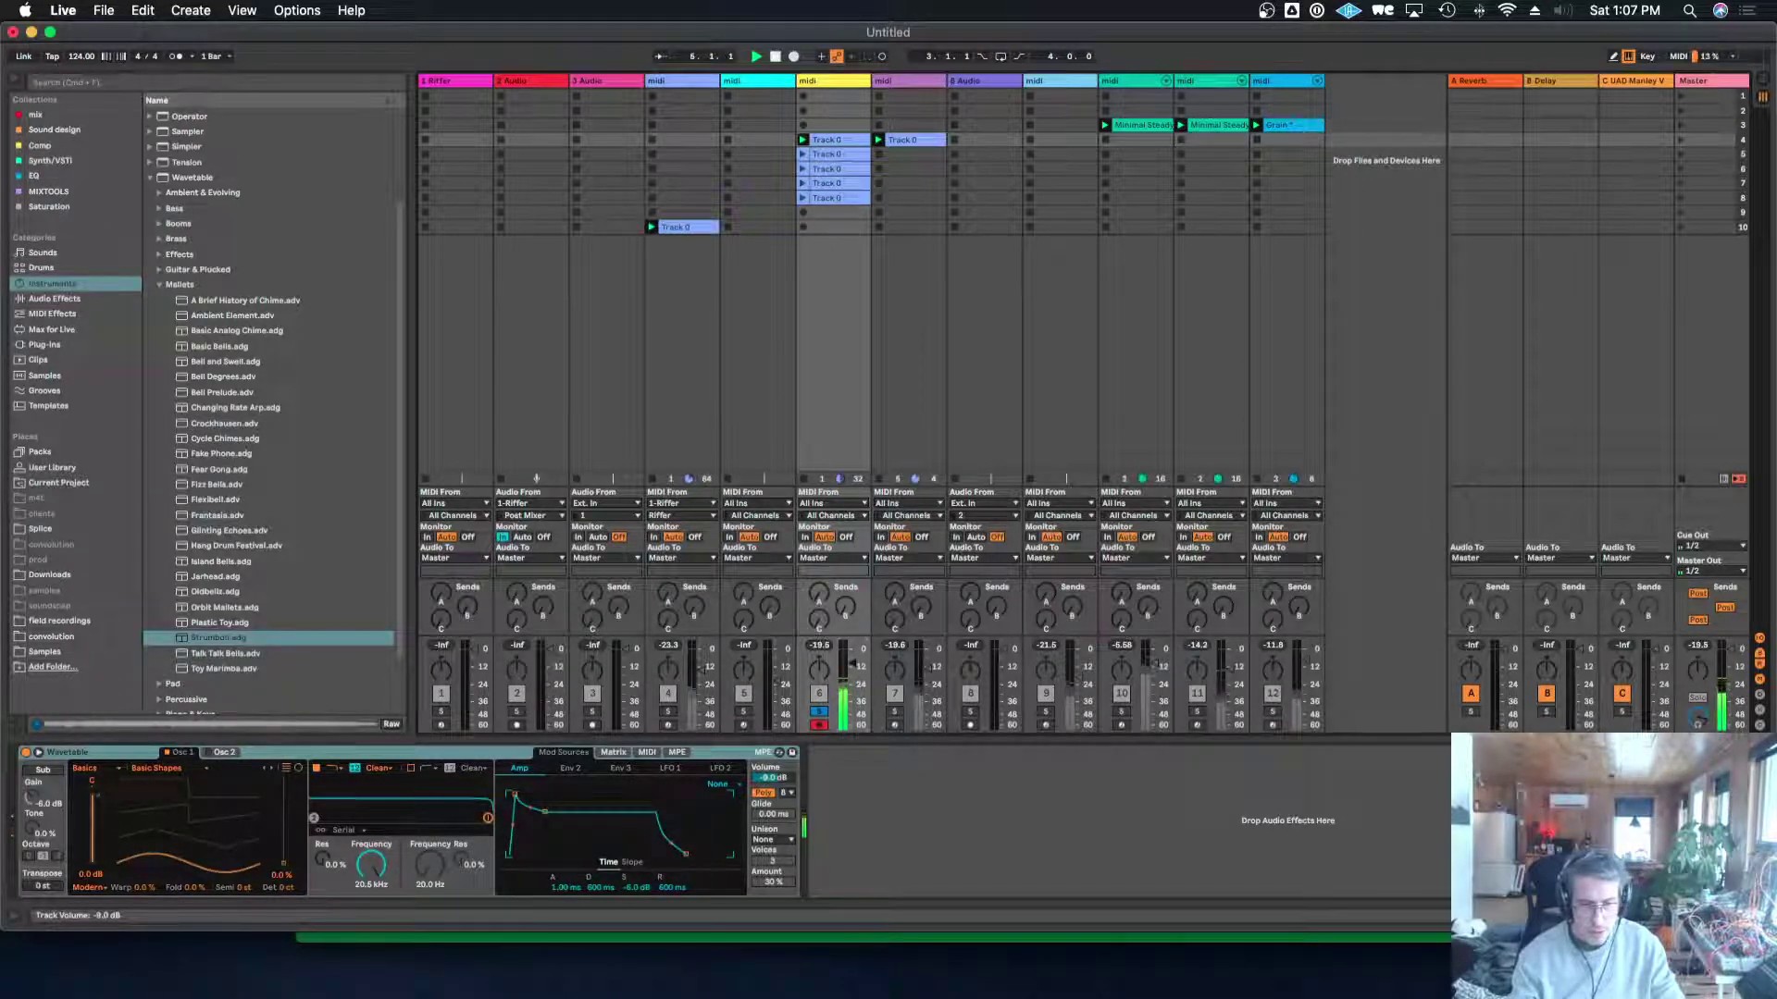
{"action": "left_click", "coordinate": [801, 154]}
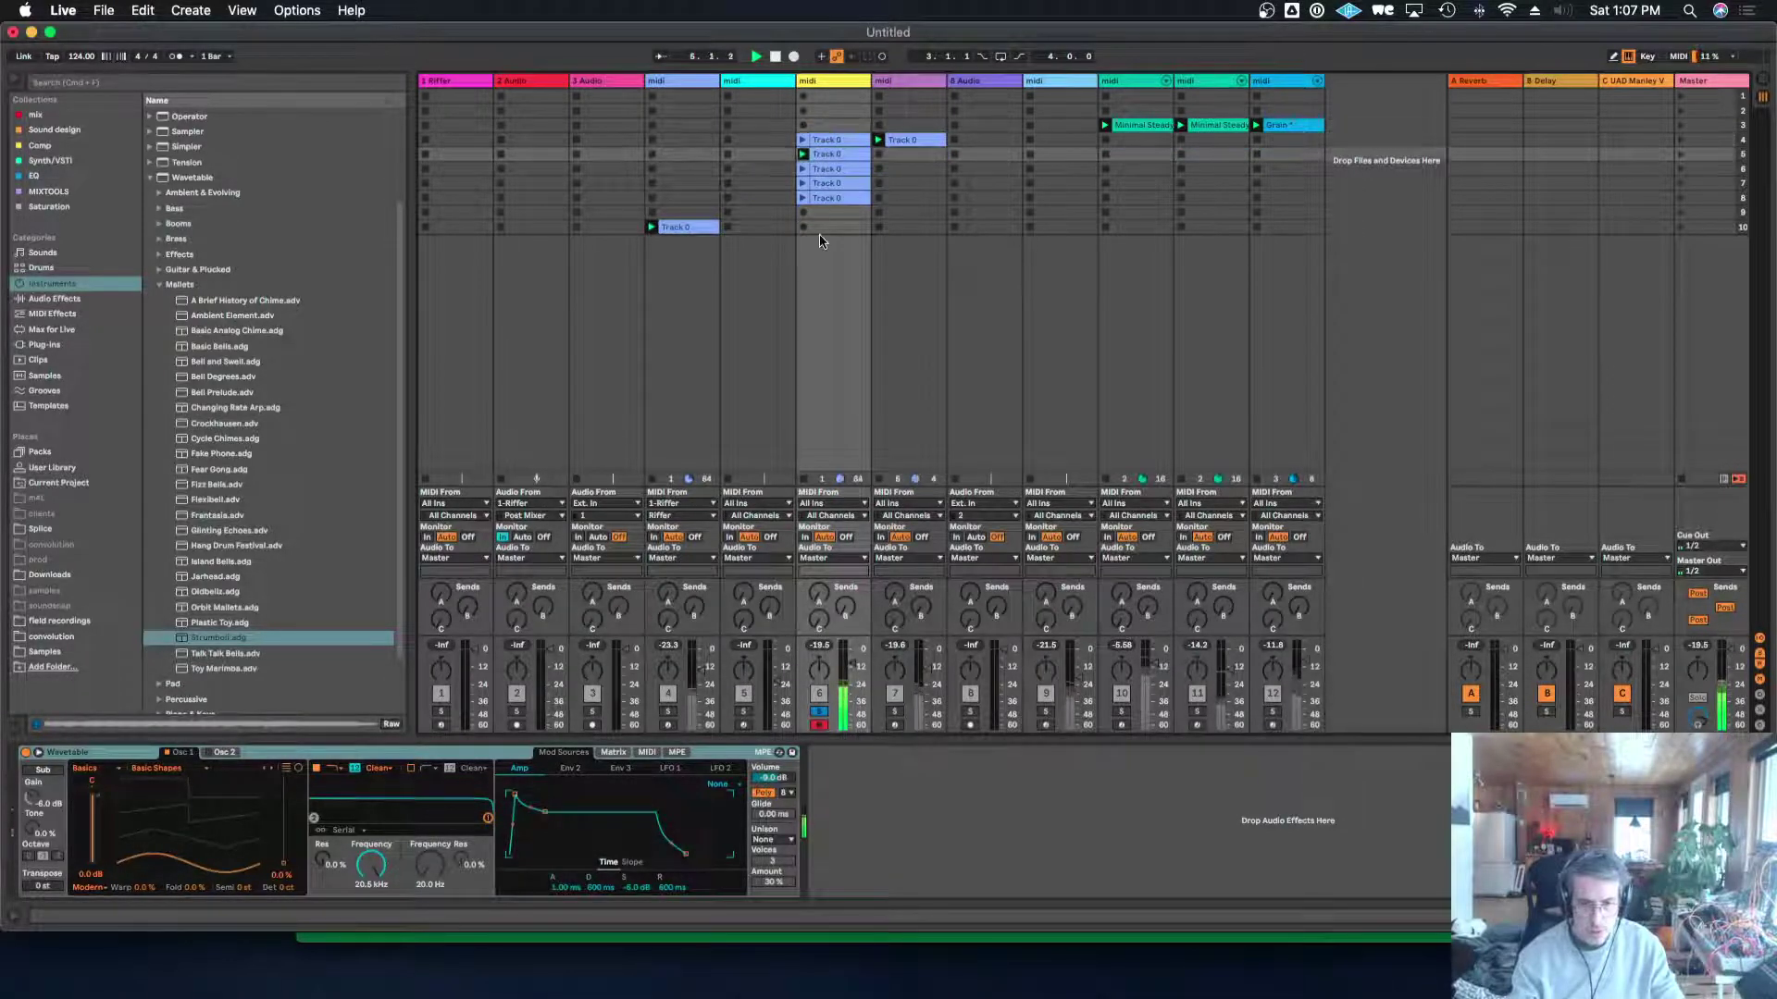
{"action": "left_click", "coordinate": [802, 169]}
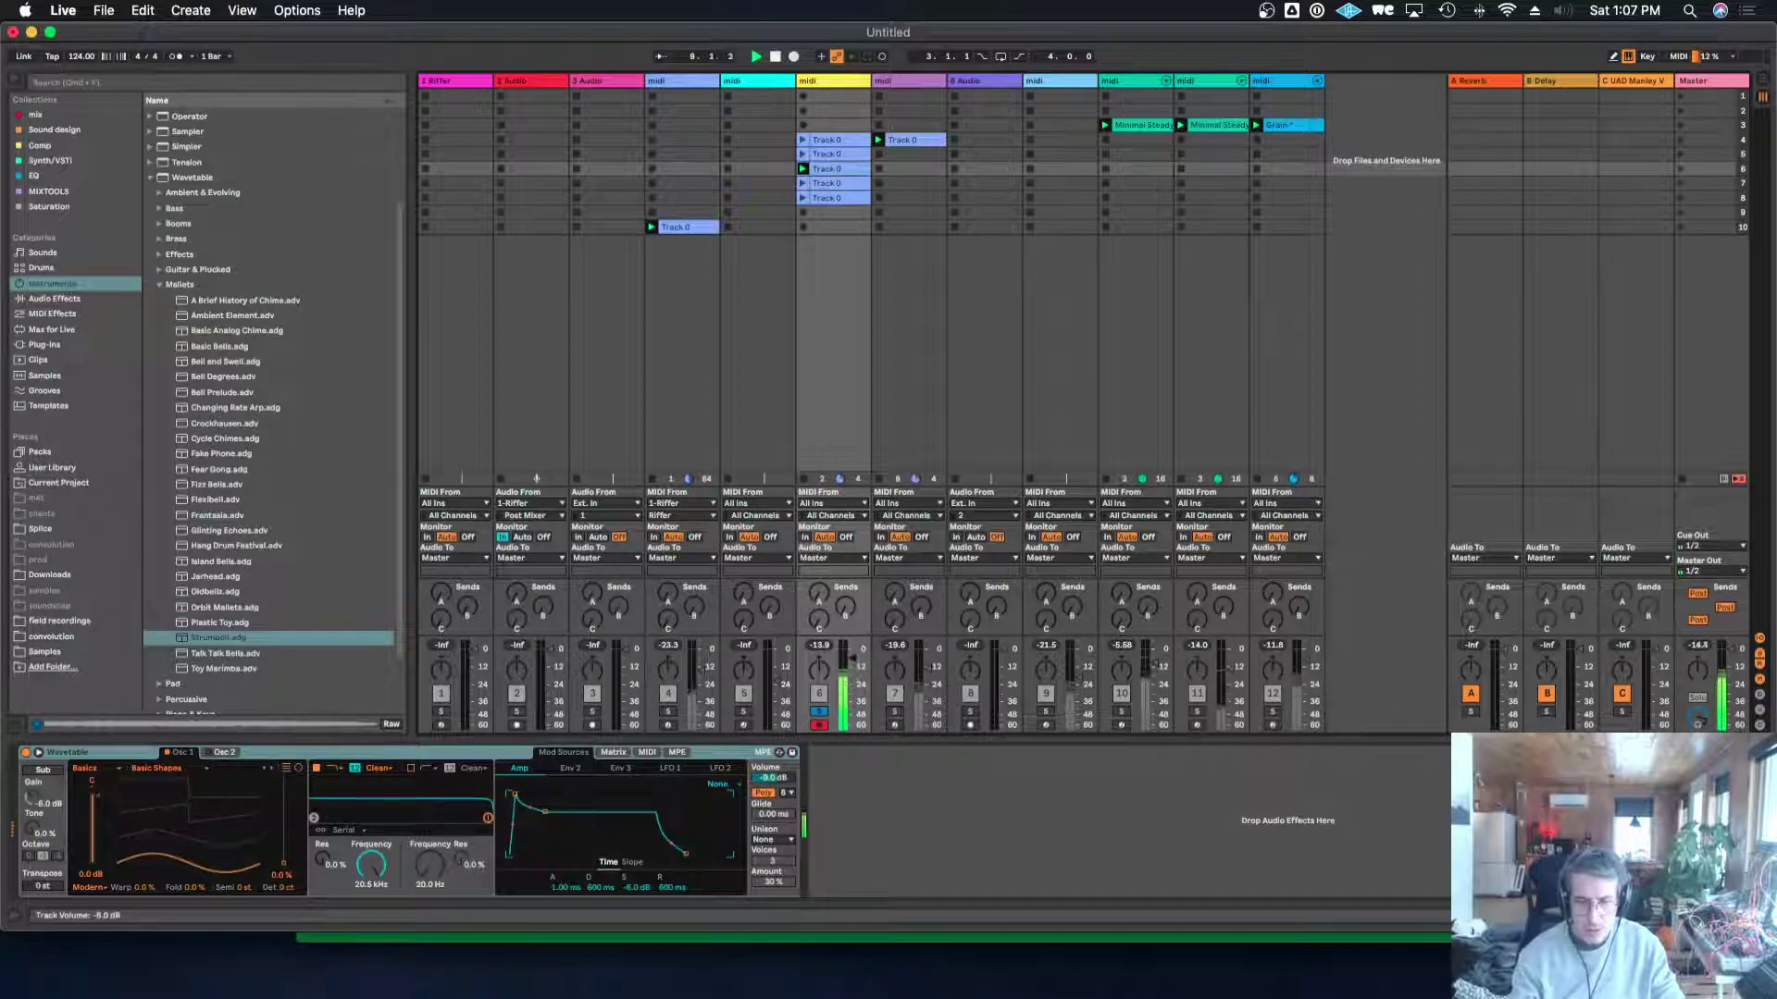
{"action": "left_click", "coordinate": [802, 183]}
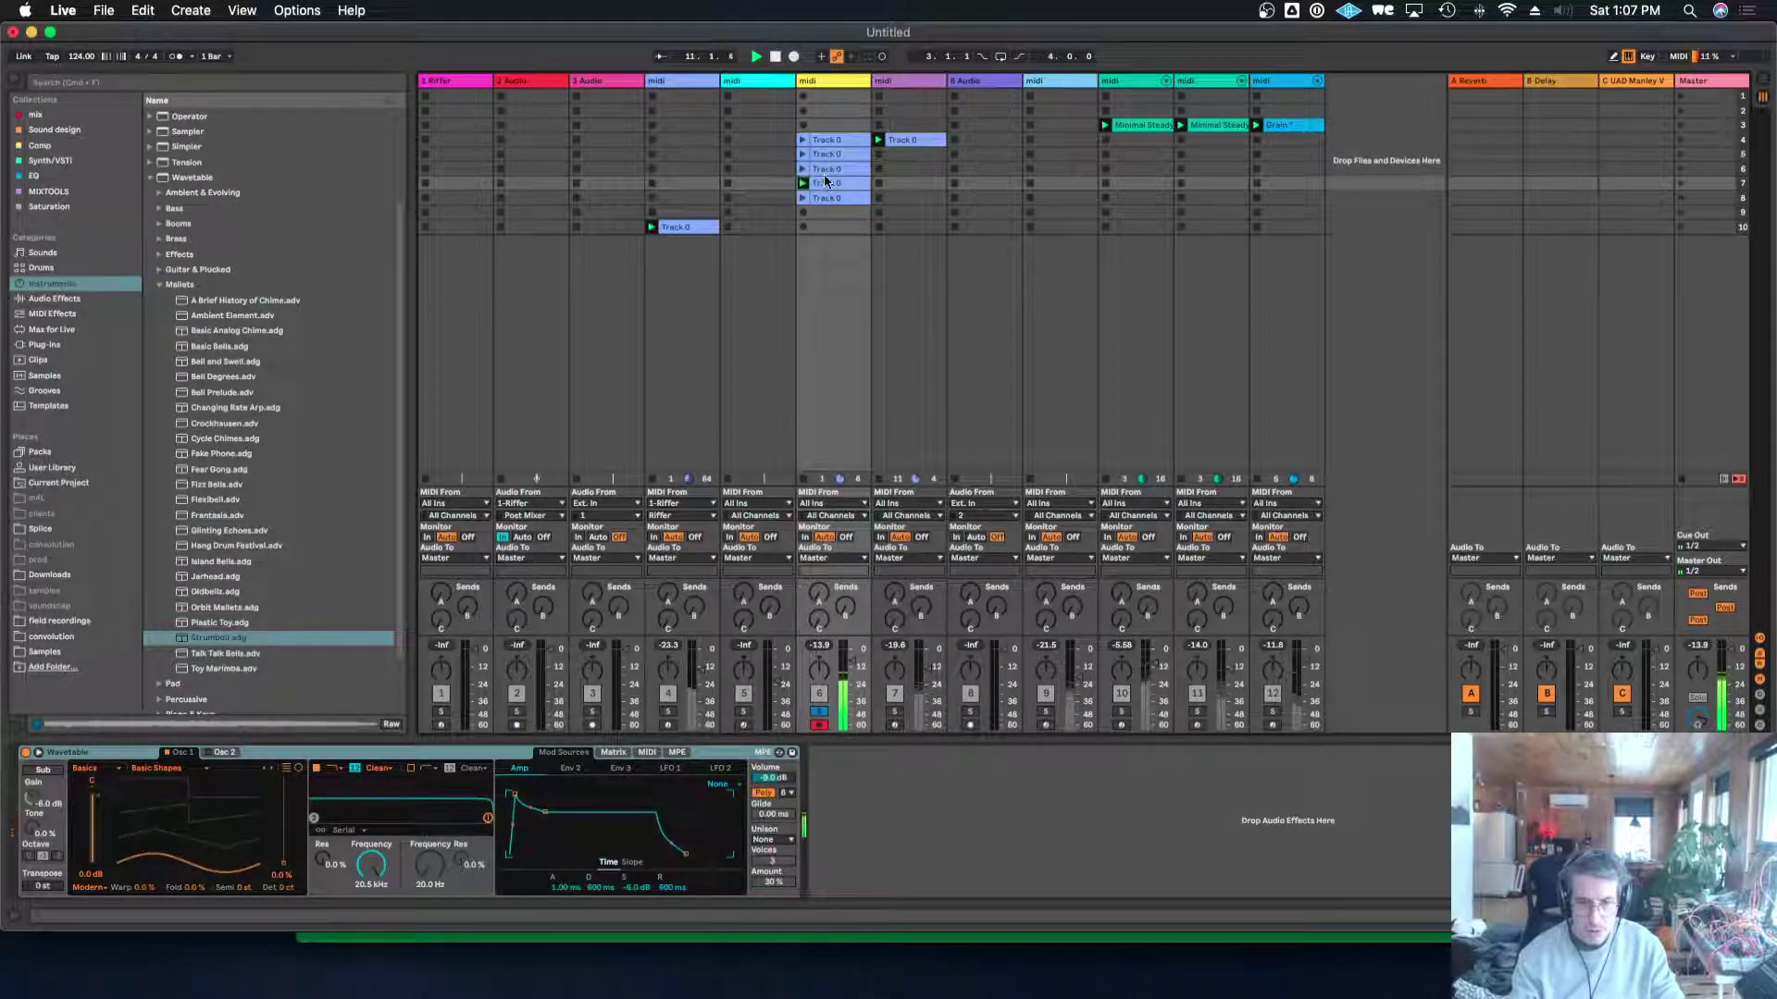
{"action": "left_click", "coordinate": [803, 170]}
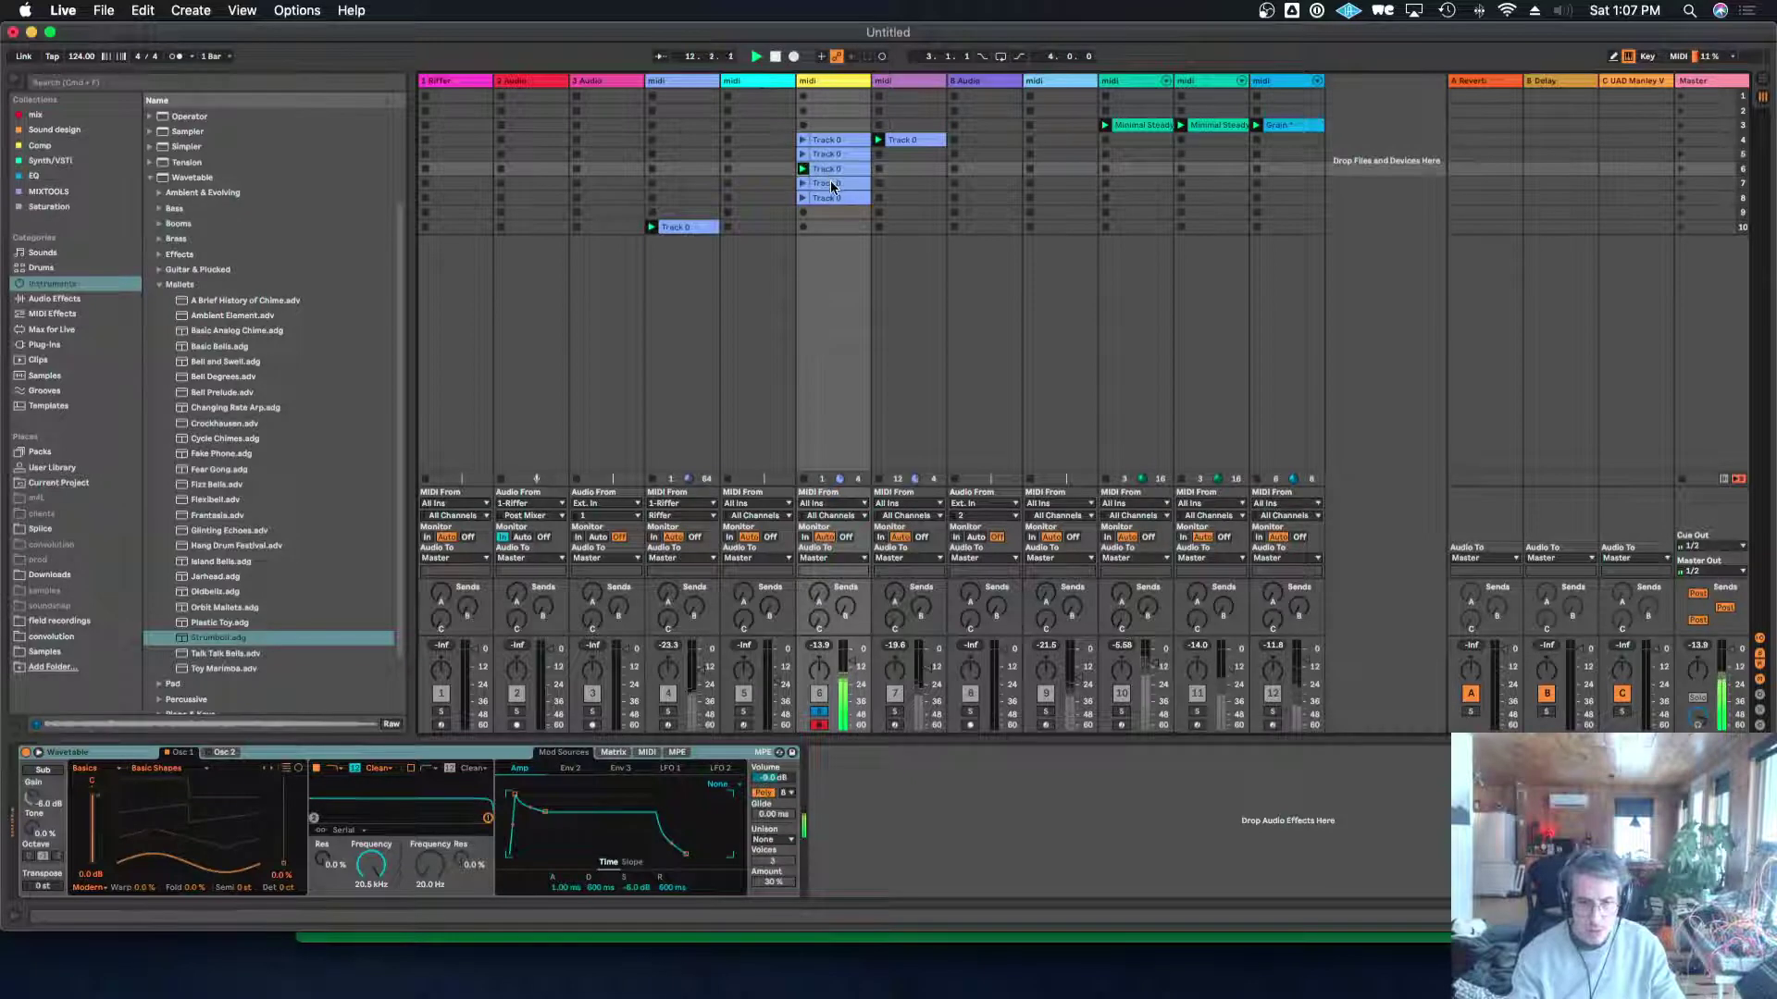
Move the slot 7 clip from track 6 to track 5, solo track 5 alongside track 6, and launch the clip.
{"action": "left_click_drag", "start_coordinate": [824, 183], "coordinate": [736, 185]}
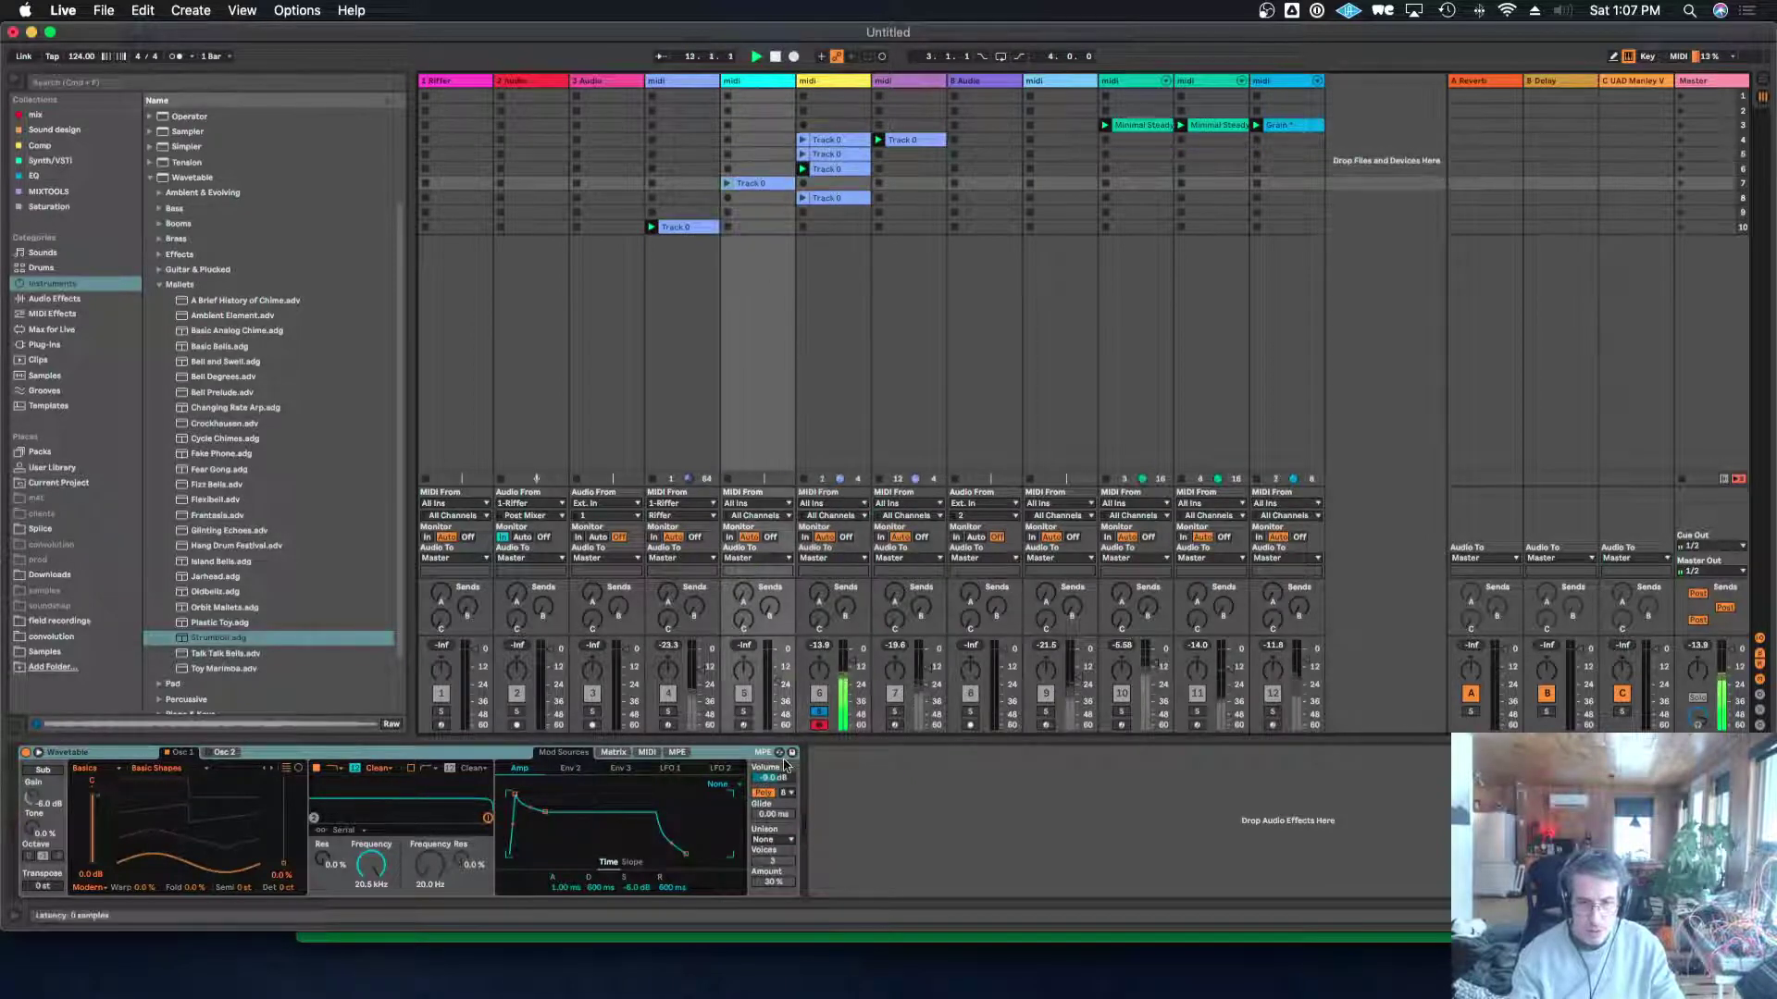
{"action": "left_click", "coordinate": [745, 714]}
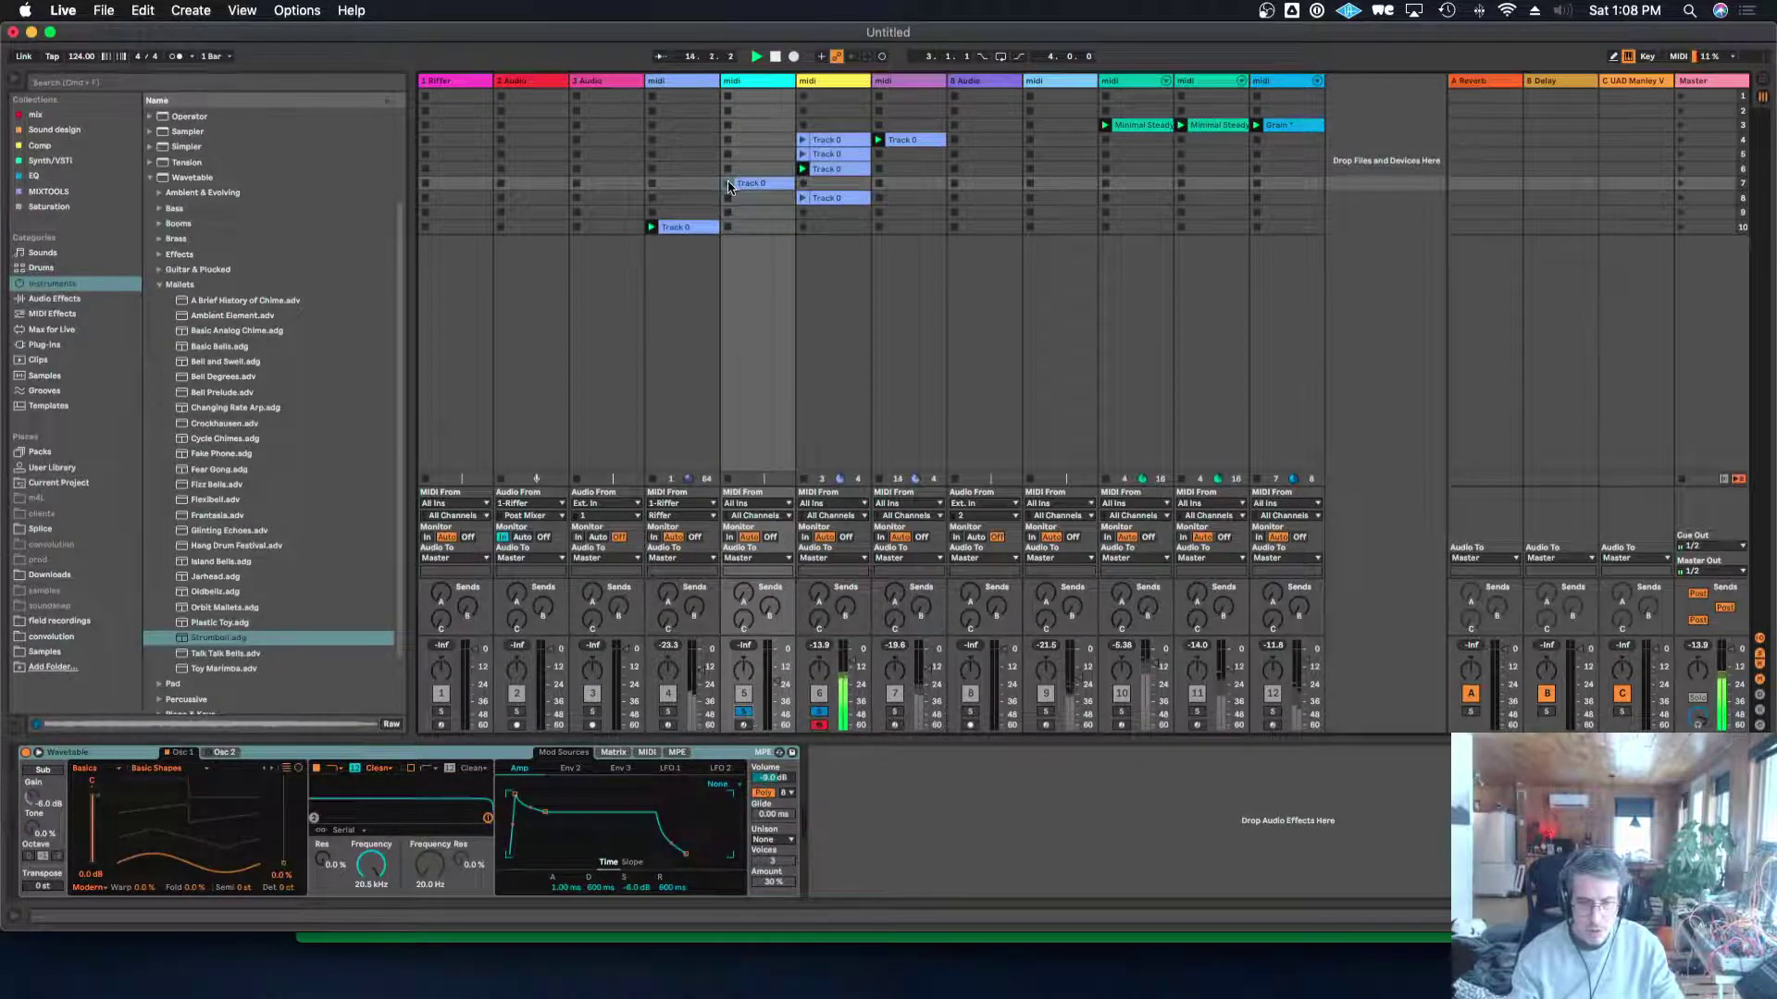
{"action": "left_click", "coordinate": [727, 184]}
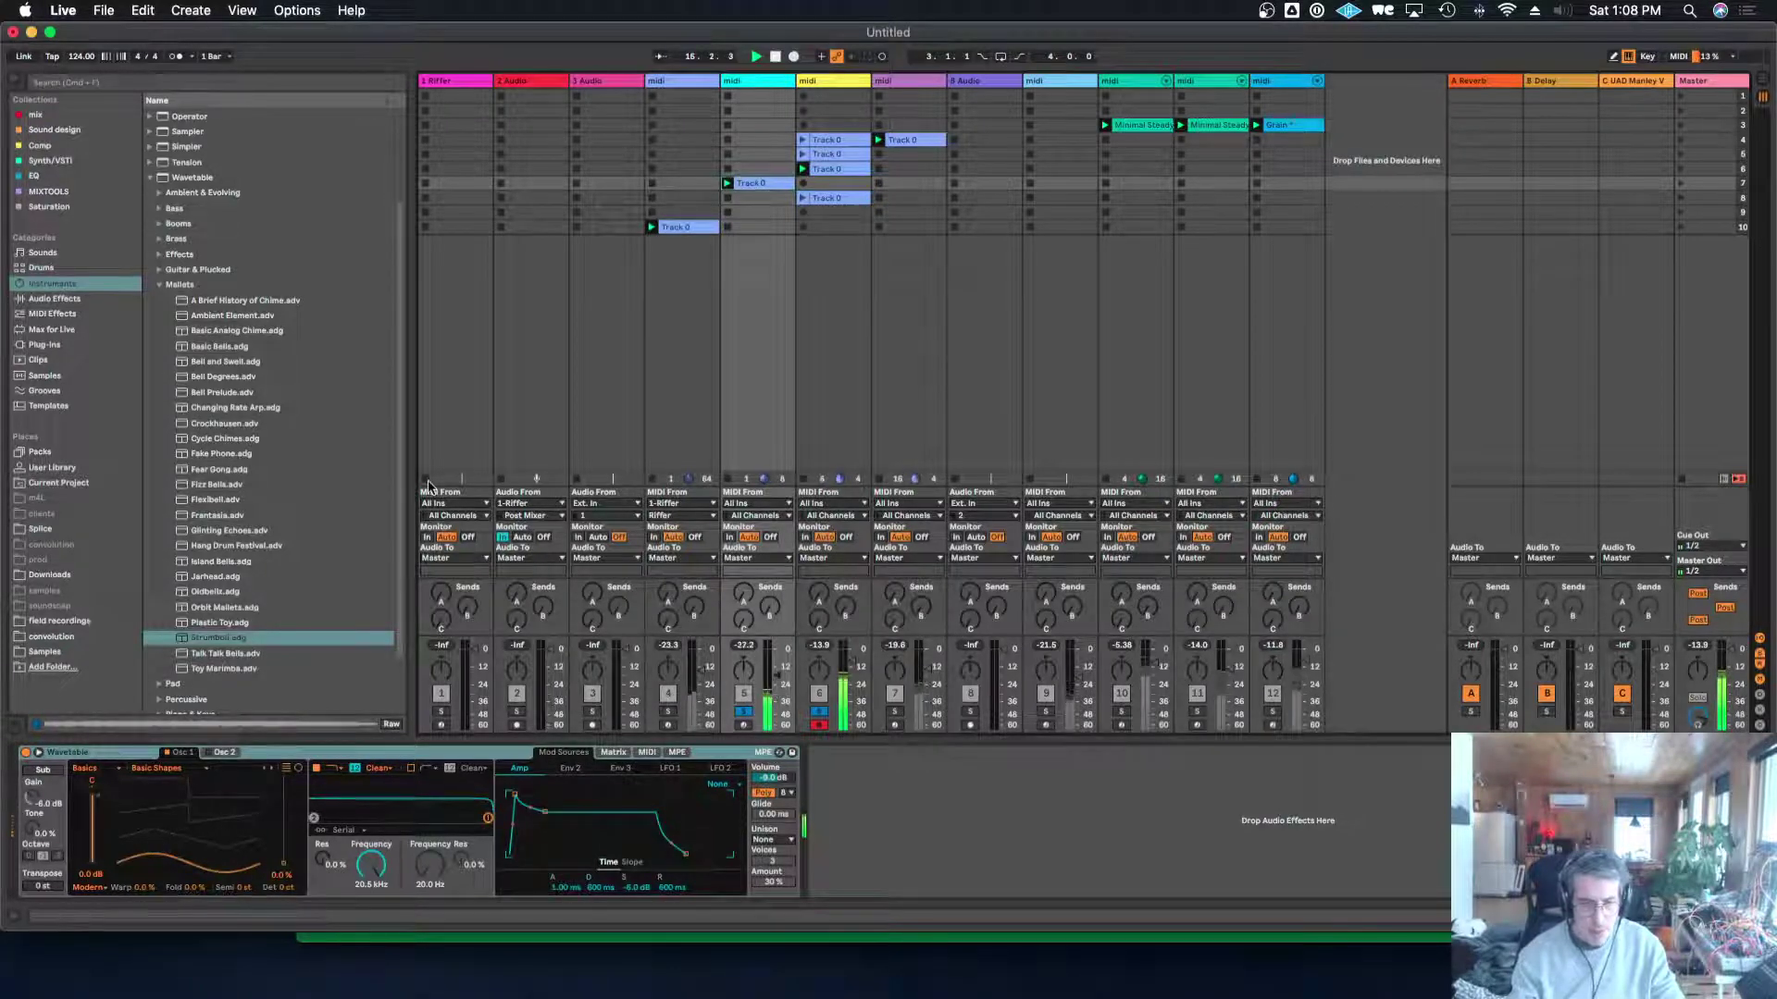
Preview the Plastic Toy and Orbit Mallets presets and load Orbit Mallets on track 5 in place of the default Wavetable.
{"action": "left_click", "coordinate": [222, 625]}
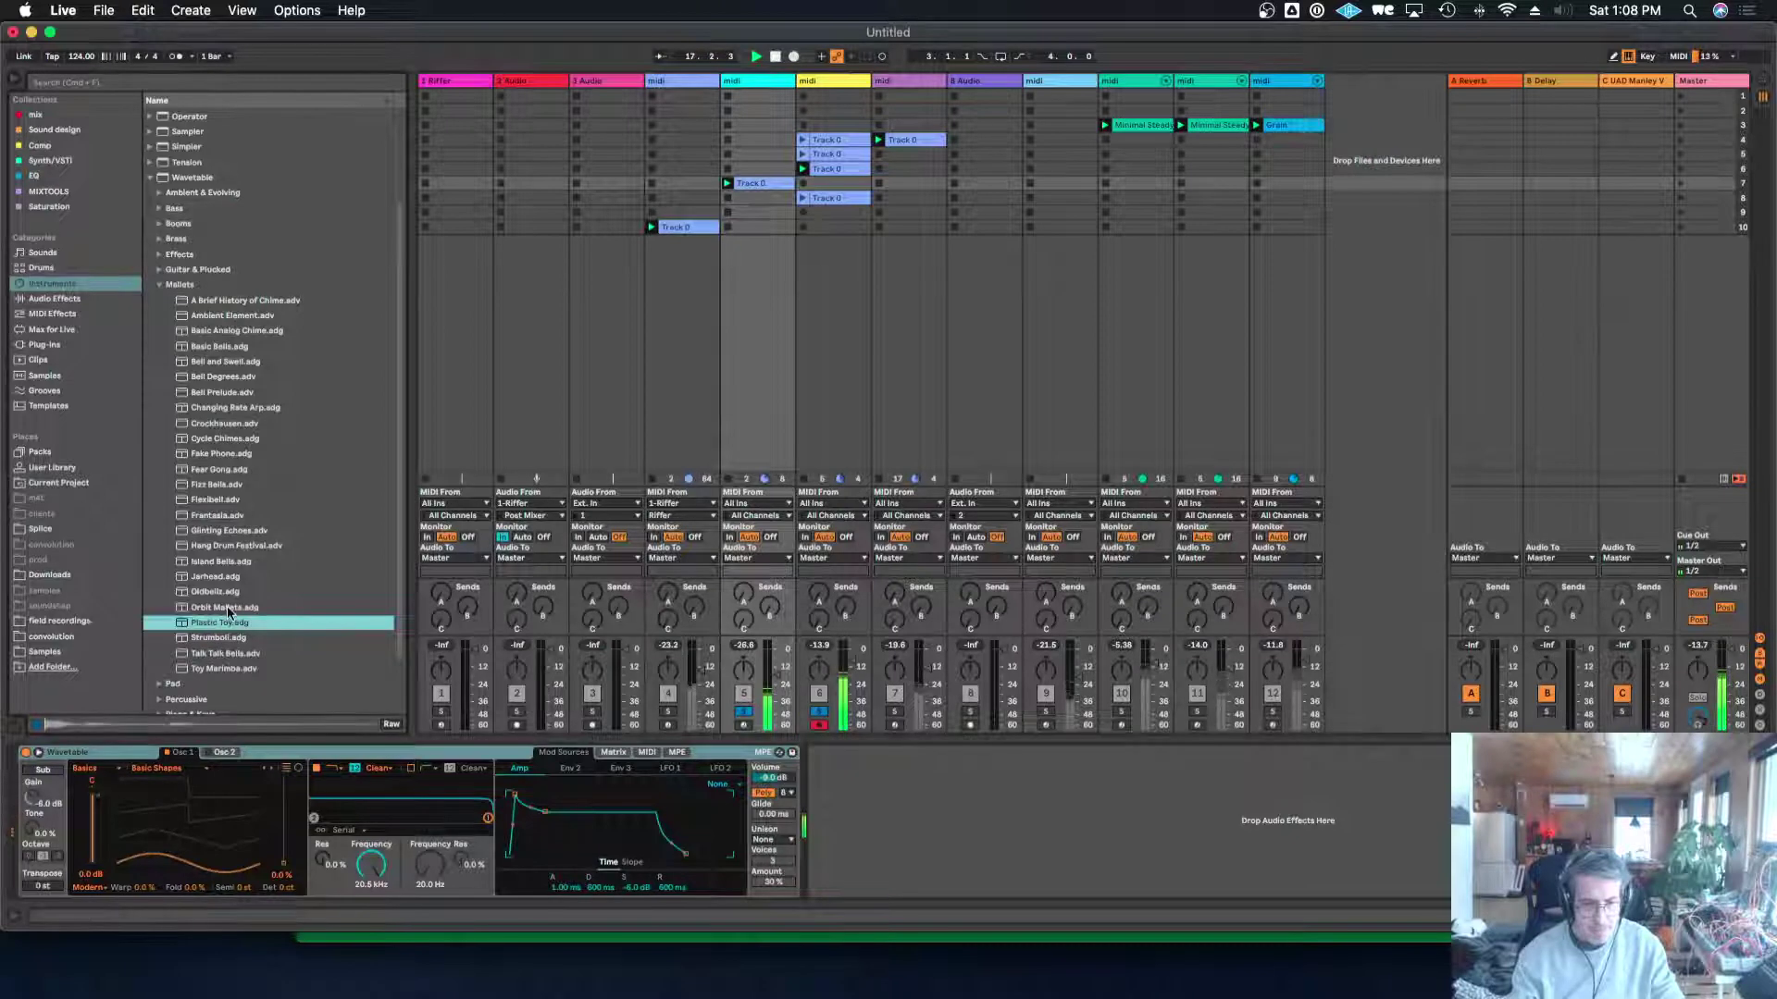
{"action": "left_click", "coordinate": [226, 607]}
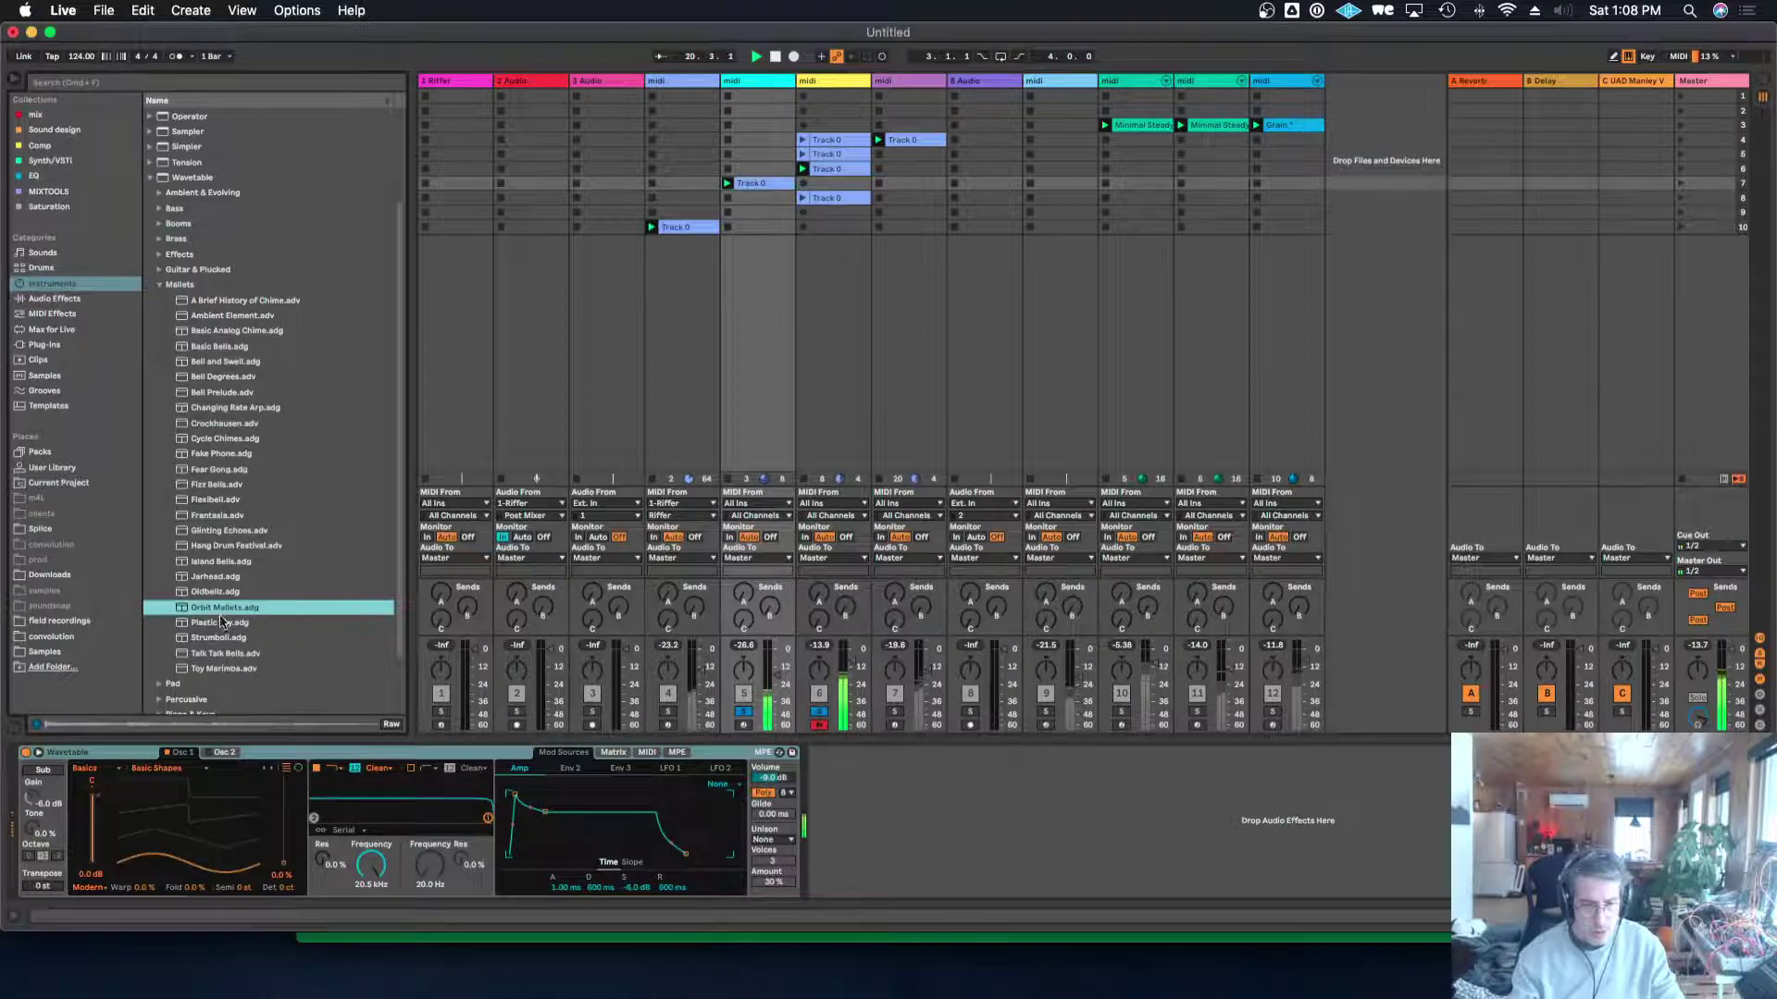
{"action": "left_click_drag", "start_coordinate": [185, 610], "coordinate": [179, 746]}
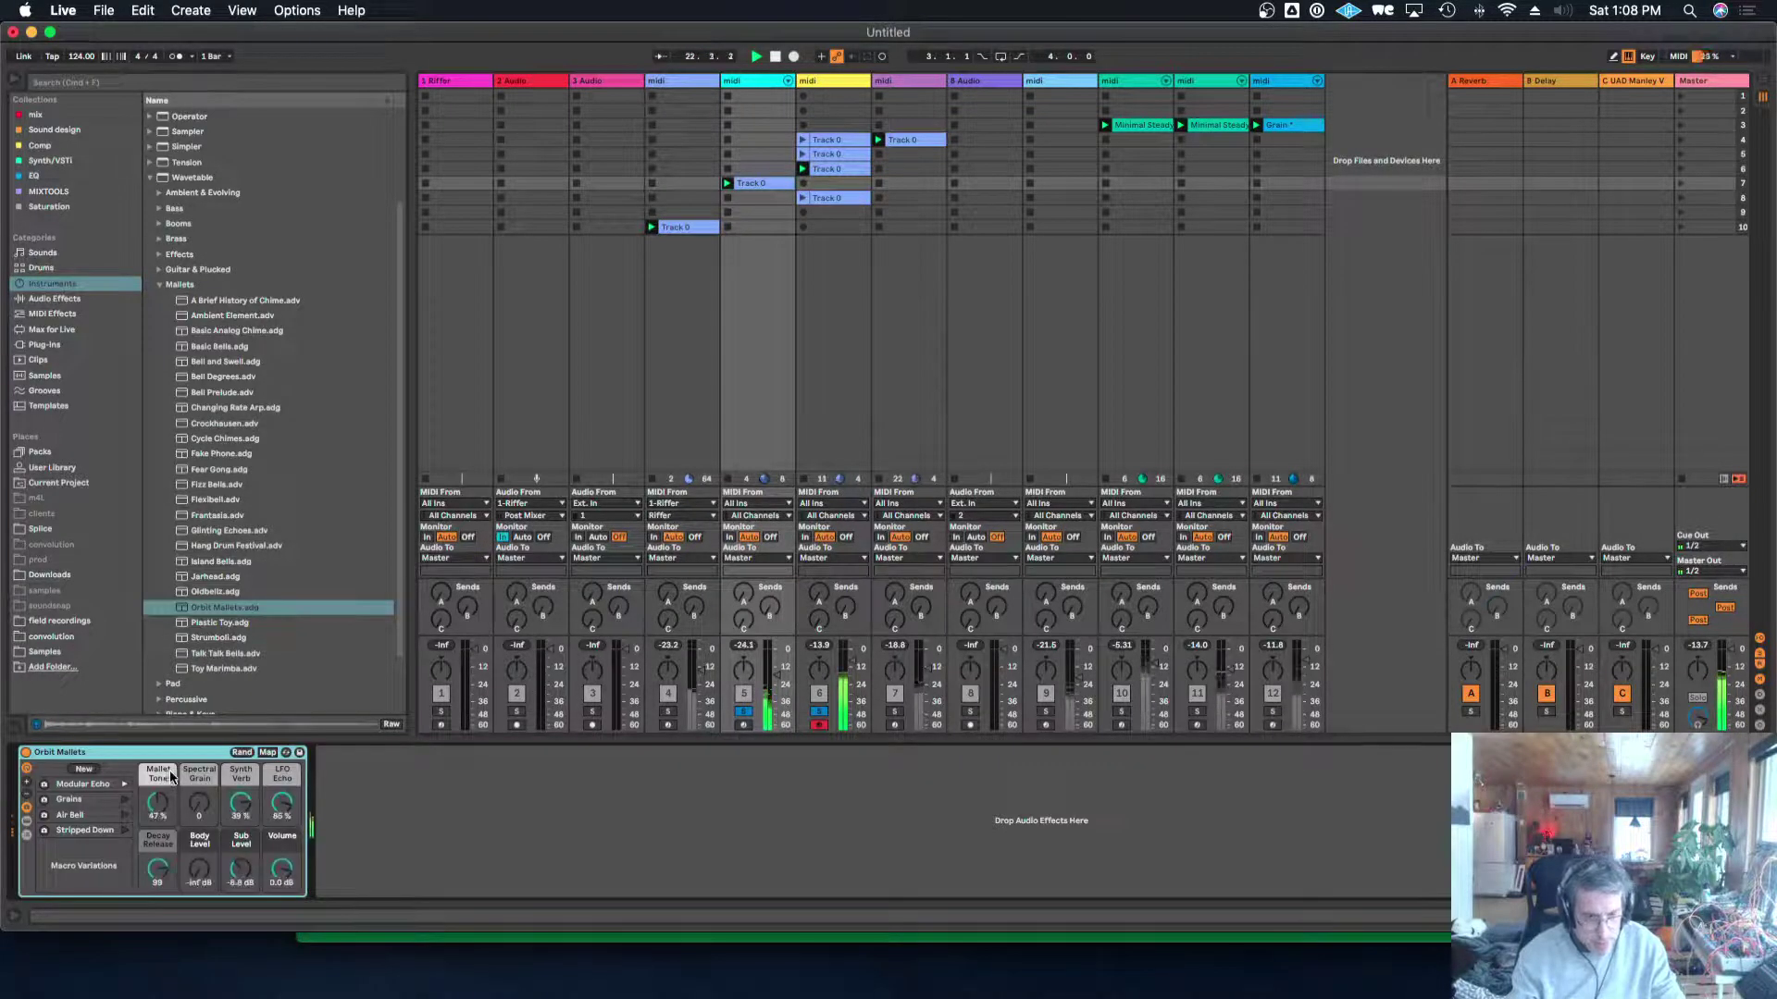
Adjust track 5's volume and end the soloing to hear the full mix.
{"action": "left_click_drag", "start_coordinate": [776, 672], "coordinate": [777, 667]}
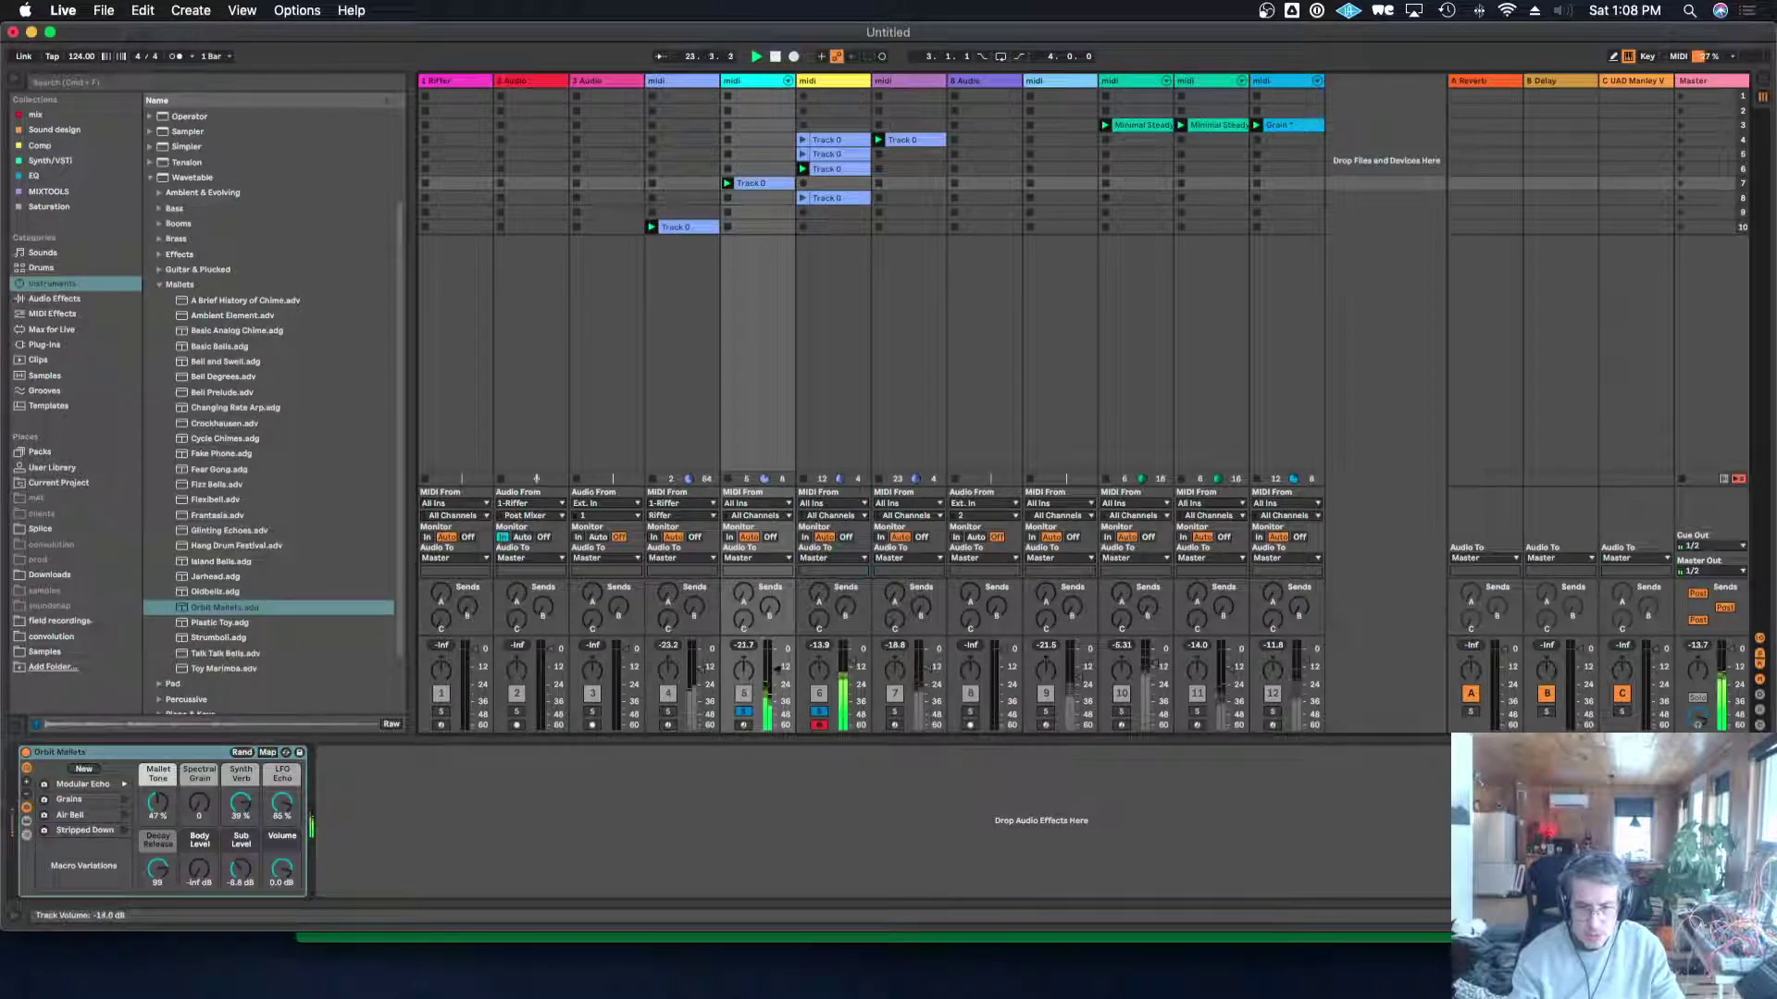
{"action": "left_click", "coordinate": [744, 712]}
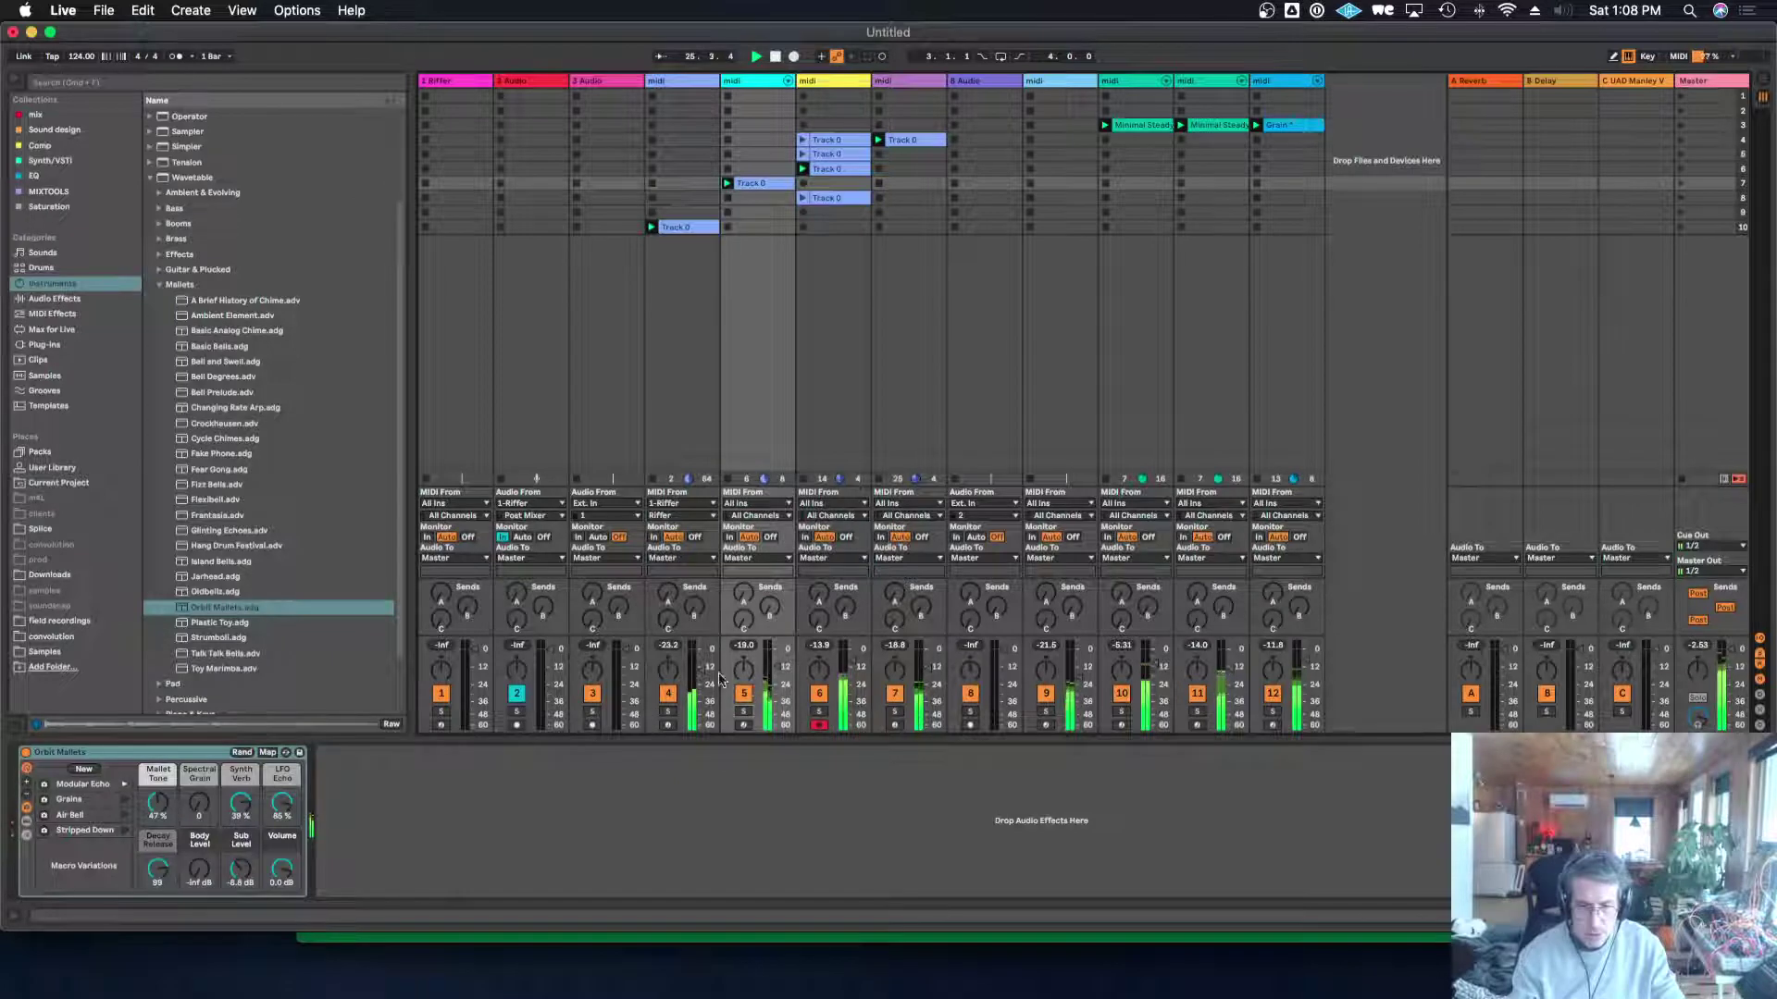
{"action": "left_click_drag", "start_coordinate": [787, 681], "coordinate": [852, 668]}
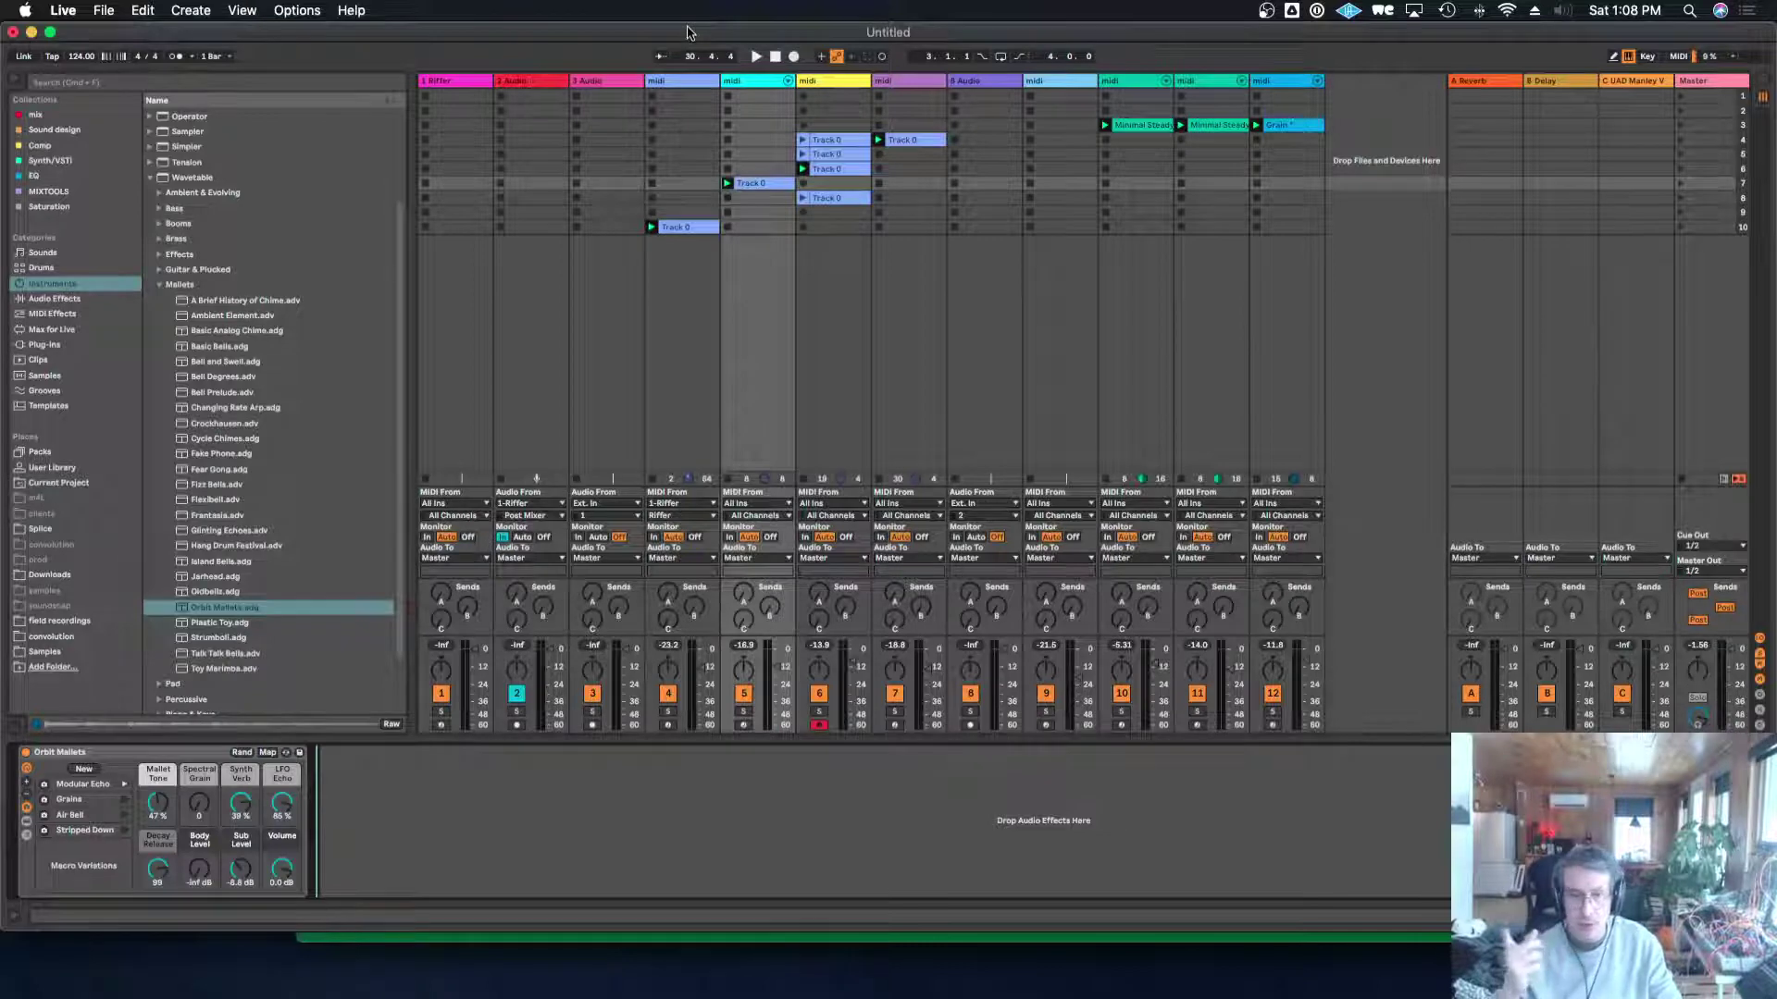
Delete the Riffer device from track 1.
{"action": "left_click", "coordinate": [664, 80]}
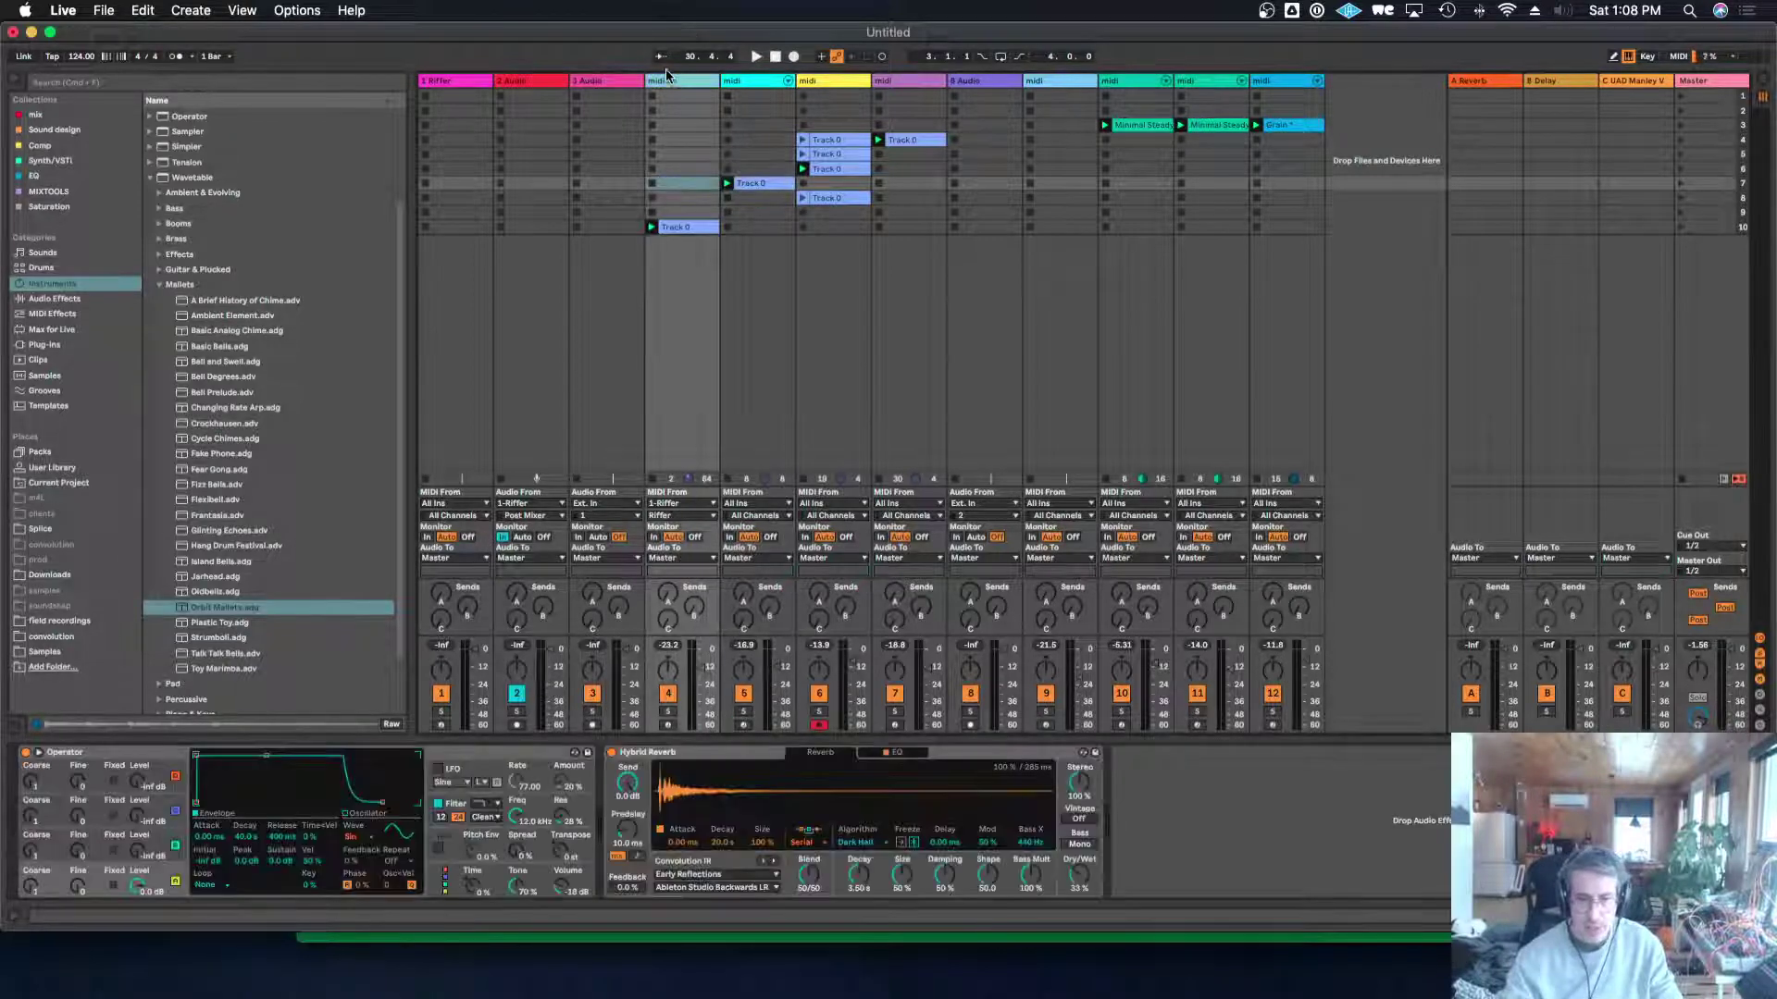
{"action": "left_click", "coordinate": [622, 84]}
{"action": "left_click", "coordinate": [479, 83]}
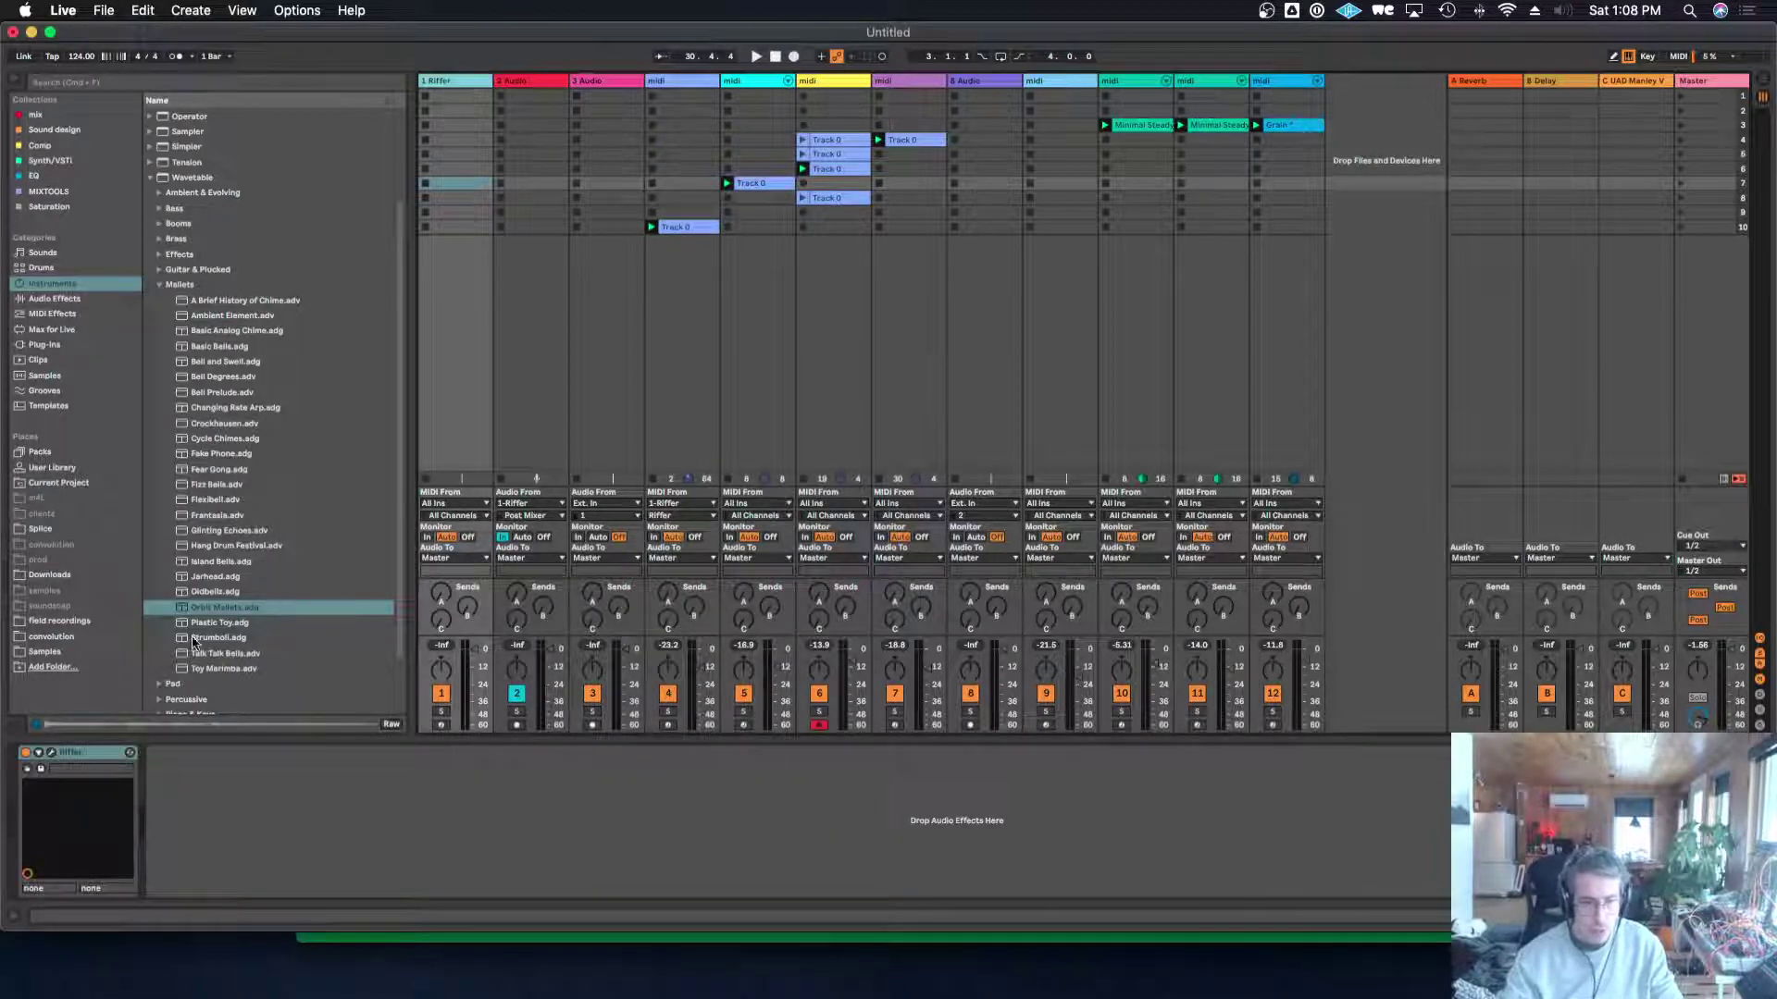
{"action": "left_click", "coordinate": [70, 759]}
{"action": "key", "text": "Delete"}
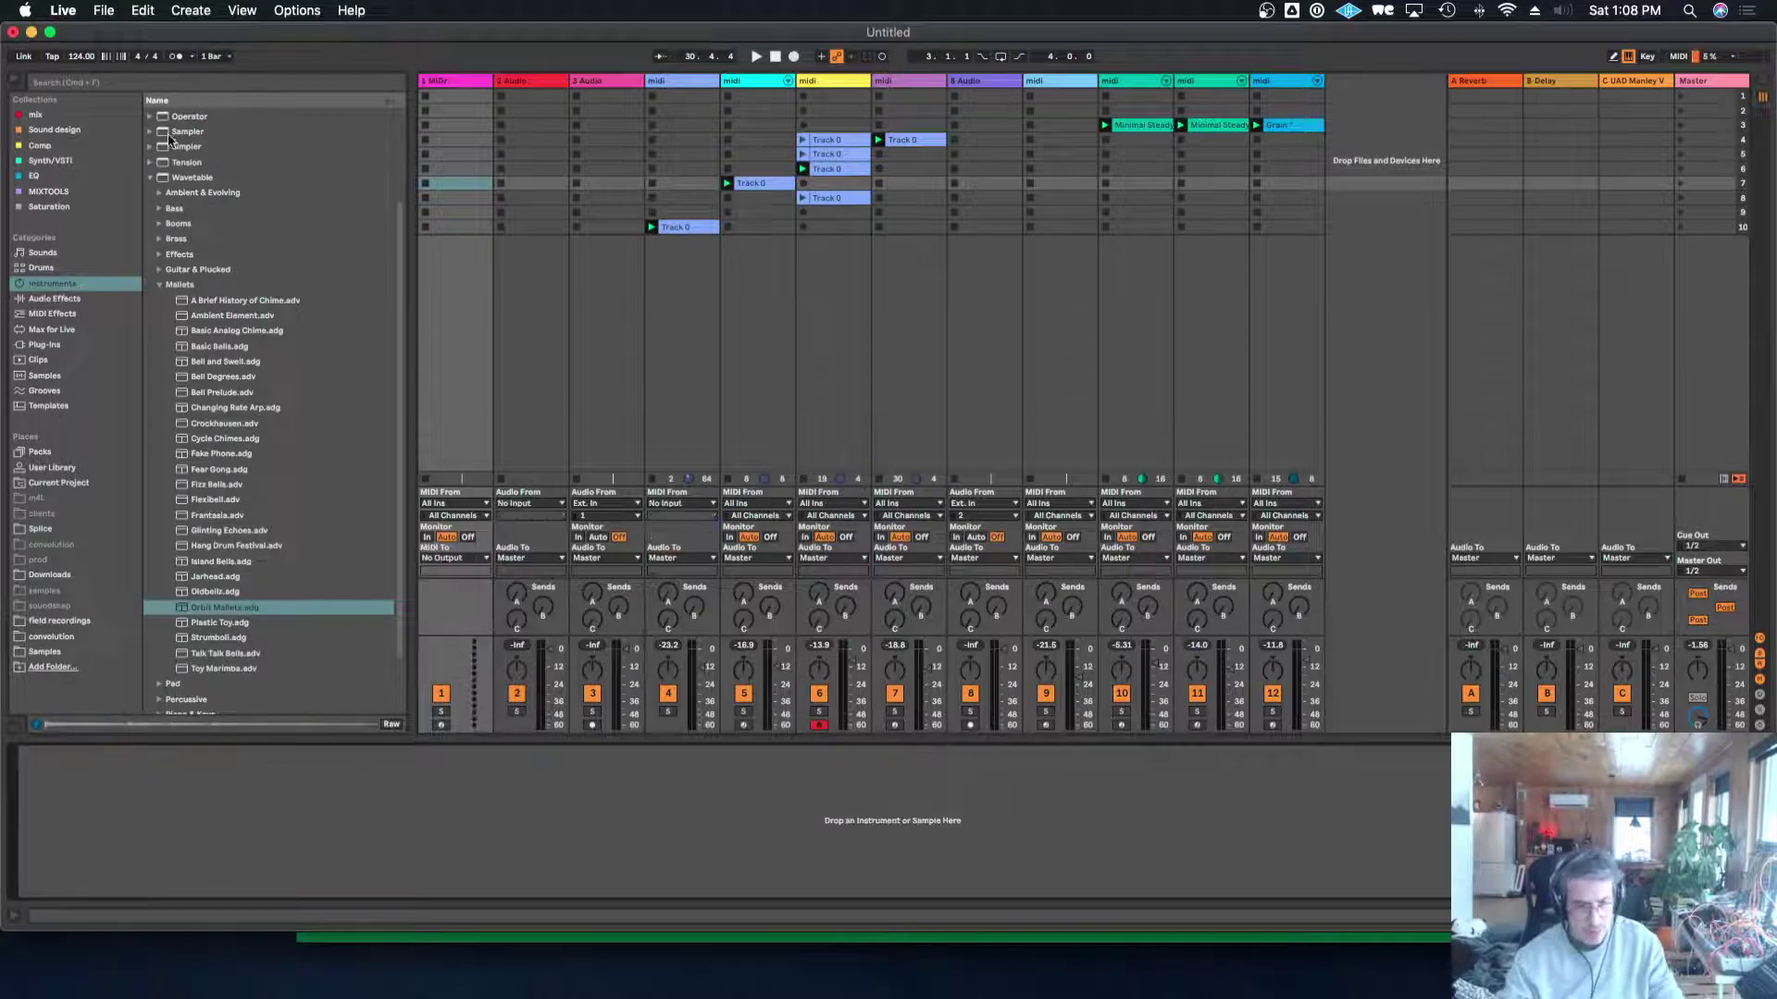
Search the Max for Live devices for "roz" and load Rozzer - Advanced Step Sequencer v2.0 on track 1.
{"action": "left_click", "coordinate": [203, 85]}
{"action": "type", "text": "roz"}
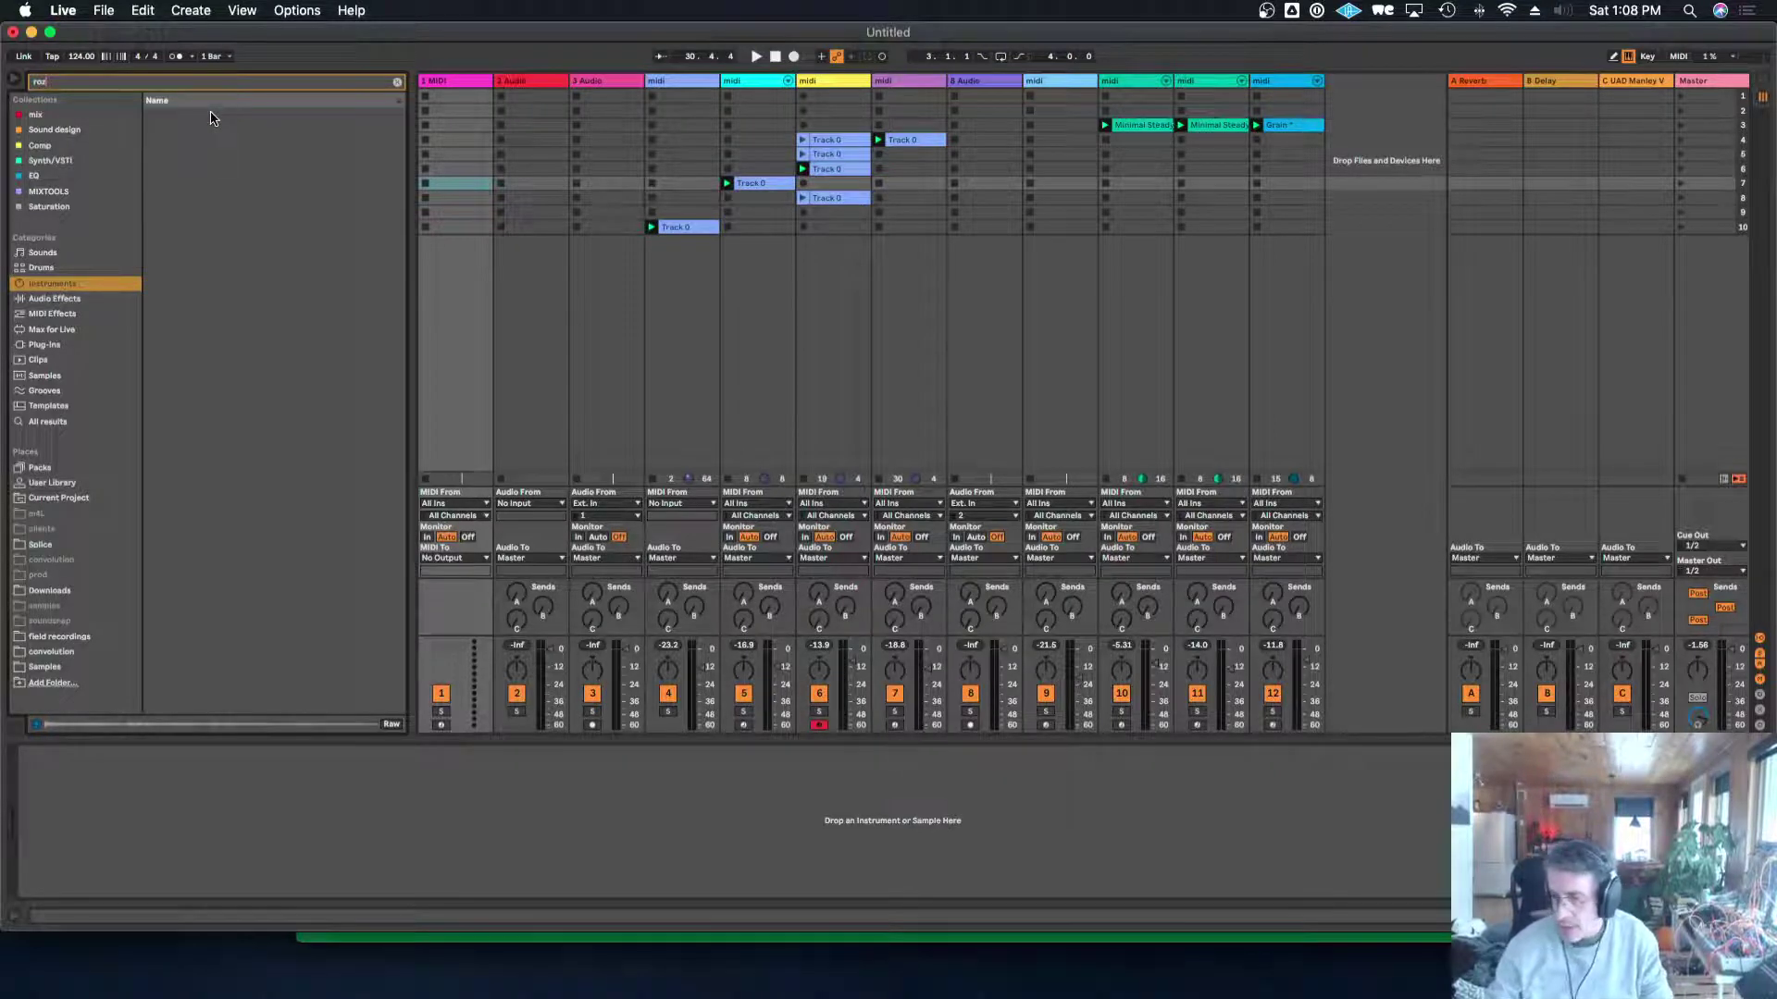
{"action": "left_click", "coordinate": [75, 332]}
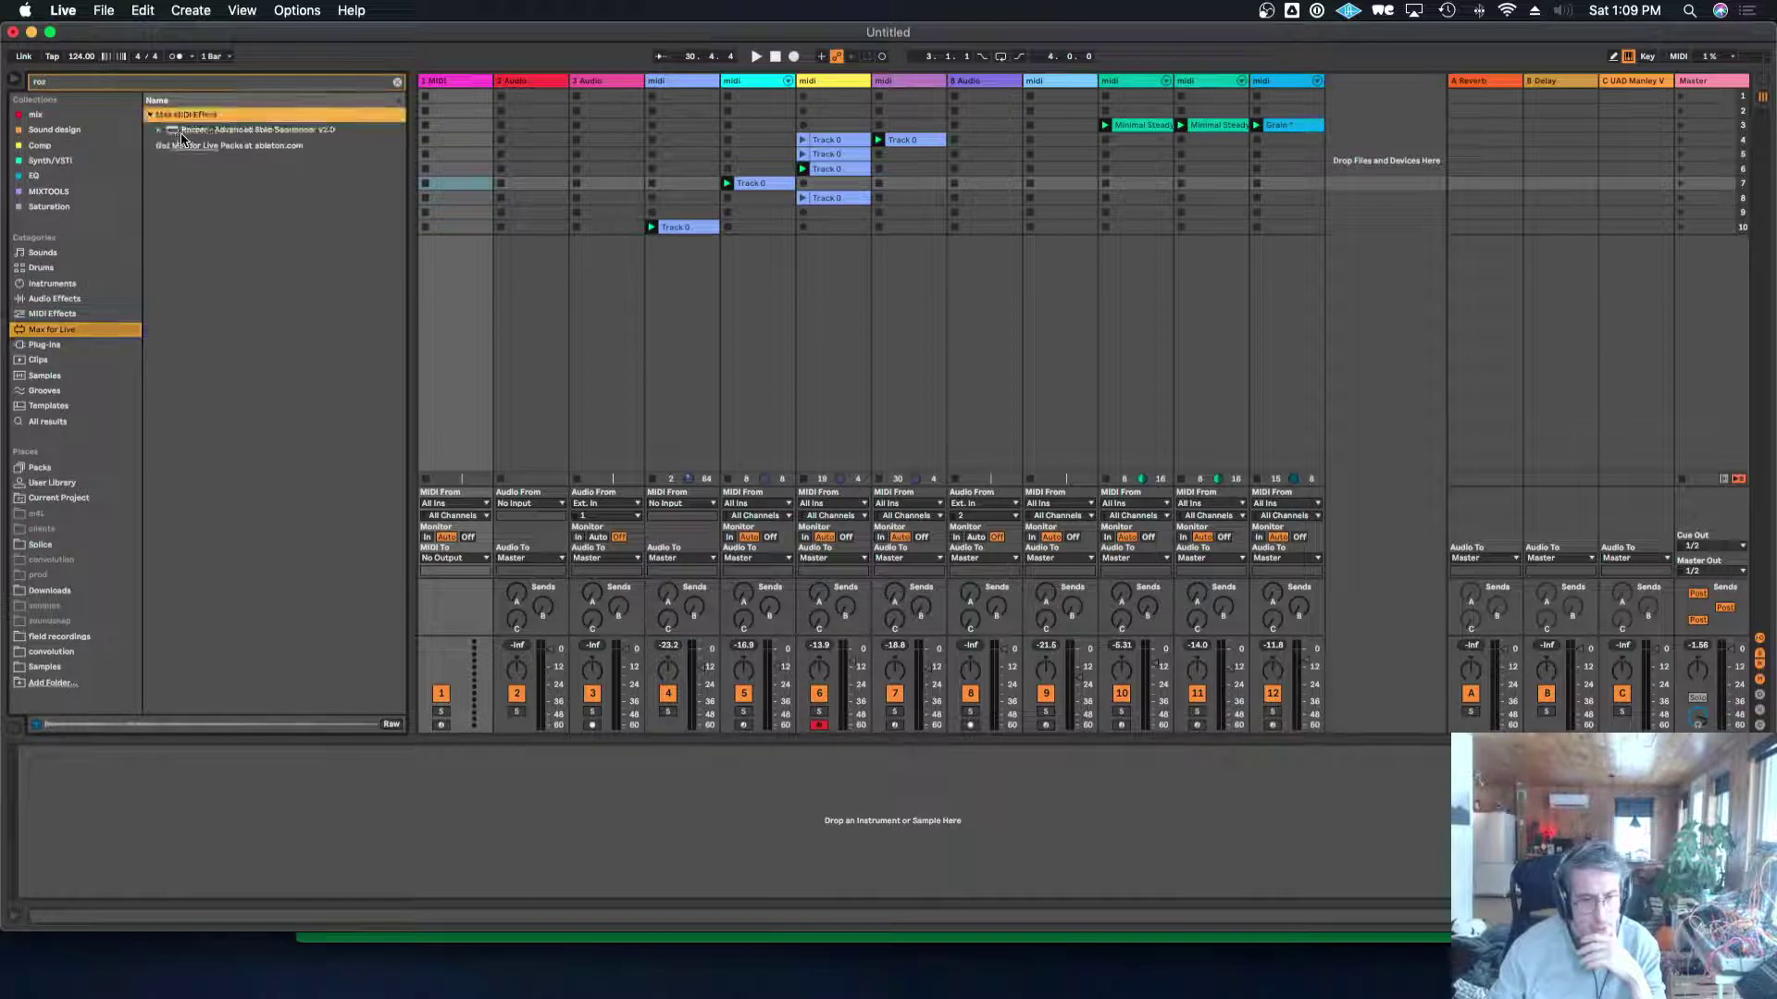
{"action": "left_click", "coordinate": [182, 131]}
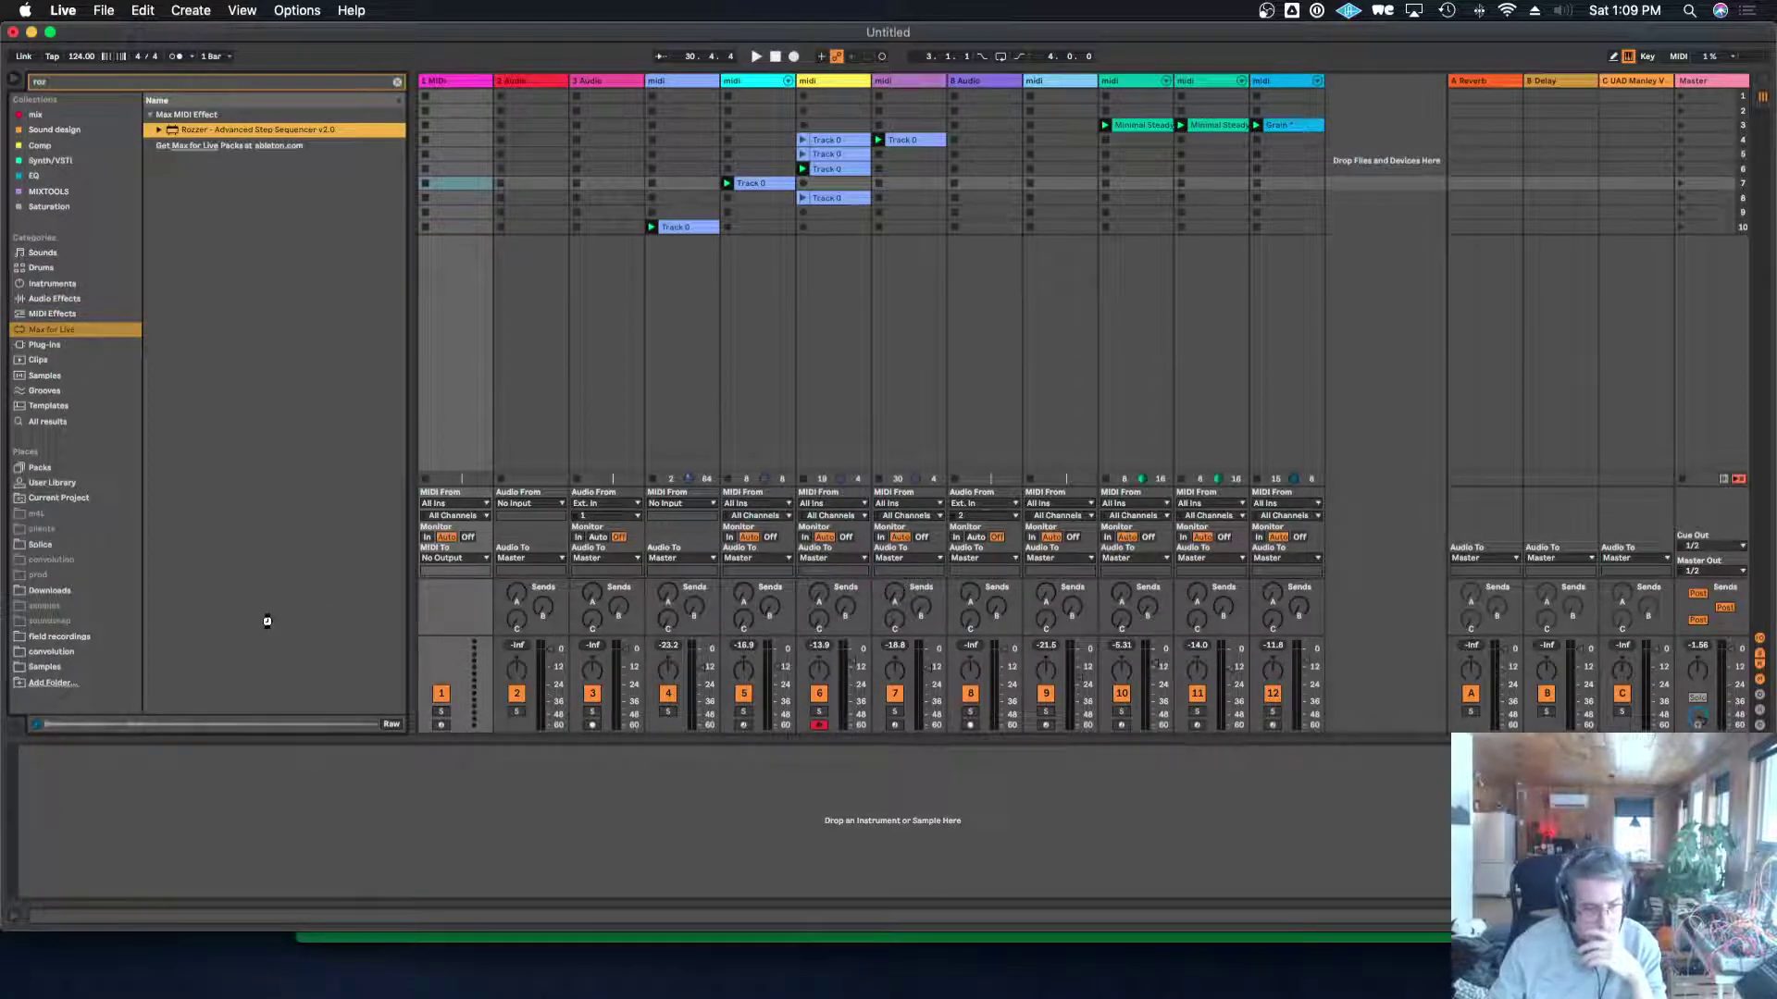
{"action": "left_click", "coordinate": [108, 795]}
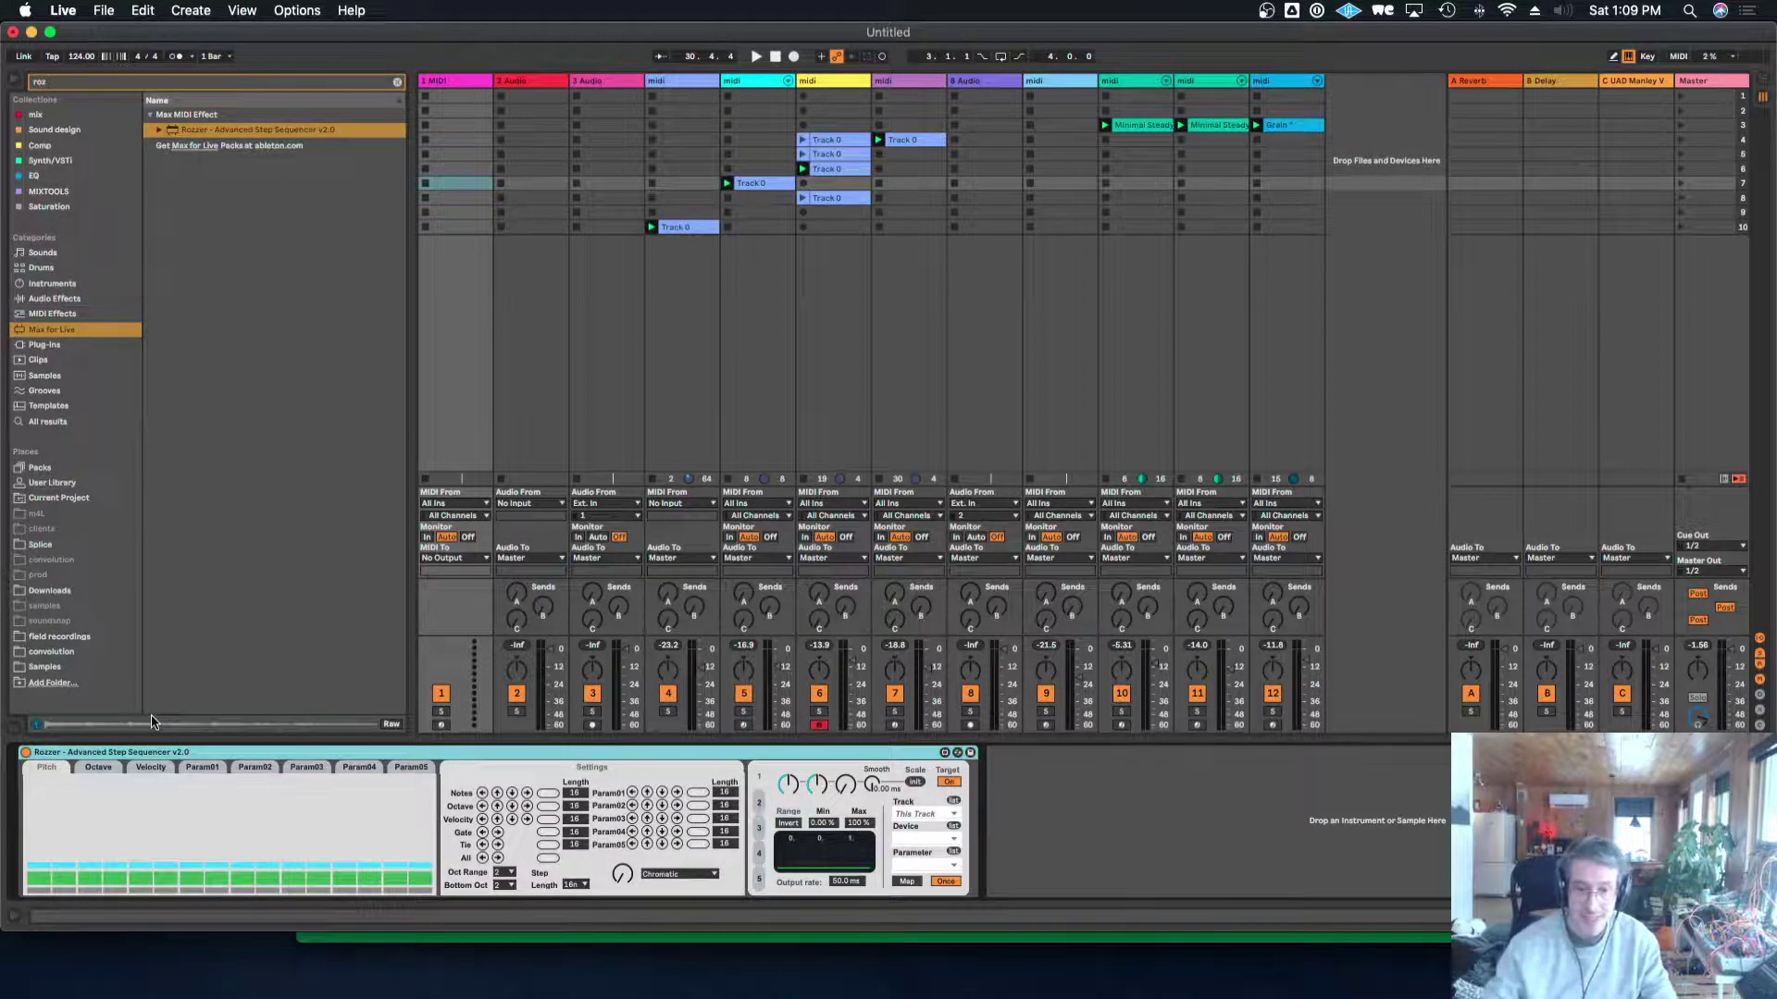
Insert a new MIDI track after track 1 and search the Max for Live devices for "alex".
{"action": "right_click", "coordinate": [458, 82]}
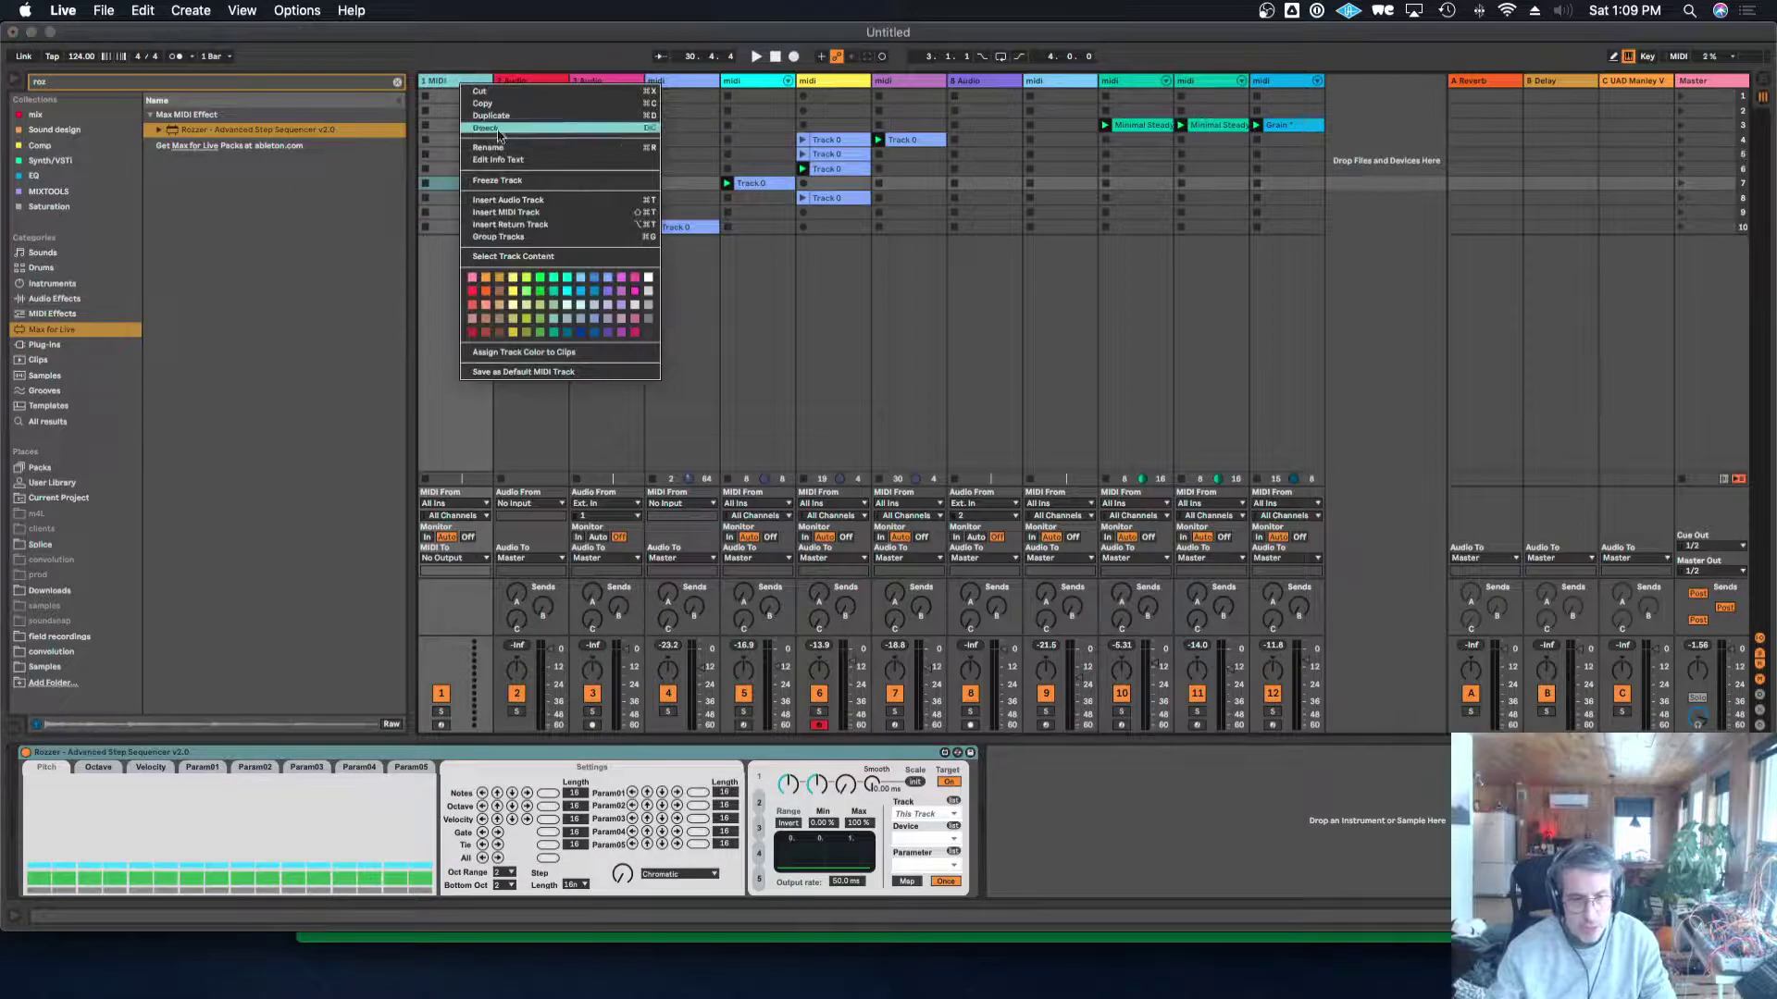
{"action": "left_click", "coordinate": [501, 213]}
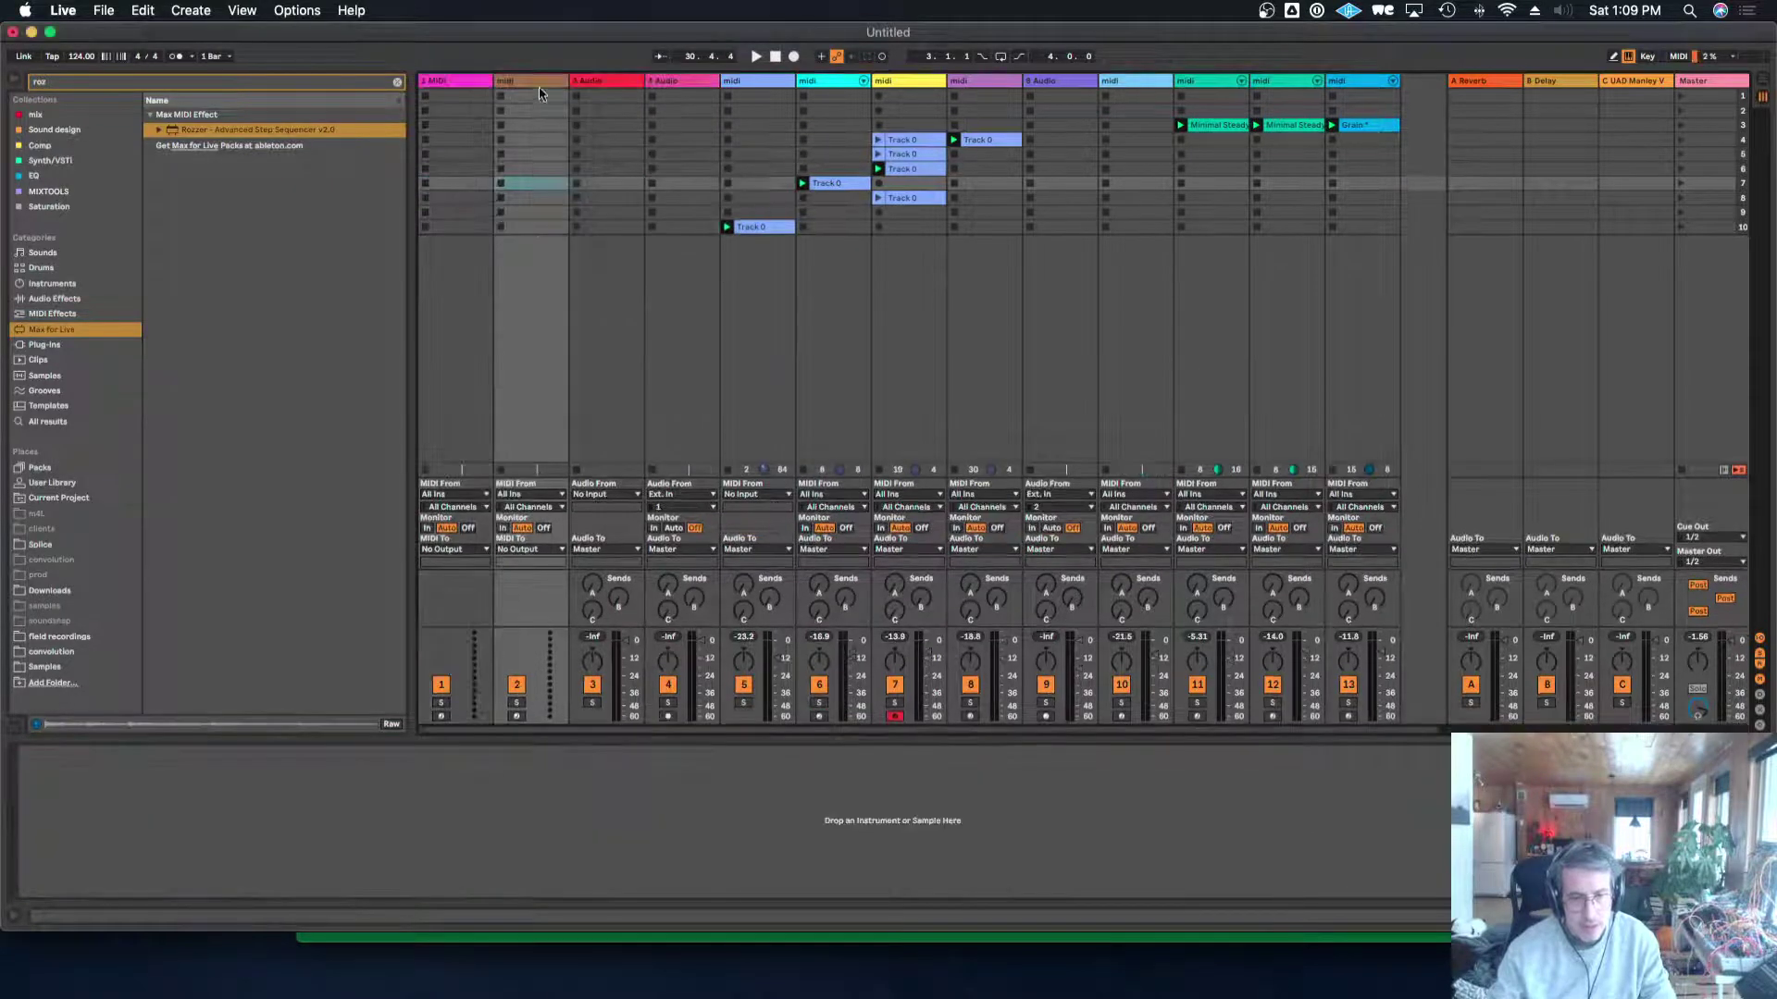
{"action": "left_click", "coordinate": [397, 83]}
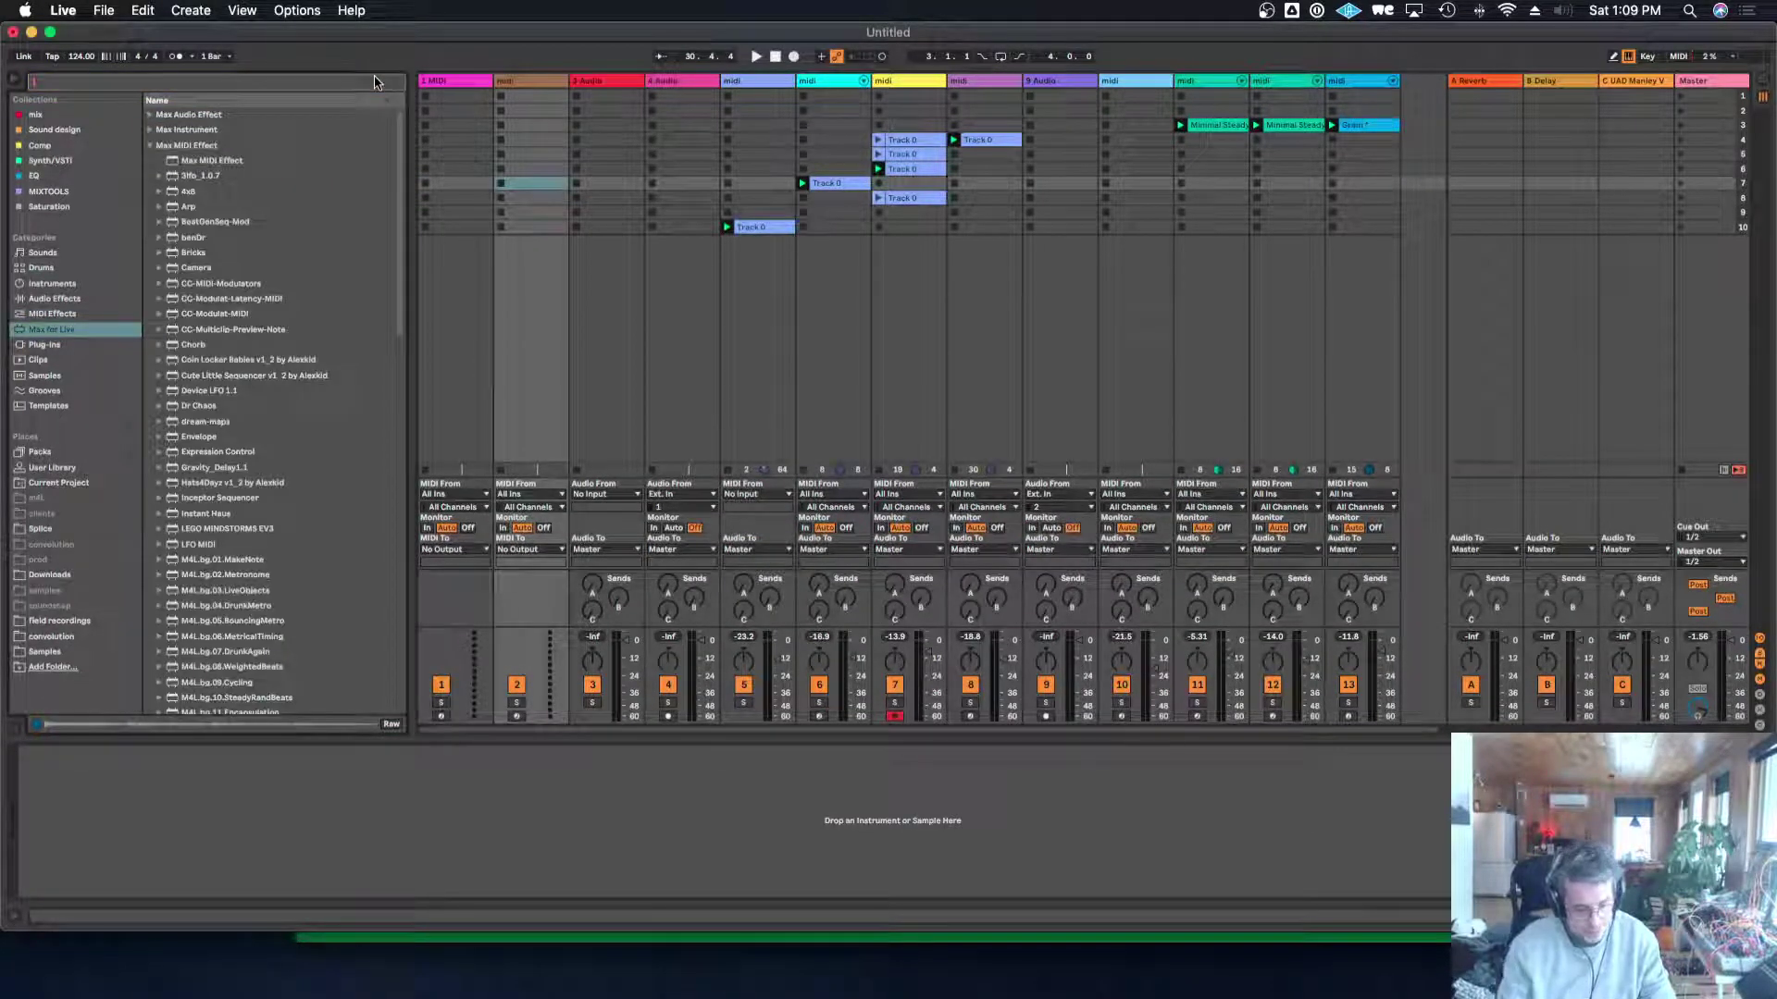
{"action": "type", "text": "alex"}
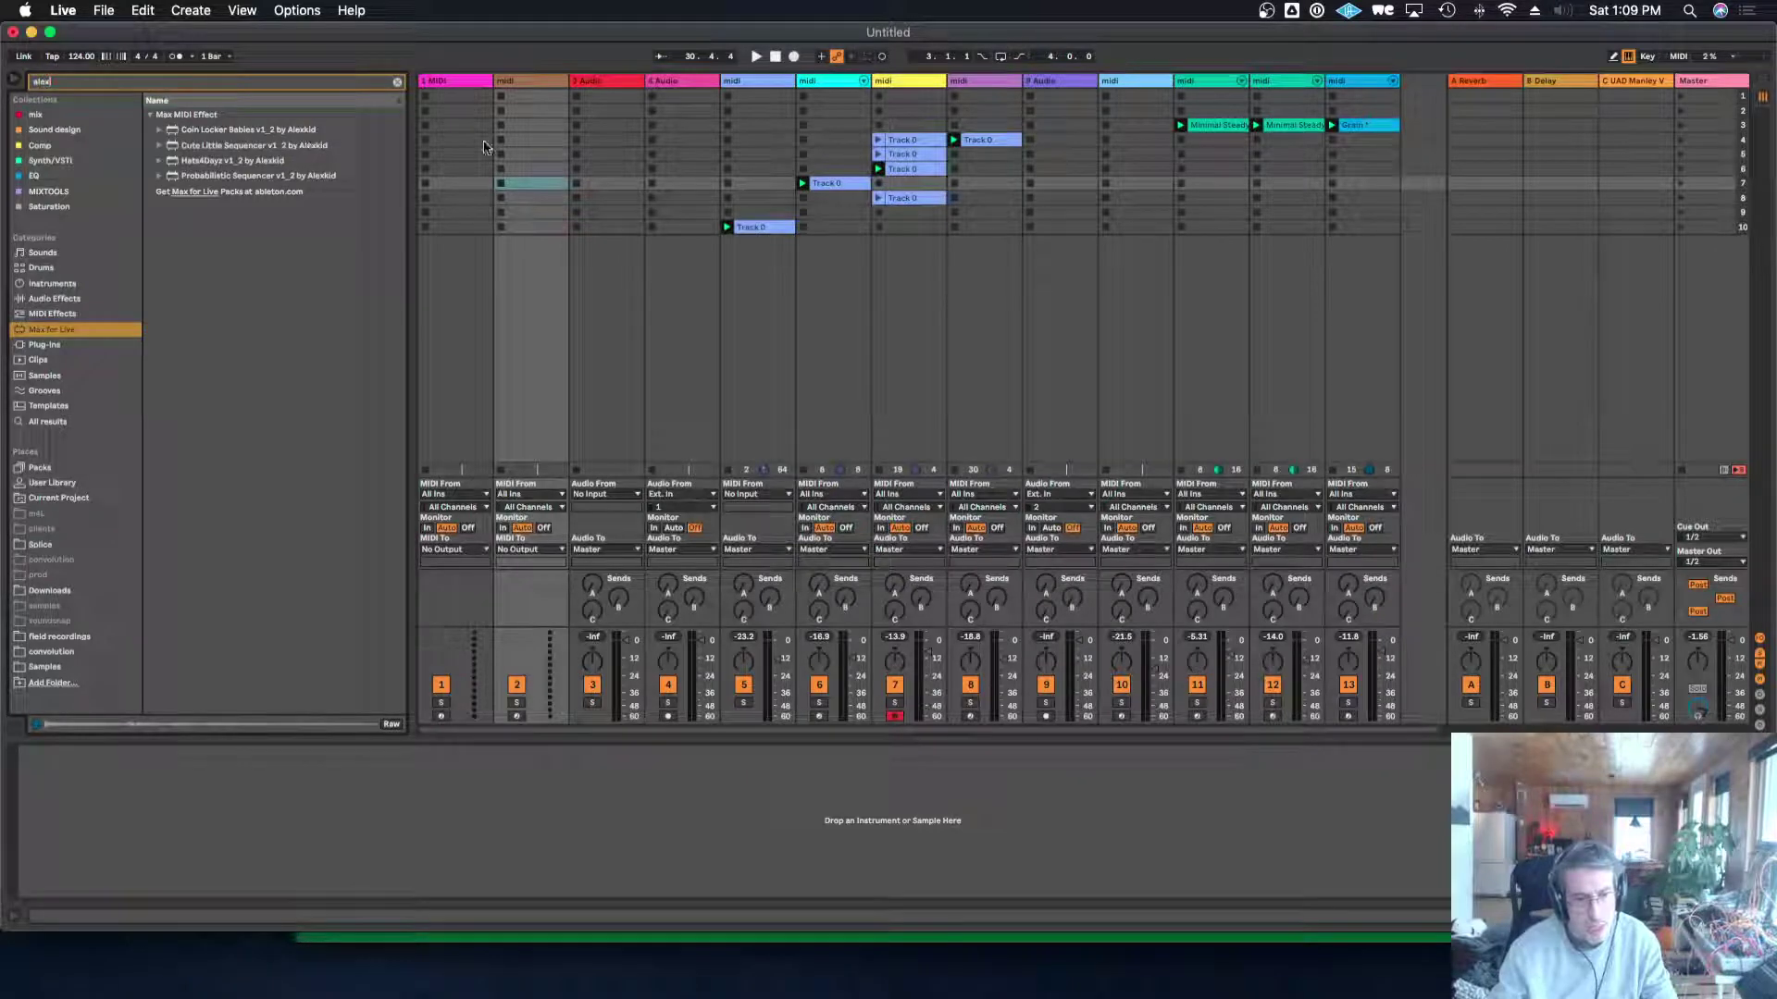
Select the second MIDI track and show the whole field recordings folder without the search filter.
{"action": "left_click", "coordinate": [524, 81]}
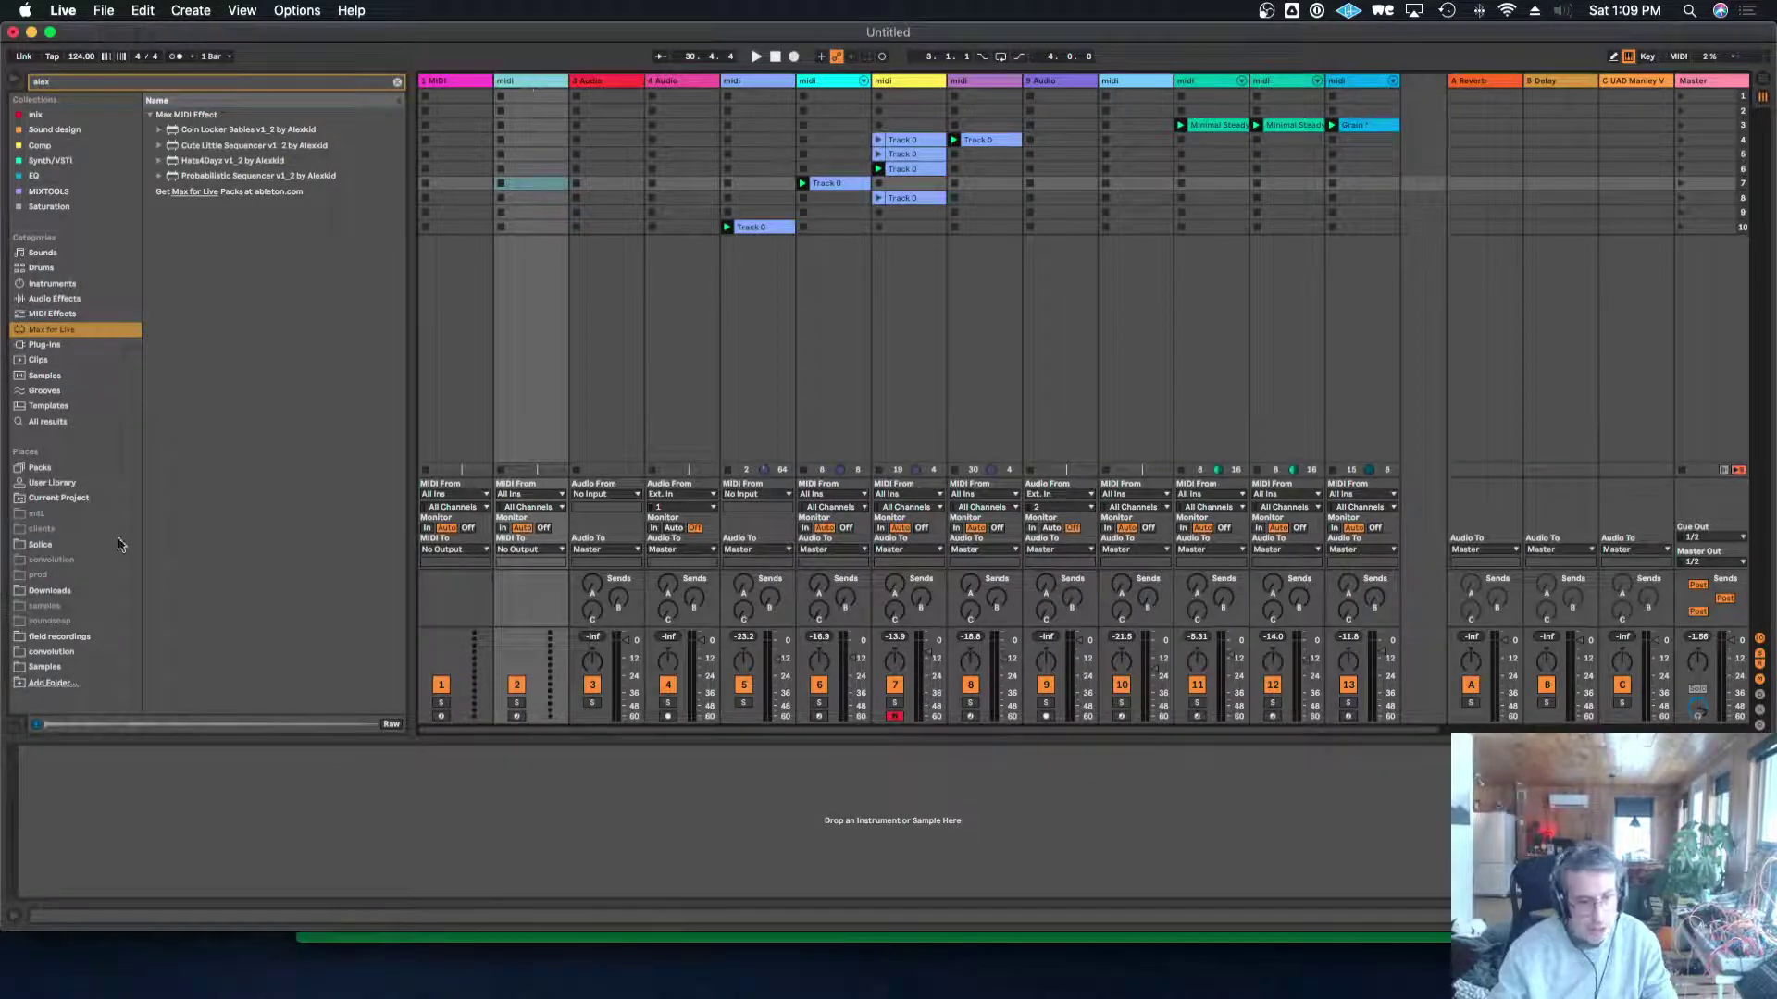
{"action": "left_click", "coordinate": [65, 636]}
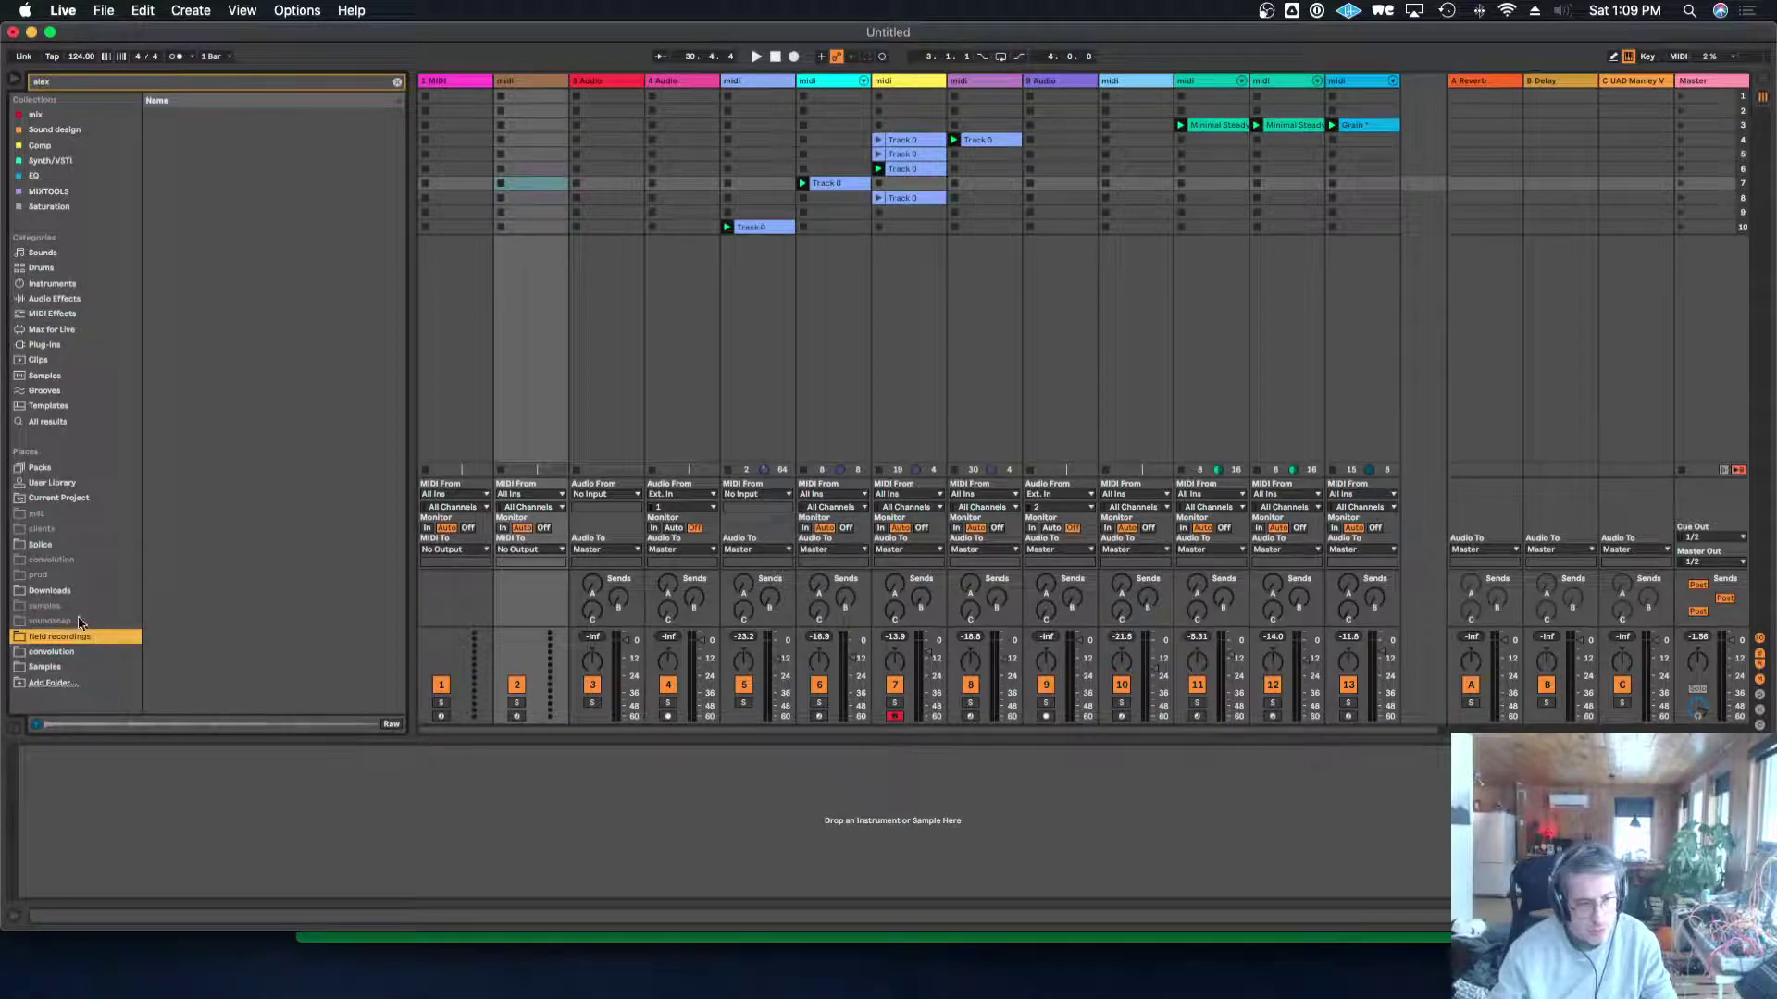
{"action": "left_click", "coordinate": [397, 81]}
Audition recordings in the field recordings folder, including the Hong Kong file, the Japan temple ambience and the town morning ambience.
{"action": "left_click", "coordinate": [193, 178]}
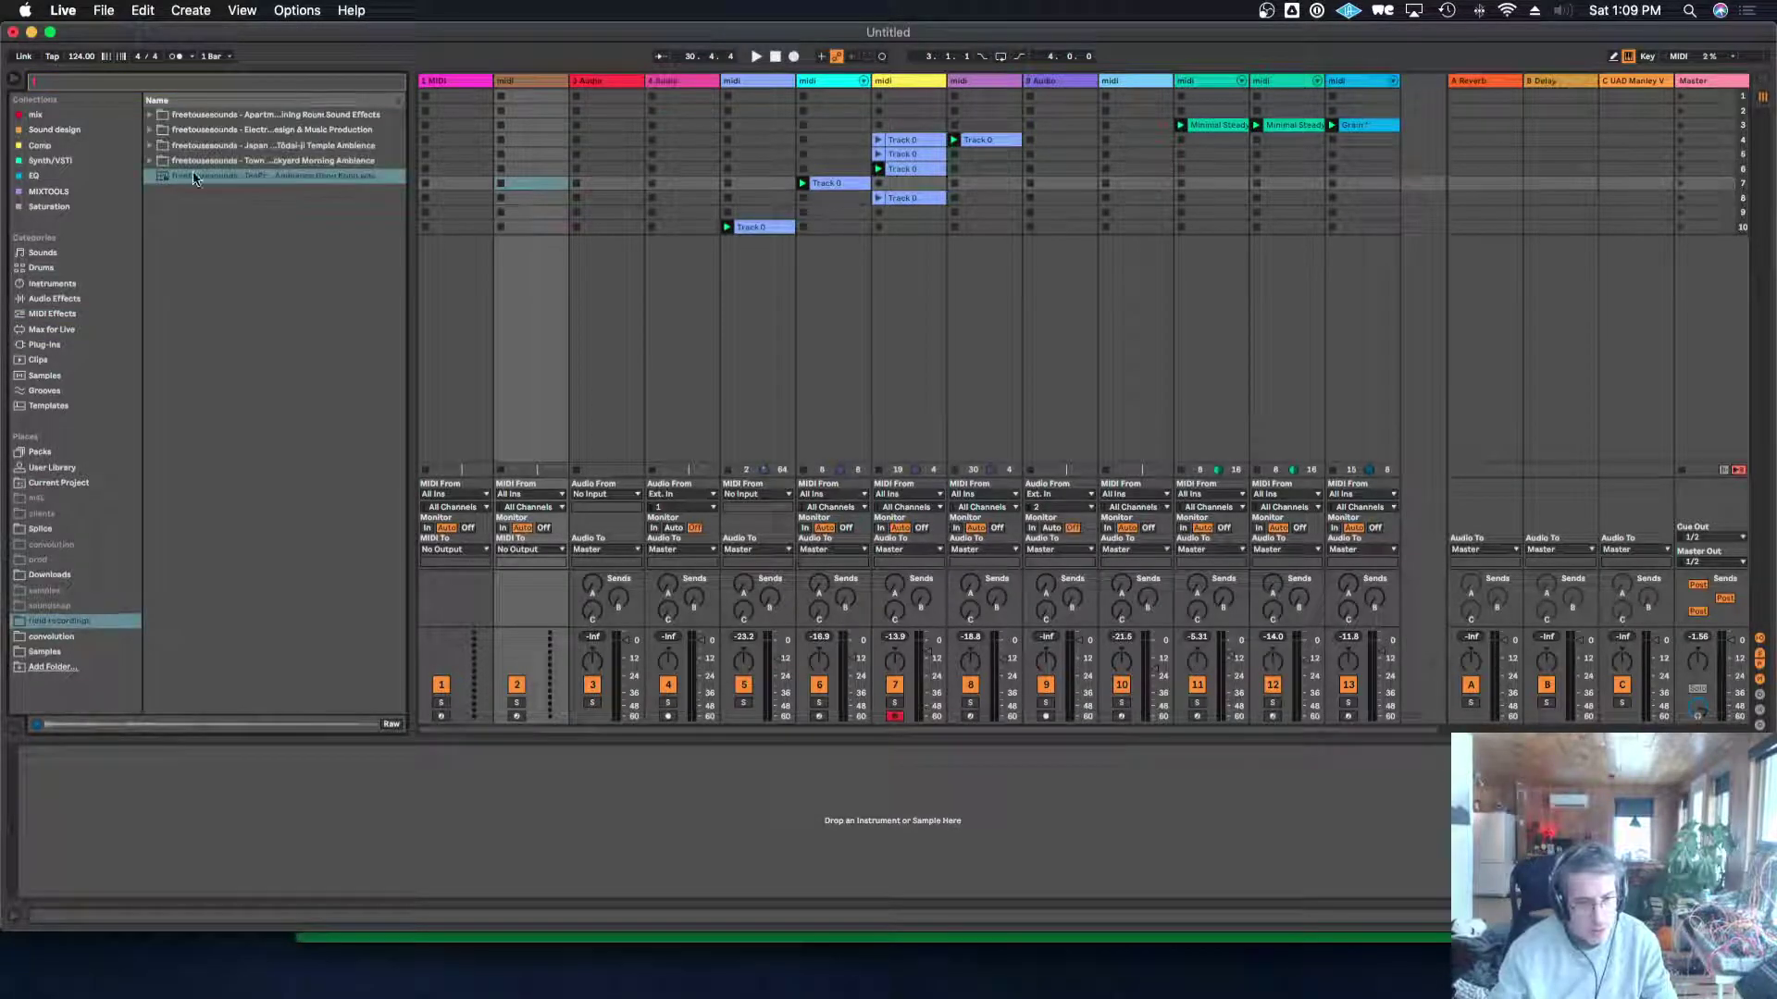
{"action": "left_click", "coordinate": [149, 147]}
{"action": "left_click", "coordinate": [204, 204]}
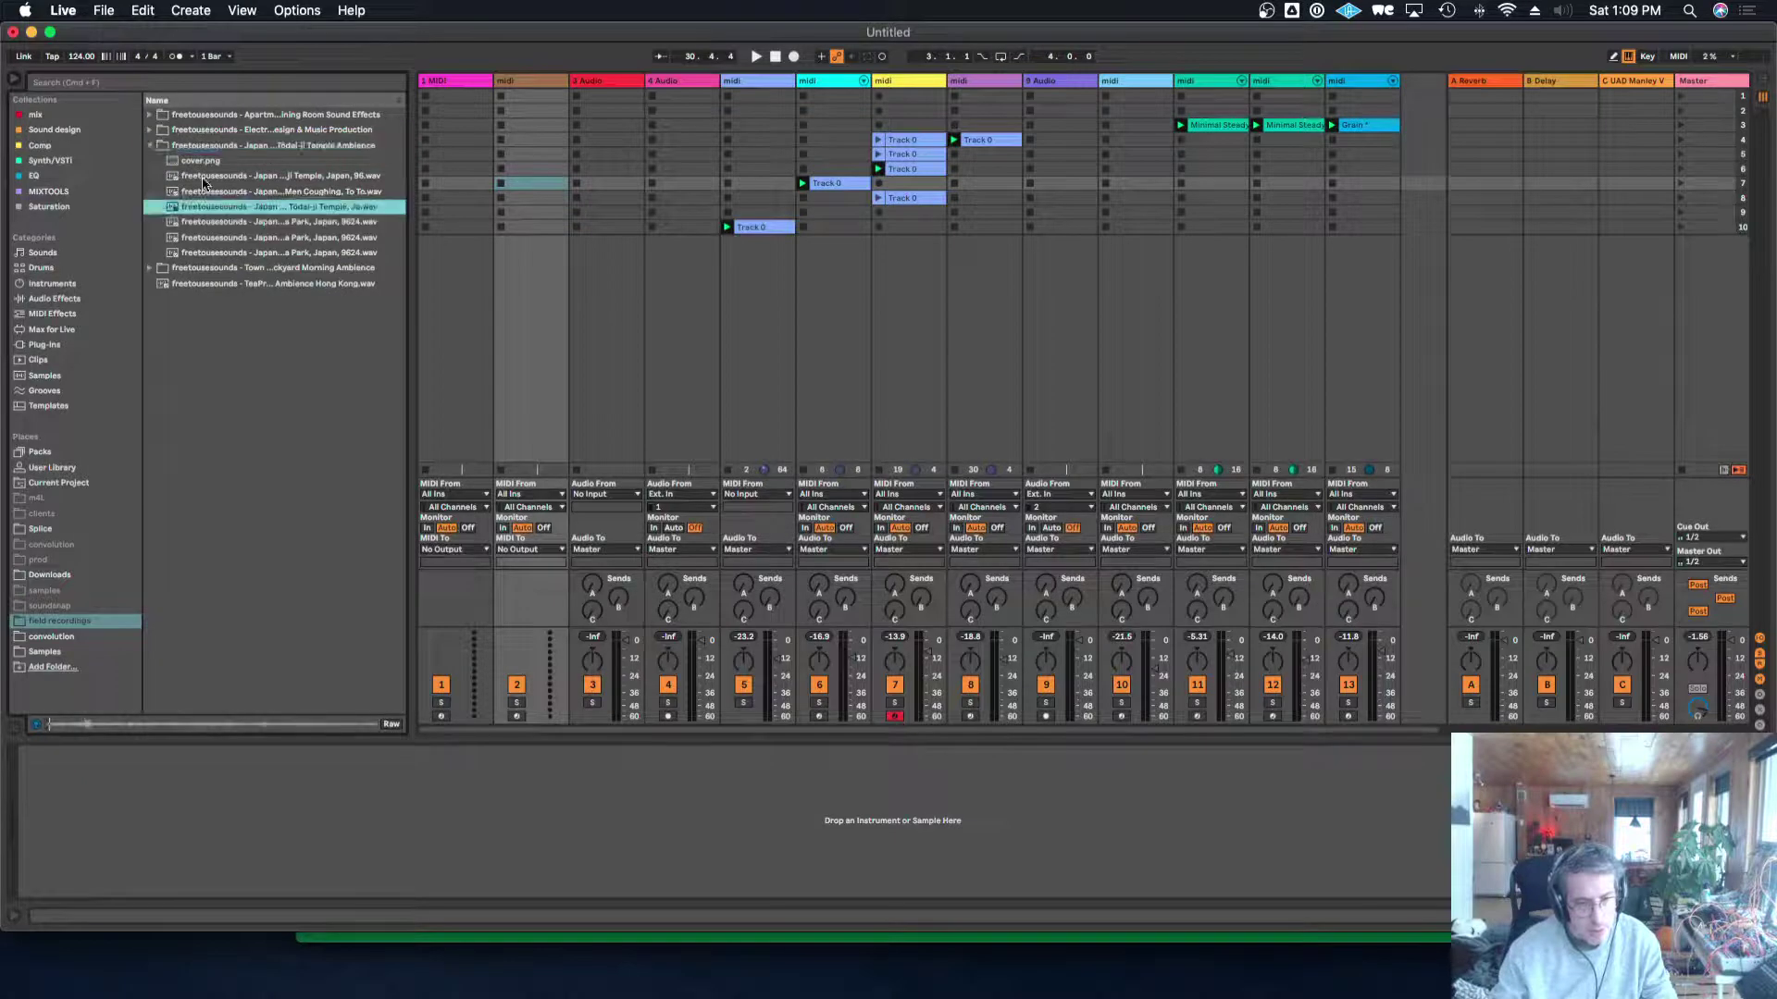
{"action": "left_click", "coordinate": [204, 178]}
{"action": "left_click", "coordinate": [151, 269]}
{"action": "left_click", "coordinate": [196, 270]}
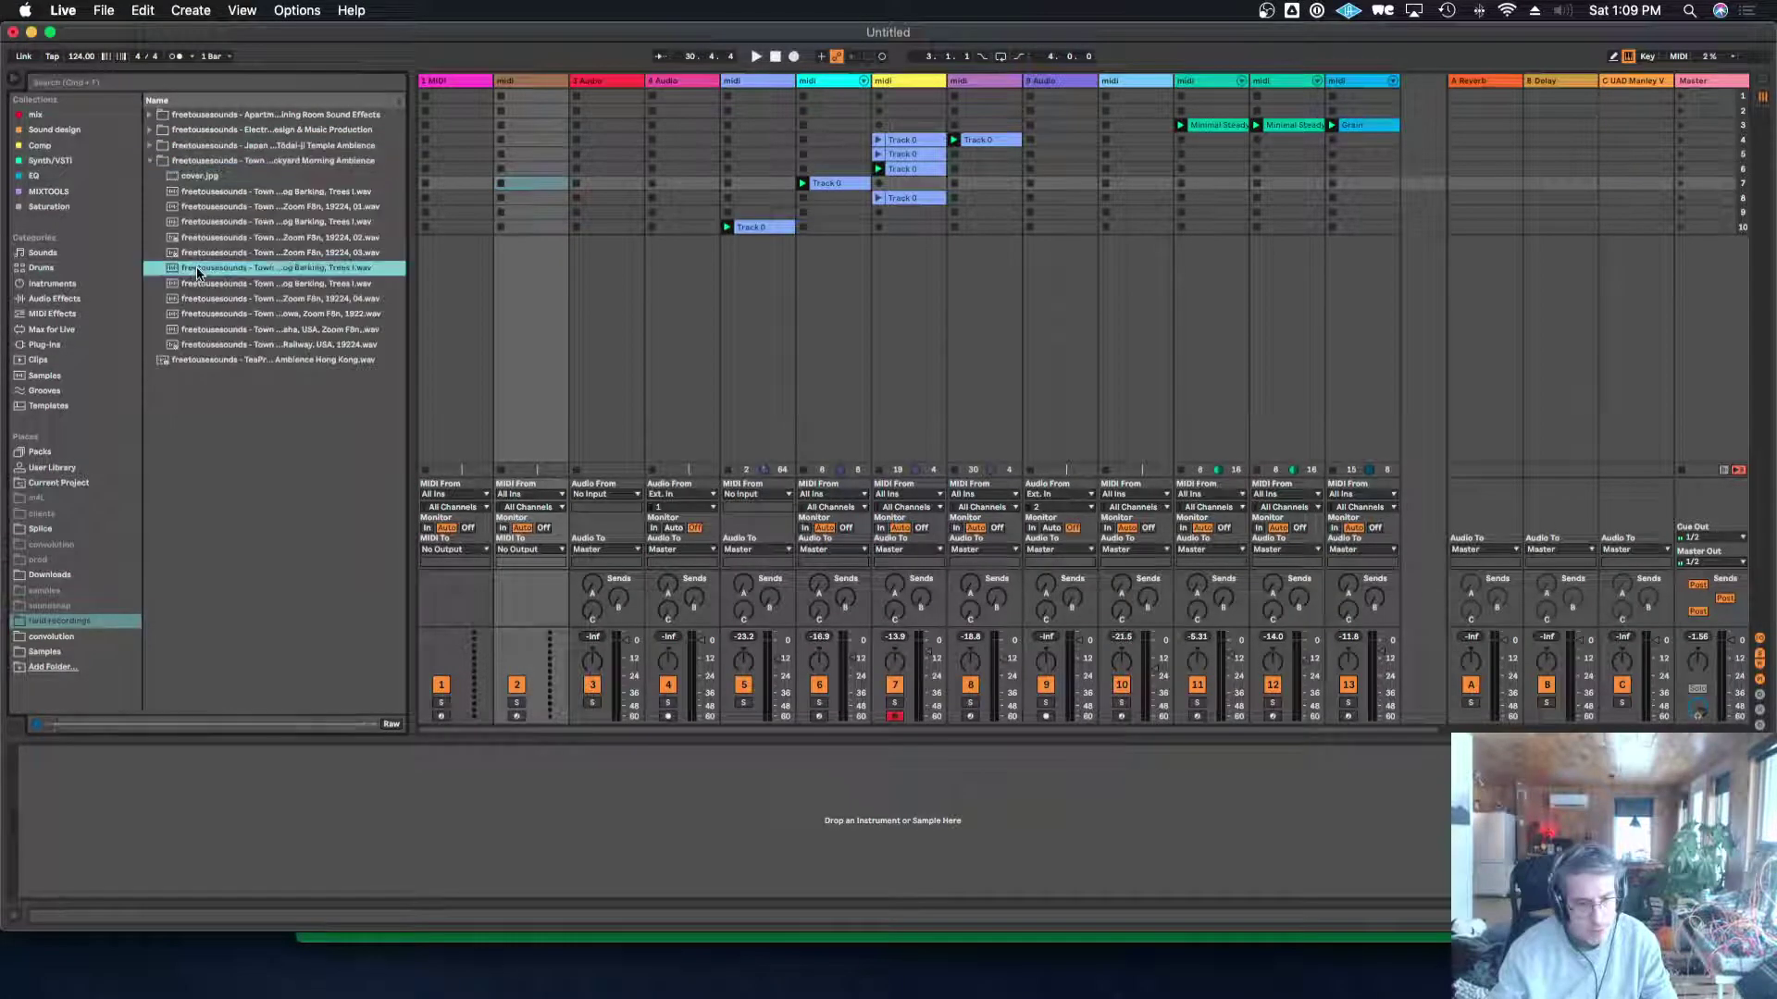
{"action": "left_click", "coordinate": [211, 240]}
{"action": "left_click", "coordinate": [206, 208]}
Load an Apartment Sounds Room Tone recording from the living room sound effects folder into Simpler on track 2 in Slice mode.
{"action": "left_click", "coordinate": [150, 117]}
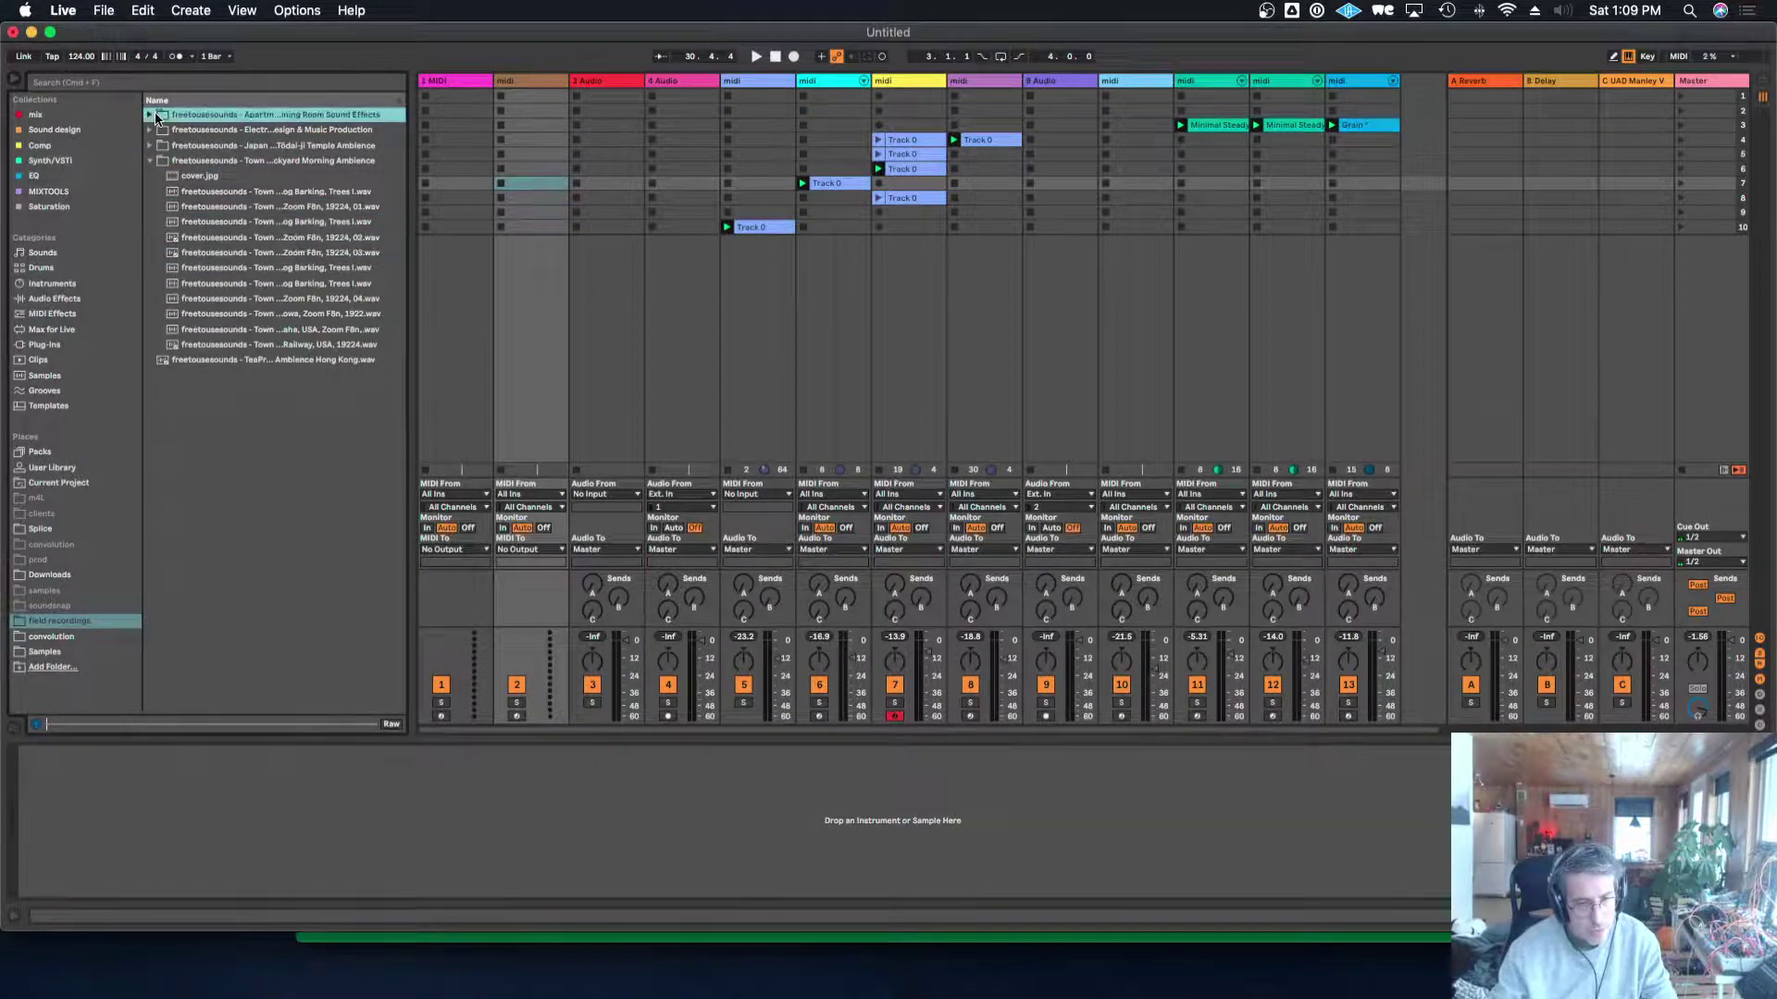
{"action": "left_click", "coordinate": [234, 206]}
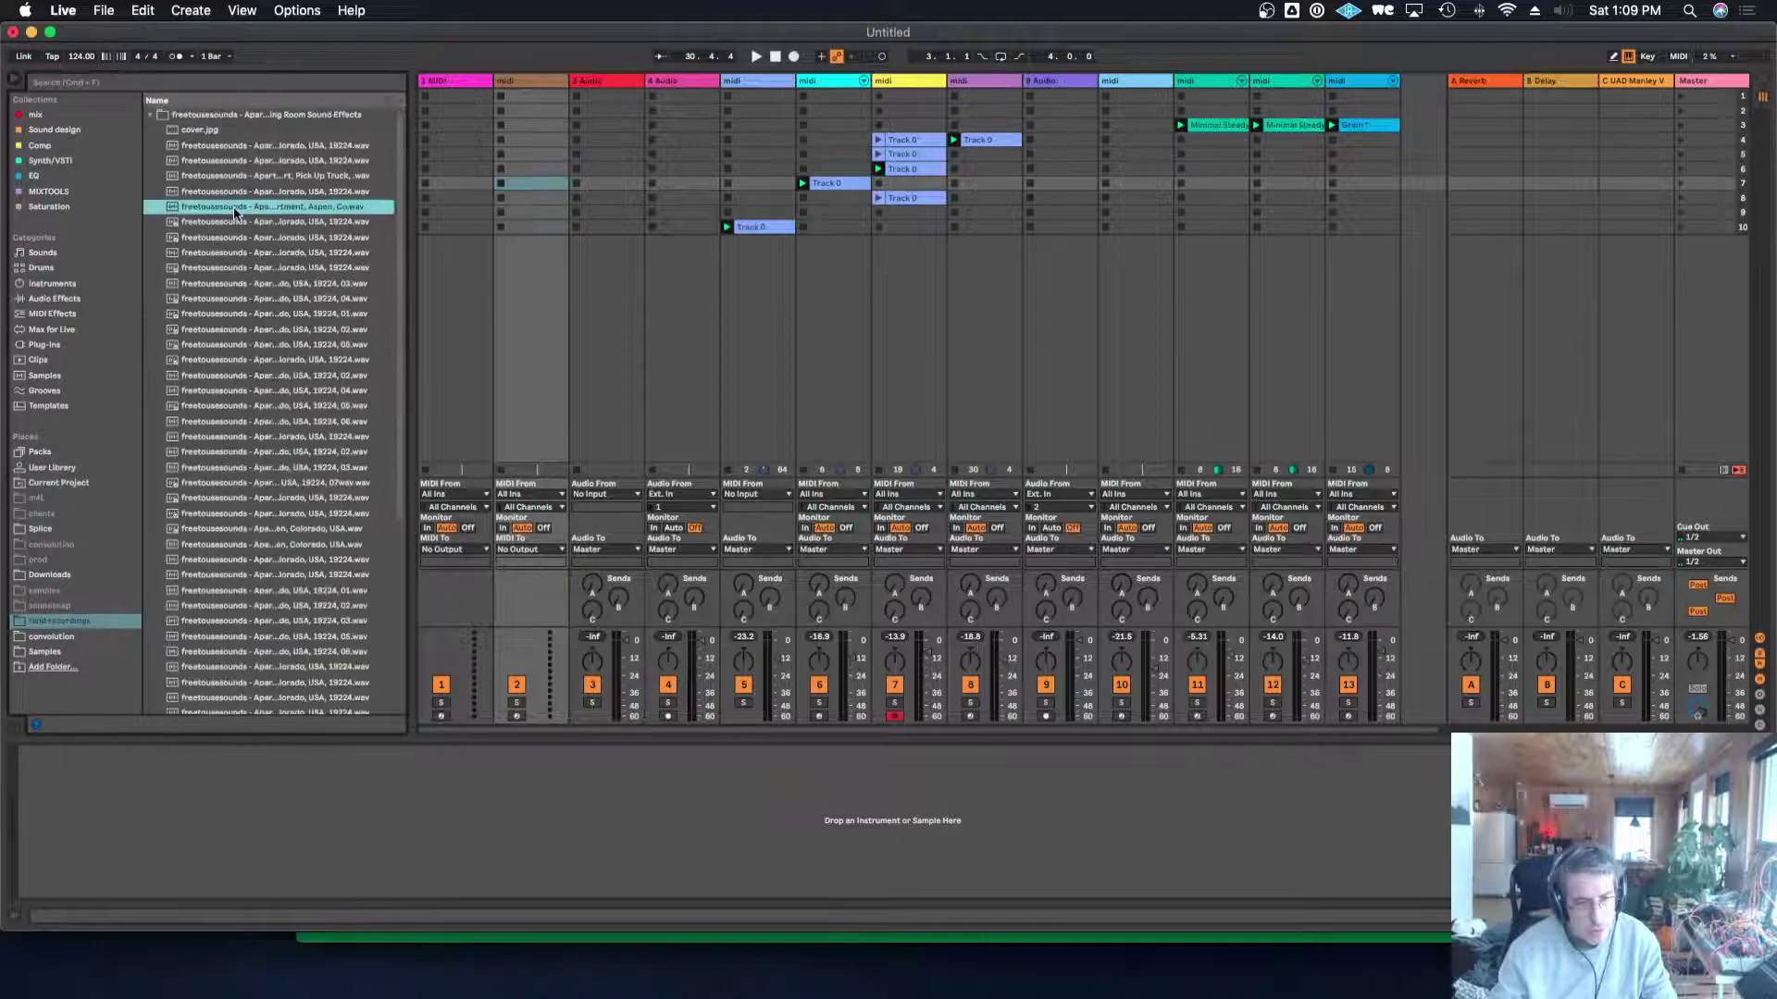
{"action": "left_click", "coordinate": [250, 284]}
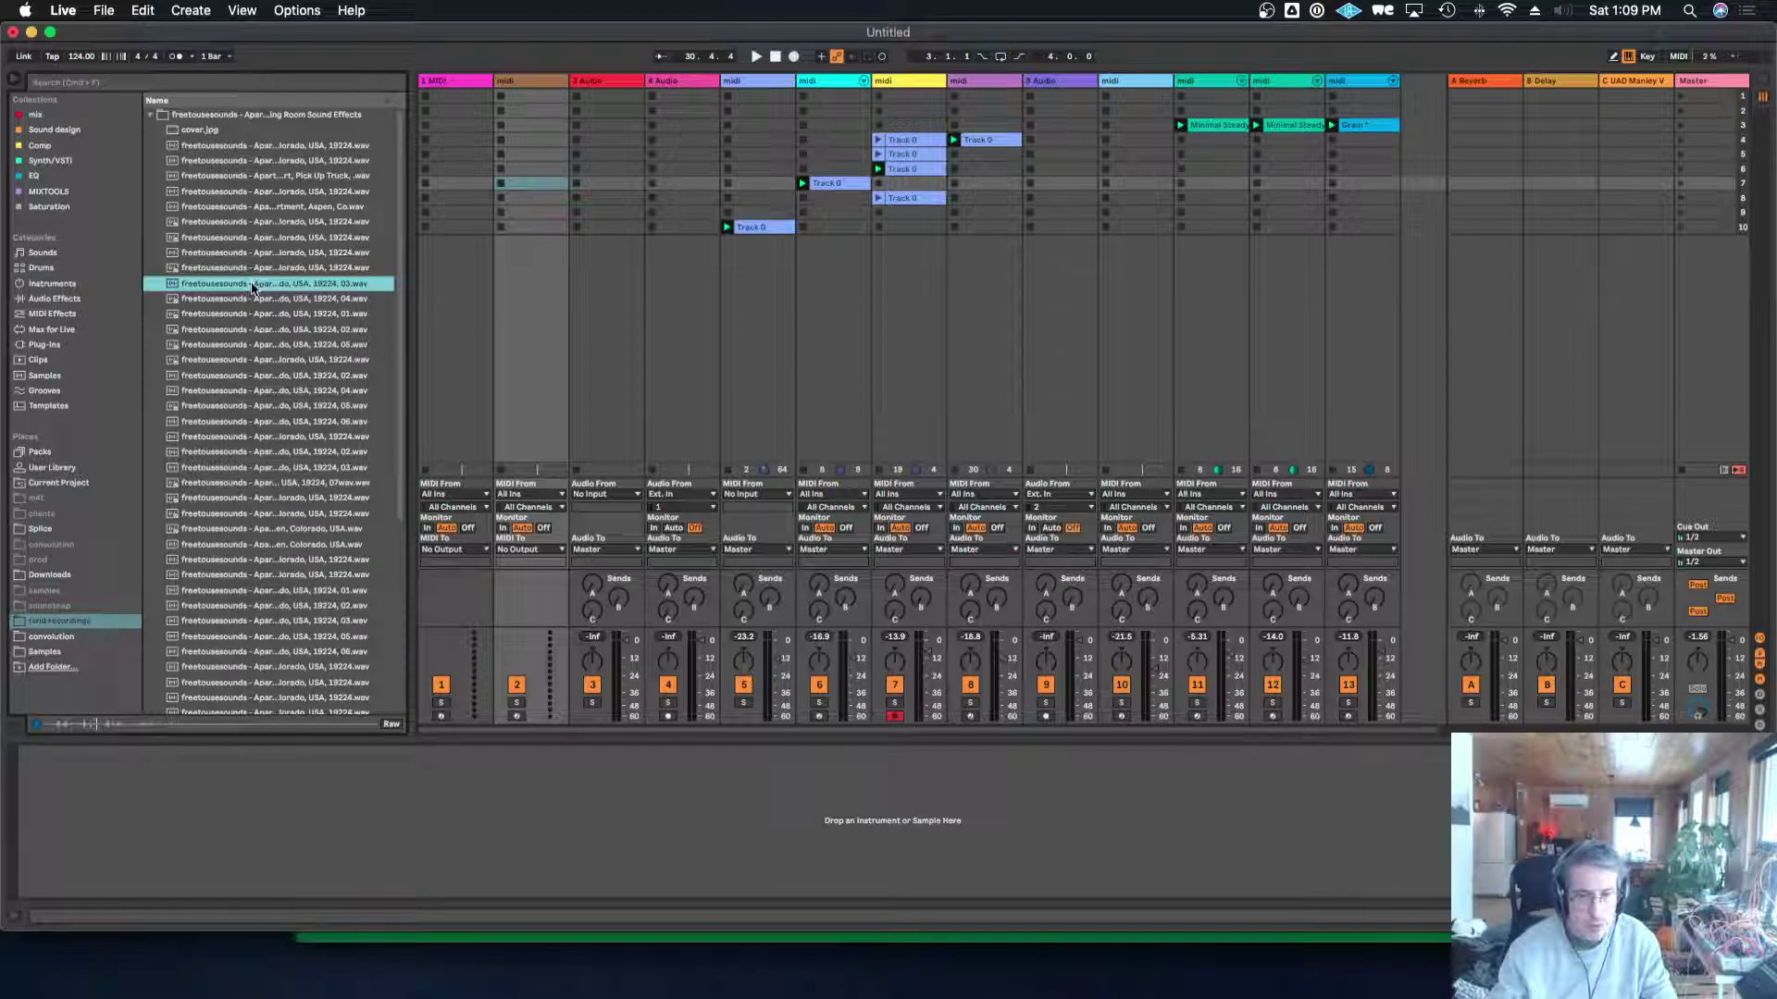
{"action": "left_click_drag", "start_coordinate": [252, 288], "coordinate": [361, 803]}
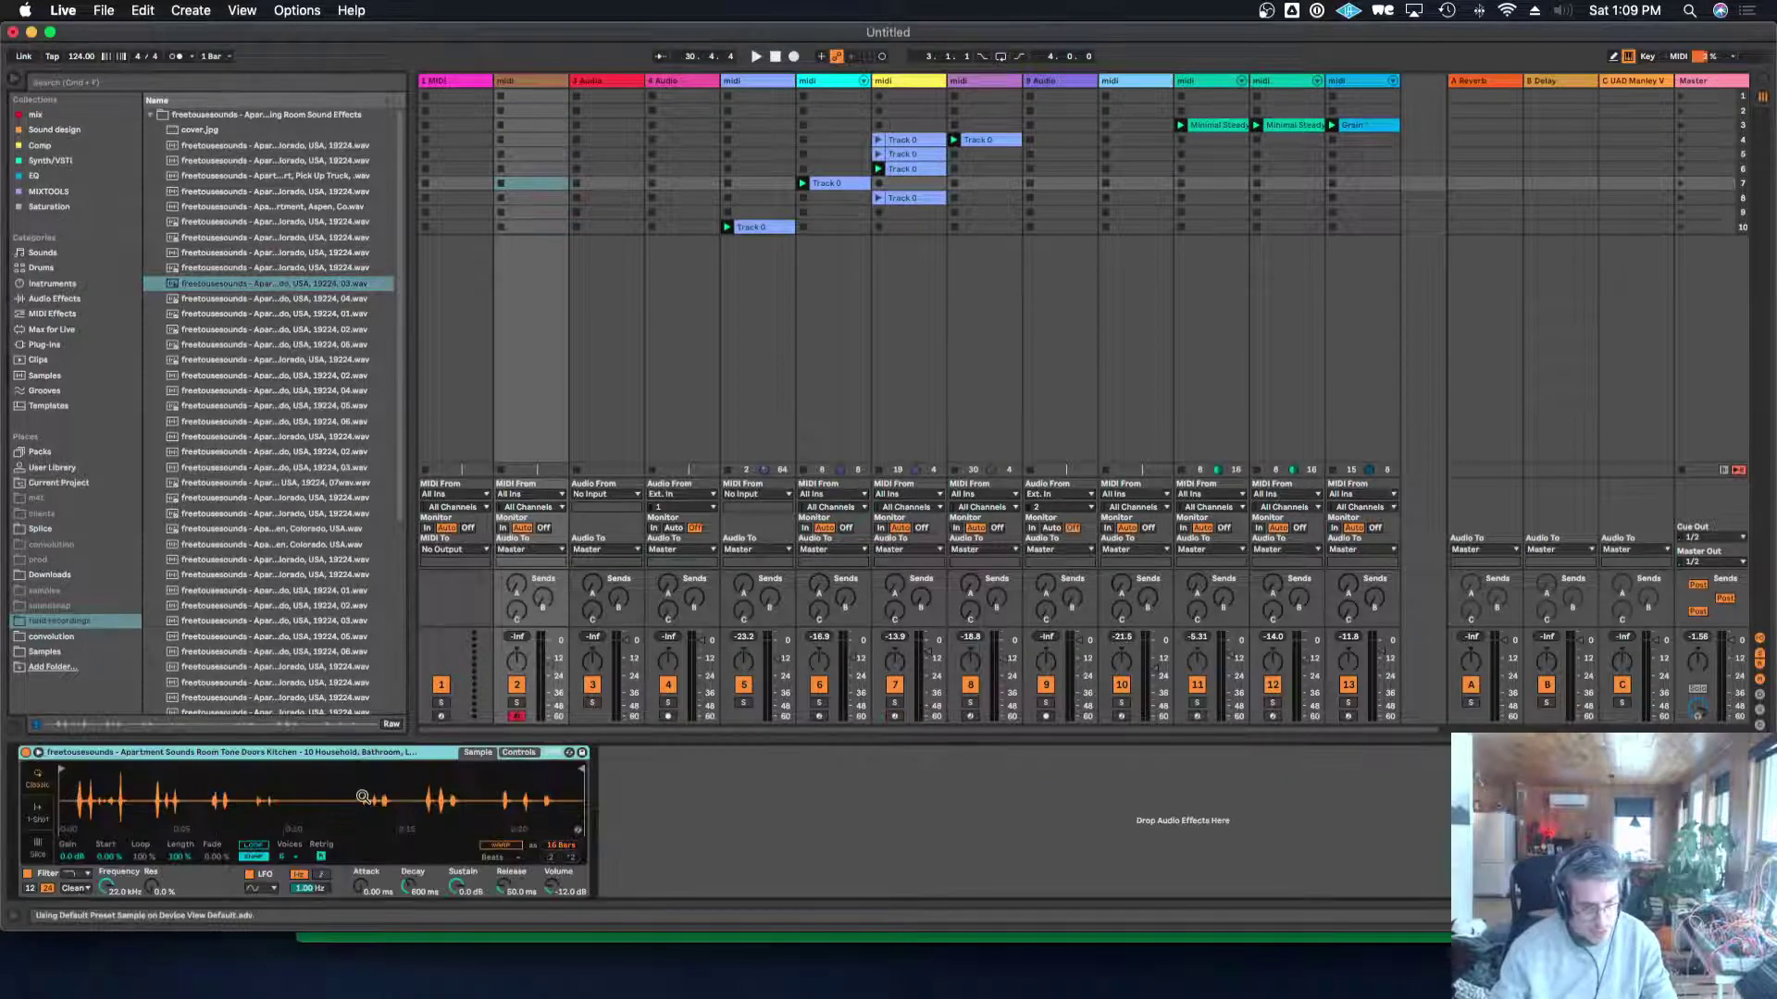
{"action": "left_click", "coordinate": [38, 845]}
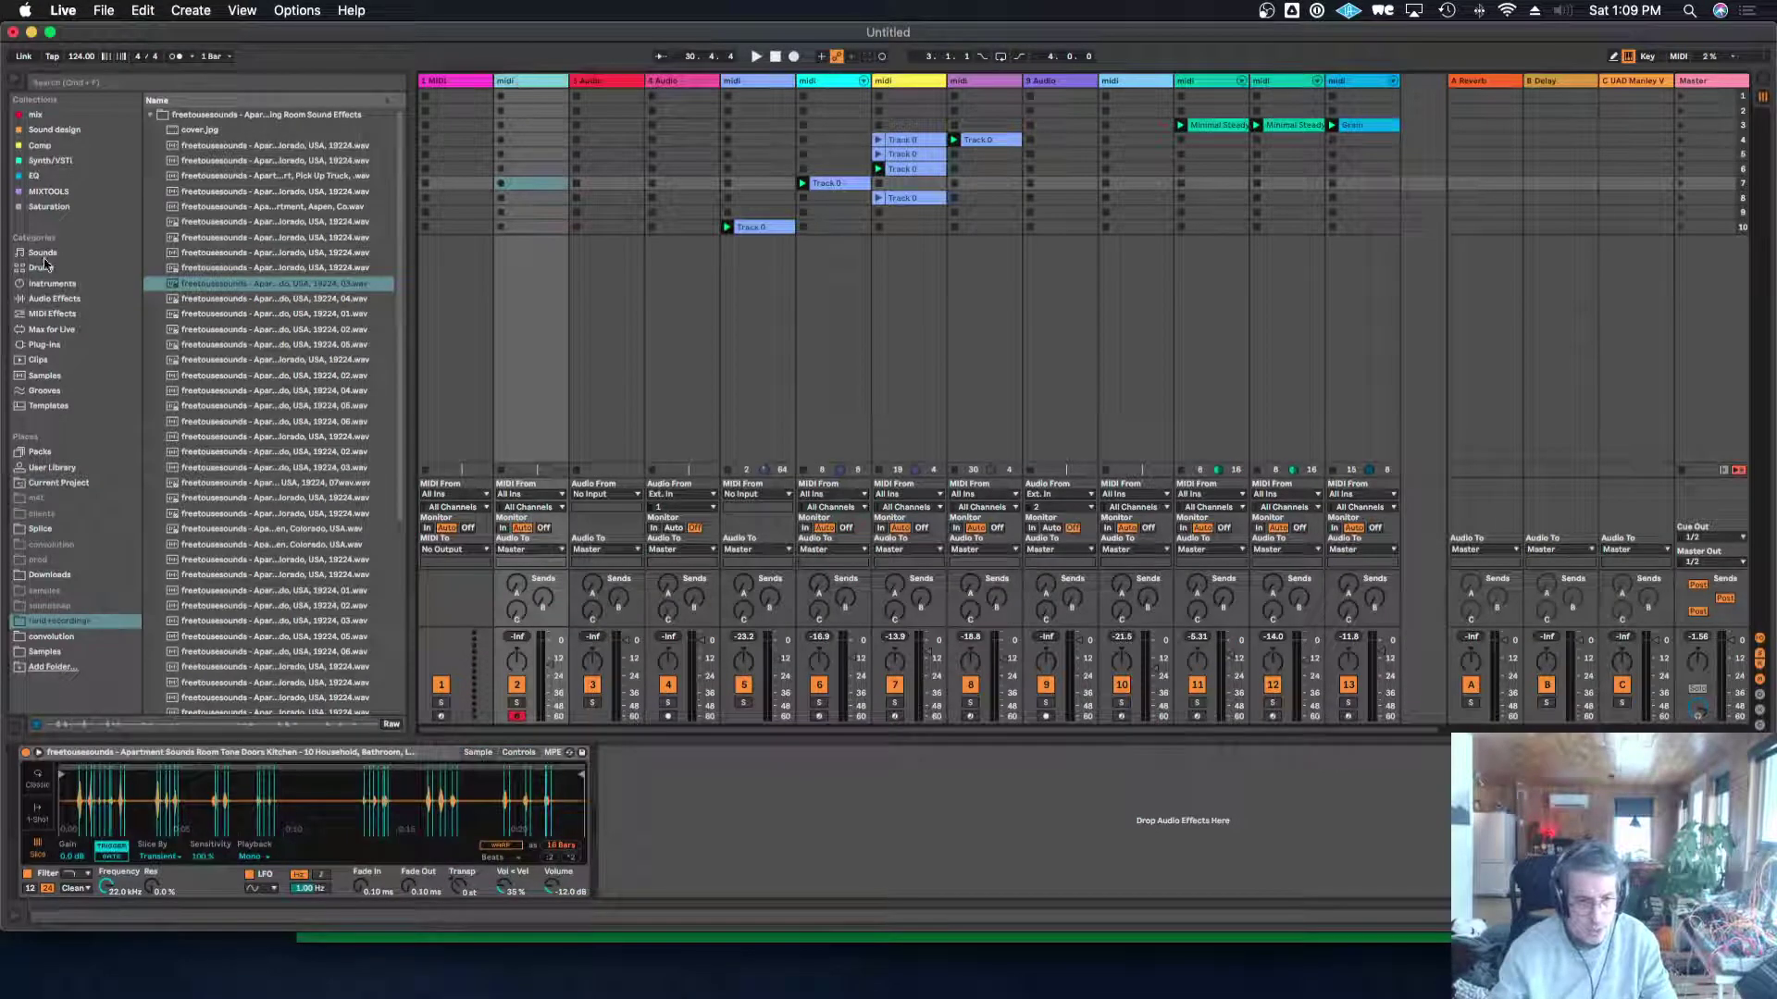
Search the Max for Live devices for "alex".
{"action": "left_click", "coordinate": [118, 329]}
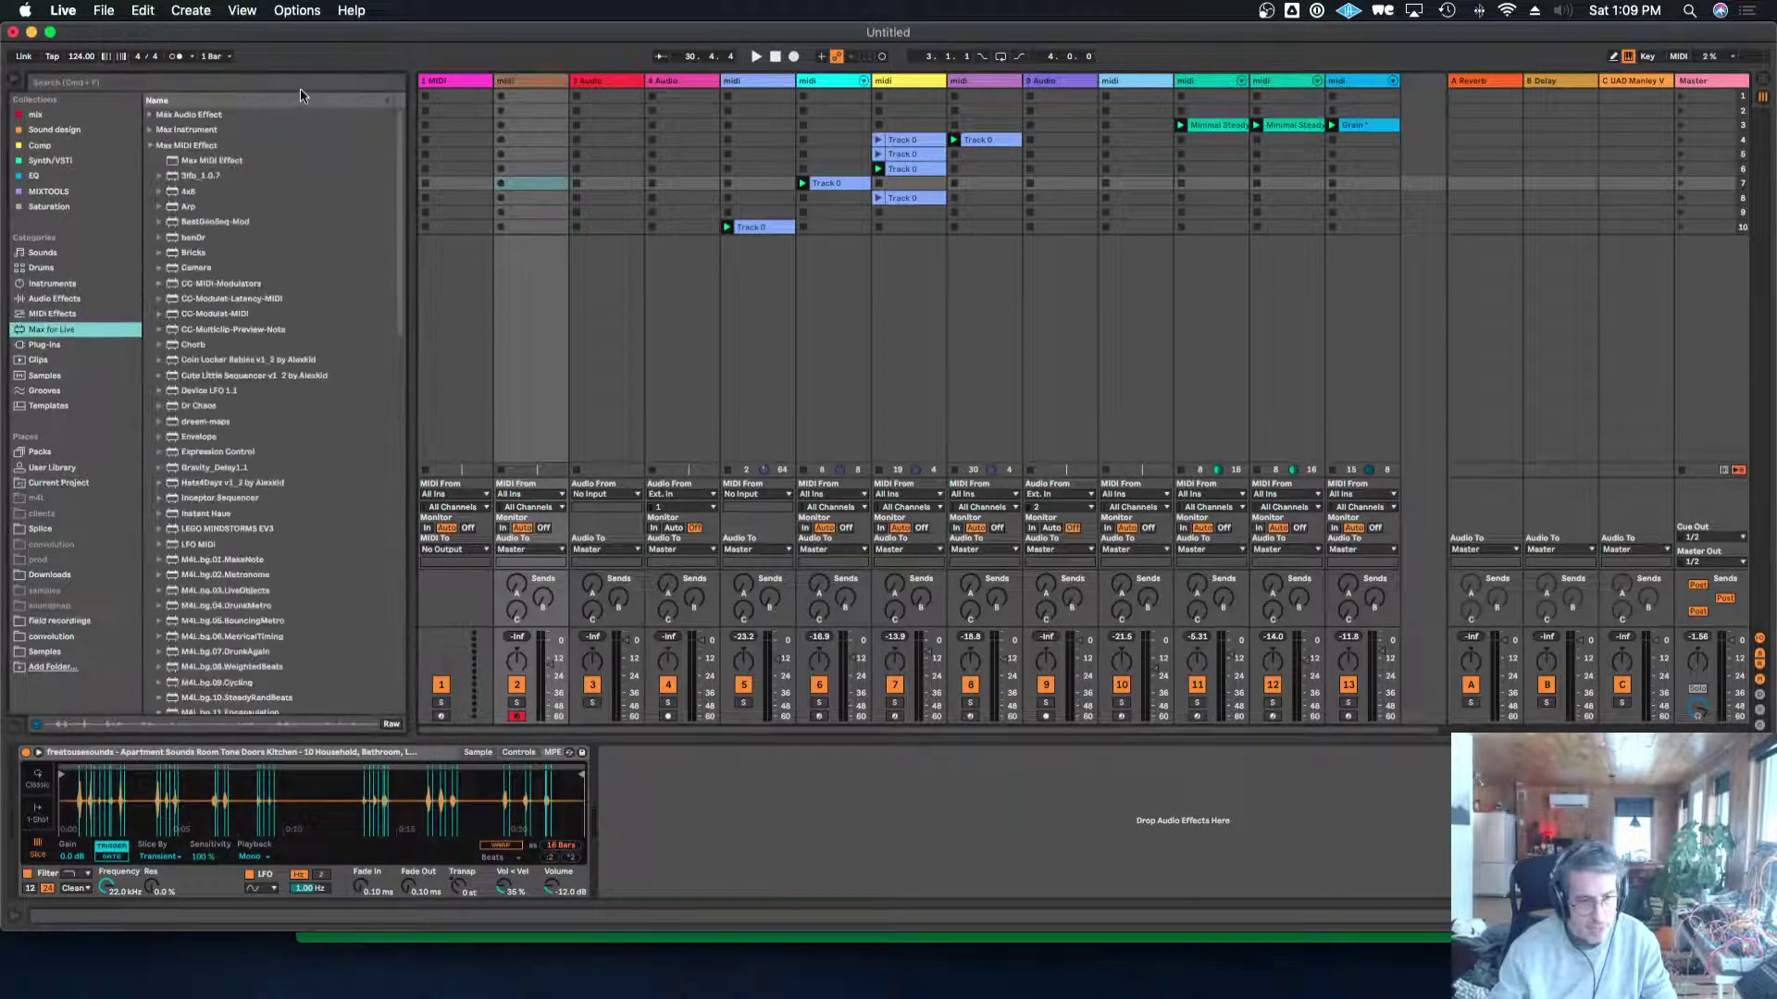
{"action": "left_click", "coordinate": [333, 83]}
{"action": "type", "text": "all"}
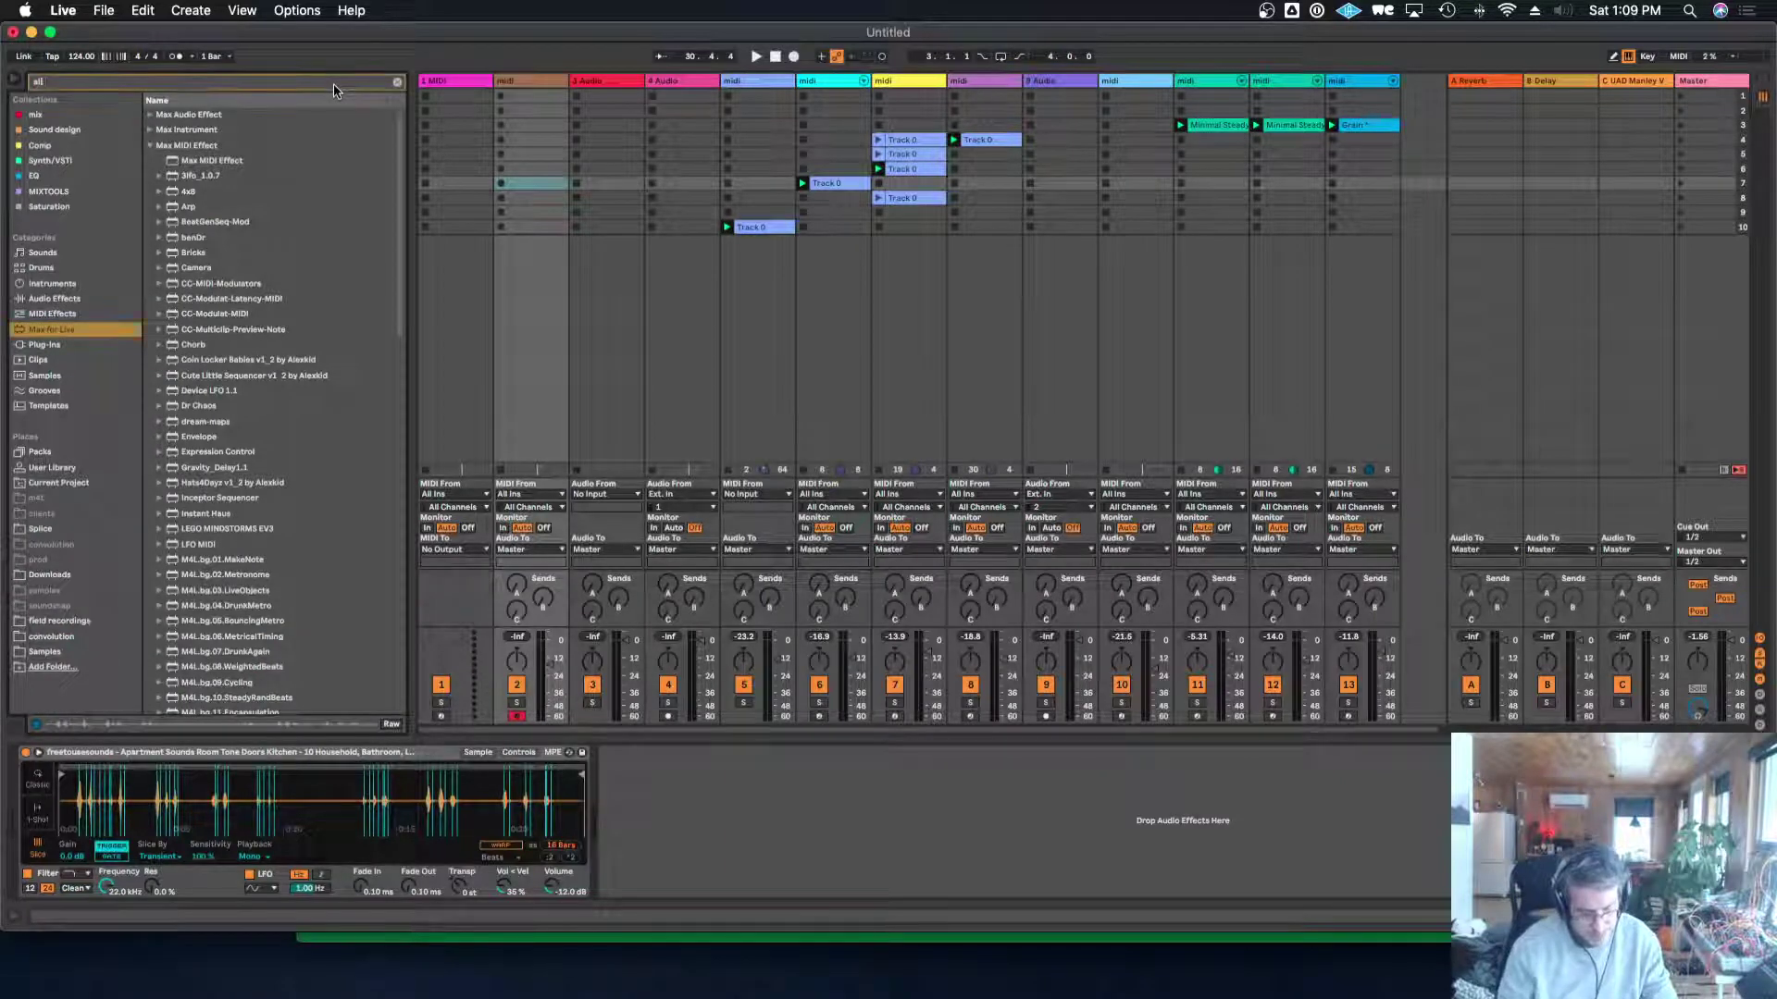
{"action": "type", "text": "x"}
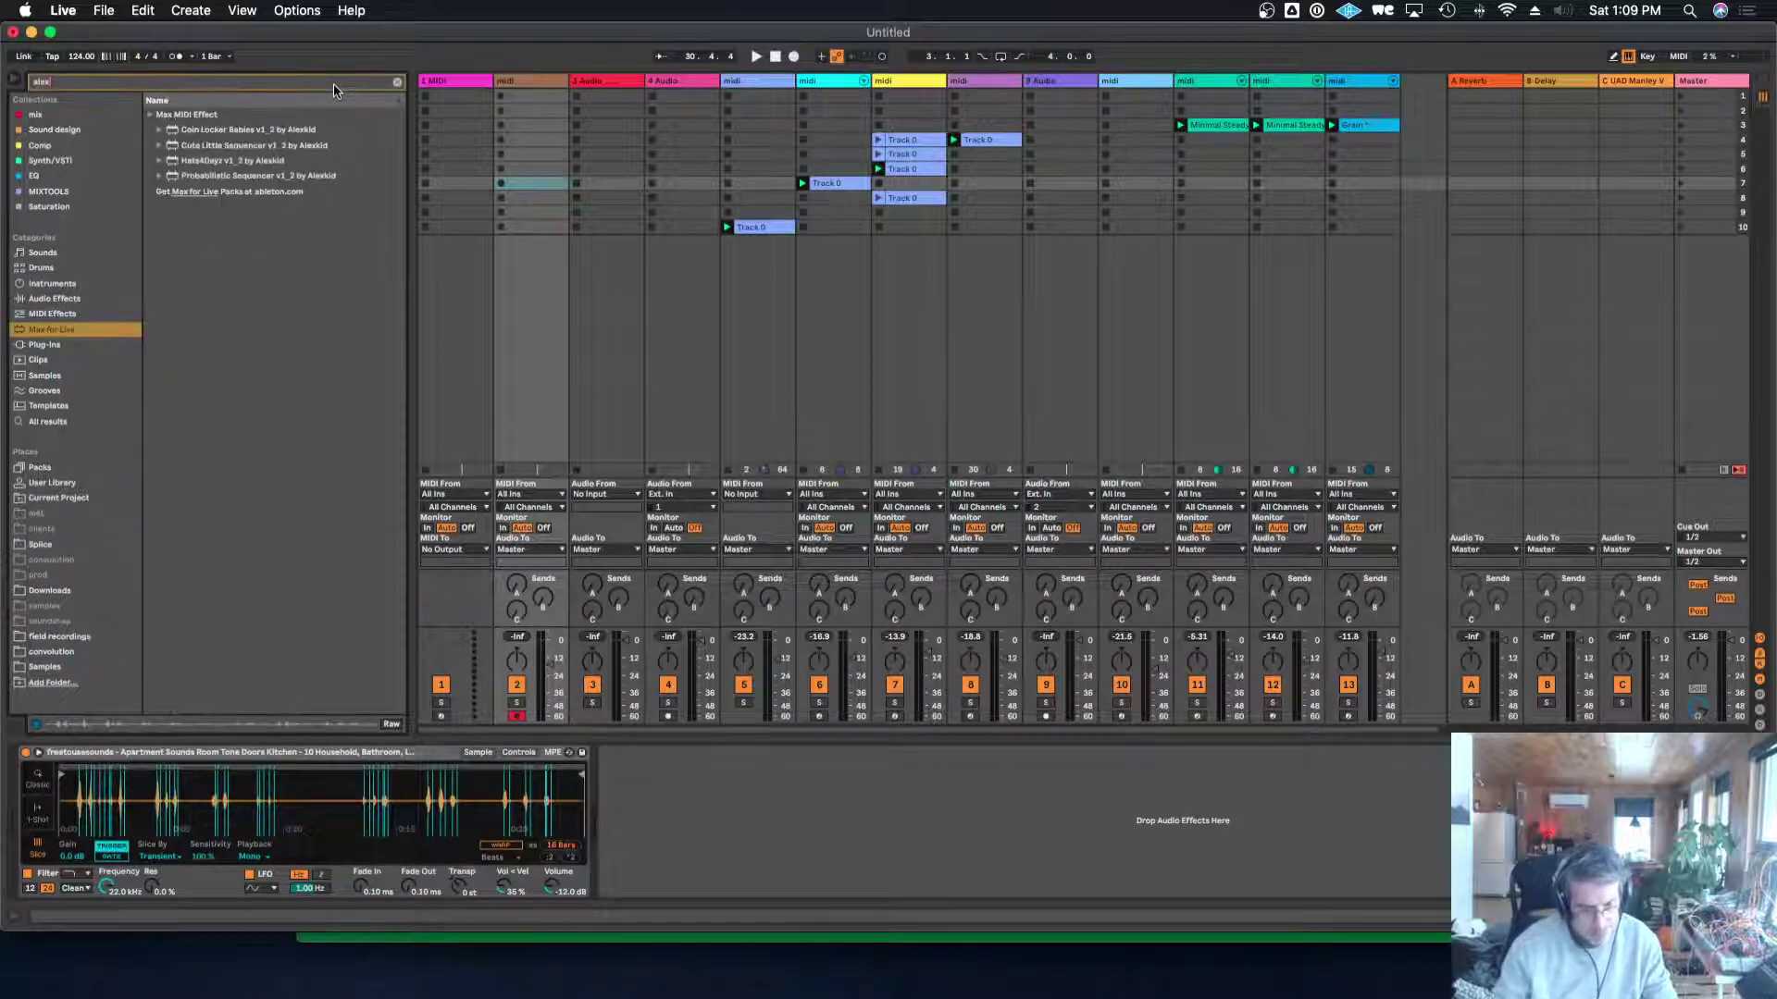
Insert Coin Locker Babies before Simpler on track 2 and randomize its pitch, velocity and trig probability rows.
{"action": "left_click", "coordinate": [241, 129]}
{"action": "left_click_drag", "start_coordinate": [22, 794], "coordinate": [20, 797]}
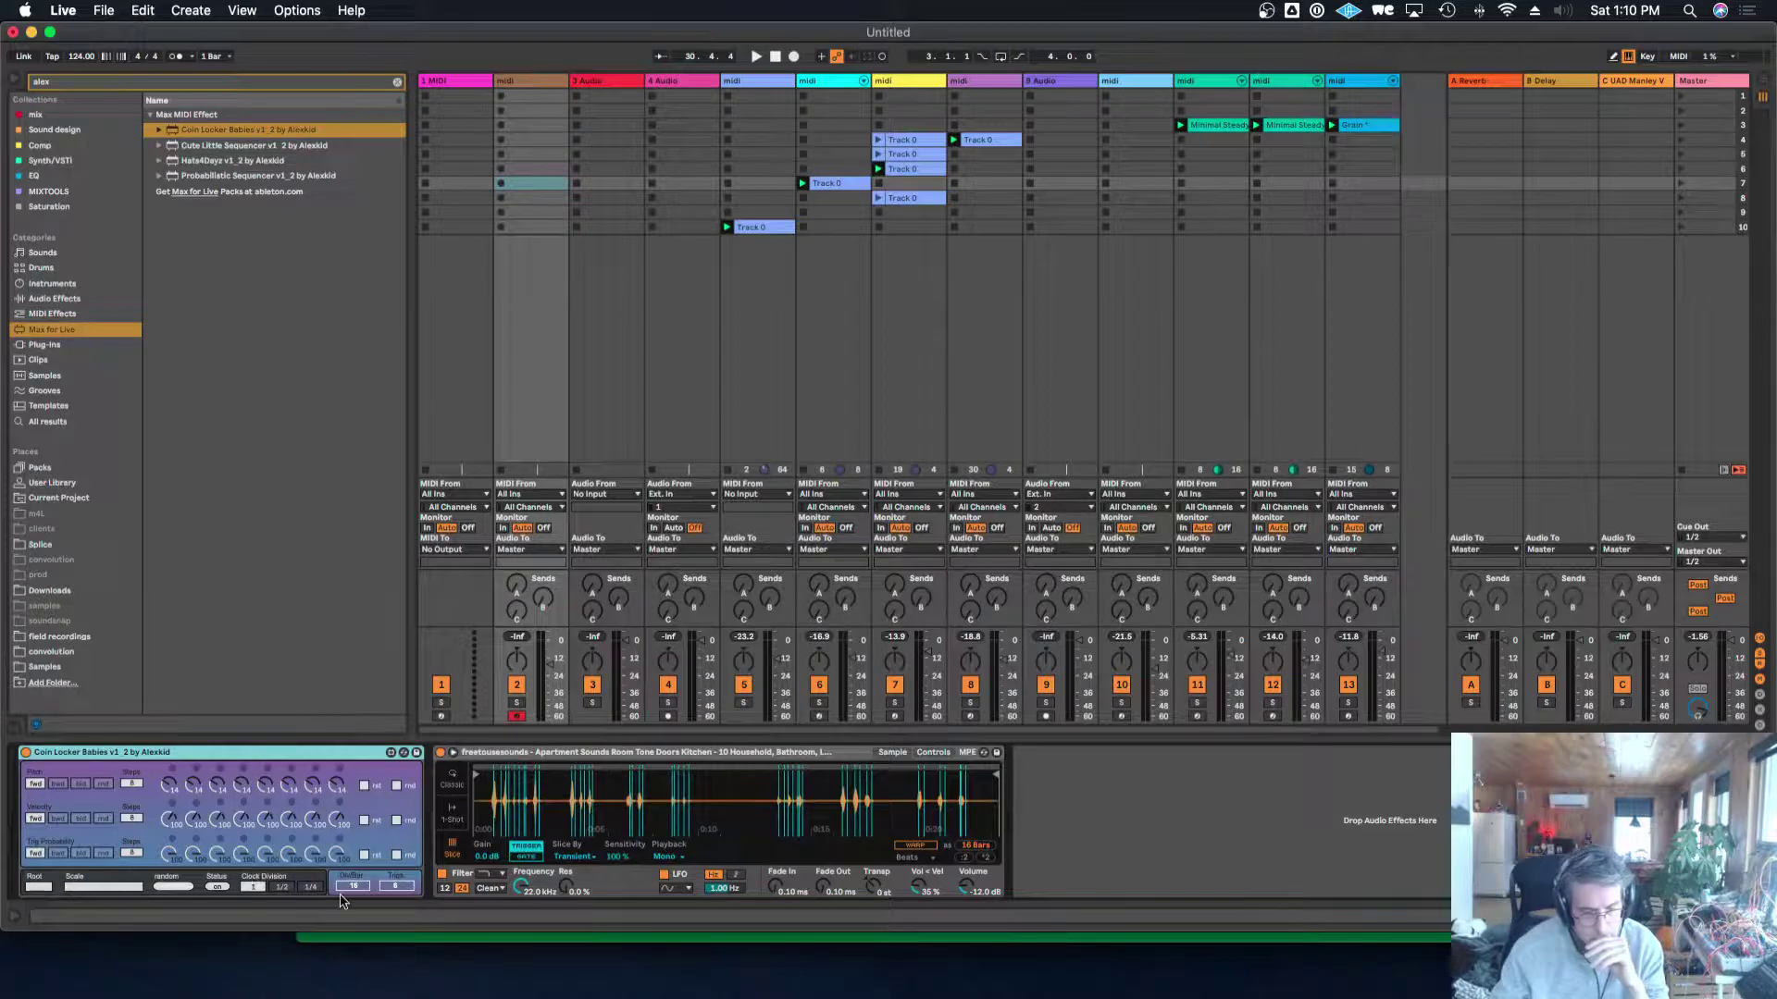
{"action": "left_click", "coordinate": [397, 785]}
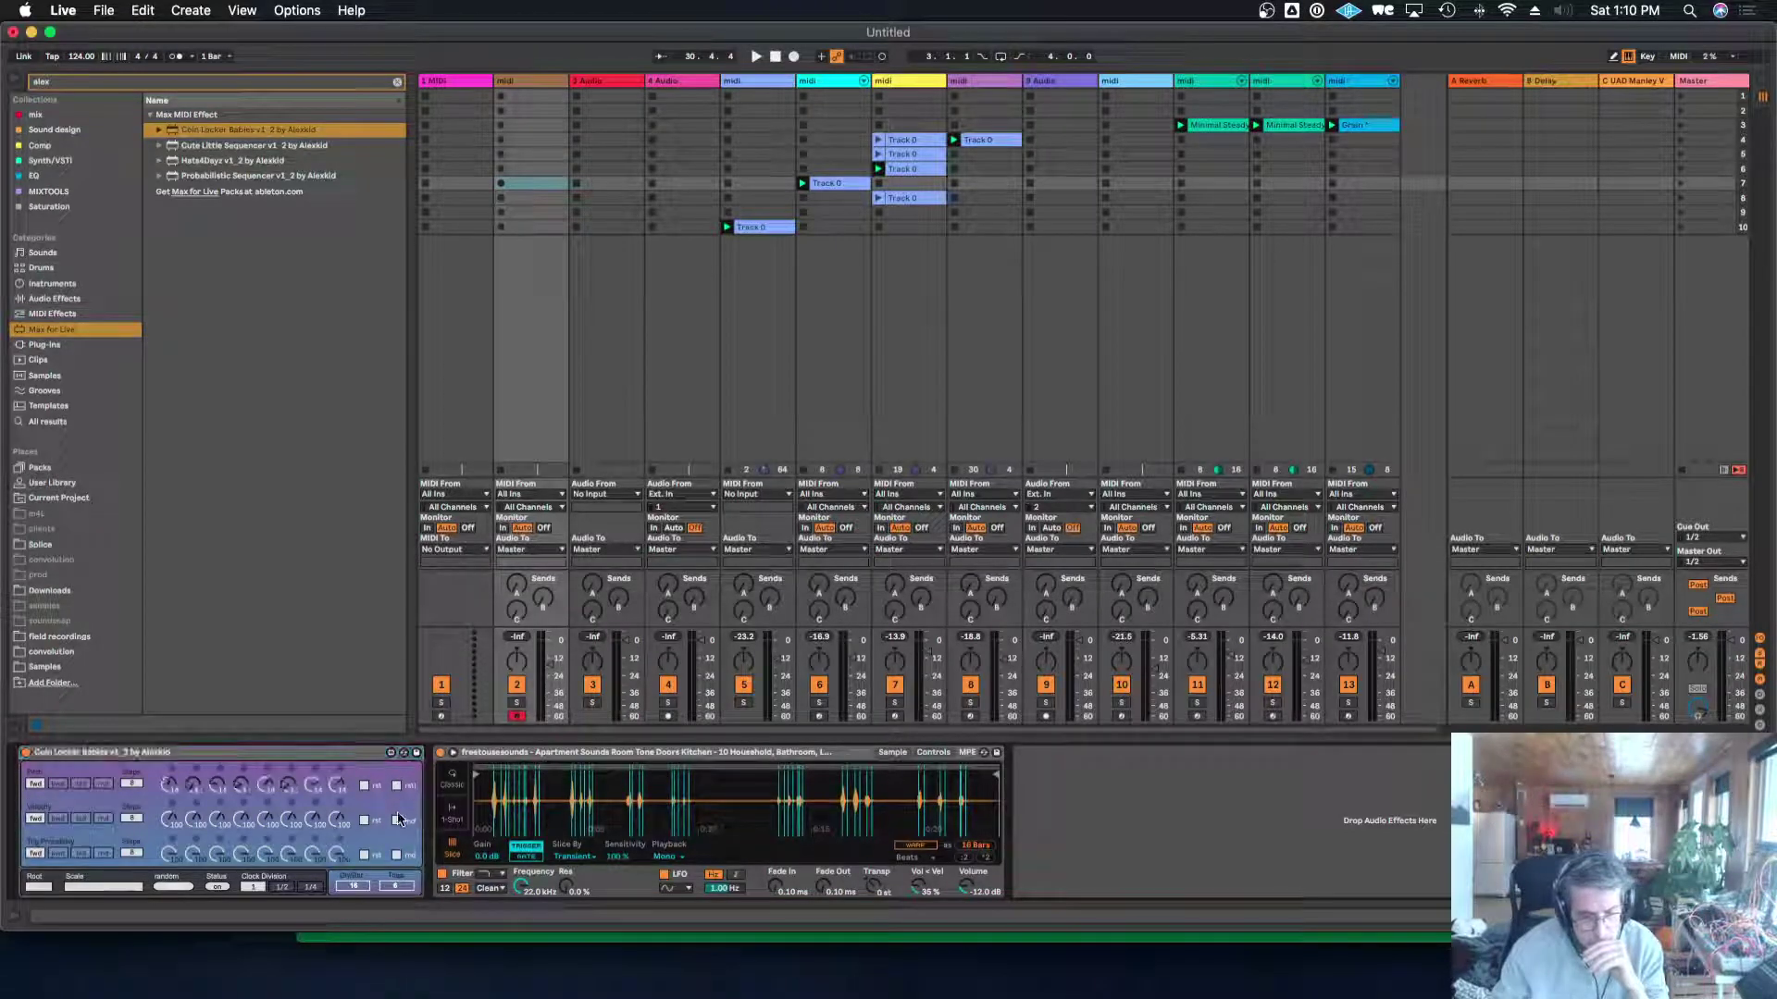
{"action": "left_click", "coordinate": [397, 820]}
{"action": "left_click", "coordinate": [397, 854]}
Solo track 2 and set its volume to about 0 dB.
{"action": "left_click", "coordinate": [516, 702]}
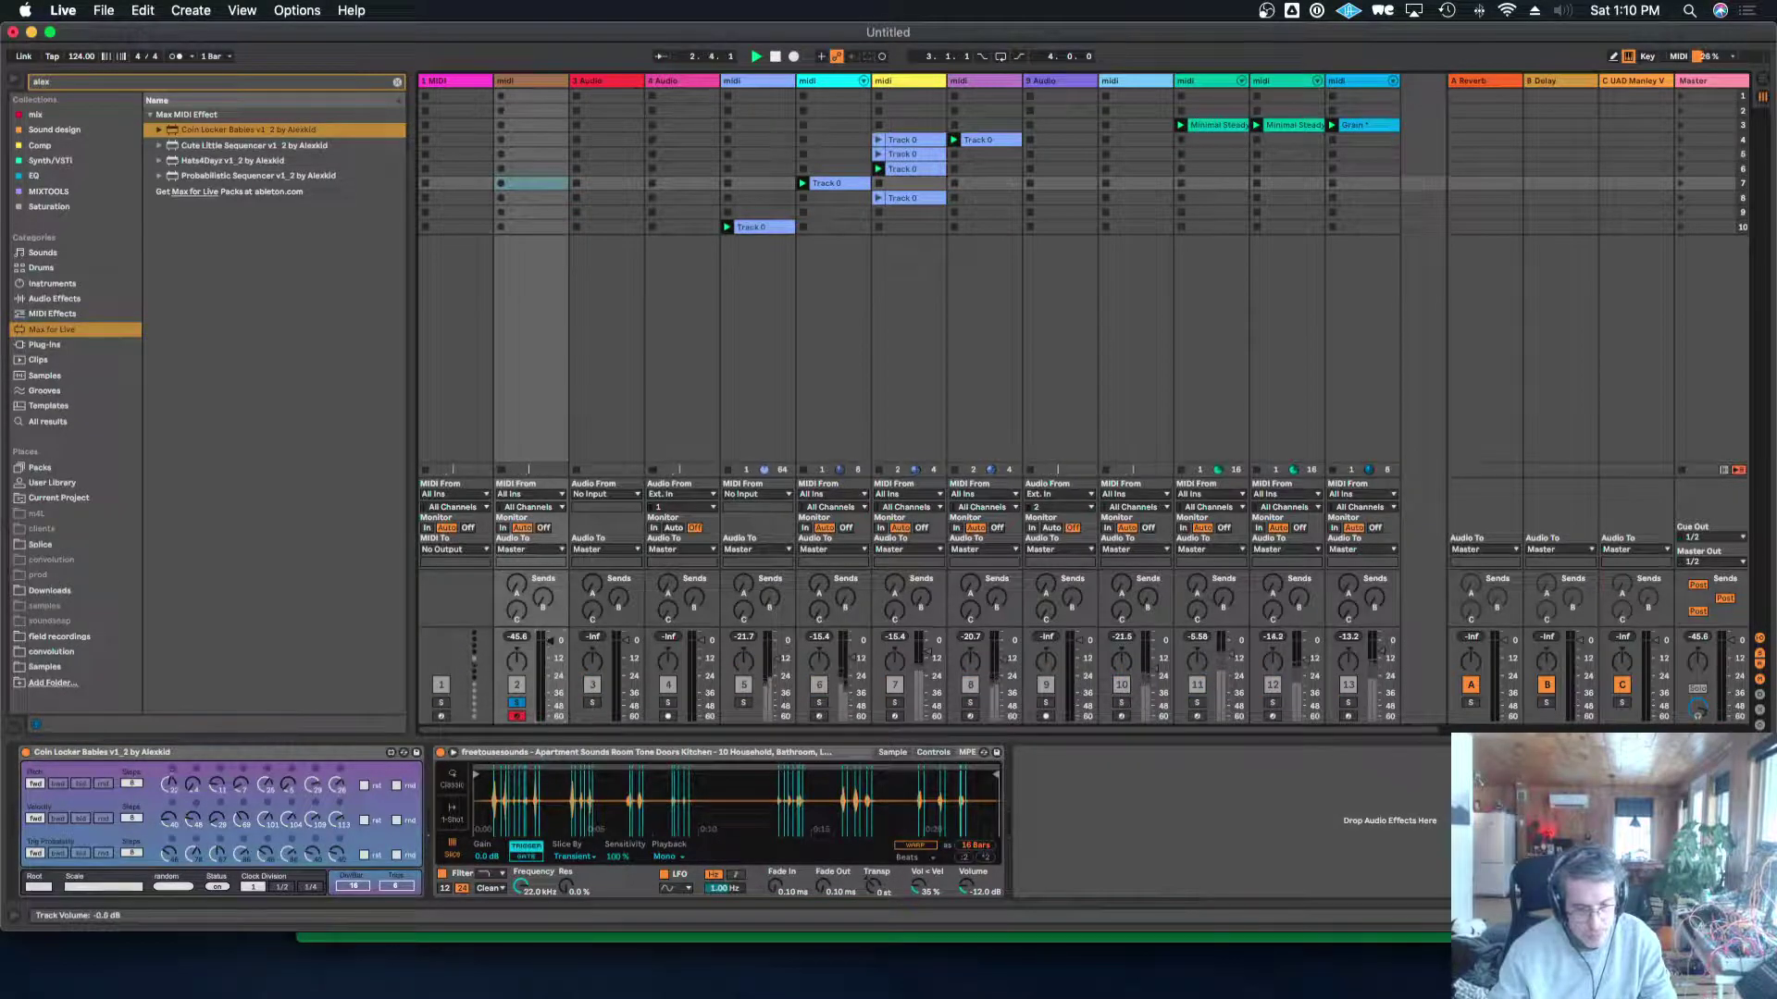
{"action": "left_click_drag", "start_coordinate": [551, 640], "coordinate": [551, 640]}
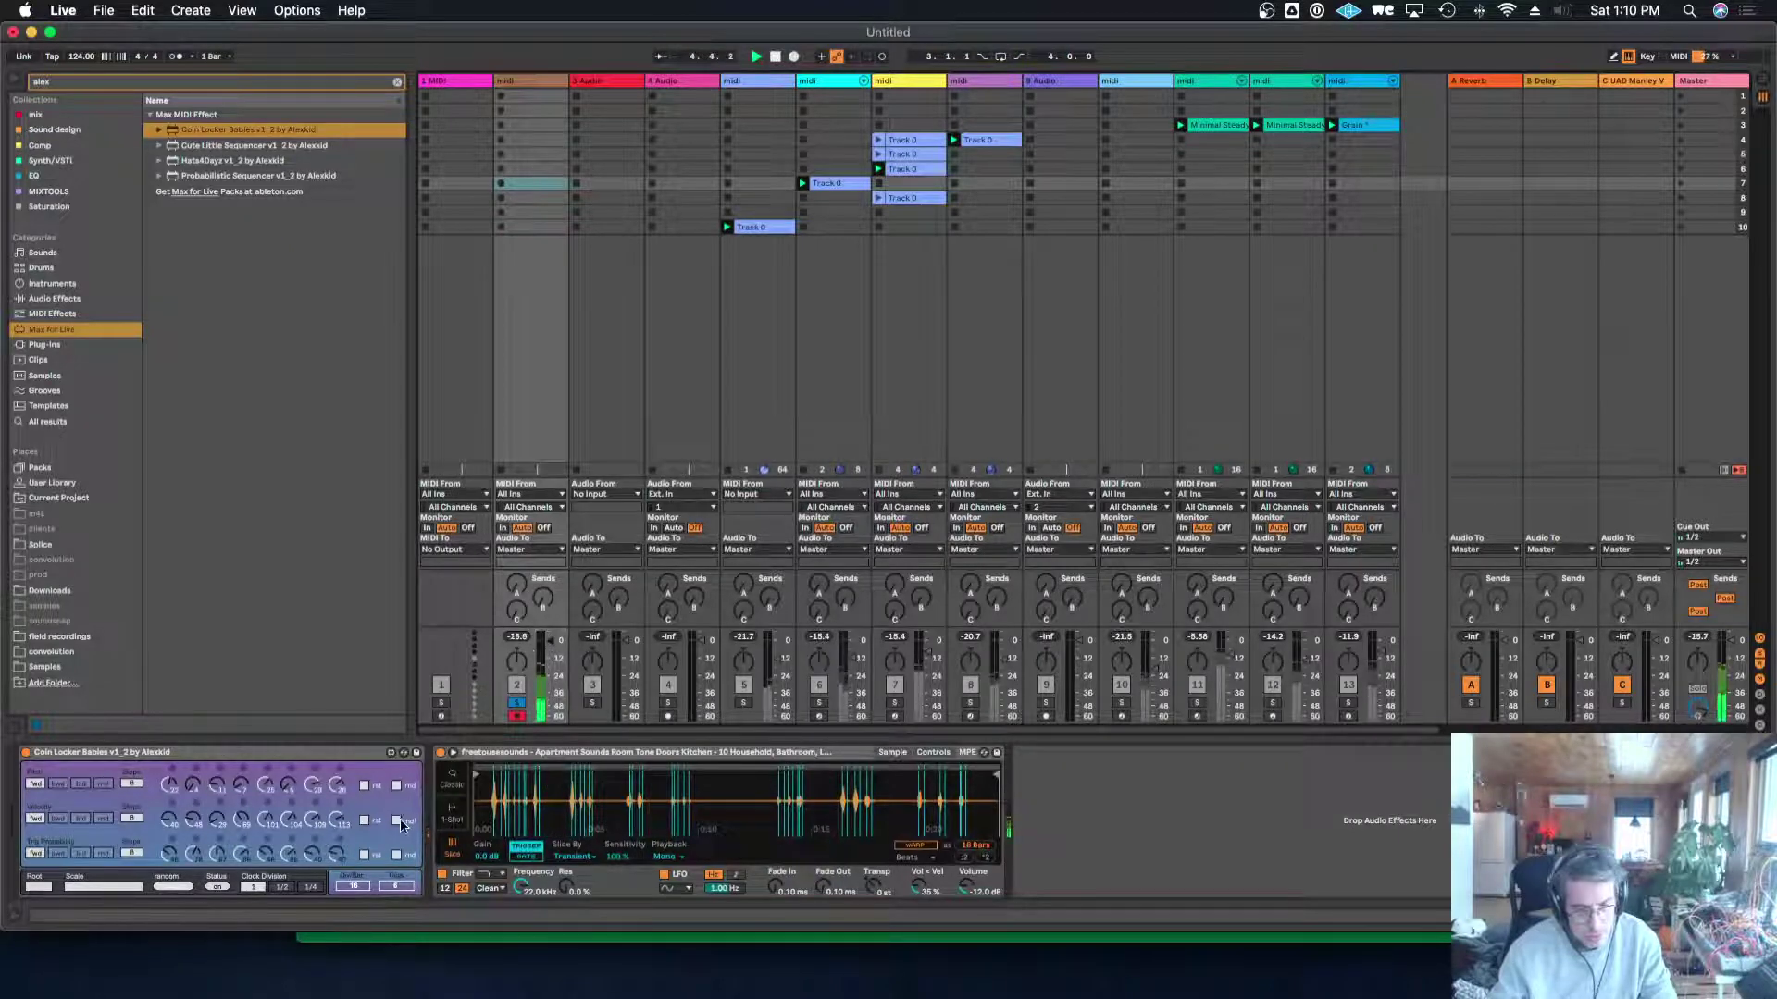
Replace Coin Locker Babies with Cute Little Sequencer in front of Simpler on track 2.
{"action": "left_click", "coordinate": [348, 754]}
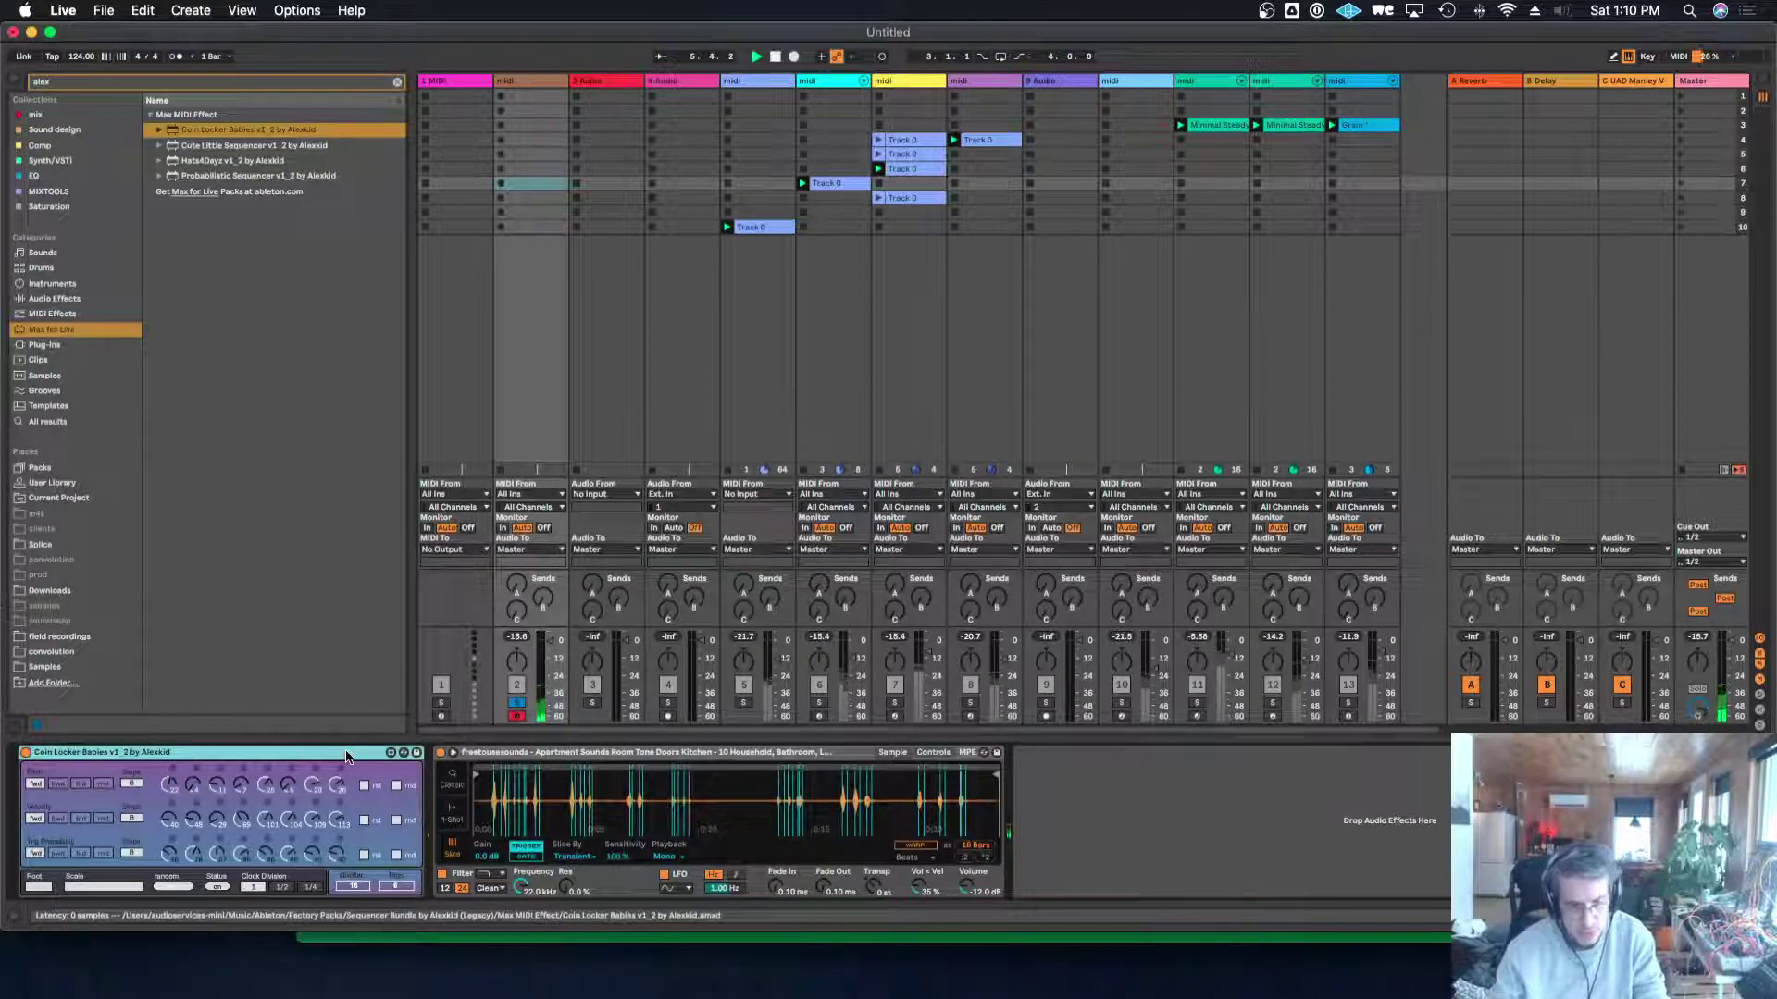
{"action": "key", "text": "Delete"}
{"action": "left_click_drag", "start_coordinate": [233, 146], "coordinate": [27, 801]}
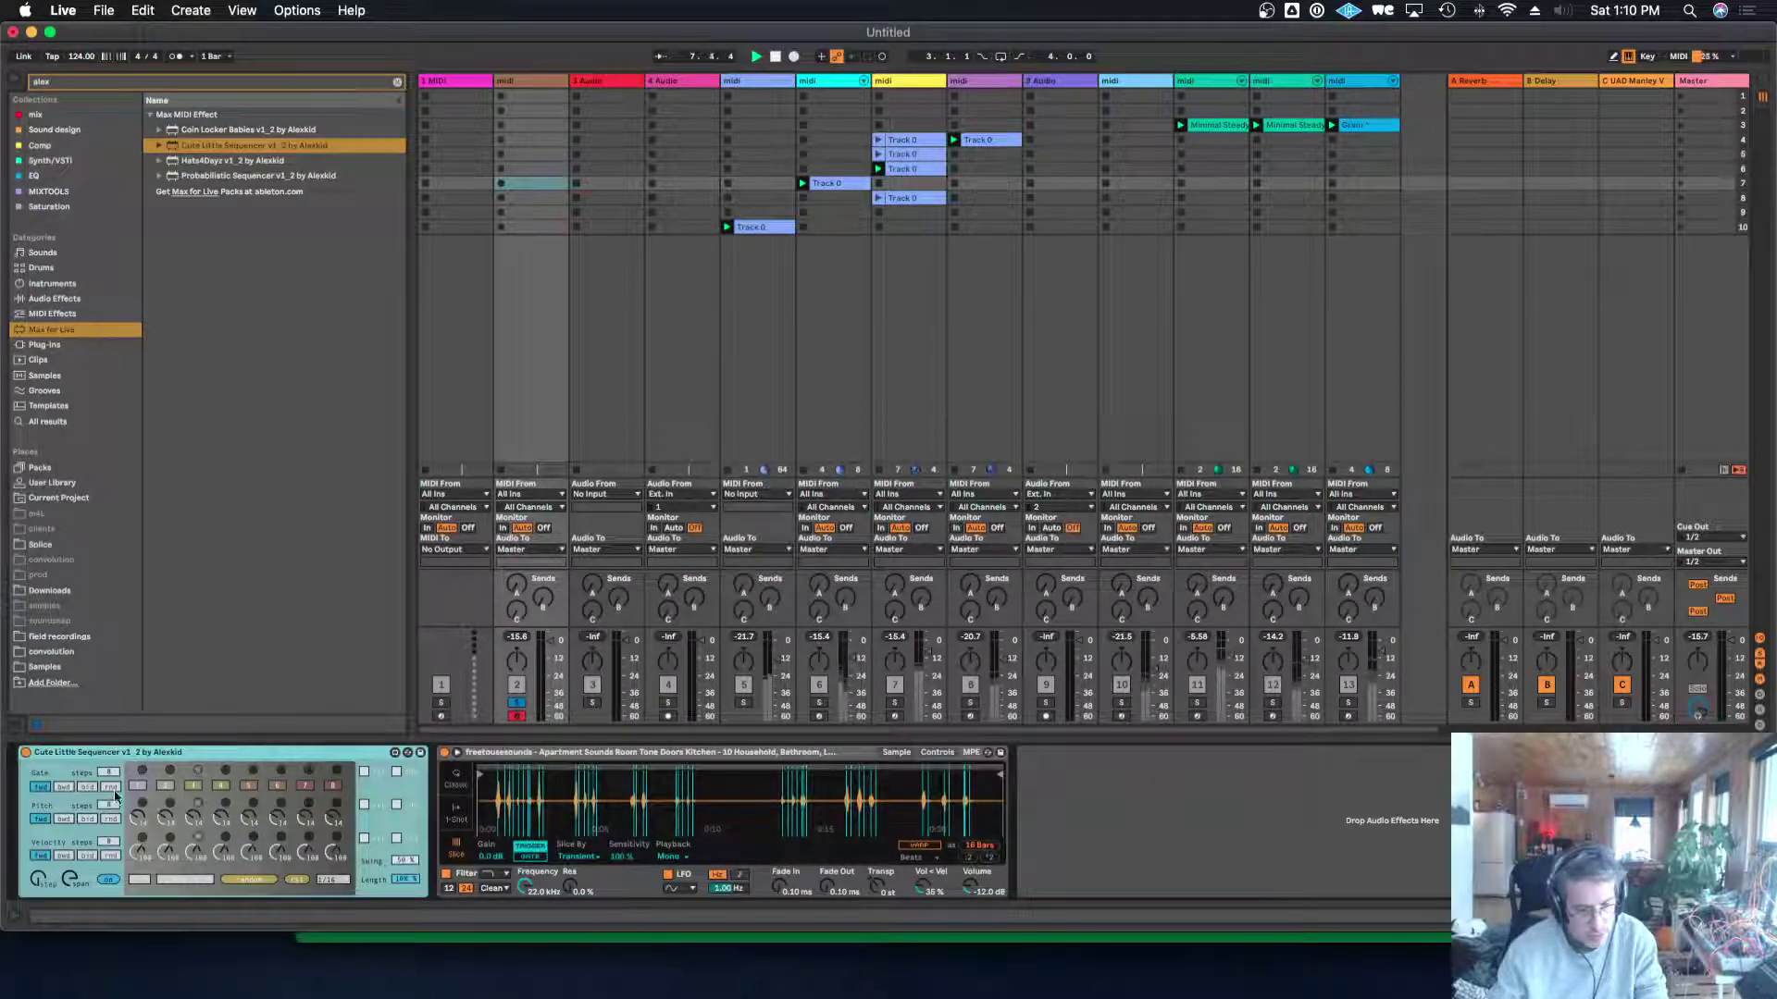
Set the sequencer's gate, pitch and velocity playback to random order and randomize the step values.
{"action": "left_click", "coordinate": [110, 787]}
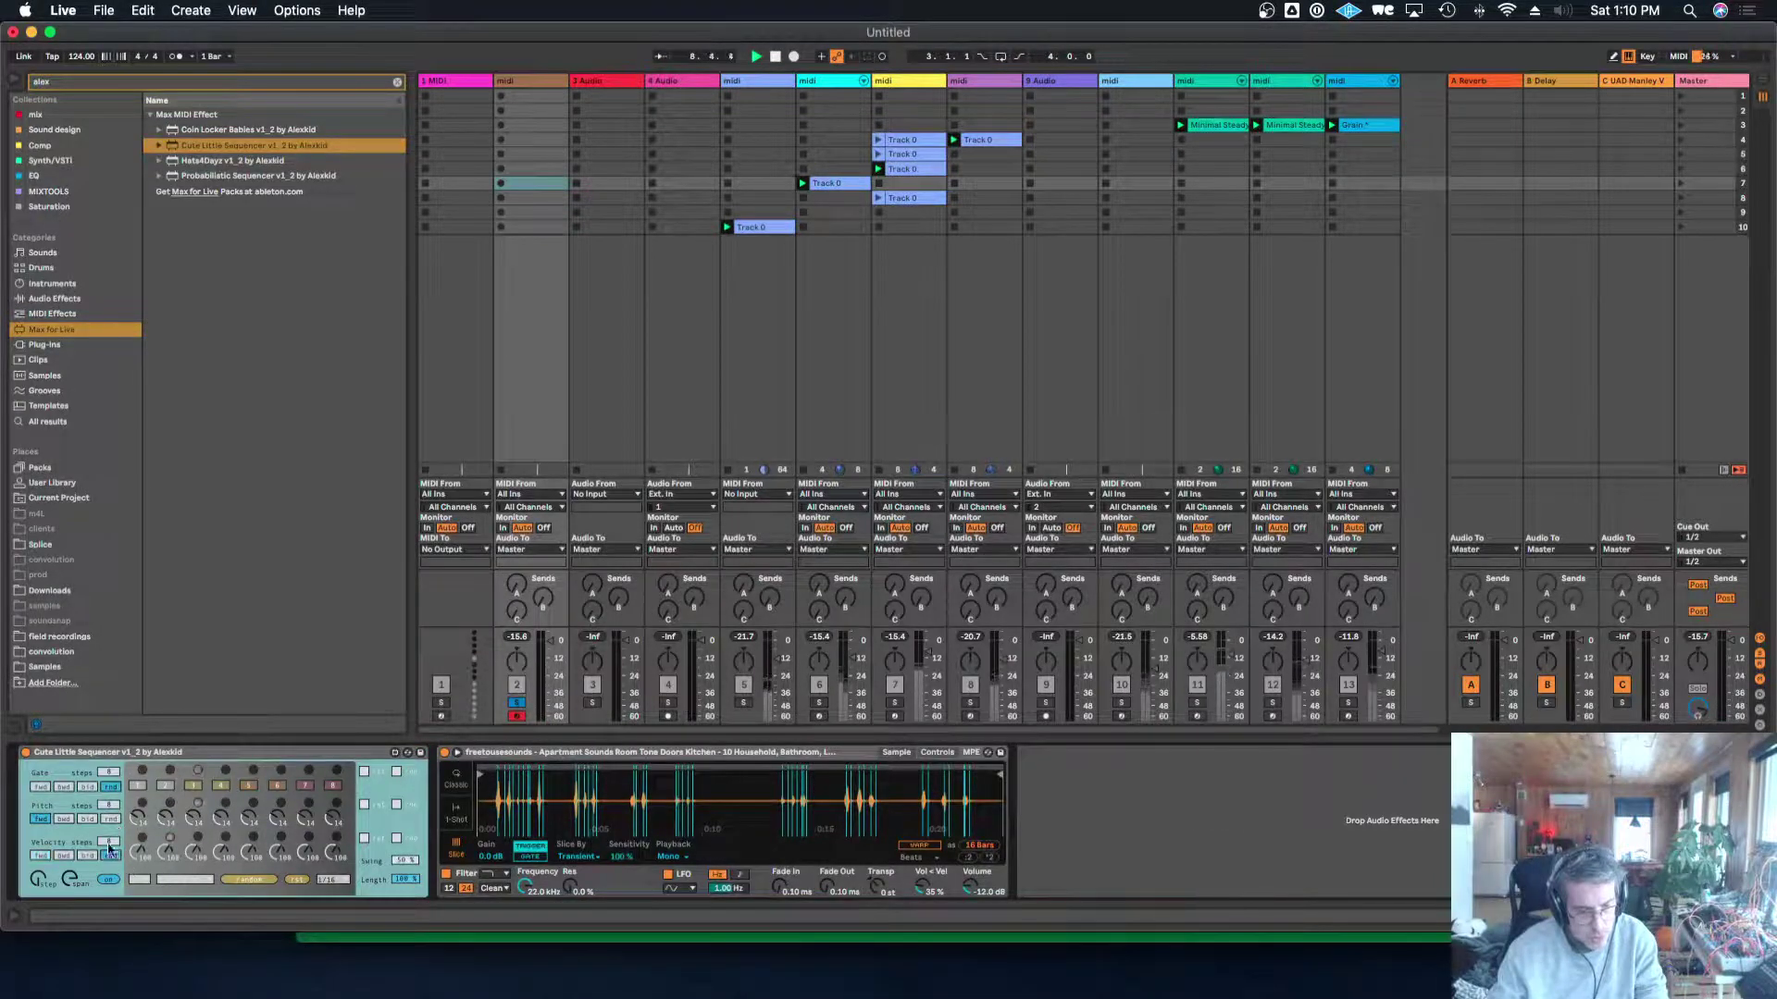
{"action": "left_click", "coordinate": [111, 818]}
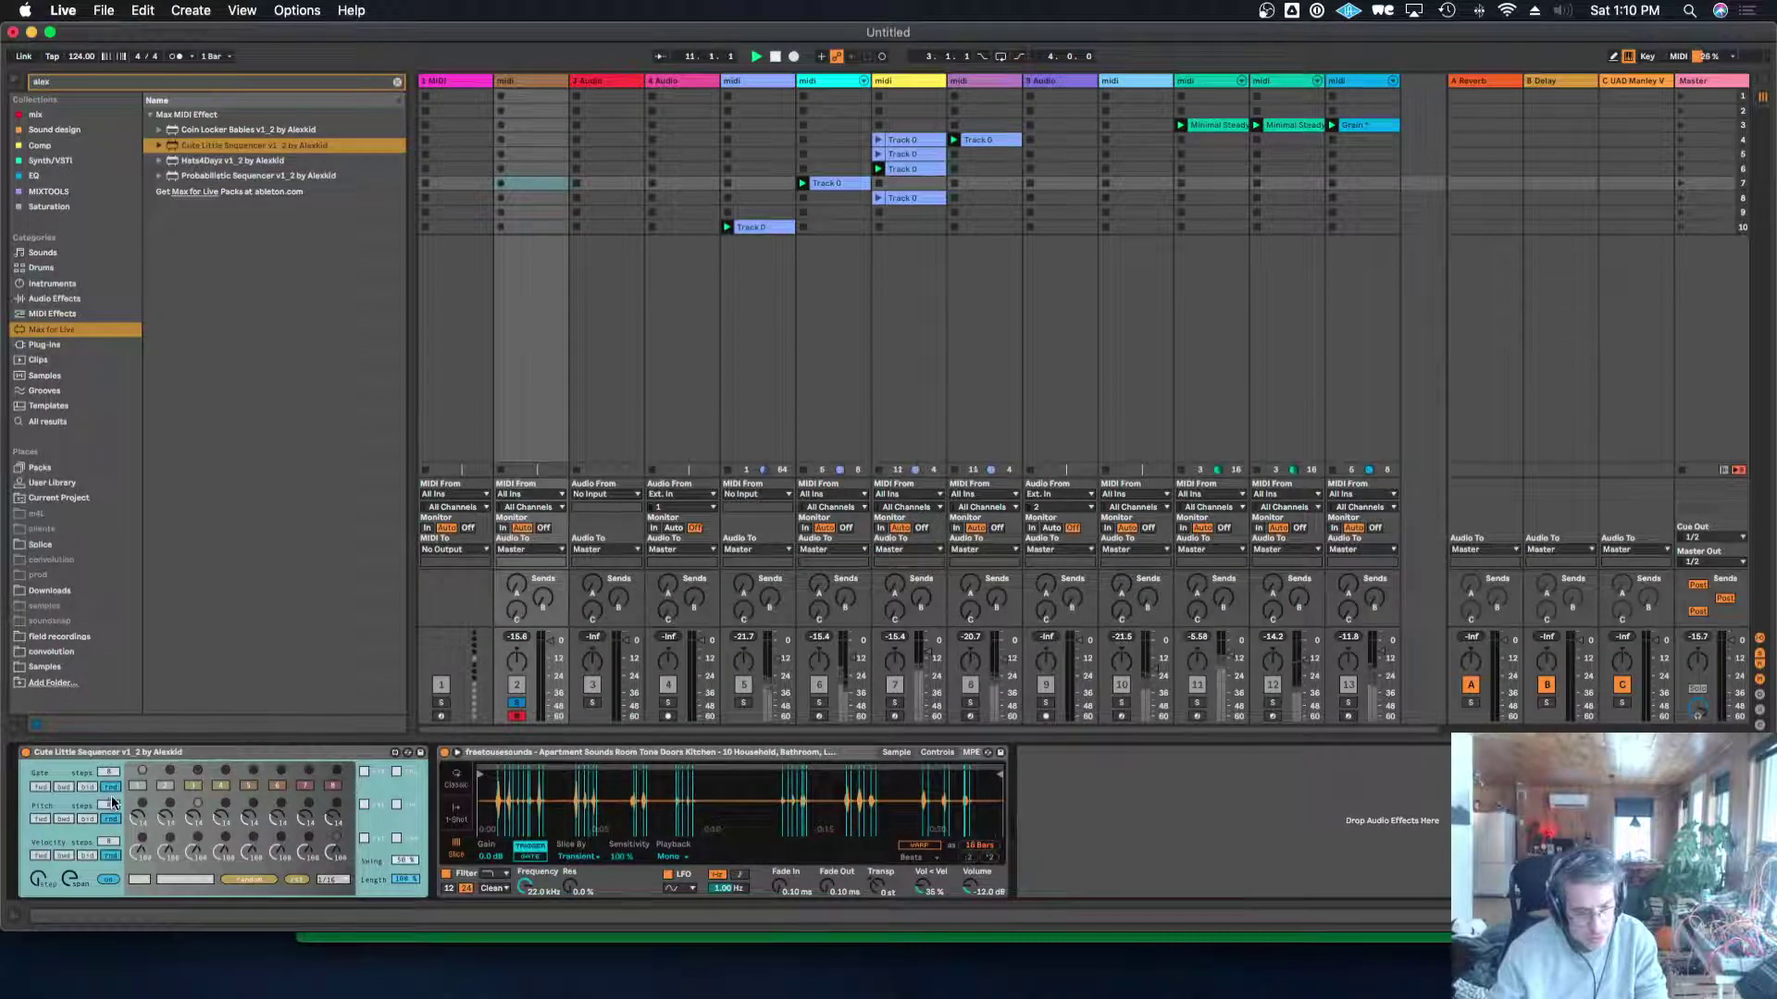
{"action": "left_click", "coordinate": [398, 804]}
{"action": "left_click", "coordinate": [398, 839]}
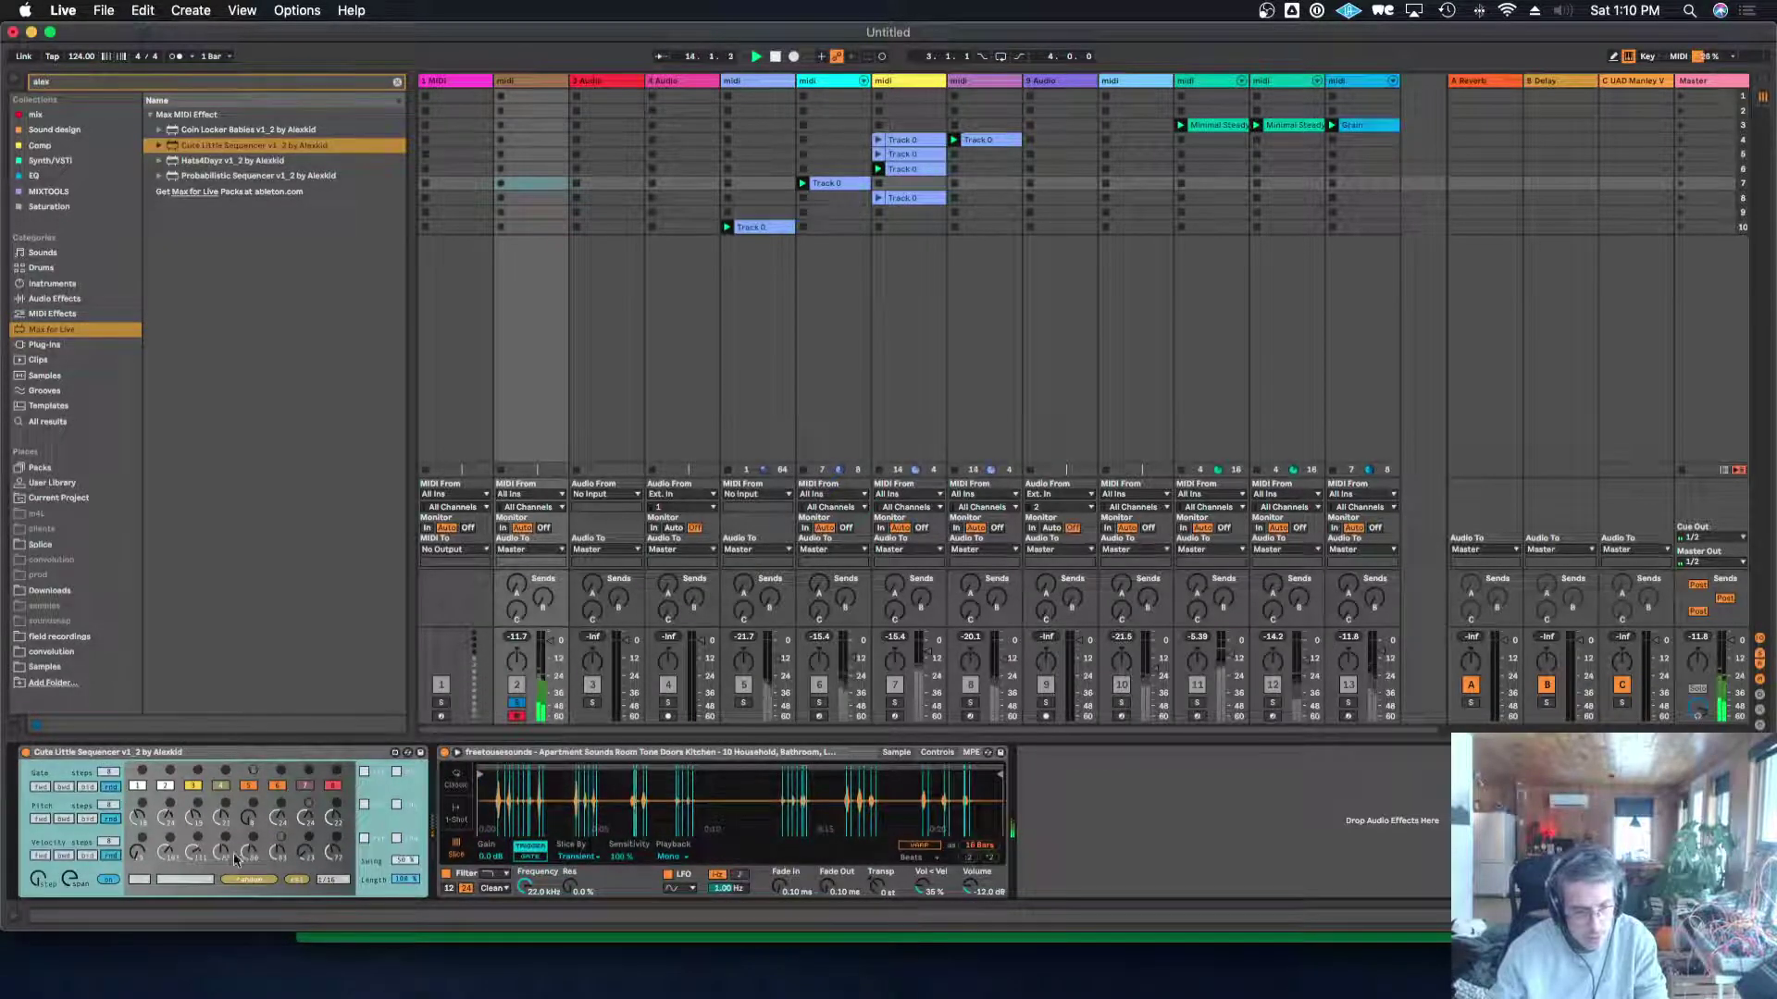
Adjust the step counts, swing and note length of Cute Little Sequencer.
{"action": "left_click_drag", "start_coordinate": [110, 772], "coordinate": [112, 812]}
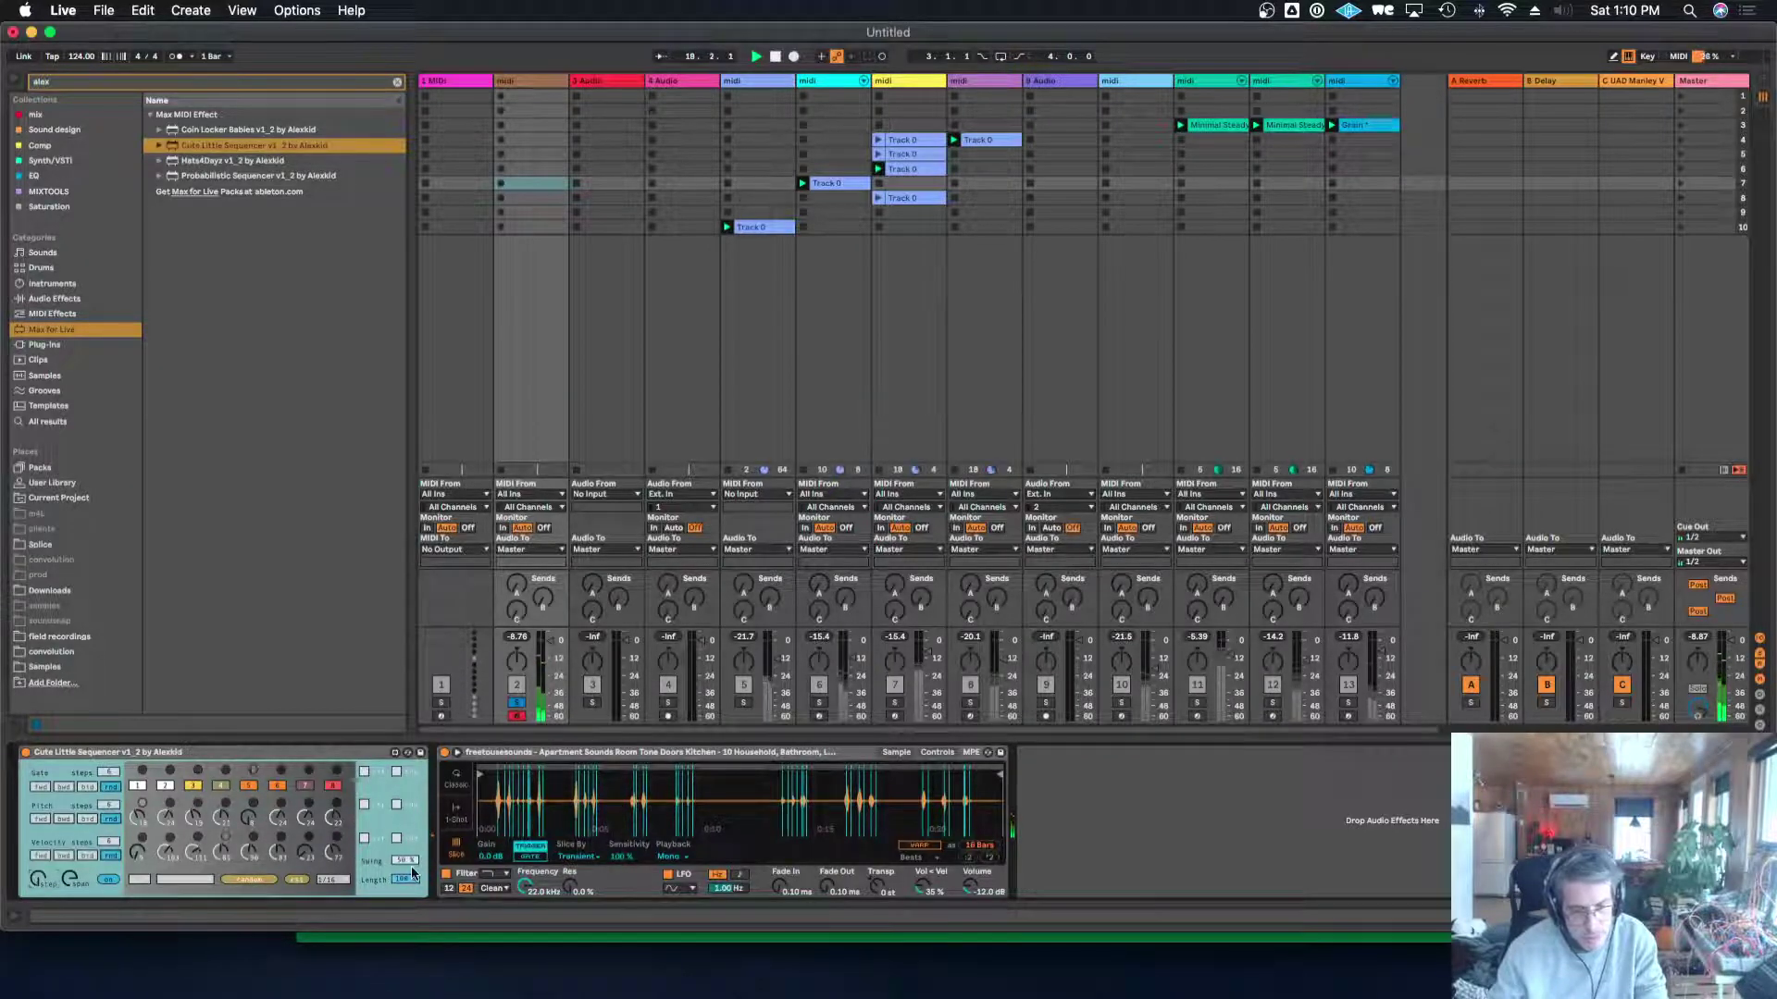
{"action": "left_click_drag", "start_coordinate": [411, 885], "coordinate": [403, 875]}
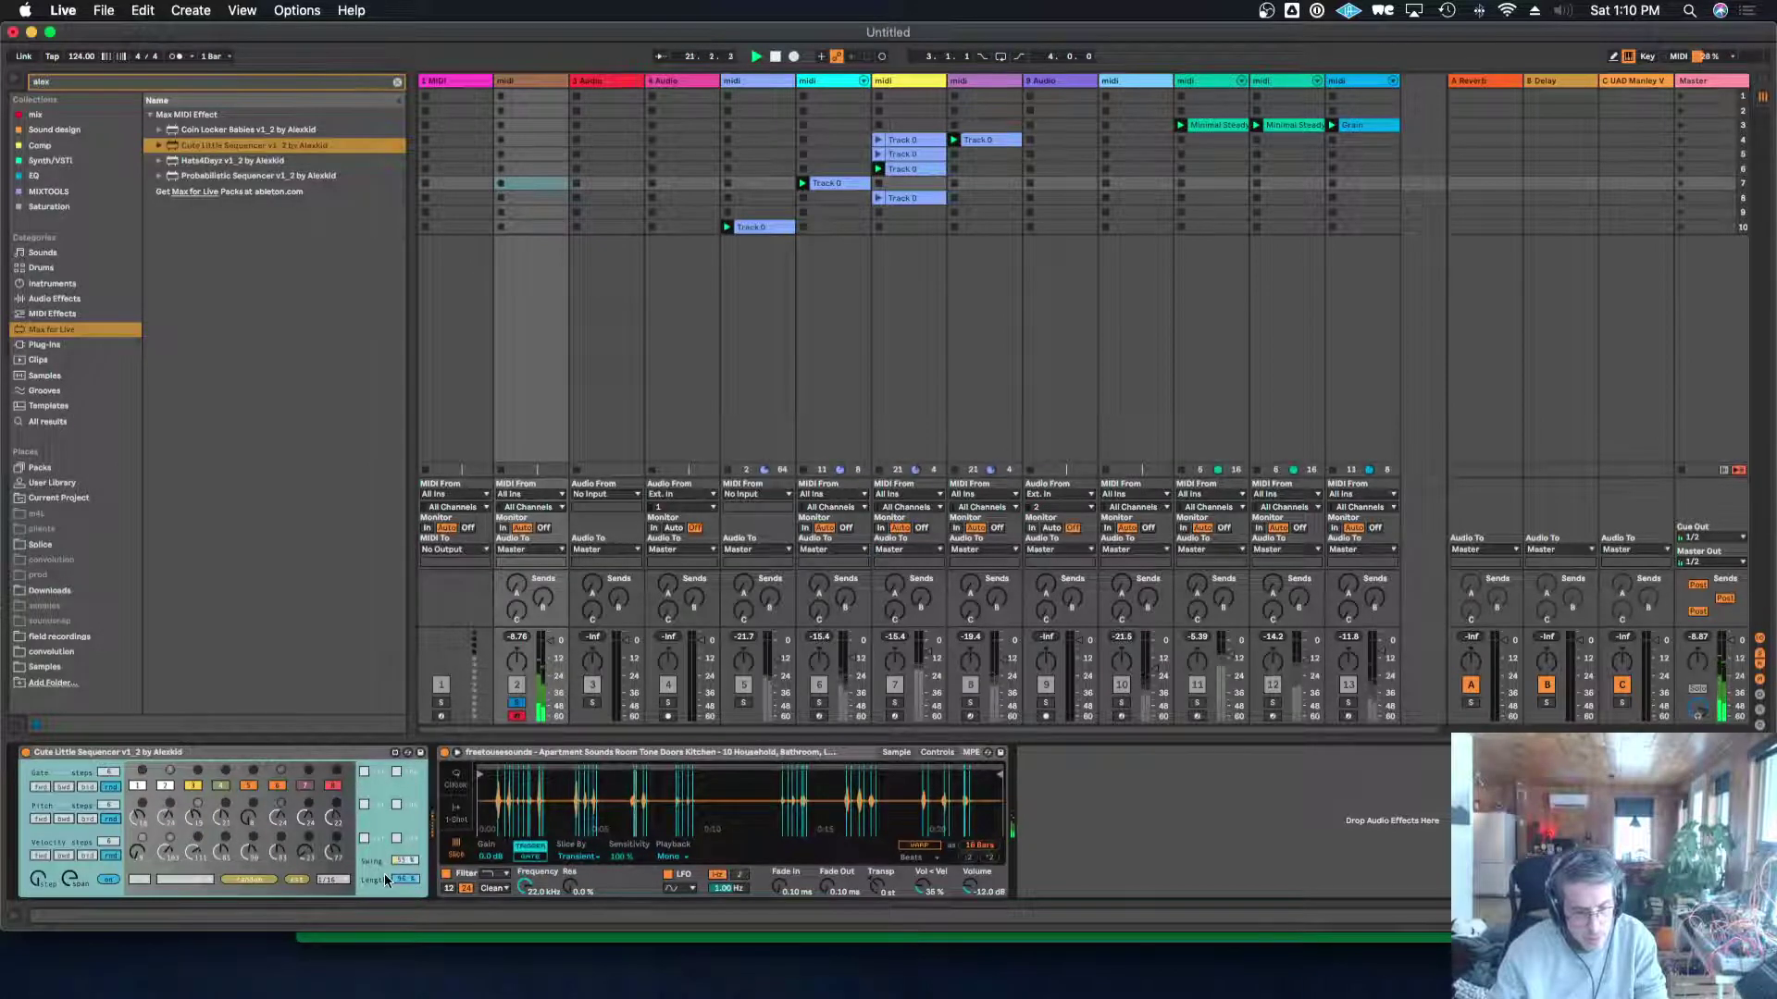
Randomize the whole Cute Little Sequencer pattern three times and unsolo track 2.
{"action": "left_click", "coordinate": [252, 880]}
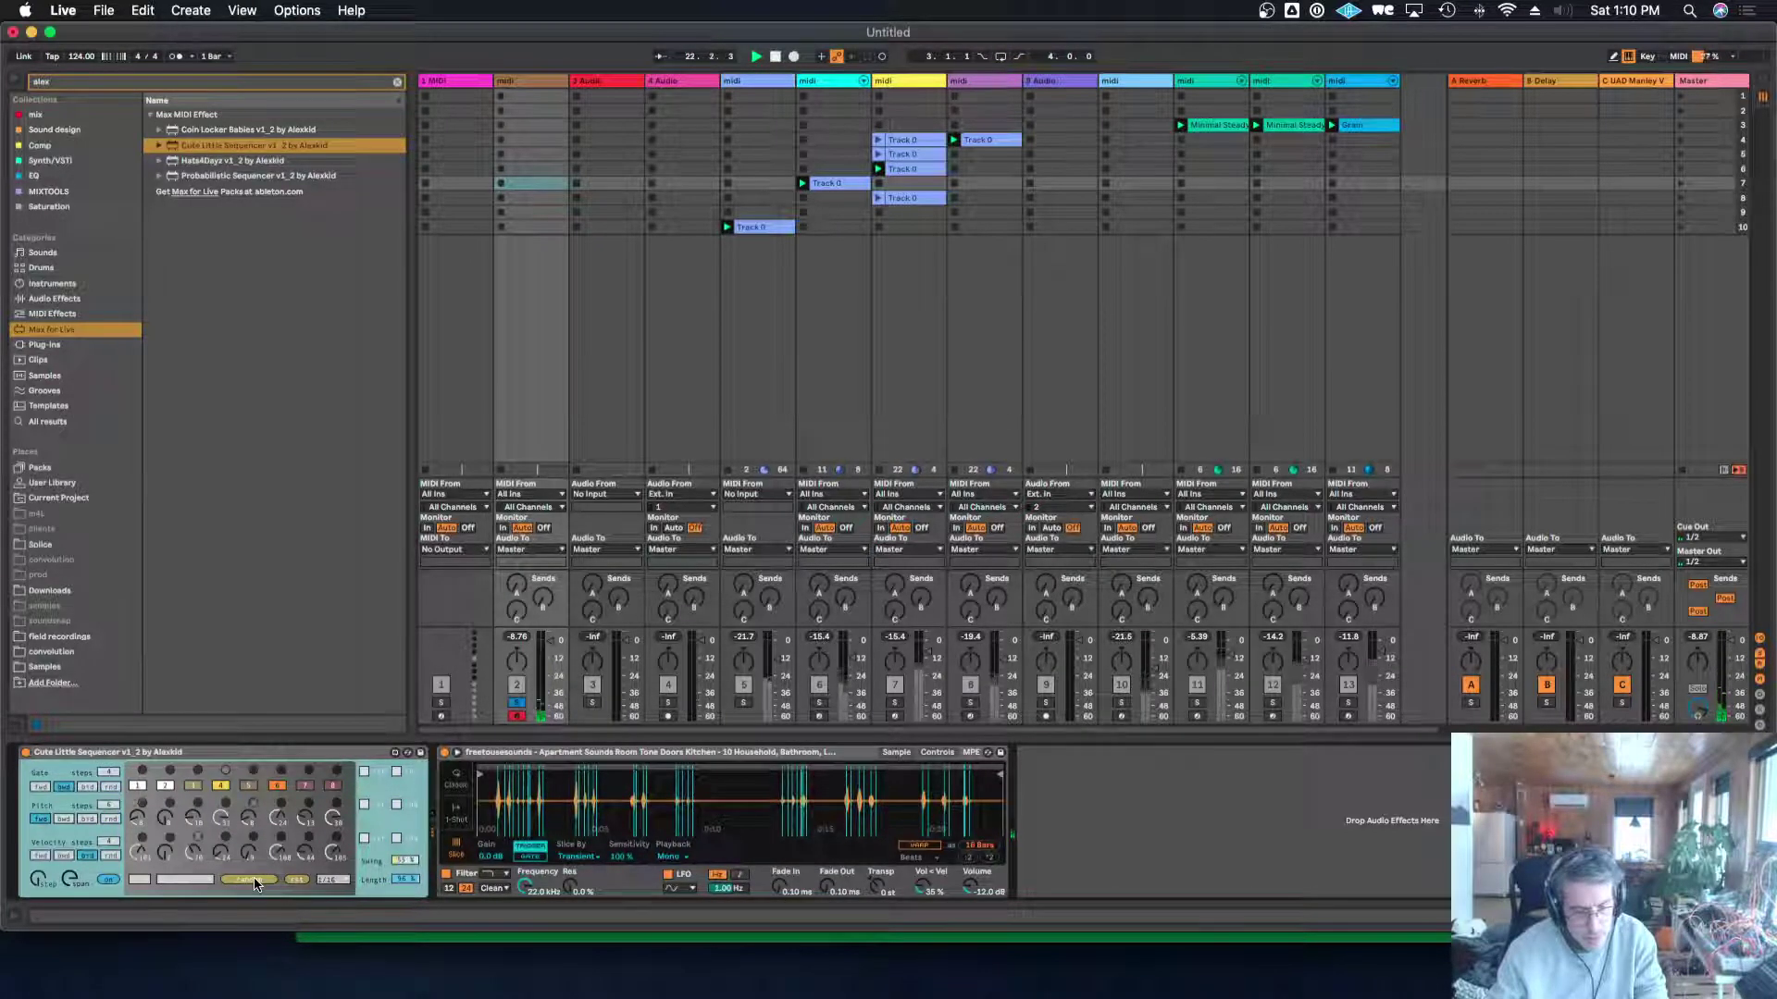
{"action": "left_click", "coordinate": [255, 884]}
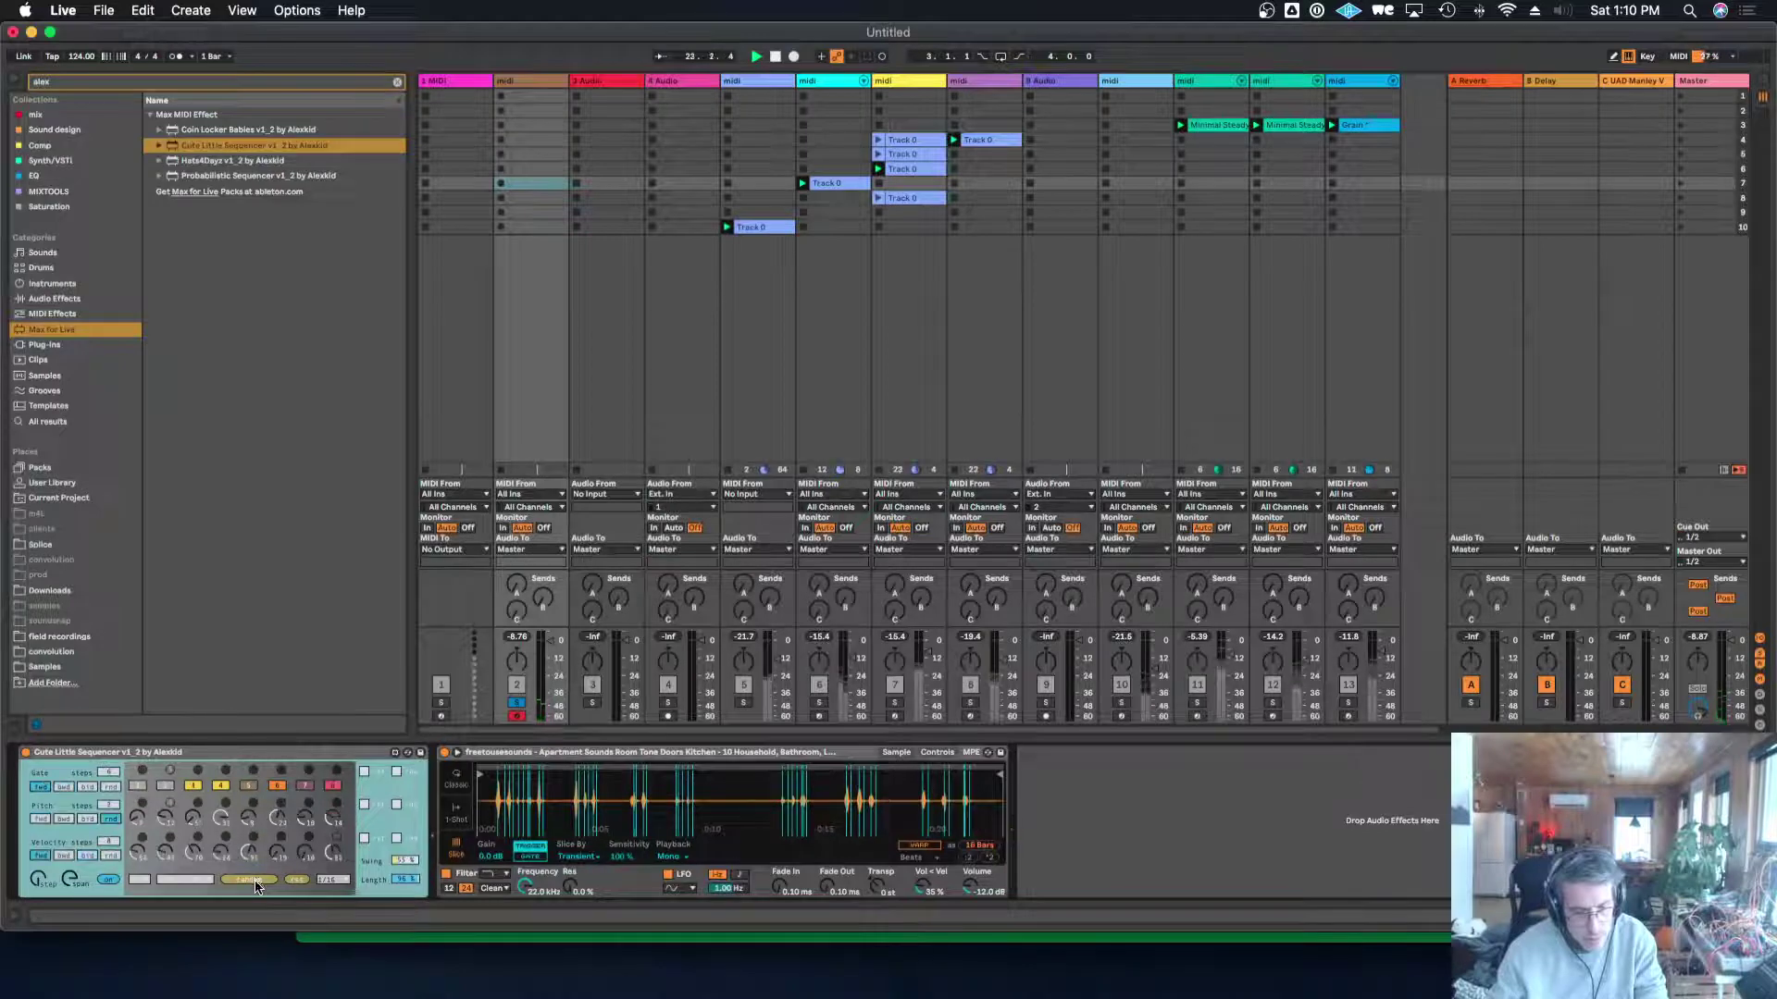
{"action": "left_click", "coordinate": [256, 884]}
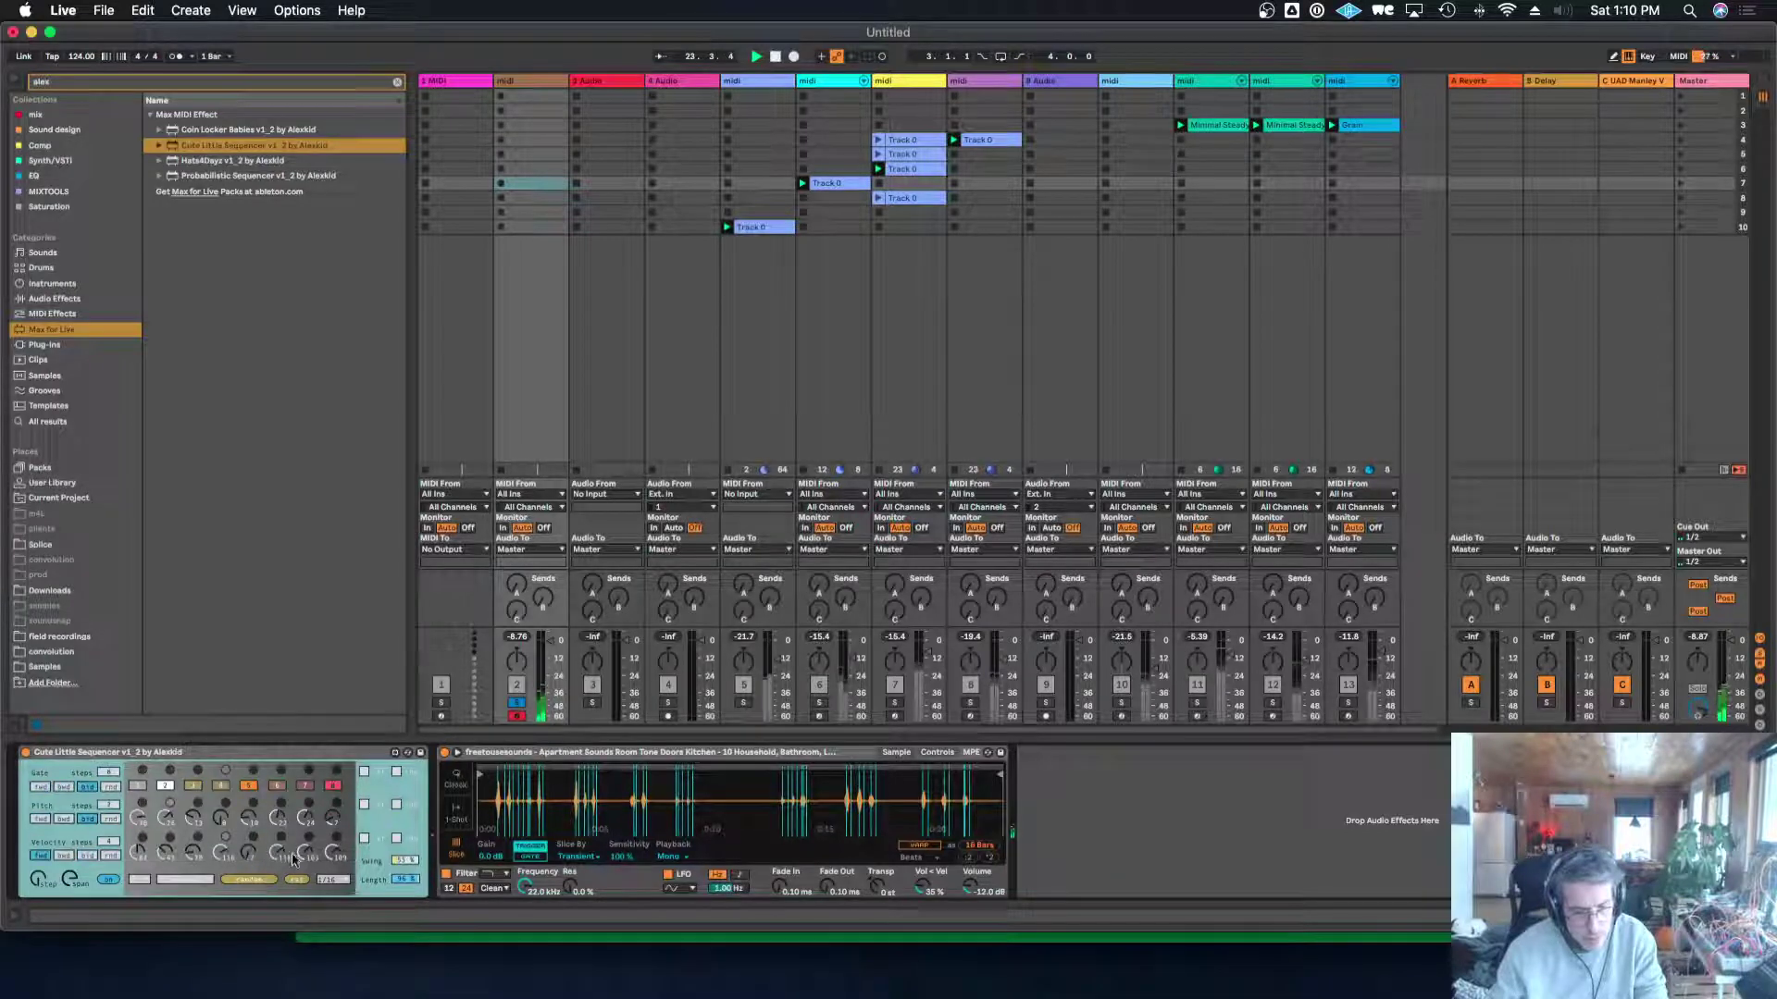
{"action": "left_click", "coordinate": [515, 703]}
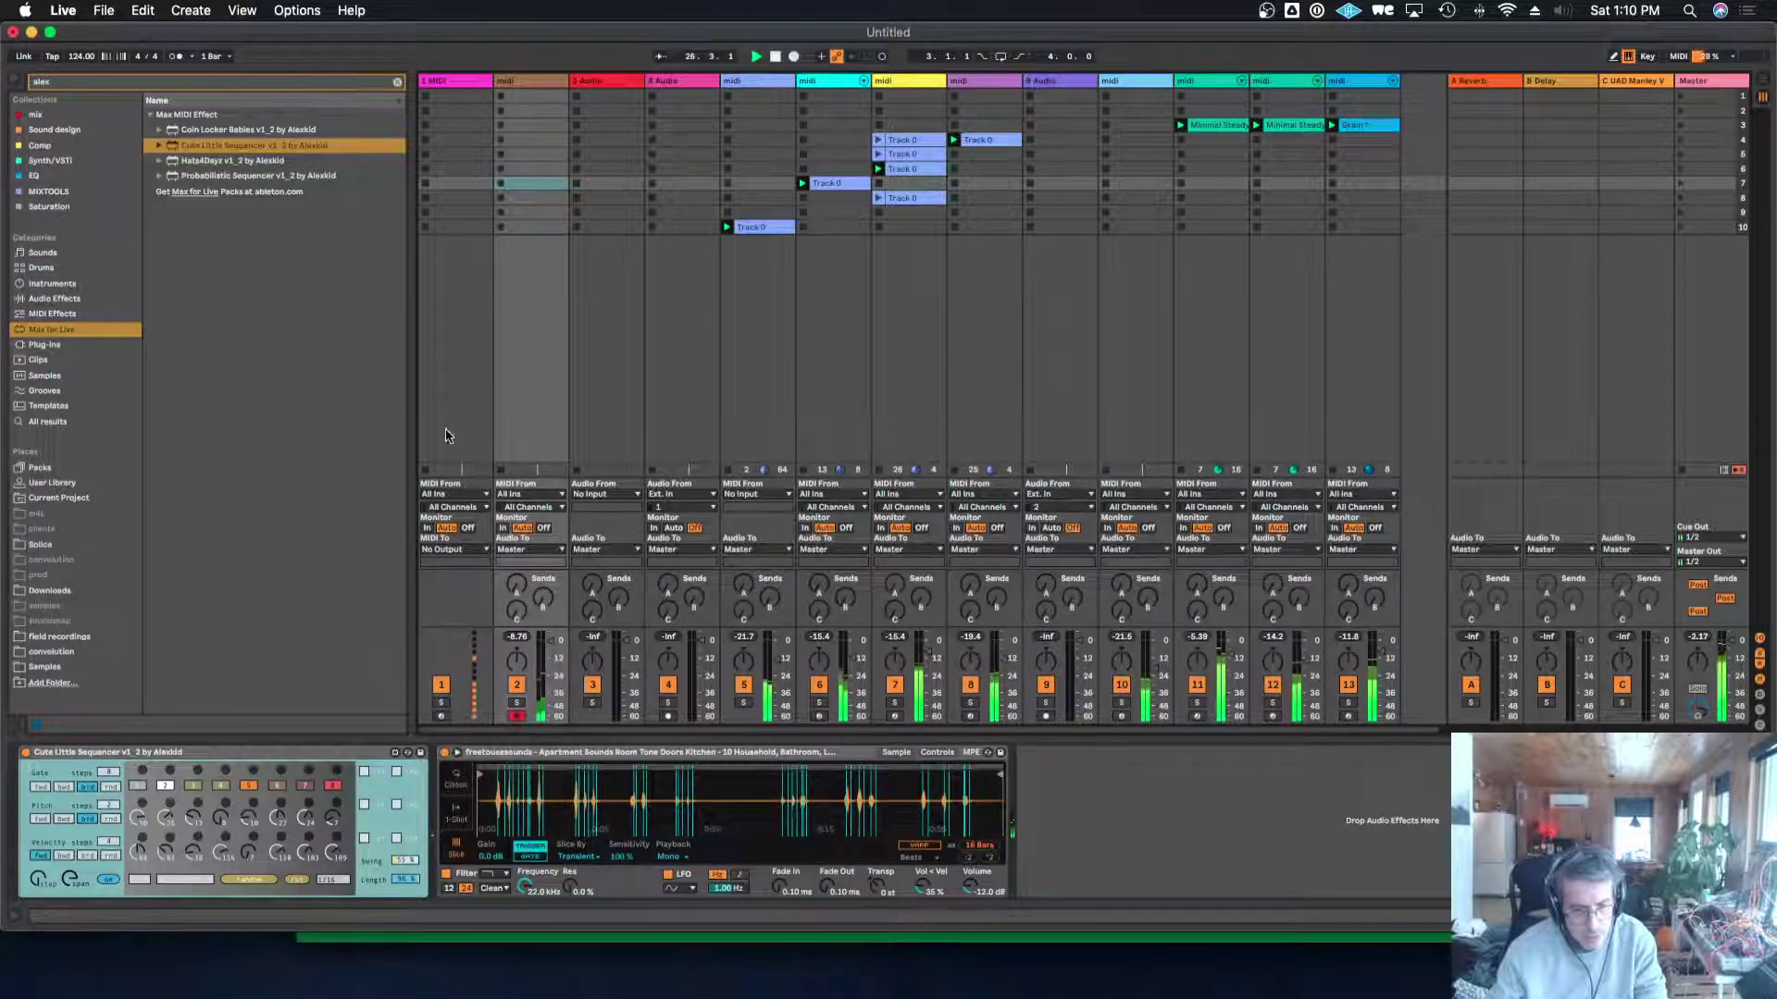
Add a Compressor from the Dynamics audio effects after Simpler on track 2 and set its threshold to about -21 dB.
{"action": "left_click", "coordinate": [92, 299]}
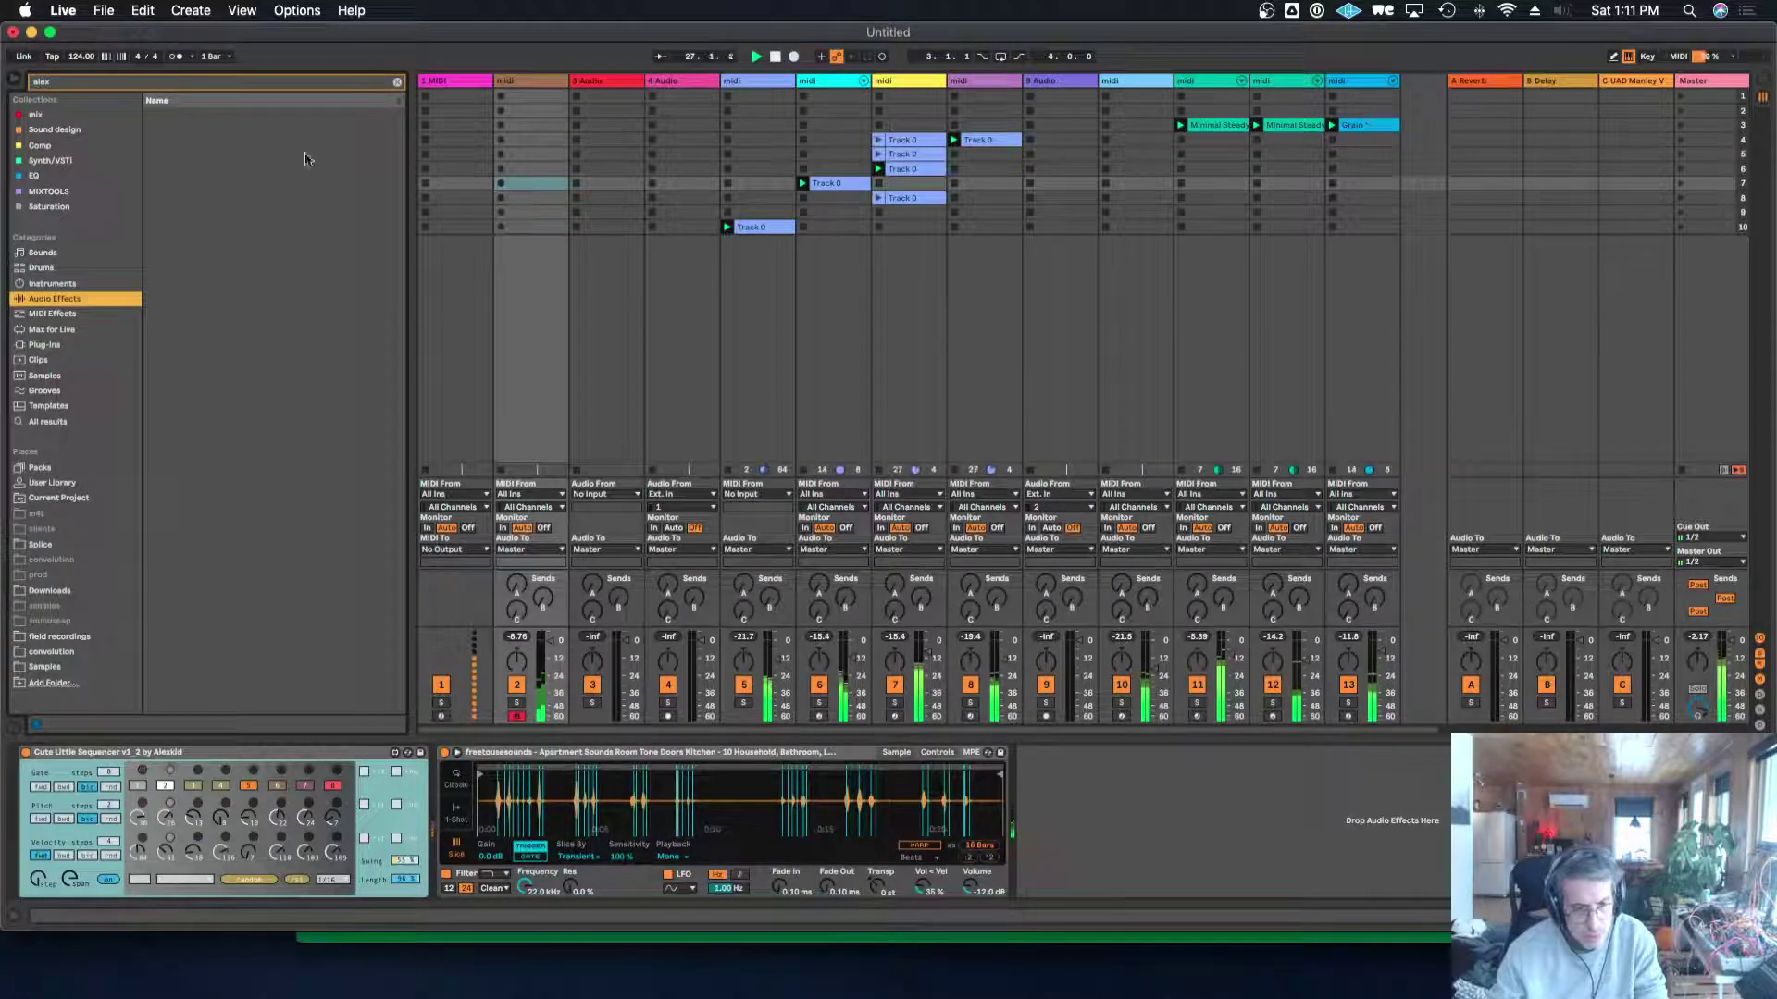
{"action": "left_click", "coordinate": [397, 82]}
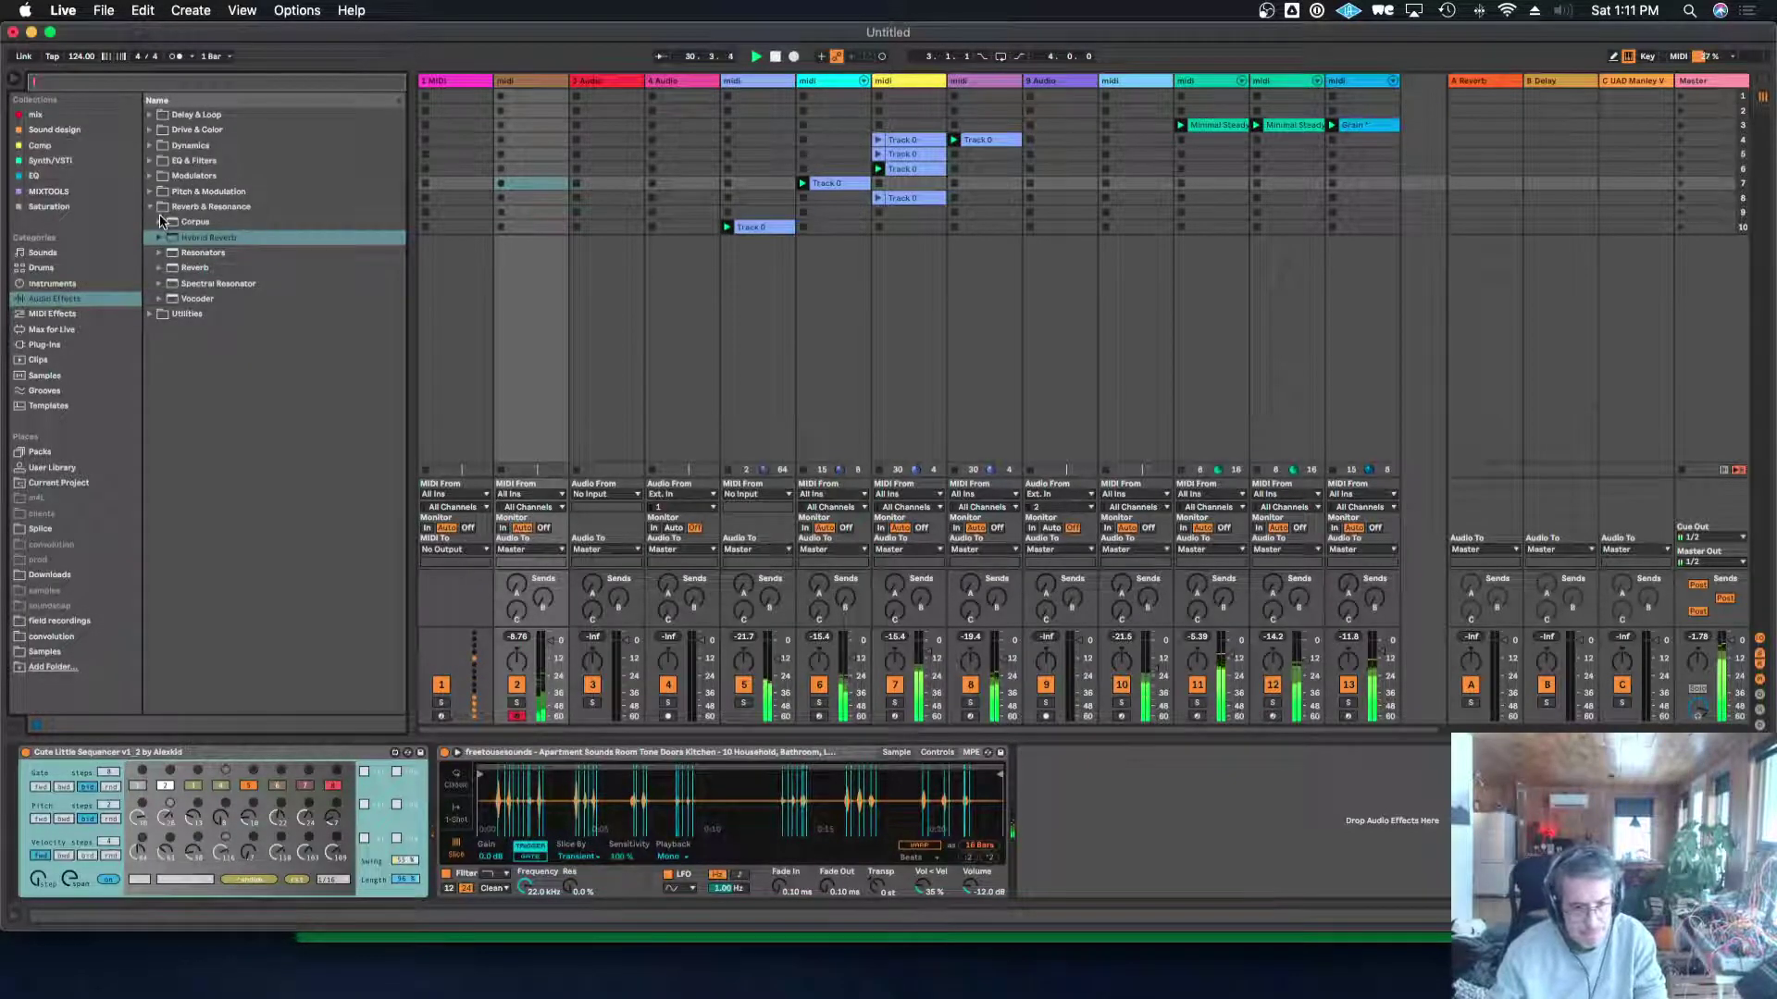
{"action": "left_click", "coordinate": [149, 147]}
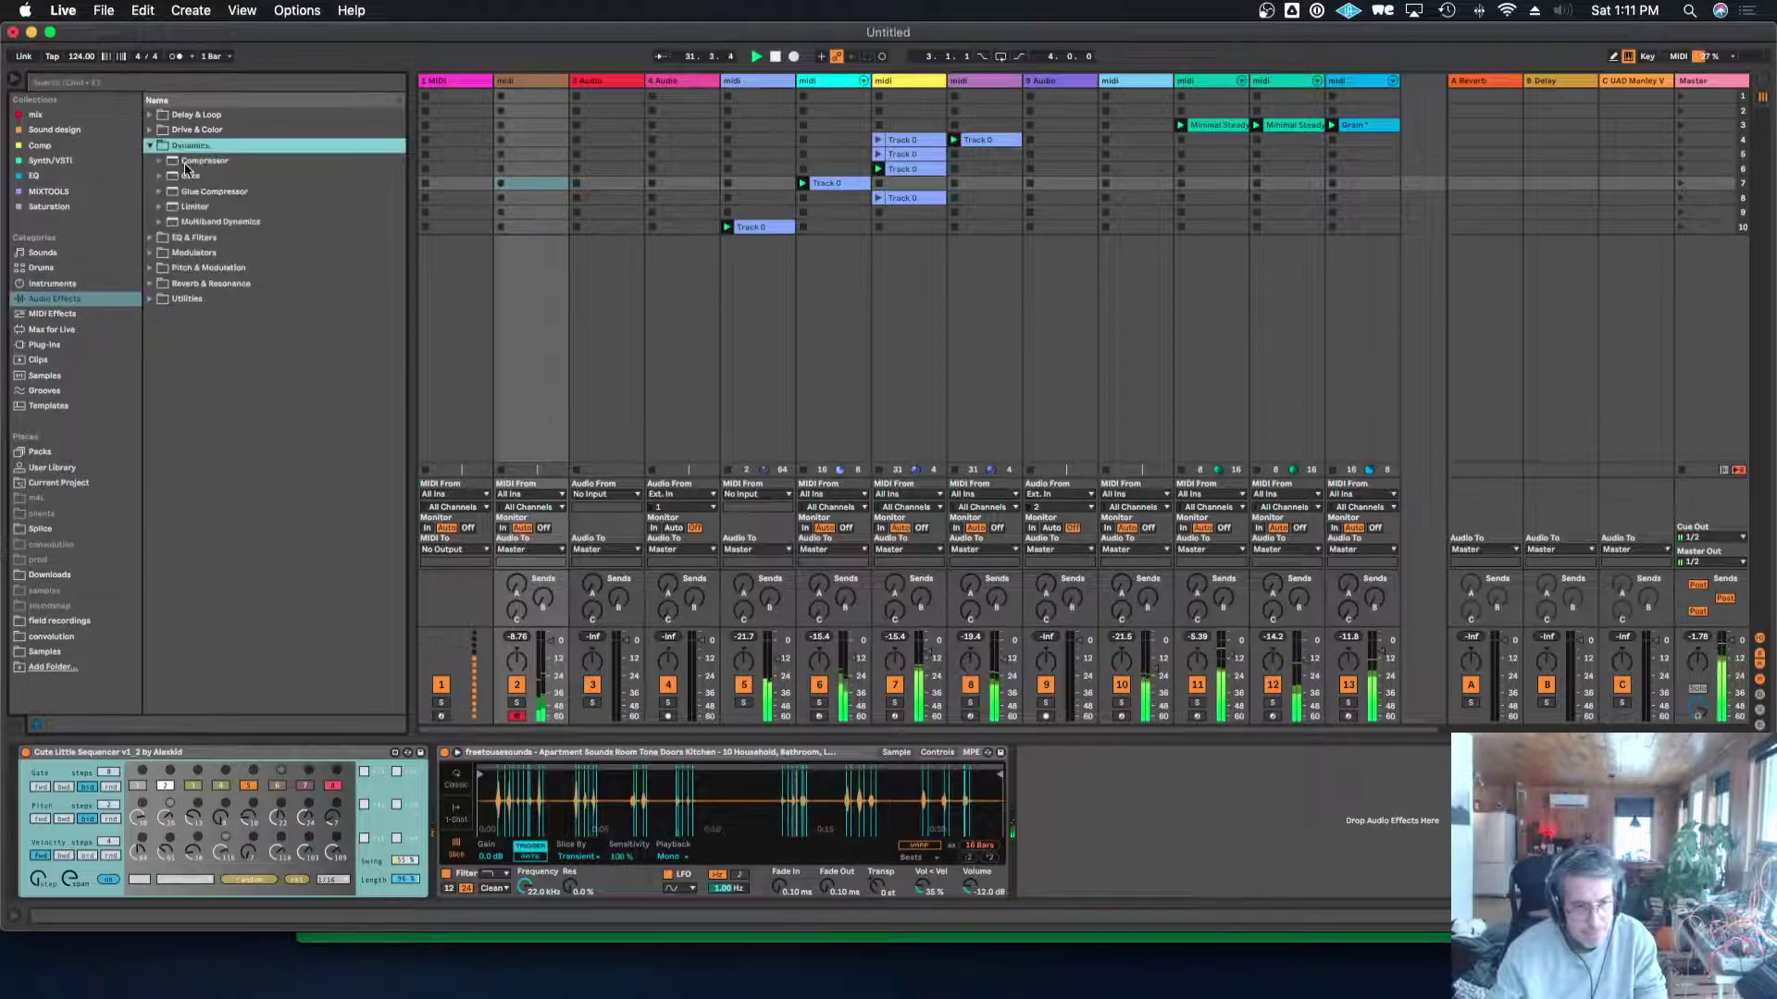
{"action": "left_click_drag", "start_coordinate": [185, 167], "coordinate": [1025, 768]}
{"action": "left_click_drag", "start_coordinate": [1101, 795], "coordinate": [1101, 799]}
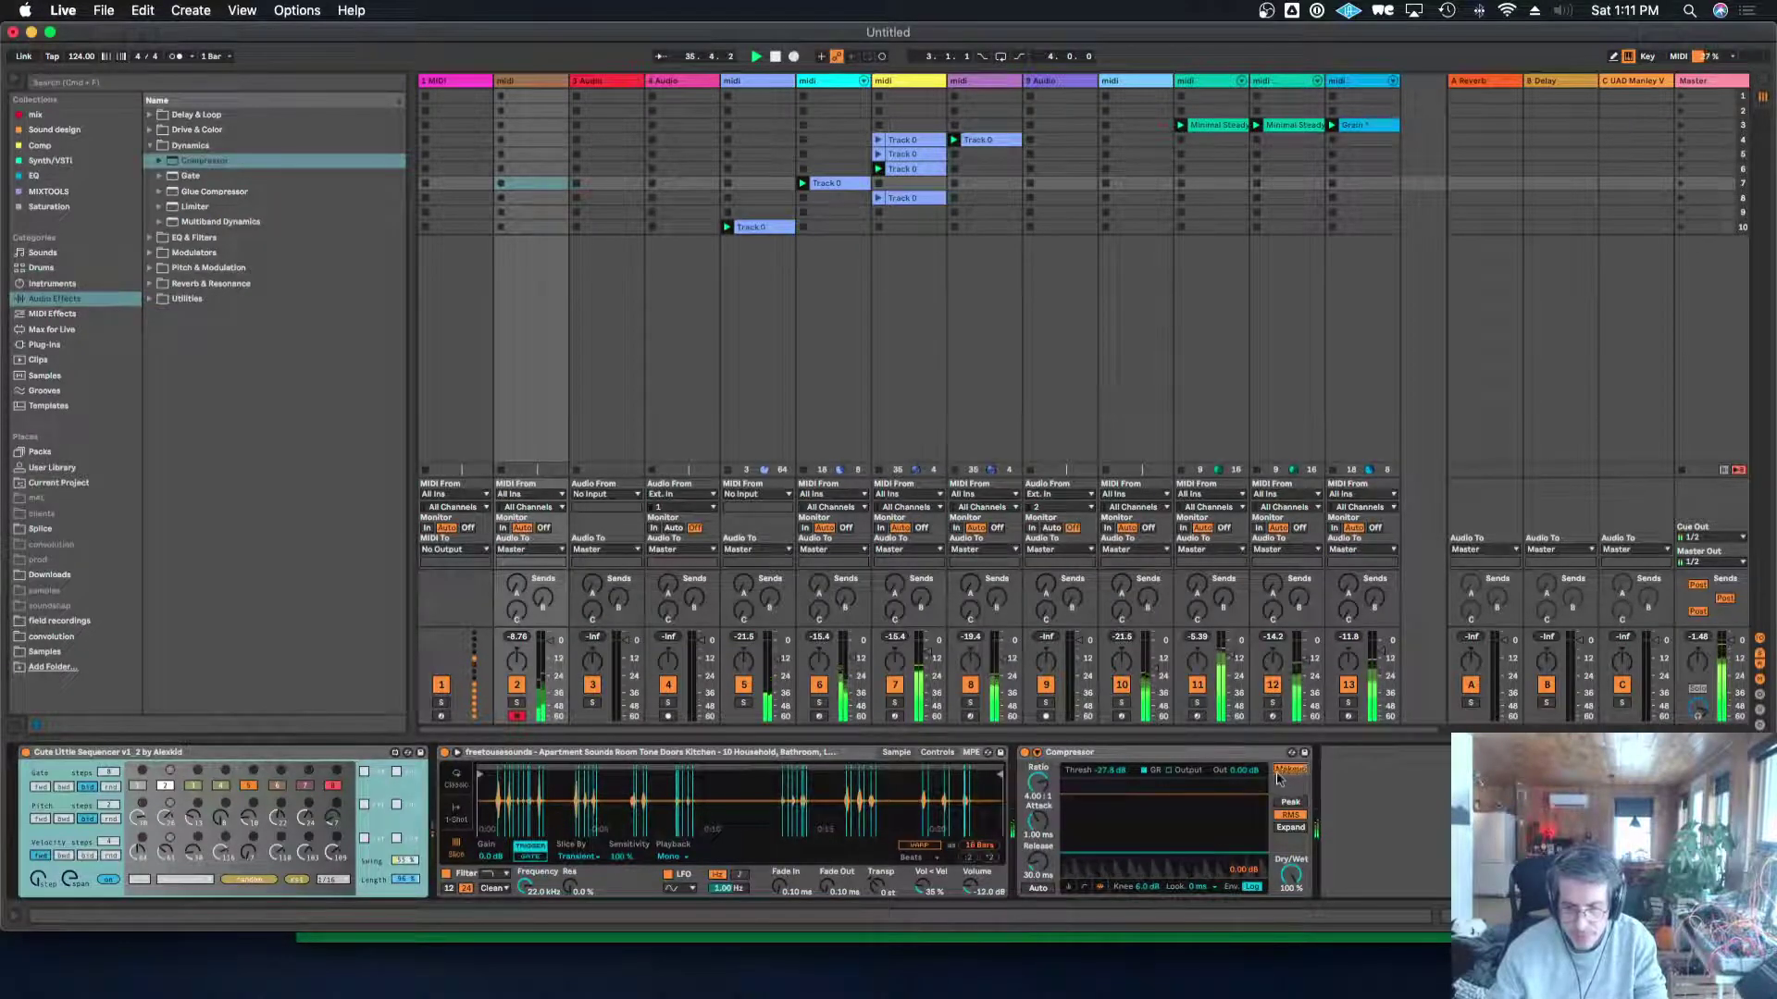
{"action": "left_click_drag", "start_coordinate": [1223, 849], "coordinate": [1223, 845]}
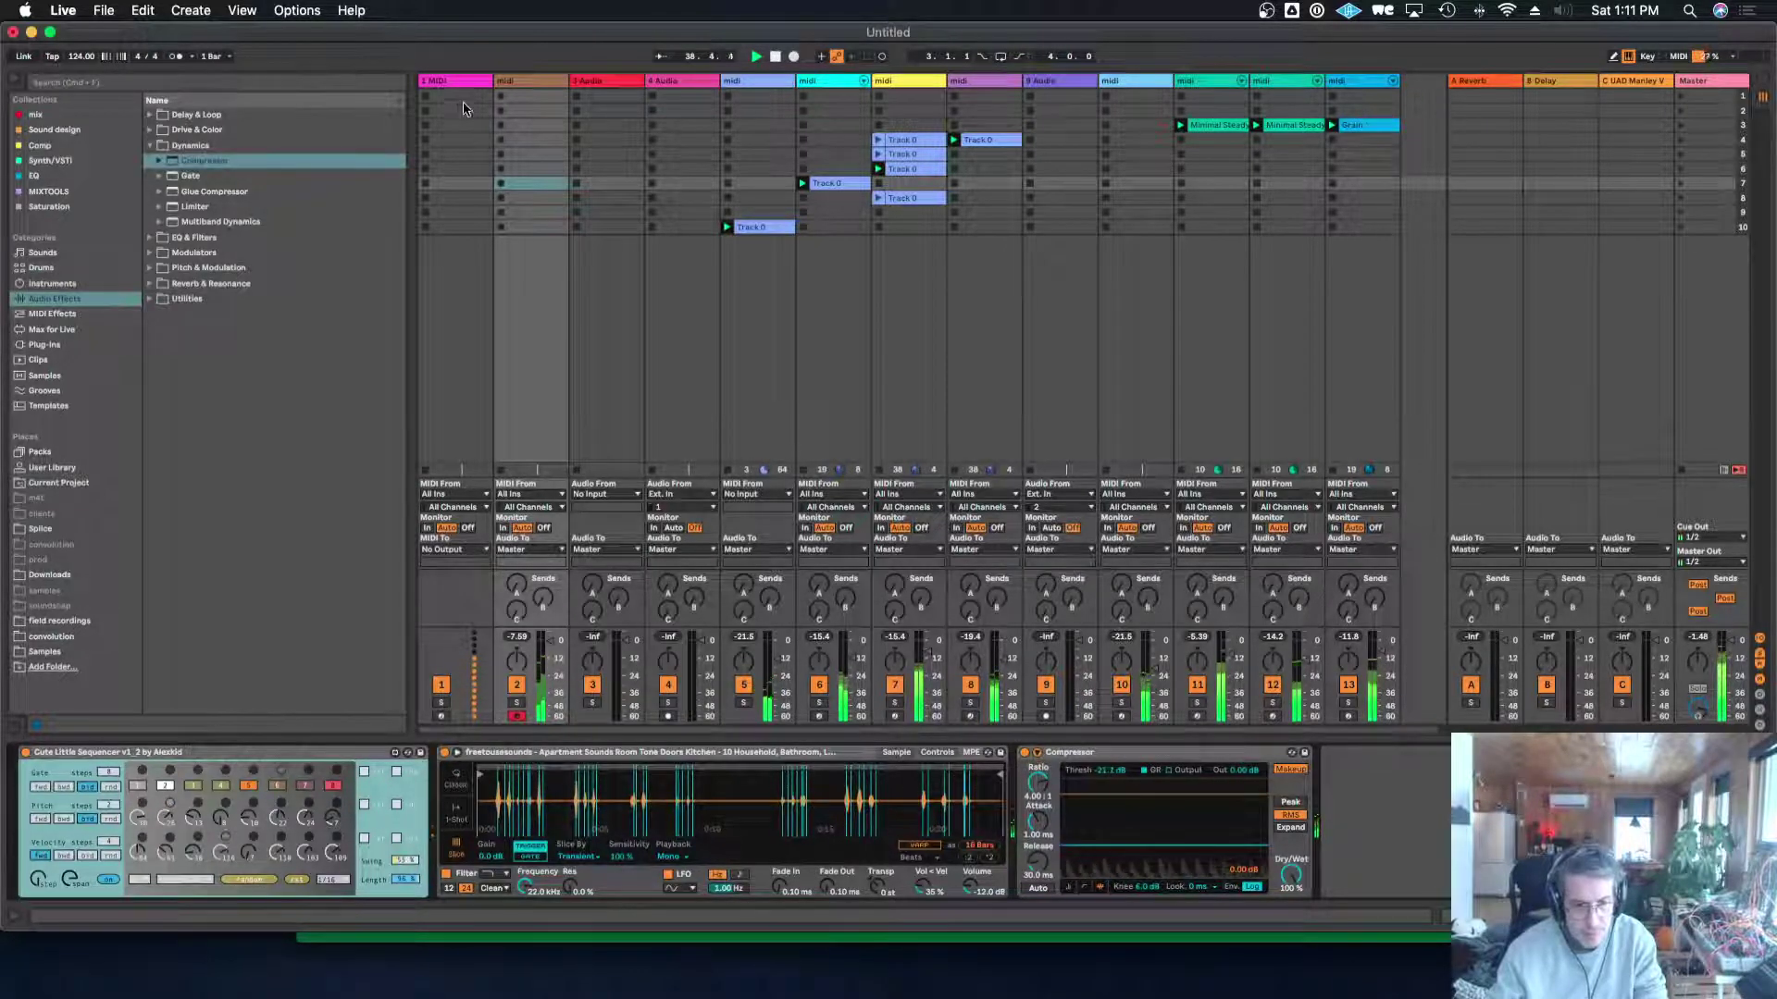
Search the instruments for "ope" and load Operator's Basic Brushed Bells preset from Mallets after the sequencer on track 1.
{"action": "left_click", "coordinate": [456, 82]}
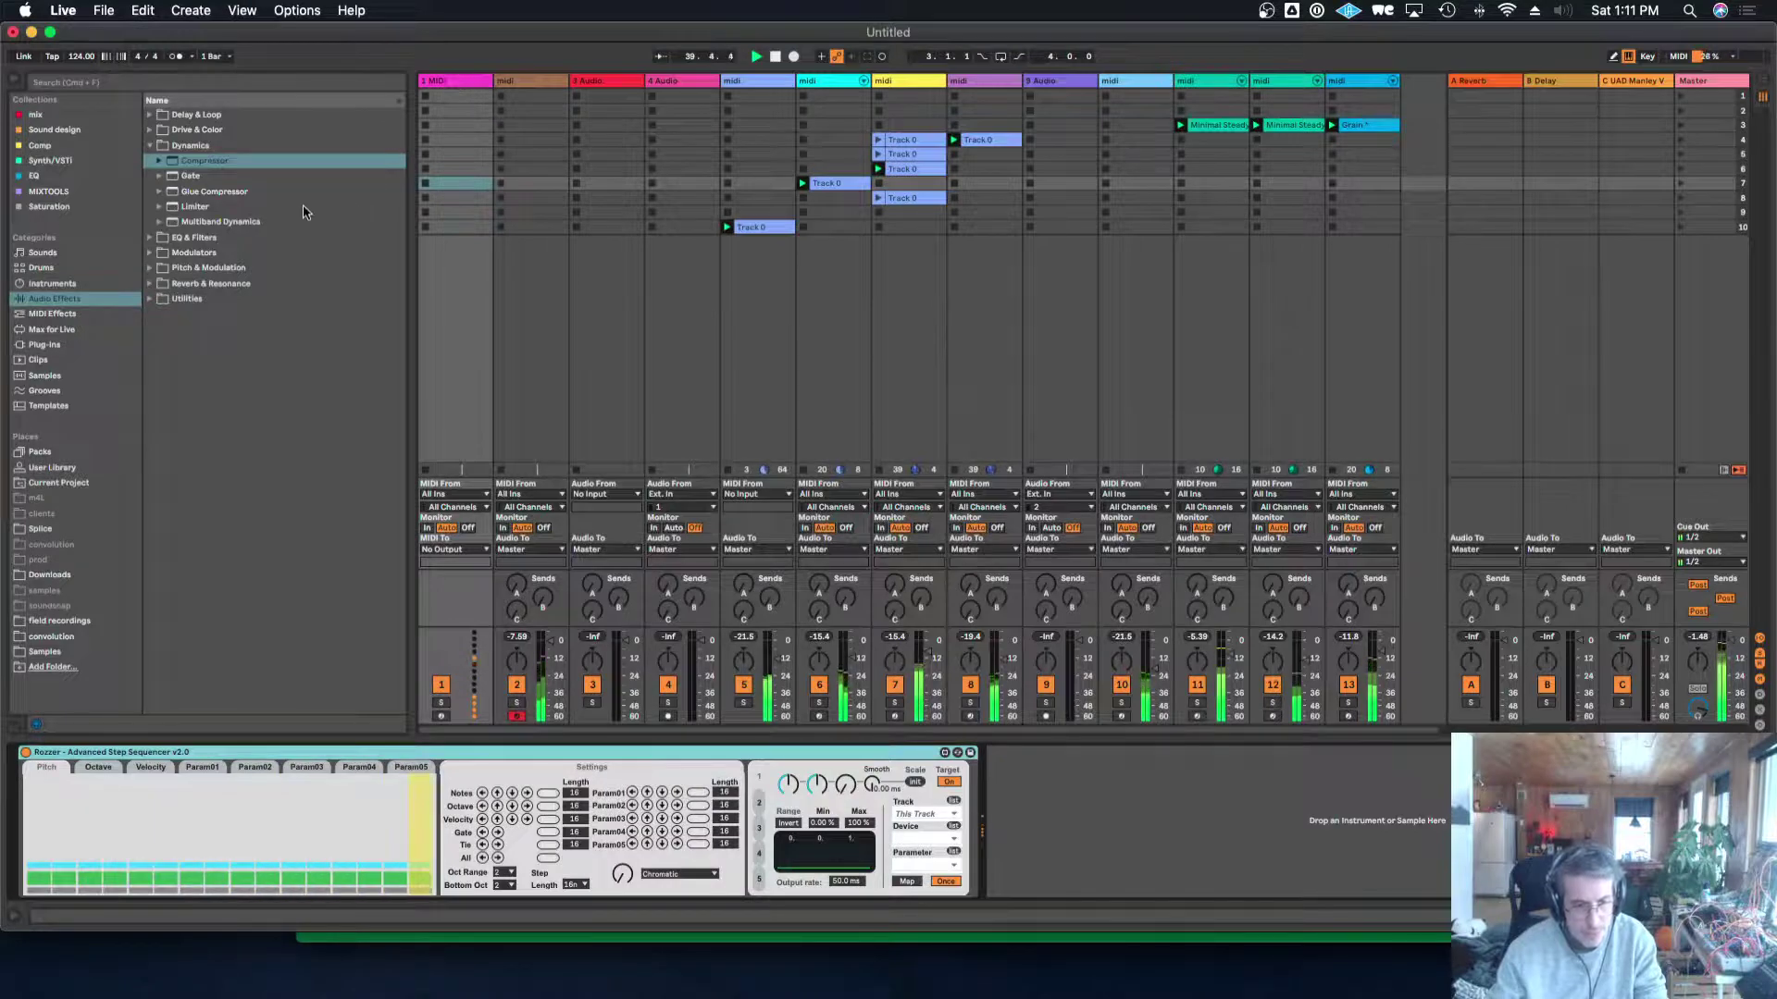
{"action": "left_click", "coordinate": [338, 83]}
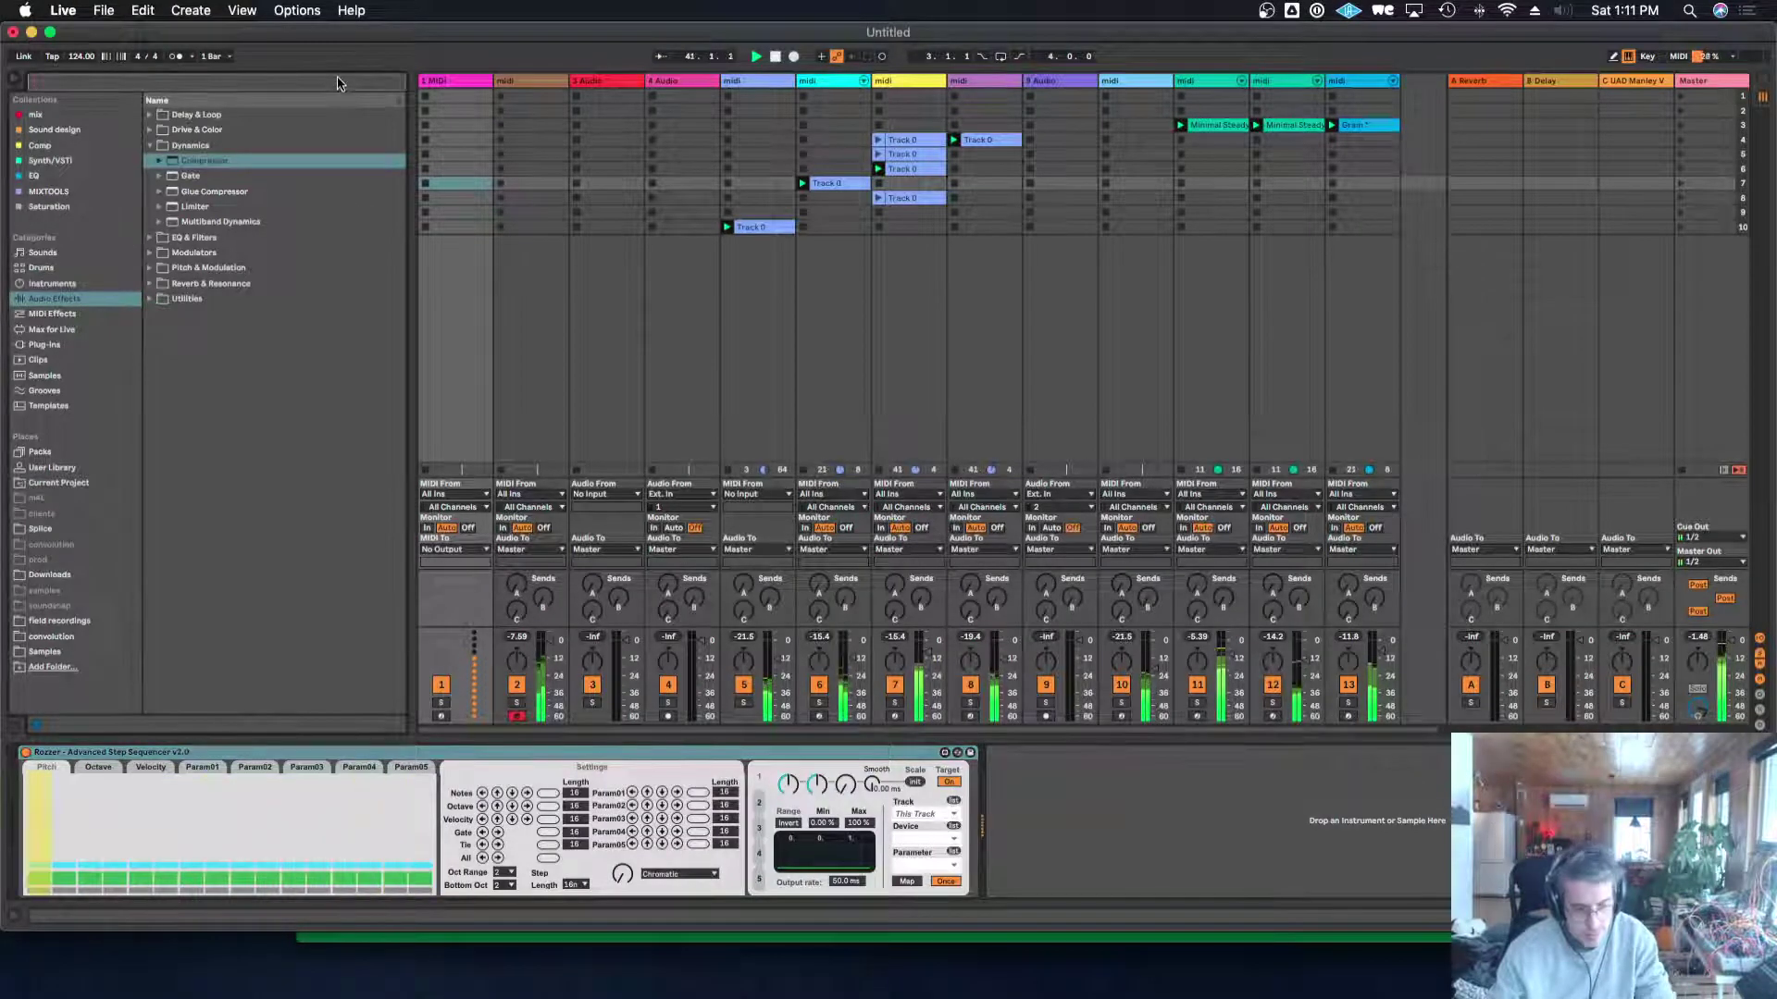
{"action": "type", "text": "ope"}
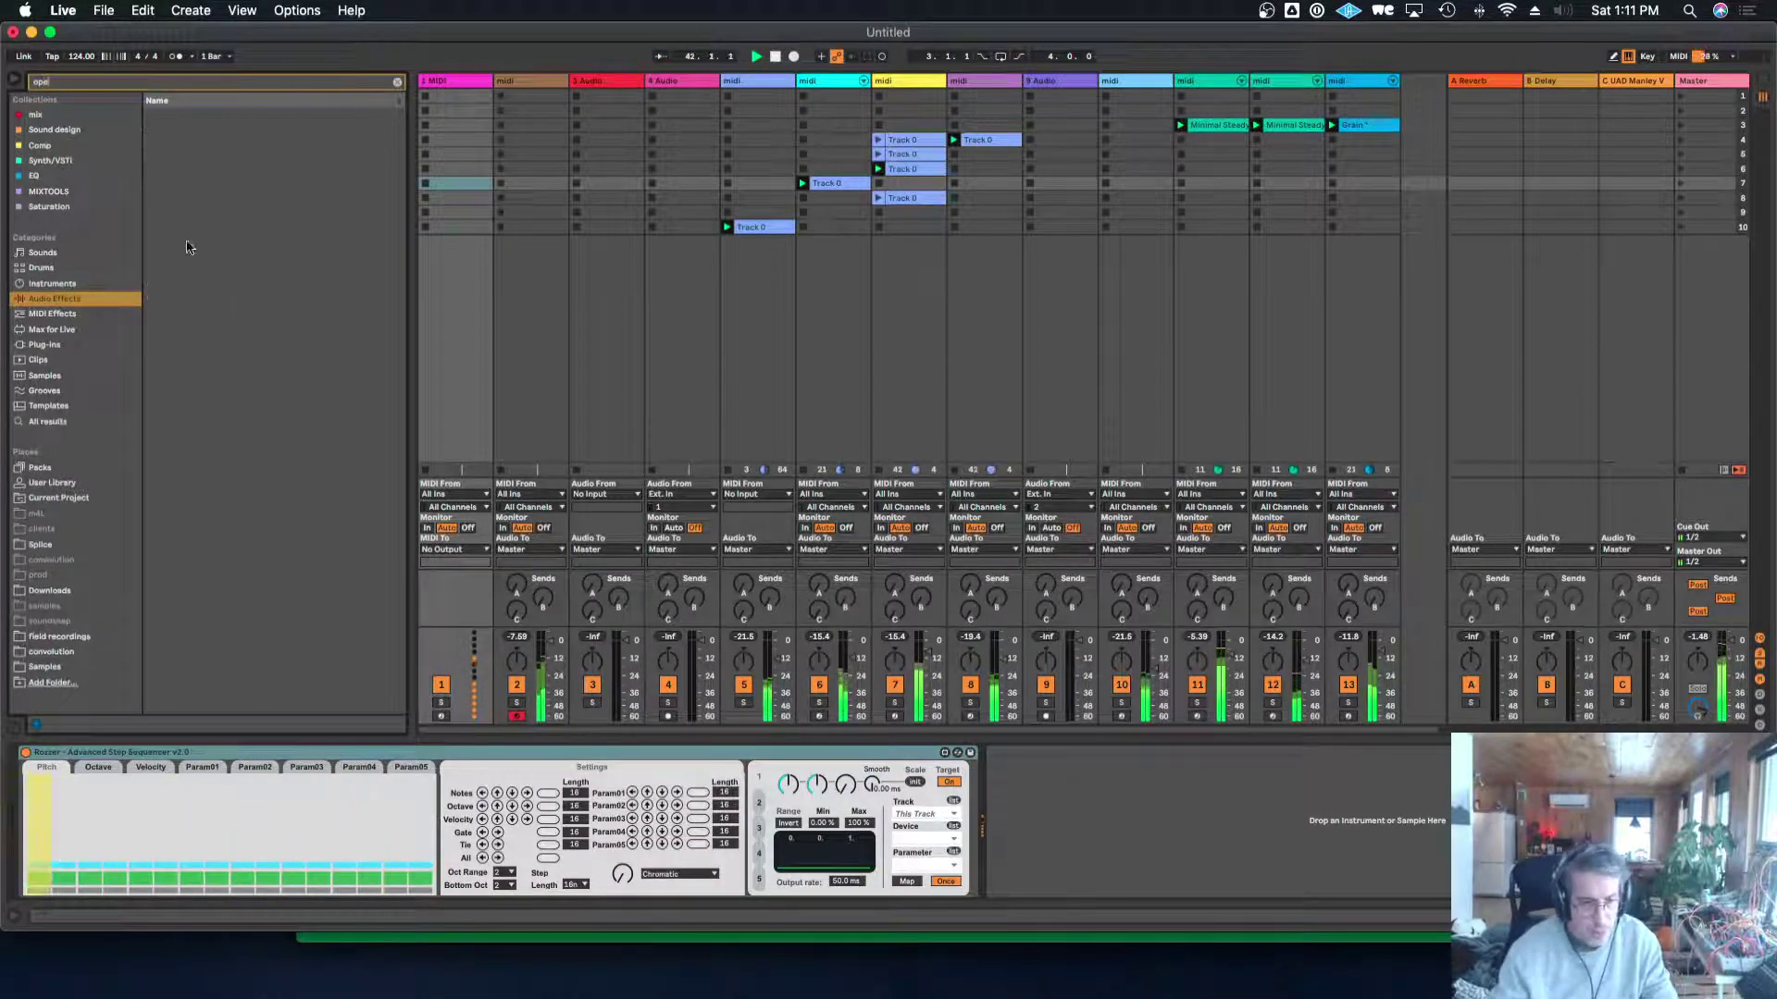
{"action": "left_click", "coordinate": [93, 285]}
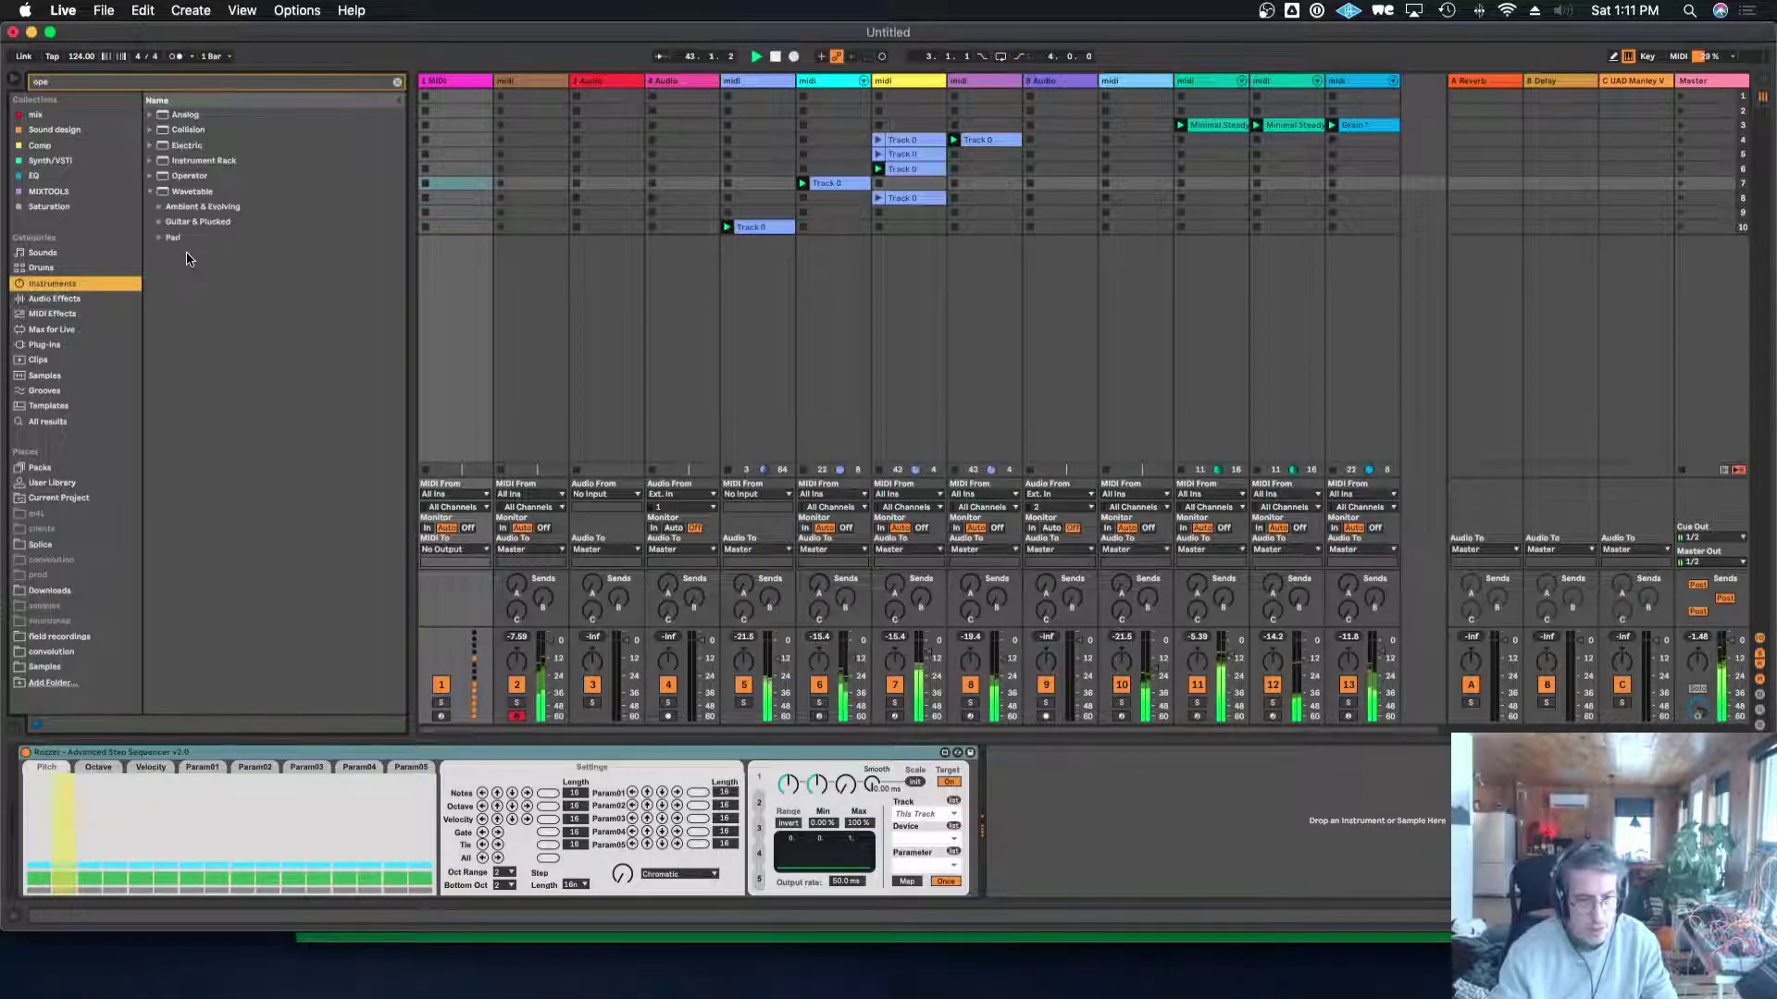
{"action": "left_click", "coordinate": [150, 176]}
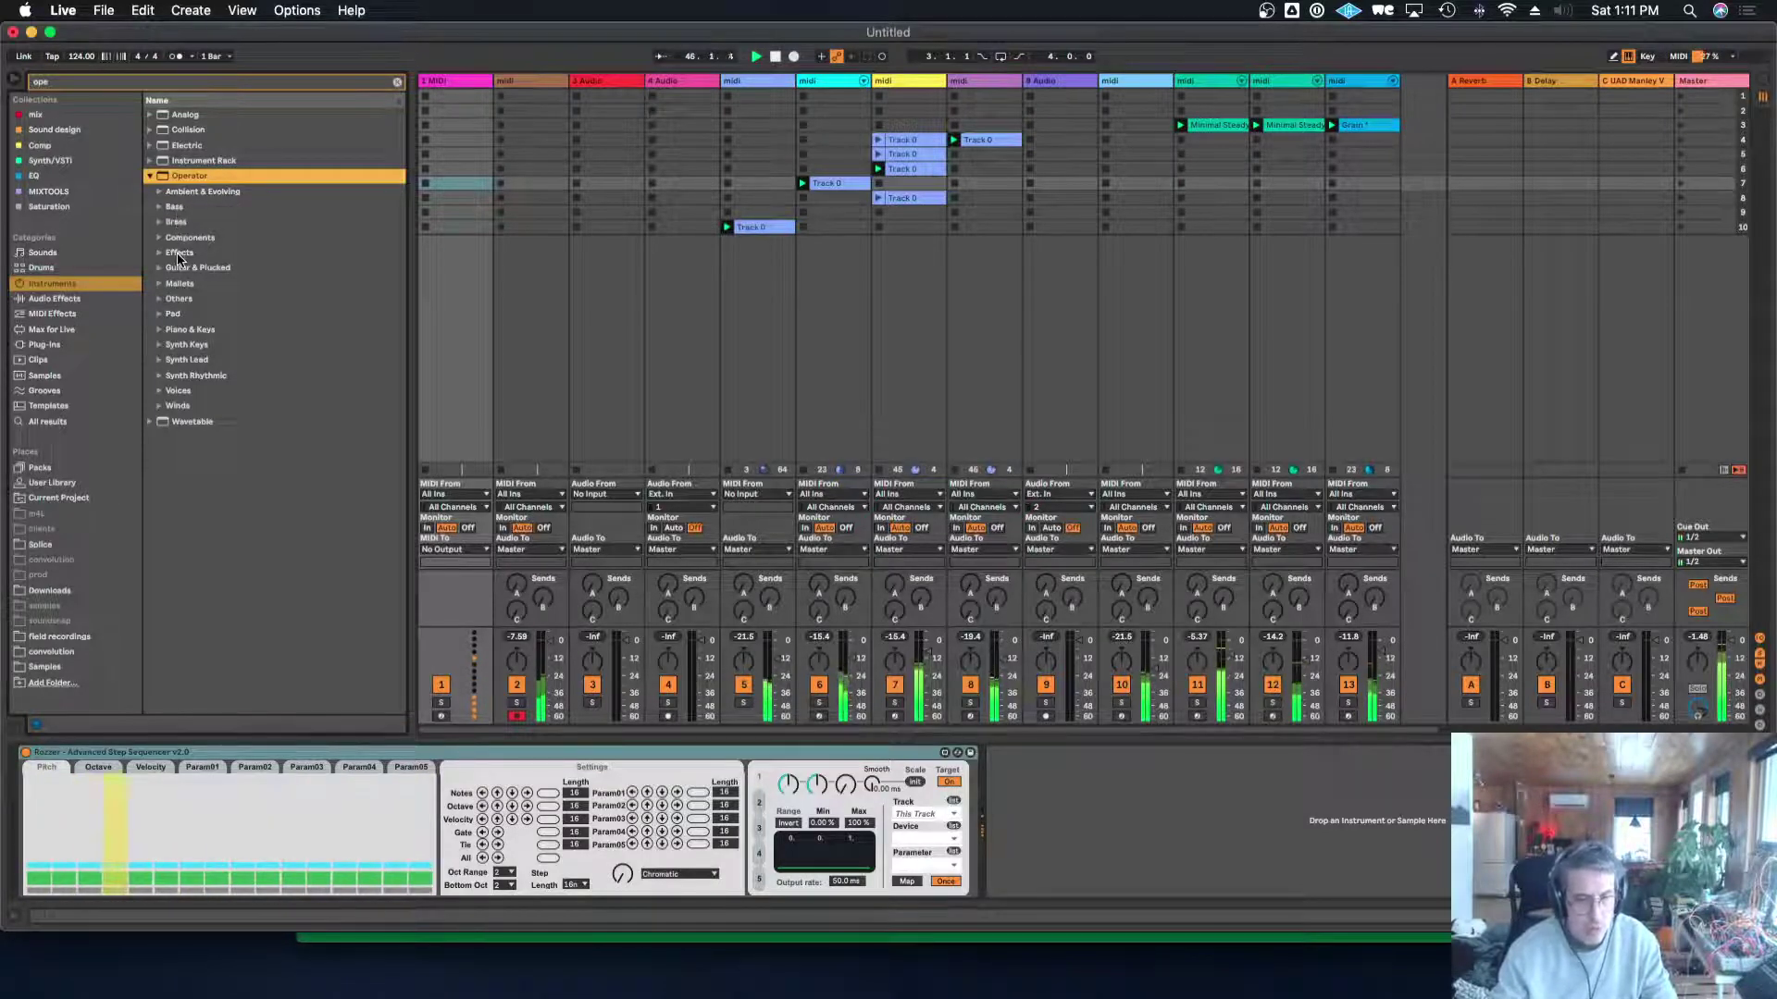
{"action": "left_click", "coordinate": [163, 285]}
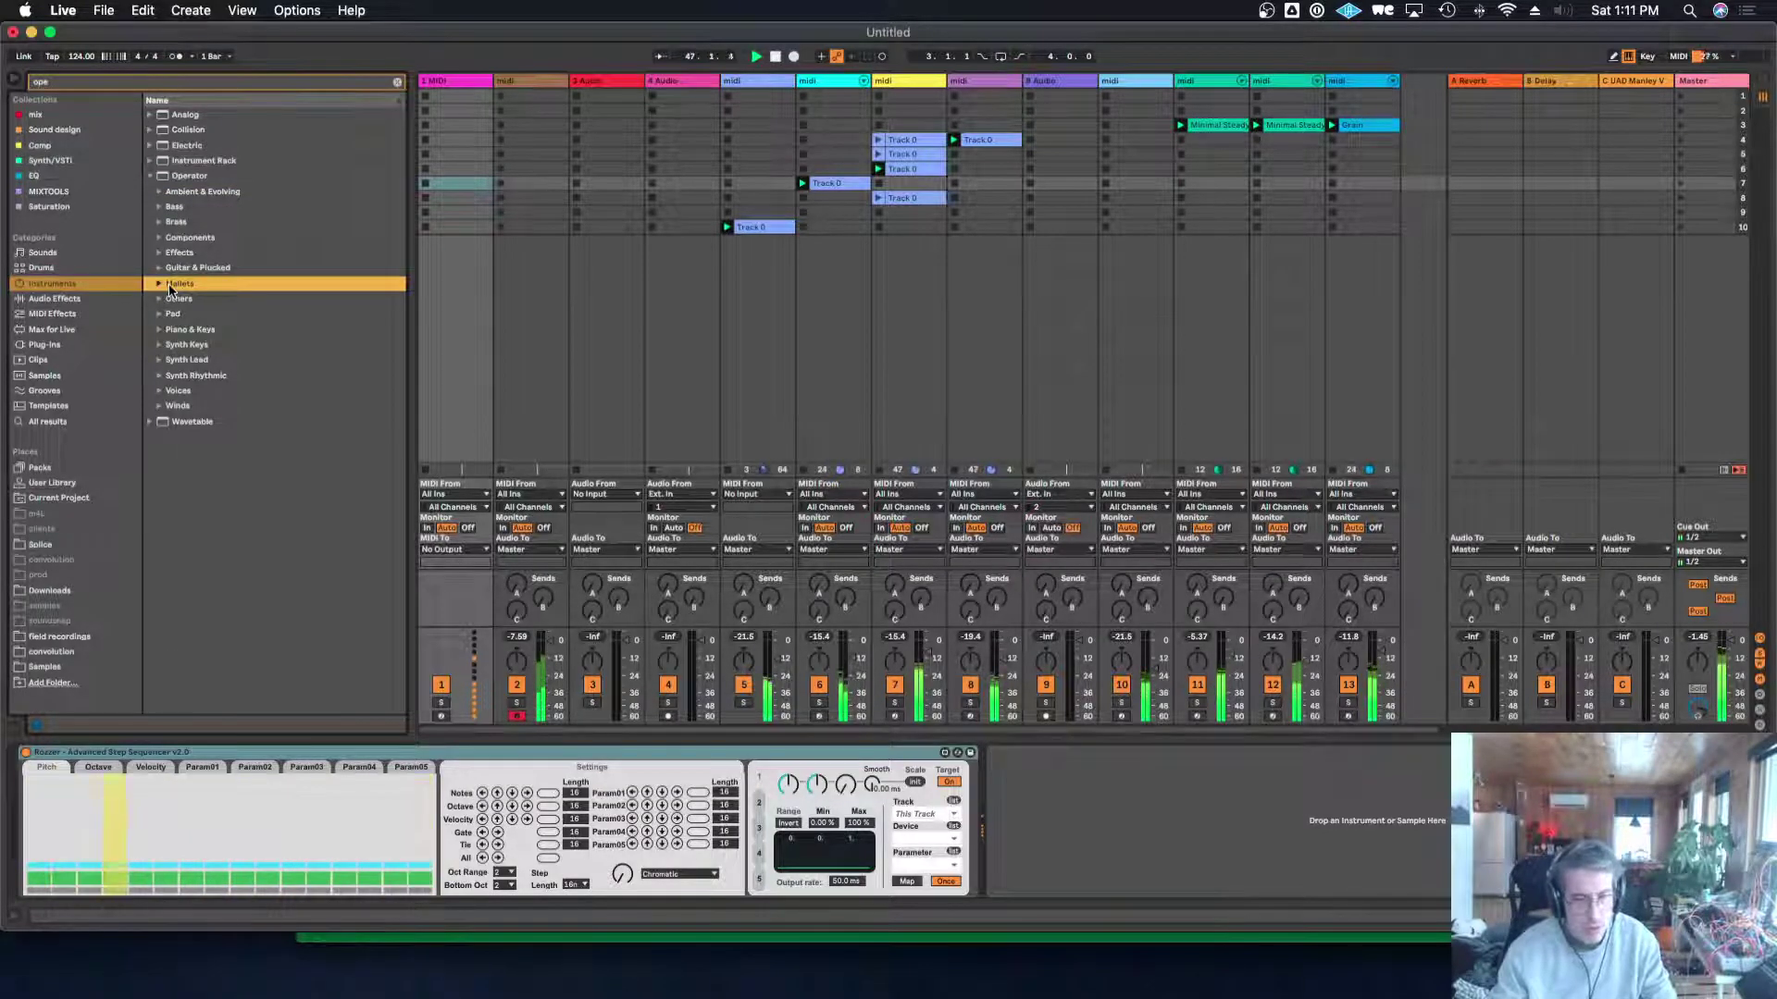
{"action": "left_click_drag", "start_coordinate": [161, 287], "coordinate": [198, 283]}
{"action": "left_click", "coordinate": [160, 285]}
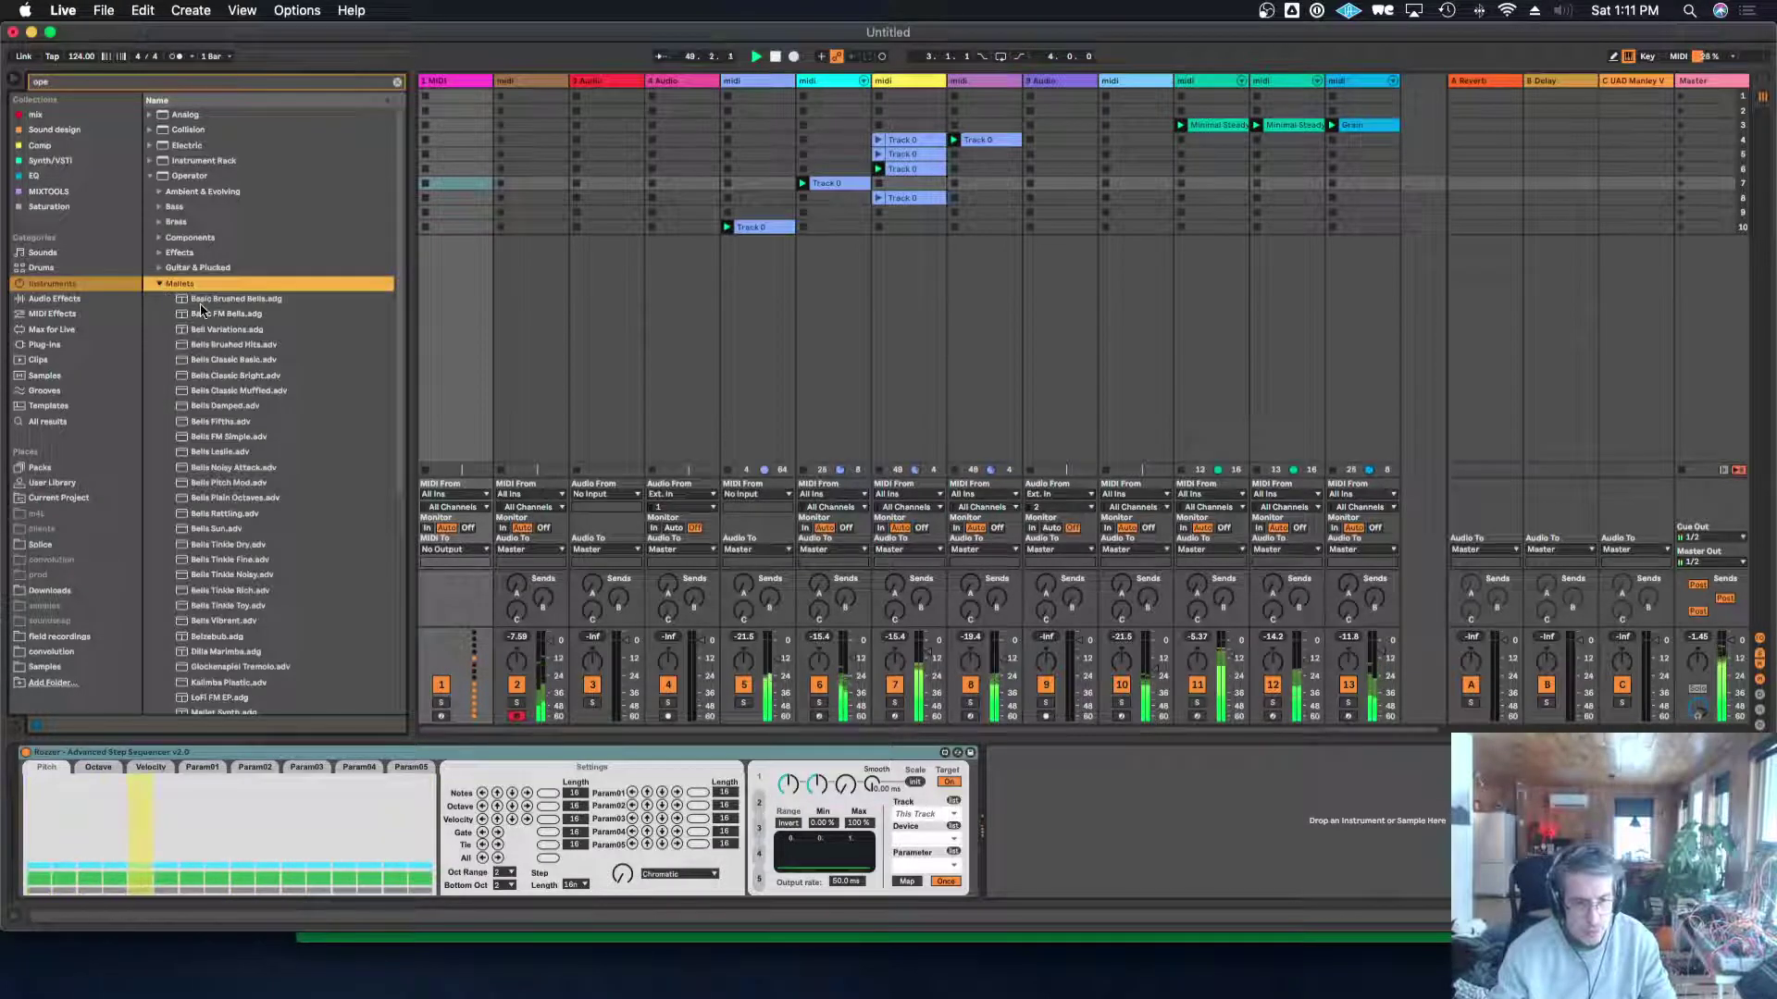
{"action": "left_click", "coordinate": [197, 300]}
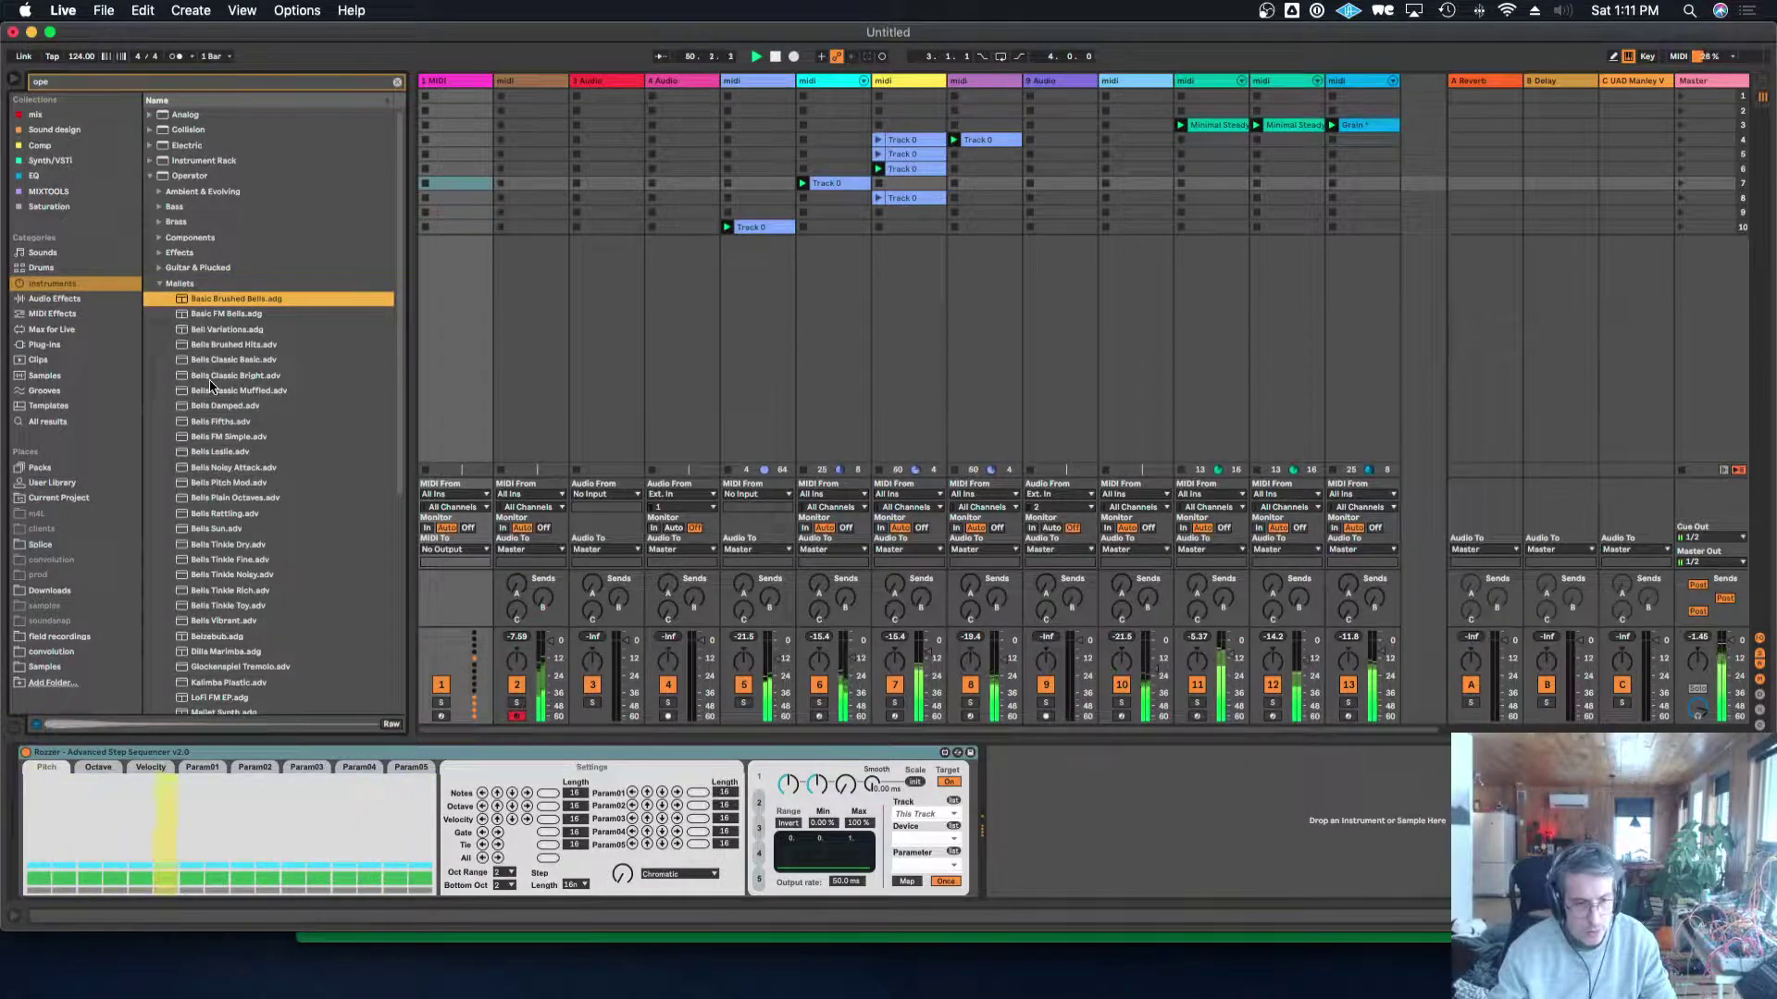
{"action": "mouse_move", "coordinate": [242, 300]}
{"action": "left_mouse_down"}
{"action": "mouse_move", "coordinate": [459, 221]}
{"action": "mouse_move", "coordinate": [996, 873]}
{"action": "mouse_move", "coordinate": [1031, 845]}
{"action": "mouse_move", "coordinate": [1038, 866]}
{"action": "left_mouse_up"}
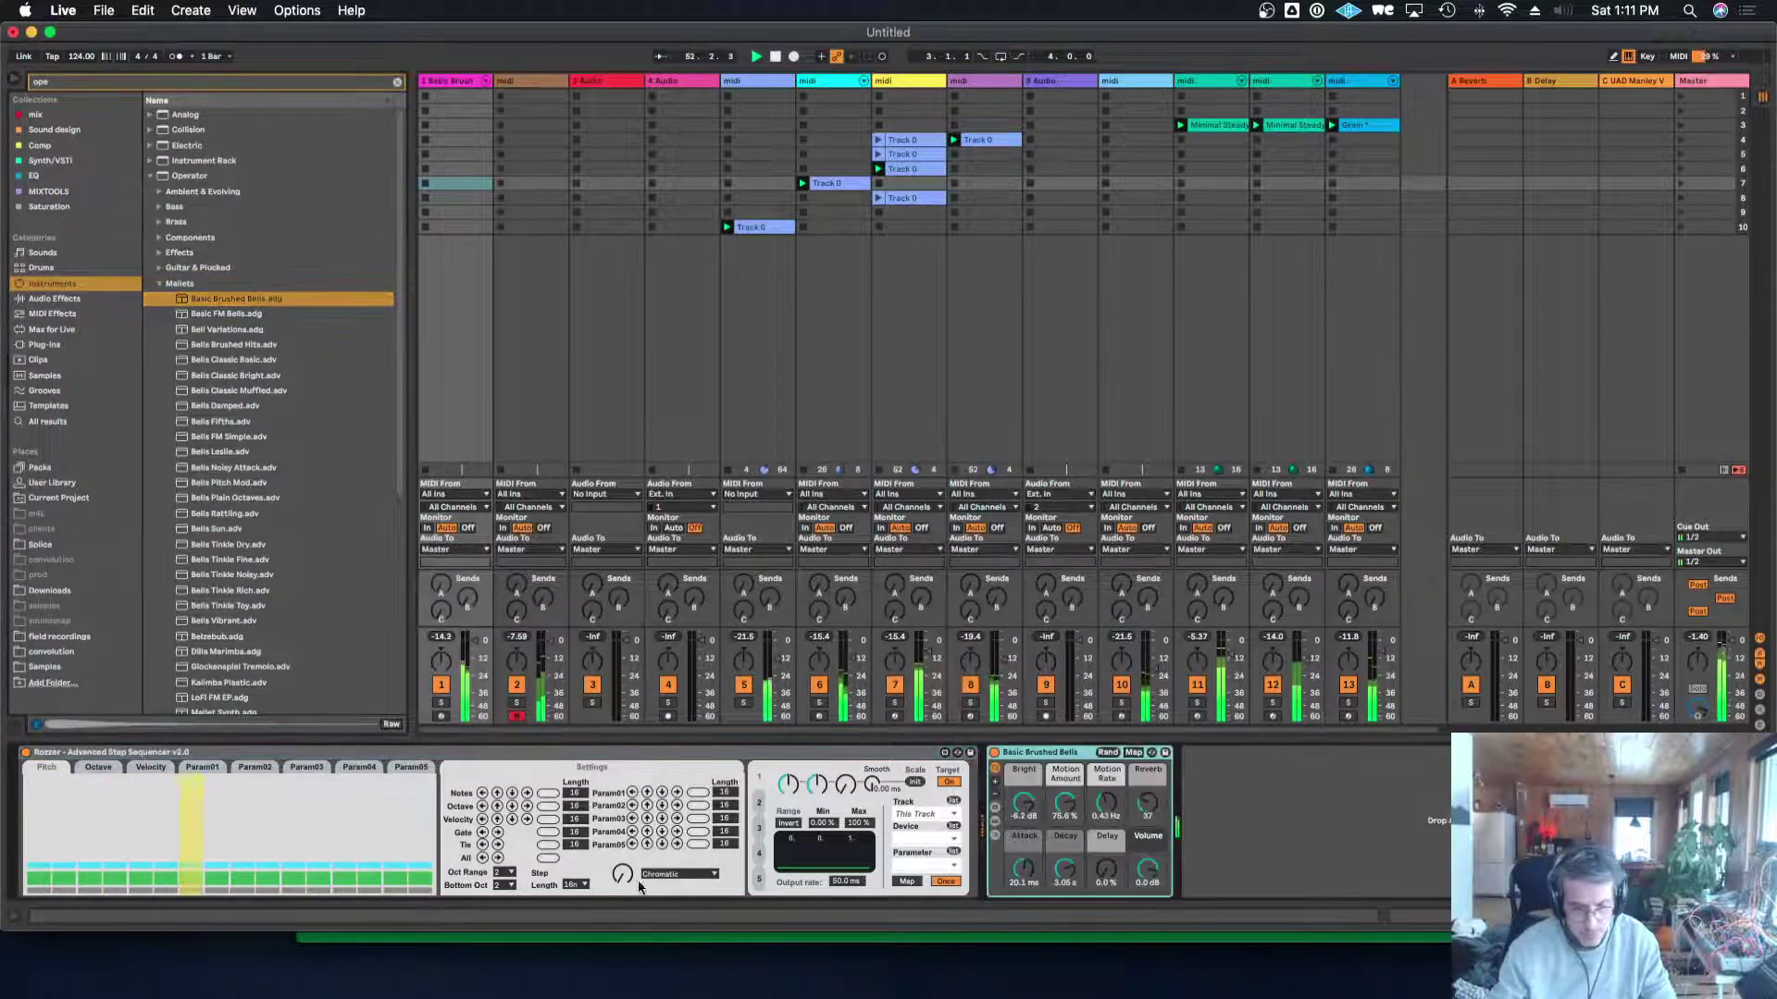
Set the step sequencer's scale to Aeolian on track 1 and randomize all of its step lanes.
{"action": "left_click", "coordinate": [675, 875]}
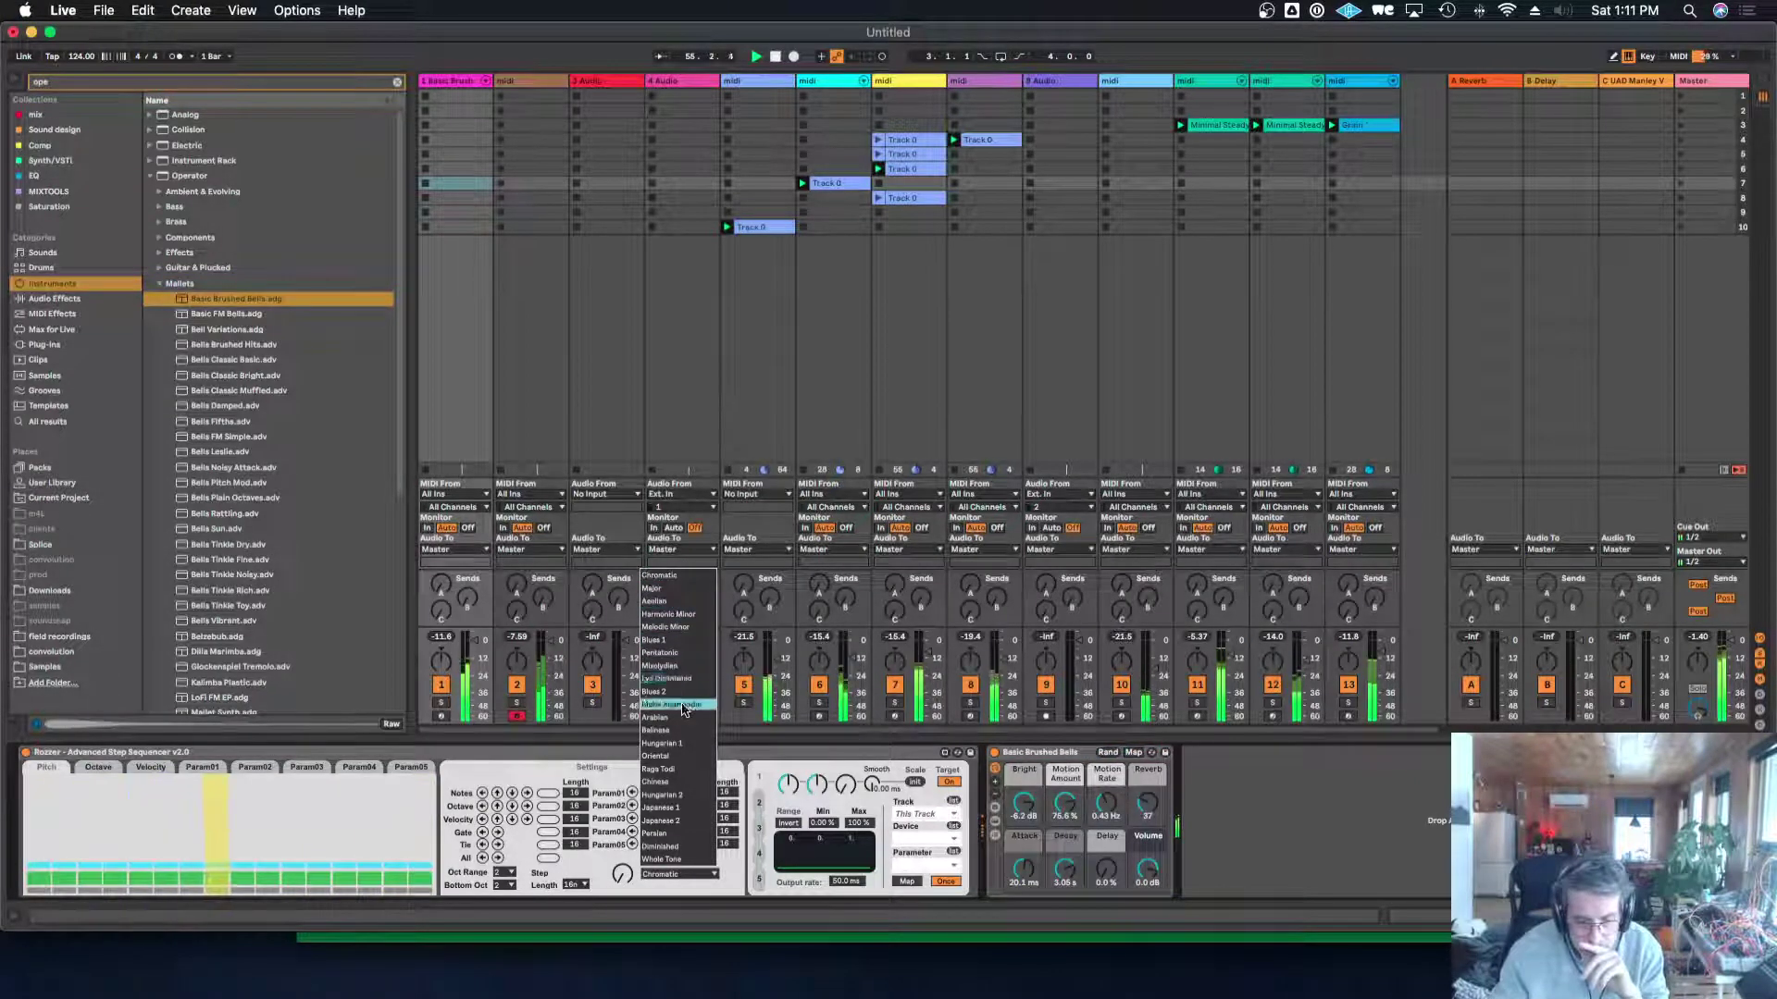
{"action": "left_click", "coordinate": [668, 602]}
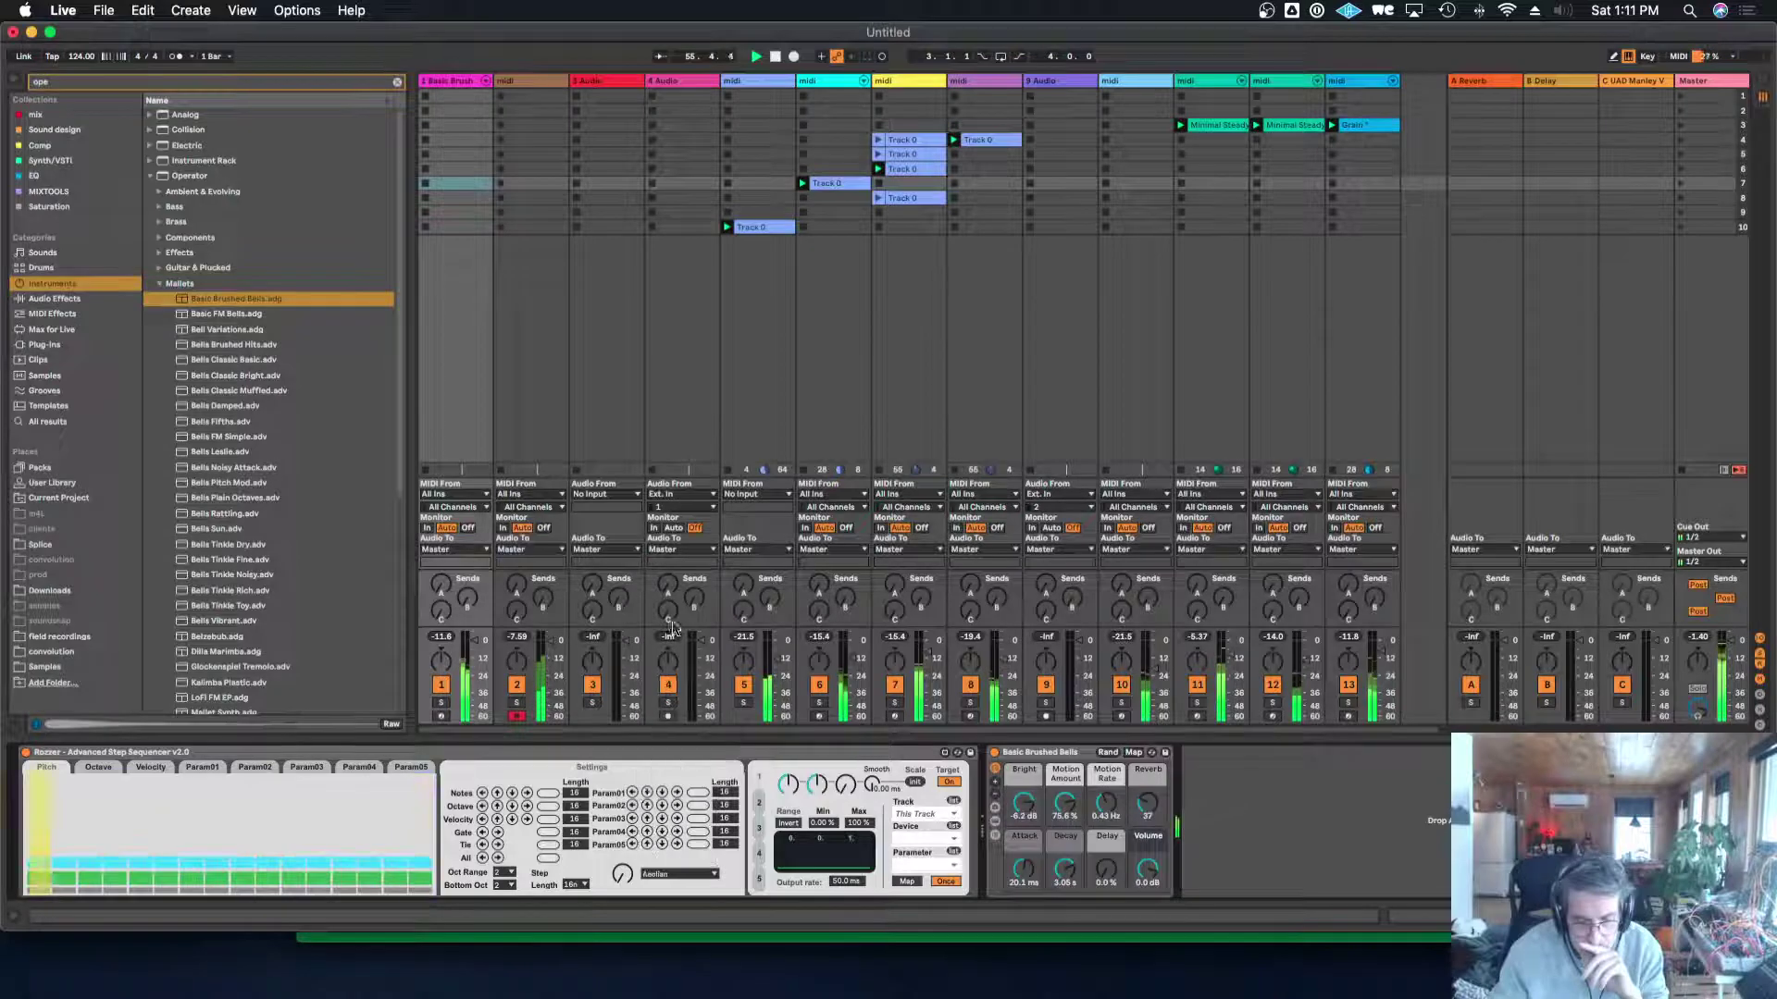
{"action": "left_click", "coordinate": [550, 858]}
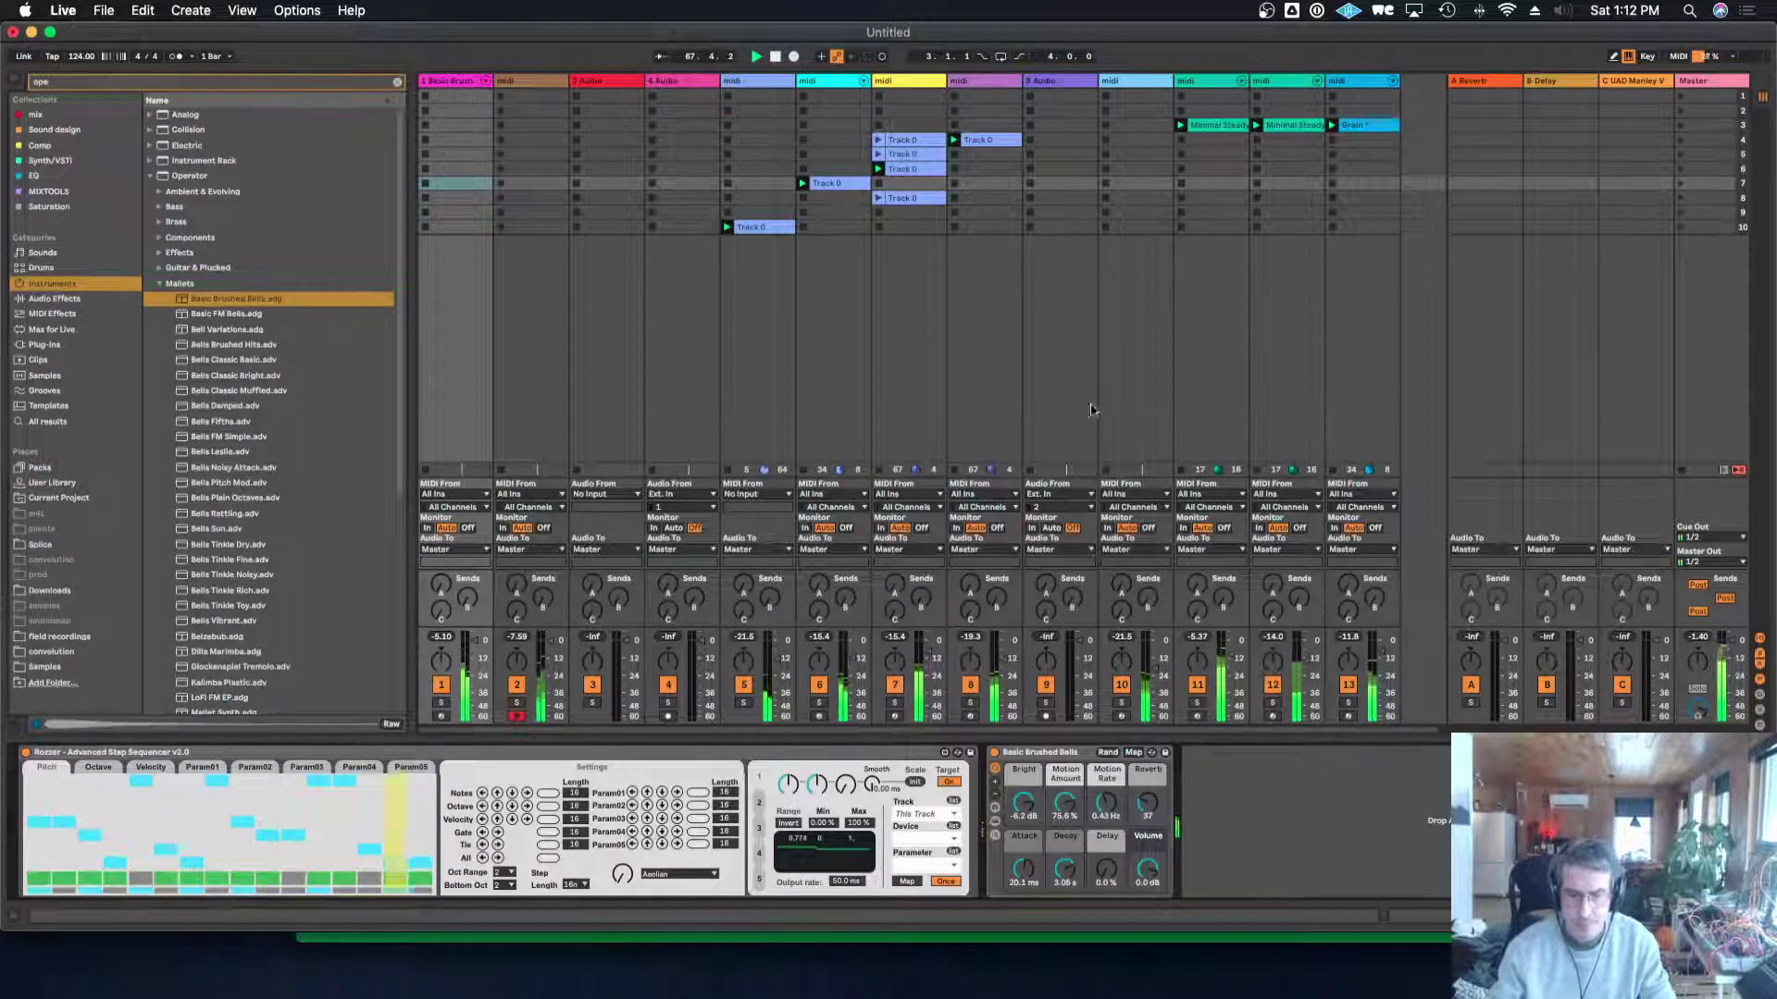
Restart playback and solo track 1 to listen to the bells on their own.
{"action": "left_click", "coordinate": [1080, 370]}
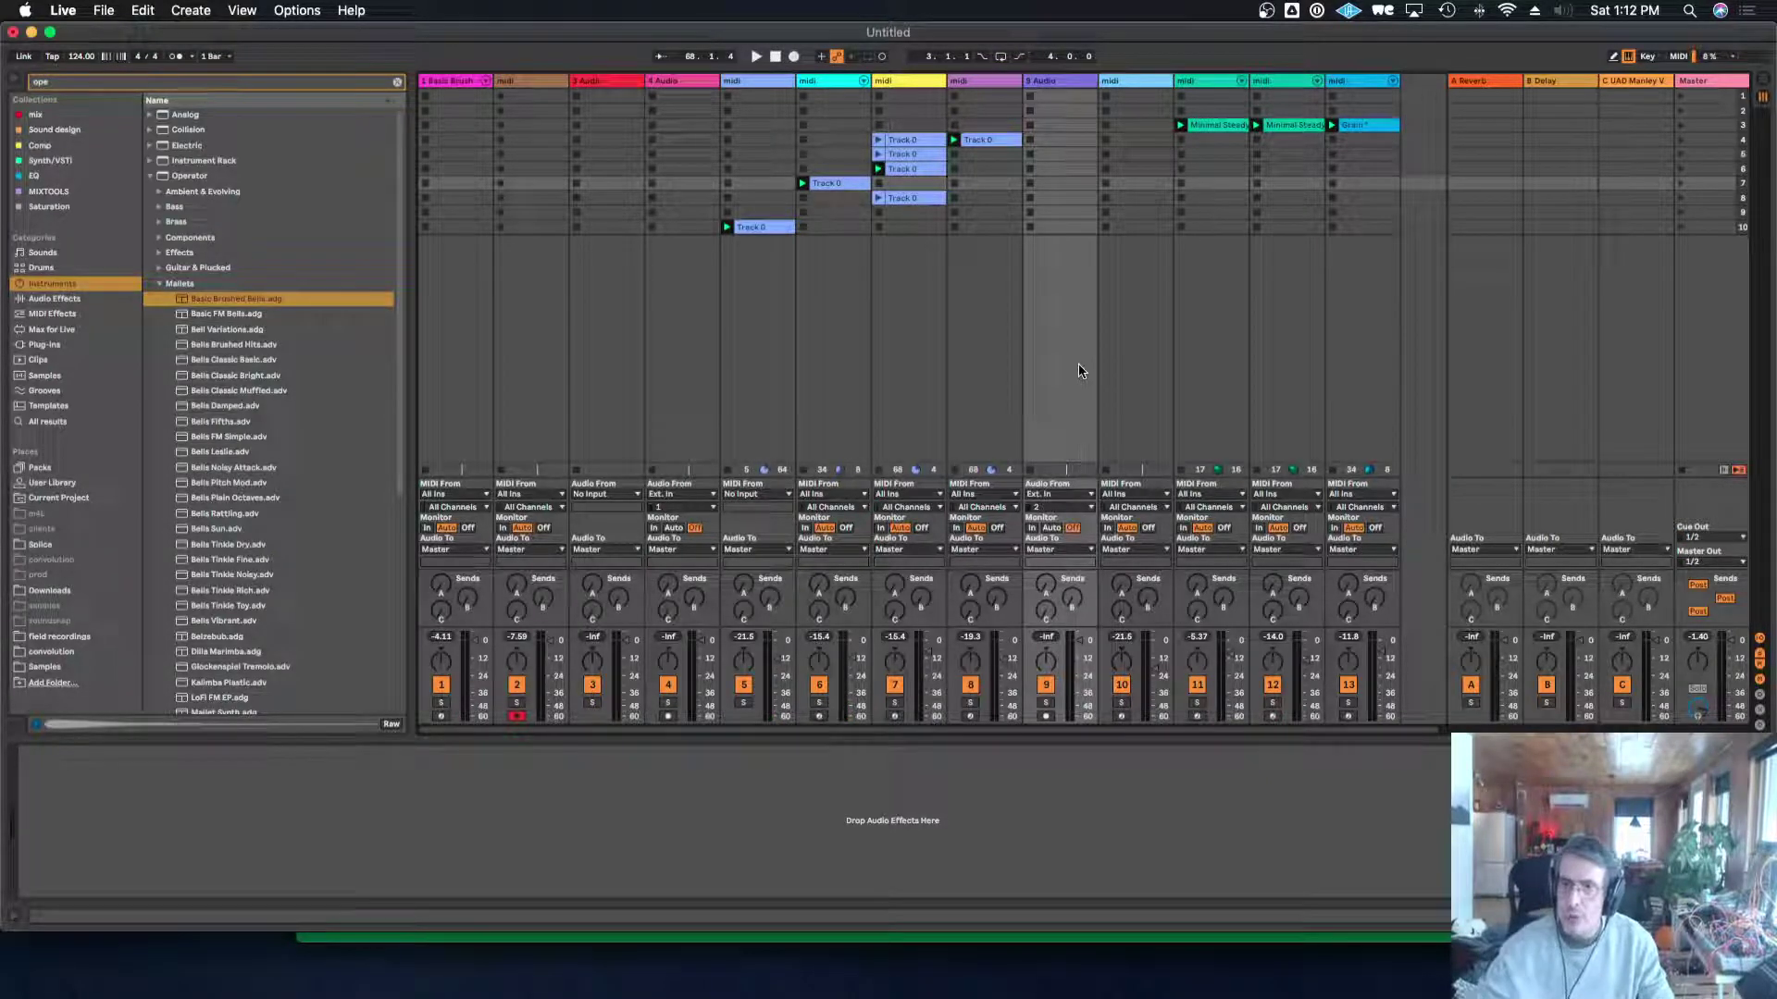
{"action": "key", "text": "space"}
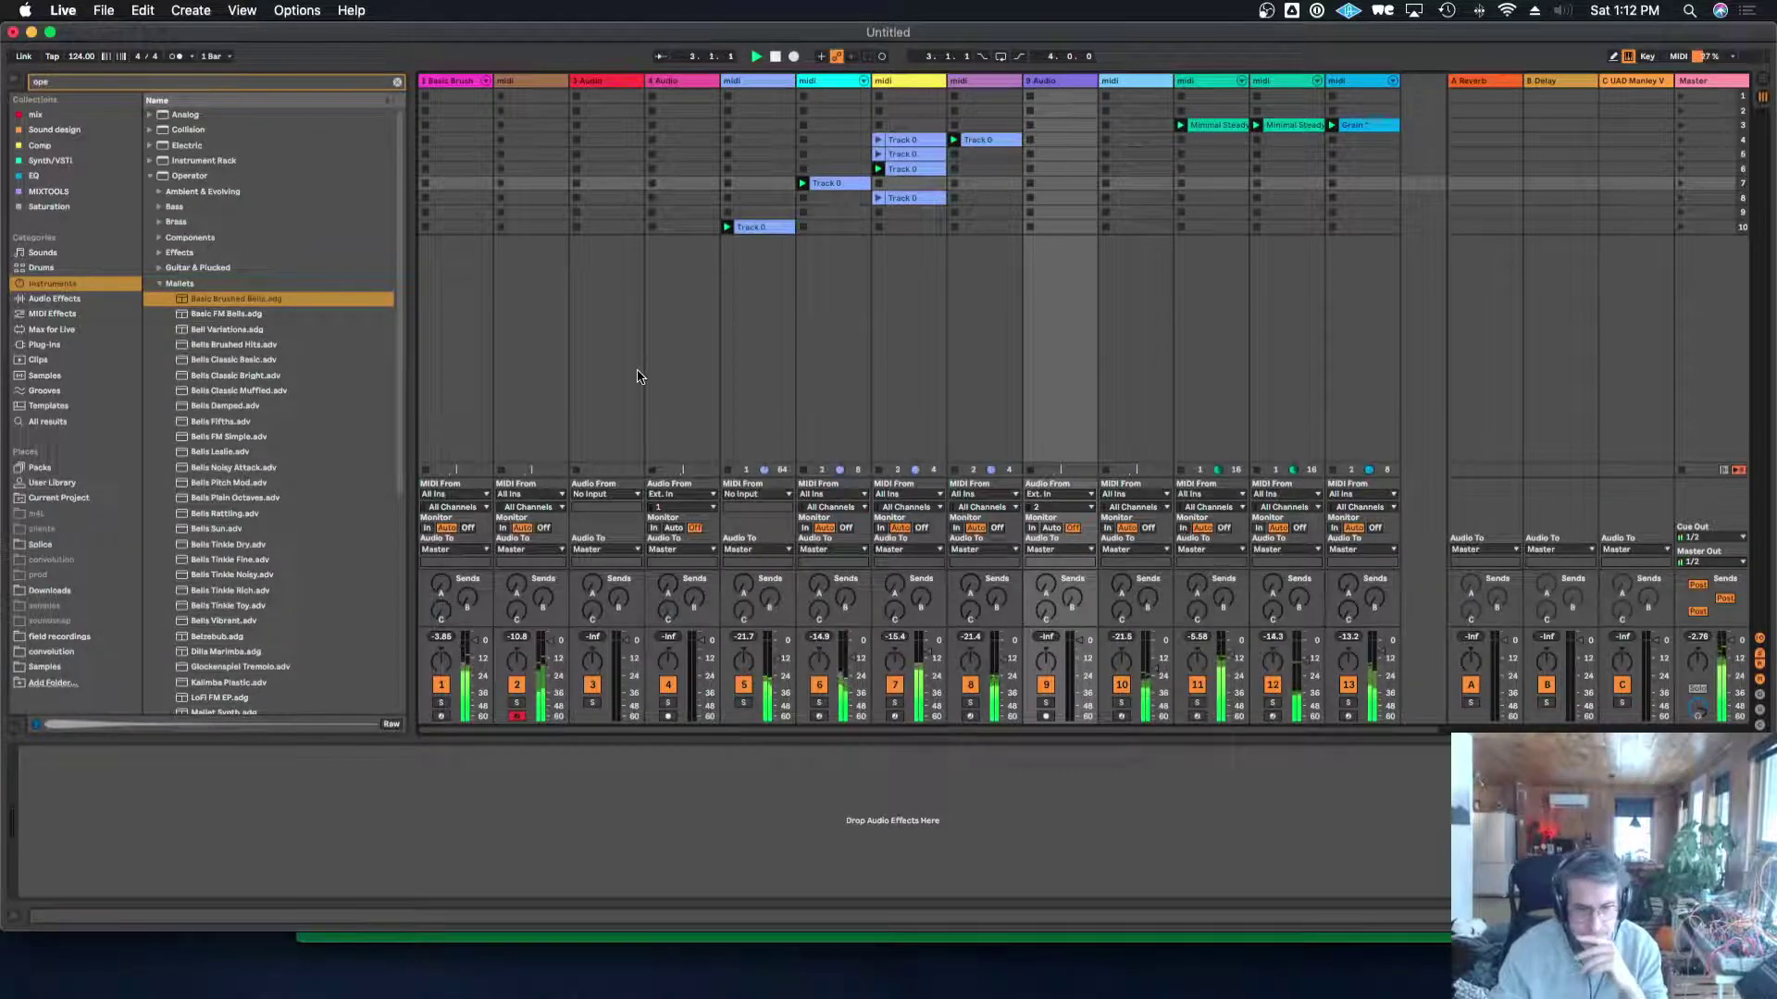
{"action": "left_click", "coordinate": [441, 704]}
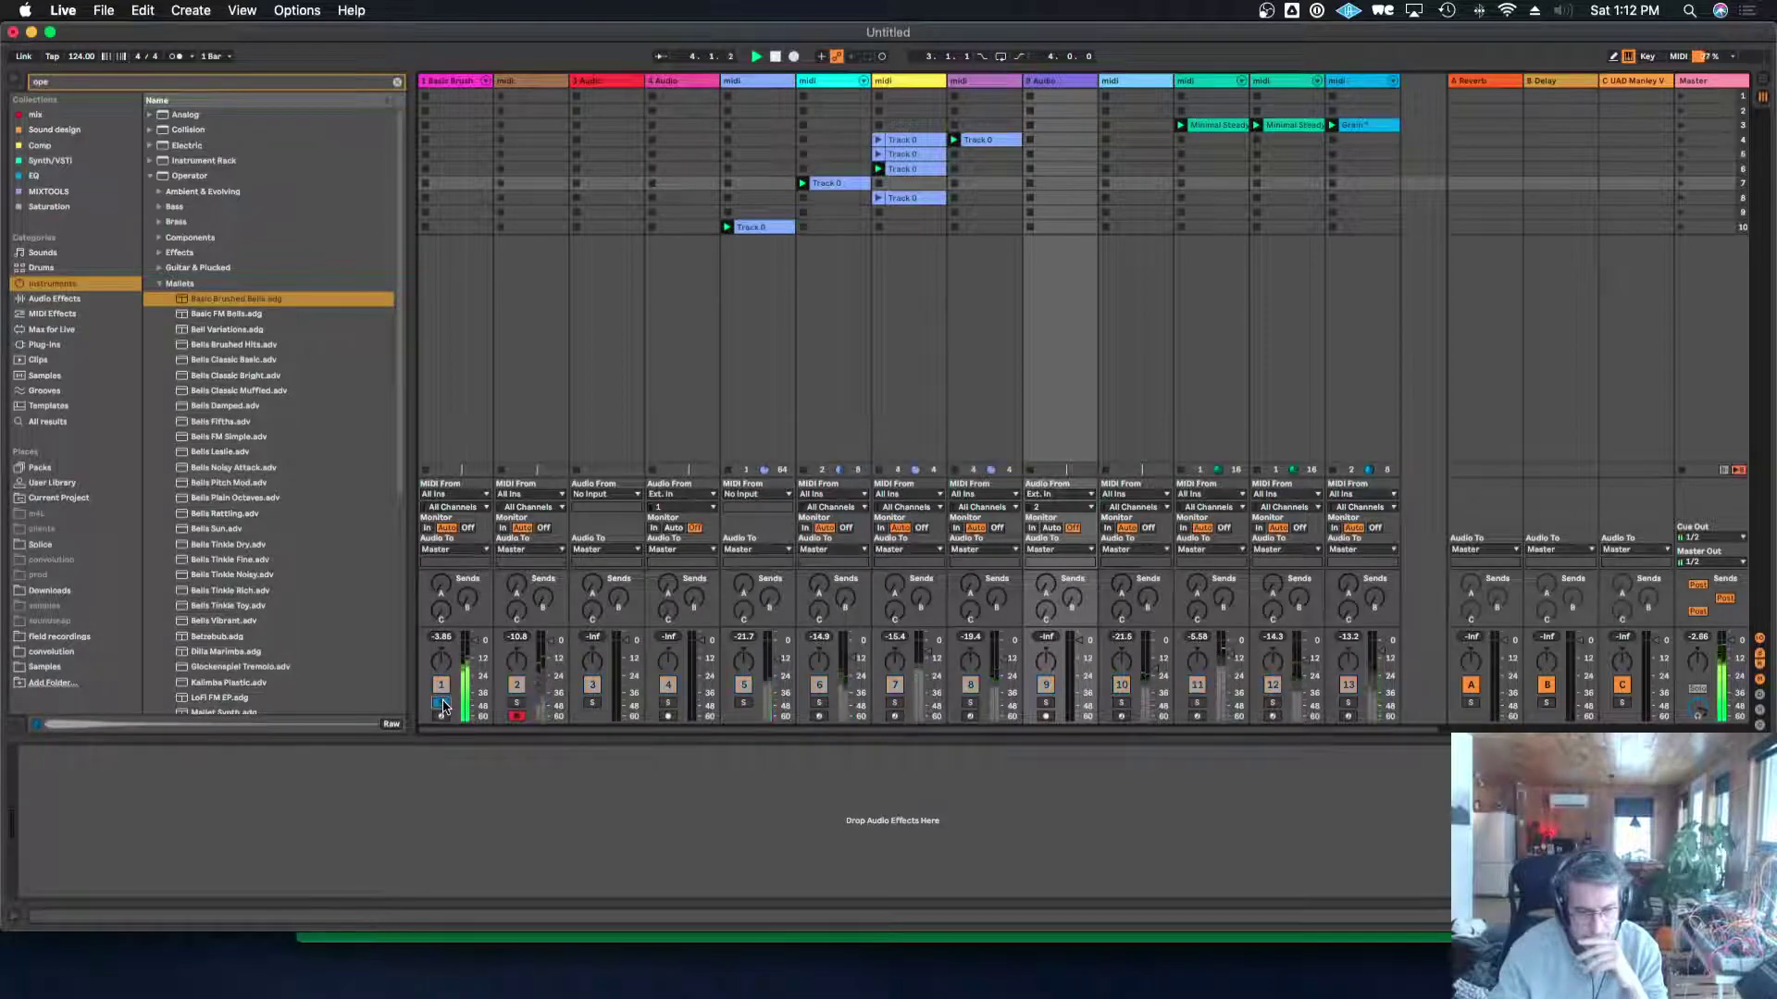
Clear the browser search and add an EQ Eight from the EQ & Filters audio effects after Basic Brushed Bells on track 1.
{"action": "left_click", "coordinate": [457, 83]}
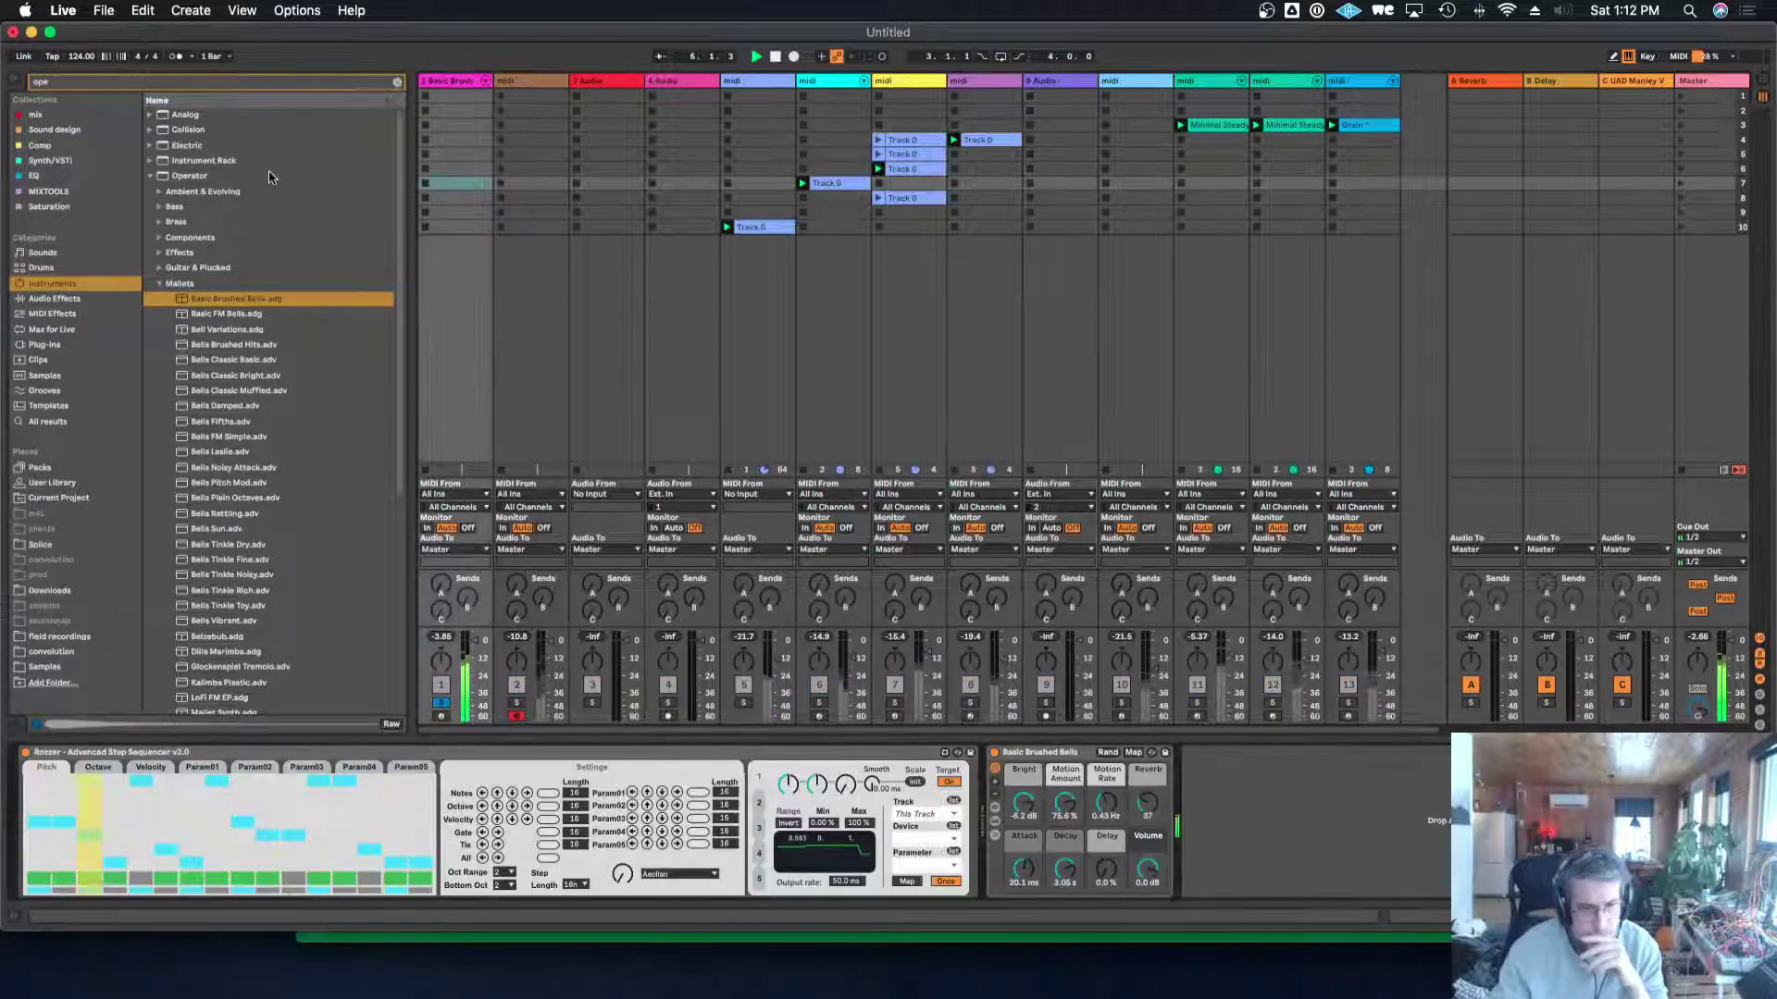
{"action": "left_click", "coordinate": [53, 298]}
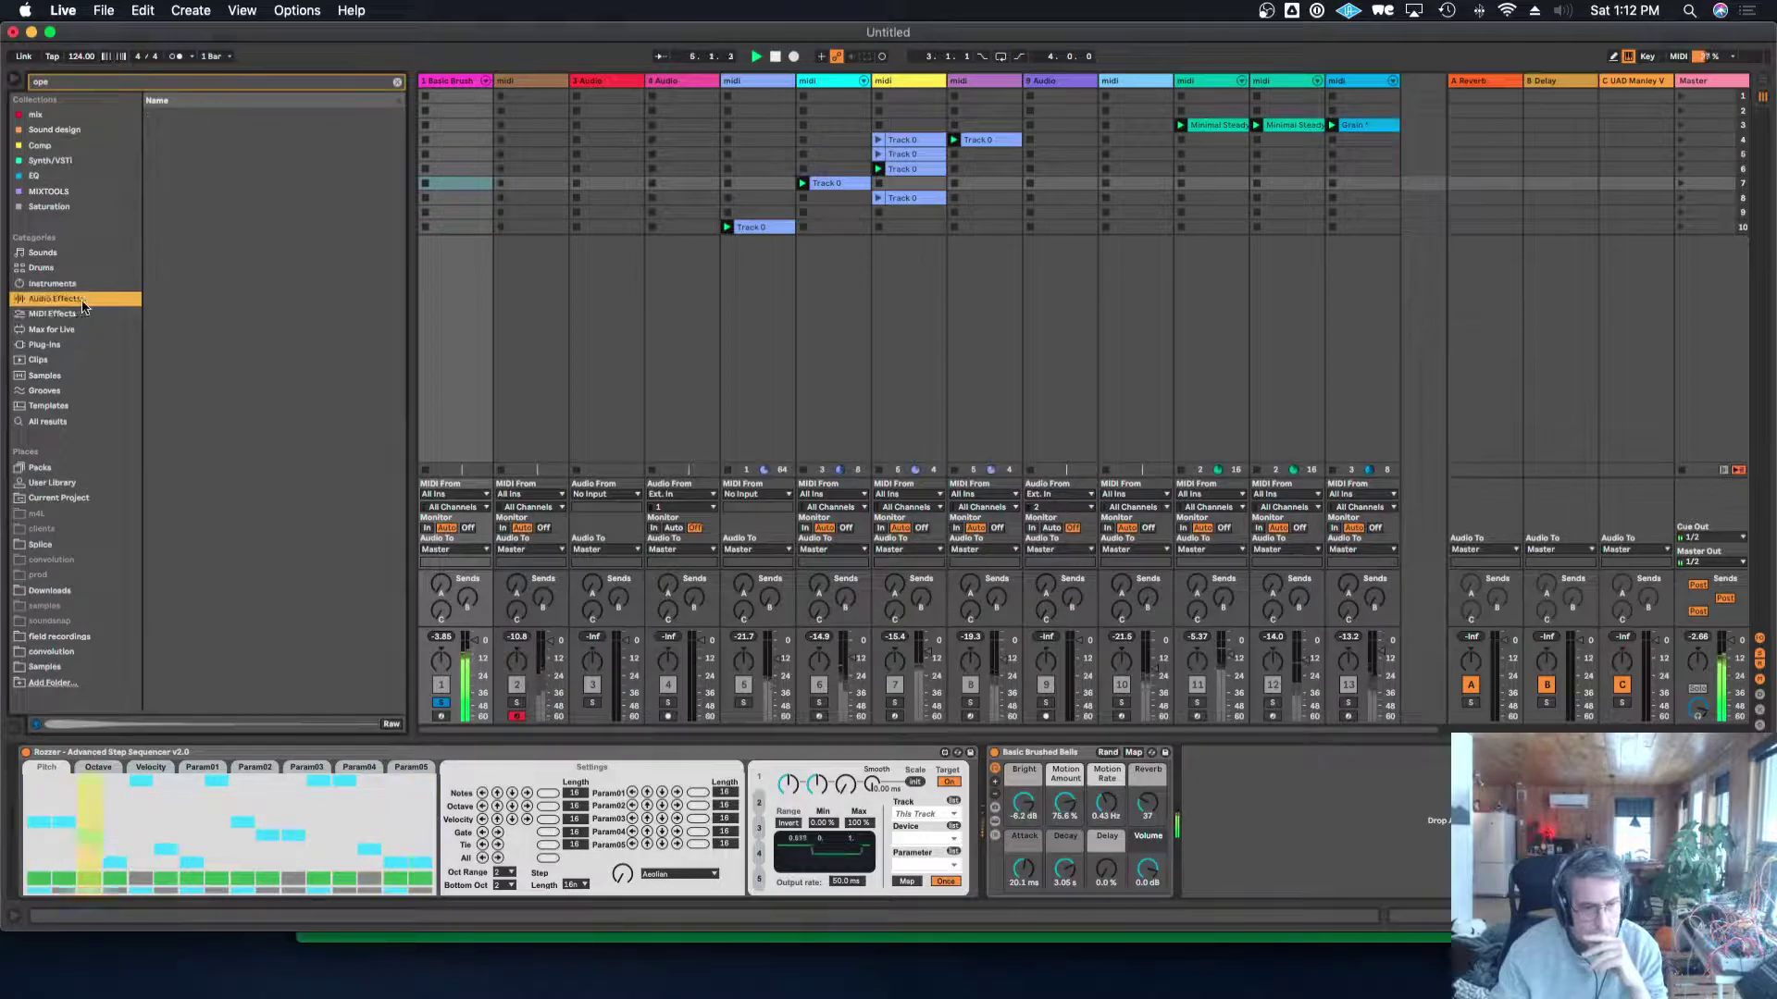
{"action": "left_click", "coordinate": [396, 82]}
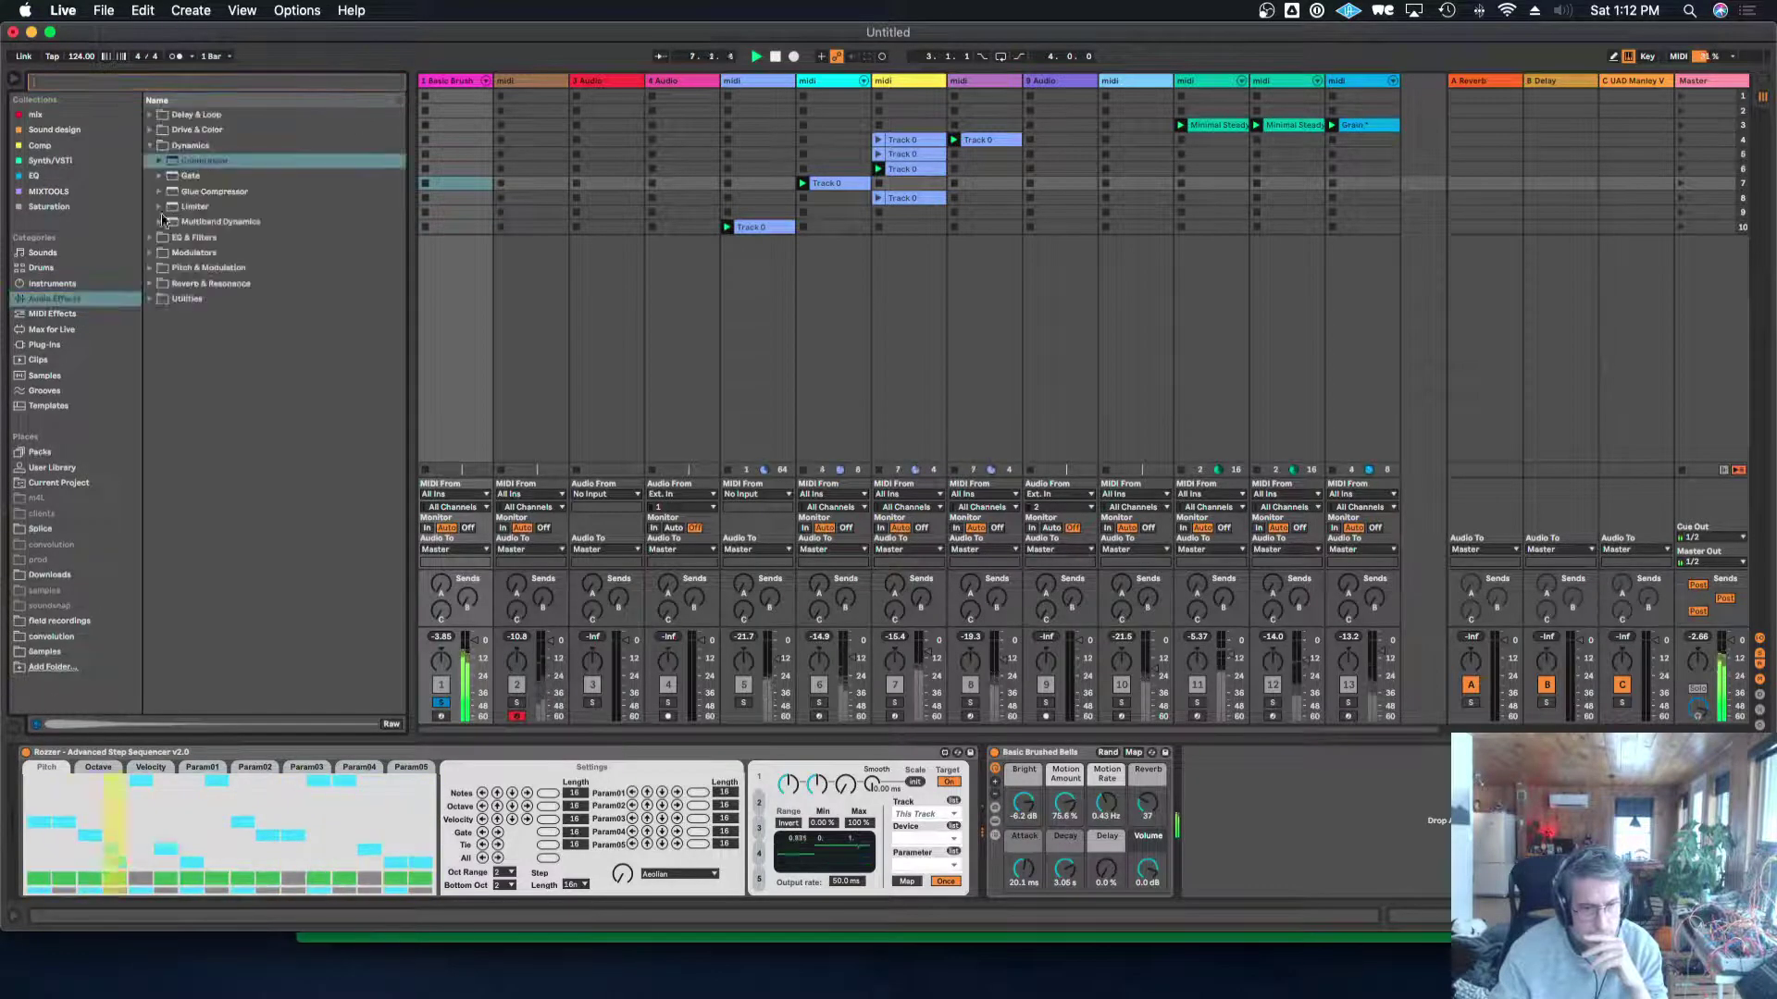
{"action": "left_click", "coordinate": [156, 240]}
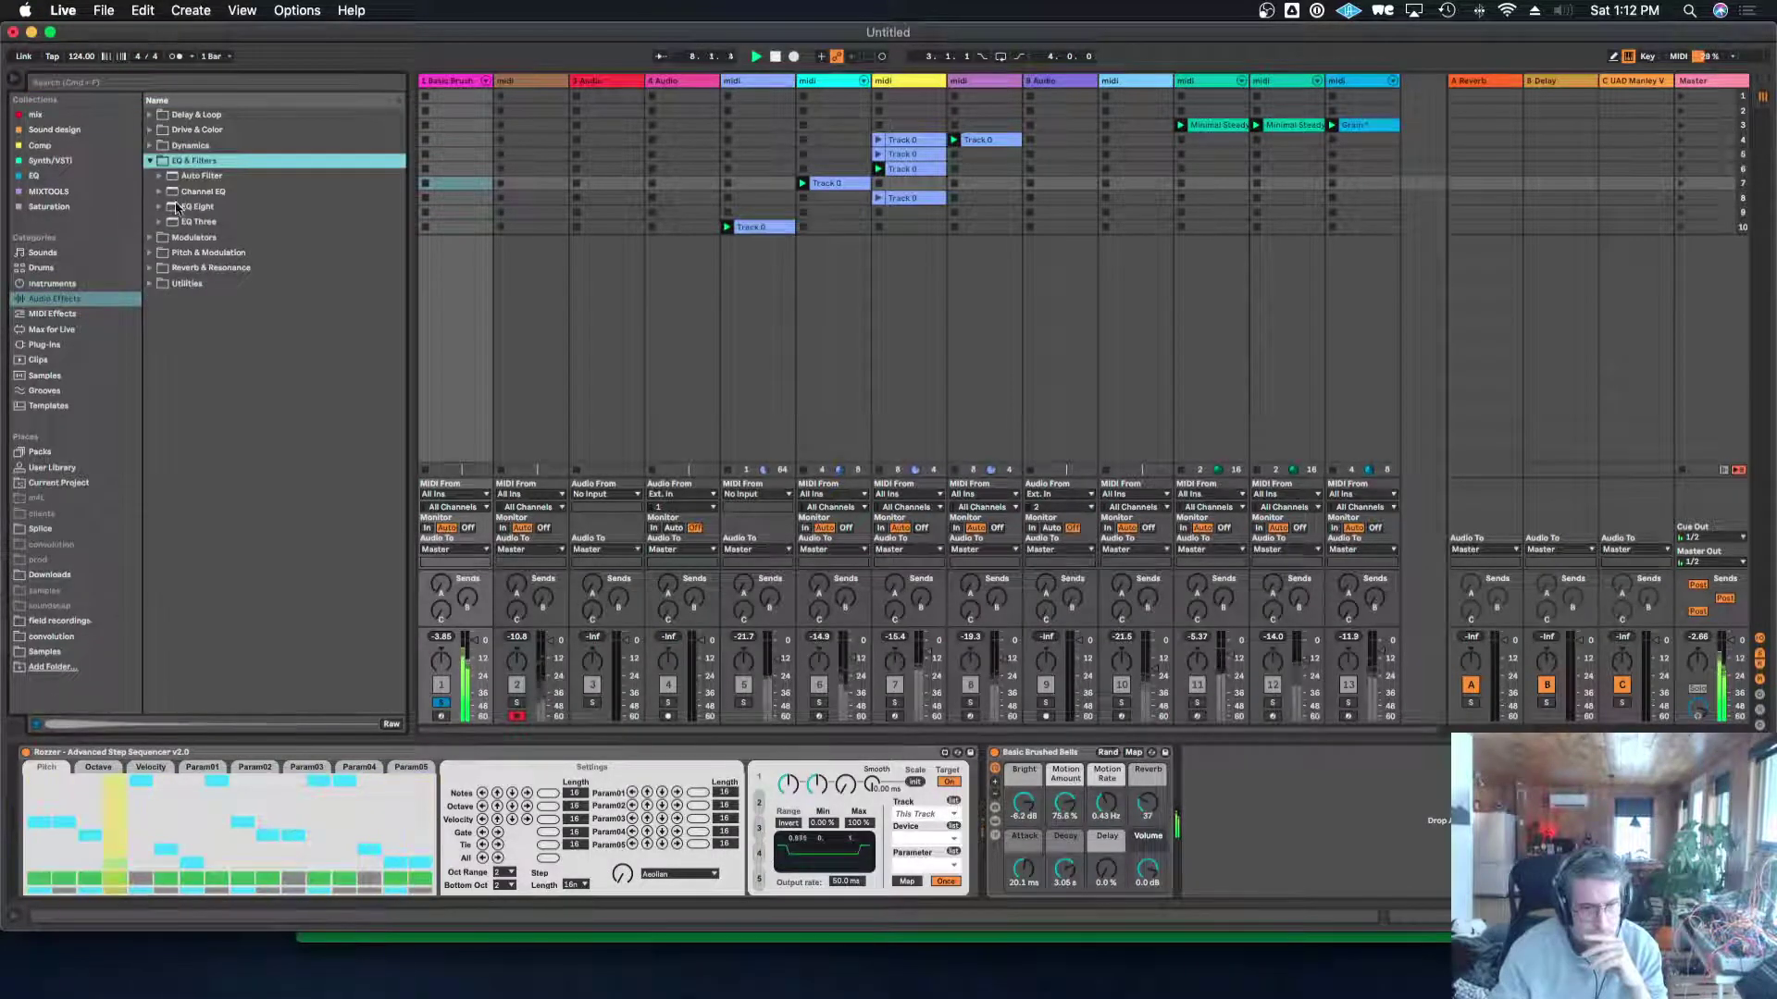
{"action": "left_click", "coordinate": [197, 209]}
{"action": "double_click", "coordinate": [197, 212]}
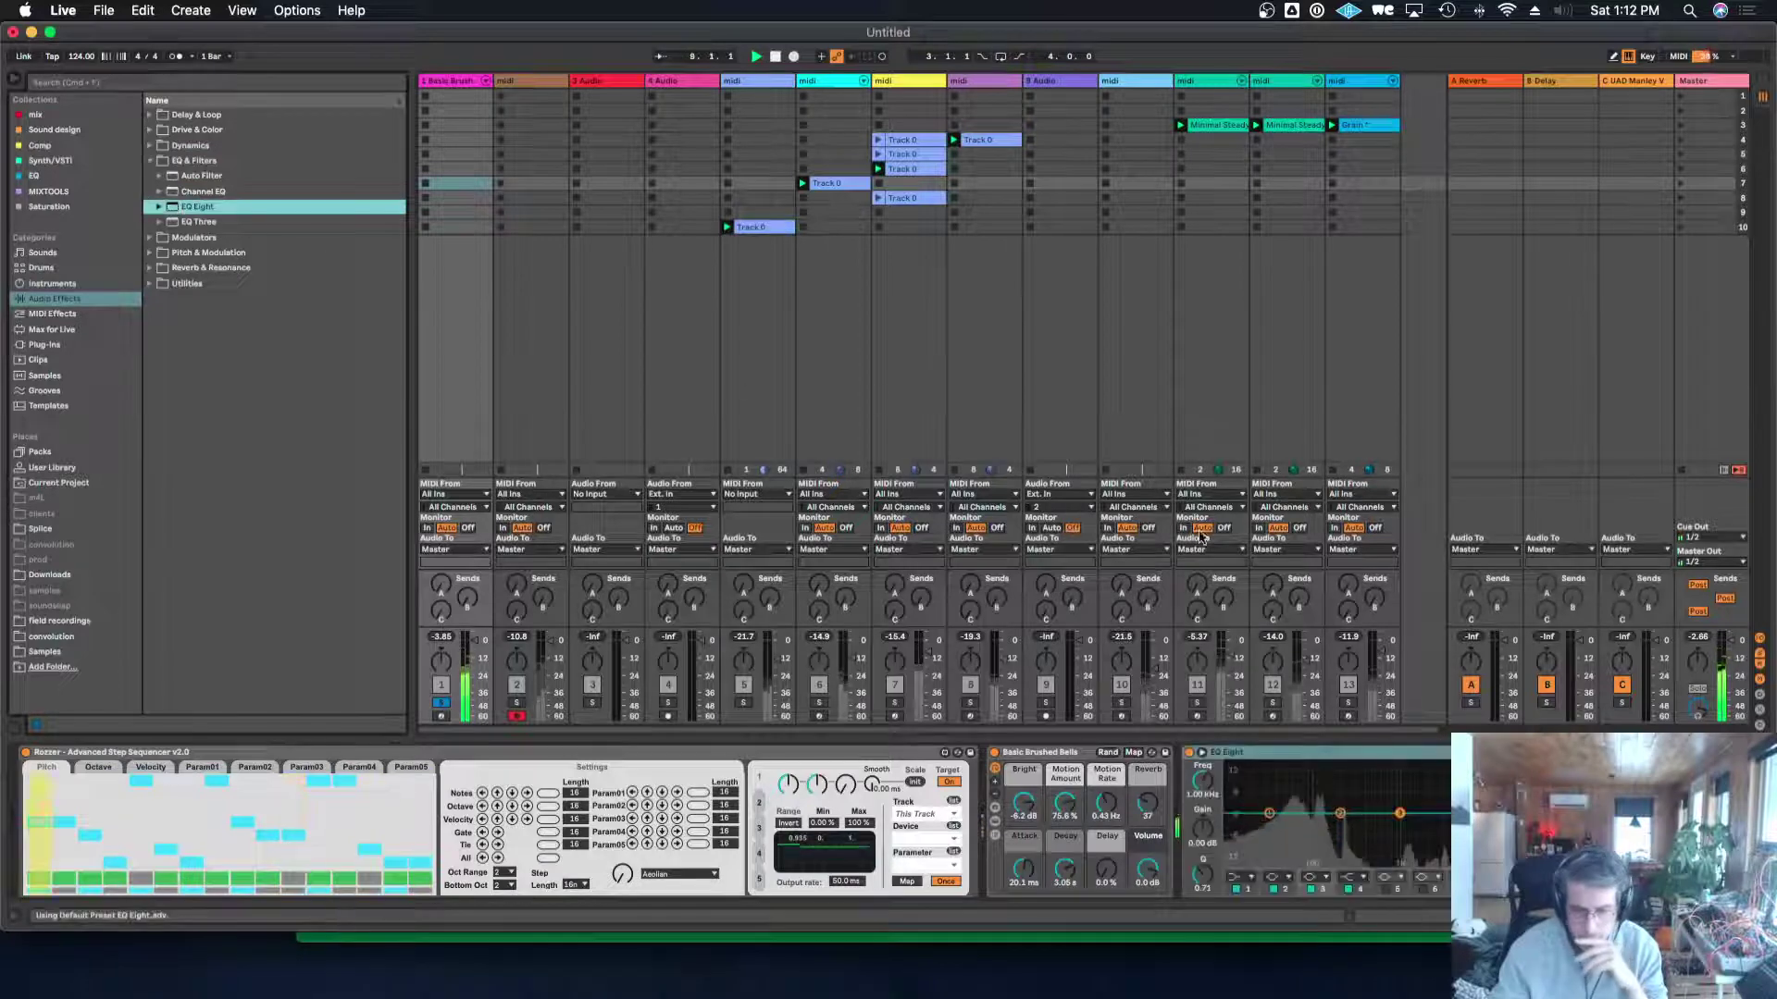
Make EQ Eight's band 1 a low cut and set its frequency to just under 100 Hz with a gentler Q.
{"action": "left_click", "coordinate": [1250, 877]}
{"action": "left_click", "coordinate": [1241, 894]}
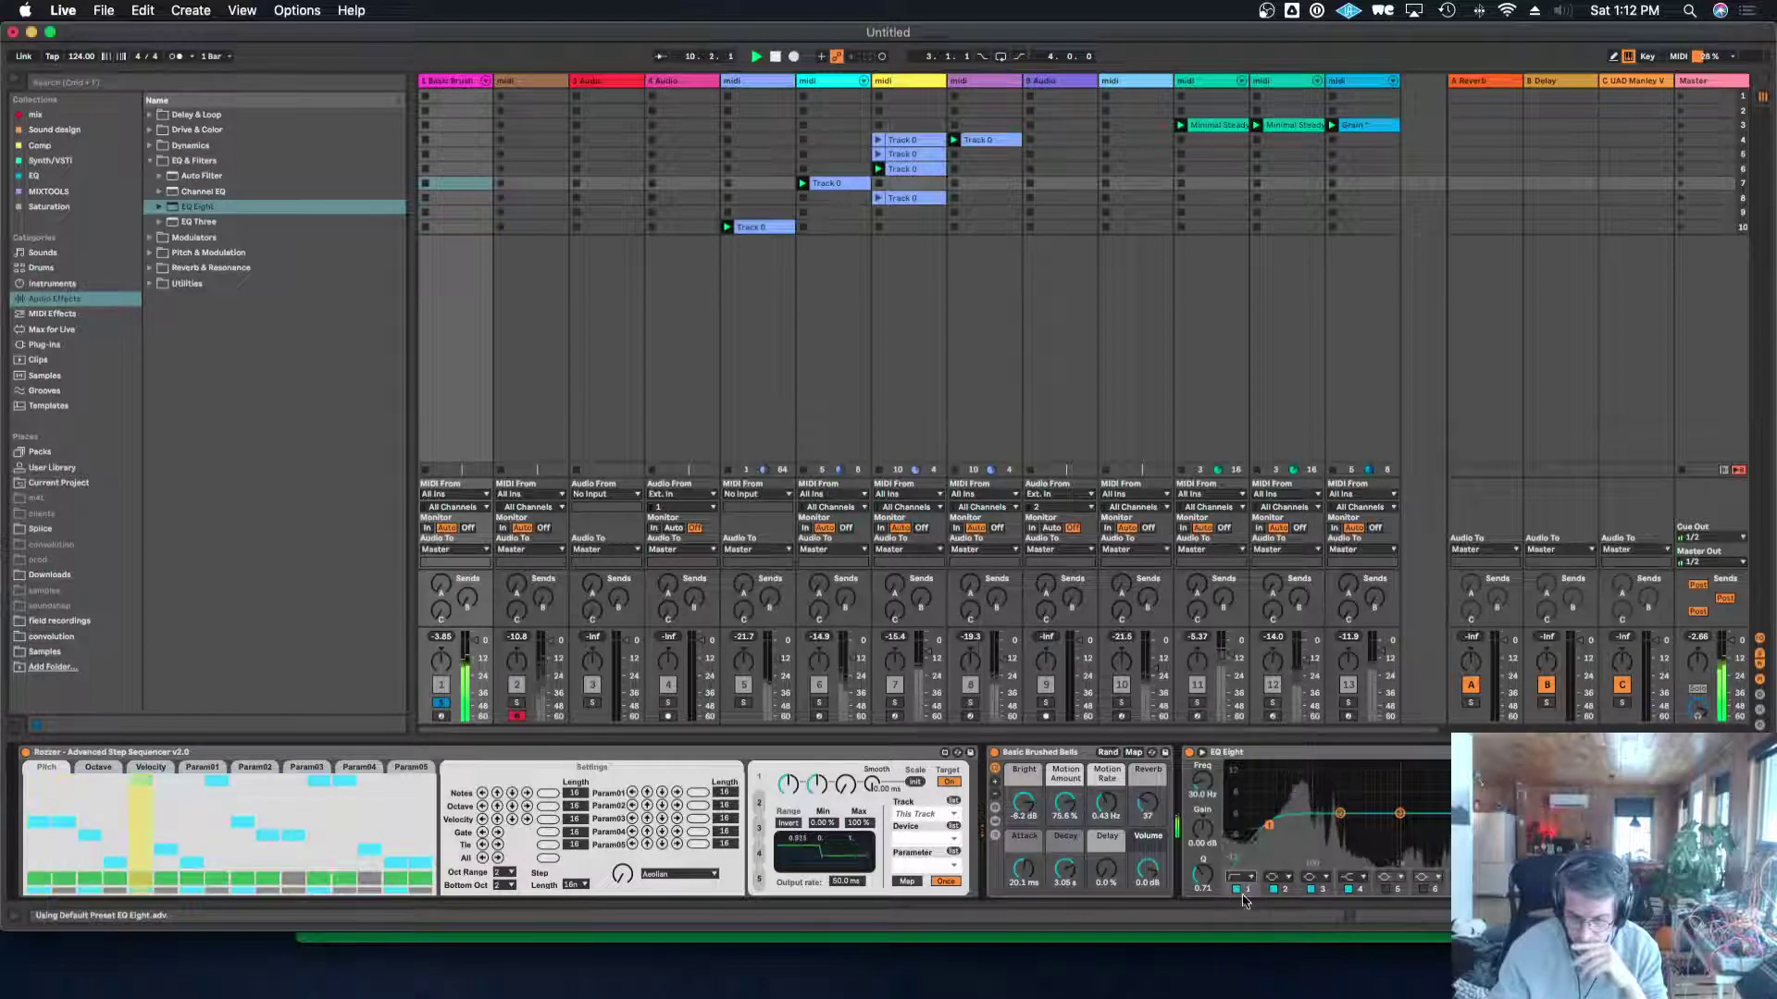
{"action": "left_click_drag", "start_coordinate": [1298, 831], "coordinate": [1312, 832]}
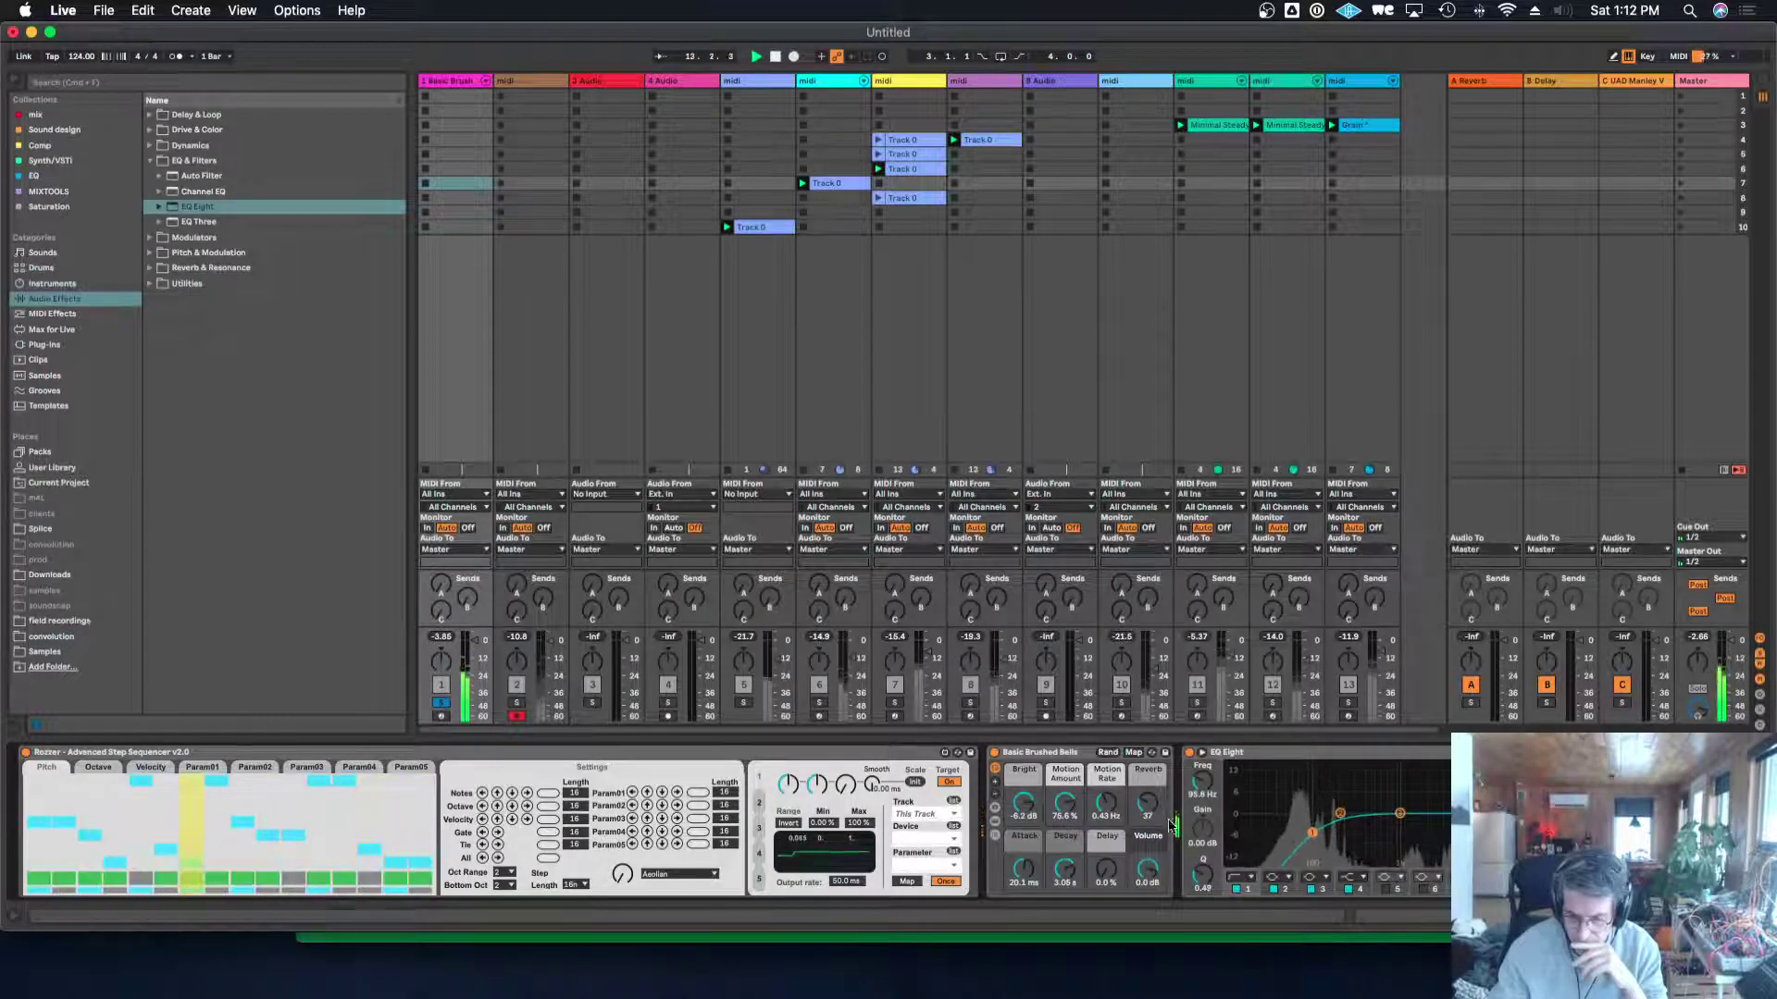
Set the bells' Motion Amount to about 95%, Motion Rate to 0.18 Hz and Delay to about 23%, and unsolo track 1.
{"action": "mouse_move", "coordinate": [1064, 803]}
{"action": "left_mouse_down"}
{"action": "mouse_move", "coordinate": [1064, 773]}
{"action": "mouse_move", "coordinate": [1107, 812]}
{"action": "mouse_move", "coordinate": [1106, 875]}
{"action": "mouse_move", "coordinate": [1106, 855]}
{"action": "left_mouse_up"}
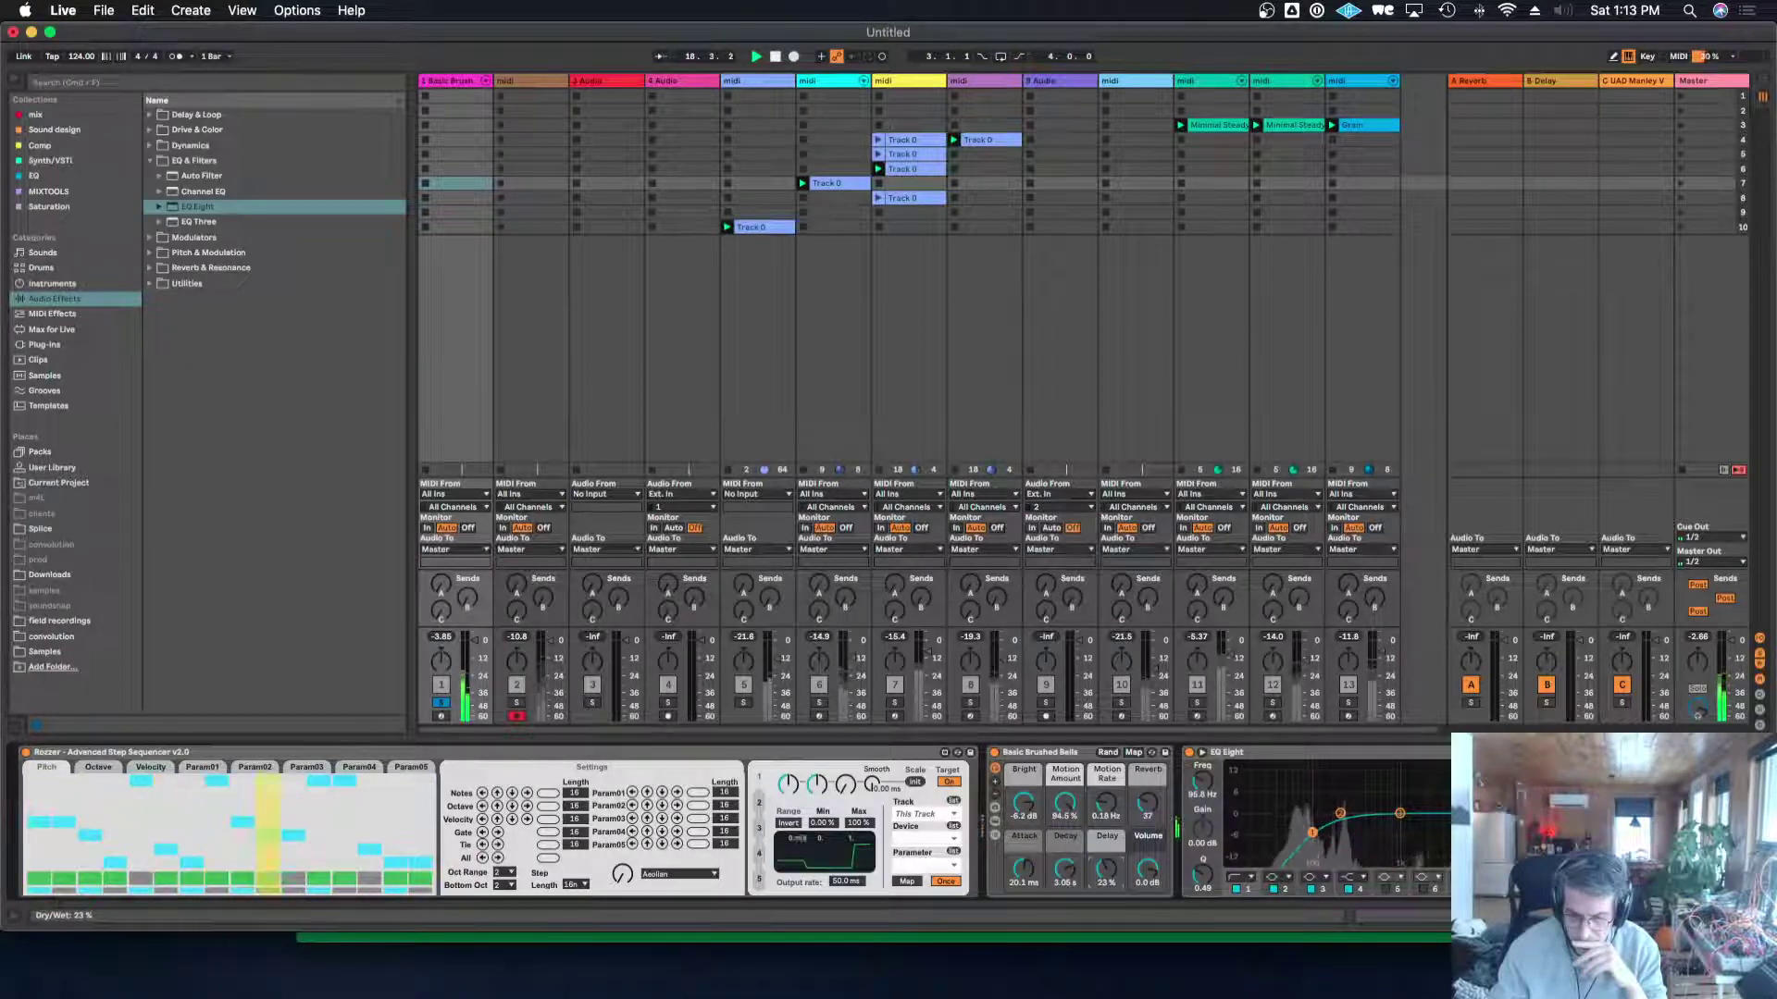
{"action": "left_click", "coordinate": [438, 705]}
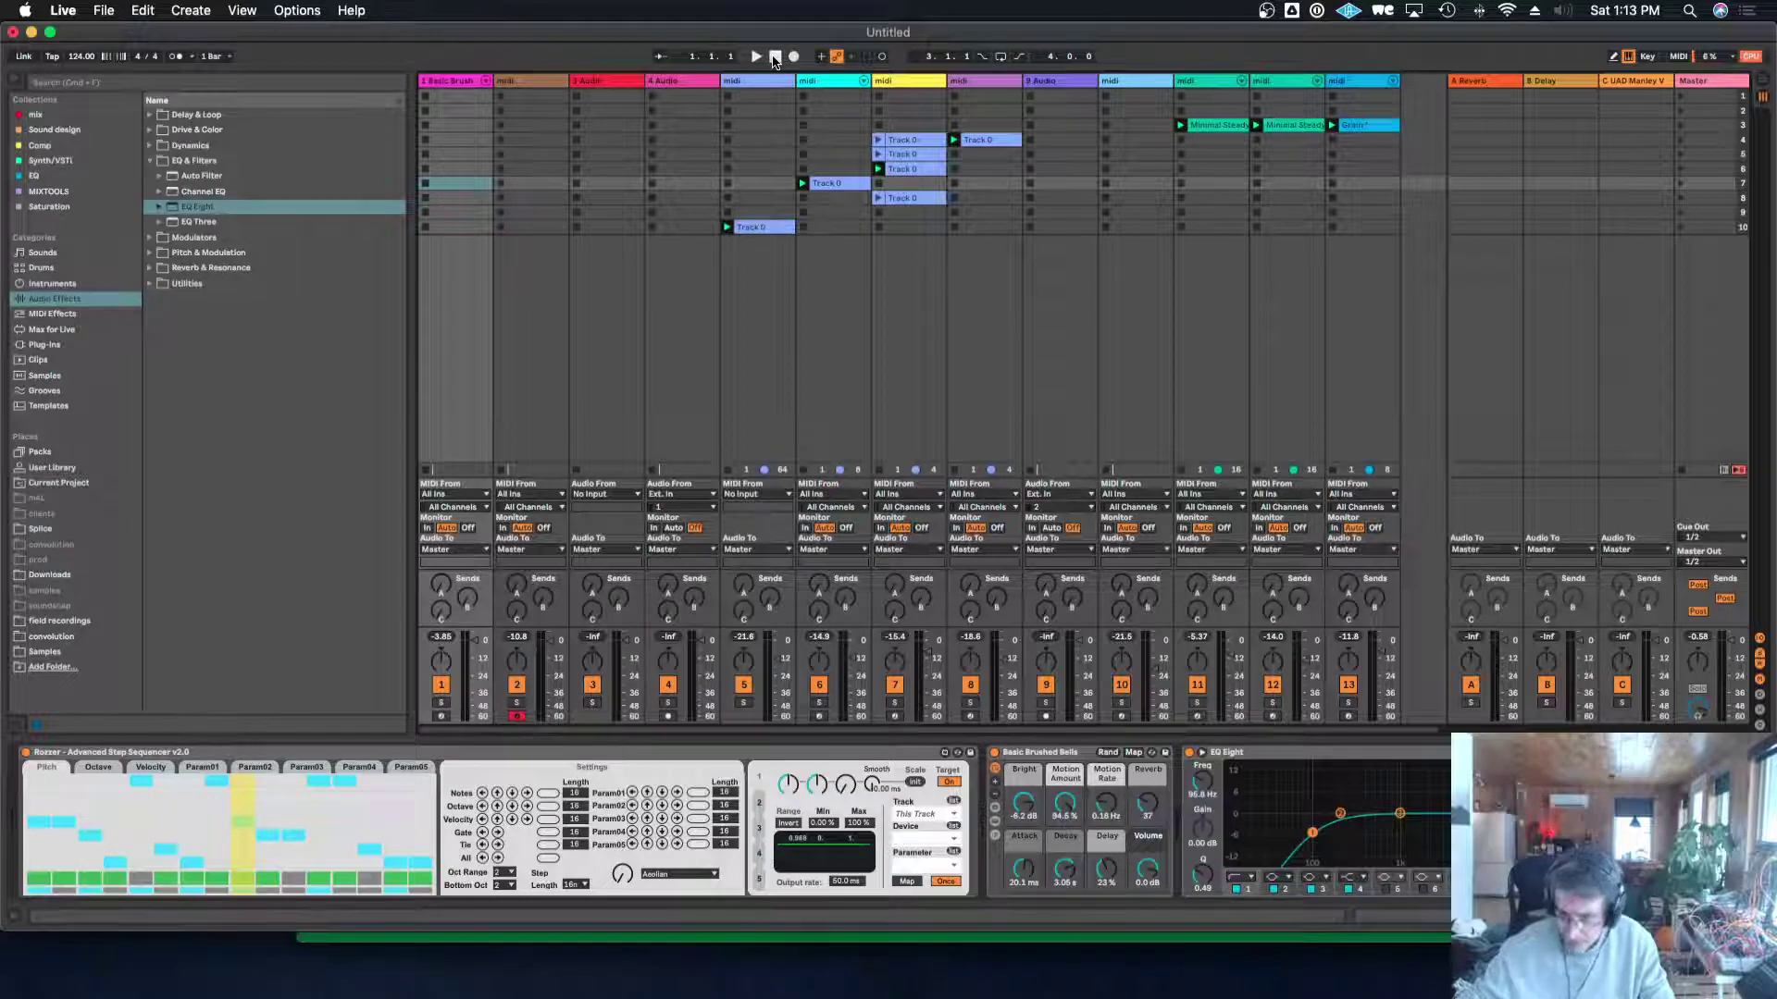
Fold audio tracks 4, 3 and 9 in Arrangement View and return to Session View.
{"action": "left_click", "coordinate": [793, 278]}
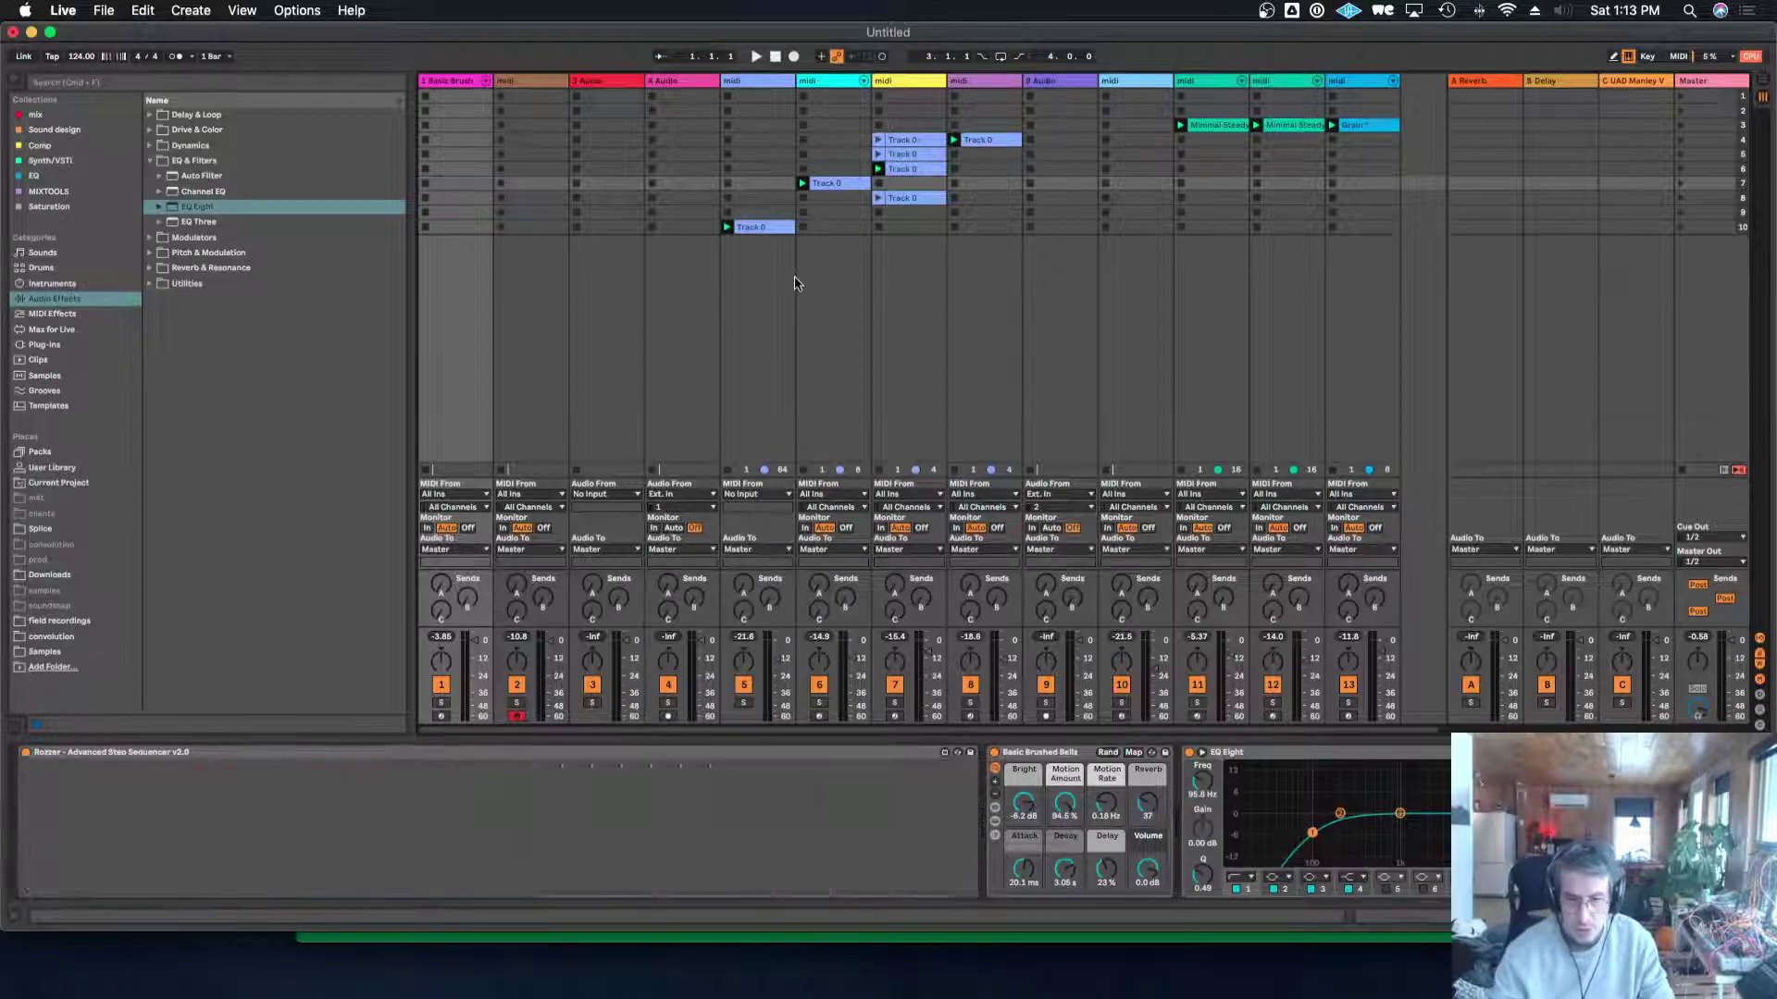
{"action": "key", "text": "Tab"}
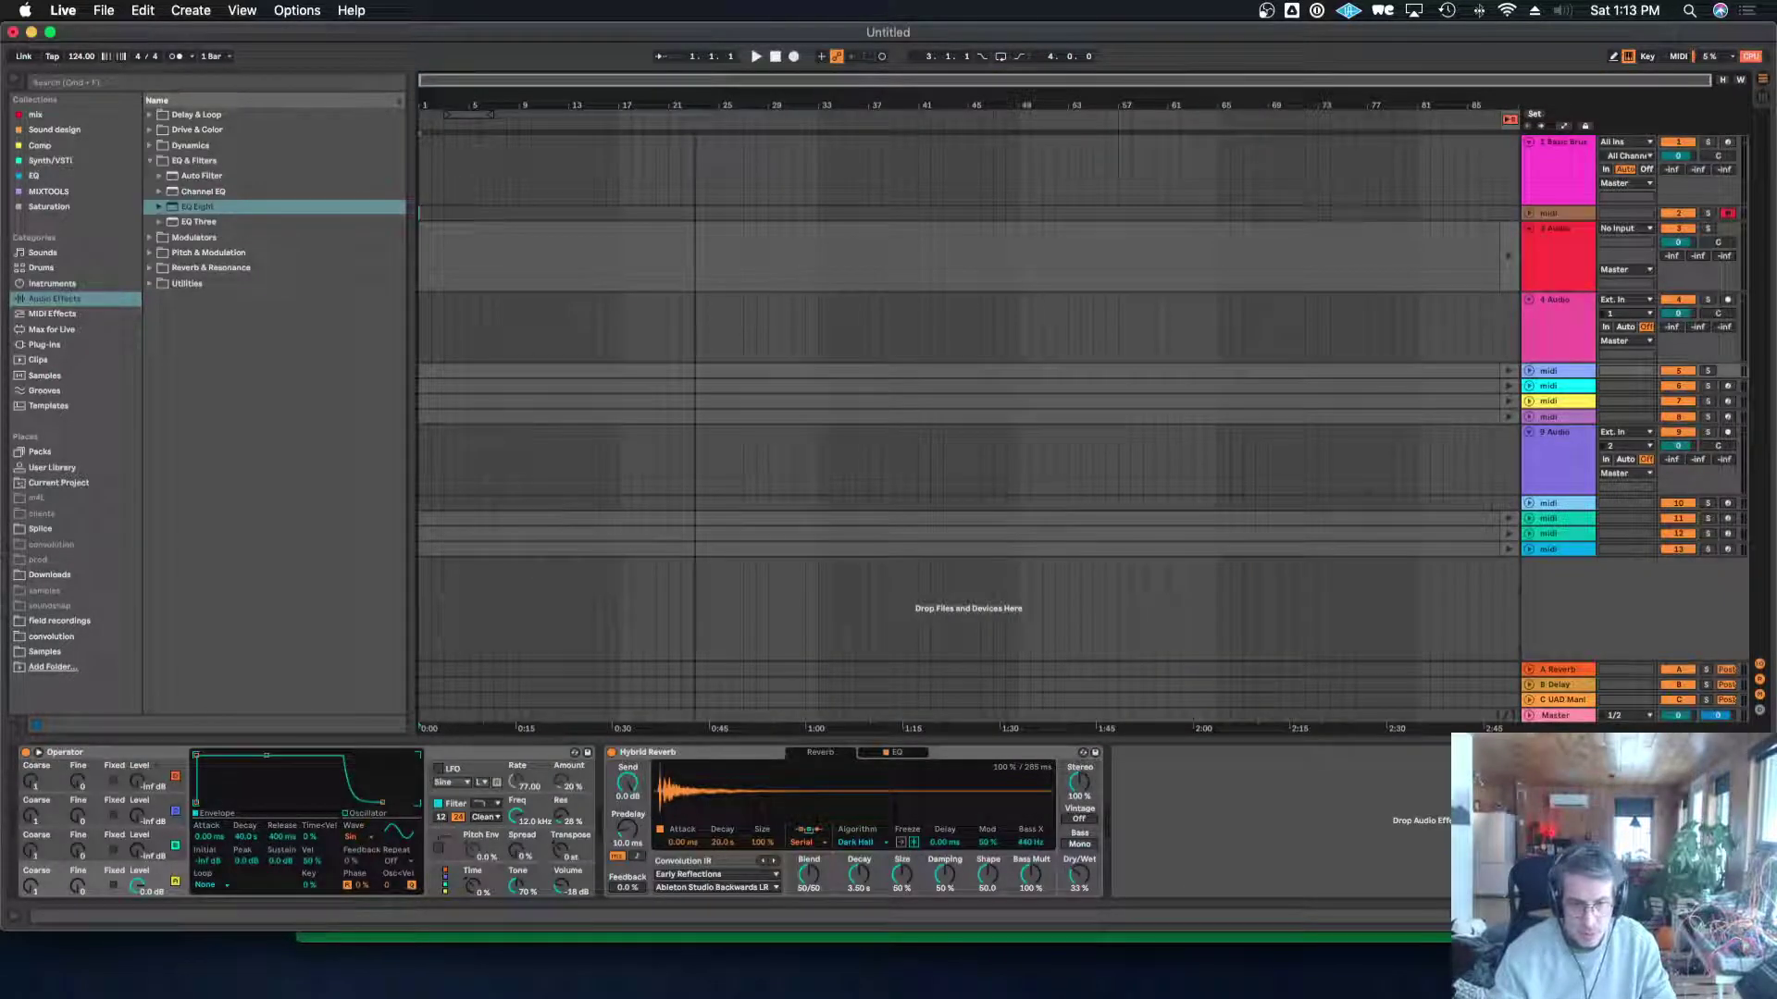
{"action": "left_click", "coordinate": [1529, 300]}
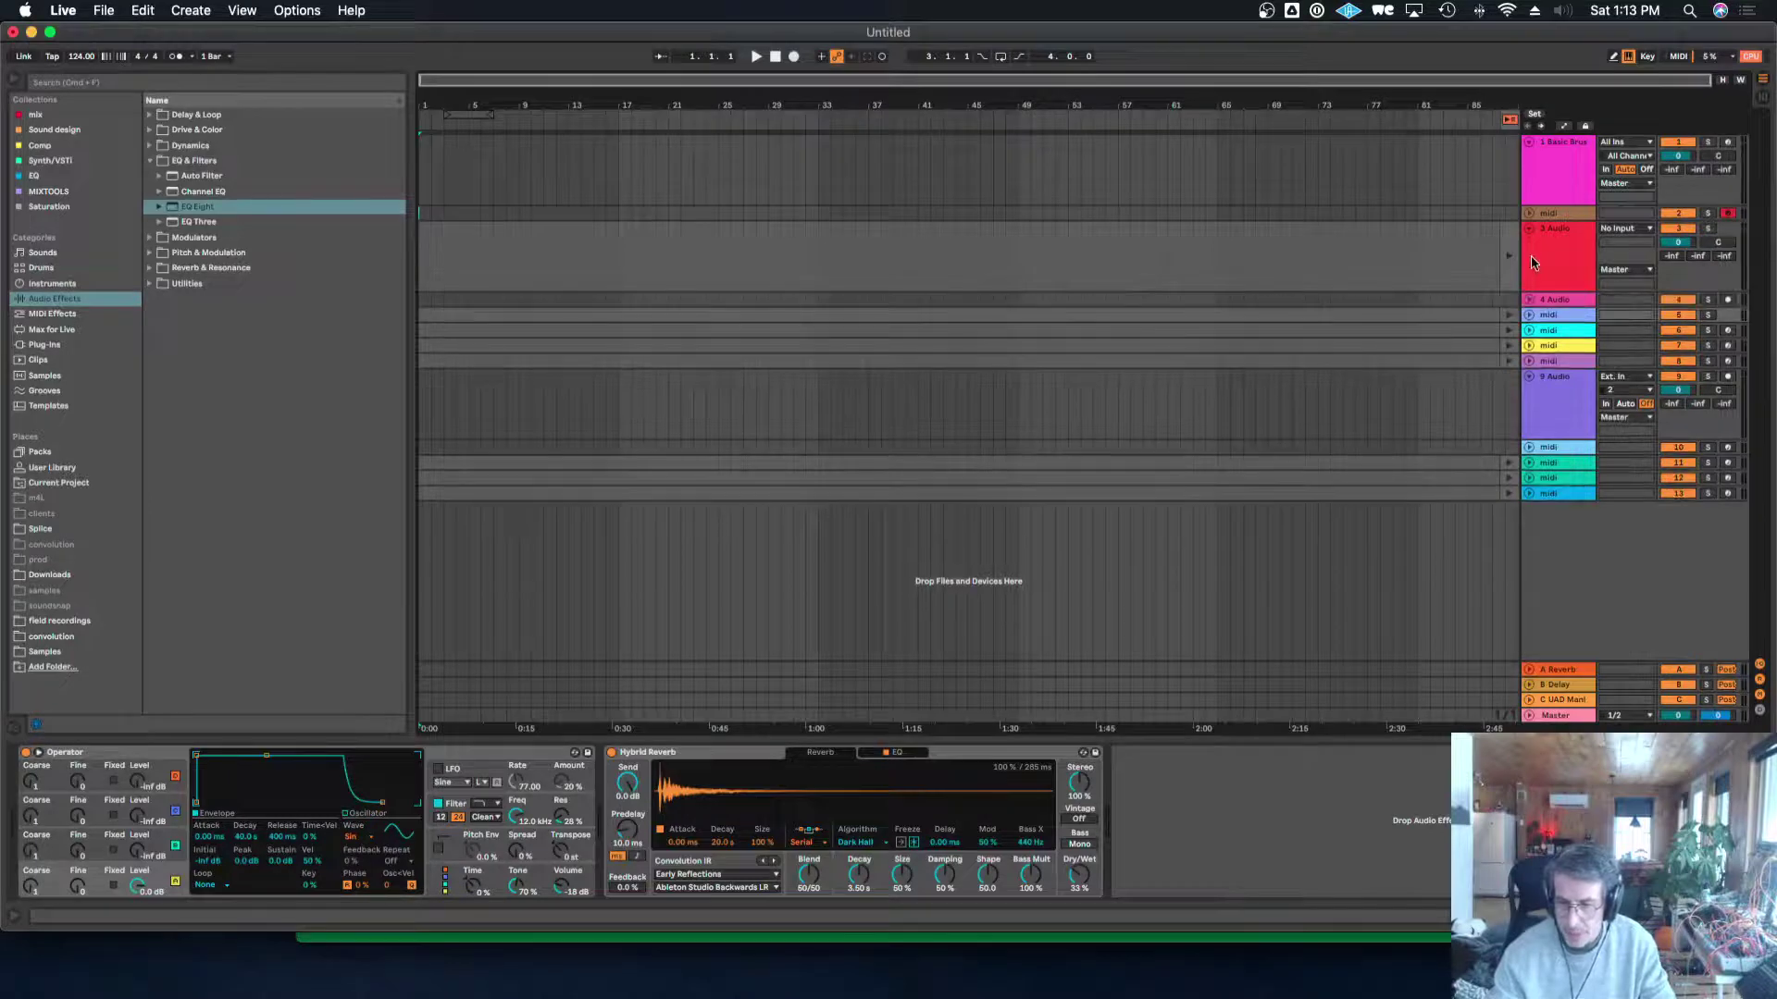
{"action": "left_click", "coordinate": [1530, 231]}
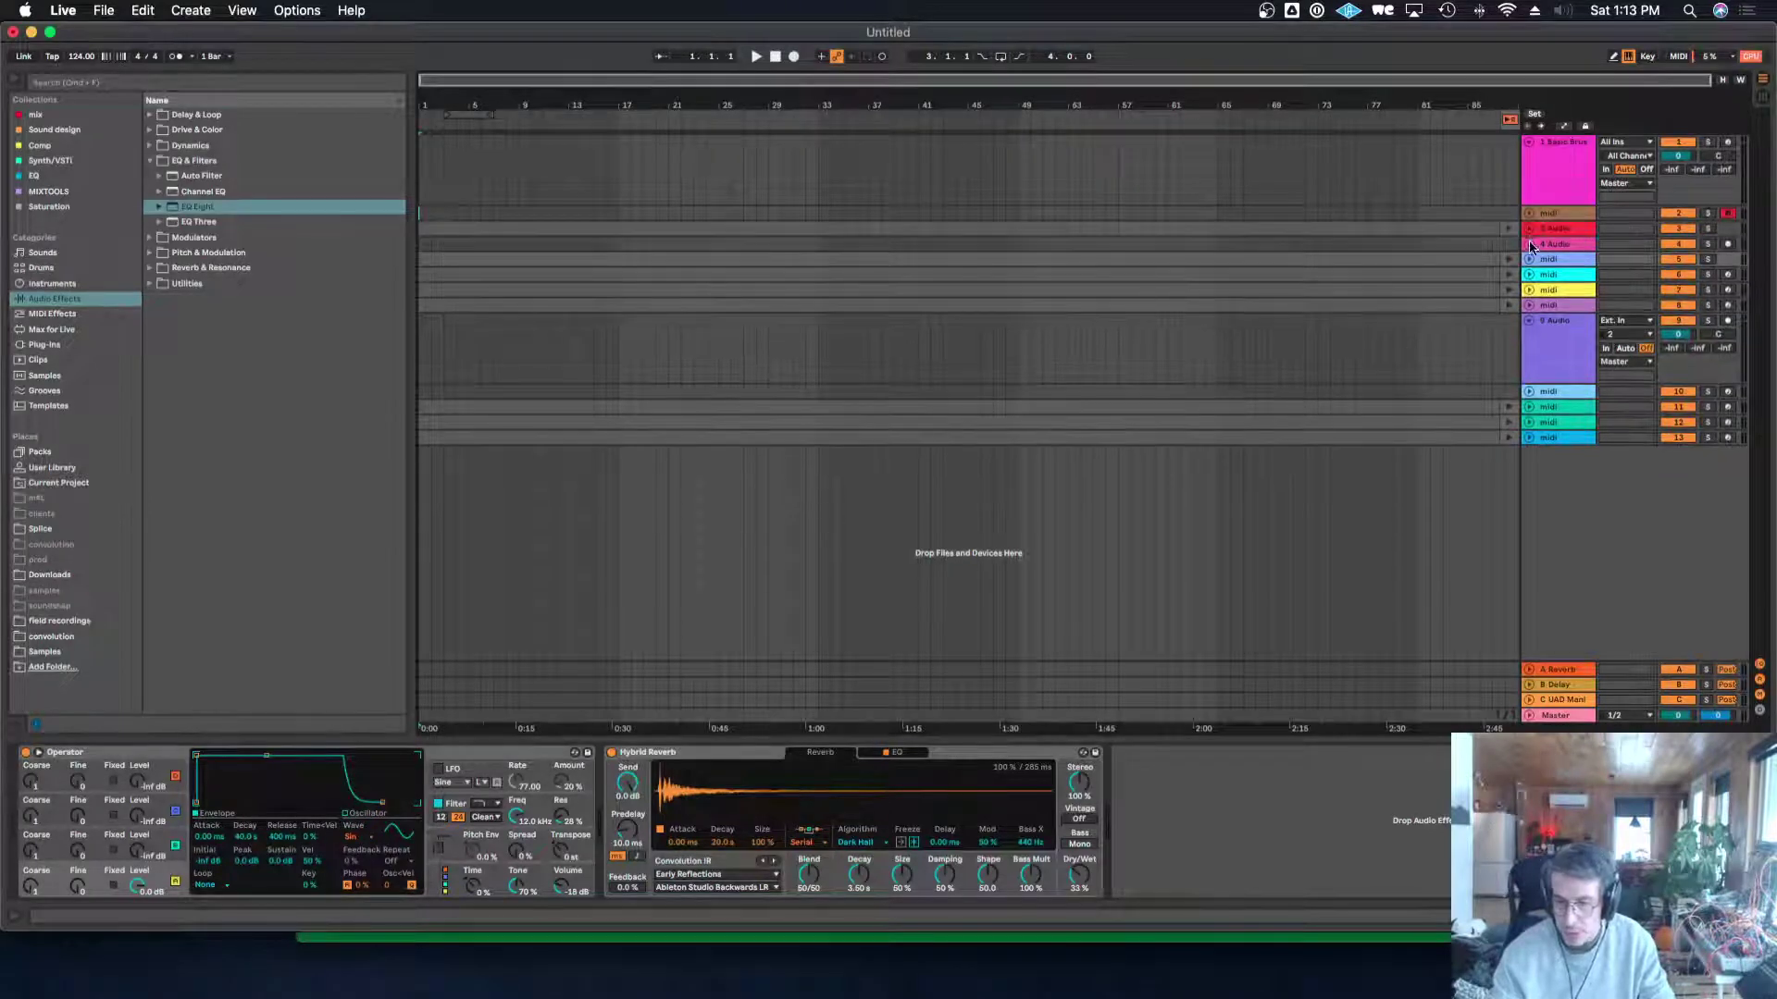
{"action": "left_click", "coordinate": [1529, 320]}
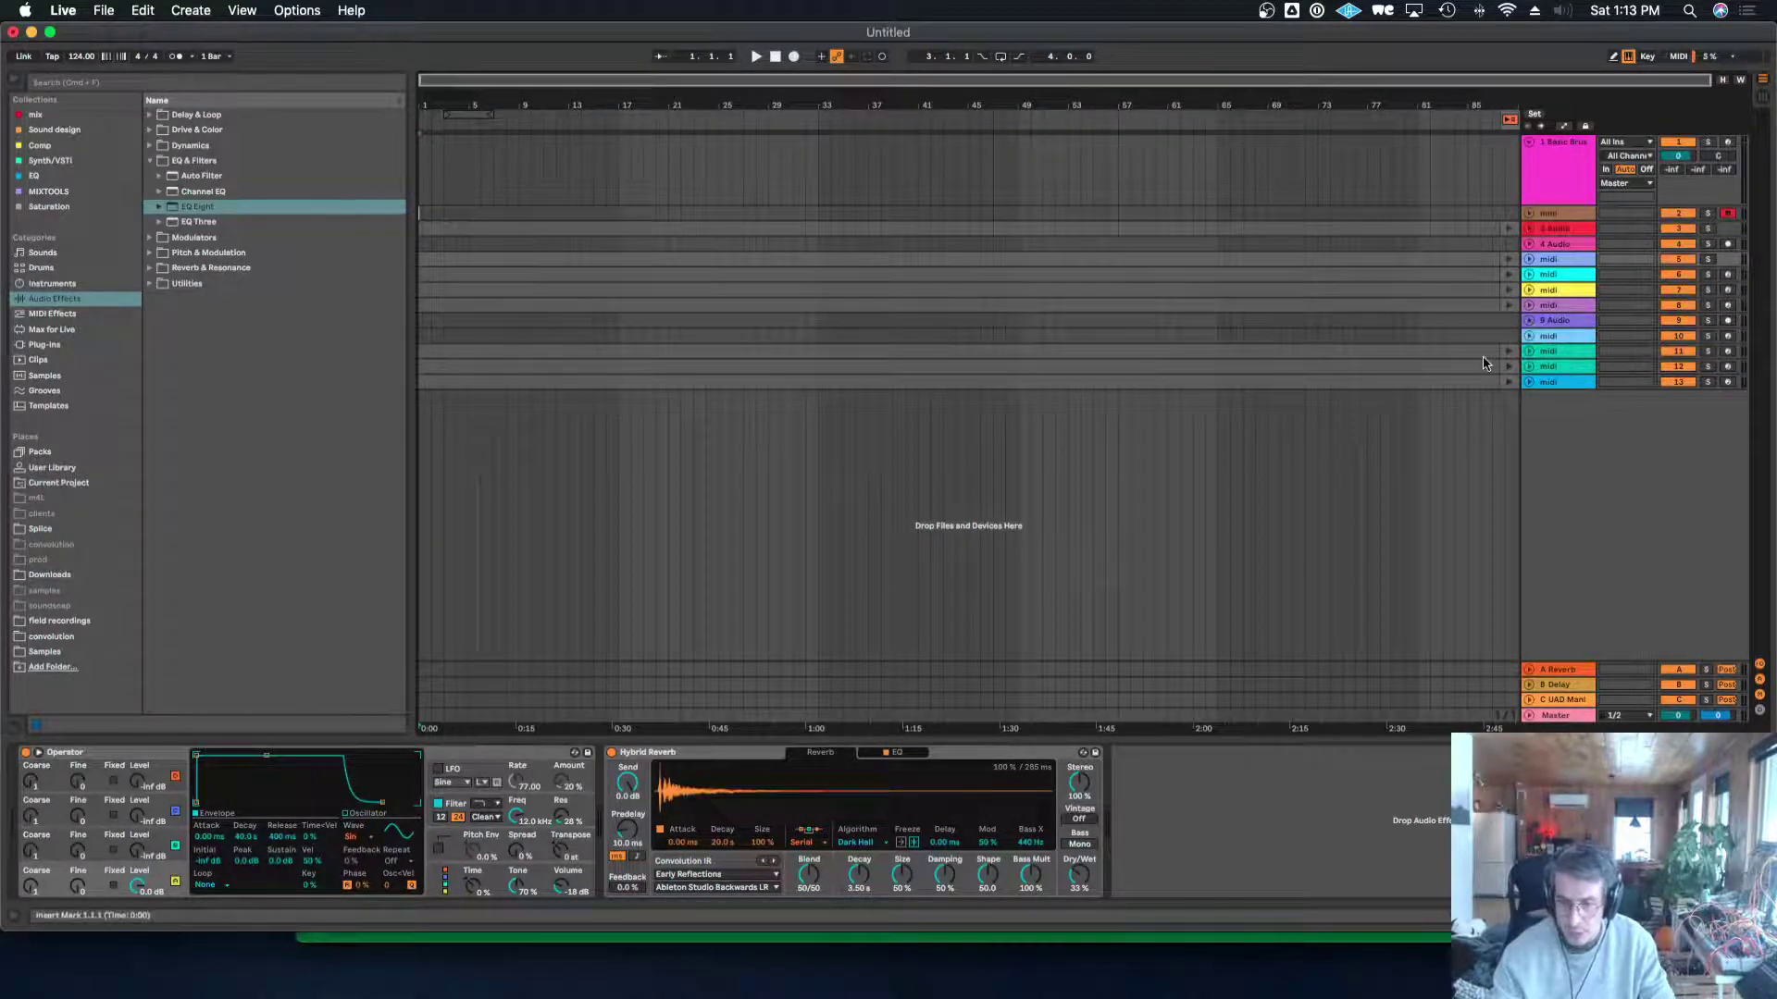
{"action": "key", "text": "Tab"}
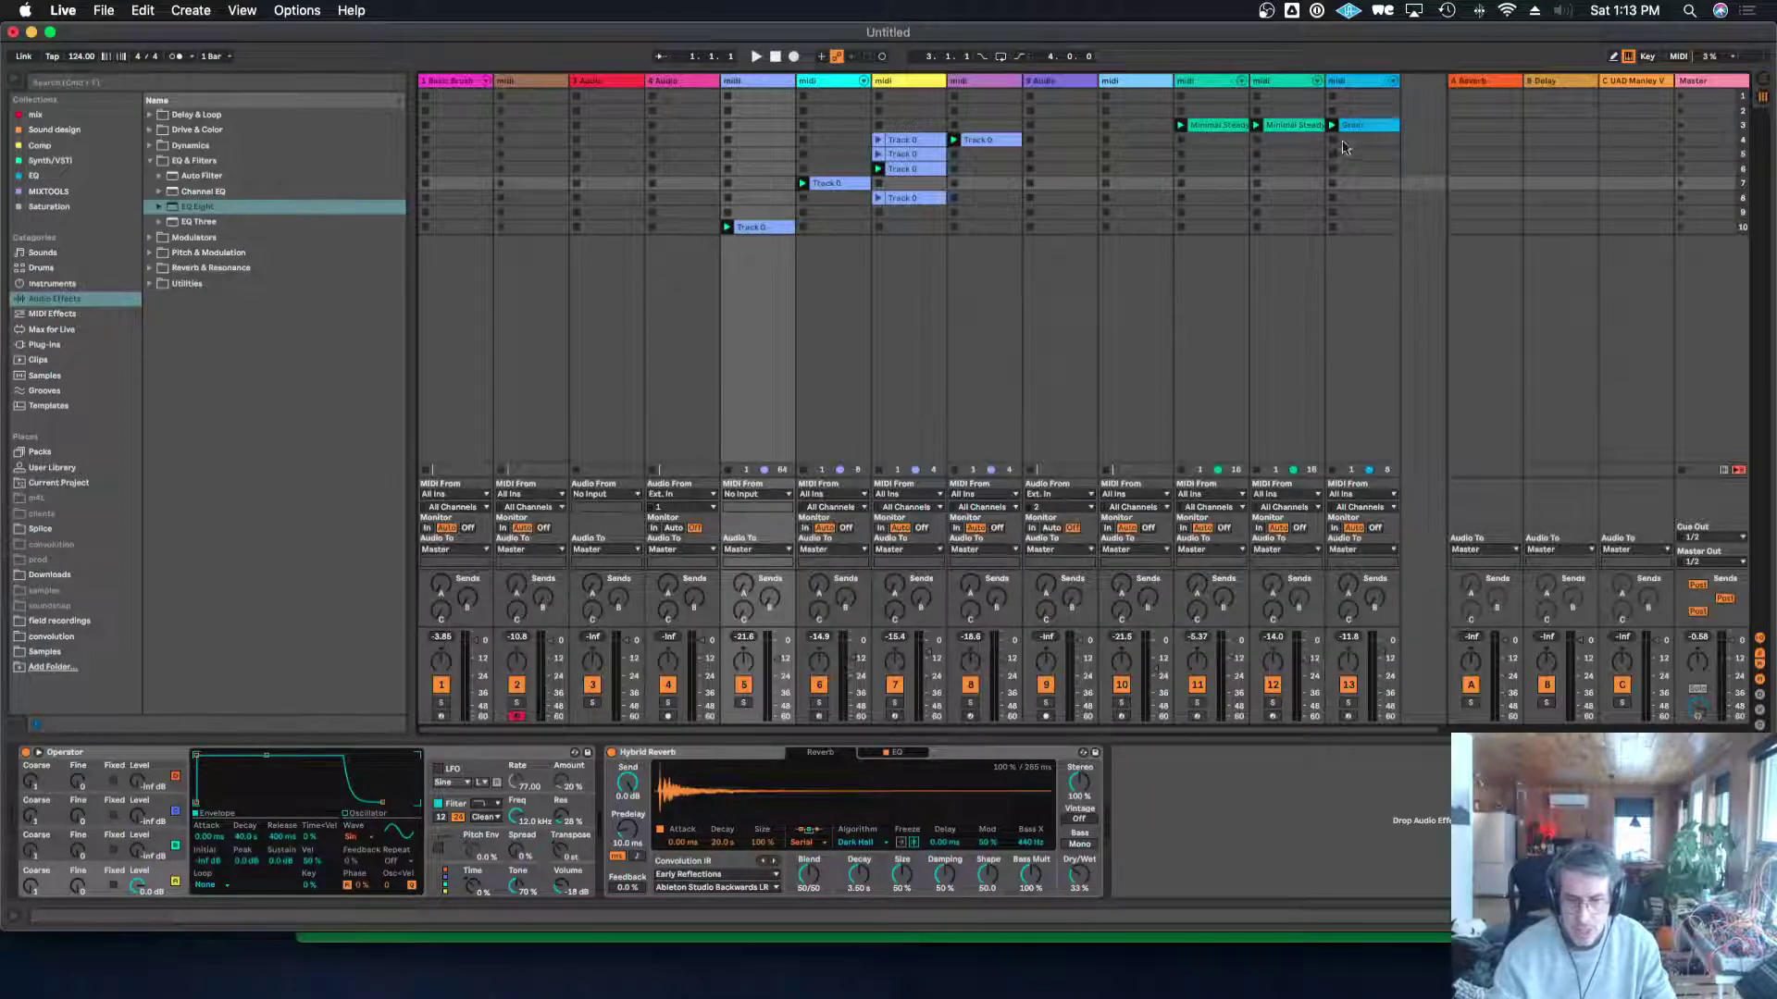
Open the Minimal Steady Drive clip on track 11, enlarge its velocity and chance lanes, and give its notes a negative velocity range.
{"action": "double_click", "coordinate": [1220, 125]}
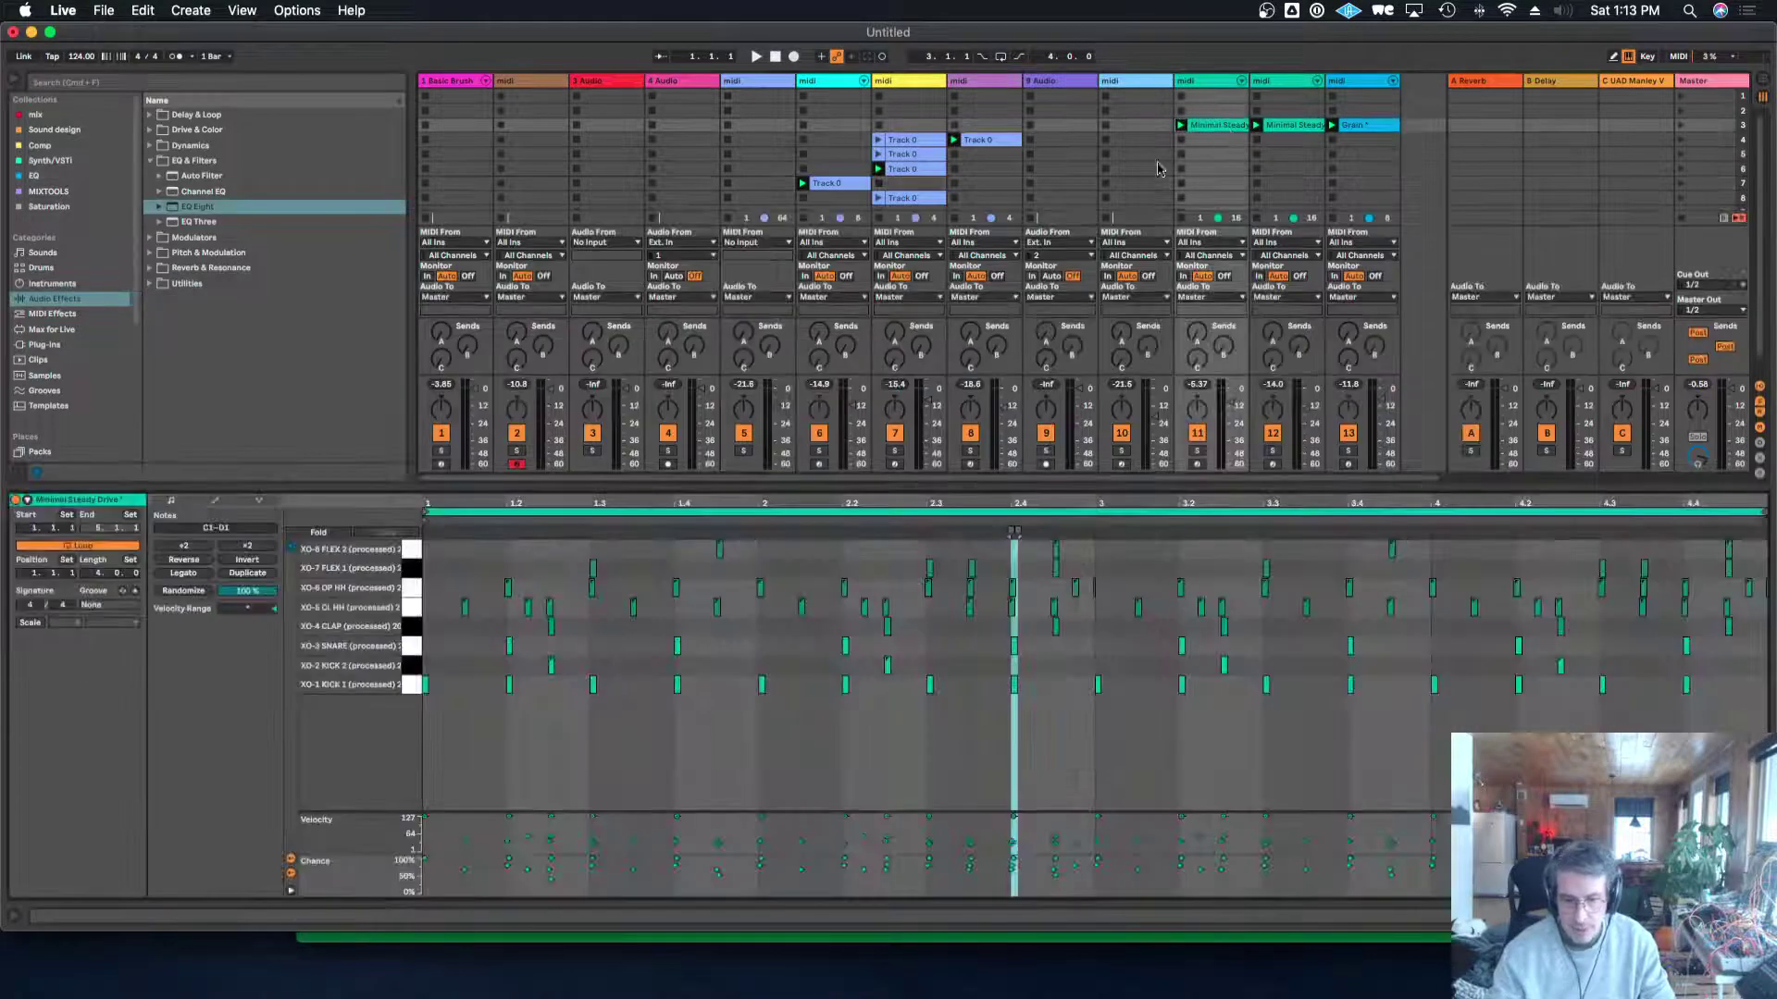
{"action": "left_click_drag", "start_coordinate": [817, 815], "coordinate": [850, 692]}
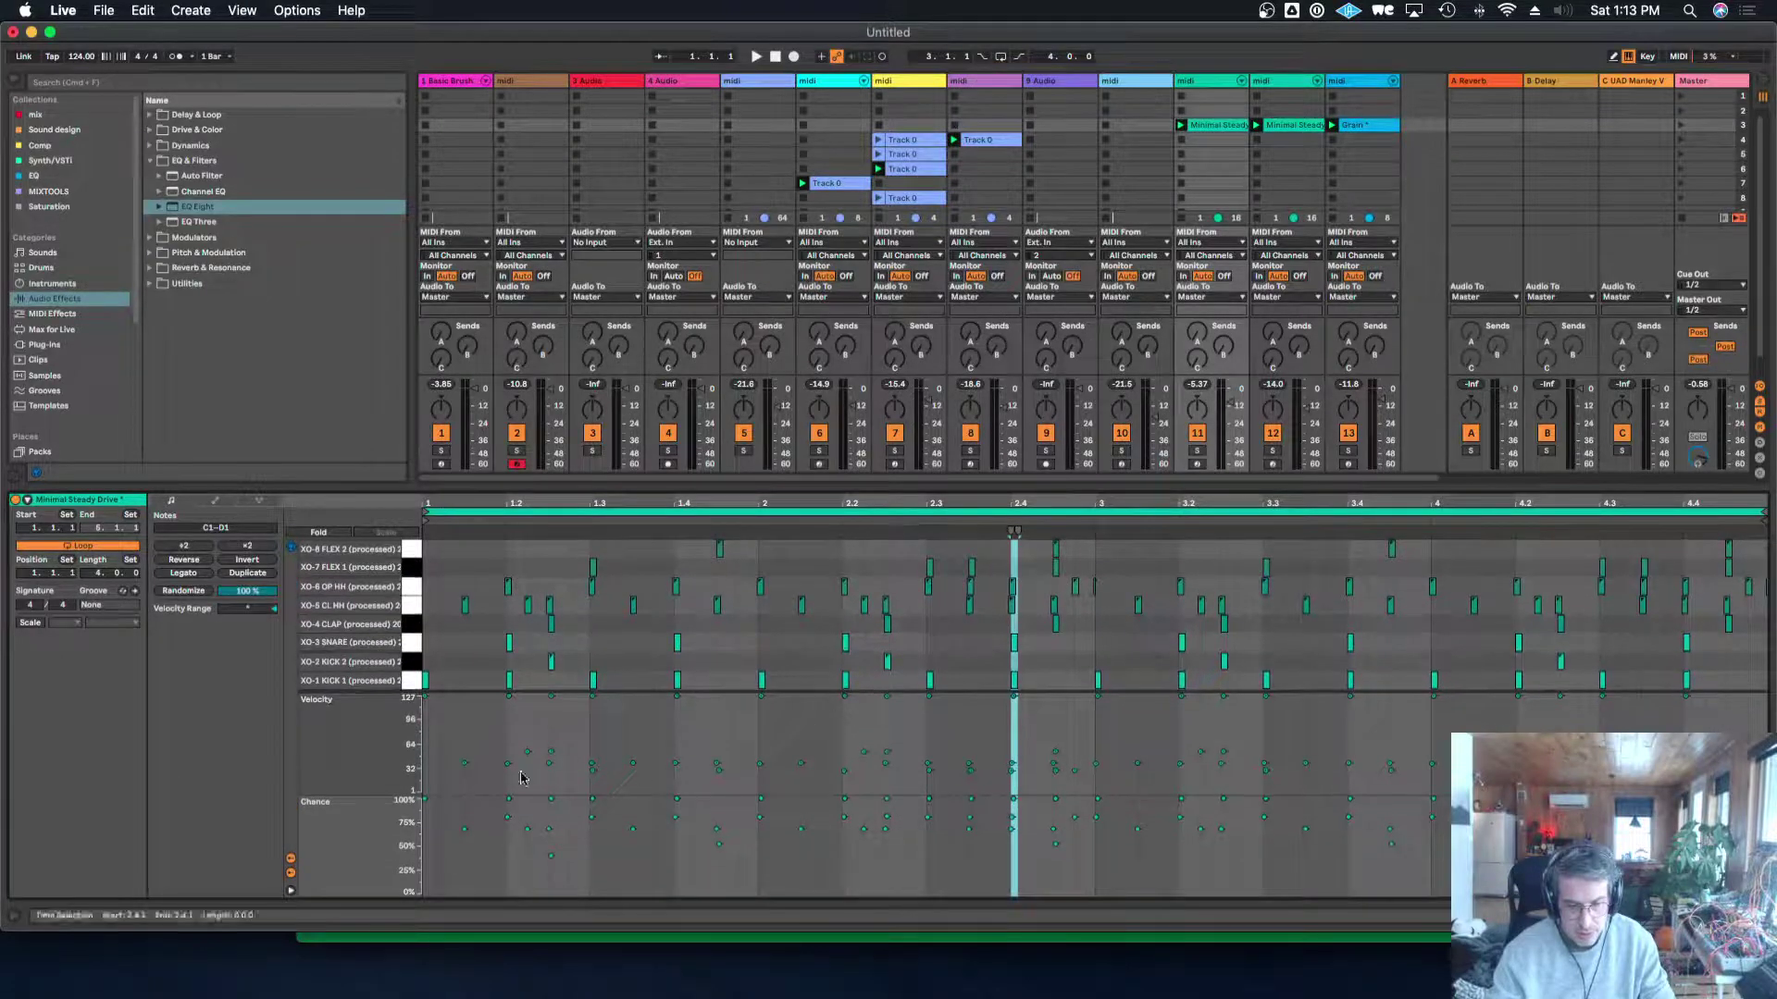
{"action": "left_click", "coordinate": [340, 717]}
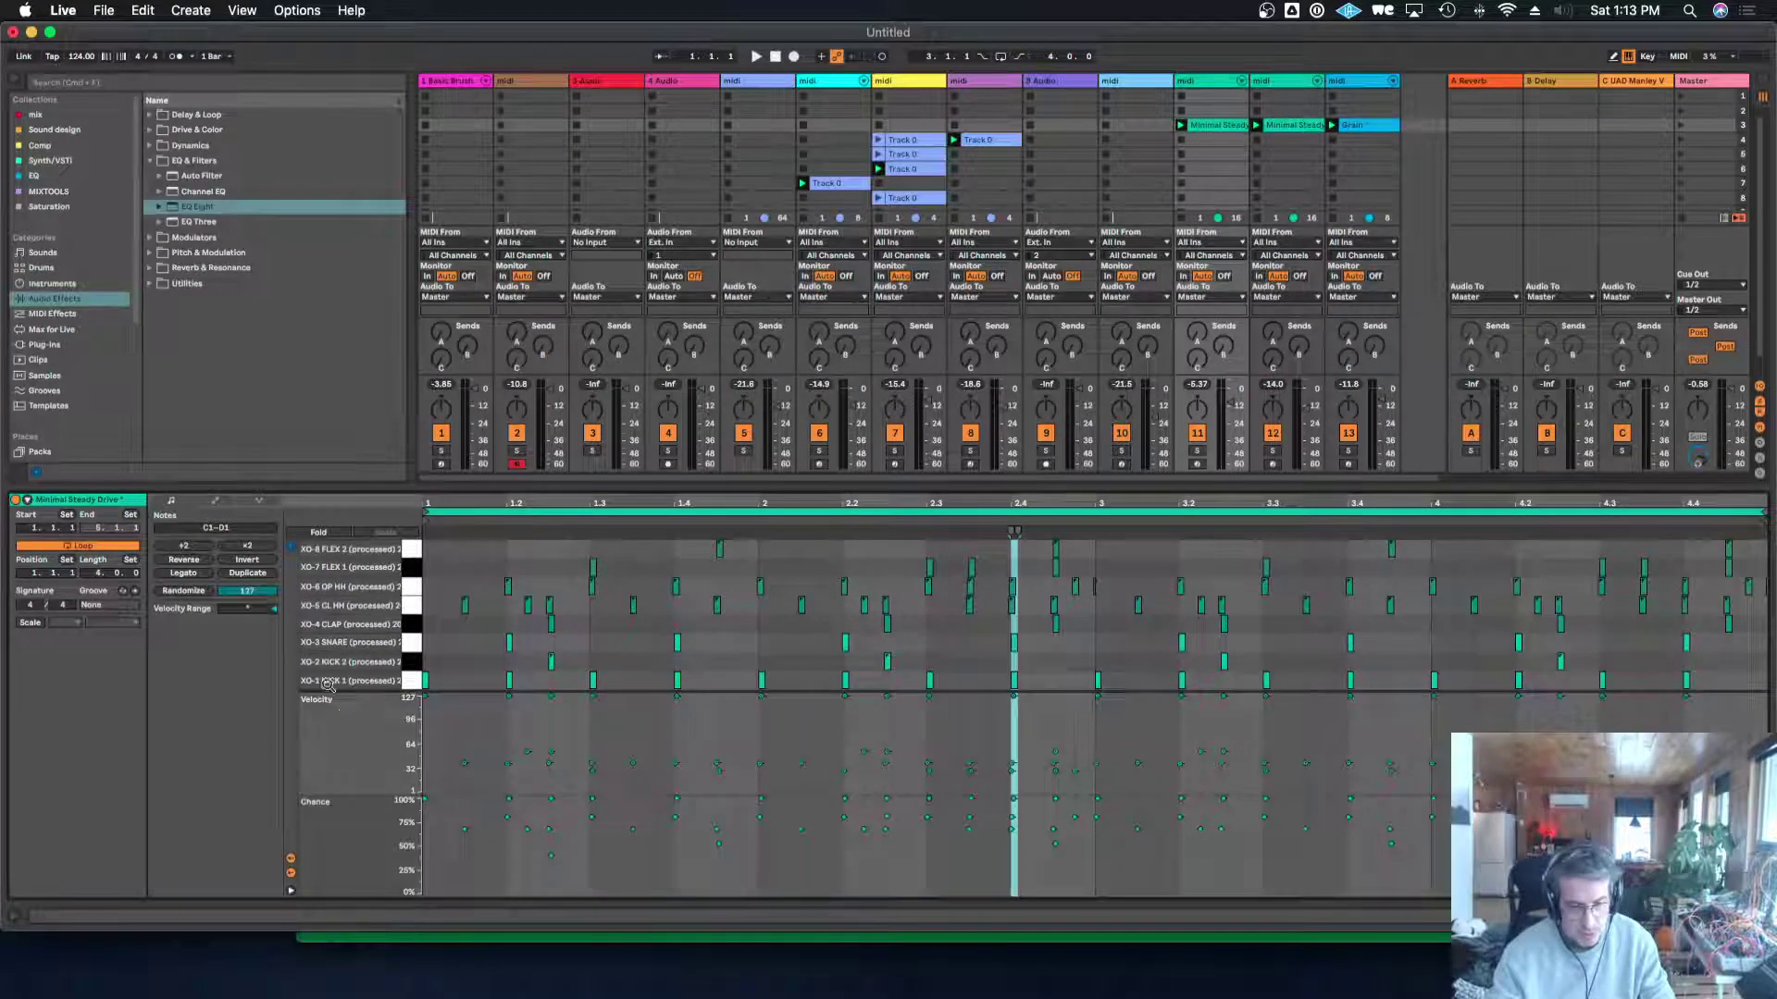
{"action": "left_click_drag", "start_coordinate": [251, 613], "coordinate": [251, 648]}
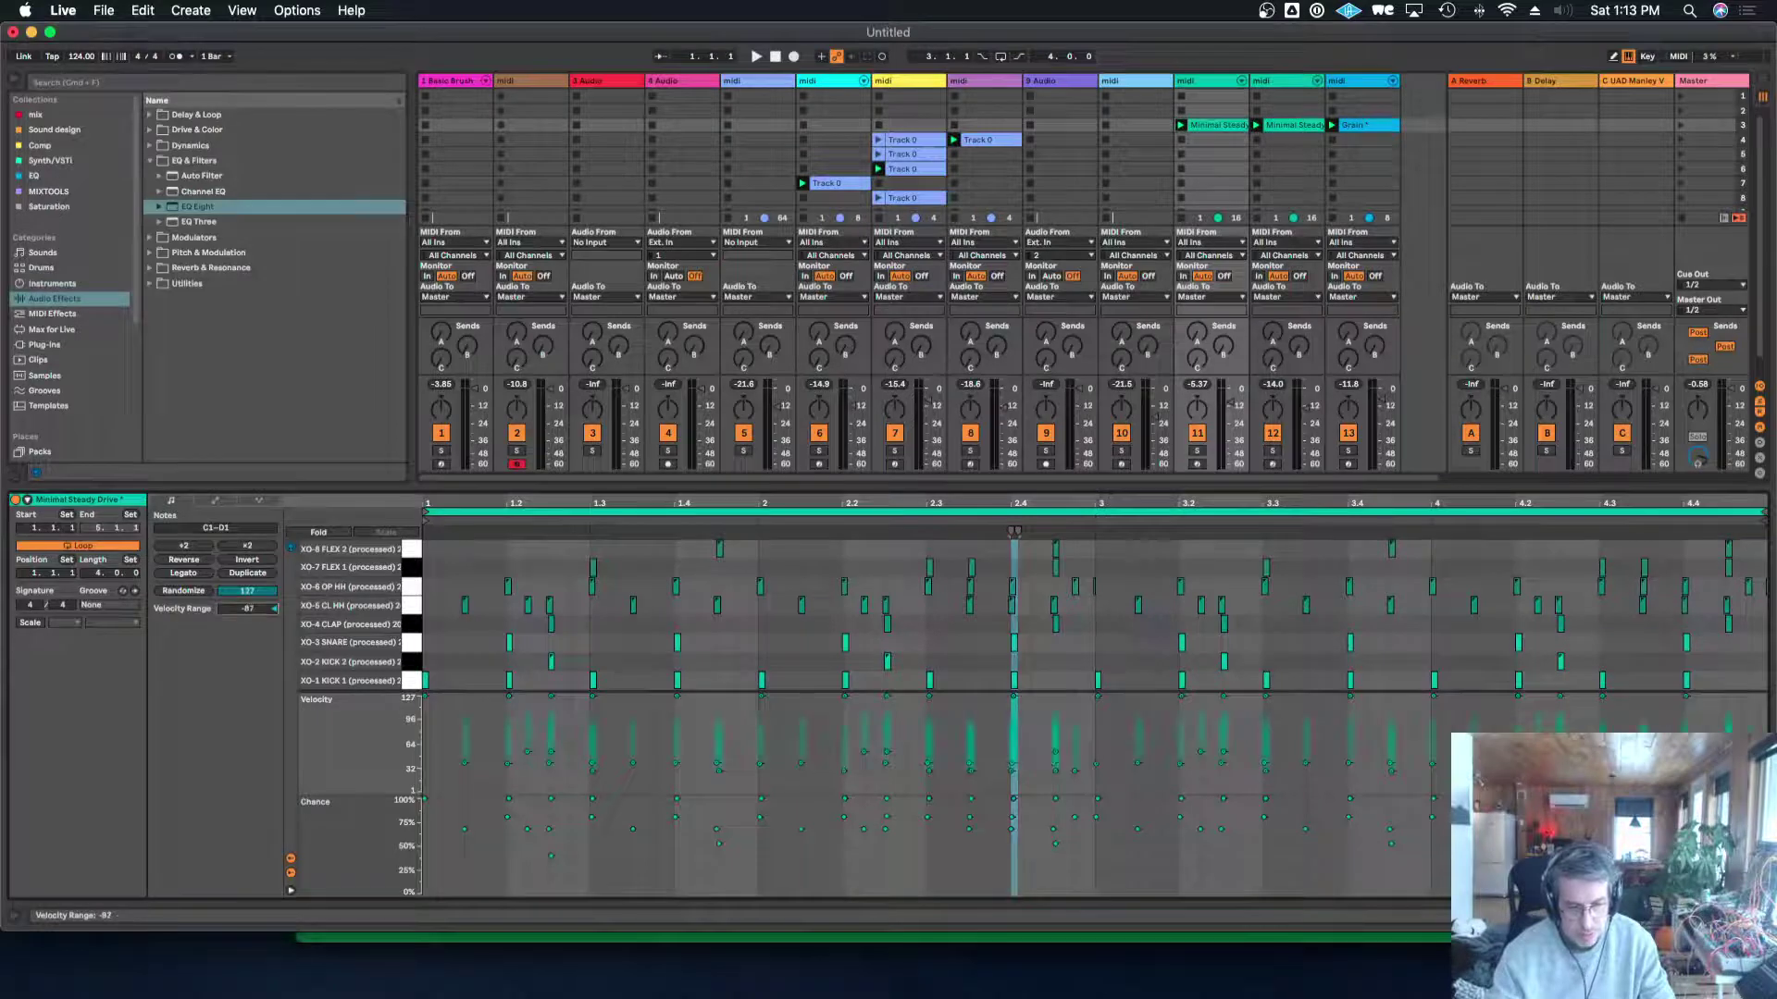
Set the velocity range to +34 in the track 12 Minimal Steady Drive clip and to +18 in the track 13 clip.
{"action": "left_click", "coordinate": [1299, 121]}
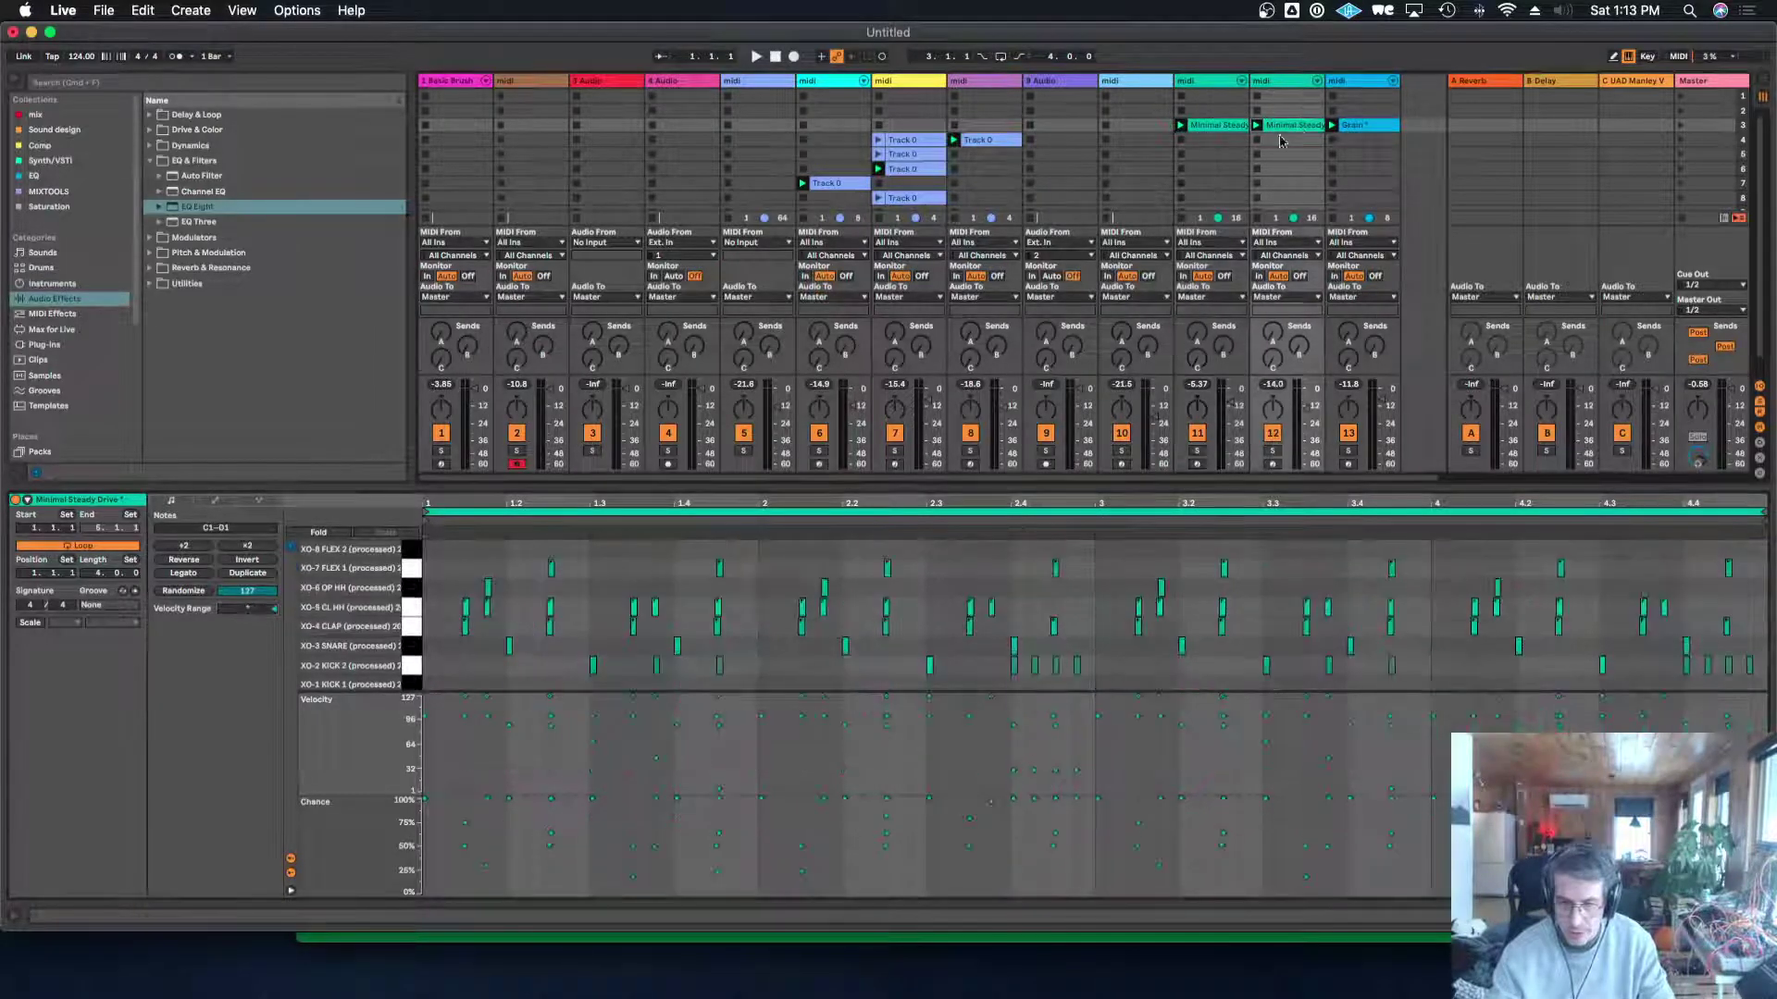
{"action": "mouse_move", "coordinate": [274, 618]}
{"action": "left_mouse_down"}
{"action": "mouse_move", "coordinate": [273, 600]}
{"action": "mouse_move", "coordinate": [251, 616]}
{"action": "left_mouse_up"}
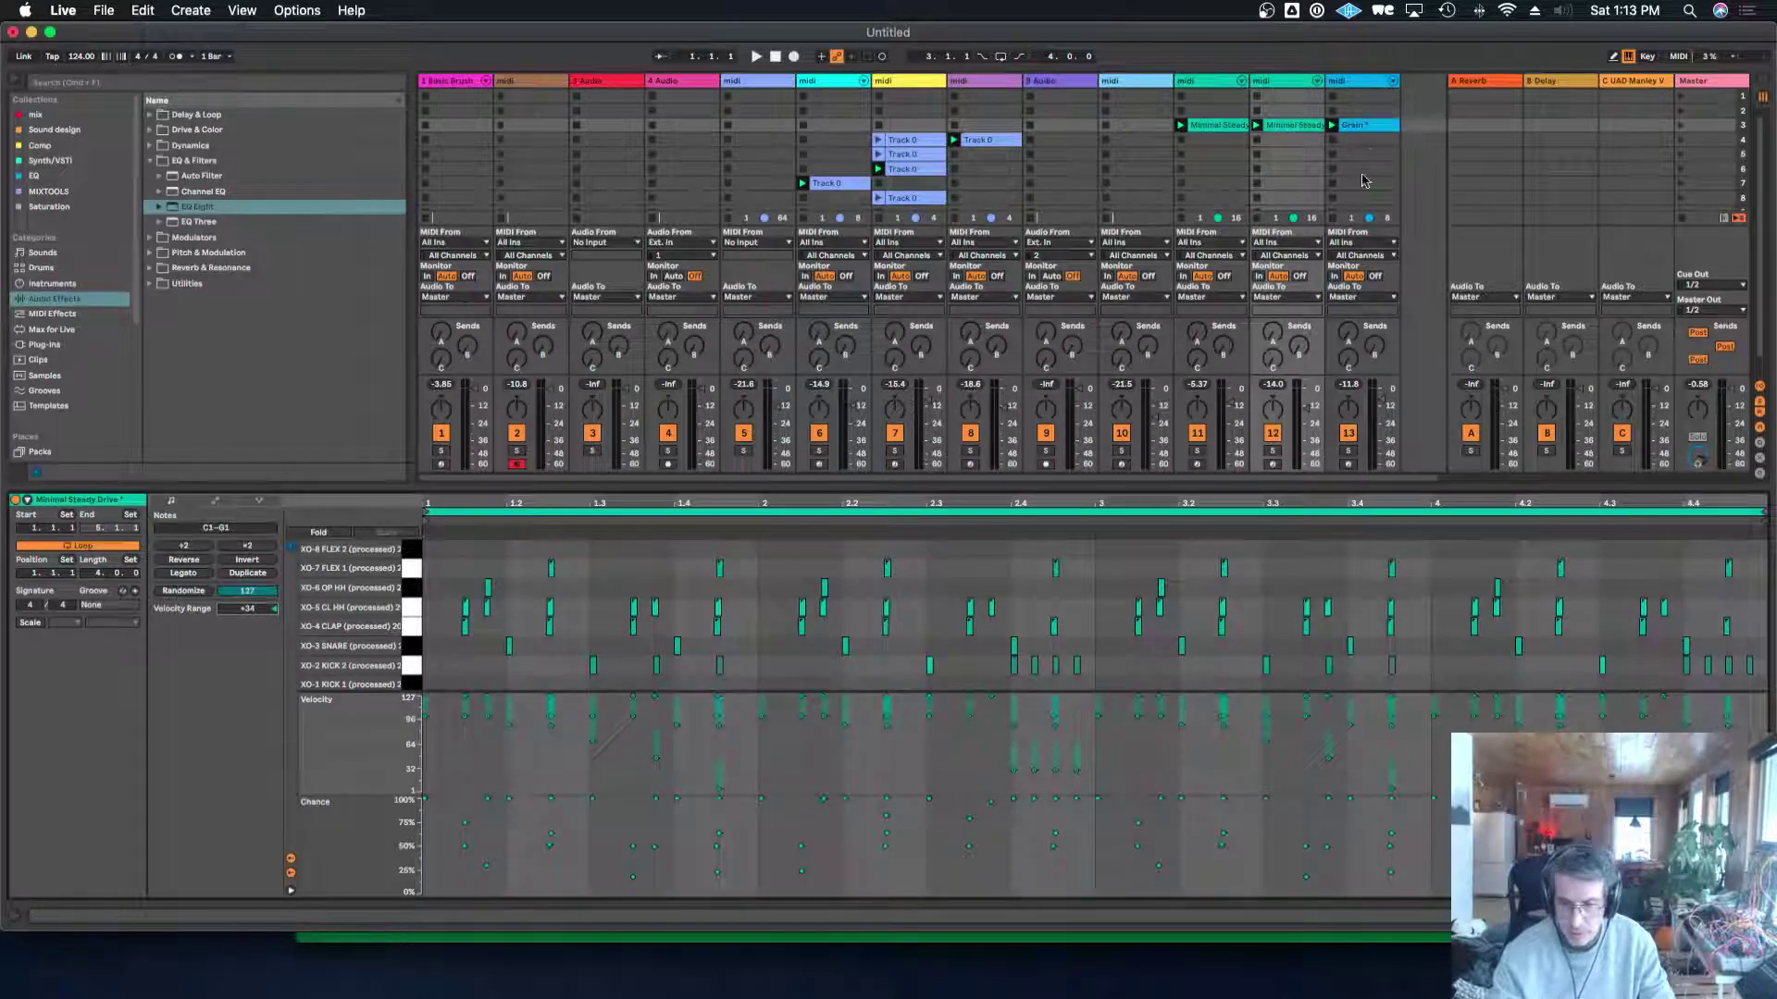
{"action": "left_click", "coordinate": [1370, 128]}
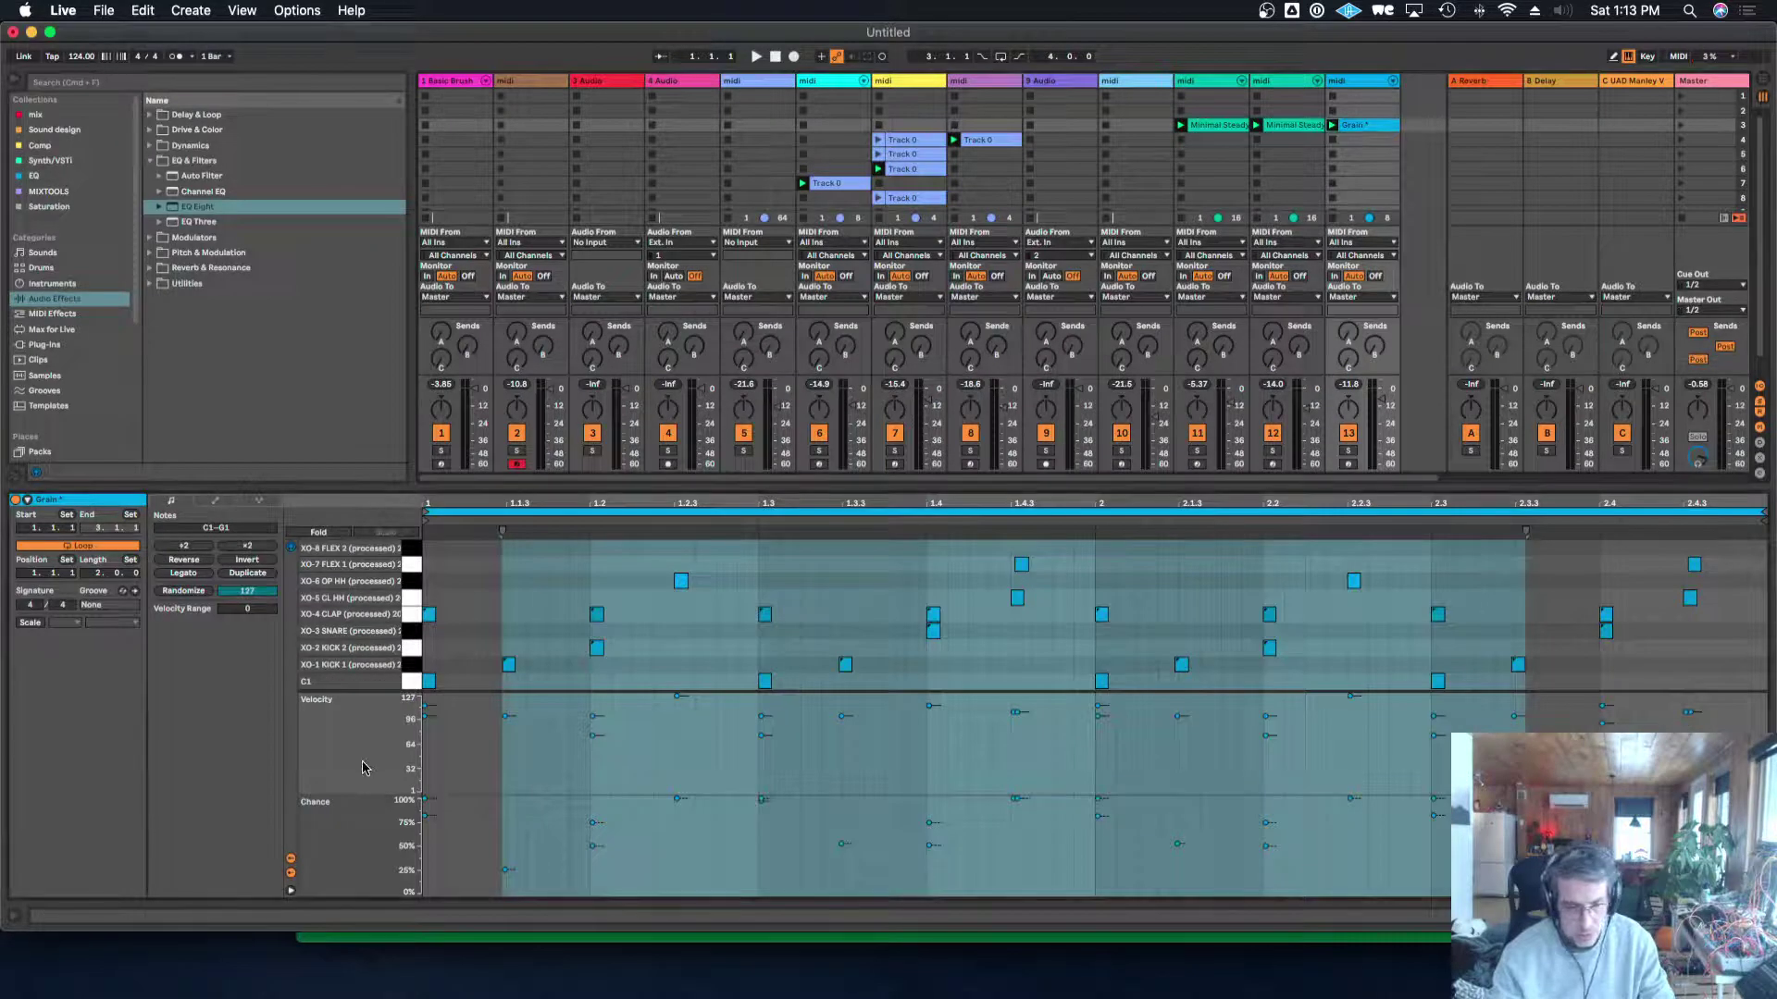
{"action": "left_click_drag", "start_coordinate": [251, 613], "coordinate": [250, 609]}
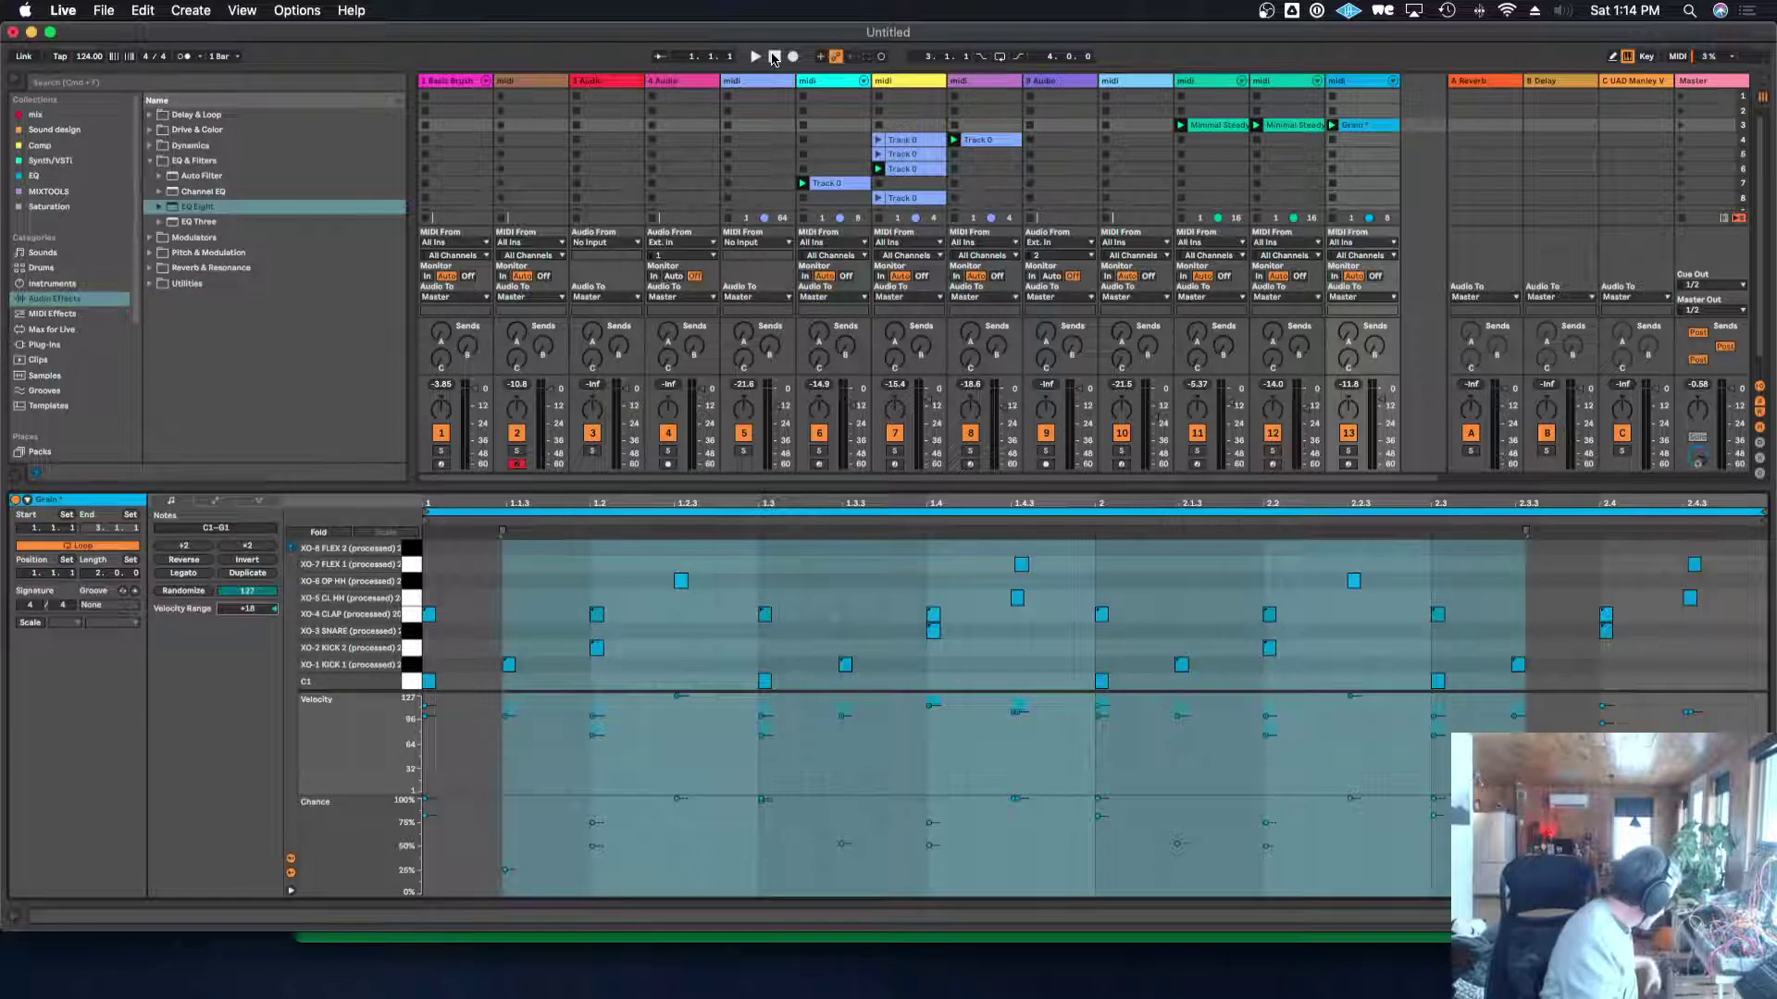
Show the device chain instead of the clip, record the Session performance into the arrangement, and switch to Arrangement View.
{"action": "key", "text": "shift+Tab"}
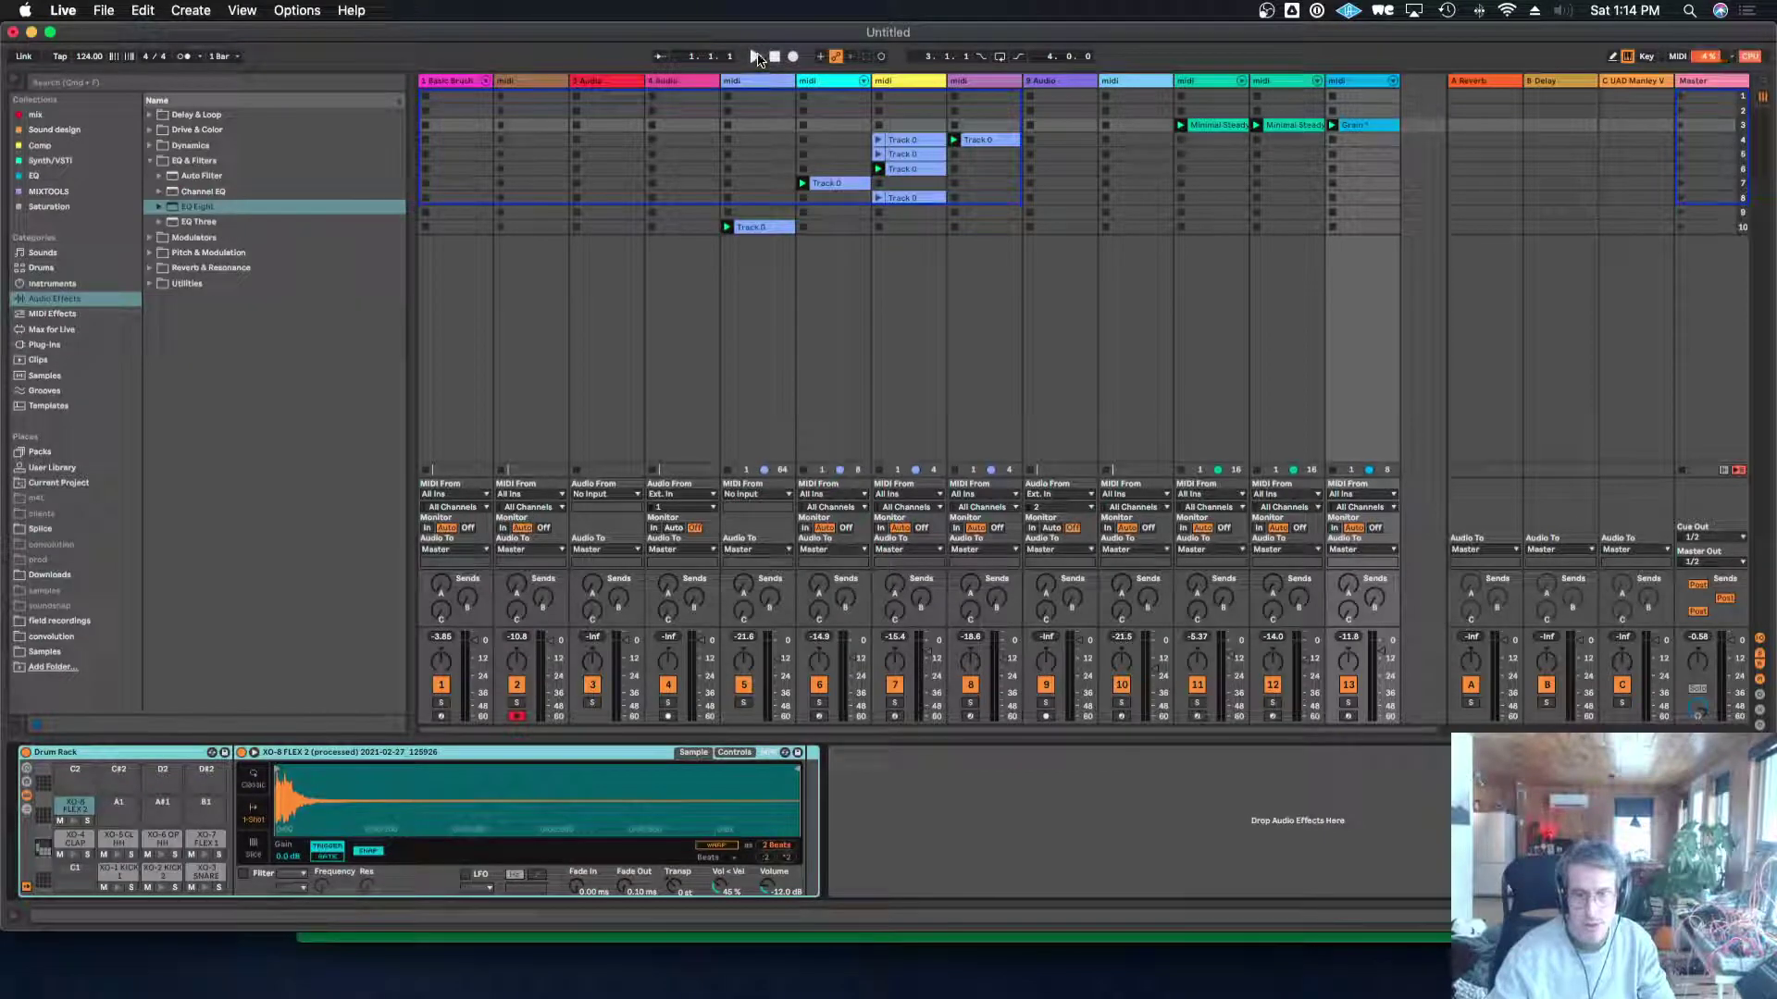
{"action": "left_click", "coordinate": [792, 57]}
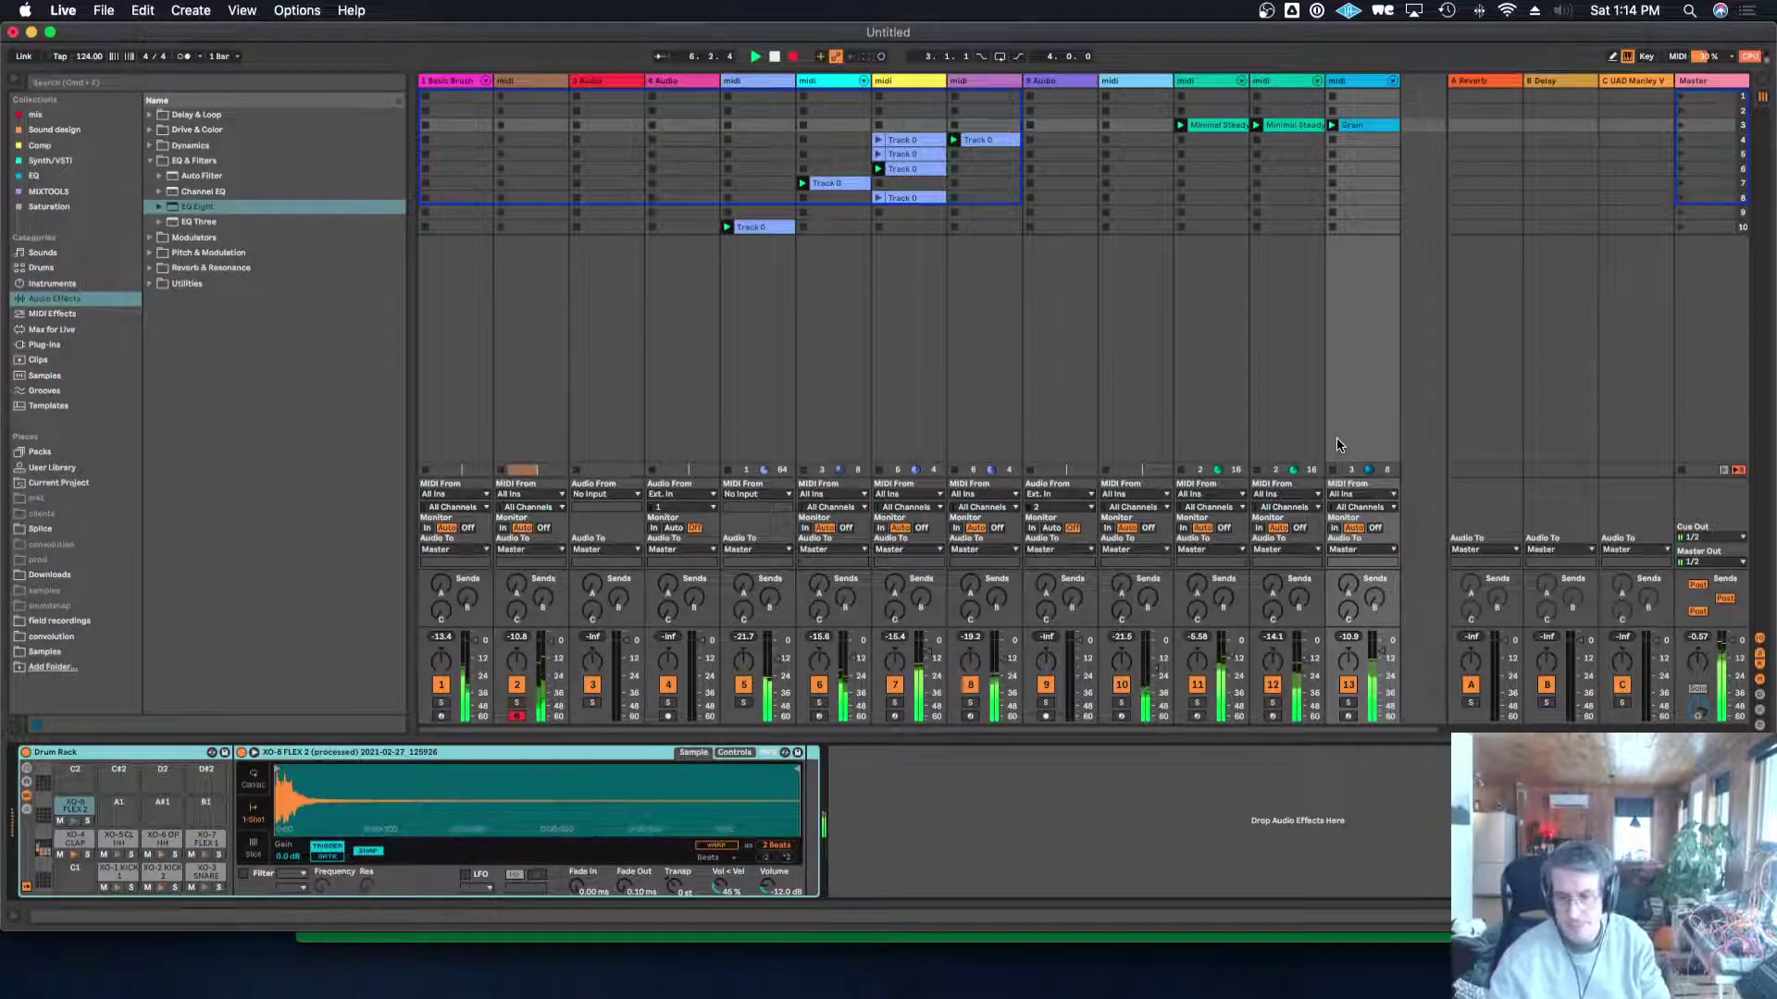
{"action": "key", "text": "Tab"}
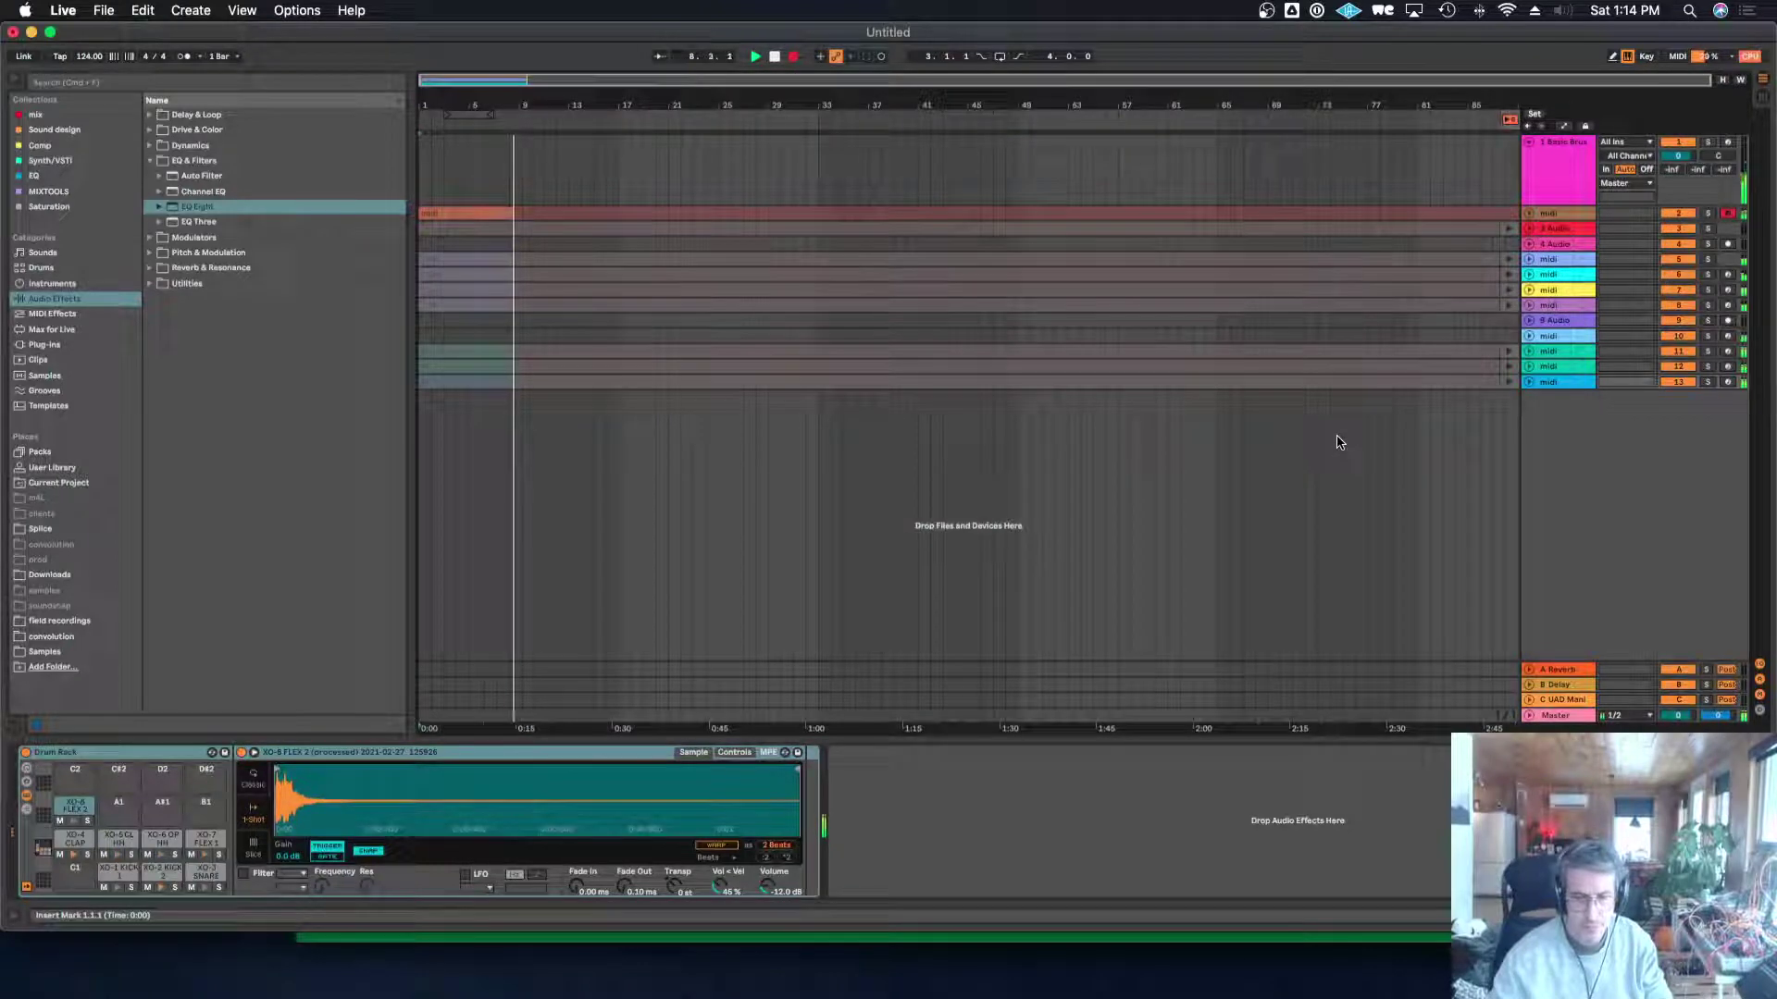
Examine the recording on tracks 11 and 2 in Arrangement View and the devices of tracks 1 and 2 in Session View.
{"action": "left_click", "coordinate": [1558, 347]}
{"action": "left_click", "coordinate": [1529, 351]}
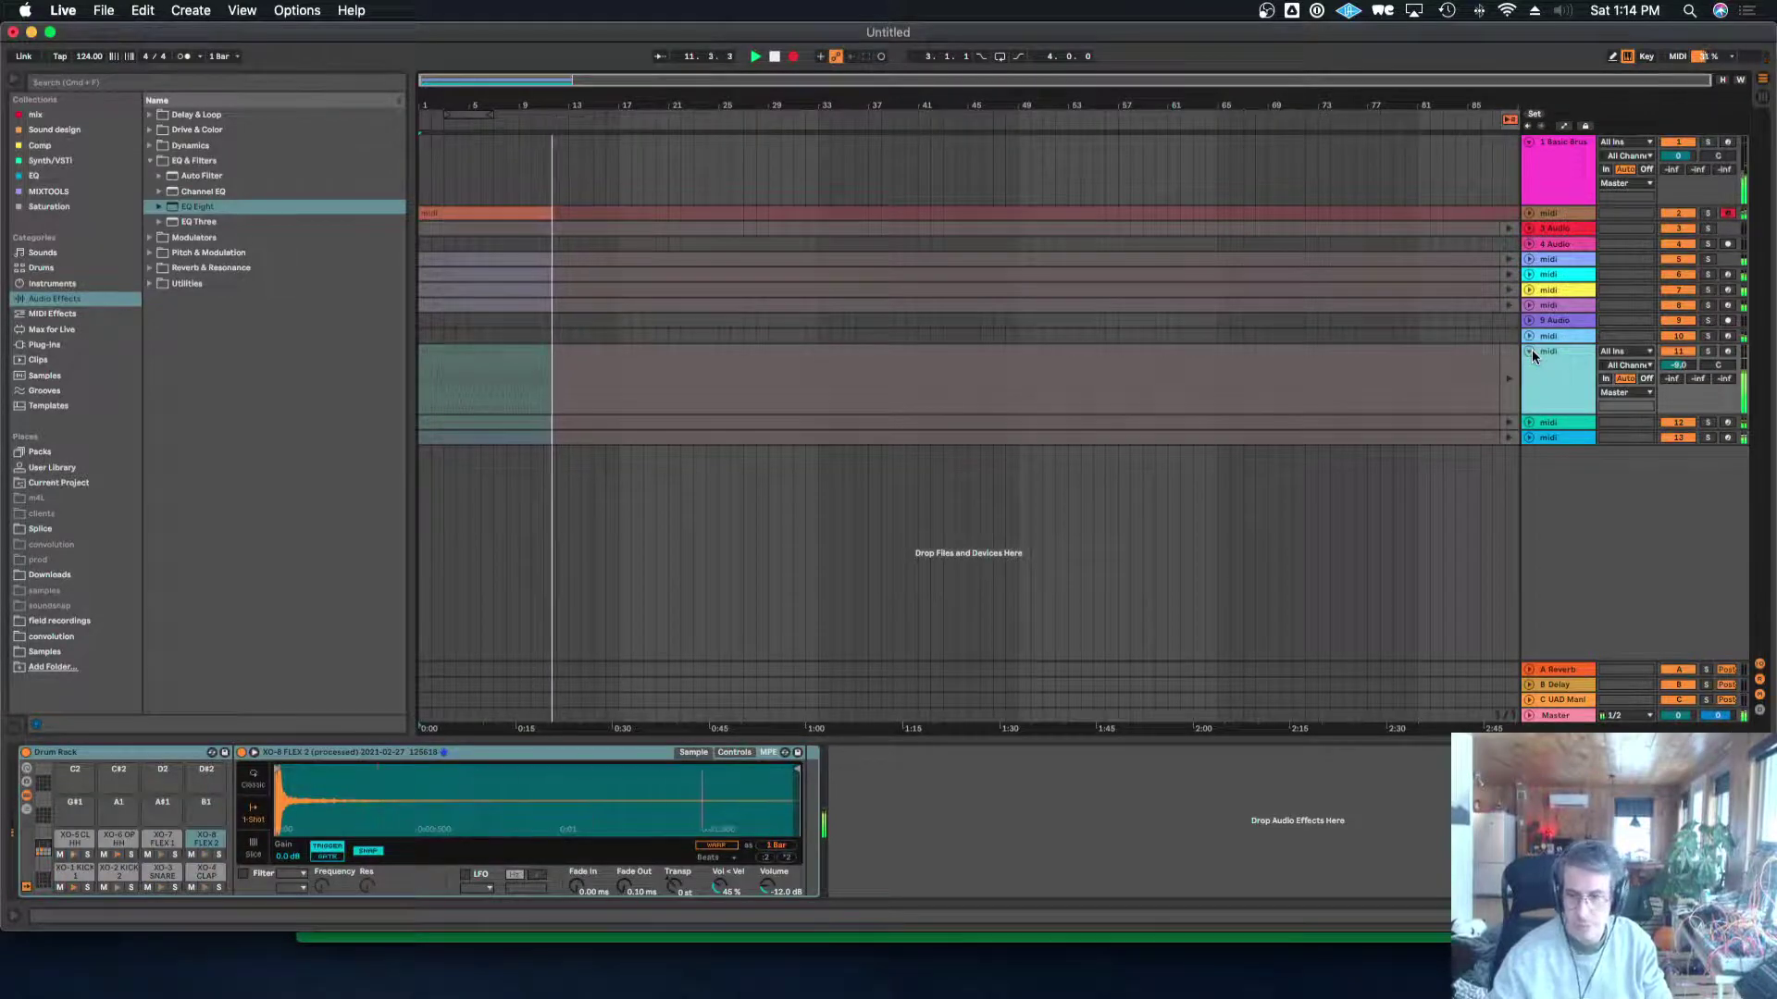
{"action": "left_click", "coordinate": [1529, 352]}
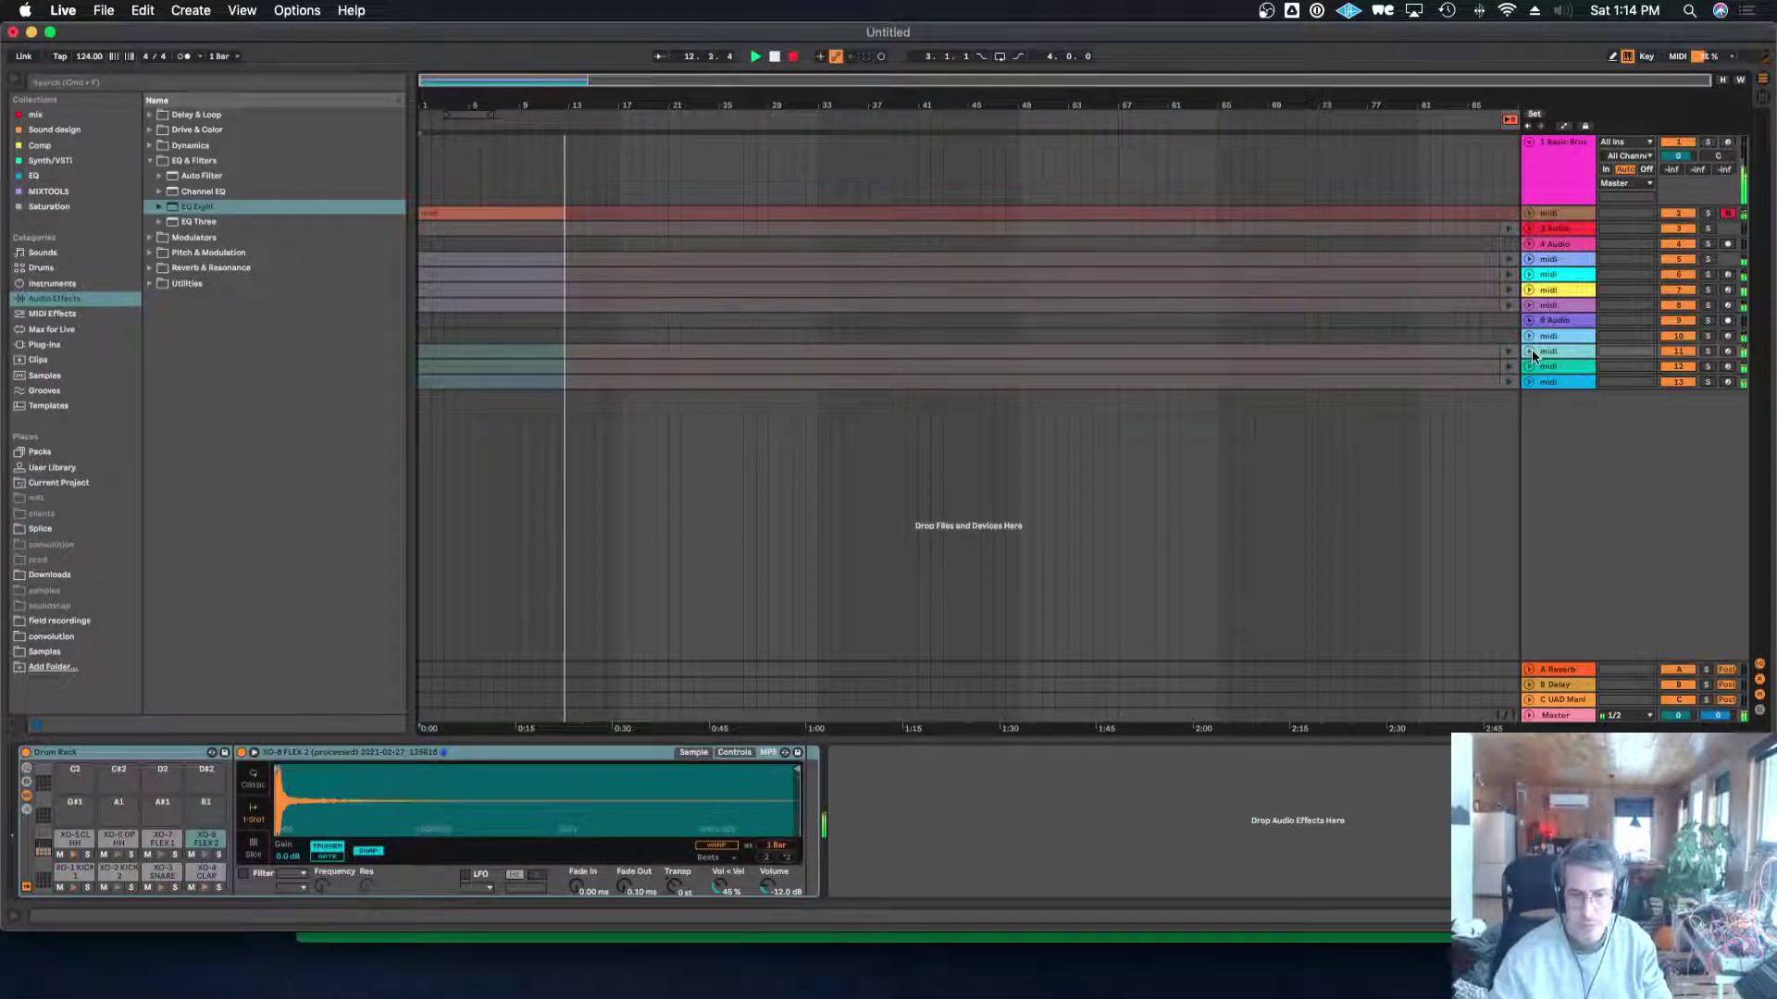
{"action": "left_click", "coordinate": [1565, 227]}
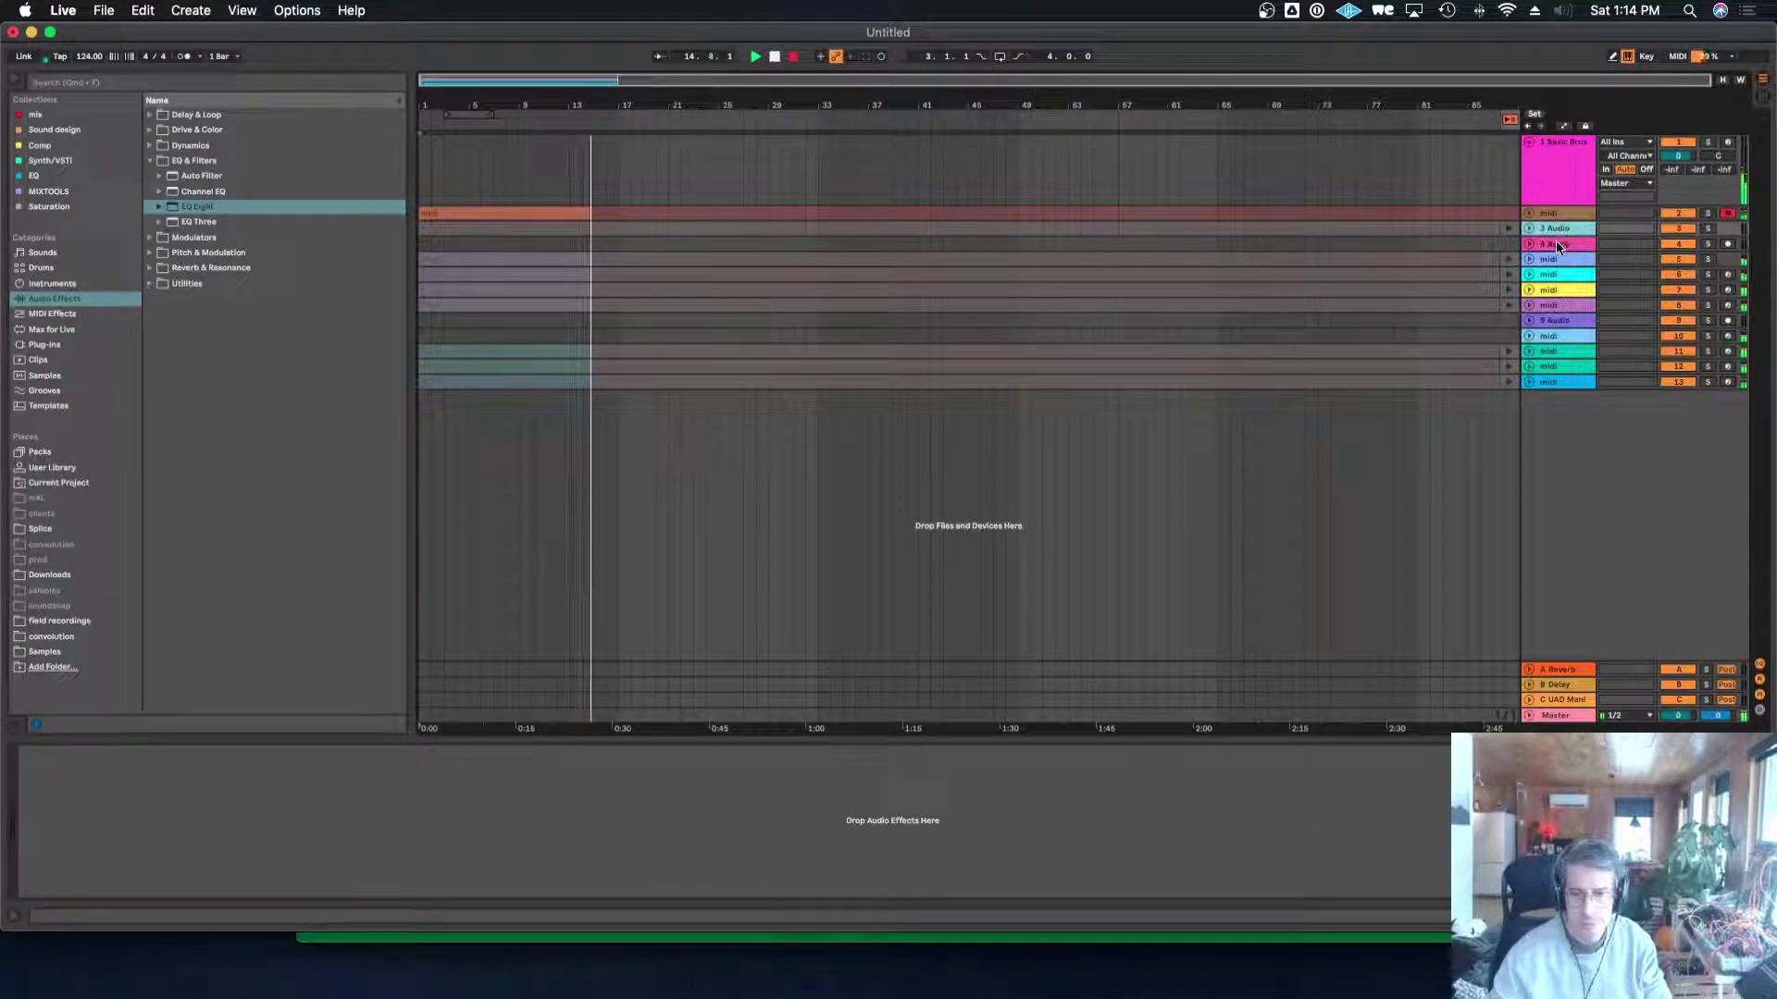
{"action": "left_click", "coordinate": [1529, 213]}
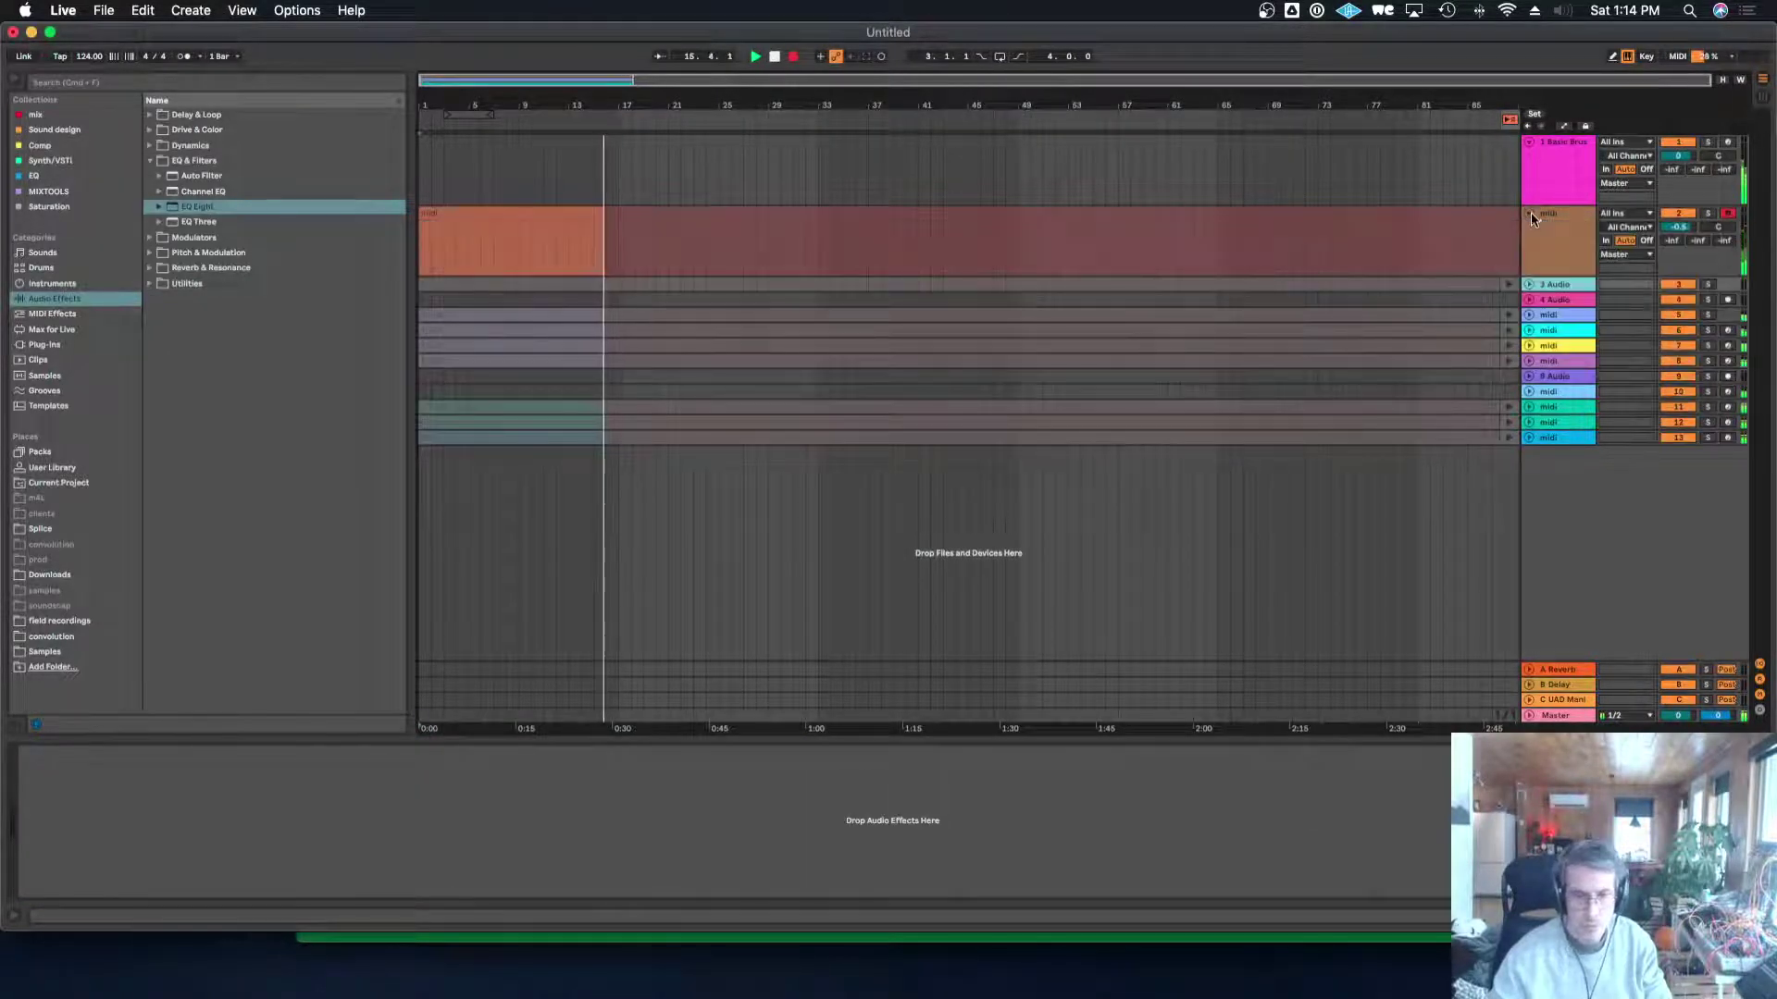
{"action": "left_click", "coordinate": [1529, 213]}
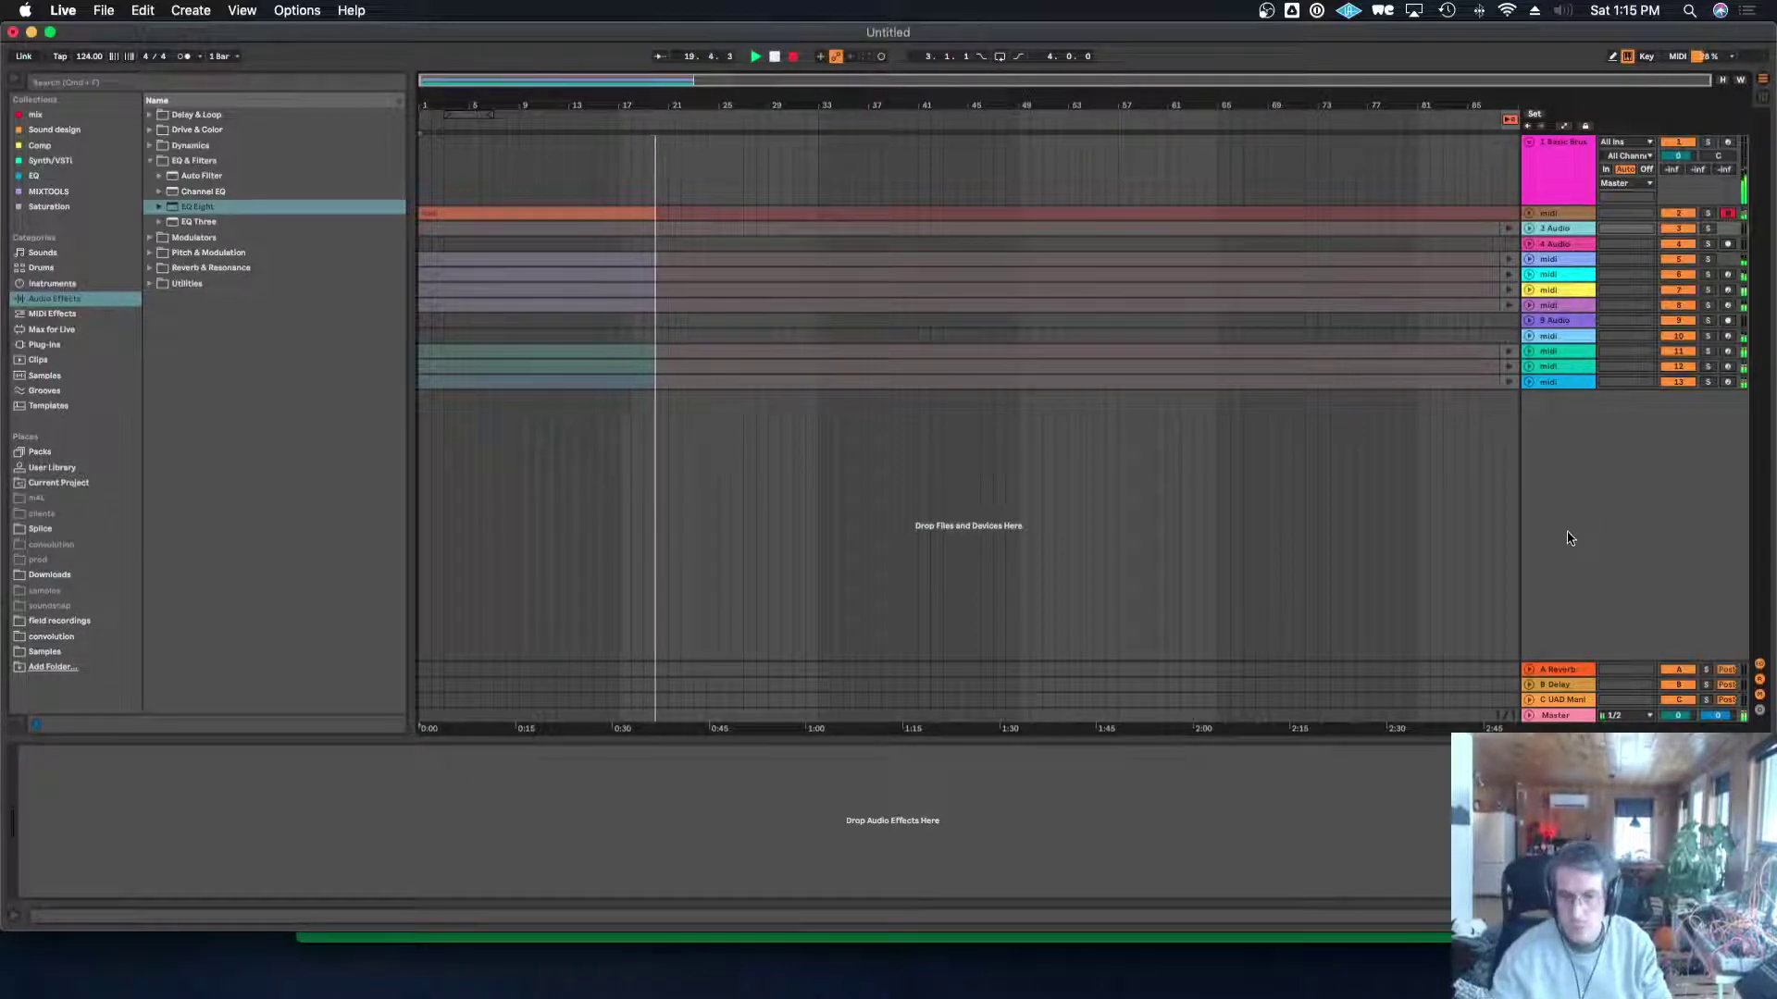
{"action": "left_click", "coordinate": [1557, 181]}
{"action": "key", "text": "Tab"}
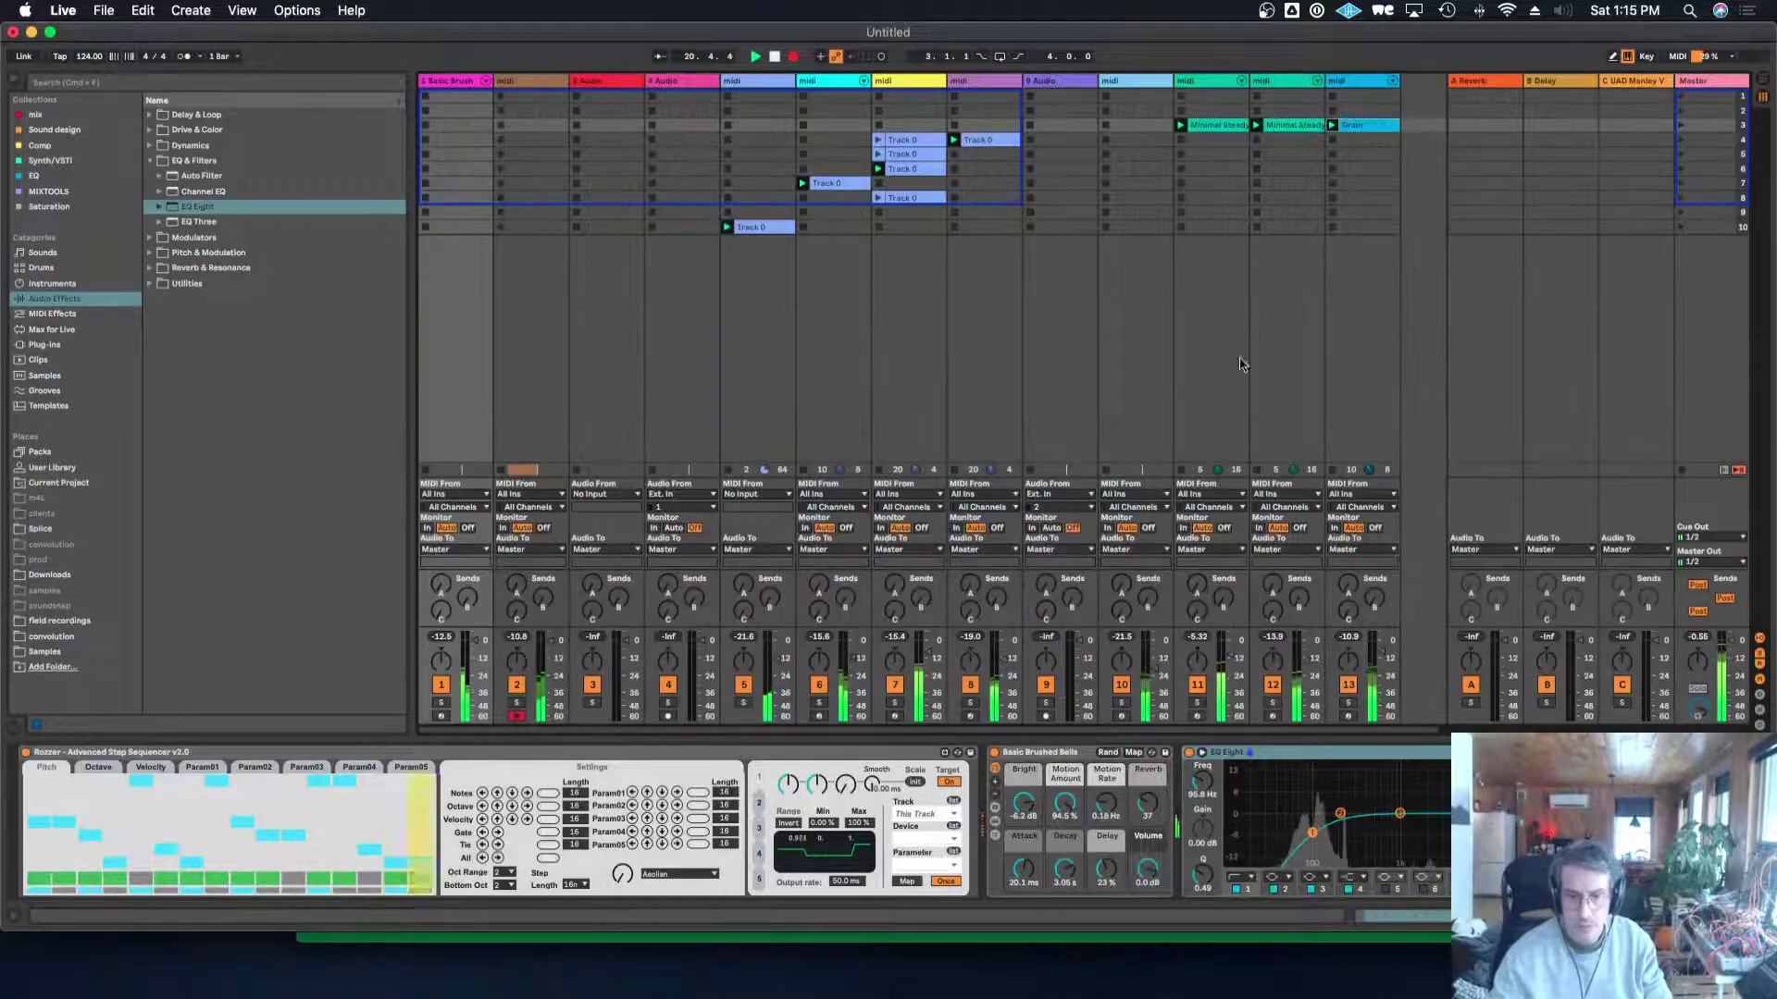
{"action": "left_click", "coordinate": [532, 82]}
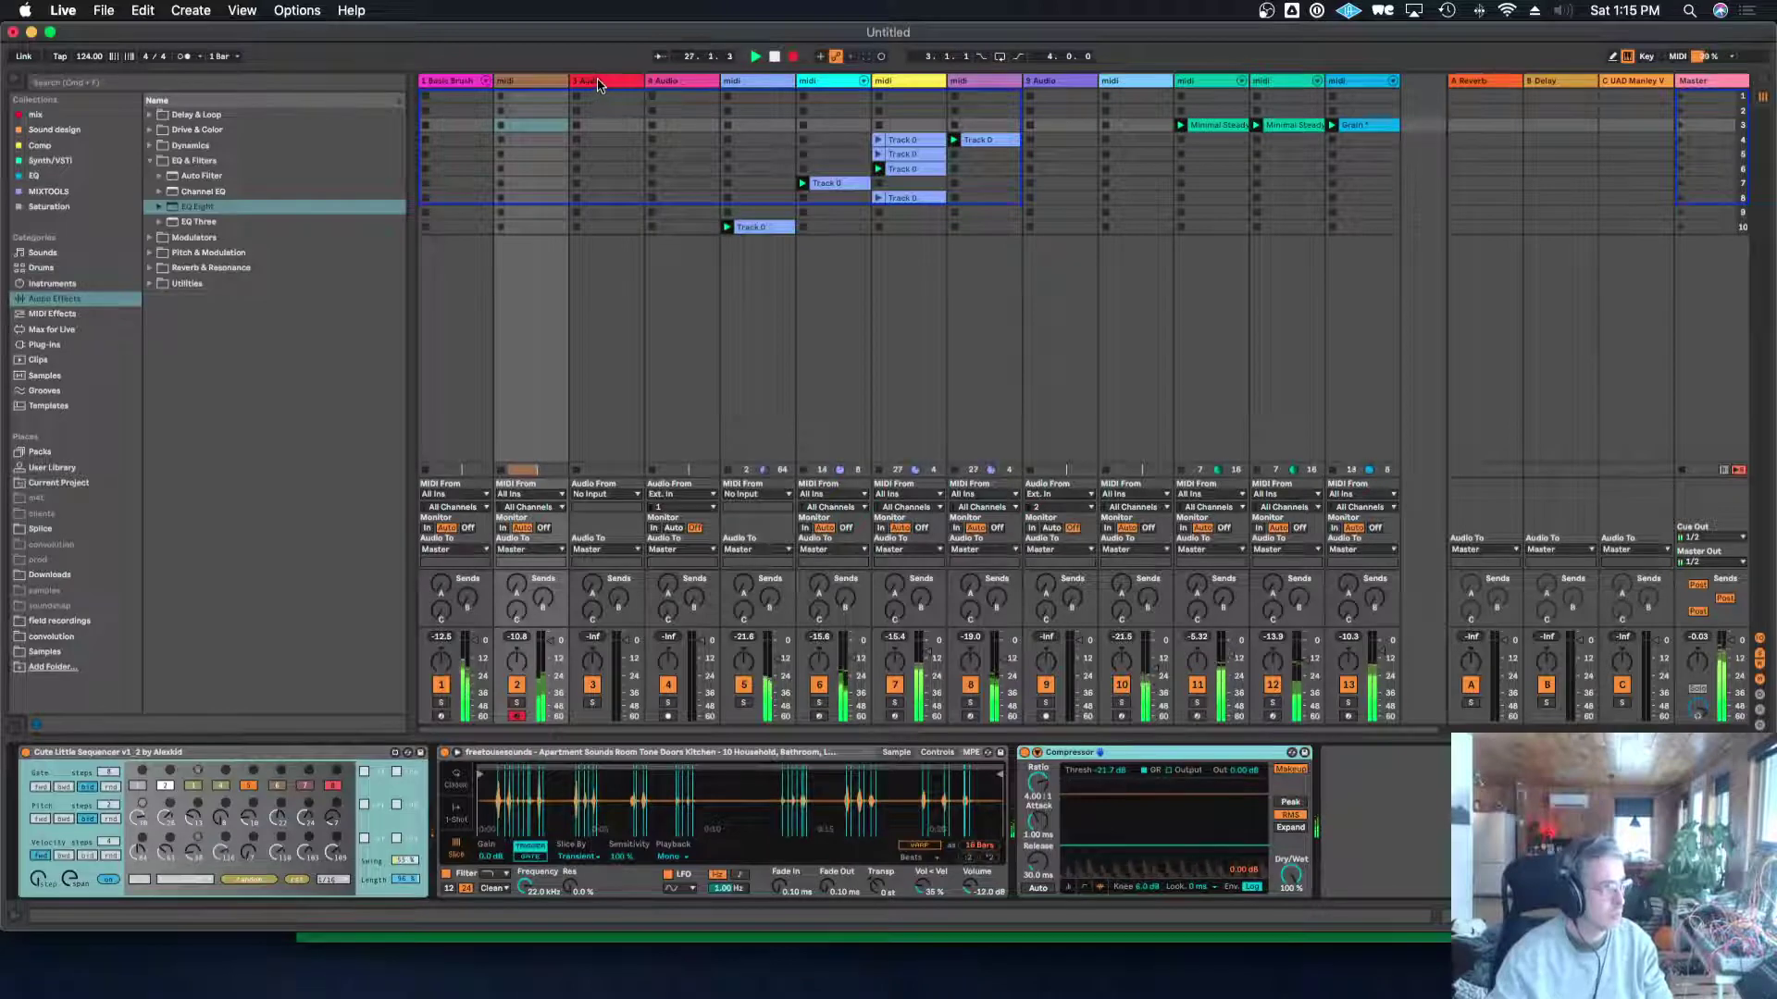
{"action": "left_click", "coordinate": [933, 395]}
{"action": "key", "text": "Tab"}
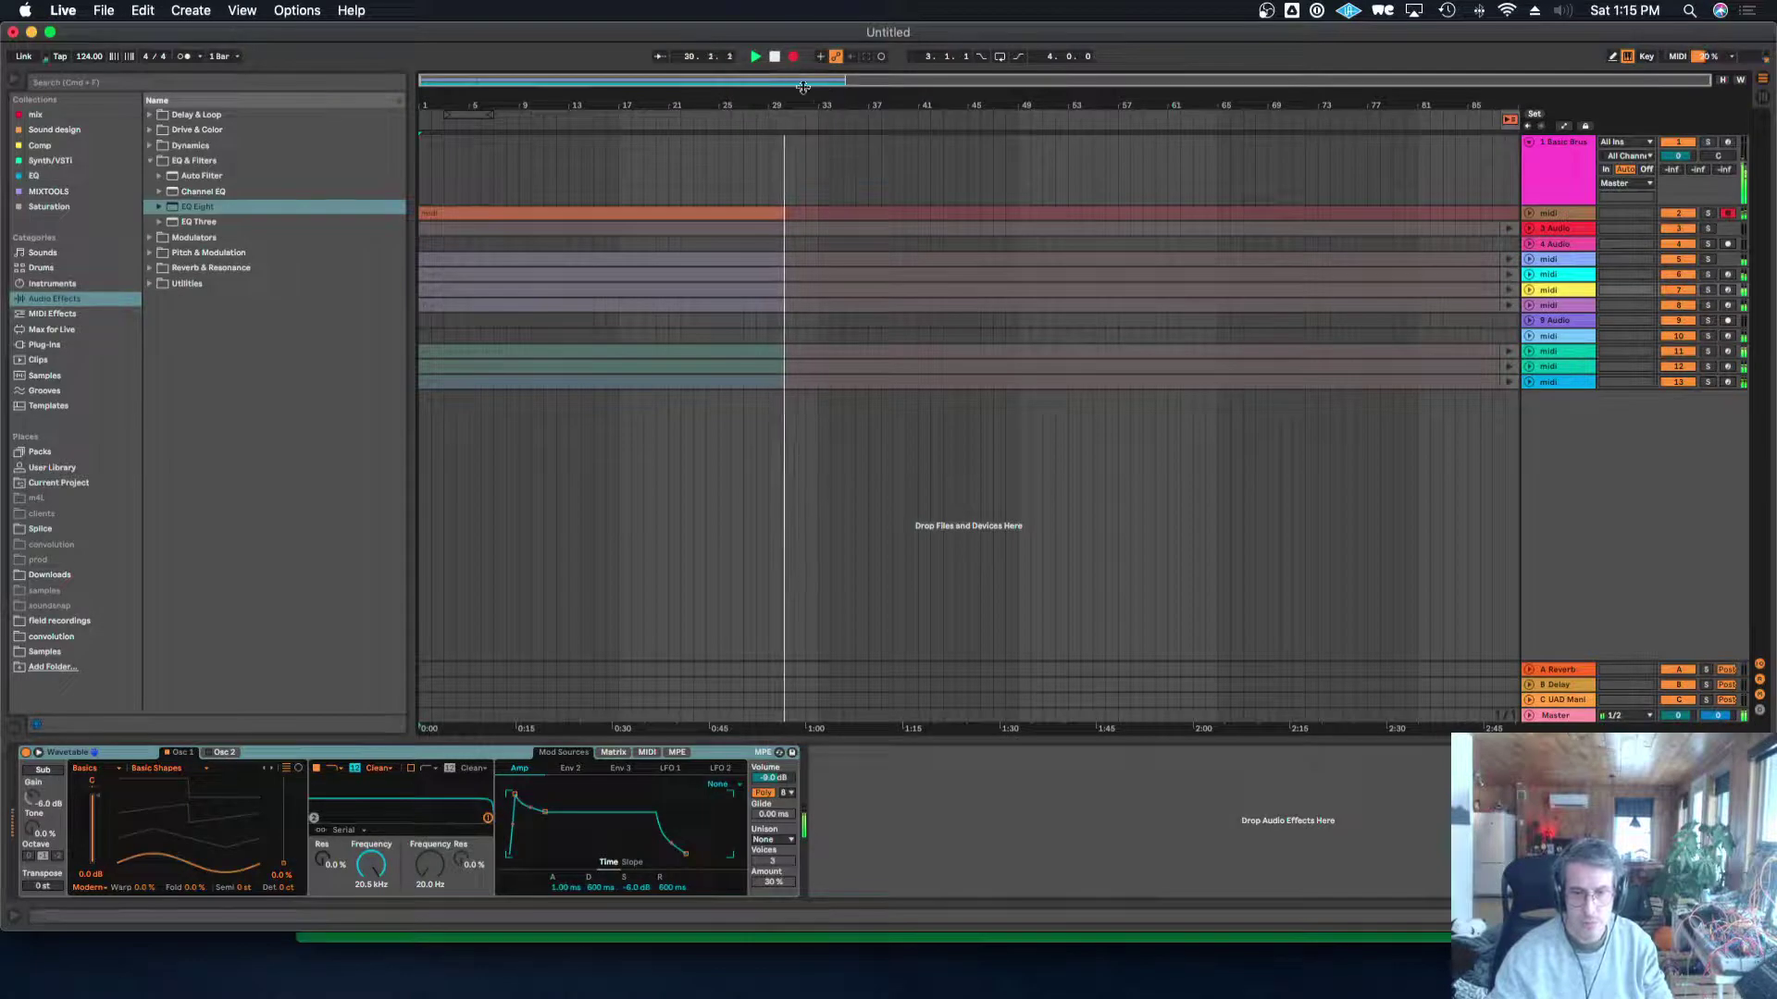
Stop the arrangement recording near bar 33, return all tracks to arrangement playback, and stop the transport.
{"action": "left_click_drag", "start_coordinate": [803, 102], "coordinate": [804, 143]}
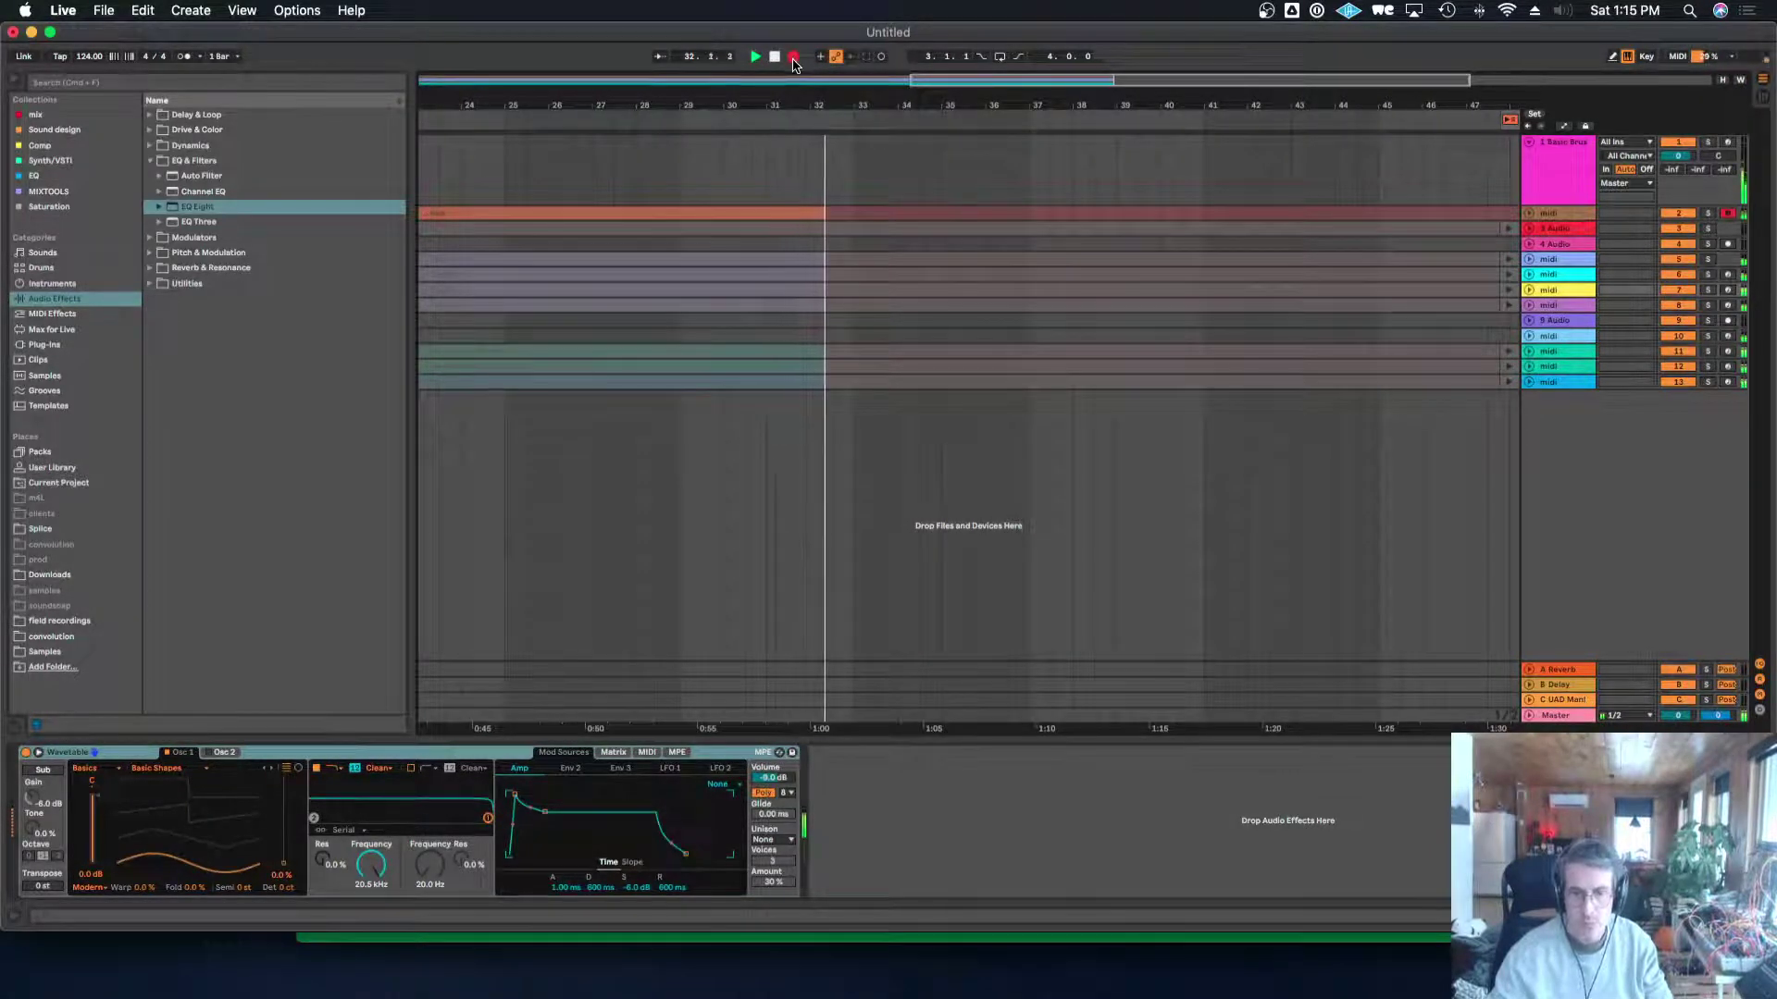
{"action": "left_click", "coordinate": [794, 56]}
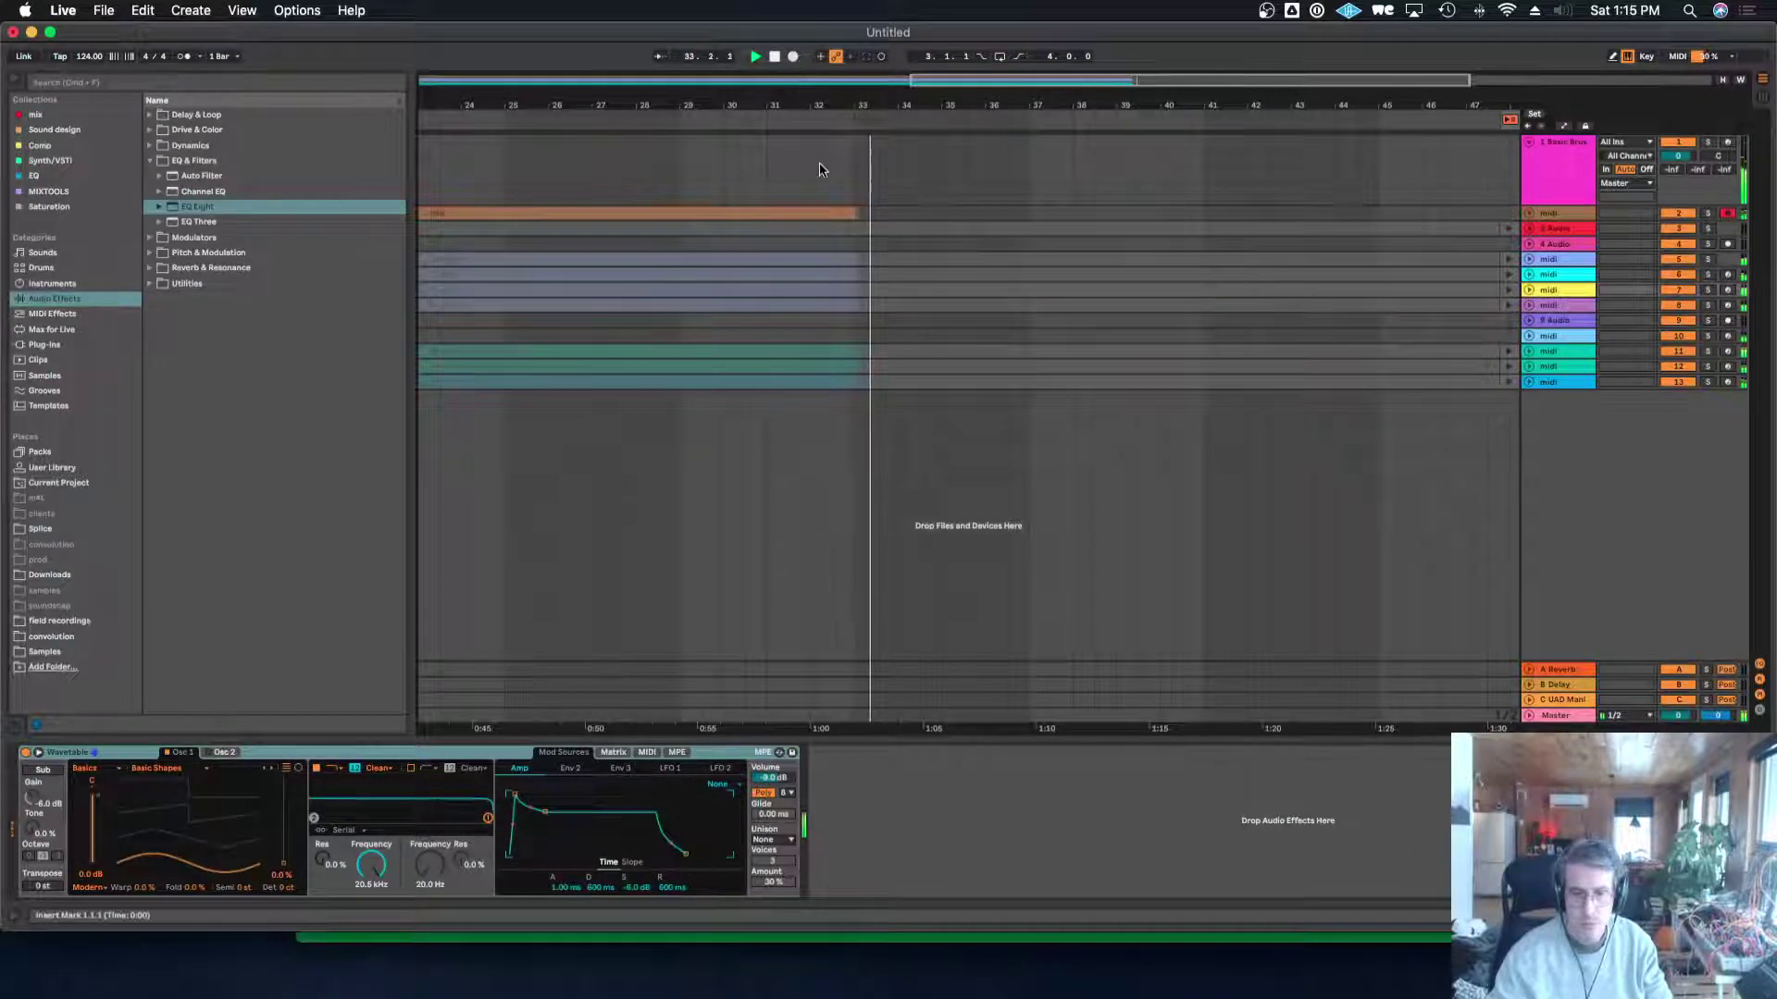
{"action": "left_click", "coordinate": [1509, 121]}
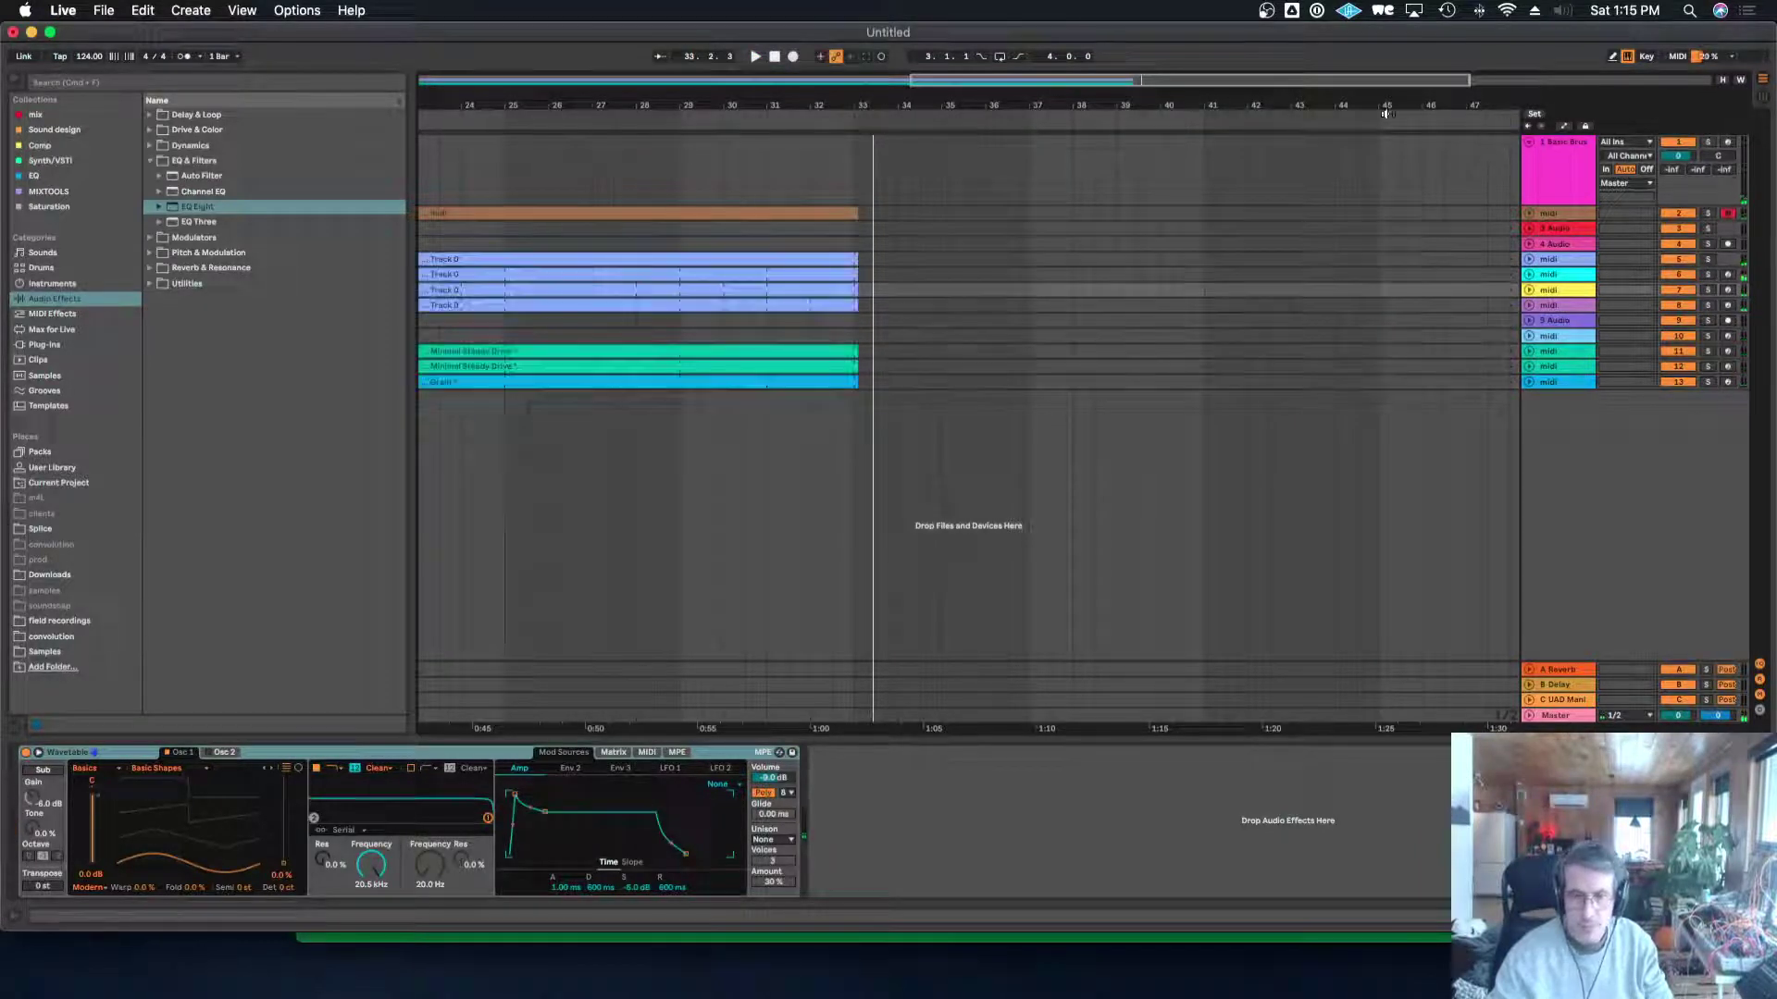
Trim the ends of all recorded clips to bar 33 and loop the 32-bar section starting at bar 1.
{"action": "left_click", "coordinate": [854, 214]}
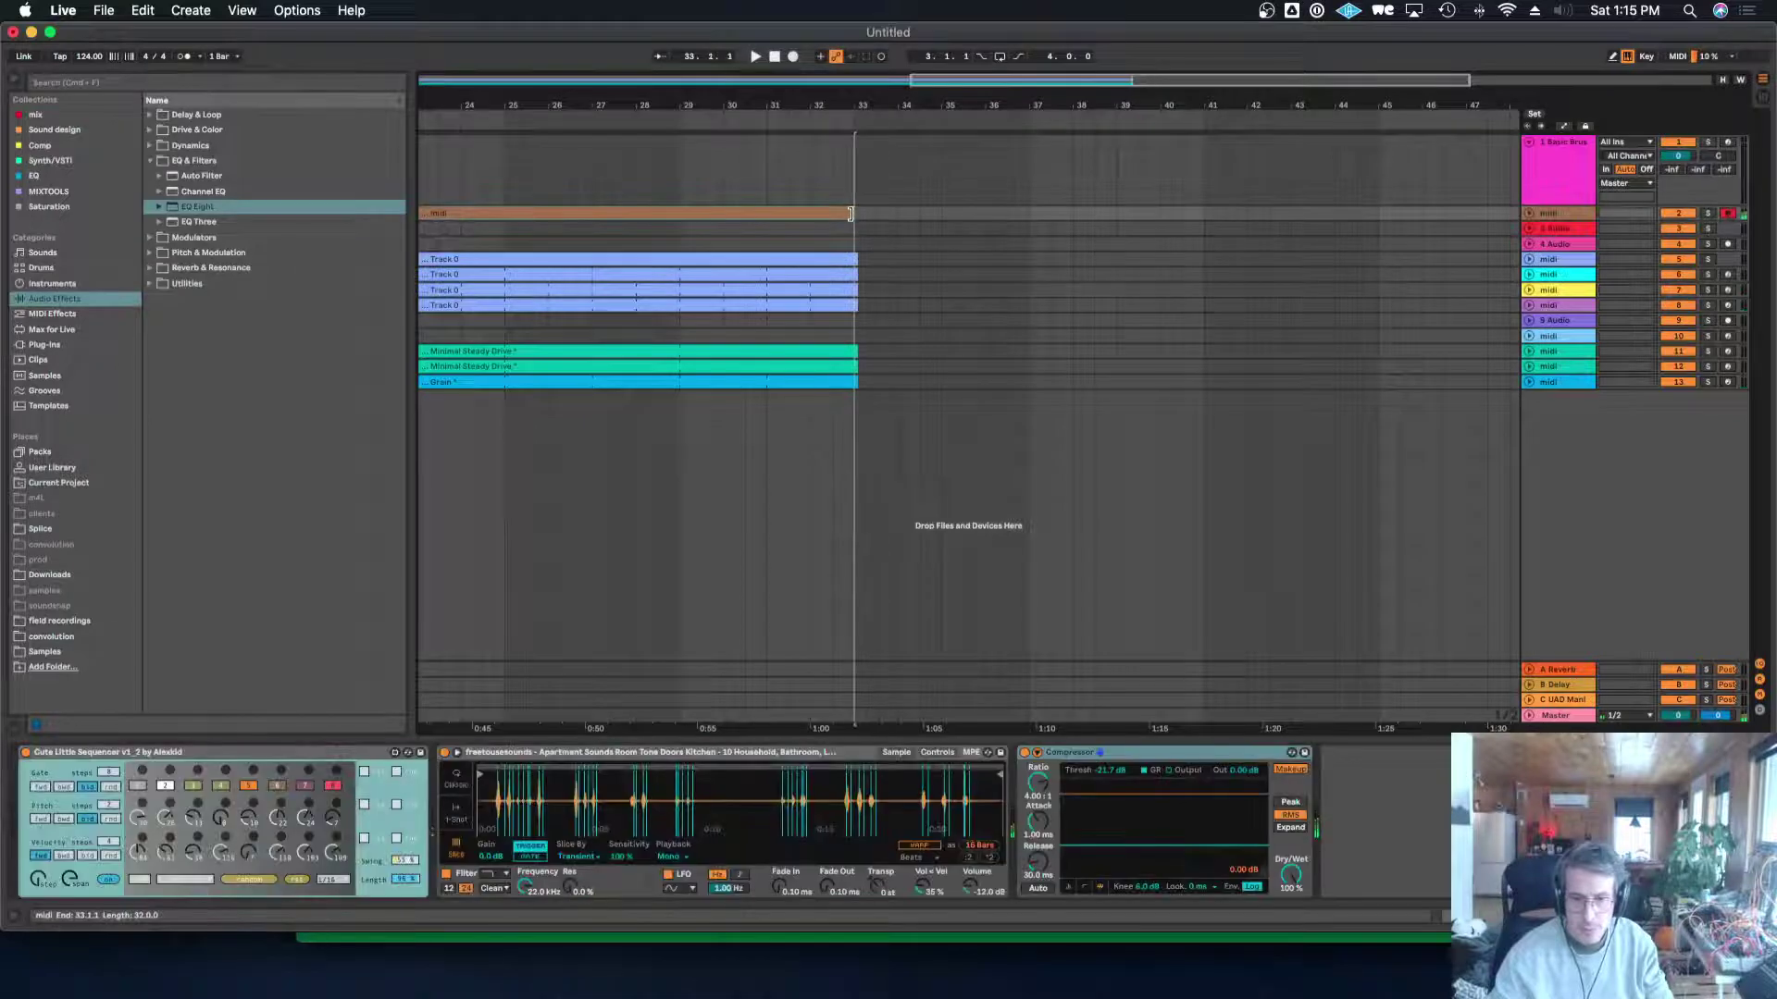
{"action": "left_click", "coordinate": [856, 262]}
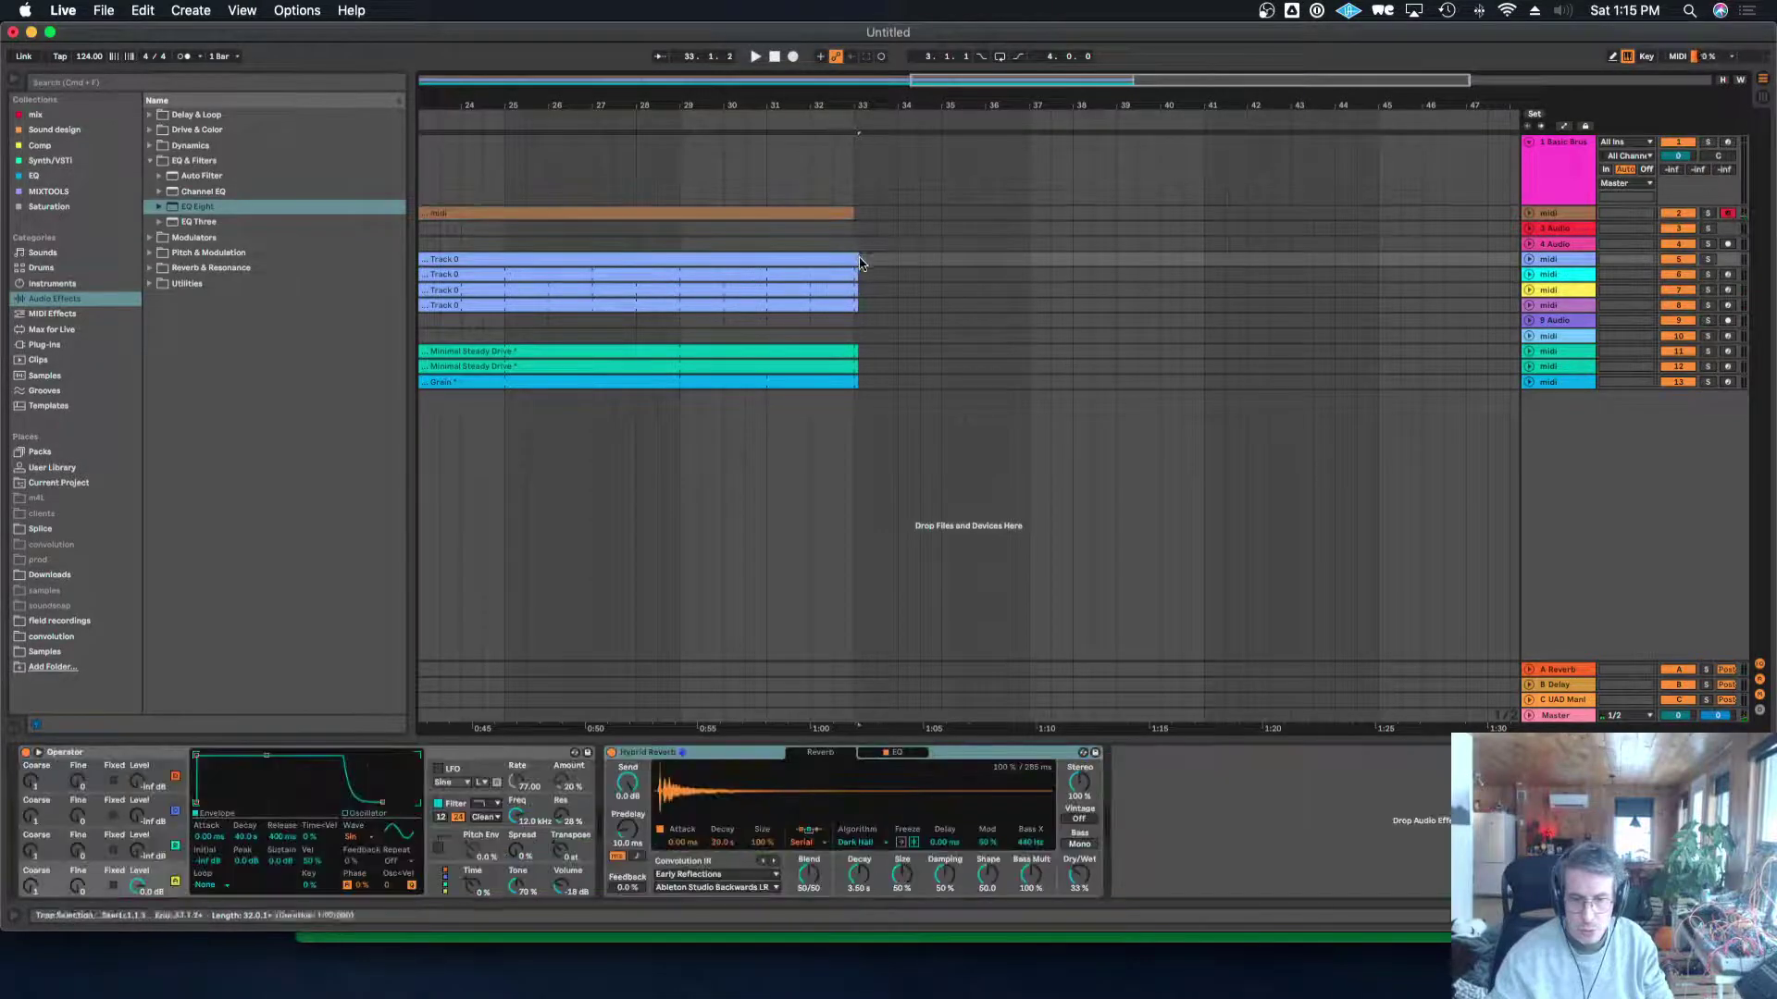
{"action": "left_click", "coordinate": [854, 277]}
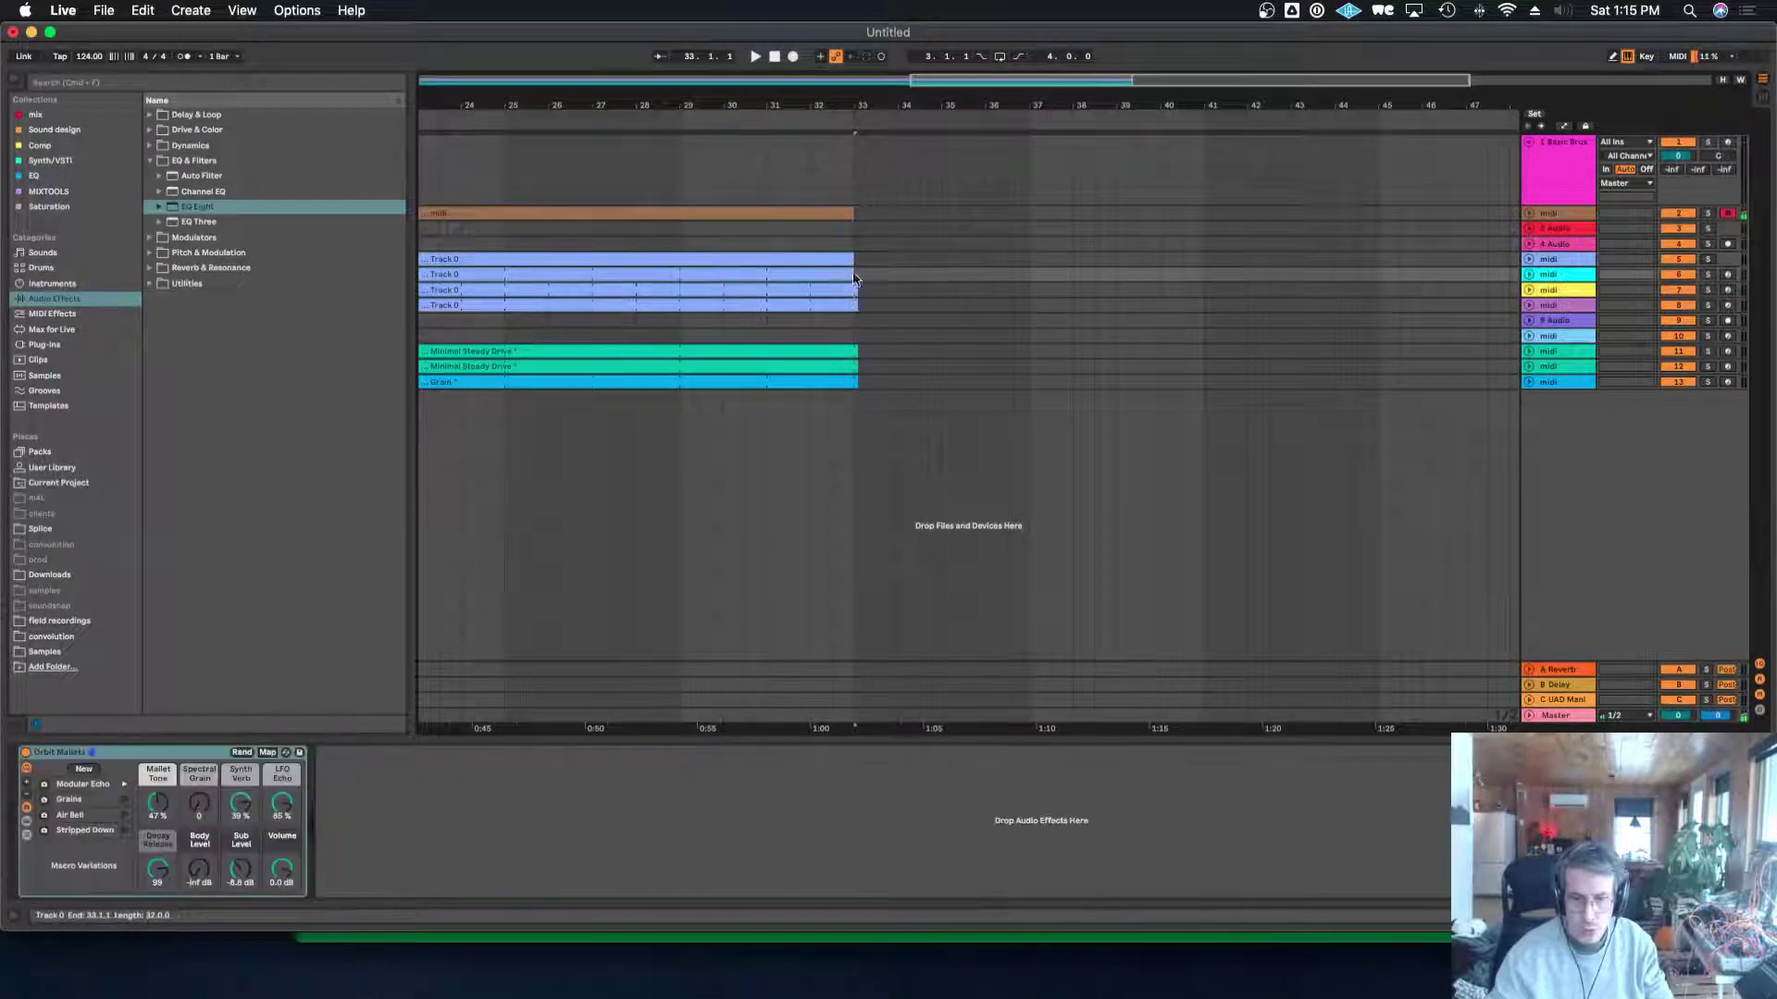
{"action": "left_click", "coordinate": [852, 291]}
{"action": "left_click", "coordinate": [852, 306]}
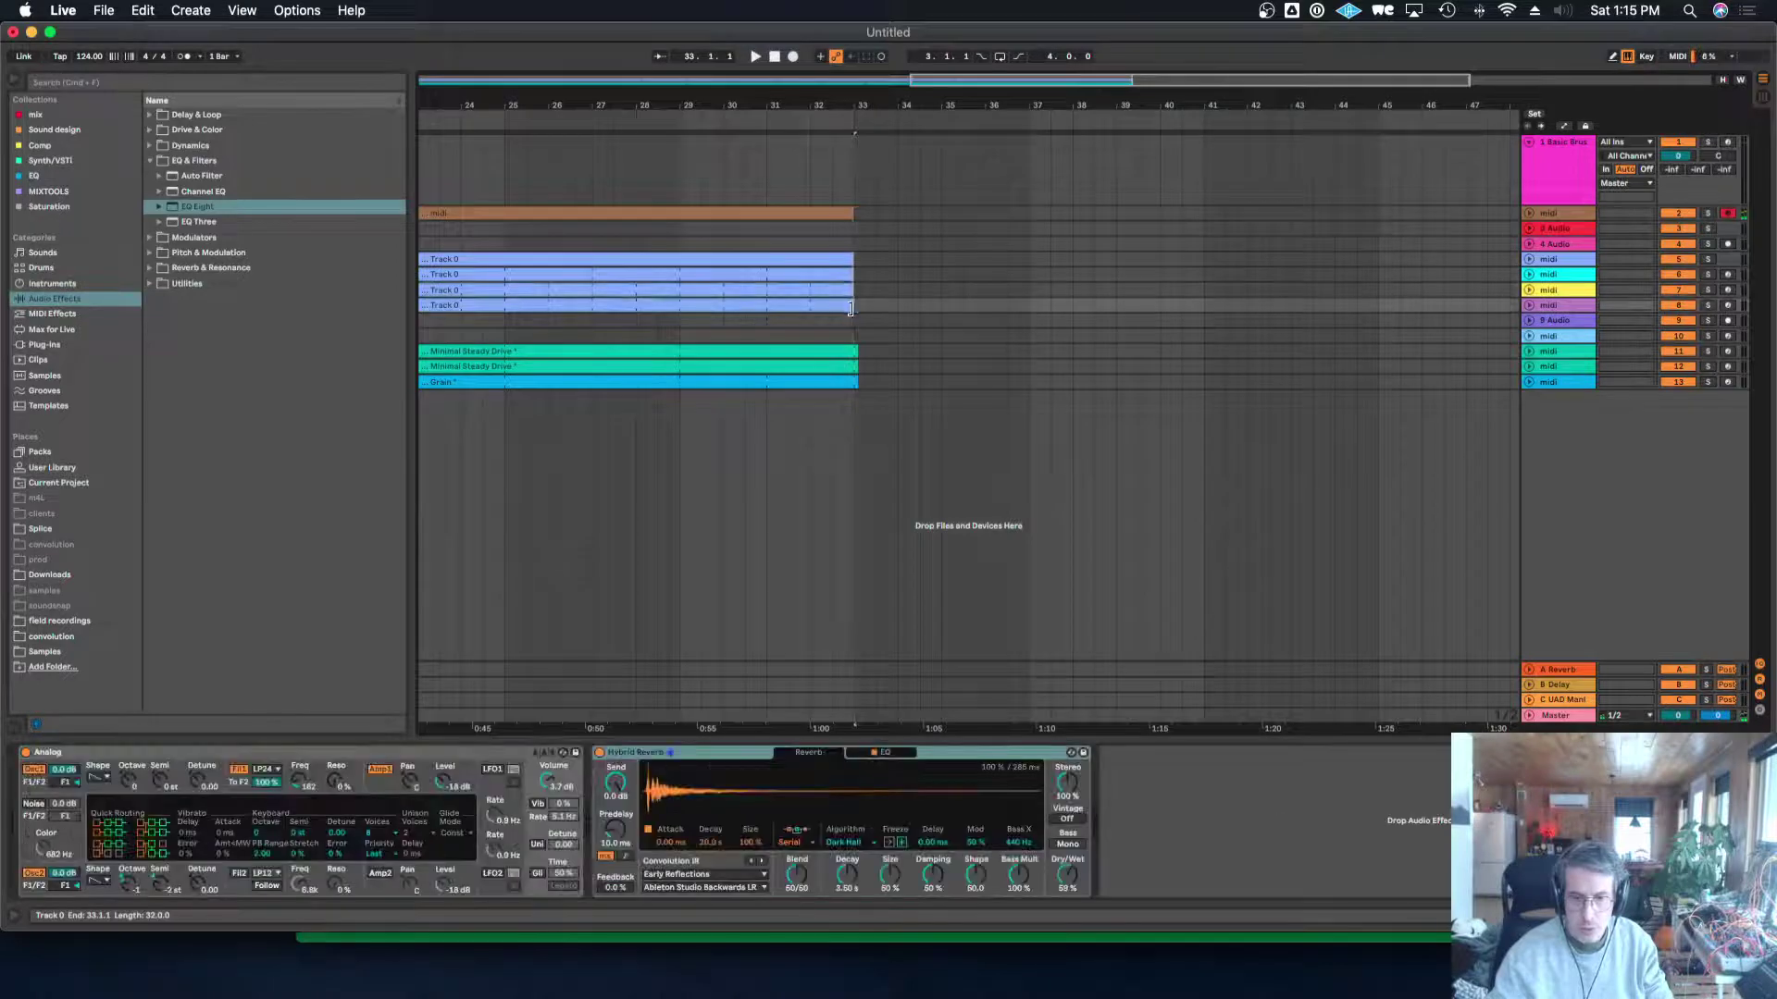
{"action": "left_click", "coordinate": [853, 355]}
{"action": "left_click", "coordinate": [853, 365]}
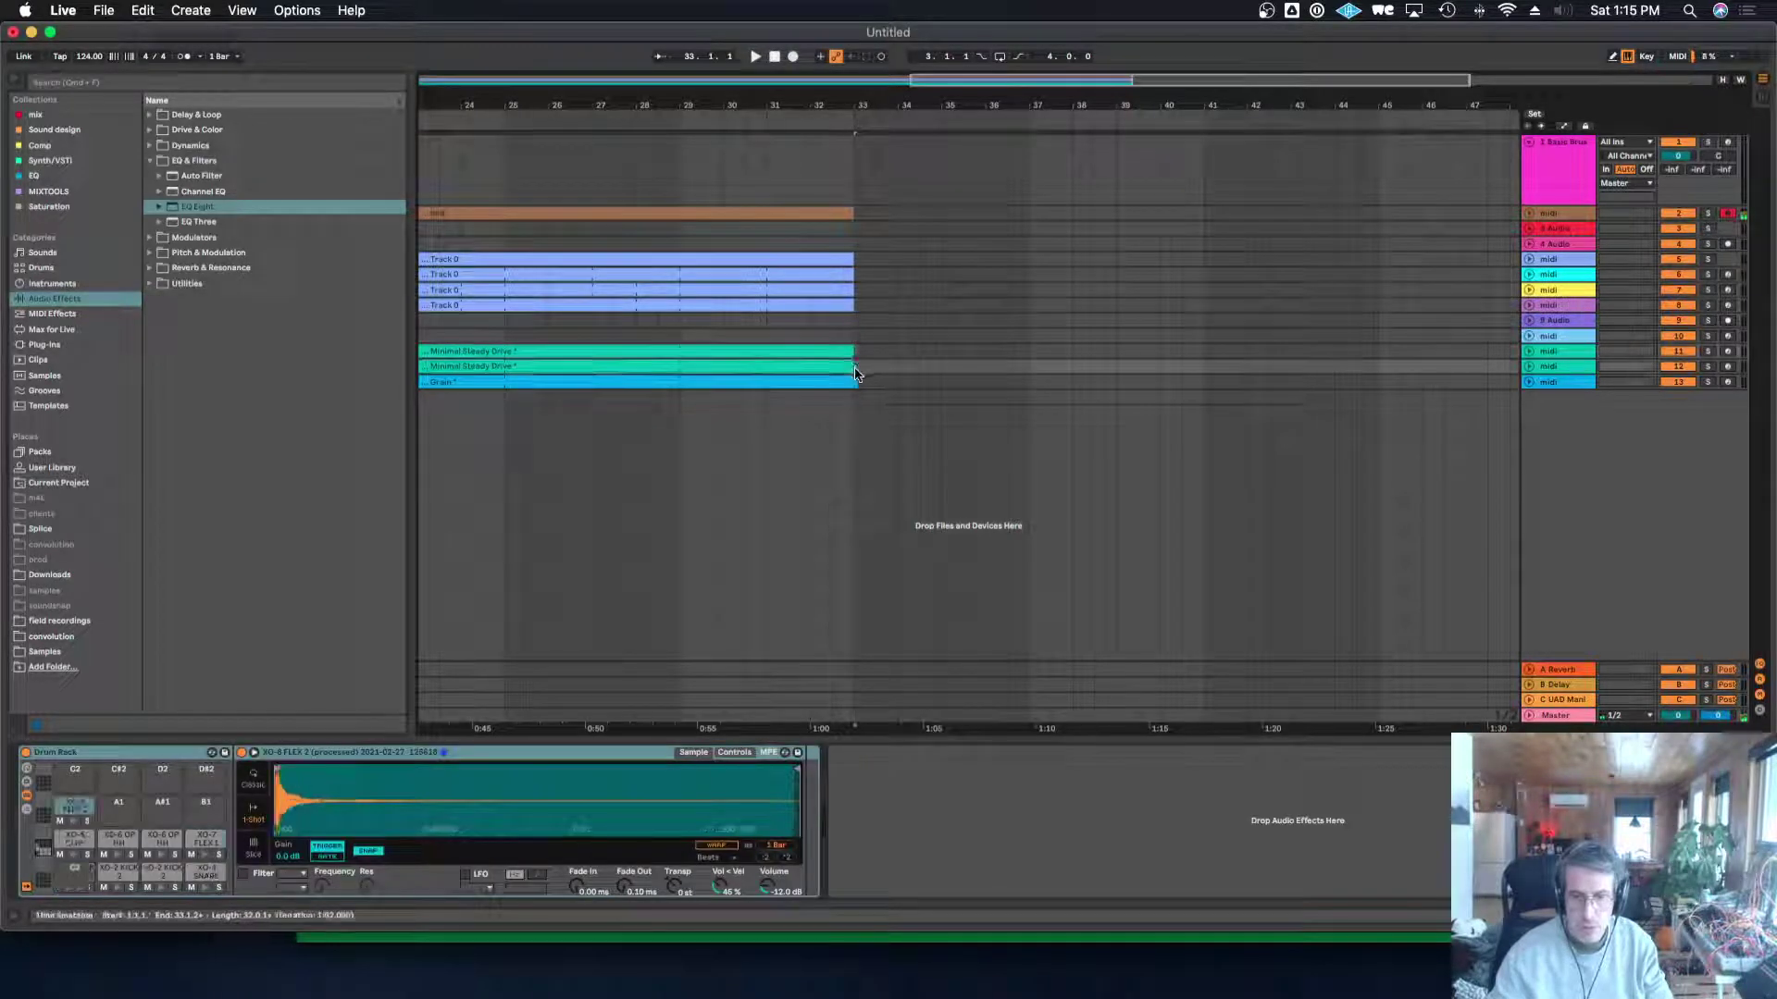
{"action": "left_click", "coordinate": [850, 381]}
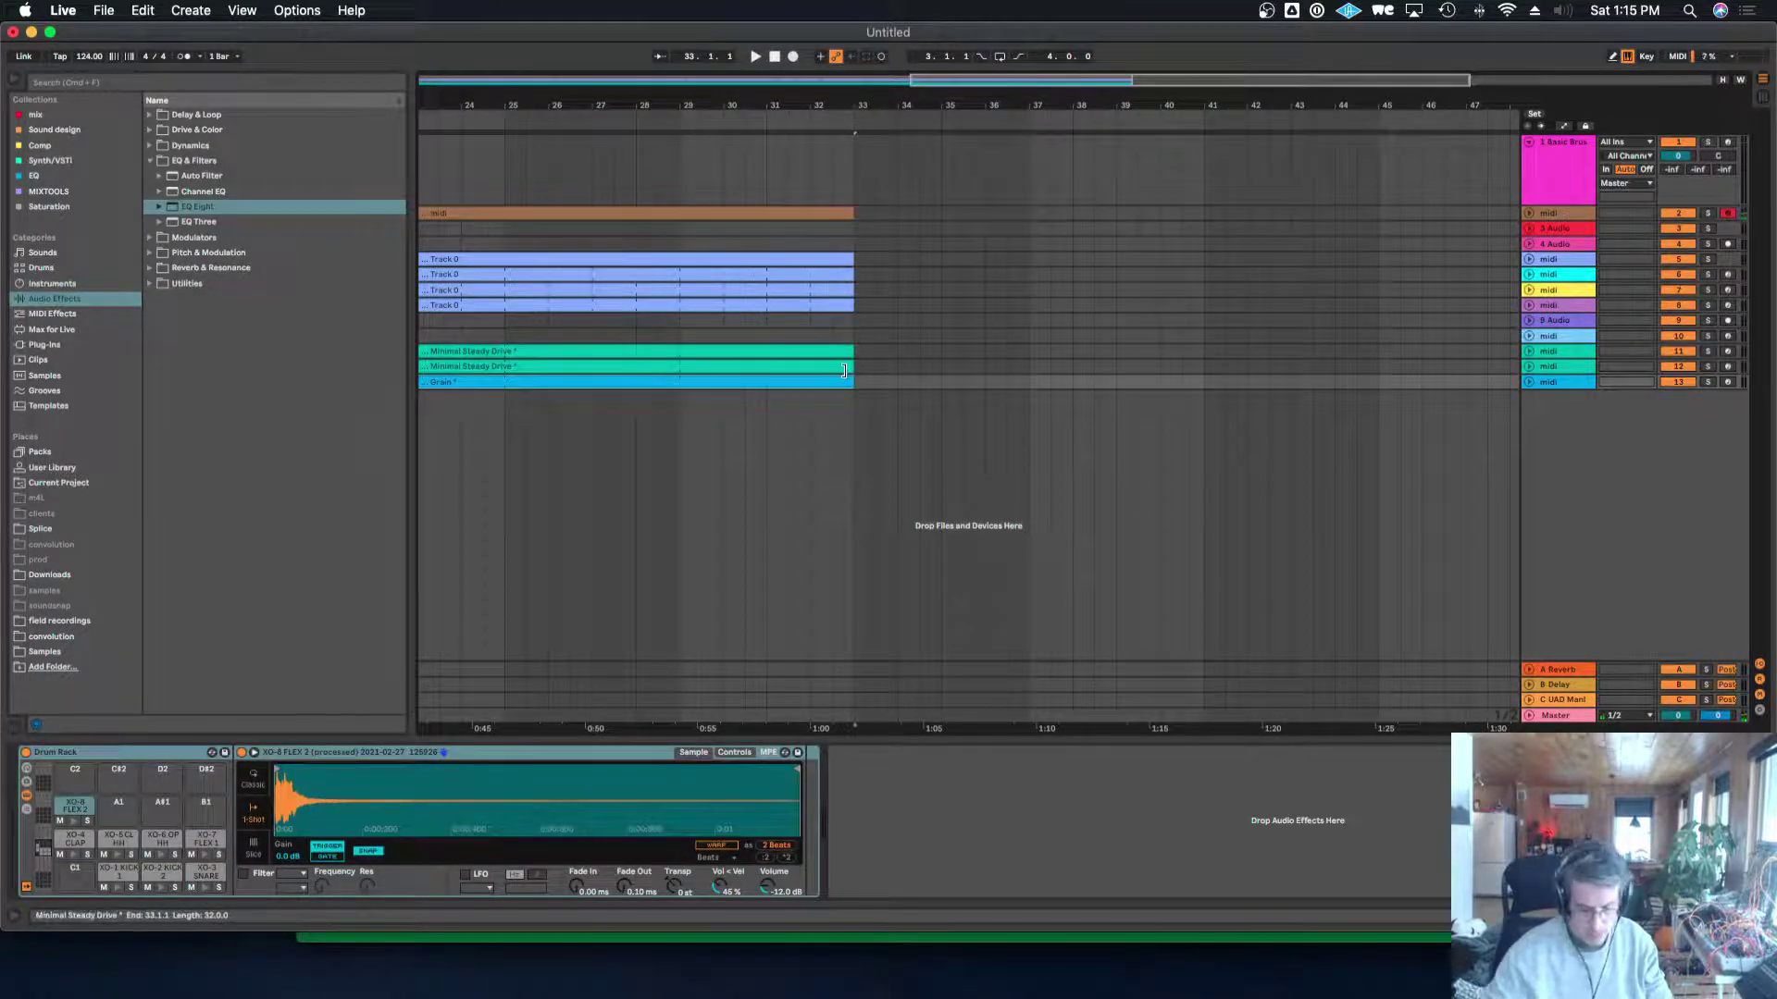
{"action": "key", "text": "super+l"}
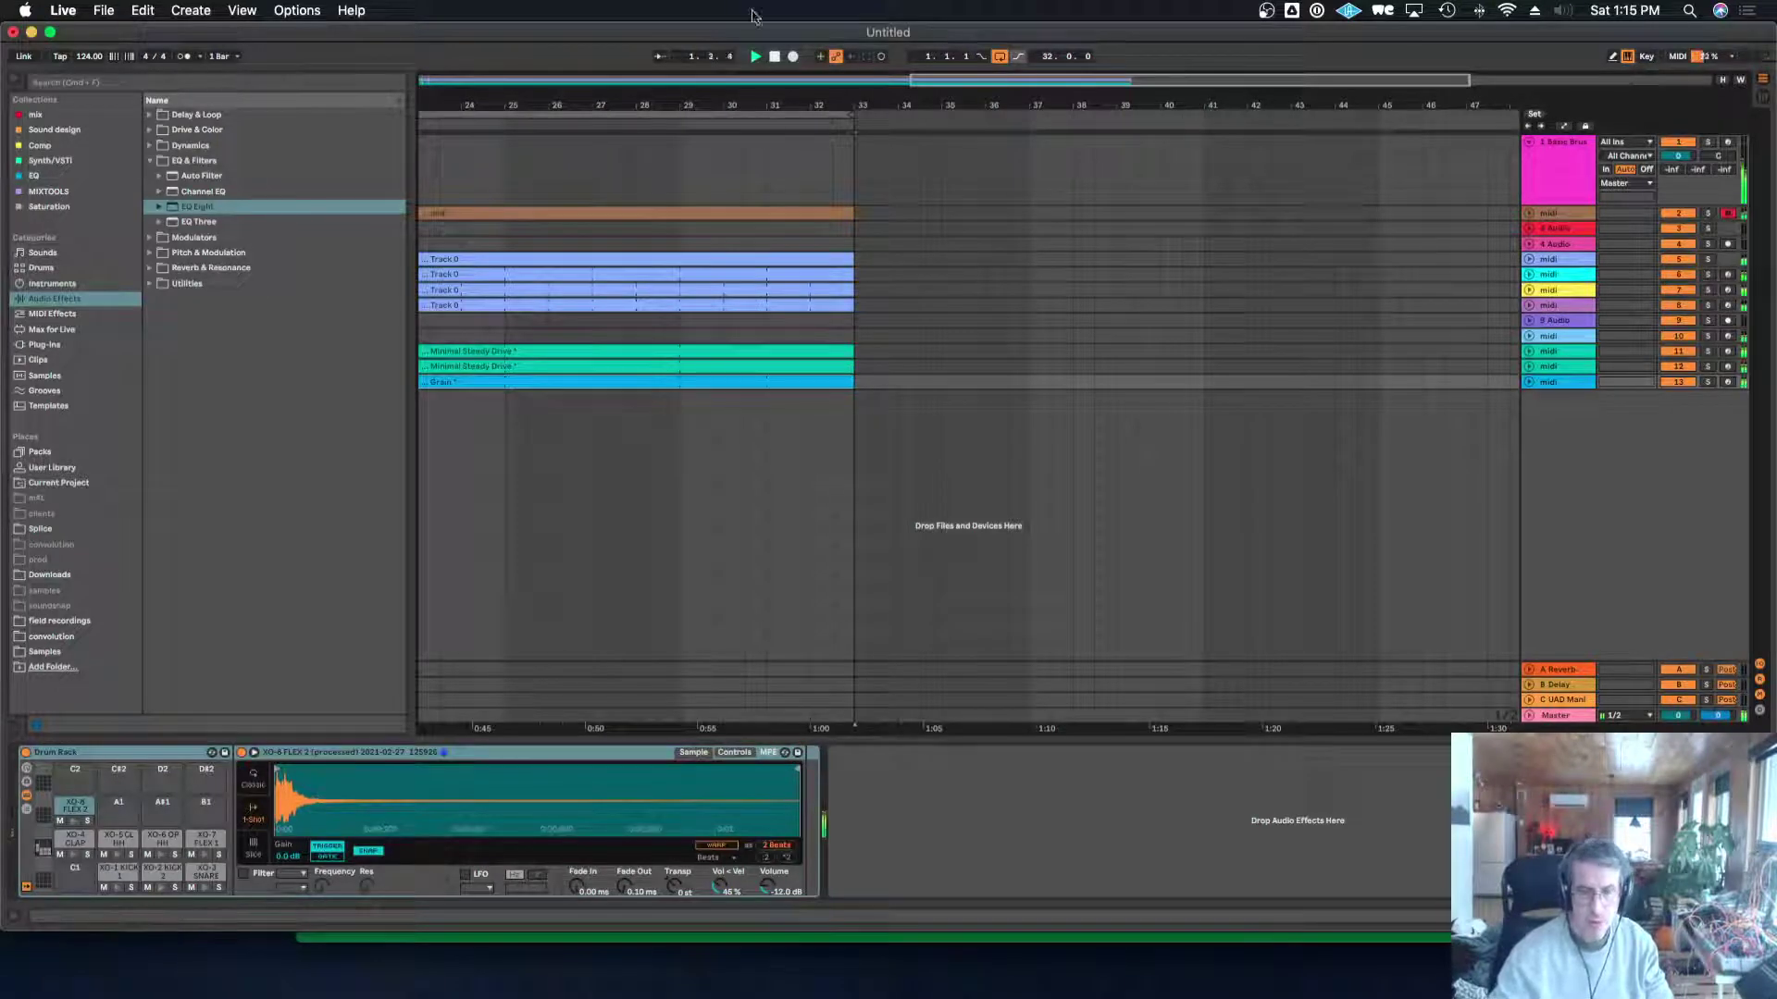
{"action": "left_click_drag", "start_coordinate": [721, 102], "coordinate": [967, 102]}
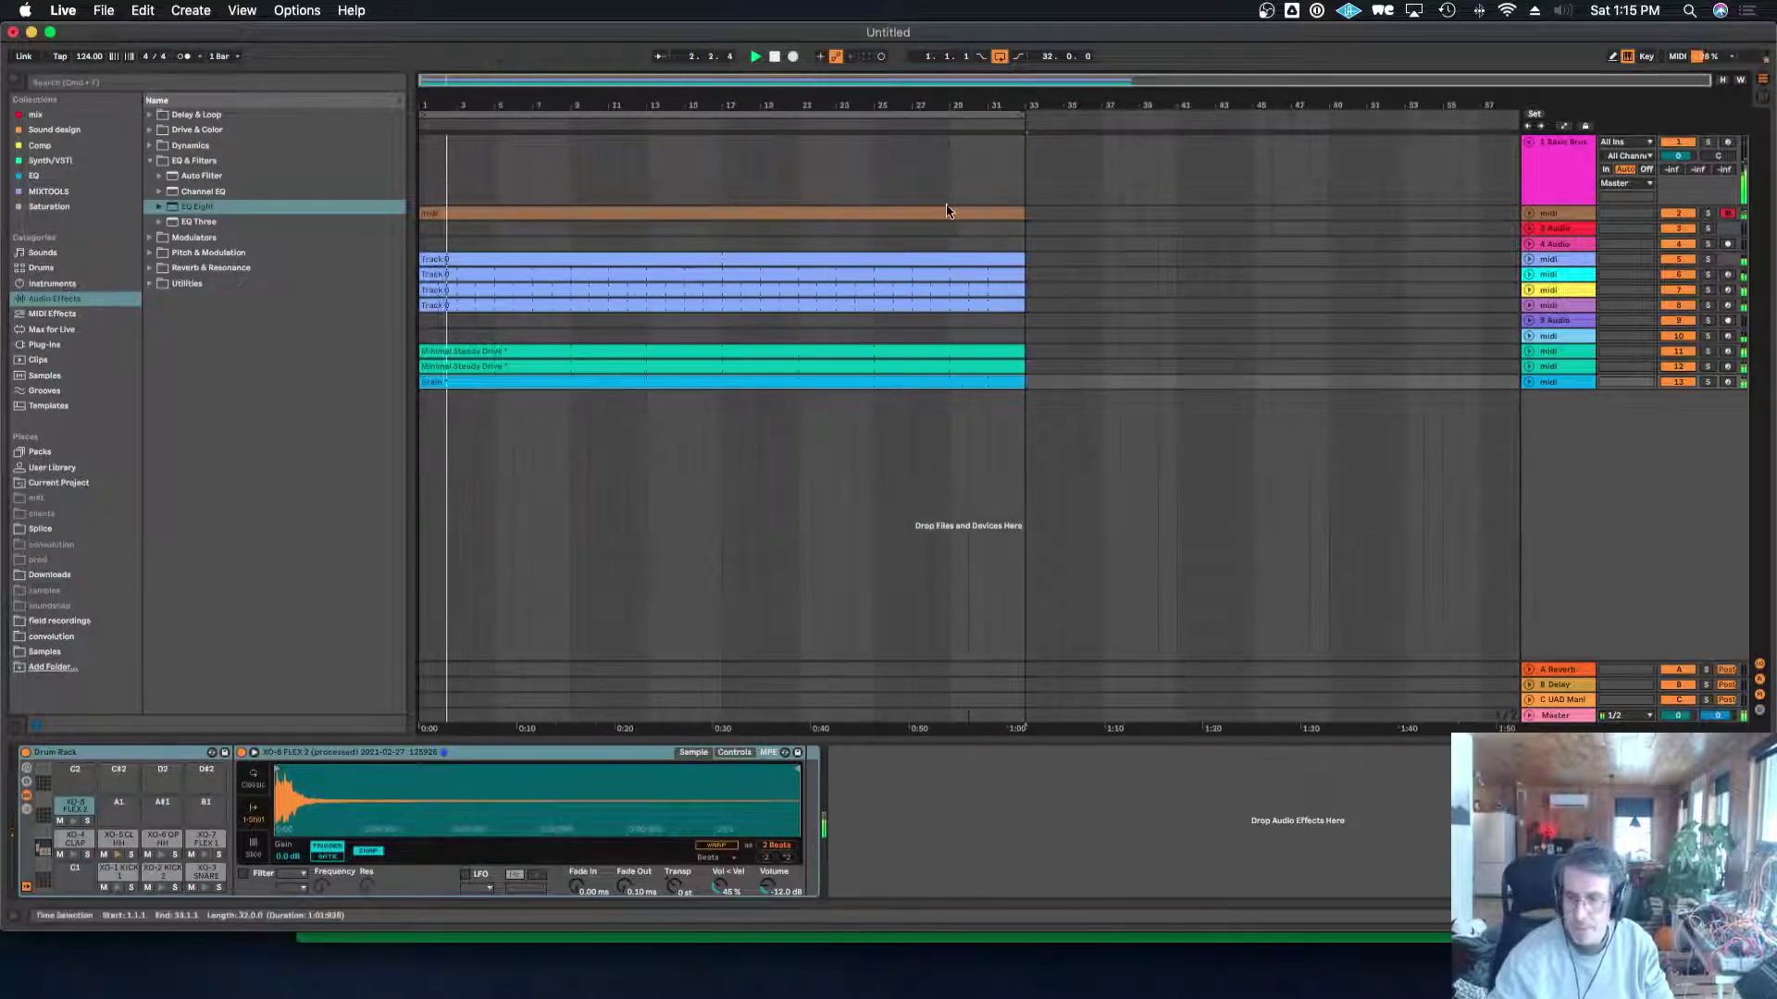
Fold track 1 and insert a new MIDI track below track 13.
{"action": "left_click", "coordinate": [1530, 146]}
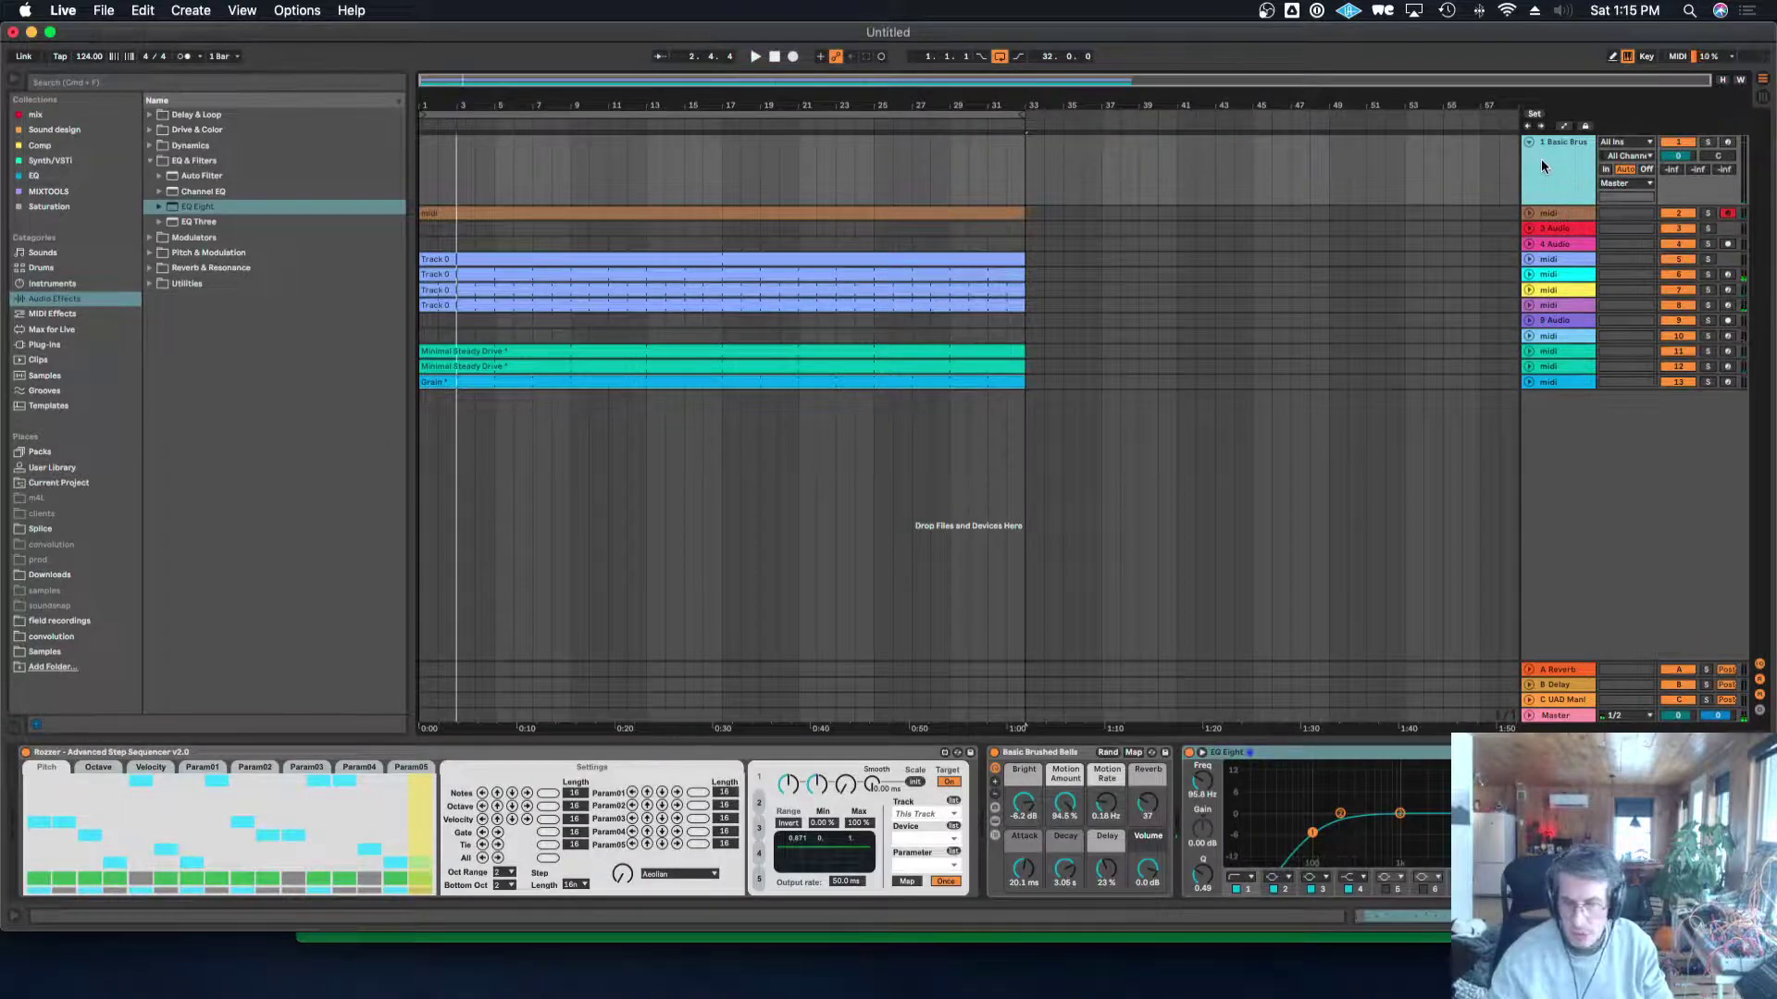
{"action": "left_click", "coordinate": [1530, 143]}
{"action": "right_click", "coordinate": [1555, 328]}
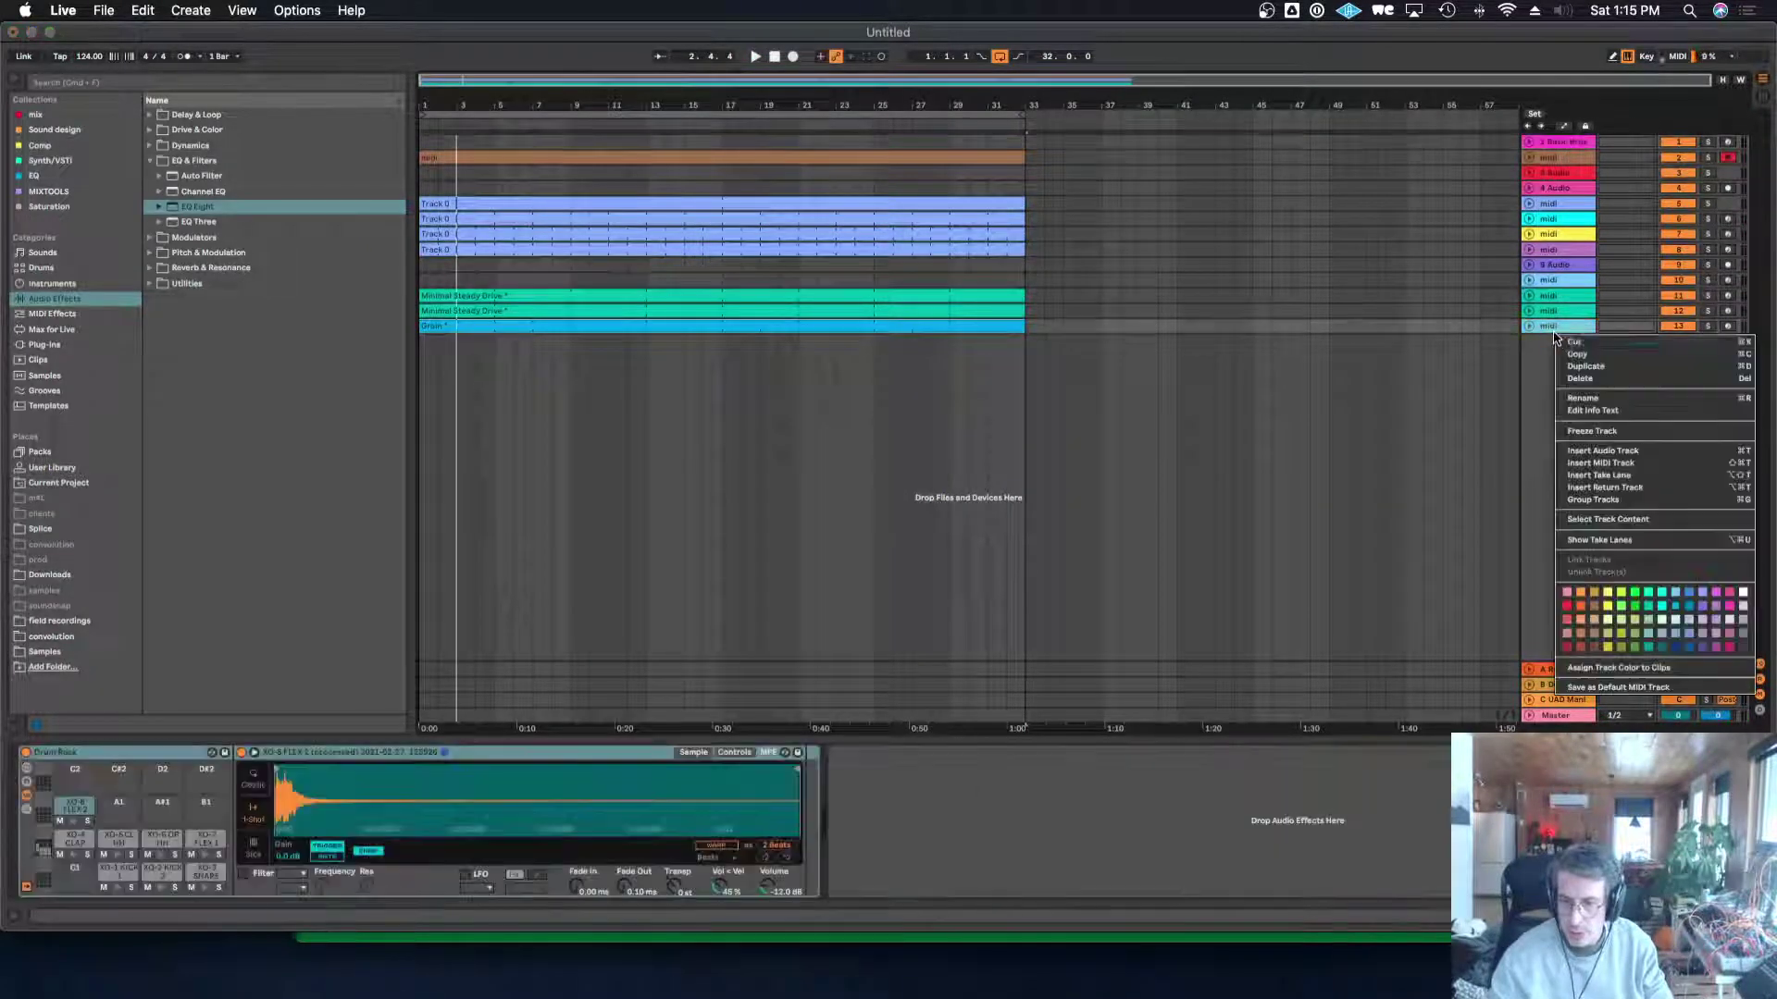
{"action": "left_click", "coordinate": [1573, 462]}
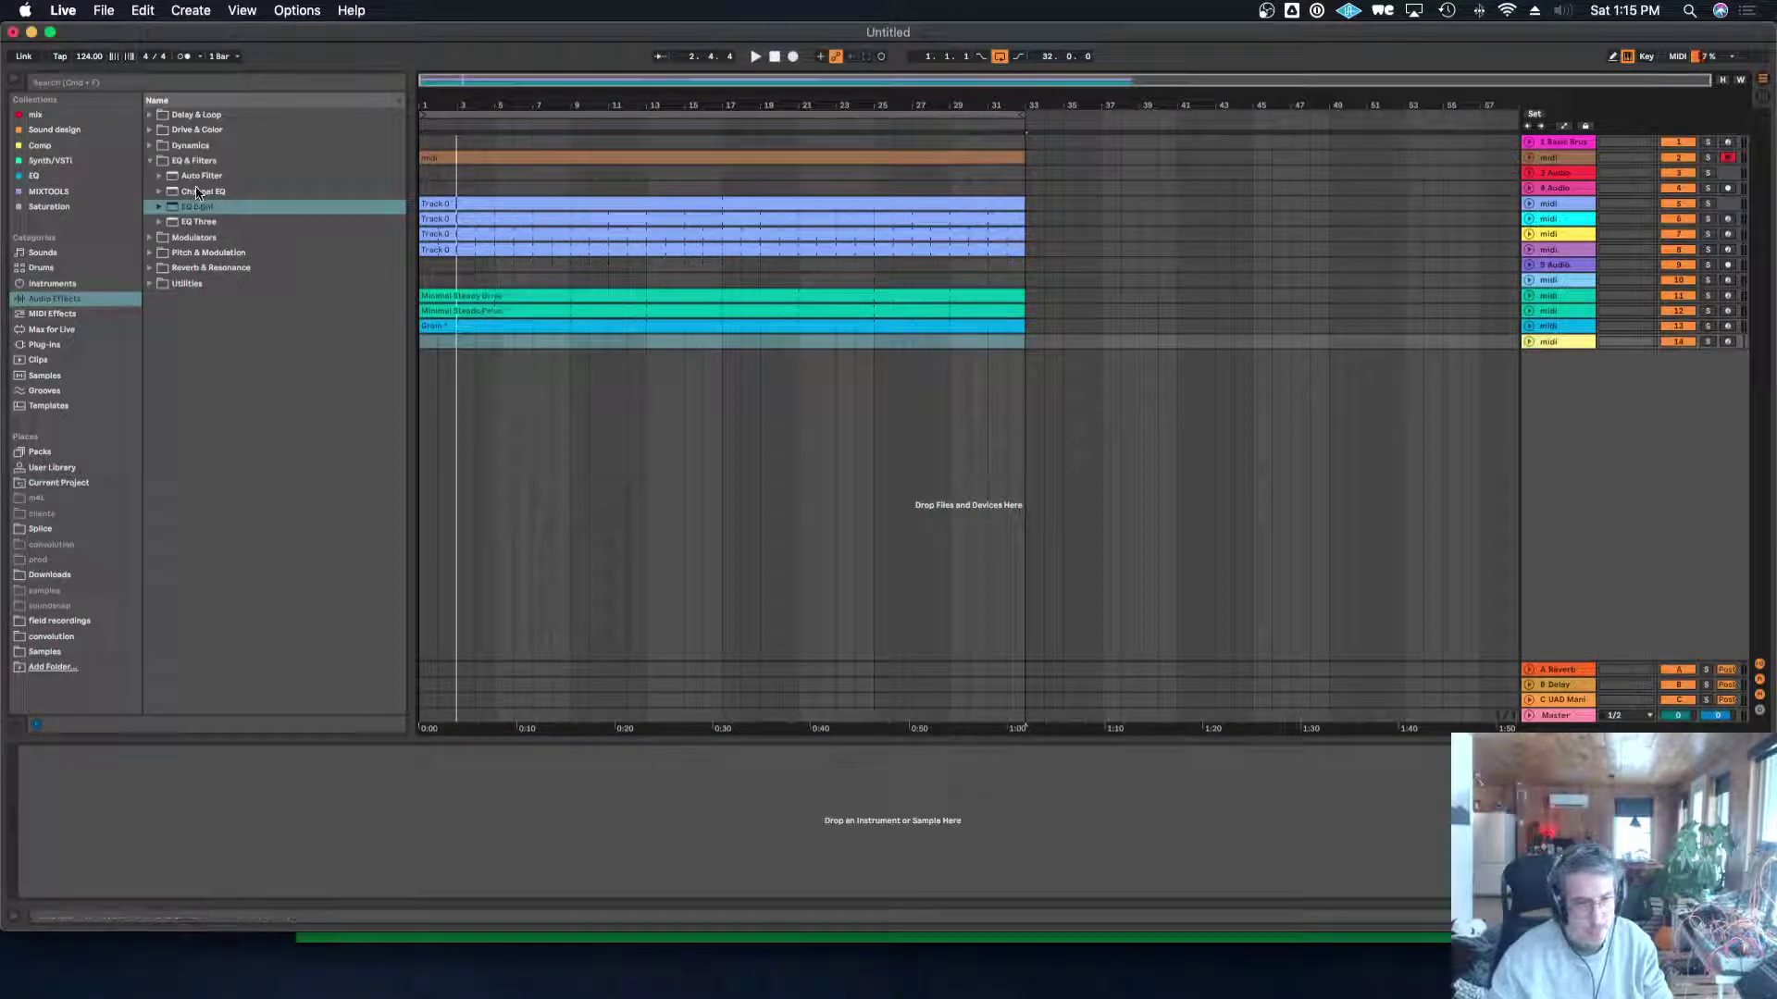
Search the instruments in the browser for "string".
{"action": "left_click", "coordinate": [229, 81]}
{"action": "type", "text": "l"}
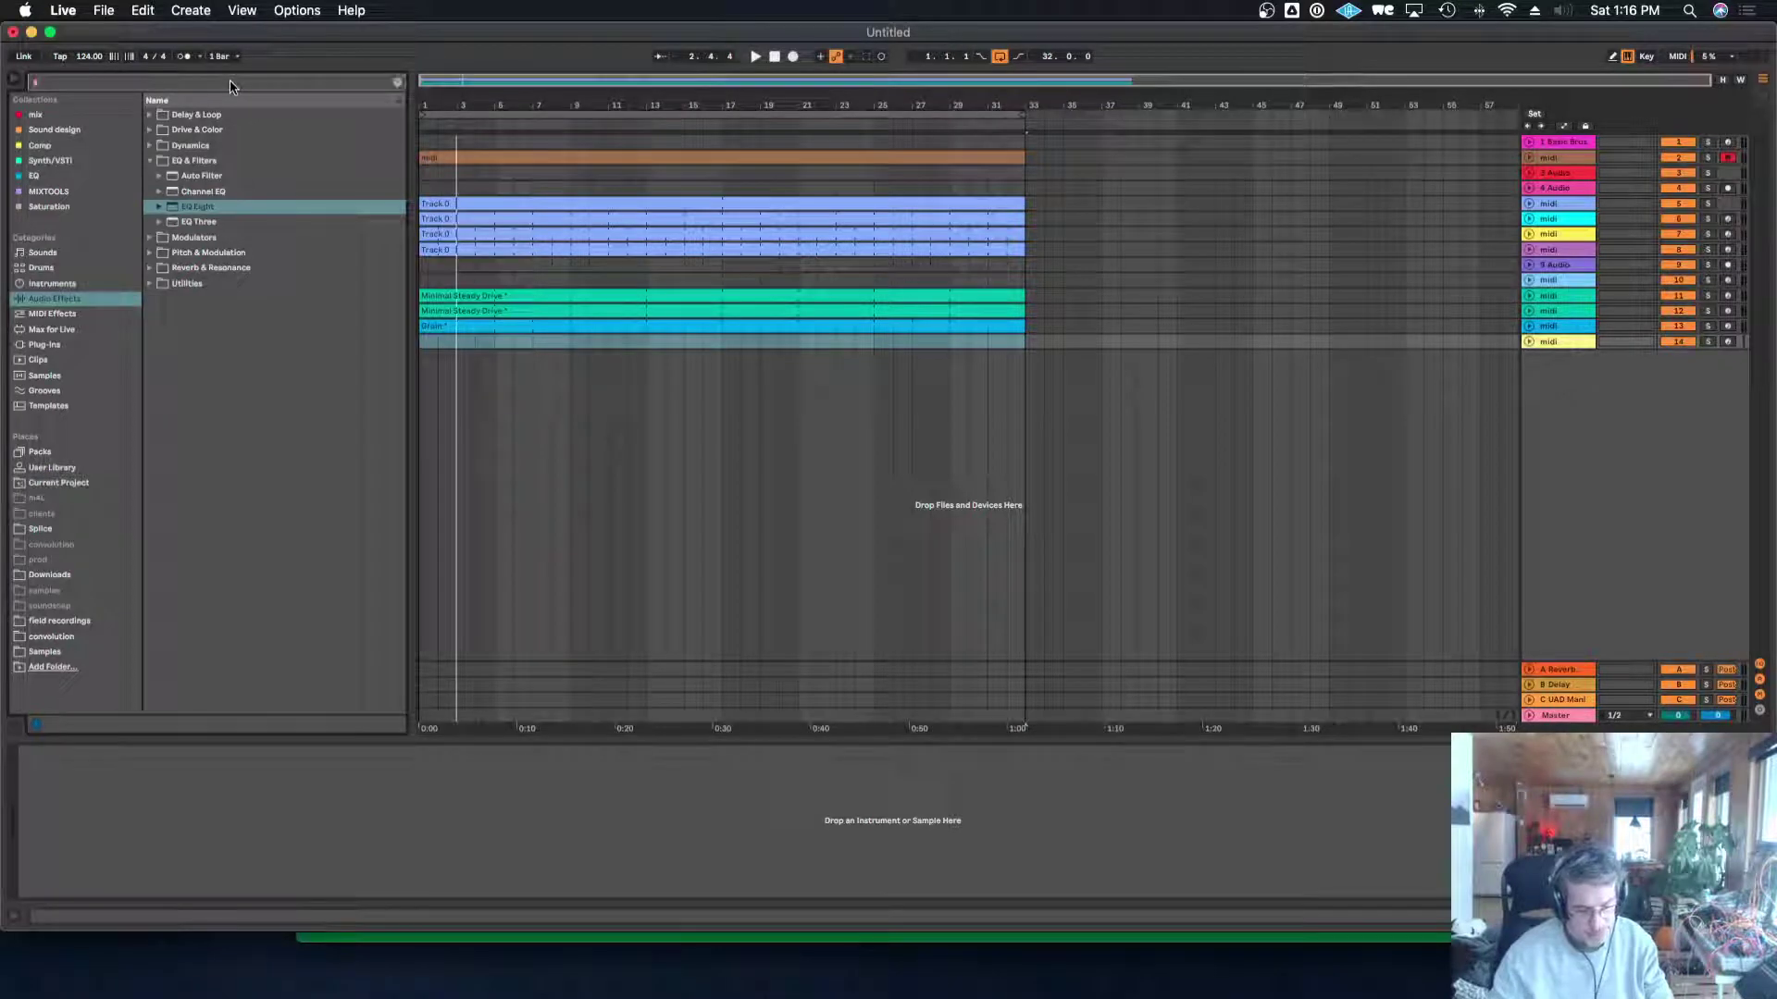
{"action": "type", "text": "tring"}
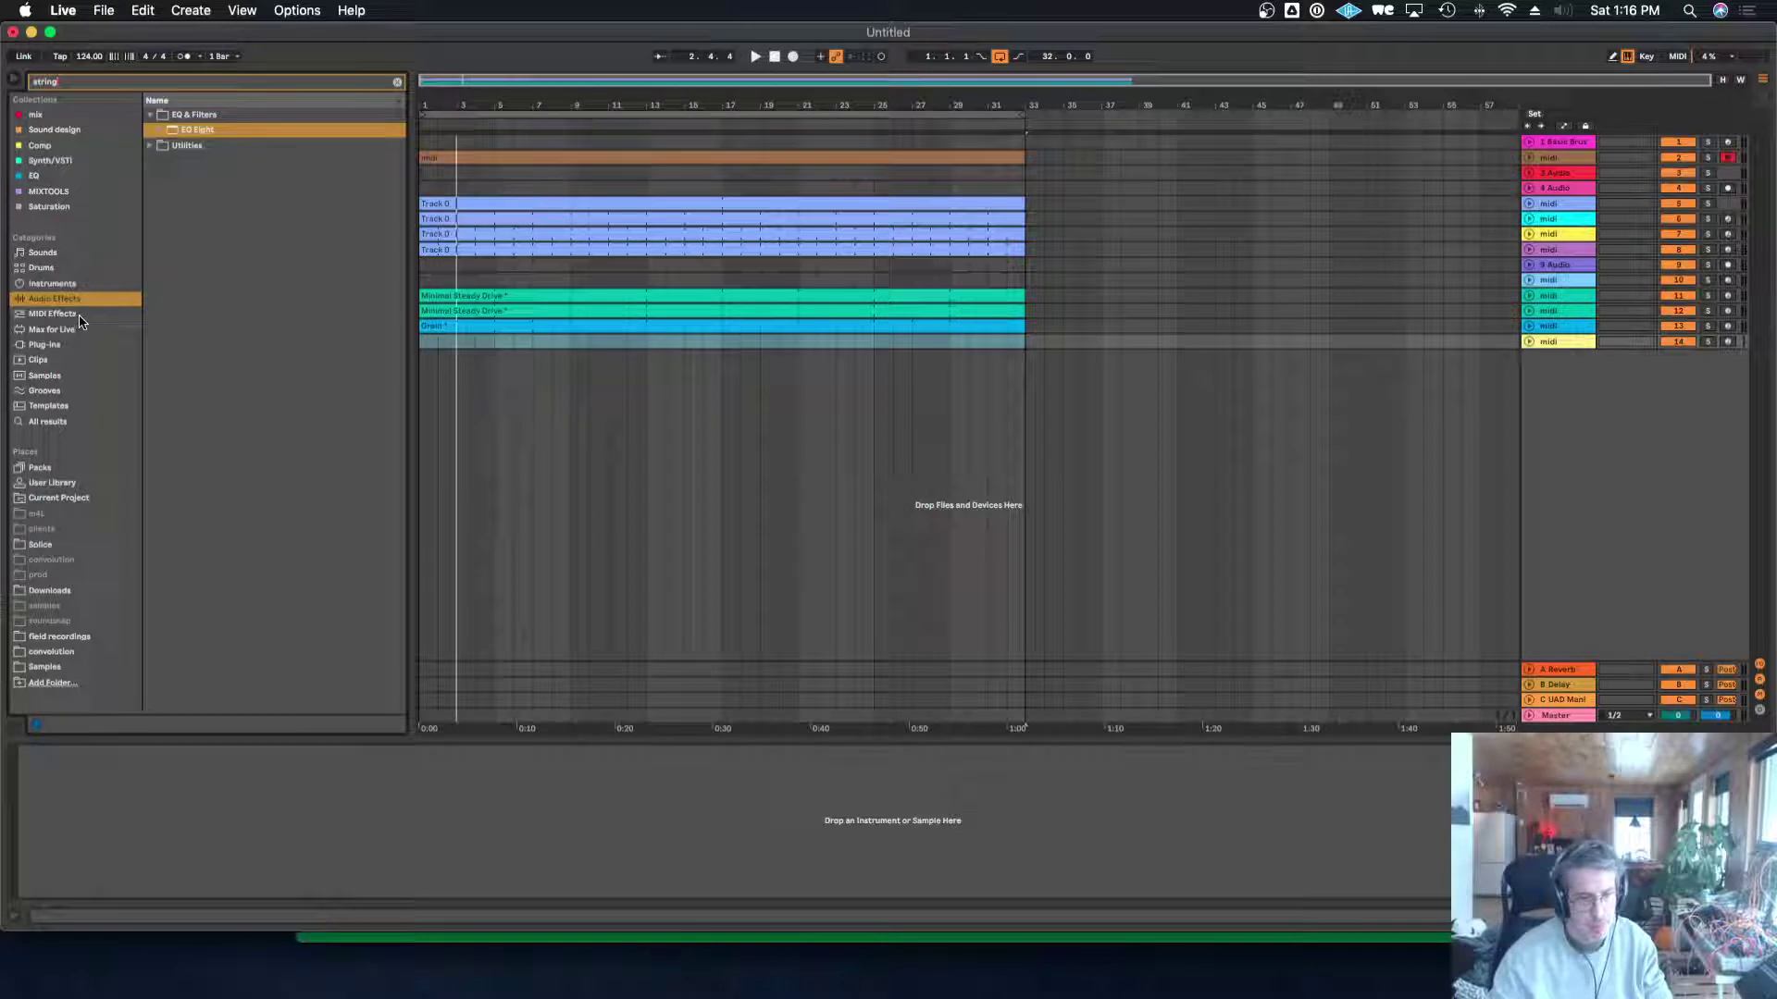
{"action": "left_click", "coordinate": [86, 285]}
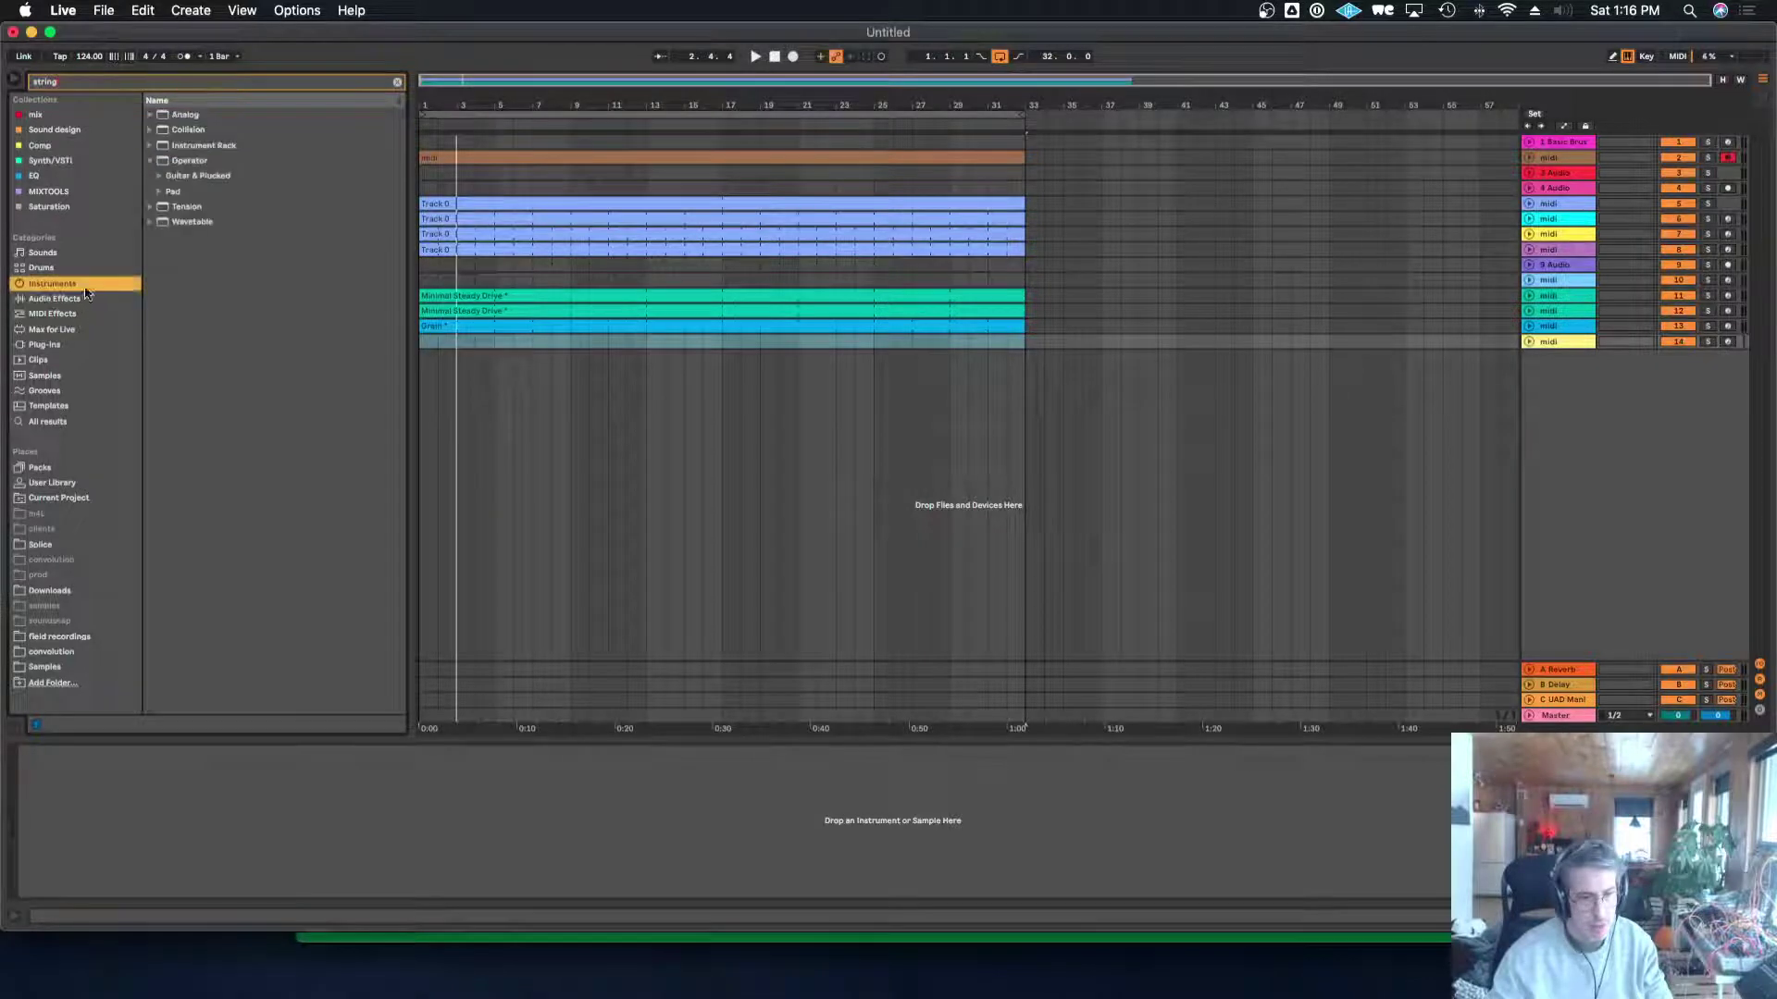
Audition Operator's string pad presets, load Strings Etha Pad onto the new MIDI track 14, and arm the track.
{"action": "left_click", "coordinate": [160, 192]}
{"action": "key", "text": "Down"}
{"action": "key", "text": "Down"}
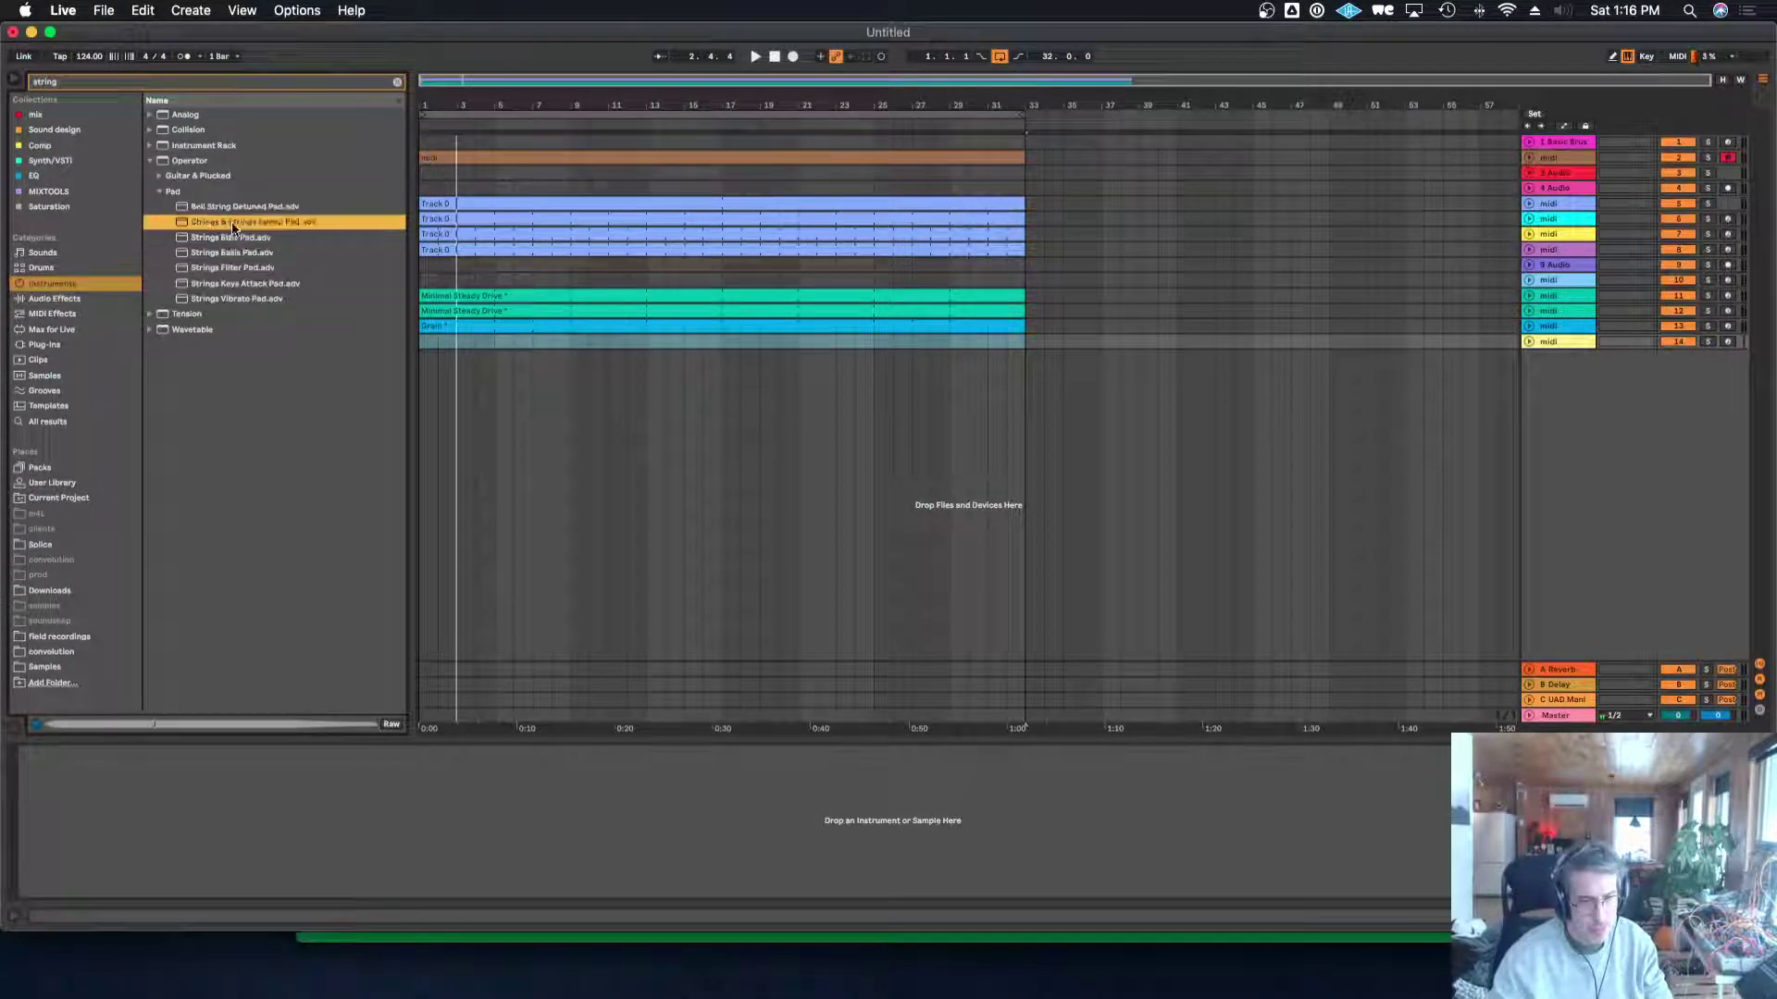
{"action": "left_click", "coordinate": [225, 250]}
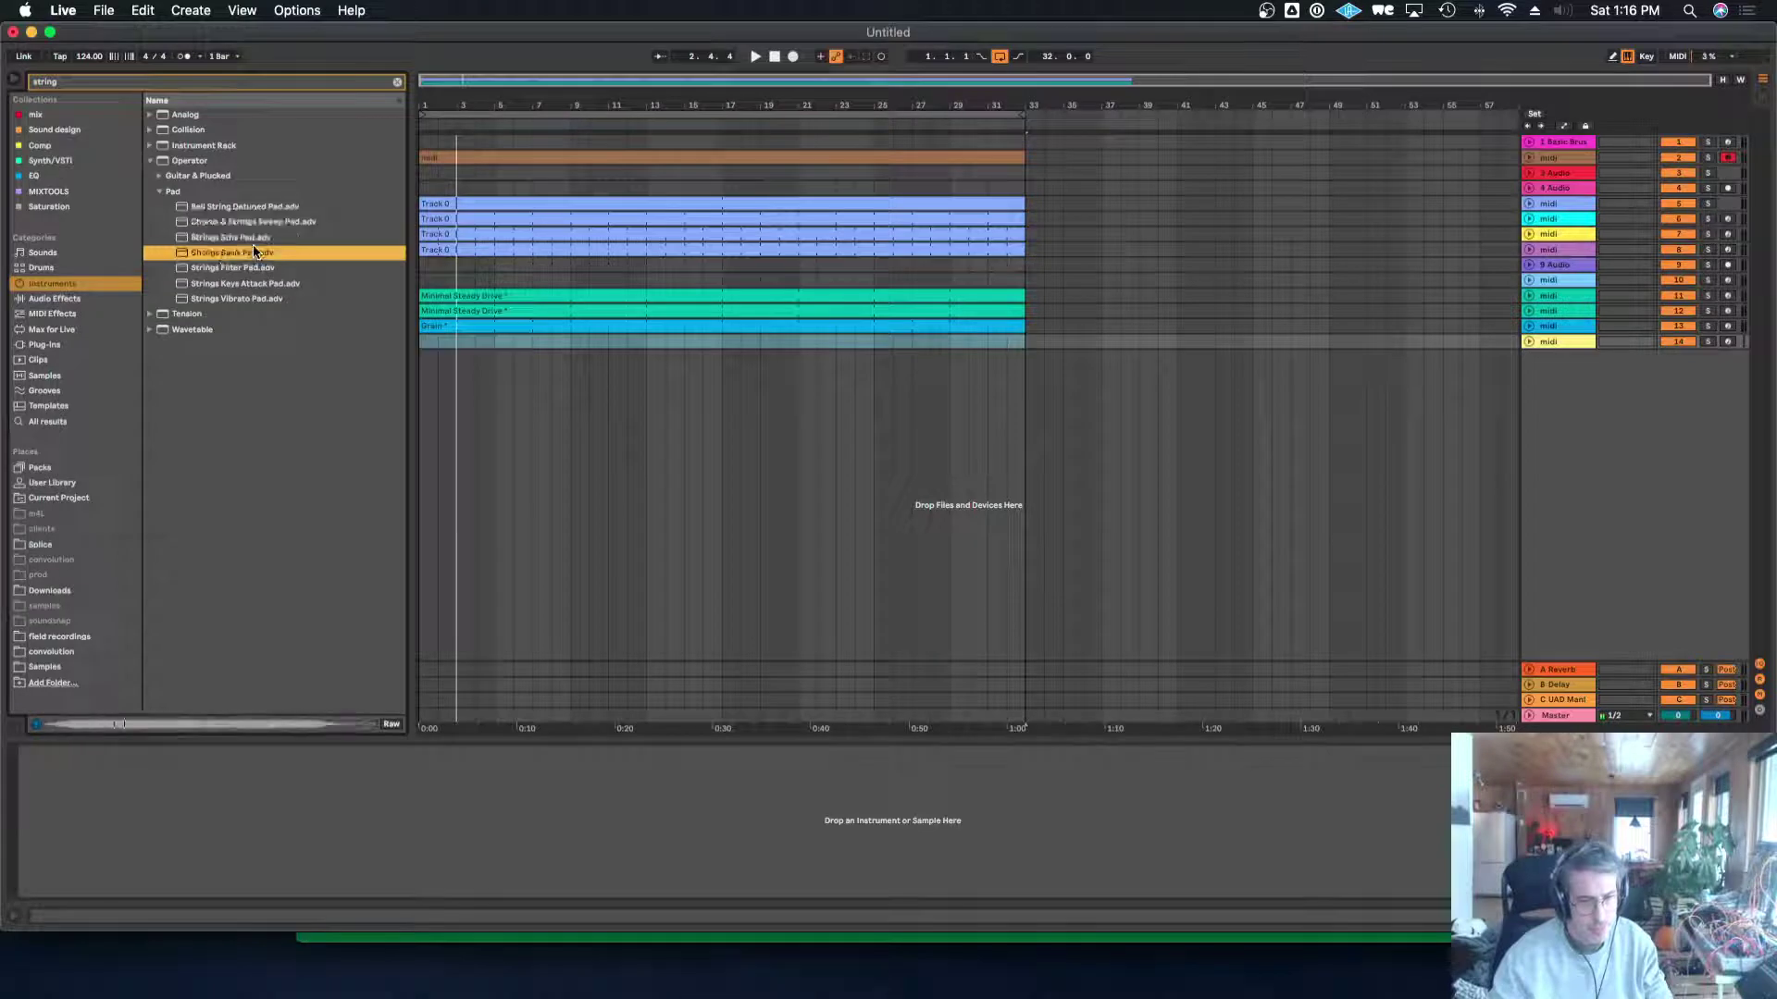
{"action": "left_click", "coordinate": [254, 242]}
{"action": "left_click", "coordinate": [276, 268]}
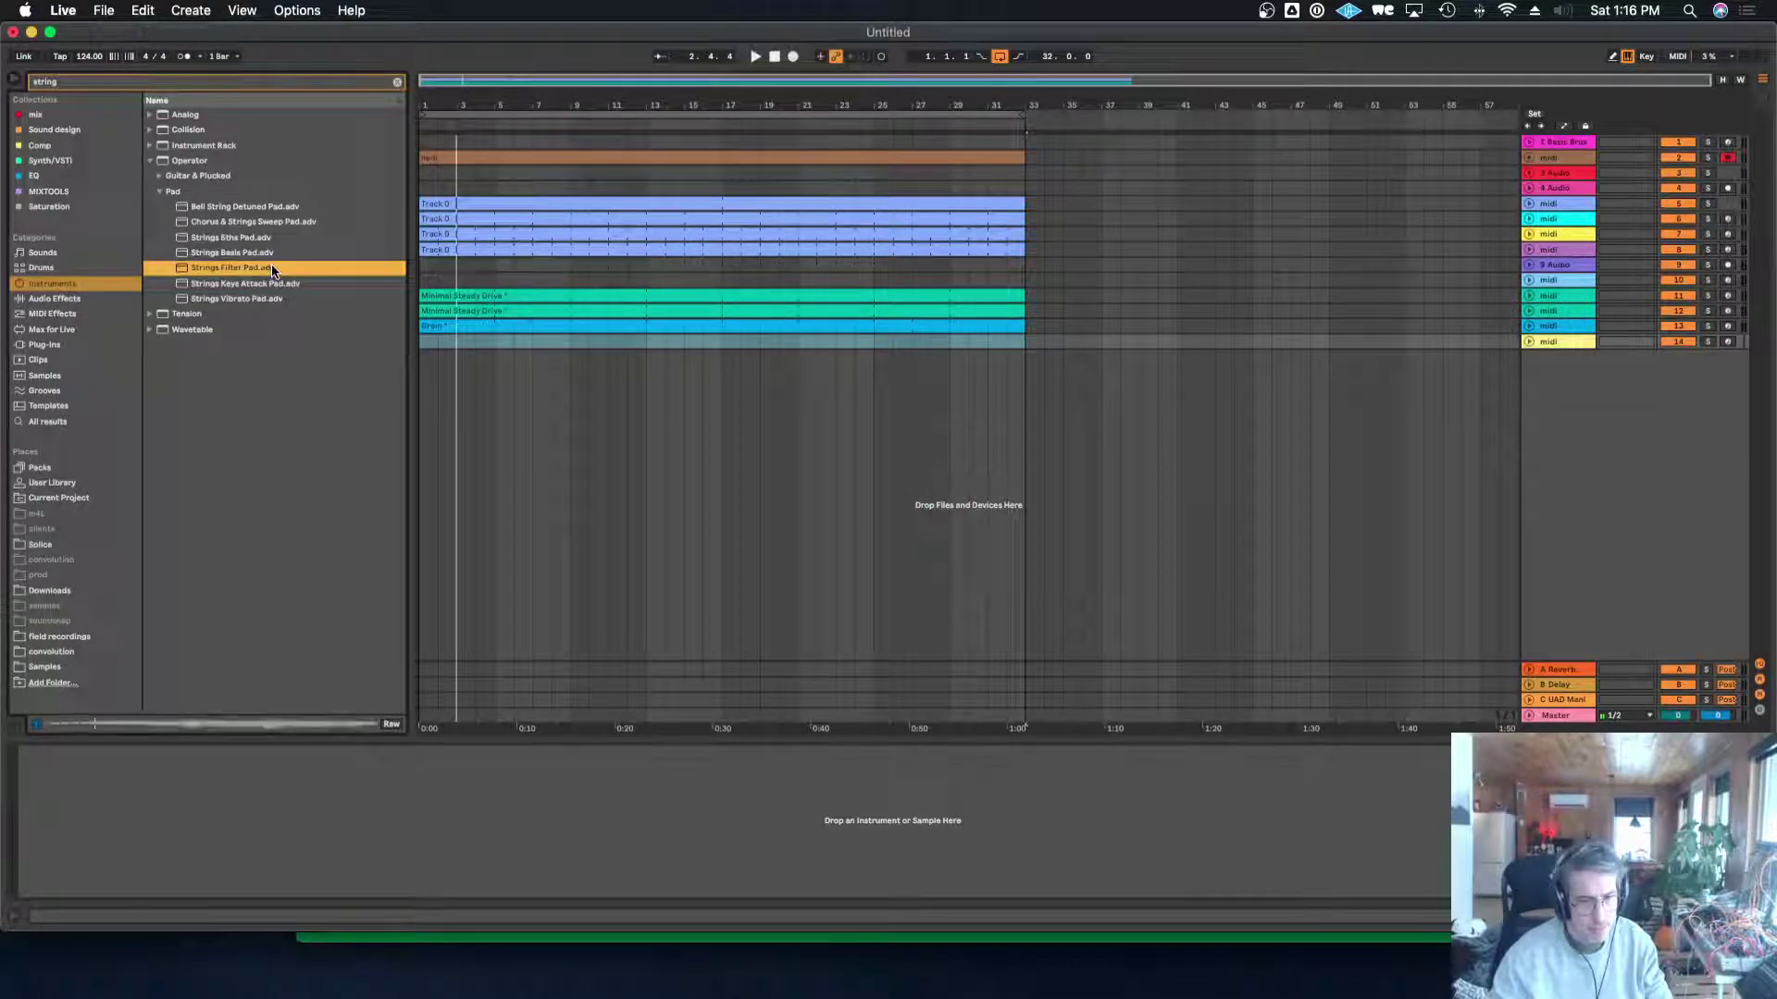
{"action": "left_click", "coordinate": [274, 238]}
{"action": "left_click", "coordinate": [266, 284]}
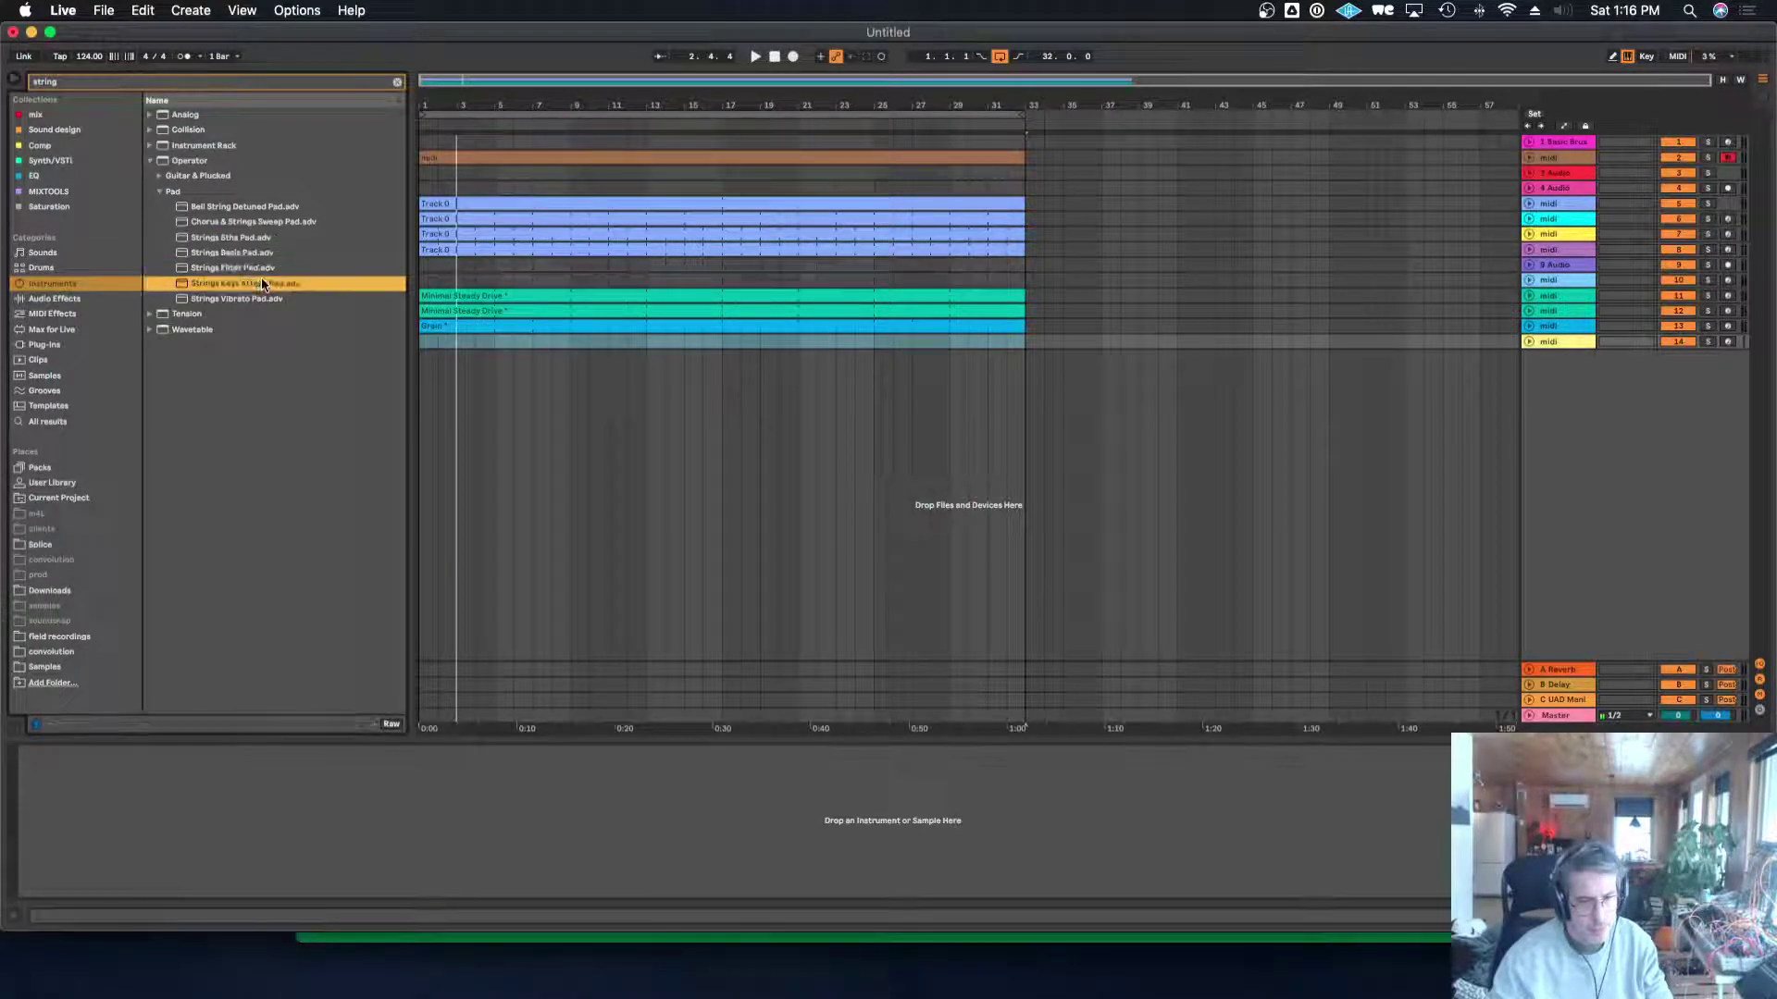
{"action": "left_click_drag", "start_coordinate": [265, 240], "coordinate": [1425, 472]}
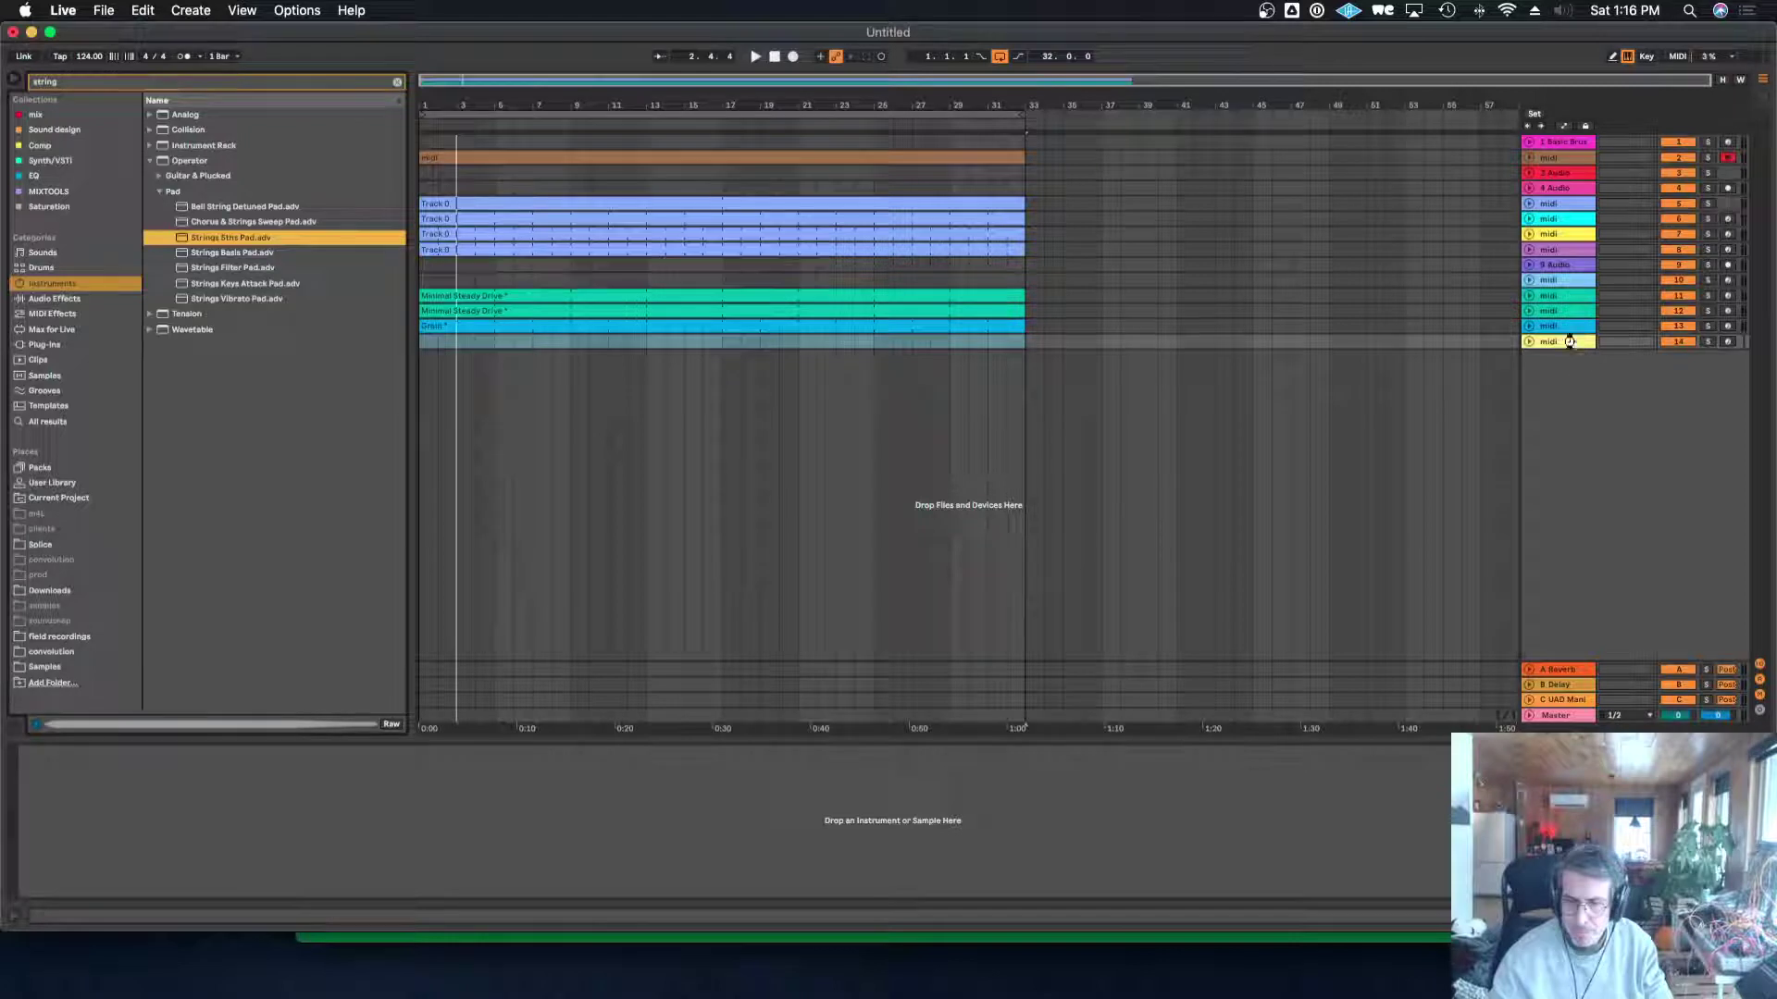
{"action": "left_click_drag", "start_coordinate": [1570, 341], "coordinate": [1569, 342]}
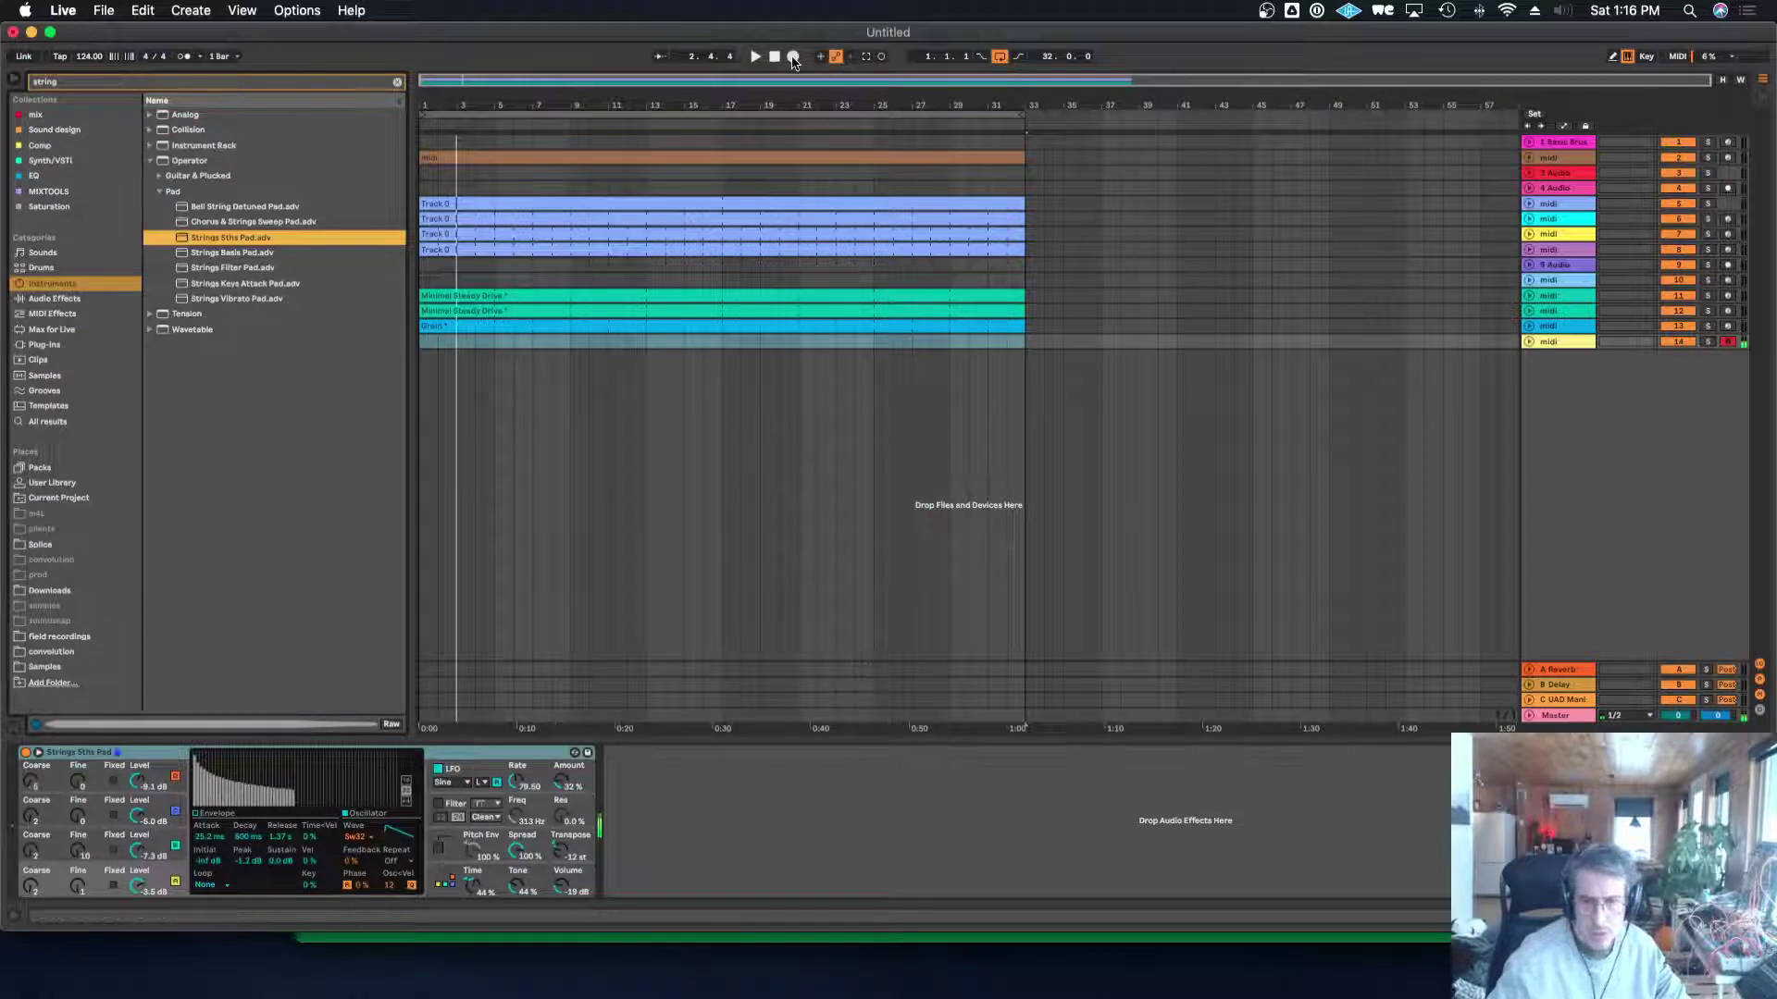
Add an Auto Filter after the string pad instrument and lower its low-pass cutoff to about 1.29 kHz.
{"action": "left_click", "coordinate": [55, 299]}
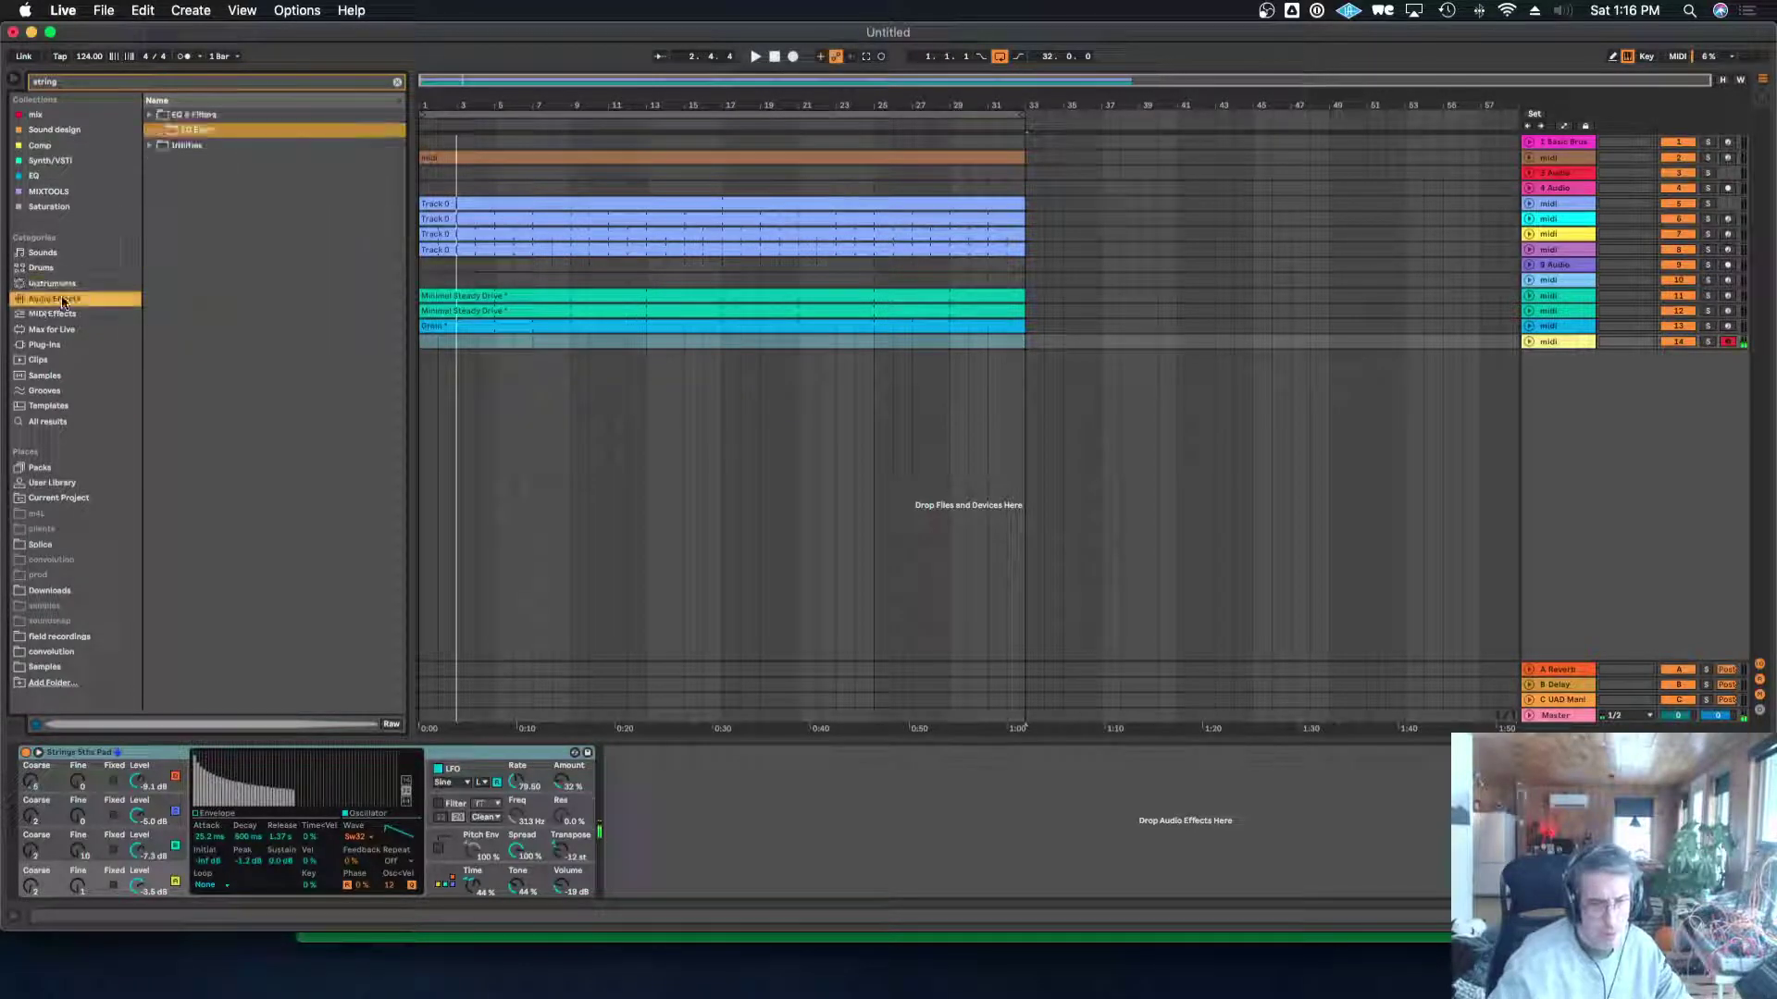
{"action": "left_click", "coordinate": [397, 83]}
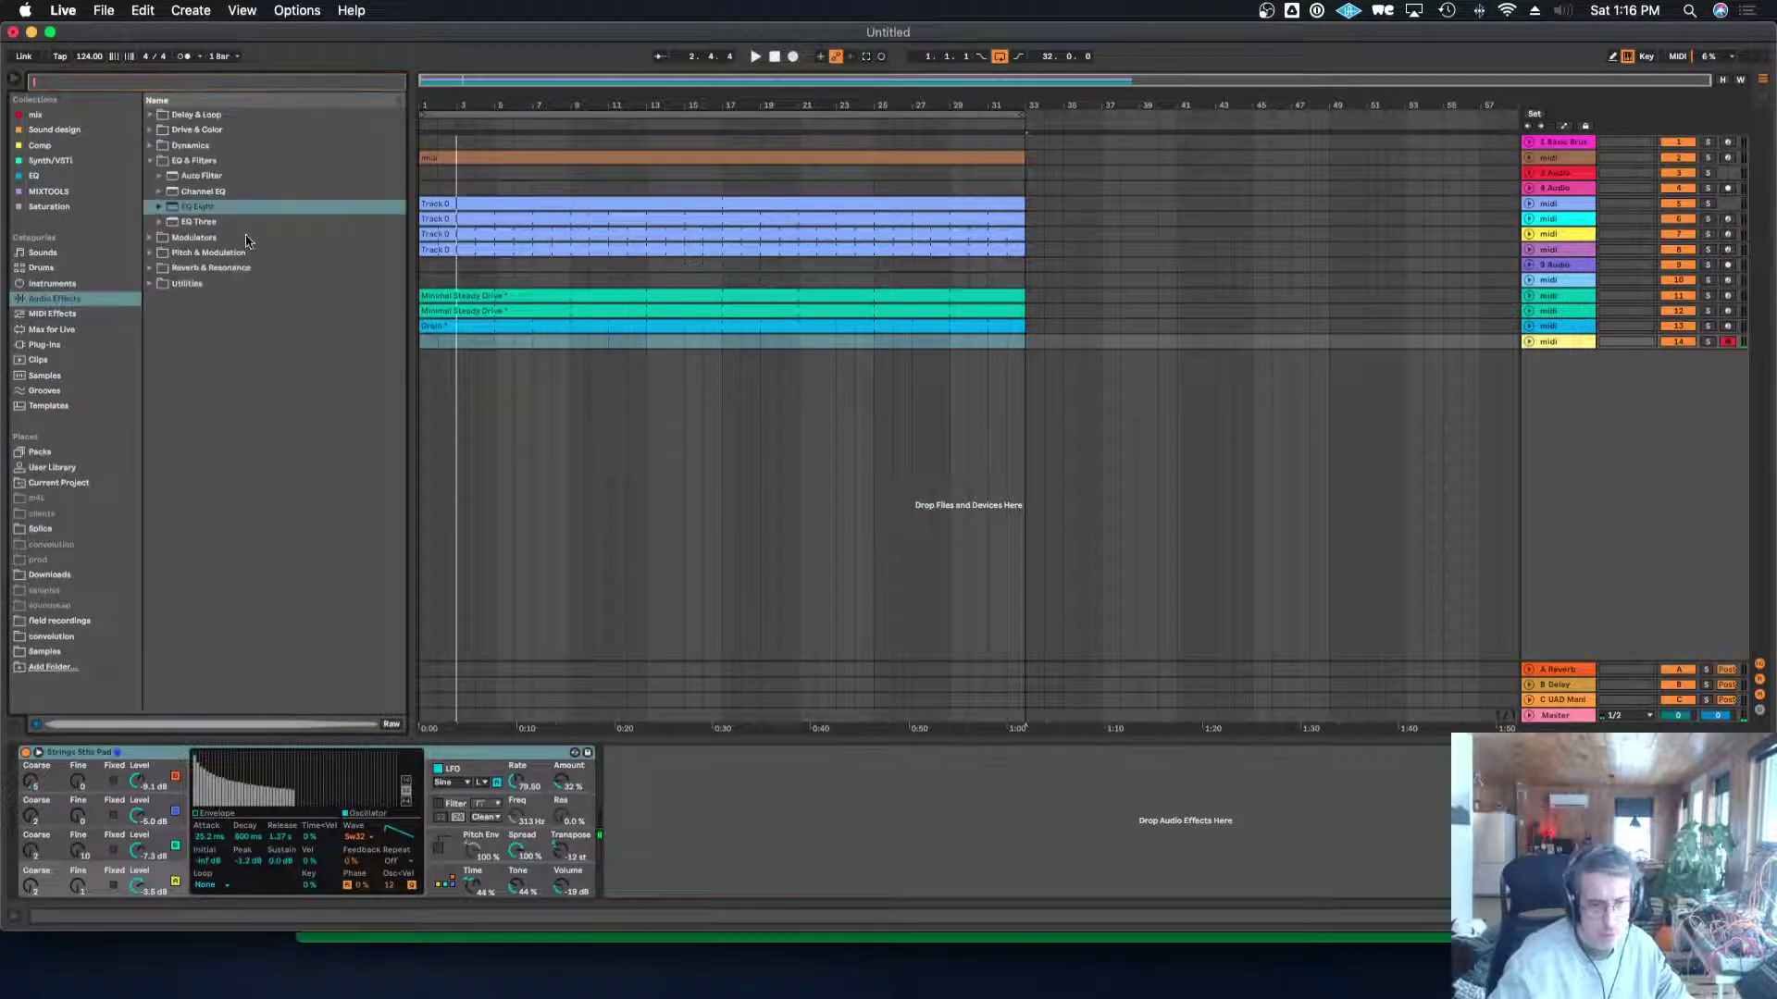
{"action": "left_click_drag", "start_coordinate": [185, 176], "coordinate": [766, 766]}
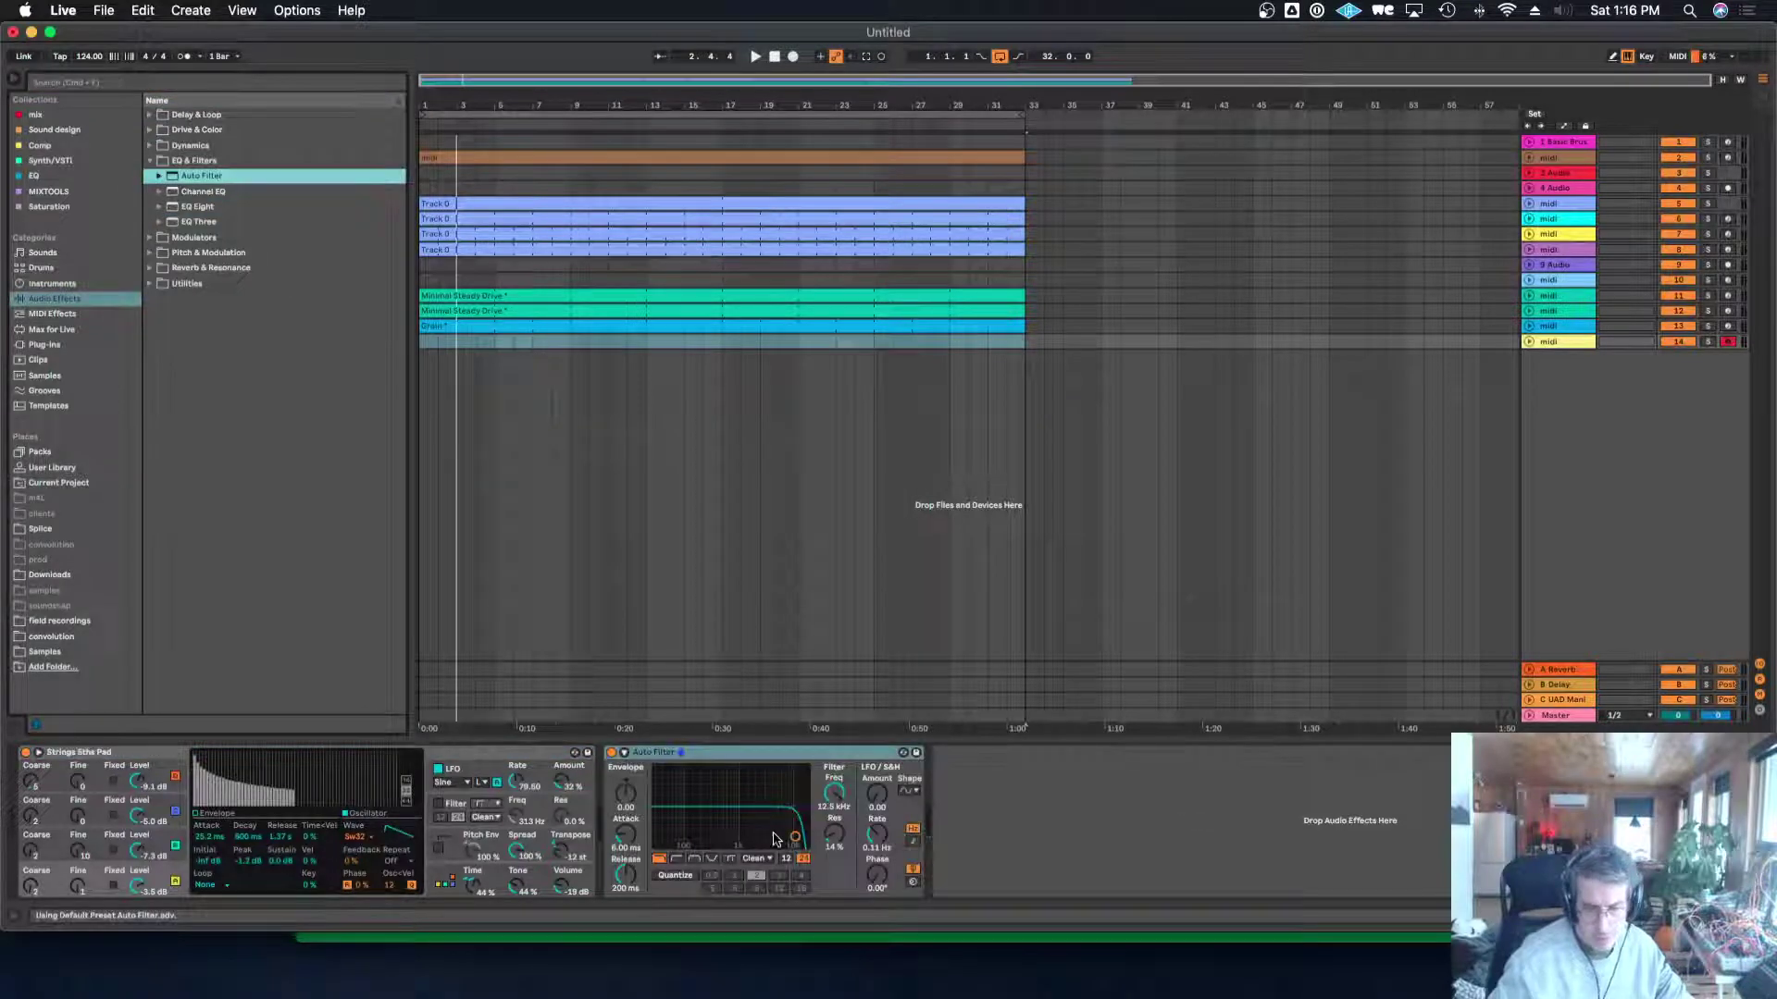
{"action": "left_click_drag", "start_coordinate": [795, 837], "coordinate": [781, 838]}
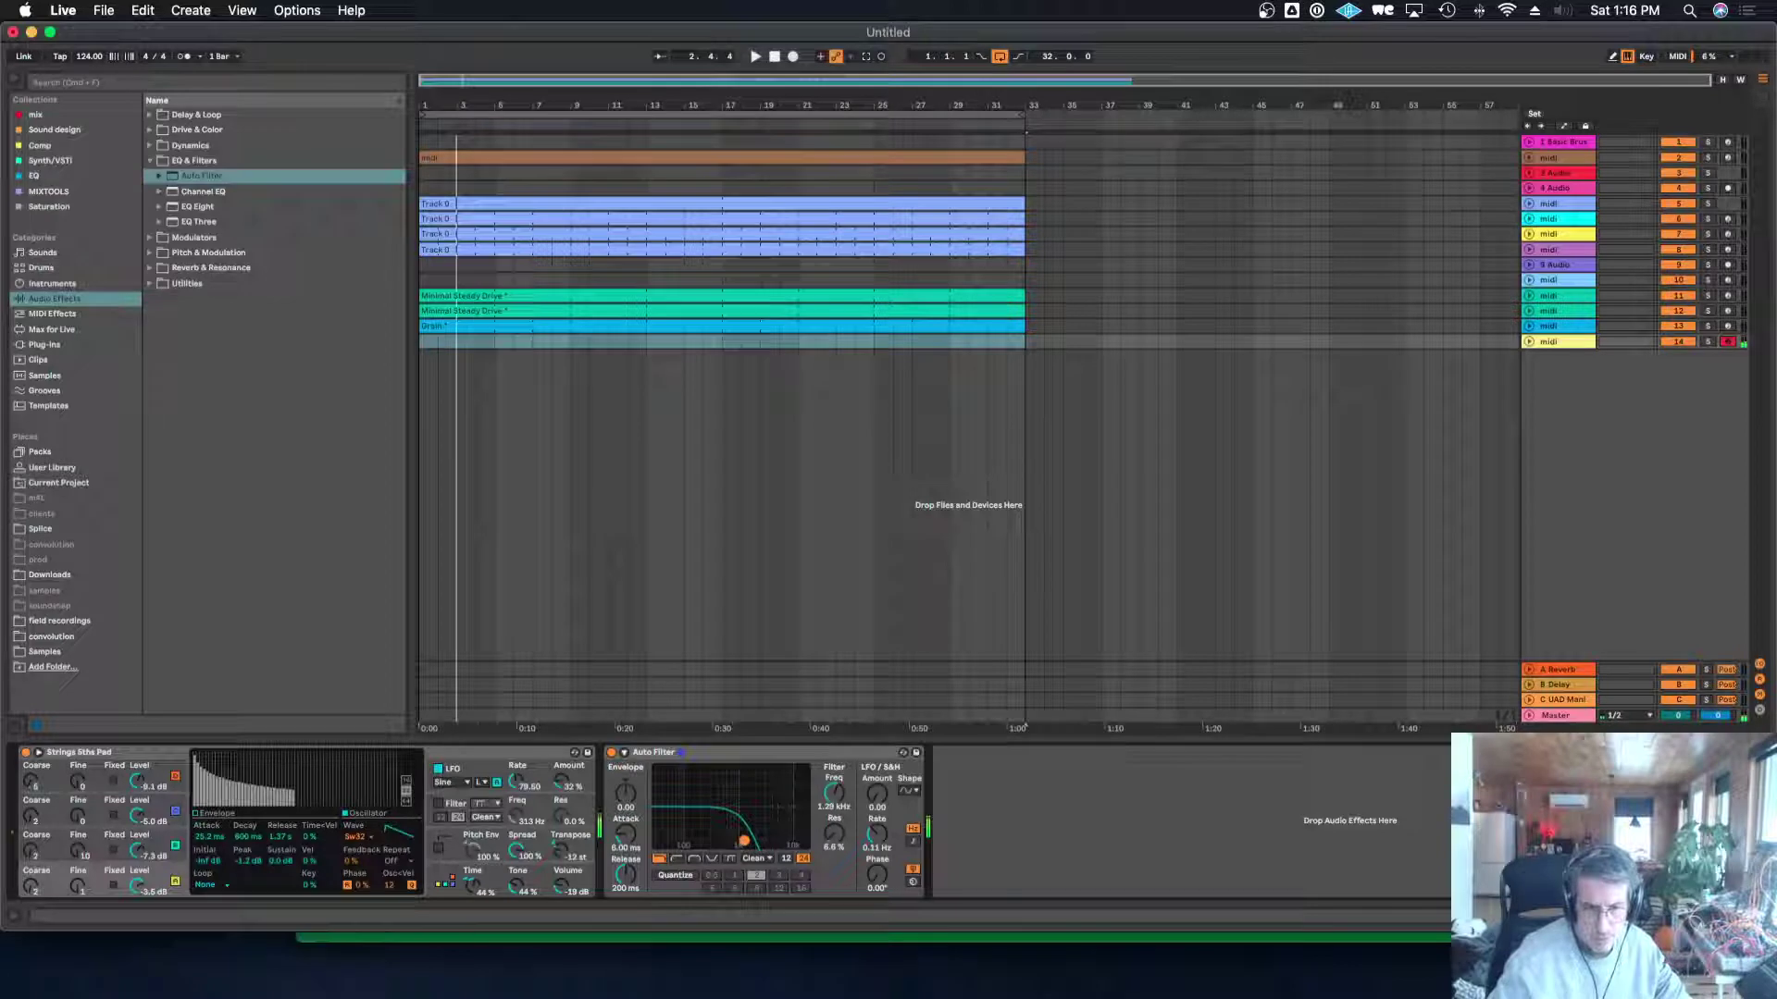
Play the arrangement from the start and capture the played pad chords as a MIDI clip on track 14.
{"action": "left_click", "coordinate": [776, 57]}
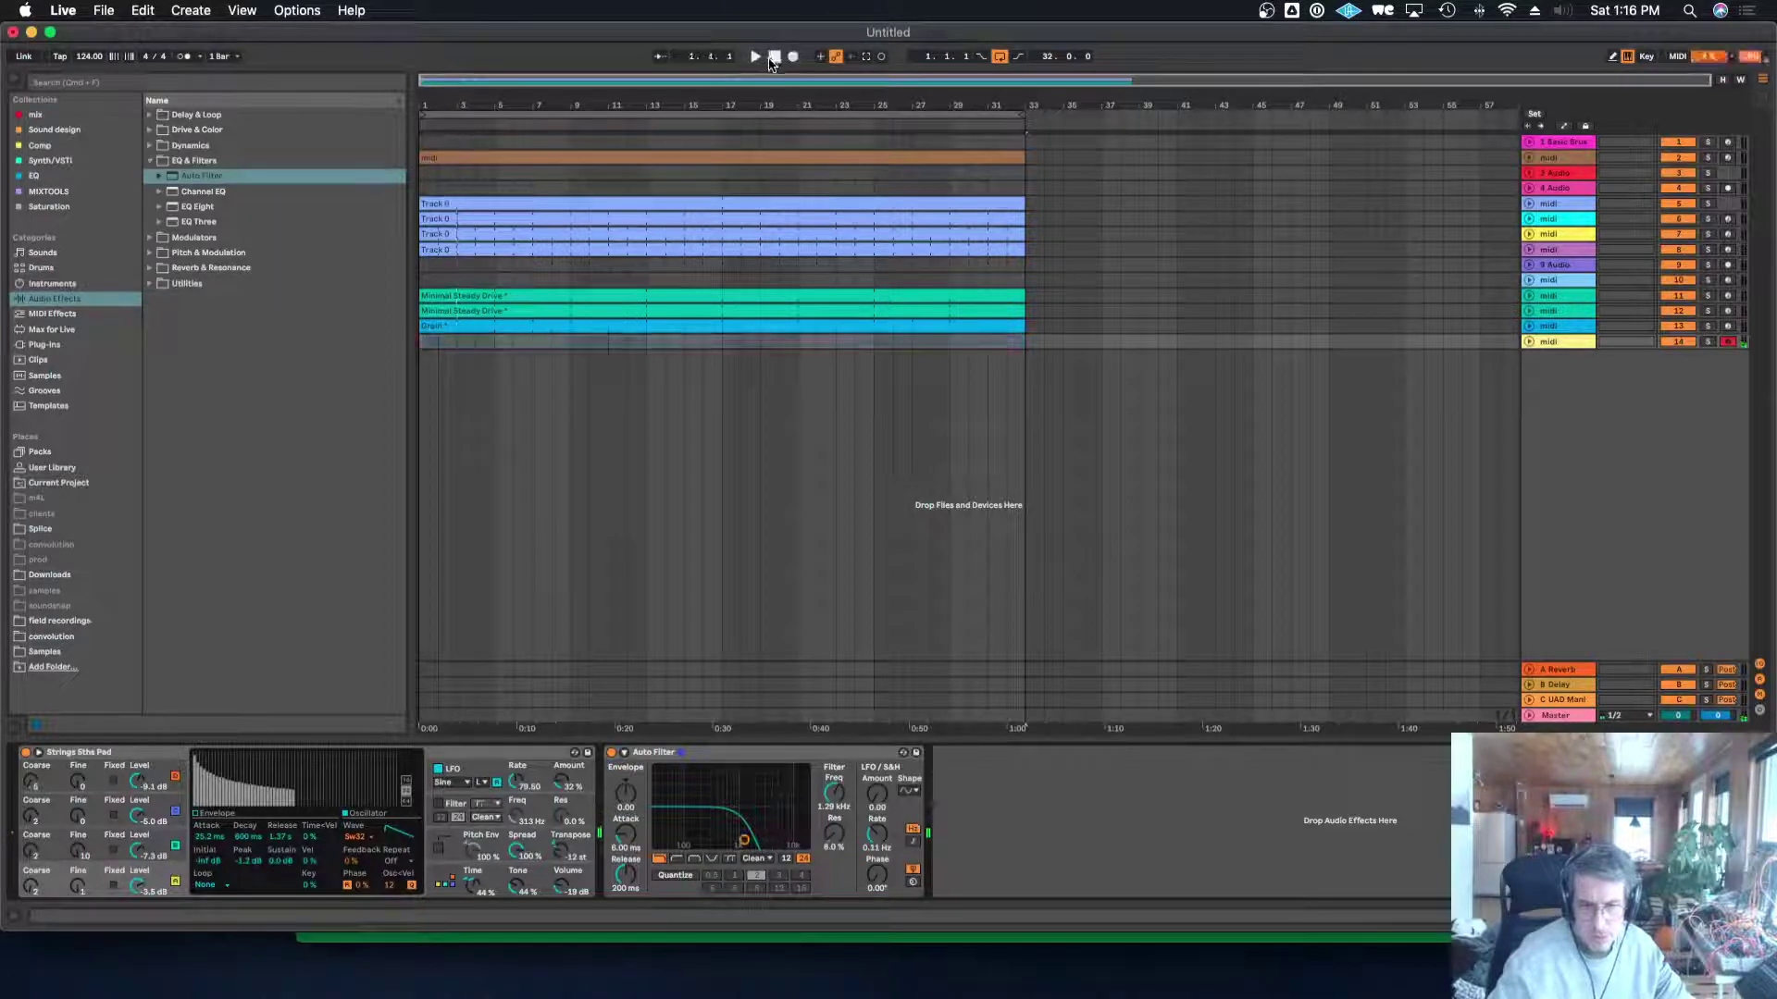
{"action": "left_click", "coordinate": [755, 57]}
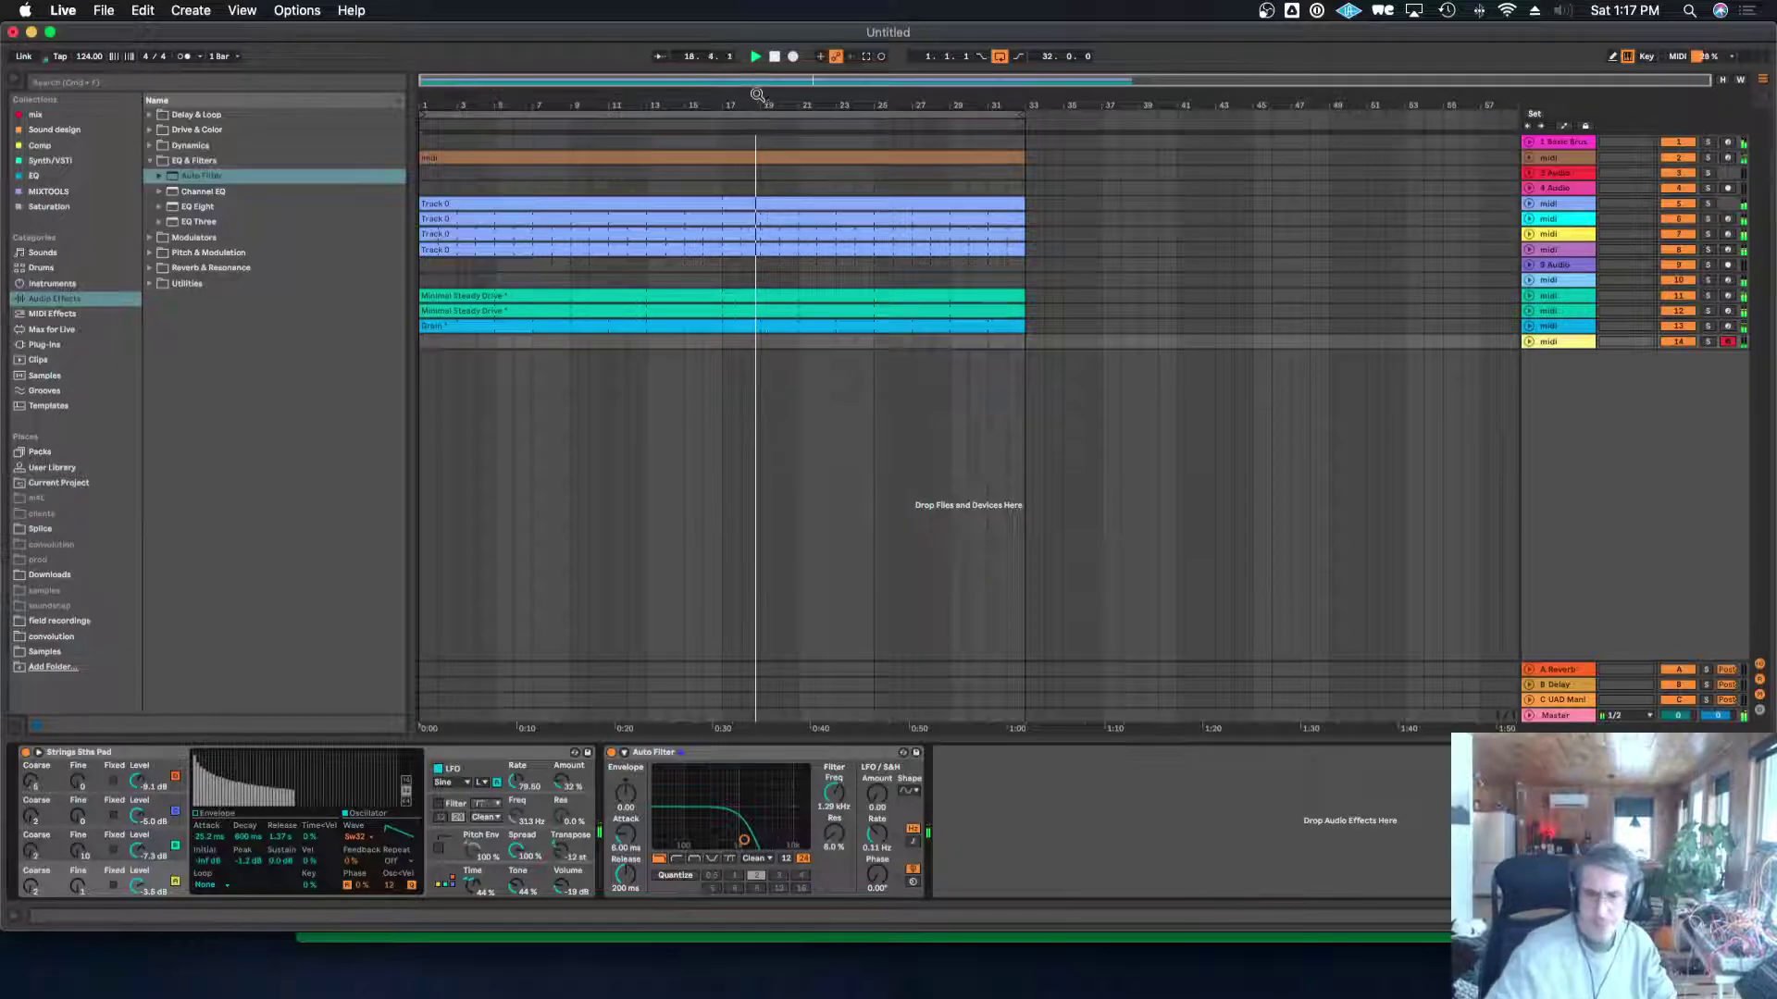
{"action": "left_click", "coordinate": [867, 57]}
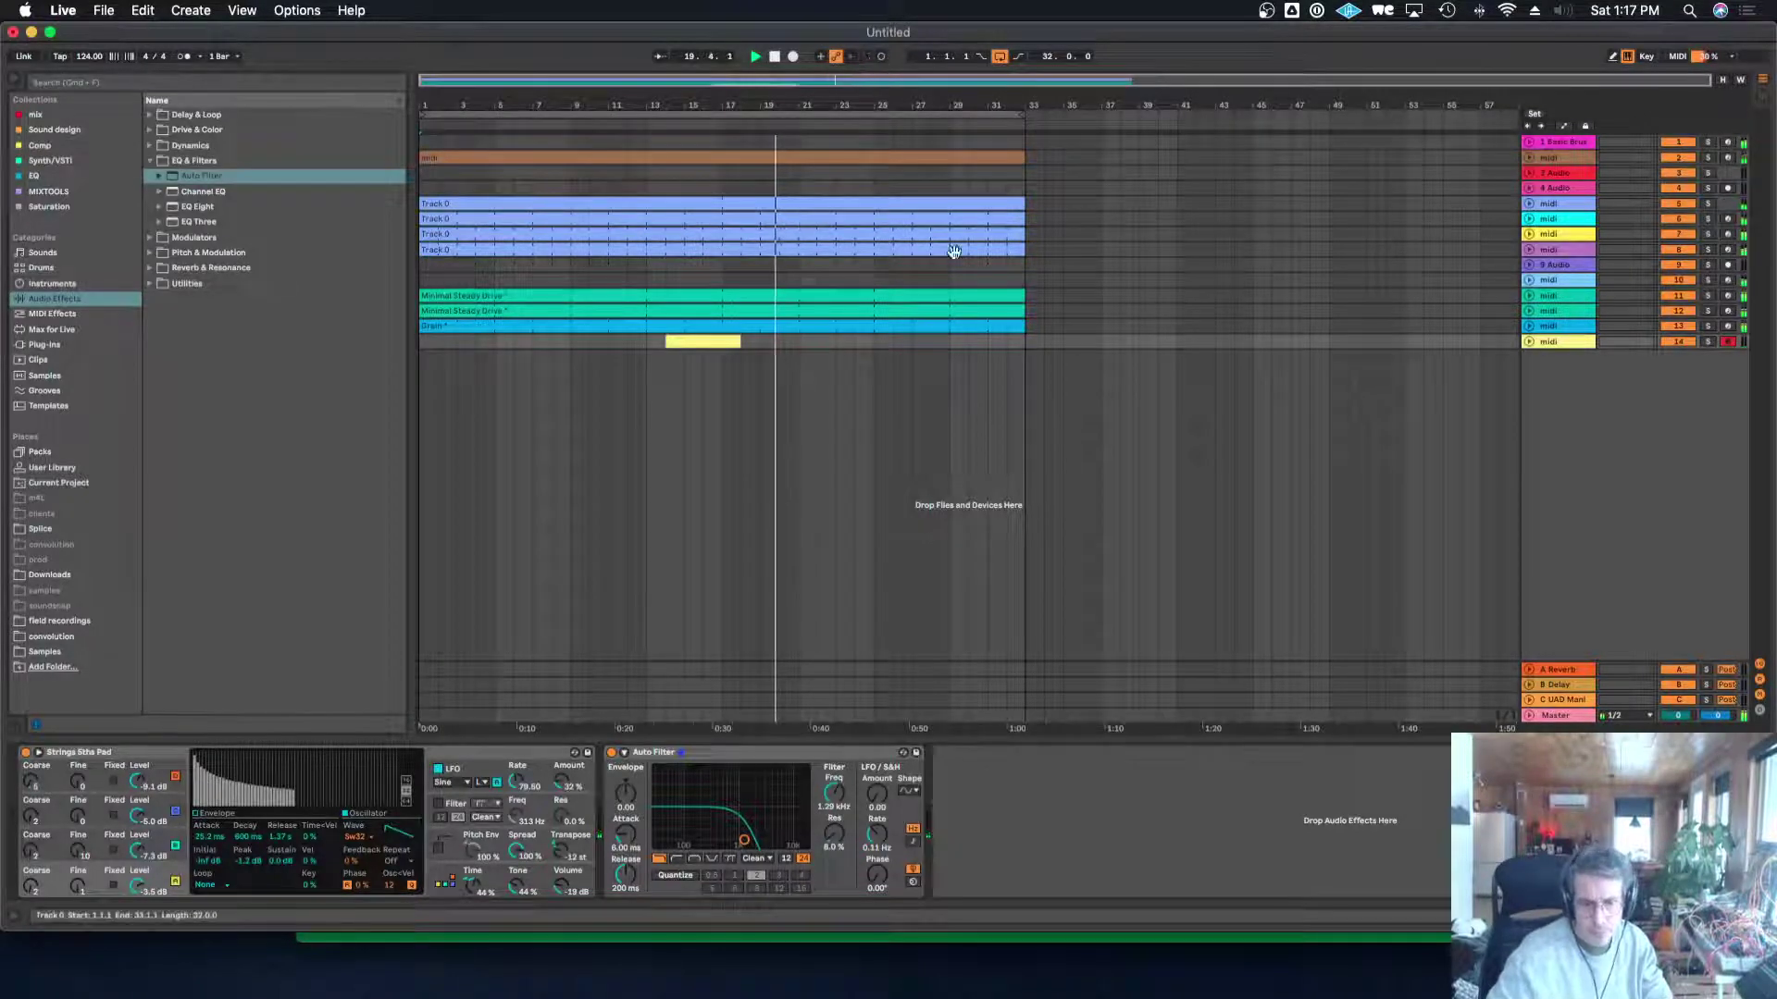
Extend the captured pad clip's start back to bar 1, unfold track 14, and set its volume to about -8.1 dB.
{"action": "left_click_drag", "start_coordinate": [673, 340], "coordinate": [421, 340]}
{"action": "left_click", "coordinate": [1528, 342]}
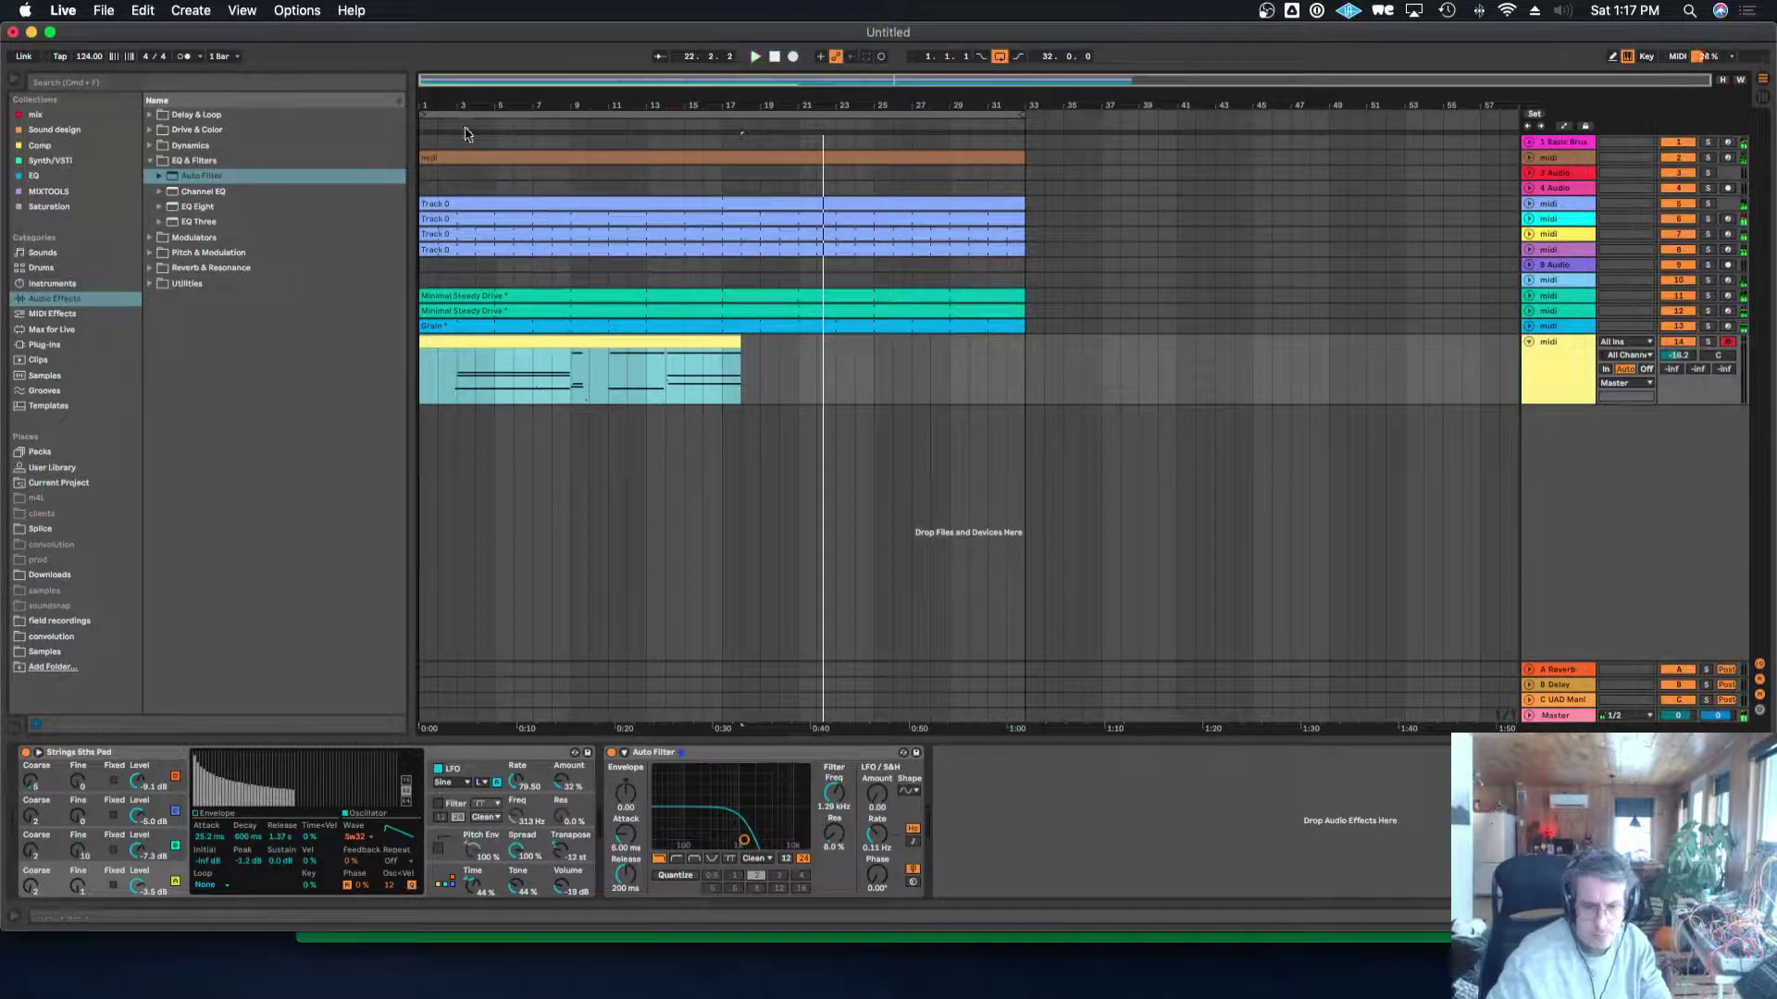
{"action": "left_click_drag", "start_coordinate": [1685, 357], "coordinate": [1685, 359]}
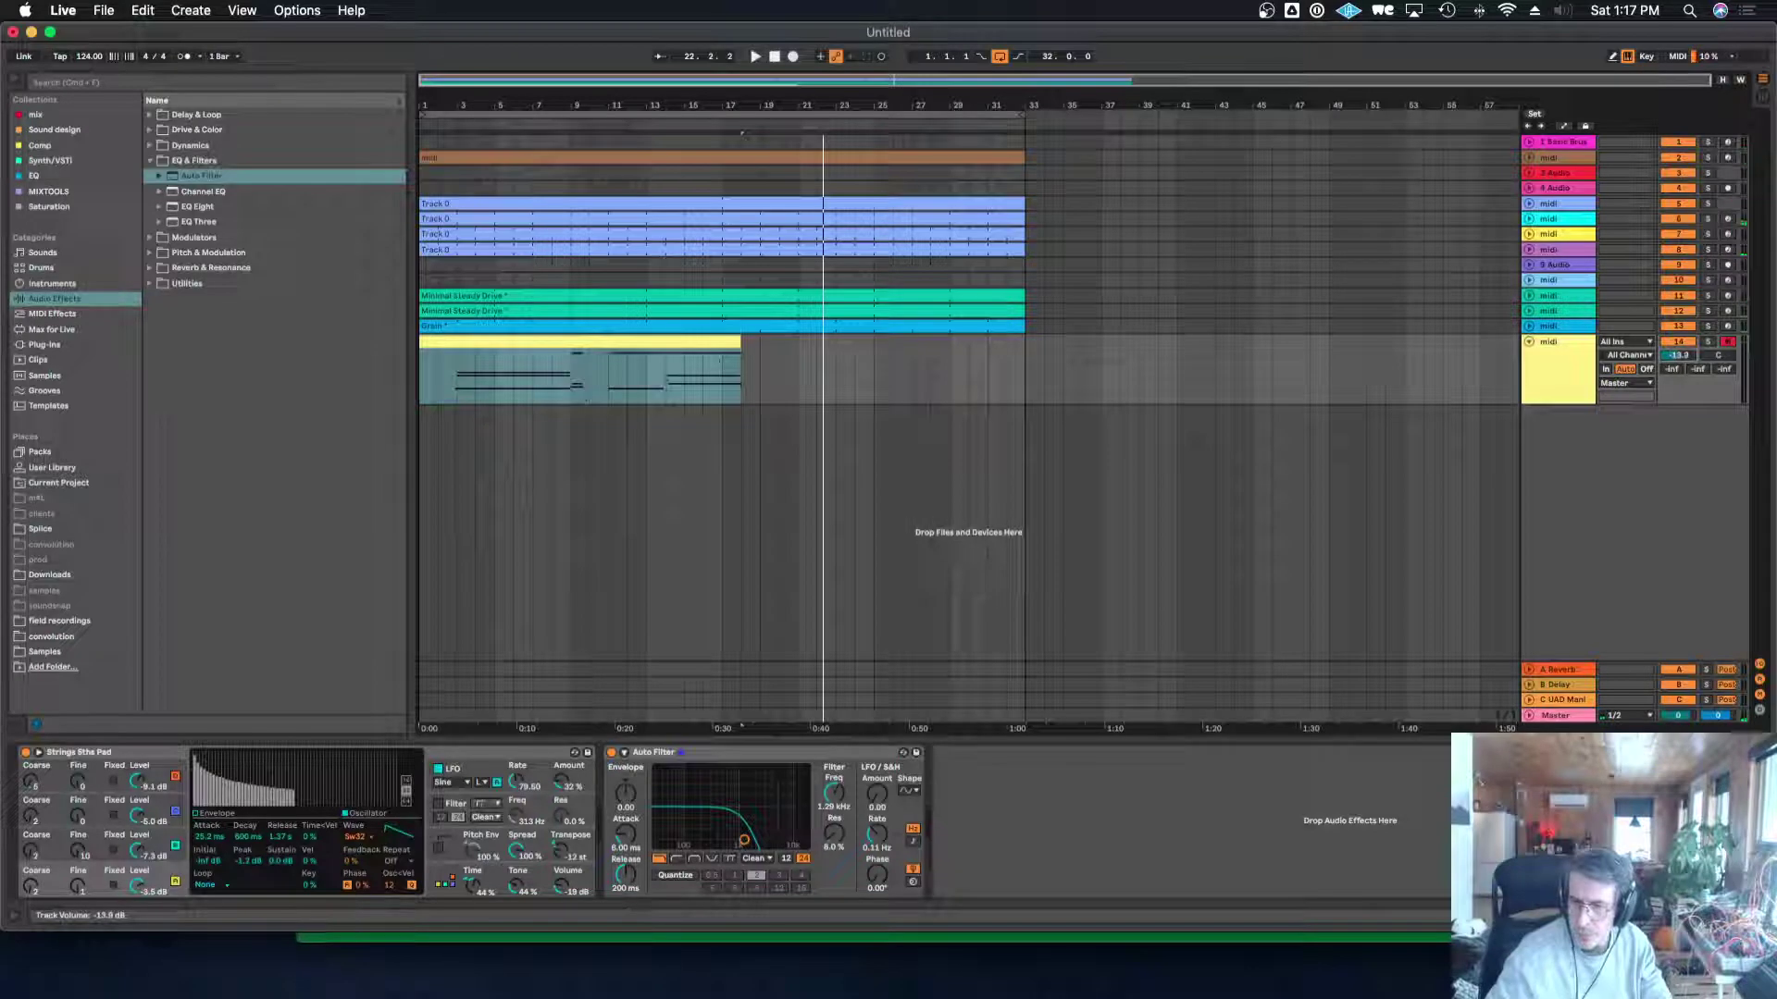
Add a Hybrid Reverb after the Auto Filter on track 14.
{"action": "left_click", "coordinate": [1568, 365]}
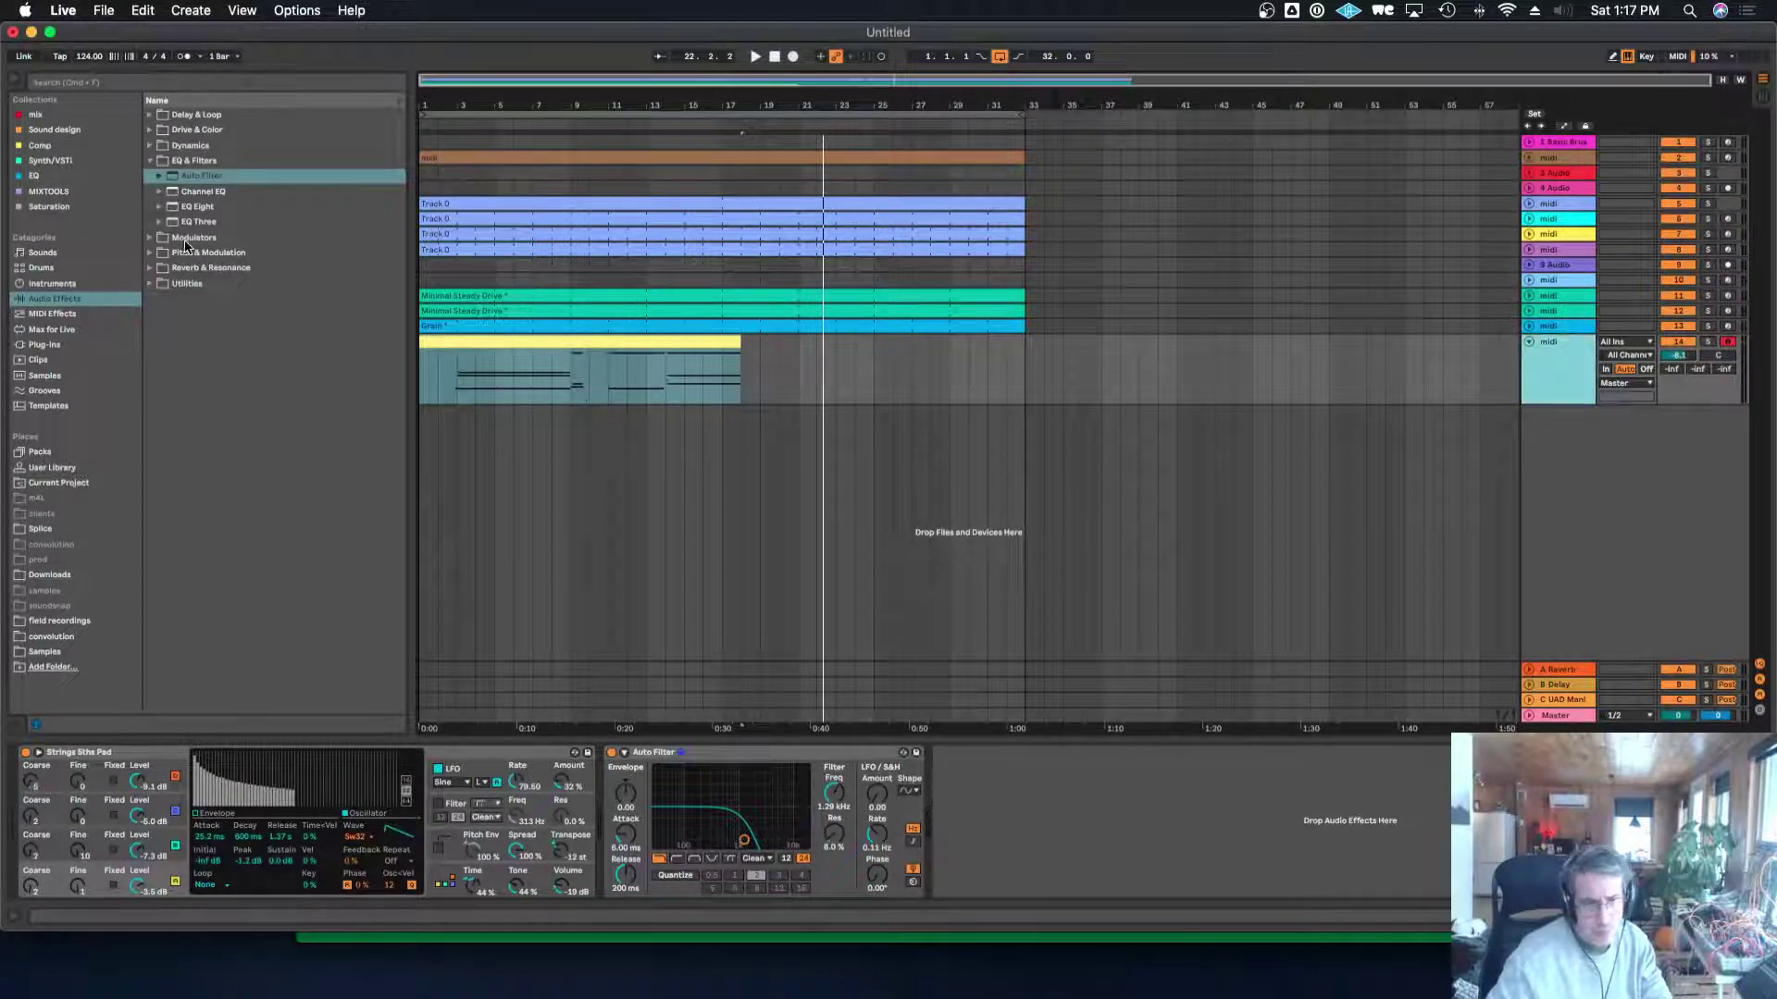
{"action": "left_click", "coordinate": [156, 268]}
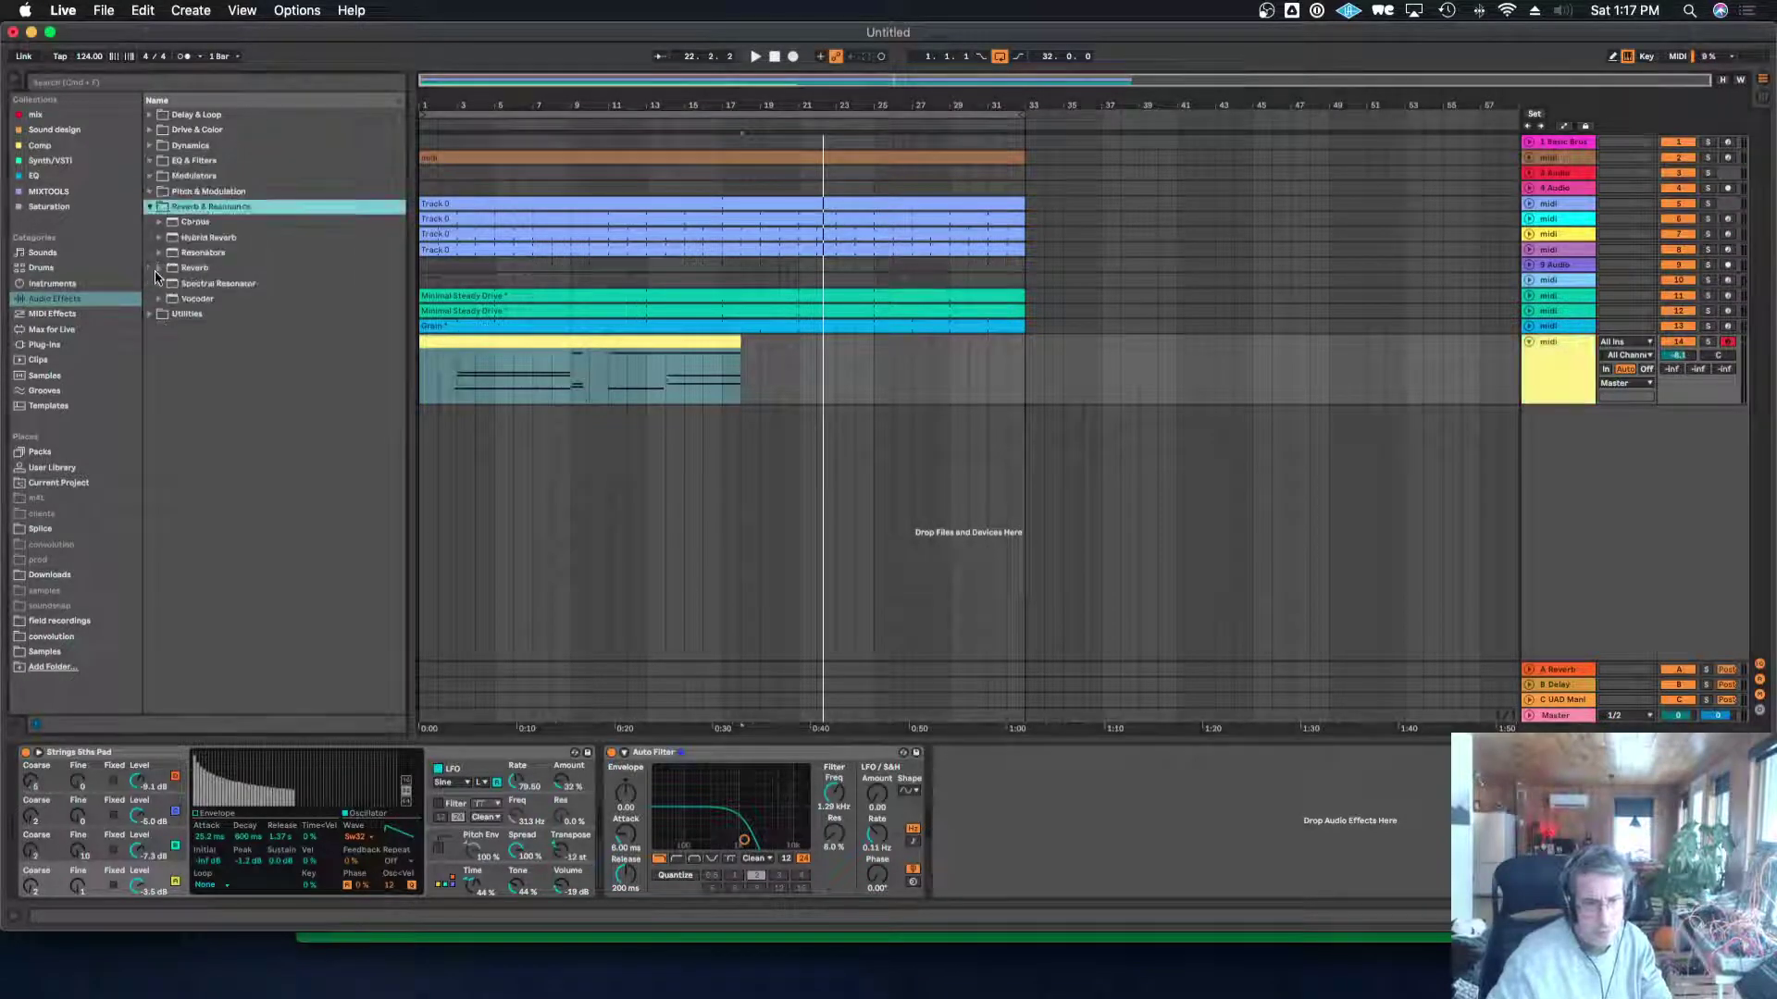
{"action": "left_click", "coordinate": [205, 269]}
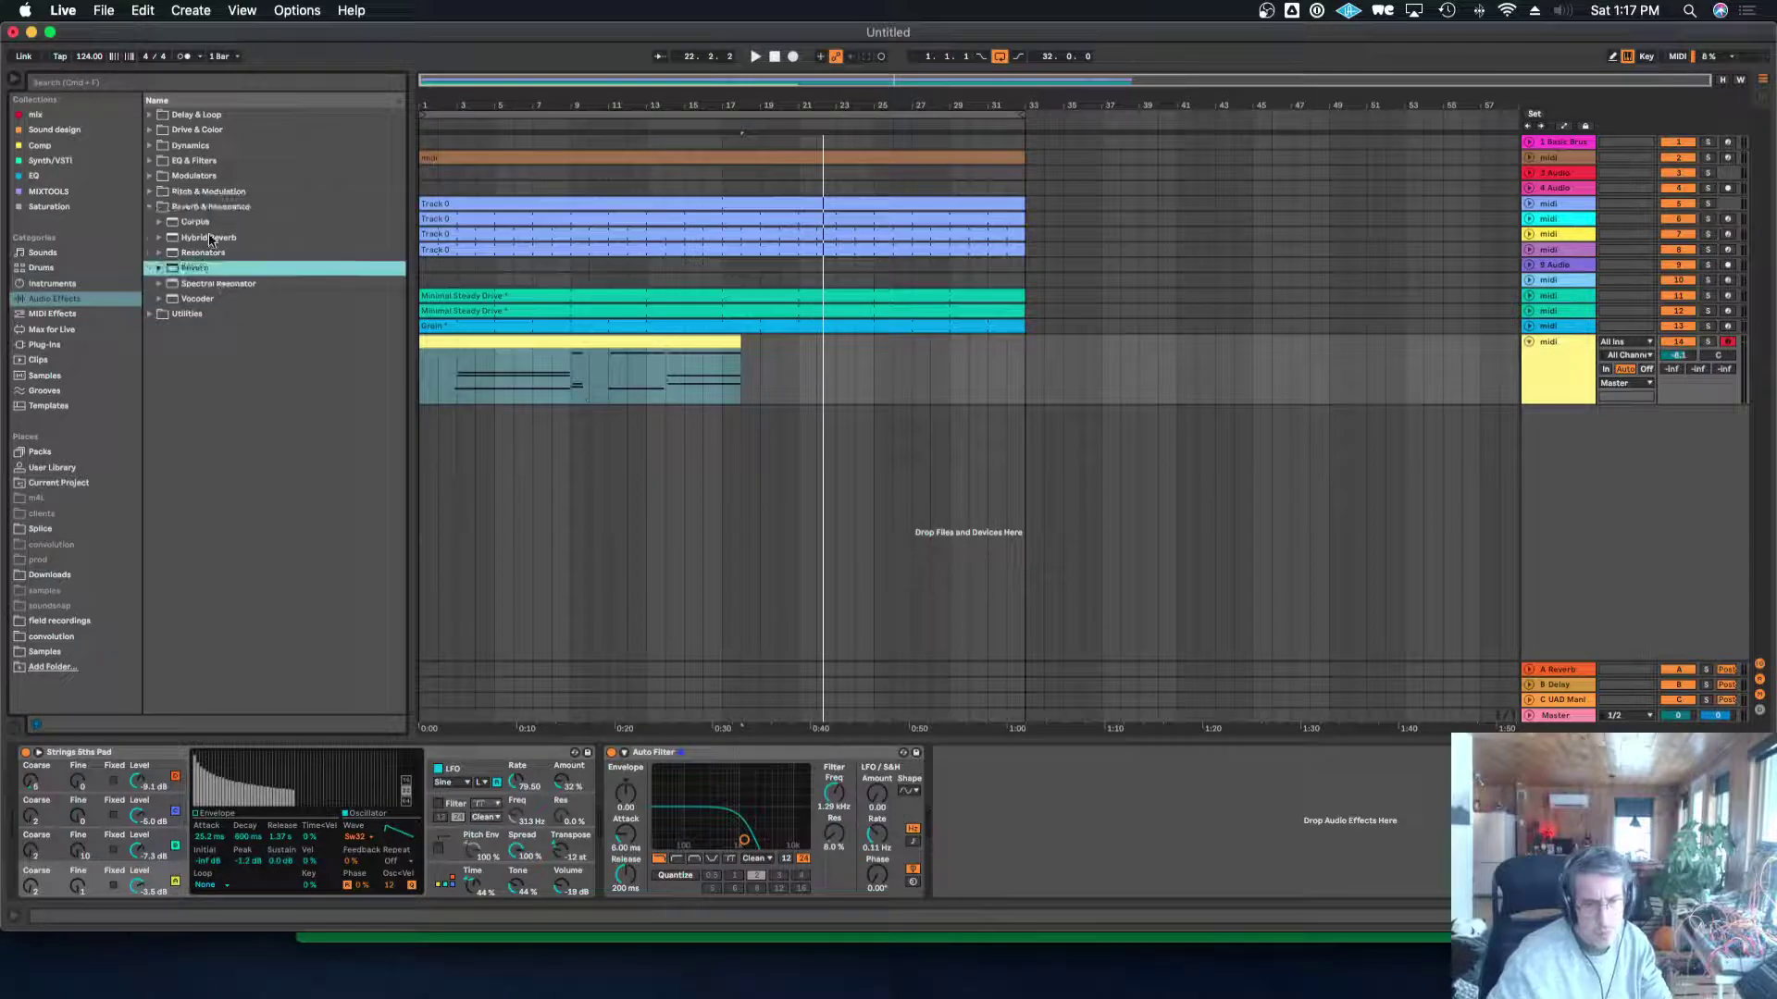
{"action": "double_click", "coordinate": [209, 238]}
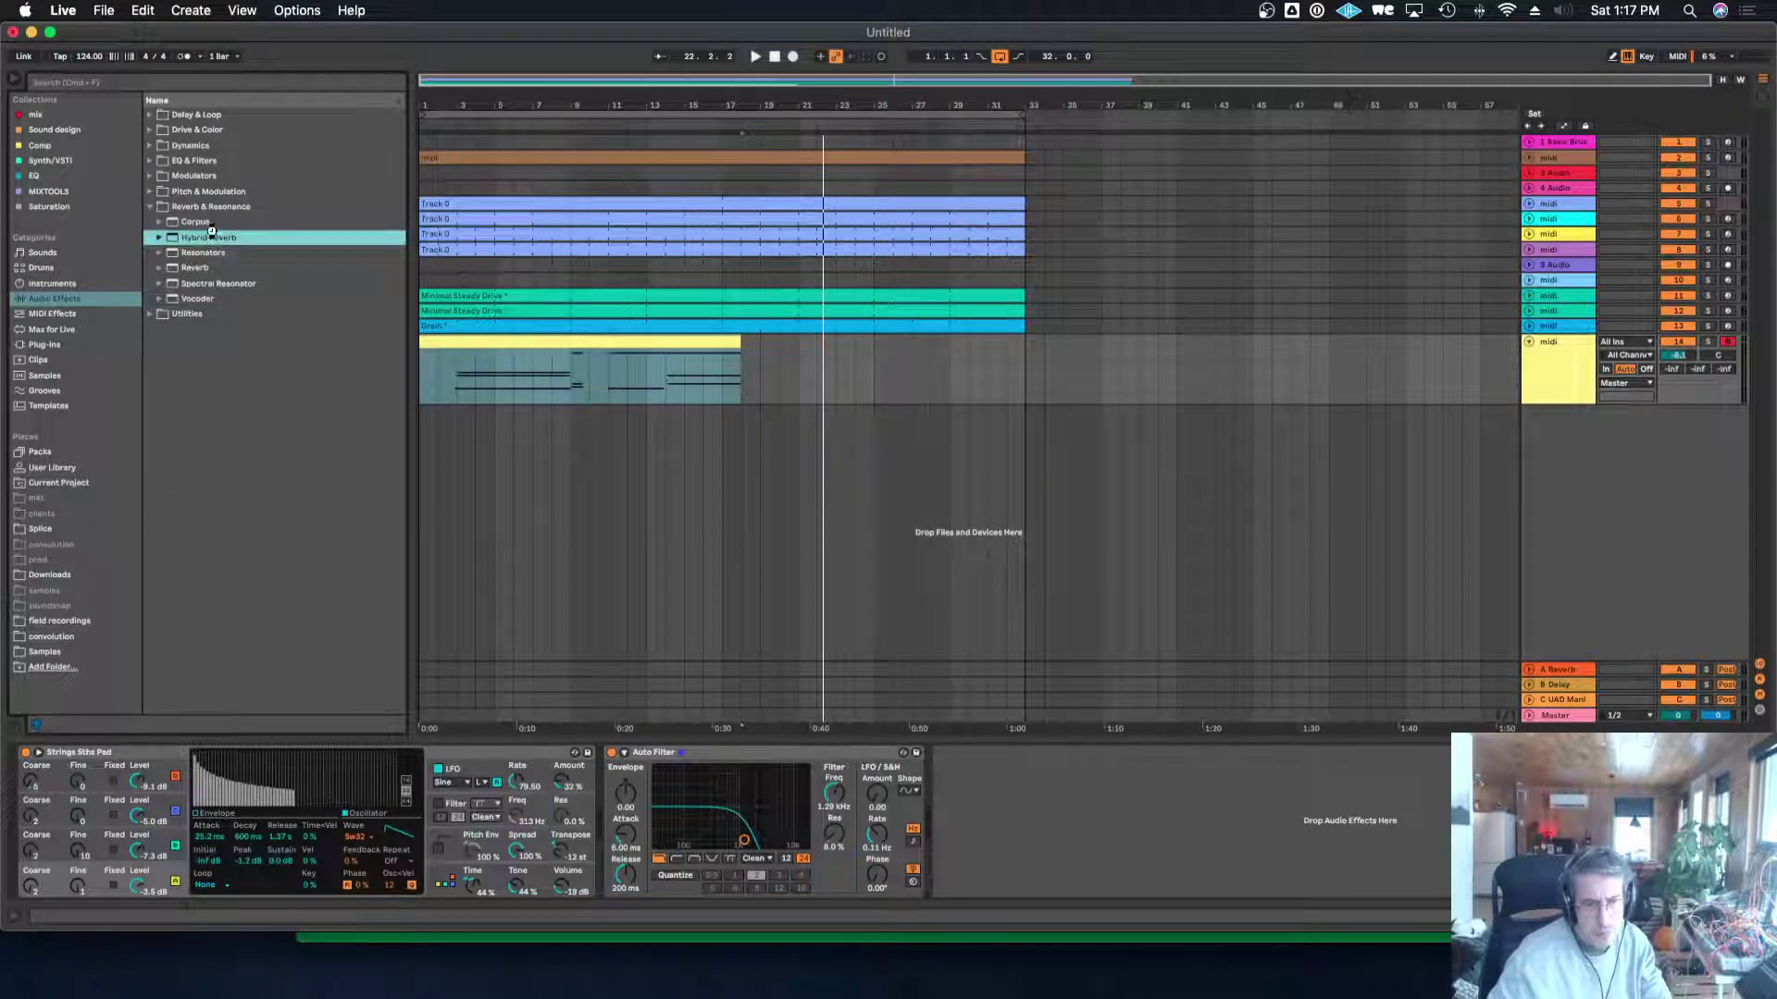
Add an Echo to track 14 and place it between the Auto Filter and the Hybrid Reverb.
{"action": "left_click", "coordinate": [149, 191]}
{"action": "left_click", "coordinate": [149, 191]}
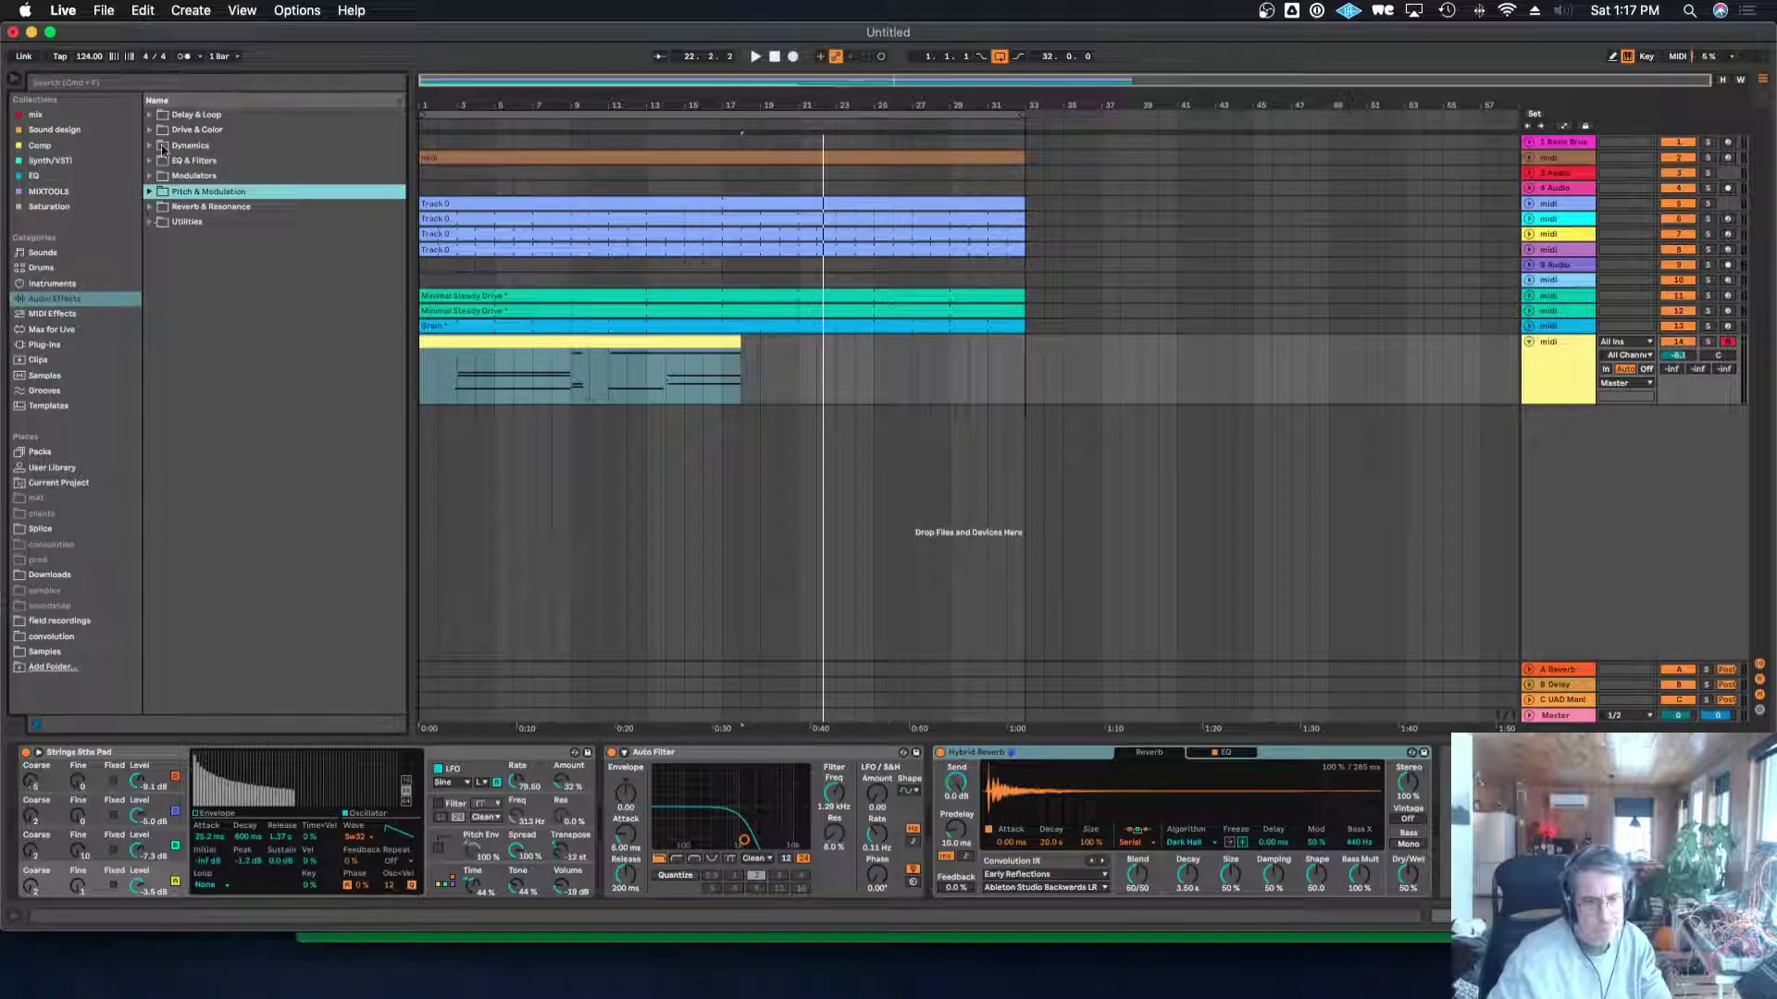
{"action": "left_click", "coordinate": [150, 115]}
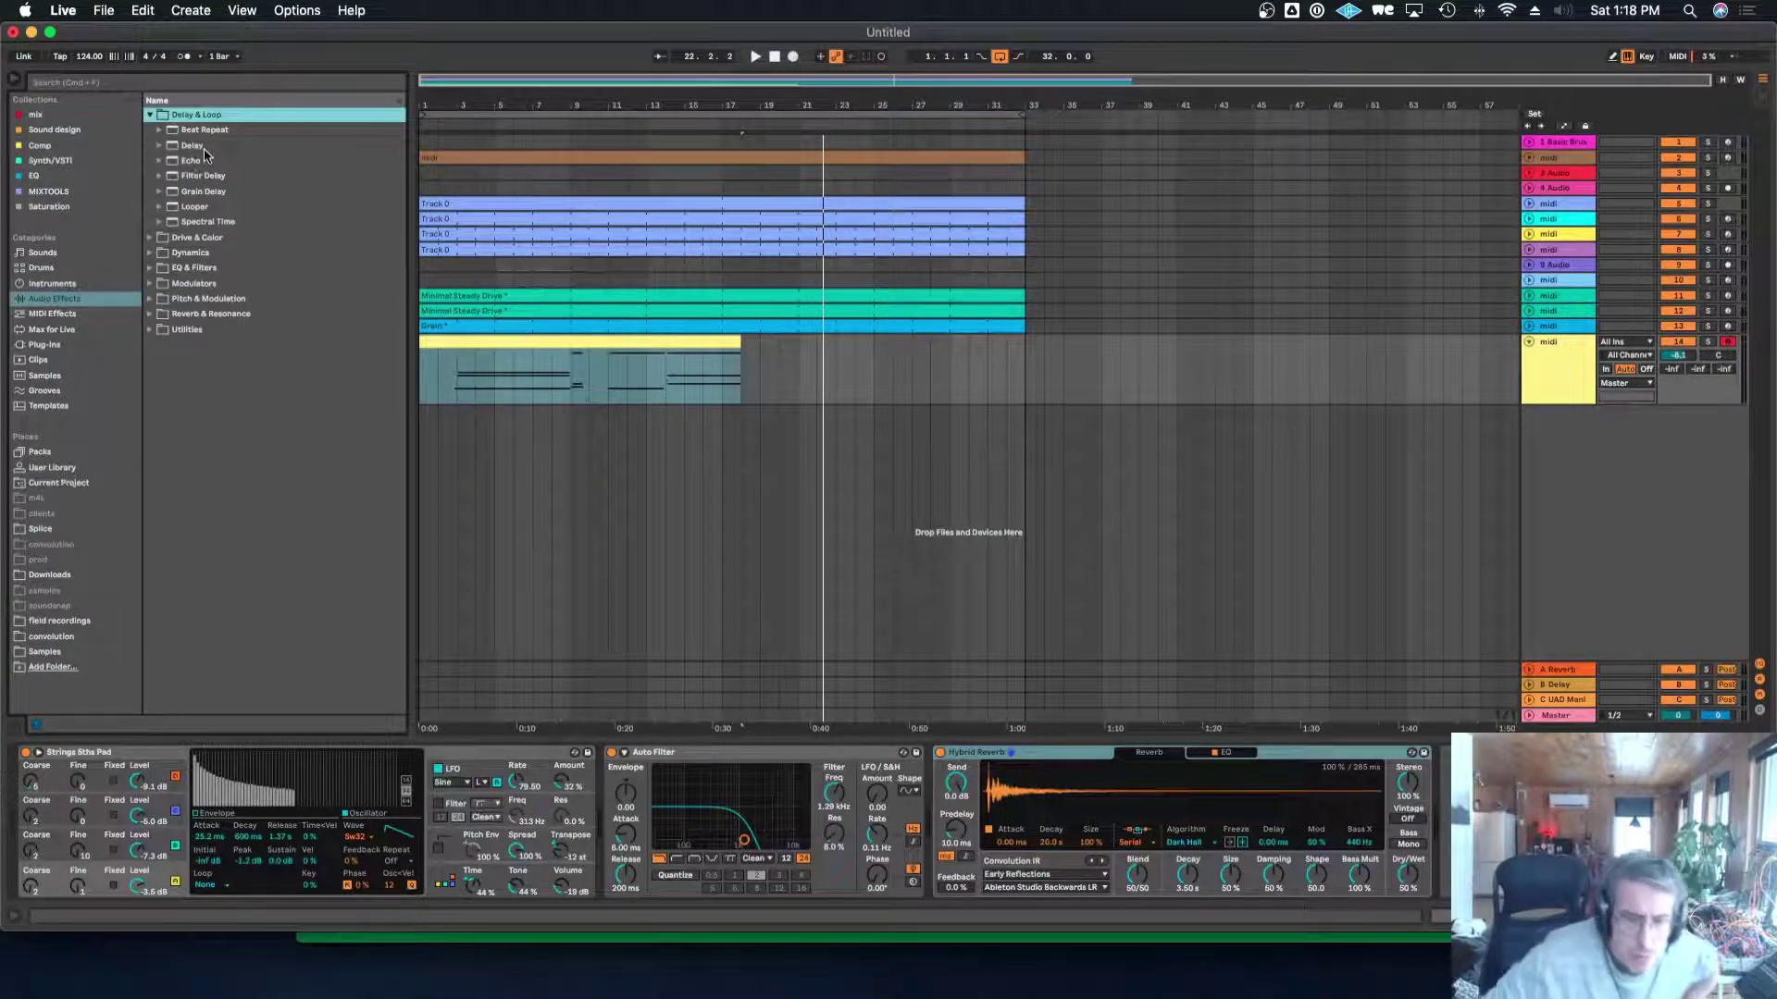
{"action": "left_click", "coordinate": [194, 161]}
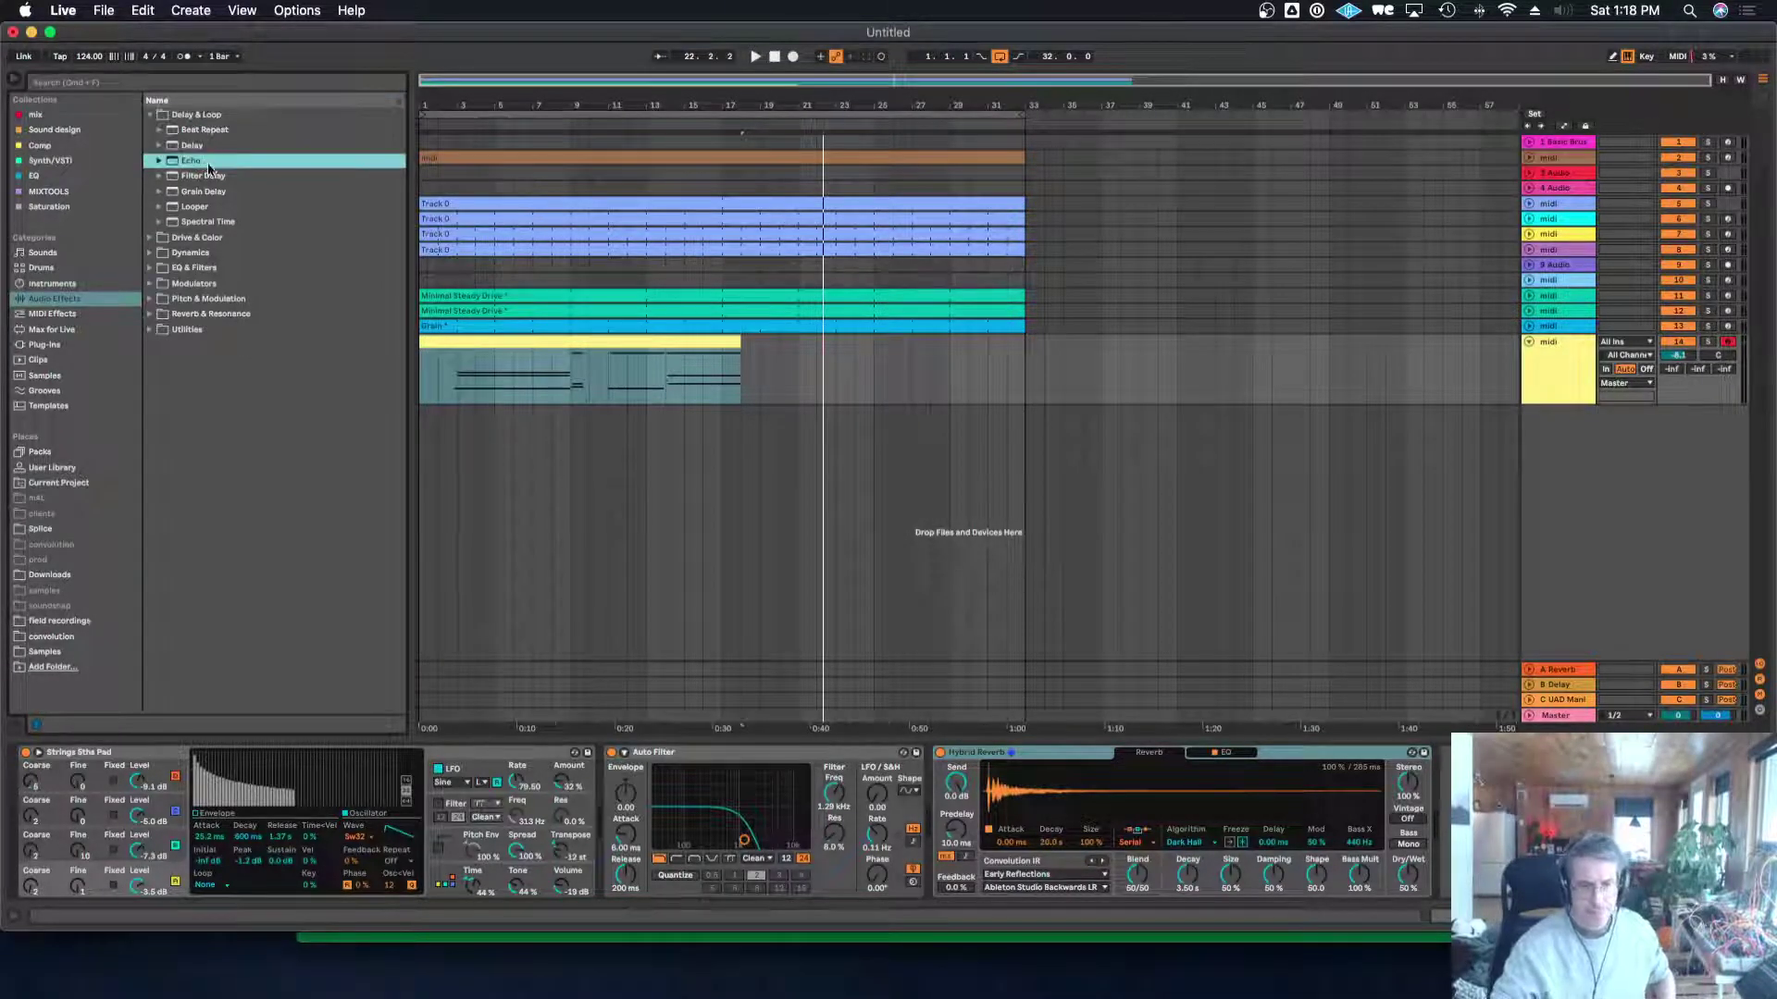
{"action": "double_click", "coordinate": [209, 164]}
{"action": "left_click_drag", "start_coordinate": [1440, 753], "coordinate": [862, 811]}
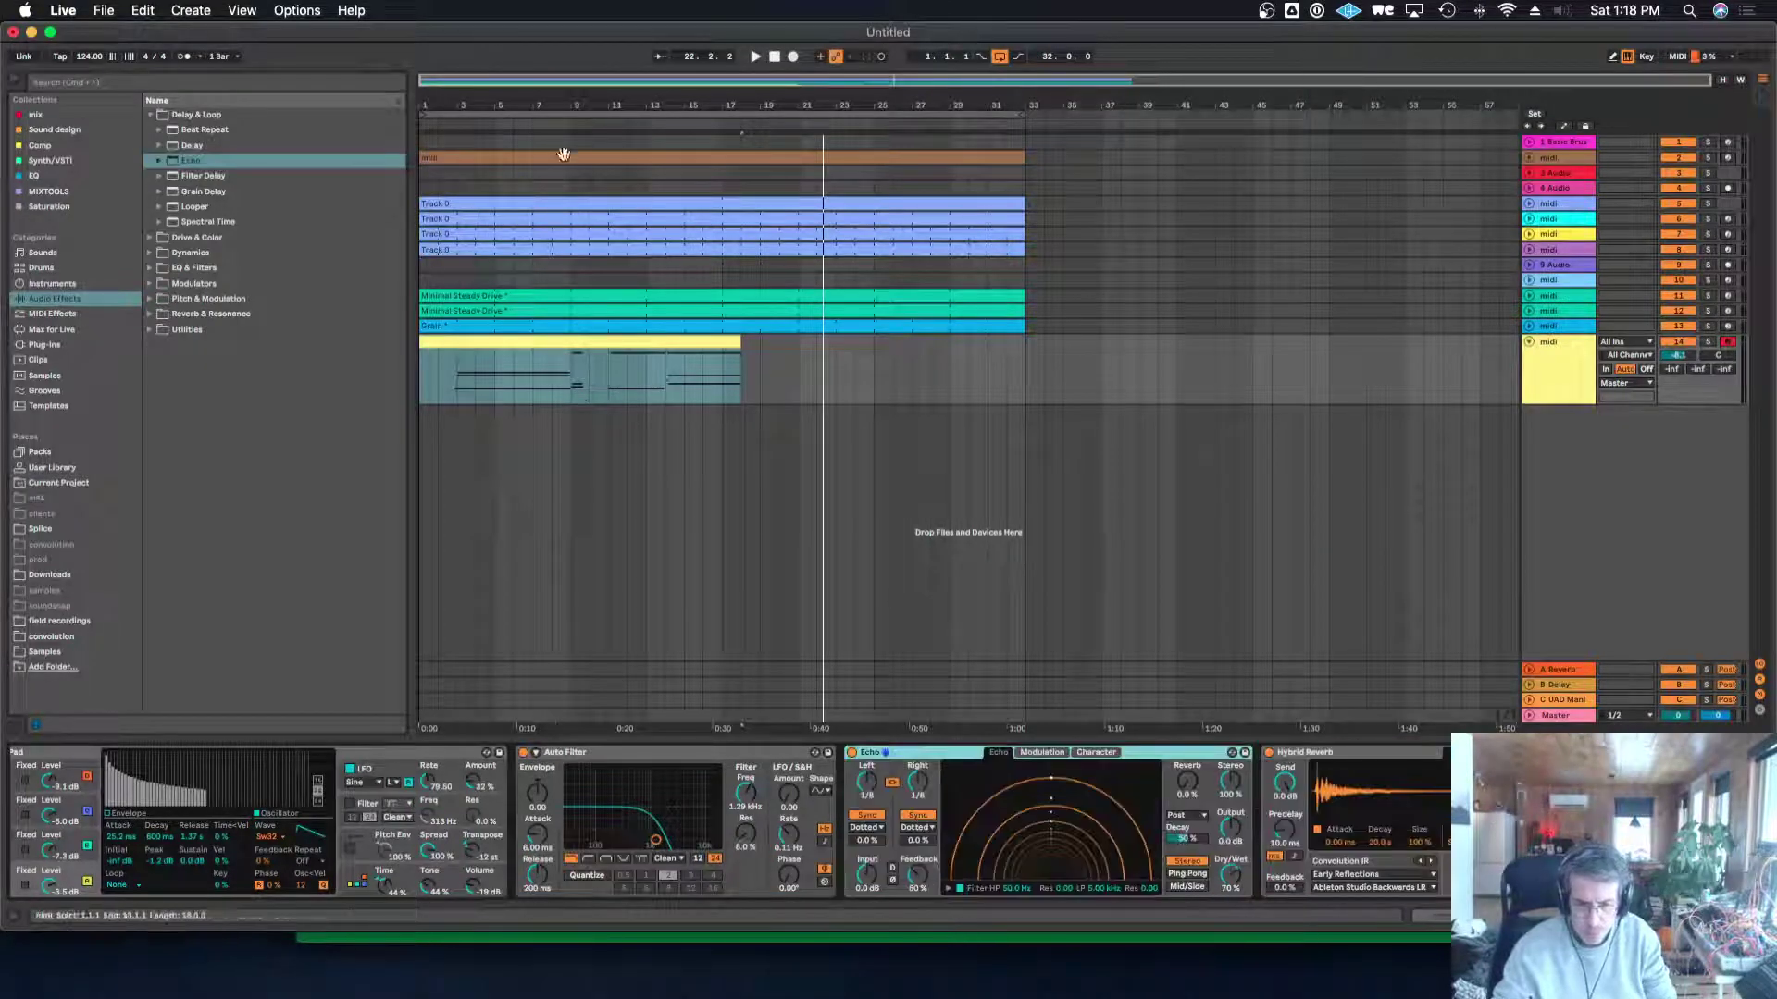
During playback from bar 3, set Echo to Mid/Side with unlinked 1/4 mid and 1/8 side times and 30% dry/wet, and rebalance track 14's volume.
{"action": "left_click", "coordinate": [464, 138]}
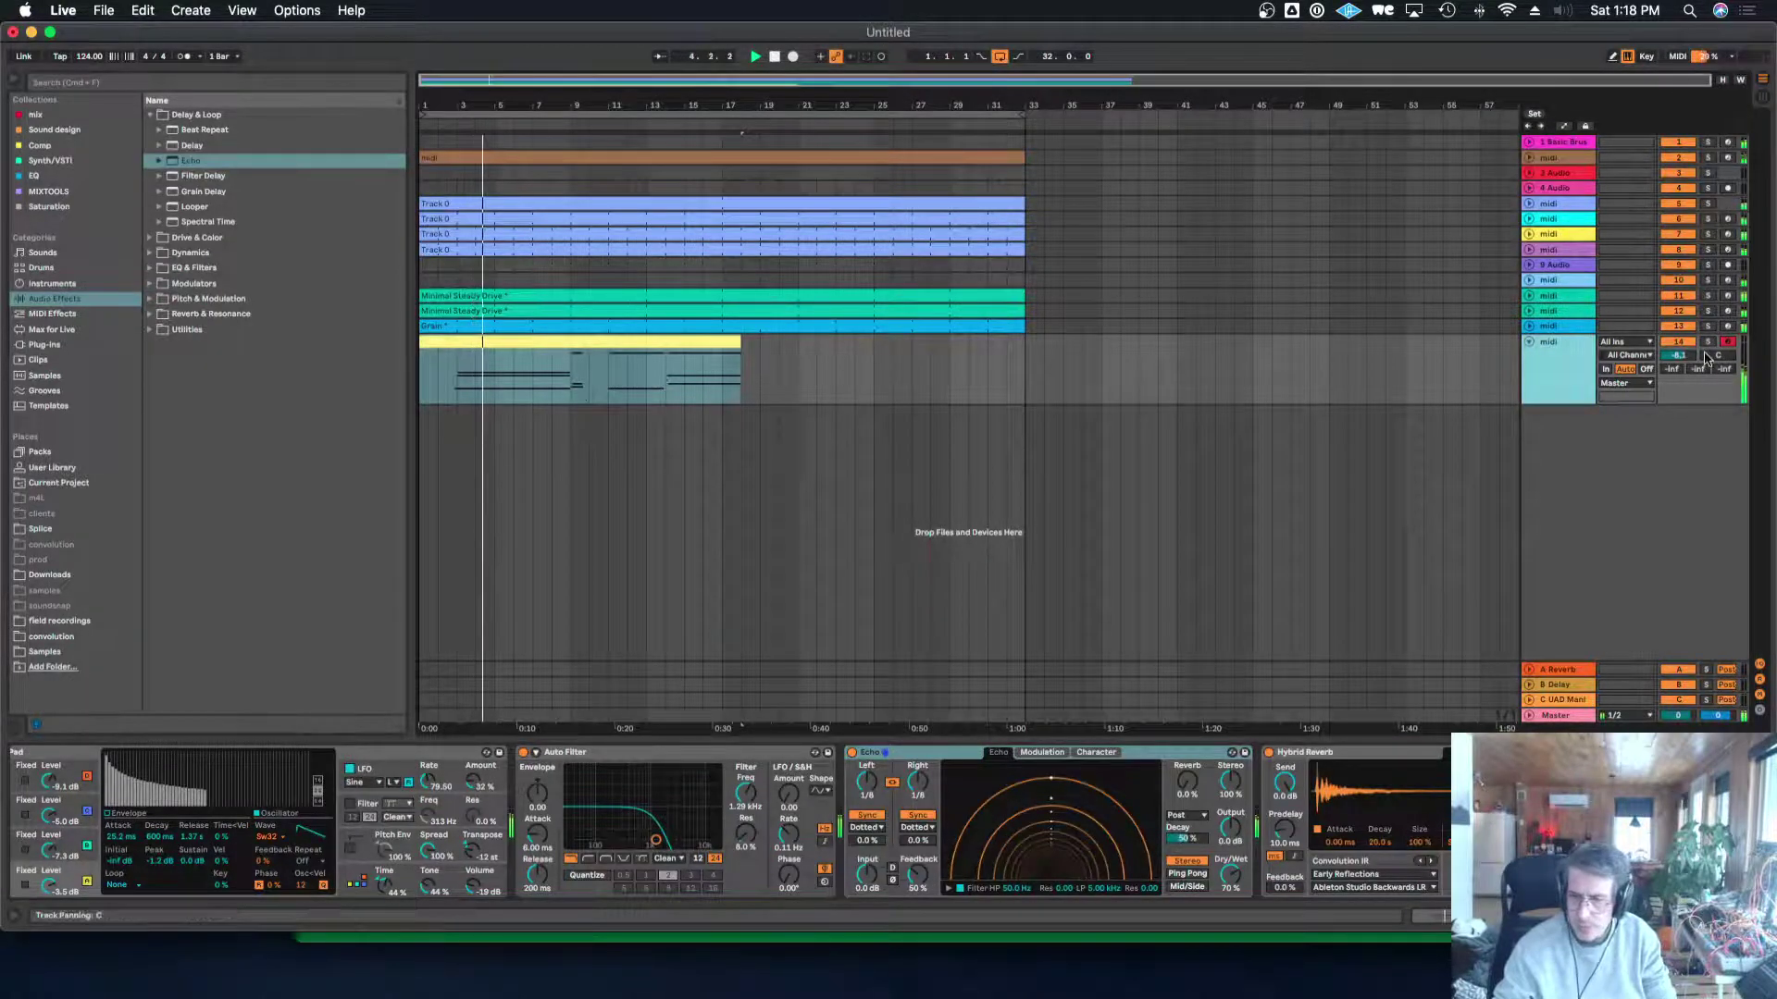
{"action": "left_click_drag", "start_coordinate": [1678, 355], "coordinate": [1679, 349]}
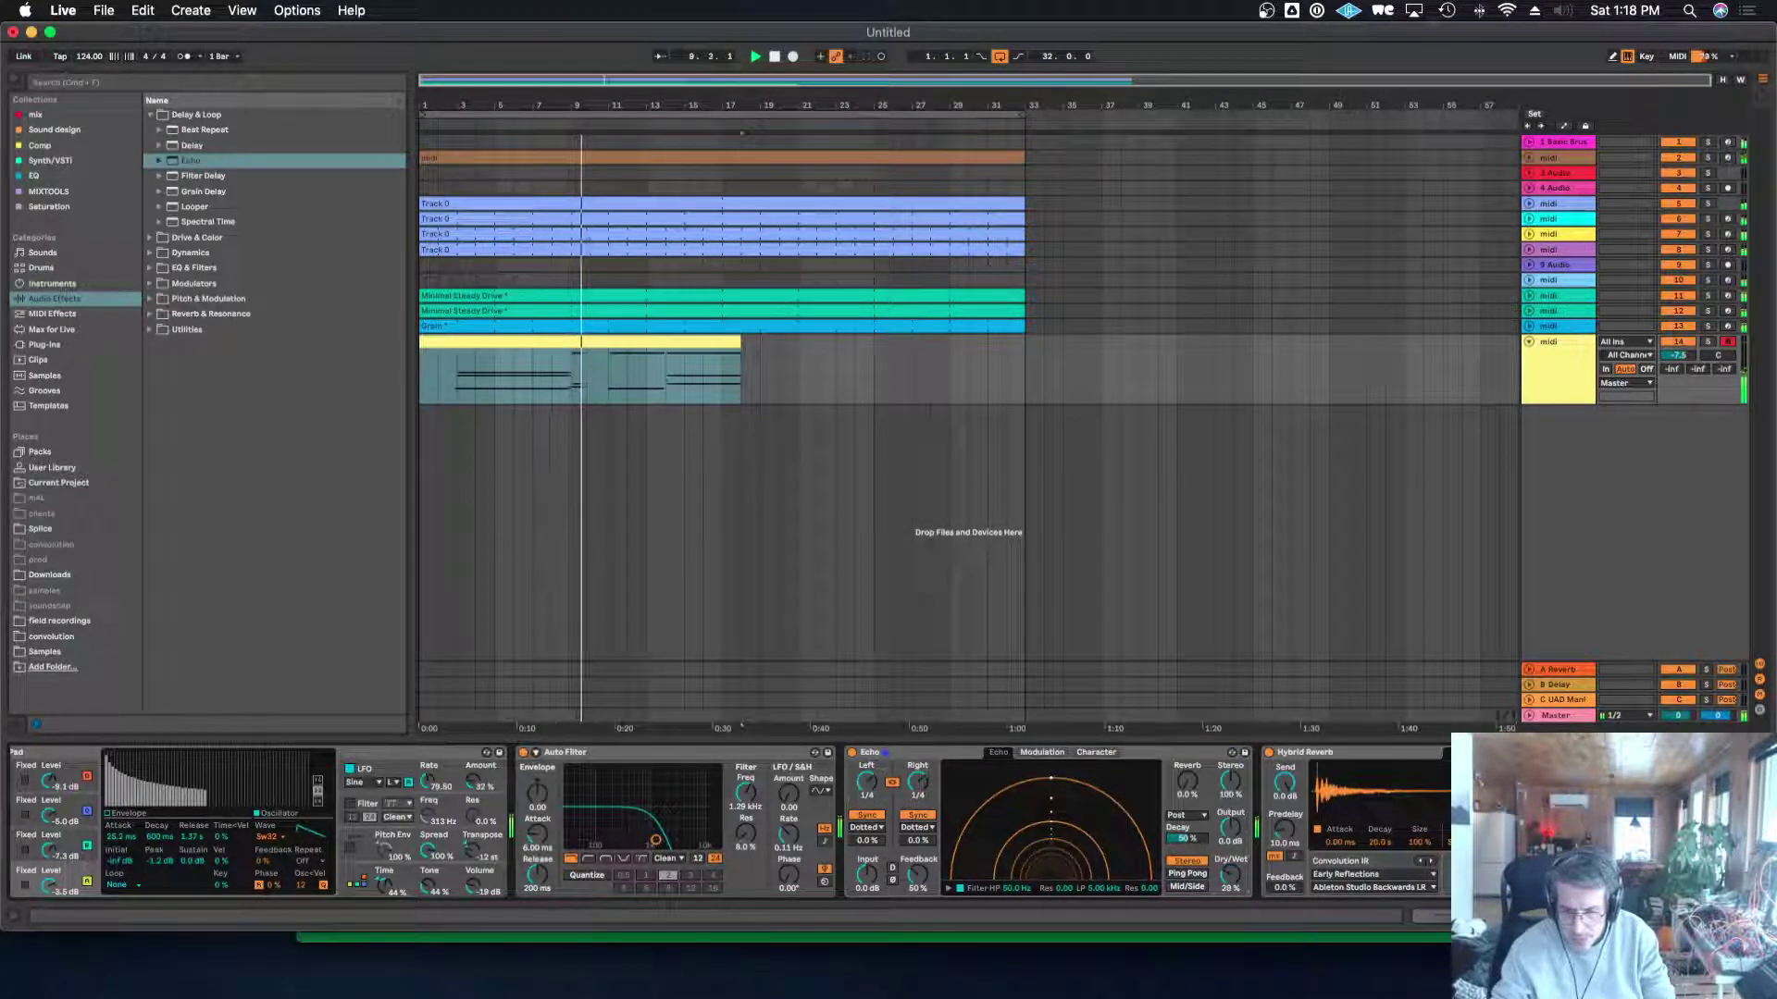
{"action": "left_click", "coordinate": [1192, 874]}
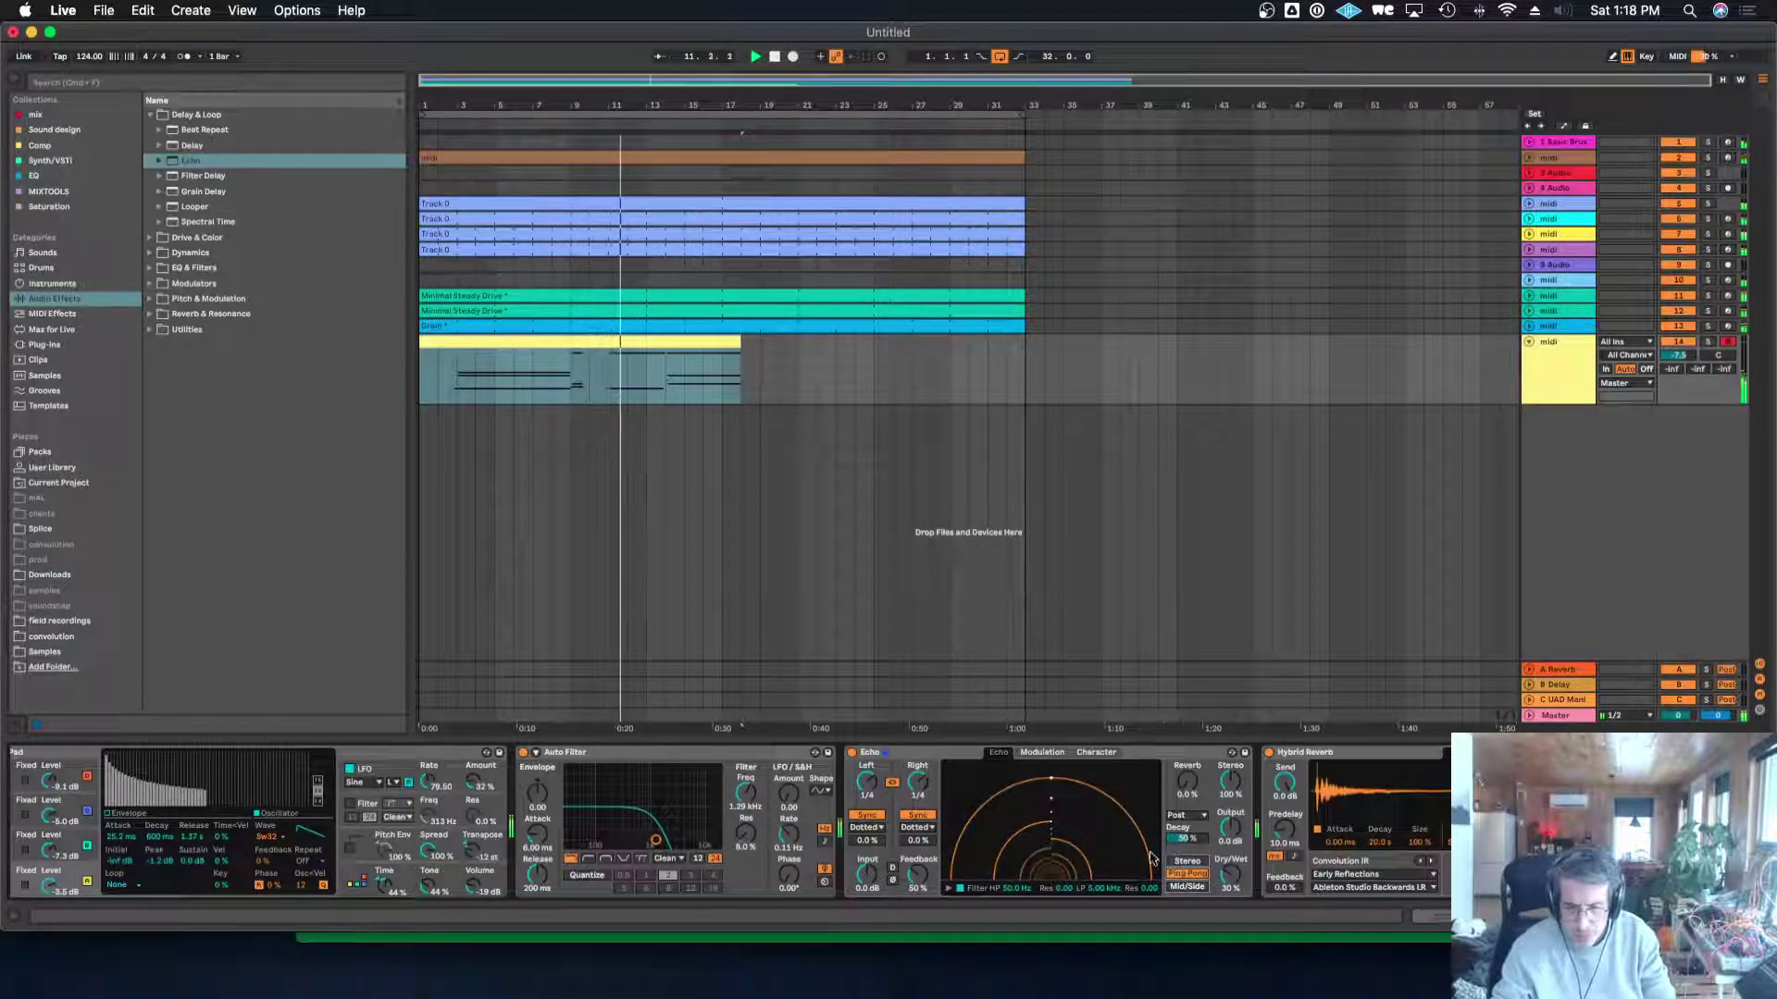
{"action": "left_click", "coordinate": [1187, 886]}
{"action": "left_click", "coordinate": [892, 783]}
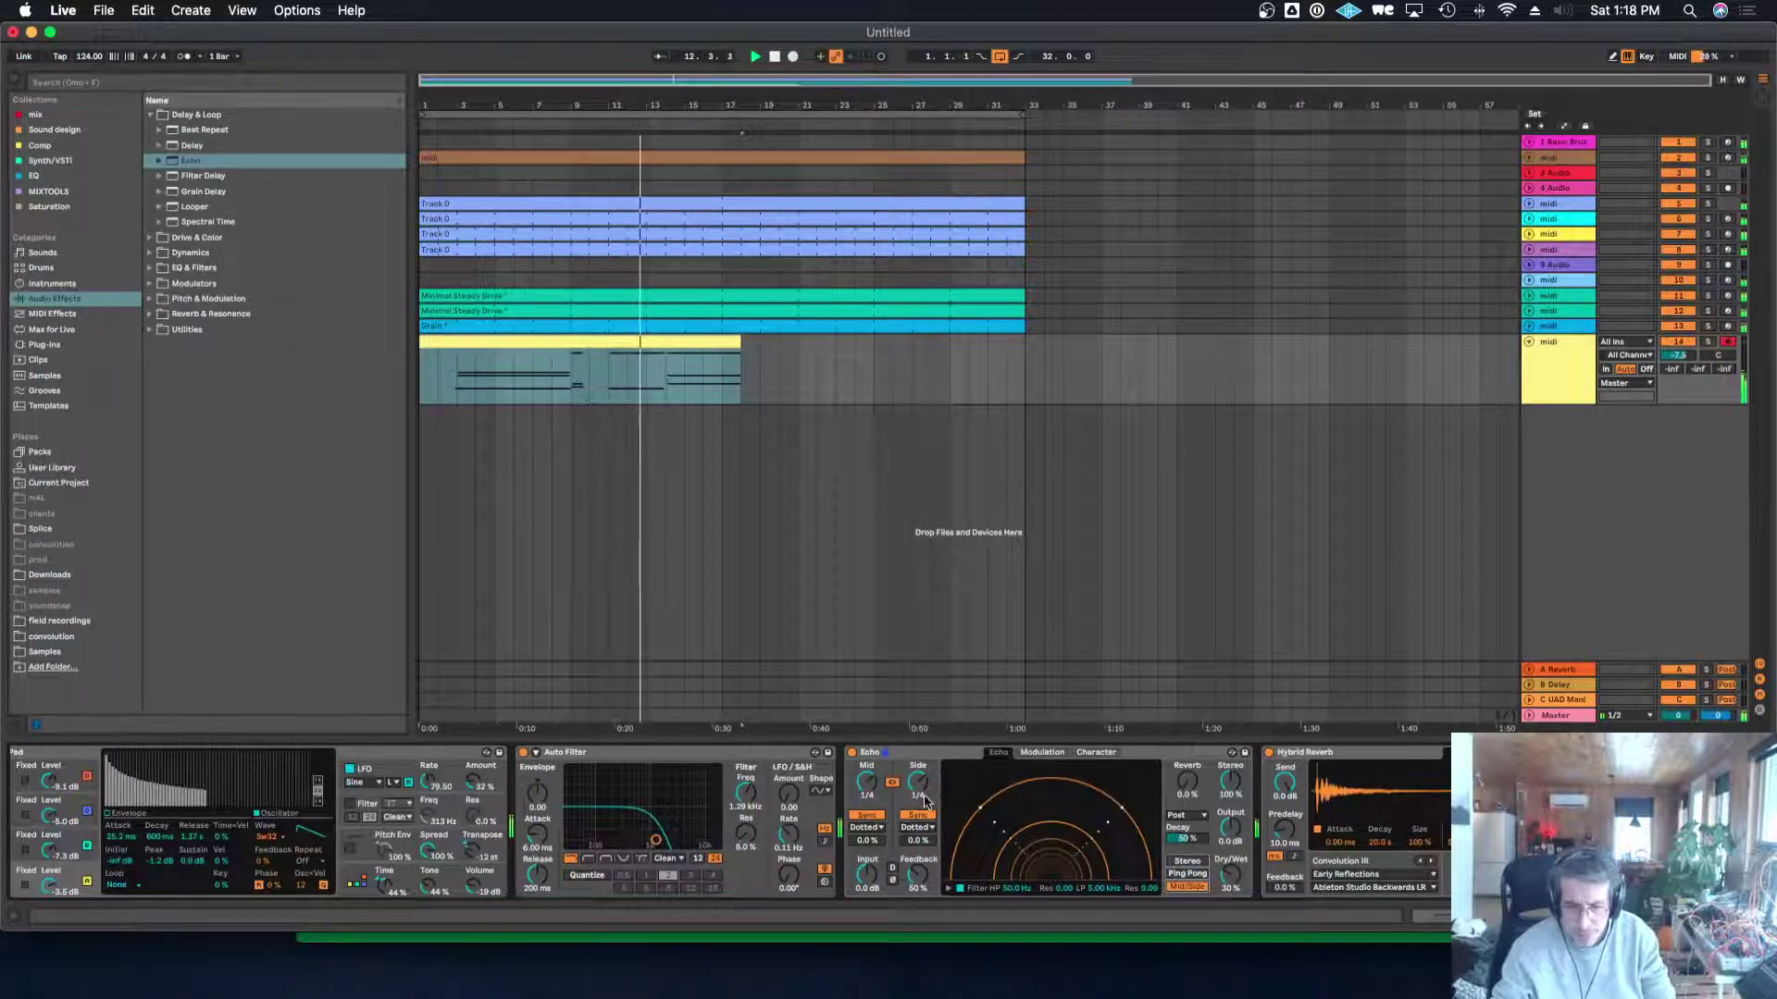
{"action": "left_click_drag", "start_coordinate": [915, 781], "coordinate": [915, 788]}
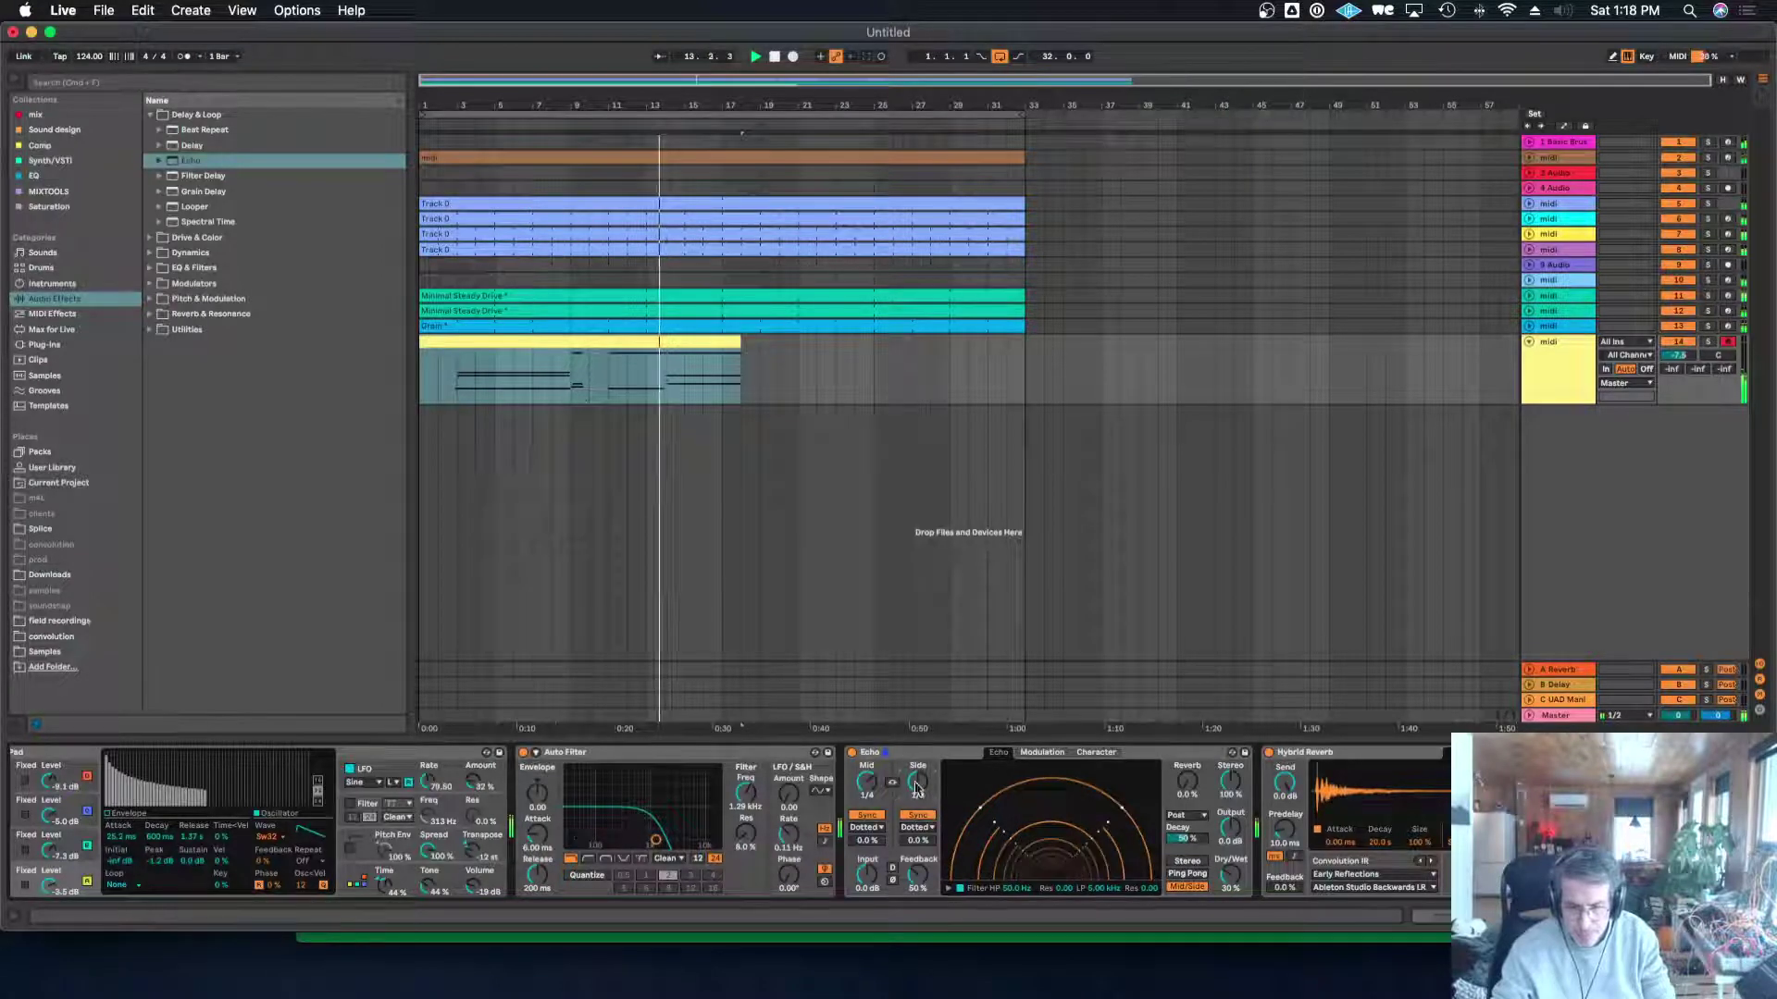
{"action": "left_click", "coordinate": [470, 128]}
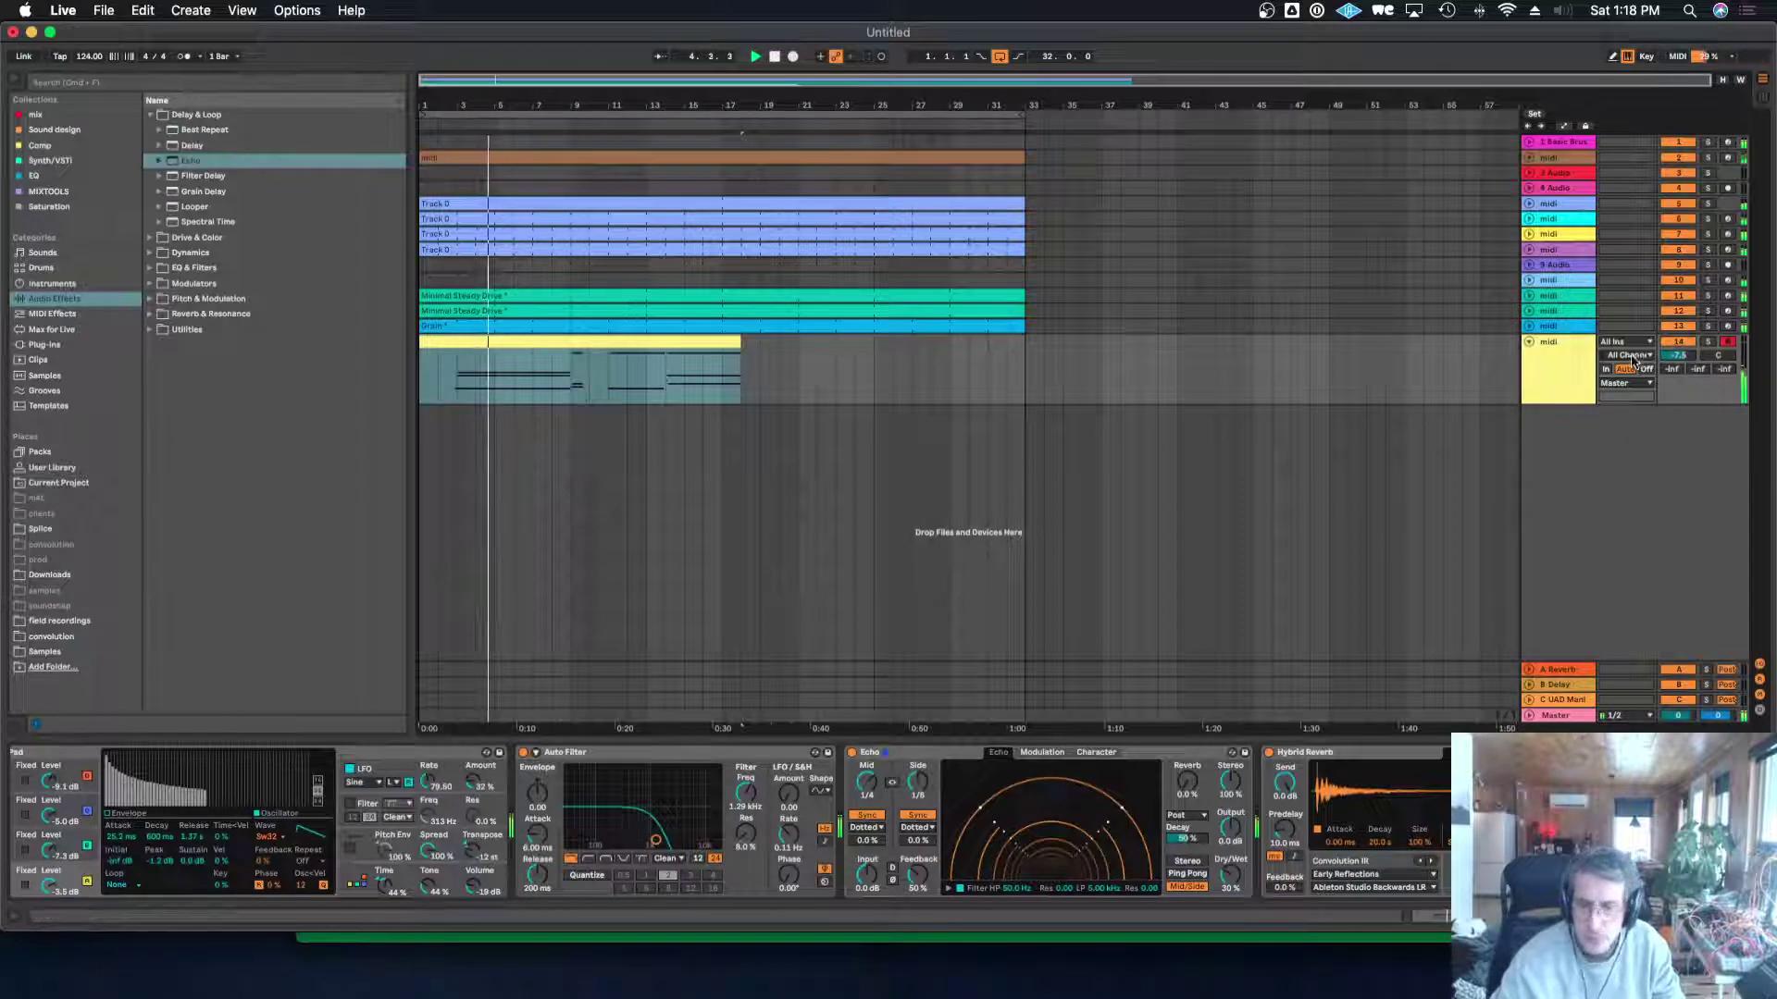
{"action": "left_click_drag", "start_coordinate": [1677, 355], "coordinate": [1677, 362]}
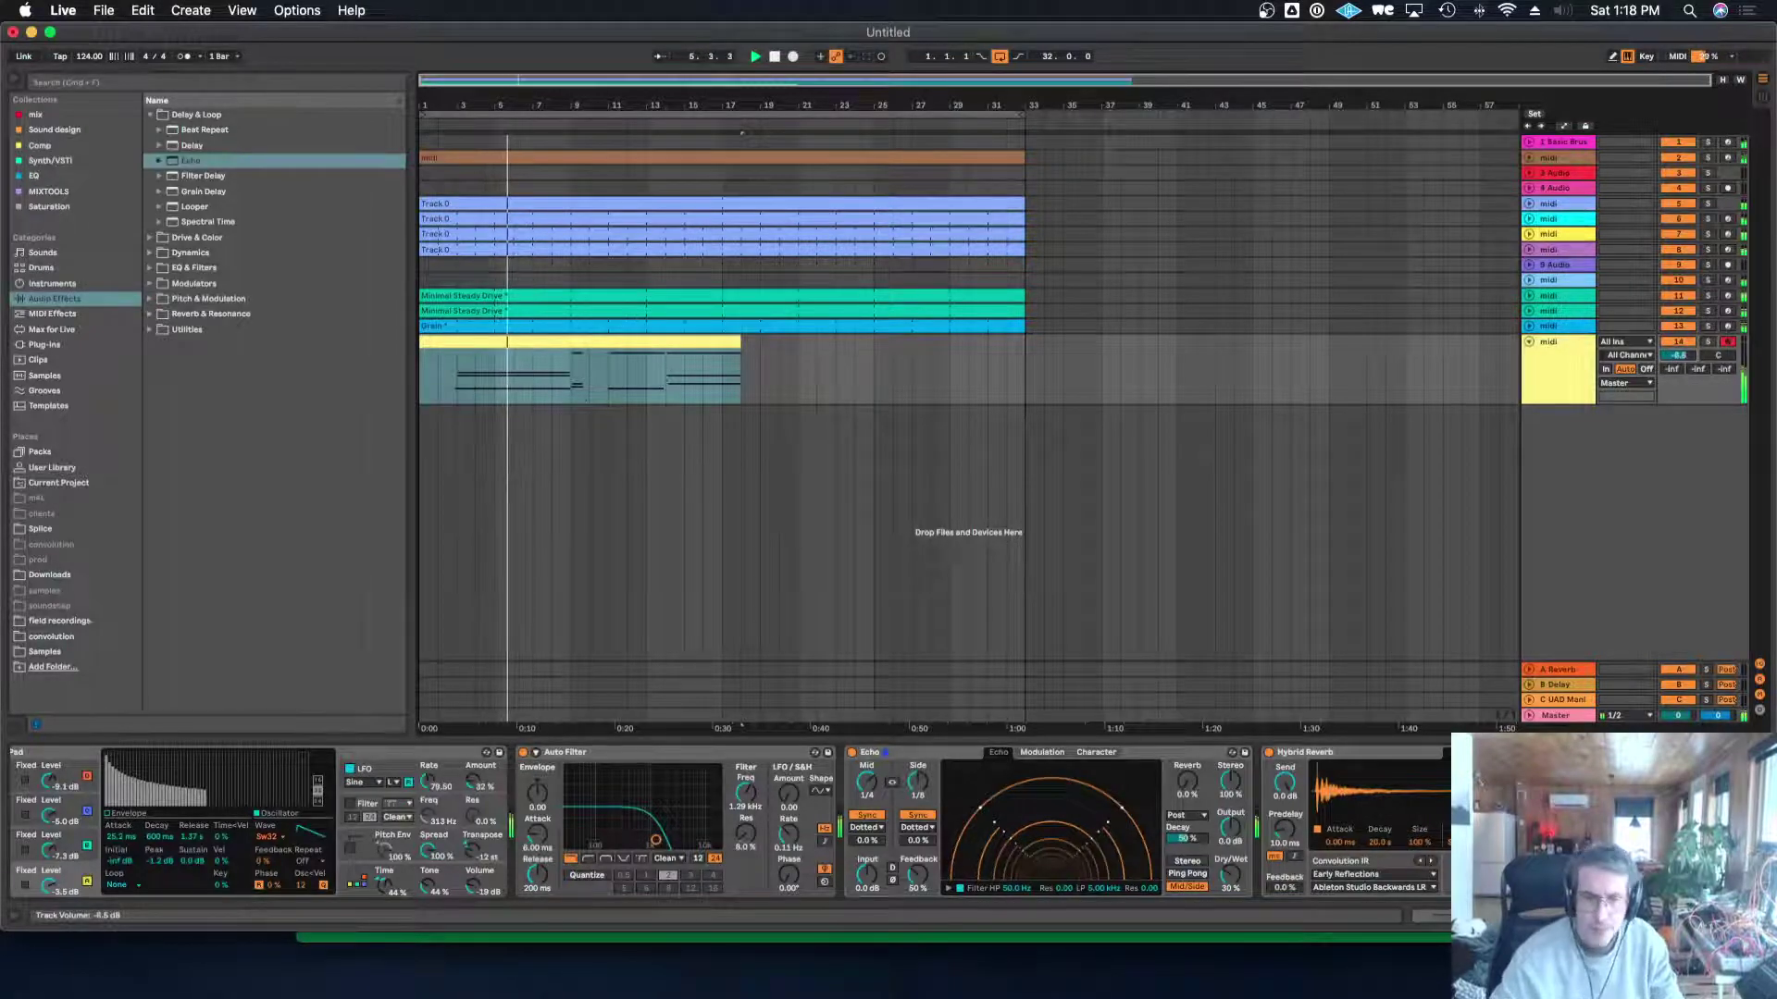
Add a Glue Compressor to the Master track after Pro-Q 3.
{"action": "left_click", "coordinate": [1559, 715]}
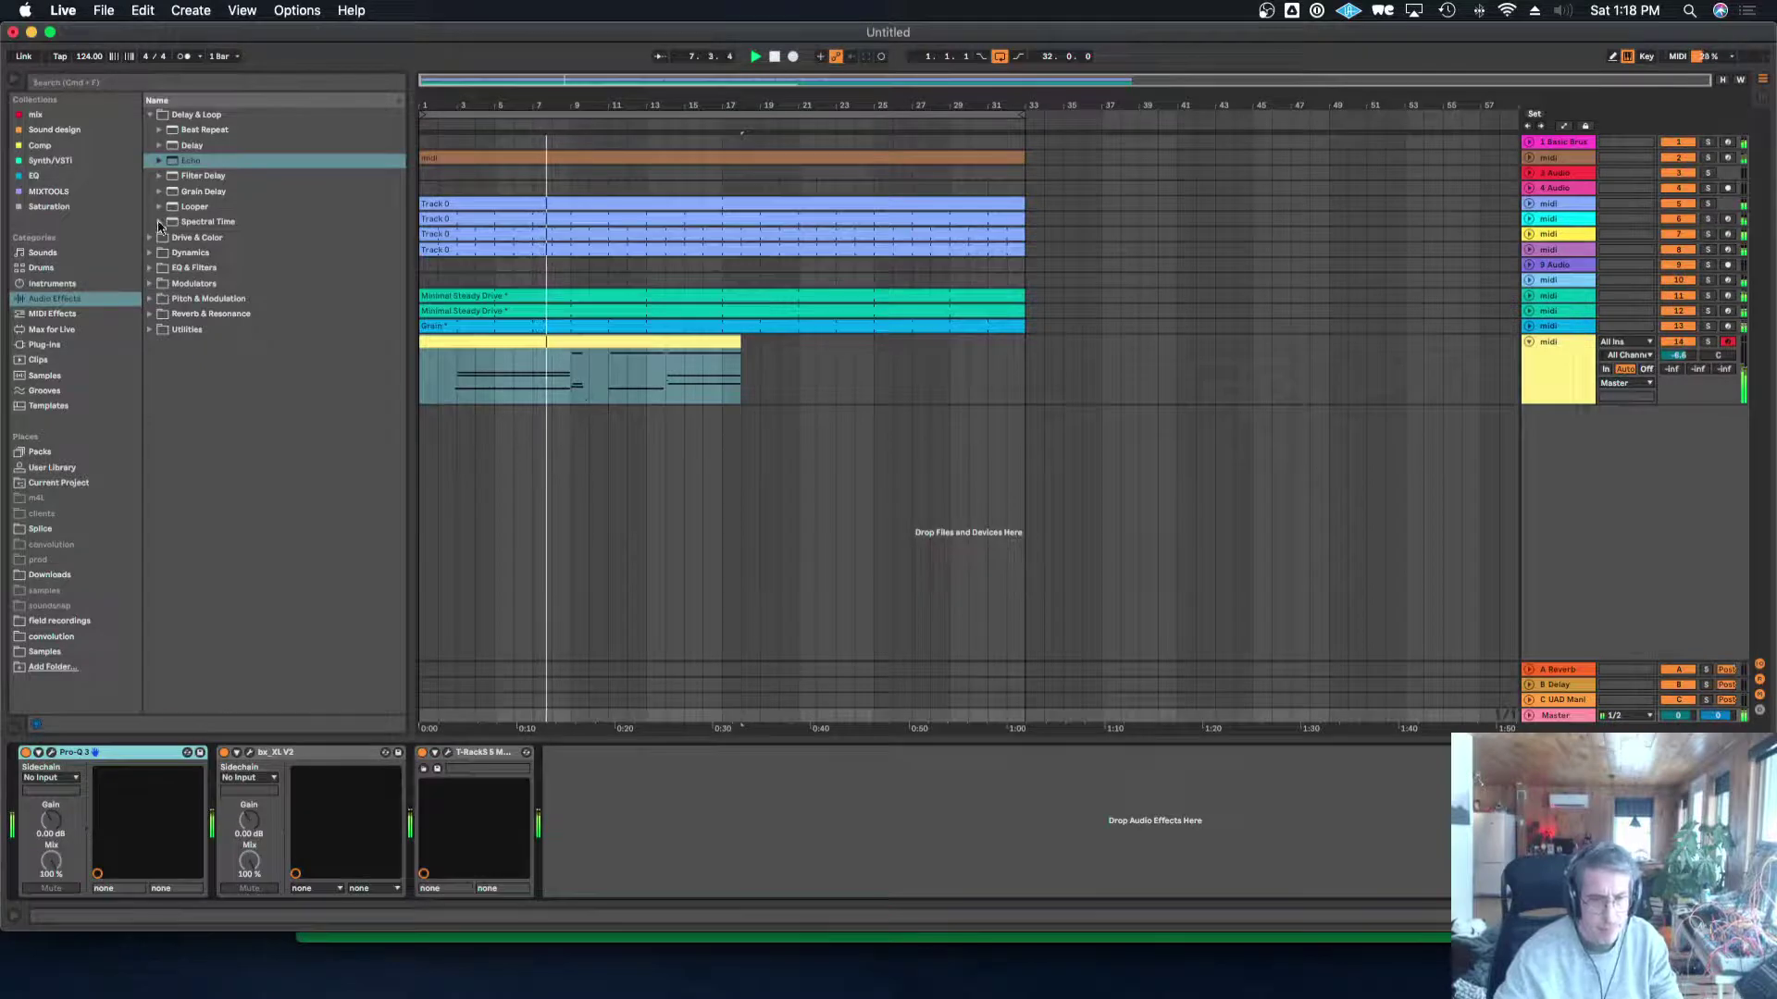
{"action": "left_click", "coordinate": [149, 253]}
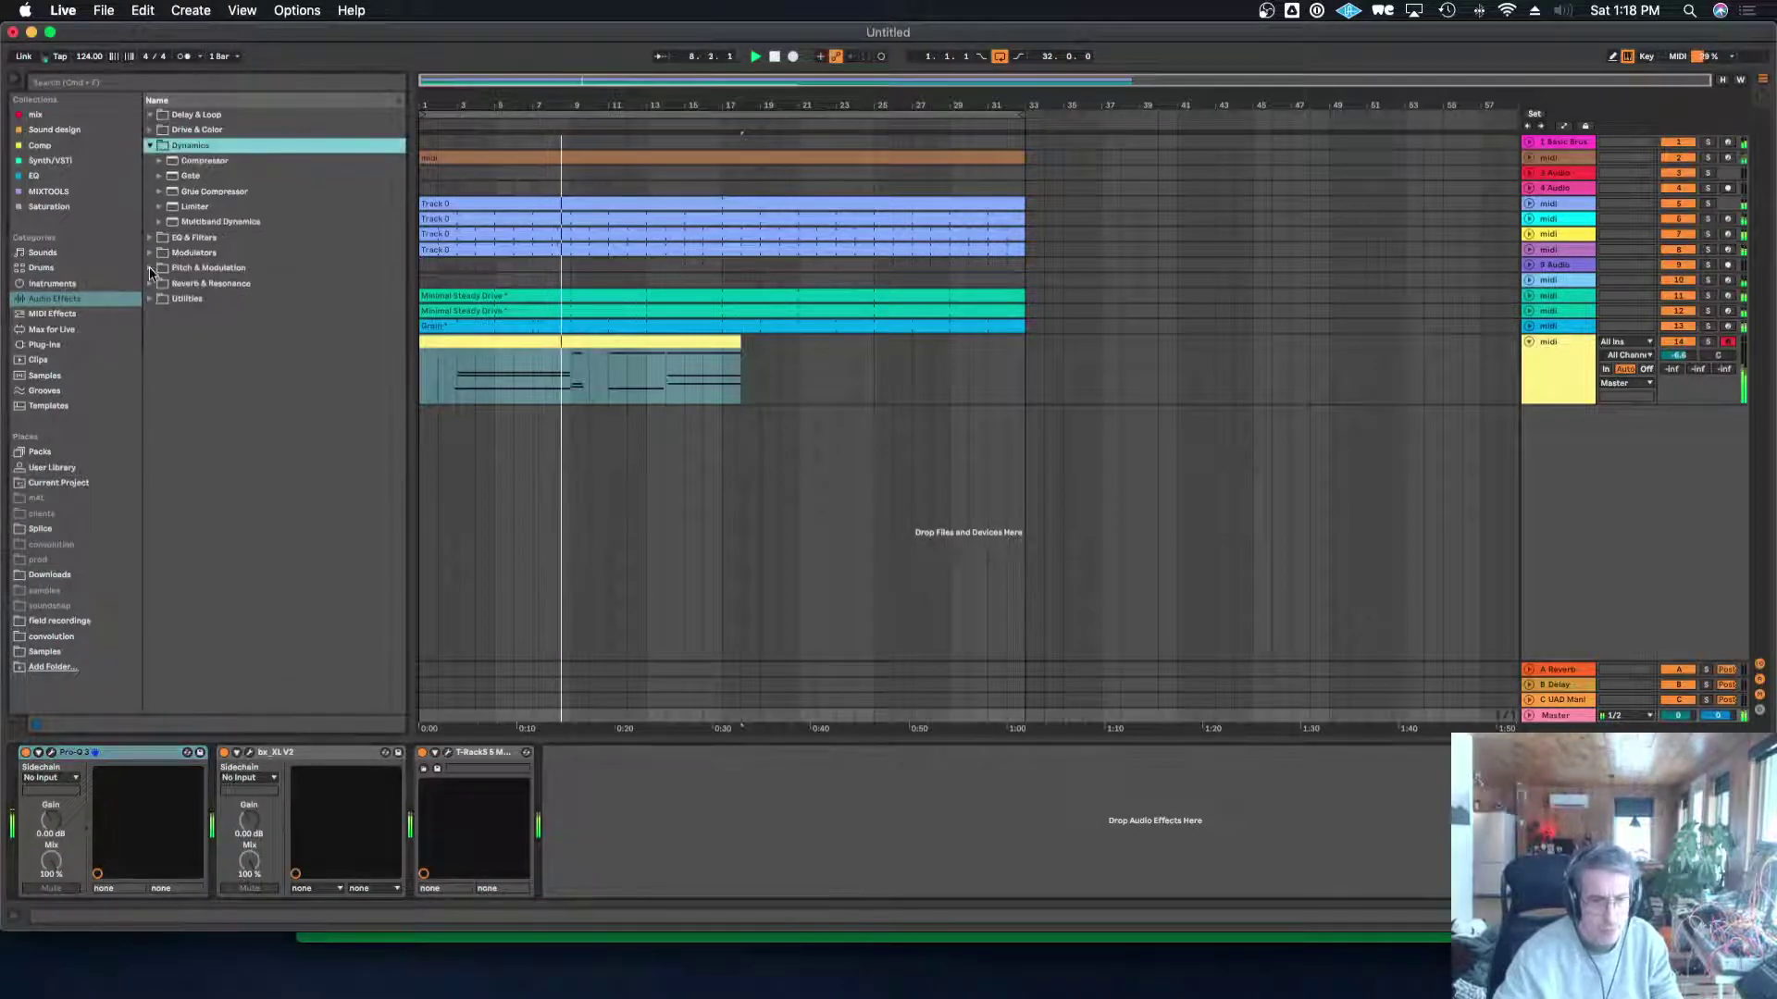
{"action": "left_click", "coordinate": [193, 205]}
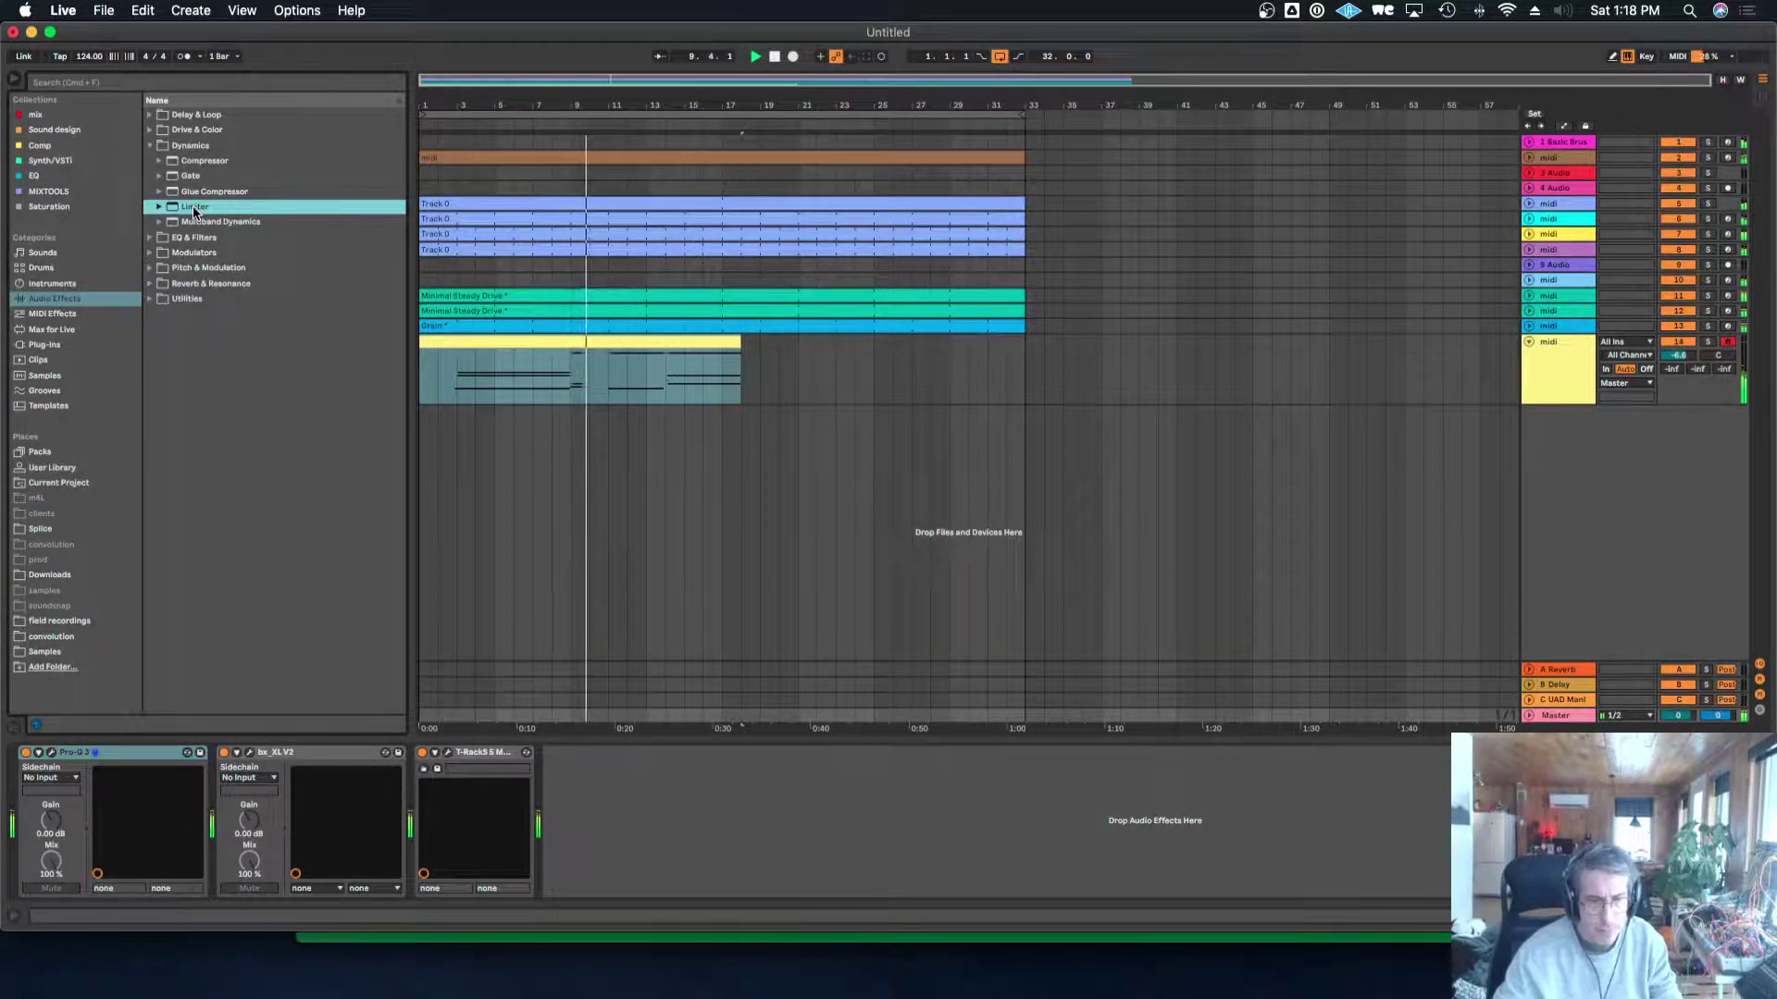
{"action": "double_click", "coordinate": [192, 189]}
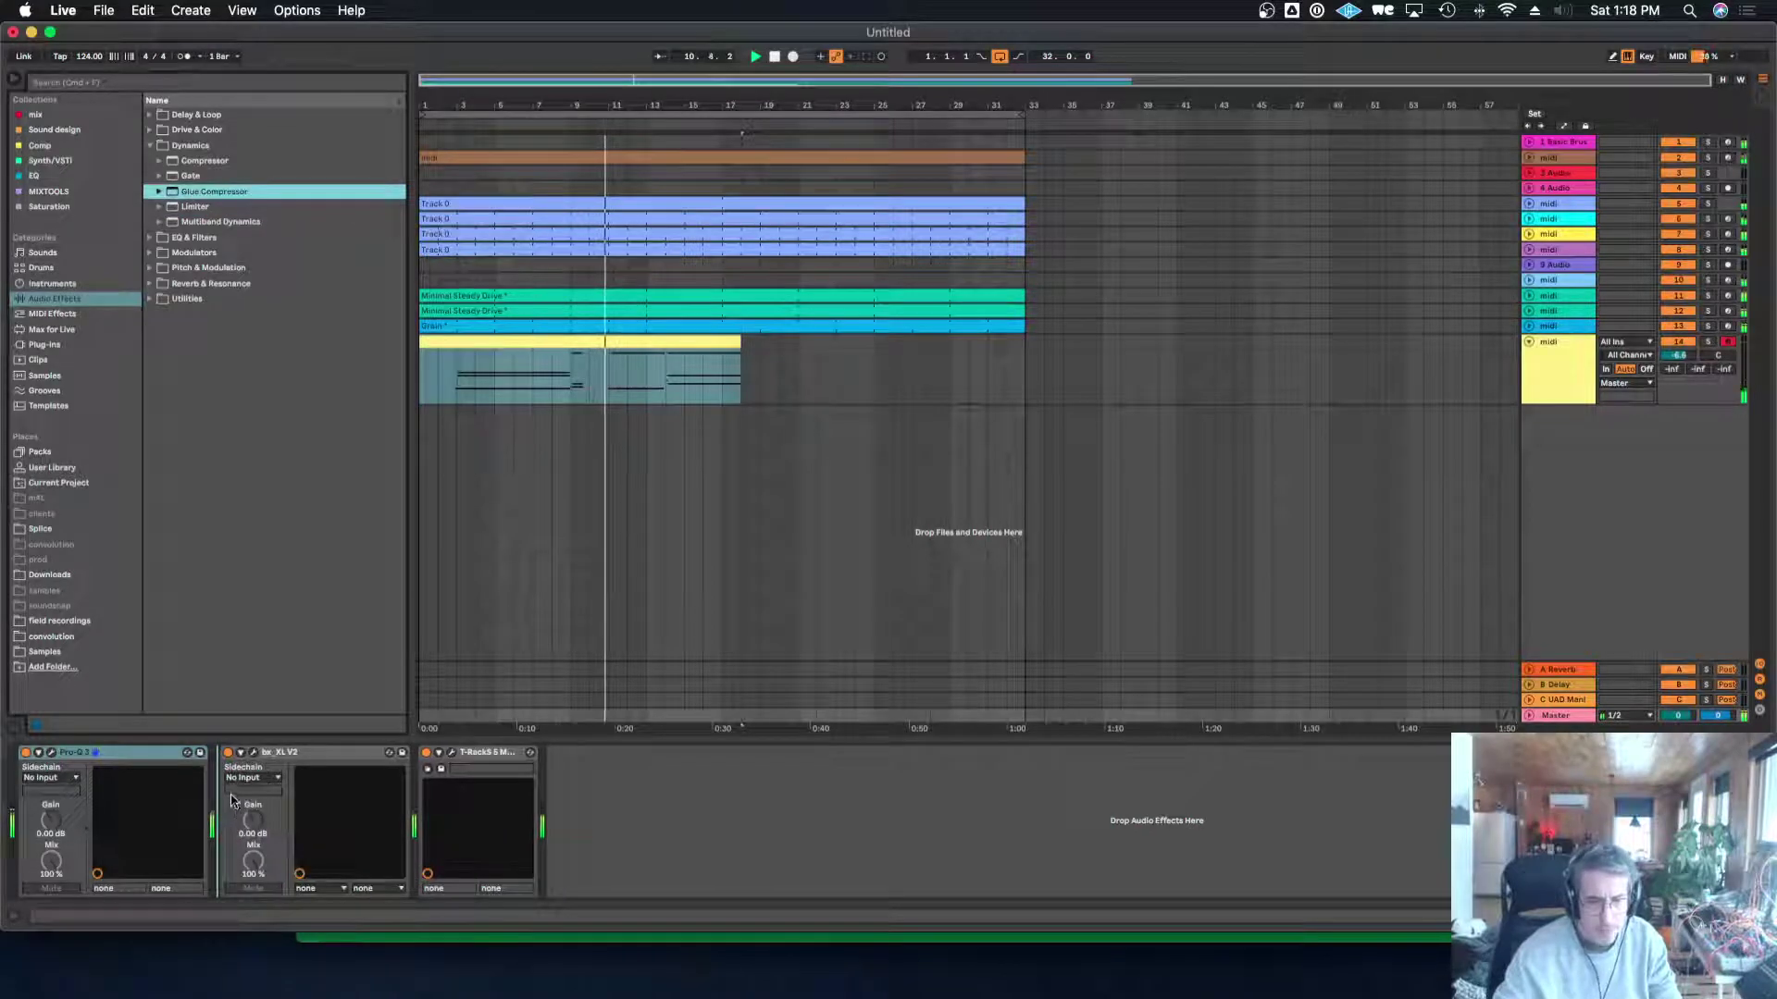
Stop playback, split track 14's pad clip at bars 9, 11 and 13, and move the bar 11 section to bar 10 and the last section past bar 17.
{"action": "key", "text": "space"}
{"action": "left_click_drag", "start_coordinate": [625, 106], "coordinate": [639, 222]}
{"action": "left_click_drag", "start_coordinate": [805, 102], "coordinate": [809, 101]}
{"action": "left_click", "coordinate": [739, 397]}
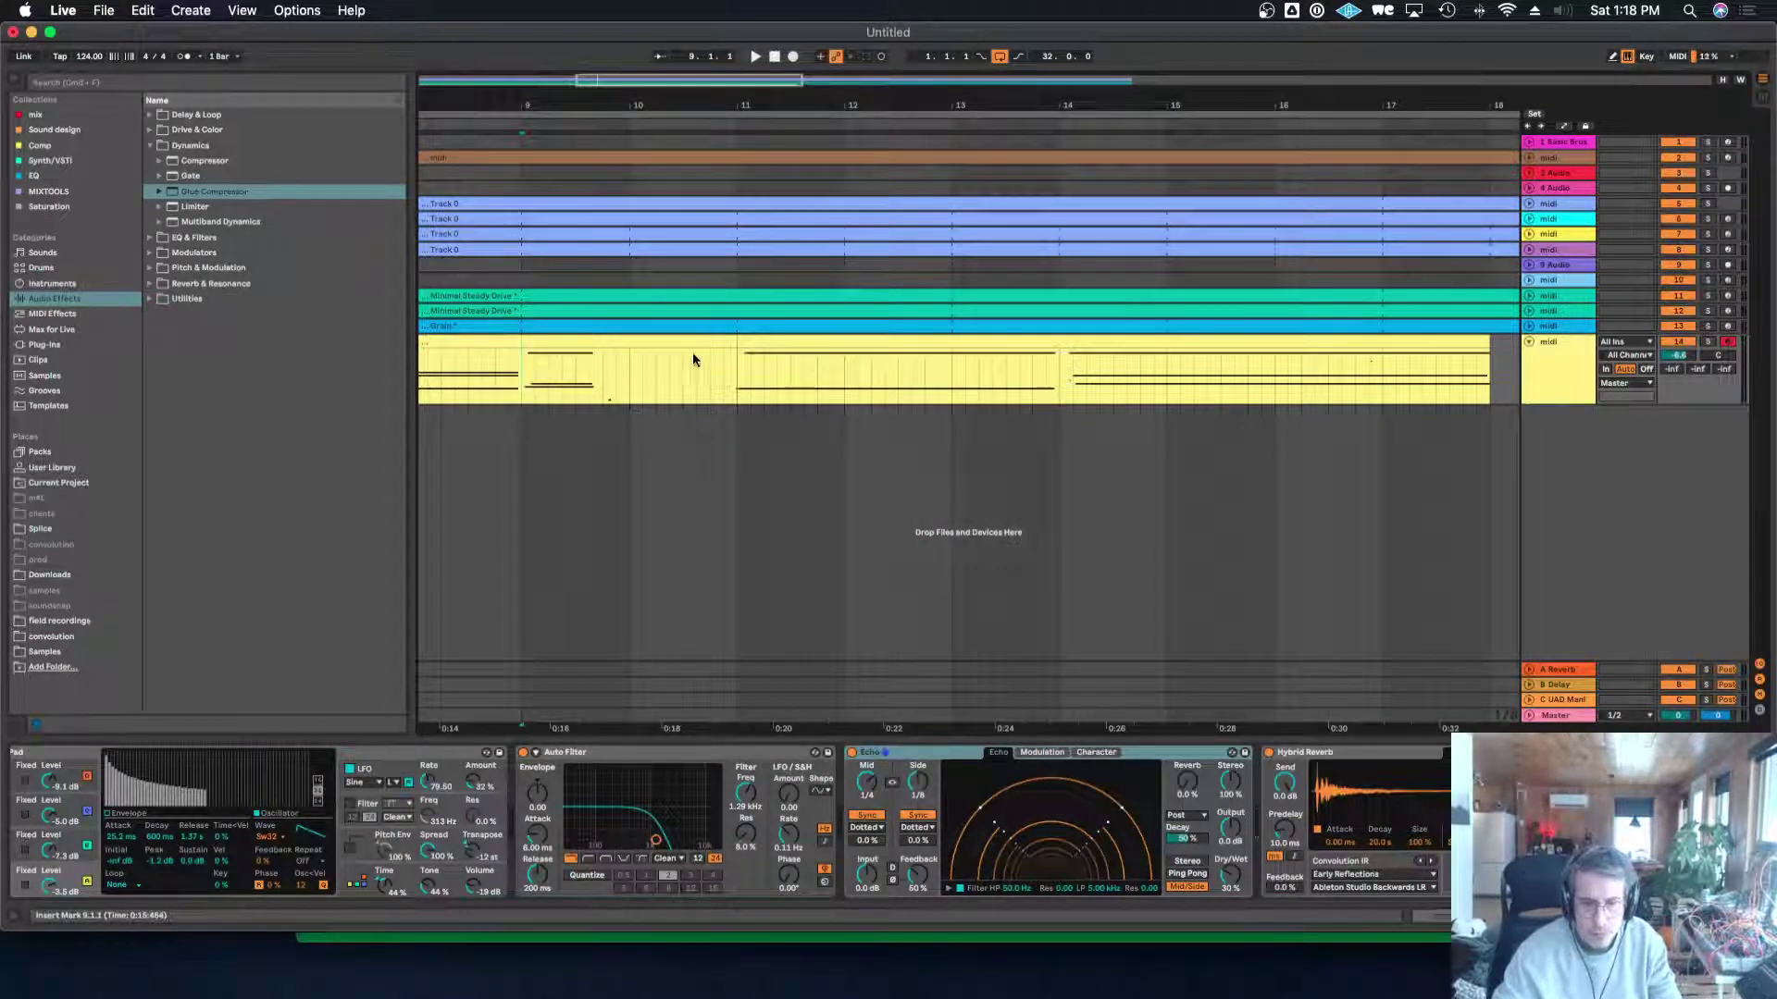
{"action": "left_click_drag", "start_coordinate": [760, 344], "coordinate": [666, 358]}
{"action": "left_click", "coordinate": [959, 380]}
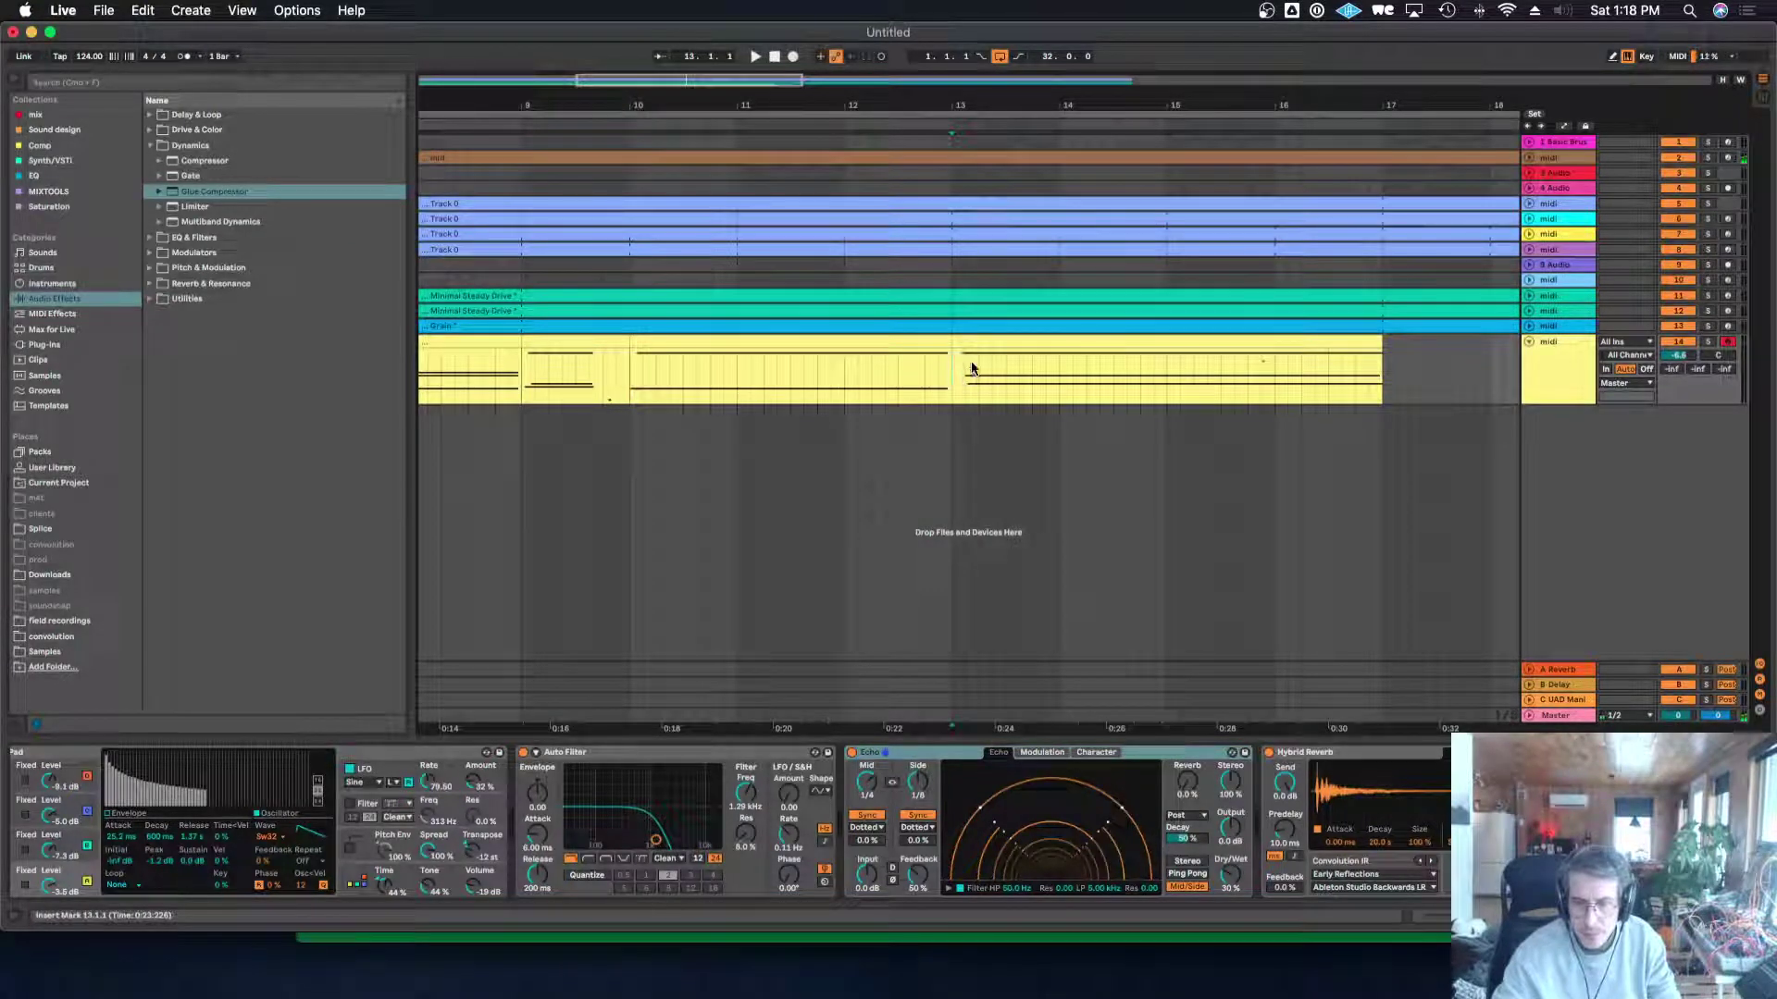
{"action": "left_click_drag", "start_coordinate": [969, 343], "coordinate": [1425, 354]}
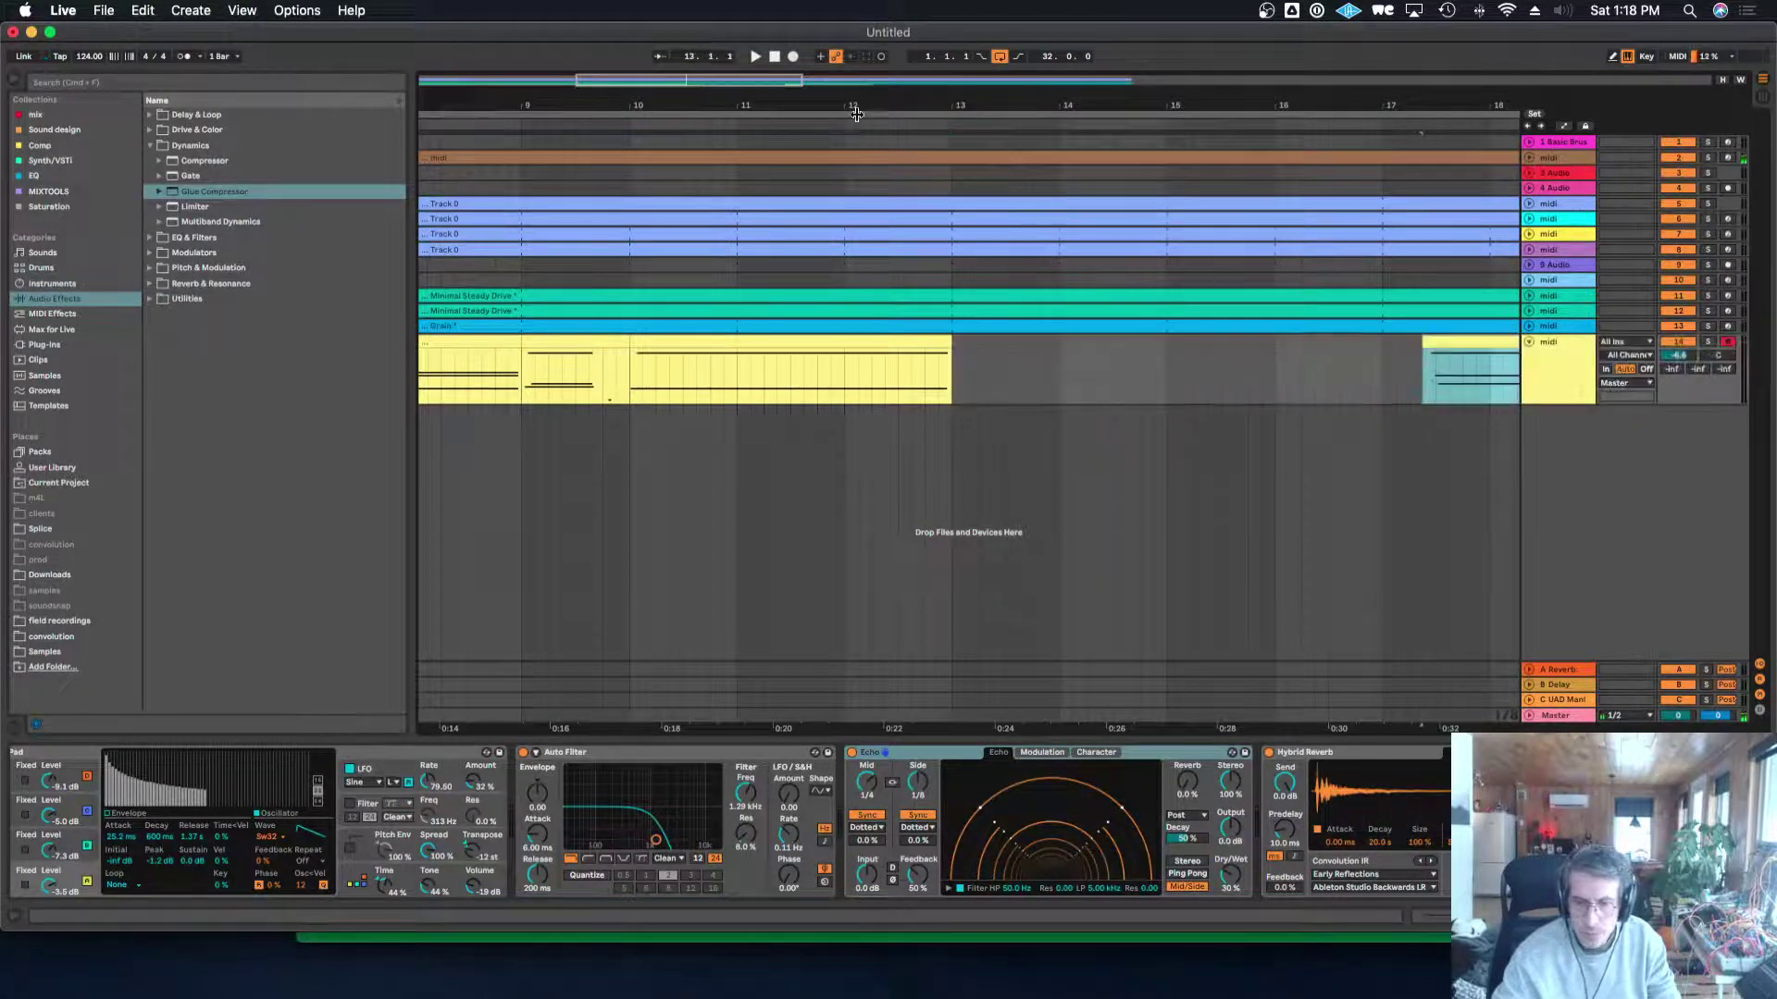
Split track 14's pad clip at bar 3, copy the bar 3–9 section to bar 13, and place the last section at bar 17.
{"action": "left_click_drag", "start_coordinate": [856, 105], "coordinate": [772, 56]}
{"action": "left_click", "coordinate": [484, 381]}
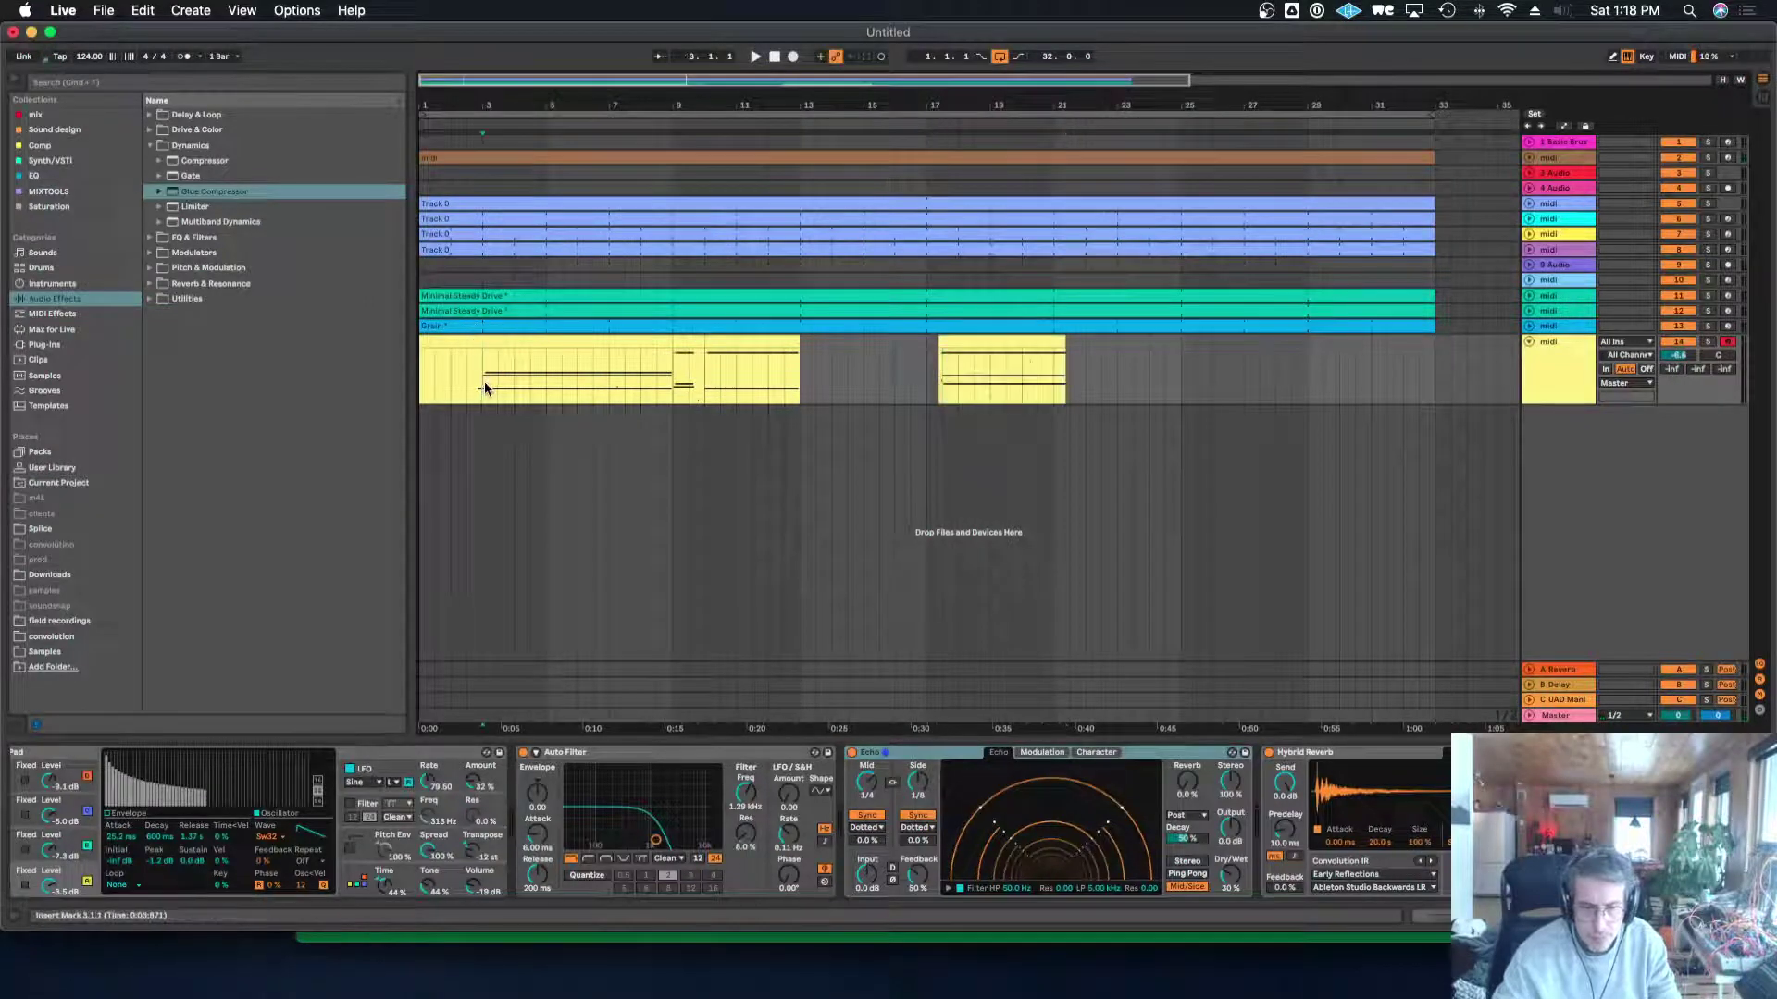
{"action": "left_click", "coordinate": [520, 344]}
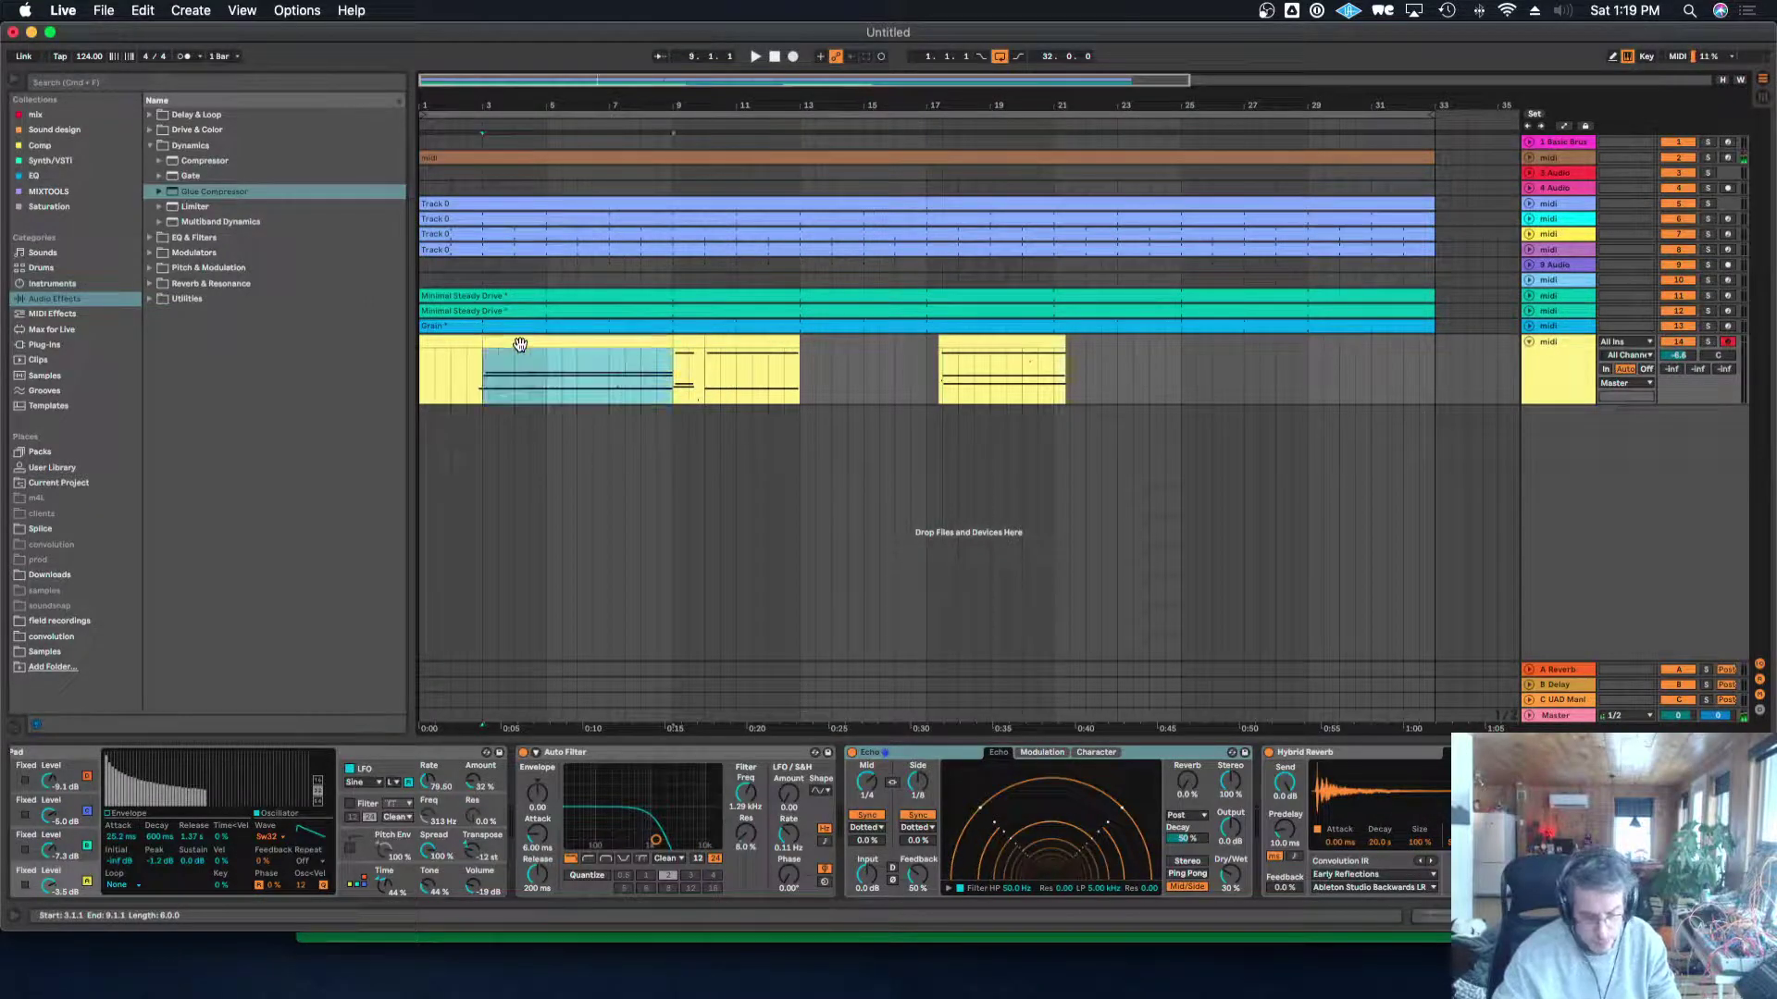
{"action": "left_click_drag", "start_coordinate": [520, 344], "coordinate": [954, 360]}
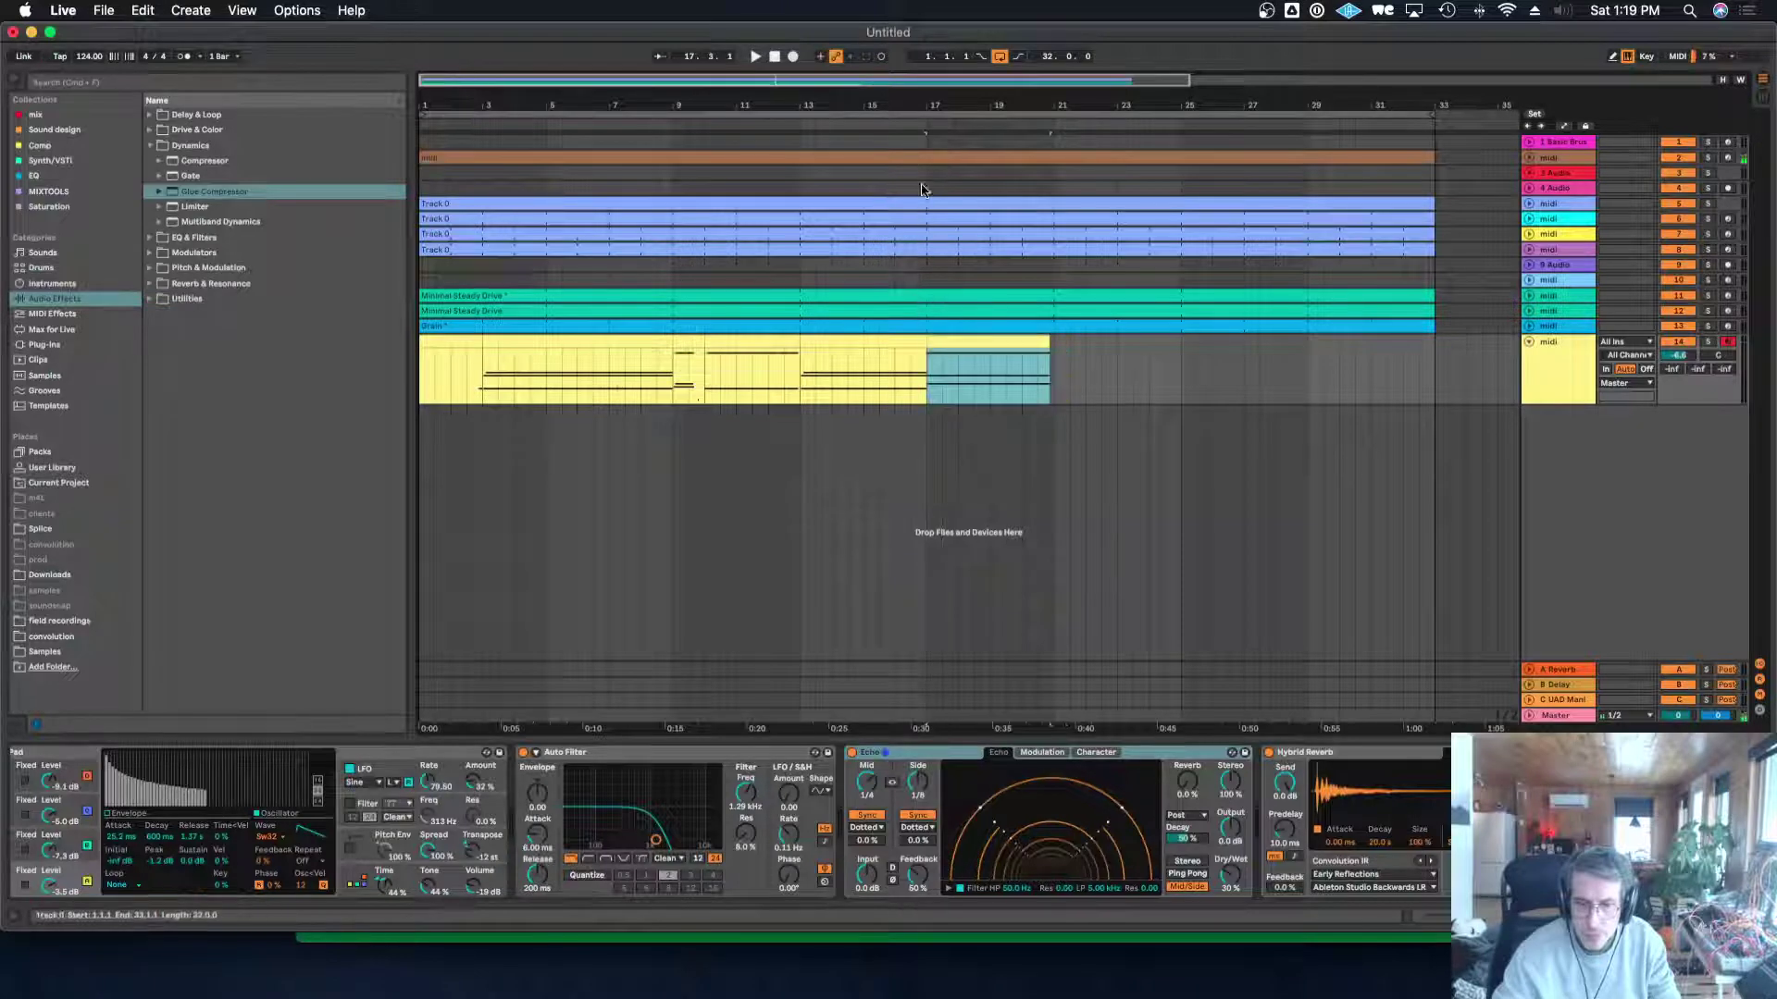
Open track 14's one-bar clip at bar 9 and shift its three chord notes slightly earlier, to the clip's start.
{"action": "left_click", "coordinate": [690, 341]}
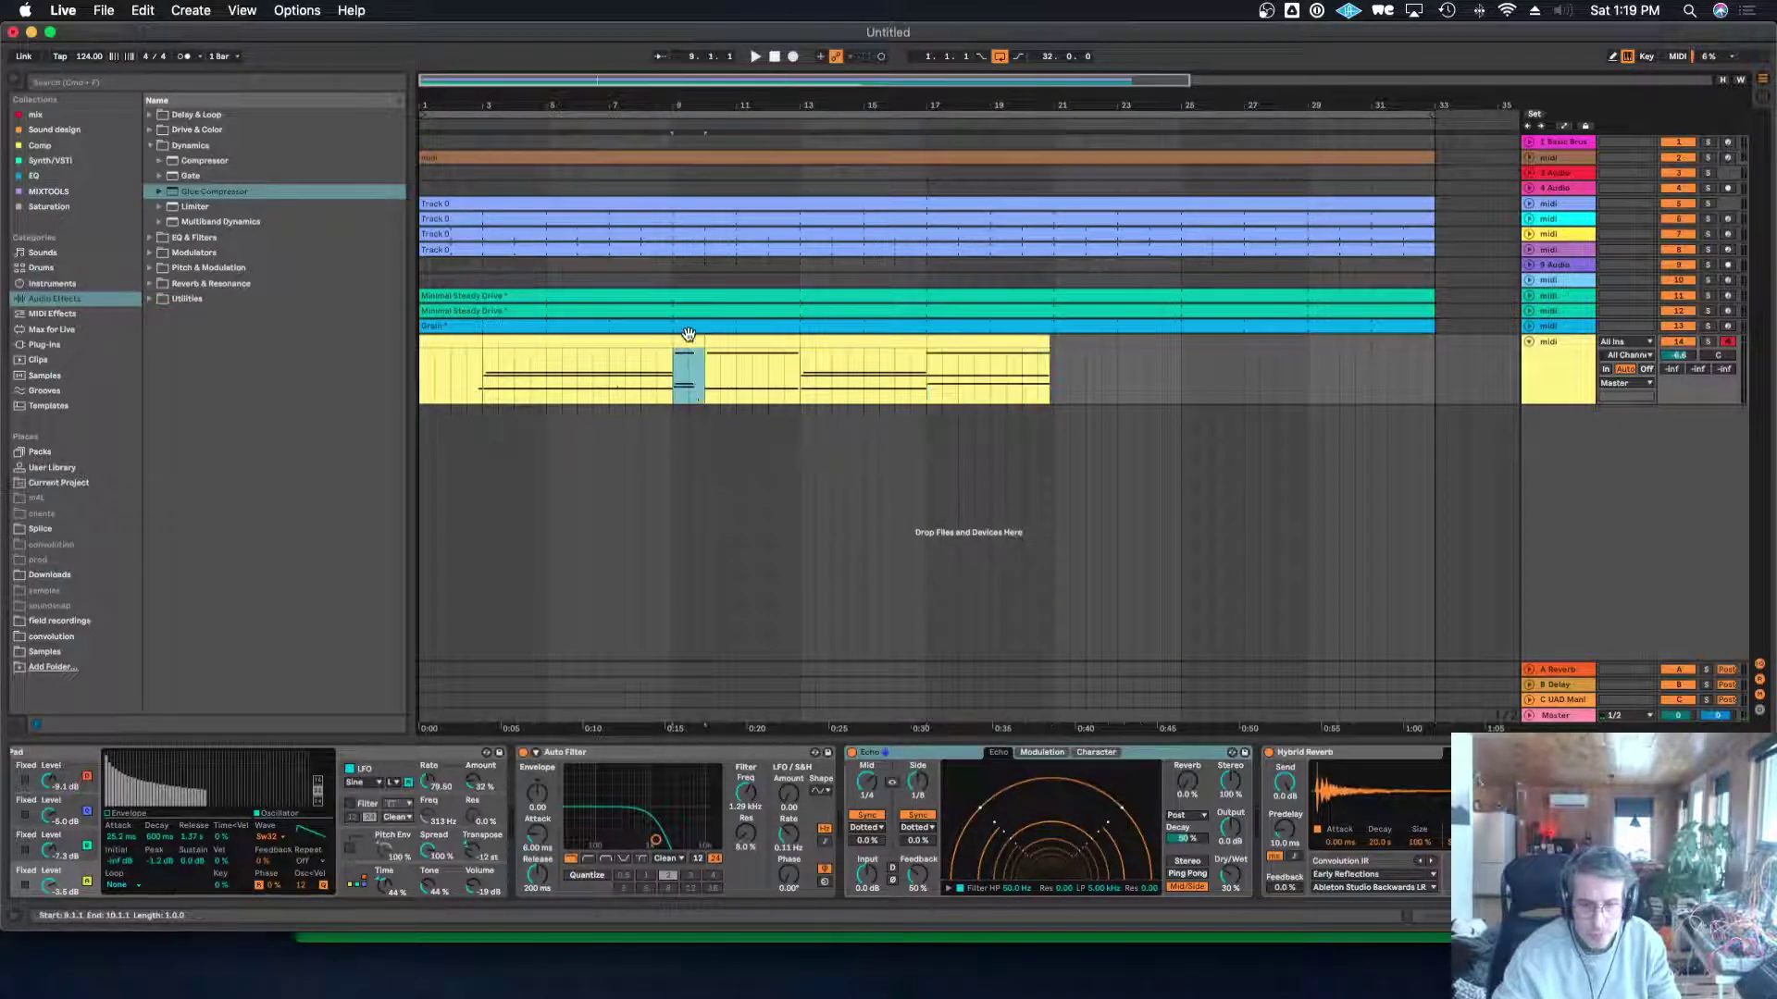
{"action": "double_click", "coordinate": [687, 346]}
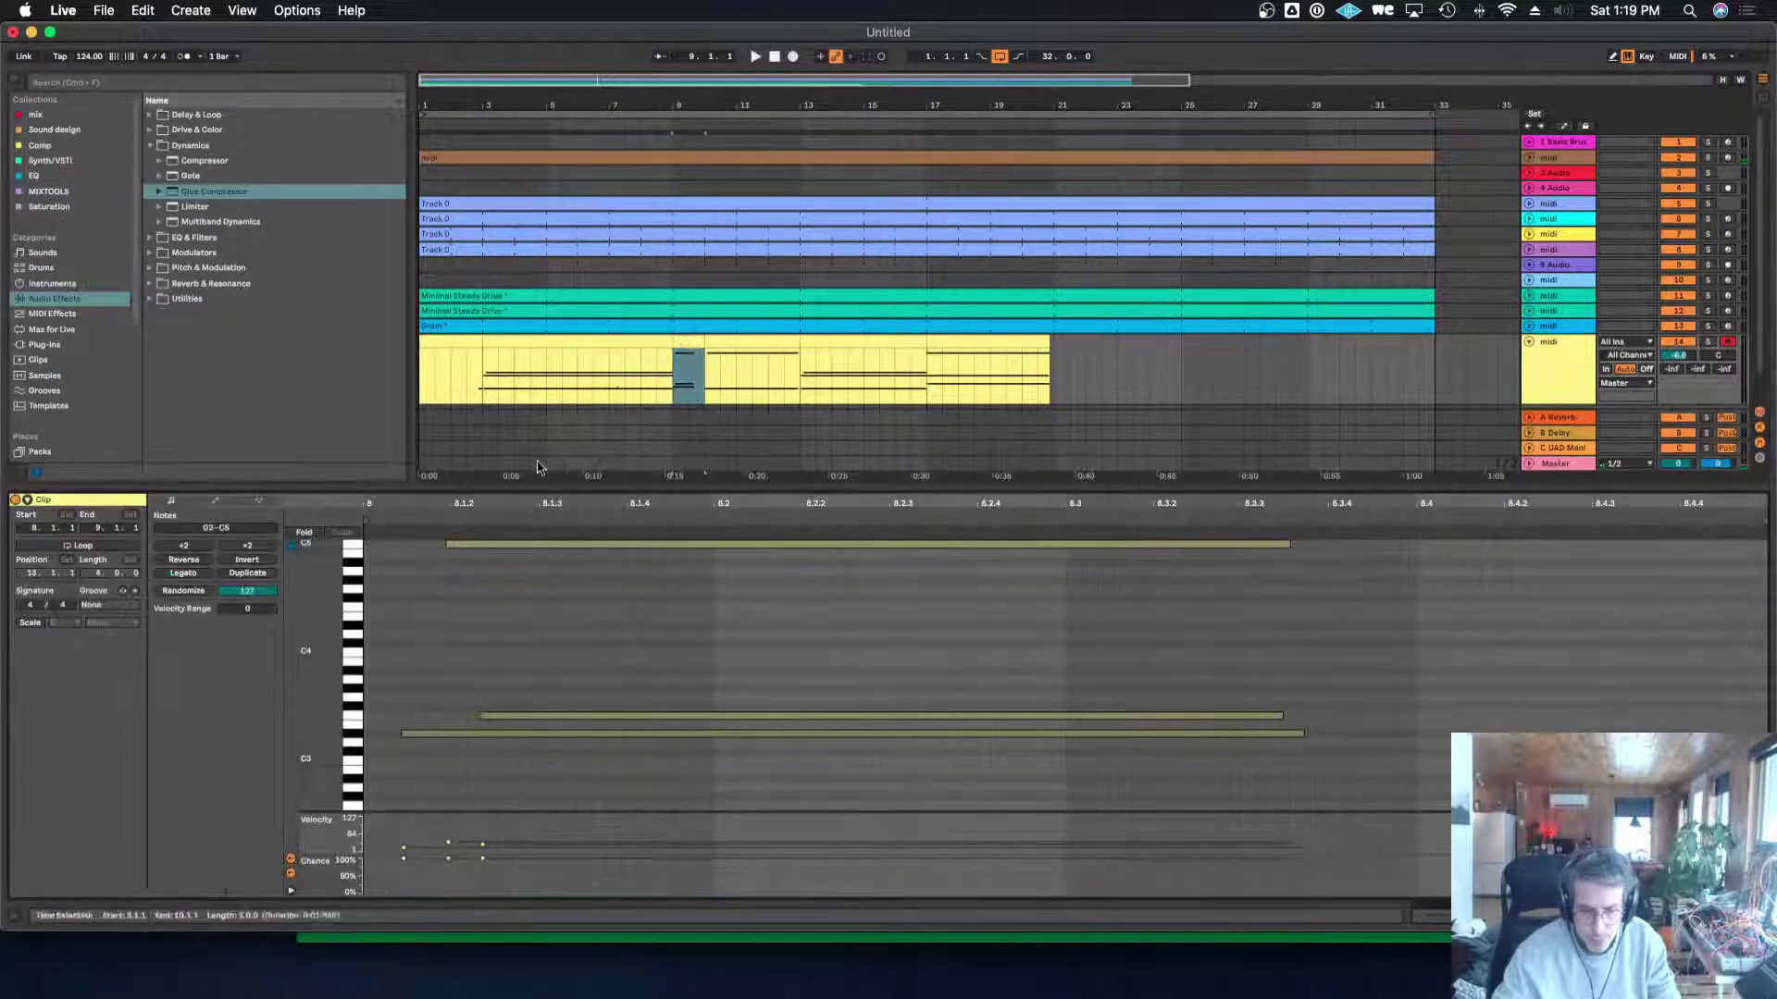
{"action": "left_click", "coordinate": [403, 735]}
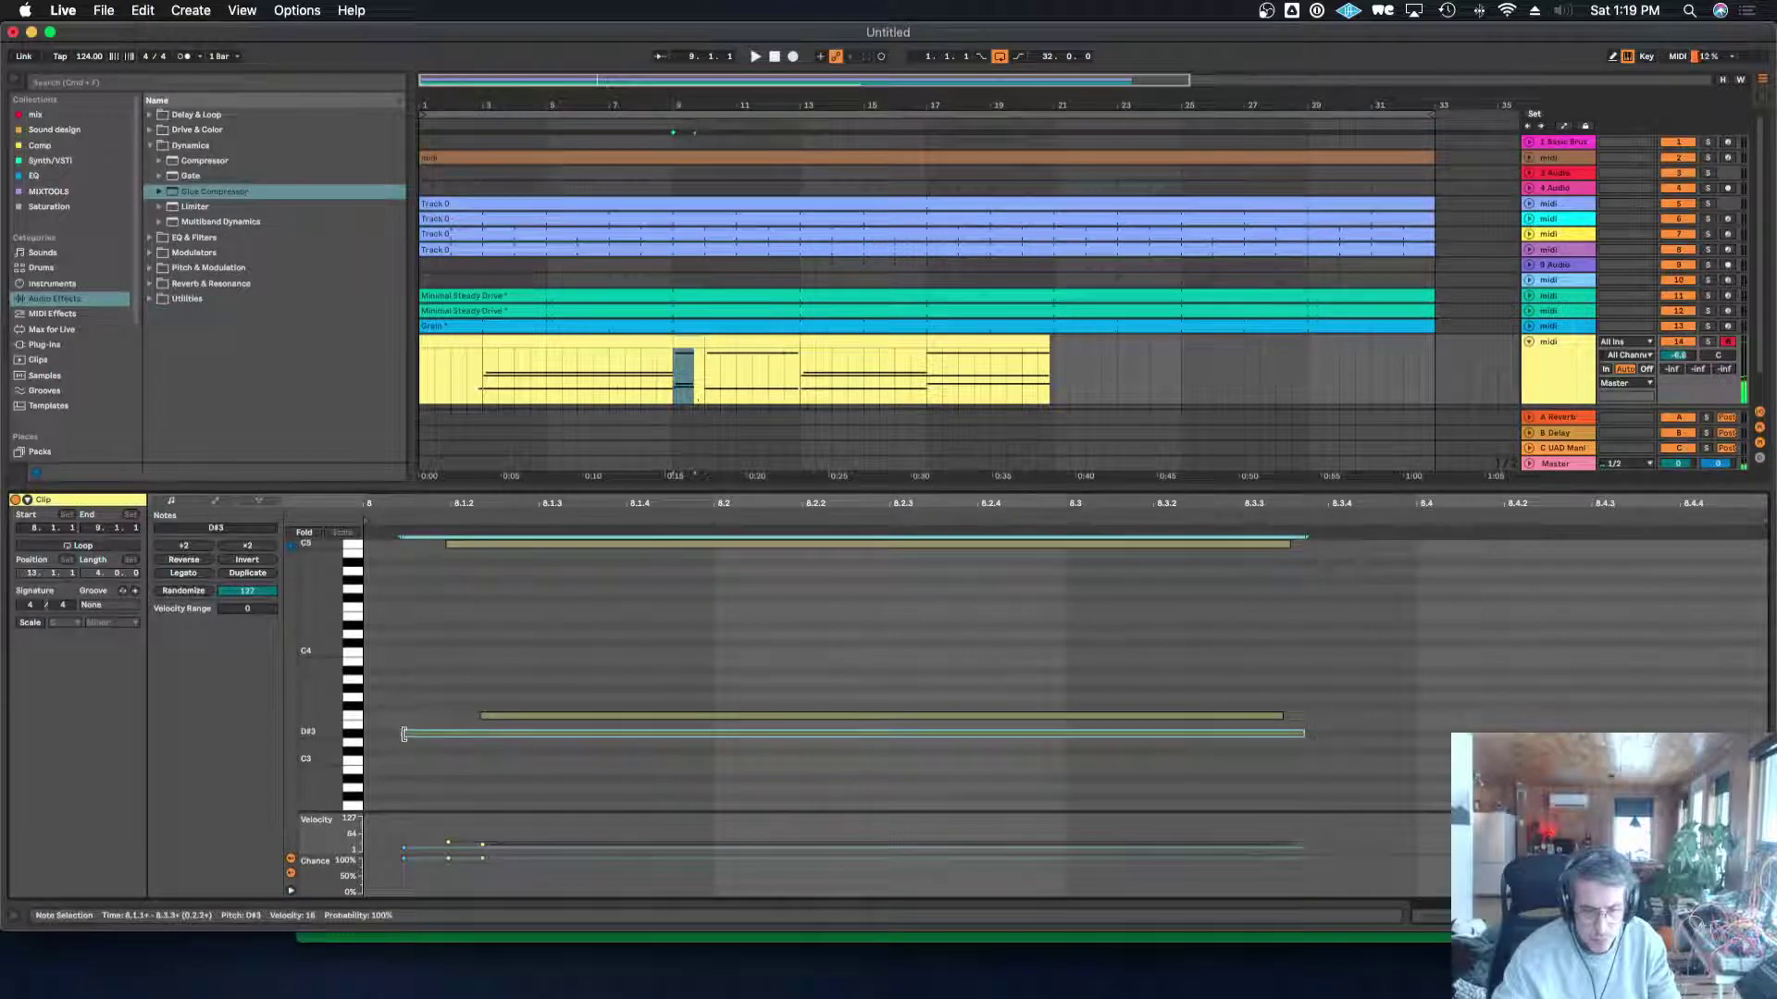
{"action": "left_click_drag", "start_coordinate": [534, 774], "coordinate": [450, 555]}
{"action": "key", "text": "super+z"}
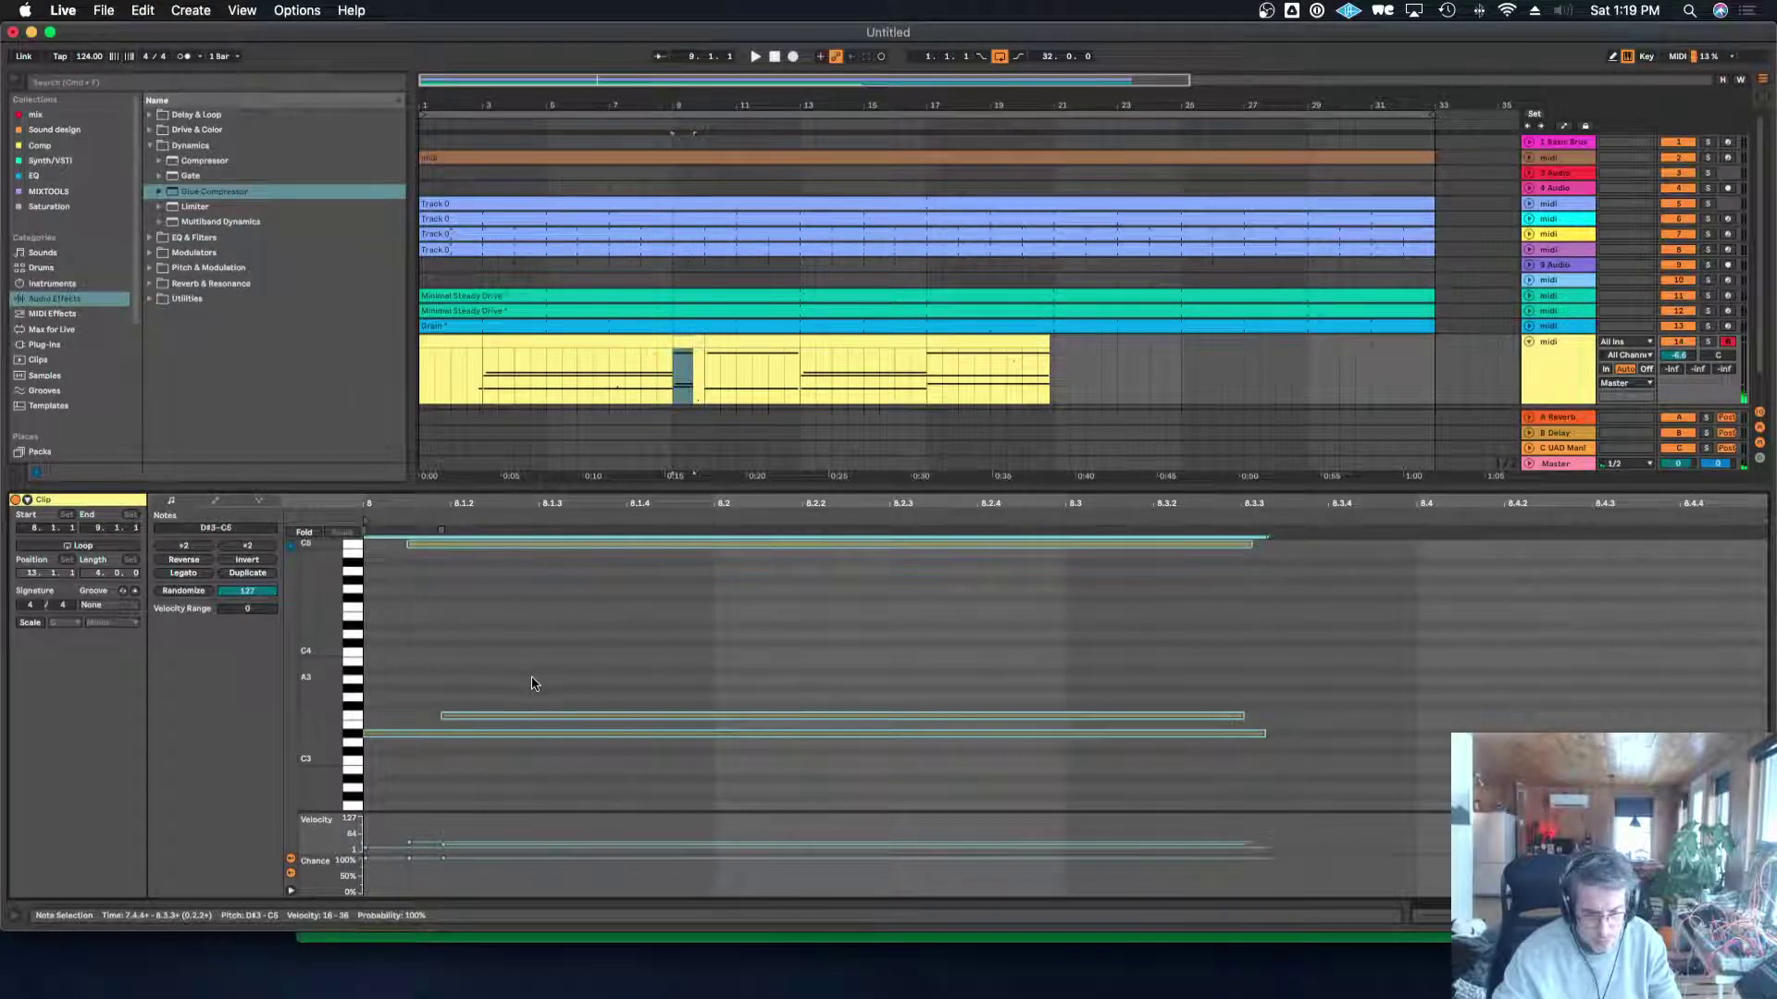
{"action": "left_click", "coordinate": [529, 683]}
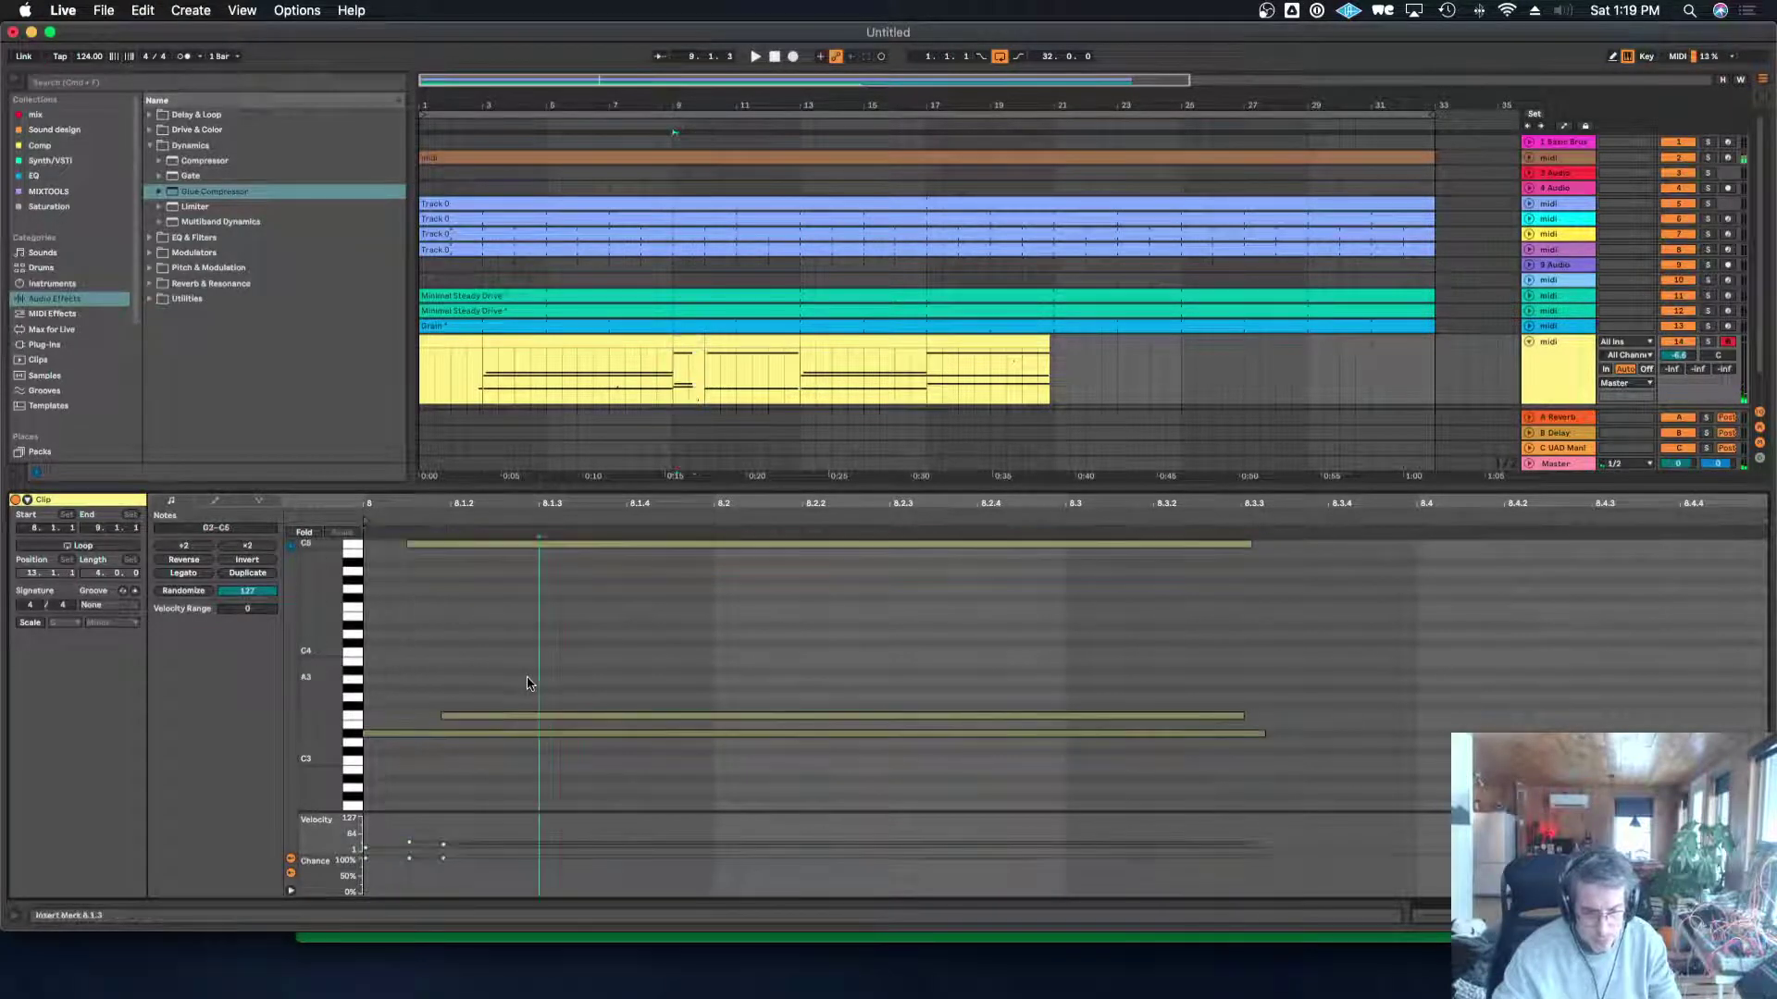
Play the arrangement and set track 14's volume to -4.7 dB.
{"action": "left_click", "coordinate": [773, 59]}
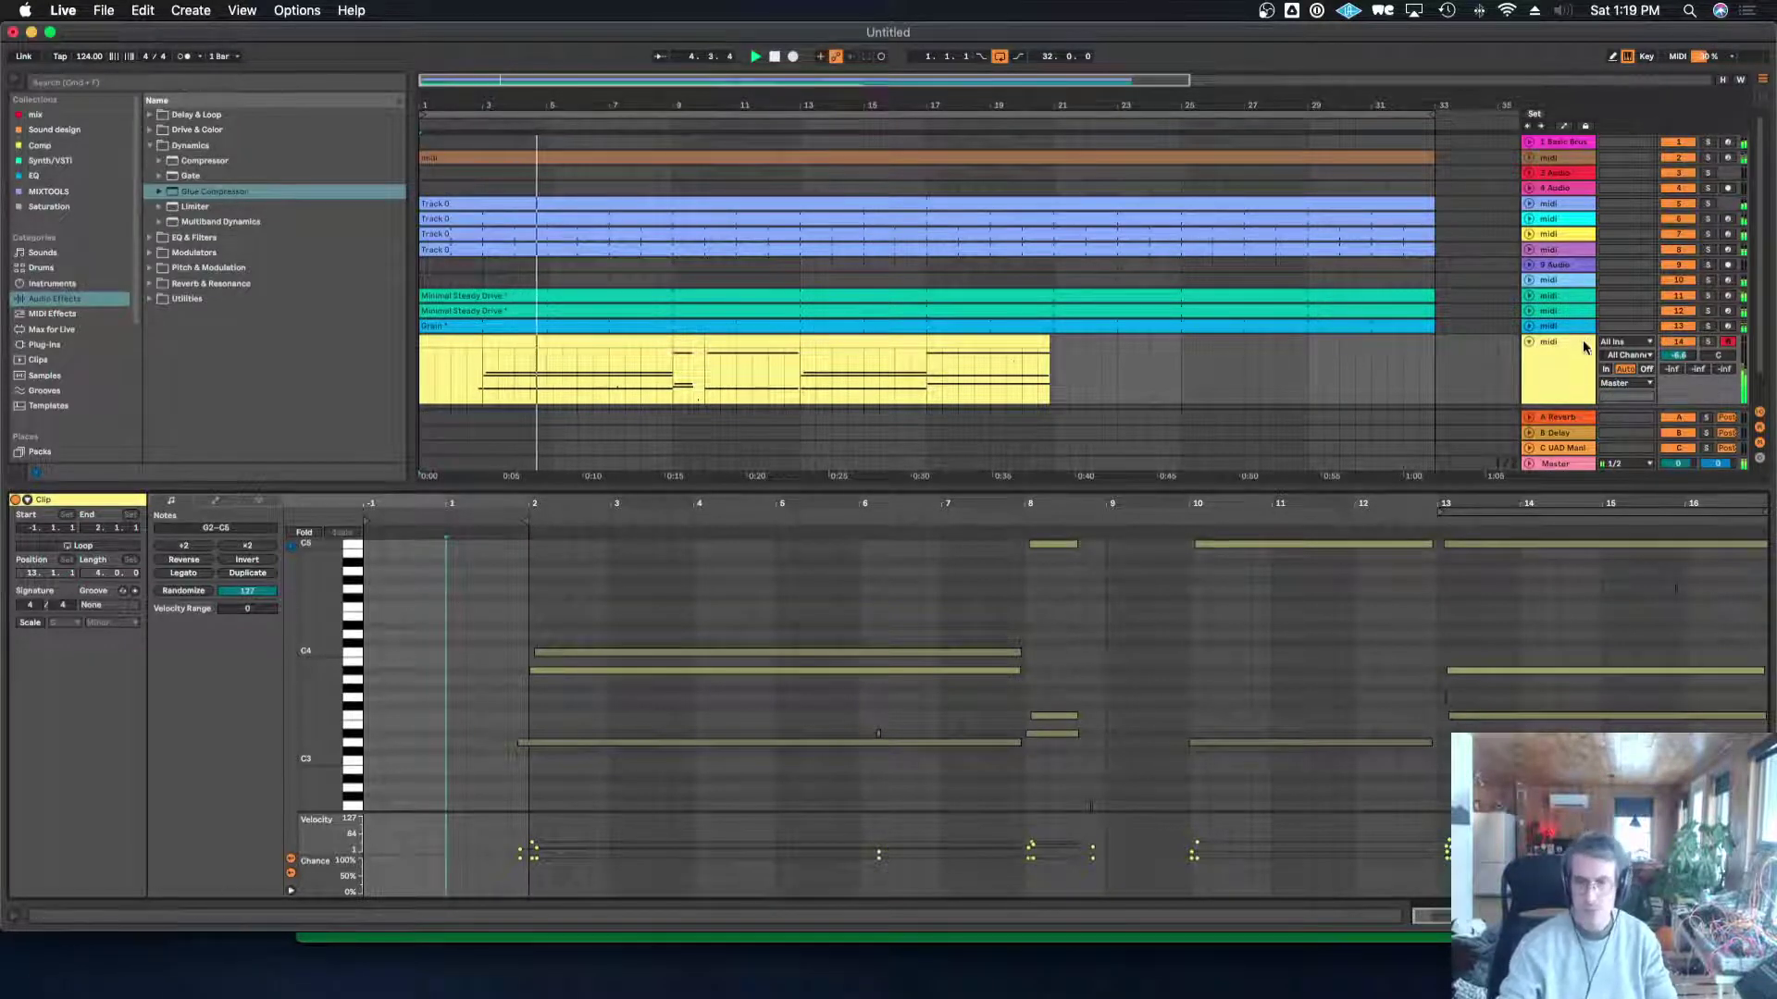
{"action": "left_click_drag", "start_coordinate": [1684, 357], "coordinate": [1685, 343]}
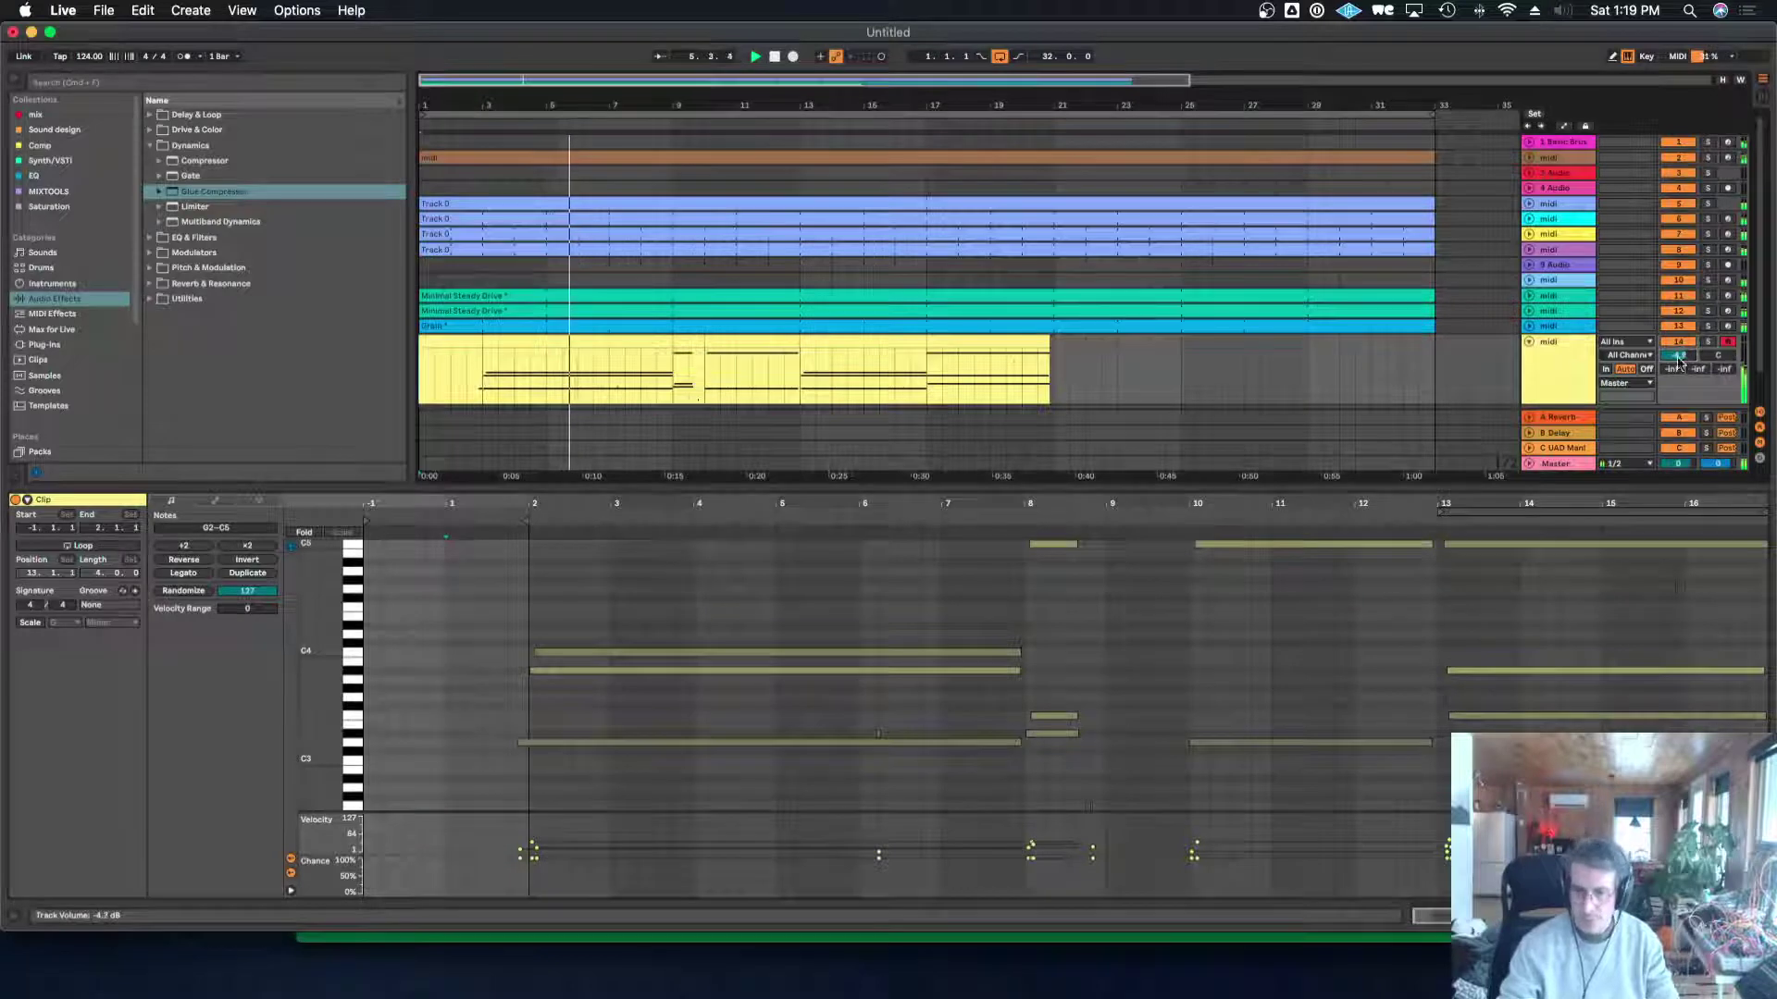
Set the Master's Glue Compressor to -9.21 dB threshold, soft clipping on, about 3.6 dB makeup and 82% dry/wet.
{"action": "left_click", "coordinate": [1573, 463]}
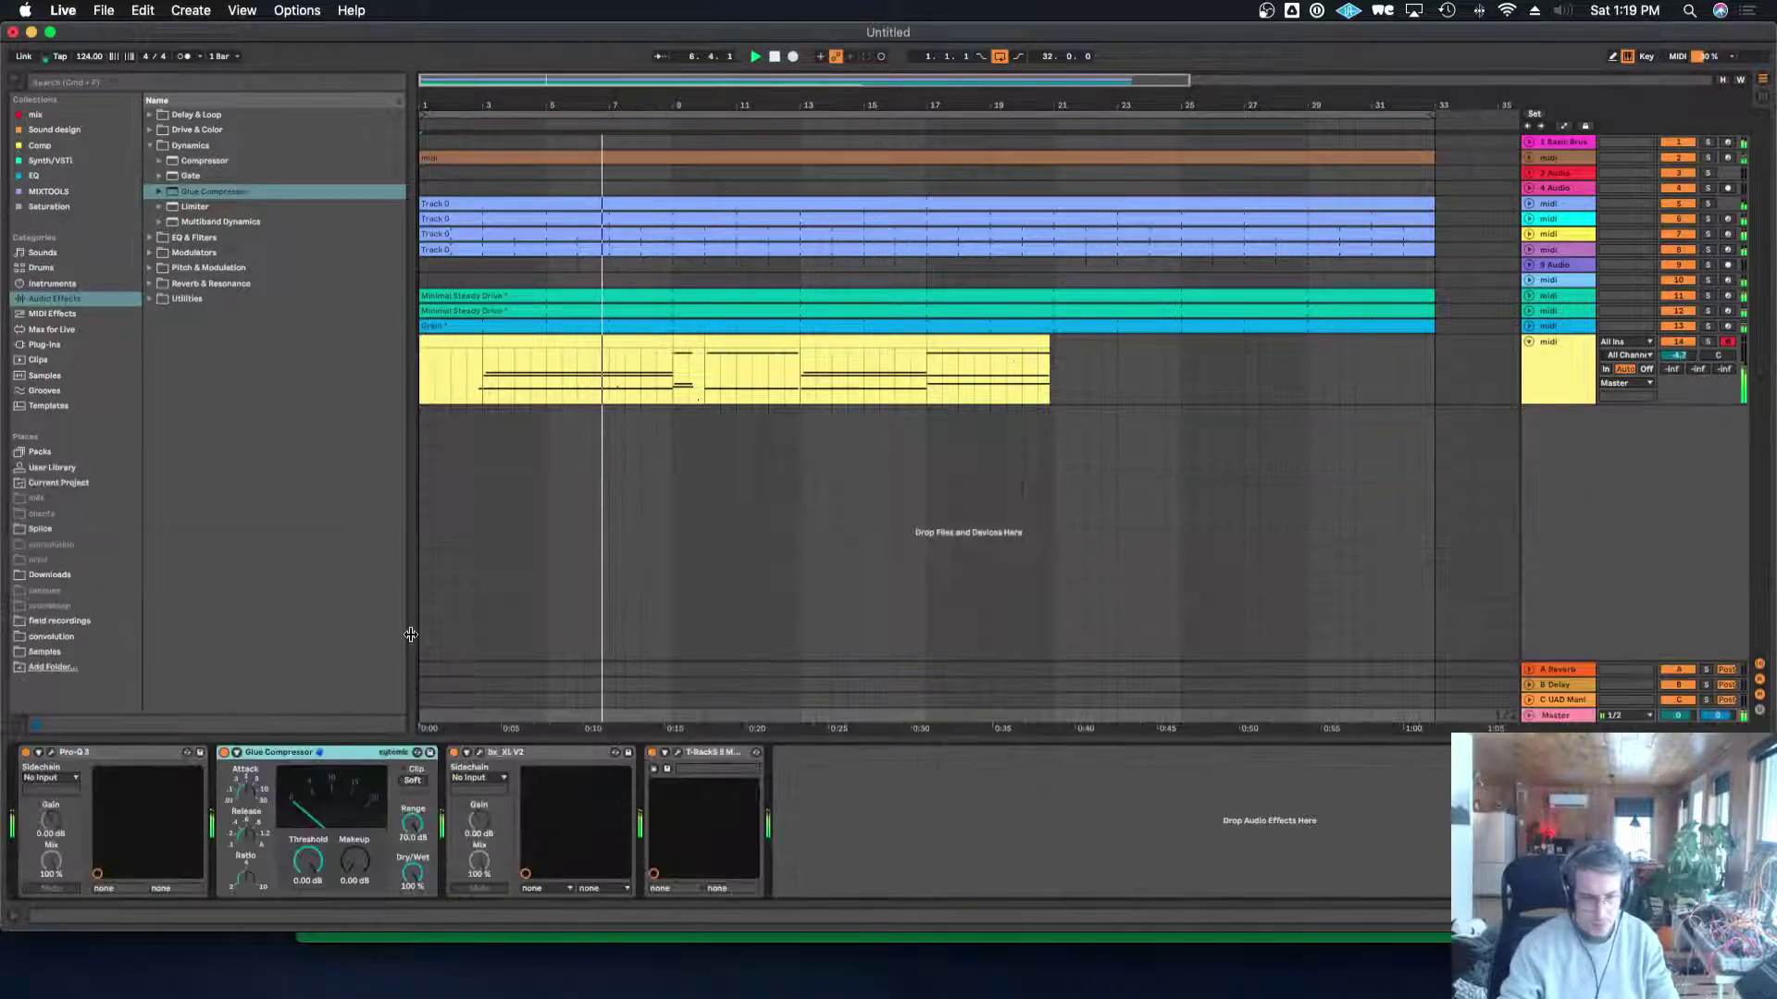
{"action": "left_click_drag", "start_coordinate": [308, 861], "coordinate": [309, 895]}
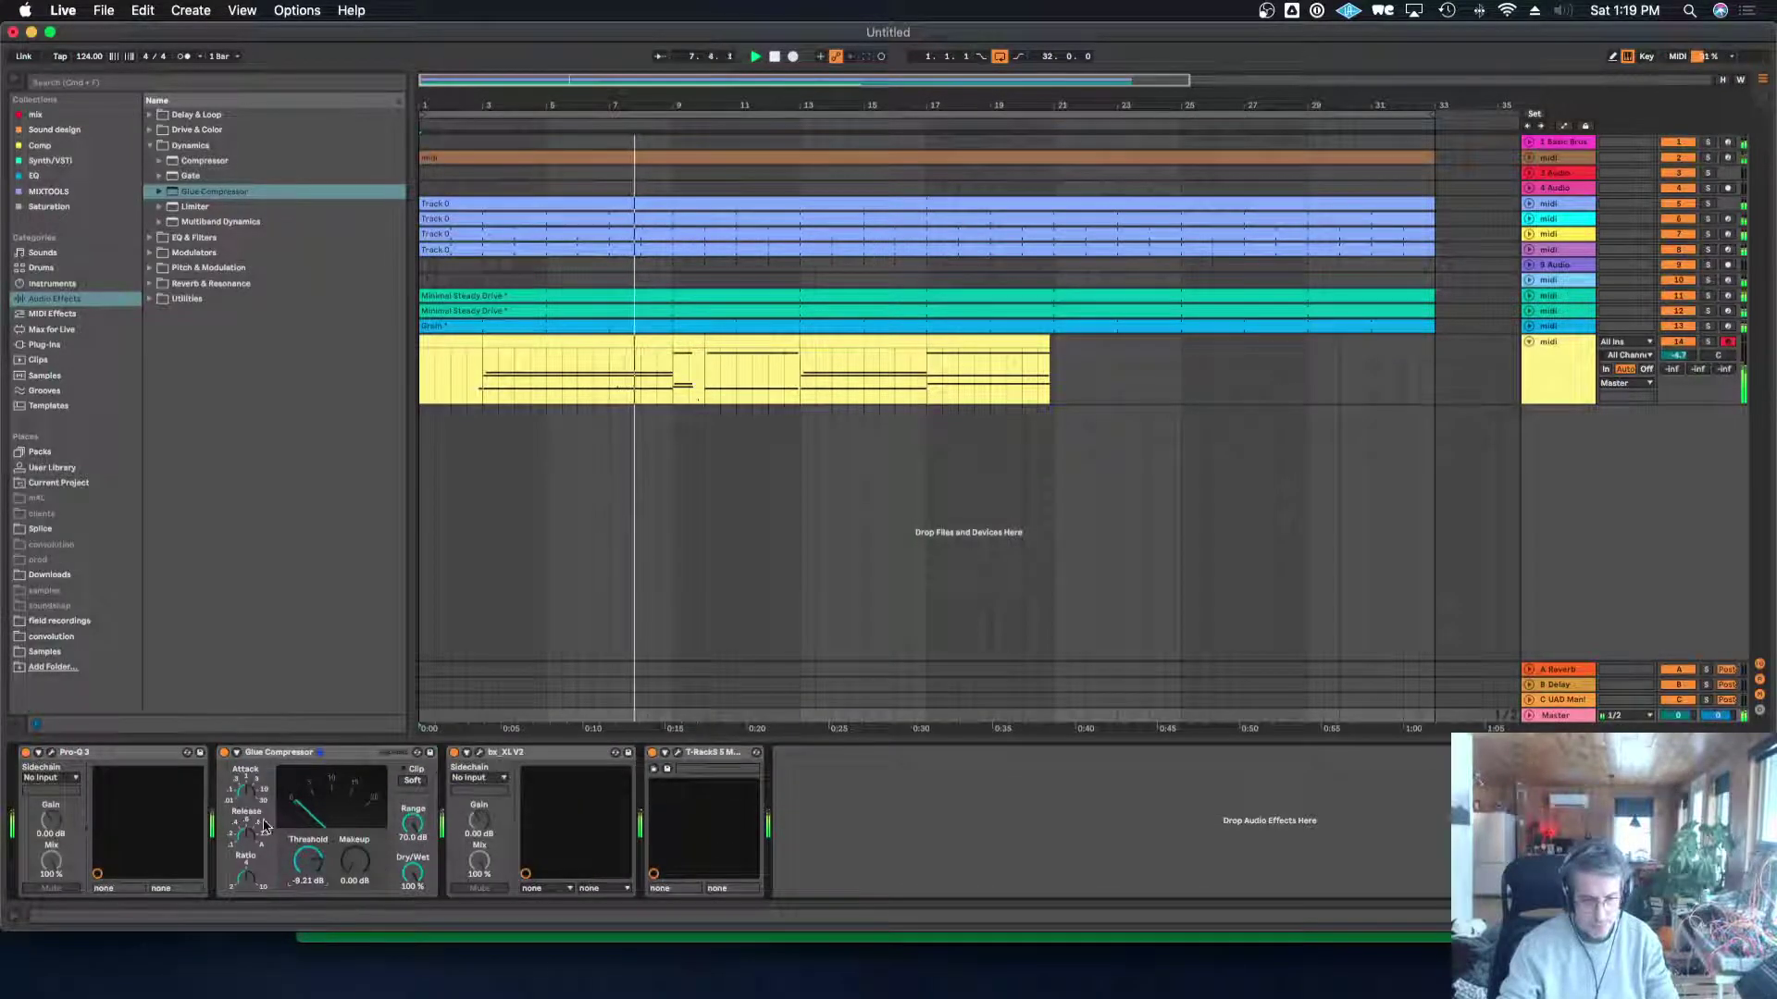
{"action": "left_click", "coordinate": [417, 782]}
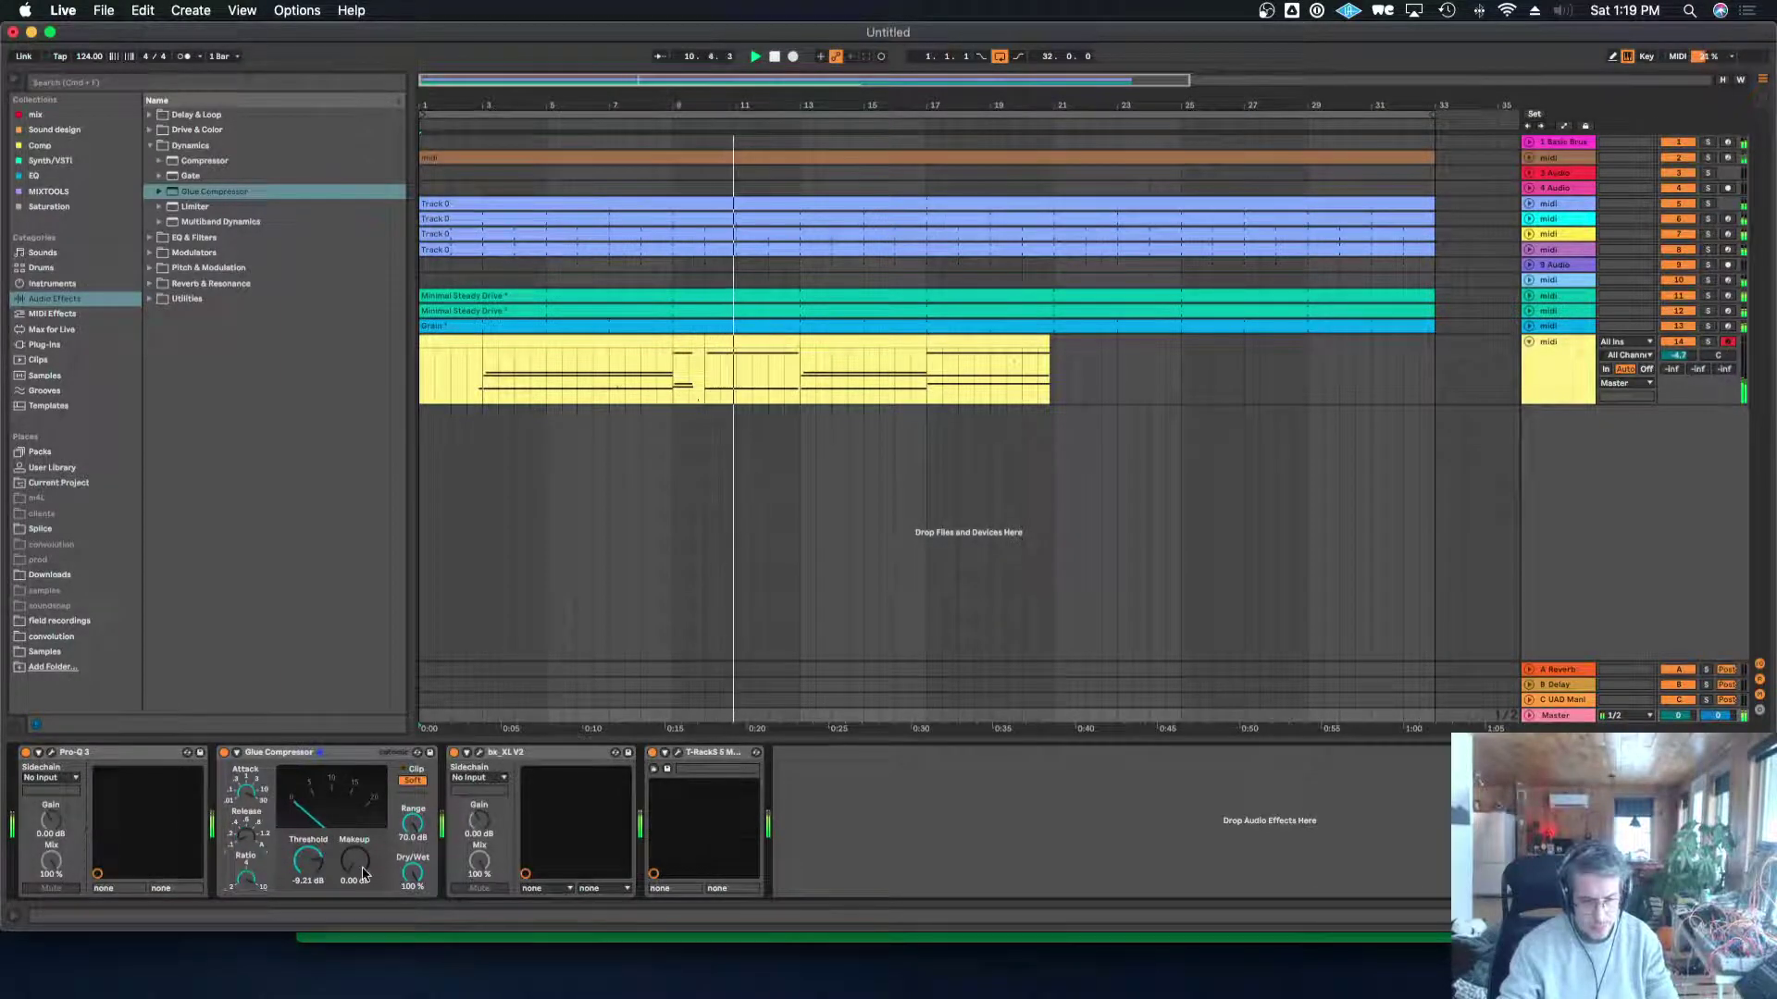
{"action": "left_click_drag", "start_coordinate": [363, 875], "coordinate": [413, 907]}
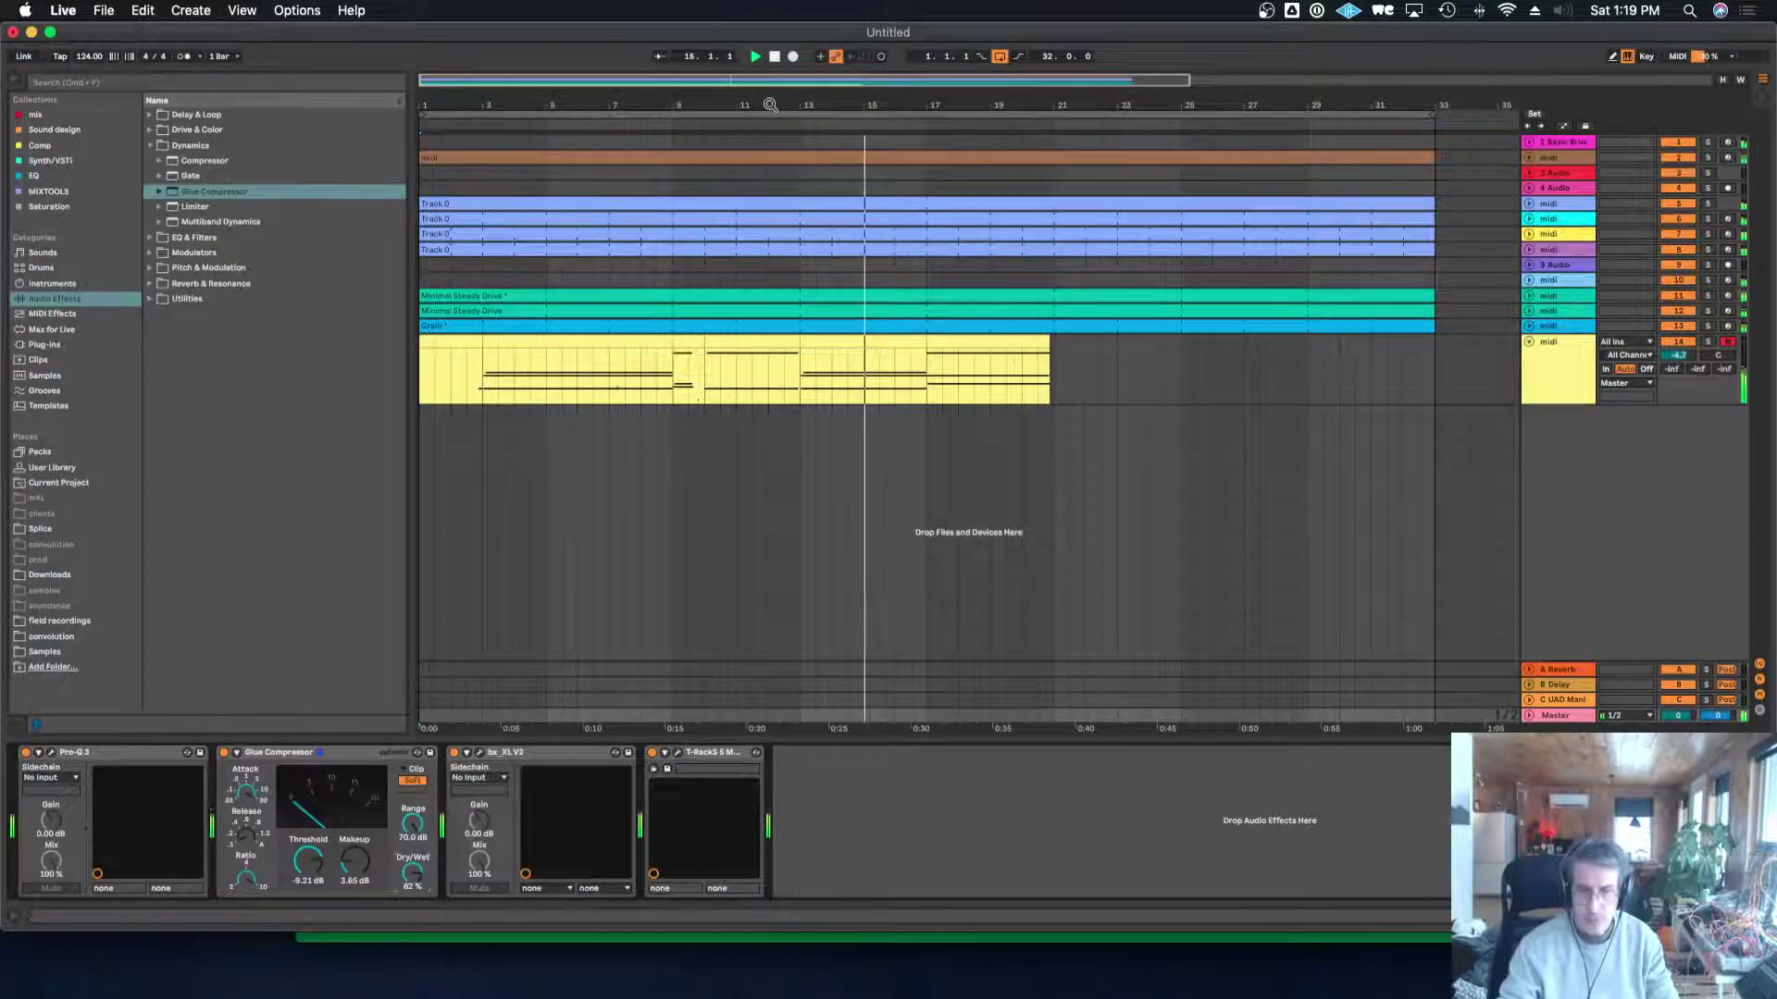
Solo drum track 11, colour it red and unfold it in the arrangement.
{"action": "left_click_drag", "start_coordinate": [770, 105], "coordinate": [770, 65]}
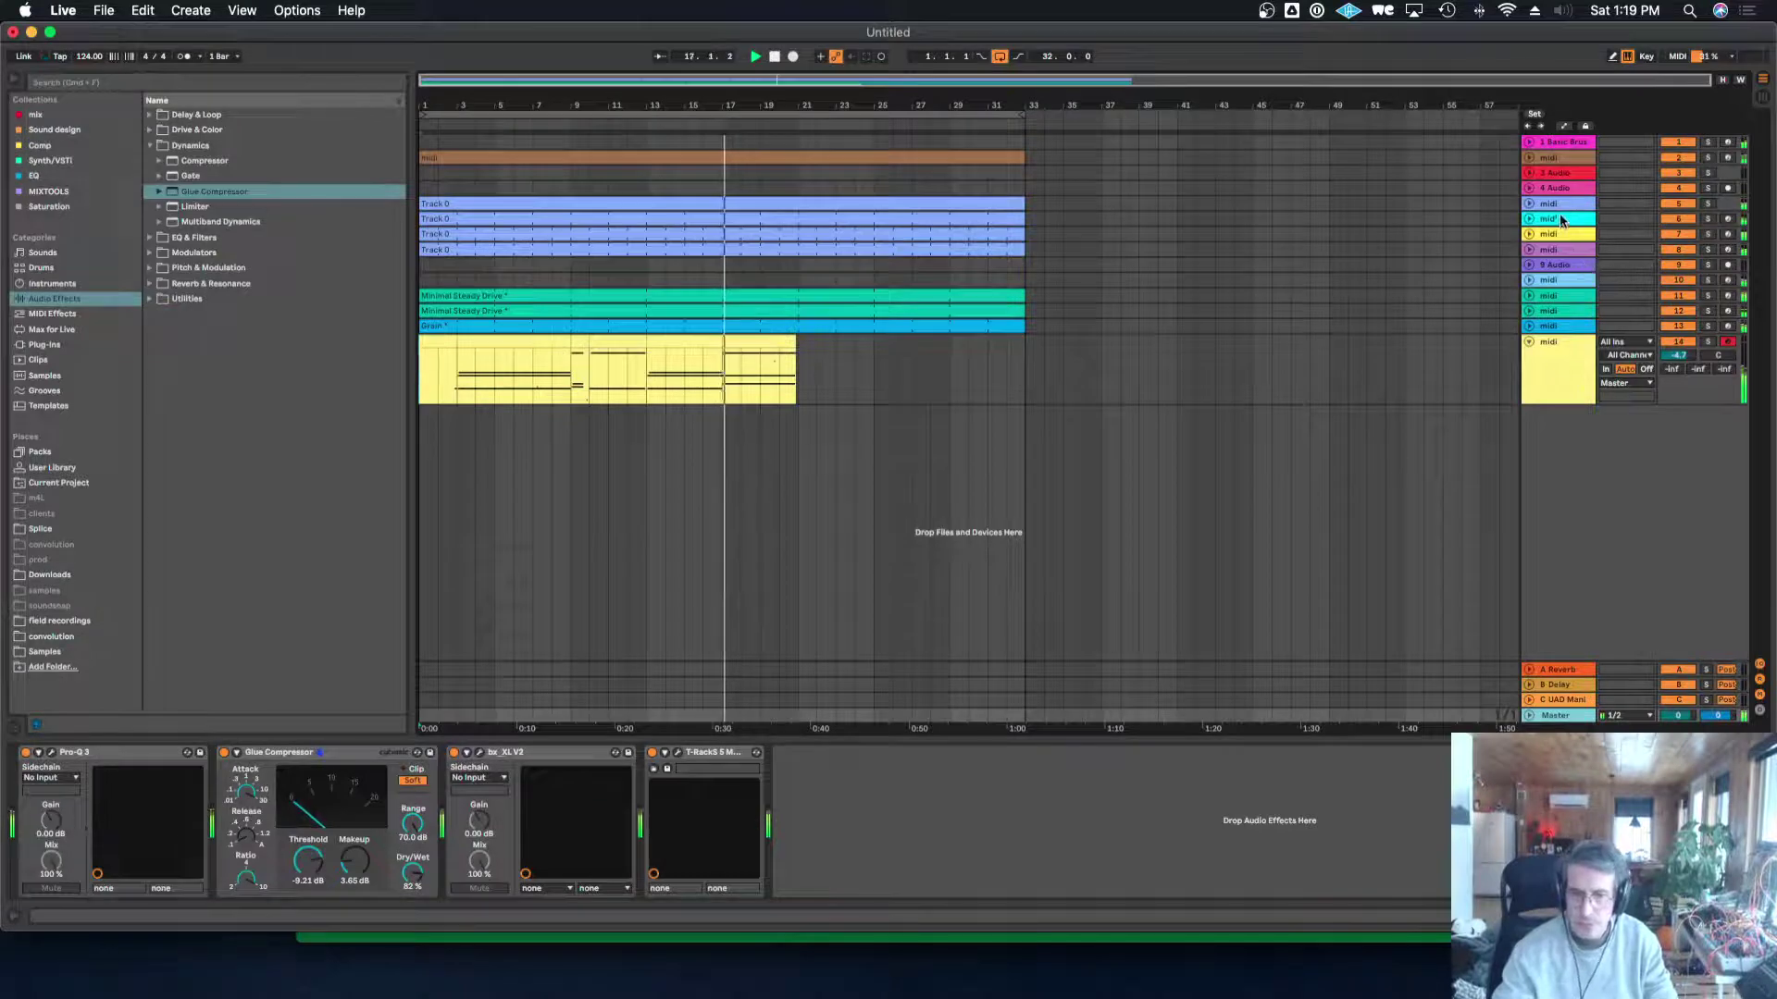
{"action": "left_click", "coordinate": [1562, 280]}
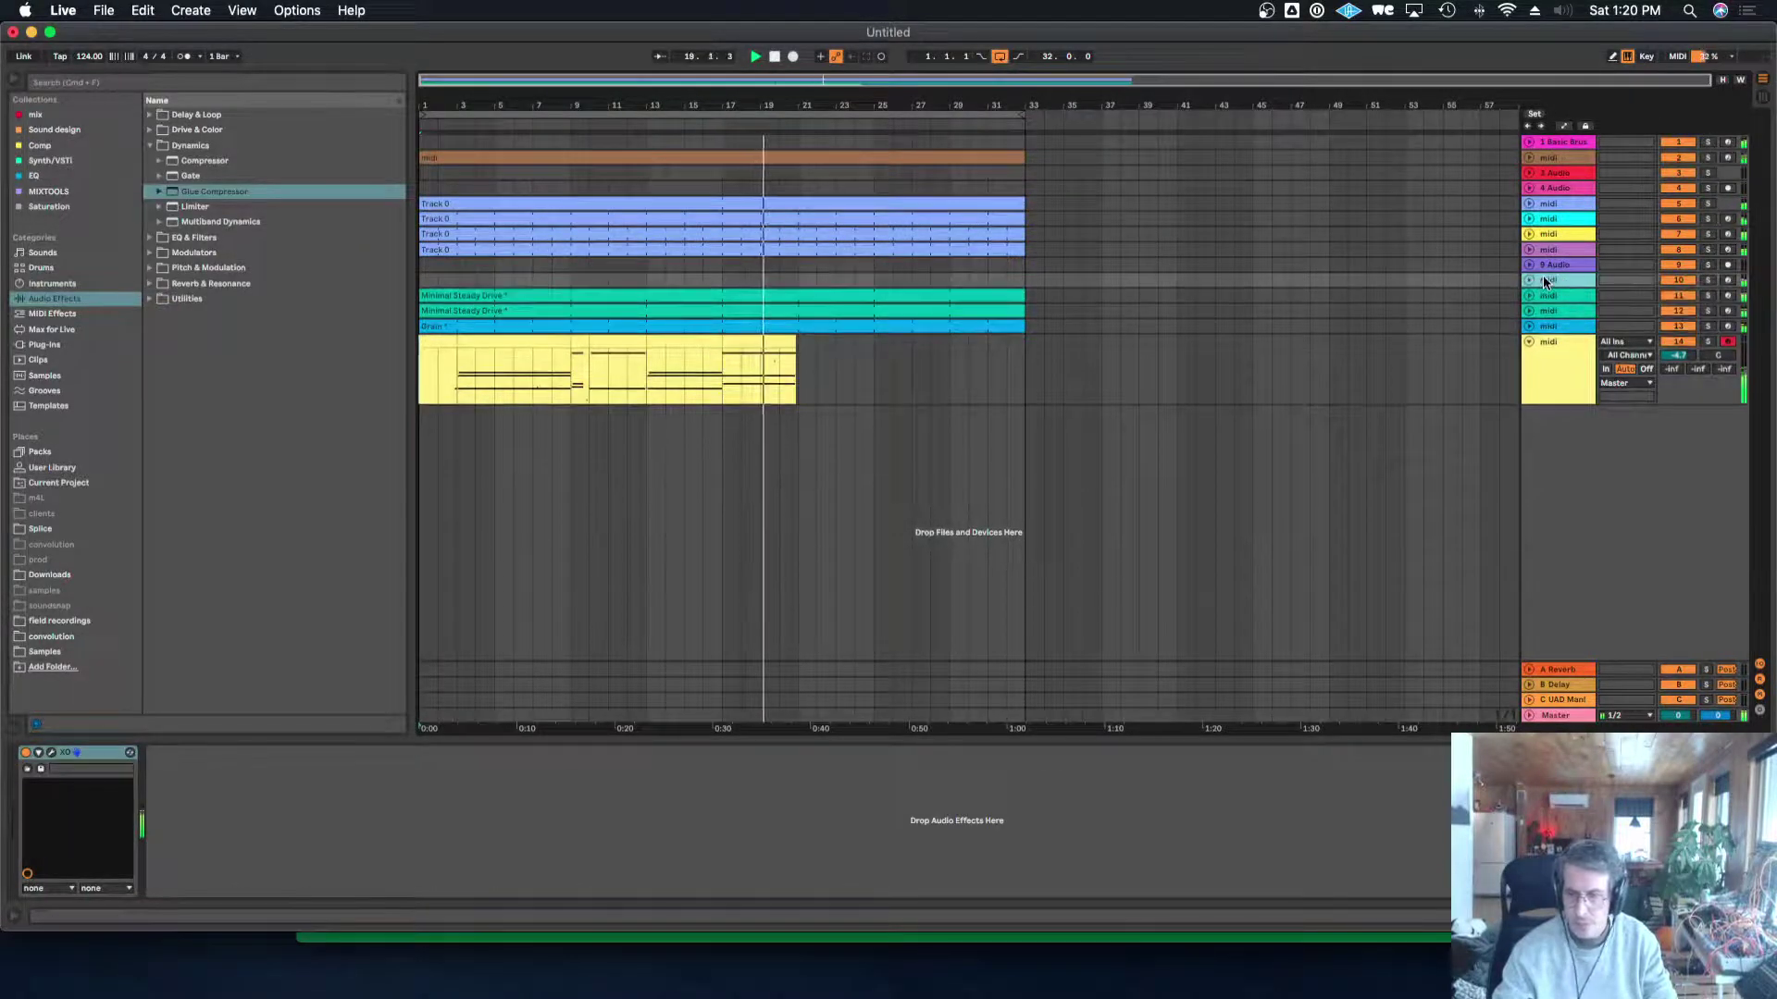
{"action": "left_click", "coordinate": [1707, 295]}
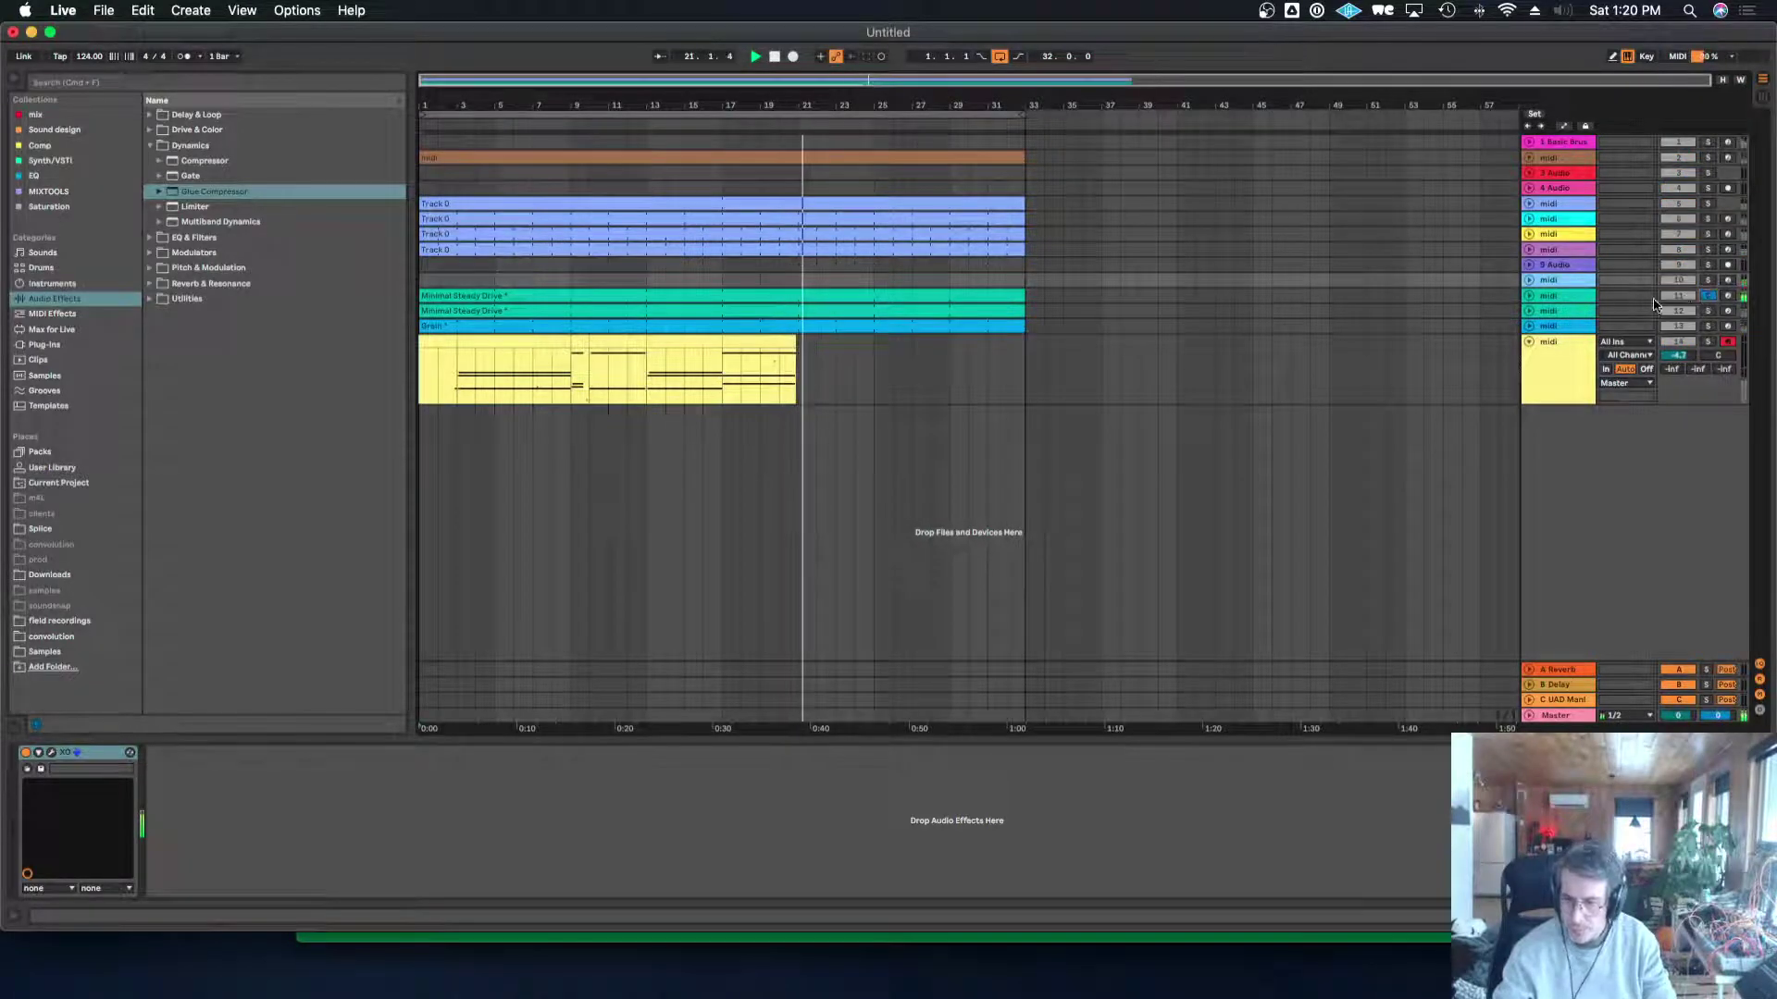
{"action": "right_click", "coordinate": [1576, 295]}
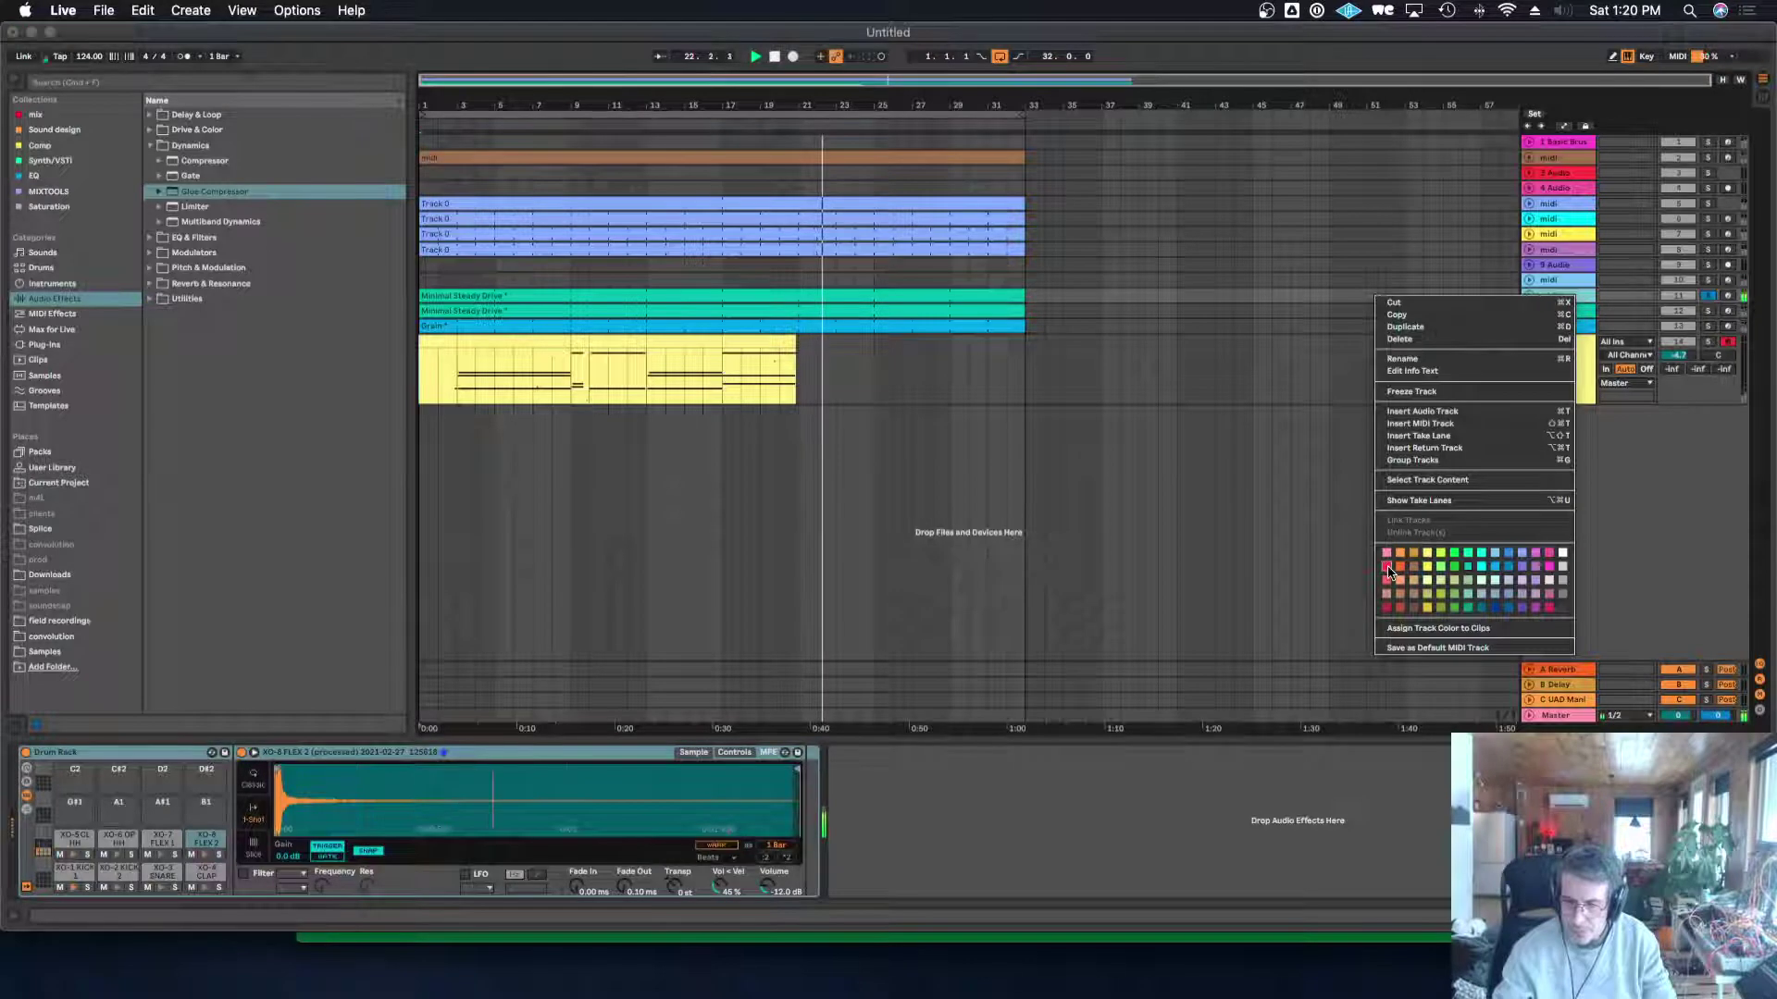
{"action": "left_click", "coordinate": [1386, 544]}
{"action": "left_click", "coordinate": [1529, 295]}
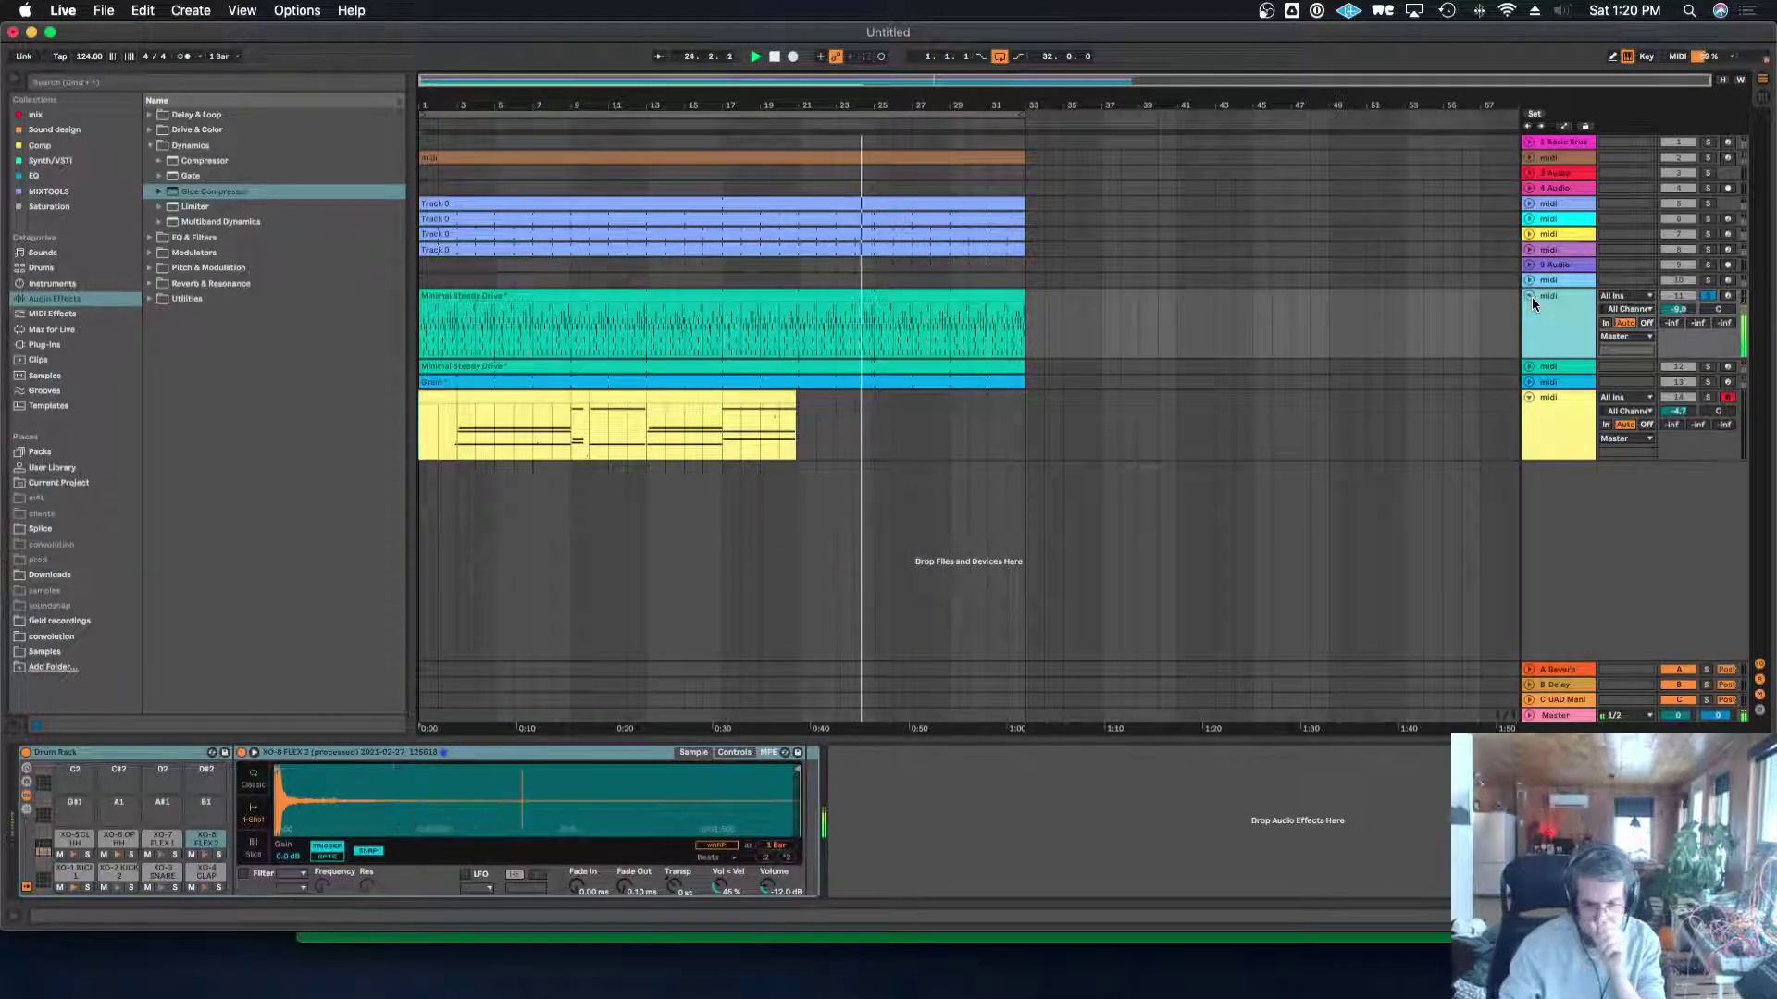
Extract the XO-1 KICK 1 chain from track 11's Drum Rack to a new track, solo and unfold it, and set its volume to about -6 dB.
{"action": "left_click", "coordinate": [74, 874]}
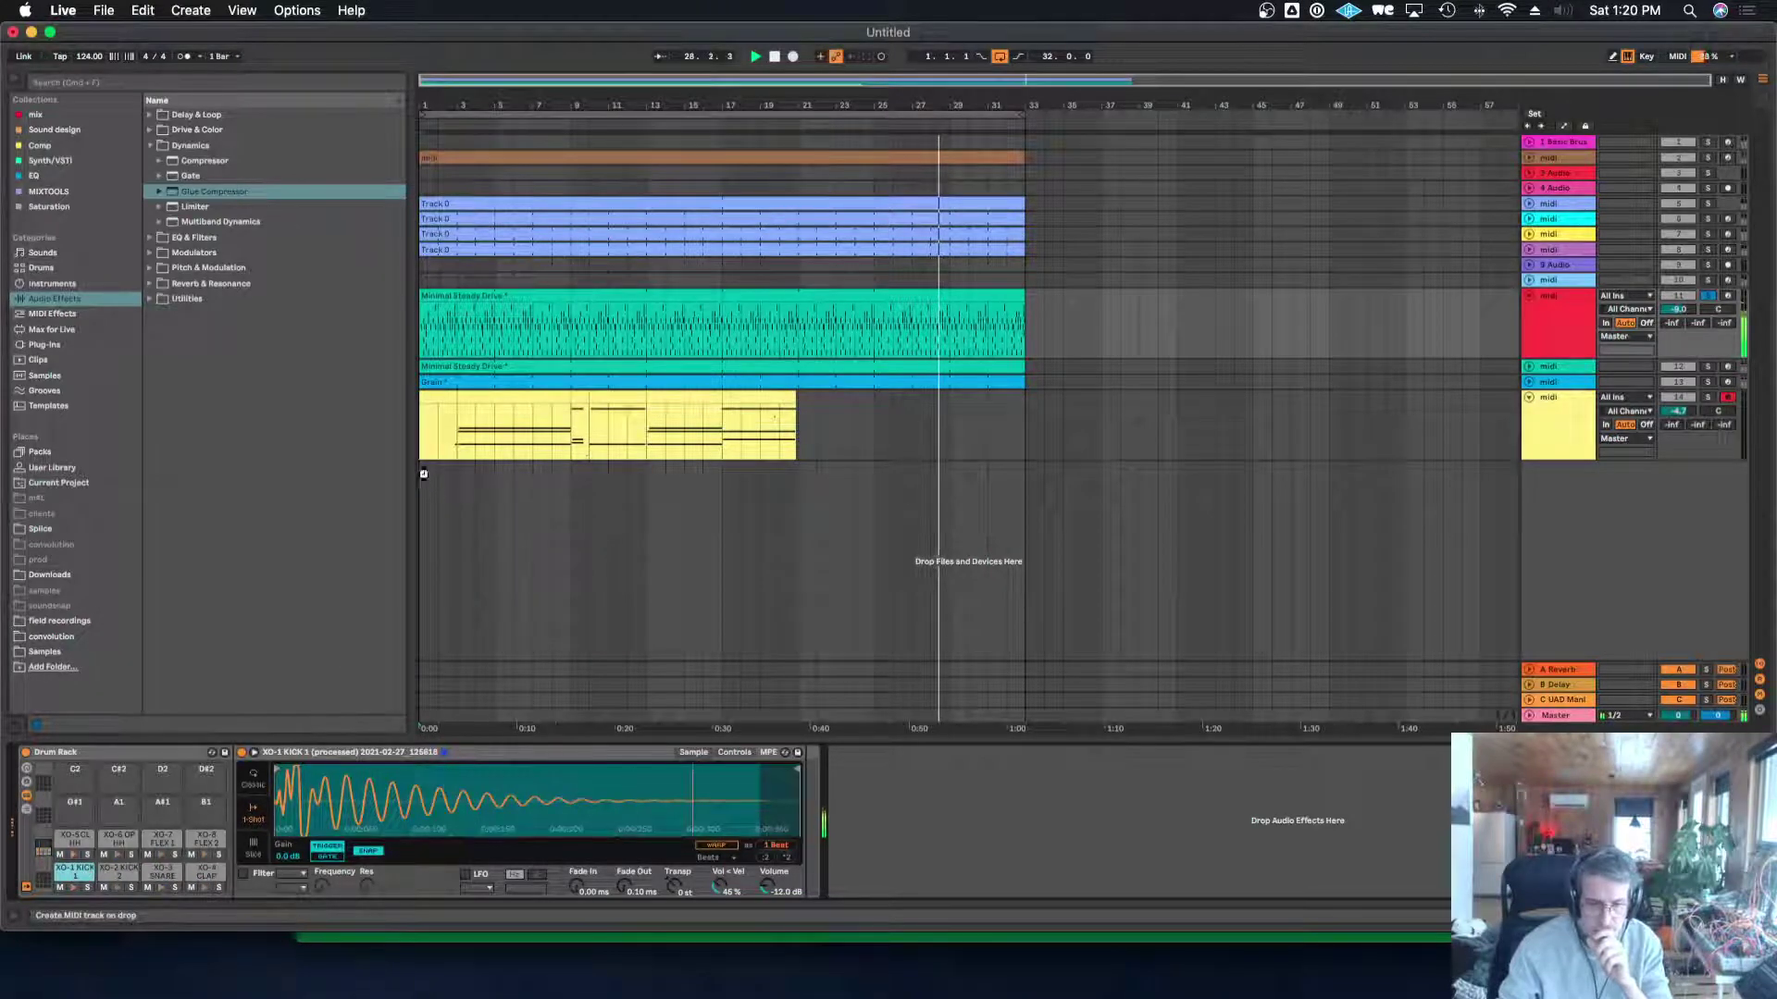
{"action": "left_click_drag", "start_coordinate": [440, 510], "coordinate": [440, 509]}
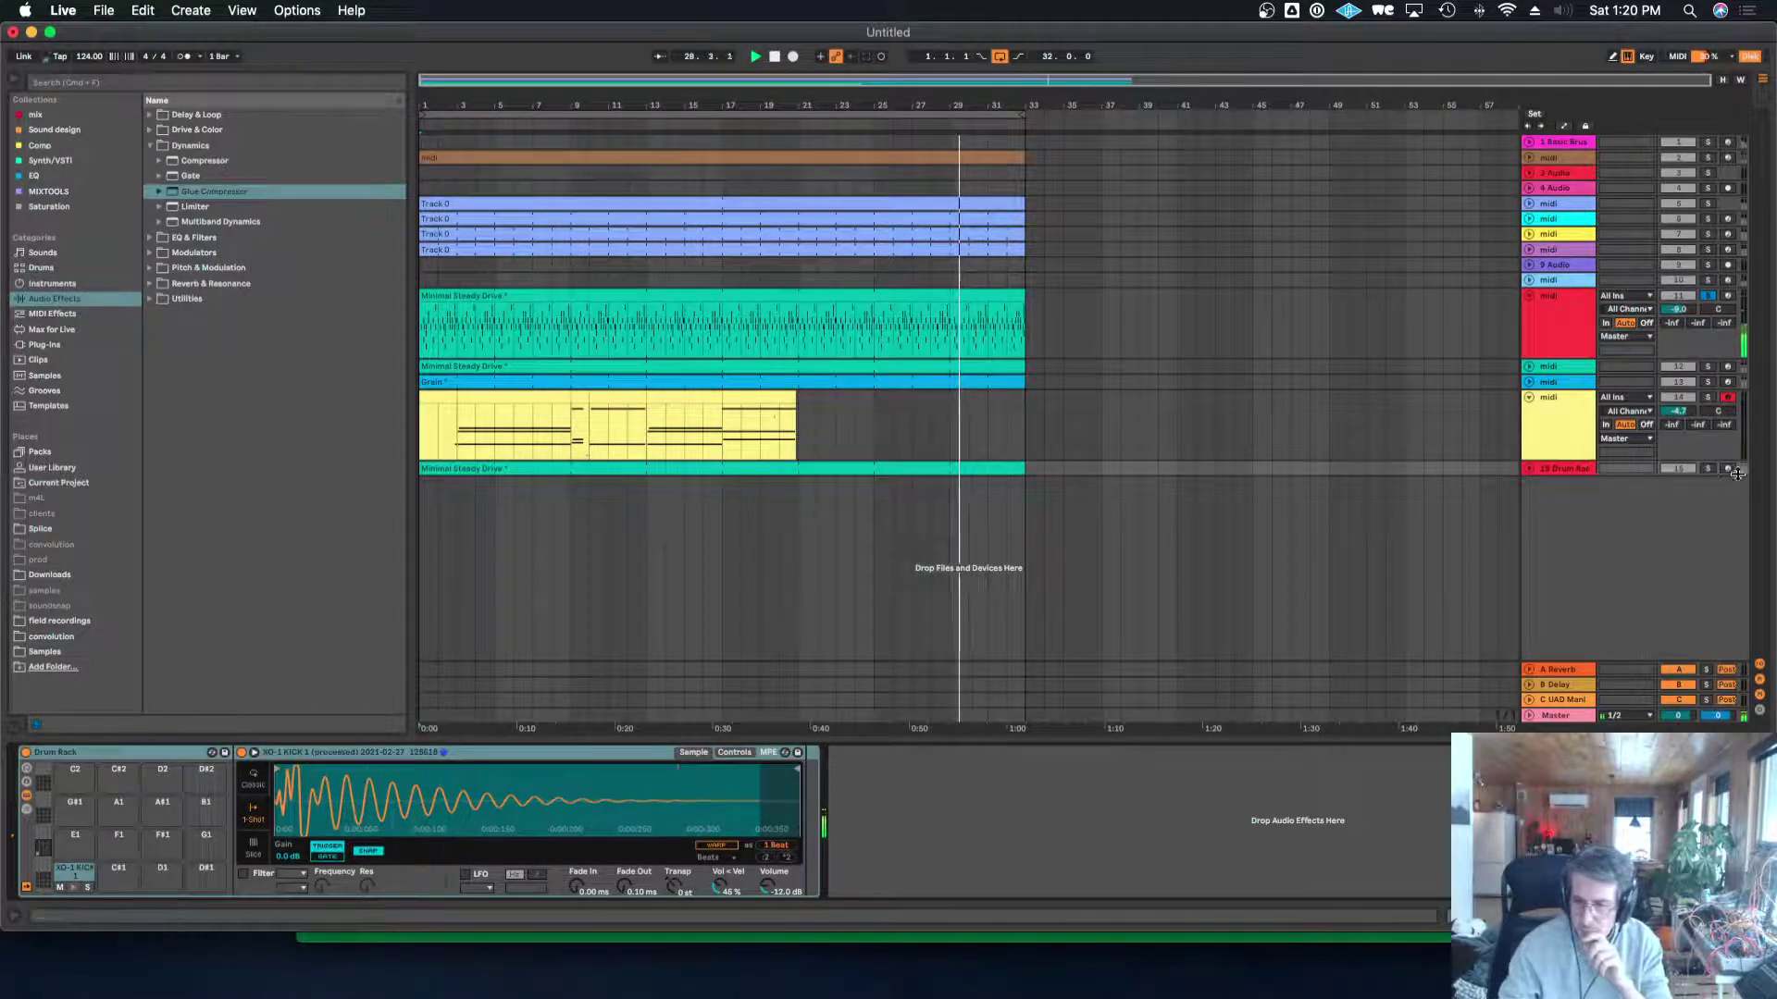
{"action": "left_click", "coordinate": [1709, 470]}
{"action": "left_click", "coordinate": [1530, 469]}
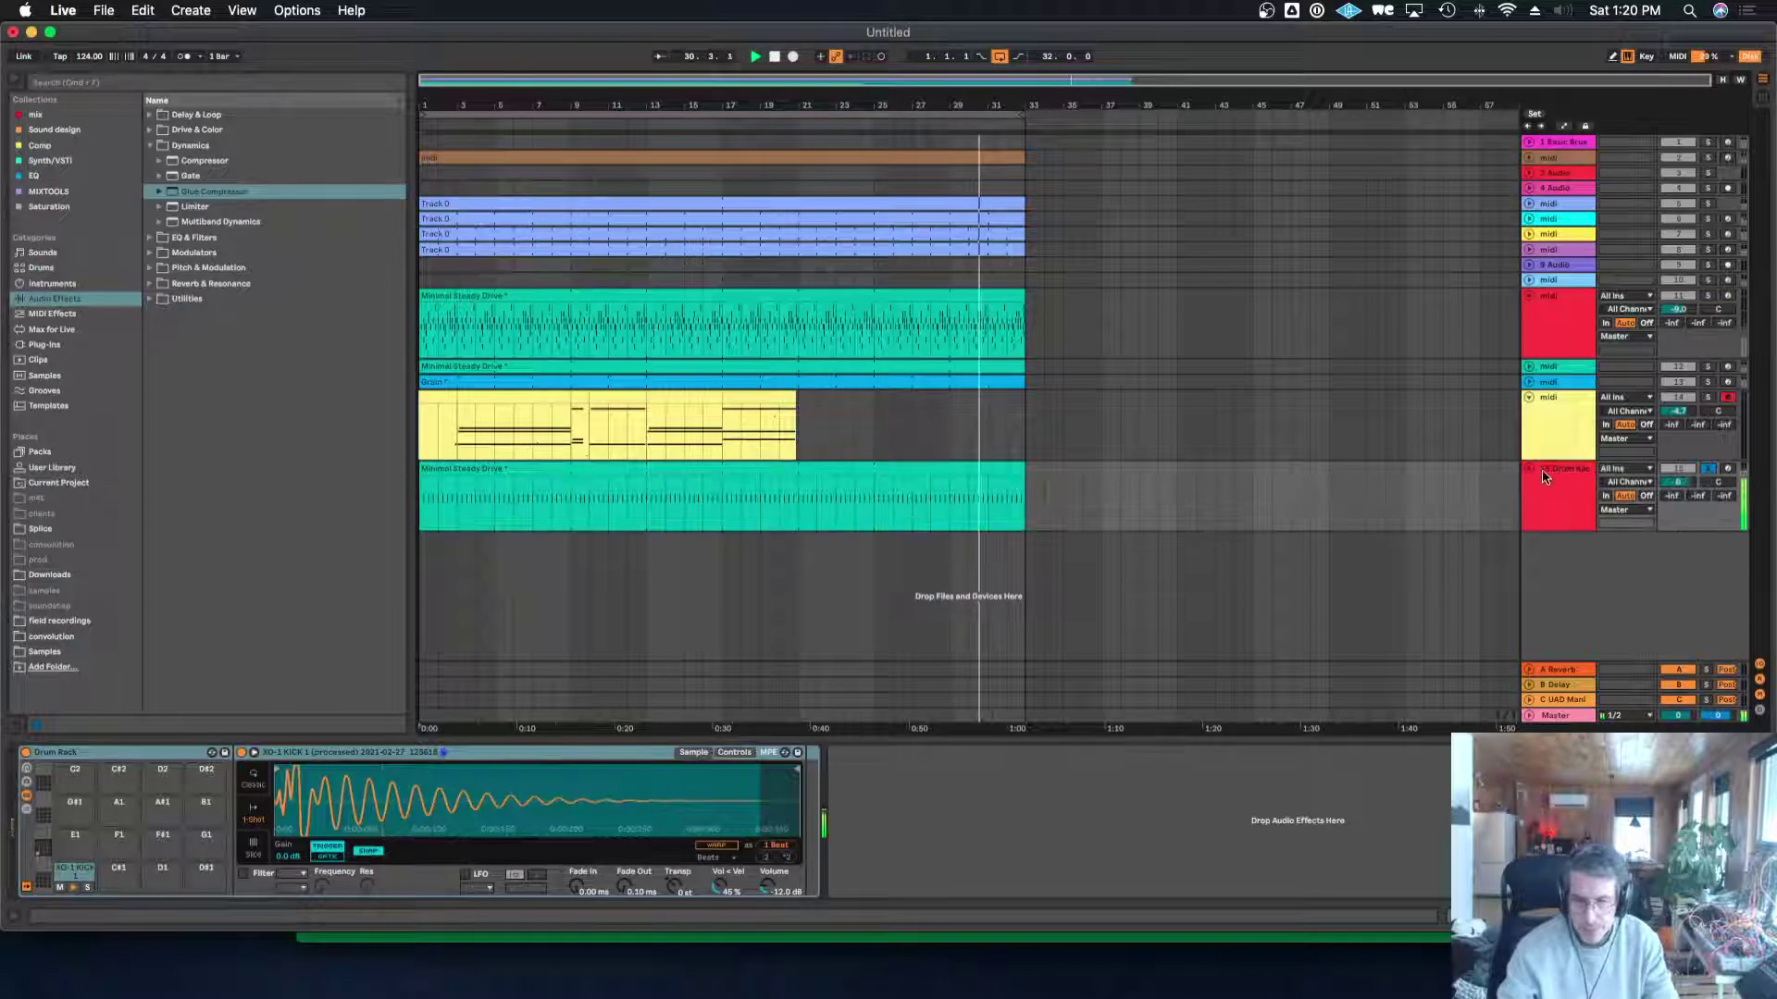
{"action": "left_click_drag", "start_coordinate": [1665, 489], "coordinate": [1665, 537]}
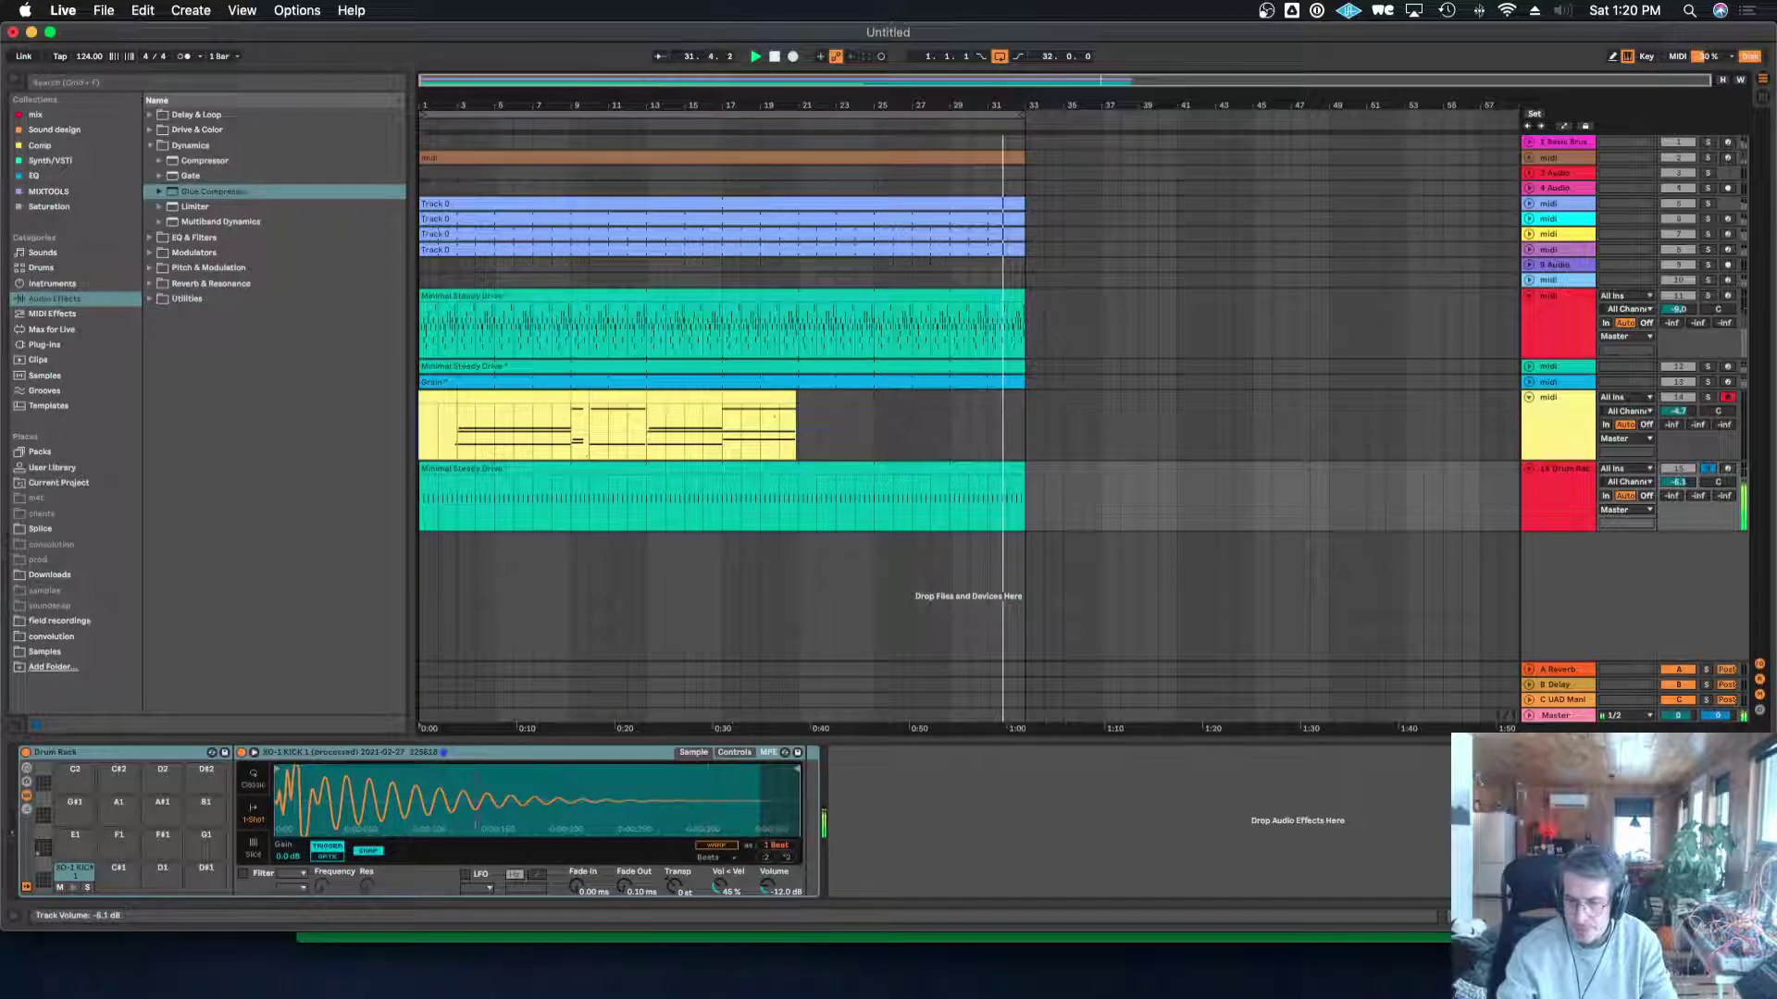
Assign the new kick track's red colour to its clip, replay from the start of the arrangement, and turn off the track's solo.
{"action": "left_click", "coordinate": [1573, 492]}
{"action": "right_click", "coordinate": [1573, 491]}
{"action": "left_click", "coordinate": [1619, 680]}
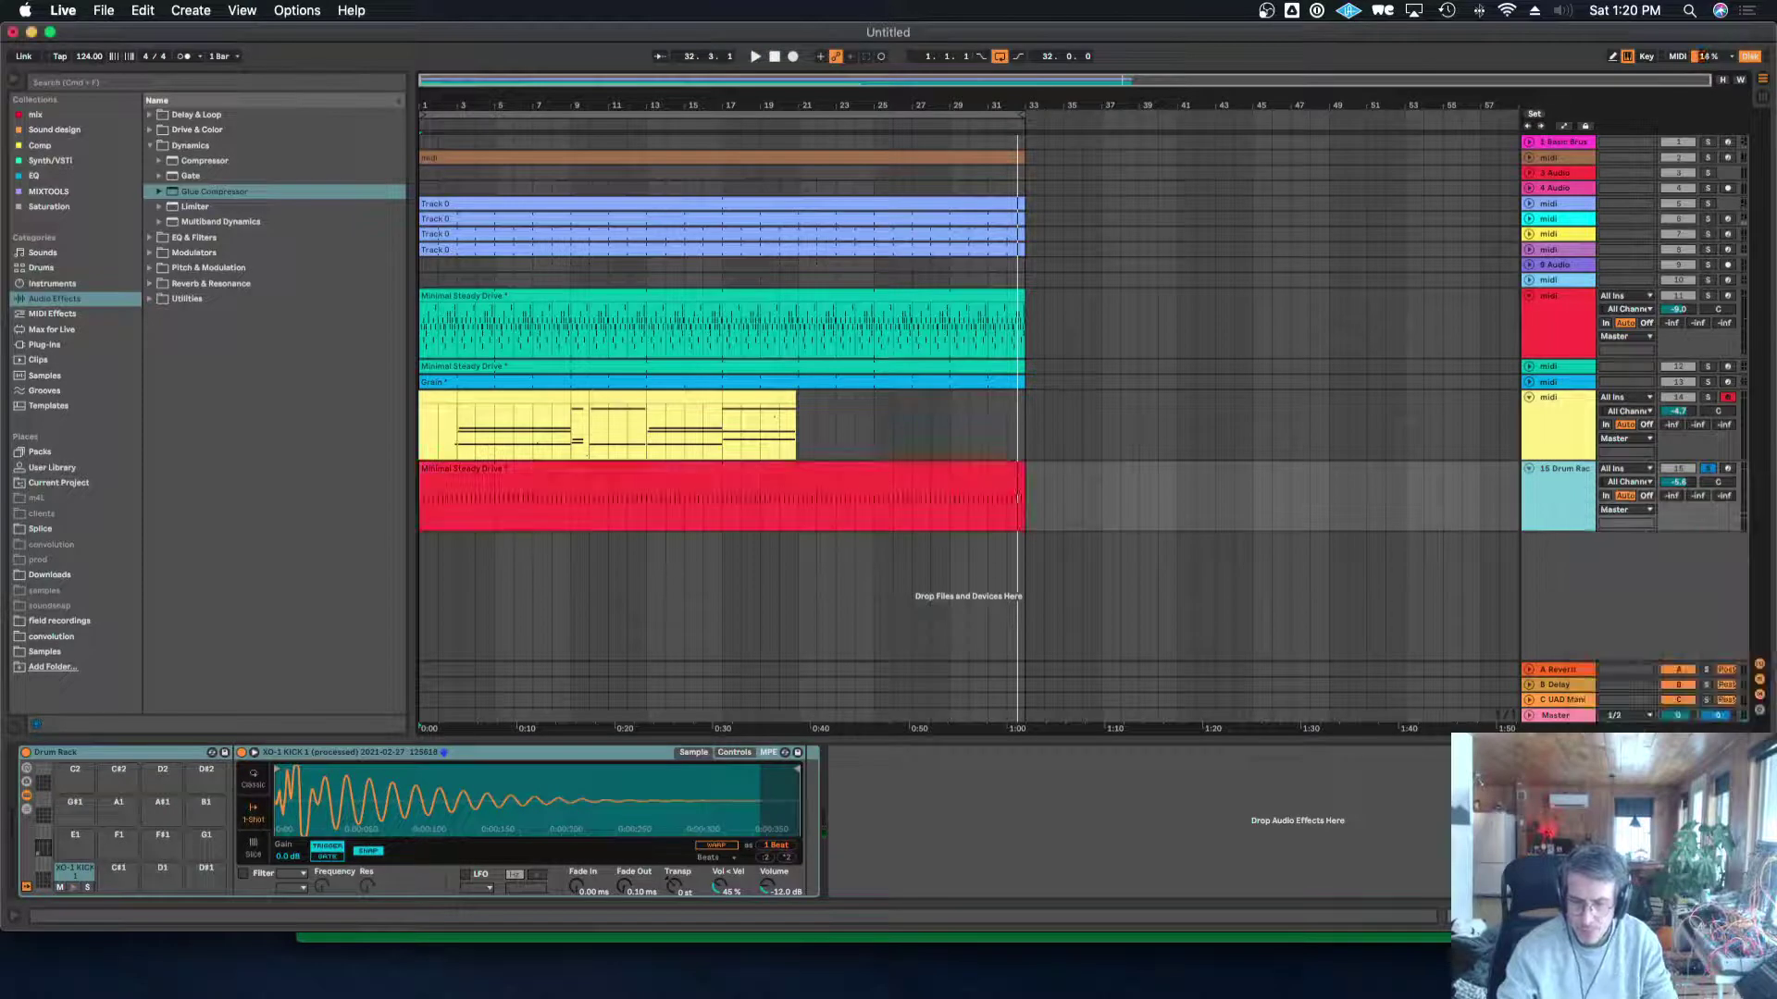
{"action": "left_click", "coordinate": [460, 124]}
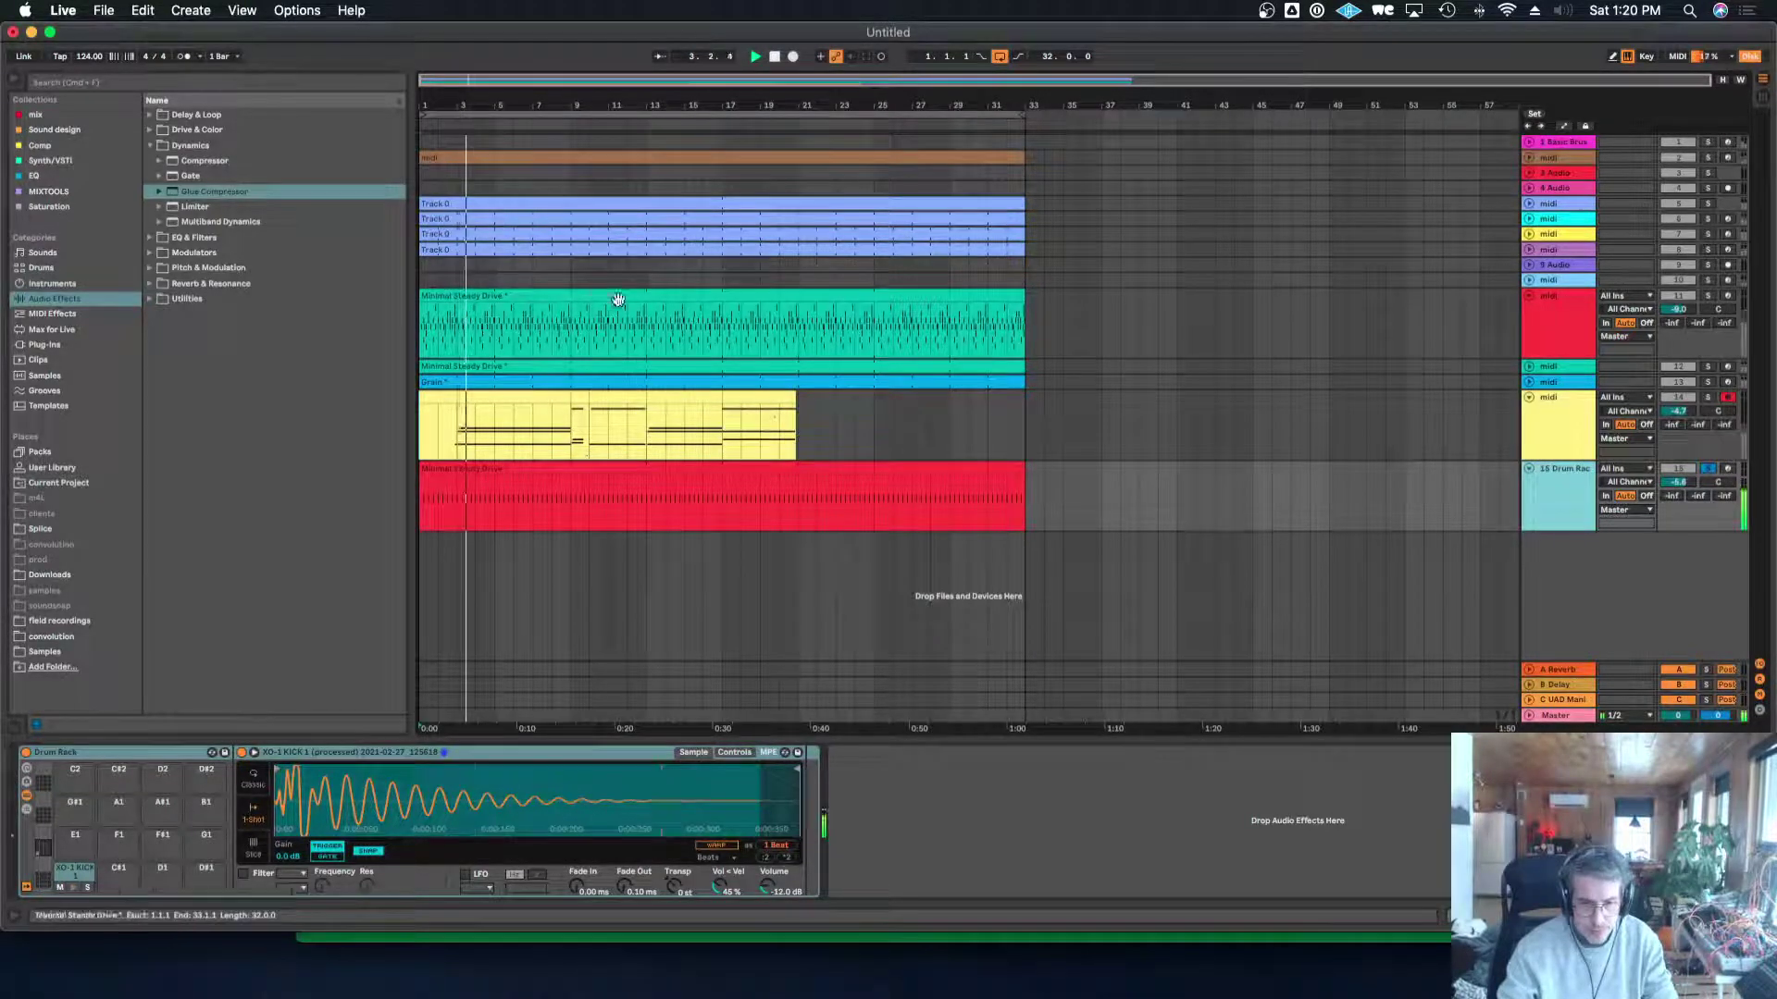
{"action": "left_click", "coordinate": [1713, 467]}
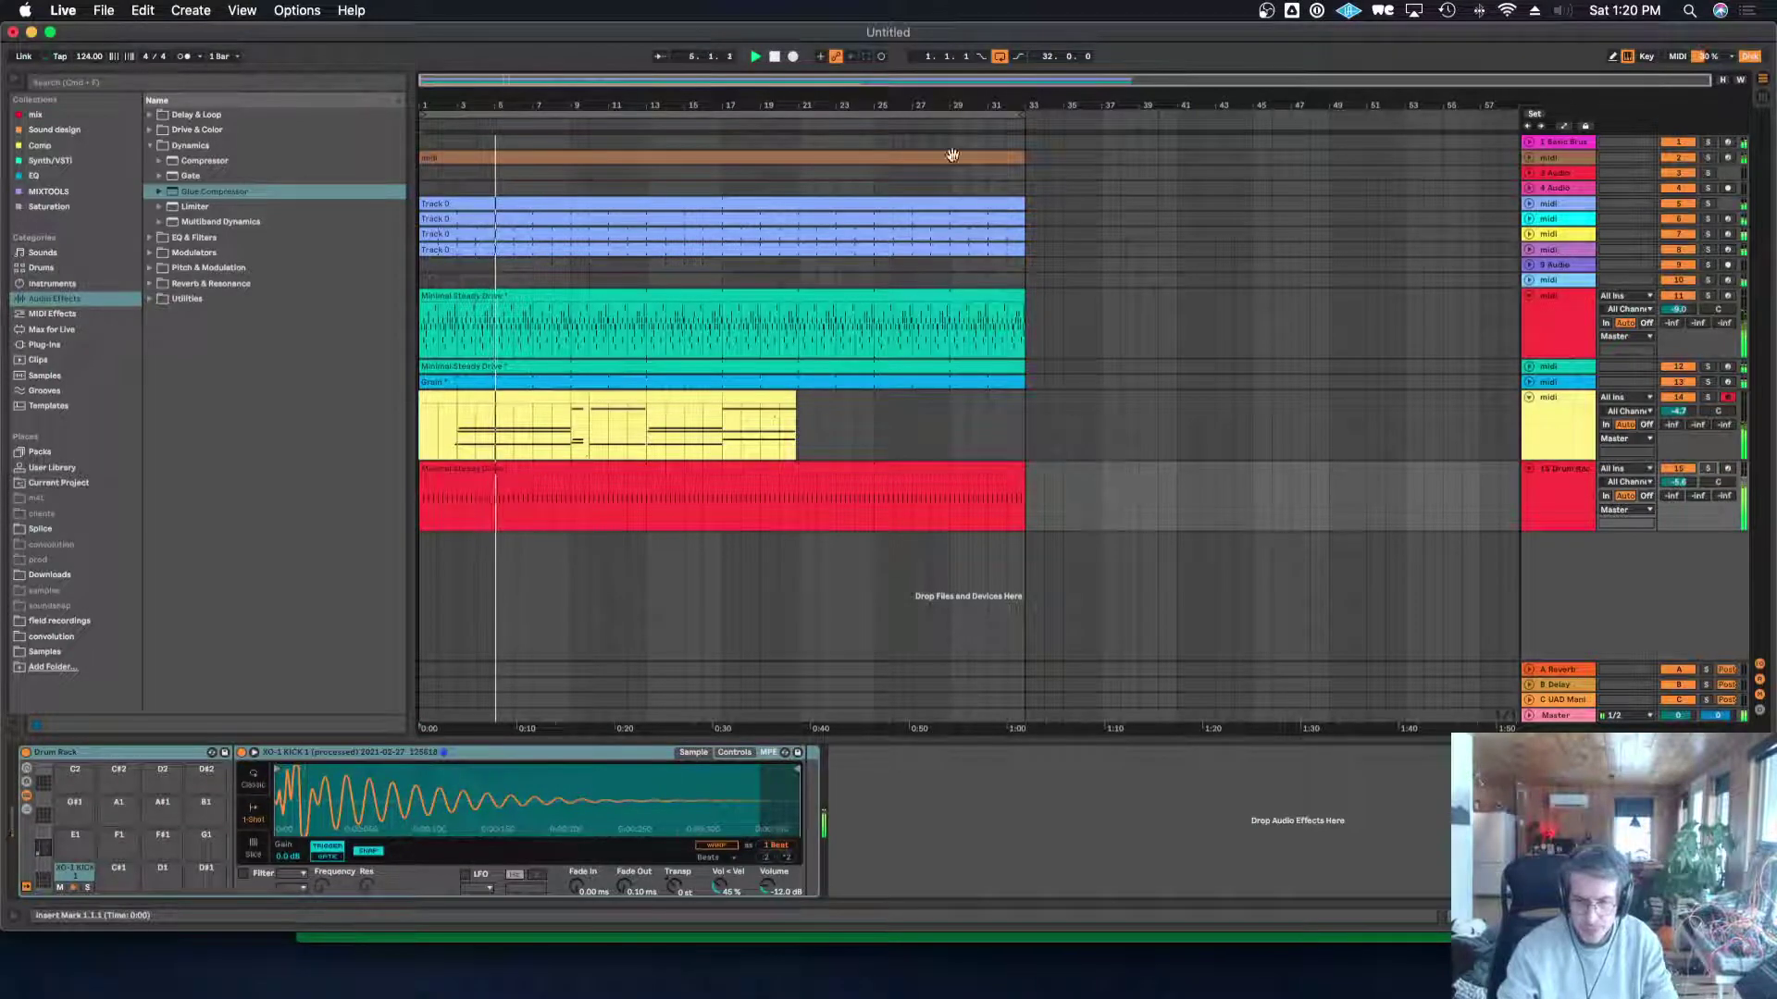
Duplicate the kick track's 32-bar clip repeatedly until it extends to bar 161.
{"action": "left_click", "coordinate": [891, 468]}
{"action": "key", "text": "super+d"}
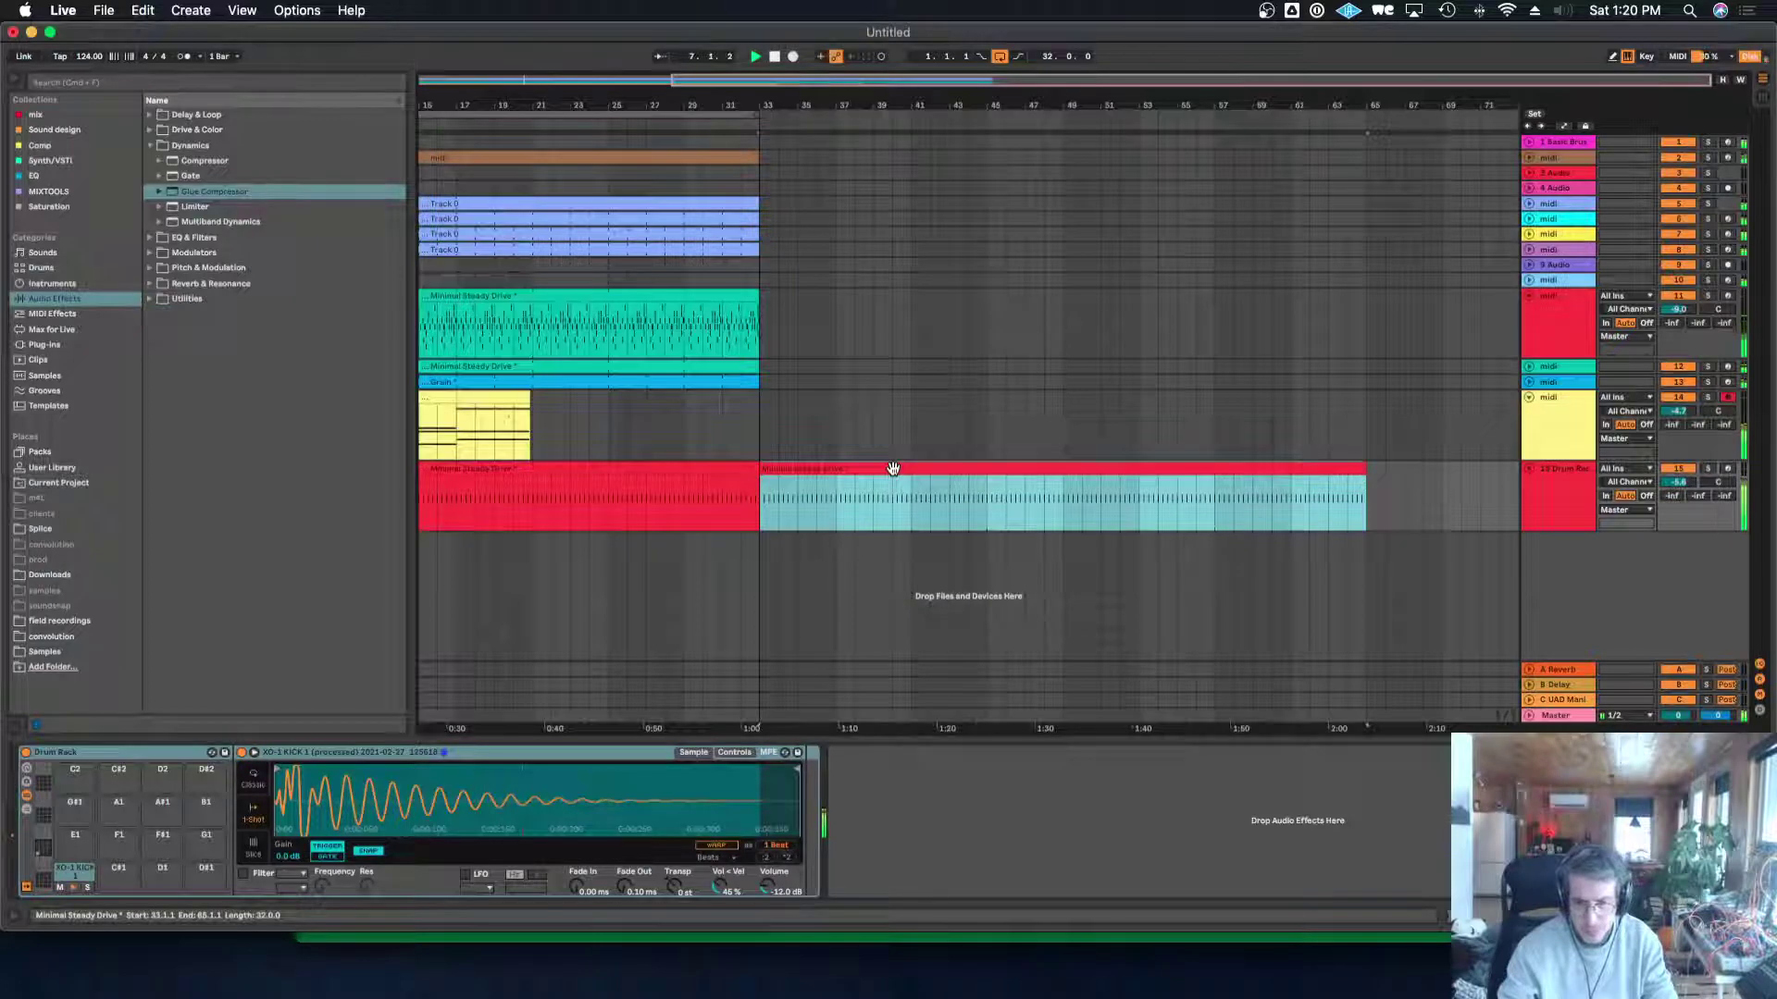
{"action": "key", "text": "super+d"}
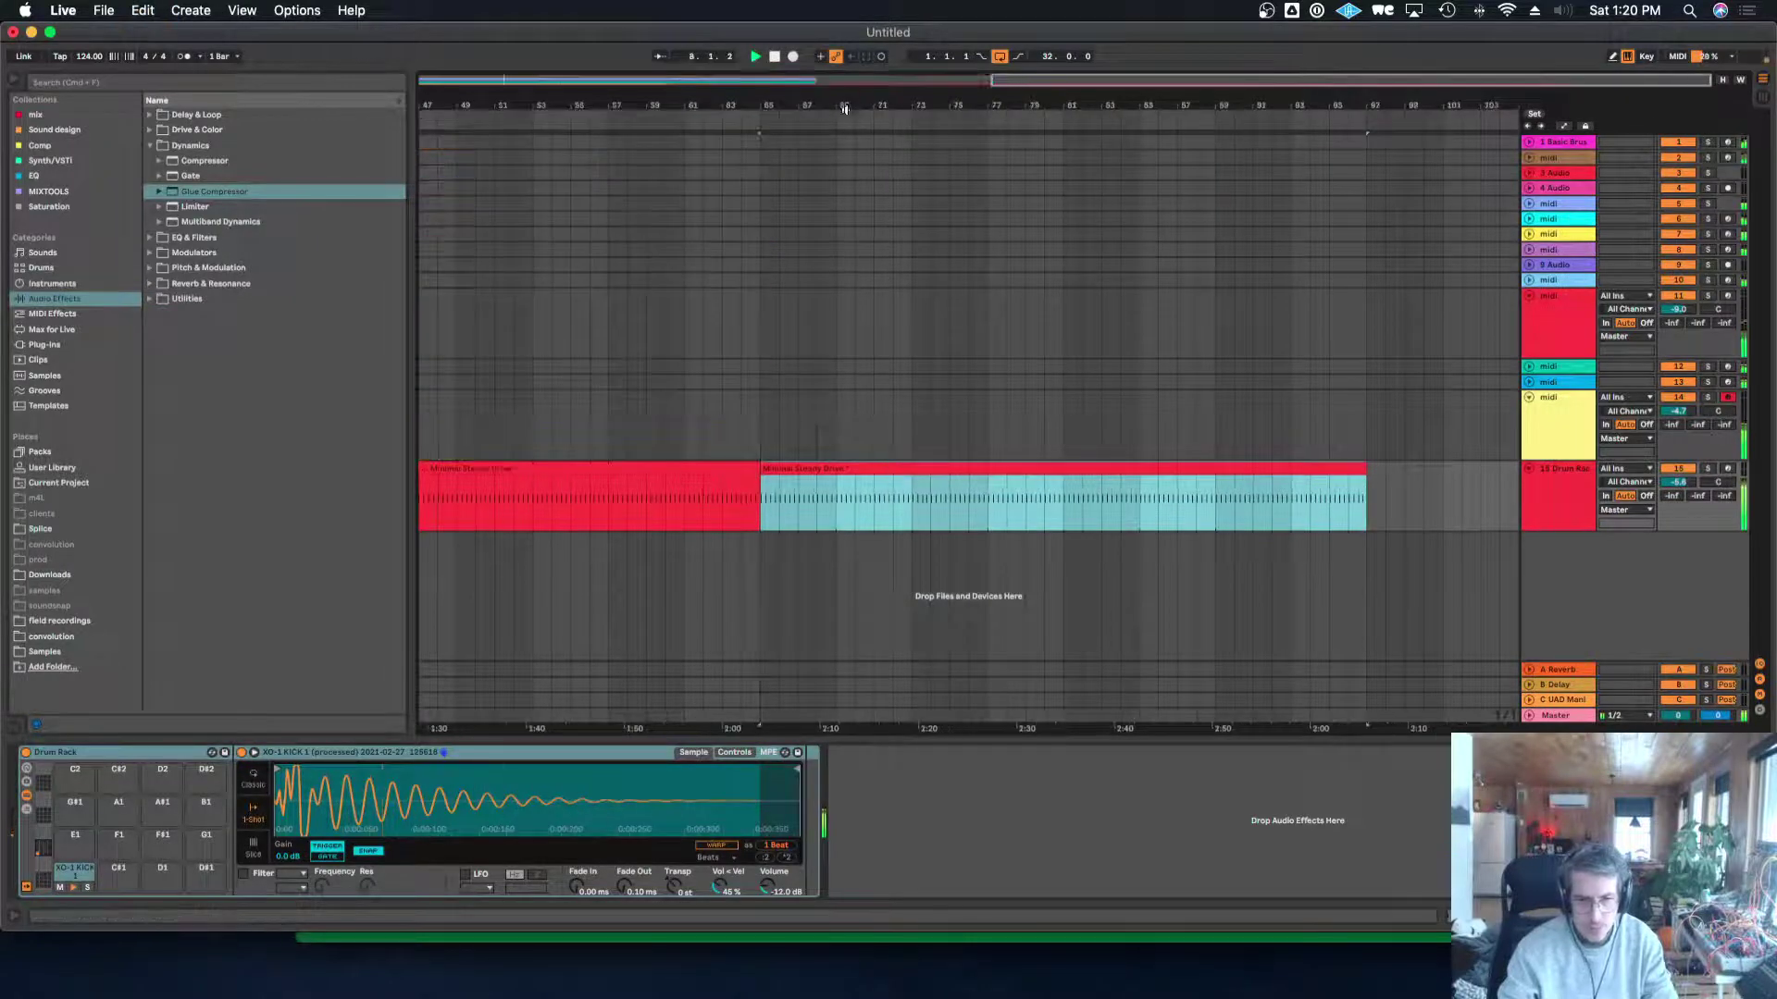
{"action": "left_click_drag", "start_coordinate": [840, 107], "coordinate": [1070, 106]}
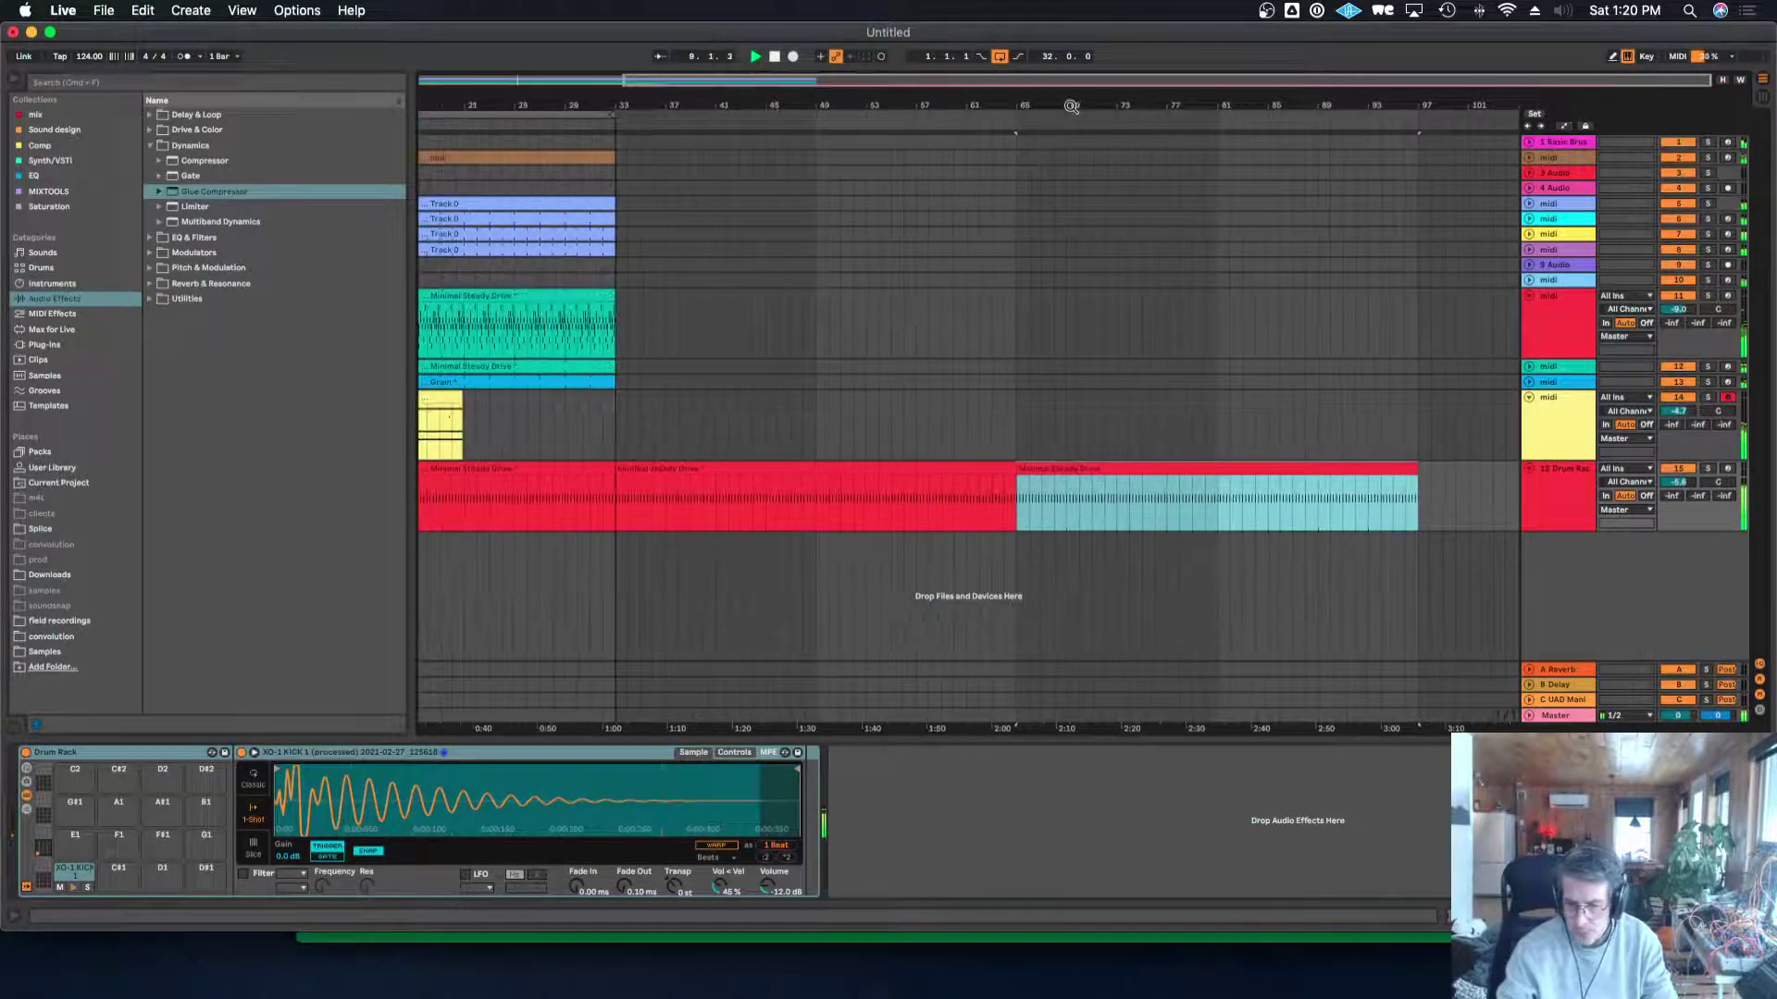
{"action": "left_click", "coordinate": [771, 470]}
{"action": "key", "text": "super+d"}
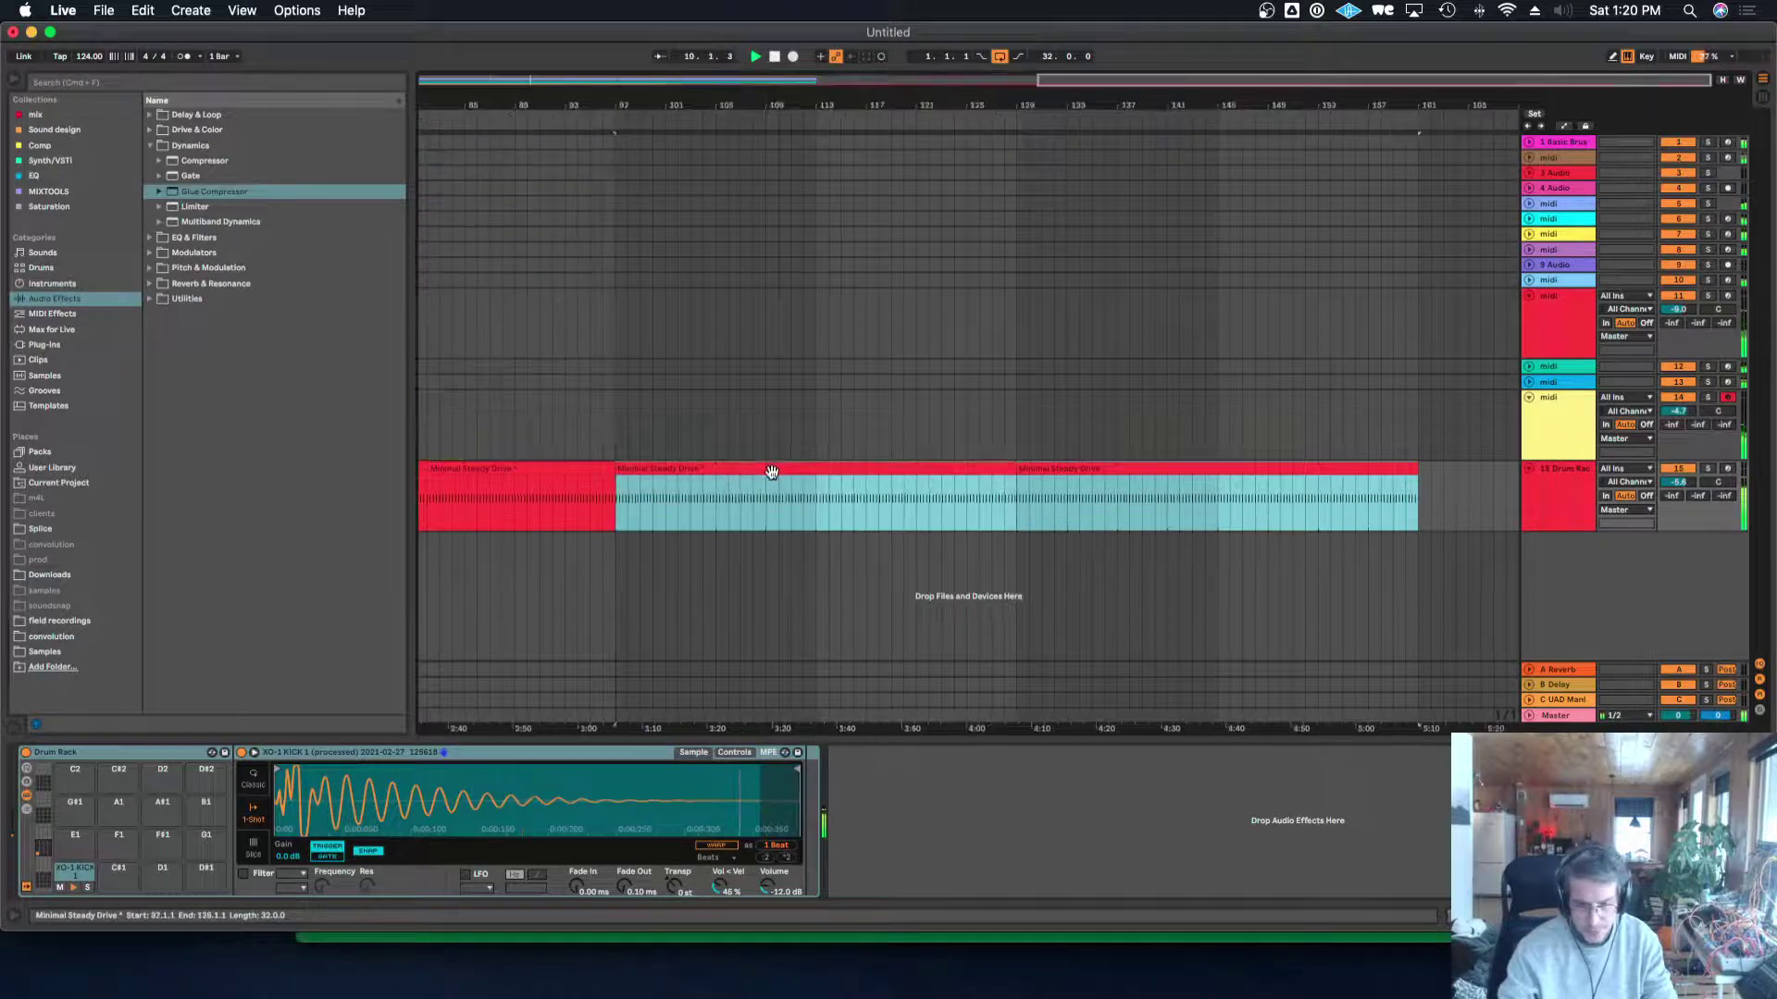
Add a locator at bar 161, where the kick track ends.
{"action": "left_click_drag", "start_coordinate": [847, 101], "coordinate": [847, 74]}
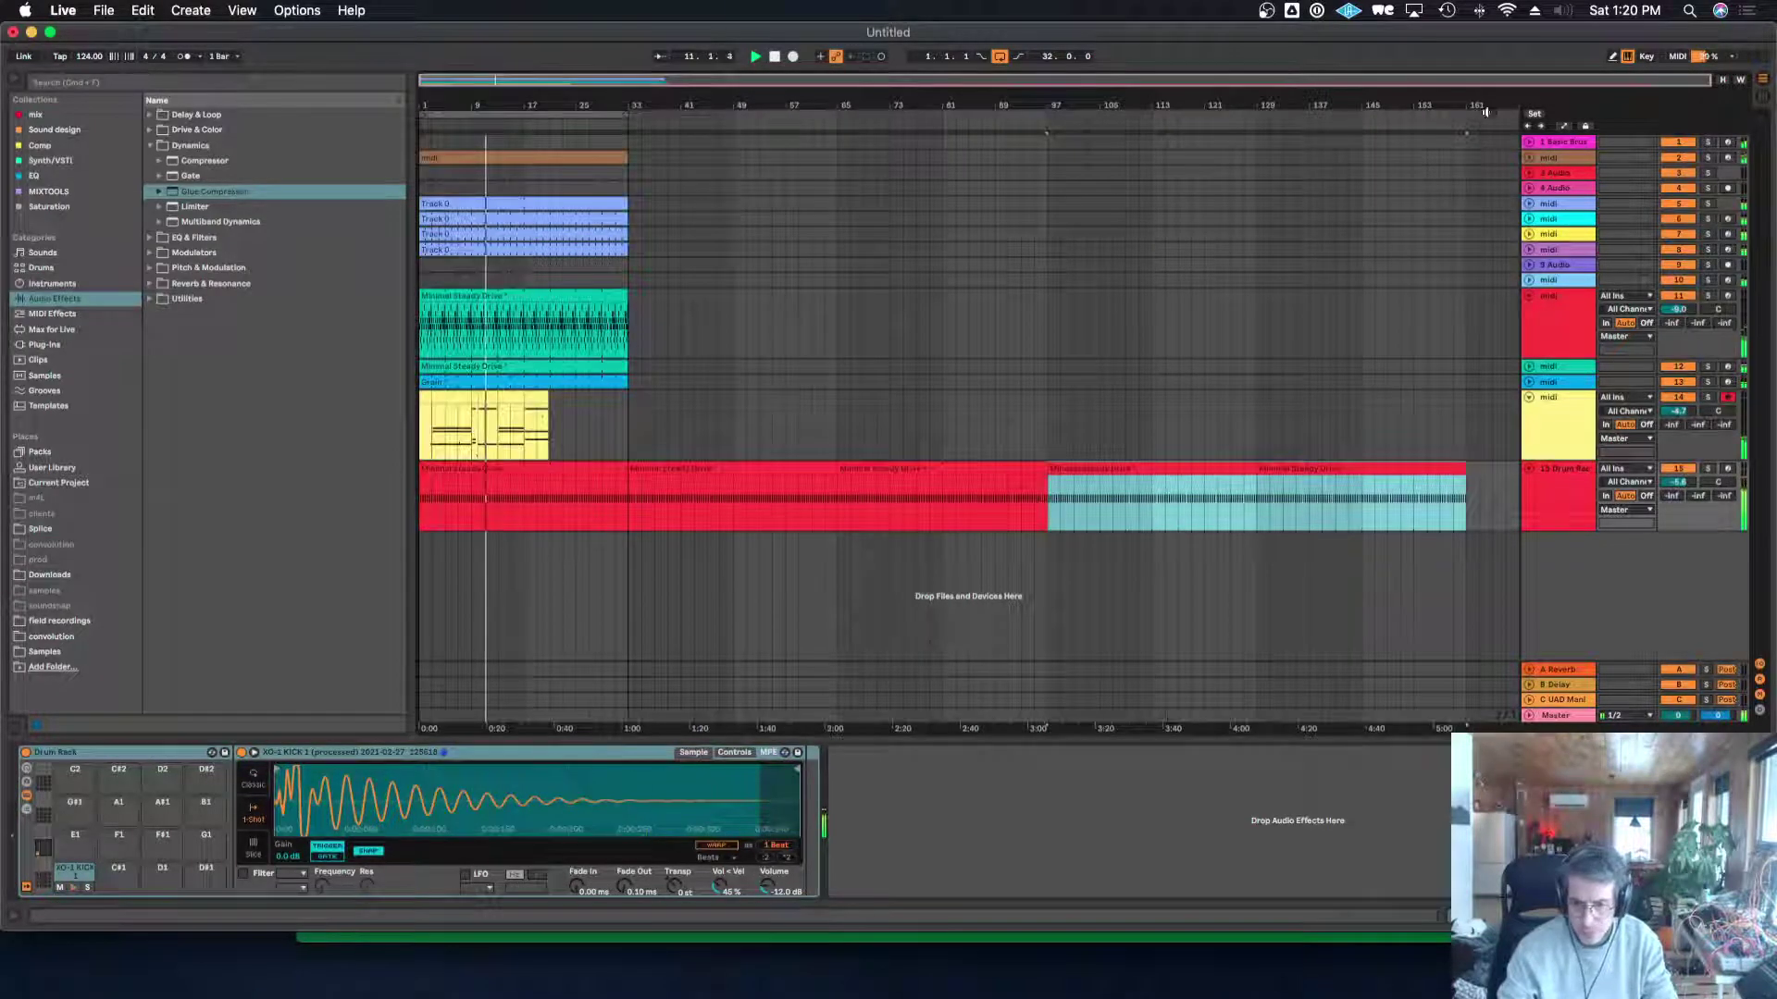
{"action": "right_click", "coordinate": [1464, 126]}
{"action": "left_click", "coordinate": [1501, 161]}
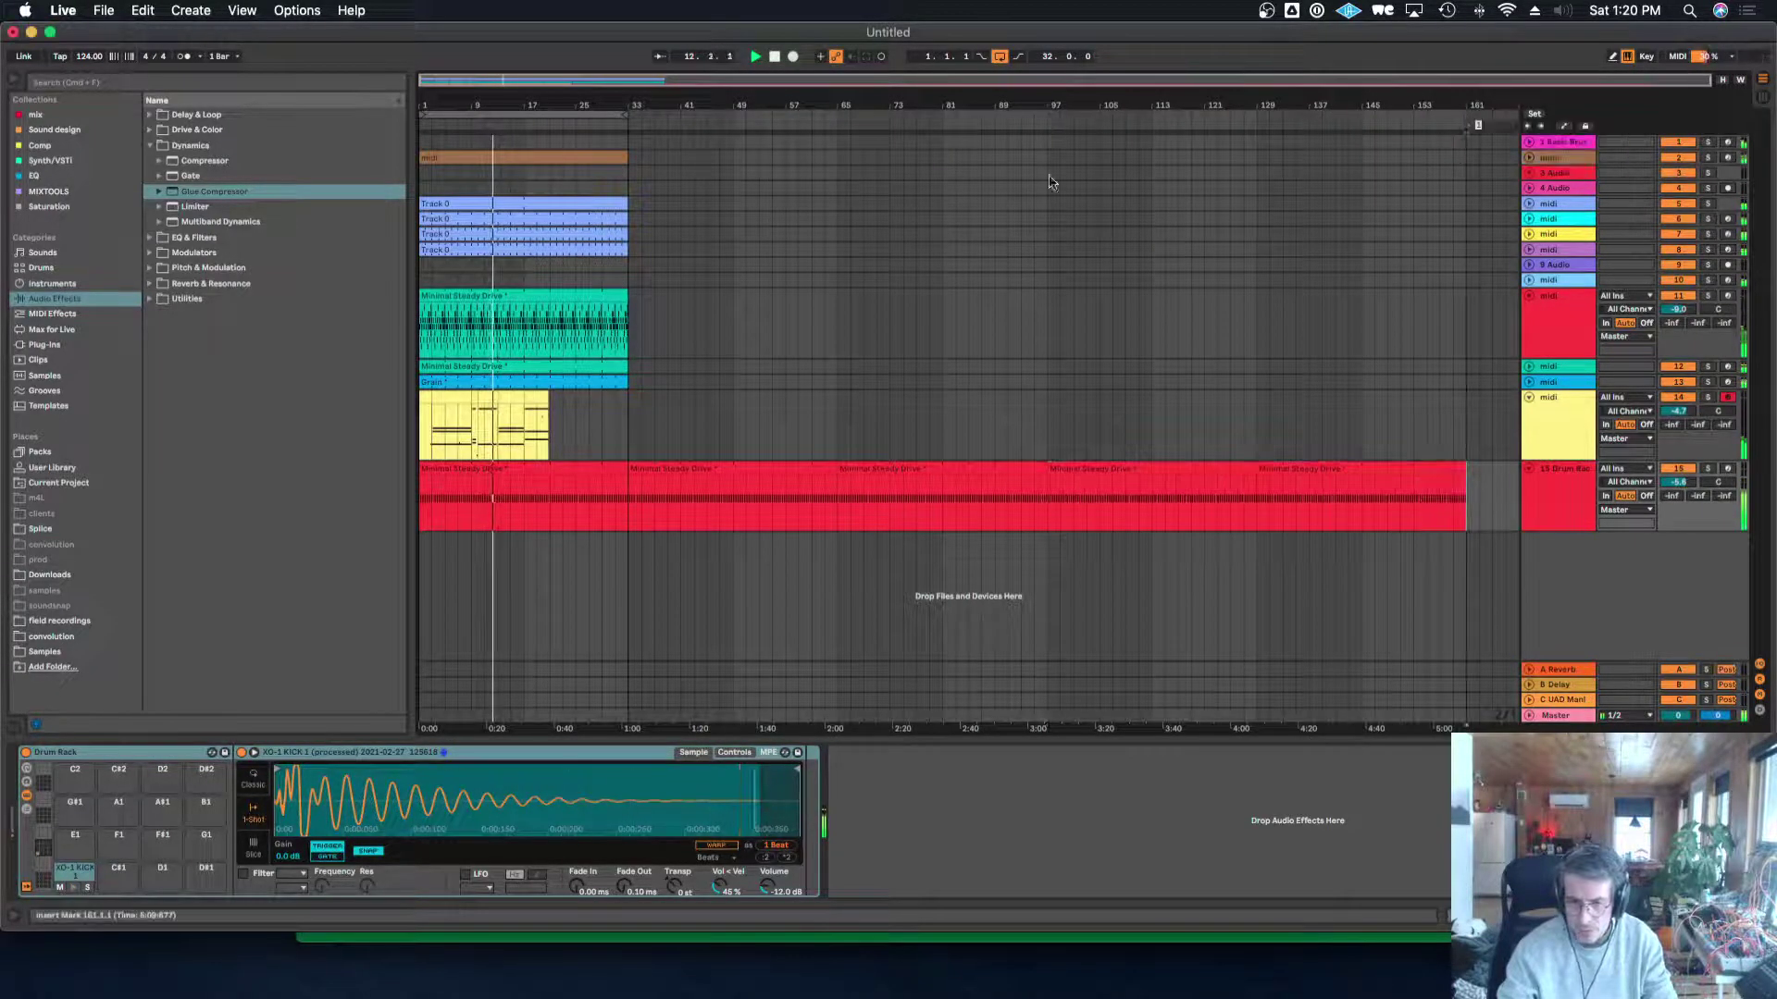
Add a locator at bar 81 and another at bar 49 in the arrangement.
{"action": "right_click", "coordinate": [943, 118]}
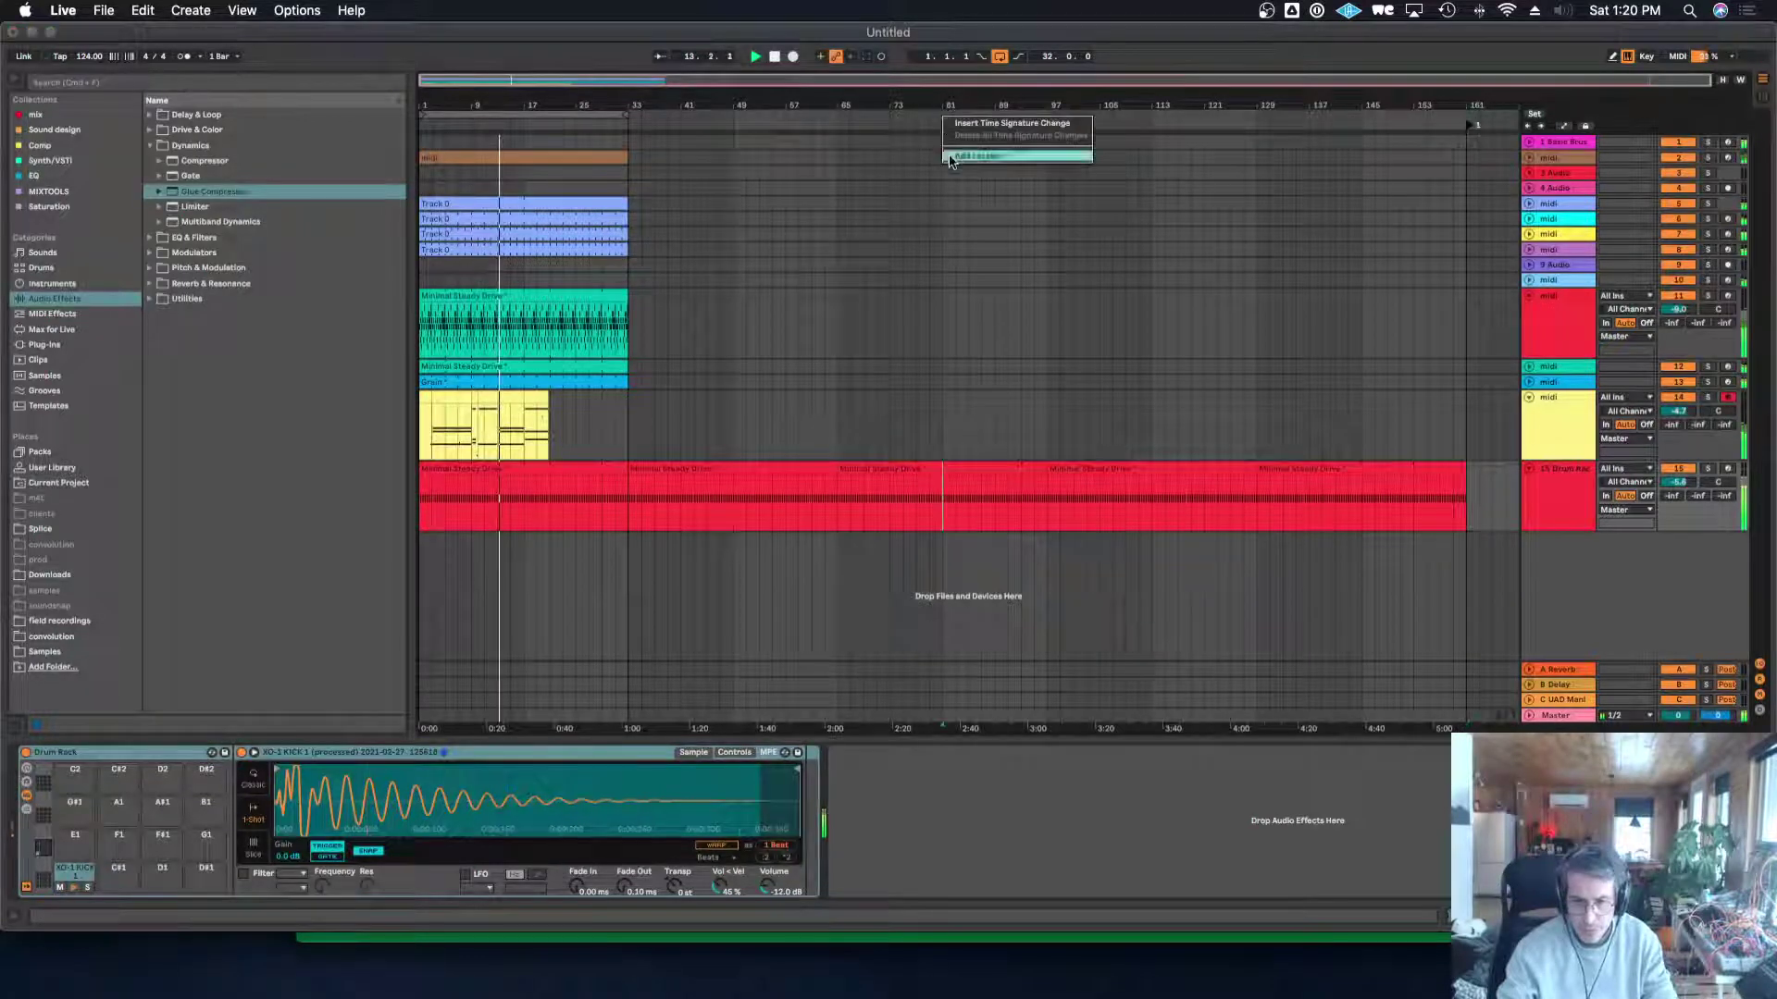
{"action": "left_click", "coordinate": [956, 158]}
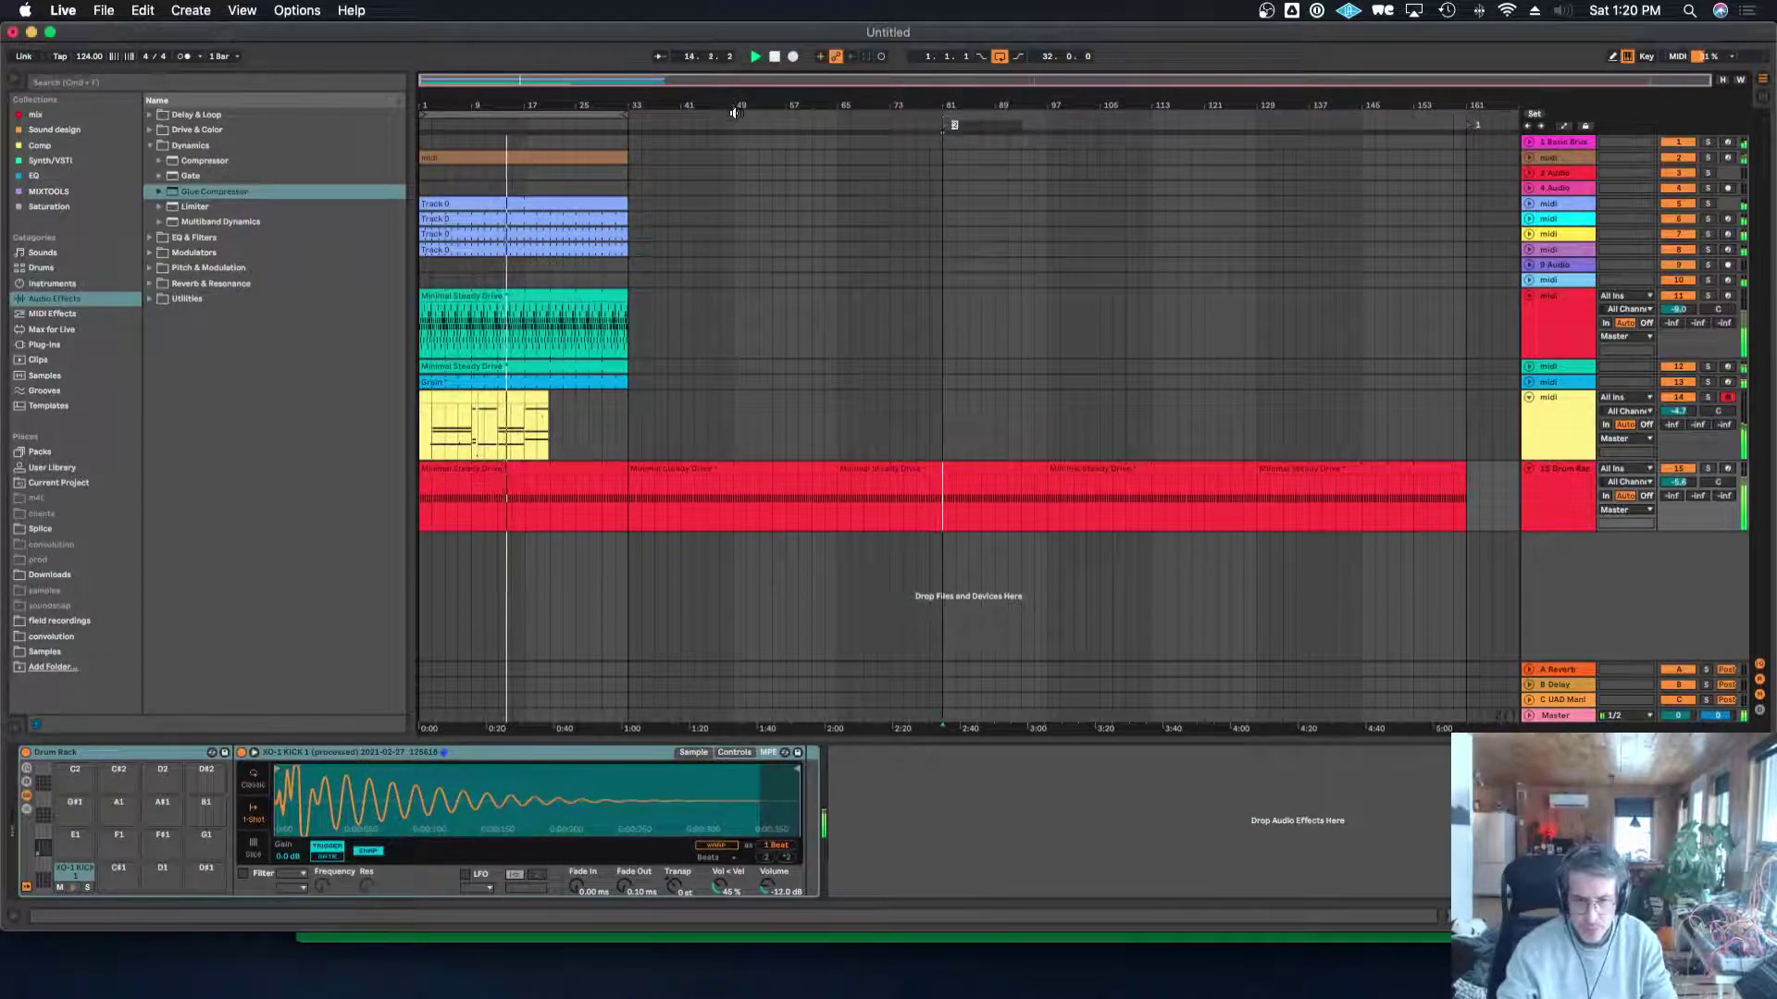
{"action": "right_click", "coordinate": [733, 113]}
{"action": "left_click", "coordinate": [747, 153]}
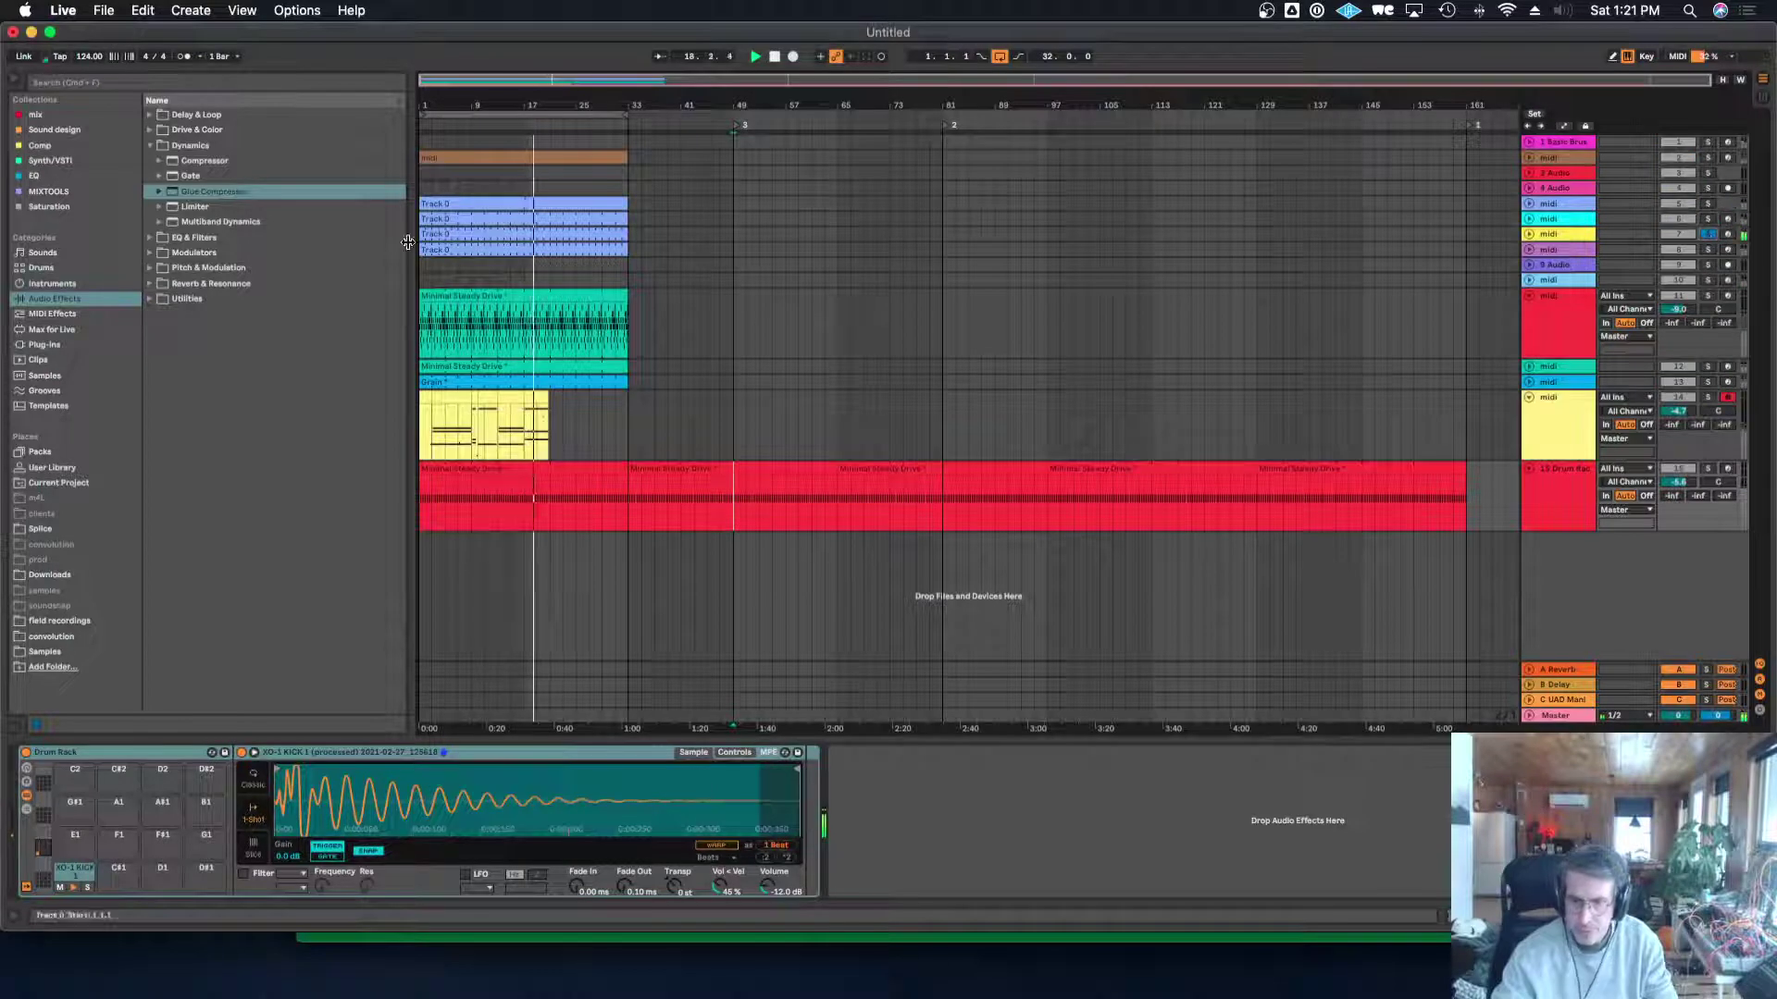
Move track 7's 32-bar clip to bar 33 and duplicate it twice so the part runs to bar 129.
{"action": "left_click_drag", "start_coordinate": [532, 234], "coordinate": [735, 239]}
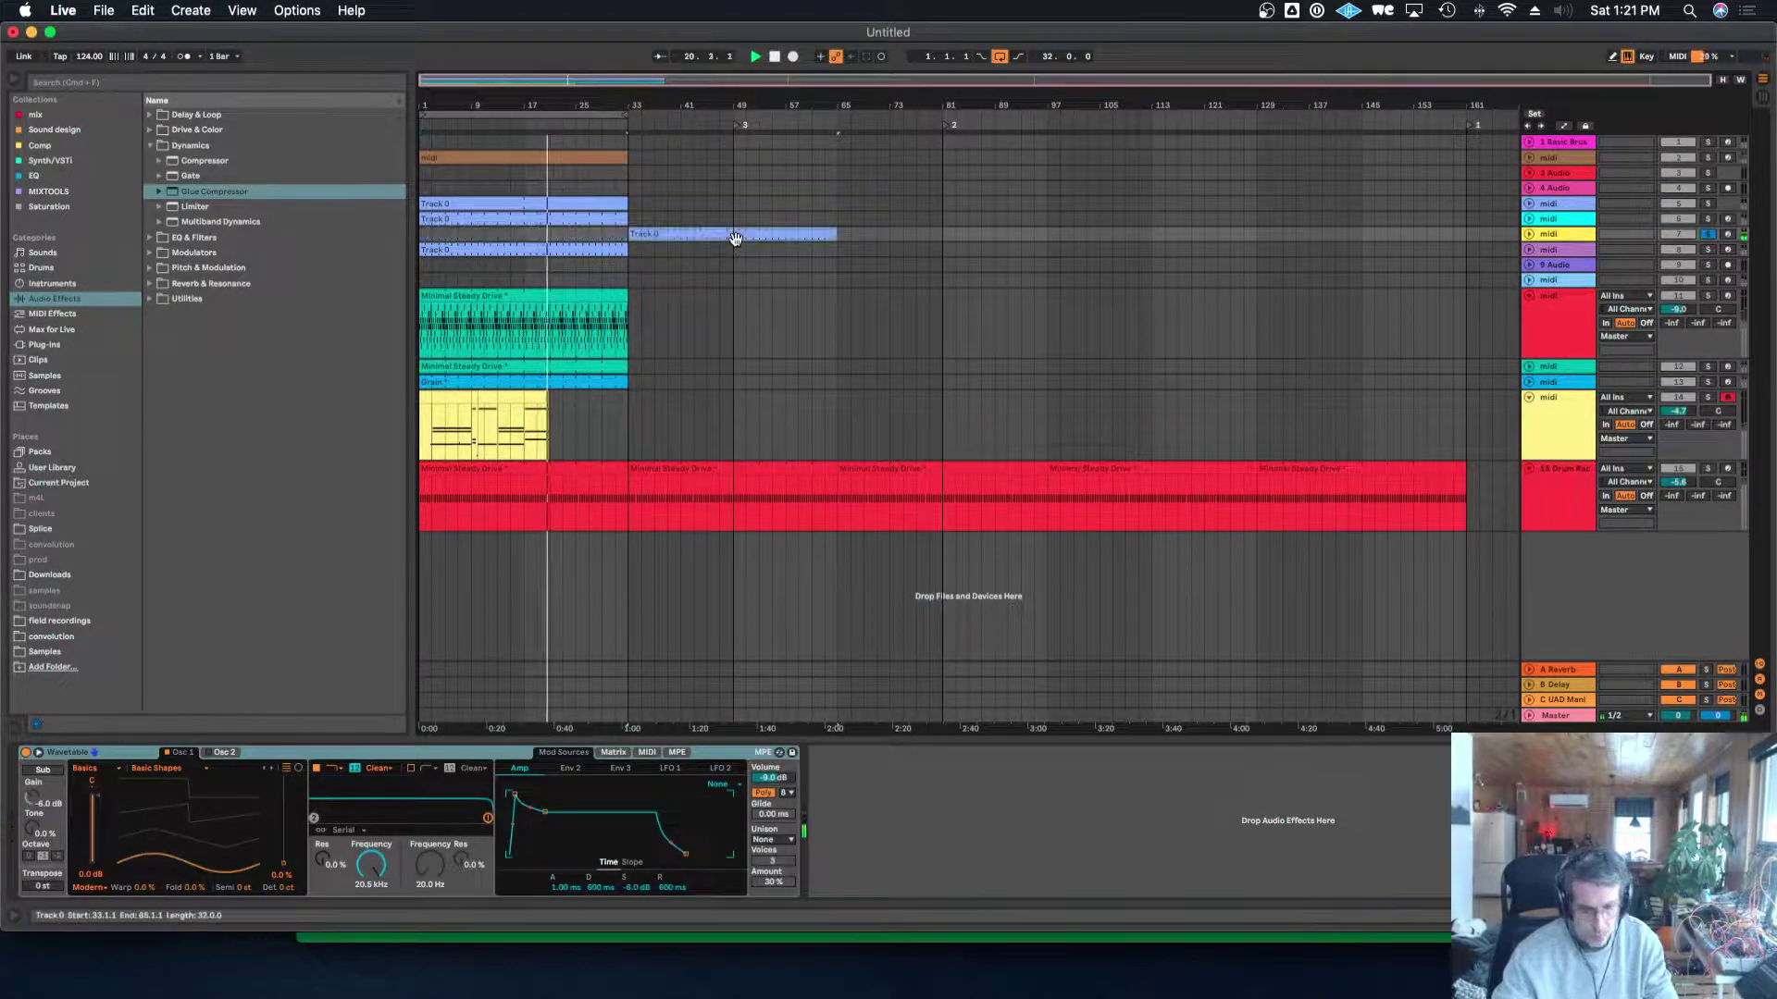
{"action": "key", "text": "super+d"}
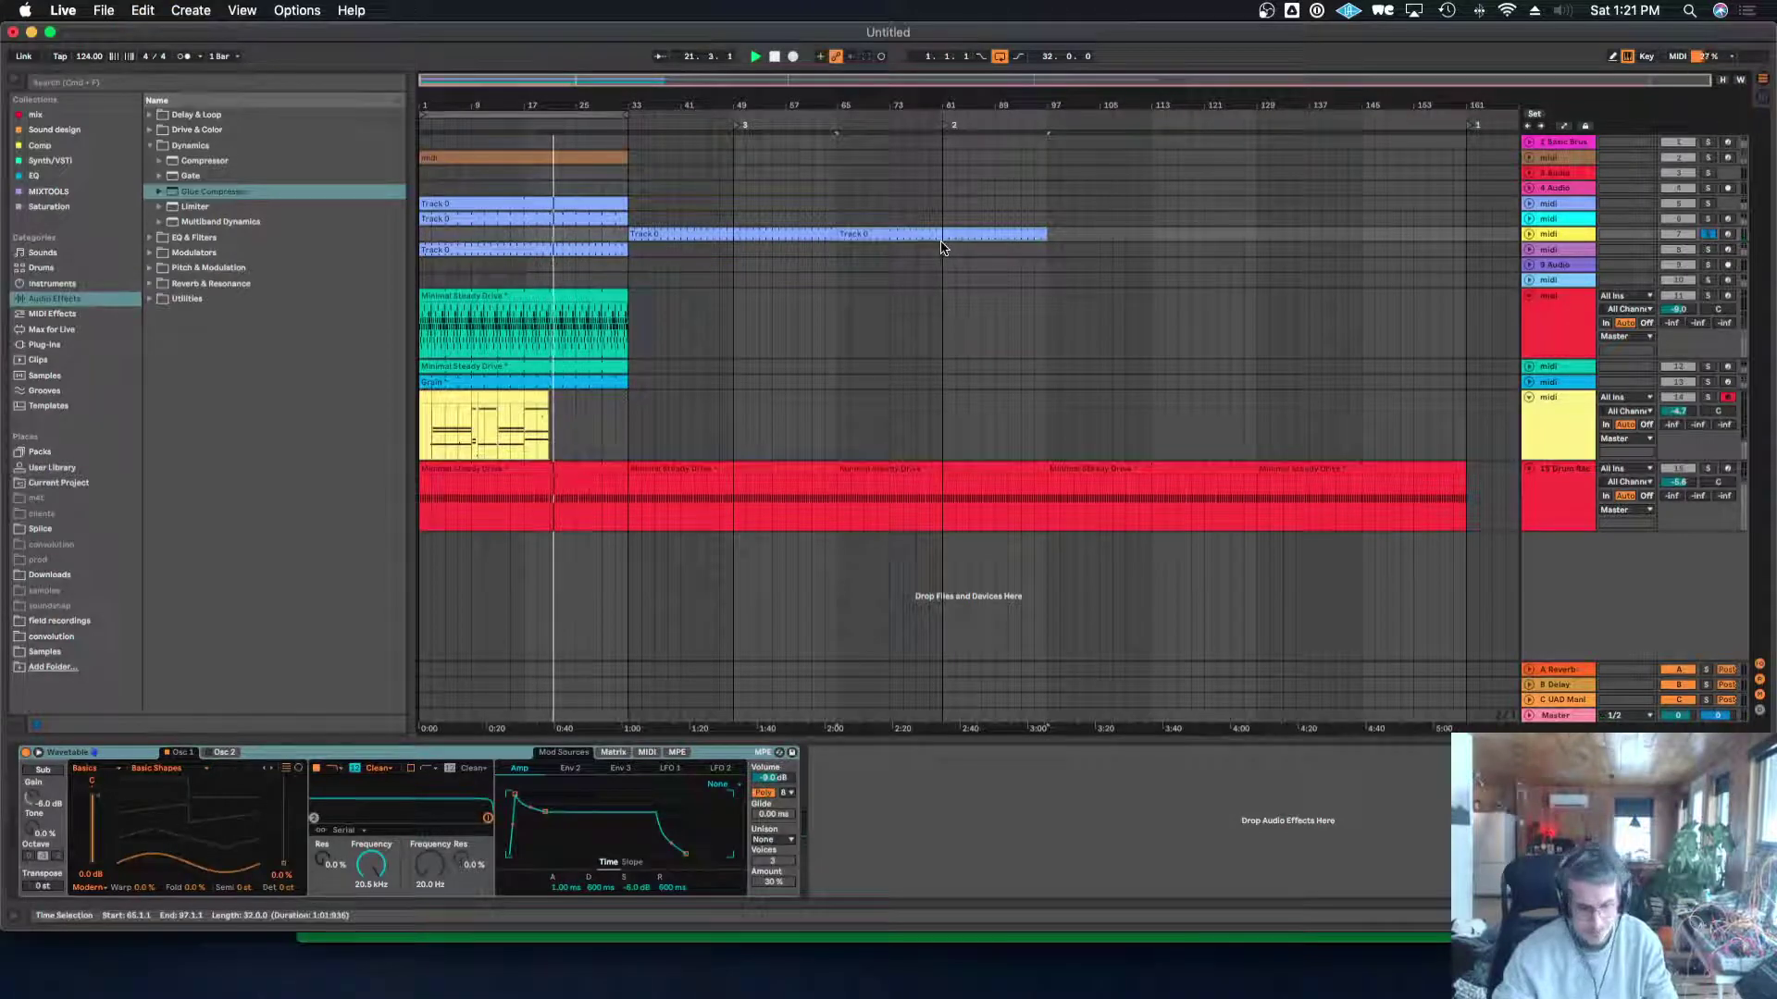
{"action": "key", "text": "super+d"}
Move track 6's clip to bar 49 and place a copy of it at bar 97.
{"action": "left_click", "coordinate": [548, 206]}
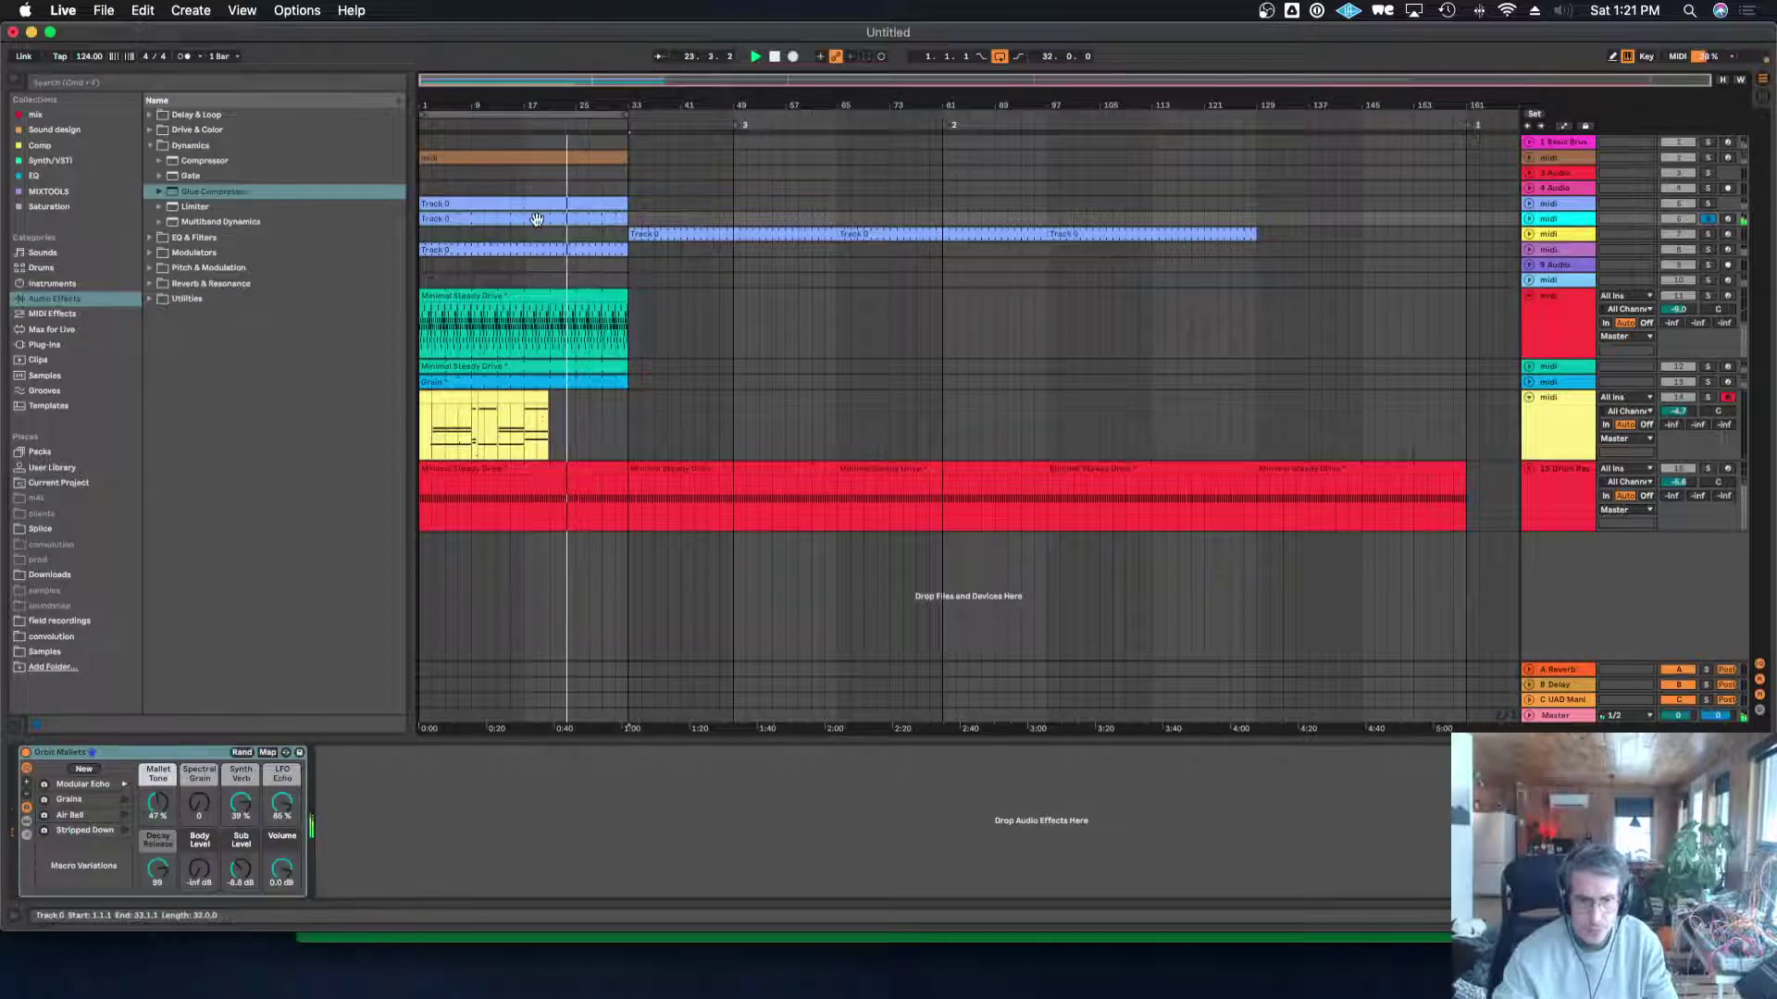
{"action": "left_click_drag", "start_coordinate": [503, 219], "coordinate": [870, 225]}
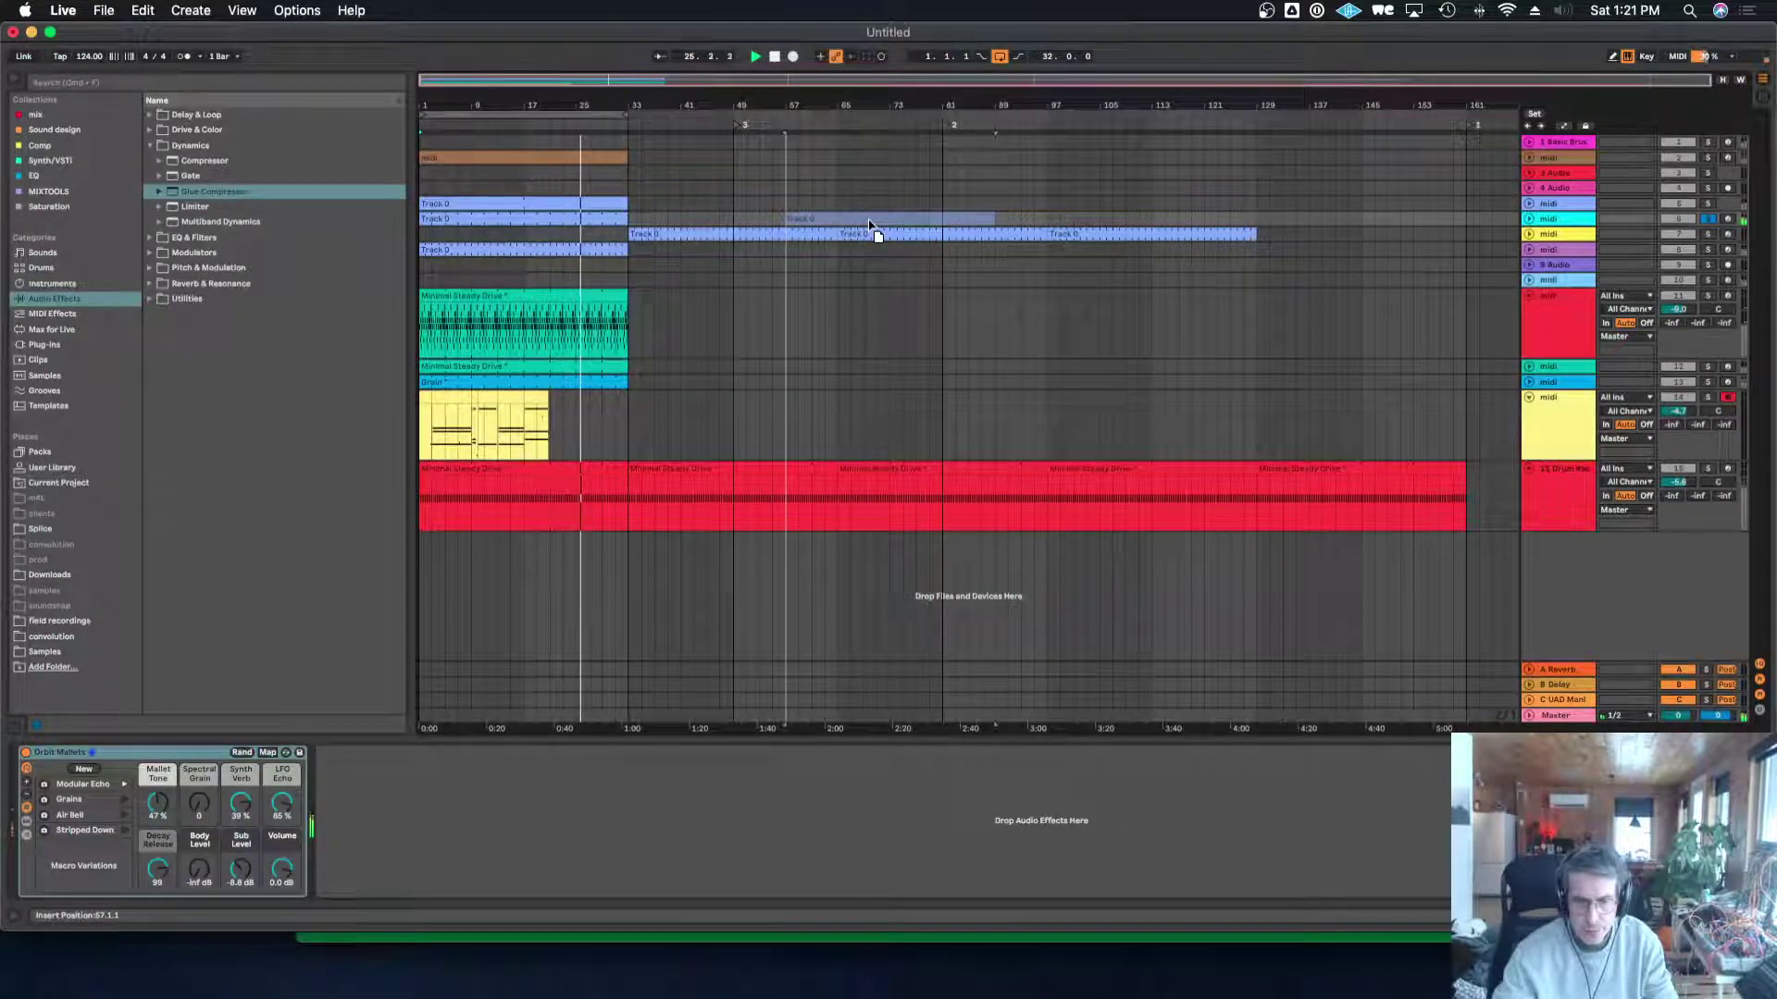
{"action": "left_click_drag", "start_coordinate": [870, 225], "coordinate": [1143, 224]}
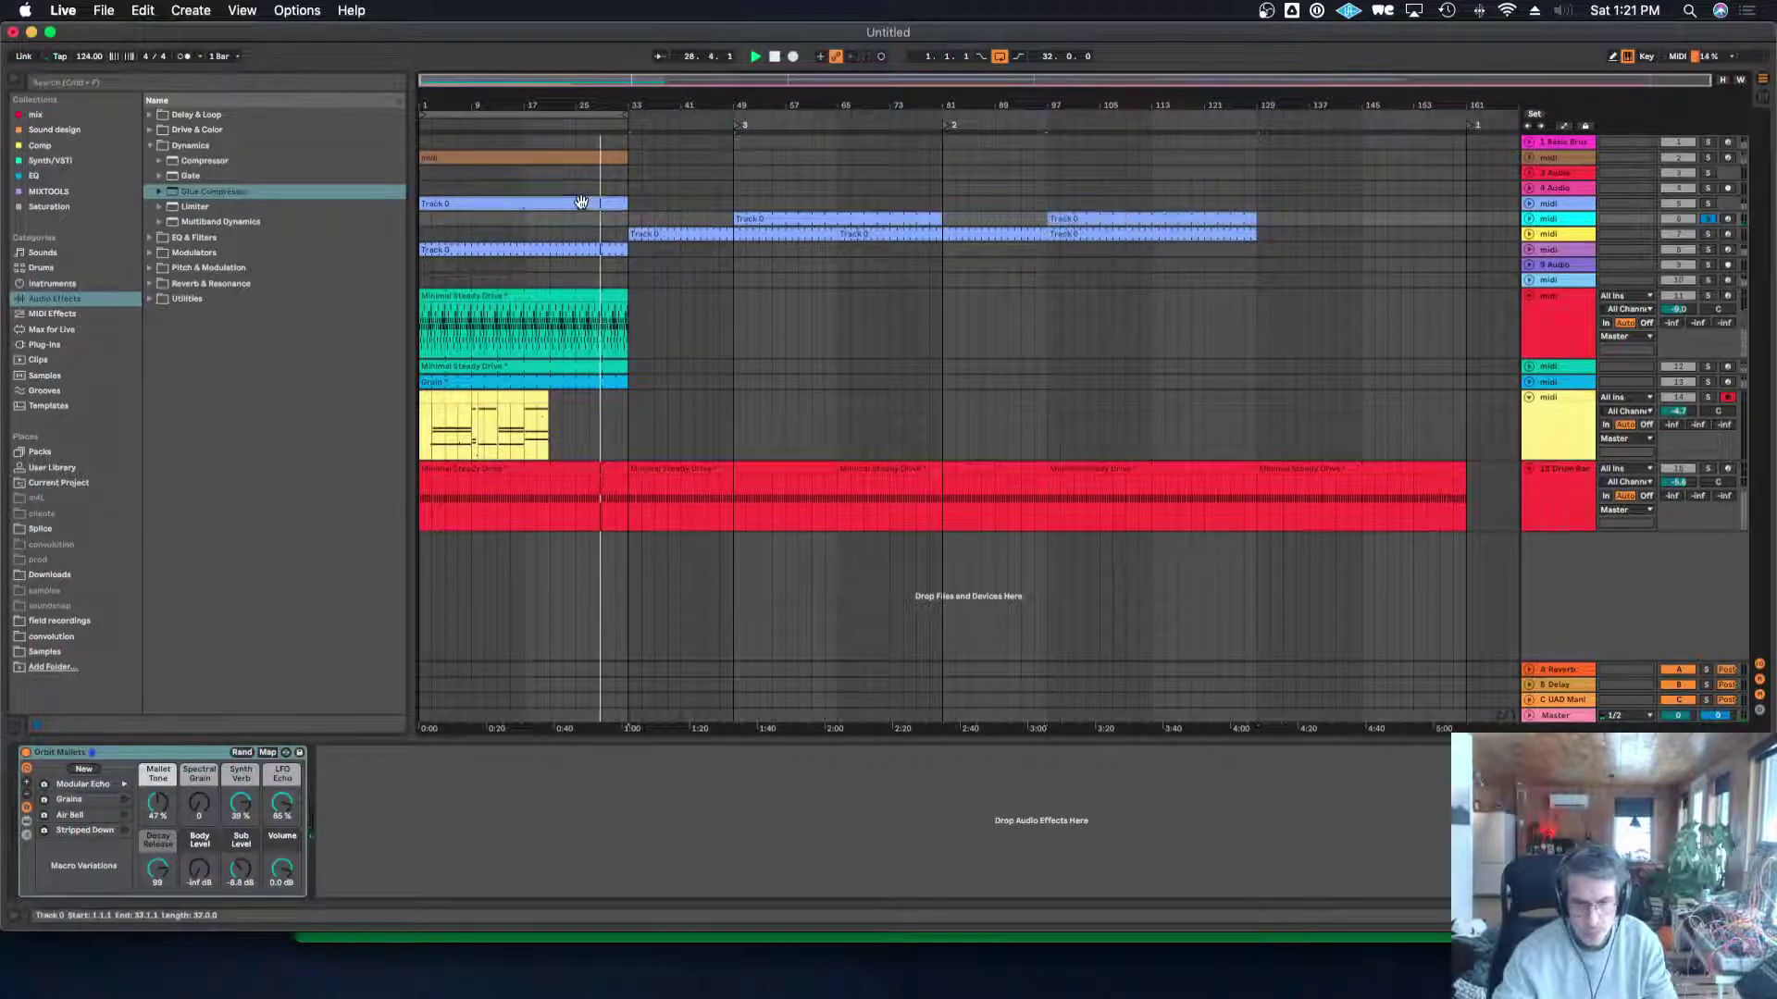
Solo tracks 5 and 8 in turn, move track 8's clip to bar 17, and repeat it back to back until bar 113.
{"action": "left_click", "coordinate": [1682, 205]}
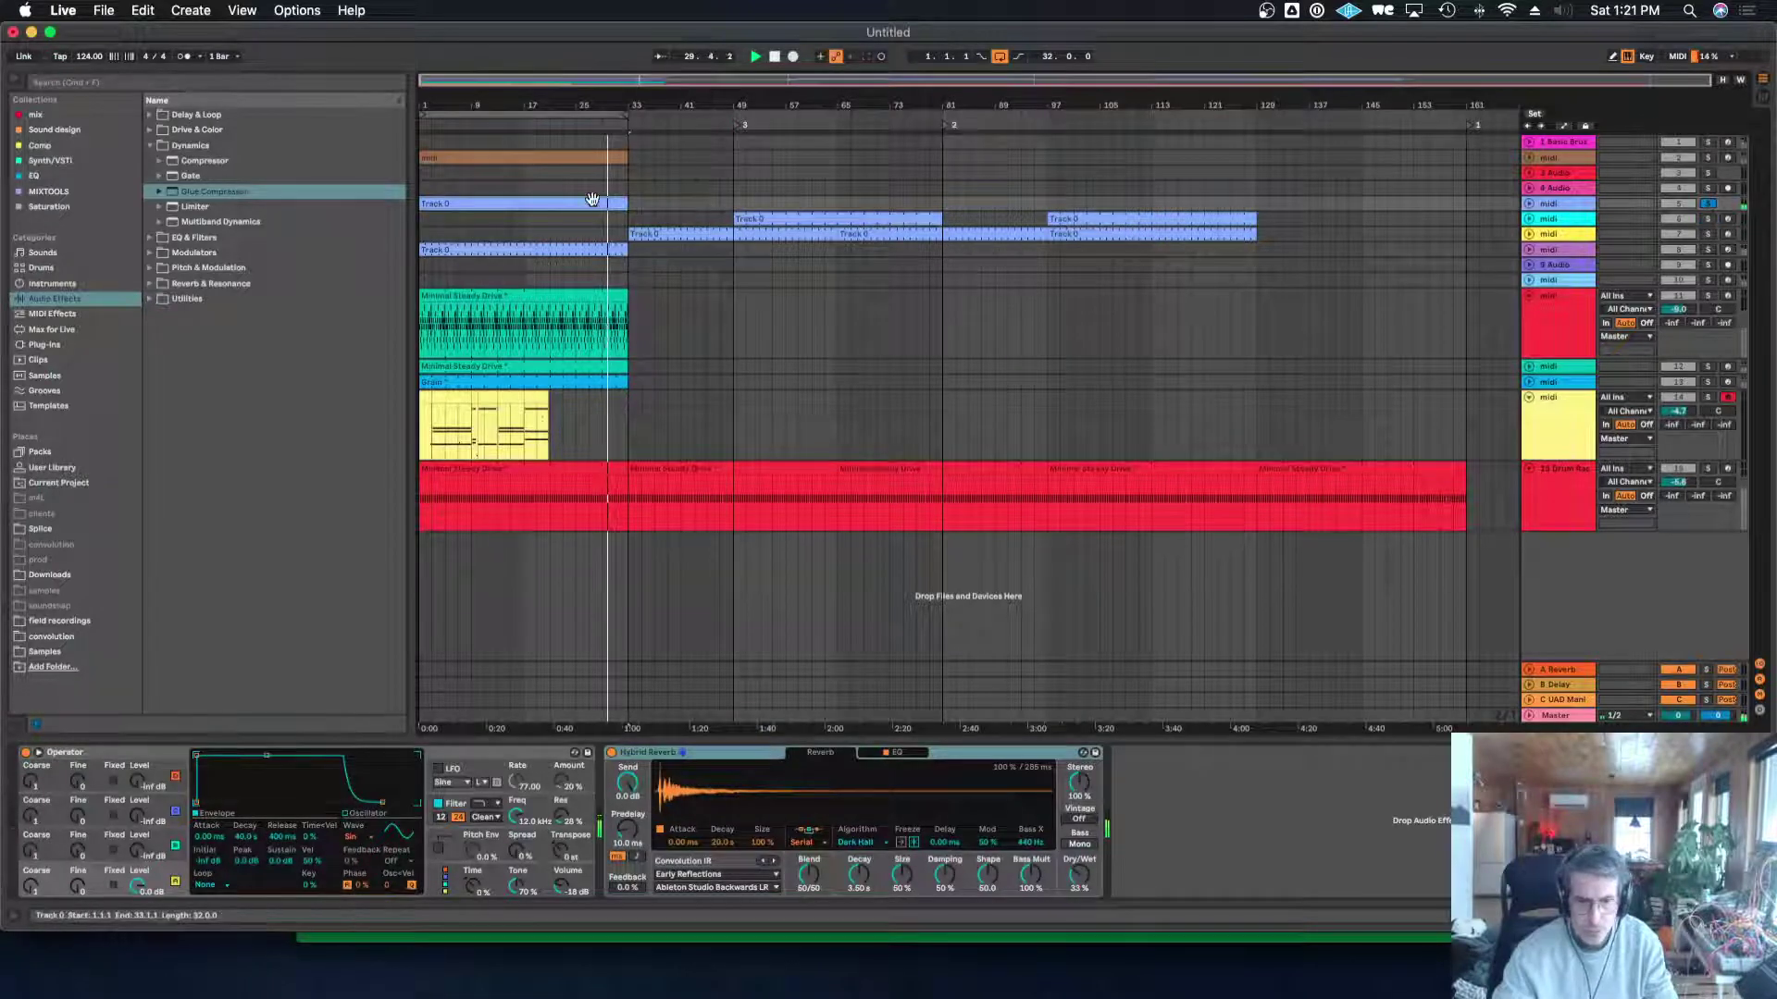
{"action": "left_click", "coordinate": [531, 250]}
{"action": "left_click", "coordinate": [1707, 248]}
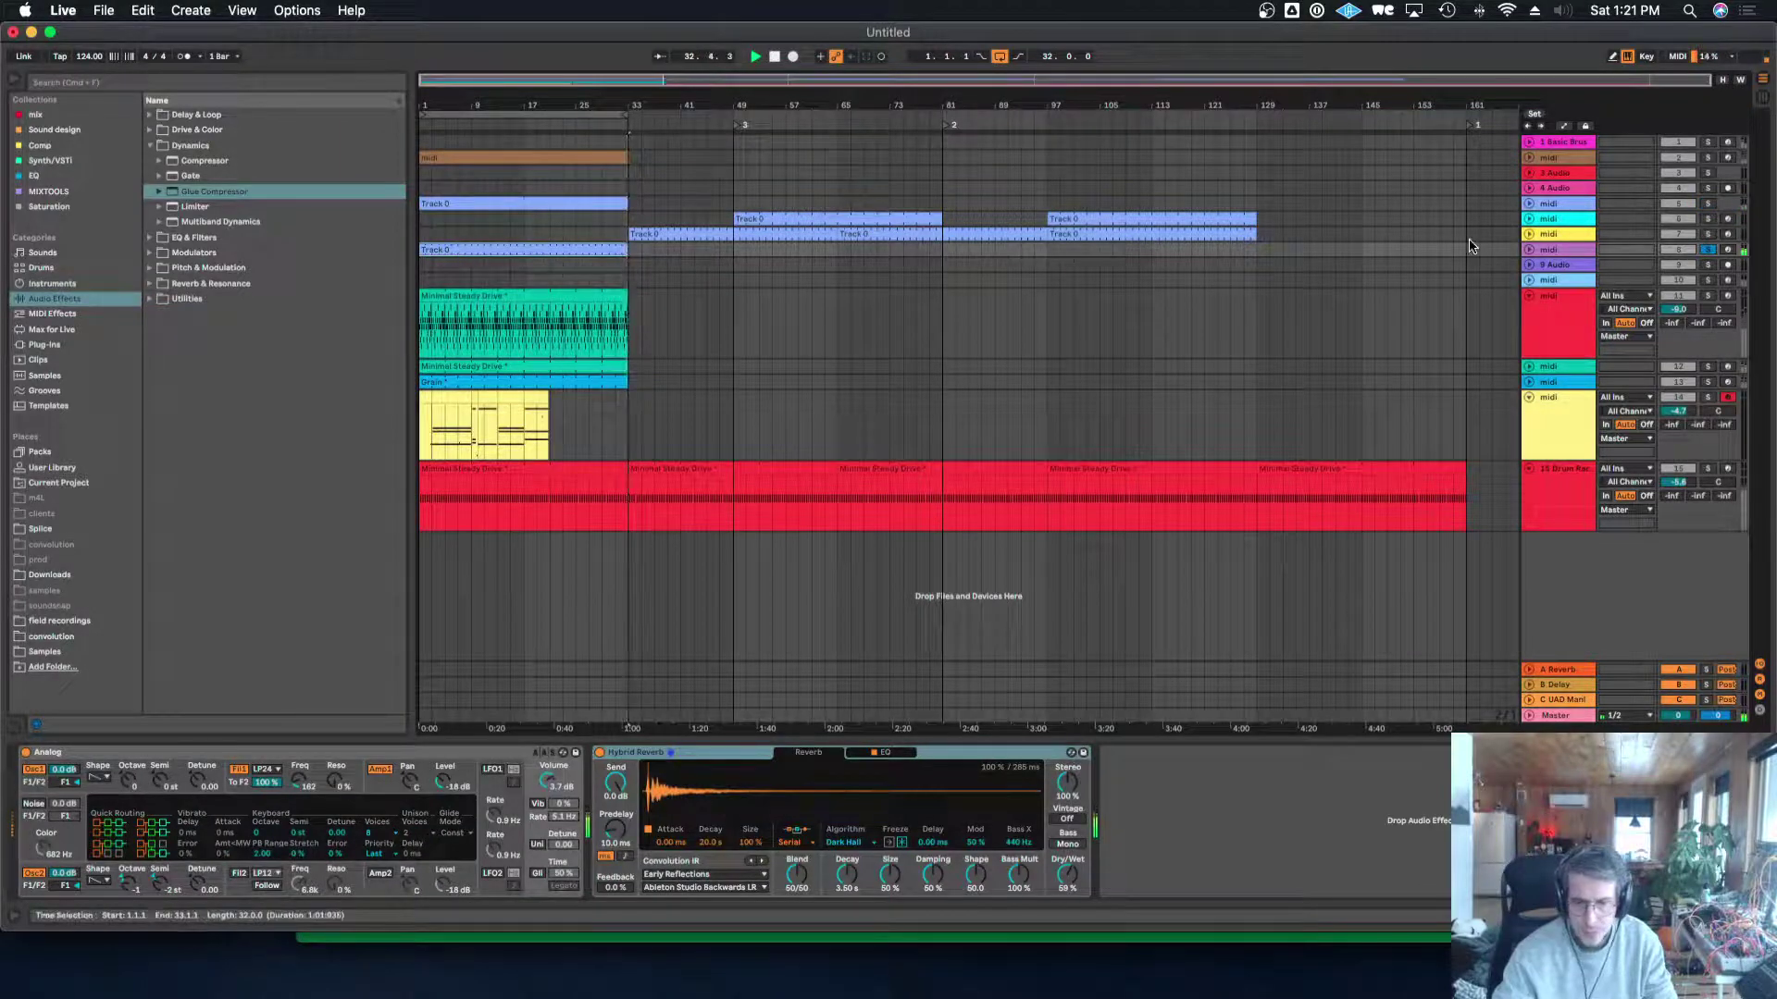
{"action": "left_click_drag", "start_coordinate": [520, 257], "coordinate": [645, 266]}
{"action": "key", "text": "super+d"}
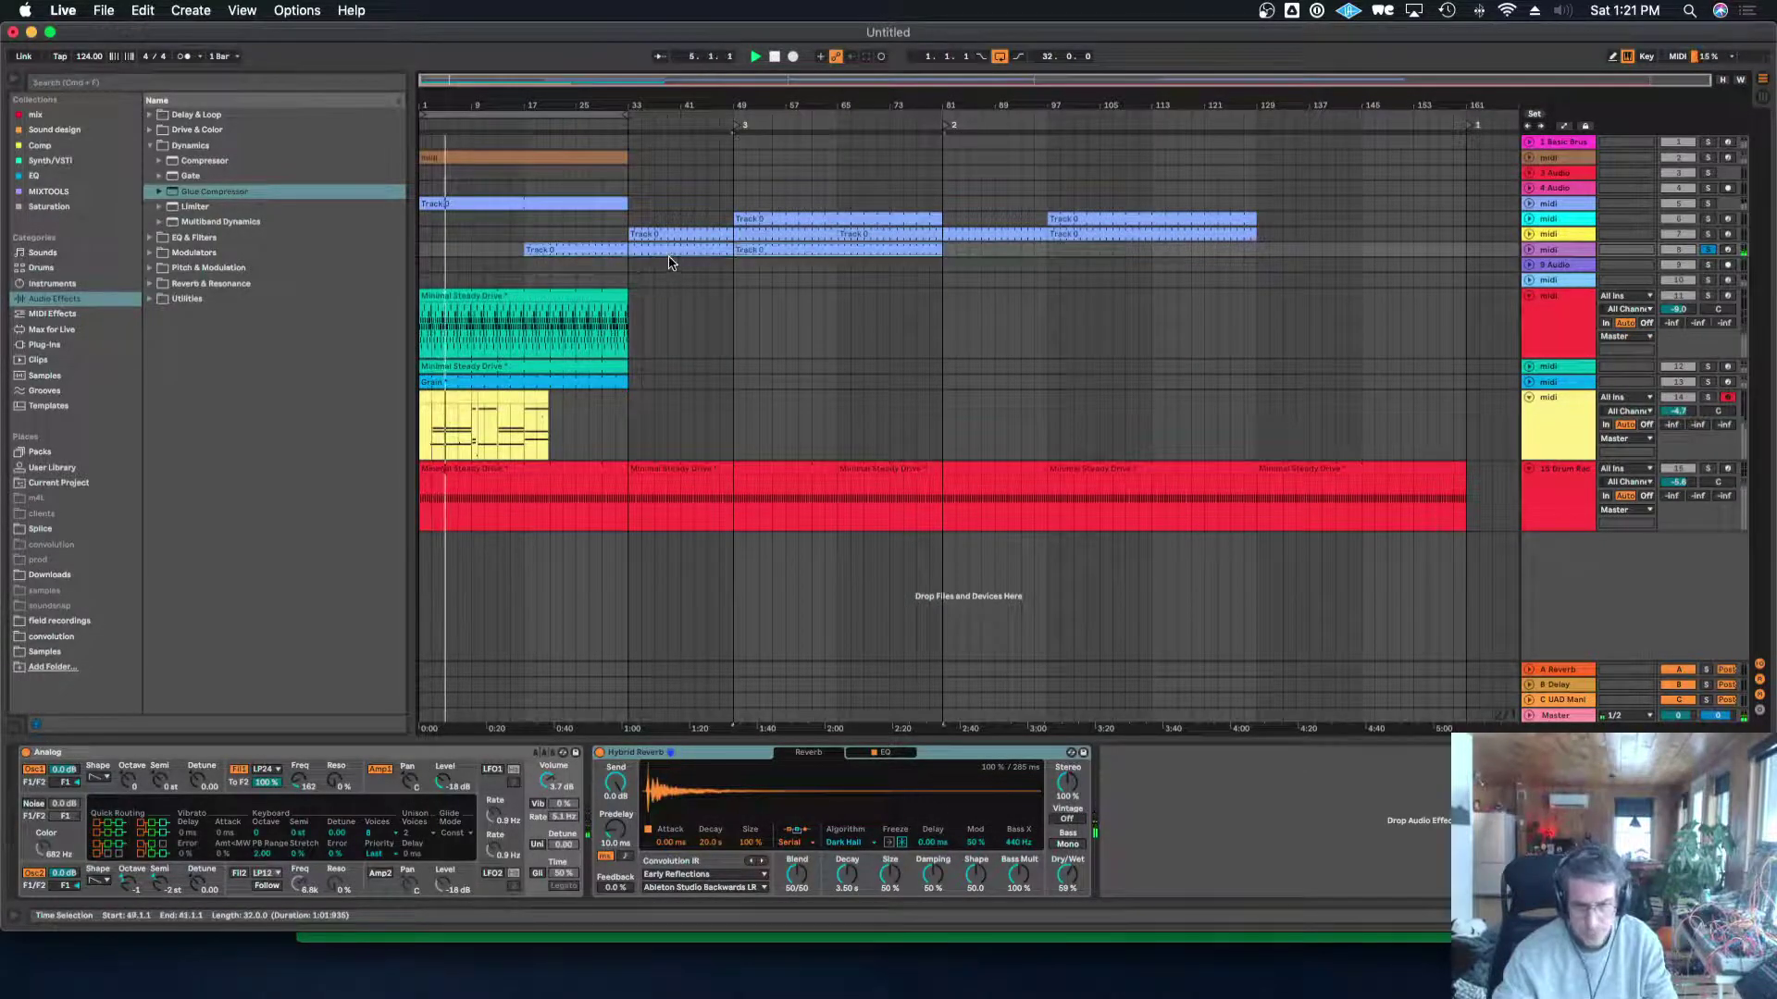
{"action": "left_click_drag", "start_coordinate": [865, 252], "coordinate": [1069, 248]}
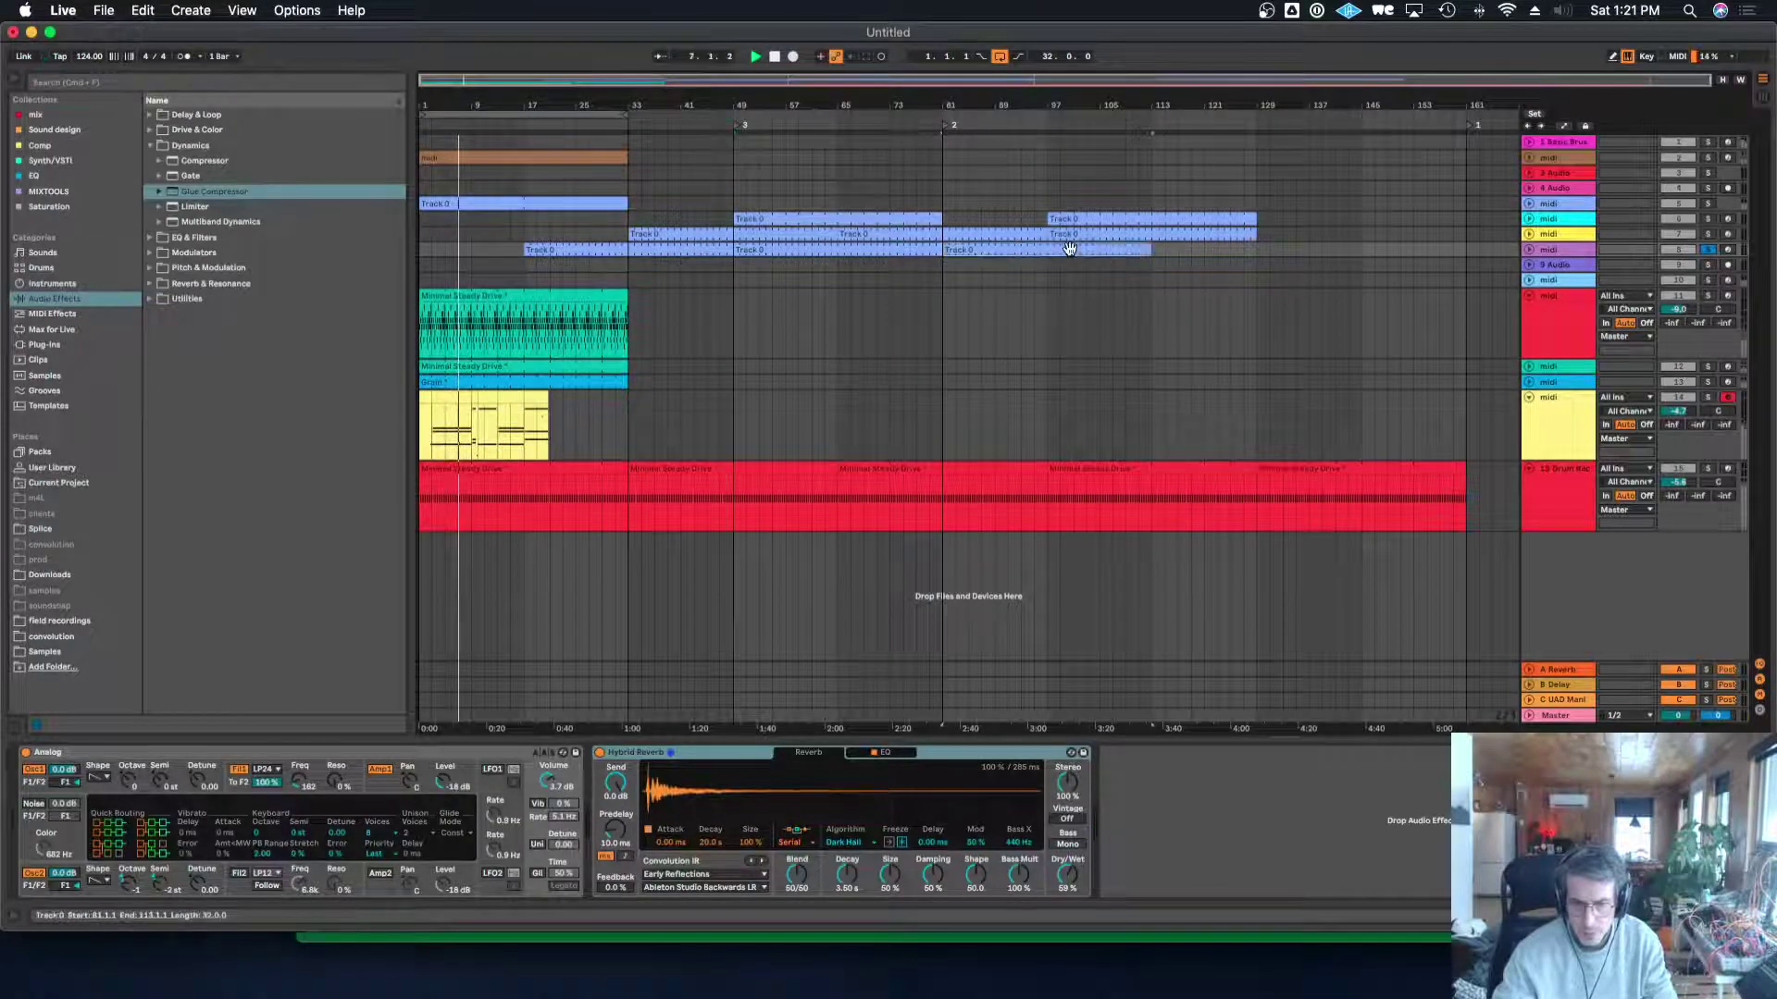
Solo track 11, and move track 12's clip to bar 17 and track 13's clip to bar 49.
{"action": "left_click", "coordinate": [1719, 296]}
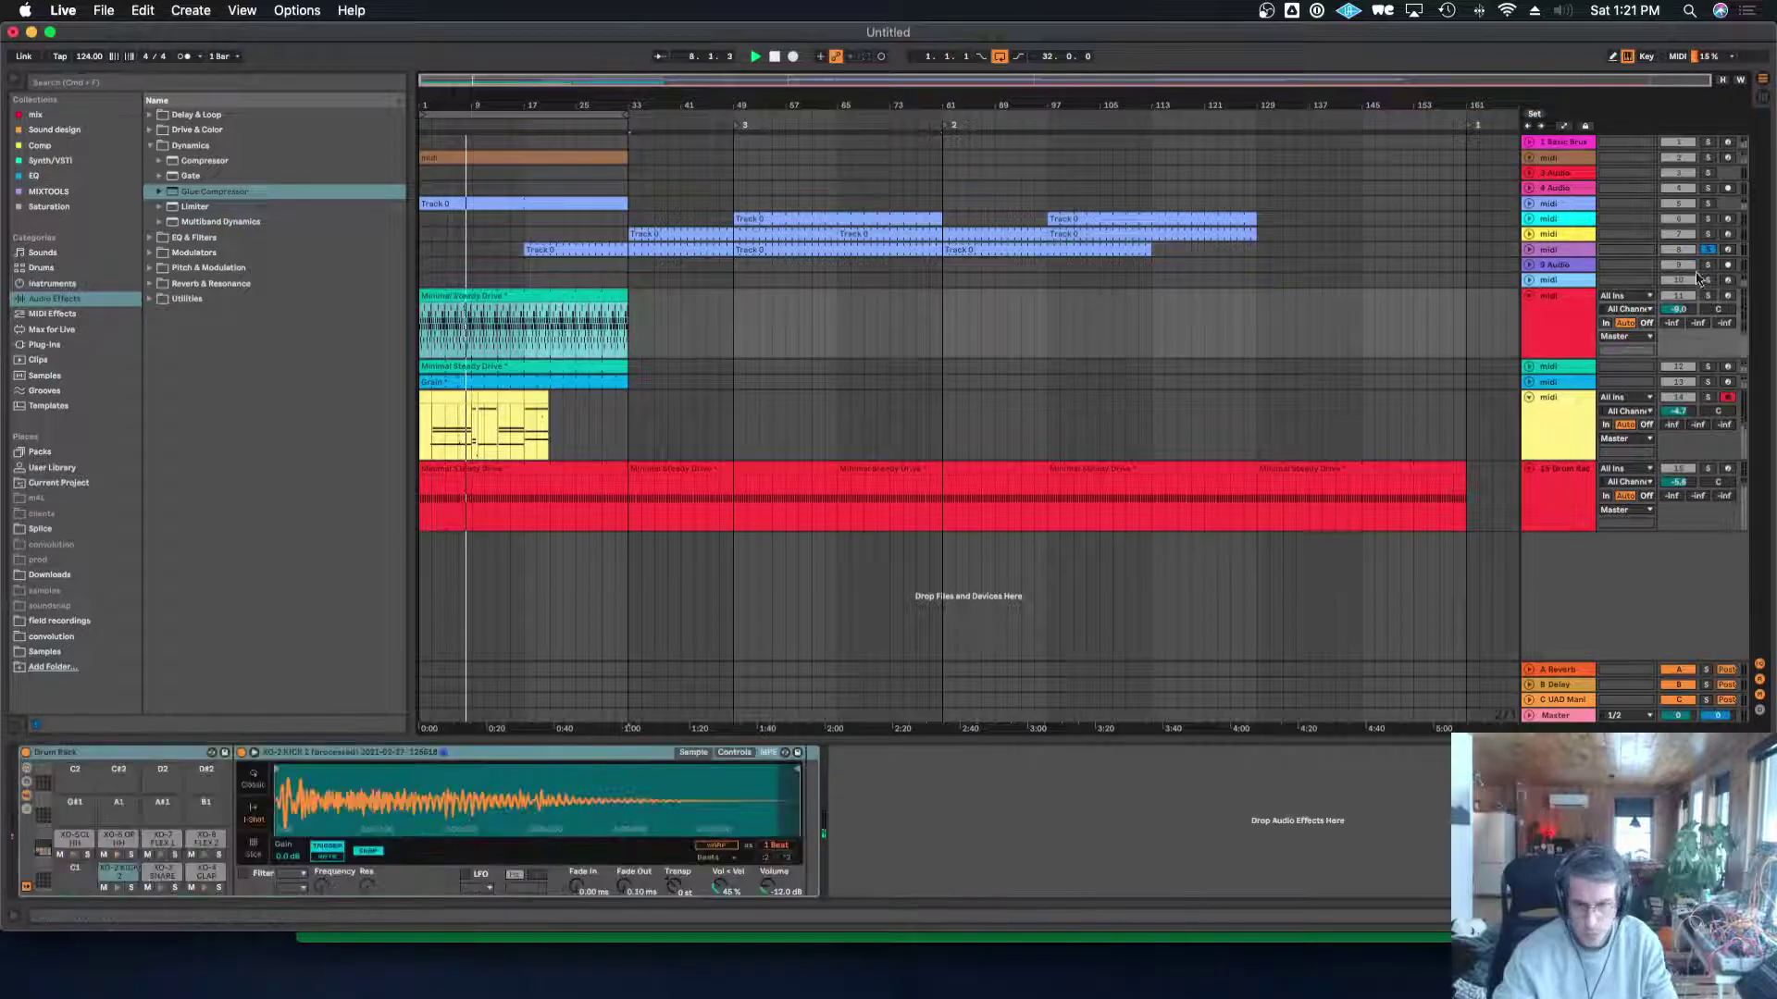
{"action": "left_click", "coordinate": [1709, 296]}
{"action": "left_click", "coordinate": [1572, 311]}
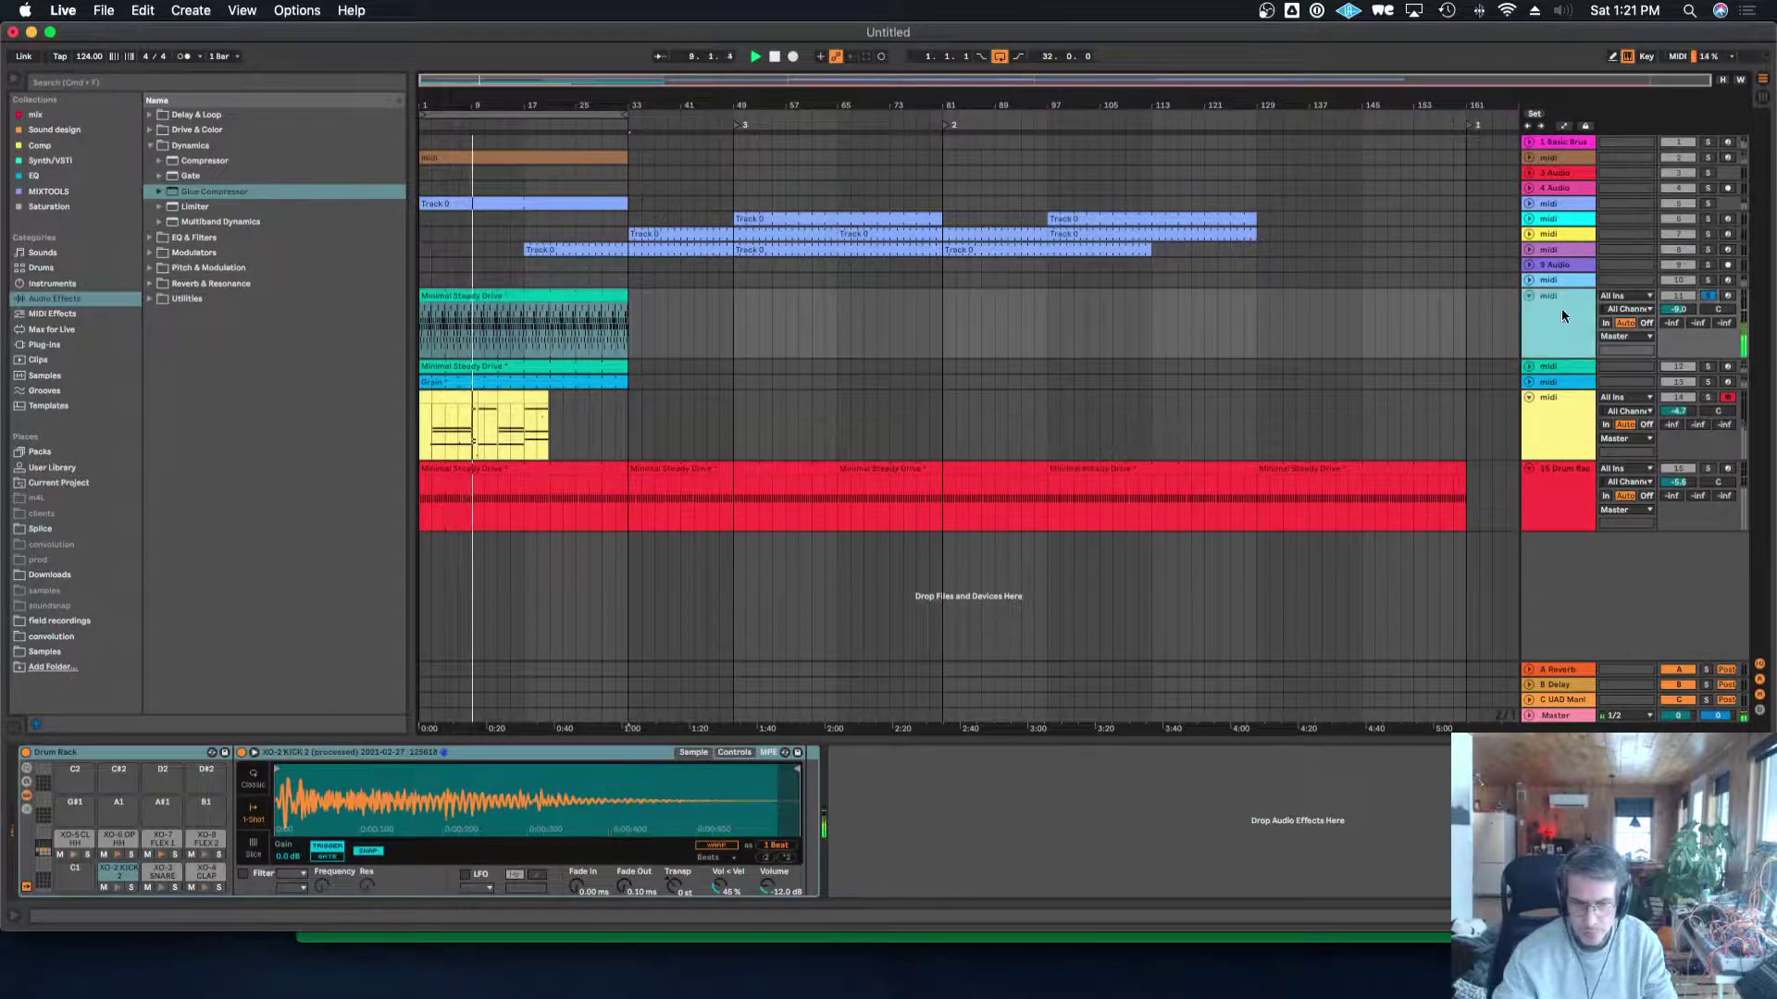
{"action": "left_click", "coordinate": [593, 367]}
{"action": "left_click", "coordinate": [588, 381]}
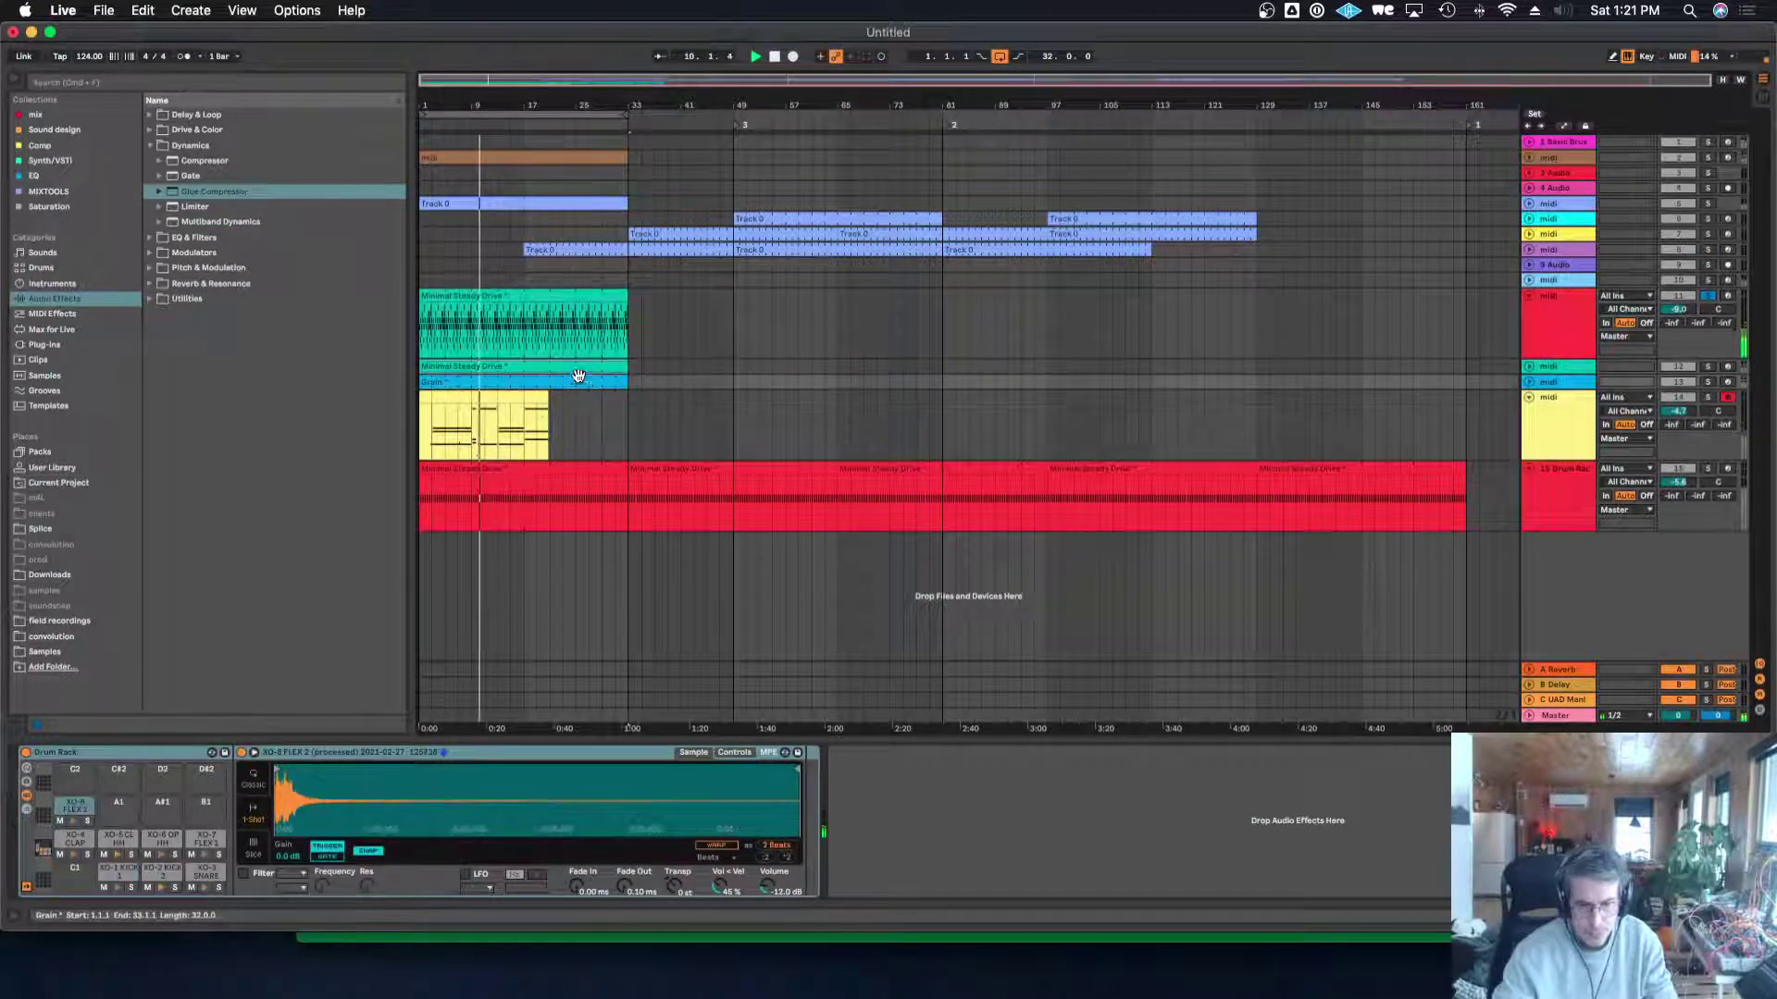
{"action": "left_click_drag", "start_coordinate": [571, 370], "coordinate": [866, 380]}
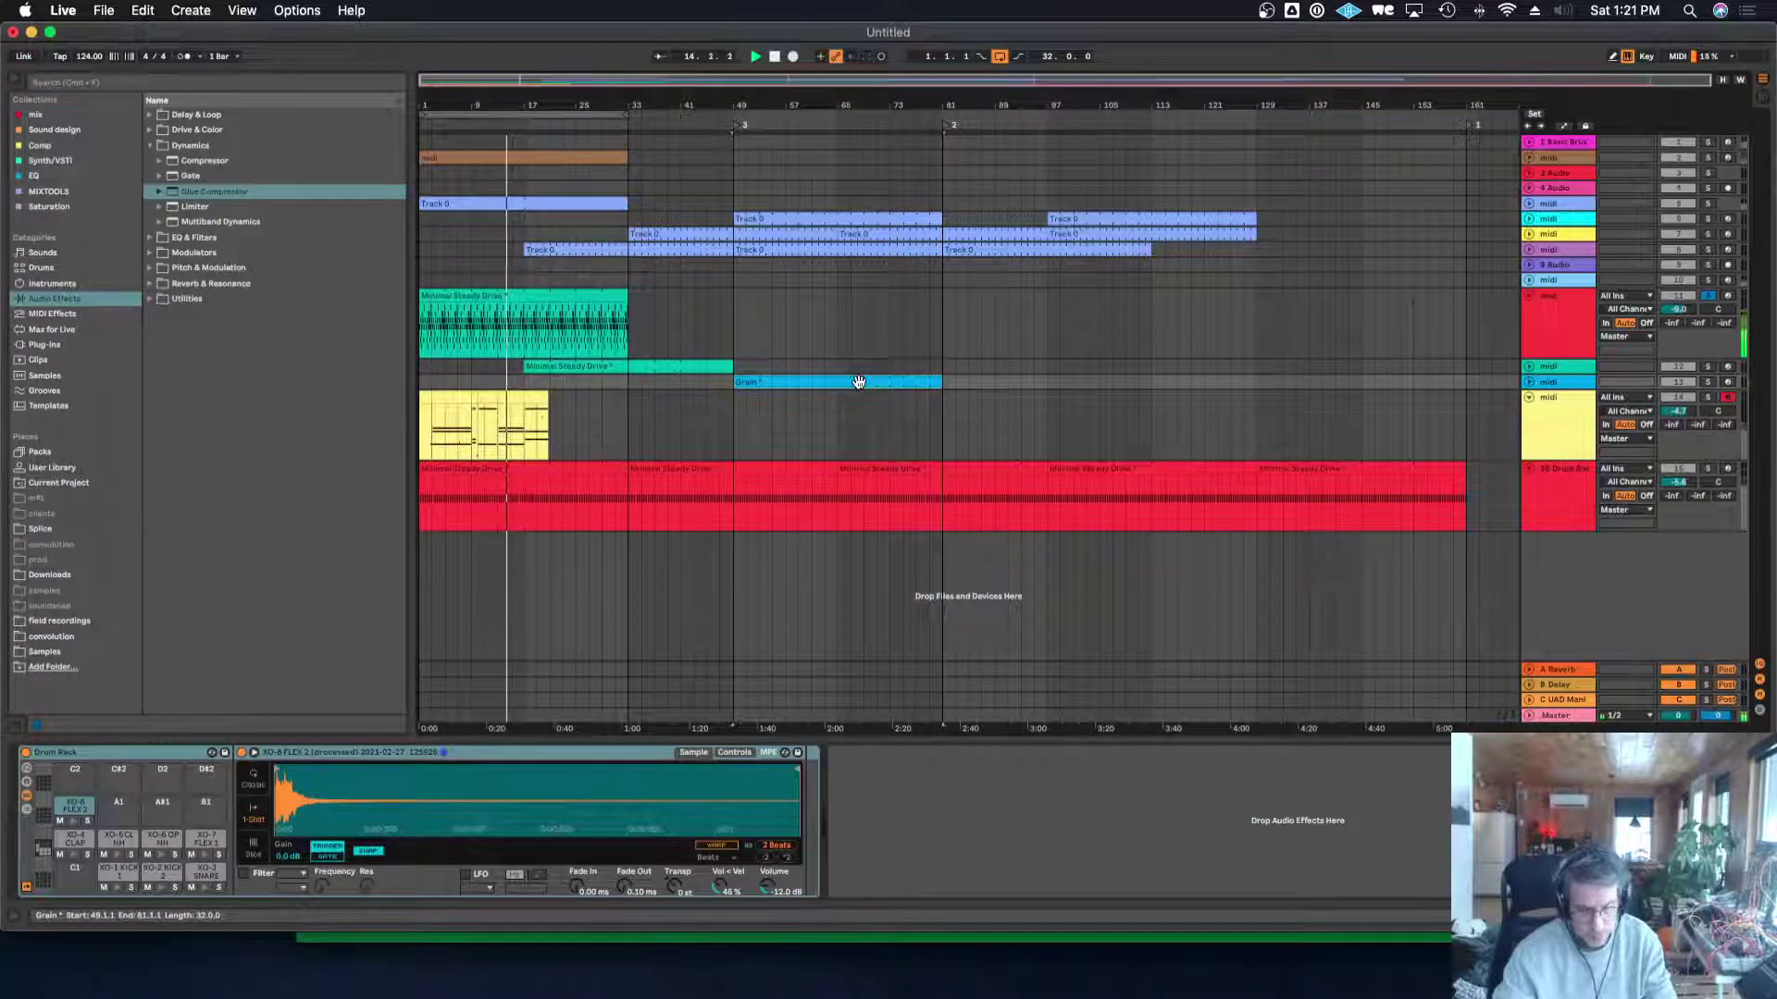
Duplicate track 13's clip twice so it reaches bar 145, and track 12's clip once so it reaches bar 81.
{"action": "key", "text": "super+d"}
{"action": "key", "text": "super+d"}
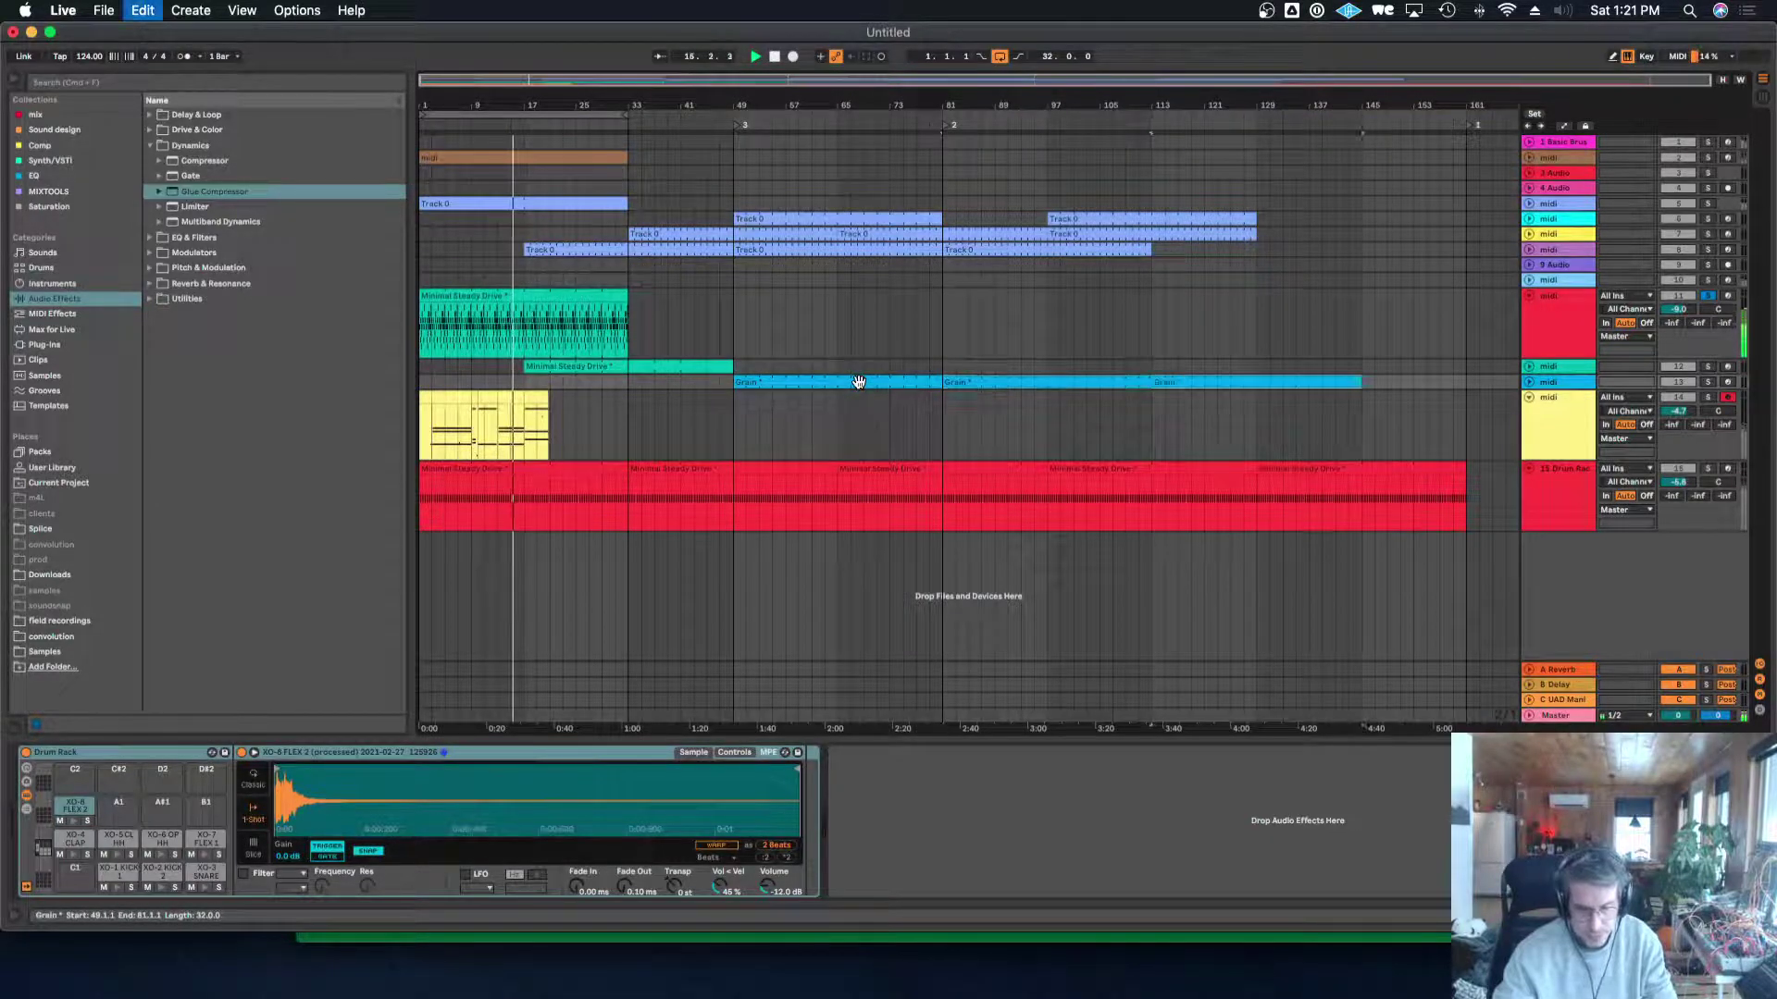
{"action": "left_click", "coordinate": [584, 365]}
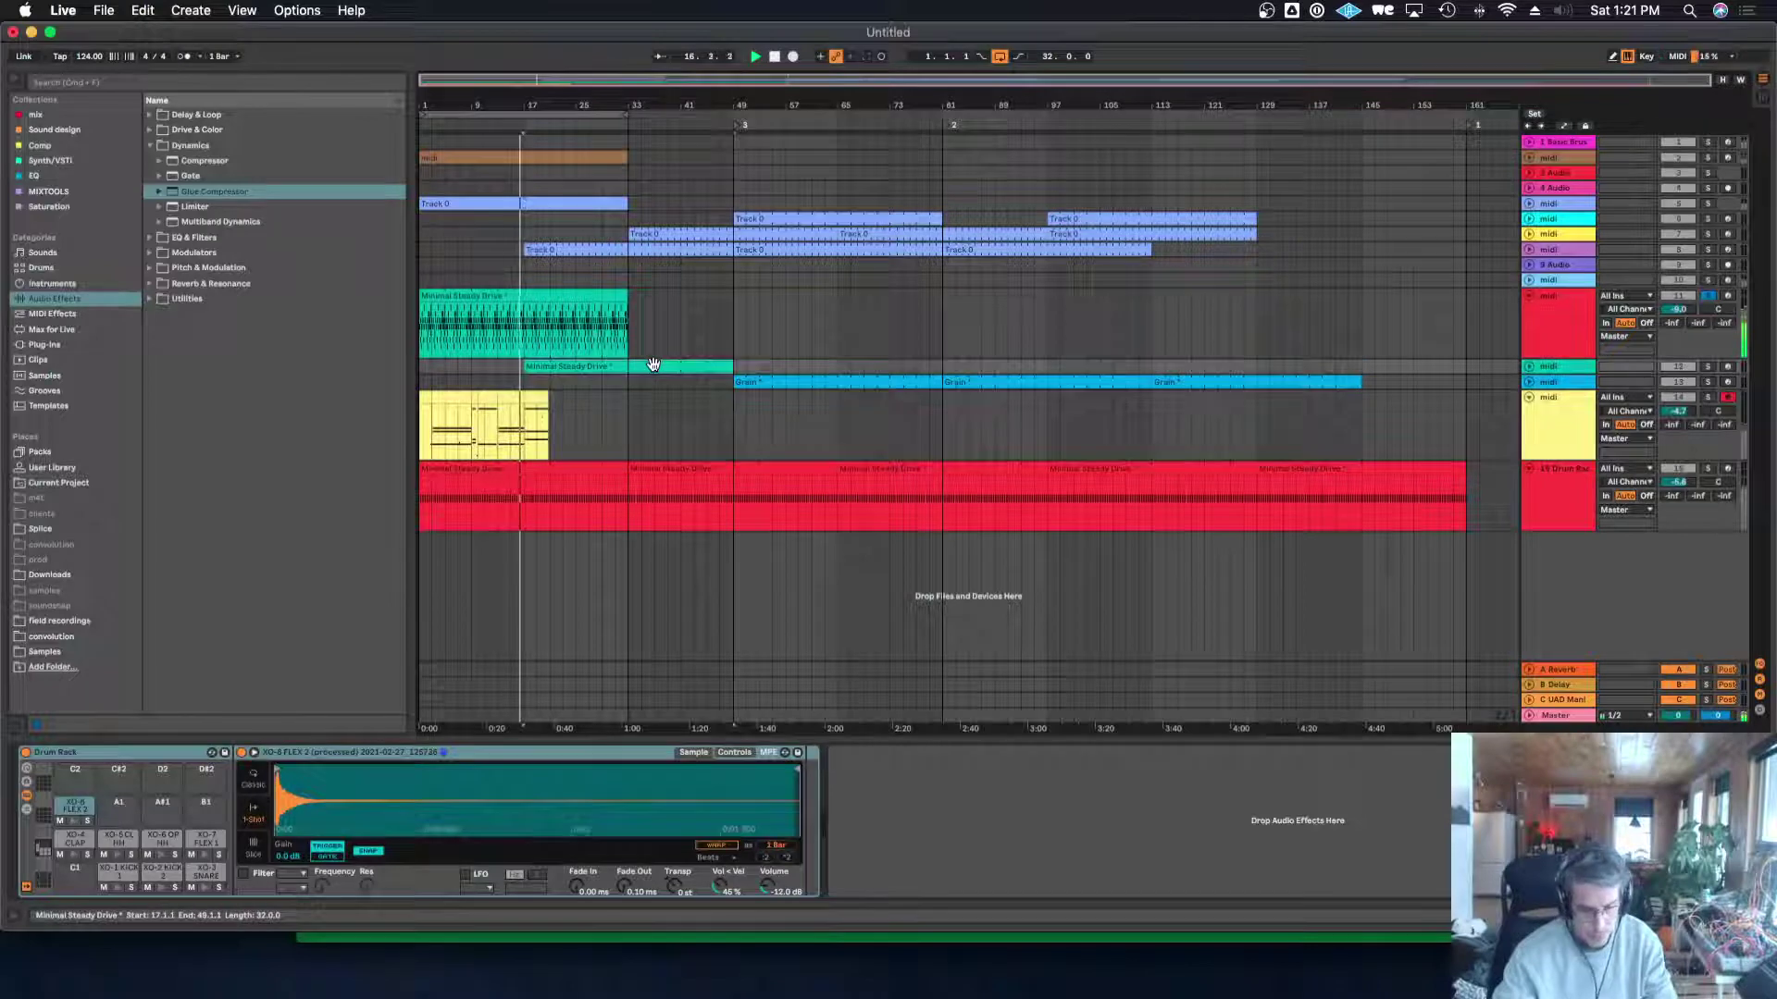
{"action": "key", "text": "super+d"}
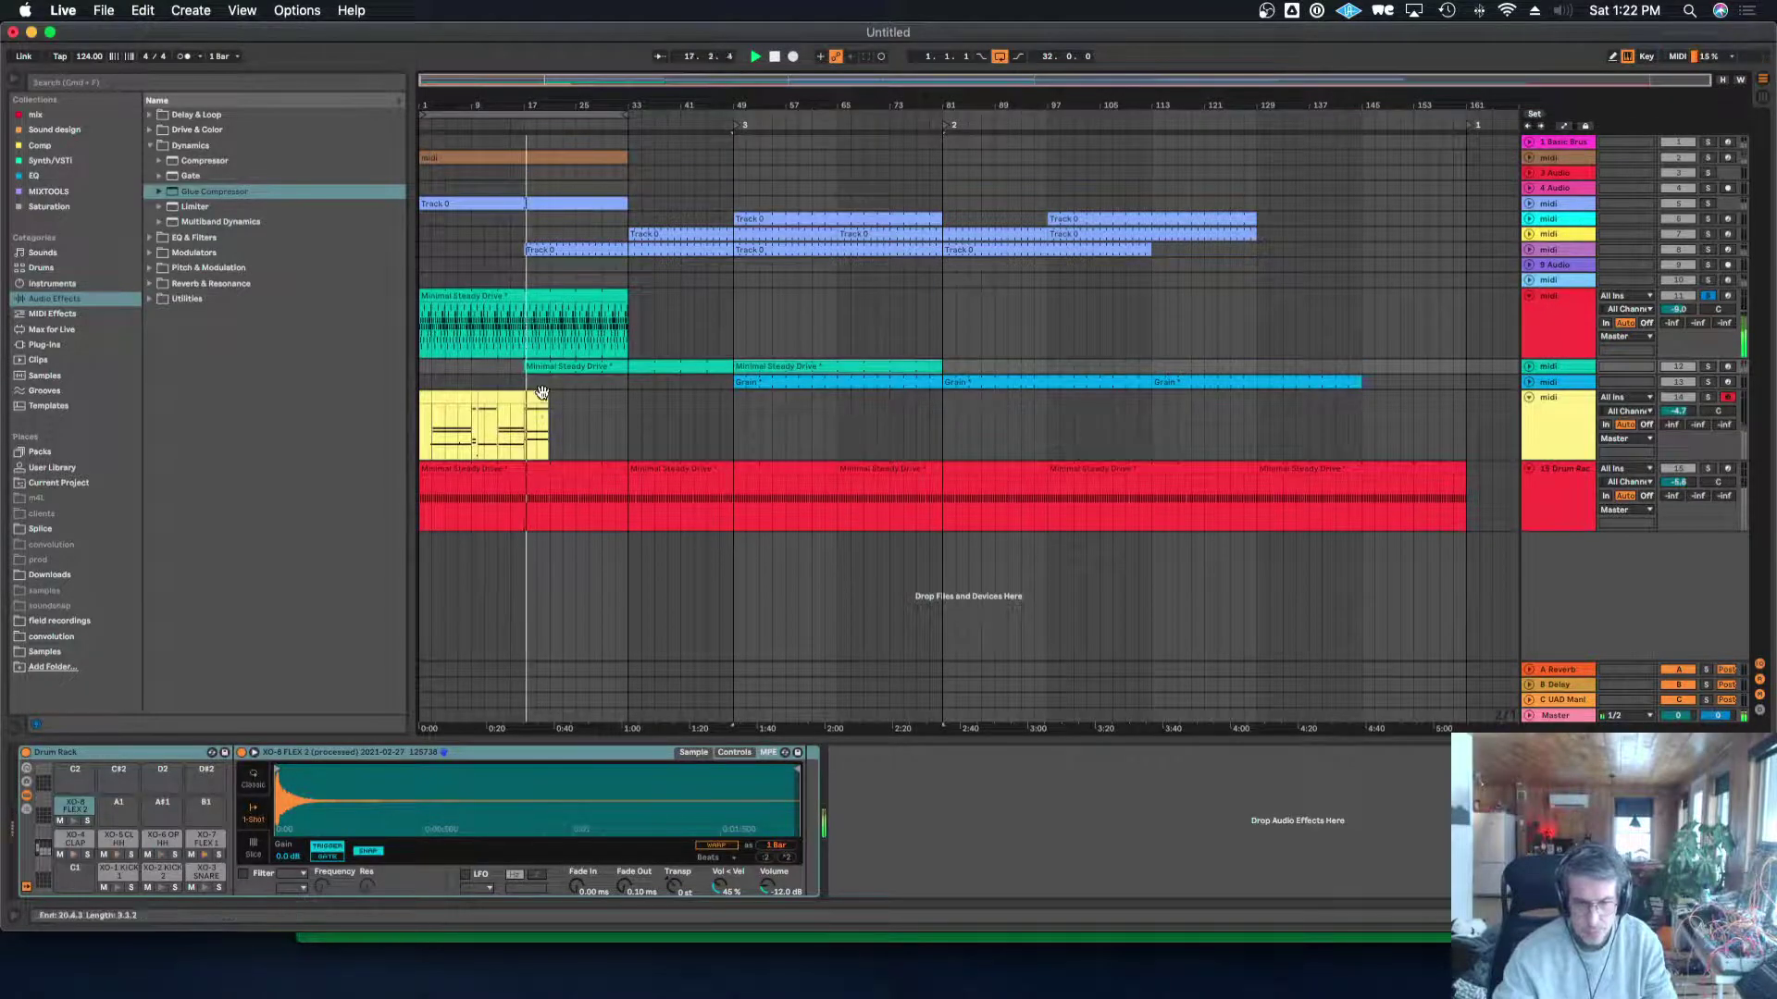
Move the part of track 14's yellow clip from bar 3 onward to bar 65, and track 2's clip to bar 81.
{"action": "left_click", "coordinate": [444, 395]}
{"action": "left_click", "coordinate": [443, 396], "text": "shift"}
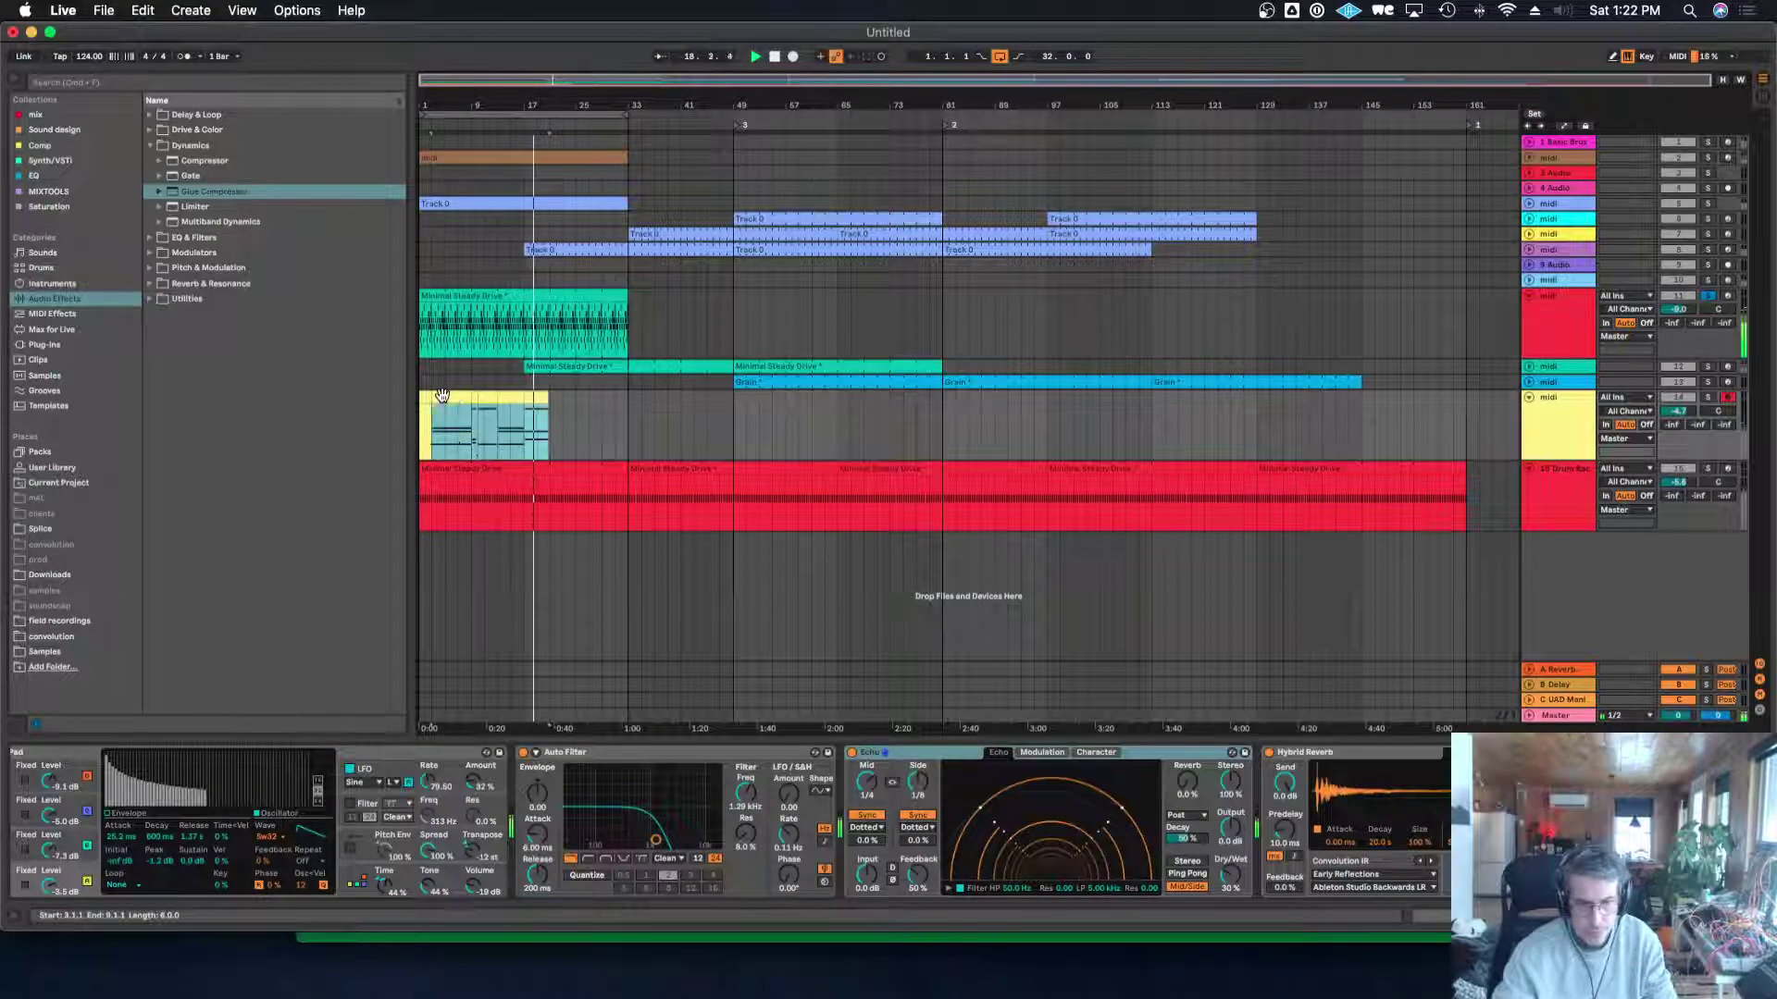
{"action": "left_click_drag", "start_coordinate": [454, 398], "coordinate": [861, 421]}
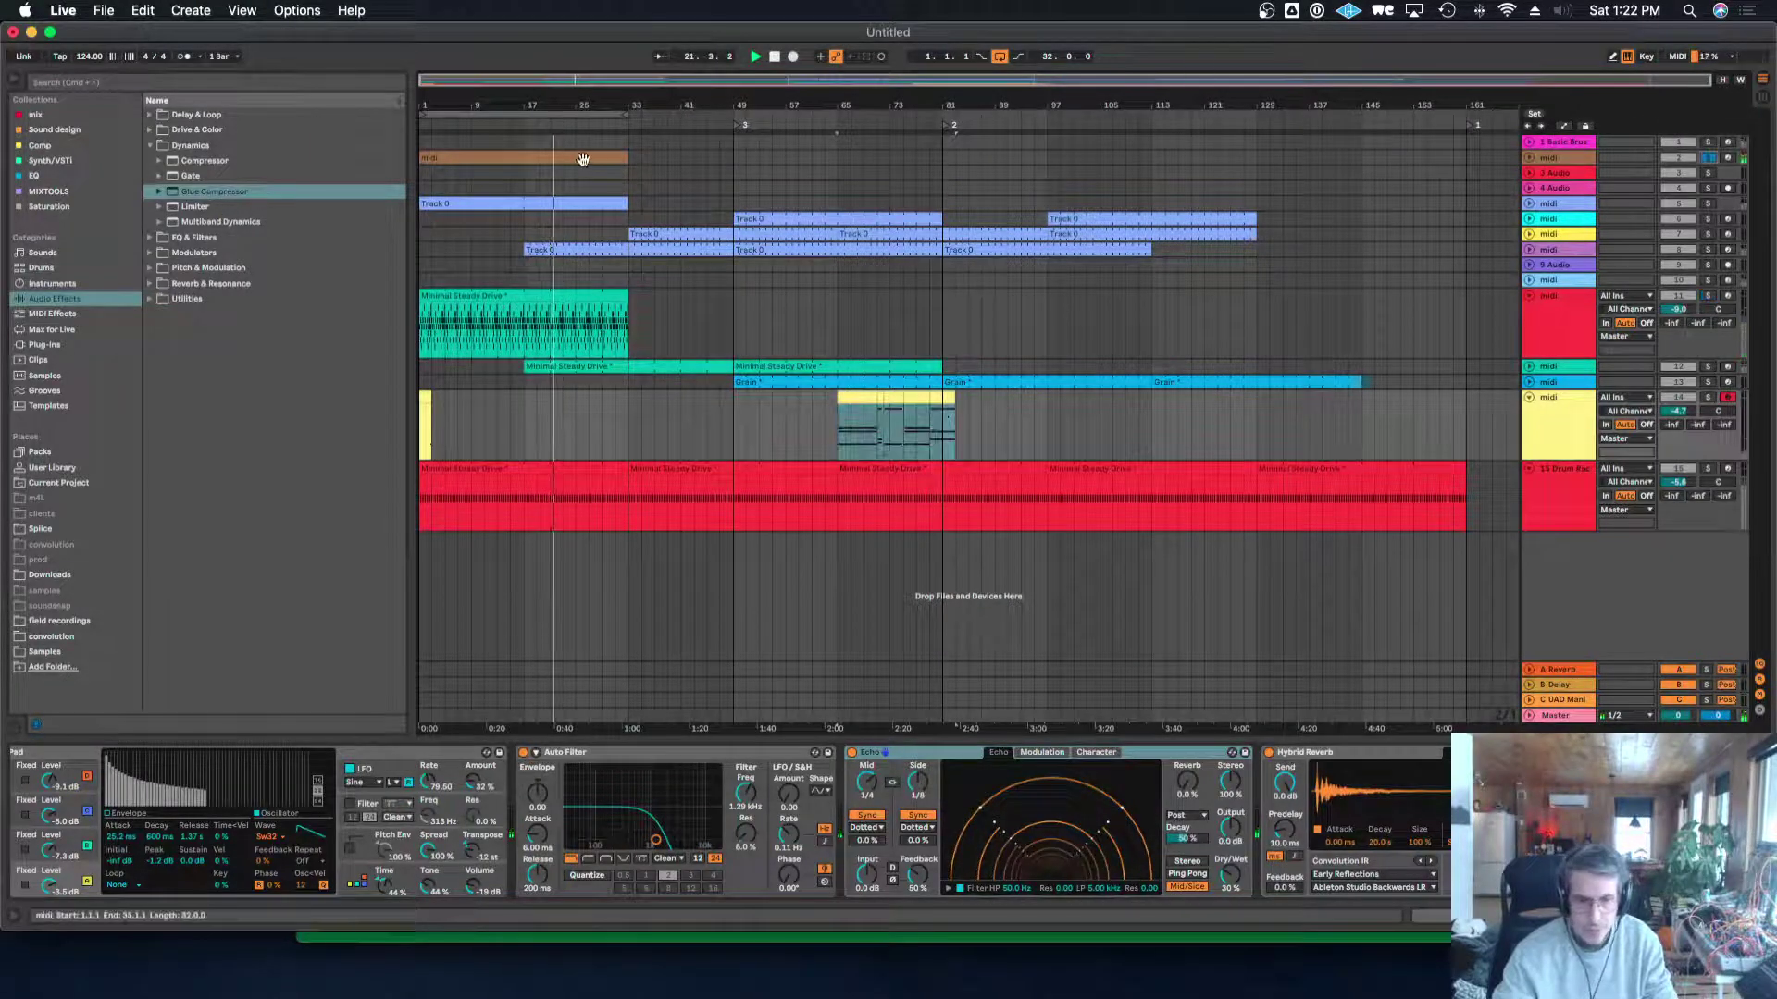
{"action": "left_click", "coordinate": [532, 156]}
{"action": "left_click_drag", "start_coordinate": [532, 155], "coordinate": [1064, 167]}
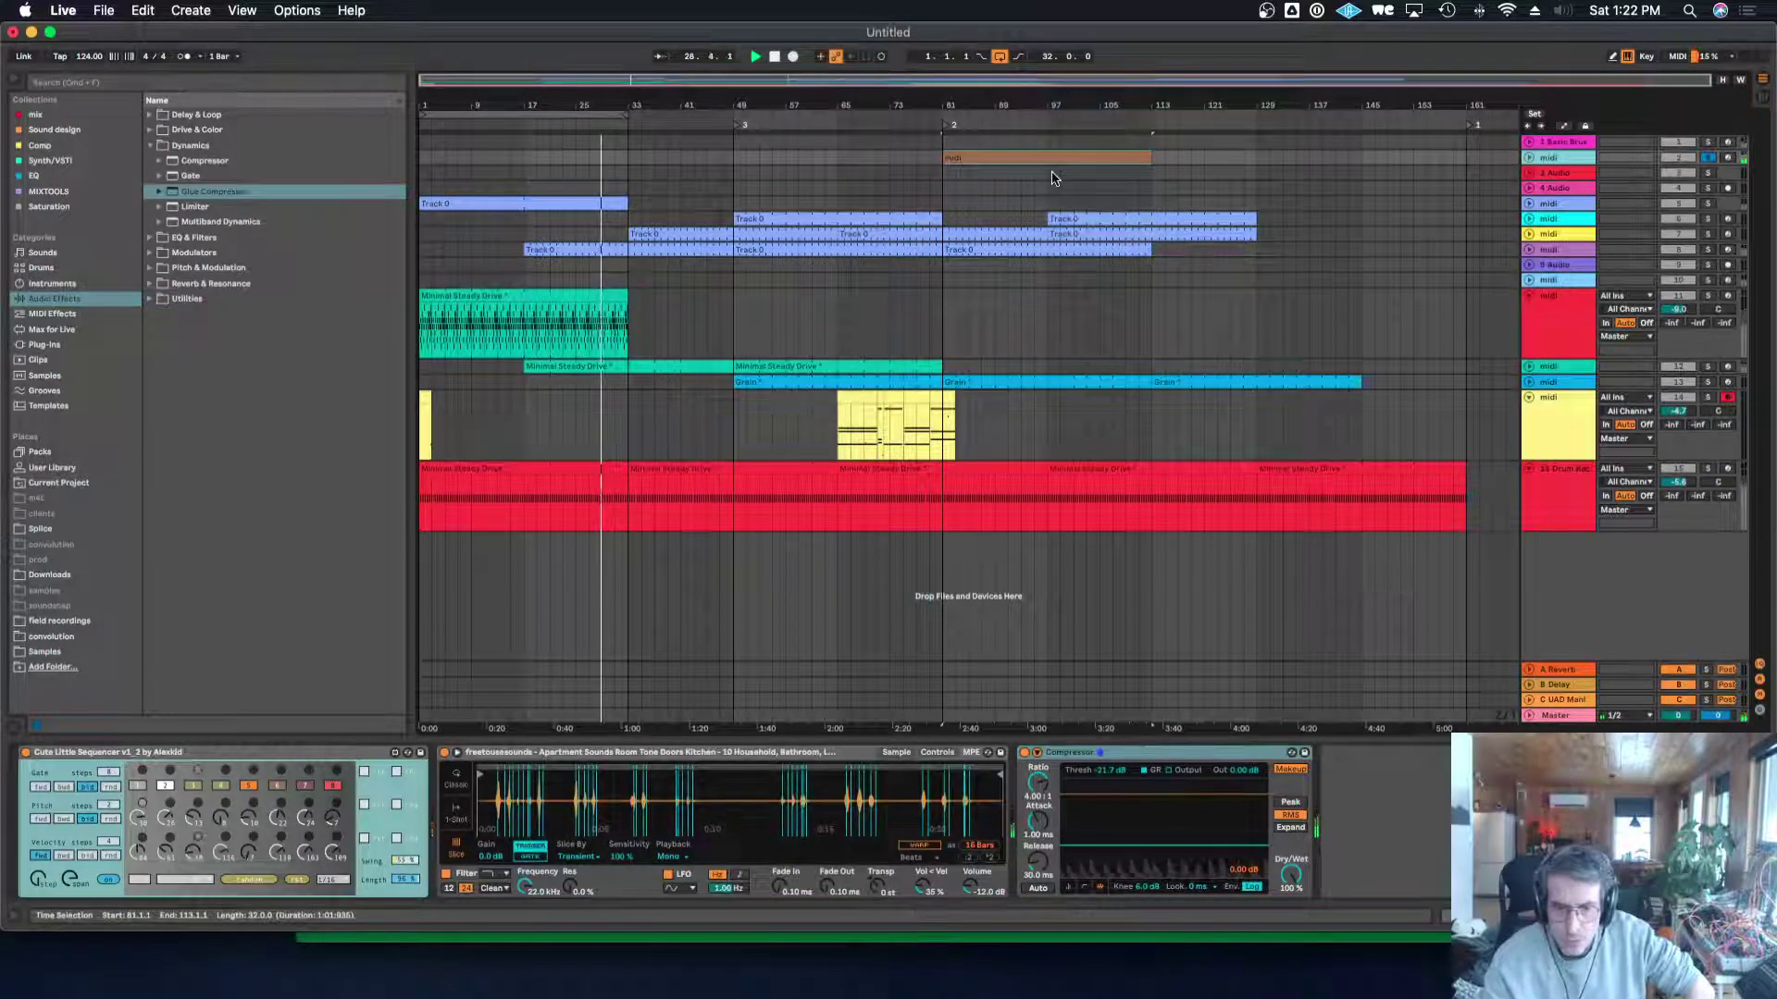
Unfold track 2 and draw its Speaker On automation so the track is on only from bar 81 to bar 145.
{"action": "left_click", "coordinate": [1528, 158]}
{"action": "left_click", "coordinate": [1673, 159]}
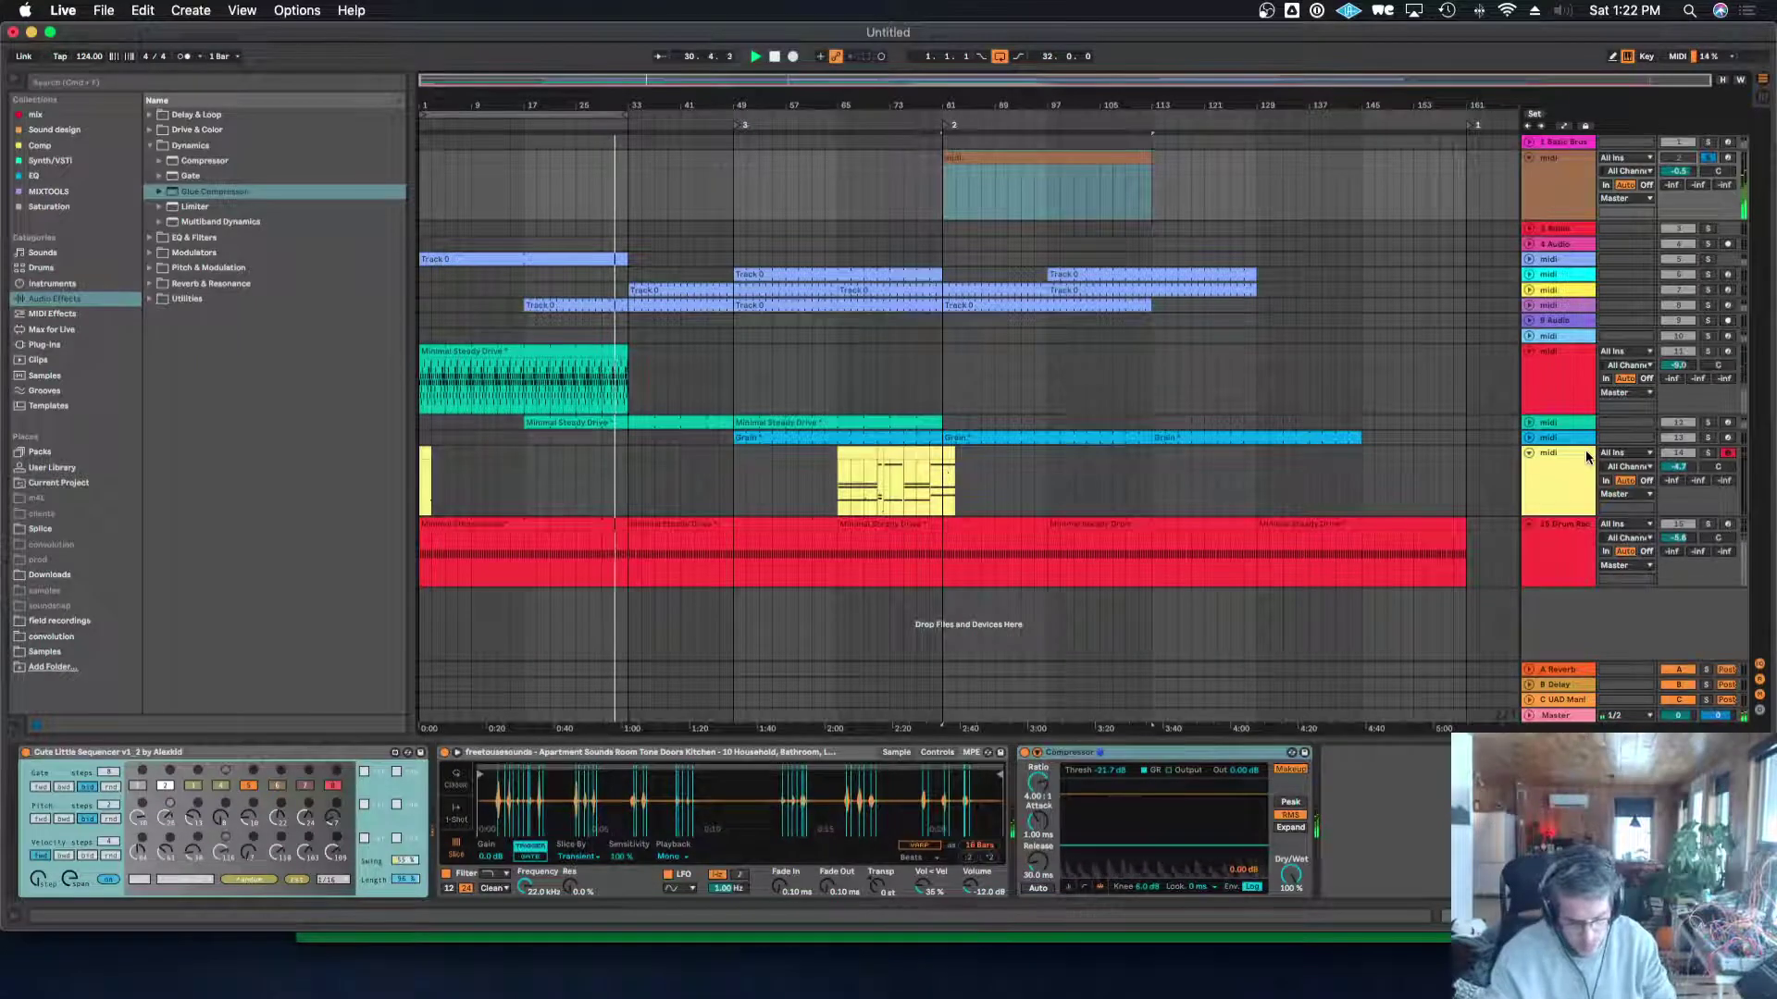
{"action": "key", "text": "b"}
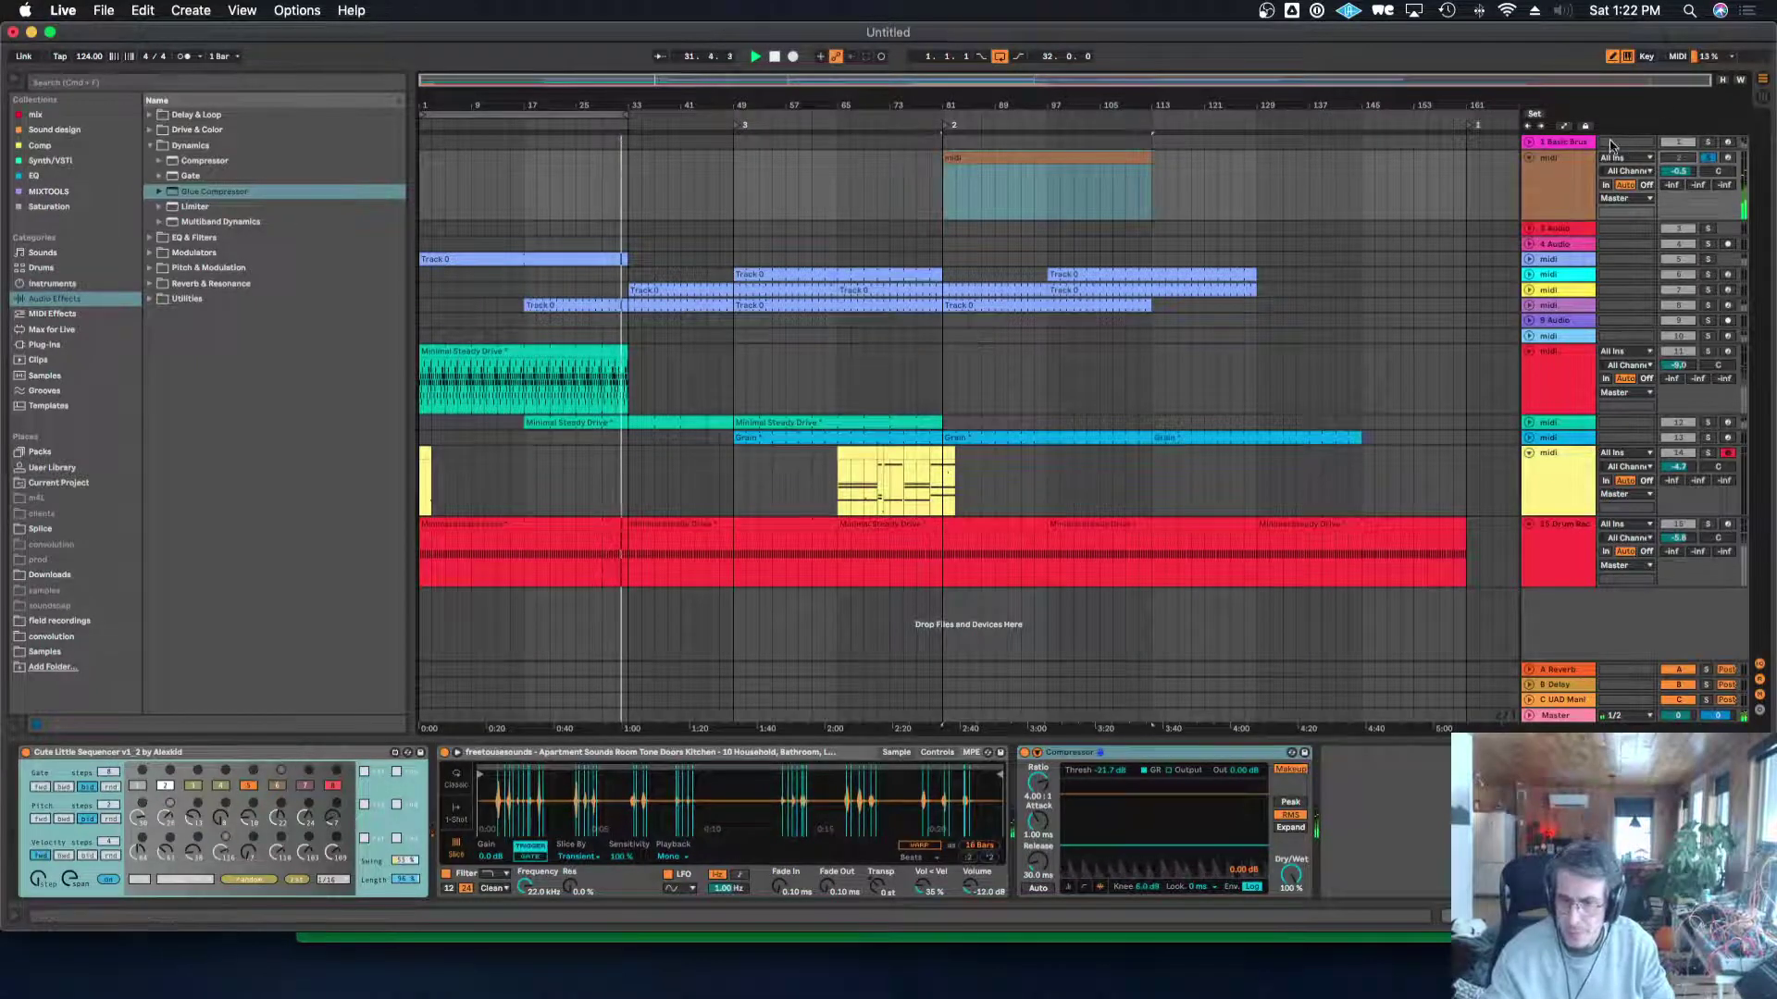
{"action": "key", "text": "a"}
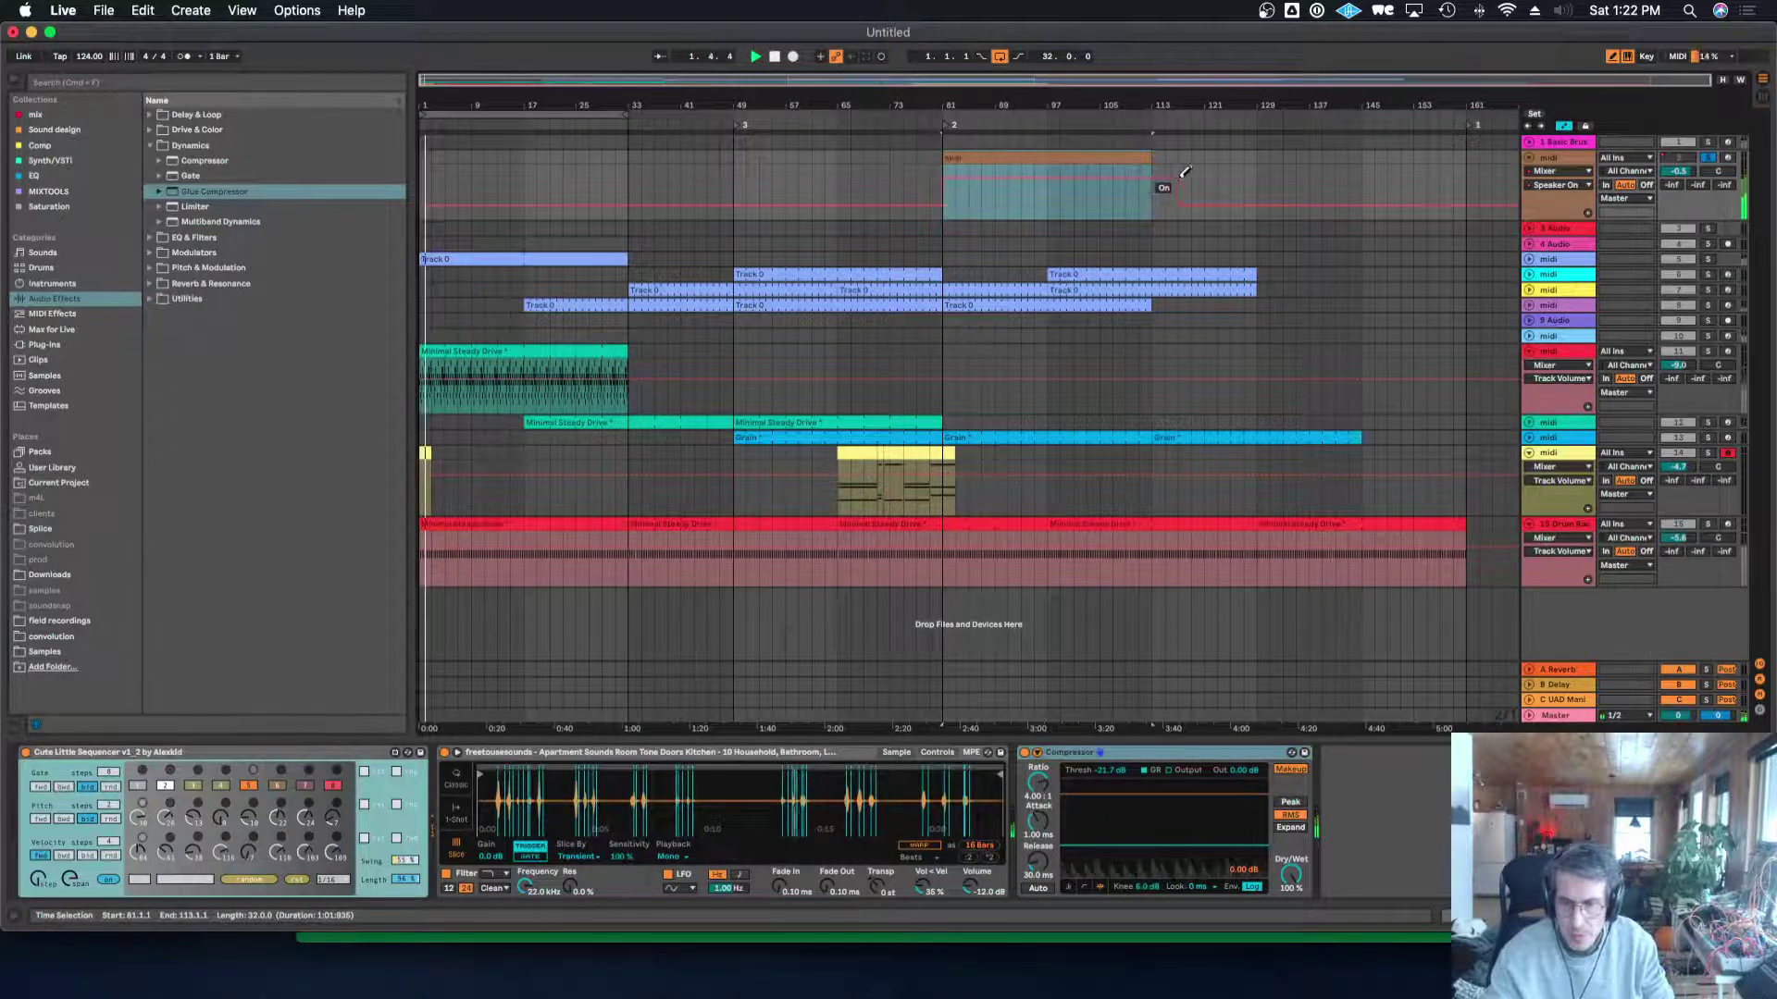
{"action": "left_click_drag", "start_coordinate": [1298, 175], "coordinate": [1360, 176]}
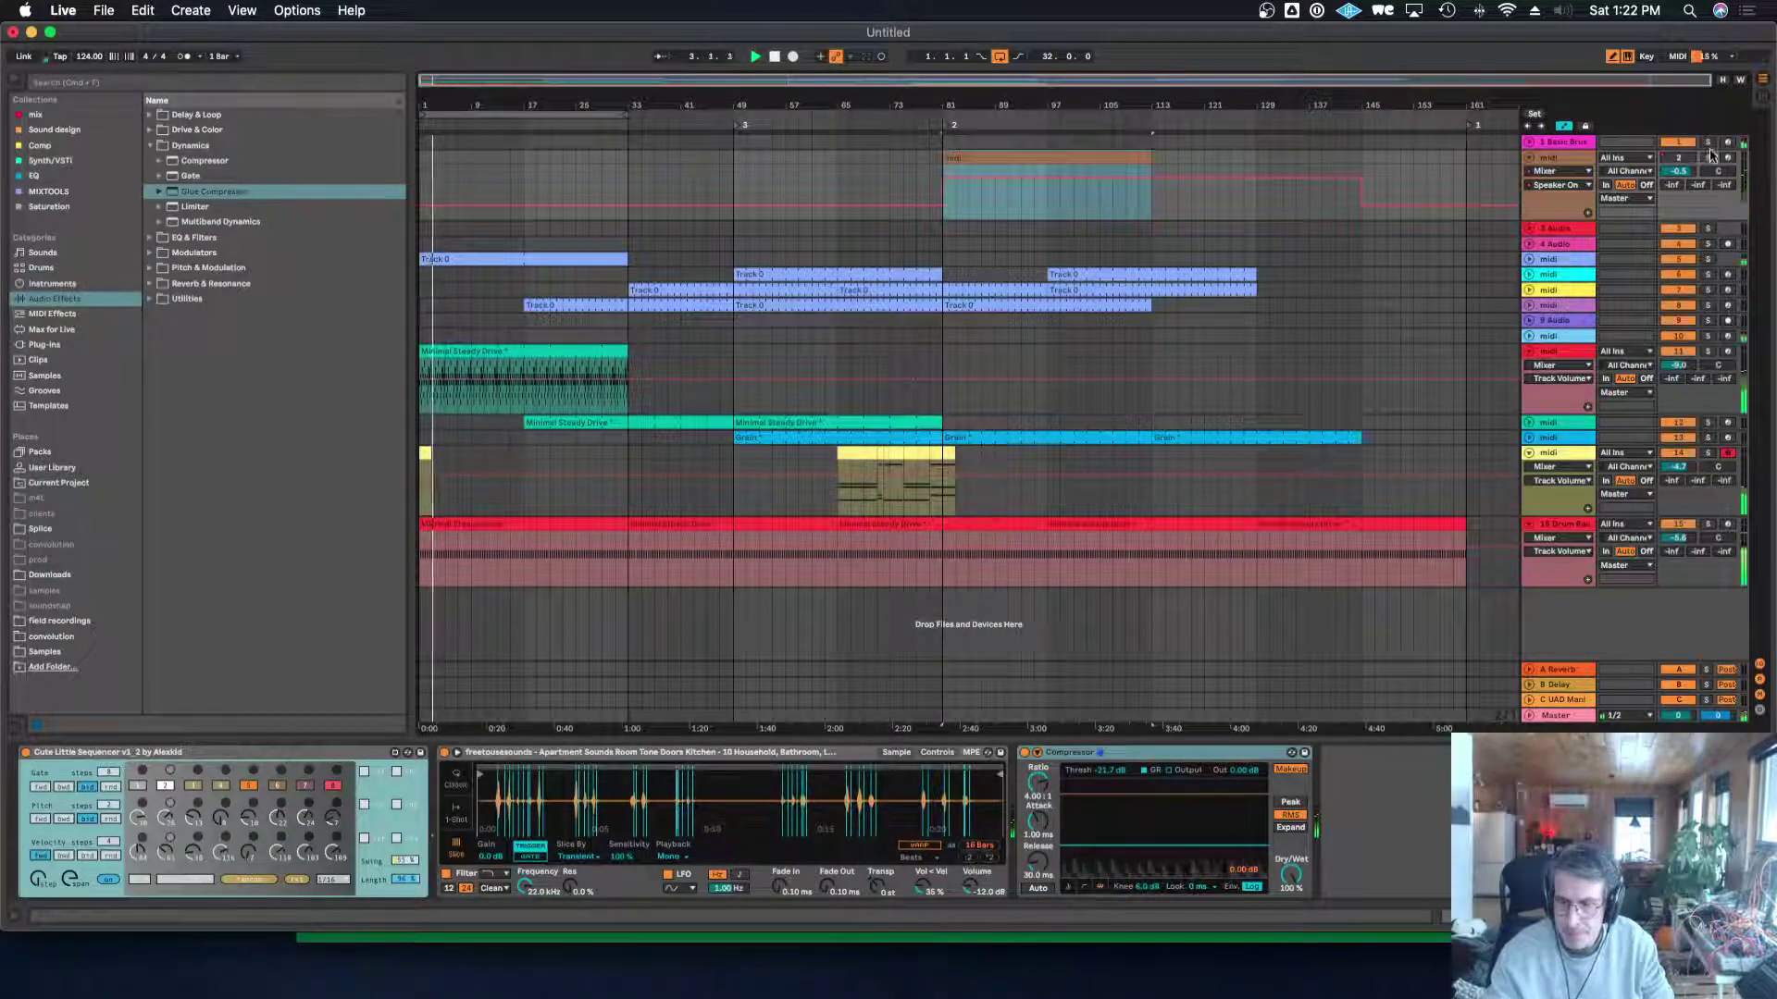
Unfold track 1 and draw its Speaker On automation so the track is off until bar 17.
{"action": "left_click", "coordinate": [1567, 145]}
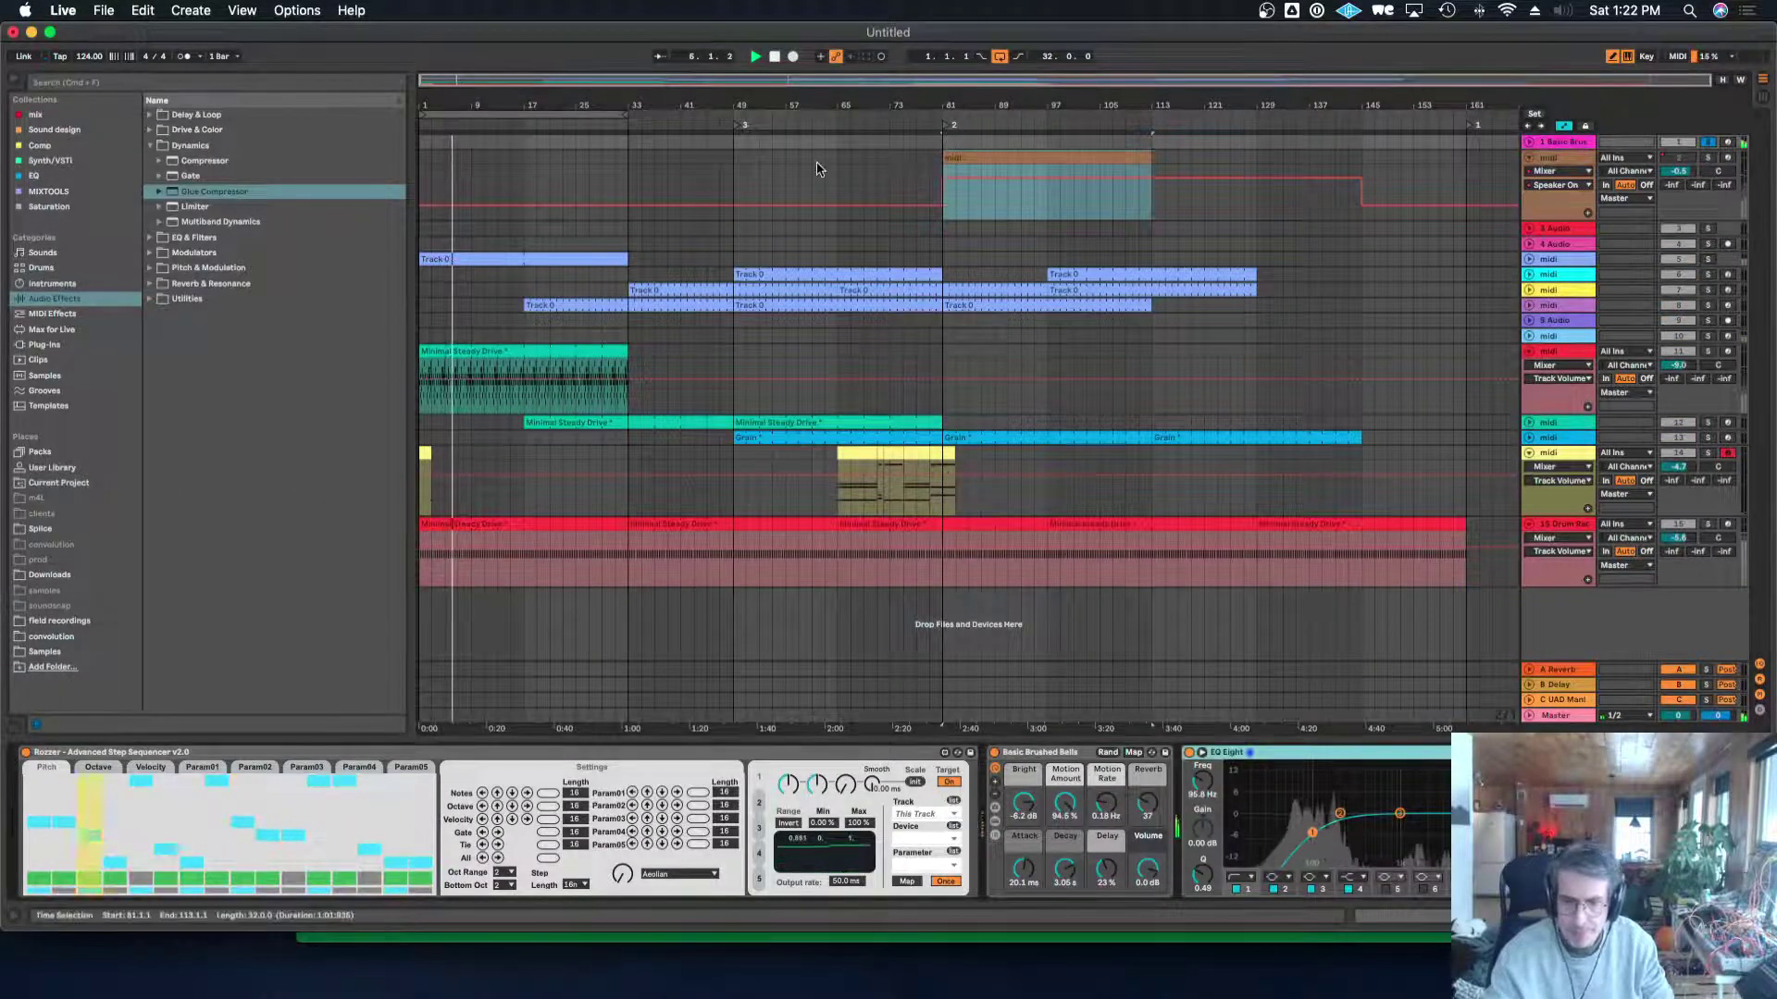
{"action": "left_click", "coordinate": [1529, 142]}
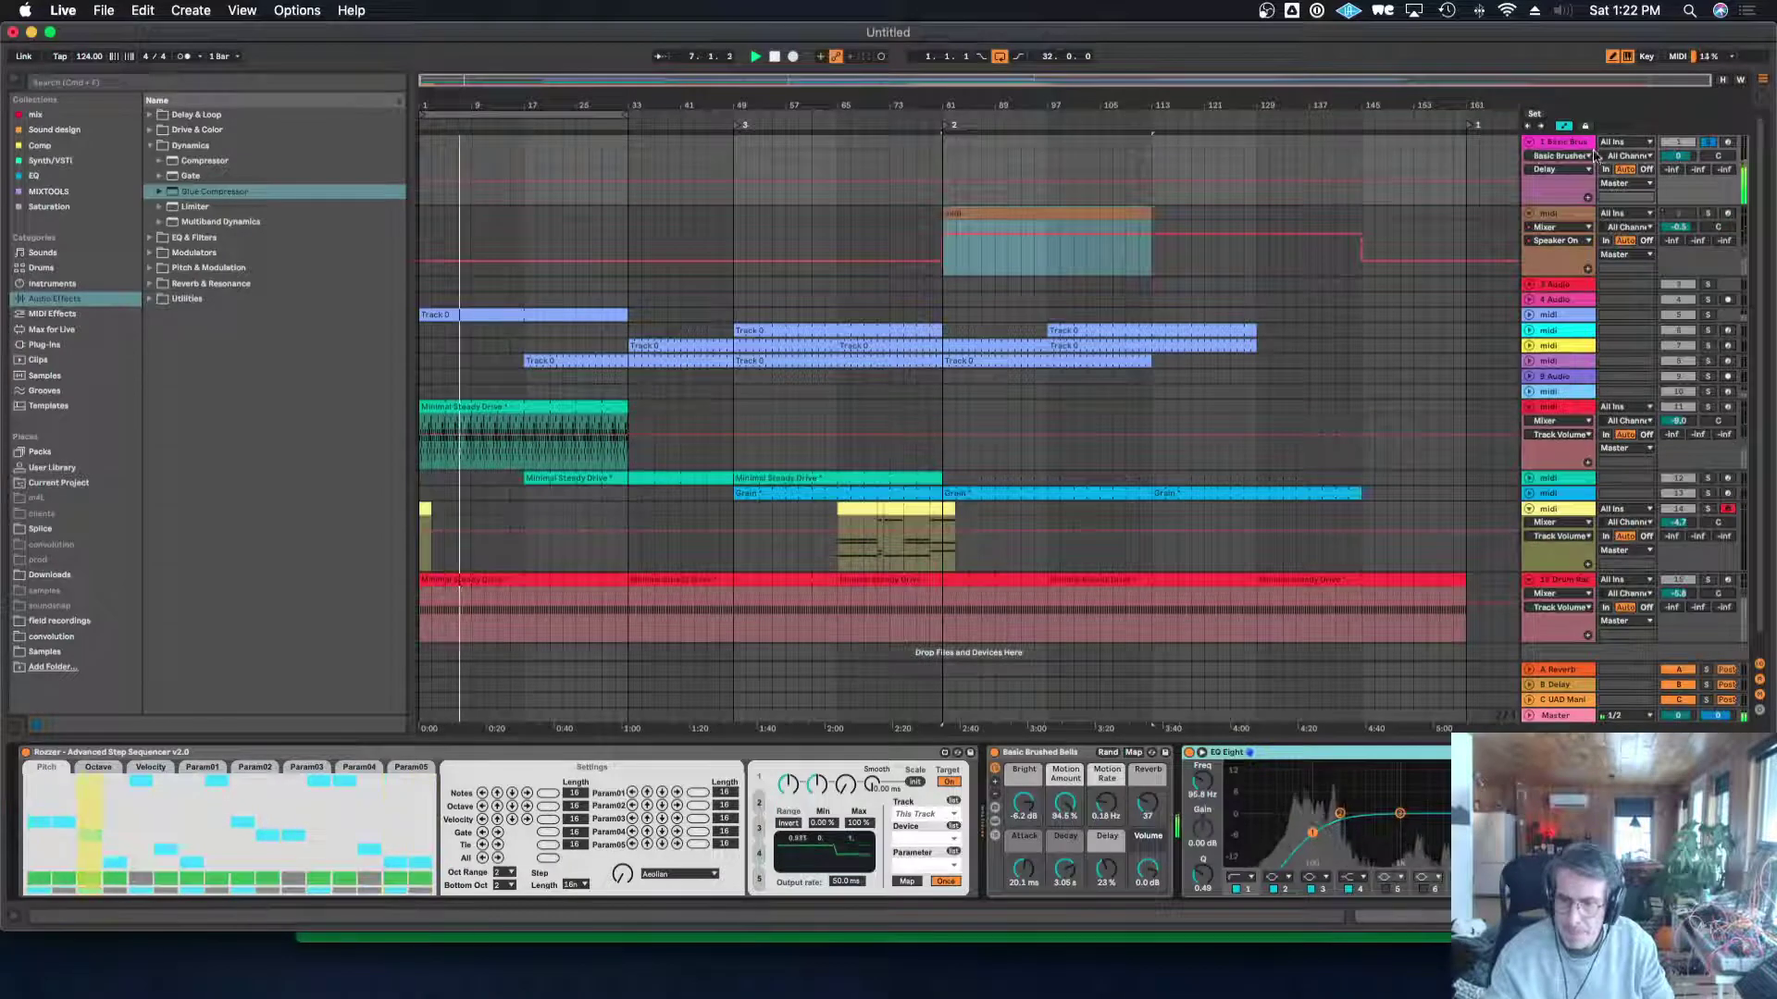
{"action": "left_click", "coordinate": [1666, 145]}
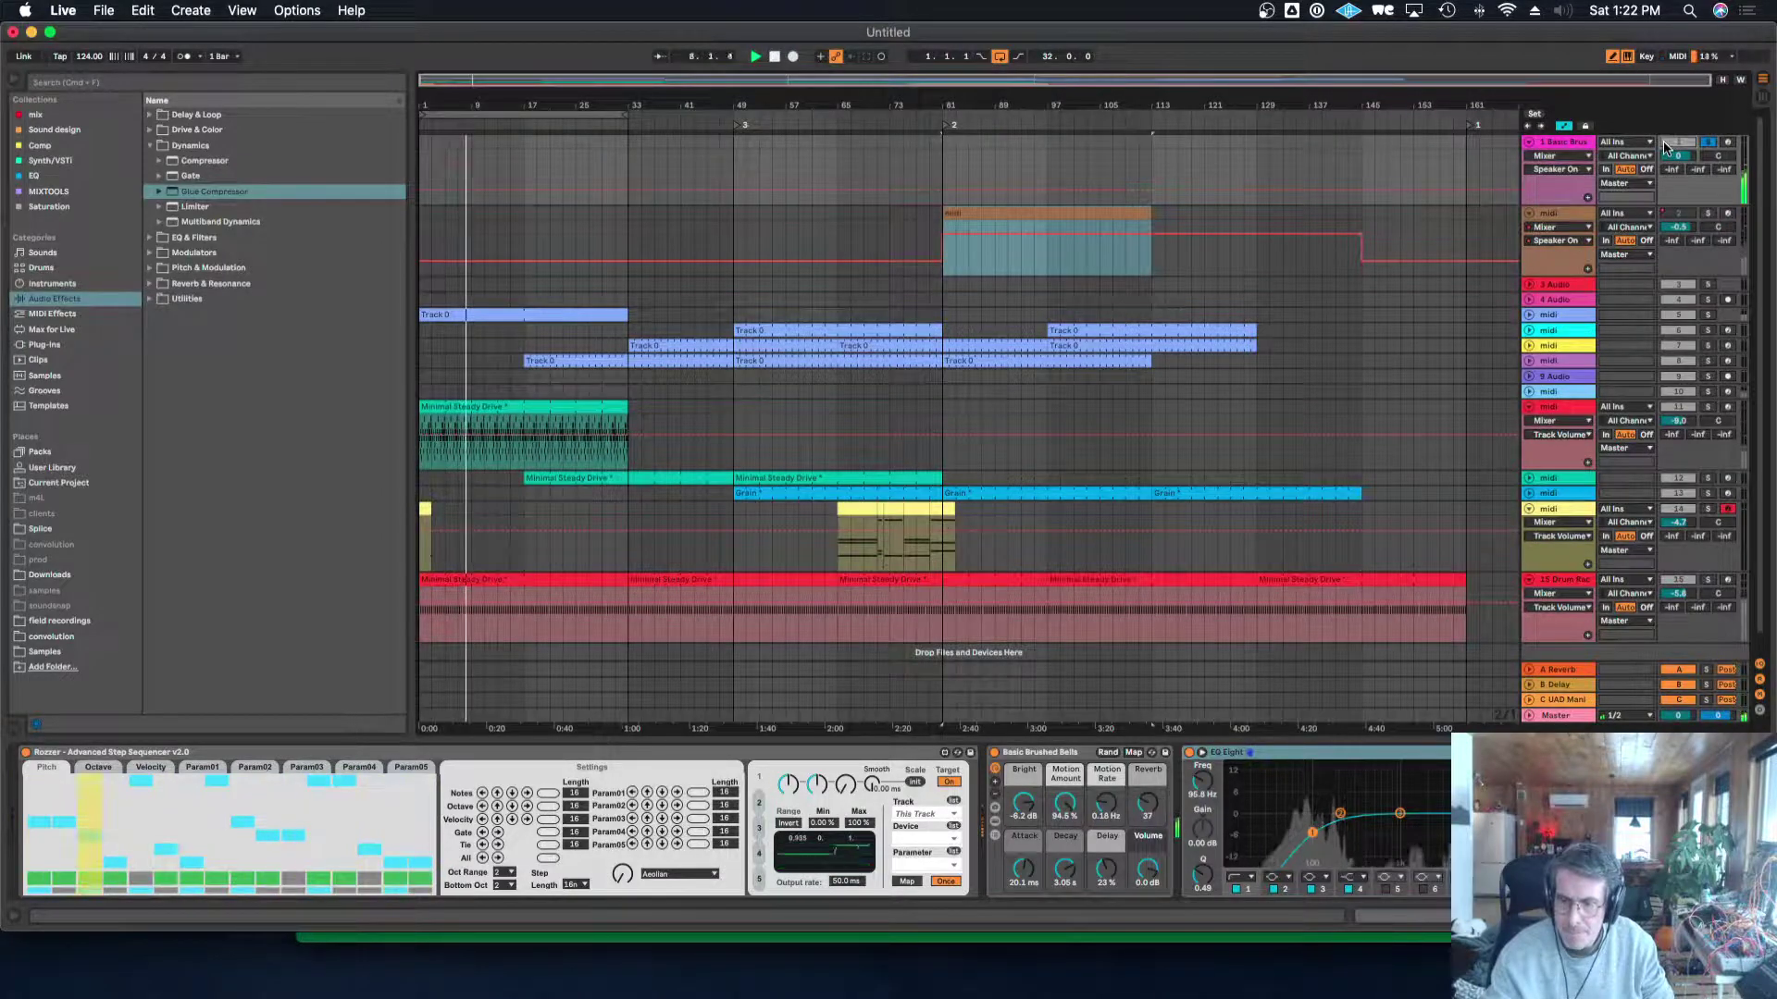
{"action": "left_click", "coordinate": [1664, 141]}
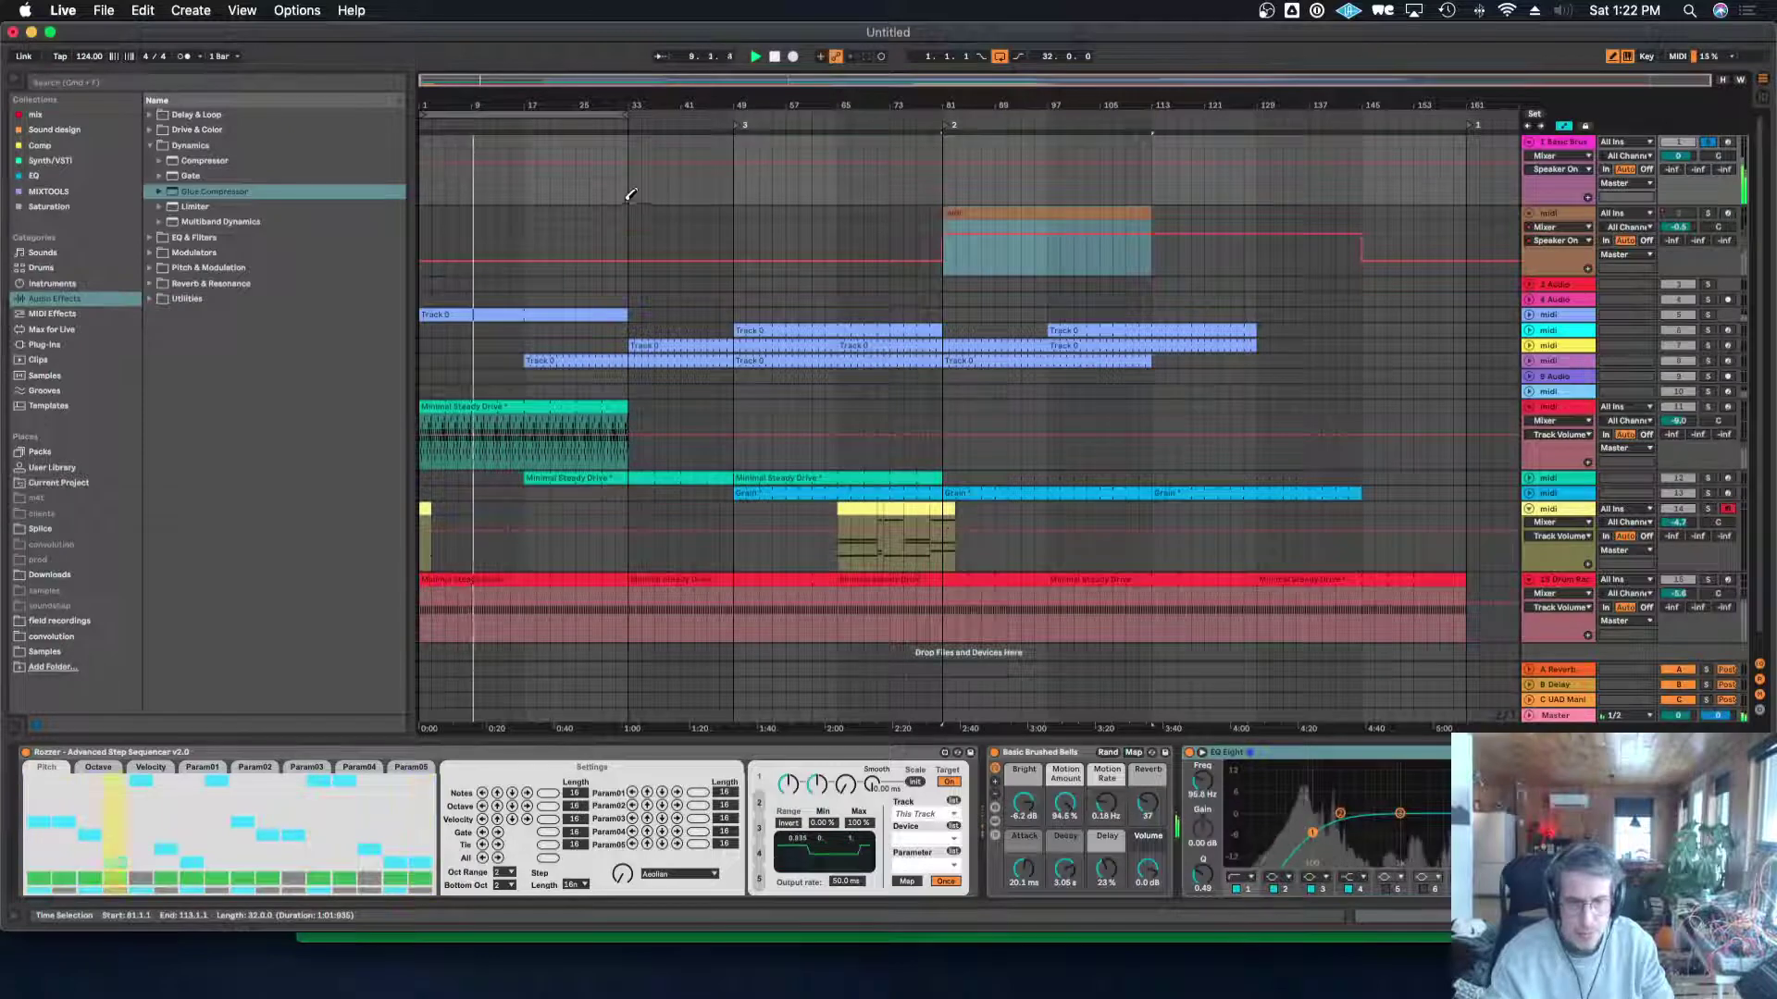
{"action": "left_click_drag", "start_coordinate": [519, 192], "coordinate": [422, 194]}
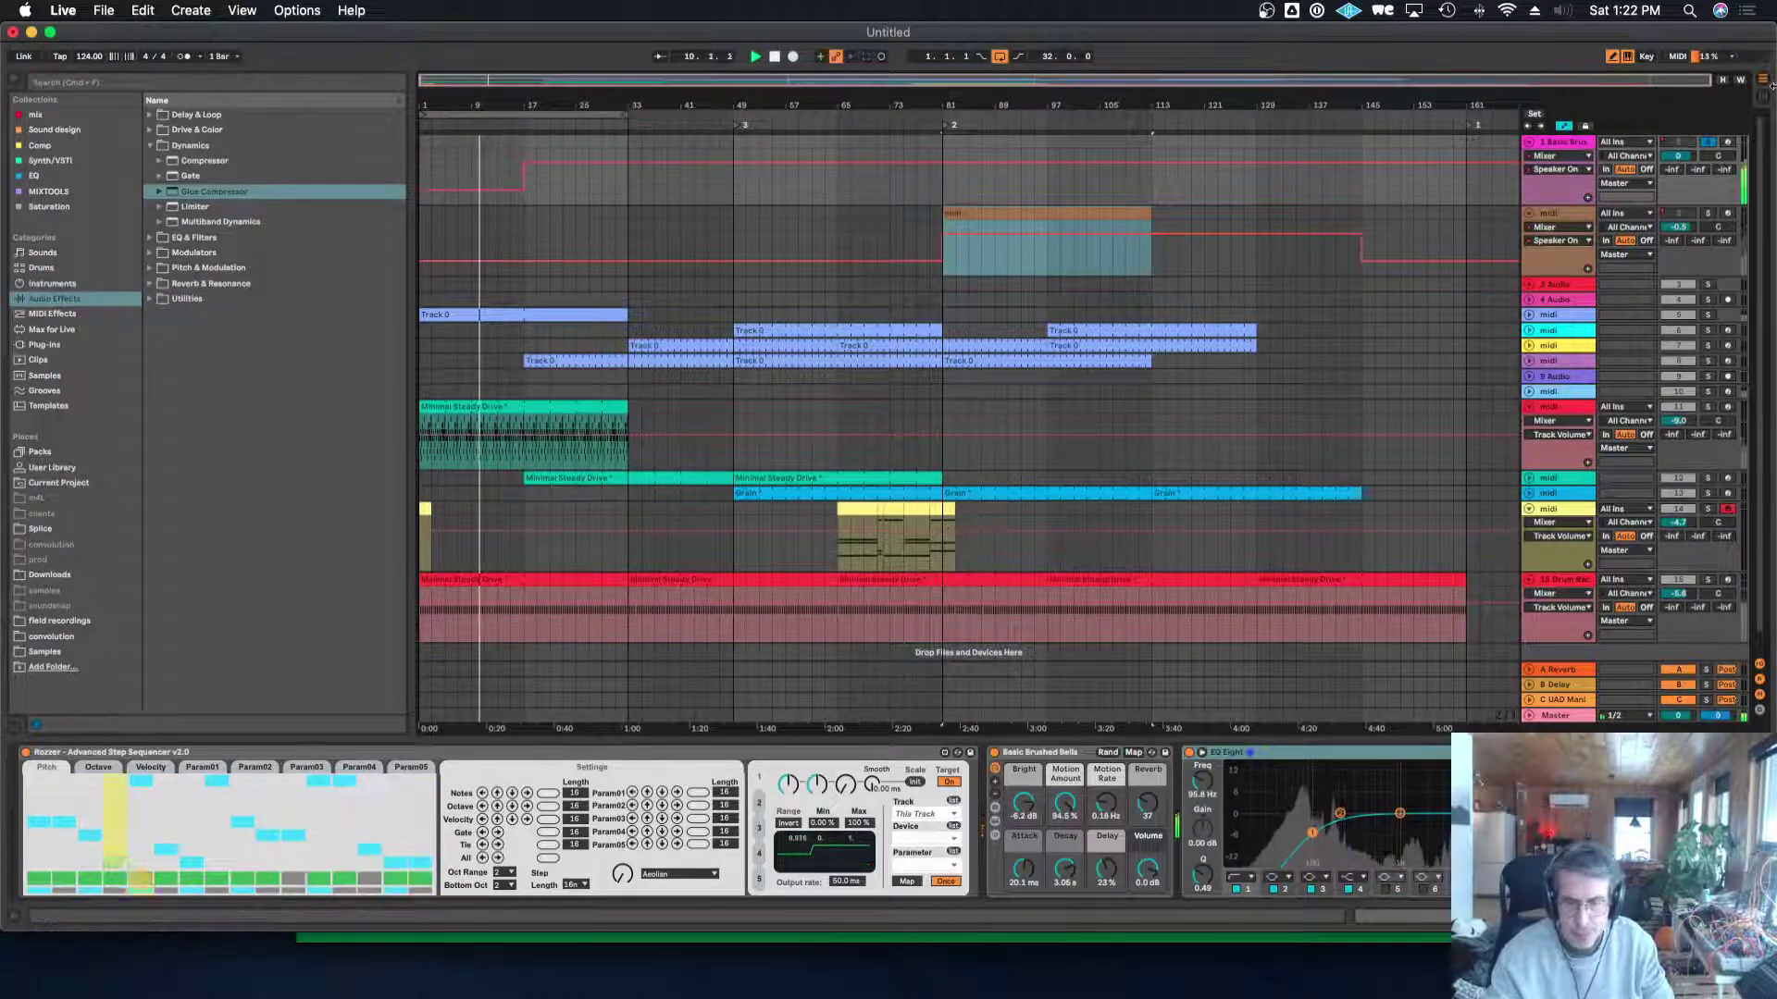
Switch track 1's automation lane to Track Volume.
{"action": "left_click", "coordinate": [1573, 311]}
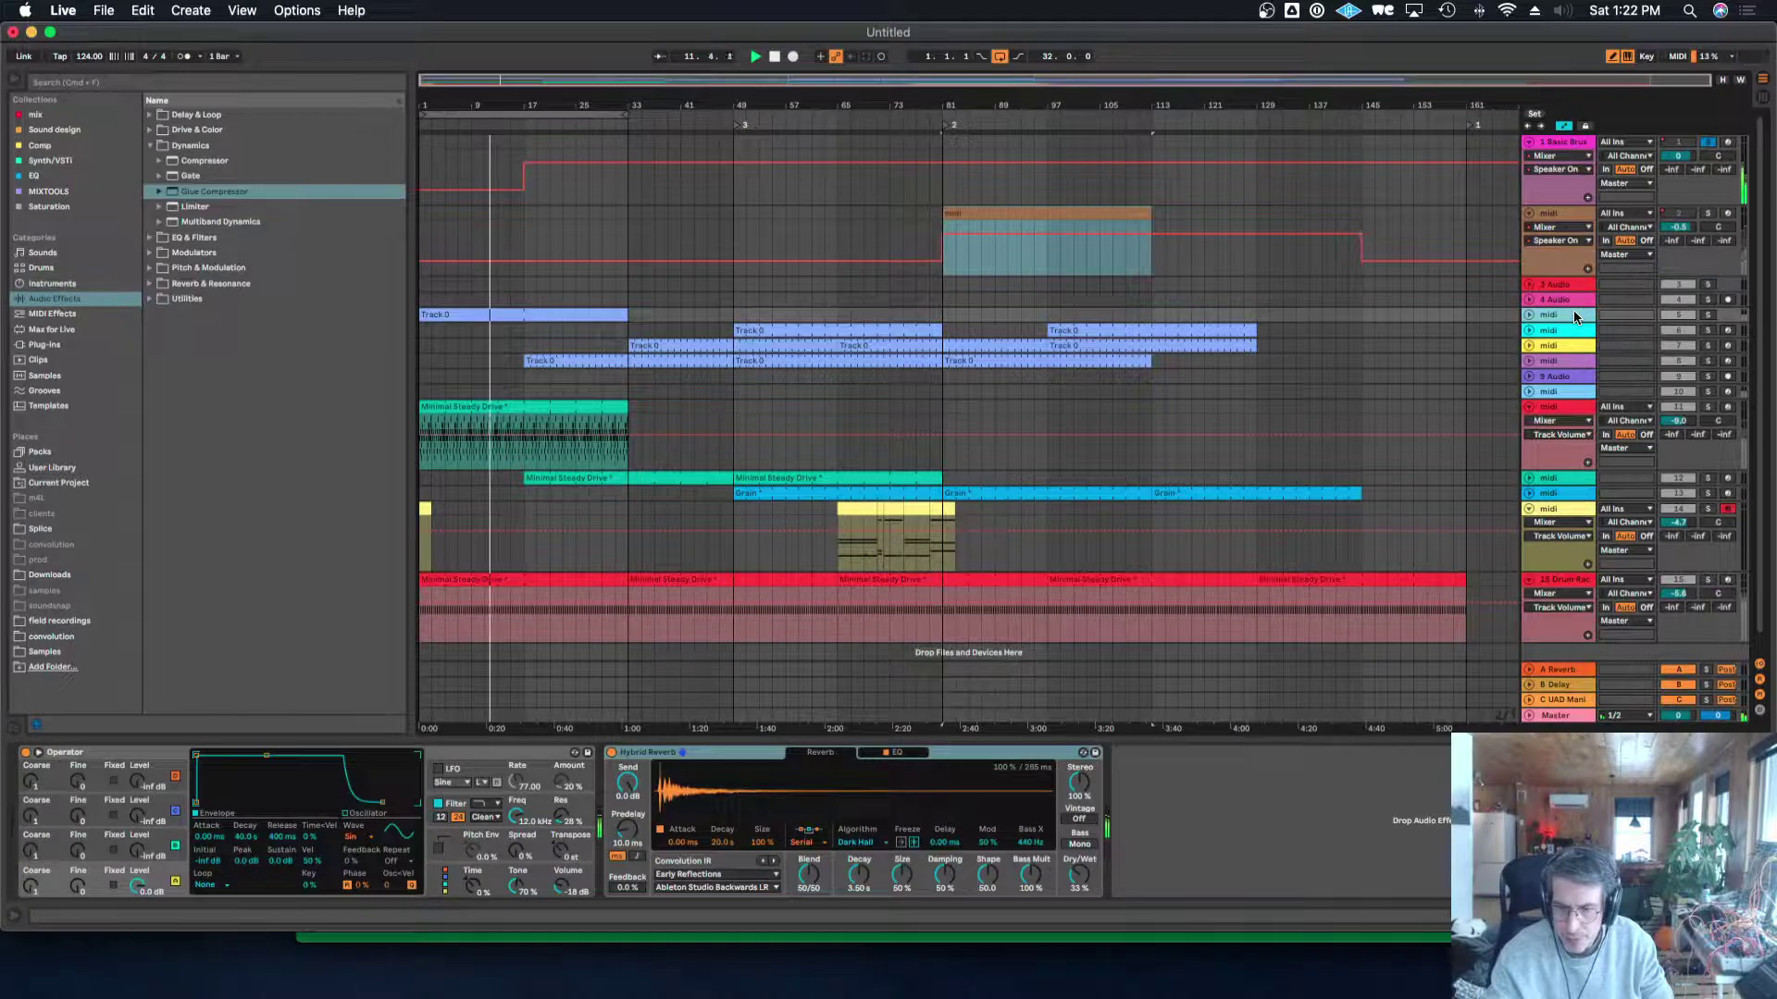
{"action": "left_click", "coordinate": [1677, 156]}
{"action": "key", "text": "b"}
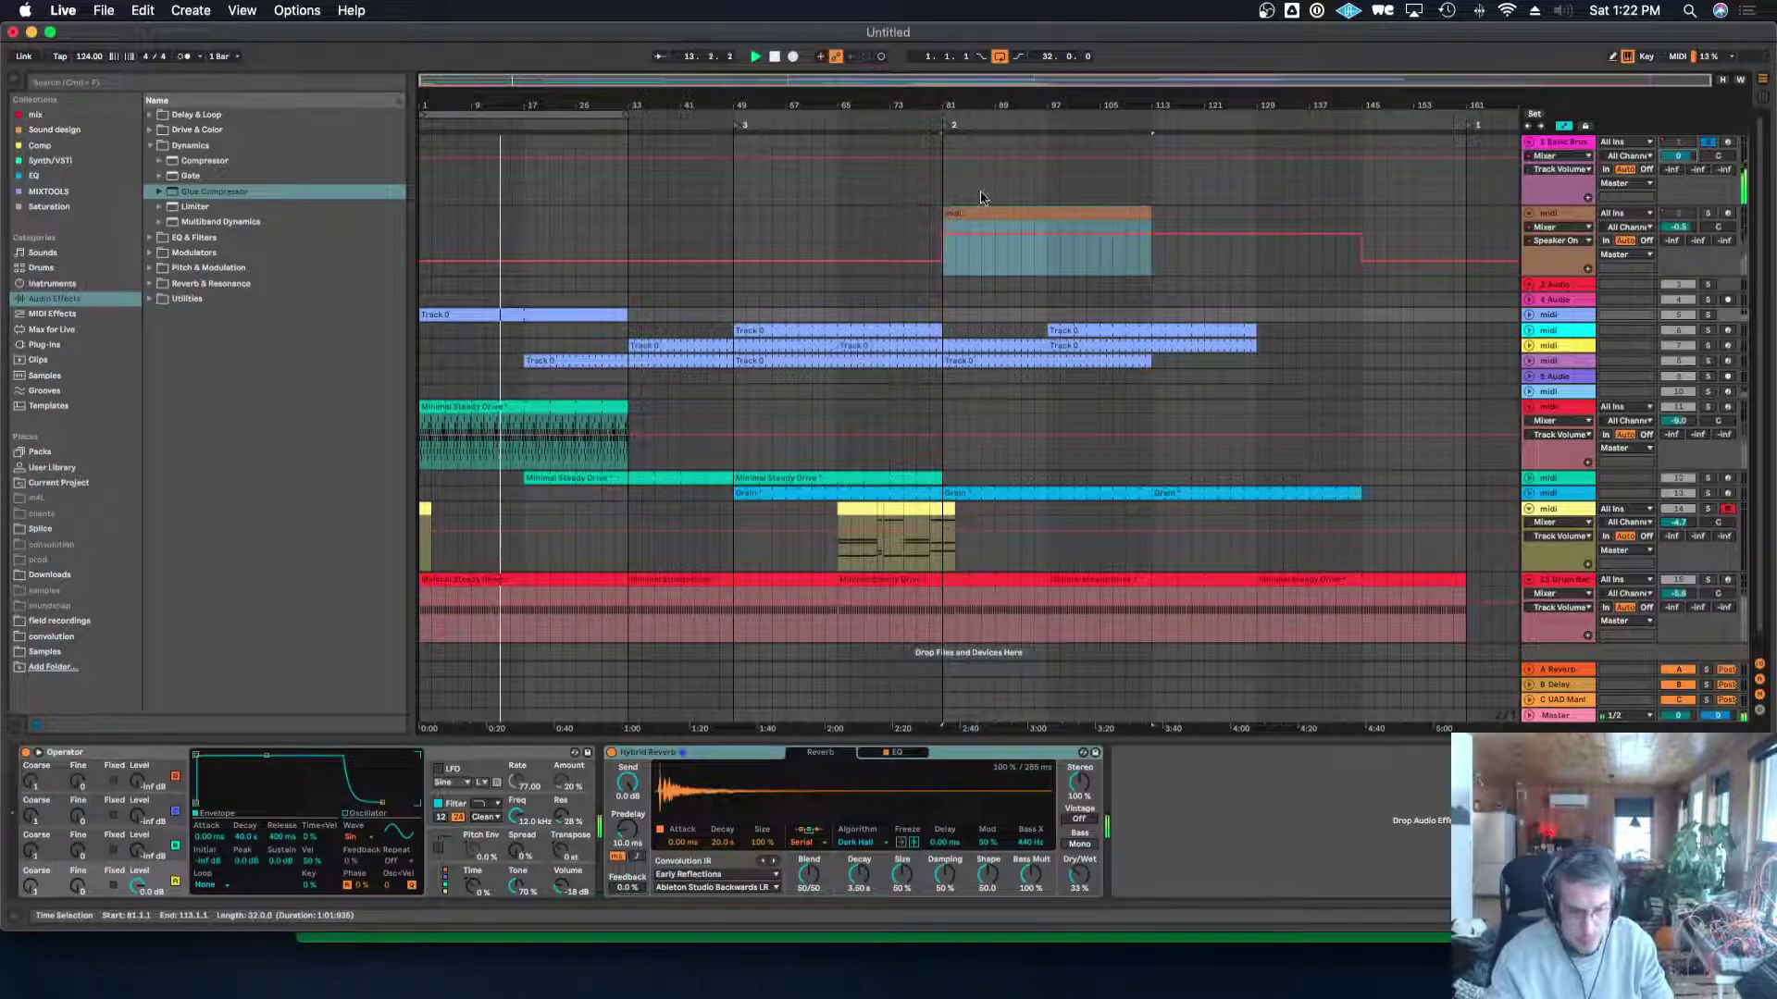
{"action": "left_click", "coordinate": [626, 165]}
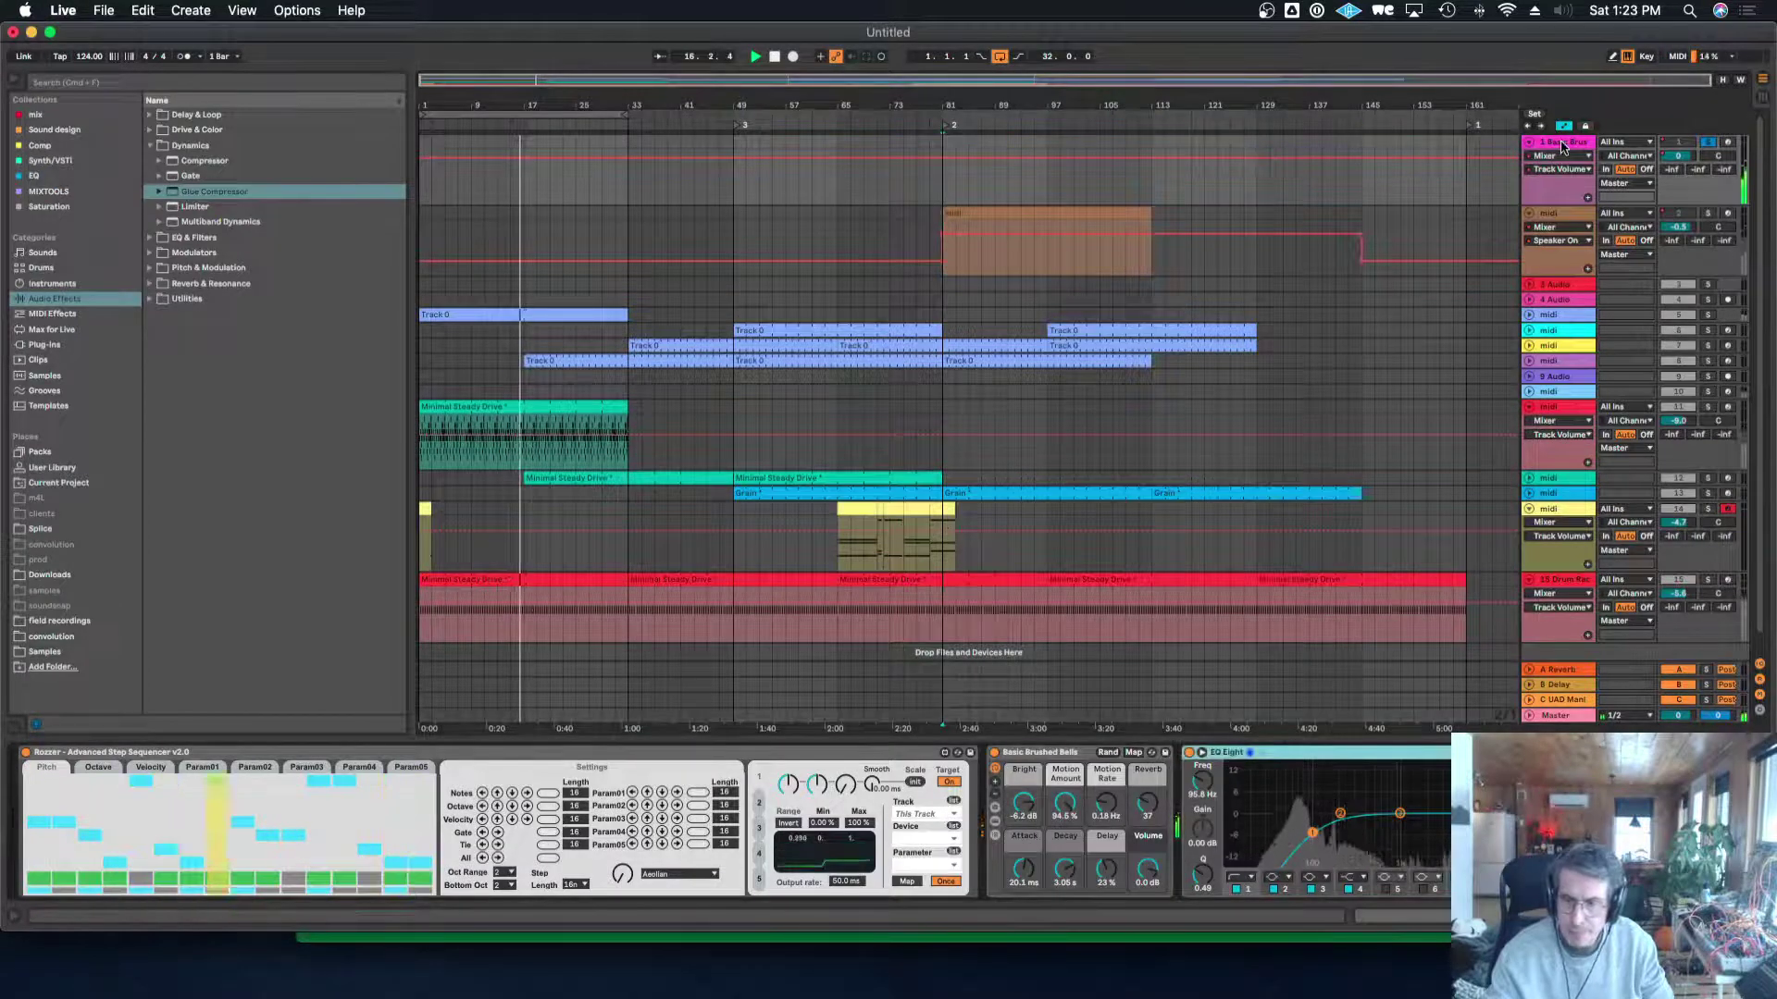
Add the Utility audio effect to track 1 and show its Gain automation.
{"action": "left_click", "coordinate": [151, 298]}
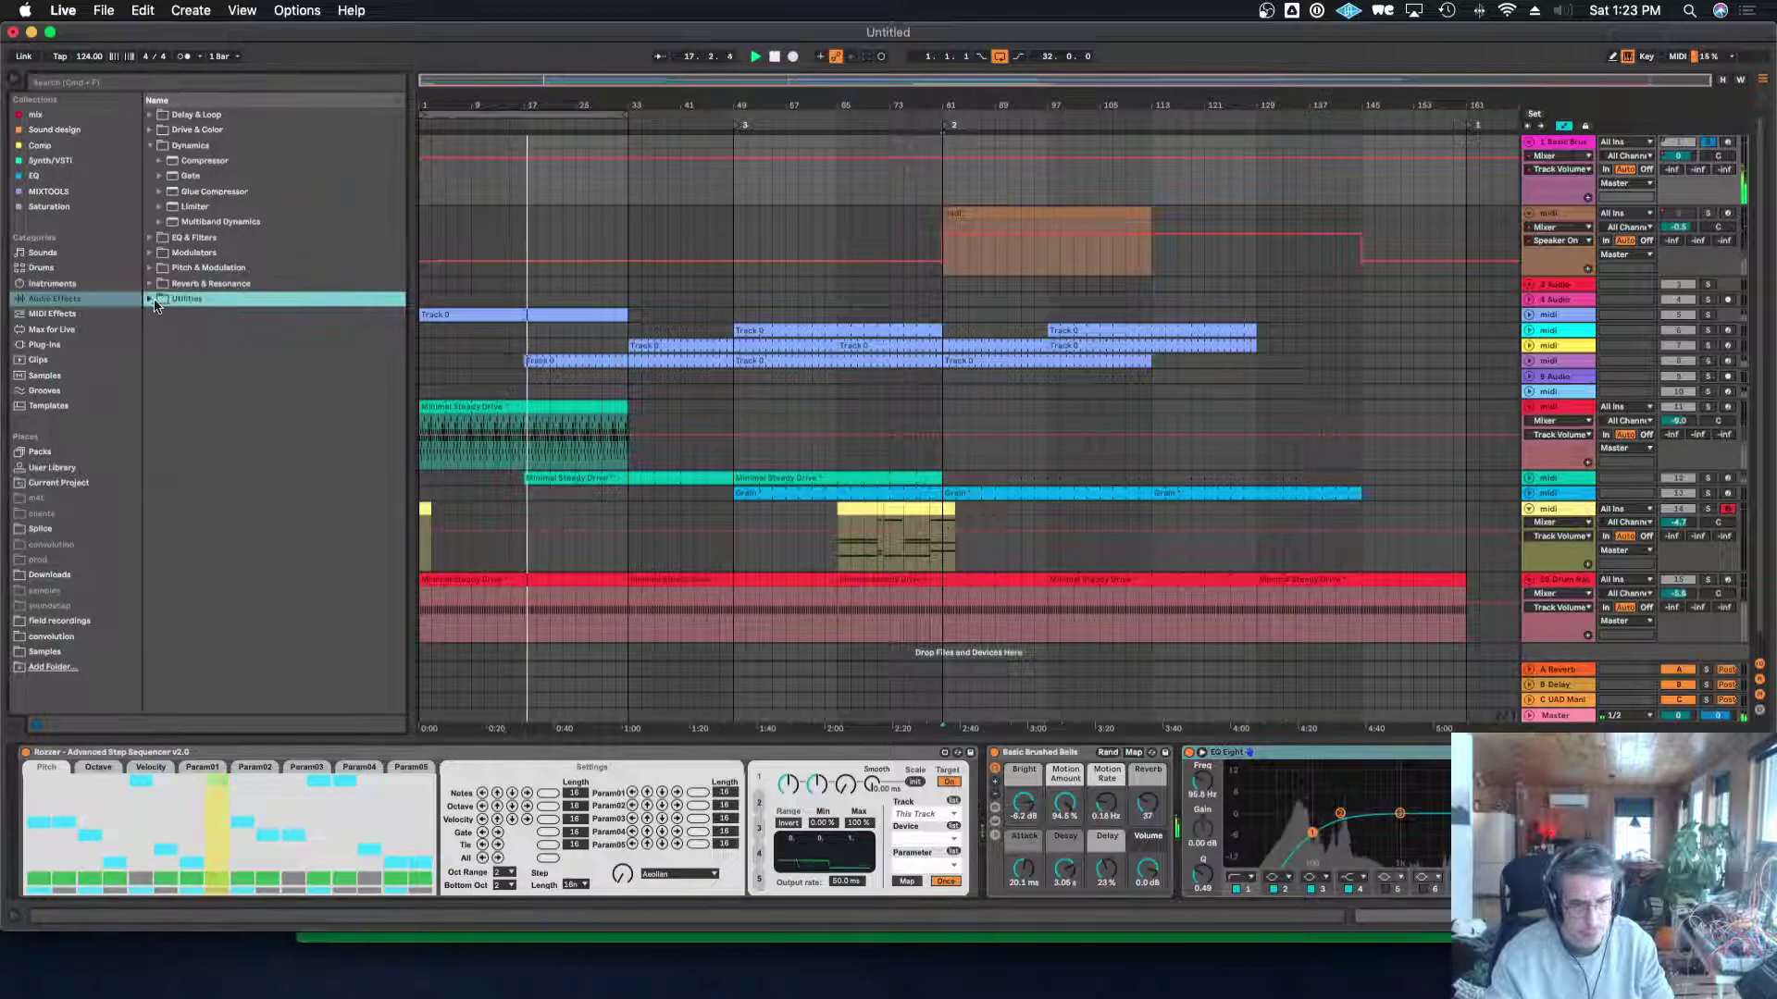
{"action": "left_click", "coordinate": [182, 300]}
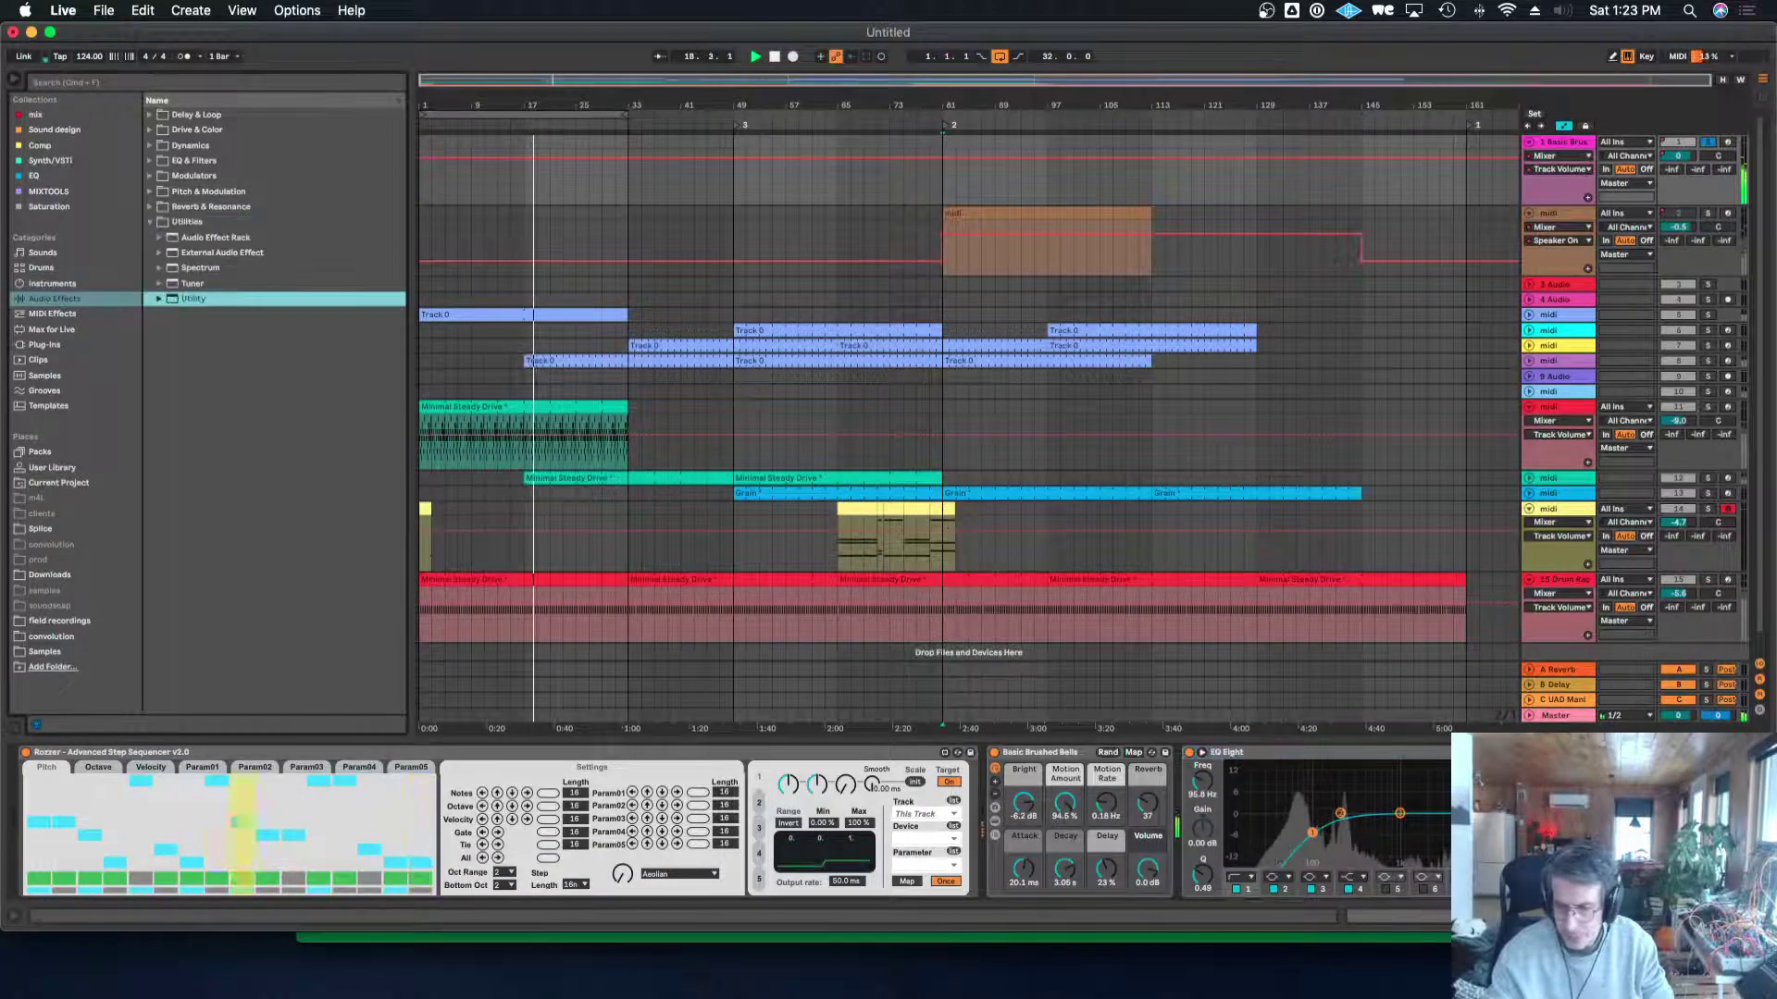
{"action": "left_click_drag", "start_coordinate": [181, 300], "coordinate": [526, 181]}
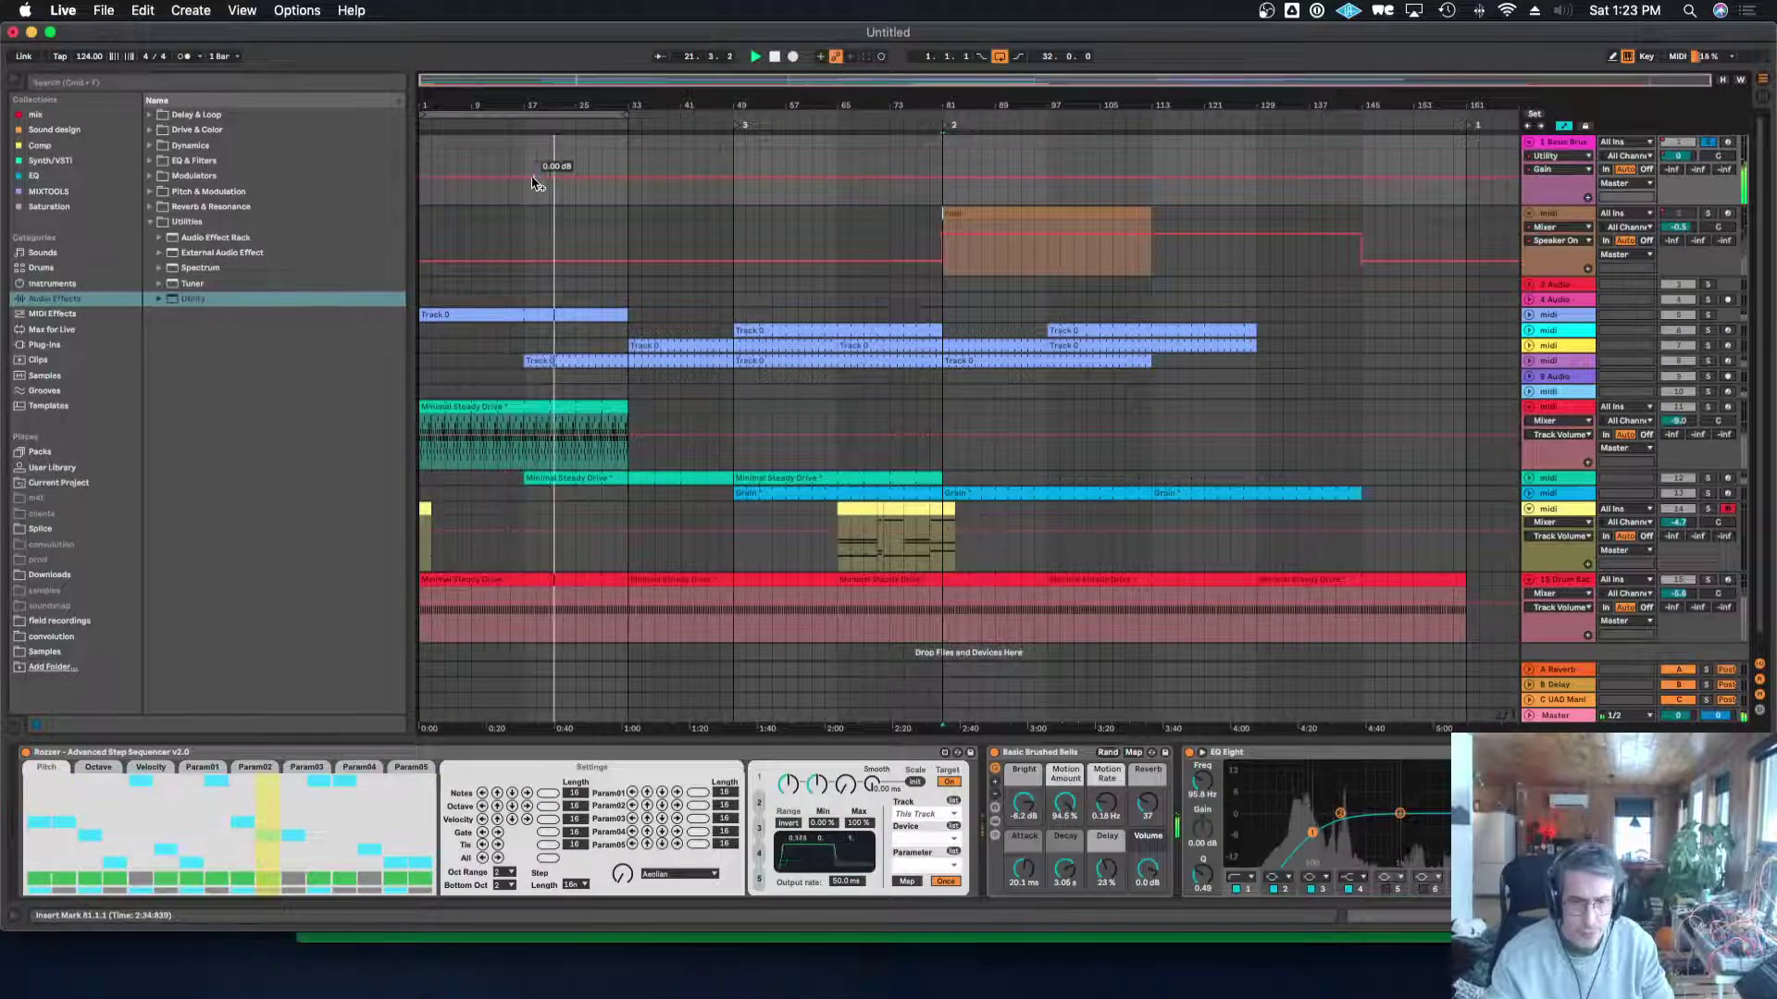
Automate track 1's Utility Gain at -inf dB until bar 17, rising to 0 dB at bar 33, and unsolo the track.
{"action": "left_click_drag", "start_coordinate": [524, 182], "coordinate": [525, 208]}
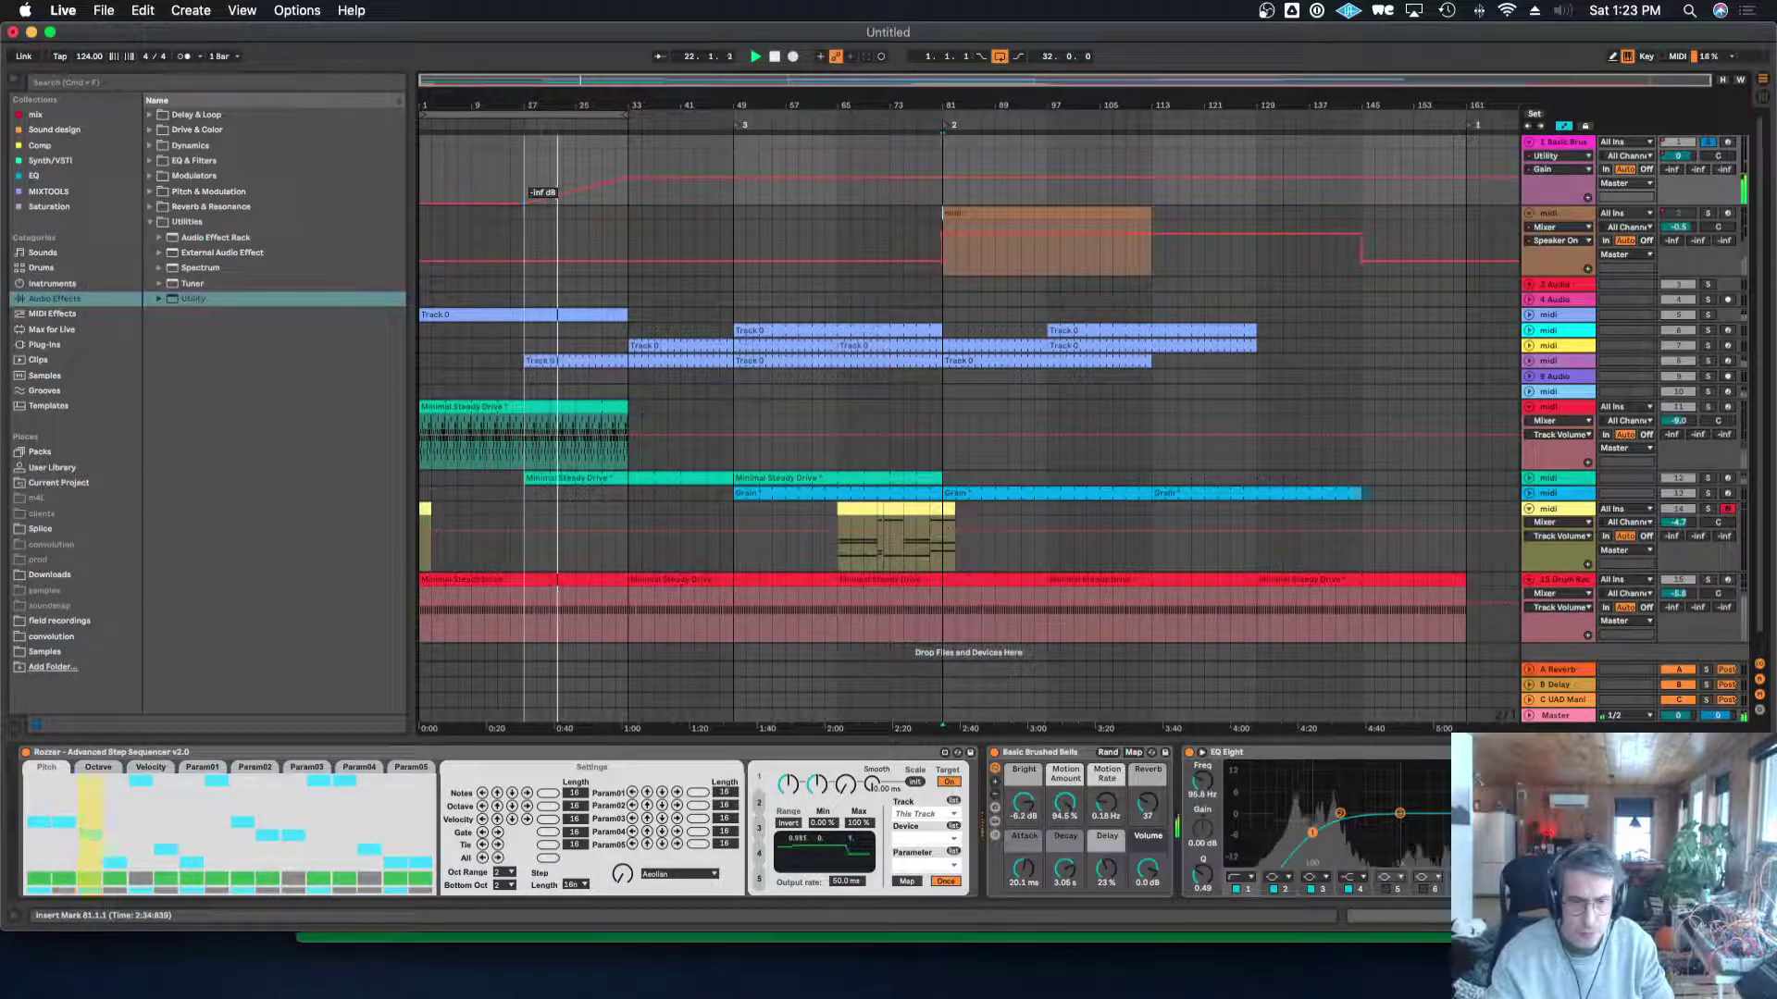
{"action": "left_click", "coordinate": [1710, 142]}
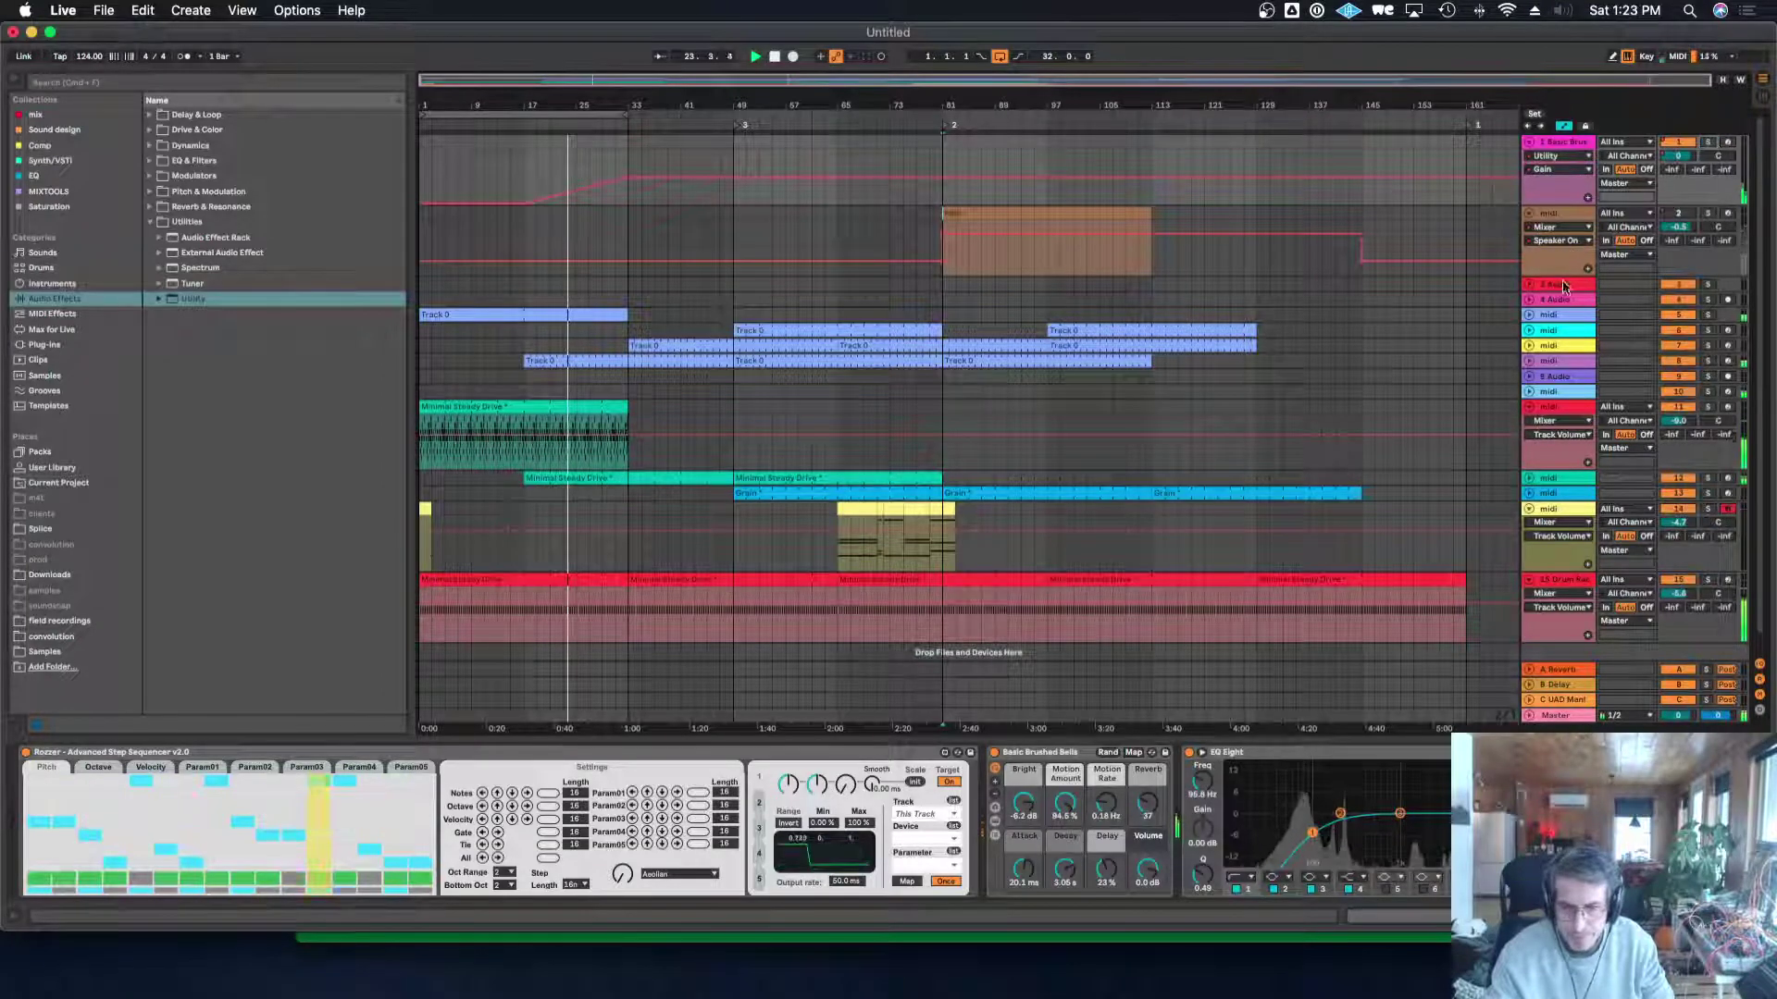
Duplicate track 11's Minimal Steady Drive clip four times so it reaches bar 161.
{"action": "left_click", "coordinate": [1573, 408]}
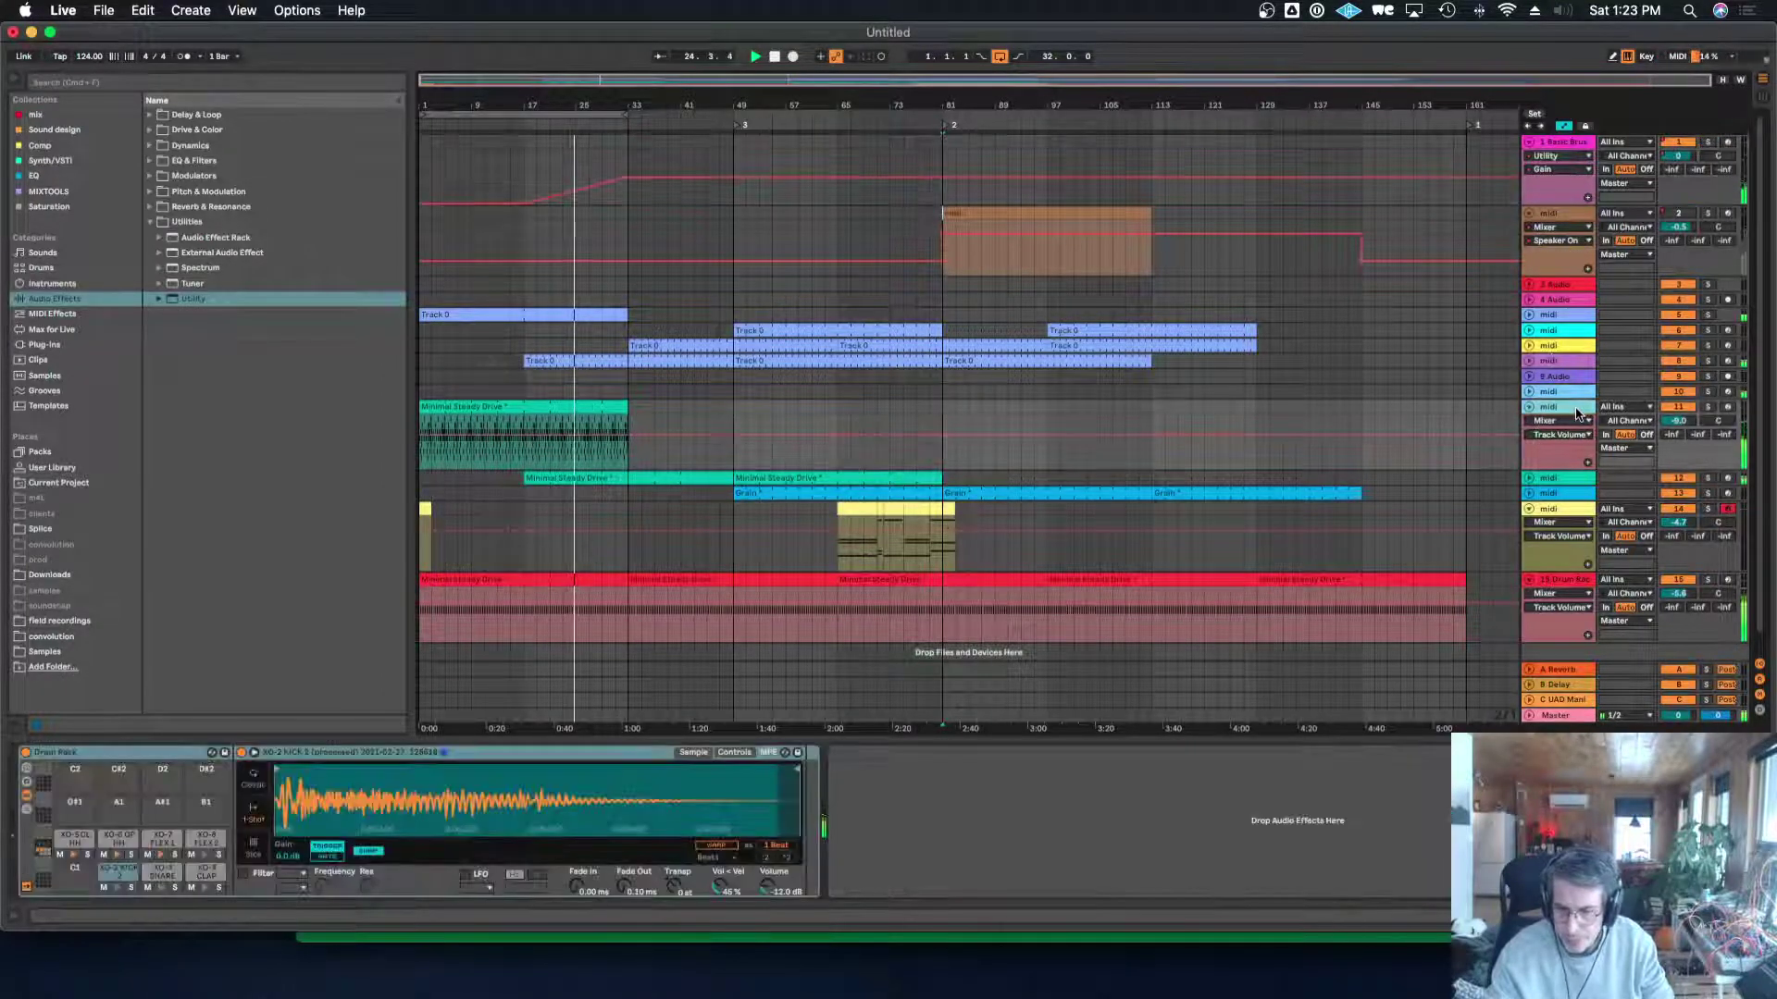
{"action": "left_click", "coordinate": [562, 407]}
{"action": "key", "text": "super+d"}
{"action": "key", "text": "super+d"}
{"action": "key", "text": "super+d"}
{"action": "key", "text": "super+d"}
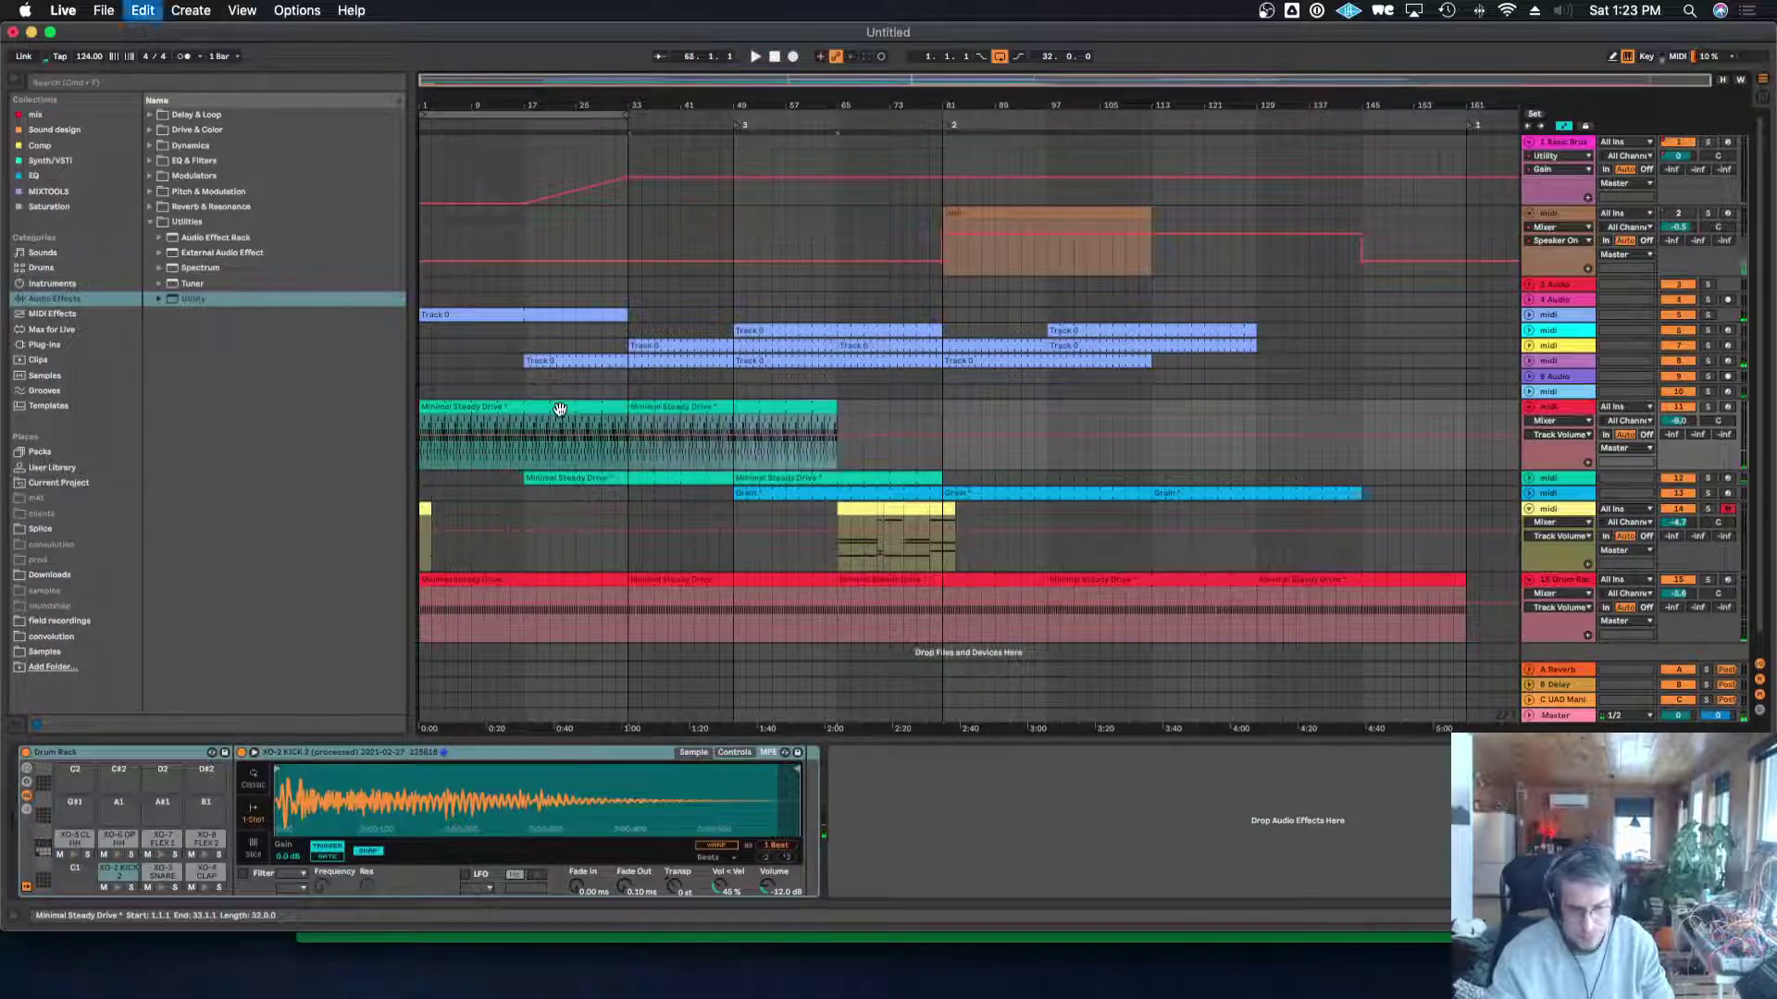
Duplicate track 5's Track 0 clip four times so it reaches bar 161.
{"action": "left_click", "coordinate": [568, 316]}
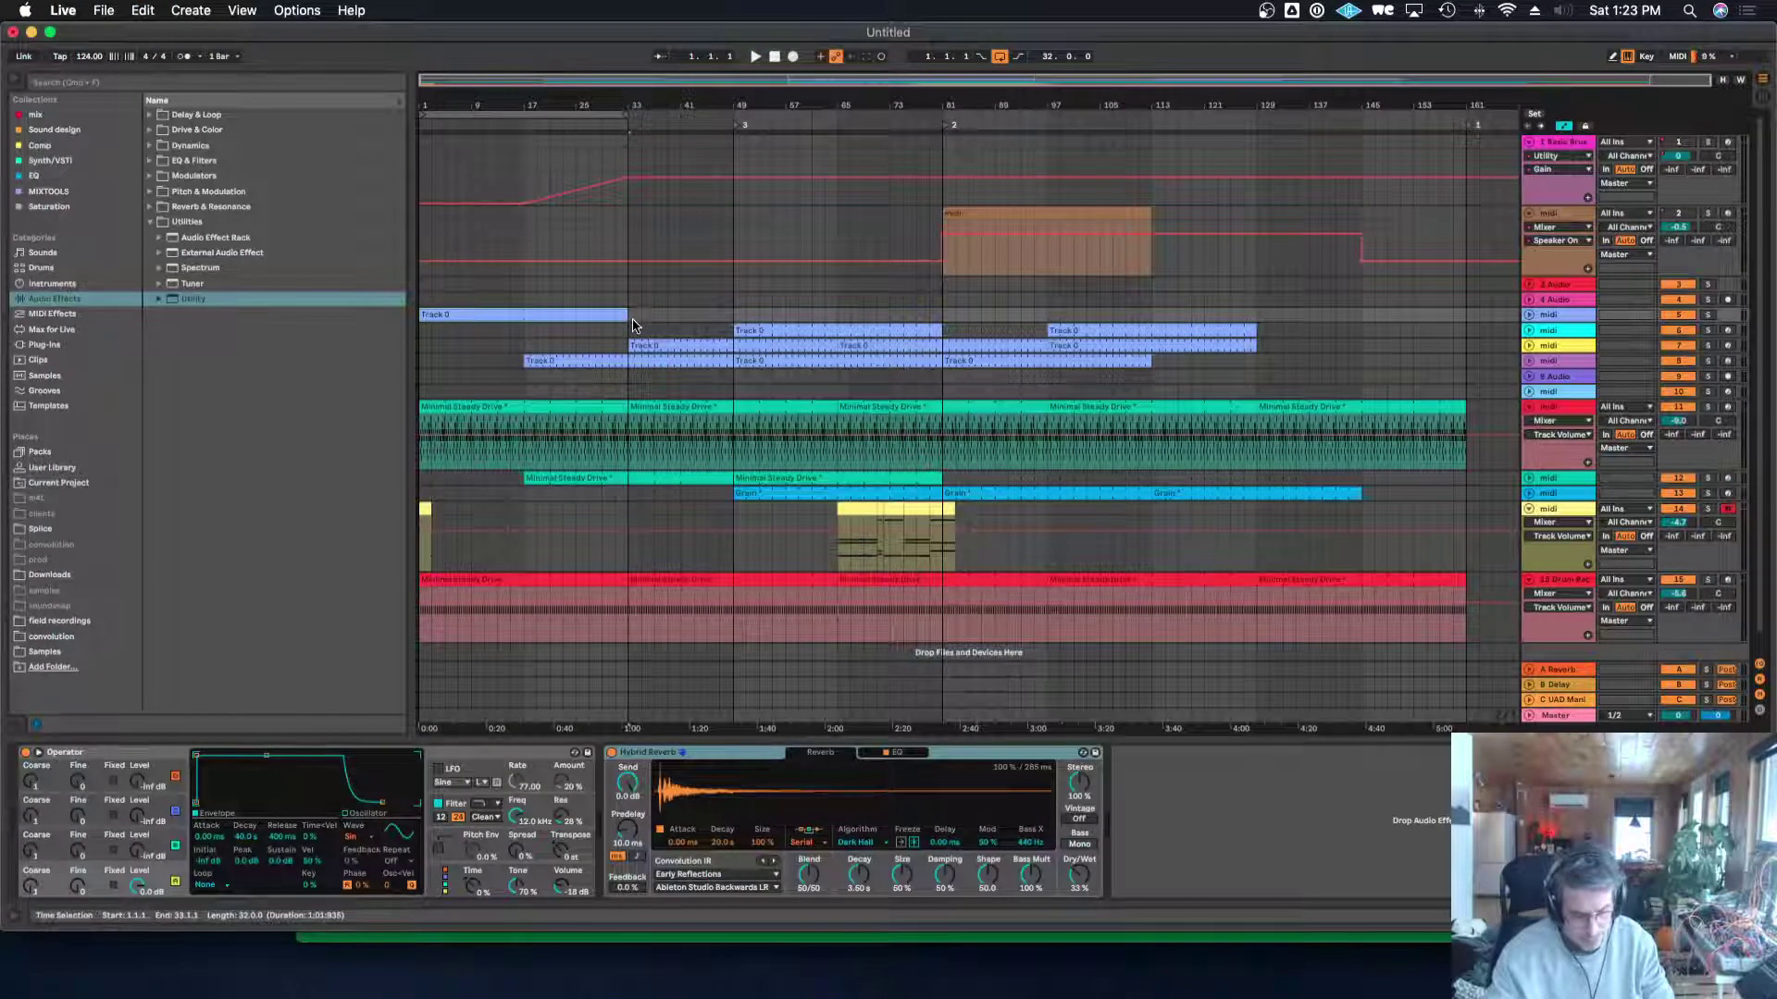
{"action": "key", "text": "super+d"}
{"action": "key", "text": "super+d"}
{"action": "key", "text": "super+d"}
{"action": "key", "text": "super+d"}
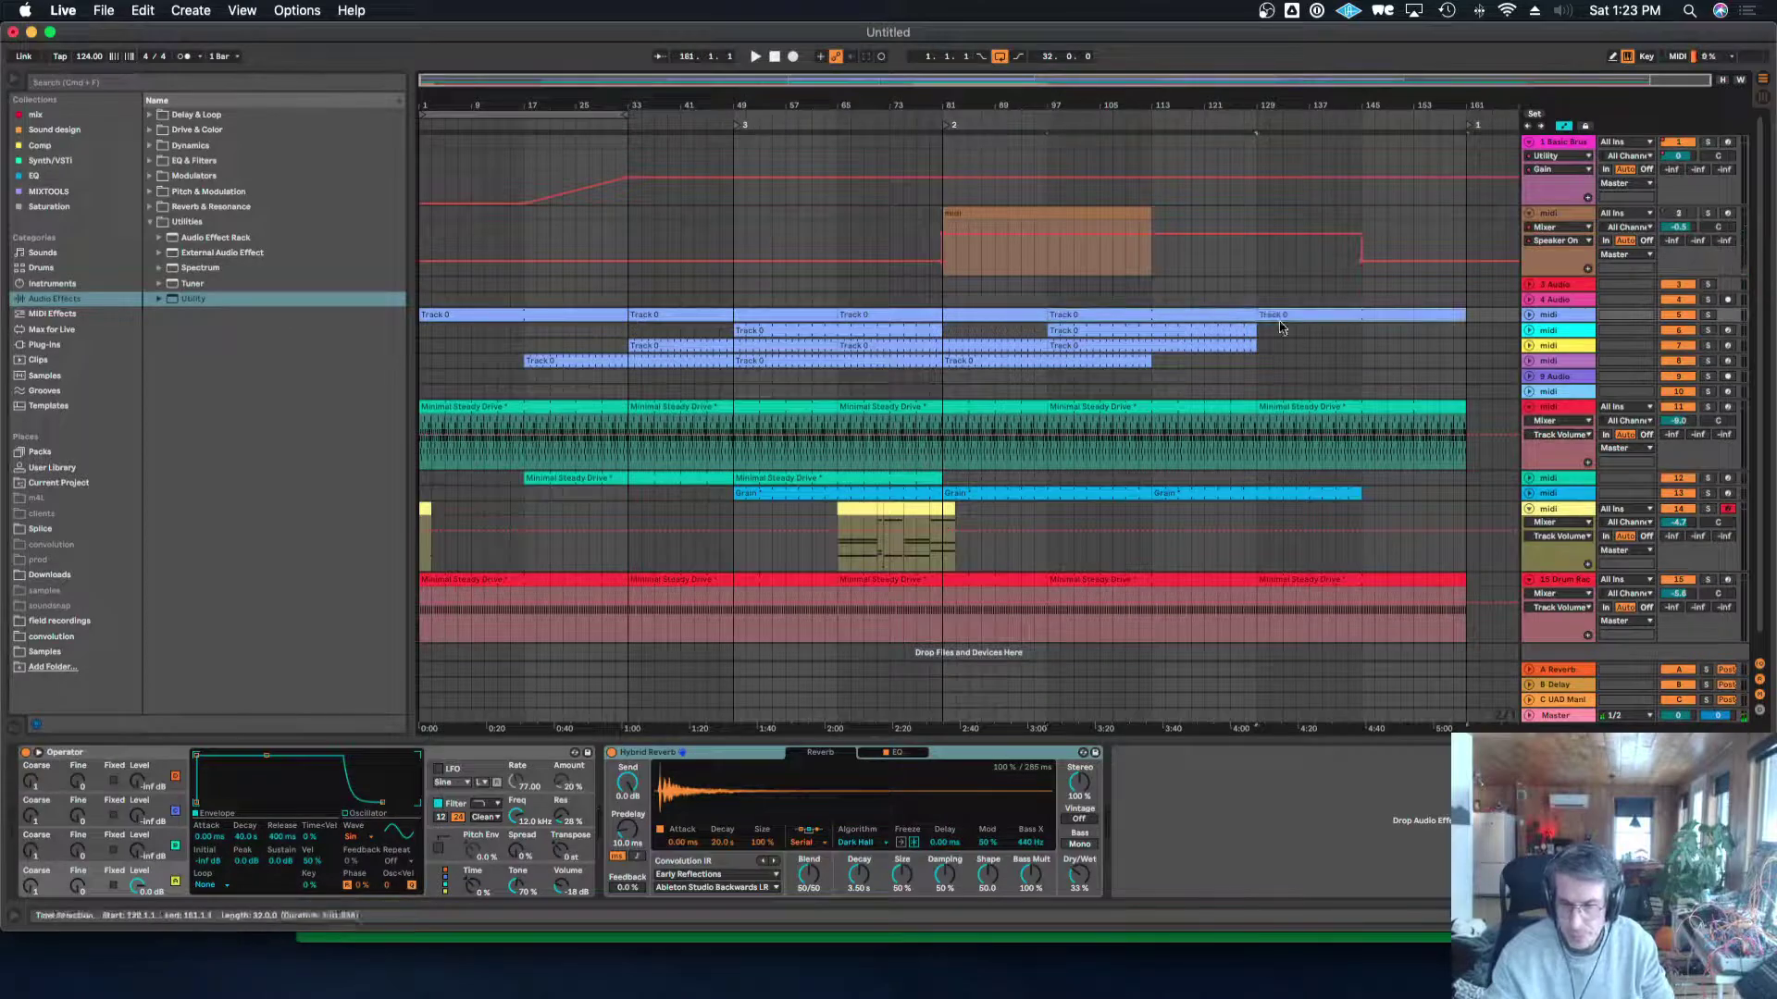
Reorder the tracks so the Drum Rack comes first, the green Minimal Steady Drive track second and the Operator track with Hybrid Reverb third.
{"action": "left_click", "coordinate": [1561, 581]}
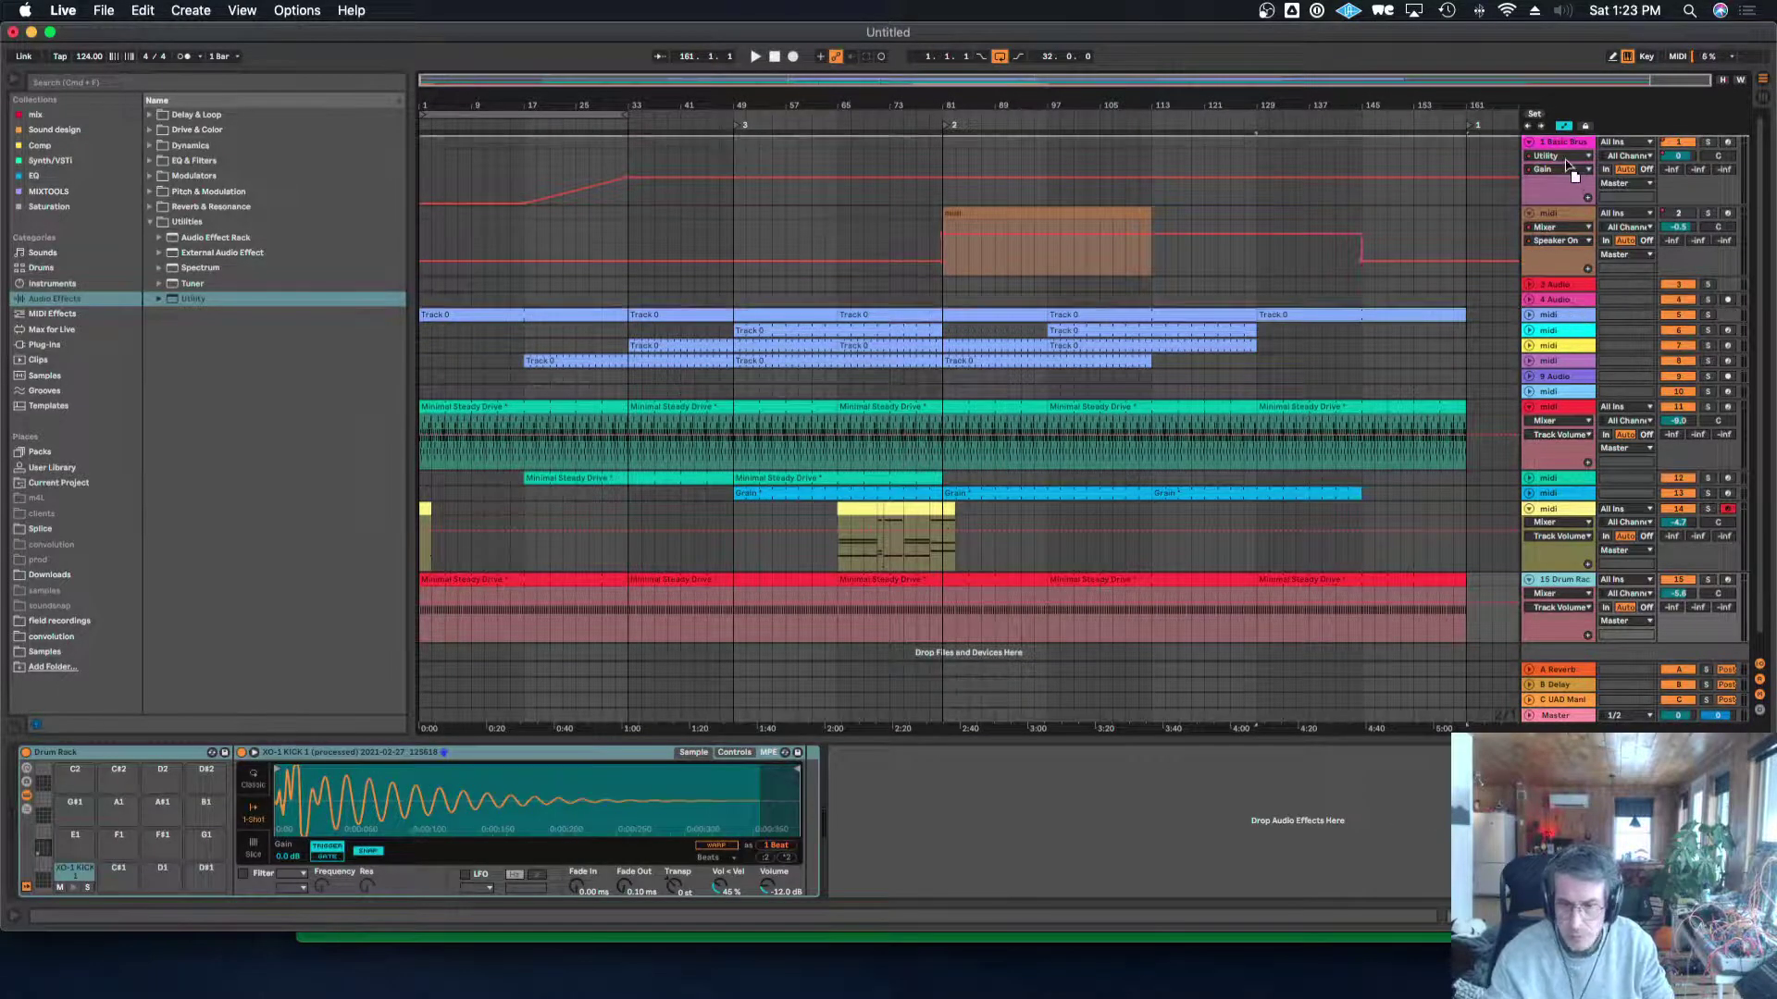
{"action": "left_click_drag", "start_coordinate": [1564, 146], "coordinate": [1566, 149]}
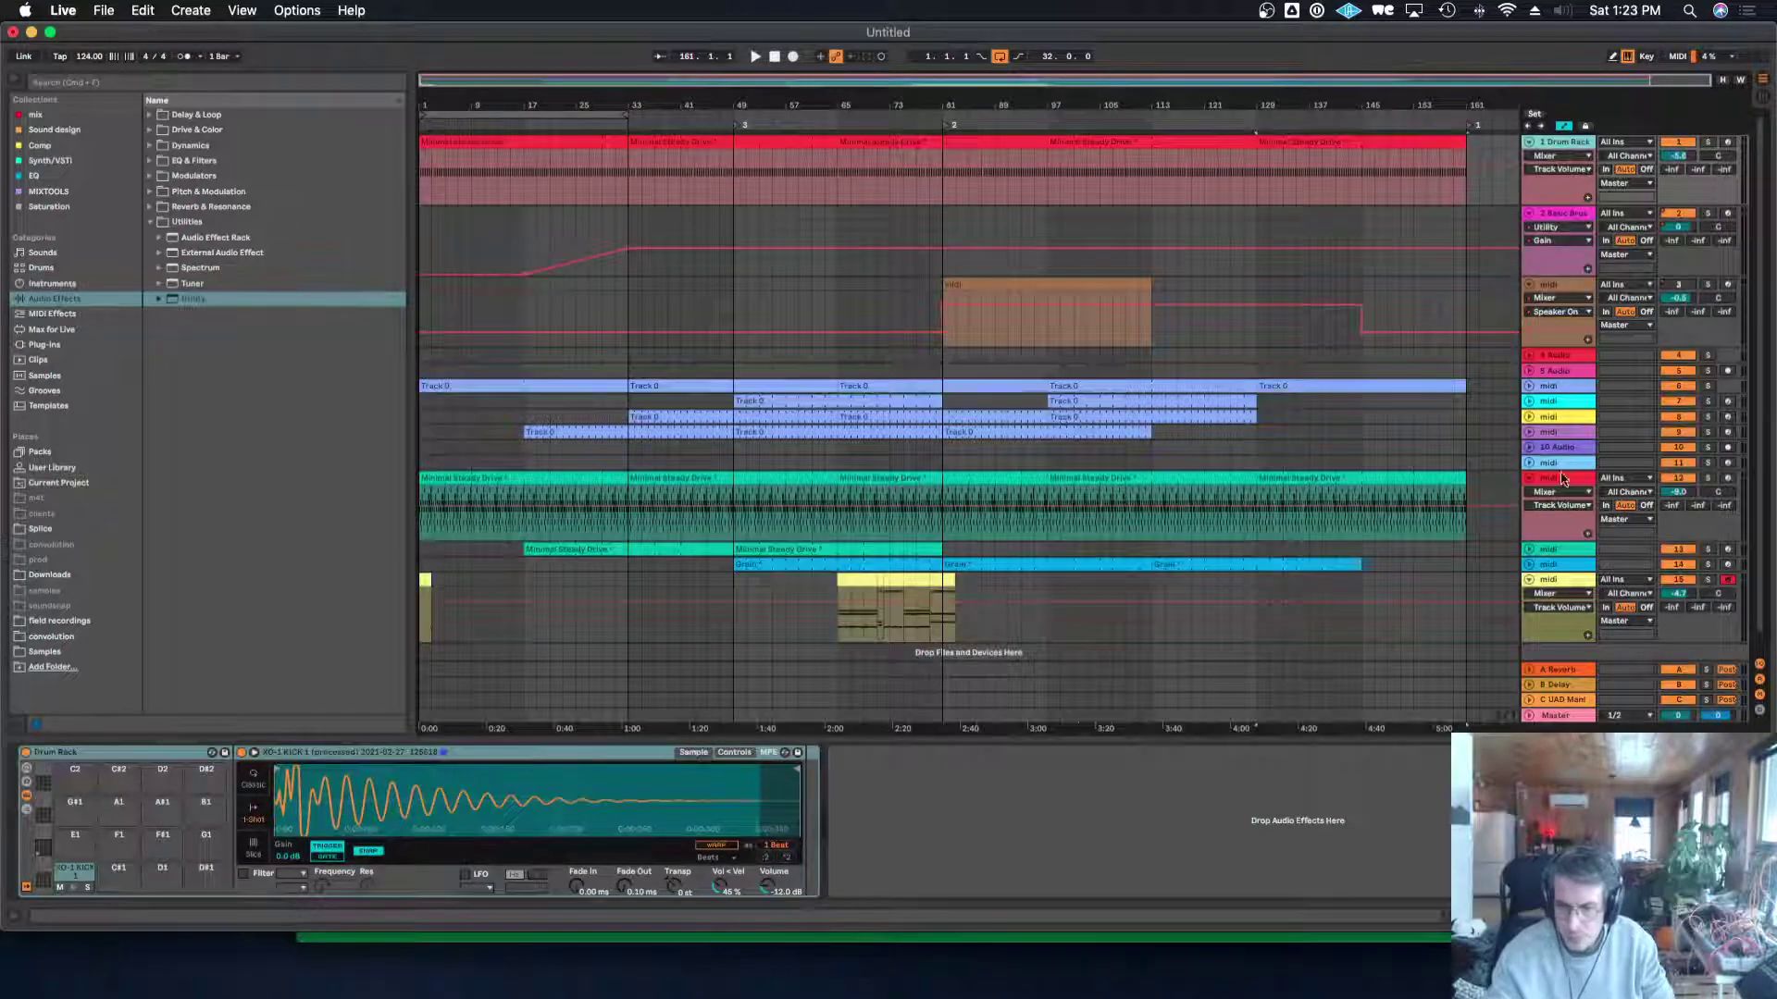
{"action": "left_click_drag", "start_coordinate": [1564, 478], "coordinate": [1581, 213]}
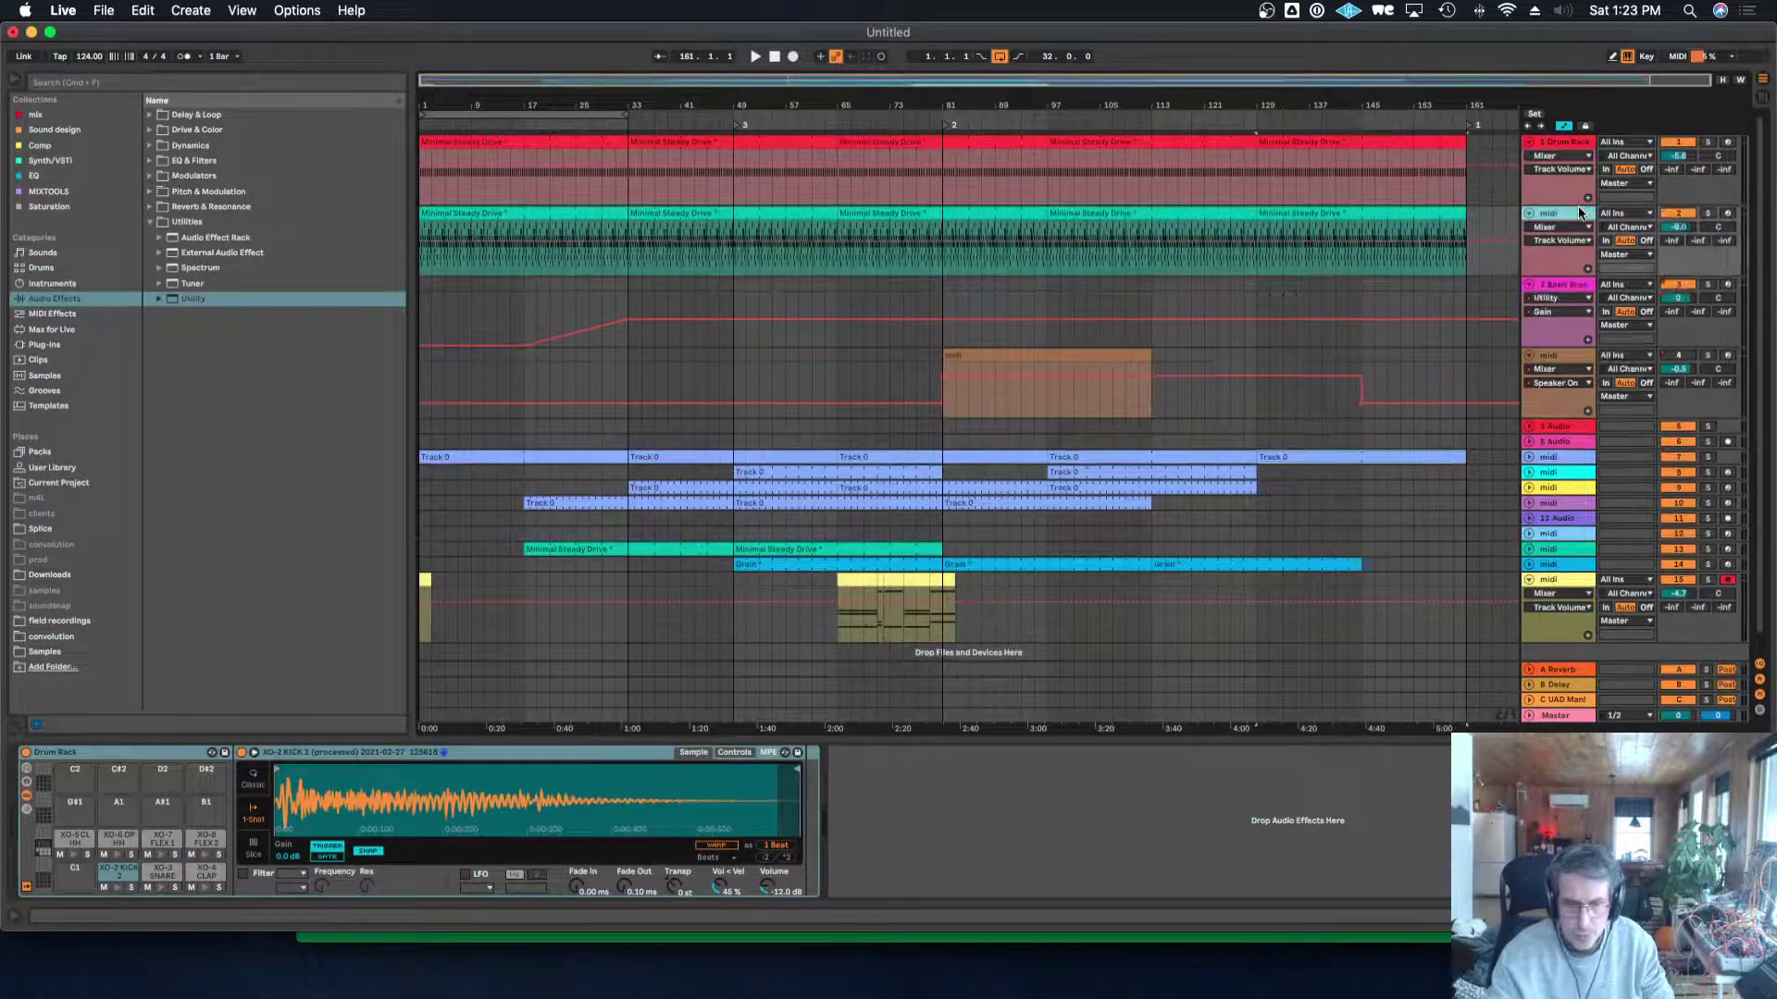
{"action": "left_click_drag", "start_coordinate": [1559, 453], "coordinate": [1562, 290]}
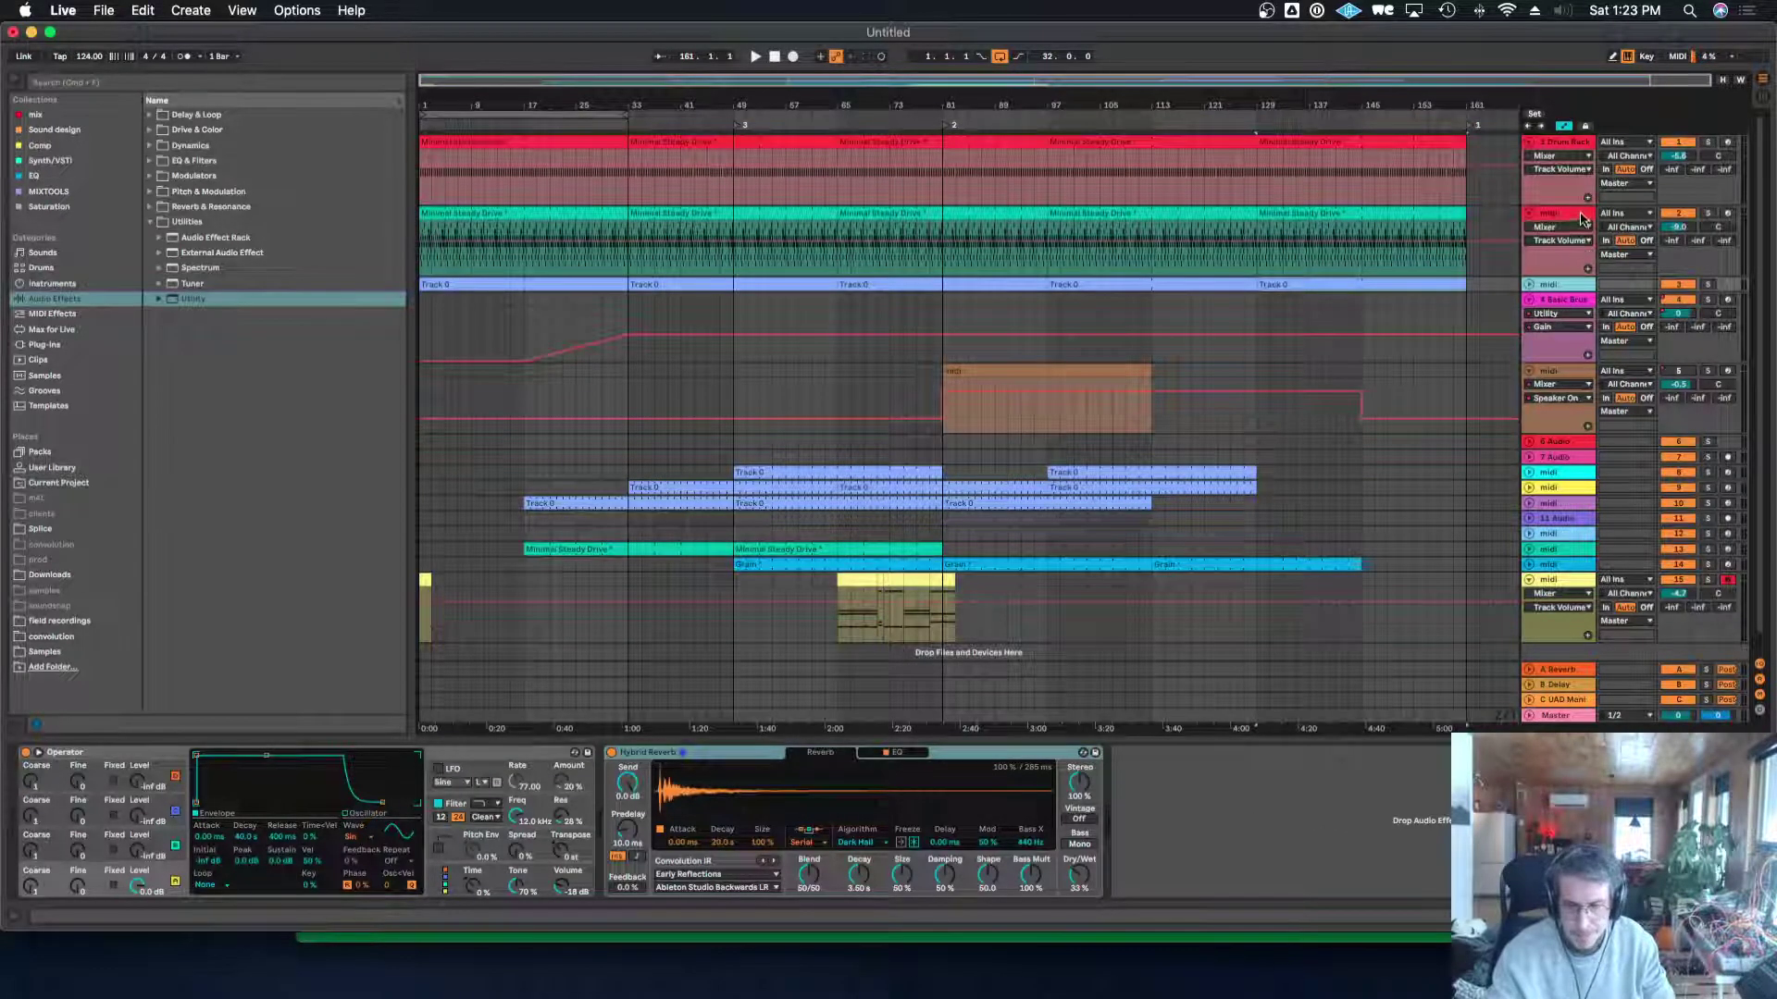
In Session View, insert a new MIDI track after track 3 and show the Instruments category in the browser.
{"action": "key", "text": "Tab"}
{"action": "right_click", "coordinate": [613, 84]}
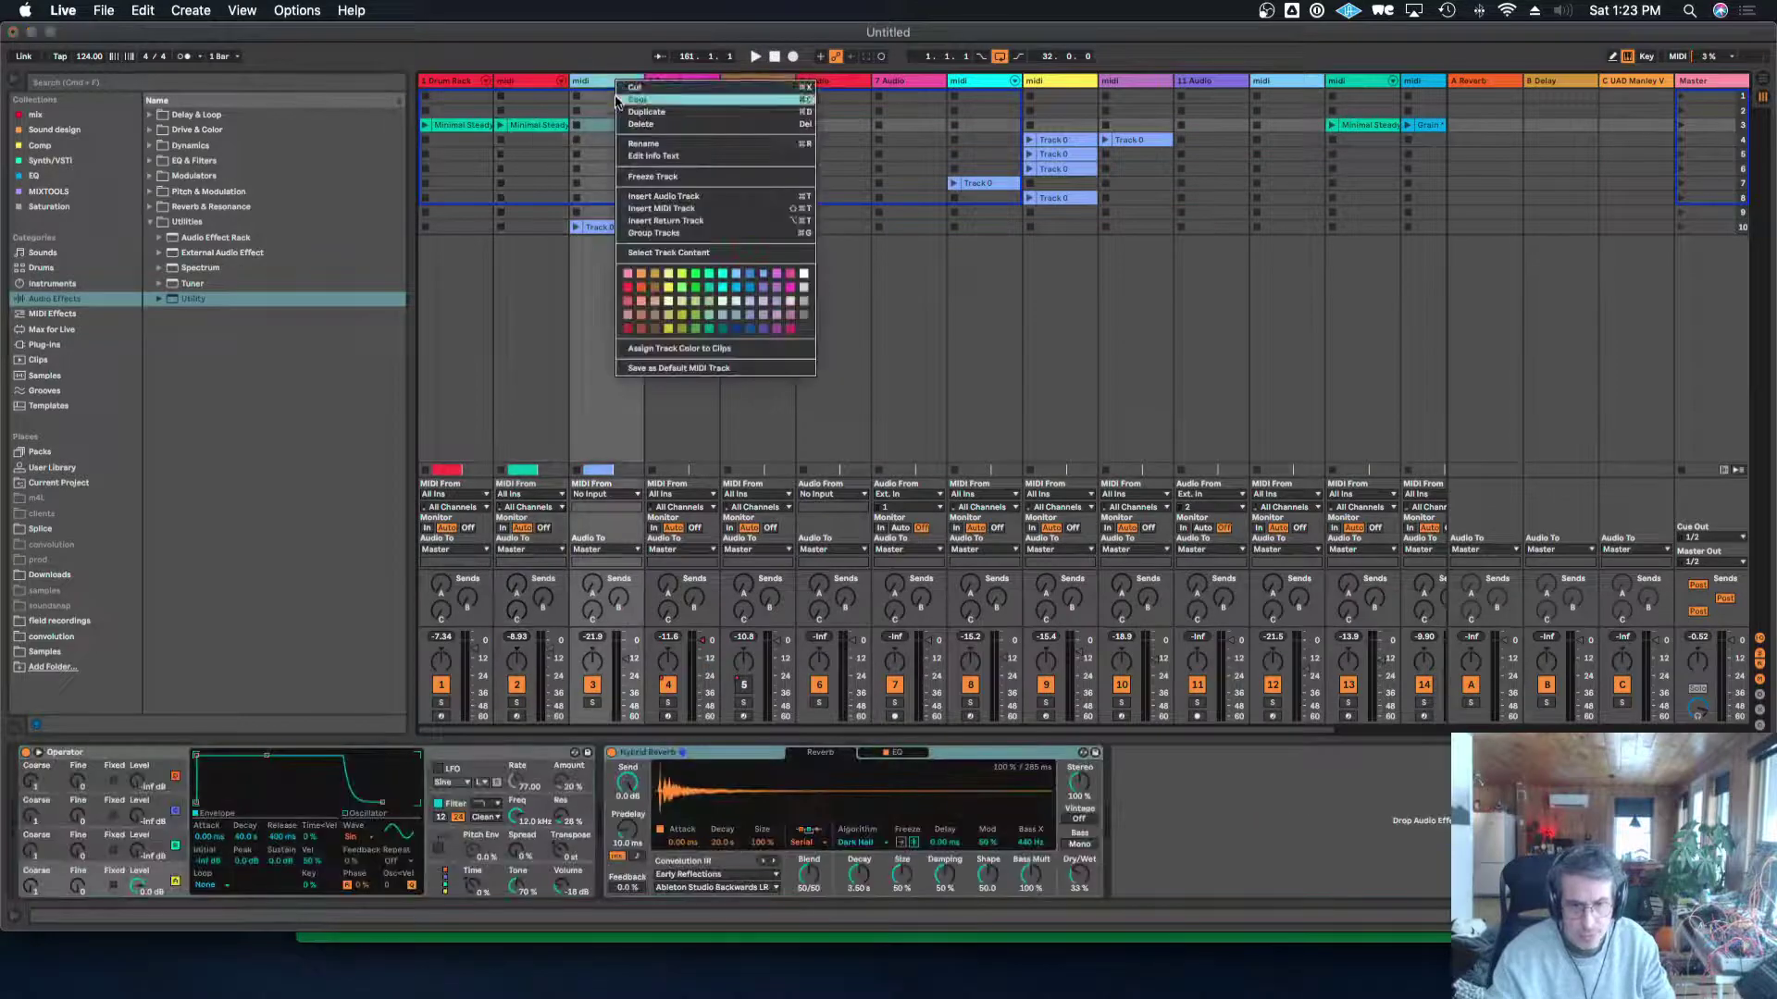
{"action": "left_click", "coordinate": [628, 172]}
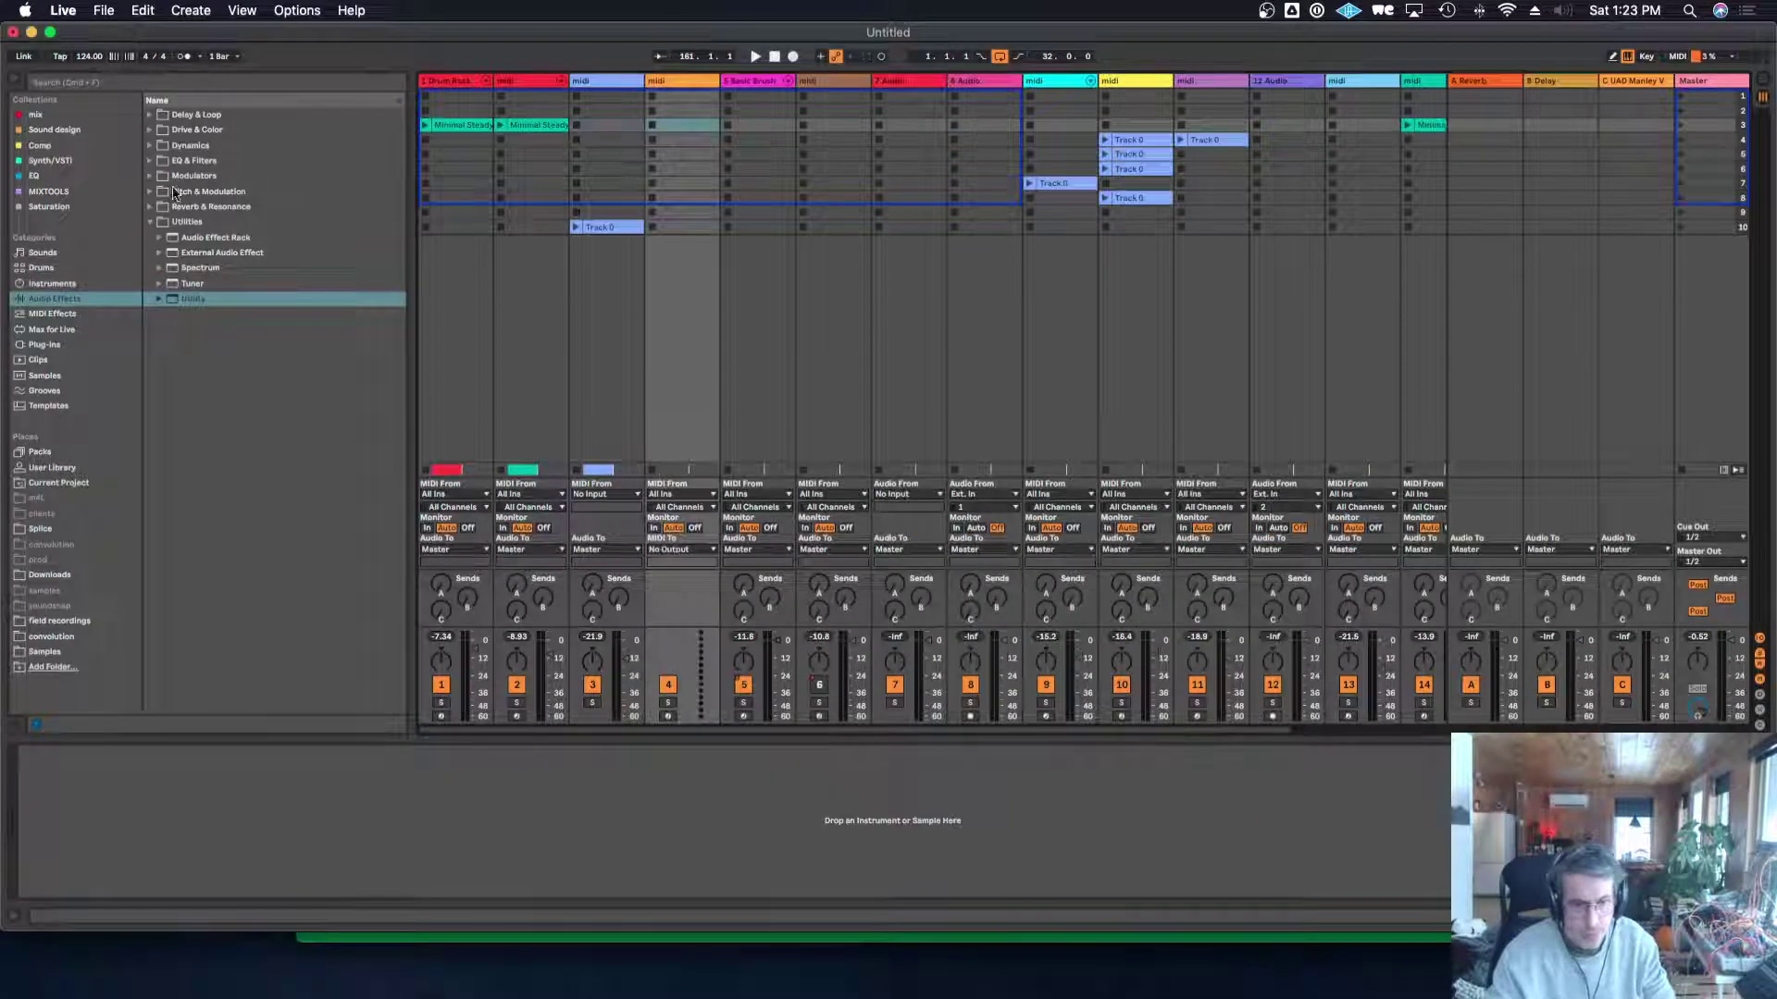
{"action": "left_click", "coordinate": [52, 283]}
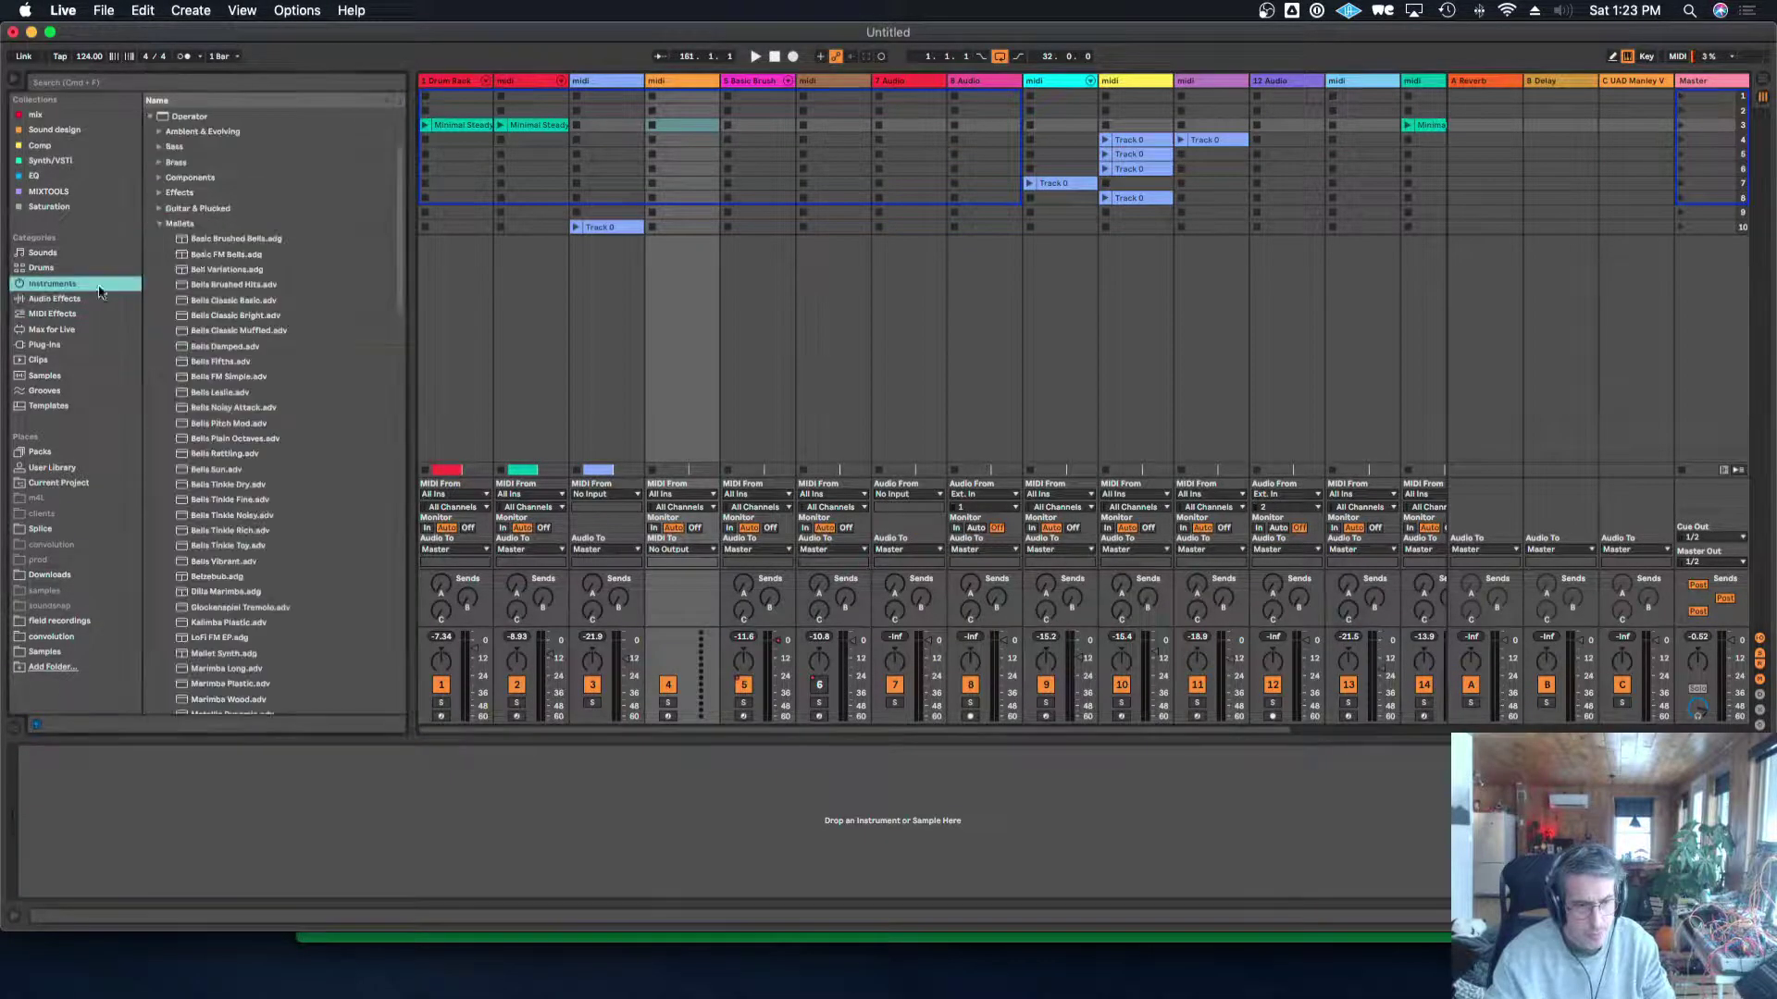
{"action": "left_click", "coordinate": [342, 82]}
{"action": "type", "text": "ope"}
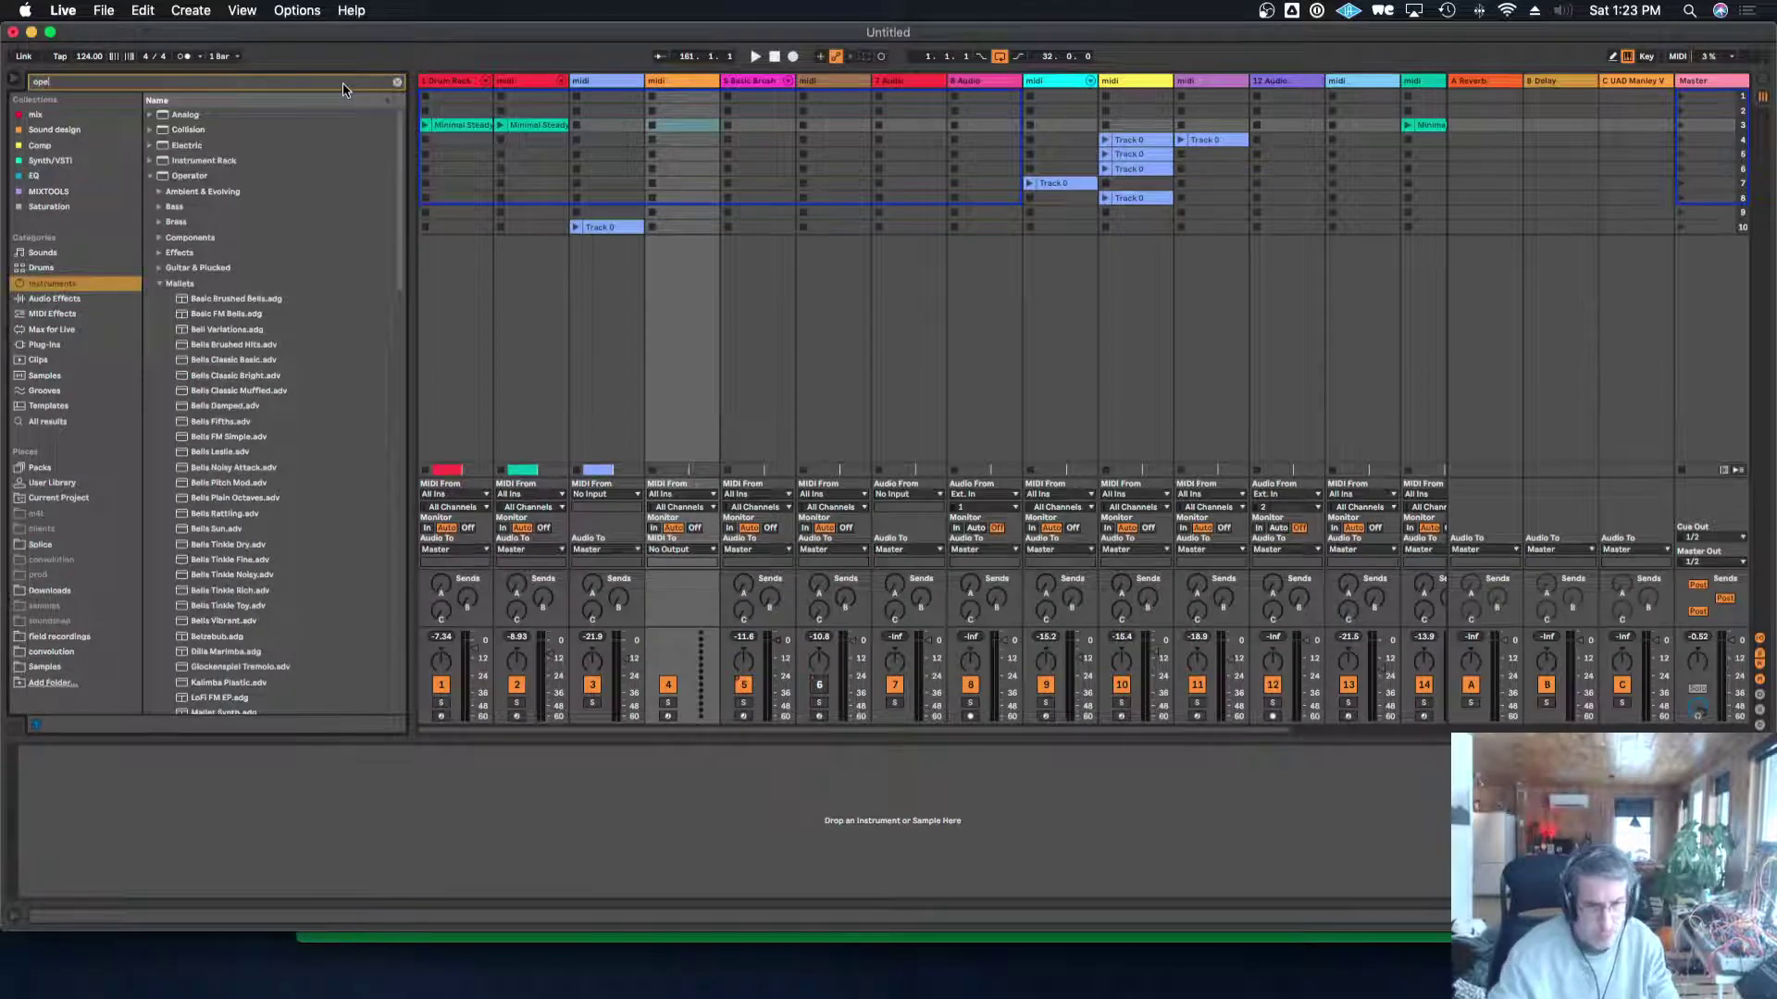
{"action": "left_click", "coordinate": [160, 285]}
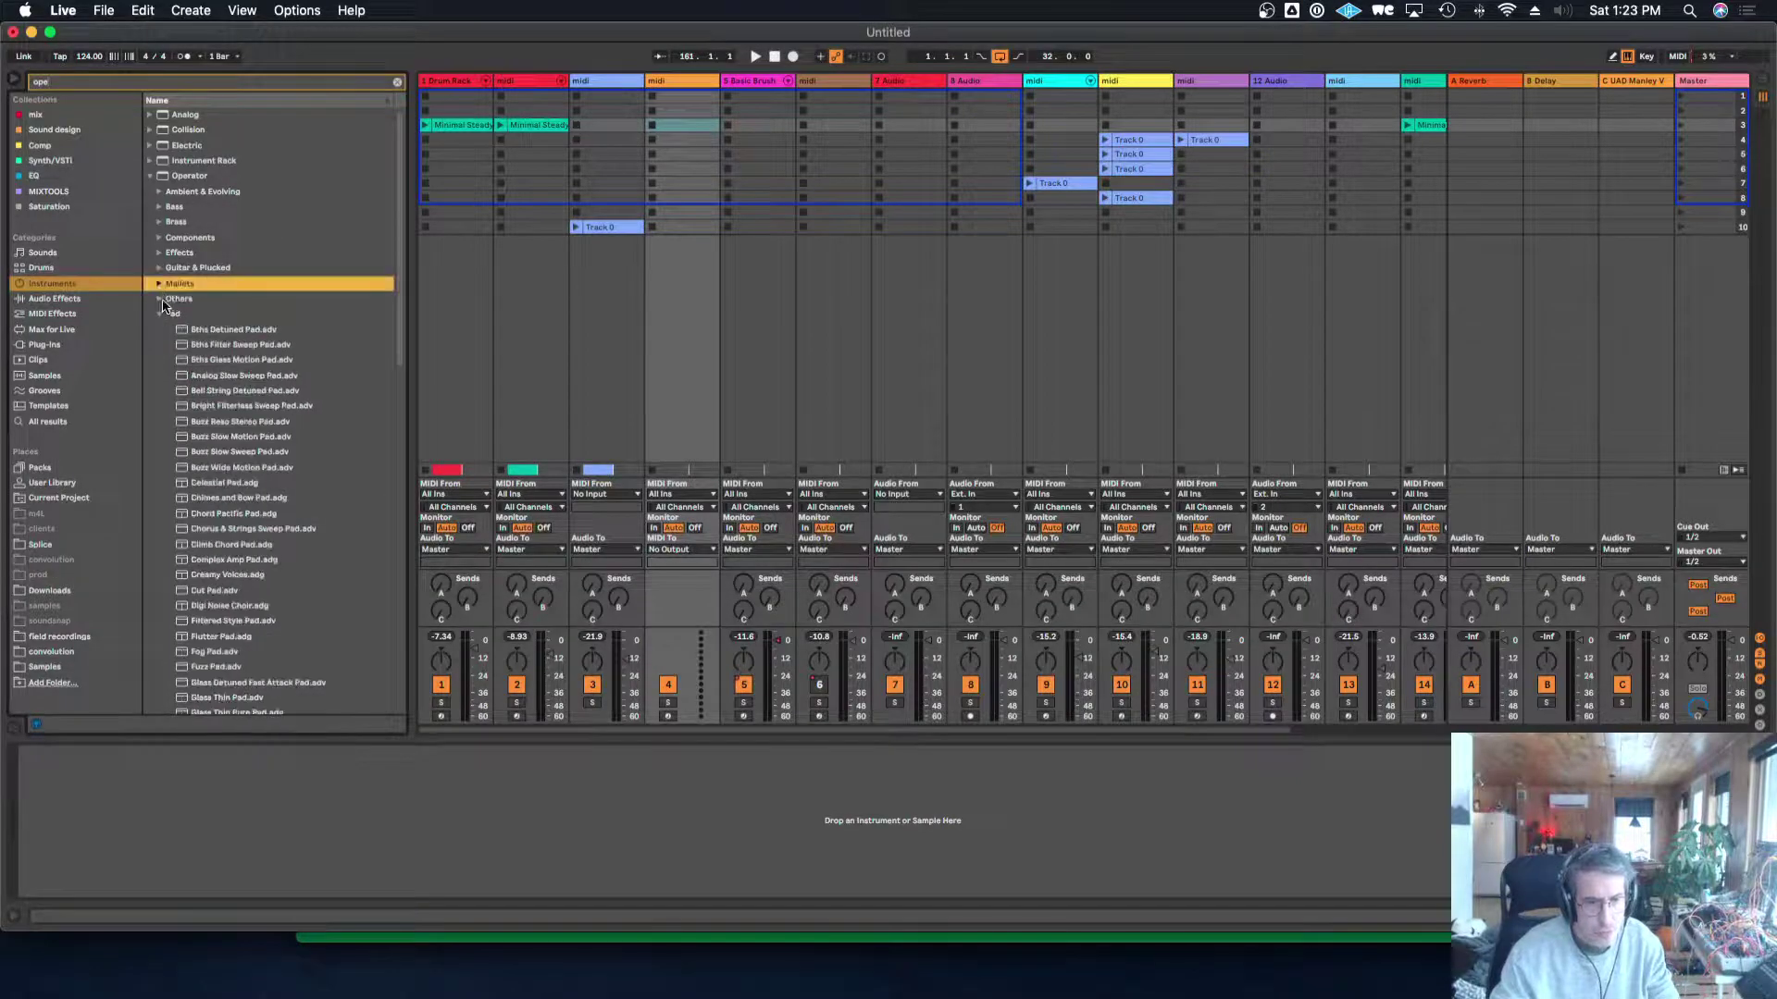
{"action": "left_click", "coordinate": [152, 178]}
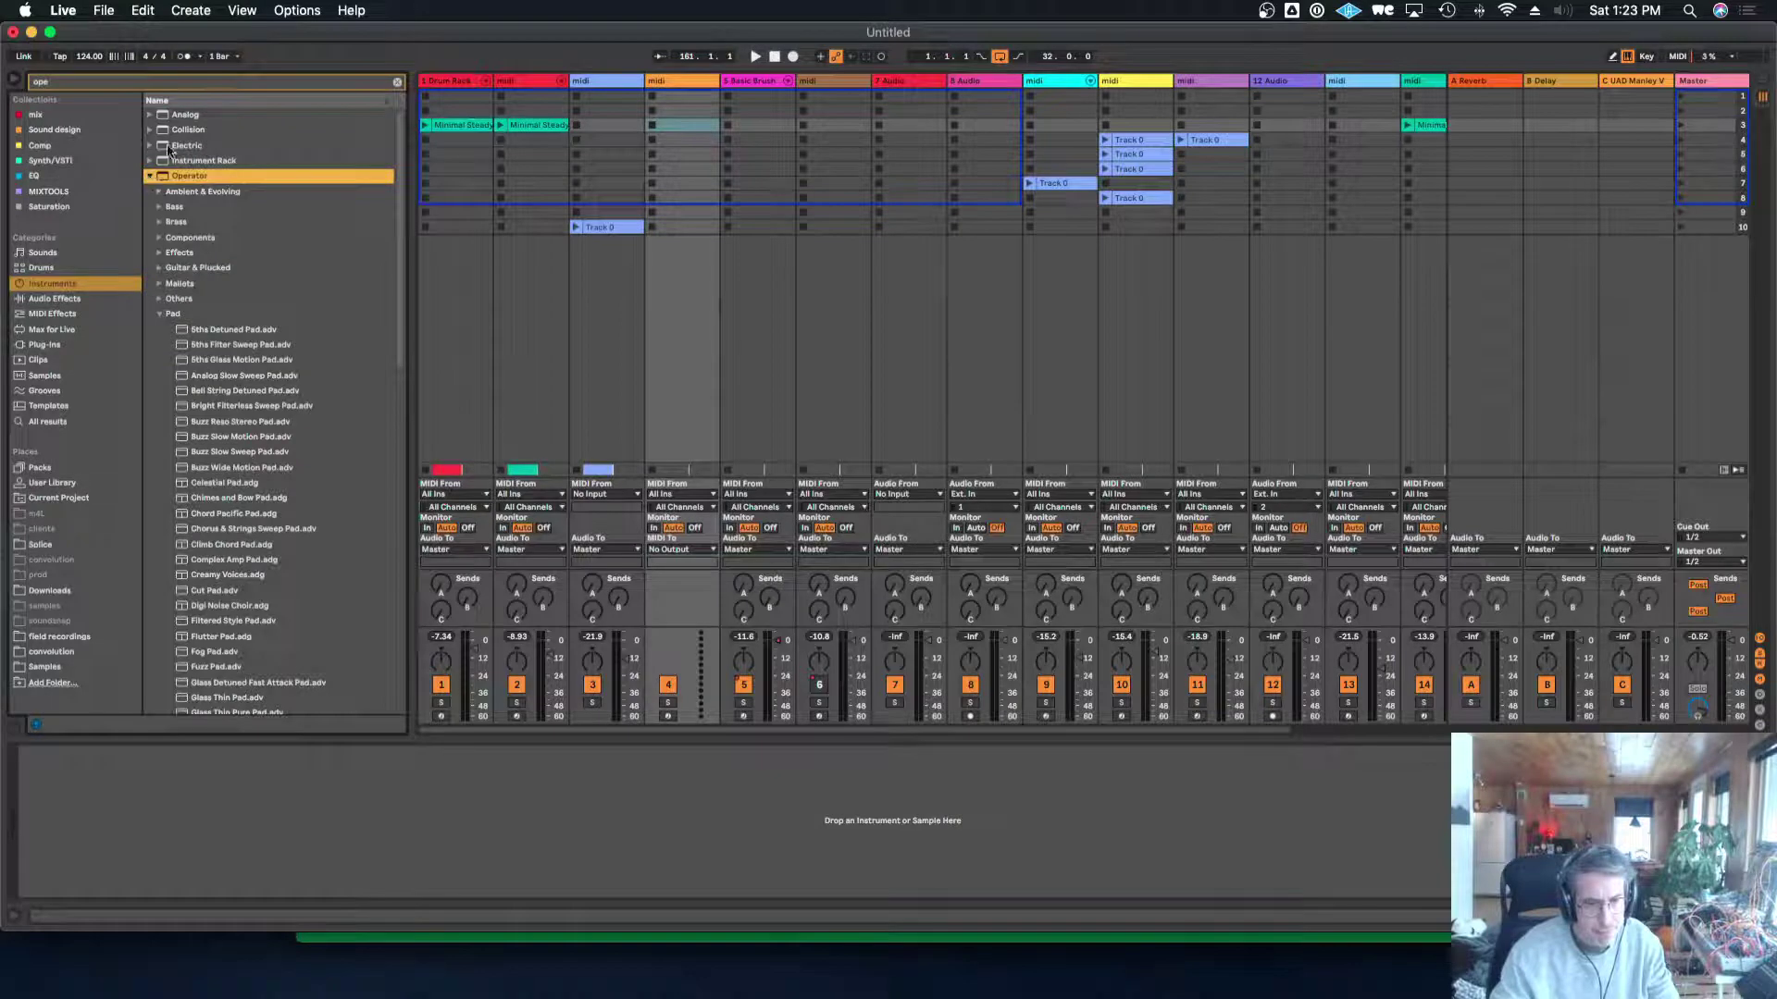
Search the instruments for "sub" and load Operator's Sub Sine Bass preset from the Bass folder onto track 4.
{"action": "left_click", "coordinate": [397, 85]}
{"action": "type", "text": "sub"}
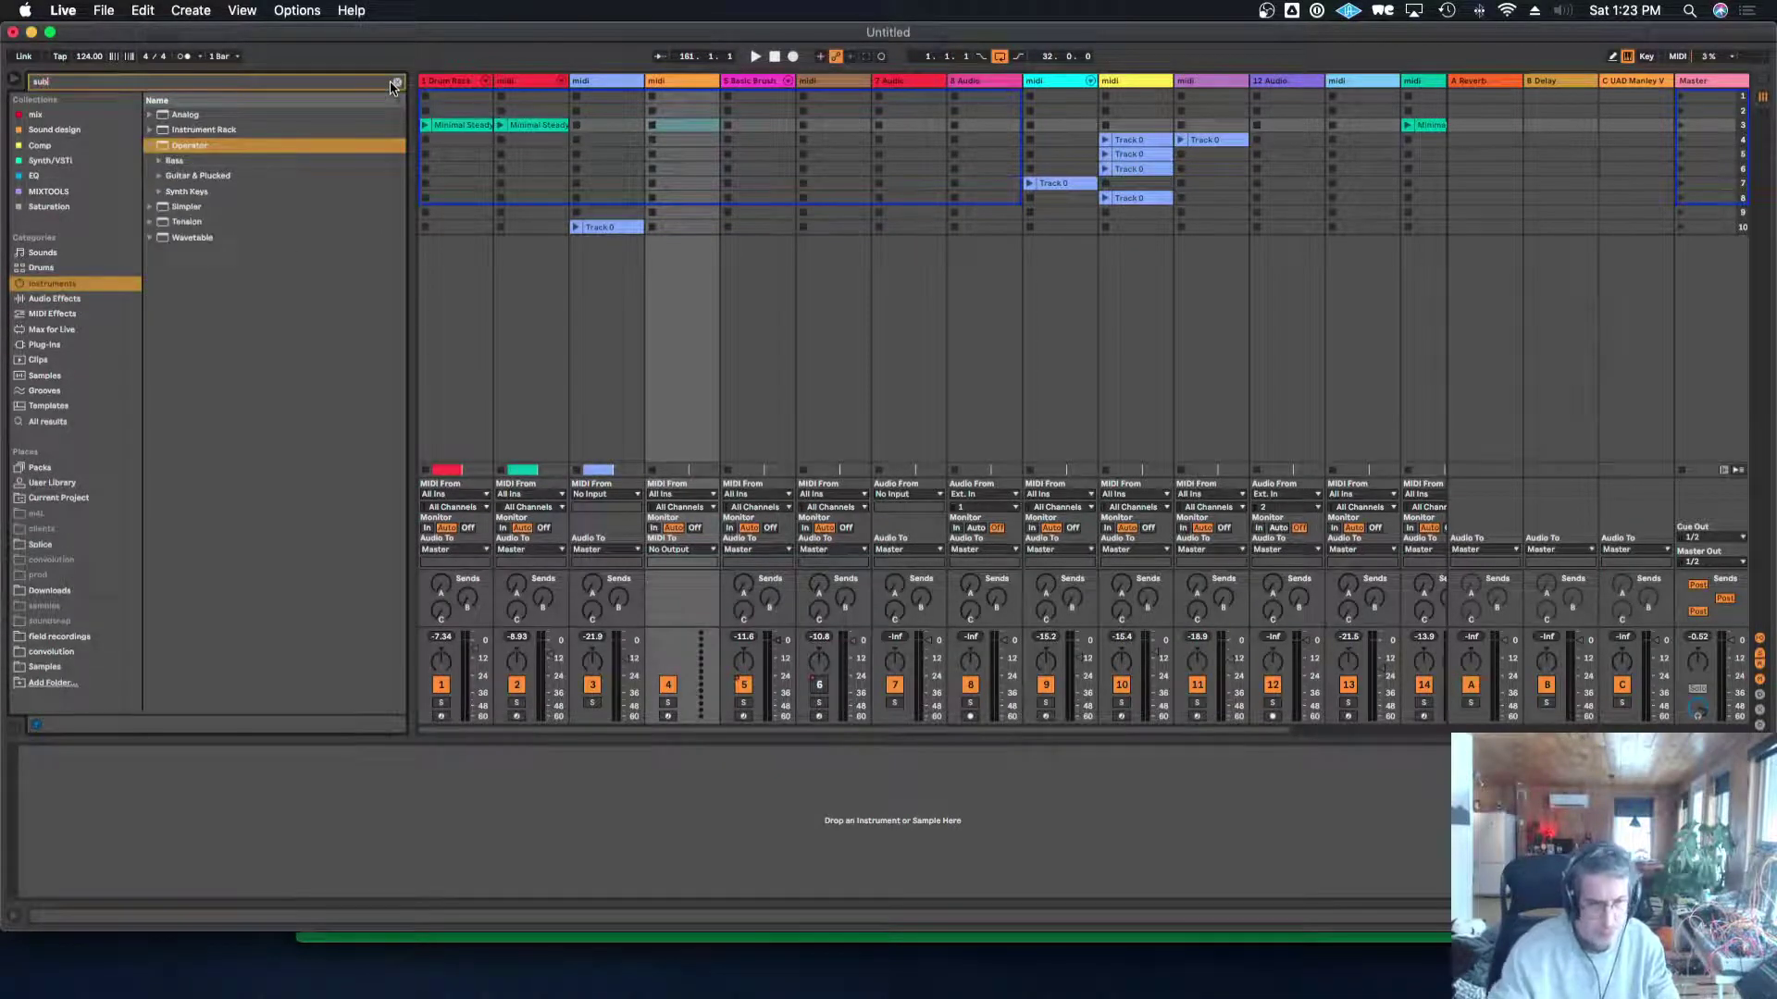
{"action": "left_click", "coordinate": [157, 162]}
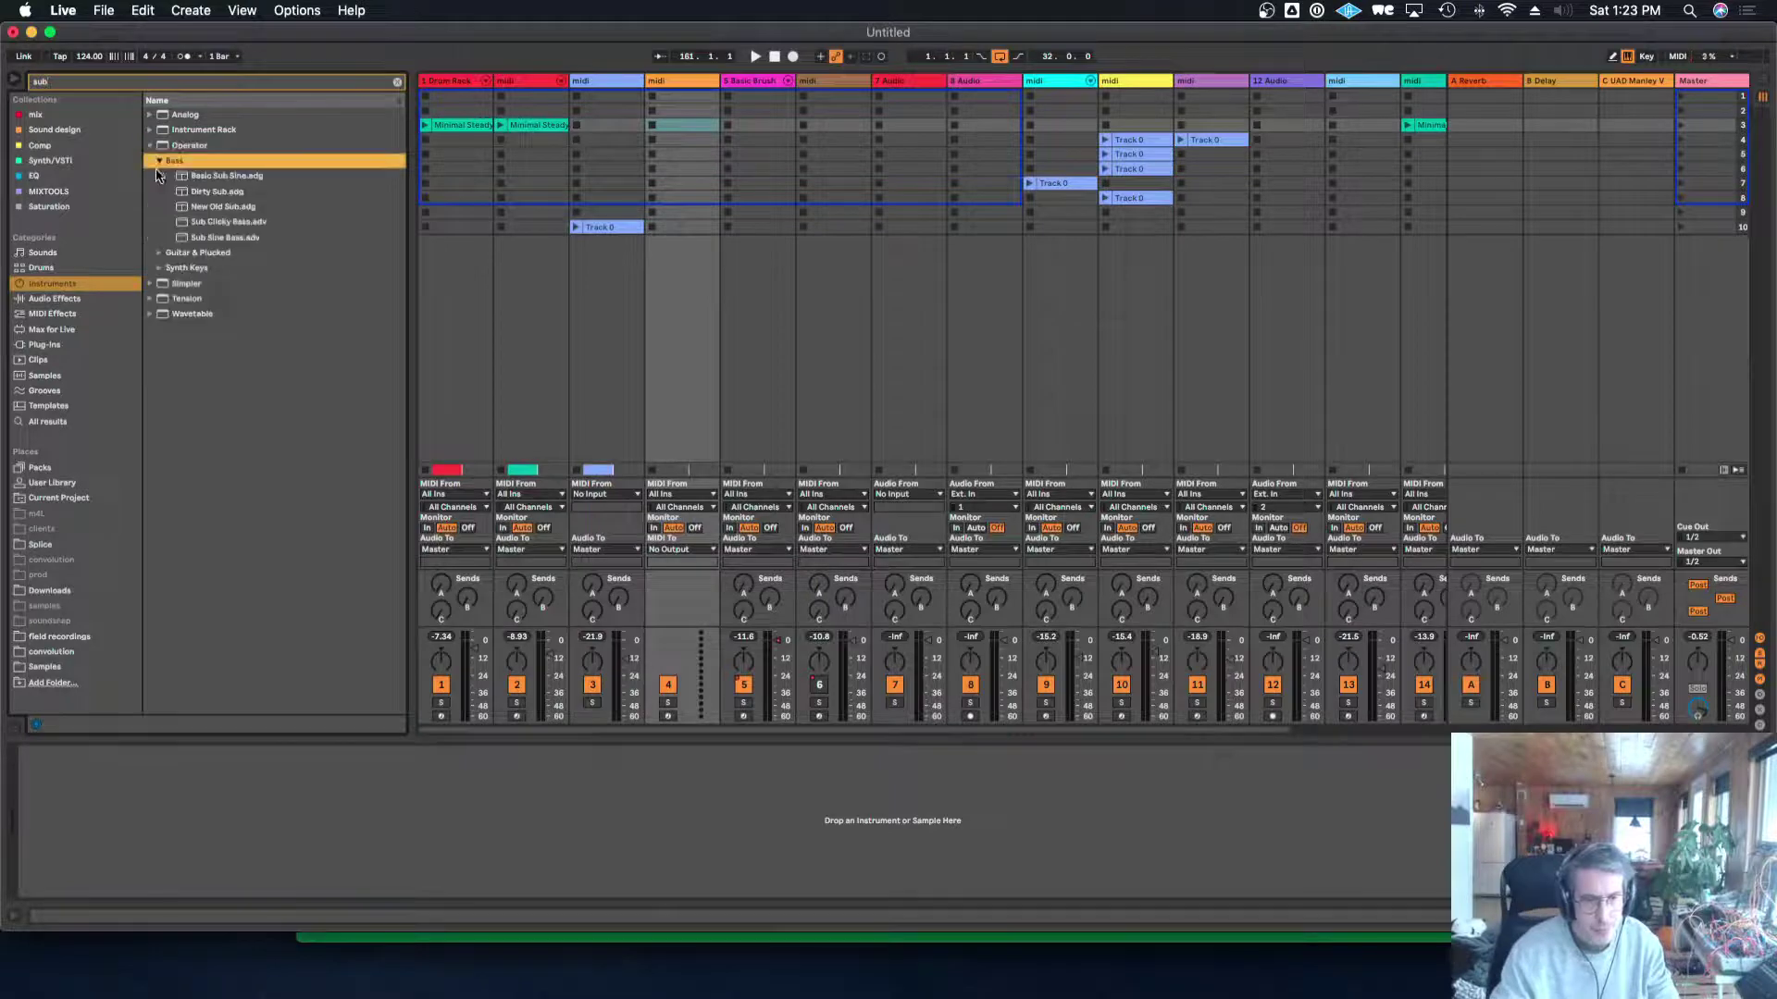
{"action": "left_click", "coordinate": [211, 239]}
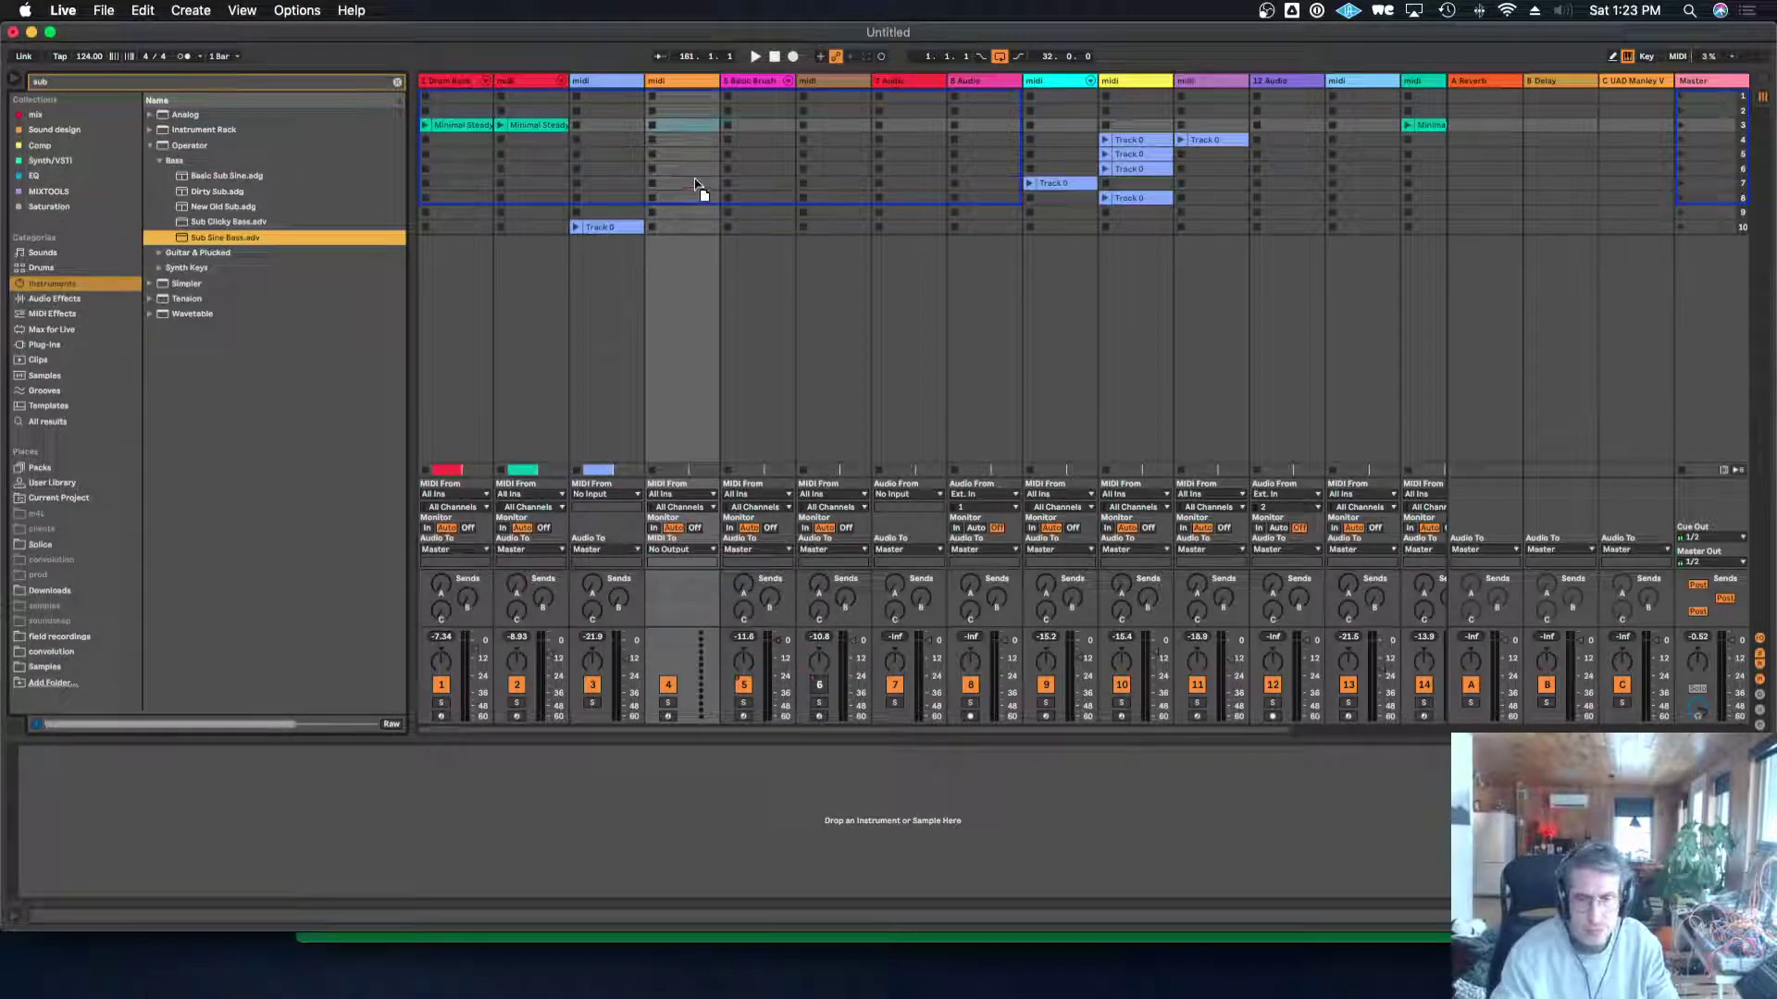
{"action": "left_click_drag", "start_coordinate": [693, 178], "coordinate": [696, 182]}
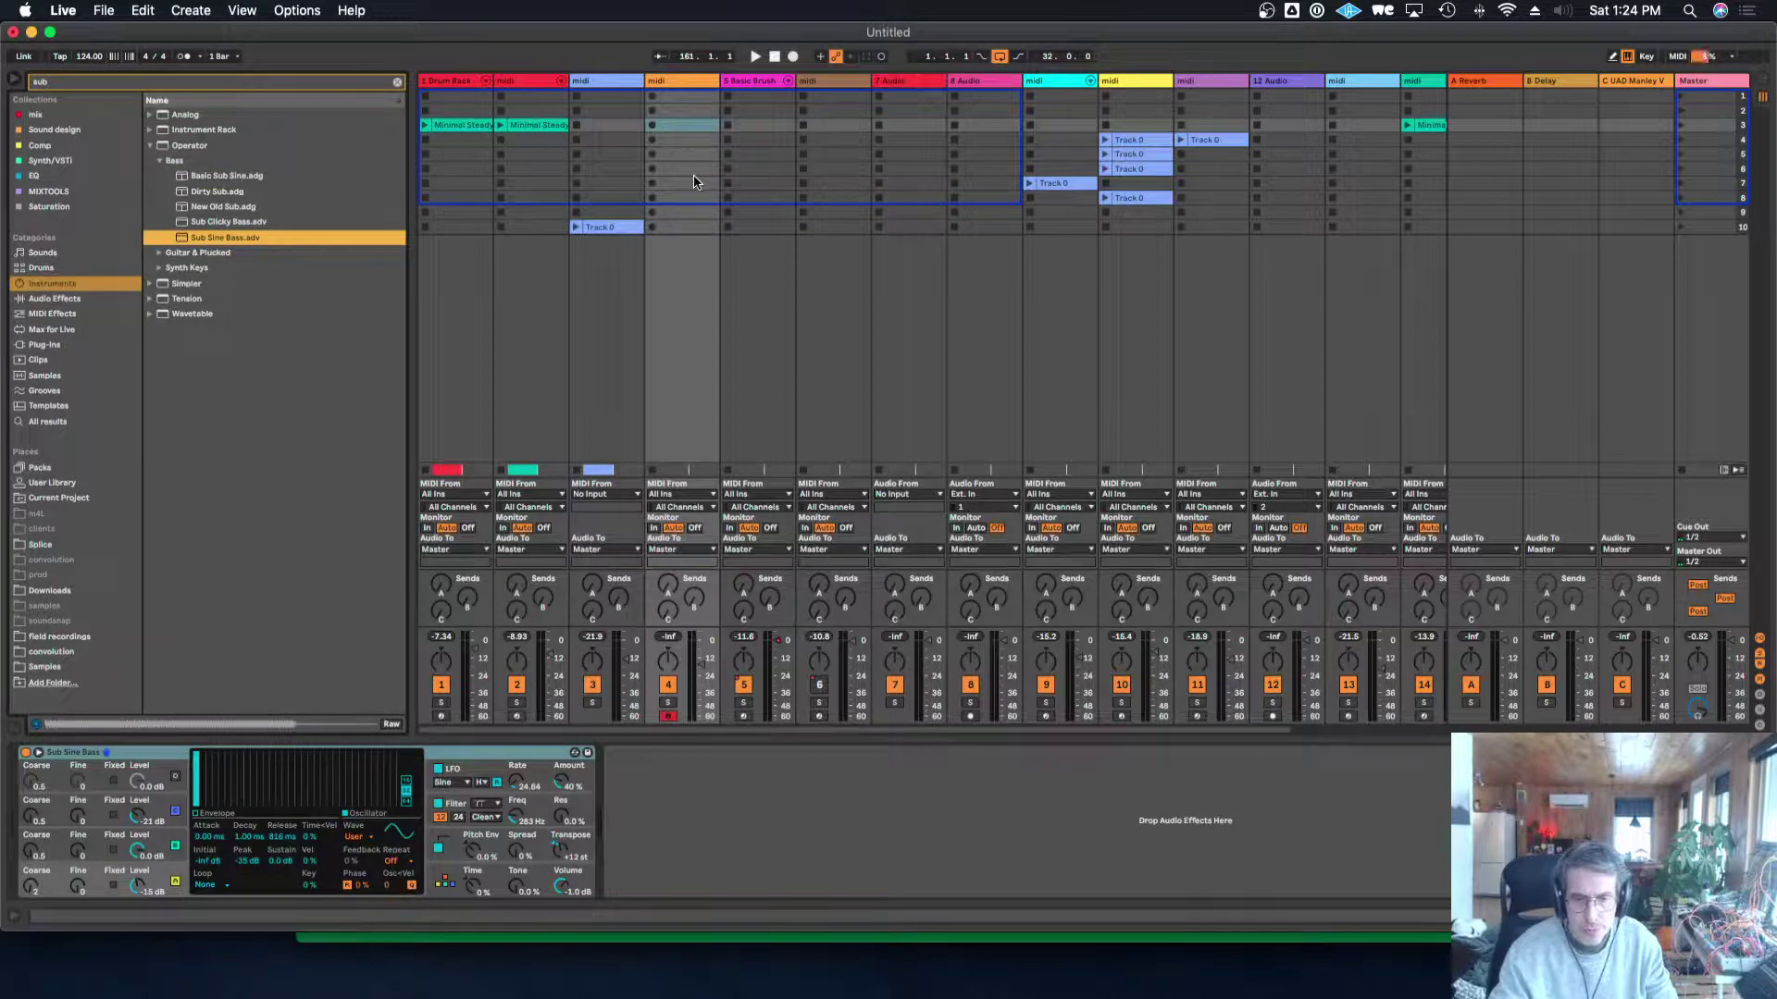
Move the four Track 0 clips in scenes 4 to 8 from track 10 to track 4 and solo track 4.
{"action": "left_click", "coordinate": [1130, 184]}
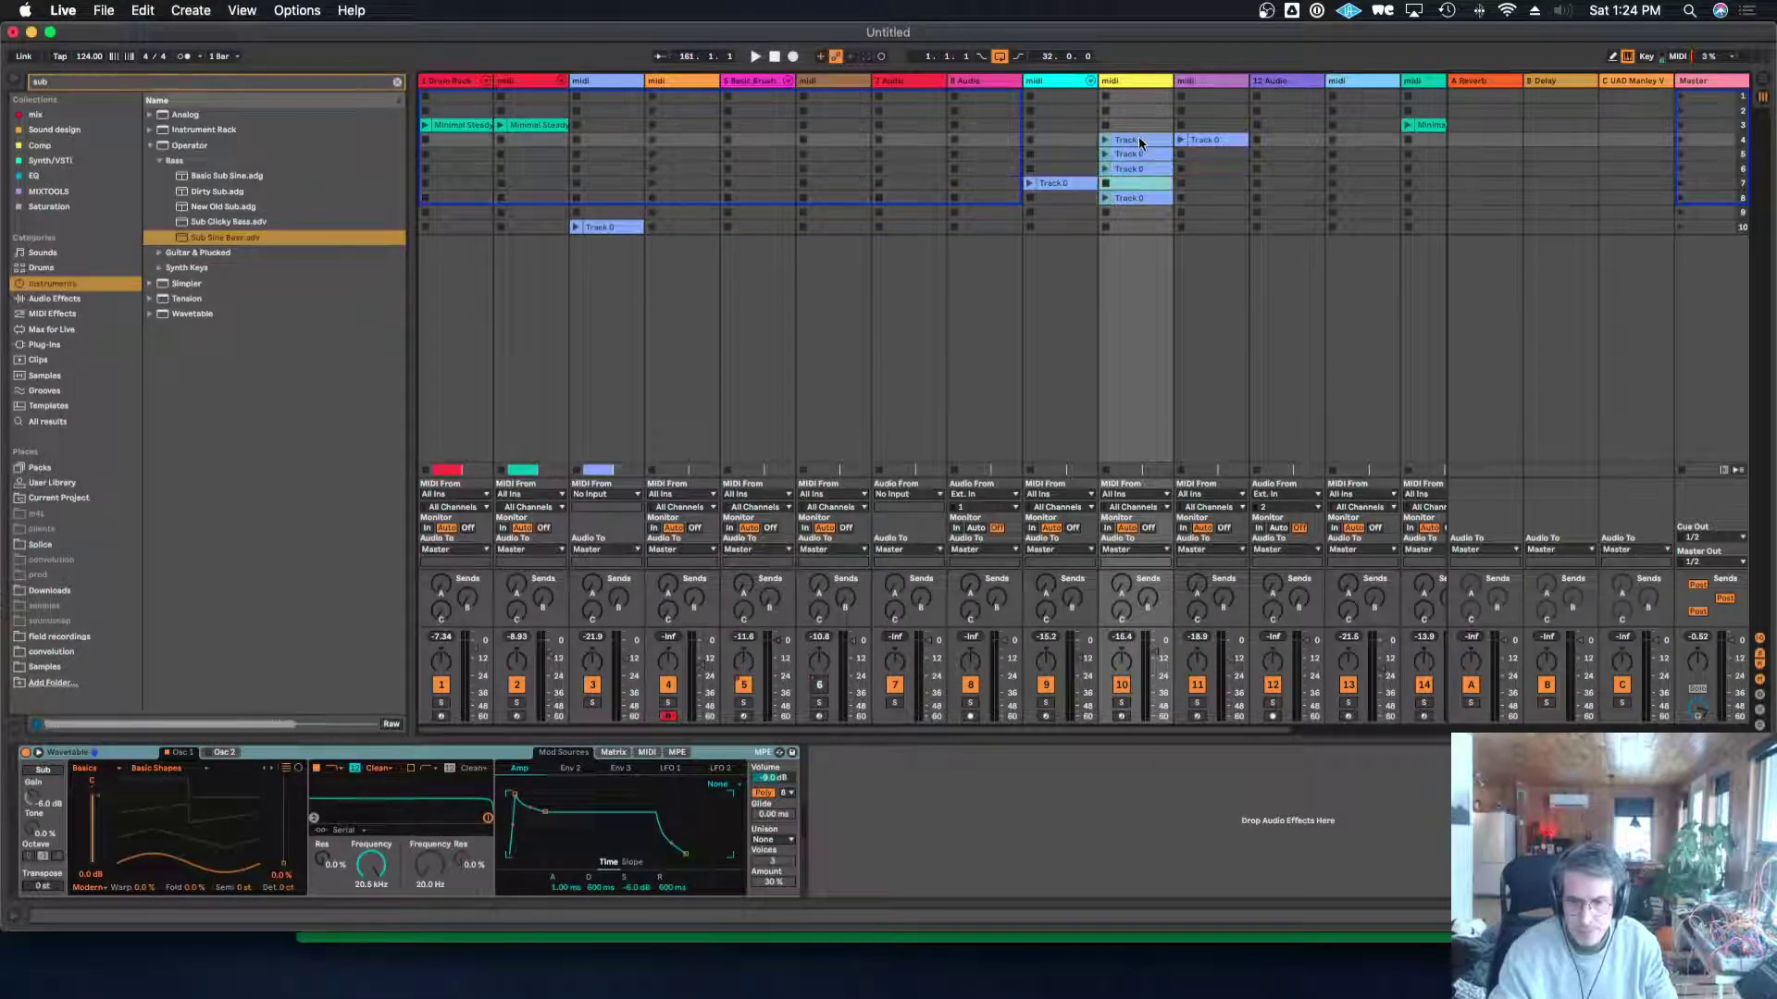
{"action": "left_click_drag", "start_coordinate": [1138, 136], "coordinate": [690, 141]}
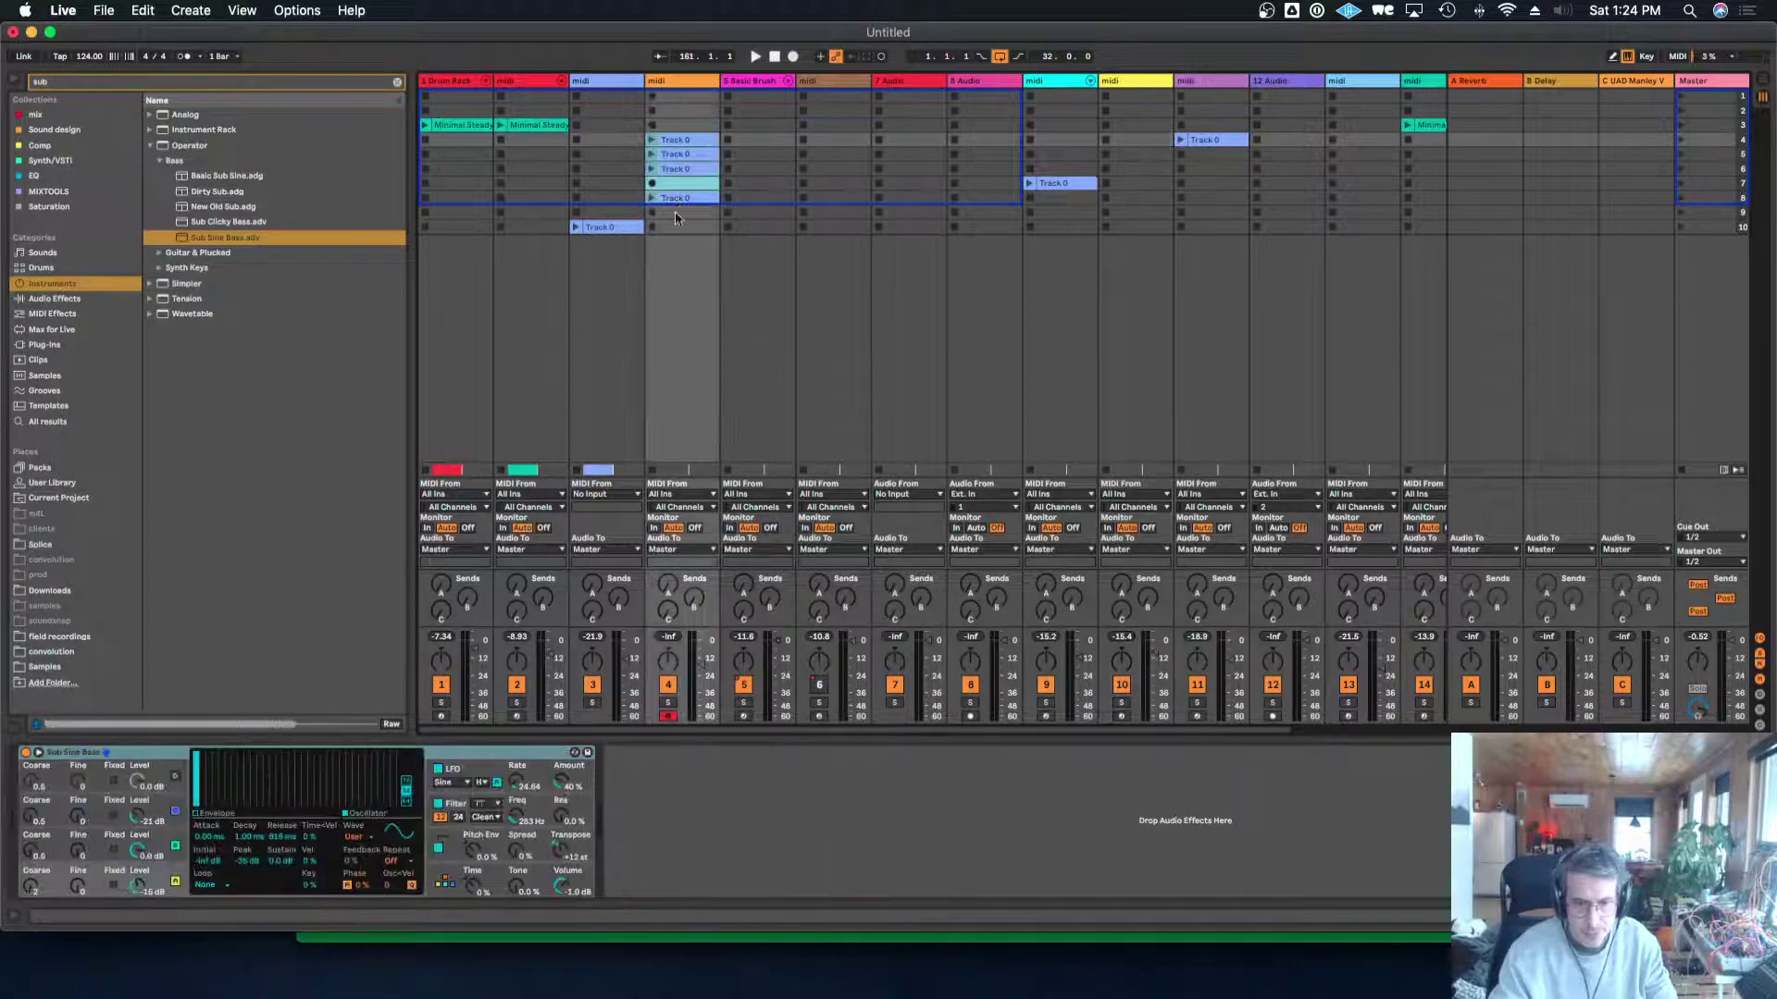
{"action": "left_click", "coordinate": [668, 704]}
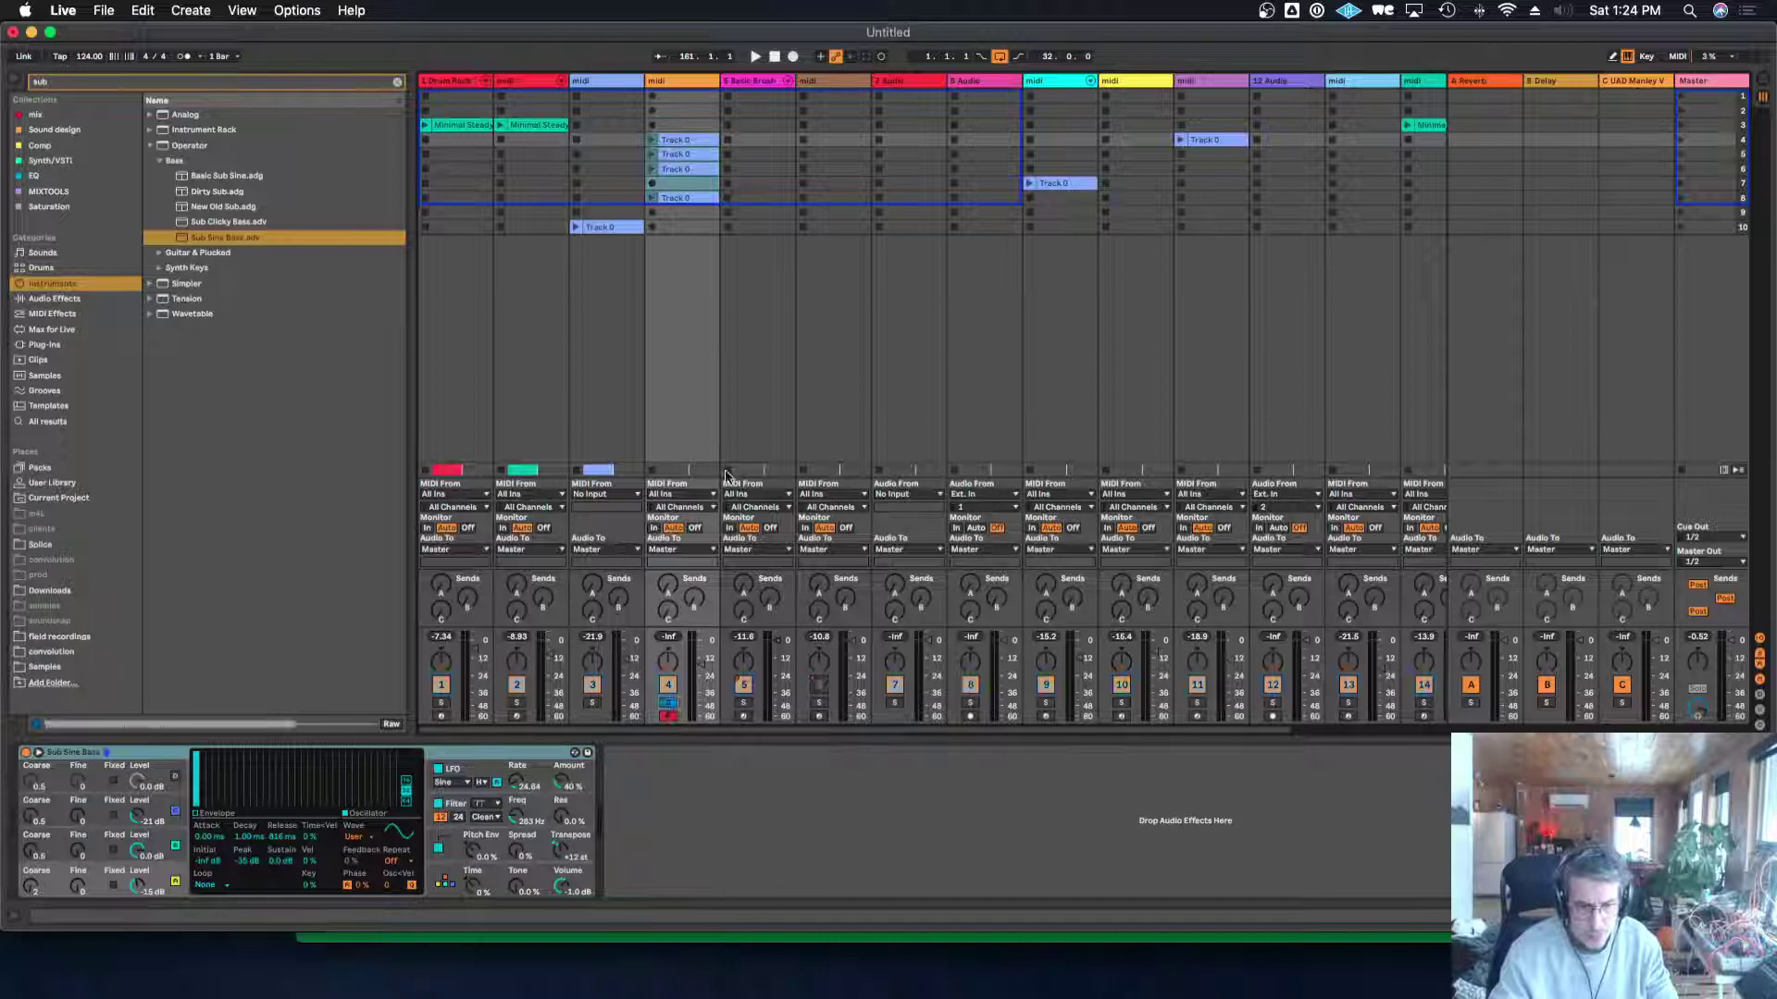
Audition track 4's clips in scenes 4, 5 and 6 one after another and view their notes.
{"action": "left_click", "coordinate": [651, 140]}
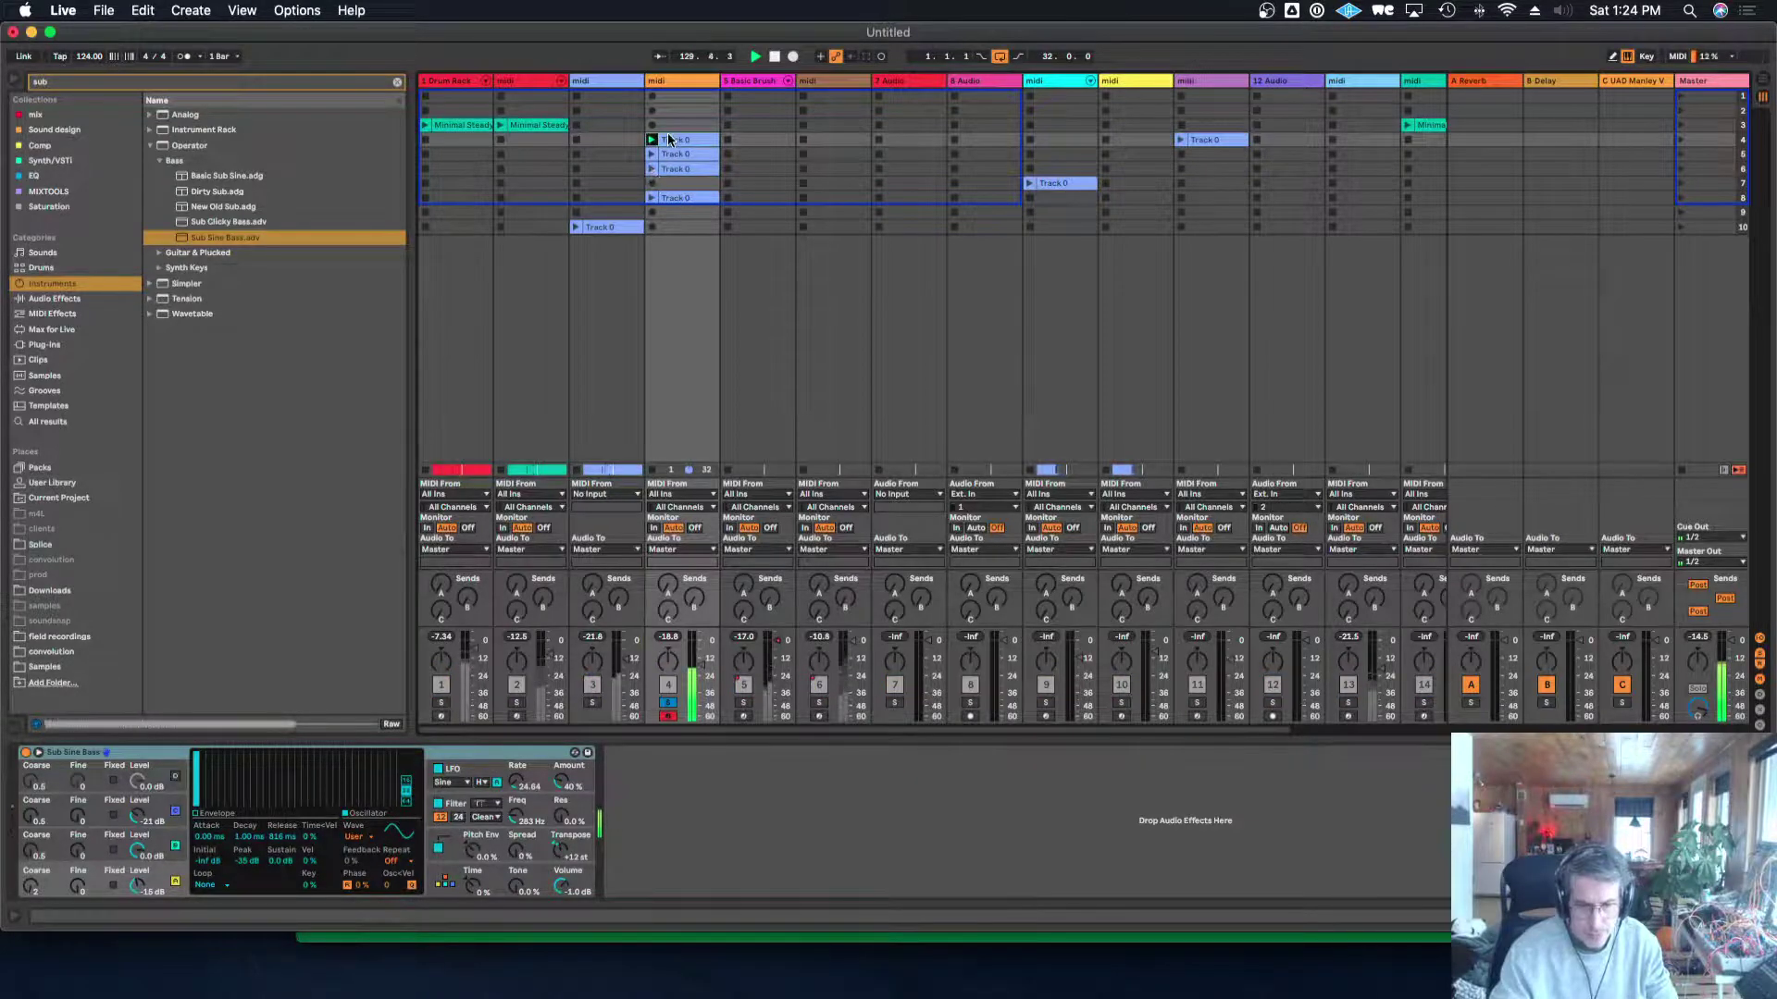
{"action": "double_click", "coordinate": [669, 140]}
{"action": "left_click", "coordinate": [651, 154]}
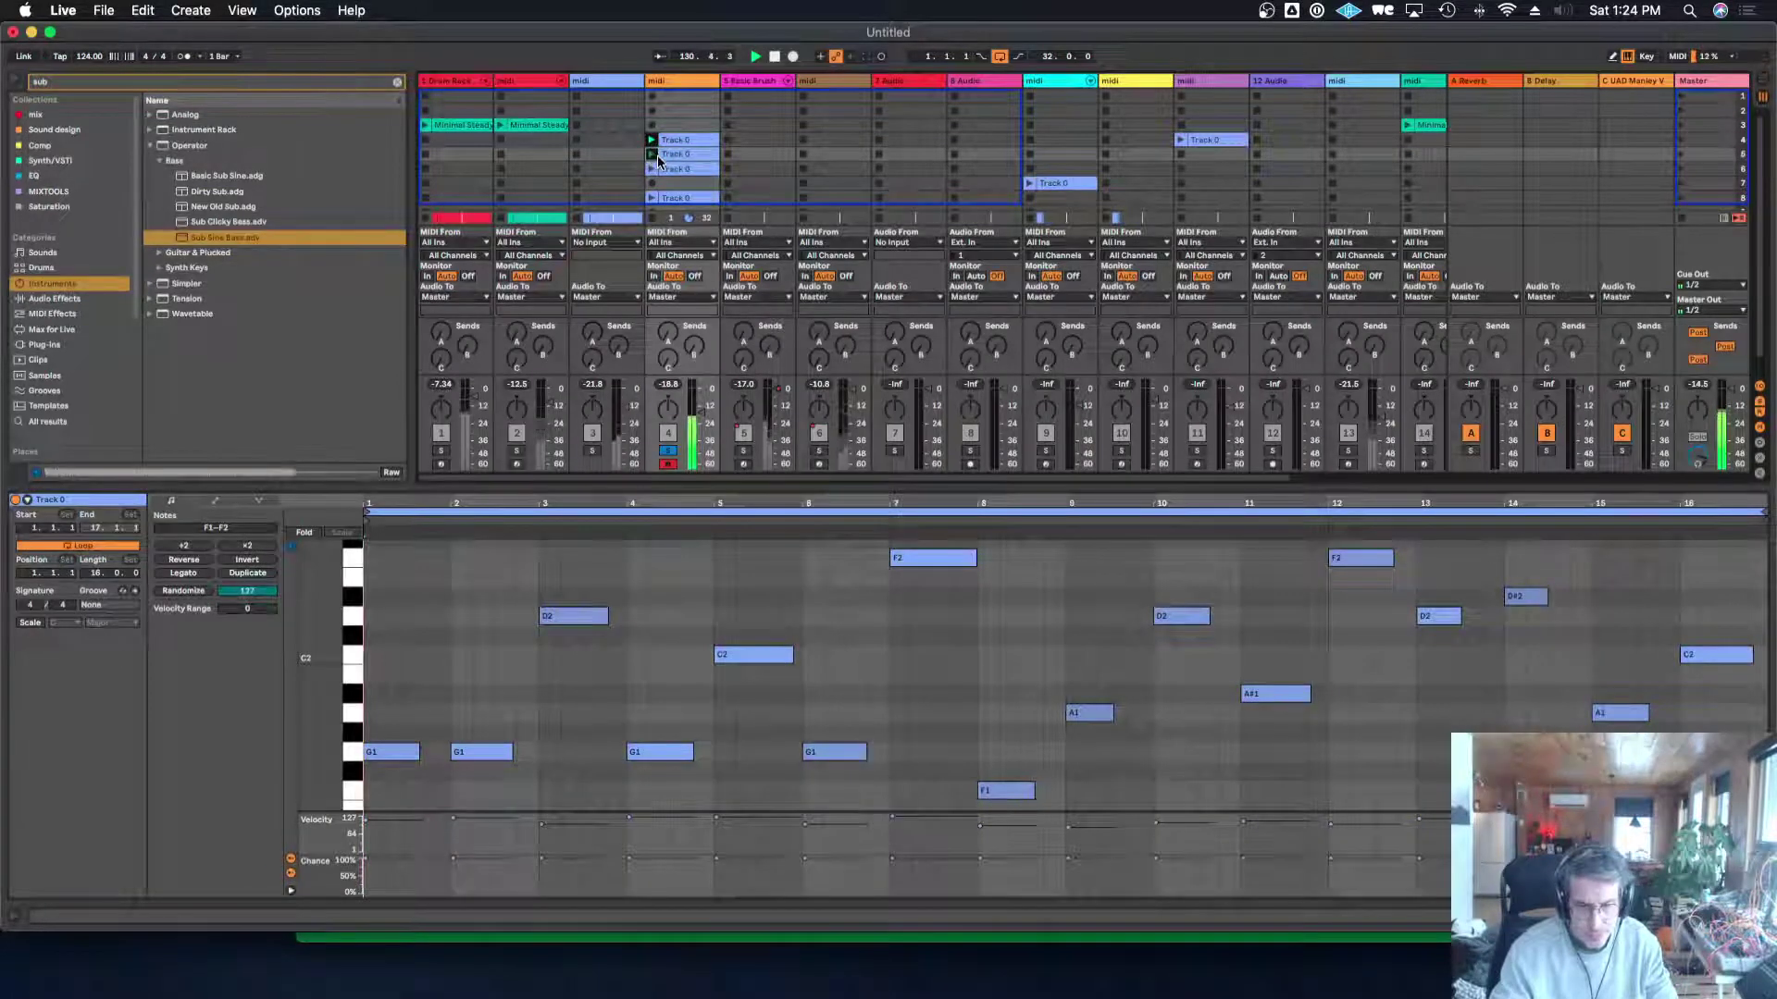
{"action": "left_click", "coordinate": [653, 169]}
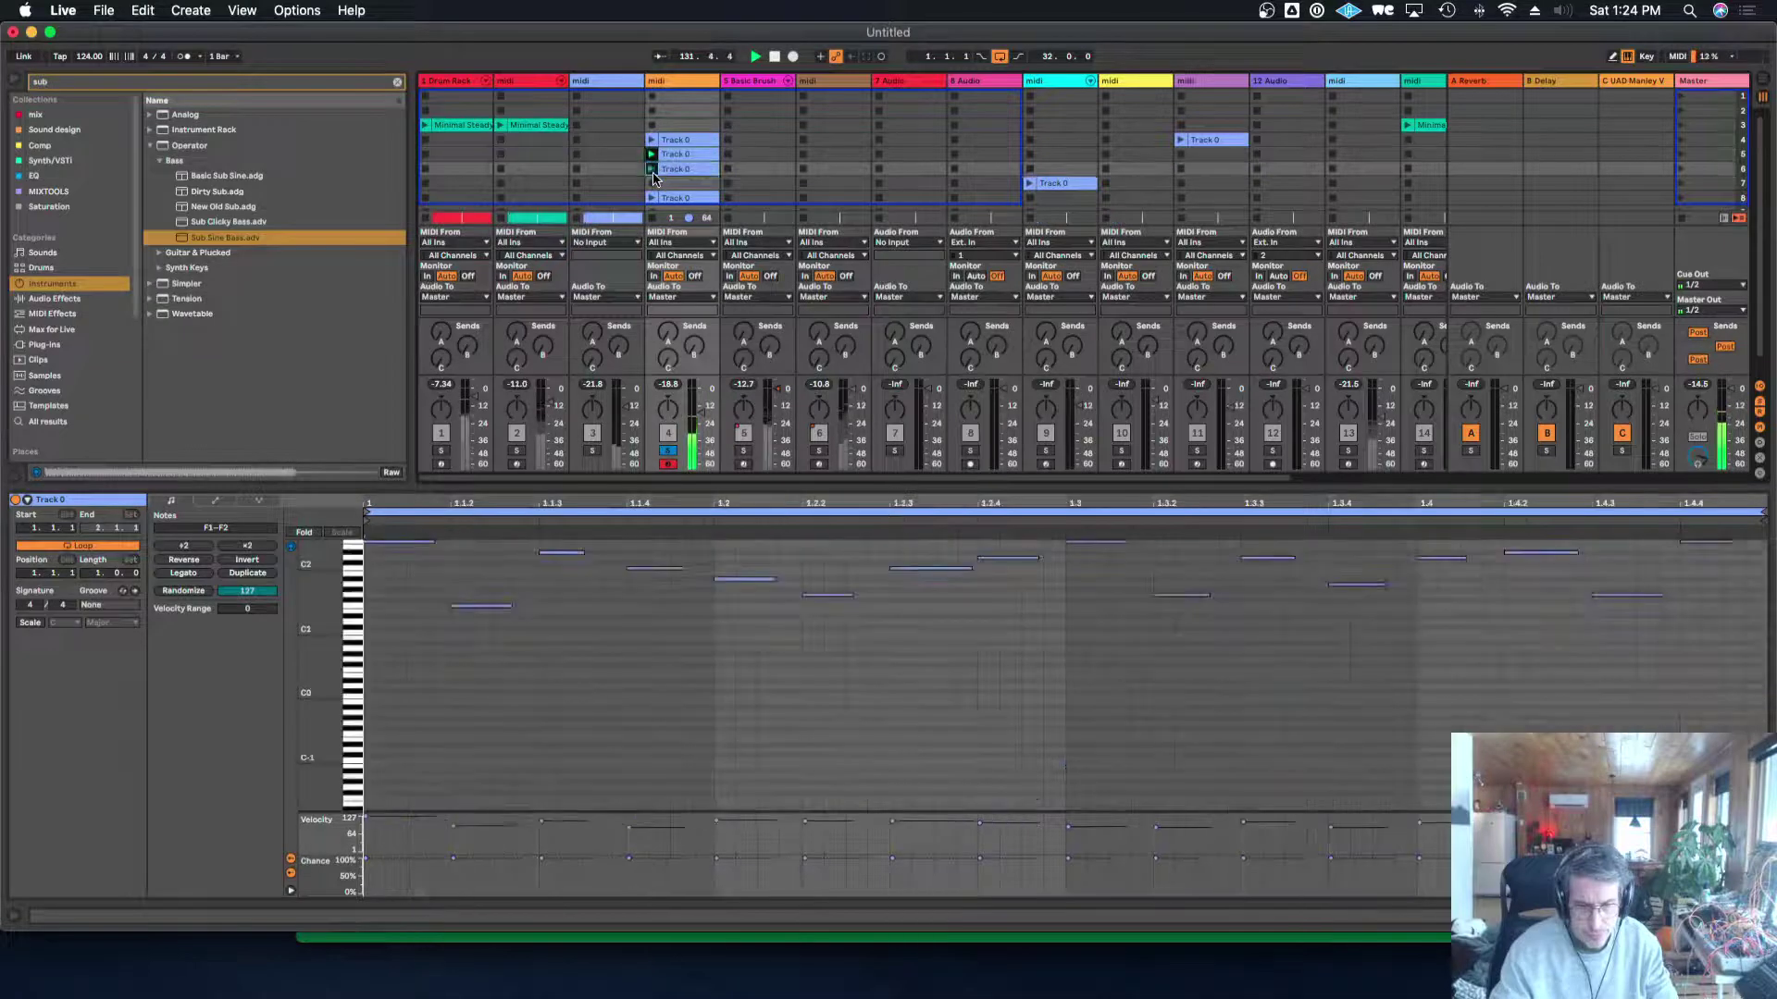
{"action": "scroll", "coordinate": [656, 185], "scroll_direction": "down", "scroll_amount": 1}
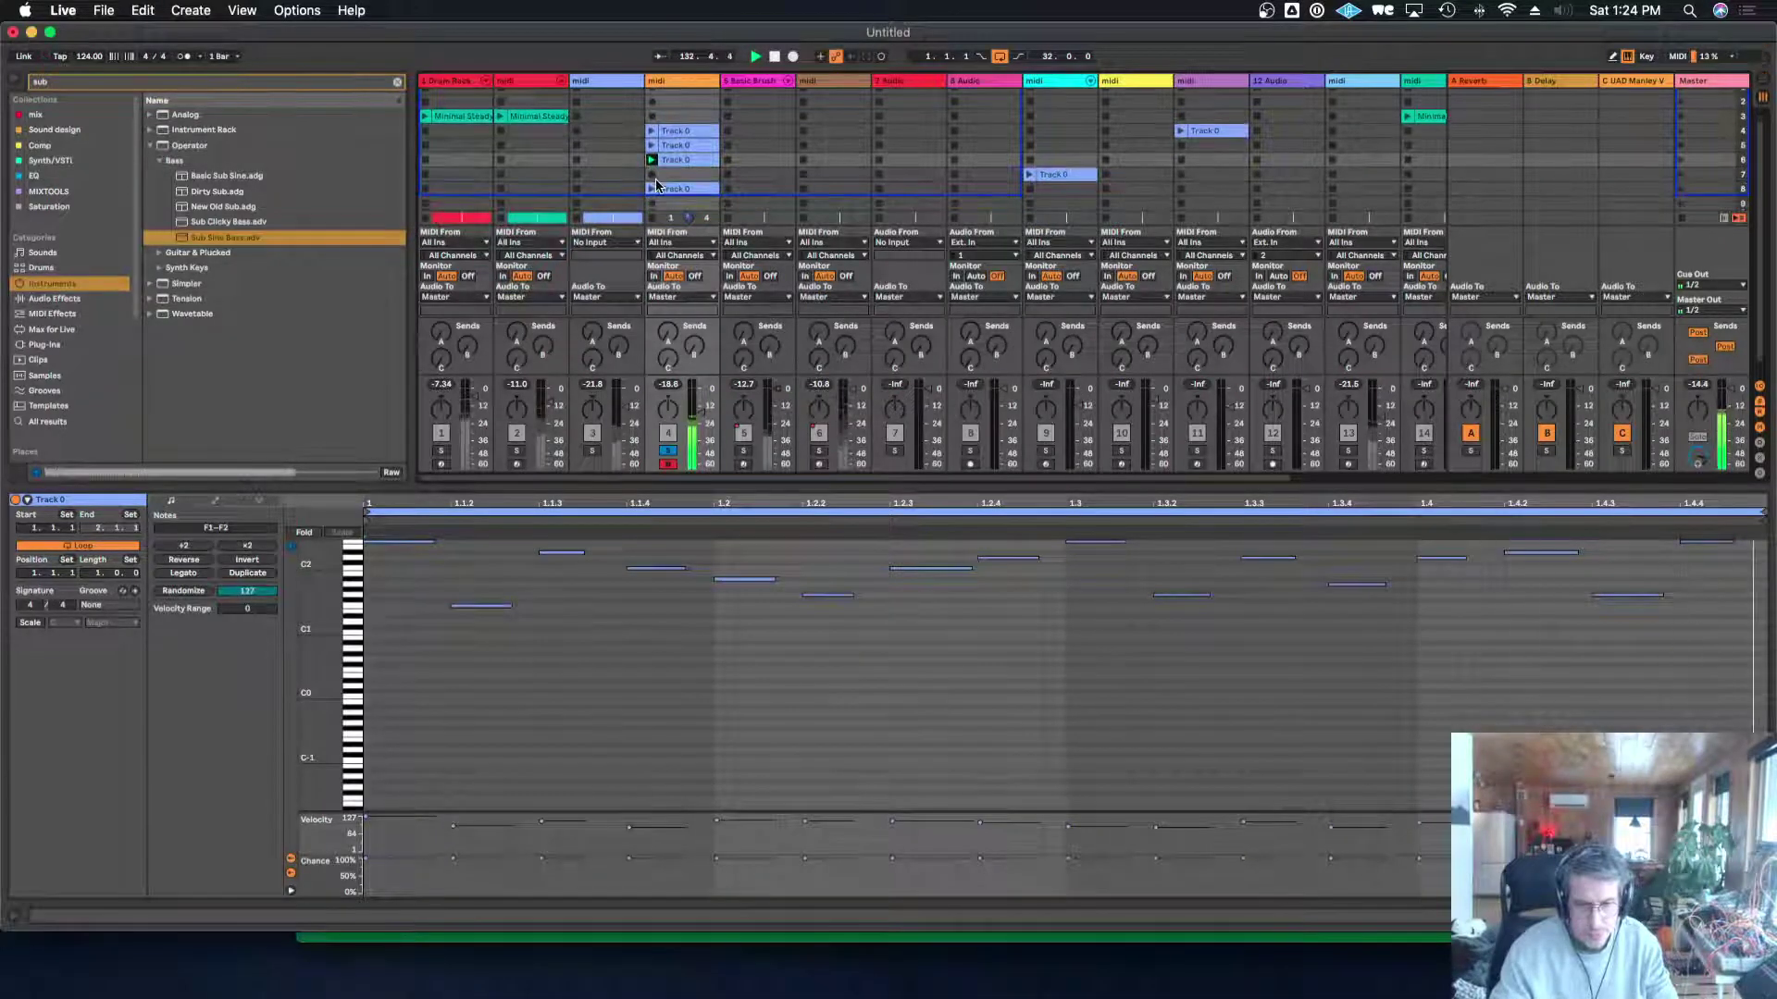
Double the scene 6 clip's note timing and loop length twice, giving a 4-bar loop.
{"action": "left_click", "coordinate": [246, 546]}
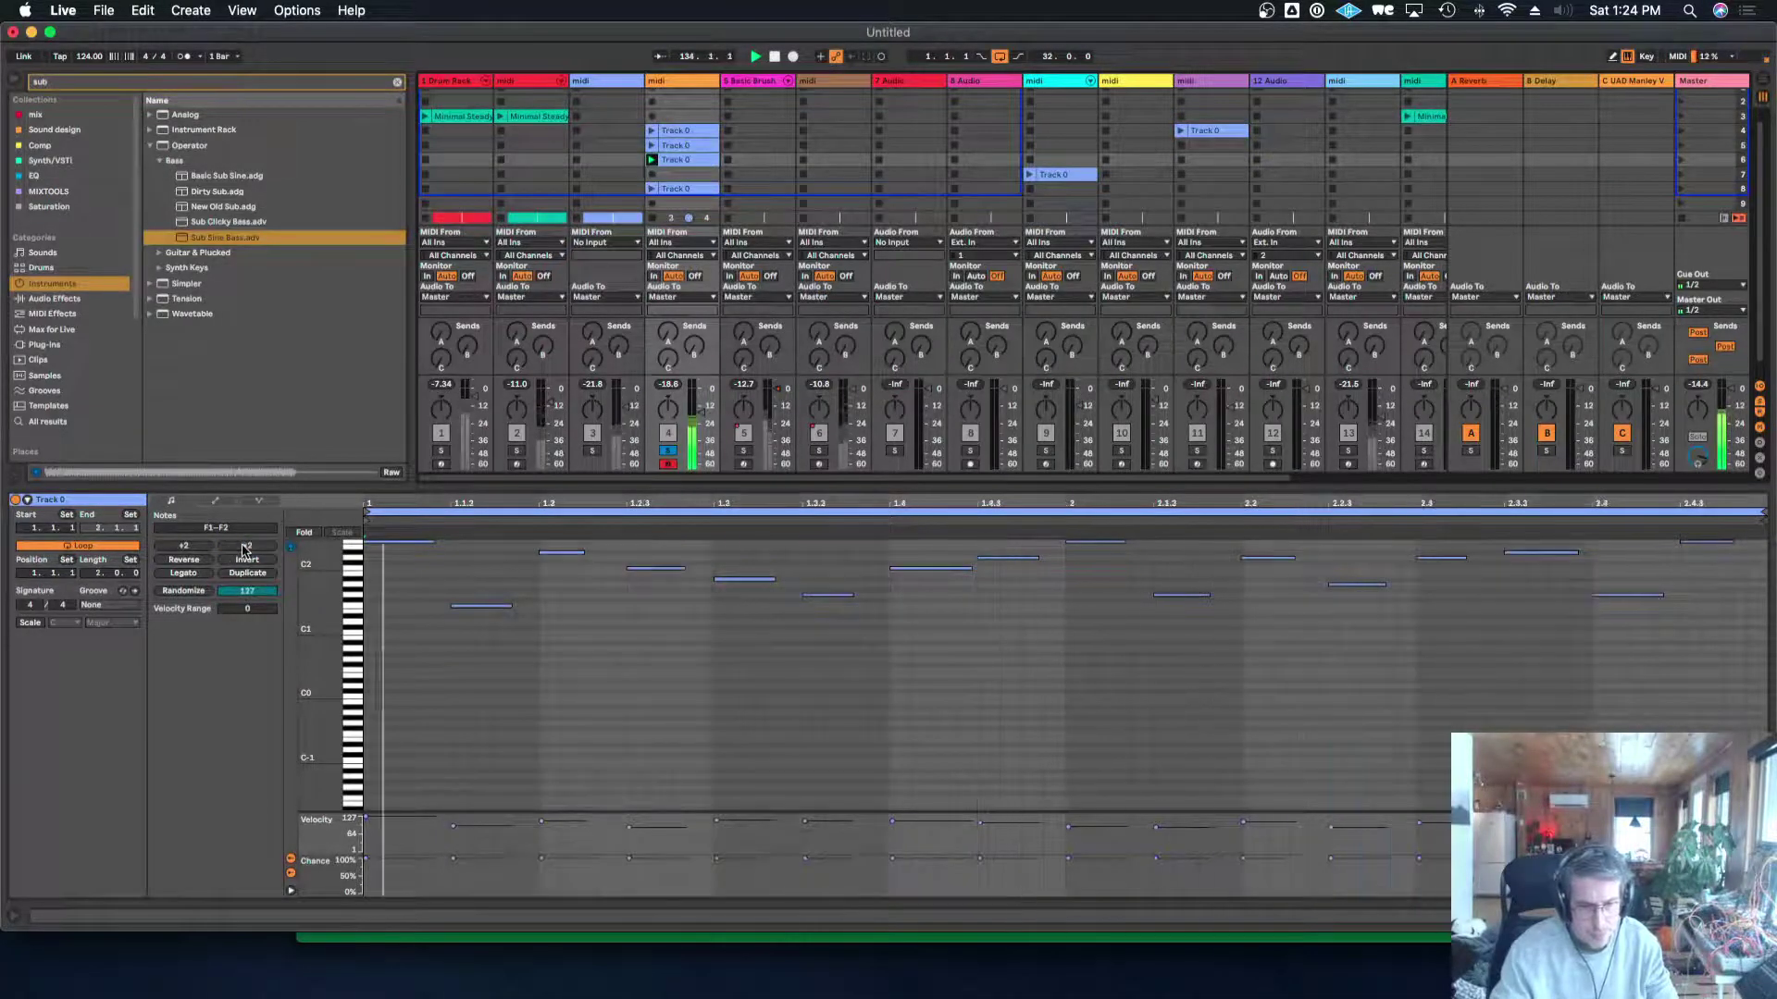
{"action": "left_click", "coordinate": [246, 547]}
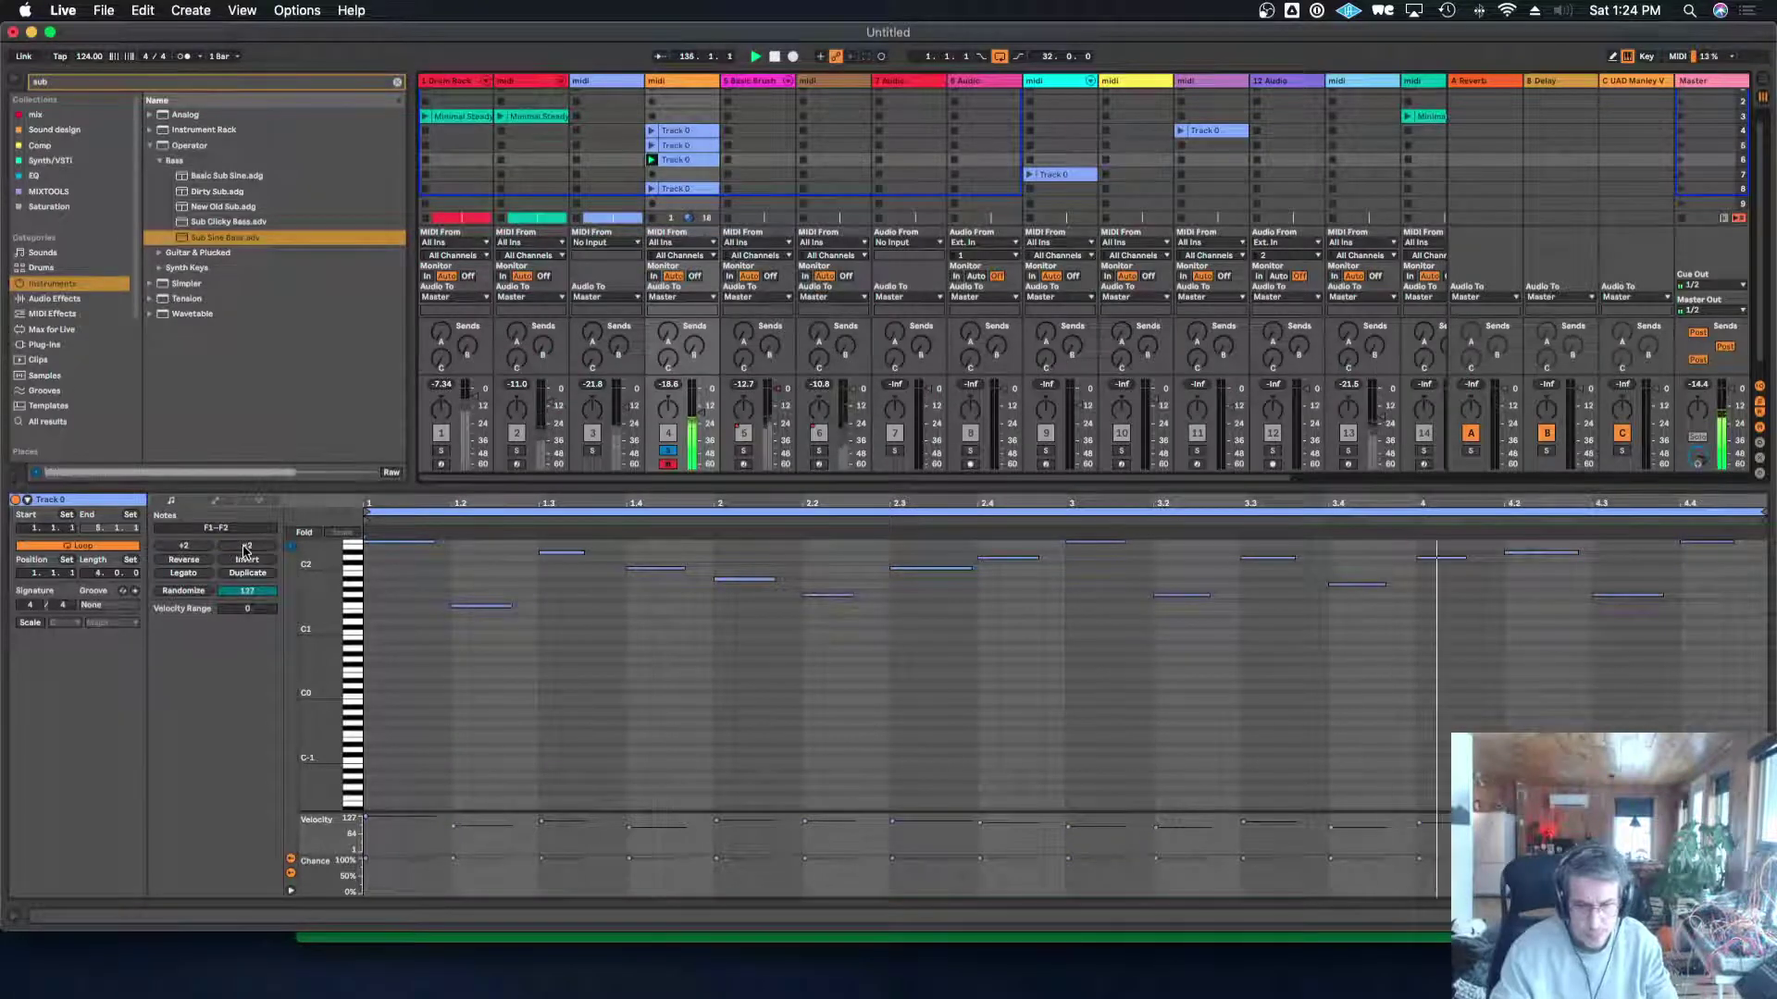
Halve the scene 6 clip's note timing and shorten its loop to 1 bar.
{"action": "left_click", "coordinate": [192, 548]}
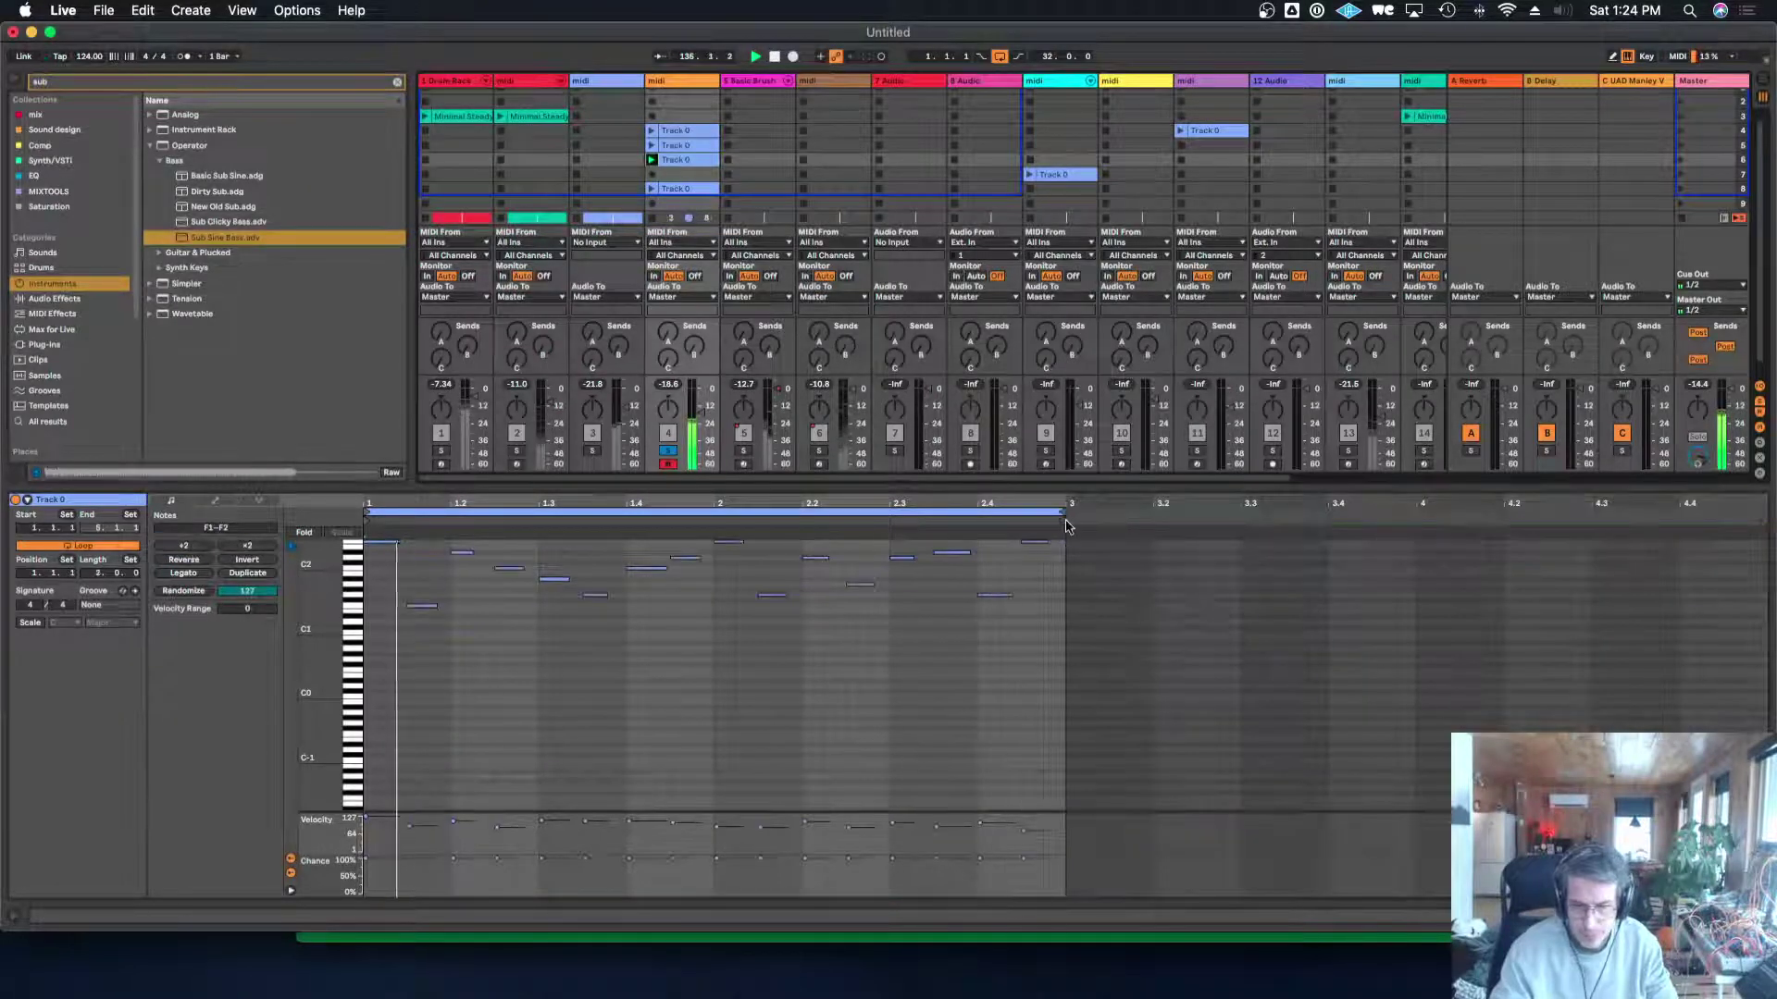
{"action": "left_click_drag", "start_coordinate": [1065, 510], "coordinate": [720, 516]}
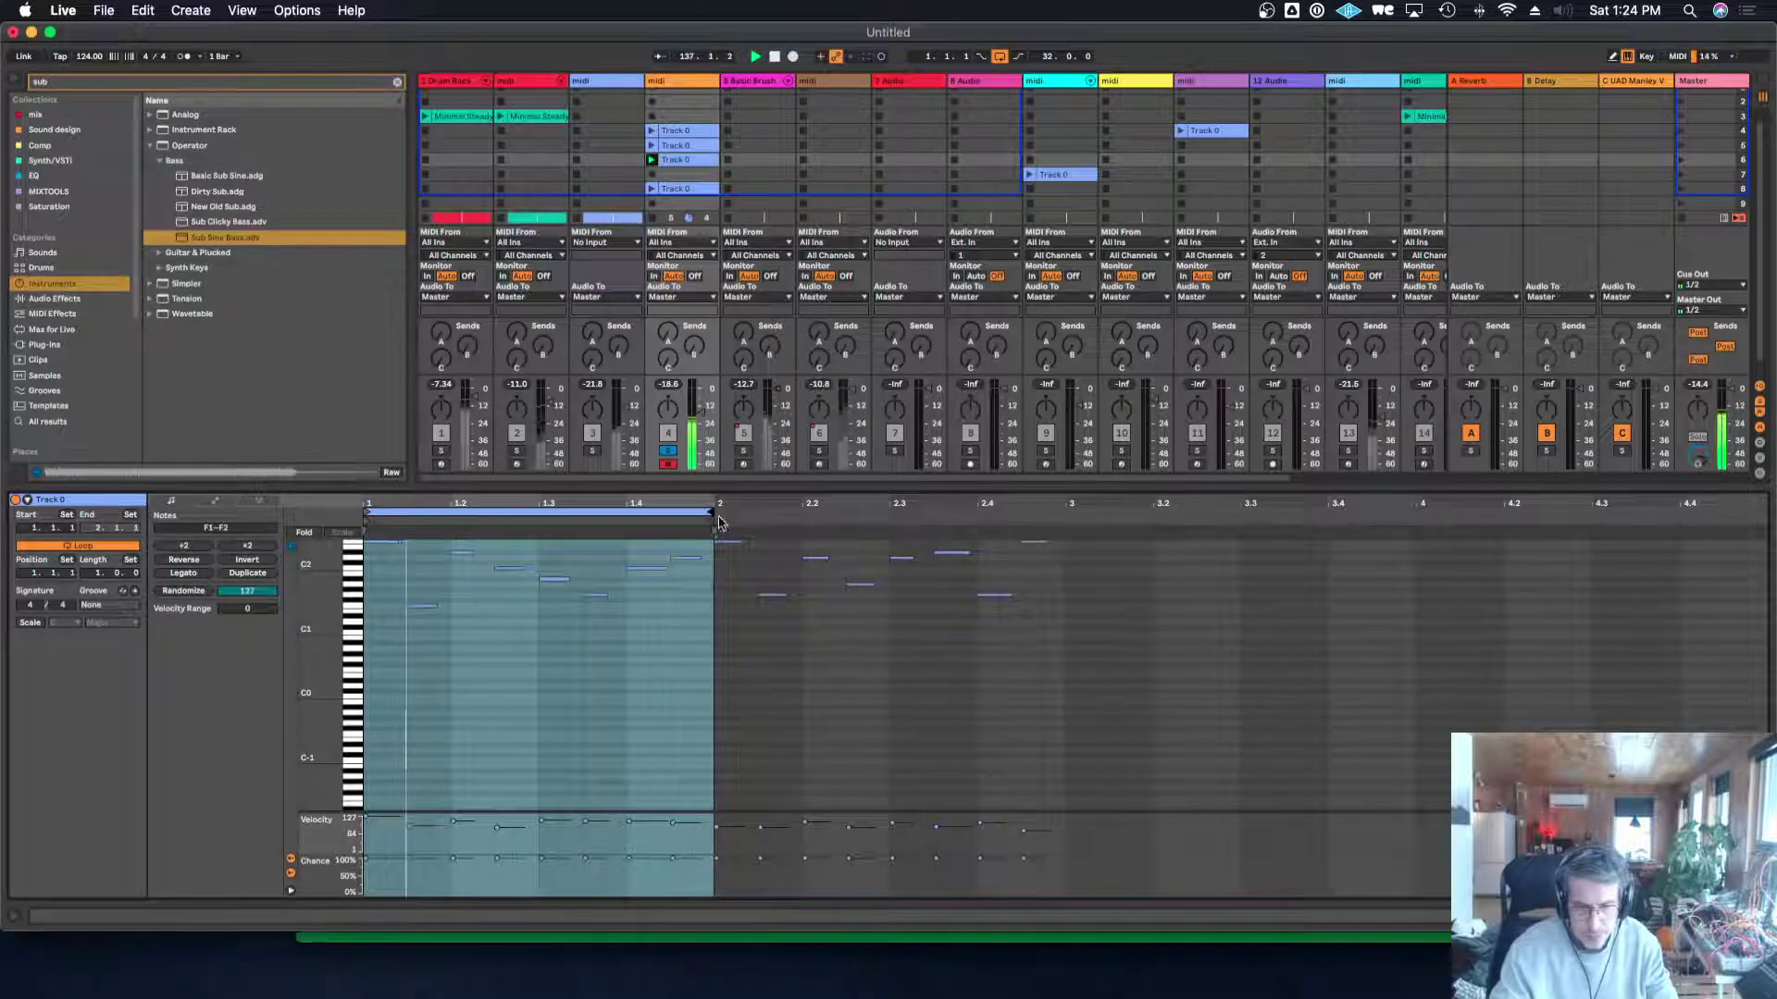
Lower the Transpose of track 4's Sub Sine Bass to -4 st and unsolo the track.
{"action": "left_click", "coordinate": [698, 82]}
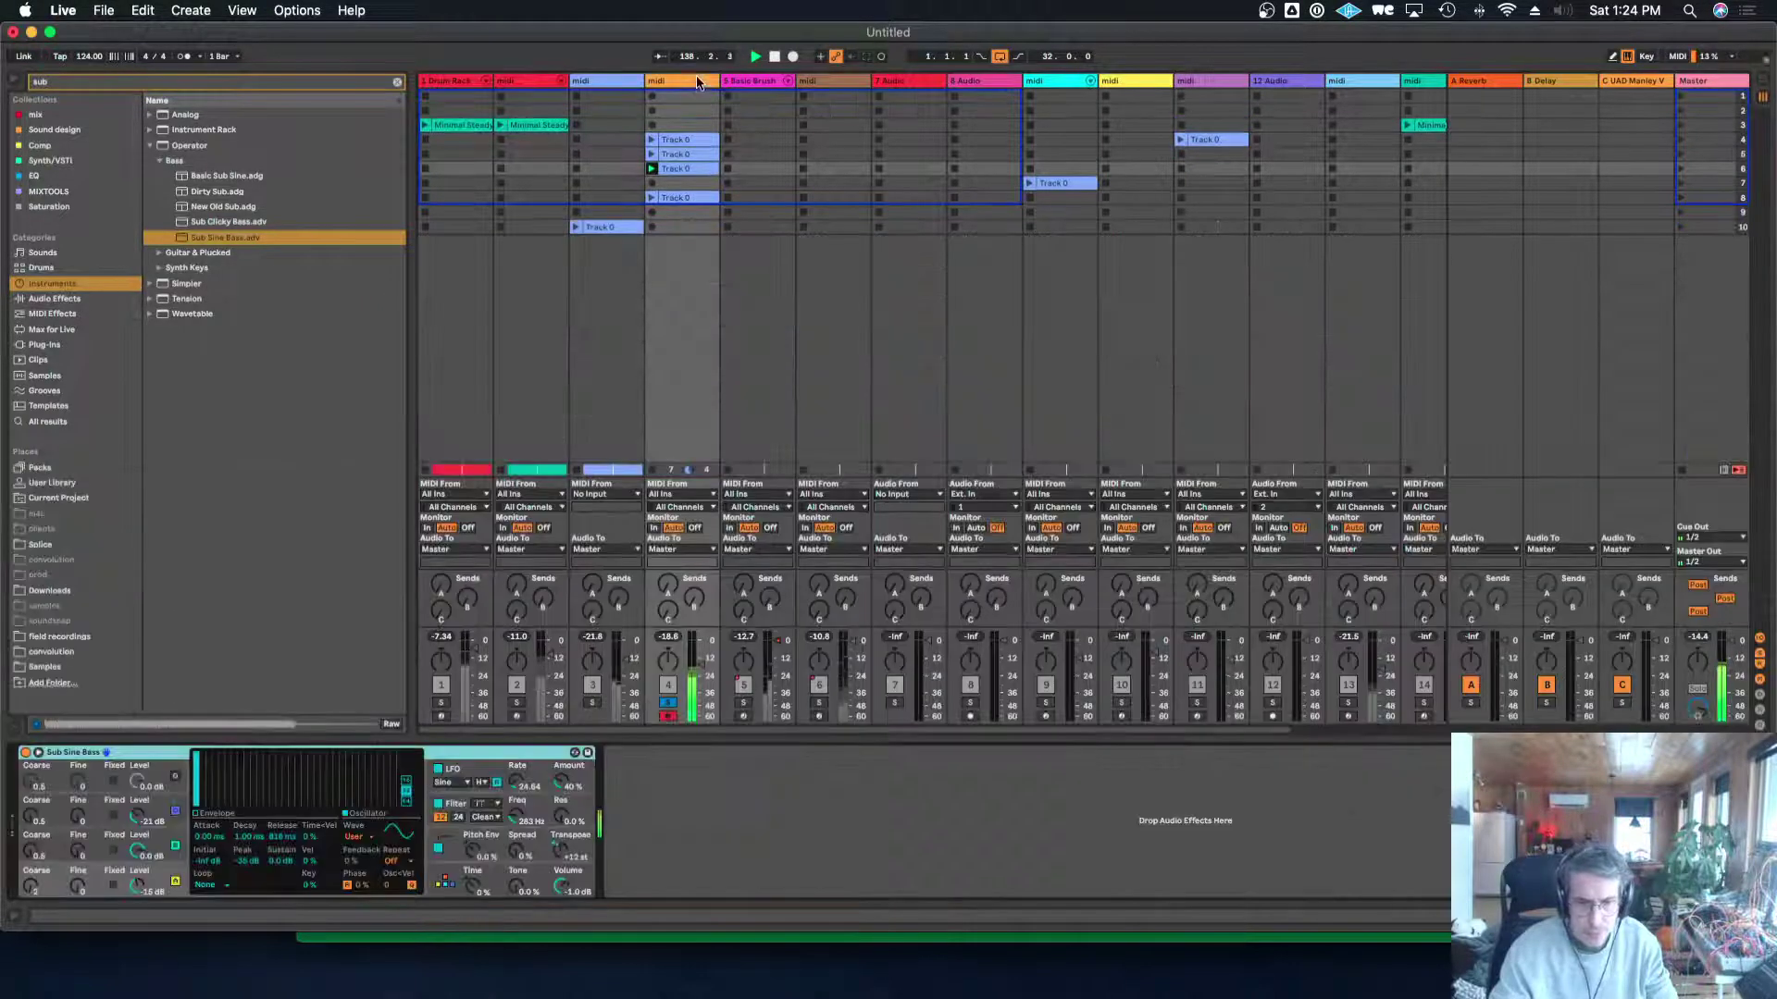
{"action": "left_click", "coordinate": [555, 858]}
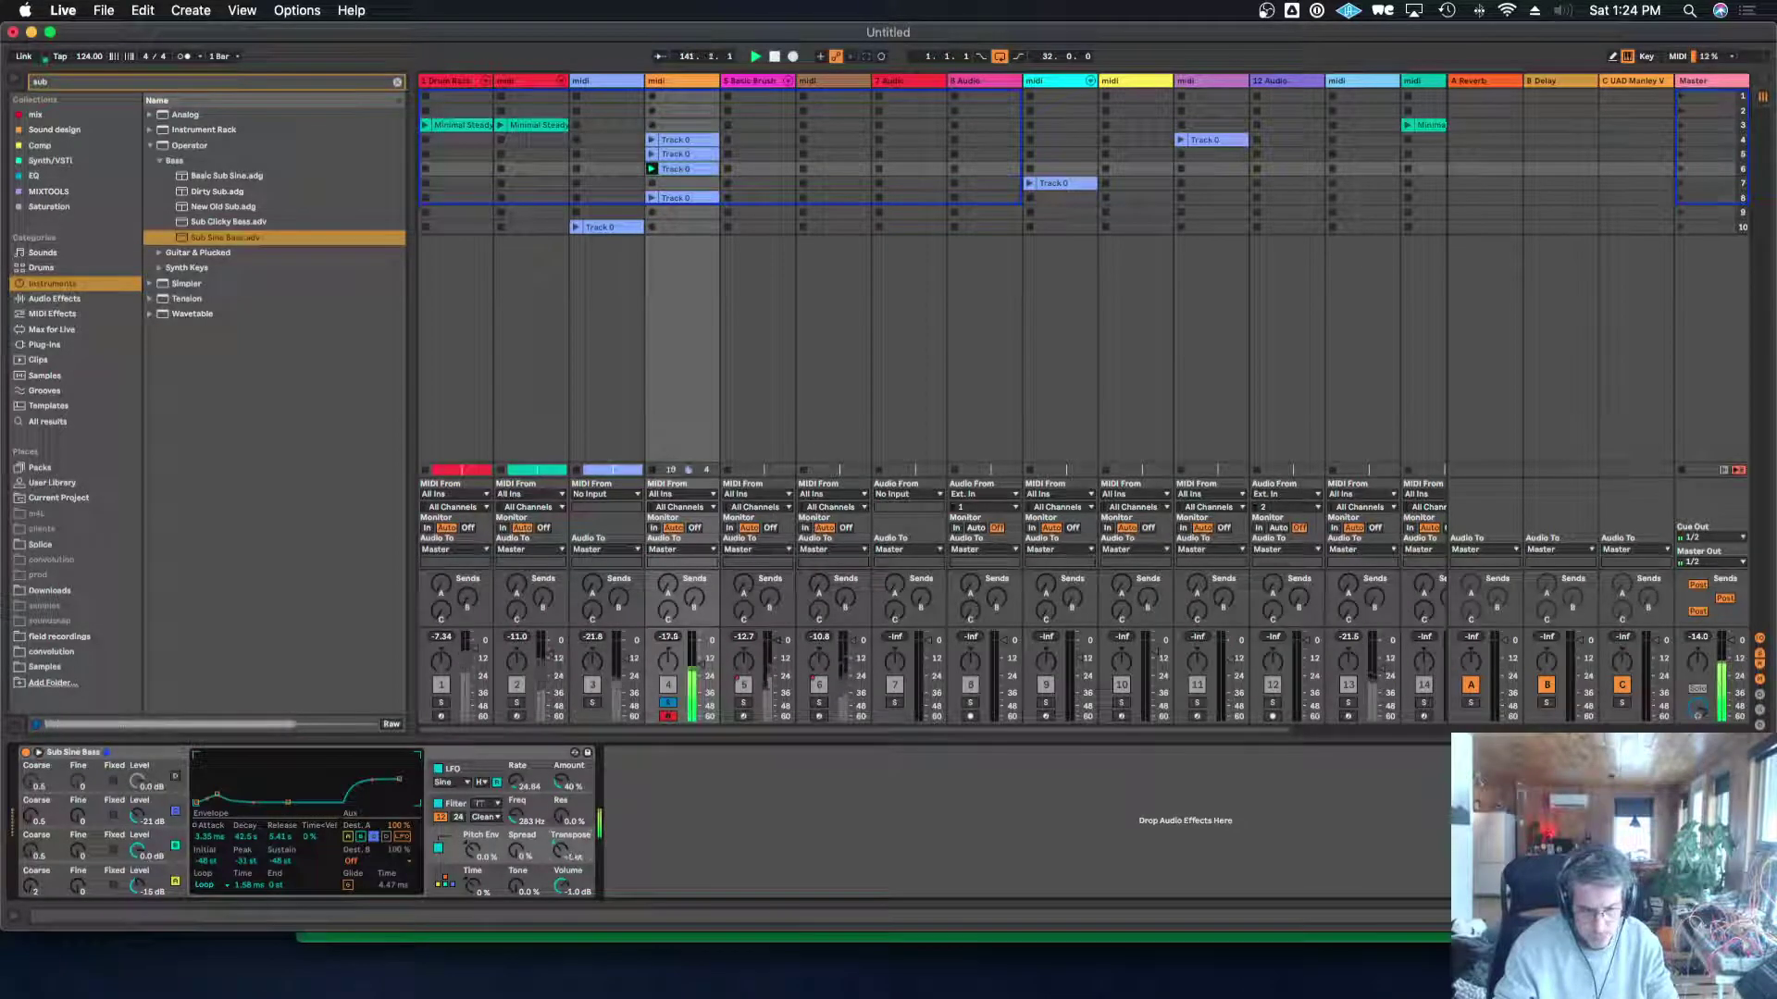
{"action": "left_click", "coordinate": [667, 707]}
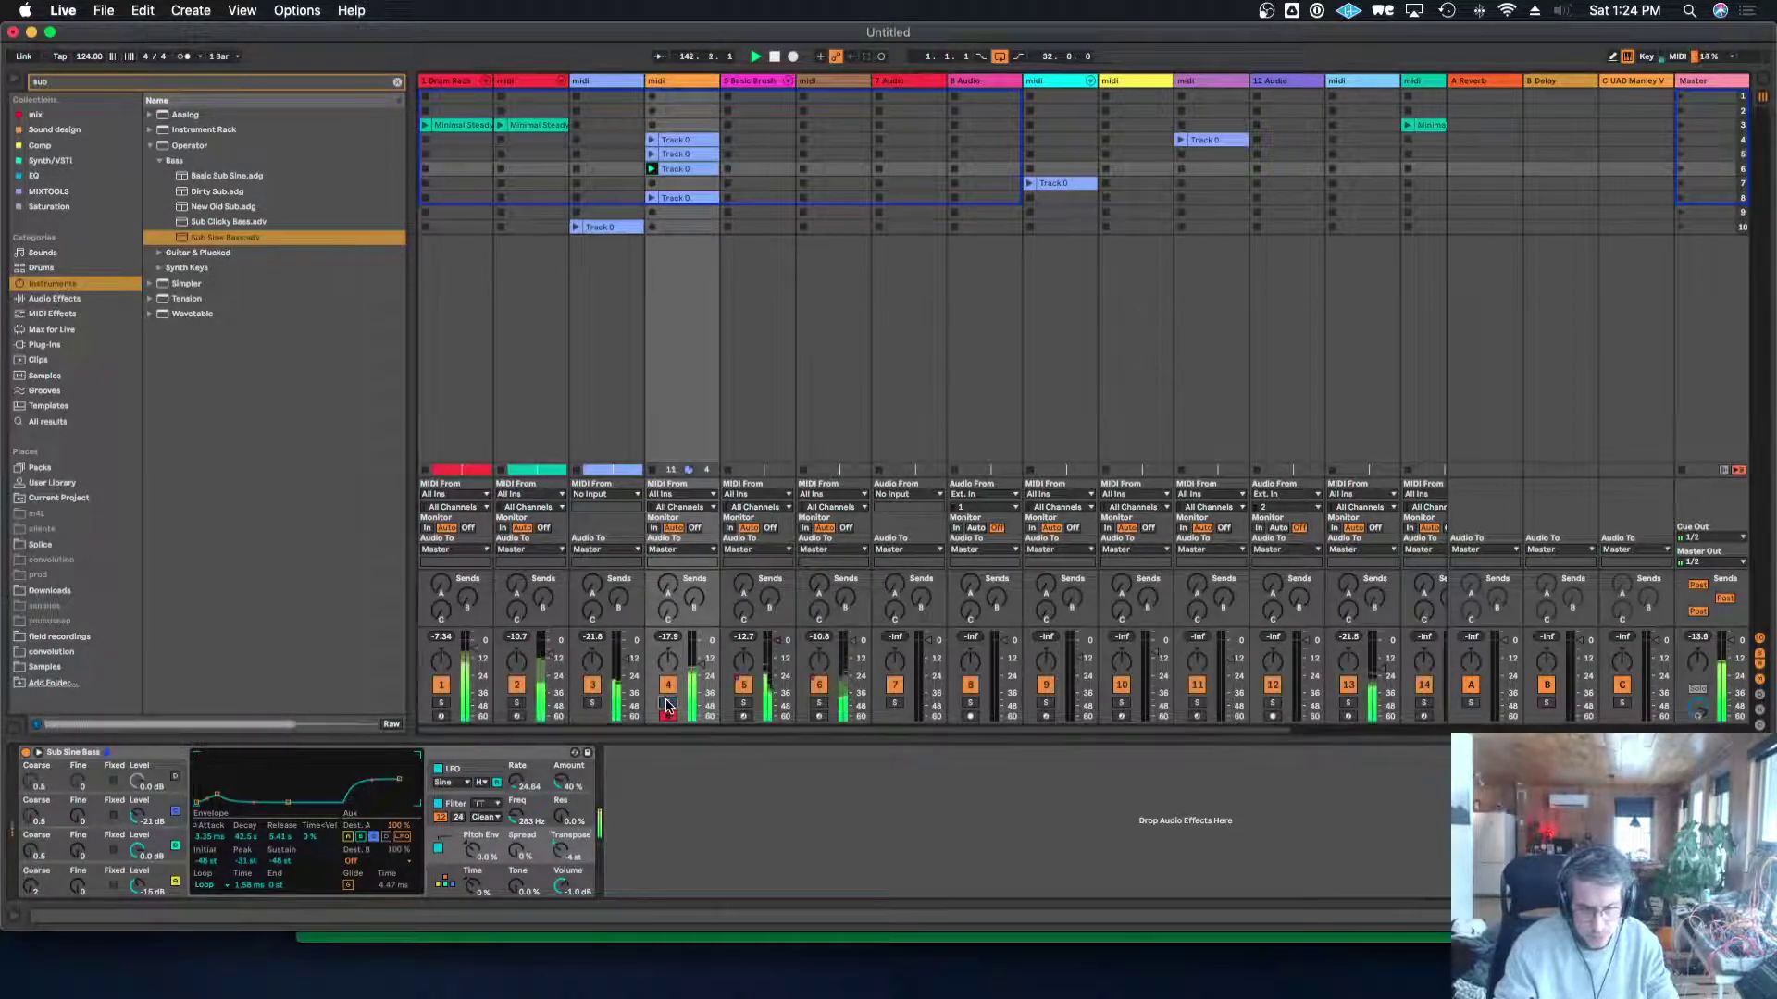
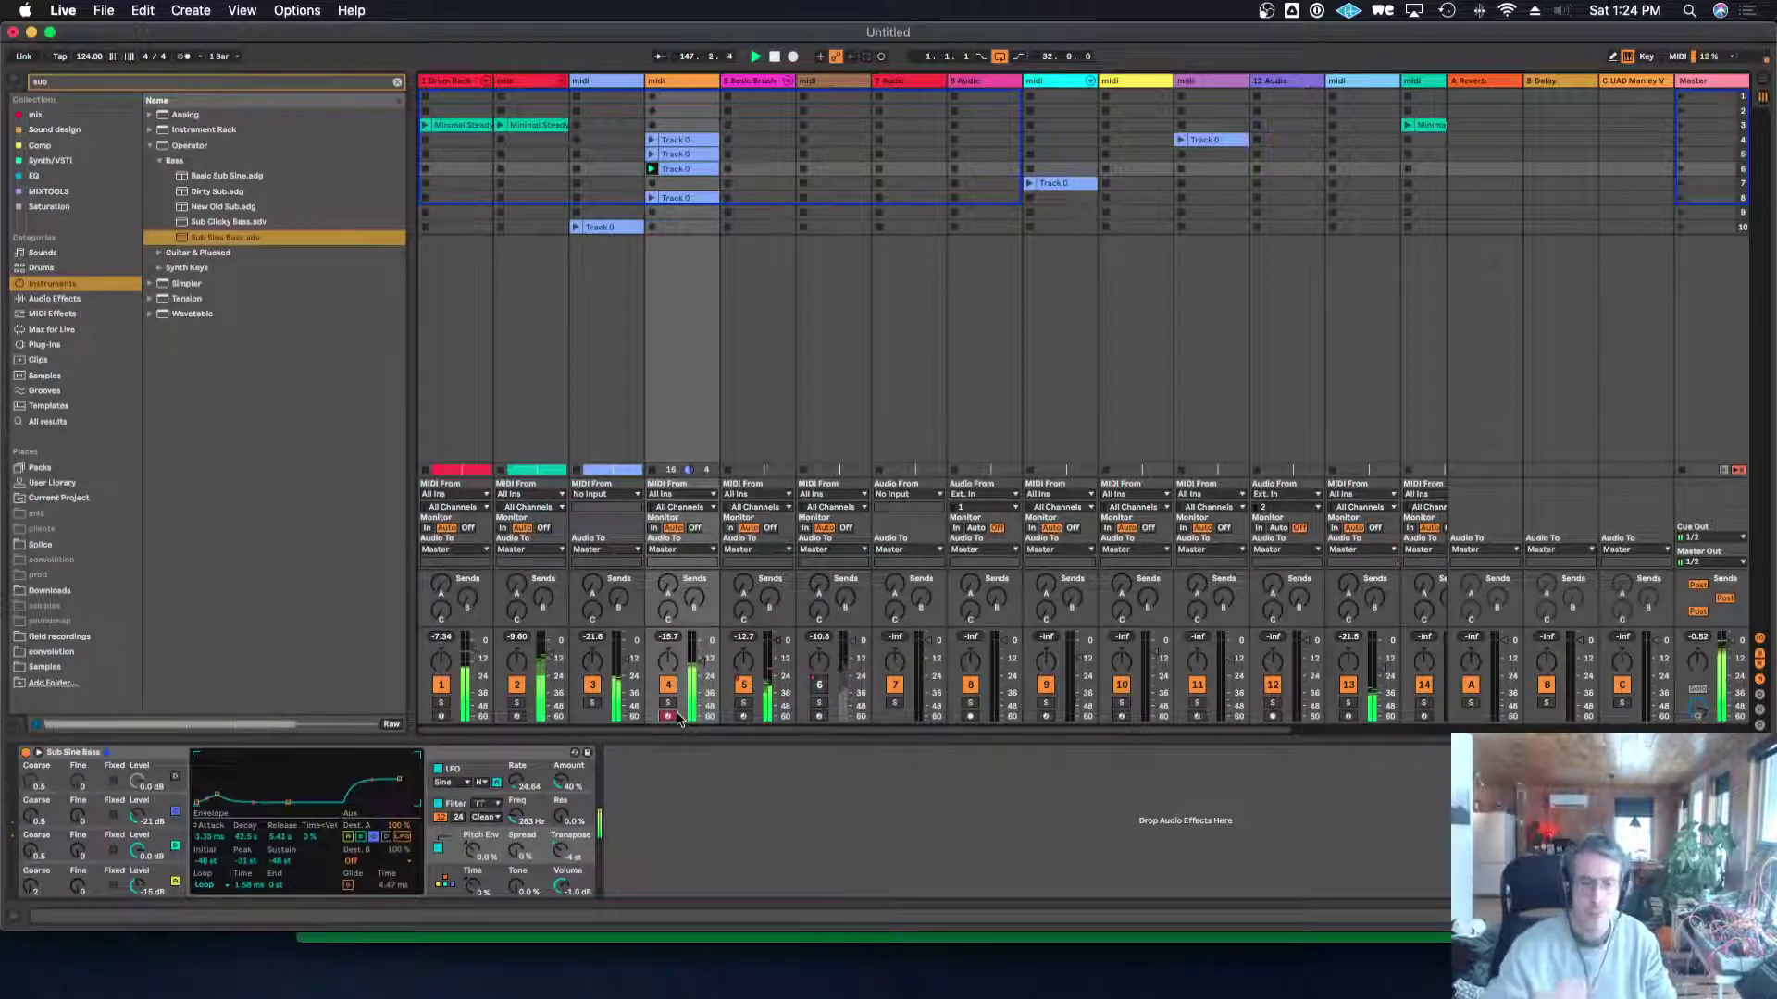
Colour track 4's scene 6 clip brown and place it at bar 33 of track 4 in the arrangement.
{"action": "right_click", "coordinate": [715, 175]}
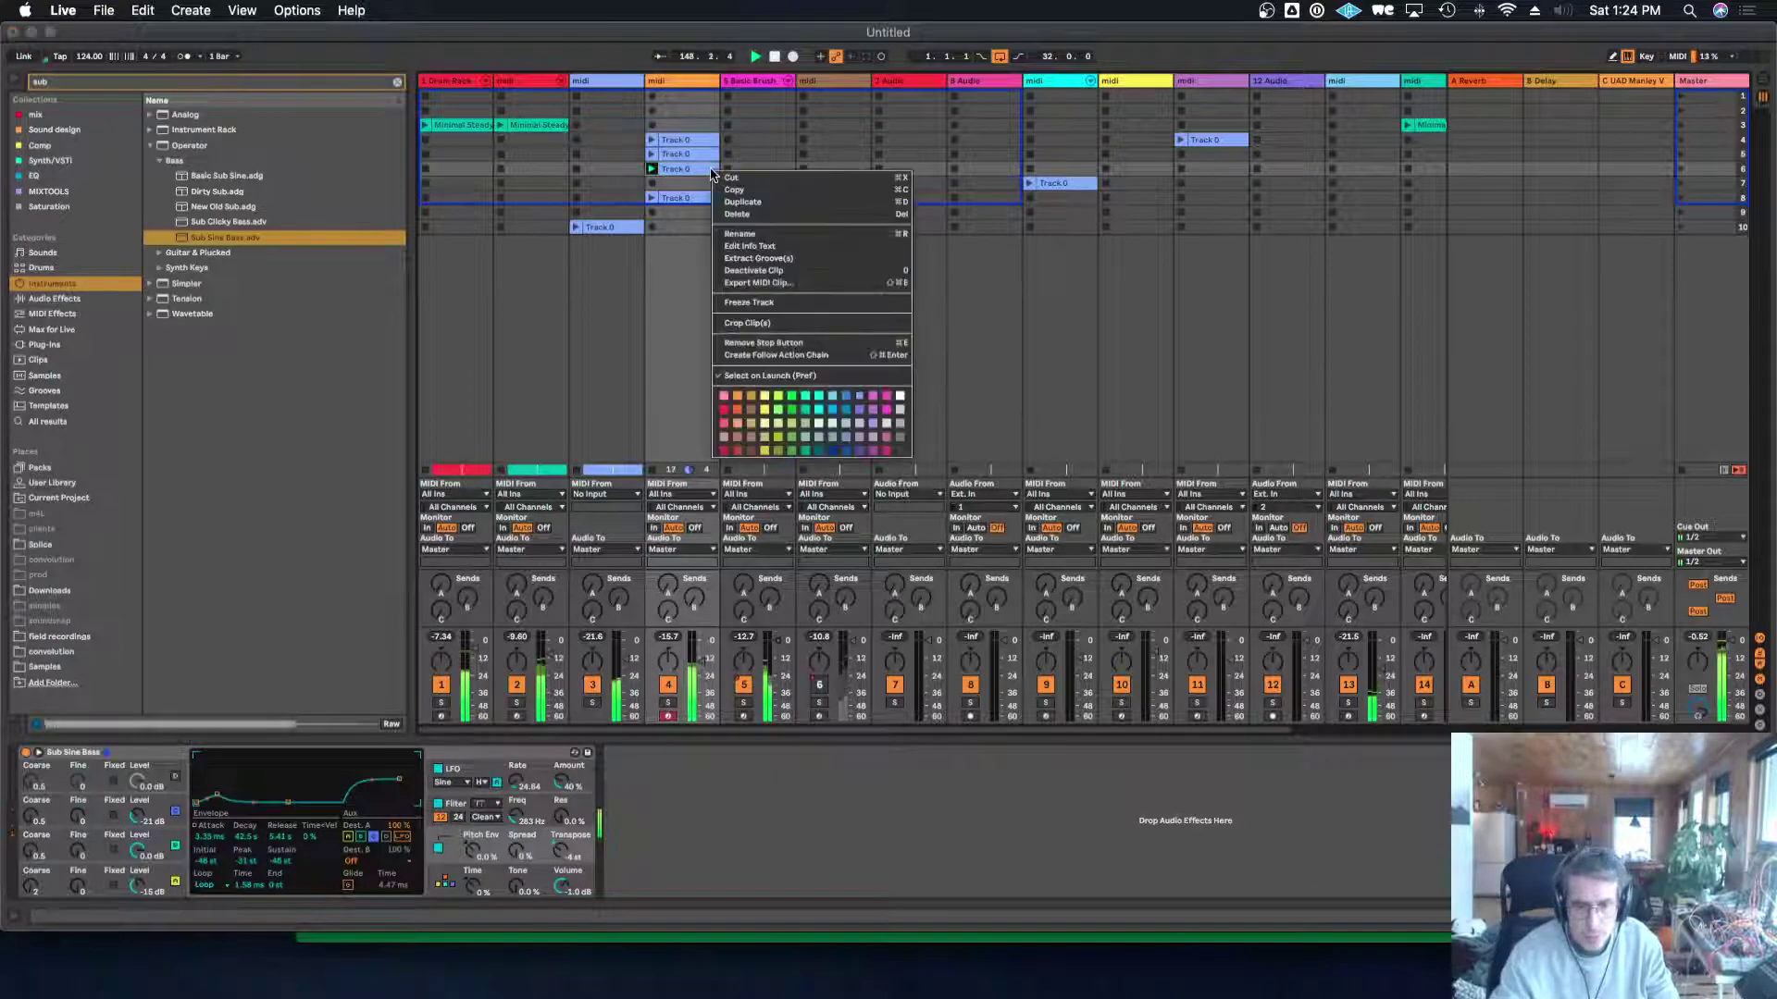
{"action": "left_click", "coordinate": [748, 410]}
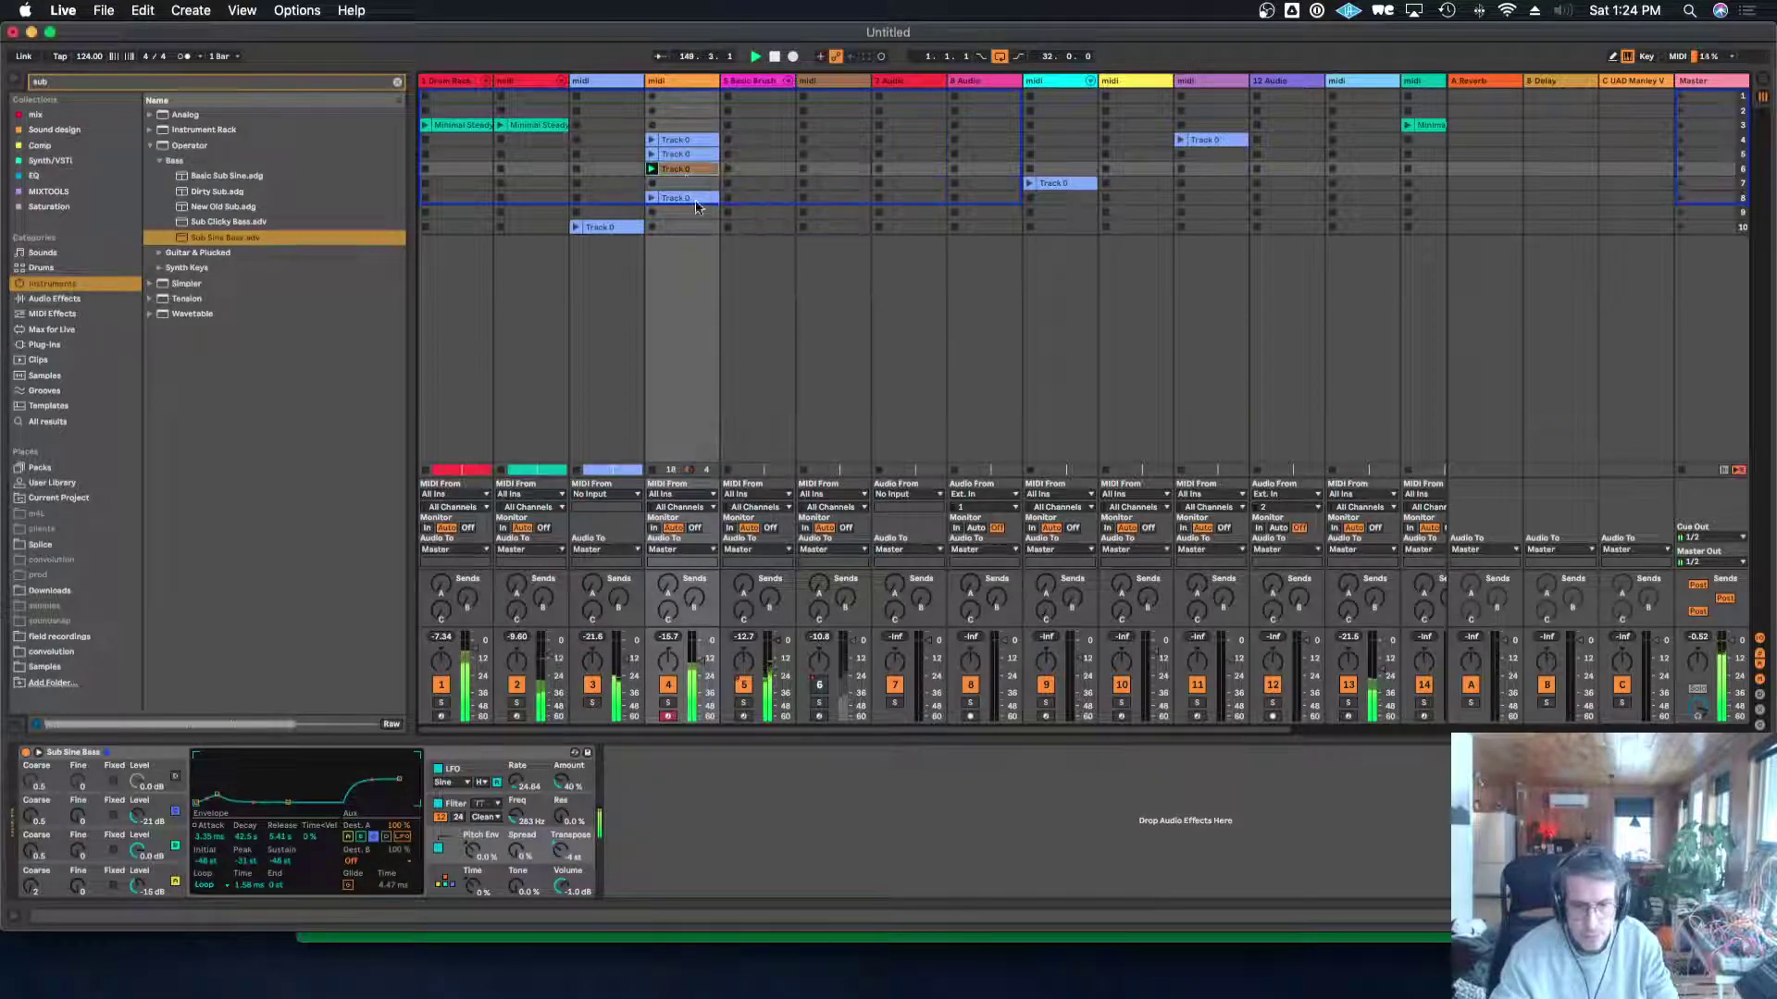
{"action": "key", "text": "Tab"}
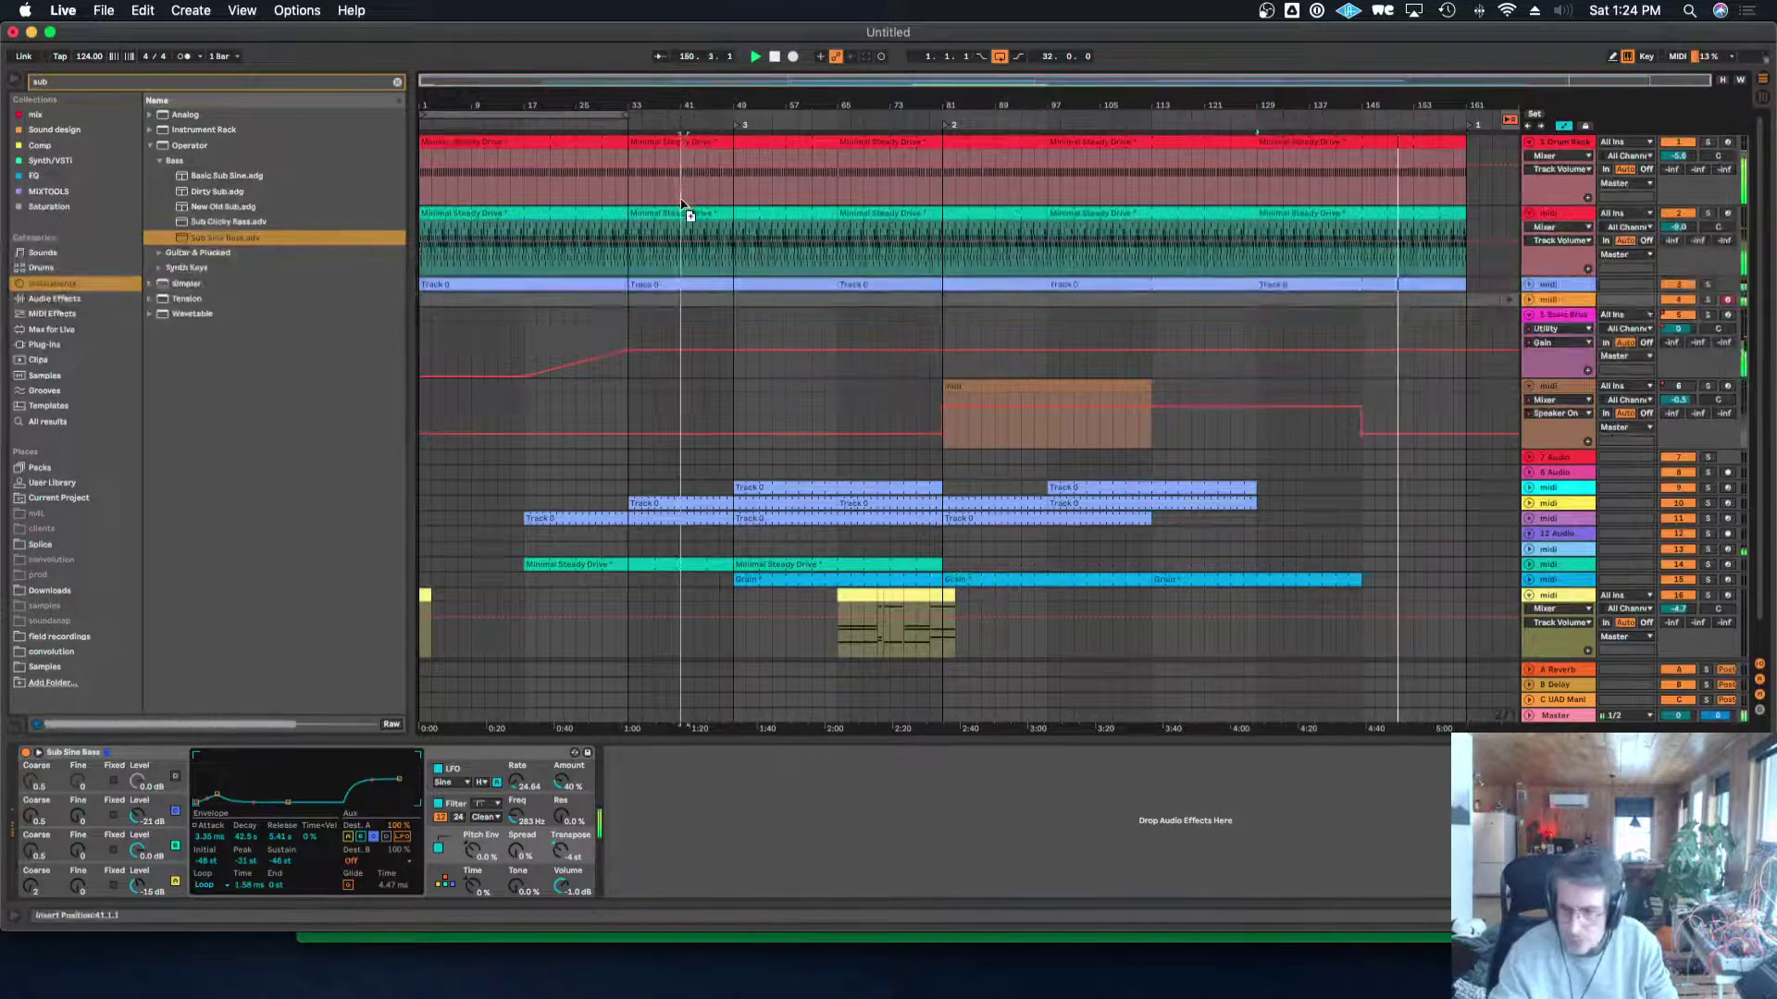
{"action": "key", "text": "Tab"}
{"action": "key", "text": "Tab"}
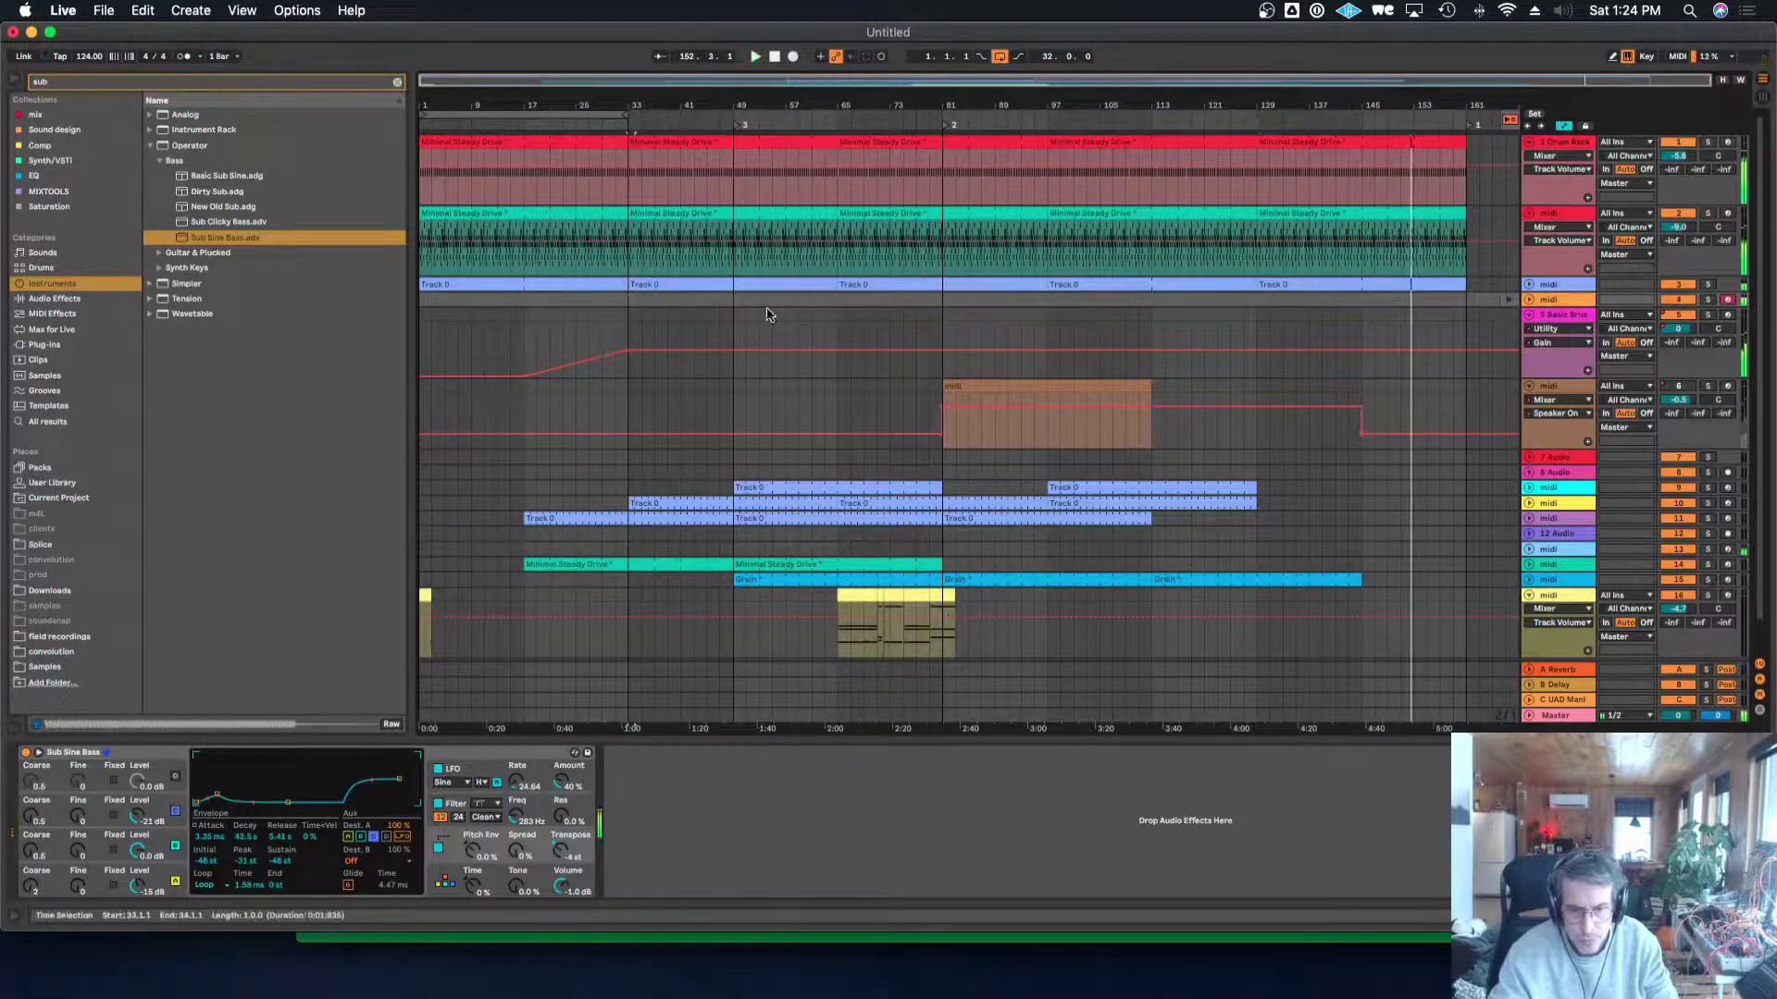
Rename track 4 as "bass" and colour it brown.
{"action": "right_click", "coordinate": [1560, 305]}
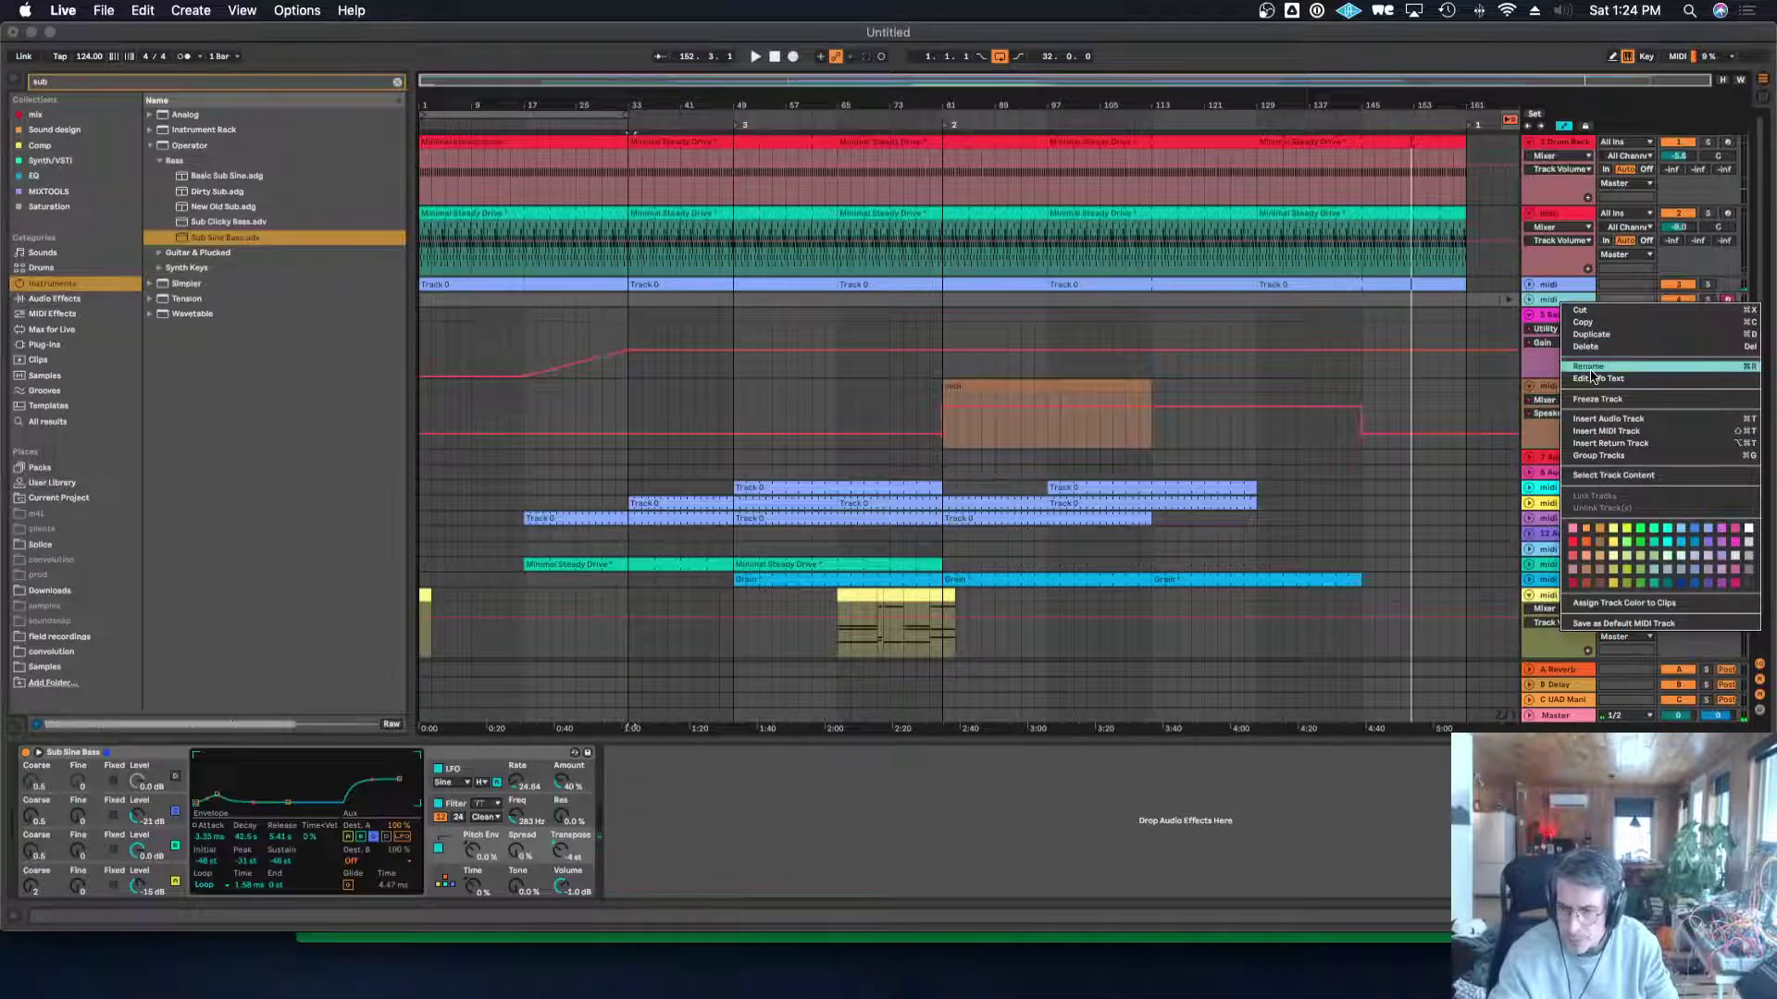
{"action": "left_click", "coordinate": [1590, 373]}
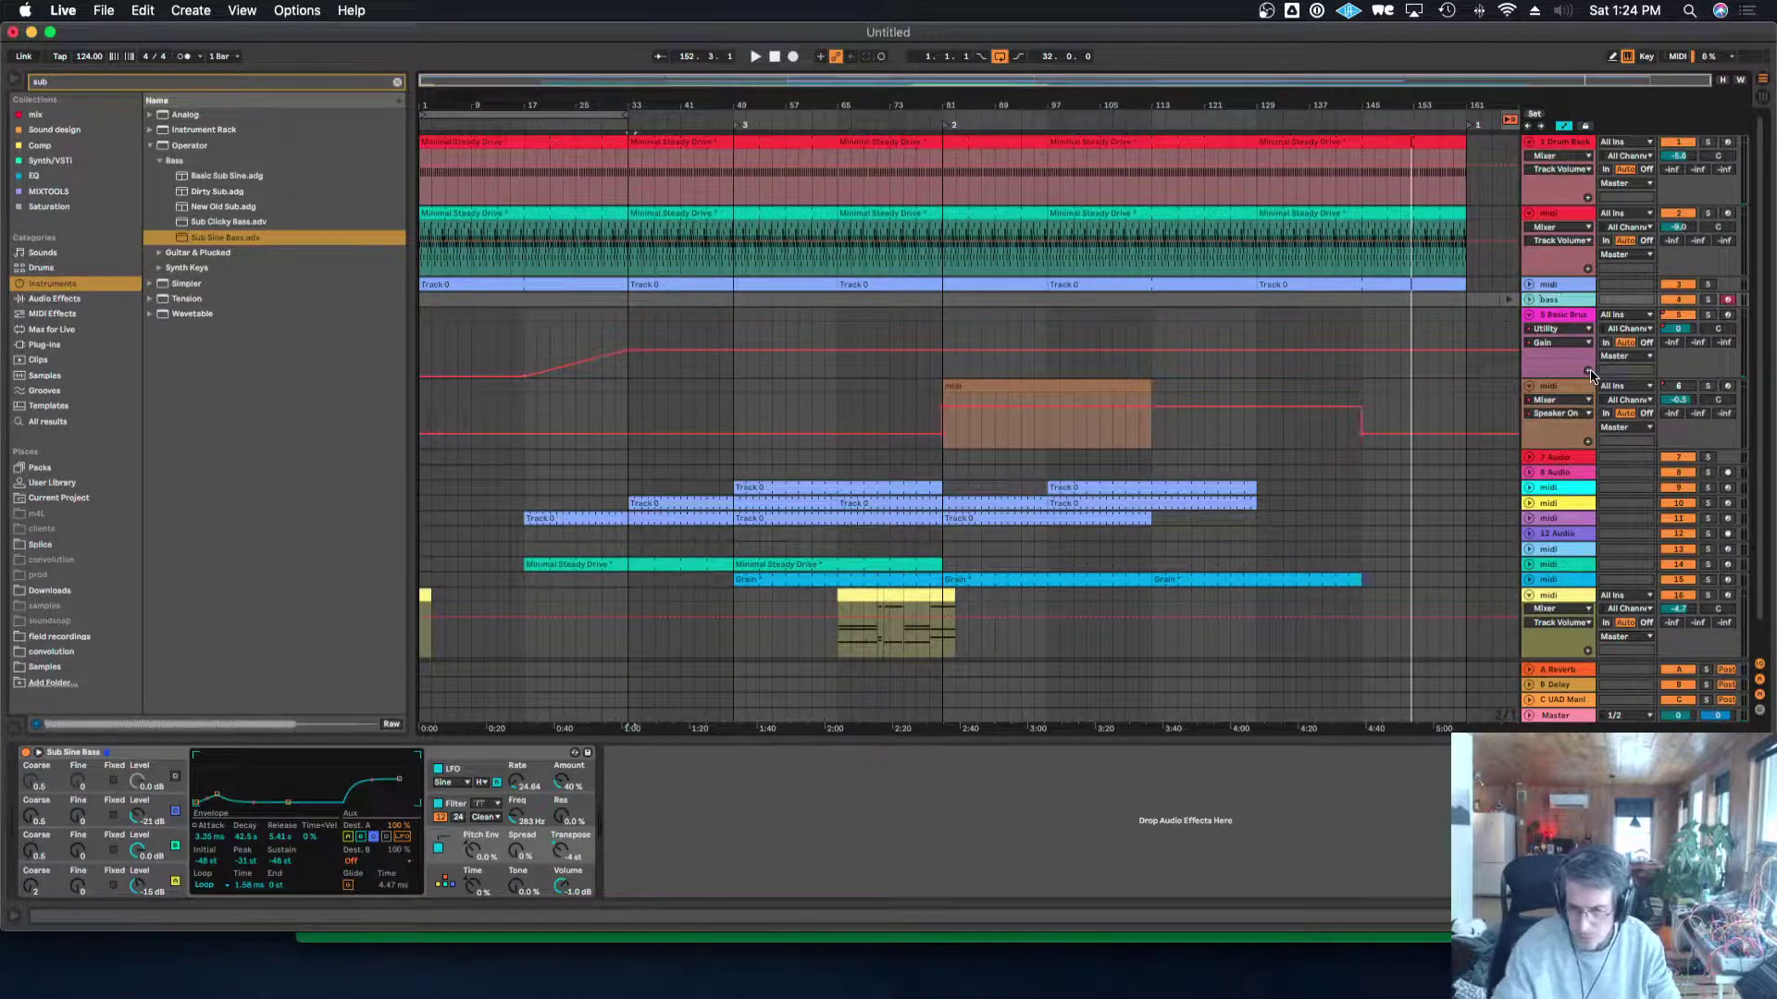
{"action": "right_click", "coordinate": [1549, 305]}
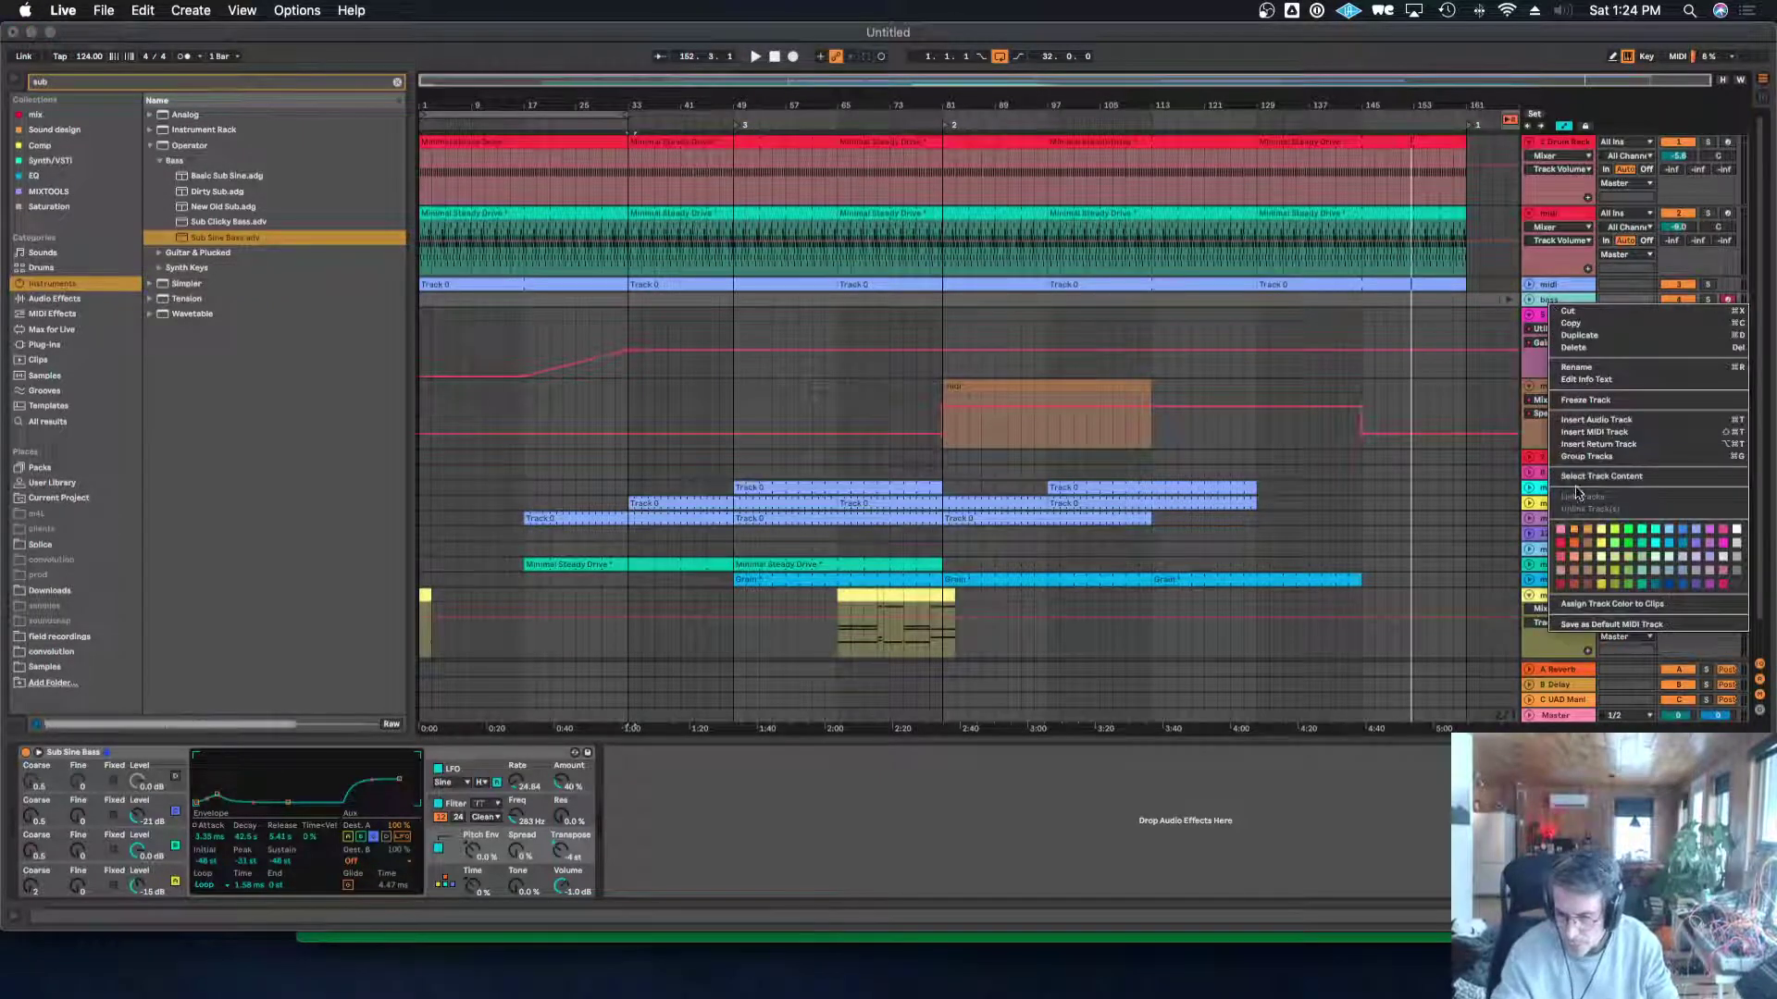
{"action": "left_click", "coordinate": [1580, 544]}
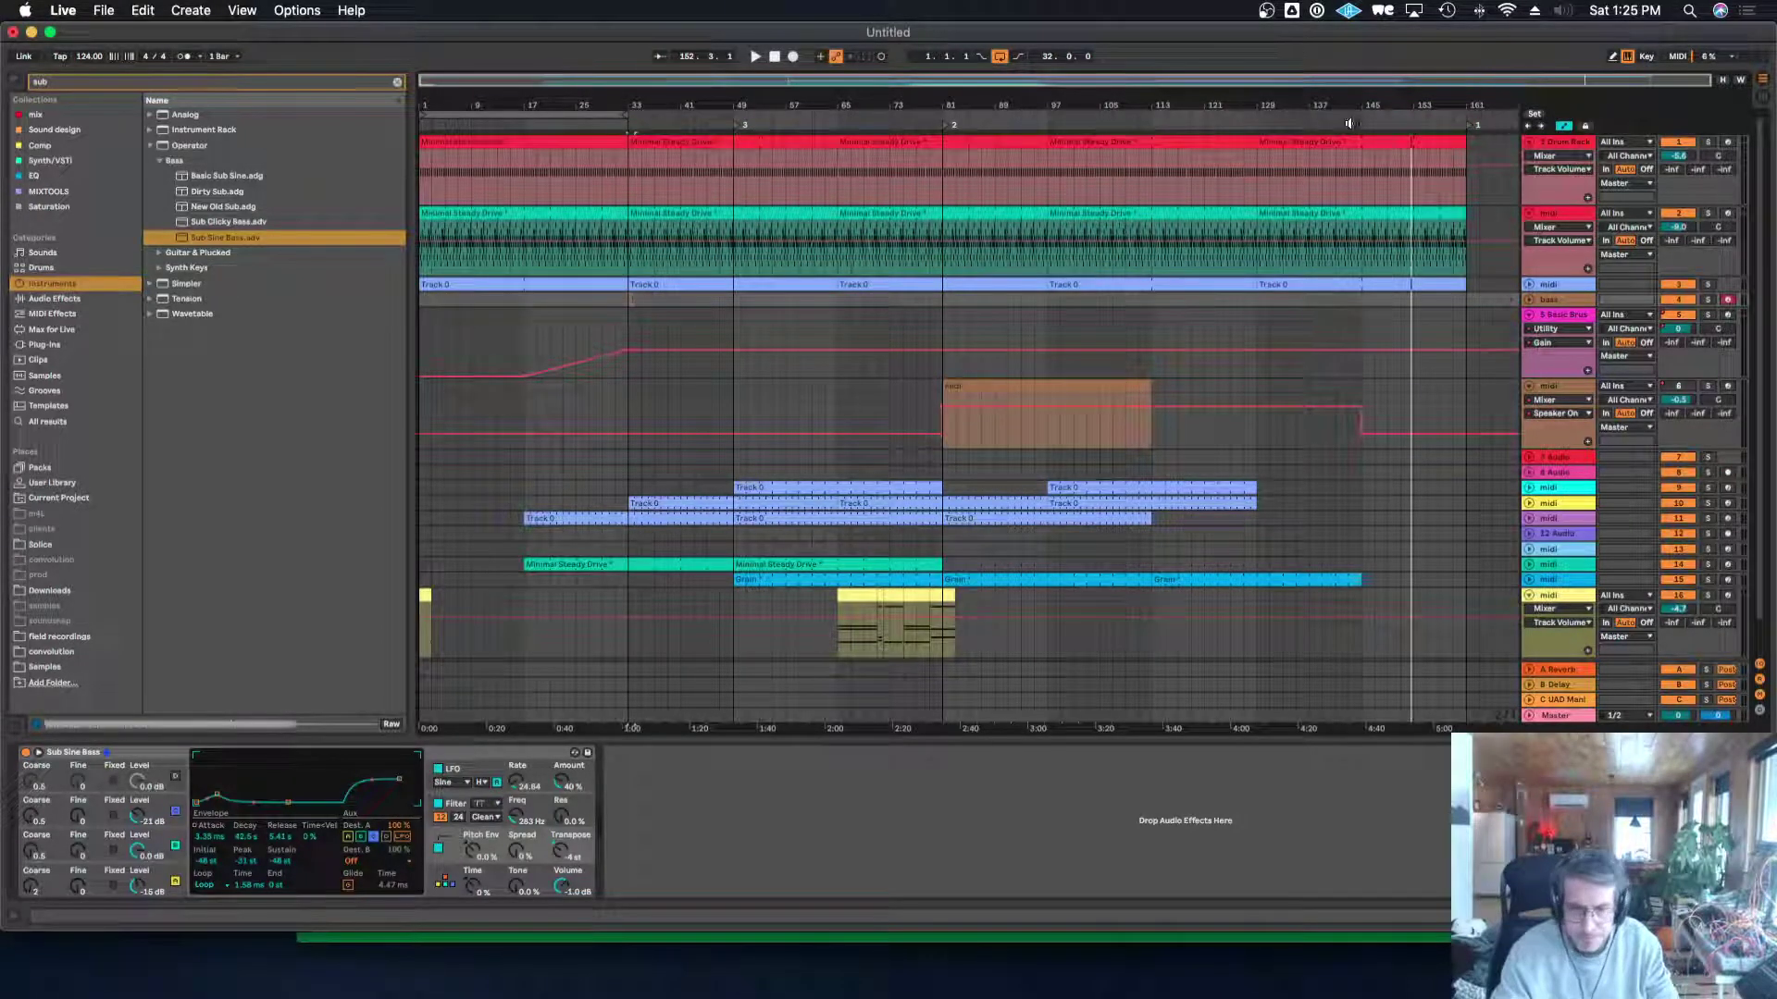
Extend the bass clip in the arrangement so it spans bars 25 to 157.
{"action": "left_click", "coordinate": [633, 301]}
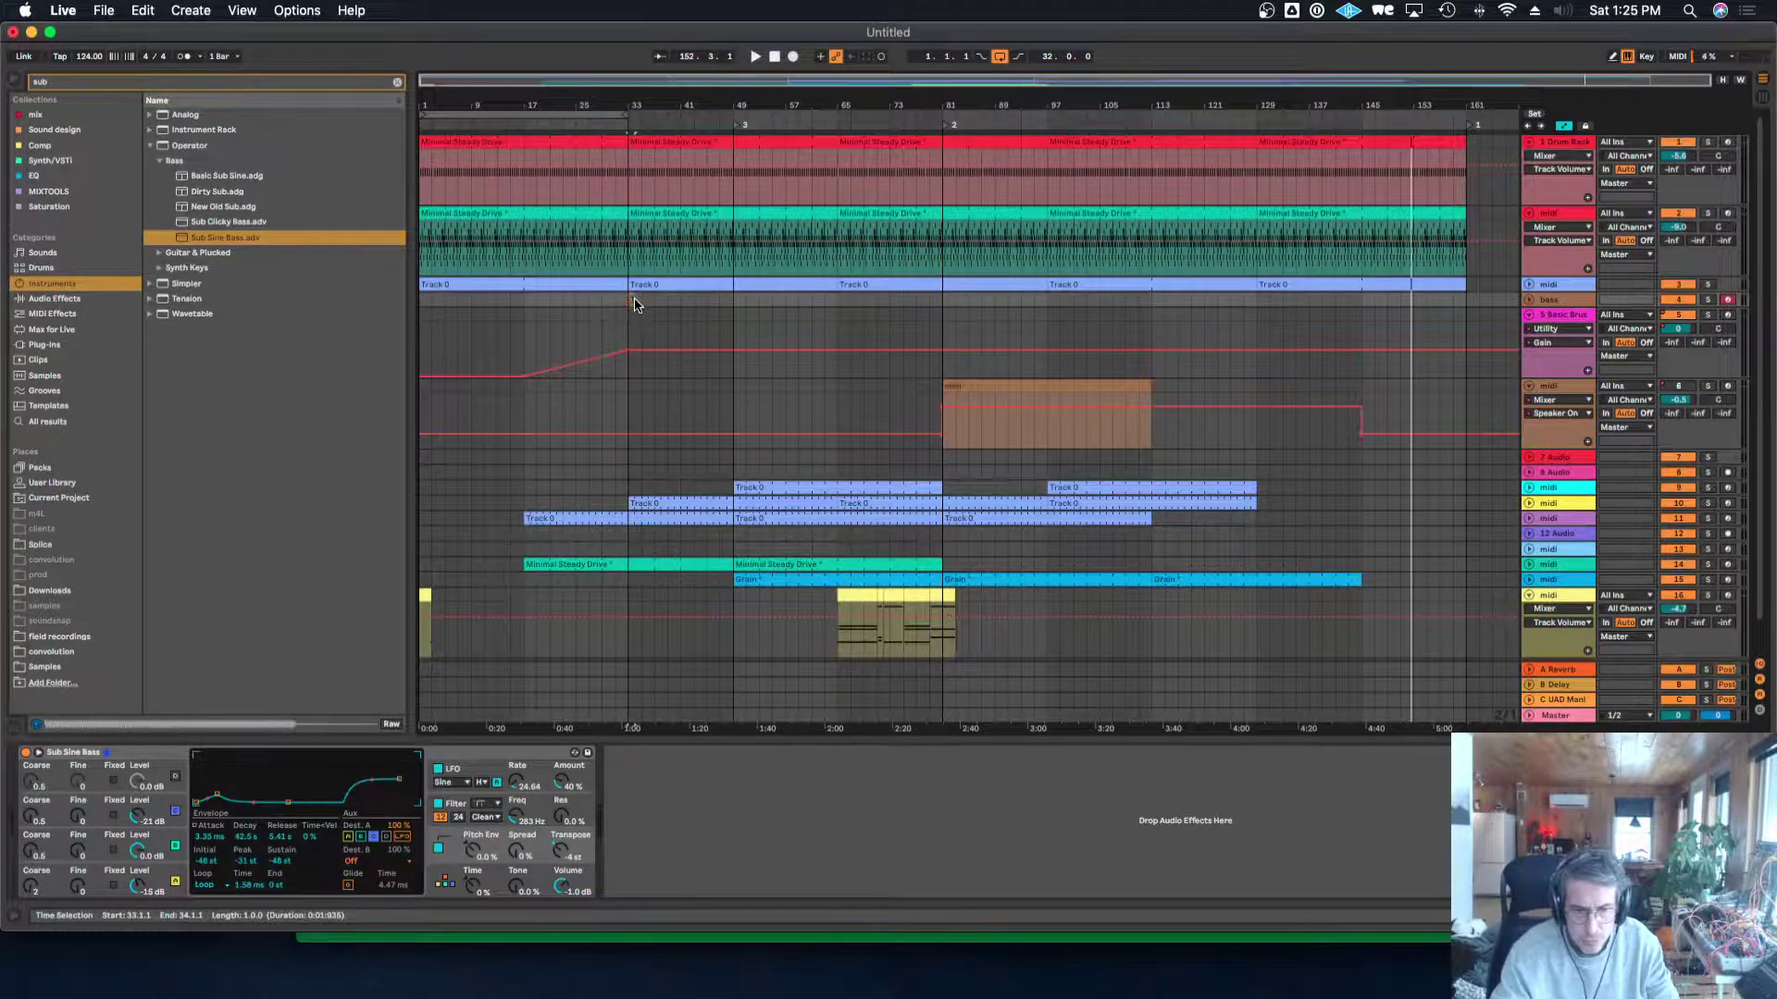
{"action": "left_click_drag", "start_coordinate": [636, 107], "coordinate": [895, 303]}
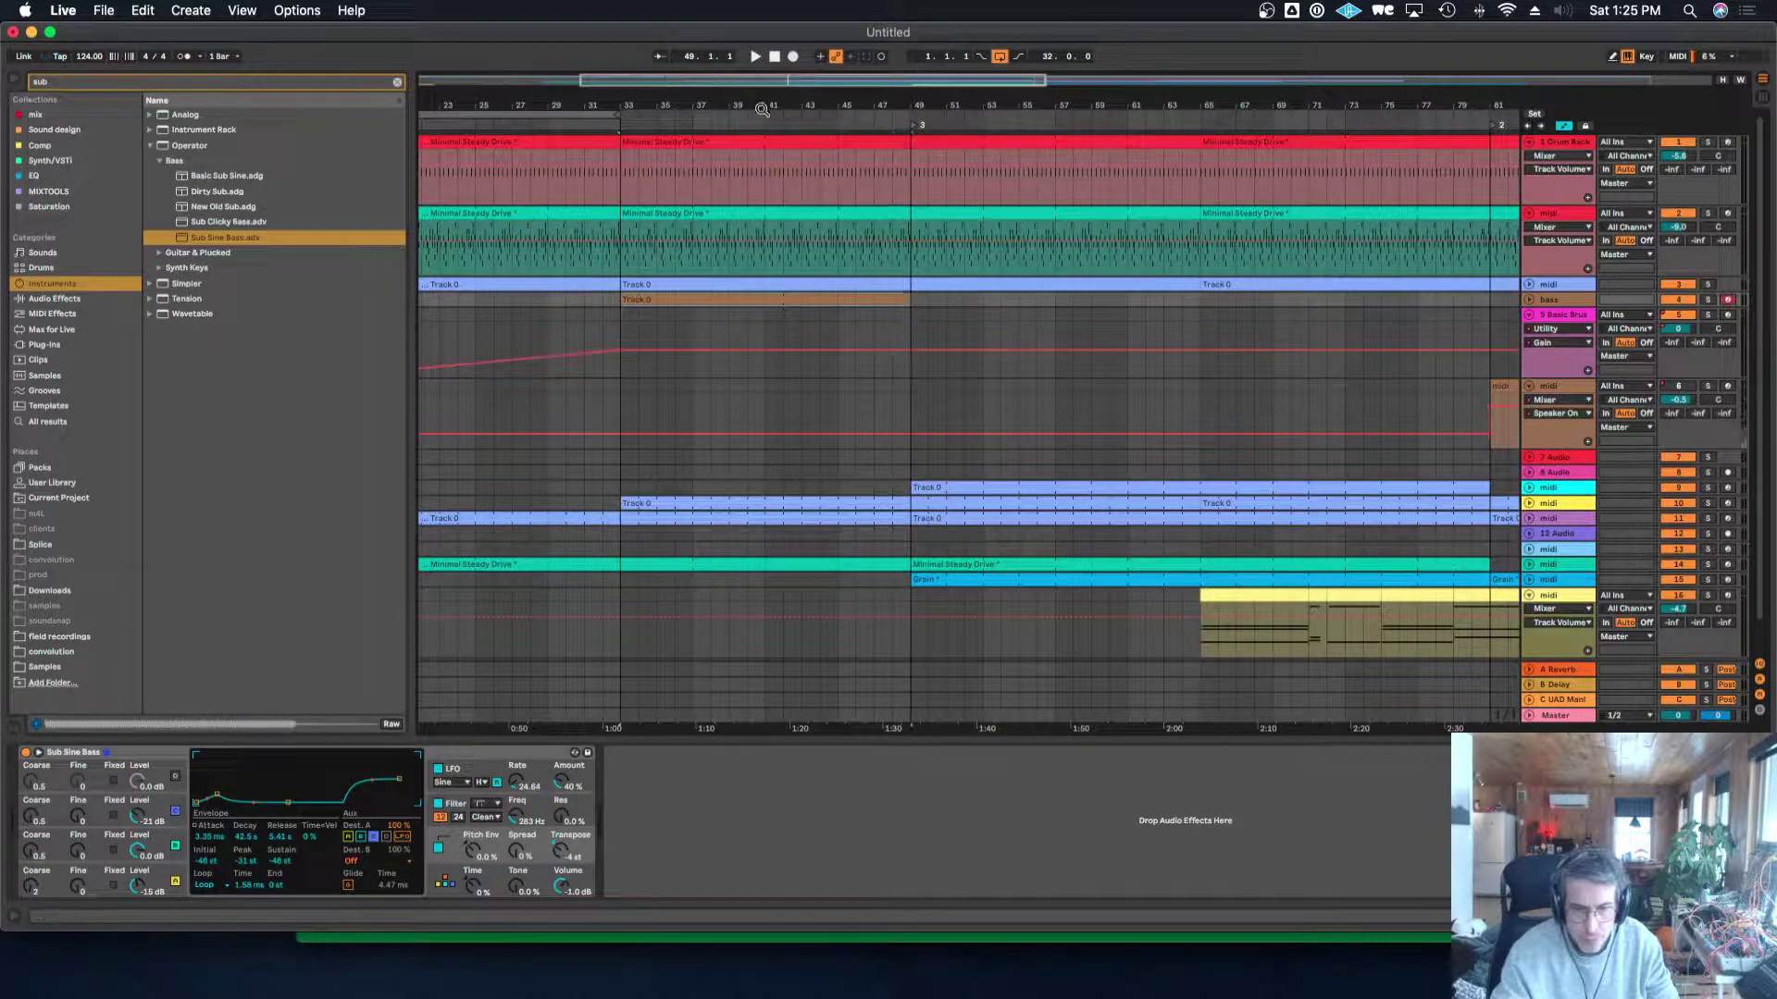
{"action": "left_click_drag", "start_coordinate": [762, 109], "coordinate": [761, 18]}
{"action": "left_click_drag", "start_coordinate": [674, 109], "coordinate": [673, 126]}
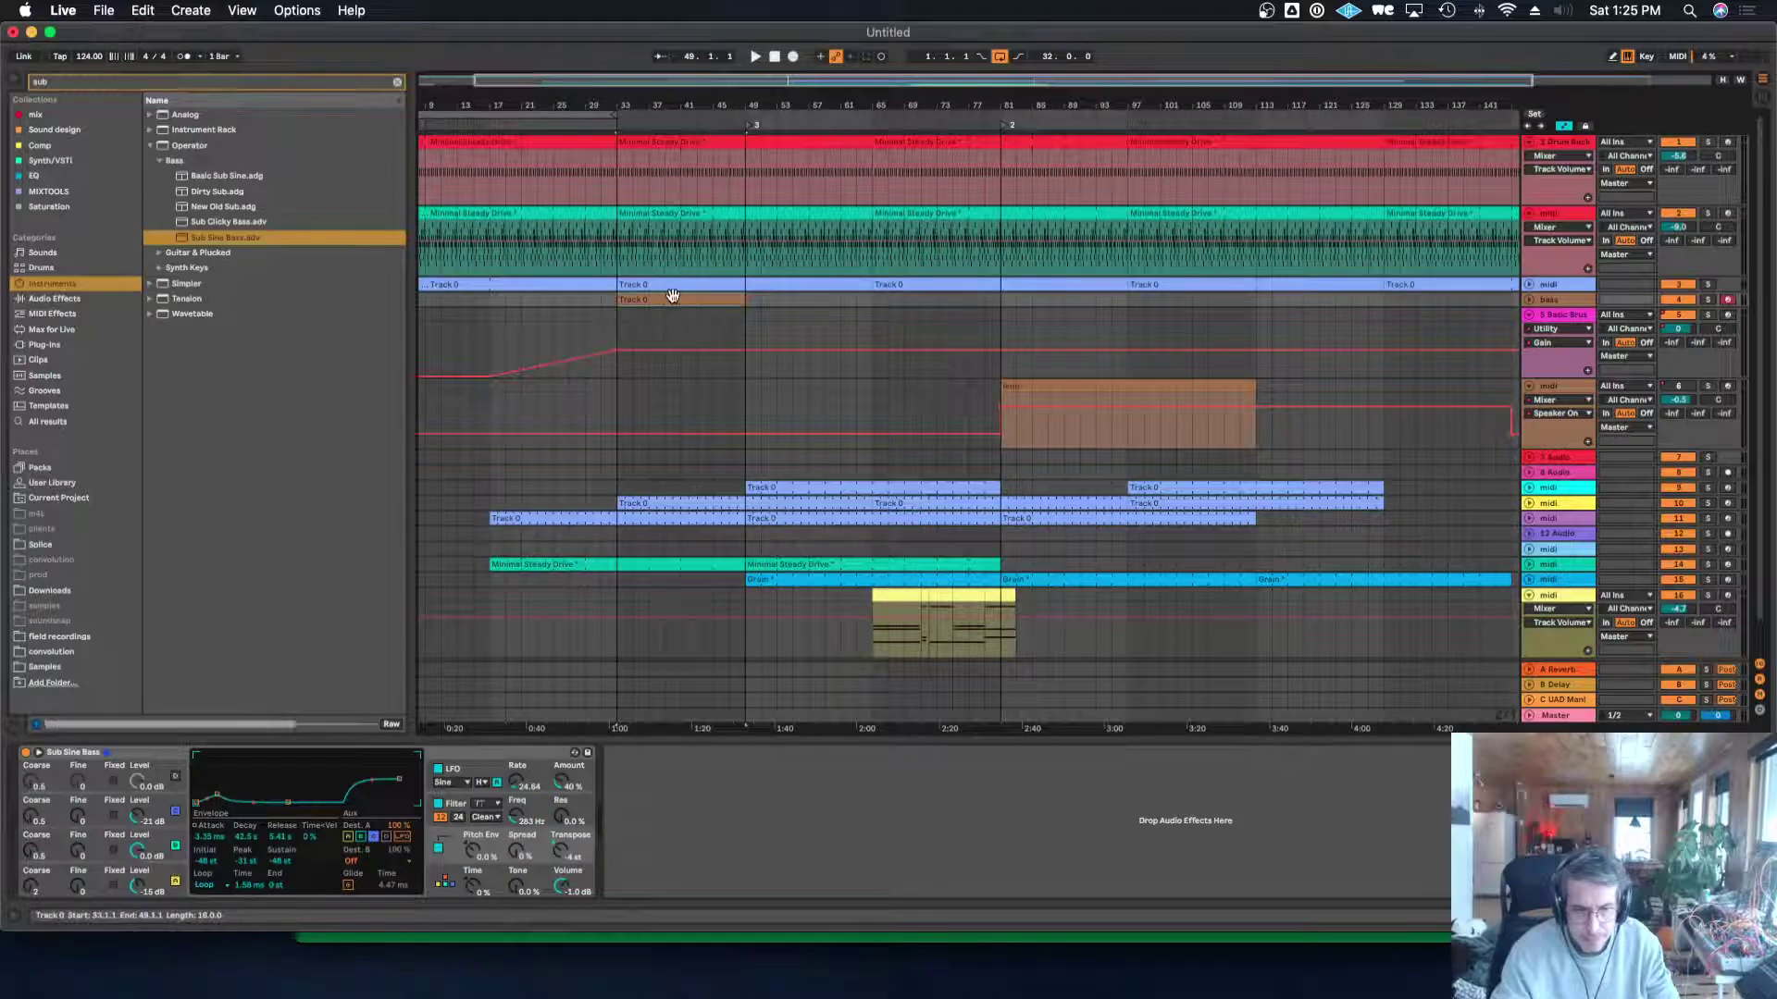
{"action": "left_click_drag", "start_coordinate": [667, 299], "coordinate": [1383, 229]}
{"action": "double_click", "coordinate": [977, 83]}
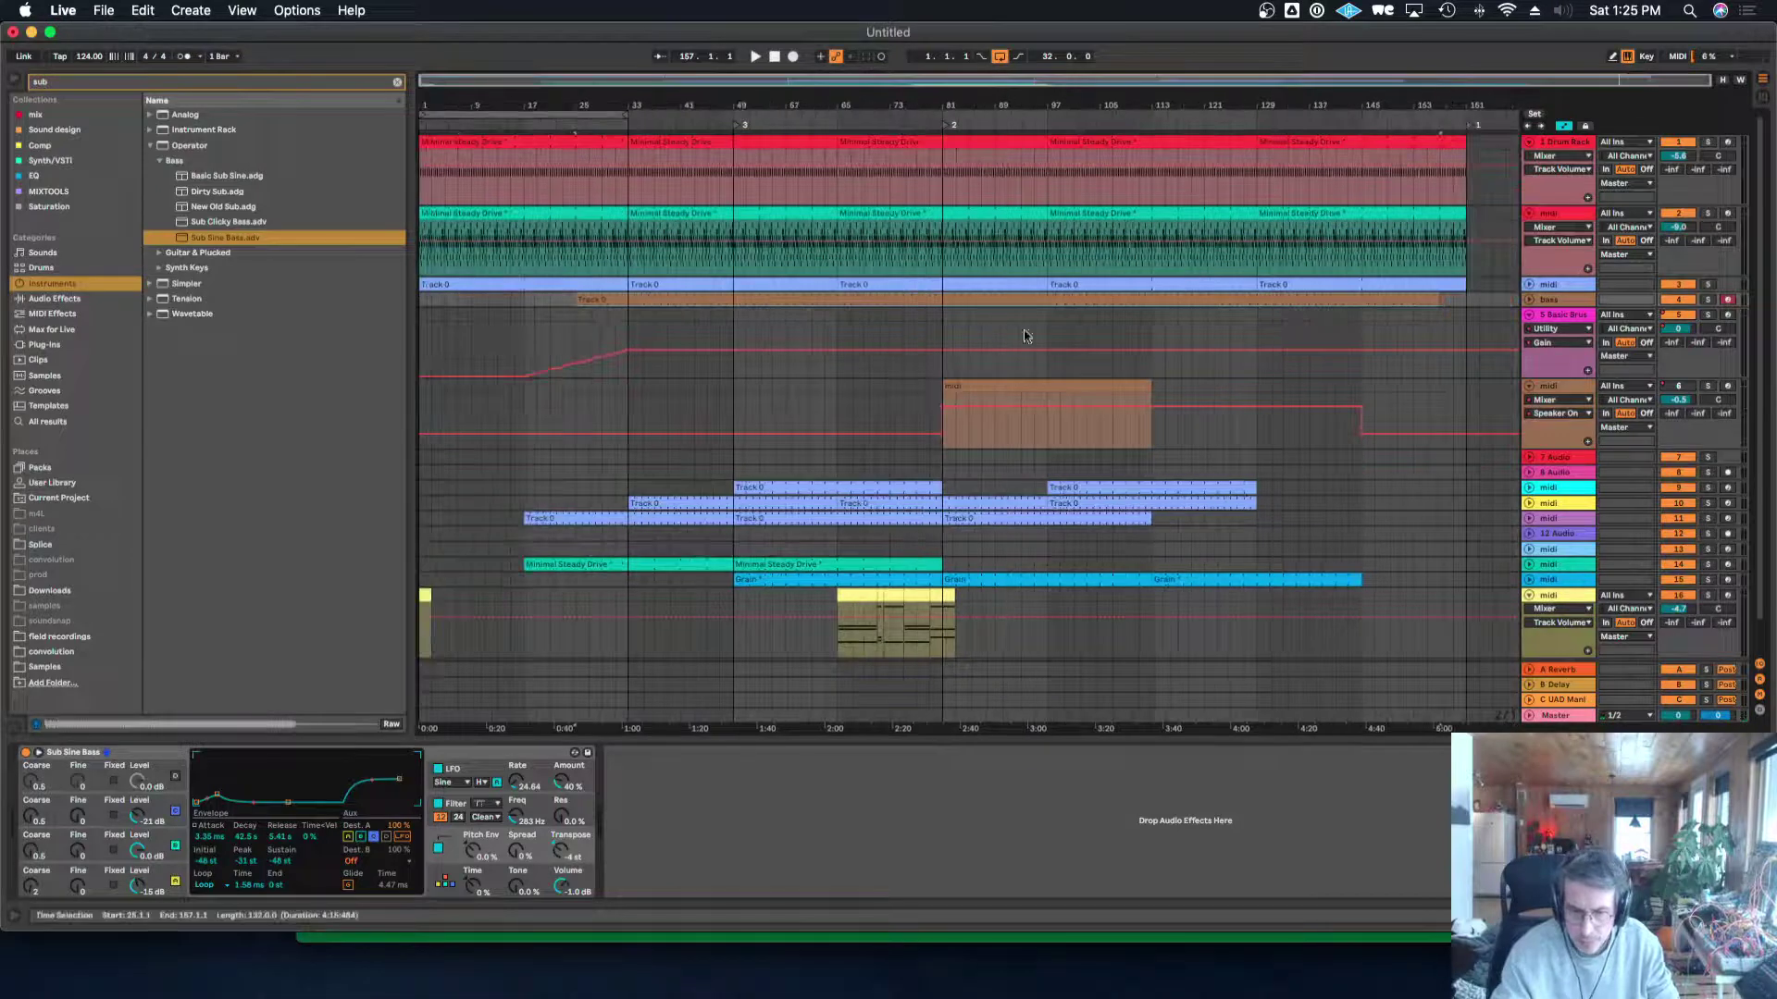
Fold track 6, and solo track 5 and play it from bar 33.
{"action": "left_click", "coordinate": [1577, 393]}
{"action": "left_click", "coordinate": [1529, 387]}
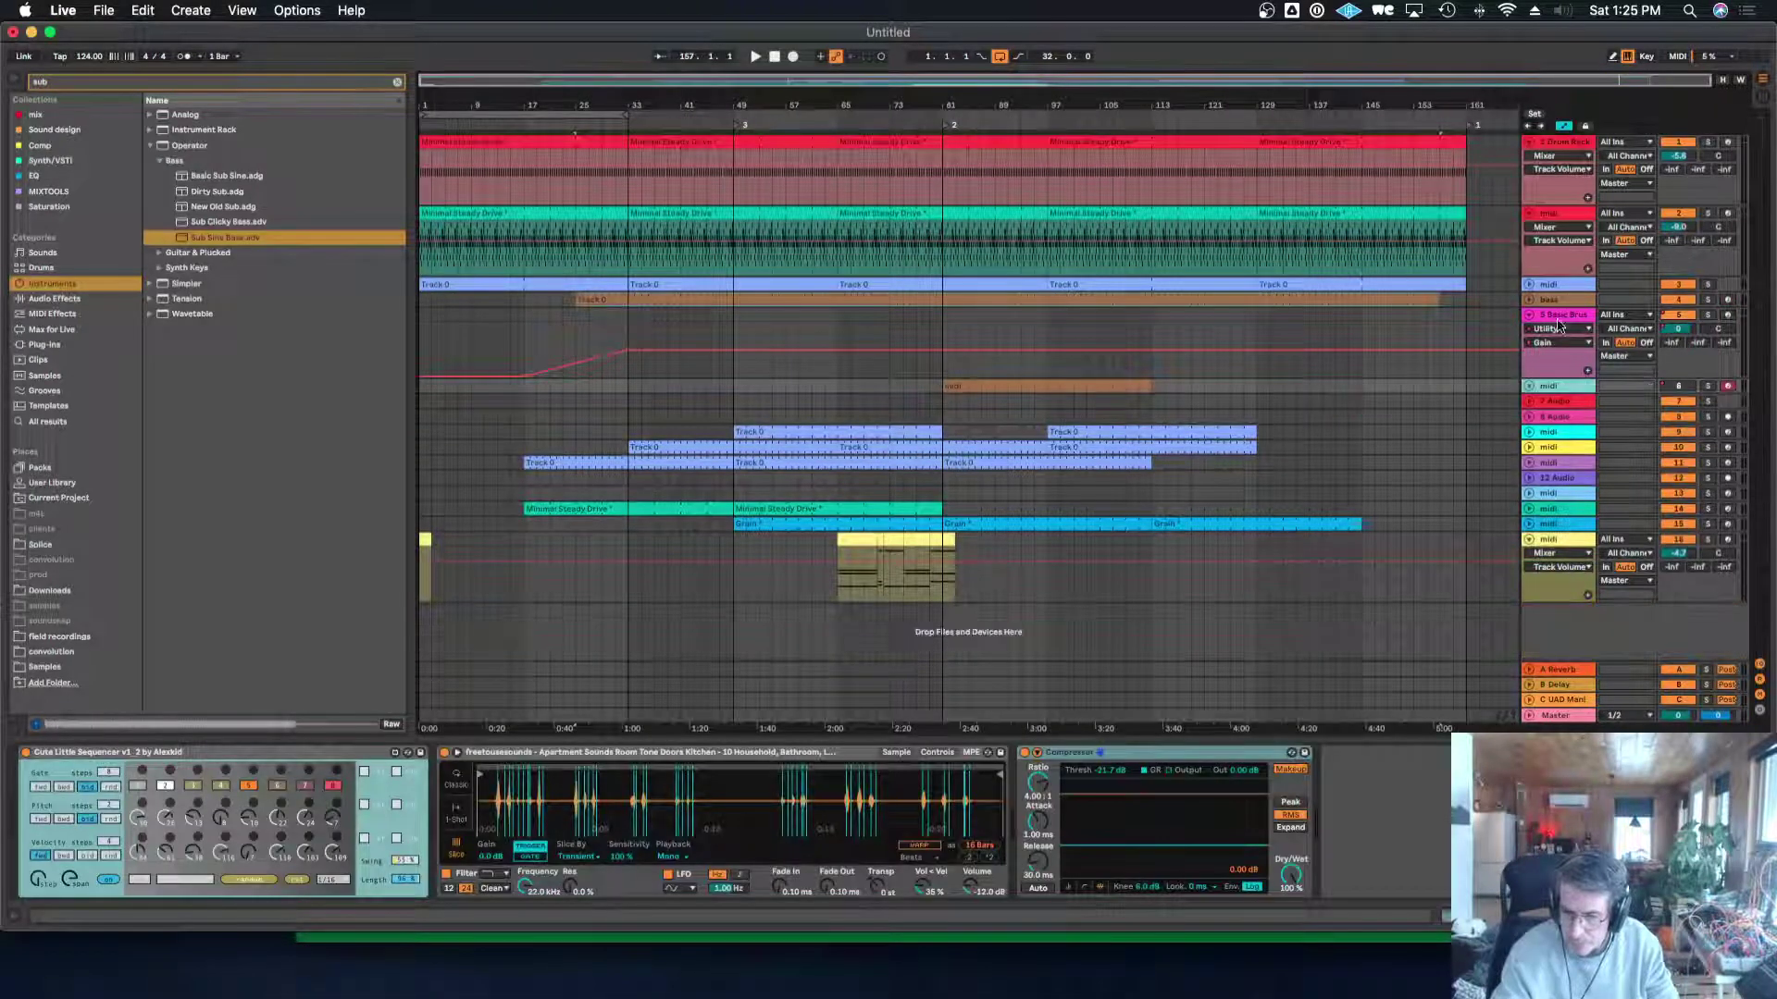
{"action": "left_click", "coordinate": [1560, 319]}
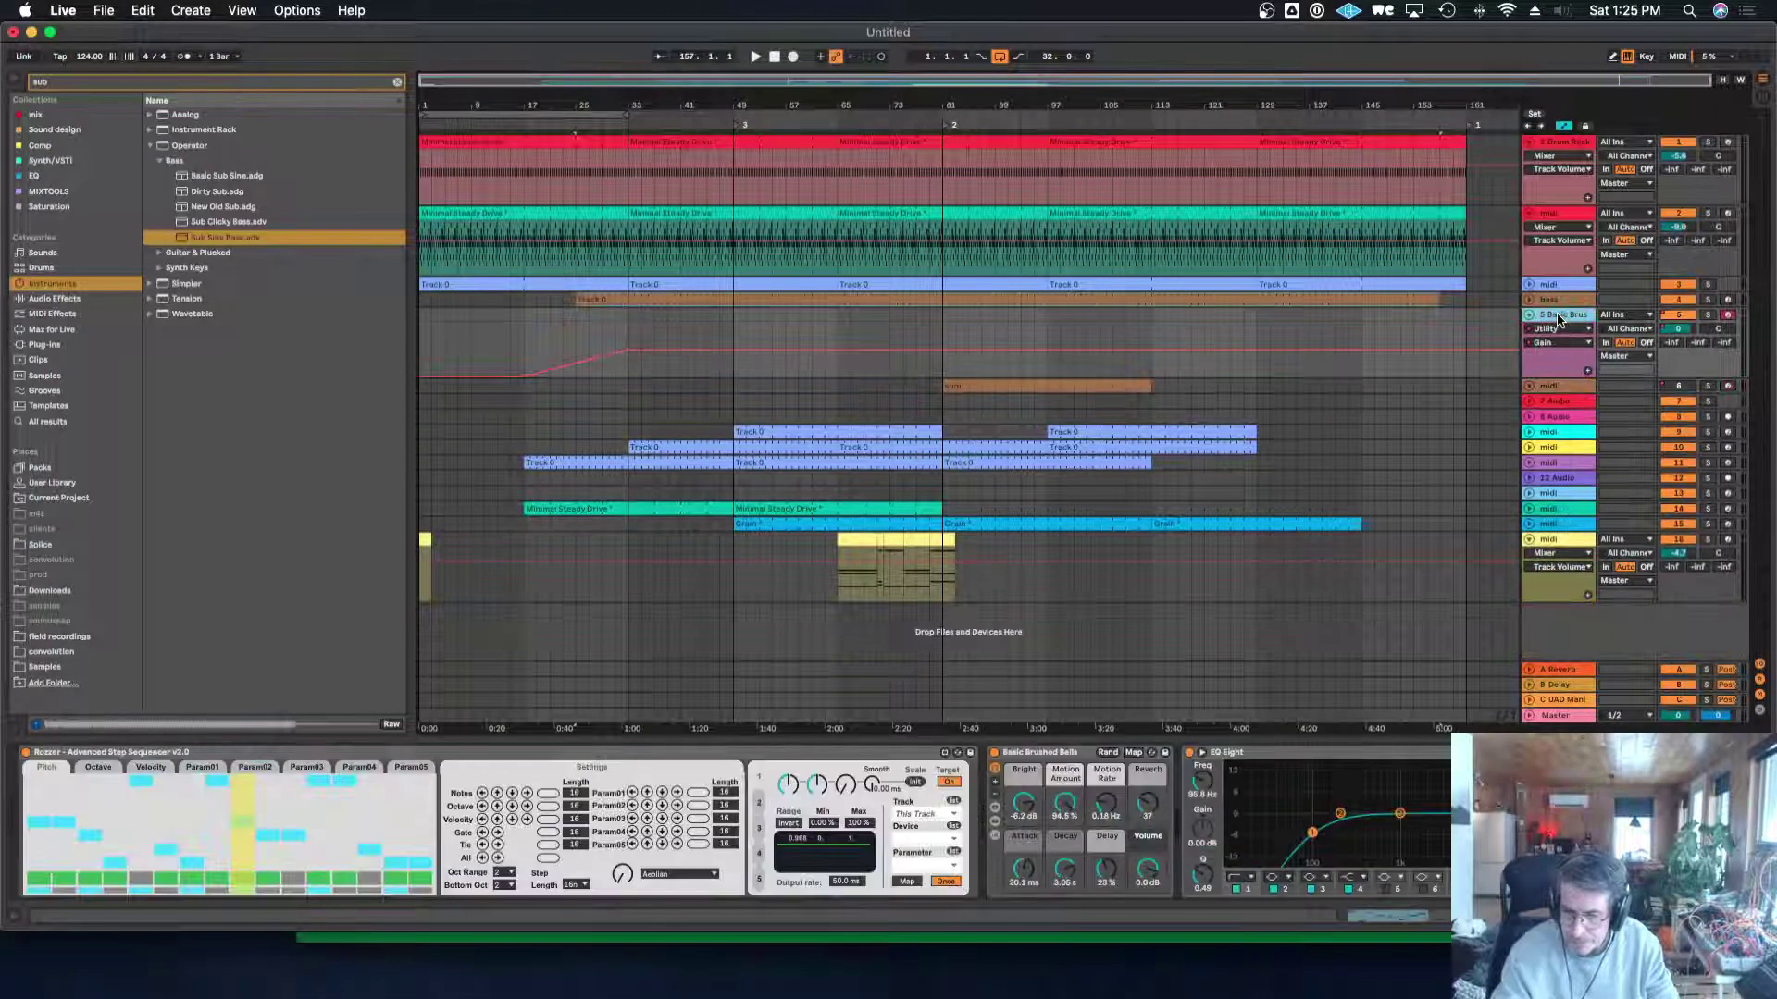
{"action": "left_click", "coordinate": [1707, 315]}
{"action": "left_click", "coordinate": [626, 122]}
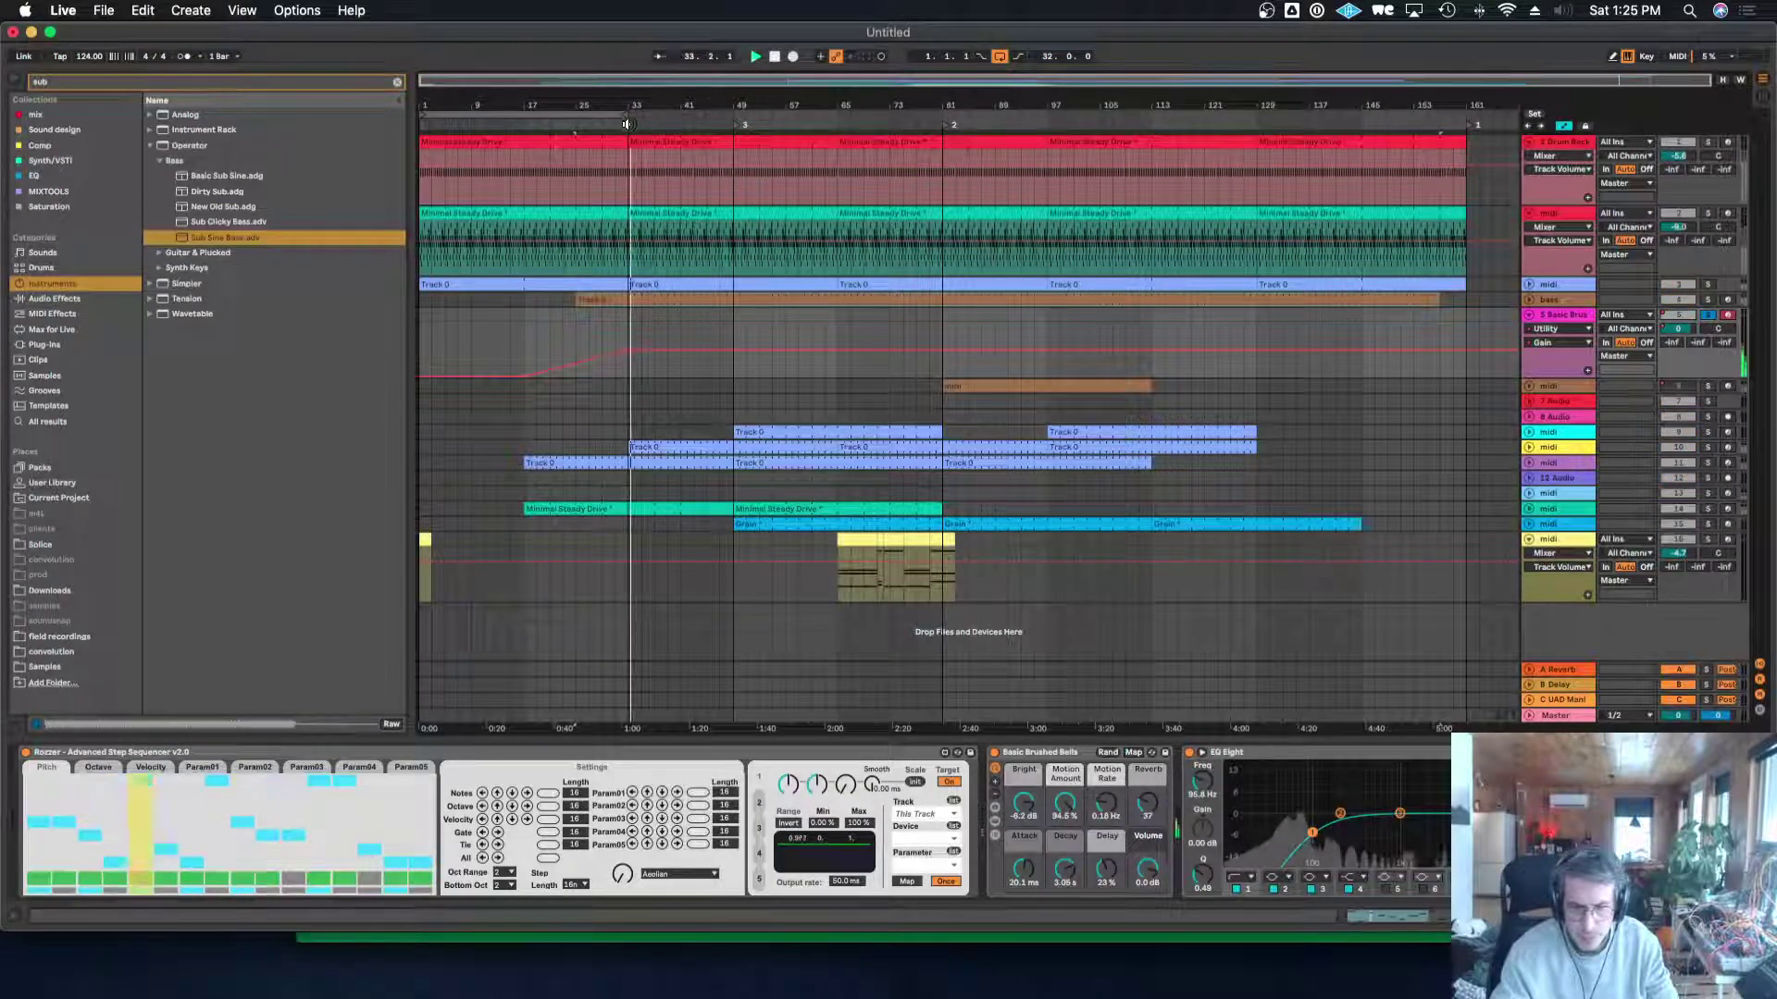
Colour track 5 blue and rename it "mallet".
{"action": "right_click", "coordinate": [1575, 317]}
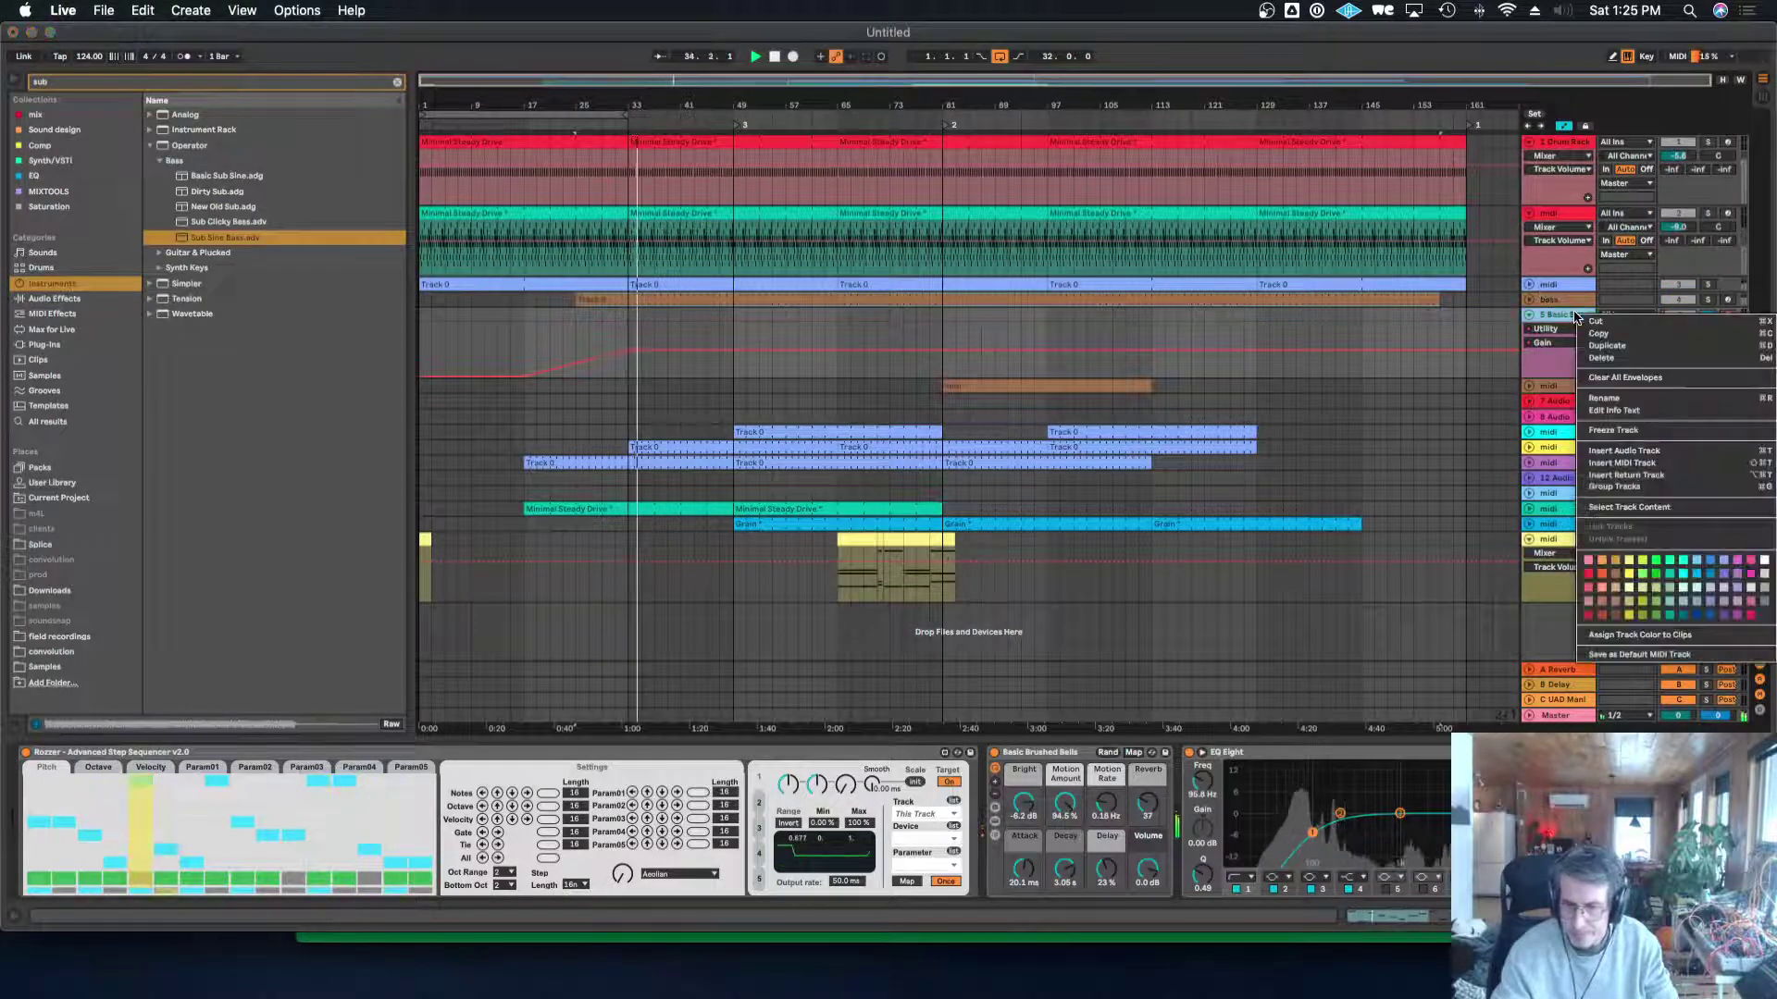
{"action": "left_click", "coordinate": [1694, 576]}
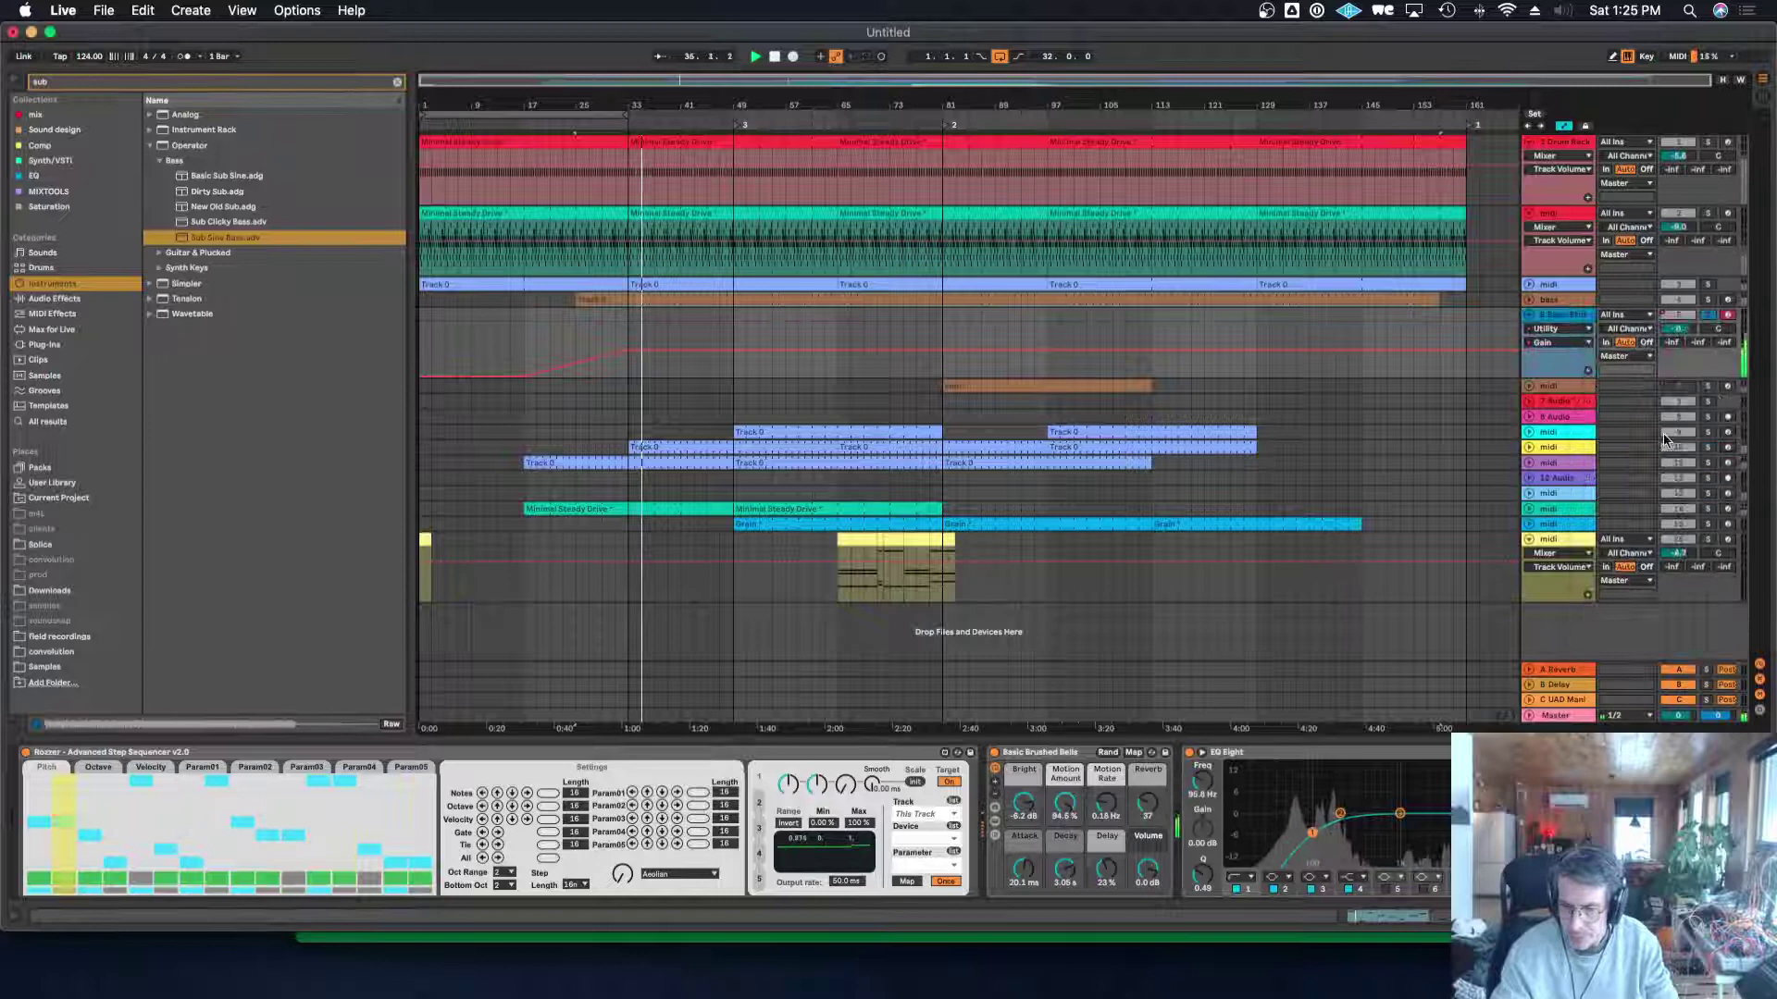
{"action": "right_click", "coordinate": [1558, 315]}
{"action": "left_click", "coordinate": [1576, 399]}
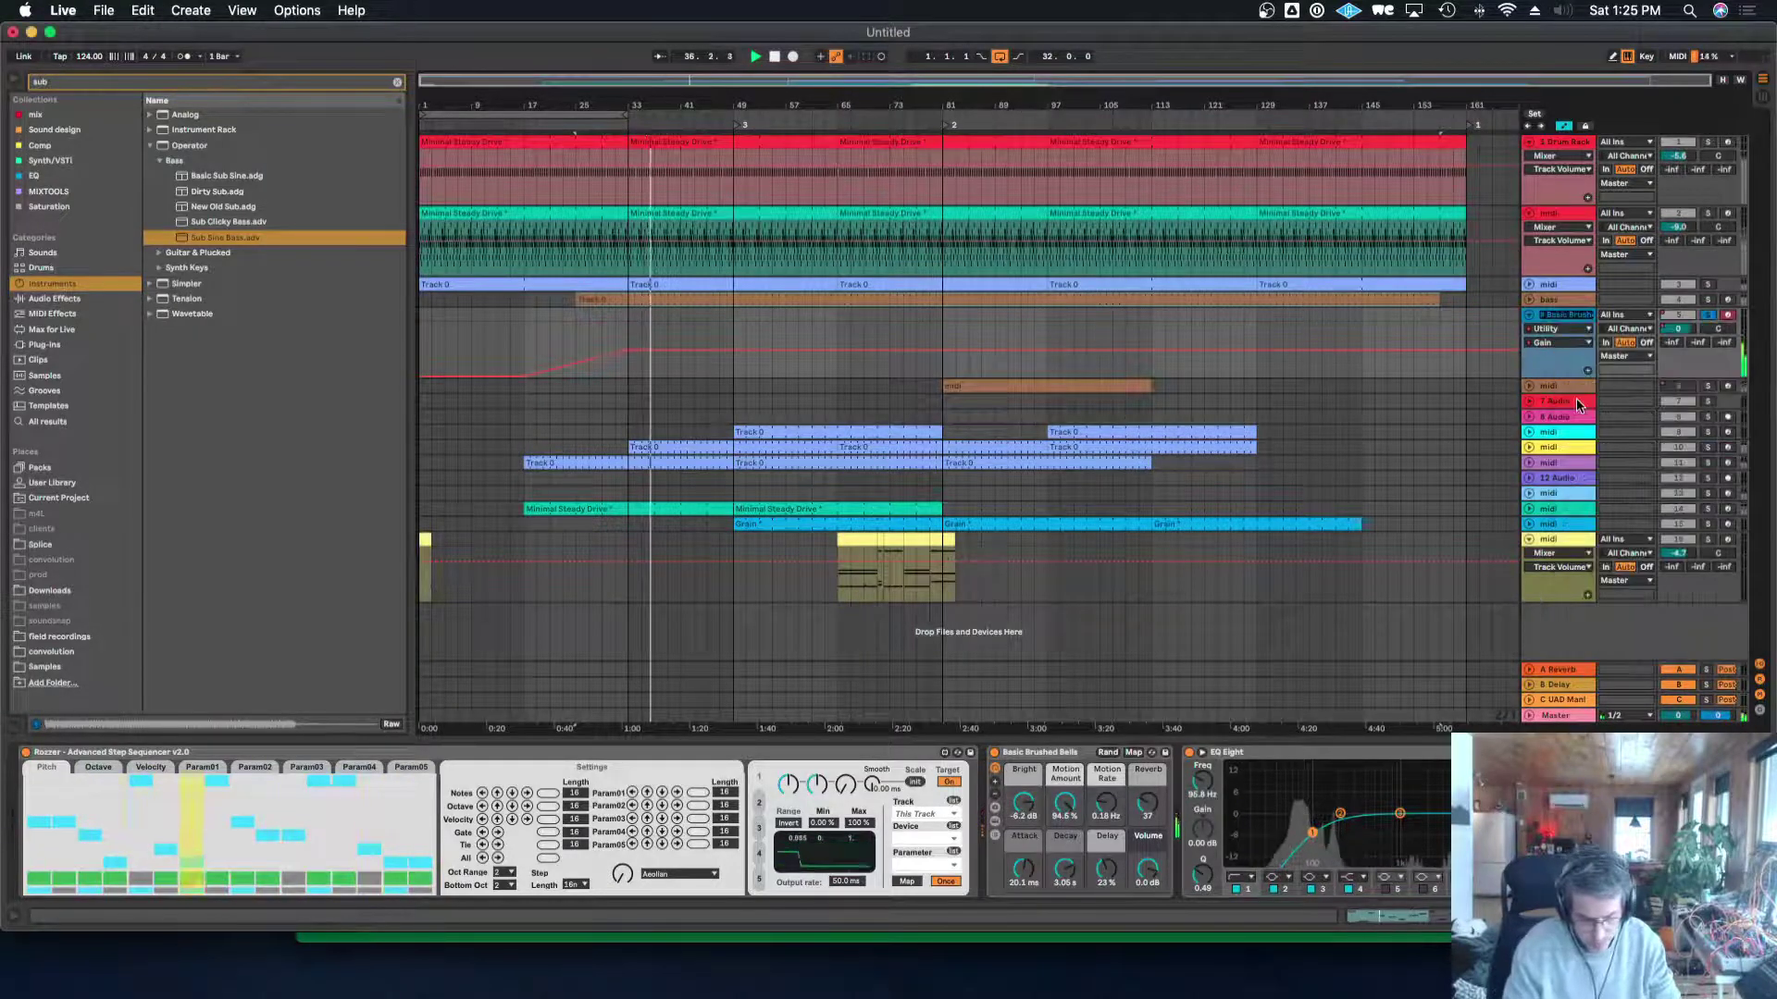
{"action": "type", "text": "mallet"}
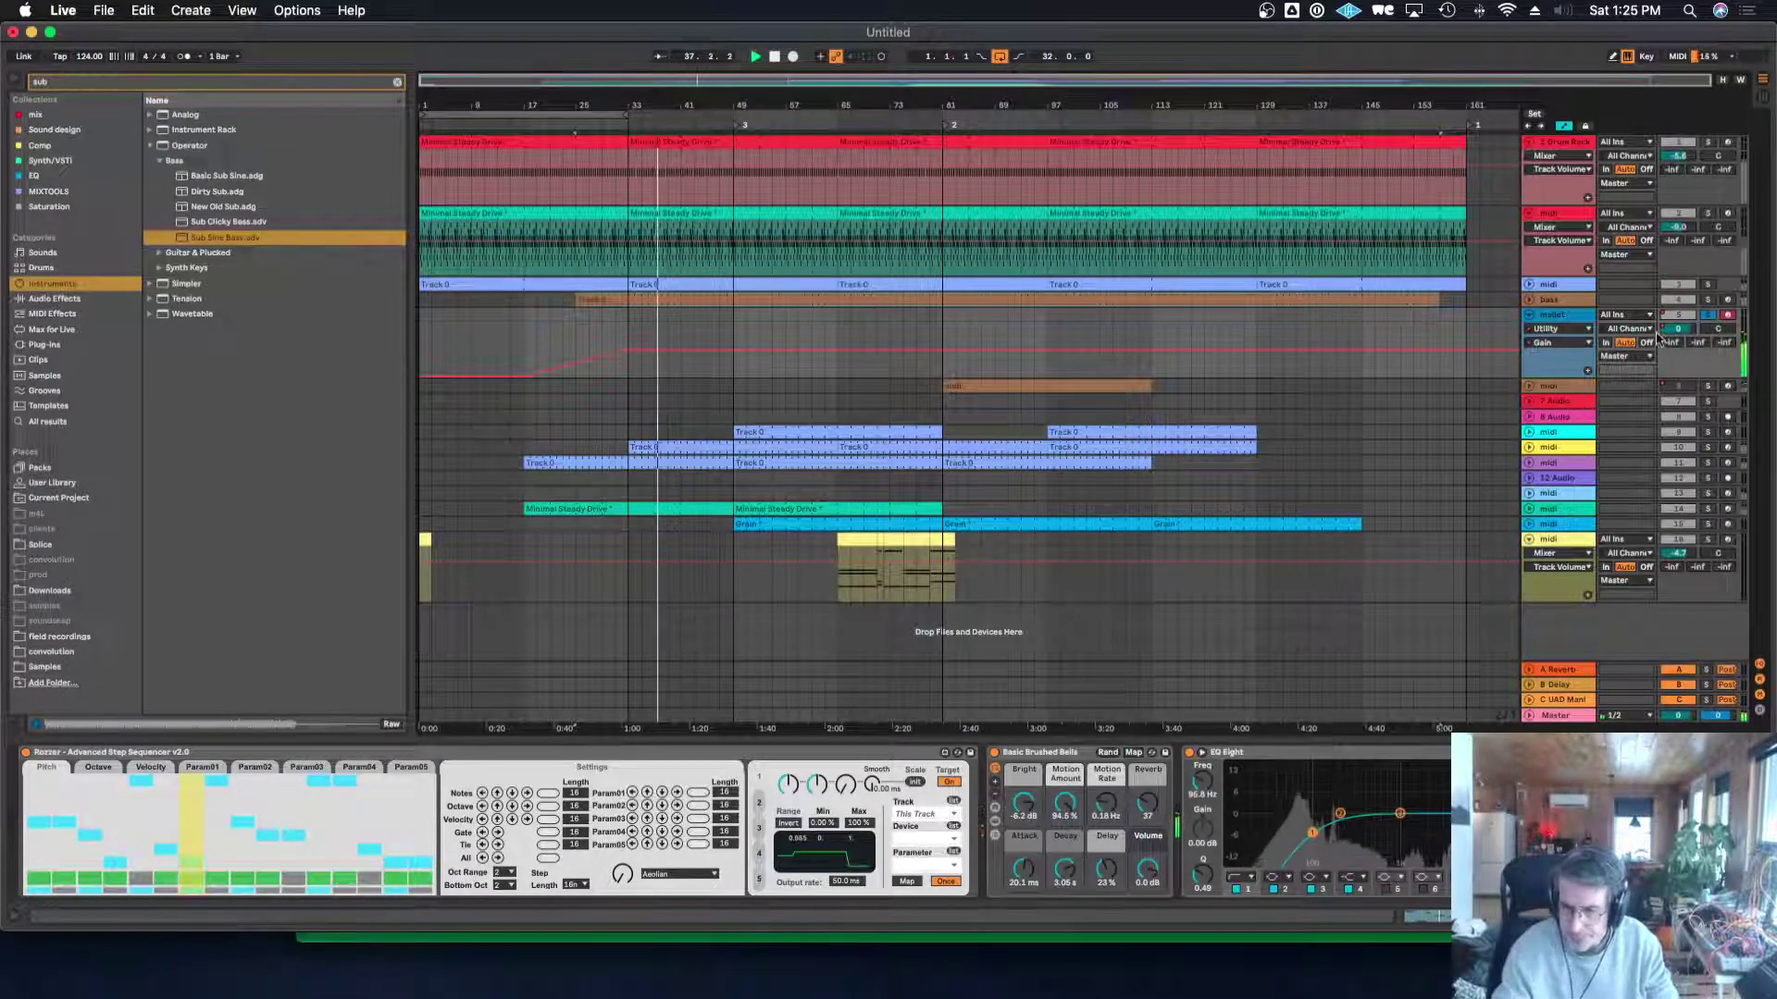
Solo track 3 and rename it "tones".
{"action": "left_click", "coordinate": [1552, 292]}
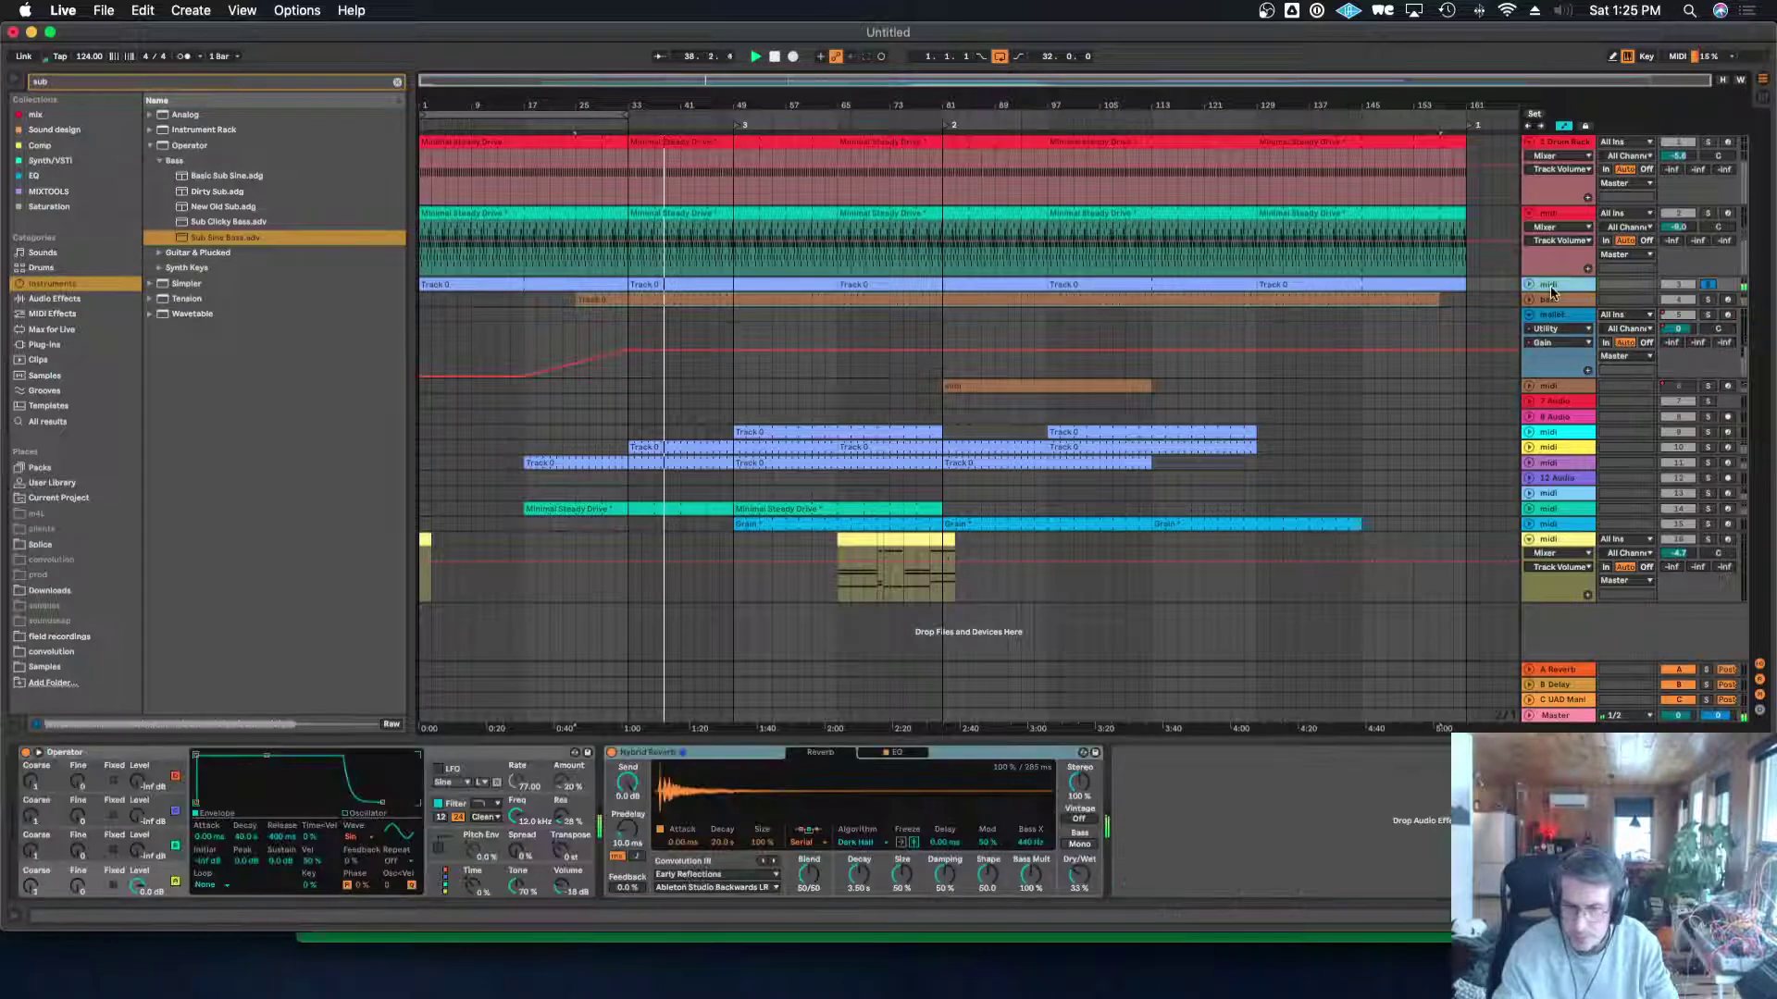
{"action": "right_click", "coordinate": [1553, 292]}
{"action": "left_click", "coordinate": [1571, 347]}
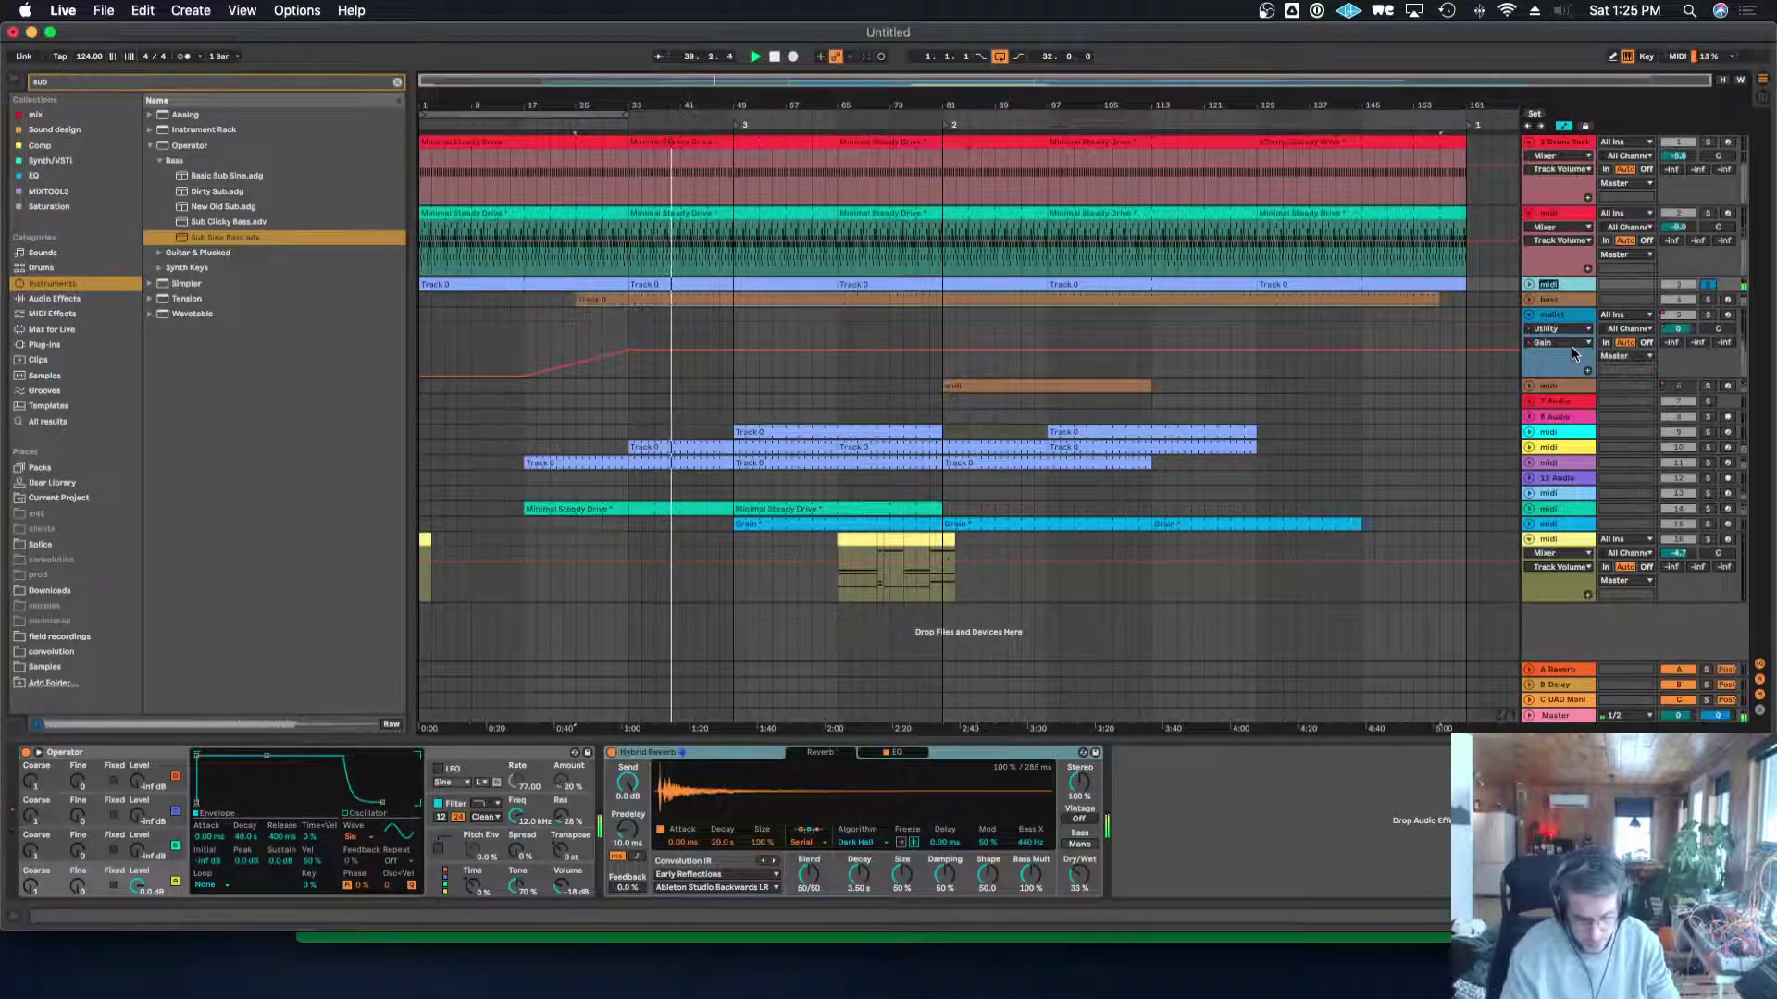
{"action": "type", "text": "tones"}
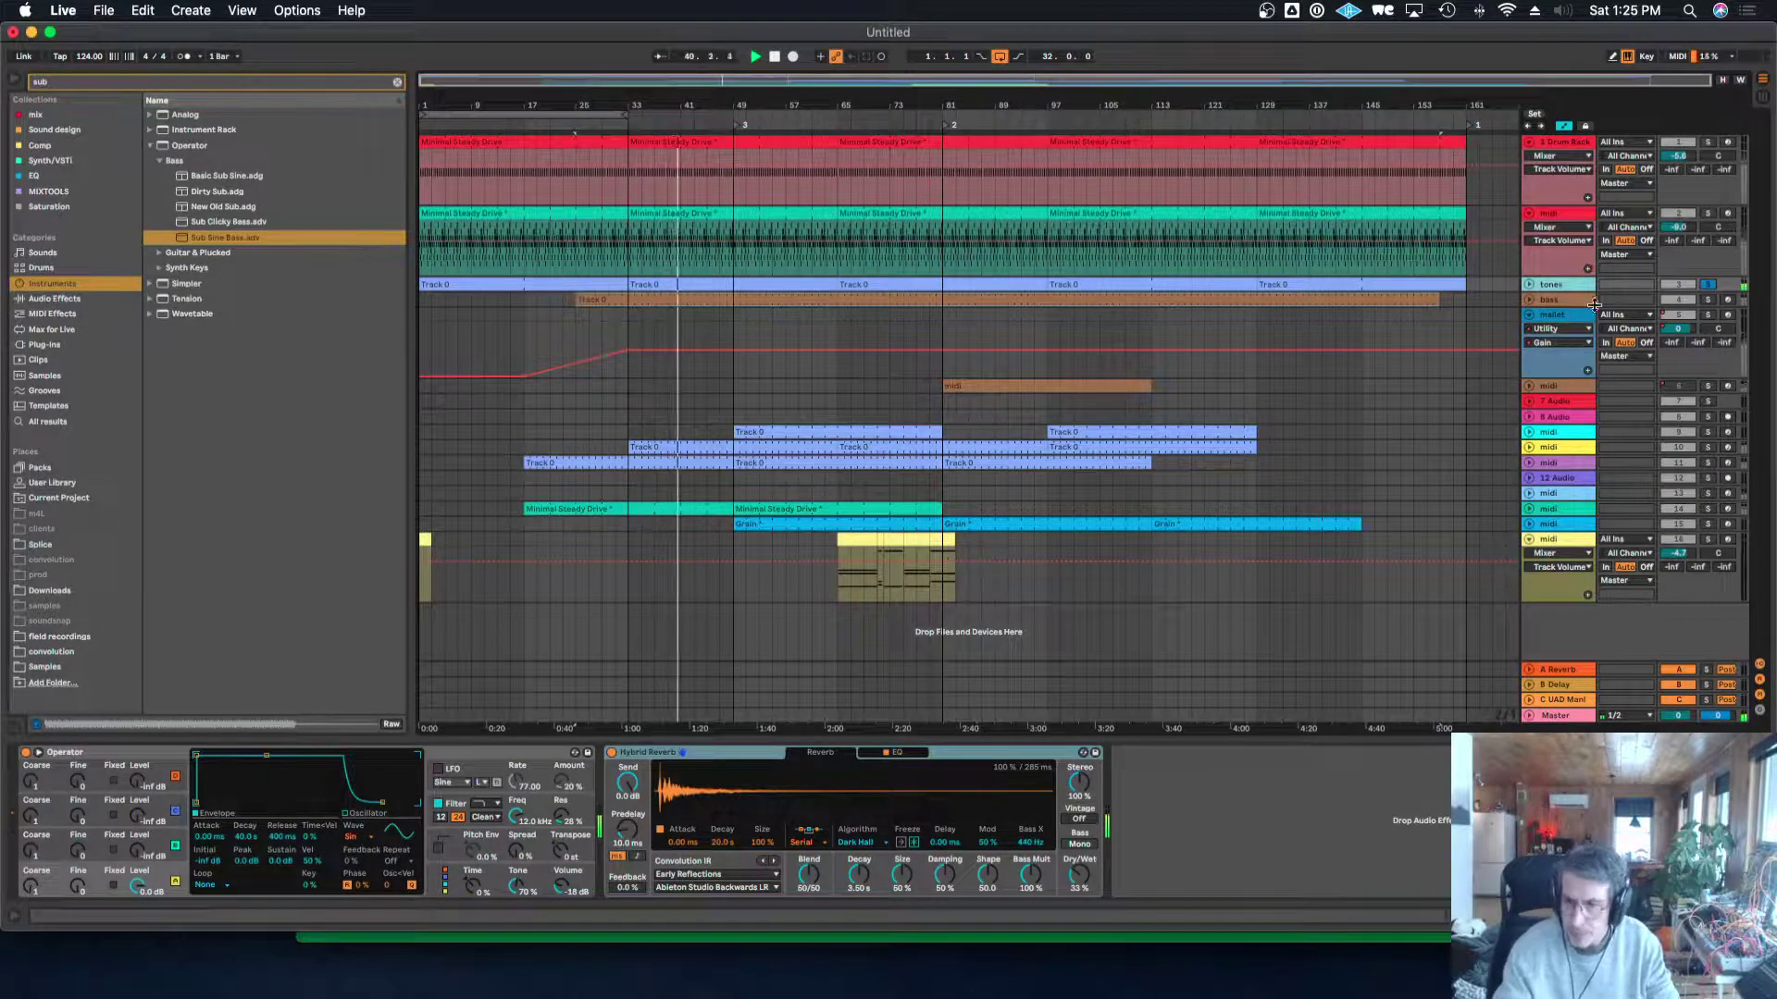
Solo track 2 and rename it "kit 1".
{"action": "left_click", "coordinate": [1707, 213]}
{"action": "right_click", "coordinate": [1566, 222]}
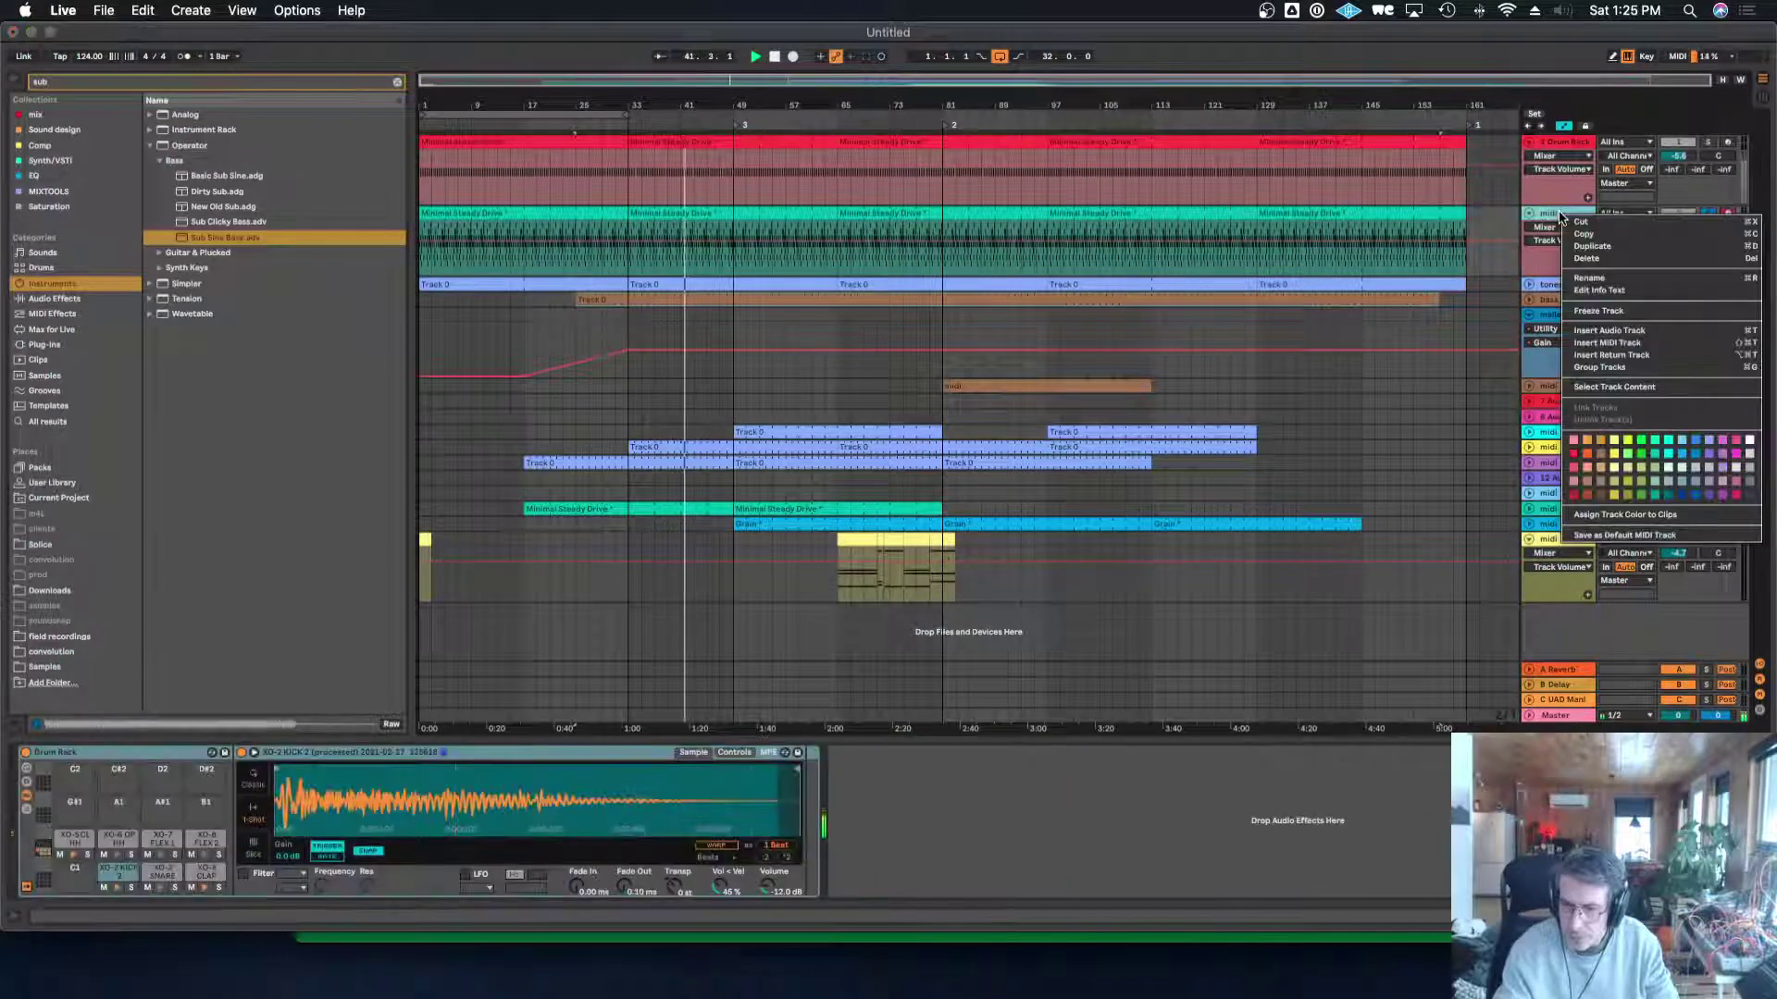
{"action": "left_click", "coordinate": [1588, 285]}
{"action": "type", "text": "kit 1"}
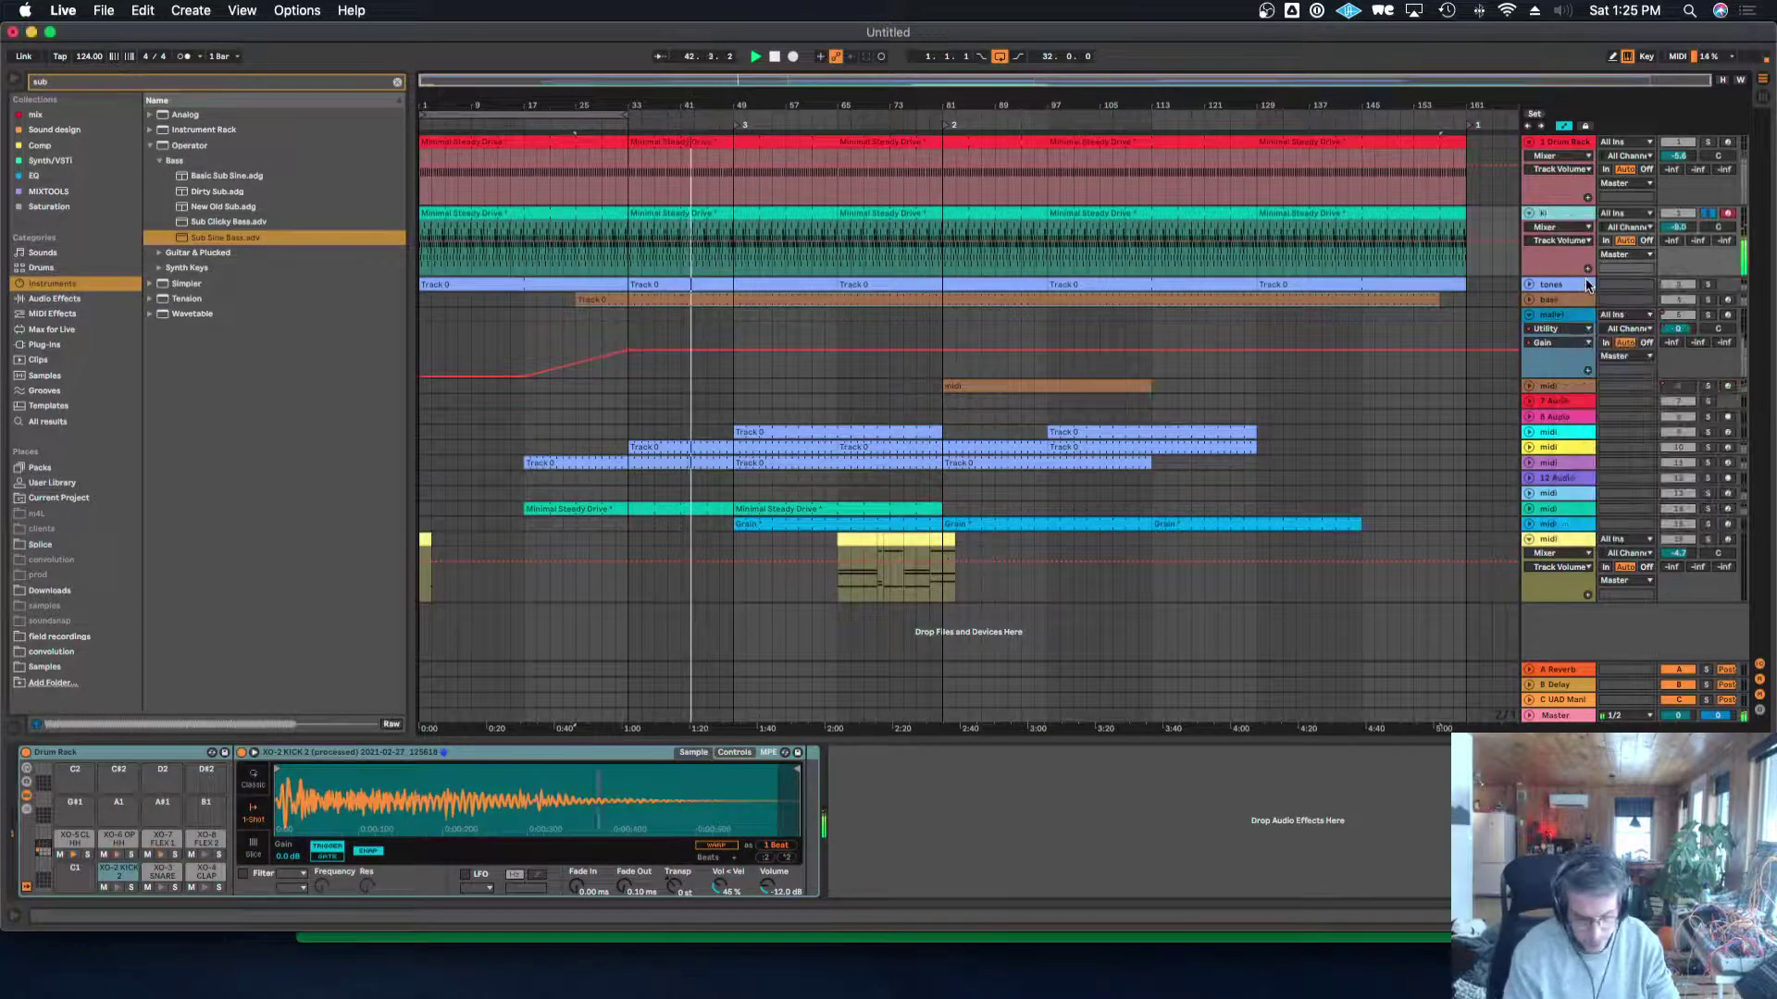
Rename the Drum Rack track 1 as "kick".
{"action": "left_click", "coordinate": [1564, 141]}
{"action": "right_click", "coordinate": [1569, 142]}
{"action": "left_click", "coordinate": [1592, 205]}
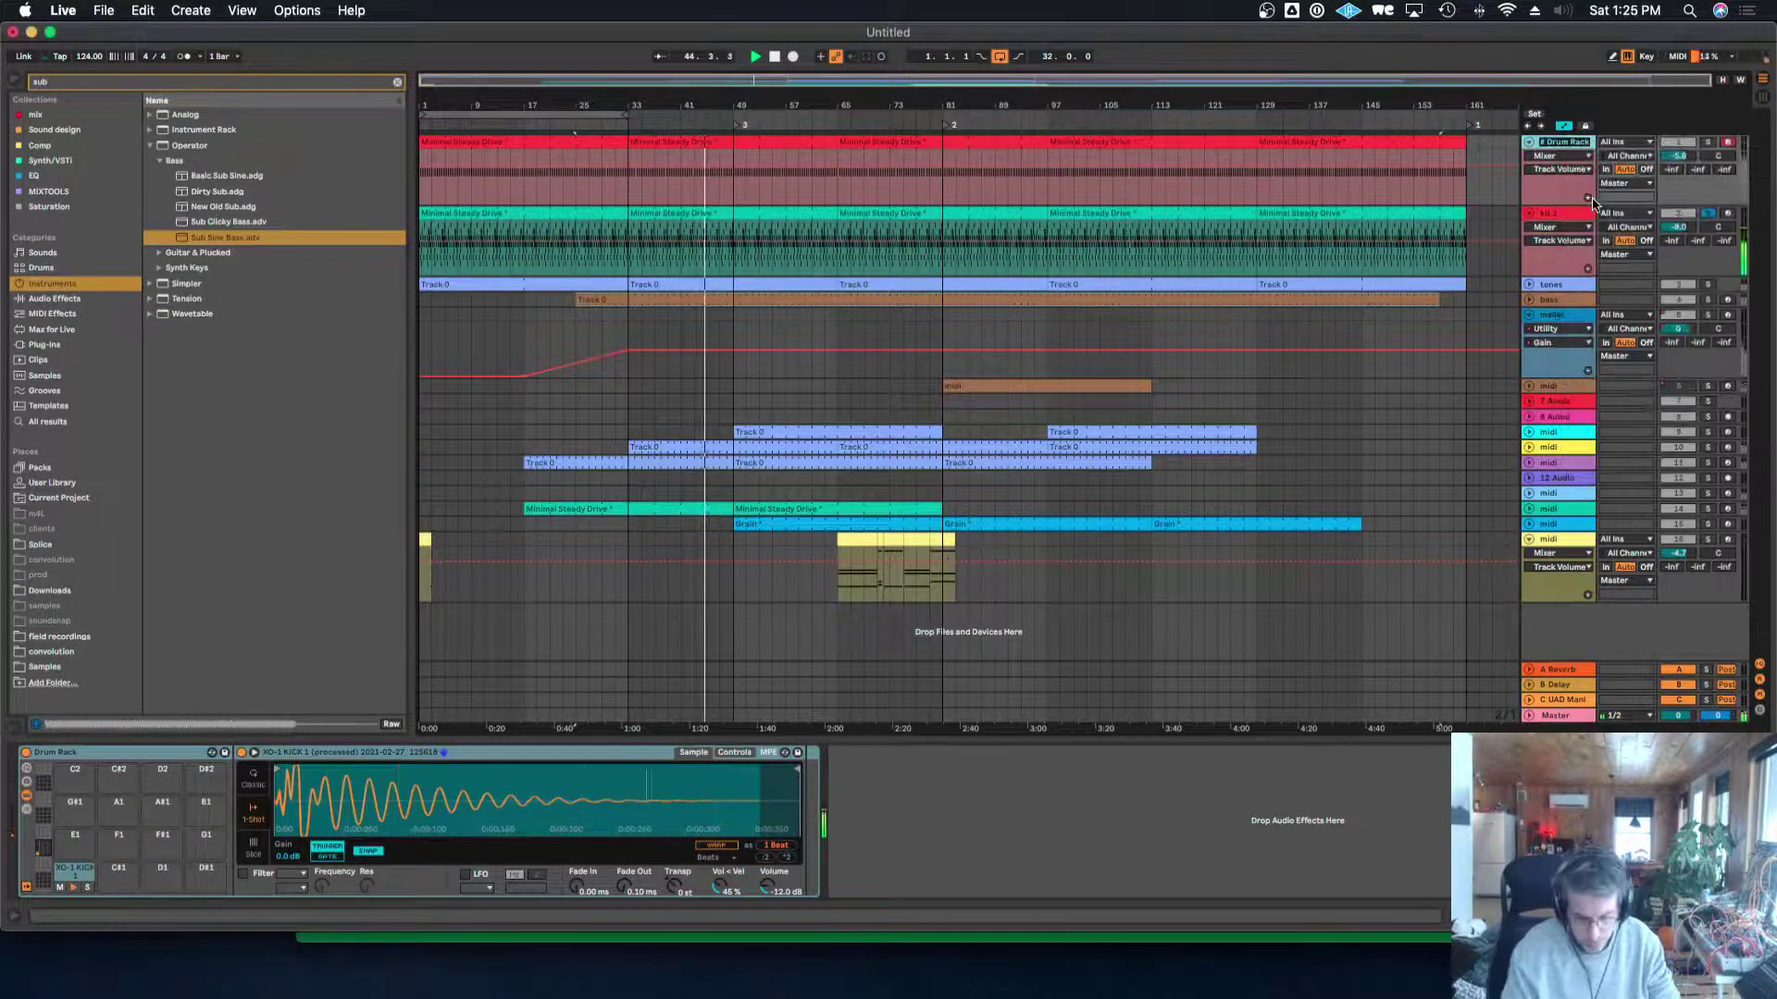
{"action": "type", "text": "kick"}
{"action": "key", "text": "Return"}
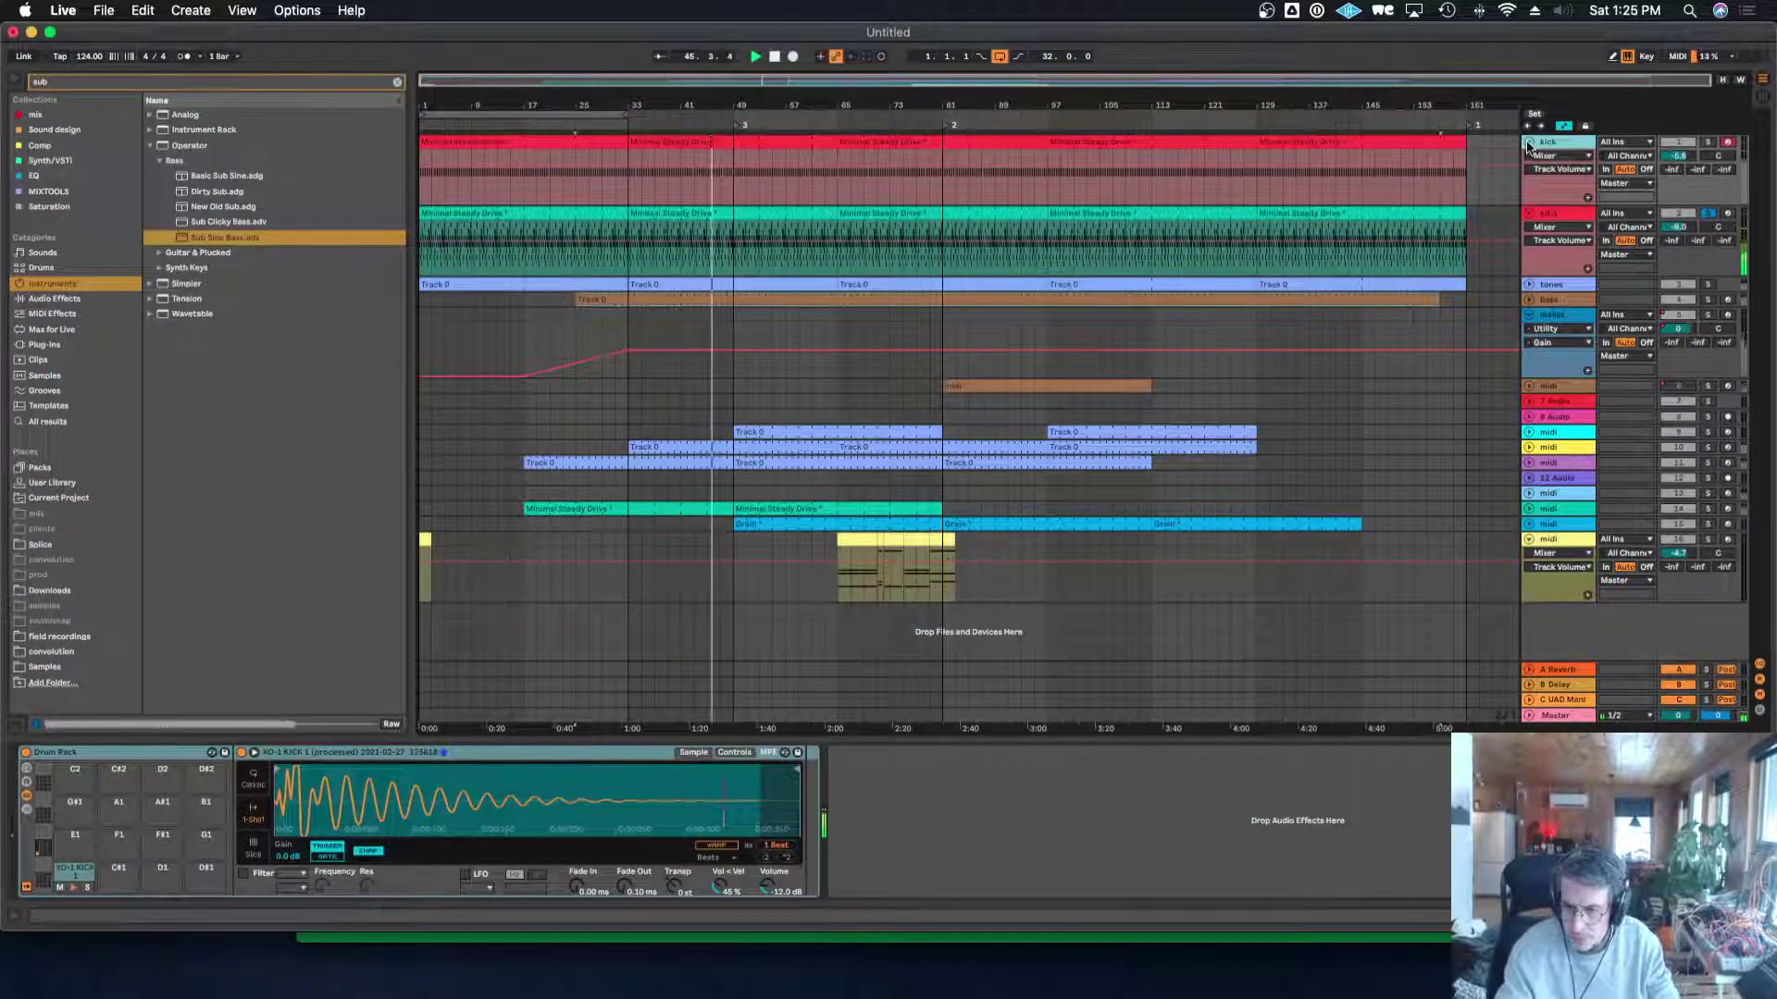
Fold the kick, kit 1 and mallet tracks in the arrangement.
{"action": "left_click", "coordinate": [1528, 142]}
{"action": "left_click", "coordinate": [1528, 158]}
{"action": "left_click", "coordinate": [1529, 204]}
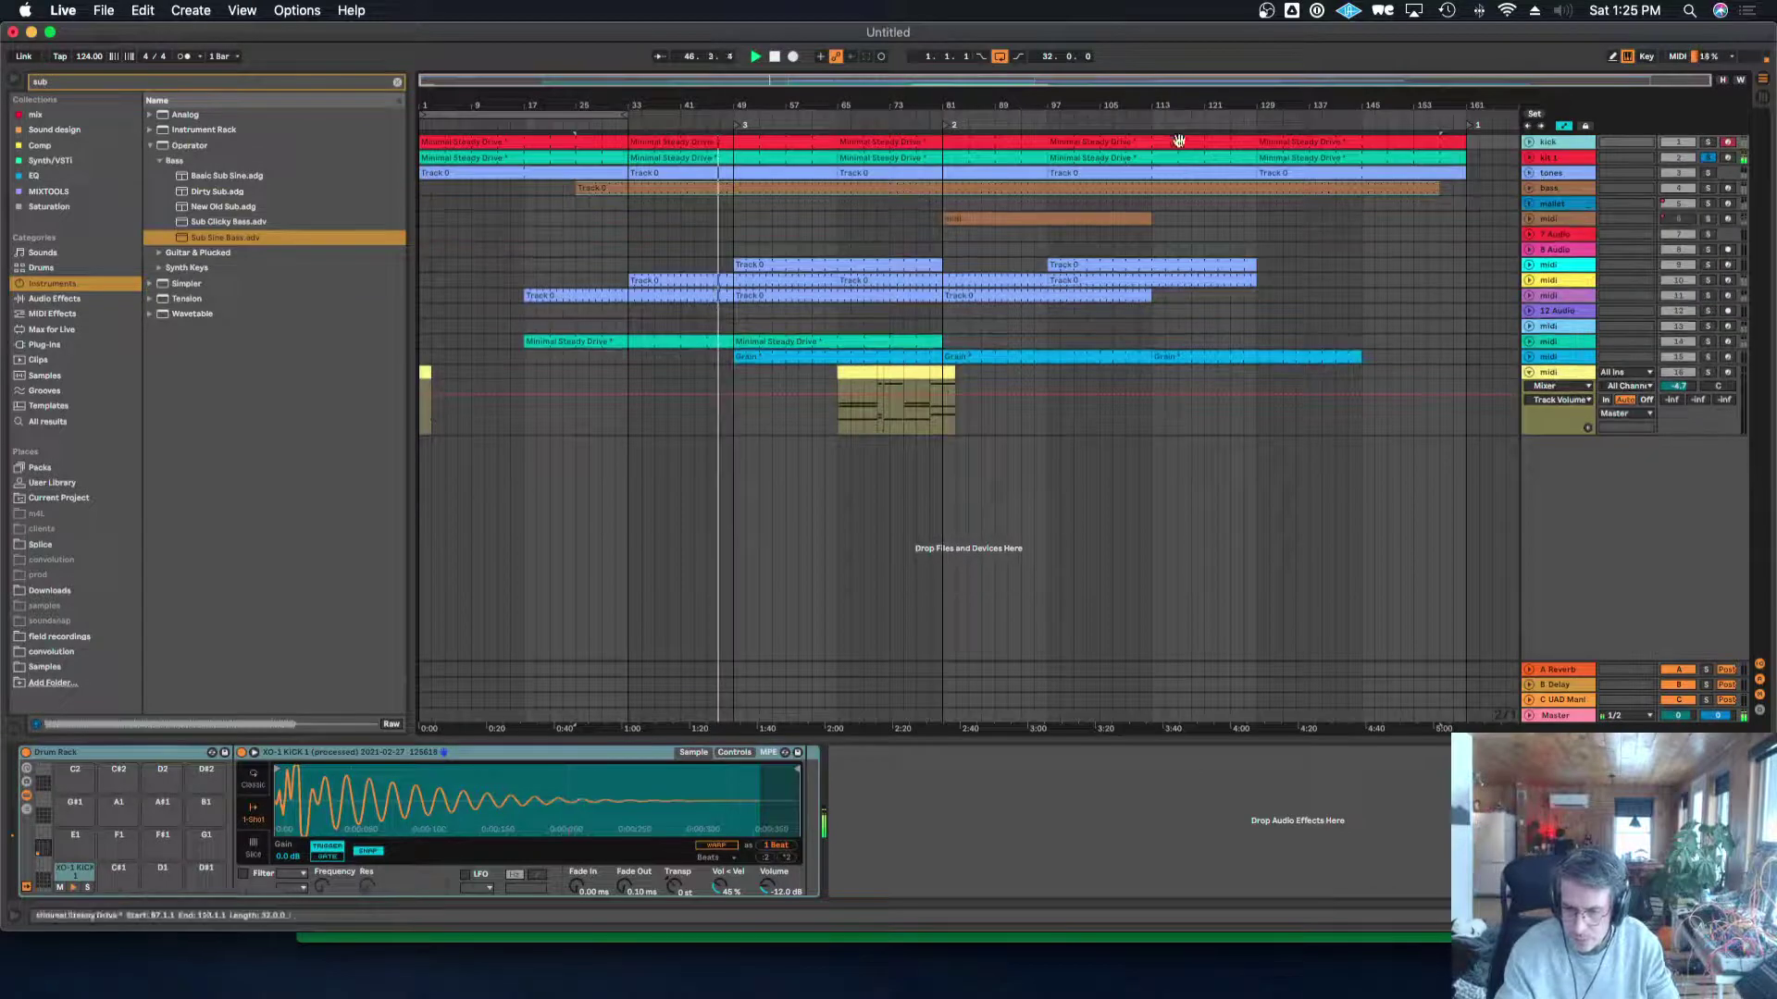
Unsolo the kit 1 track and extend the arrangement loop so it runs from bar 1 to bar 113.
{"action": "left_click", "coordinate": [1708, 160]}
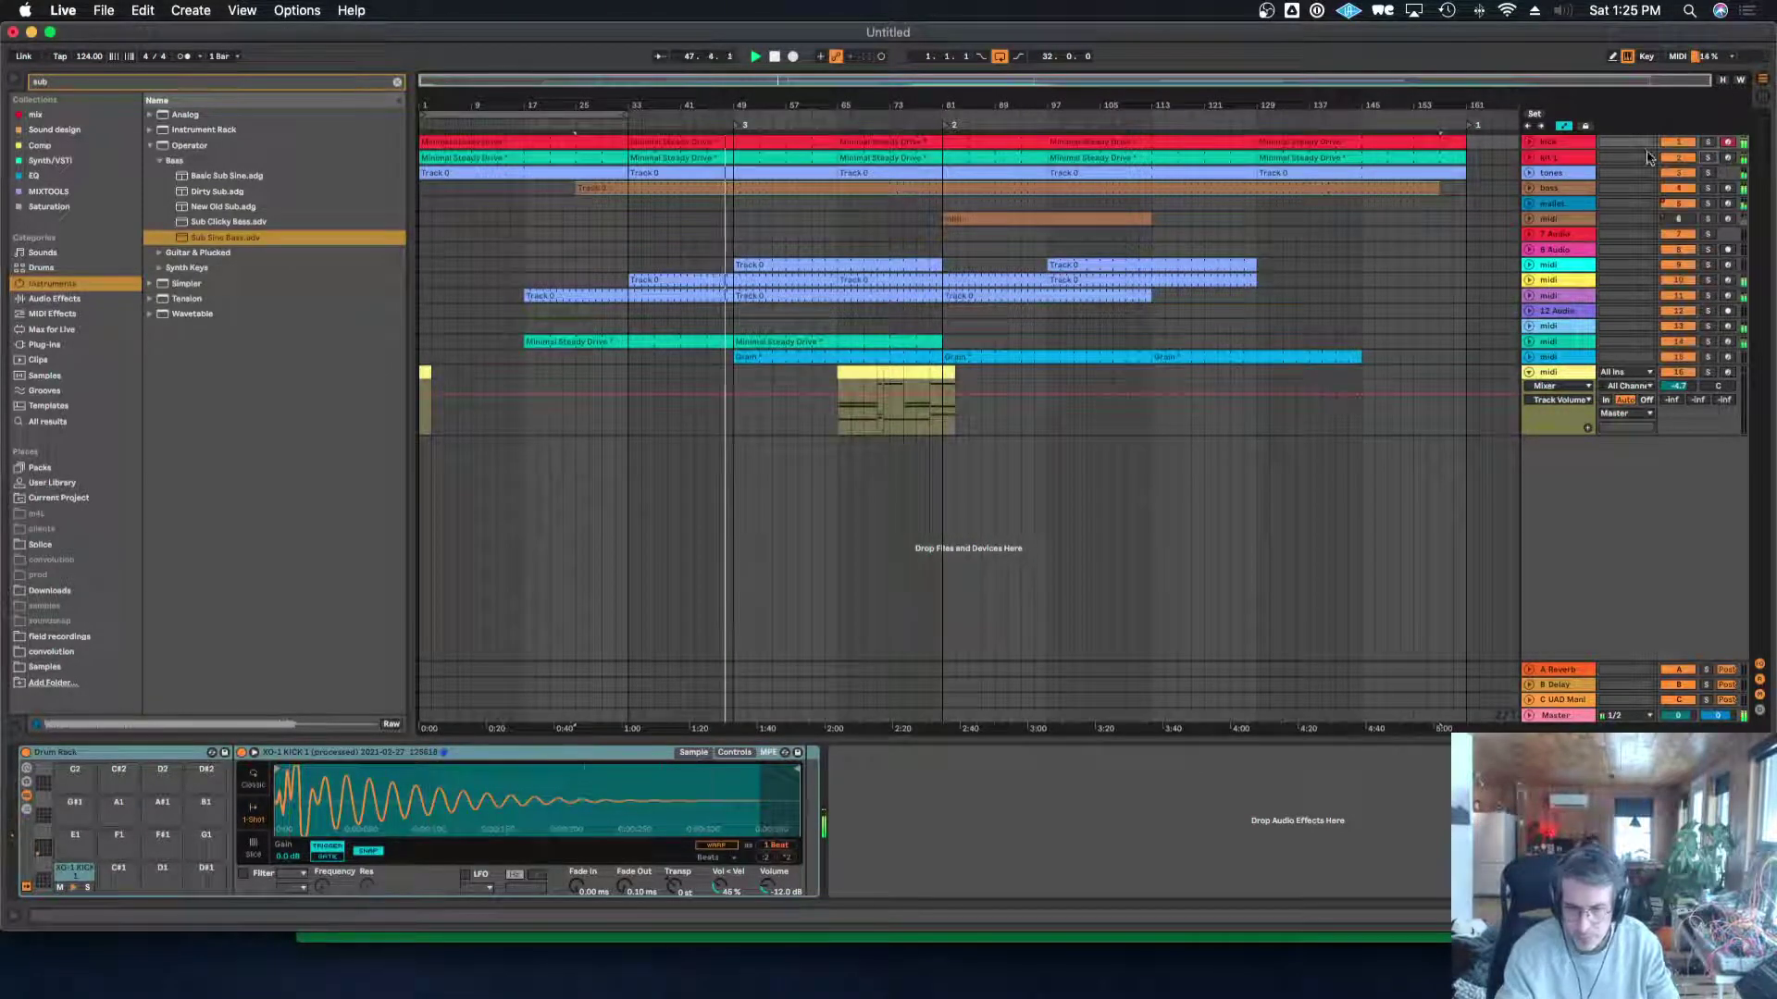
{"action": "left_click_drag", "start_coordinate": [628, 115], "coordinate": [1152, 137]}
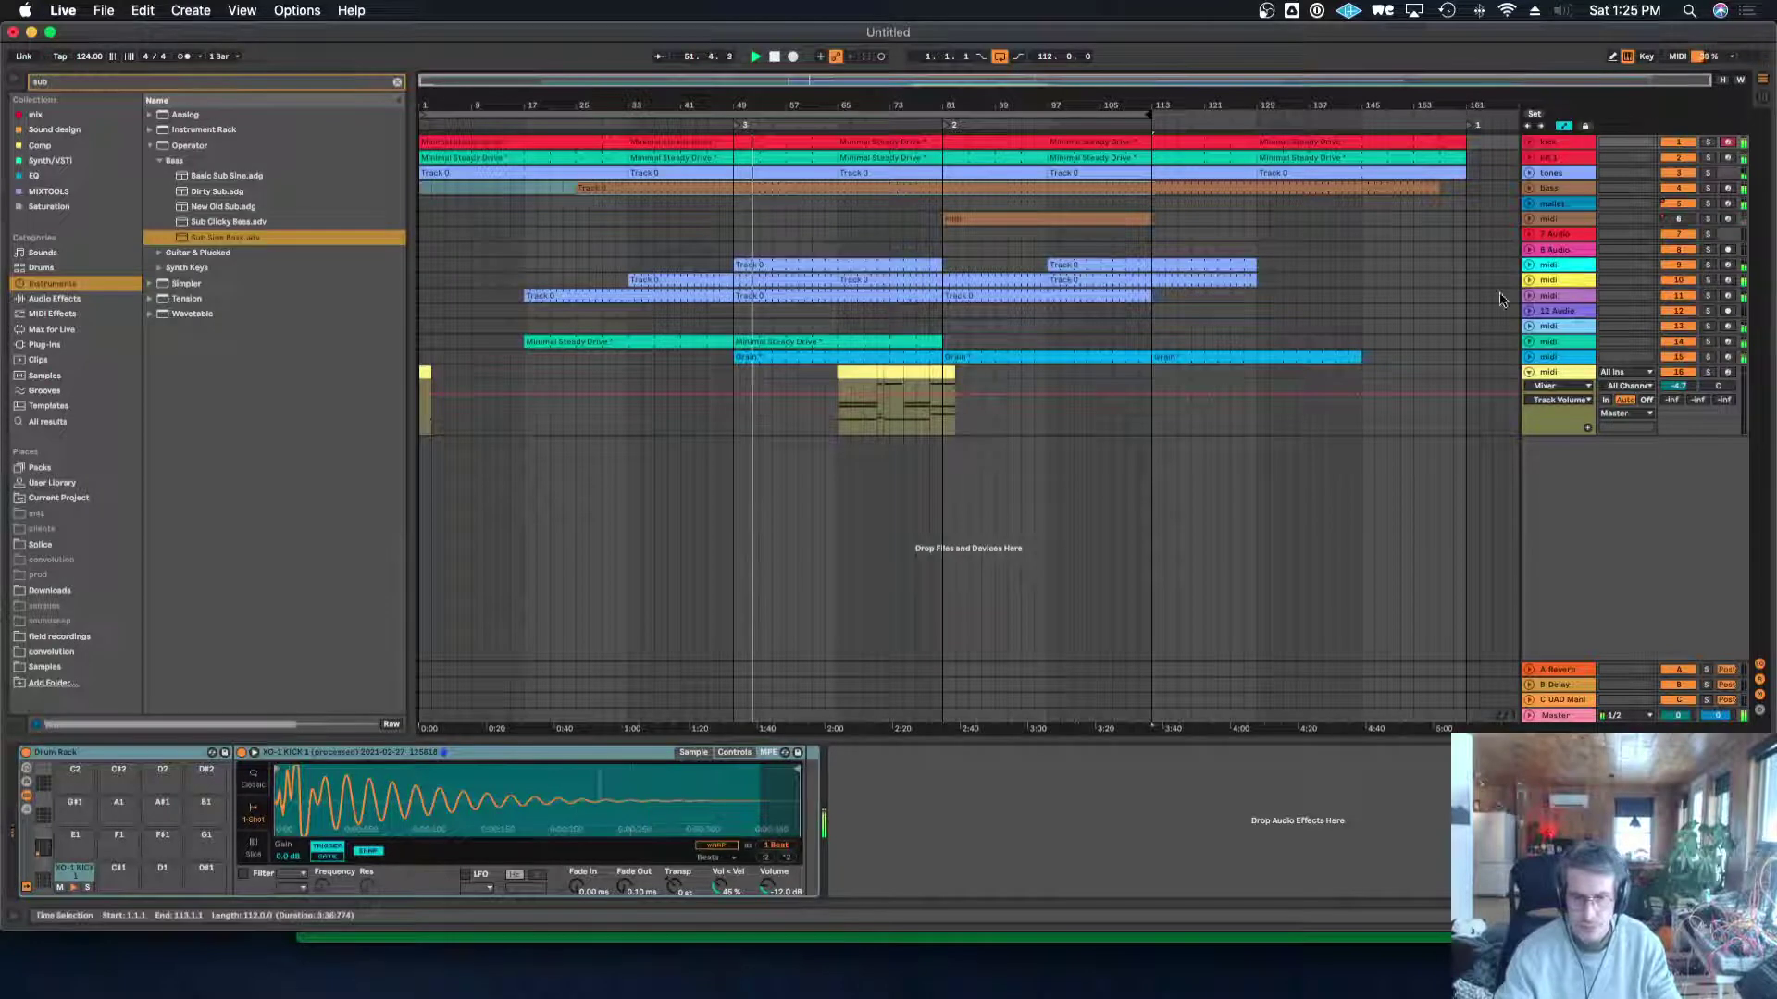
Restart playback of the arrangement from bar 1.
{"action": "left_click", "coordinate": [927, 339]}
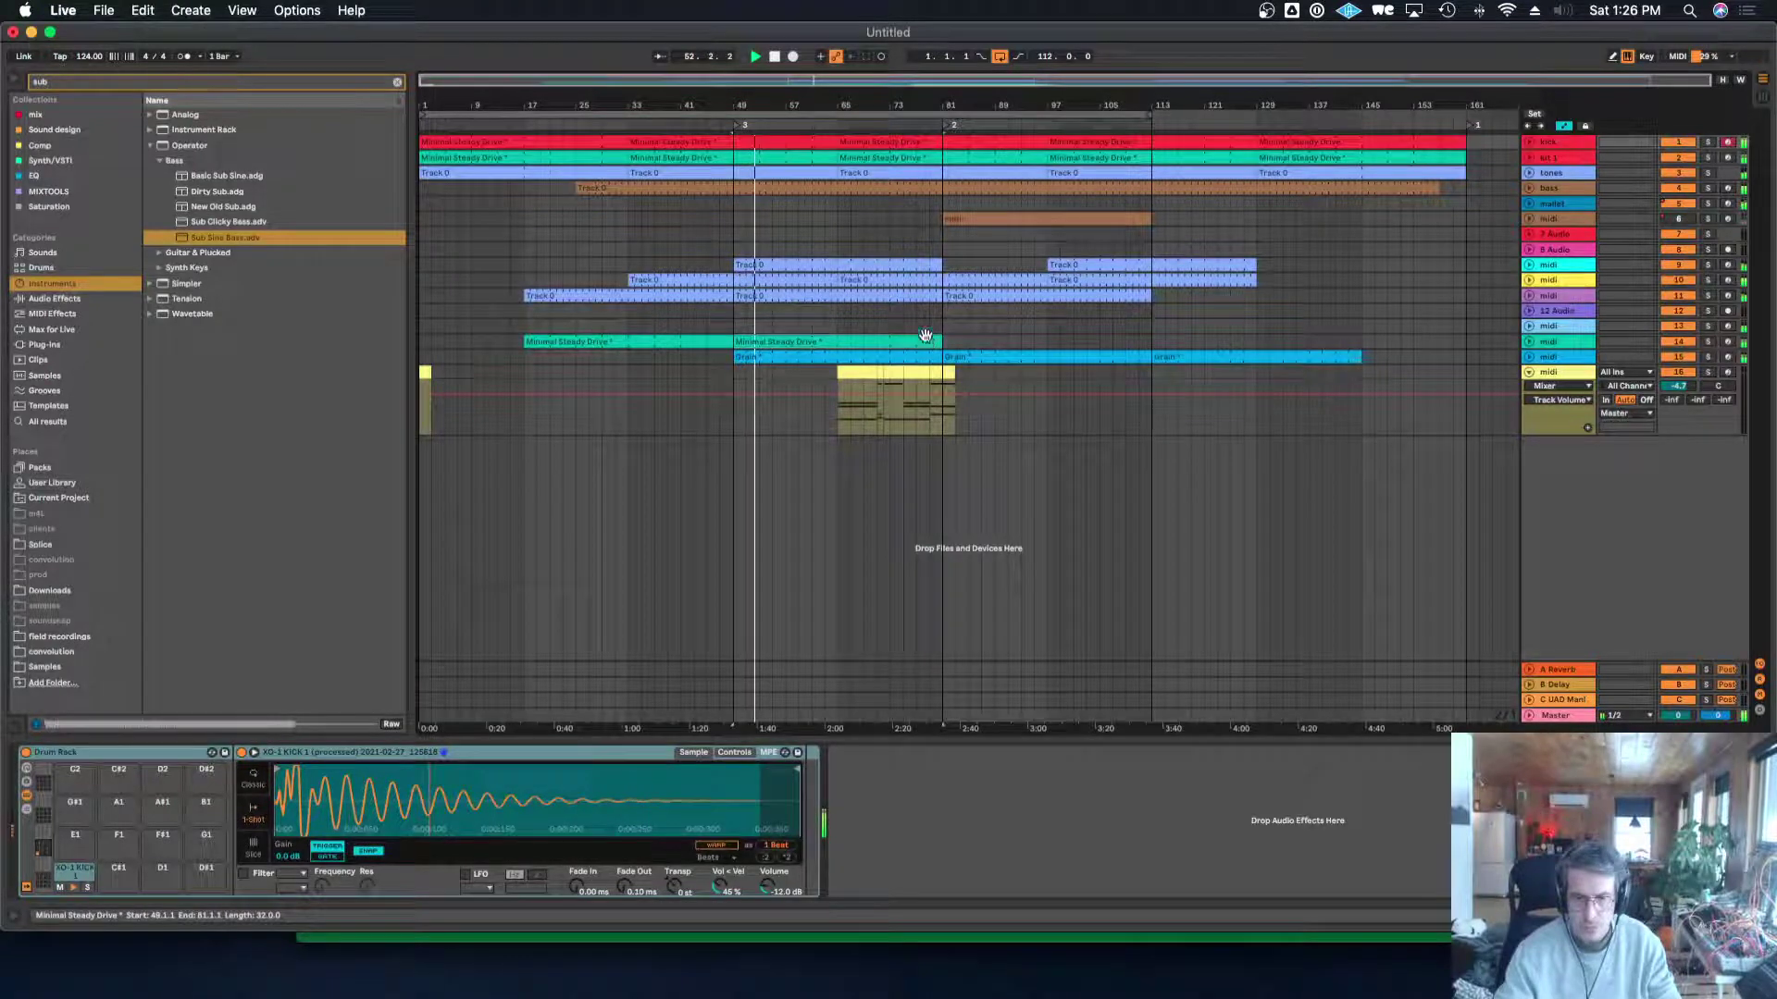
{"action": "left_click", "coordinate": [779, 57]}
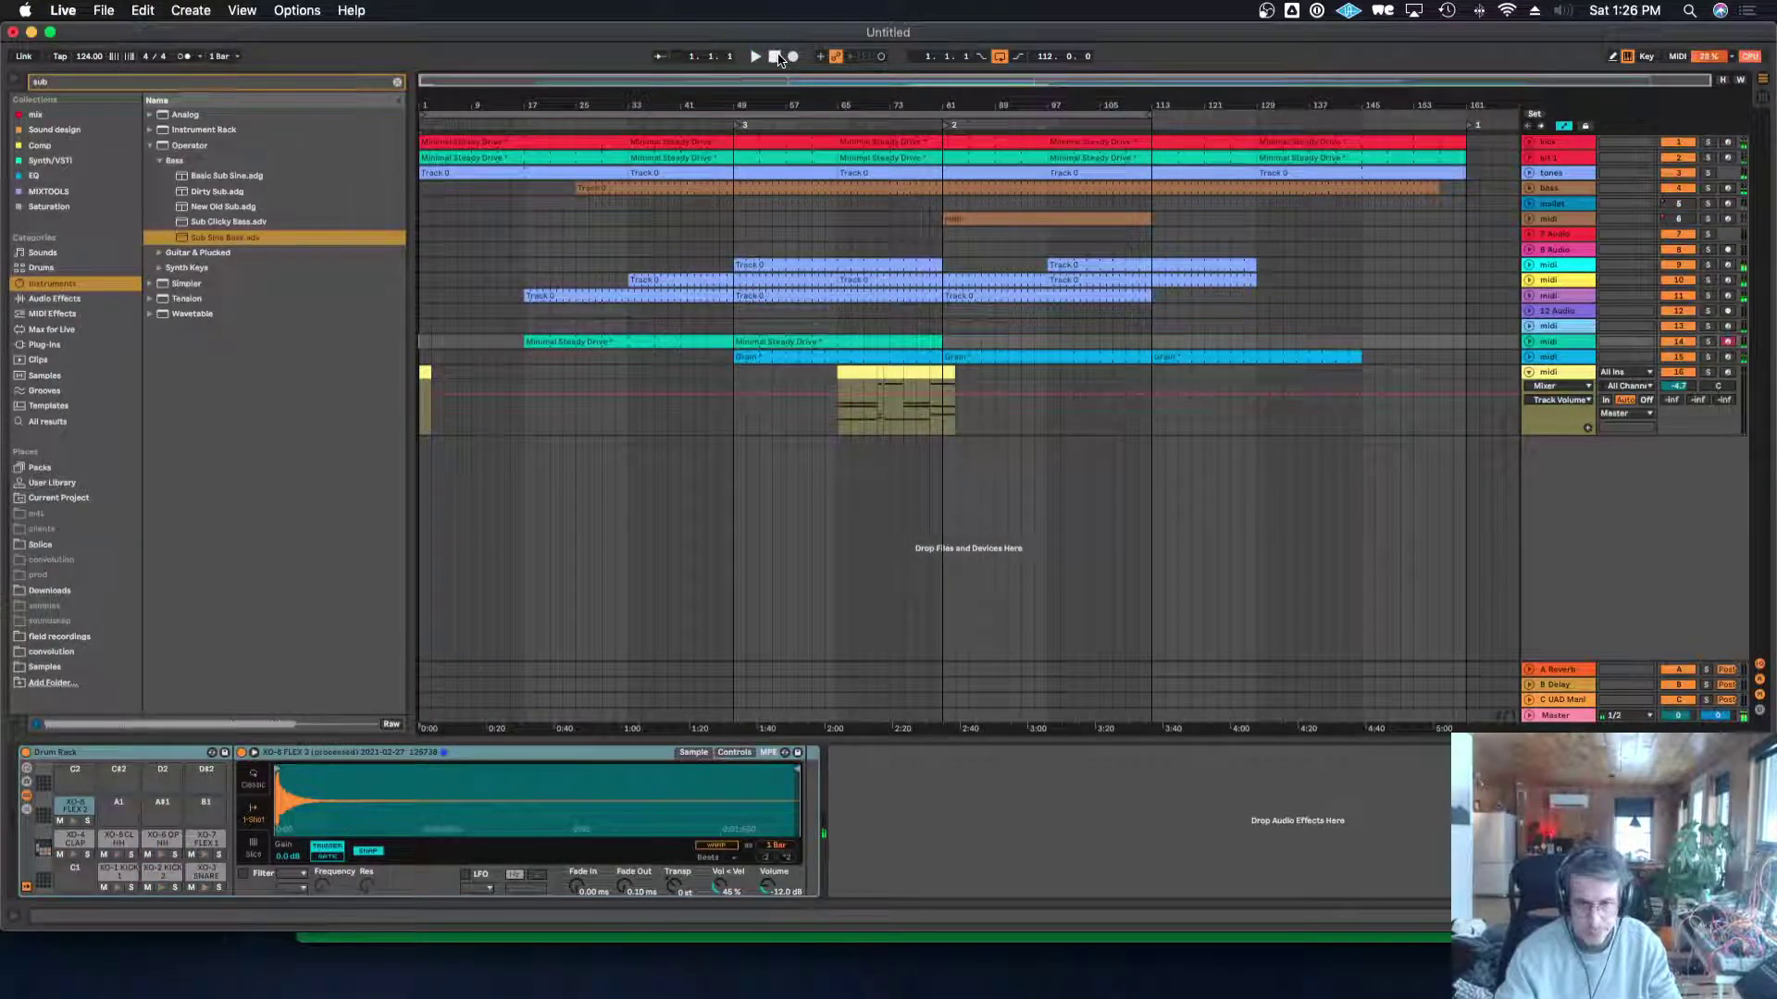
{"action": "left_click", "coordinate": [755, 58]}
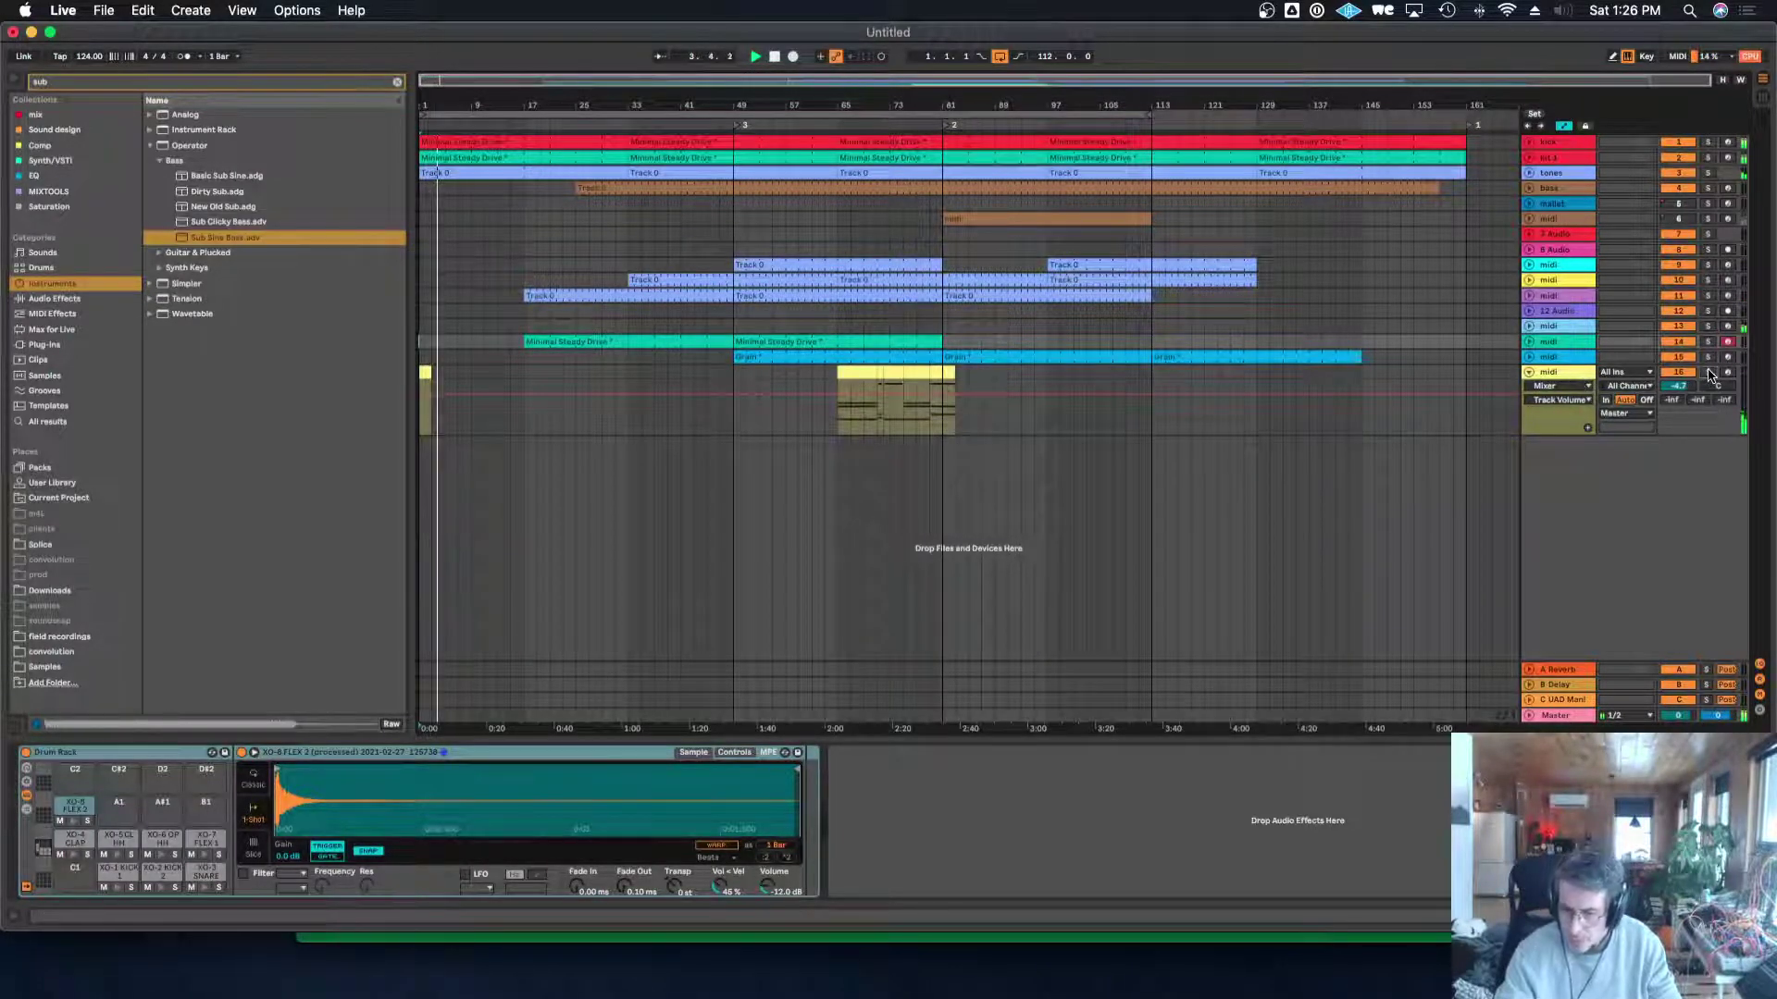
Delete the short clip at the start of the yellow midi track 16 and fold that track.
{"action": "left_click", "coordinate": [444, 389]}
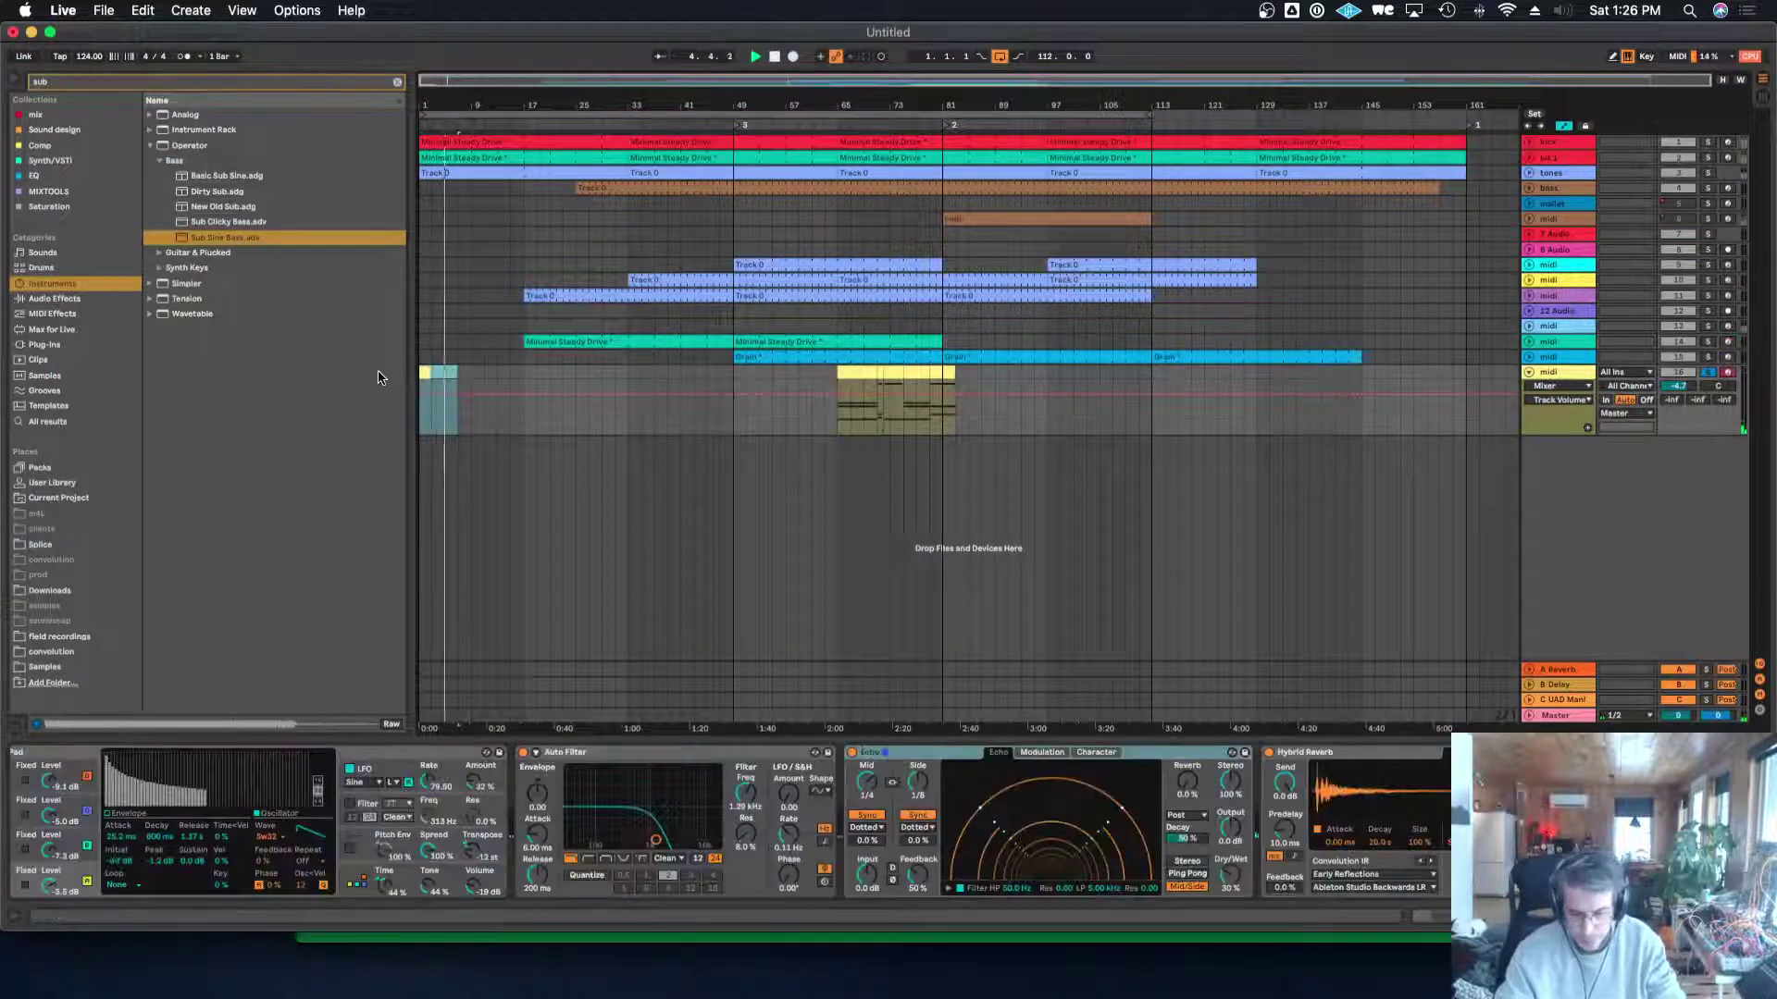
{"action": "left_click", "coordinate": [1711, 373]}
{"action": "key", "text": "Delete"}
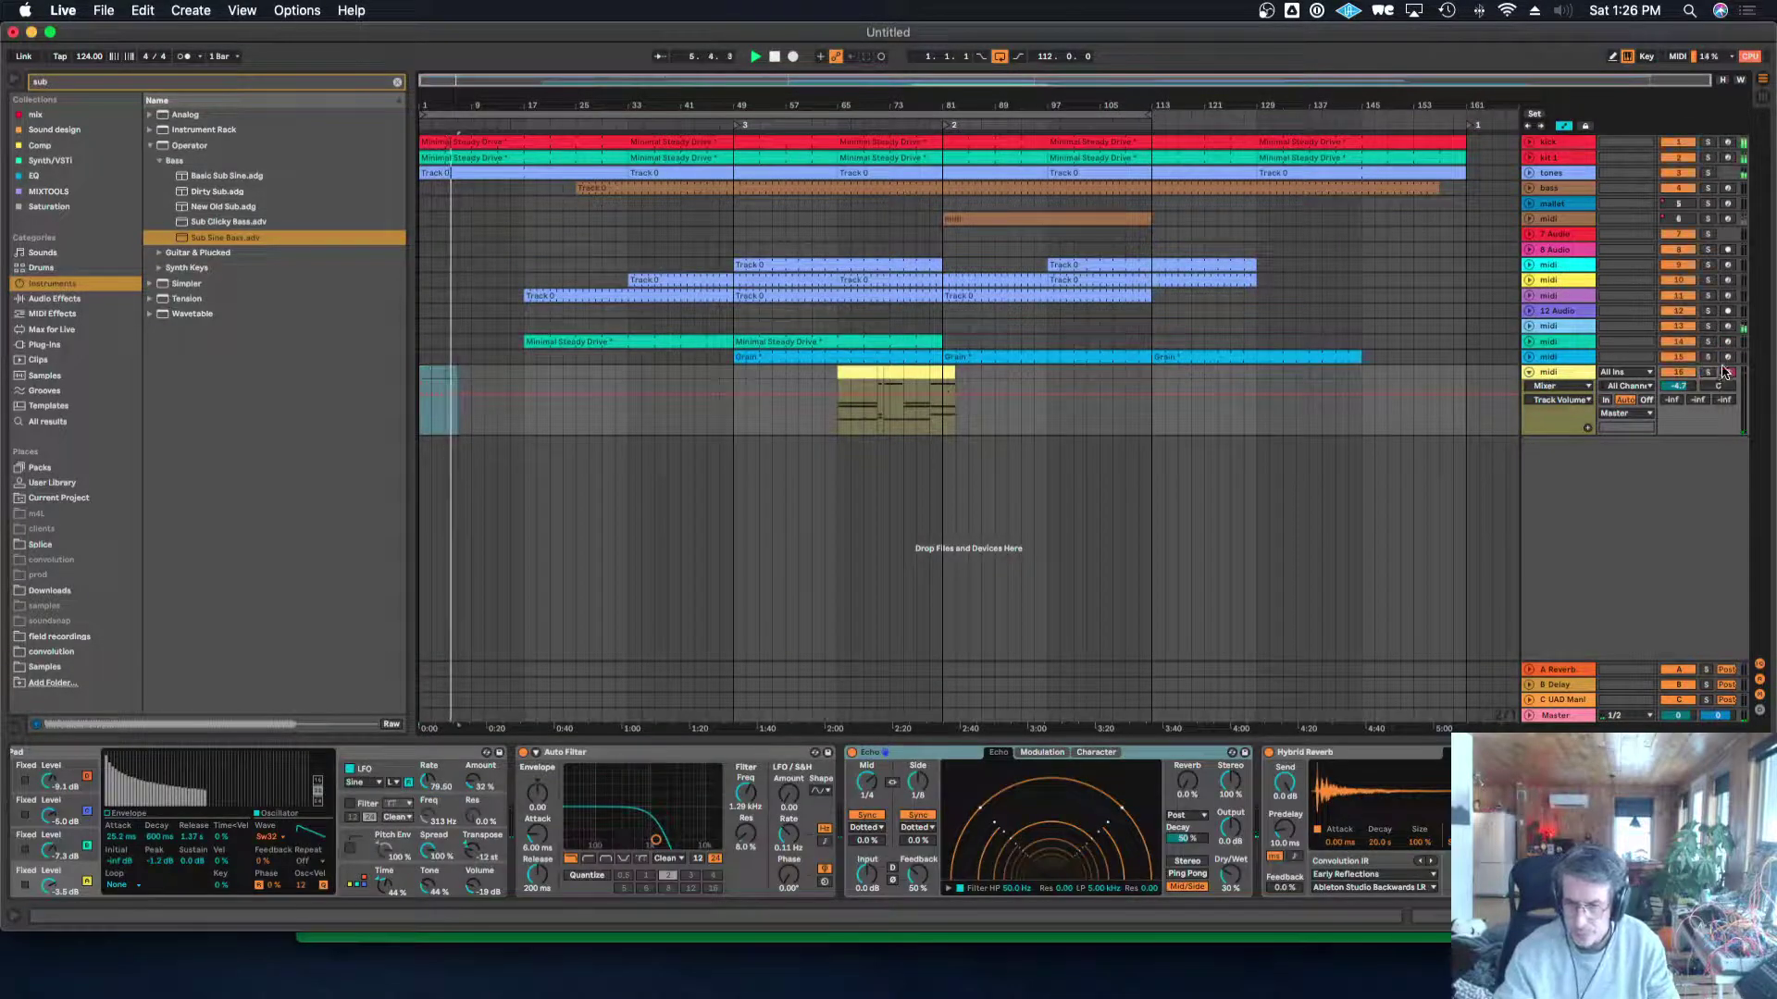
{"action": "left_click", "coordinate": [1530, 373]}
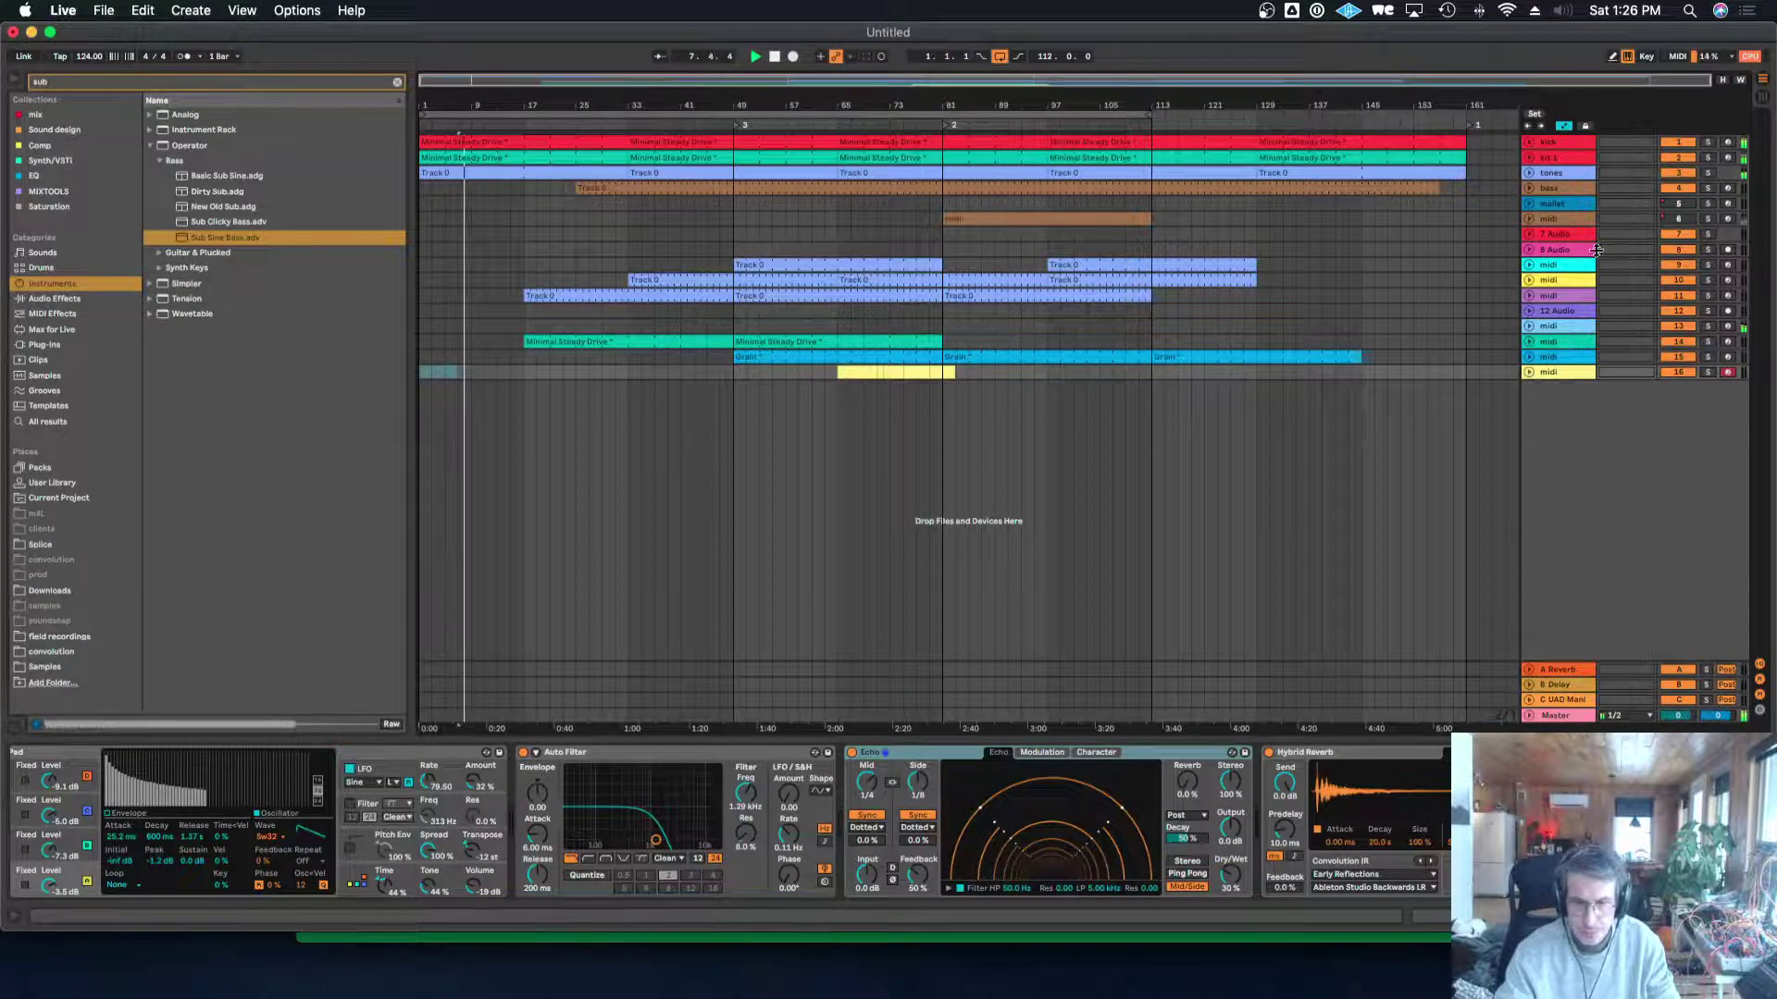
Unfold the tones track, then solo kit 1 and show its Drum Rack.
{"action": "left_click", "coordinate": [1588, 178]}
{"action": "left_click", "coordinate": [1529, 173]}
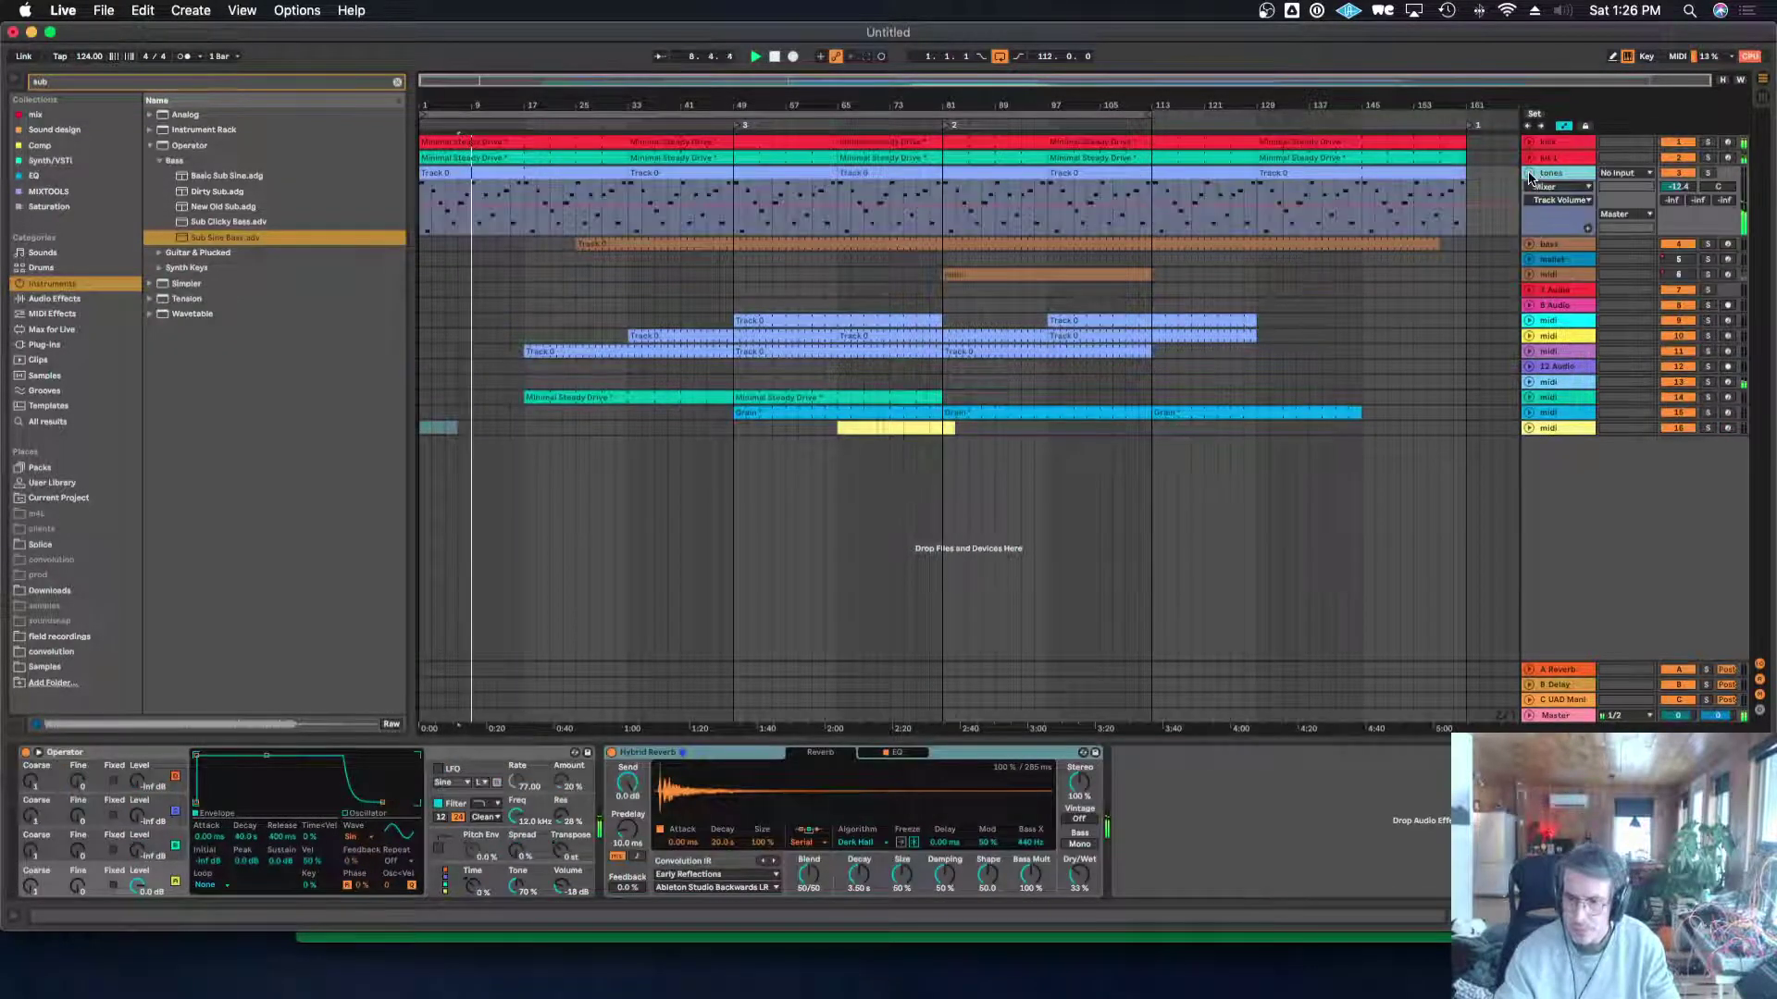
{"action": "left_click", "coordinate": [1708, 158]}
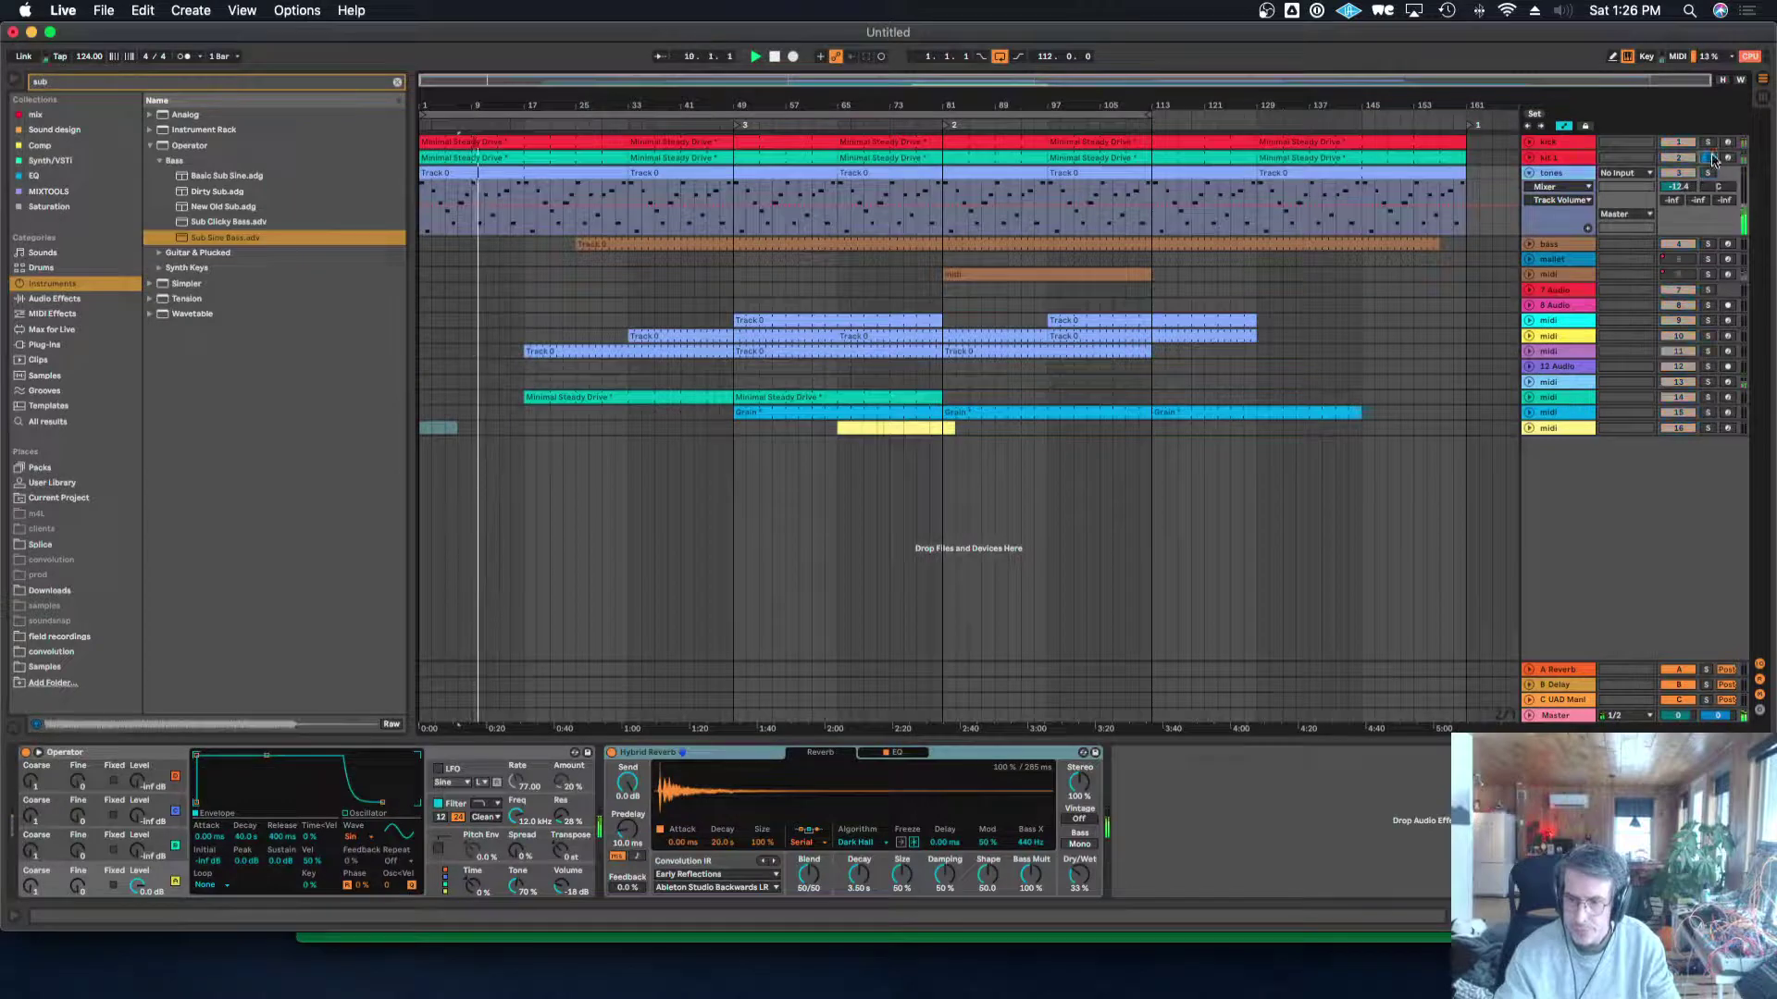
{"action": "left_click", "coordinate": [1559, 161]}
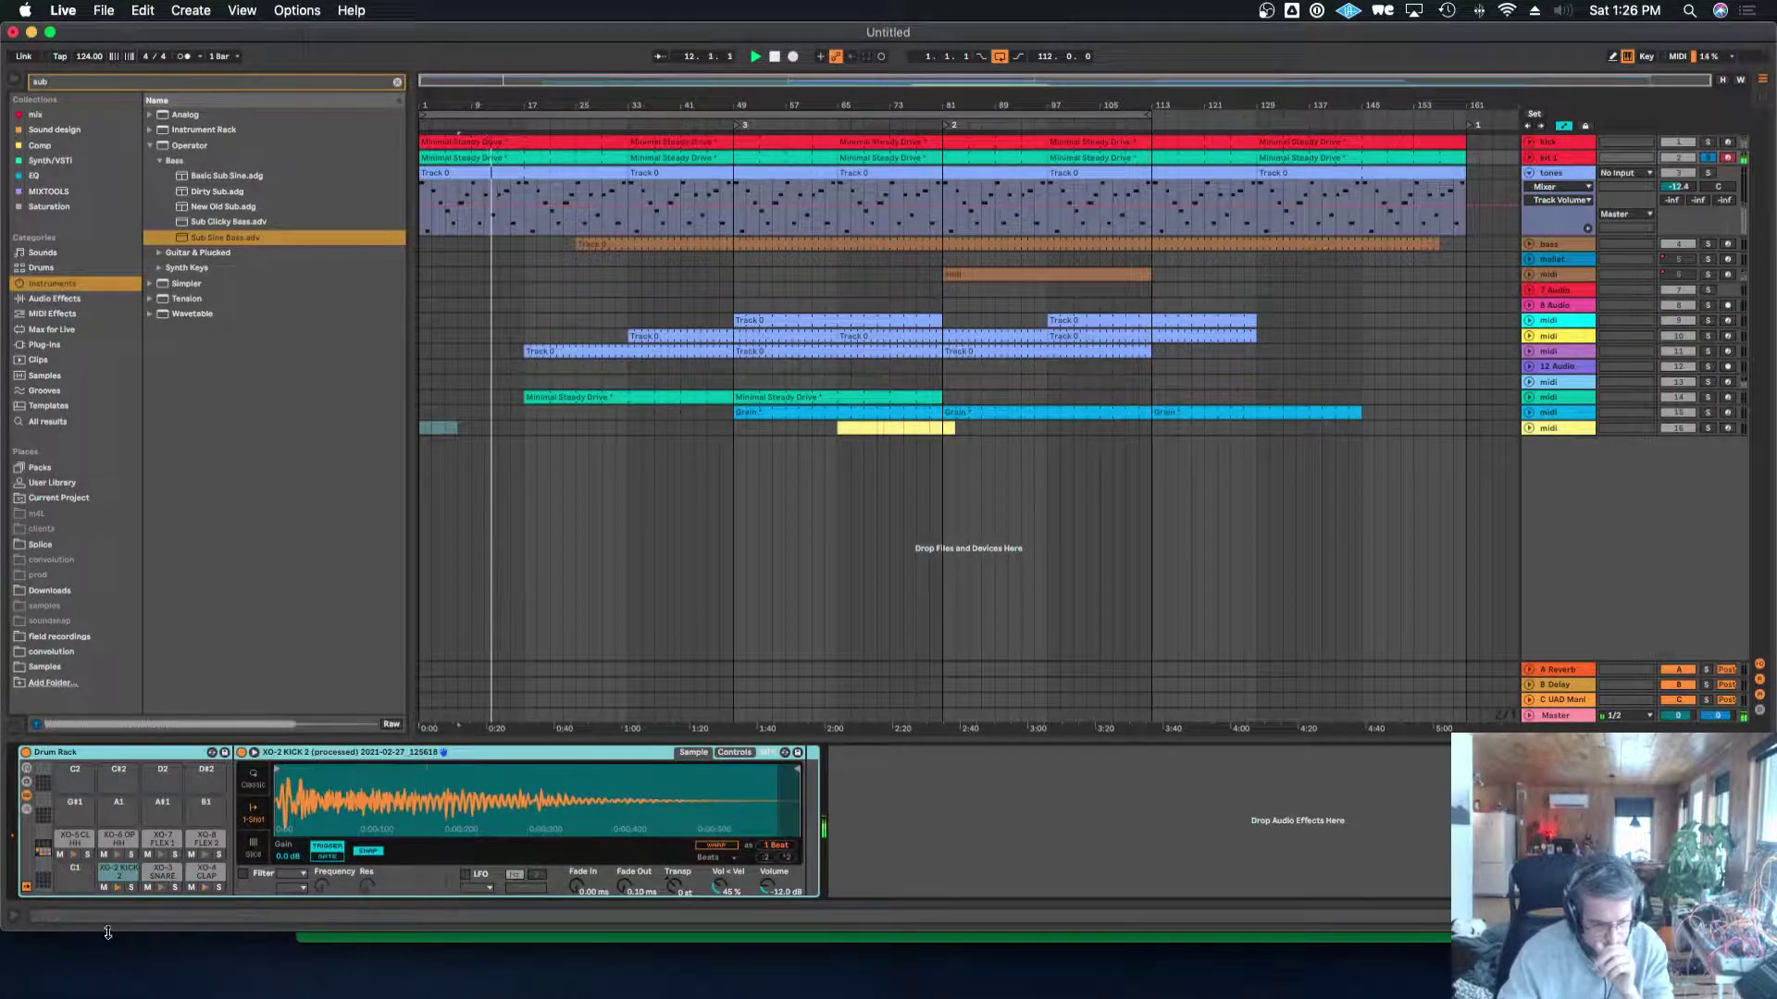
Audition the XO-2 KICK 2 pad alone in the kit 1 Drum Rack and extract it to a new track below the others.
{"action": "left_click", "coordinate": [131, 888]}
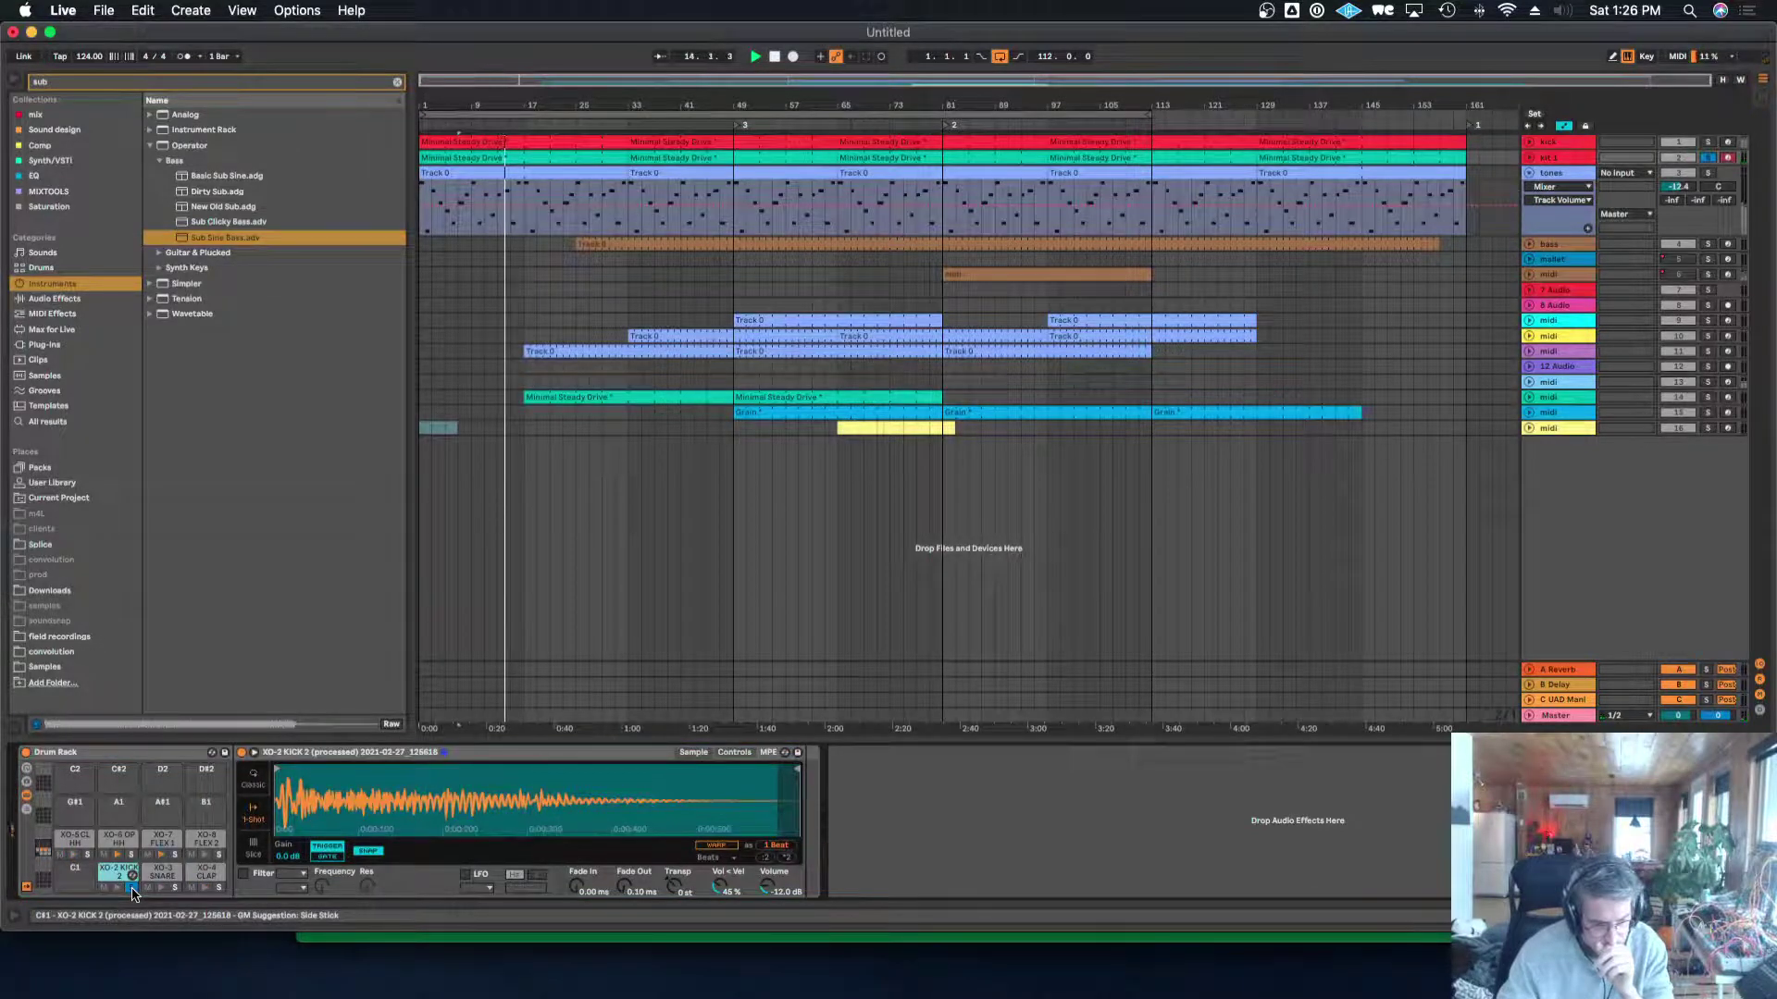
{"action": "left_click", "coordinate": [132, 888]}
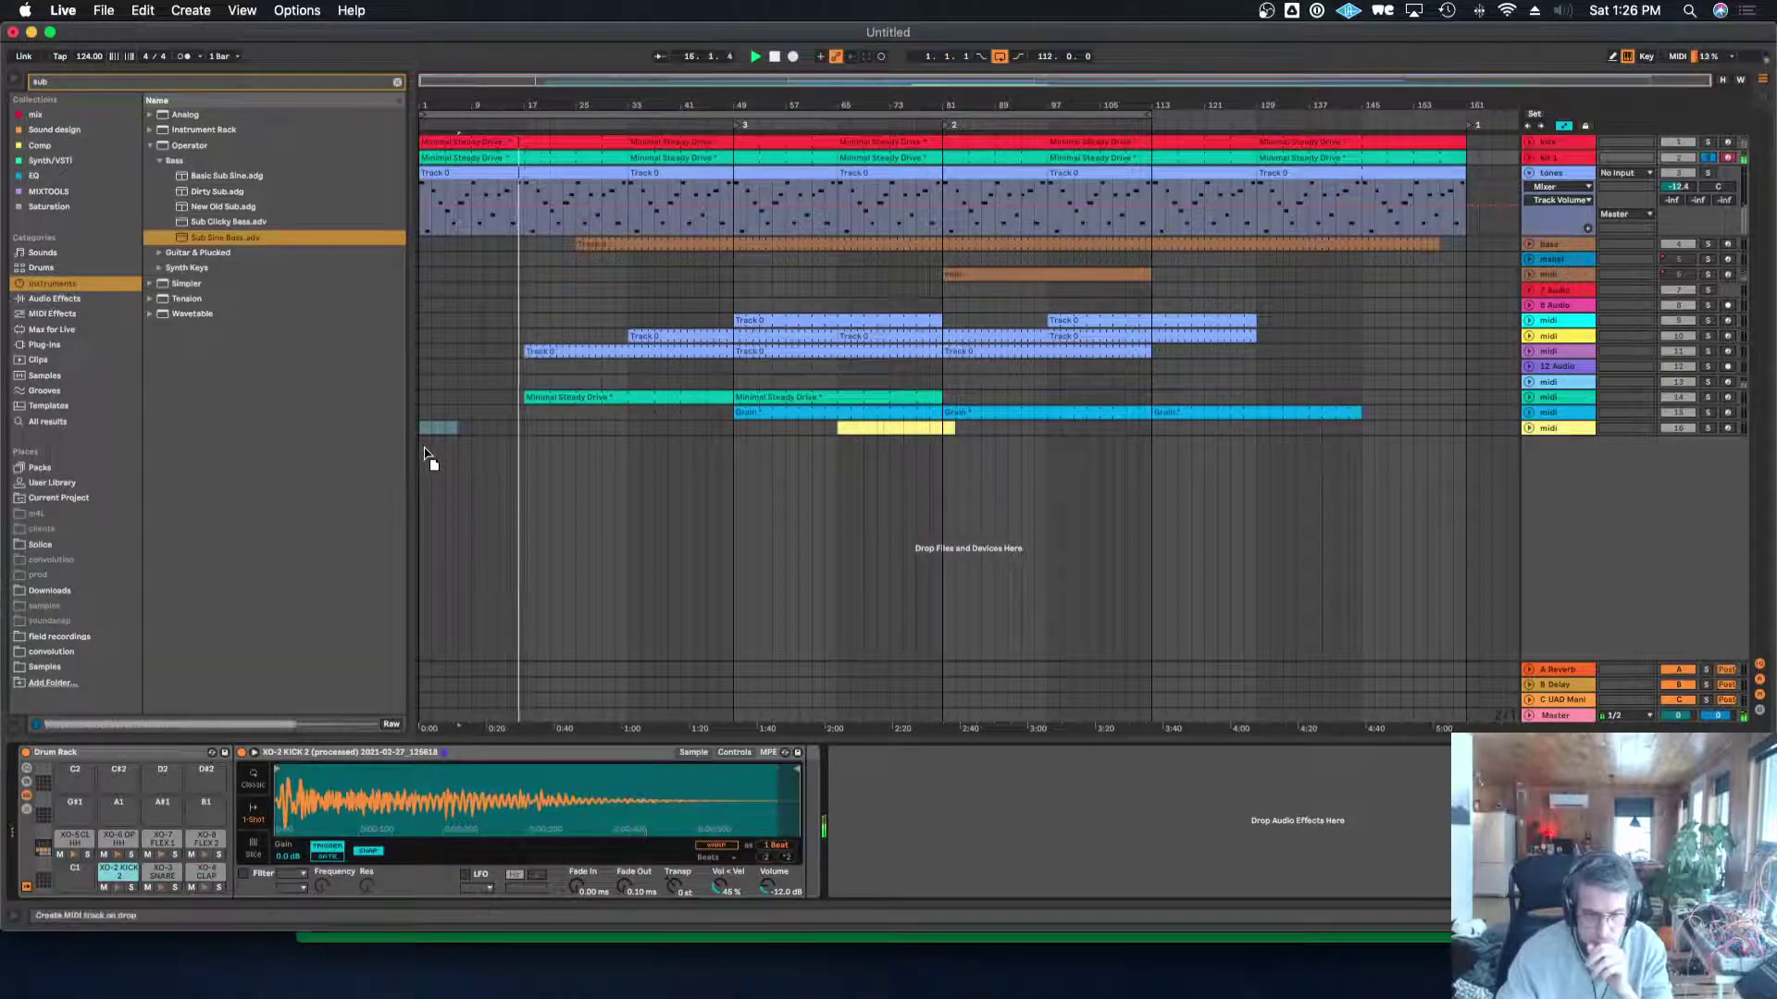
{"action": "left_click_drag", "start_coordinate": [424, 454], "coordinate": [435, 458]}
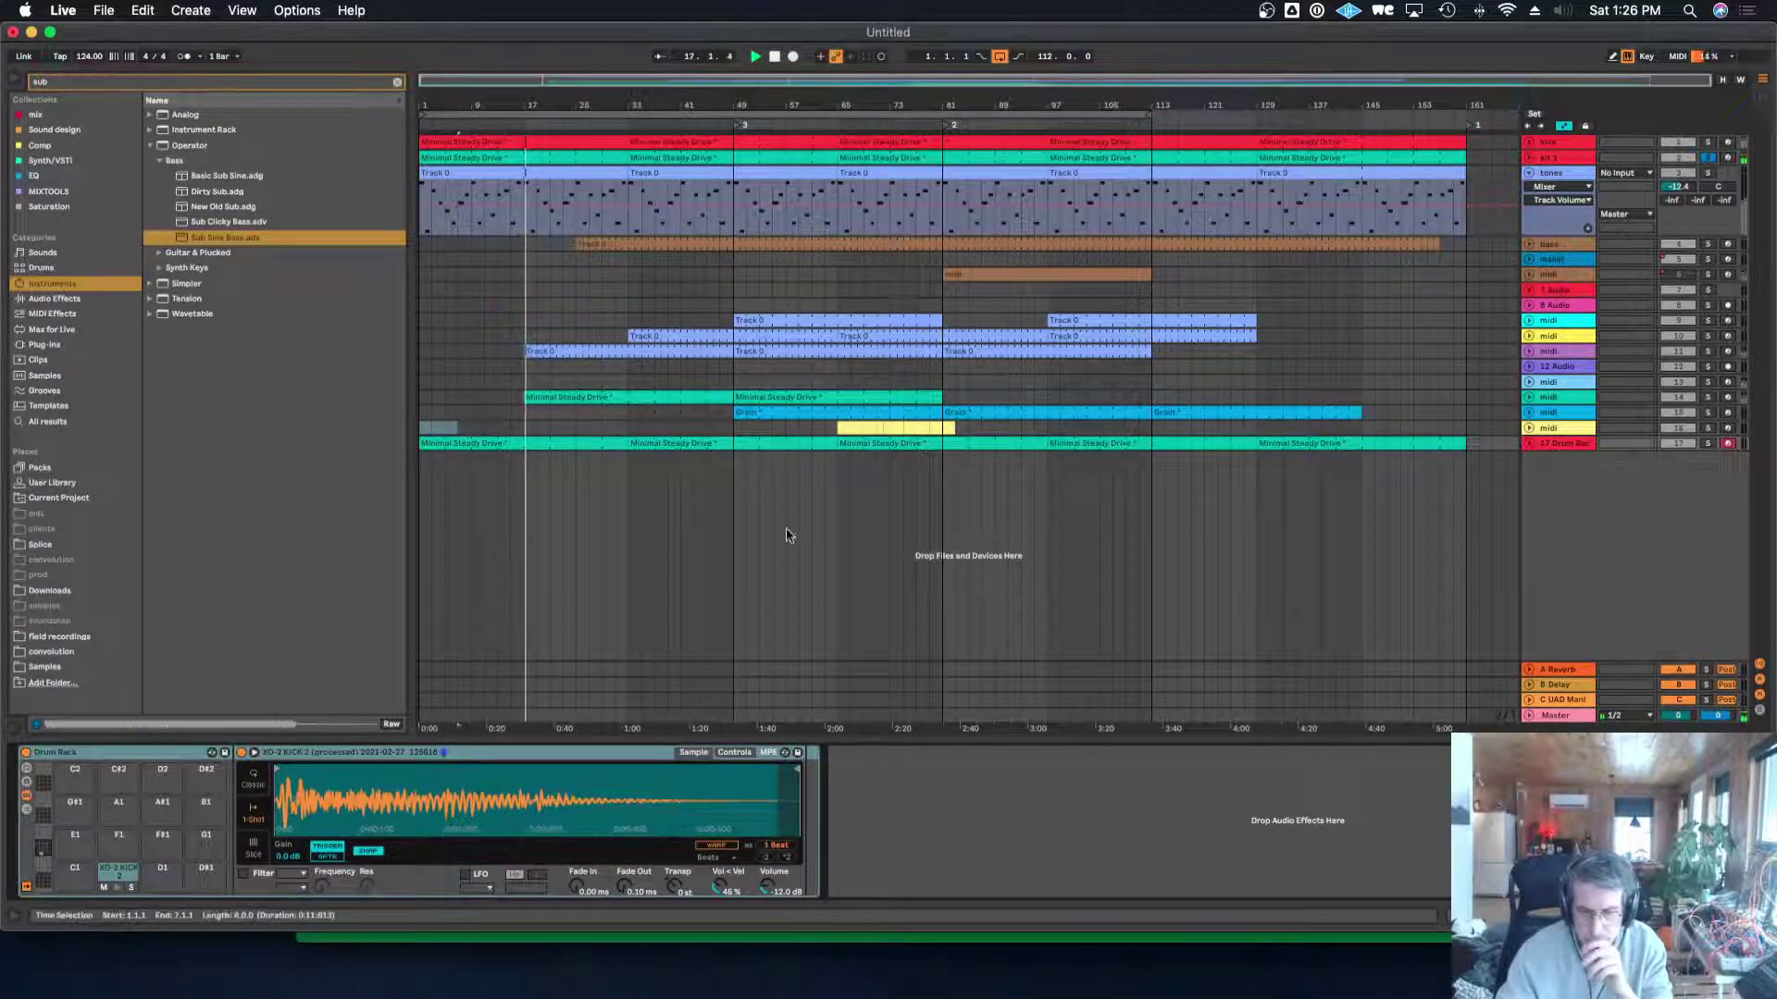
Rename the new Drum Rack track 17 as "hit".
{"action": "right_click", "coordinate": [1576, 444]}
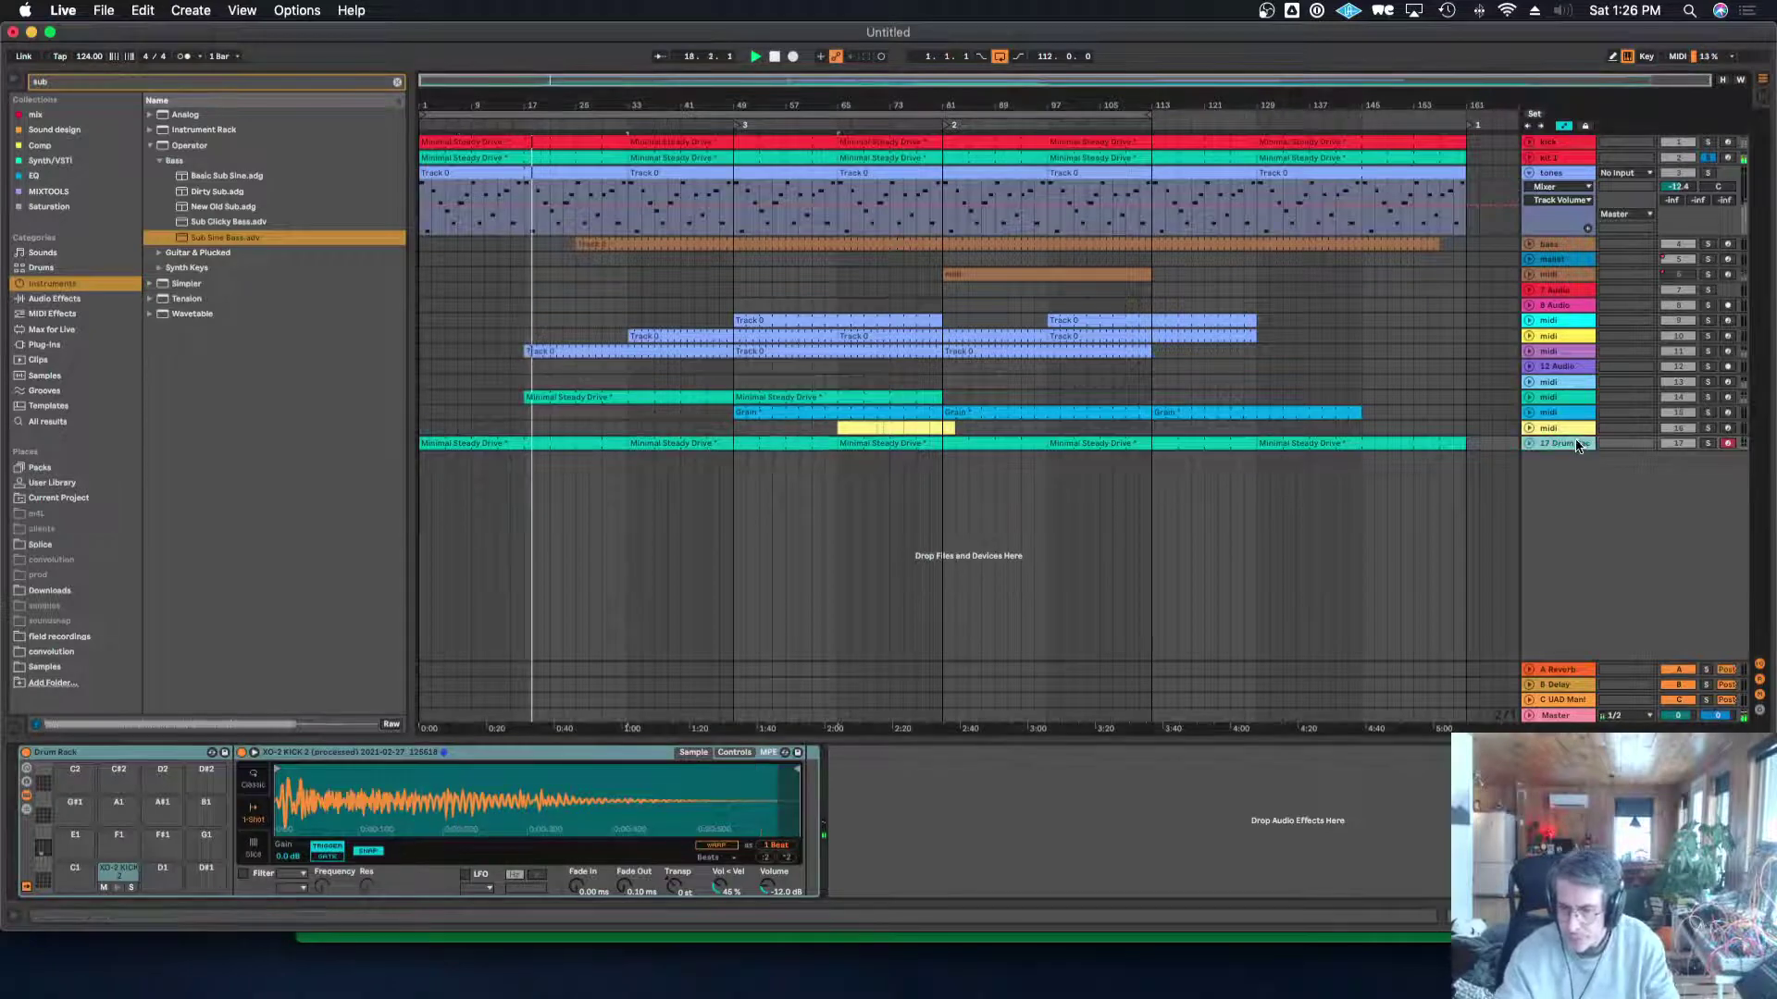
{"action": "left_click", "coordinate": [1610, 506]}
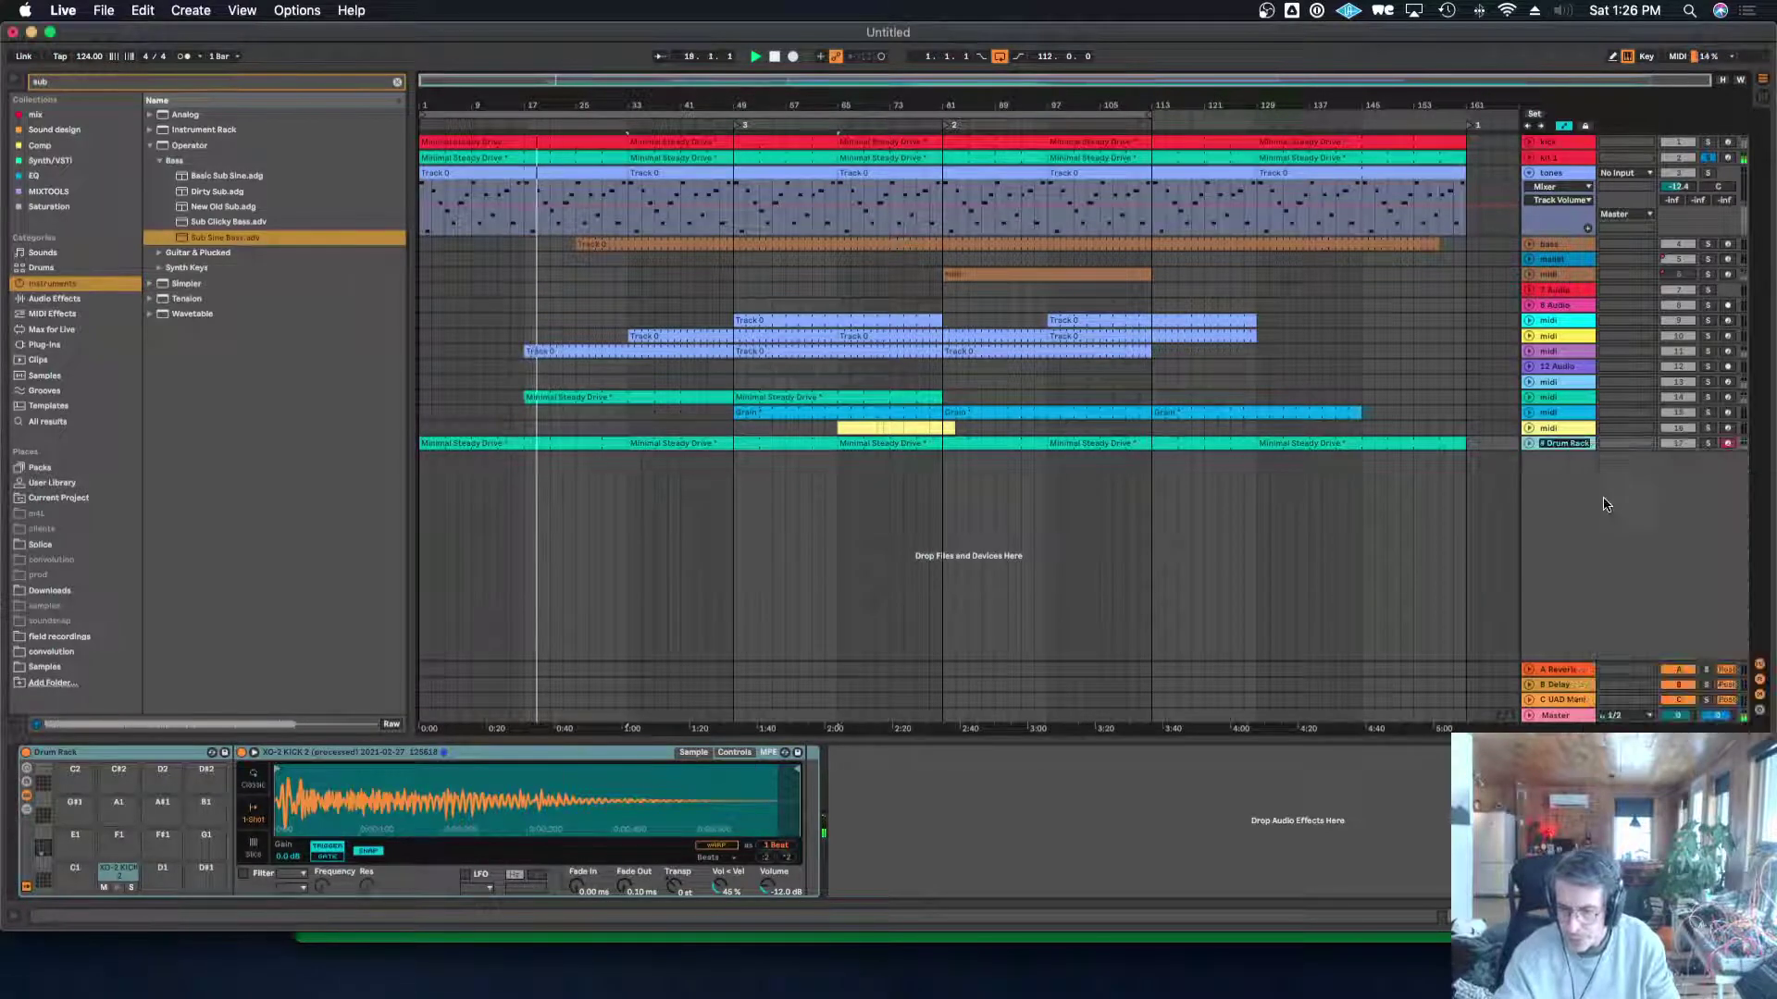
{"action": "double_click", "coordinate": [1385, 443]}
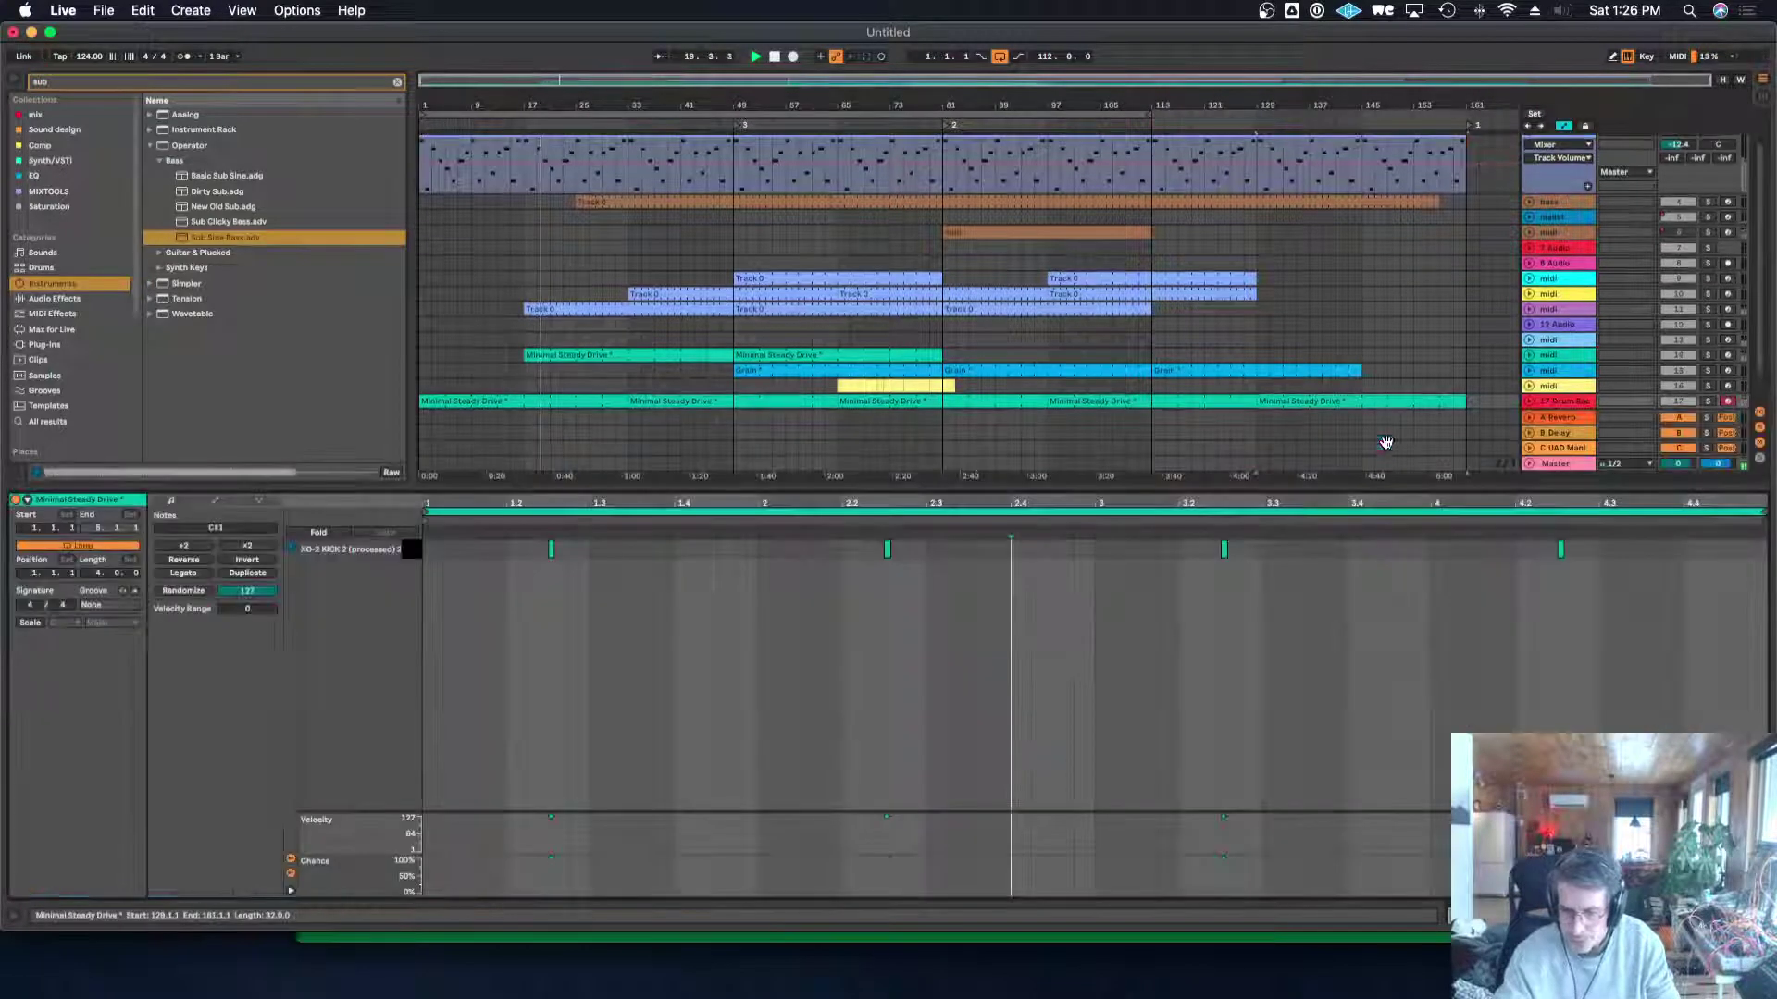
{"action": "right_click", "coordinate": [1557, 407]}
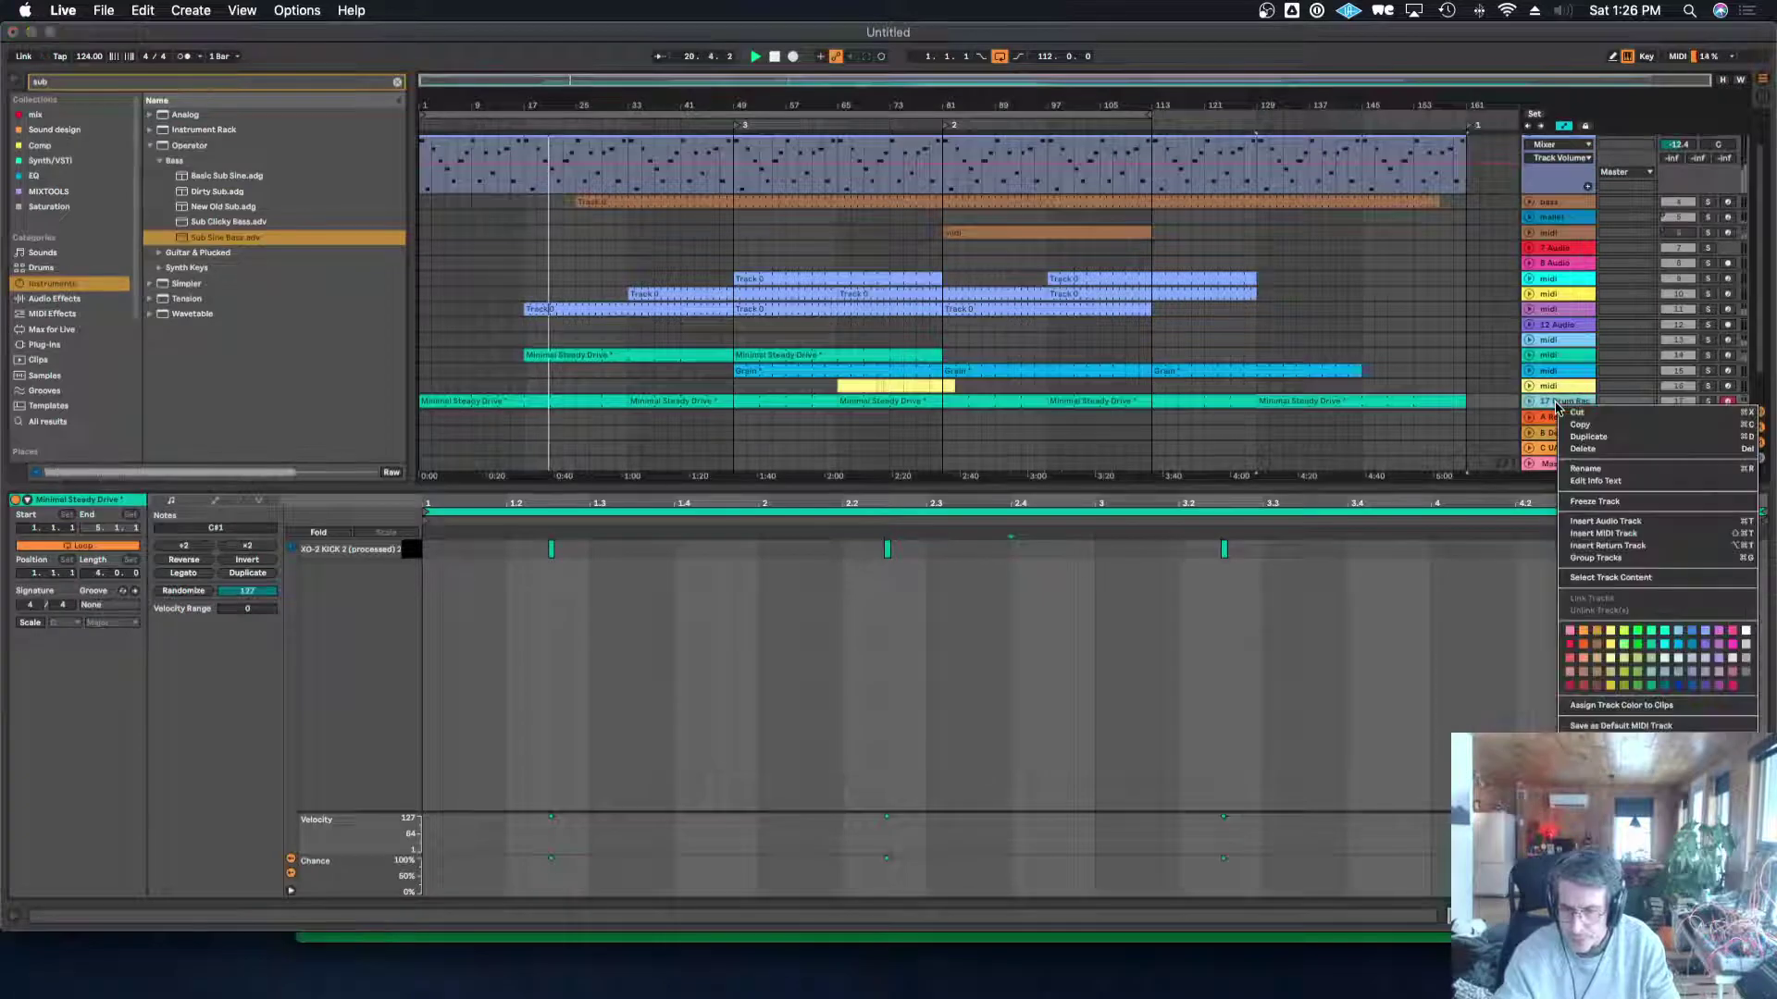
{"action": "left_click", "coordinate": [1589, 475]}
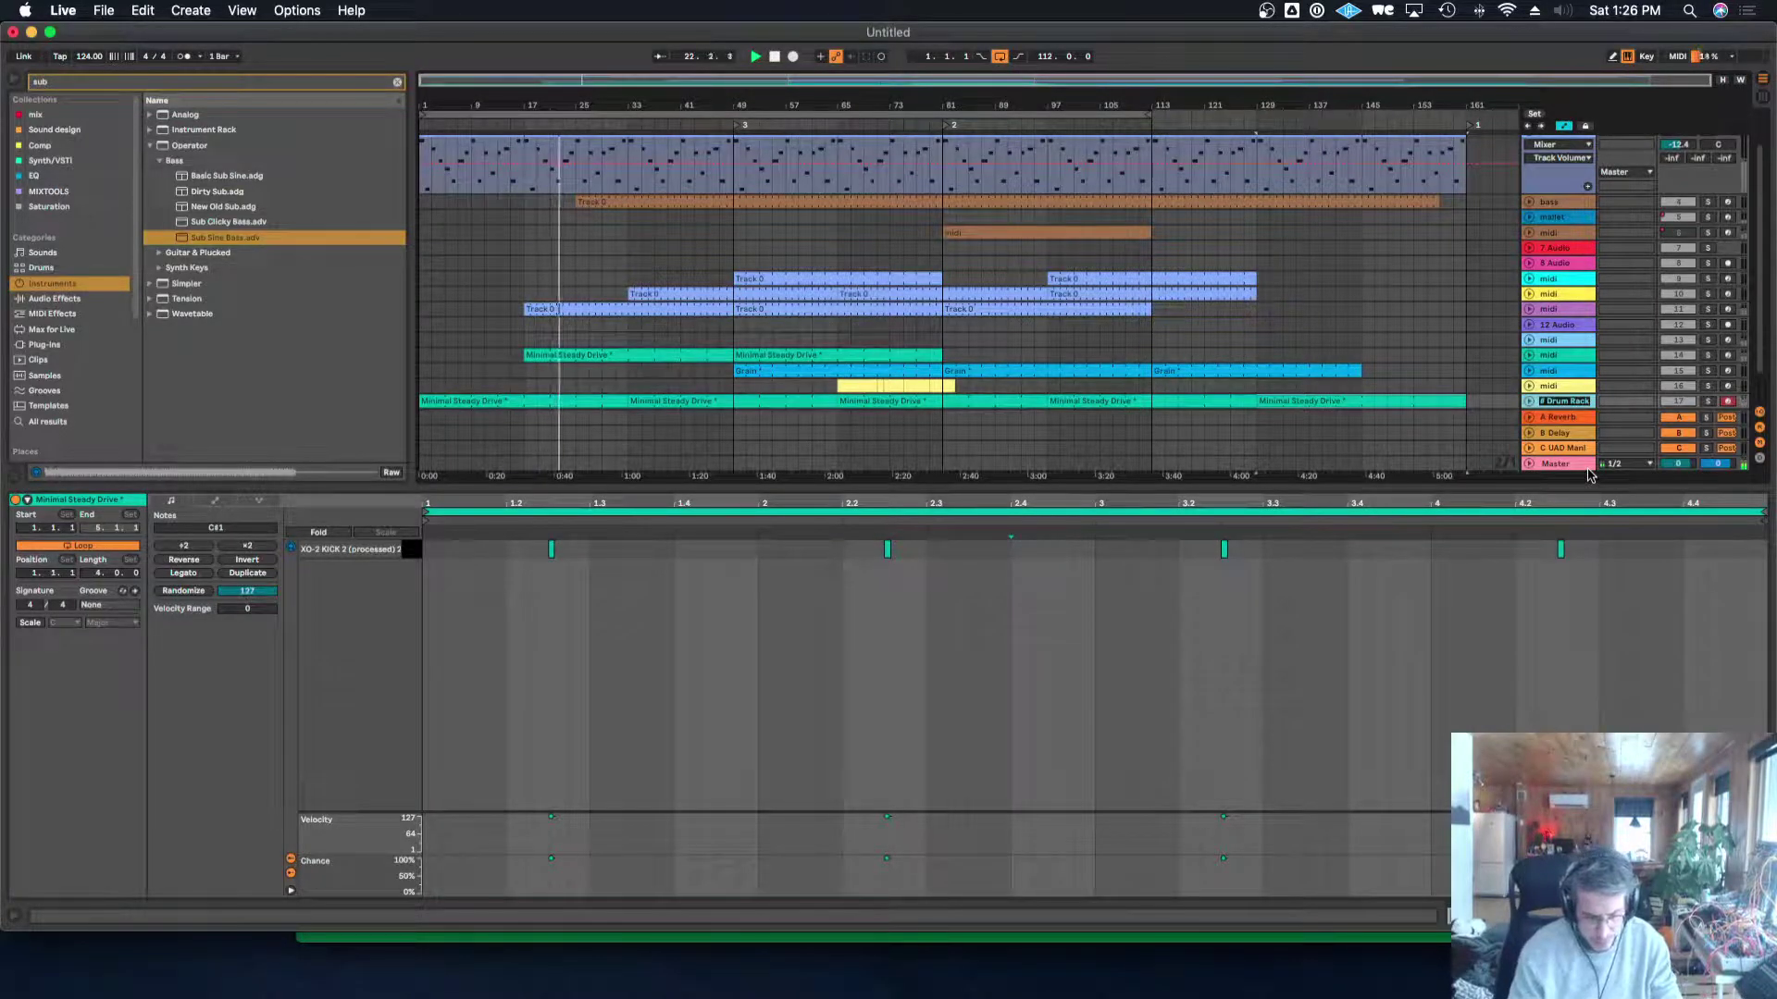
{"action": "type", "text": "hit"}
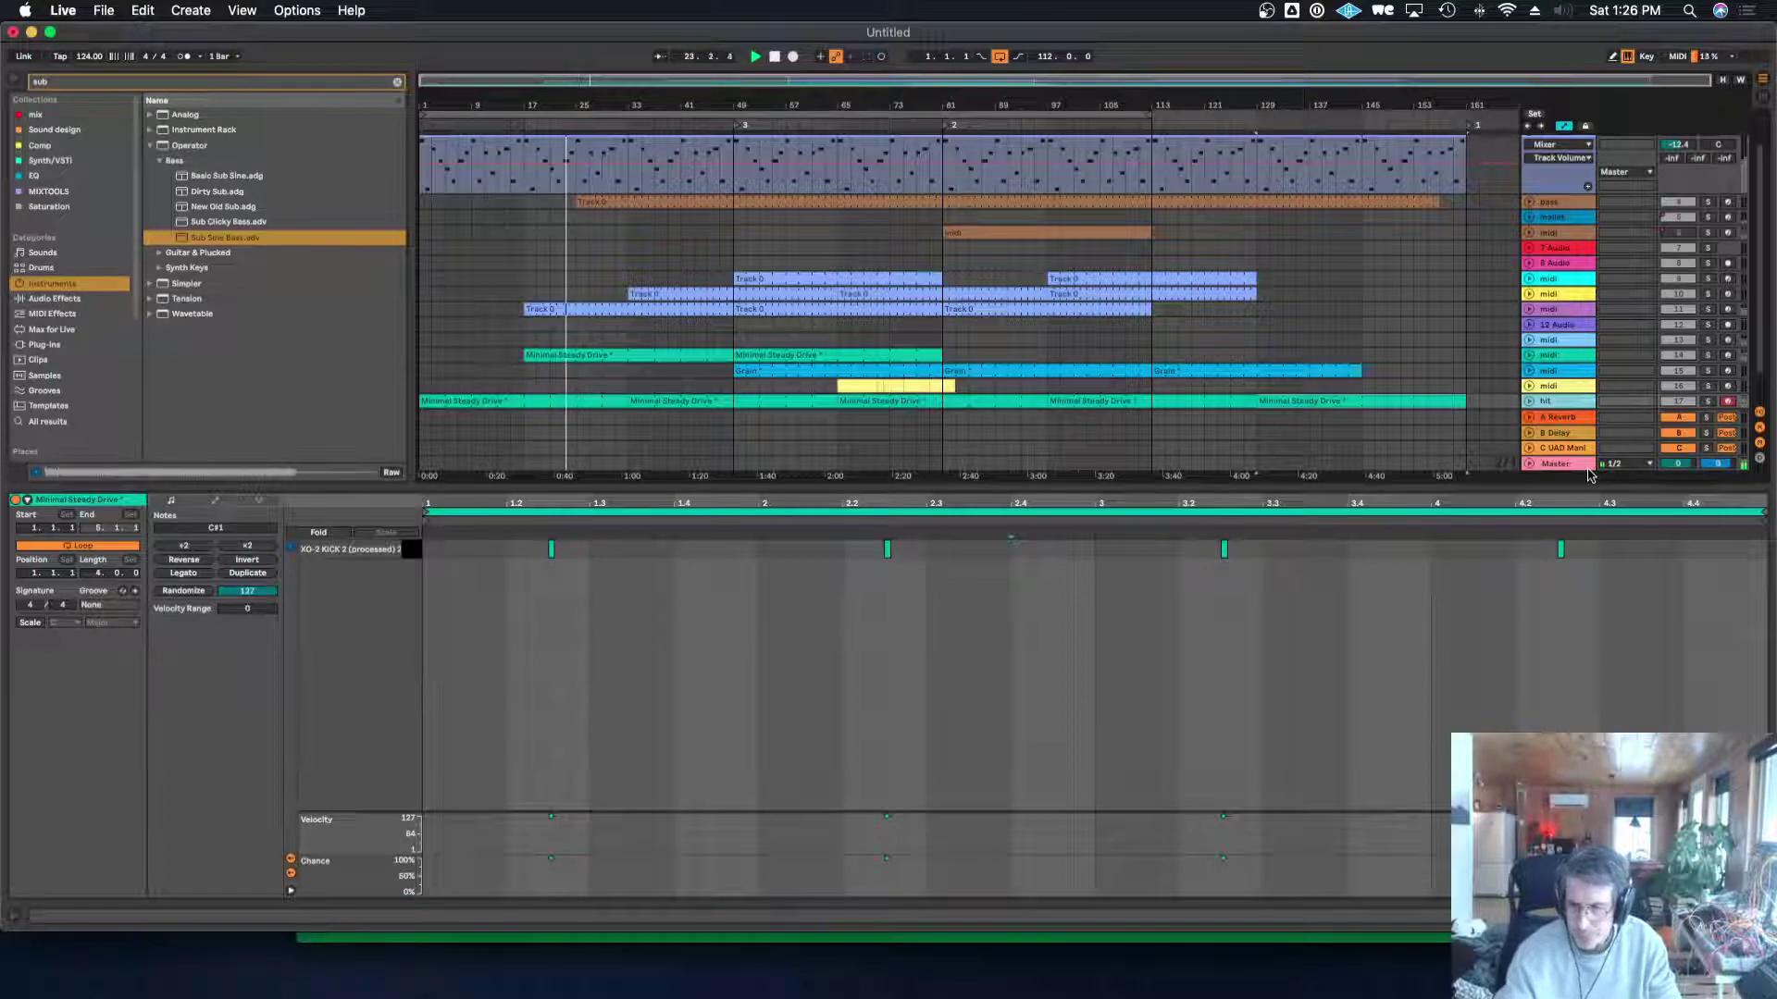
Move the hit track directly below the tones track and solo it.
{"action": "left_click_drag", "start_coordinate": [1559, 400], "coordinate": [1570, 220]}
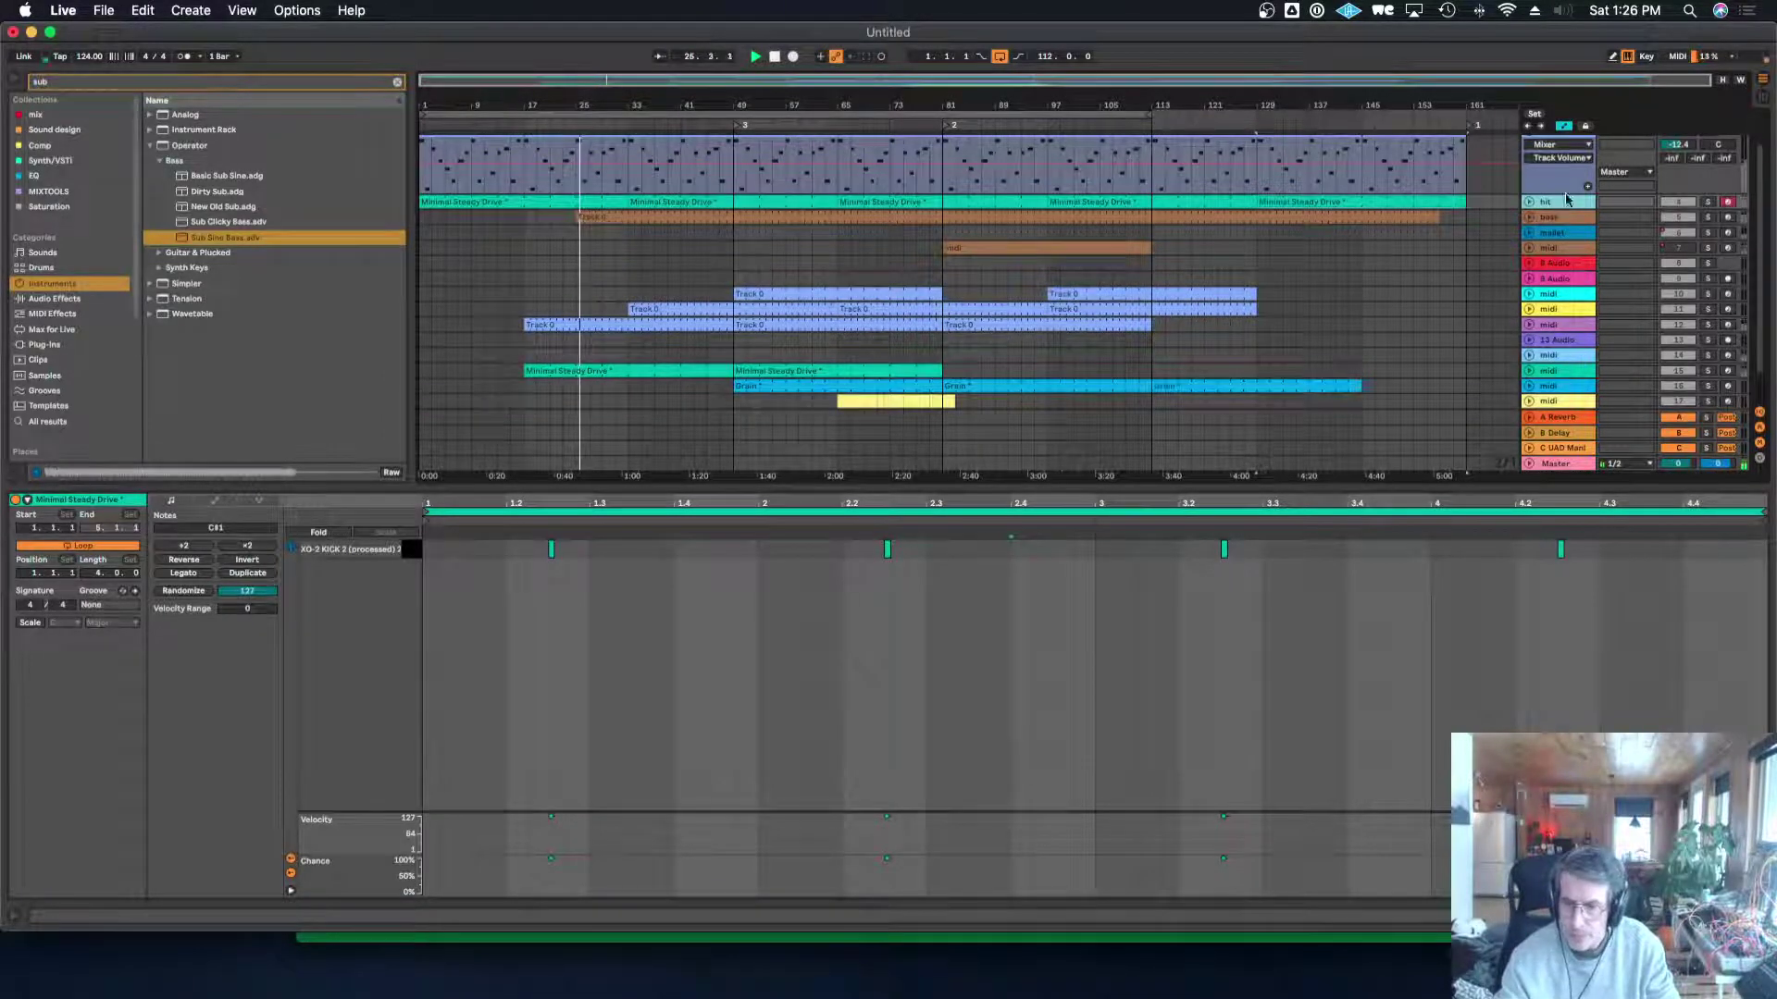
{"action": "left_click", "coordinate": [1708, 203]}
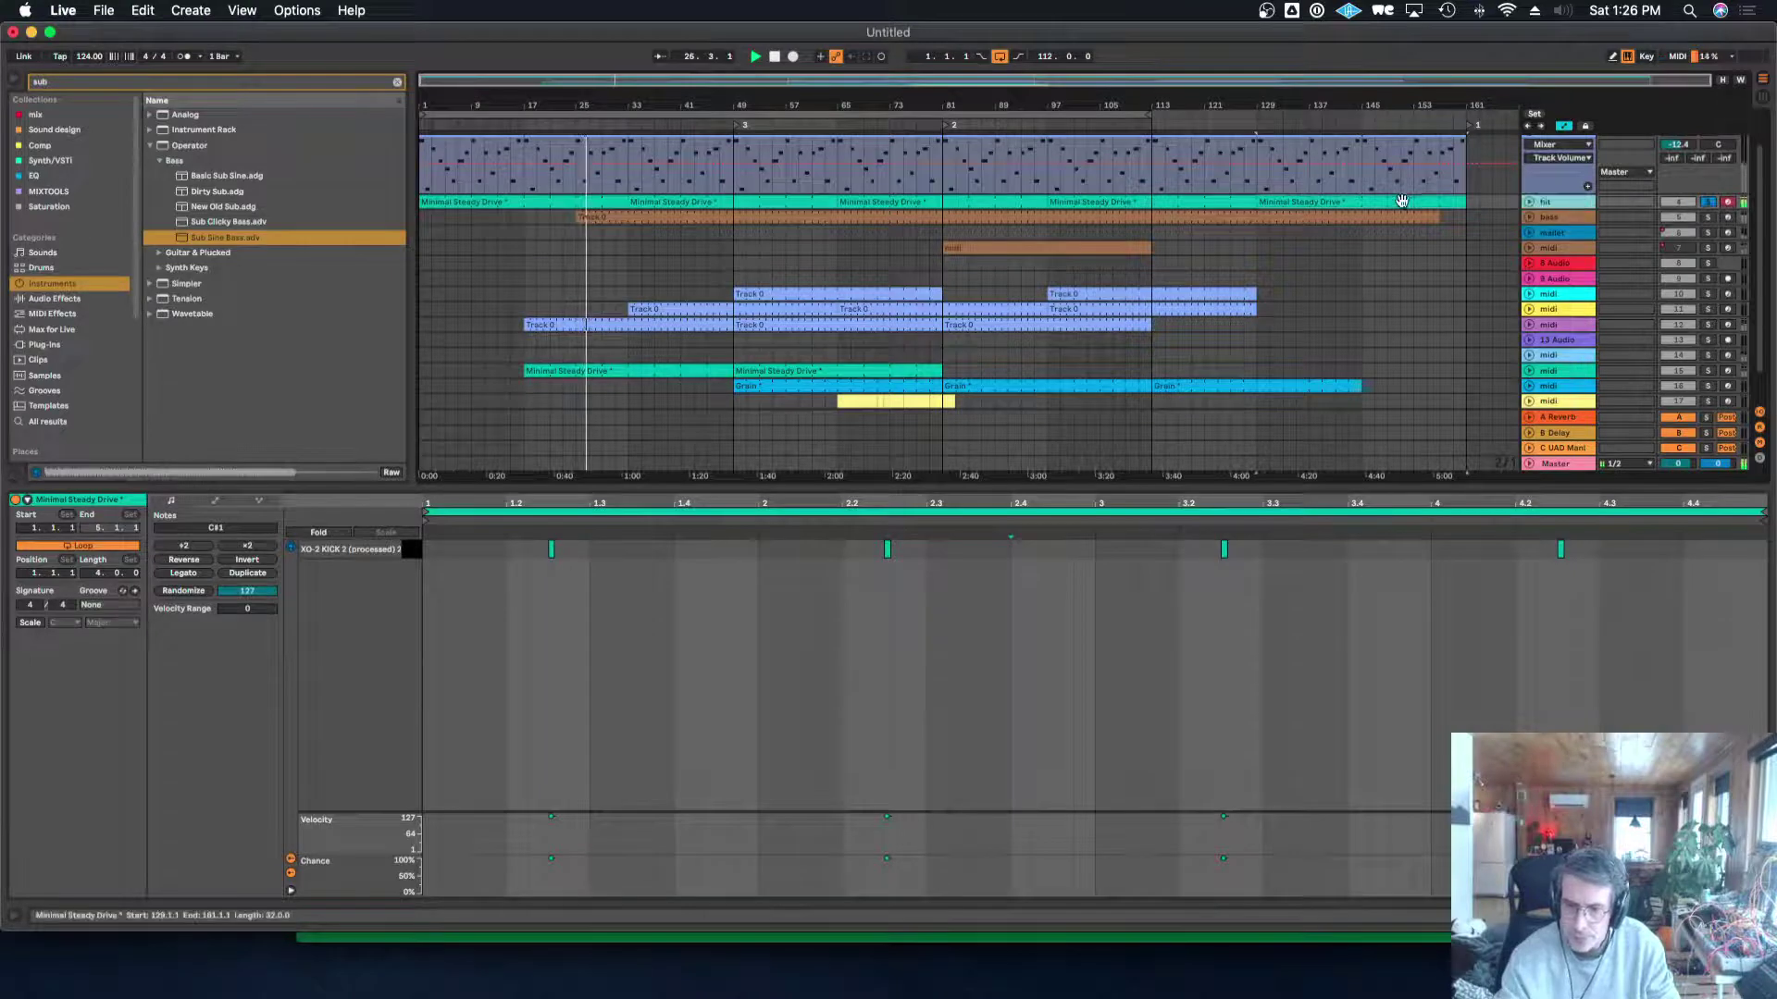
{"action": "left_click", "coordinate": [1544, 204]}
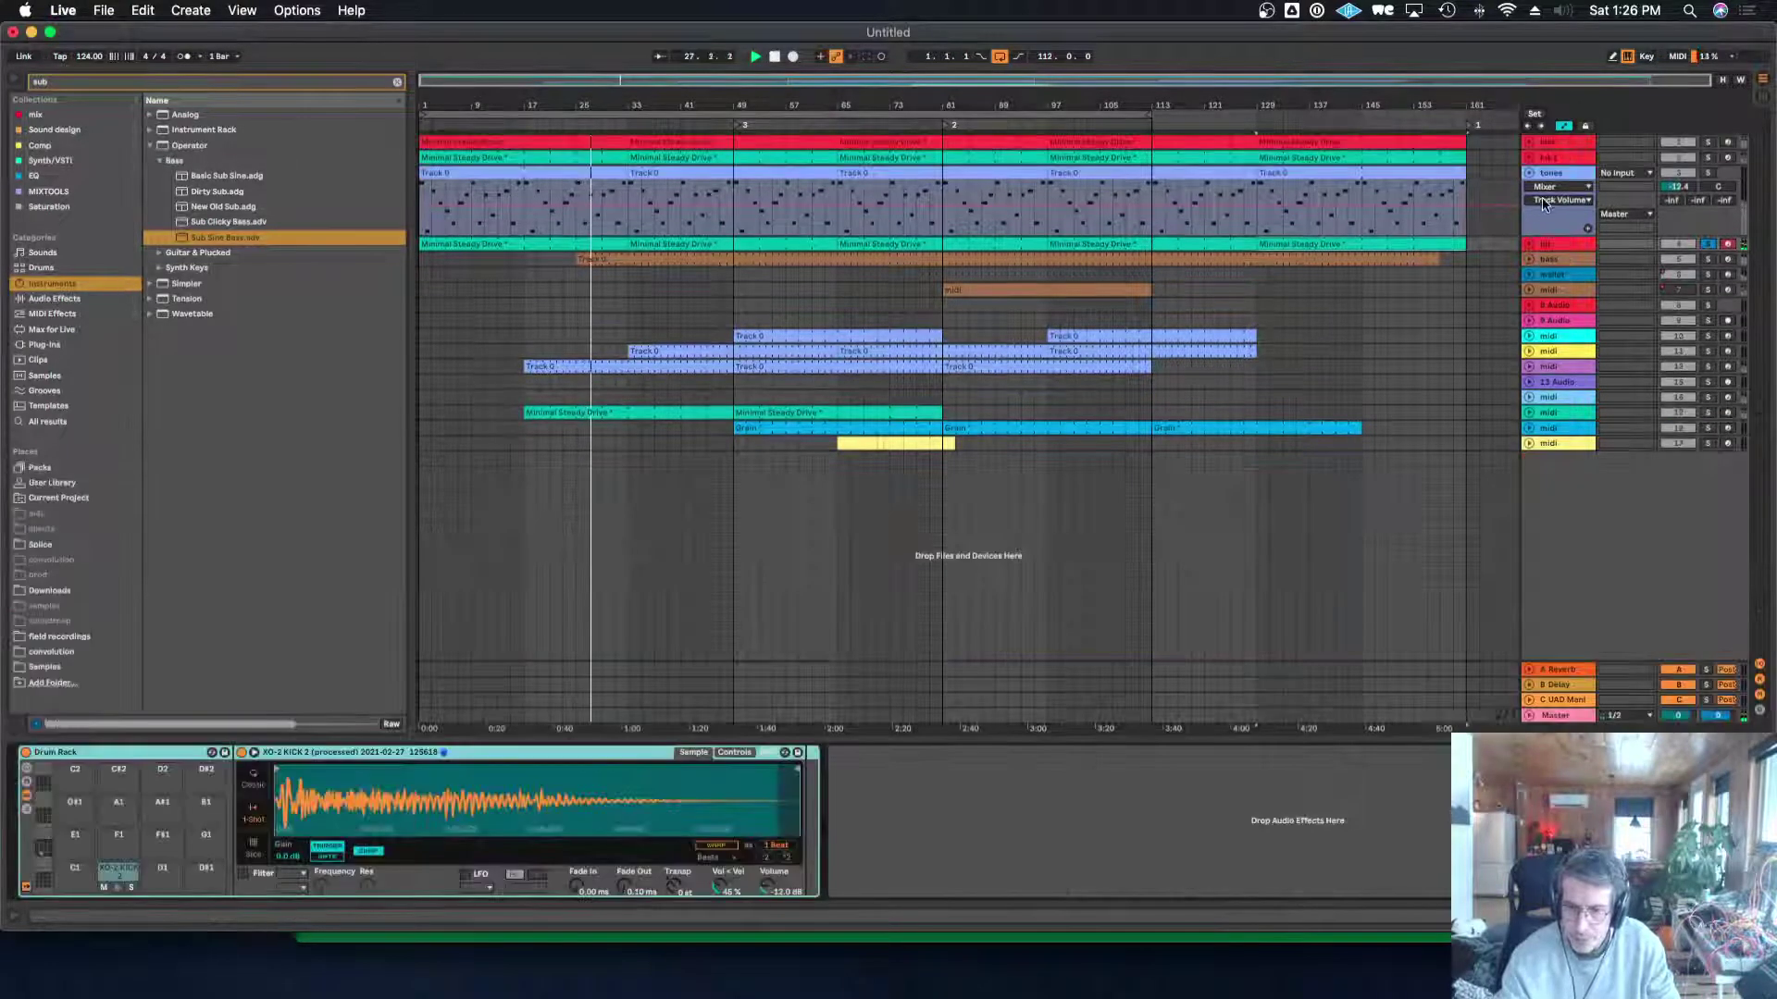
Unfold the hit track and lower its volume slightly.
{"action": "left_click", "coordinate": [1528, 245]}
{"action": "left_click", "coordinate": [1548, 245]}
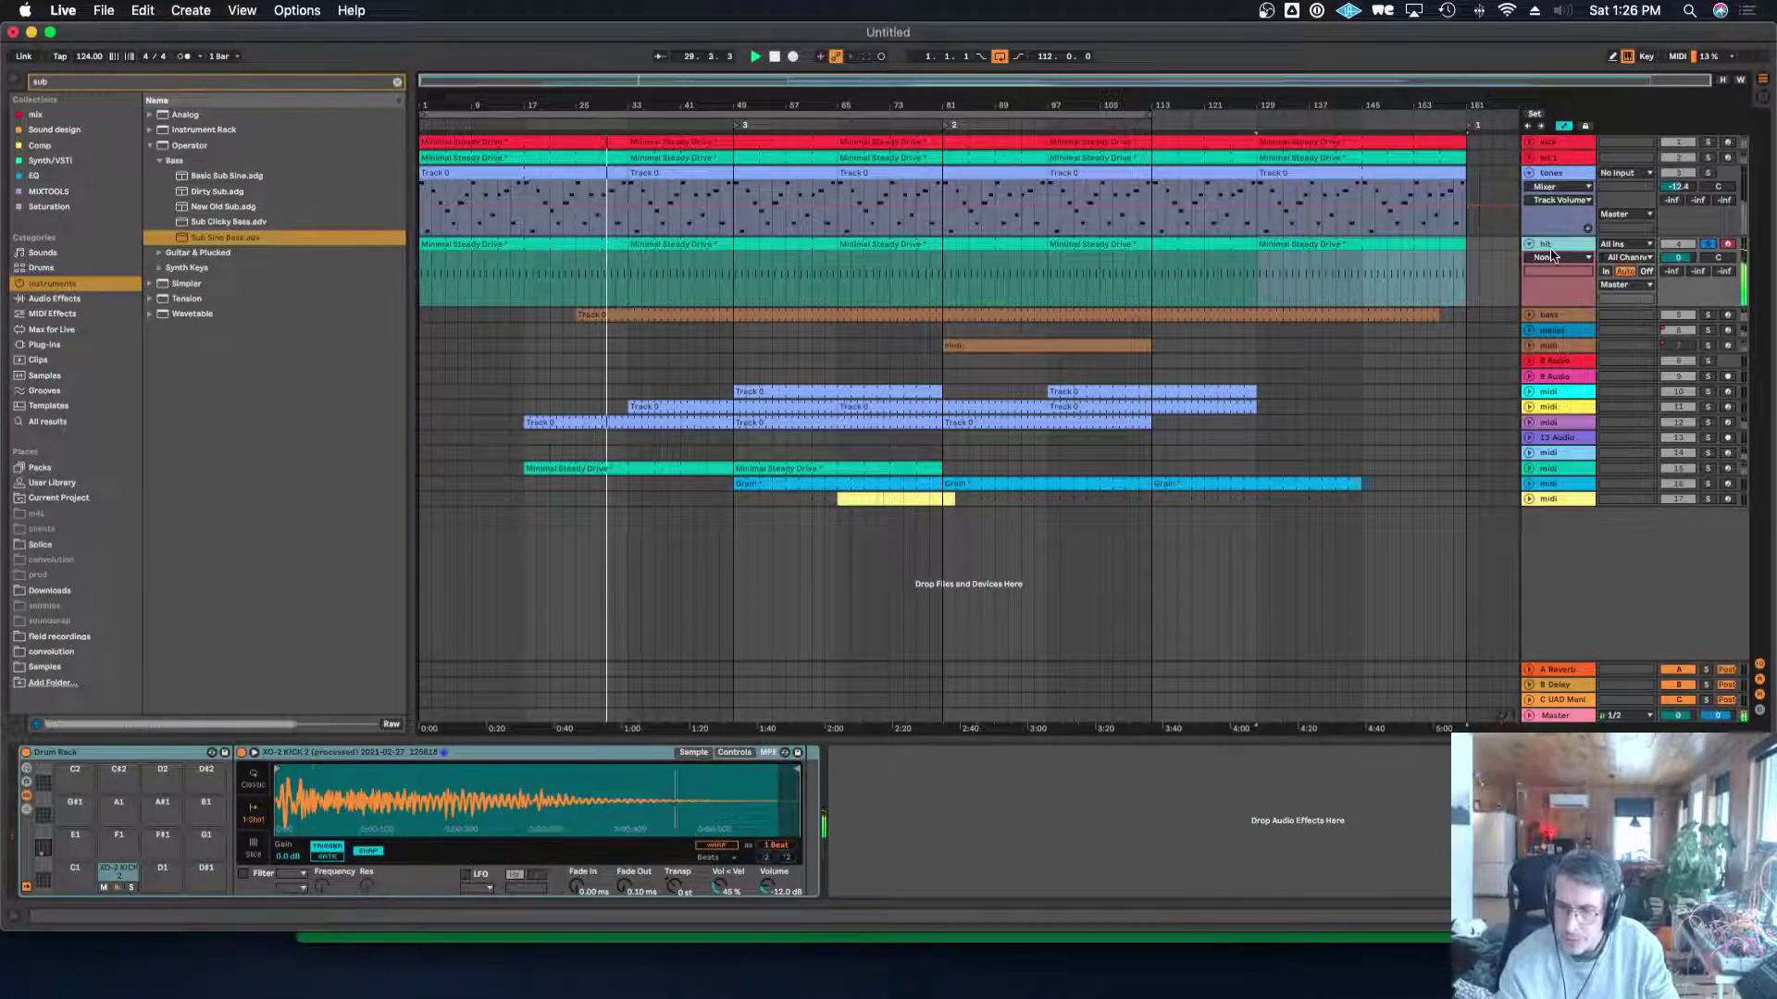
{"action": "left_click_drag", "start_coordinate": [1678, 257], "coordinate": [1678, 263]}
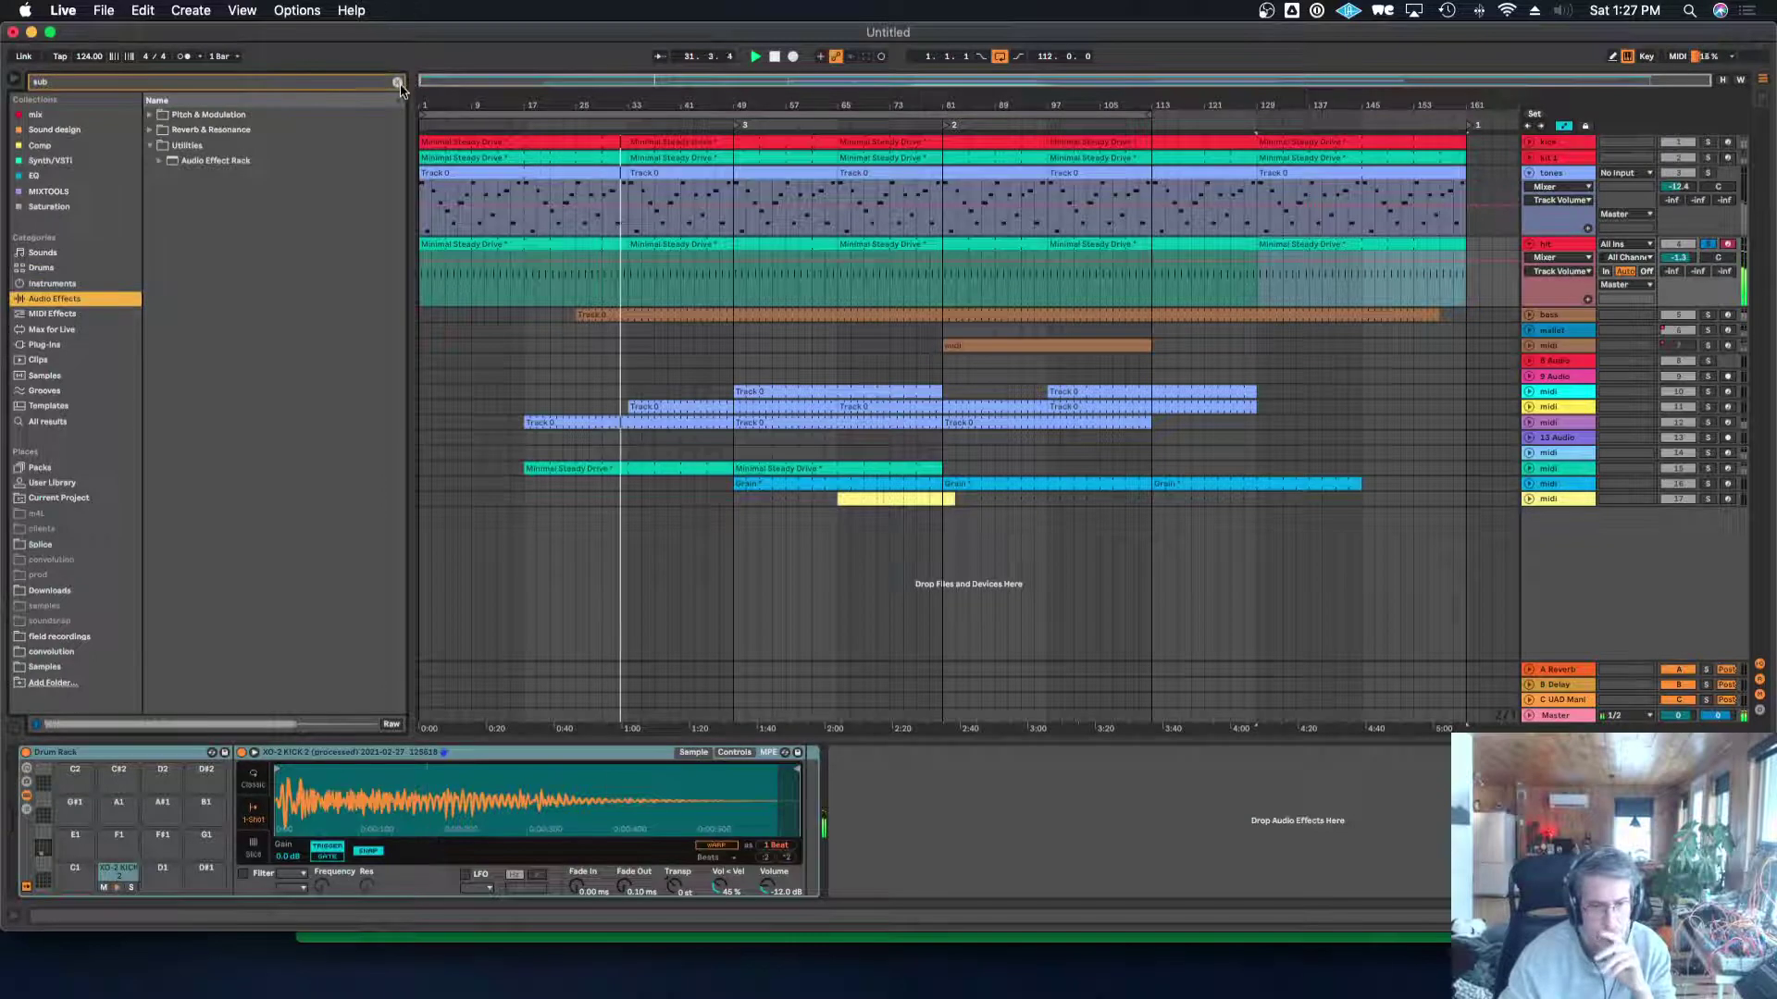
Clear the browser search and add an EQ Eight audio effect to the hit track.
{"action": "left_click", "coordinate": [56, 298]}
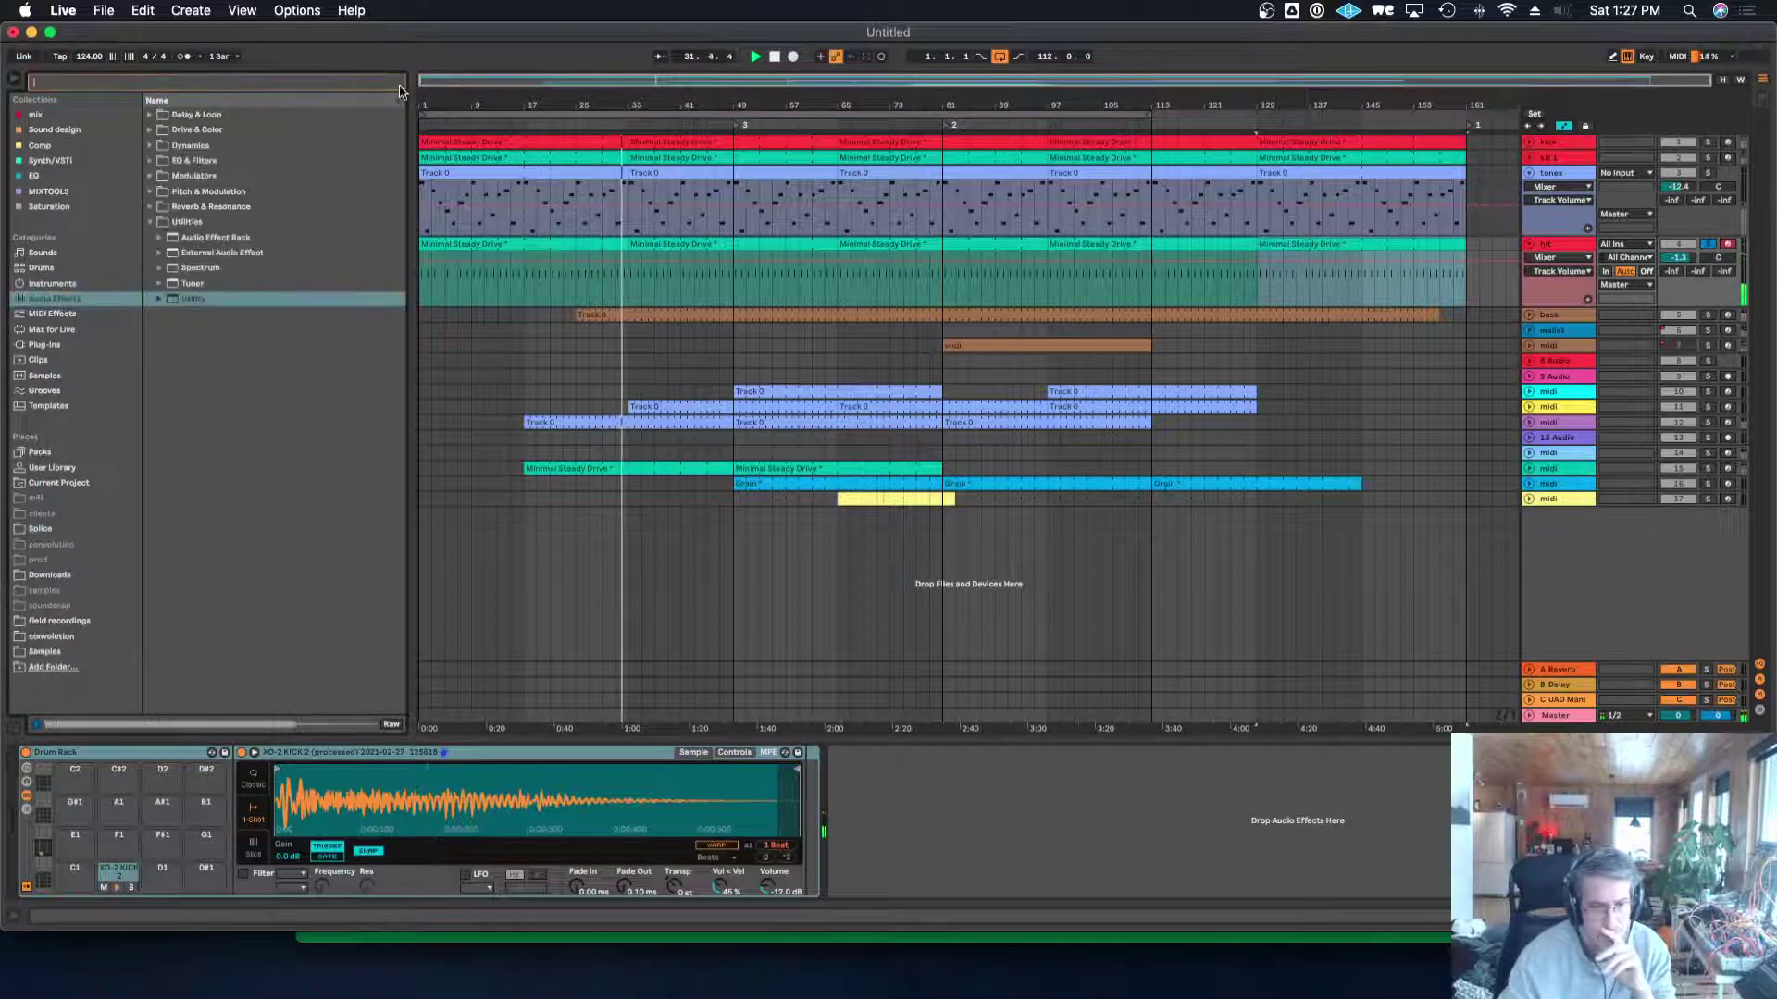
{"action": "left_click", "coordinate": [151, 161]}
{"action": "double_click", "coordinate": [196, 207]}
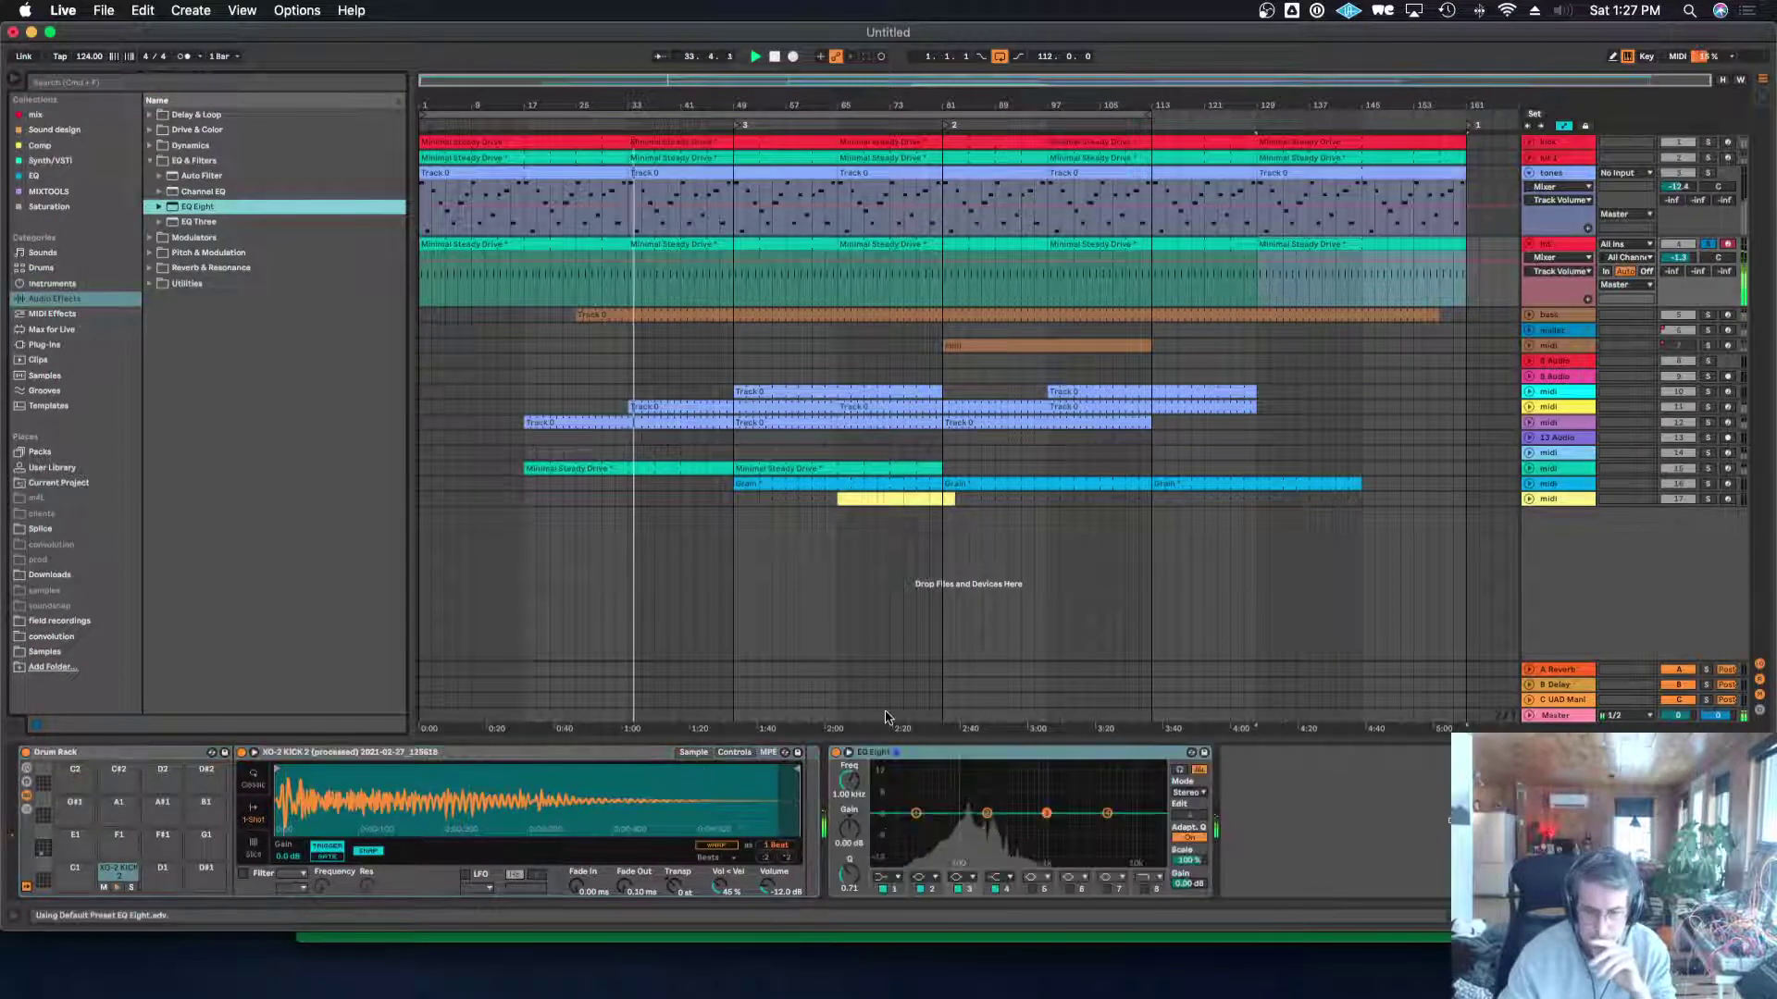
Make EQ Eight band 1 a low cut with a raised cutoff and boost band 4 at about 2.6 kHz.
{"action": "left_click", "coordinate": [899, 877]}
{"action": "left_click", "coordinate": [883, 900]}
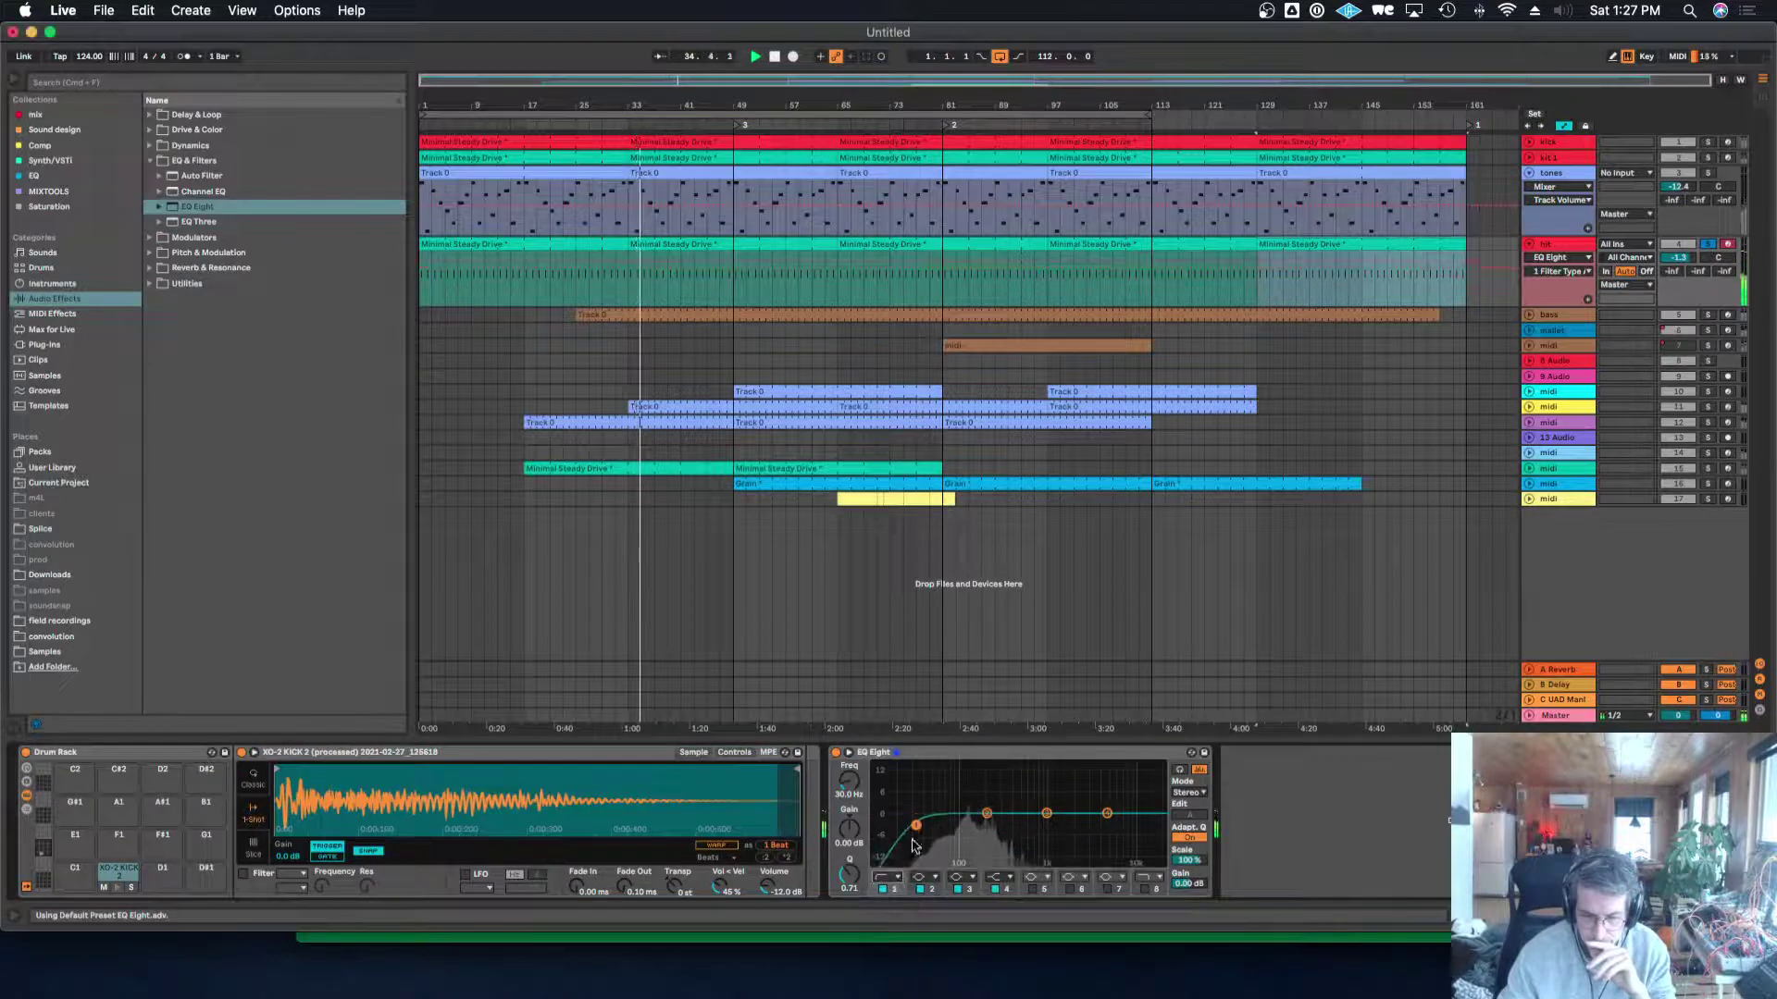
{"action": "left_click_drag", "start_coordinate": [916, 823], "coordinate": [966, 832]}
{"action": "left_click_drag", "start_coordinate": [1106, 813], "coordinate": [1082, 802]}
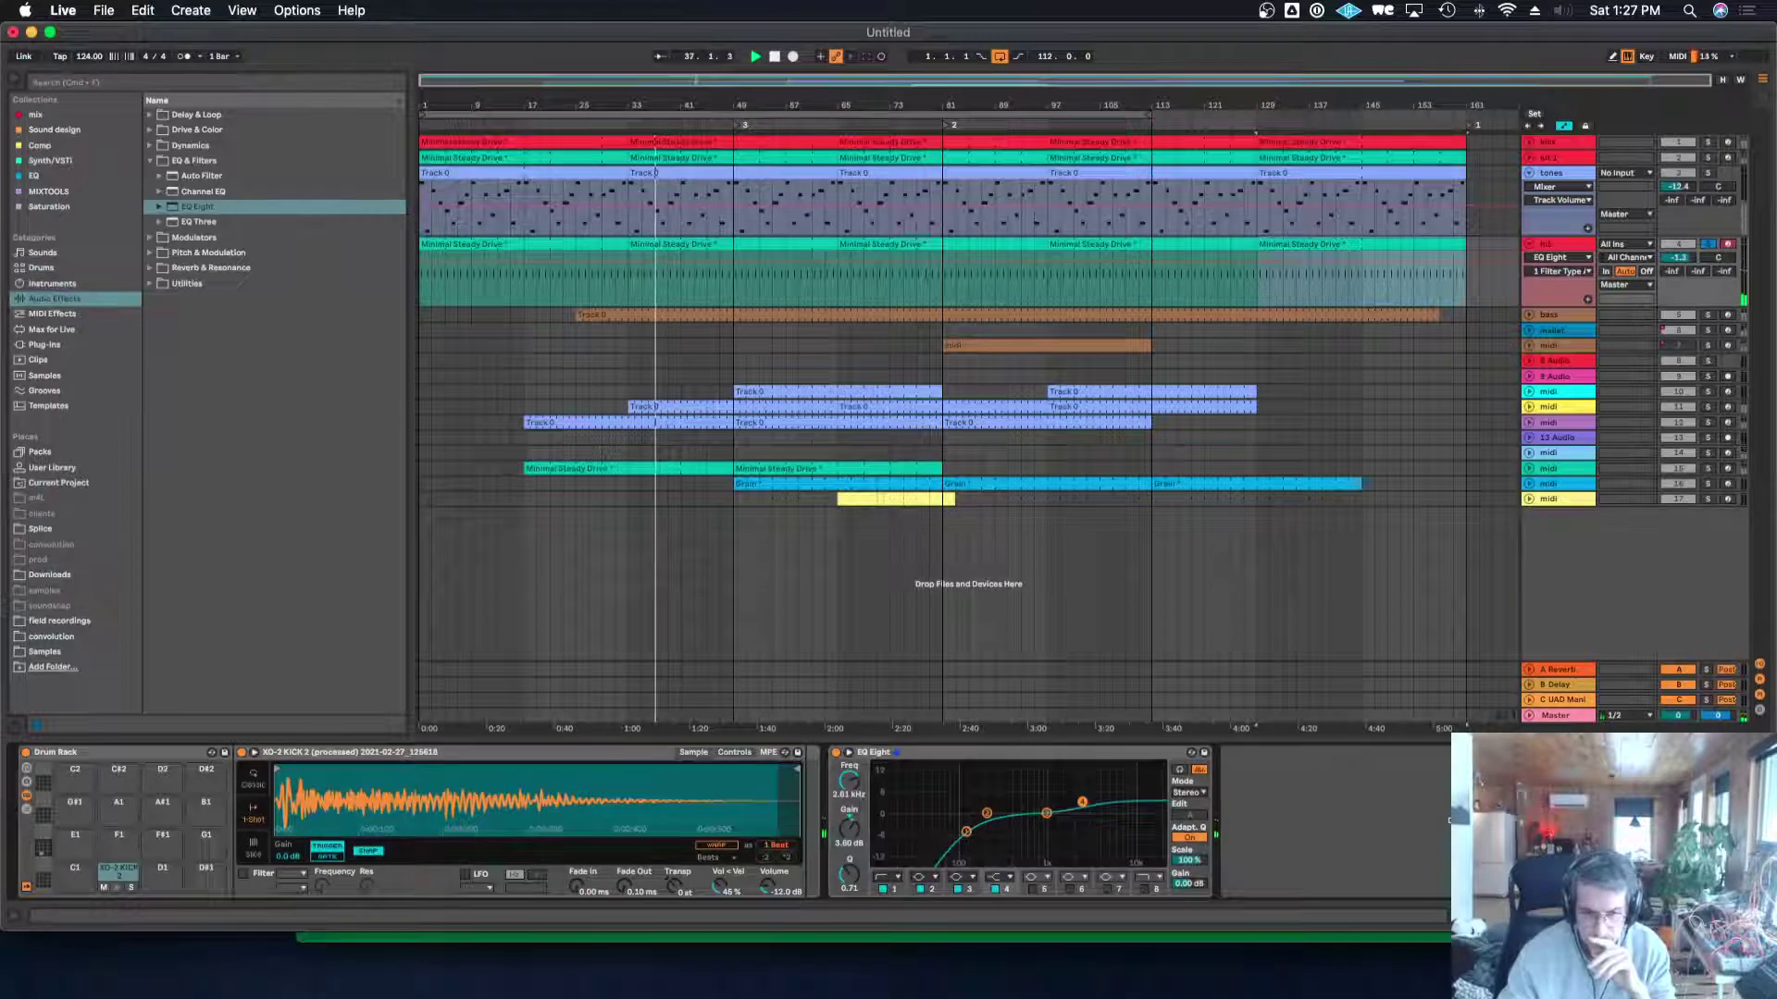
Search the plug-ins for "echo" and add the Soundtoys EchoBoyJr VST to the hit track.
{"action": "left_click", "coordinate": [327, 80]}
{"action": "type", "text": "echo"}
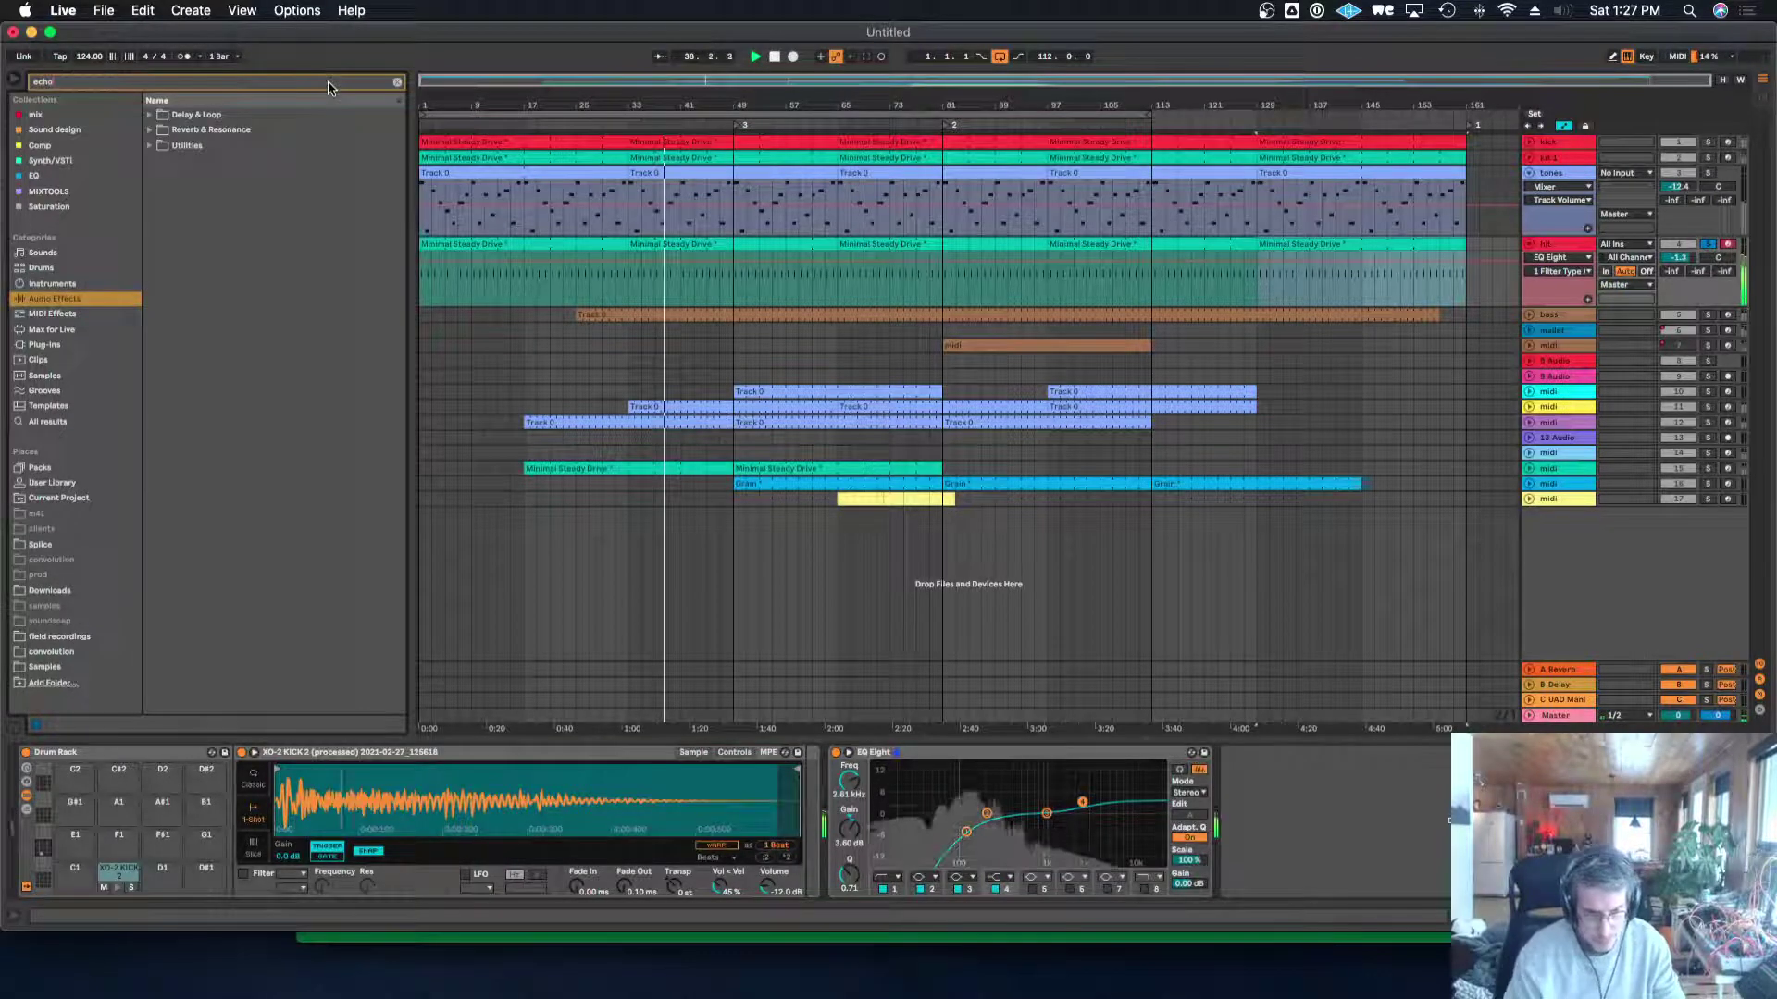
{"action": "left_click", "coordinate": [44, 344]}
{"action": "left_click", "coordinate": [185, 175]}
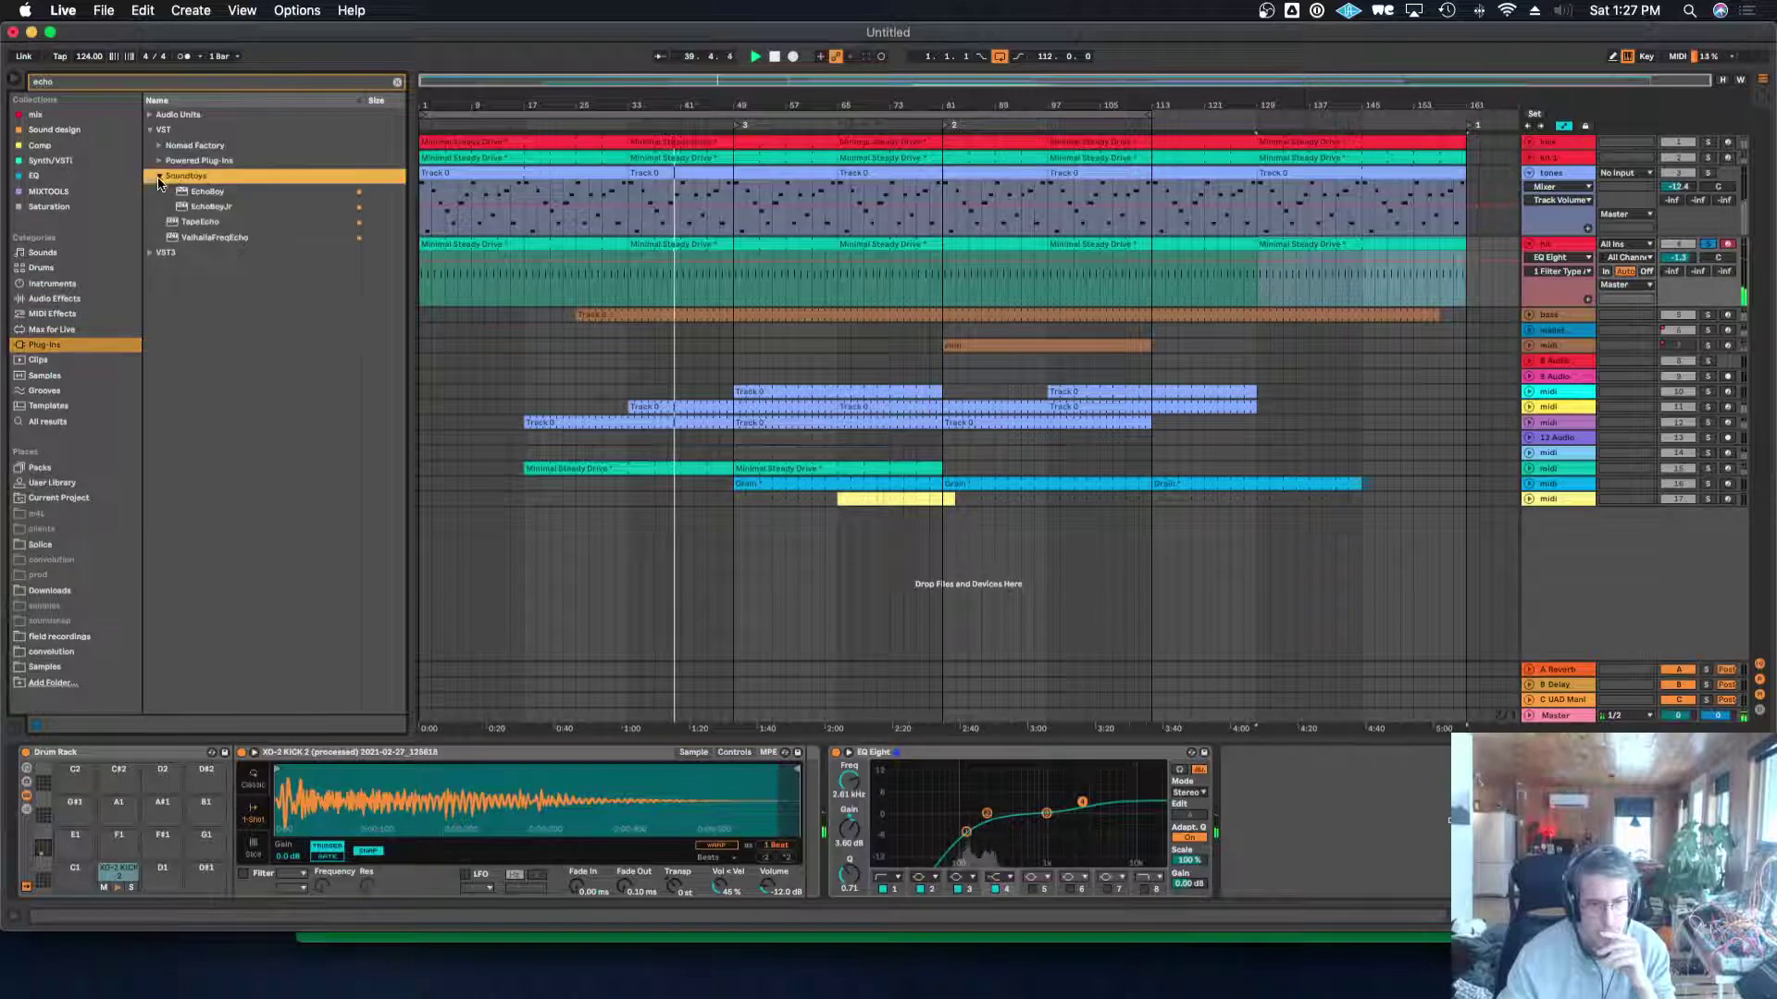
{"action": "left_click", "coordinate": [185, 205]}
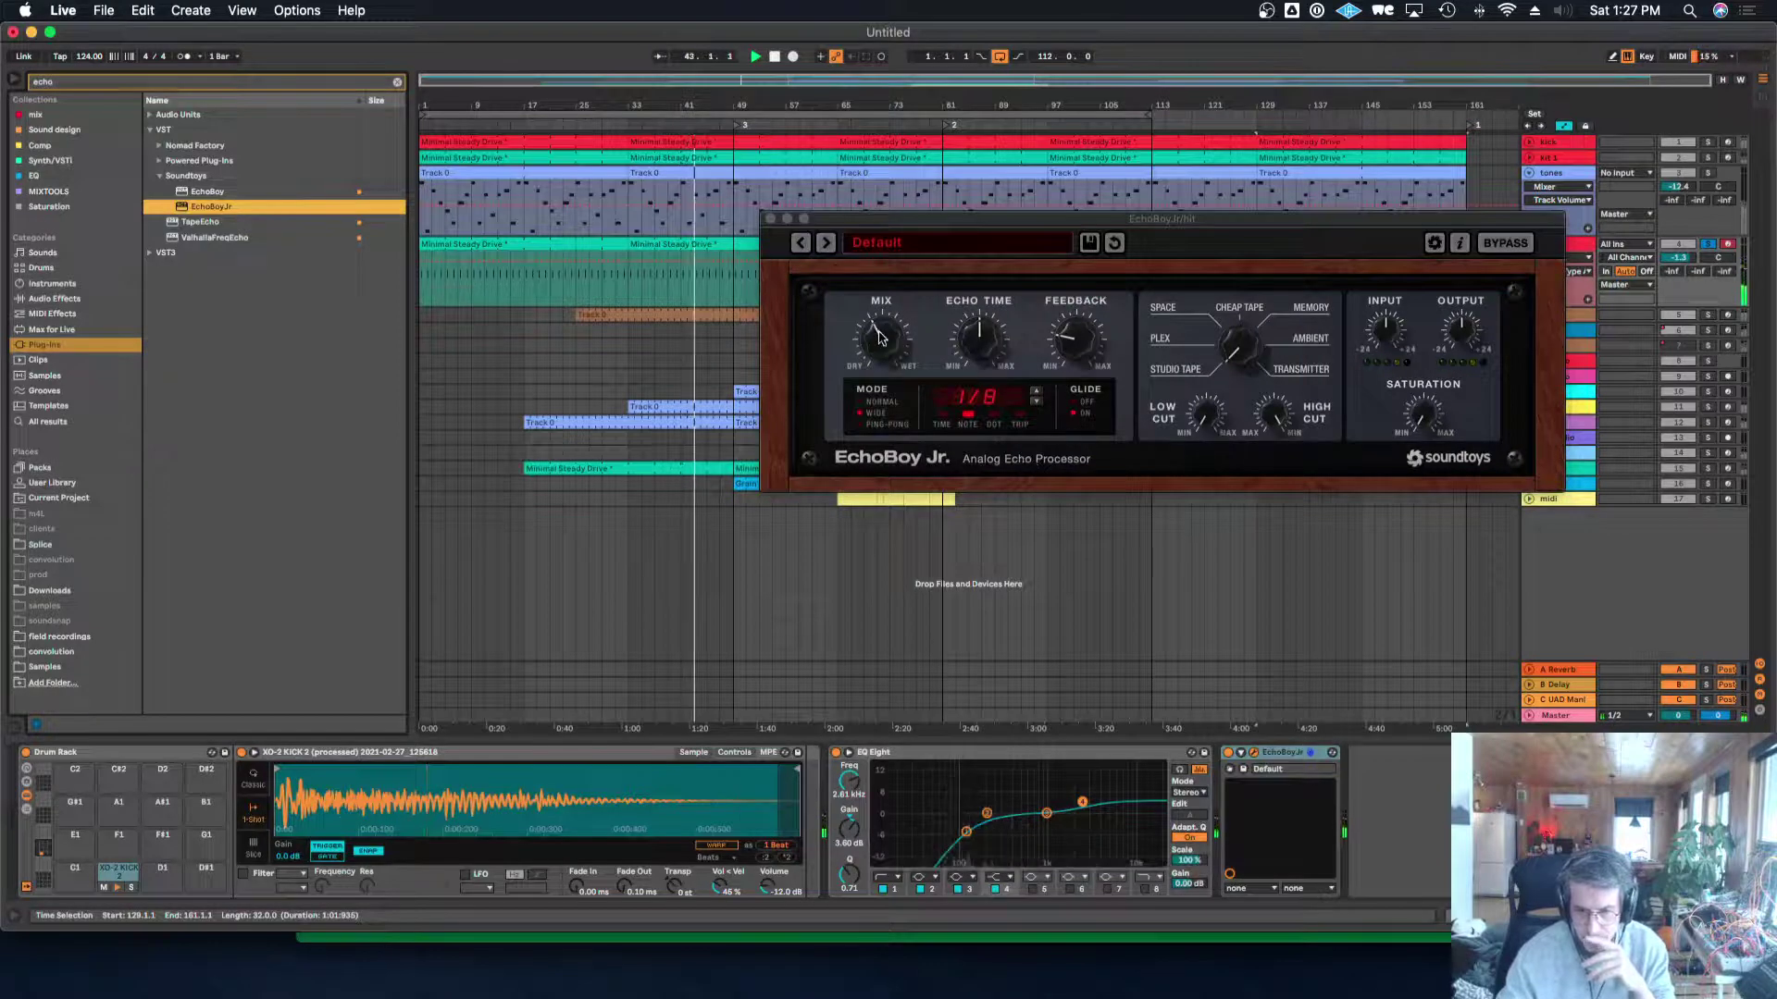
Lower EchoBoy Jr.'s mix and set ping-pong mode, the Cheap Tape style and a dotted 1/8 echo time.
{"action": "left_click_drag", "start_coordinate": [877, 345], "coordinate": [877, 366]}
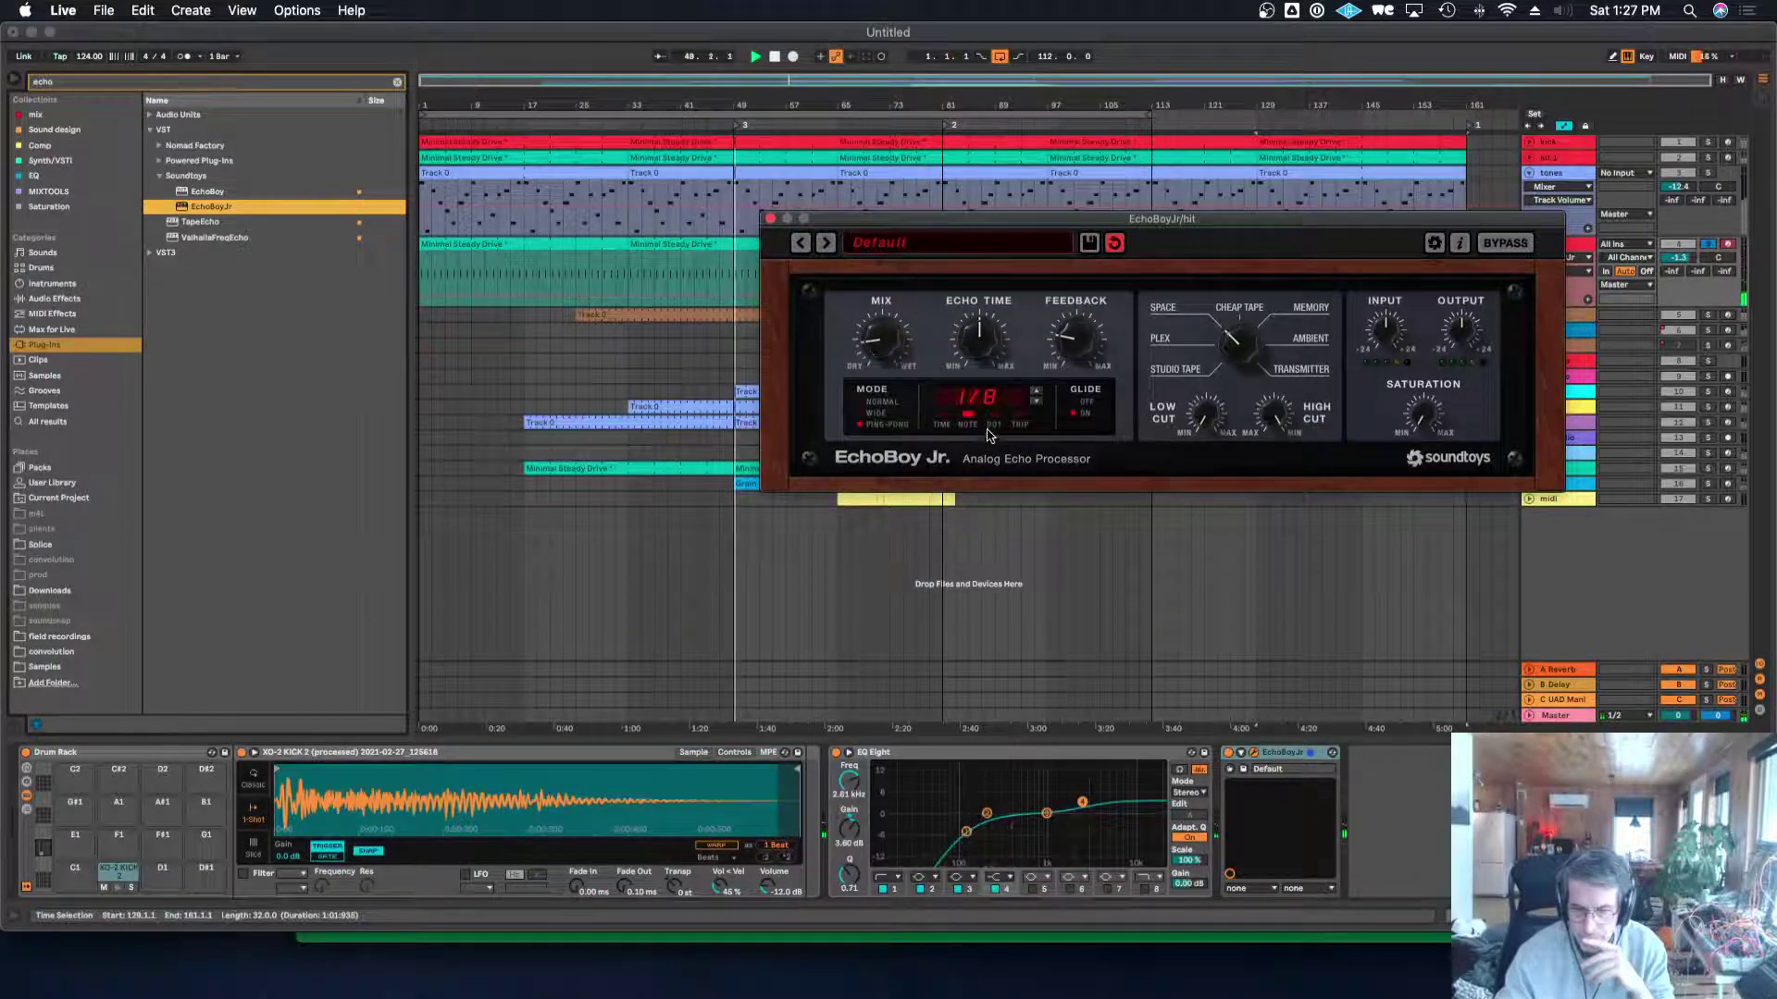
{"action": "left_click", "coordinate": [994, 425]}
{"action": "left_click_drag", "start_coordinate": [994, 219], "coordinate": [831, 352]}
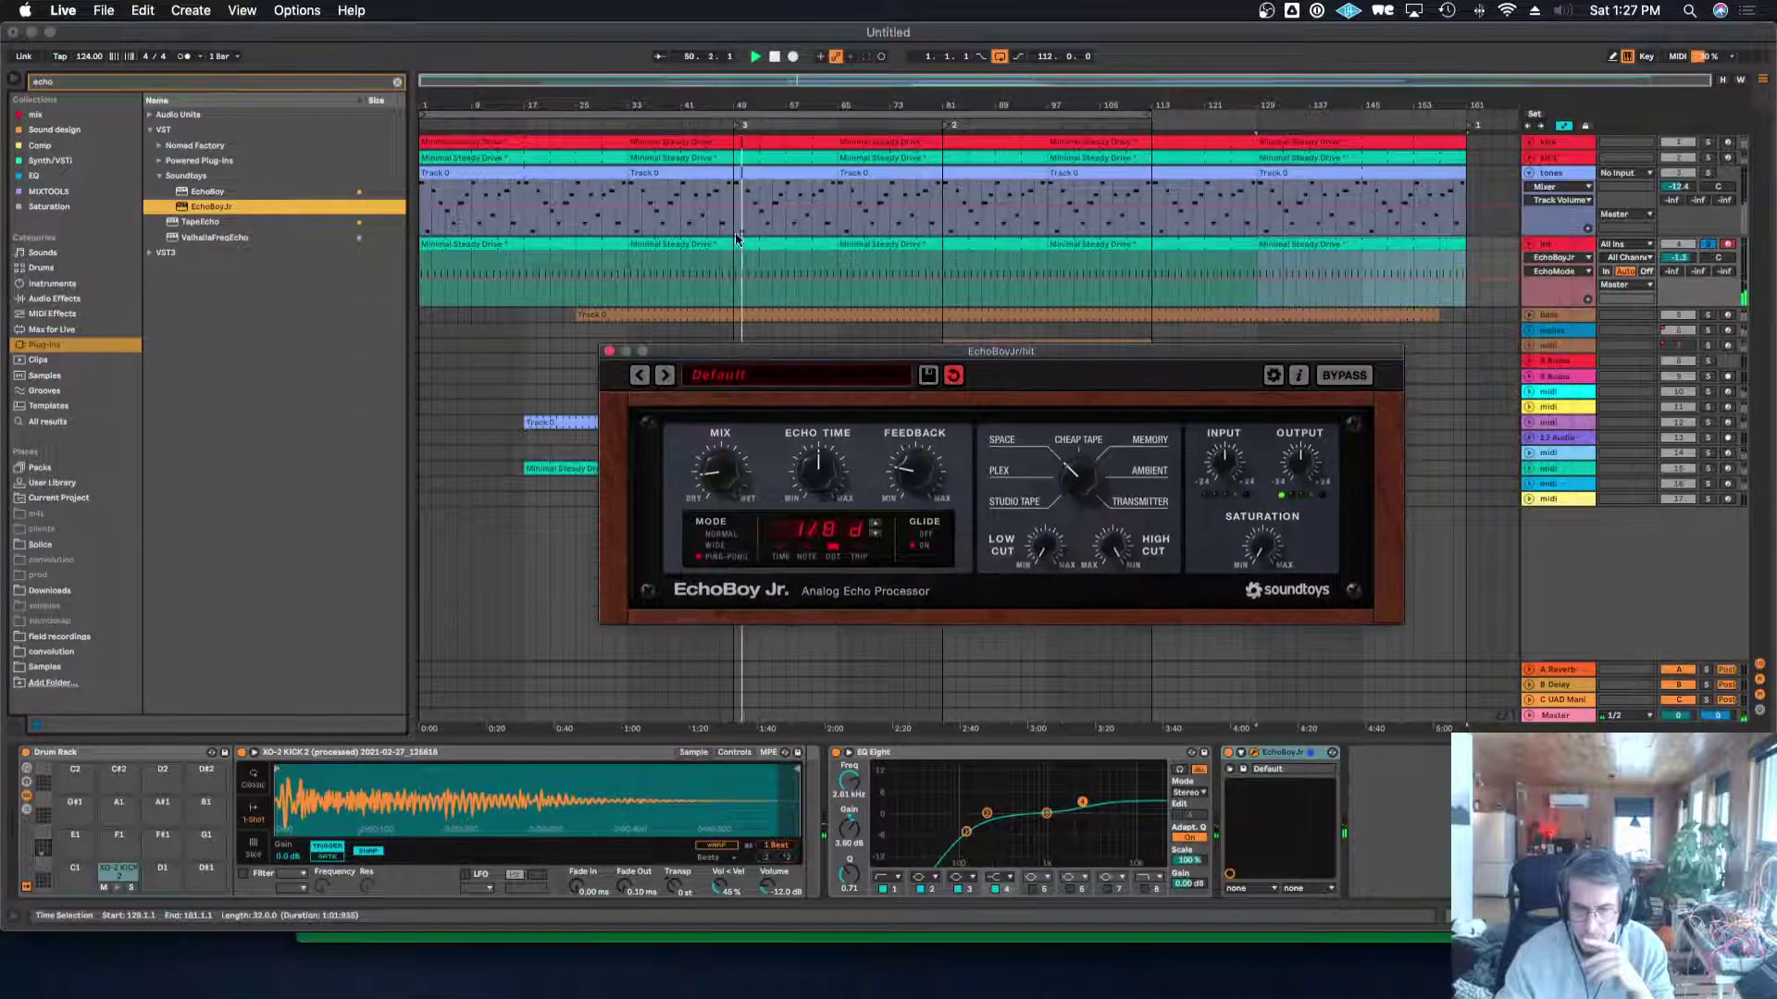
Unsolo the hit track and restart playback of the full arrangement from bar 1.
{"action": "left_click", "coordinate": [1712, 246]}
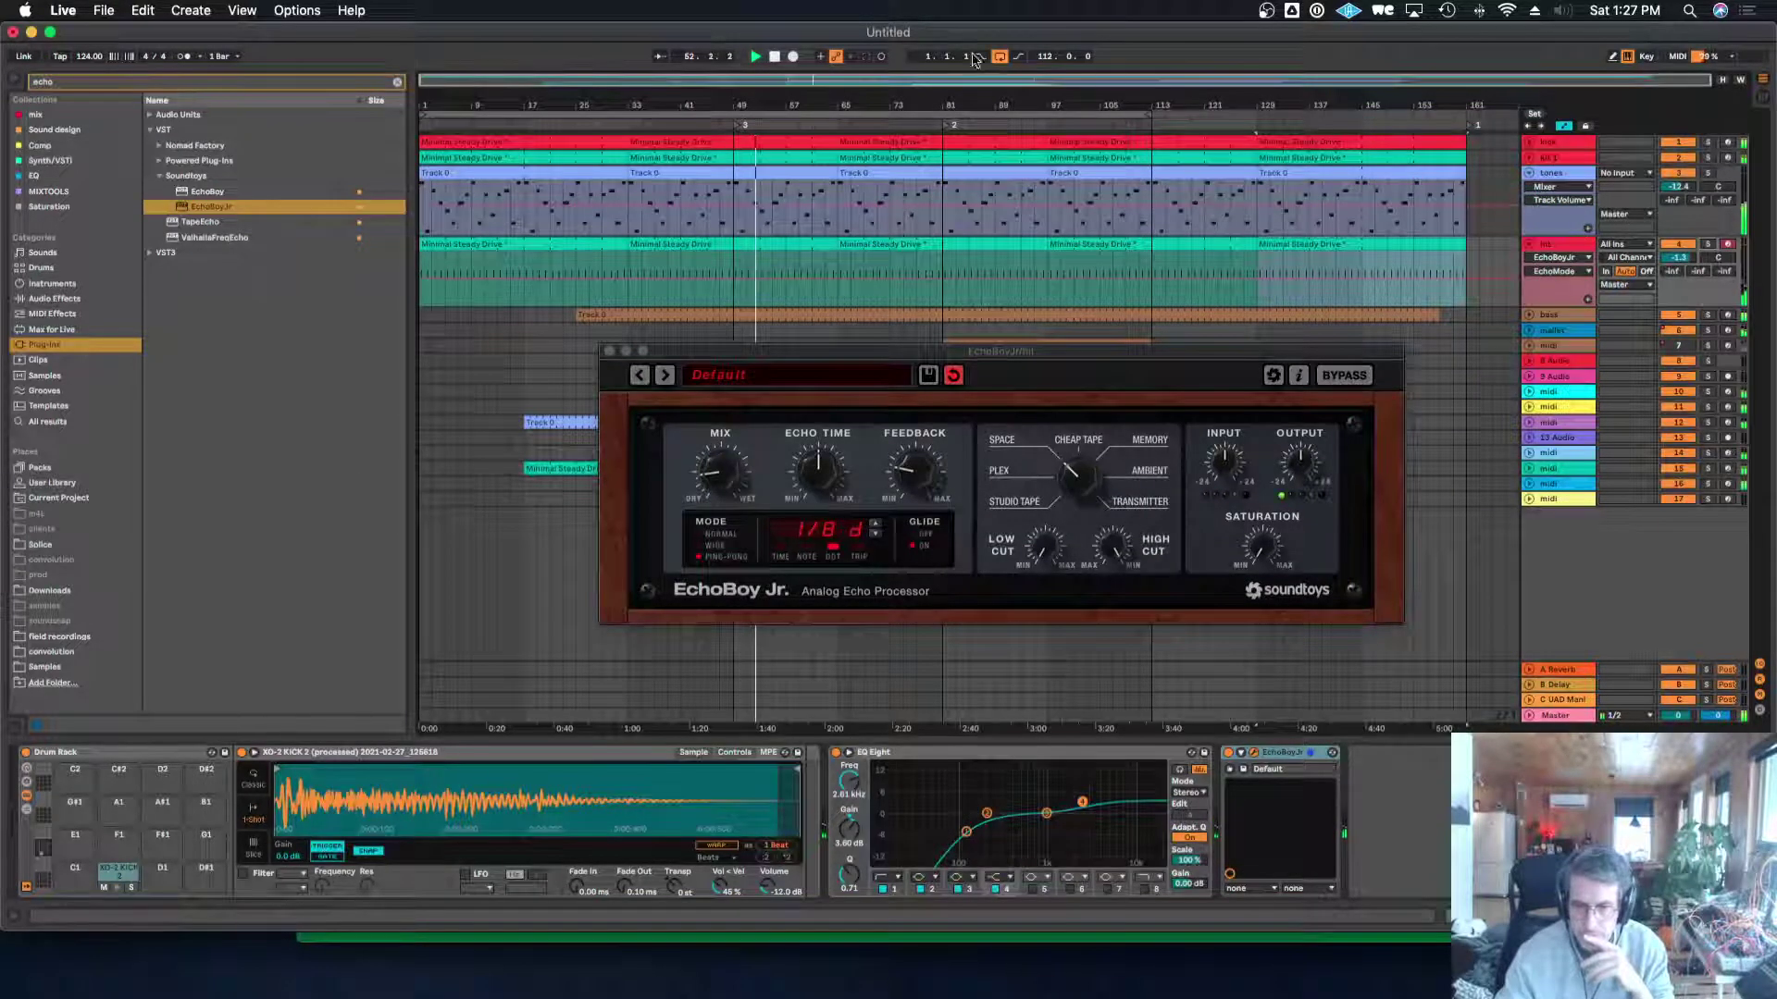
{"action": "left_click", "coordinate": [774, 58]}
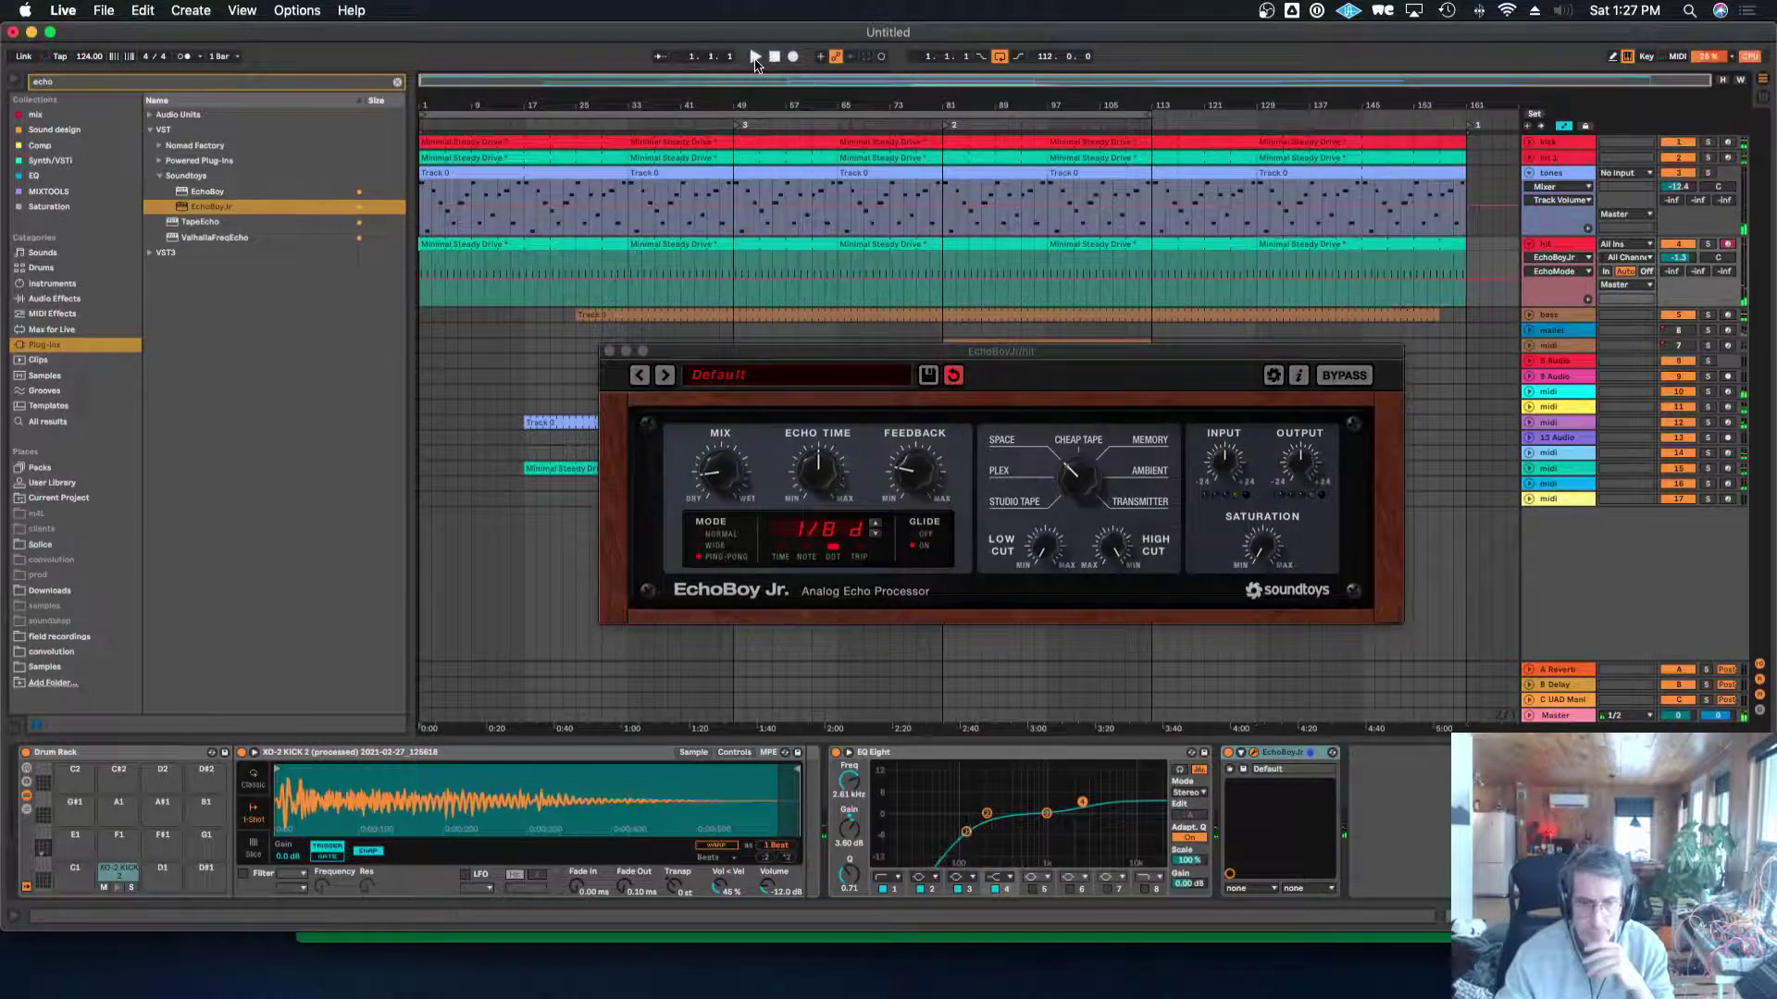
{"action": "left_click", "coordinate": [755, 57]}
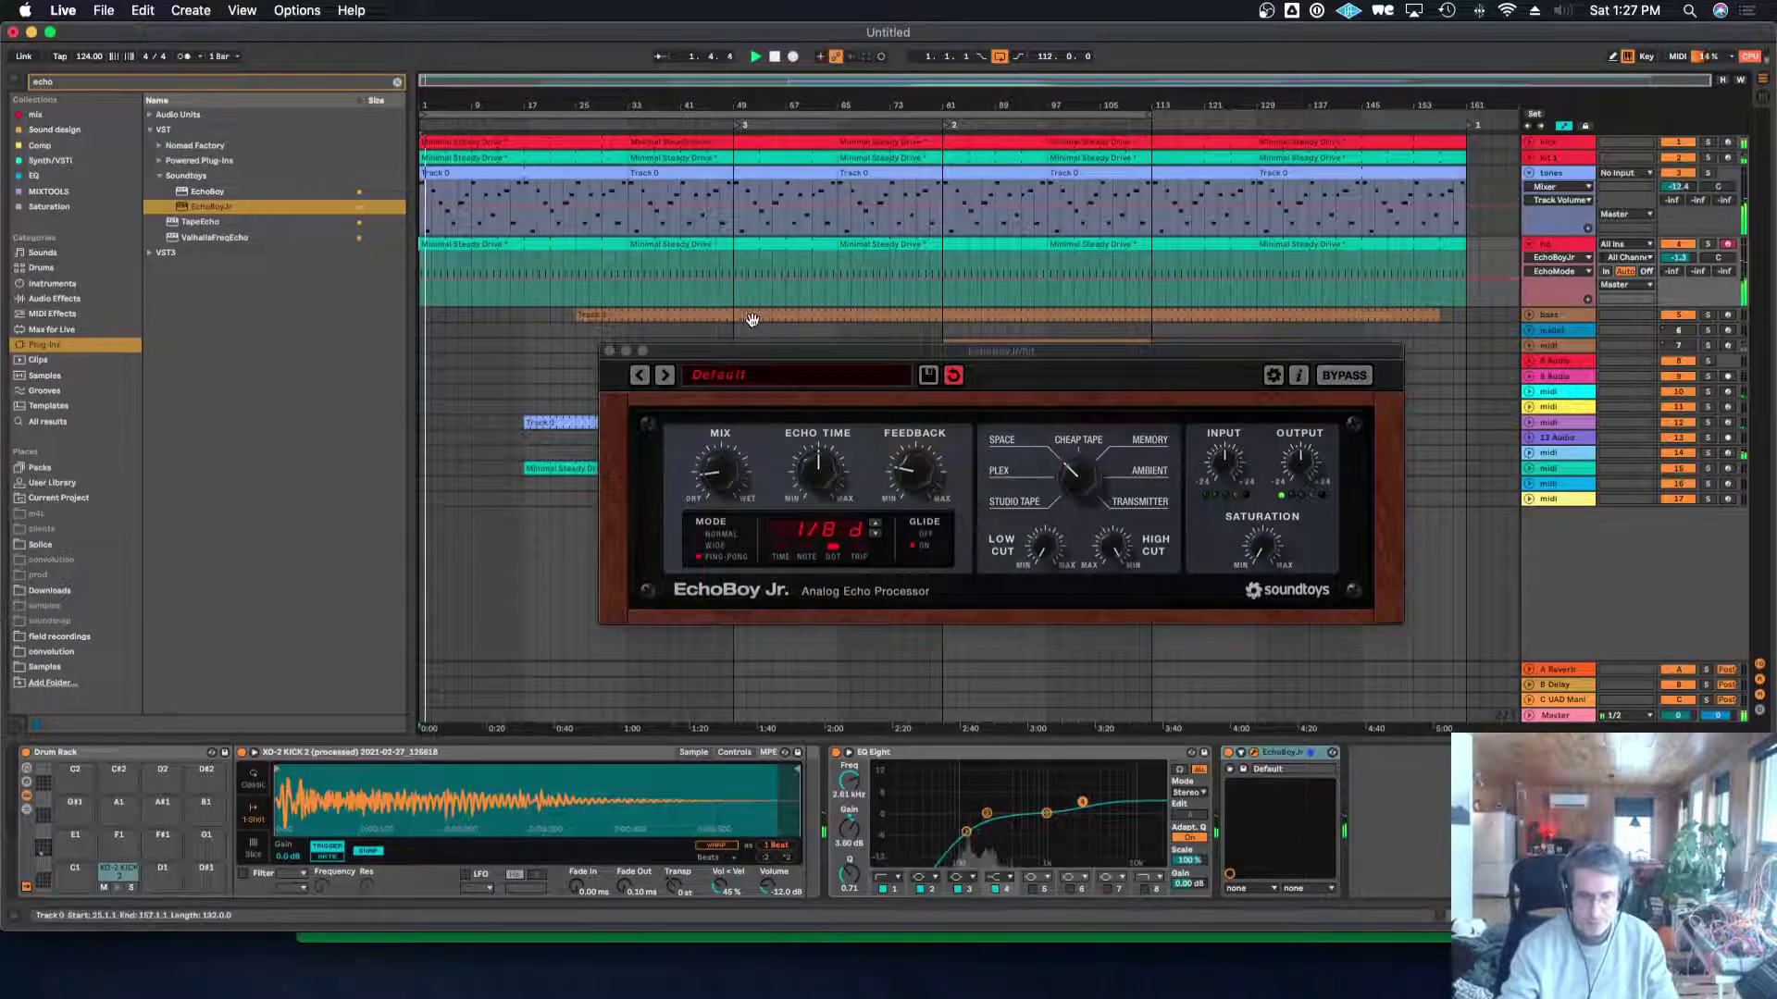
Close the EchoBoy Jr. window, solo the tones track and set Operator's oscillator B waveform to Saw 4.
{"action": "left_click", "coordinate": [609, 352]}
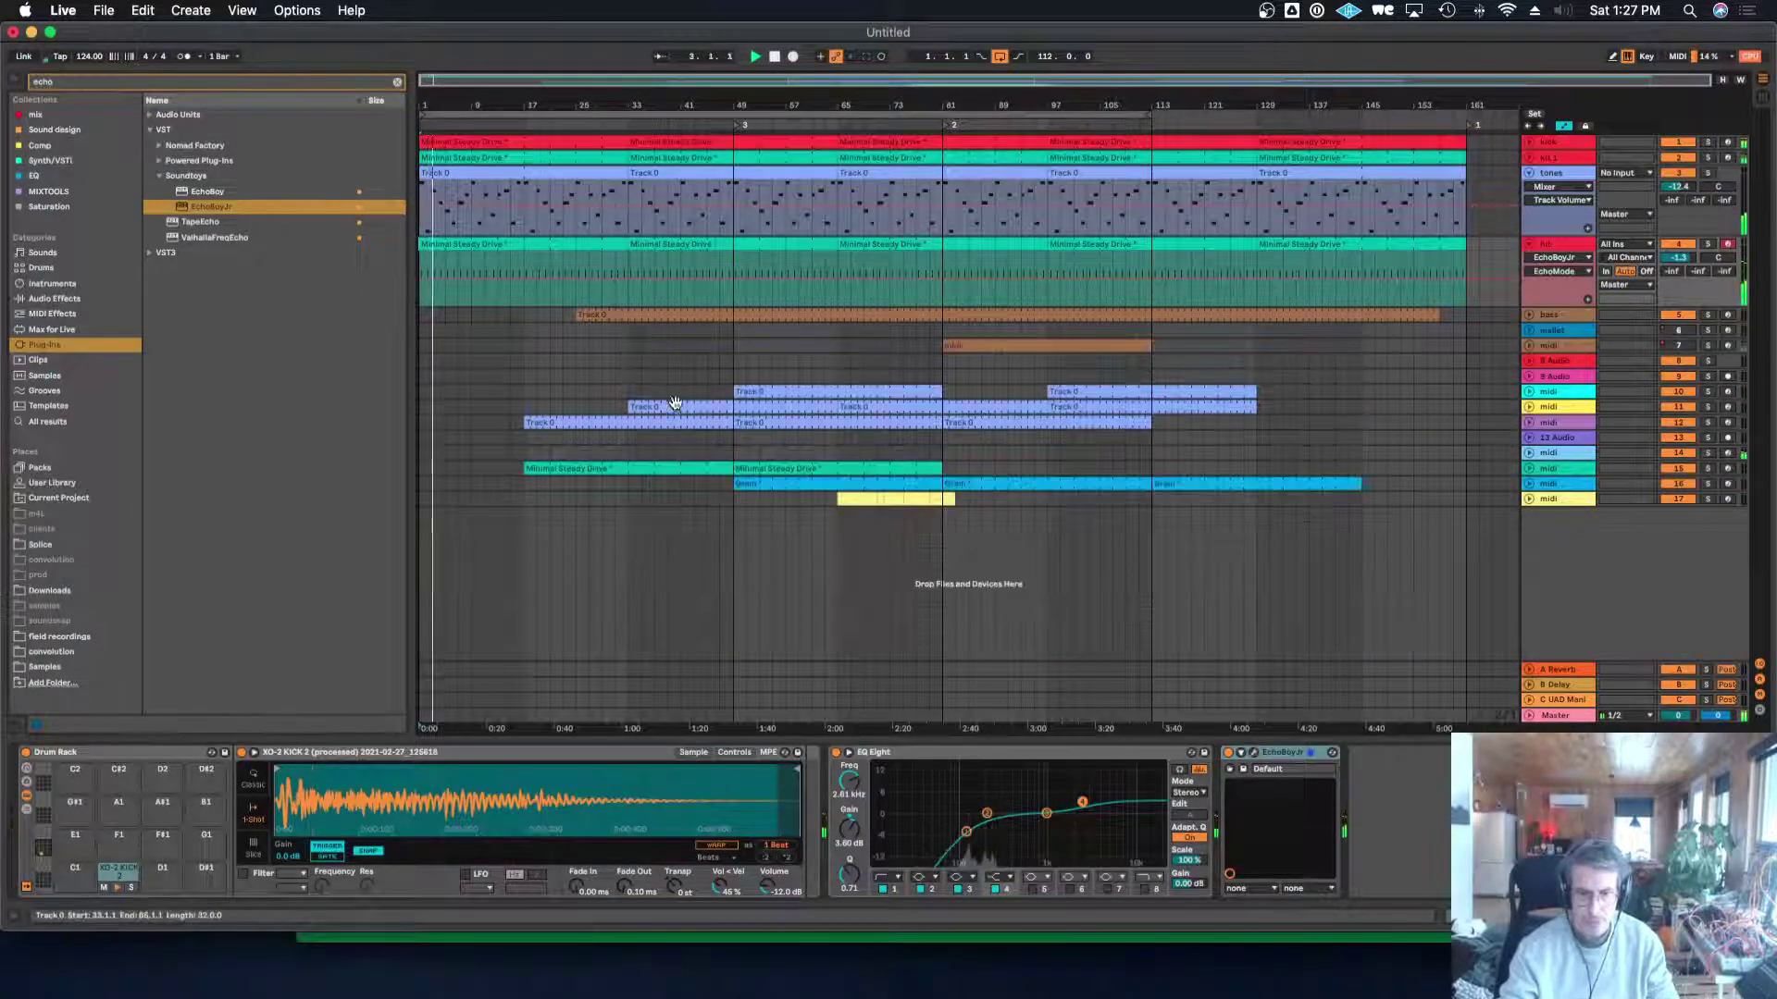
{"action": "left_click", "coordinate": [1705, 173]}
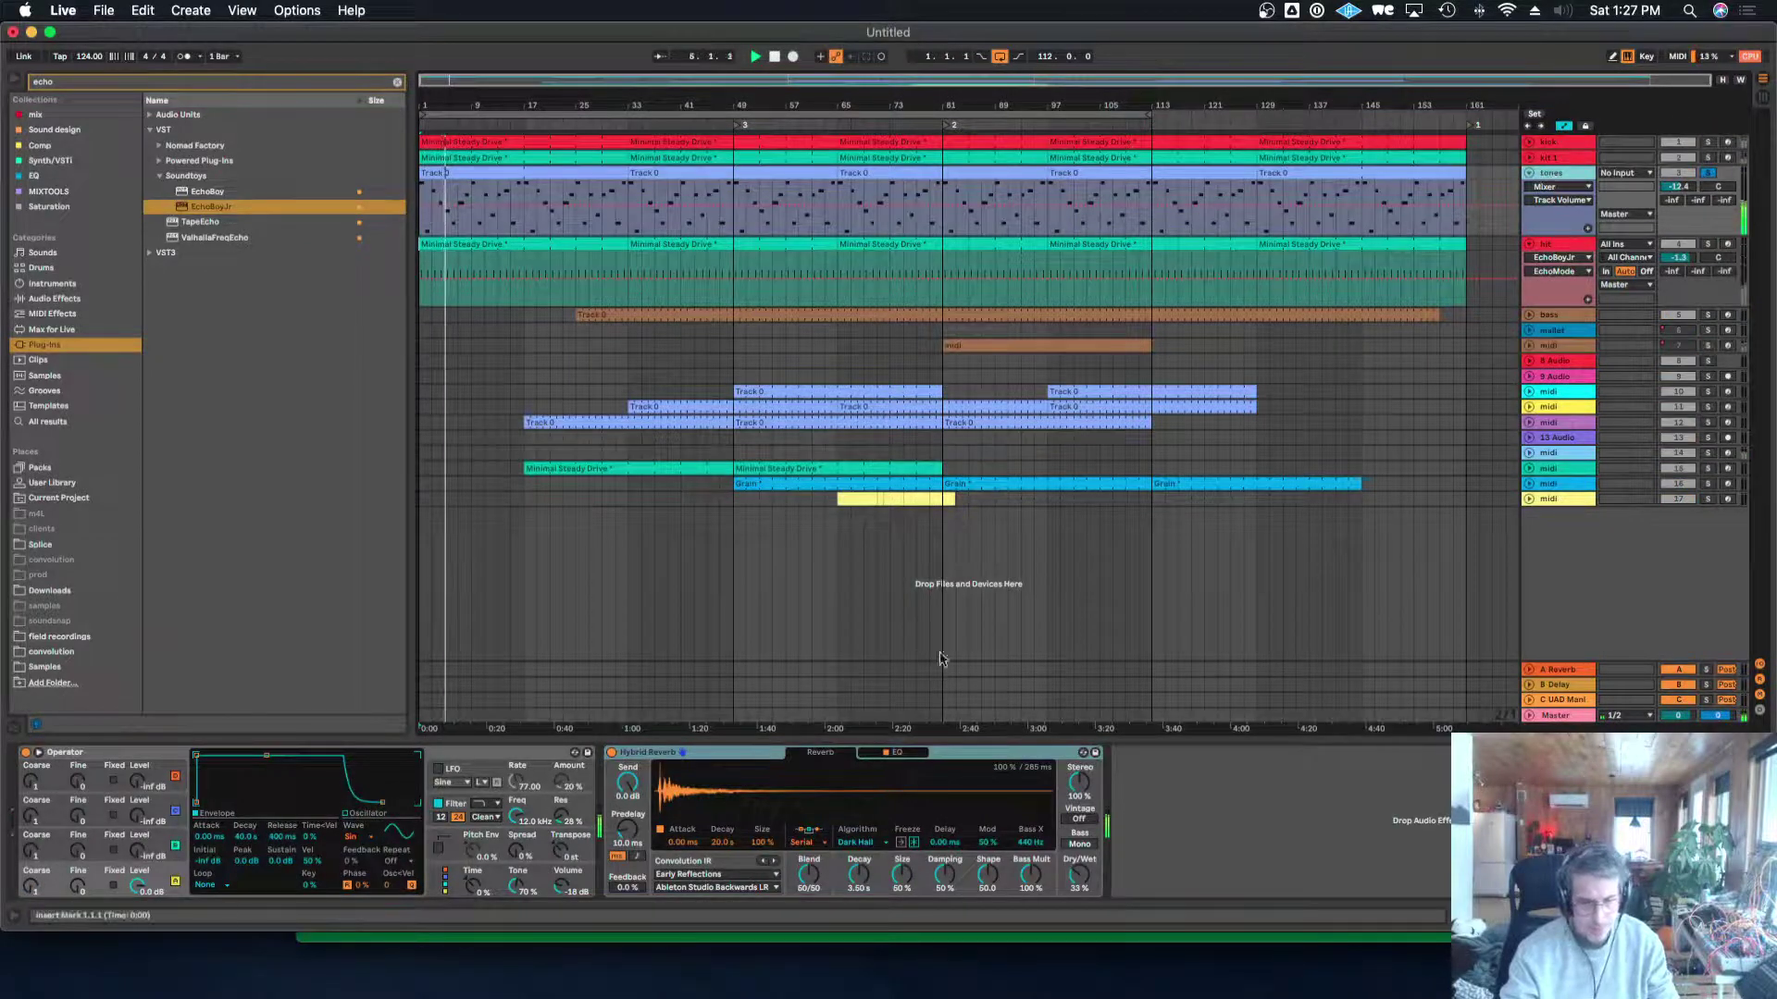
{"action": "left_click", "coordinate": [125, 856]}
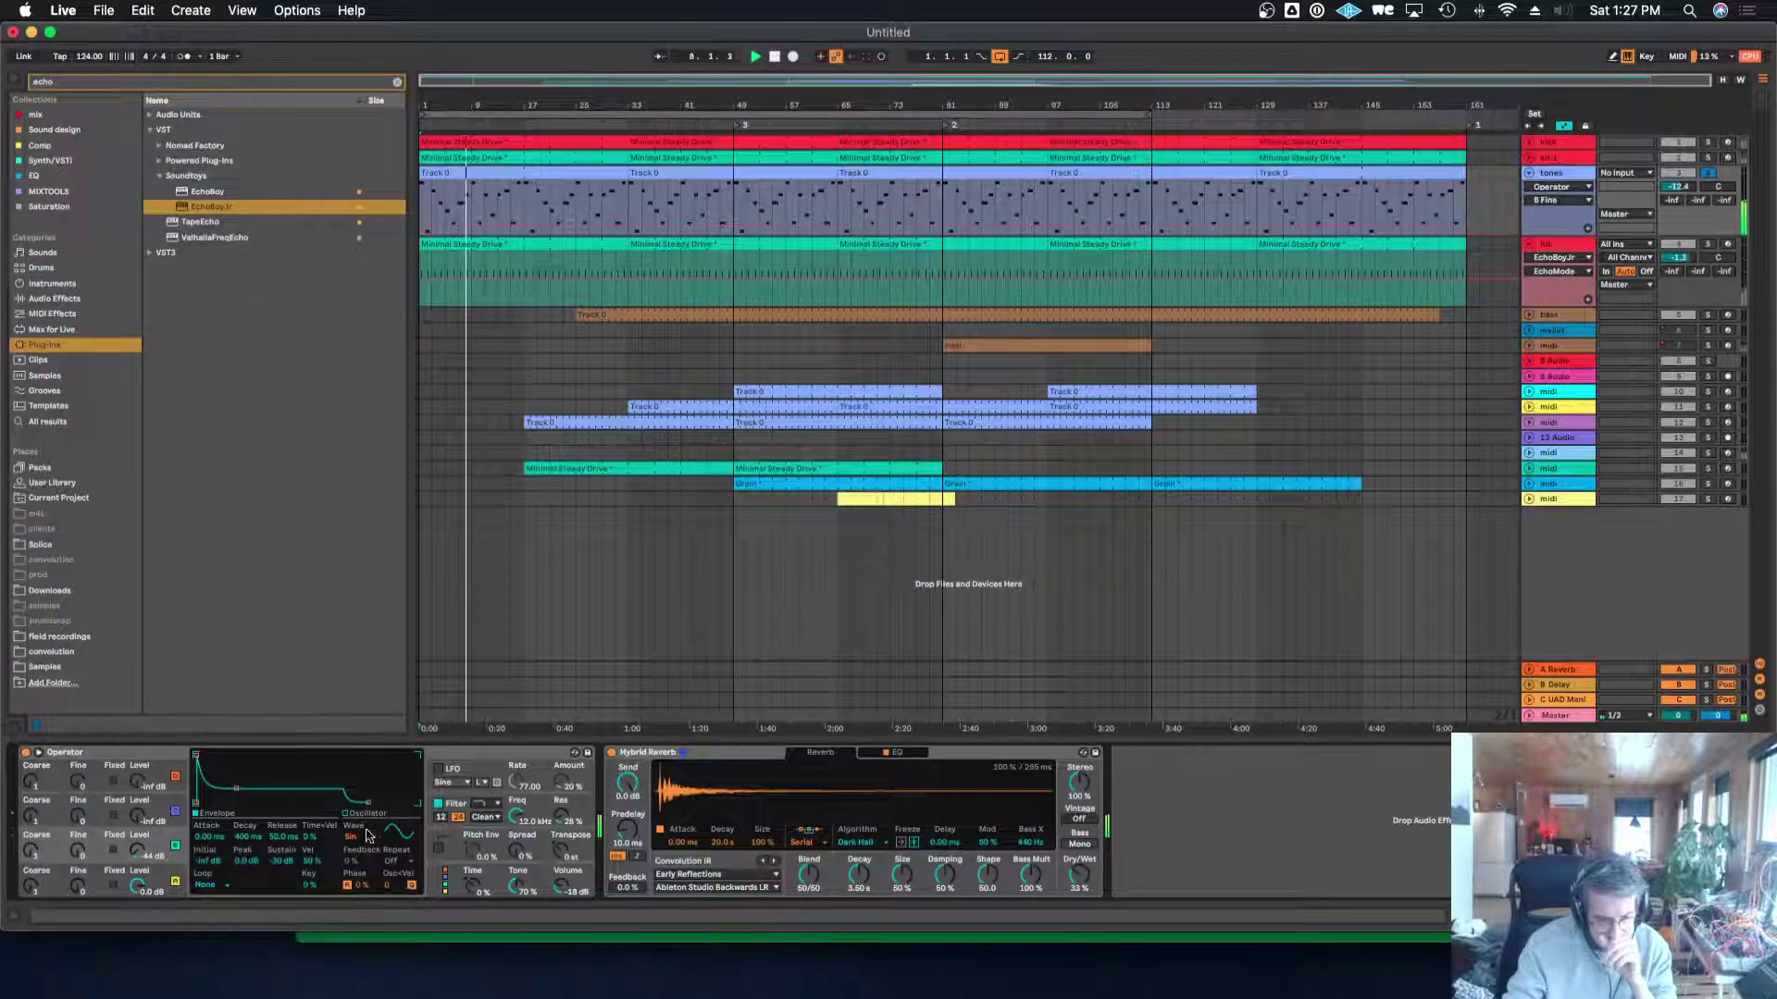
{"action": "left_click", "coordinate": [396, 835]}
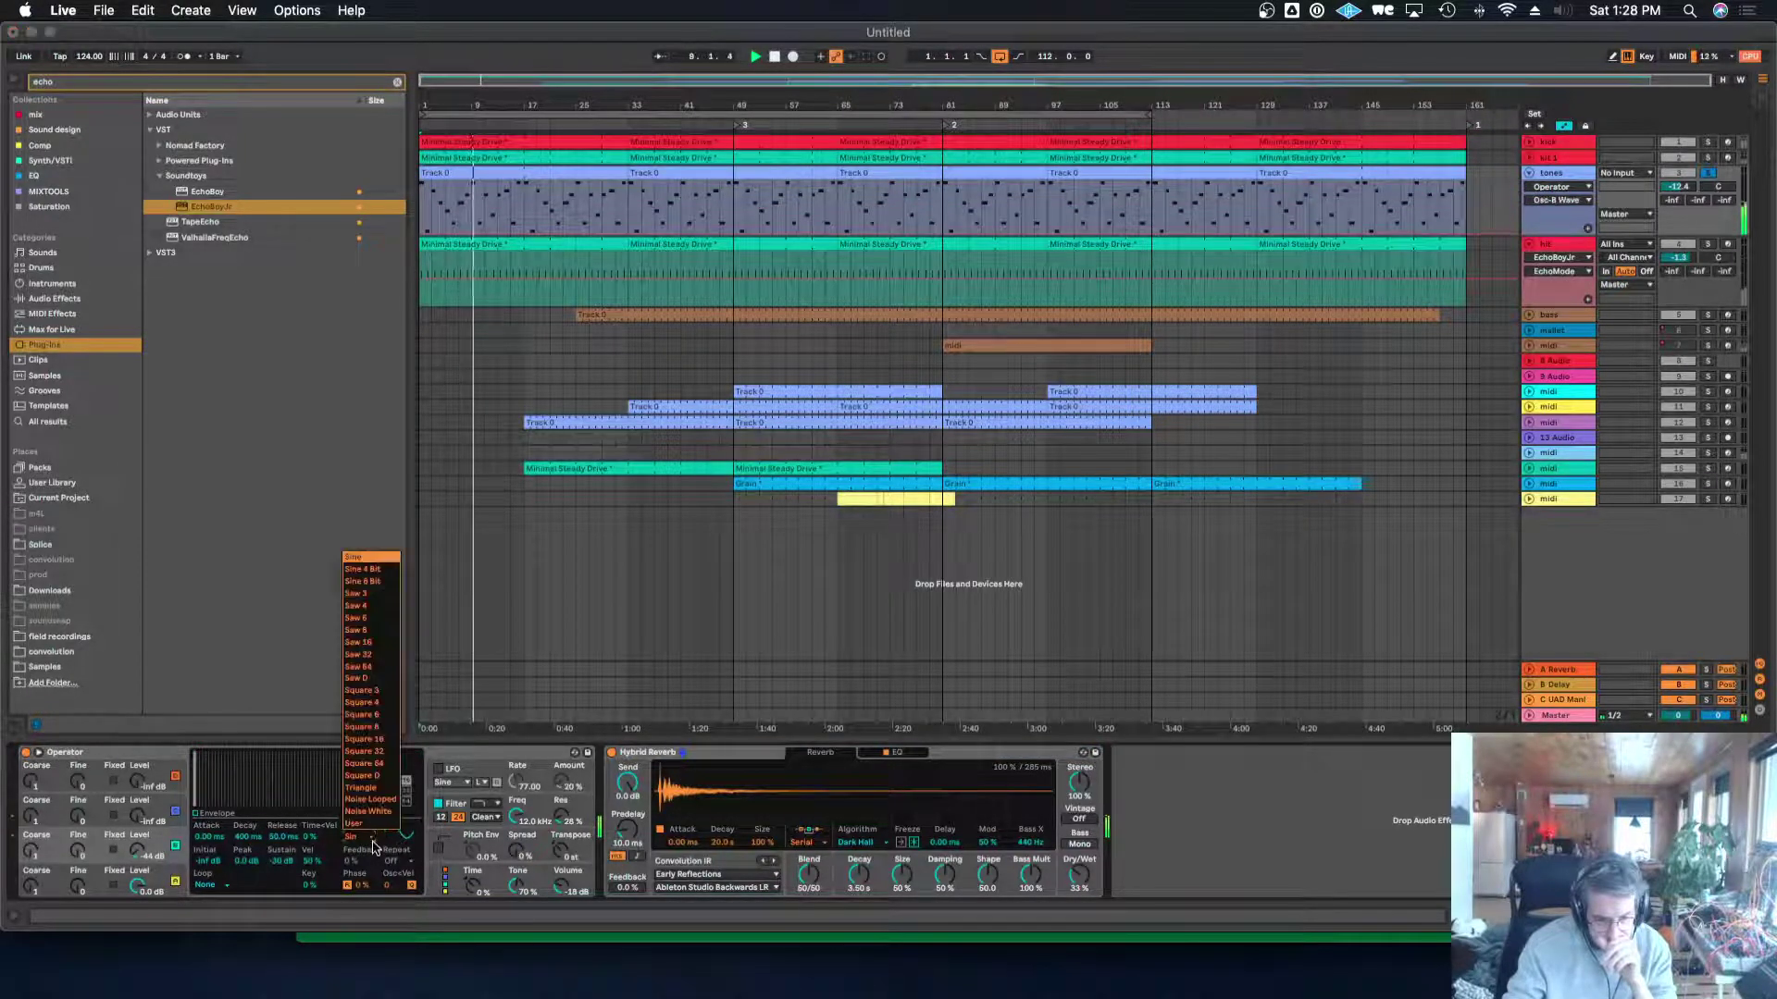
{"action": "left_click", "coordinate": [362, 838]}
{"action": "left_click", "coordinate": [365, 618]}
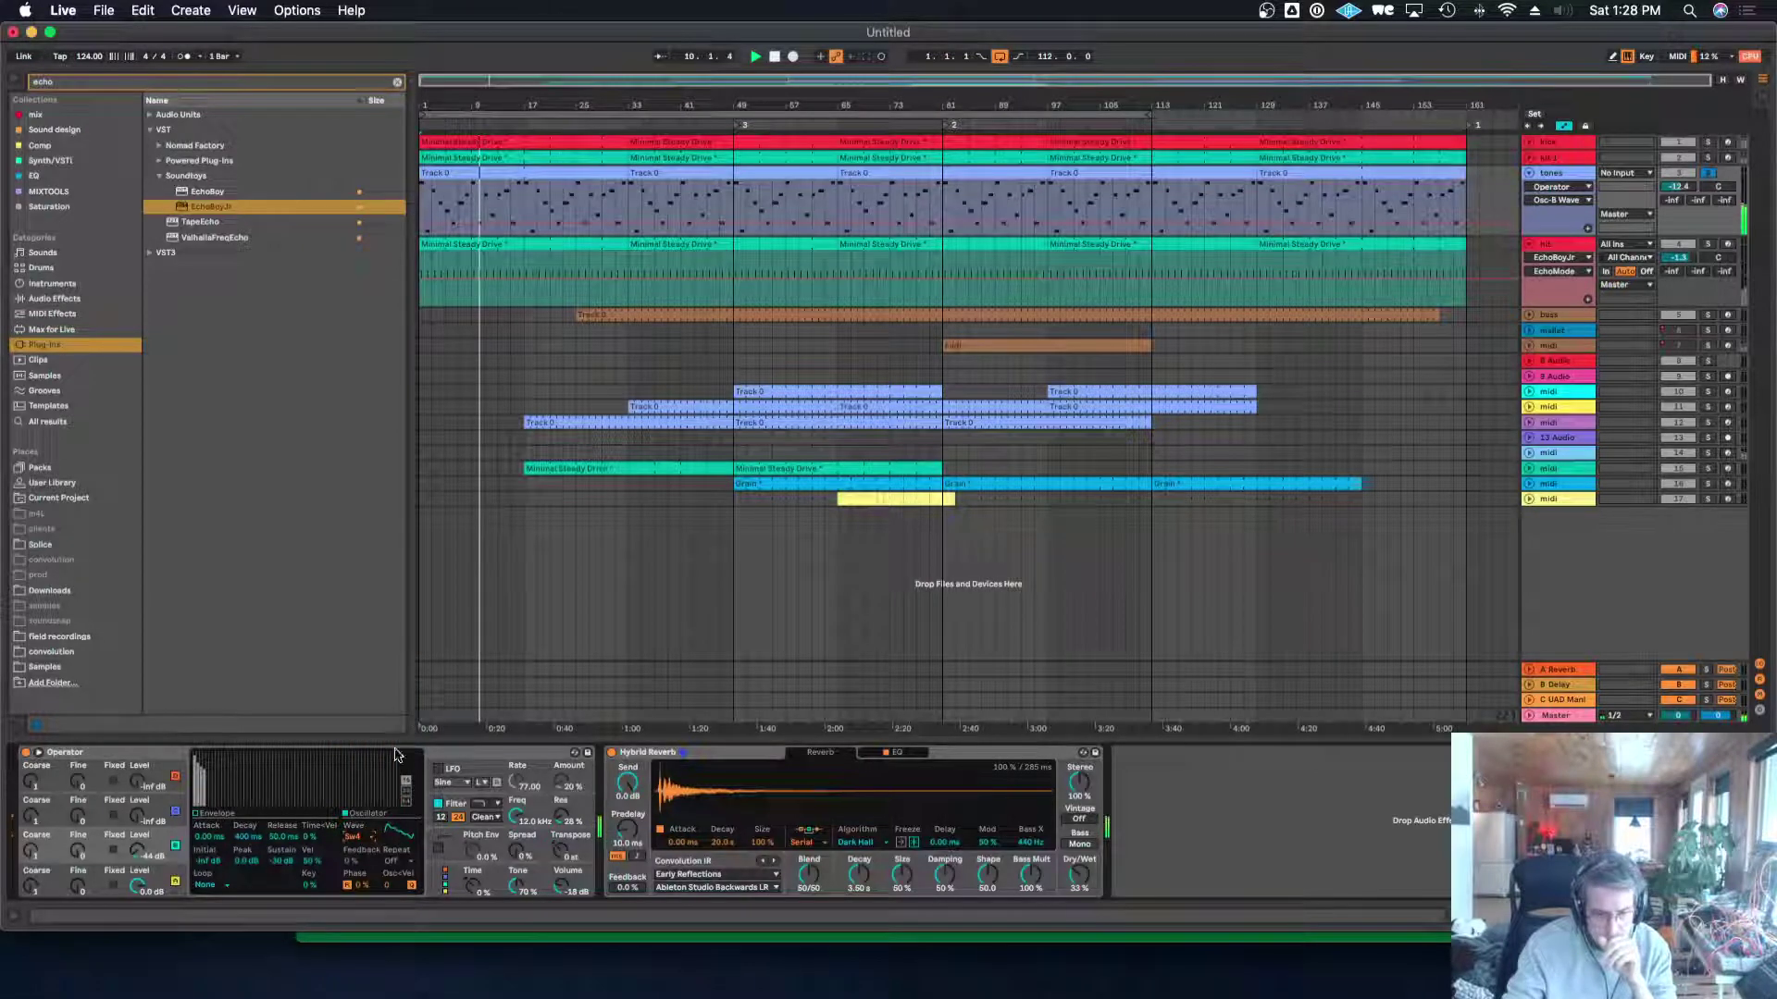
Raise oscillator B's level to about -7.9 dB and lower Operator's filter frequency to about 1.98 kHz.
{"action": "left_click_drag", "start_coordinate": [137, 849], "coordinate": [138, 830]}
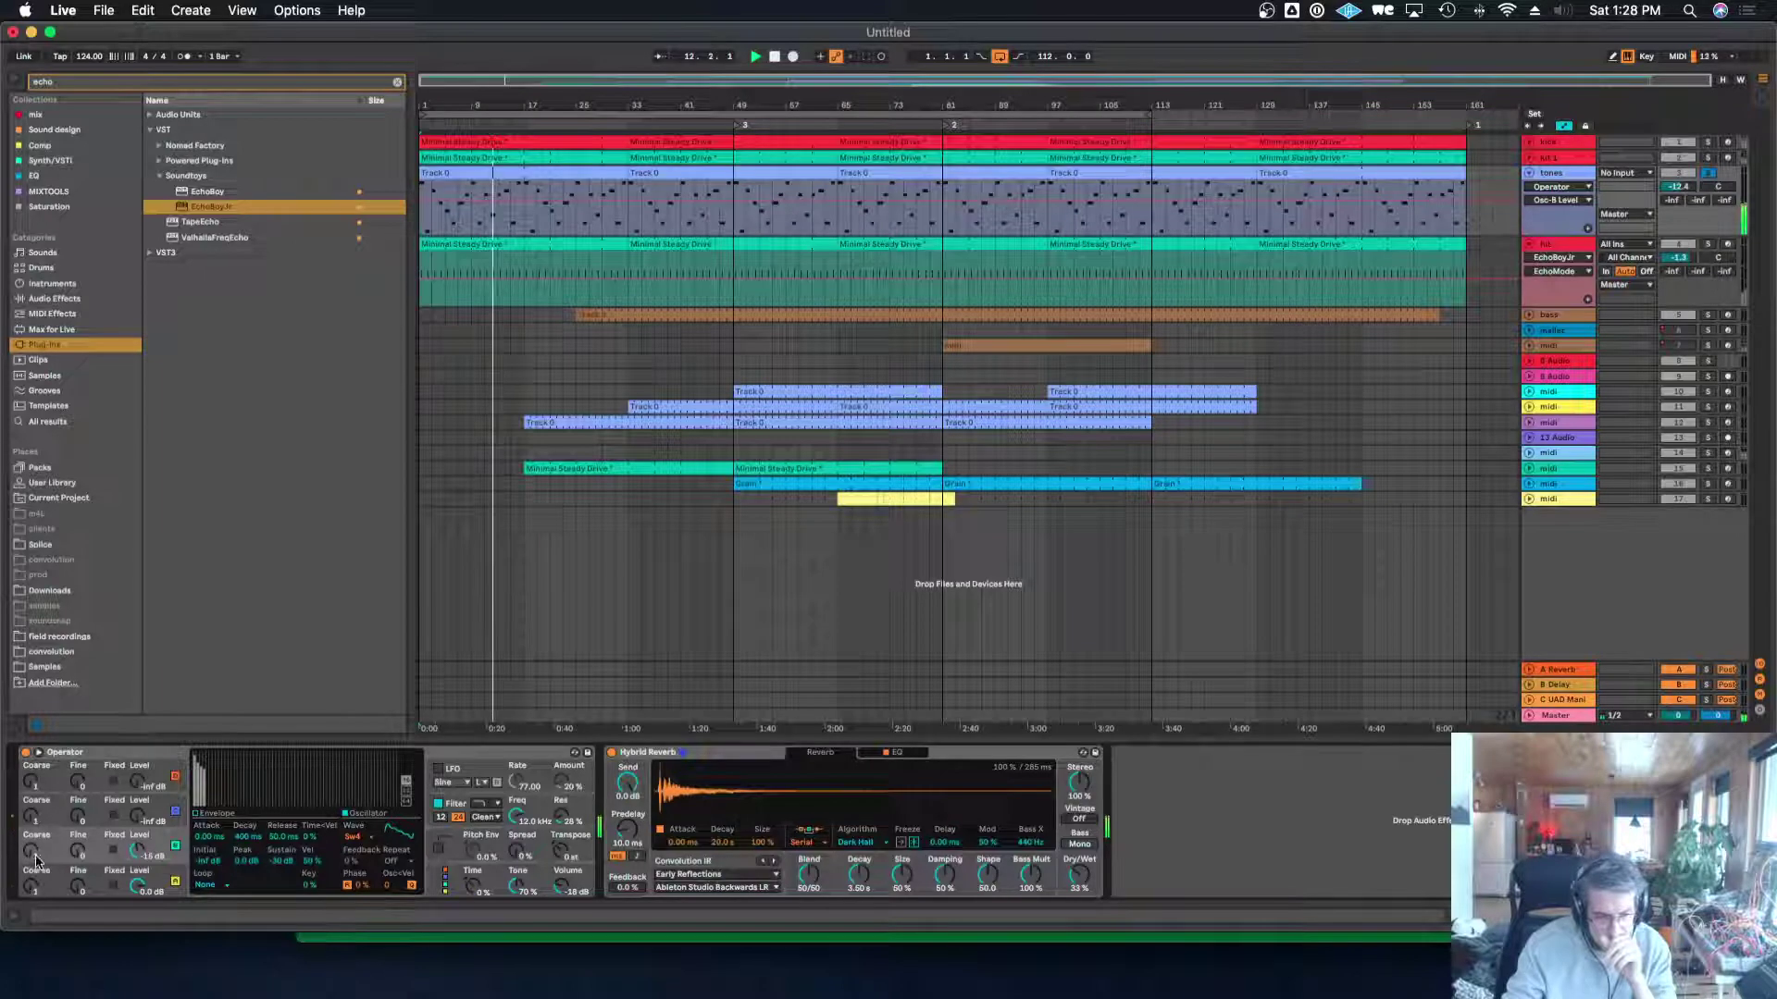
{"action": "left_click_drag", "start_coordinate": [145, 852], "coordinate": [145, 844]}
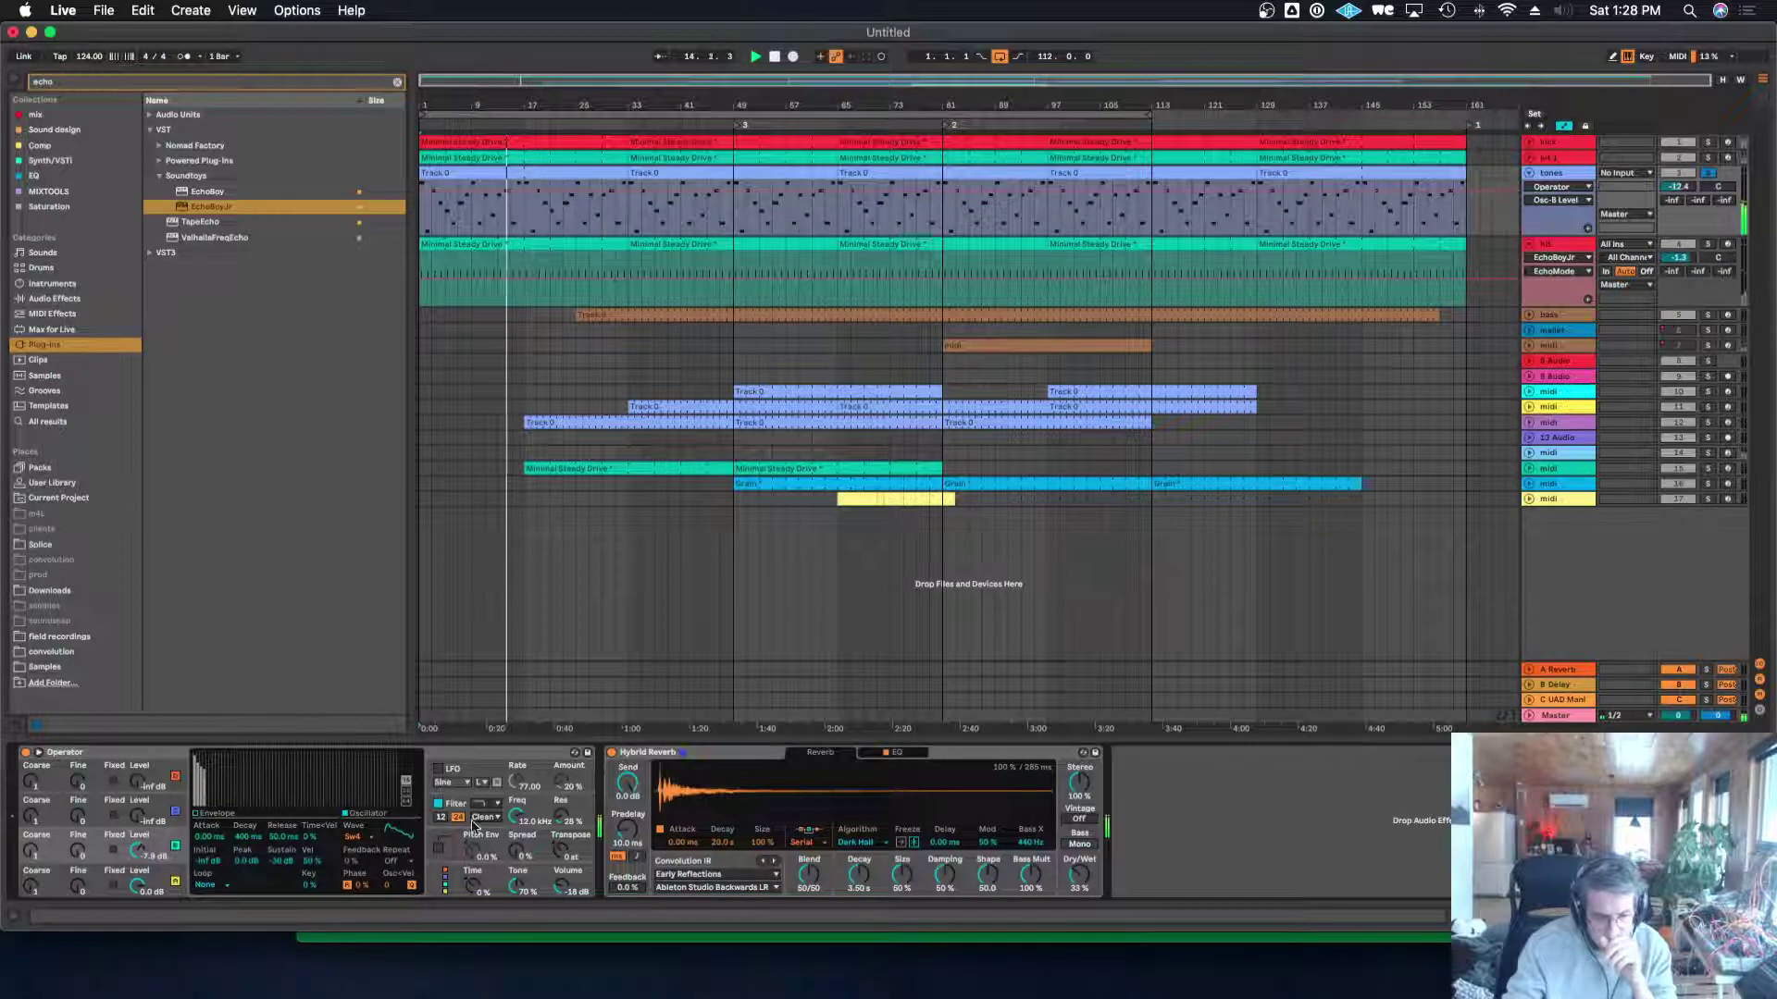
{"action": "left_click_drag", "start_coordinate": [516, 816], "coordinate": [515, 877]}
{"action": "left_click", "coordinate": [561, 821]}
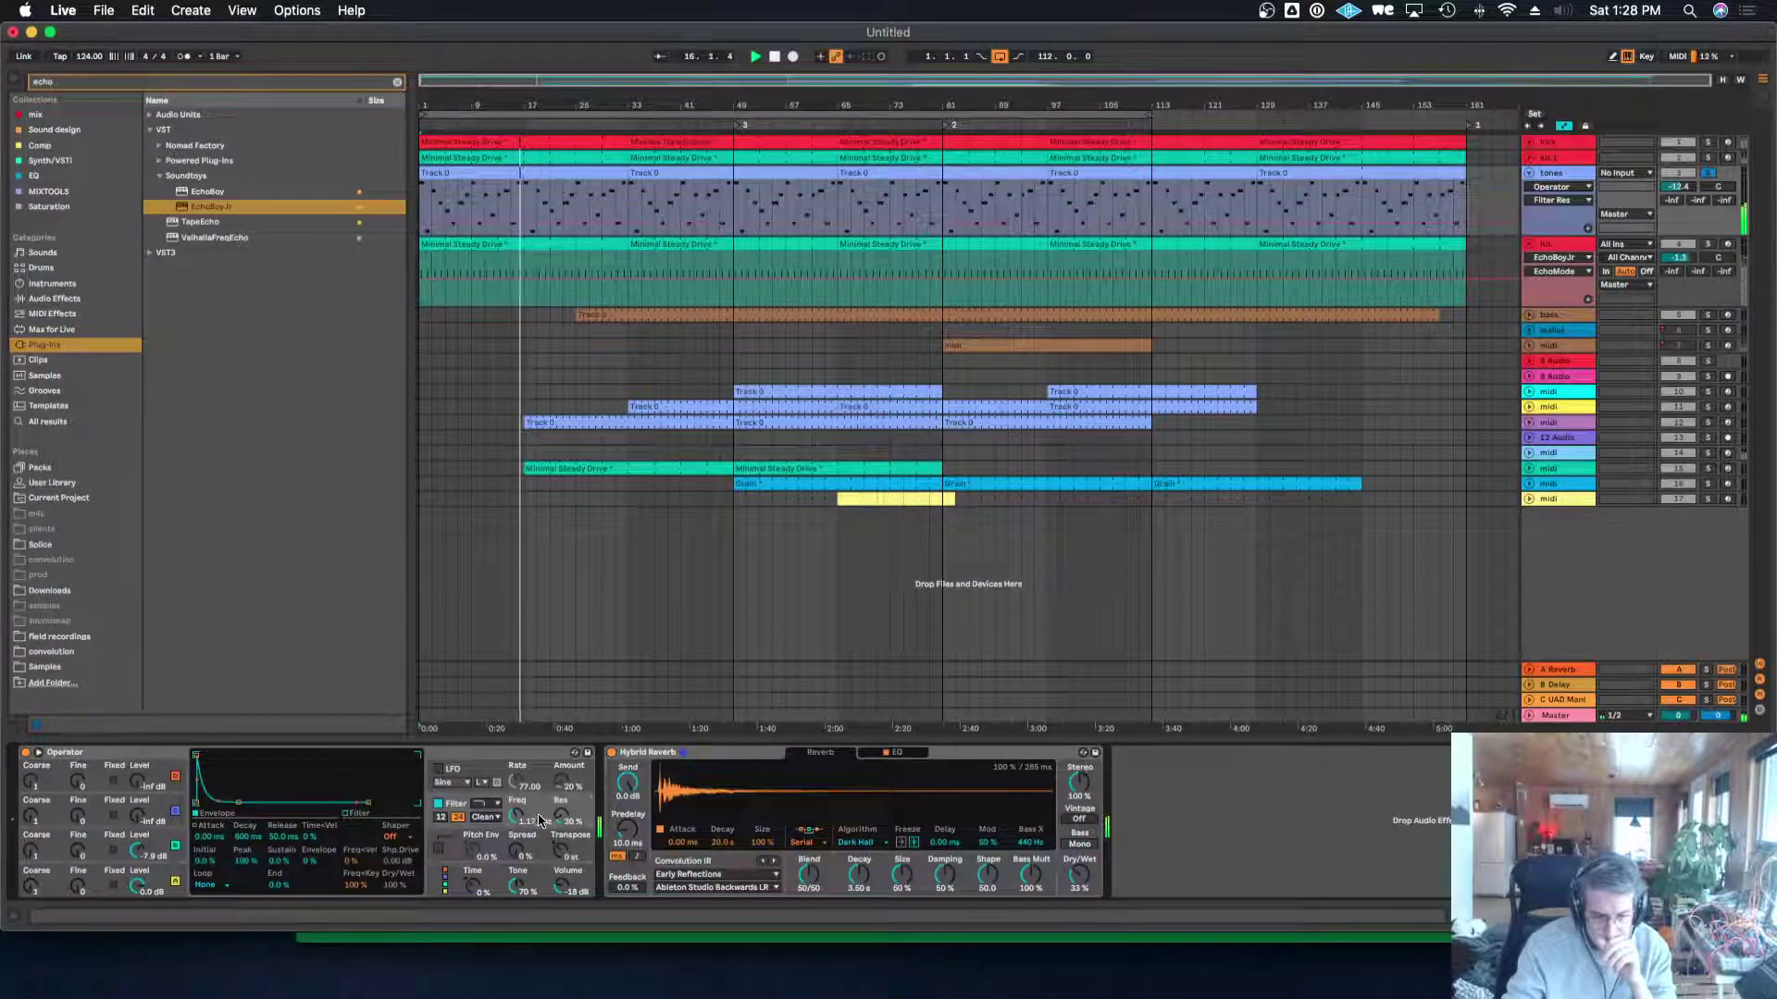
{"action": "left_click_drag", "start_coordinate": [515, 816], "coordinate": [515, 803]}
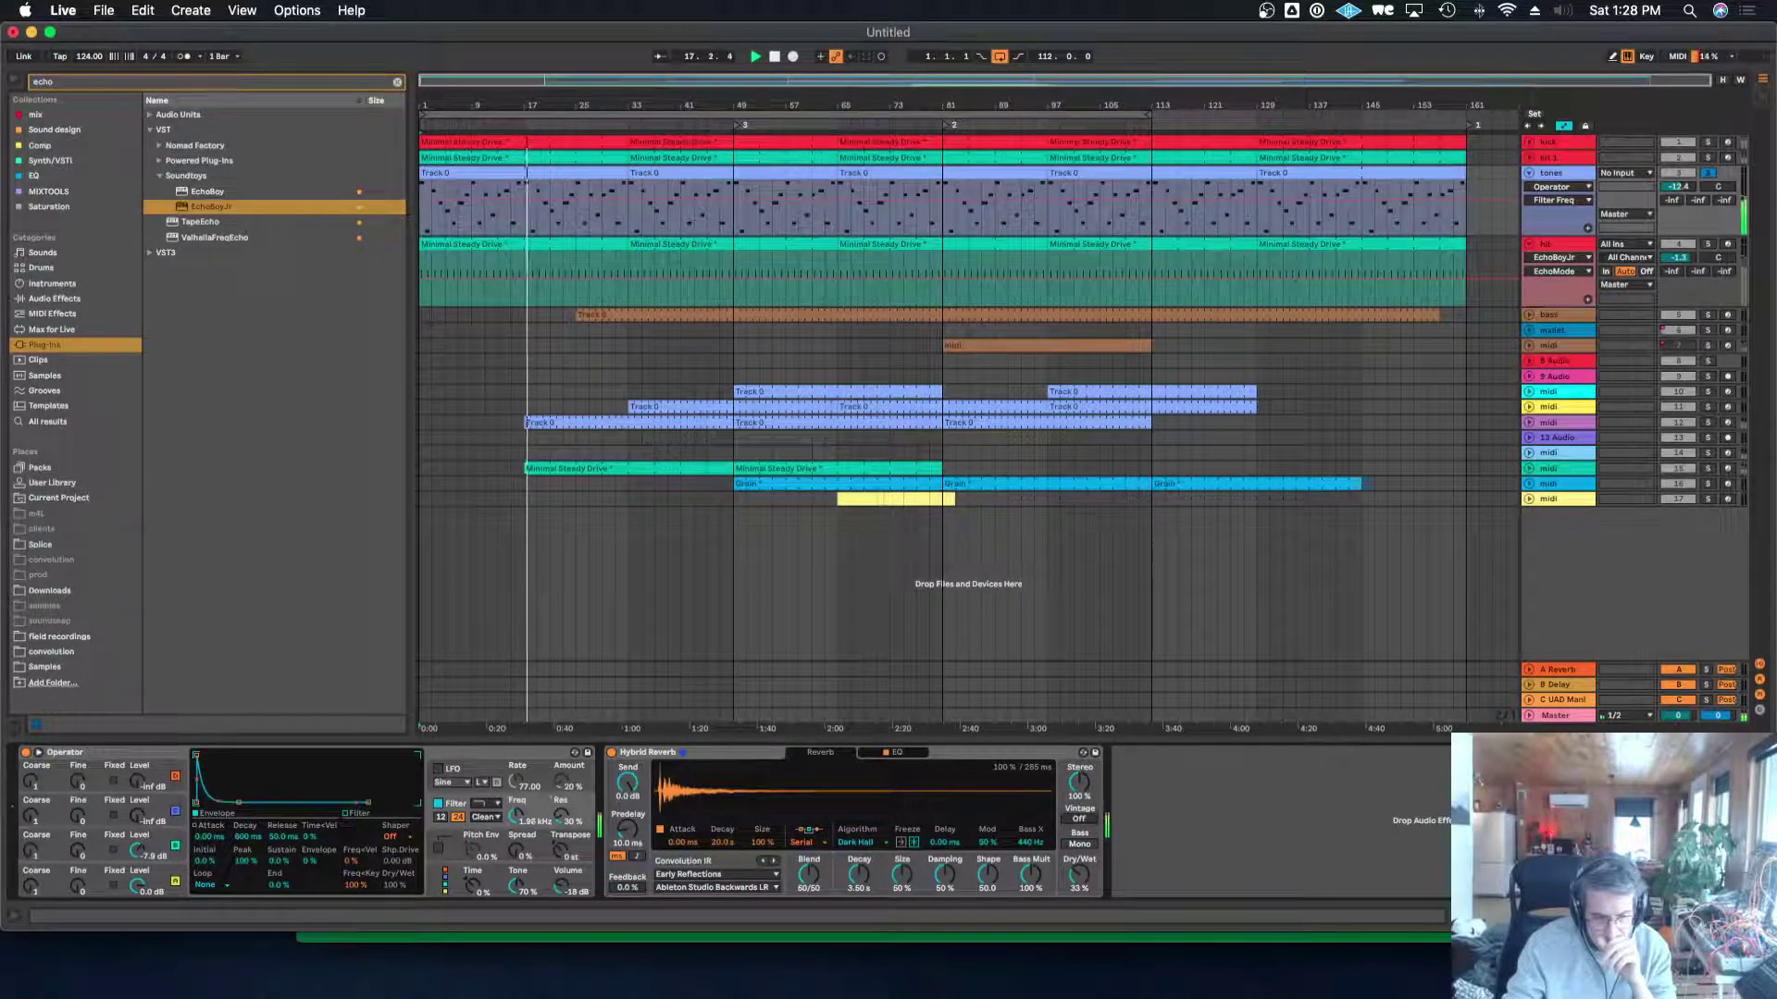
Draw a custom harmonic into oscillator B's waveform and lengthen its envelope decay and release.
{"action": "left_click", "coordinate": [32, 850]}
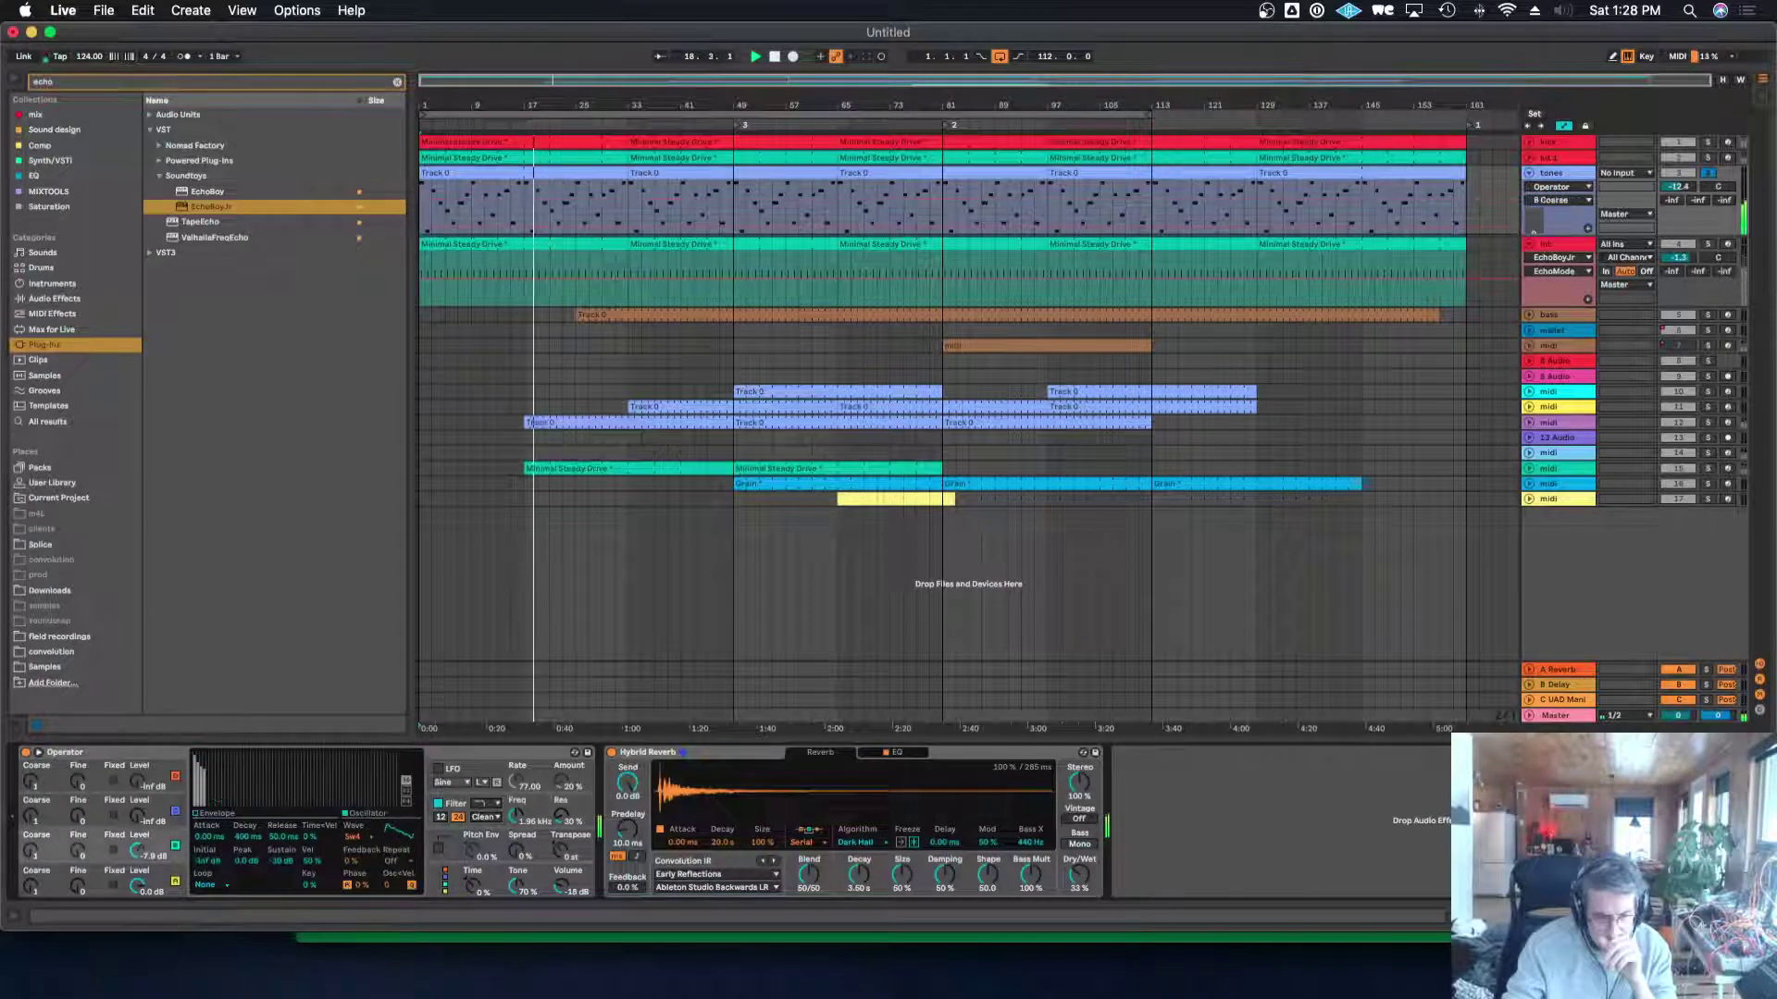
{"action": "left_click", "coordinate": [215, 791]}
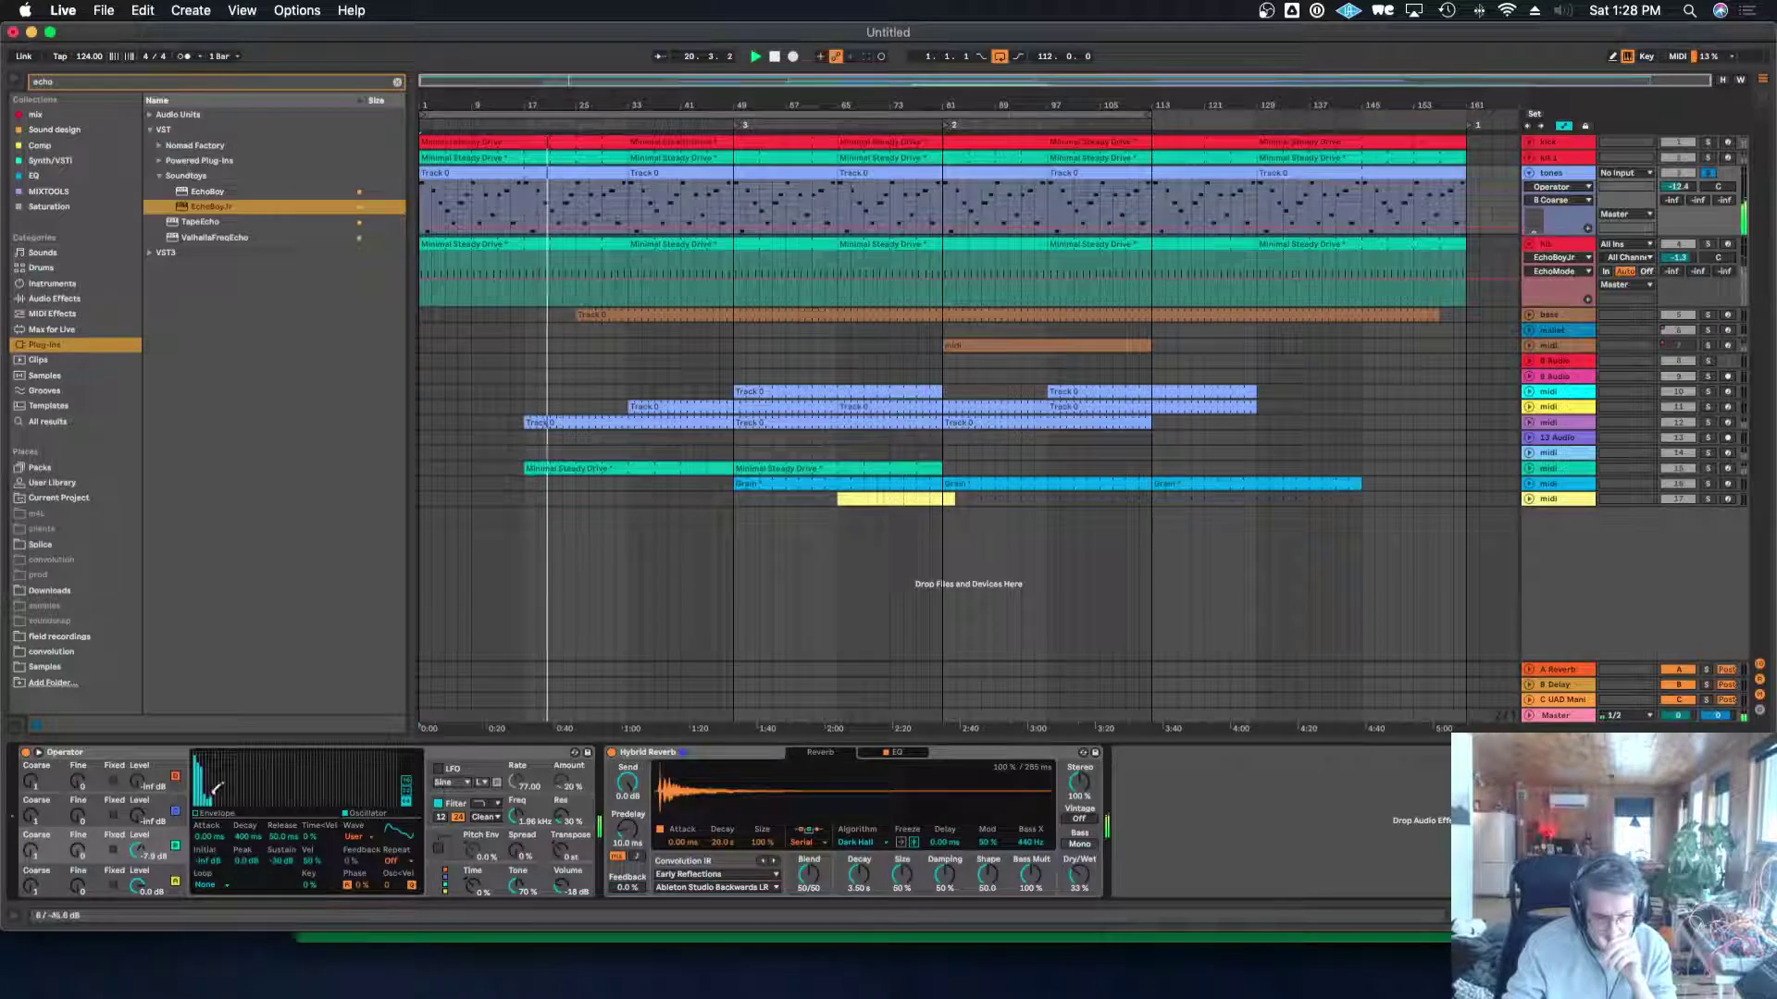
{"action": "left_click", "coordinate": [278, 838]}
{"action": "left_click_drag", "start_coordinate": [296, 840], "coordinate": [239, 831]}
{"action": "left_click", "coordinate": [99, 846]}
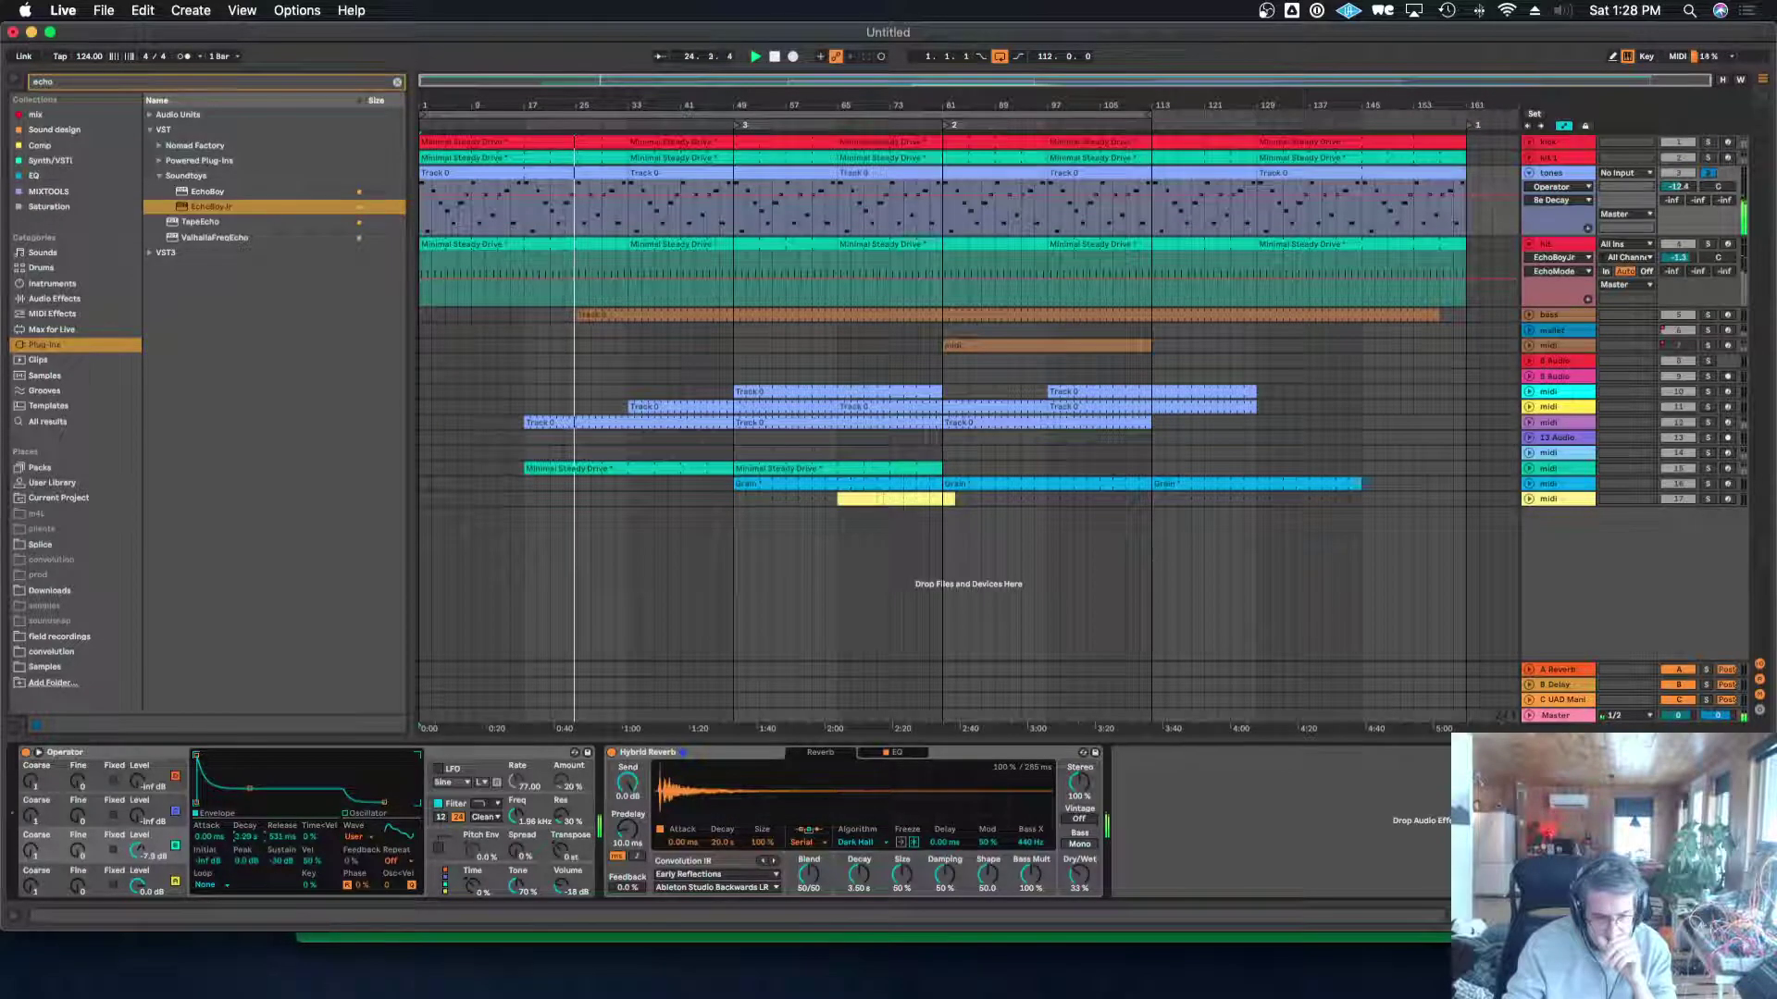
Reshape oscillator B's envelope with a slower attack and shorter decay, and lower its level to about -18 dB.
{"action": "mouse_move", "coordinate": [211, 837]}
{"action": "left_mouse_down"}
{"action": "mouse_move", "coordinate": [212, 807]}
{"action": "mouse_move", "coordinate": [281, 842]}
{"action": "mouse_move", "coordinate": [246, 845]}
{"action": "left_mouse_up"}
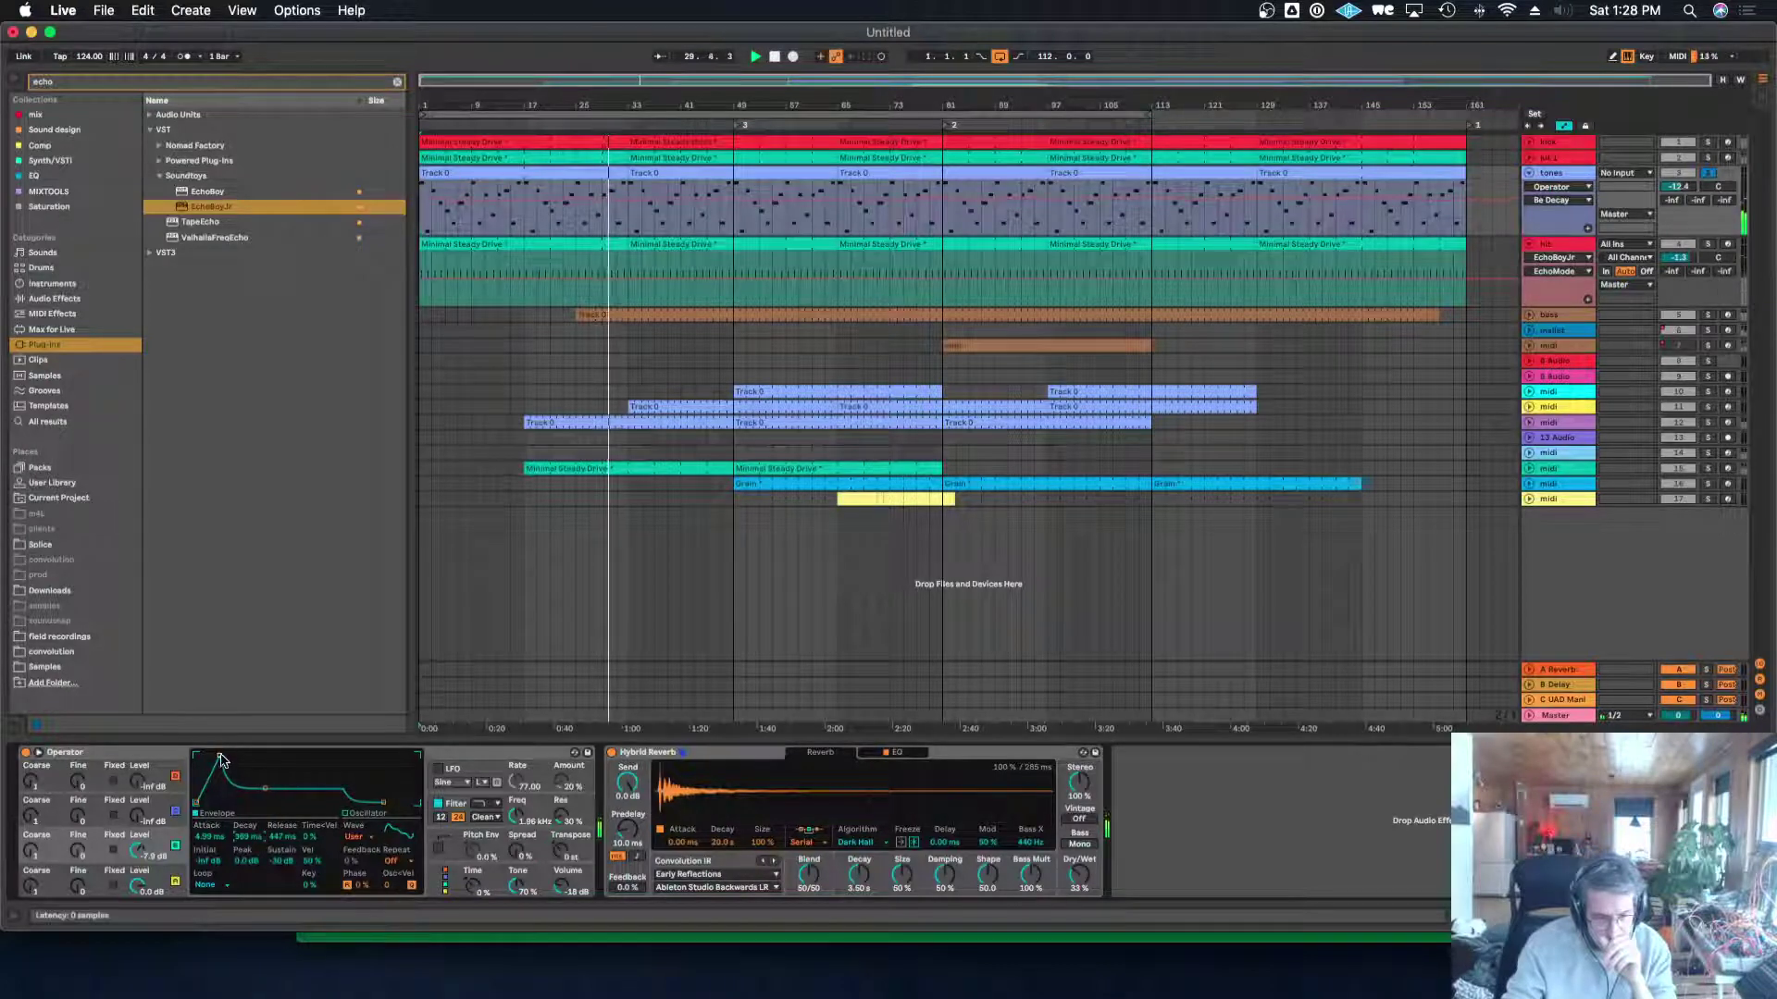
{"action": "left_click_drag", "start_coordinate": [219, 760], "coordinate": [217, 760]}
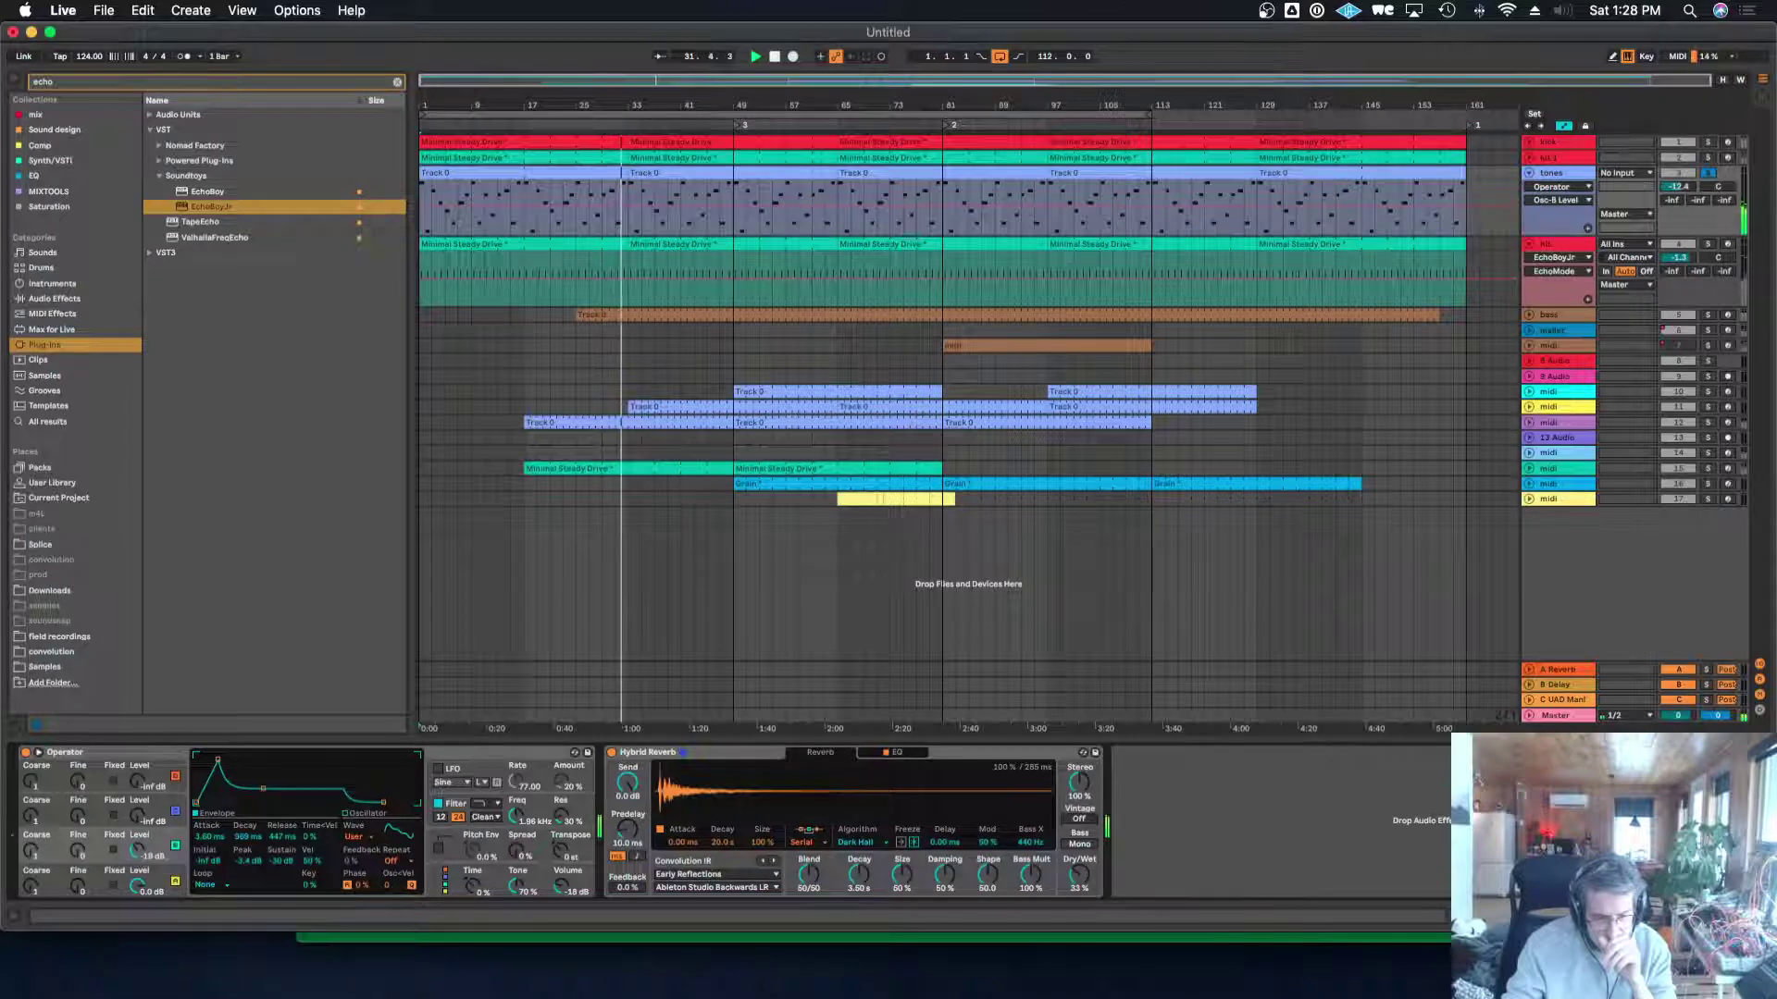
{"action": "left_click_drag", "start_coordinate": [137, 850], "coordinate": [137, 847]}
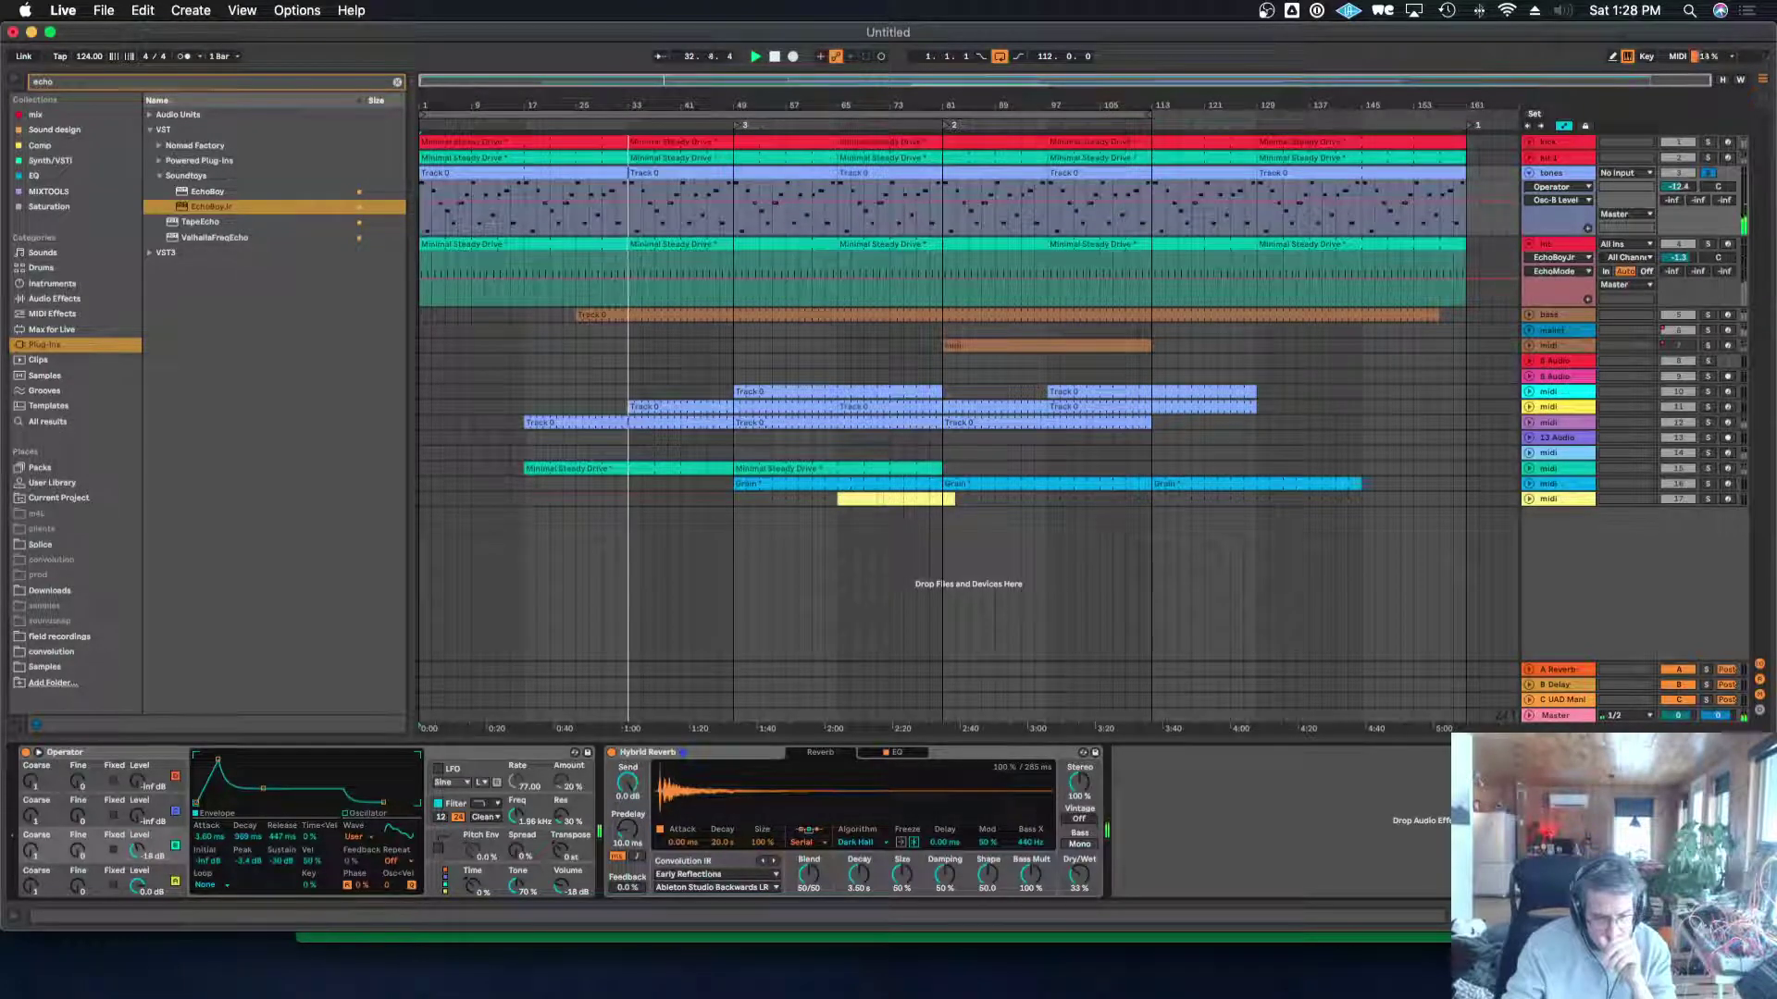
Unsolo and collapse the tones track, and solo the bass track.
{"action": "left_click", "coordinate": [1707, 173]}
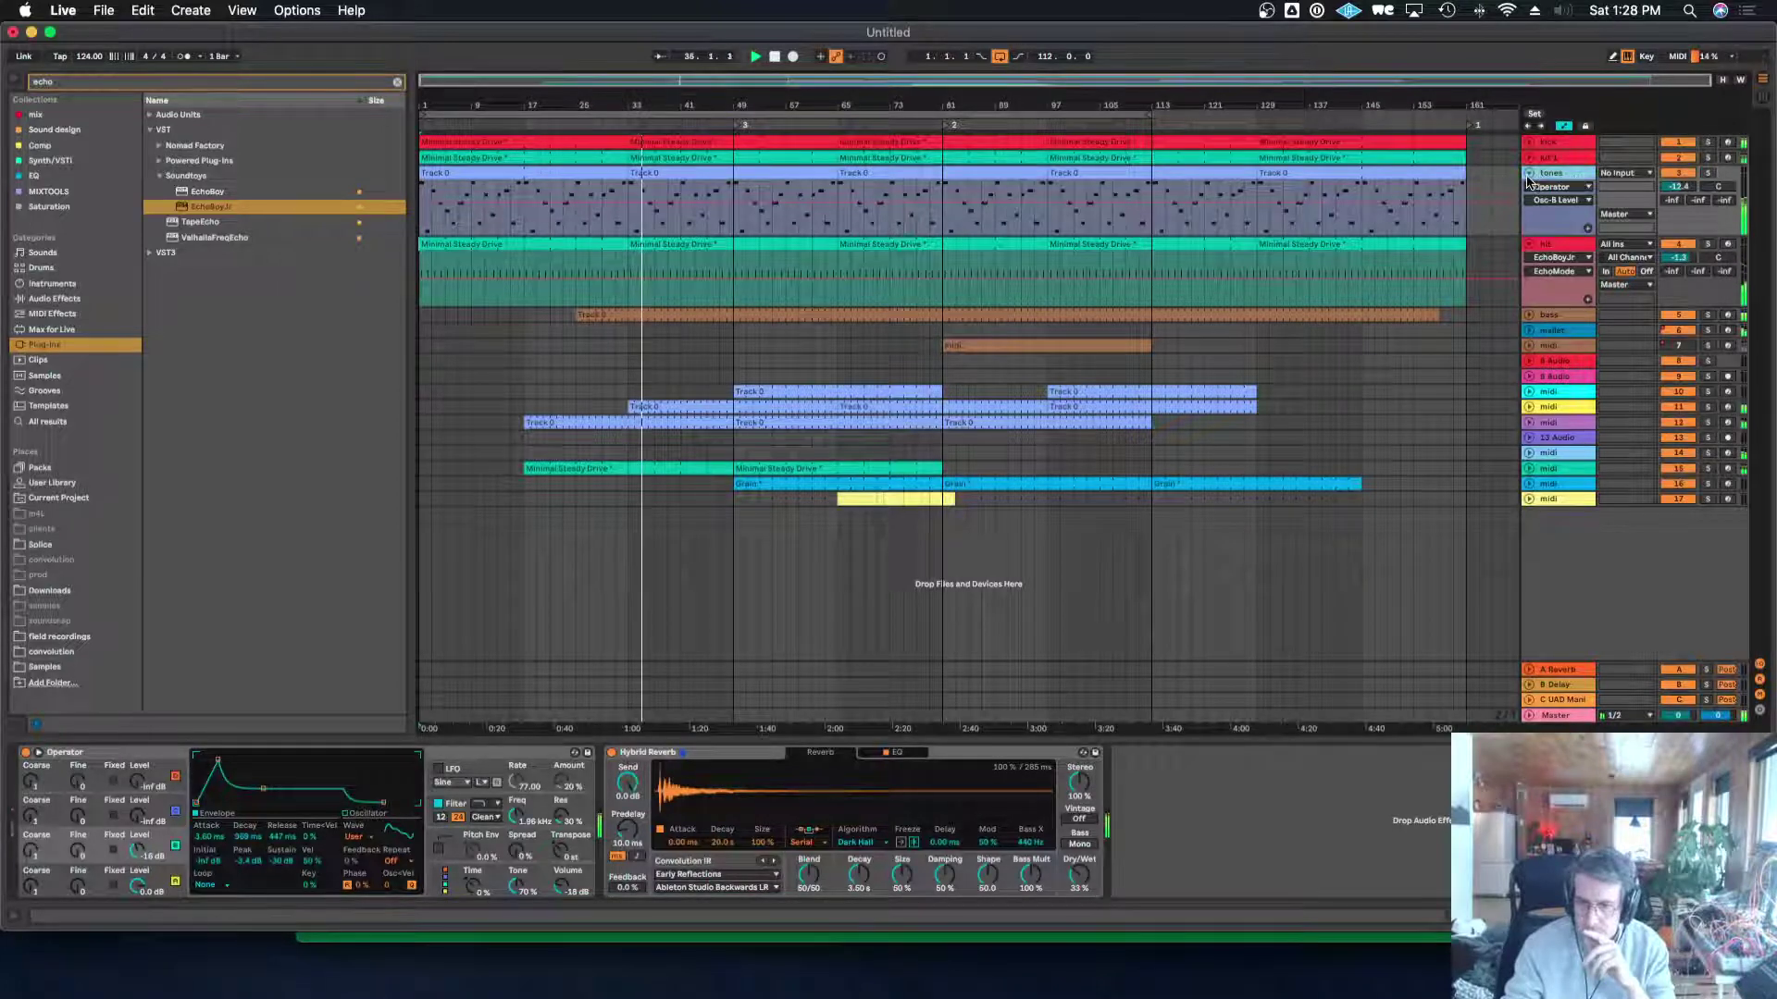
{"action": "left_click", "coordinate": [1528, 176]}
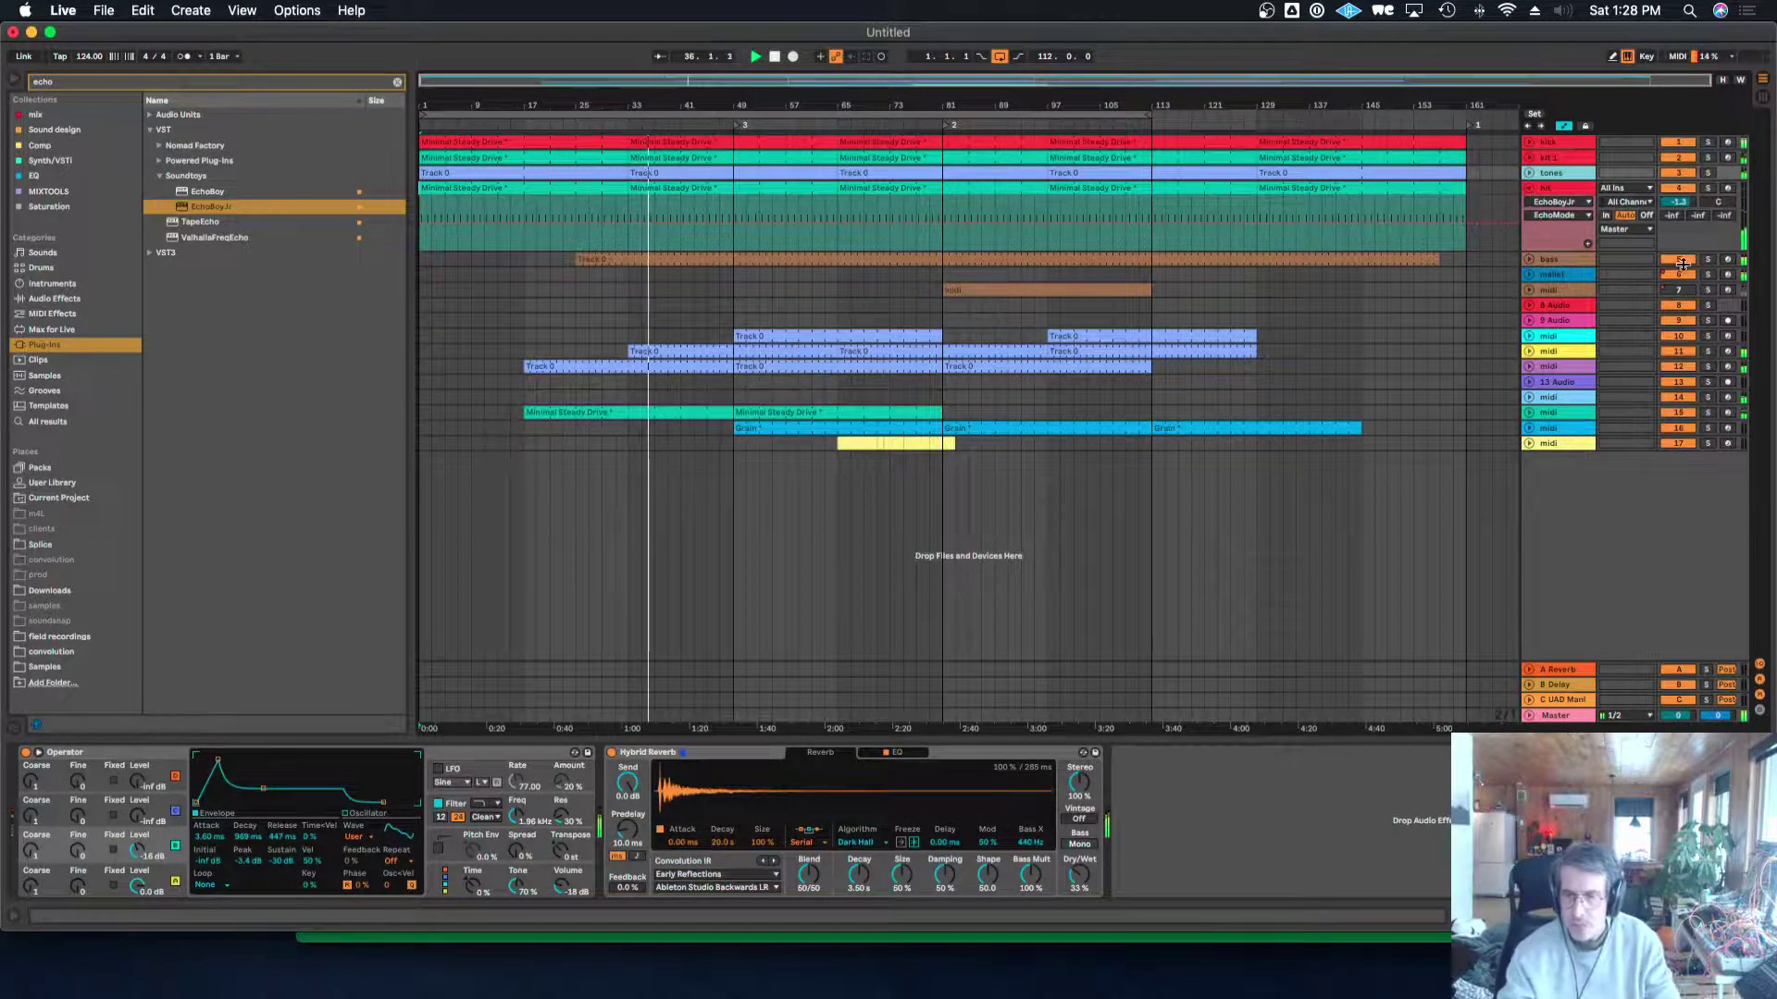
{"action": "left_click", "coordinate": [1562, 259]}
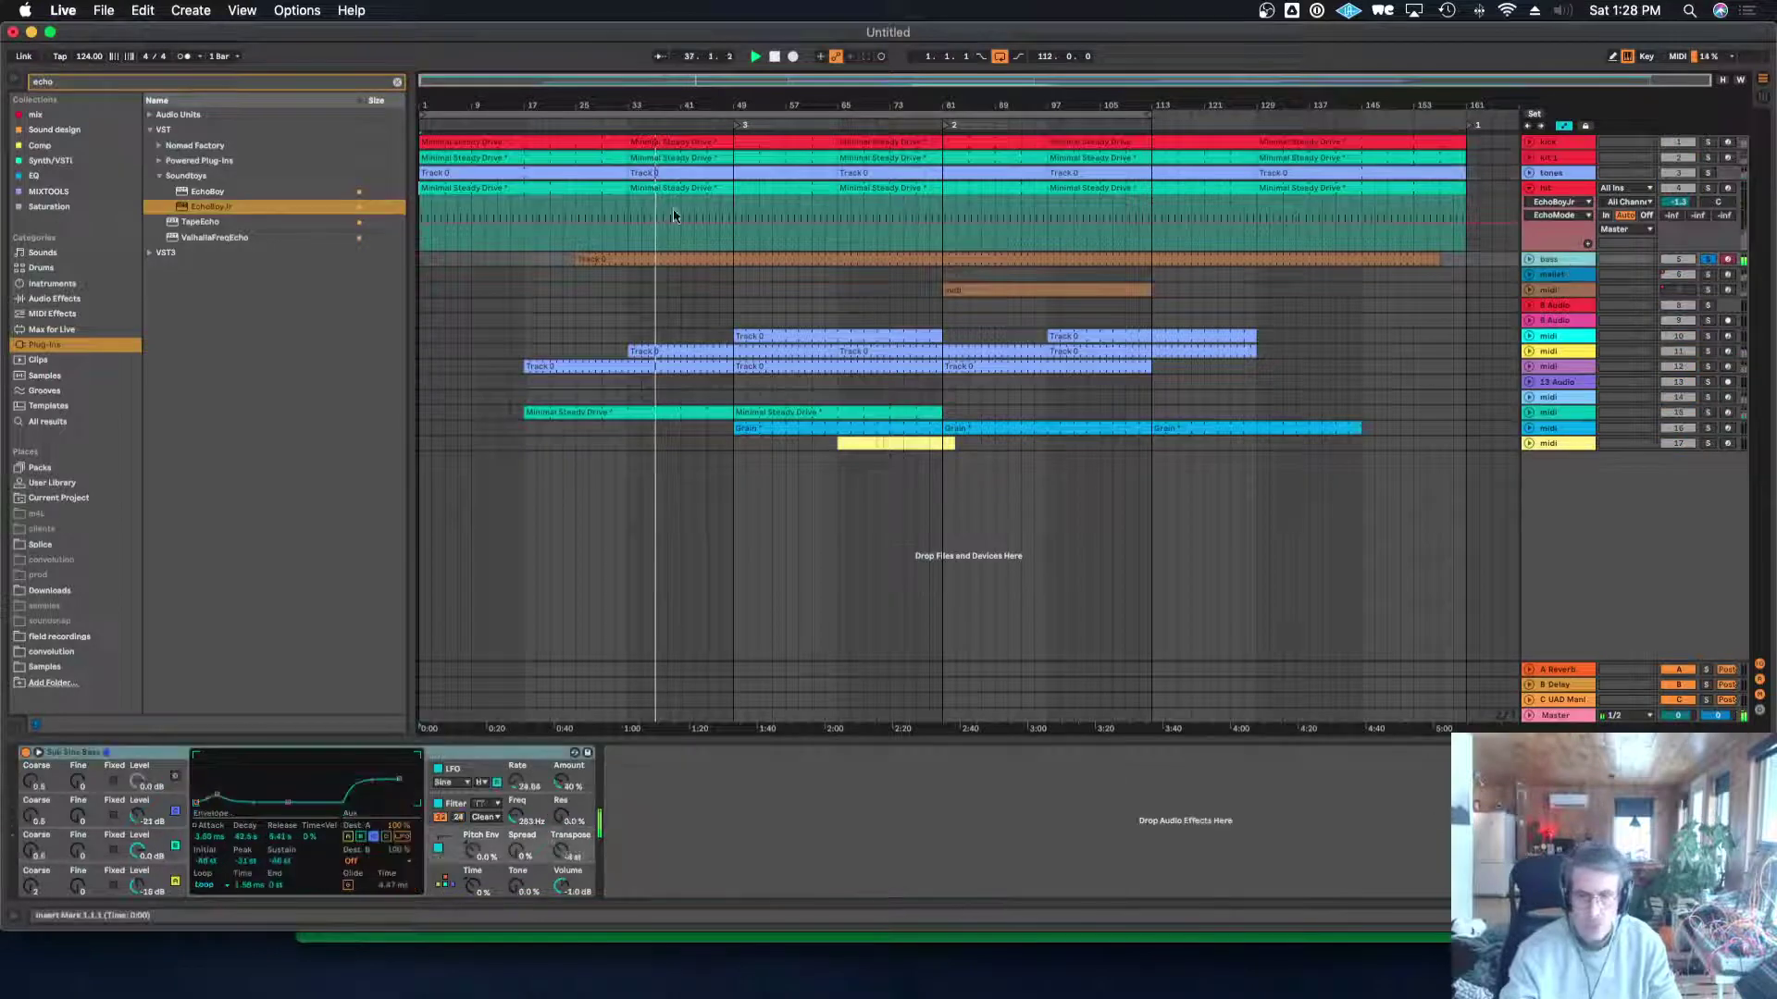
Add EQ Eight to the bass track and make band 1 a low cut at about 81 Hz.
{"action": "left_click", "coordinate": [92, 301]}
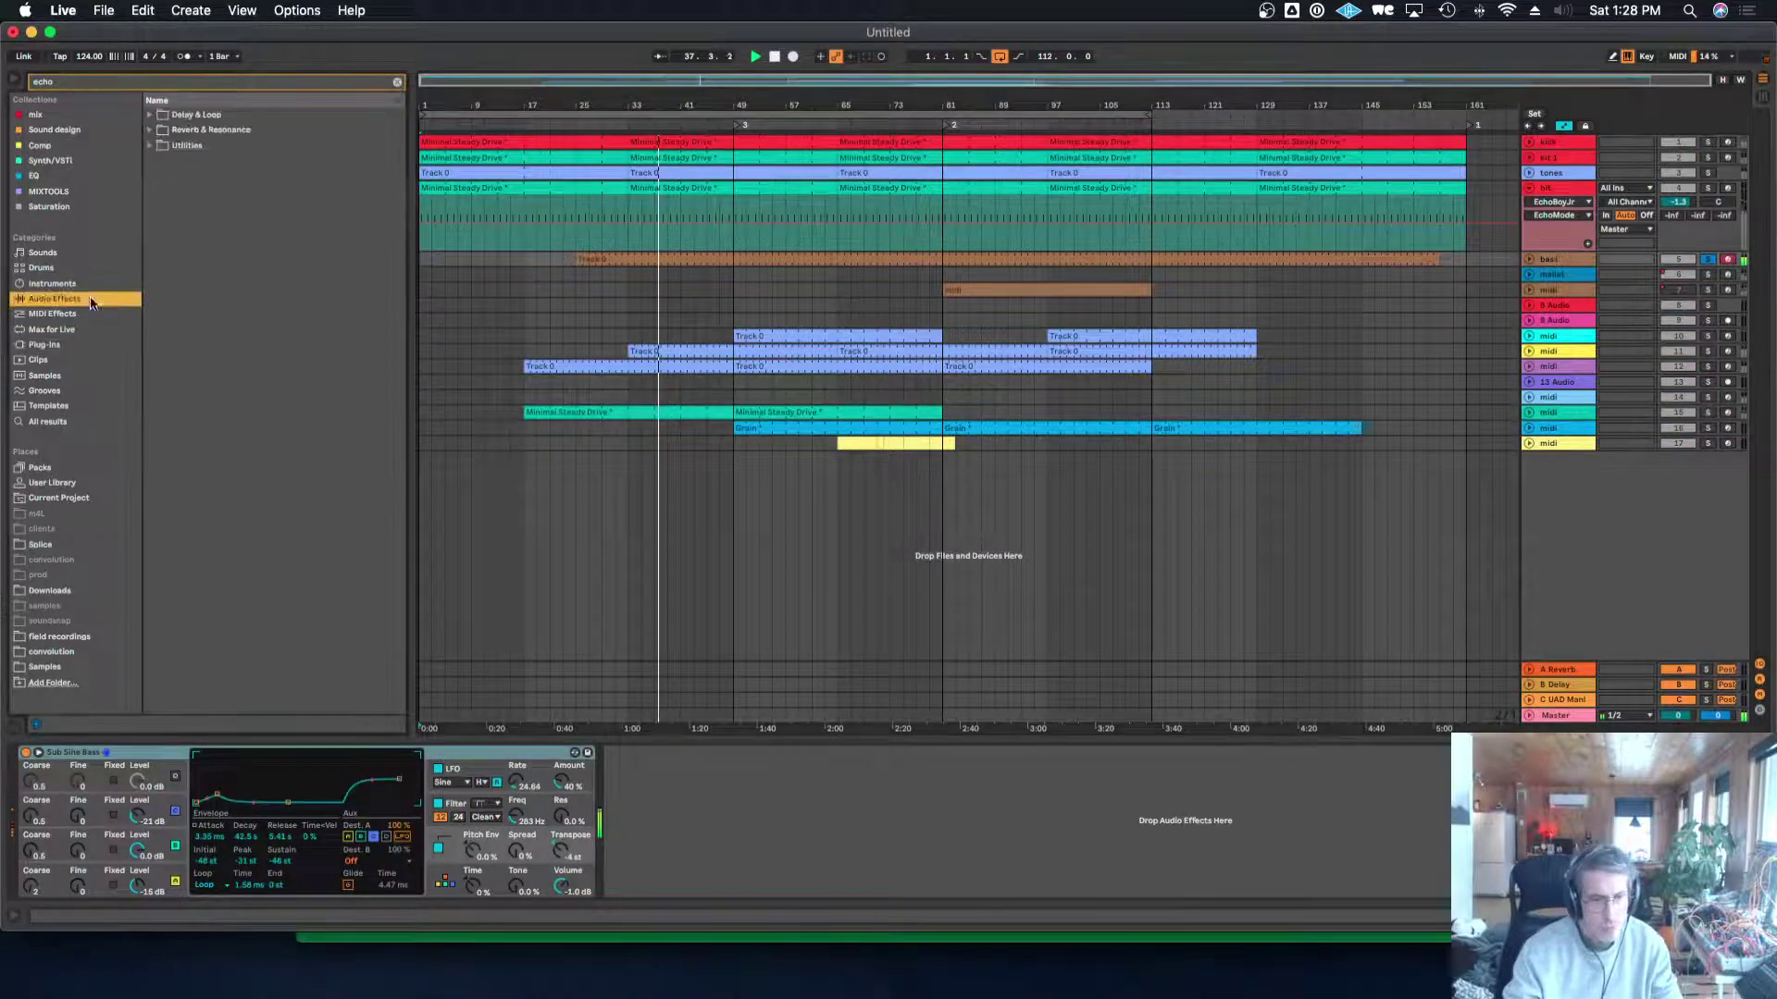
{"action": "left_click", "coordinate": [397, 82]}
{"action": "double_click", "coordinate": [191, 208]}
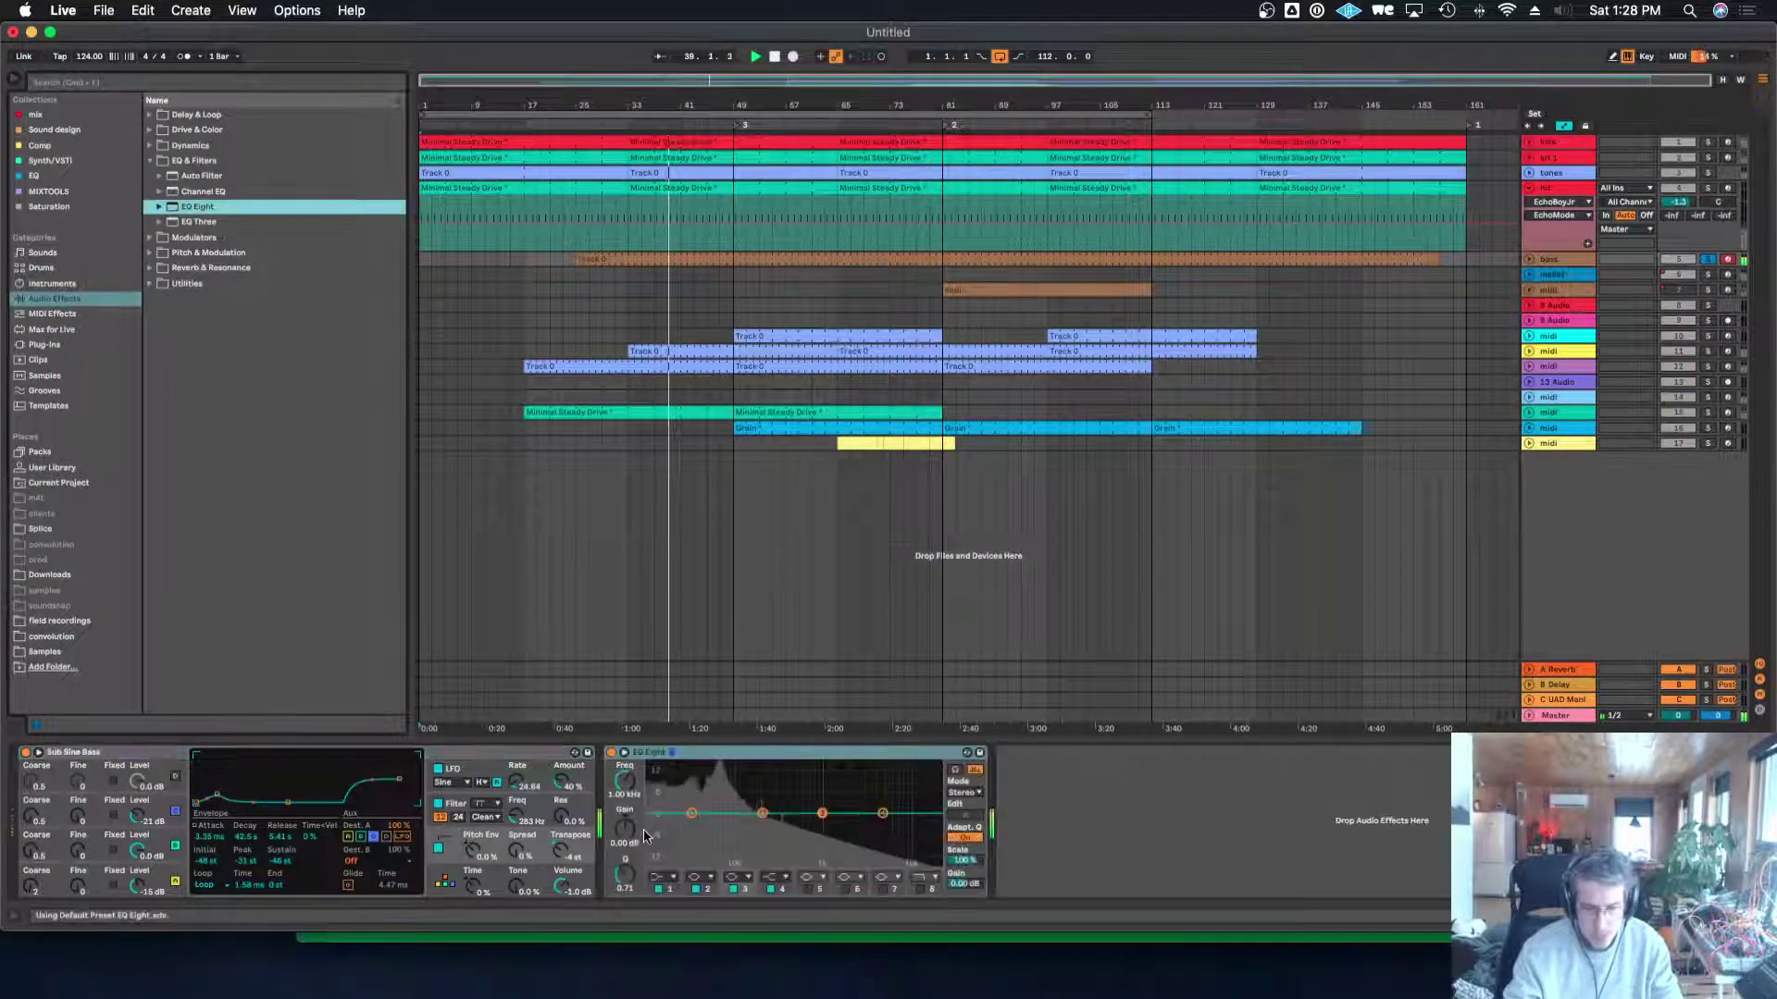
{"action": "left_click", "coordinate": [668, 879]}
{"action": "left_click", "coordinate": [660, 901]}
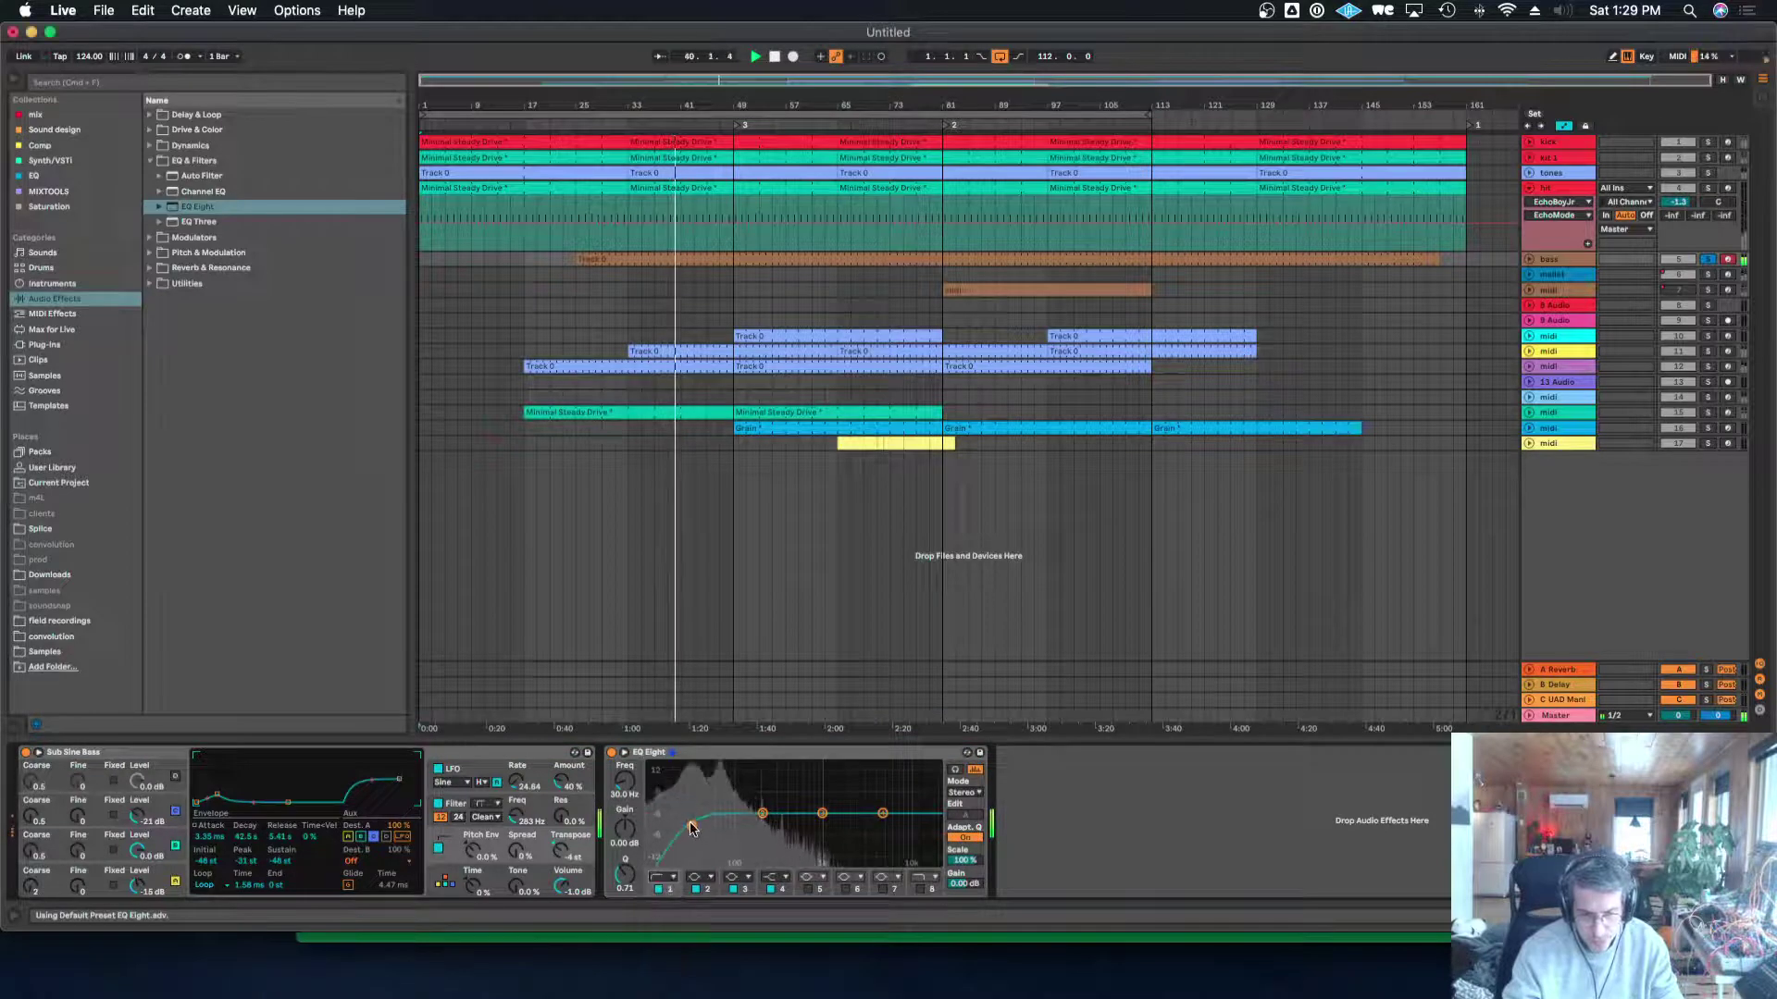
{"action": "left_click_drag", "start_coordinate": [691, 825], "coordinate": [718, 828]}
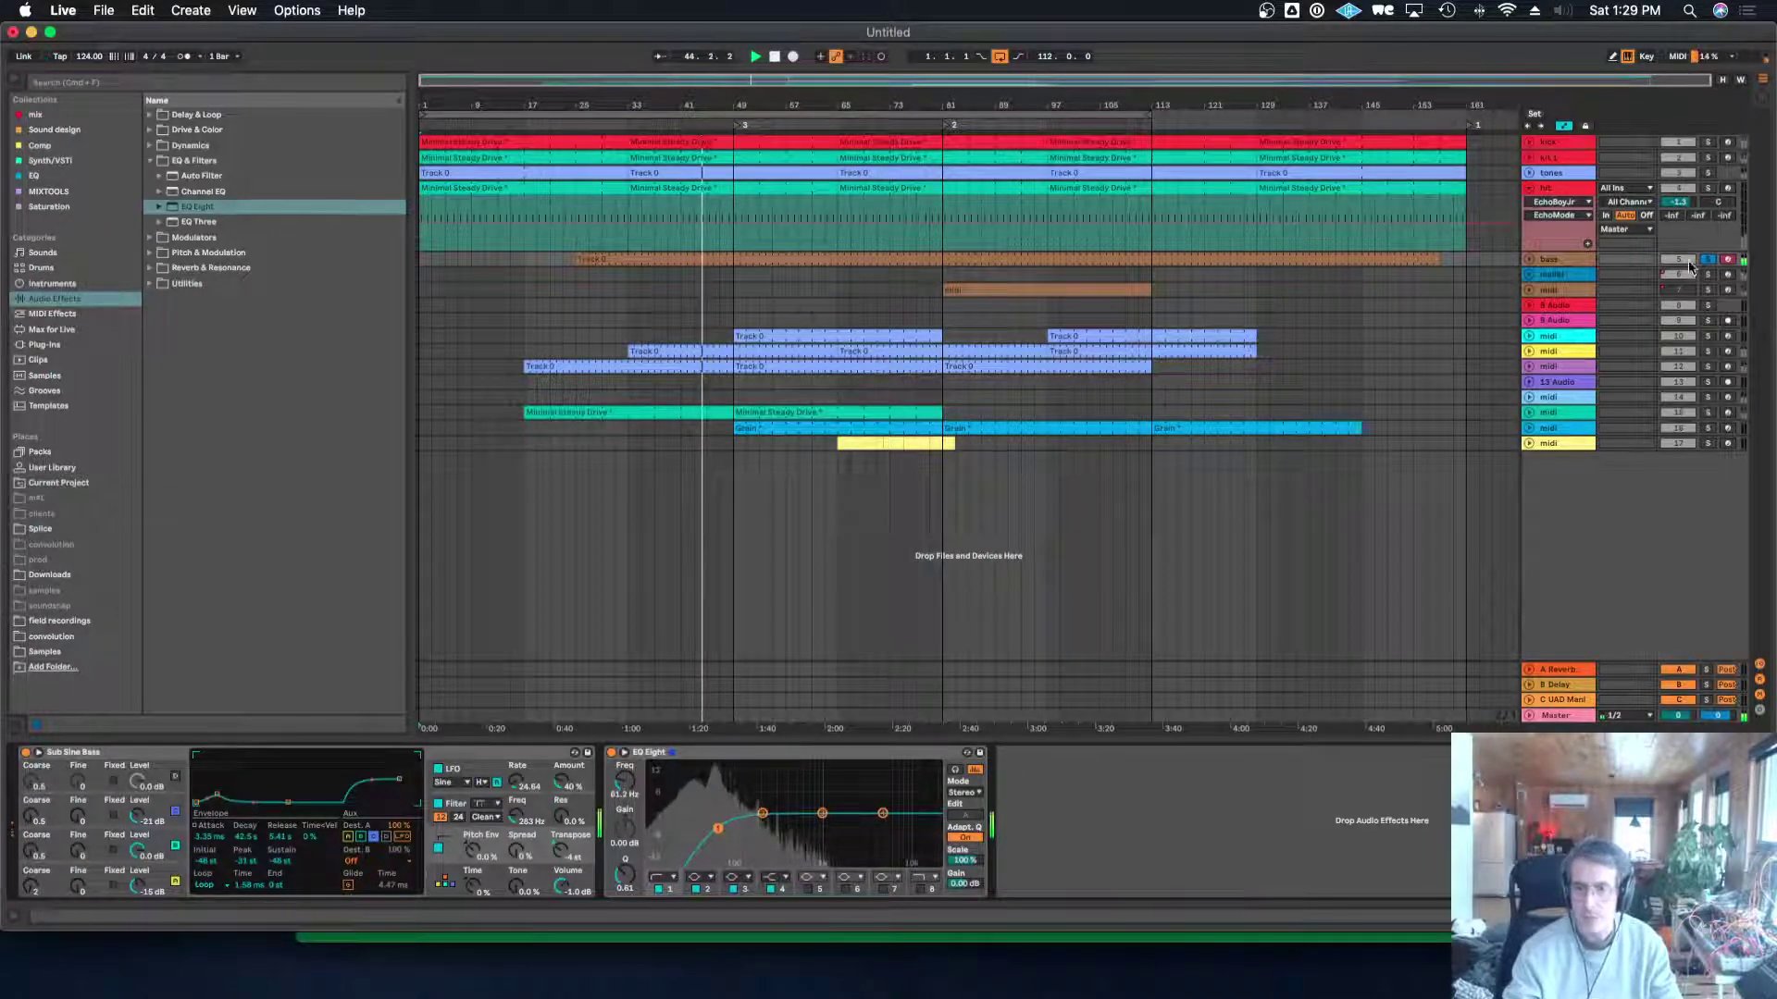
Unsolo the bass track and collapse the hit track.
{"action": "left_click", "coordinate": [1558, 190]}
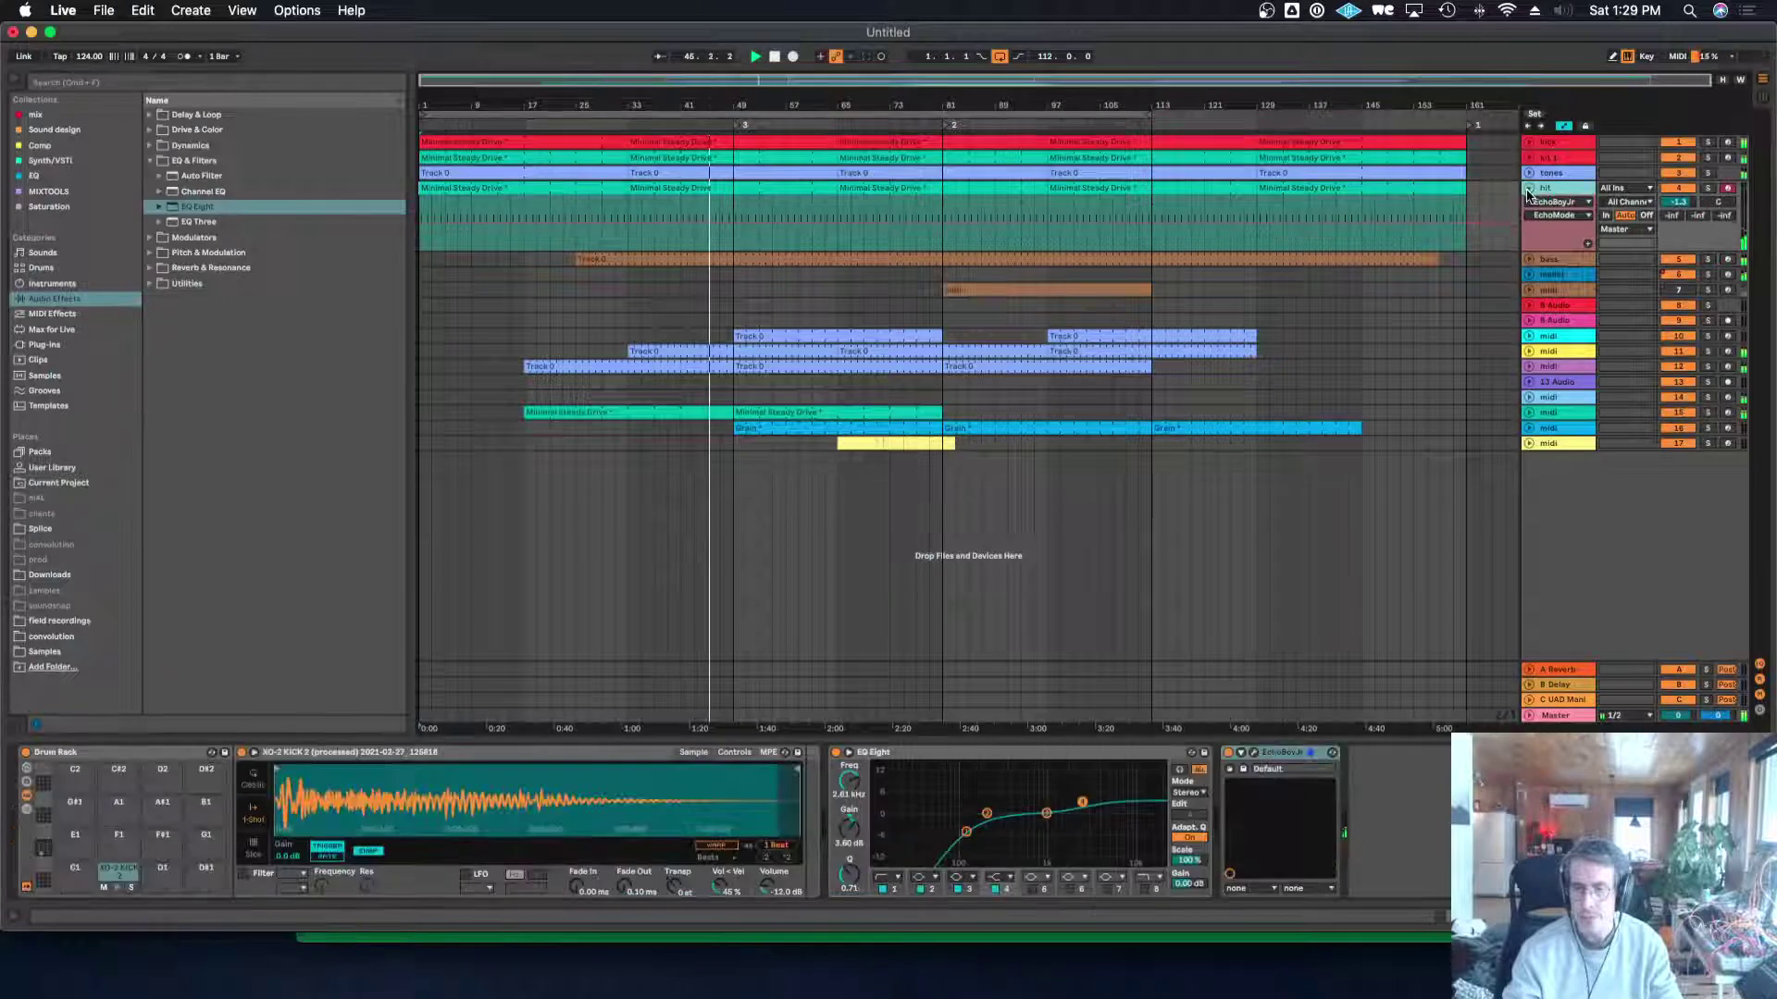
{"action": "left_click", "coordinate": [1529, 188]}
{"action": "left_click", "coordinate": [1549, 206]}
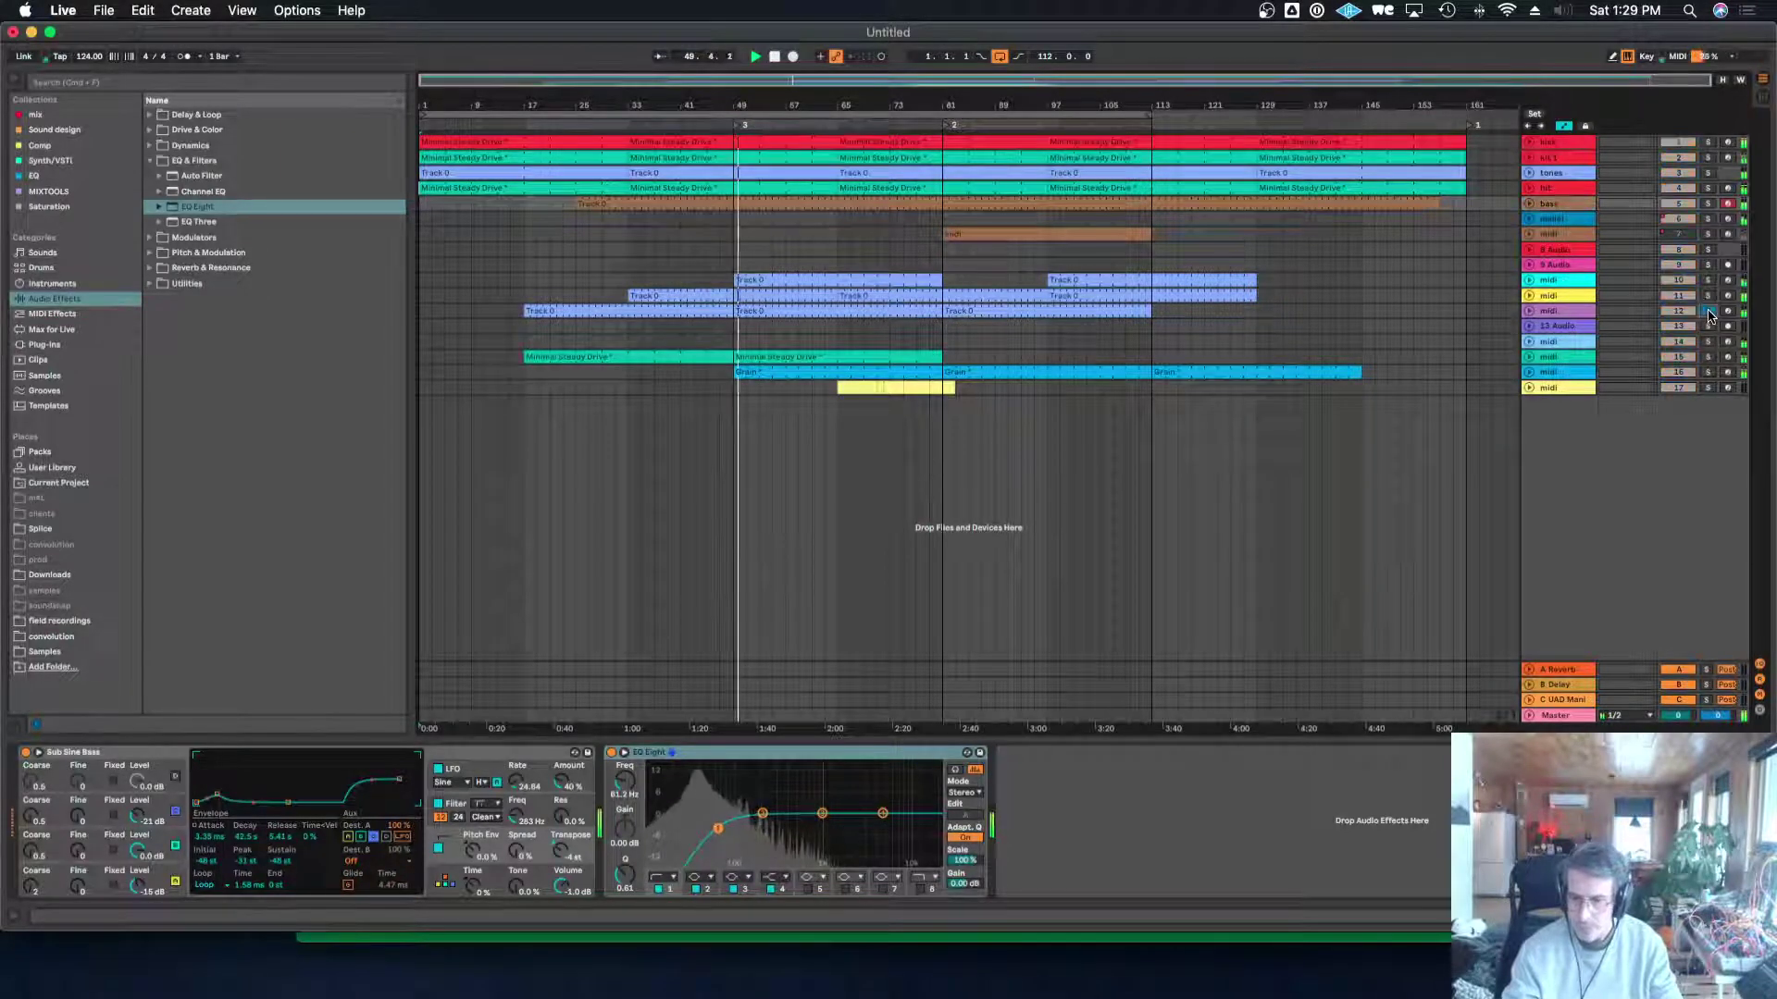
Solo and select MIDI track 12 and open its track options.
{"action": "left_click", "coordinate": [1576, 313]}
{"action": "right_click", "coordinate": [1575, 311]}
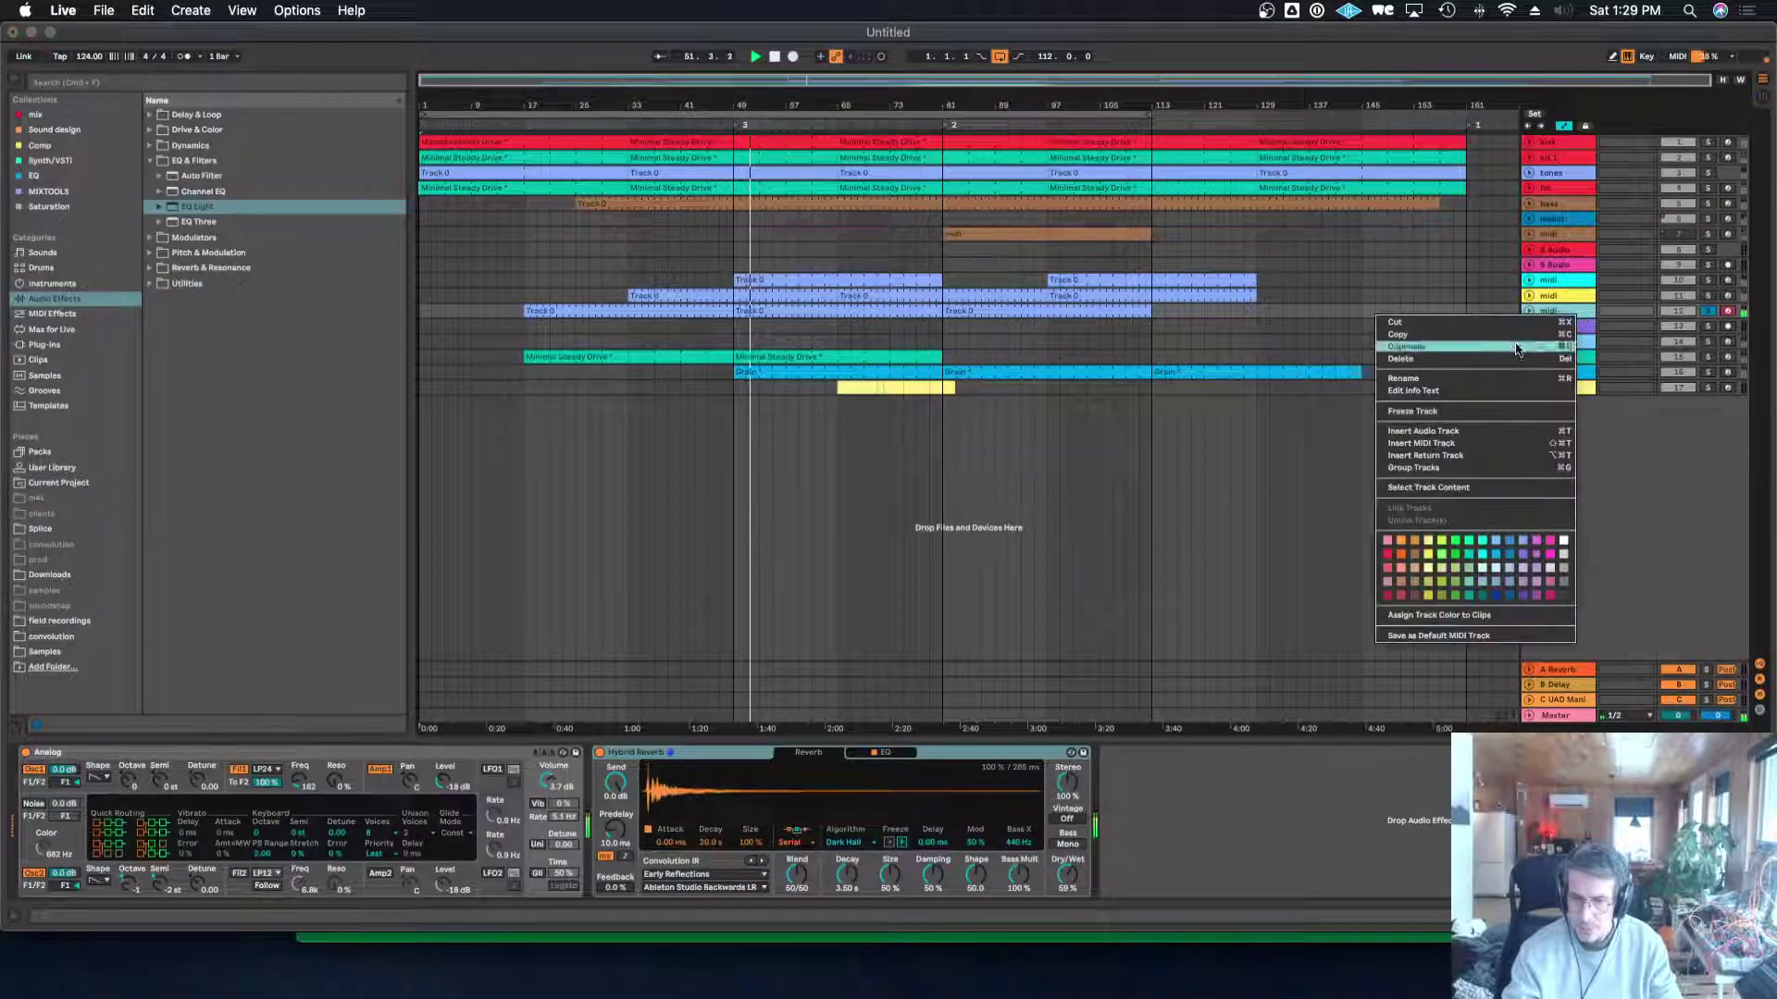
Rename the selected MIDI track "deep" and change its track color to dark blue.
{"action": "left_click", "coordinate": [1504, 378]}
{"action": "type", "text": "deep"}
{"action": "key", "text": "Return"}
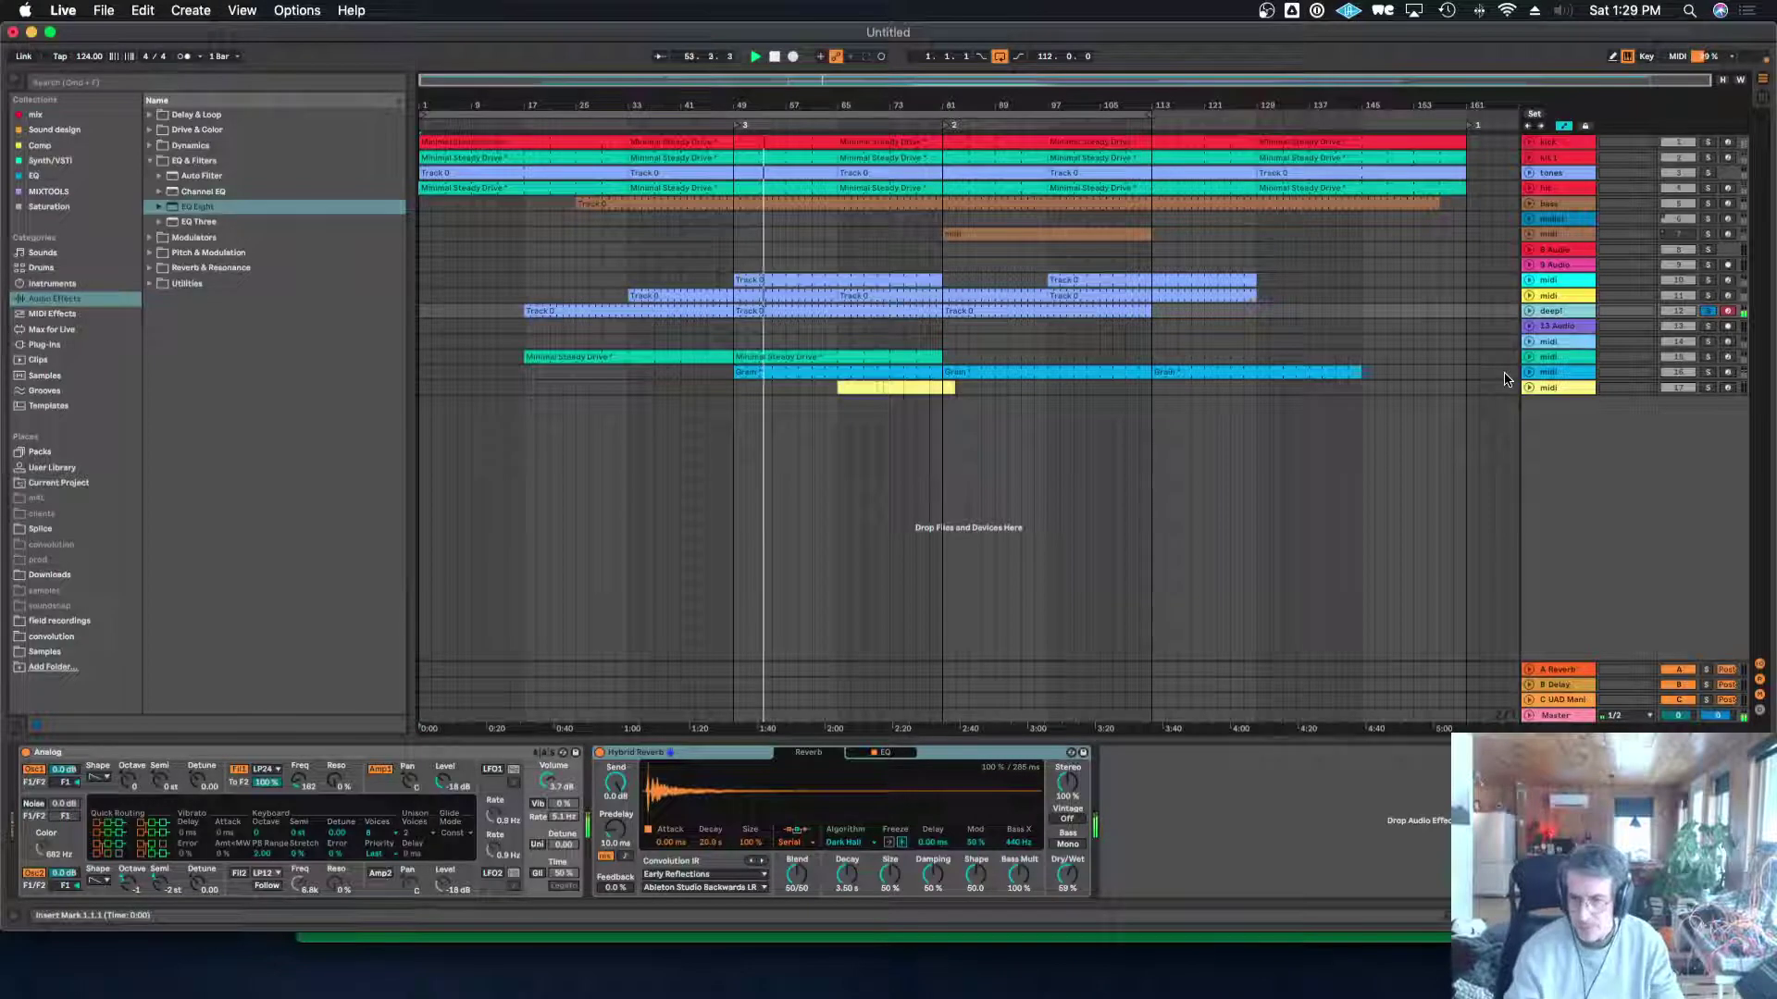
{"action": "right_click", "coordinate": [1549, 315]}
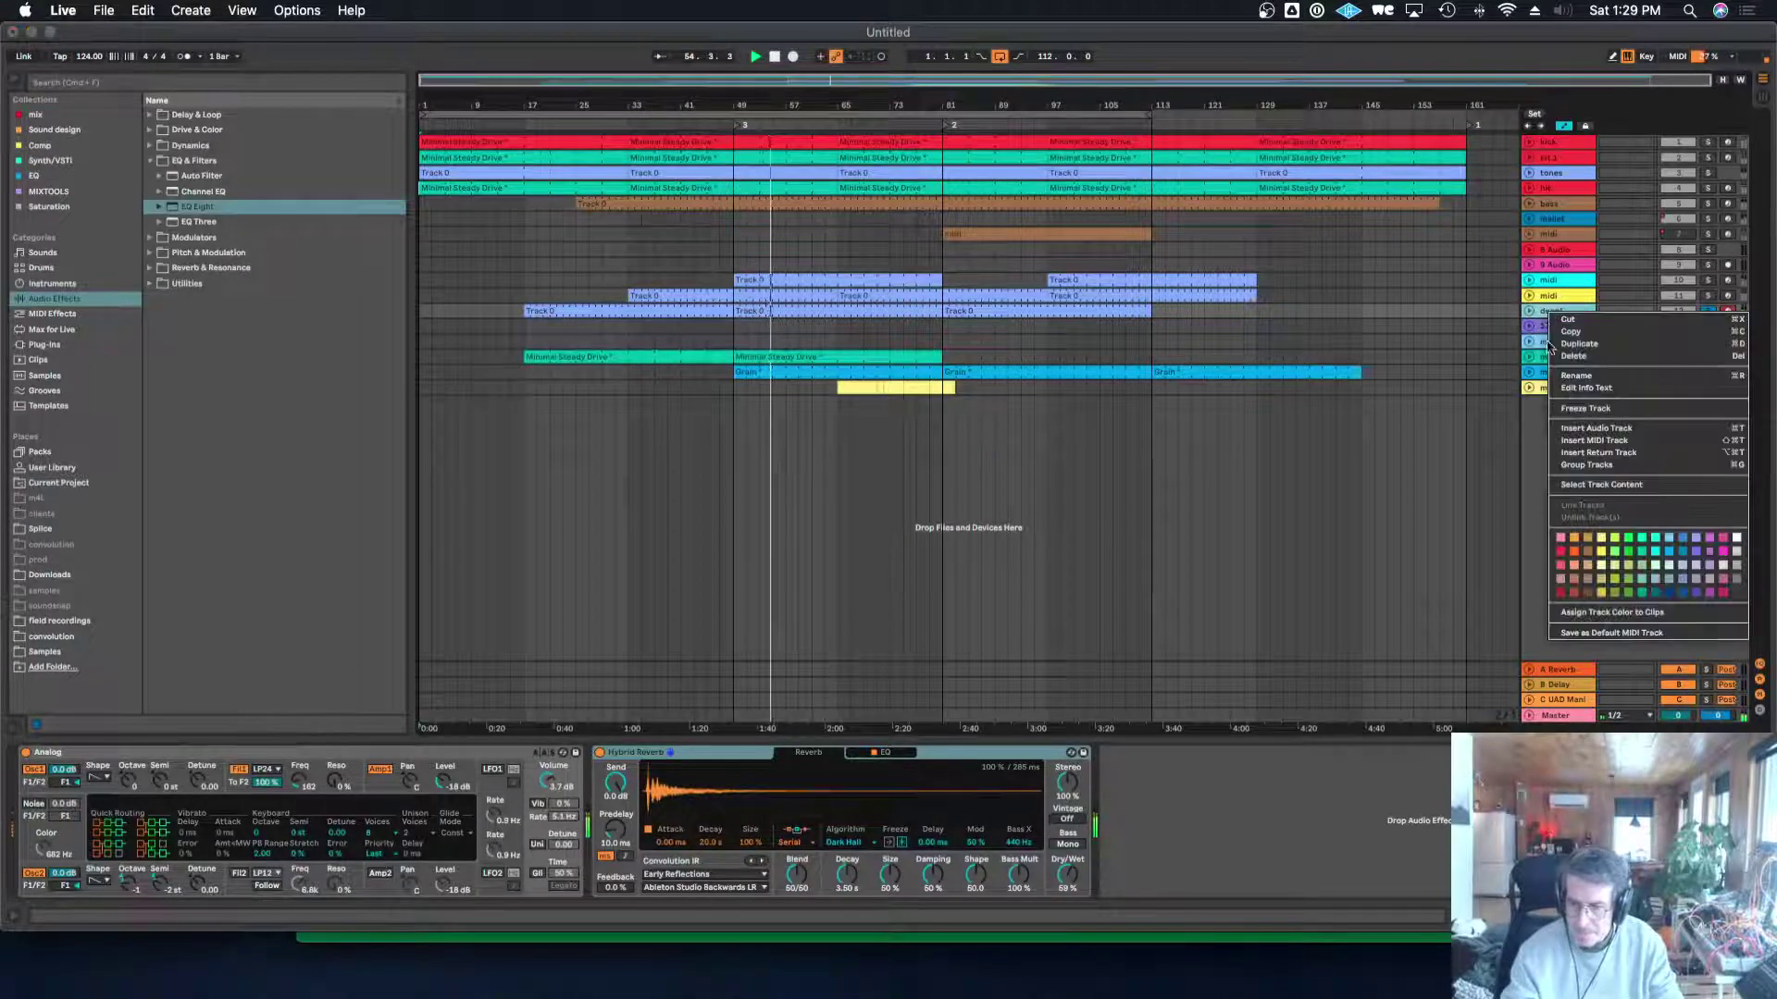
{"action": "left_click", "coordinate": [1671, 594]}
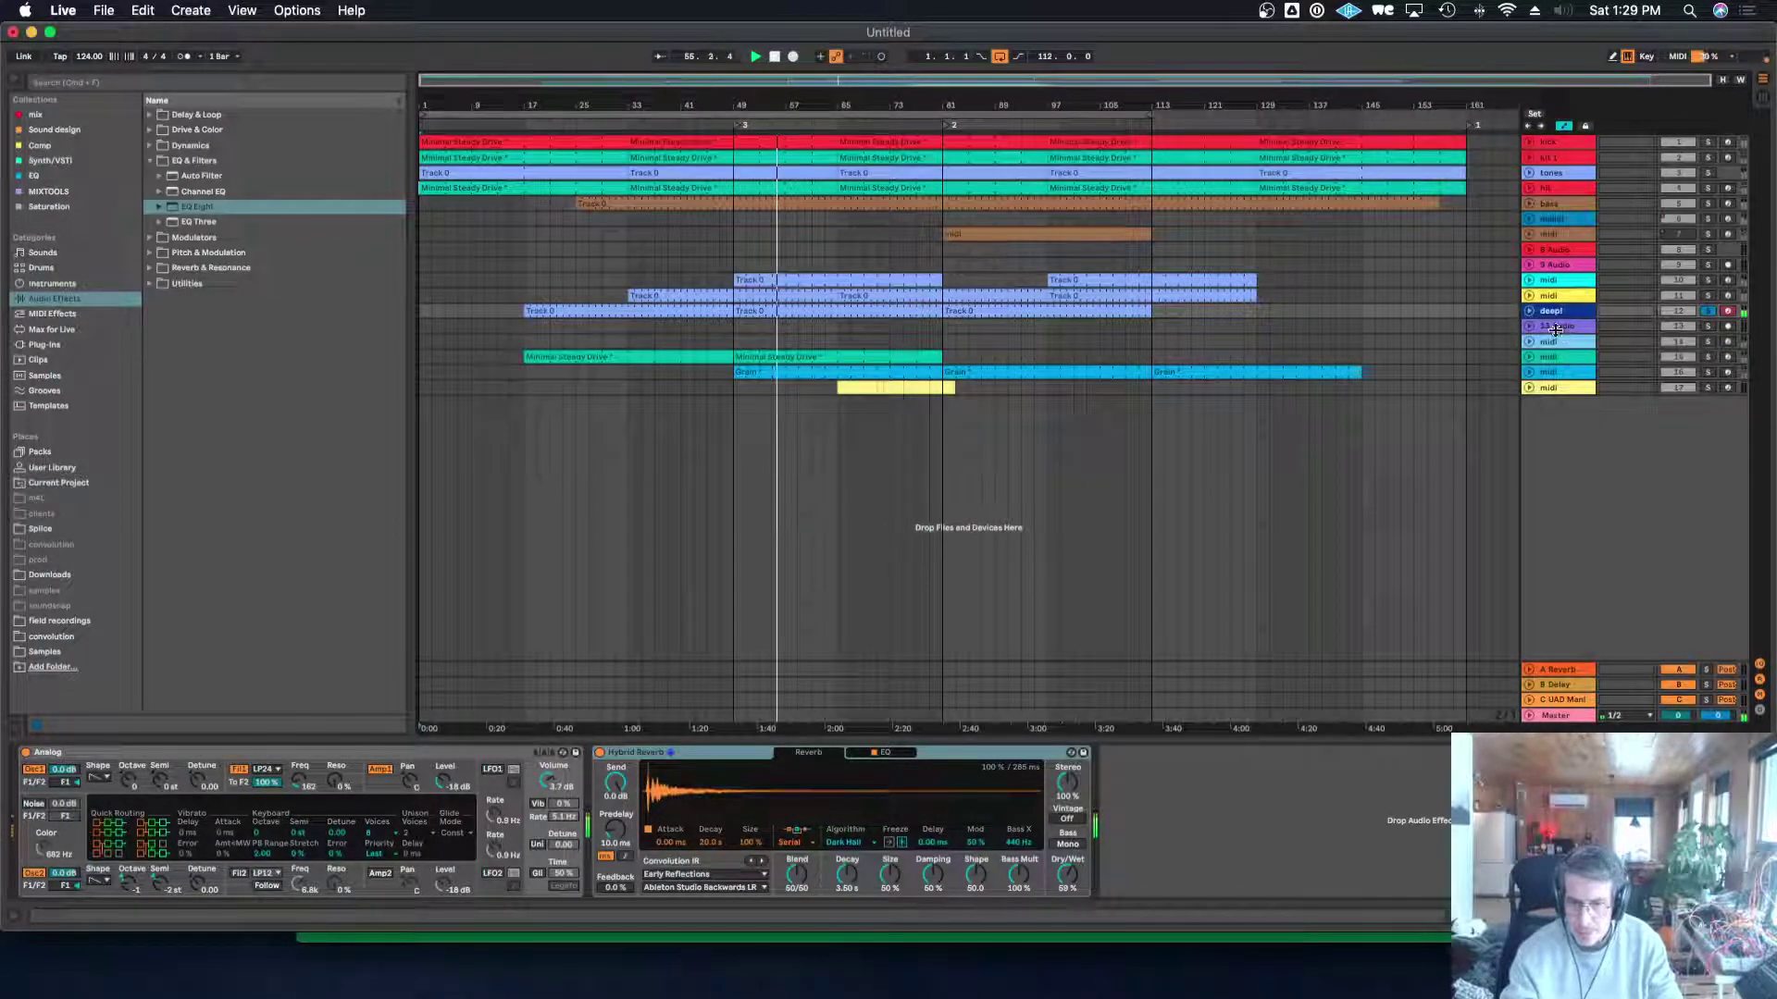
Move the dark blue deep track and the green drum MIDI track directly above the bass track.
{"action": "left_click_drag", "start_coordinate": [1556, 313], "coordinate": [1562, 236]}
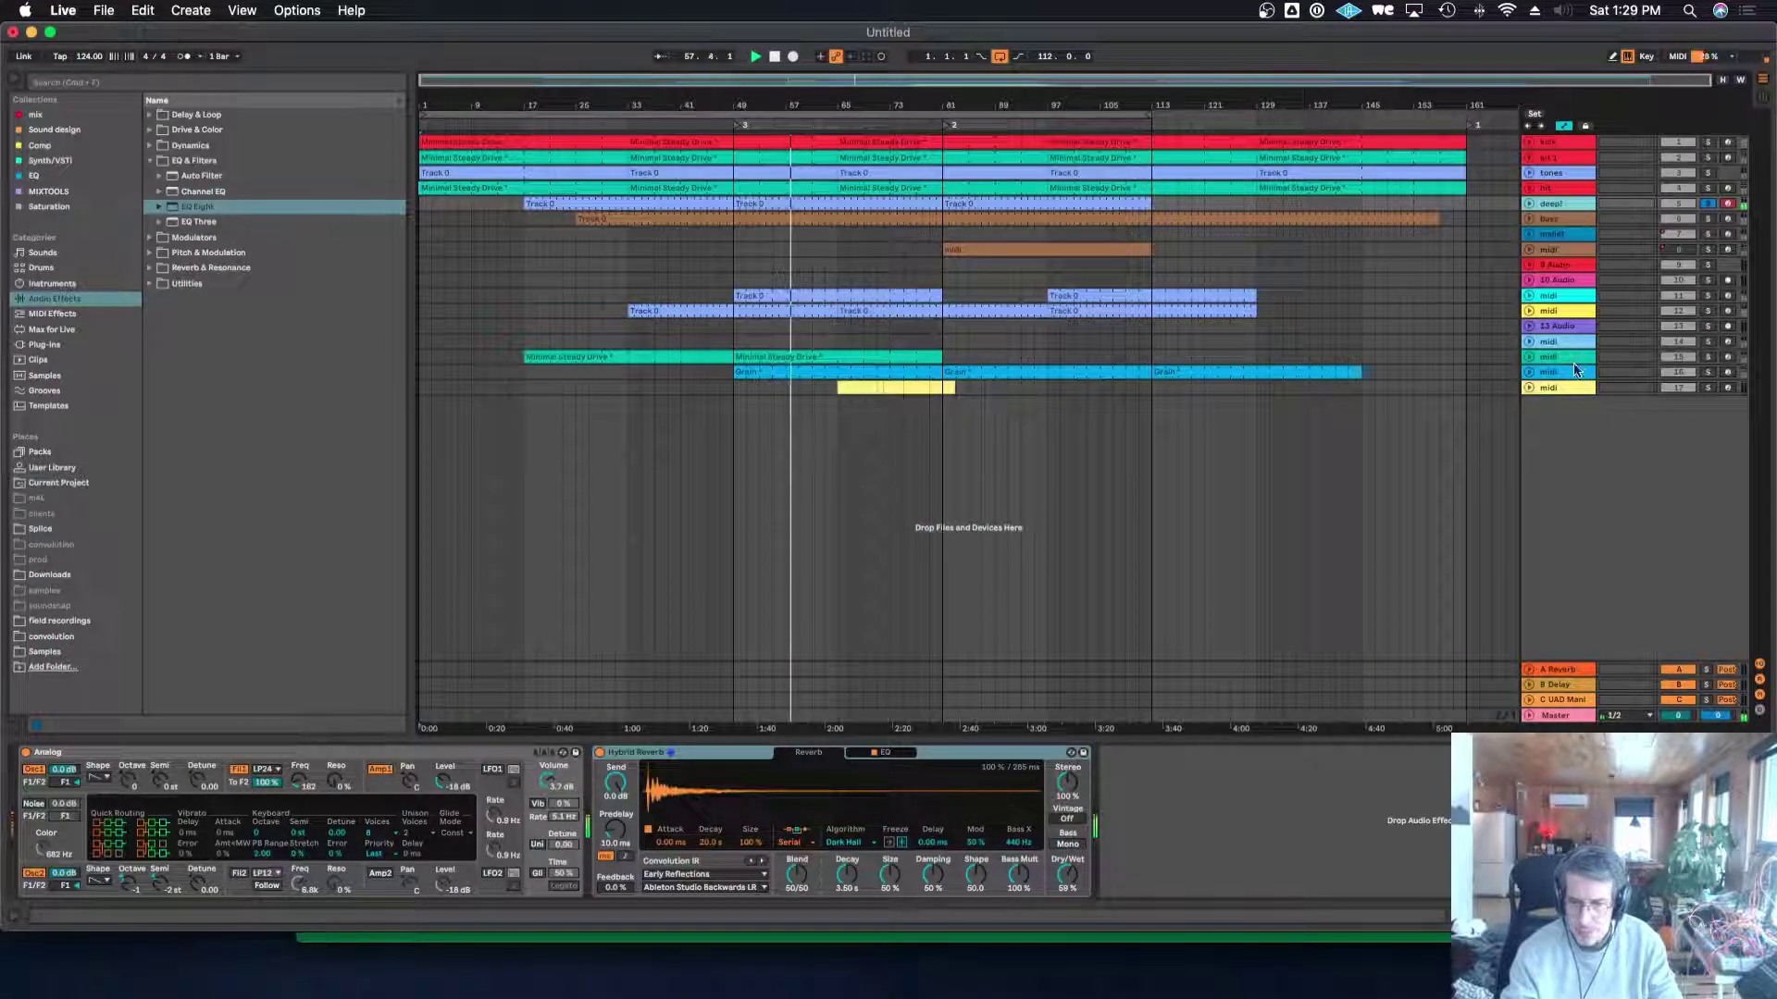
{"action": "left_click", "coordinate": [1570, 355]}
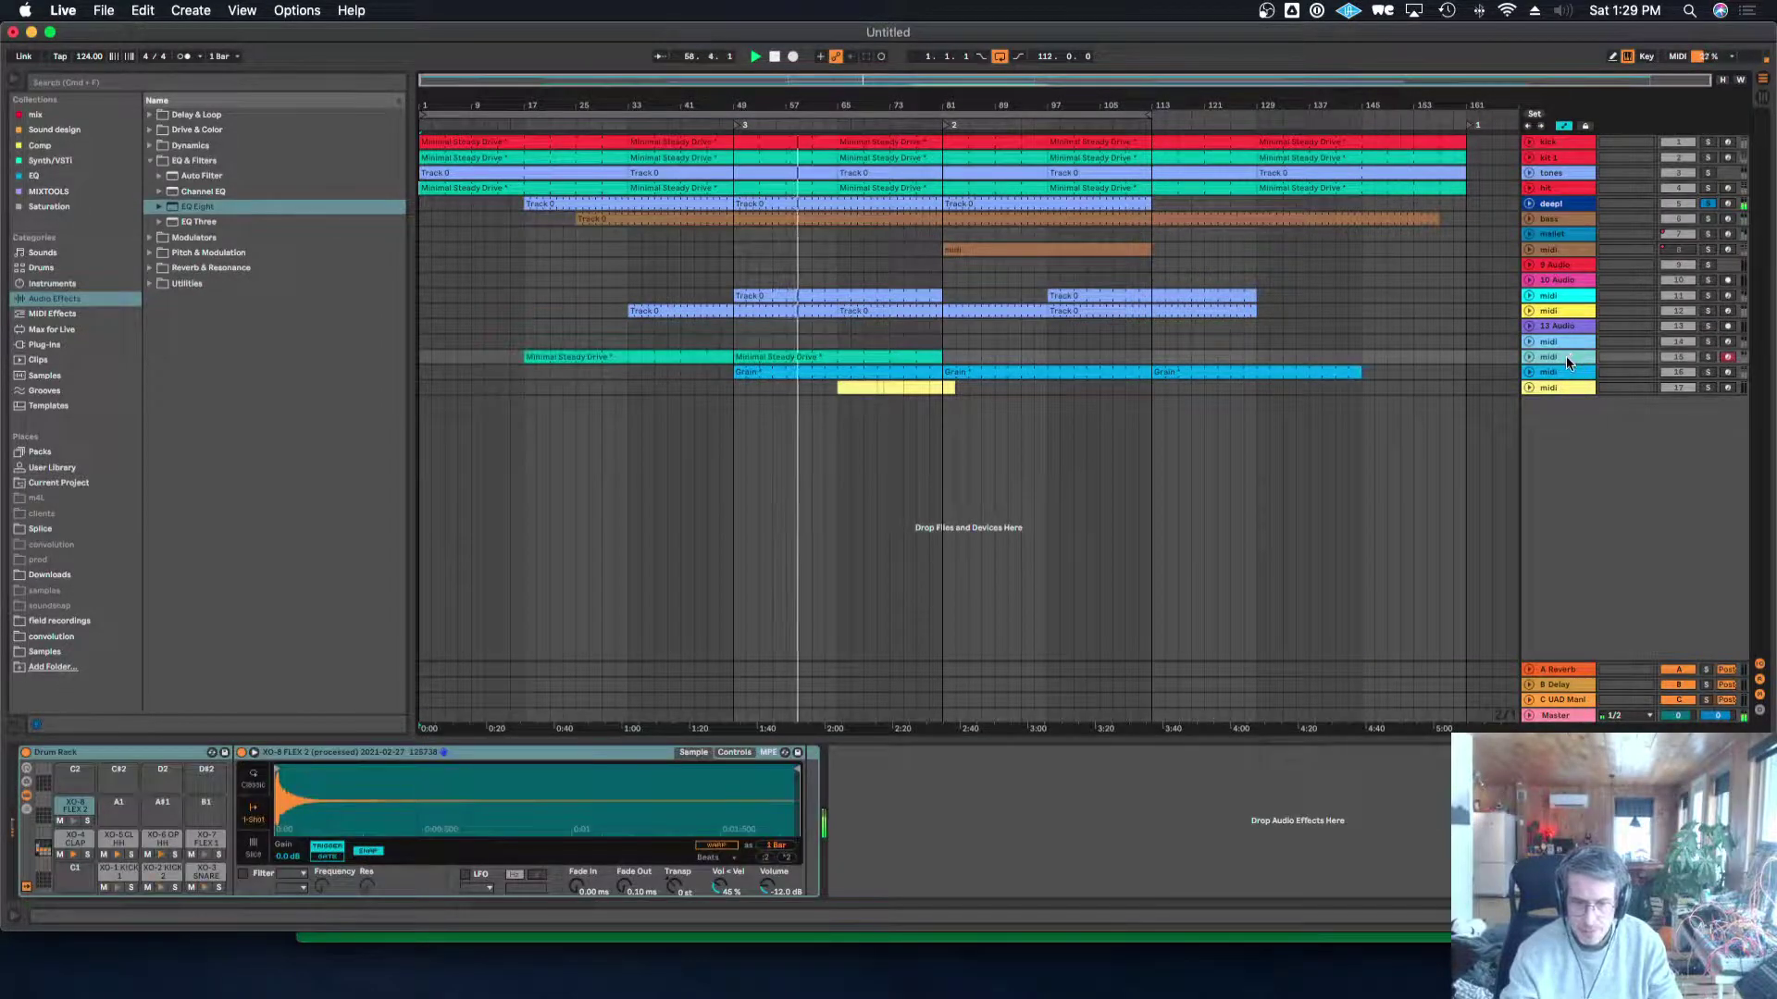
{"action": "left_click_drag", "start_coordinate": [1569, 361], "coordinate": [1564, 220]}
Move the yellow Wavetable track, the blue drum track and the cyan track up below the bass track, ordered by clip start.
{"action": "left_click", "coordinate": [1562, 328]}
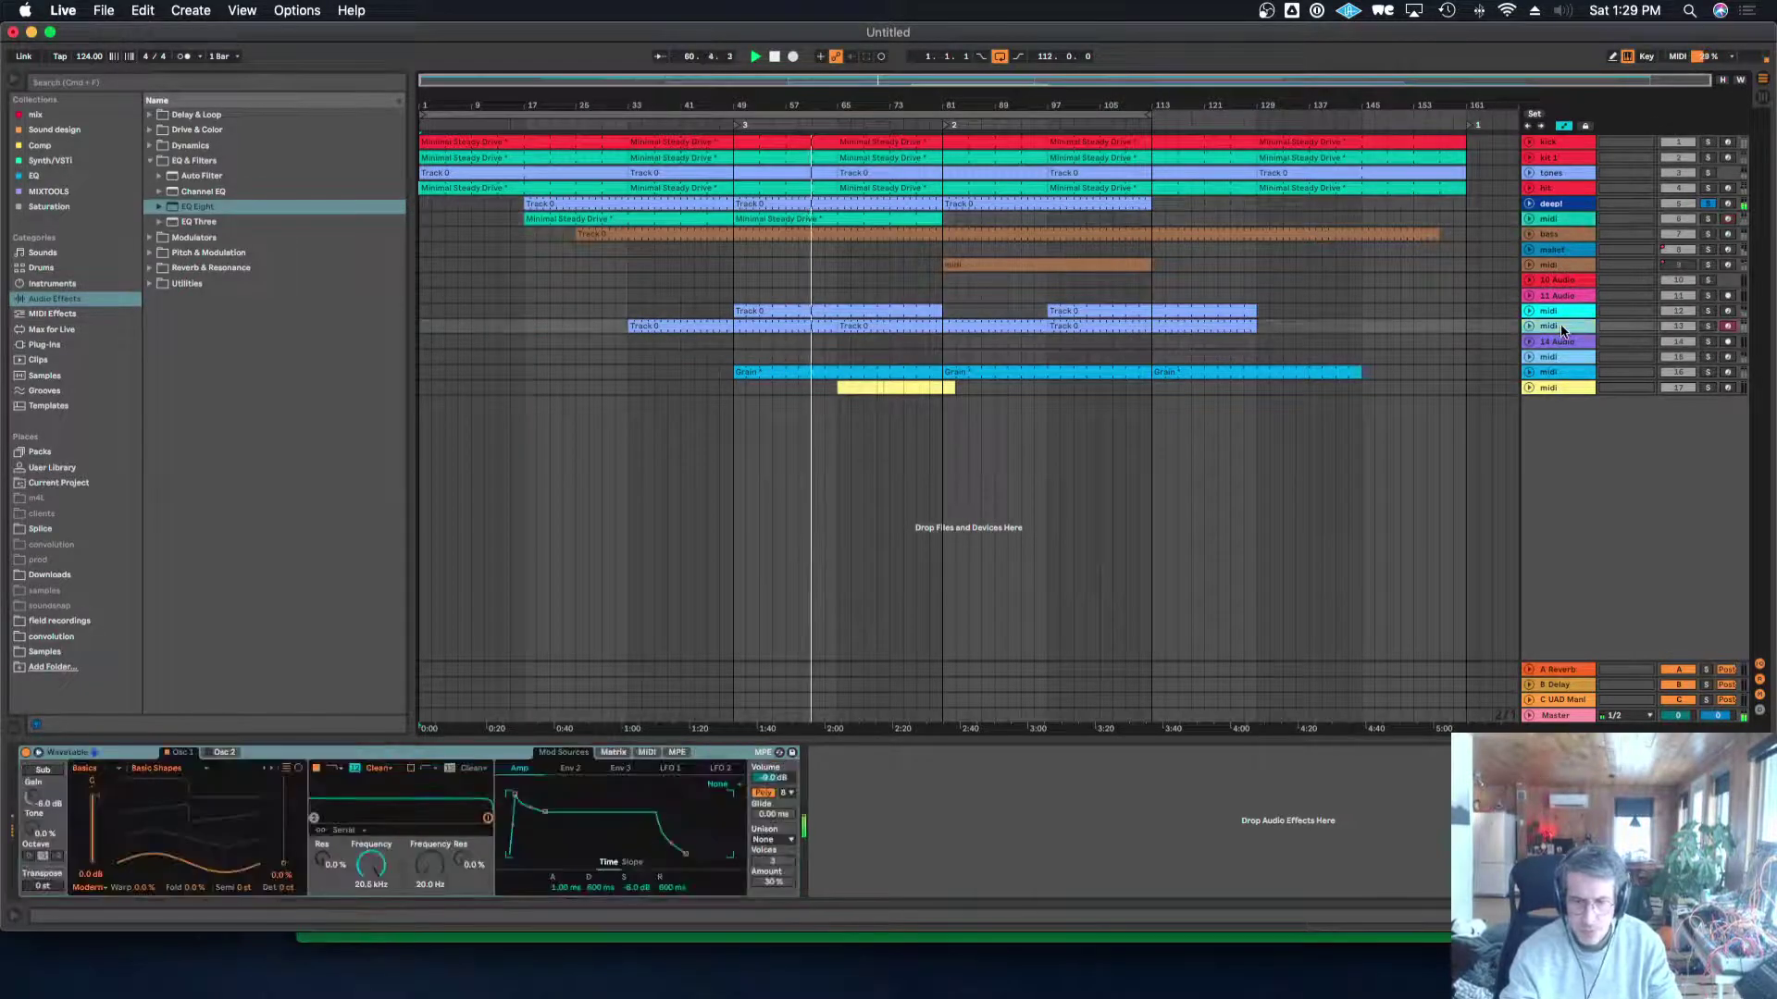
{"action": "left_click_drag", "start_coordinate": [1562, 329], "coordinate": [1570, 250]}
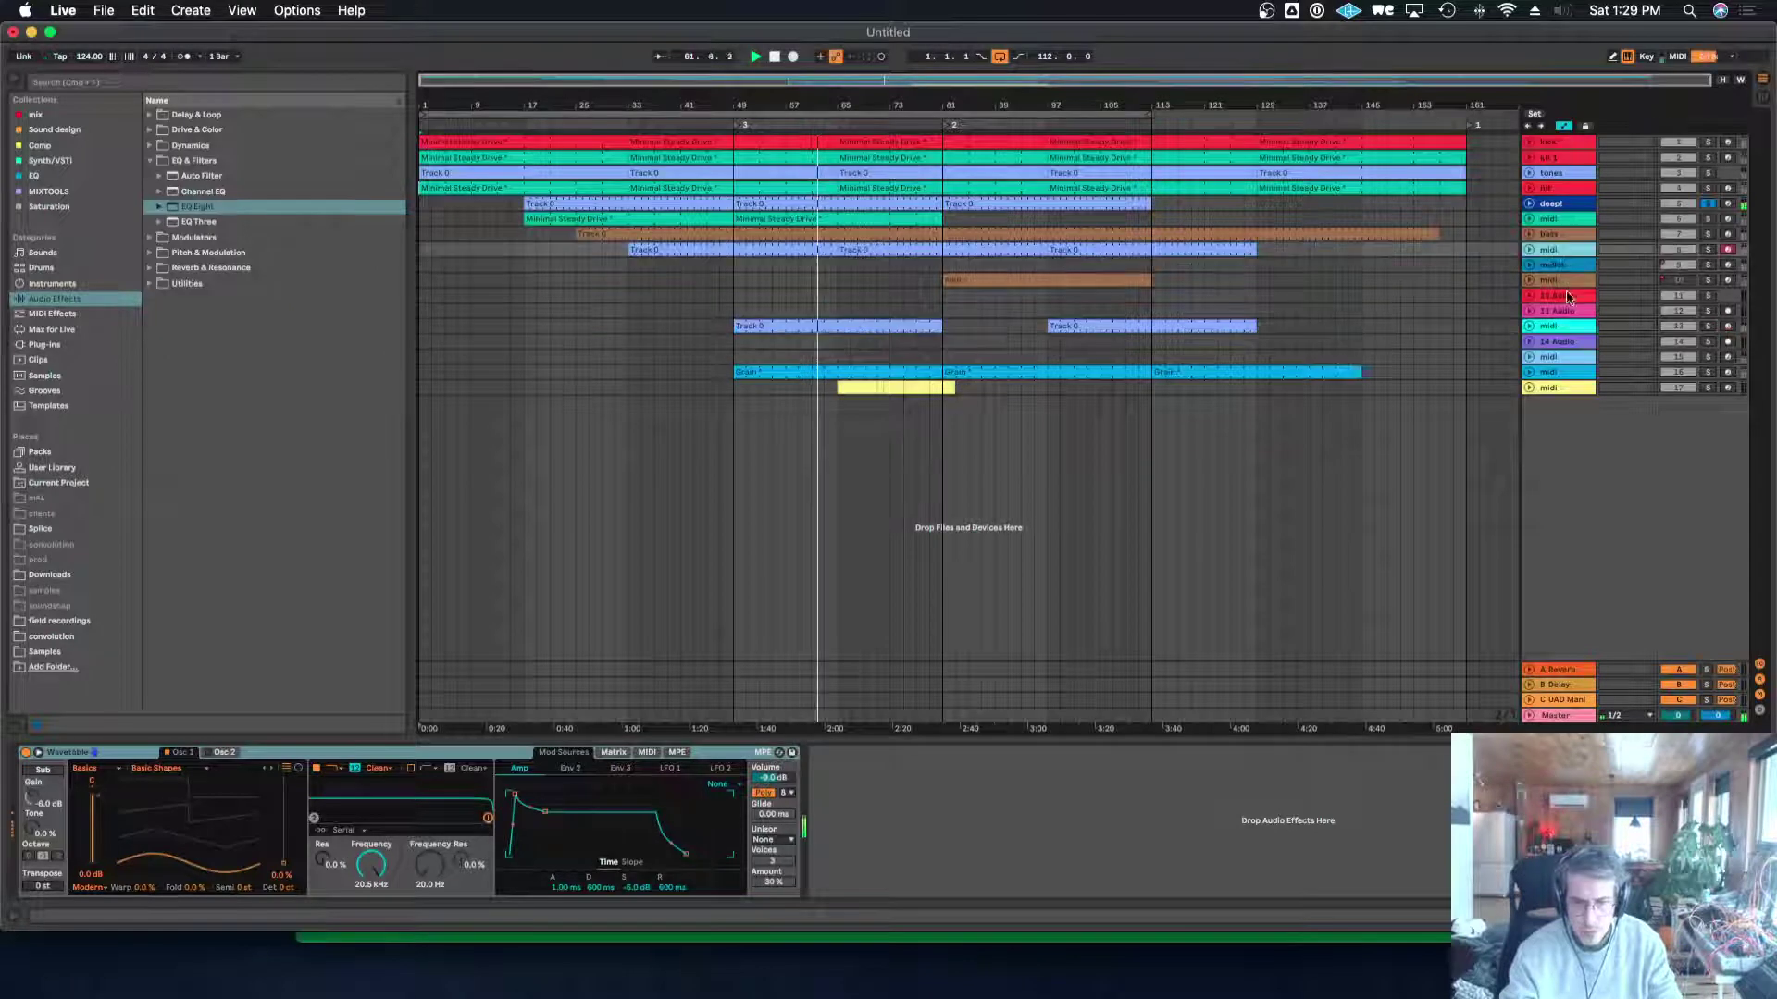
{"action": "left_click_drag", "start_coordinate": [1570, 372], "coordinate": [1584, 263]}
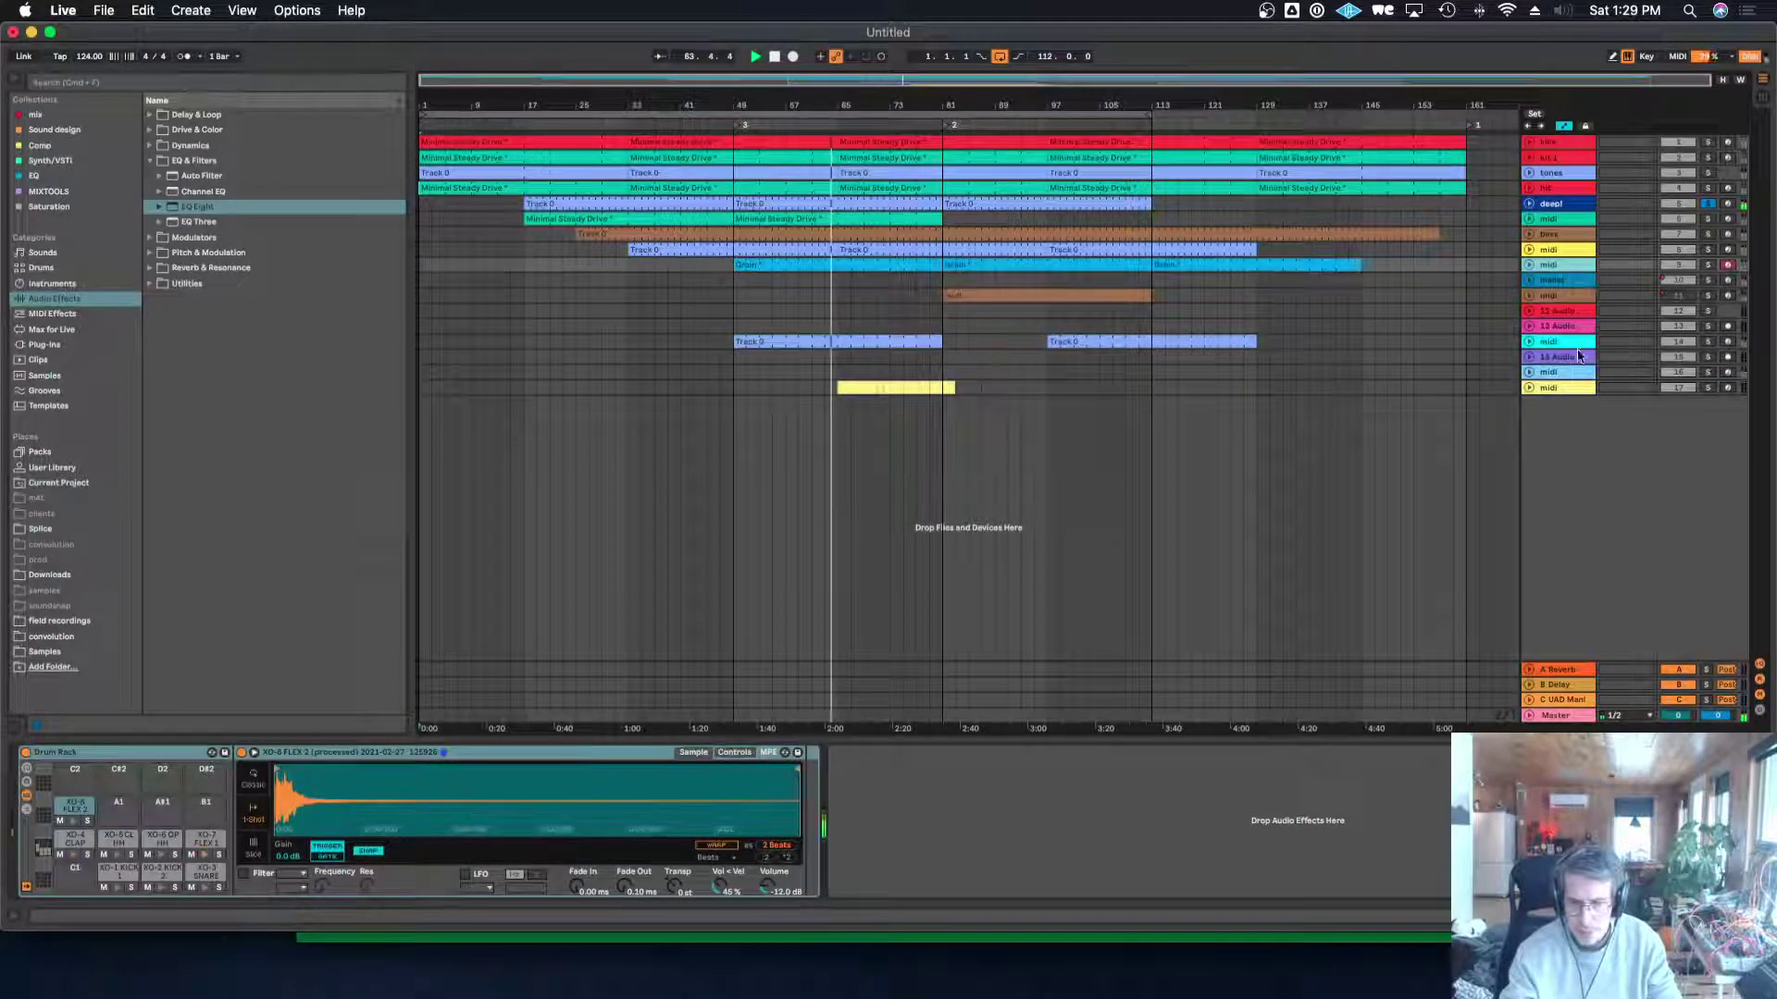
{"action": "left_click", "coordinate": [1569, 358]}
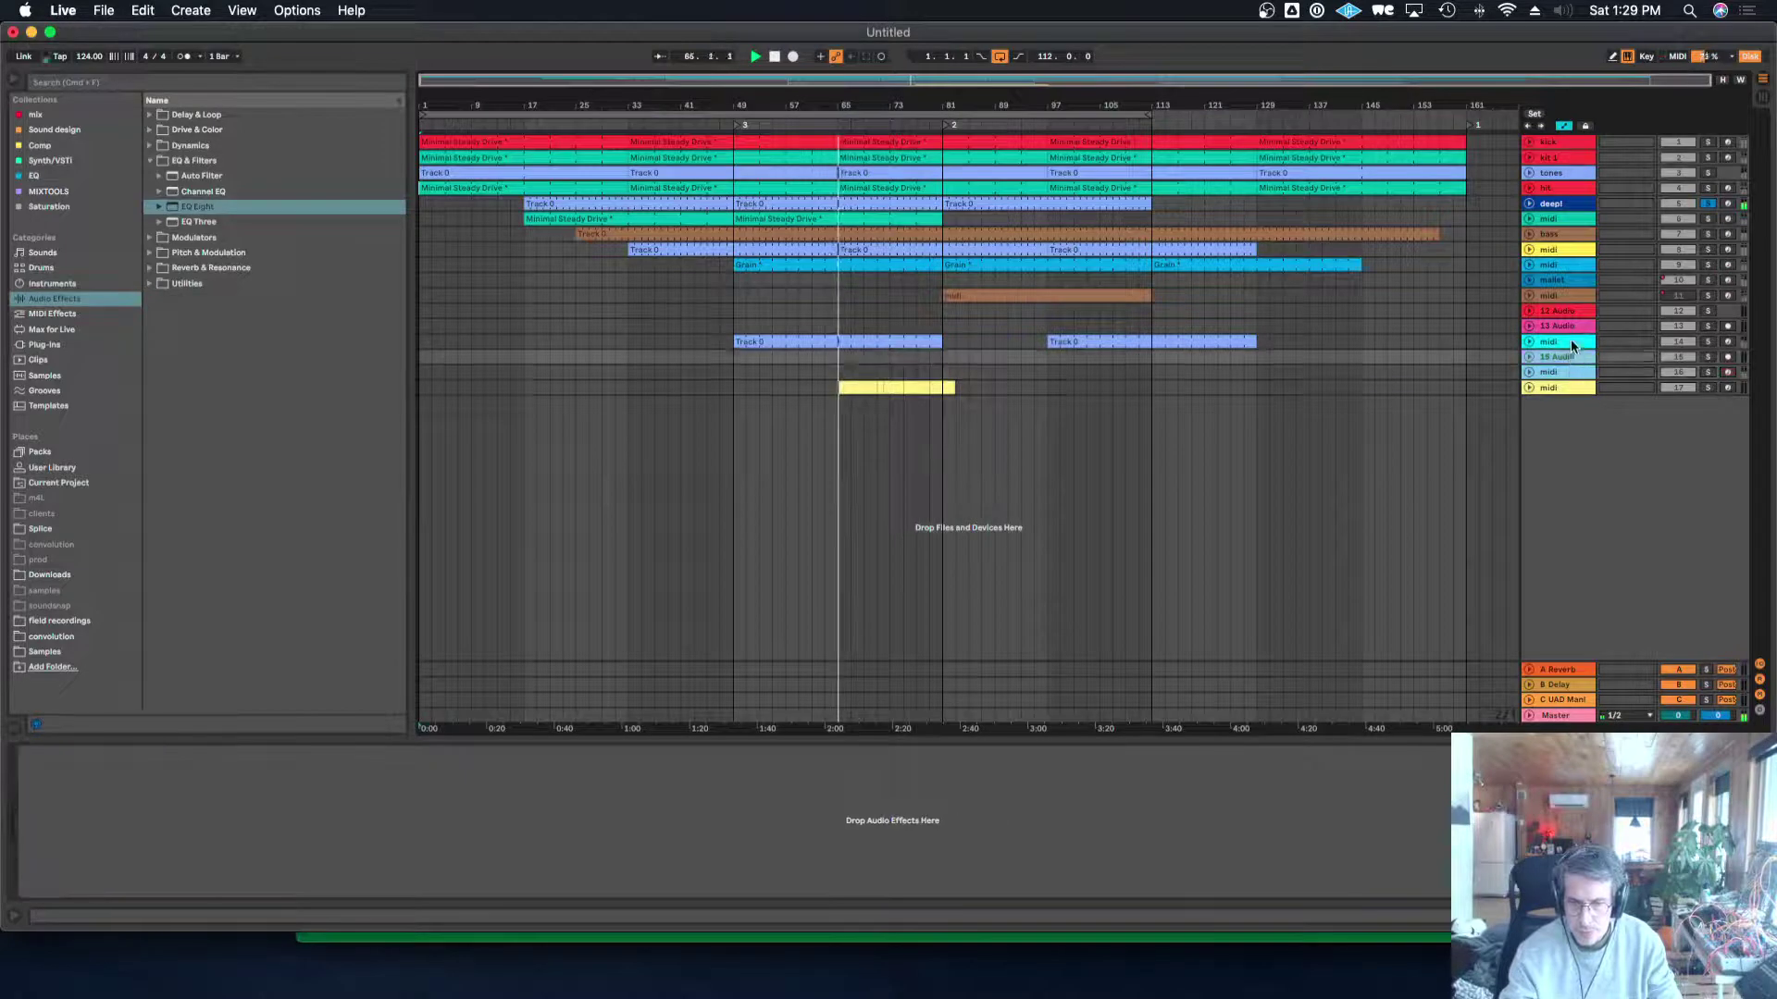
{"action": "mouse_move", "coordinate": [1569, 338]}
{"action": "left_mouse_down"}
{"action": "mouse_move", "coordinate": [1565, 269]}
{"action": "mouse_move", "coordinate": [1570, 315]}
{"action": "left_mouse_up"}
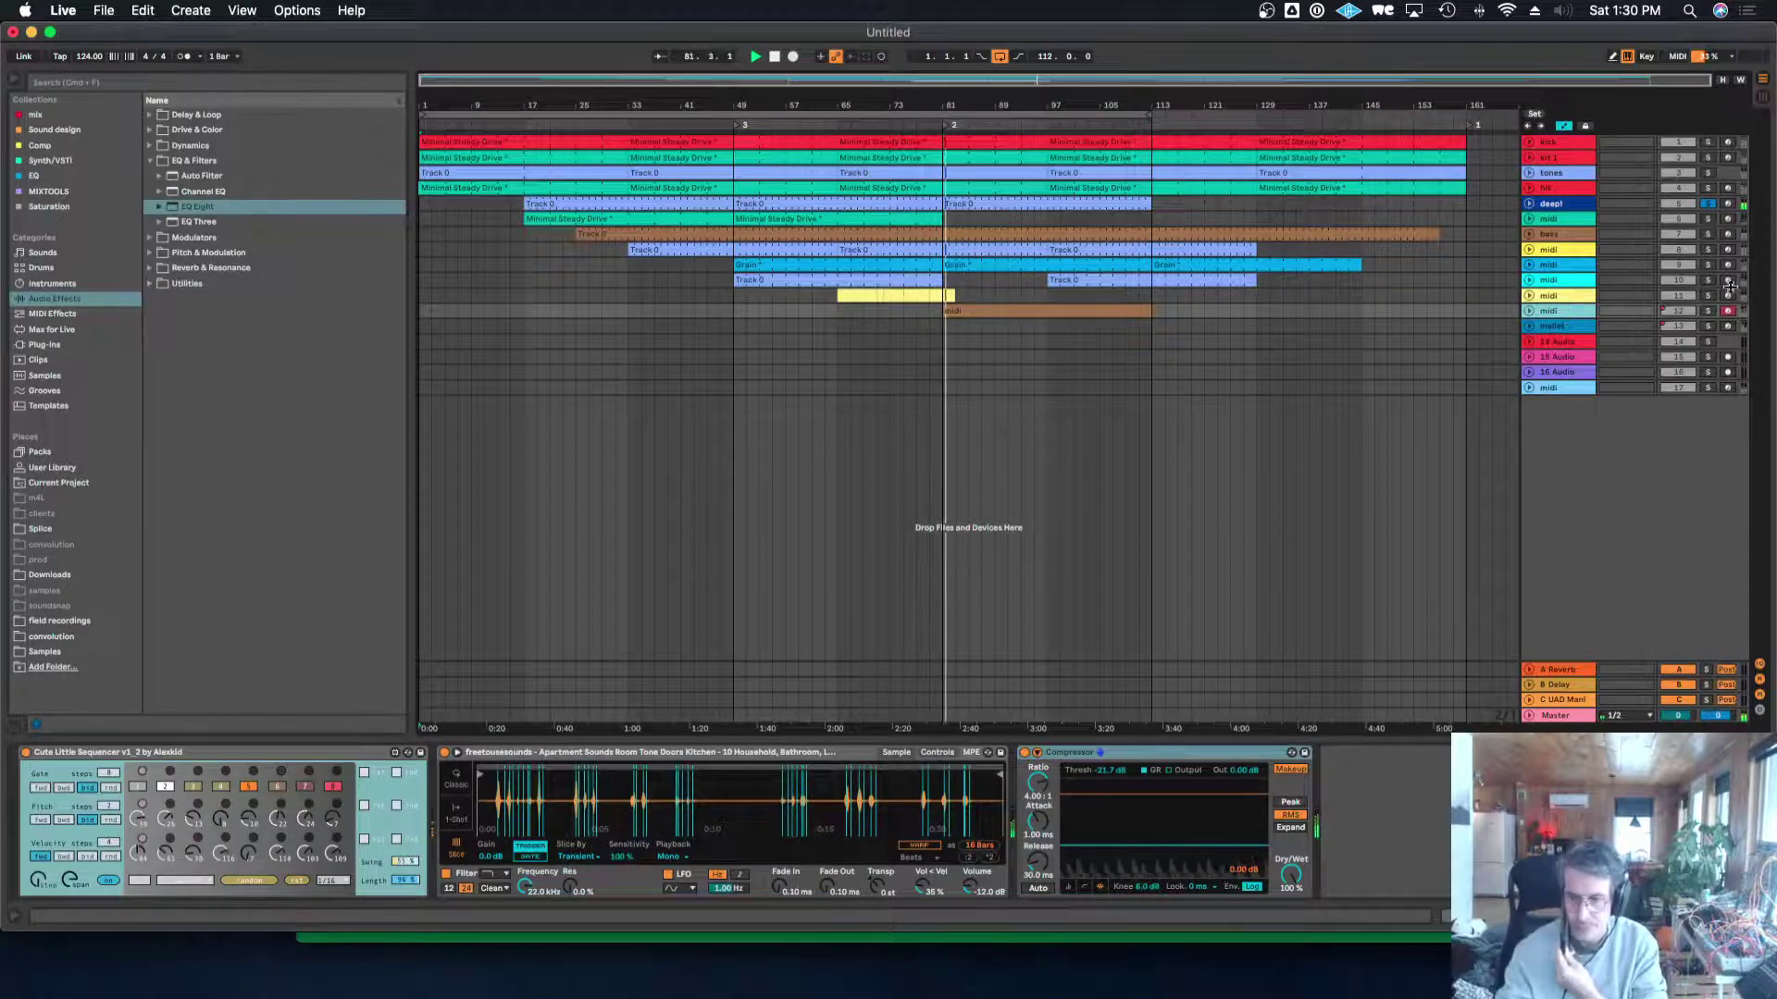
Assign the deep track's dark blue color to all of its clips.
{"action": "left_click", "coordinate": [1564, 203]}
{"action": "right_click", "coordinate": [1564, 204]}
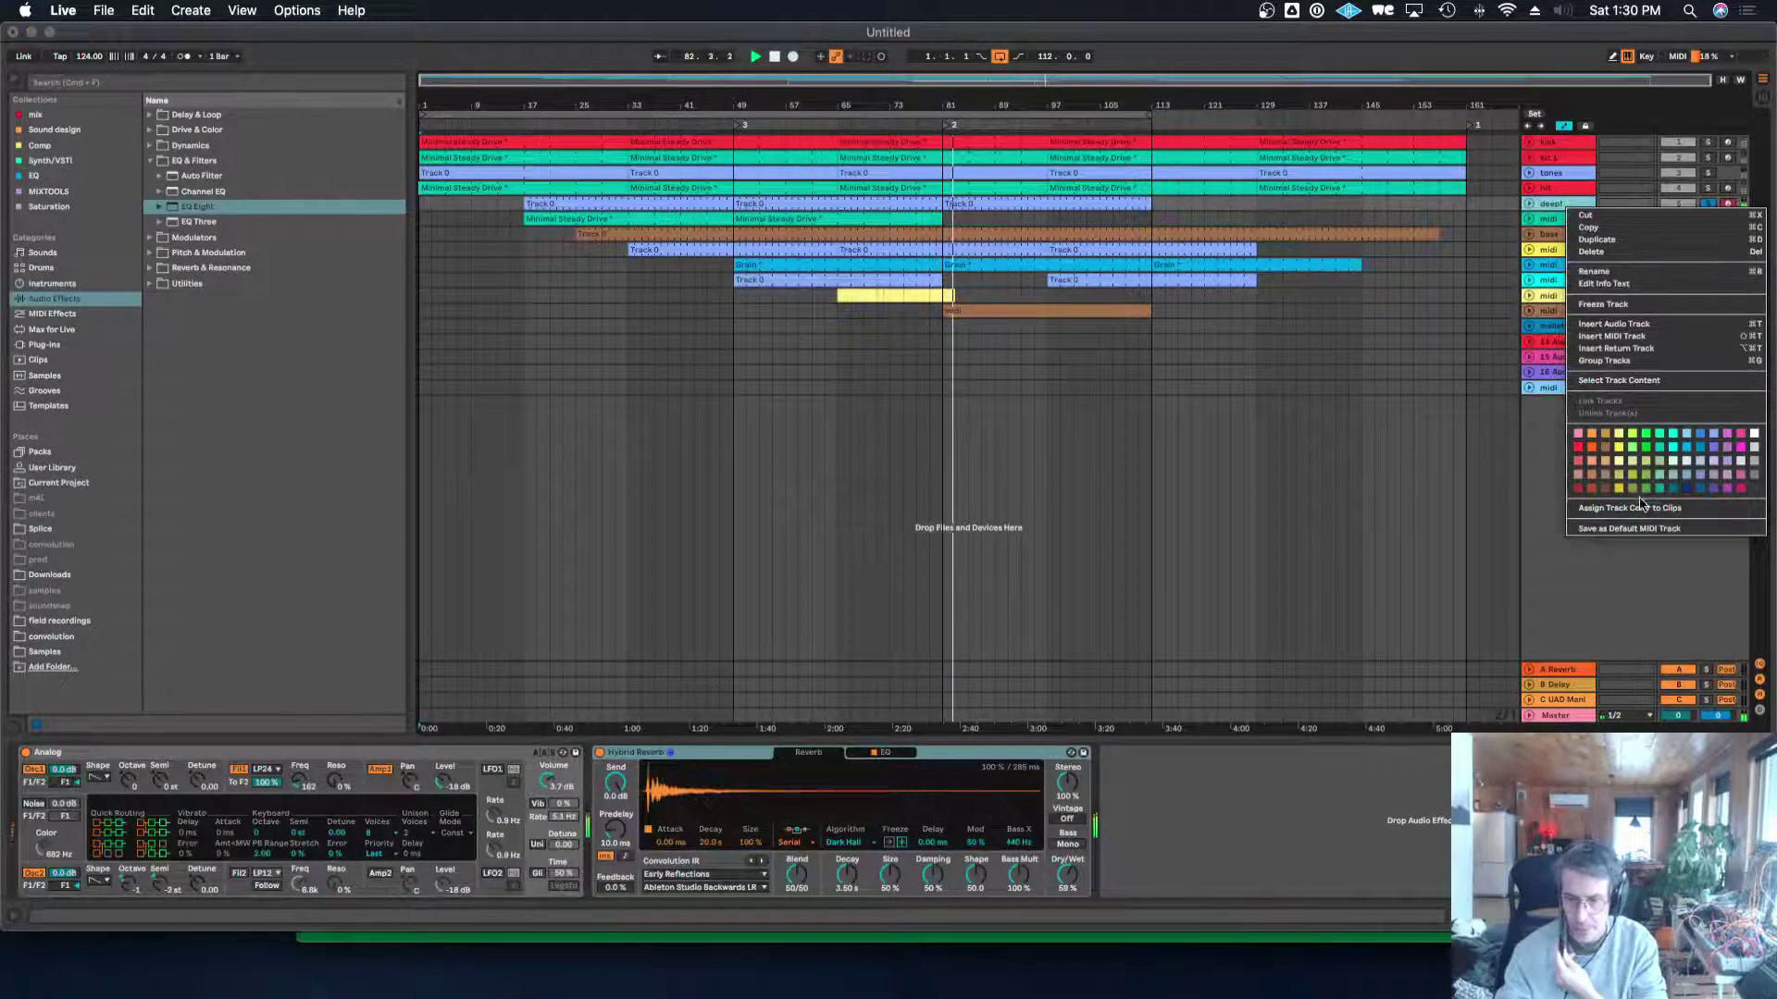
{"action": "left_click", "coordinate": [1636, 508]}
Check the devices on the green midi, bass and tones tracks, and recolor the fourth track orange.
{"action": "left_click", "coordinate": [1575, 215]}
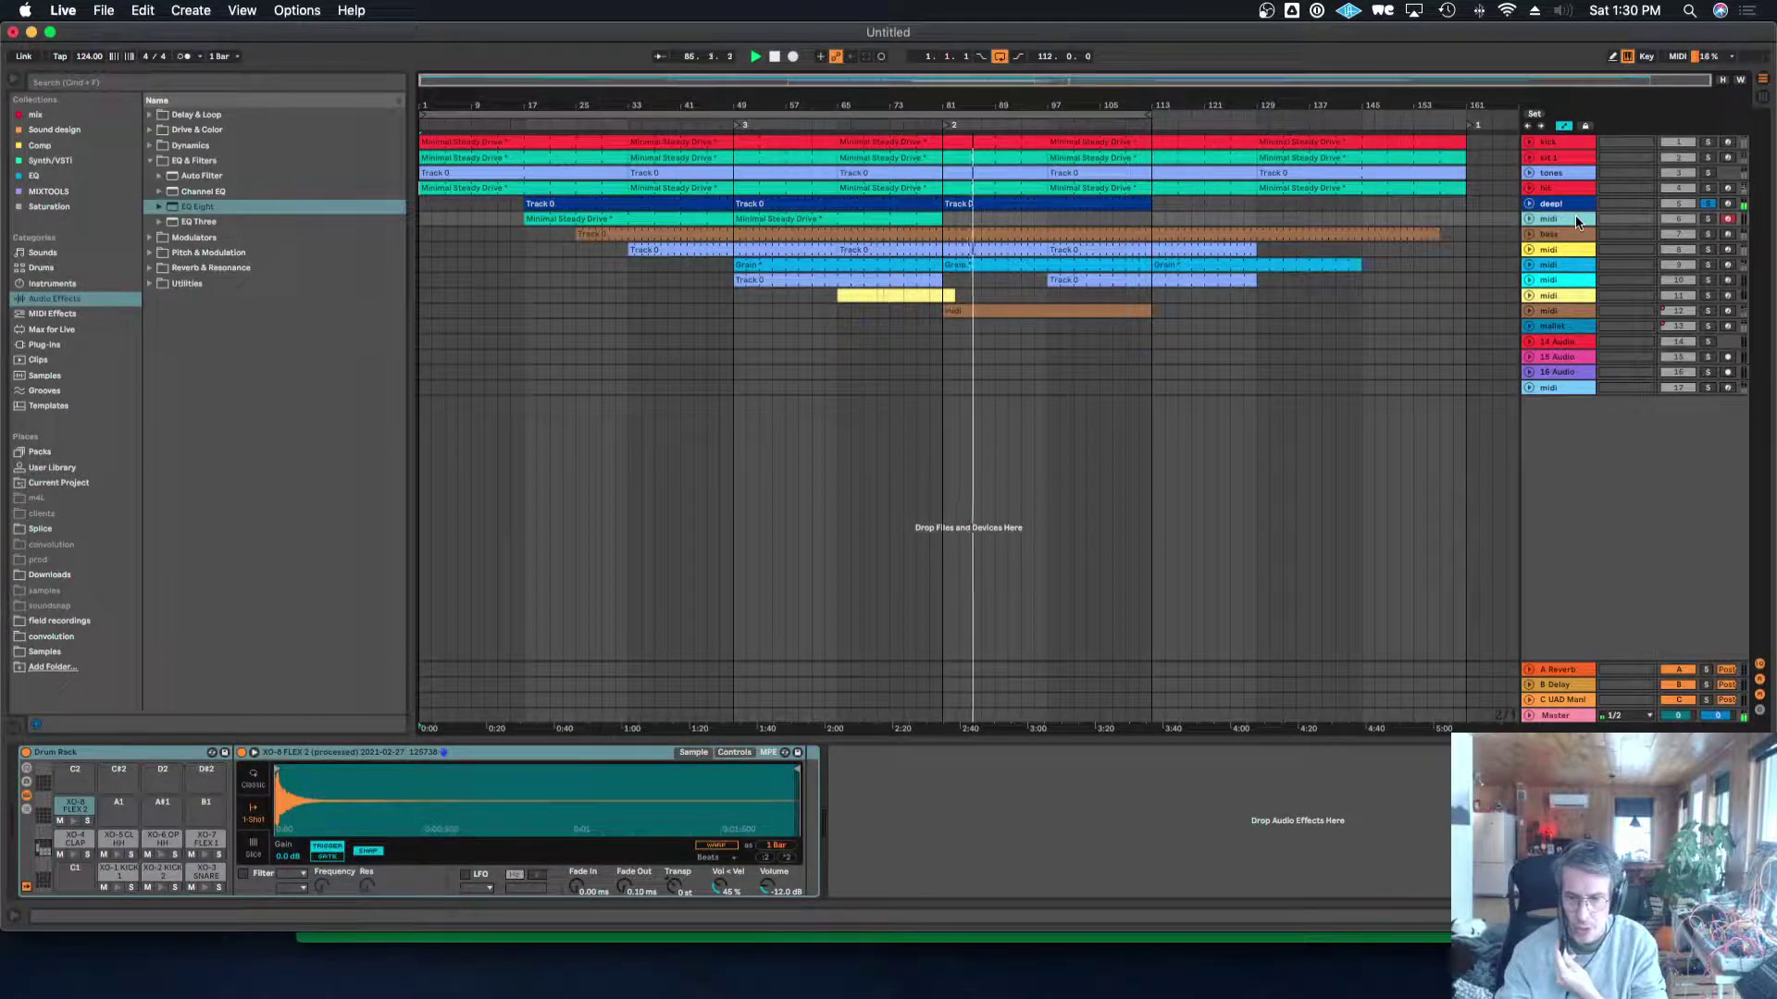
{"action": "left_click", "coordinate": [1574, 232]}
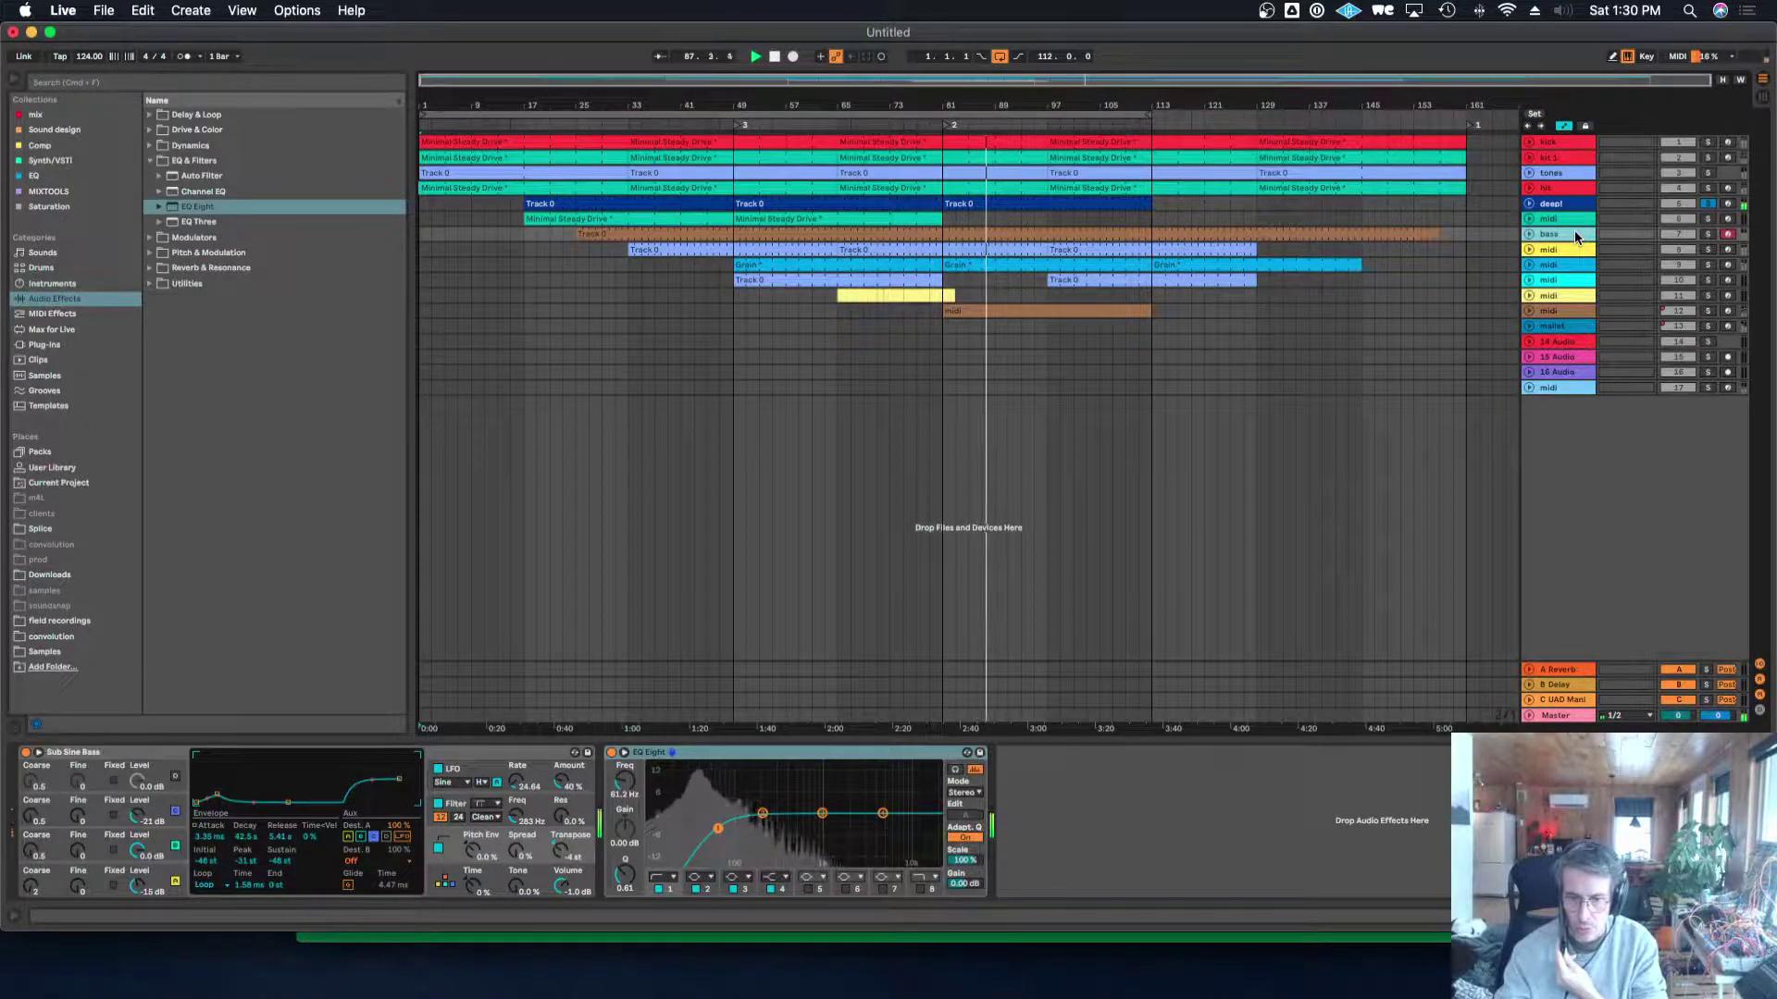
{"action": "left_click", "coordinate": [1570, 179]}
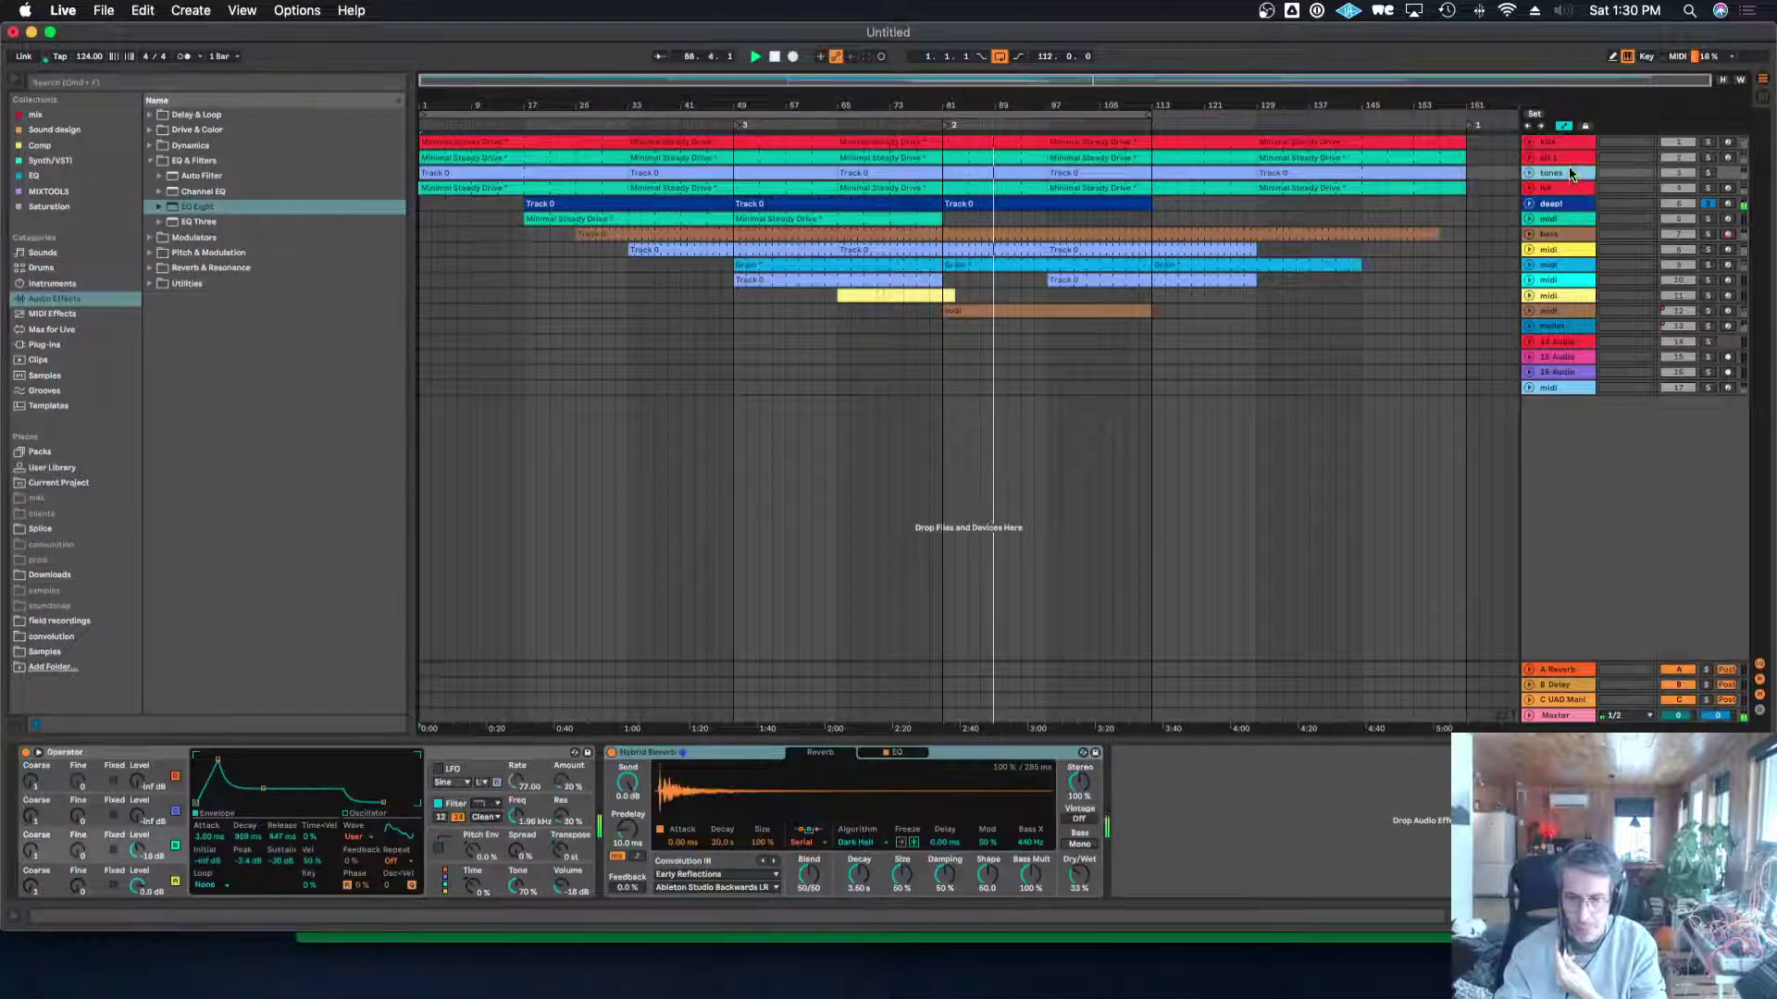
{"action": "left_click", "coordinate": [1570, 190]}
{"action": "right_click", "coordinate": [1570, 188]}
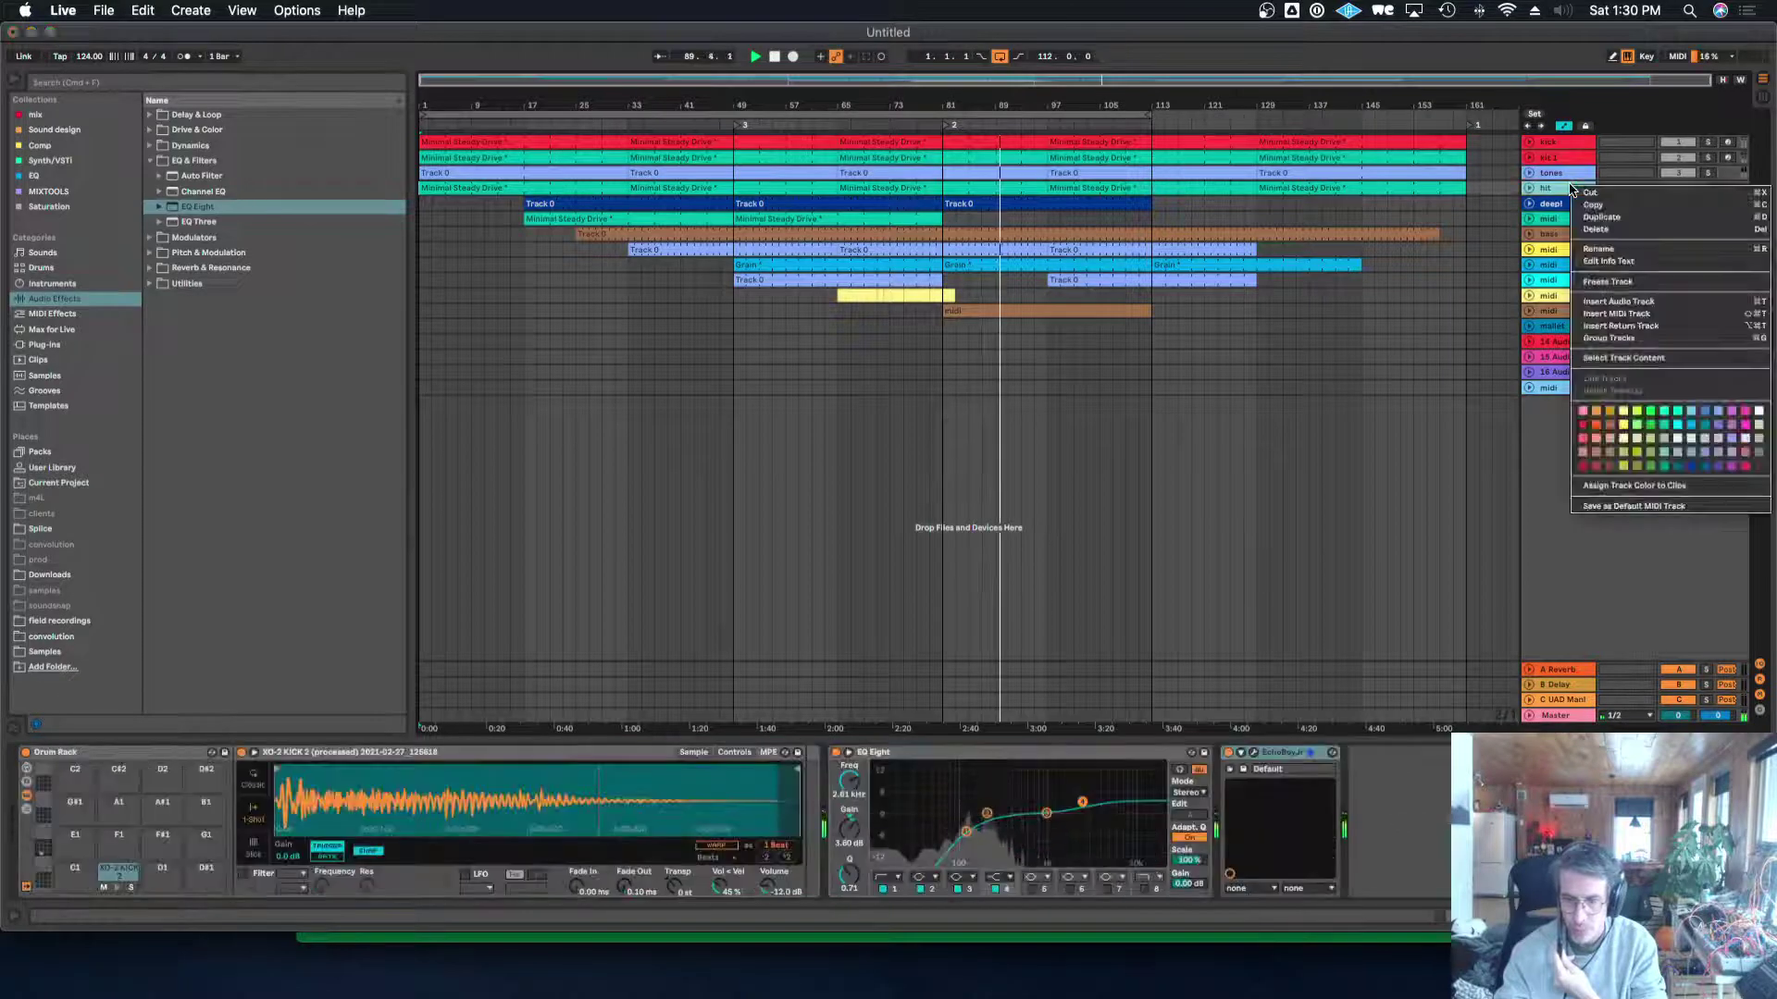
{"action": "left_click", "coordinate": [1604, 426]}
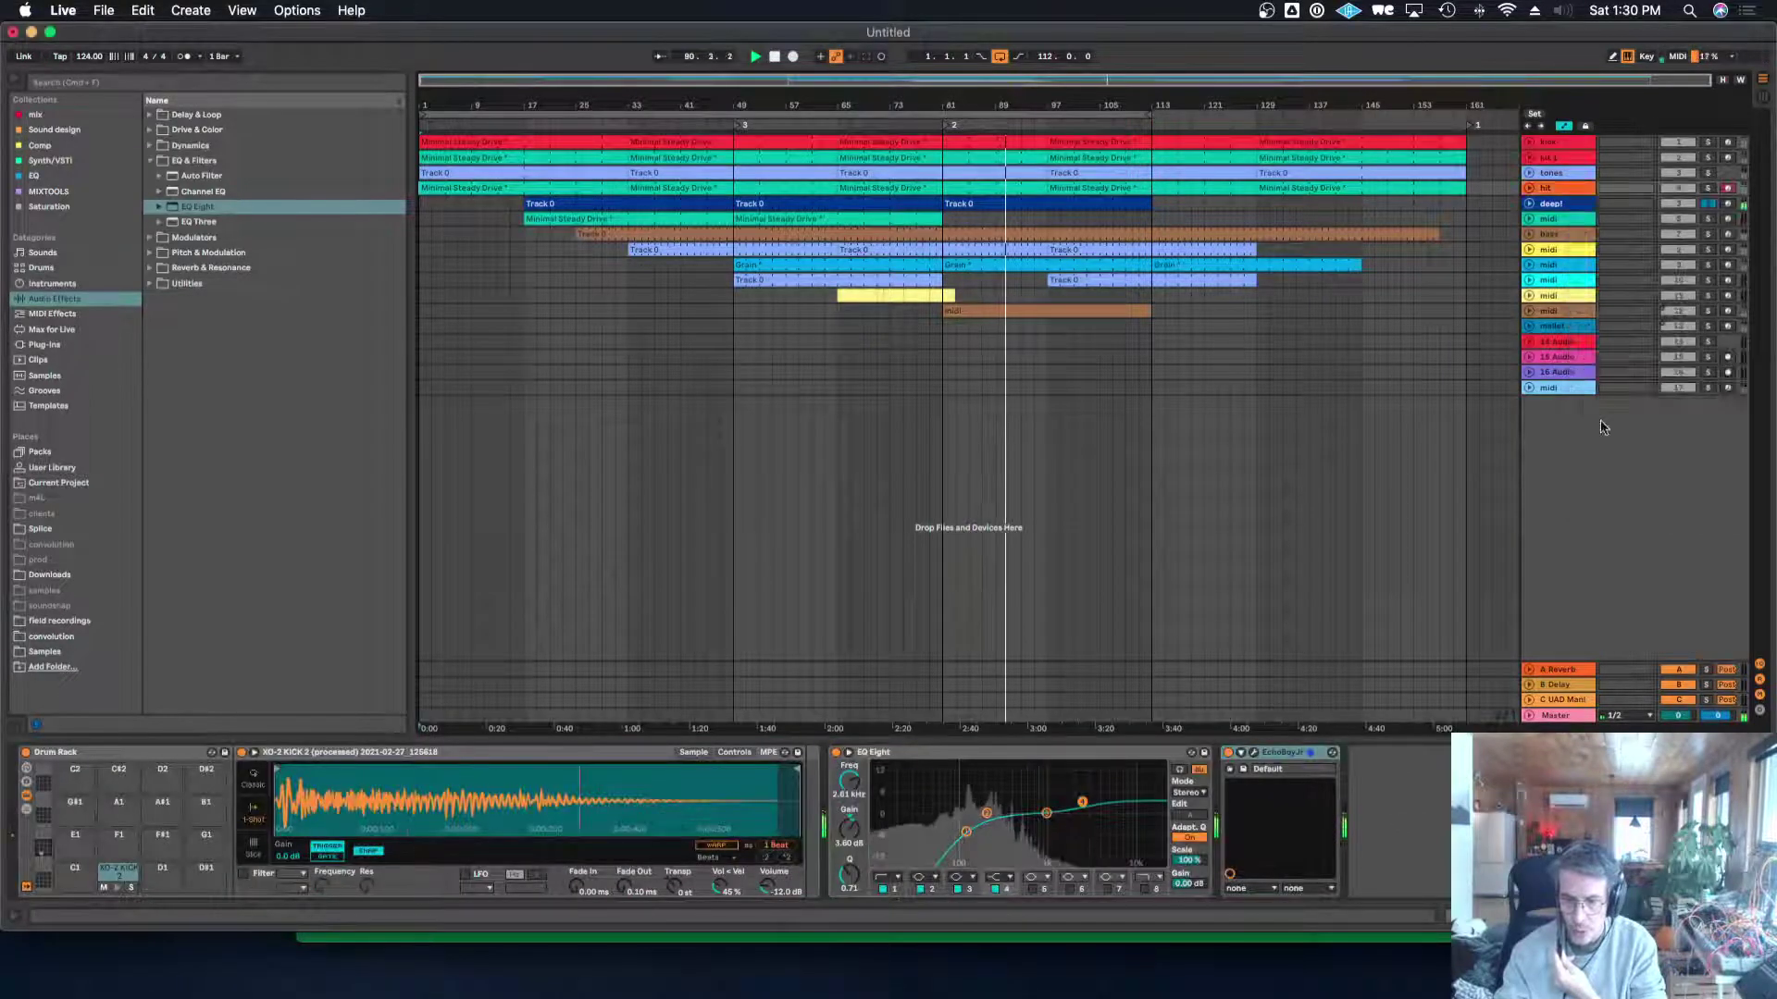
Check the devices on the second track and the mallet track, and extend the arrangement loop to 146 bars.
{"action": "left_click", "coordinate": [1573, 158]}
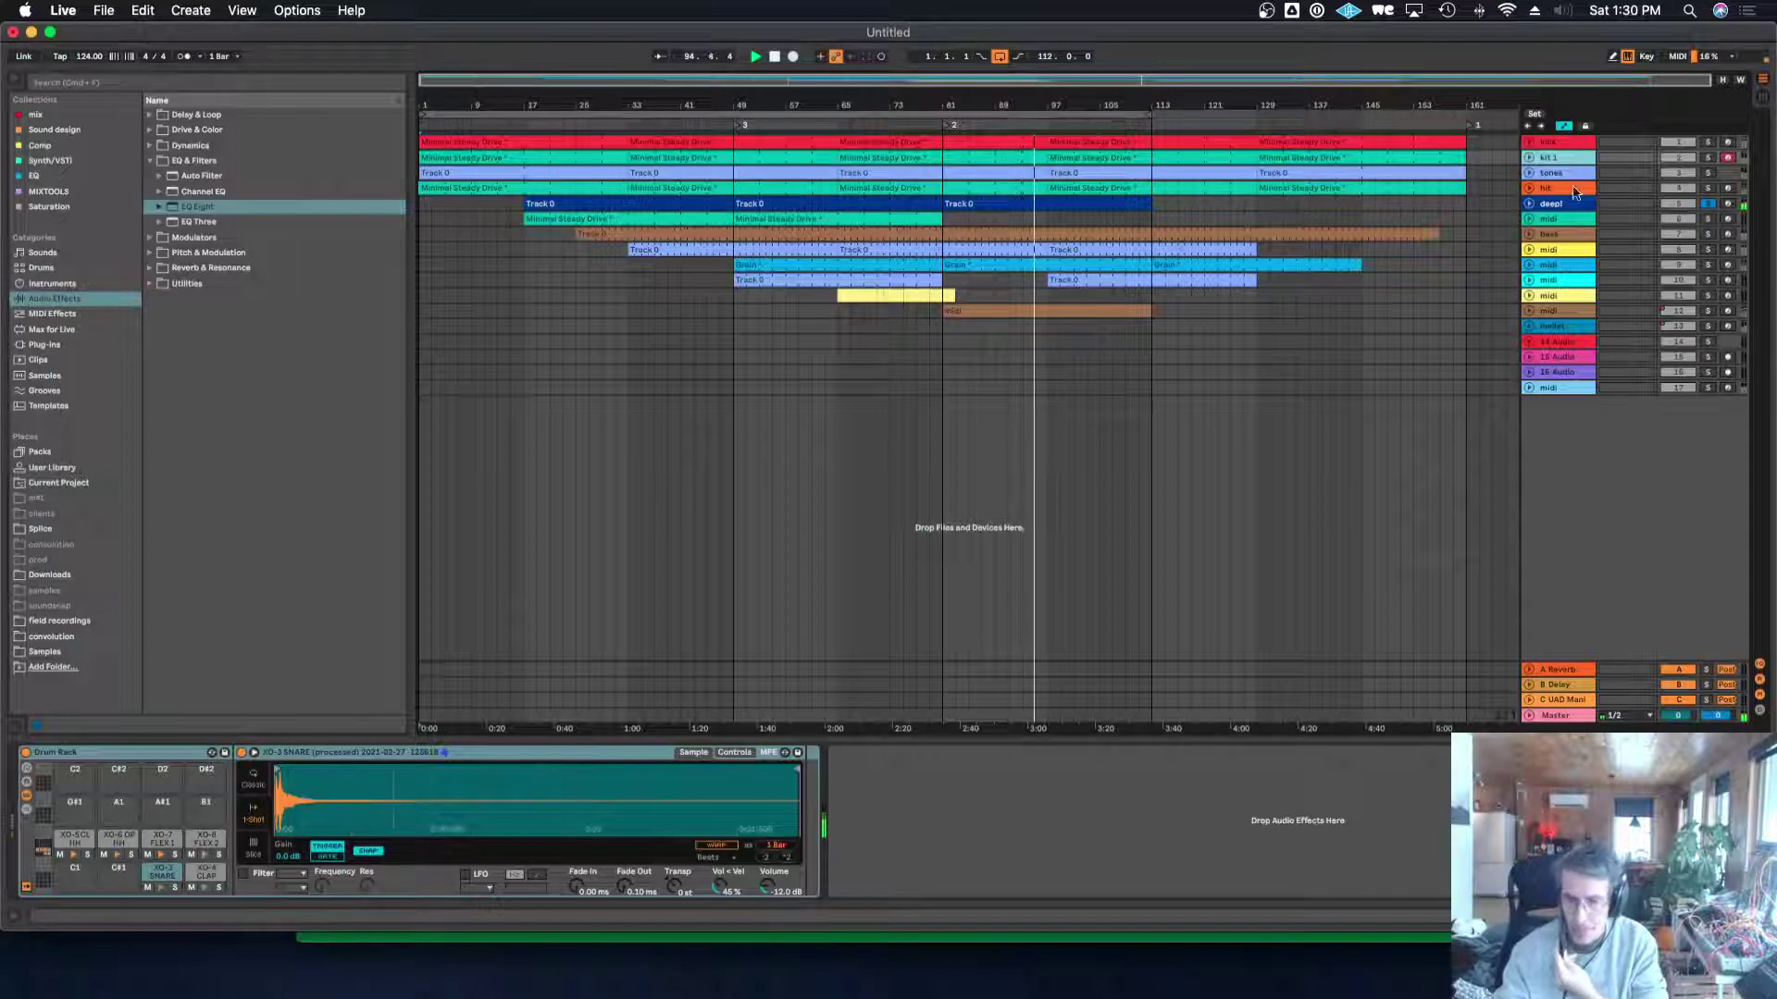
{"action": "left_click", "coordinate": [1575, 312]}
{"action": "left_click", "coordinate": [1575, 326]}
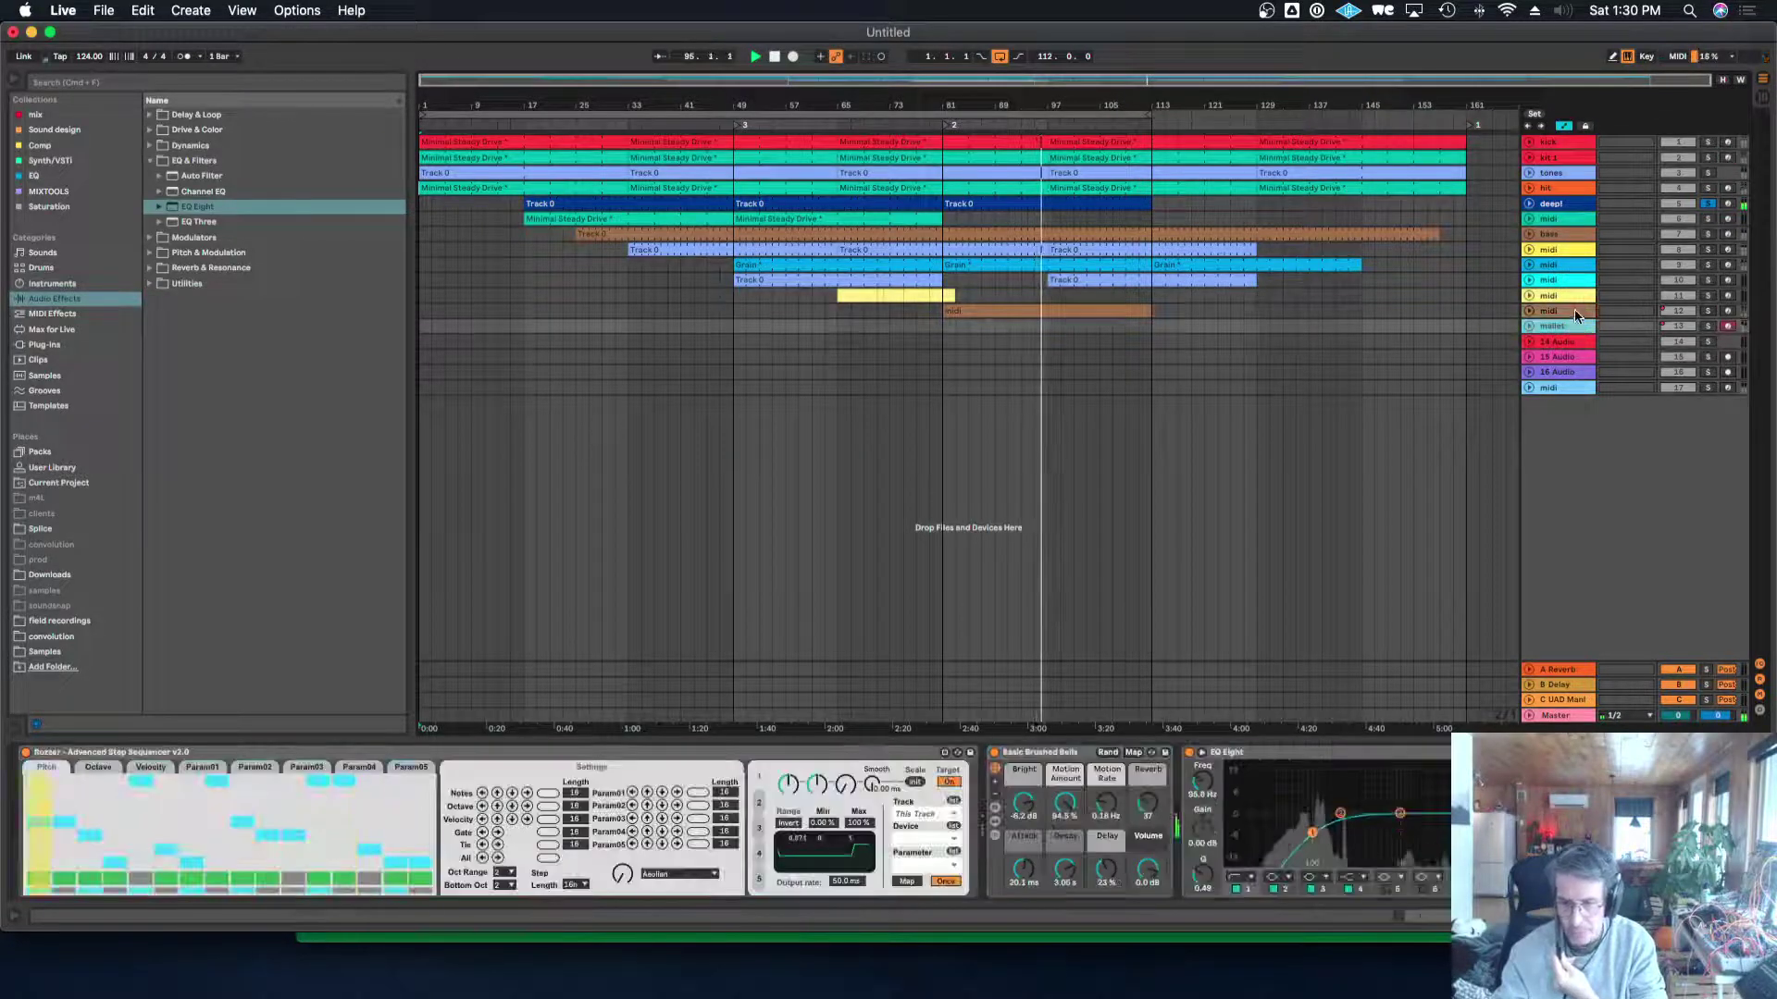
{"action": "left_click", "coordinate": [1576, 312]}
{"action": "left_click", "coordinate": [1577, 327]}
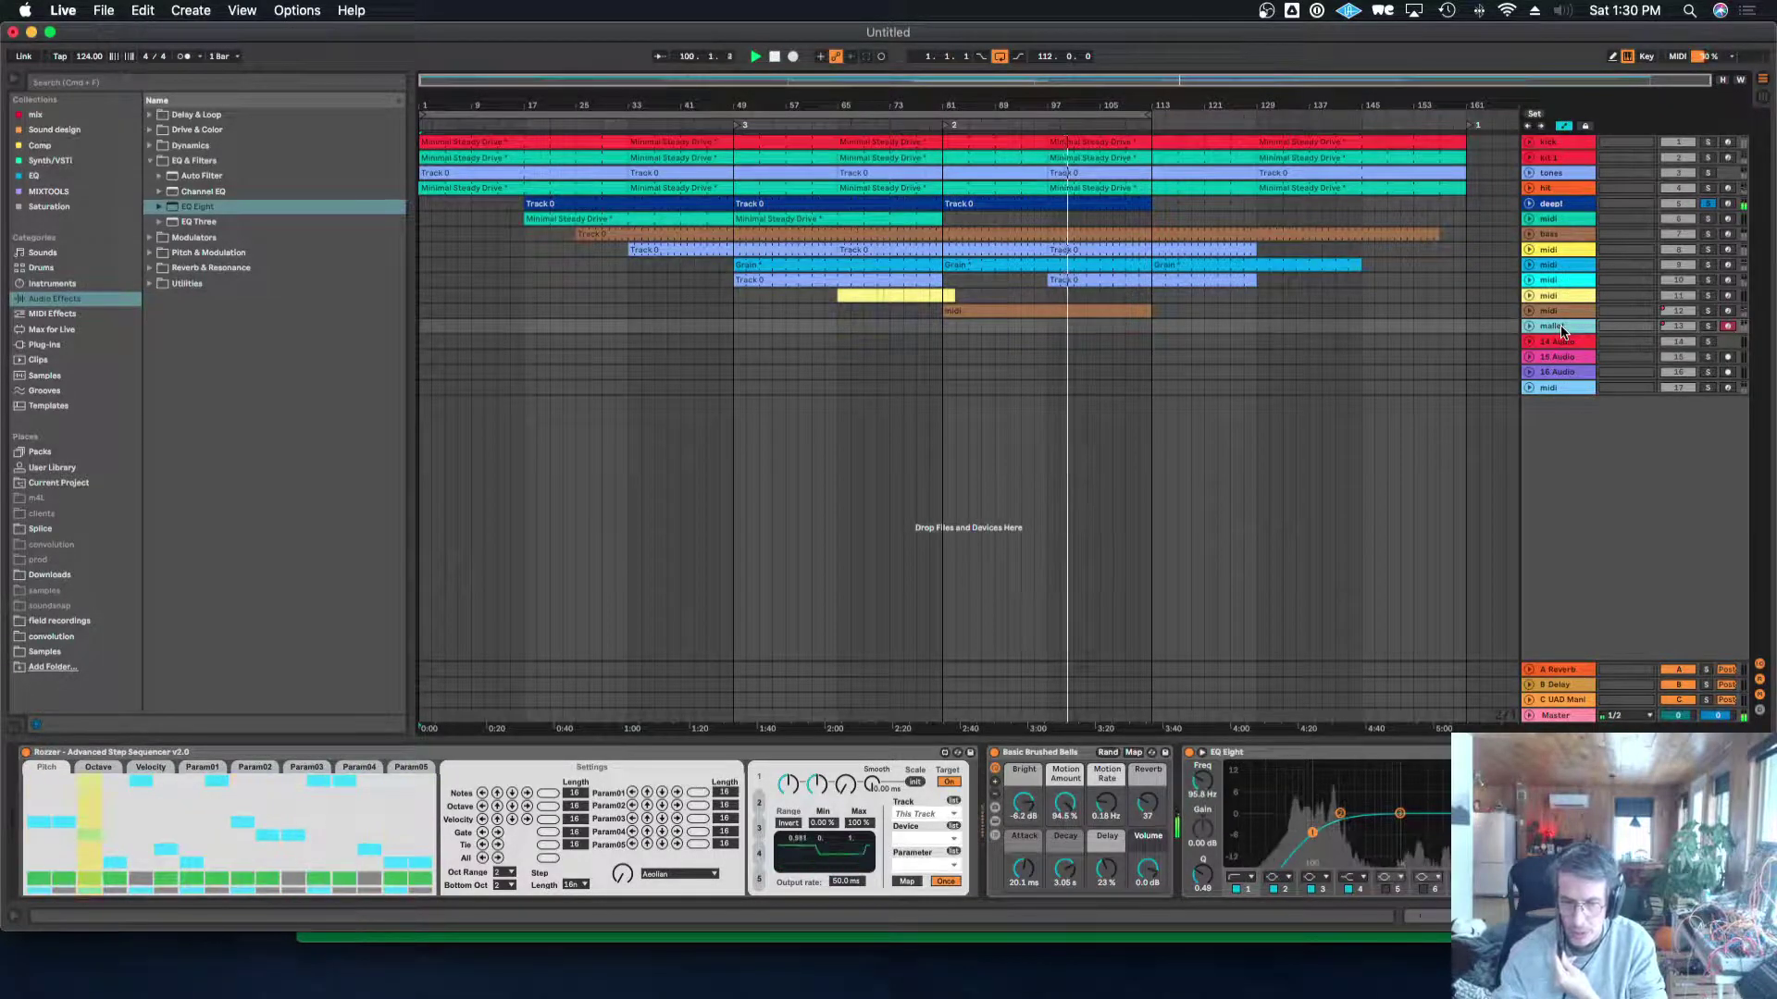
{"action": "left_click_drag", "start_coordinate": [1152, 115], "coordinate": [1373, 115]}
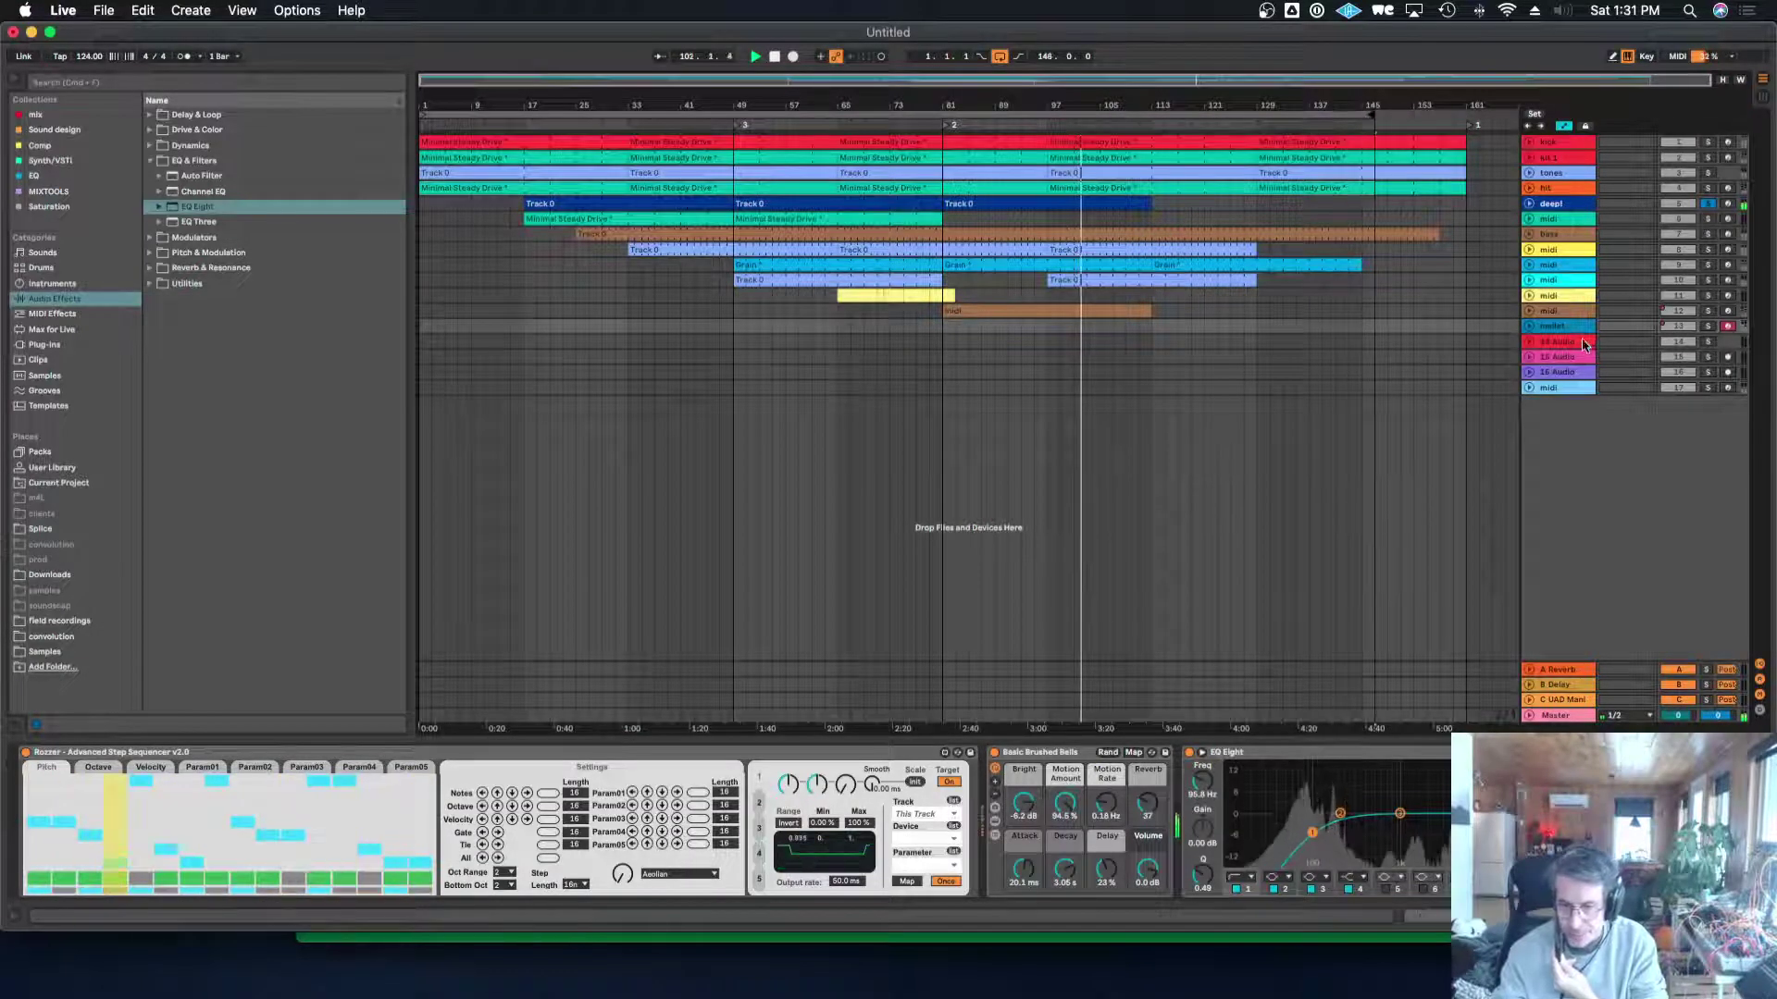
Solo the last MIDI track, number 17, and change its color to orange.
{"action": "left_click", "coordinate": [1577, 329]}
{"action": "left_click", "coordinate": [1570, 388]}
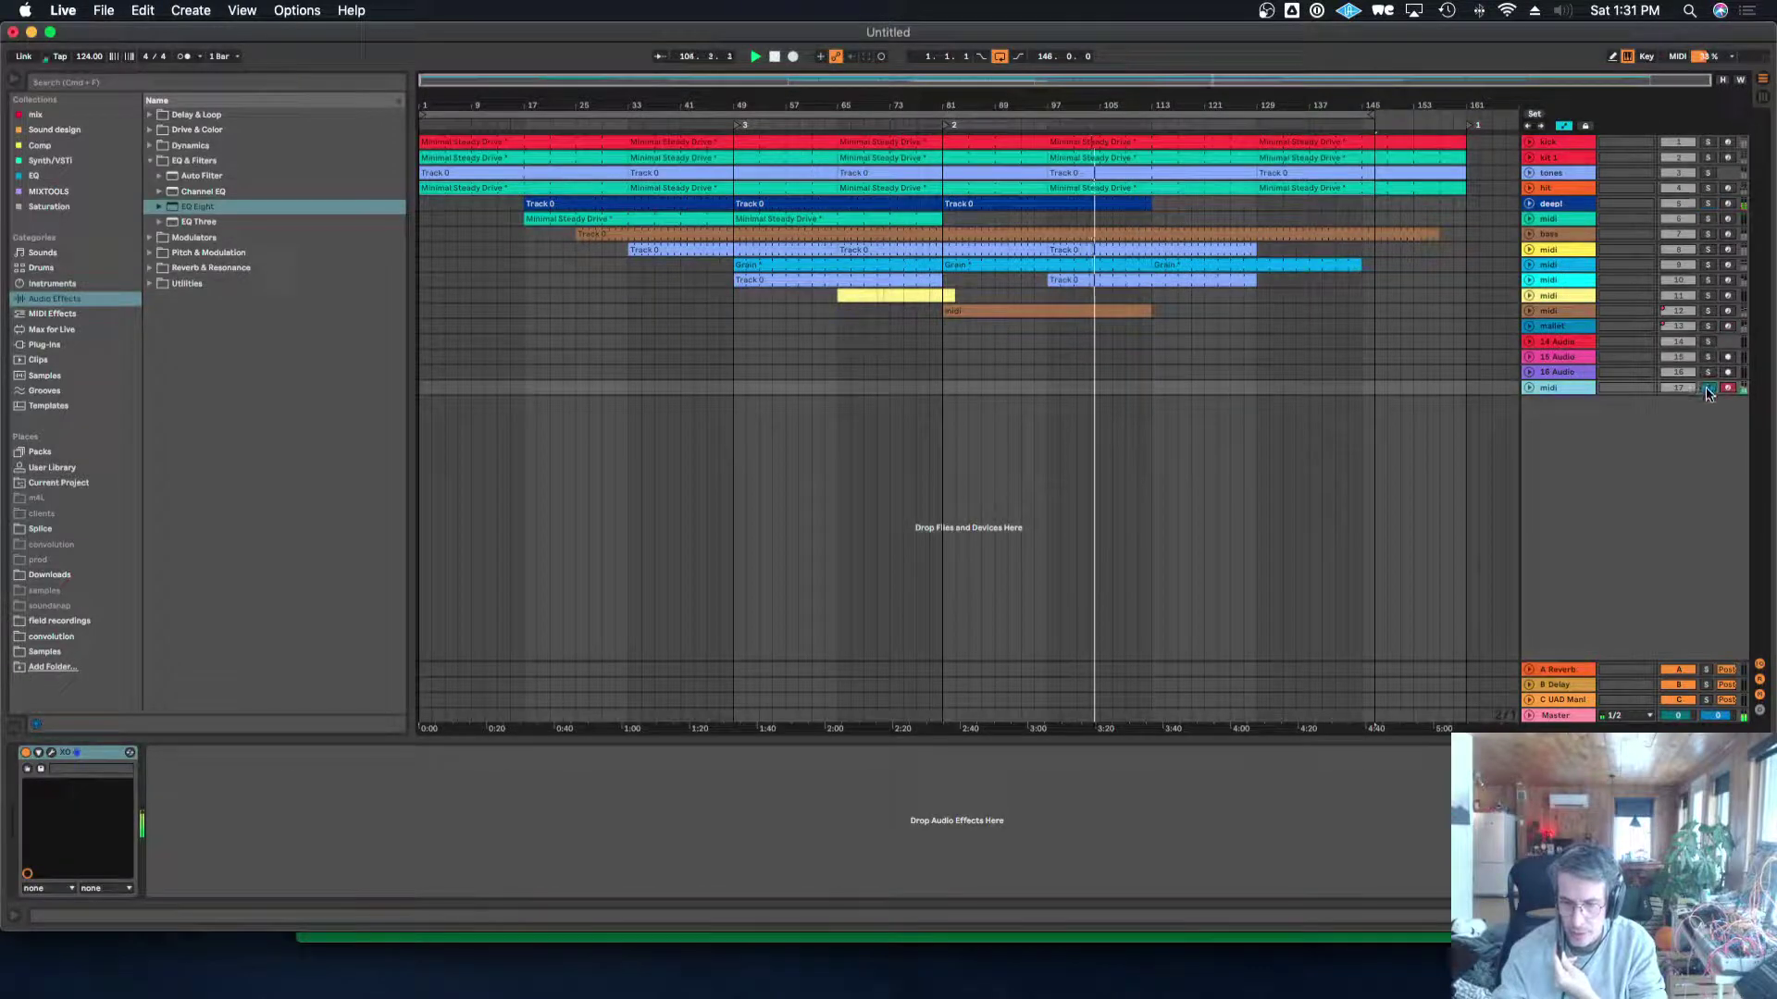
{"action": "right_click", "coordinate": [1558, 393]}
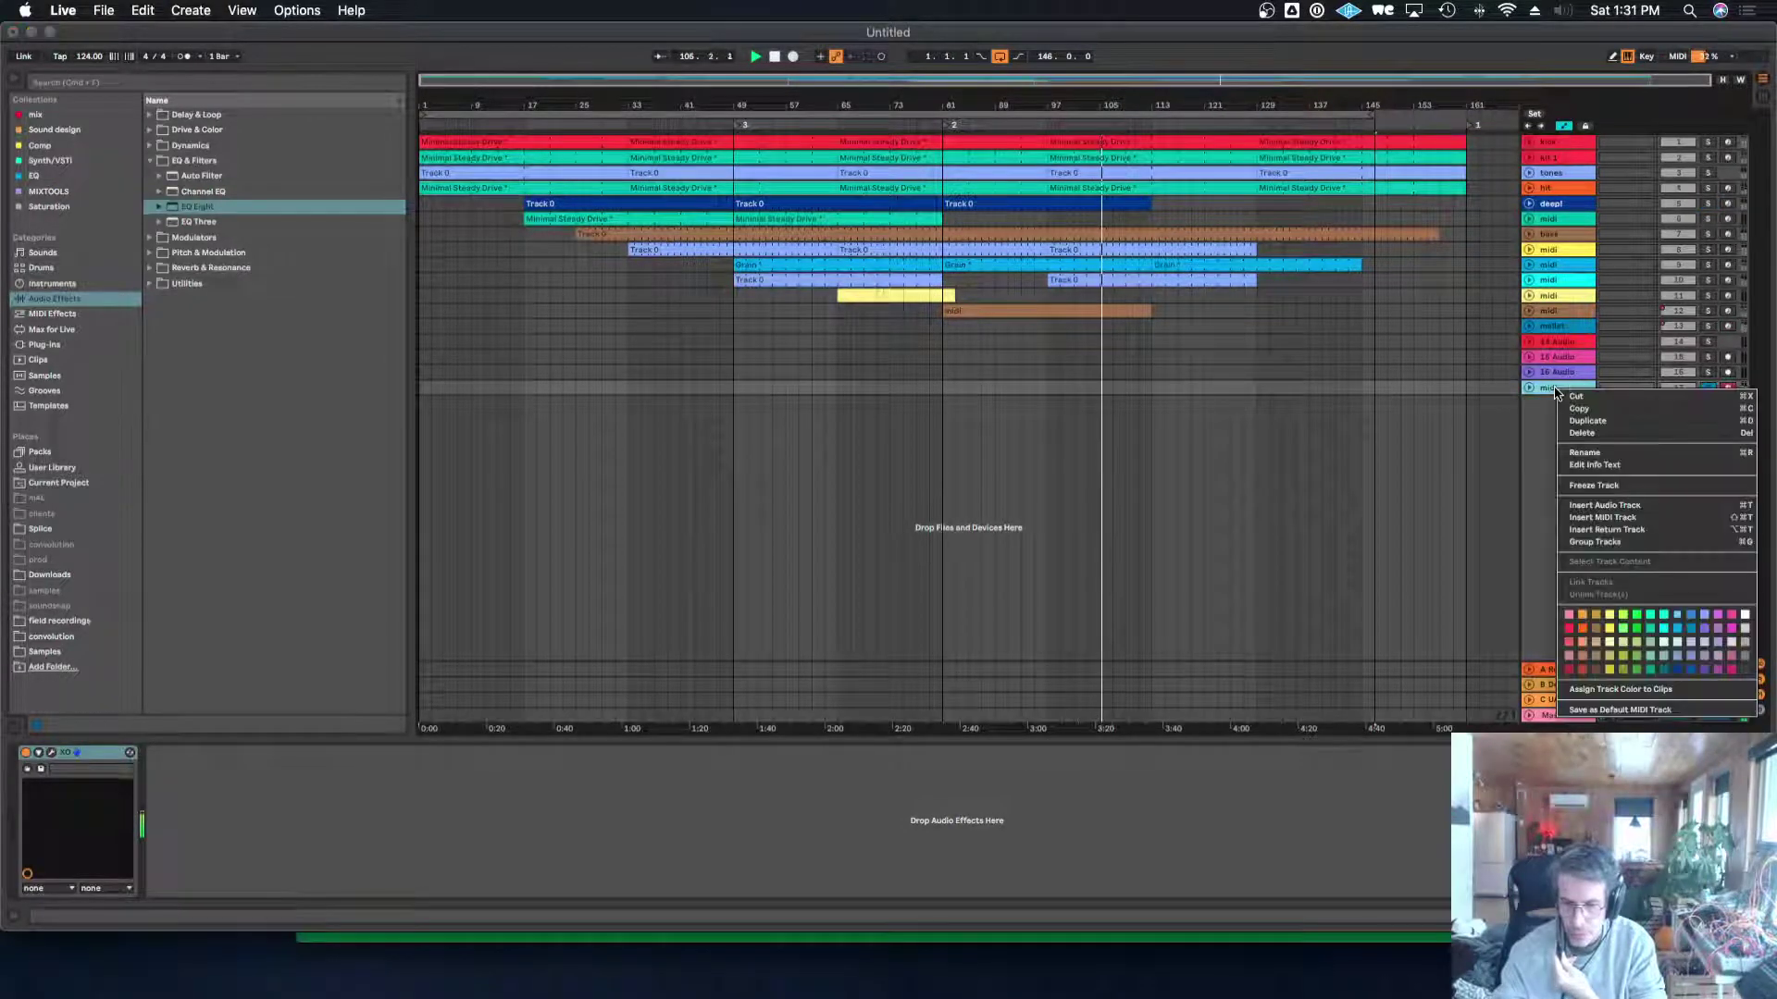
{"action": "left_click", "coordinate": [1584, 629]}
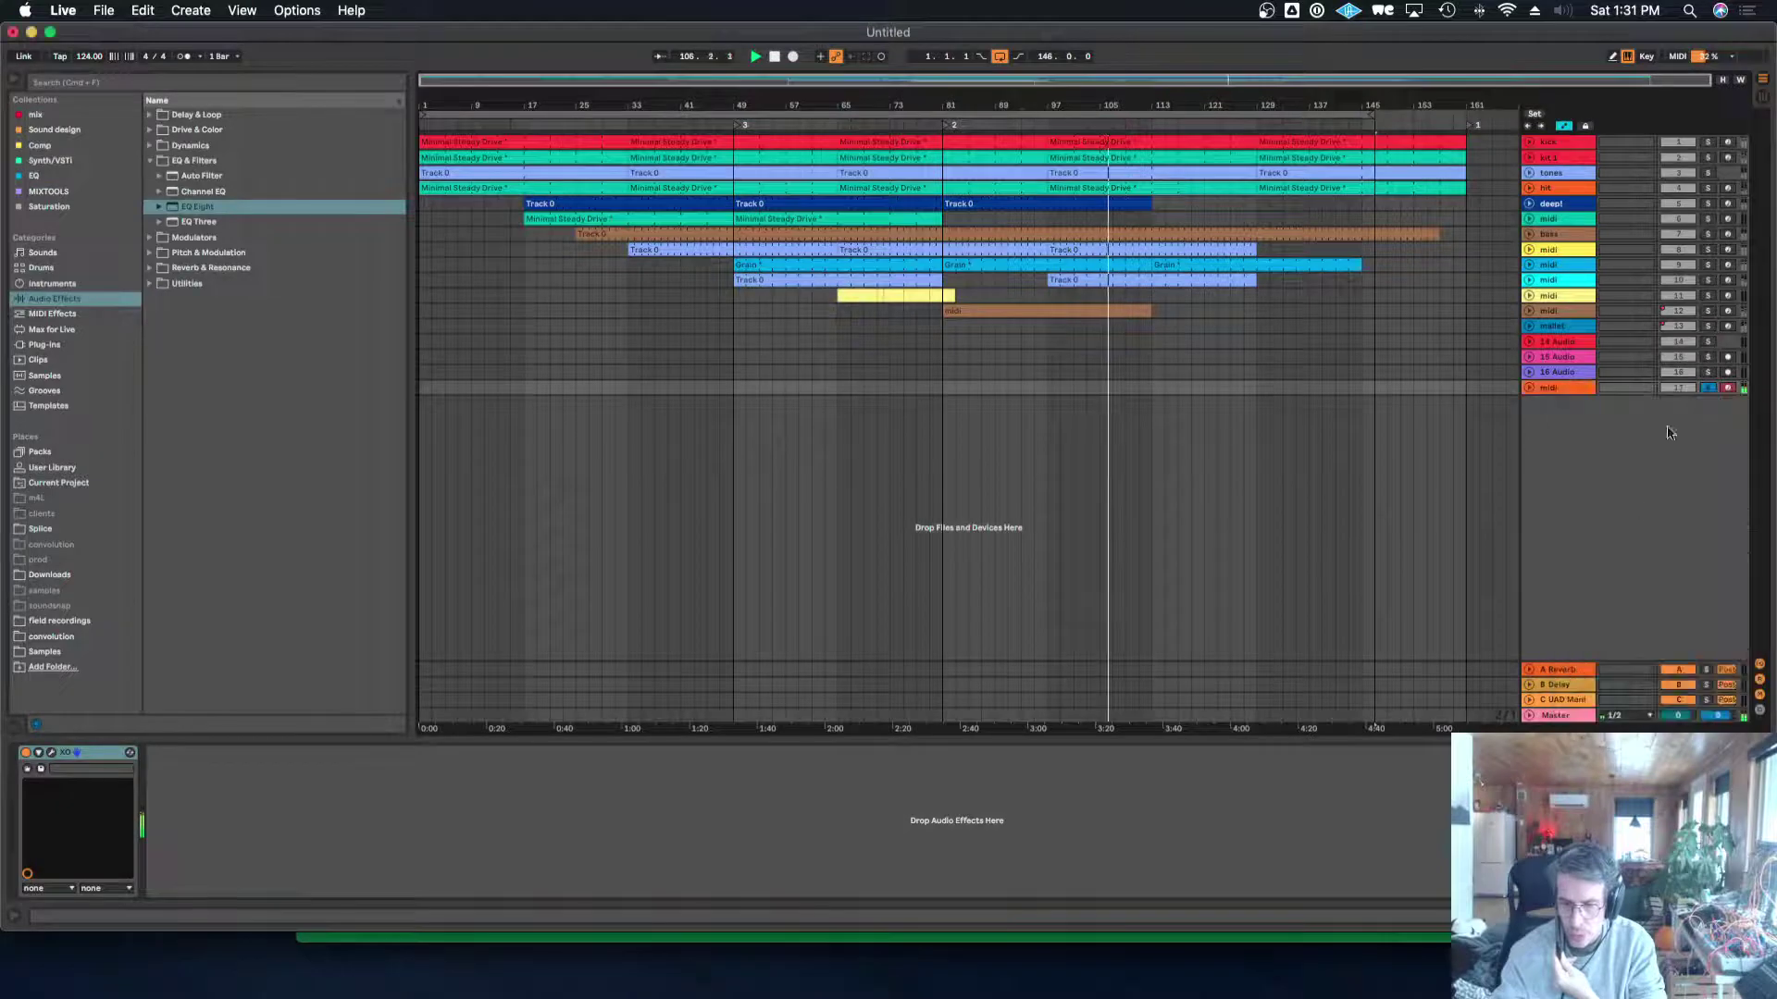
Open the XO plug-in on the last MIDI track, dismiss its Export WAV & MIDI window and show the Playground page.
{"action": "left_click", "coordinate": [1546, 390]}
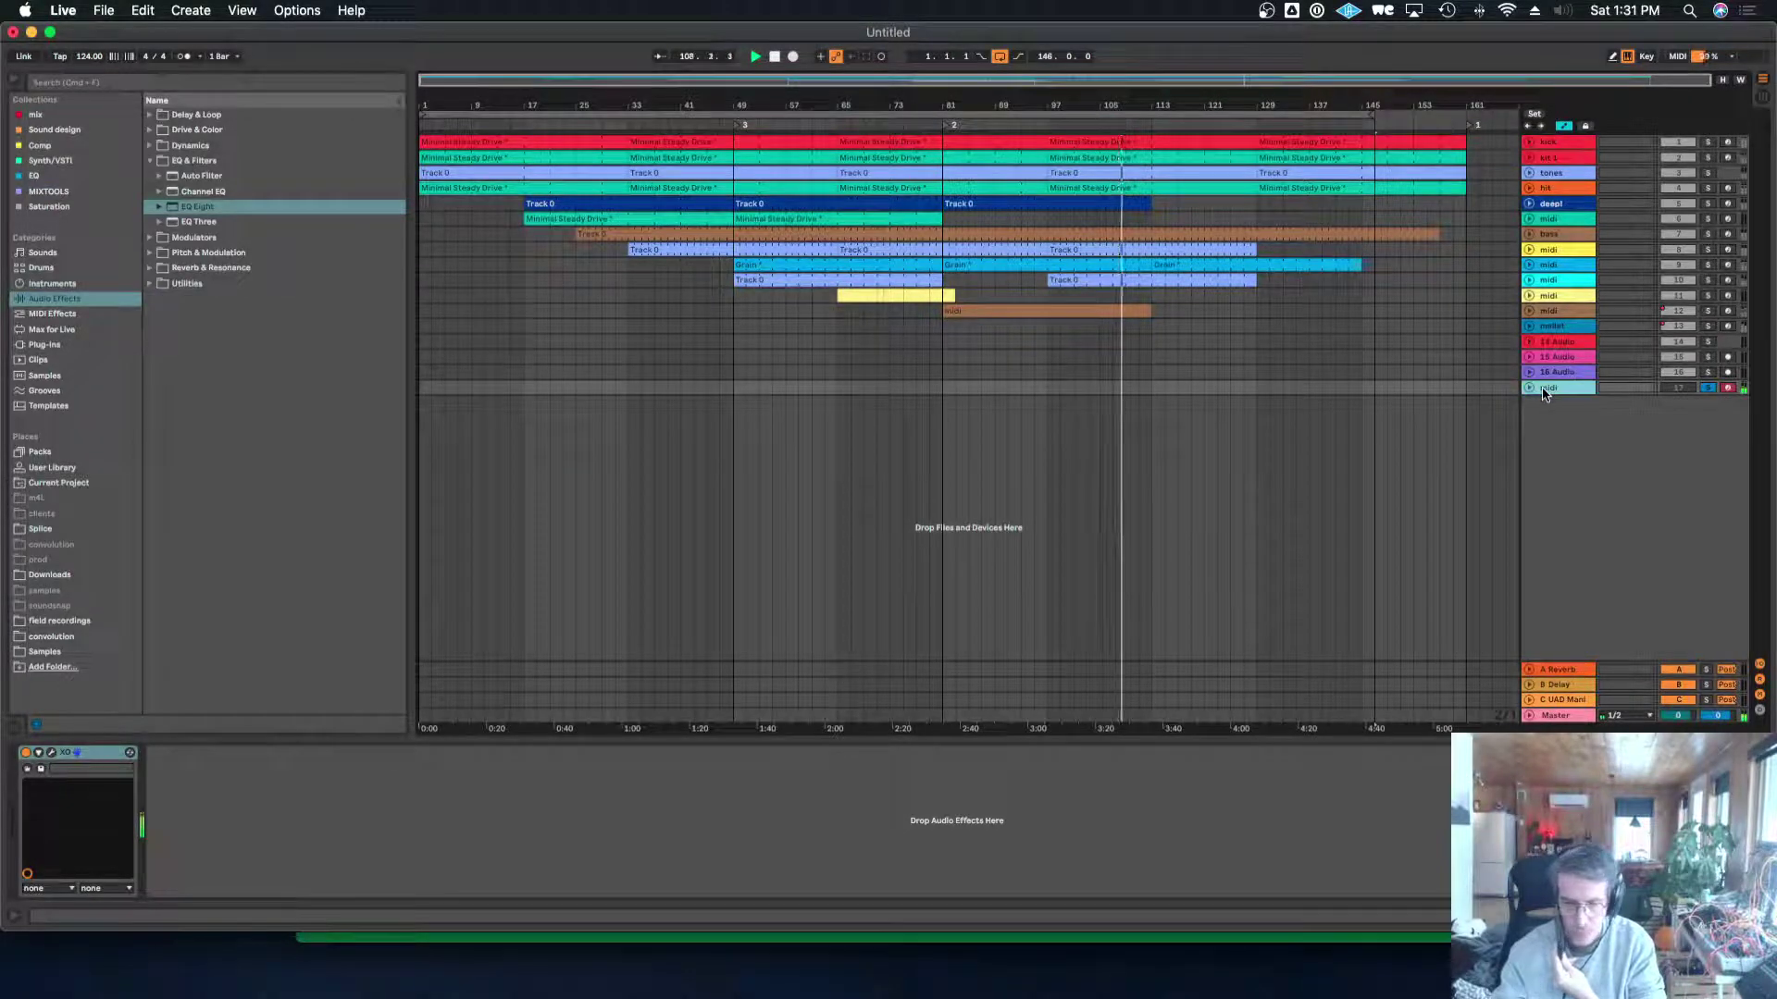
{"action": "left_click", "coordinate": [52, 753]}
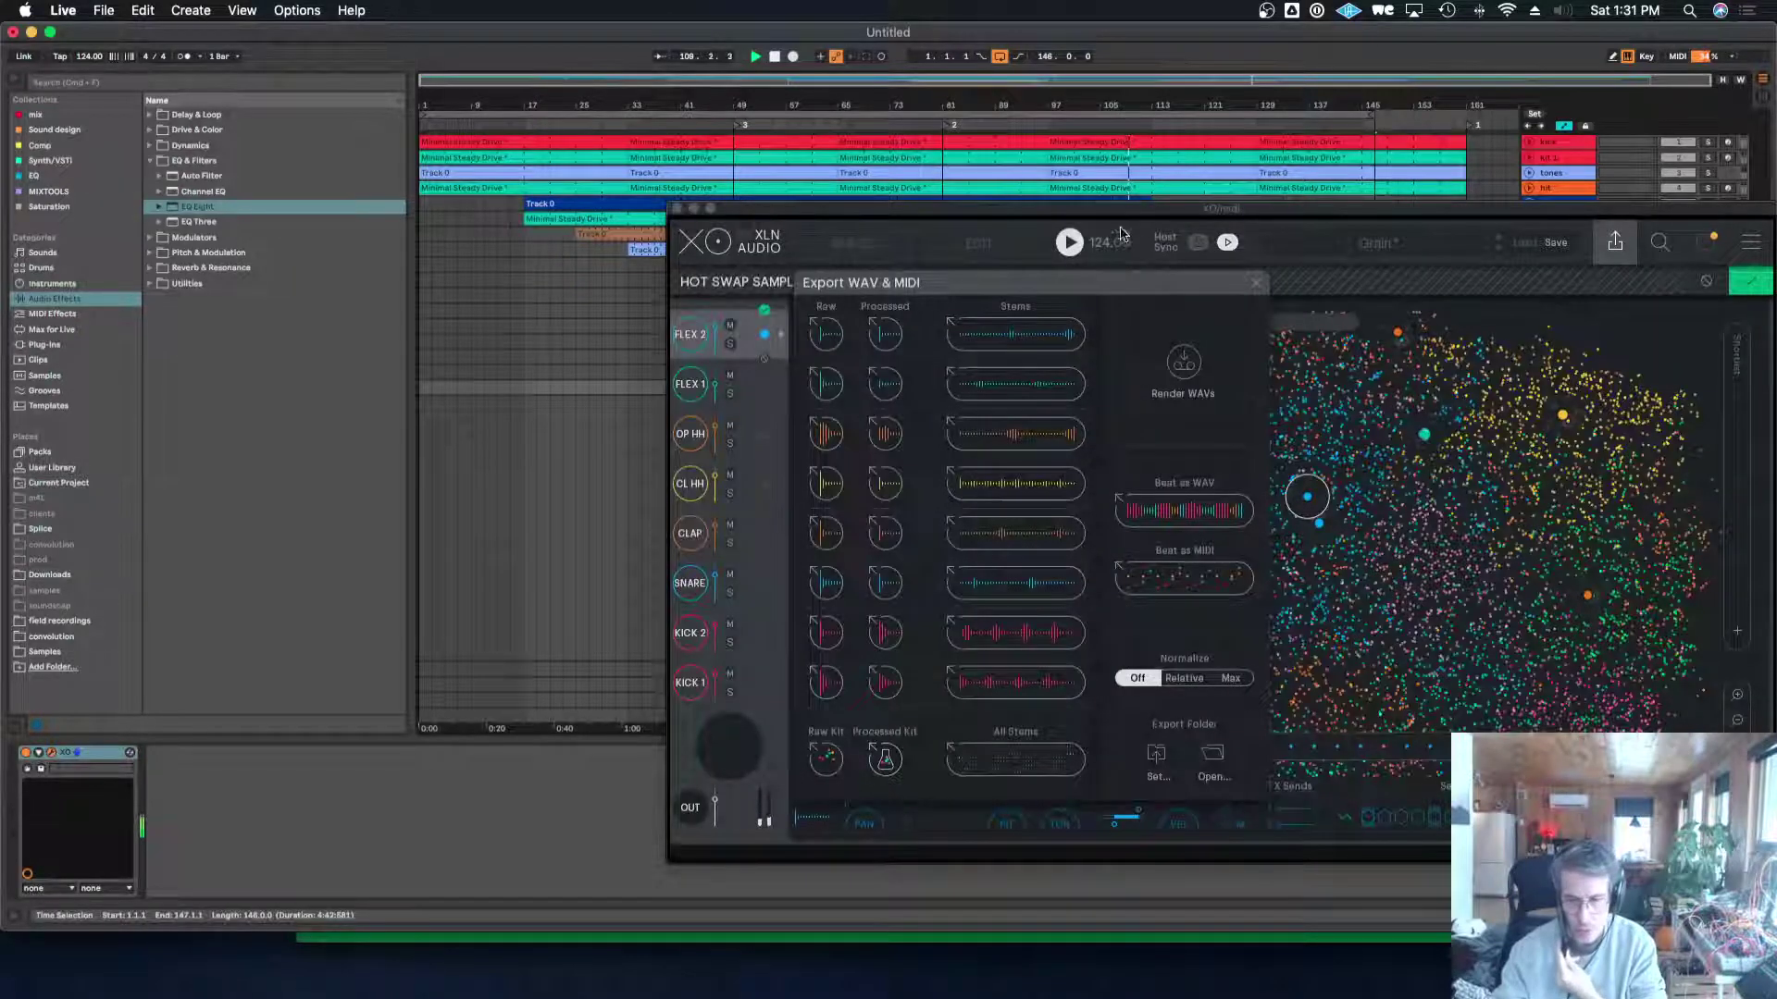
{"action": "left_click_drag", "start_coordinate": [1259, 208], "coordinate": [933, 212]}
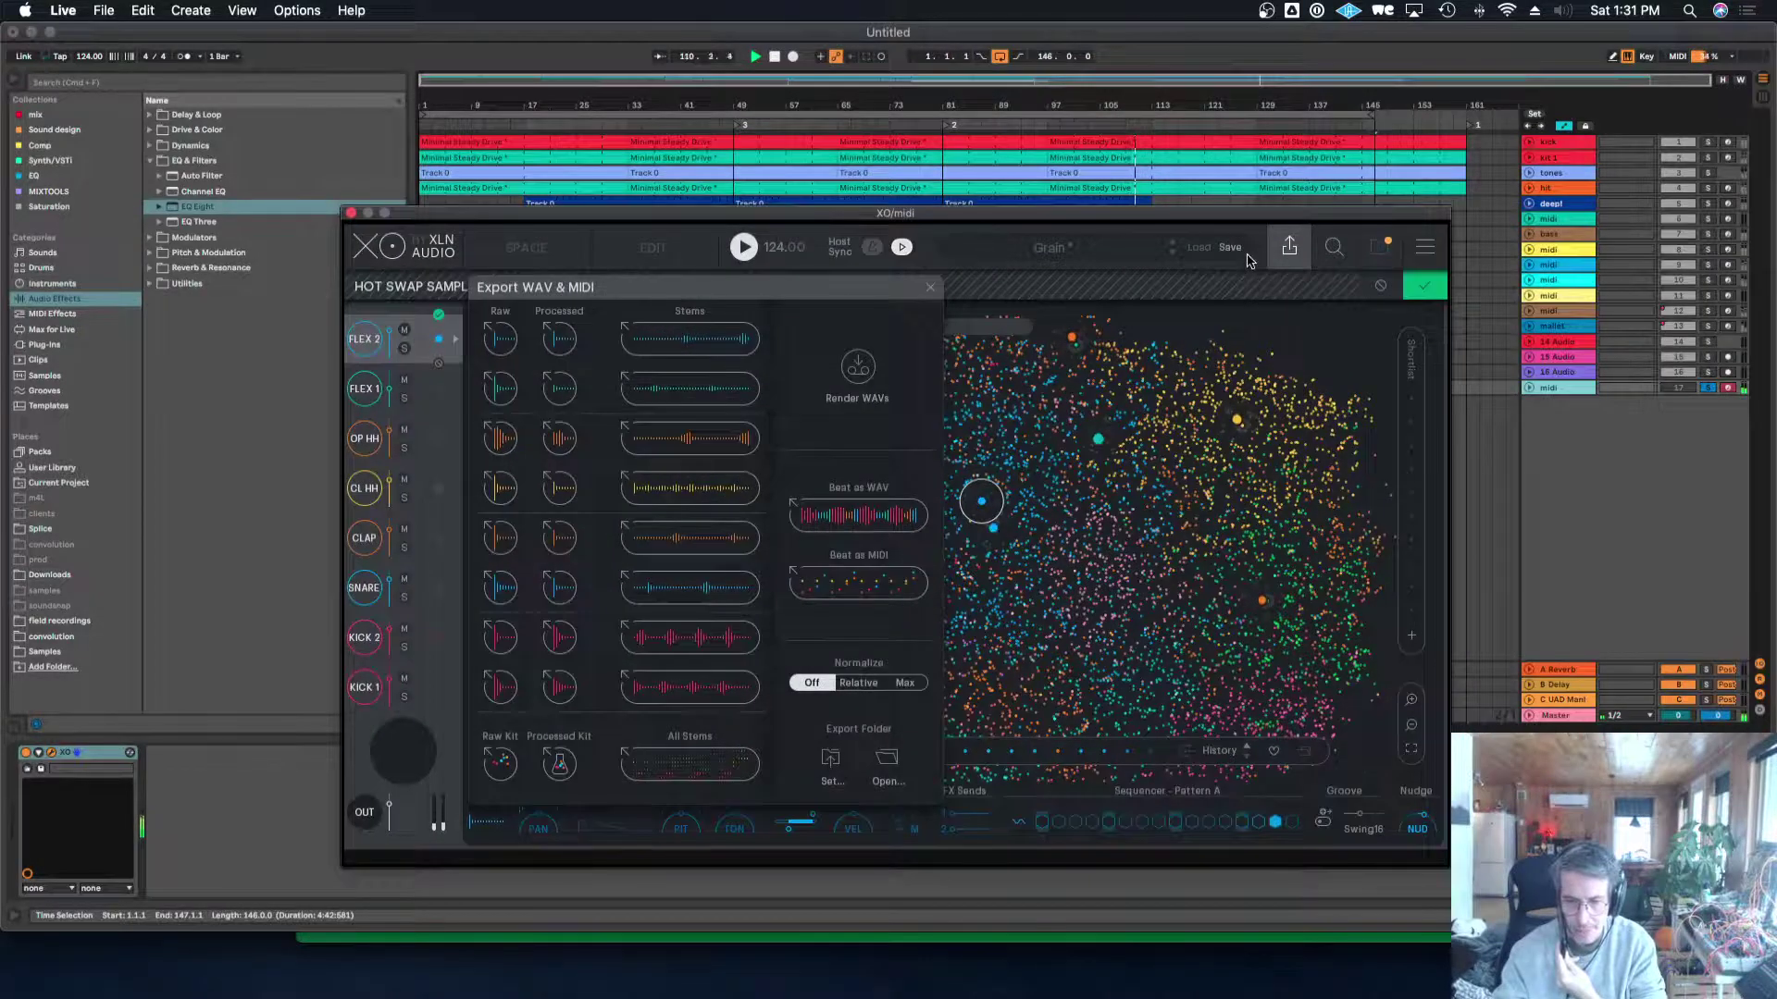
{"action": "left_click", "coordinate": [931, 289]}
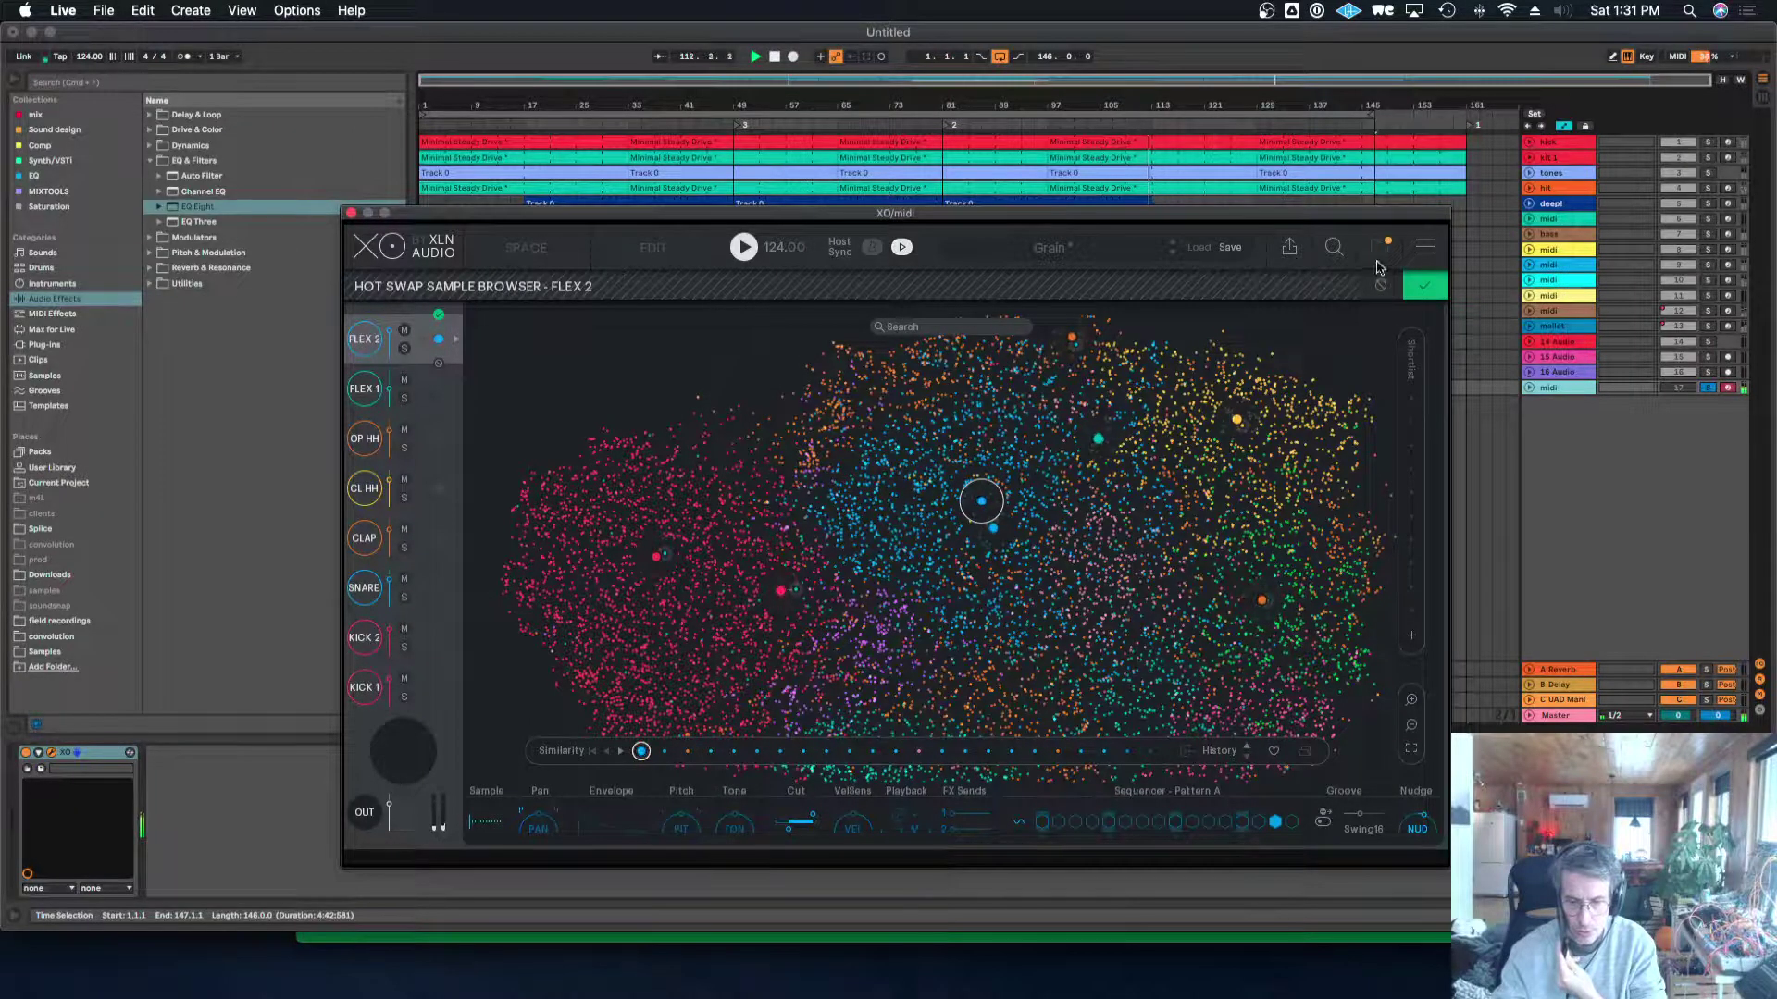
{"action": "left_click", "coordinate": [1415, 291]}
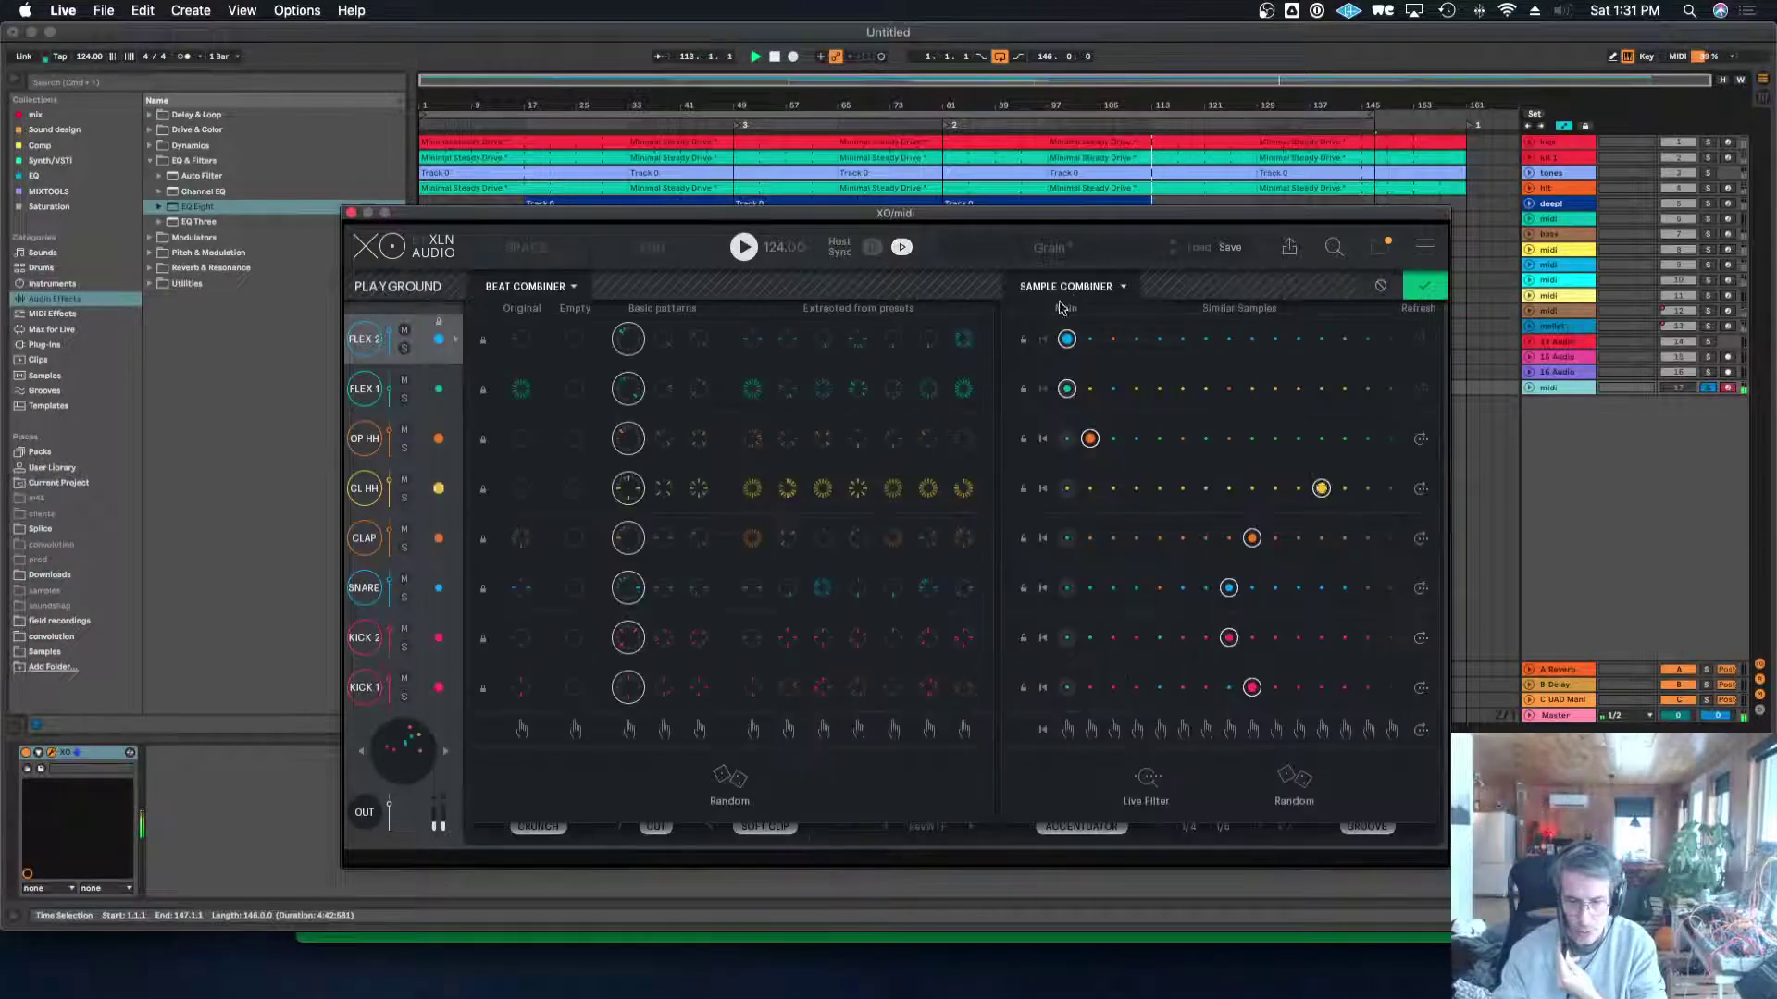
Randomize the Sample Combiner once and the Beat Combiner twice in XO, and close the plug-in window.
{"action": "left_click", "coordinate": [1297, 790]}
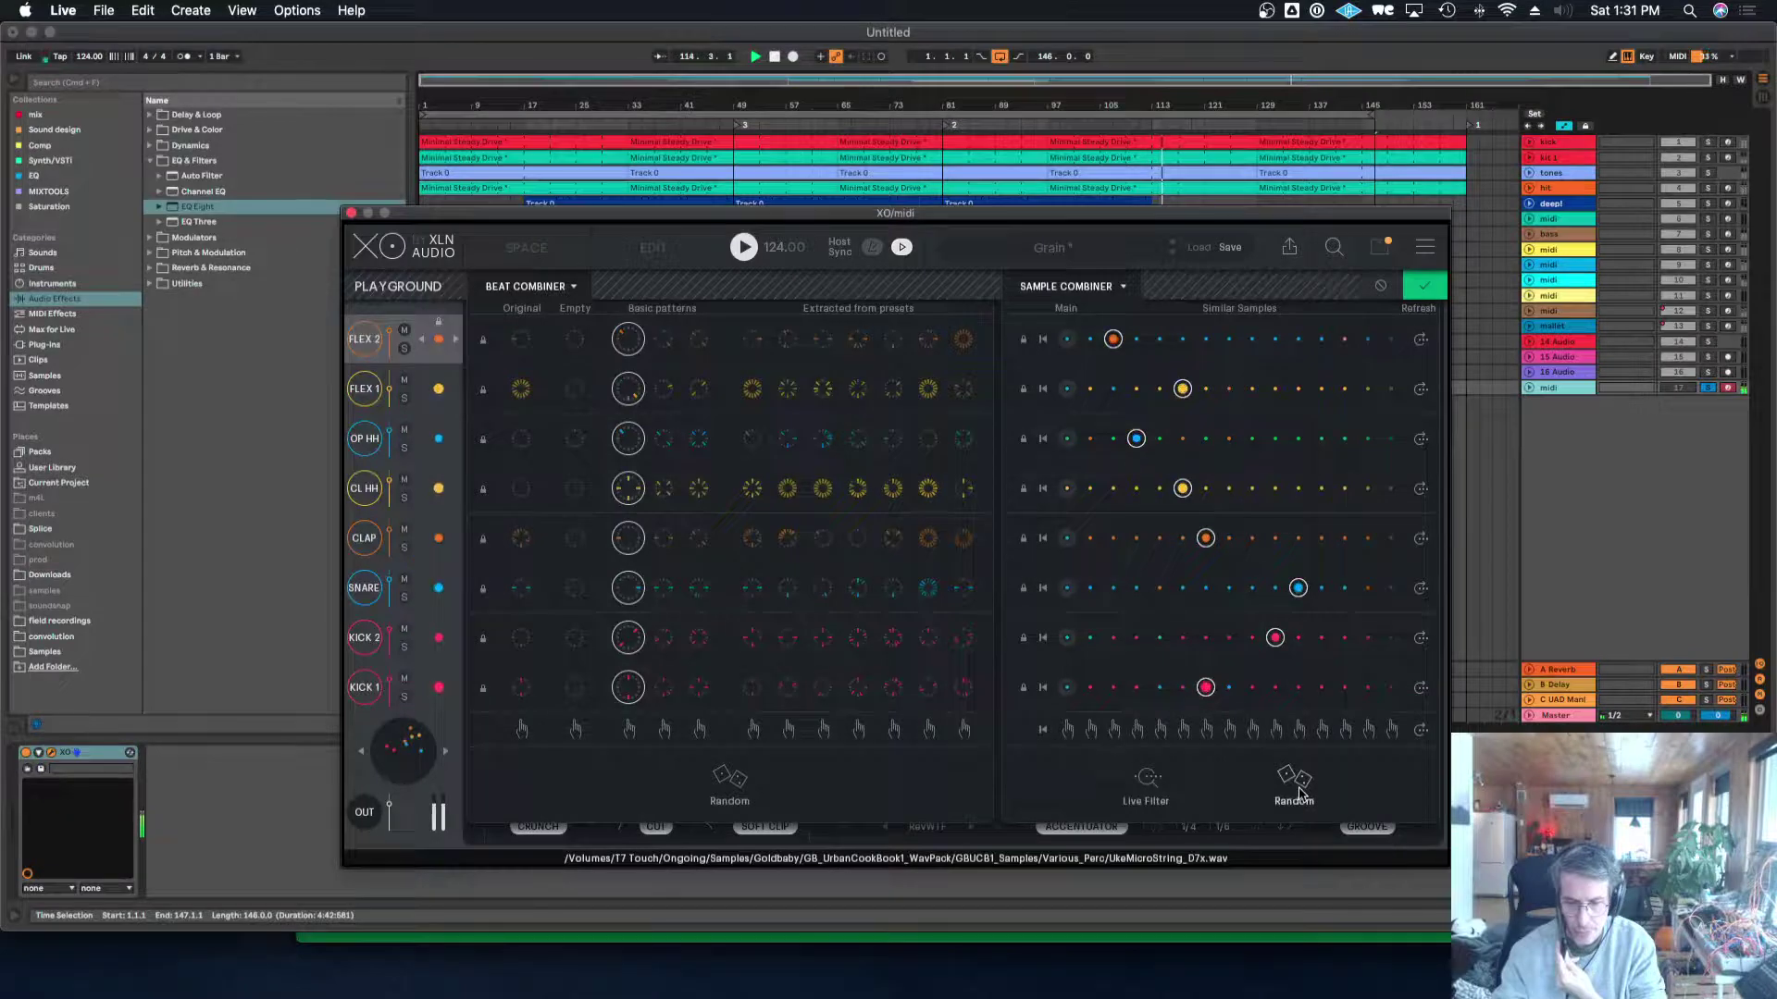
{"action": "left_click", "coordinate": [720, 786]}
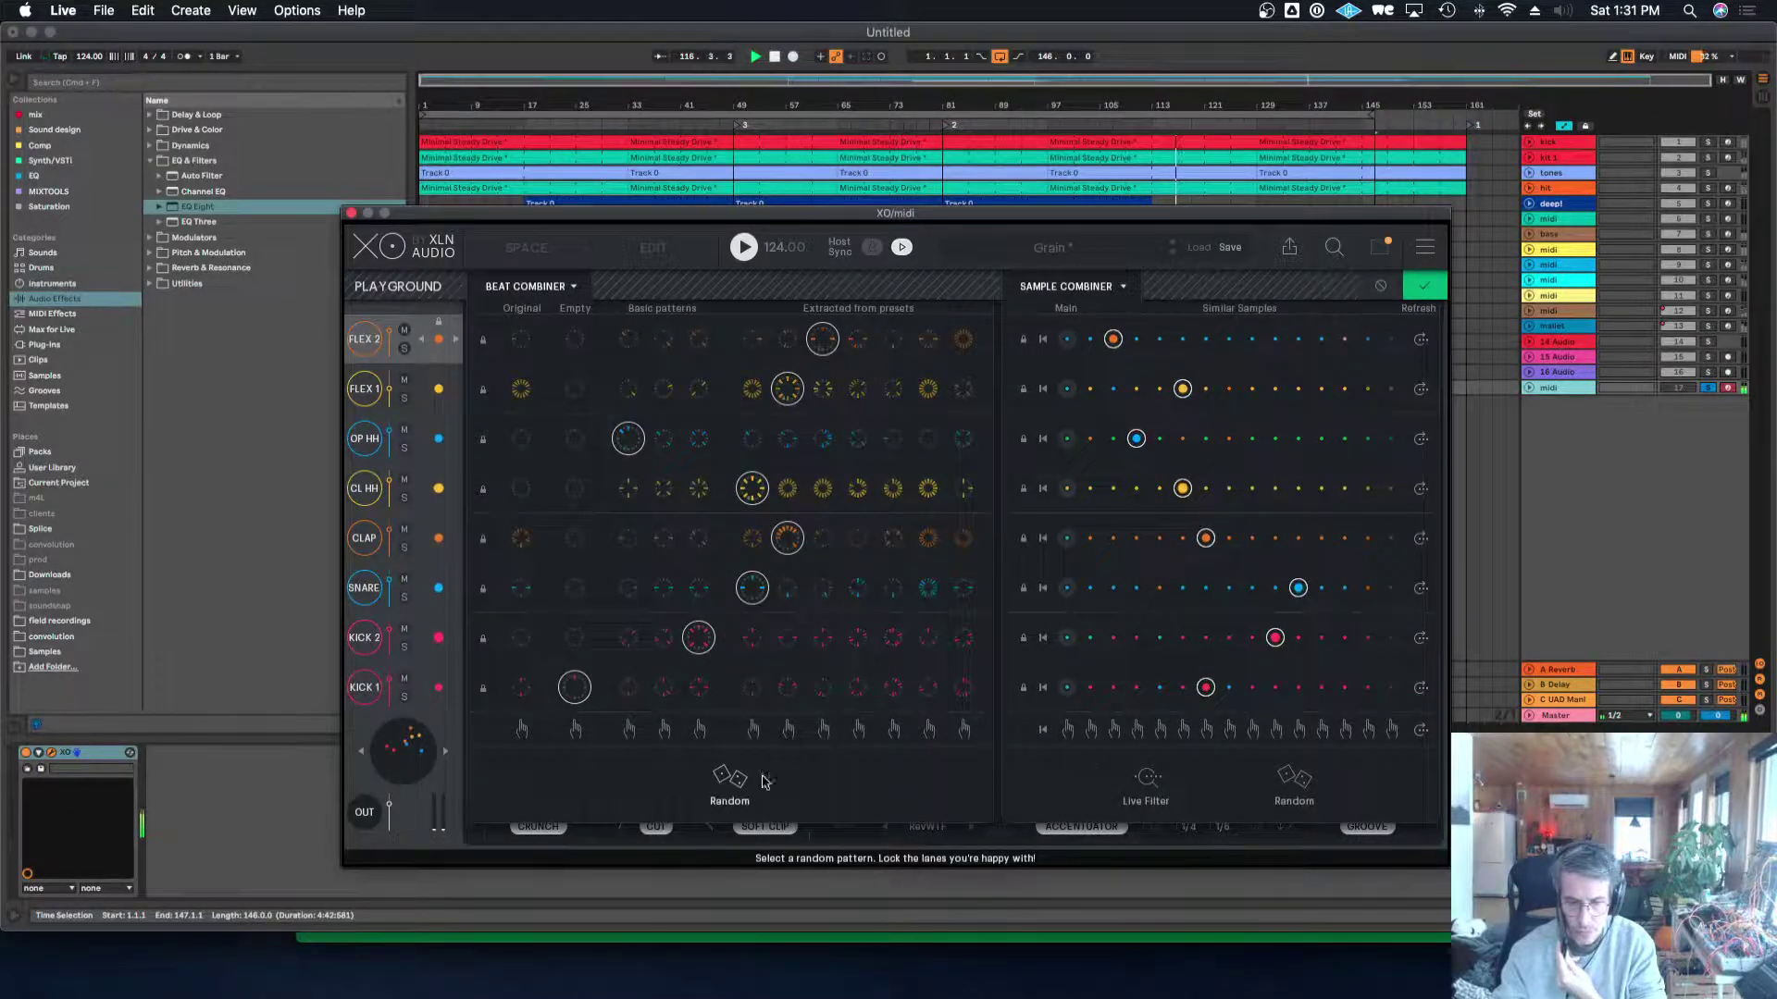
{"action": "left_click", "coordinate": [720, 791]}
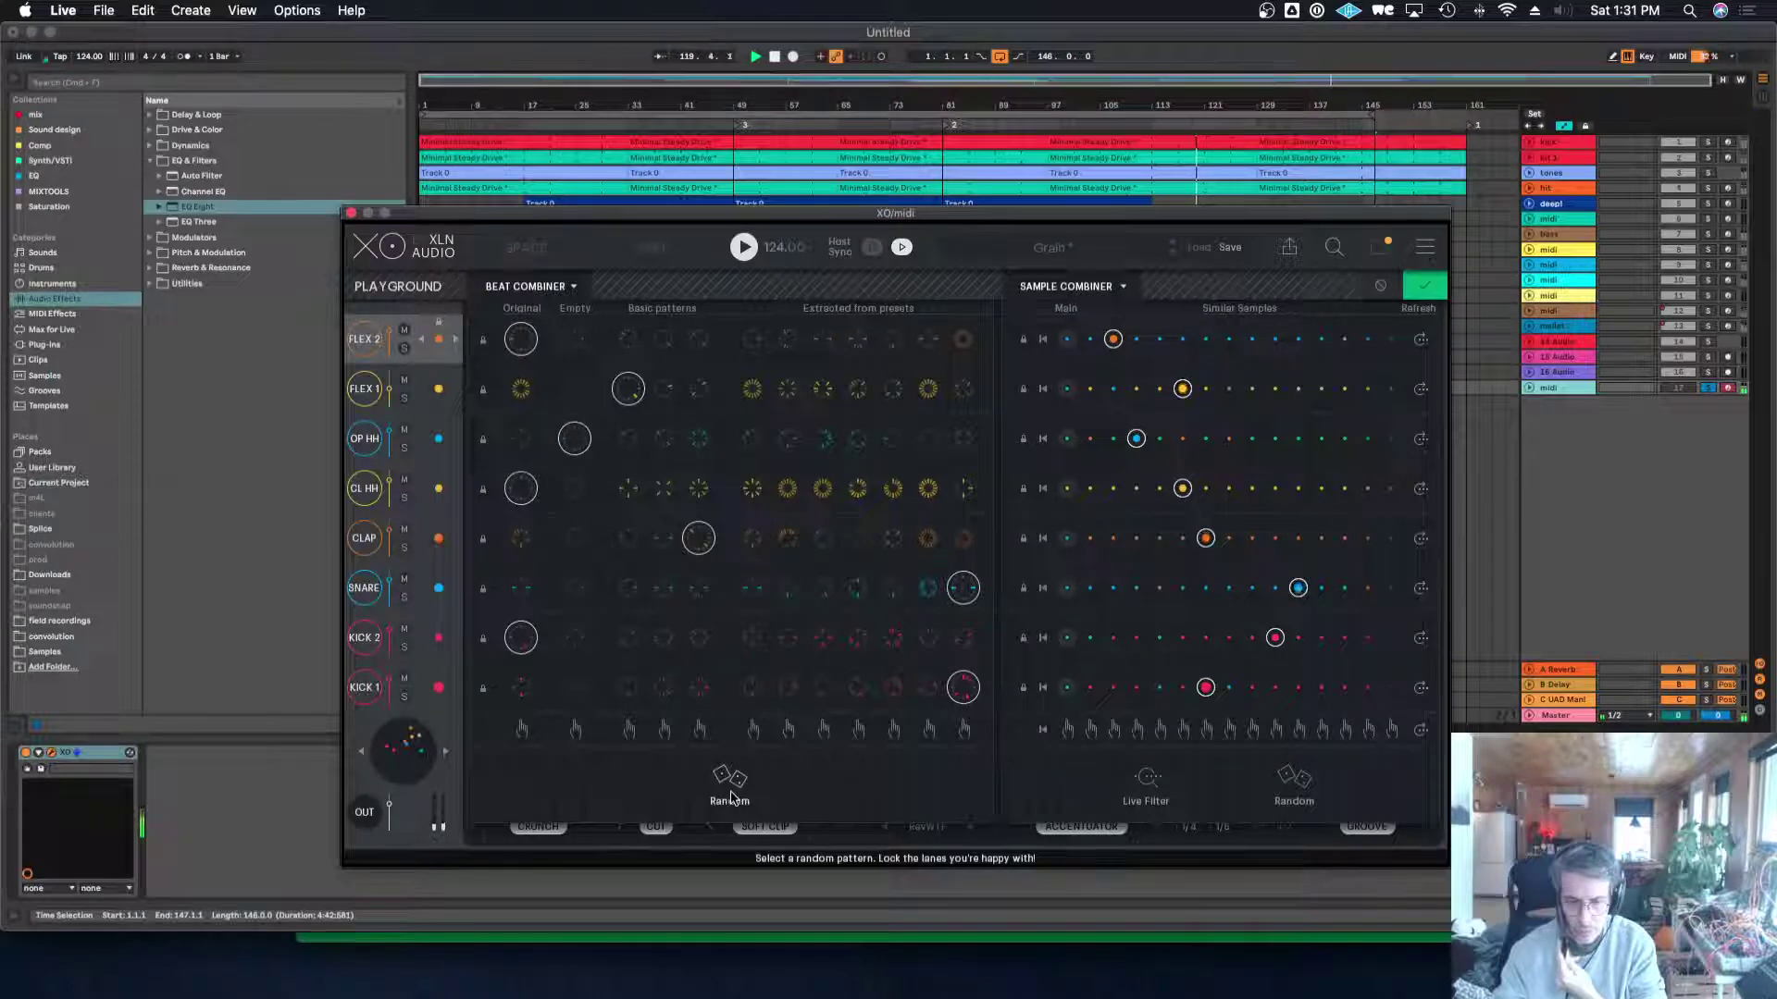
{"action": "left_click", "coordinate": [351, 213]}
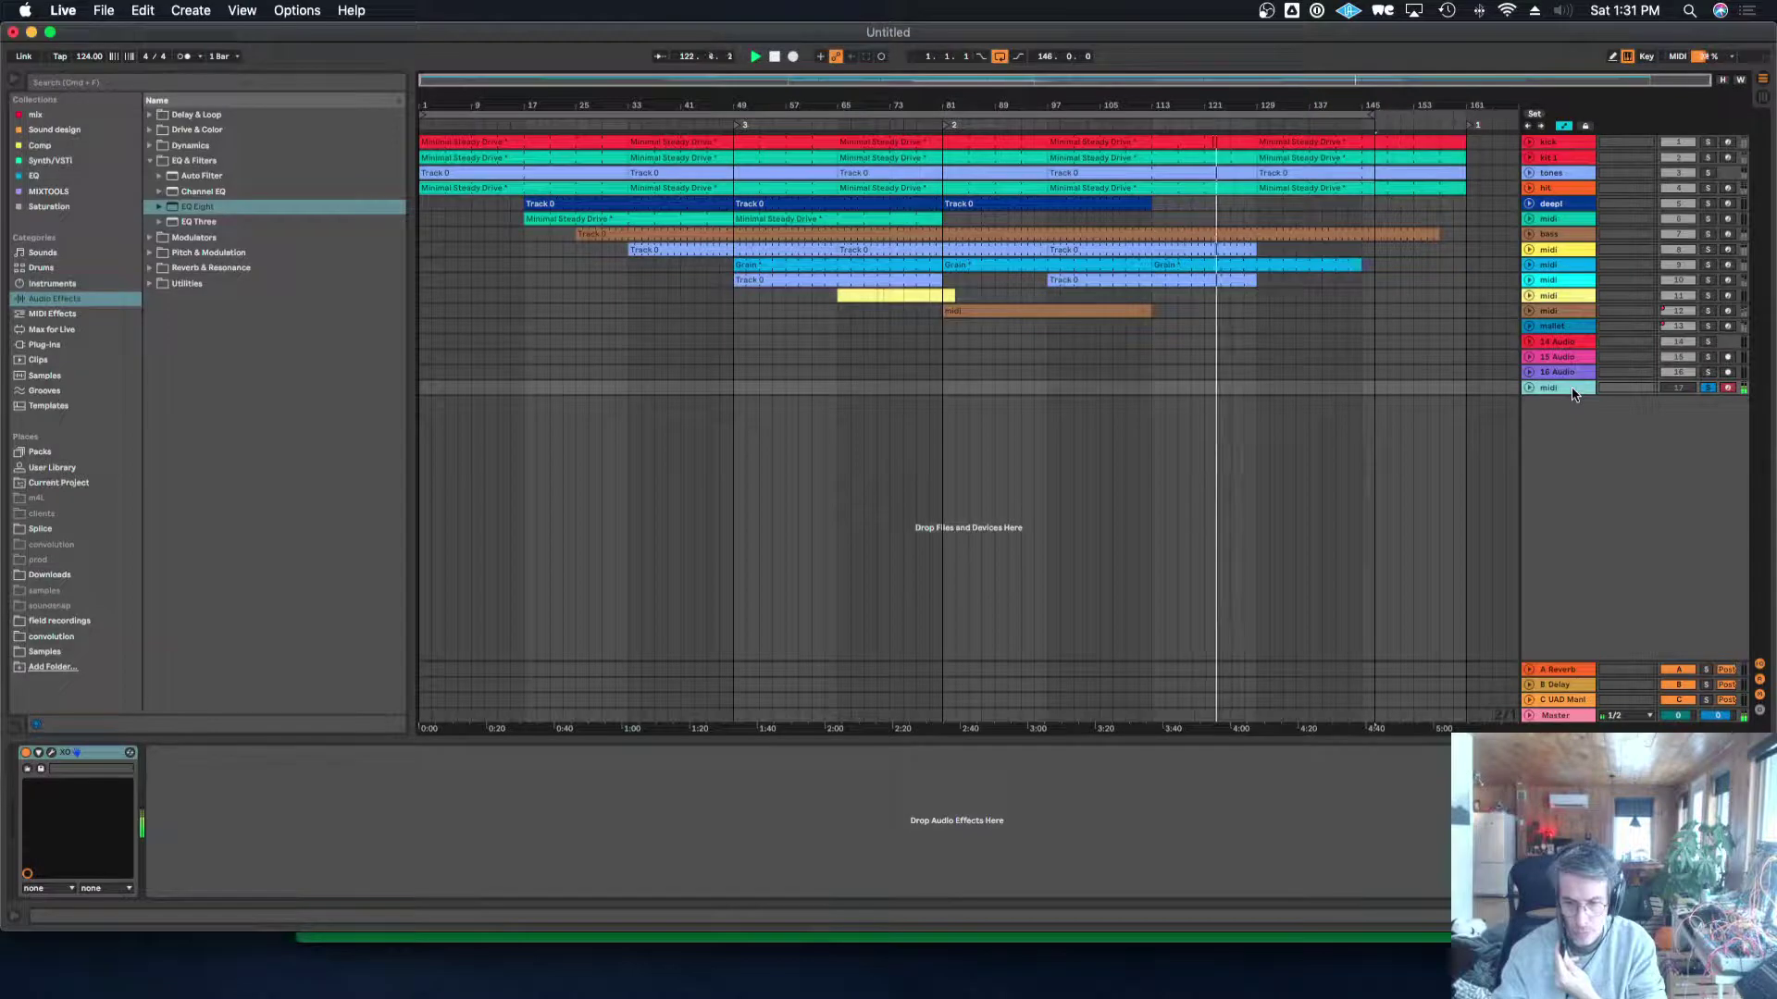
Solo the cyan, blue and yellow MIDI tracks one at a time, and show the devices of yellow track 8.
{"action": "left_click", "coordinate": [1710, 281]}
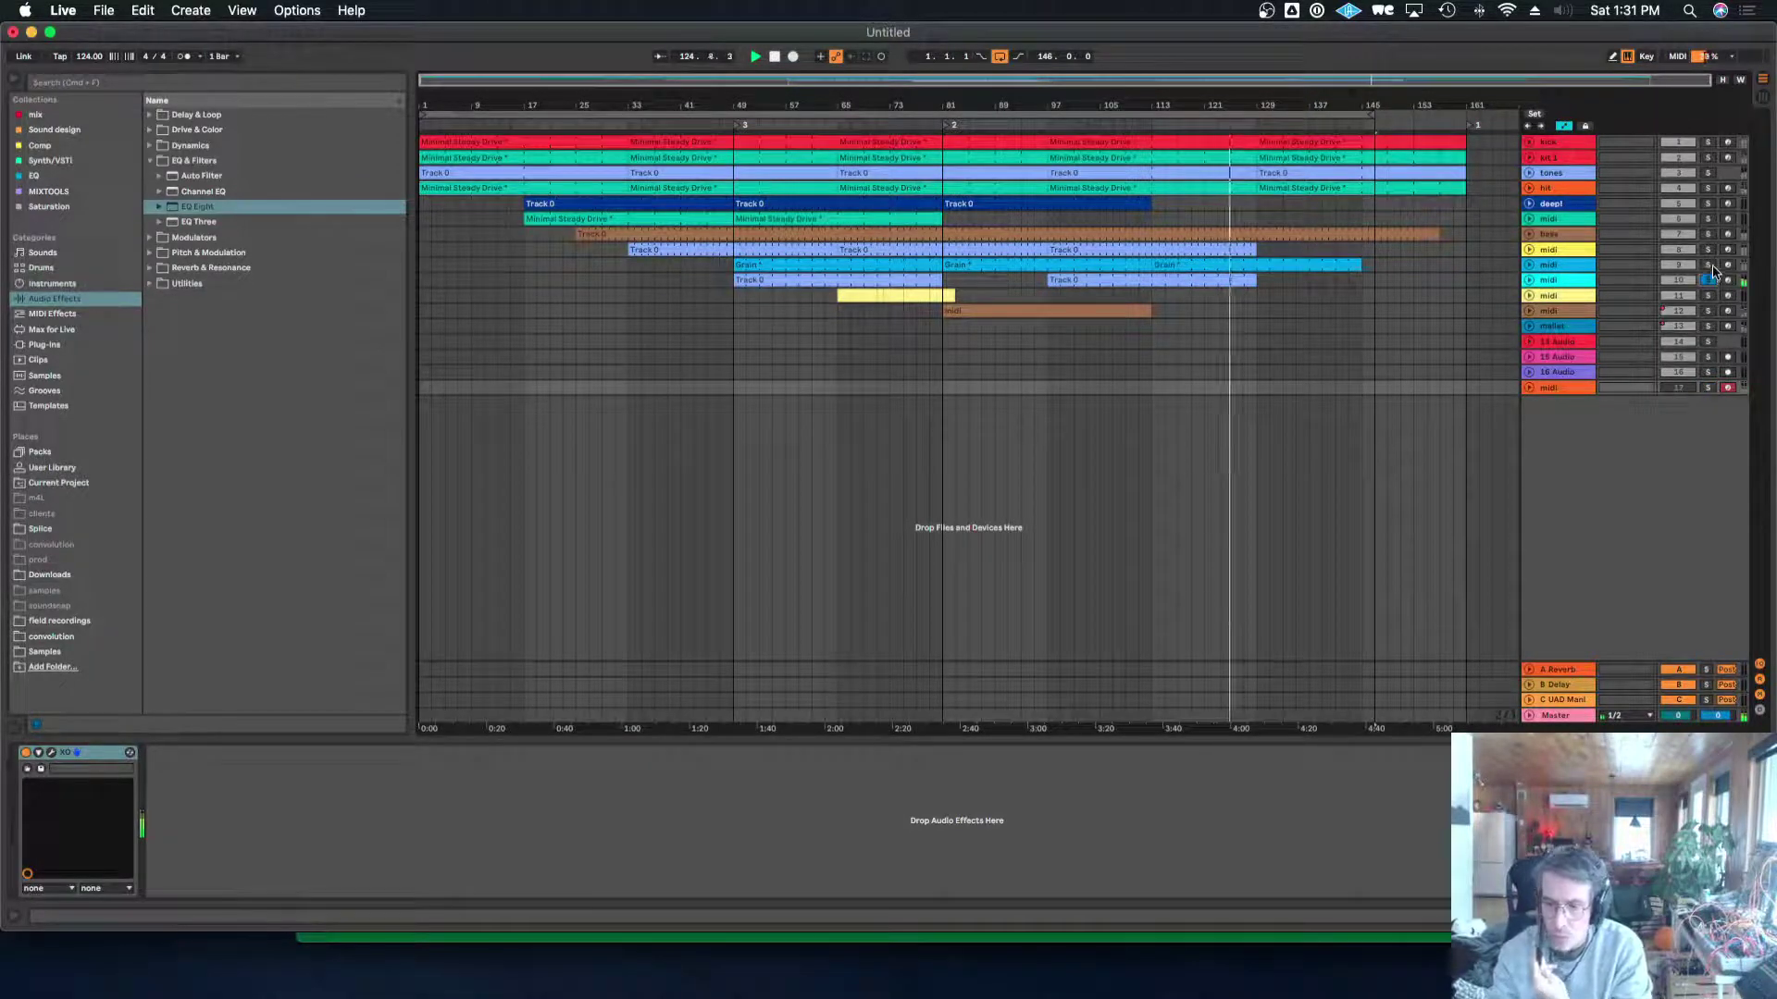
{"action": "left_click", "coordinate": [1709, 265]}
{"action": "left_click", "coordinate": [1709, 249]}
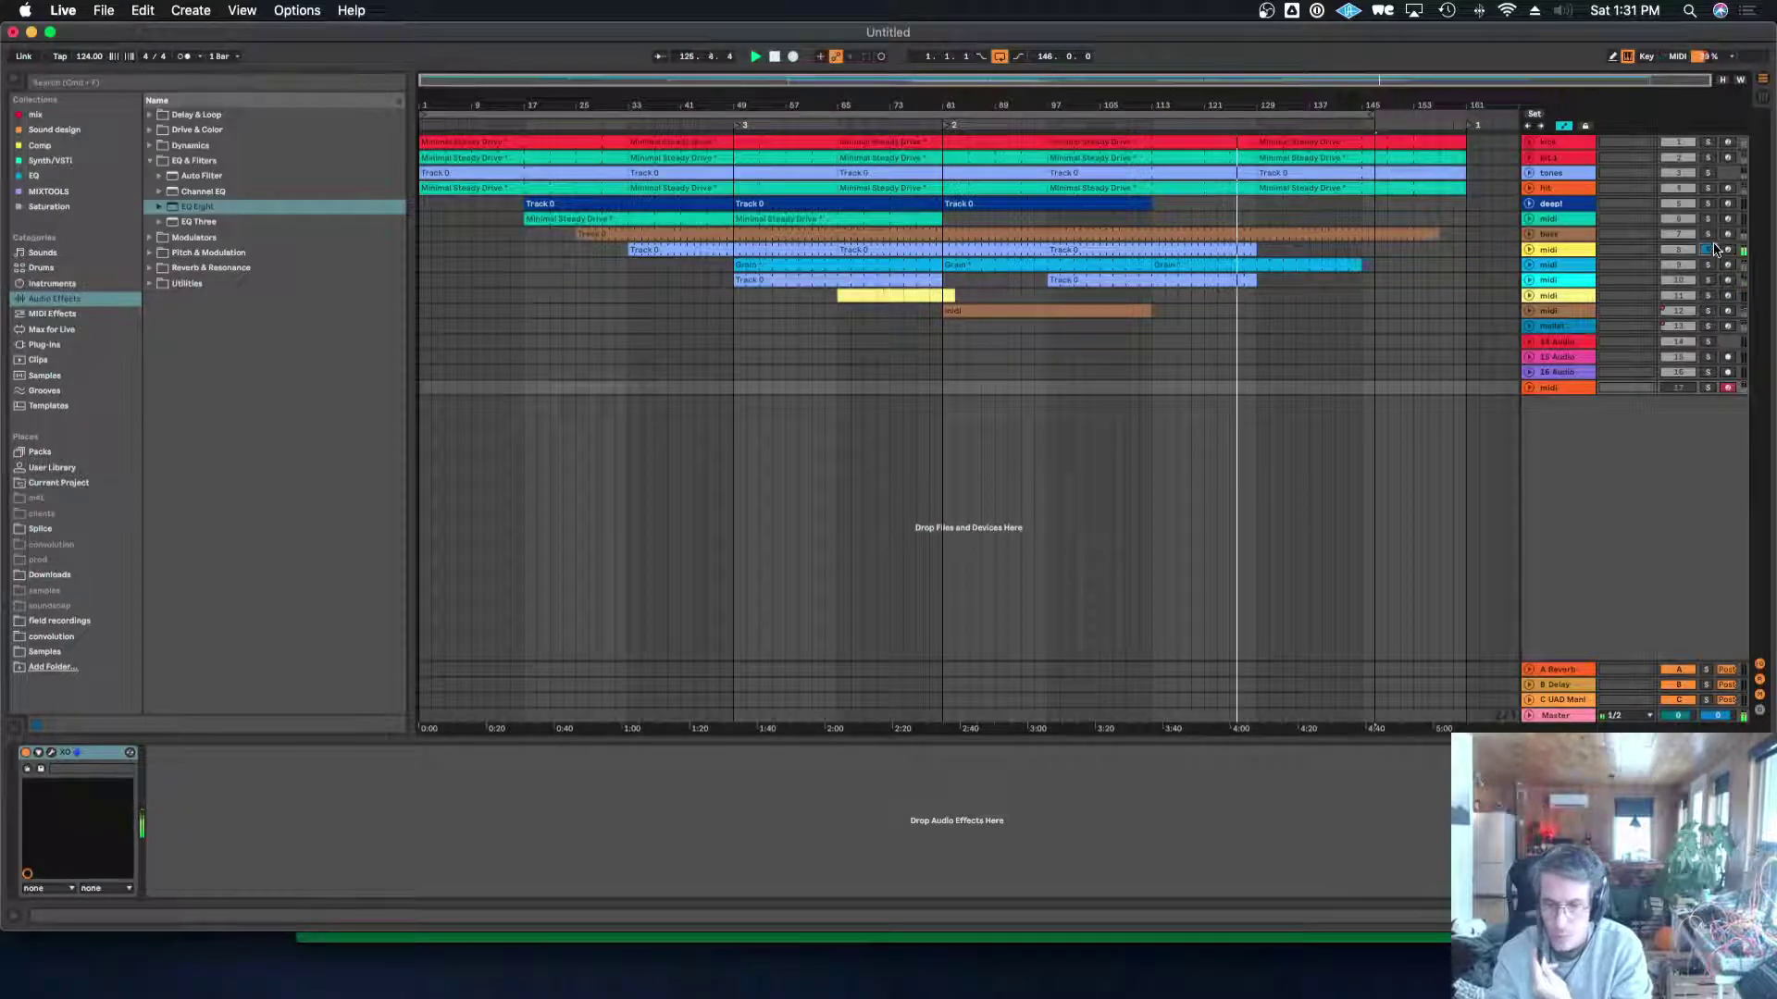
{"action": "left_click", "coordinate": [1562, 250]}
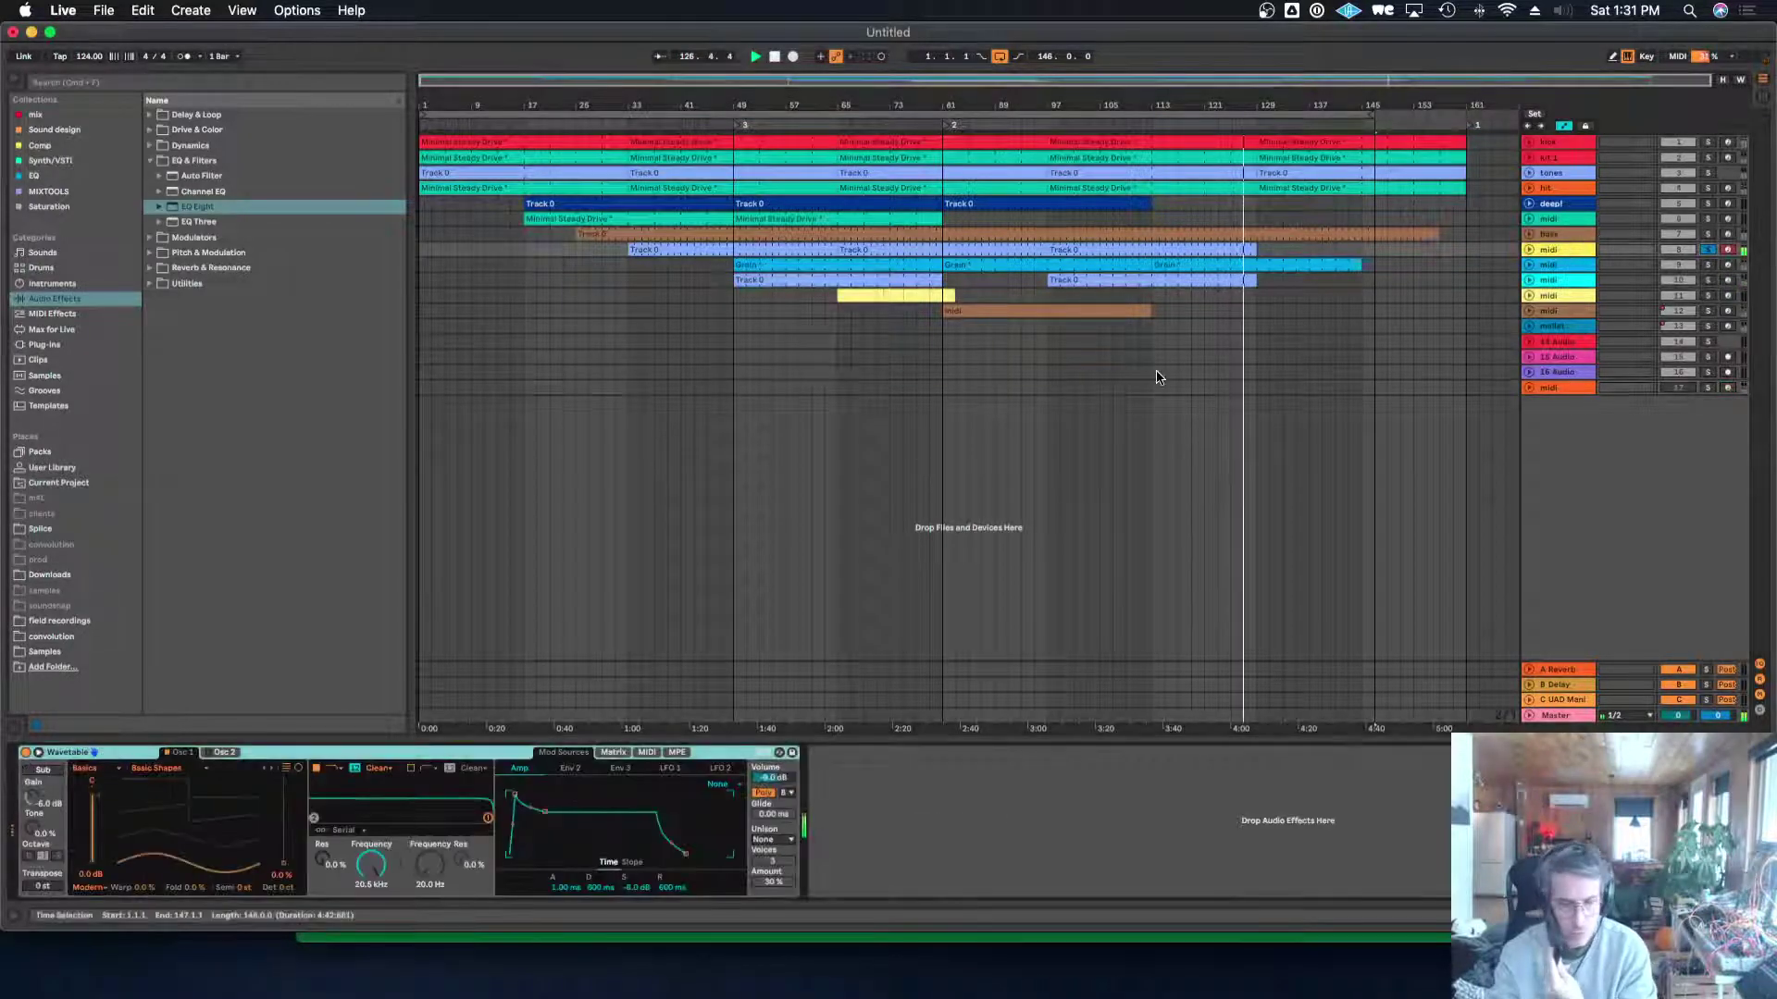
Add an EQ Eight to yellow track 8 and set its first band to a low cut at about 104 Hz.
{"action": "double_click", "coordinate": [197, 212]}
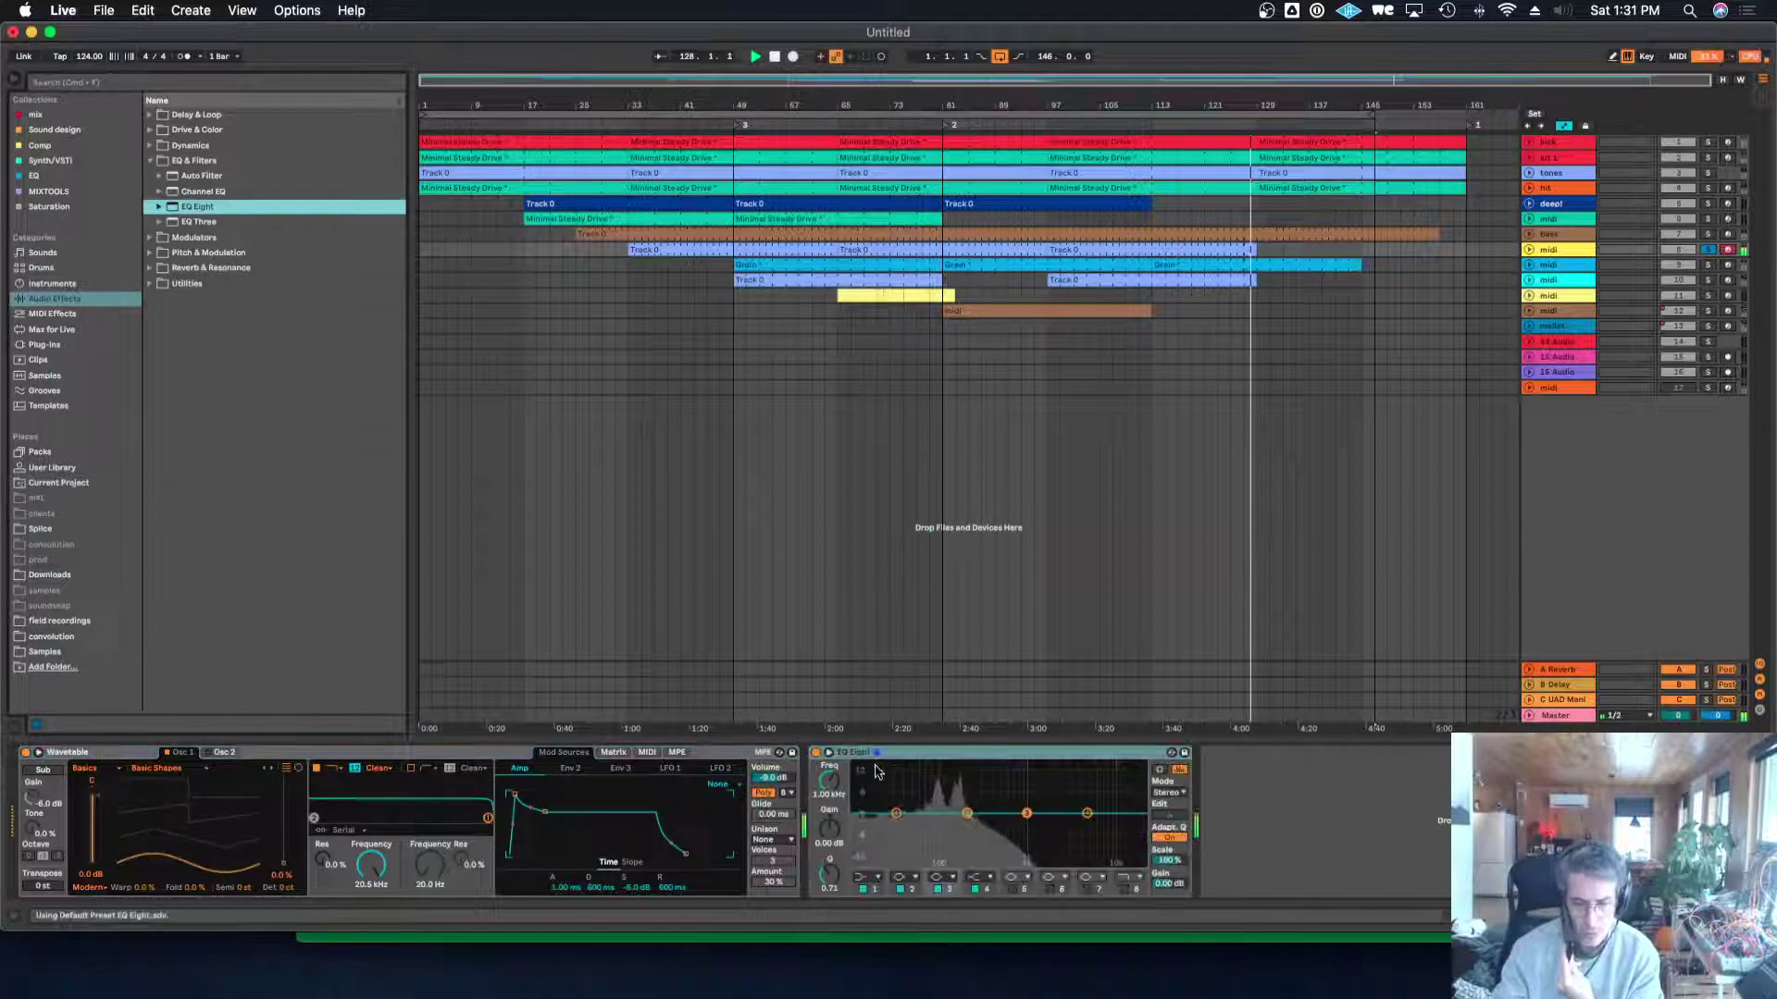
{"action": "left_click", "coordinate": [880, 877]}
{"action": "left_click", "coordinate": [865, 900]}
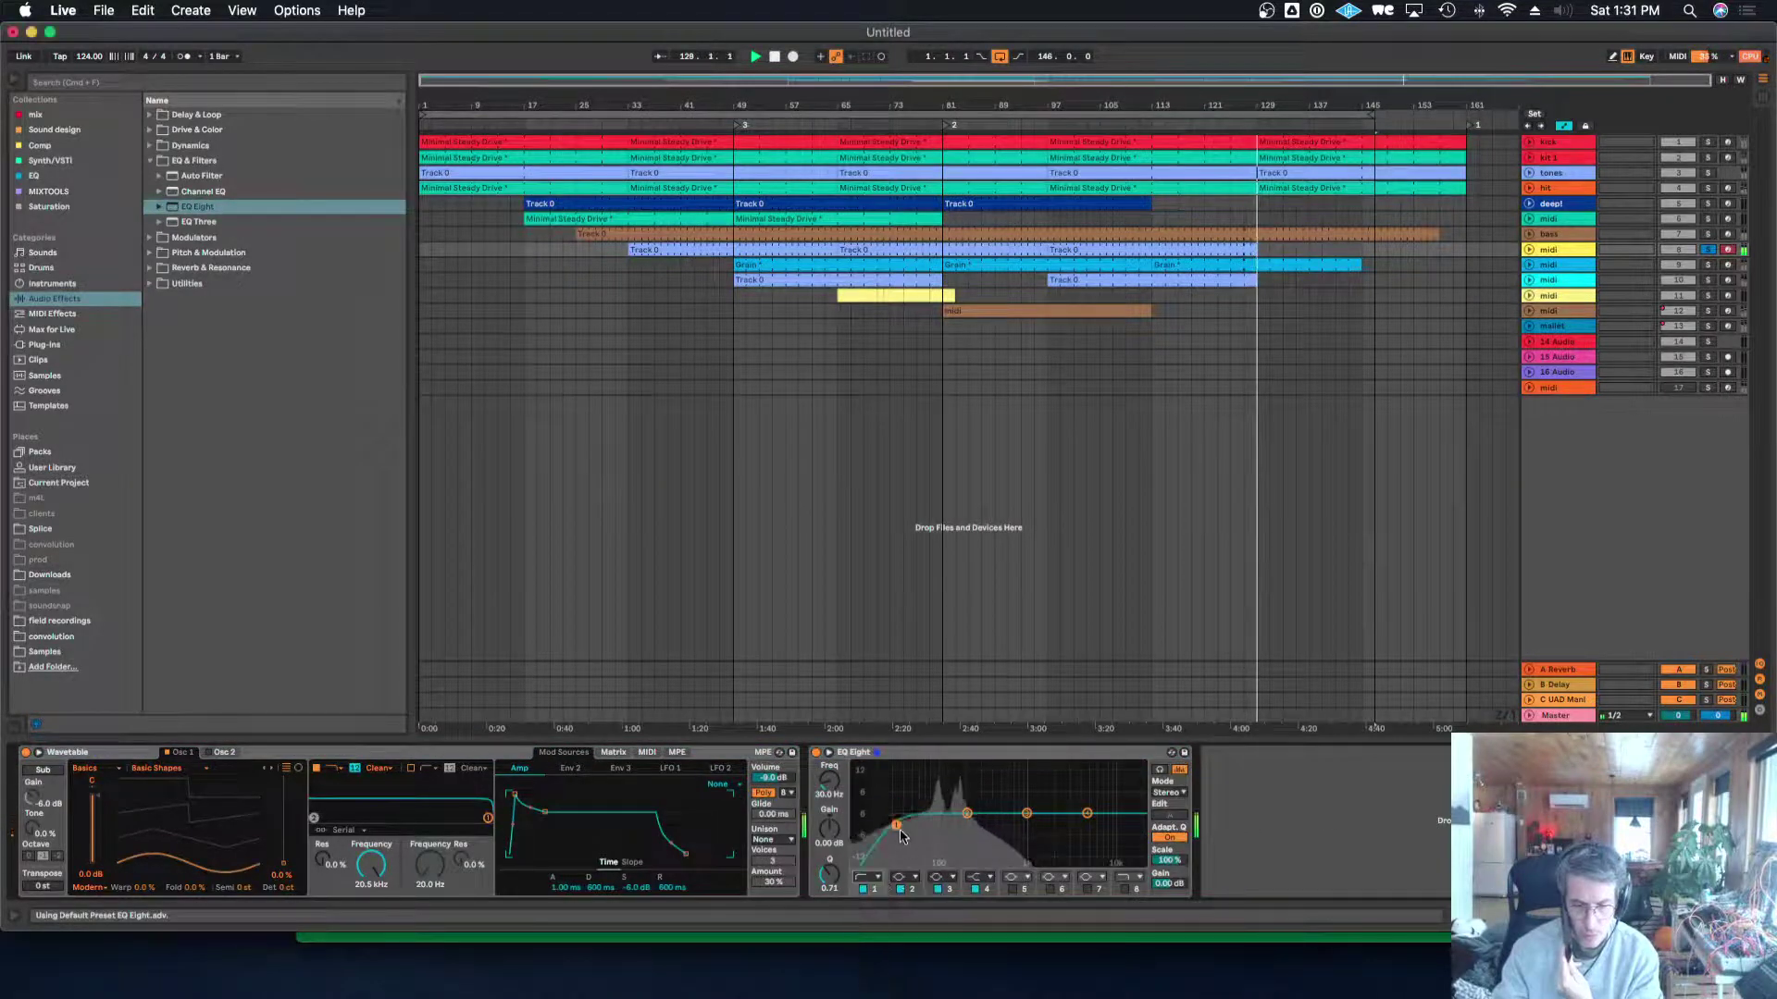
{"action": "left_click_drag", "start_coordinate": [896, 822], "coordinate": [942, 831]}
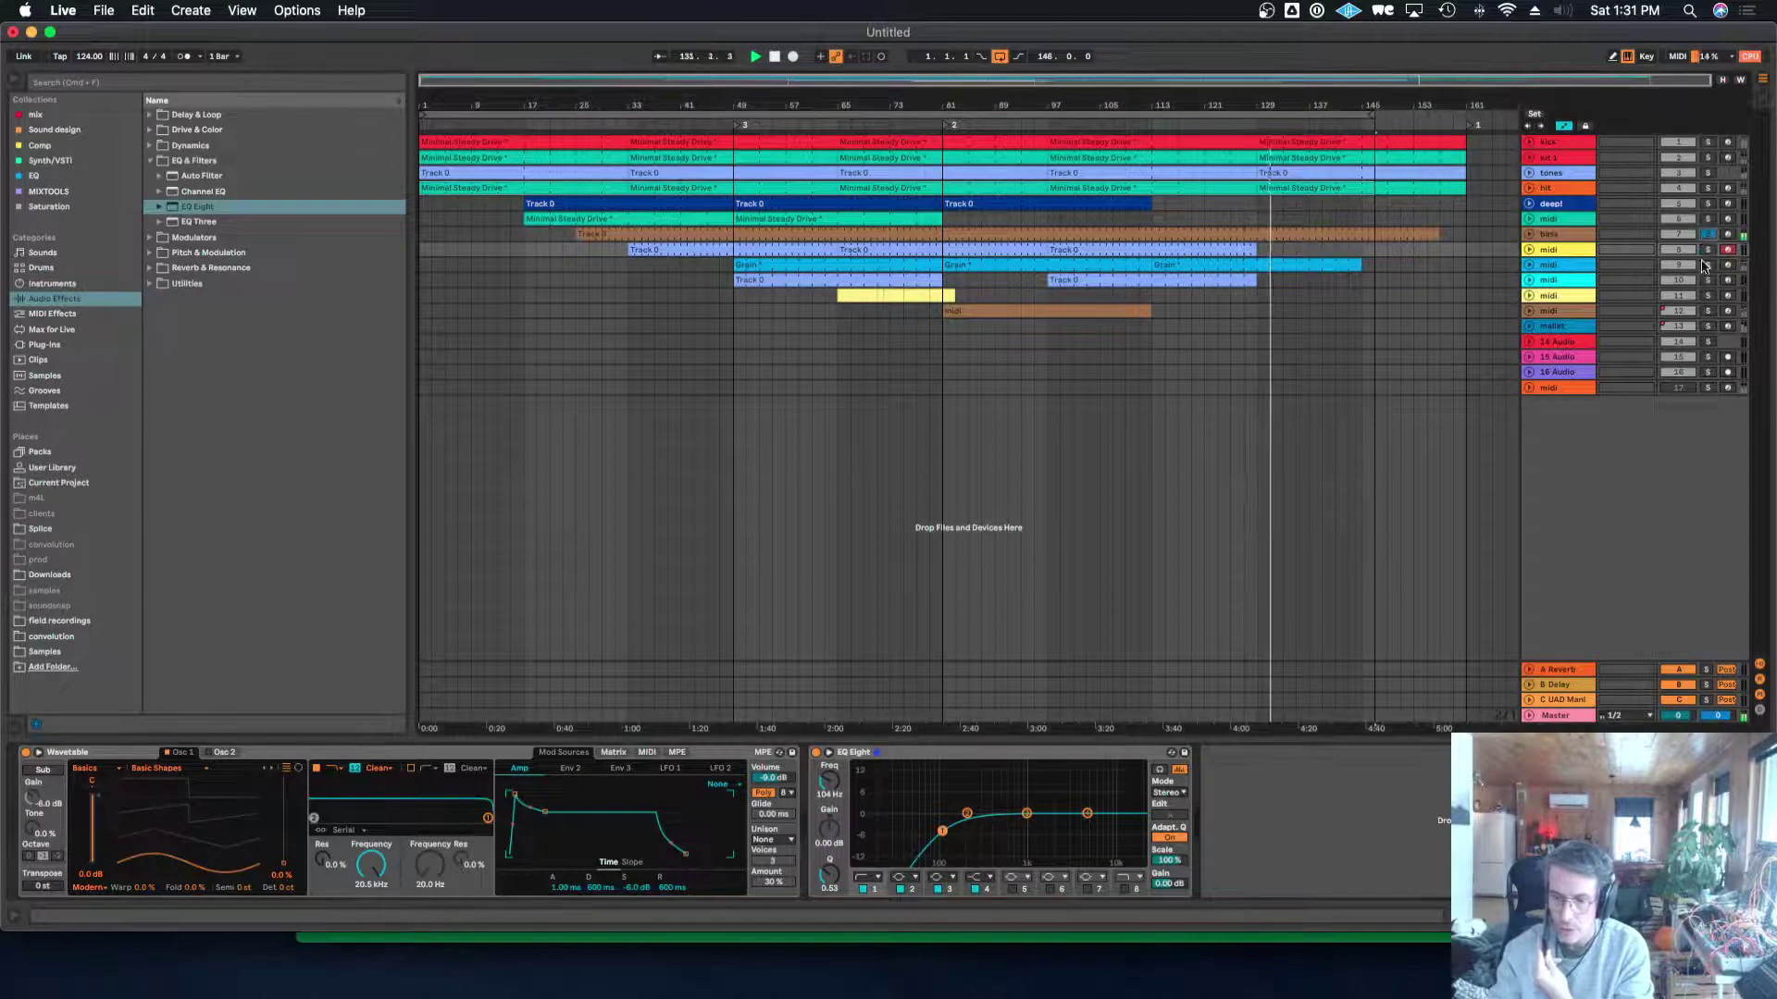
Add an EQ Eight to blue track 9 and set its first band to a low cut at about 48.4 Hz.
{"action": "left_click", "coordinate": [1556, 264]}
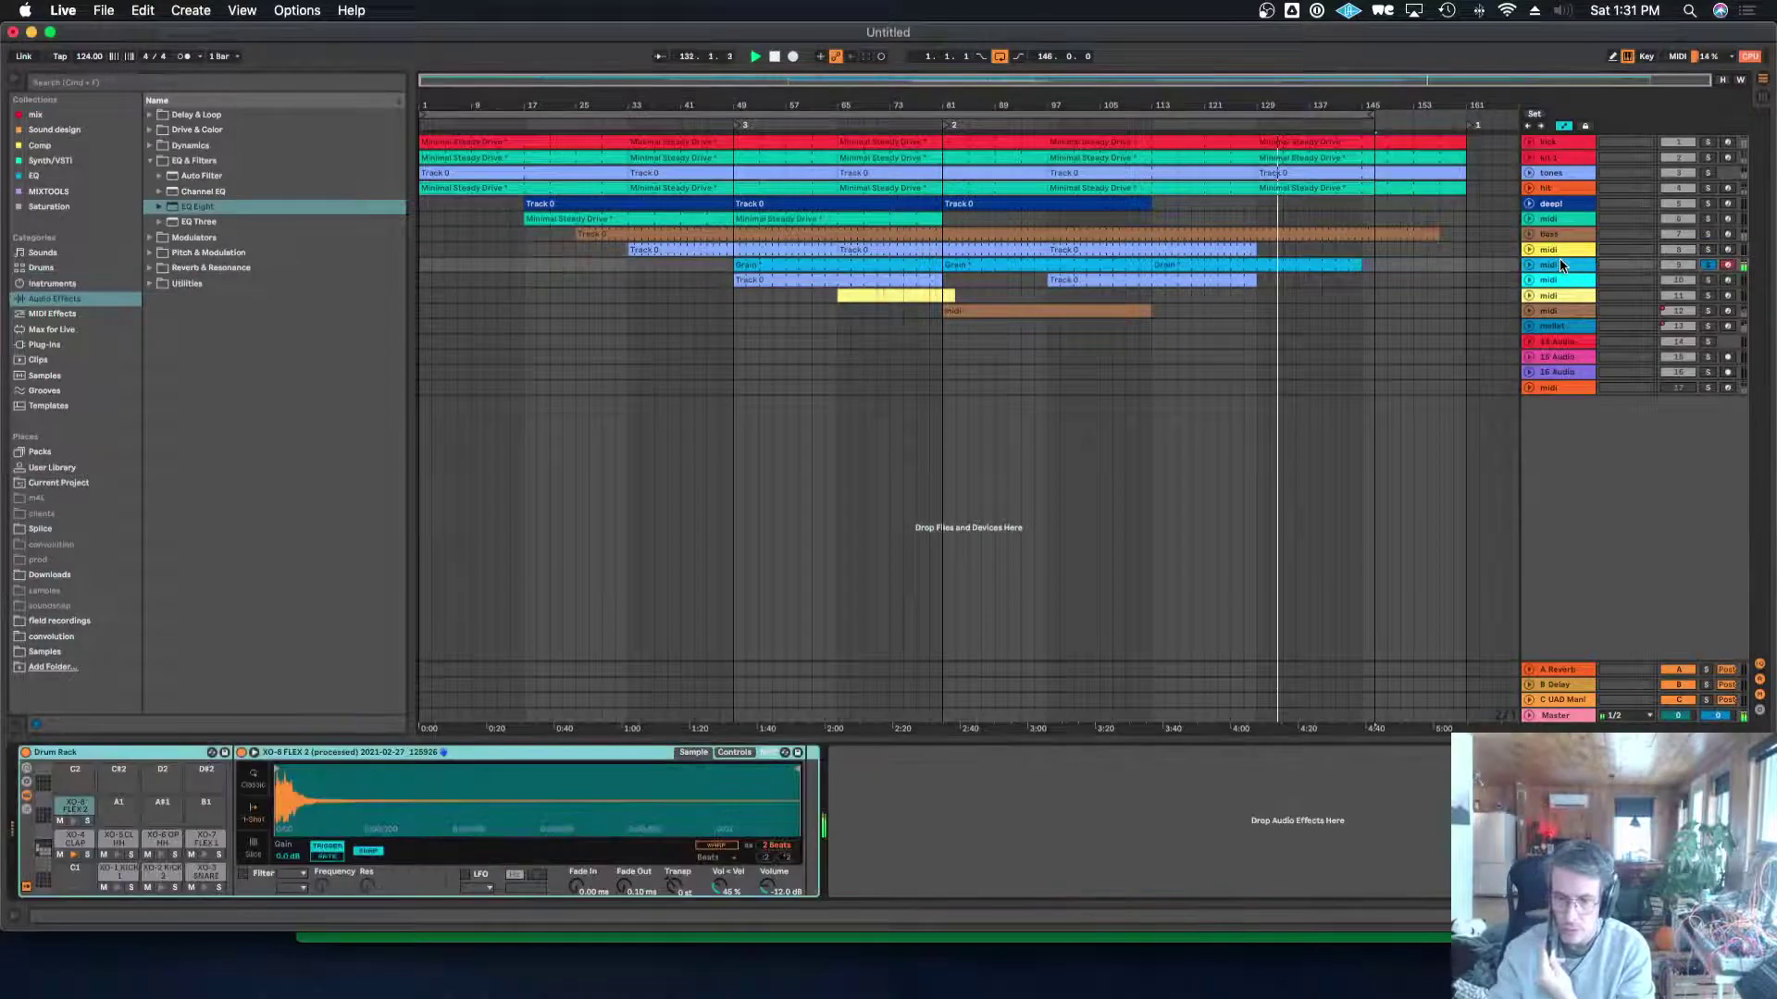
{"action": "double_click", "coordinate": [195, 210]}
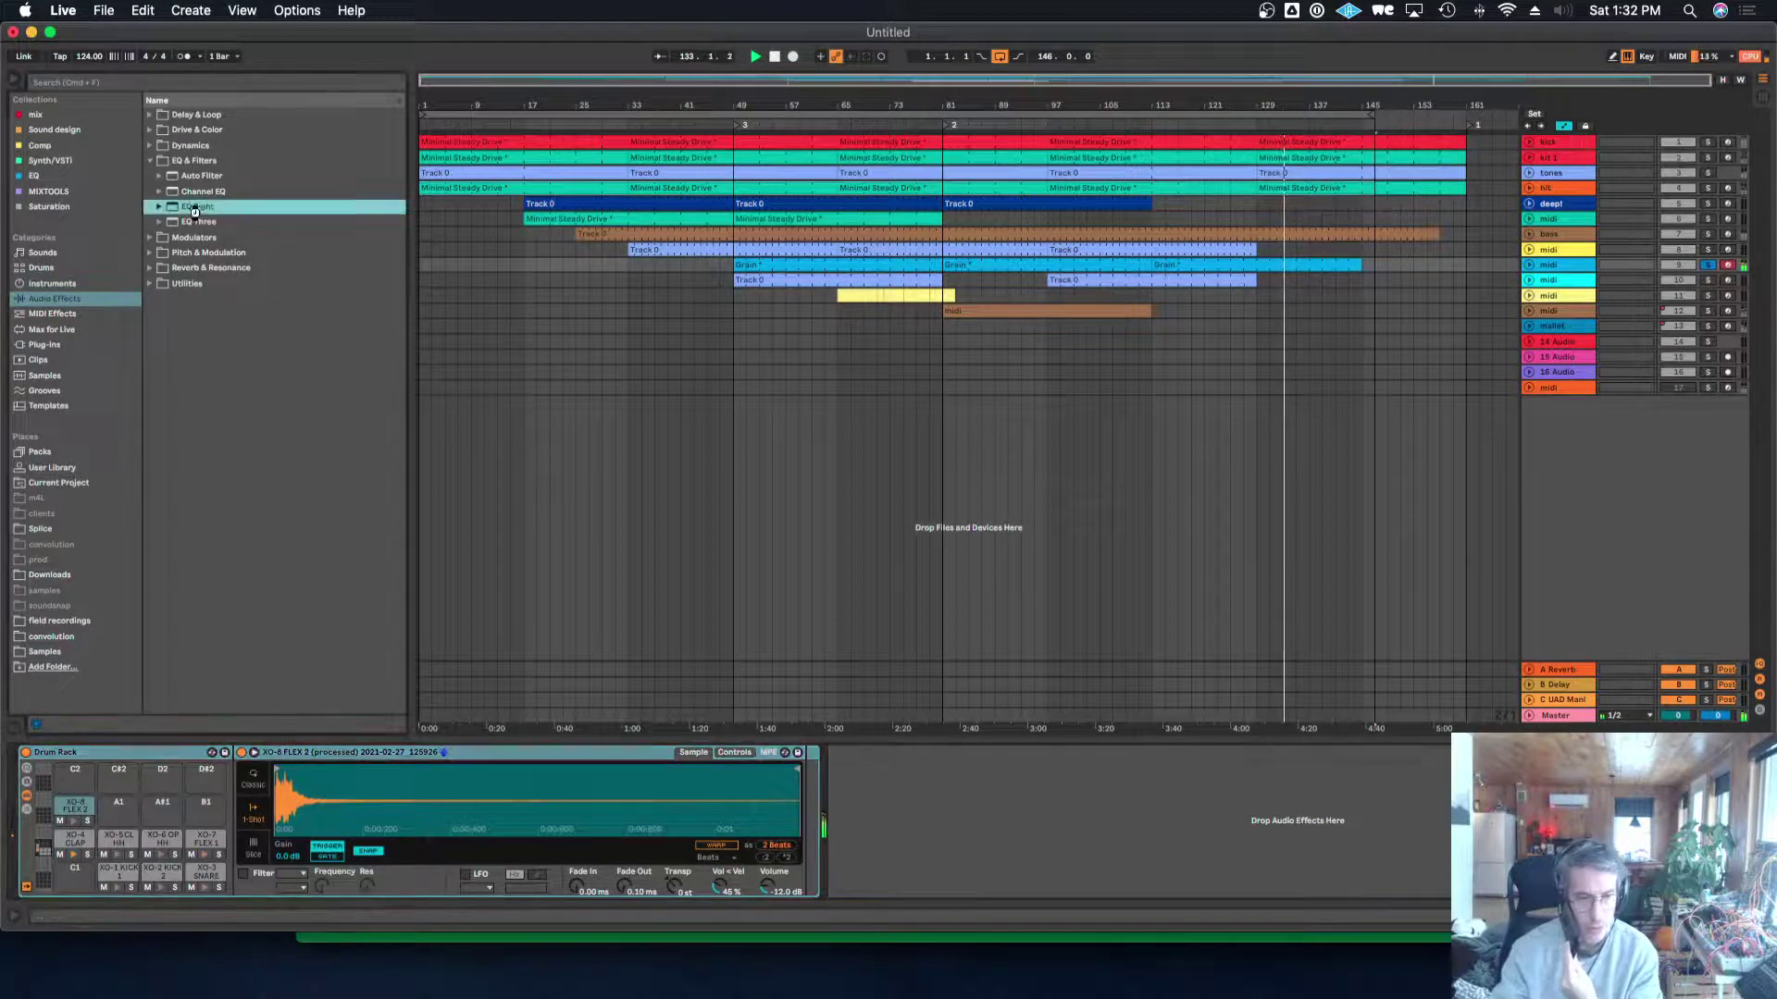
{"action": "left_click", "coordinate": [898, 878]}
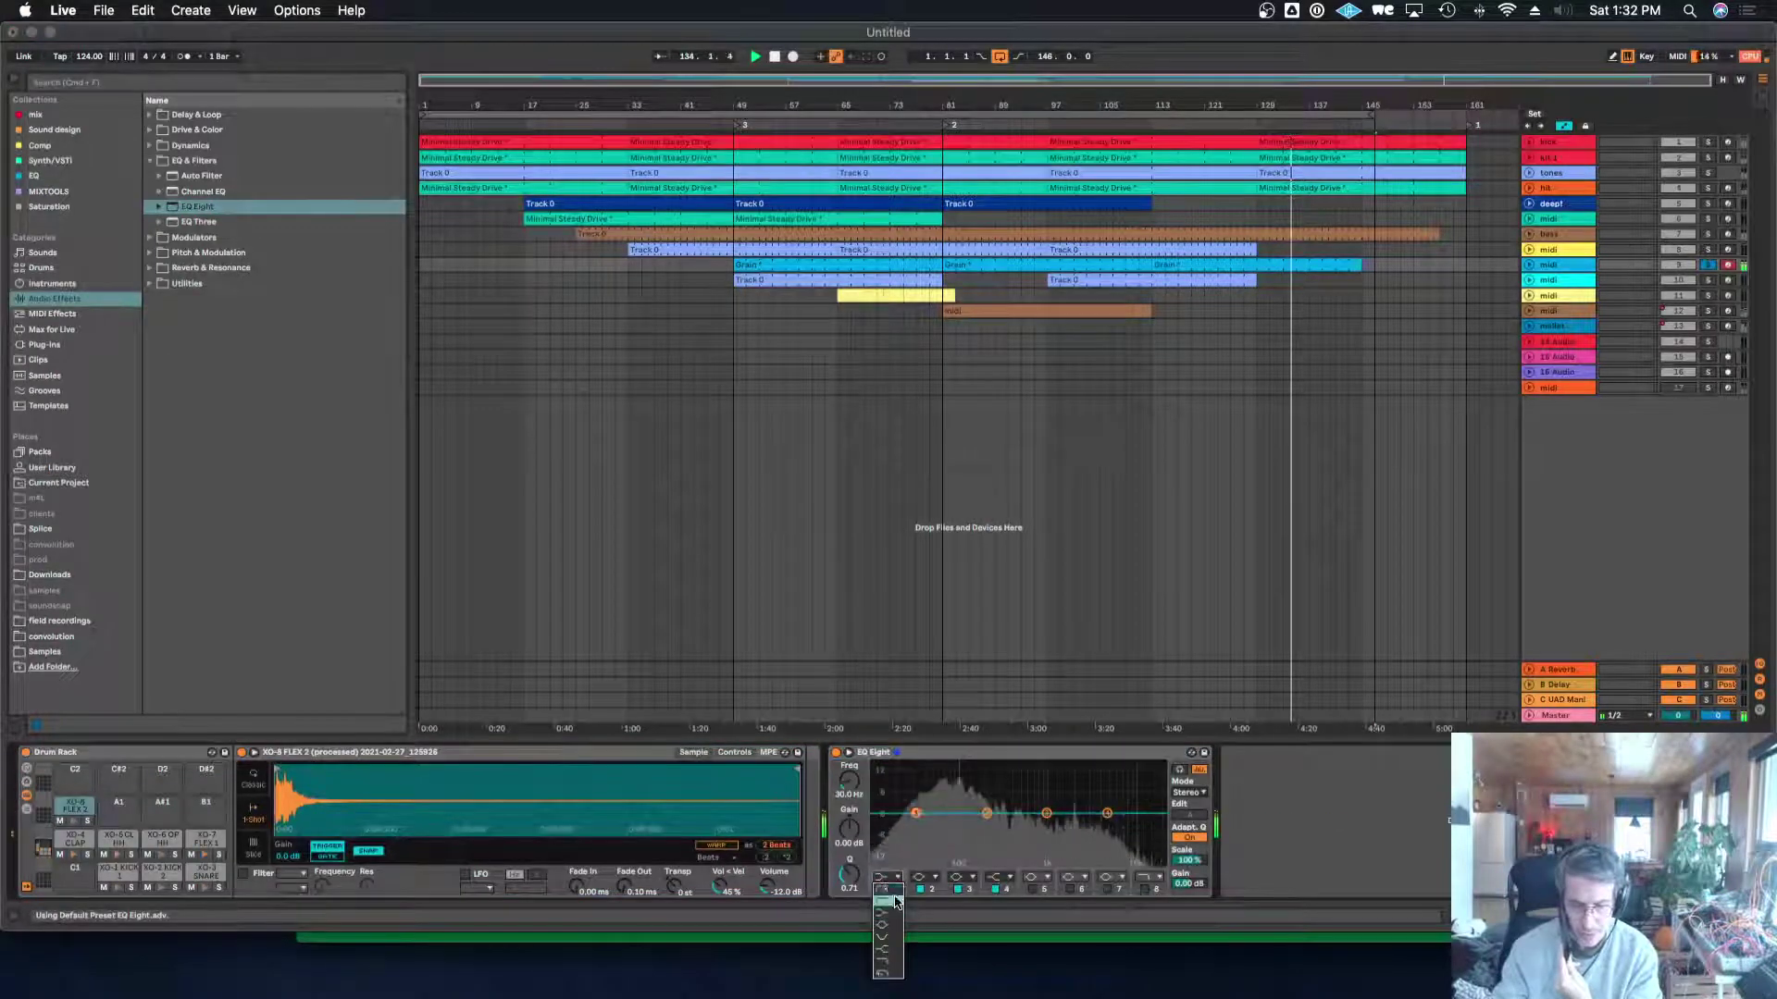
{"action": "left_click", "coordinate": [888, 901]}
{"action": "left_click_drag", "start_coordinate": [916, 826], "coordinate": [923, 827]}
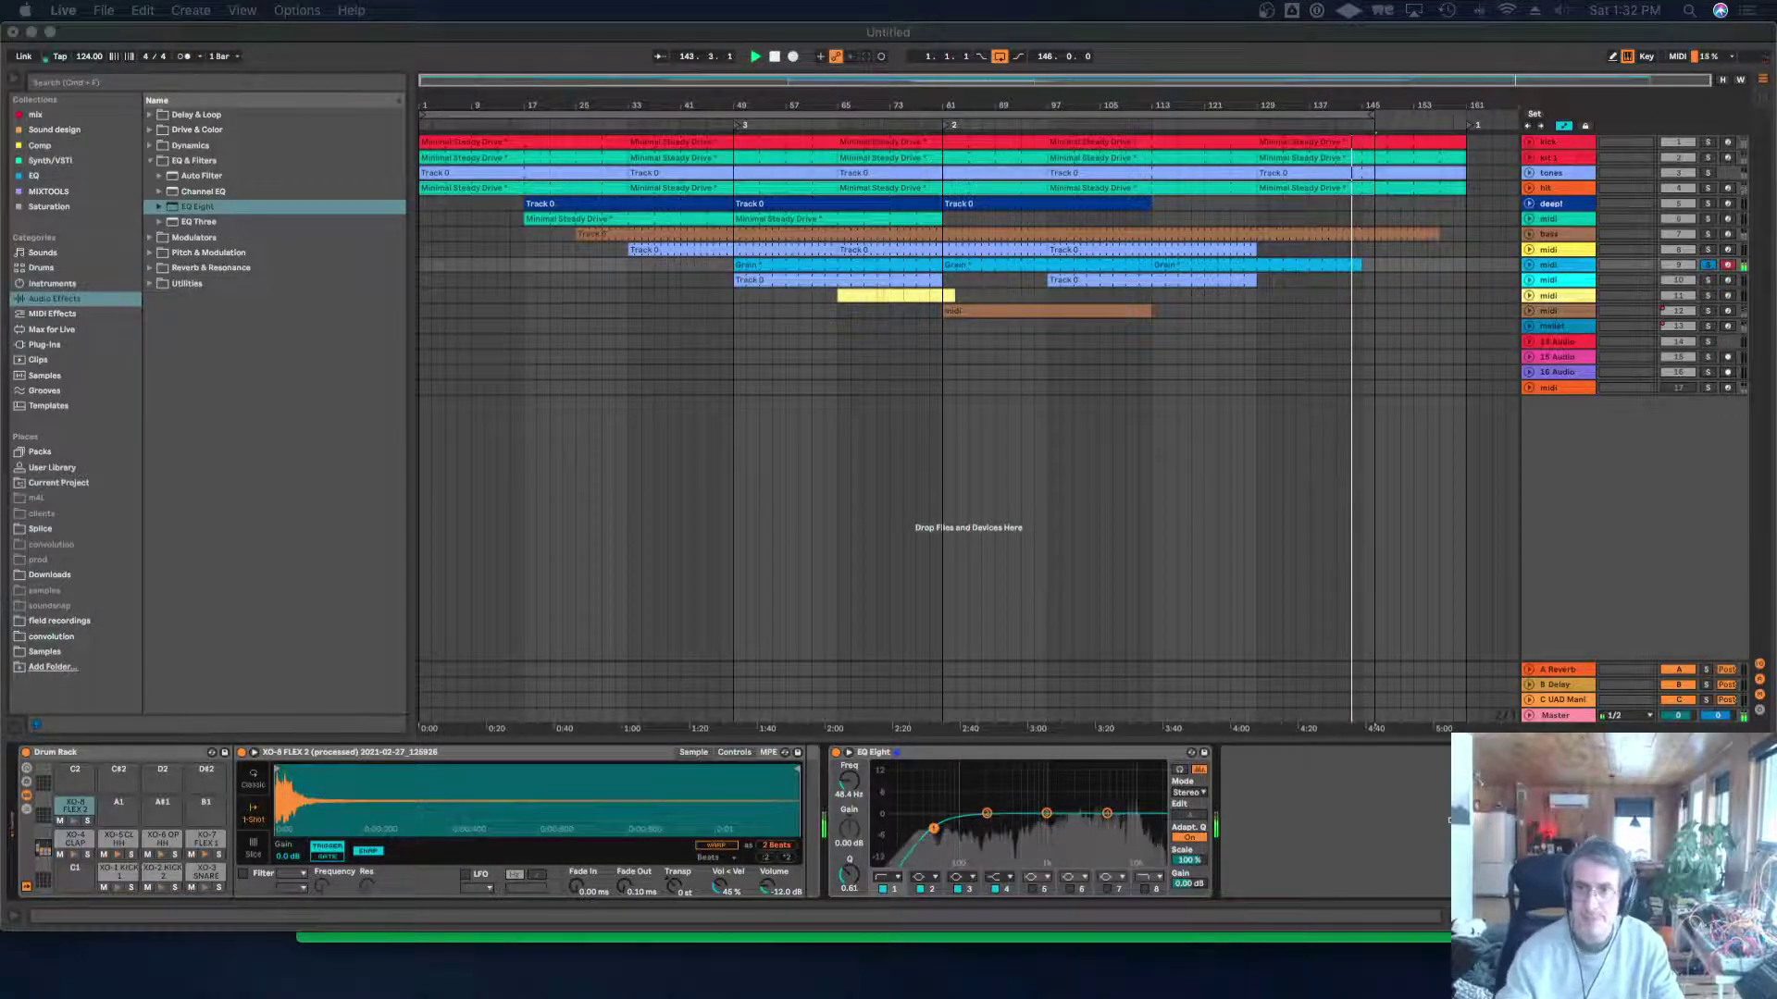
Play from the locator at bar 49, arm track 1, and solo tracks 17, 4, 2, 7 and 10 one at a time.
{"action": "left_click", "coordinate": [743, 126]}
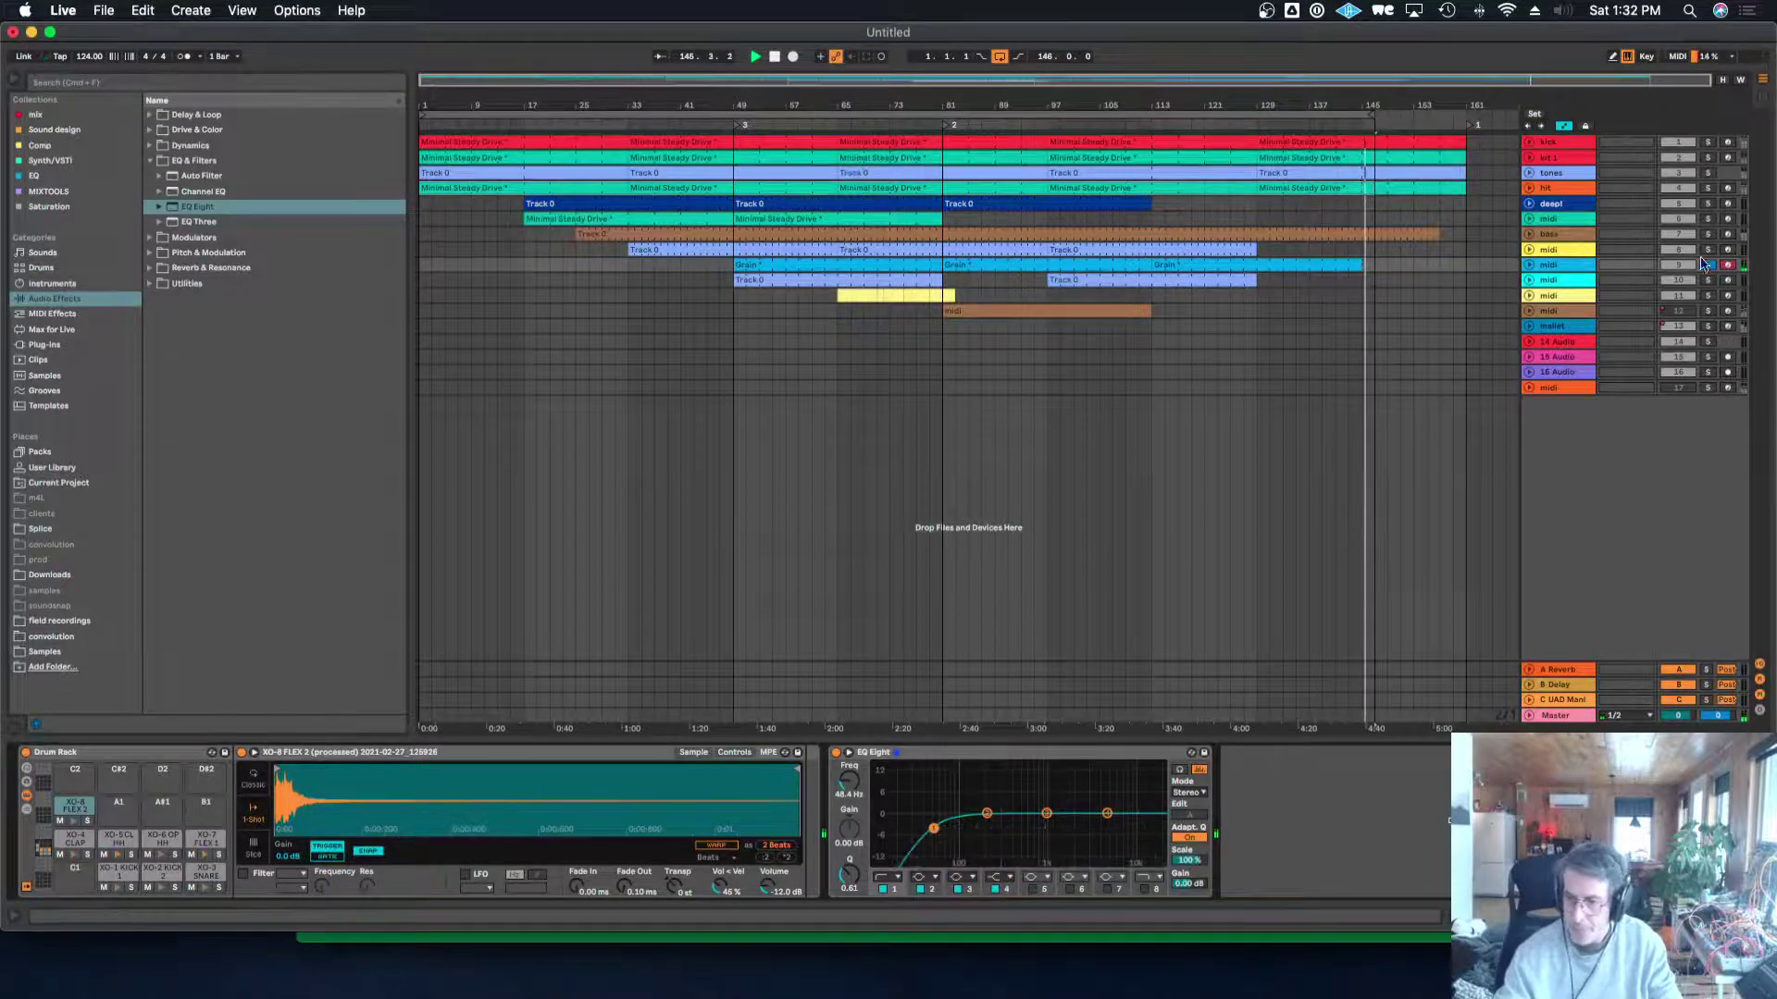
{"action": "left_click", "coordinate": [740, 127]}
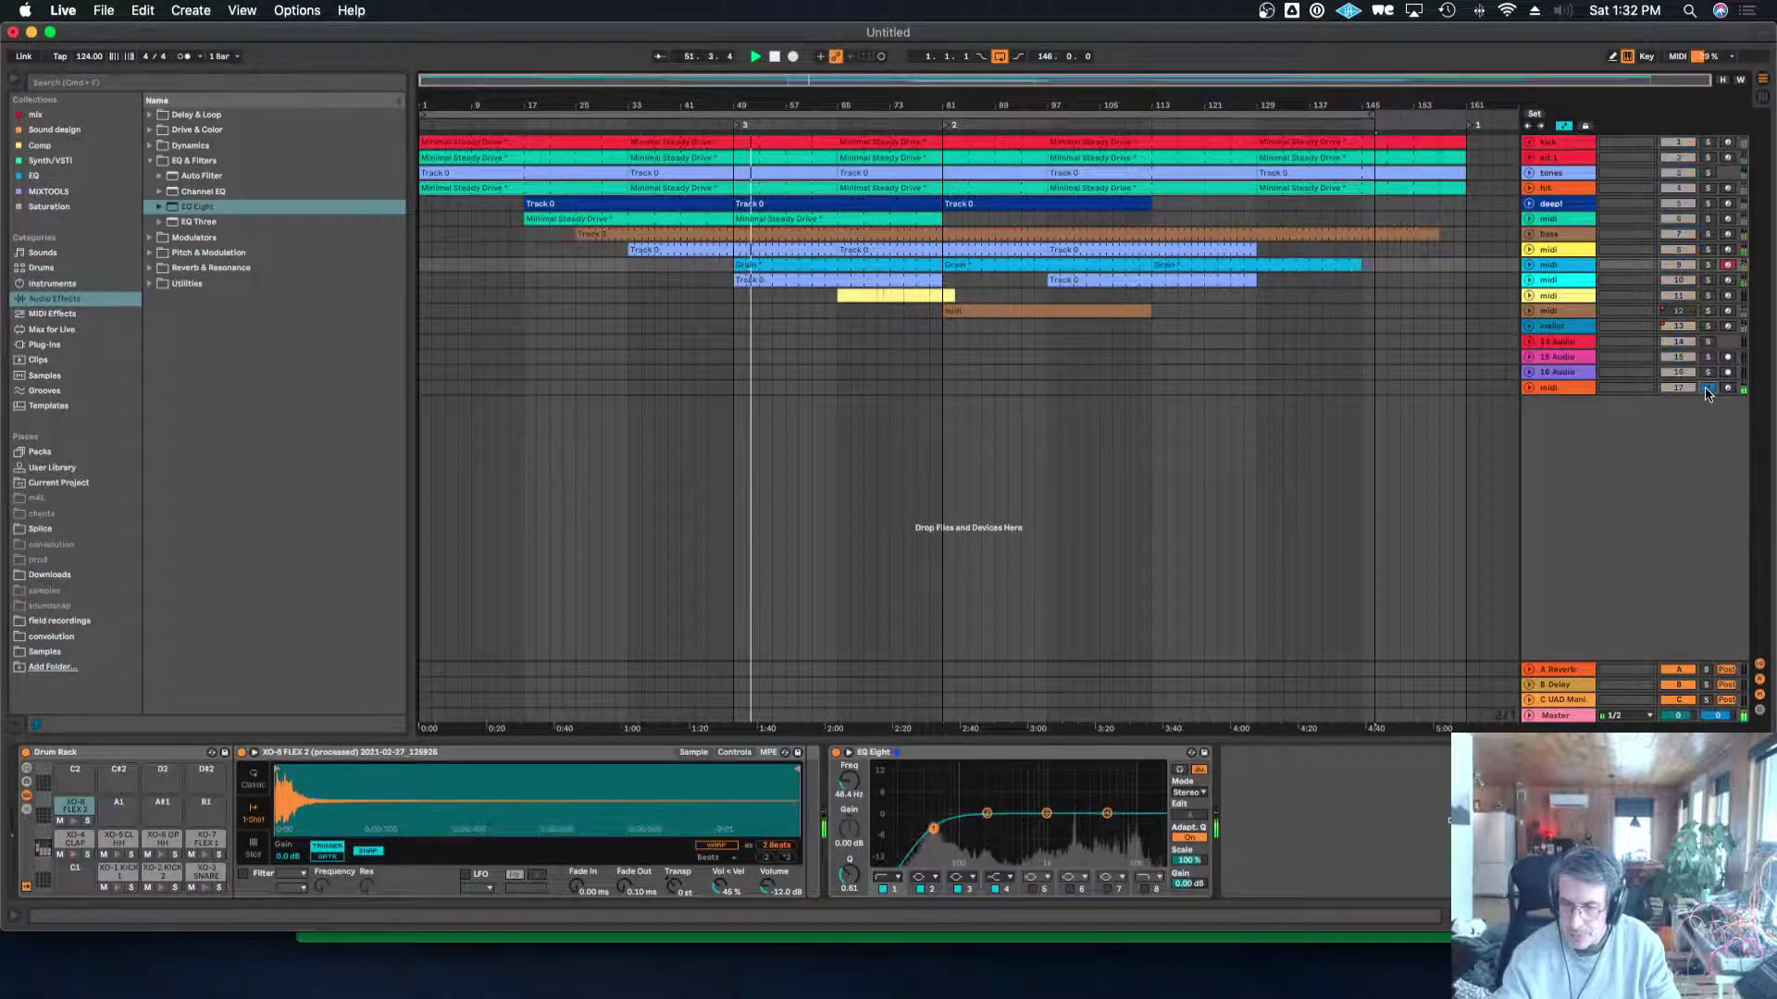
{"action": "left_click", "coordinate": [1708, 189]}
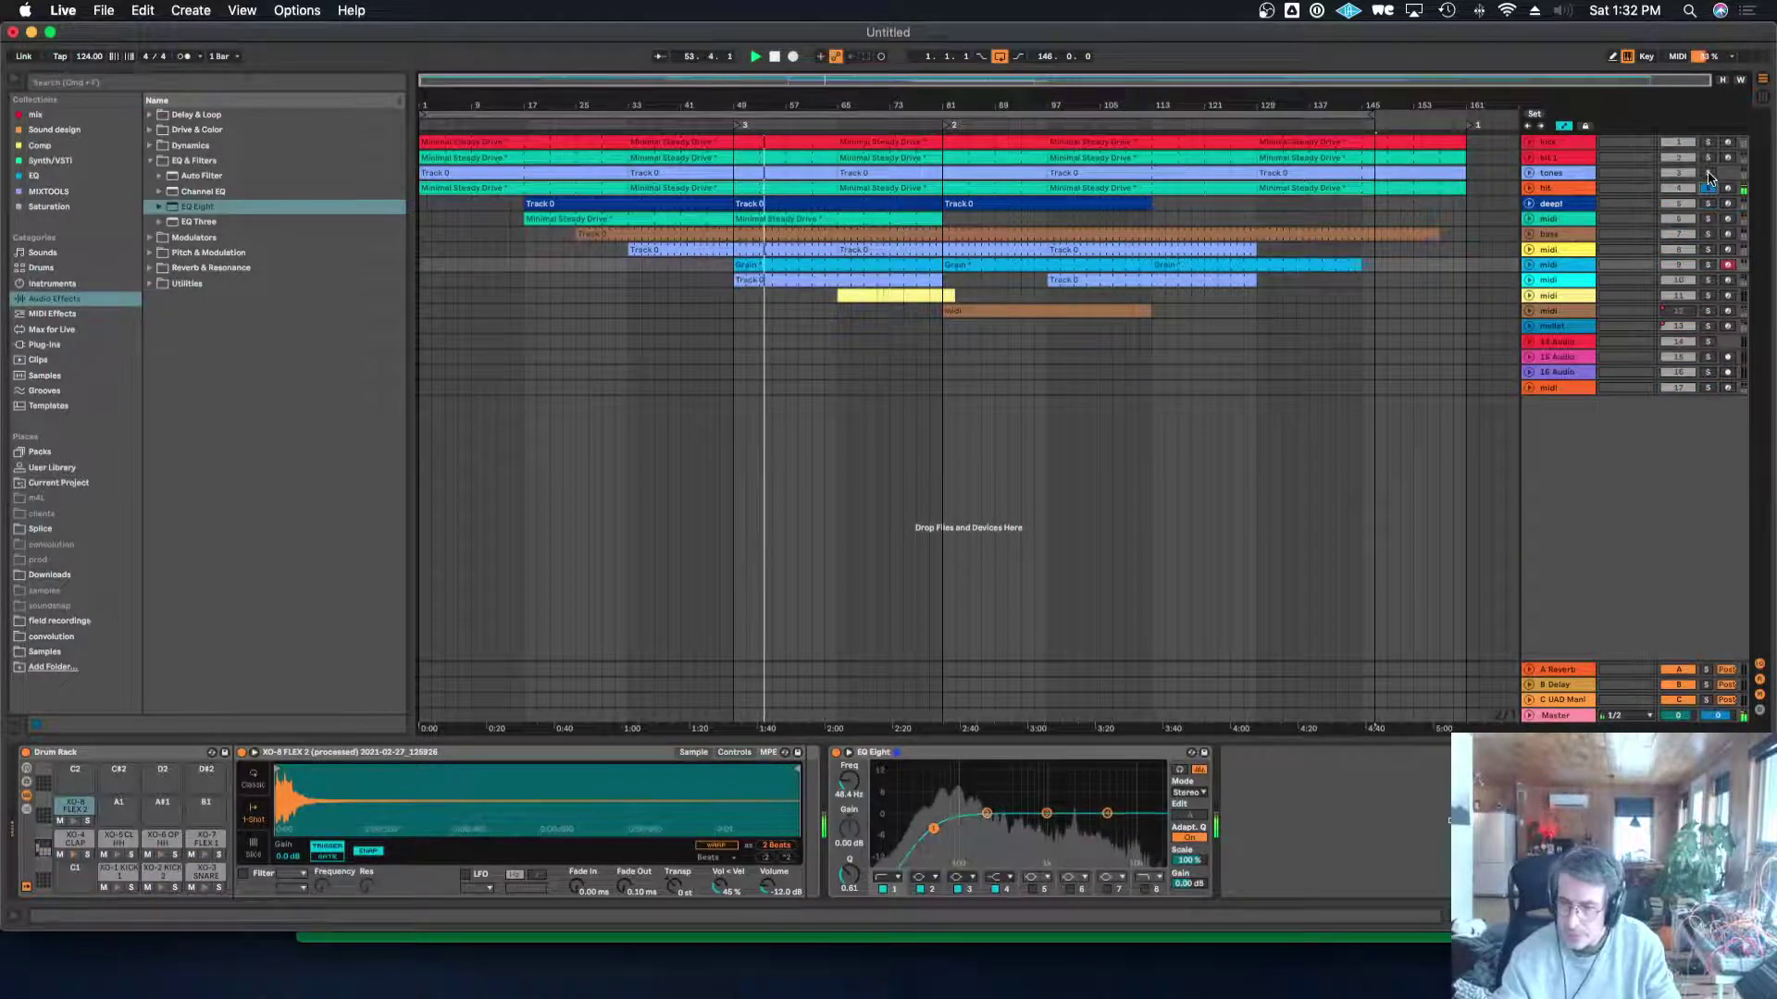
{"action": "left_click", "coordinate": [1728, 143]}
{"action": "left_click", "coordinate": [1708, 158]}
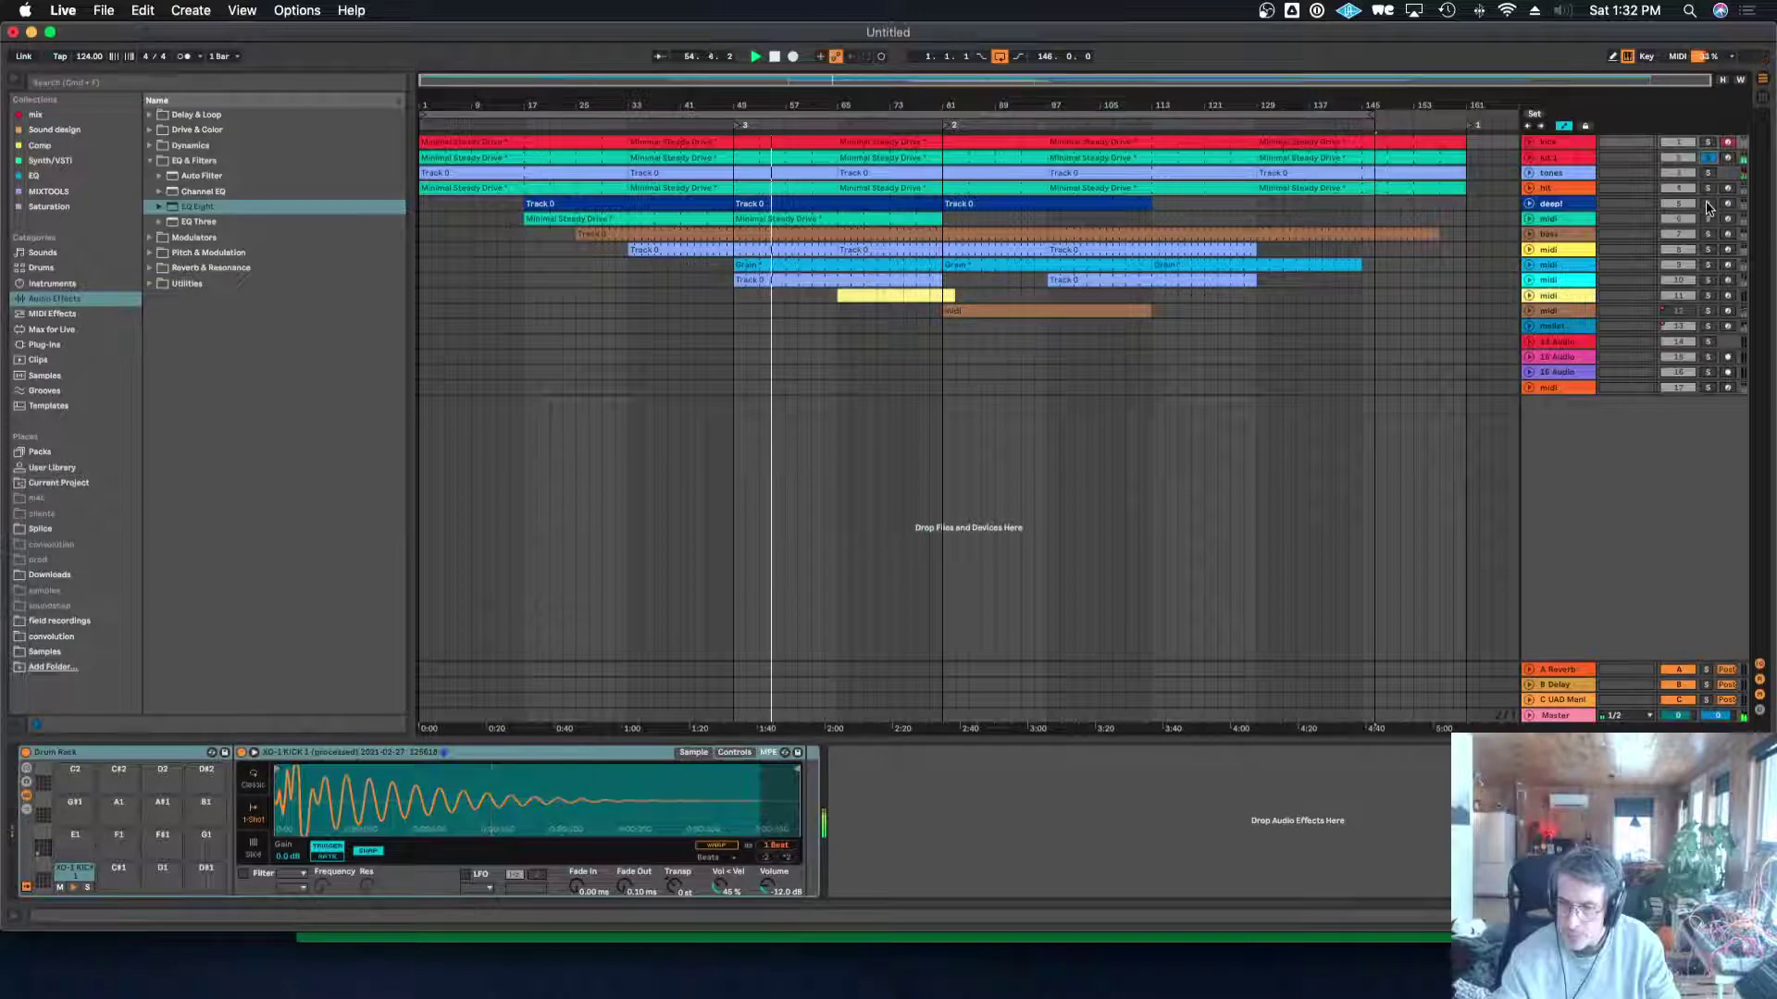
{"action": "left_click", "coordinate": [1708, 234]}
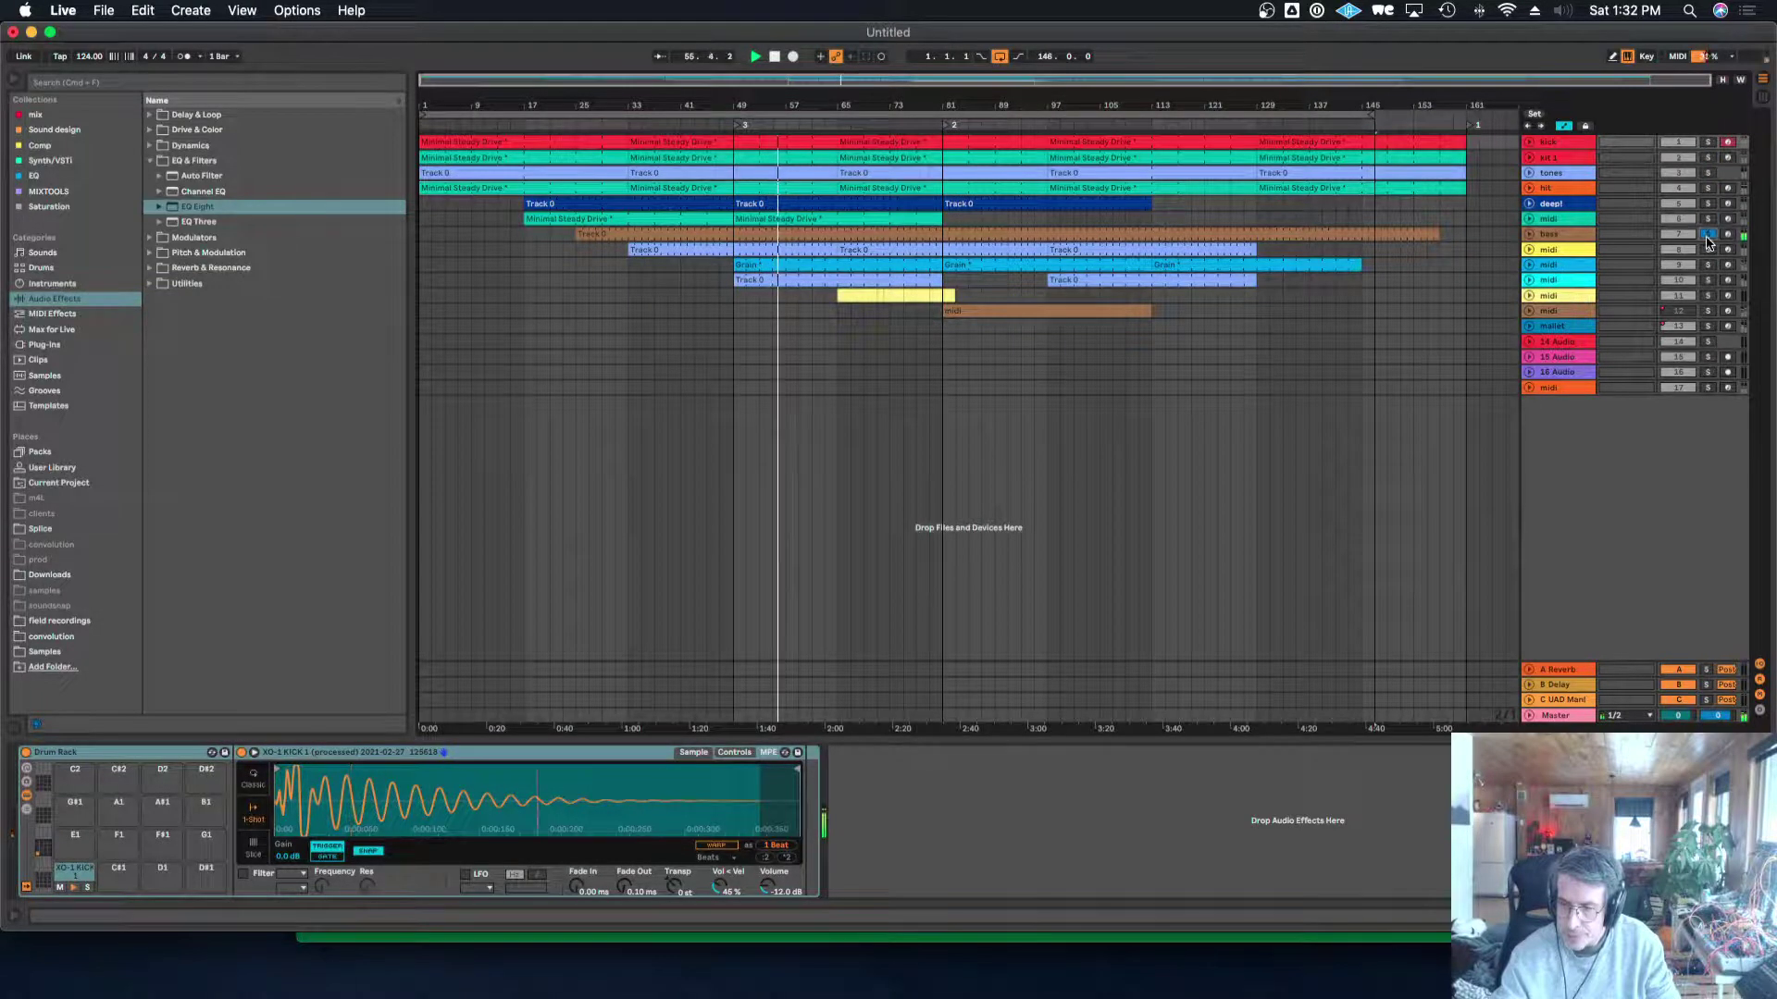
{"action": "left_click", "coordinate": [1708, 265]}
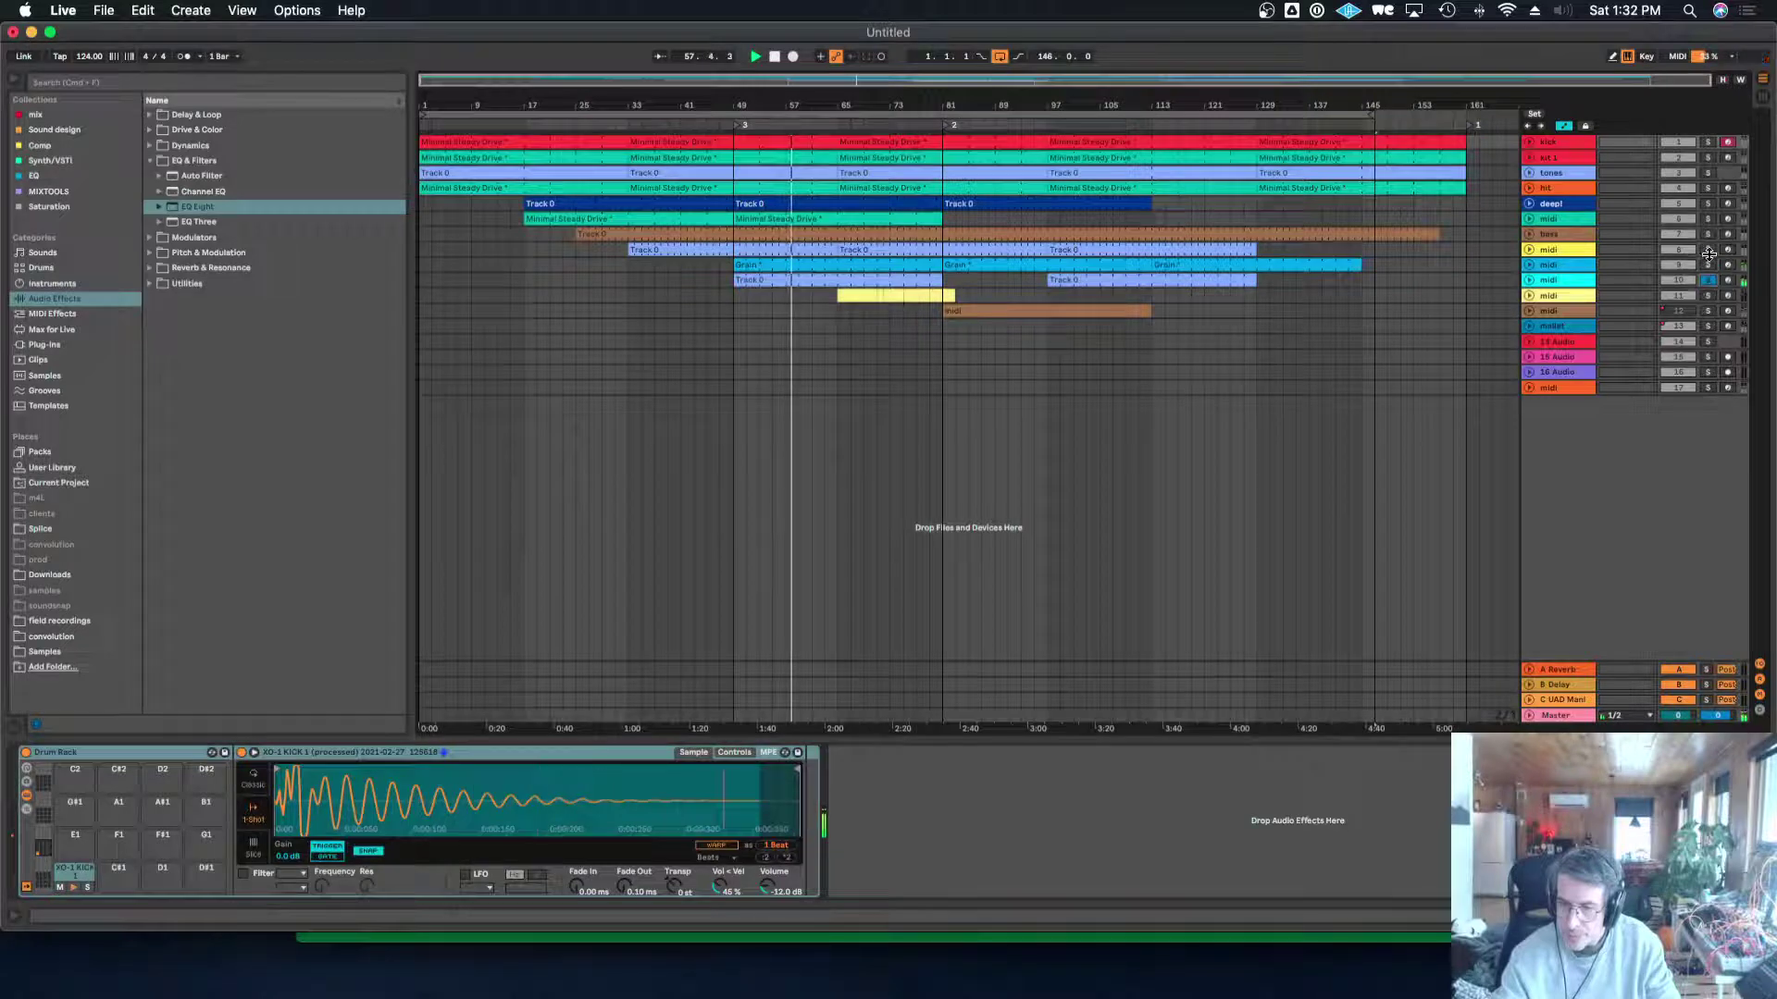
Solo yellow MIDI track 8 and rename it "fast".
{"action": "left_click", "coordinate": [1709, 250]}
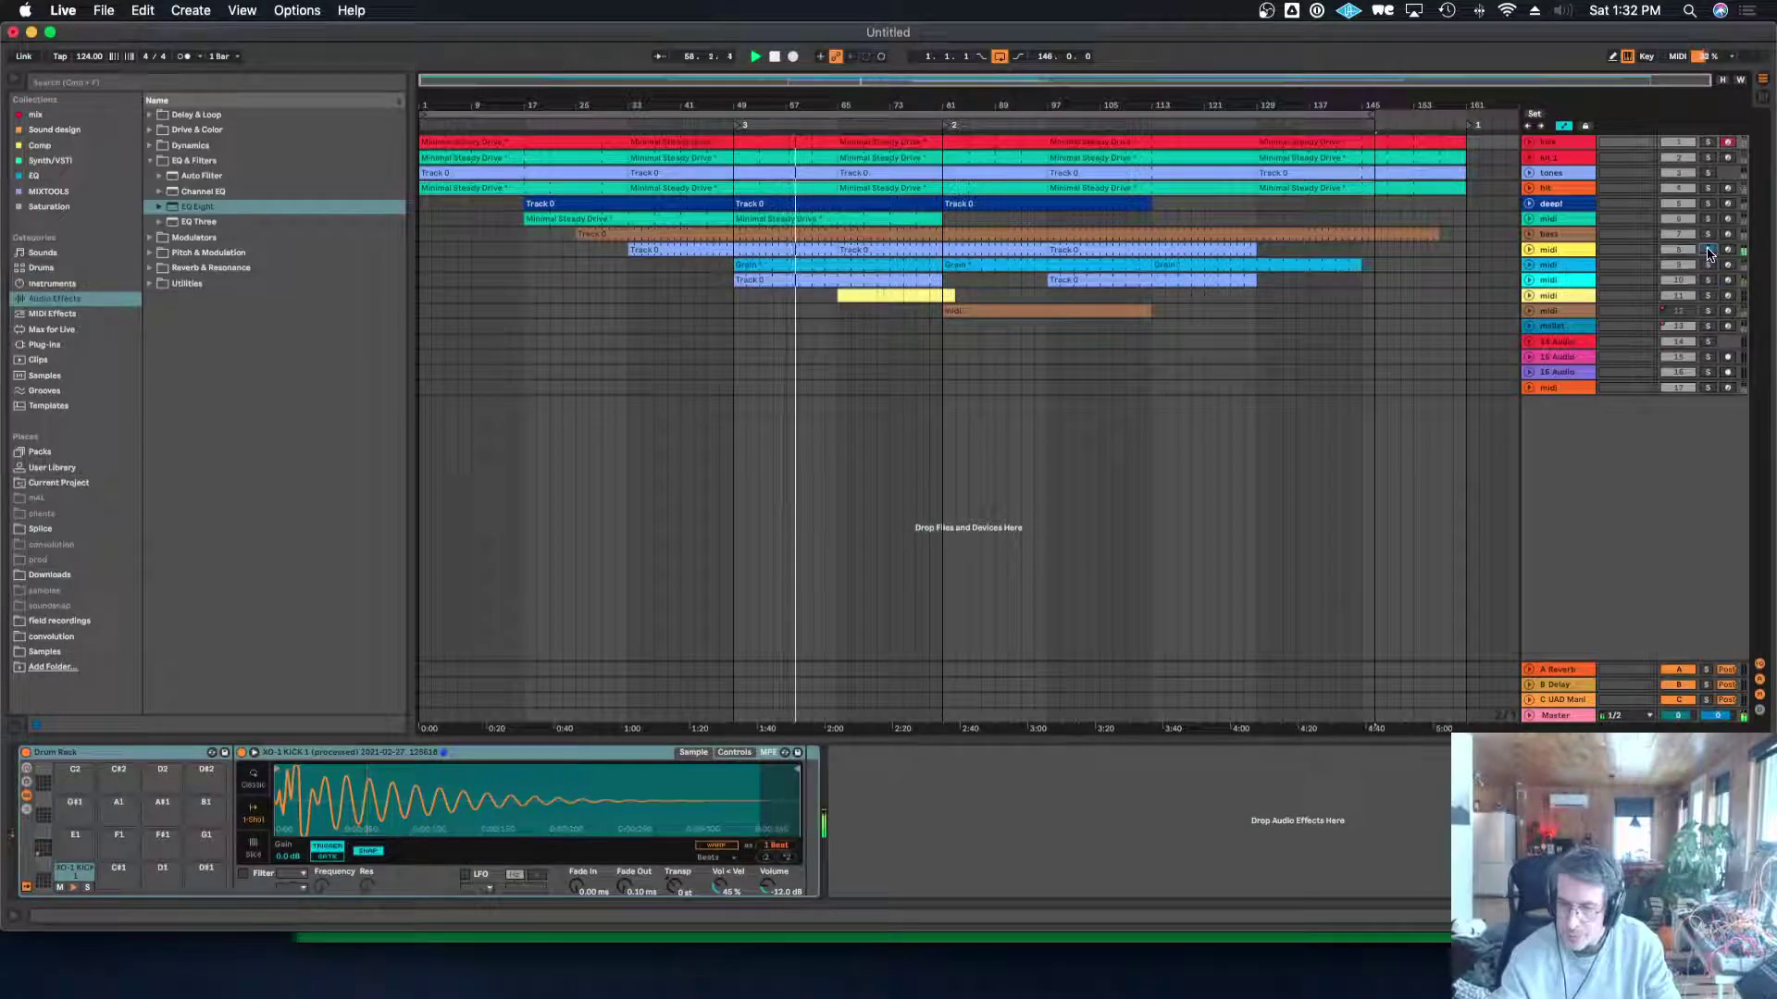
{"action": "right_click", "coordinate": [1579, 255]}
{"action": "left_click", "coordinate": [1601, 314]}
{"action": "type", "text": "fast"}
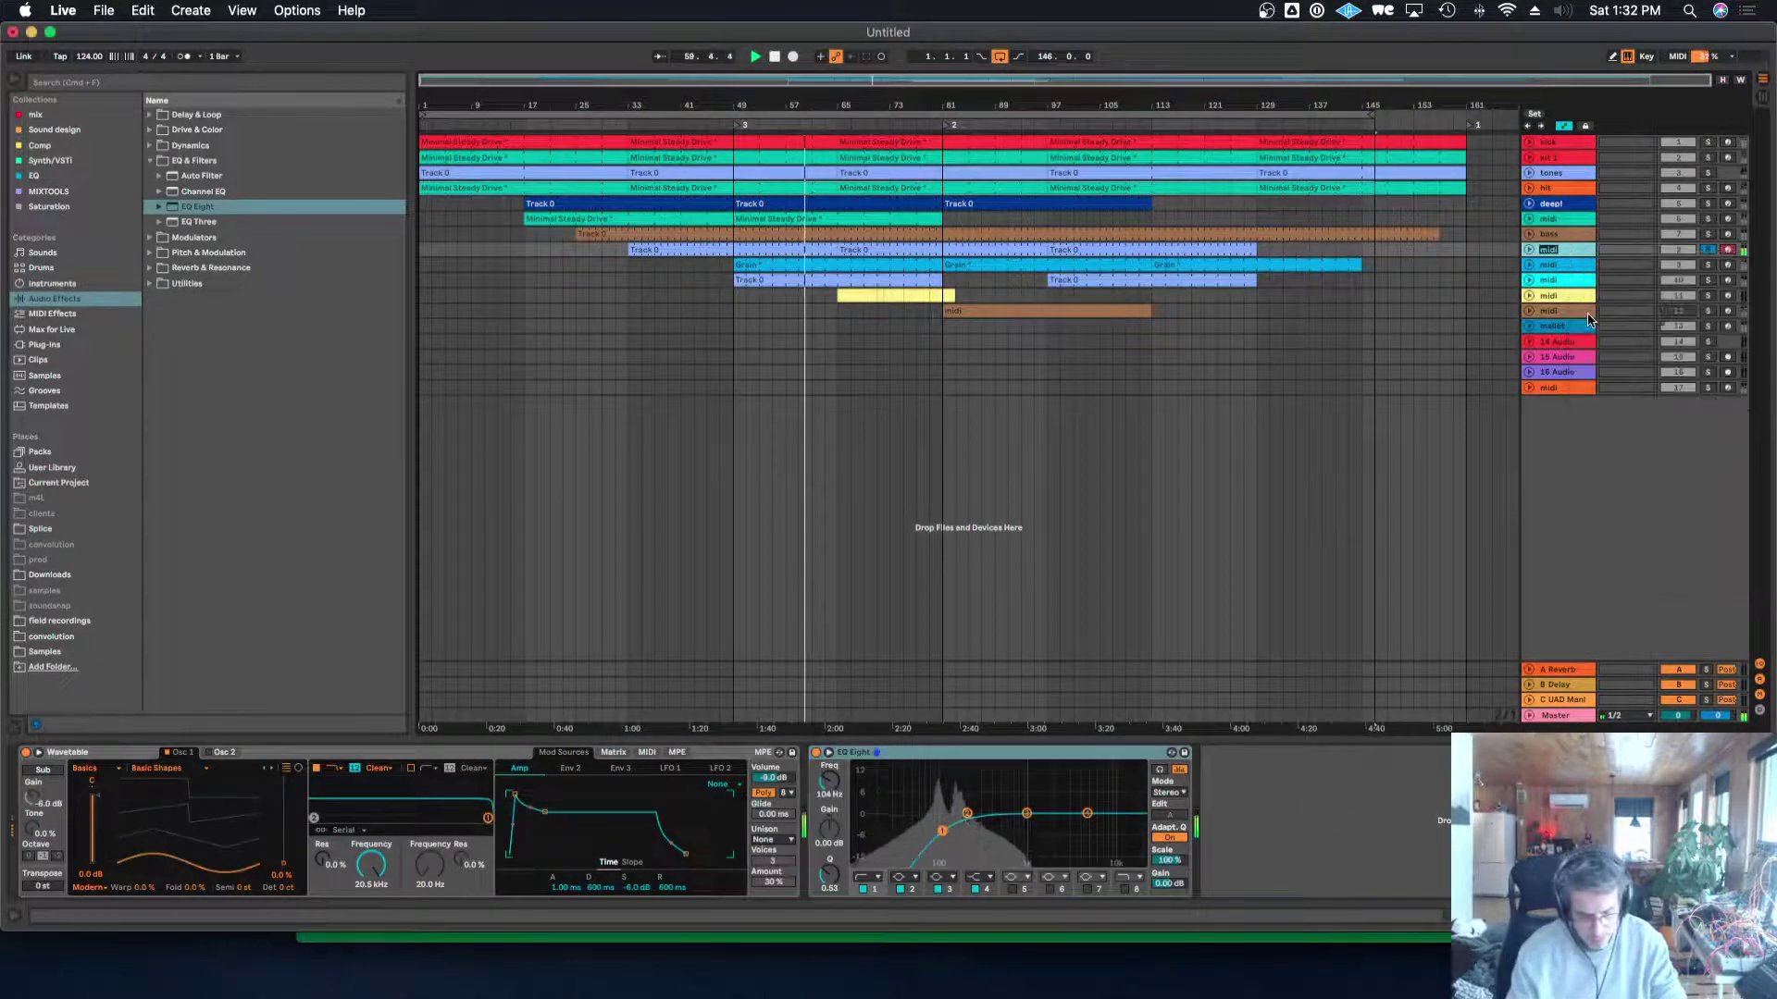
{"action": "key", "text": "Return"}
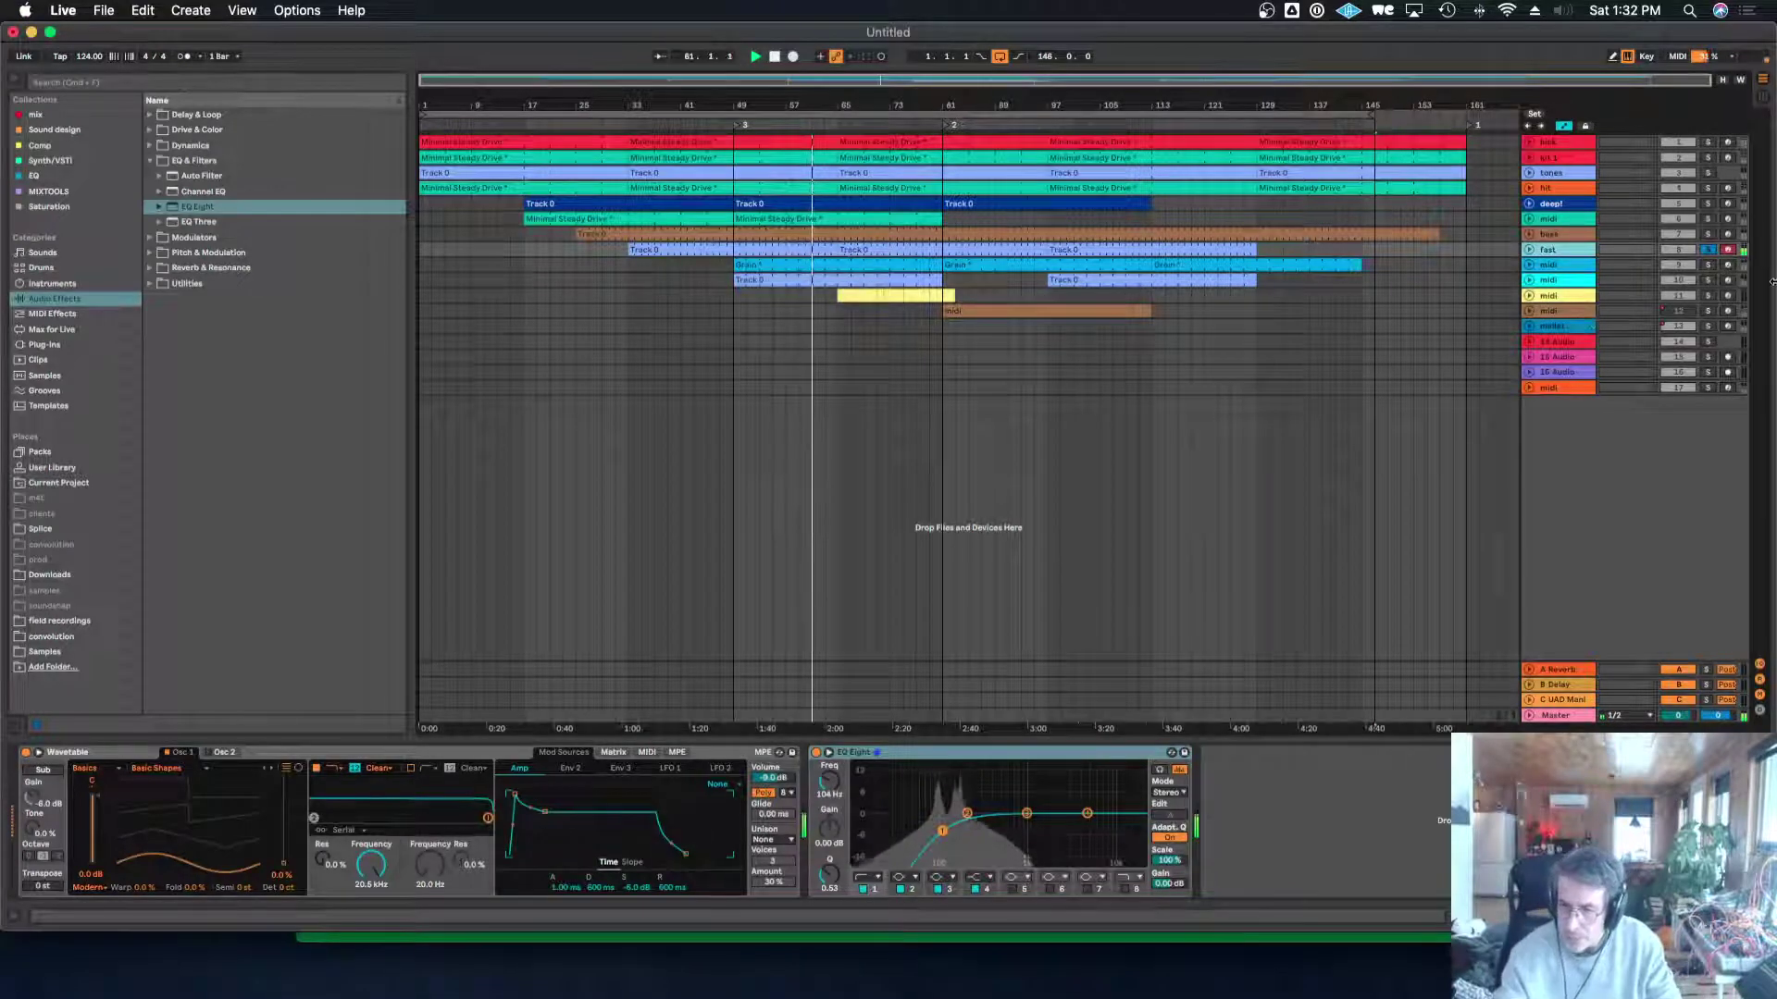
Solo blue MIDI track 9, change its color to orange and rename it "kit2".
{"action": "left_click", "coordinate": [1710, 268]}
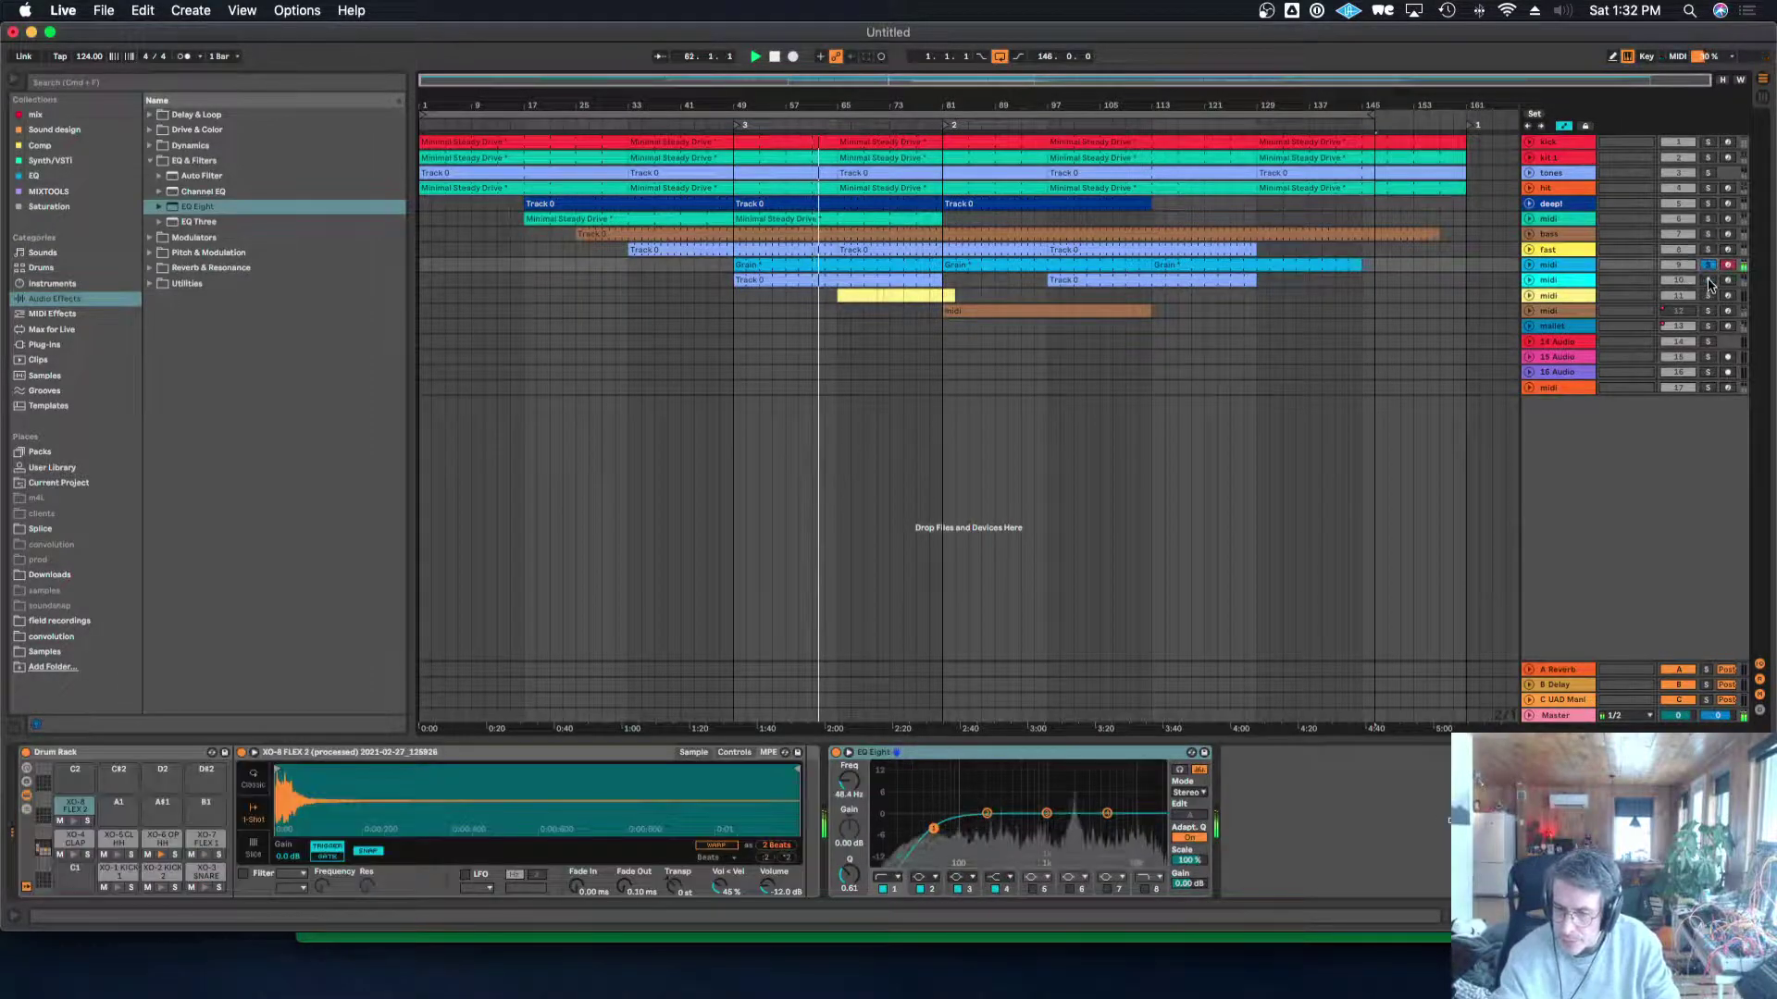
{"action": "right_click", "coordinate": [1547, 266]}
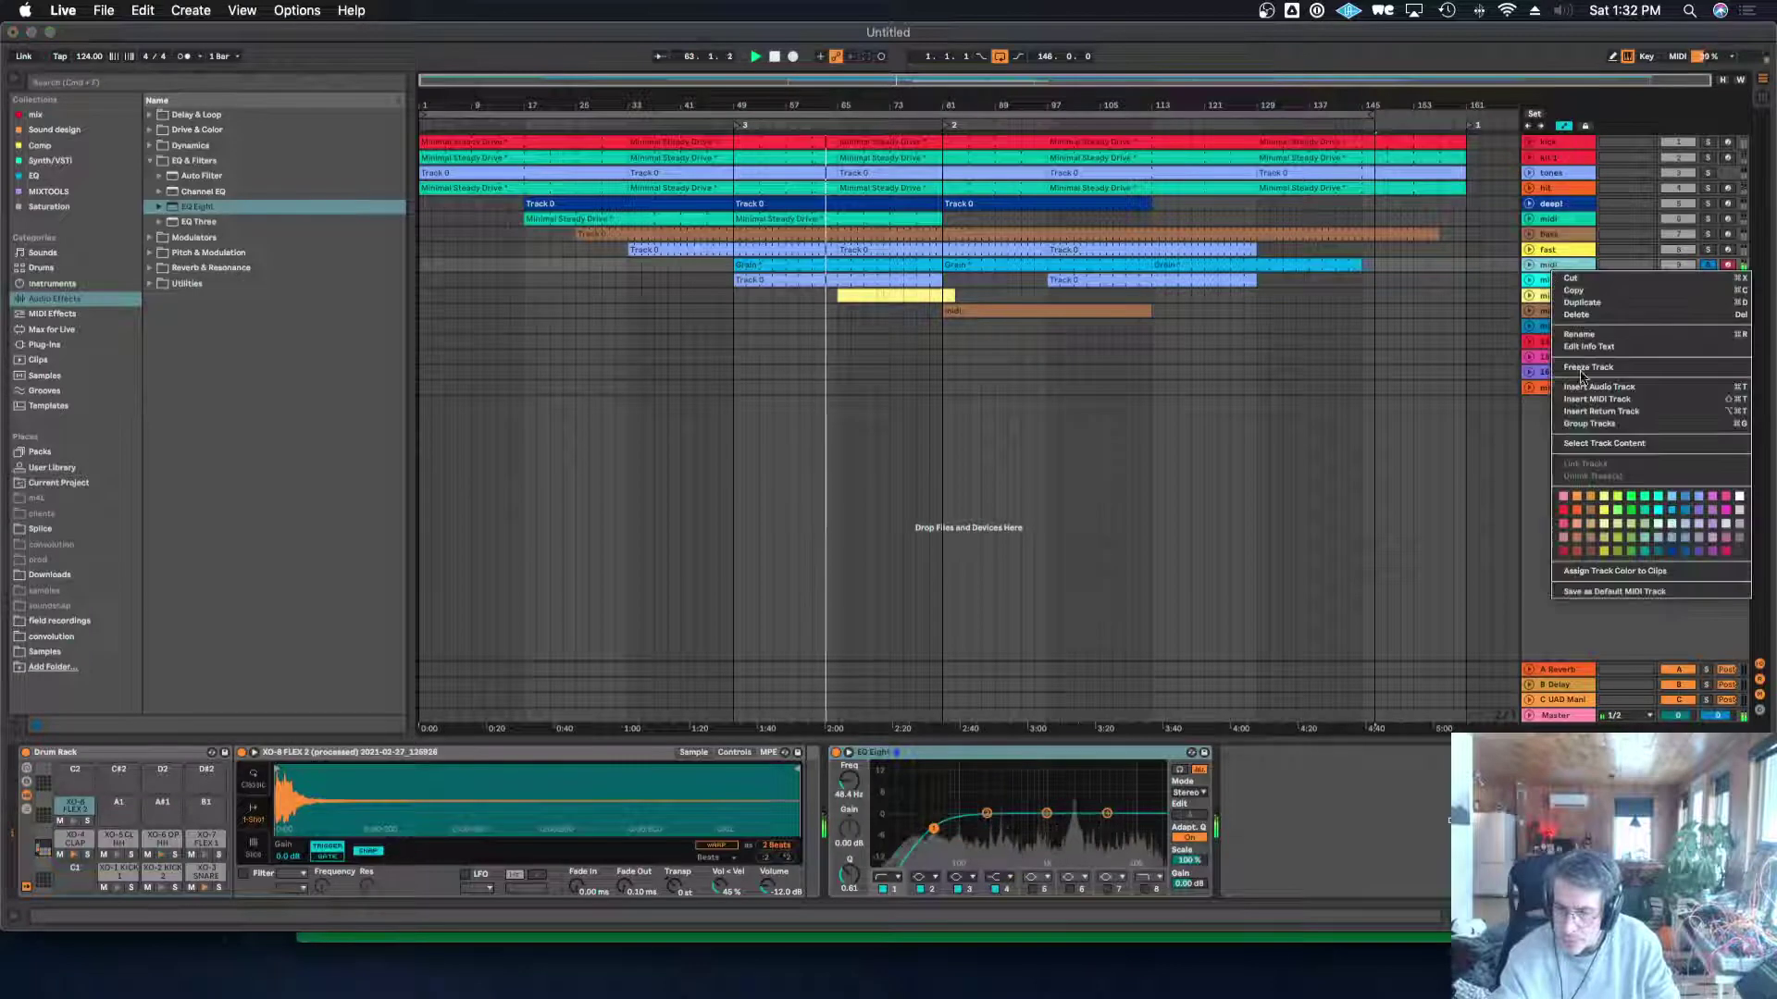
{"action": "left_click", "coordinate": [1574, 515]}
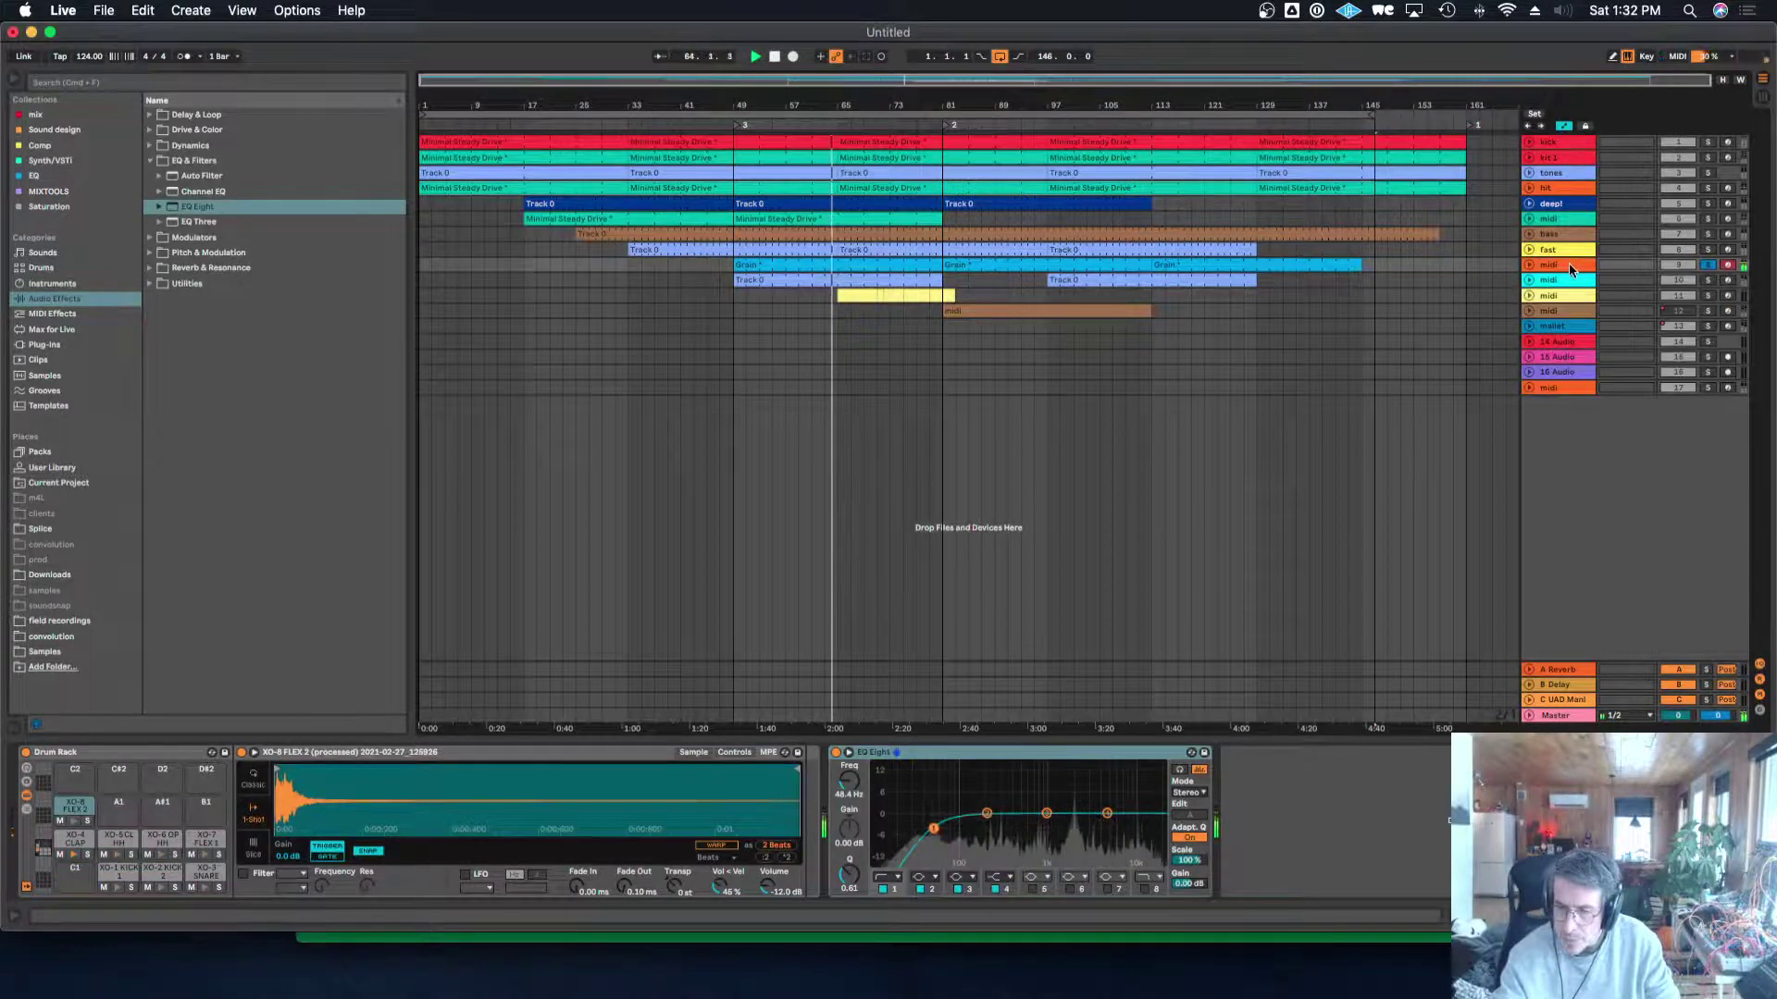
{"action": "right_click", "coordinate": [1569, 264]}
{"action": "left_click", "coordinate": [1610, 331]}
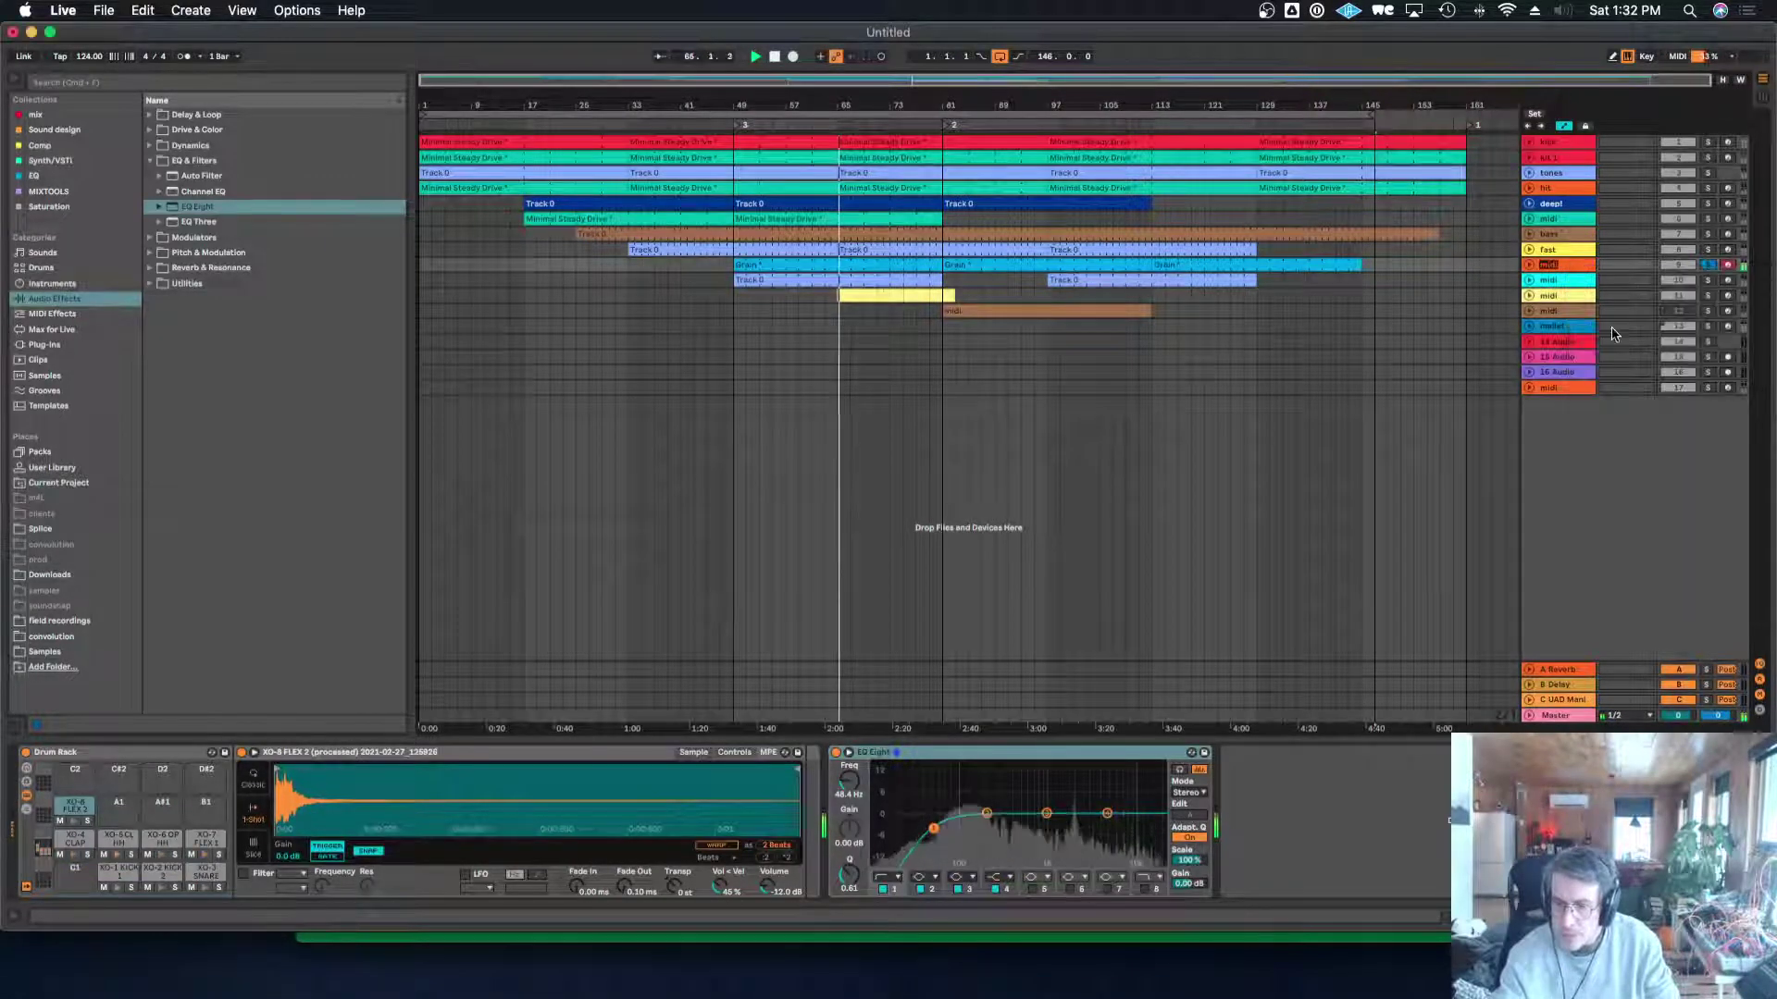
{"action": "type", "text": "kit2"}
{"action": "key", "text": "Return"}
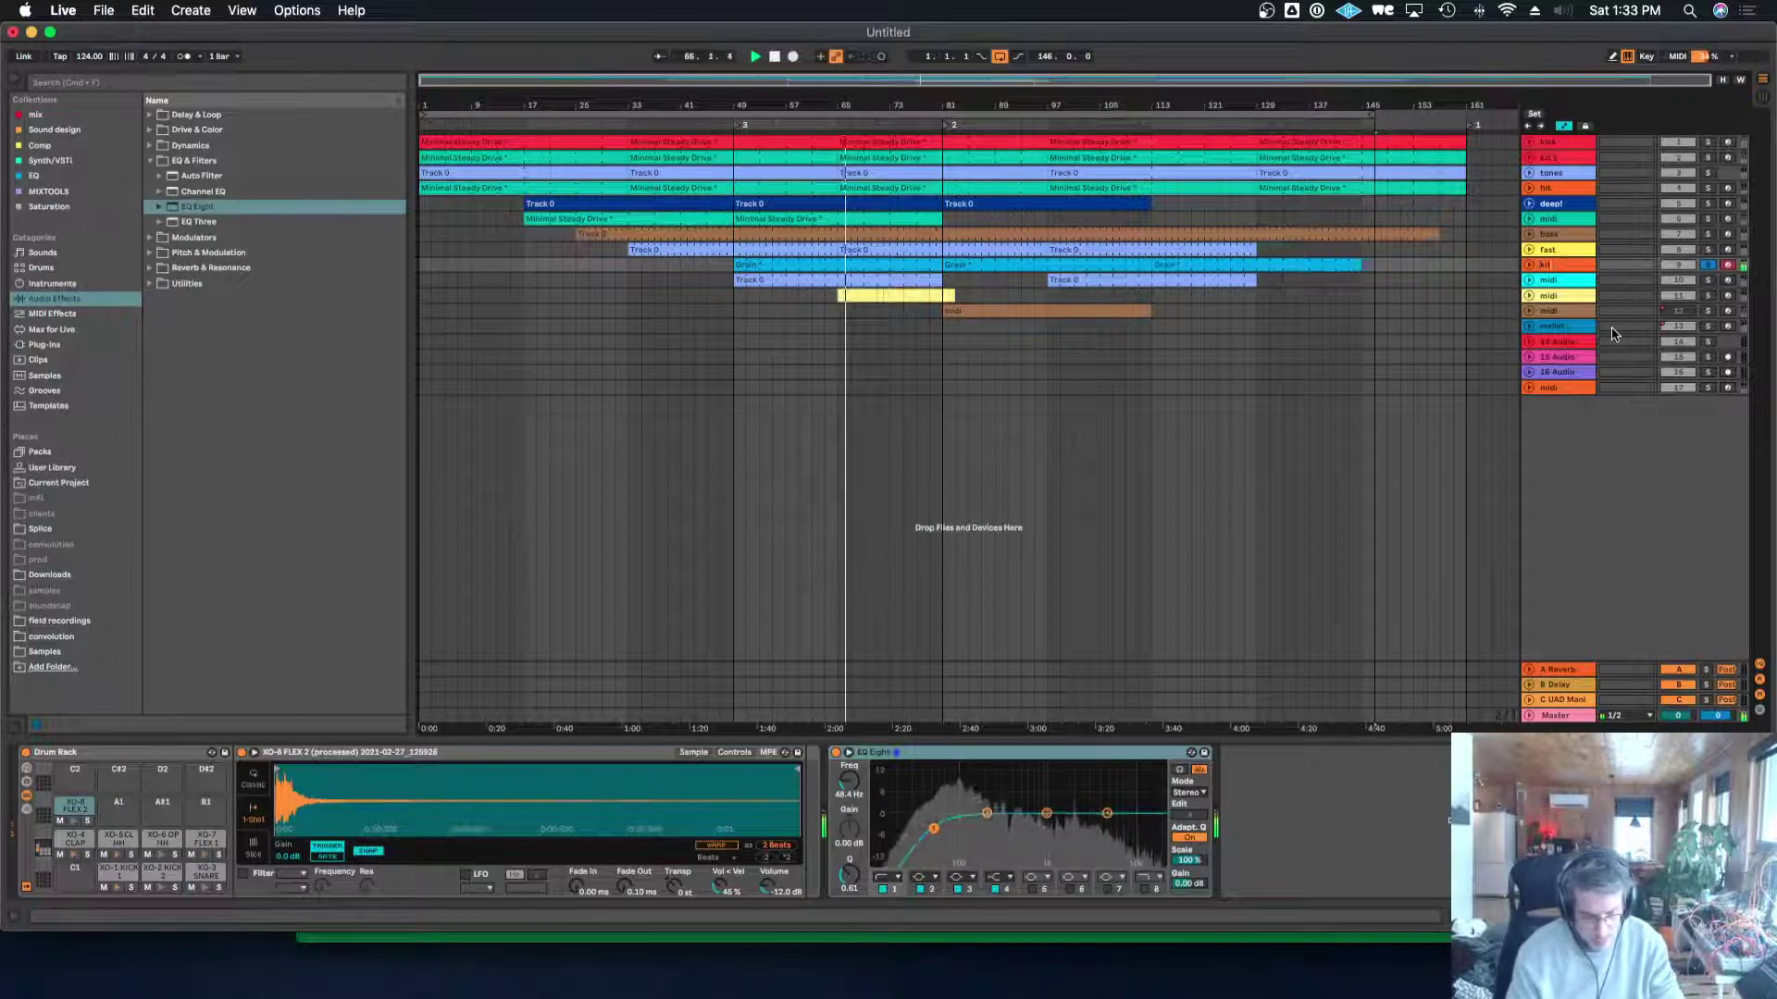
Solo cyan MIDI track 10 and rename it "deep tones".
{"action": "left_click", "coordinate": [1708, 280]}
{"action": "right_click", "coordinate": [1570, 283]}
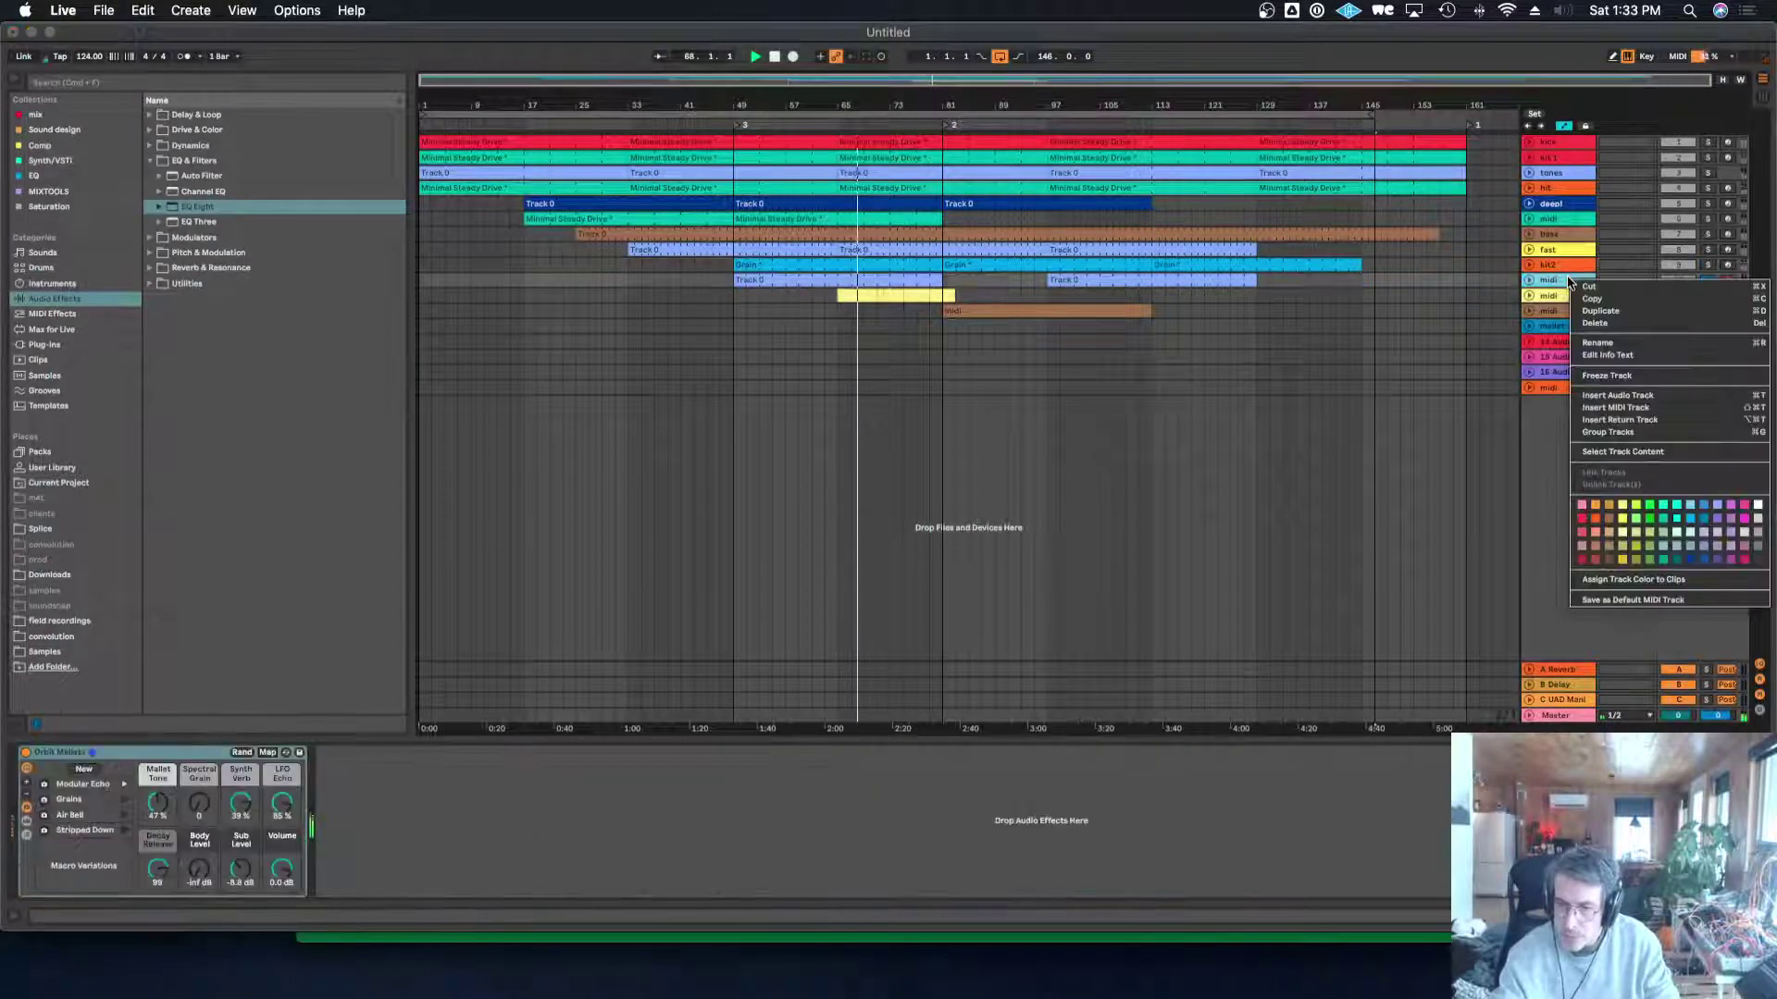
{"action": "left_click", "coordinate": [1587, 348]}
{"action": "type", "text": "dee"}
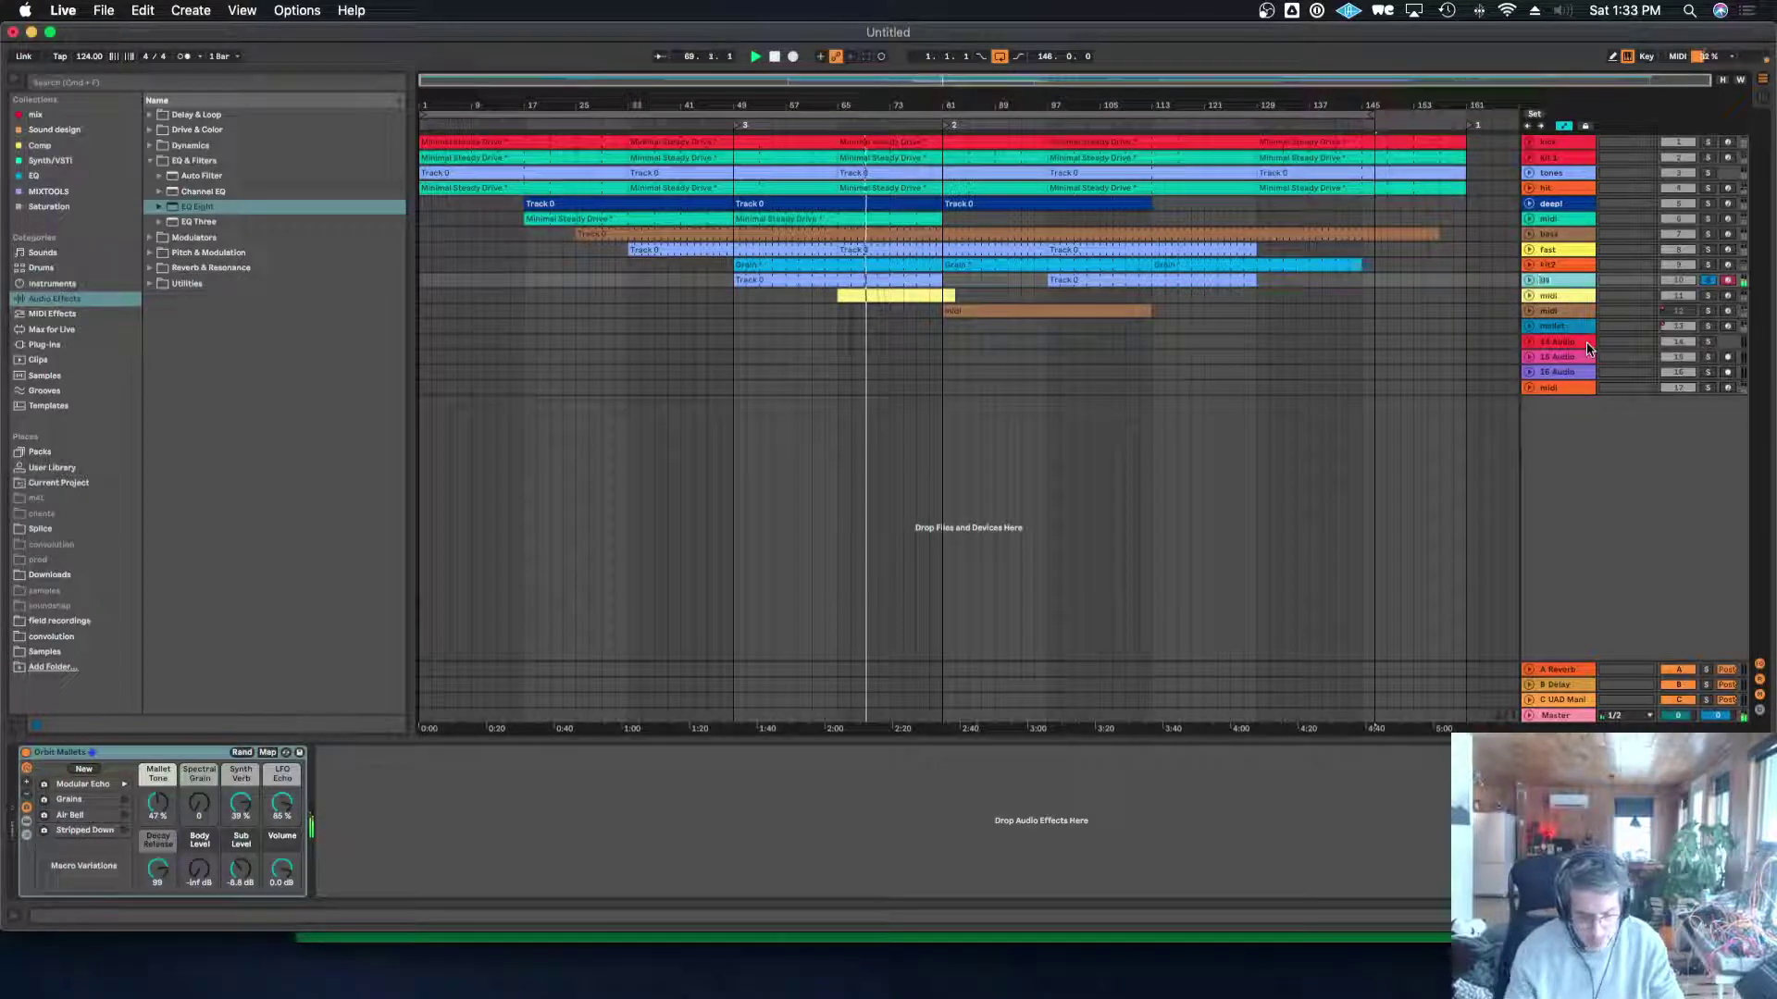
{"action": "type", "text": "p"}
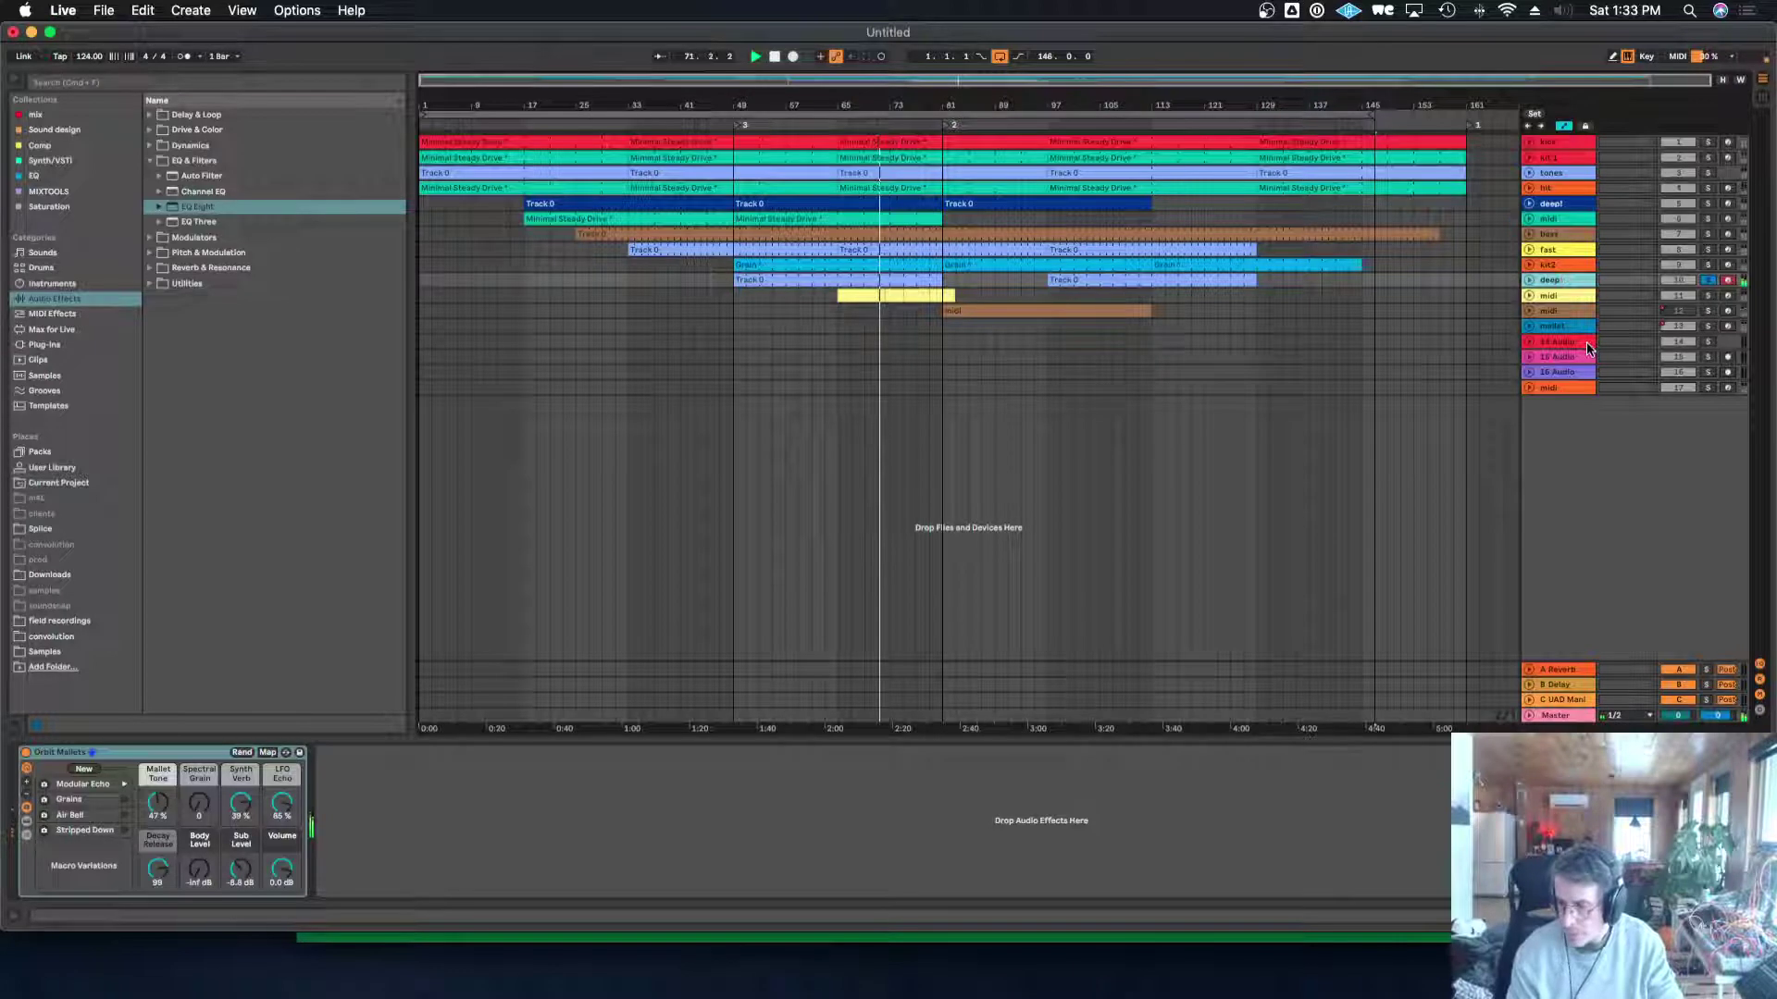
{"action": "type", "text": " tones"}
{"action": "key", "text": "Return"}
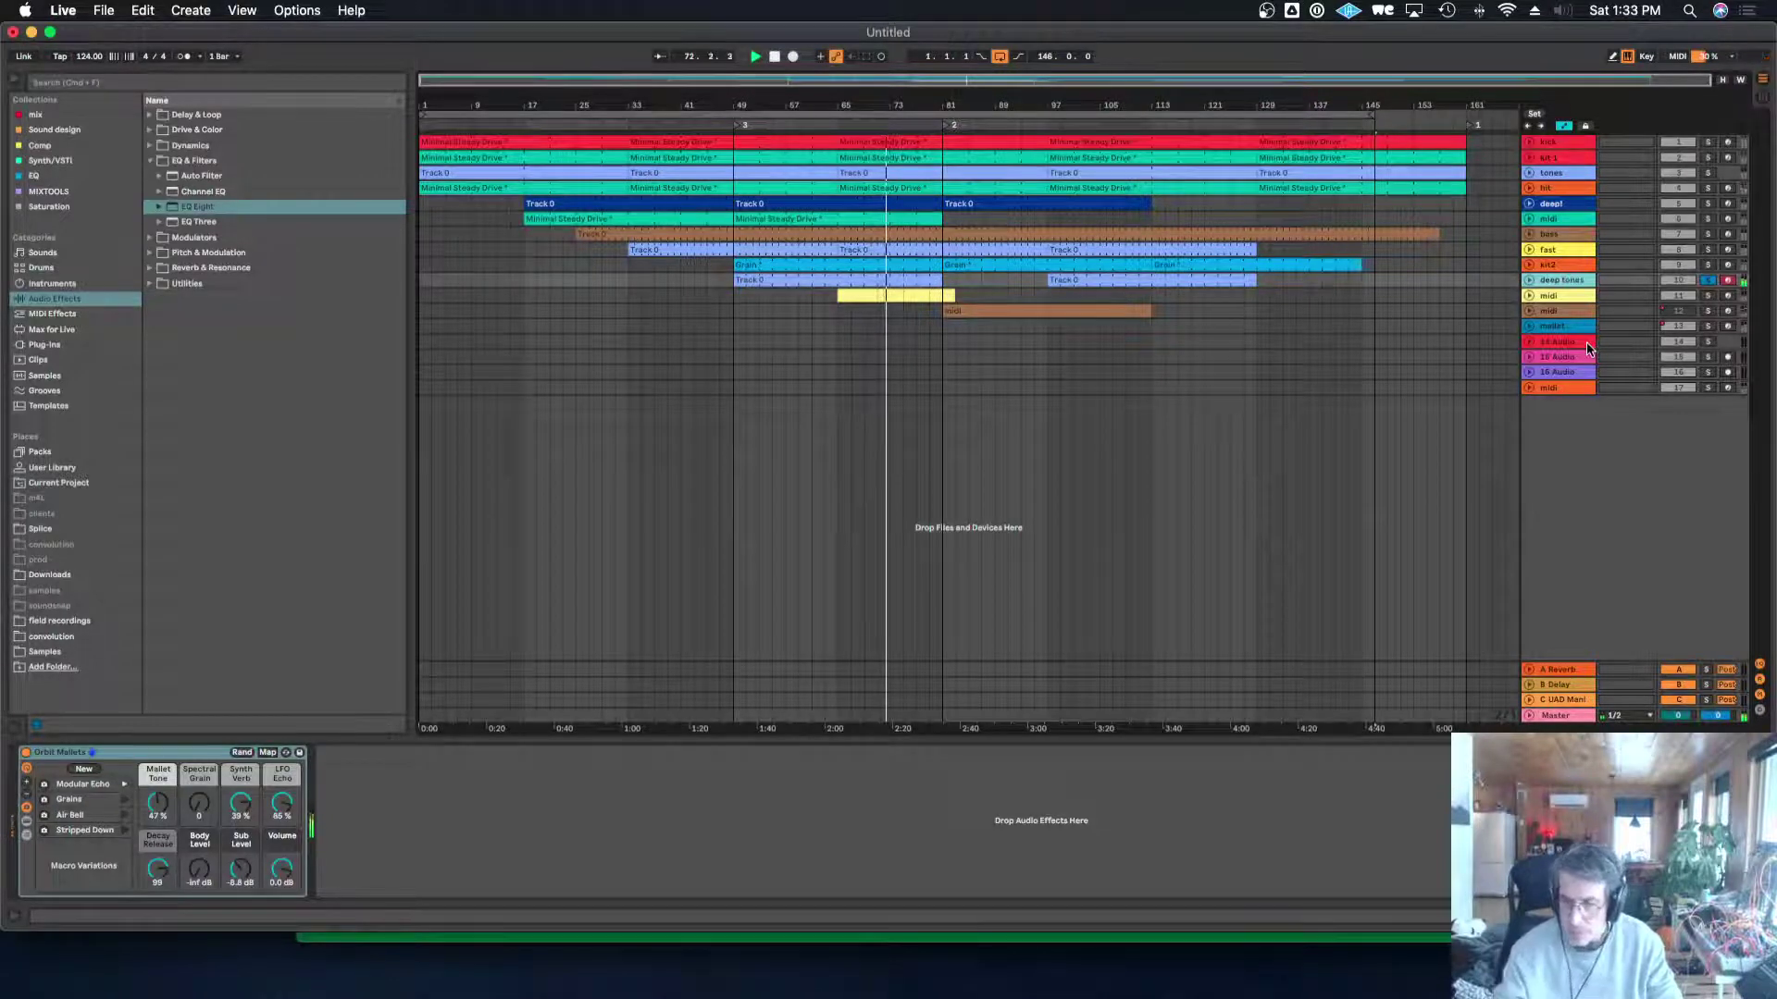
Solo yellow MIDI track 11 and rename it "string".
{"action": "left_click", "coordinate": [1708, 297]}
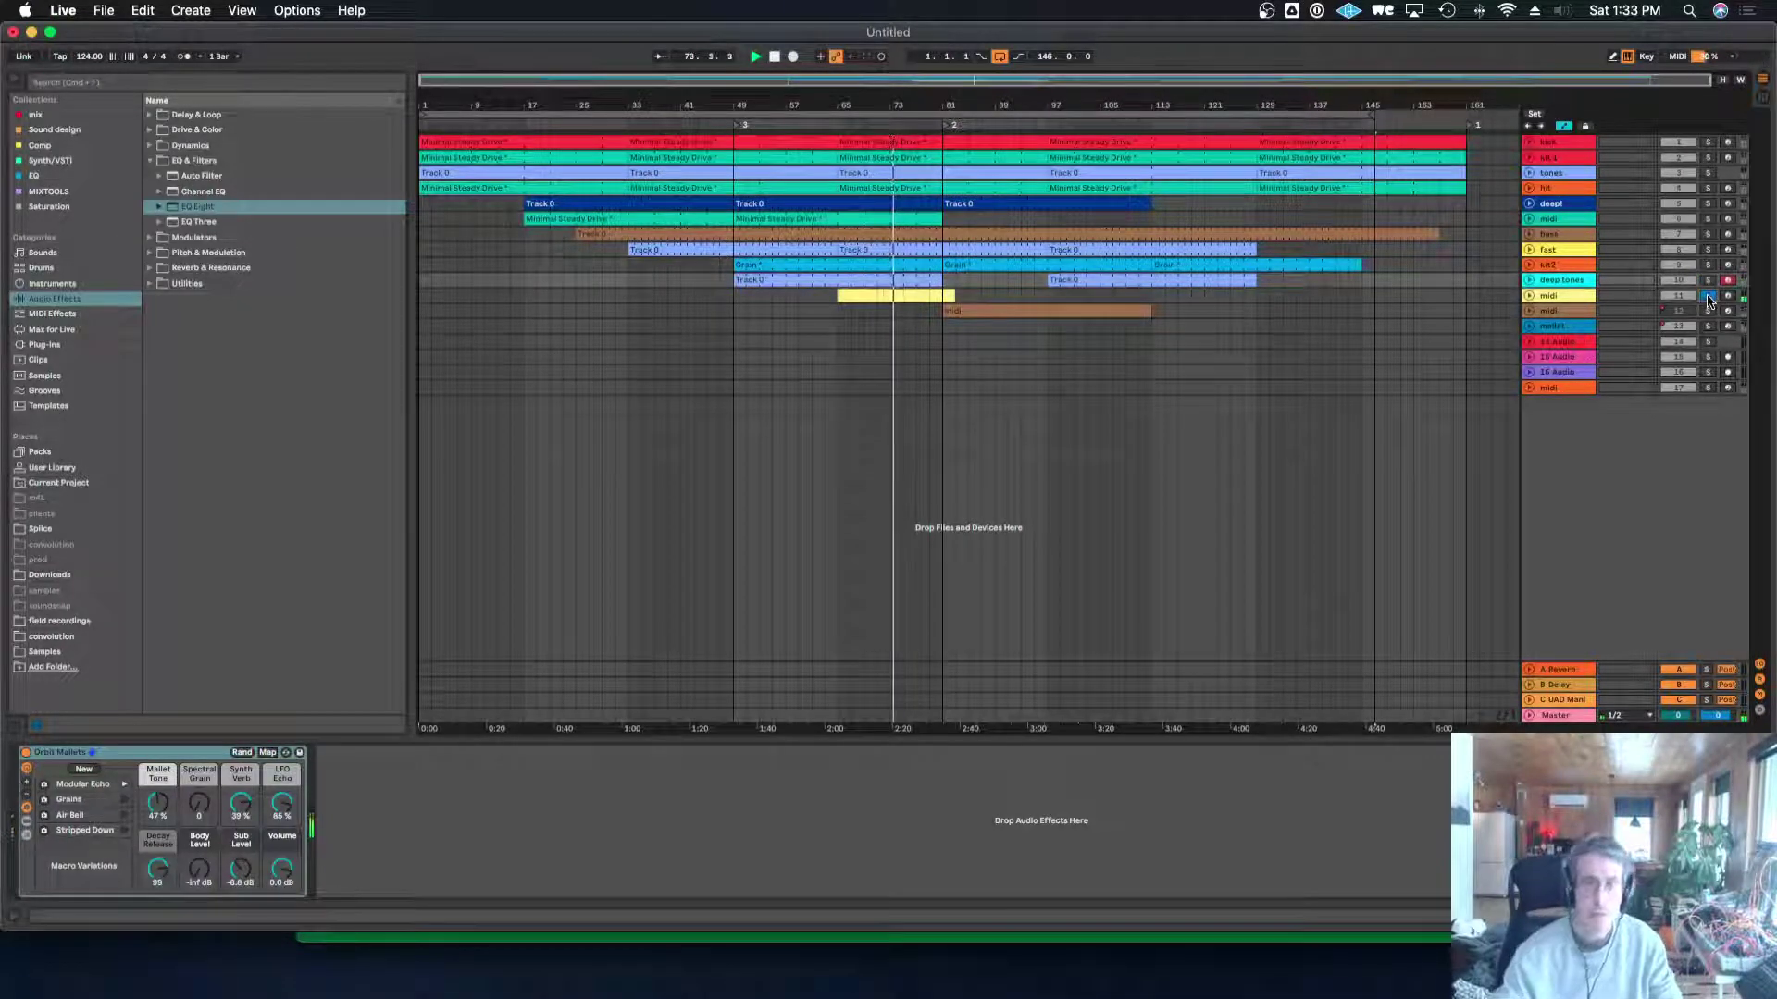
{"action": "left_click", "coordinate": [1573, 297]}
{"action": "right_click", "coordinate": [1574, 299]}
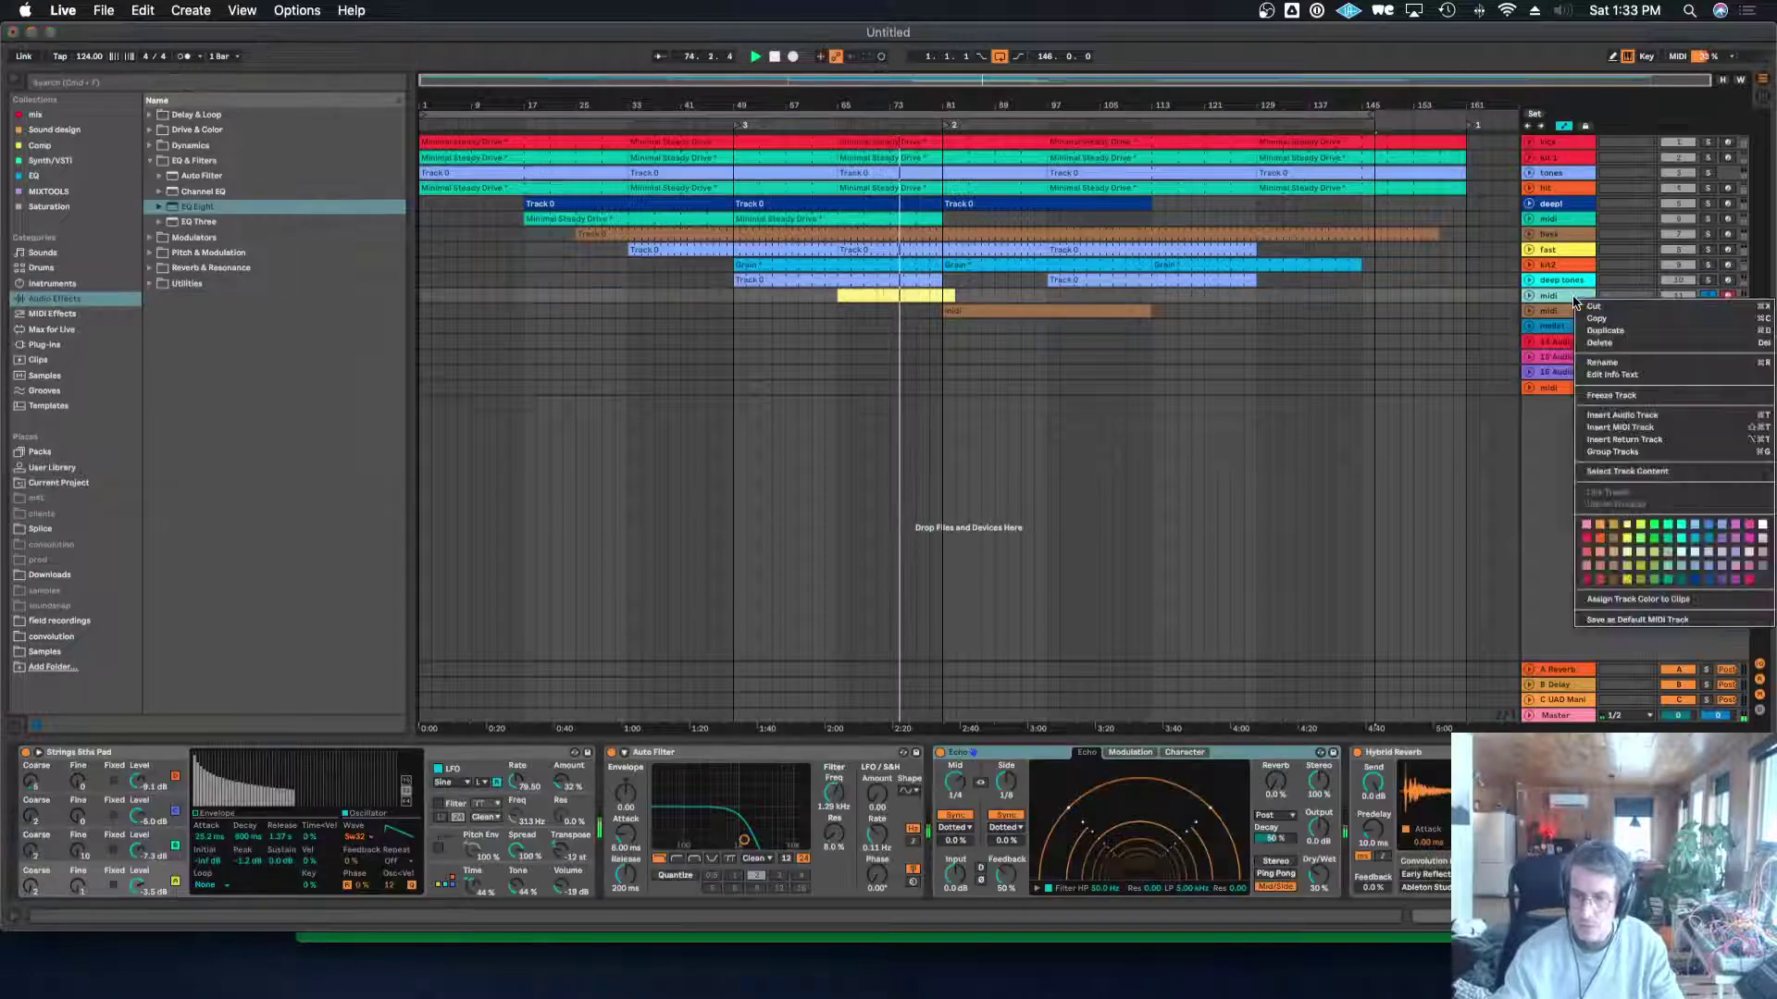
{"action": "left_click", "coordinate": [1585, 362]}
{"action": "type", "text": "a"}
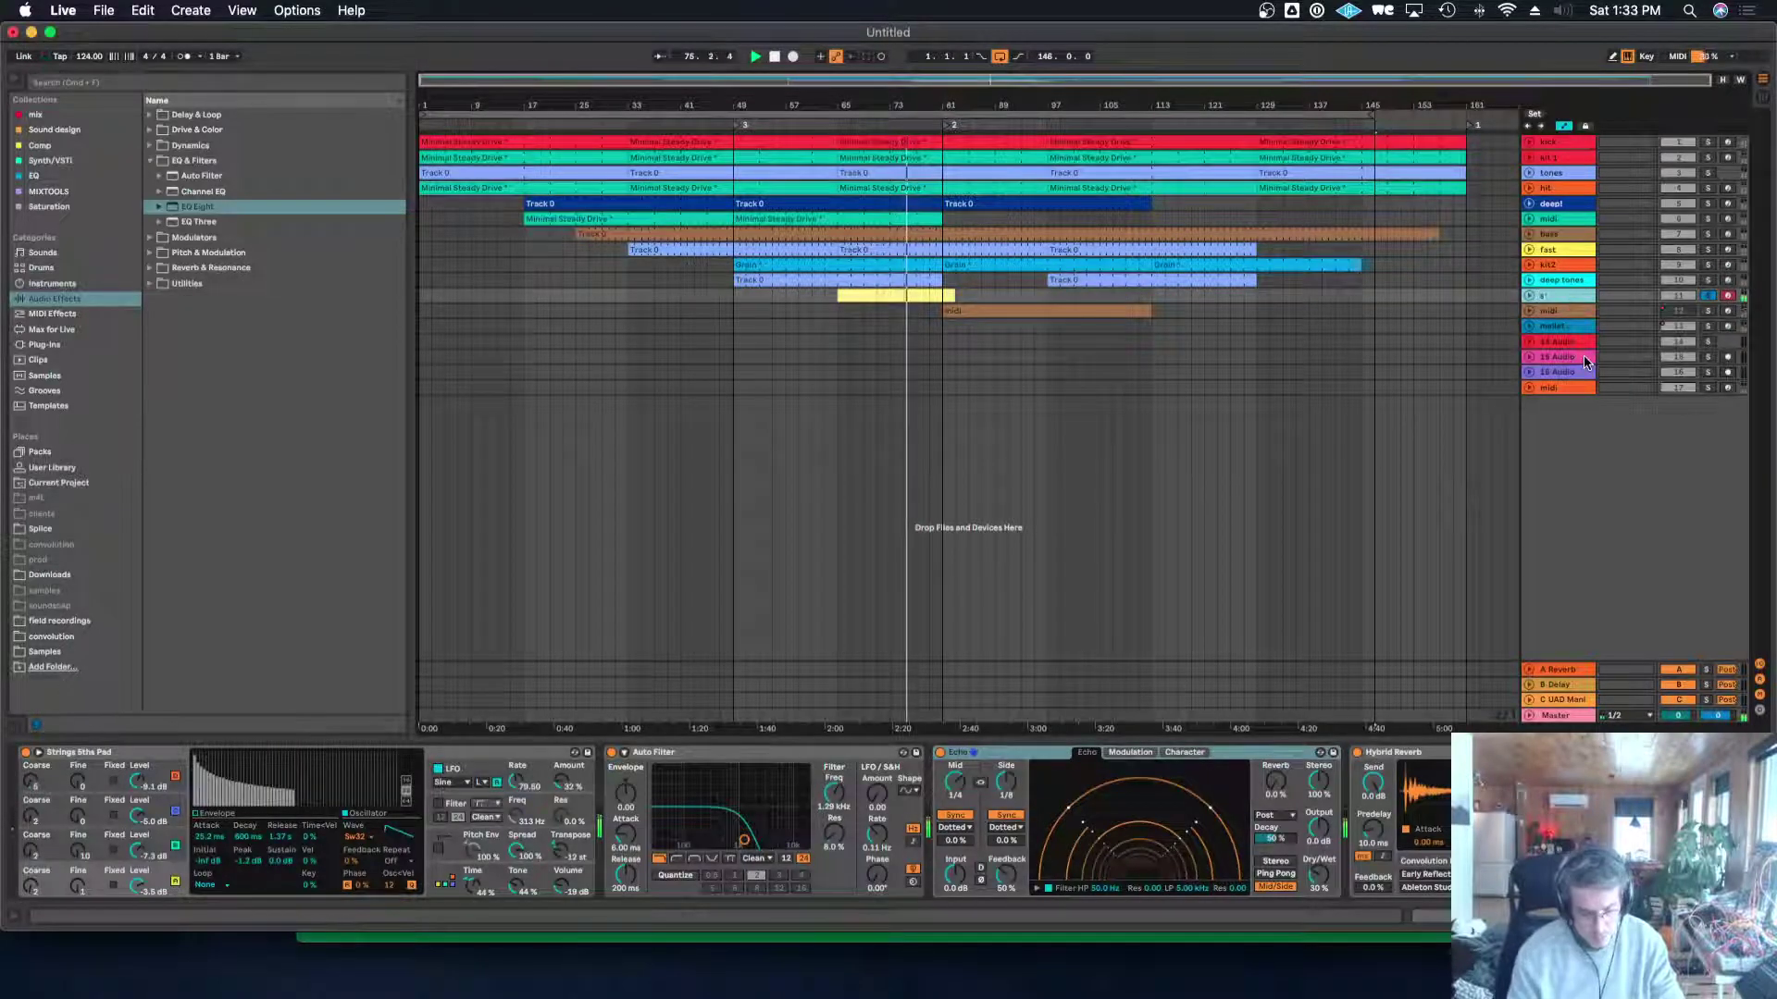
{"action": "type", "text": "t"}
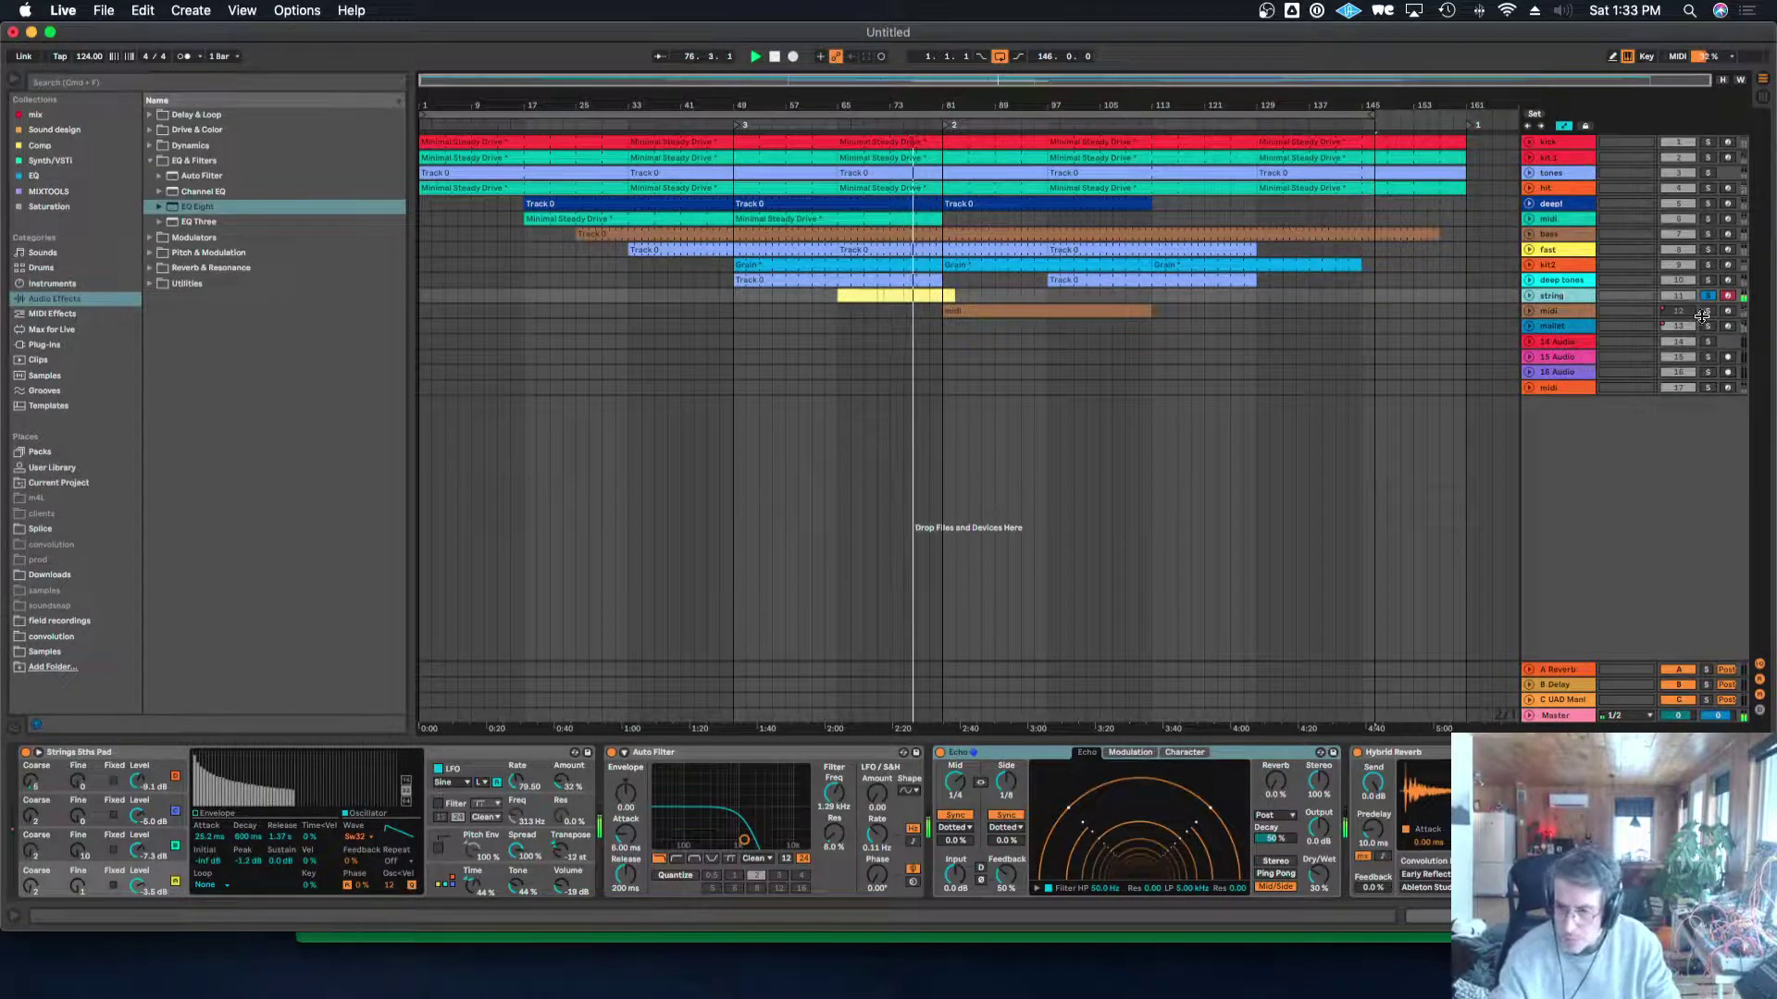
Solo brown MIDI track 12 and the mallet track in turn, show the mallet track's devices, and clear the solo.
{"action": "left_click", "coordinate": [1707, 311]}
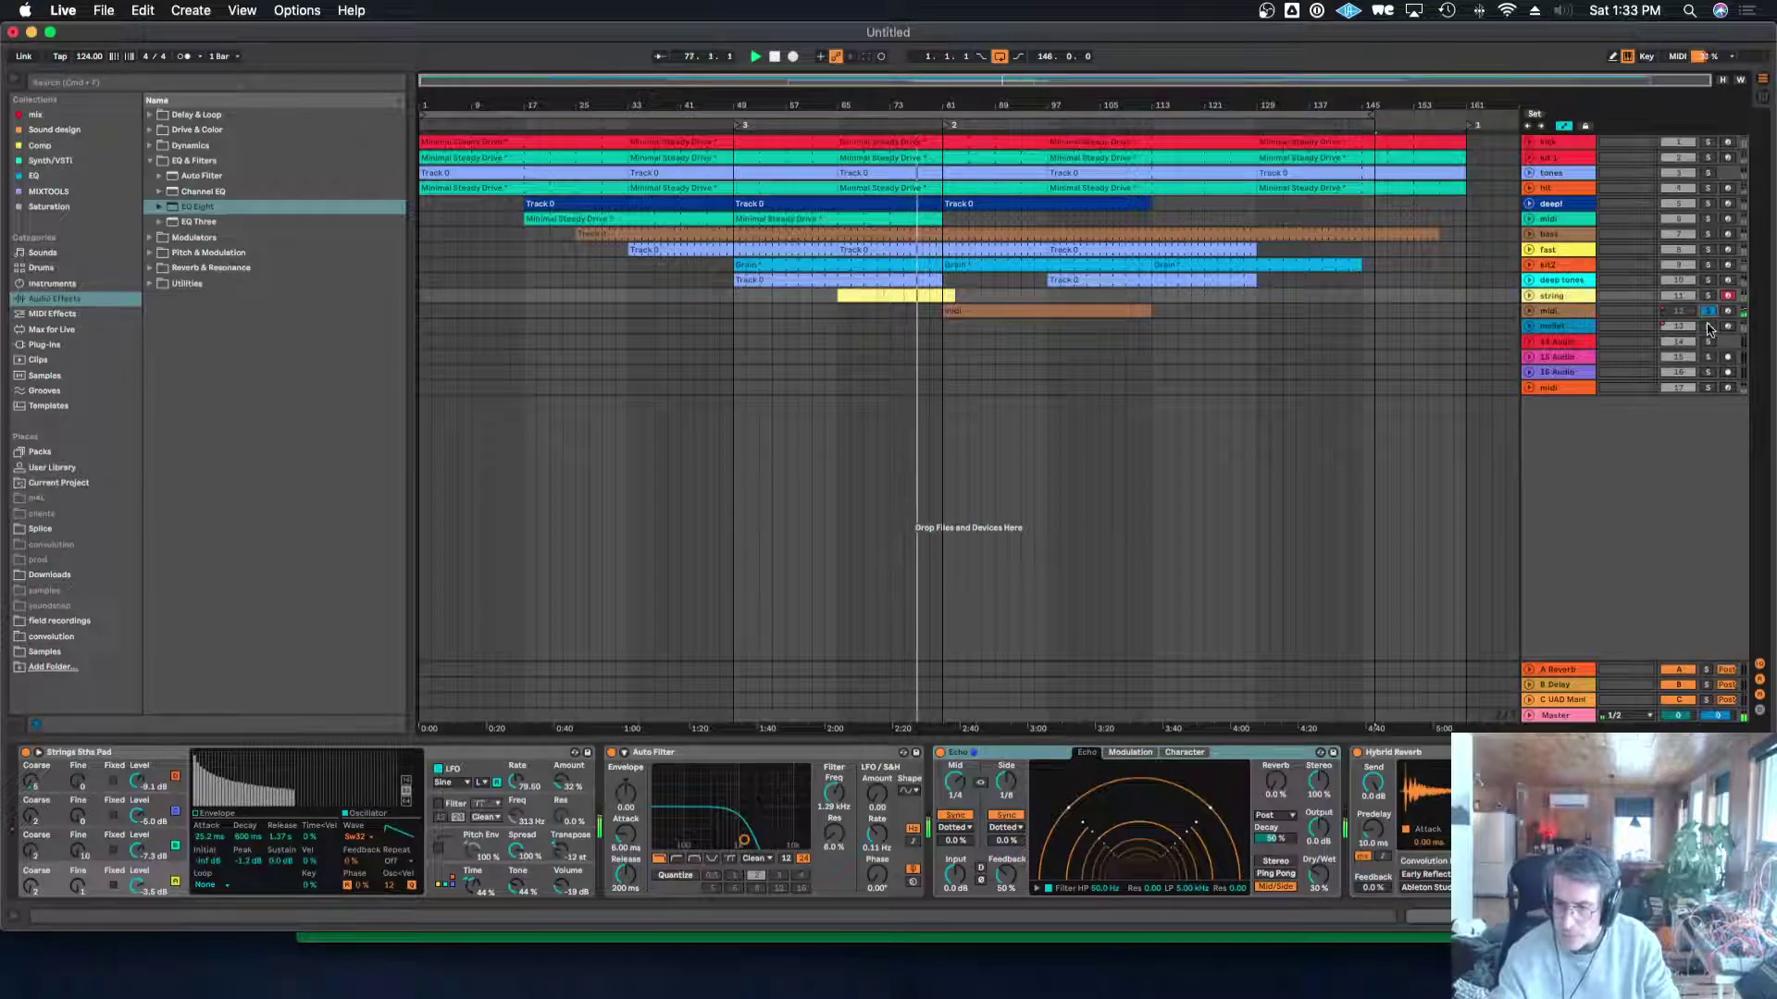
{"action": "left_click", "coordinate": [1570, 326]}
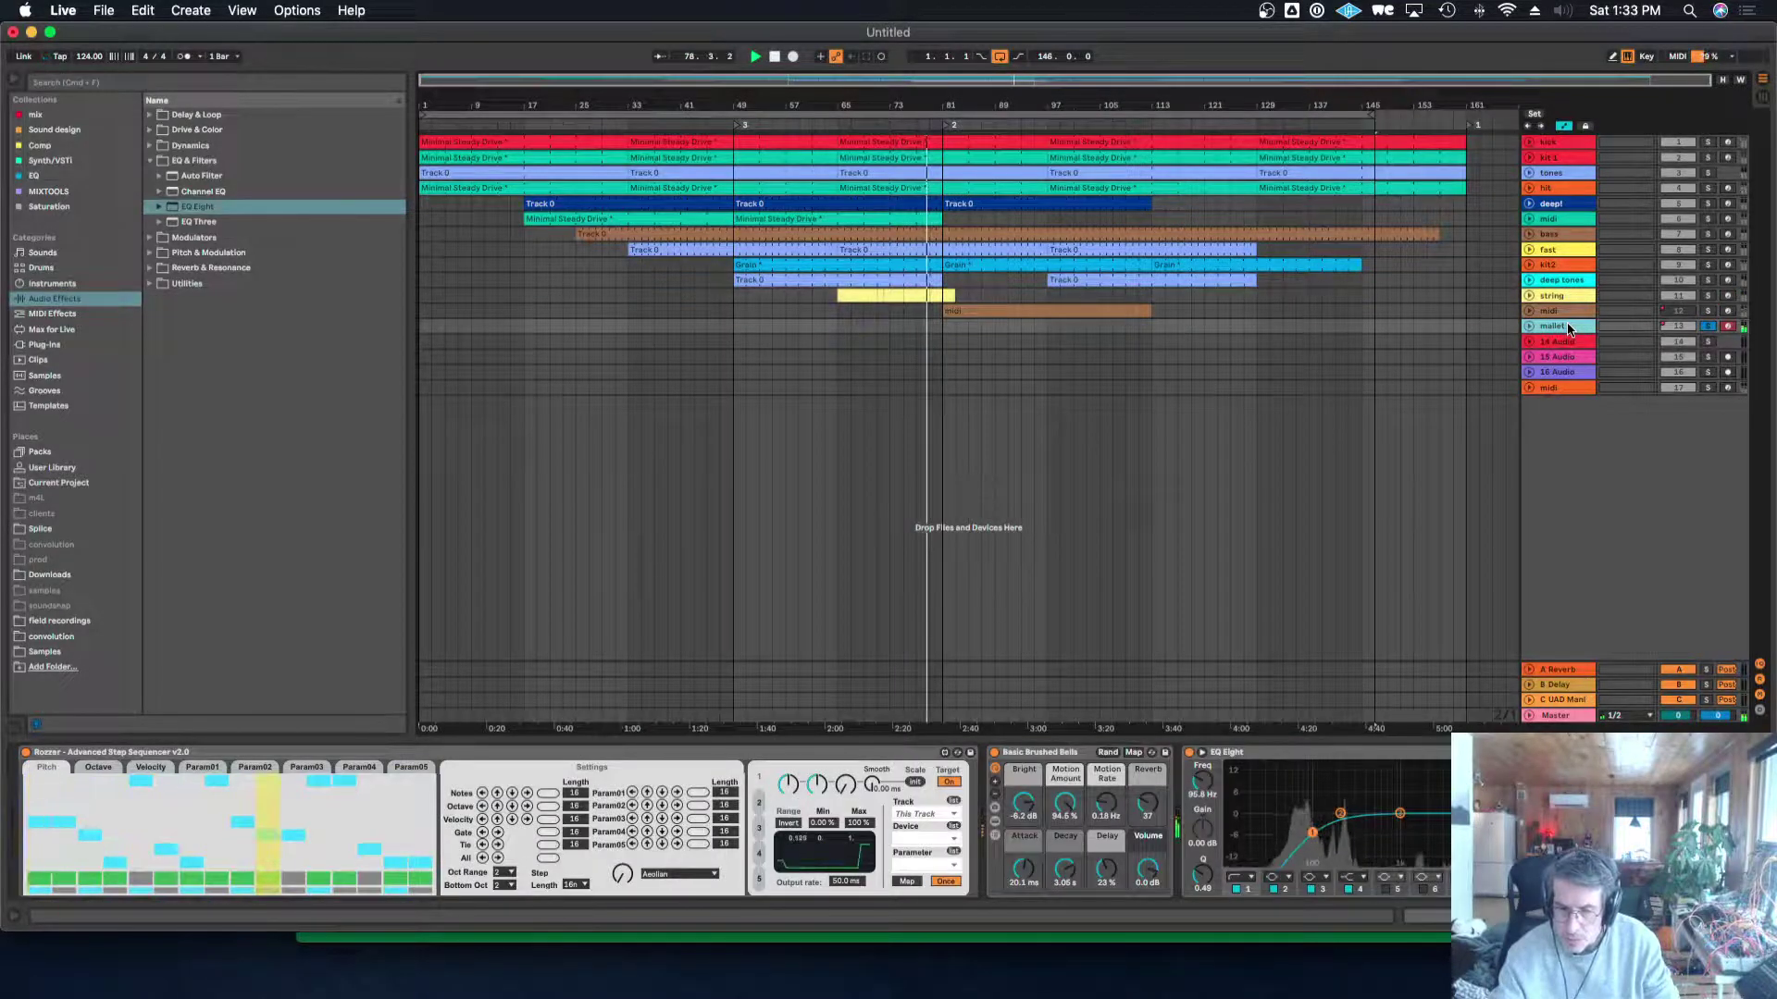
{"action": "left_click", "coordinate": [1707, 327]}
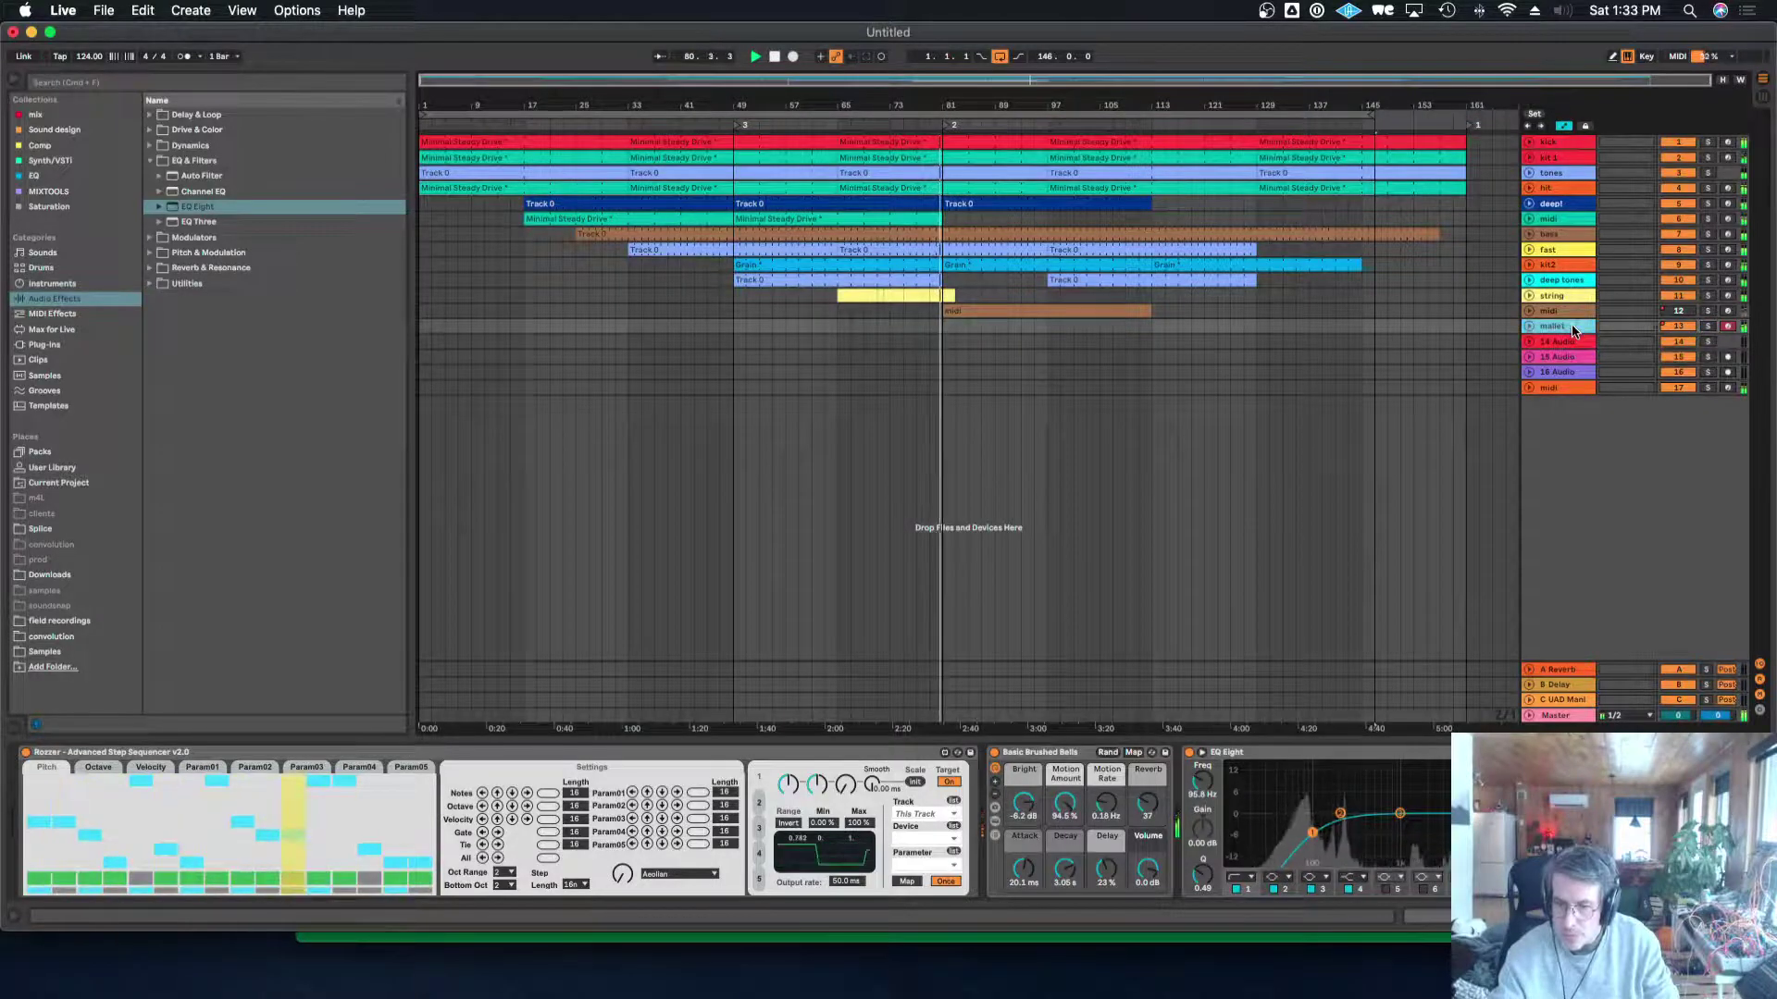
Open the XO plug-in on MIDI track 17, move its window lower to uncover the tracks, and switch to Session View.
{"action": "left_click", "coordinate": [1684, 394]}
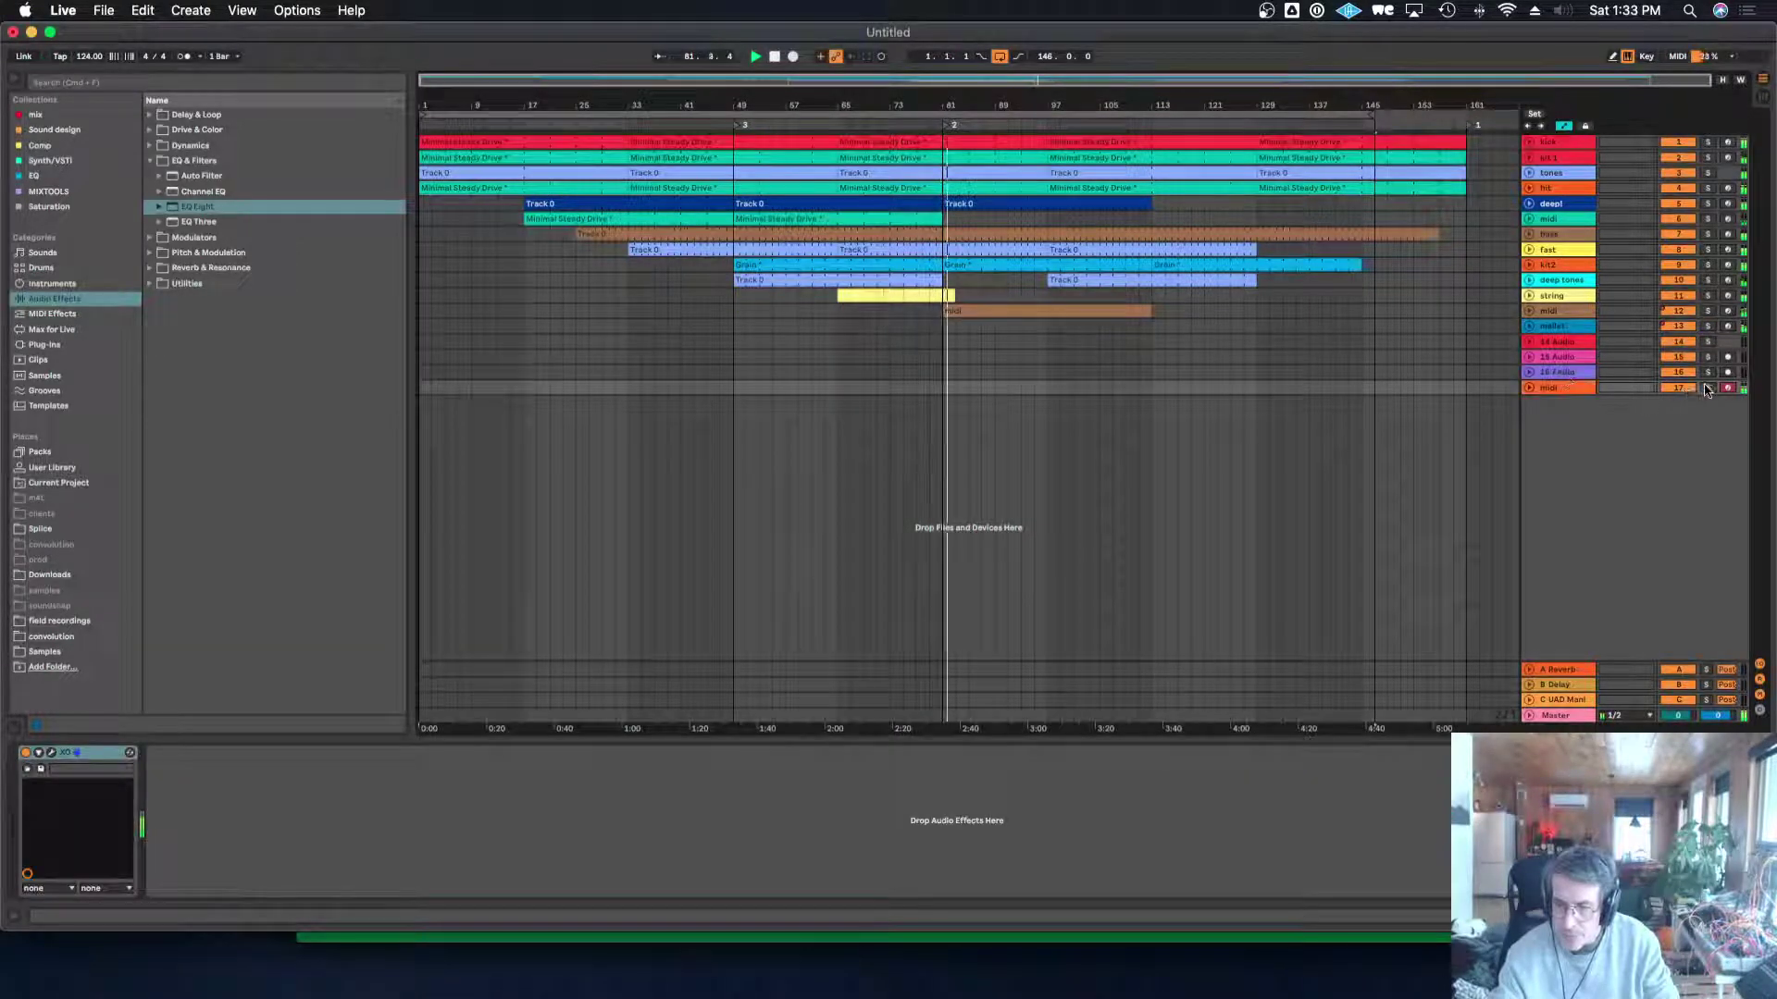
{"action": "left_click", "coordinate": [52, 753]}
{"action": "left_click_drag", "start_coordinate": [707, 222], "coordinate": [728, 426]}
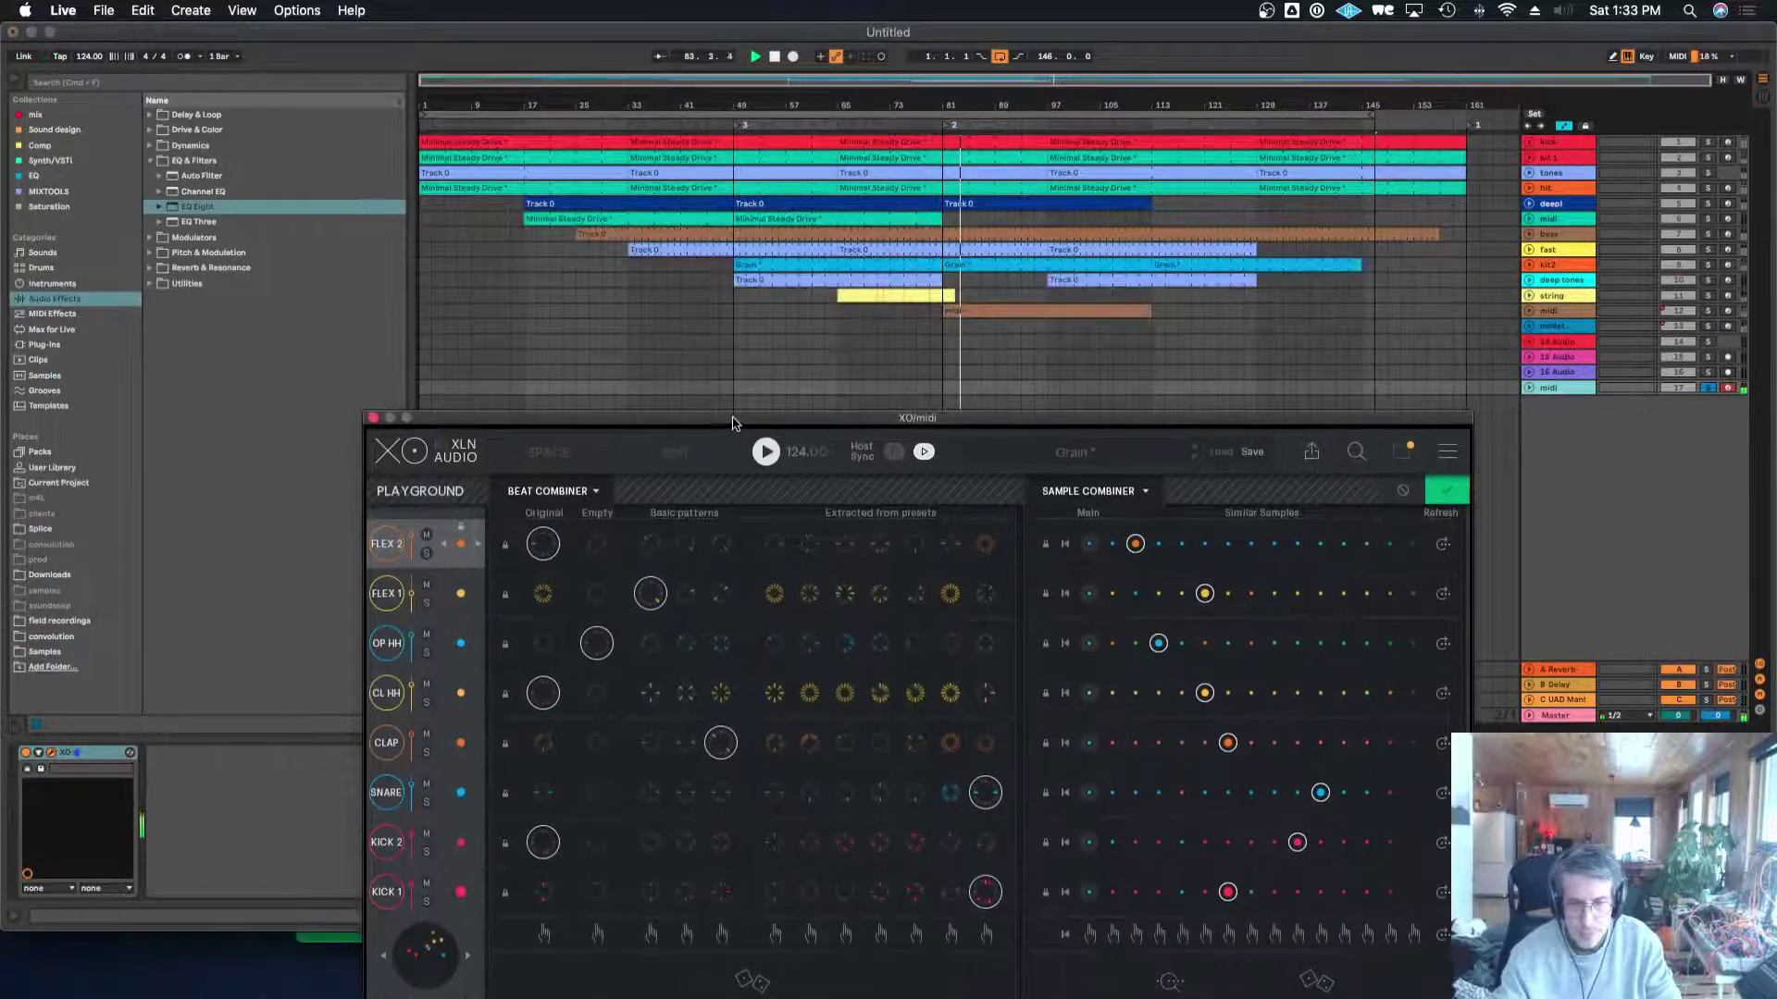
{"action": "left_click", "coordinate": [1561, 391]}
{"action": "key", "text": "Tab"}
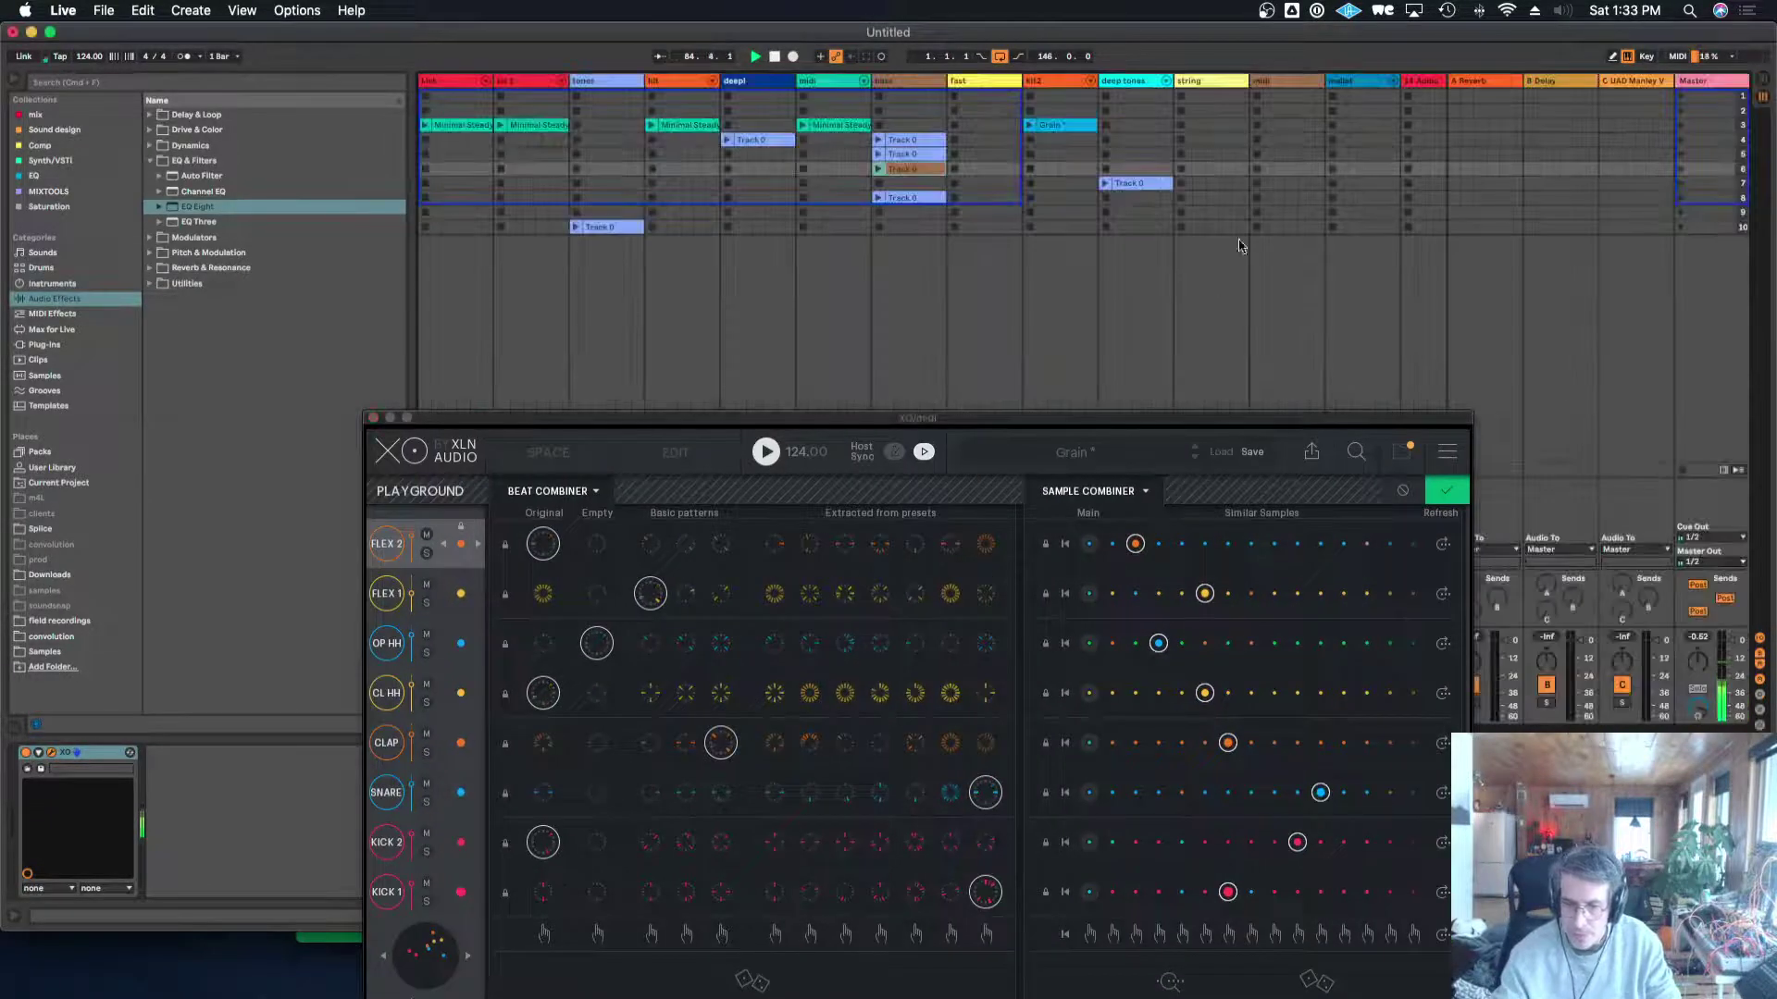
Insert a new MIDI track after MIDI track 17 and load an empty Drum Rack onto it.
{"action": "left_click_drag", "start_coordinate": [1044, 445], "coordinate": [1260, 733]}
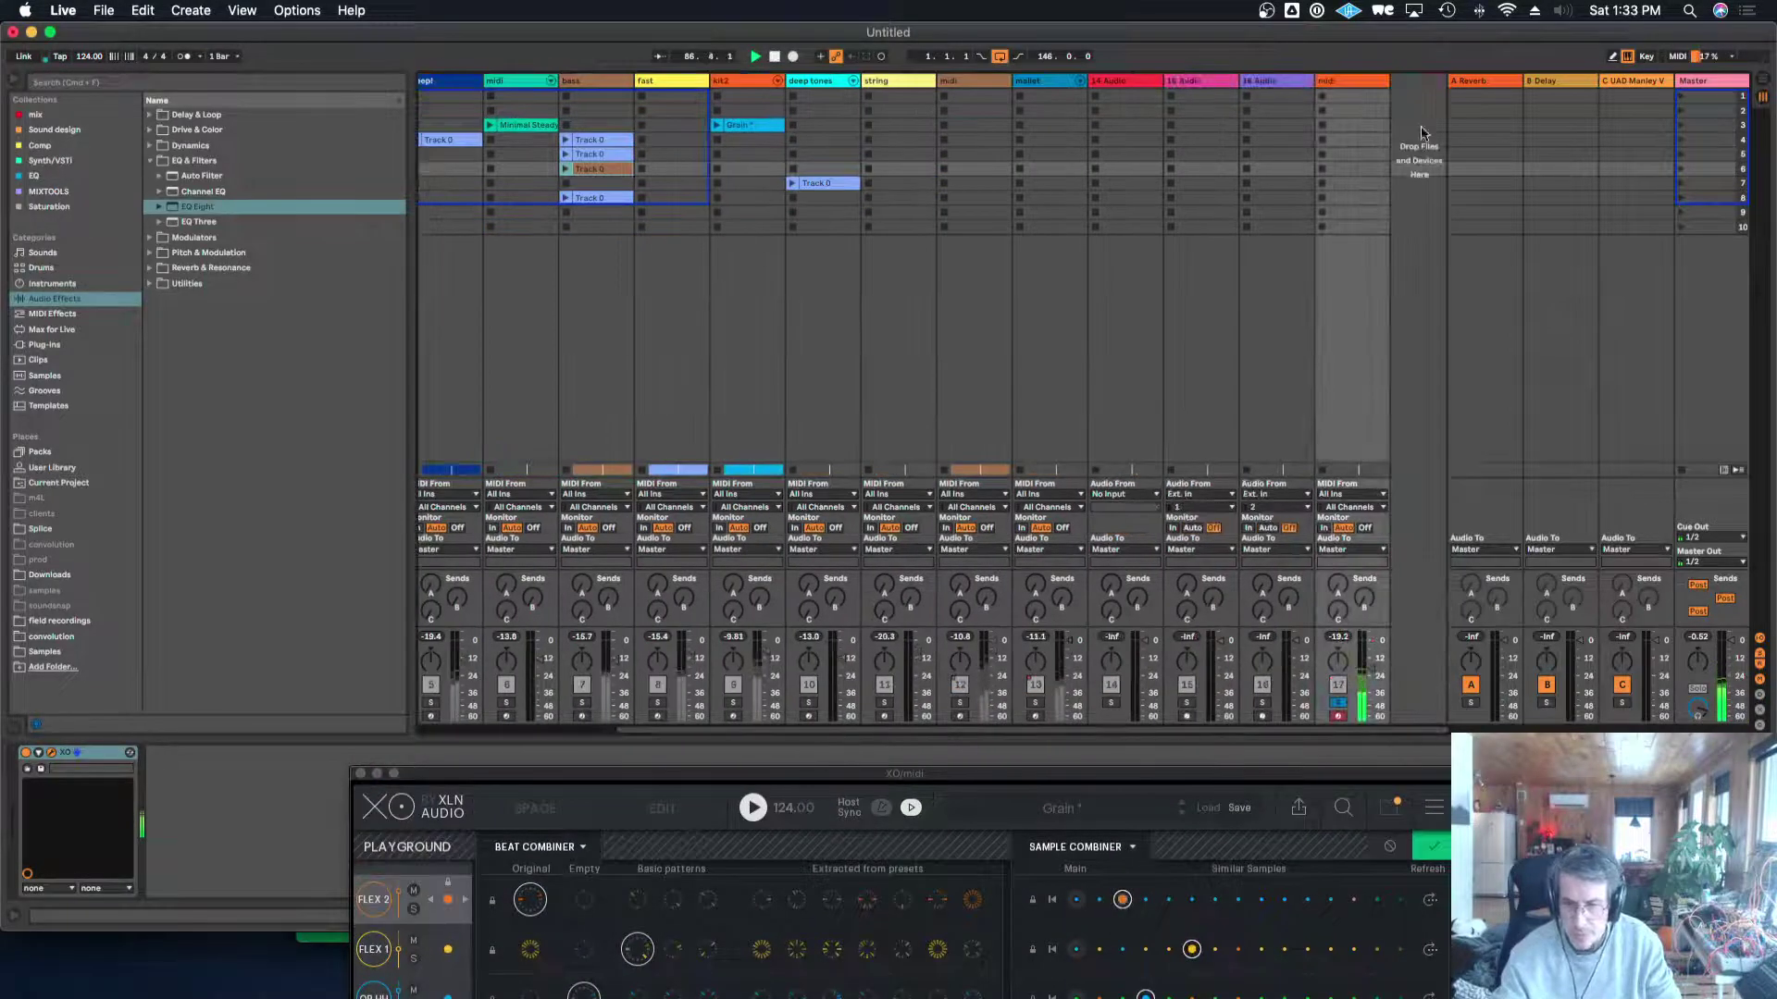
{"action": "right_click", "coordinate": [1357, 83]}
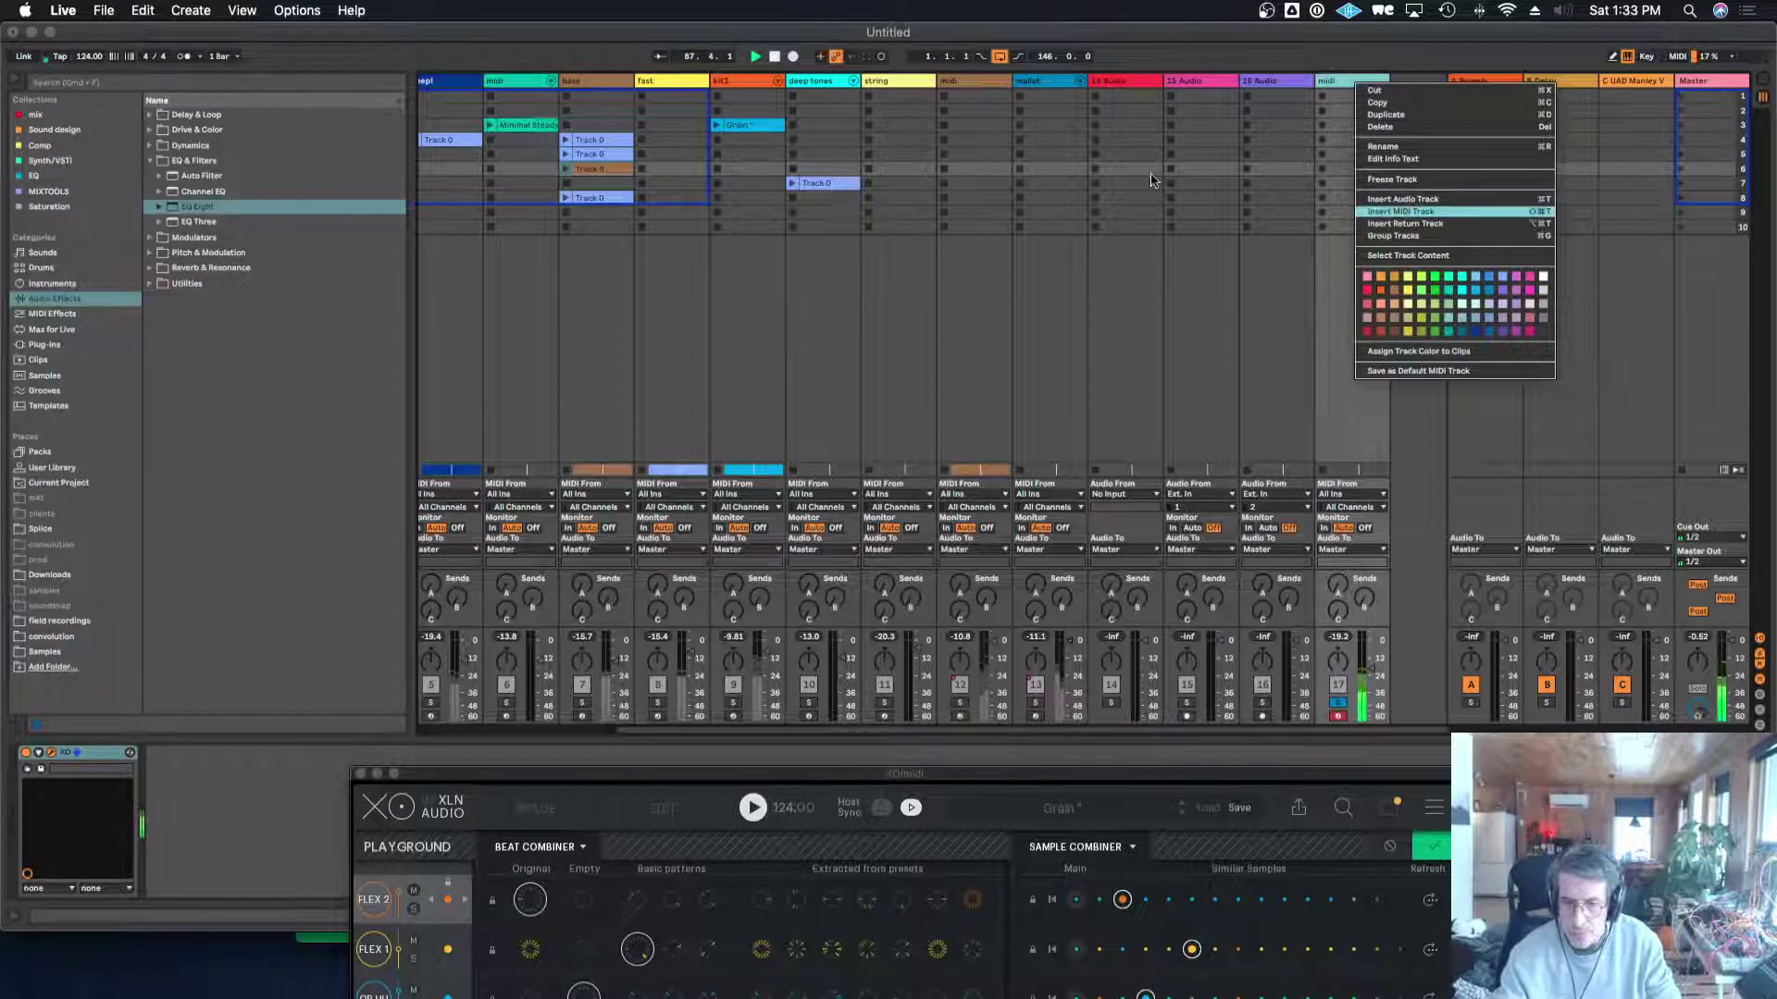
{"action": "left_click", "coordinate": [1401, 212]}
{"action": "left_click", "coordinate": [53, 284]}
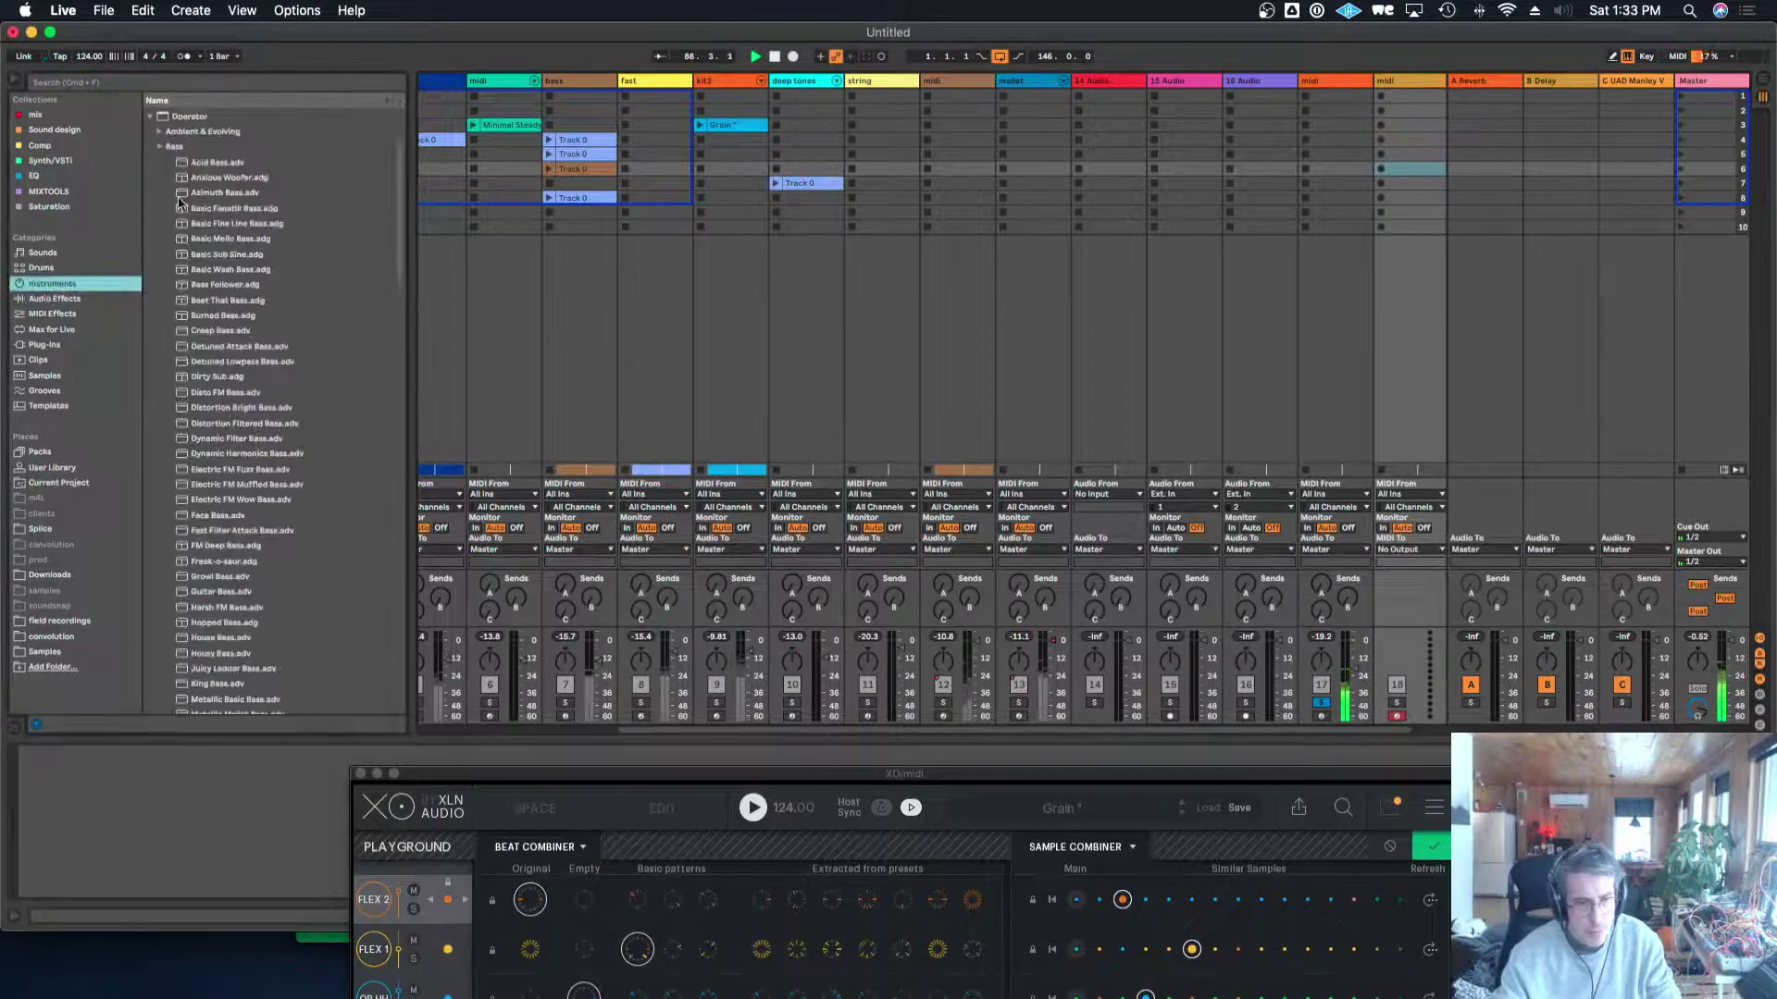
{"action": "left_click", "coordinate": [159, 146]}
{"action": "scroll", "coordinate": [153, 216], "scroll_direction": "up", "scroll_amount": 3}
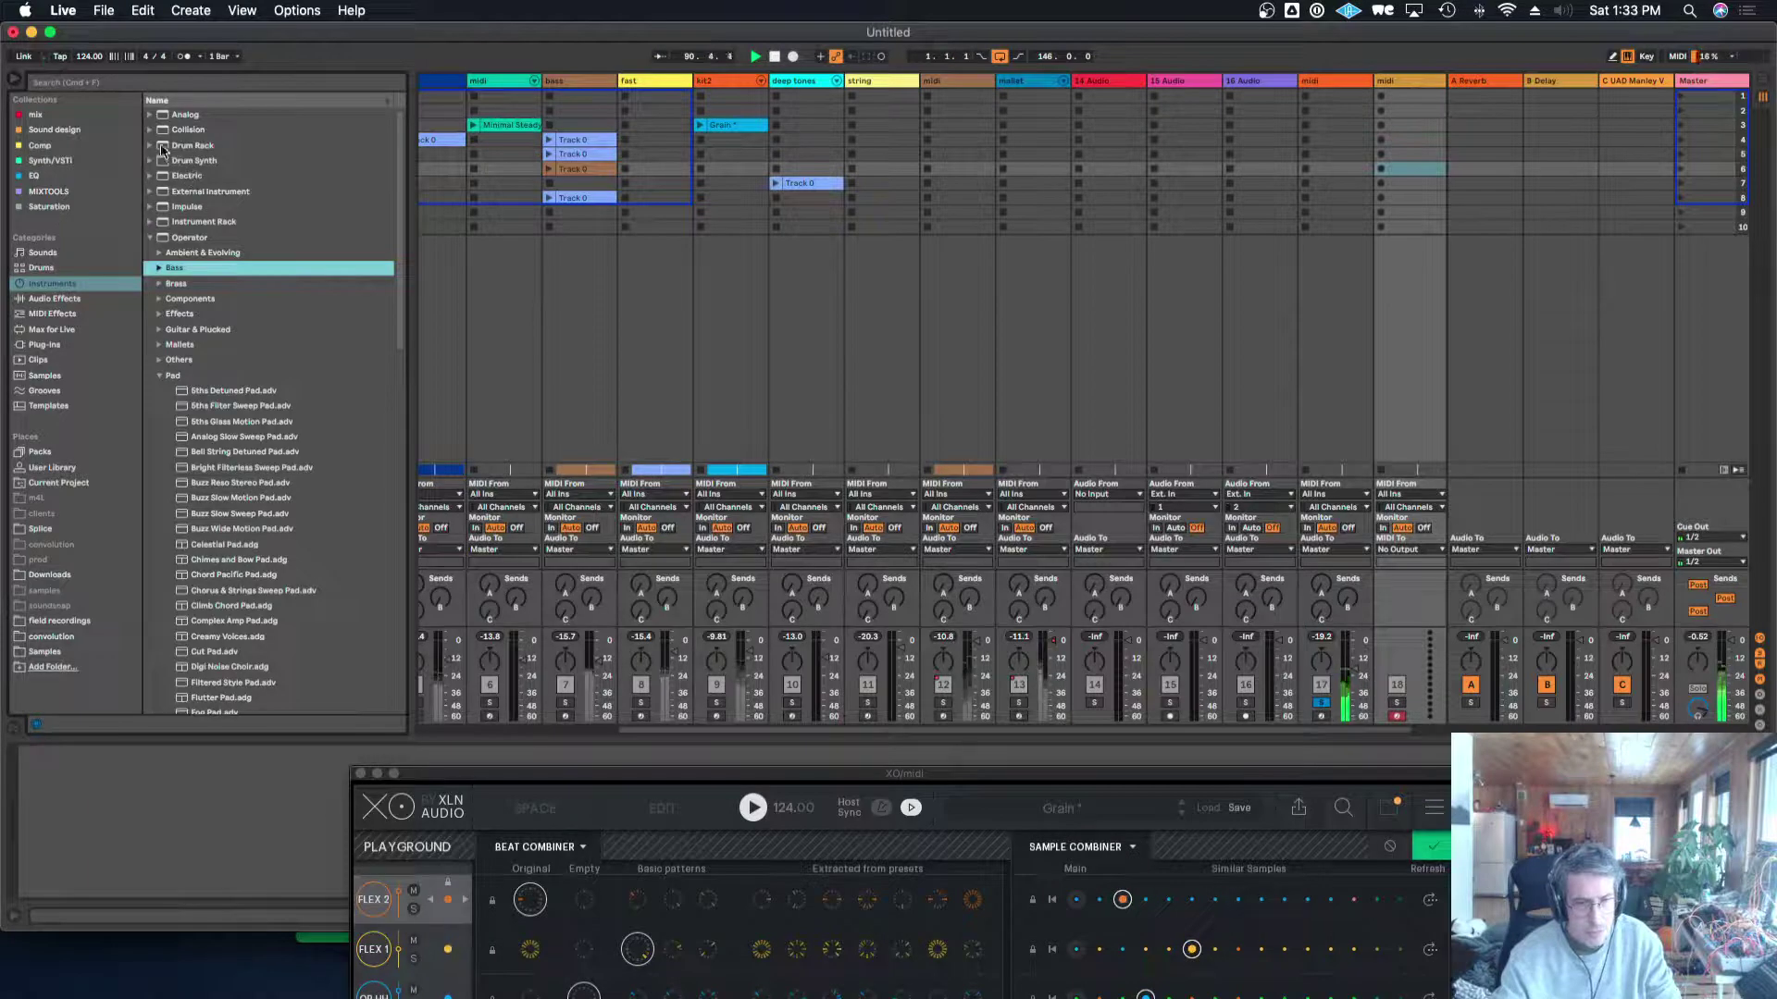
{"action": "left_click_drag", "start_coordinate": [163, 149], "coordinate": [1357, 140]}
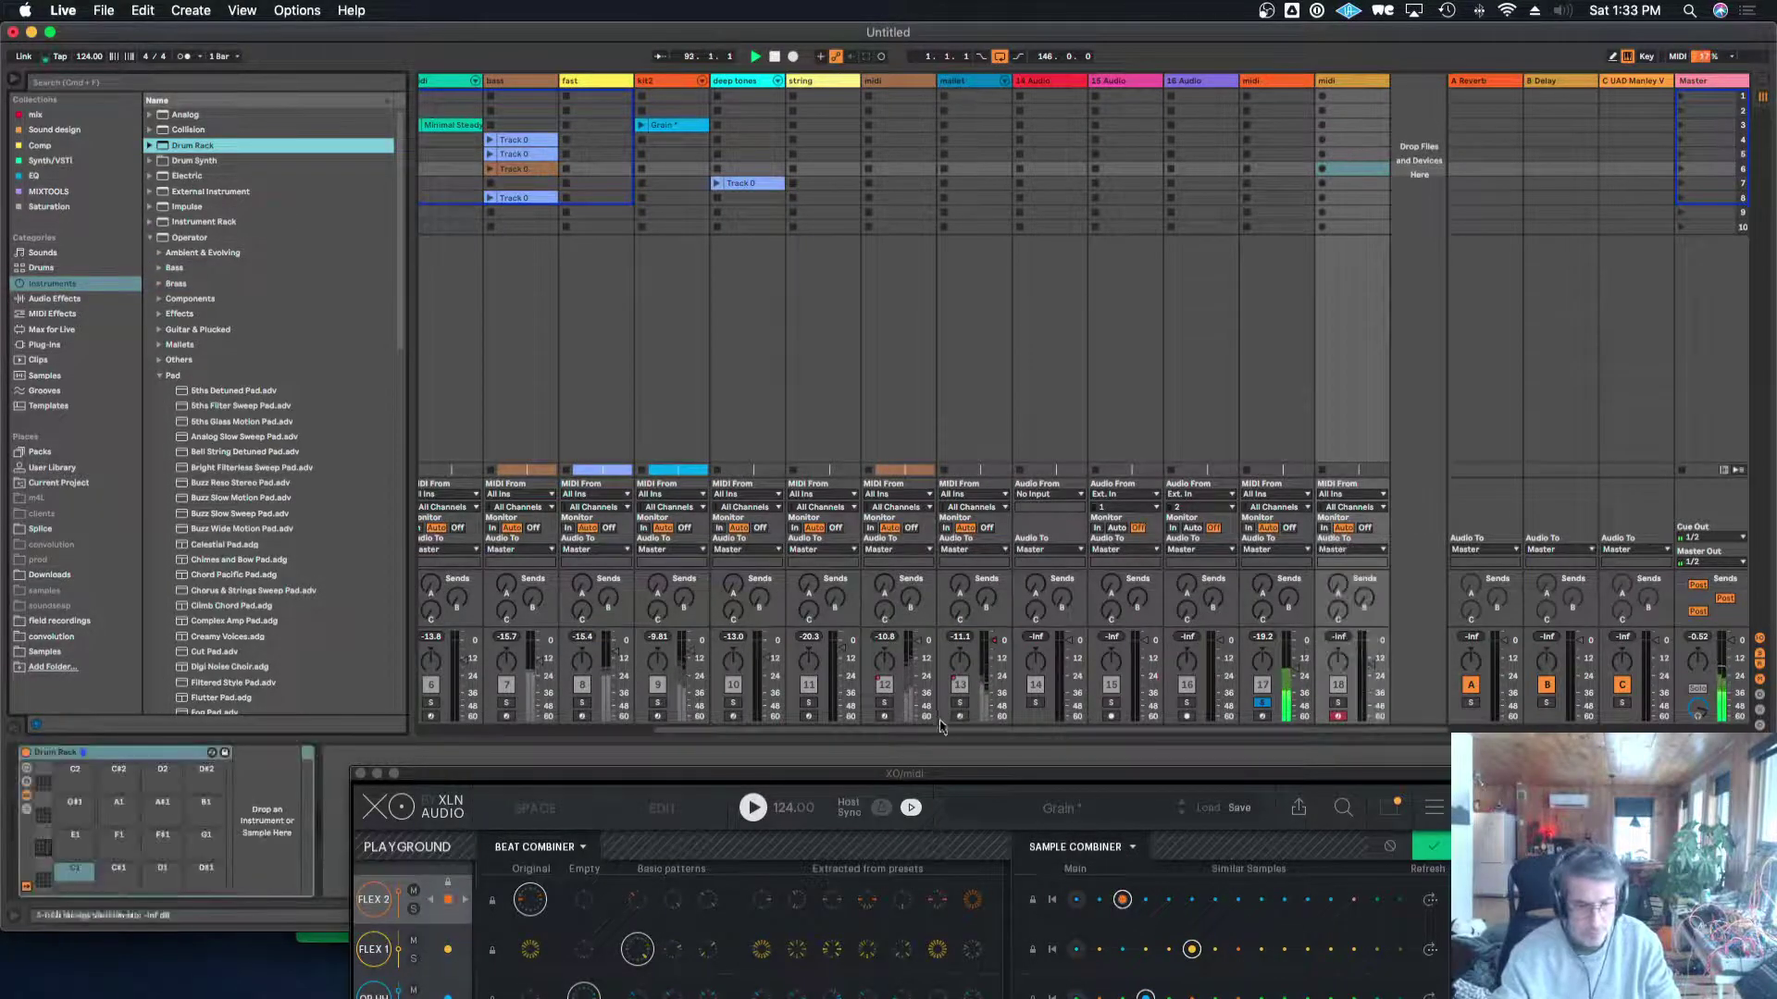
Open the export panel in the XO plug-in and load the raw kit onto the Drum Rack's pads.
{"action": "left_click_drag", "start_coordinate": [942, 774], "coordinate": [1139, 187]}
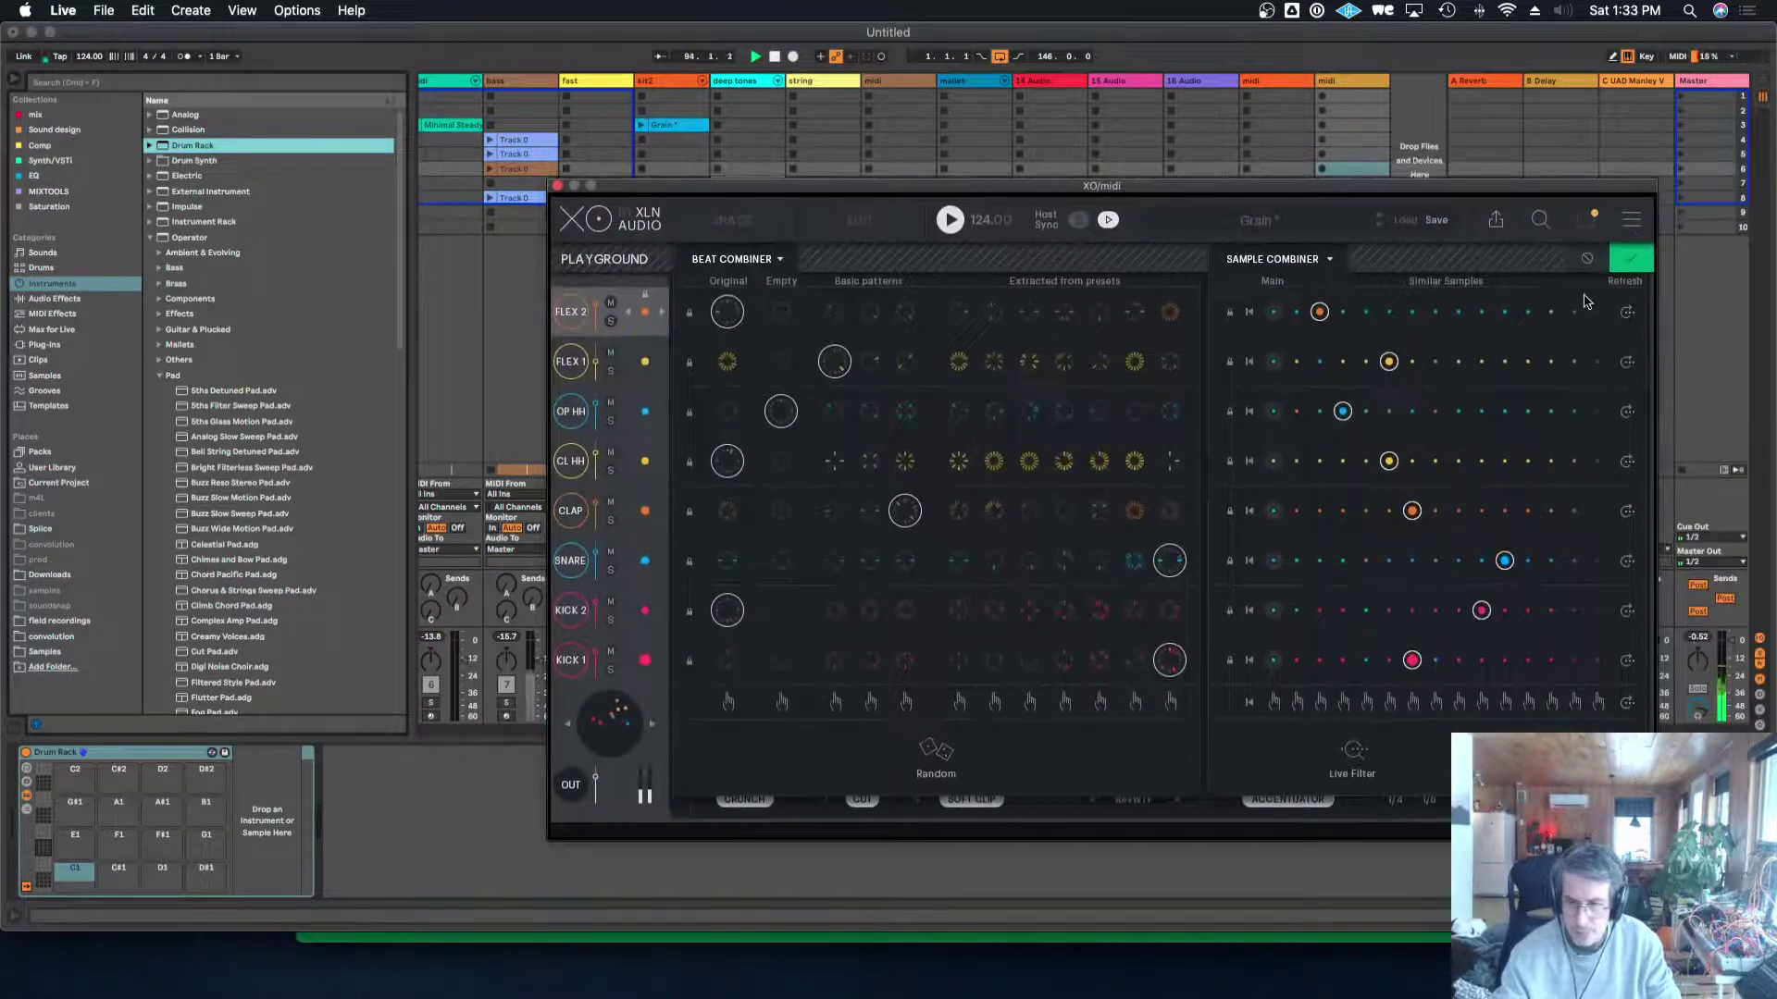
{"action": "left_click", "coordinate": [1497, 222]}
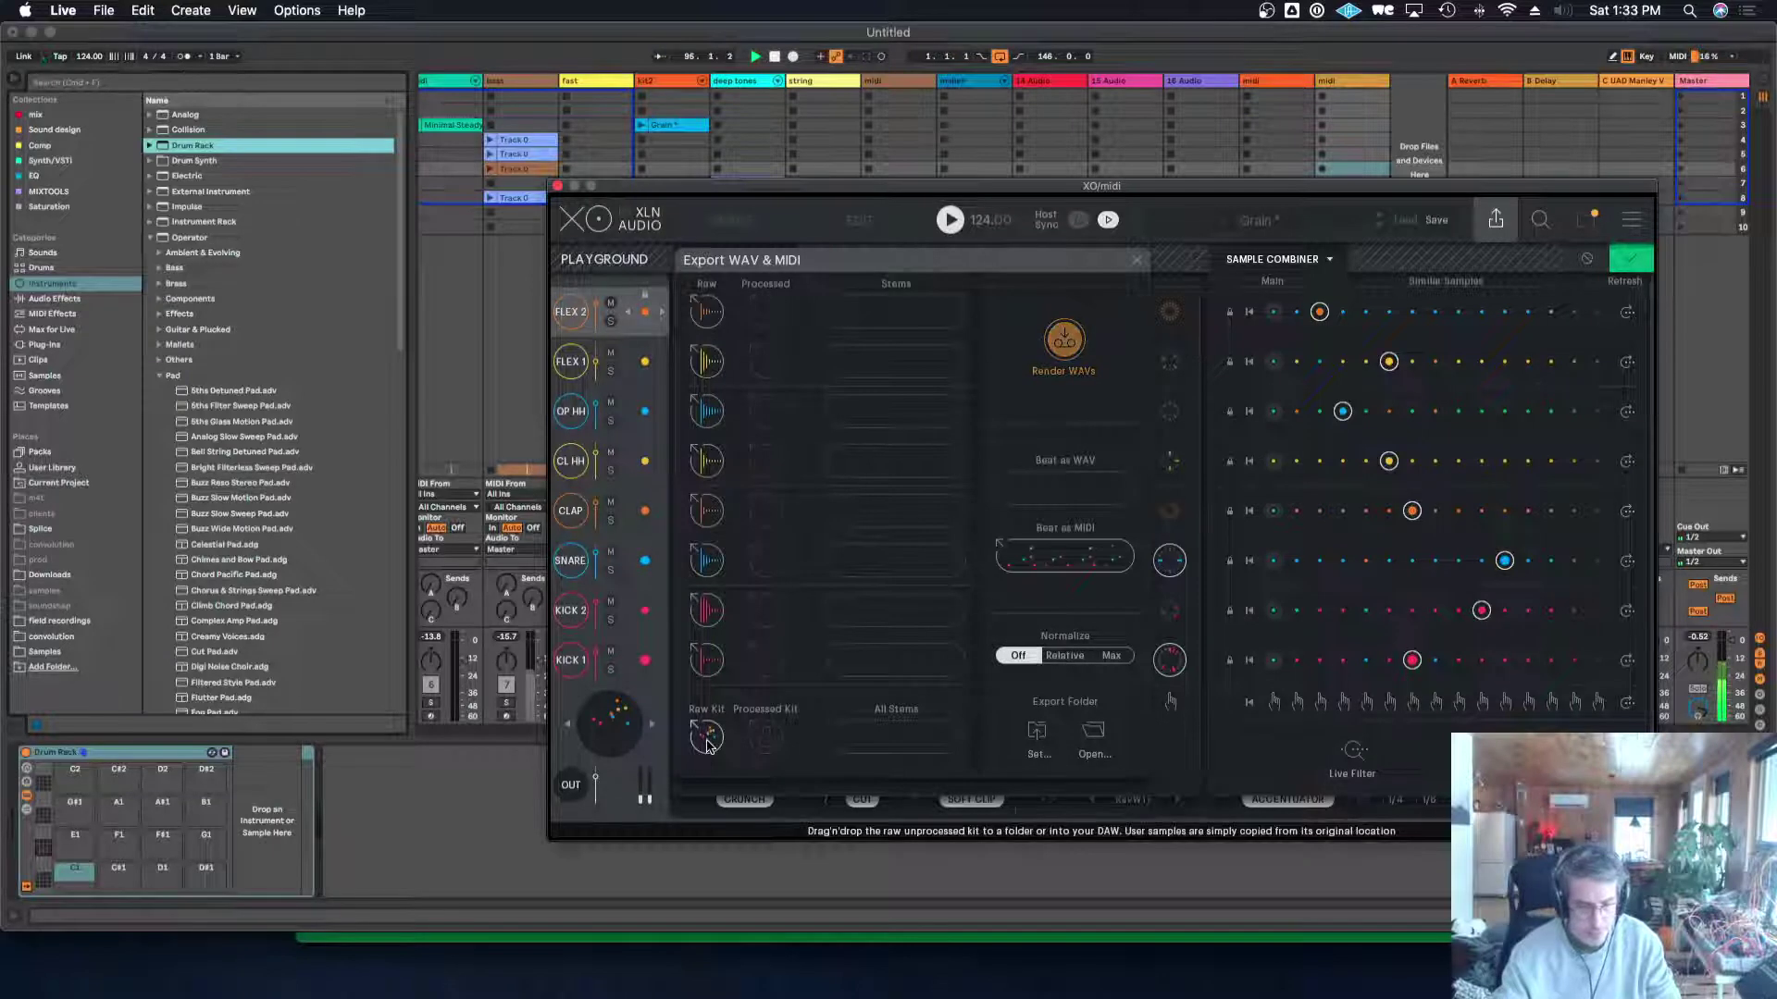
{"action": "left_click_drag", "start_coordinate": [706, 737], "coordinate": [126, 882]}
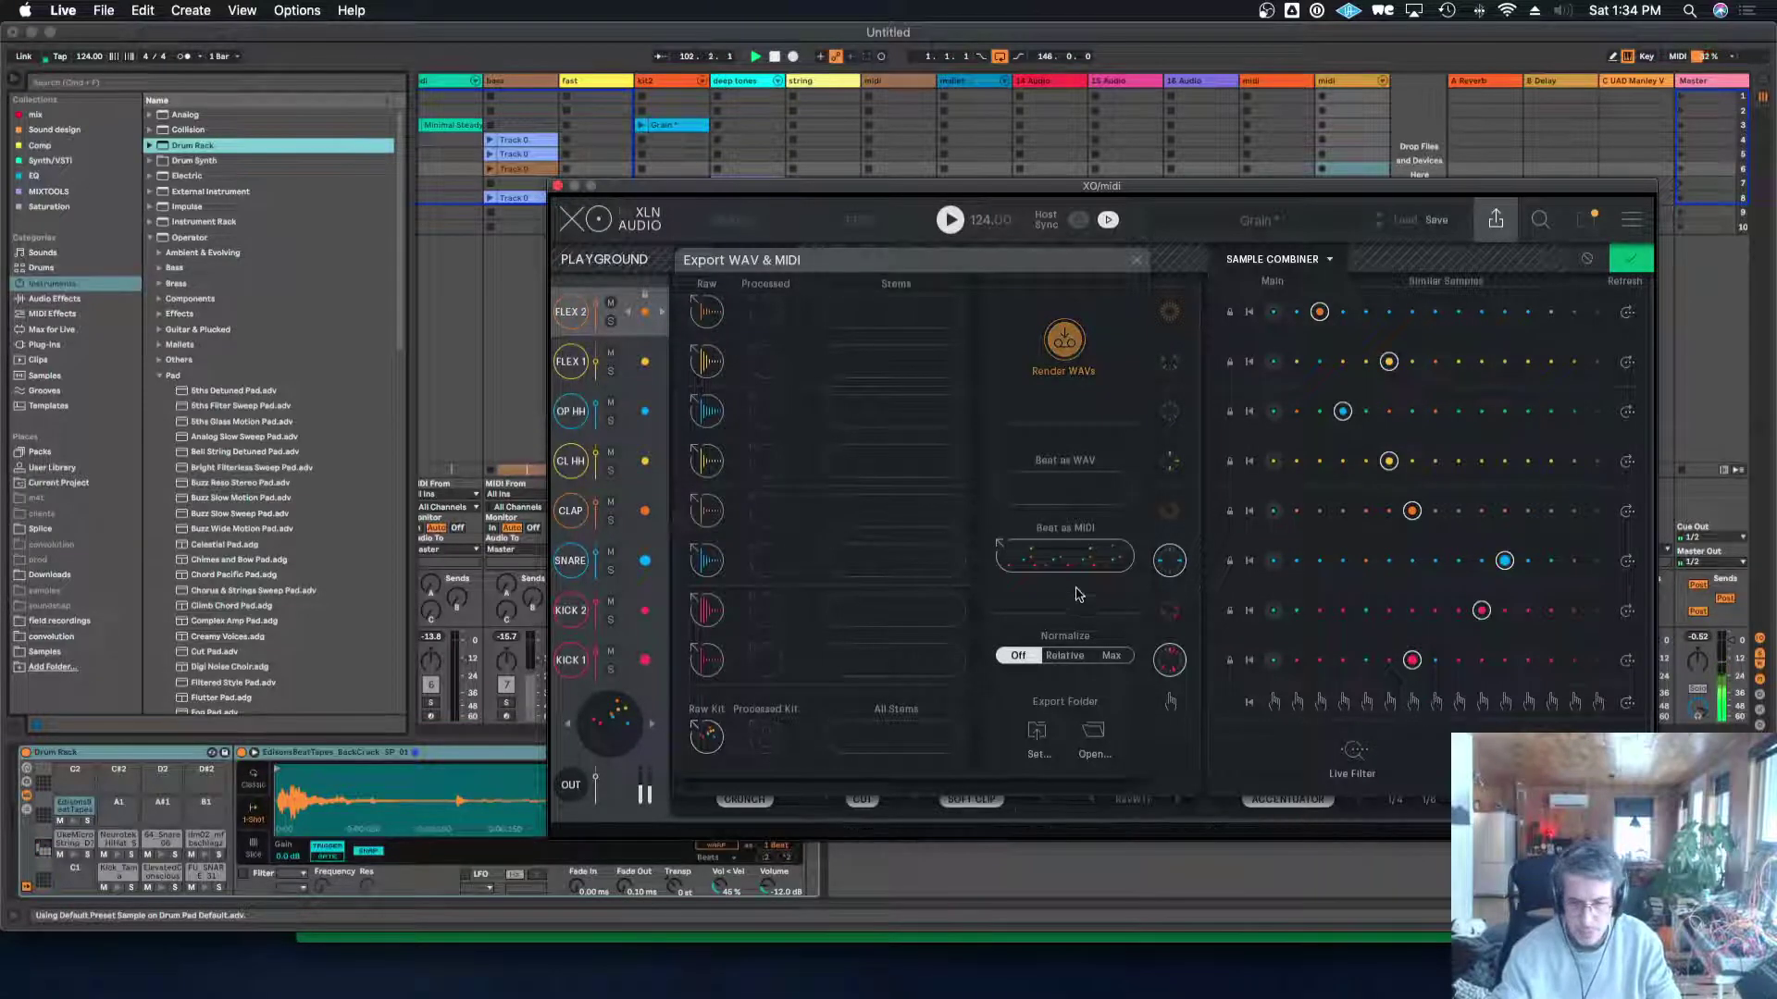
Place XO's beat as a MIDI clip in MIDI track 18's scene 10 slot and close the XO window.
{"action": "left_click_drag", "start_coordinate": [1127, 188], "coordinate": [520, 136]}
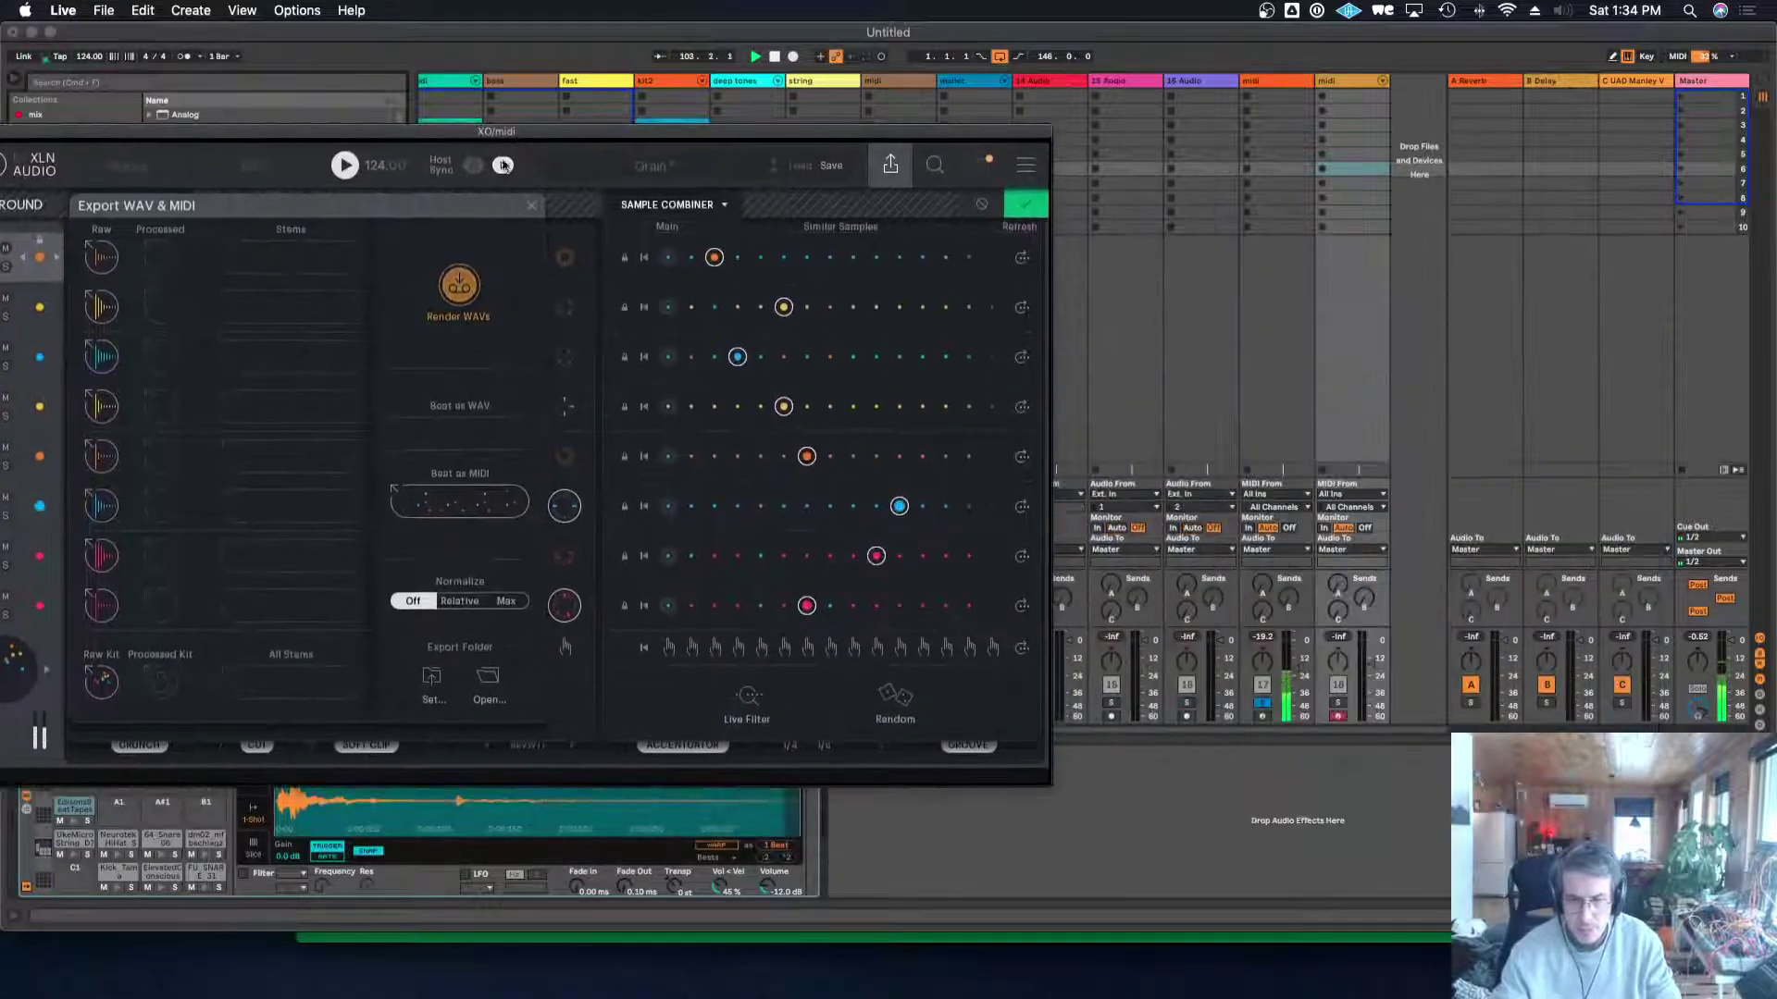
{"action": "left_click_drag", "start_coordinate": [462, 505], "coordinate": [1362, 222]}
{"action": "left_click_drag", "start_coordinate": [41, 133], "coordinate": [246, 168]}
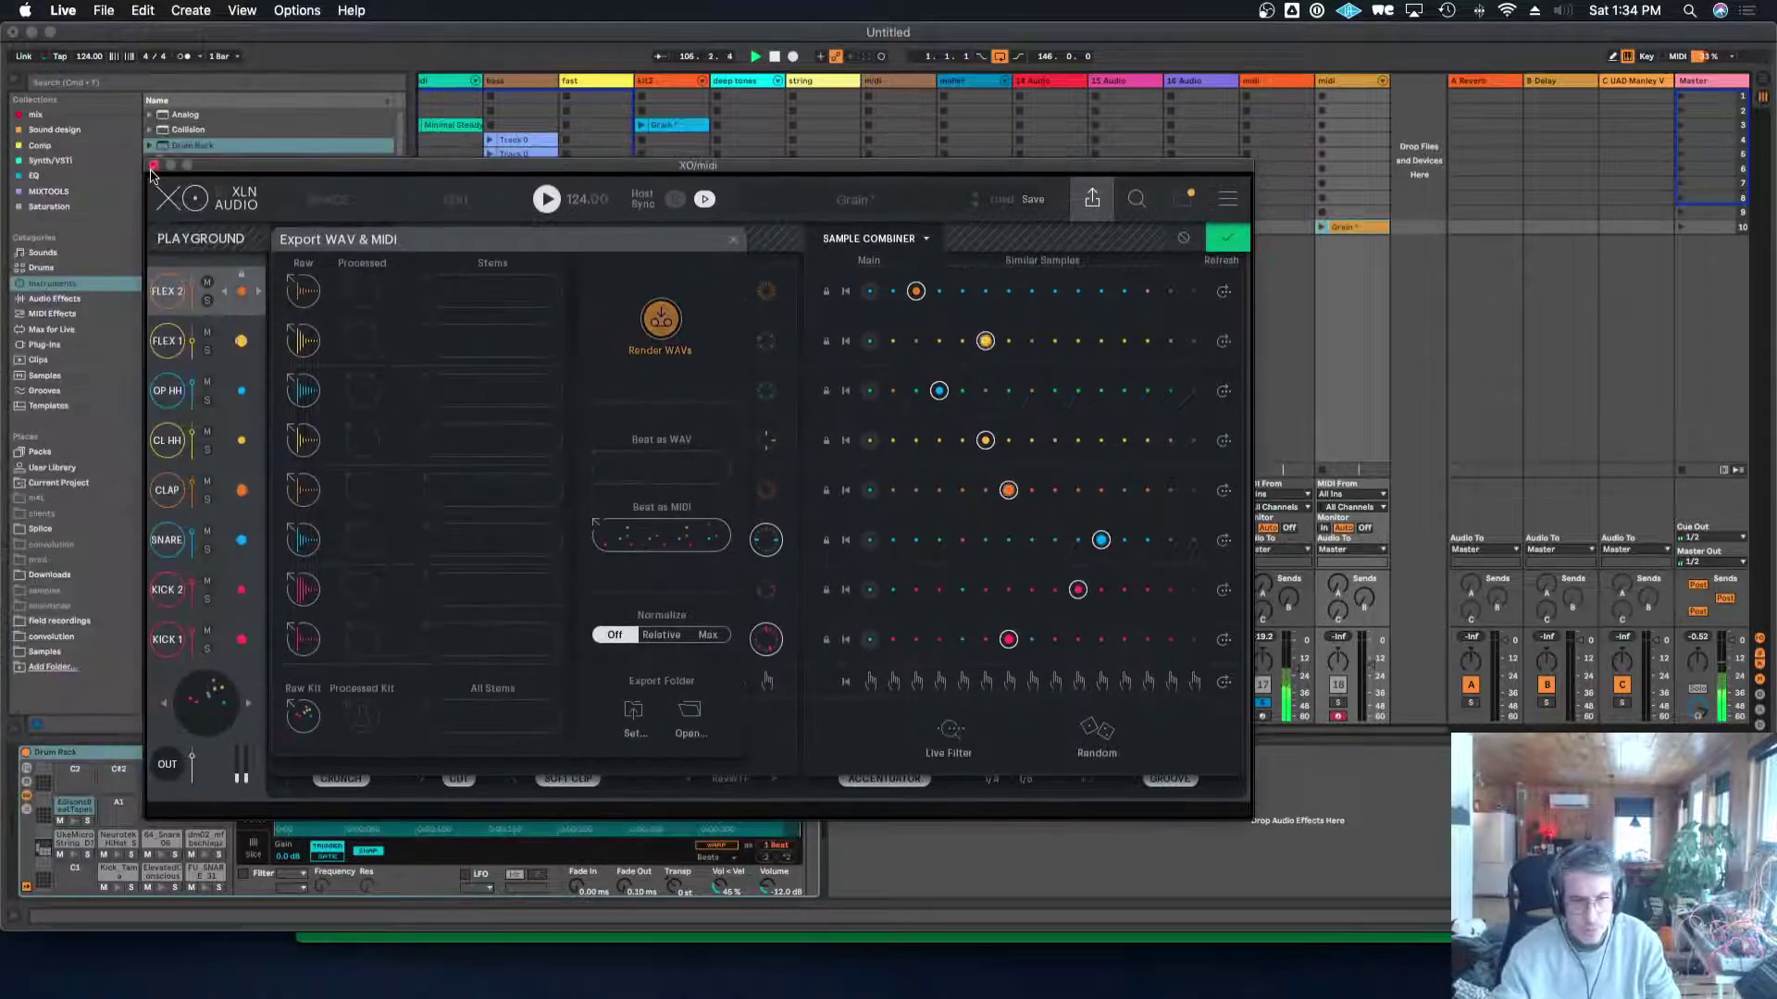
{"action": "left_click", "coordinate": [154, 168]}
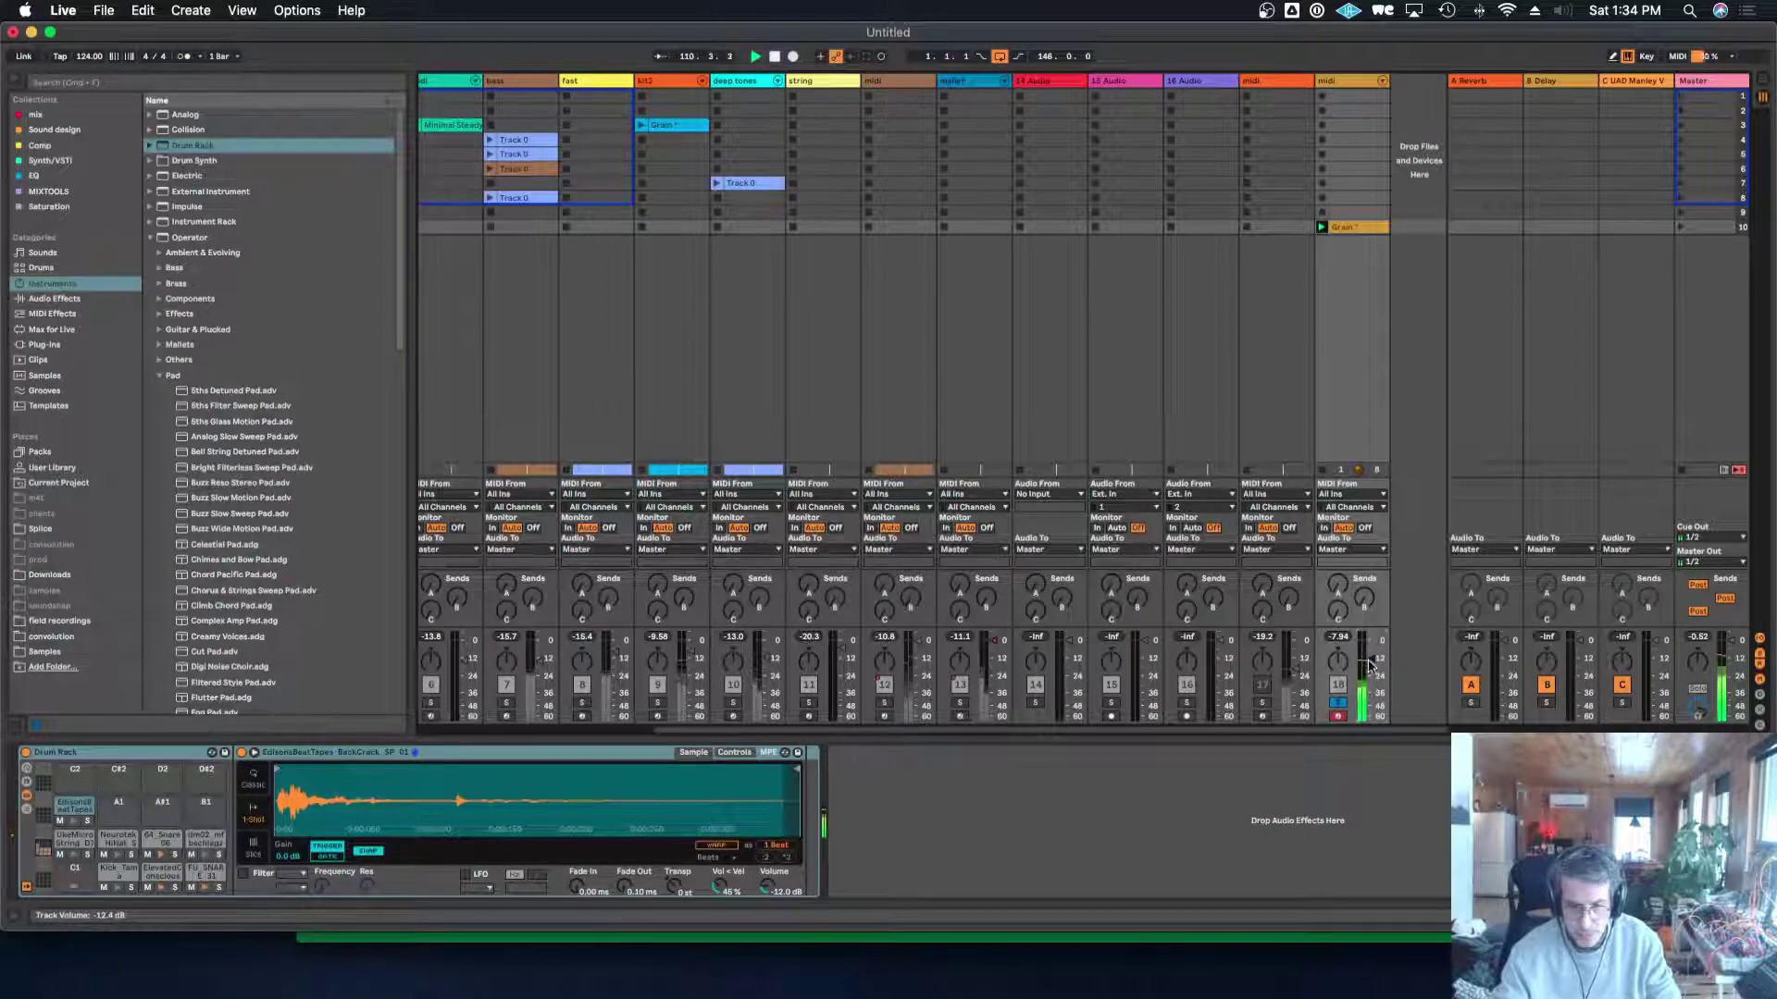
Render the WAVs of the XO beat on MIDI track 17, then show MIDI track 18's Drum Rack.
{"action": "left_click", "coordinate": [1275, 83]}
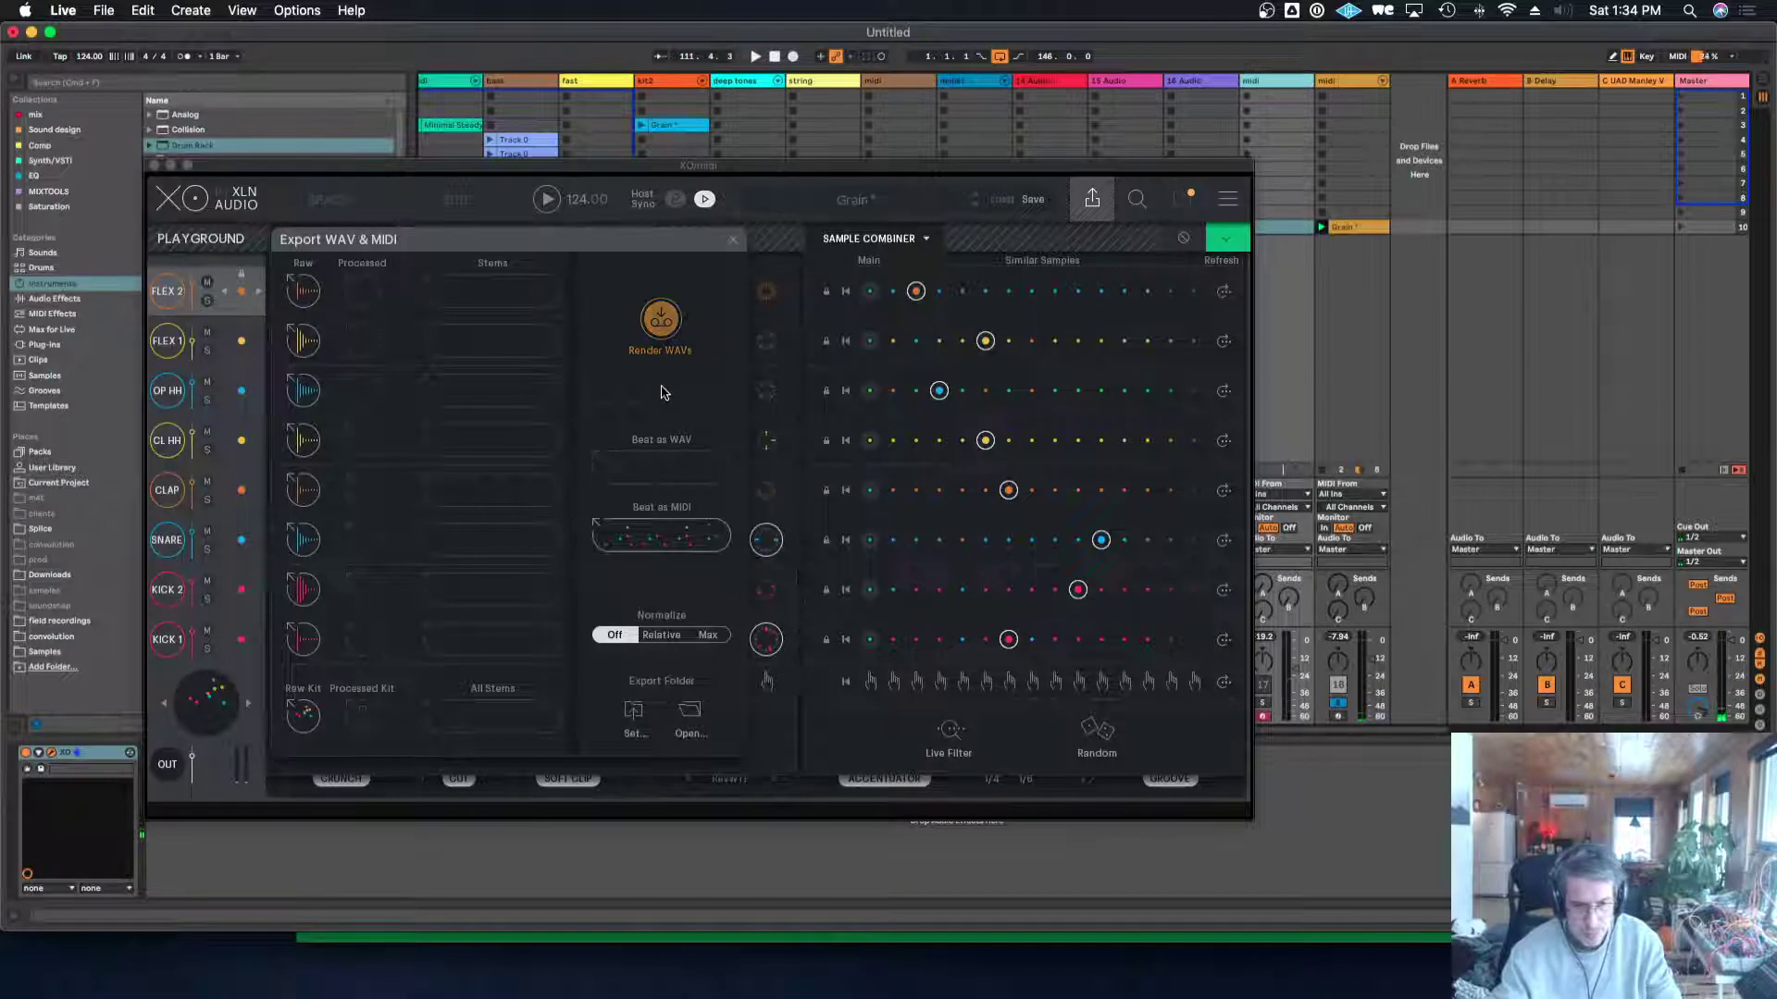
{"action": "left_click", "coordinate": [667, 329]}
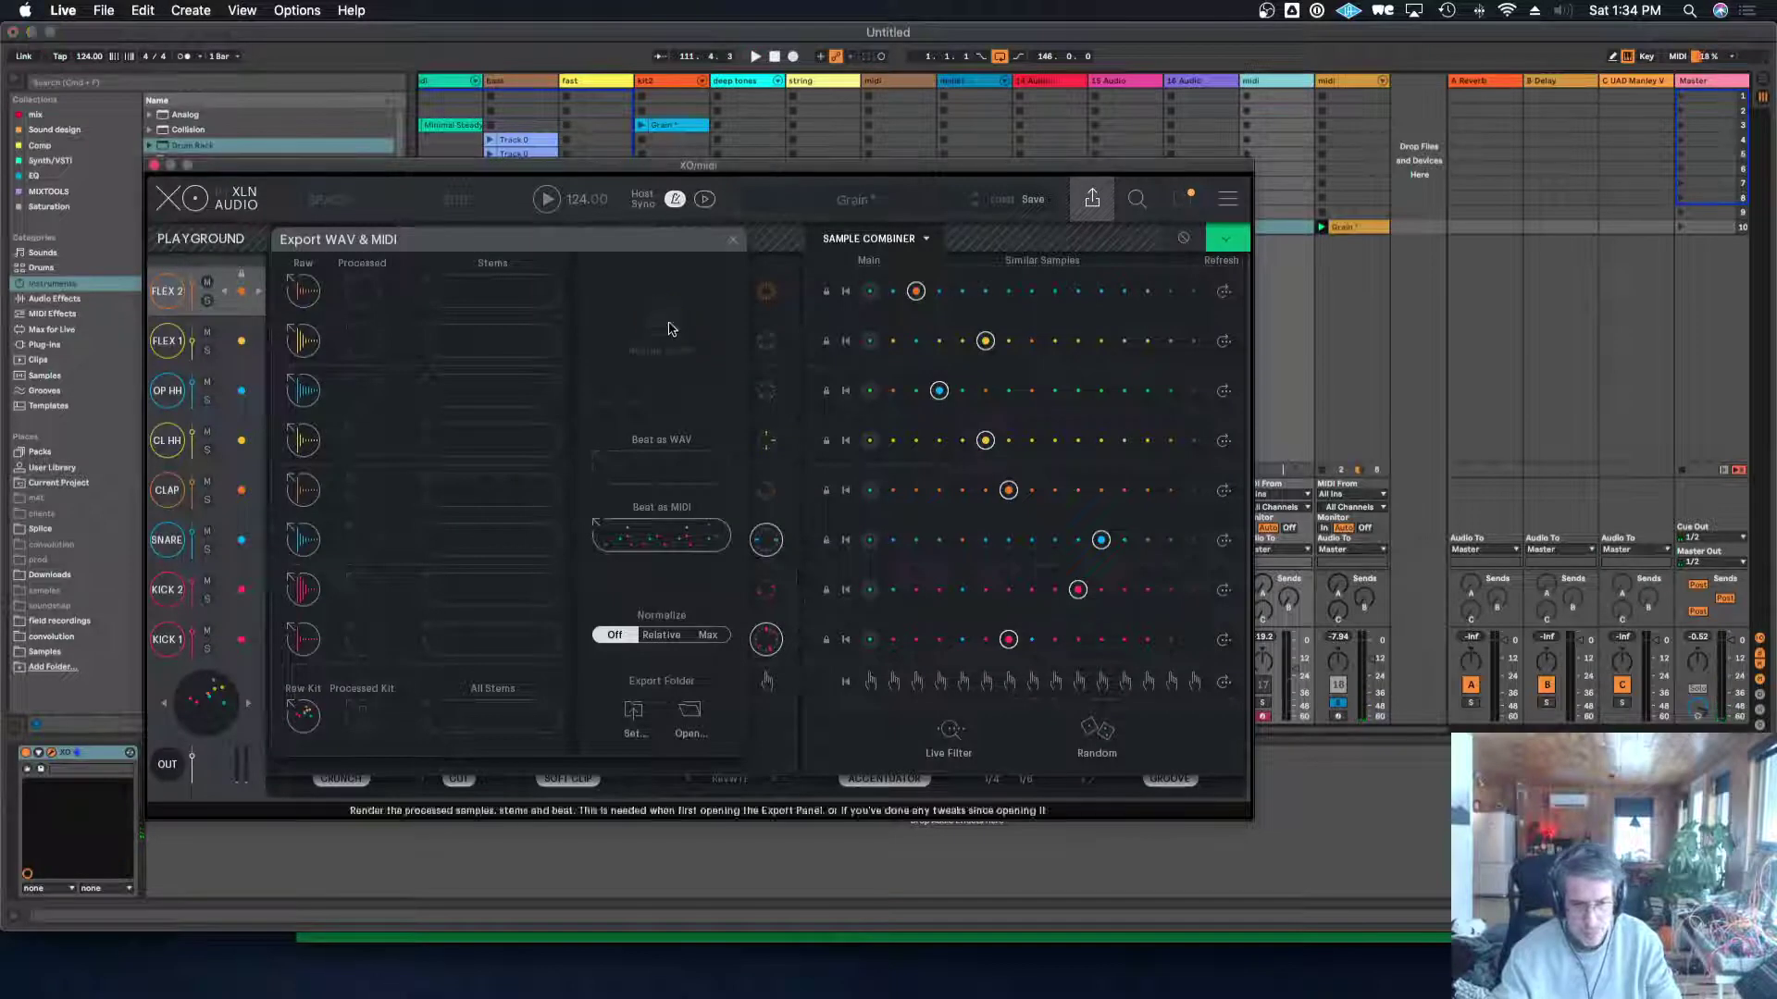
{"action": "left_click", "coordinate": [1351, 85]}
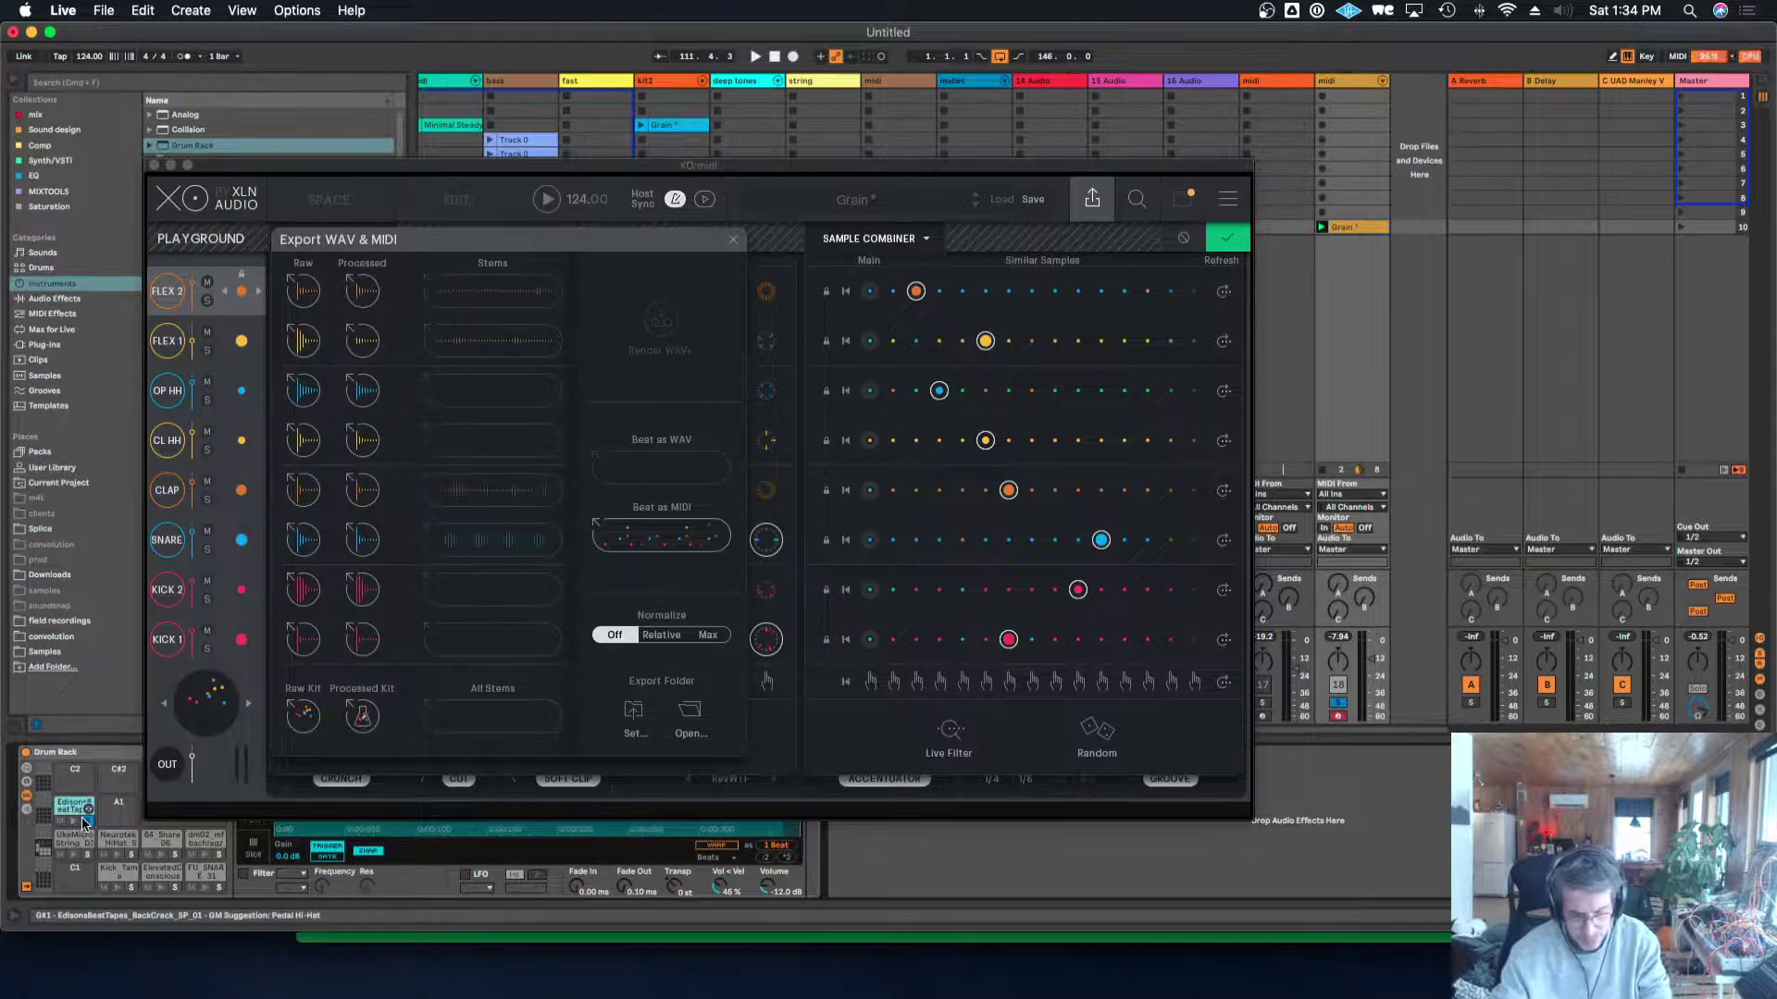
Delete all the raw kit samples from the Drum Rack pads on MIDI track 18.
{"action": "left_click", "coordinate": [76, 846]}
{"action": "key", "text": "Delete"}
{"action": "left_click", "coordinate": [129, 855]}
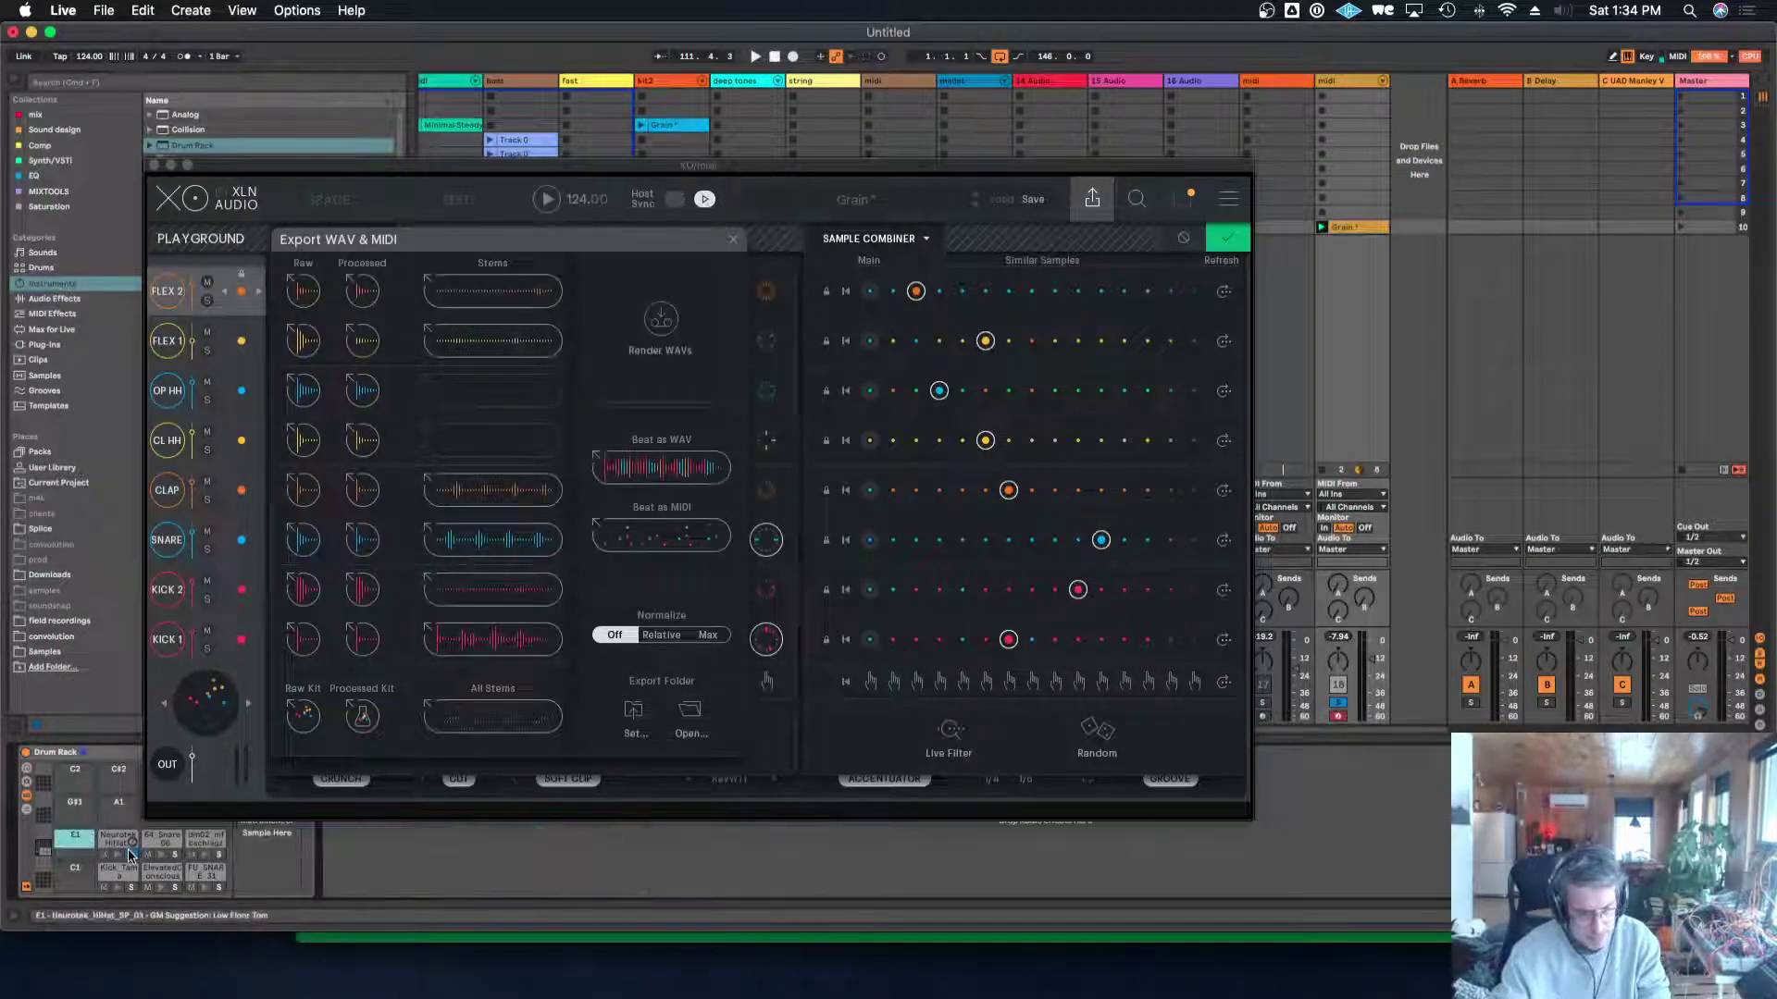
{"action": "left_click", "coordinate": [118, 841]}
{"action": "key", "text": "Delete"}
{"action": "left_click", "coordinate": [174, 843]}
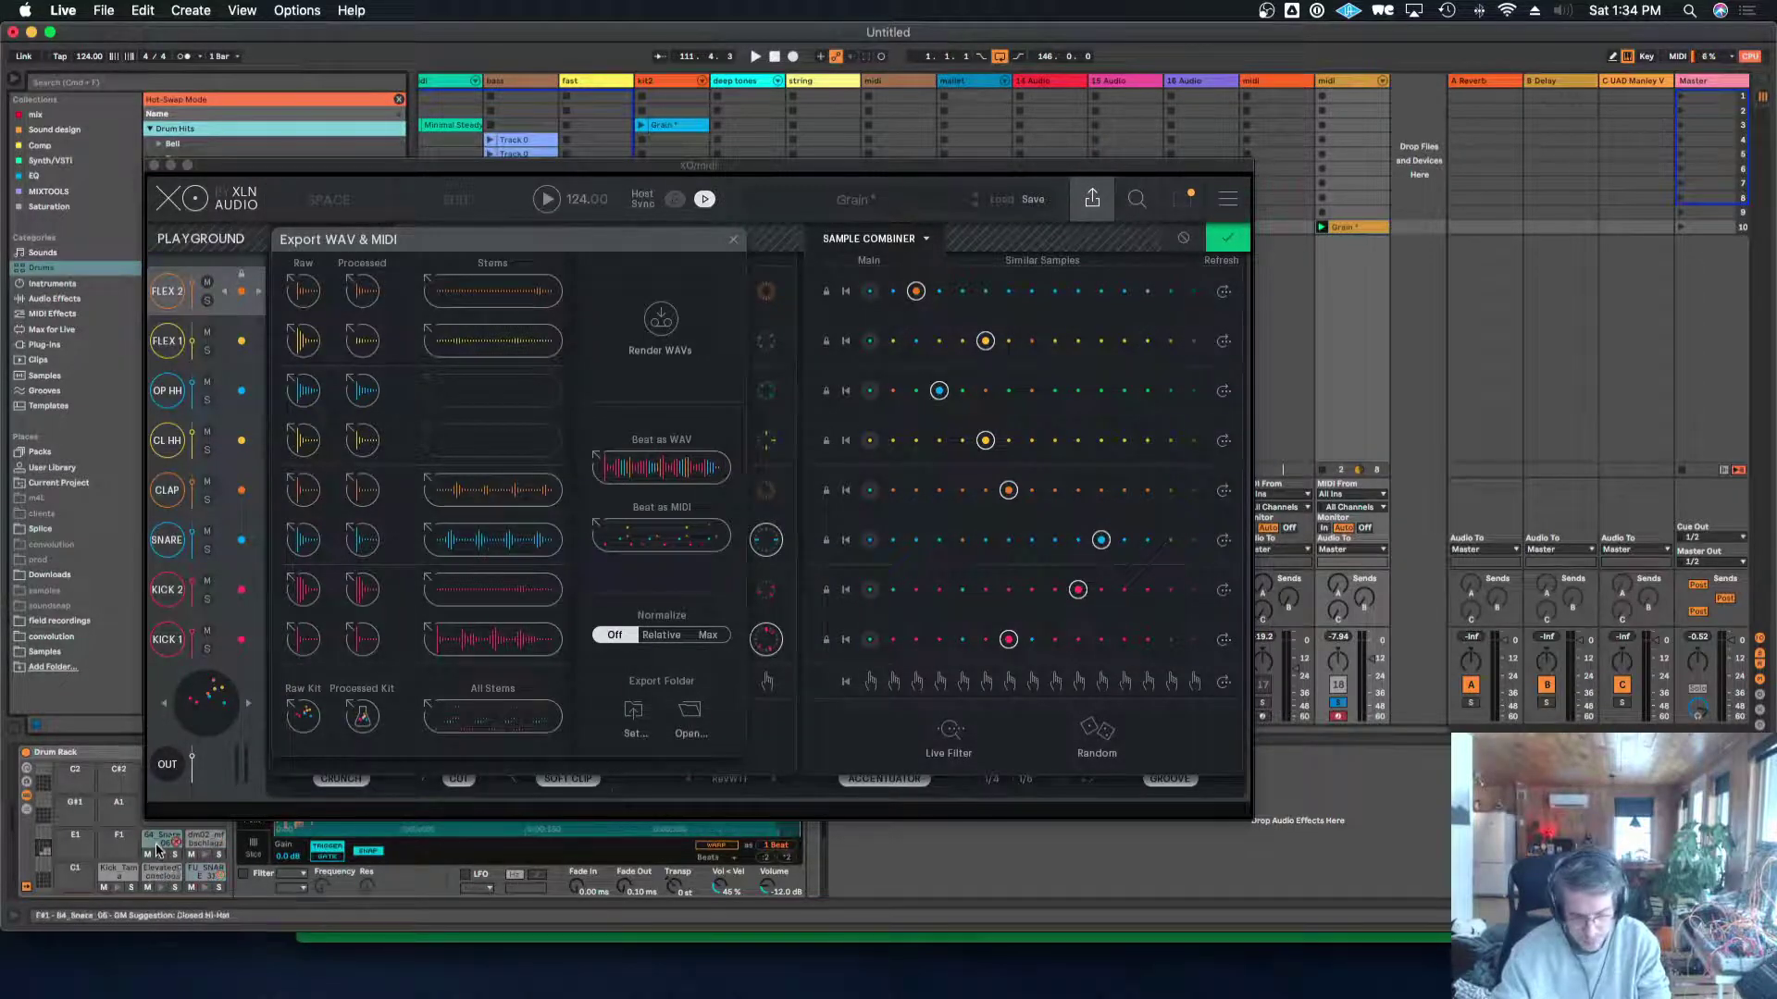
{"action": "key", "text": "Delete"}
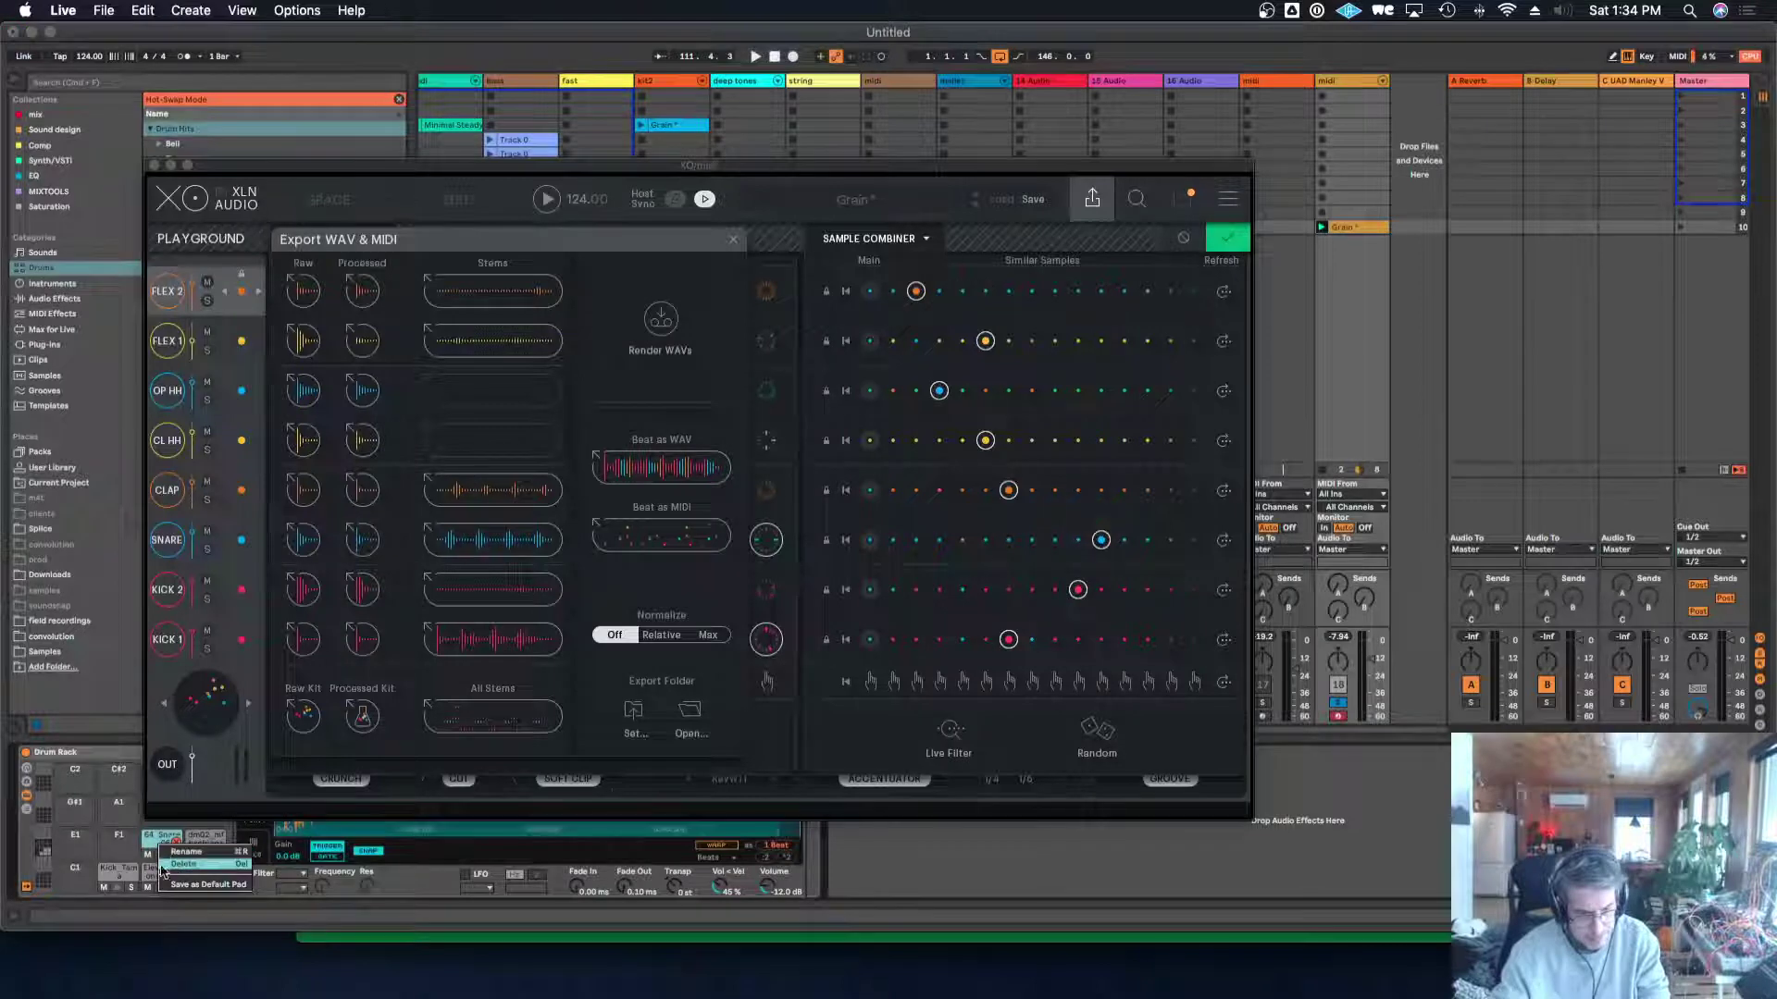
{"action": "right_click", "coordinate": [162, 870]}
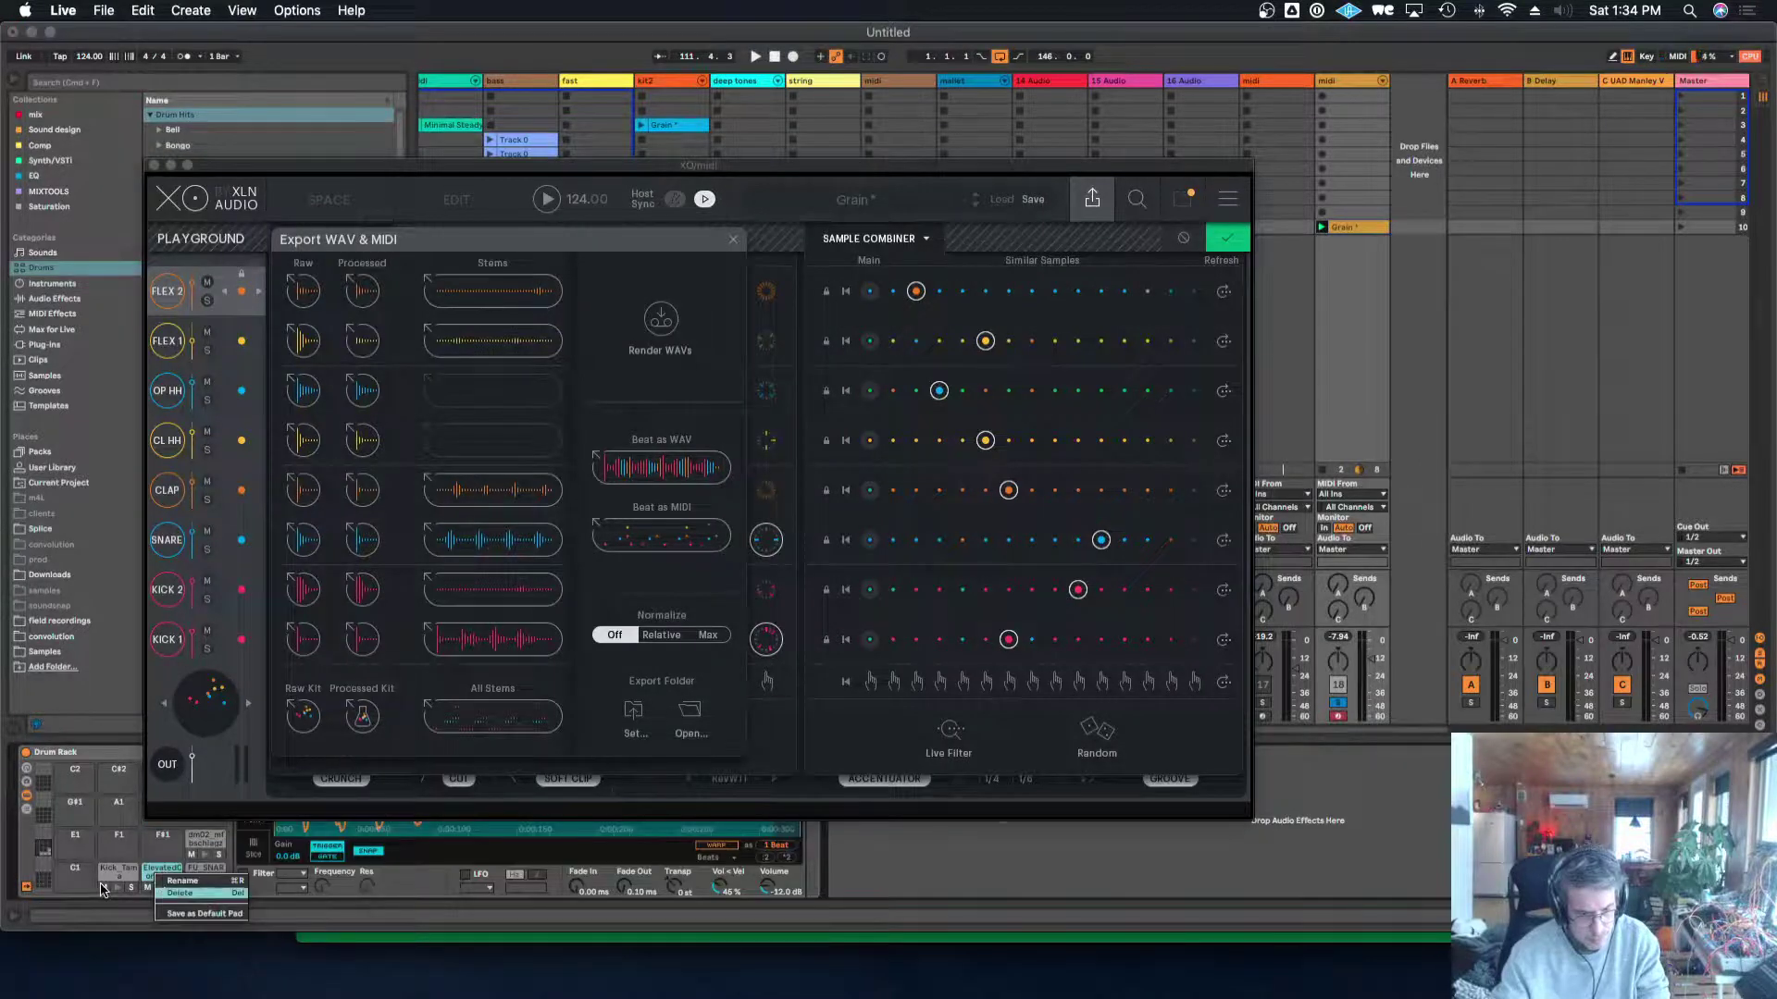
{"action": "left_click", "coordinate": [180, 893]}
{"action": "right_click", "coordinate": [109, 873]}
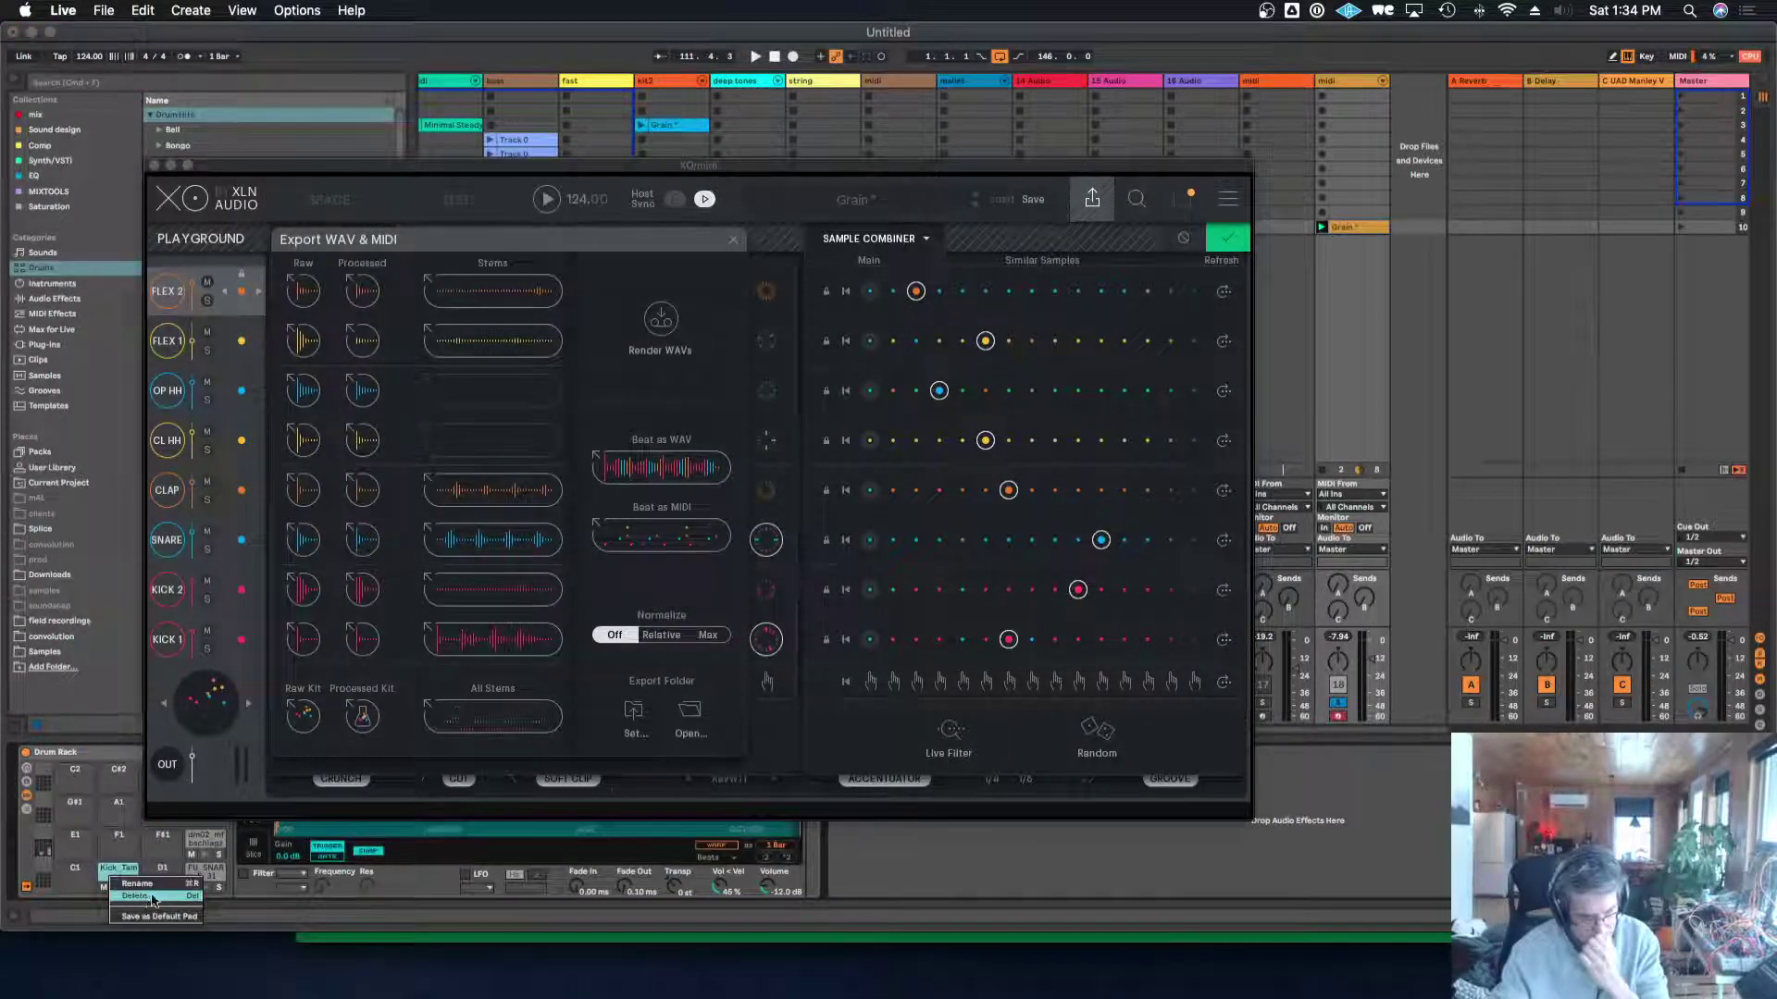
{"action": "left_click", "coordinate": [136, 894]}
{"action": "right_click", "coordinate": [201, 871]}
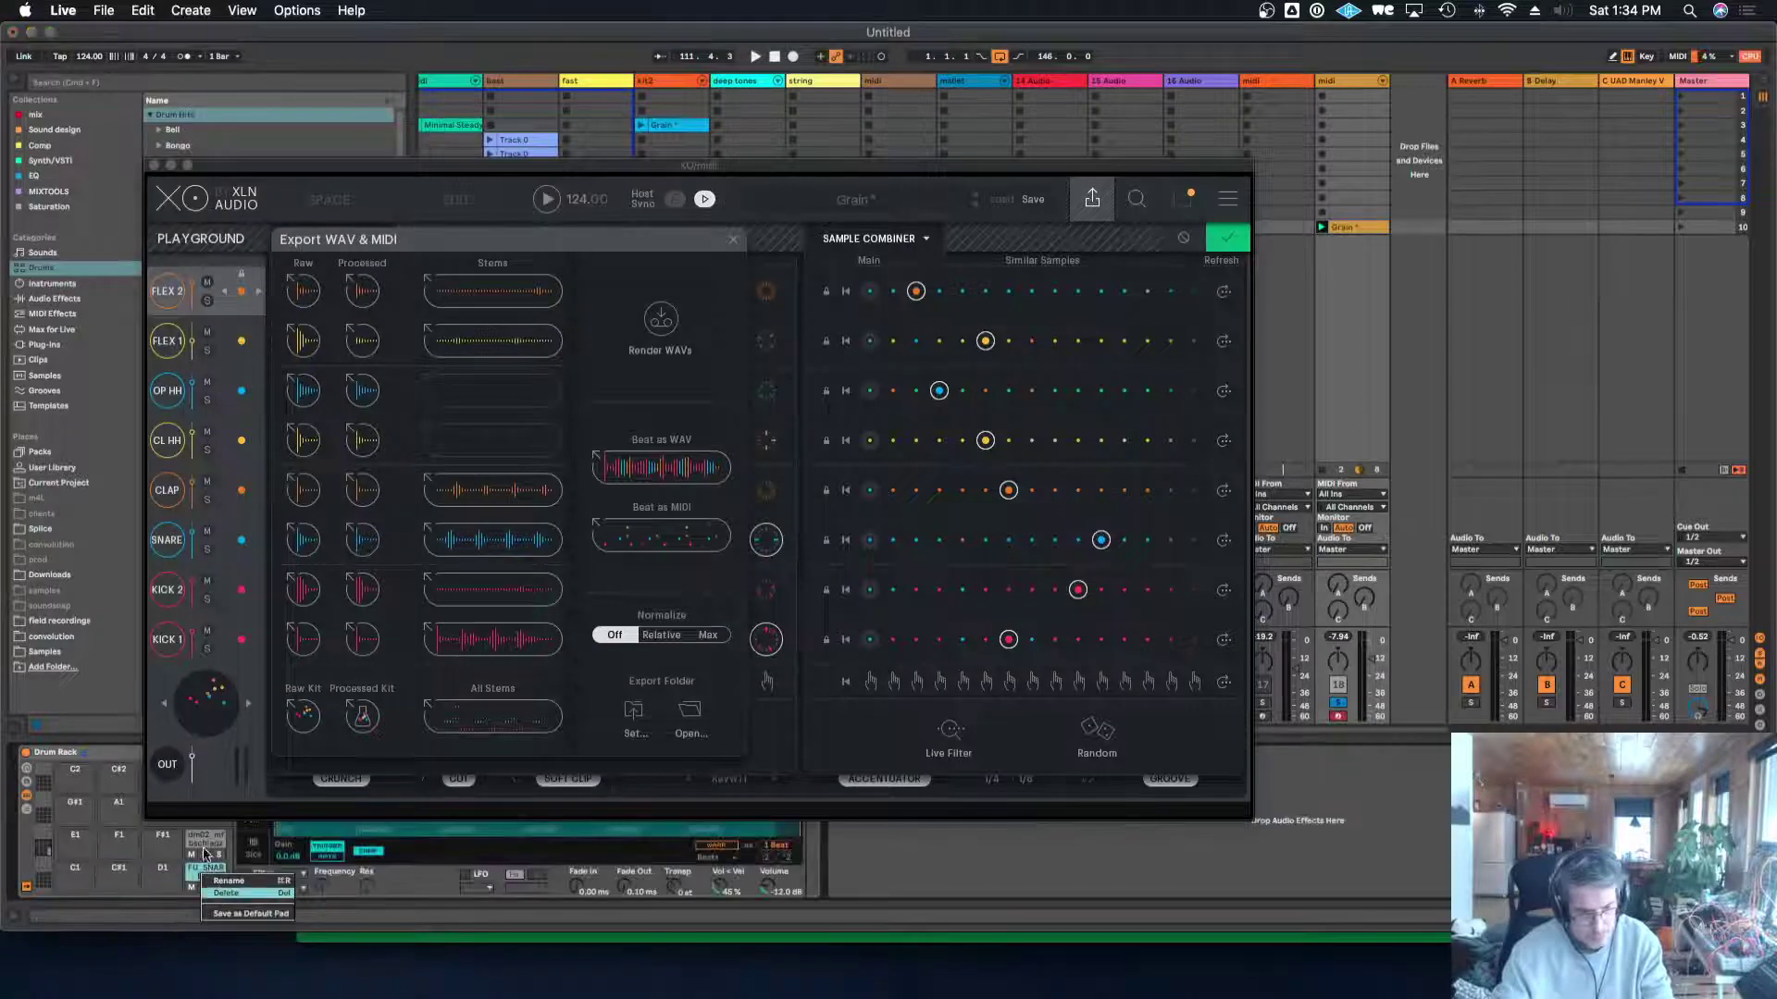
{"action": "key", "text": "Delete"}
{"action": "right_click", "coordinate": [206, 849]}
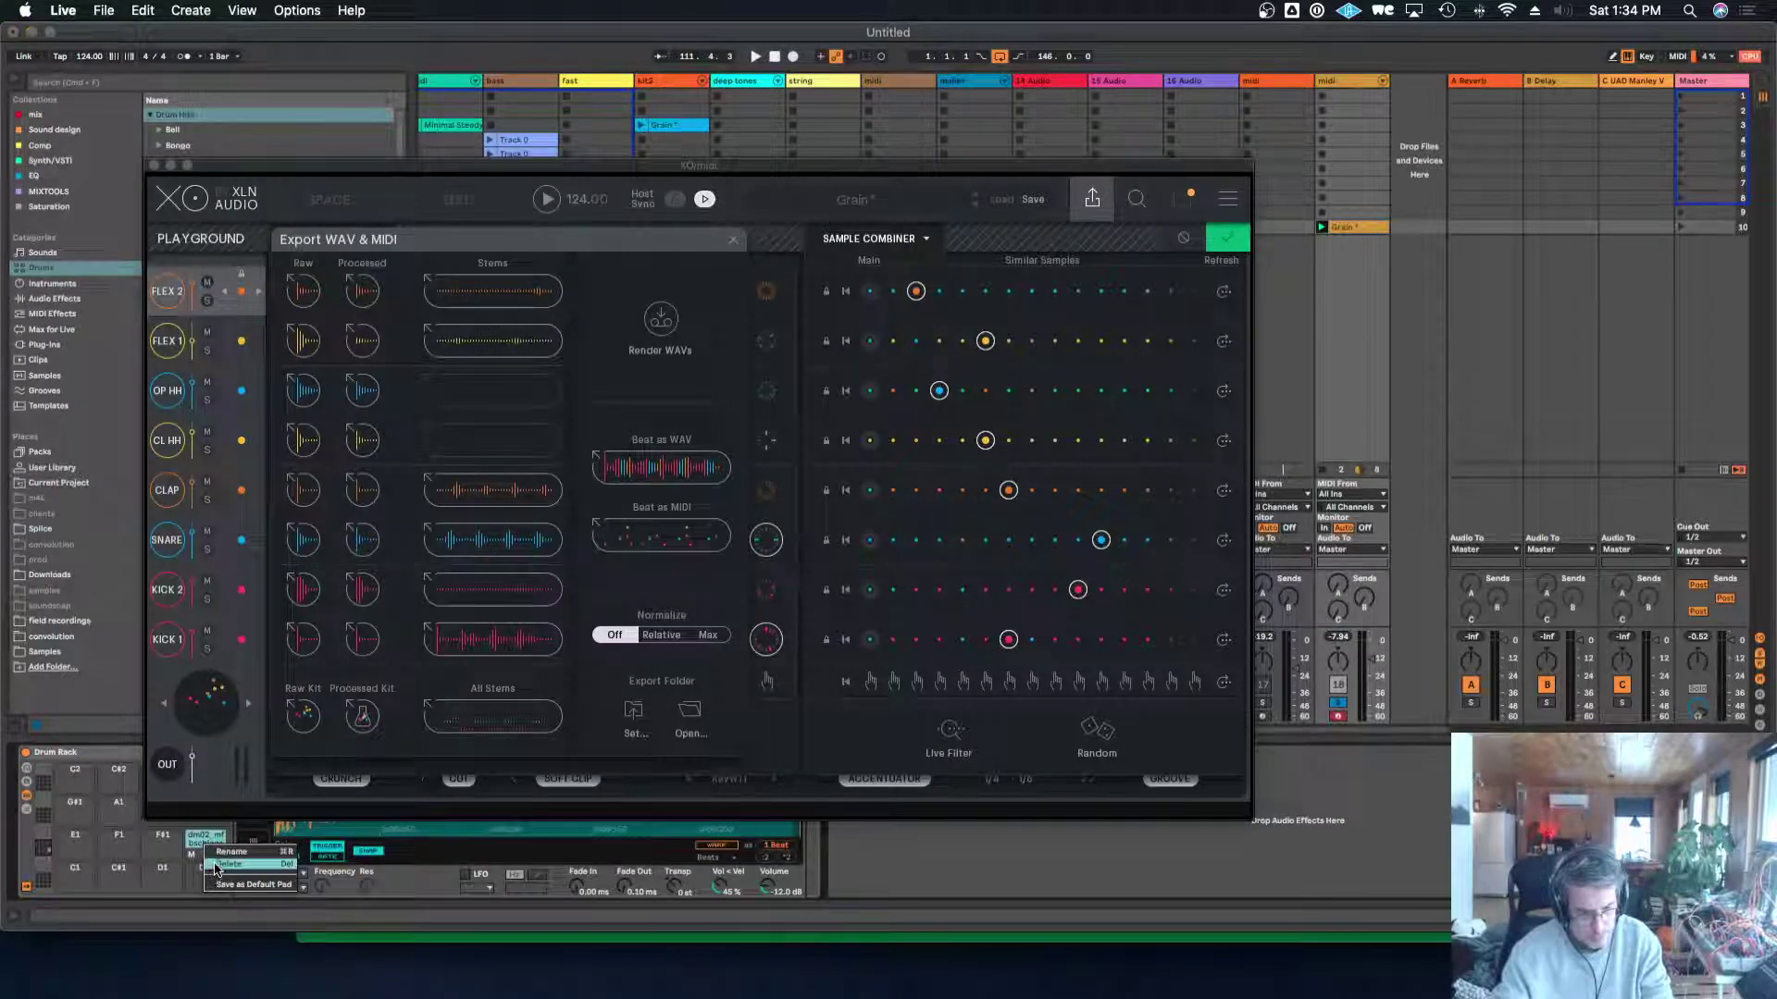
{"action": "left_click", "coordinate": [215, 867]}
Load XO's processed kit onto the emptied Drum Rack pads, close the plug-in window, and start playback.
{"action": "left_click_drag", "start_coordinate": [460, 720], "coordinate": [162, 880]}
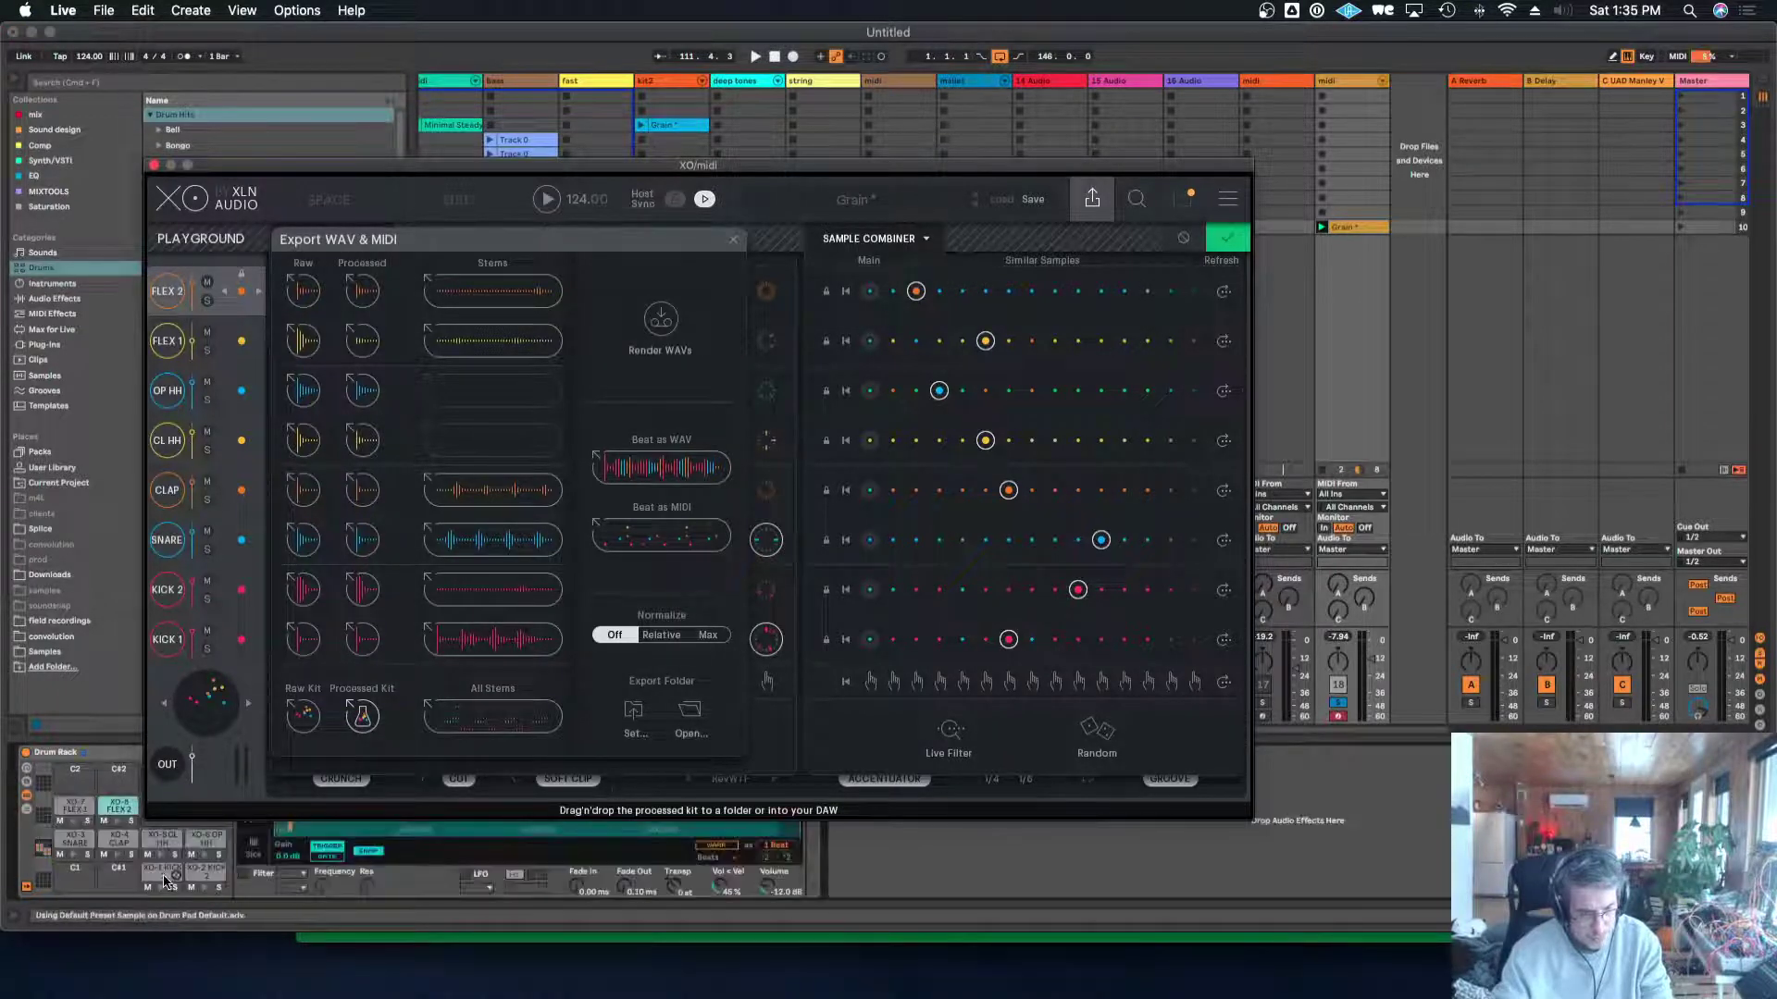
{"action": "left_click", "coordinate": [493, 273]}
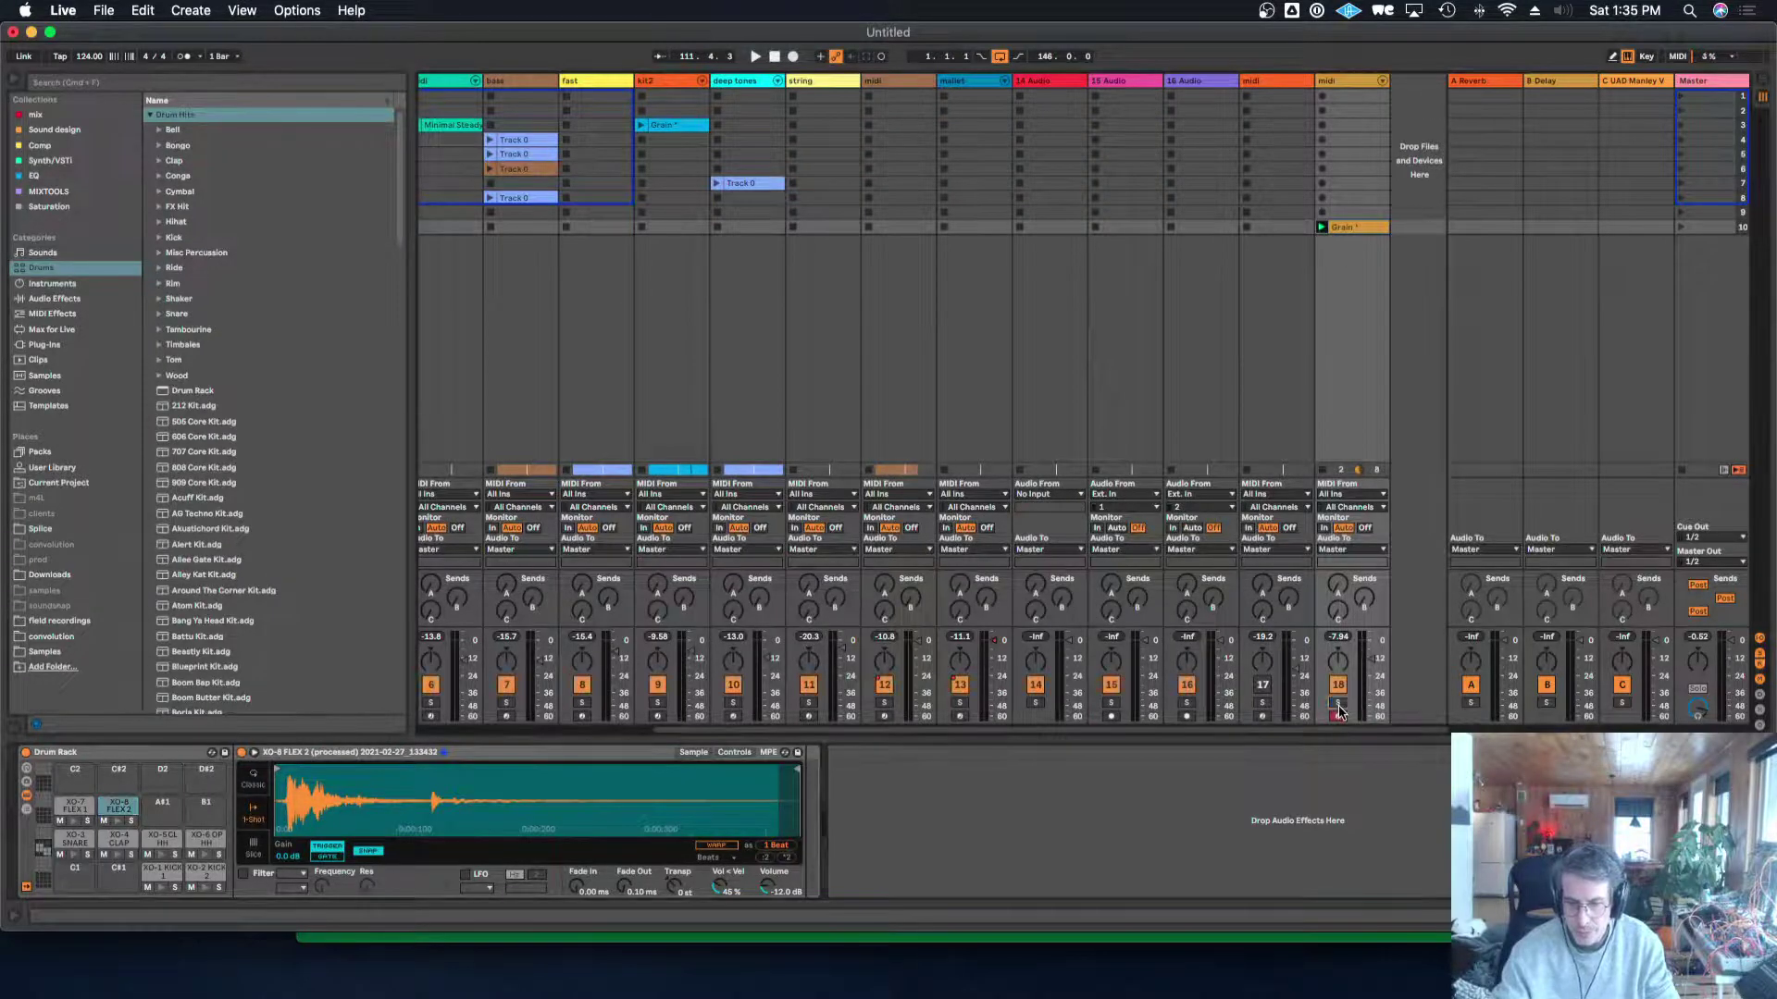
{"action": "key", "text": "space"}
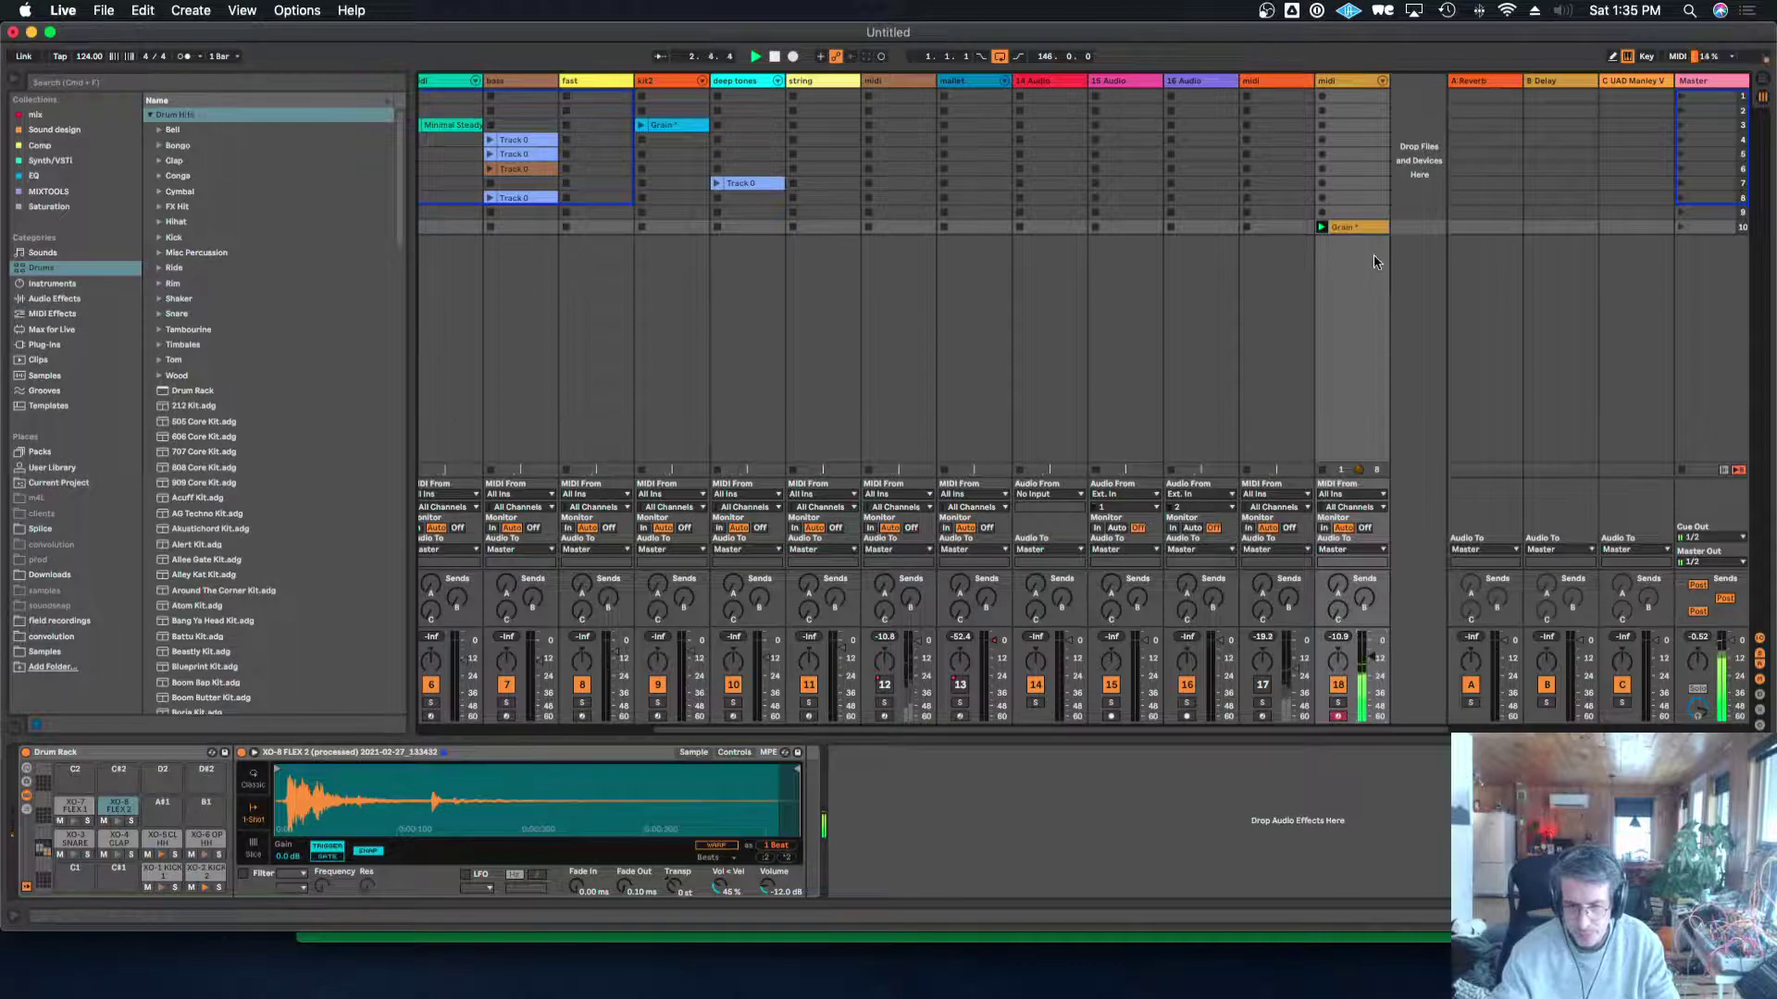
Open the Grain clip on MIDI track 18 for editing and enlarge its note editor and velocity and chance lanes.
{"action": "double_click", "coordinate": [1352, 229]}
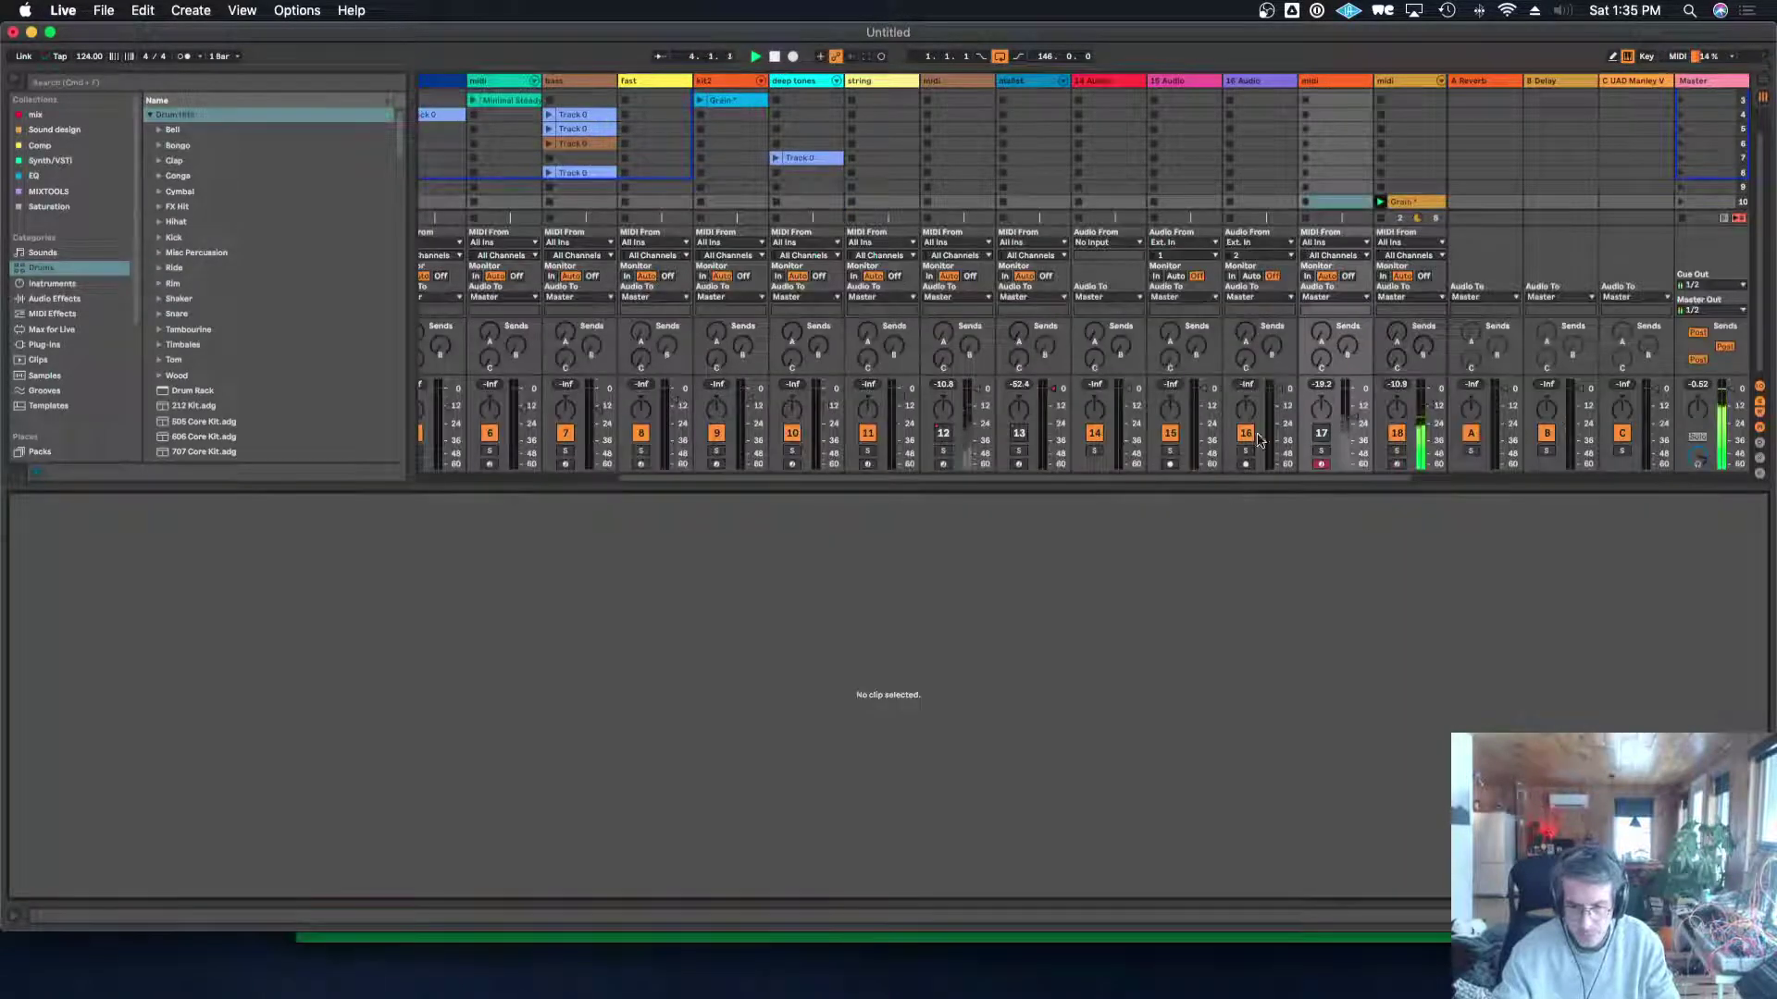
{"action": "left_click", "coordinate": [1411, 203]}
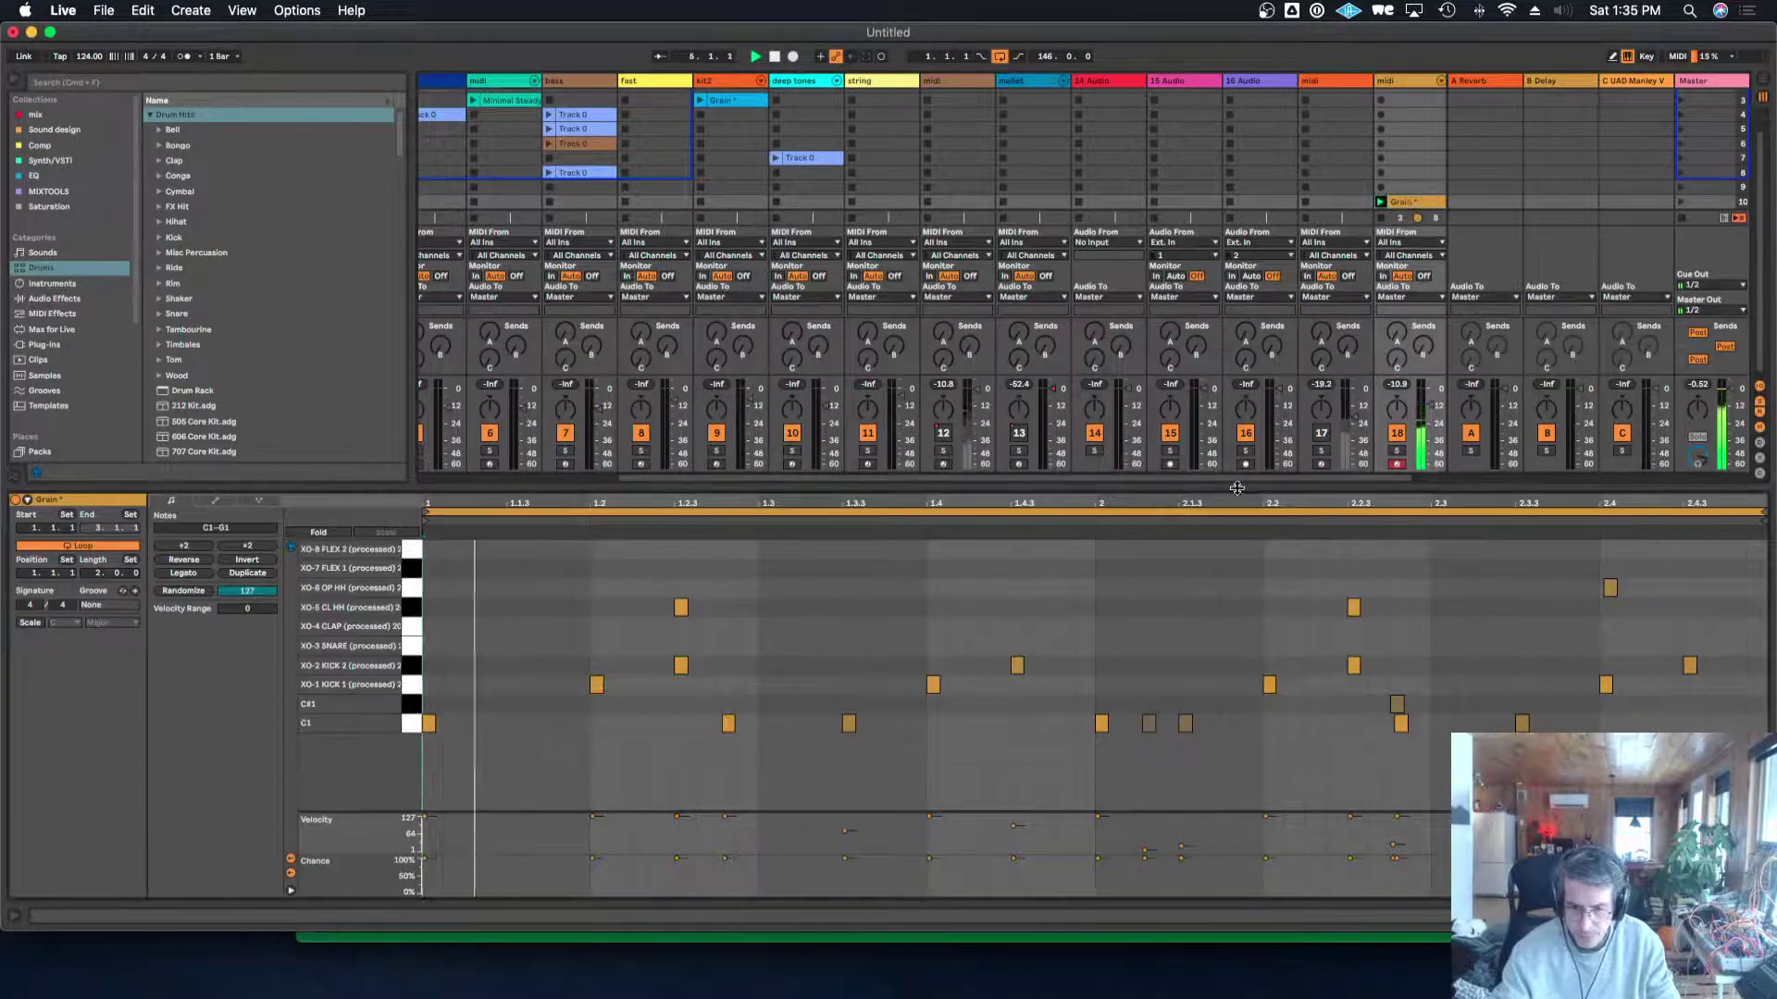
{"action": "left_click_drag", "start_coordinate": [1235, 497], "coordinate": [1214, 289]}
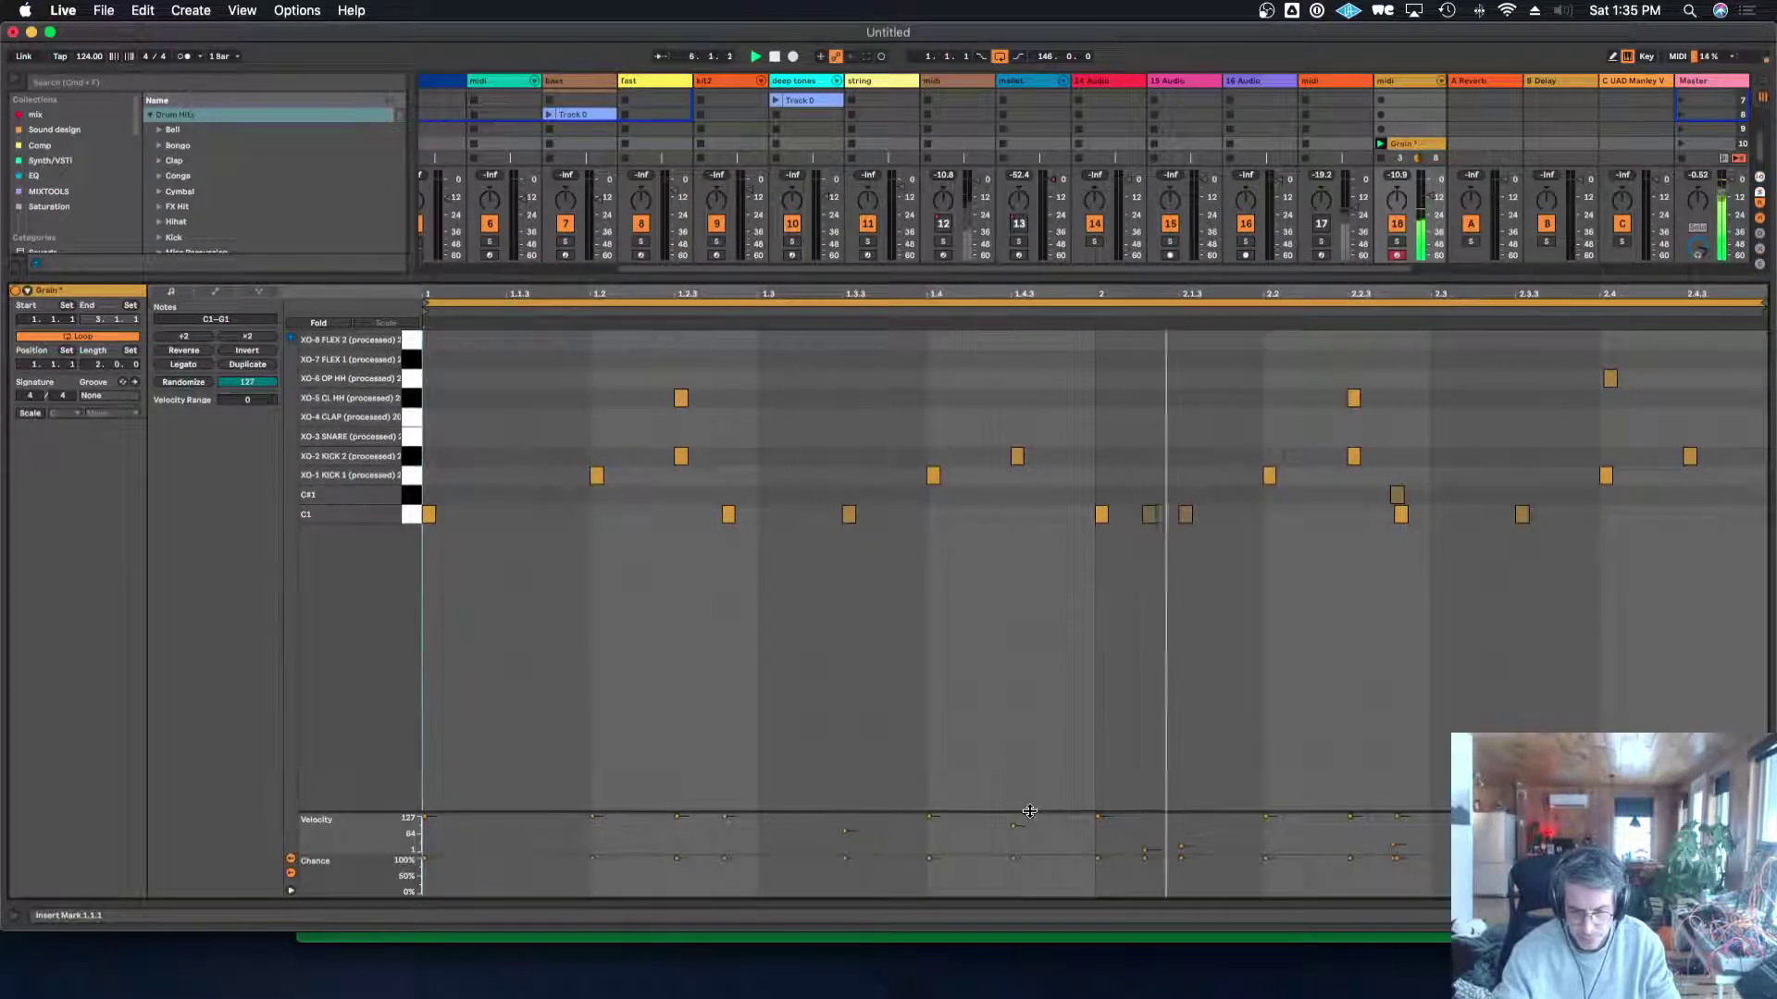
{"action": "left_click_drag", "start_coordinate": [1030, 811], "coordinate": [1027, 650]}
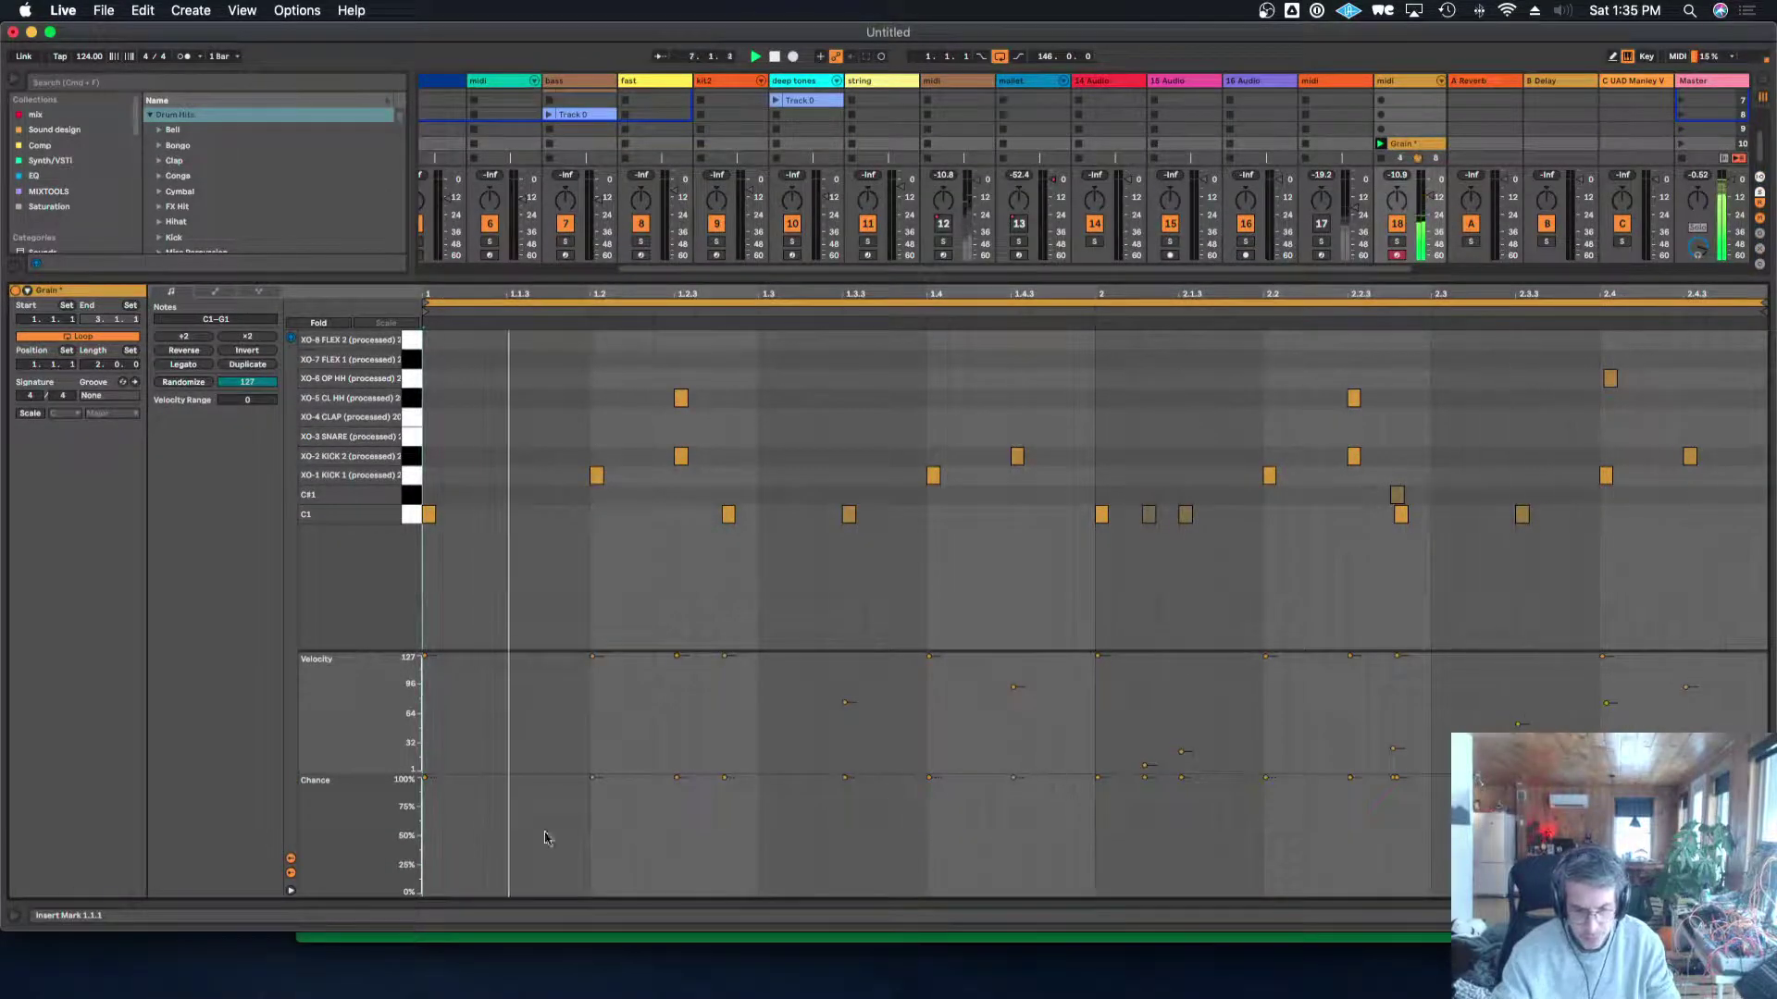
Lower the chance of every note after the first in the Grain clip to about 75%.
{"action": "left_click", "coordinate": [436, 828]}
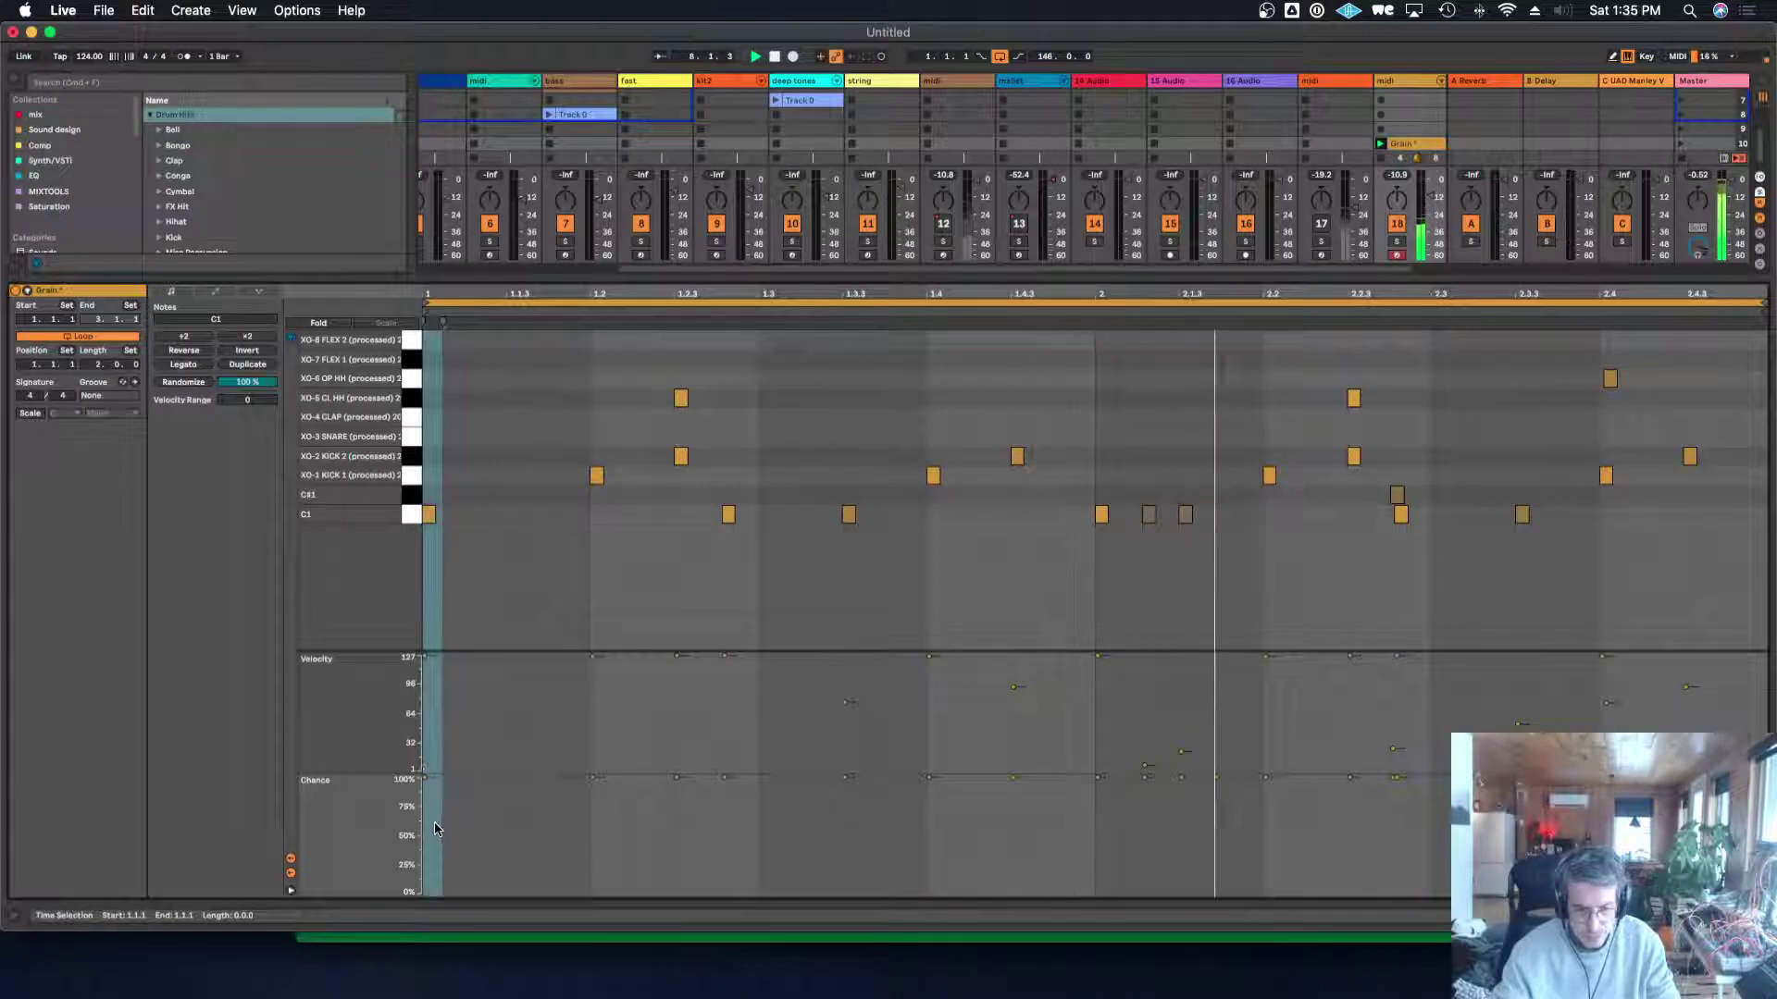
{"action": "left_click_drag", "start_coordinate": [431, 843], "coordinate": [1711, 777]}
{"action": "left_click_drag", "start_coordinate": [593, 777], "coordinate": [592, 807]}
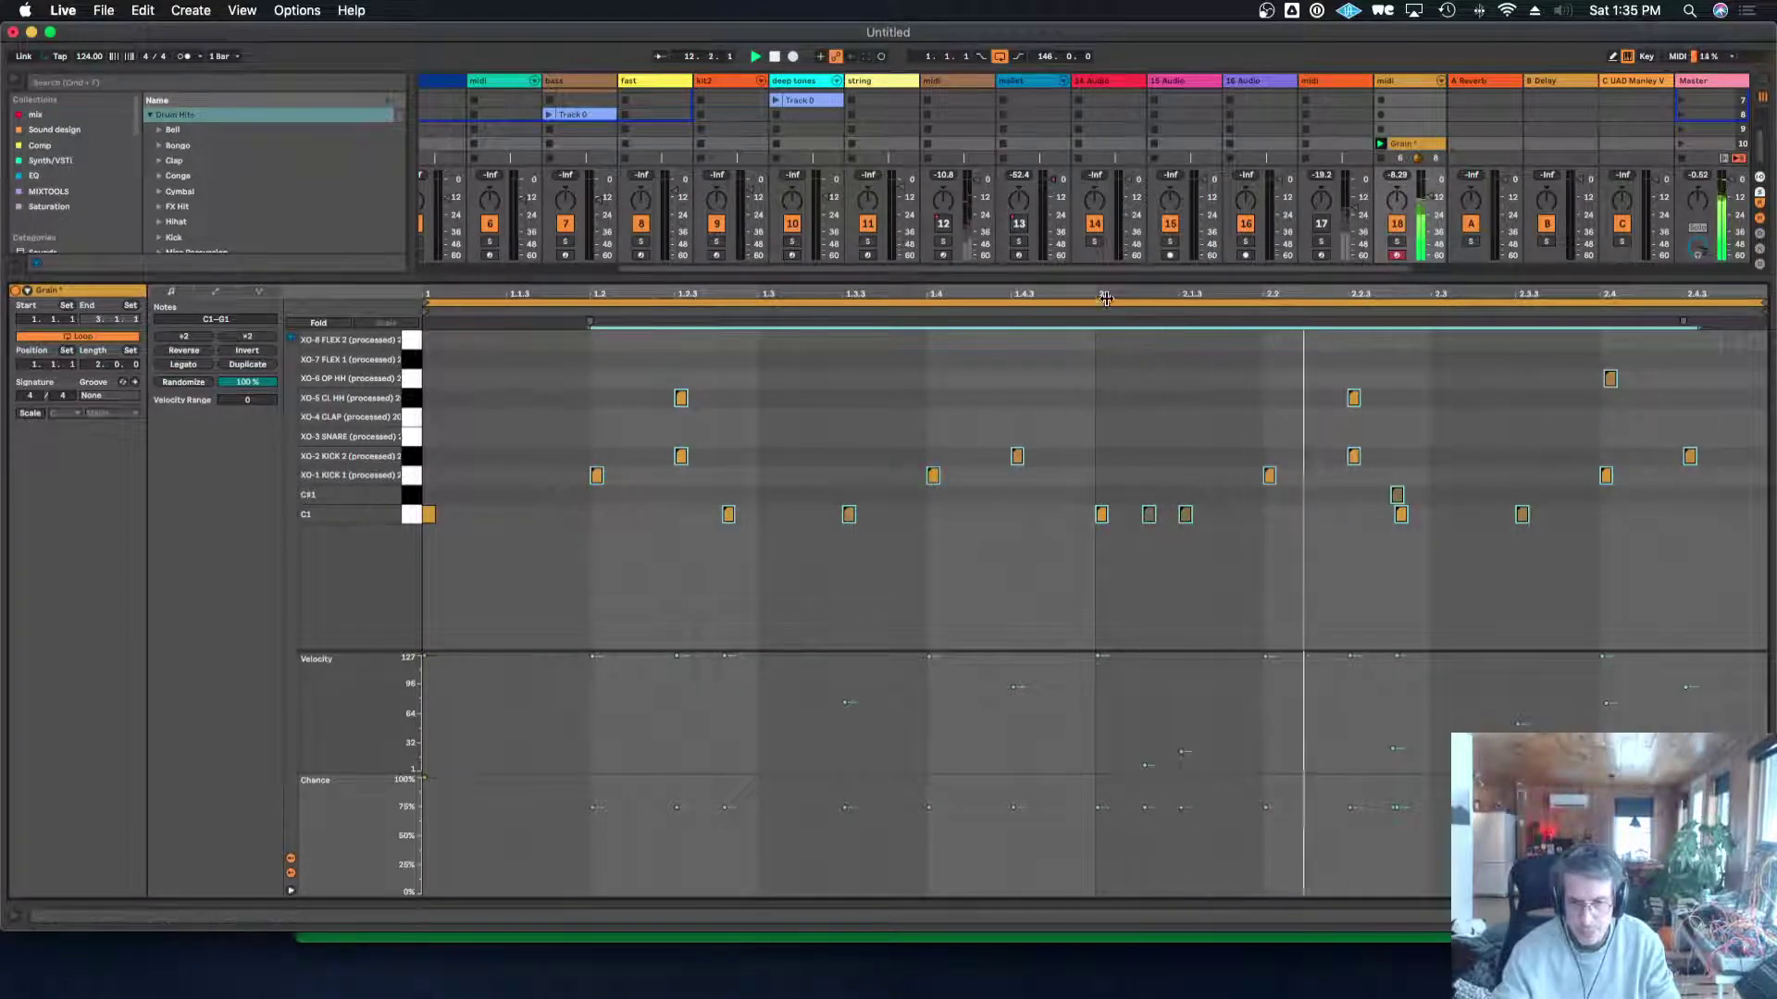
Shrink the clip editor and place the Grain clip at bar 1 of MIDI track 18 in the Arrangement.
{"action": "left_click_drag", "start_coordinate": [1103, 278], "coordinate": [1107, 740]}
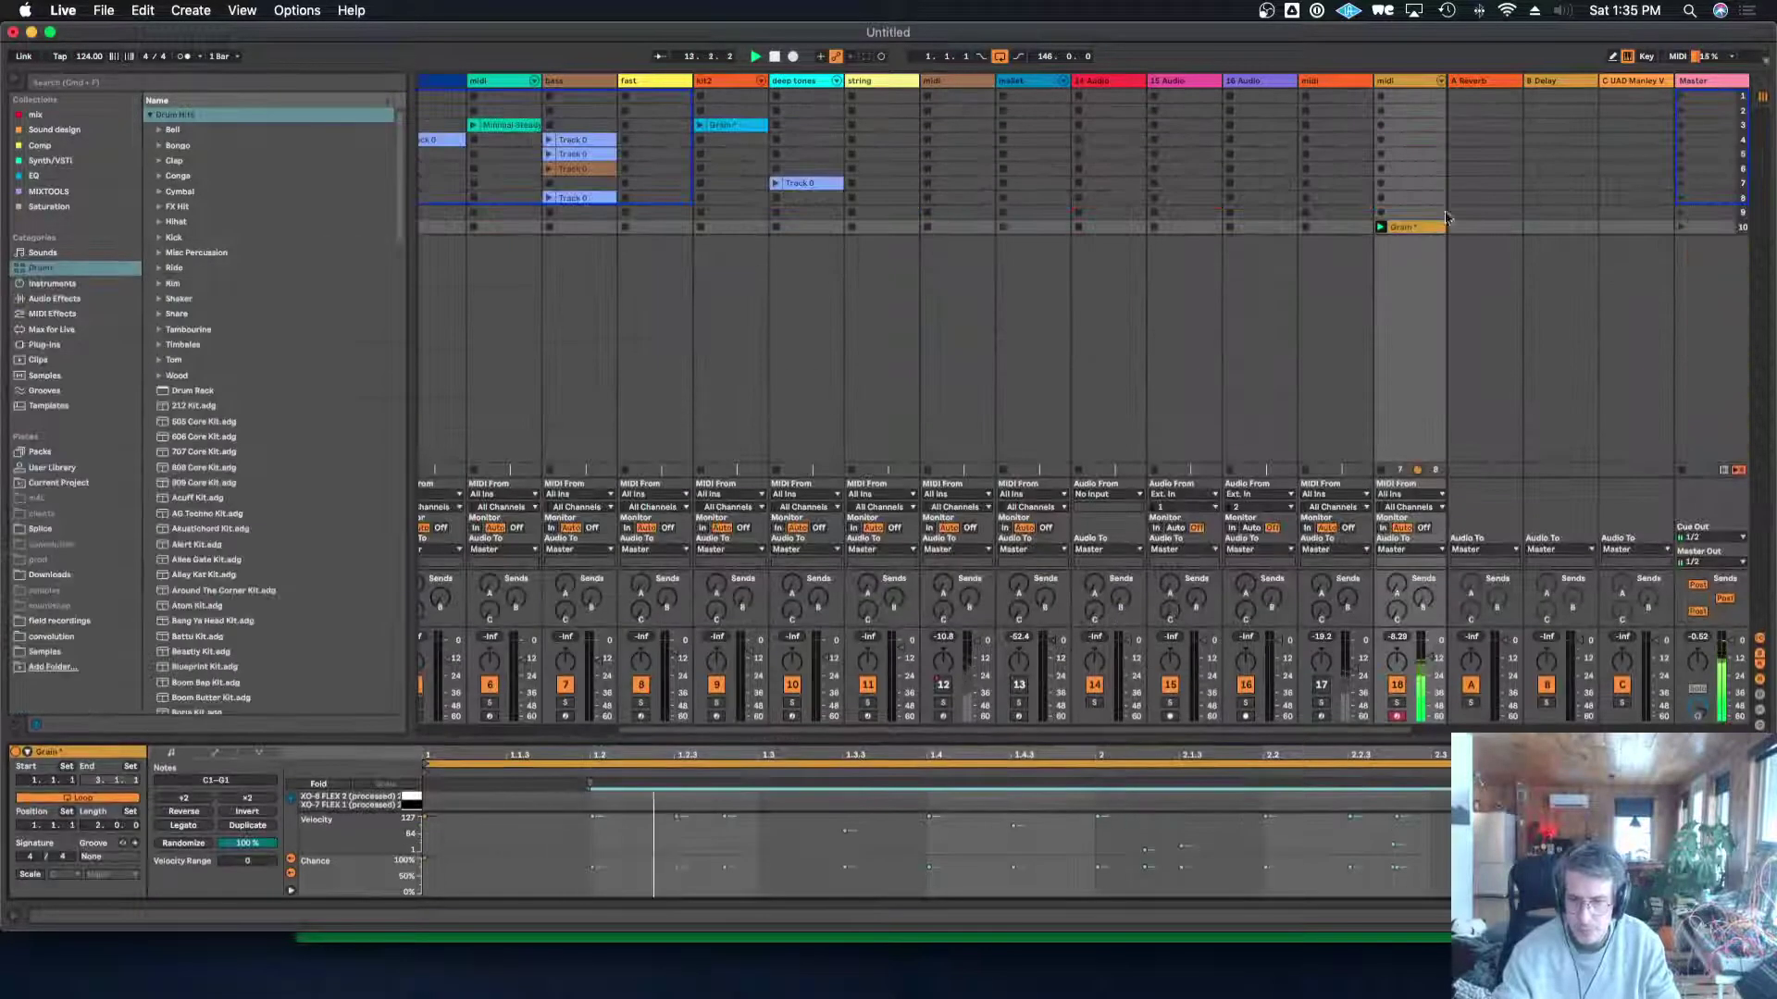
{"action": "key", "text": "Tab"}
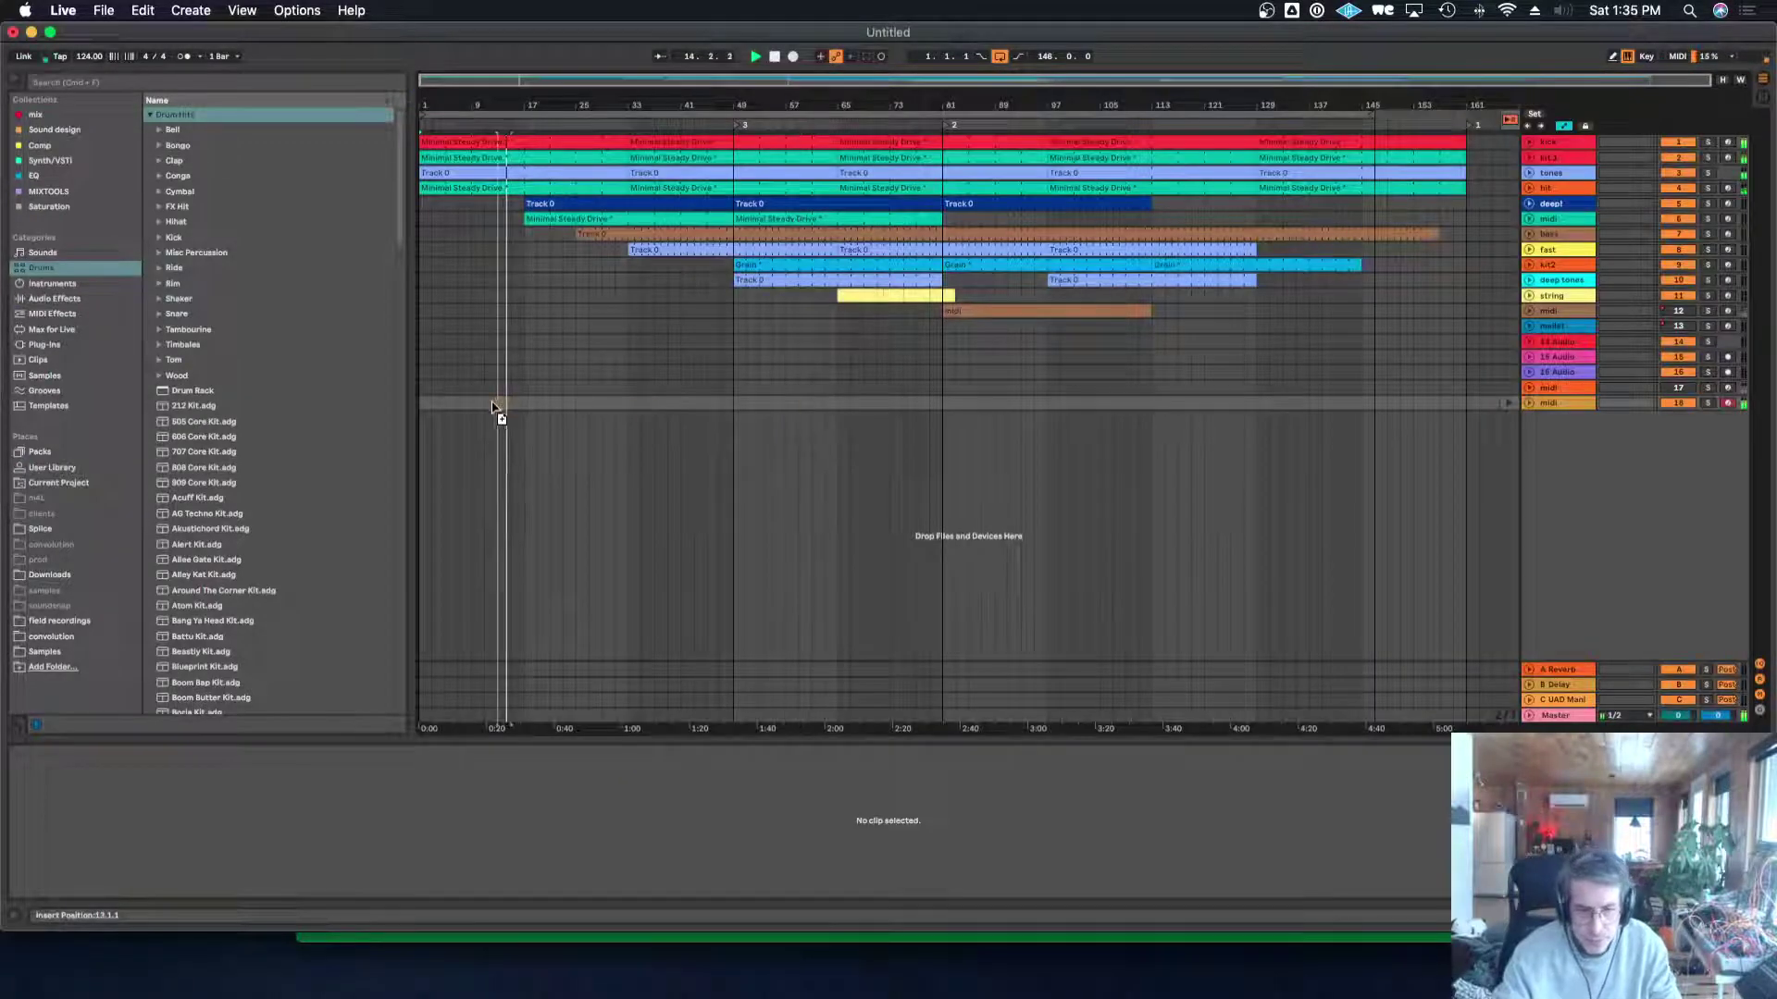
{"action": "left_click_drag", "start_coordinate": [493, 408], "coordinate": [422, 407]}
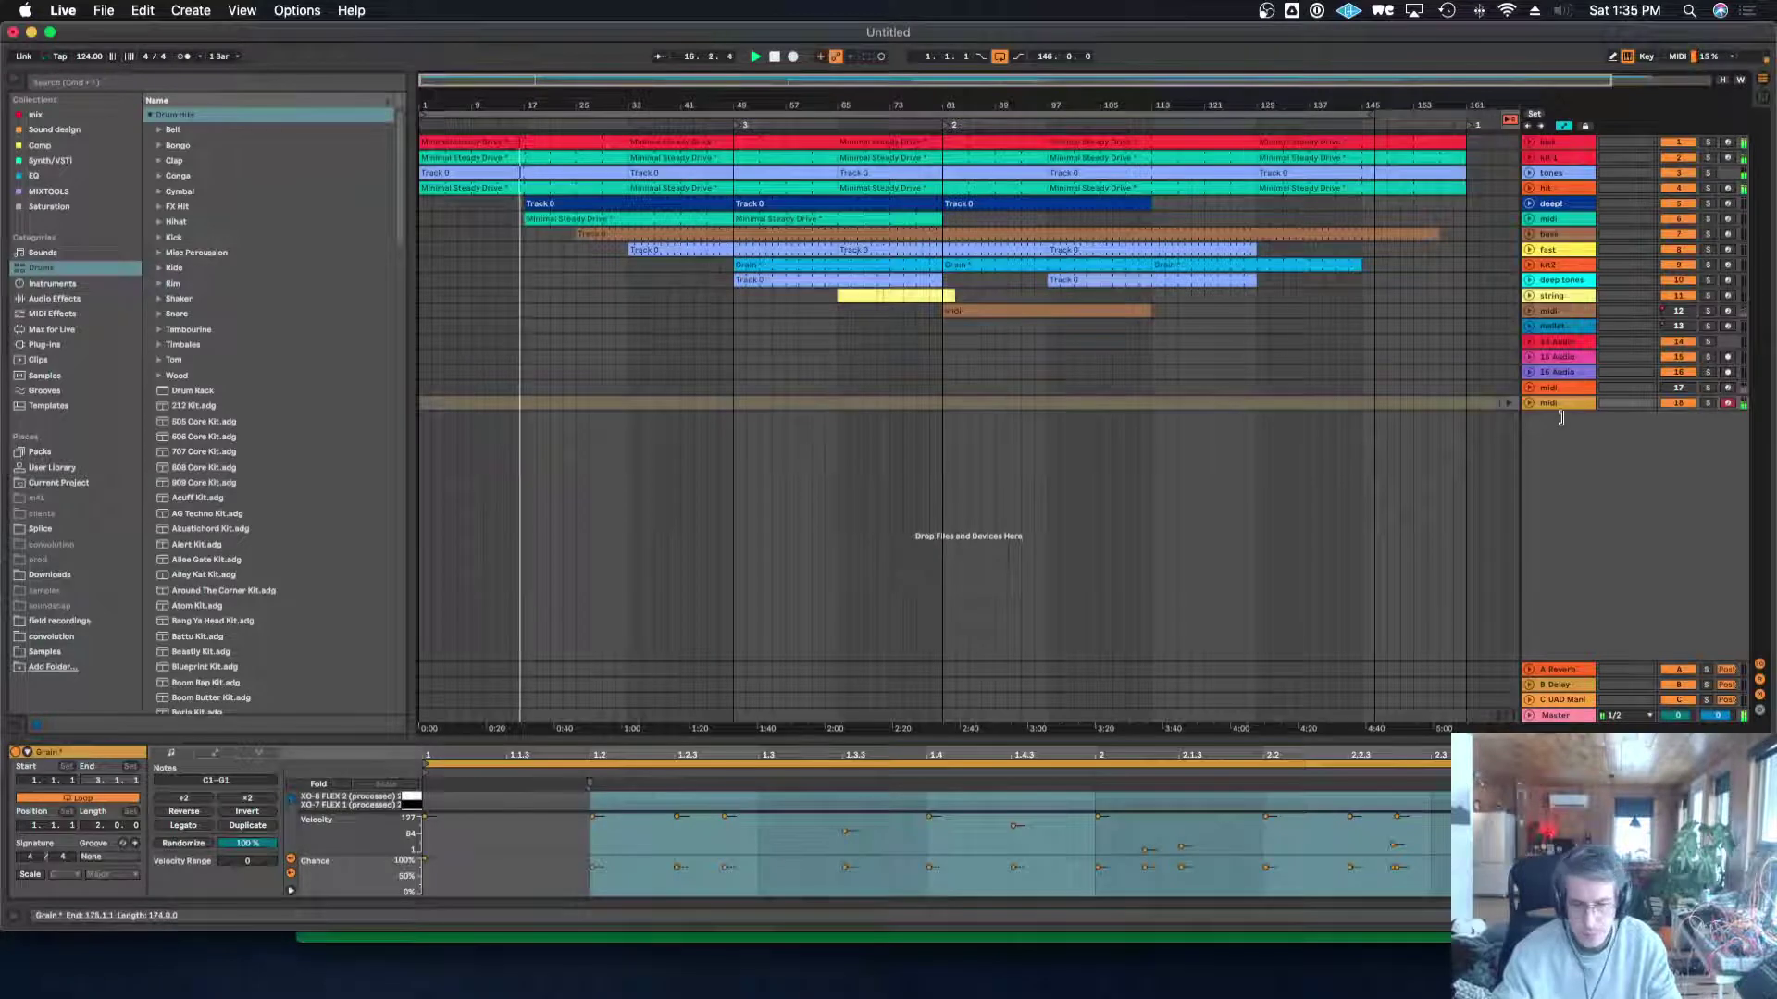
Extend the Grain clip in the Arrangement to bar 161 and return playback to the Arrangement.
{"action": "left_click_drag", "start_coordinate": [1561, 418], "coordinate": [1453, 402]}
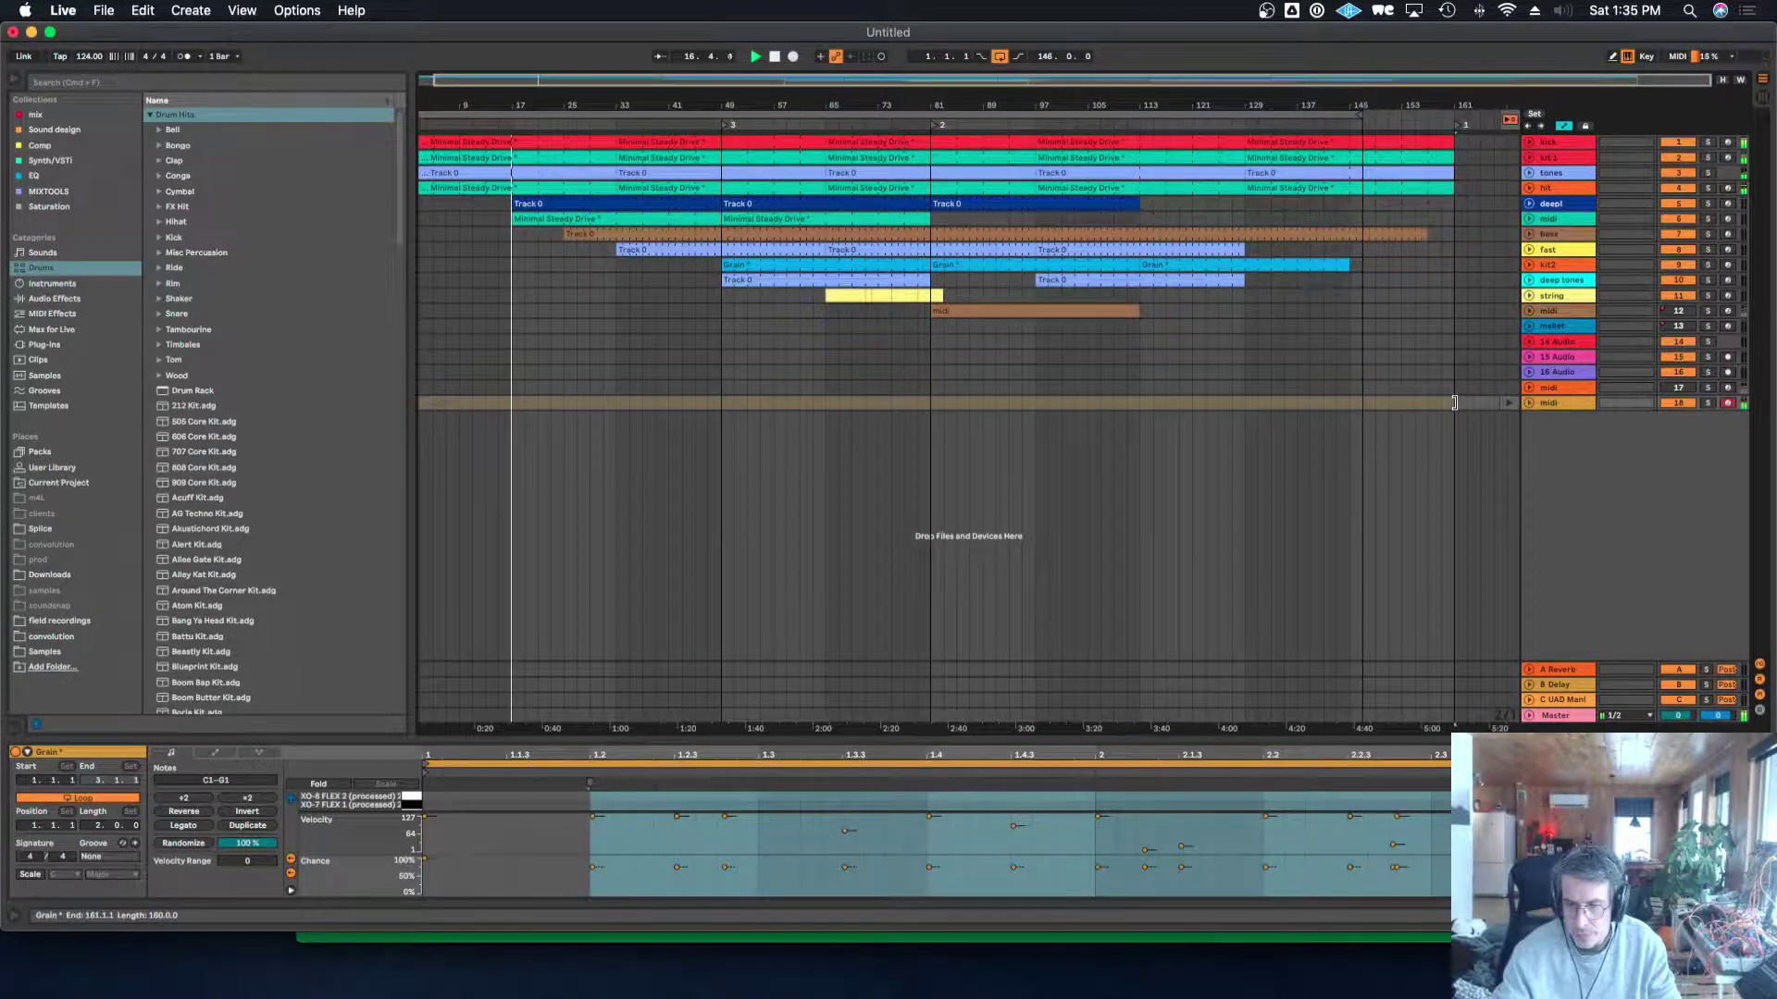
{"action": "left_click", "coordinate": [1509, 119]}
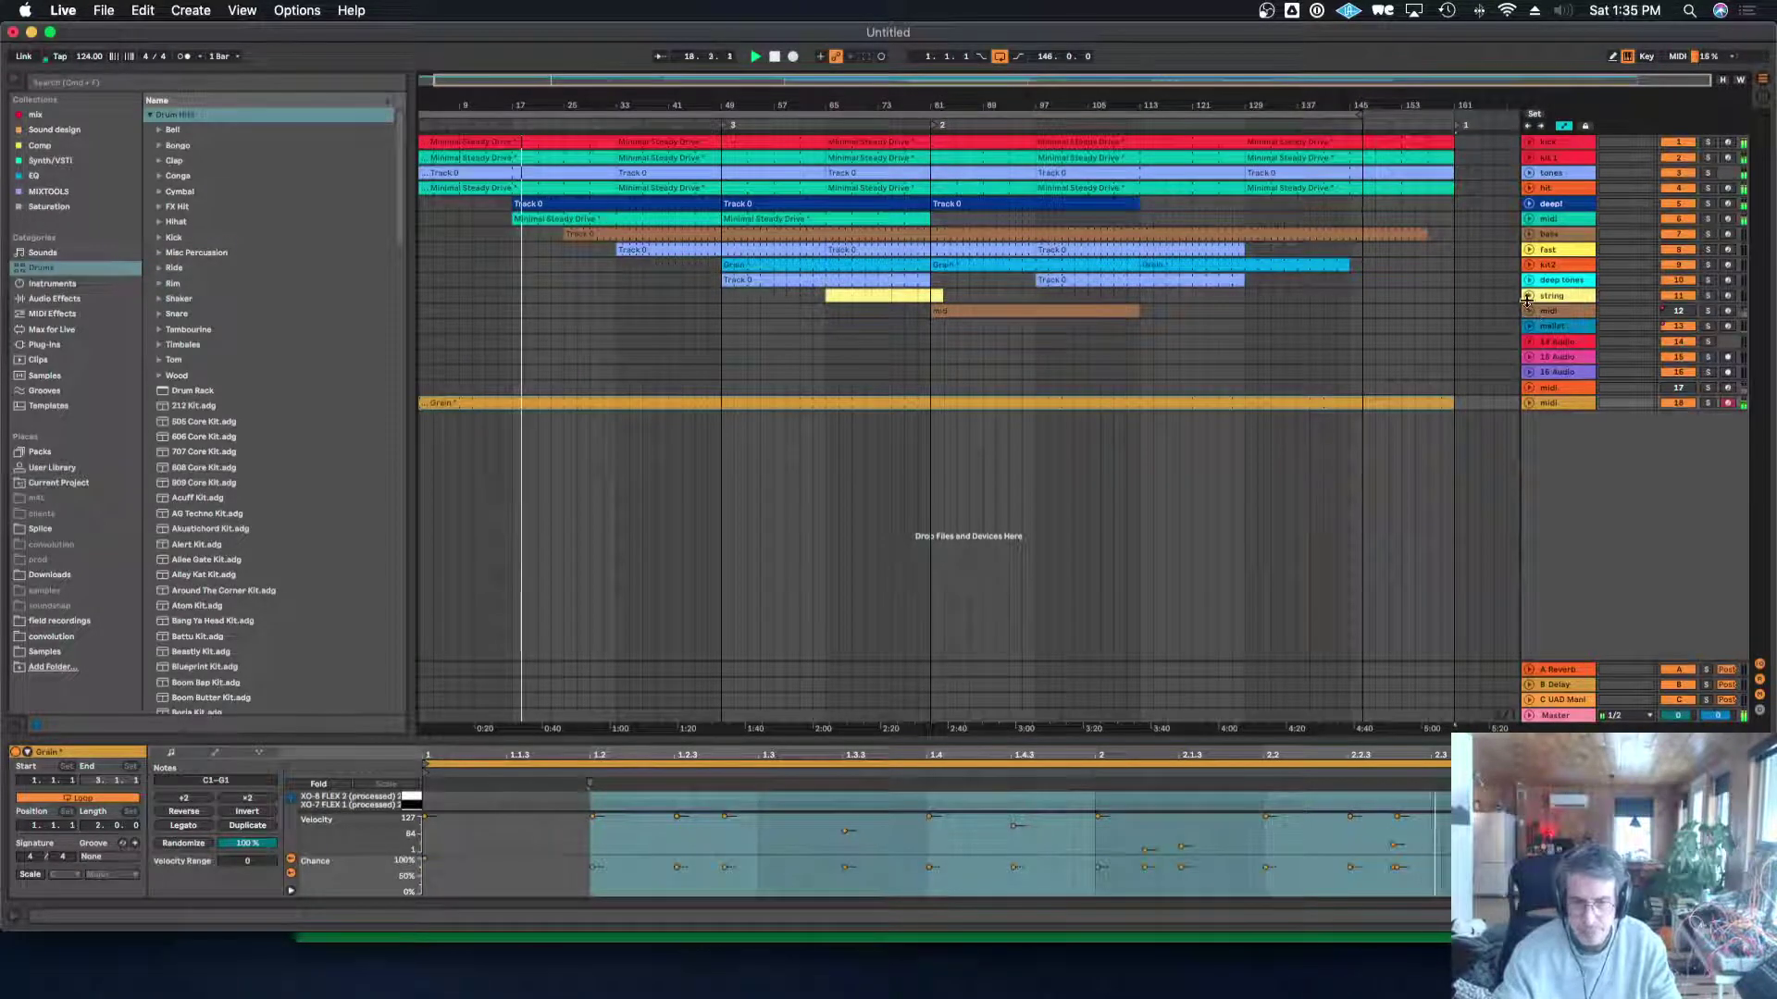
Solo MIDI track 6 and turn on the LFO in the controls of its XO-8 FLEX 2 drum pad.
{"action": "left_click", "coordinate": [1705, 219]}
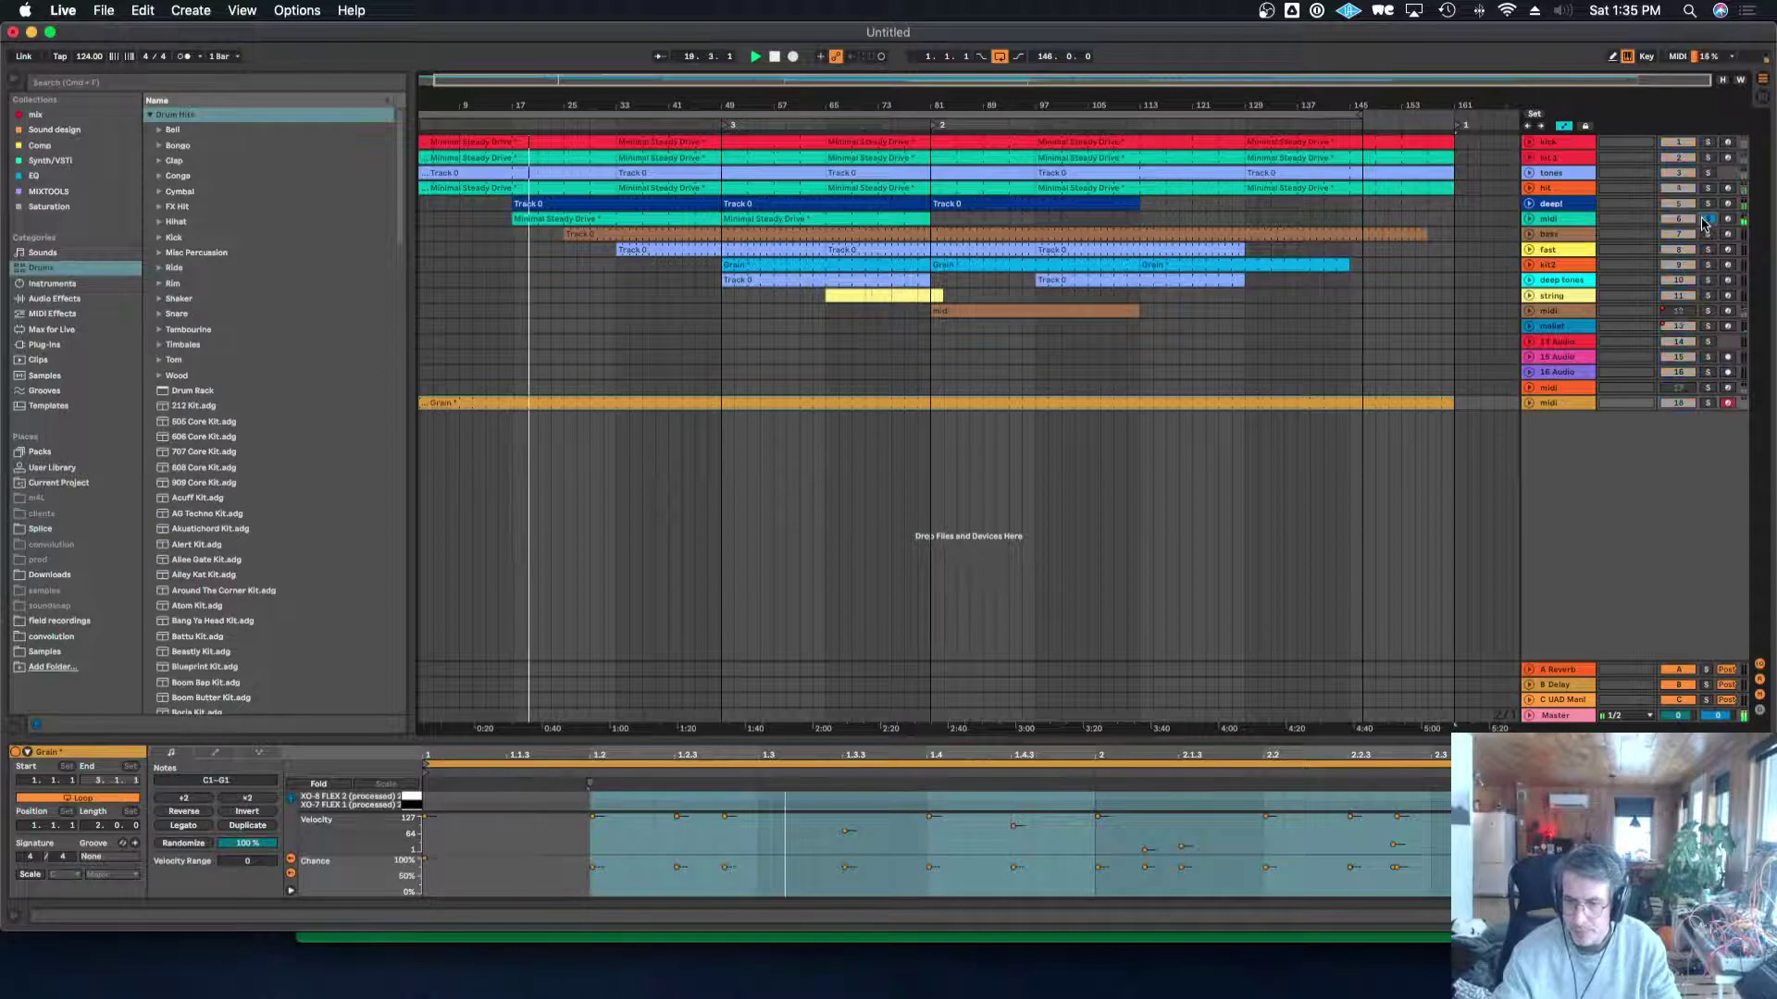
{"action": "left_click", "coordinate": [1581, 216]}
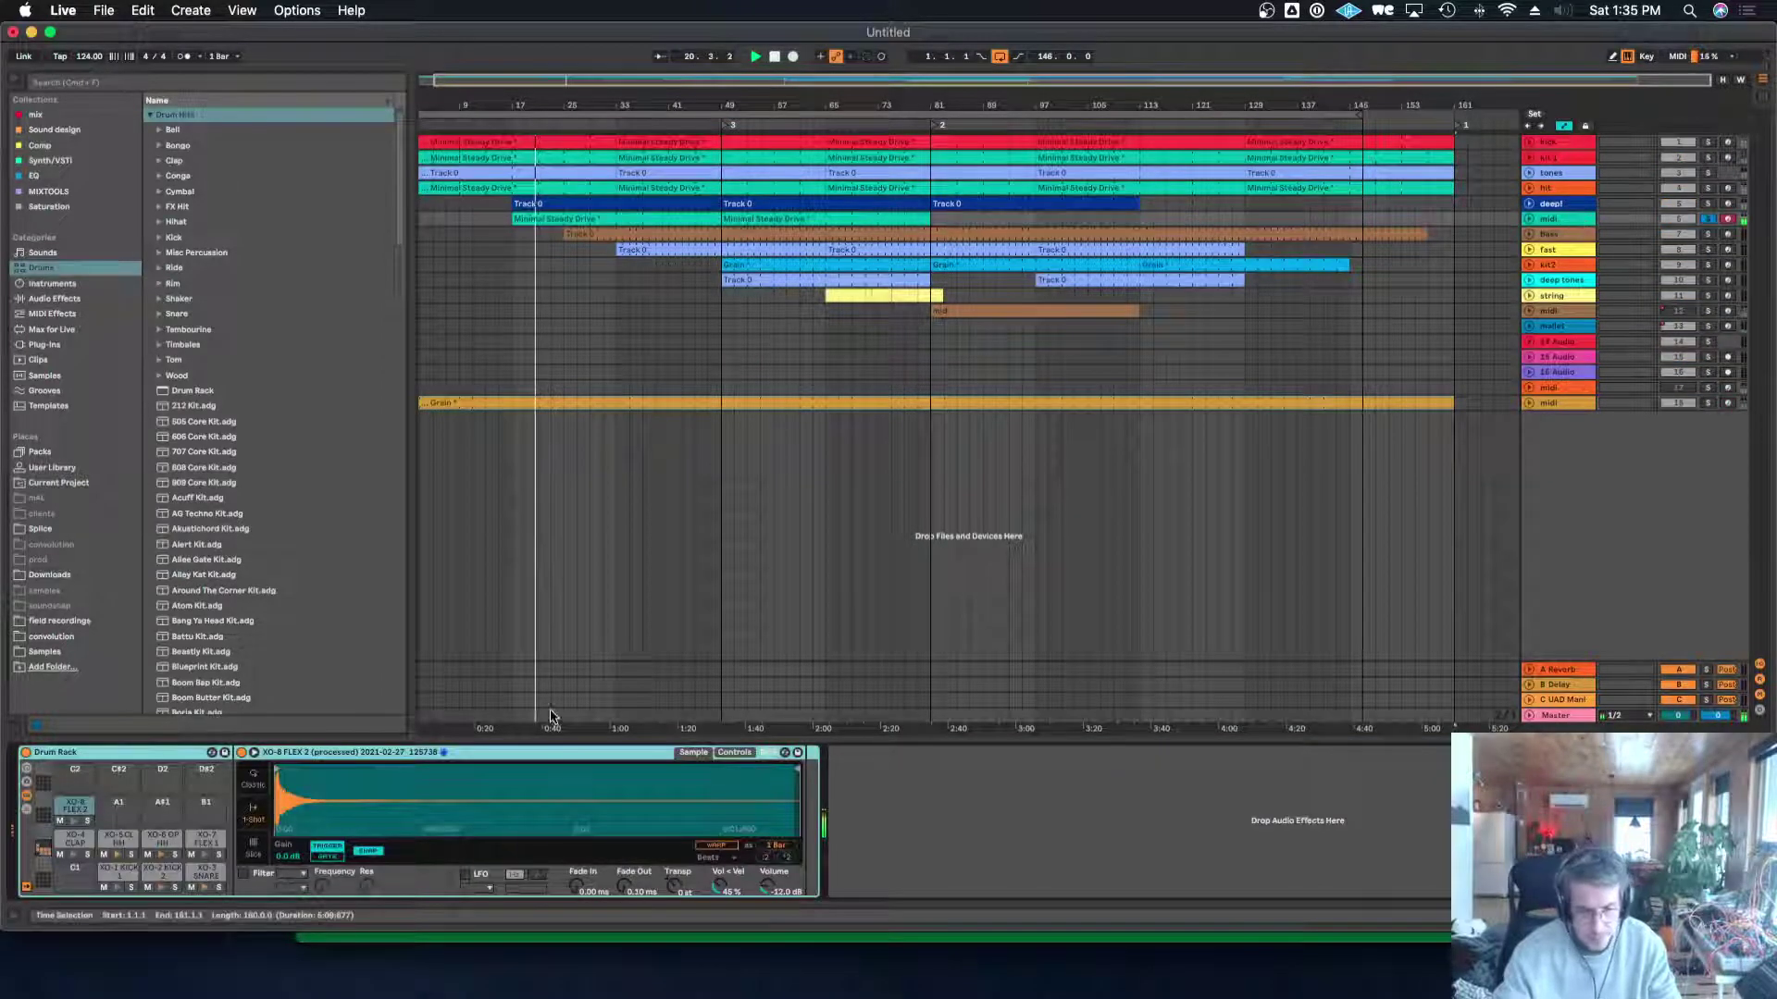
{"action": "left_click", "coordinate": [734, 753]}
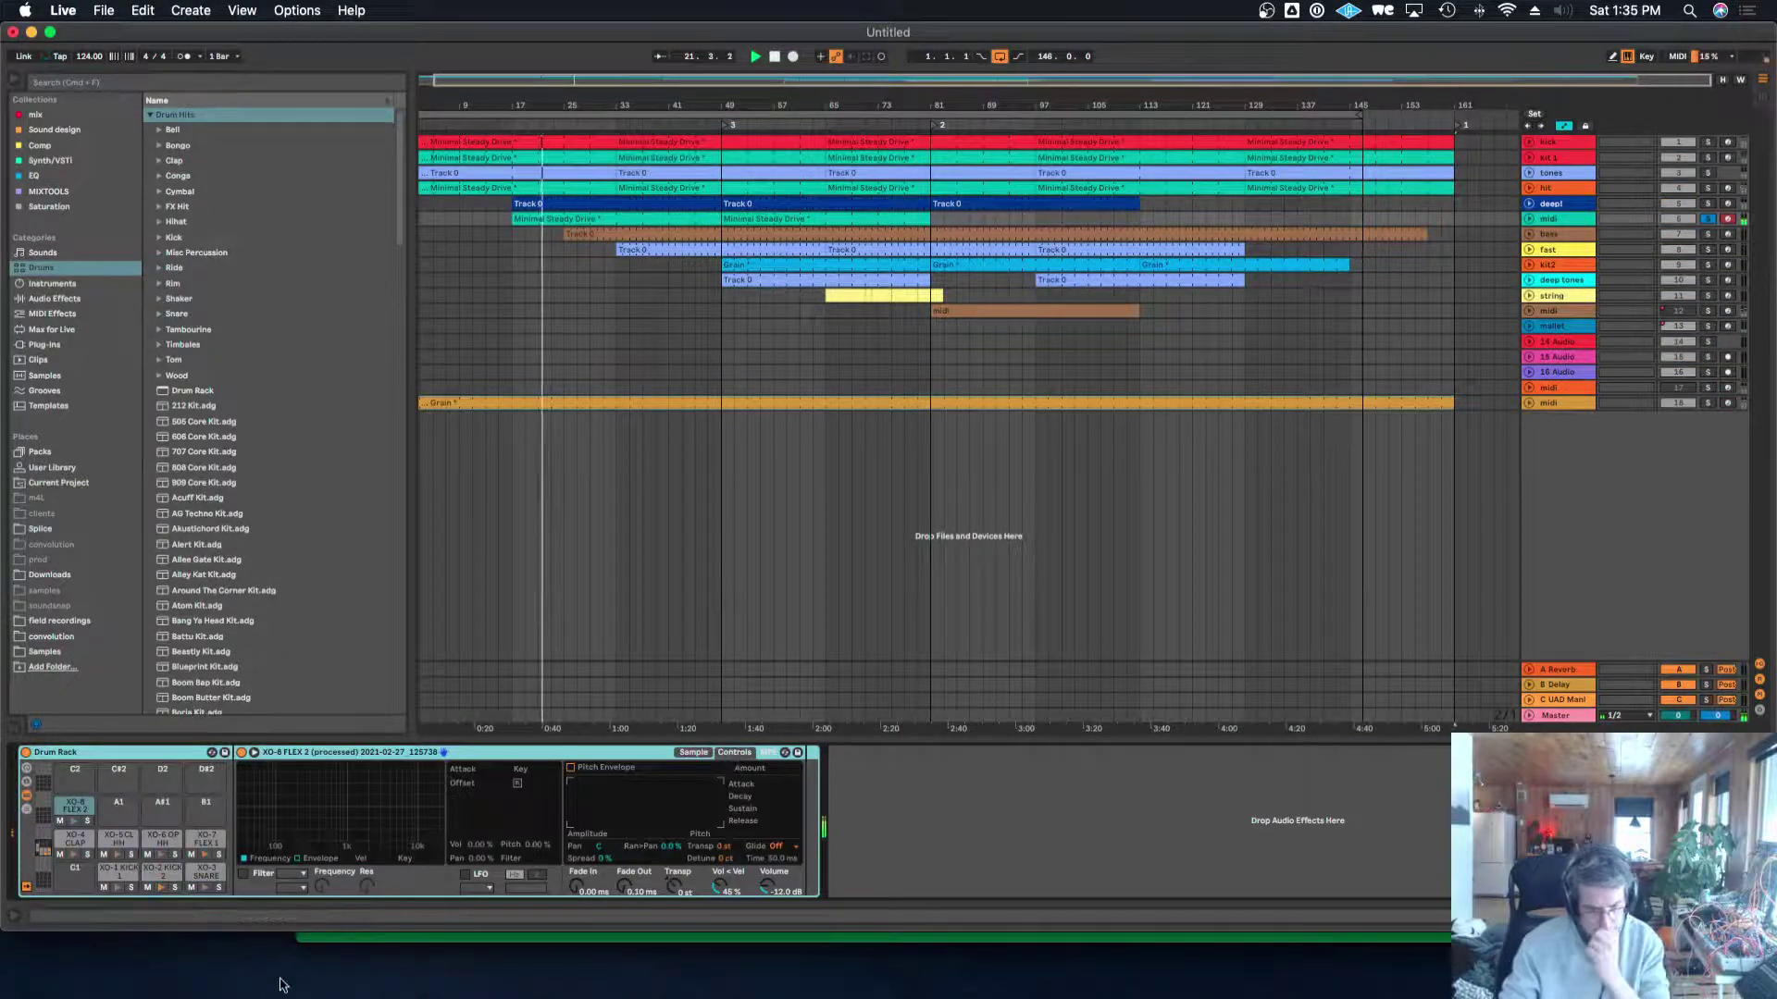
{"action": "left_click", "coordinate": [464, 874]}
{"action": "right_click", "coordinate": [466, 875]}
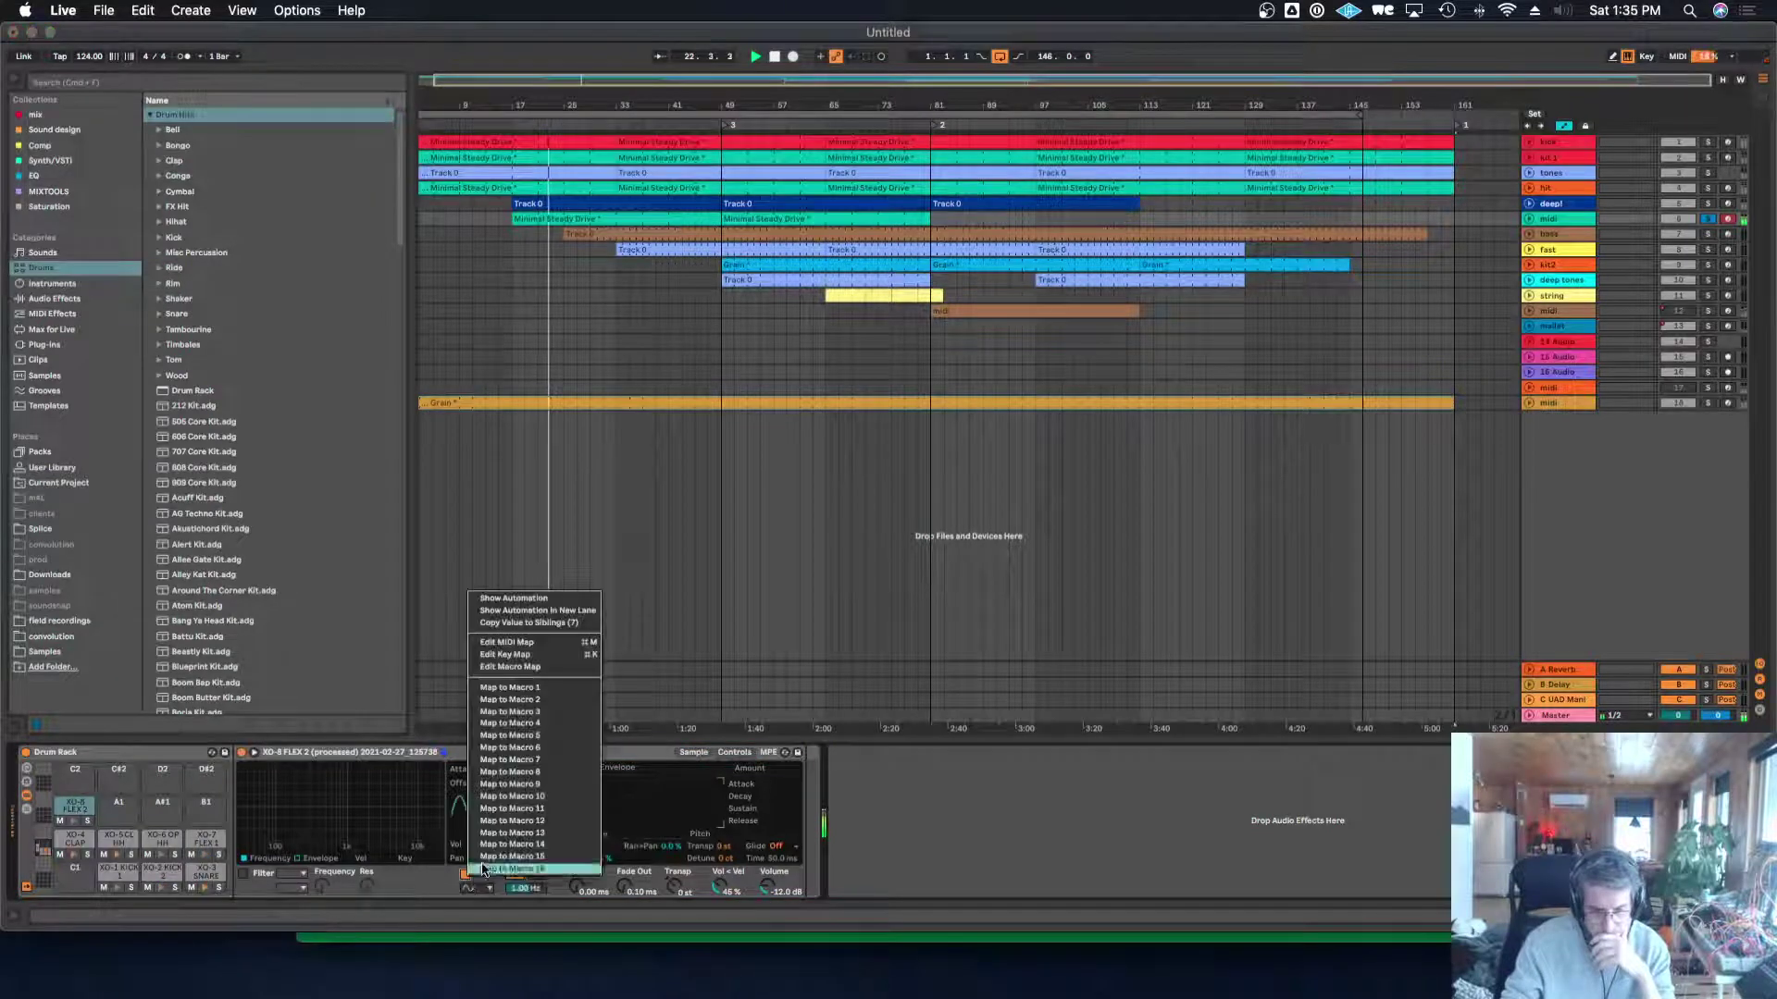
{"action": "left_click", "coordinate": [483, 891]}
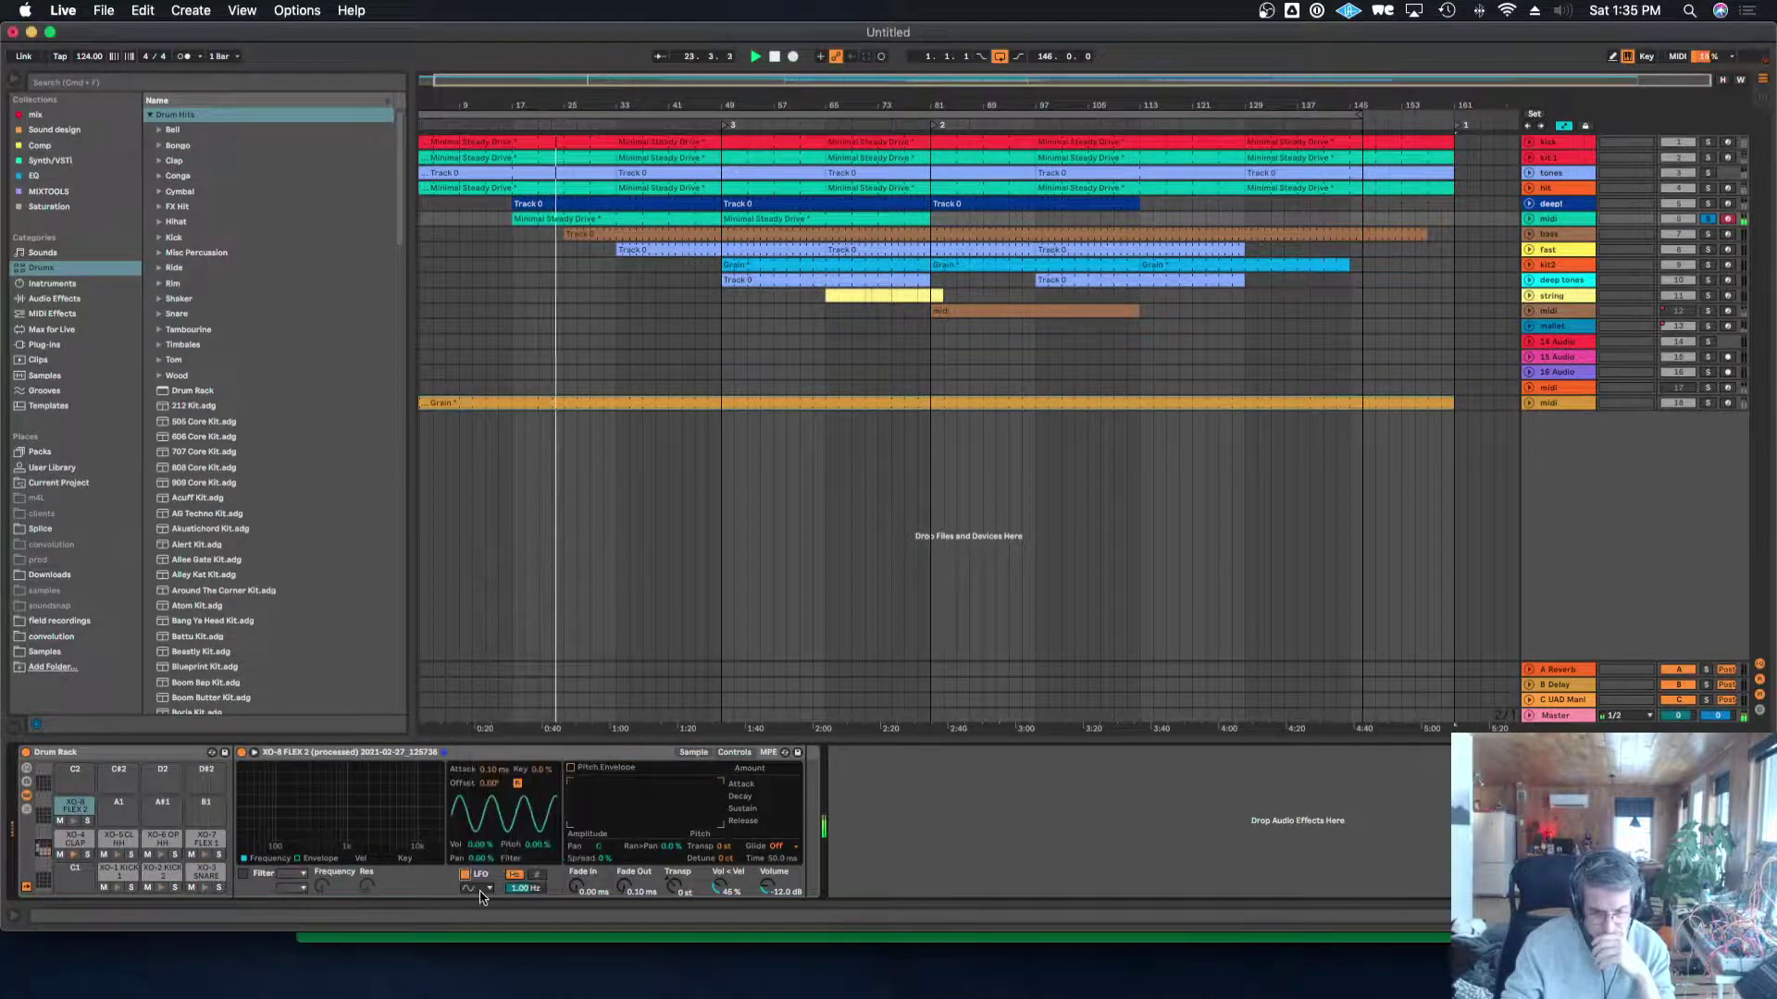
Switch the pad's LFO to the random stepped waveform and copy that setting to the sibling pads.
{"action": "left_click", "coordinate": [480, 890]}
{"action": "left_click", "coordinate": [481, 962]}
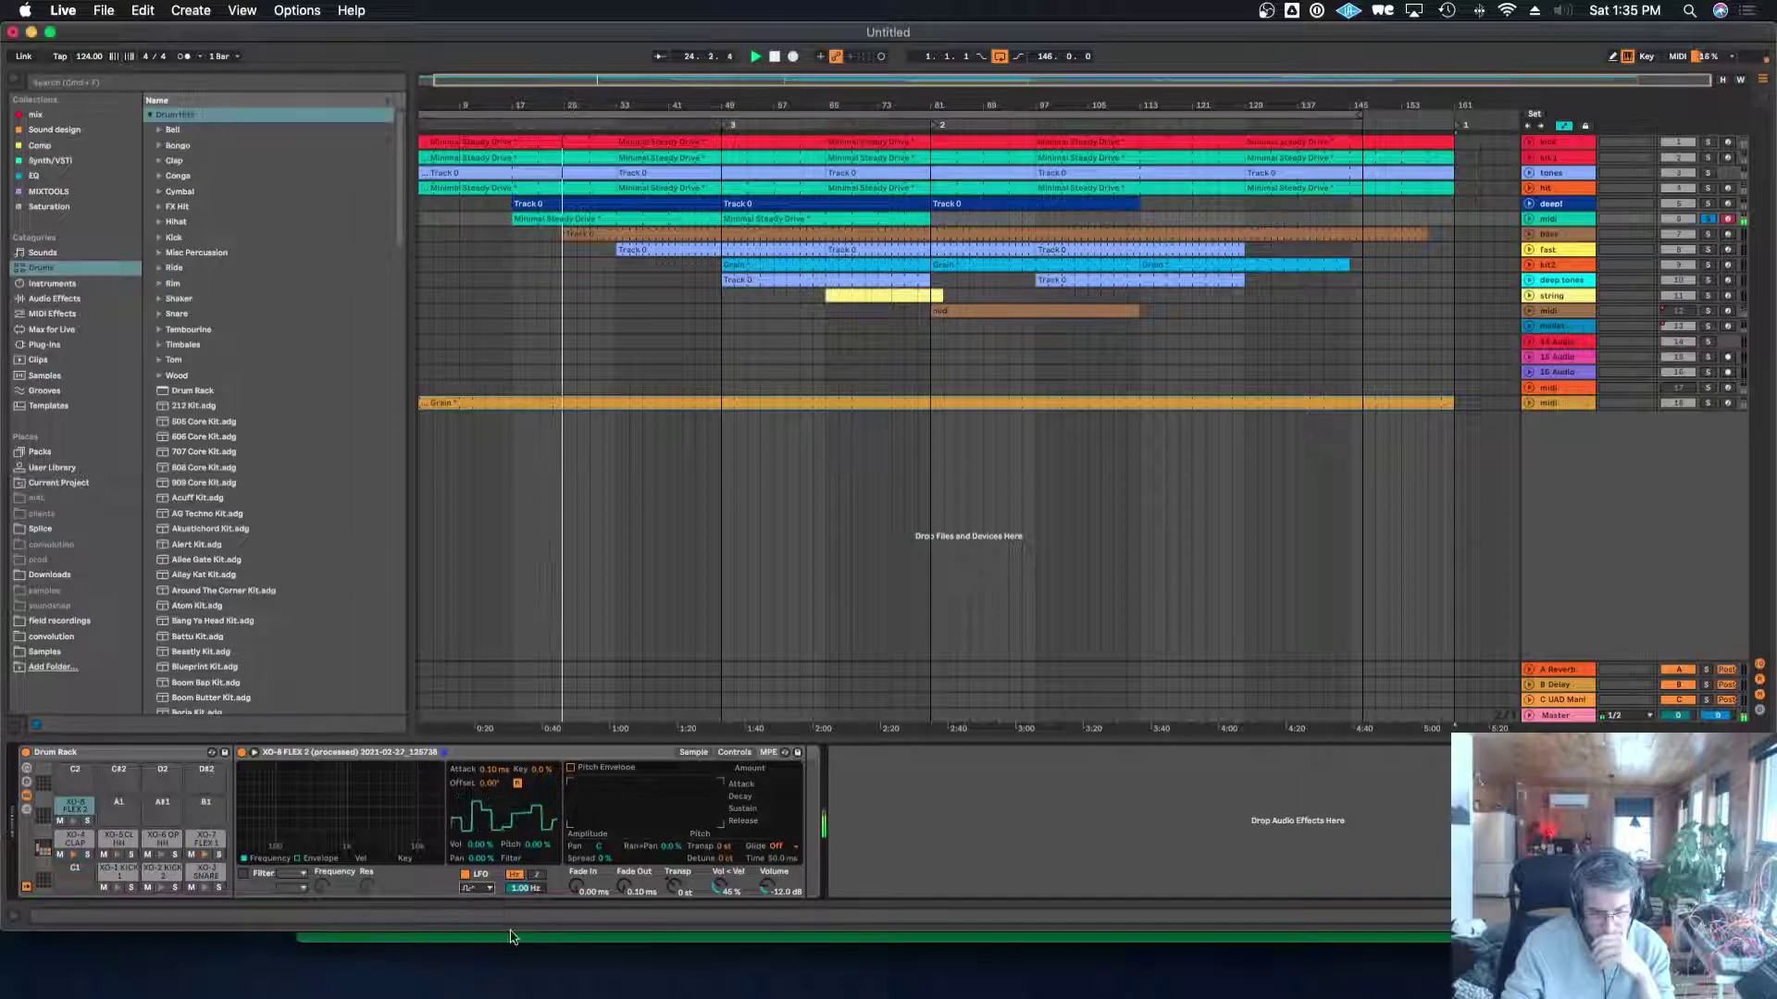
{"action": "right_click", "coordinate": [523, 891]}
{"action": "right_click", "coordinate": [474, 889]}
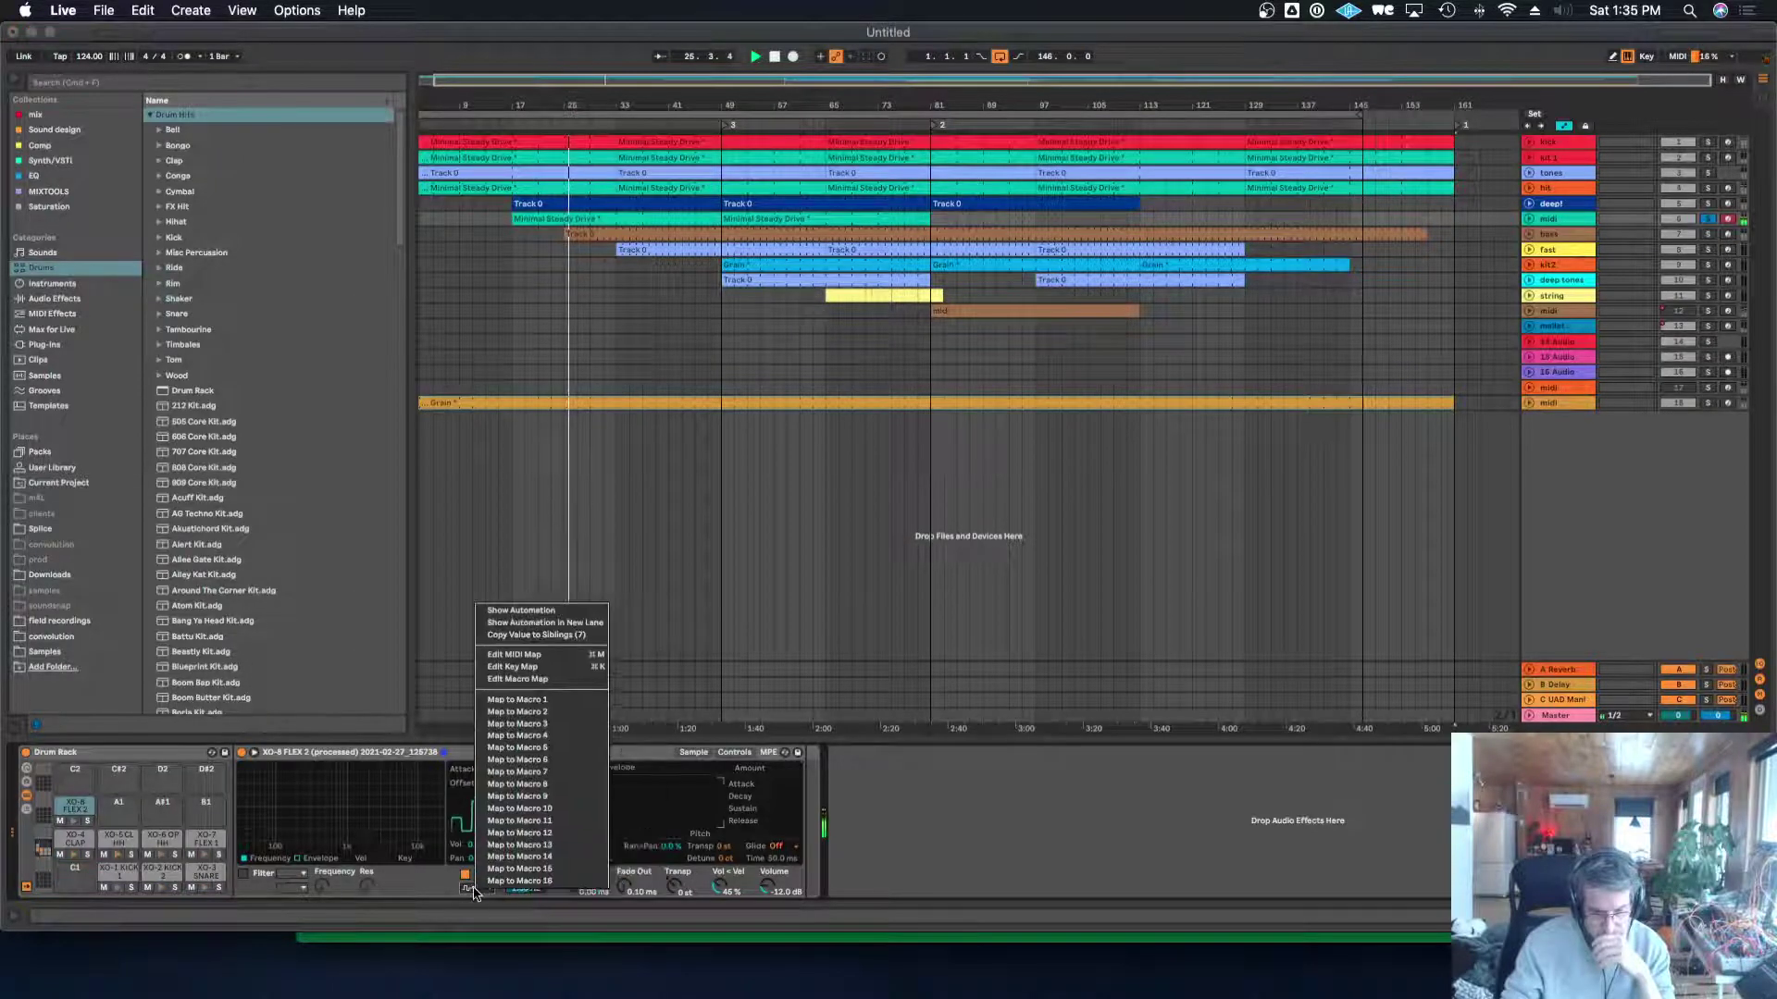
{"action": "left_click", "coordinate": [541, 636]}
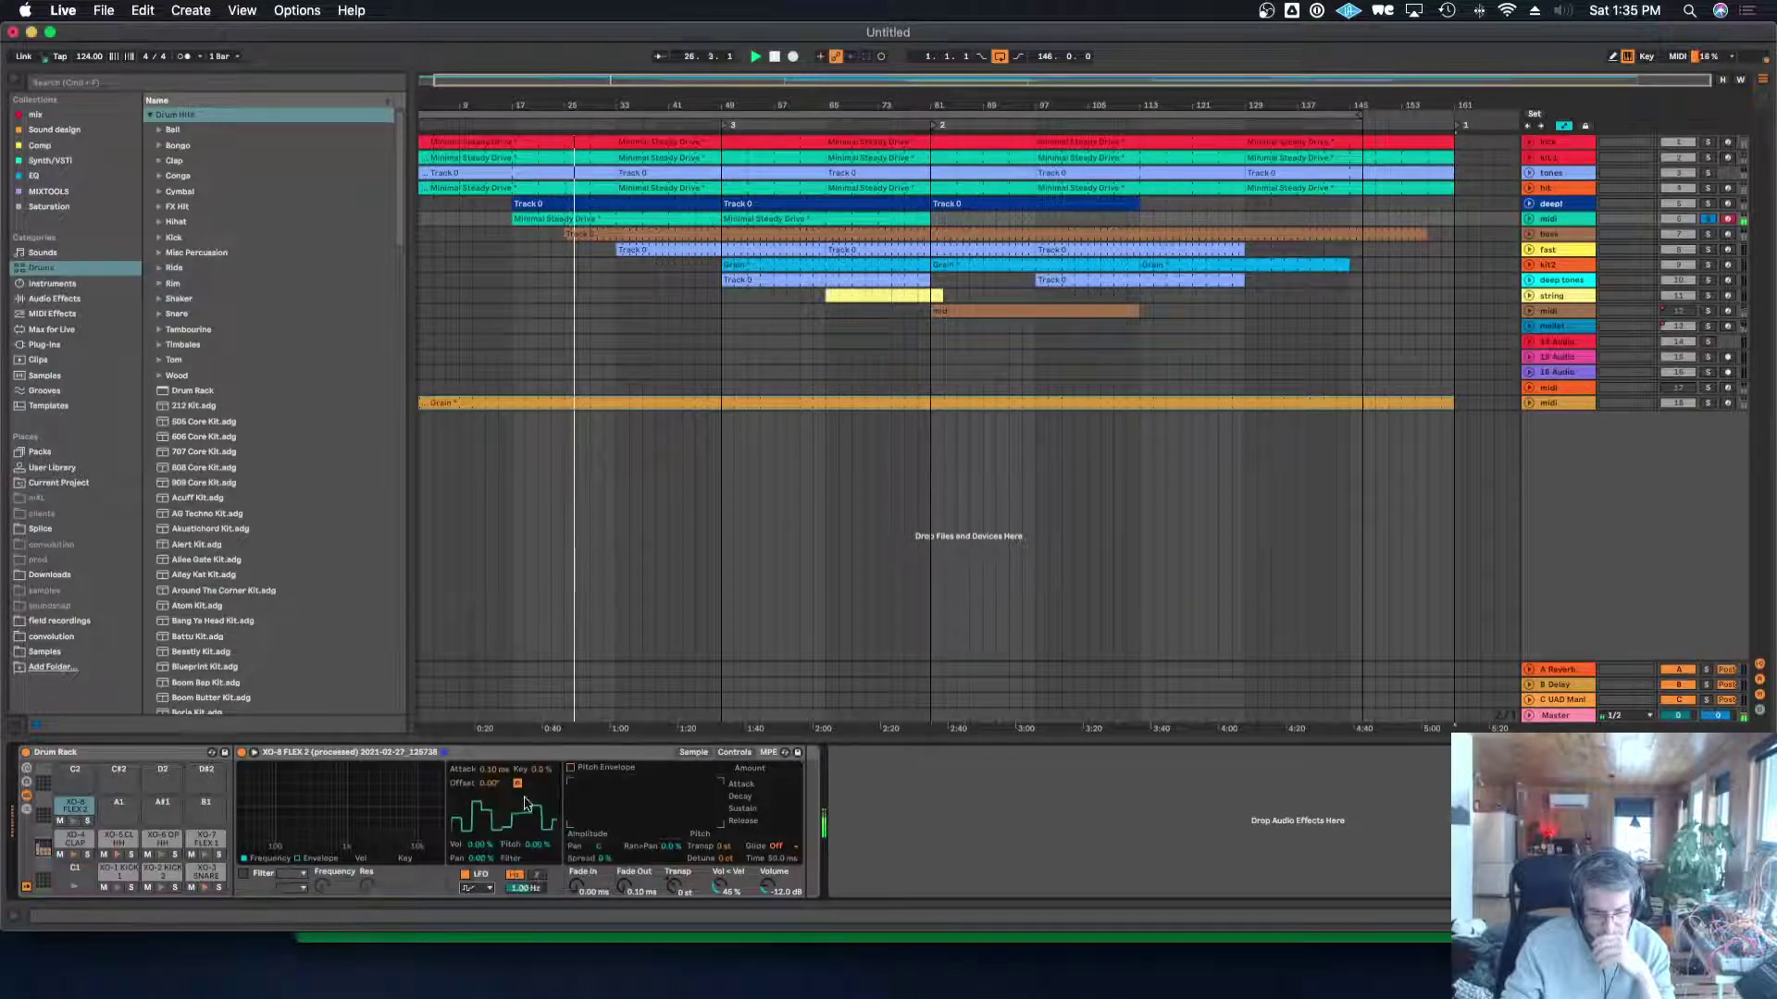
Switch the LFO rate to tempo sync, copy the sync setting to the sibling pads, and set the rate to 1/8.
{"action": "right_click", "coordinate": [521, 891]}
{"action": "left_click", "coordinate": [515, 891]}
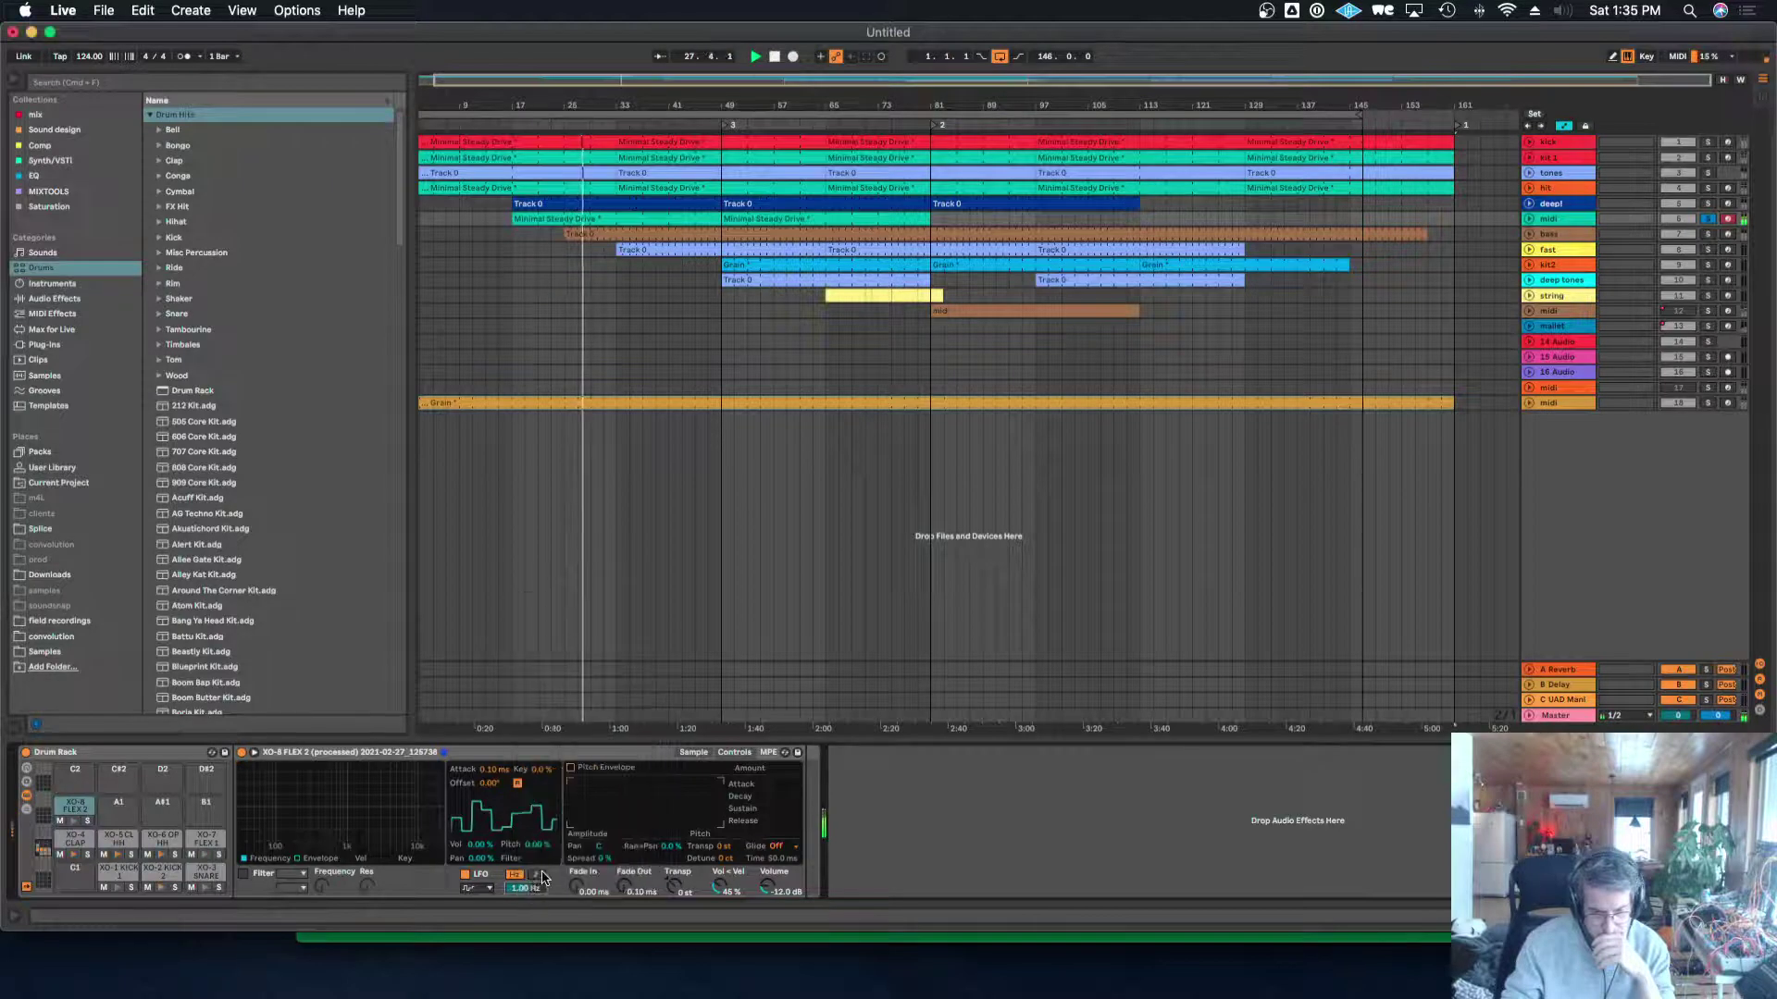
{"action": "left_click", "coordinate": [538, 875]}
{"action": "right_click", "coordinate": [537, 875]}
{"action": "left_click", "coordinate": [595, 621]}
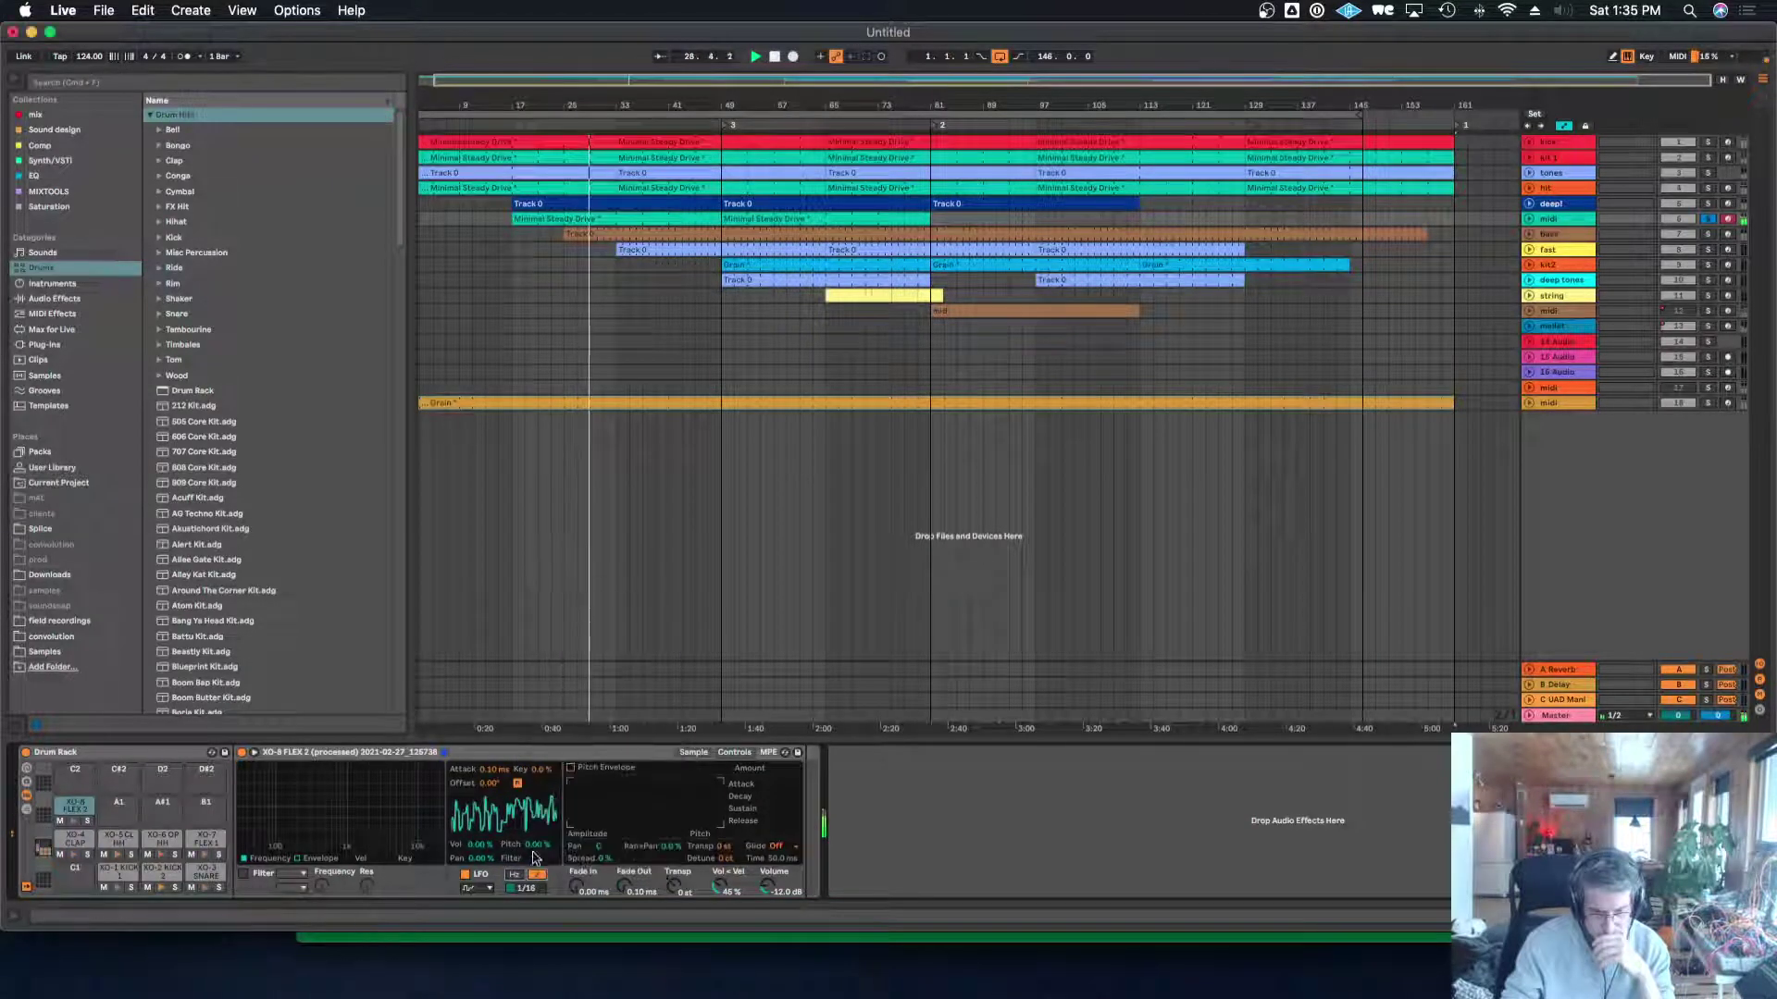
{"action": "left_click_drag", "start_coordinate": [523, 891], "coordinate": [505, 889]}
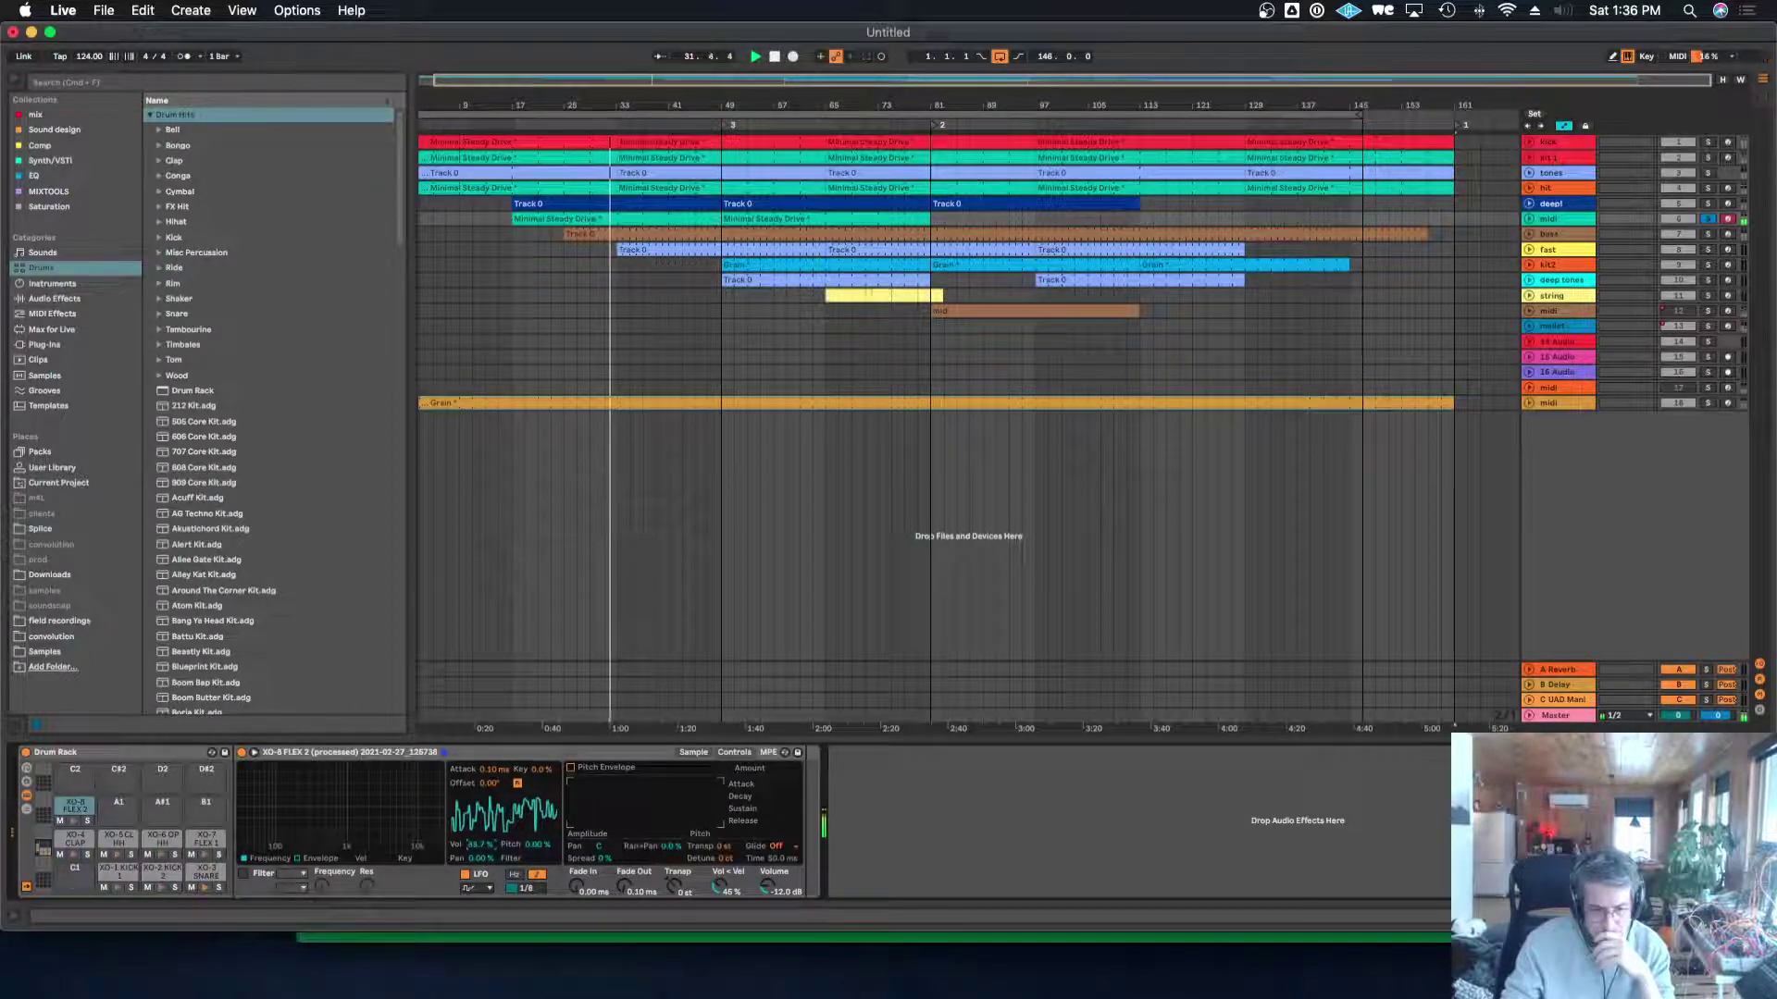
Raise the LFO's volume modulation to 100%, copy it to the sibling pads, and unsolo track 6.
{"action": "right_click", "coordinate": [479, 845]}
{"action": "left_click", "coordinate": [564, 582]}
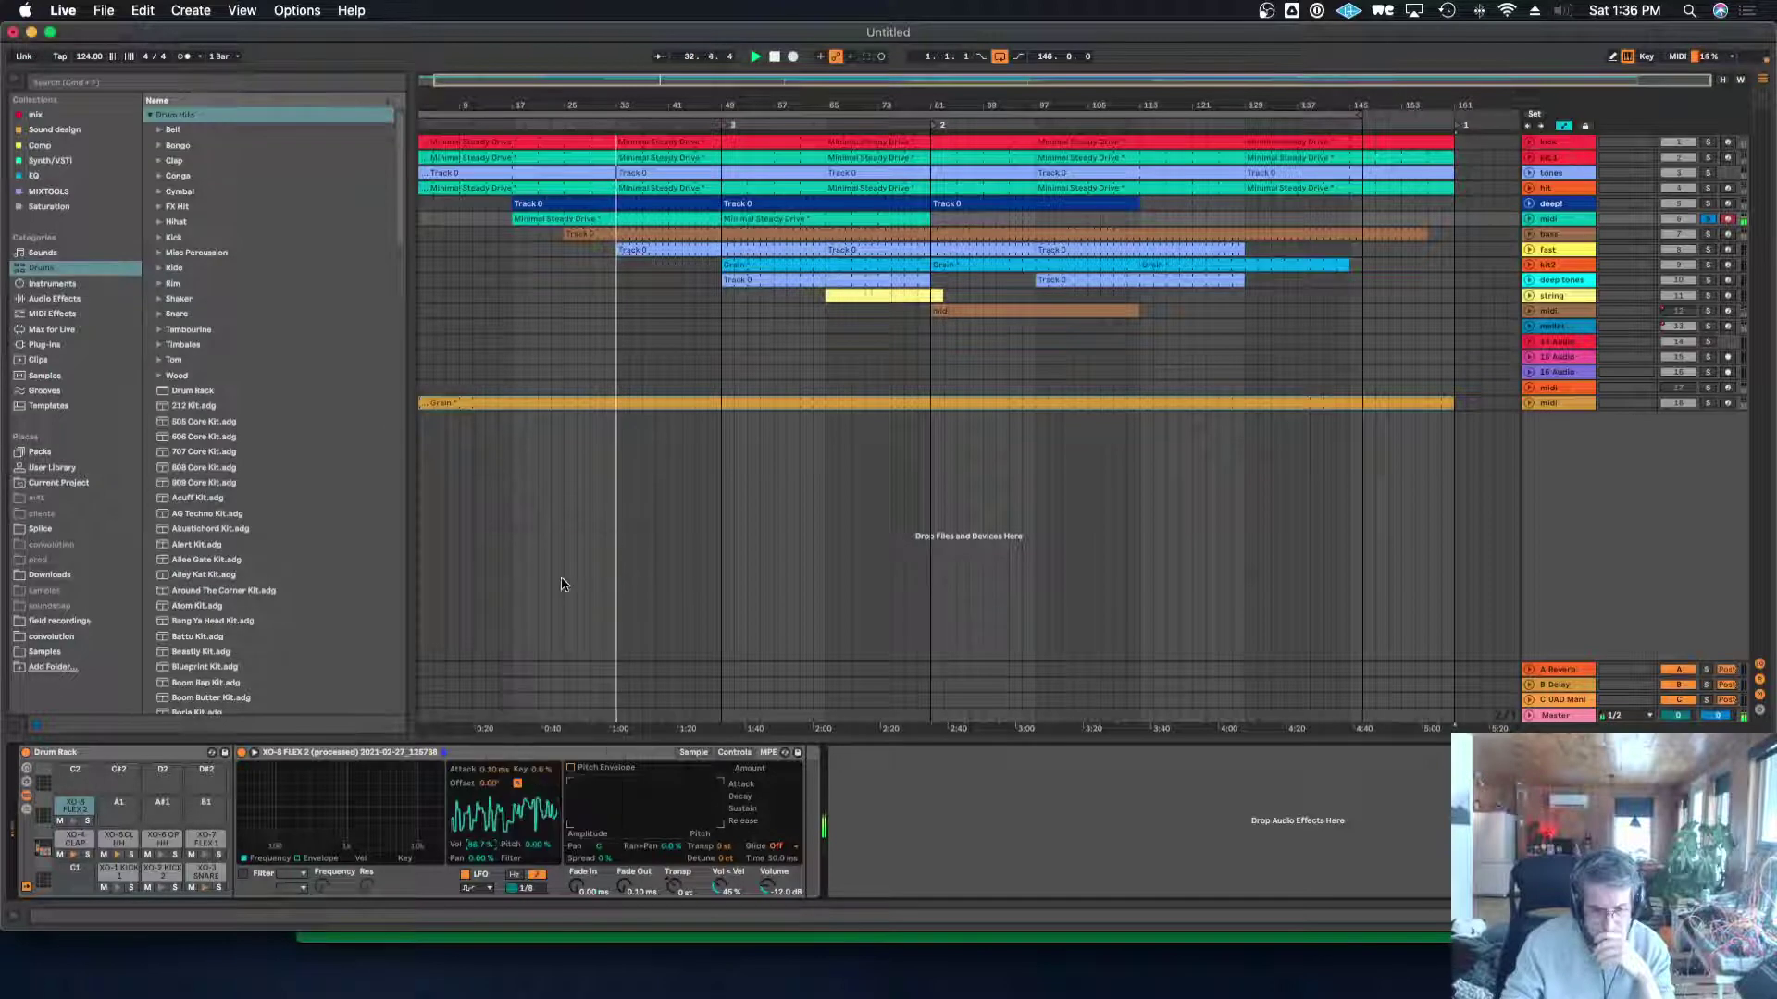
{"action": "right_click", "coordinate": [482, 852]}
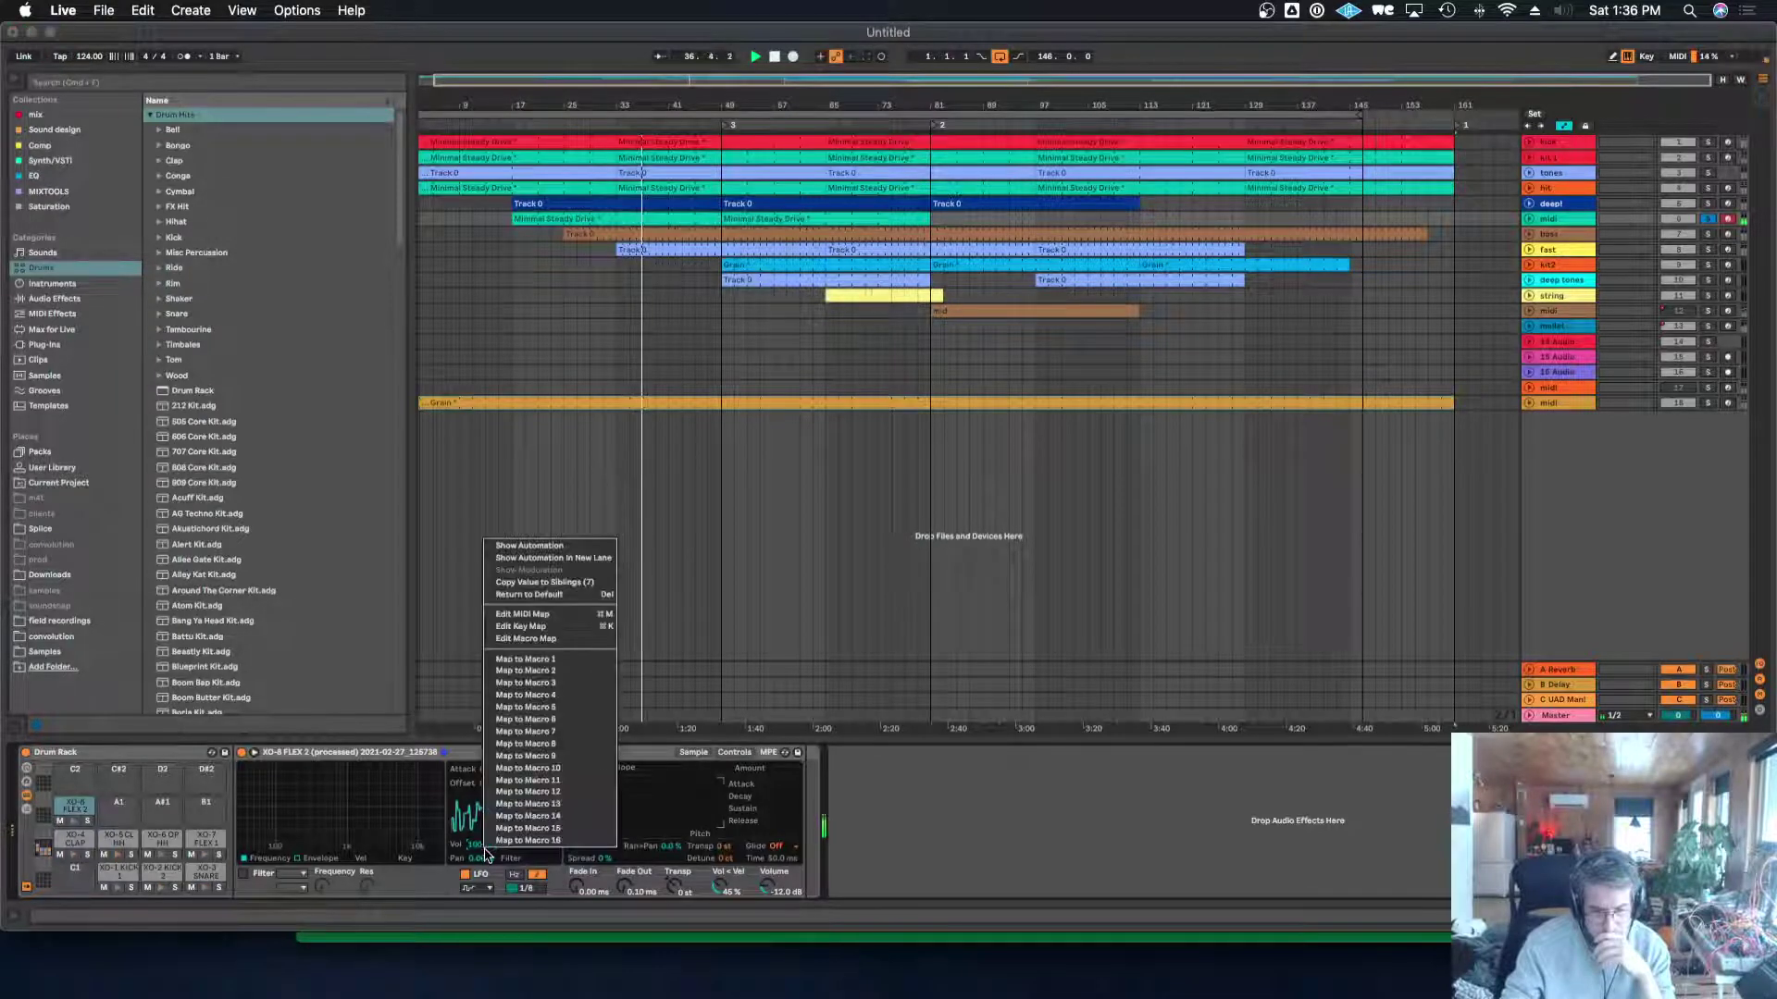
{"action": "left_click", "coordinate": [544, 582]}
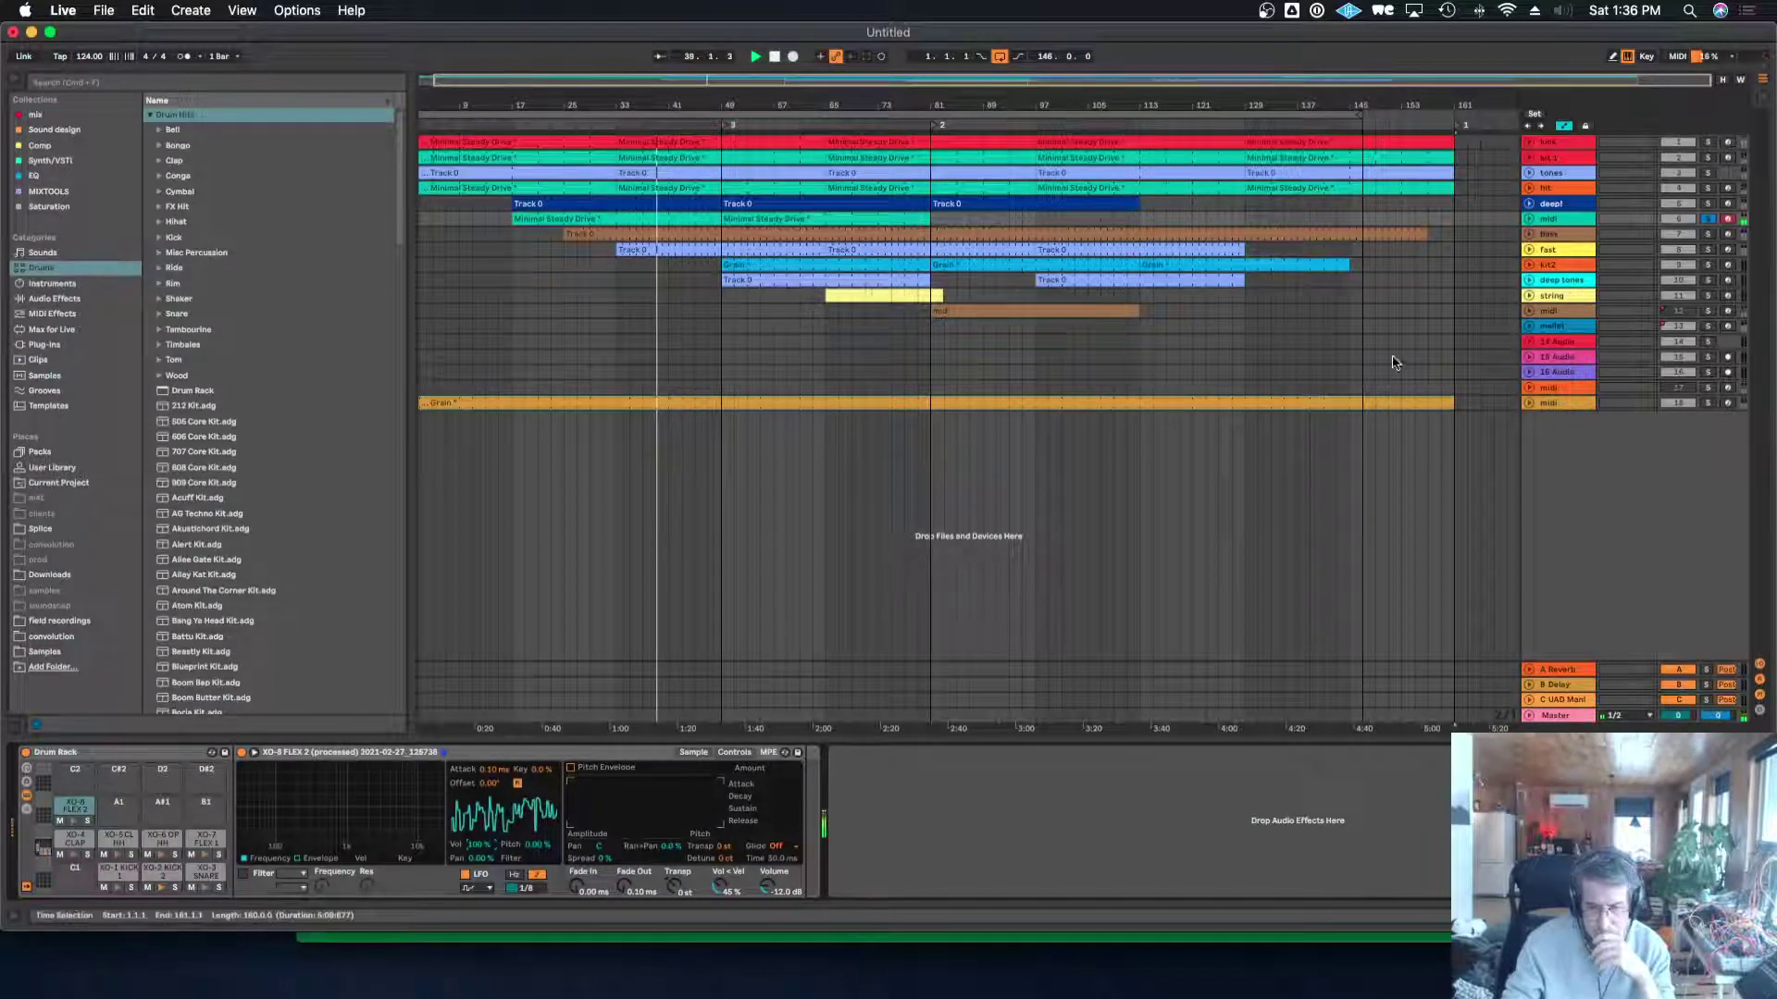
{"action": "left_click", "coordinate": [1707, 219]}
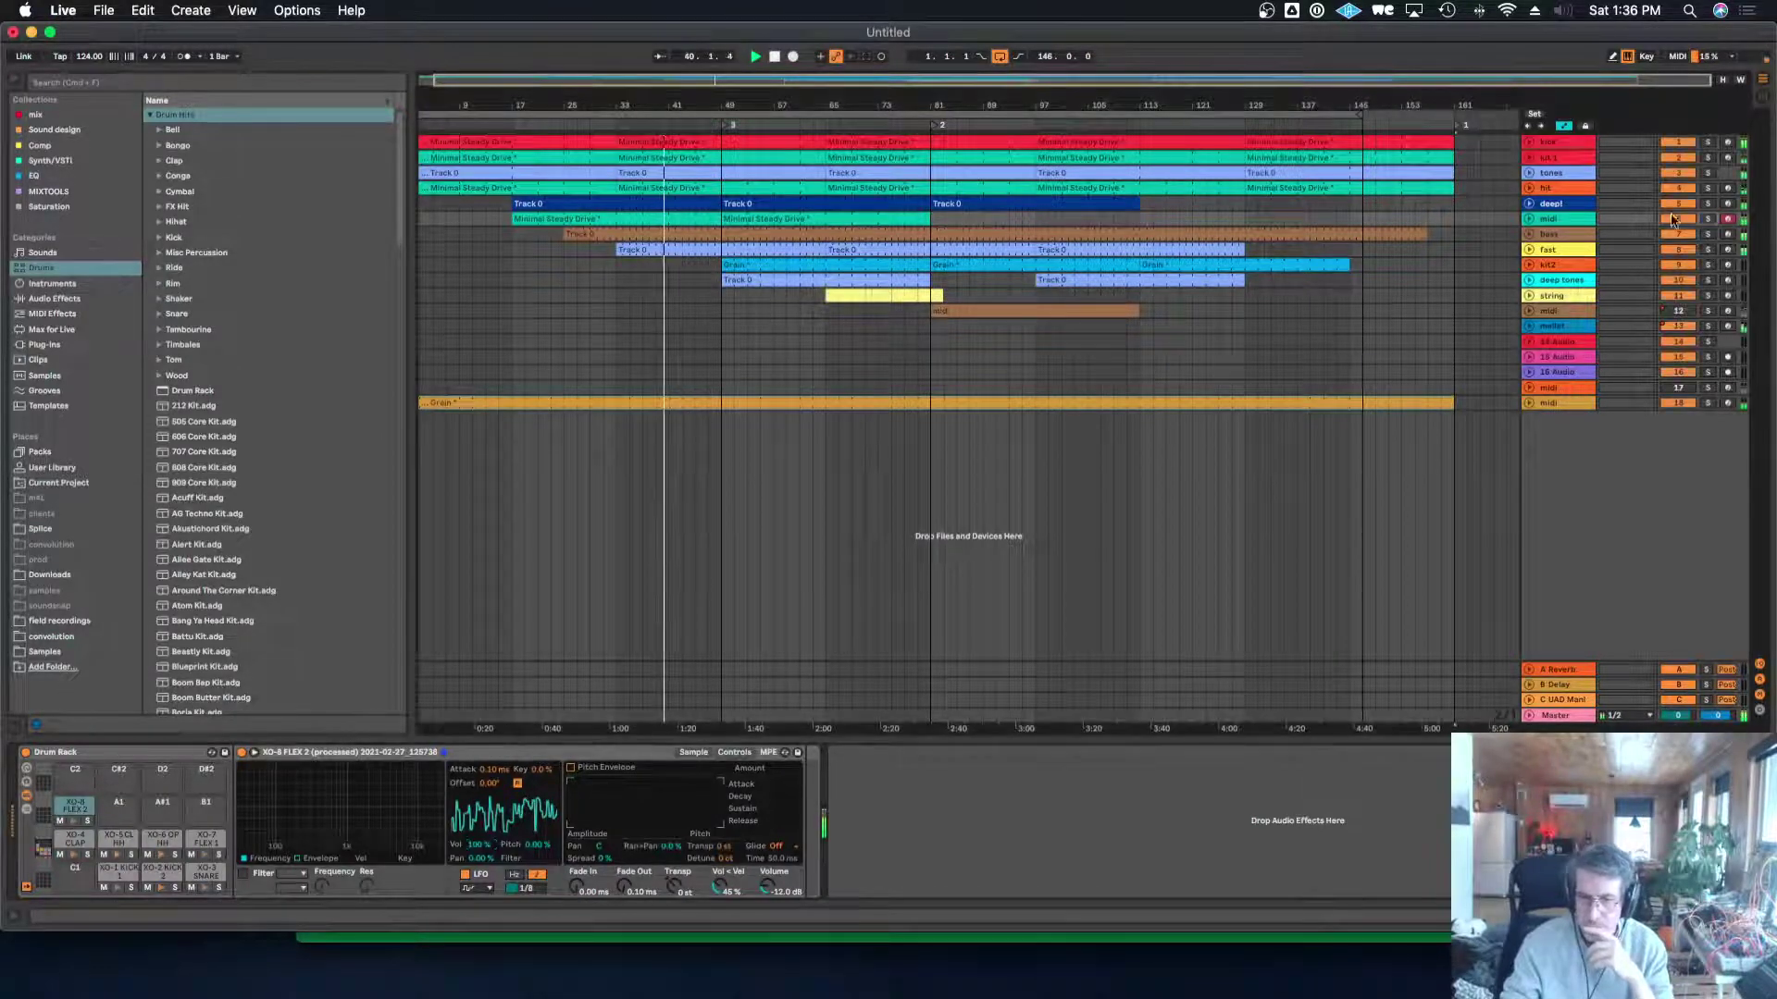
Rename MIDI track 6 as kit3 and color the track yellow.
{"action": "left_click", "coordinate": [1571, 222]}
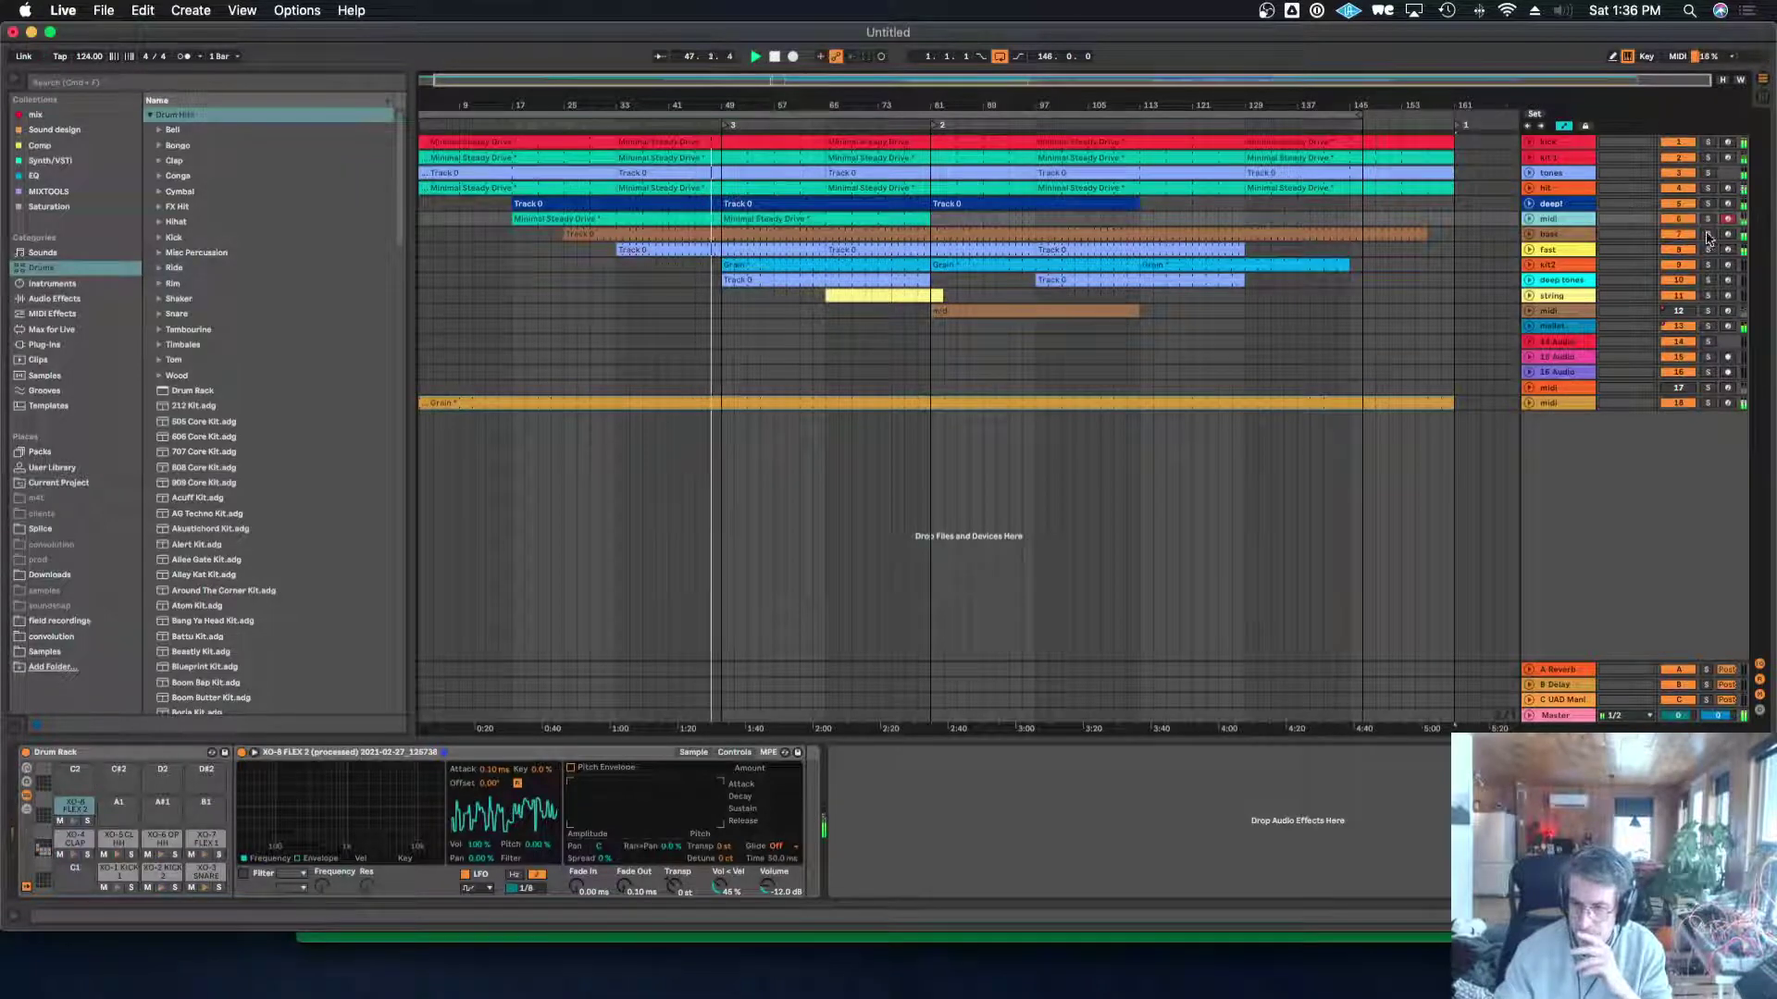
{"action": "left_click", "coordinate": [1573, 232]}
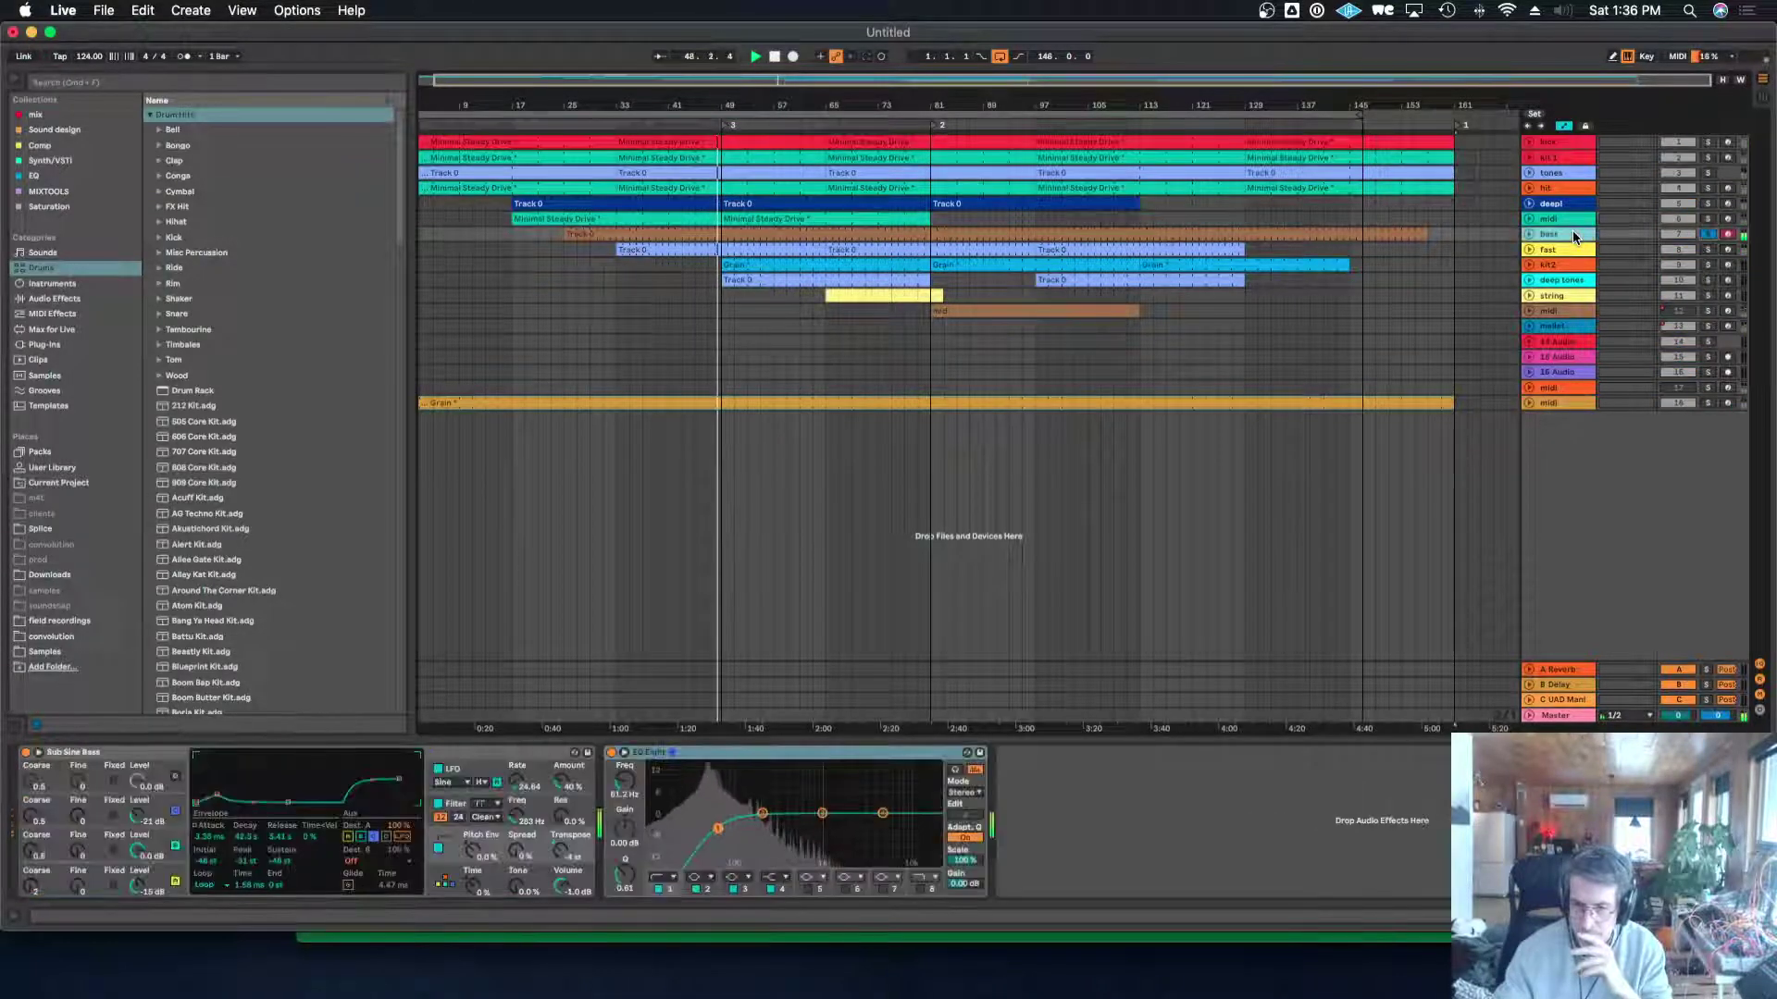
{"action": "left_click", "coordinate": [1570, 219]}
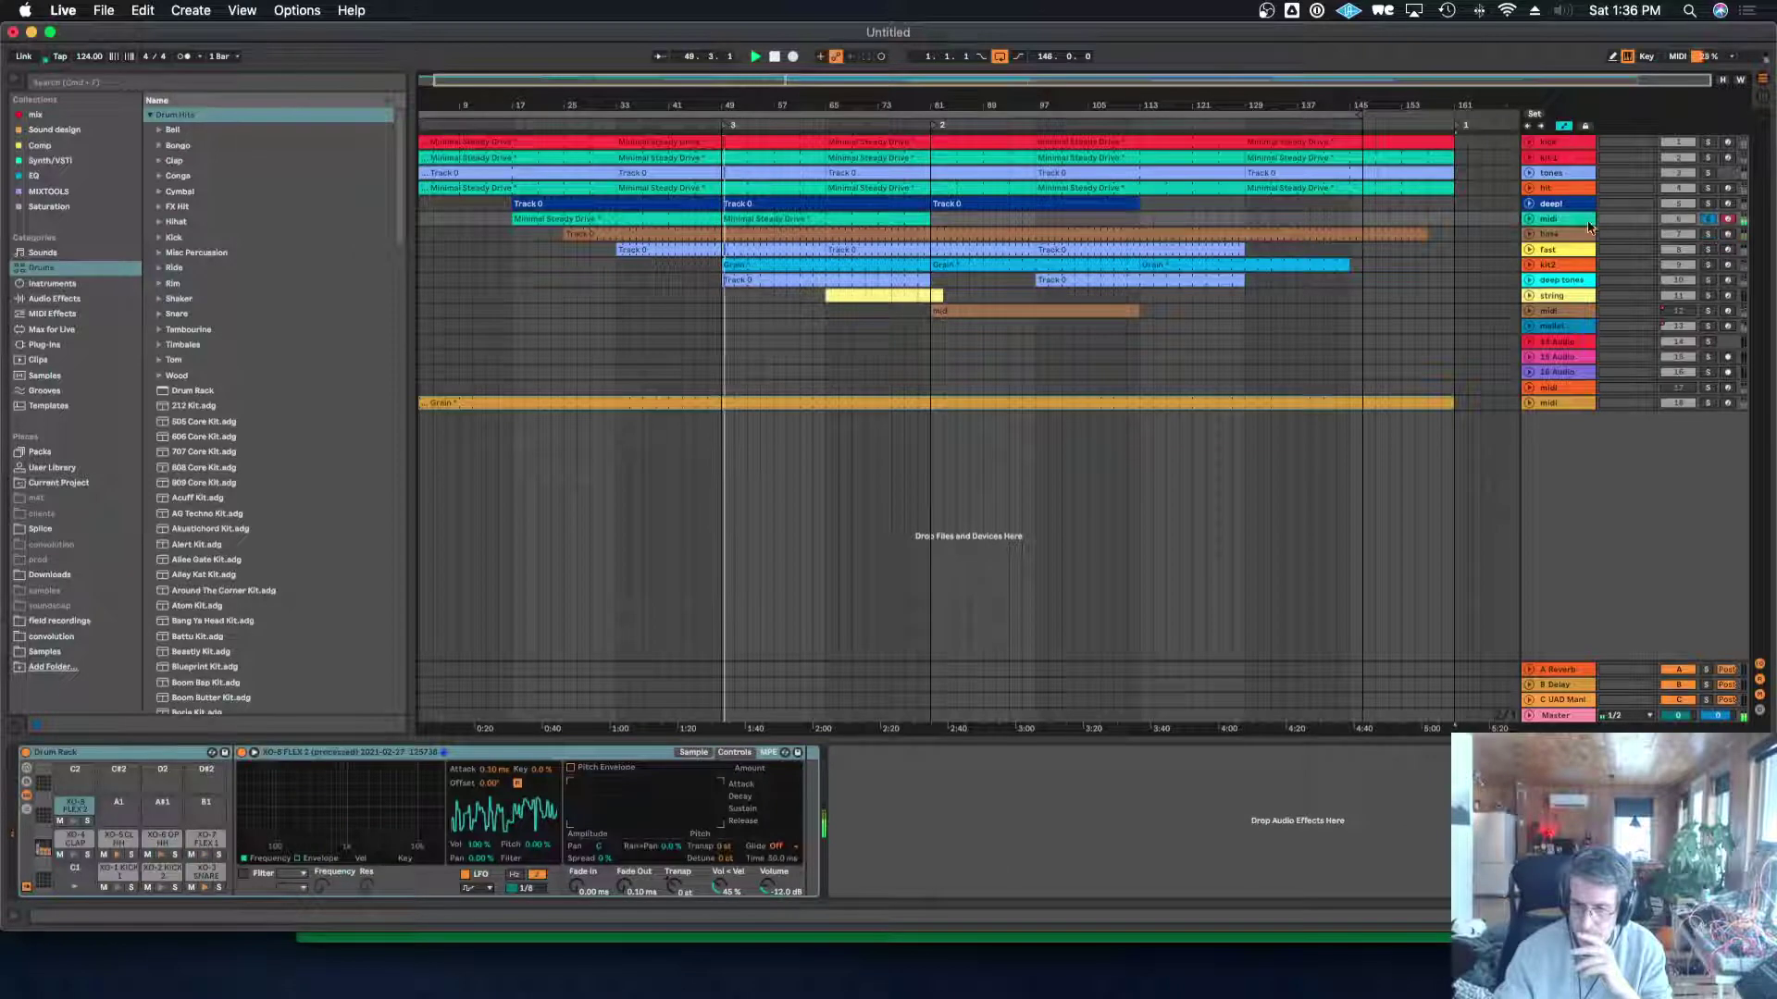
{"action": "right_click", "coordinate": [1563, 214]}
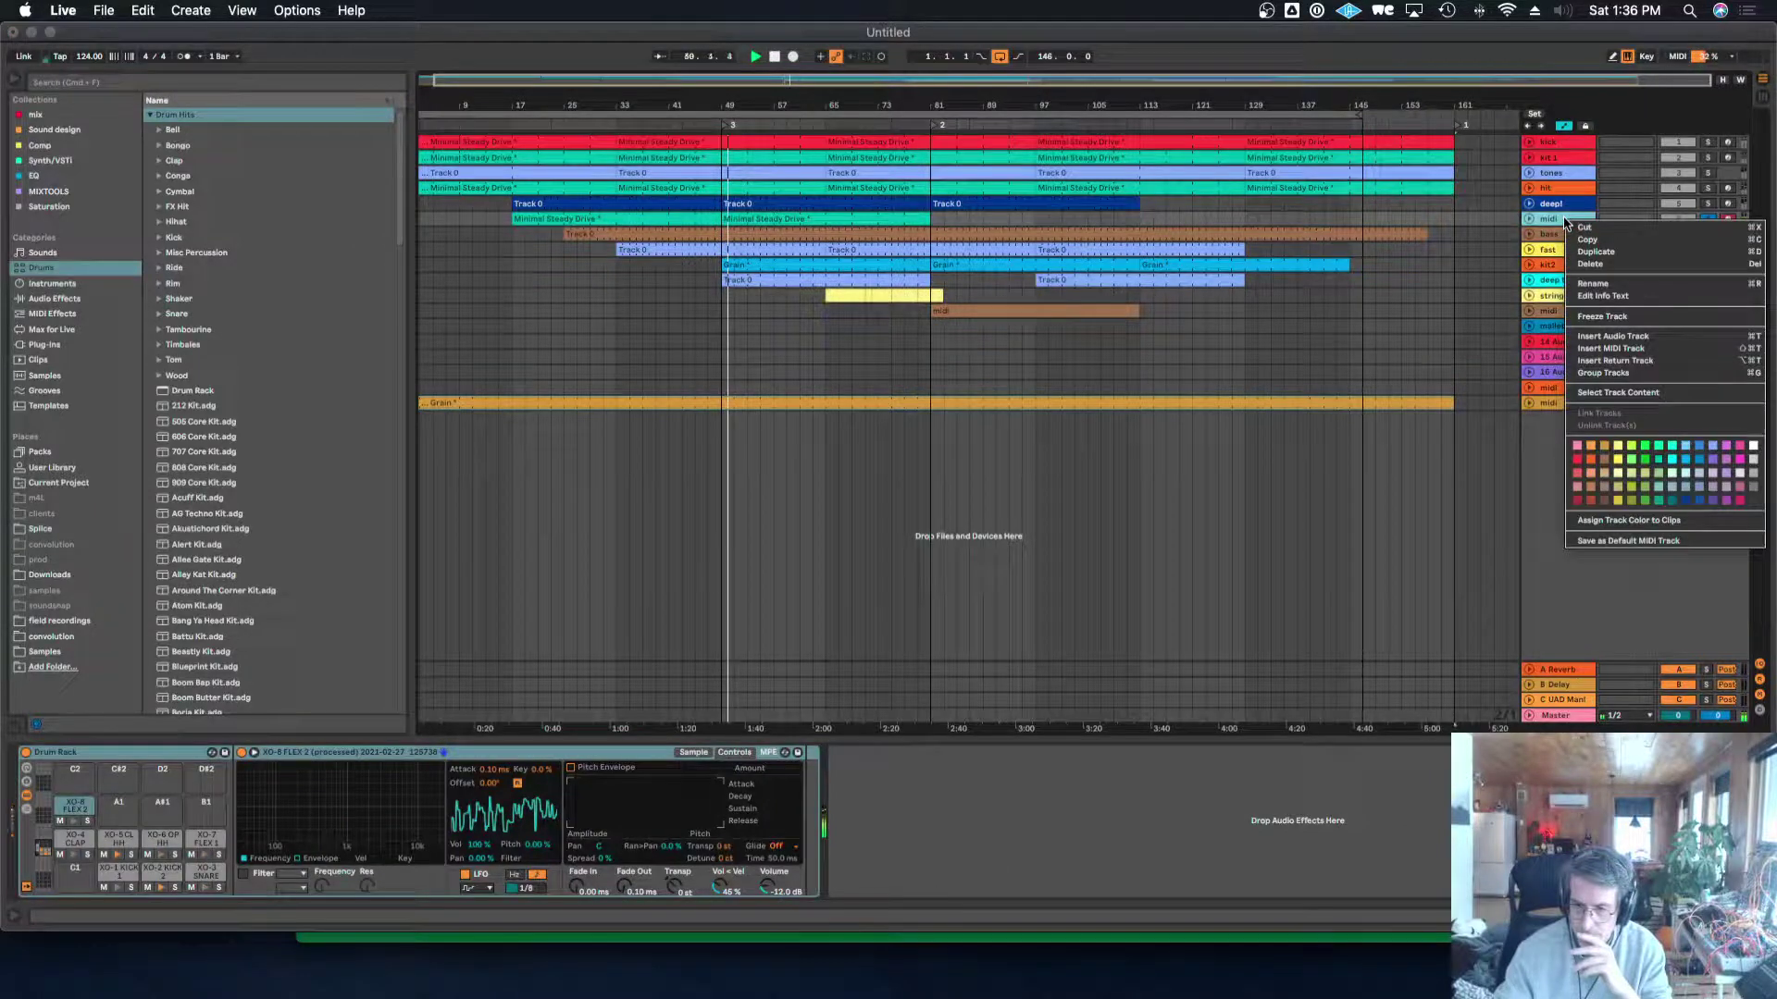
{"action": "left_click", "coordinate": [1593, 284]}
{"action": "type", "text": "hi"}
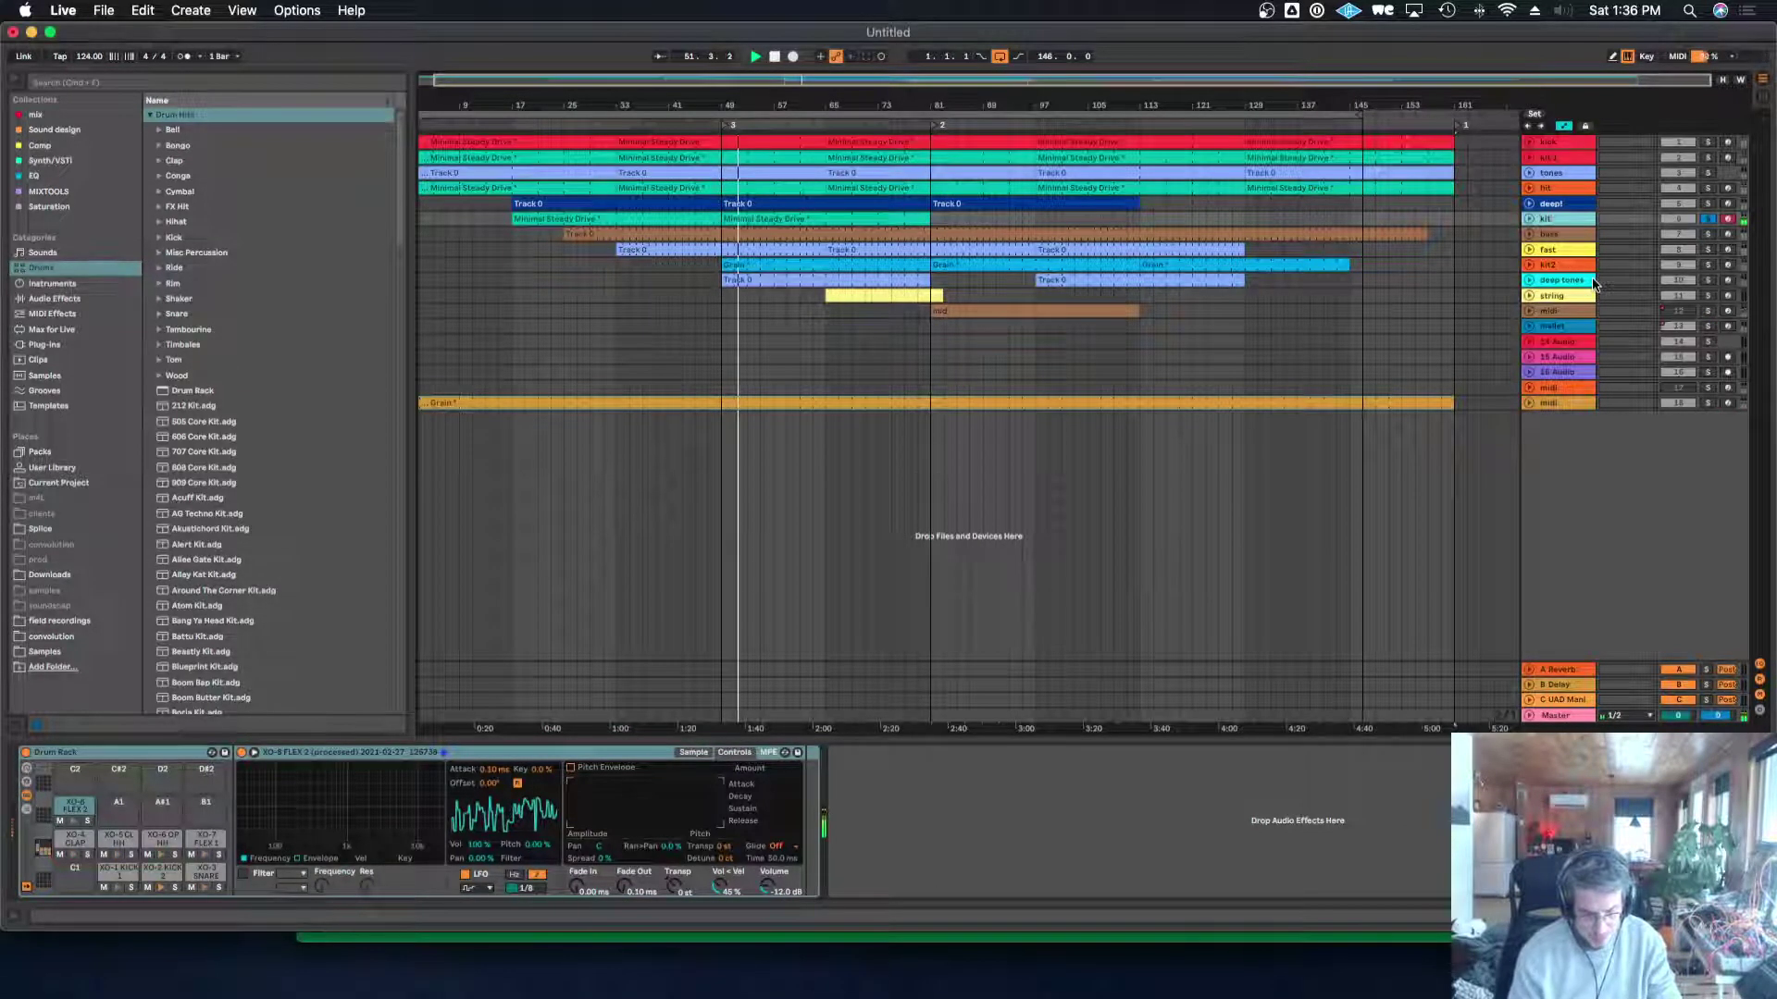
{"action": "right_click", "coordinate": [1553, 222]}
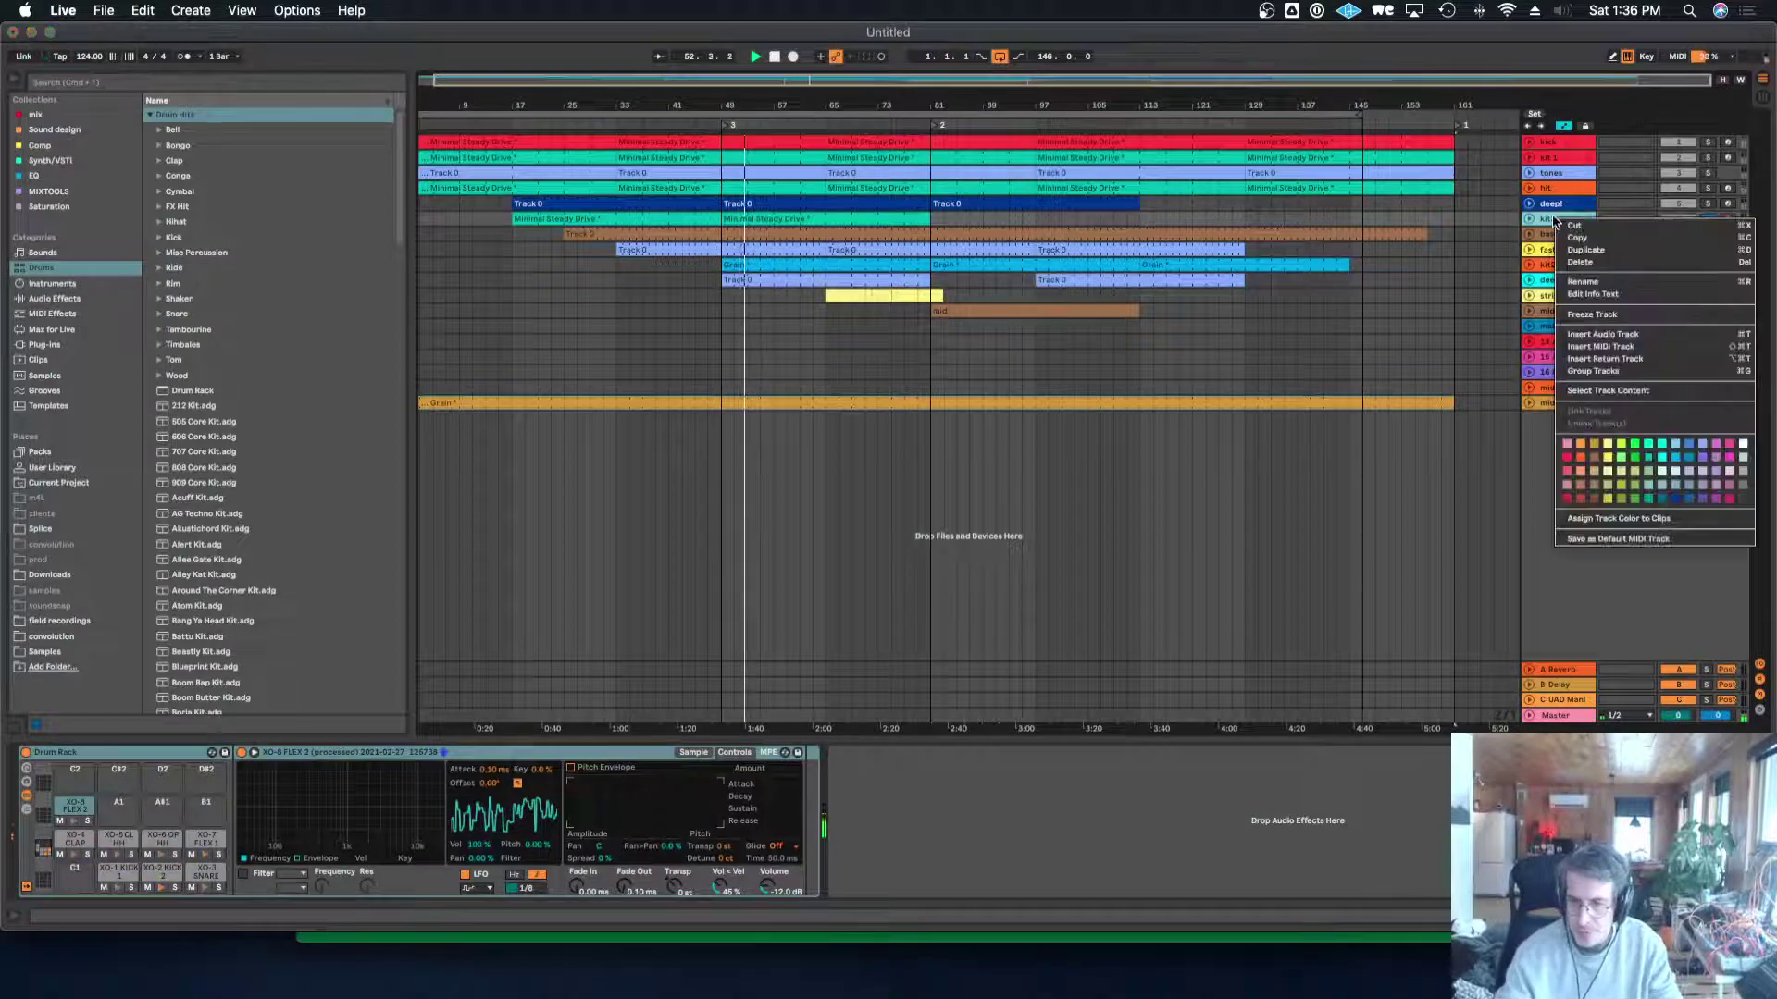
{"action": "left_click", "coordinate": [1607, 457]}
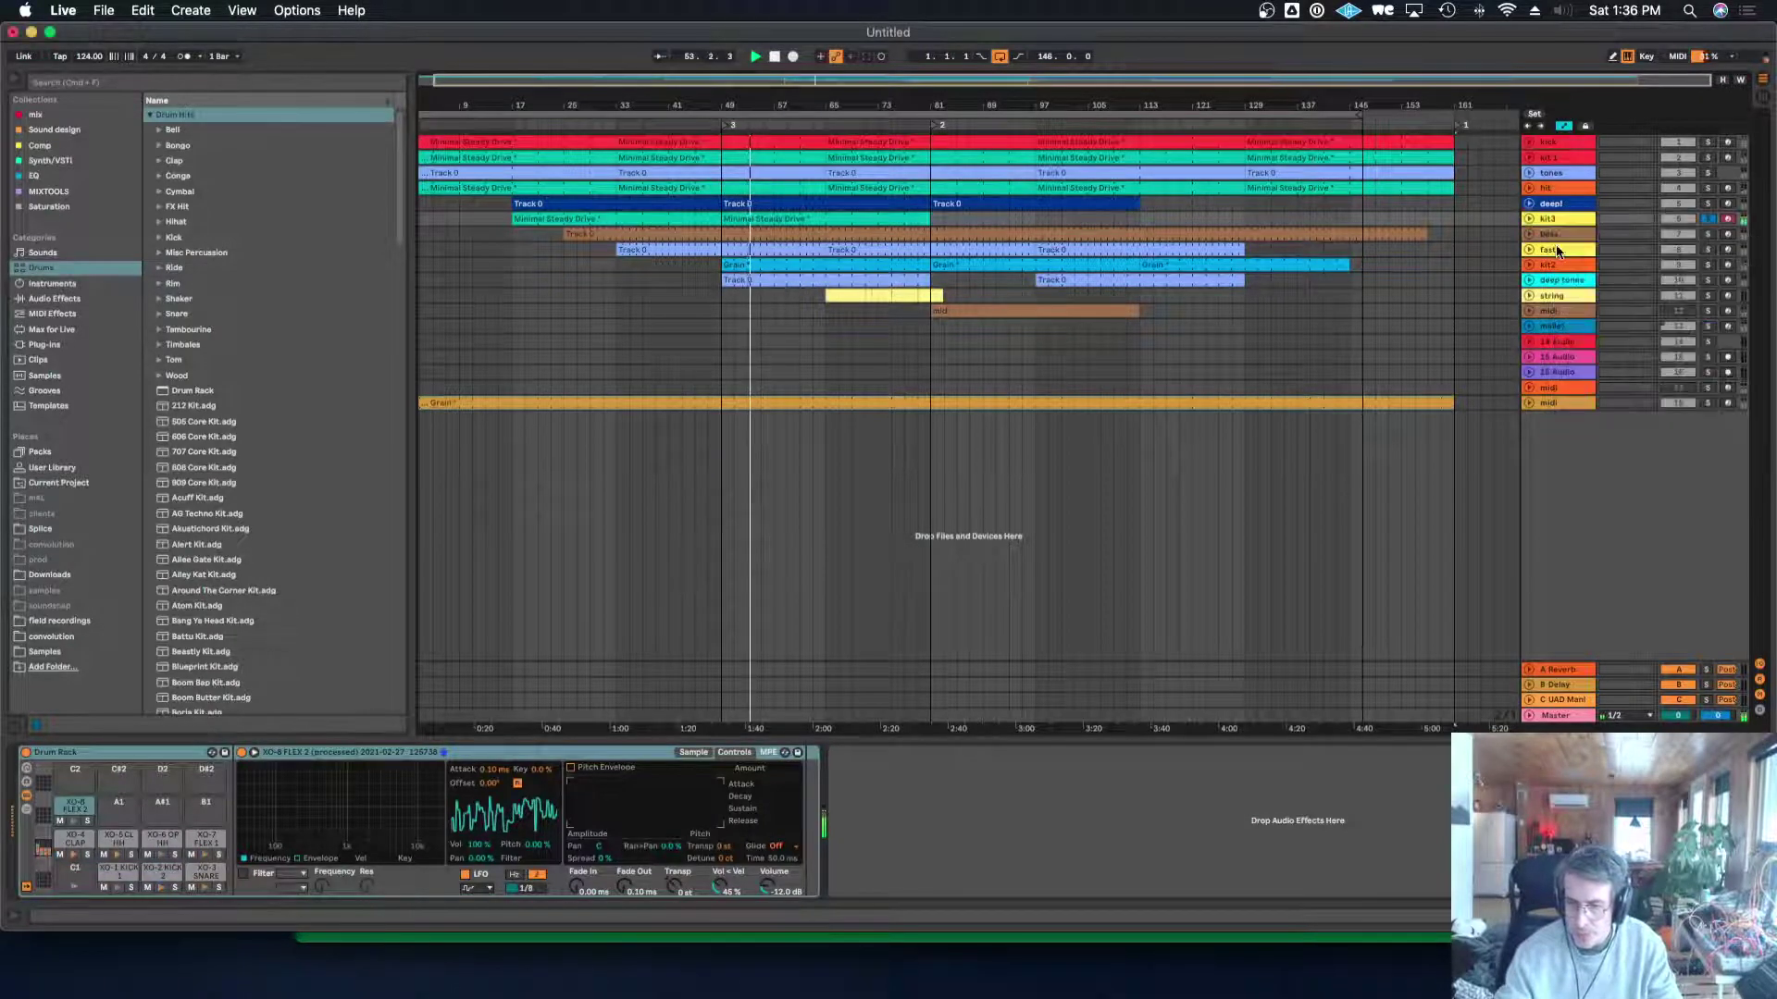
Select all tracks from kick through mallet and assign their track colors to their clips.
{"action": "left_click", "coordinate": [1560, 176]}
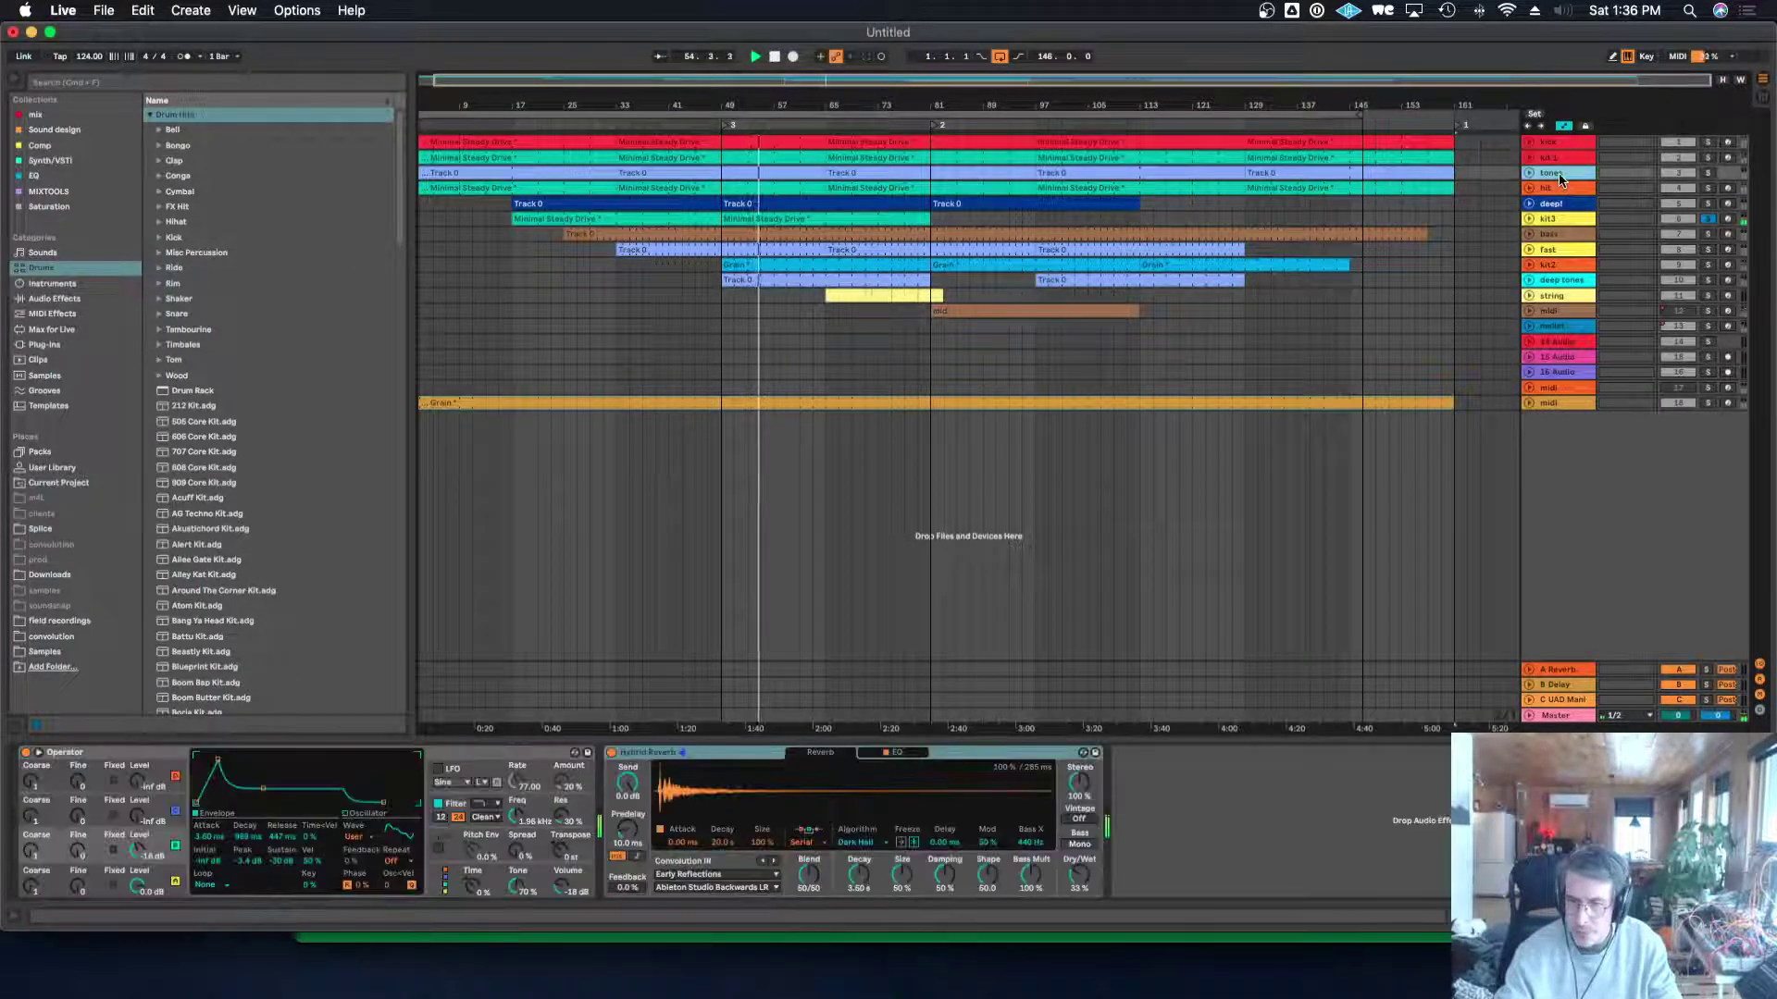
{"action": "left_click", "coordinate": [1554, 142]}
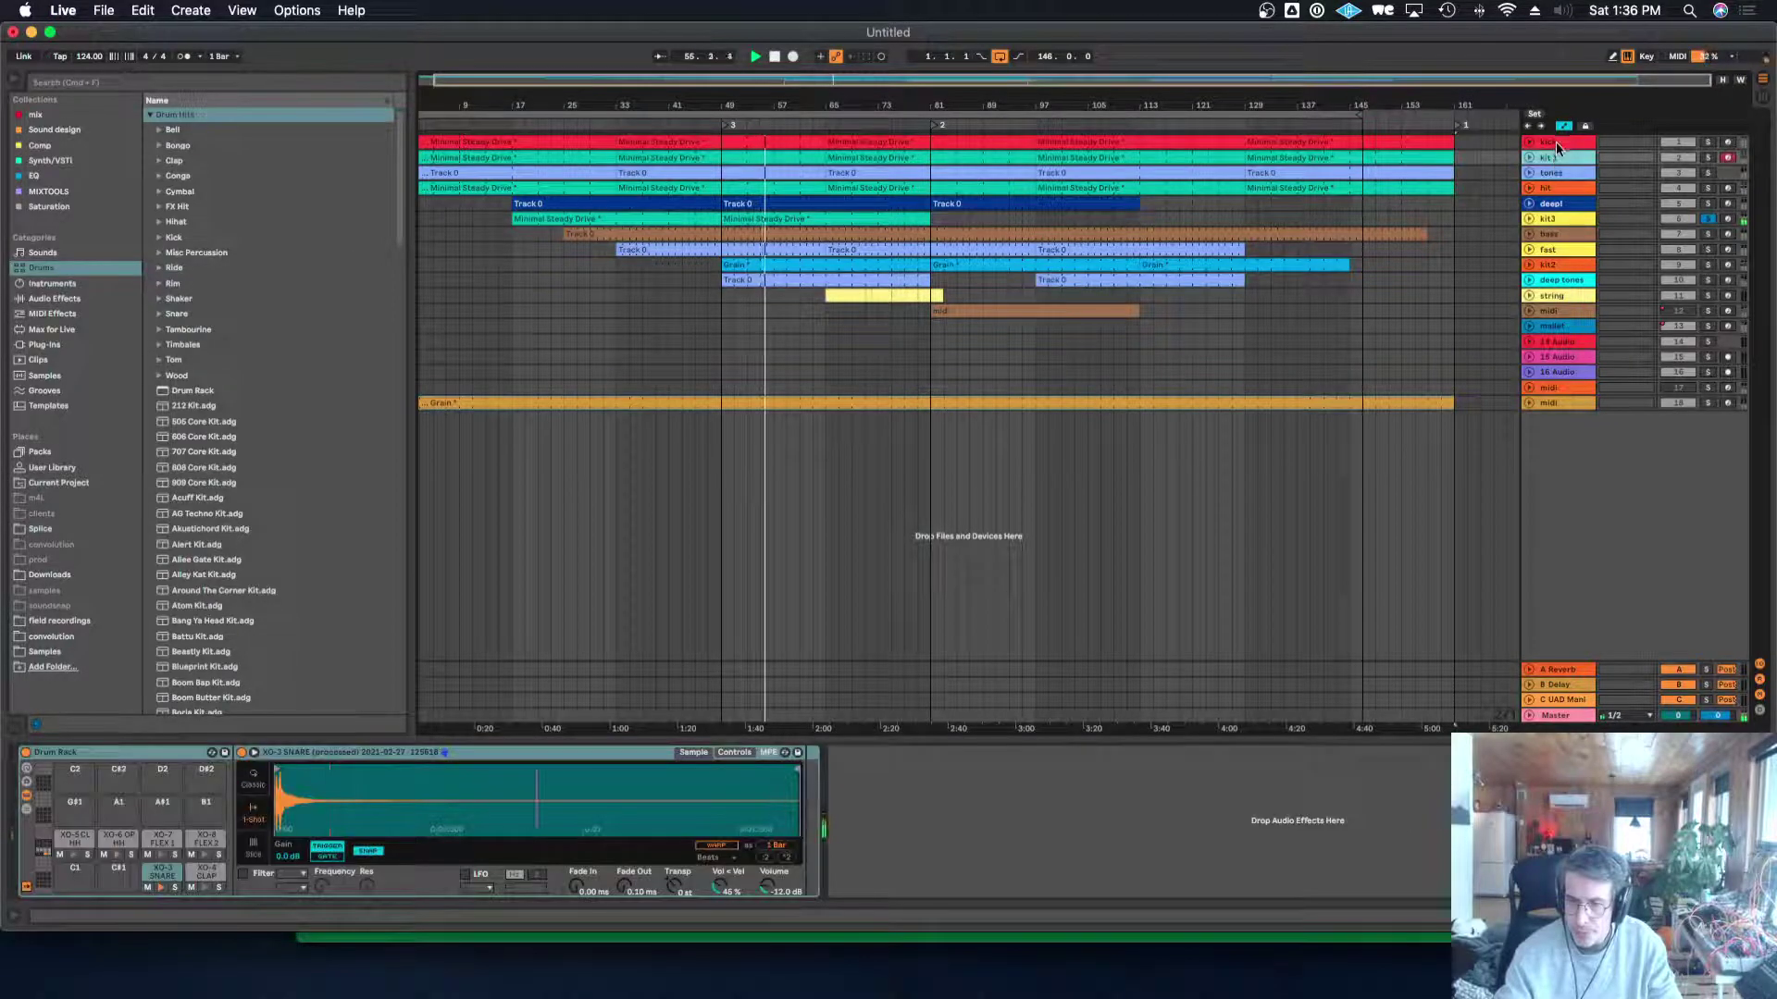
{"action": "left_click", "coordinate": [1572, 326], "text": "shift"}
{"action": "right_click", "coordinate": [1571, 326]}
{"action": "left_click", "coordinate": [1610, 612]}
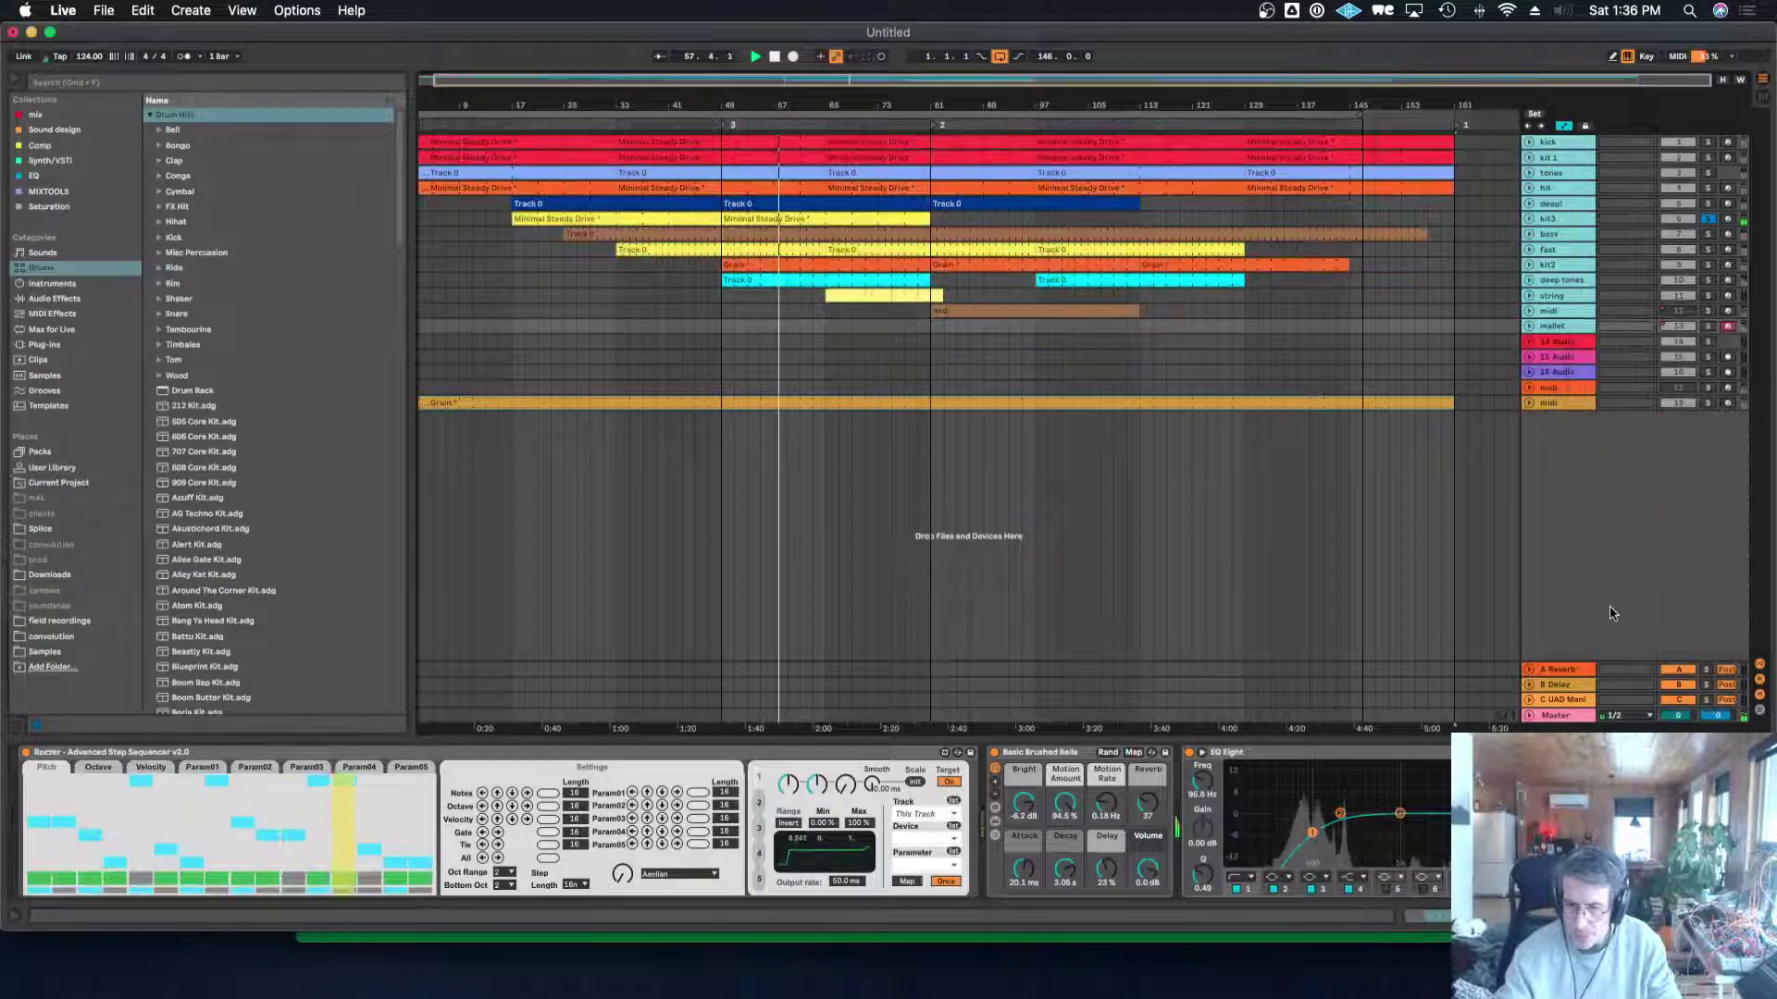
Solo and unfold the deep tones track, and open its first clip at bar 49 for editing.
{"action": "left_click", "coordinate": [1585, 235]}
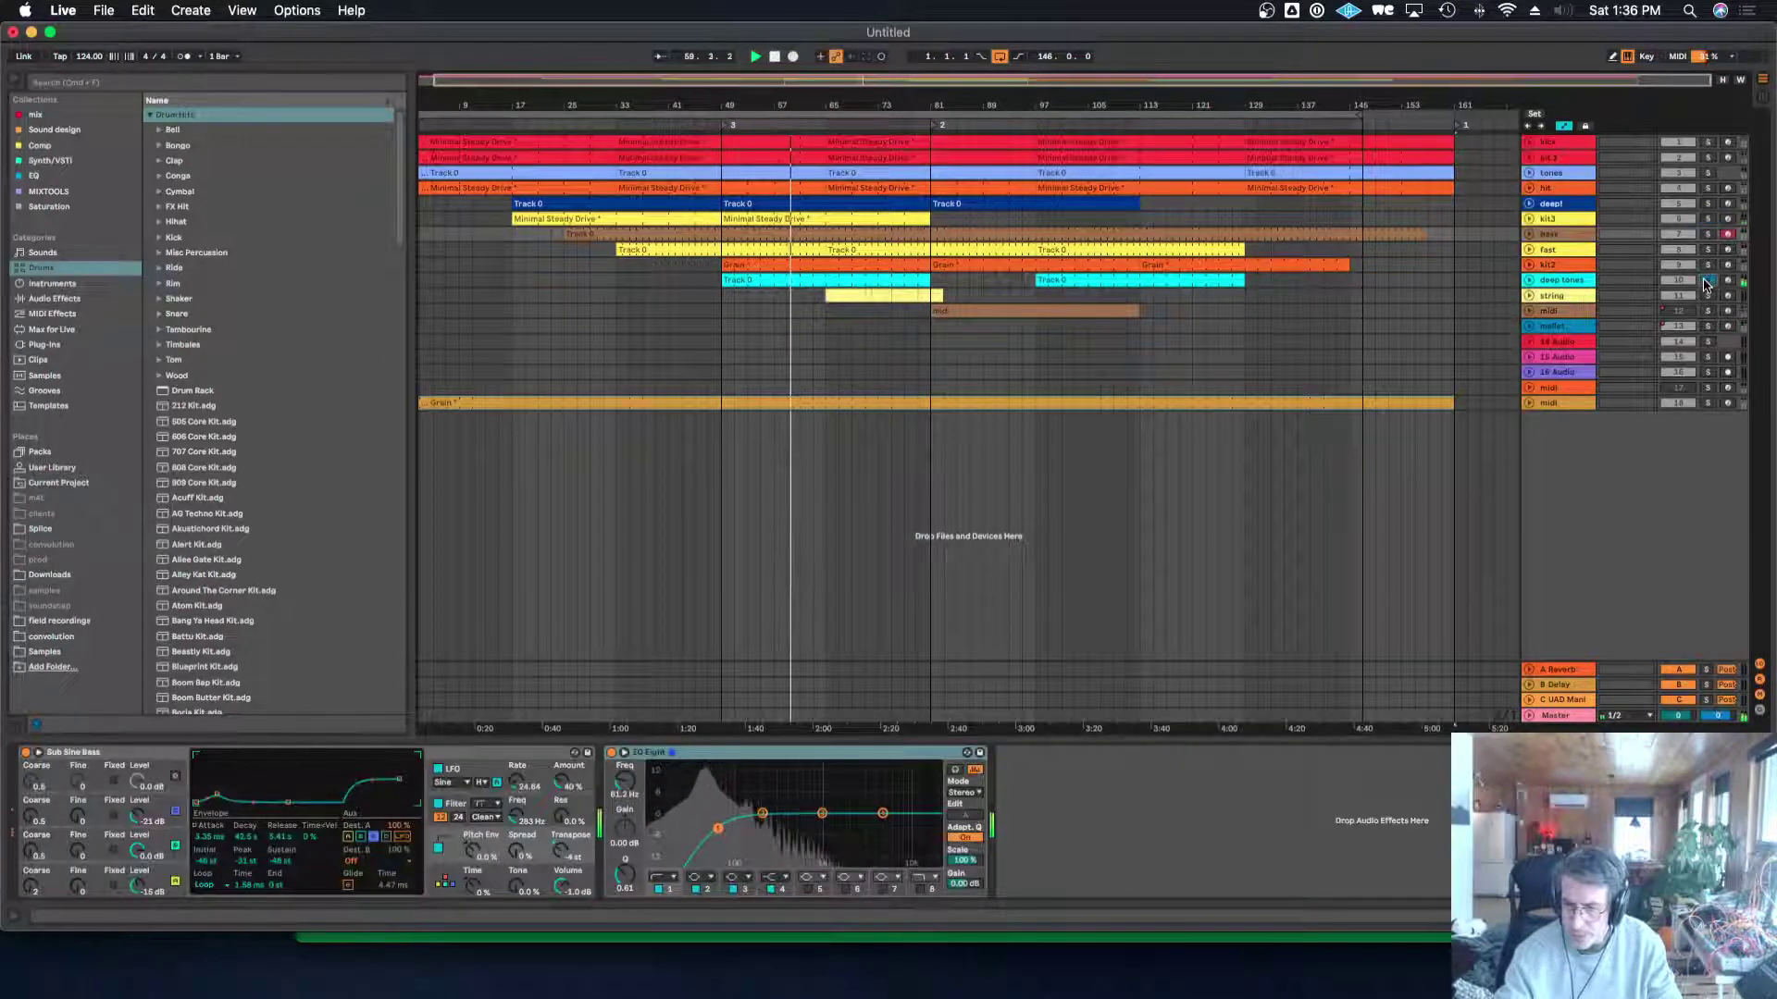
{"action": "left_click", "coordinate": [1564, 279]}
{"action": "left_click", "coordinate": [1529, 281]}
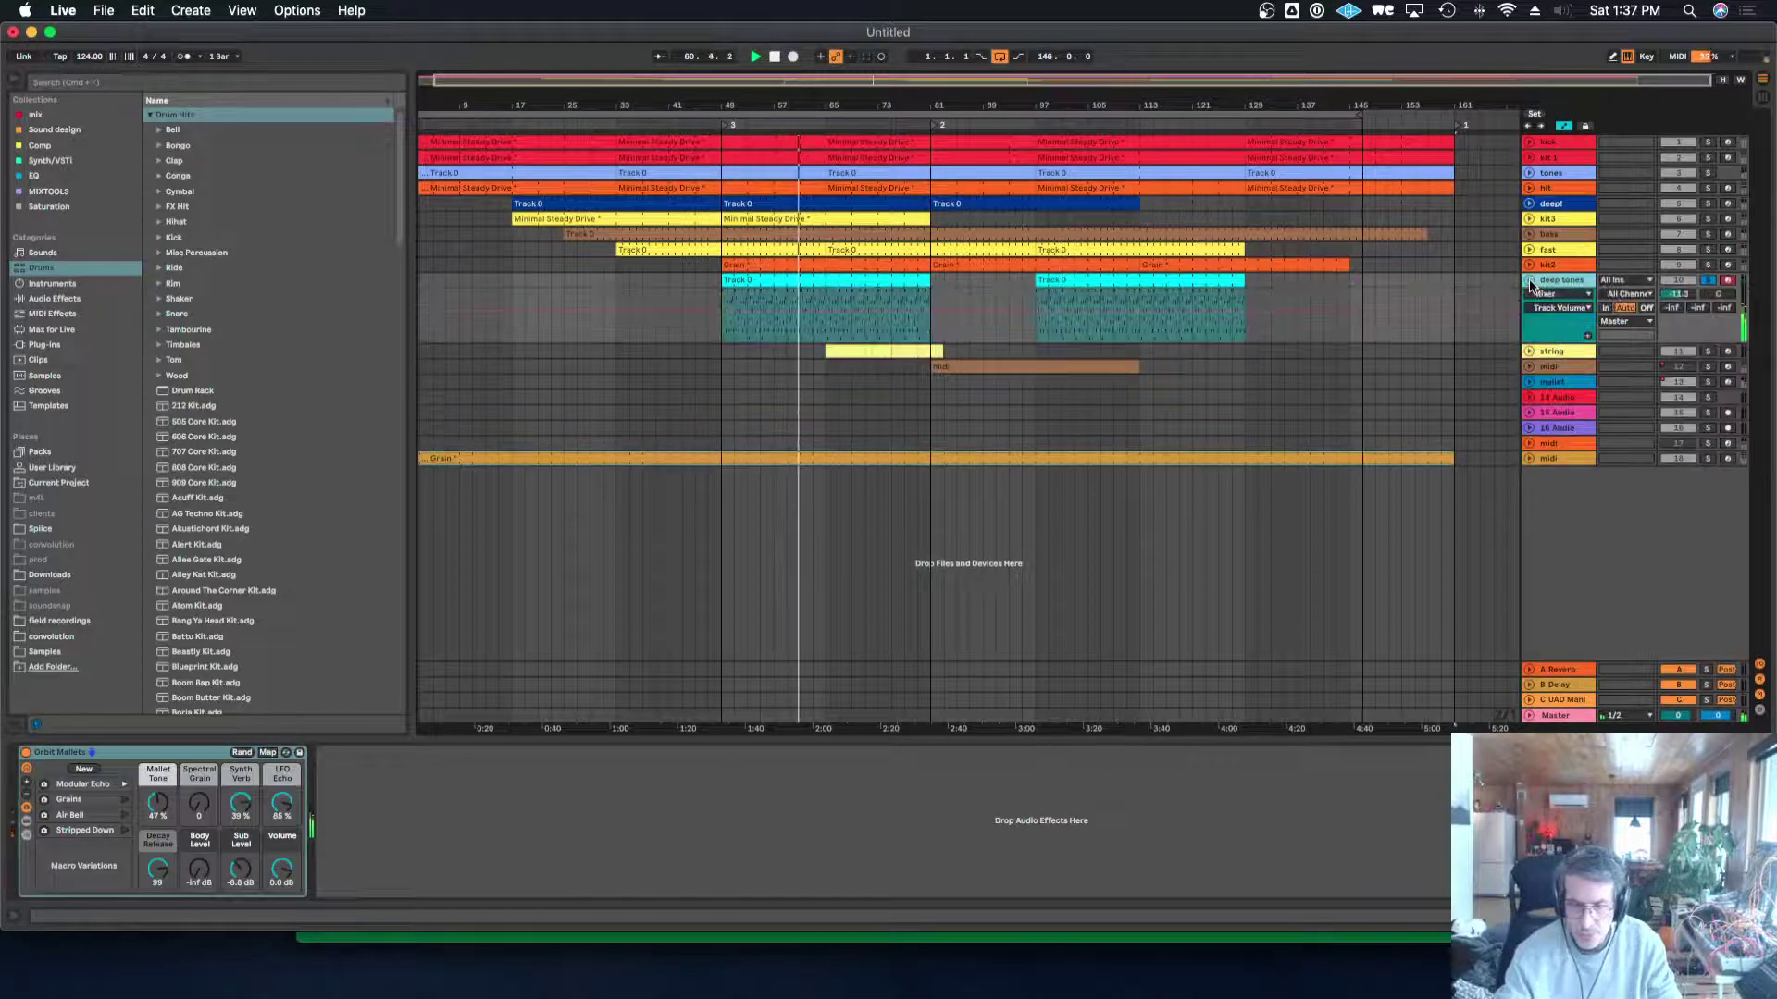
{"action": "double_click", "coordinate": [880, 279]}
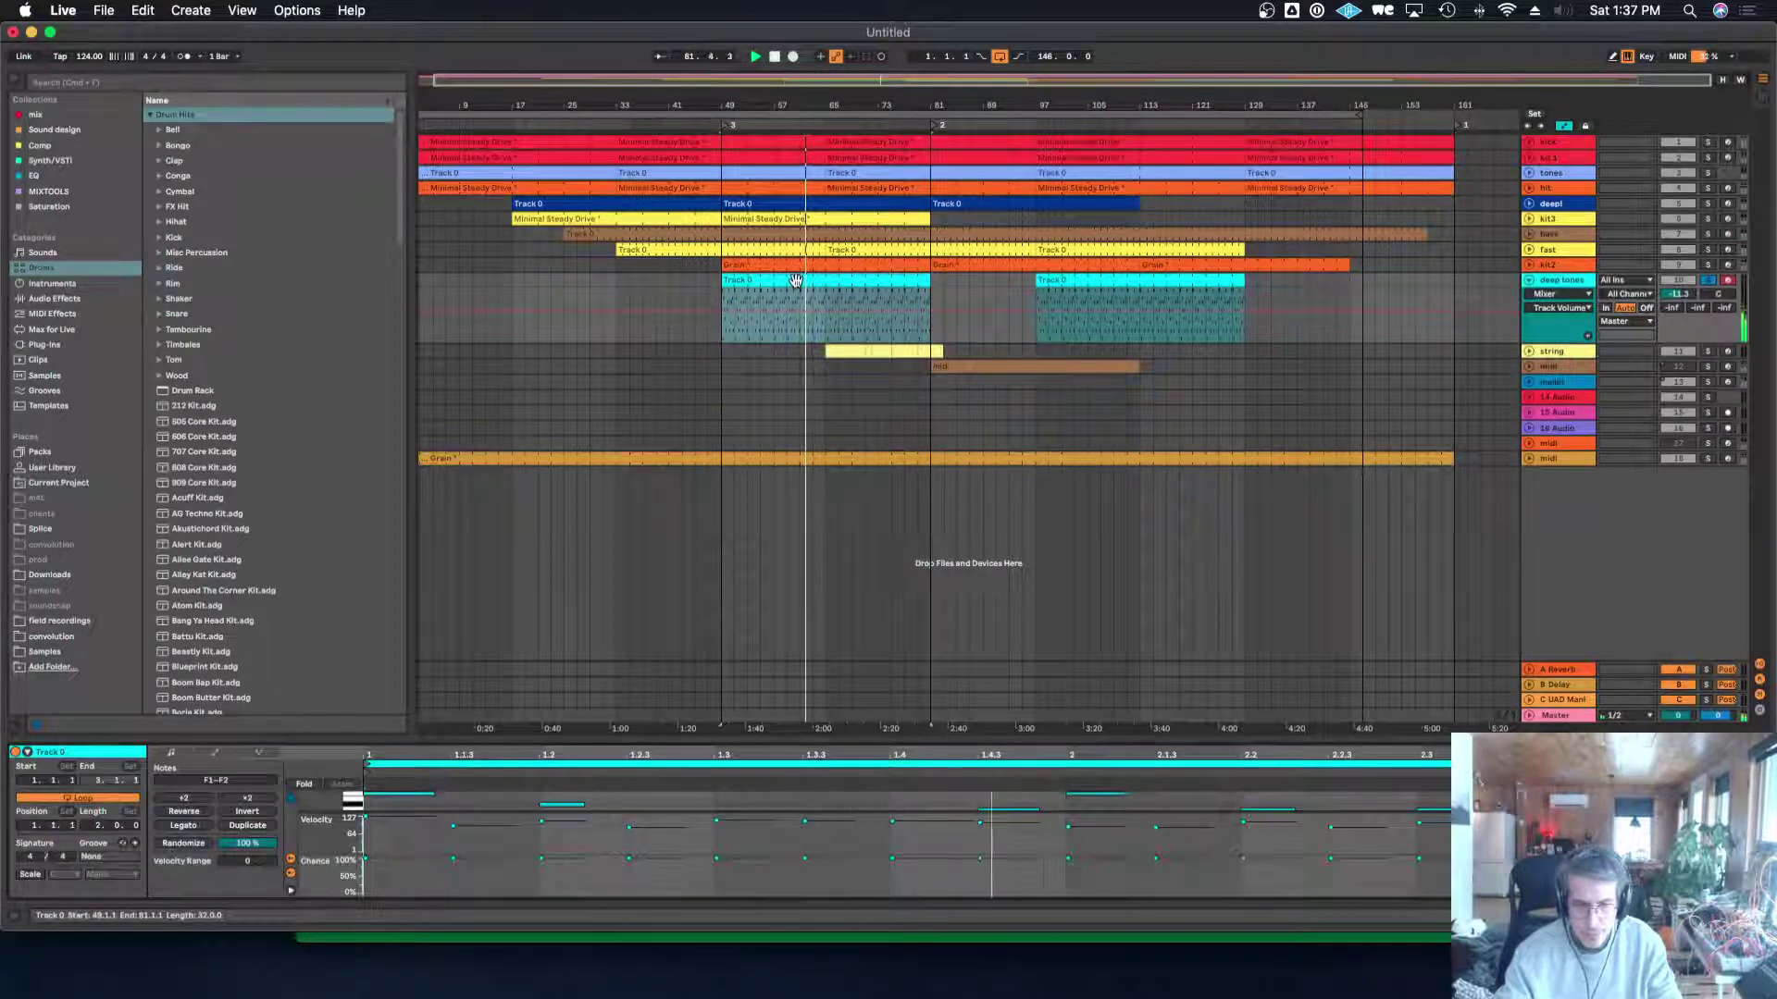
Search the browser for "hum" and load the human.adg rack before Orbit Mallets on the deep tones track.
{"action": "left_click", "coordinate": [37, 82]}
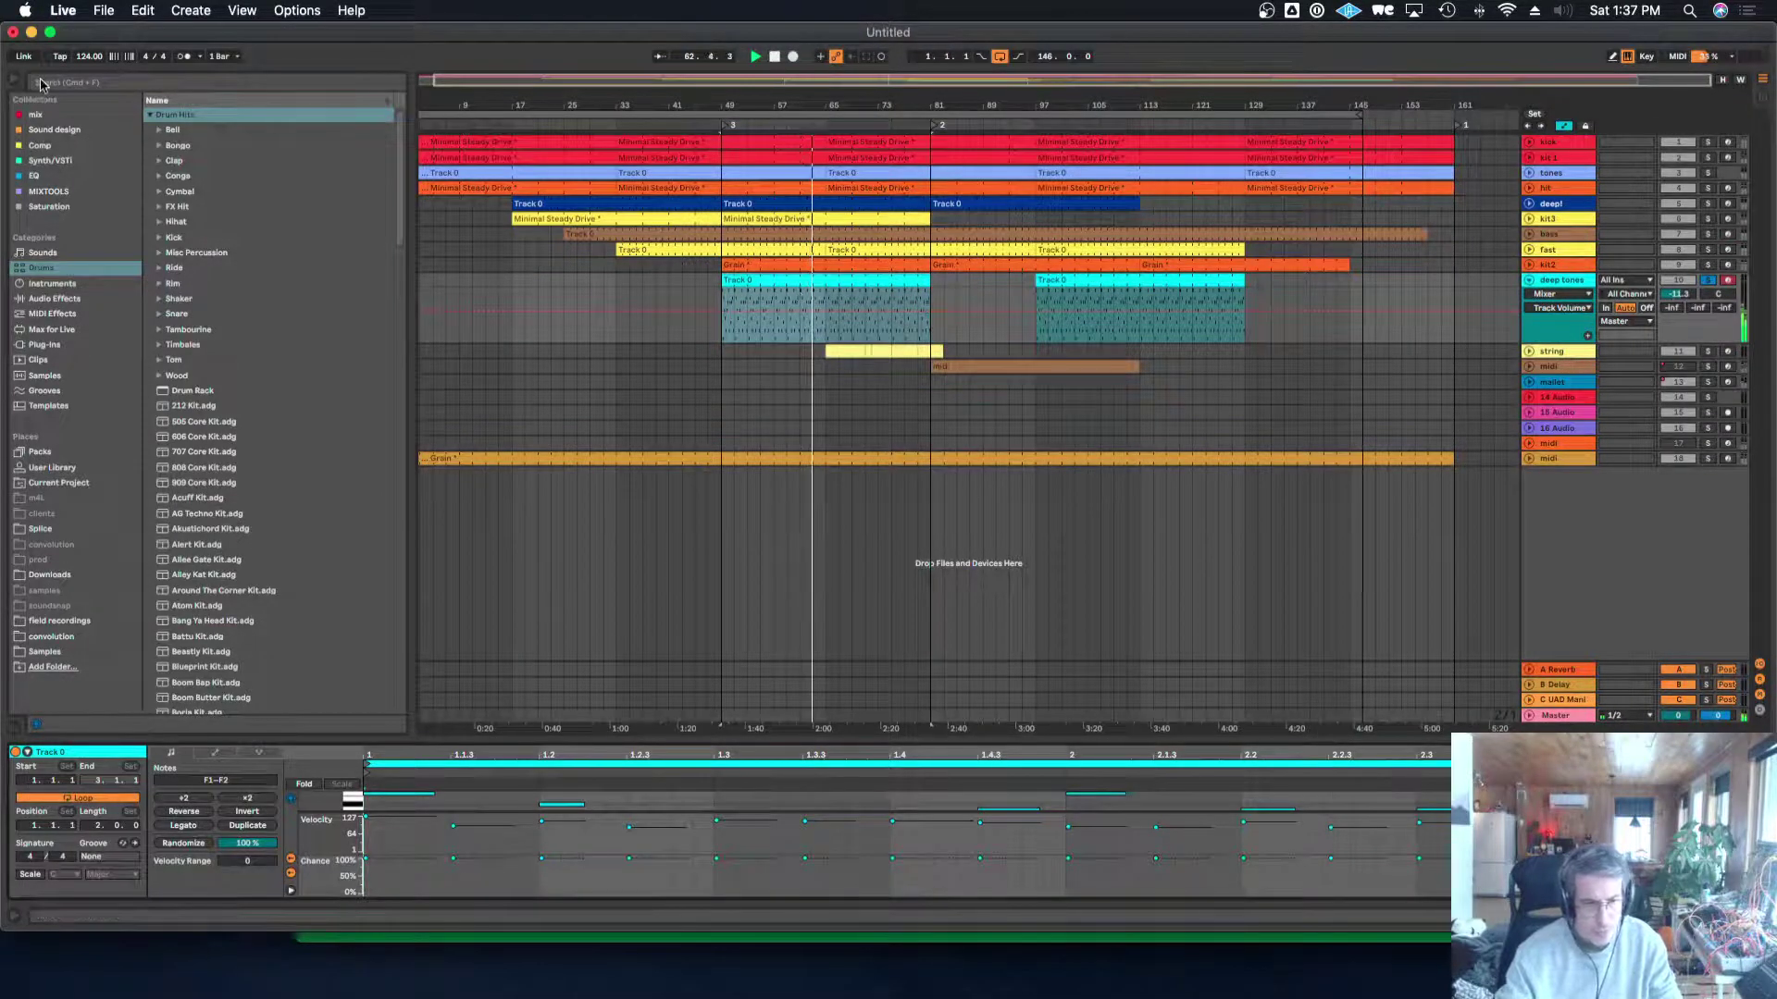
{"action": "type", "text": "hit"}
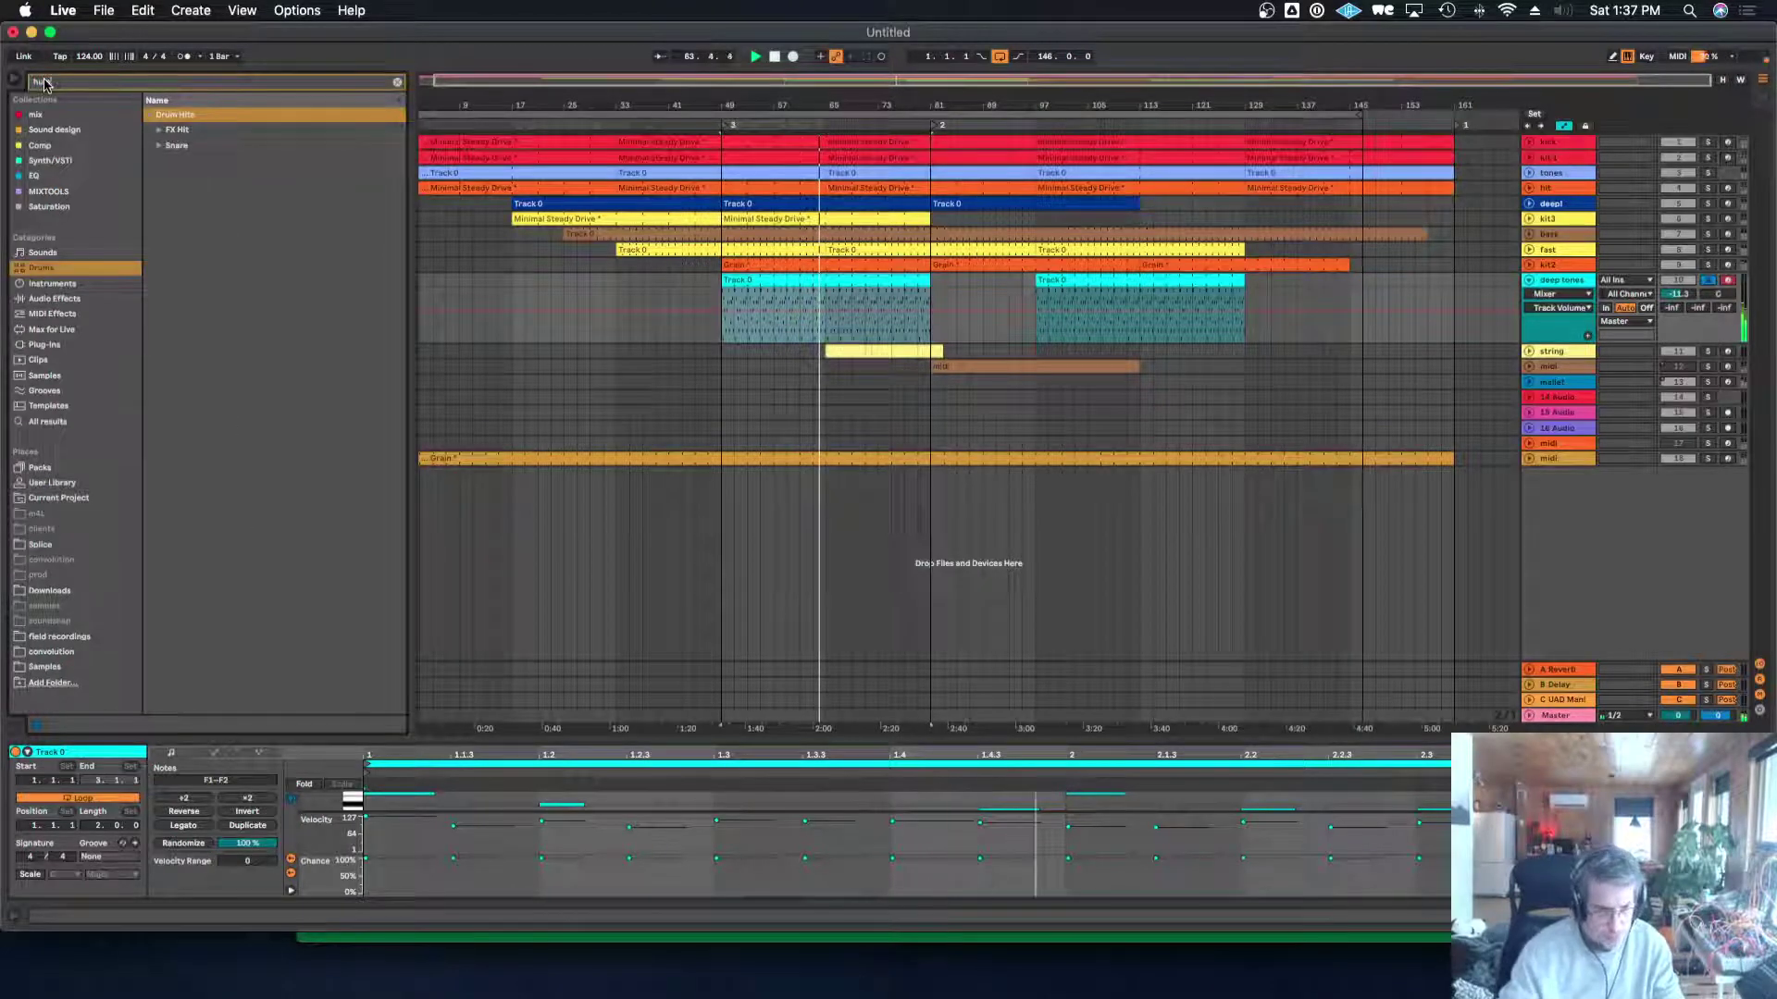
{"action": "key", "text": "BackSpace"}
{"action": "key", "text": "BackSpace"}
{"action": "type", "text": "um"}
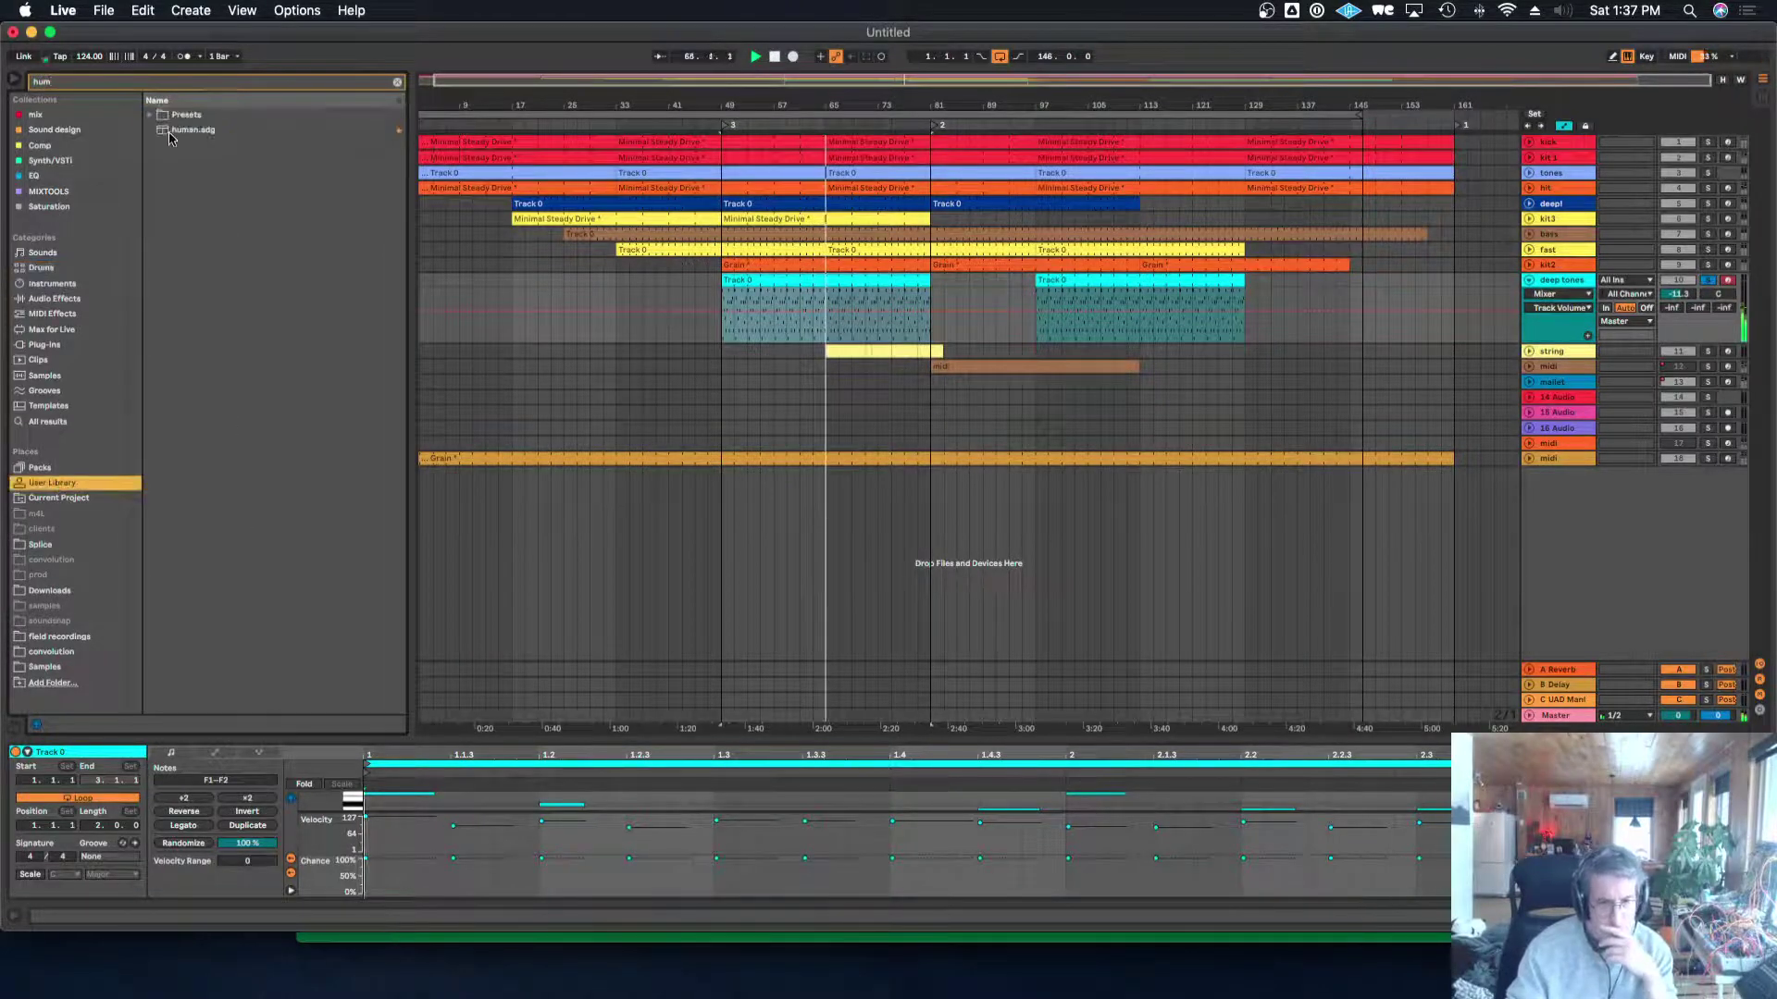
{"action": "double_click", "coordinate": [1573, 284]}
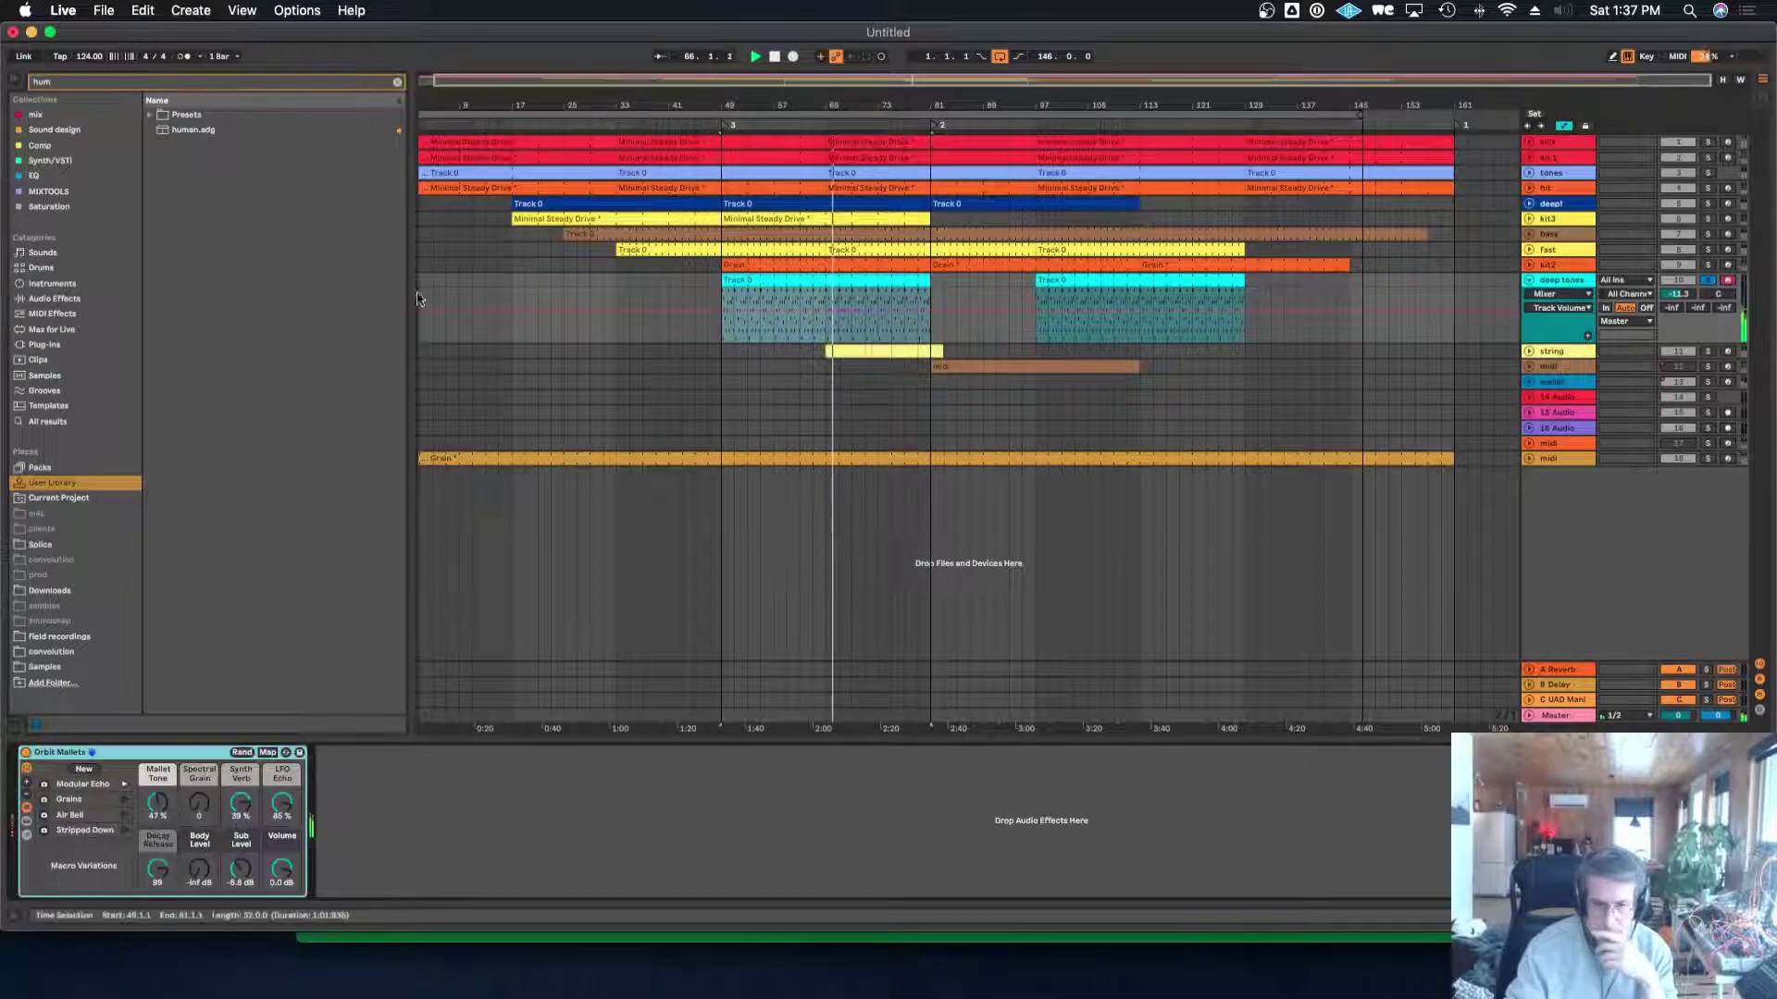
{"action": "left_click_drag", "start_coordinate": [206, 131], "coordinate": [103, 798]}
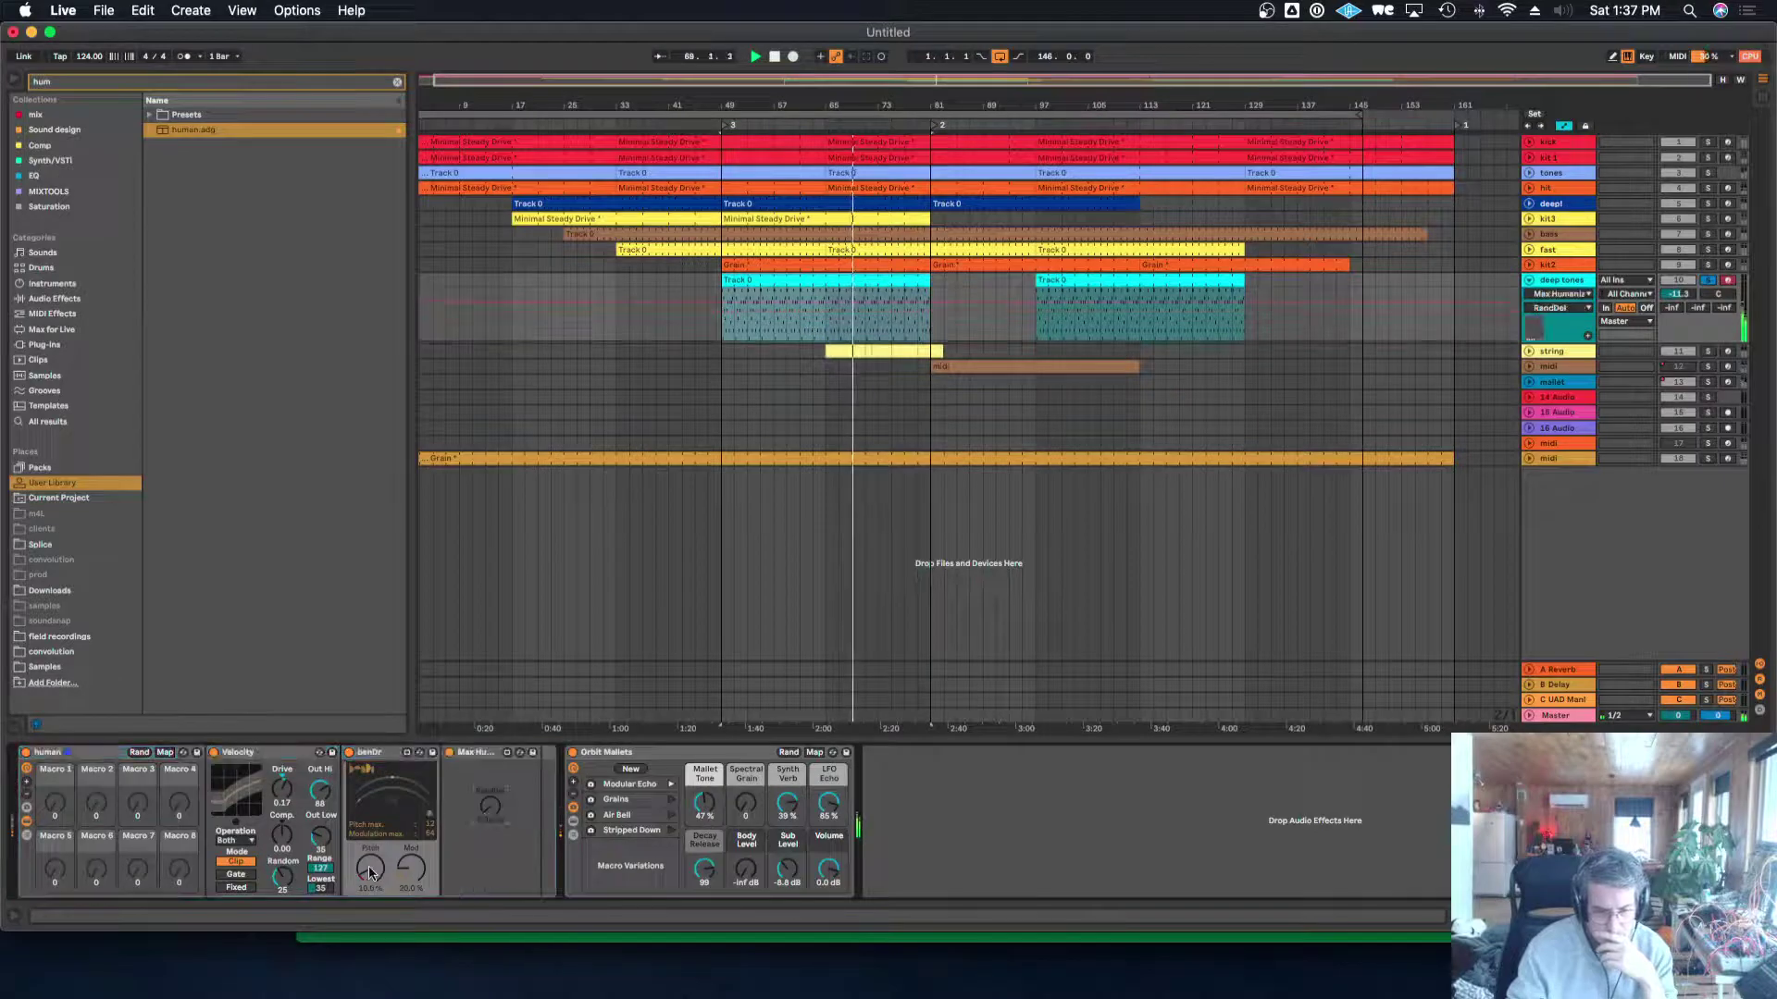
Raise benDr's pitch and modulation amounts and insert a Random MIDI effect before Orbit Mallets on the deep tones track.
{"action": "left_click_drag", "start_coordinate": [370, 868], "coordinate": [412, 865]}
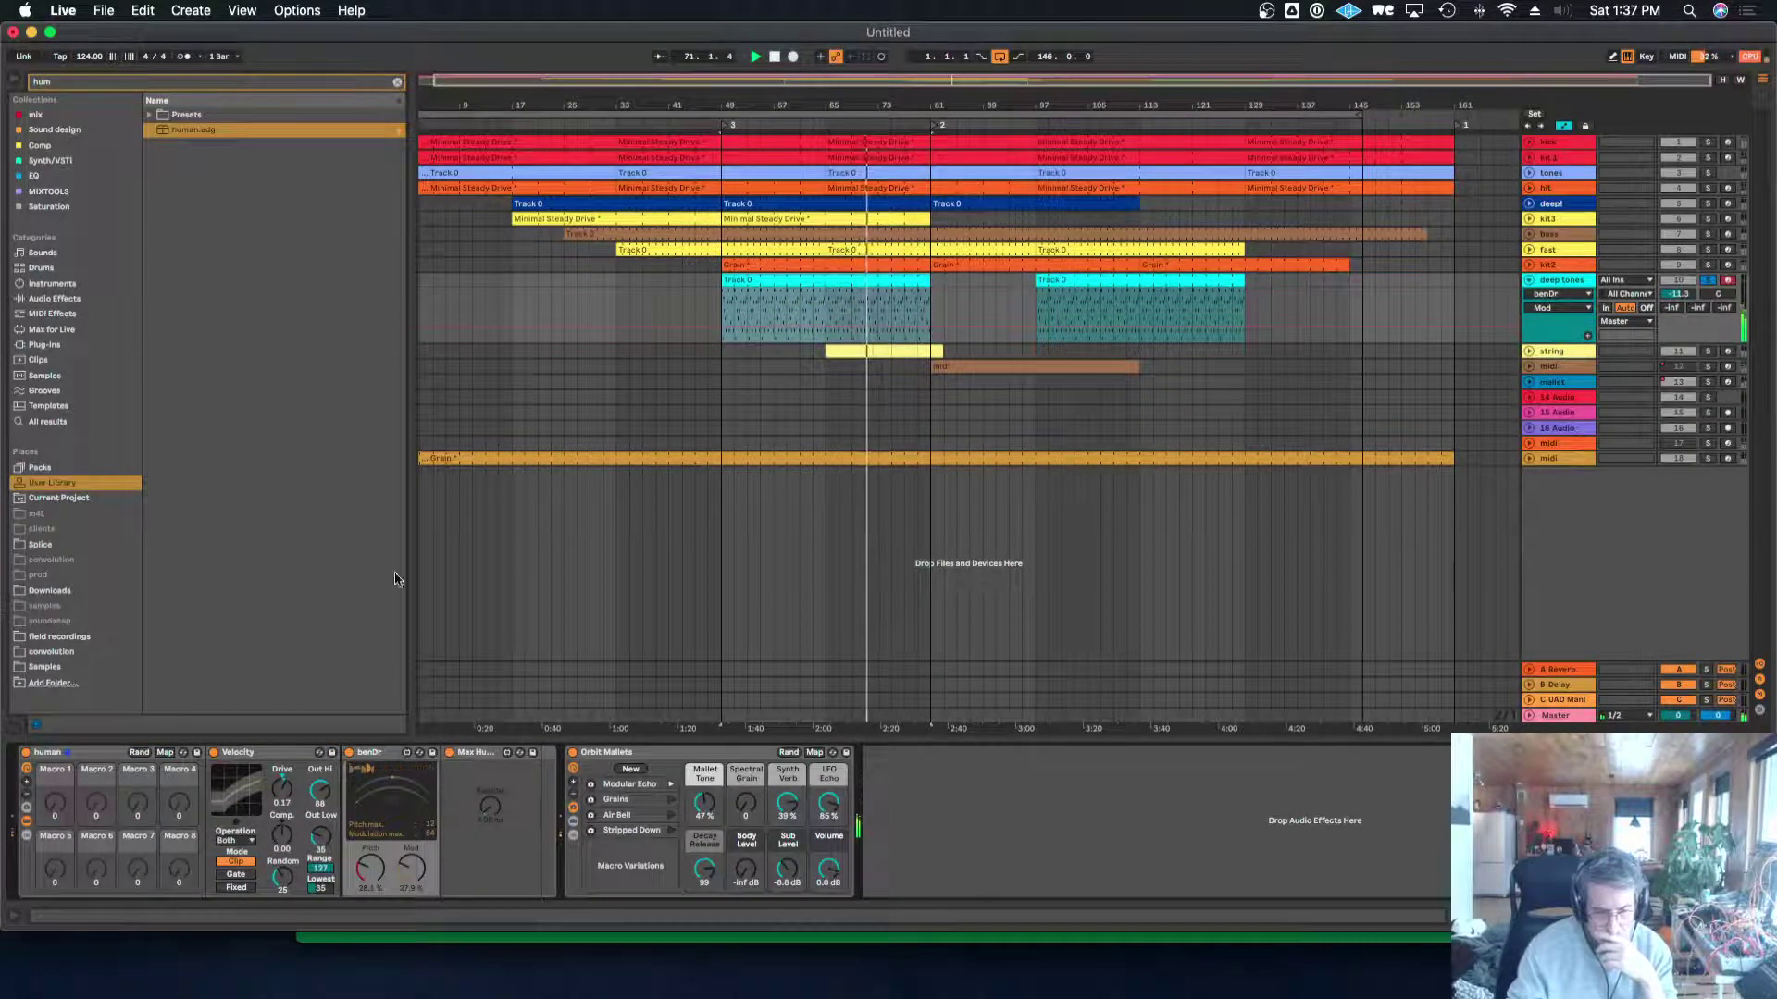
{"action": "left_click", "coordinate": [57, 314]}
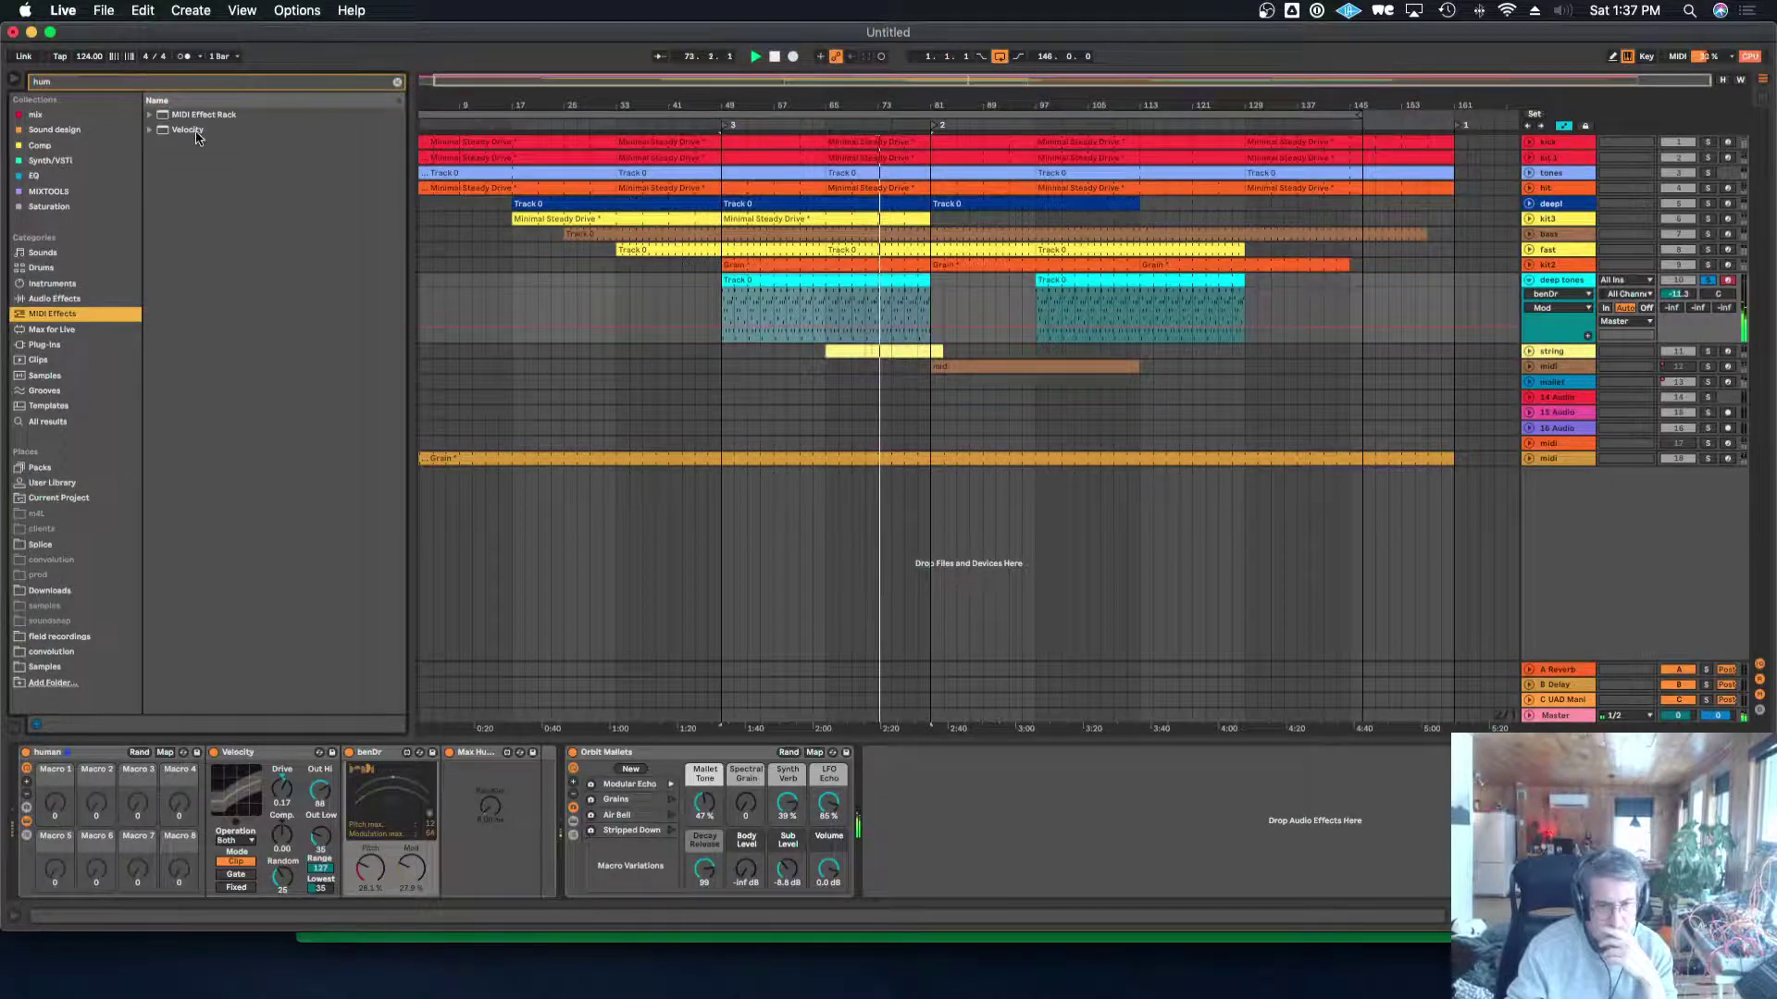
{"action": "key", "text": "BackSpace"}
{"action": "key", "text": "BackSpace"}
{"action": "key", "text": "BackSpace"}
{"action": "mouse_move", "coordinate": [189, 268]}
{"action": "left_mouse_down"}
{"action": "mouse_move", "coordinate": [496, 803]}
{"action": "mouse_move", "coordinate": [566, 798]}
{"action": "mouse_move", "coordinate": [589, 738]}
{"action": "mouse_move", "coordinate": [588, 876]}
{"action": "left_mouse_up"}
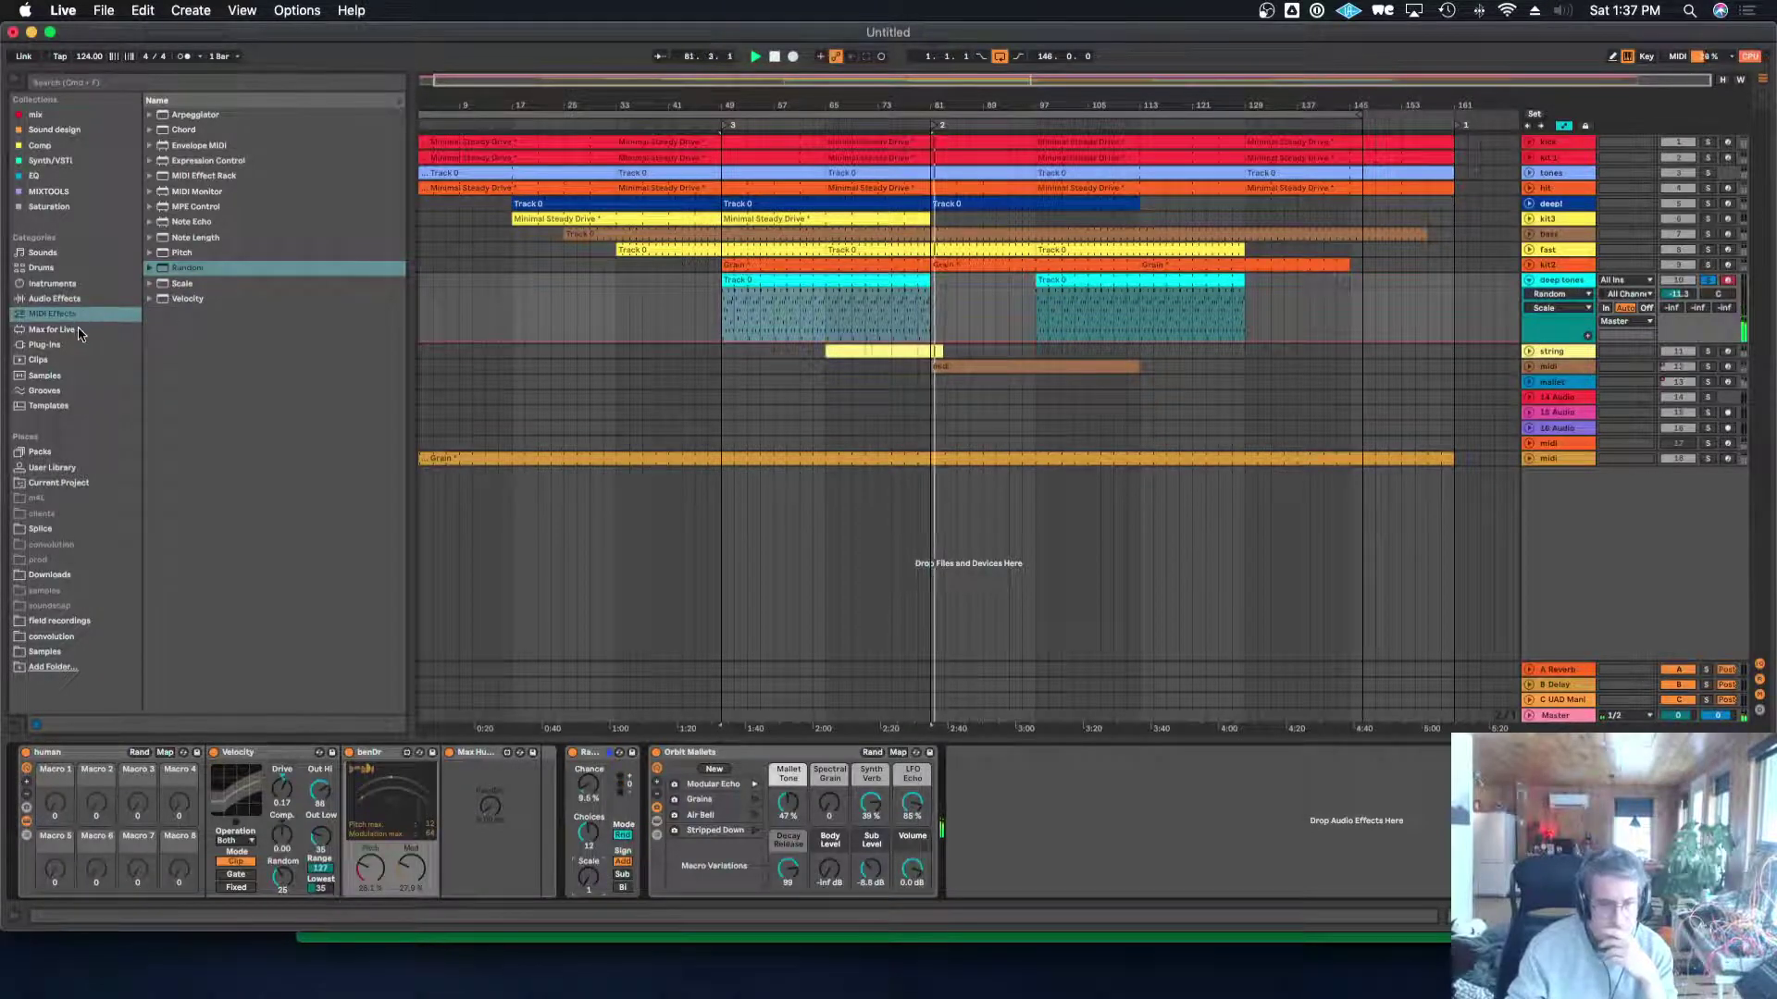
{"action": "left_click", "coordinate": [162, 285]}
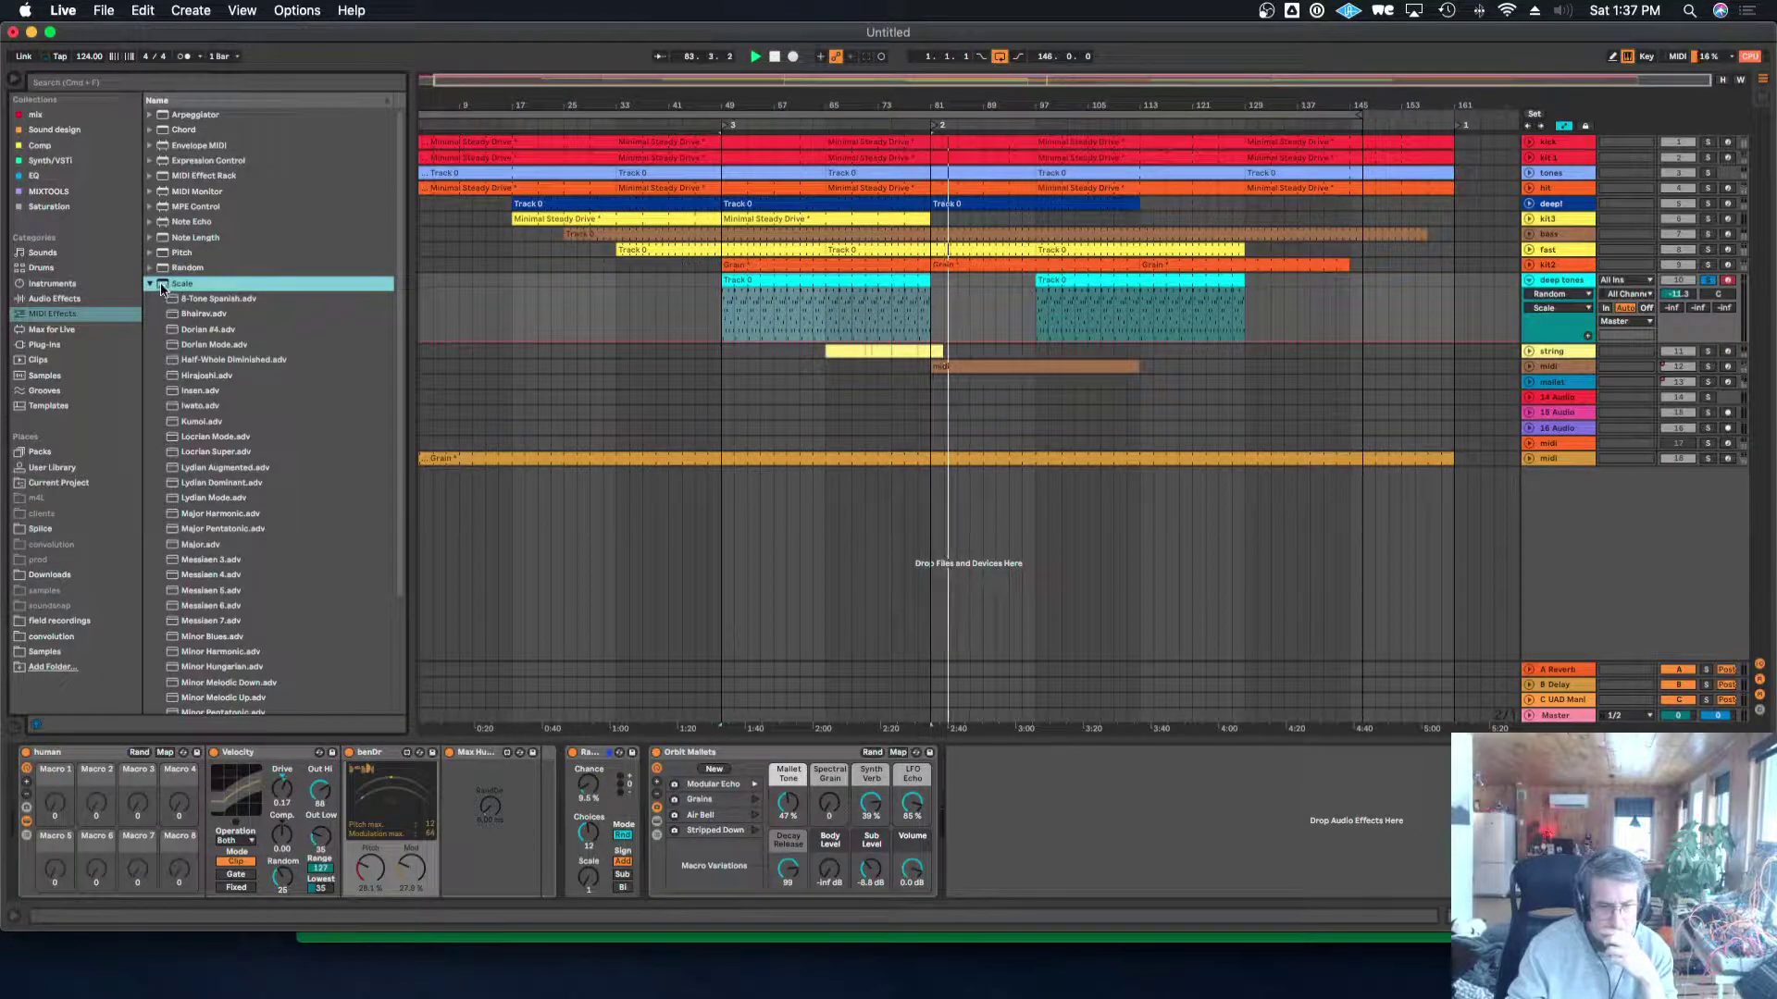
{"action": "left_click", "coordinate": [149, 284]}
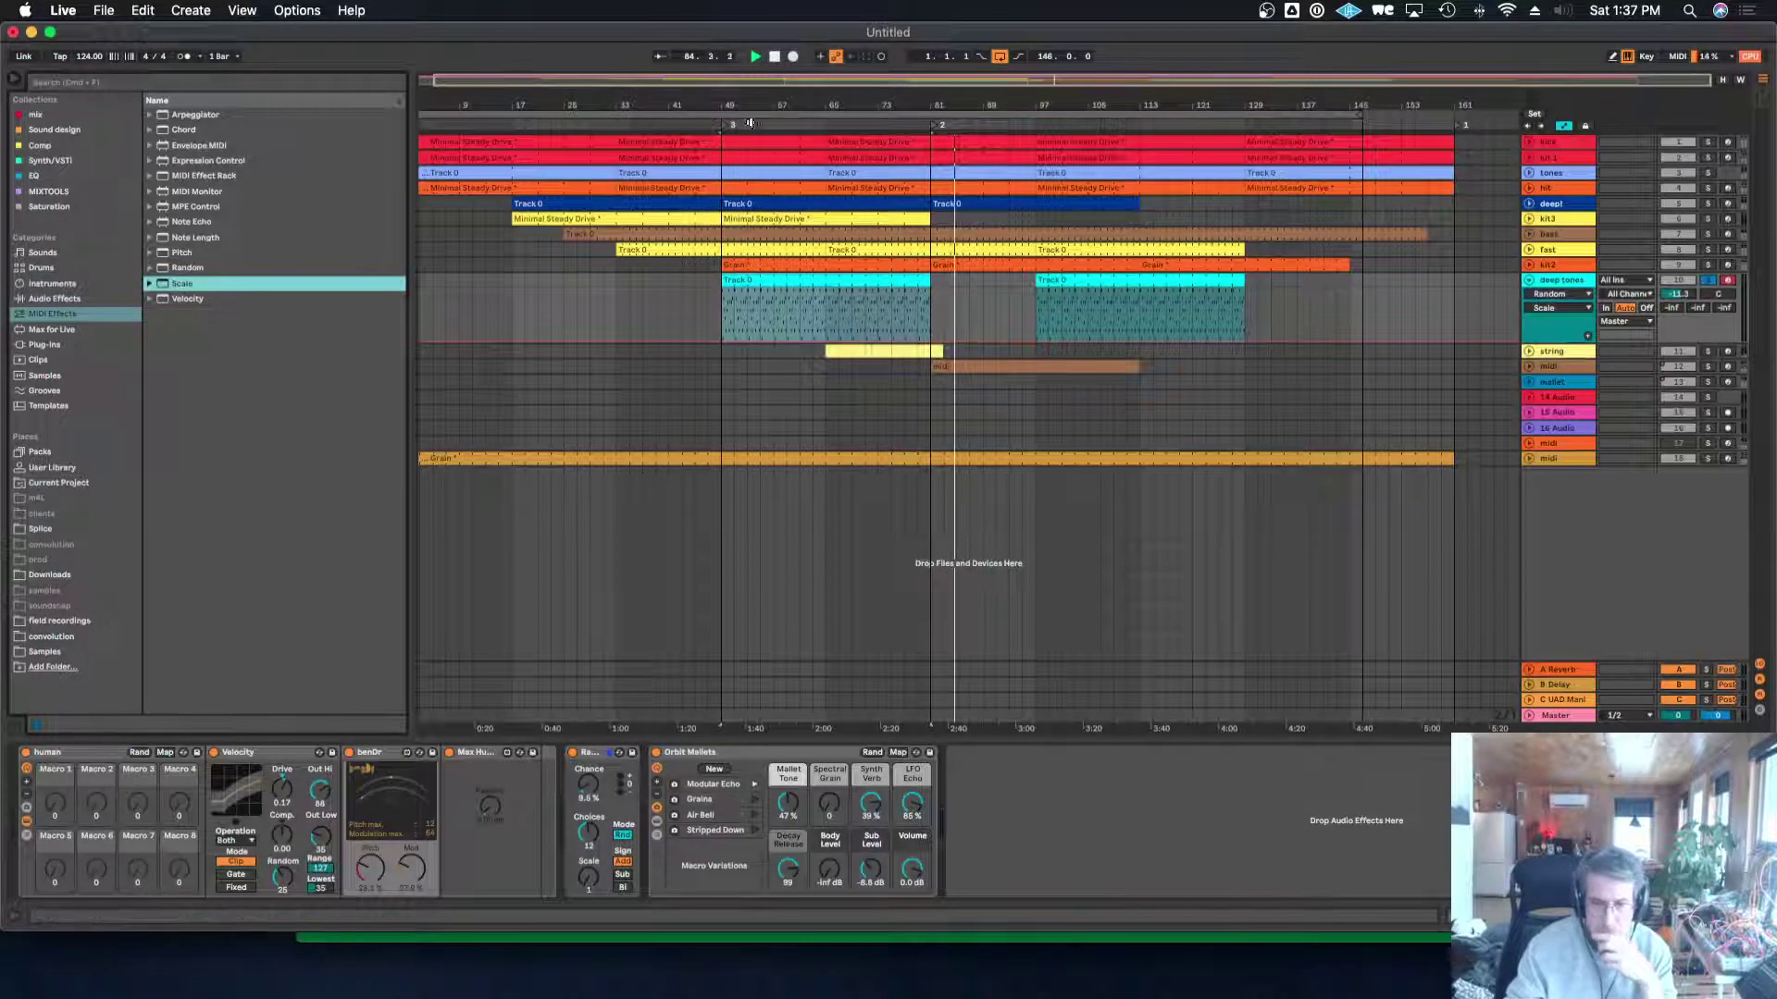
Open the first deep tones clip in an enlarged note editor and duplicate its loop to four bars.
{"action": "left_click", "coordinate": [752, 295]}
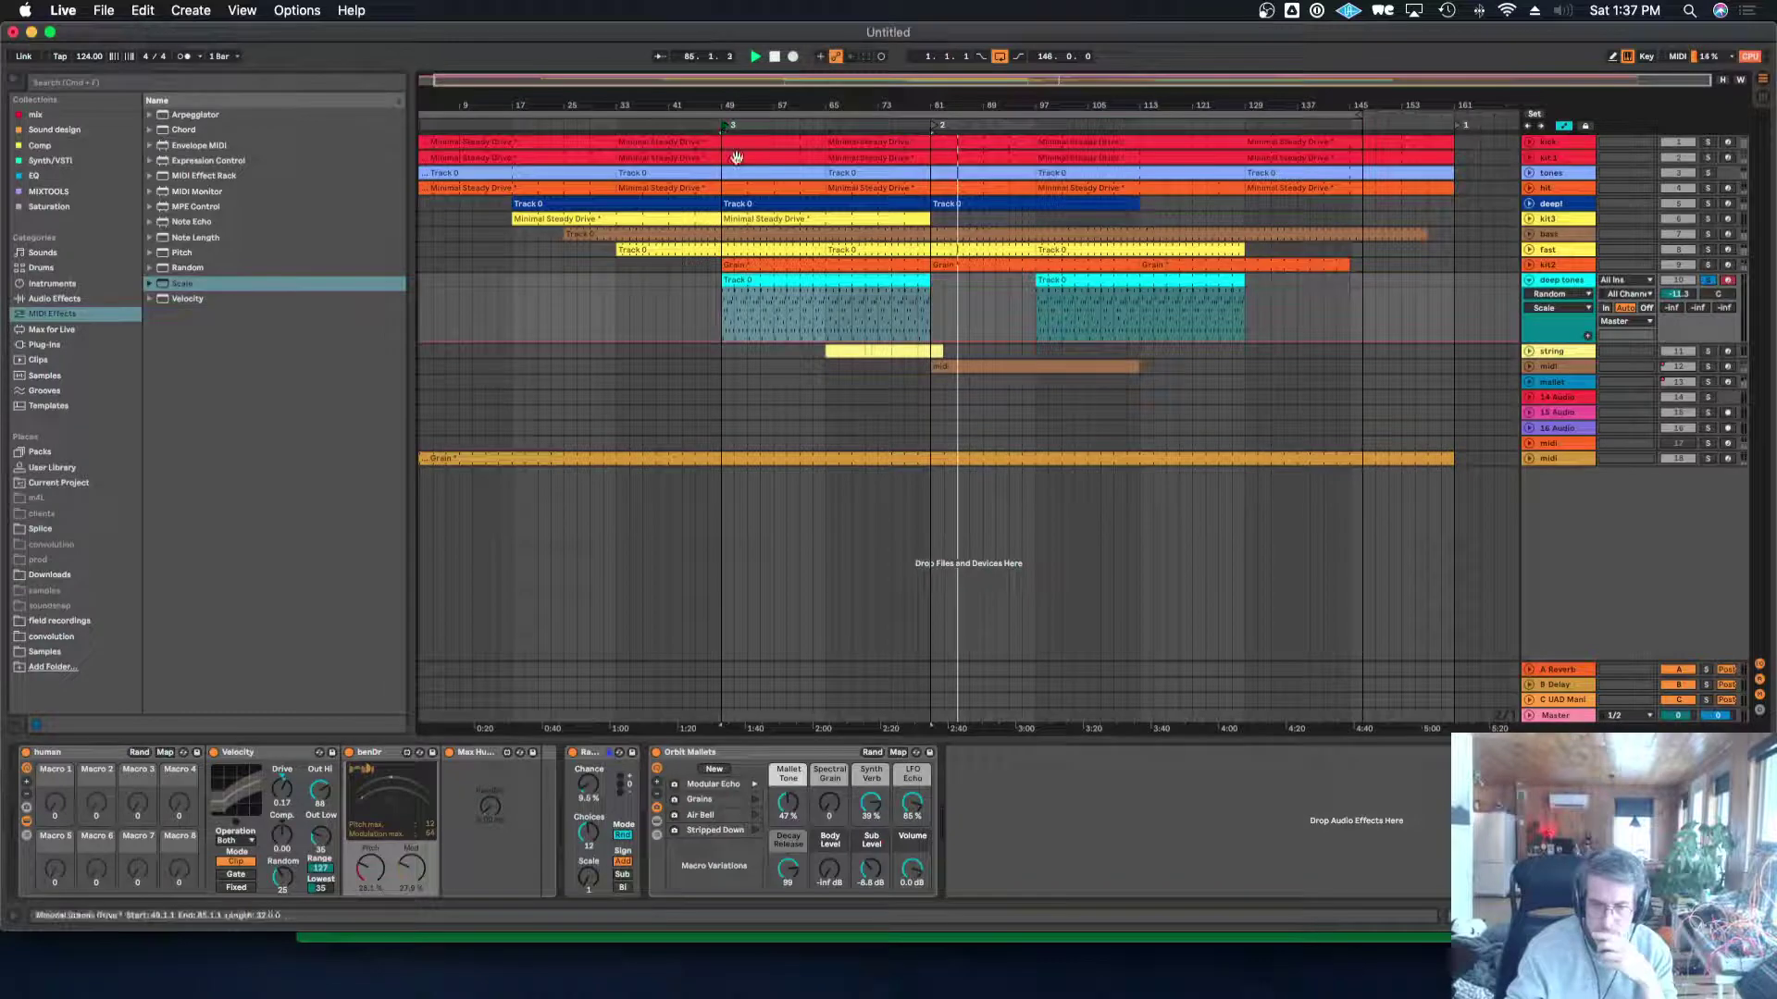
{"action": "double_click", "coordinate": [754, 285]}
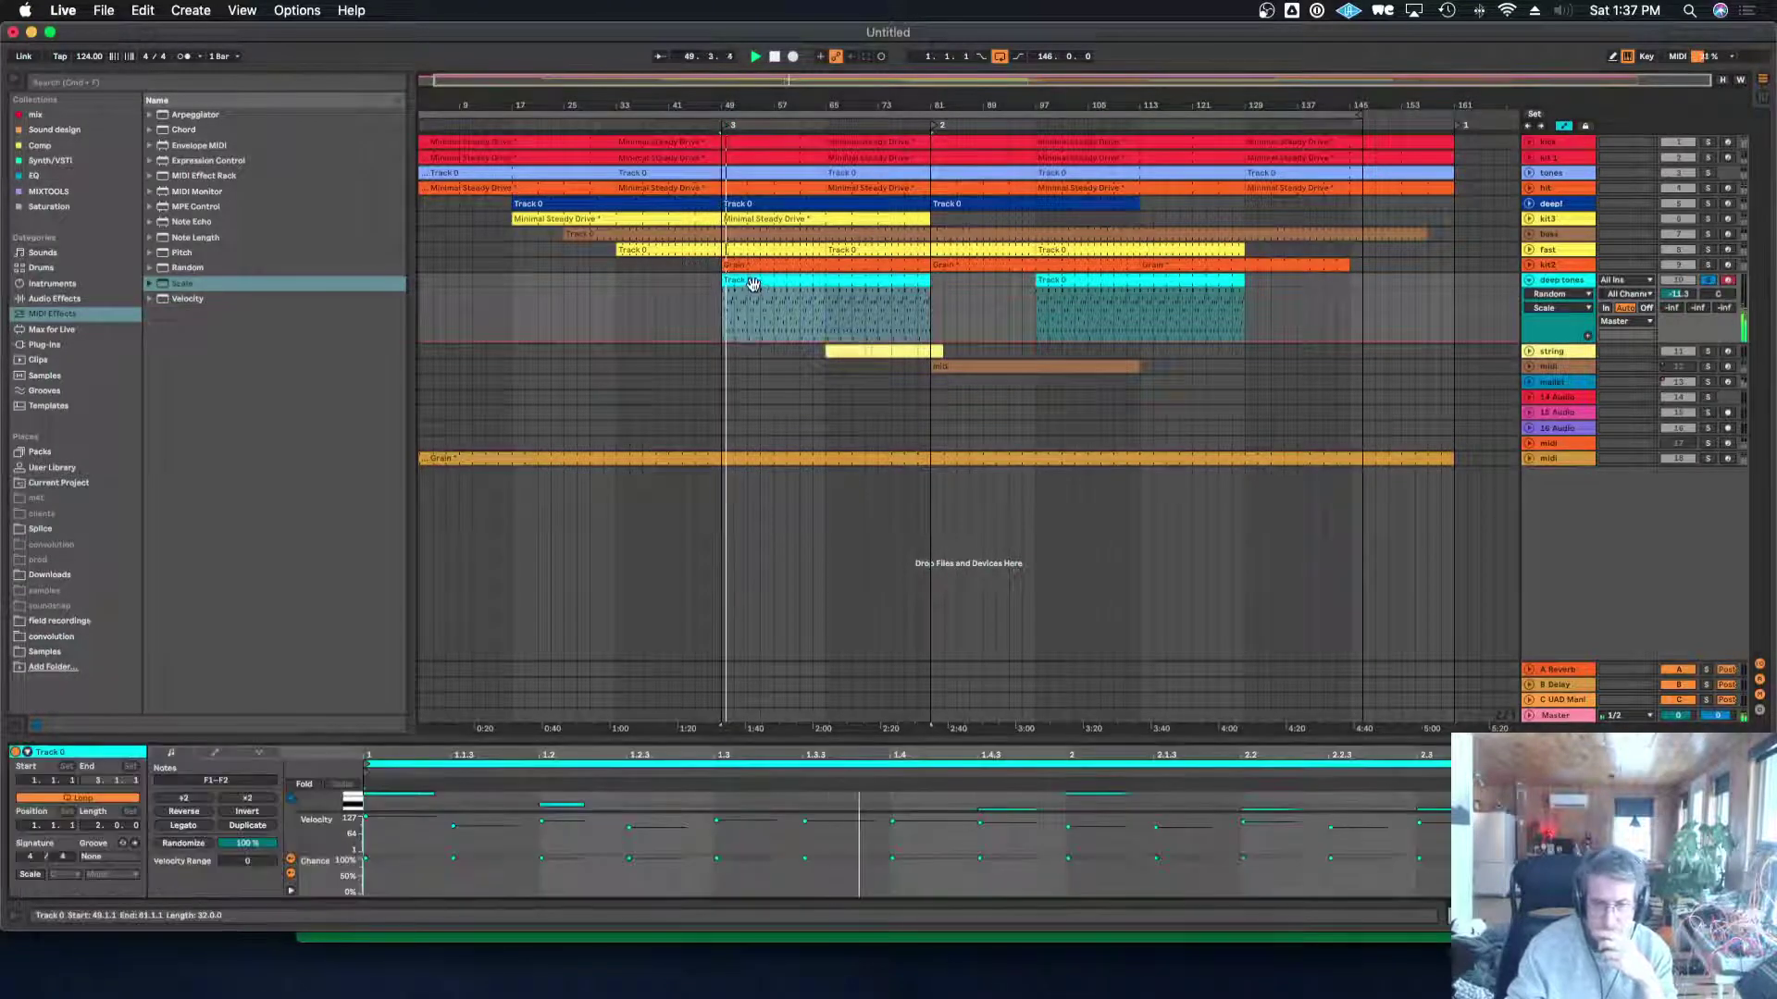
{"action": "left_click_drag", "start_coordinate": [754, 740], "coordinate": [777, 290]}
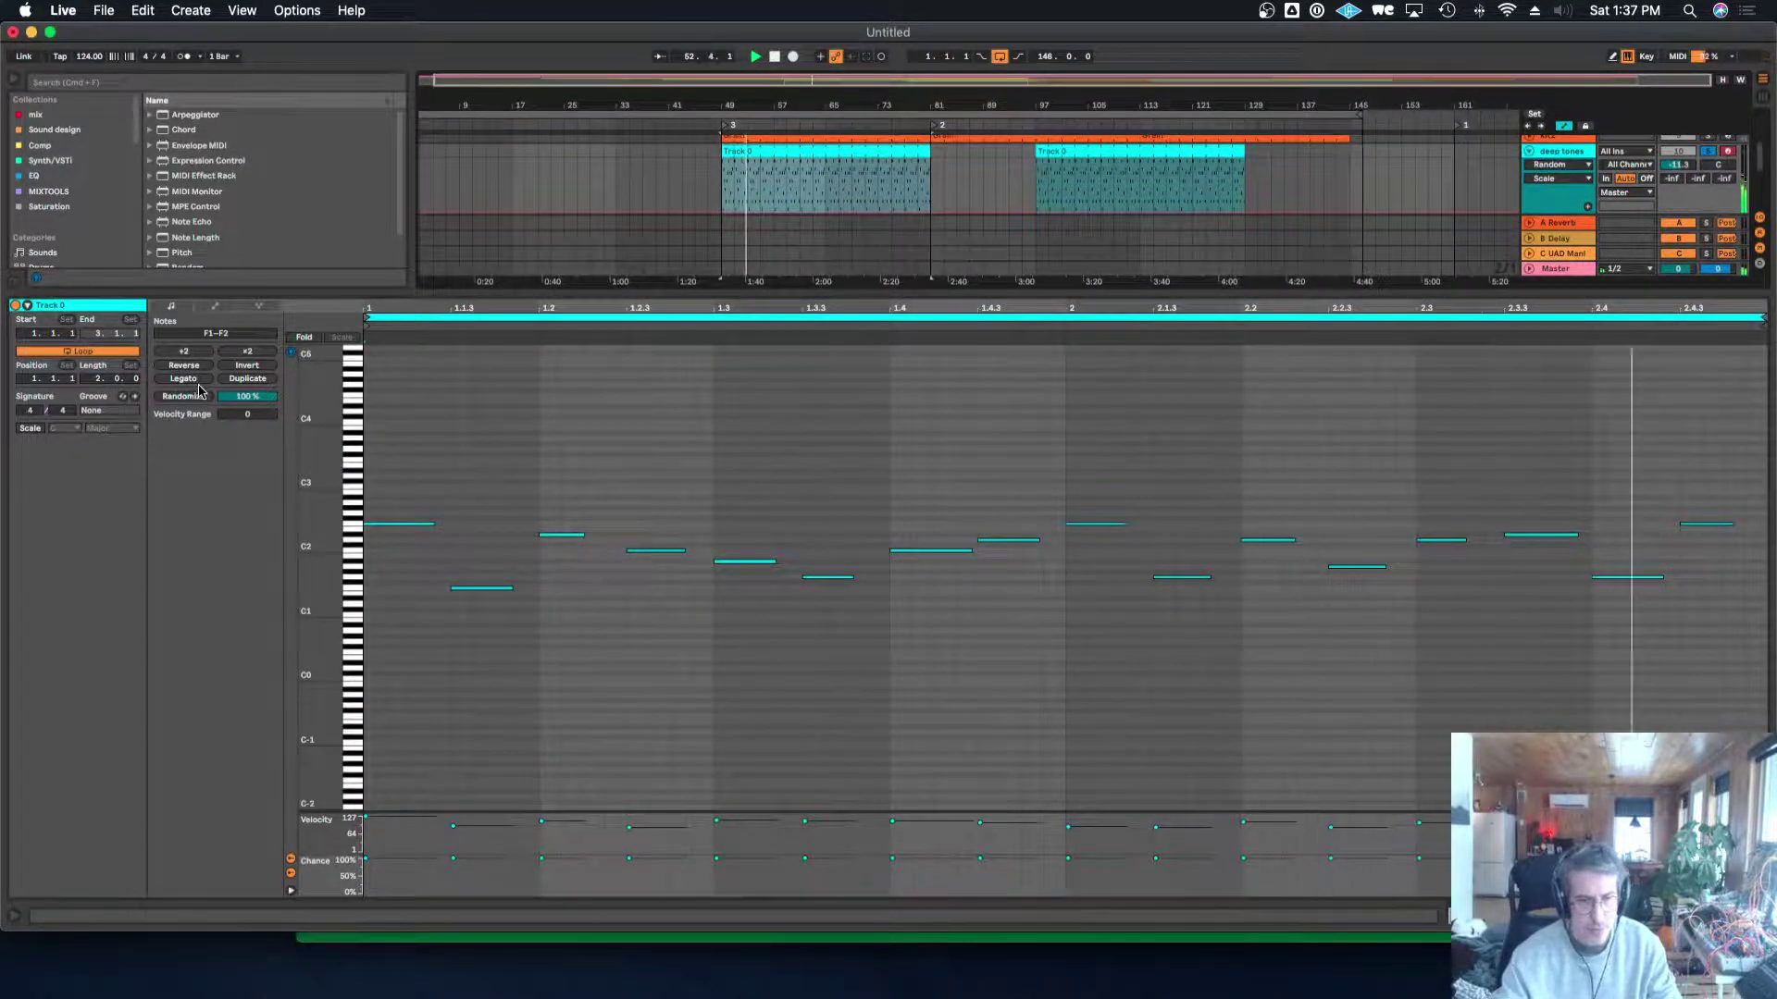
{"action": "left_click", "coordinate": [248, 379]}
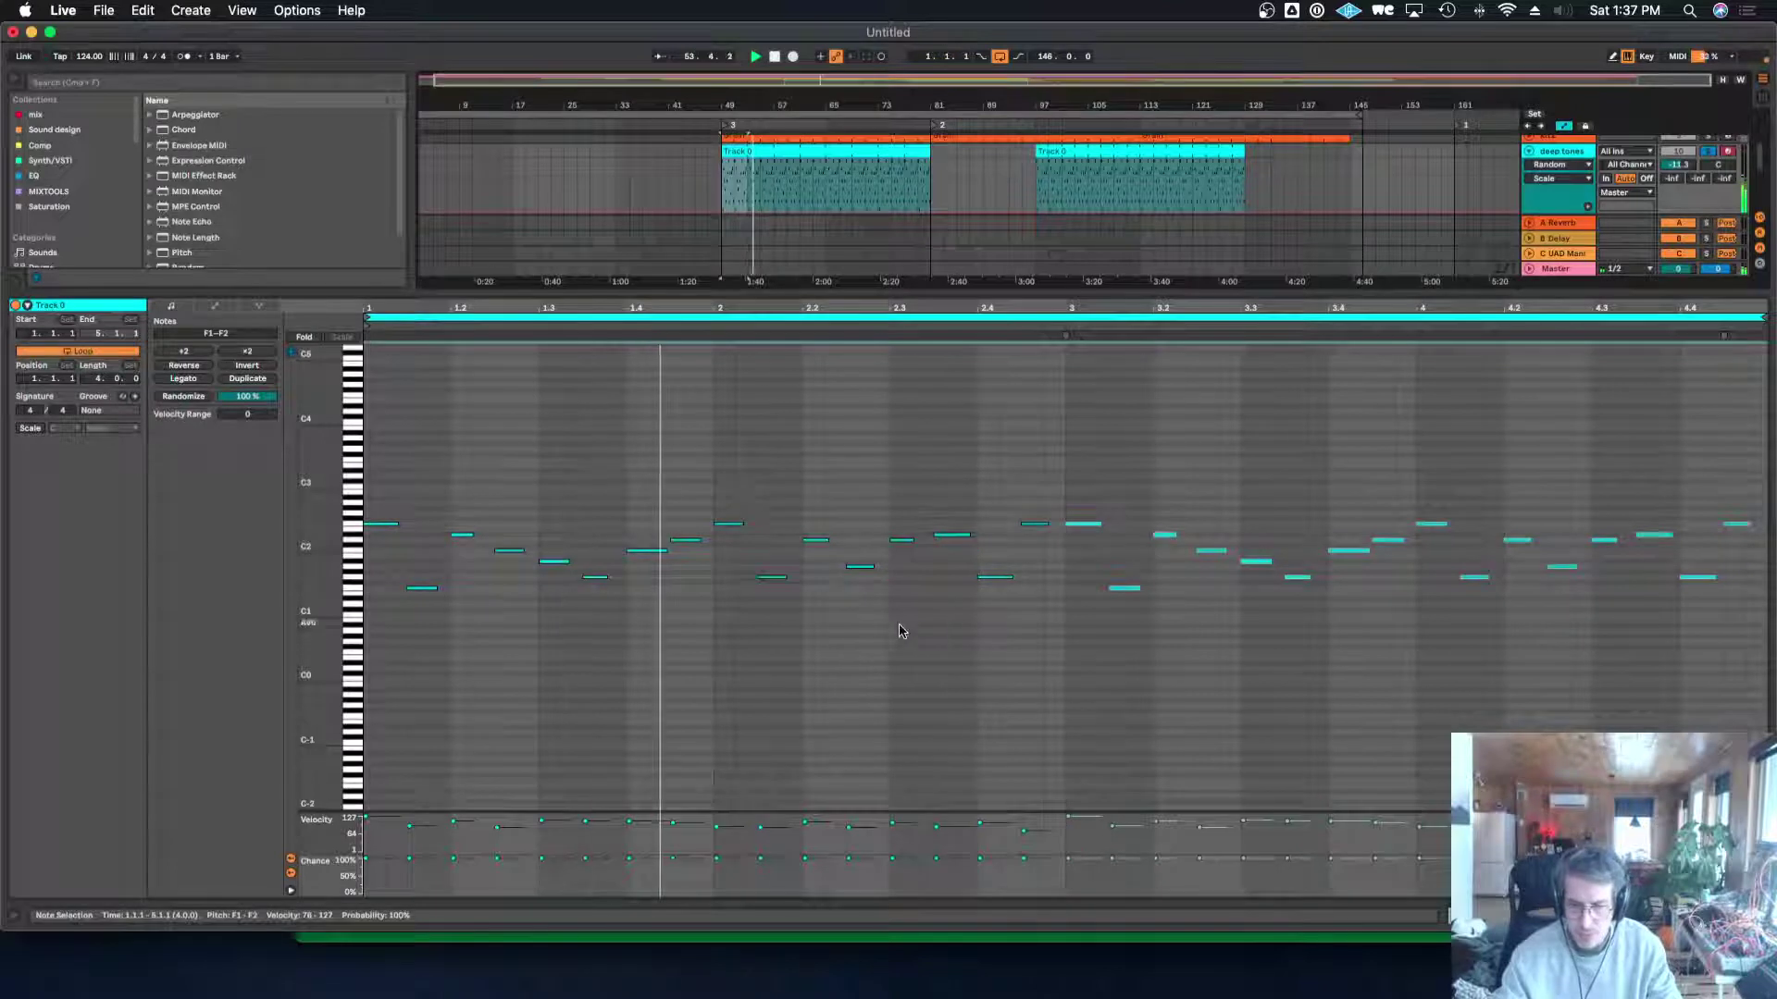
Reverse the duplicated notes in bars 3 and 4 and randomize their chance values.
{"action": "right_click", "coordinate": [1127, 561]}
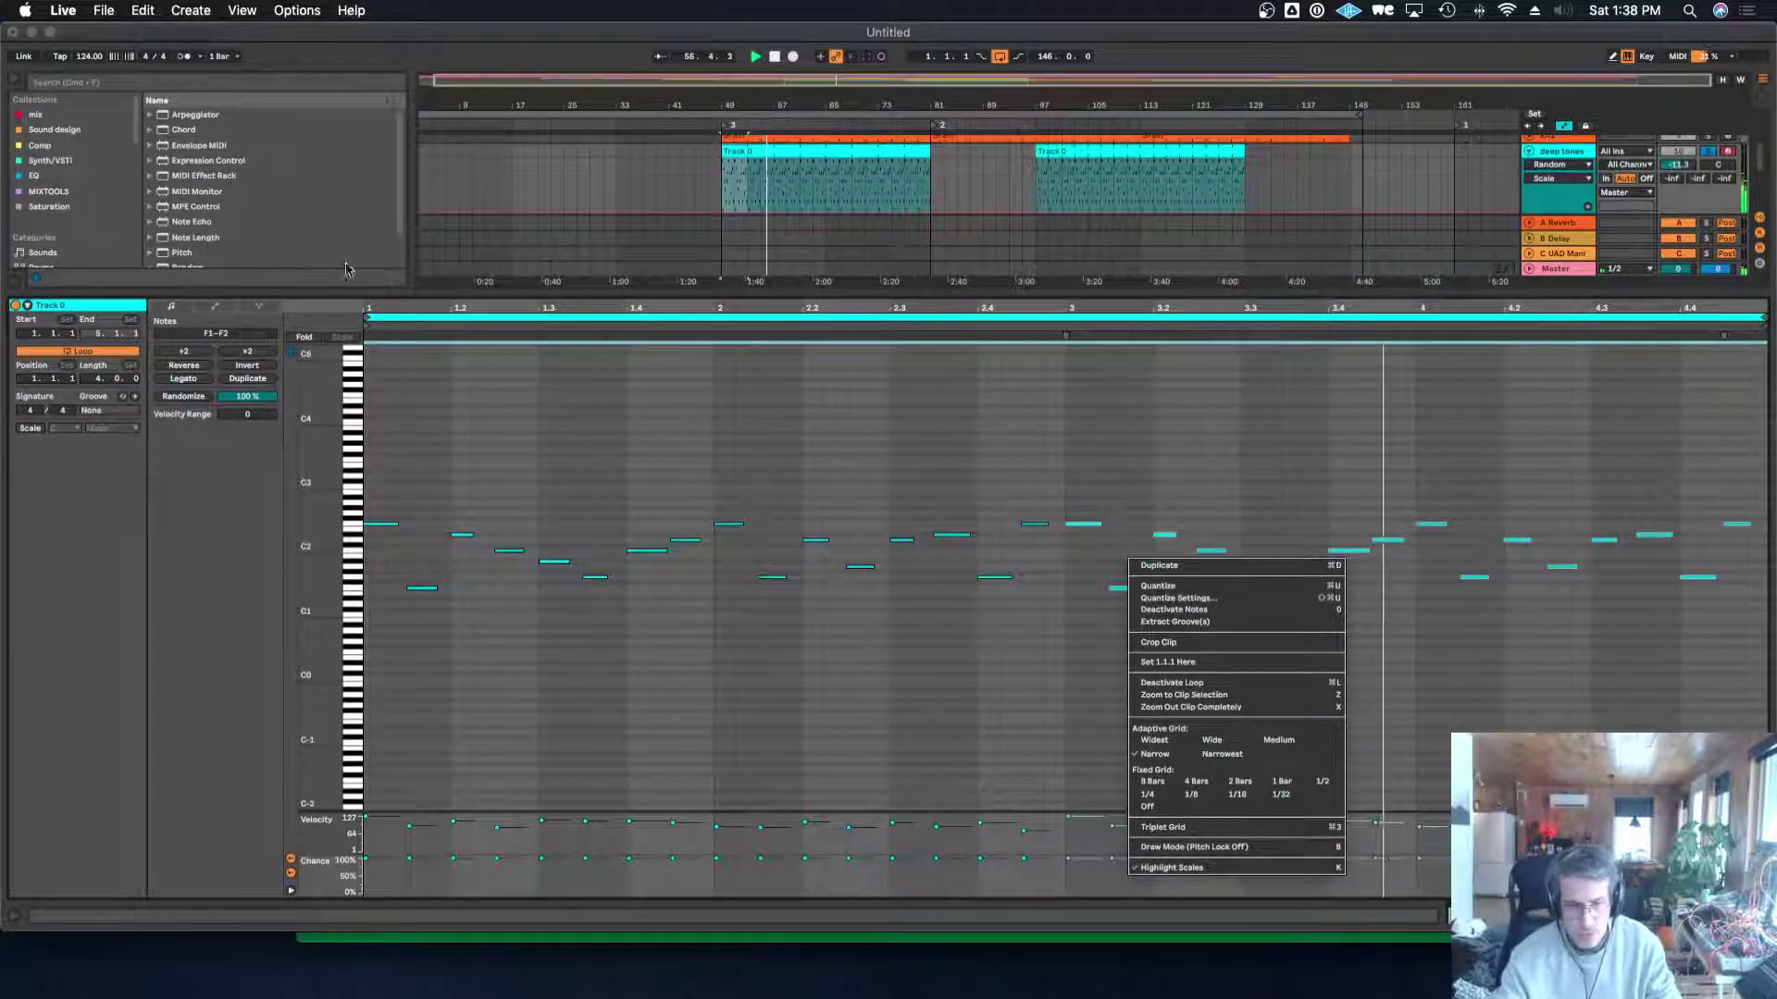
{"action": "left_click", "coordinate": [197, 369]}
{"action": "left_click", "coordinate": [196, 368]}
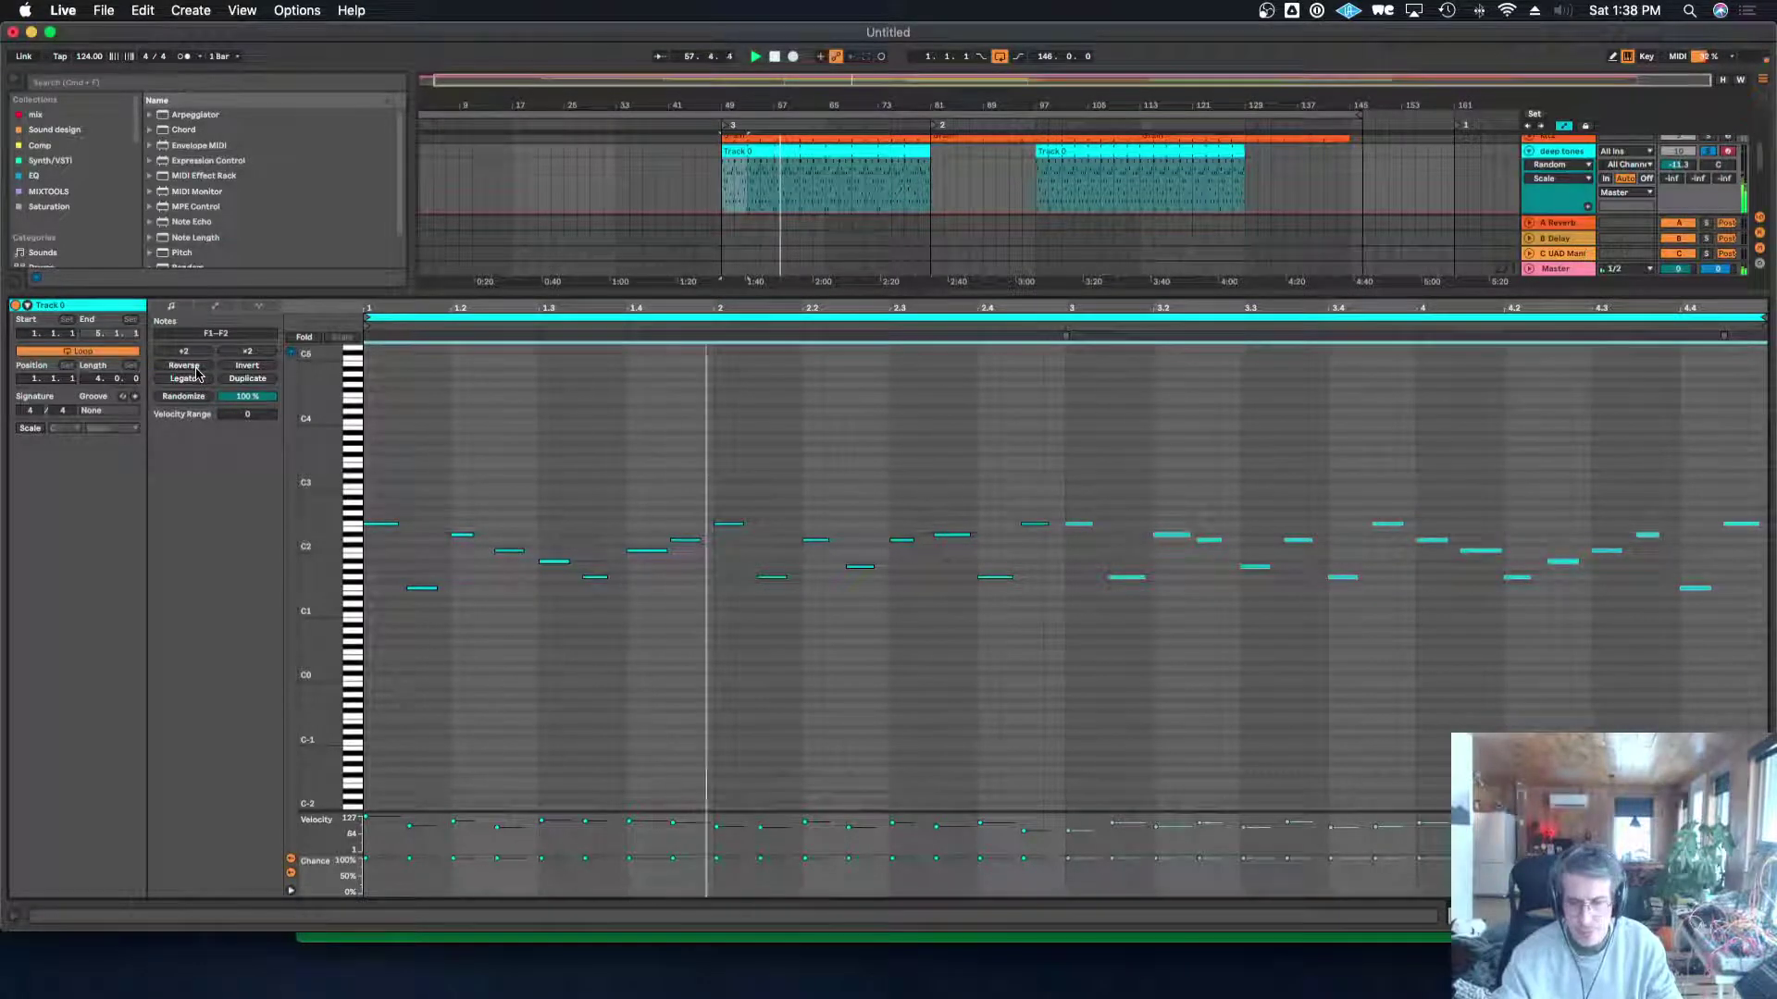
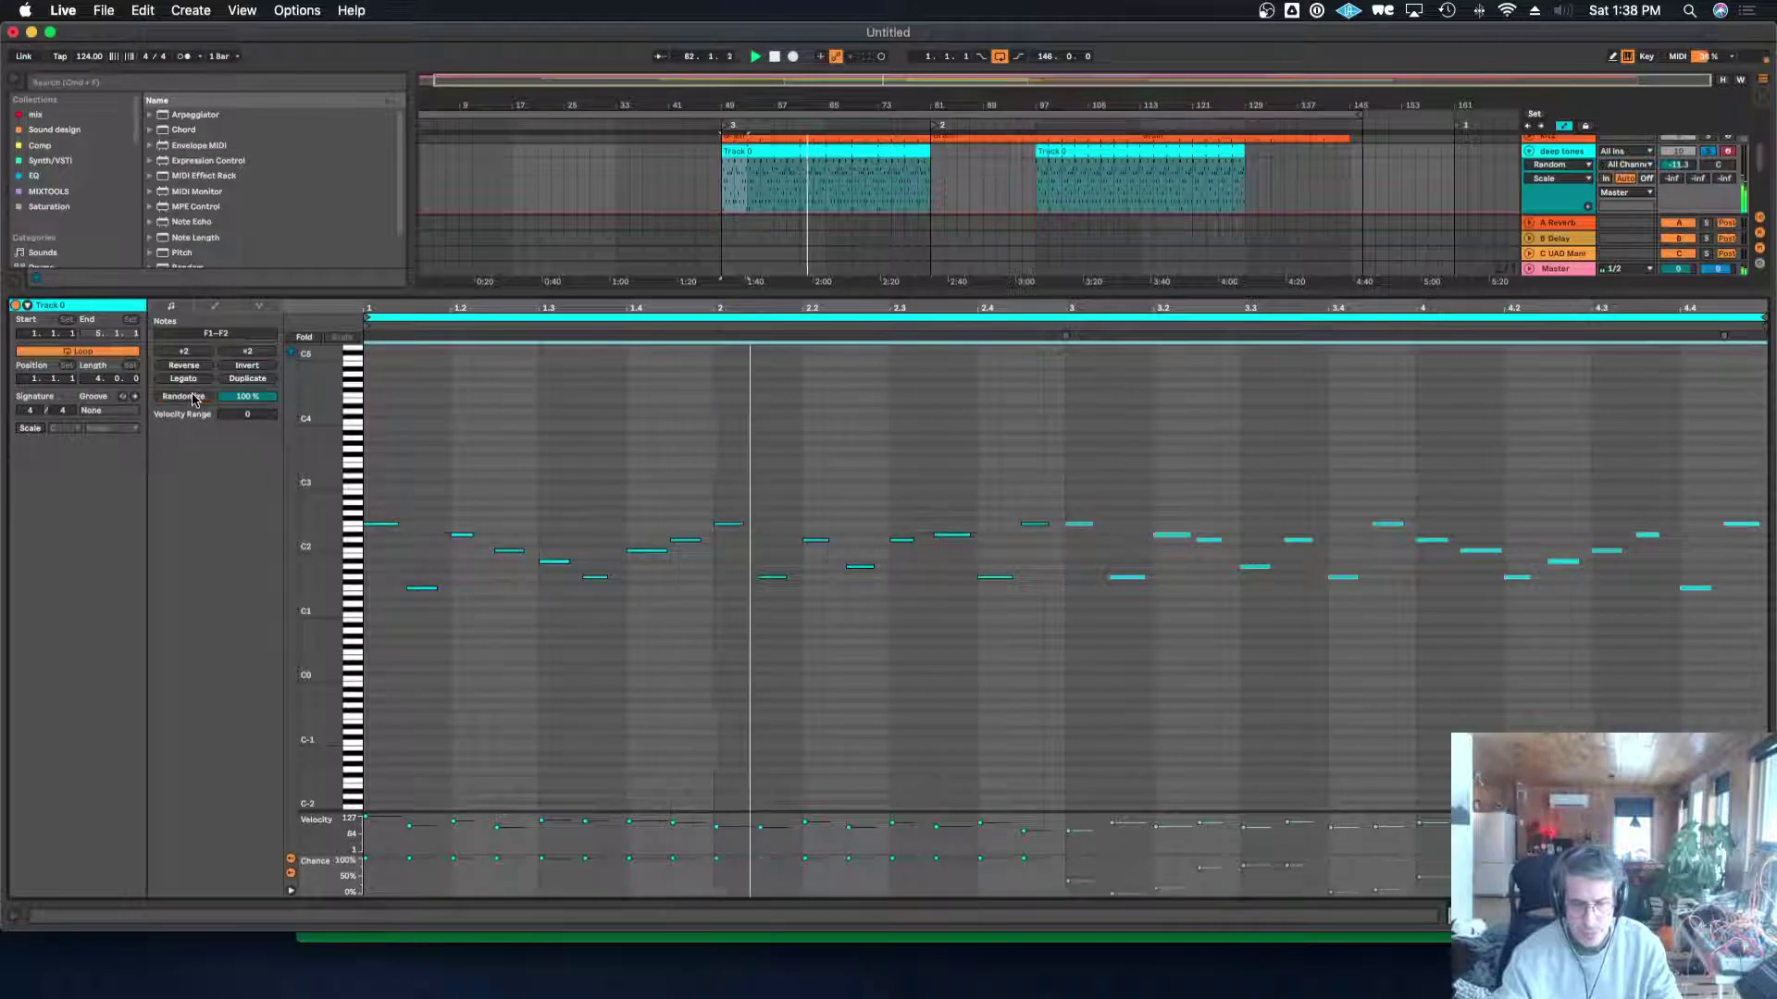
{"action": "left_click", "coordinate": [193, 397]}
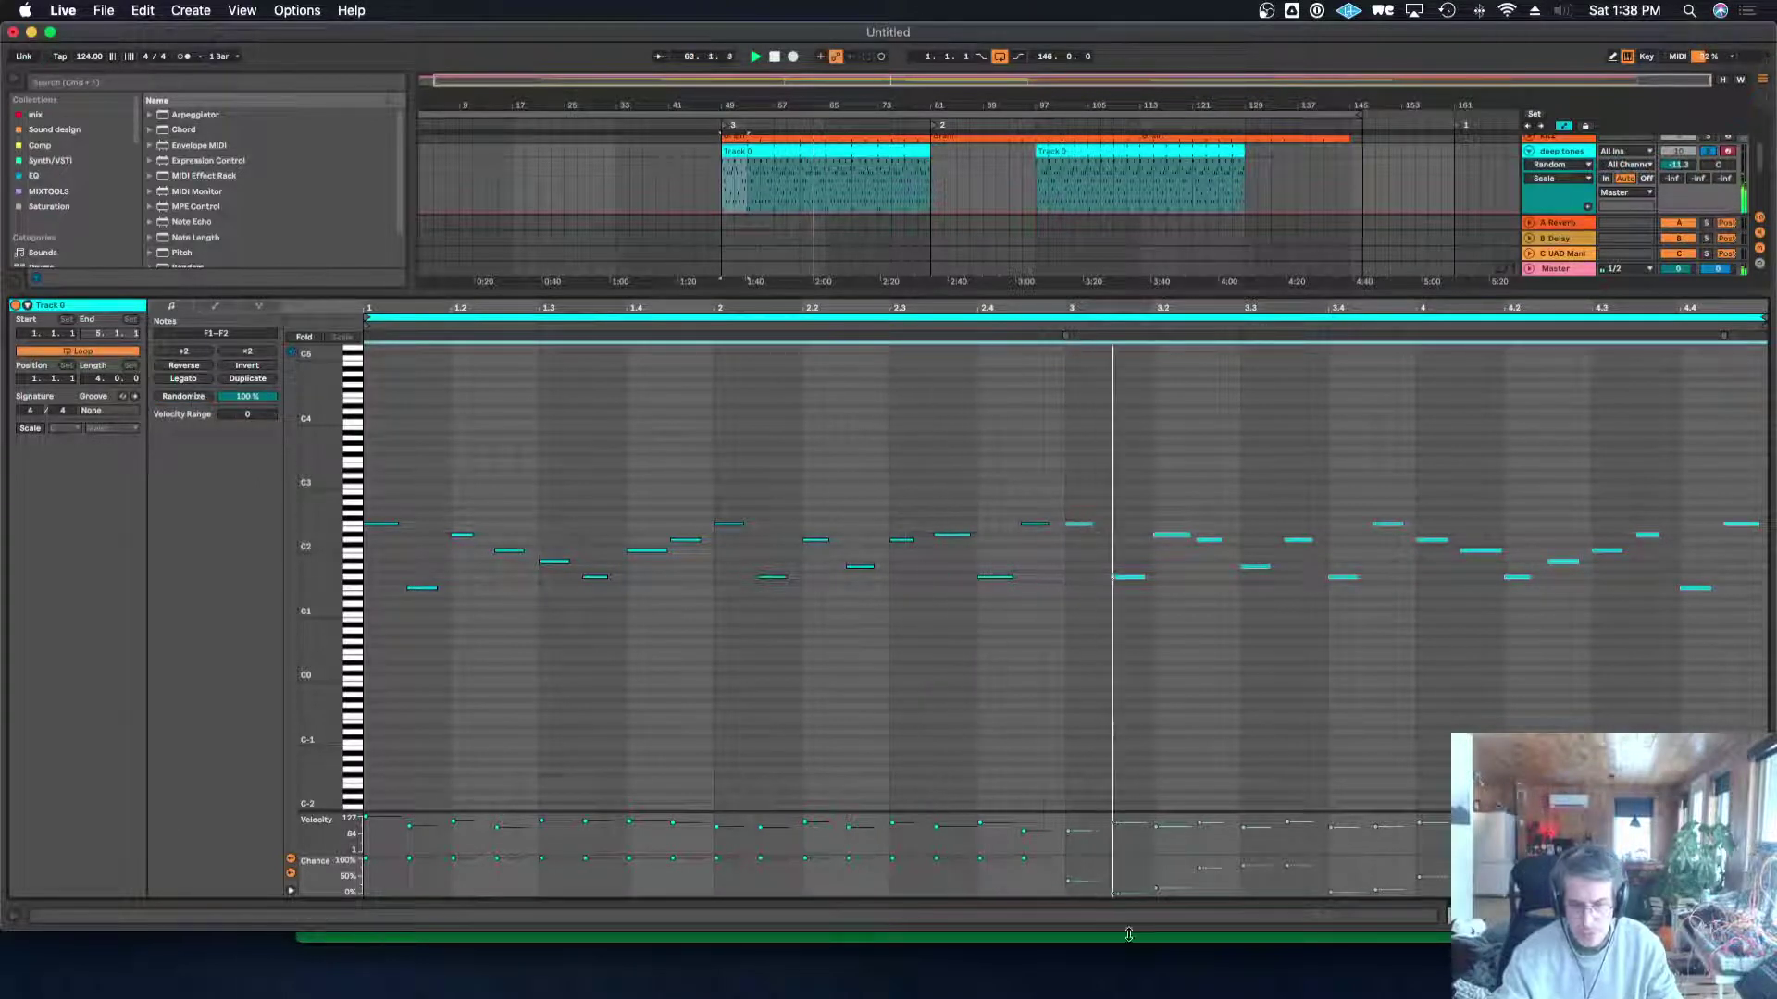
{"action": "left_click", "coordinate": [1068, 881]}
{"action": "left_click_drag", "start_coordinate": [1068, 881], "coordinate": [1067, 879]}
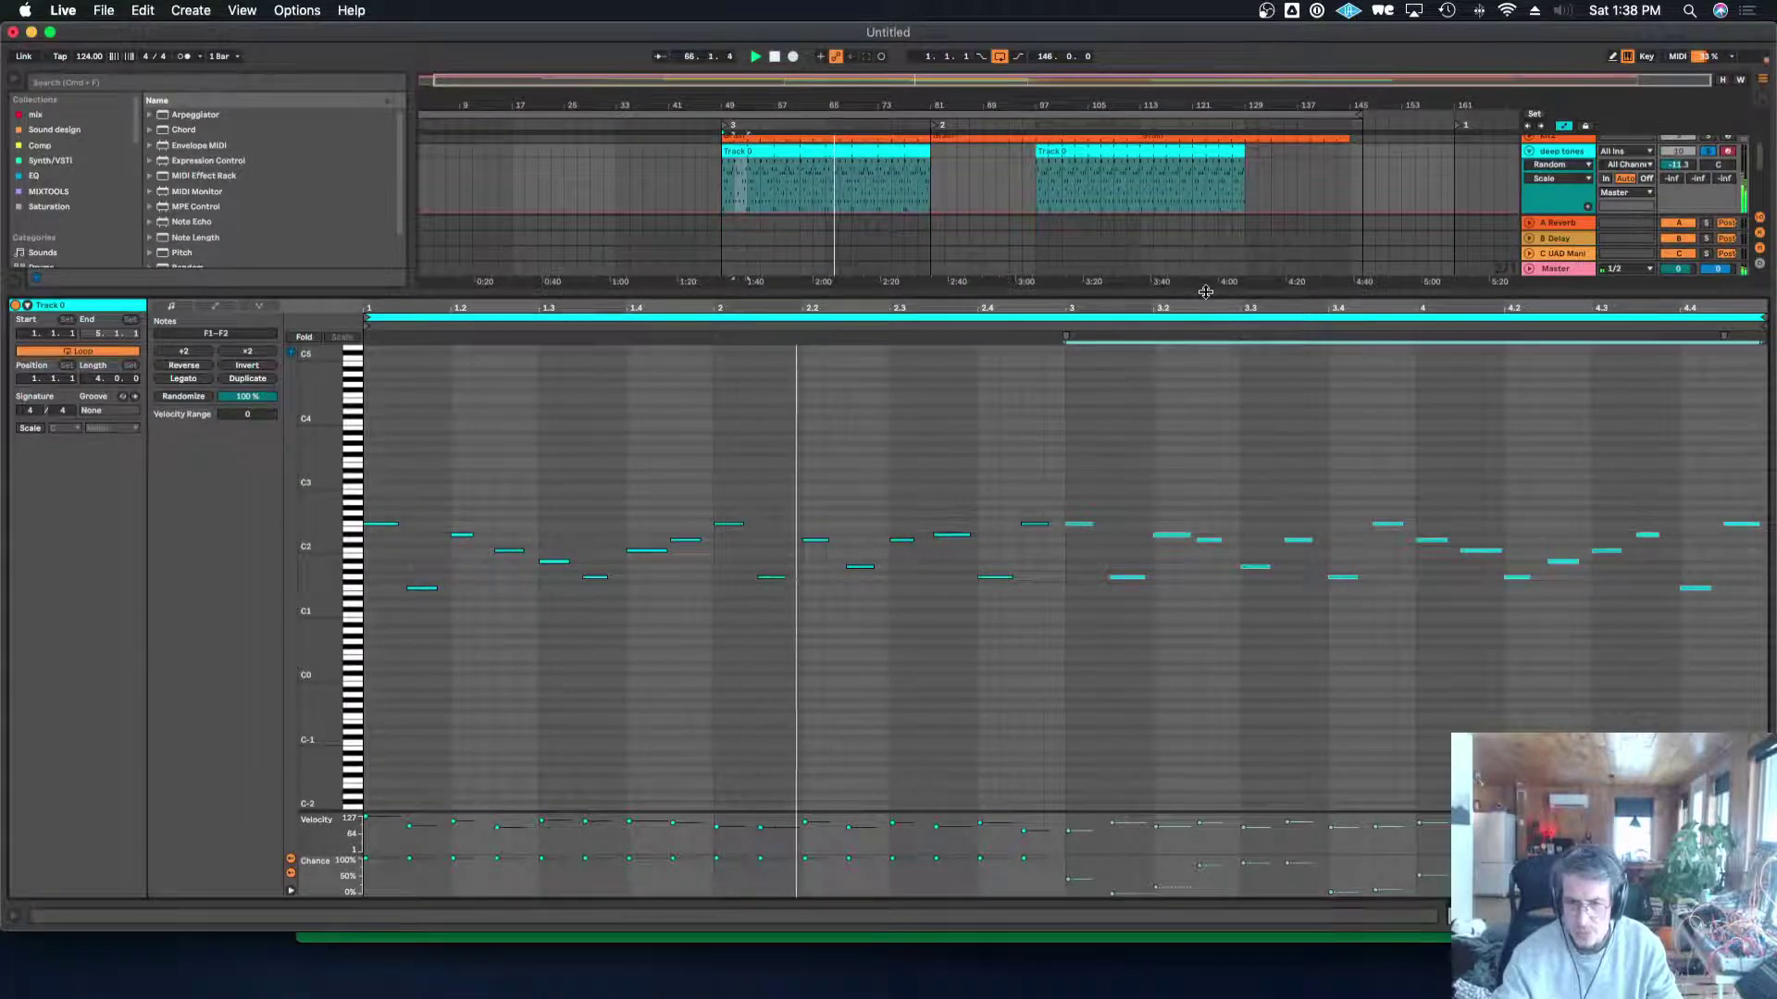
Return to the deep tones track's device chain and switch off the Random effect.
{"action": "left_click_drag", "start_coordinate": [1209, 294], "coordinate": [1208, 489]}
{"action": "double_click", "coordinate": [1566, 193]}
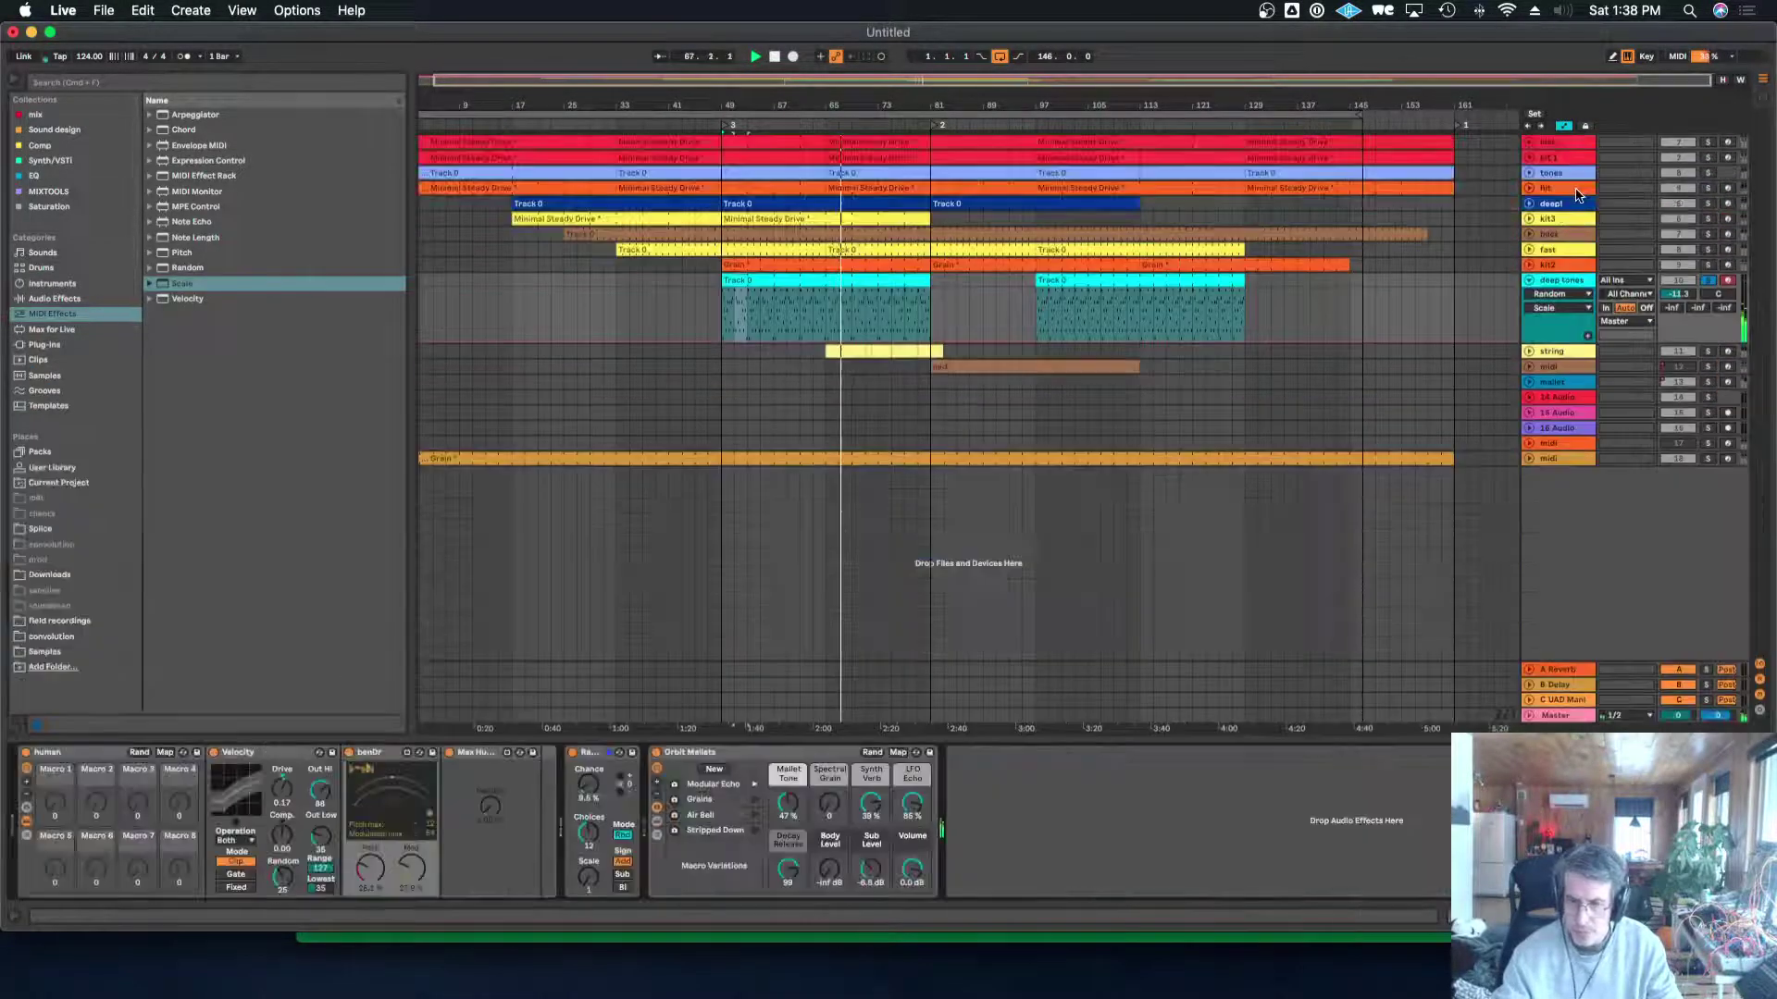
{"action": "left_click", "coordinate": [572, 752]}
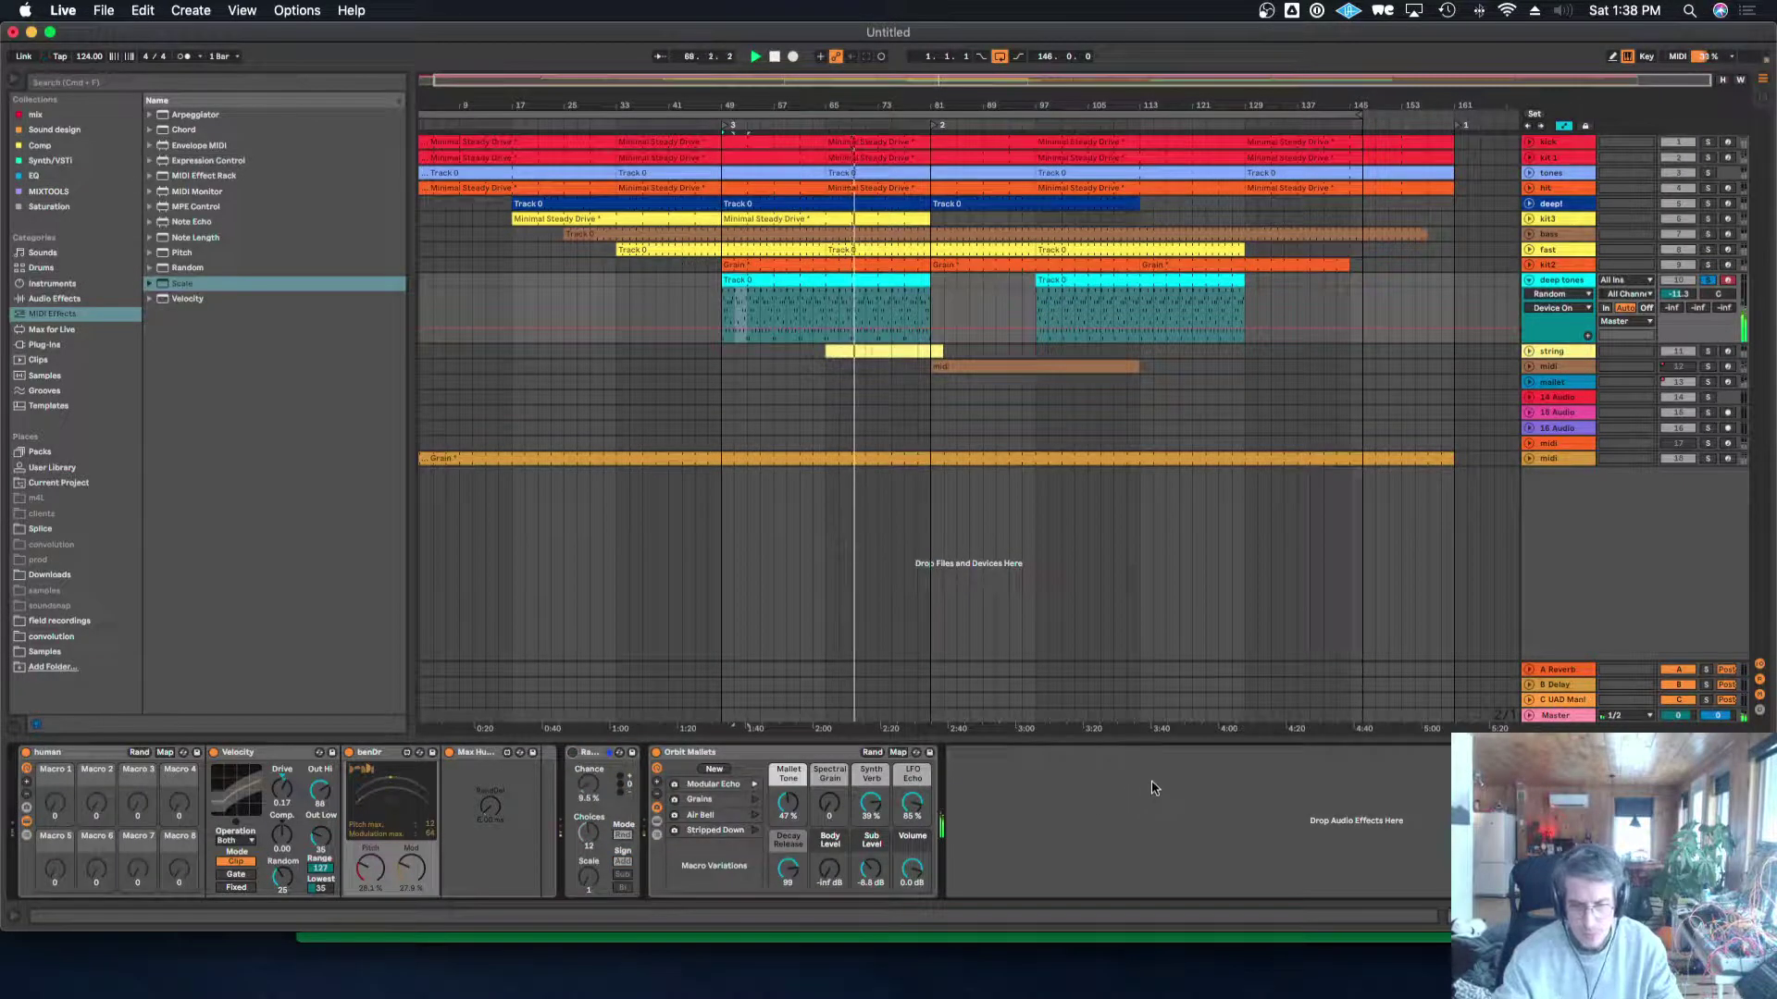
Unsolo the deep tones track and raise its volume to about -10.2 dB.
{"action": "left_click", "coordinate": [1708, 280]}
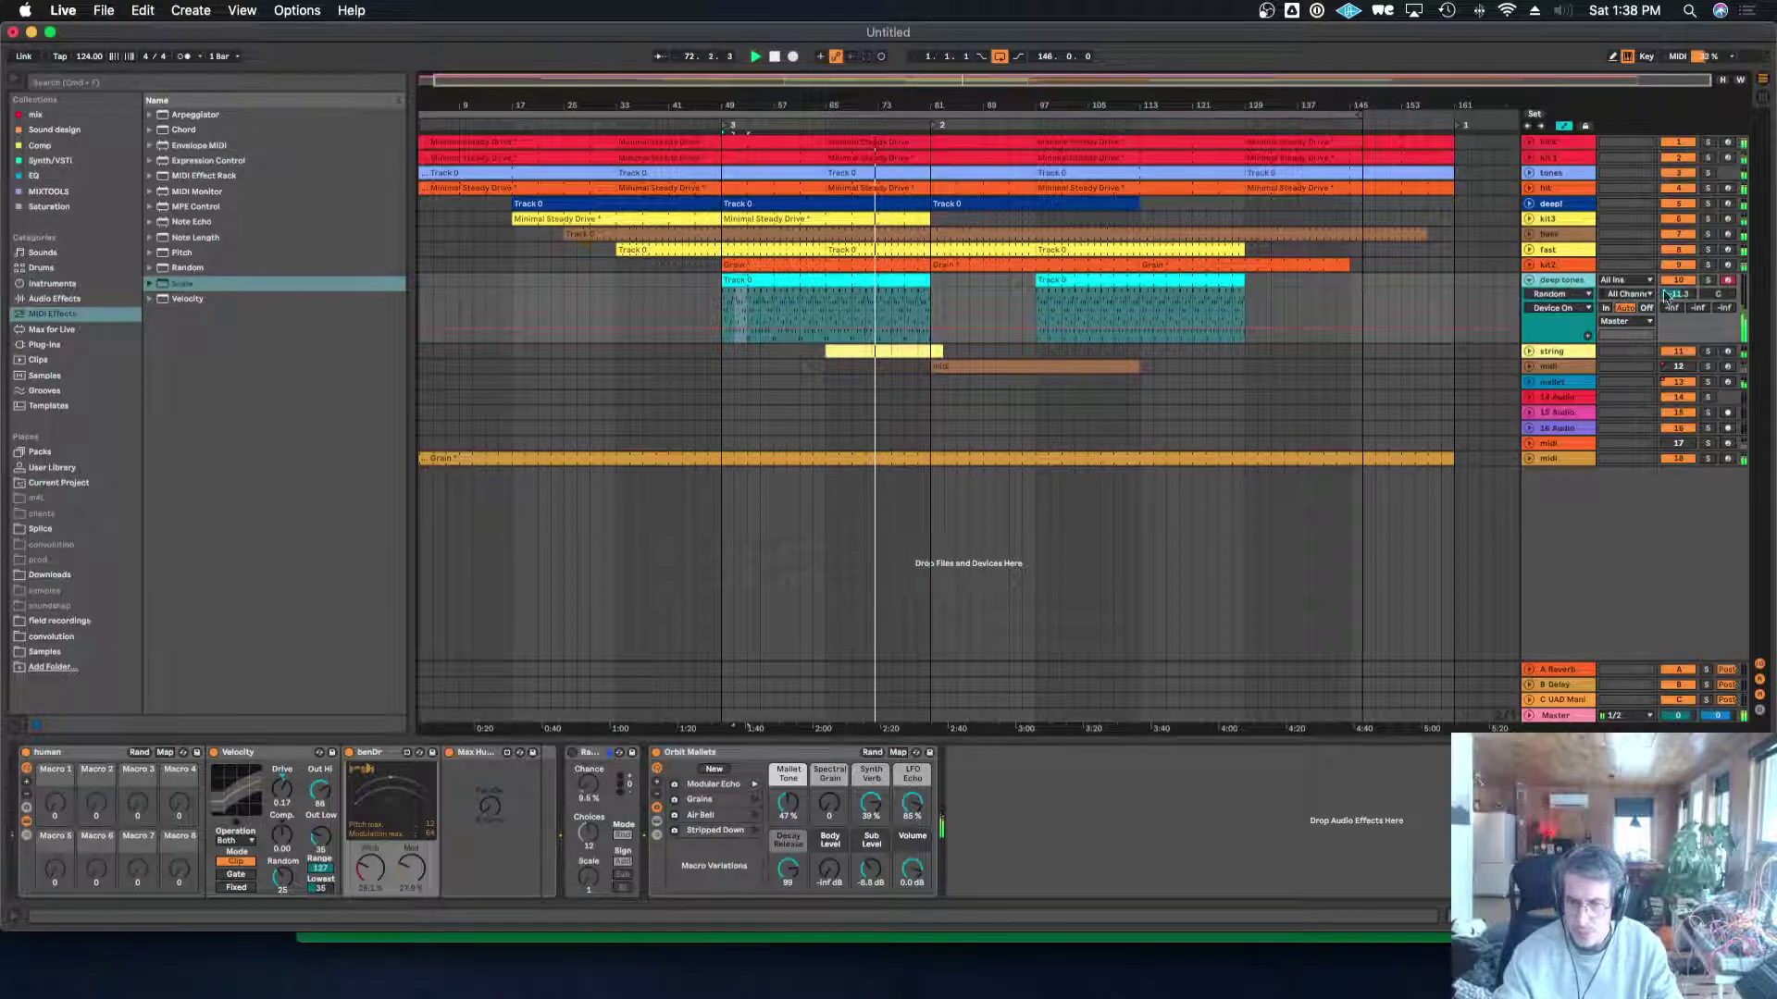
{"action": "left_click_drag", "start_coordinate": [1677, 294], "coordinate": [1678, 294]}
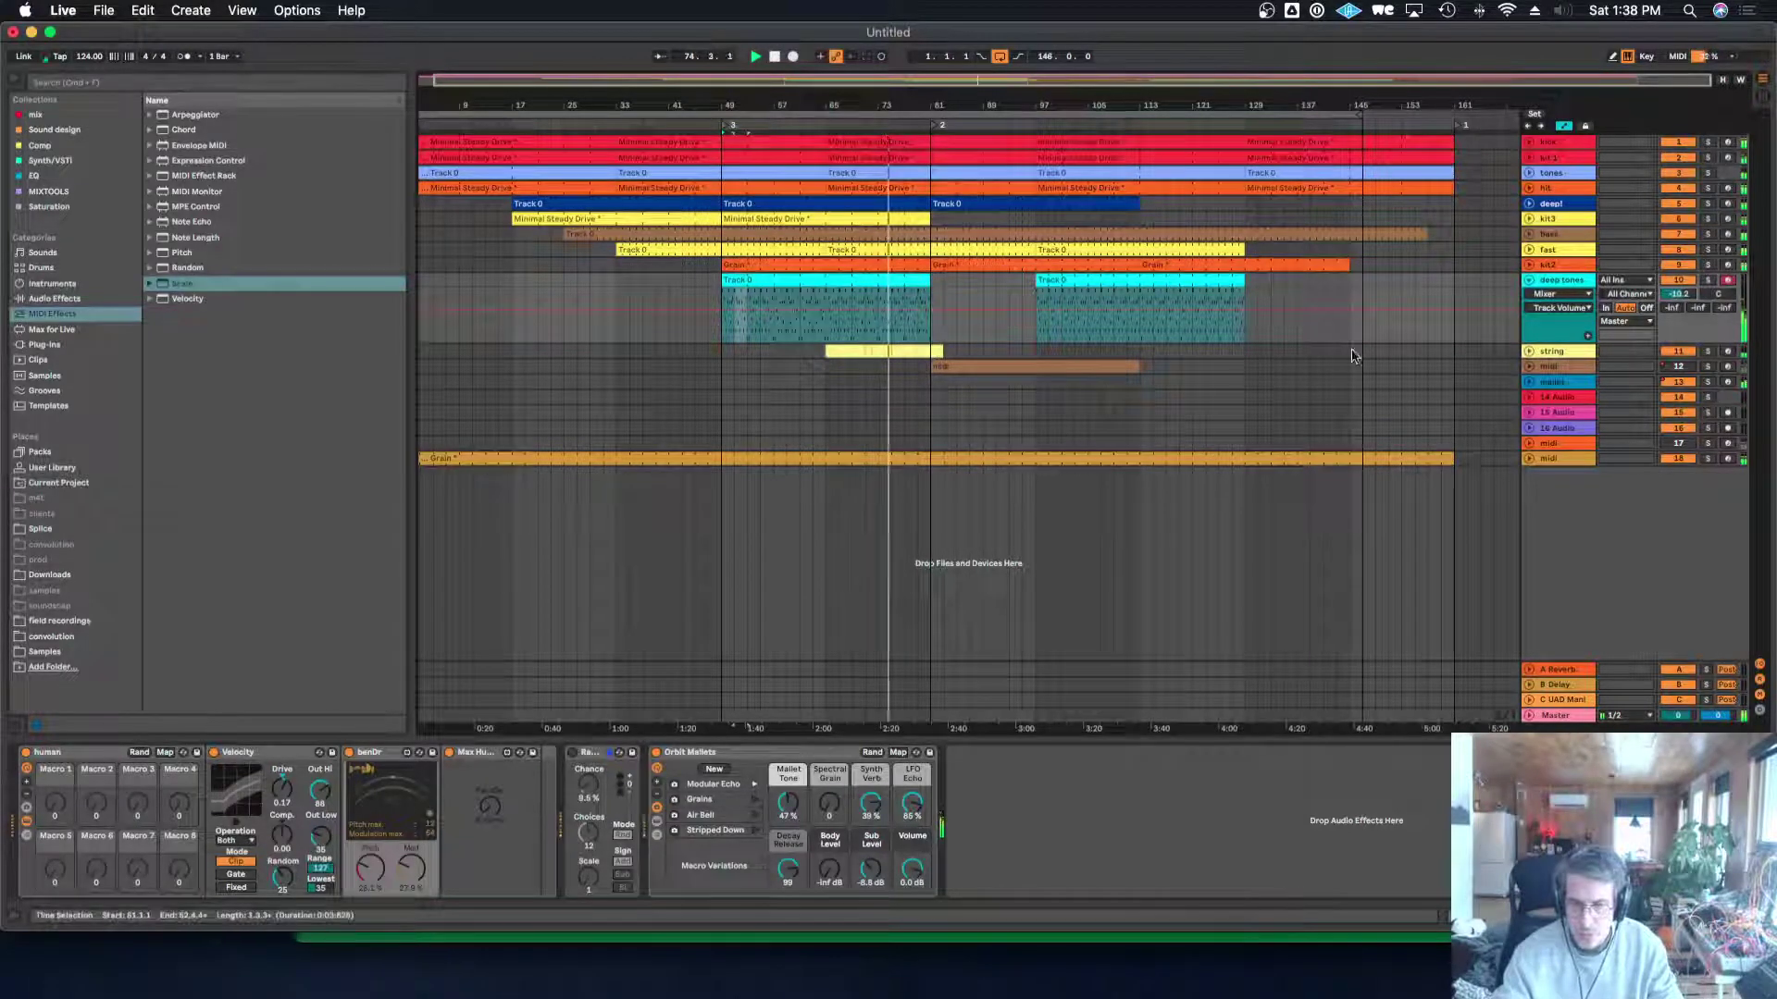
Unfold the string track and duplicate its clip directly after the original.
{"action": "left_click", "coordinate": [1529, 351]}
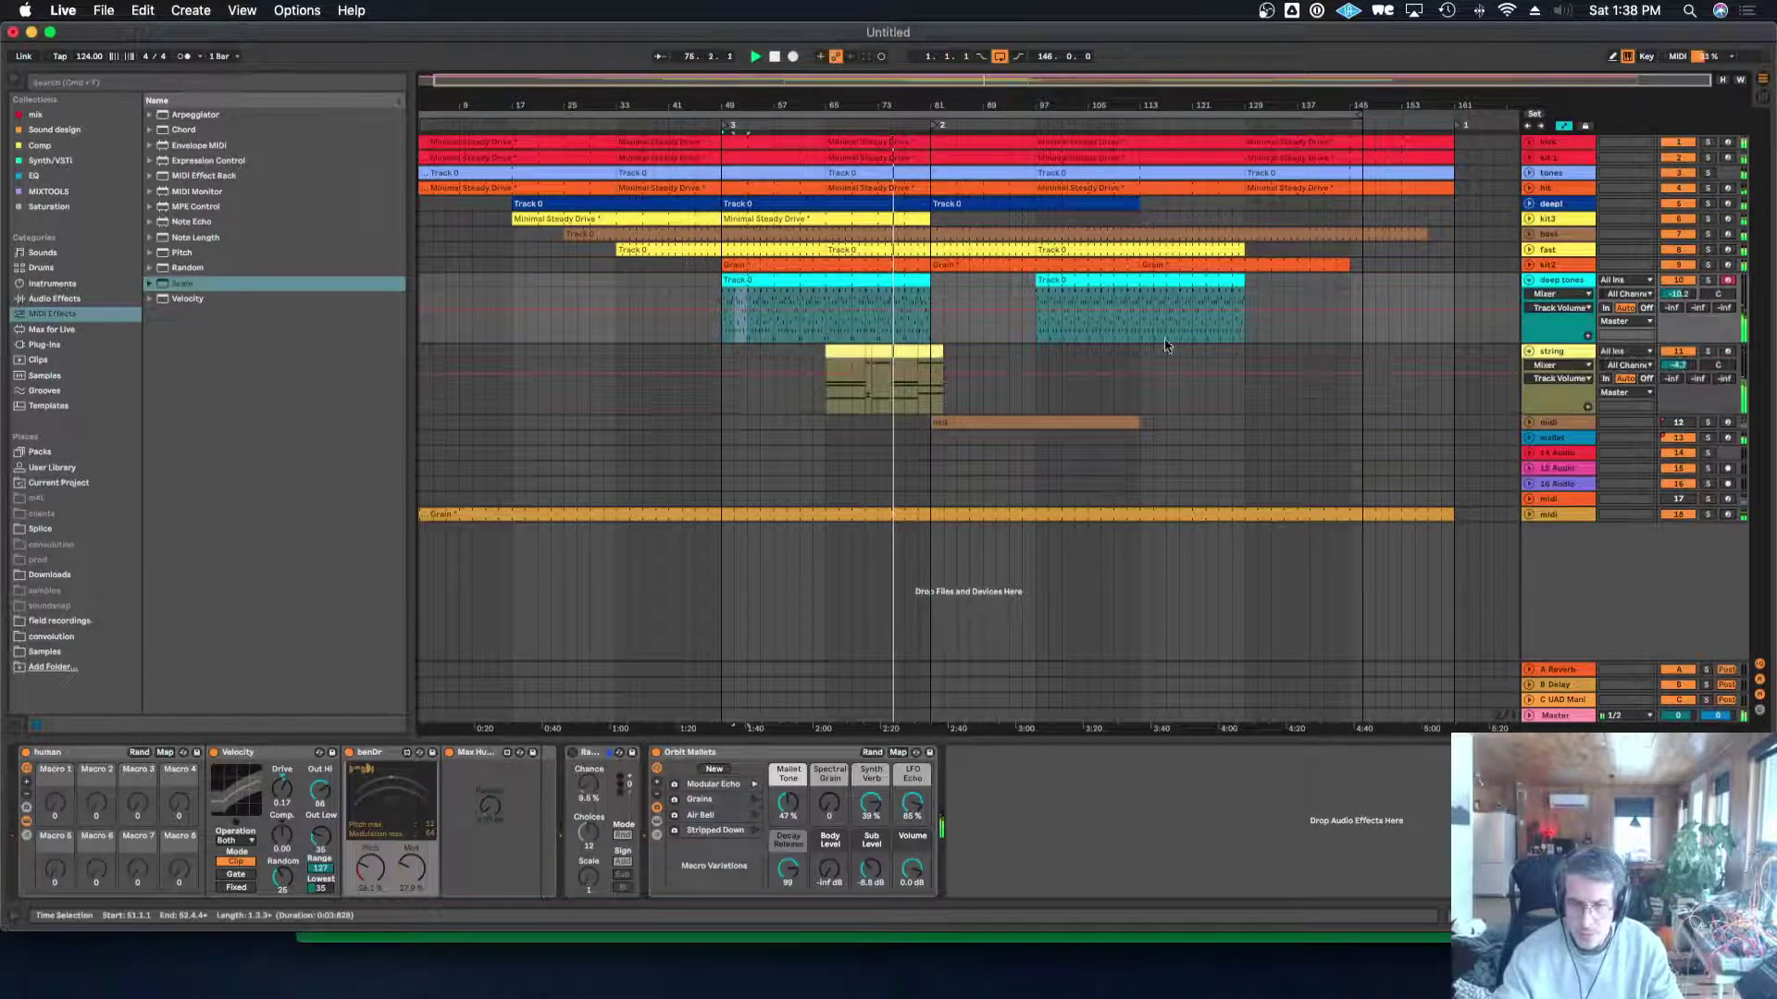
{"action": "left_click", "coordinate": [923, 354]}
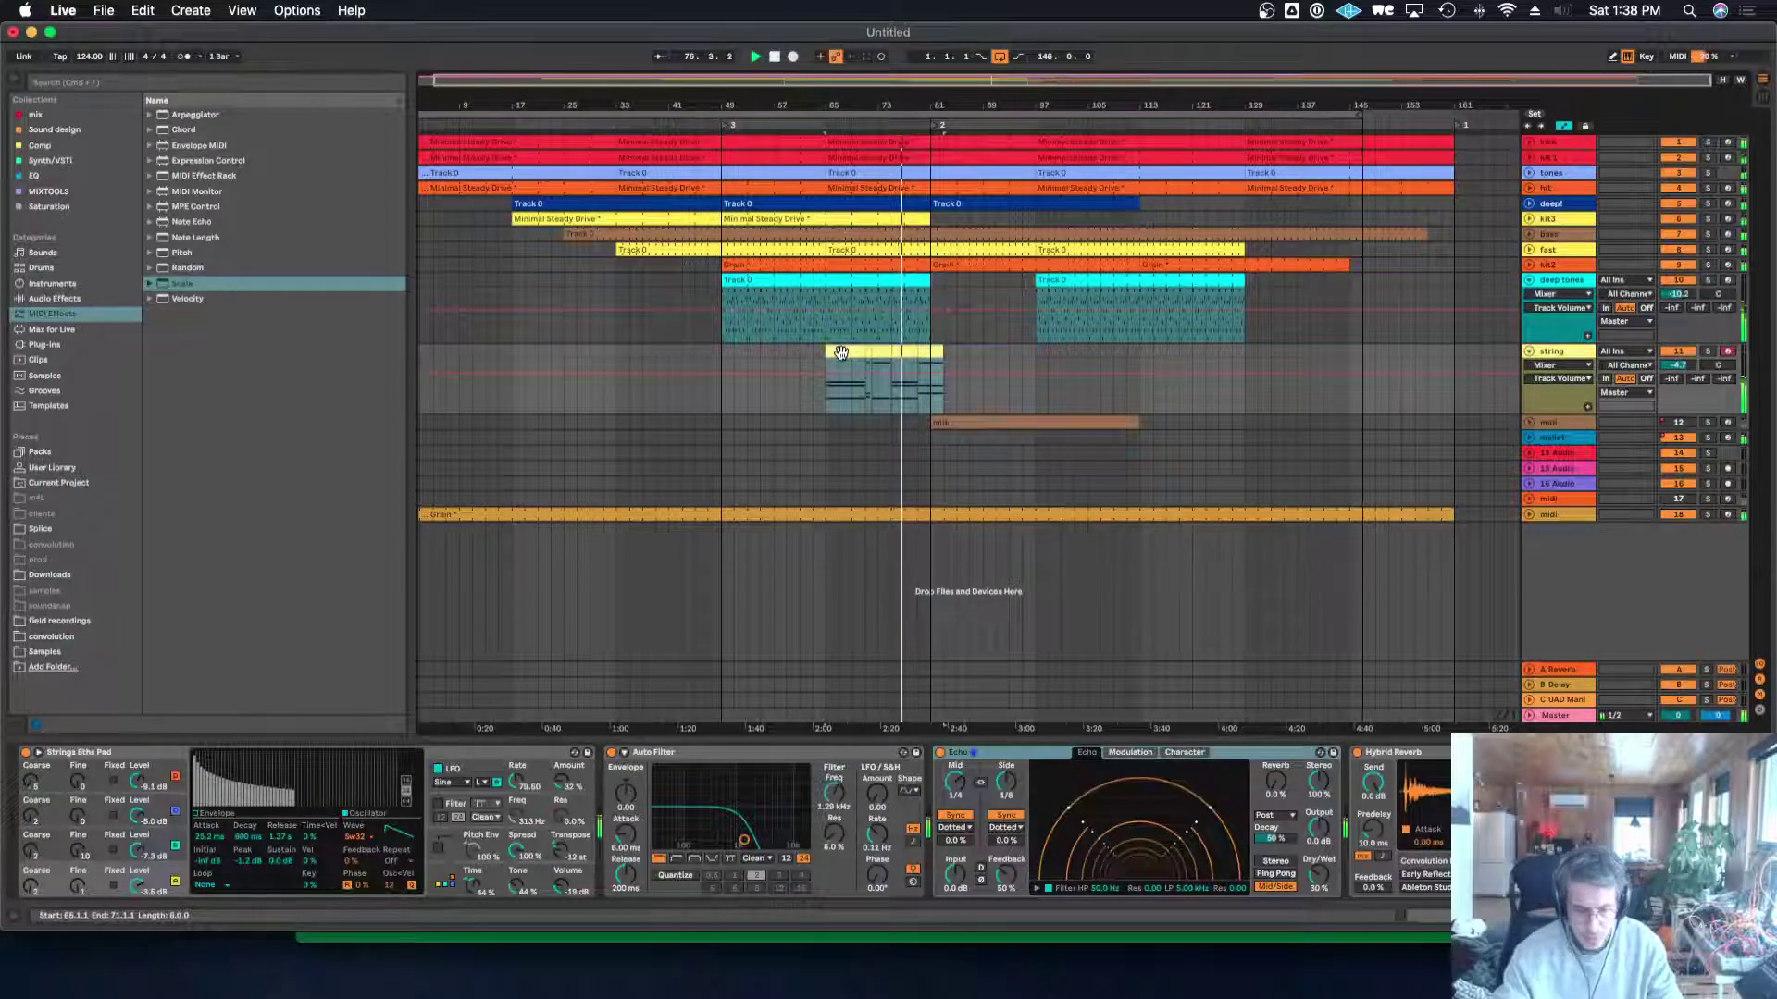
{"action": "key", "text": "super+d"}
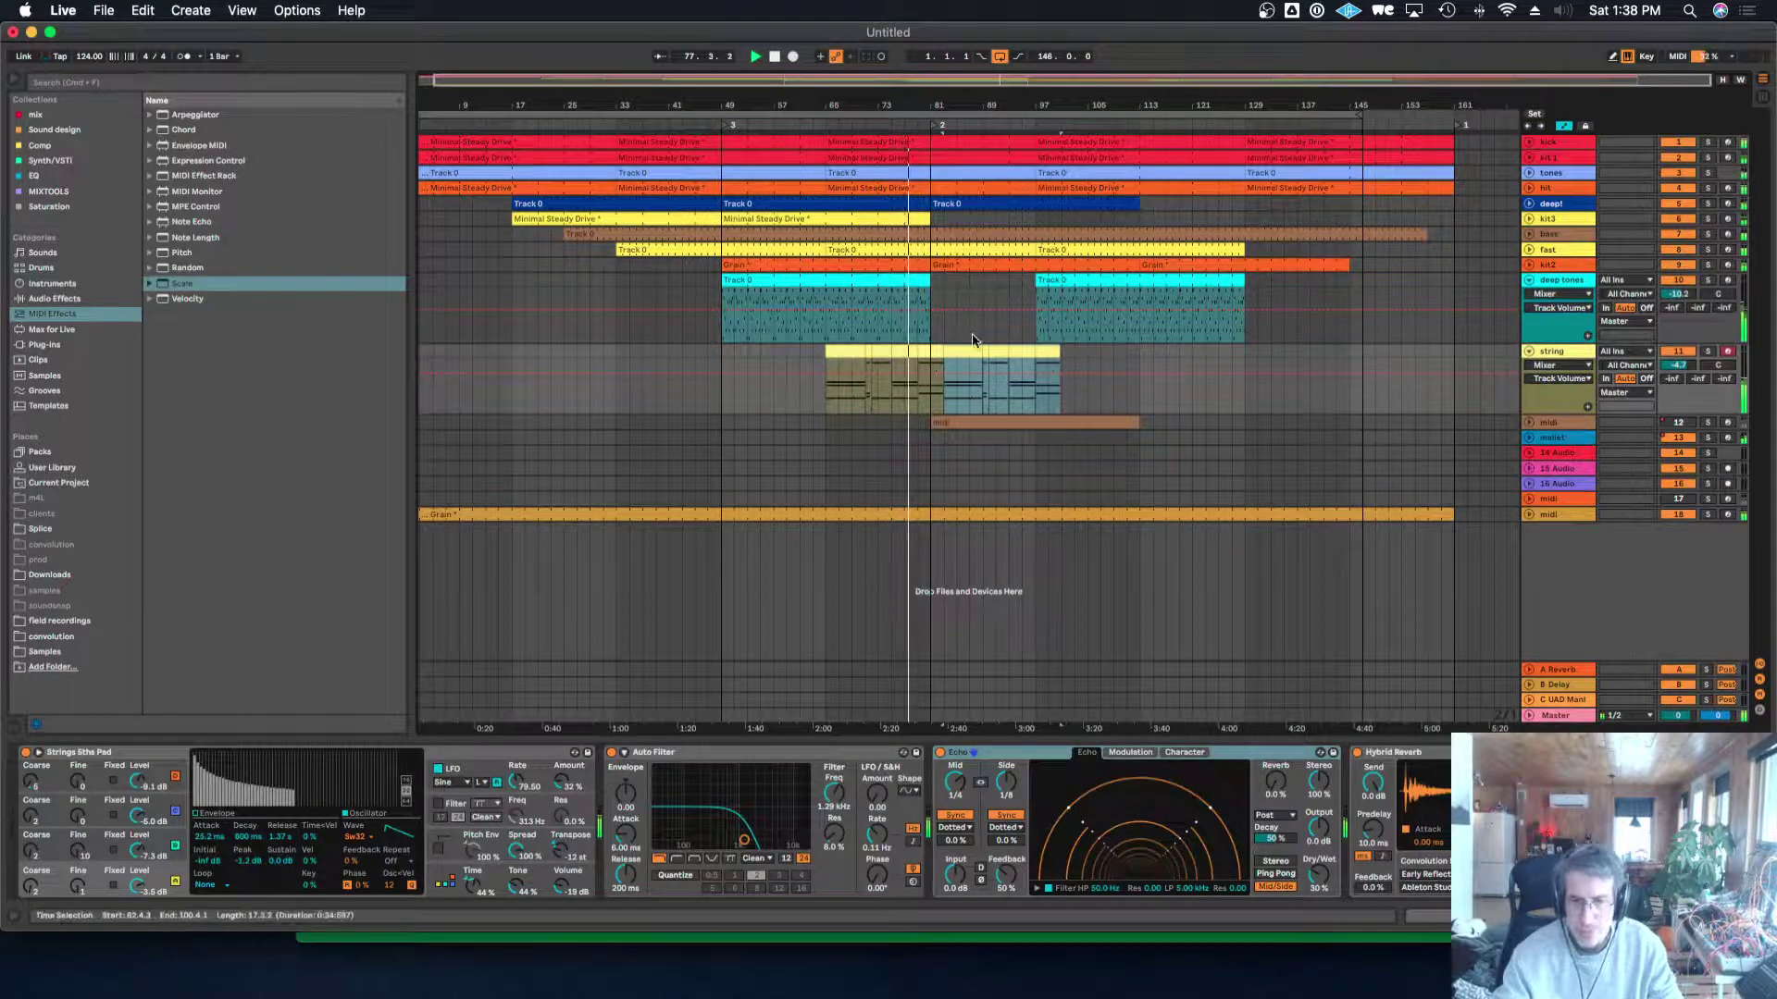
Inspect the devices on the tracks from kit1 through deep1, including the notes on the tones track.
{"action": "left_click", "coordinate": [1573, 191]}
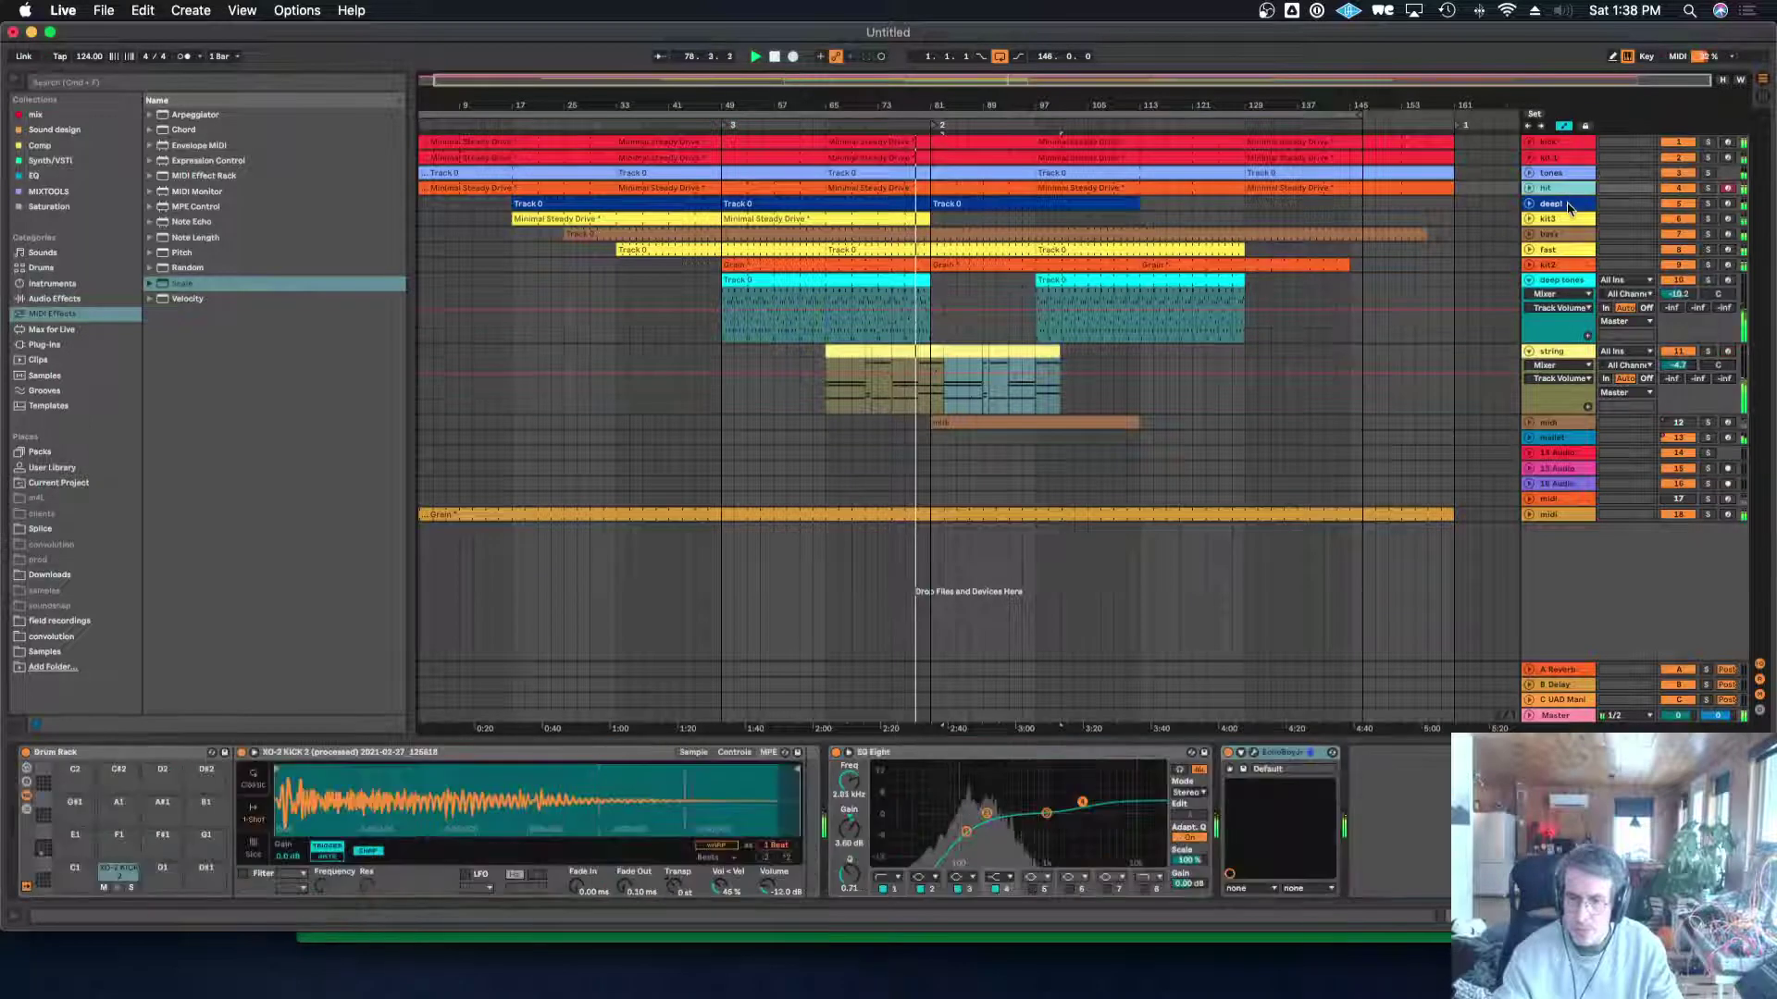
{"action": "left_click", "coordinate": [1568, 204]}
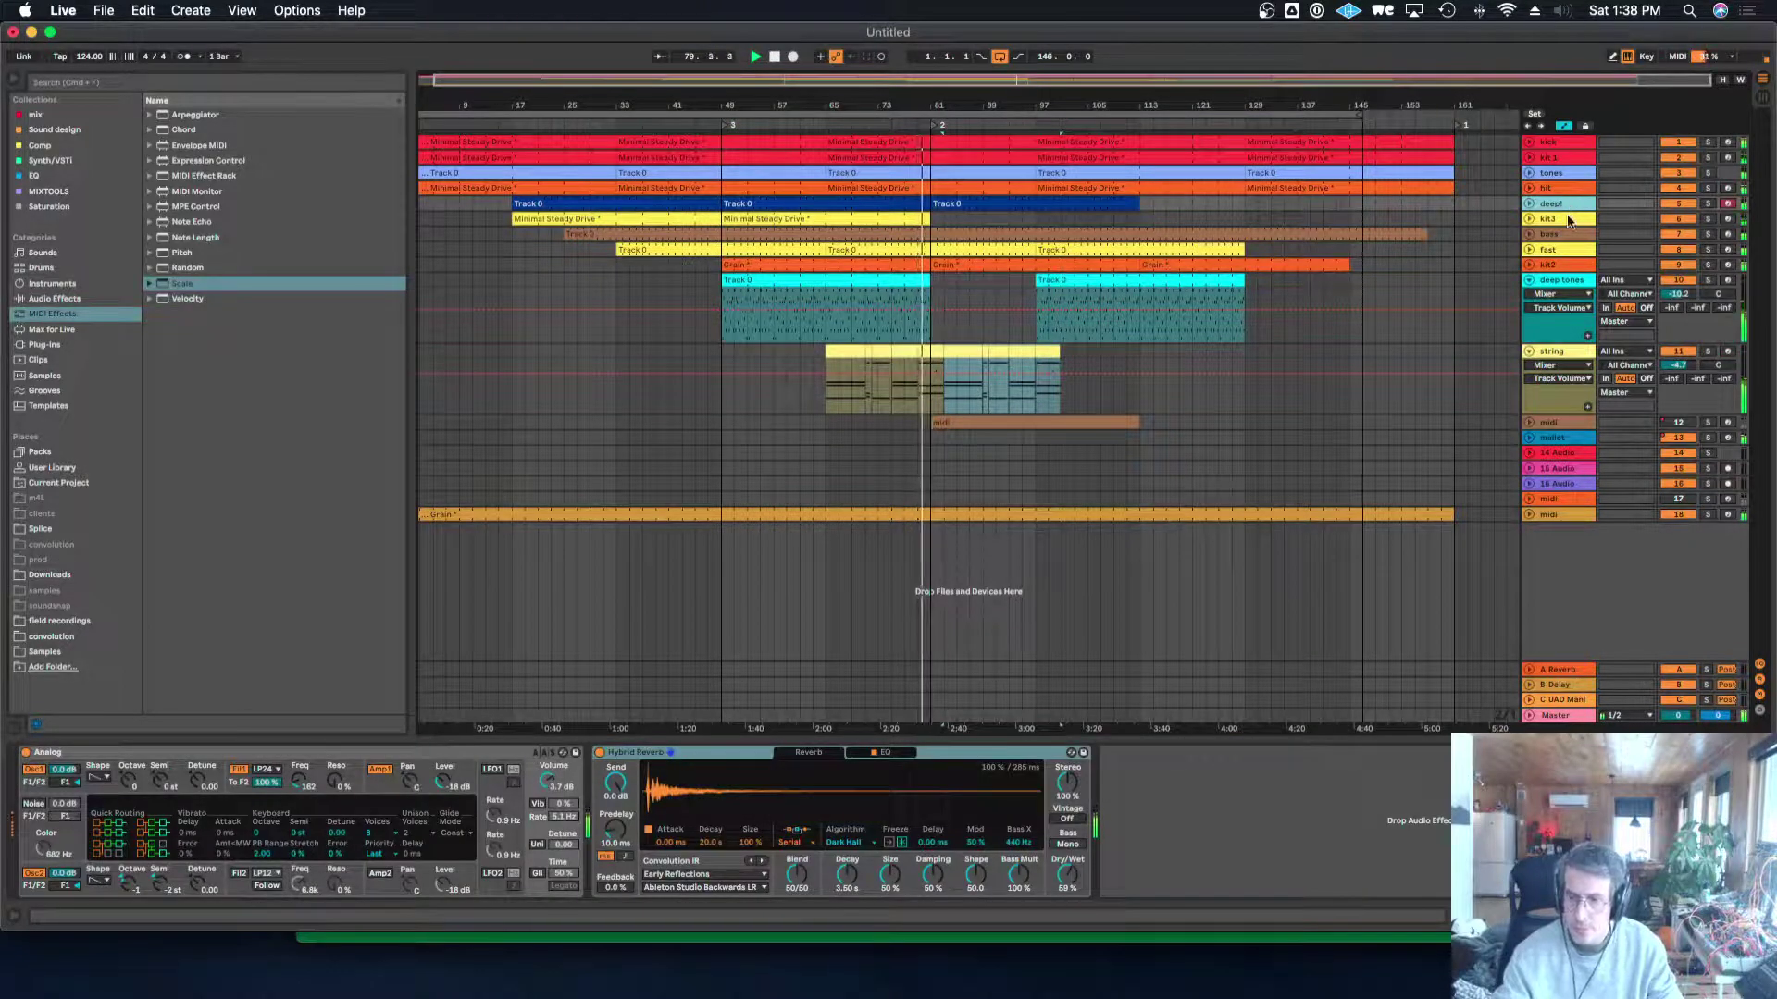
{"action": "left_click", "coordinate": [1568, 161]}
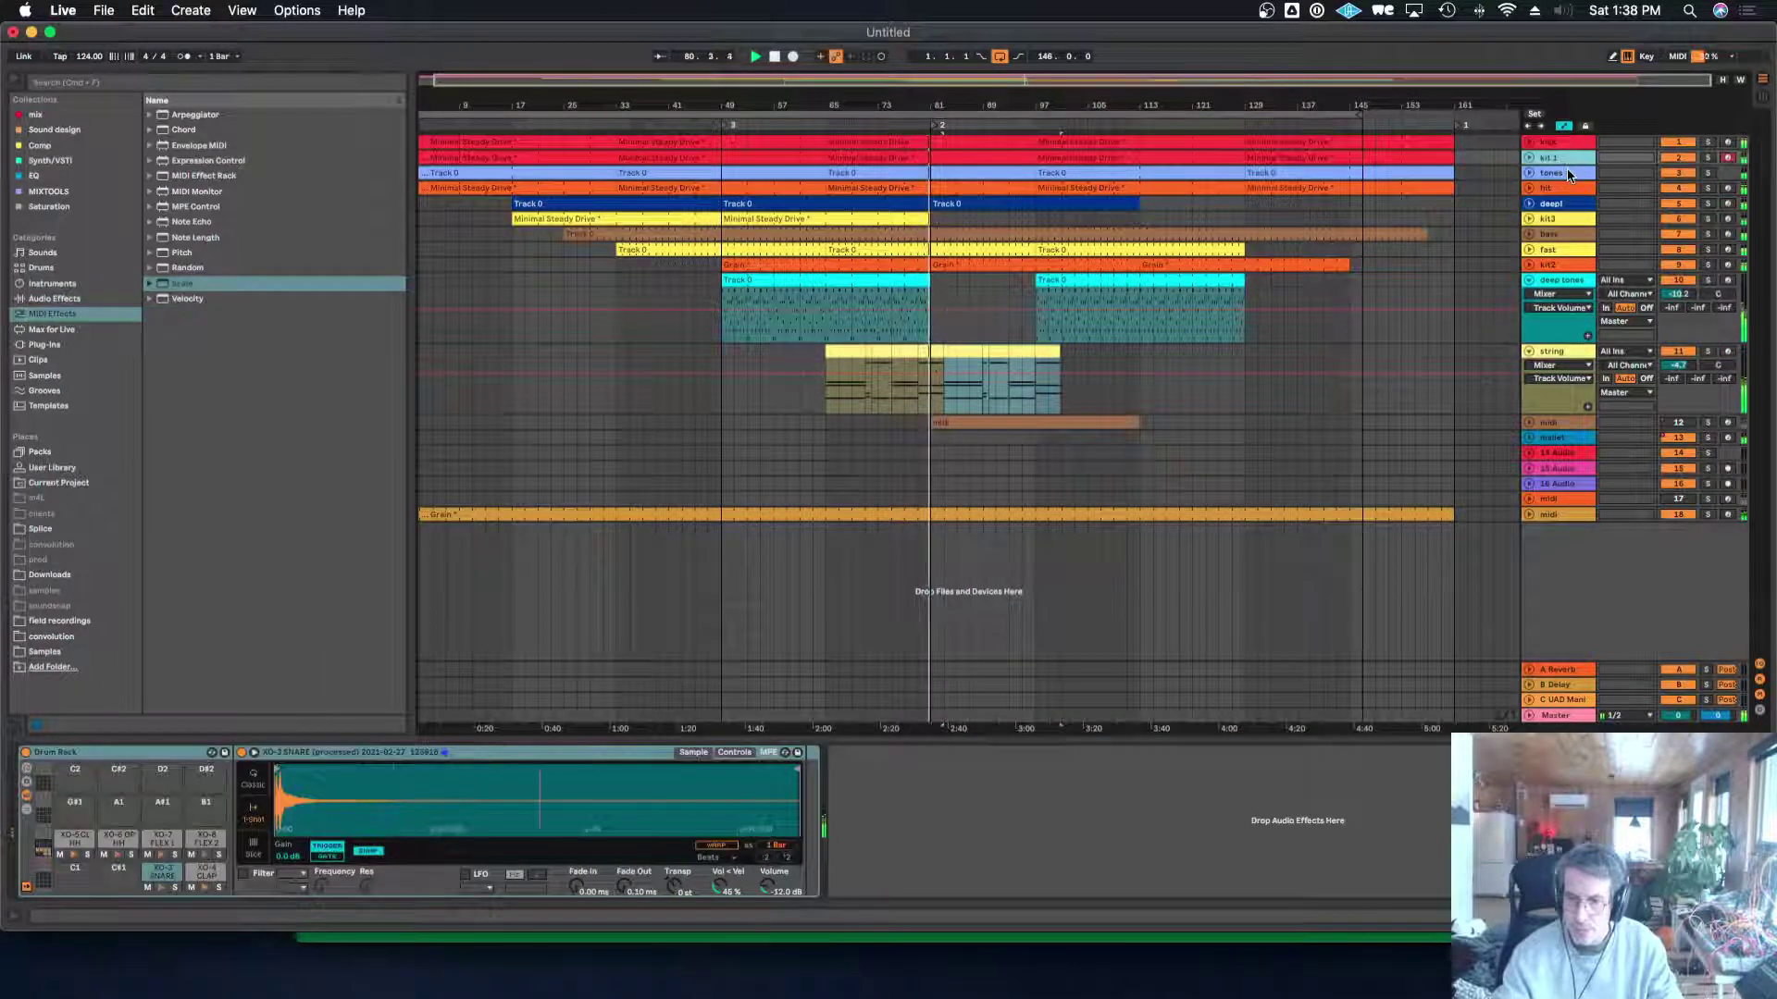
{"action": "left_click", "coordinate": [1568, 172]}
{"action": "left_click", "coordinate": [1530, 174]}
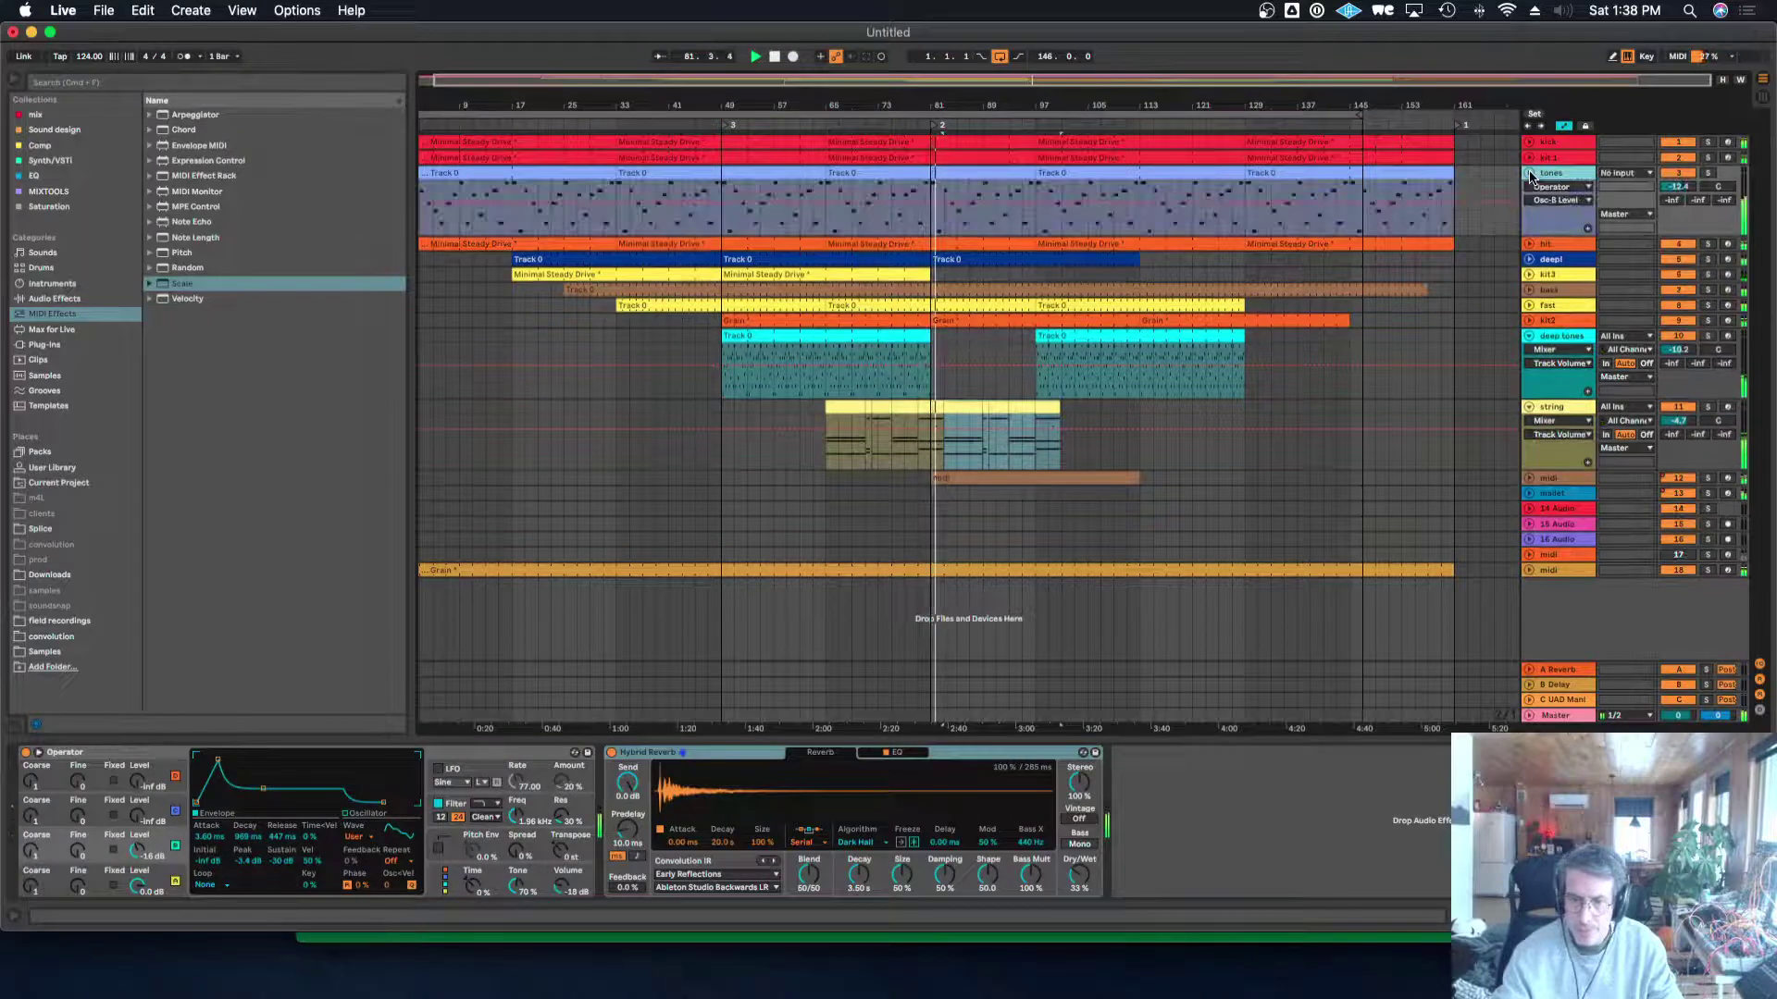
{"action": "left_click", "coordinate": [1529, 174]}
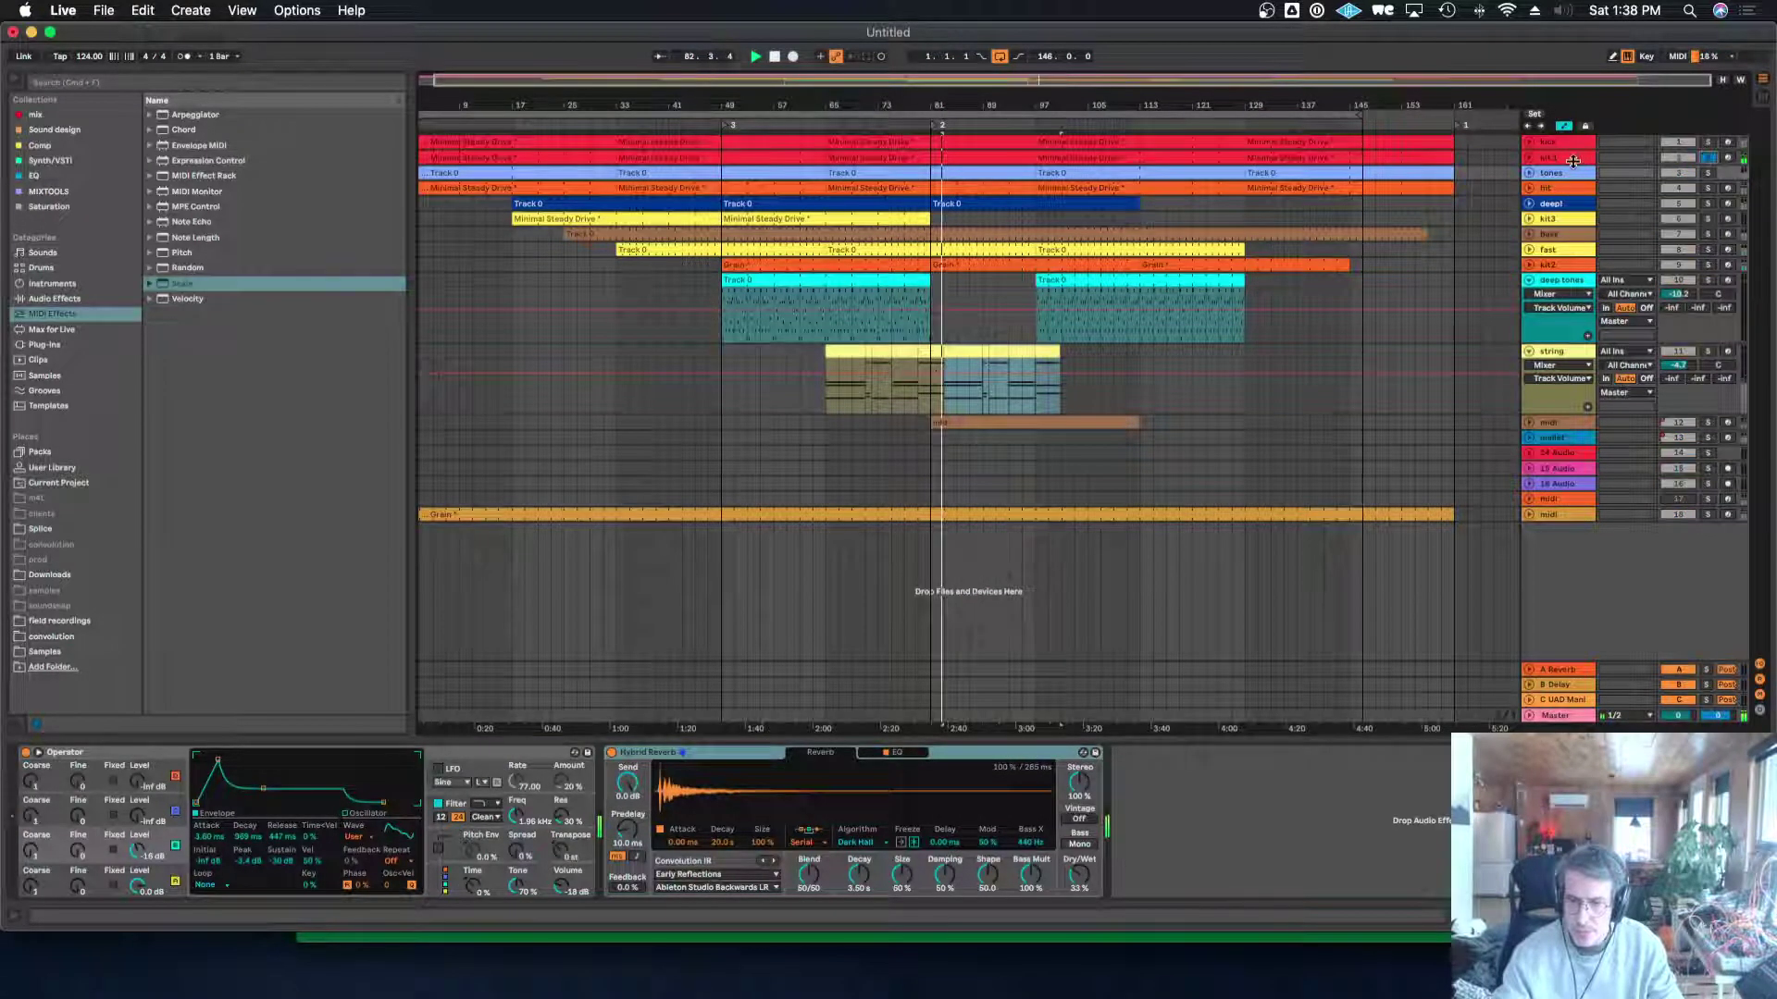
Solo kit1 and extract its closed and open hi-hat pads from the Drum Rack onto two new MIDI tracks.
{"action": "left_click", "coordinate": [1566, 157]}
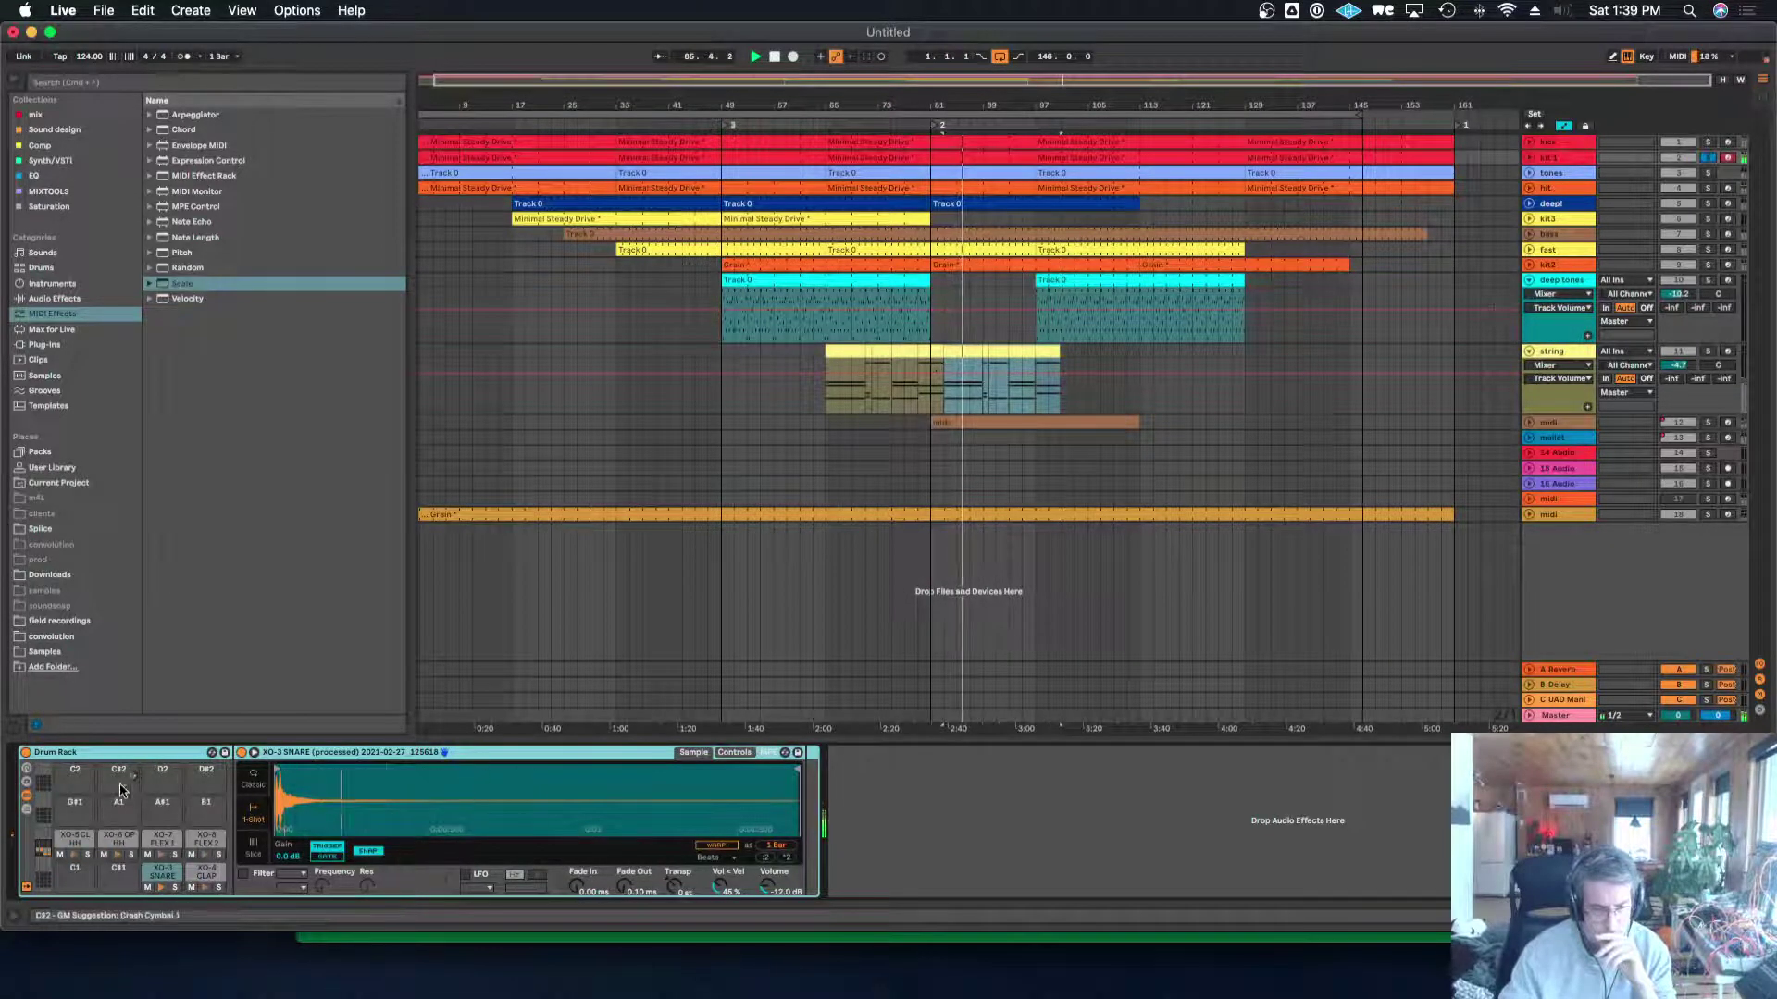
{"action": "left_click_drag", "start_coordinate": [74, 845], "coordinate": [424, 531]}
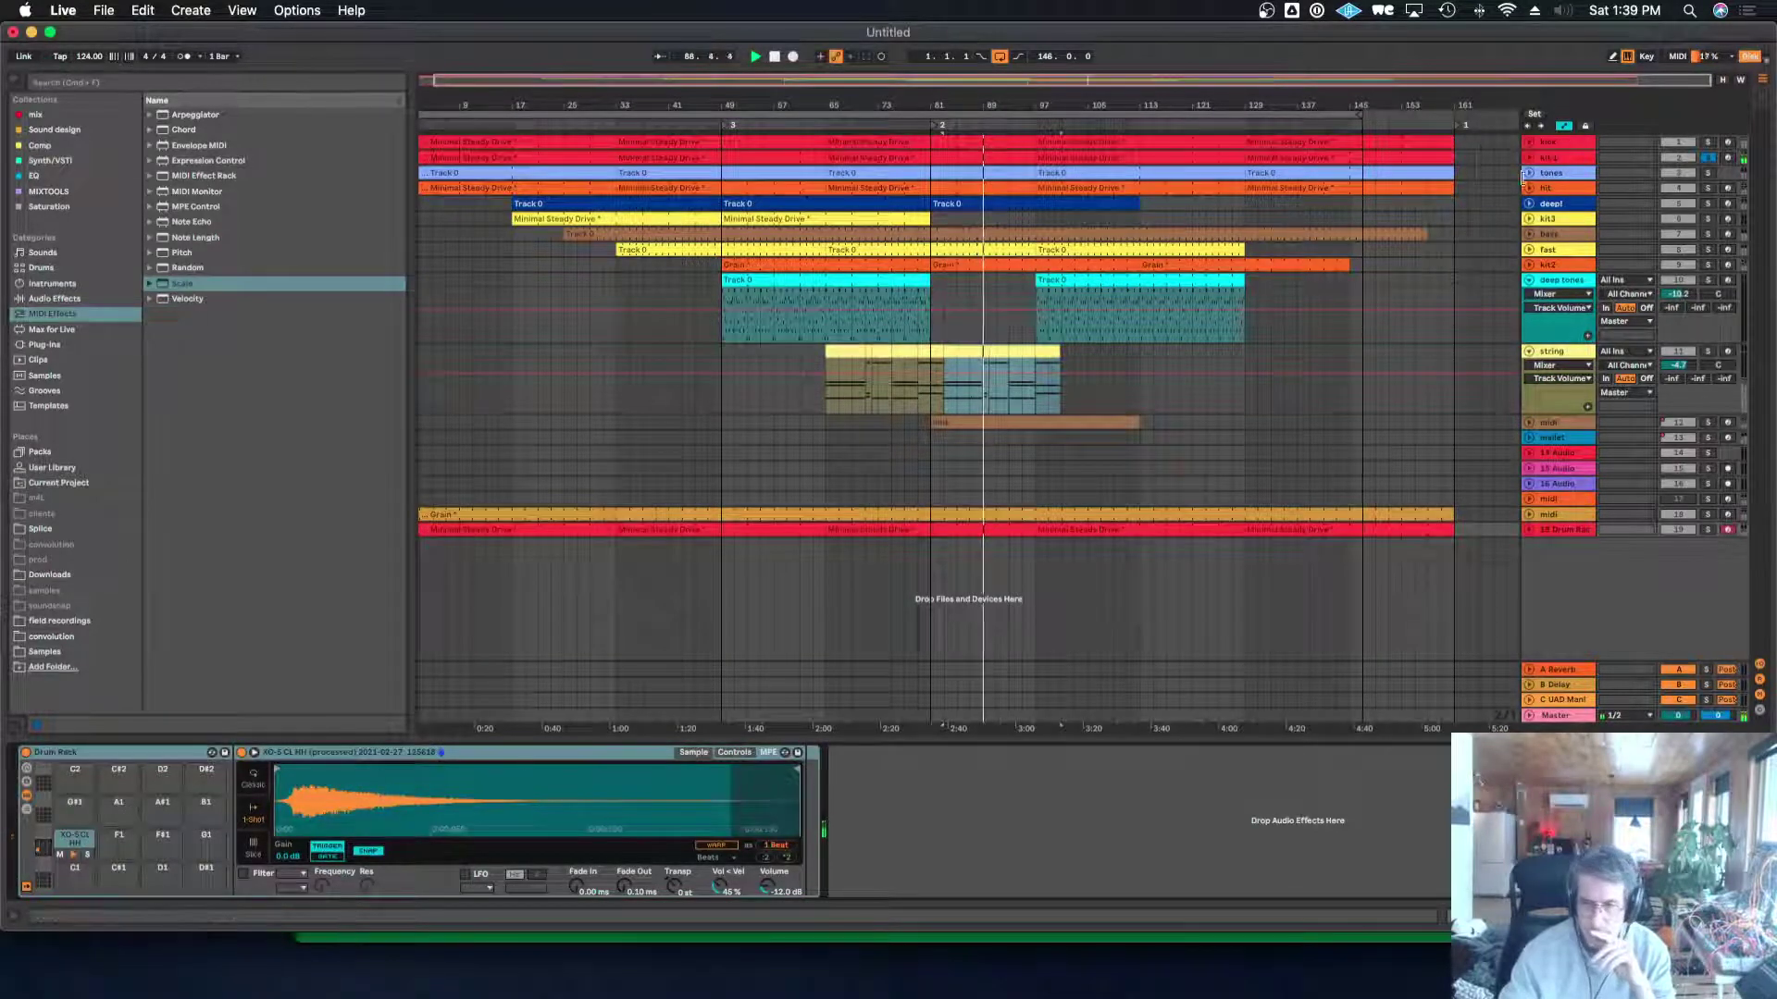
{"action": "left_click", "coordinate": [1548, 159]}
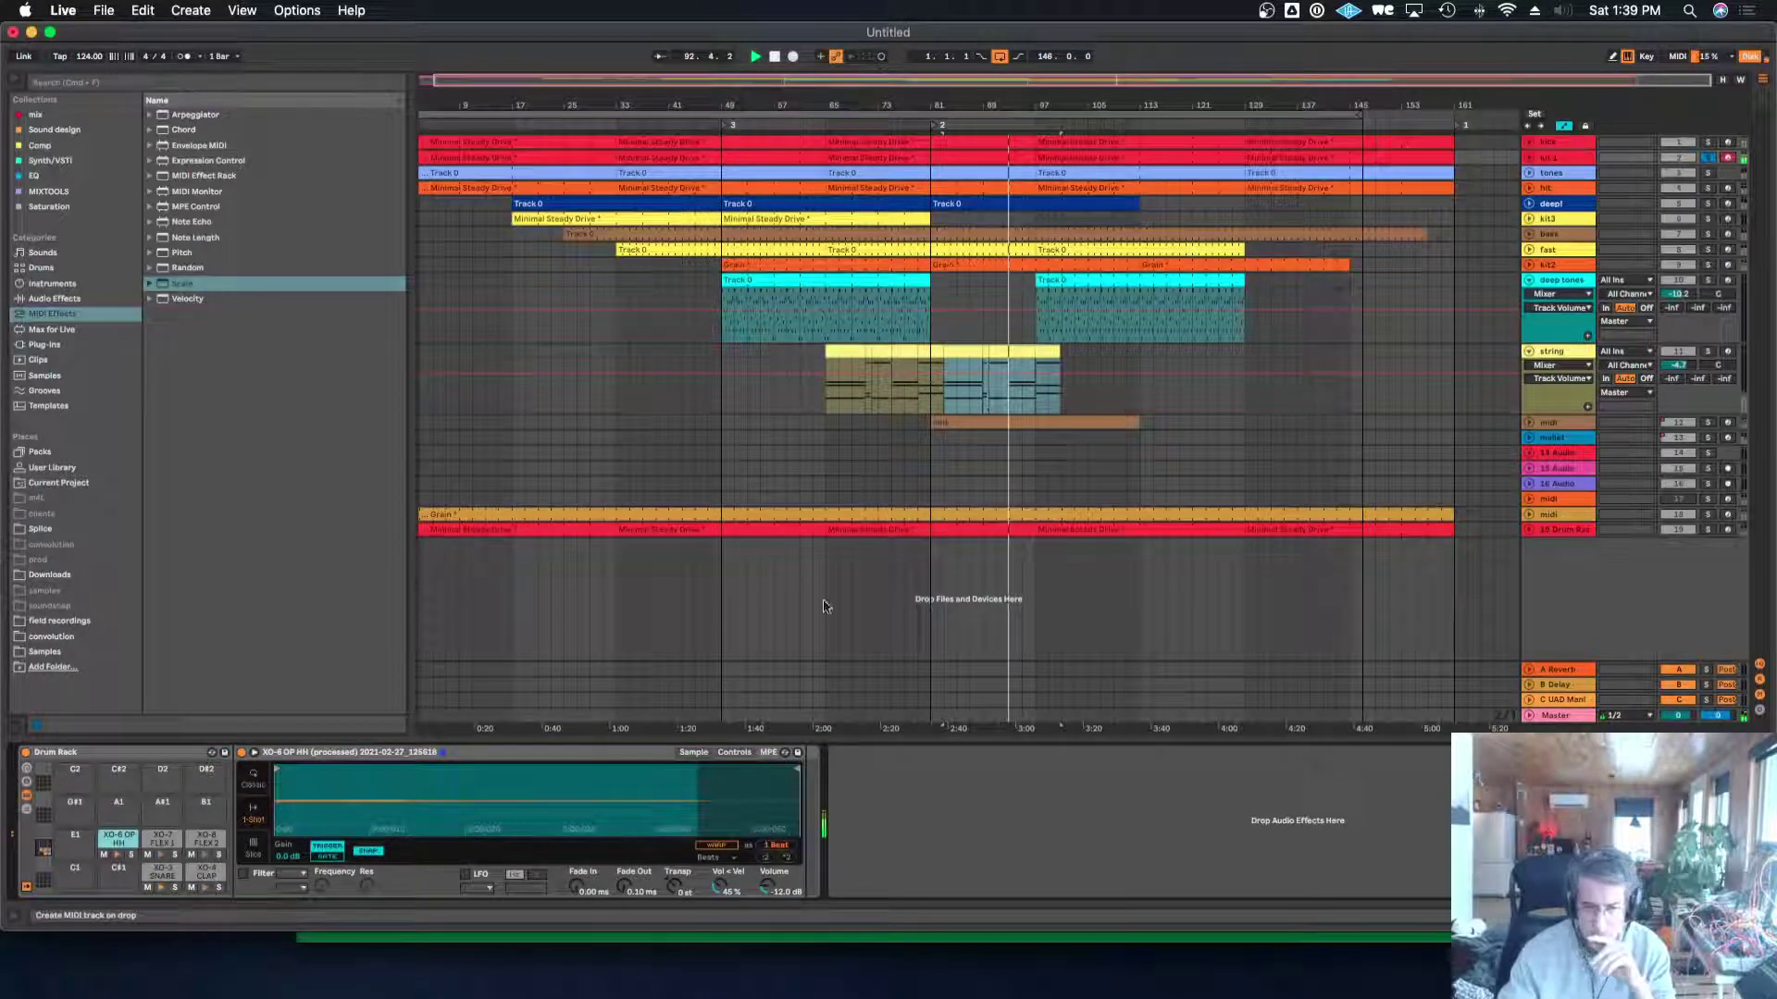
{"action": "key", "text": "super+d"}
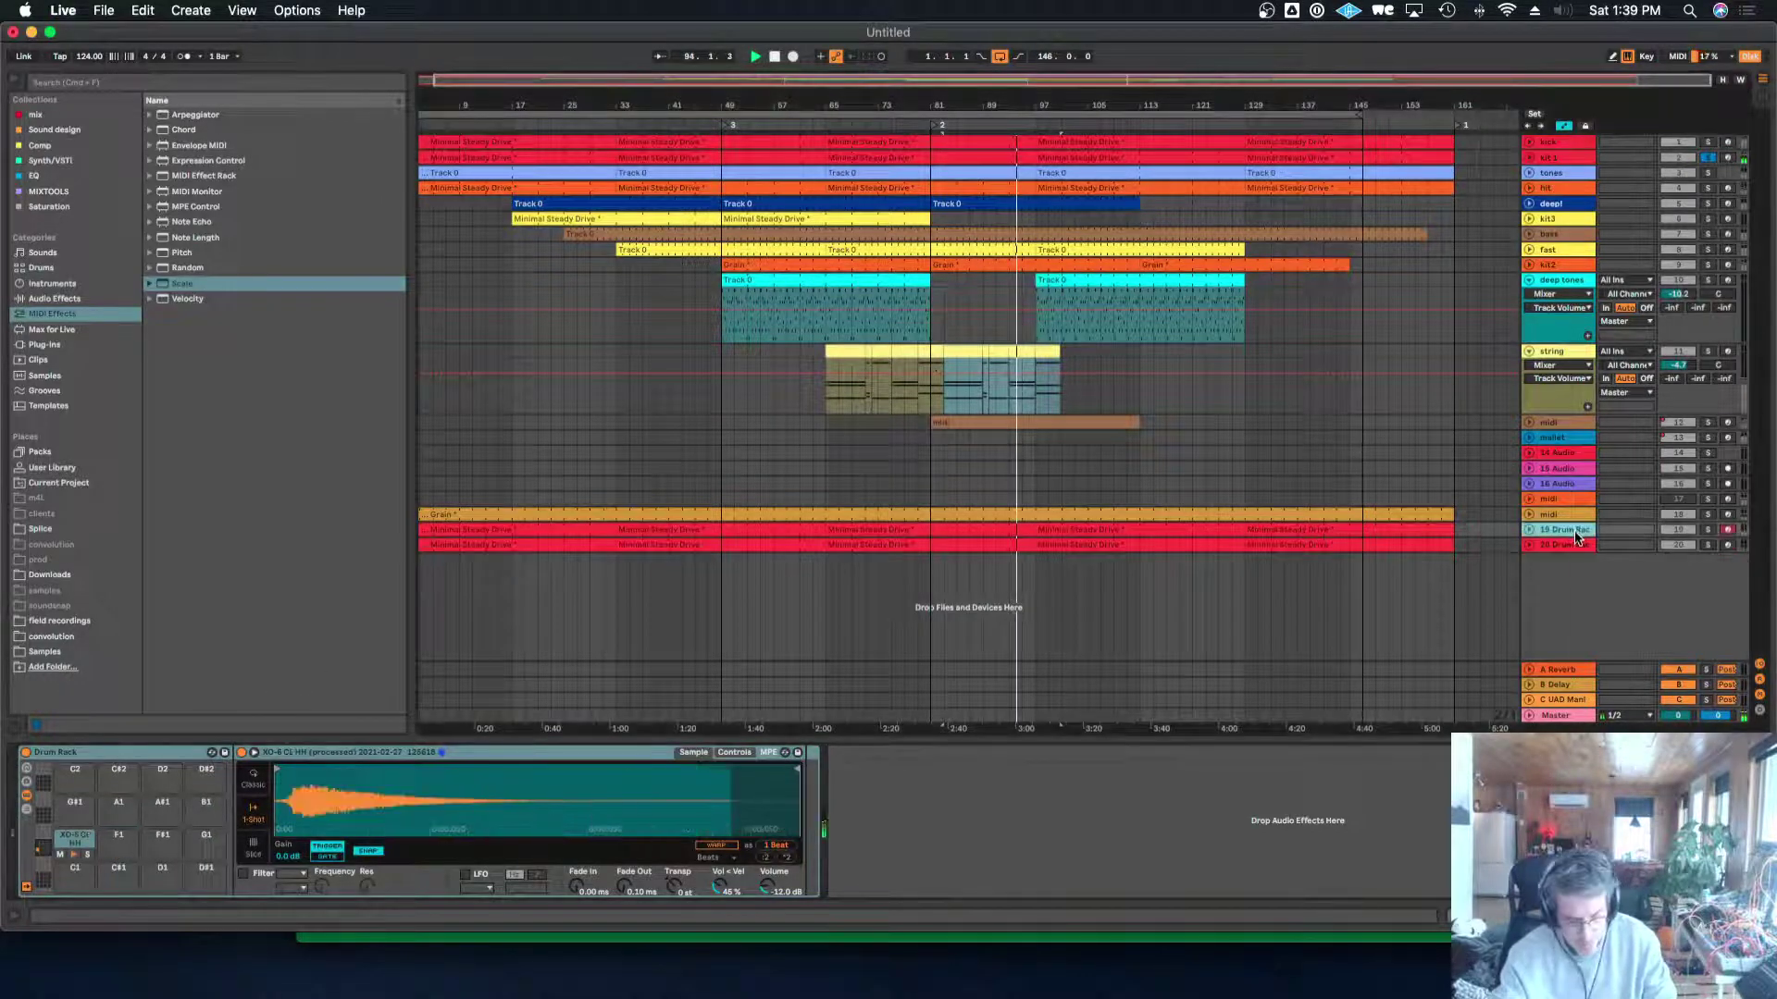
Rename the extracted closed hi-hat track as hh.
{"action": "right_click", "coordinate": [1576, 536]}
{"action": "left_click", "coordinate": [1591, 598]}
{"action": "type", "text": "h"}
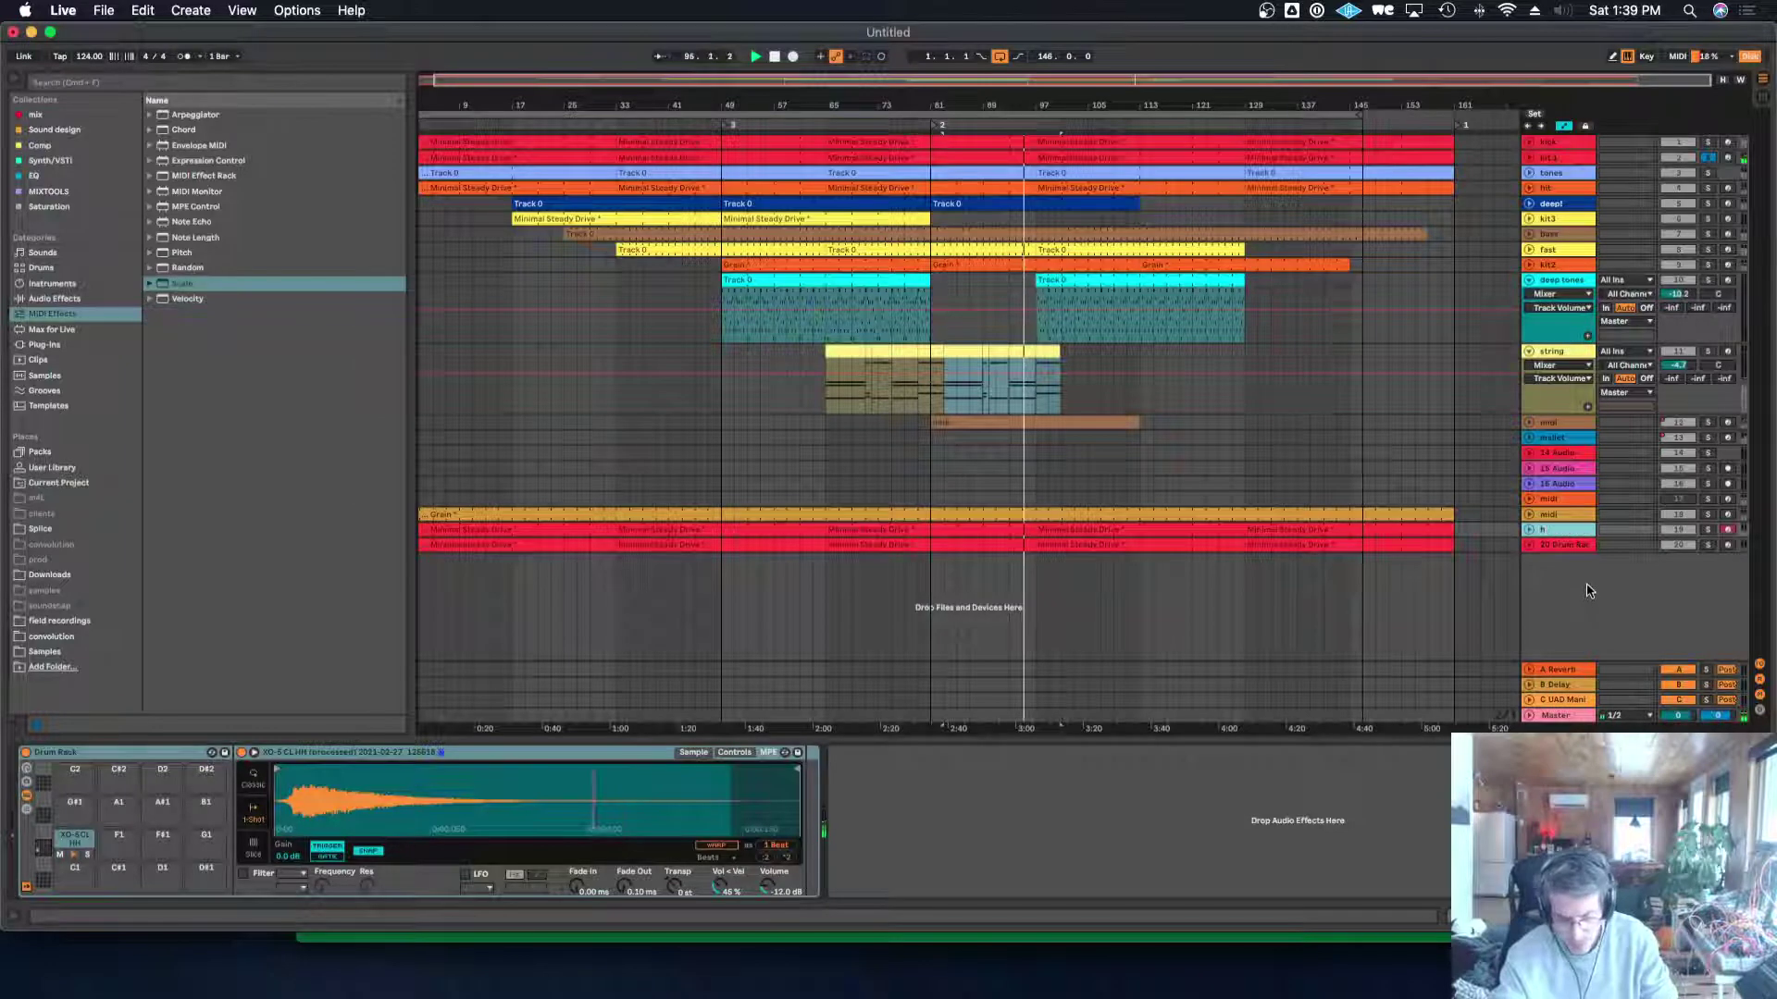
{"action": "type", "text": "h"}
Raise the open hi-hat sample's volume to 22.9 dB and rename its extracted track as hh.
{"action": "right_click", "coordinate": [1572, 545]}
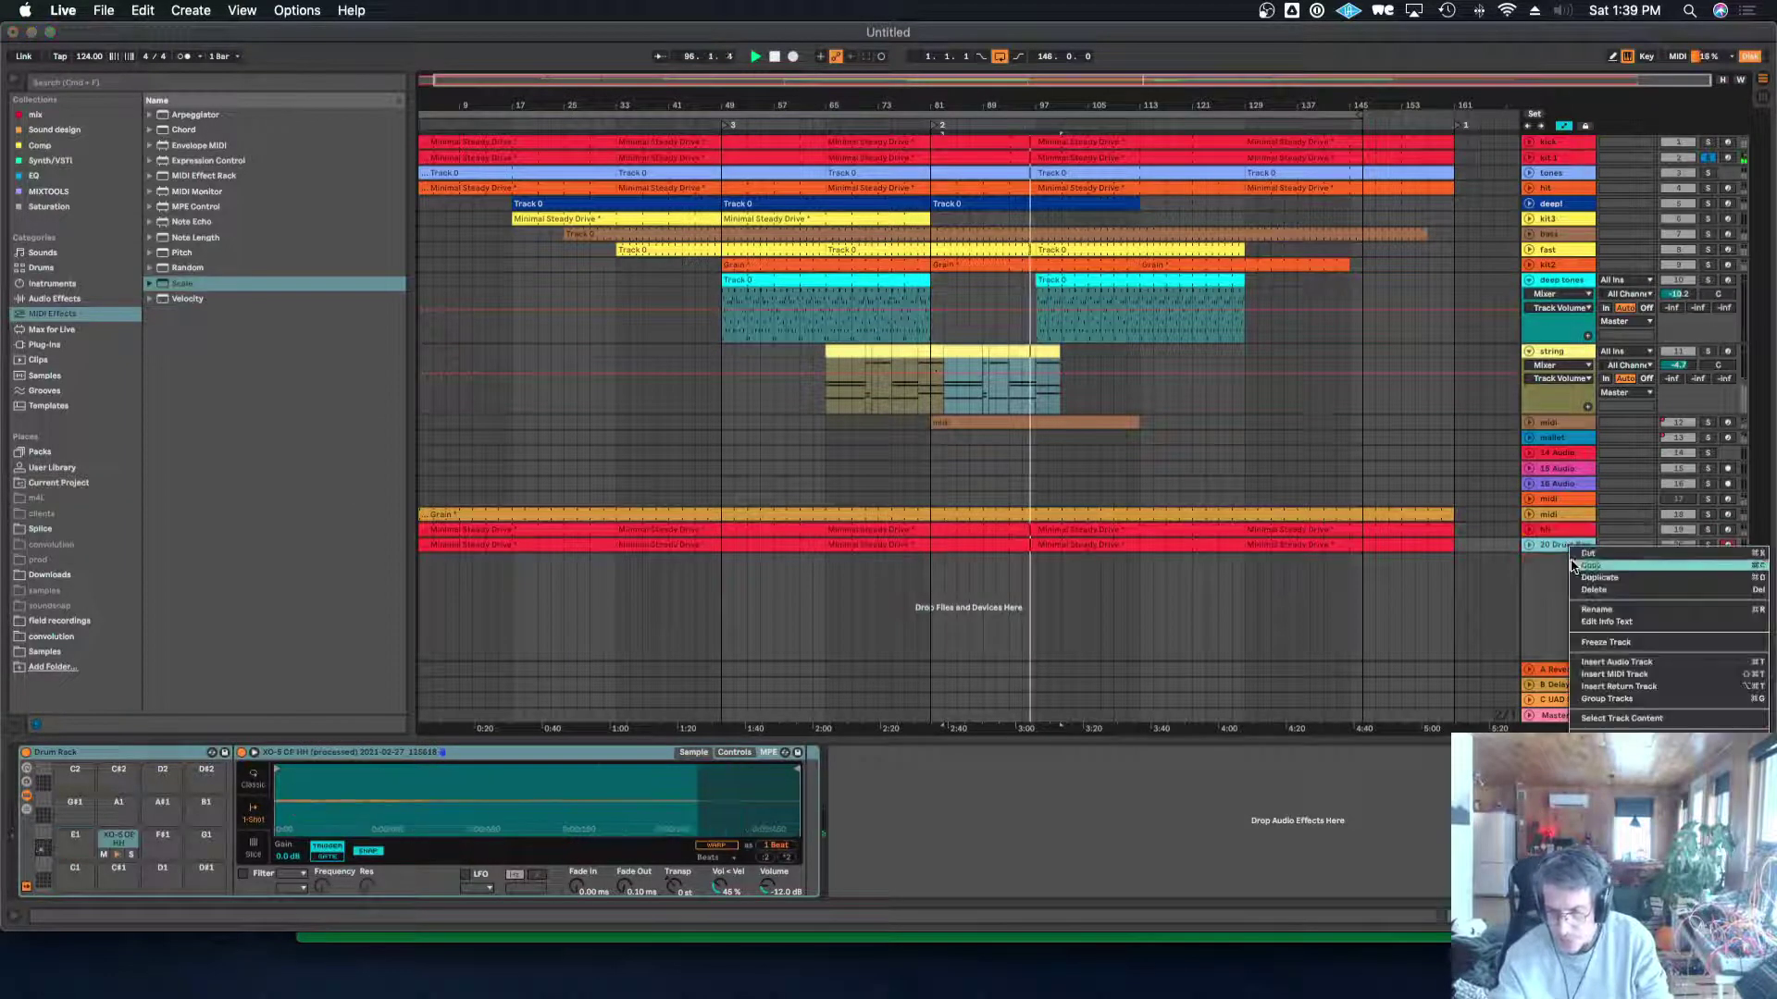
{"action": "left_click", "coordinate": [1579, 611]}
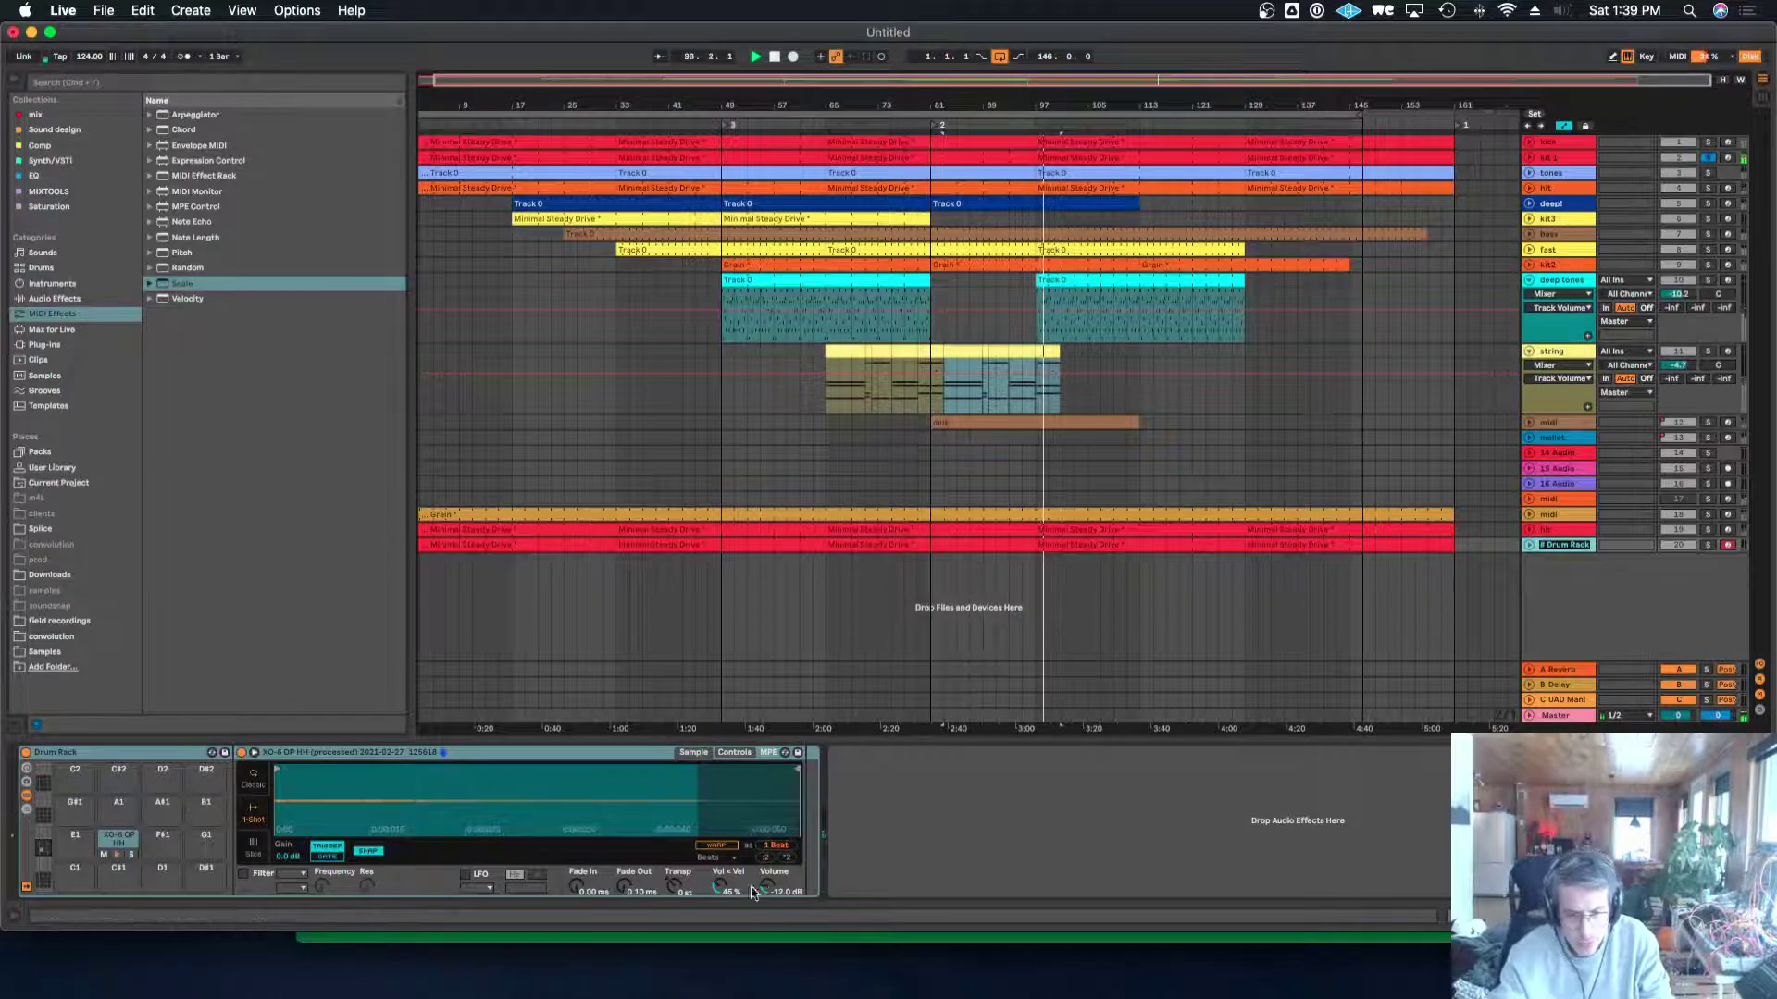
{"action": "left_click_drag", "start_coordinate": [766, 887], "coordinate": [766, 807]}
{"action": "right_click", "coordinate": [1551, 545]}
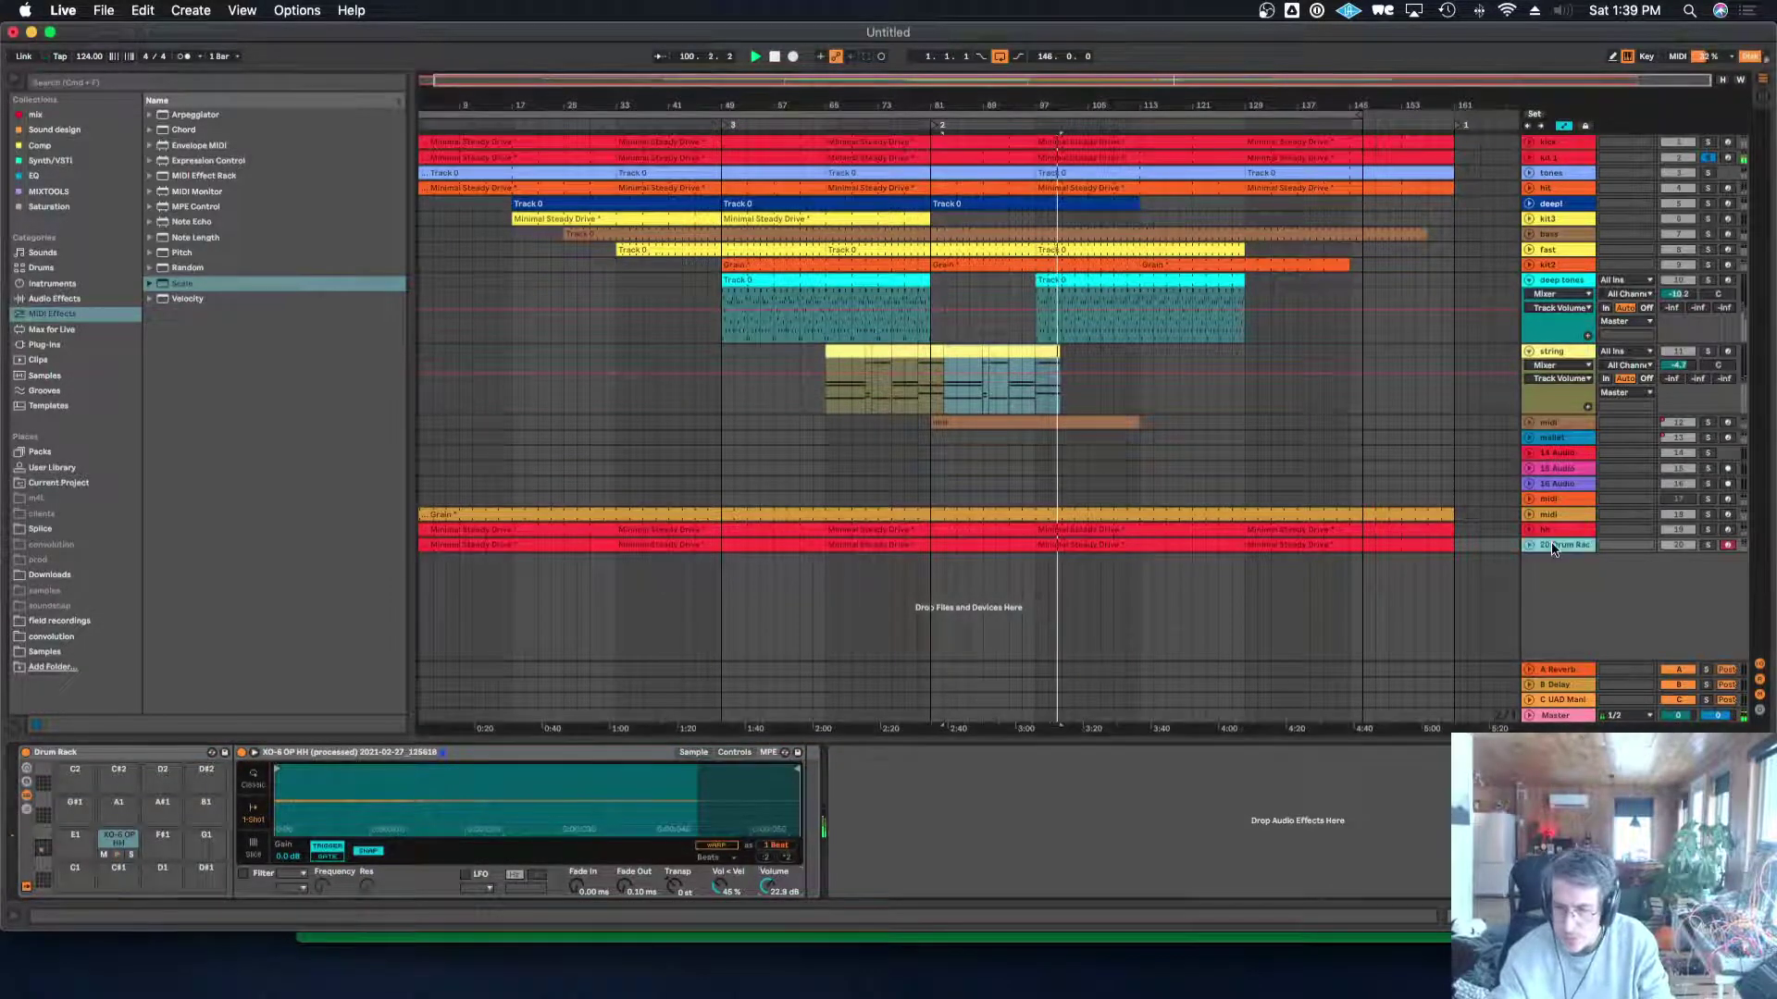
{"action": "left_click", "coordinate": [1571, 609]}
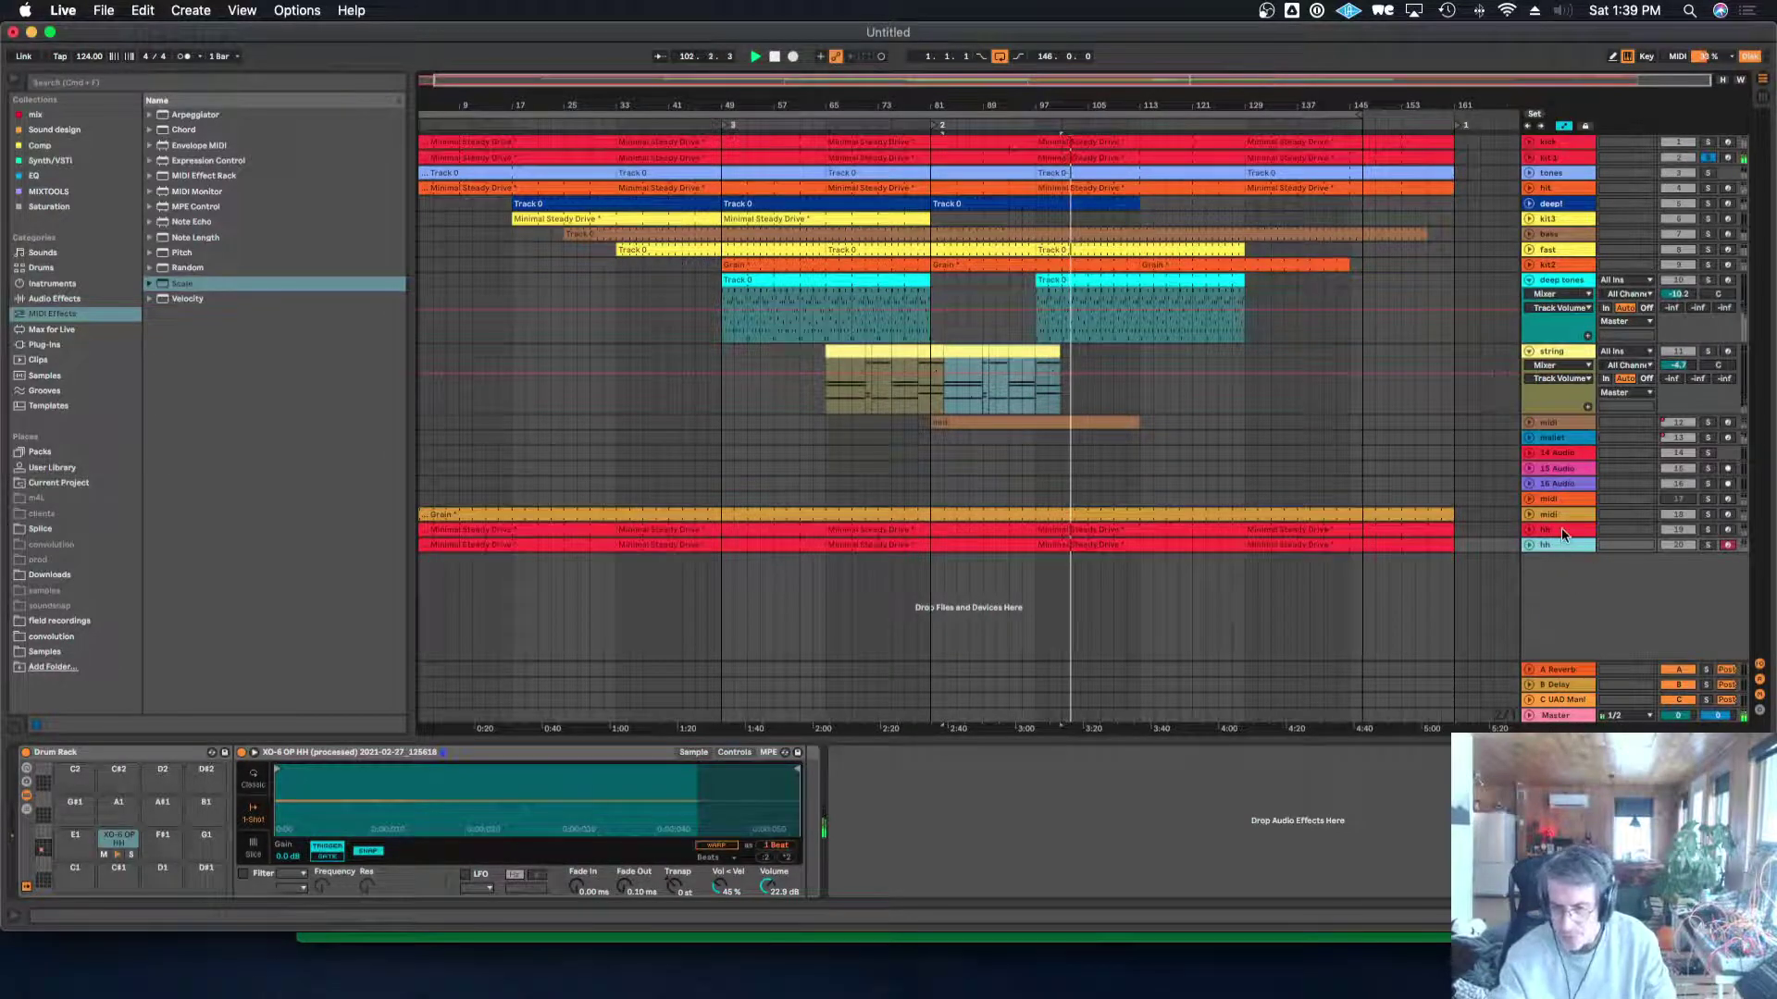
Color both hh tracks and their clips light gray, and move the pair directly below kit1.
{"action": "left_click", "coordinate": [1563, 534]}
{"action": "right_click", "coordinate": [1563, 534]}
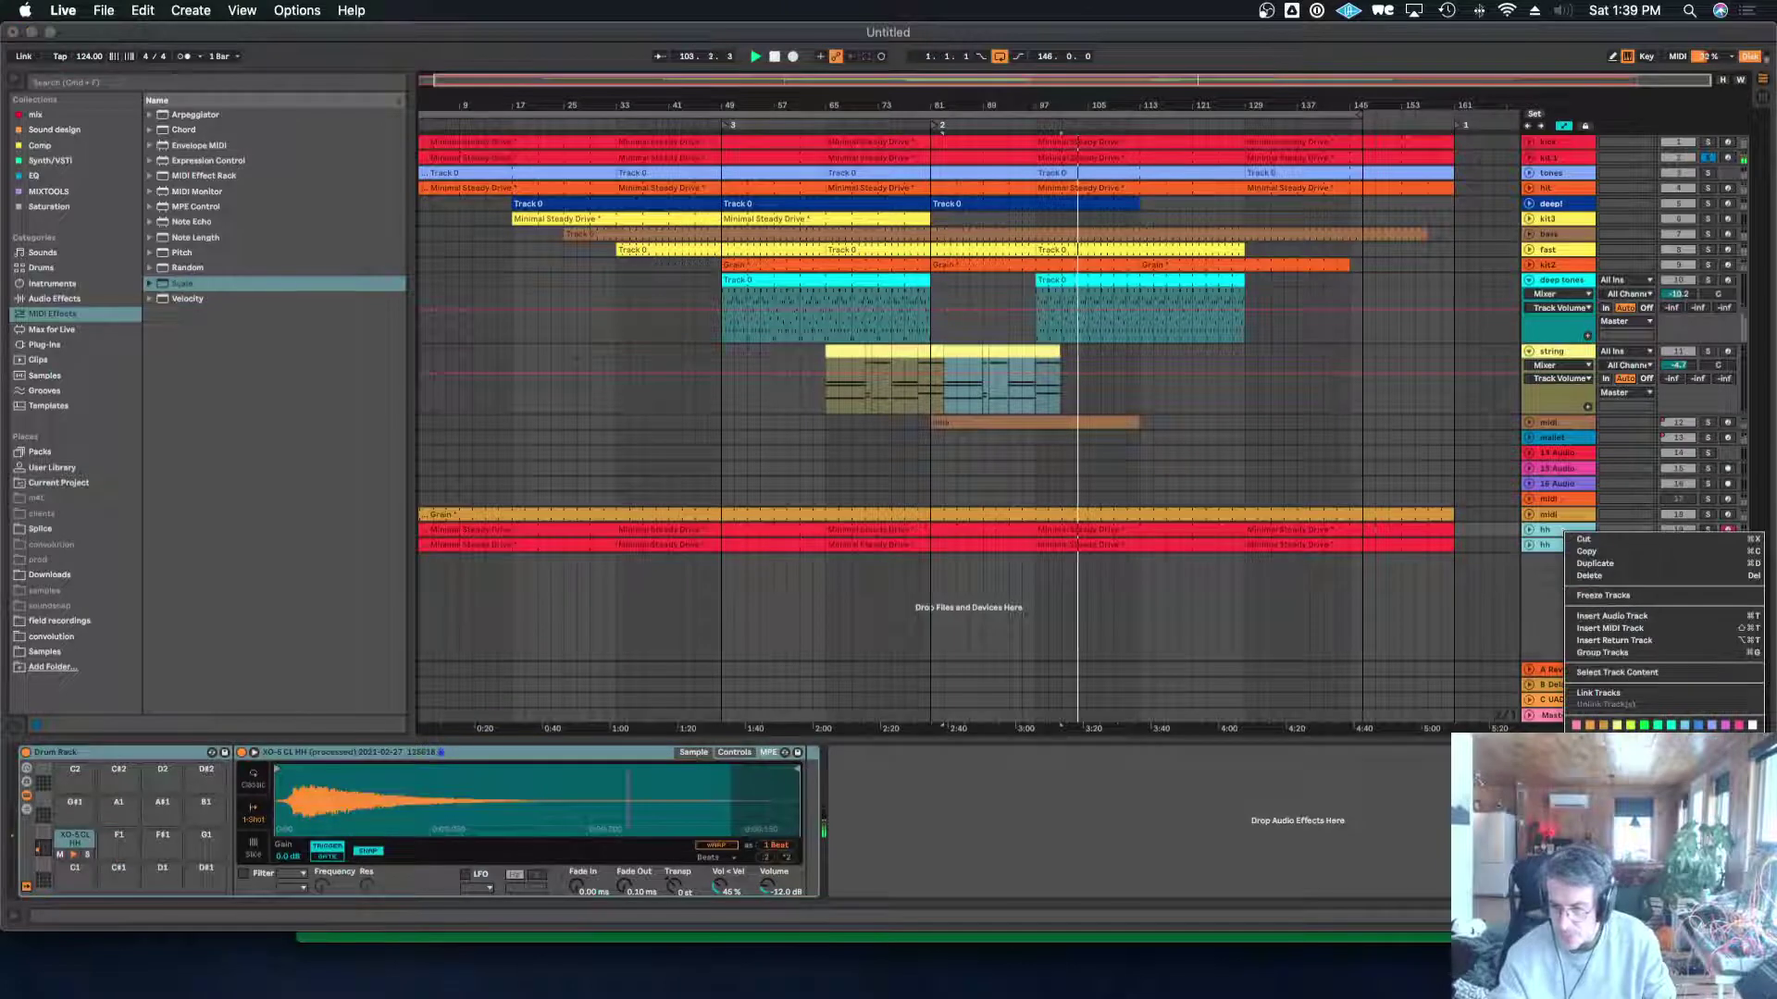
{"action": "left_click", "coordinate": [1580, 574]}
{"action": "right_click", "coordinate": [1566, 534]}
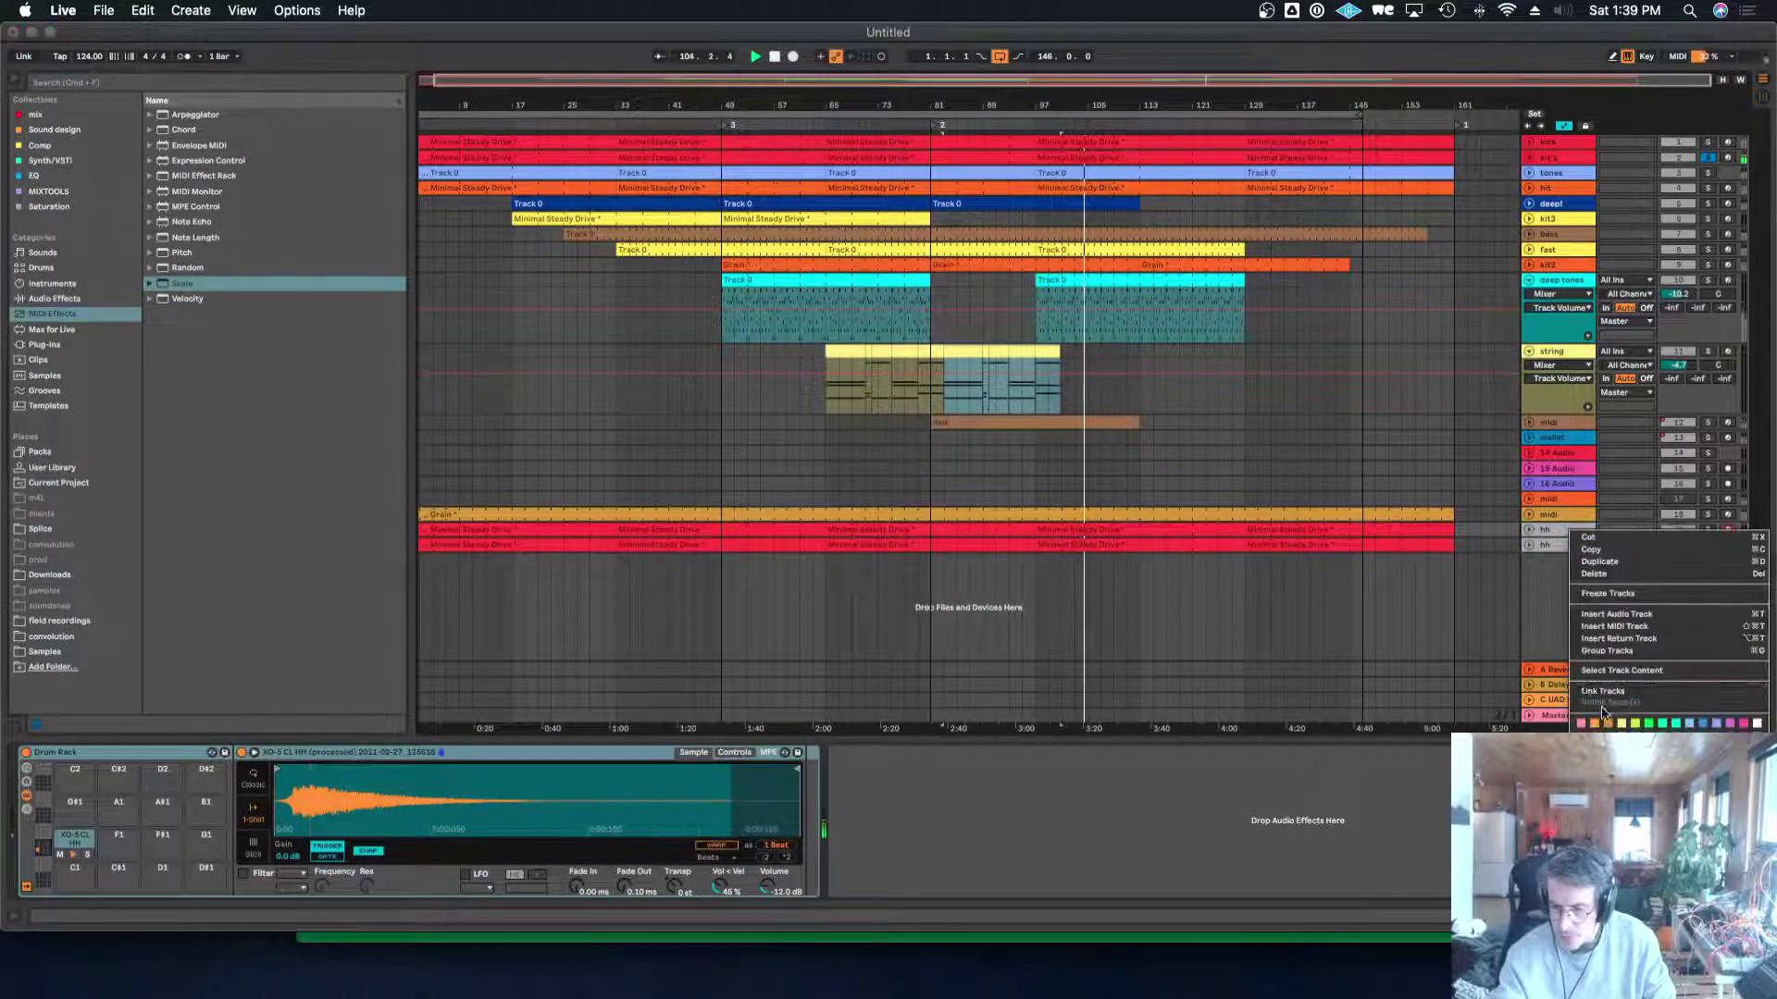
{"action": "left_click", "coordinate": [1621, 792]}
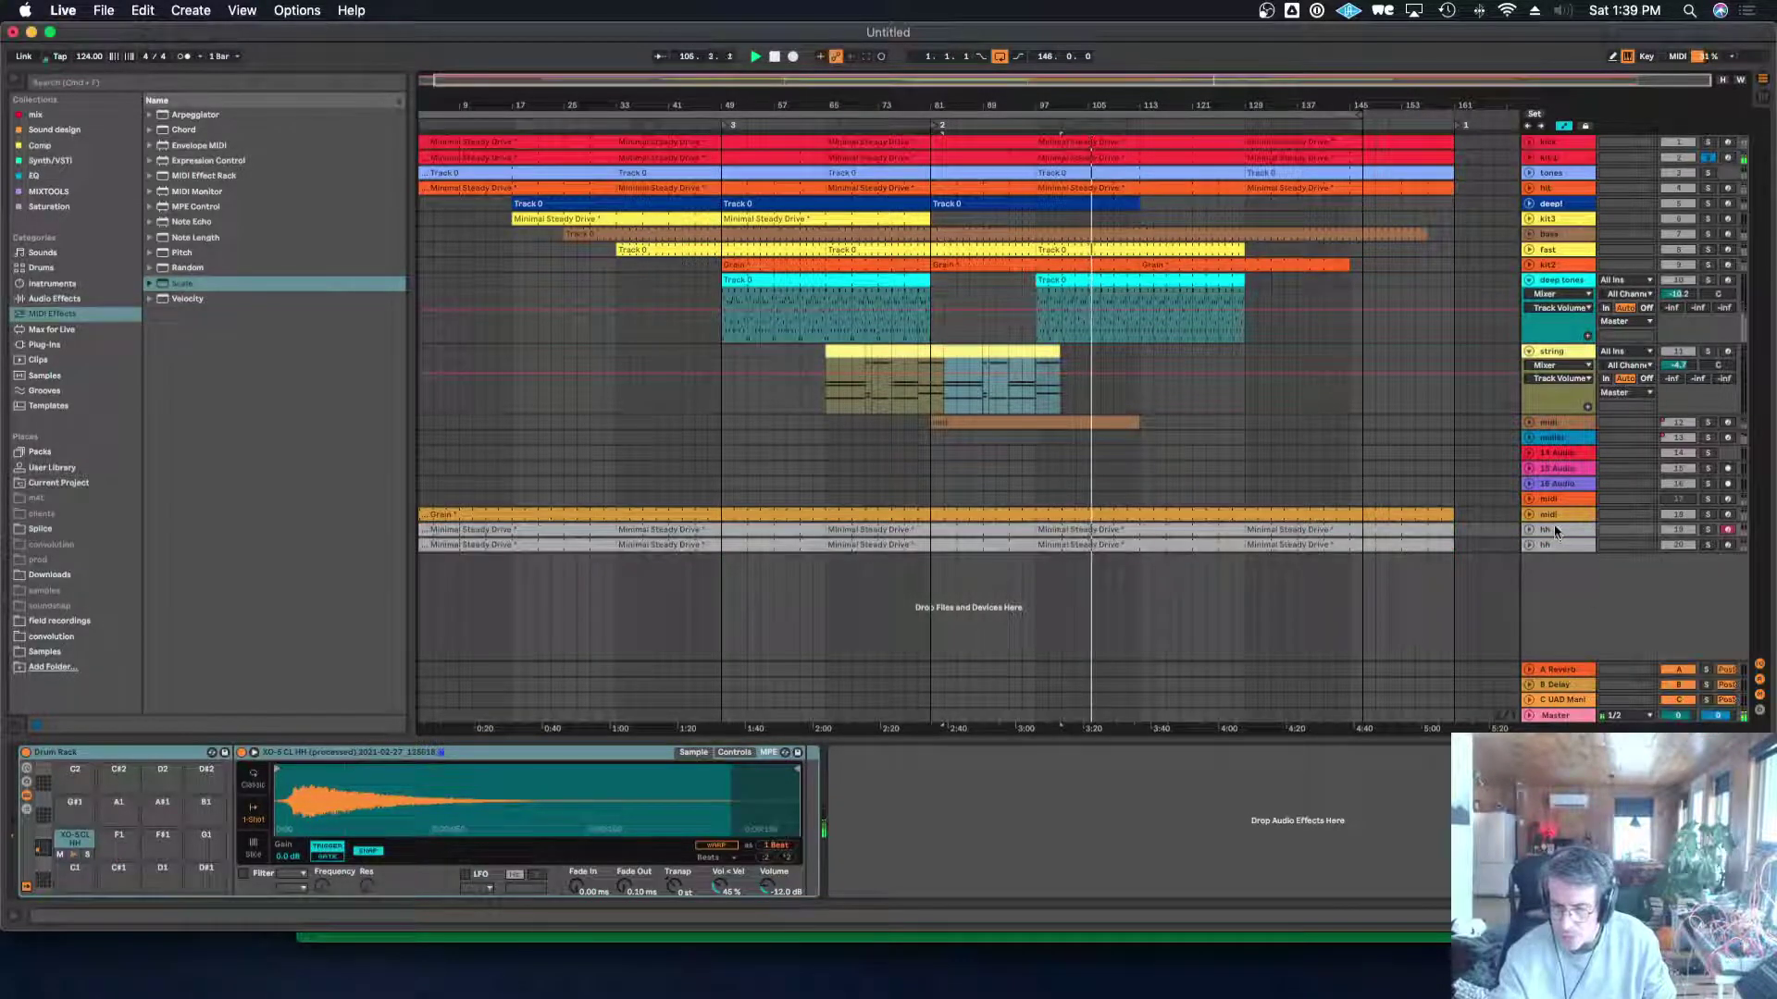
{"action": "left_click_drag", "start_coordinate": [1556, 532], "coordinate": [1570, 195]}
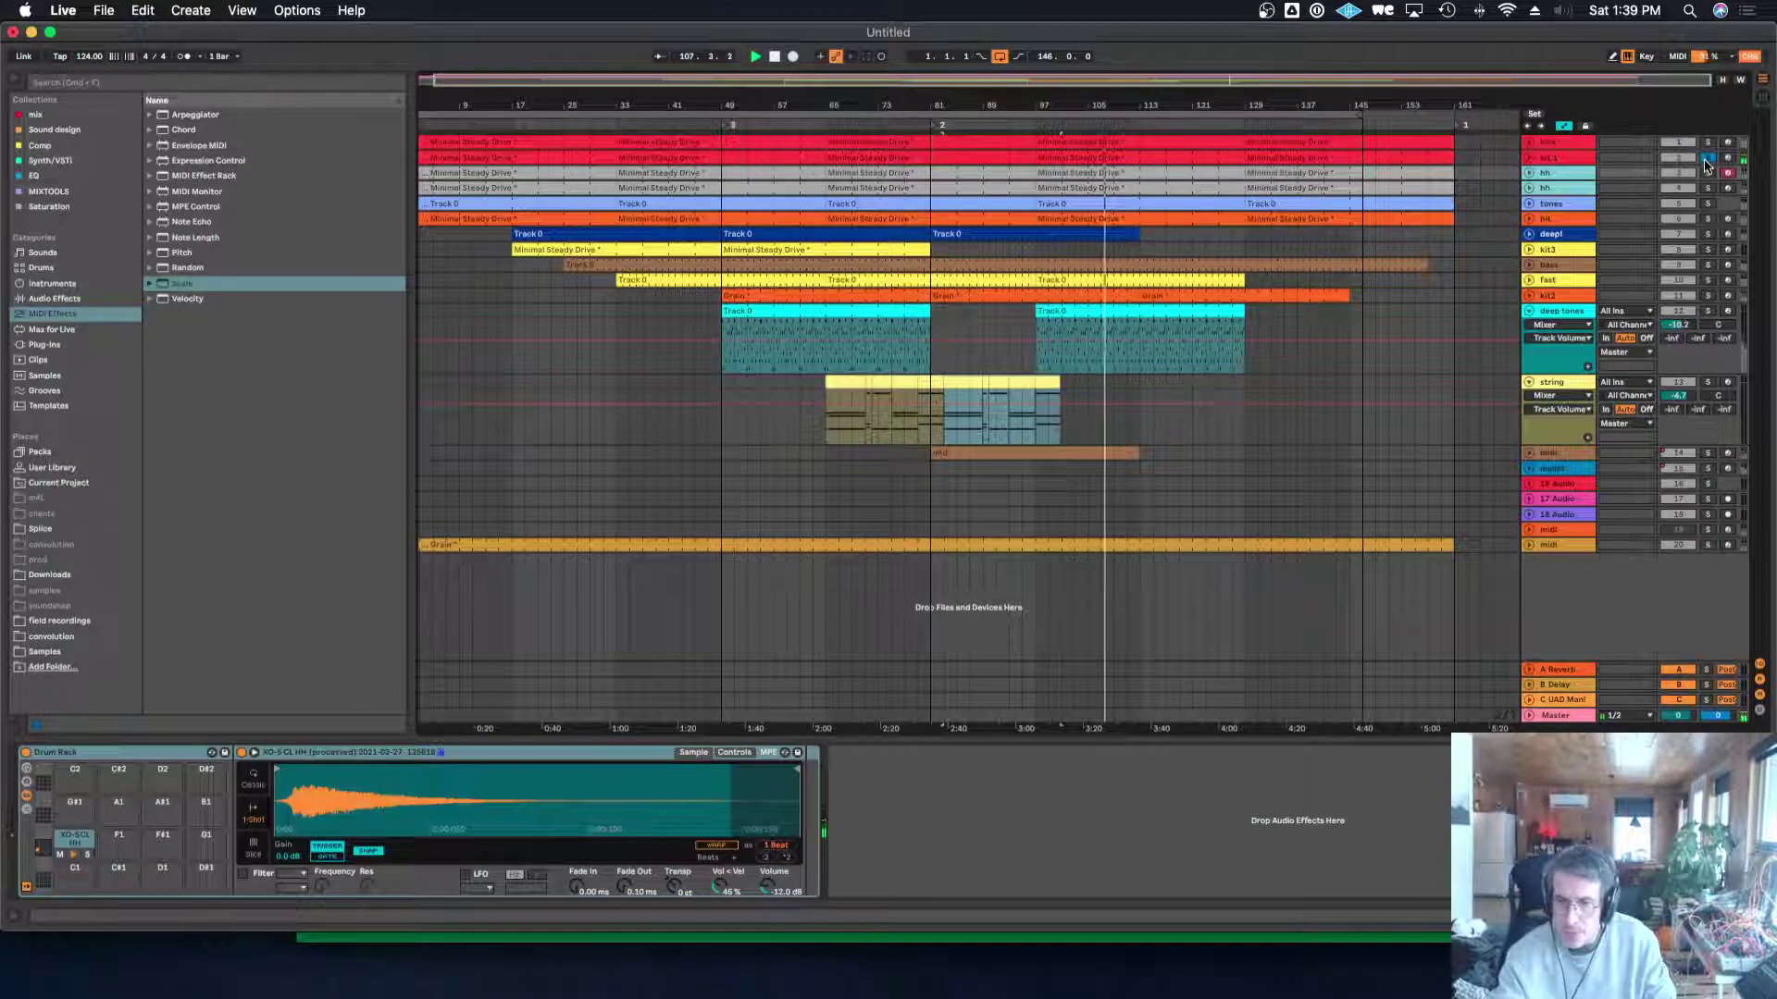
Solo the orange drum track below tones to compare it with kit1 and inspect its devices.
{"action": "left_click", "coordinate": [1563, 153]}
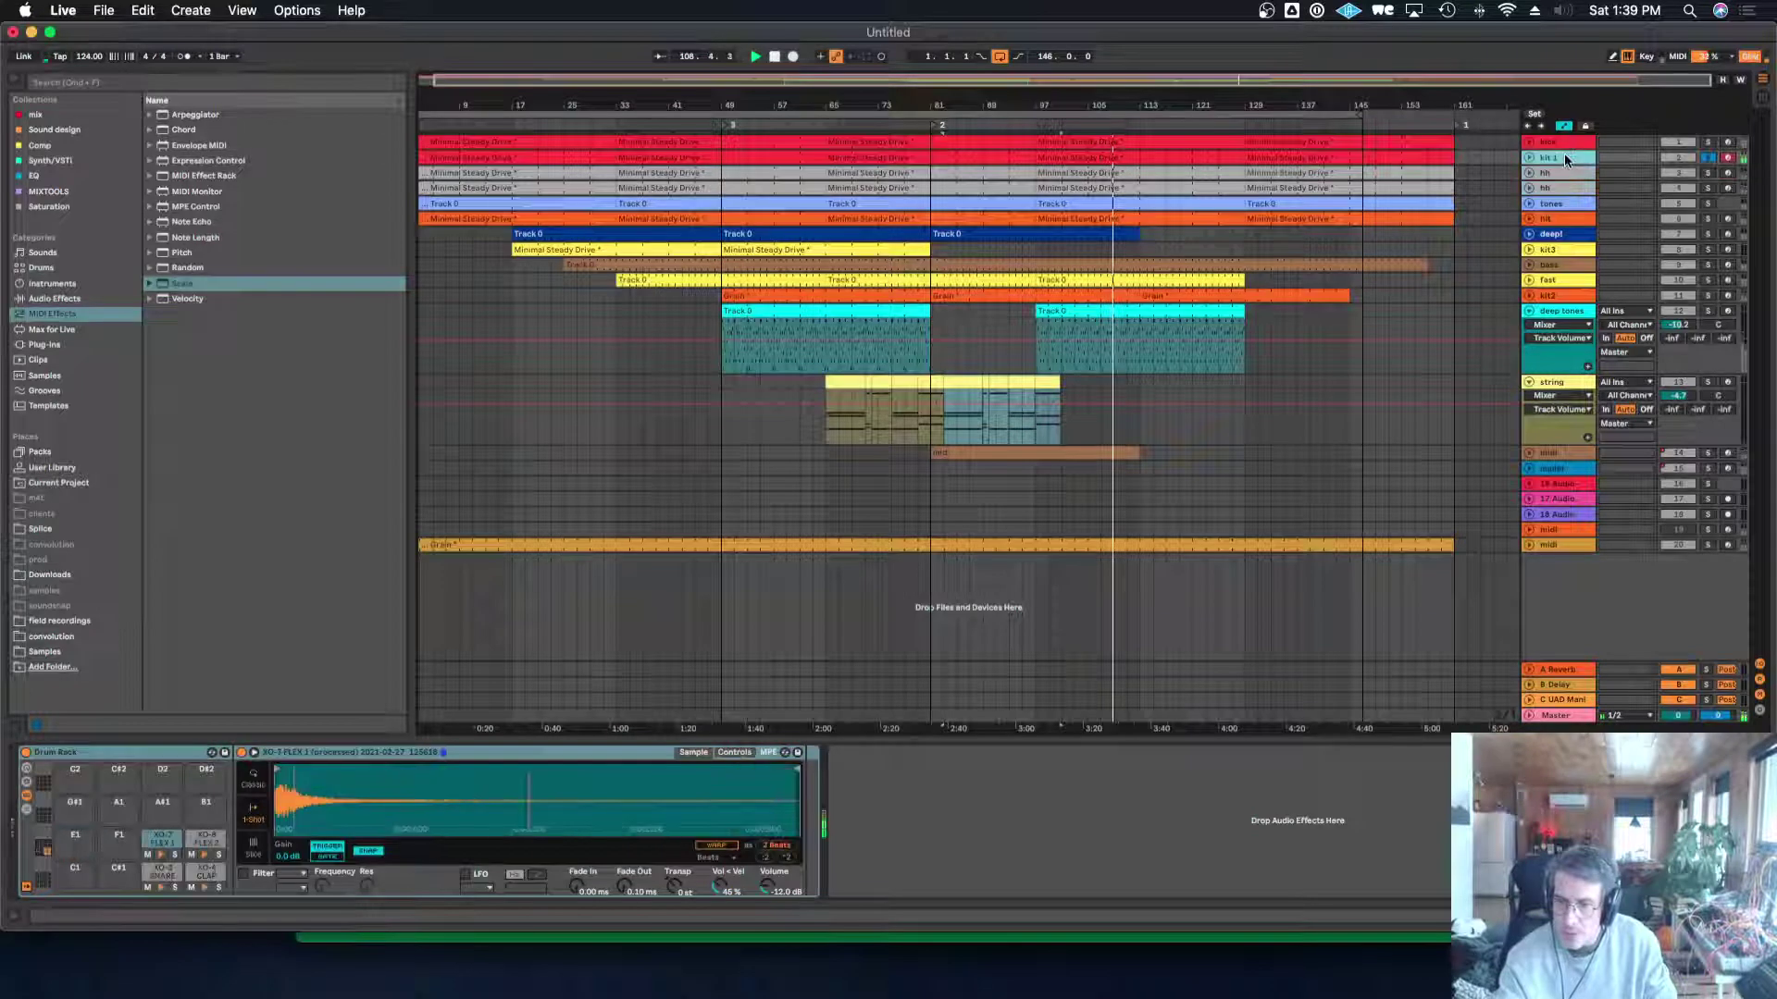
{"action": "left_click", "coordinate": [1707, 220]}
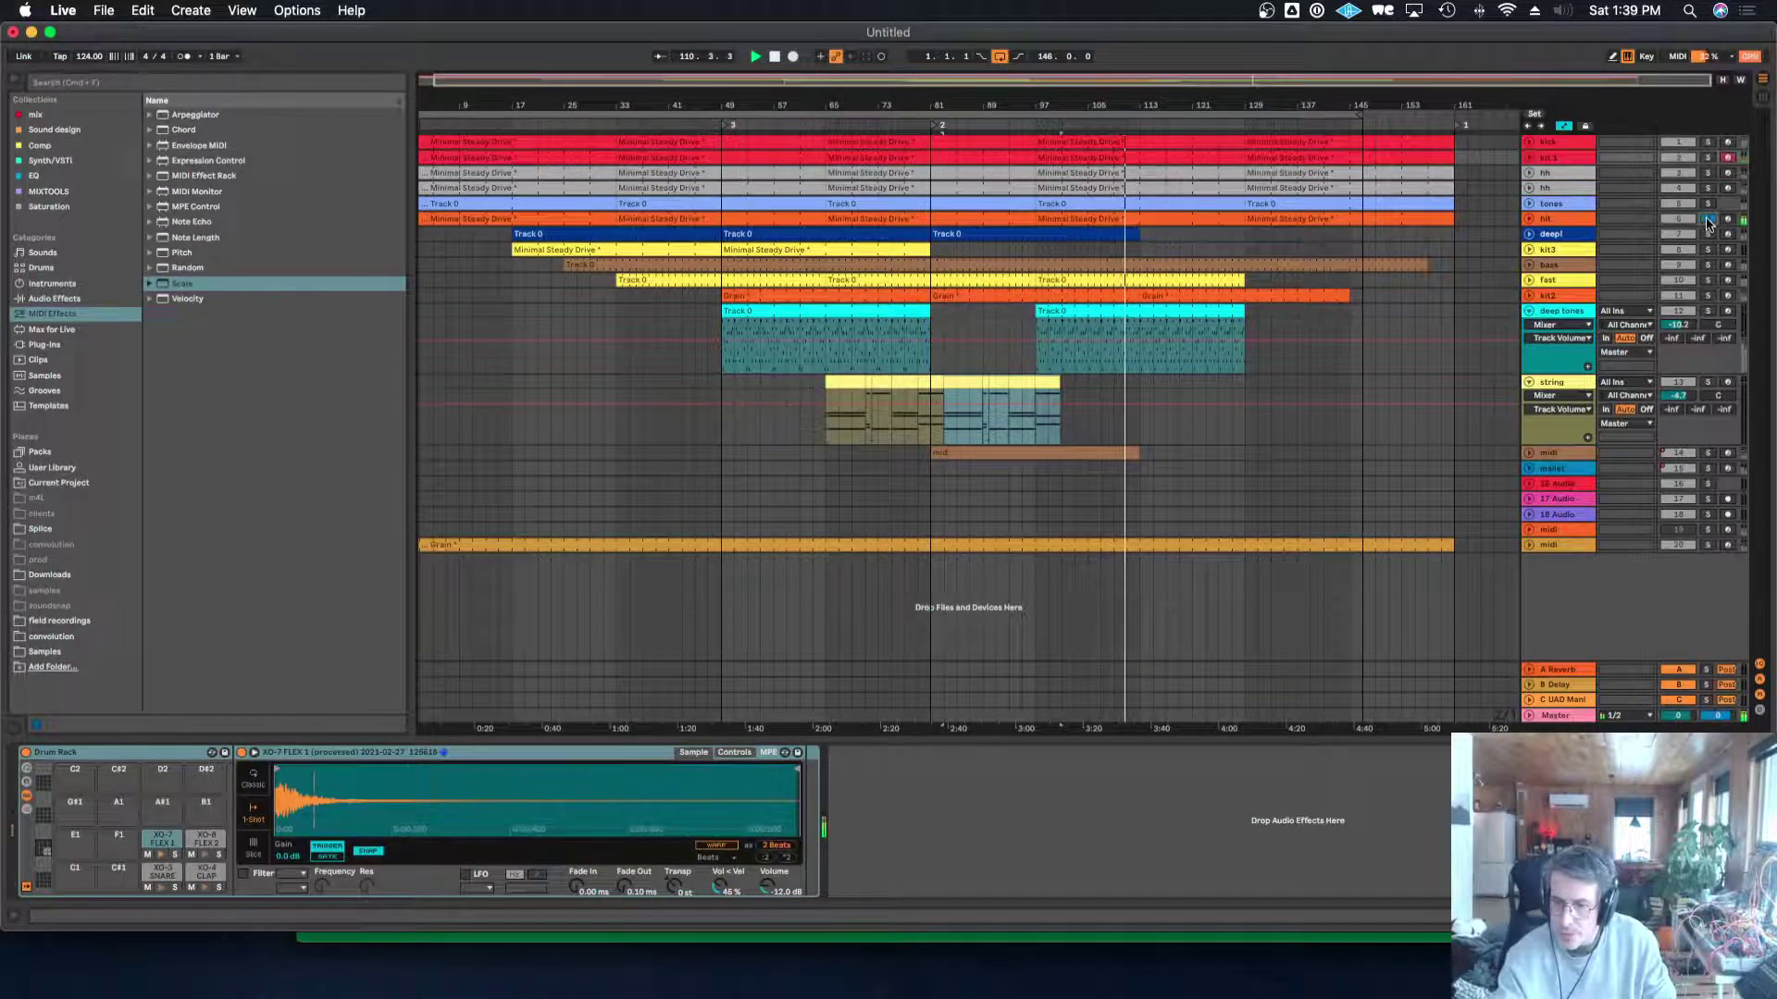
{"action": "left_click", "coordinate": [1550, 221]}
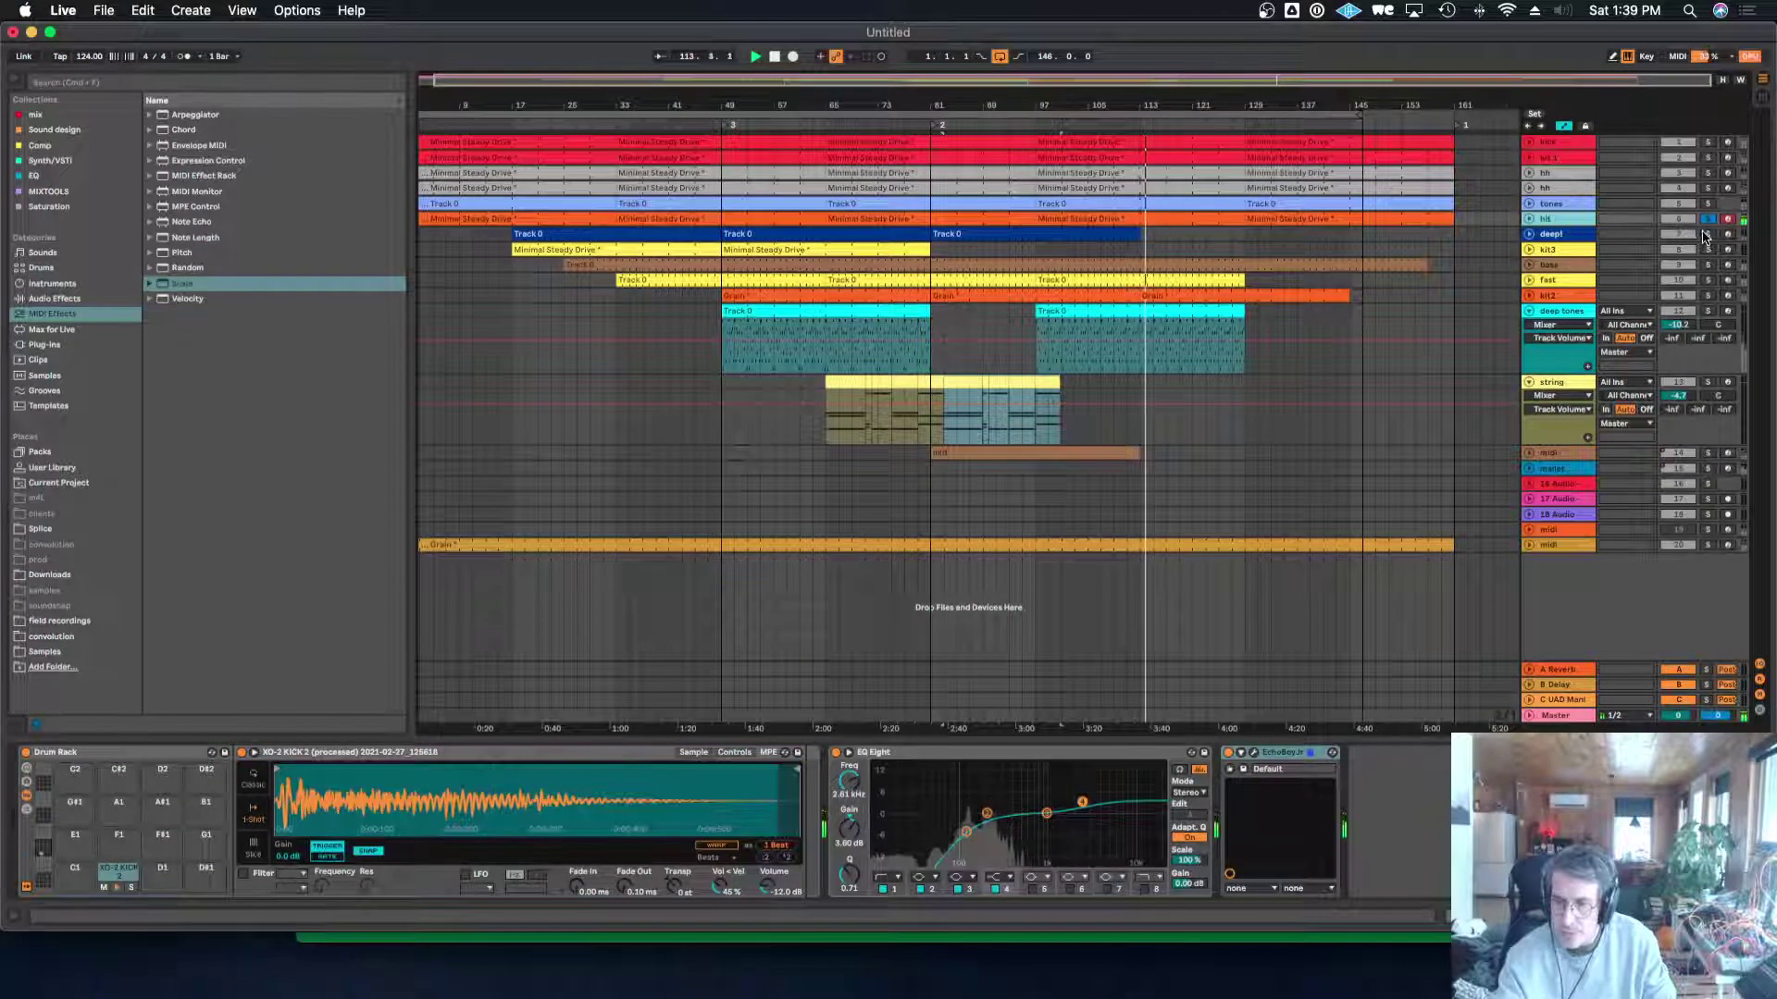
Change the kit1 track color to orange and apply that color to its clips.
{"action": "left_click", "coordinate": [1707, 157]}
{"action": "left_click", "coordinate": [1573, 158]}
{"action": "right_click", "coordinate": [1573, 158]}
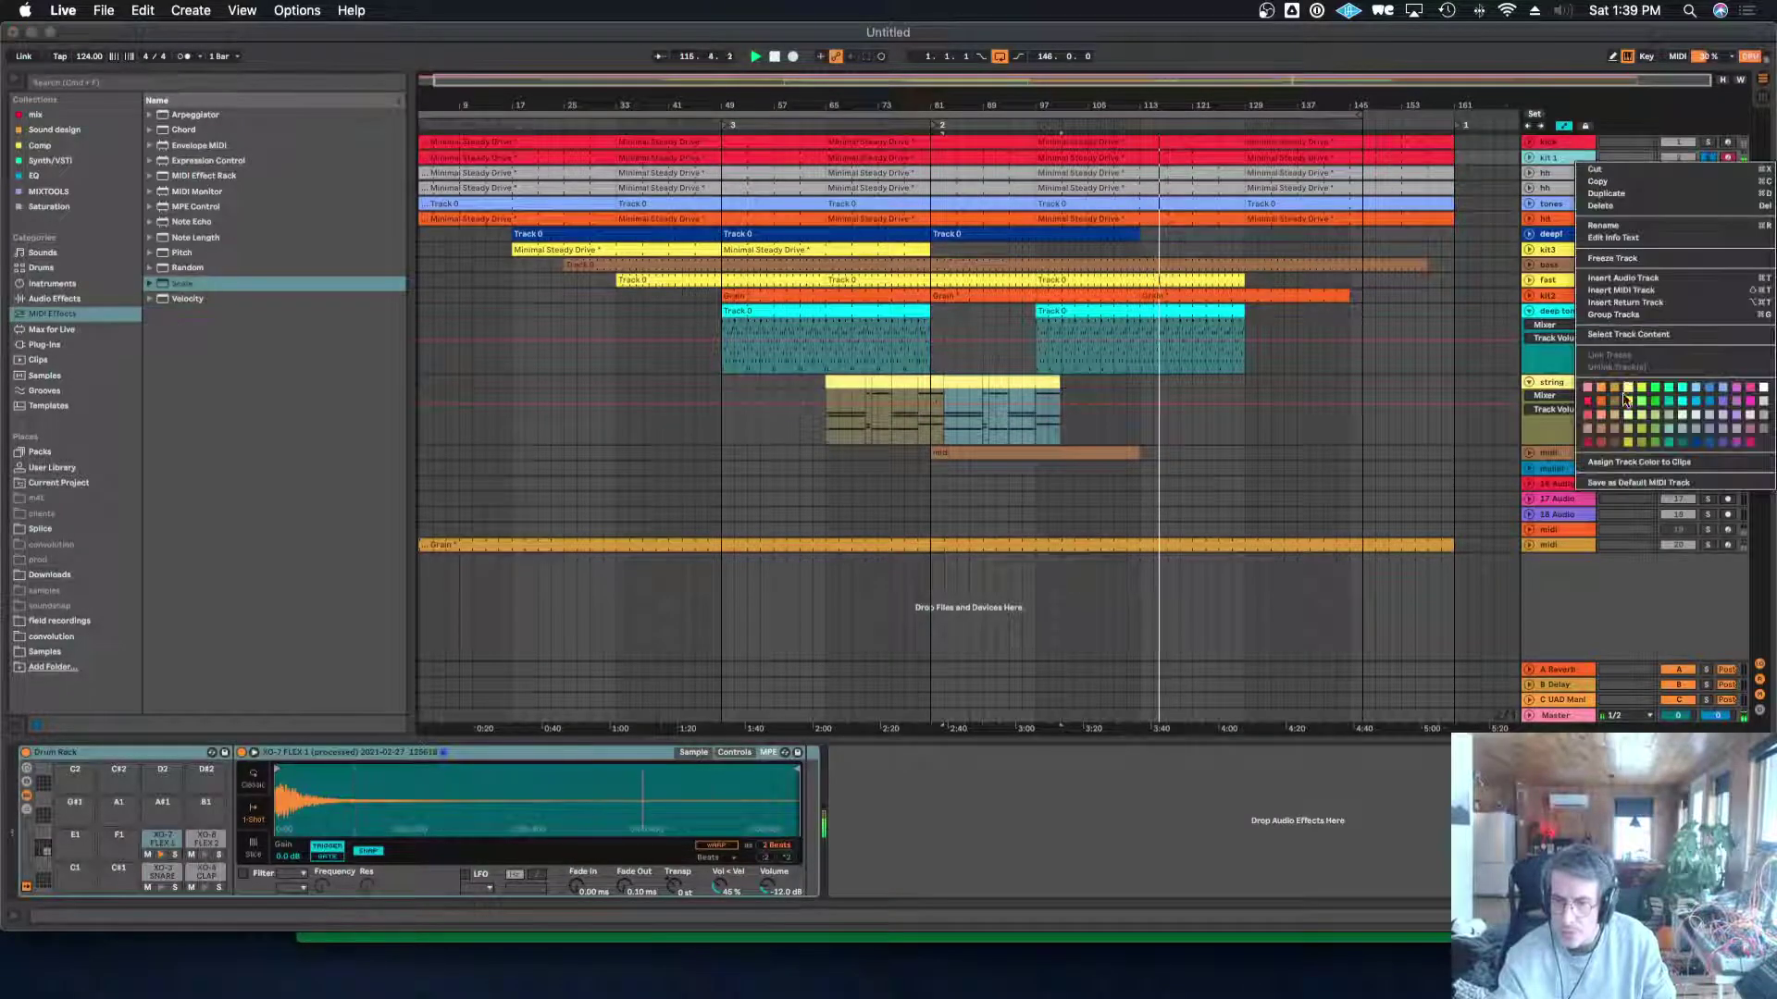
{"action": "left_click", "coordinate": [1619, 400]}
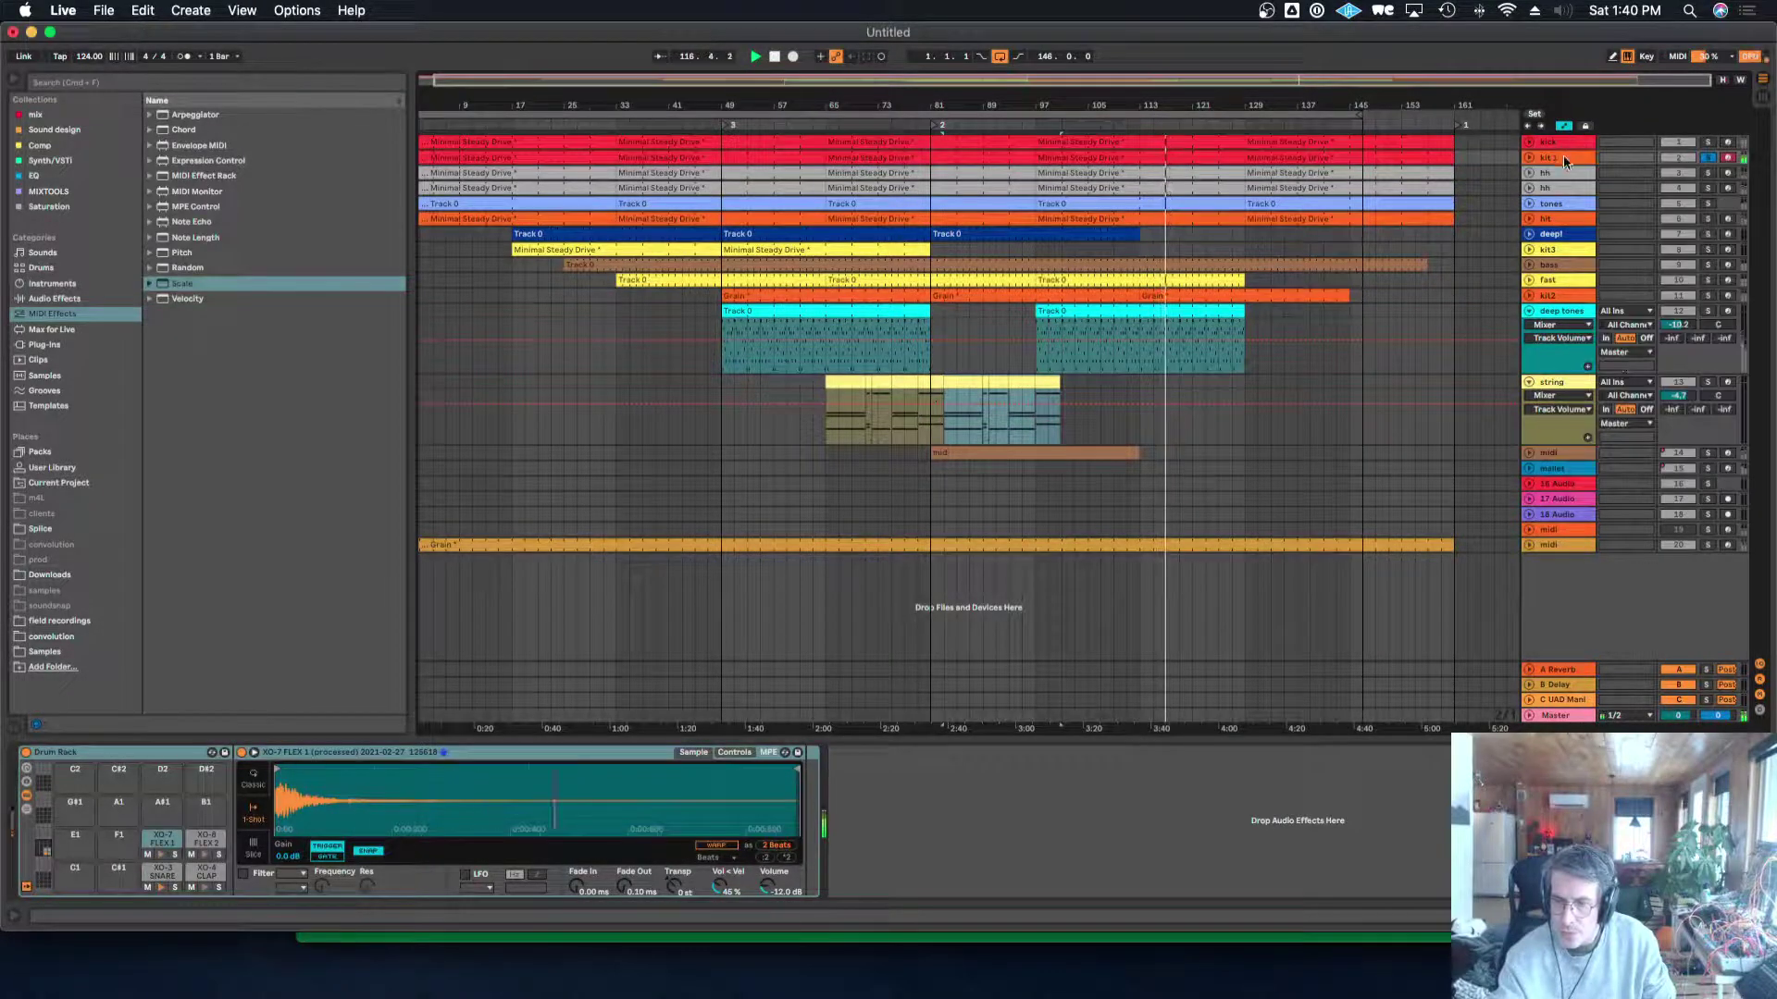
{"action": "right_click", "coordinate": [1568, 157]}
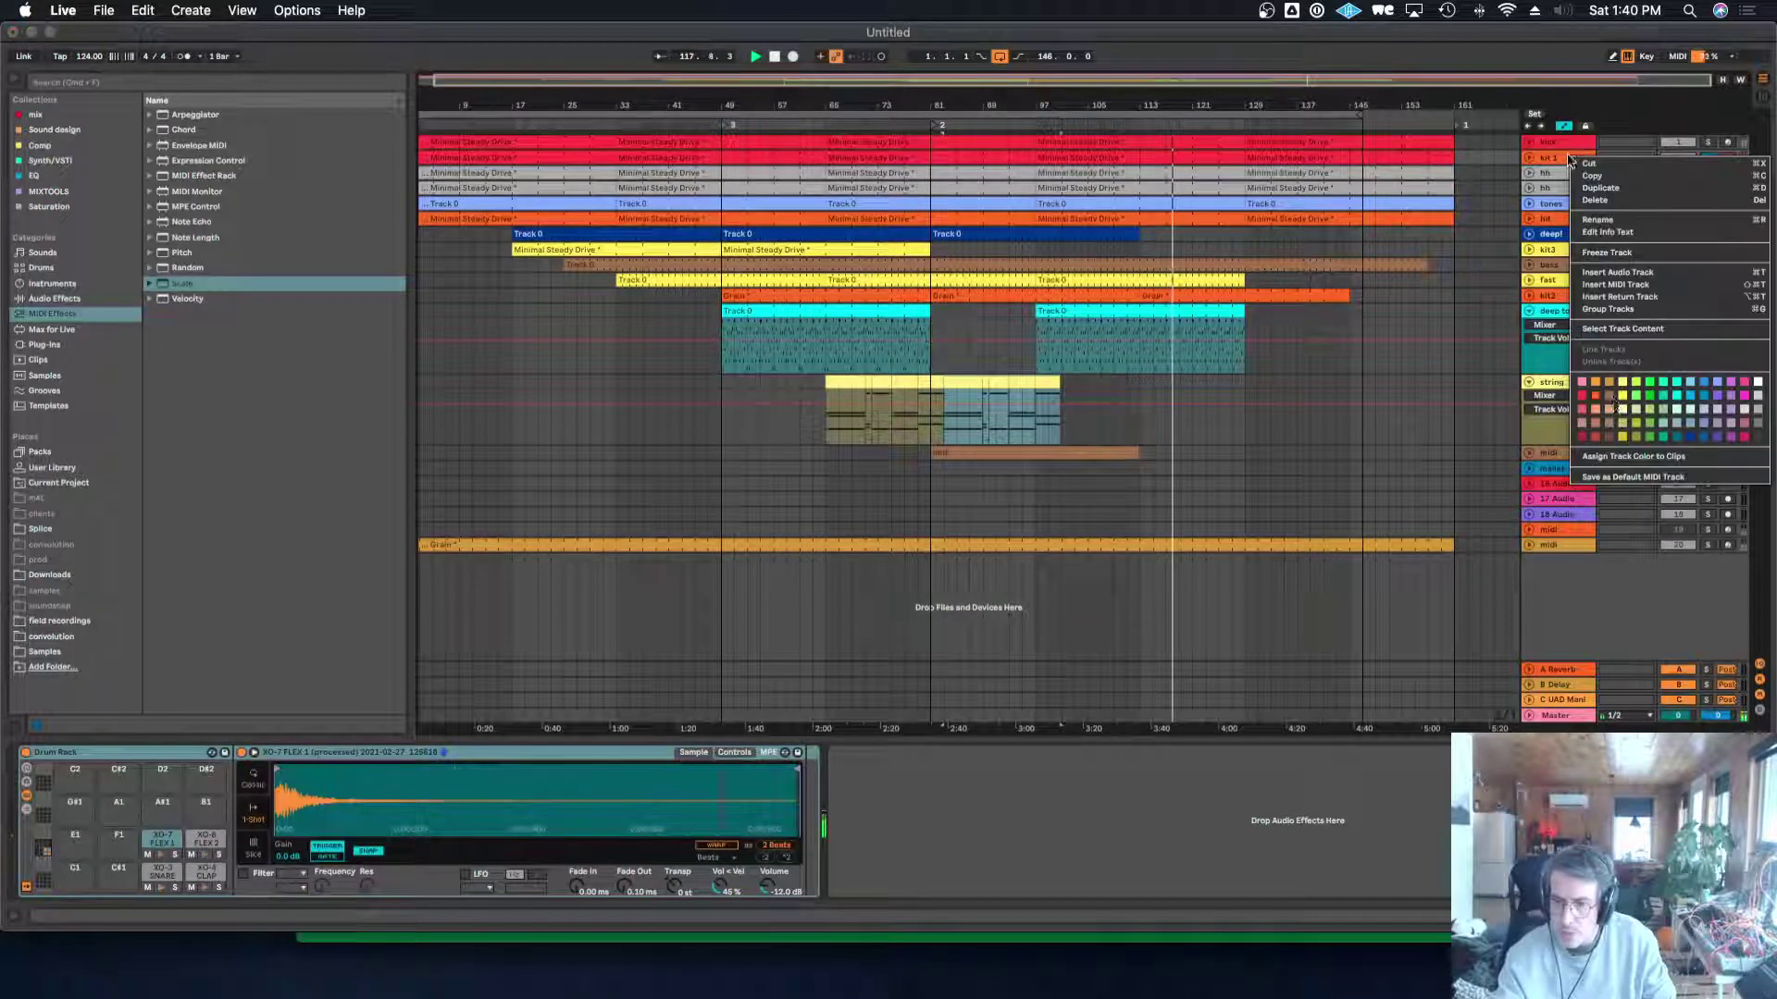
{"action": "left_click", "coordinate": [1636, 428]}
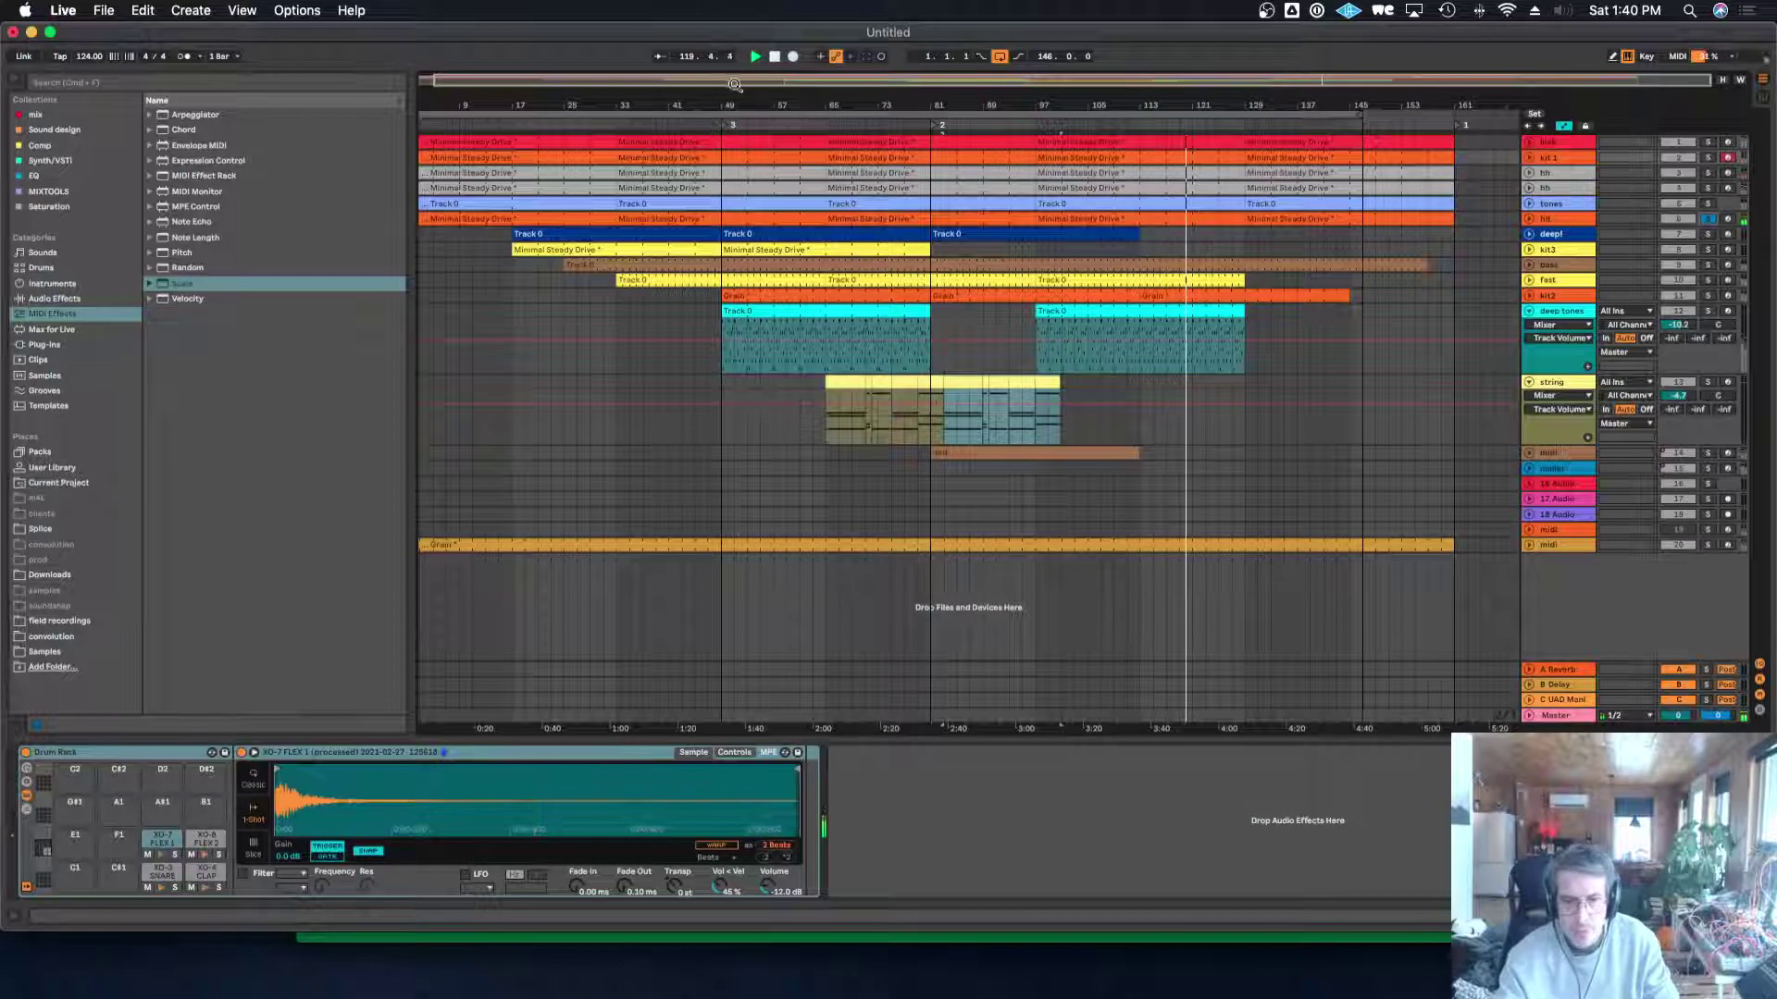
Add arrangement locators at bars 33, 17 and 65.
{"action": "right_click", "coordinate": [620, 129]}
{"action": "left_click", "coordinate": [631, 167]}
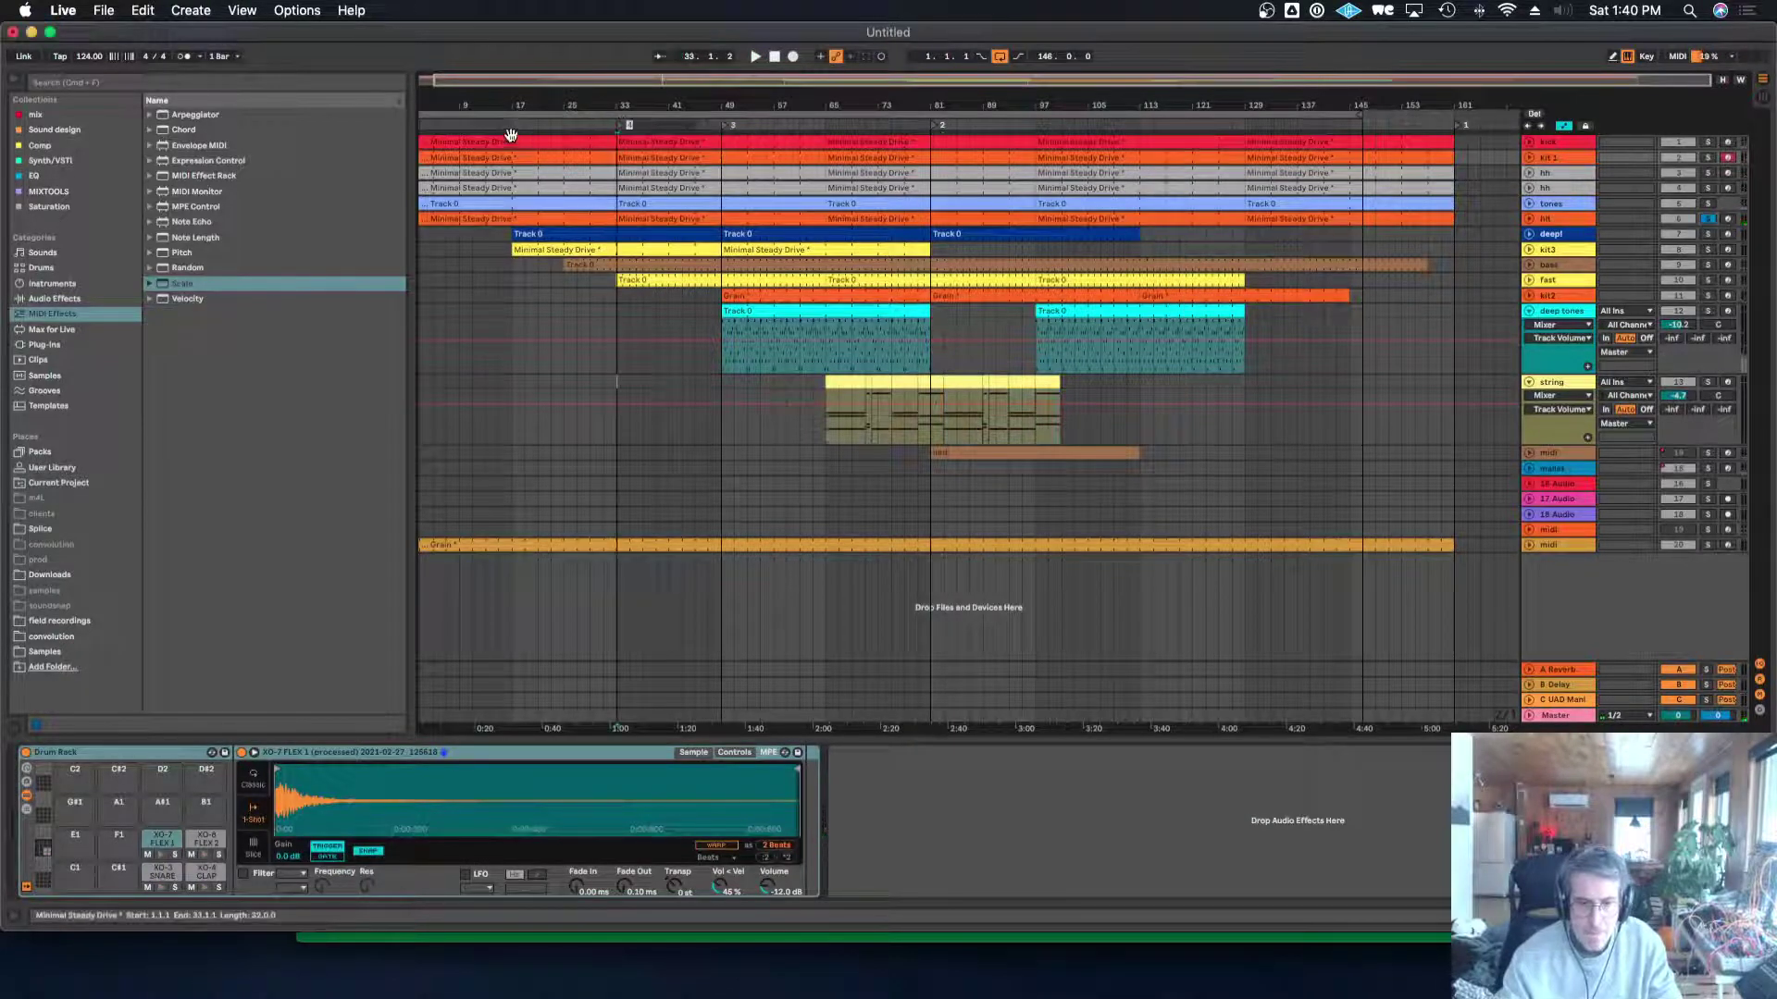
{"action": "right_click", "coordinate": [512, 126]}
{"action": "left_click", "coordinate": [547, 168]}
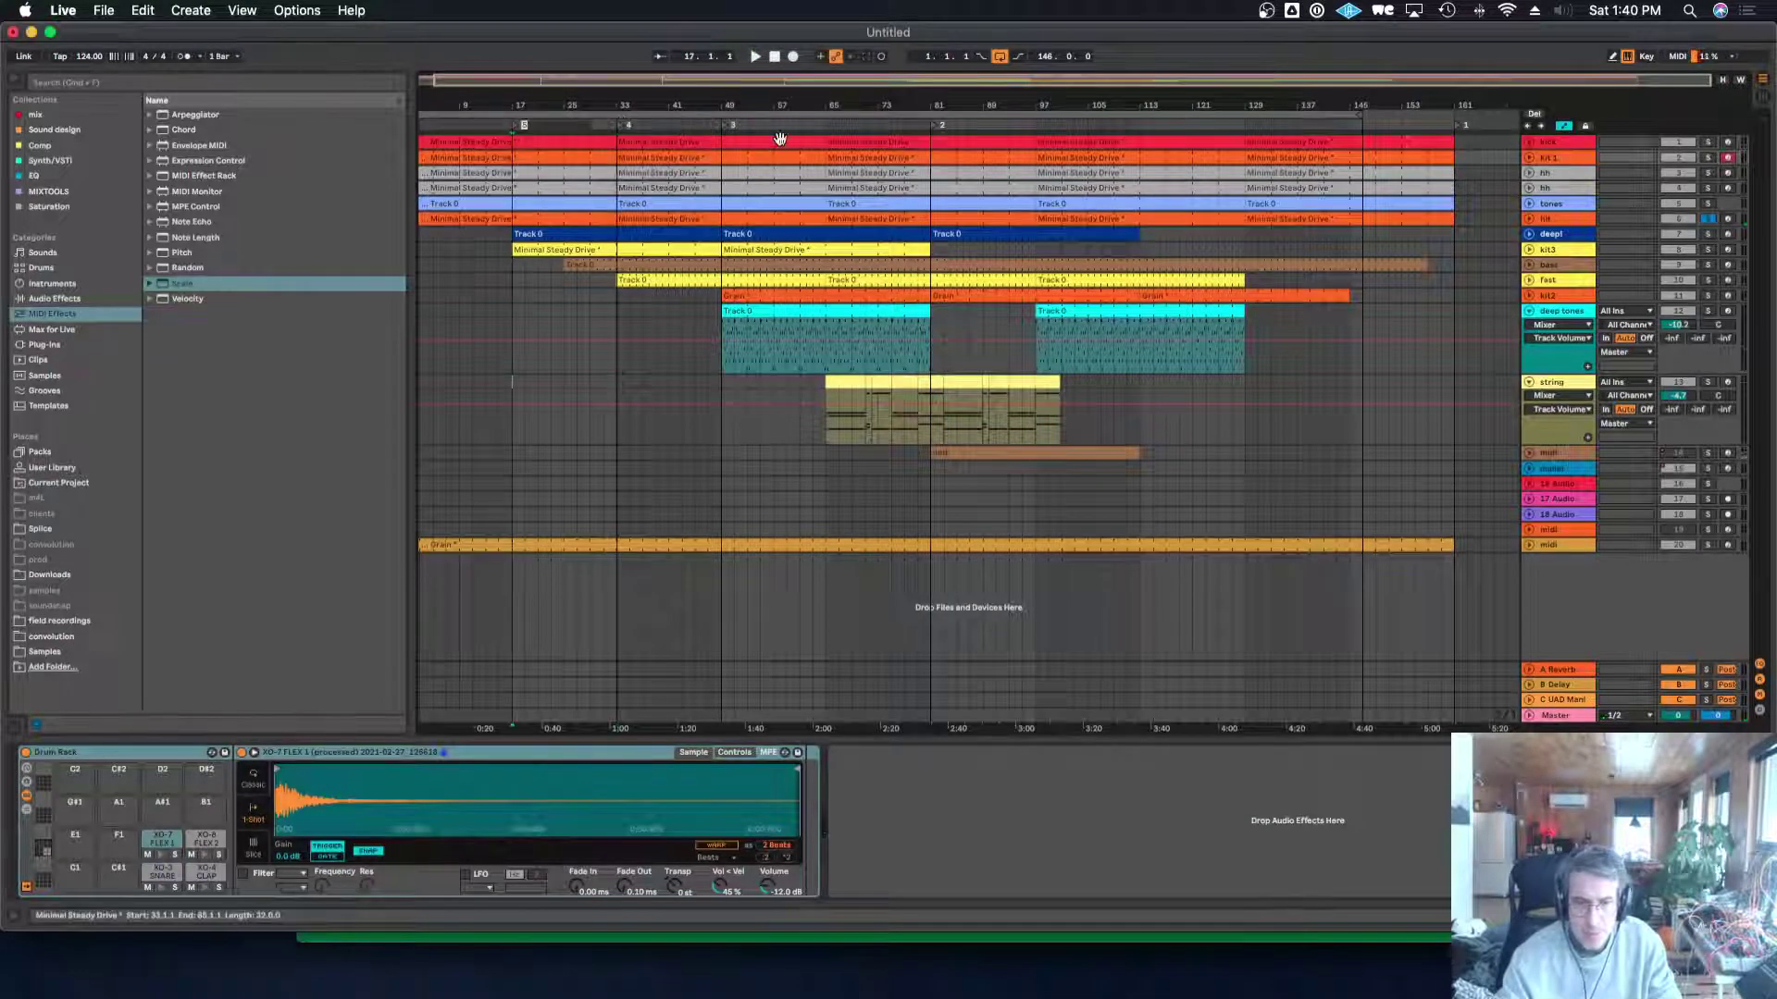
{"action": "right_click", "coordinate": [827, 128]}
{"action": "left_click", "coordinate": [838, 166]}
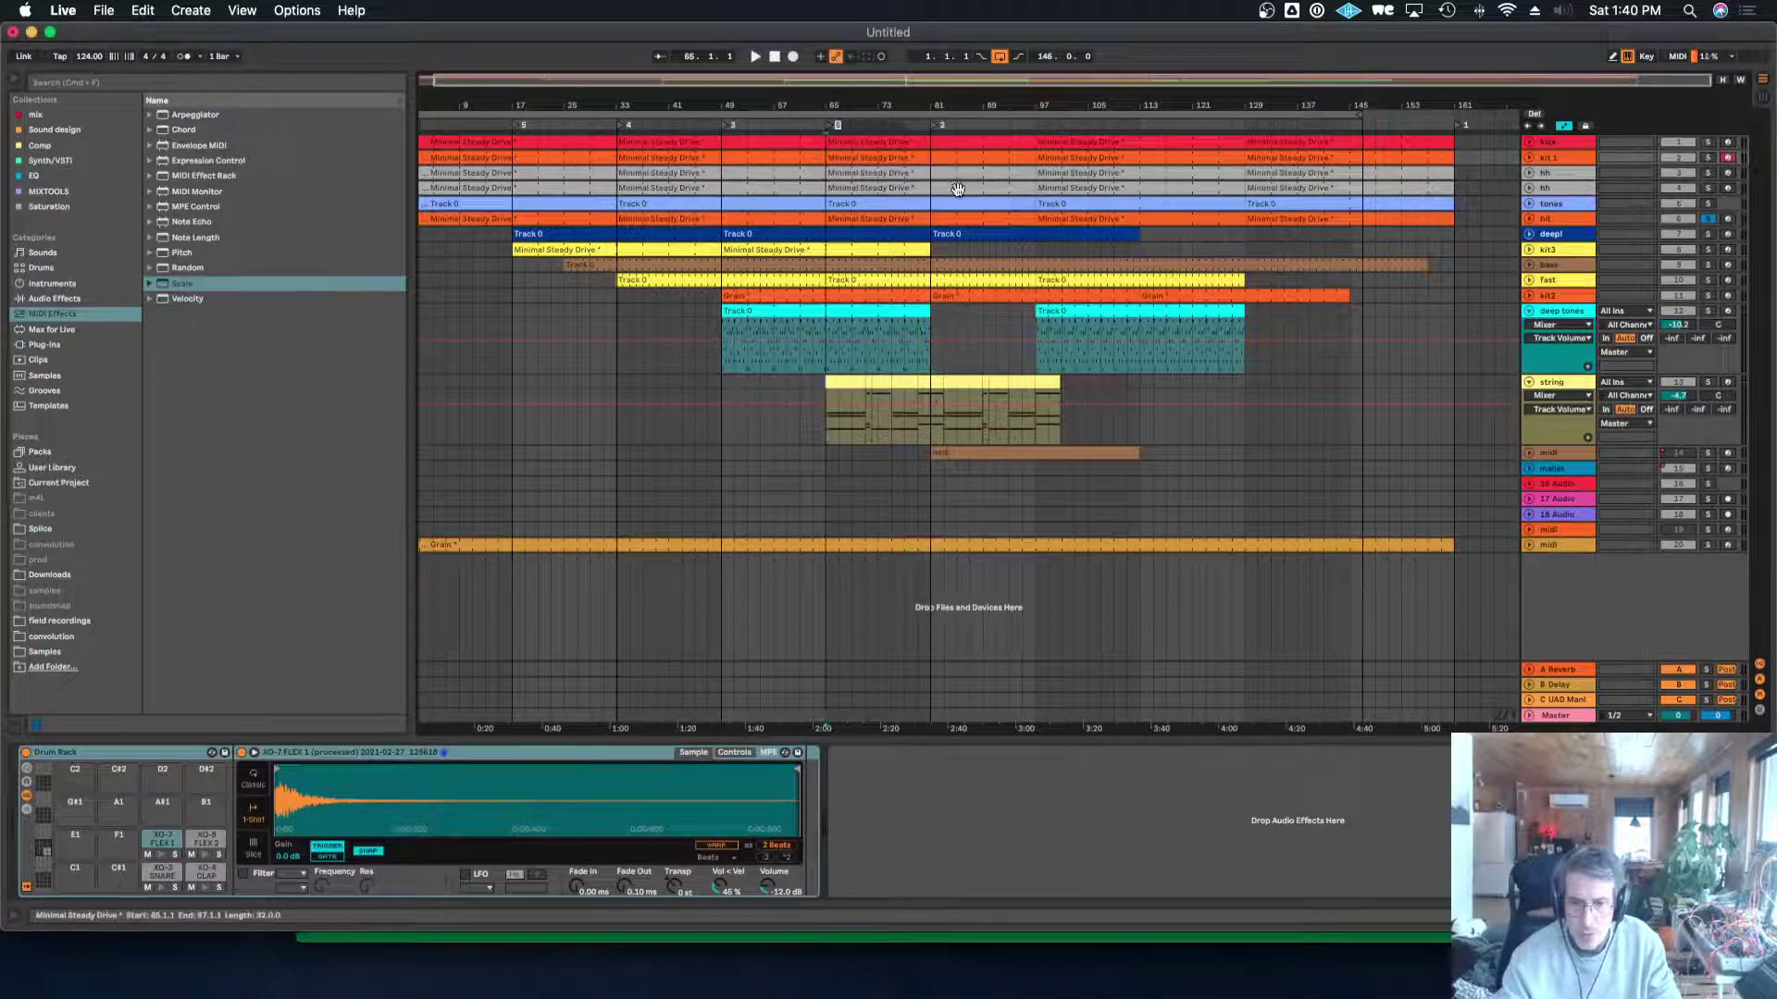
Add arrangement locators at bars 97, 113 and 129.
{"action": "right_click", "coordinate": [1035, 124]}
{"action": "left_click", "coordinate": [1071, 156]}
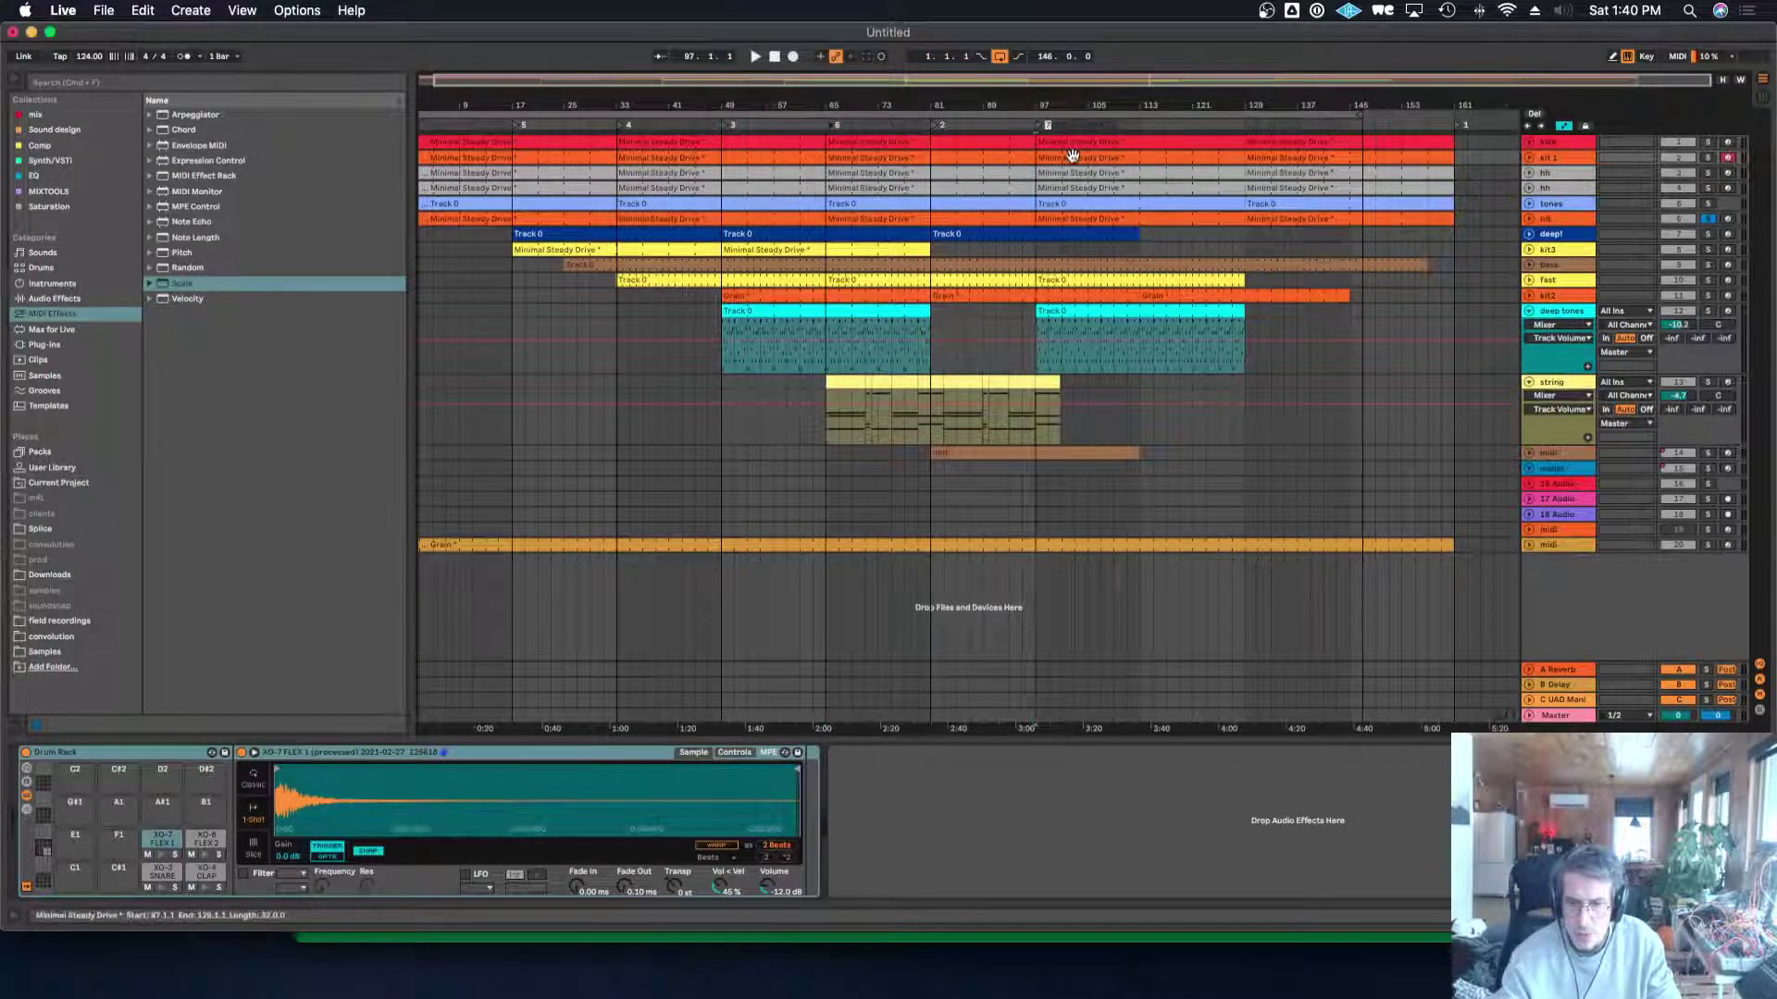
{"action": "right_click", "coordinate": [1134, 124]}
{"action": "left_click", "coordinate": [1194, 159]}
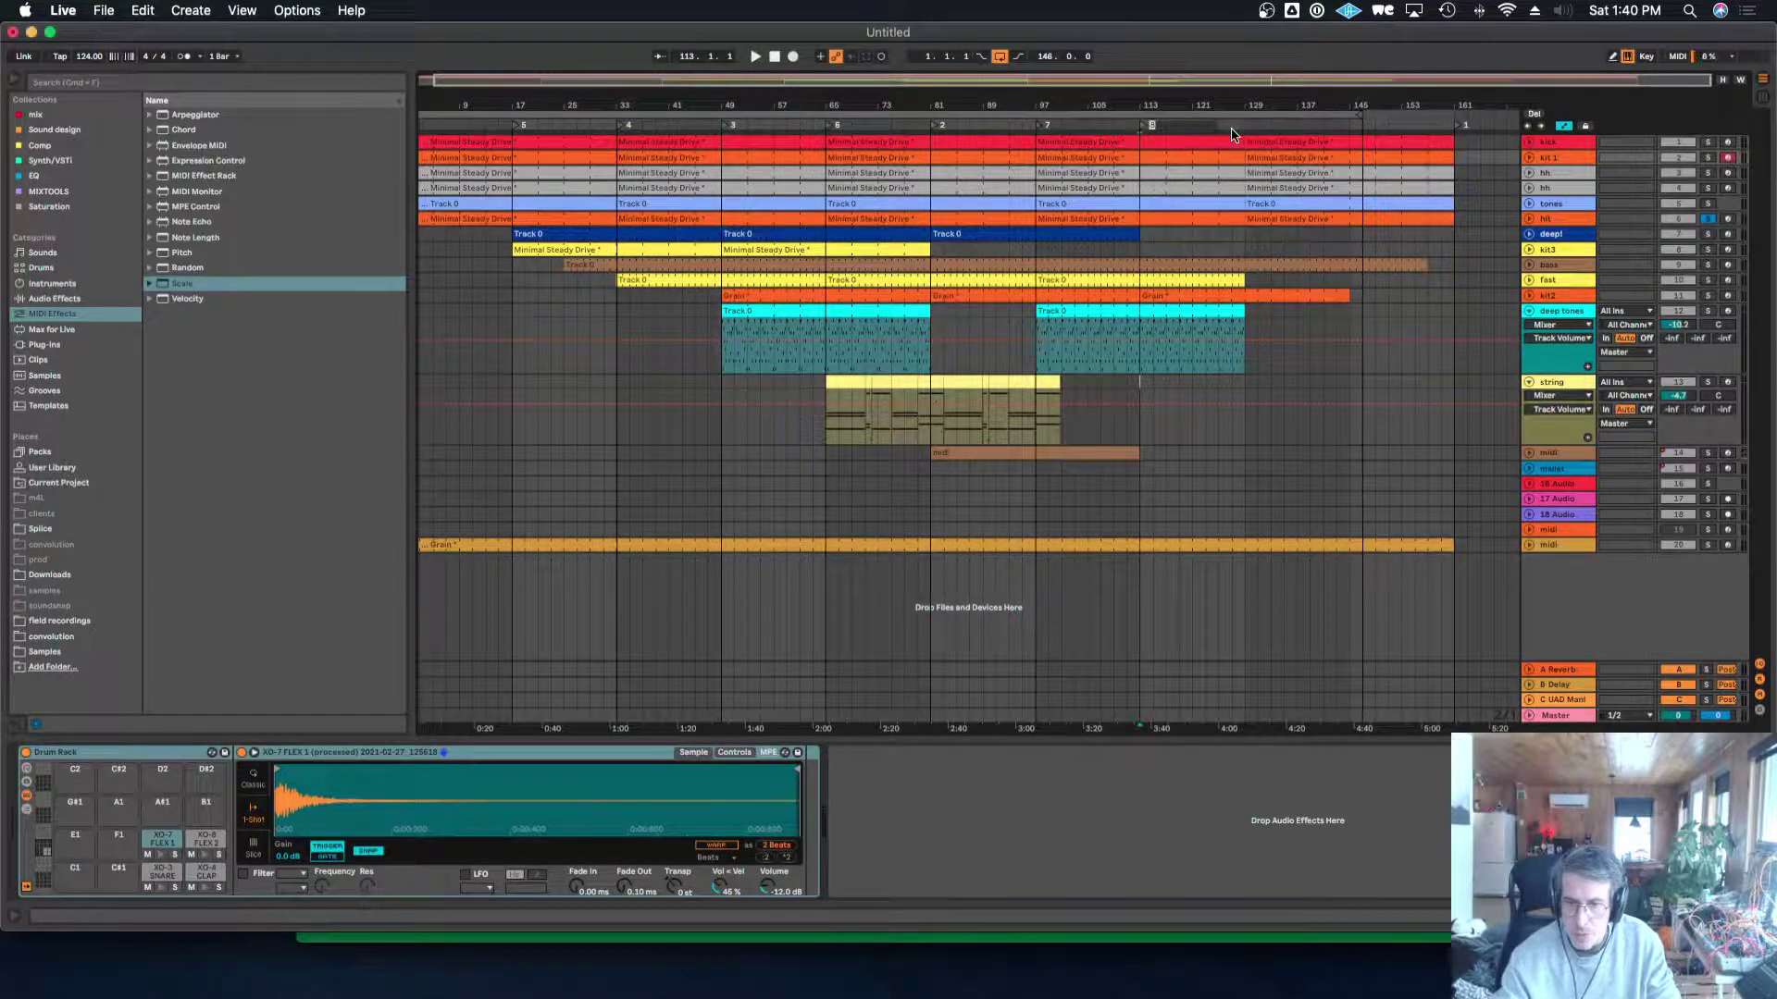
{"action": "right_click", "coordinate": [1246, 124]}
{"action": "left_click", "coordinate": [1295, 163]}
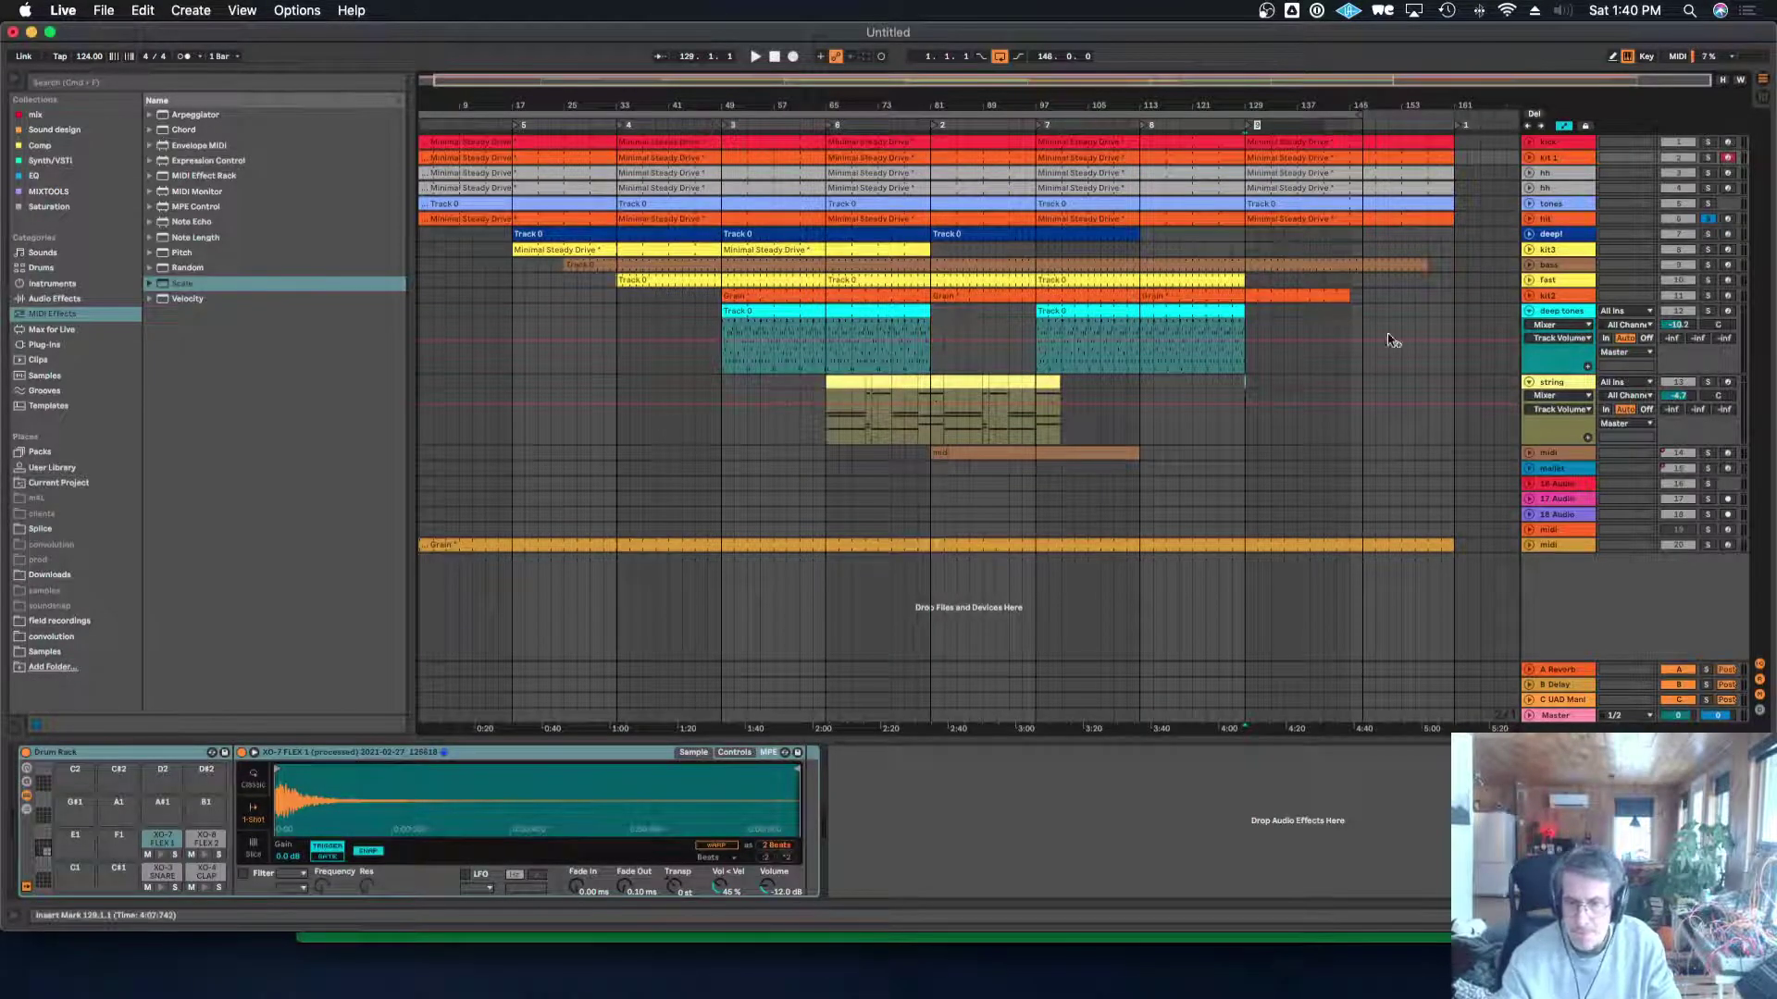
Extend the arrangement loop to 160 bars and add a locator at bar 145.
{"action": "left_click_drag", "start_coordinate": [1363, 117], "coordinate": [1454, 121]}
{"action": "right_click", "coordinate": [1349, 128]}
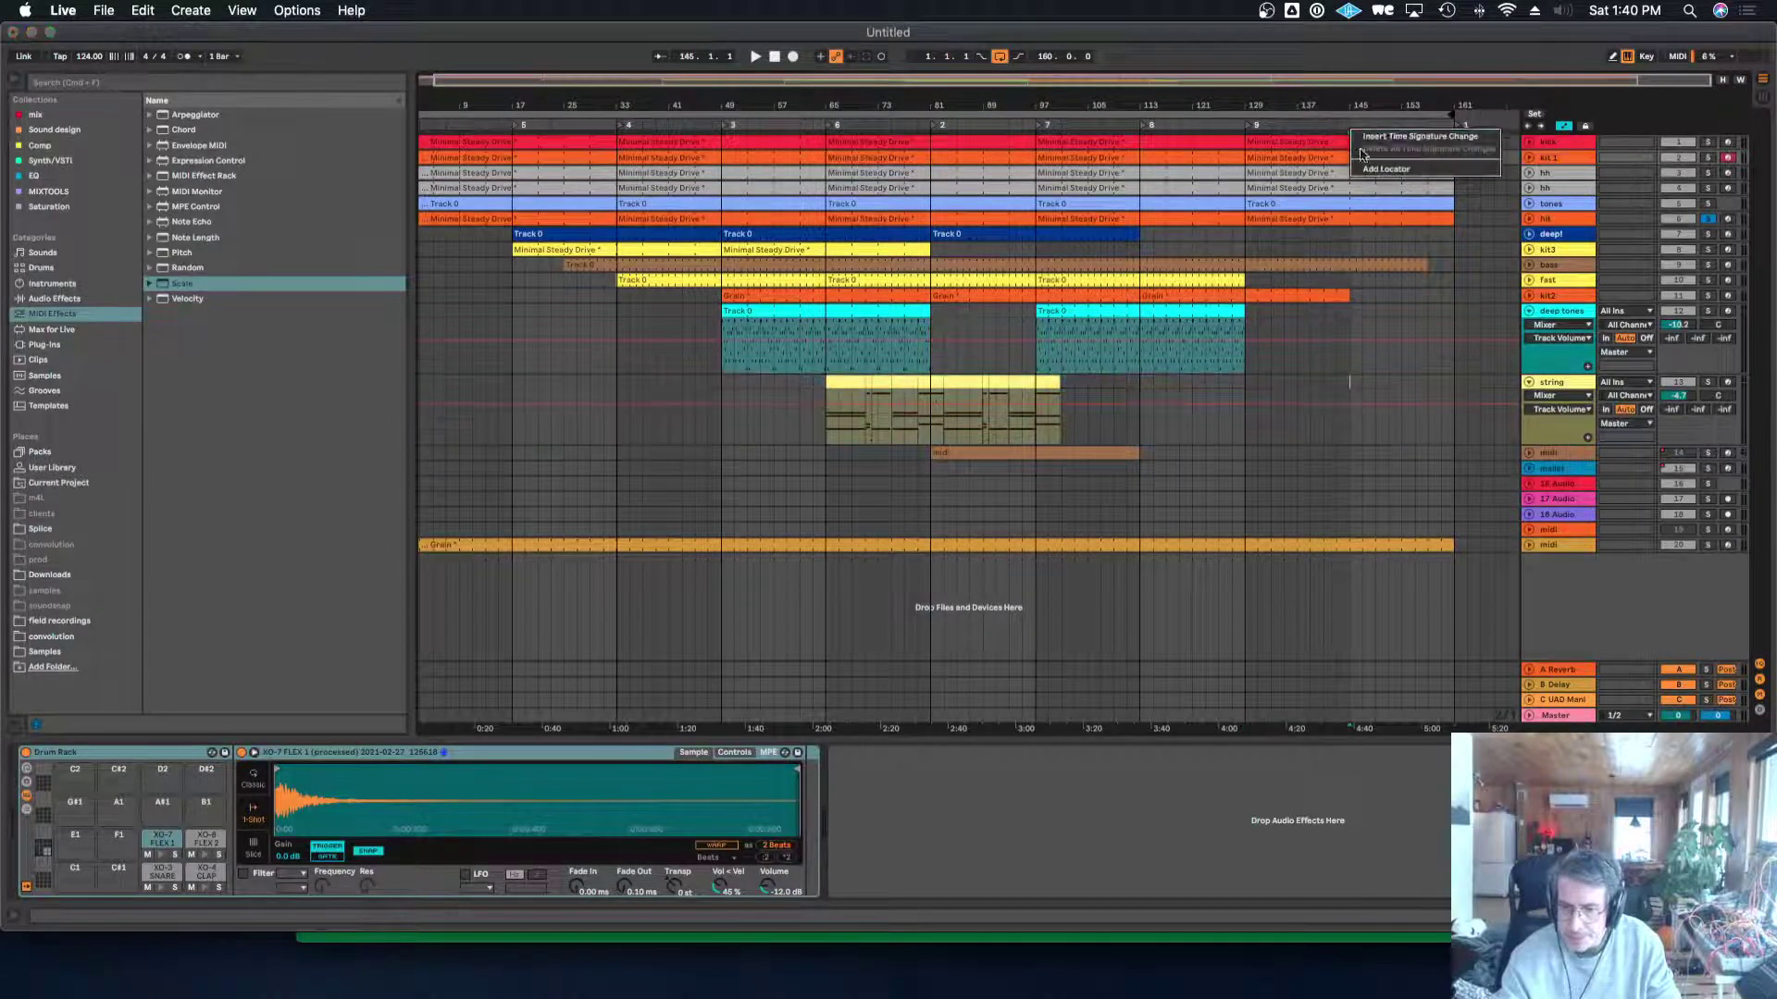
{"action": "left_click", "coordinate": [1364, 170]}
Split the clips across the tracks at the section locators, working back from bar 145 to bar 17.
{"action": "left_click_drag", "start_coordinate": [1351, 428], "coordinate": [1247, 137]}
{"action": "key", "text": "super+d"}
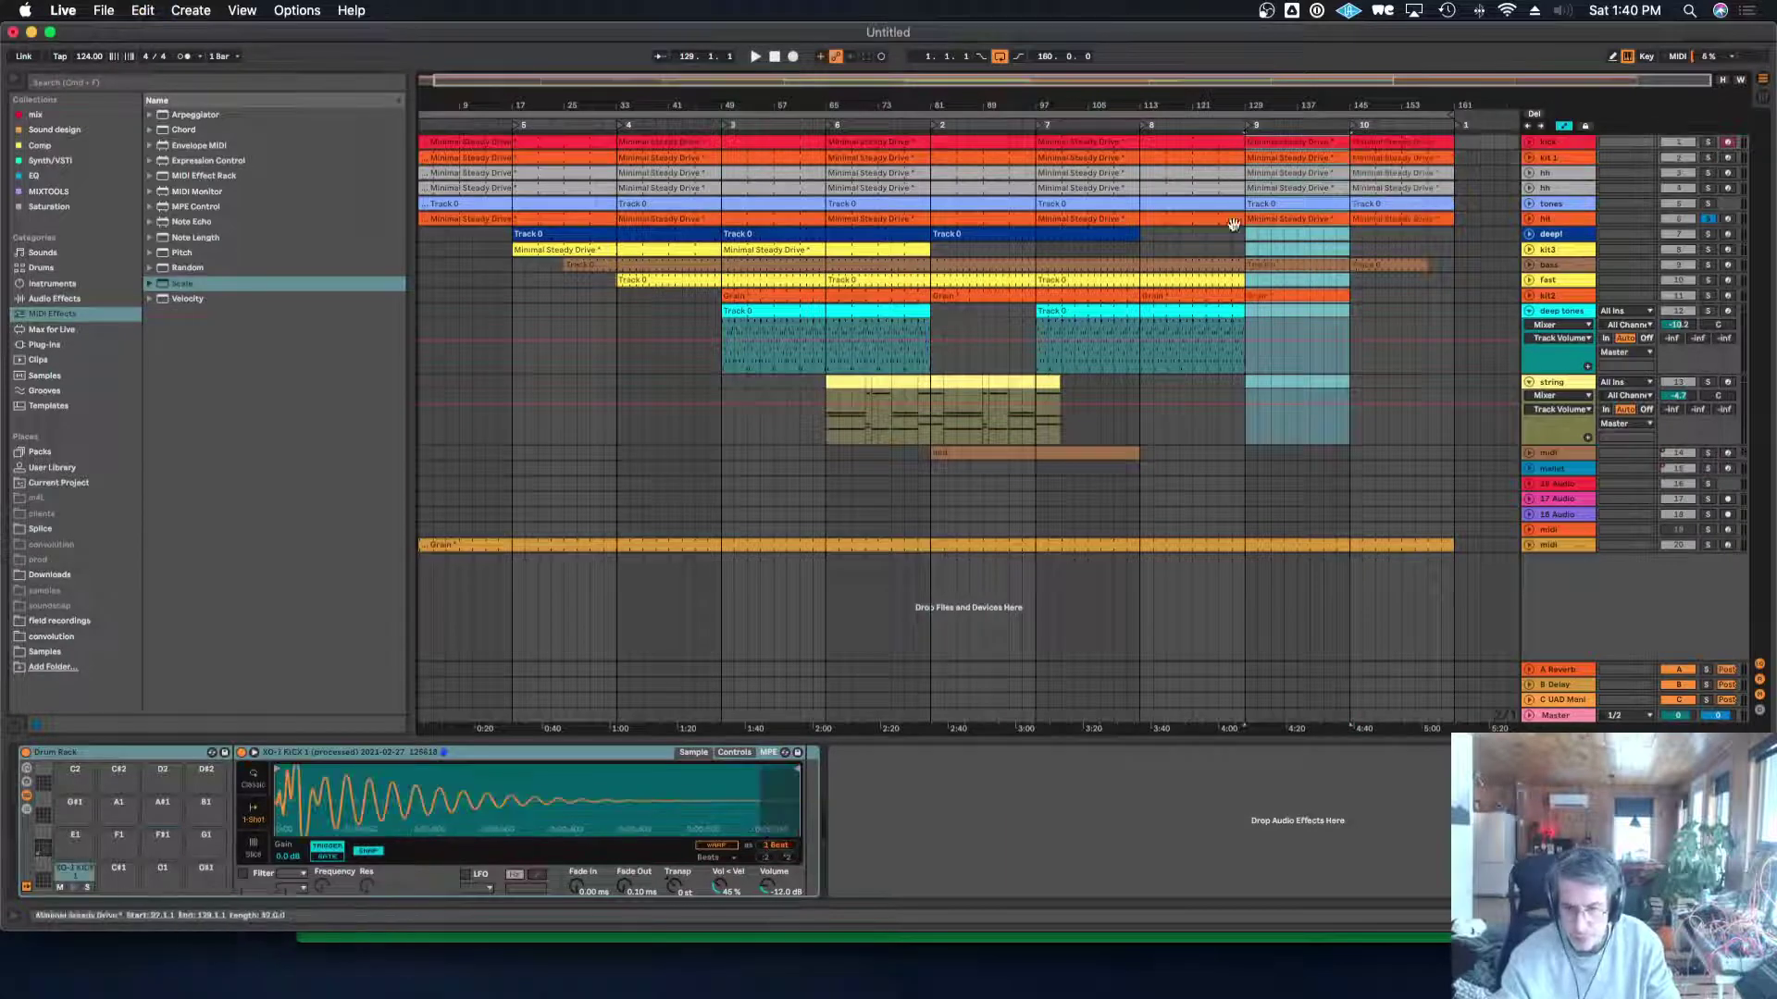
{"action": "left_click_drag", "start_coordinate": [1138, 474], "coordinate": [1037, 136]}
{"action": "key", "text": "super+d"}
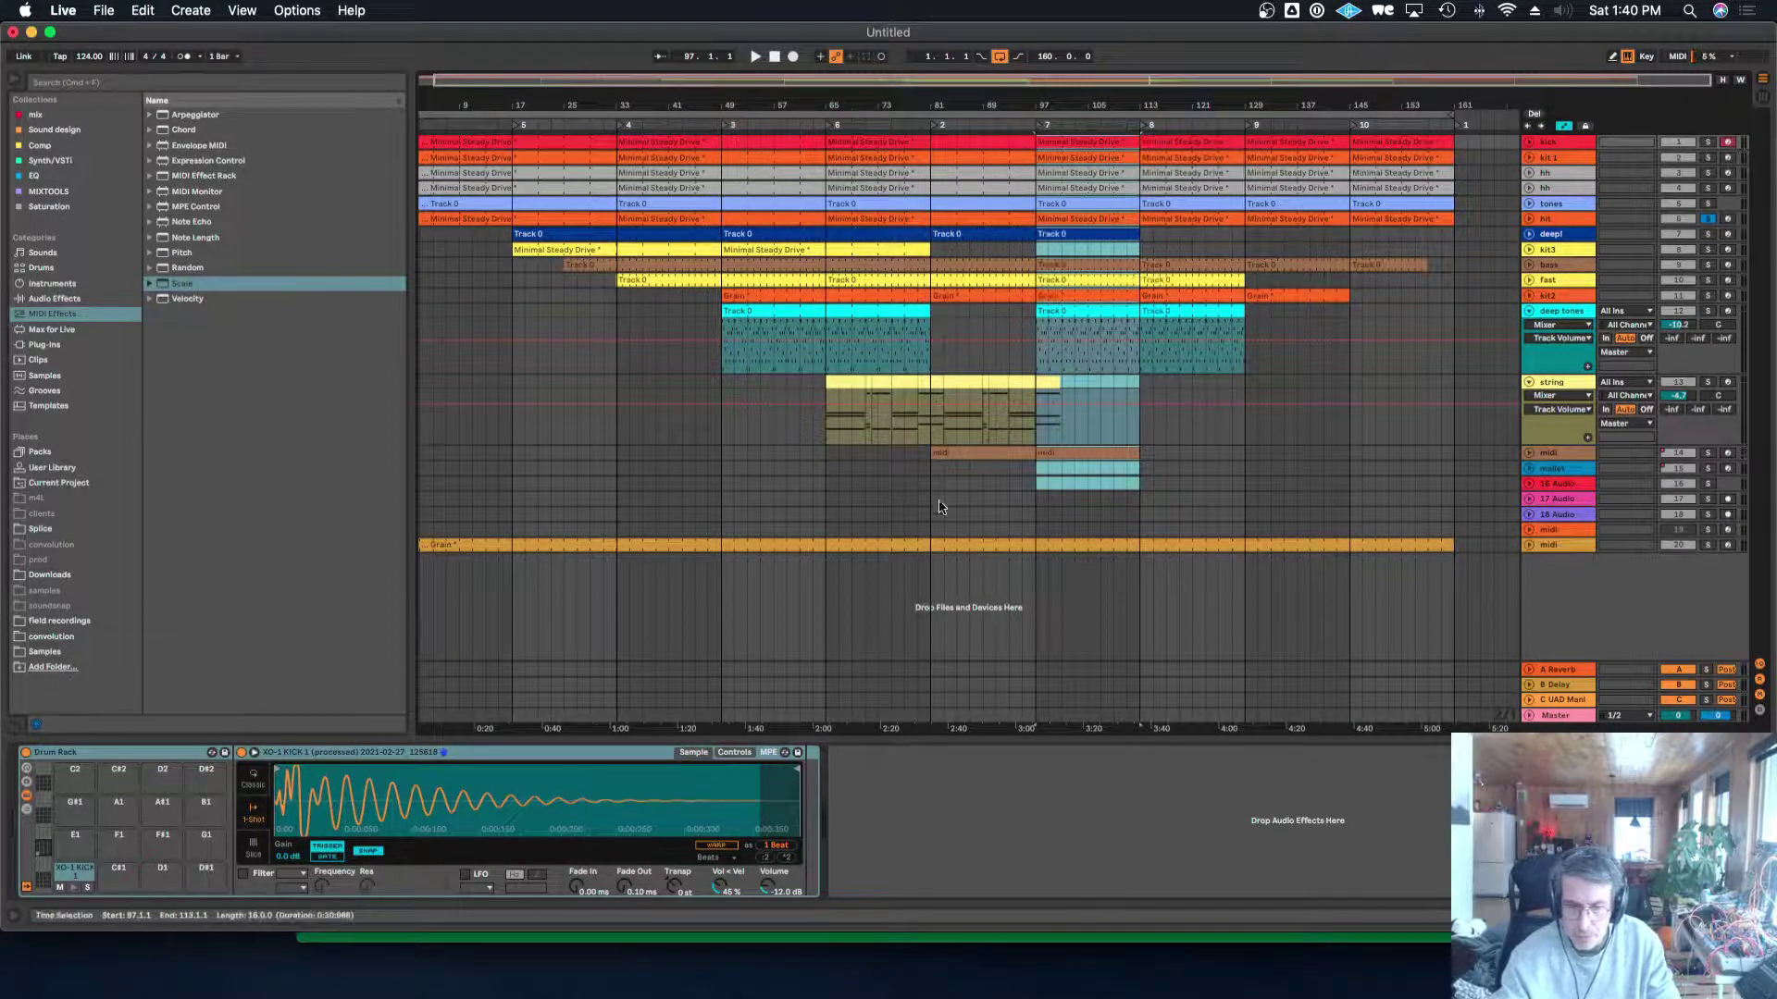
{"action": "left_click_drag", "start_coordinate": [930, 490], "coordinate": [826, 141]}
{"action": "key", "text": "super+d"}
{"action": "left_click_drag", "start_coordinate": [724, 444], "coordinate": [613, 141]}
{"action": "key", "text": "super+e"}
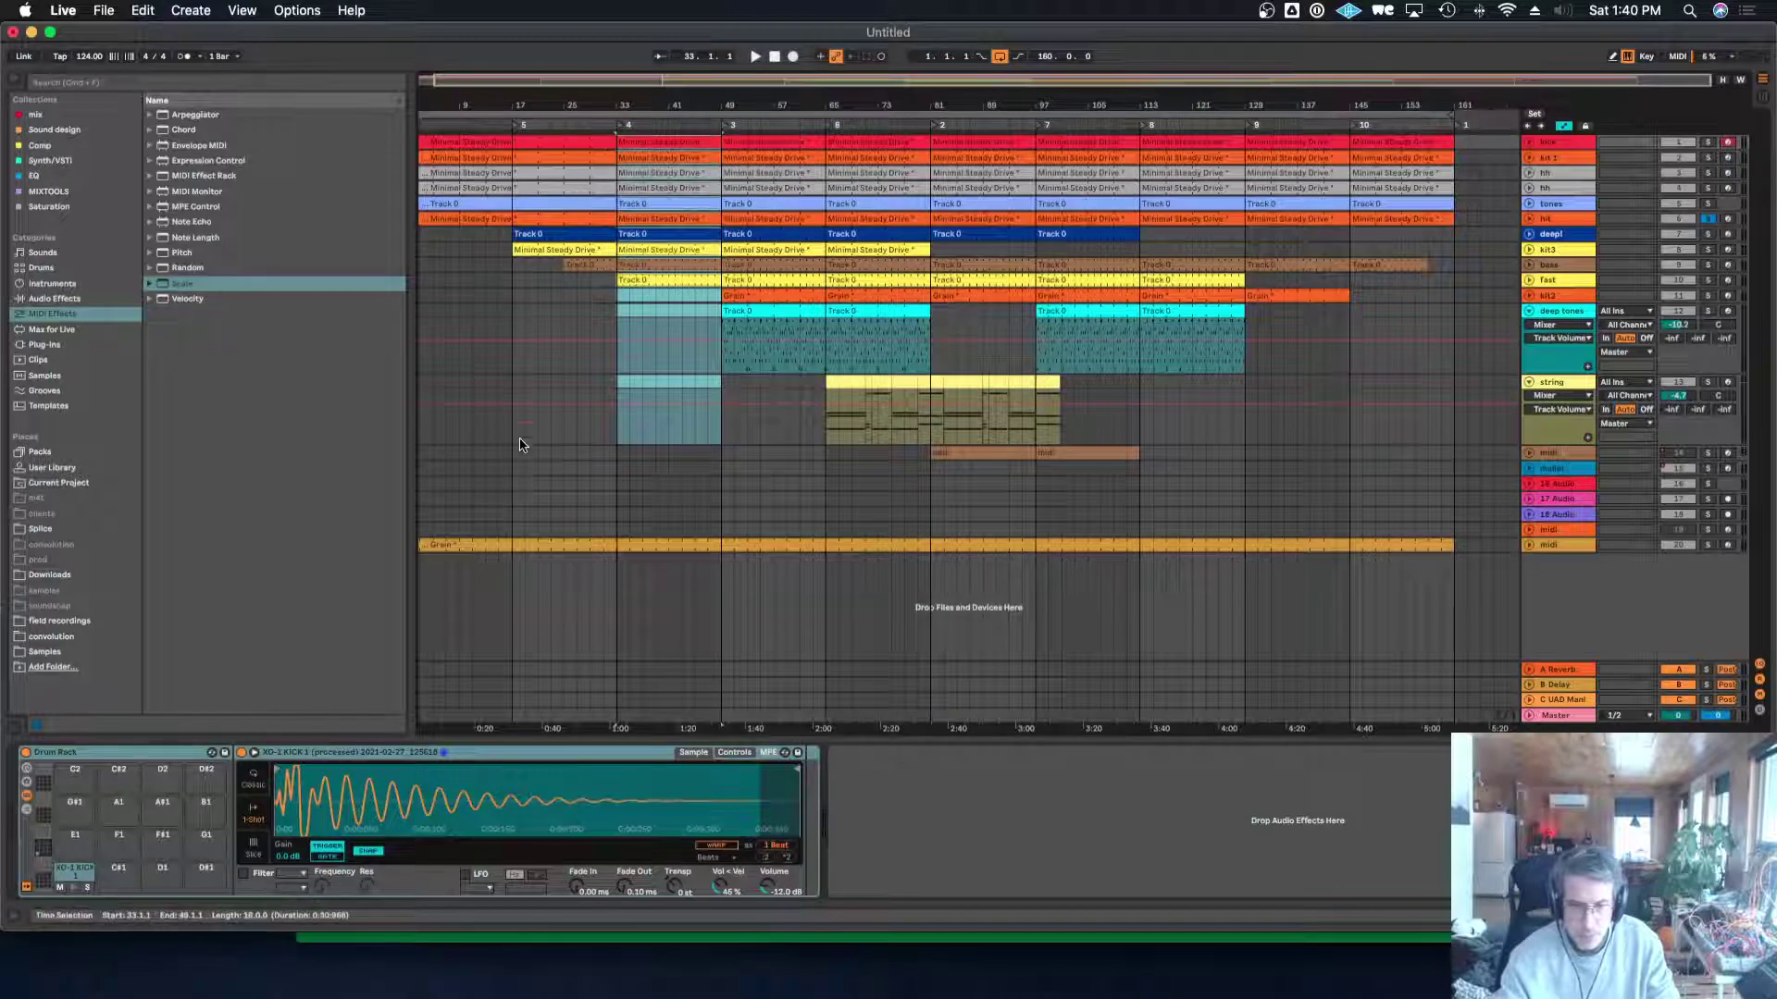
{"action": "left_click_drag", "start_coordinate": [515, 445], "coordinate": [421, 139]}
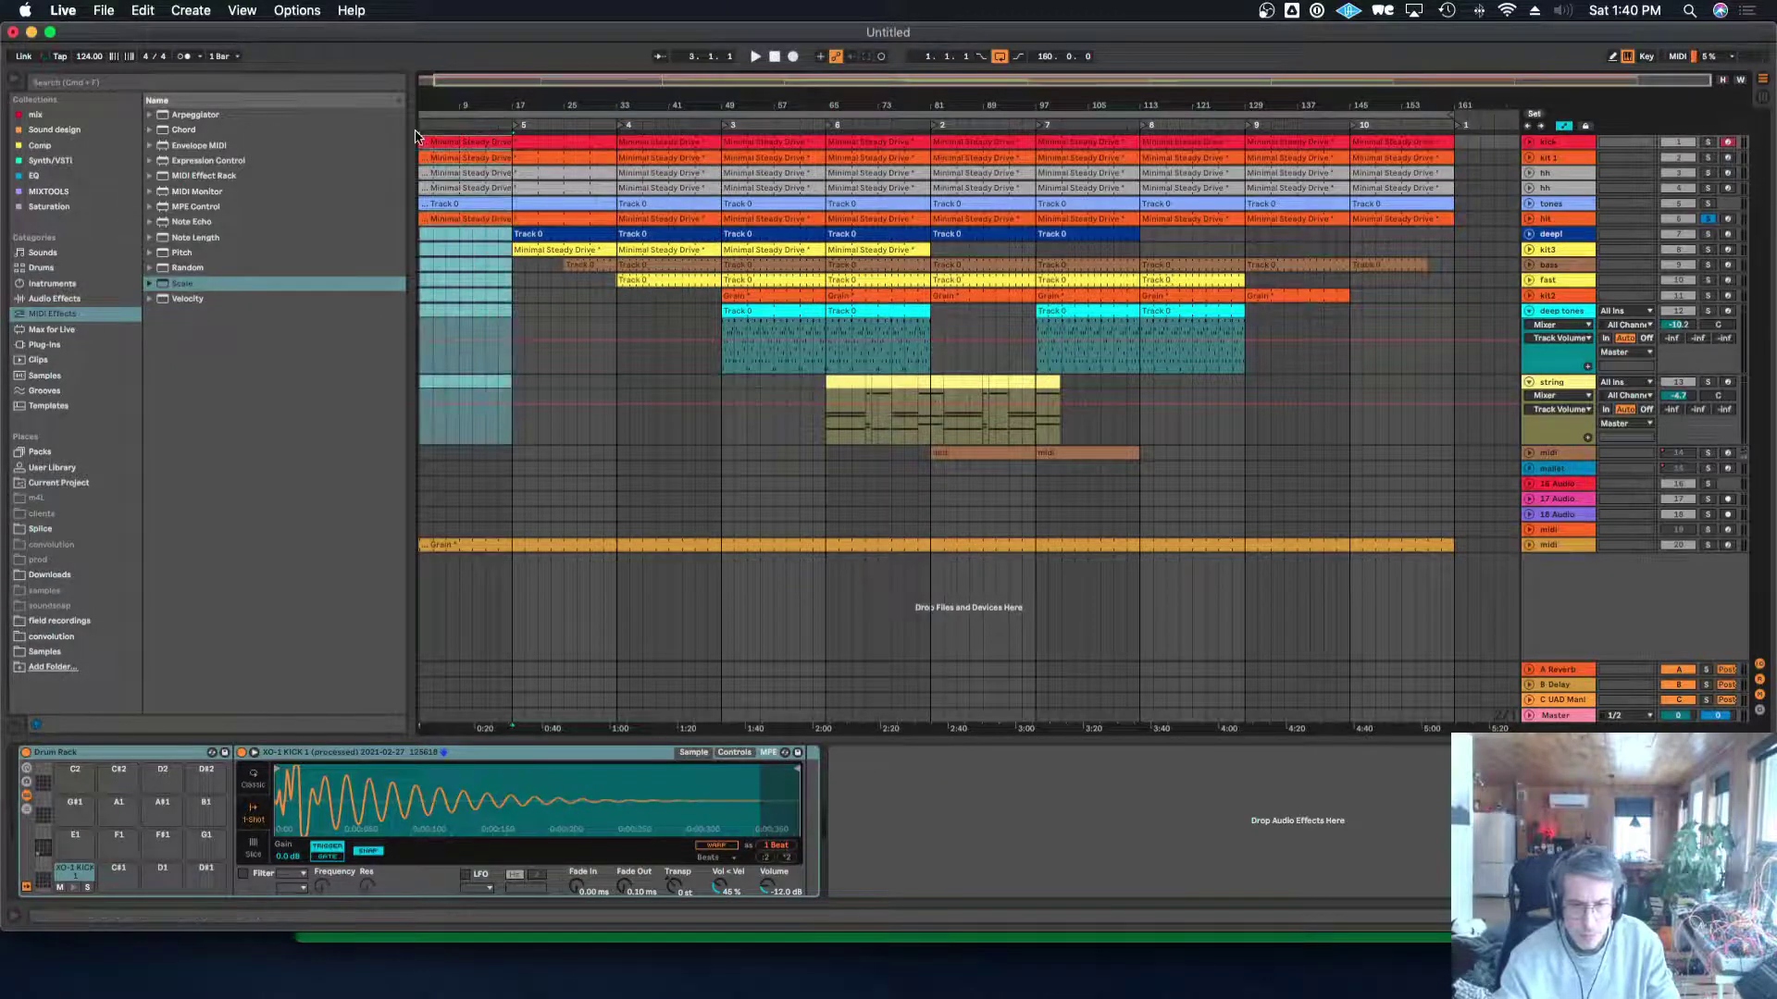
{"action": "left_click", "coordinate": [1310, 453]}
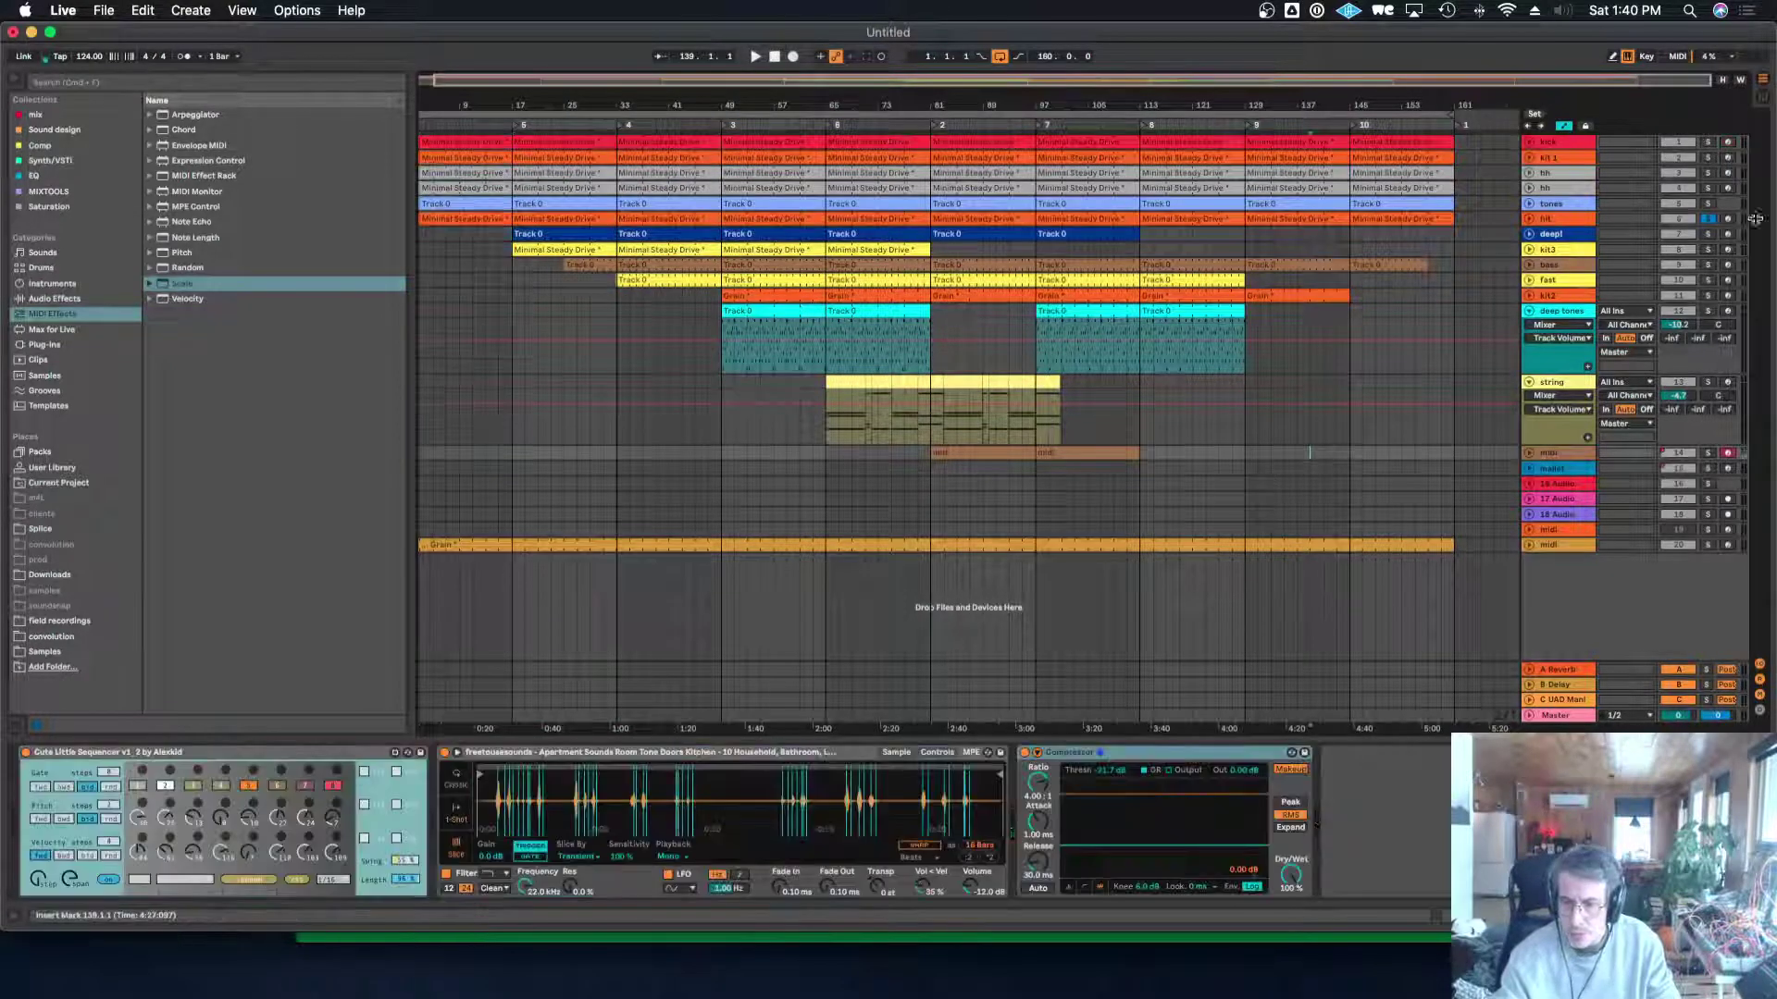
{"action": "left_click", "coordinate": [1504, 722]}
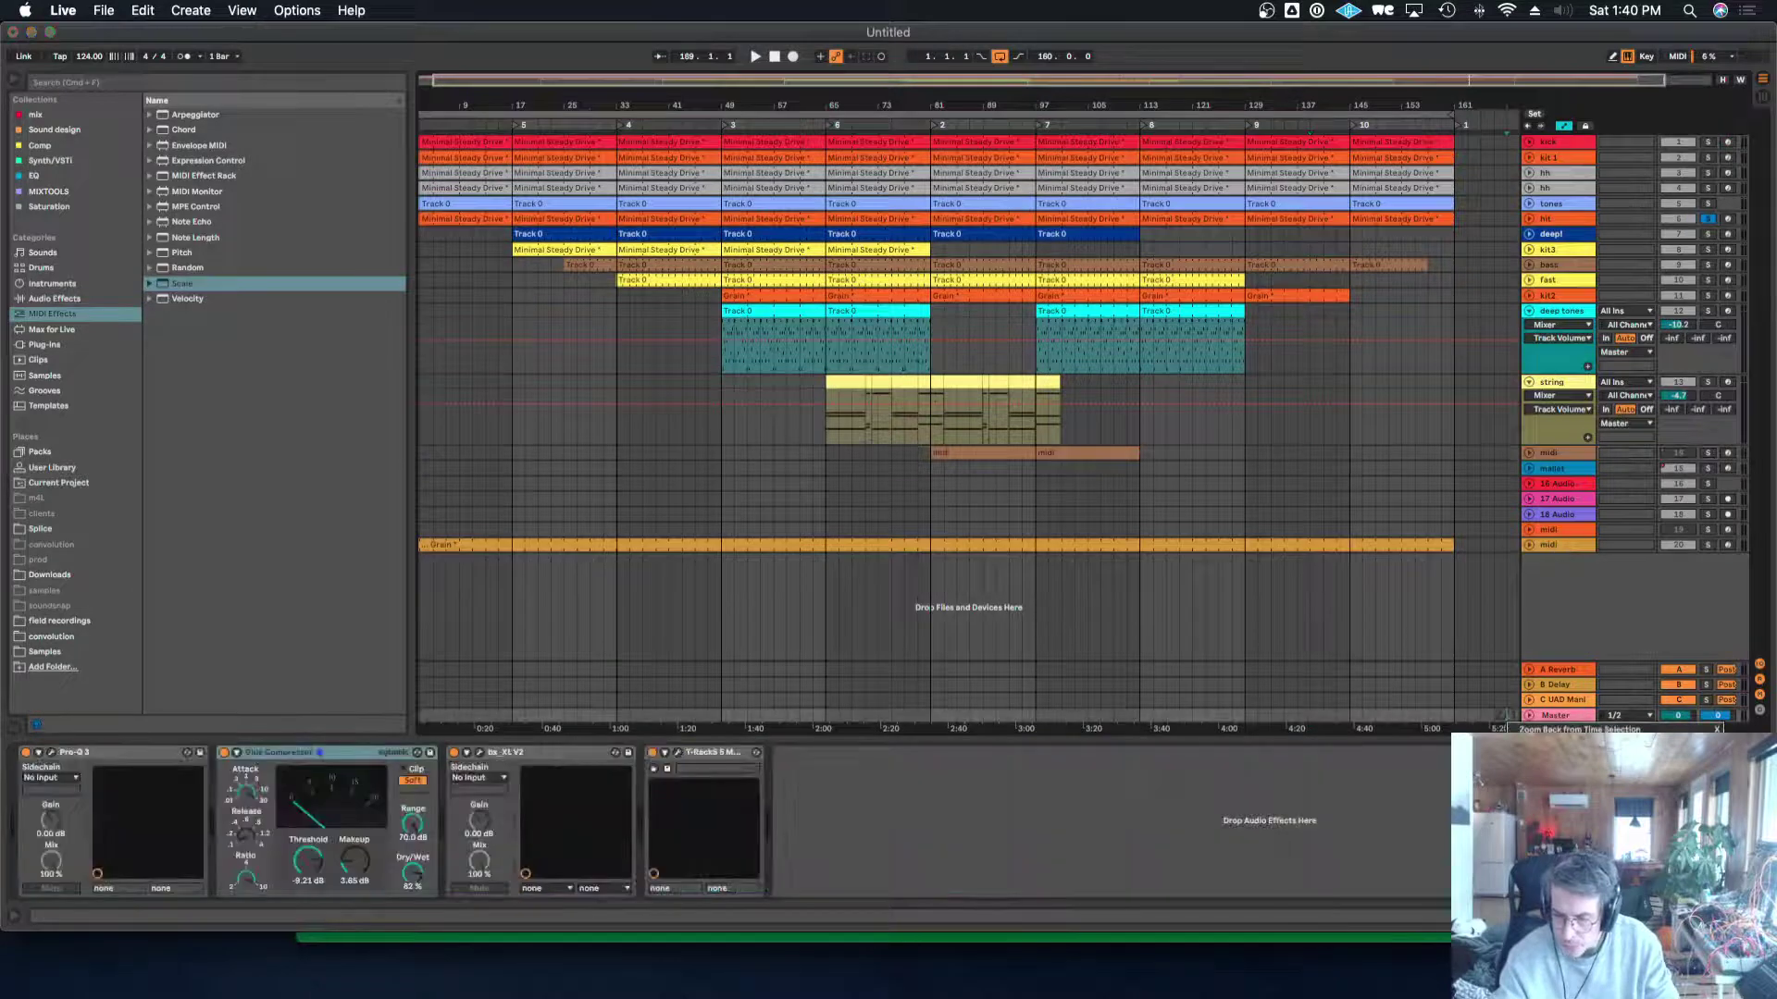
{"action": "key", "text": "Escape"}
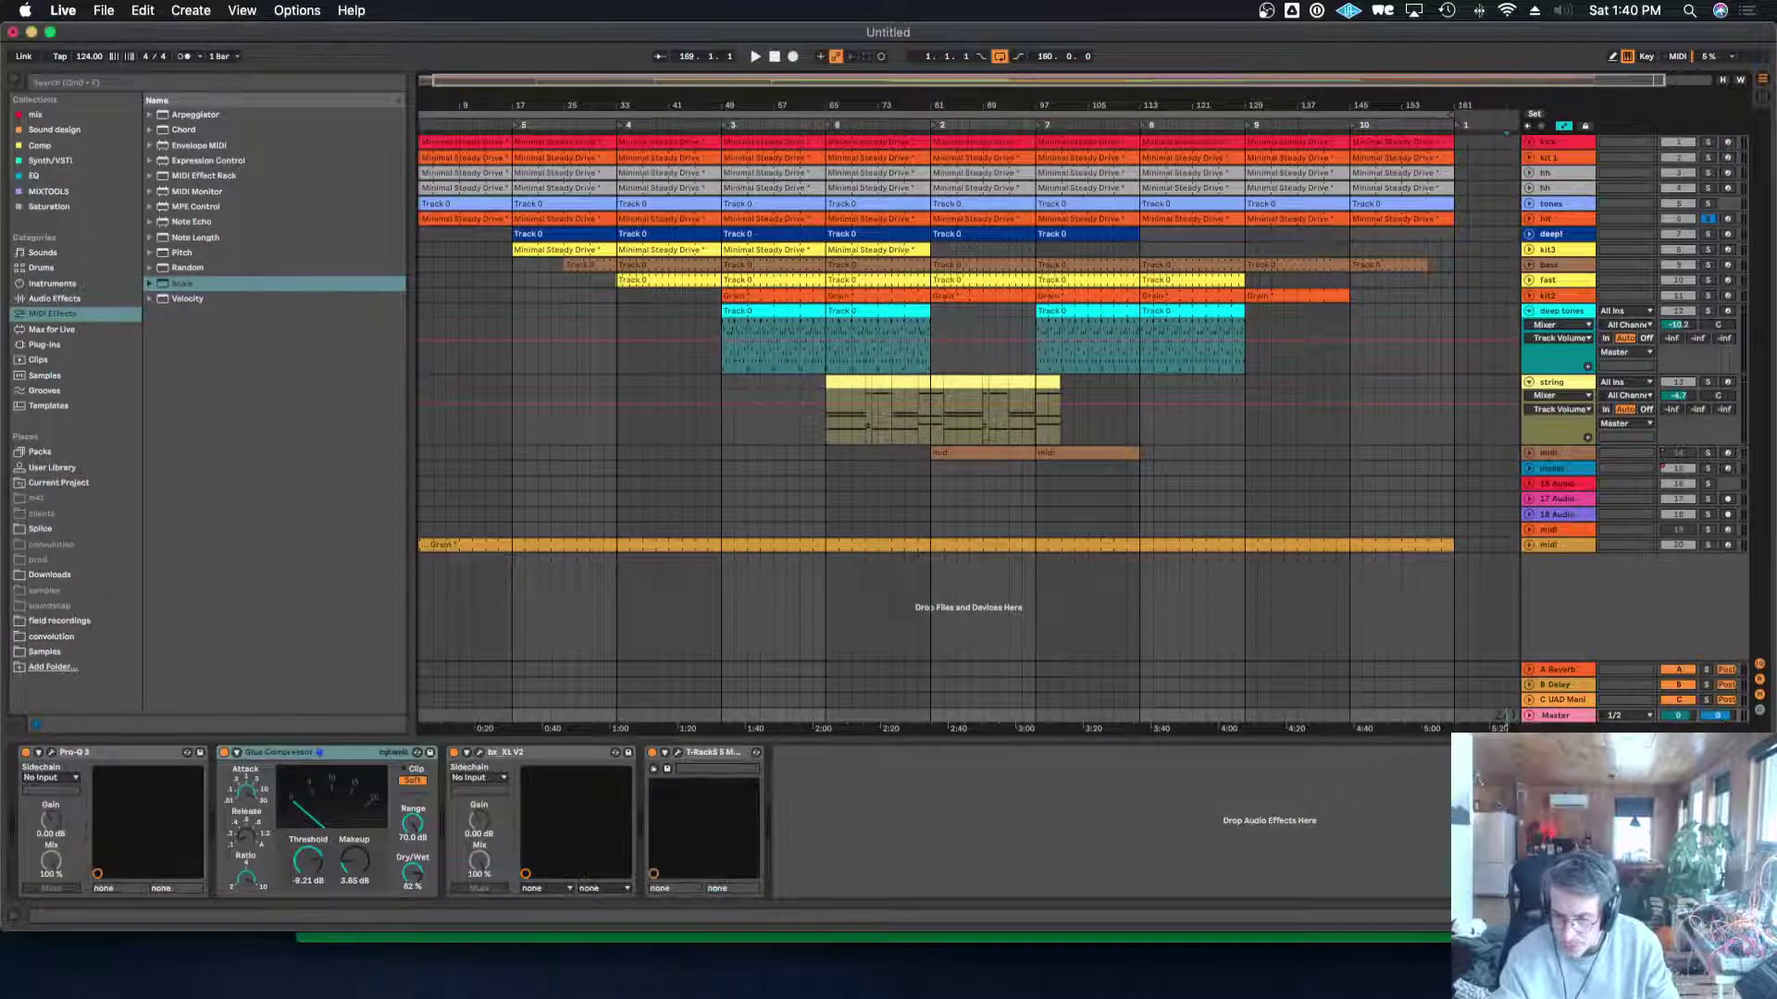
Open the notes of the deep1 clip at bar 17 and enlarge the note editor and its Chance lane.
{"action": "left_click", "coordinate": [1559, 236]}
{"action": "left_click", "coordinate": [1528, 236]}
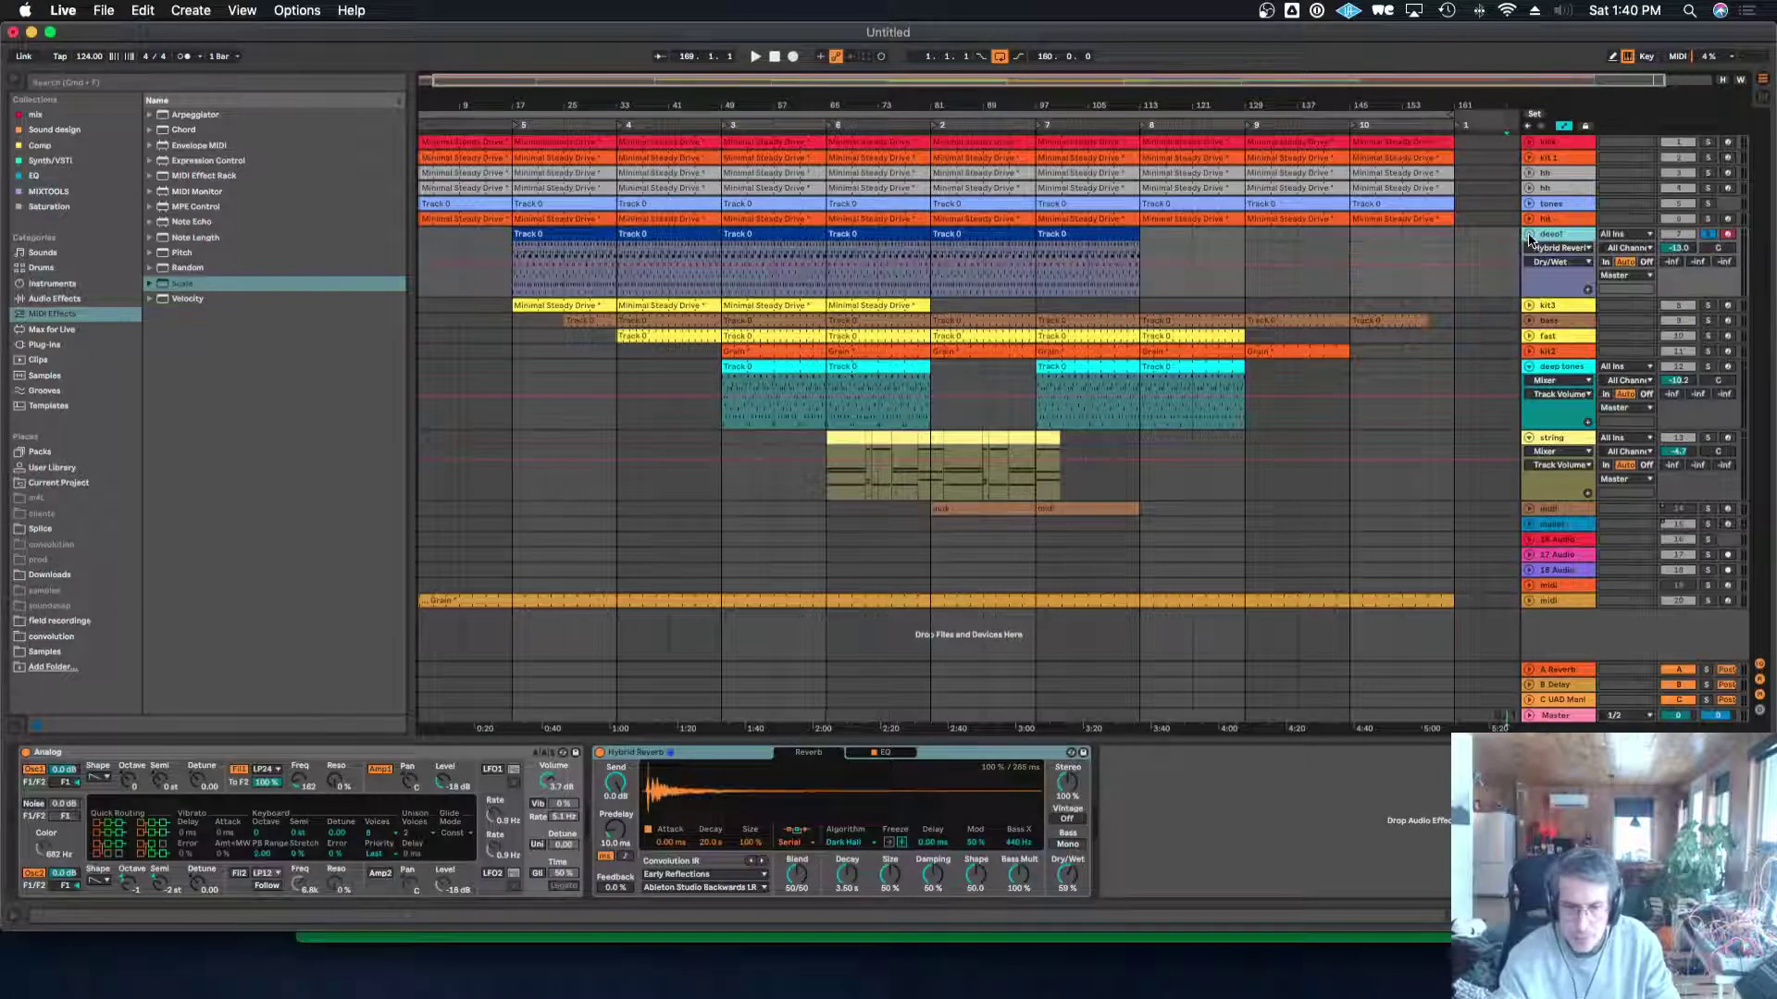
{"action": "double_click", "coordinate": [576, 229]}
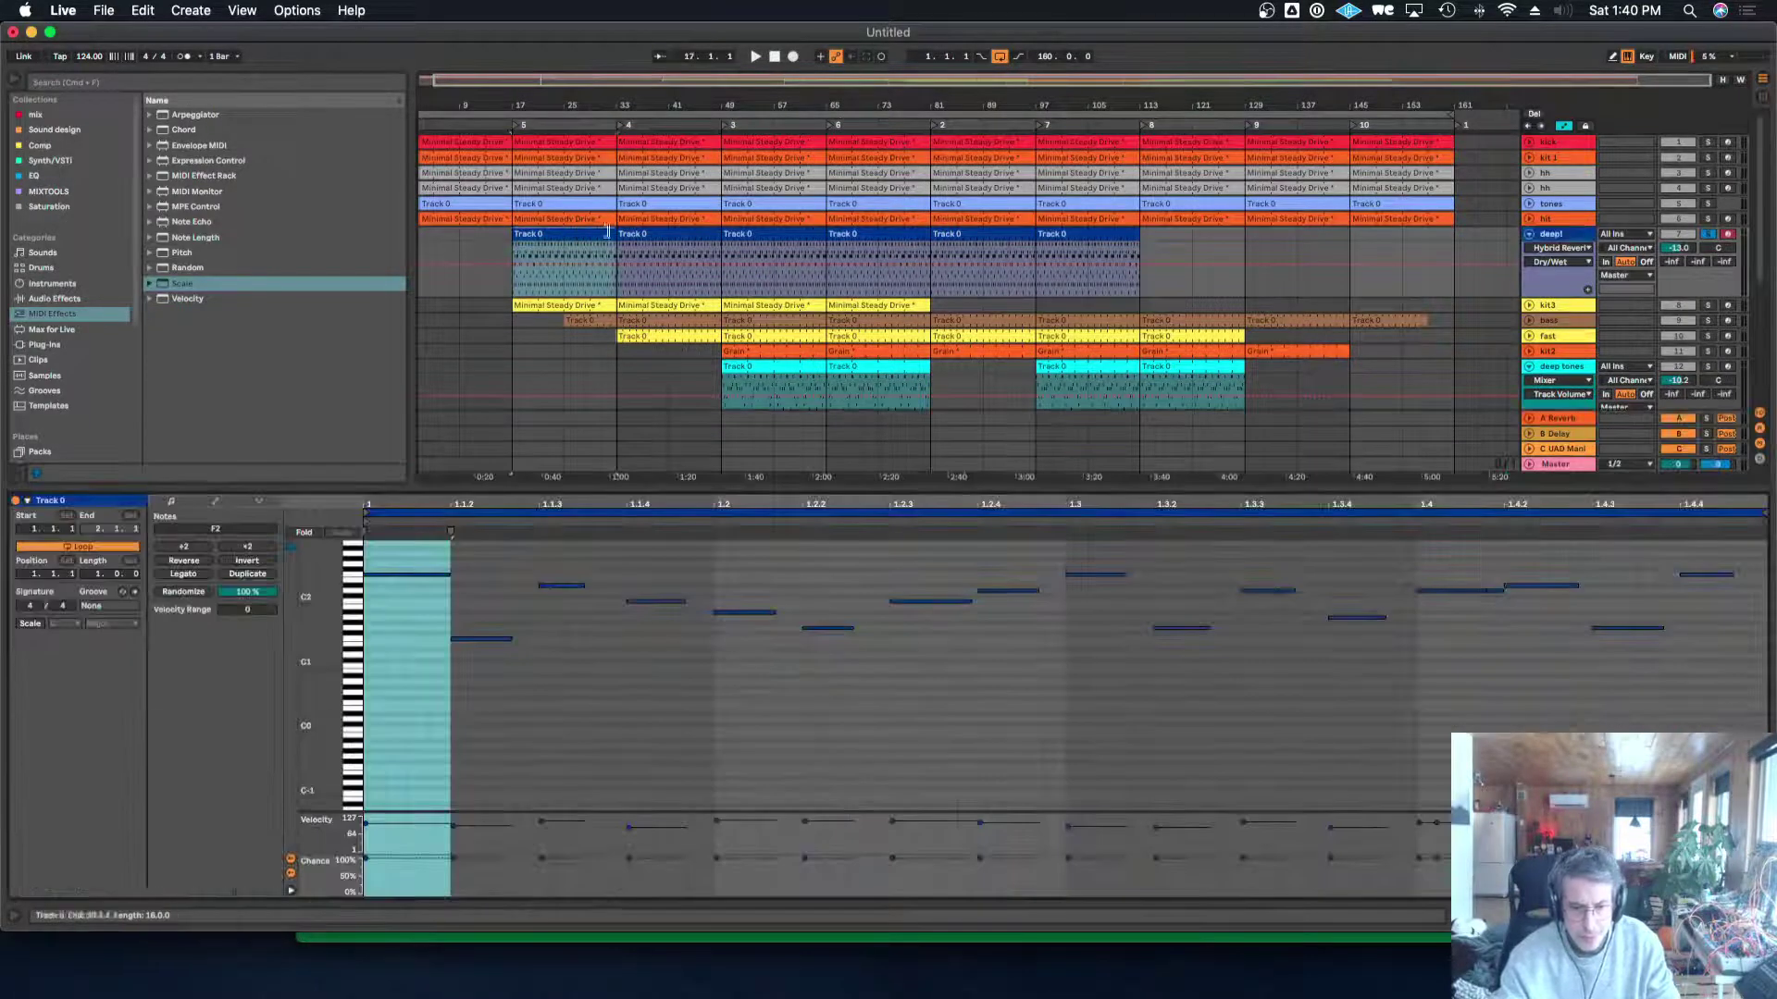
{"action": "left_click_drag", "start_coordinate": [608, 485], "coordinate": [610, 314]}
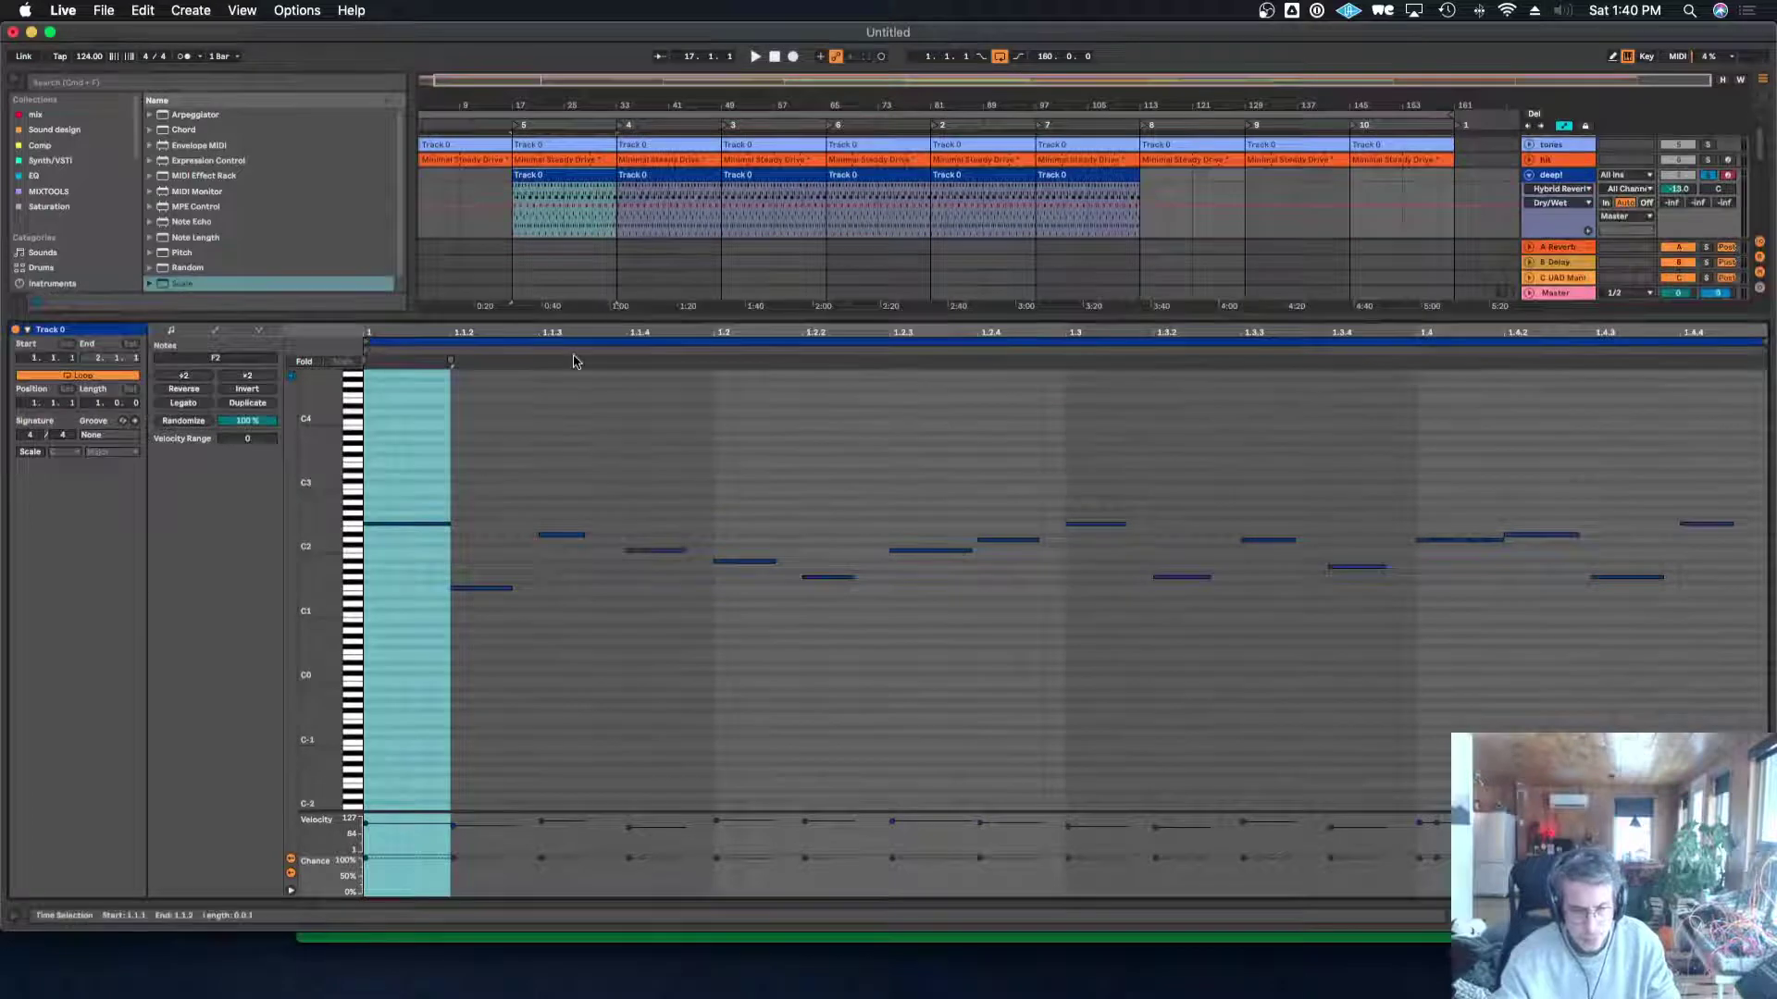
{"action": "left_click", "coordinate": [495, 695]}
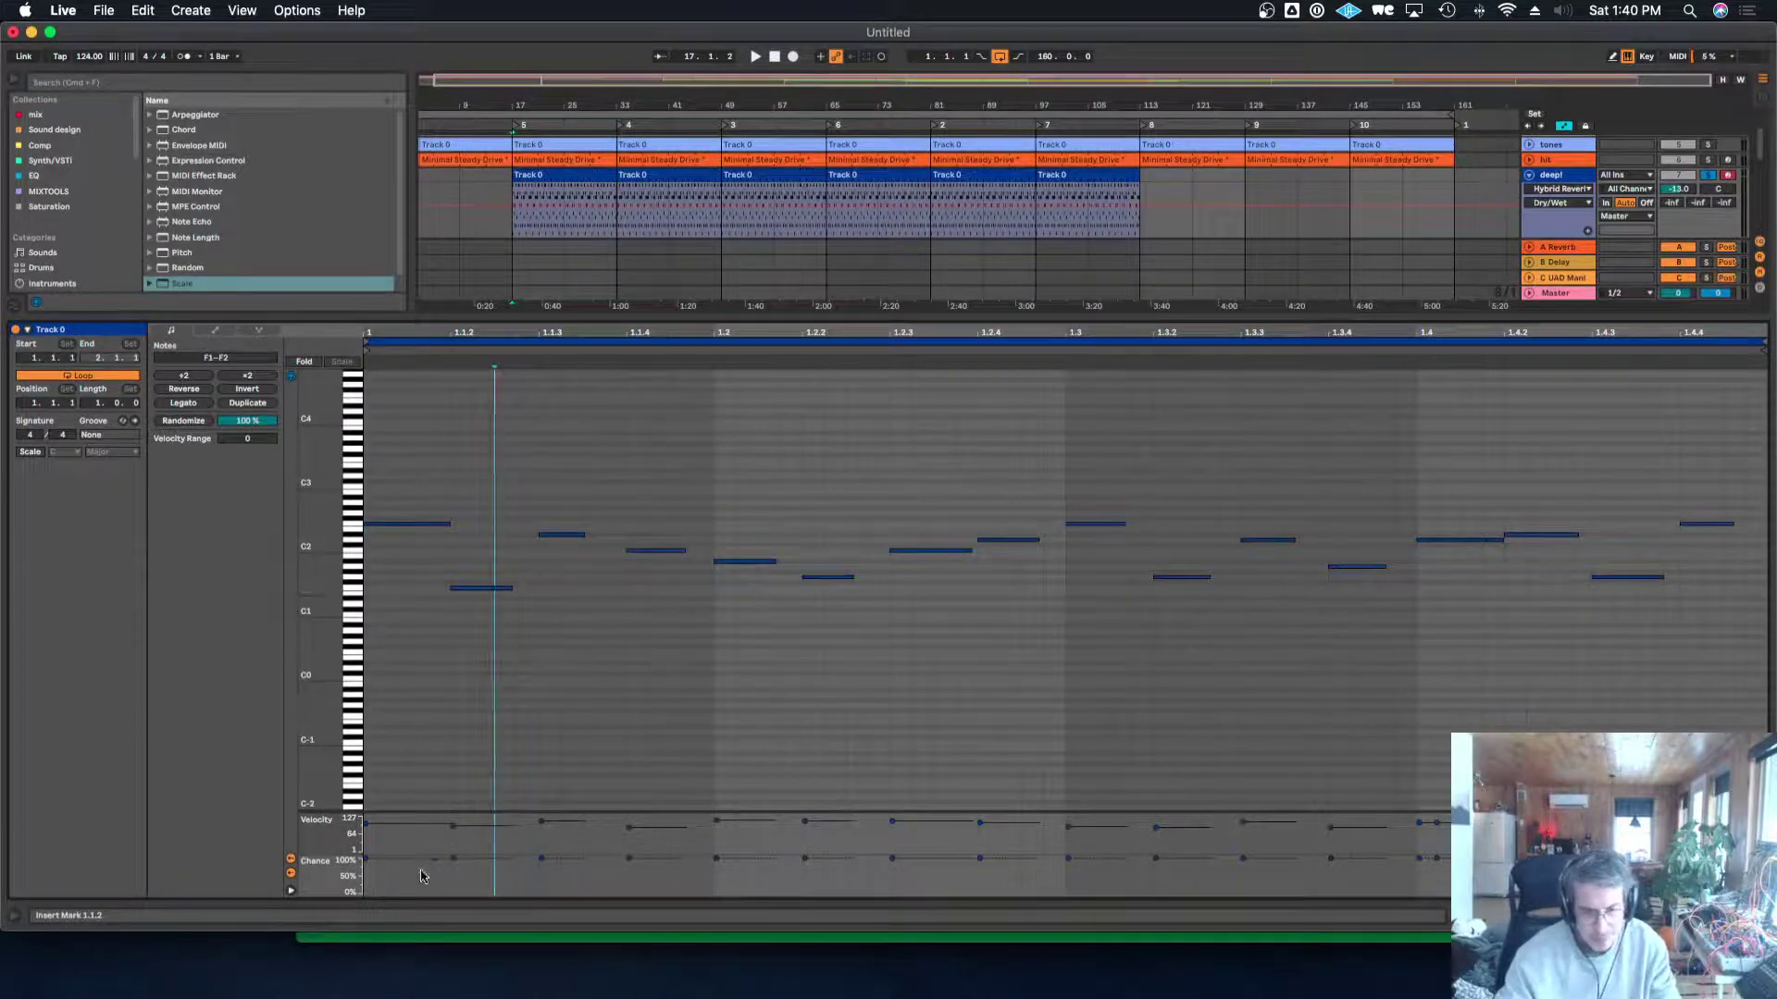
{"action": "left_click_drag", "start_coordinate": [339, 859], "coordinate": [361, 721]}
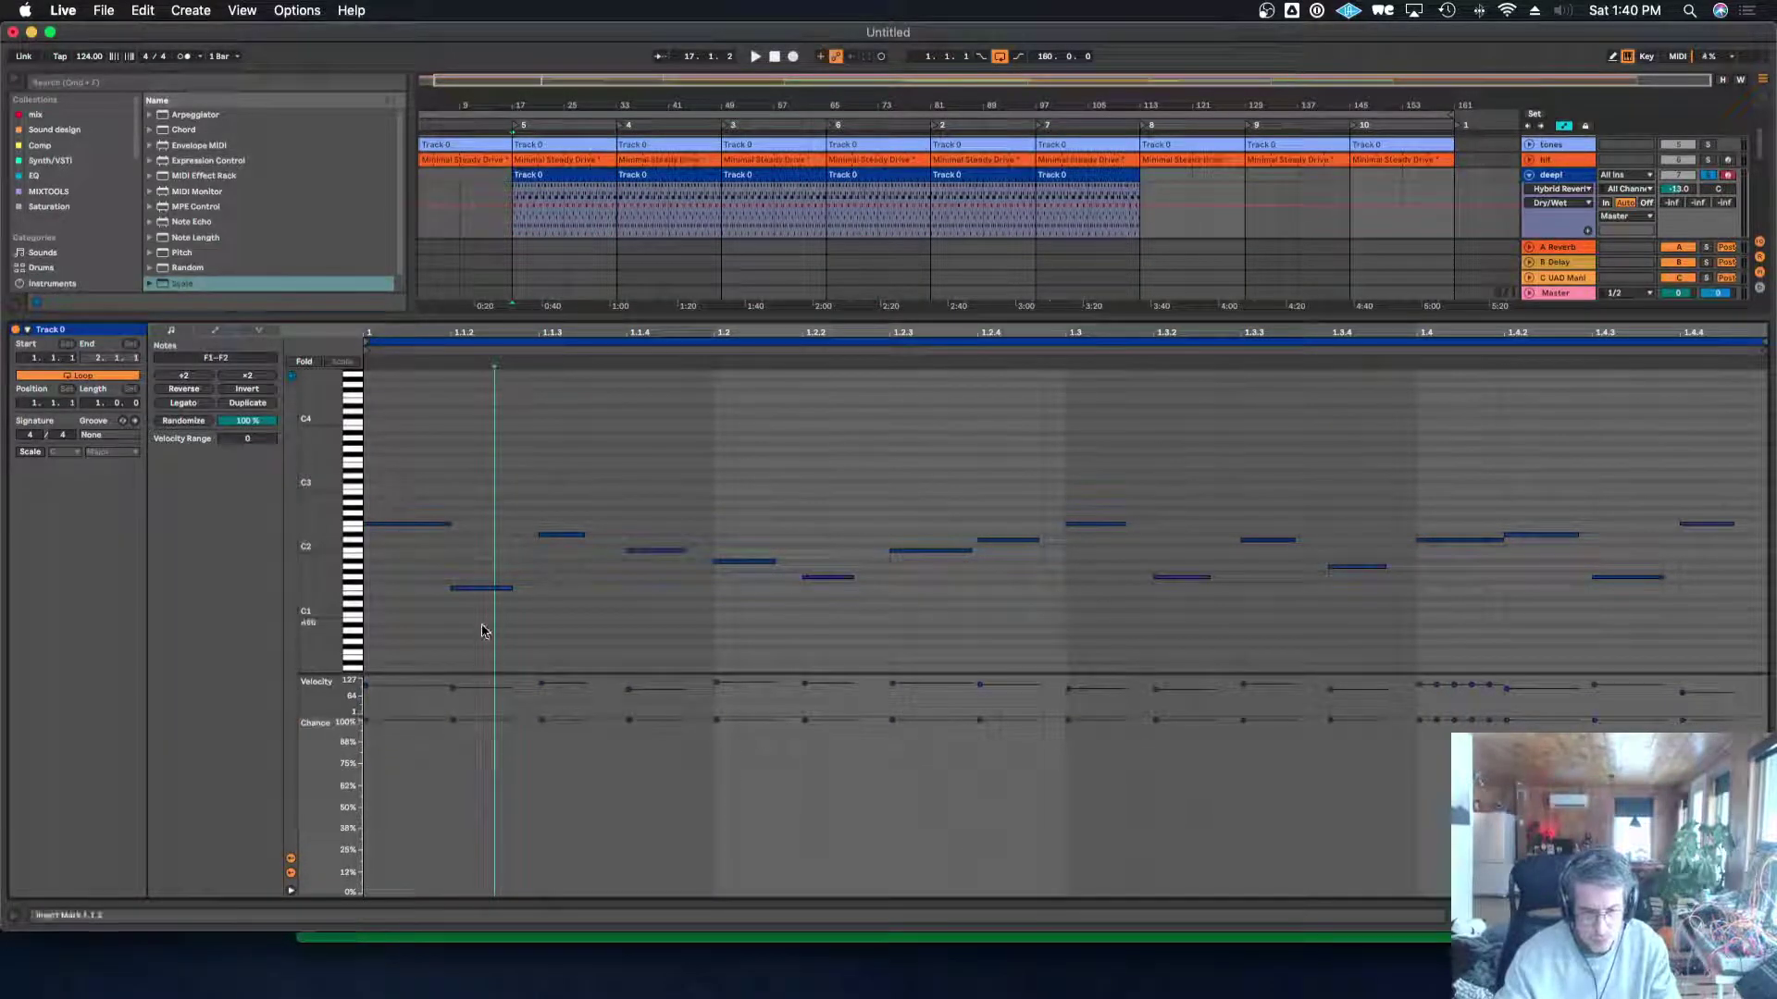
Lower the chance of the deep1 note at 1.1.2 to about 40% and of those at 1.1.3 and 1.1.4 to 40%.
{"action": "left_click", "coordinate": [481, 593]}
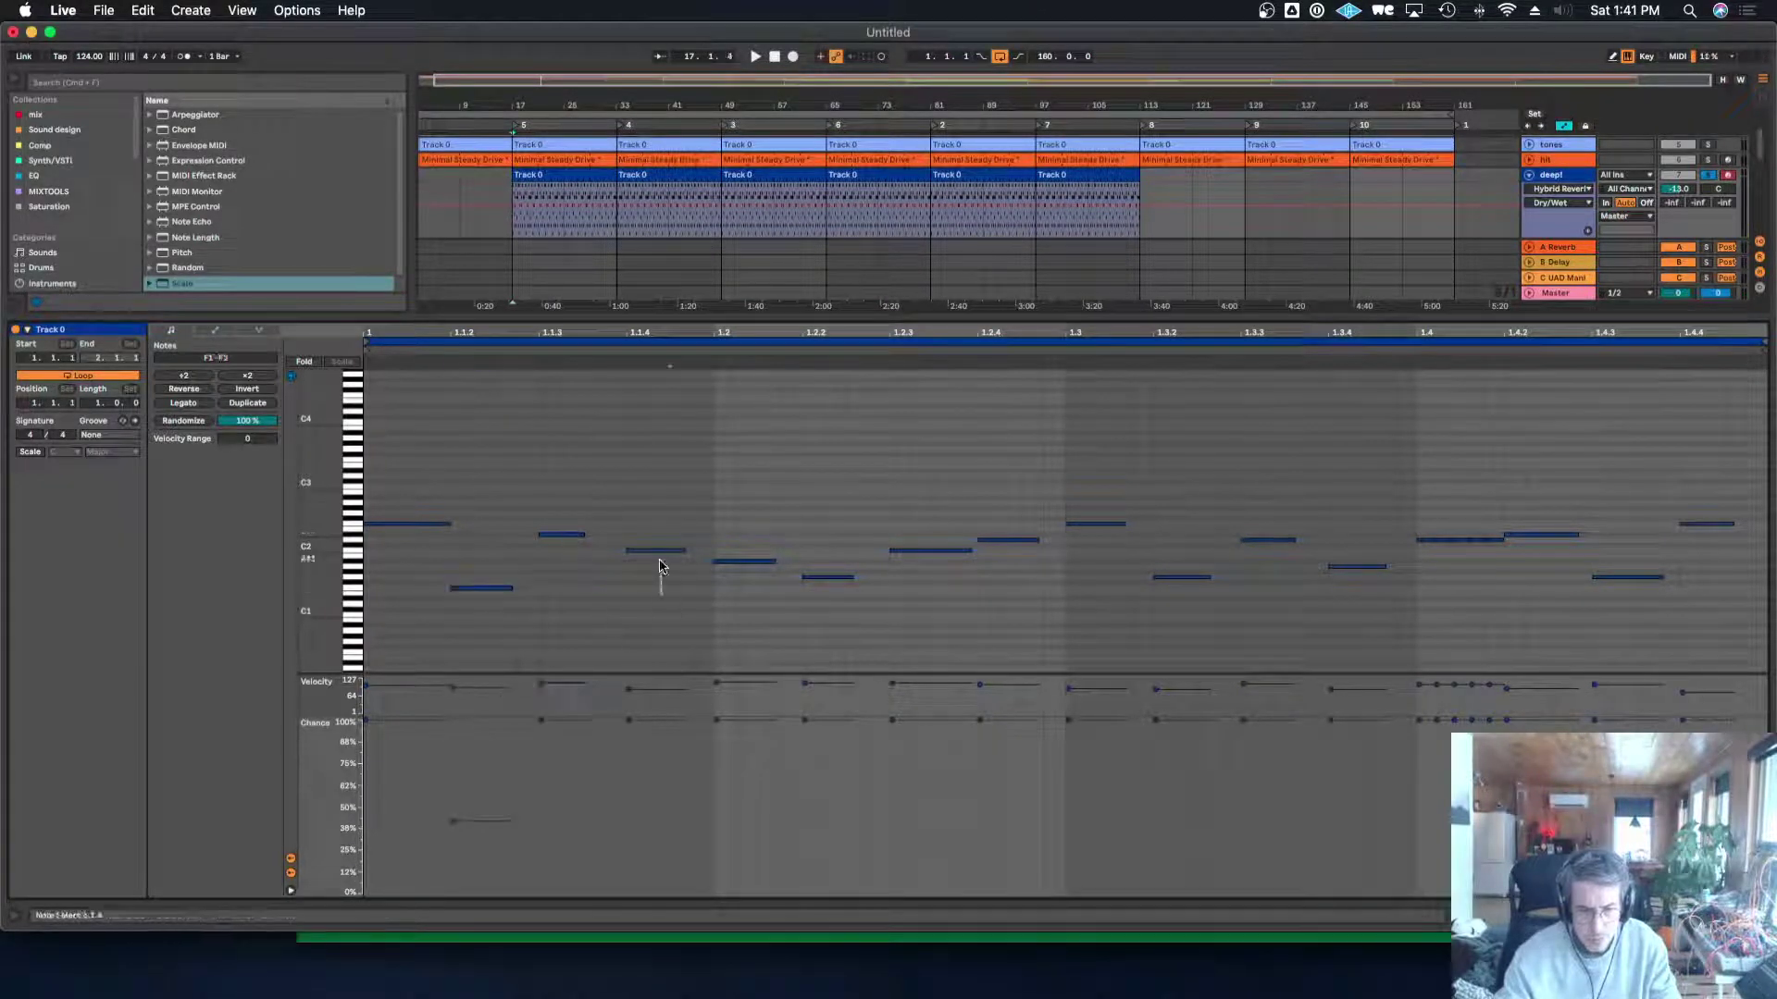
{"action": "left_click_drag", "start_coordinate": [662, 595], "coordinate": [546, 524]}
{"action": "left_click_drag", "start_coordinate": [541, 723], "coordinate": [542, 727]}
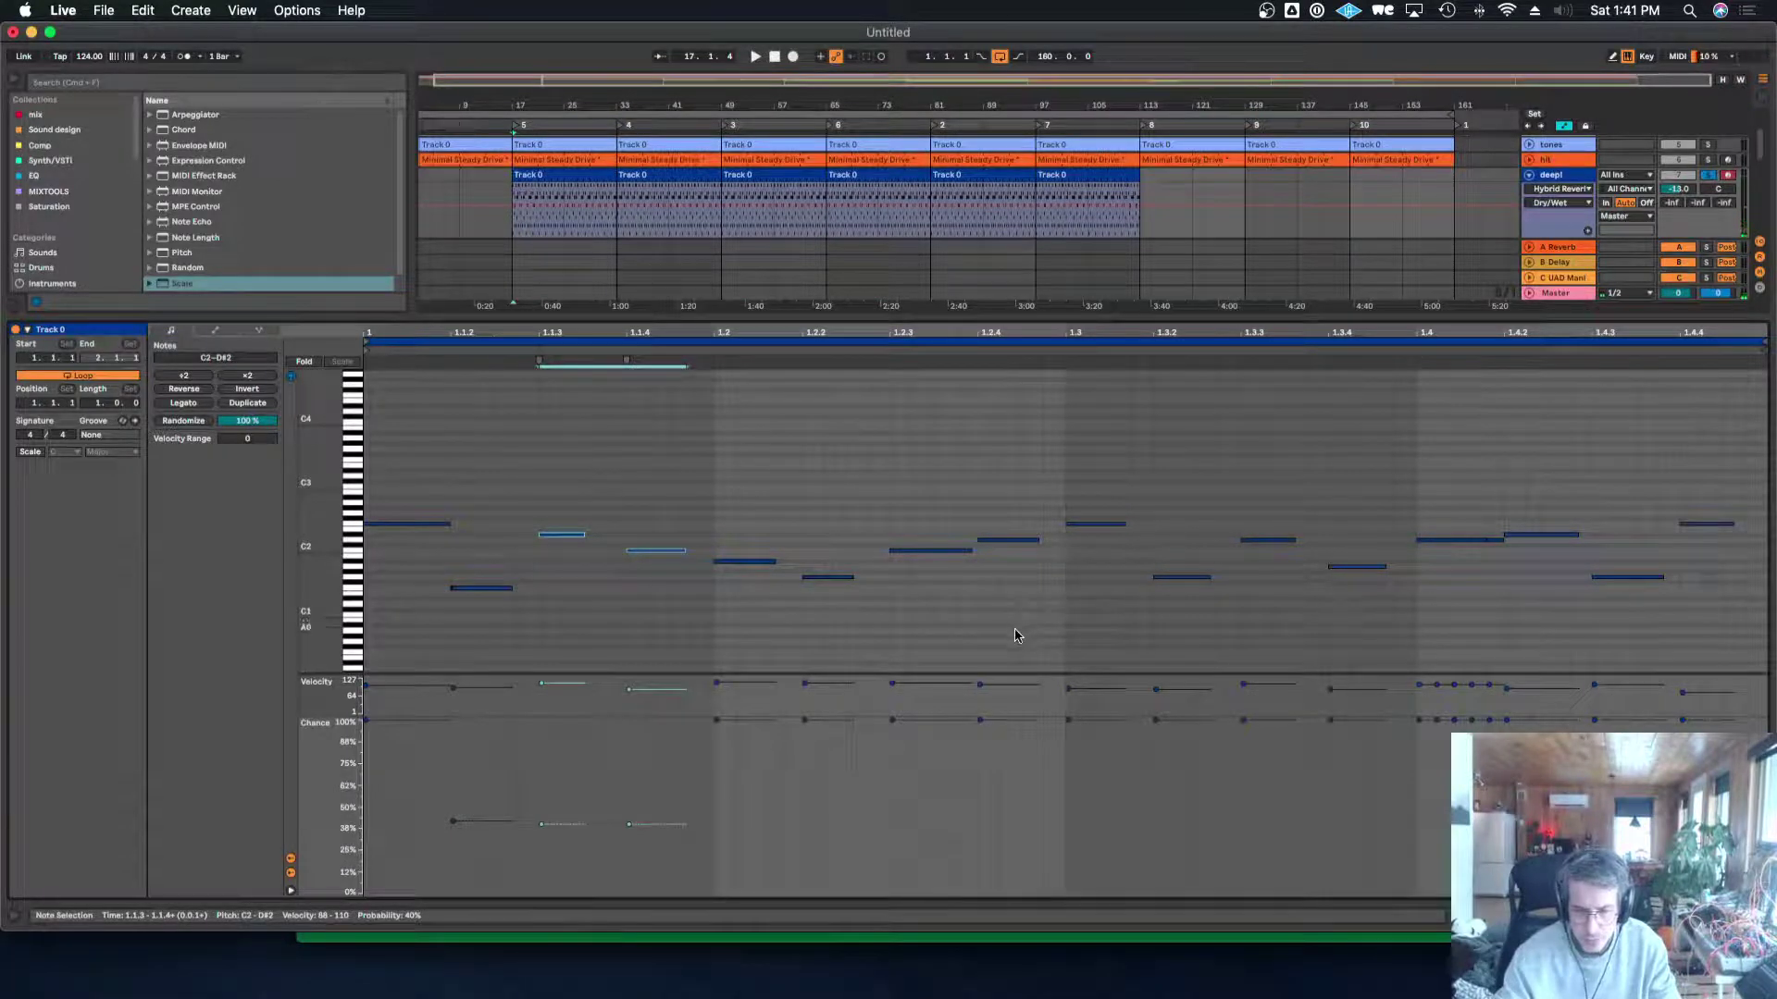
Lower the chance of the deep1 note at 1.2.2 to about 47% and of the note at 1.2.4 to 37%.
{"action": "left_click_drag", "start_coordinate": [857, 632], "coordinate": [837, 576]}
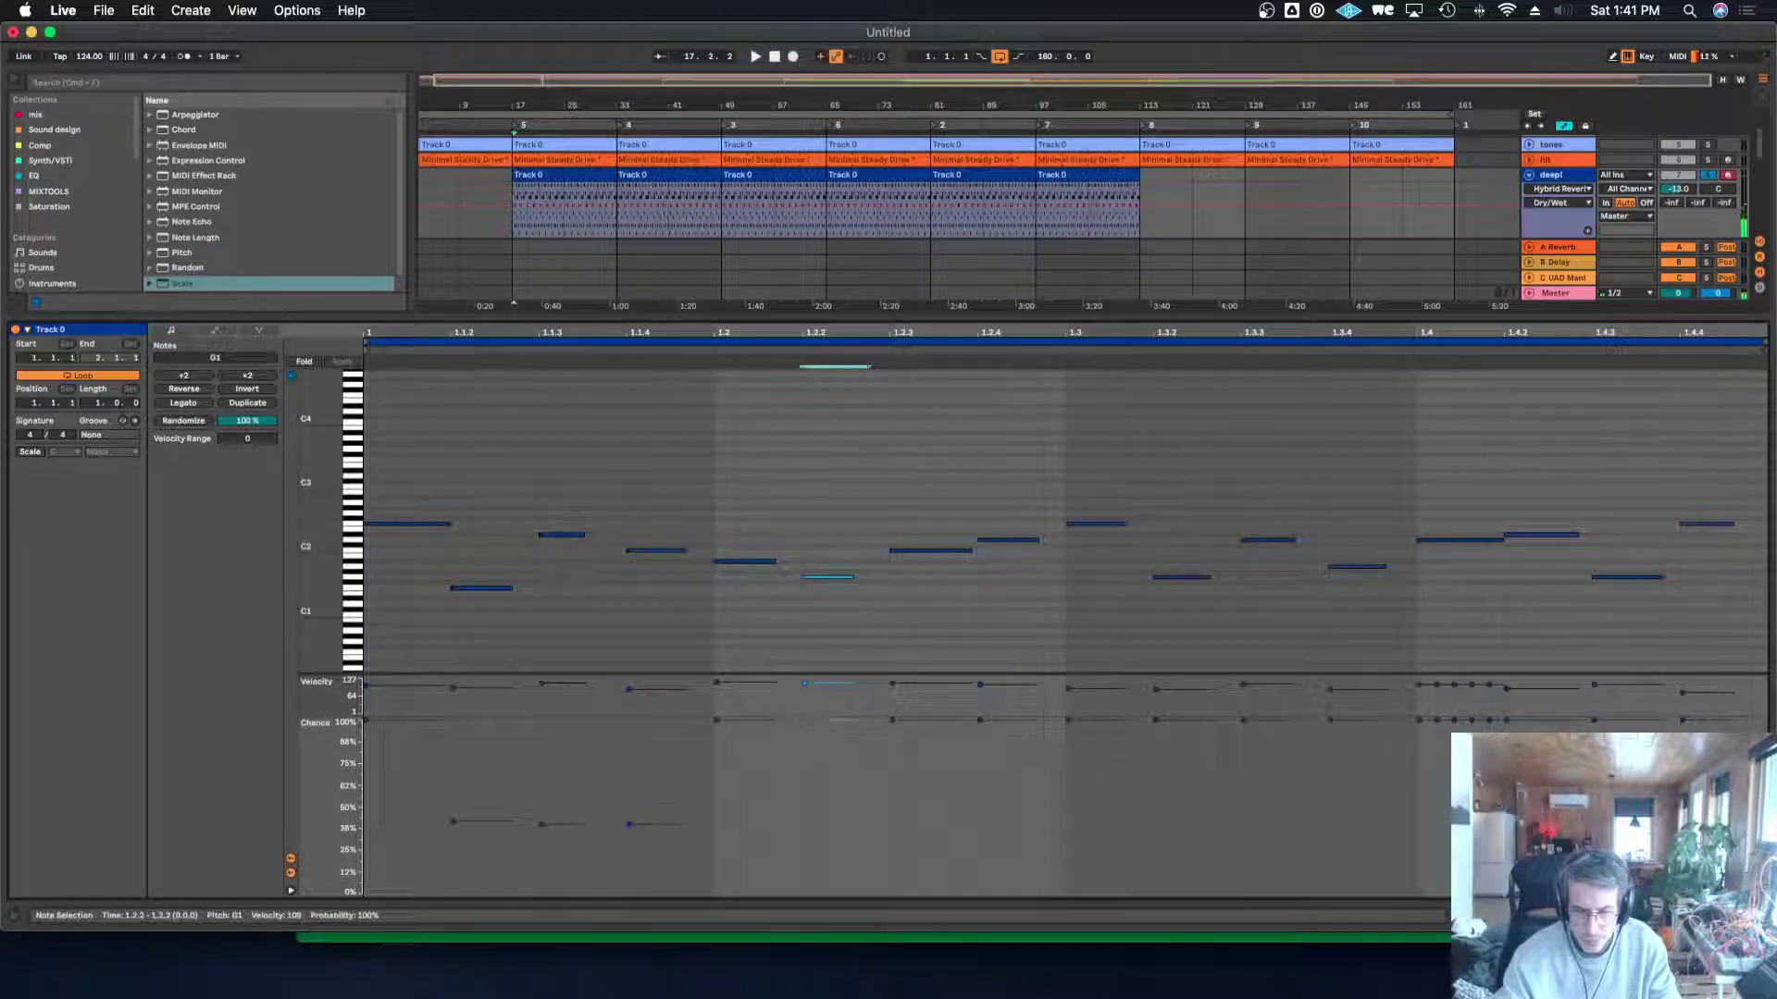
{"action": "left_click_drag", "start_coordinate": [804, 720], "coordinate": [804, 774]}
{"action": "left_click", "coordinate": [1001, 540]}
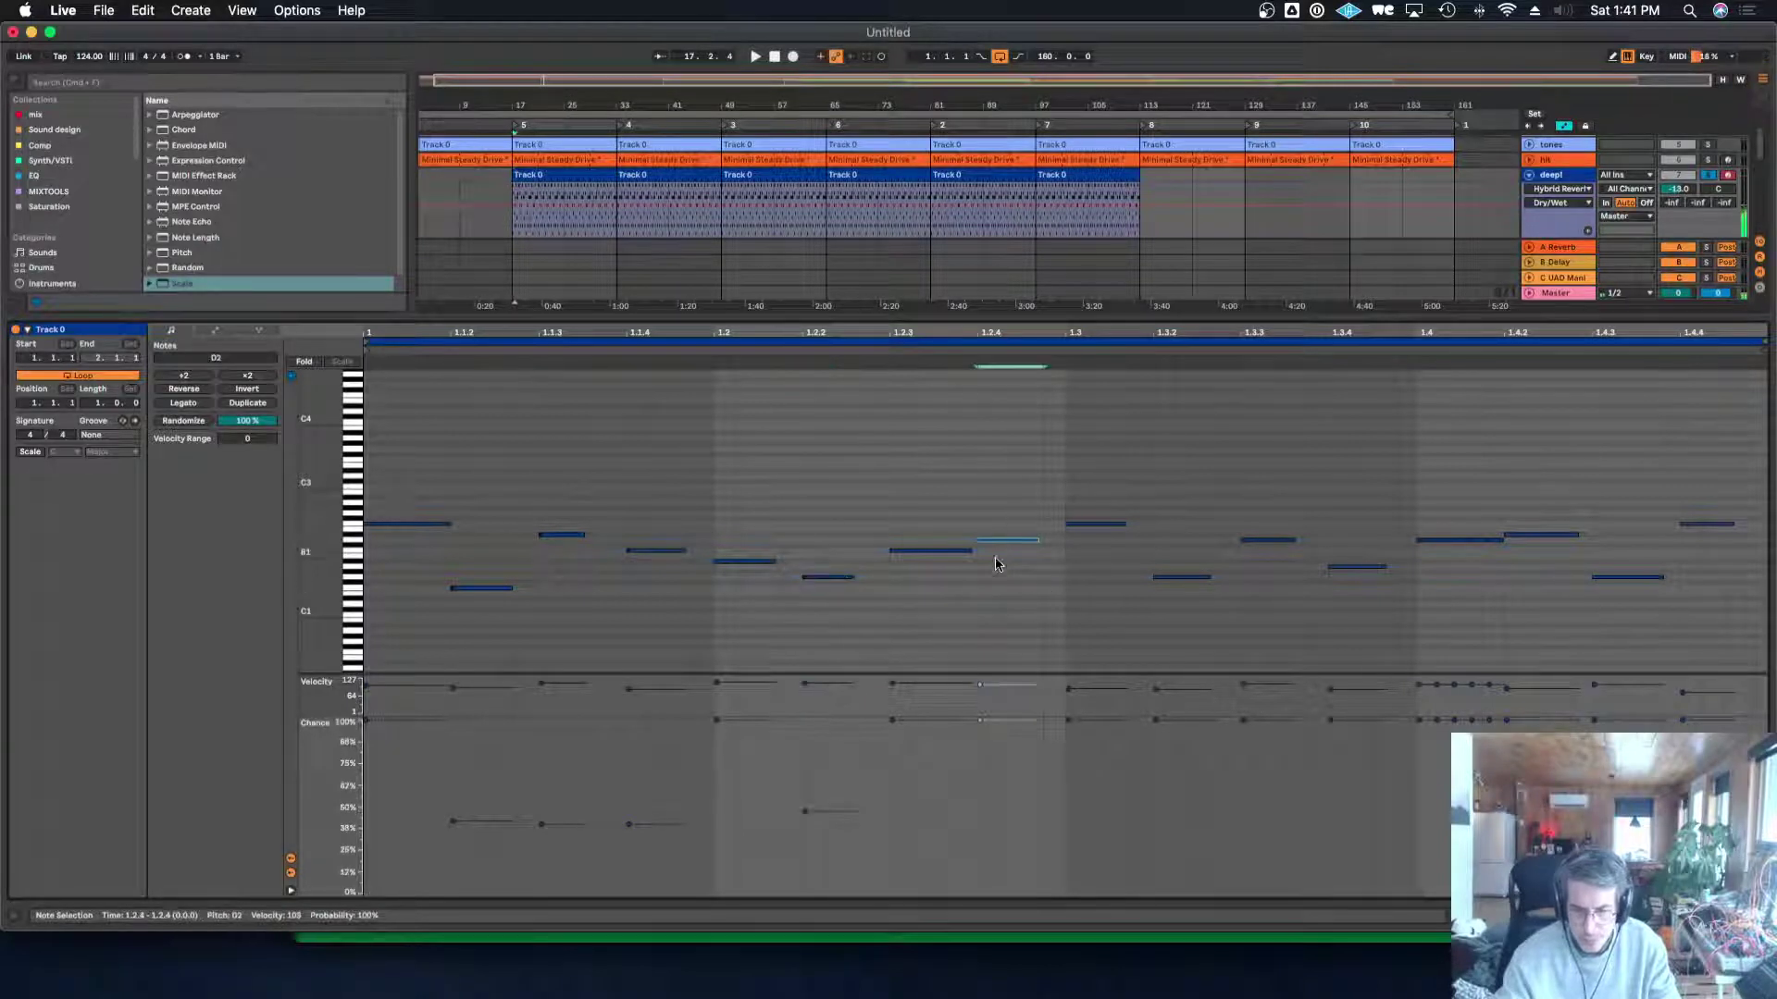
{"action": "left_click_drag", "start_coordinate": [985, 727], "coordinate": [986, 812]}
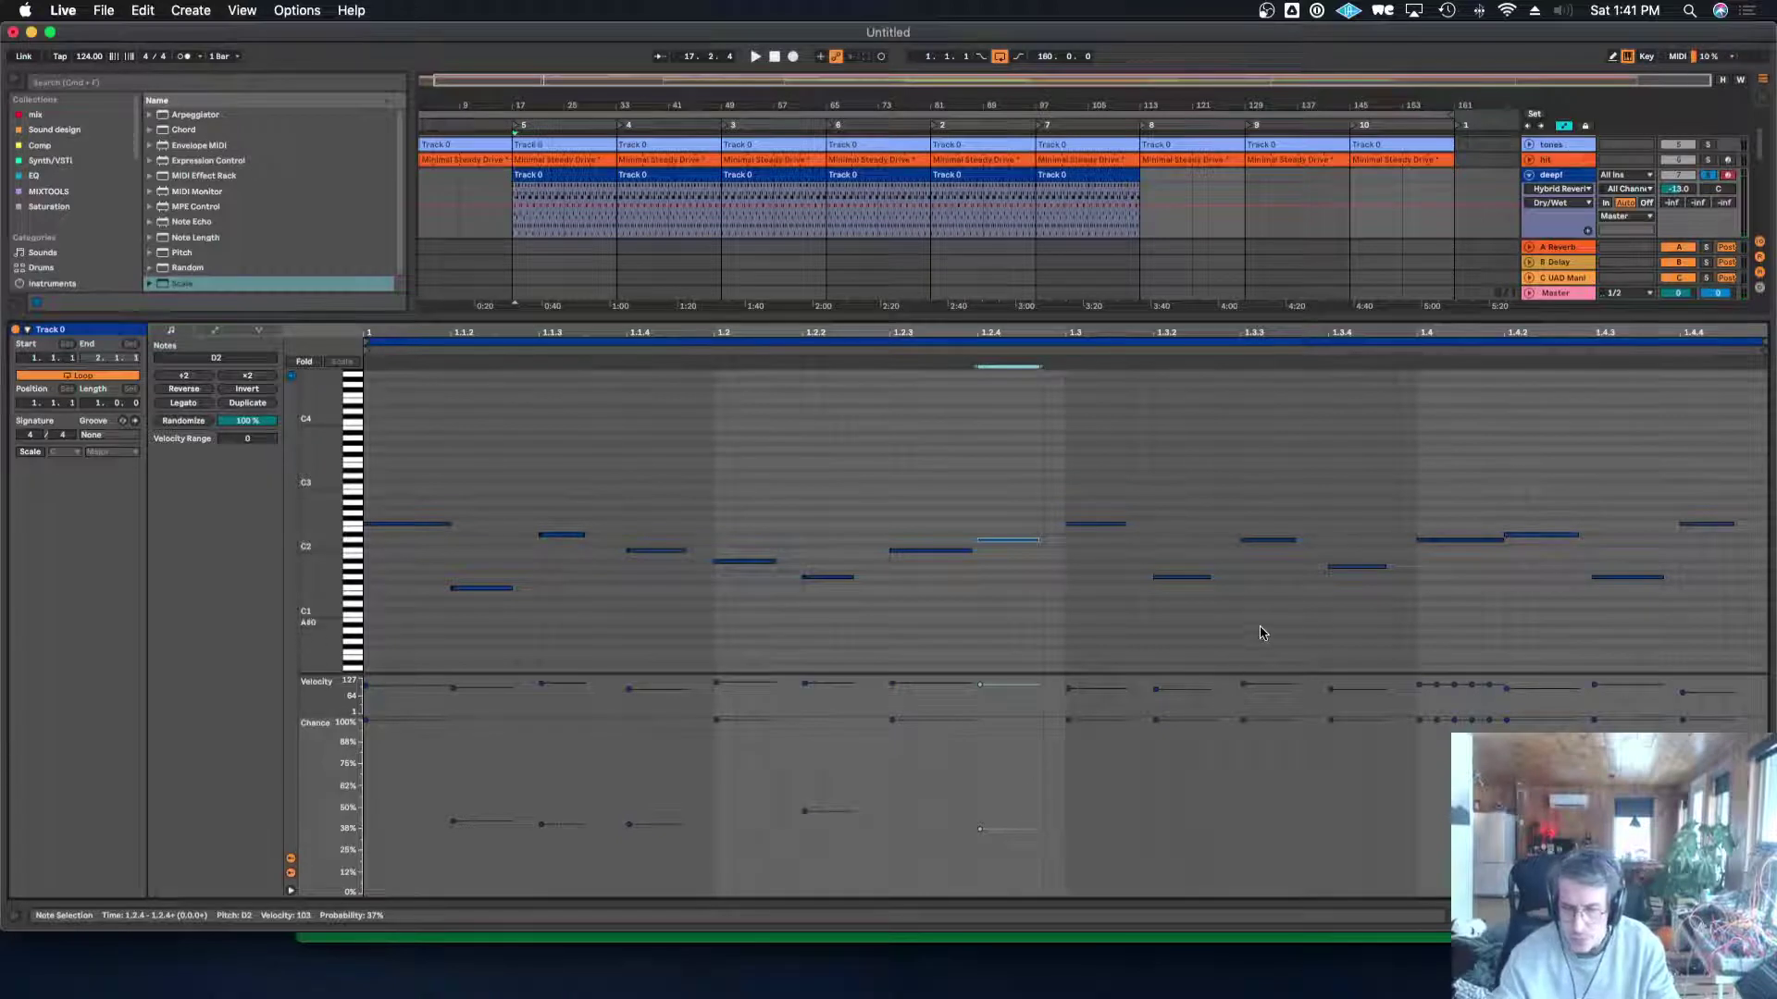
Lower the chance of the deep1 notes at 1.3.2 and 1.3.4 to 48% and replace the chopped D2 notes at 1.4.1 with one D#2 note.
{"action": "left_click_drag", "start_coordinate": [1191, 634], "coordinate": [1166, 566]}
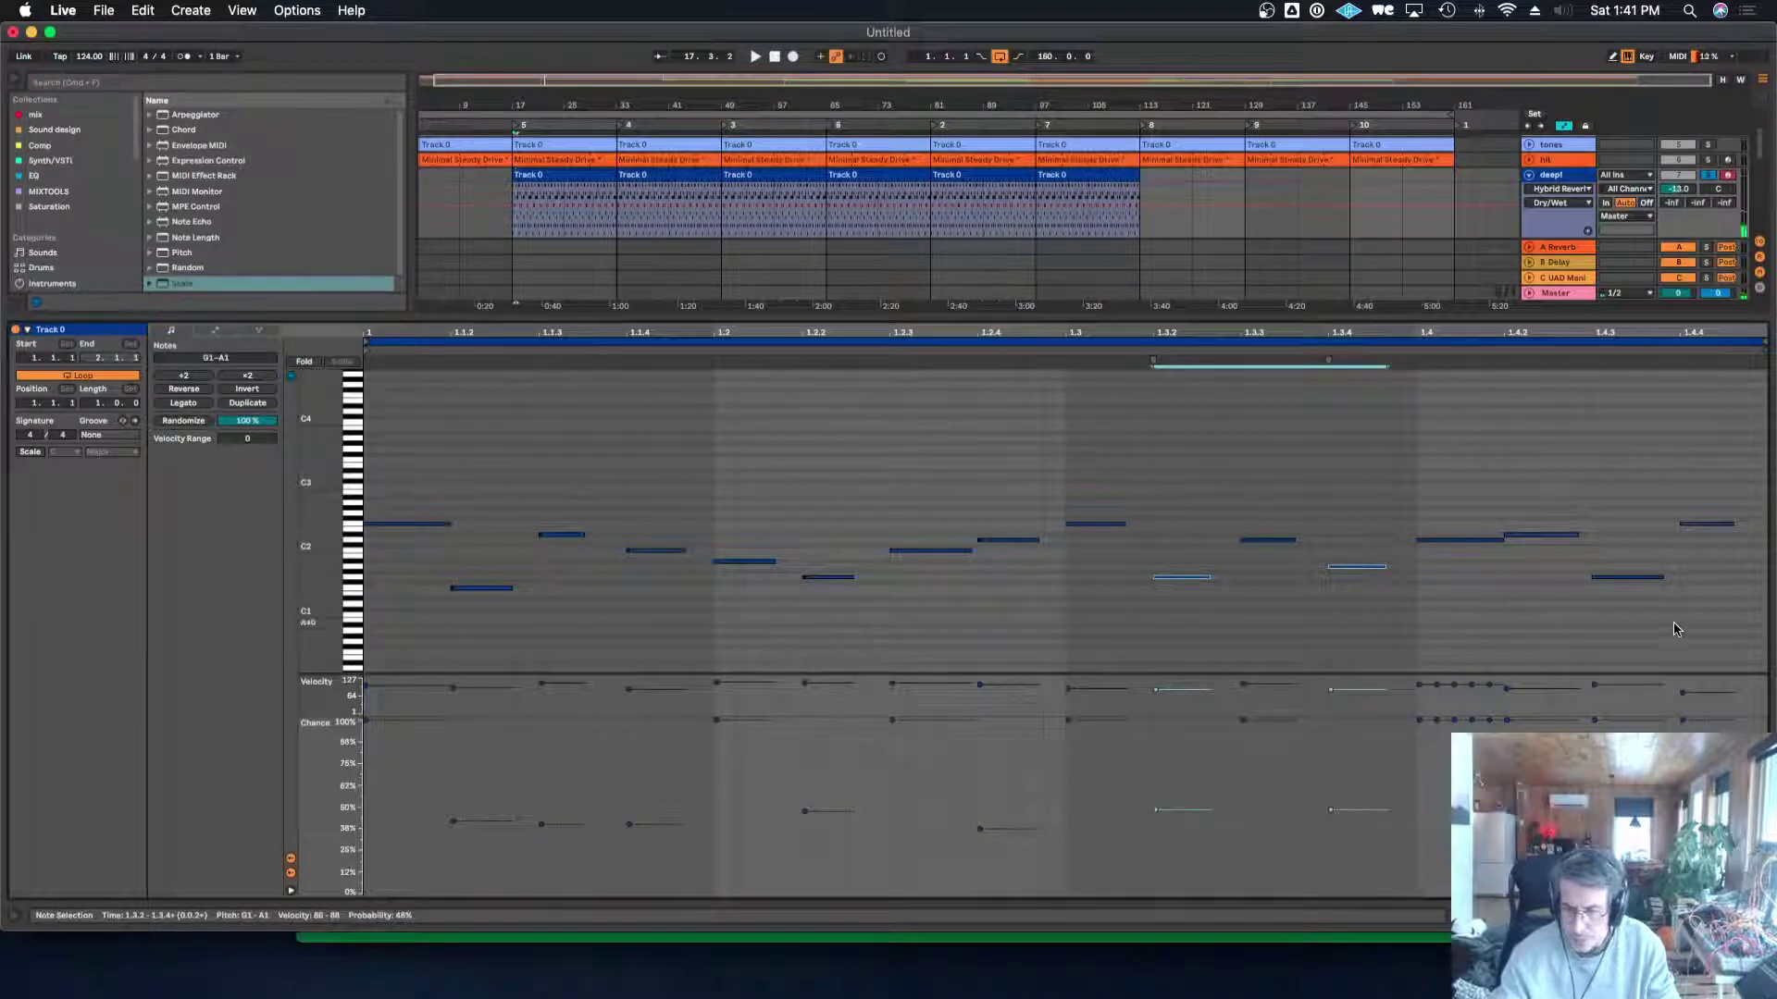
{"action": "left_click_drag", "start_coordinate": [1499, 570], "coordinate": [1394, 526]}
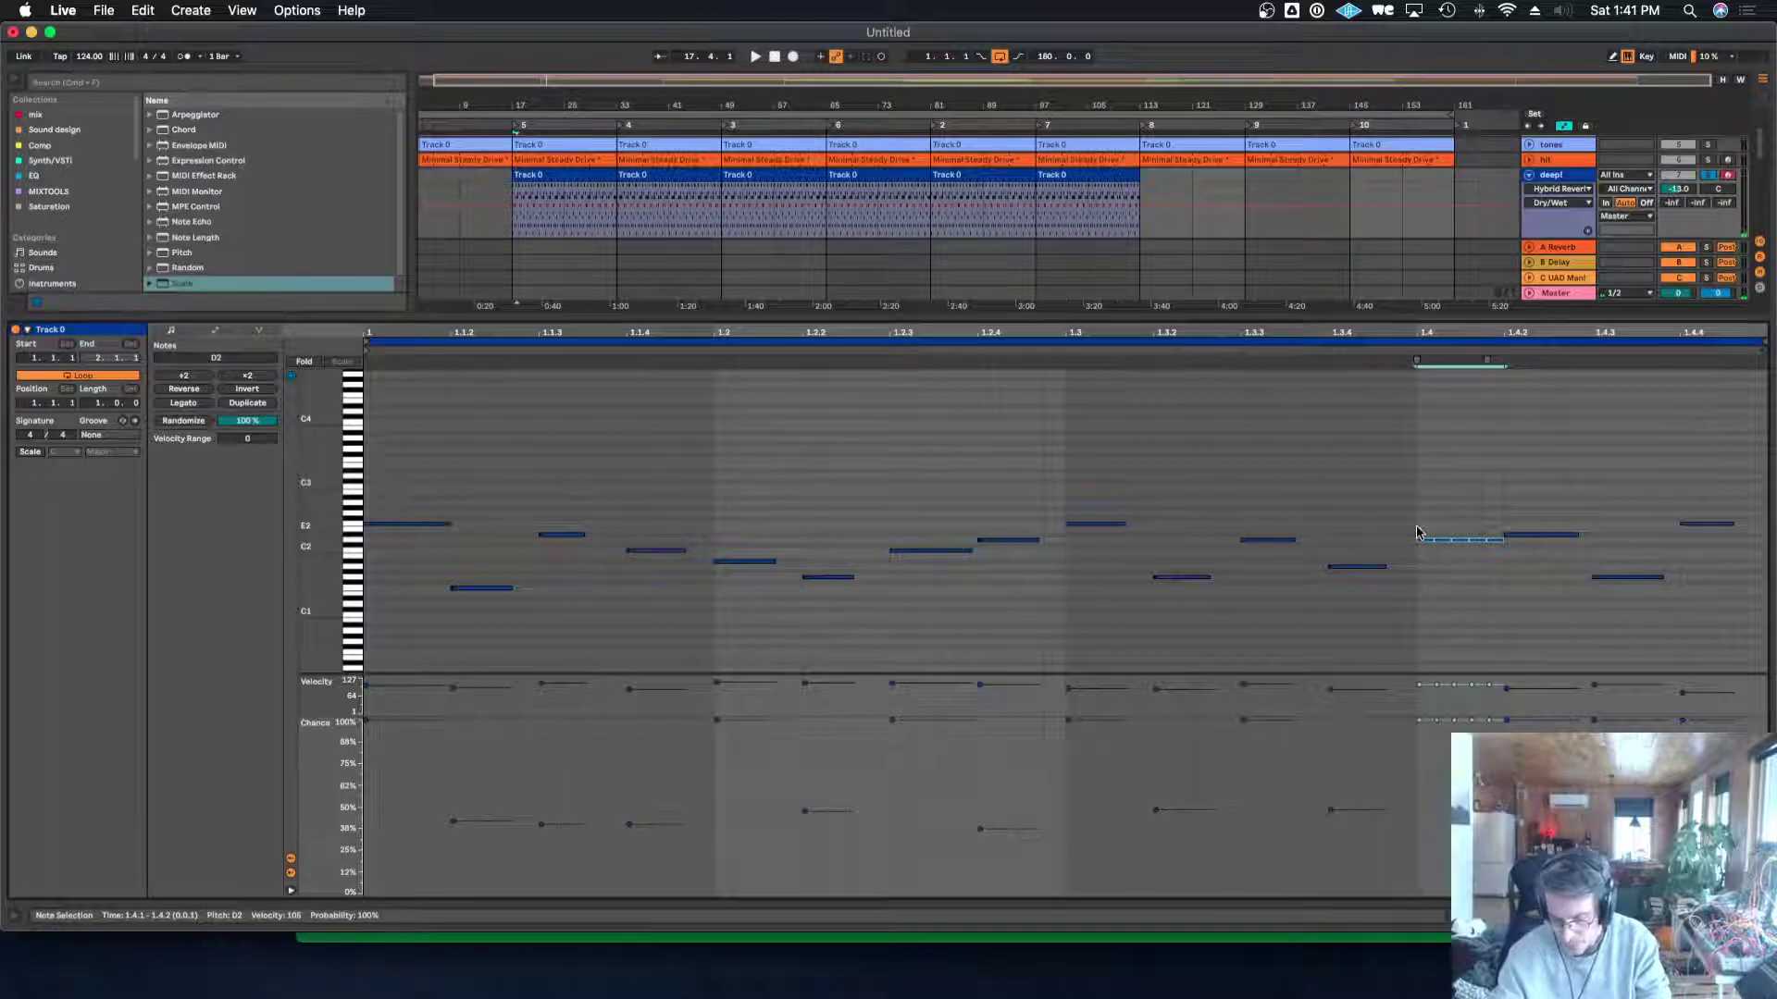
{"action": "key", "text": "Delete"}
{"action": "double_click", "coordinate": [1418, 536]}
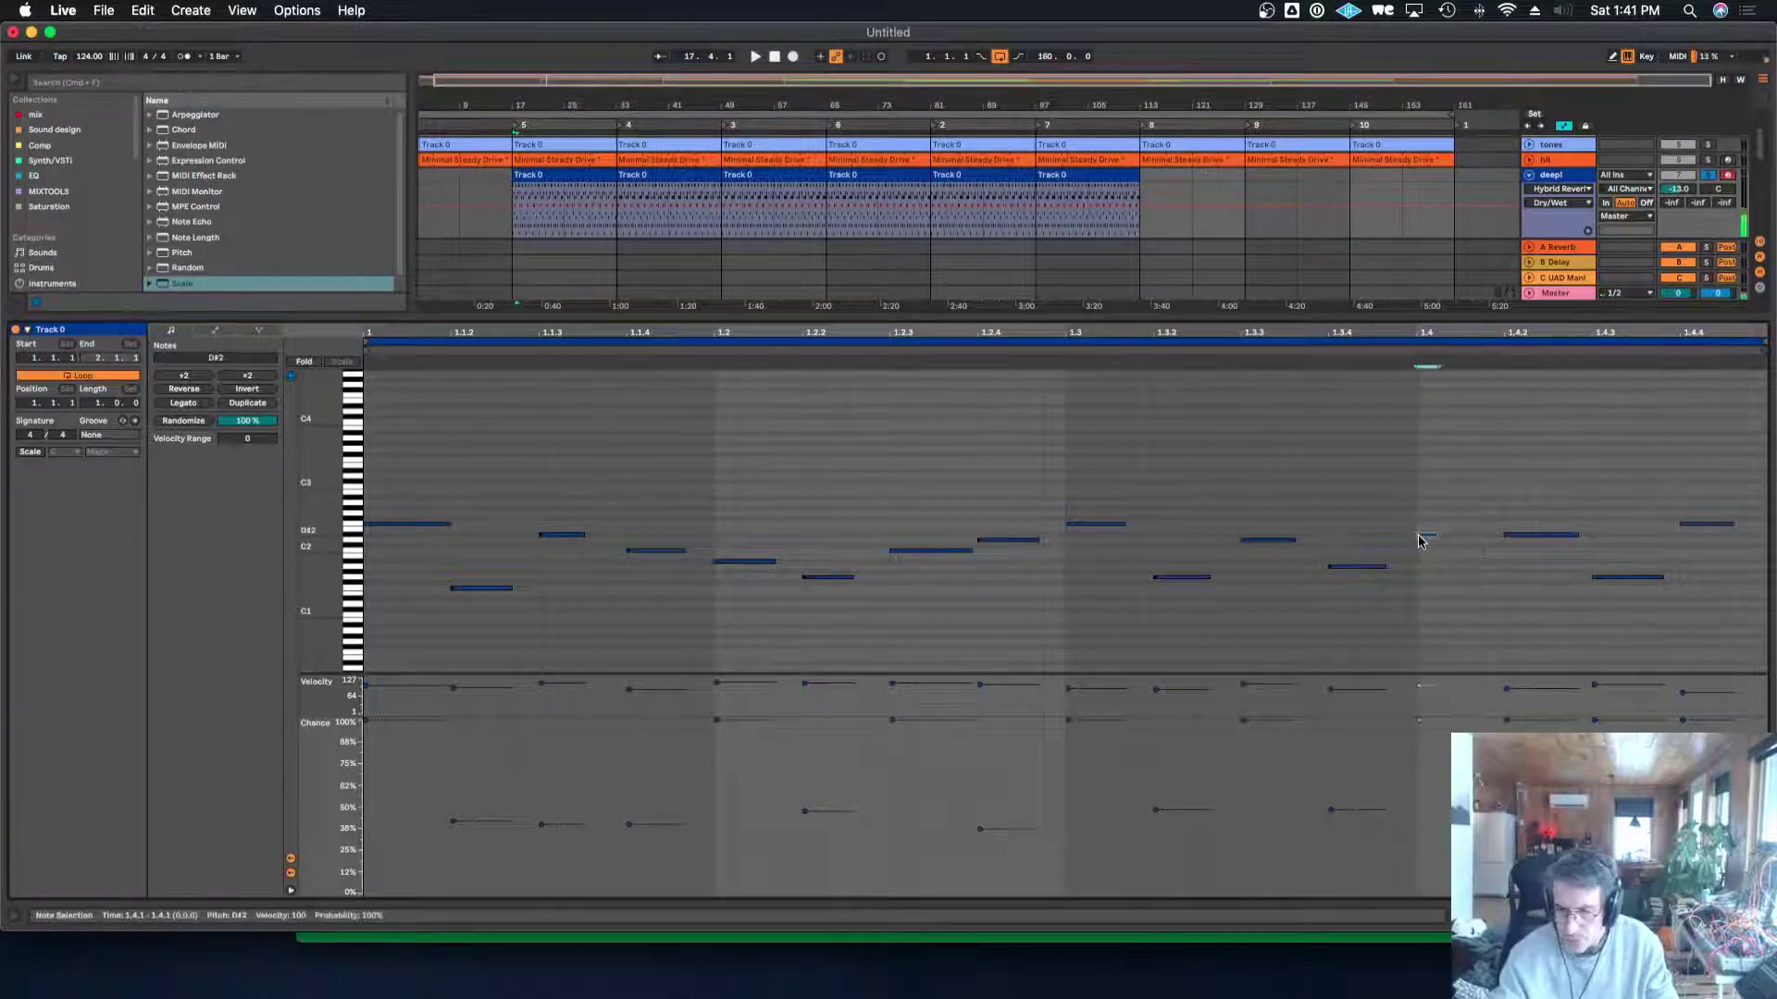
{"action": "left_click_drag", "start_coordinate": [1435, 535], "coordinate": [1481, 537]}
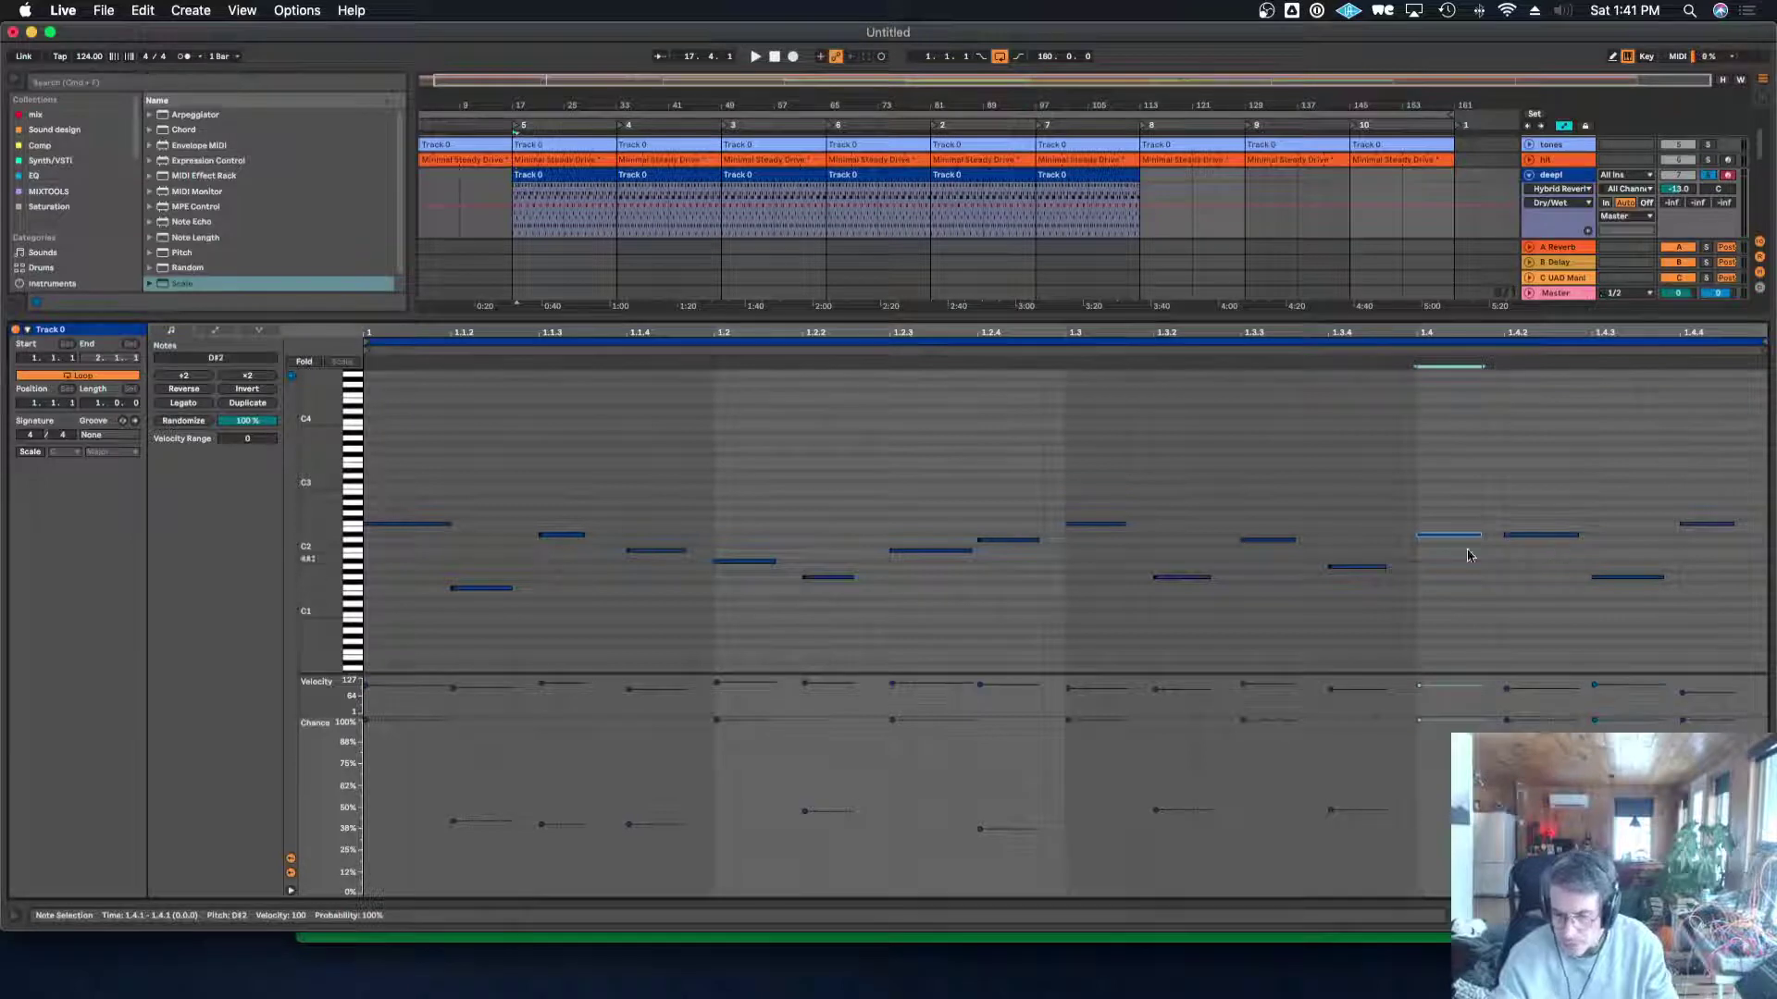
Fold the note editor to used pitches and lower the chance of the D#2 note at 1.4.2 to 80% and the F2 note at 1.4.4 to about 79%.
{"action": "left_click", "coordinate": [305, 362]}
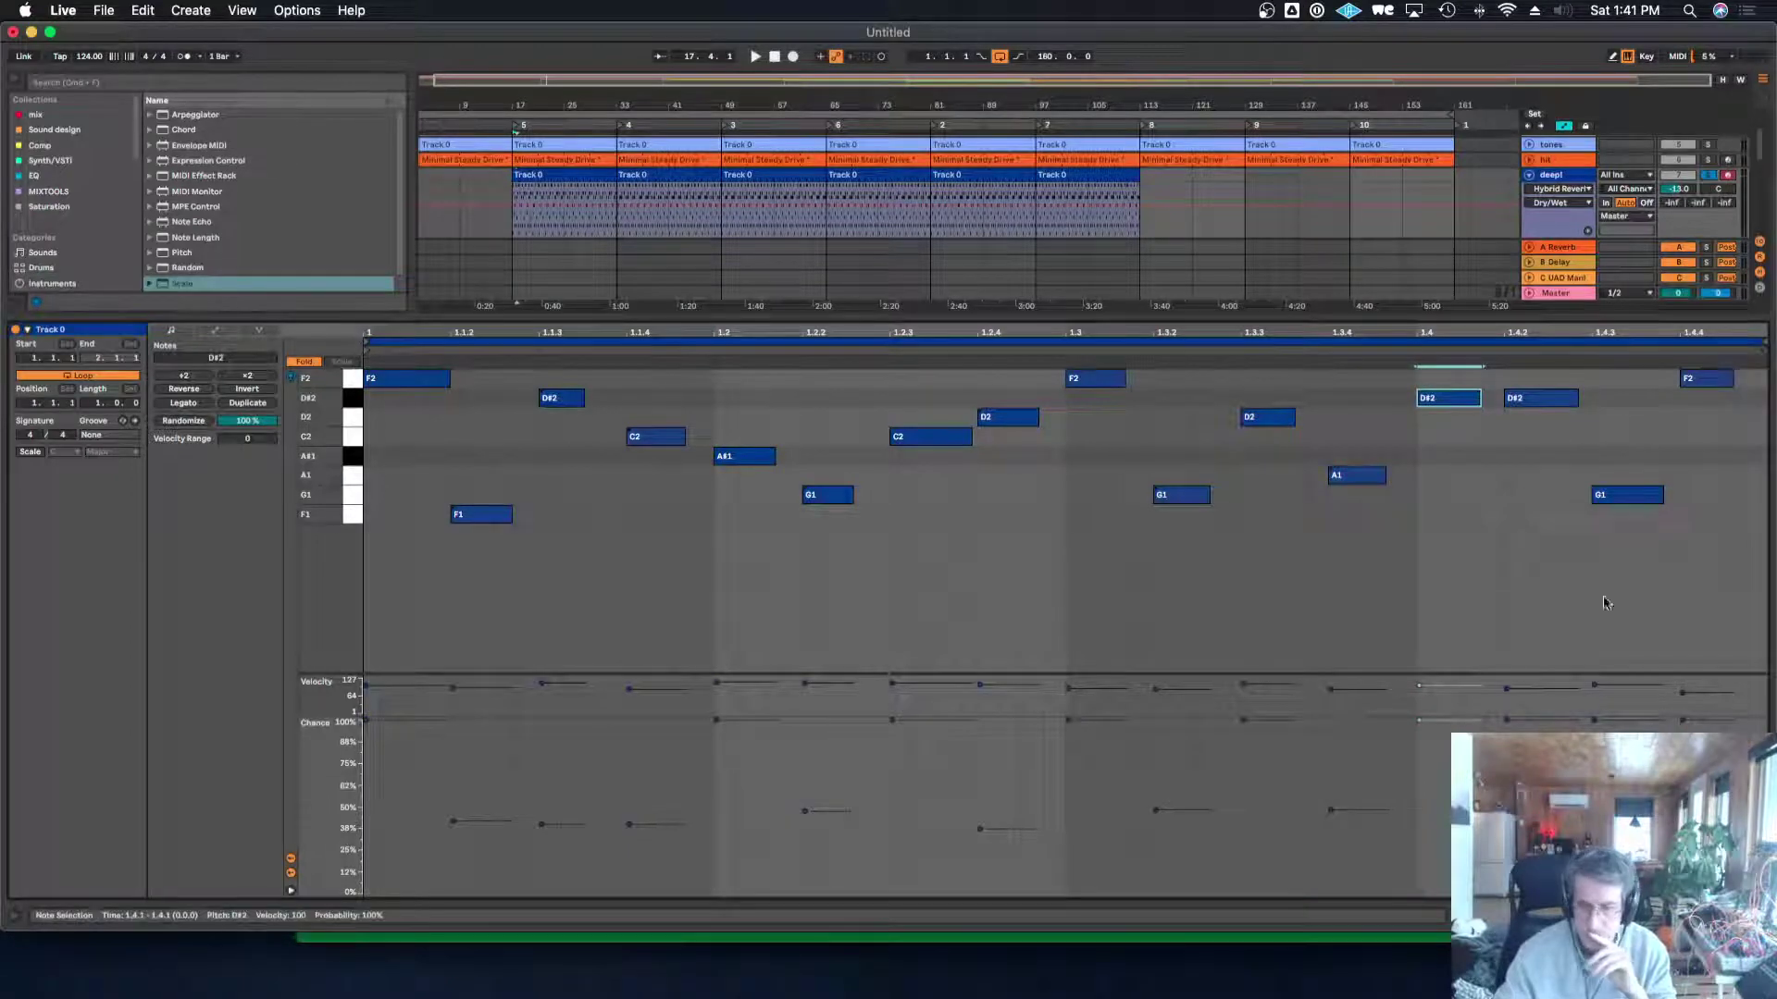
{"action": "left_click", "coordinate": [1626, 499]}
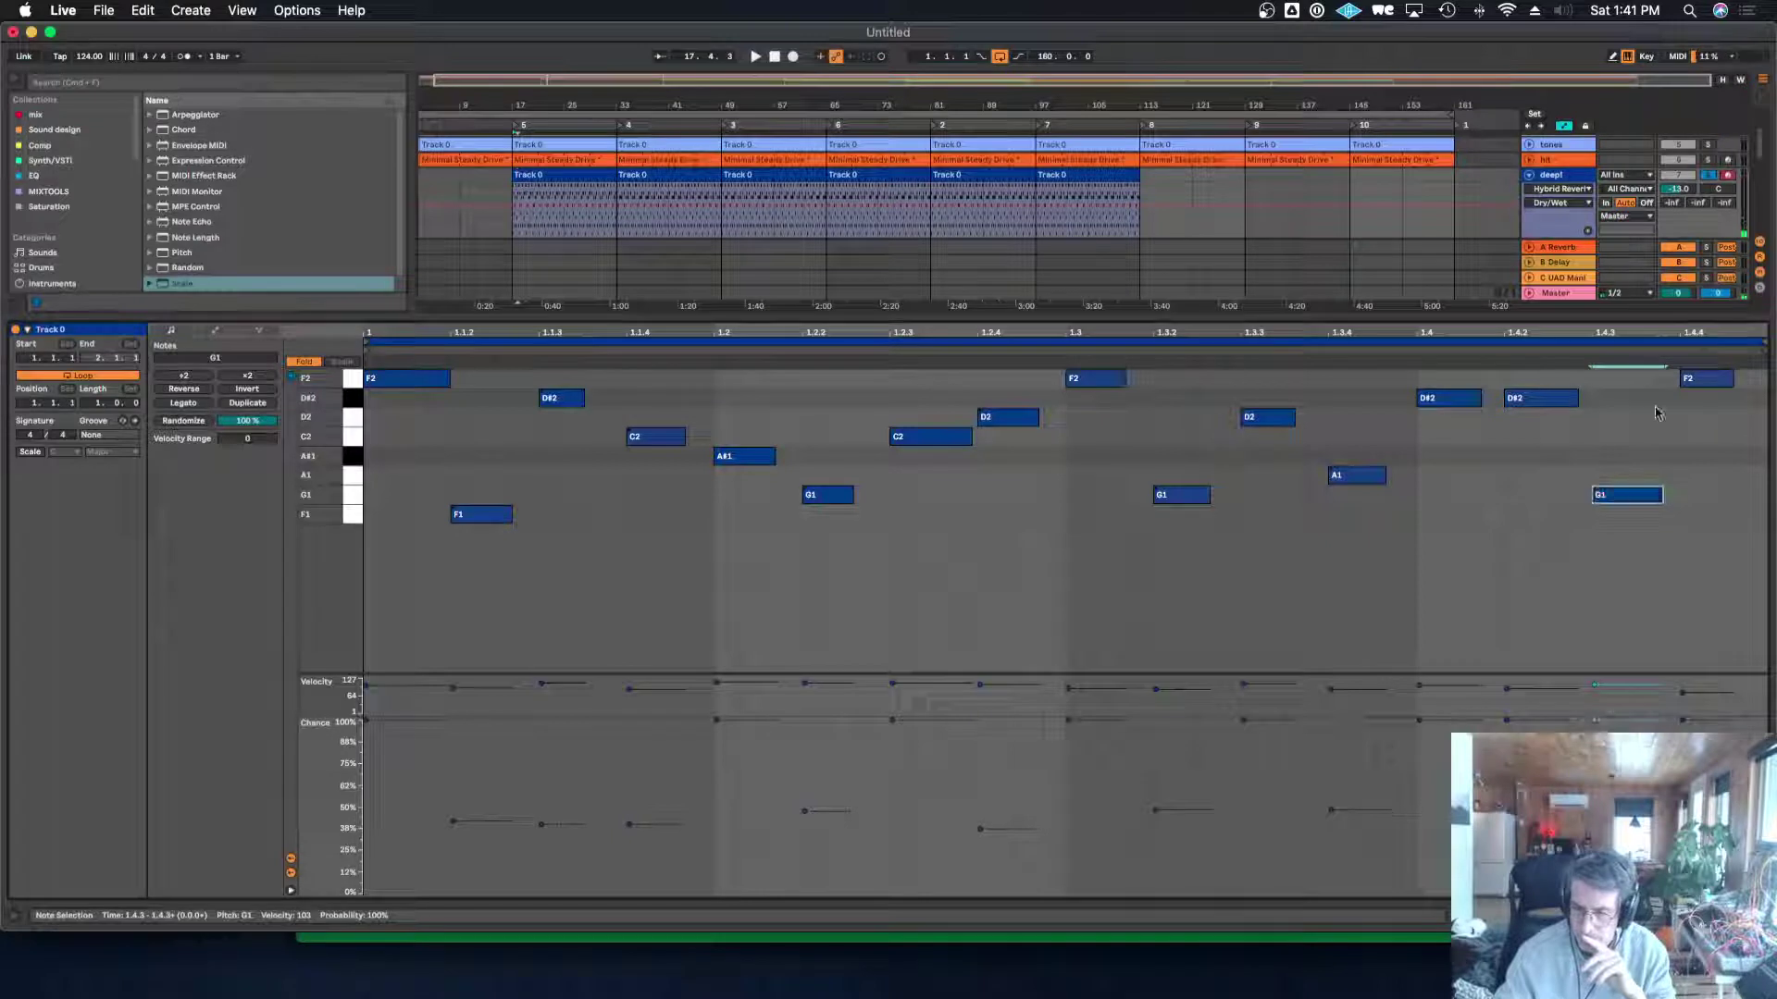
{"action": "left_click", "coordinate": [1713, 387]}
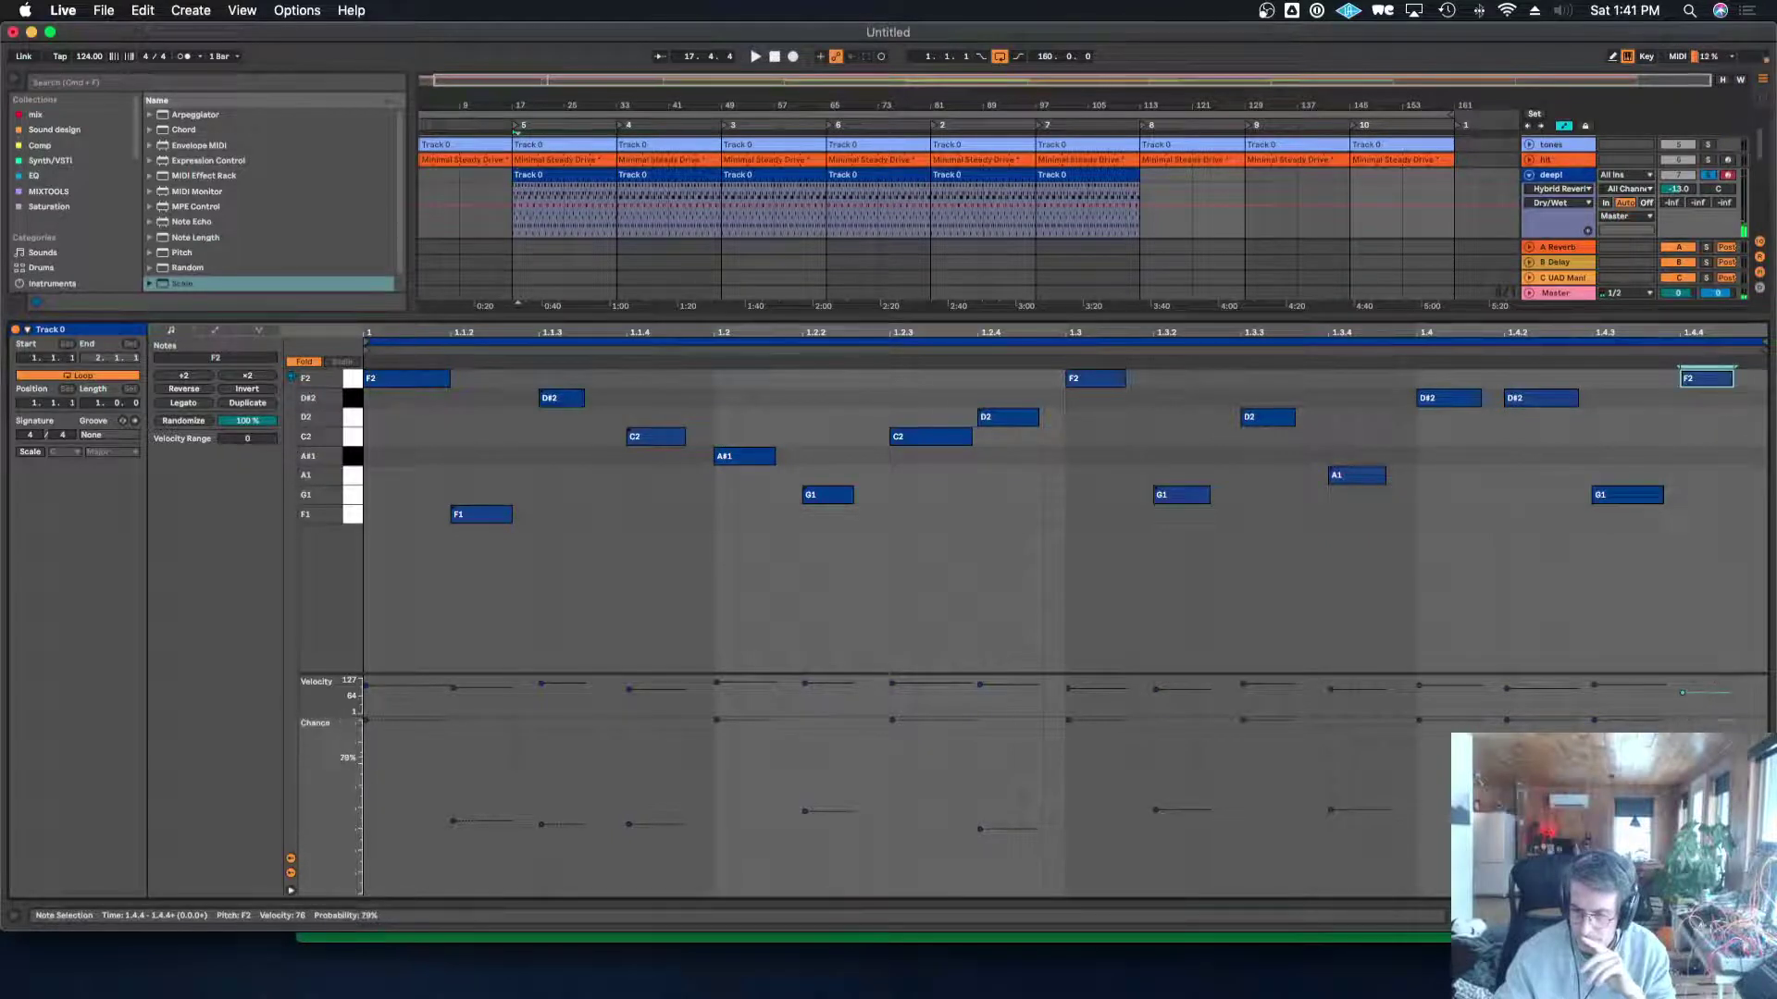
{"action": "left_click", "coordinate": [1561, 403]}
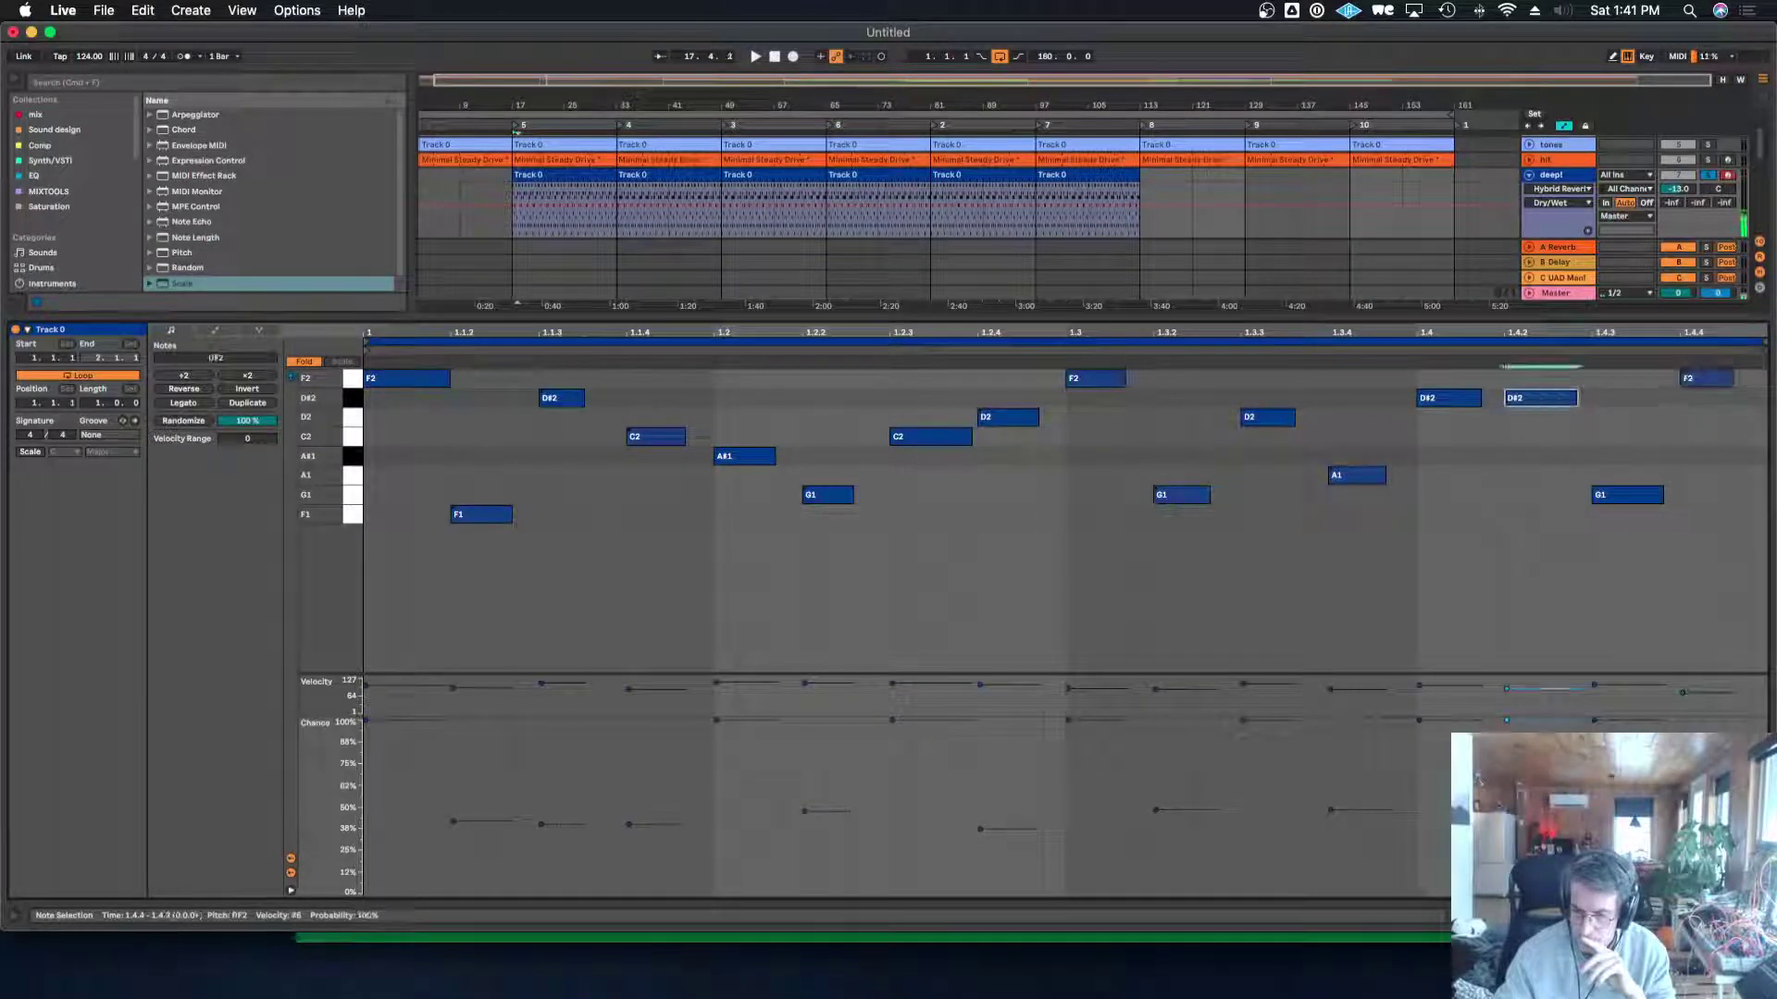
{"action": "left_click_drag", "start_coordinate": [1507, 721], "coordinate": [1508, 727]}
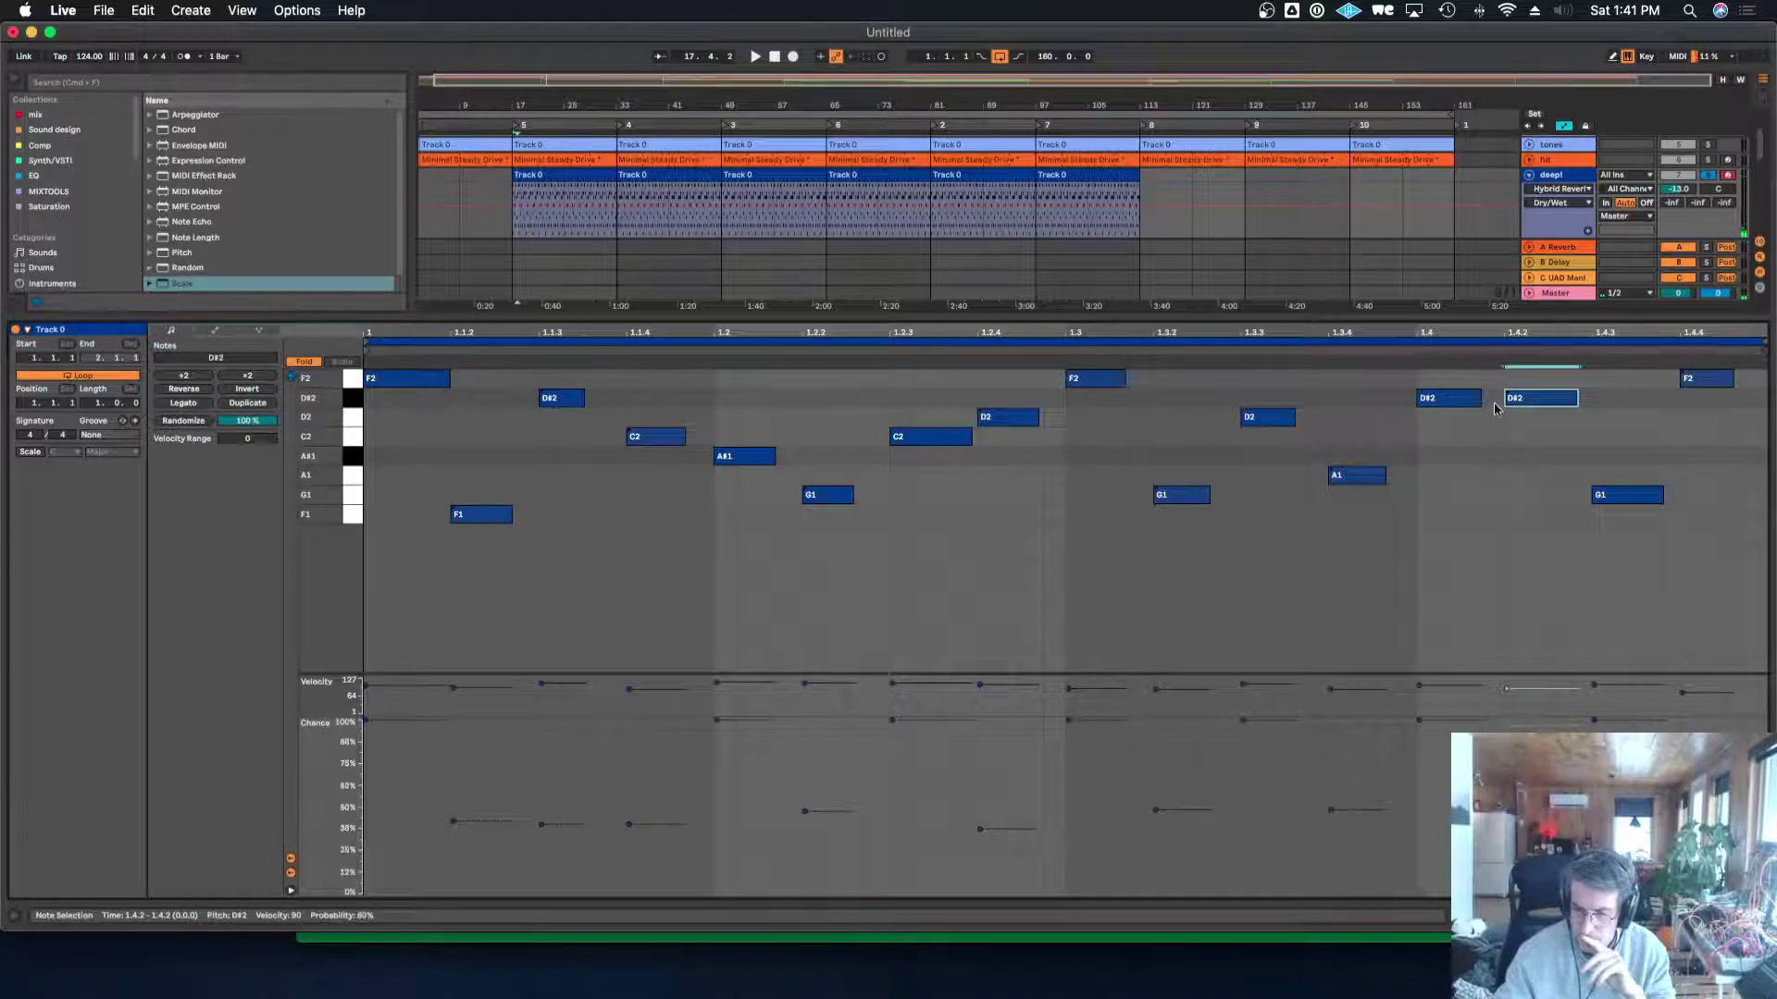
Open the deep tones clip at bar 65 in an enlarged note editor and play the track from bar 49 to check its notes.
{"action": "left_click_drag", "start_coordinate": [1519, 318], "coordinate": [1519, 742]}
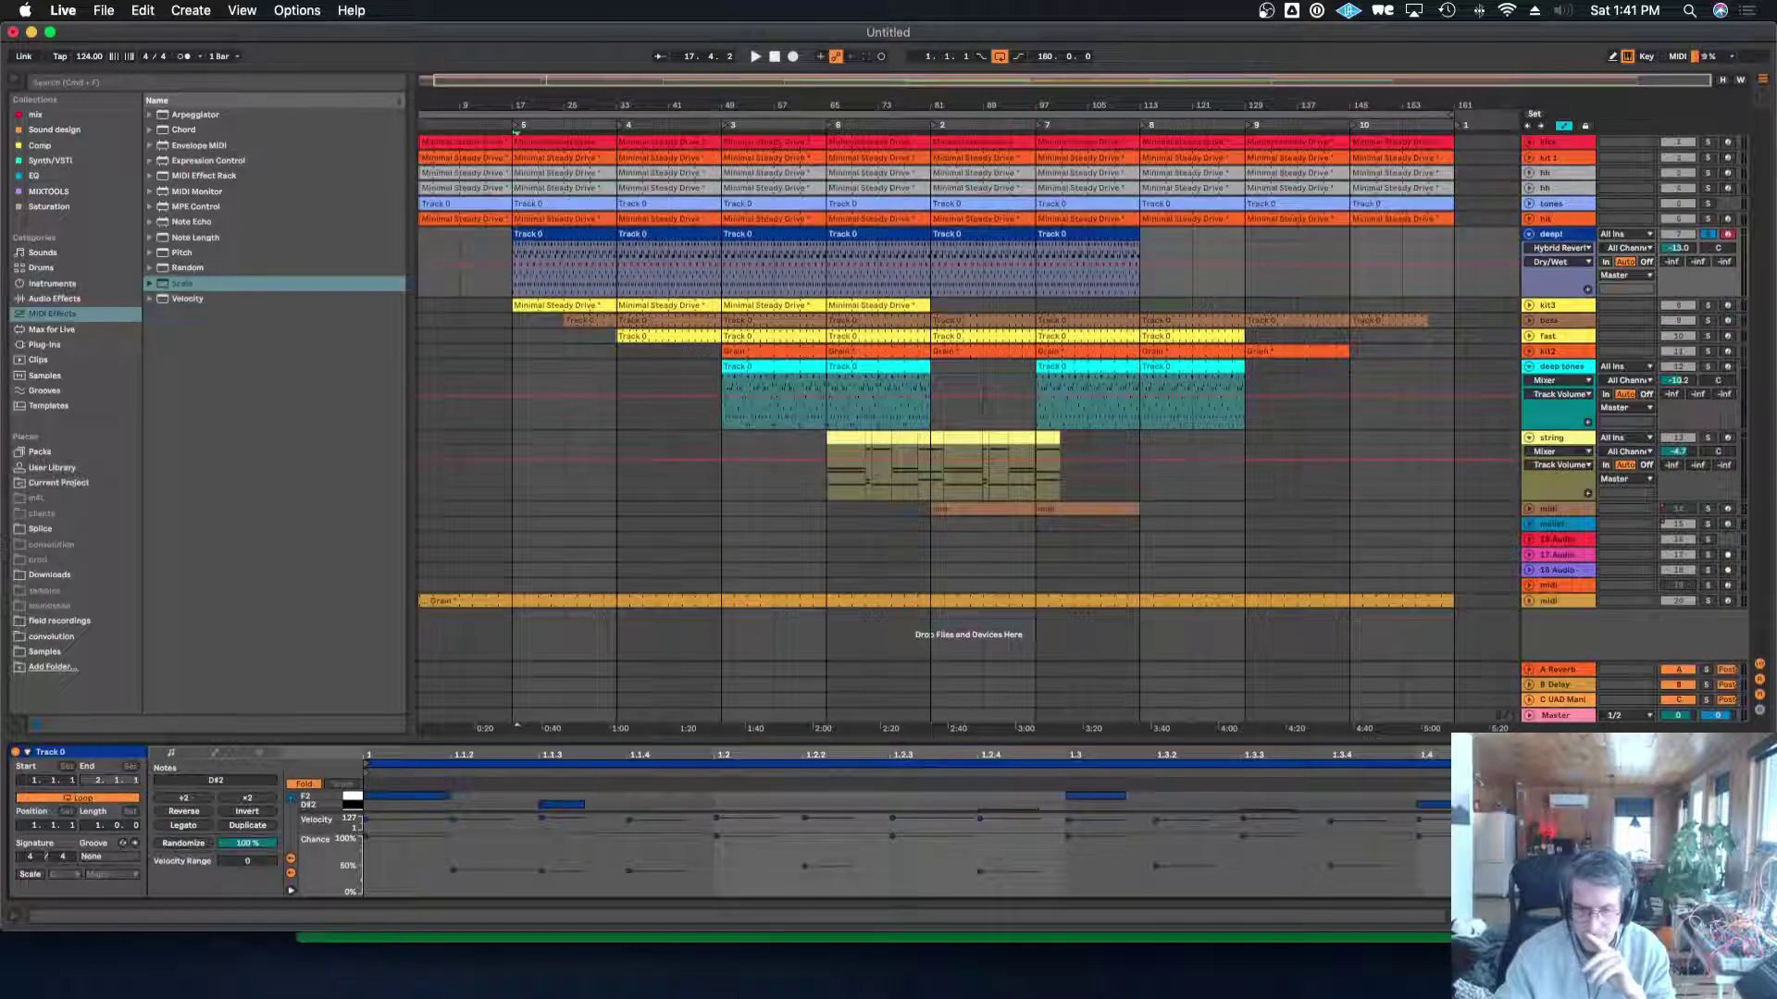
{"action": "left_click", "coordinate": [767, 364]}
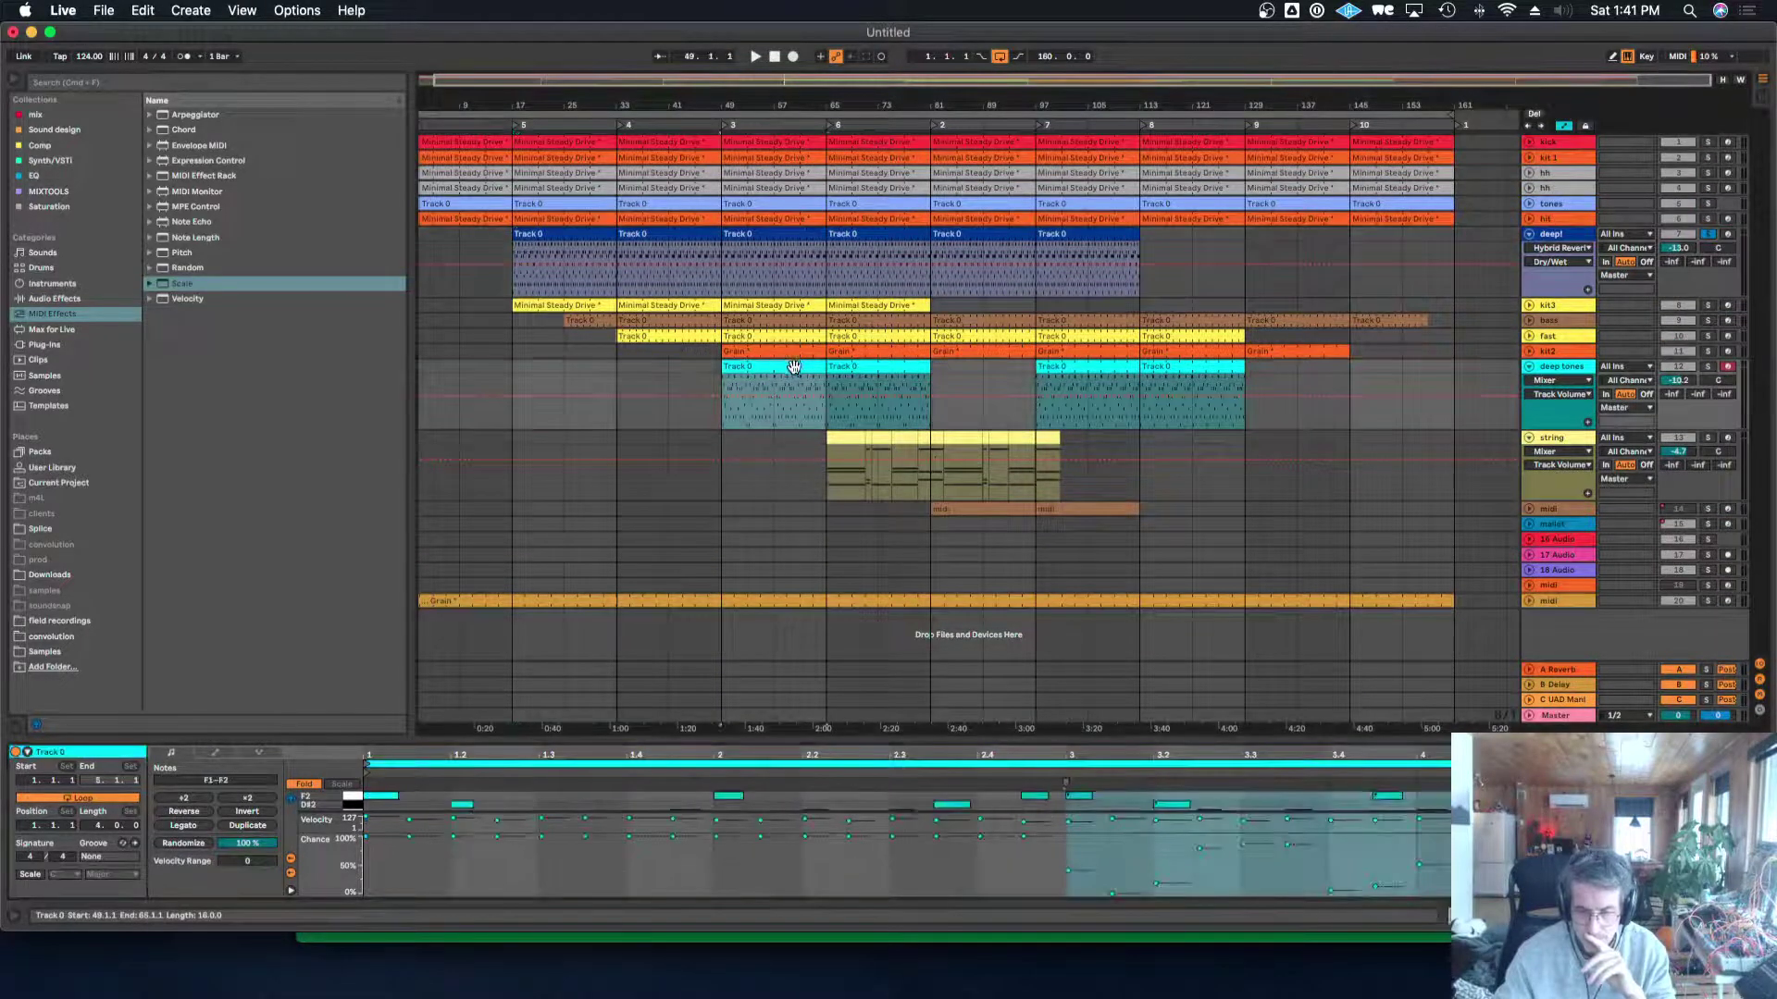
{"action": "left_click", "coordinate": [866, 368]}
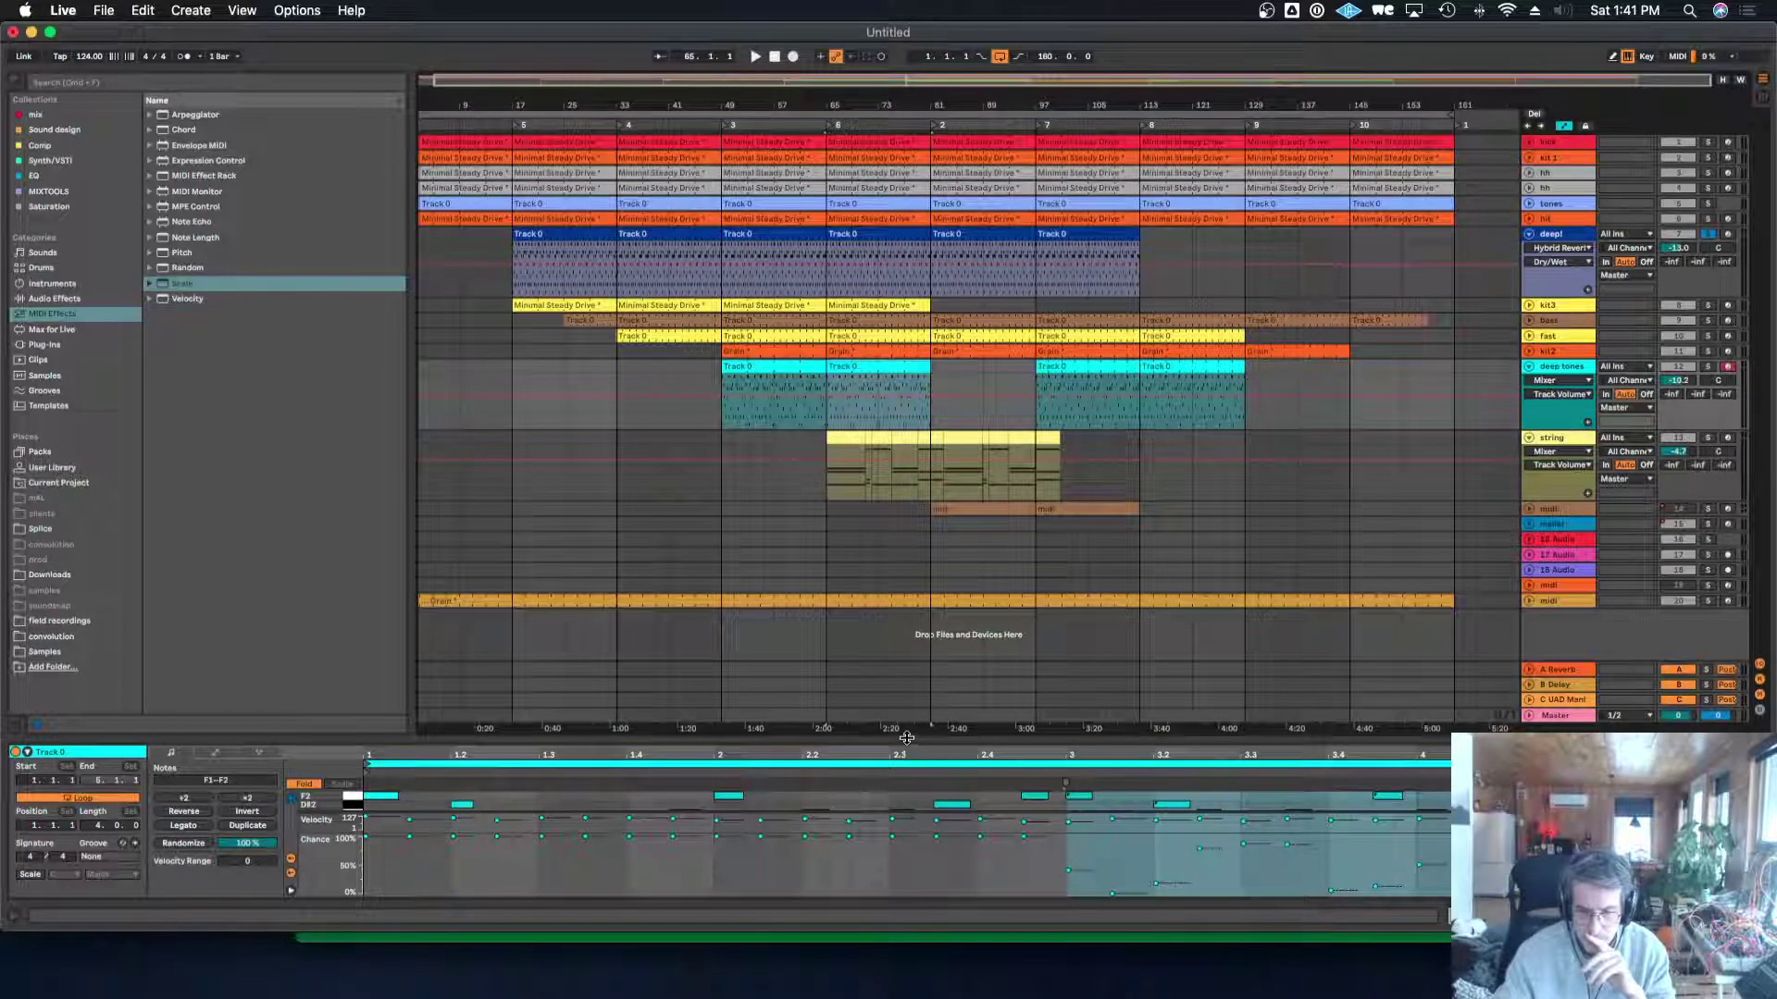
{"action": "left_click_drag", "start_coordinate": [906, 737], "coordinate": [953, 275]}
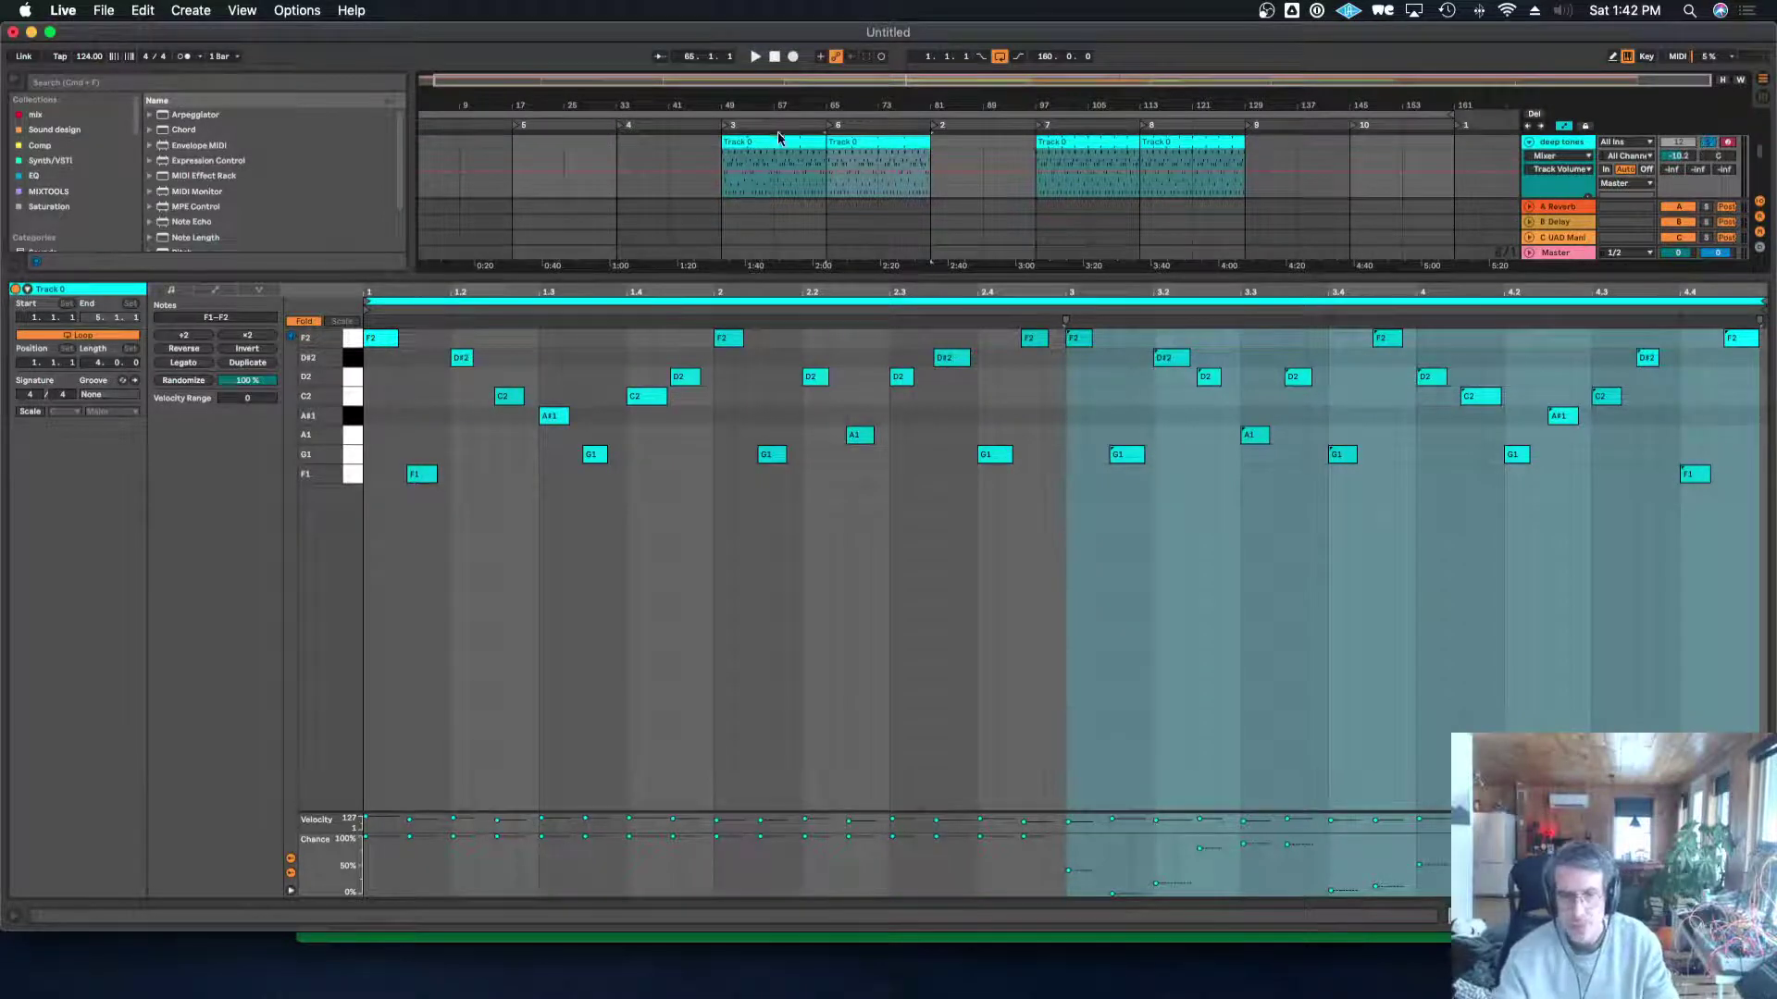
{"action": "left_click", "coordinate": [720, 215]}
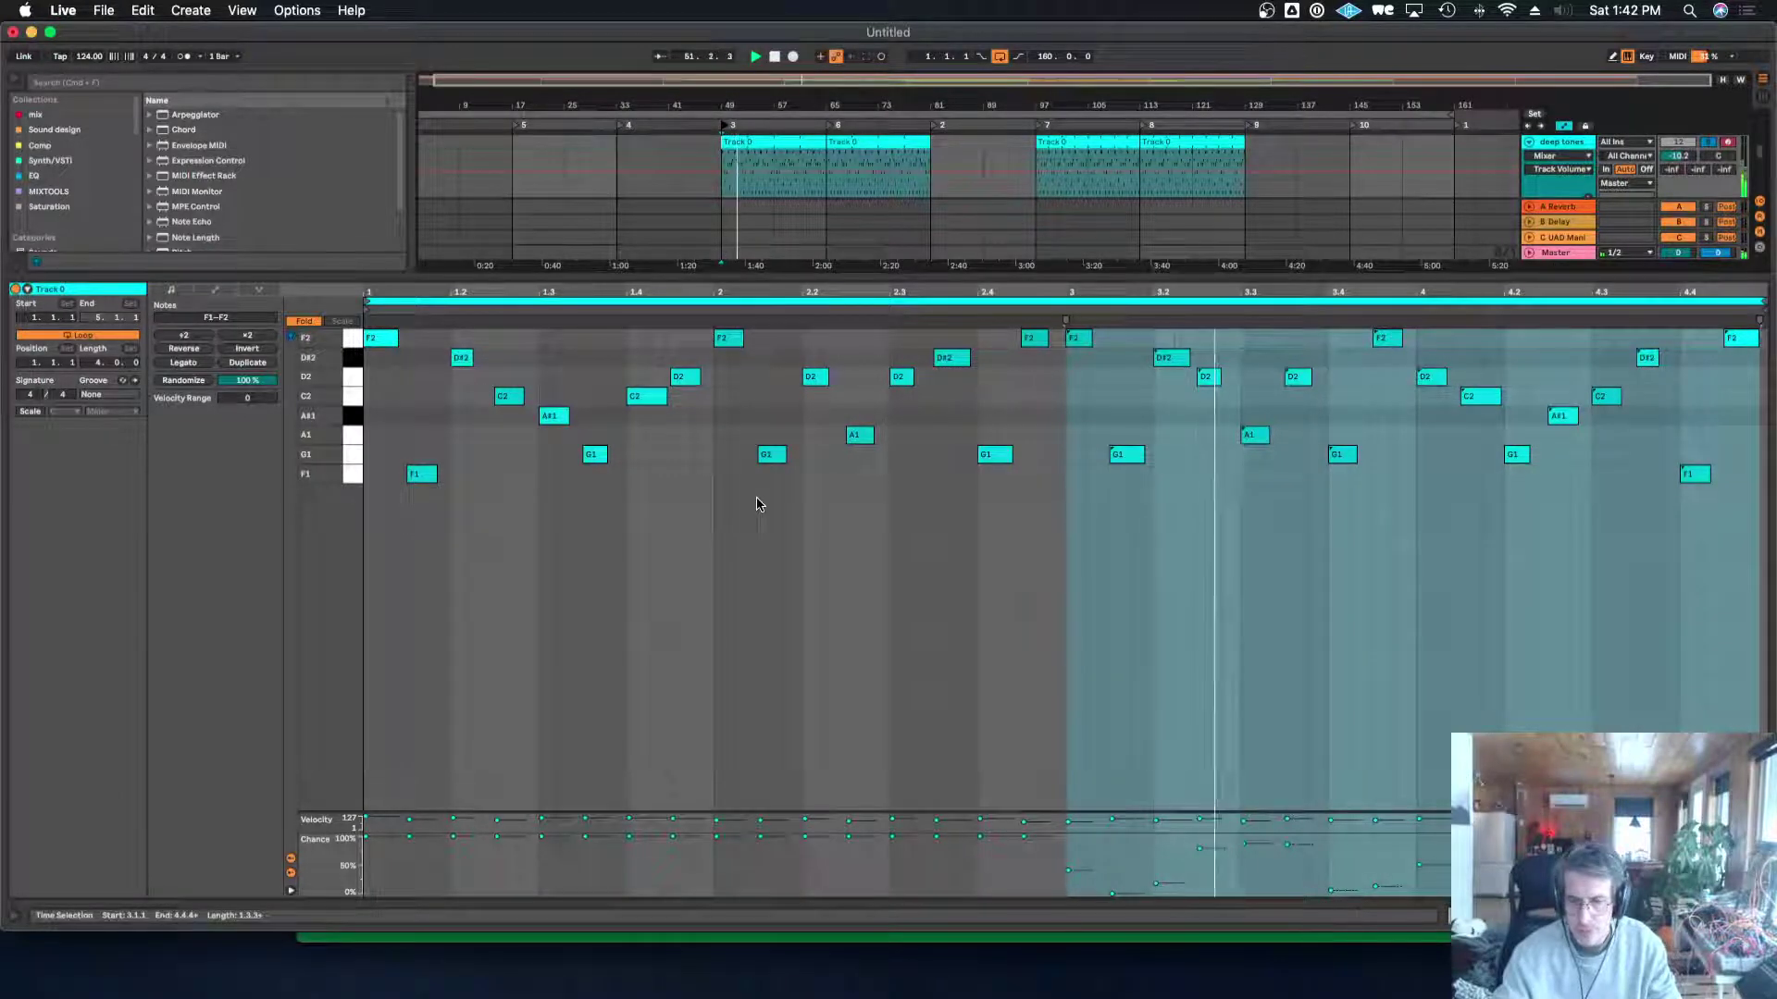
{"action": "left_click", "coordinate": [1090, 618]}
{"action": "left_click", "coordinate": [1090, 616]}
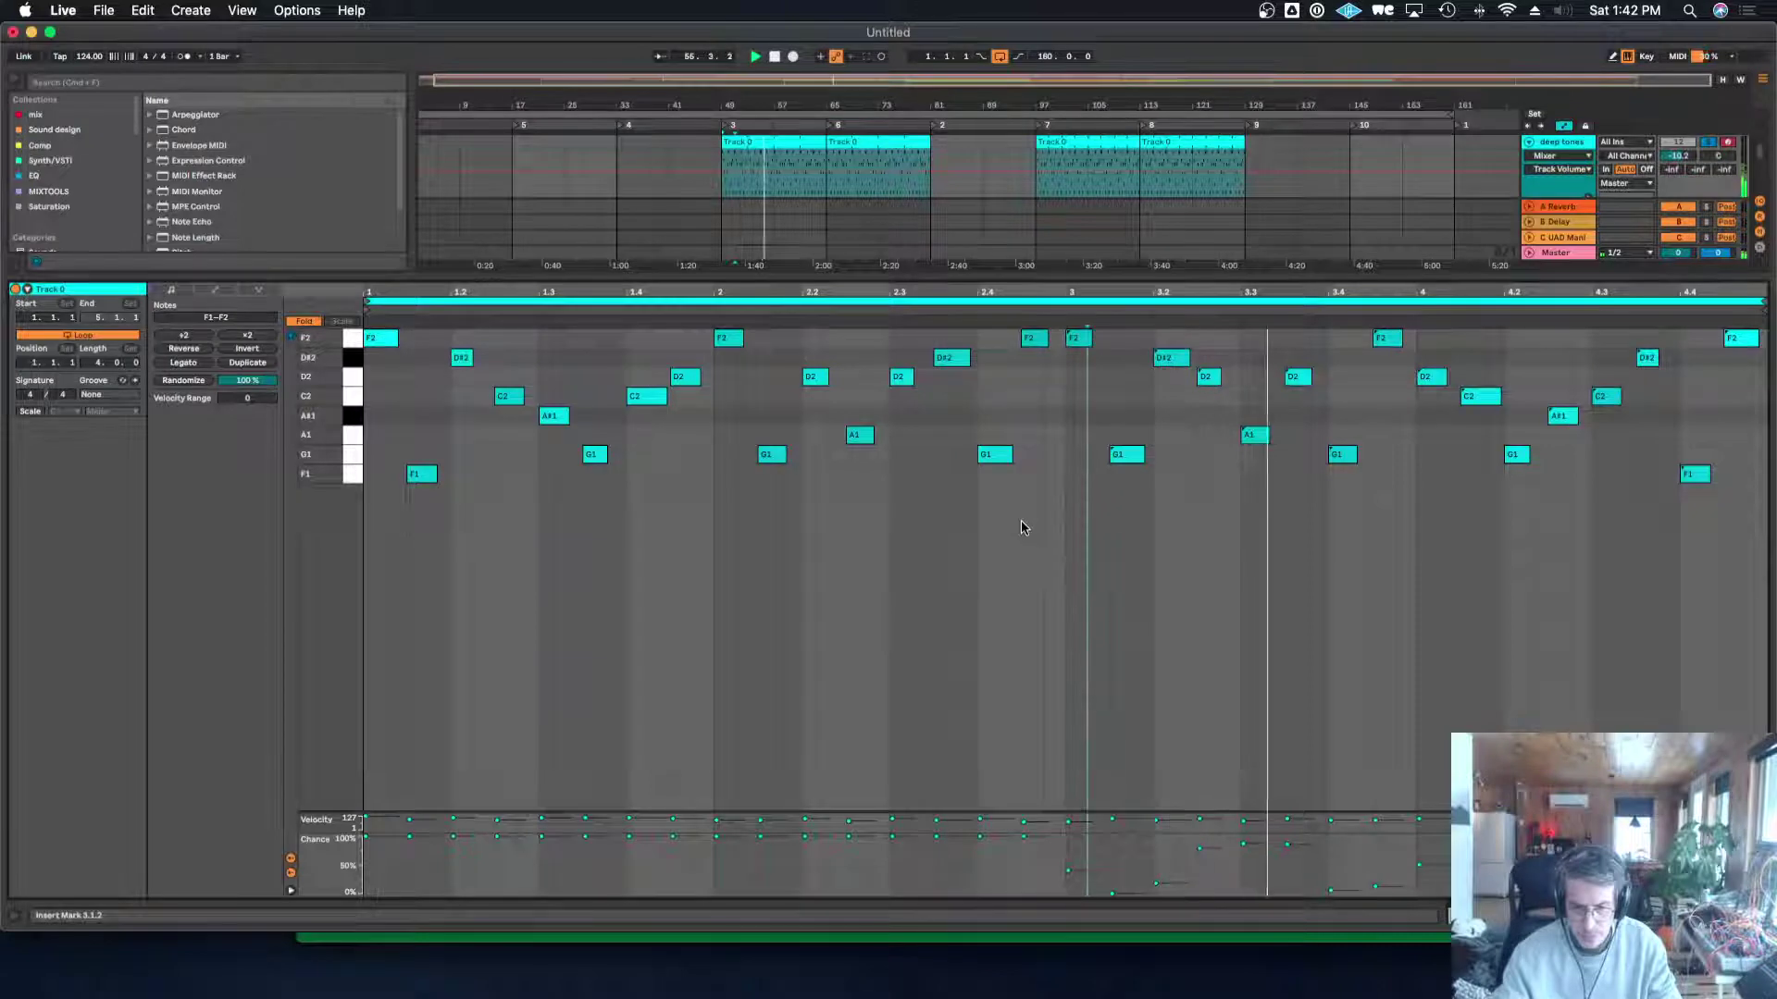
Unsolo the deep tones track and restart playback from the beginning of the arrangement.
{"action": "left_click_drag", "start_coordinate": [1346, 276], "coordinate": [1347, 740]}
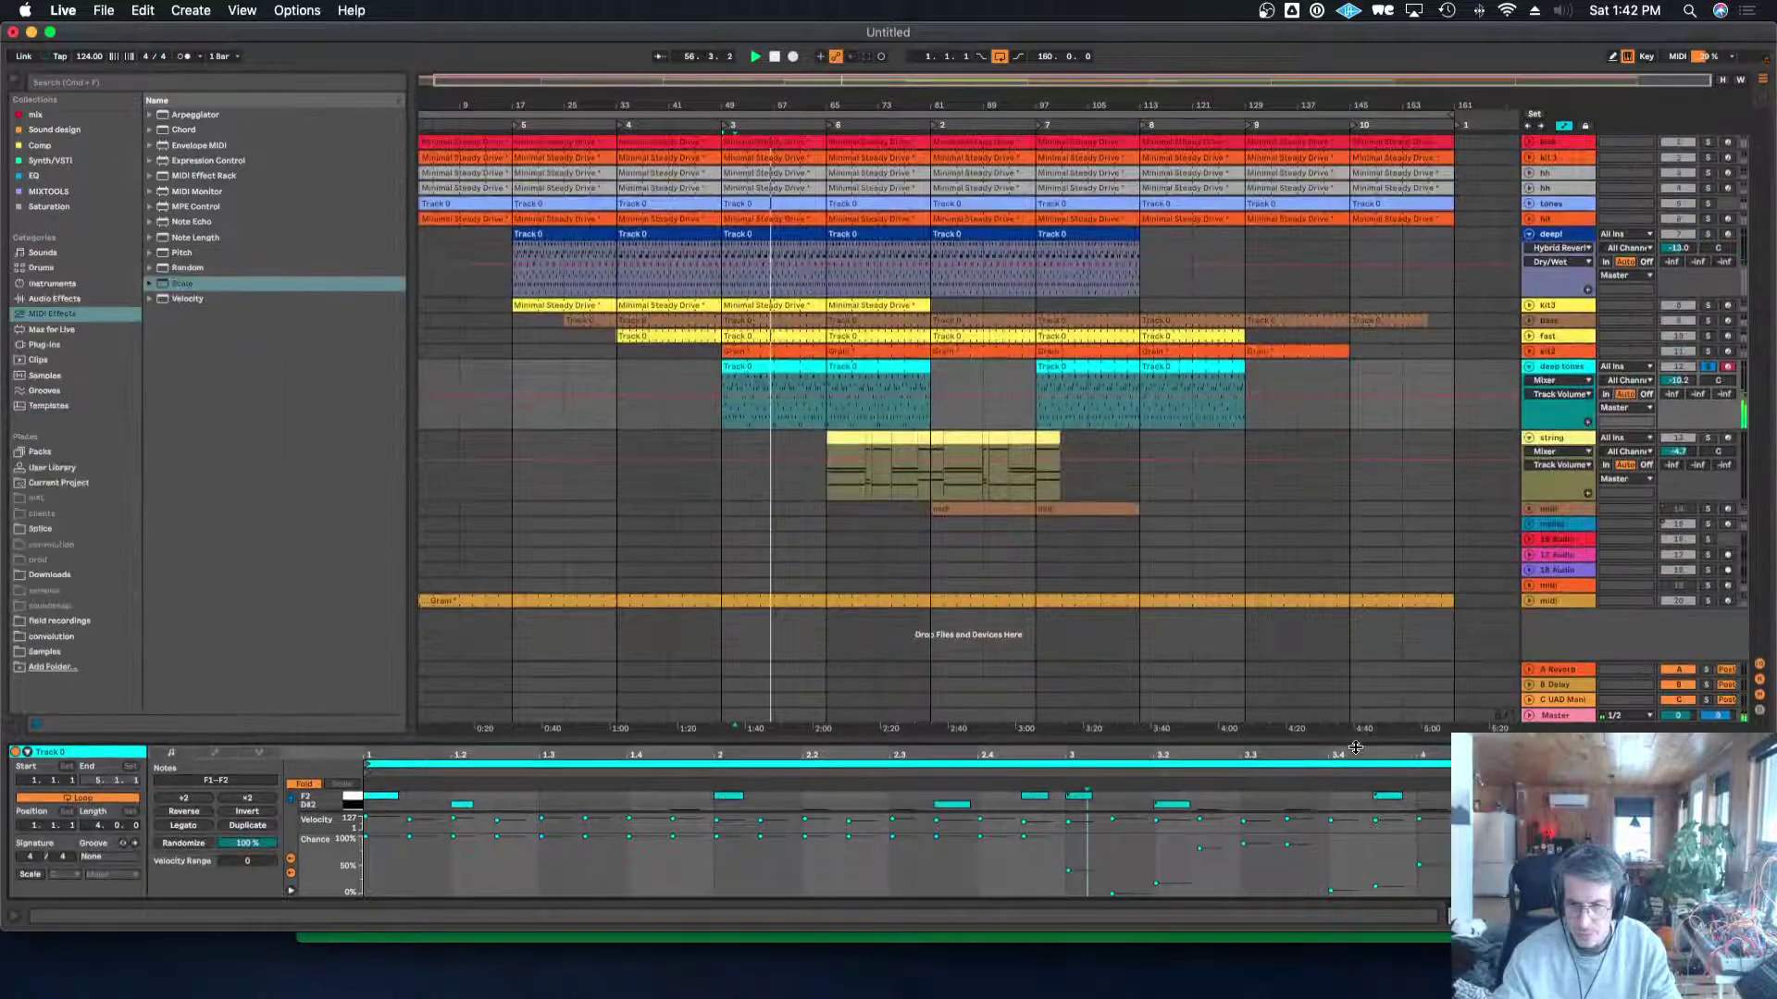
{"action": "left_click", "coordinate": [1708, 368]}
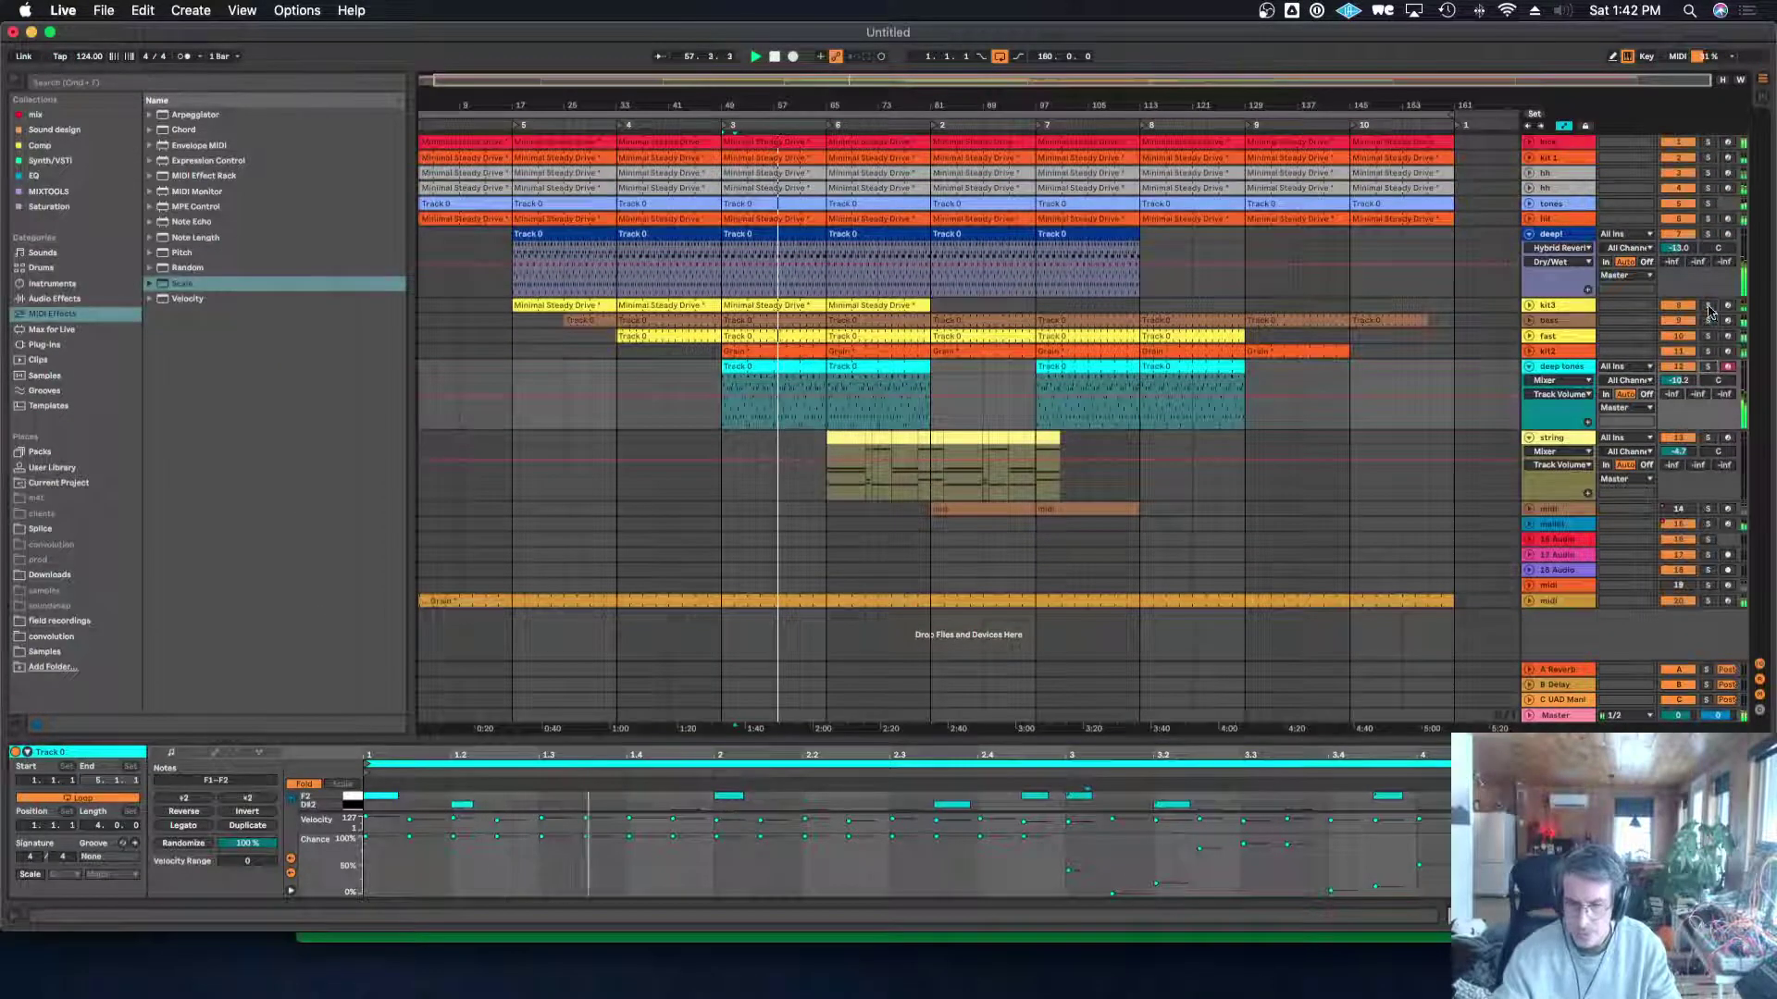
{"action": "left_click", "coordinate": [775, 57]}
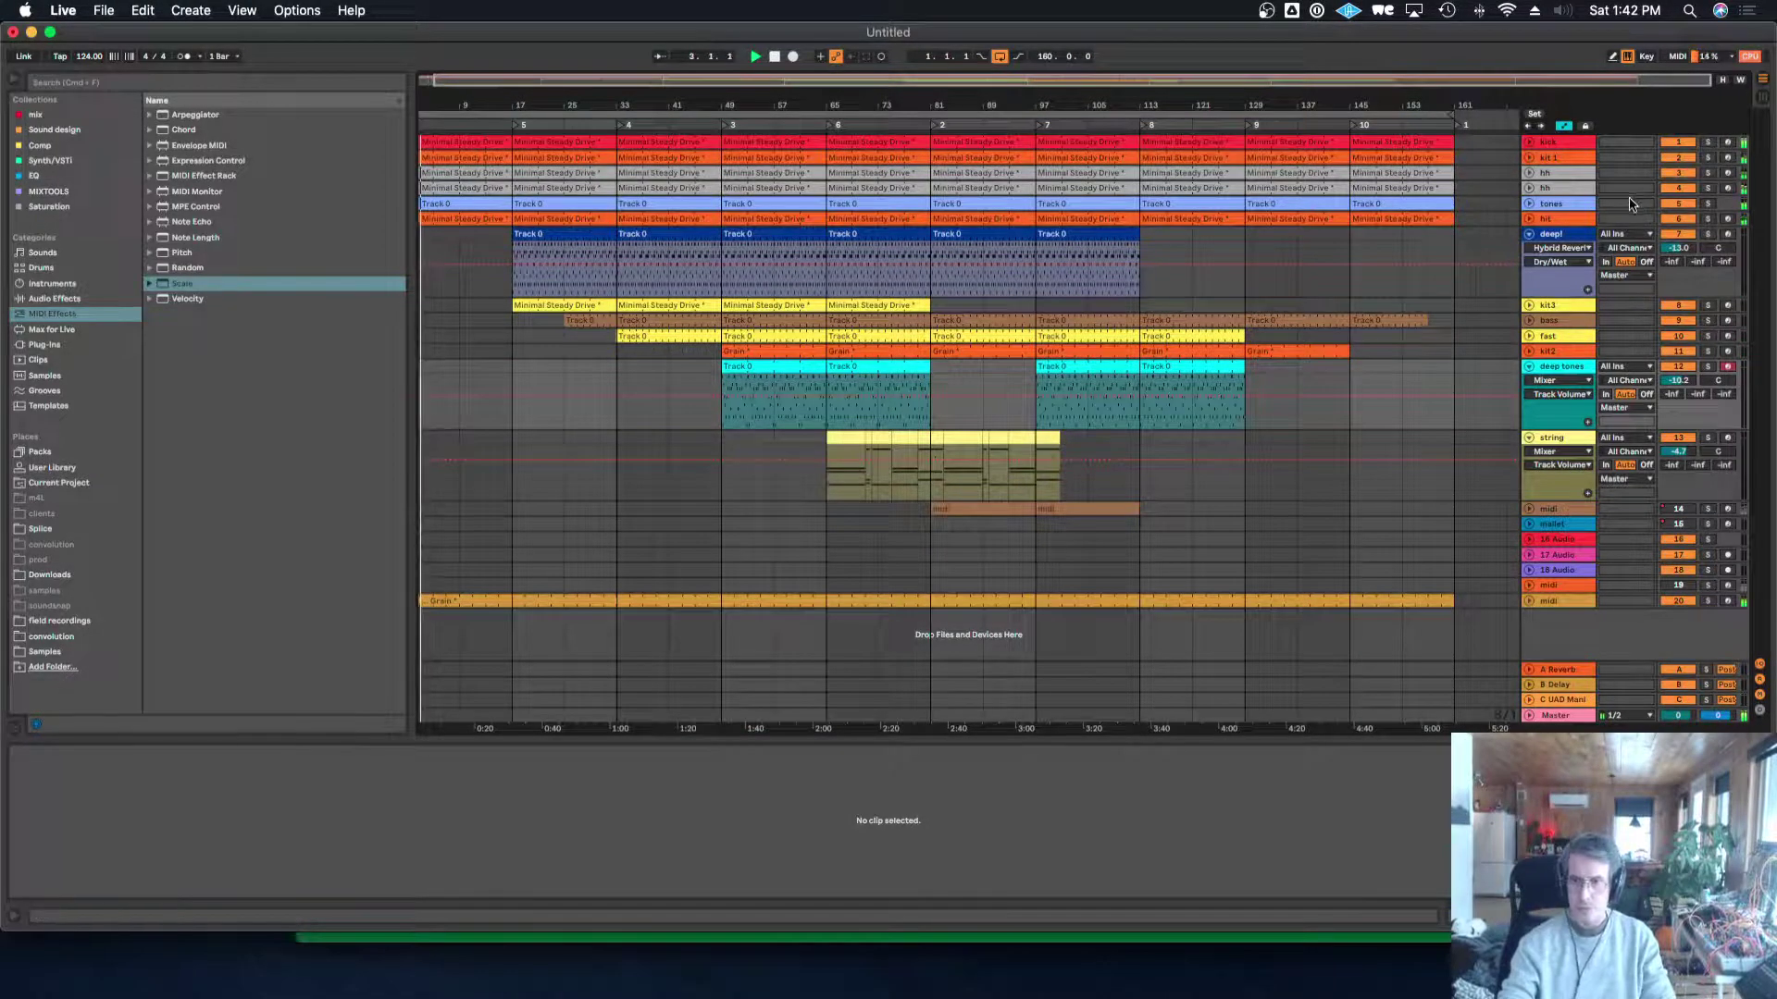
Unfold the tones track and the orange track below it, and trim the start of the clip before bar 17 on tones to bar 9.
{"action": "left_click", "coordinate": [1569, 202]}
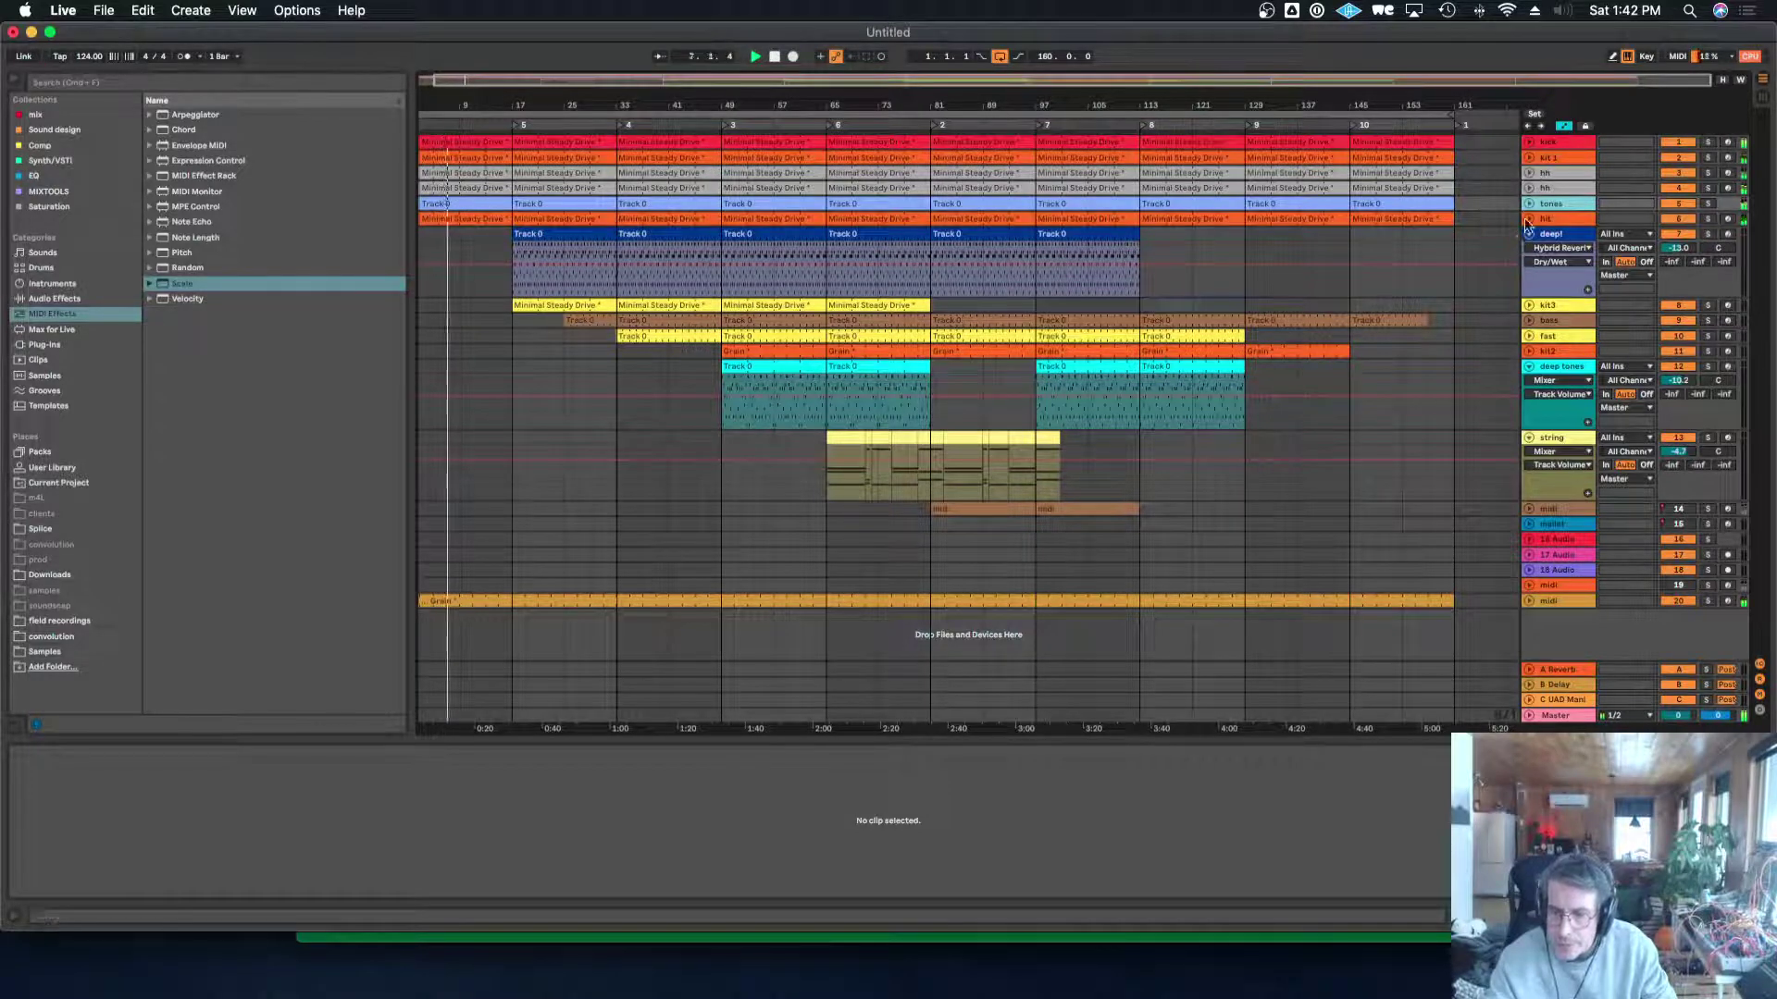
{"action": "left_click", "coordinate": [1528, 219]}
{"action": "left_click", "coordinate": [1530, 203]}
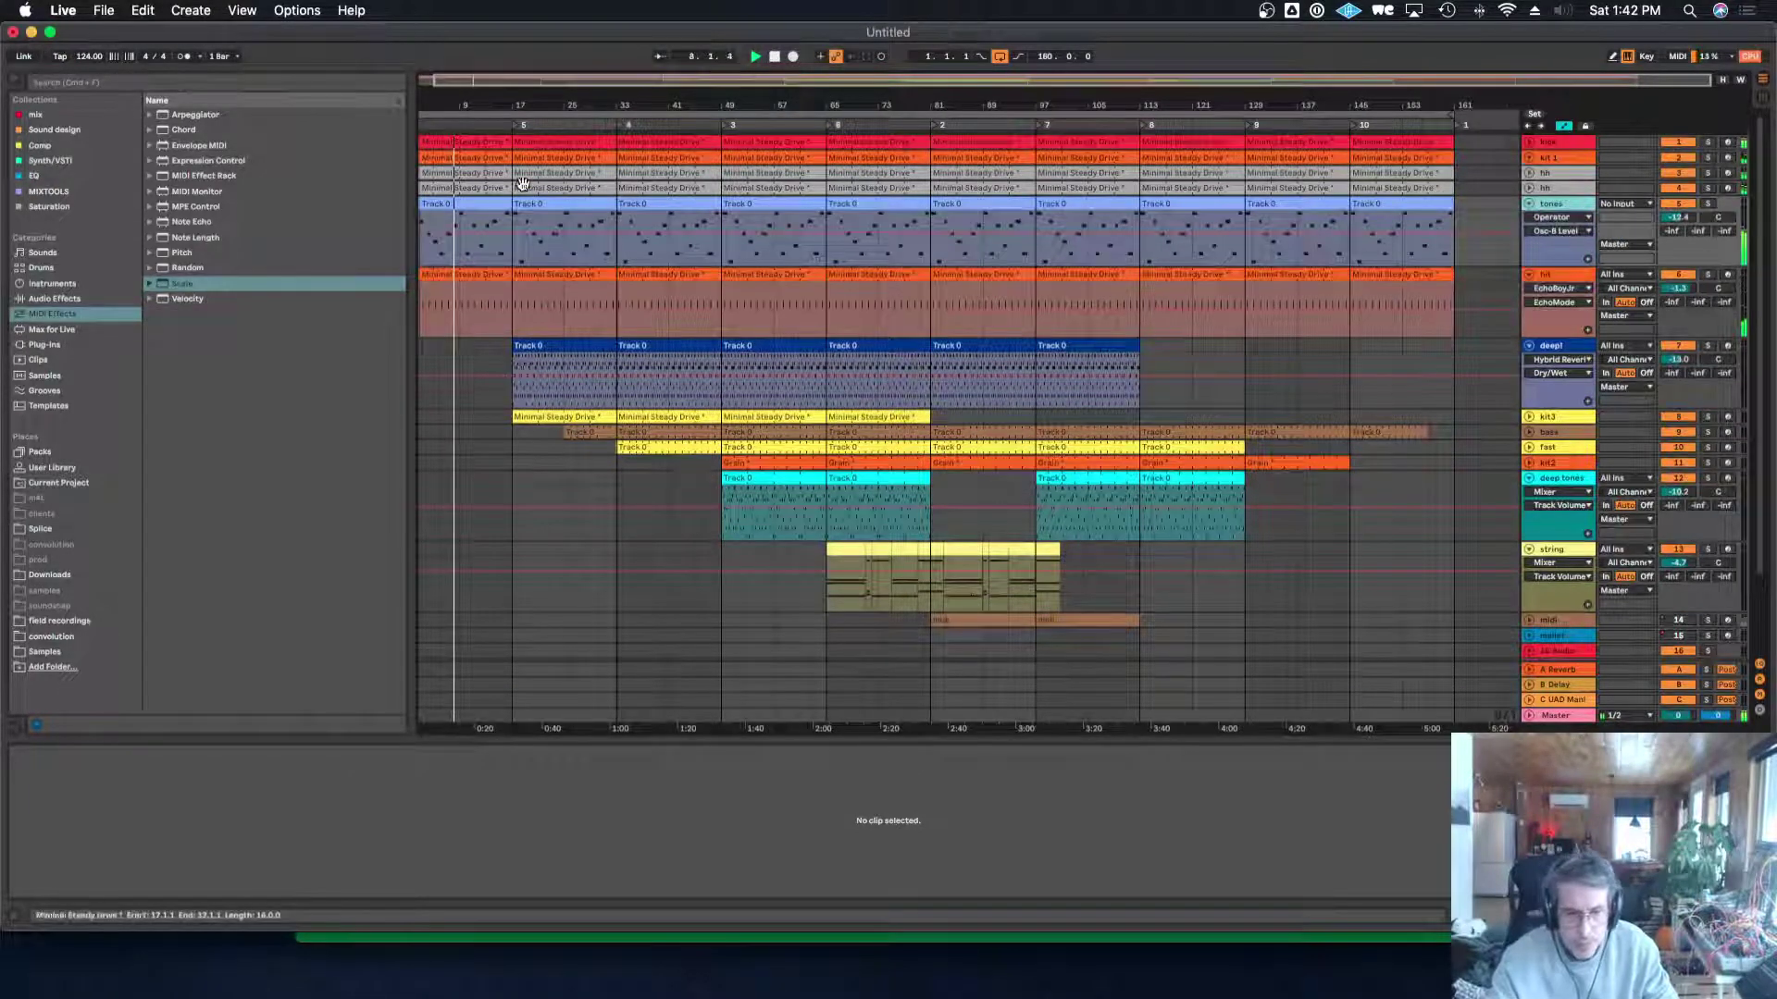
{"action": "left_click", "coordinate": [433, 204]}
{"action": "left_click_drag", "start_coordinate": [423, 204], "coordinate": [465, 204]}
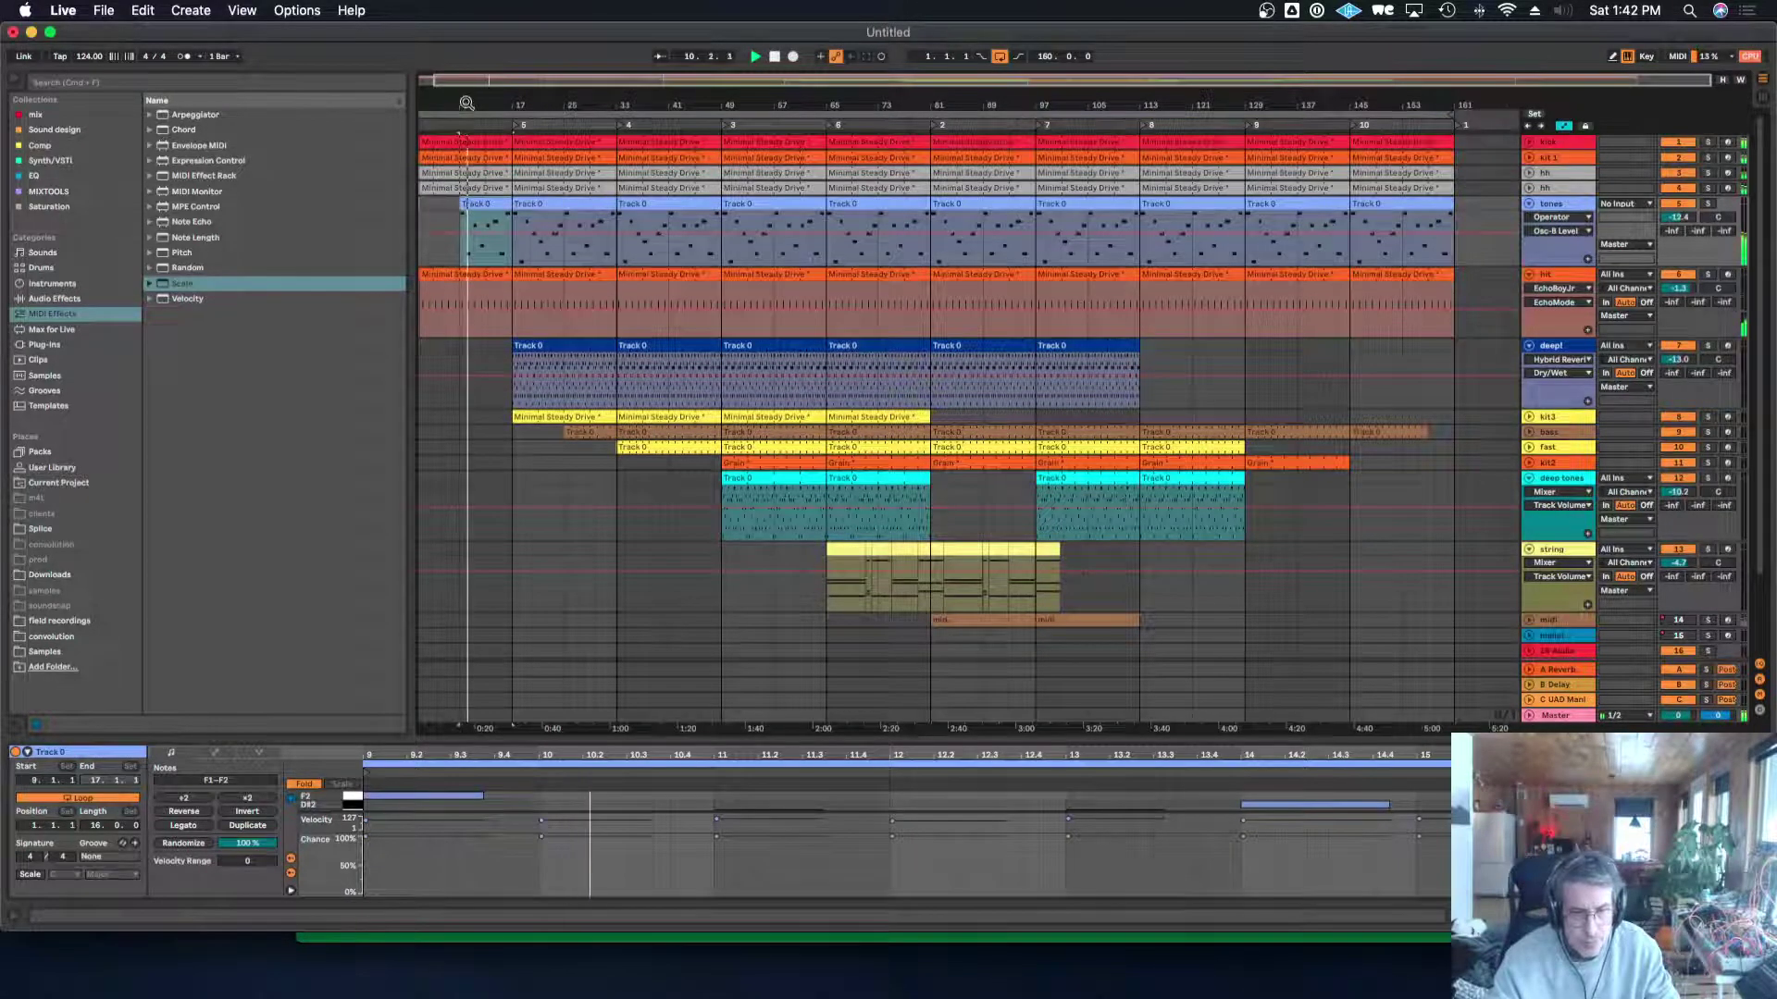
Reshape the Operator envelope on the tones track with a slightly longer attack and a decay of 1.07 s.
{"action": "left_click_drag", "start_coordinate": [466, 103], "coordinate": [694, 102]}
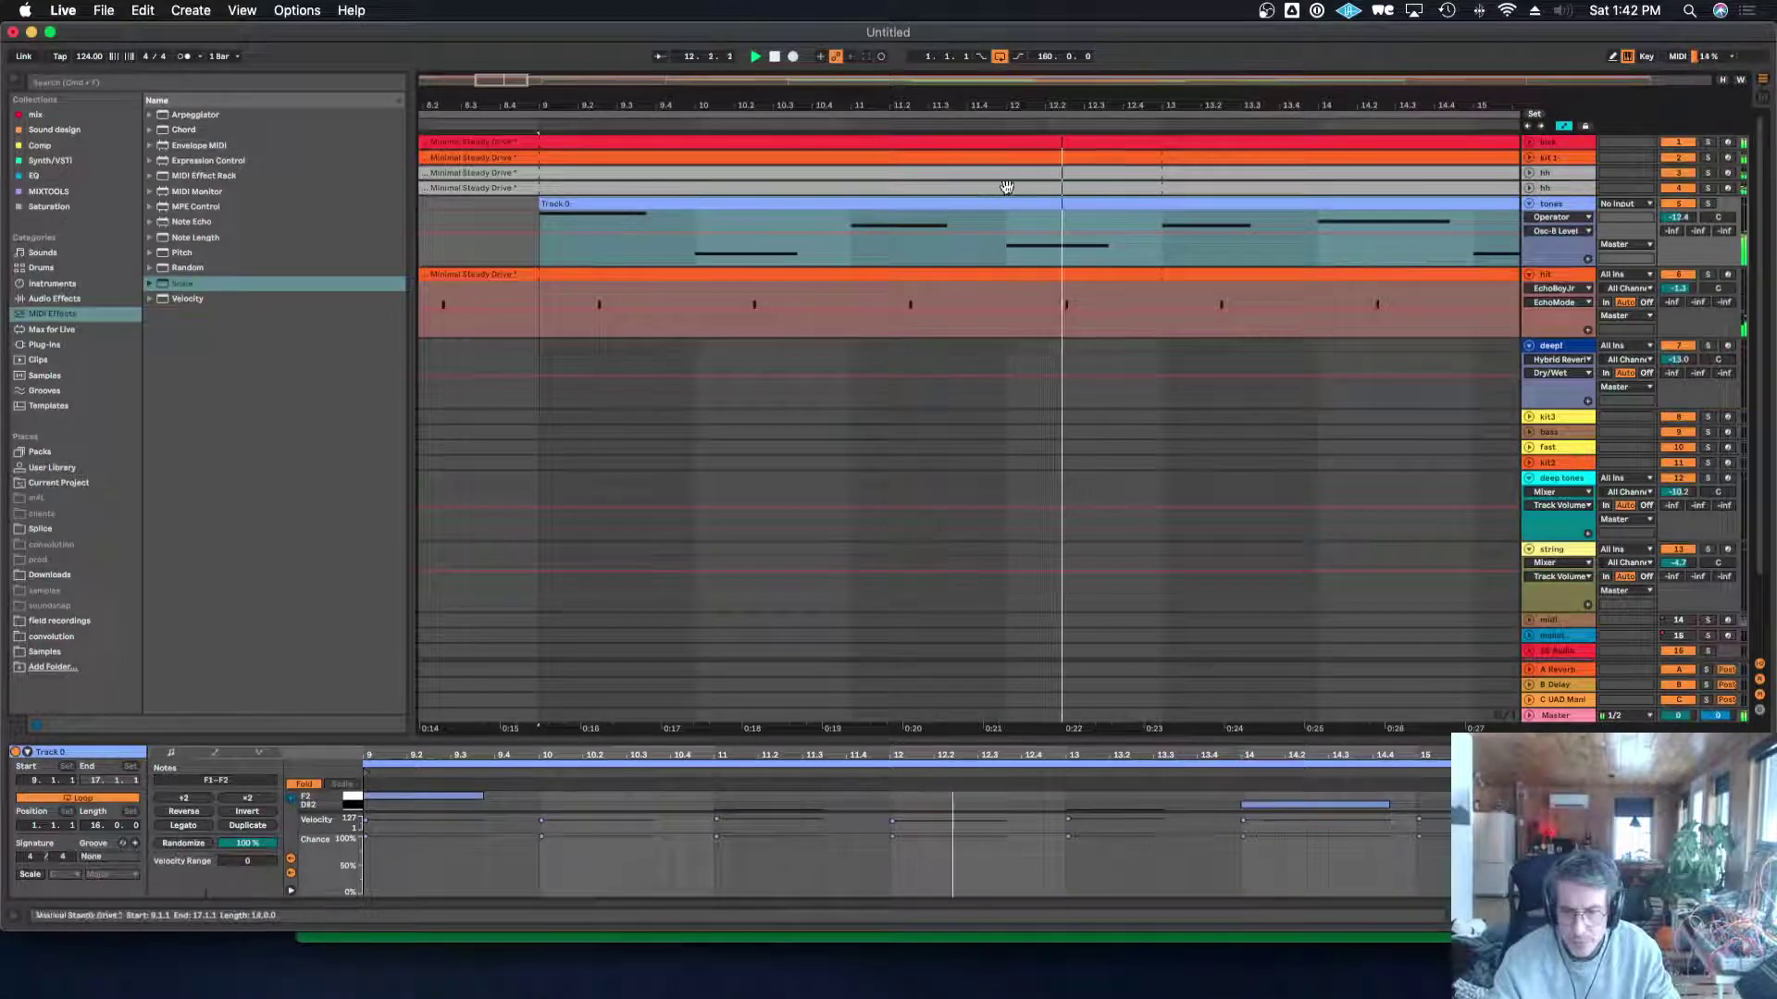
{"action": "left_click_drag", "start_coordinate": [1021, 104], "coordinate": [659, 106]}
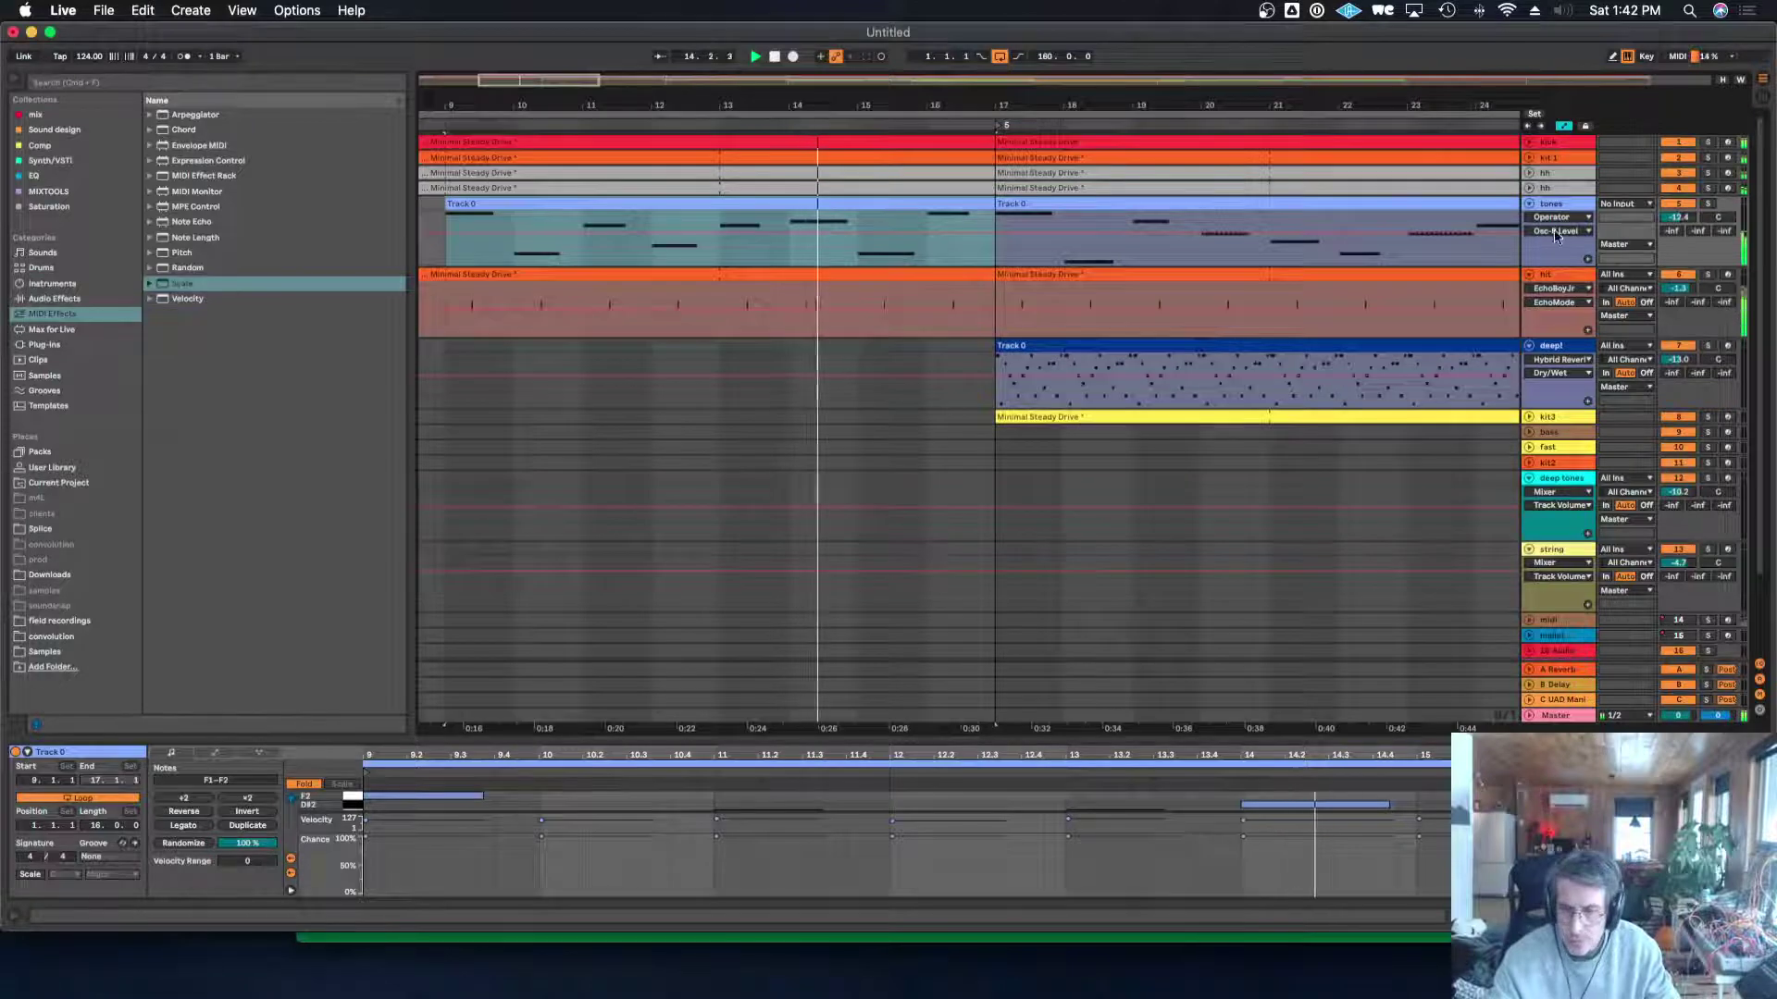
{"action": "key", "text": "shift+Tab"}
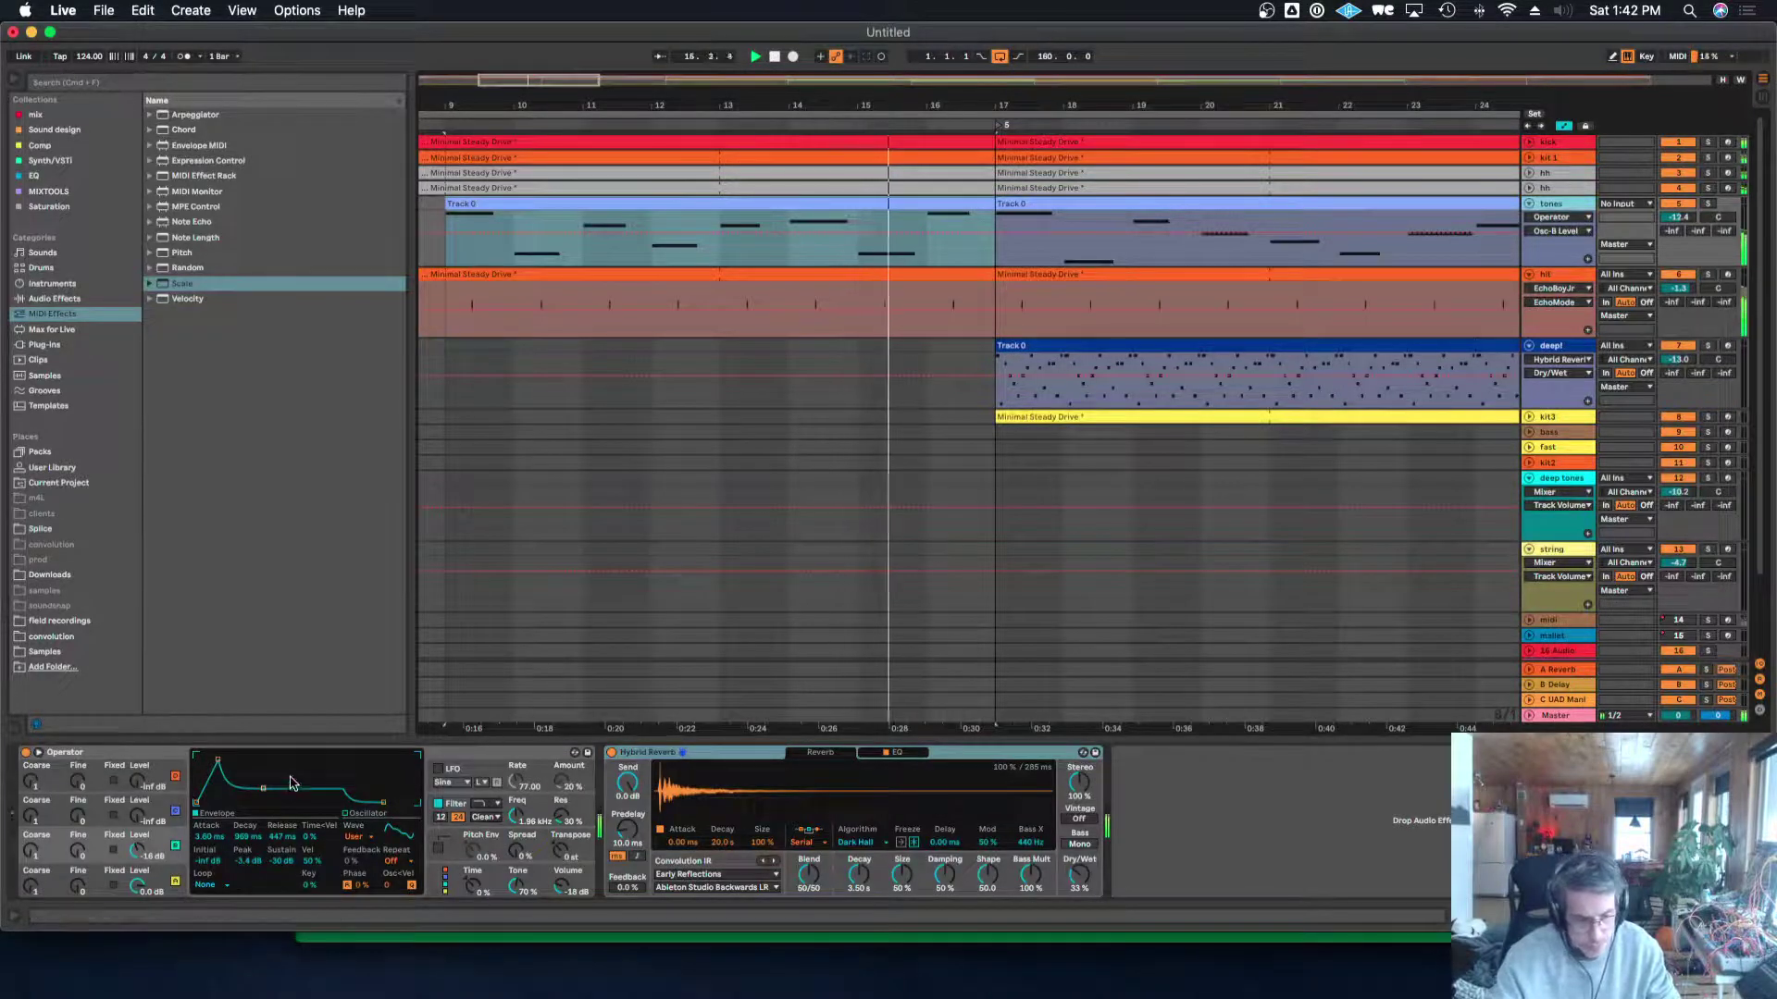
{"action": "left_click_drag", "start_coordinate": [218, 763], "coordinate": [272, 790]}
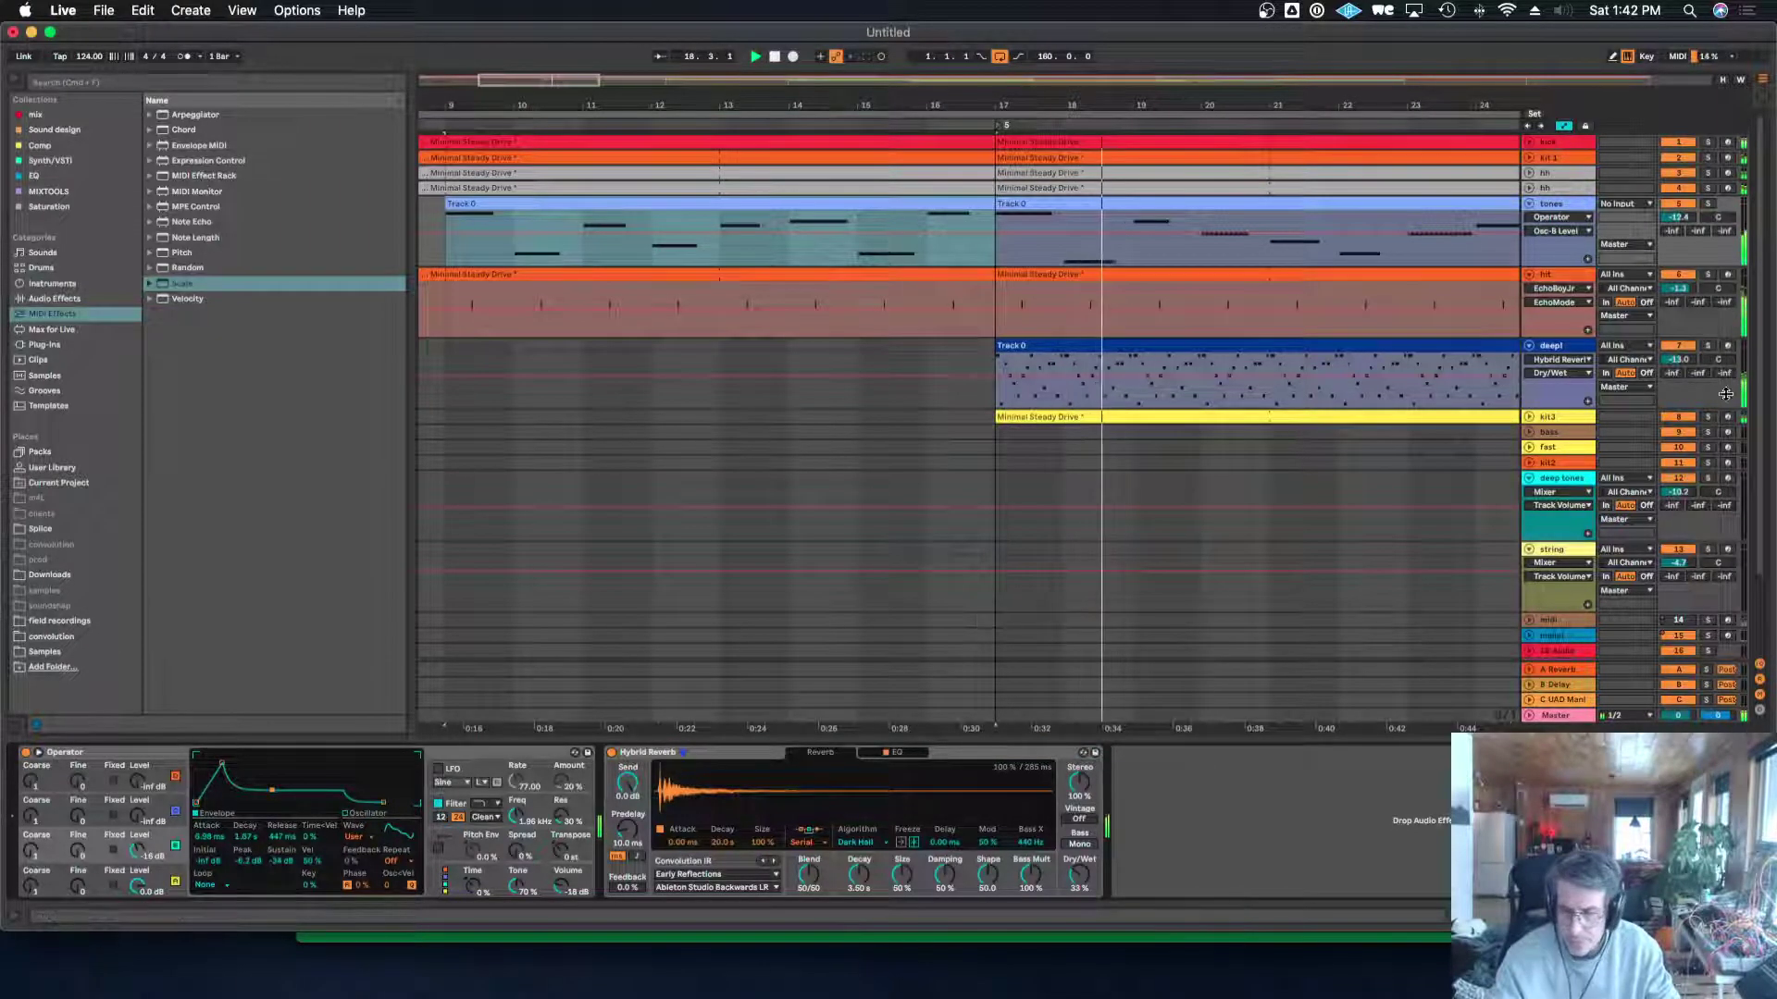
Solo the deep1 track and add a Utility audio effect after its Hybrid Reverb.
{"action": "left_click", "coordinate": [1707, 345]}
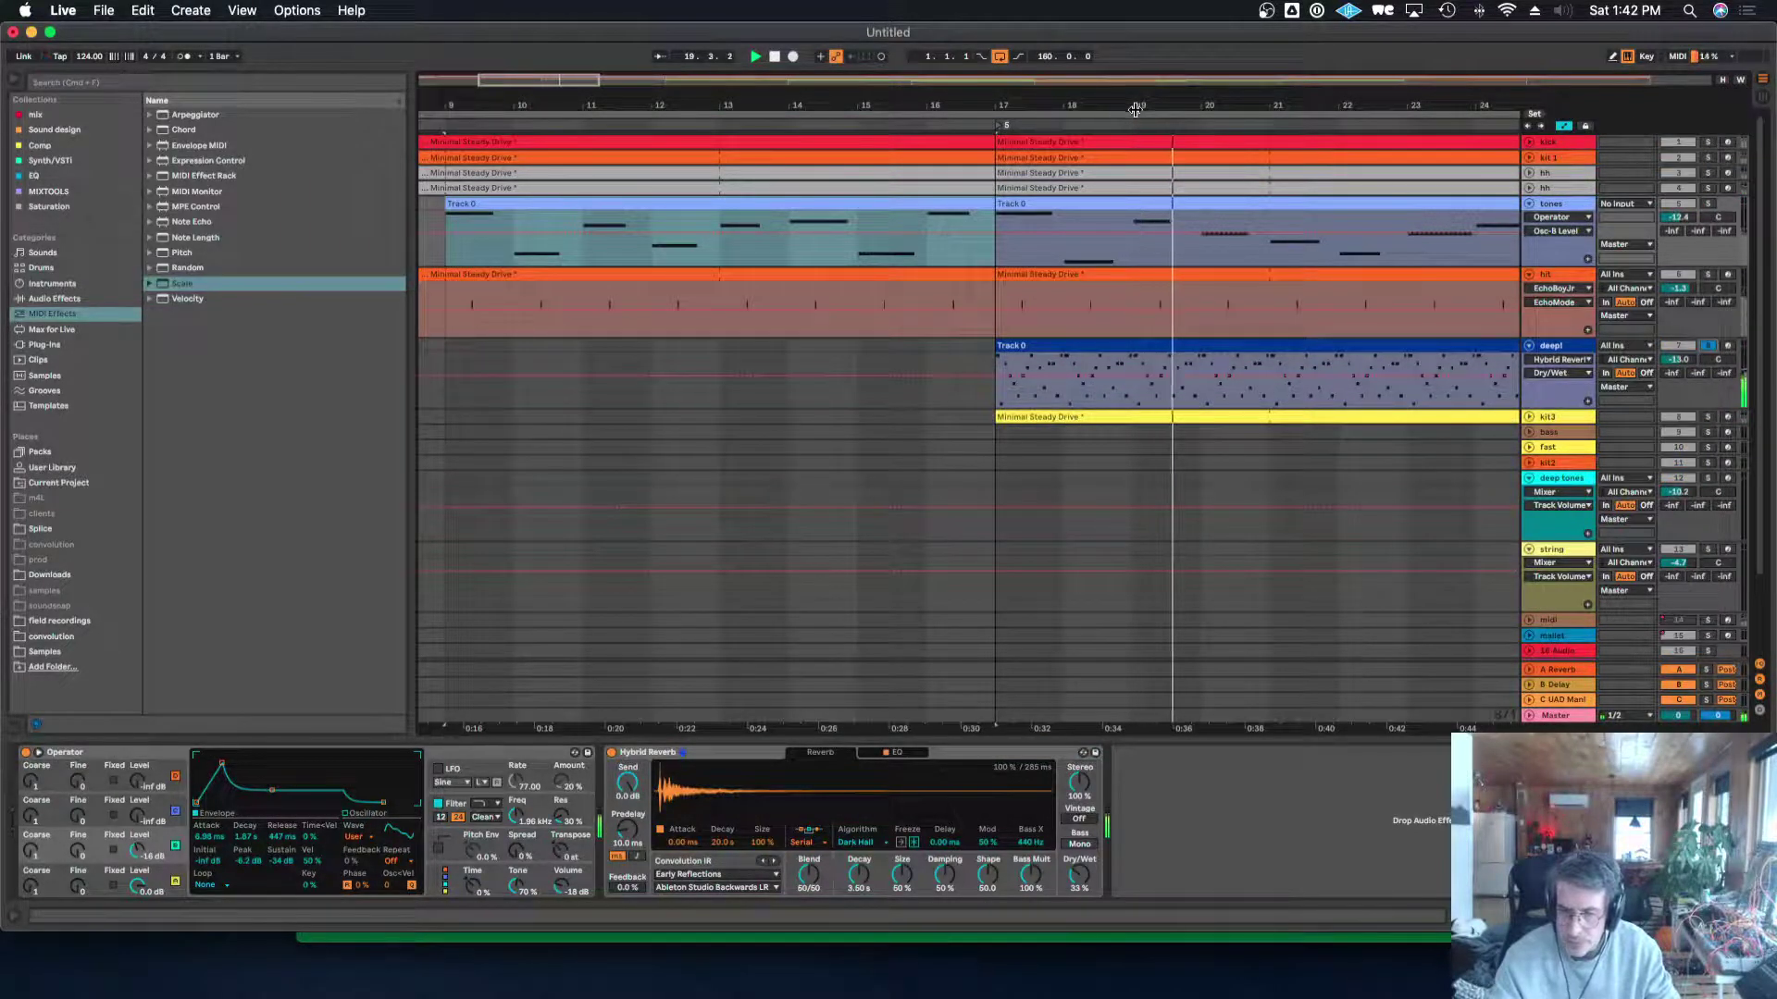
{"action": "left_click_drag", "start_coordinate": [1135, 105], "coordinate": [815, 32]}
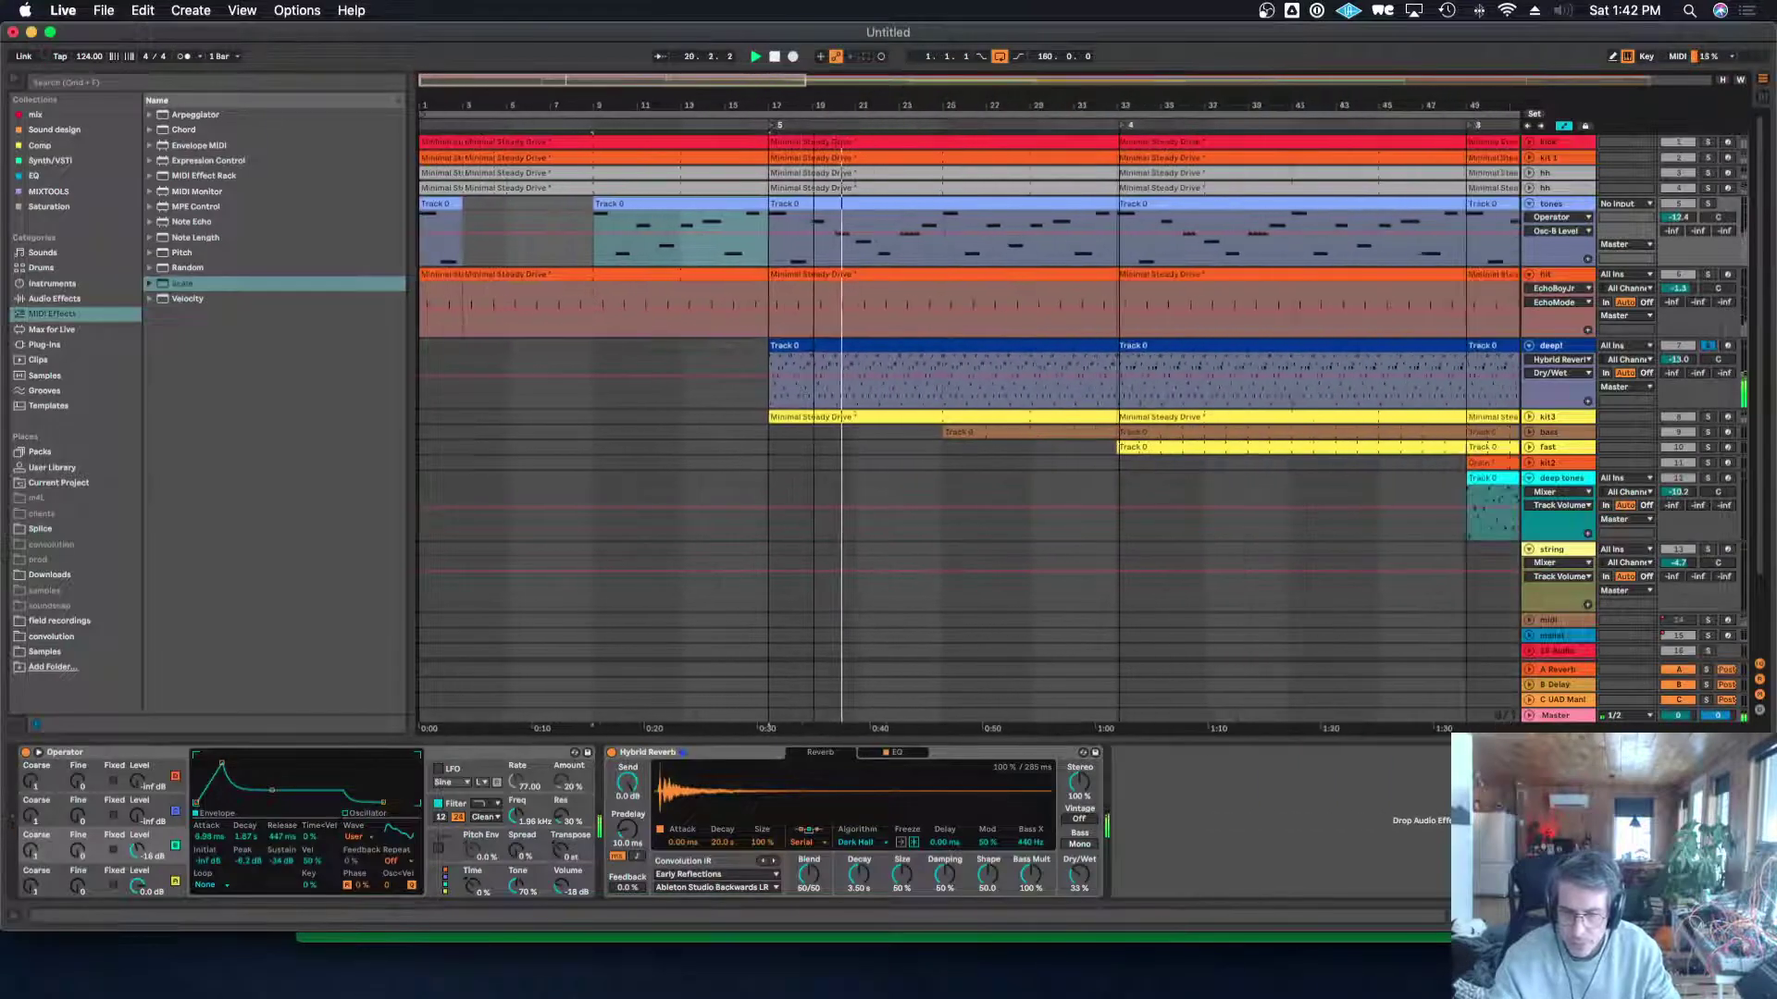
{"action": "left_click", "coordinate": [1676, 360]}
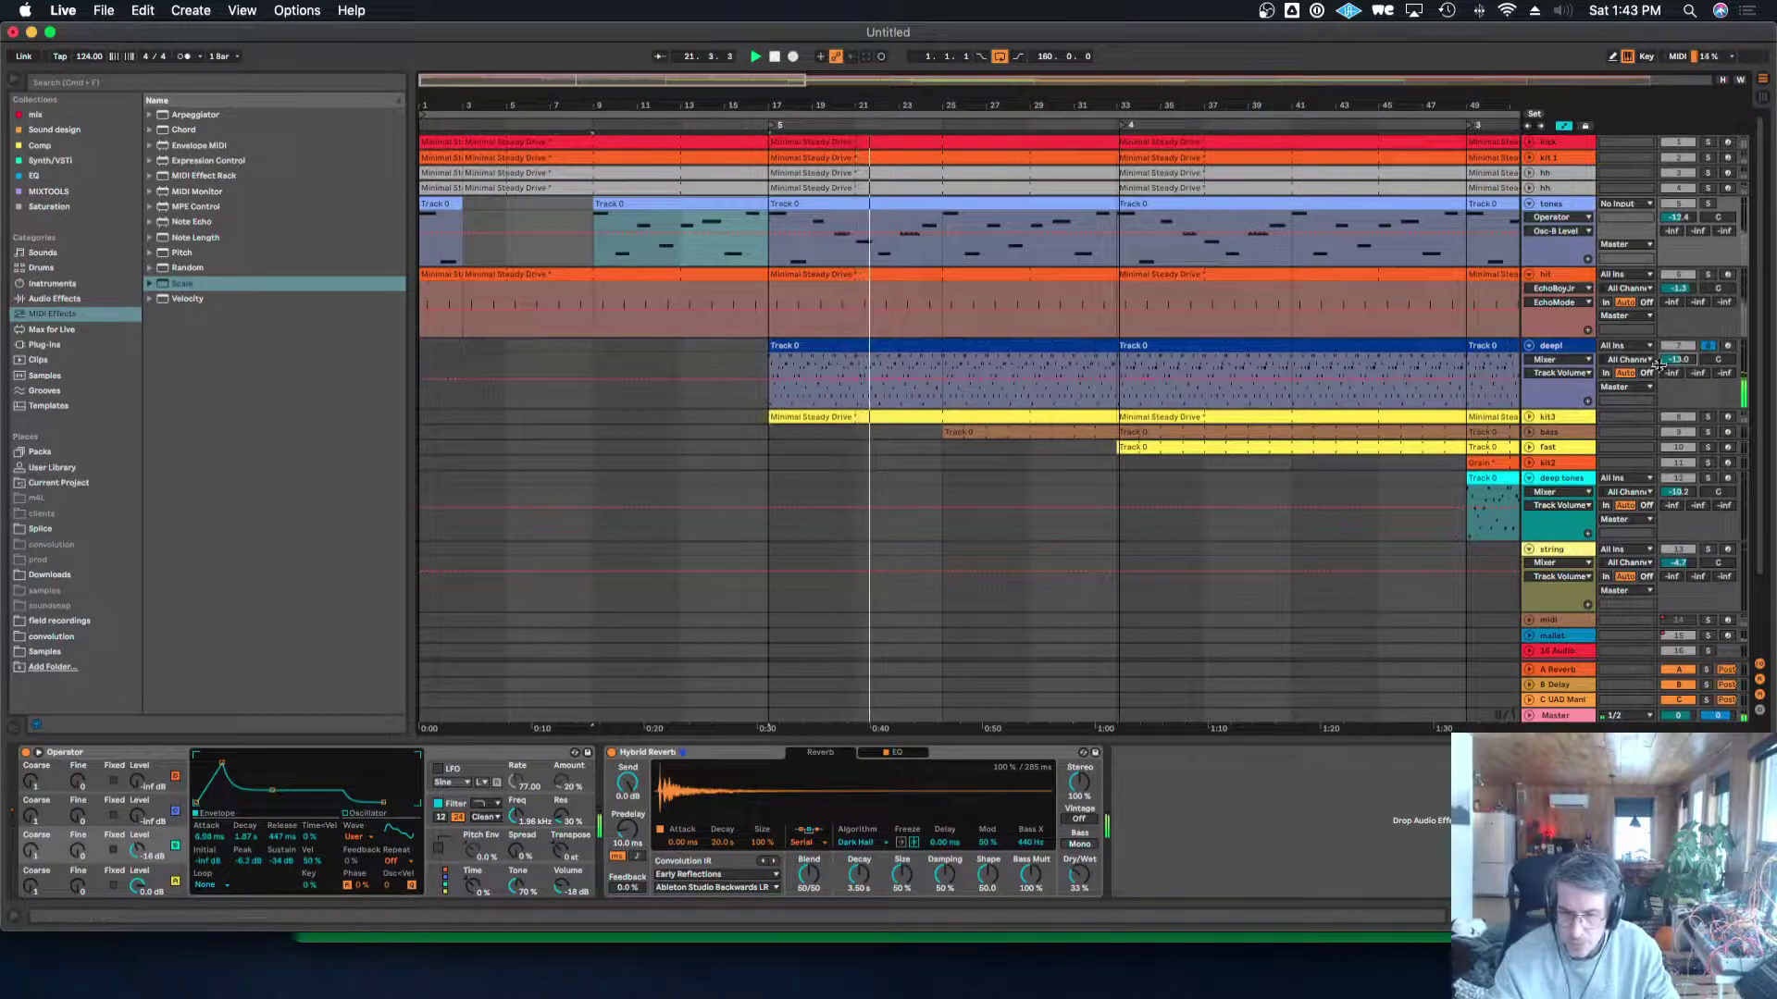
{"action": "left_click", "coordinate": [1571, 346]}
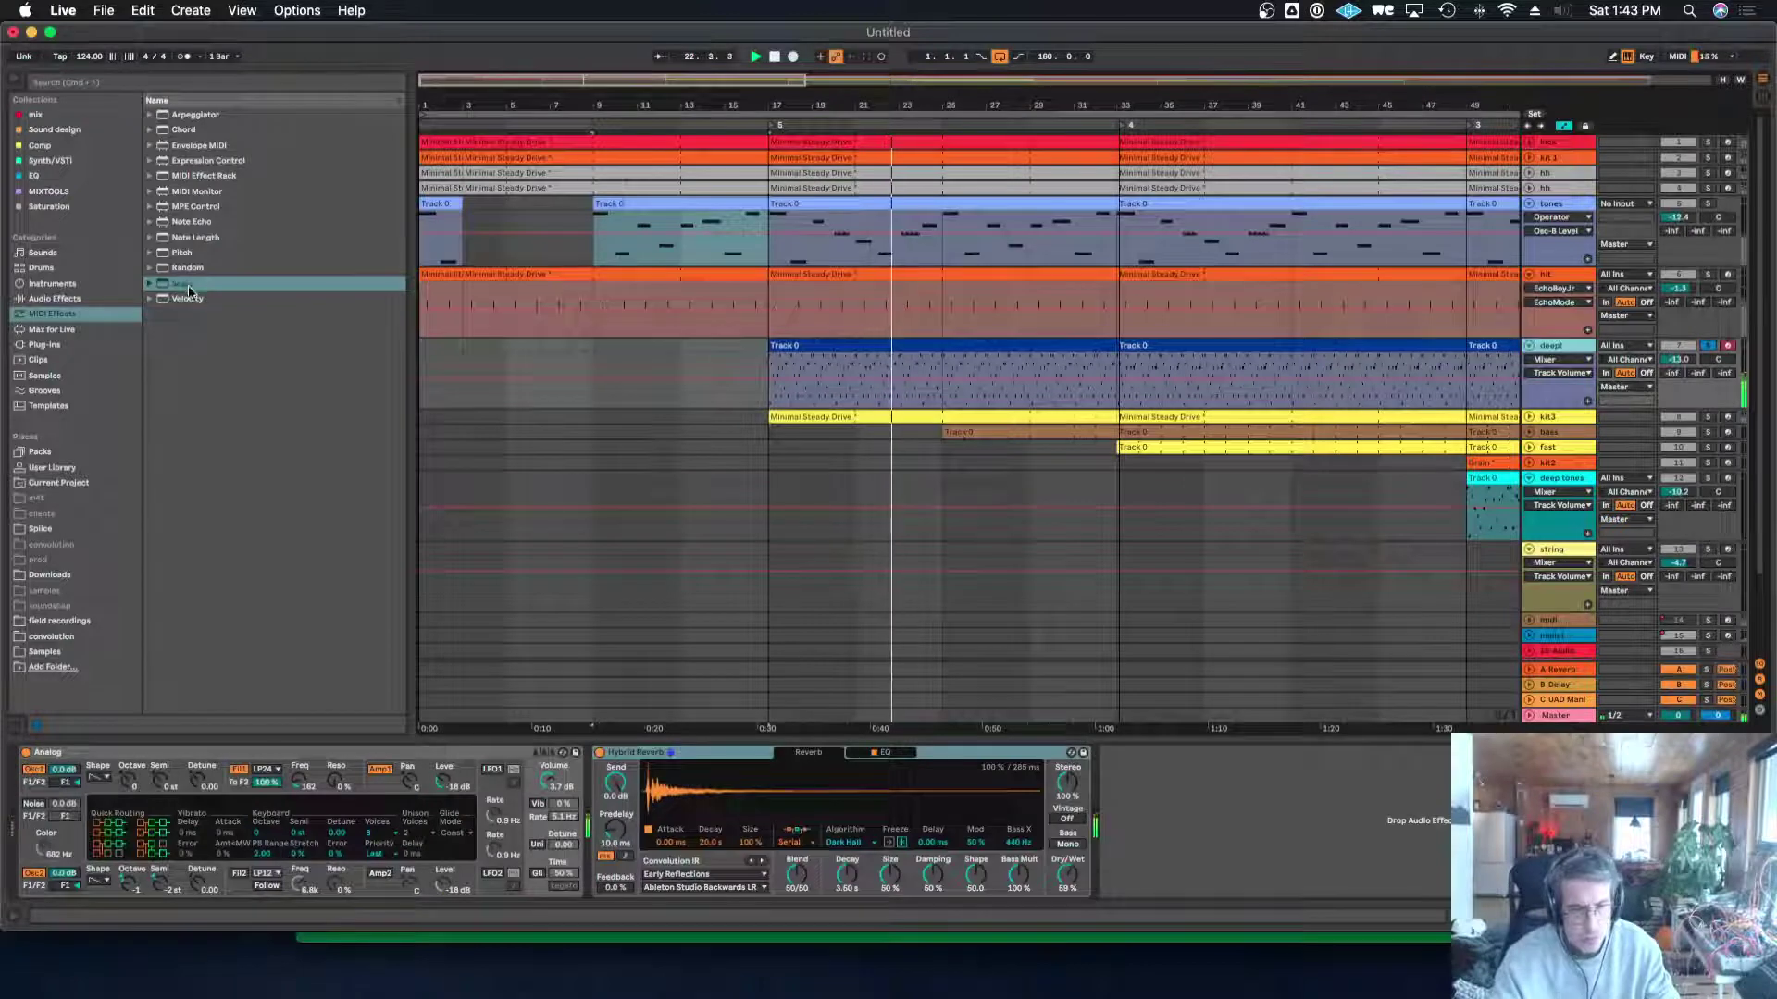
{"action": "left_click", "coordinate": [56, 297]}
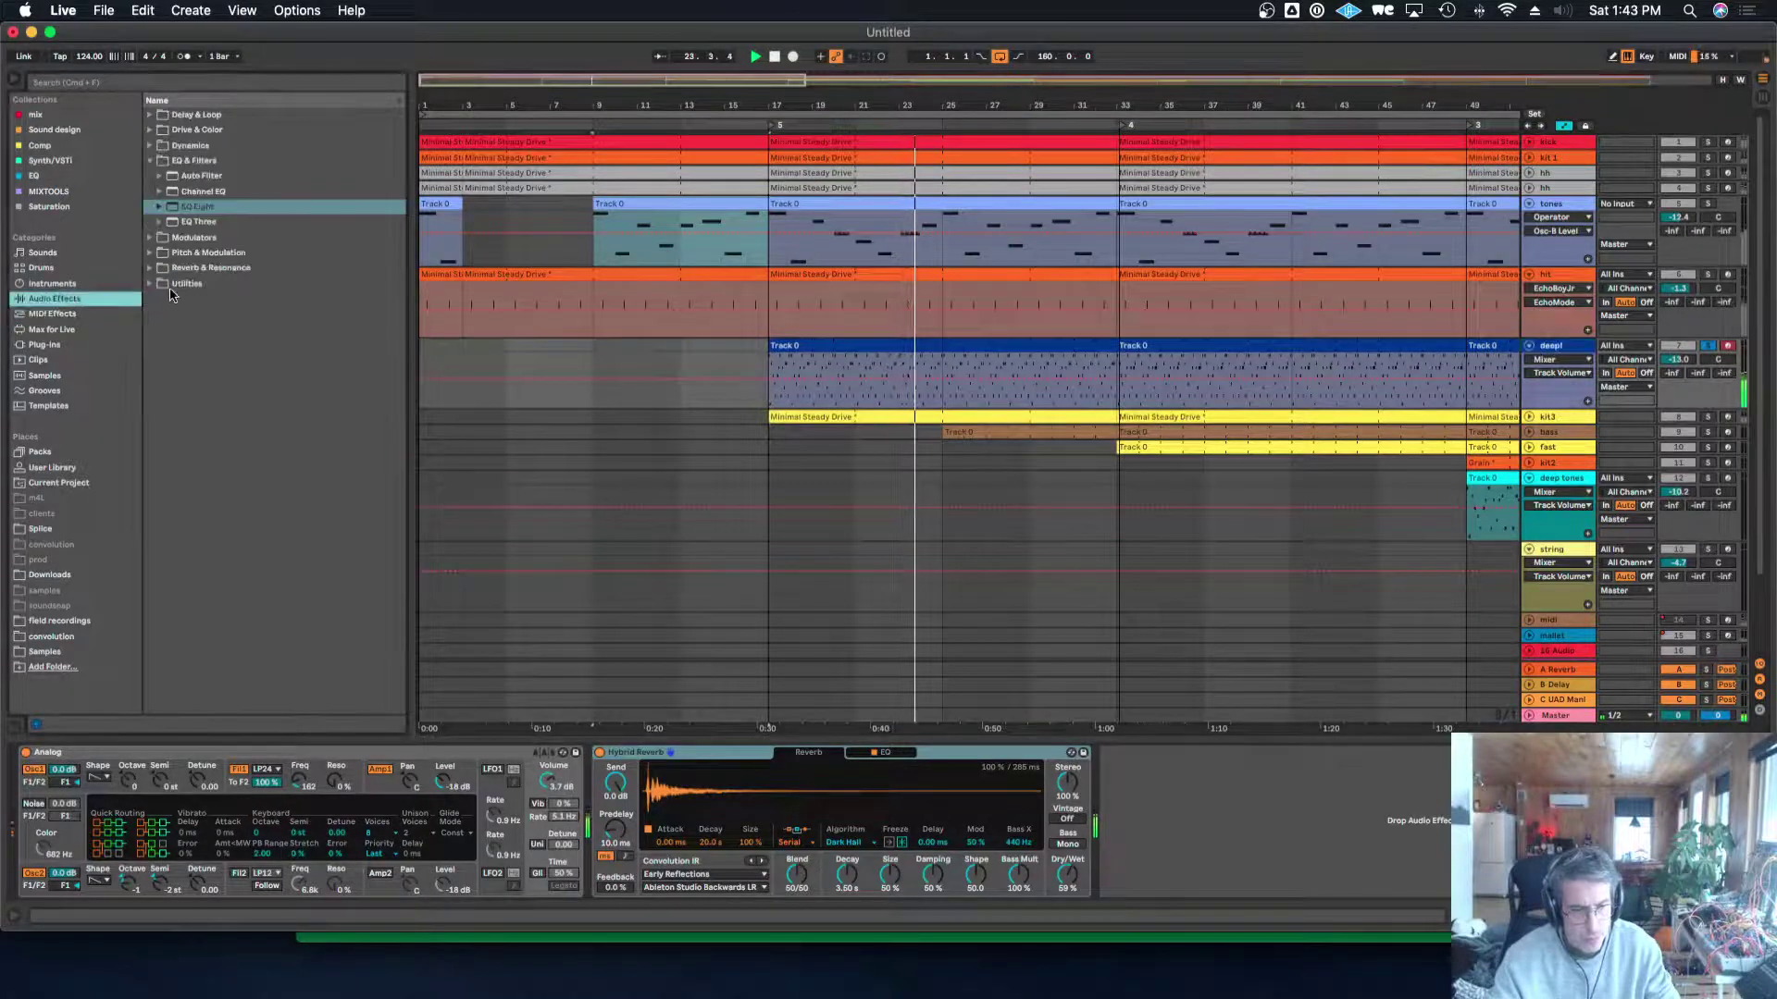
{"action": "left_click", "coordinate": [190, 222]}
{"action": "left_click", "coordinate": [174, 299]}
{"action": "left_click_drag", "start_coordinate": [173, 299], "coordinate": [1448, 820]}
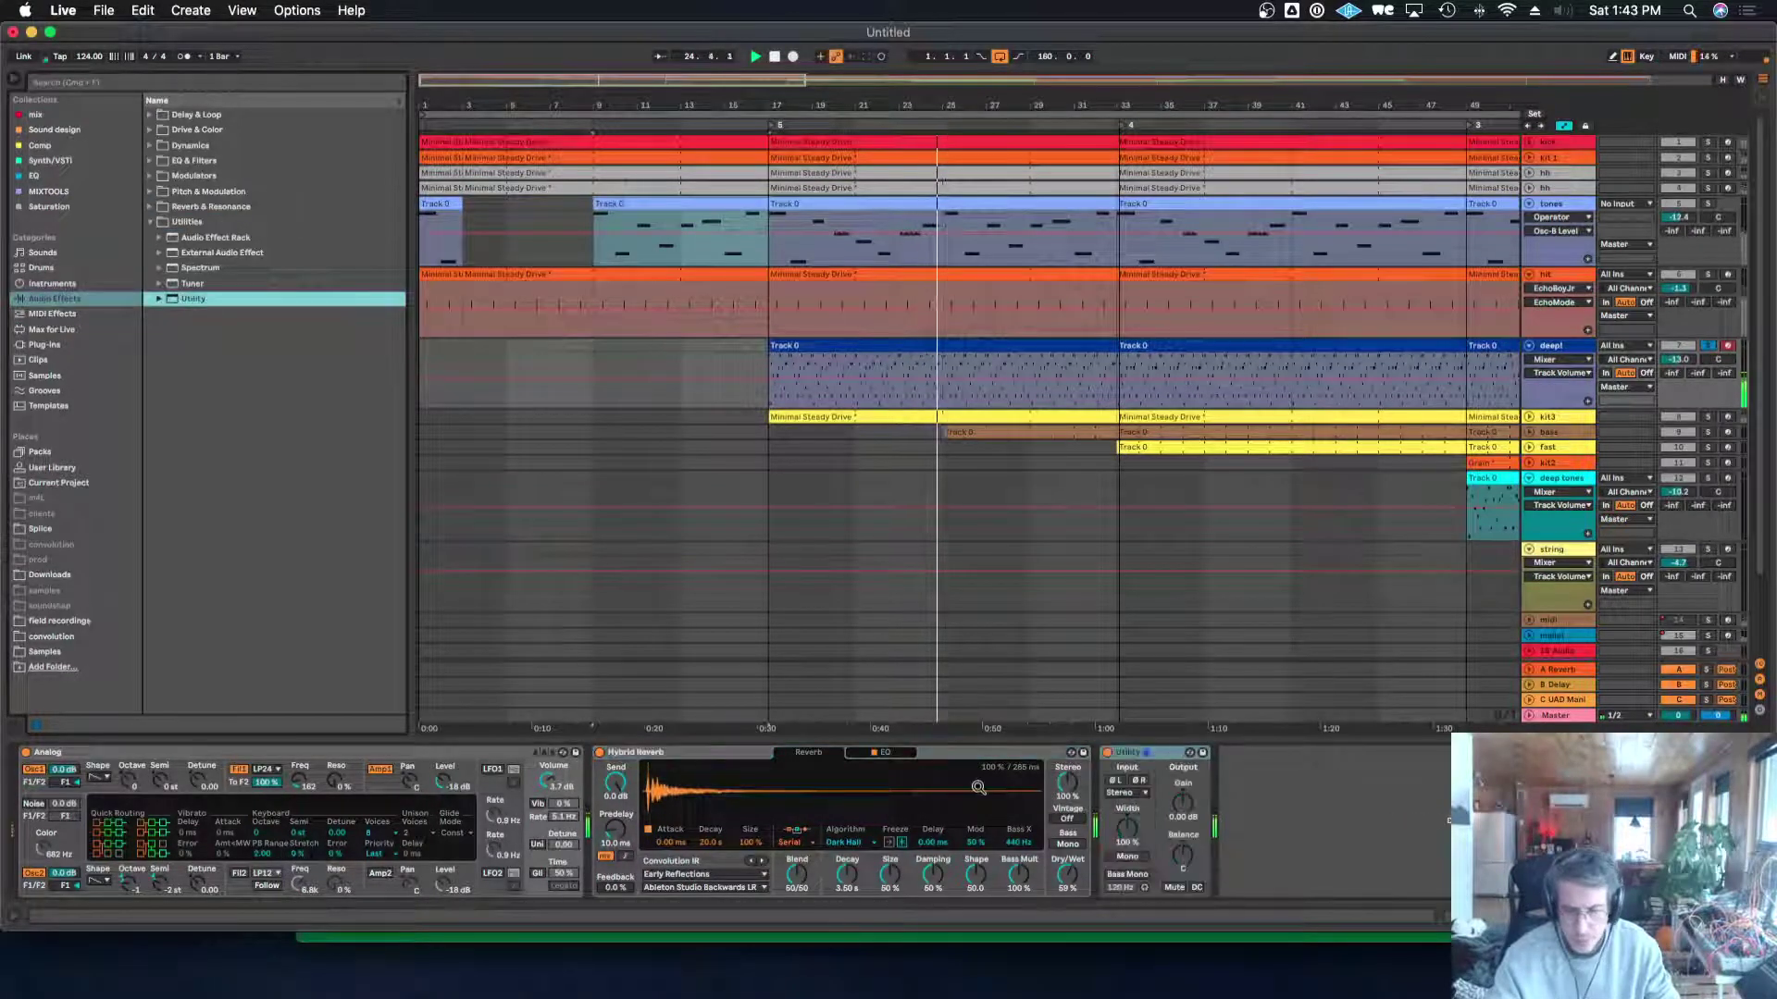
Automate the deep1 Utility gain to rise from -inf dB at bar 17 to 0 dB at bar 33, and unsolo the track.
{"action": "left_click", "coordinate": [1183, 804]}
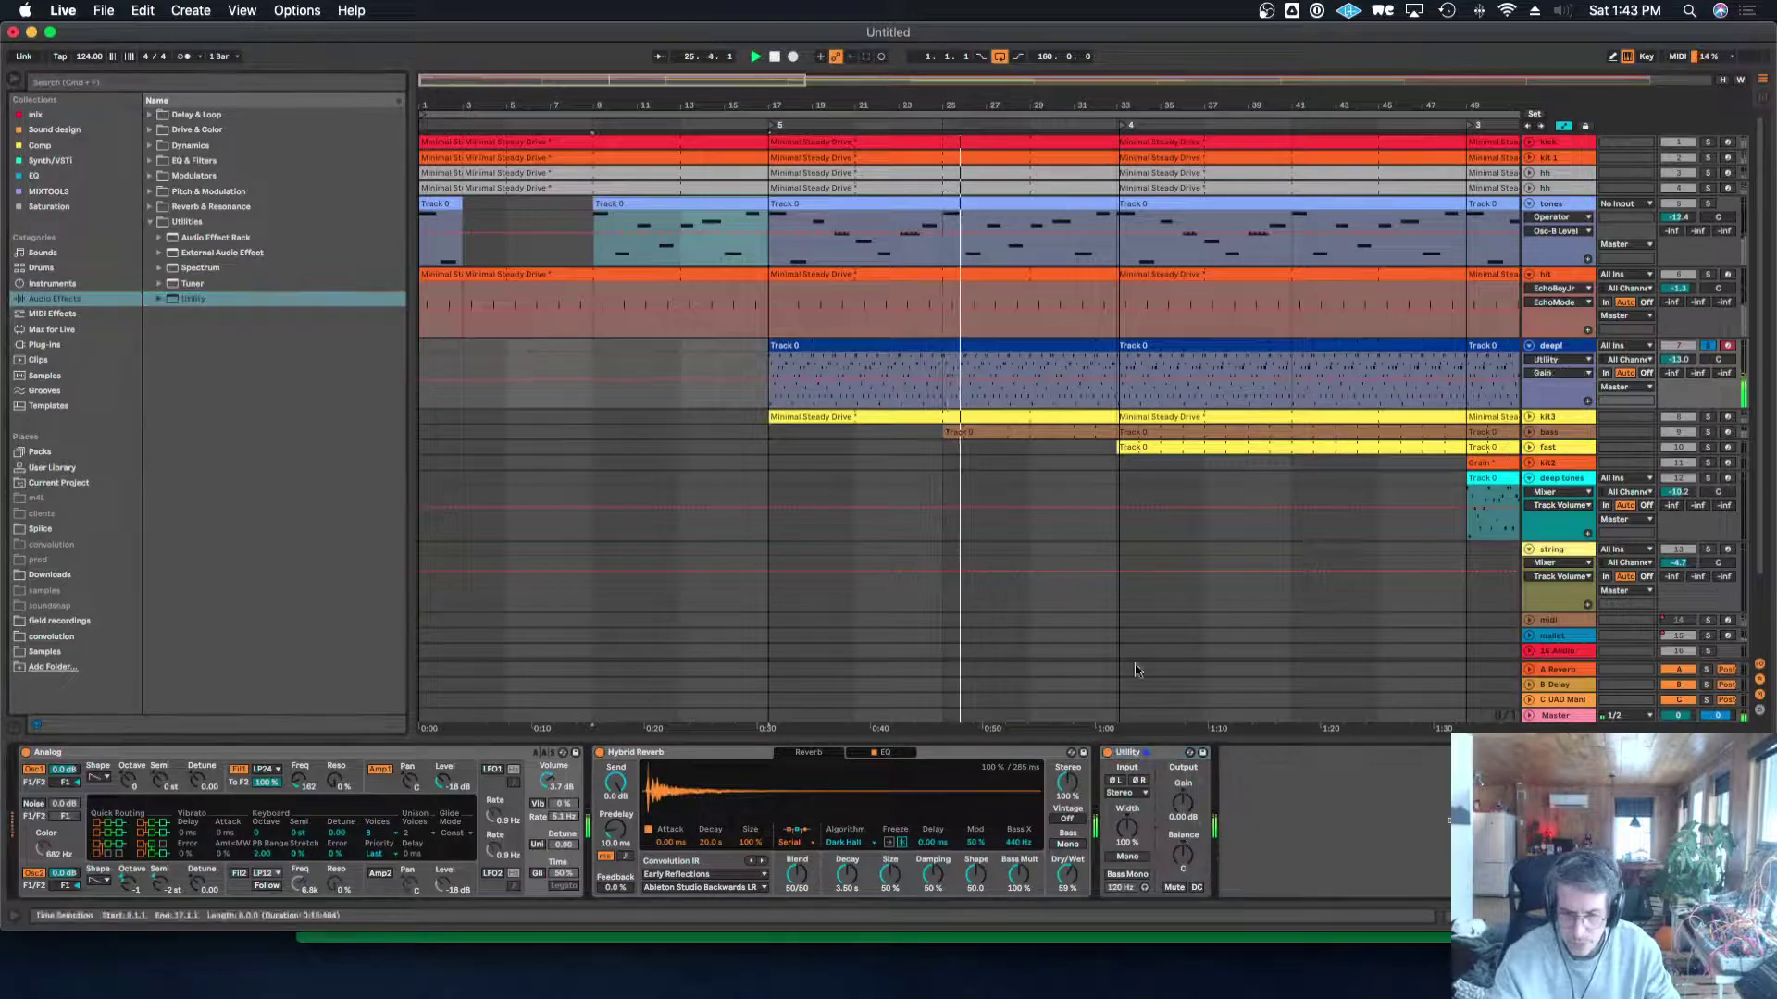
{"action": "left_click", "coordinate": [1118, 381]}
{"action": "left_click_drag", "start_coordinate": [770, 381], "coordinate": [770, 405]}
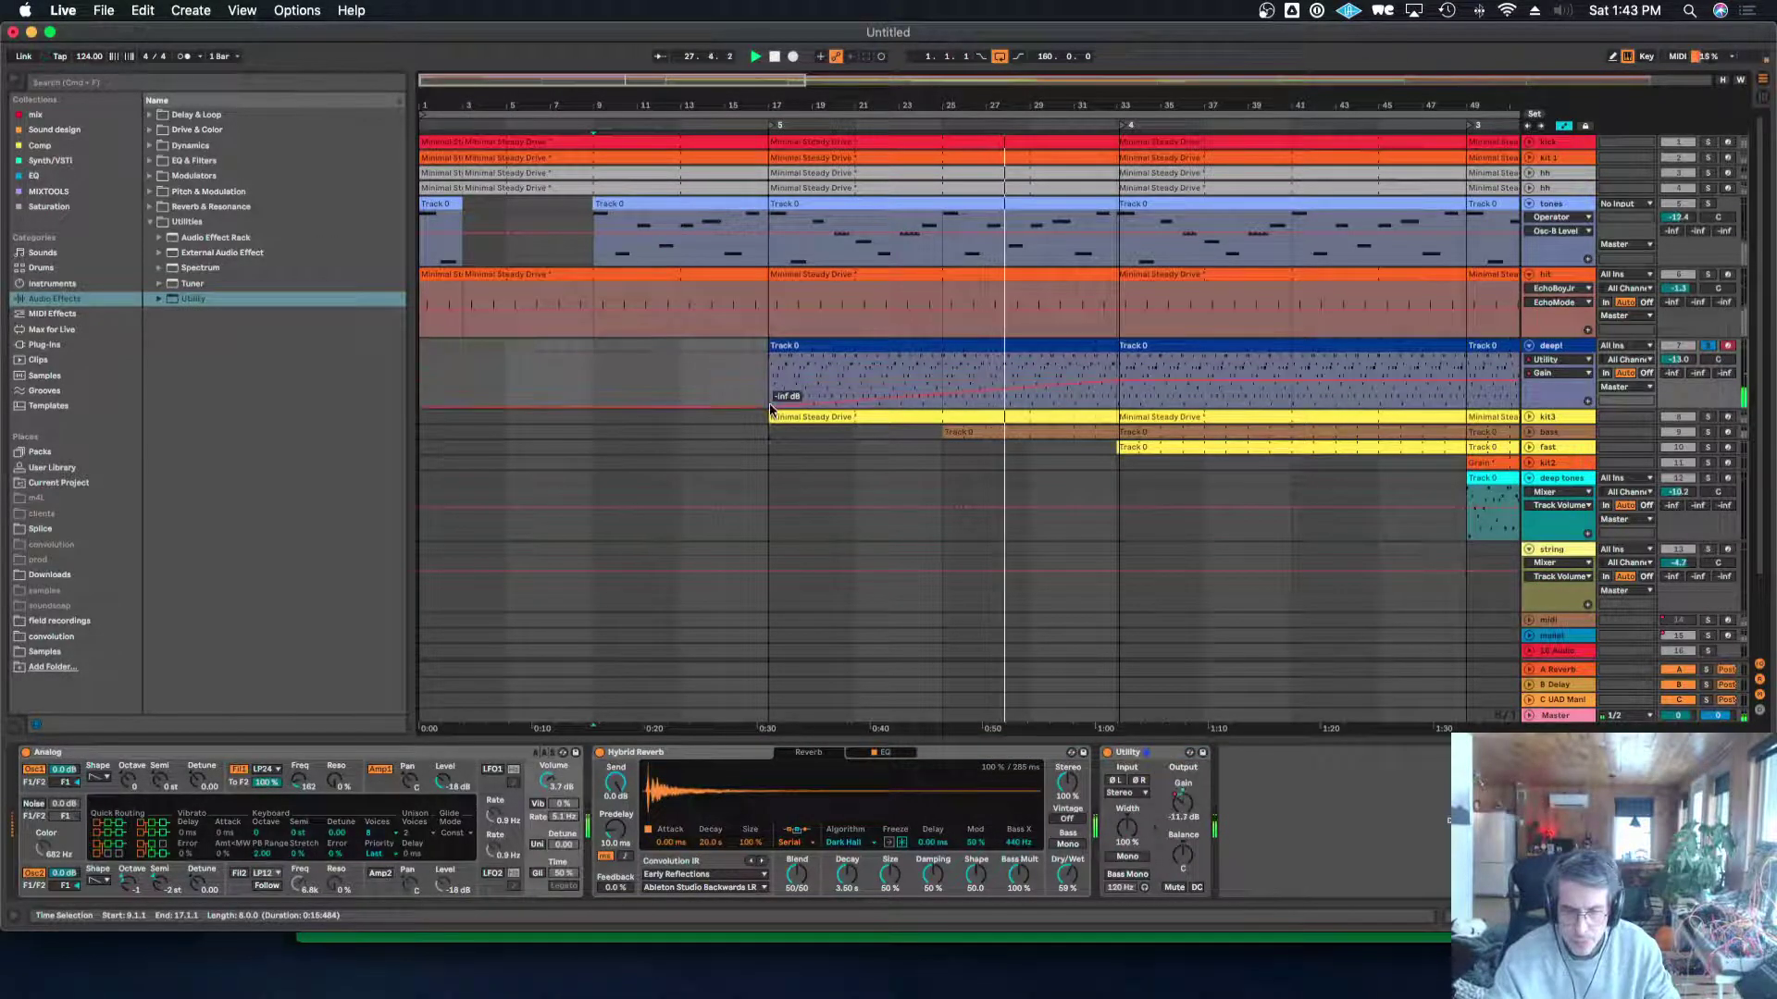
{"action": "left_click", "coordinate": [1560, 348]}
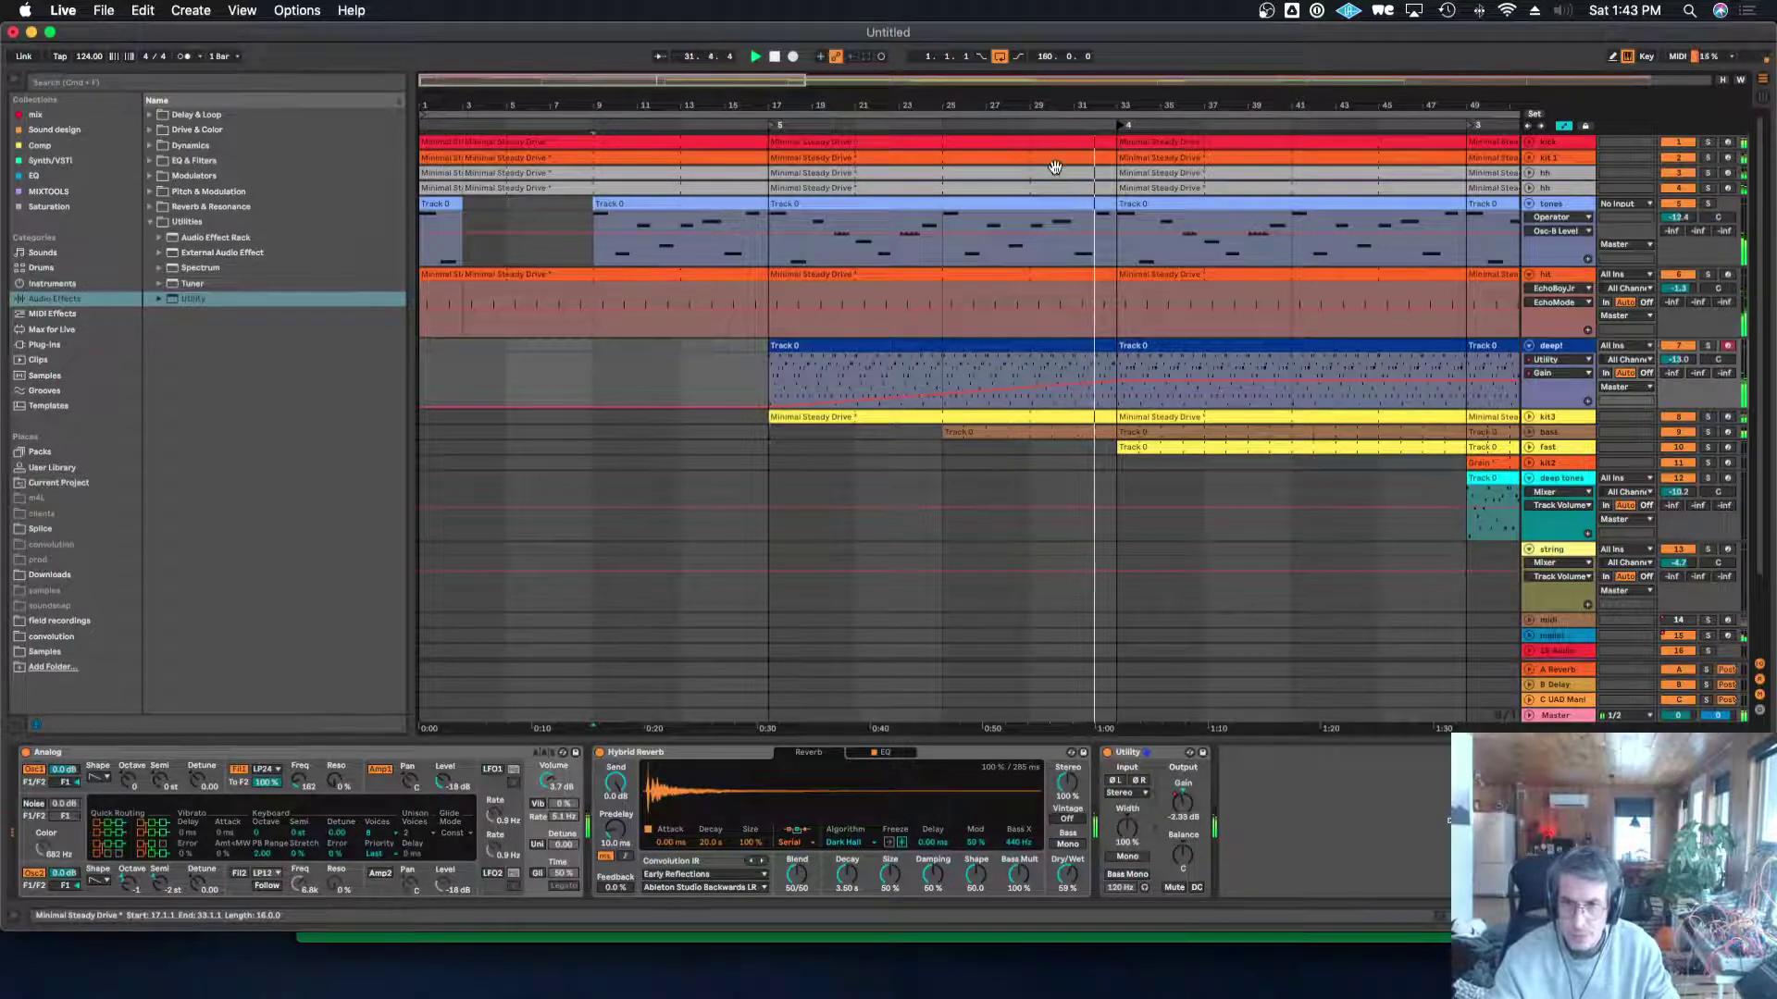
{"action": "left_click_drag", "start_coordinate": [1045, 108], "coordinate": [1046, 107]}
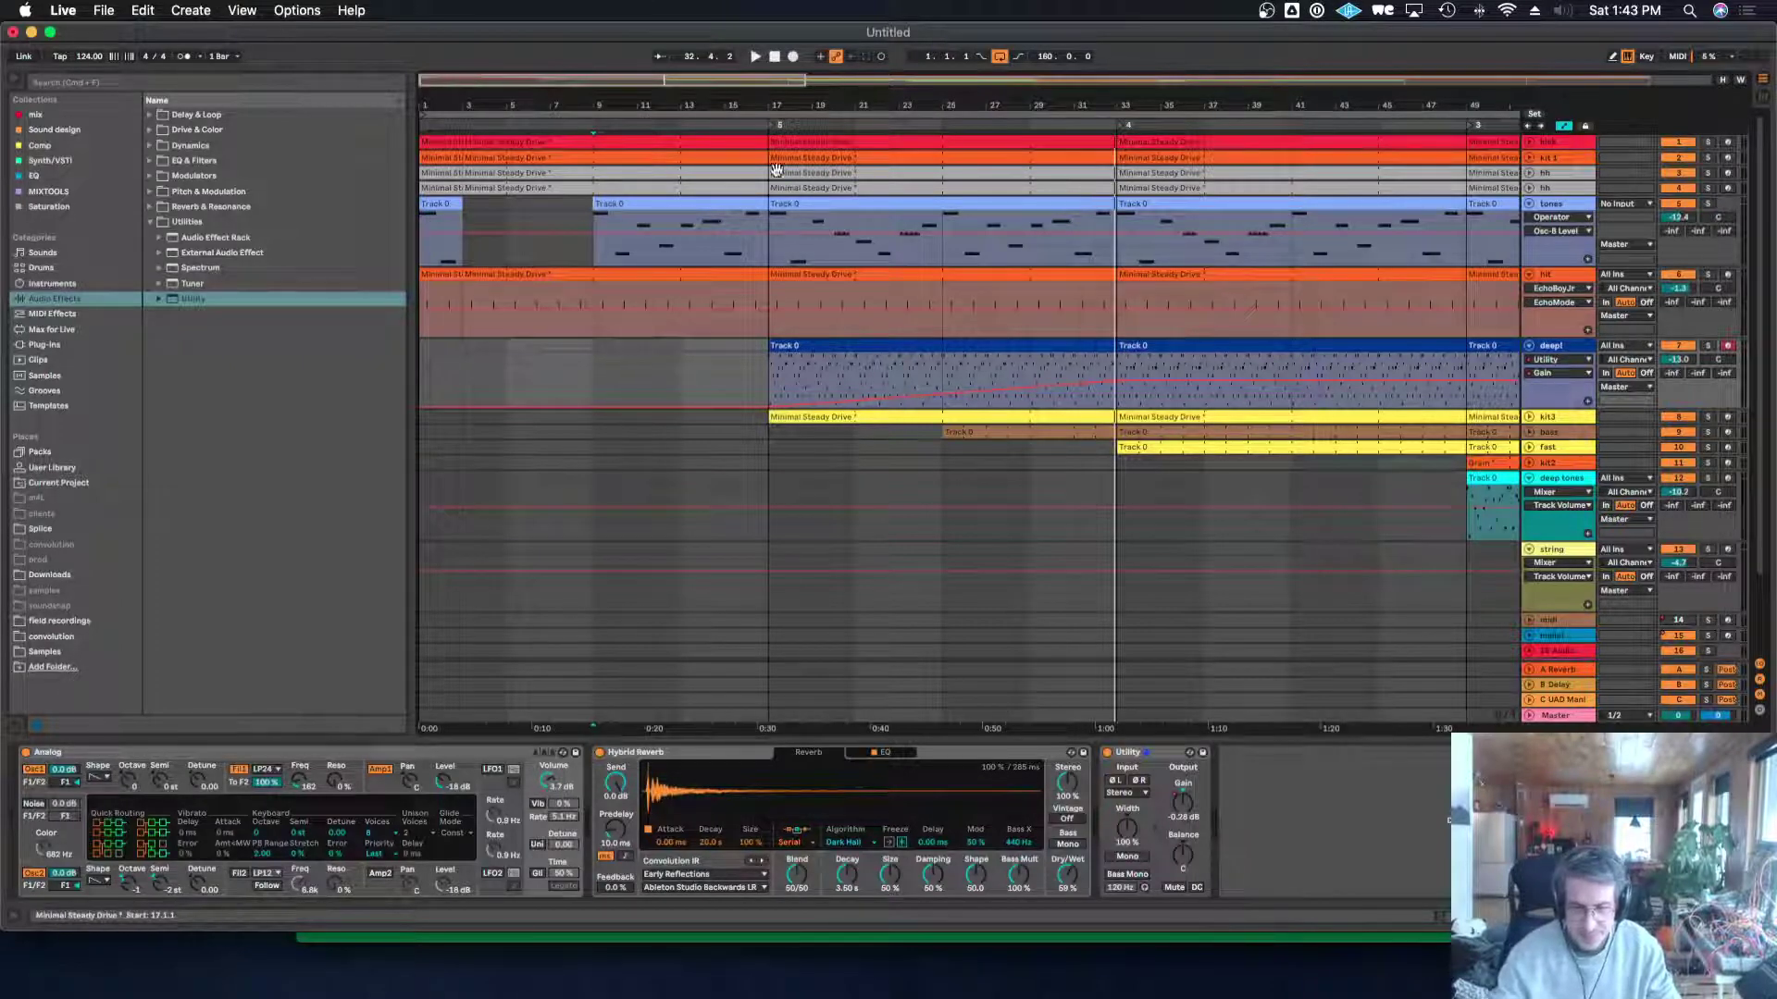
Play from bar 17, fold the deep1 track and show the whole arrangement.
{"action": "left_click", "coordinate": [772, 130]}
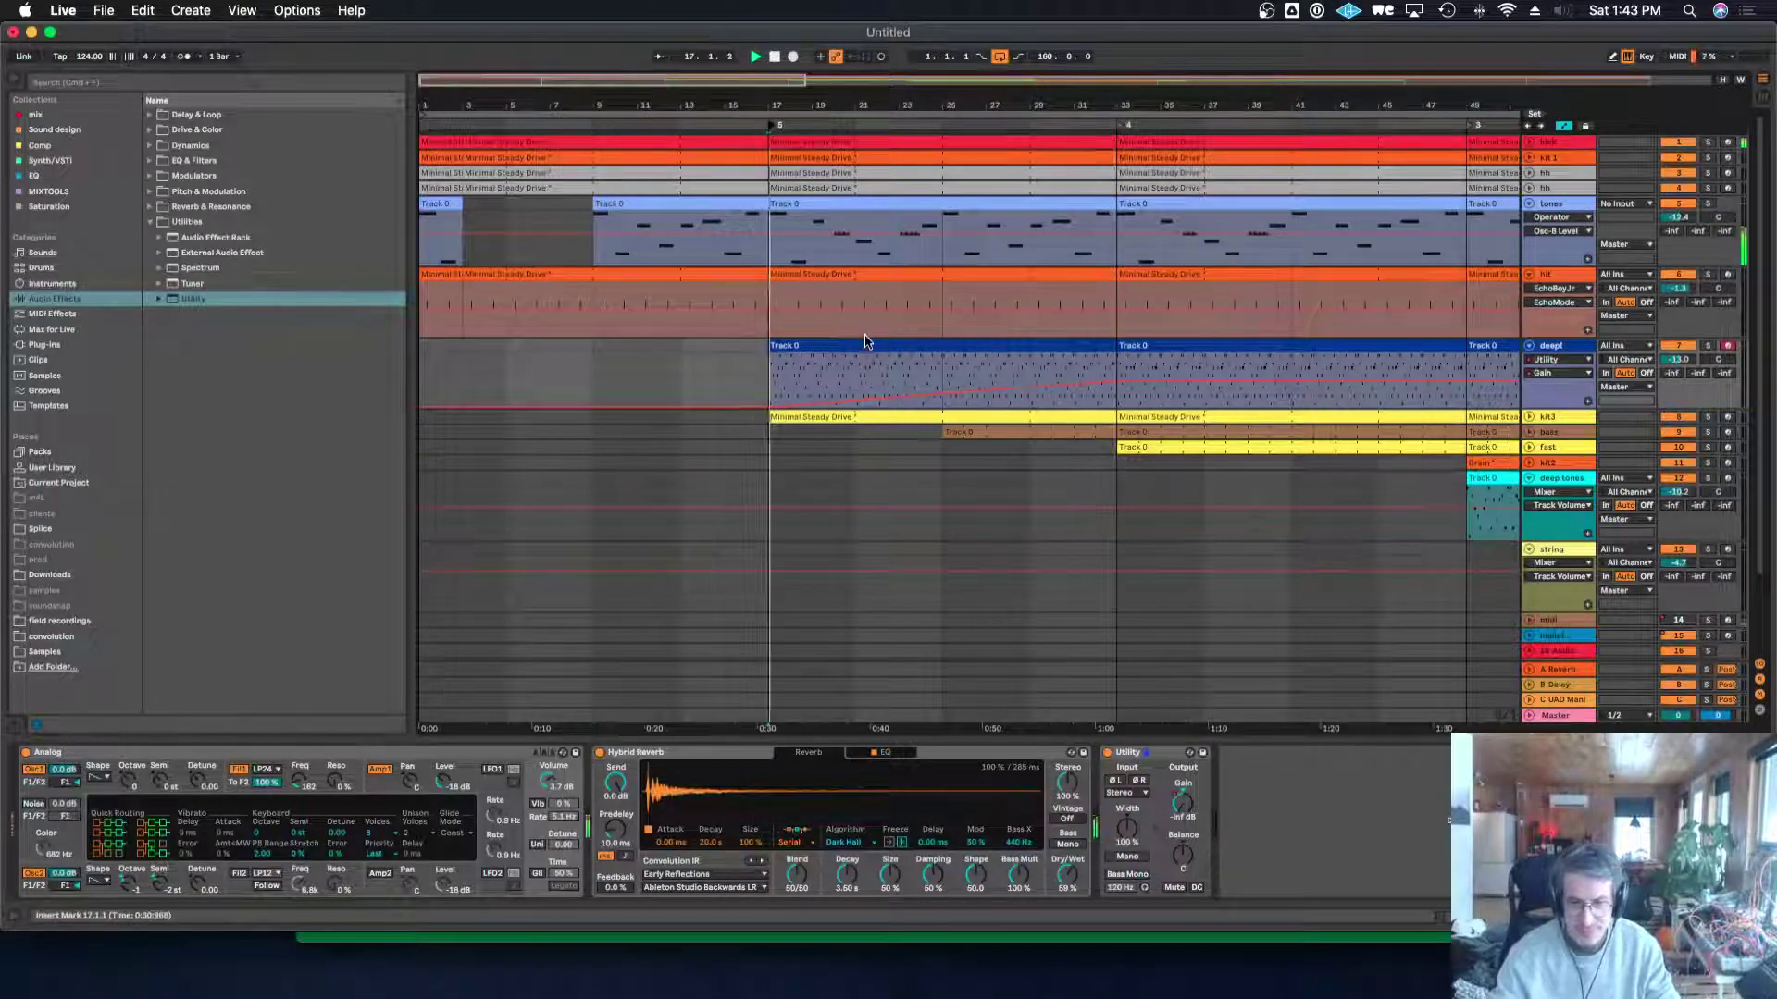
{"action": "left_click", "coordinate": [1531, 347]}
{"action": "double_click", "coordinate": [958, 86]}
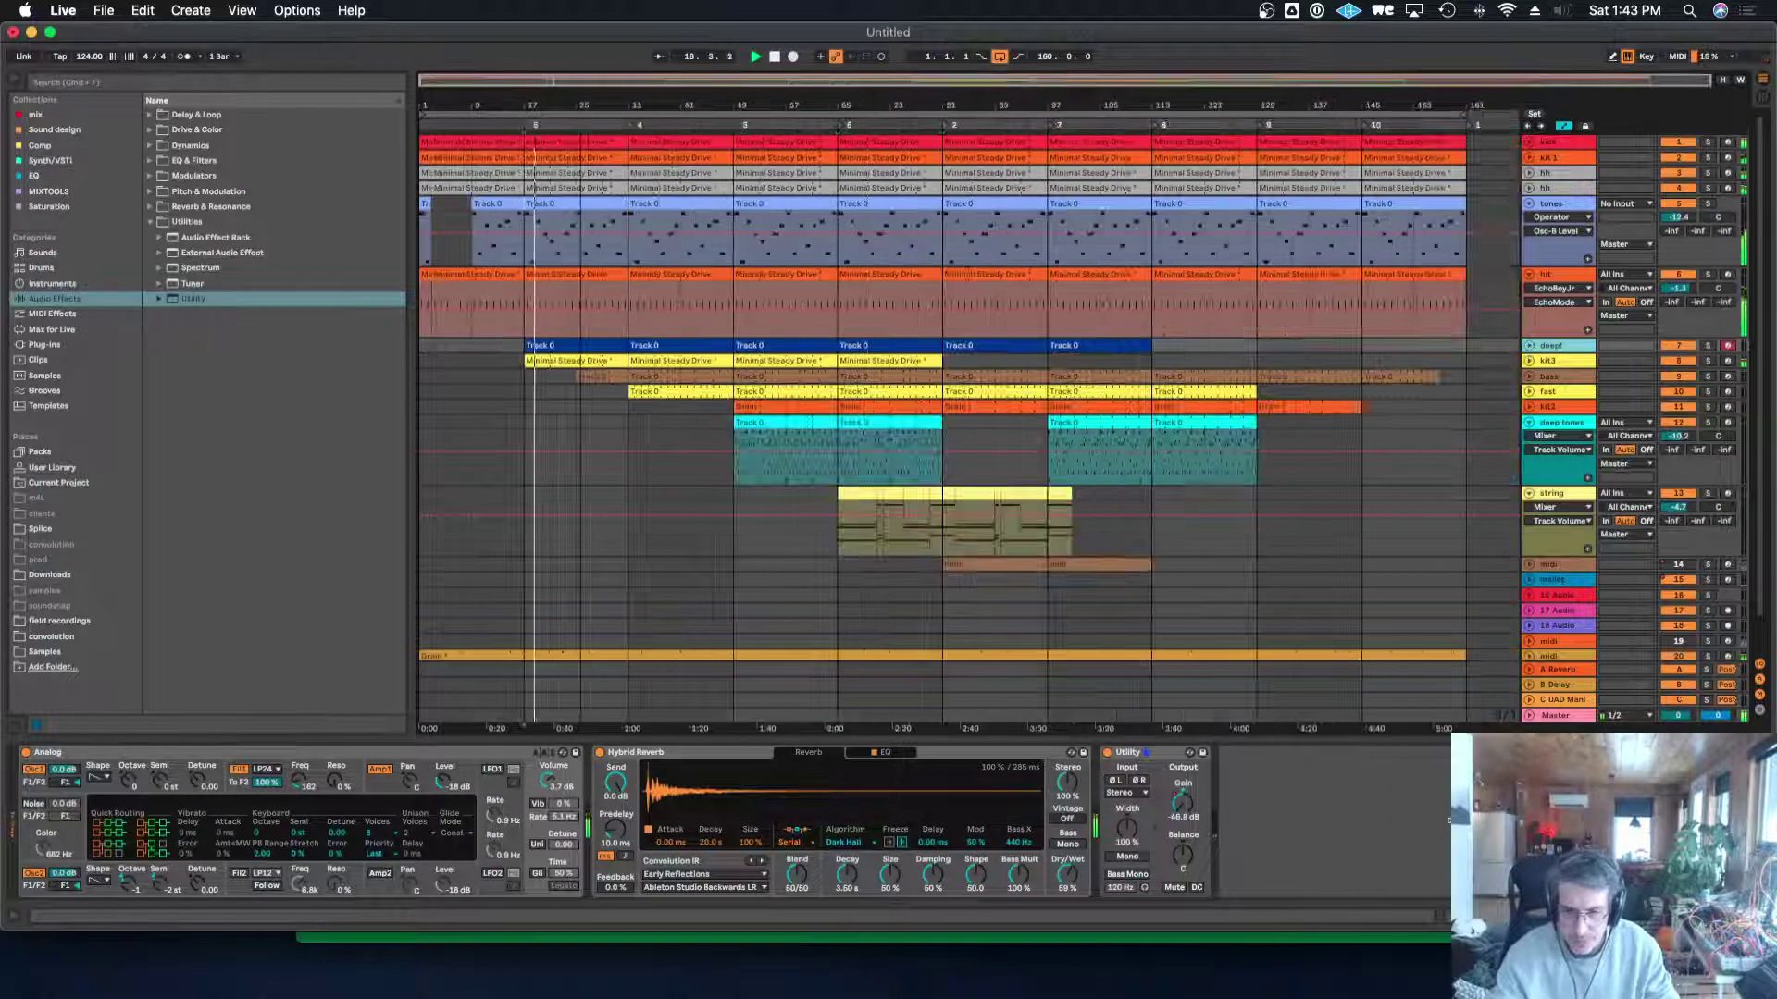
Inspect the two hh tracks' opening clips with an enlarged clip view, and deactivate the lower hh track's clips before bar 17.
{"action": "left_click", "coordinate": [479, 190]}
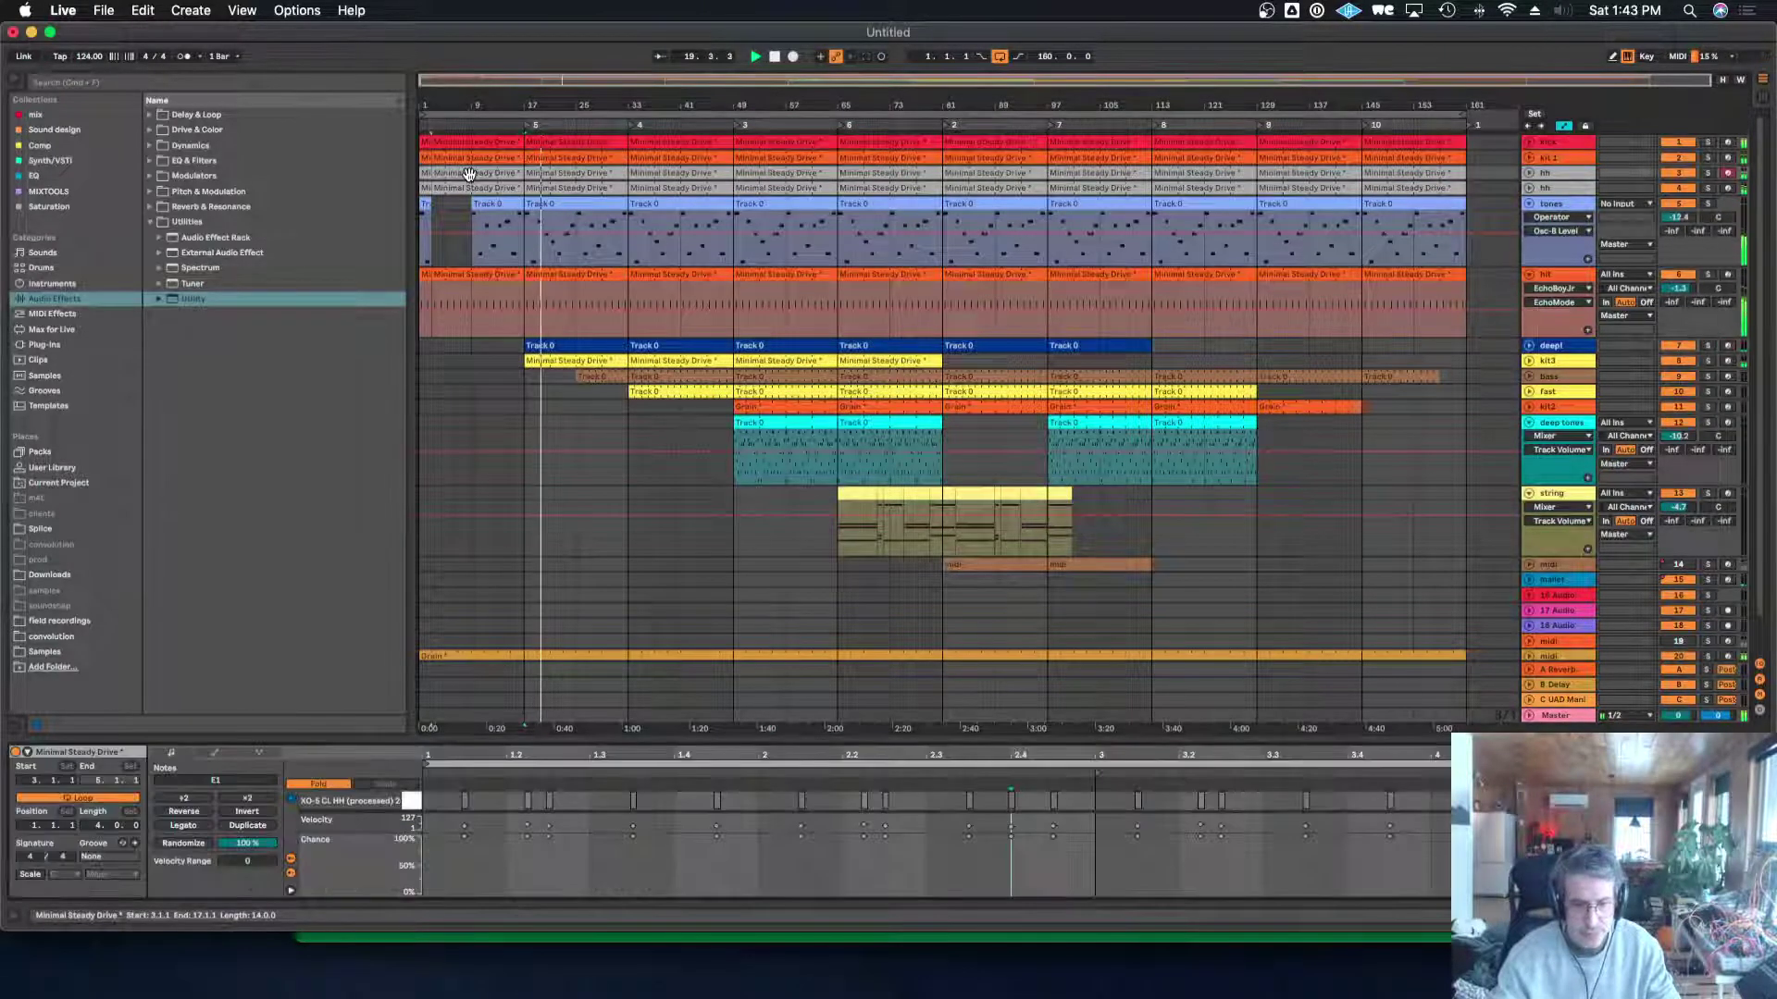
{"action": "left_click_drag", "start_coordinate": [622, 738], "coordinate": [639, 692]}
{"action": "left_click", "coordinate": [442, 188]}
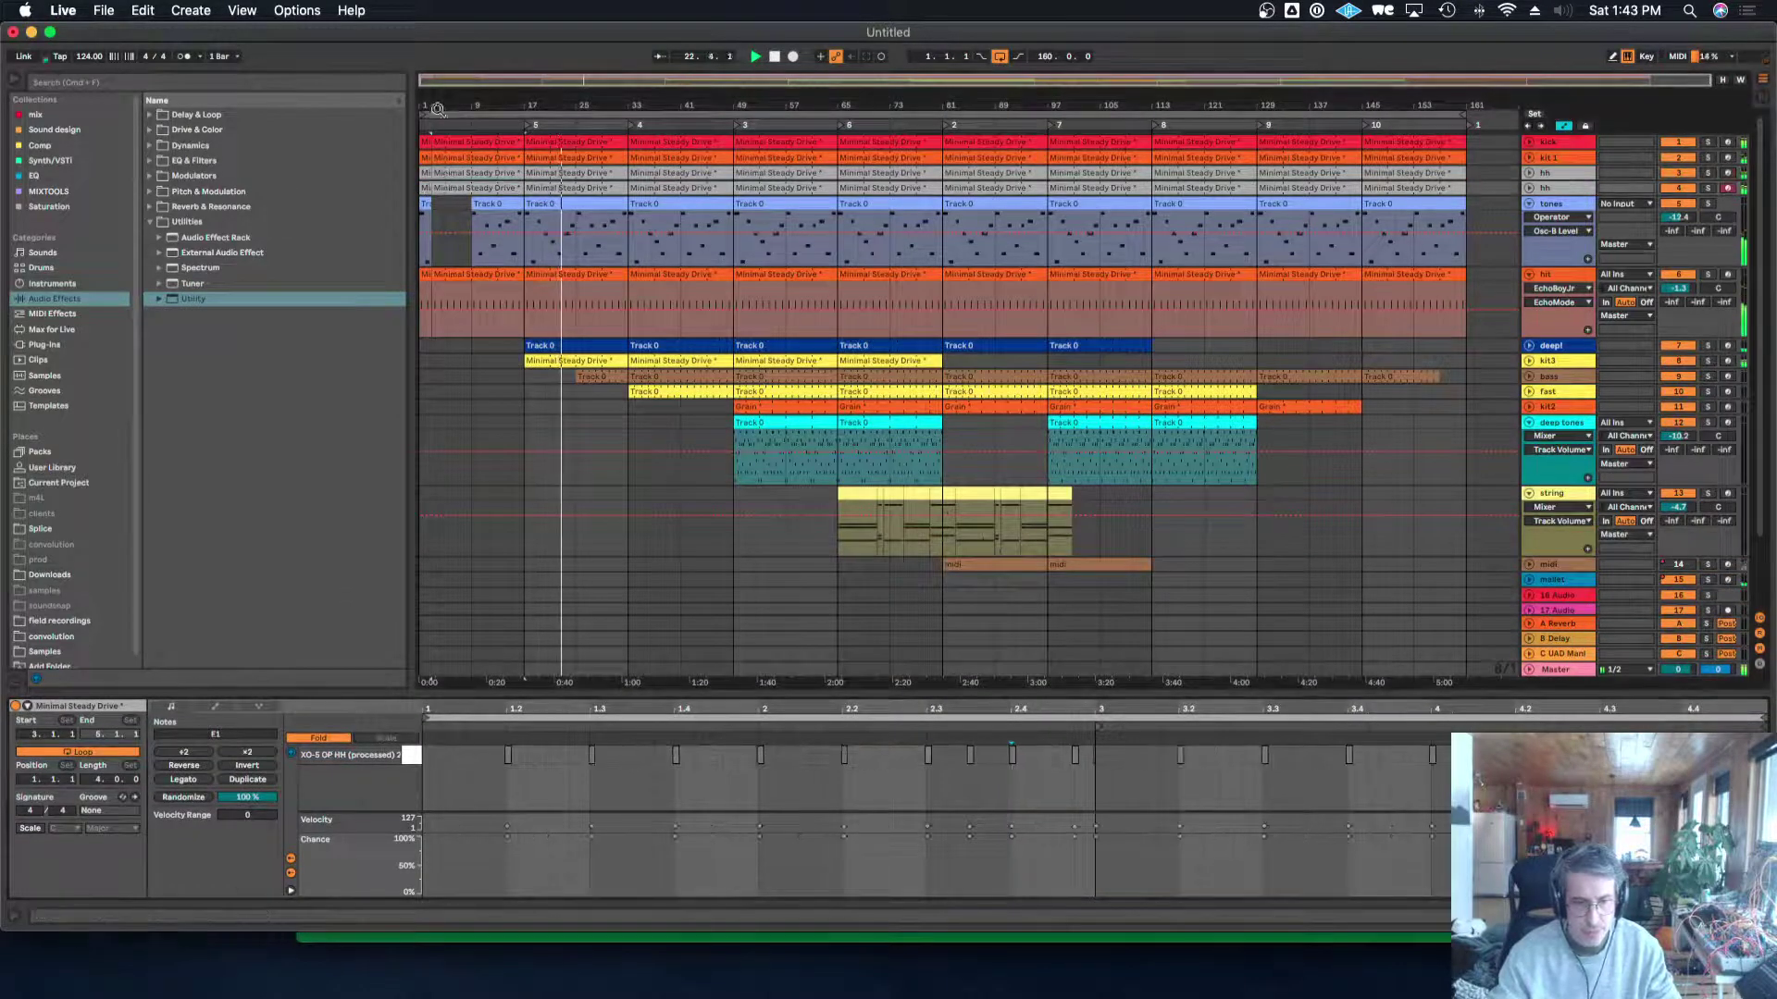
{"action": "left_click", "coordinate": [511, 188], "text": "shift"}
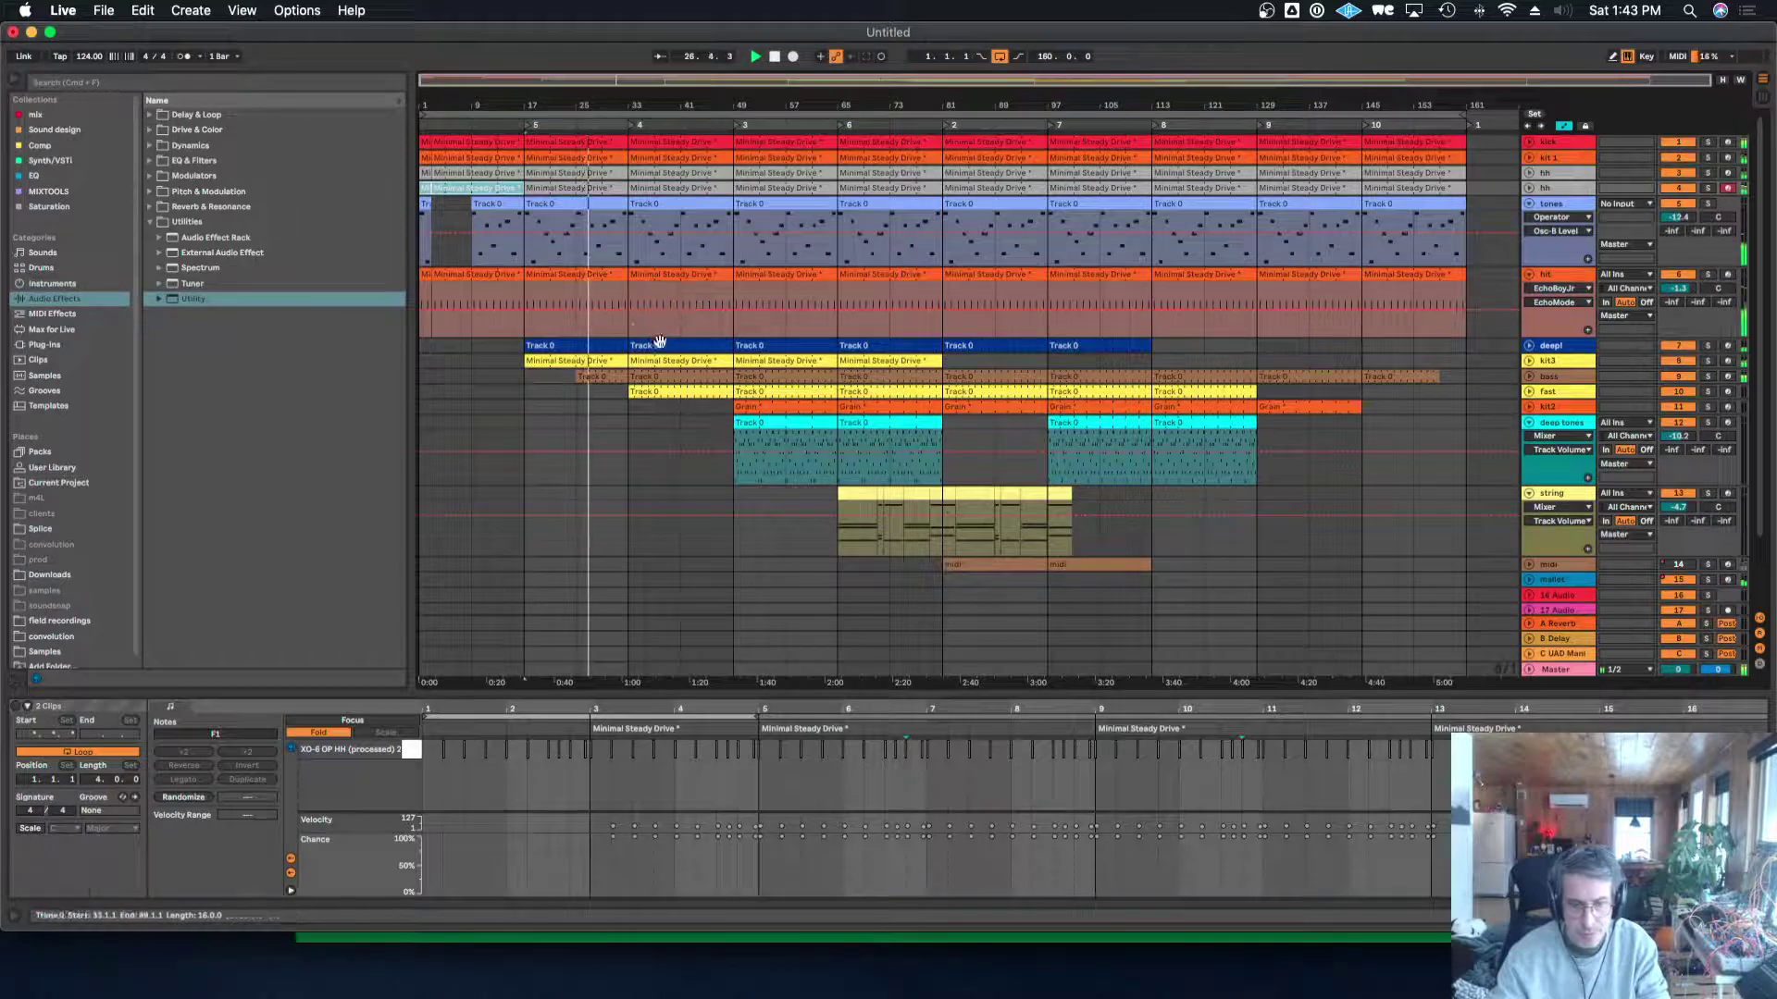
Deactivate the fast track's clip from bar 33 to bar 49.
{"action": "left_click", "coordinate": [654, 395]}
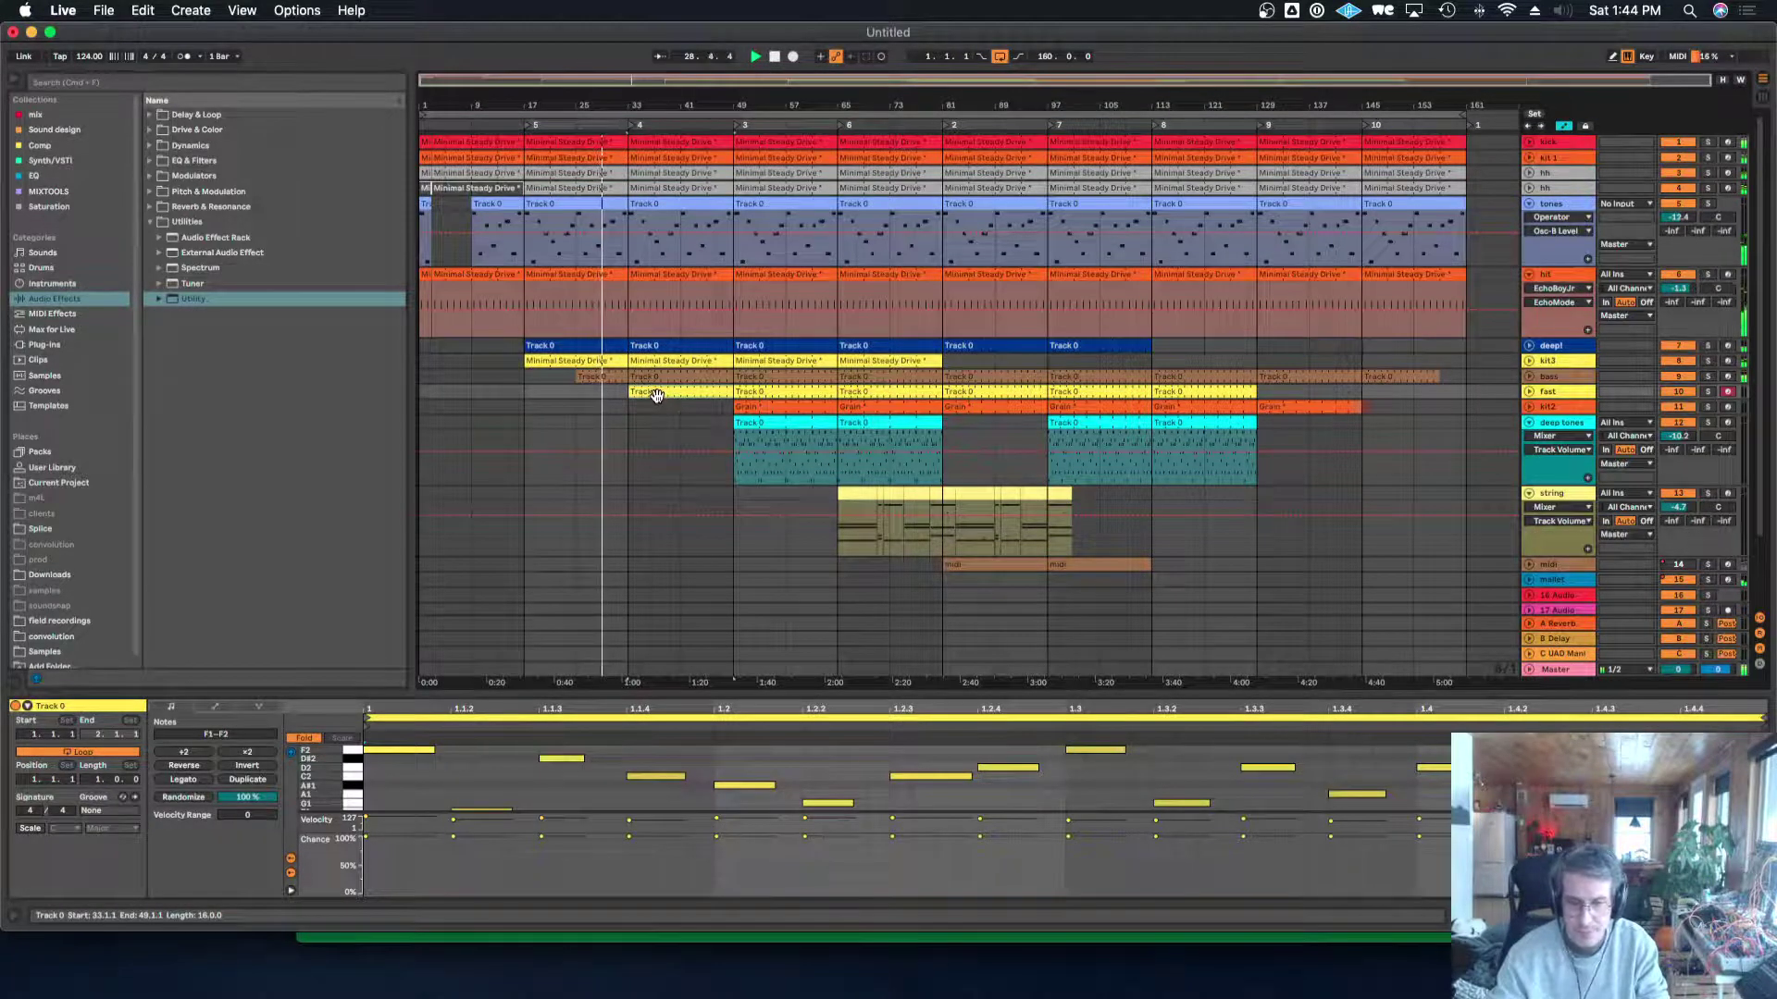
{"action": "left_click", "coordinate": [1545, 393]}
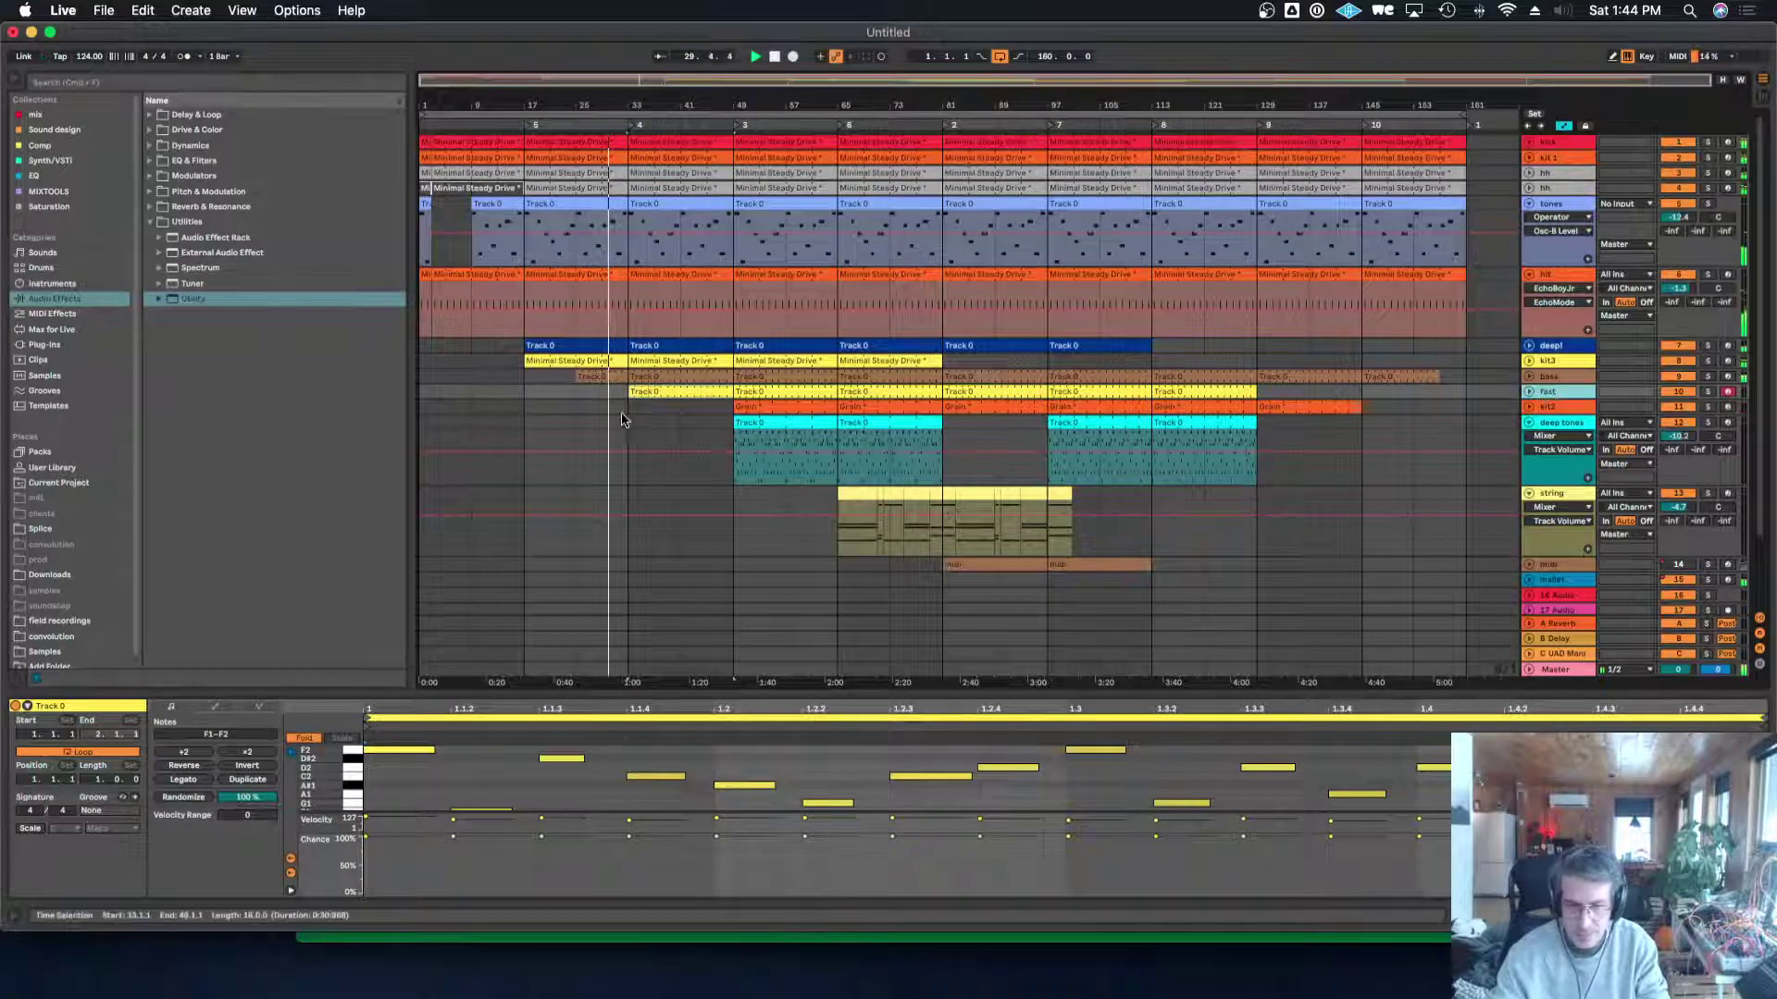
{"action": "left_click", "coordinate": [642, 389]}
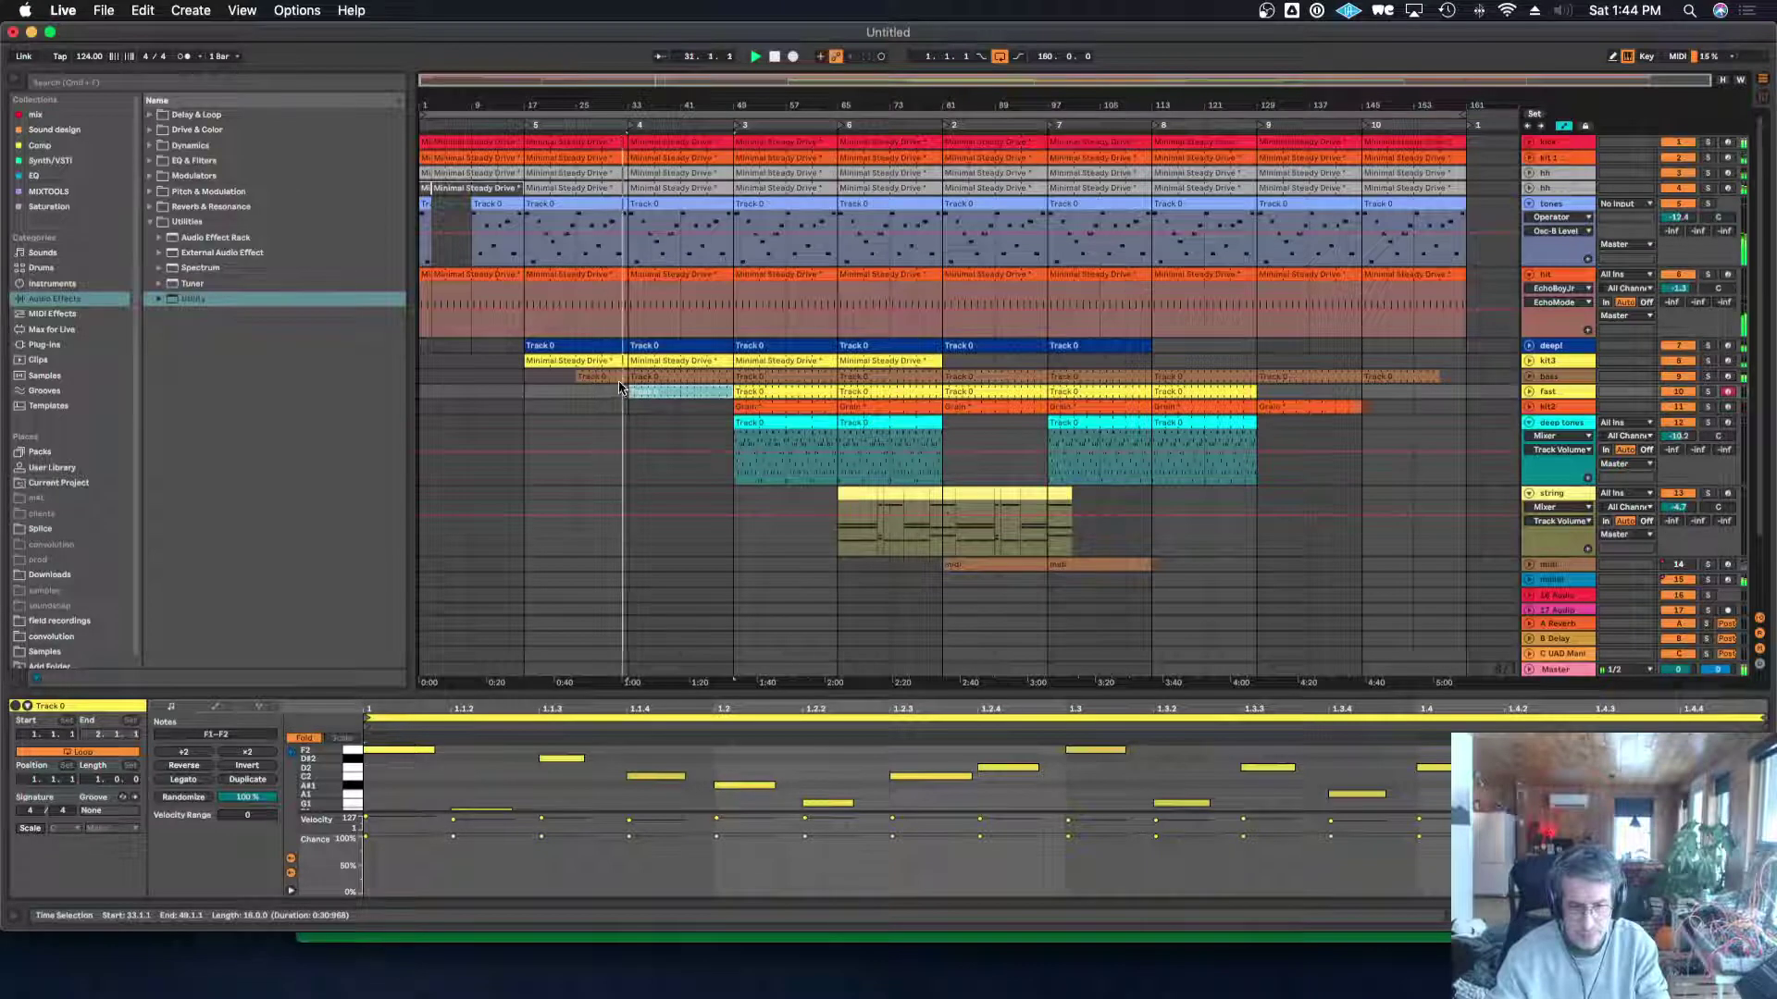
Delete the deep1 track's clip from bar 17 to bar 33.
{"action": "left_click", "coordinate": [1564, 348]}
{"action": "left_click", "coordinate": [1707, 346]}
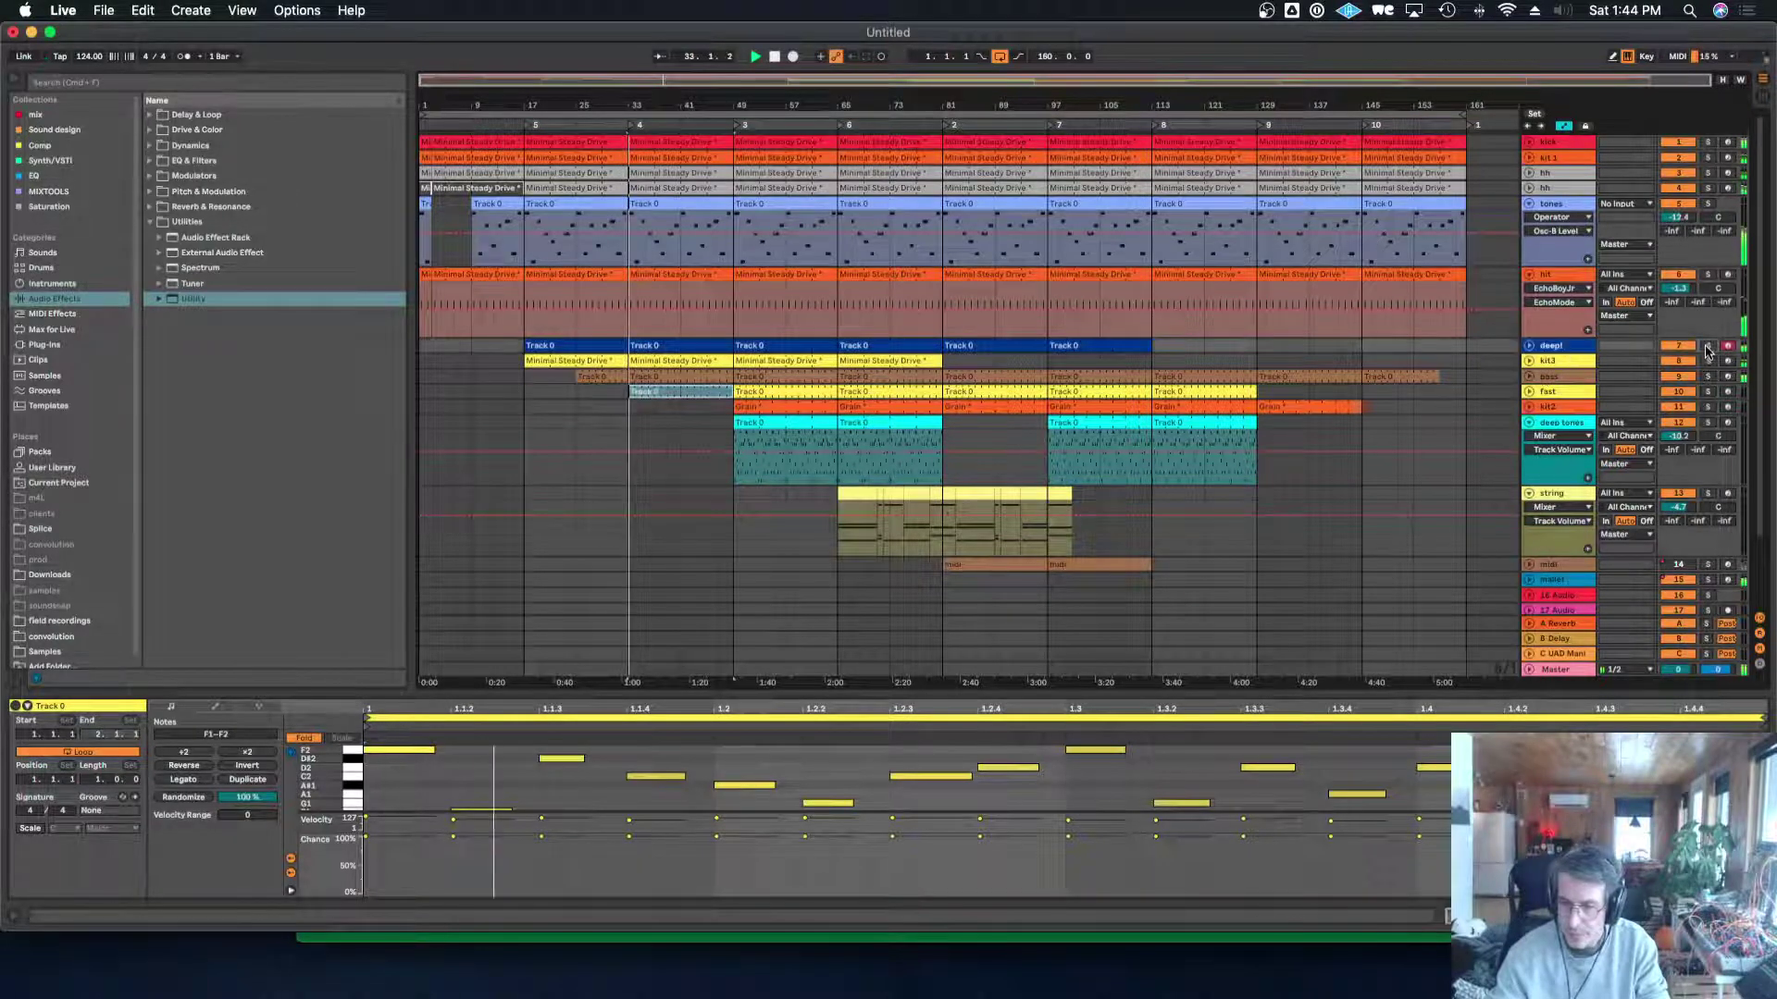
{"action": "left_click", "coordinate": [574, 346]}
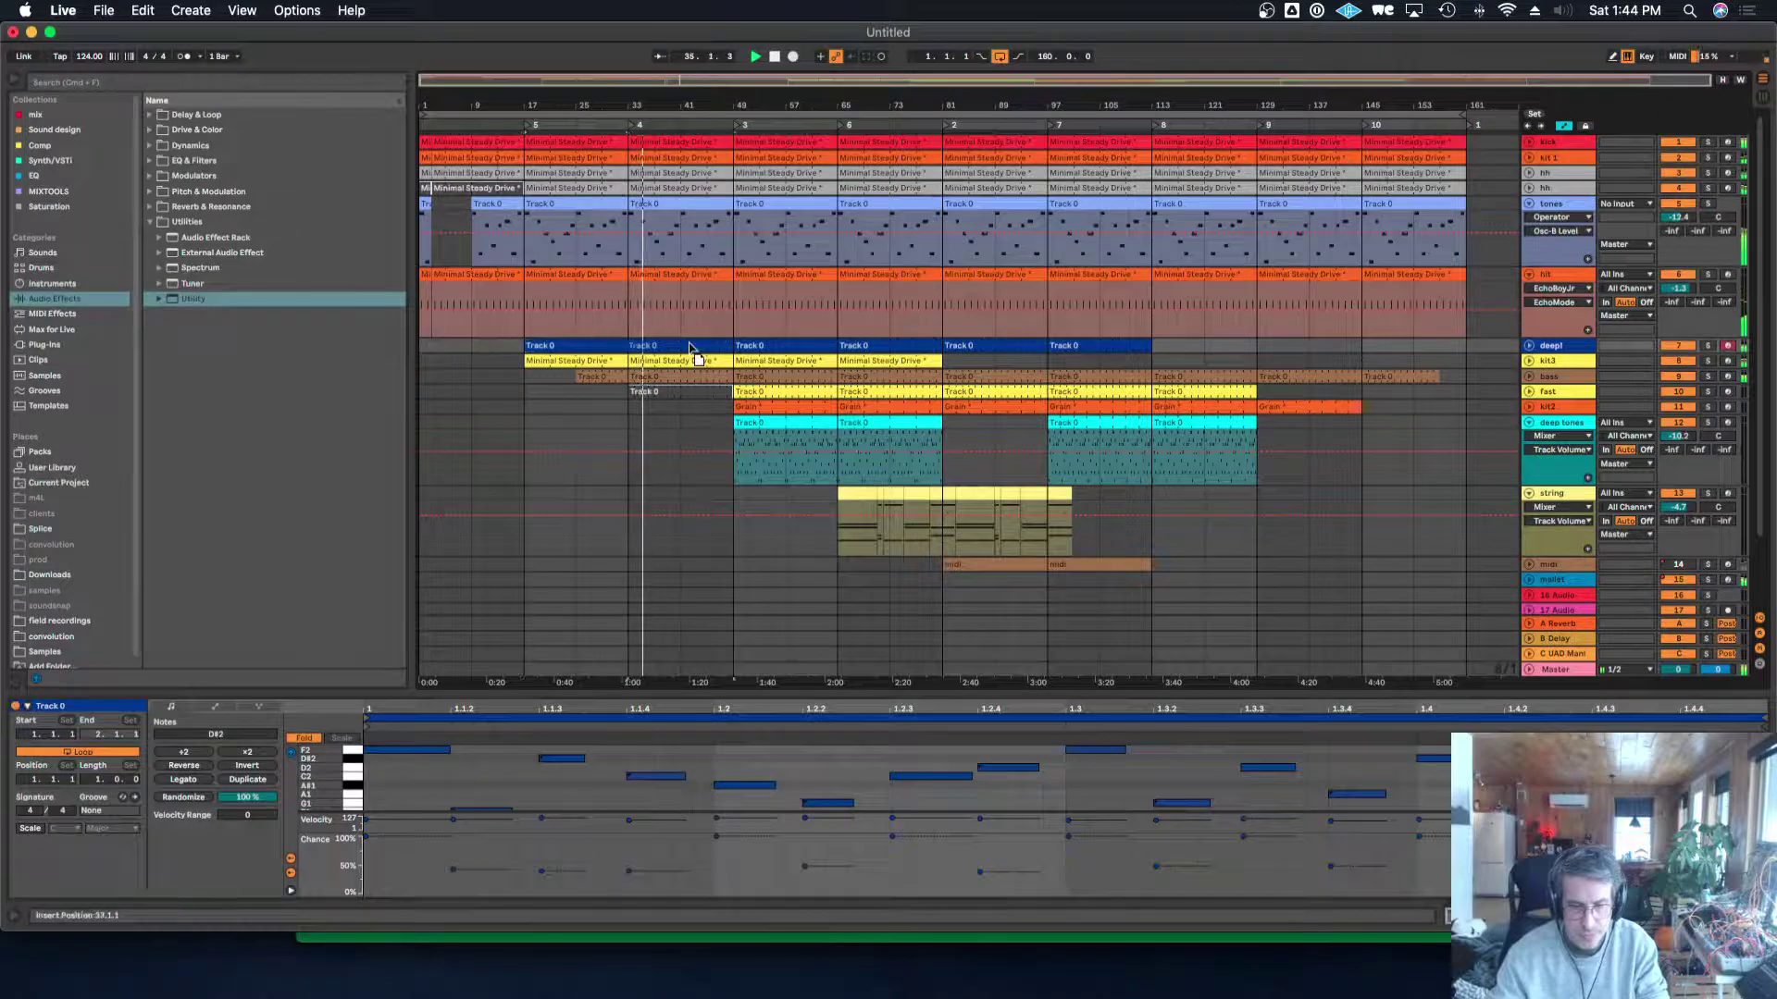
{"action": "key", "text": "Delete"}
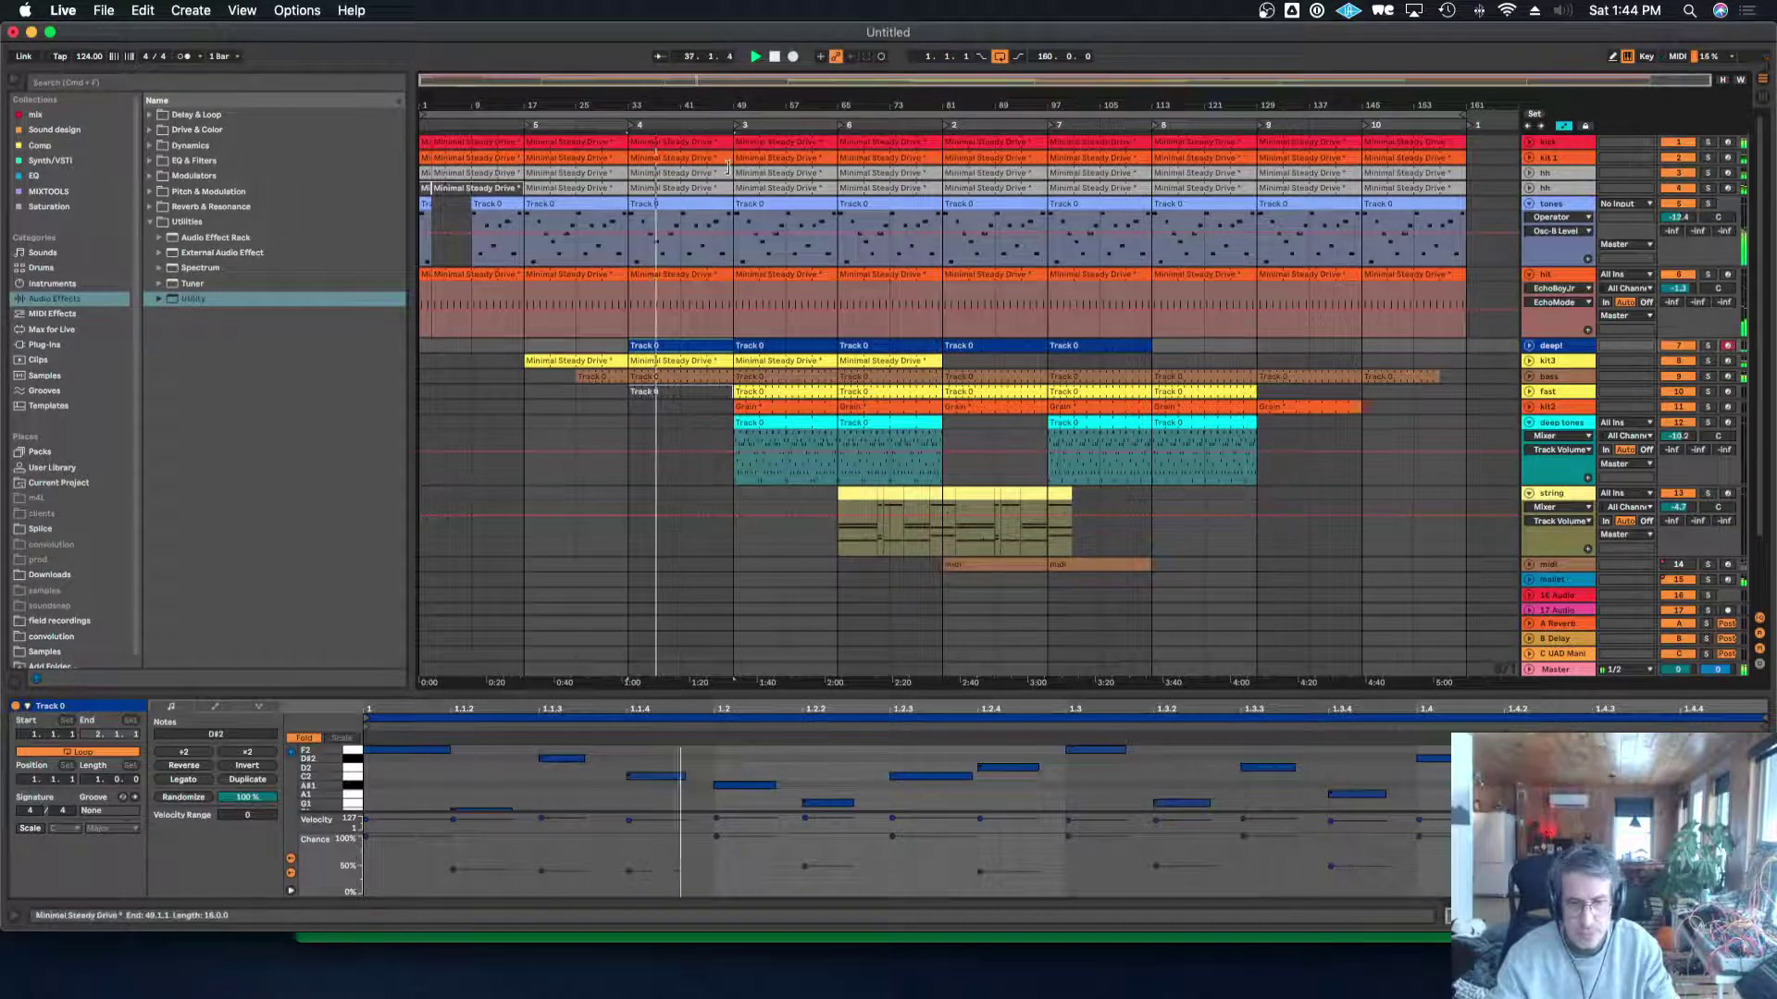
Adjust the arrangement grid and remove bars 45 to 49 from the lower hh track.
{"action": "left_click", "coordinate": [1499, 670]}
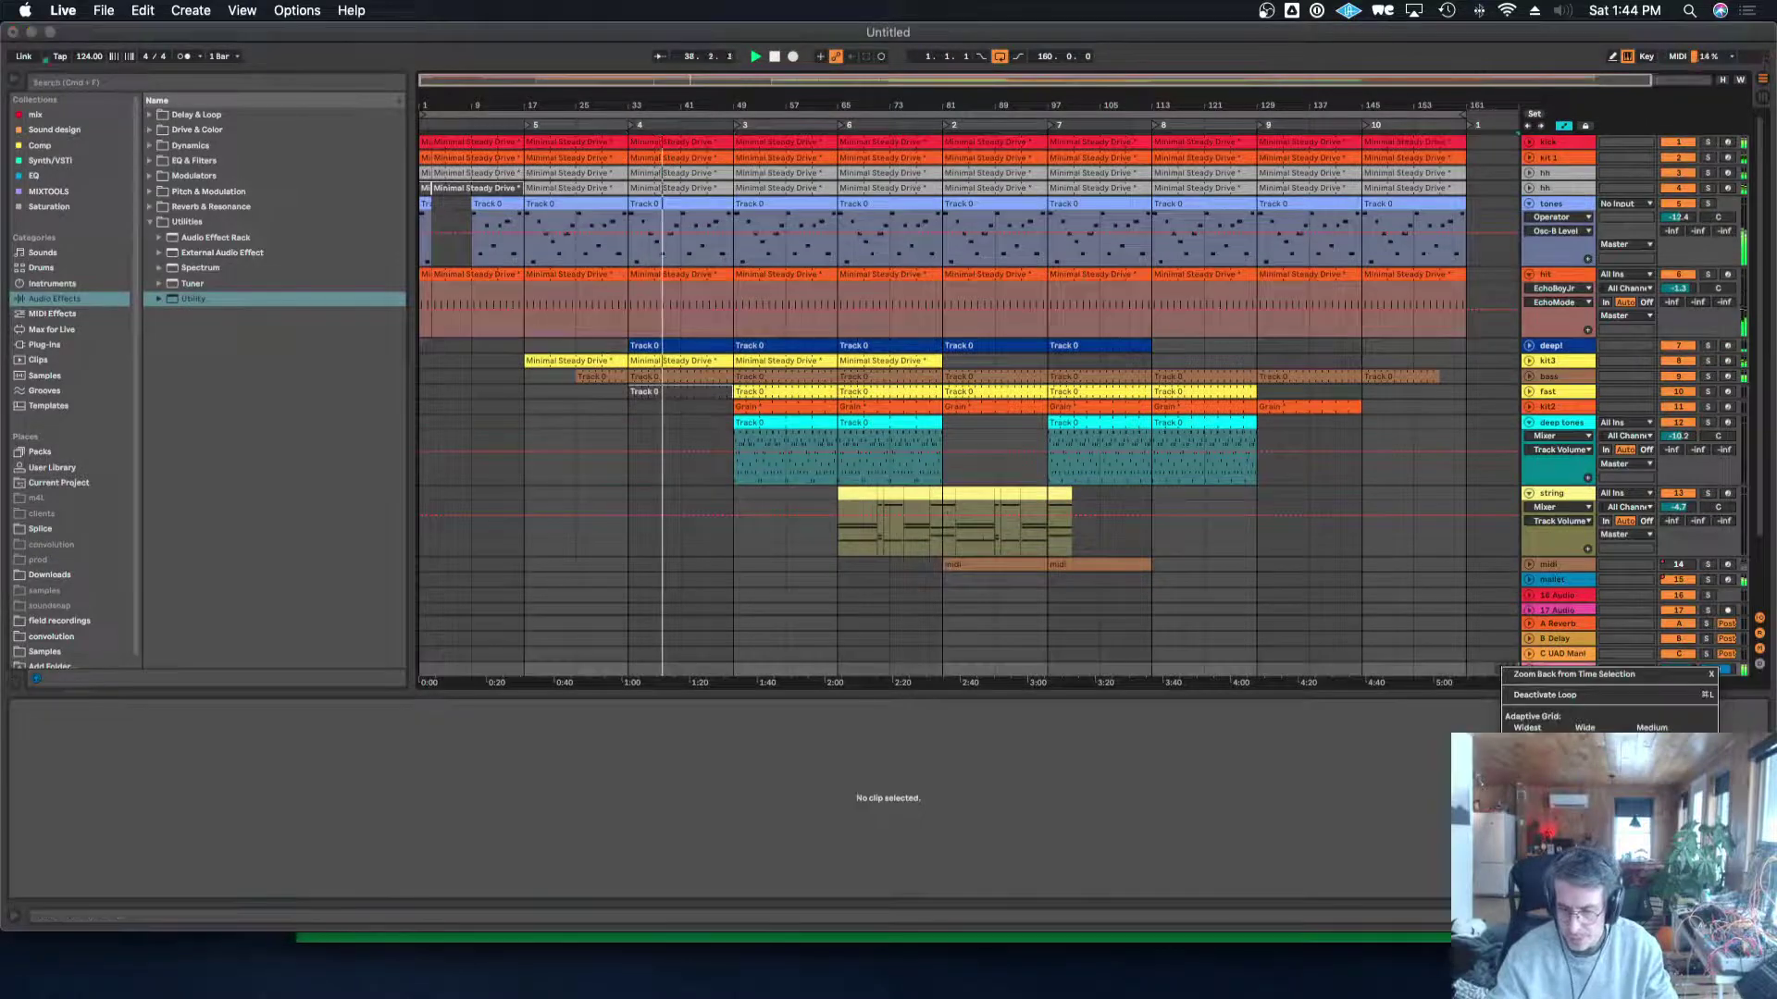
{"action": "left_click_drag", "start_coordinate": [717, 105], "coordinate": [726, 199]}
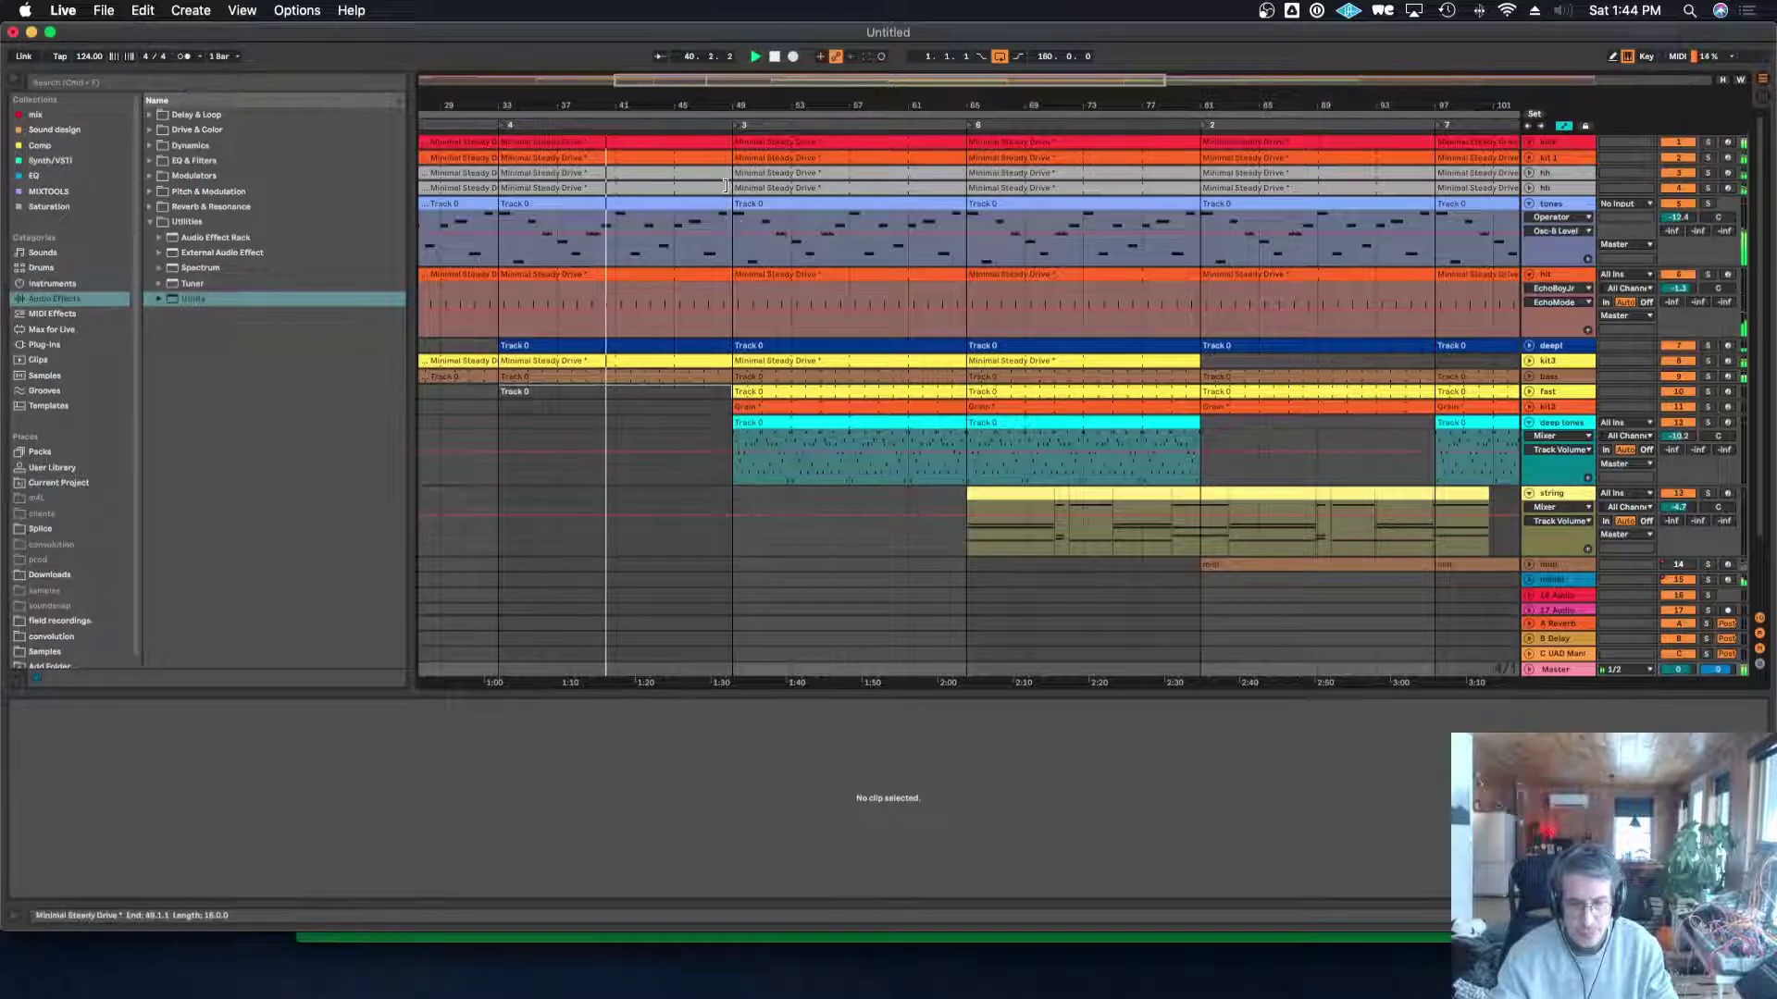
{"action": "left_click", "coordinate": [725, 186]}
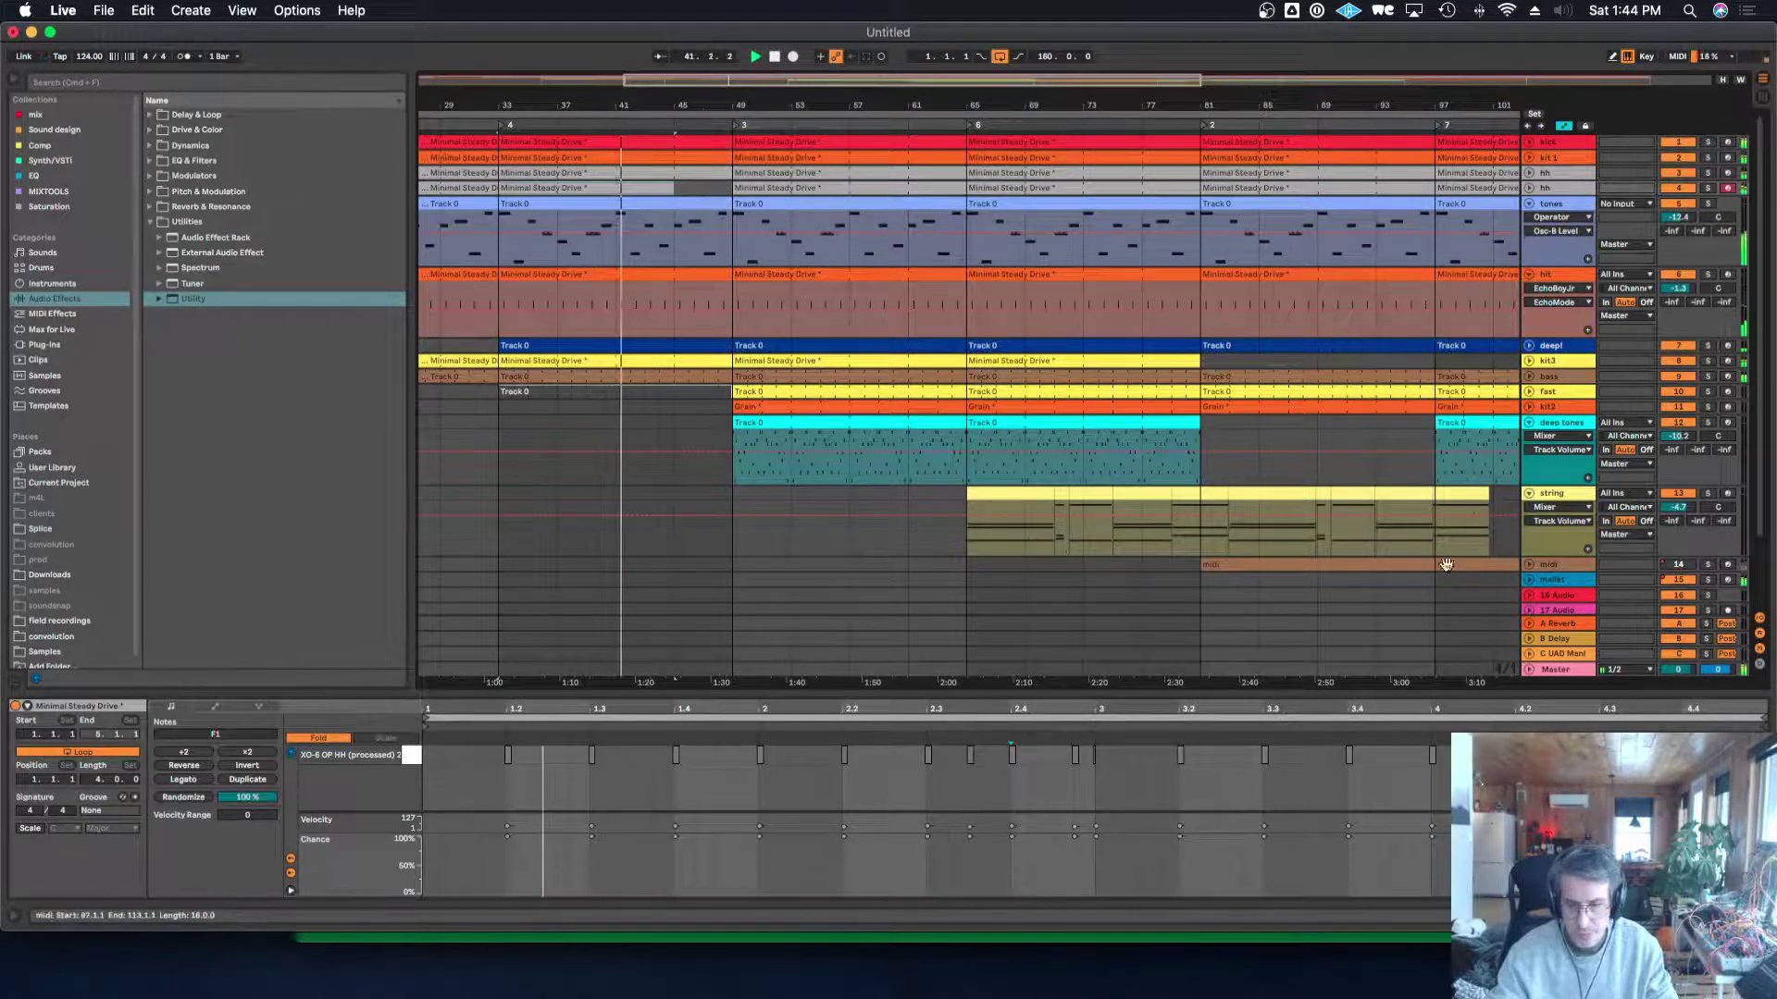
Choose a finer grid and remove the last bar before bar 49 from the upper hh track and the kick track.
{"action": "right_click", "coordinate": [1495, 668]}
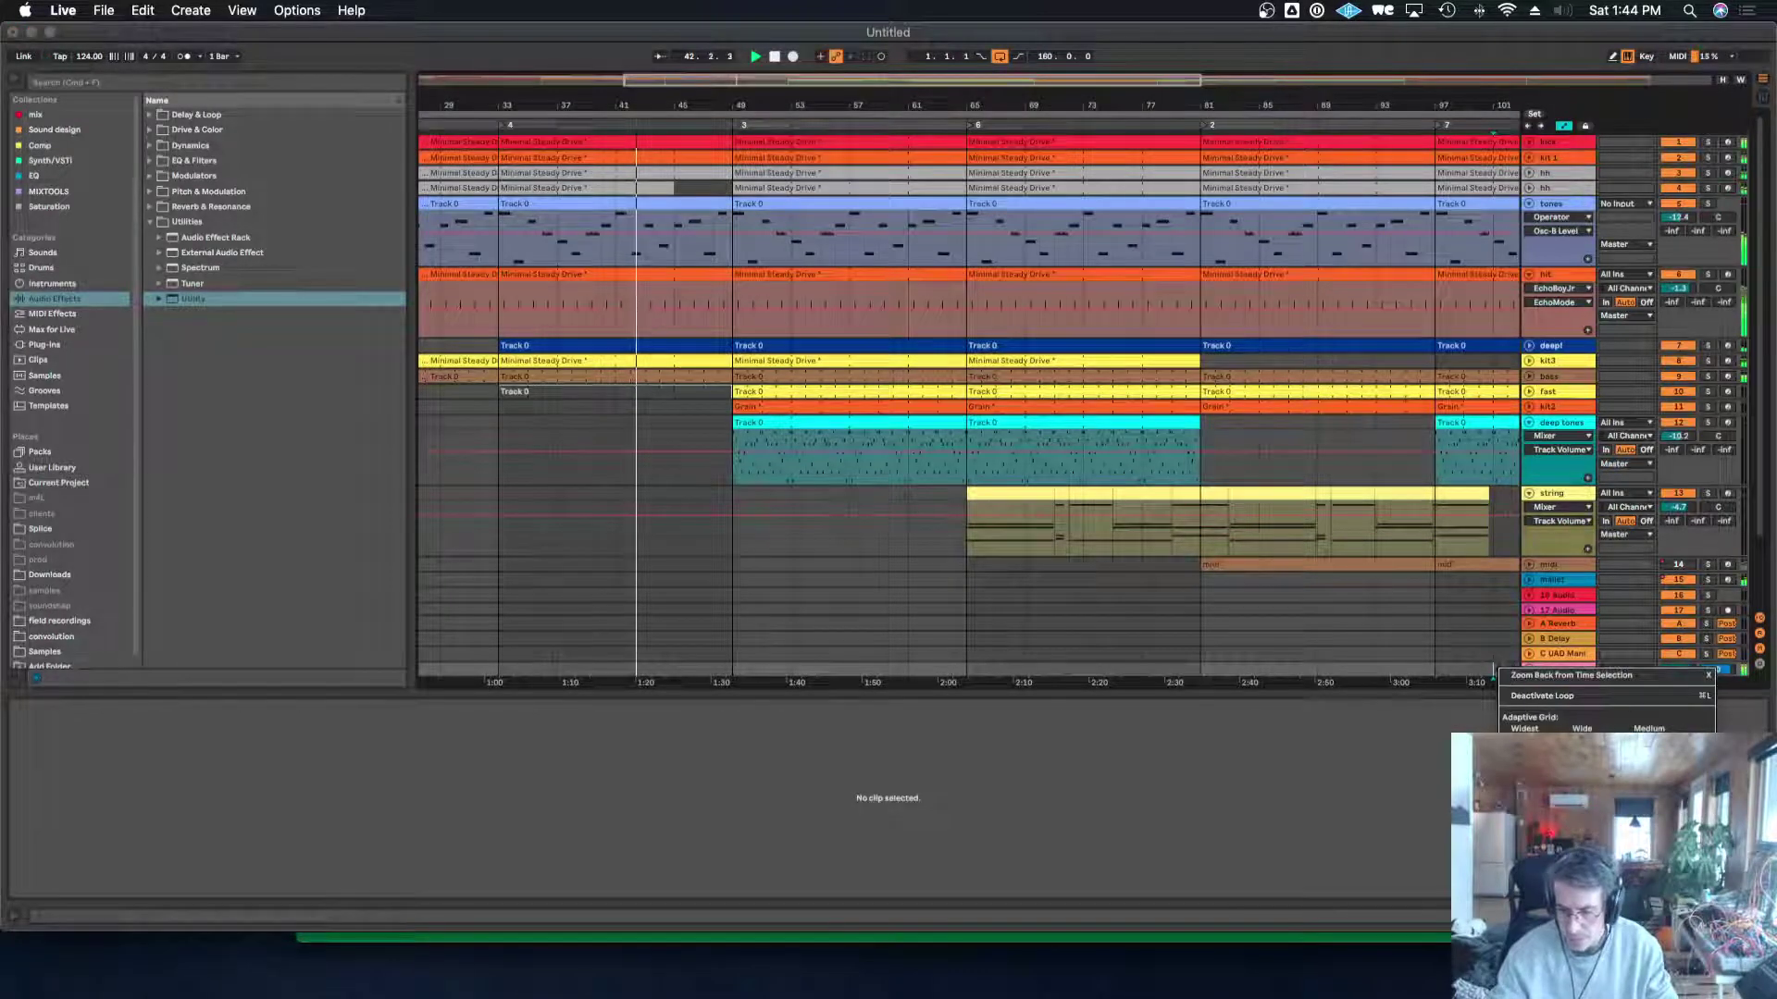
{"action": "left_click", "coordinate": [1525, 784]}
{"action": "left_click", "coordinate": [724, 171]}
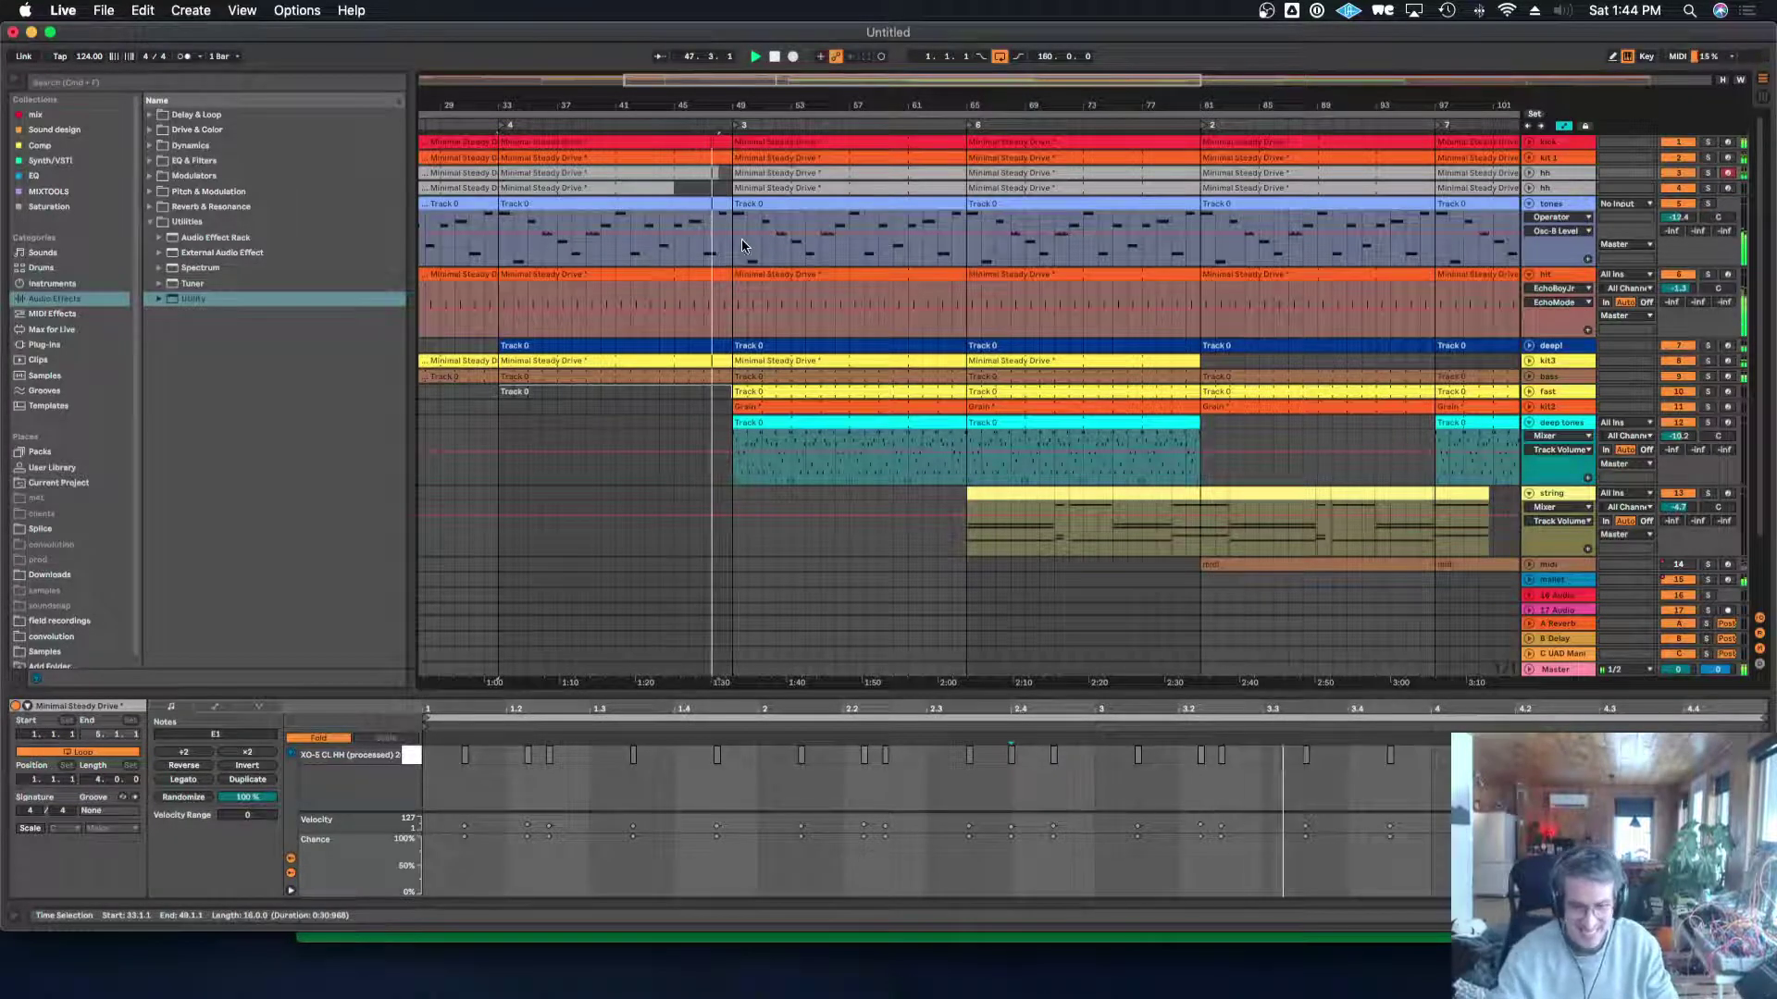
{"action": "left_click_drag", "start_coordinate": [732, 106], "coordinate": [709, 144]}
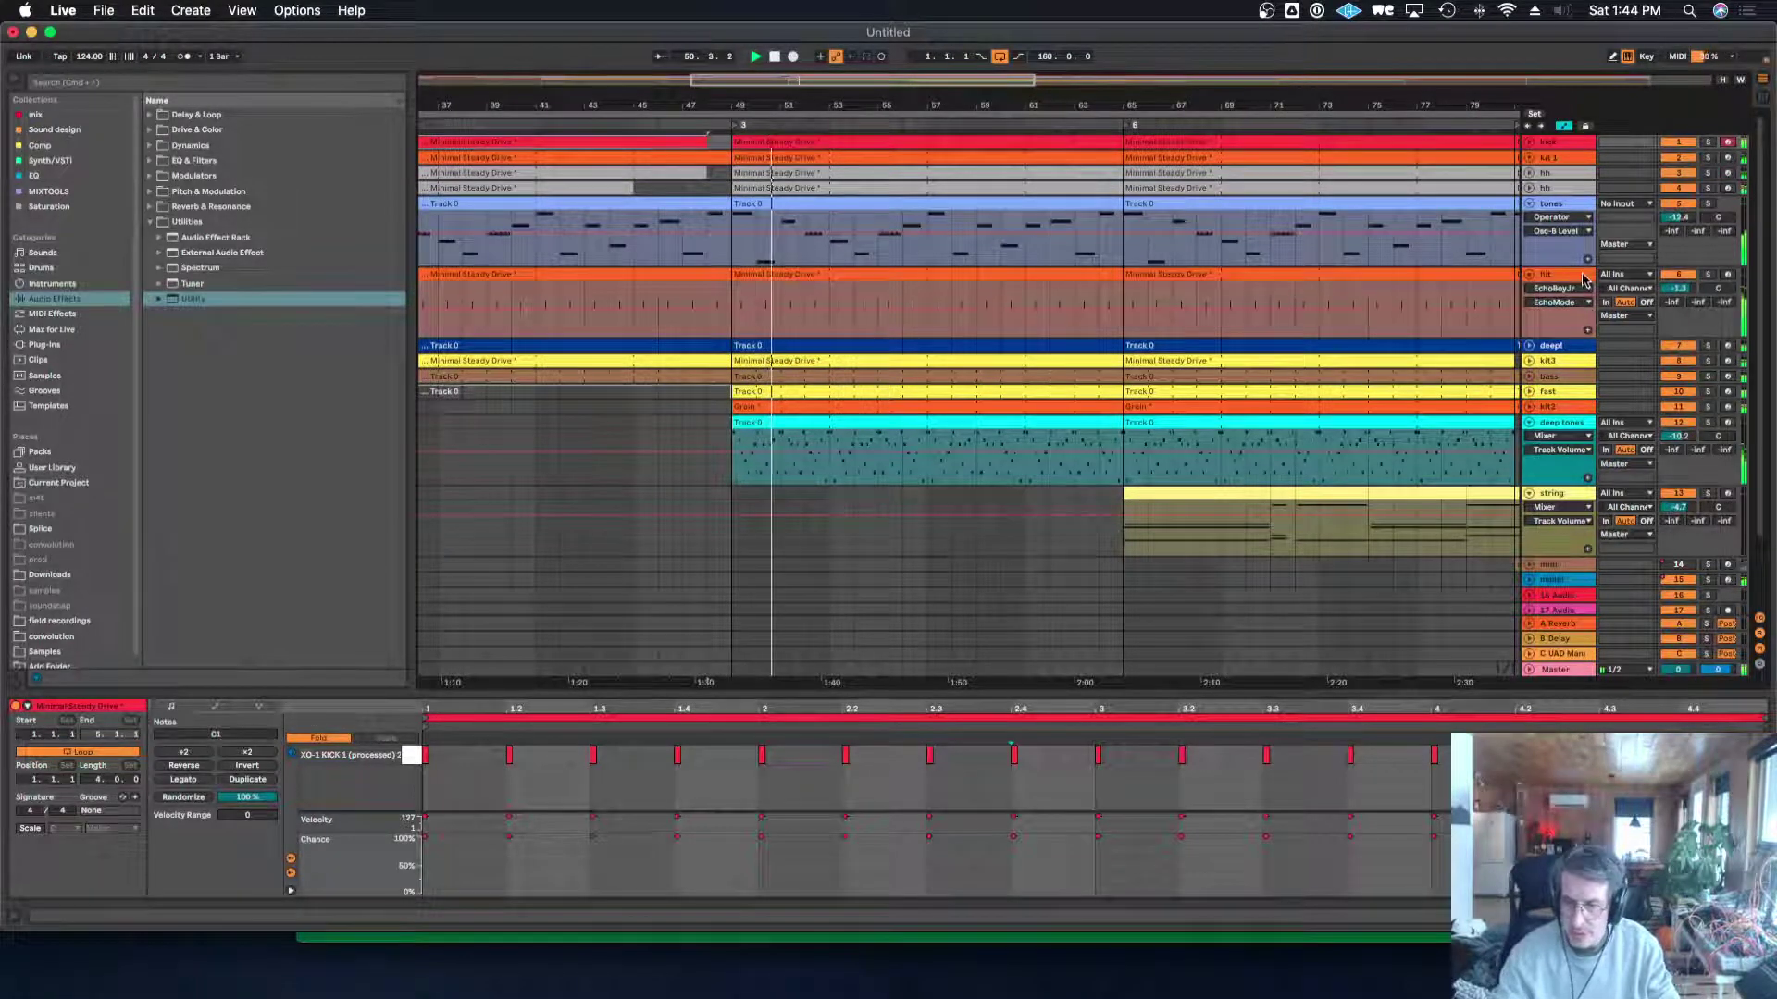
Solo and fold the orange track below tones, then solo and unfold the orange kit2 track and show its devices.
{"action": "left_click", "coordinate": [1708, 275]}
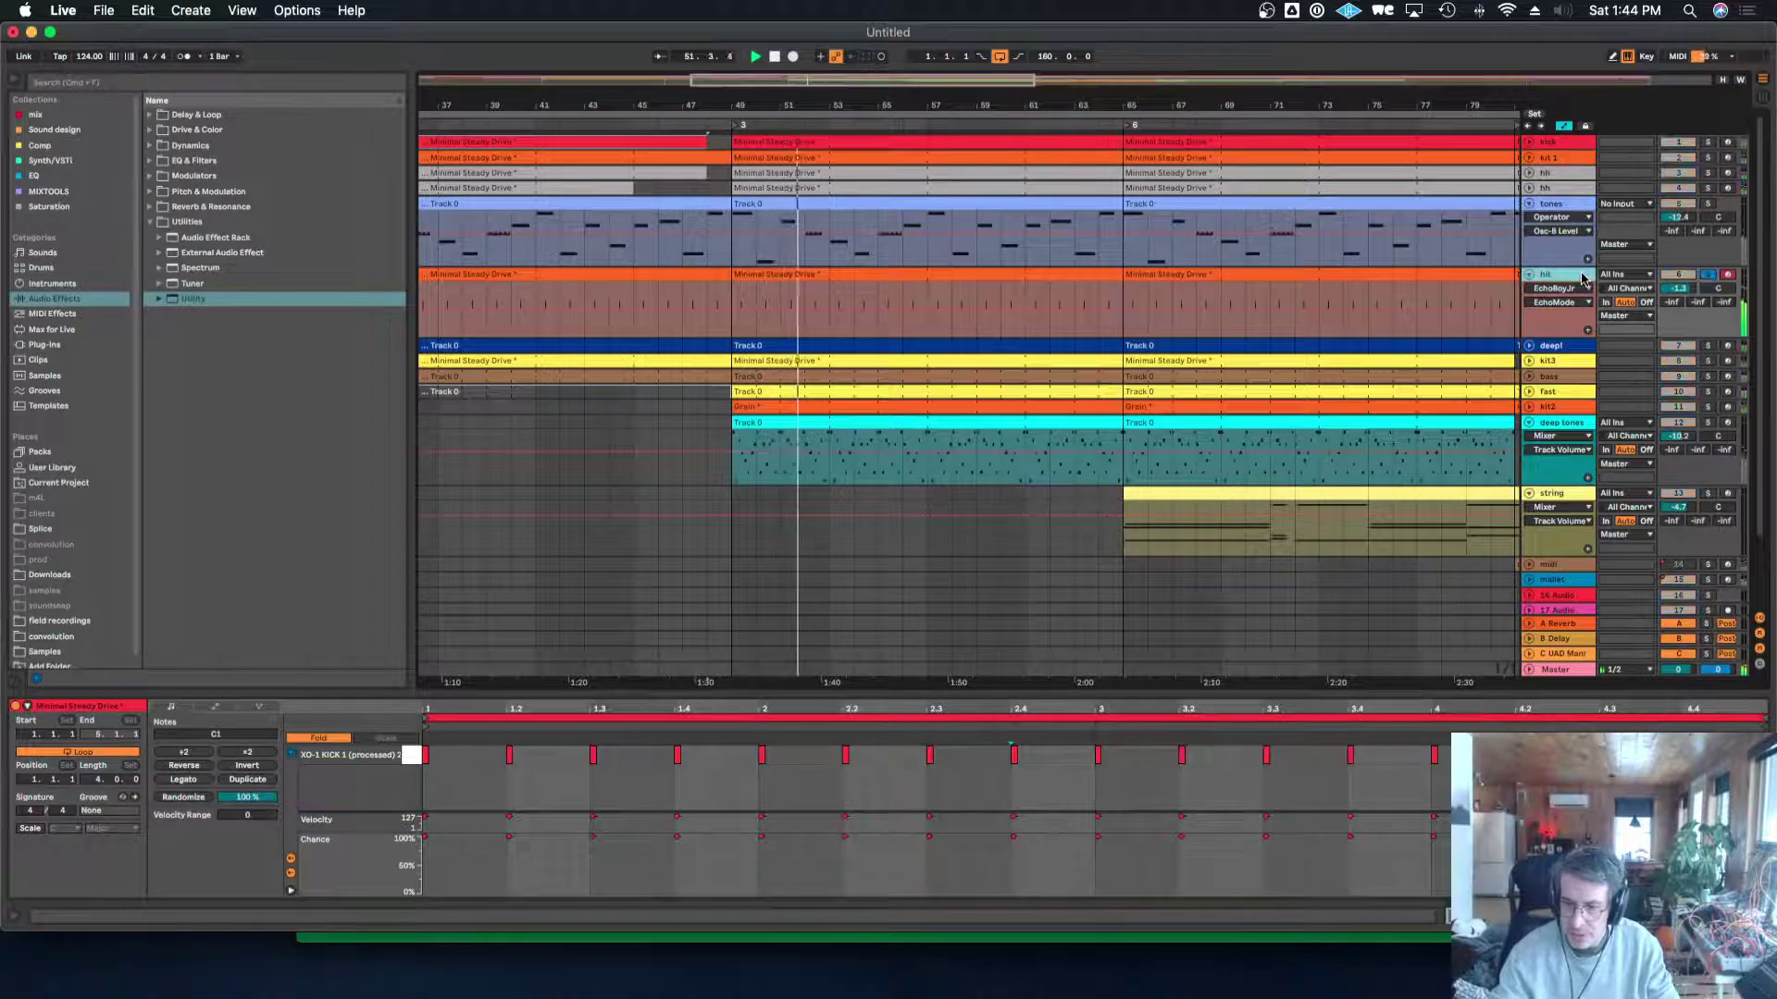
{"action": "left_click", "coordinate": [1530, 274]}
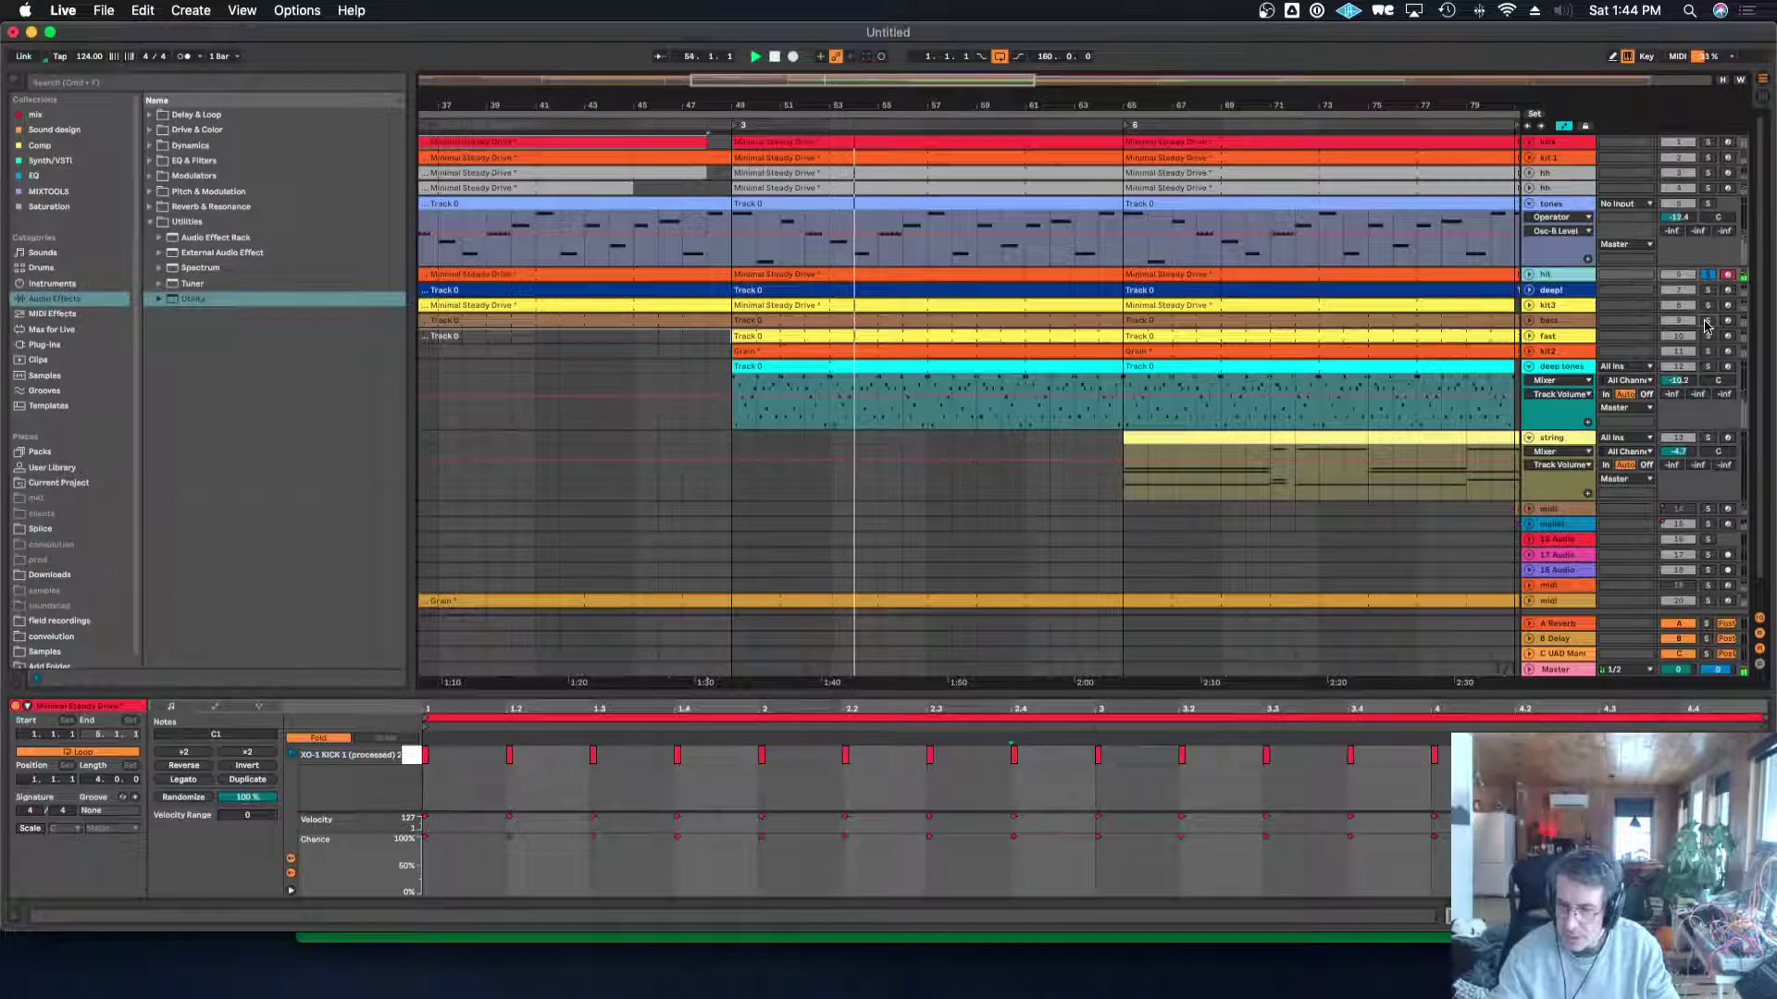
{"action": "left_click", "coordinate": [1585, 353]}
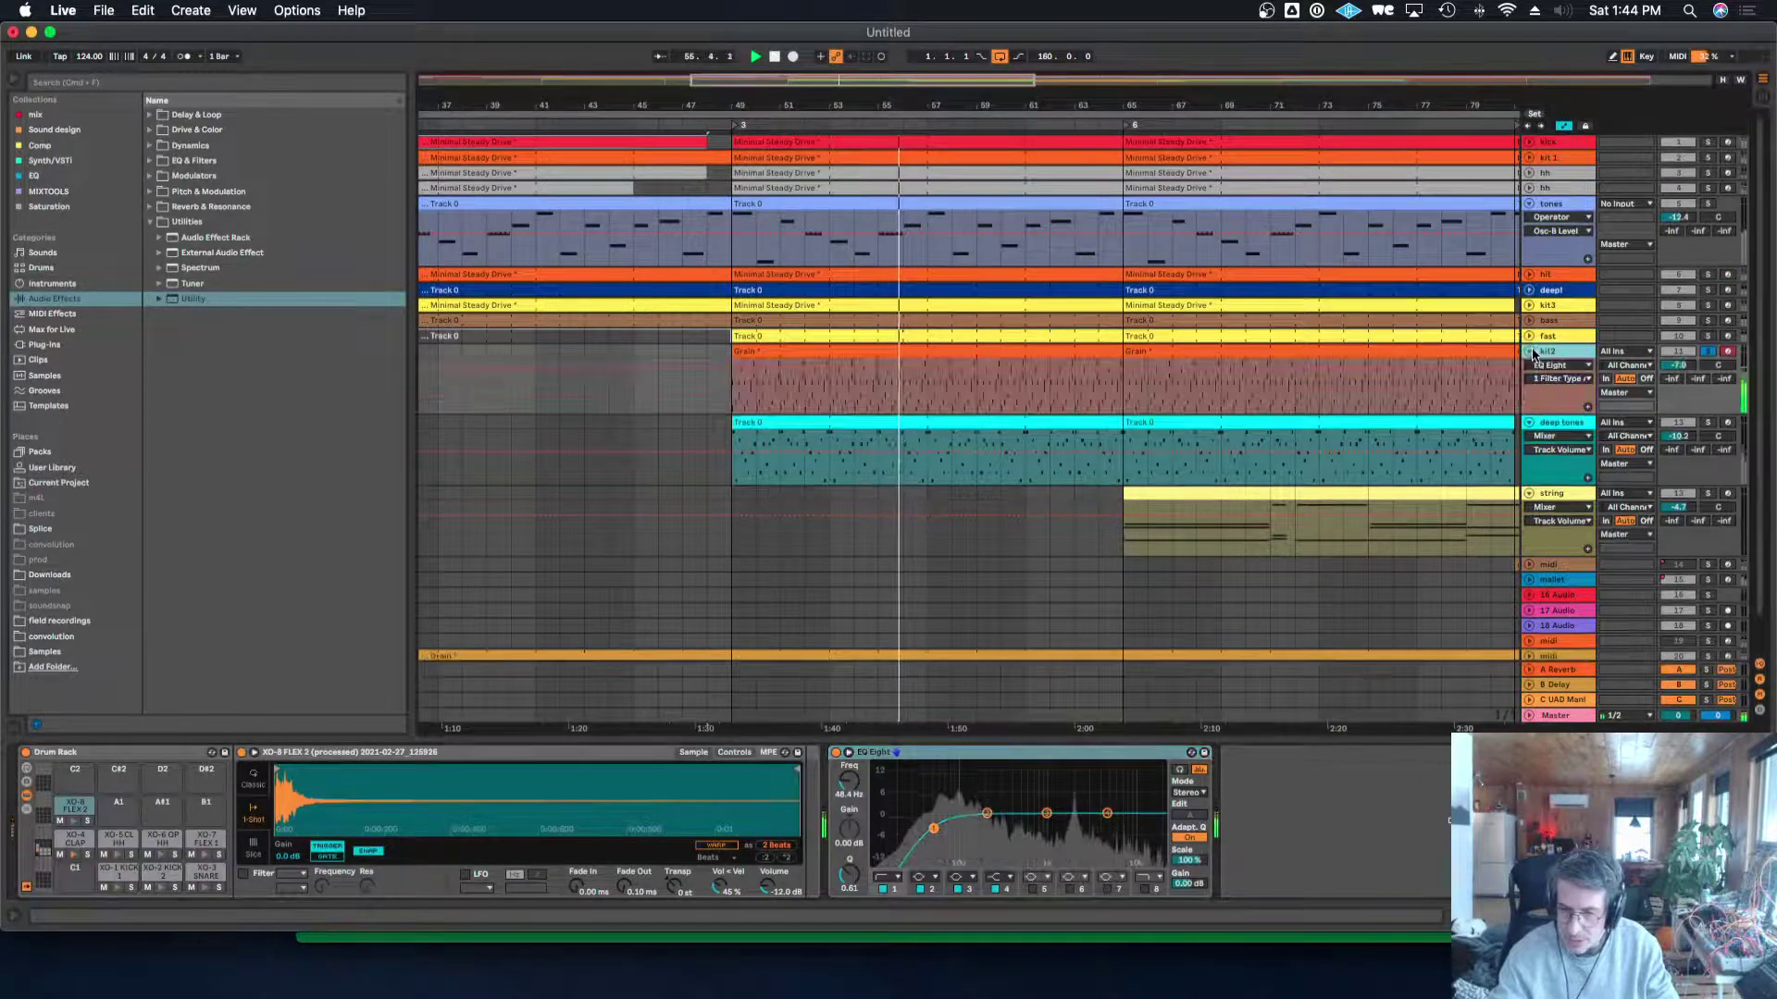
{"action": "left_click", "coordinate": [1528, 352]}
{"action": "double_click", "coordinate": [1501, 350]}
{"action": "key", "text": "shift+Tab"}
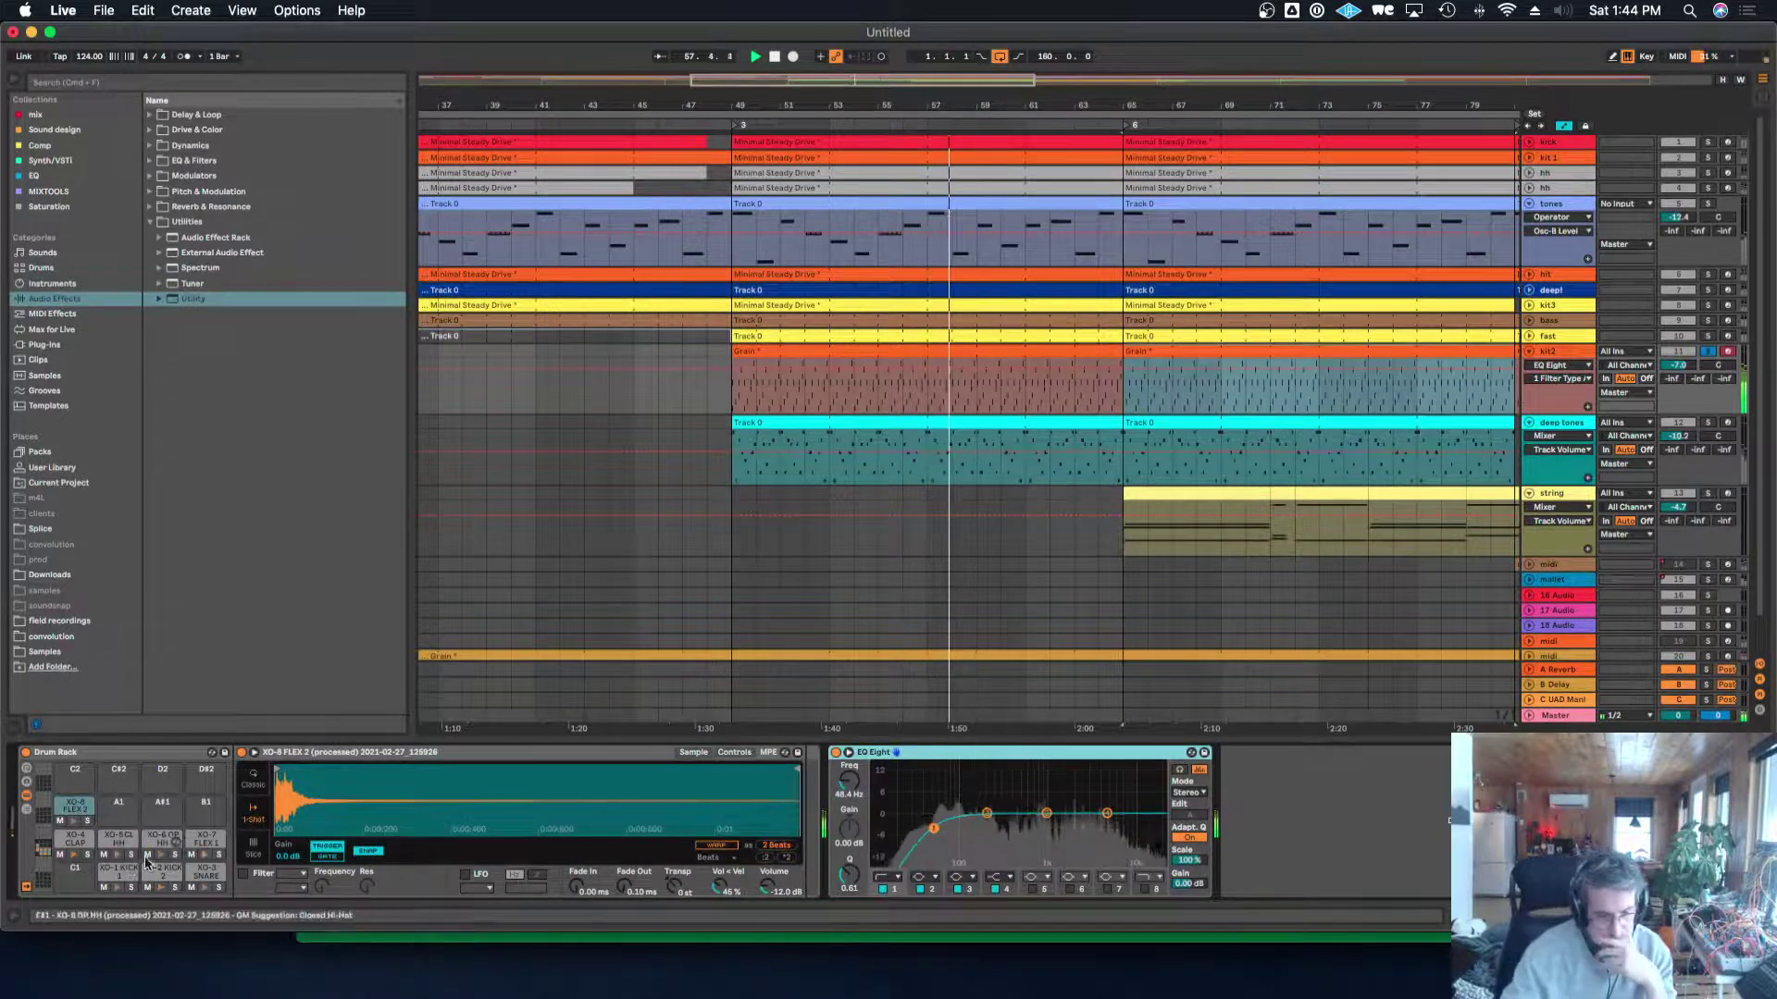
Check the kit2 Drum Rack's pads, move the XO-8 FLEX 2 pad to C1, and unsolo the track.
{"action": "left_click", "coordinate": [116, 844]}
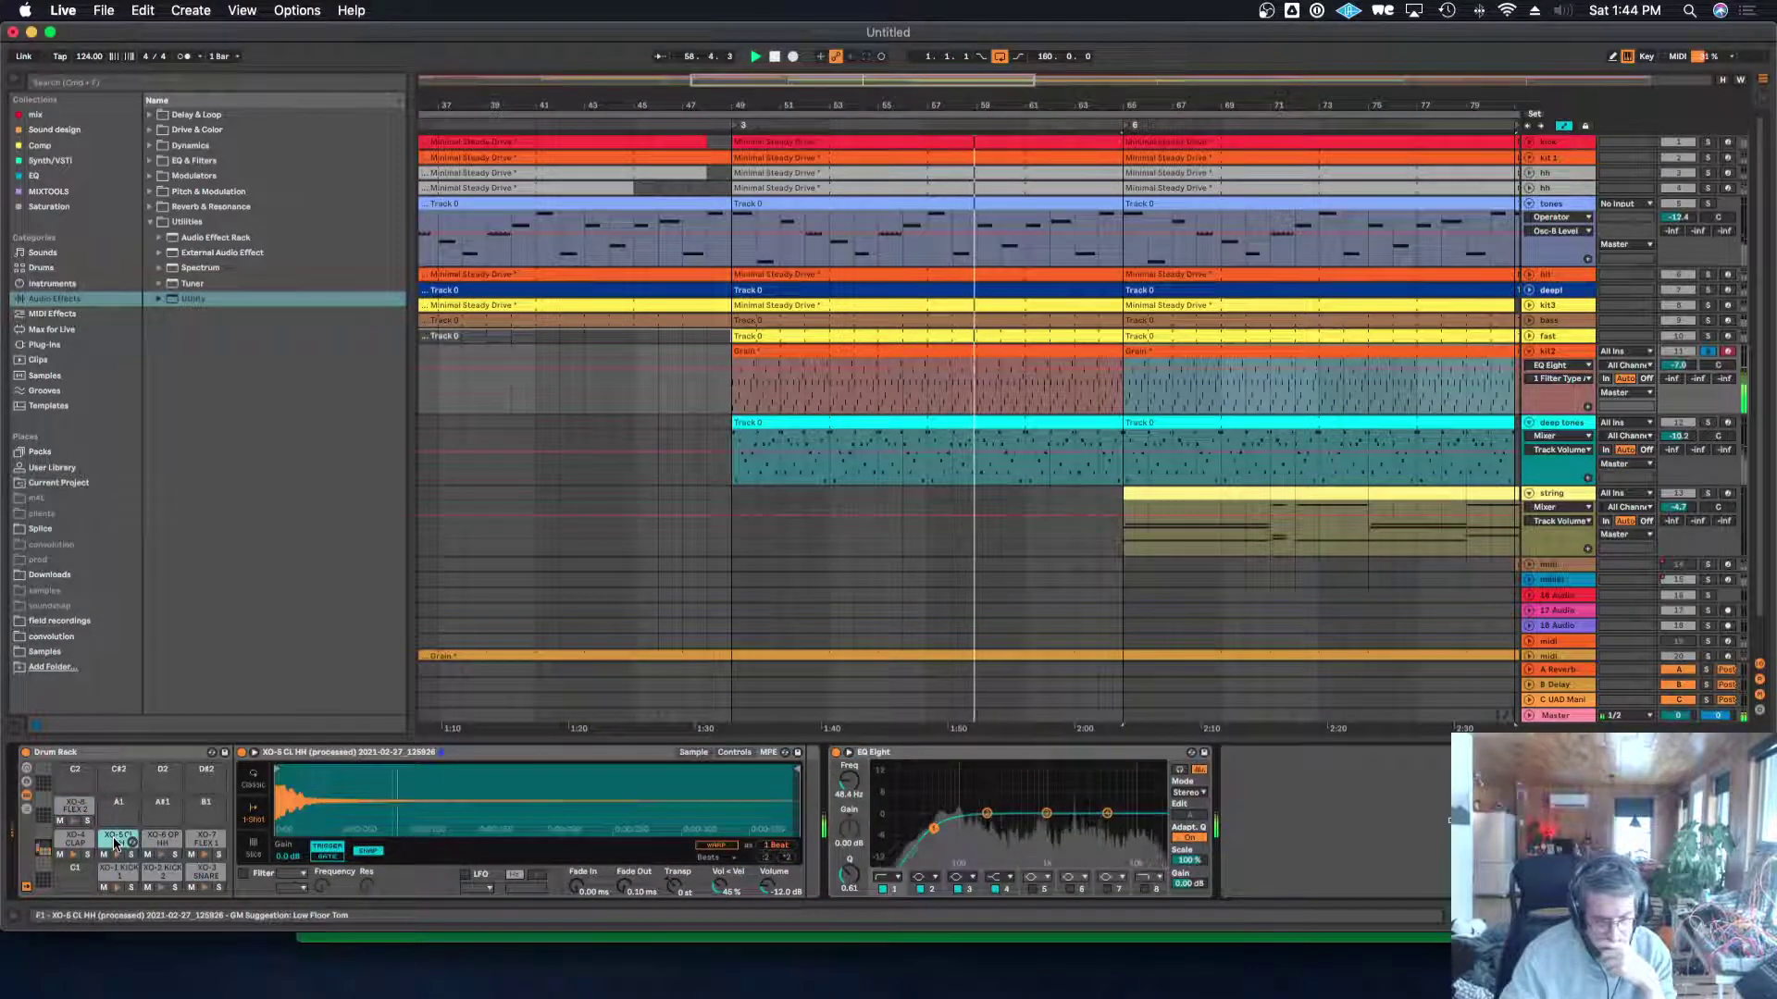
{"action": "left_click", "coordinate": [80, 839]}
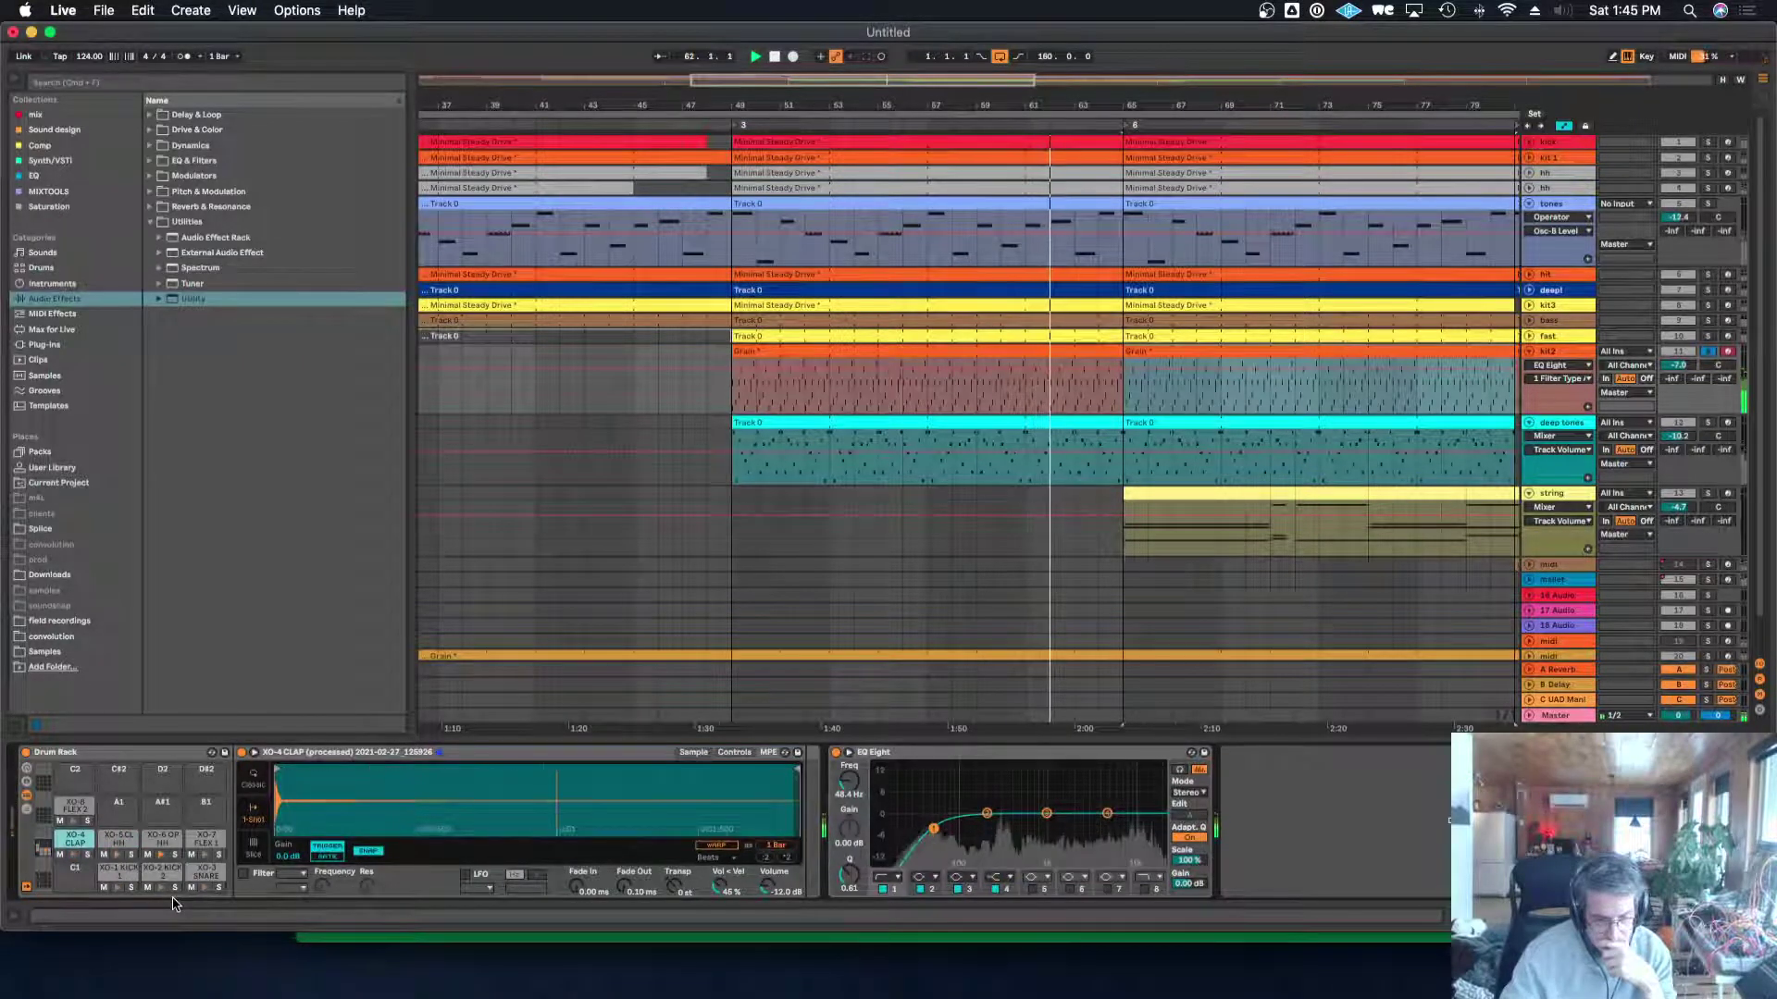
{"action": "left_click_drag", "start_coordinate": [74, 806], "coordinate": [74, 875]}
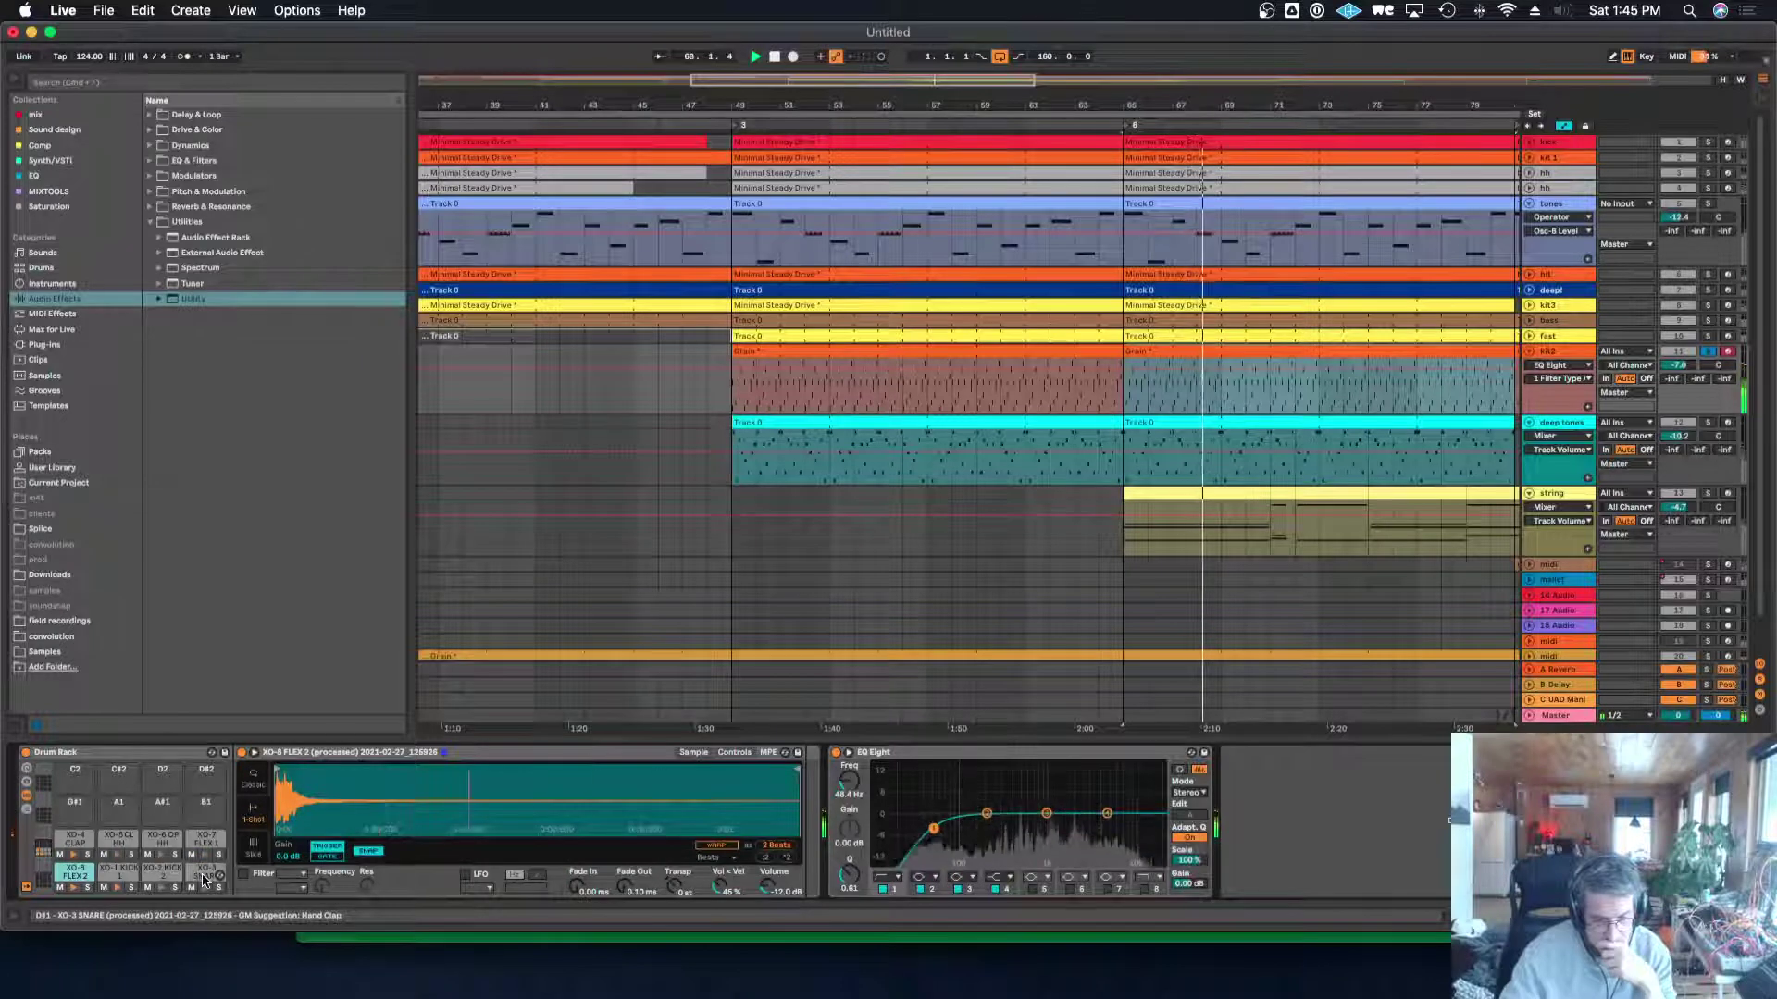
{"action": "left_click", "coordinate": [199, 837]}
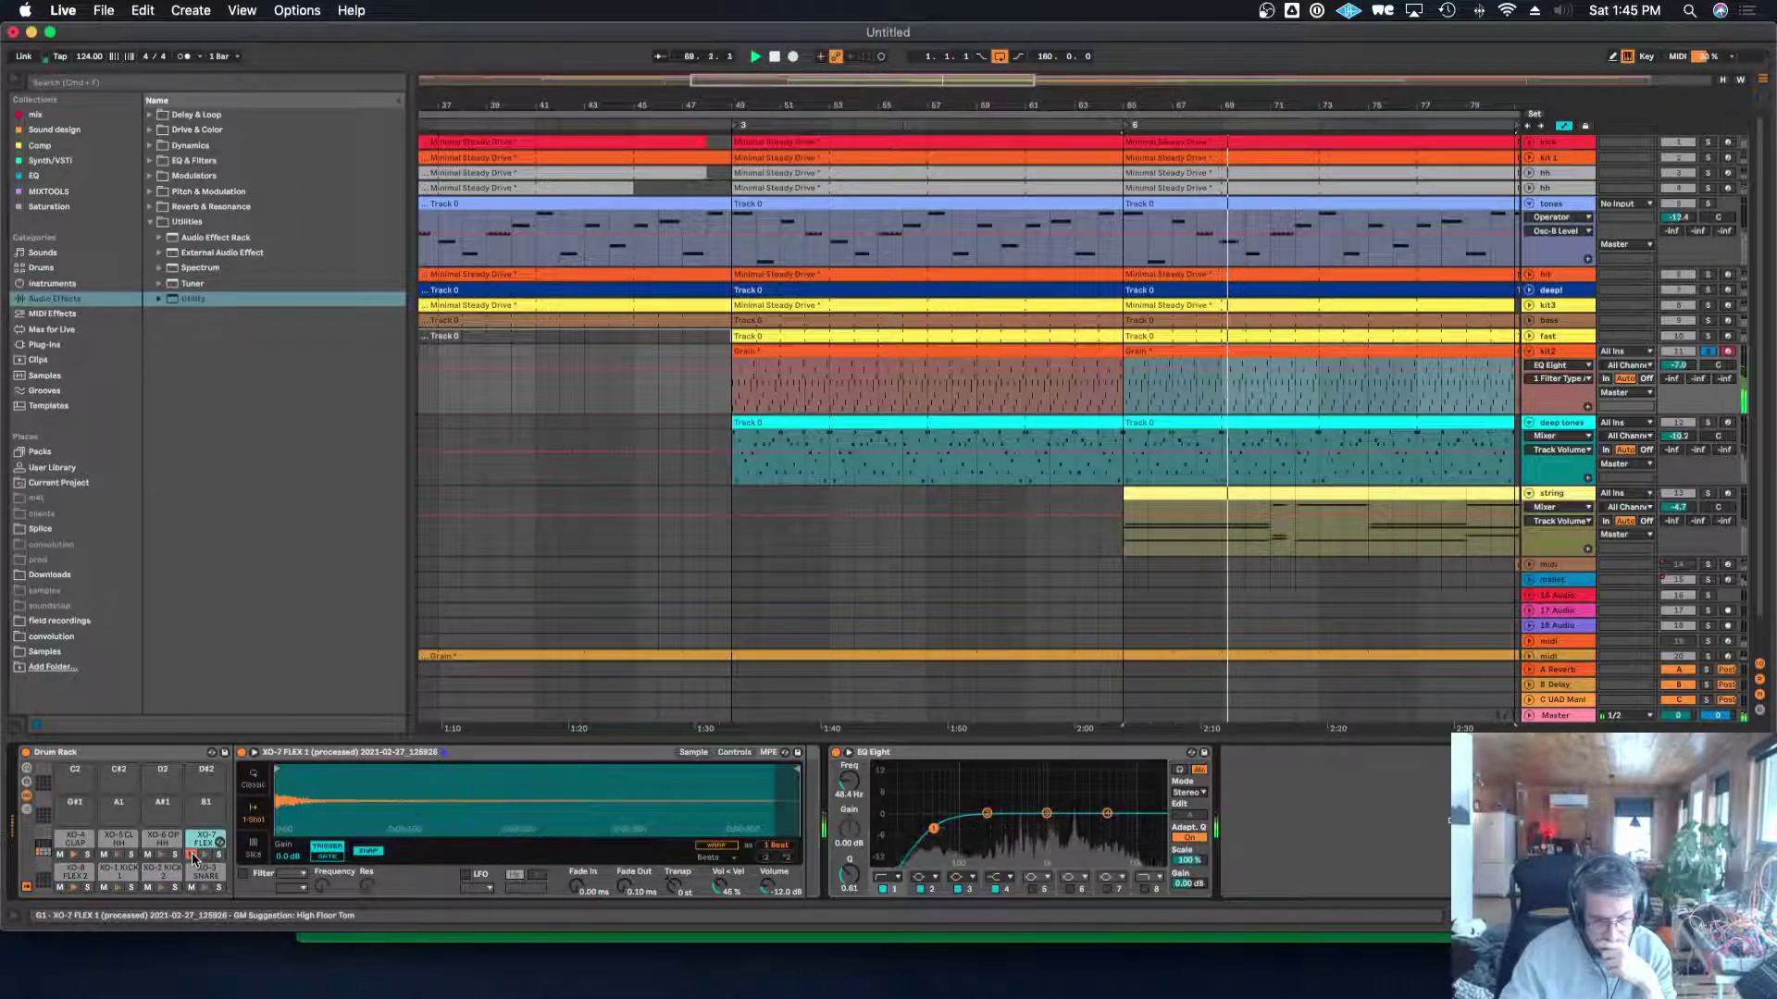
{"action": "left_click", "coordinate": [104, 889]}
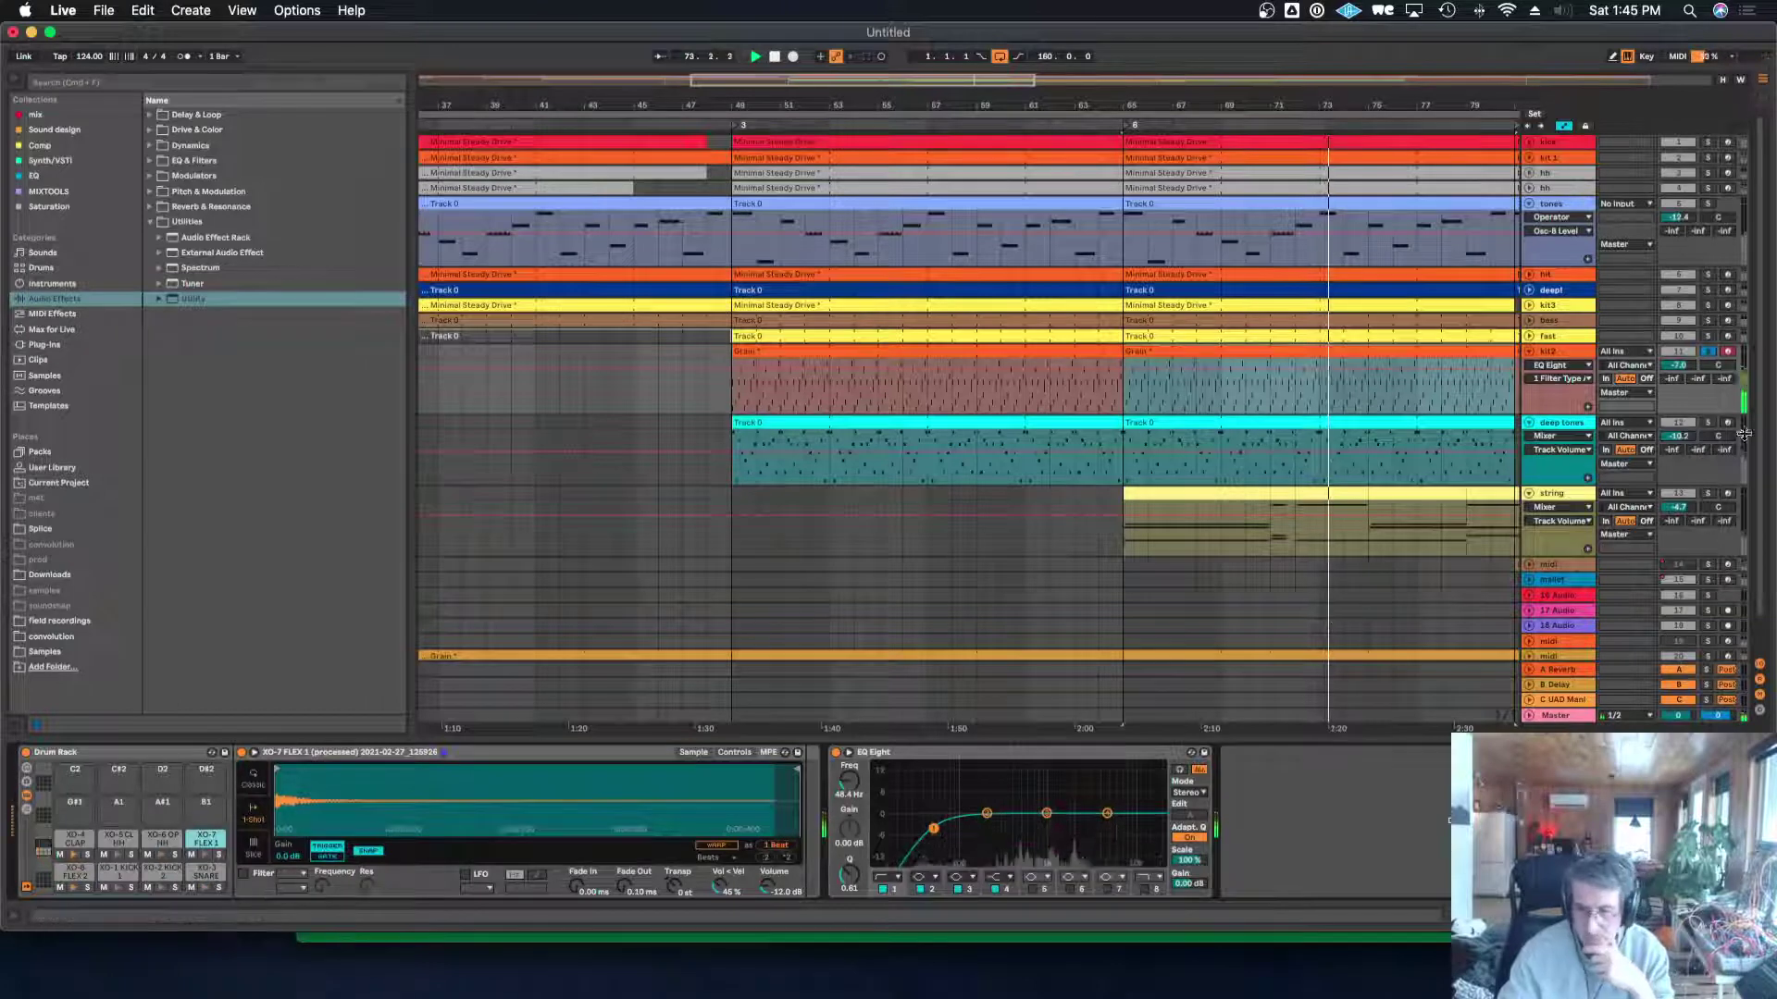
{"action": "left_click", "coordinate": [1708, 352]}
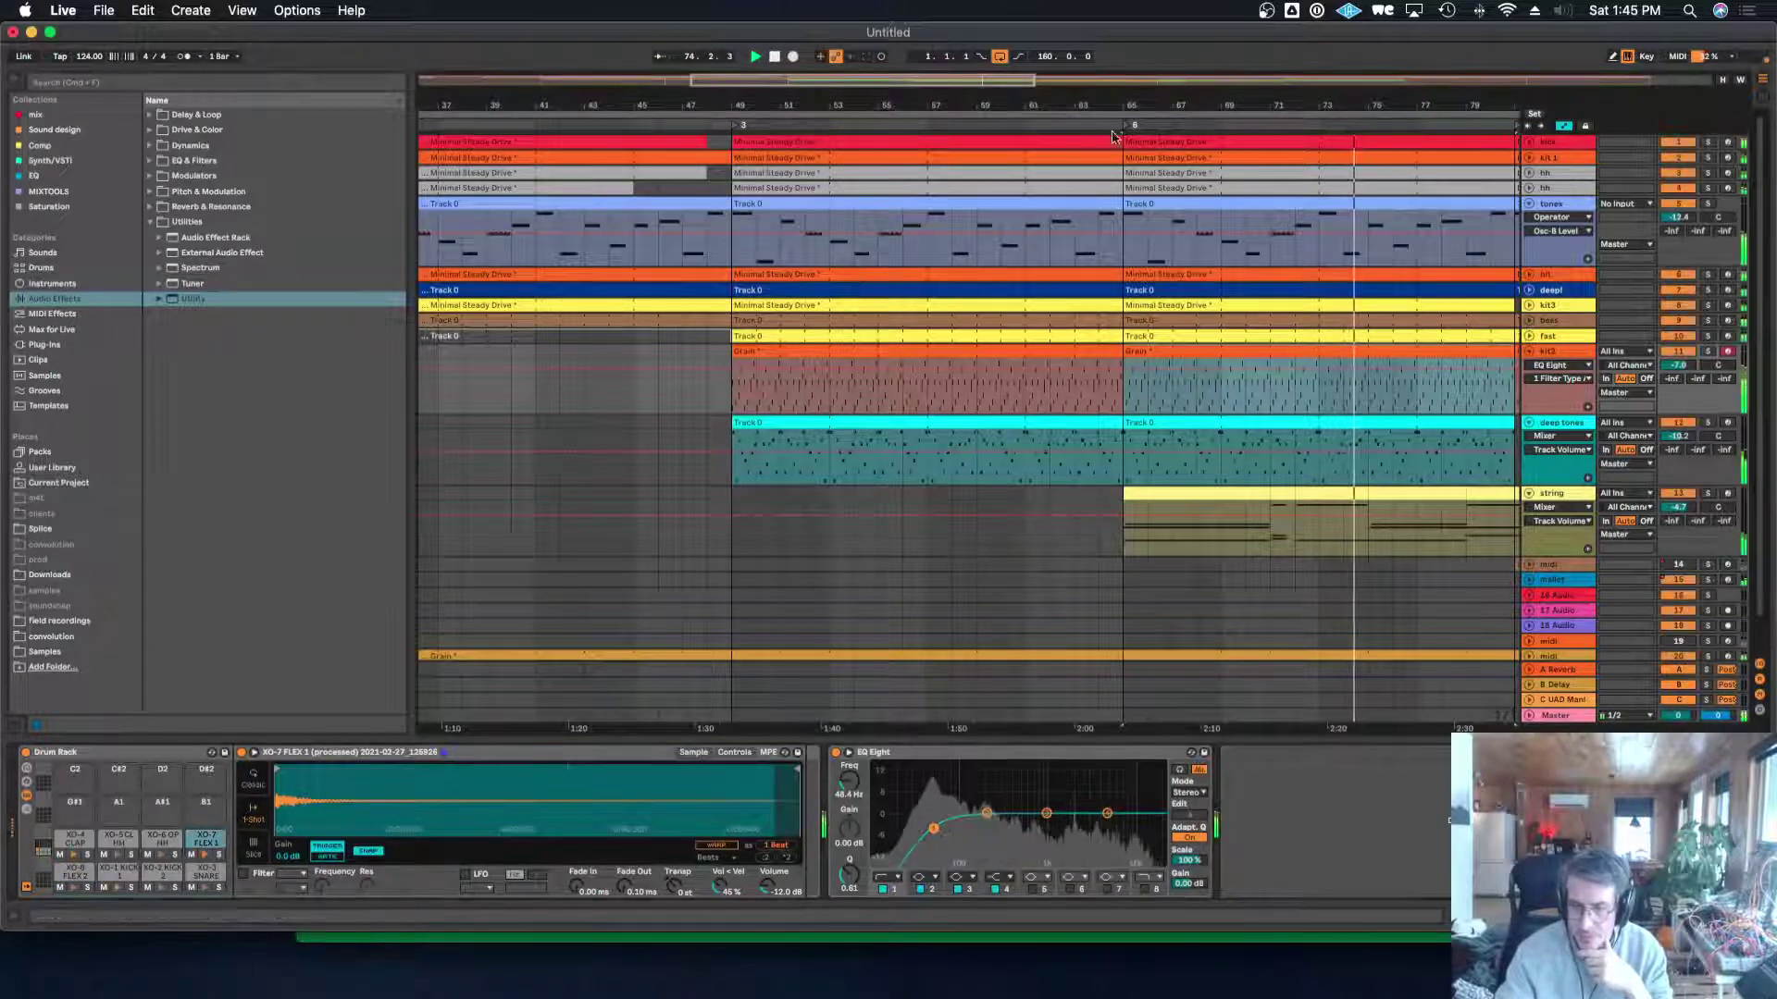
Deactivate the two deep tones clips between bar 49 and bar 81.
{"action": "left_click_drag", "start_coordinate": [1063, 99], "coordinate": [1064, 37]}
{"action": "left_click_drag", "start_coordinate": [841, 98], "coordinate": [840, 107]}
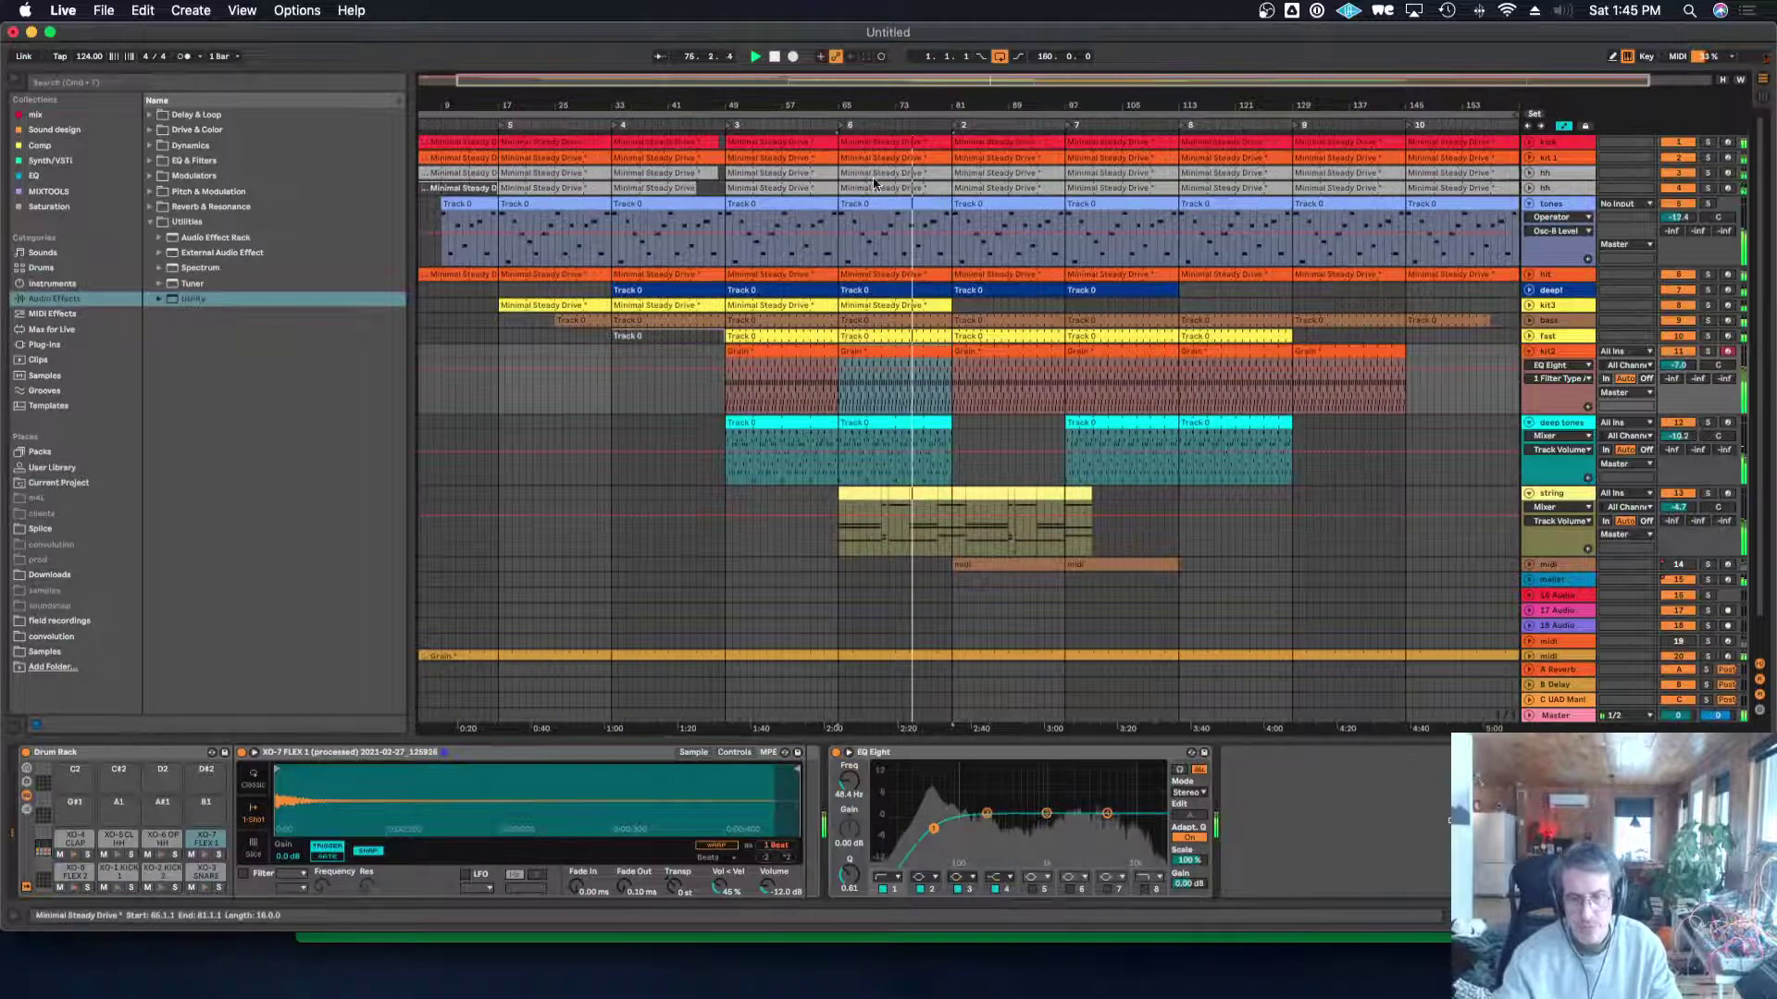
{"action": "left_click", "coordinate": [1545, 426]}
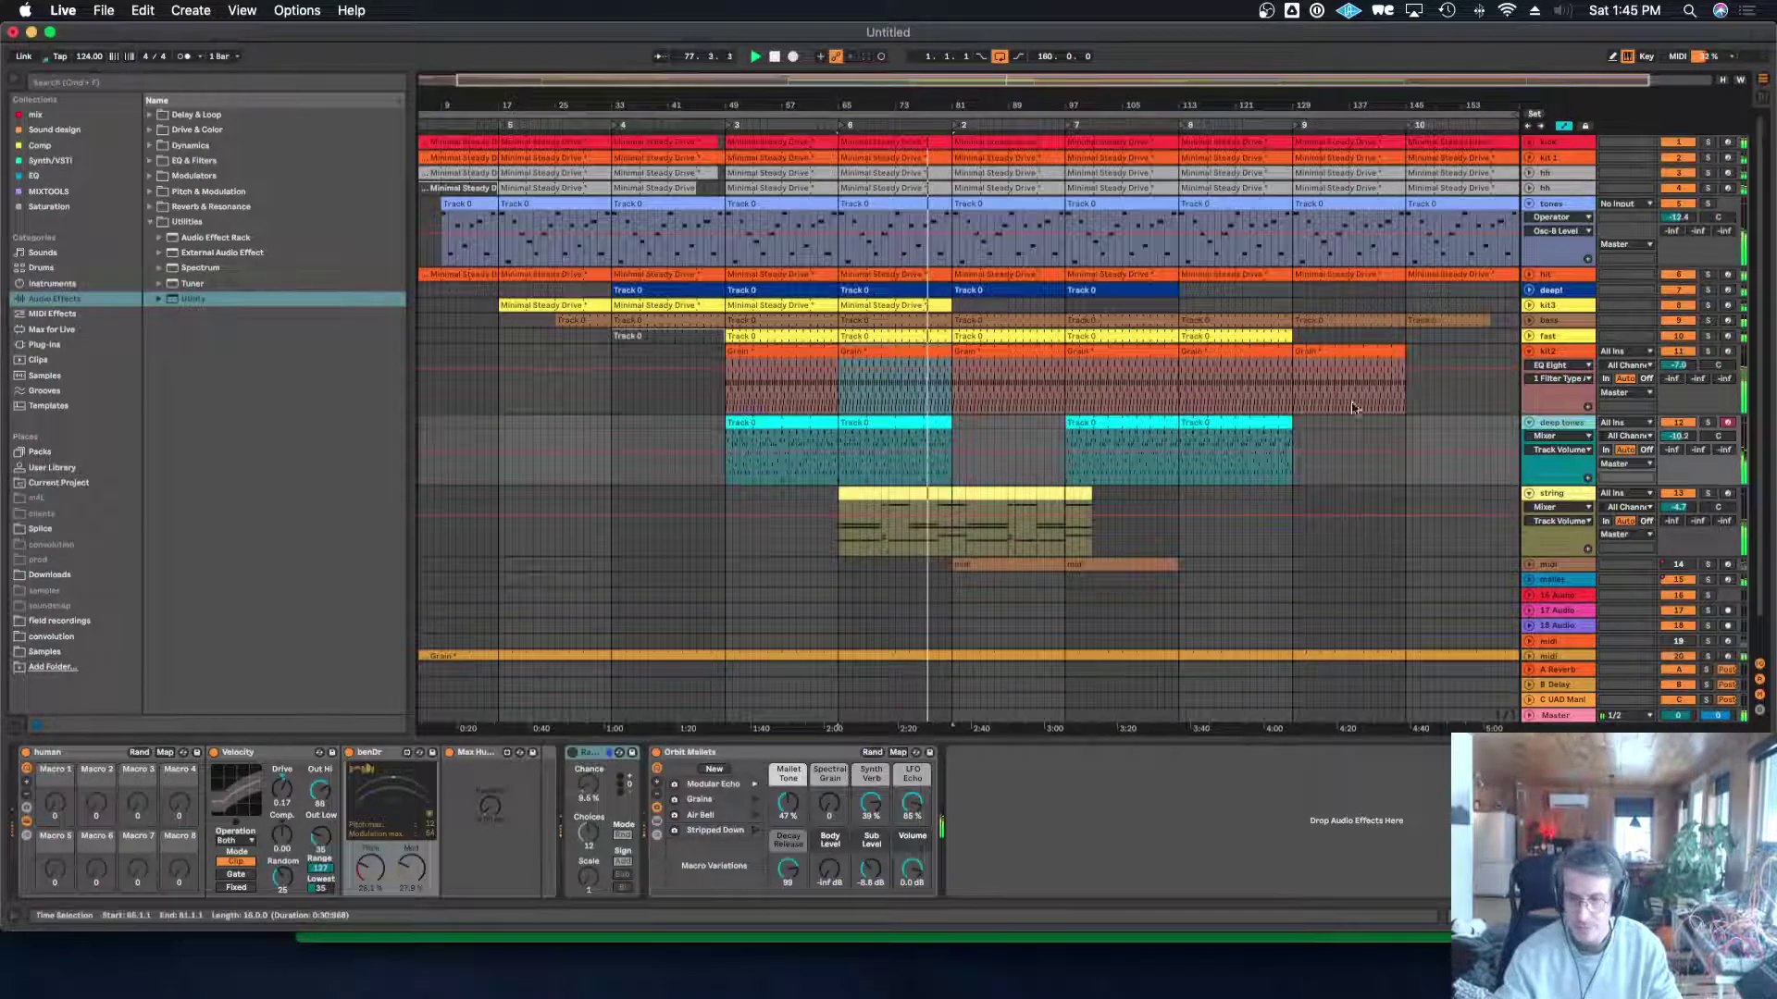
{"action": "left_click", "coordinate": [886, 423]}
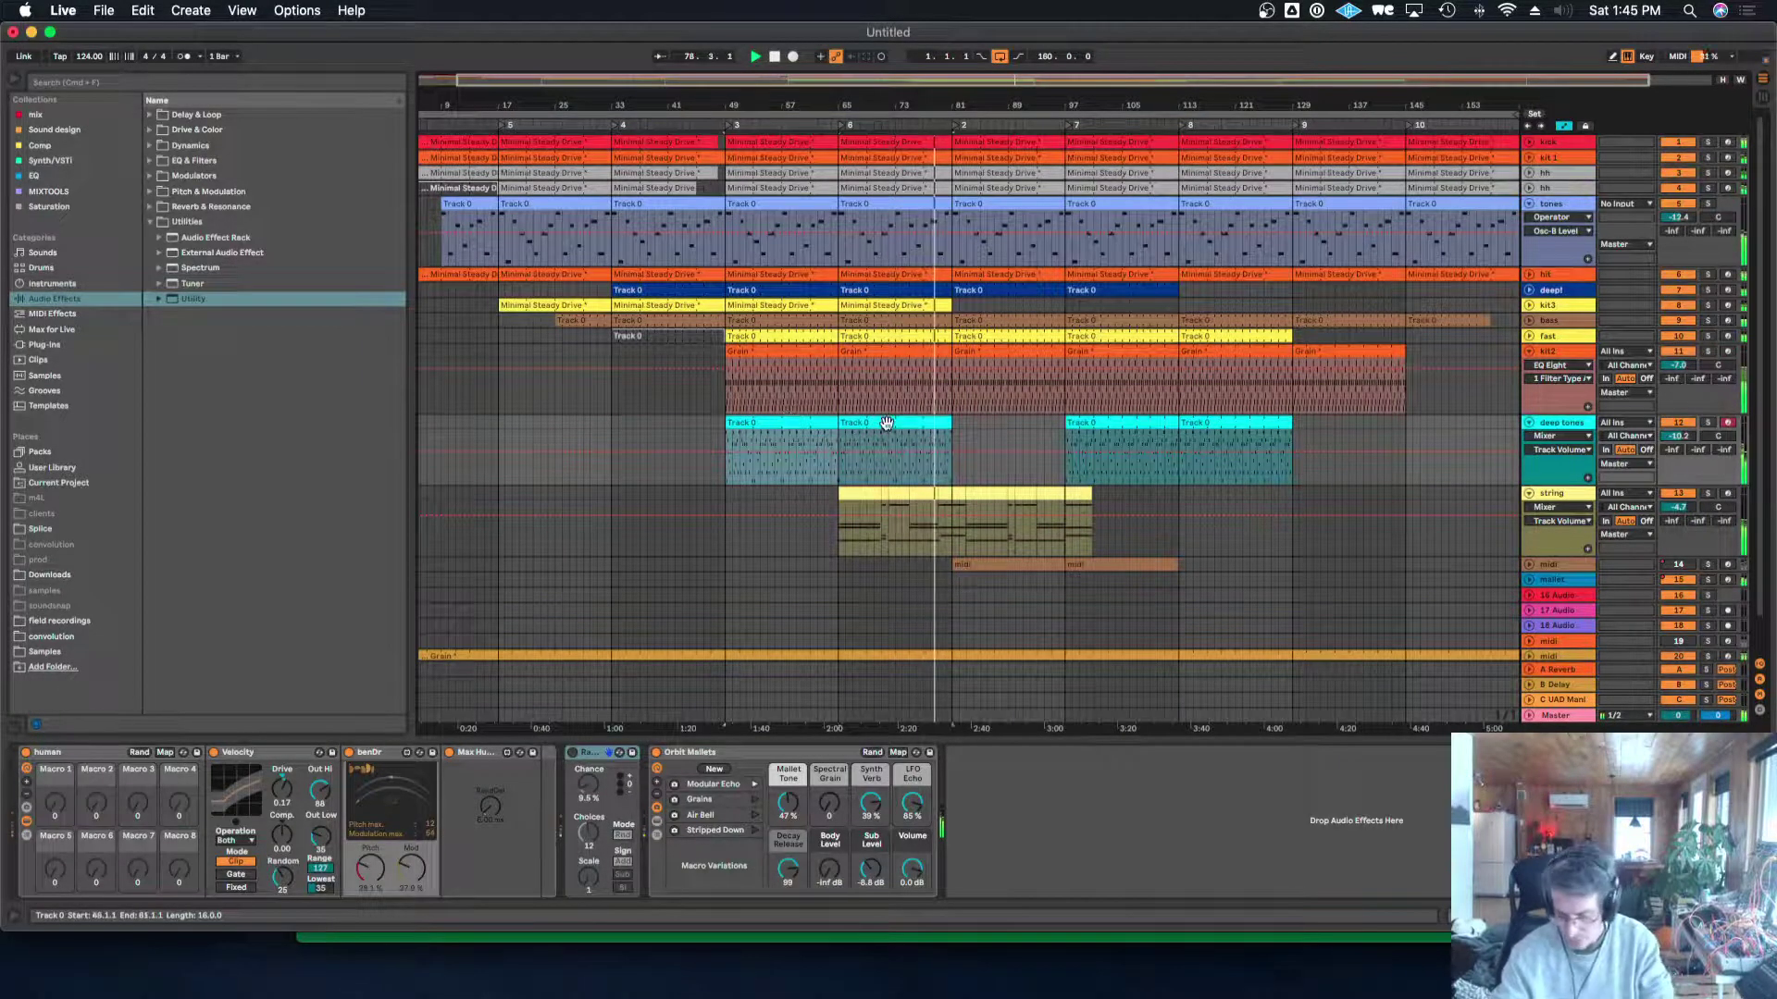
{"action": "key", "text": "0"}
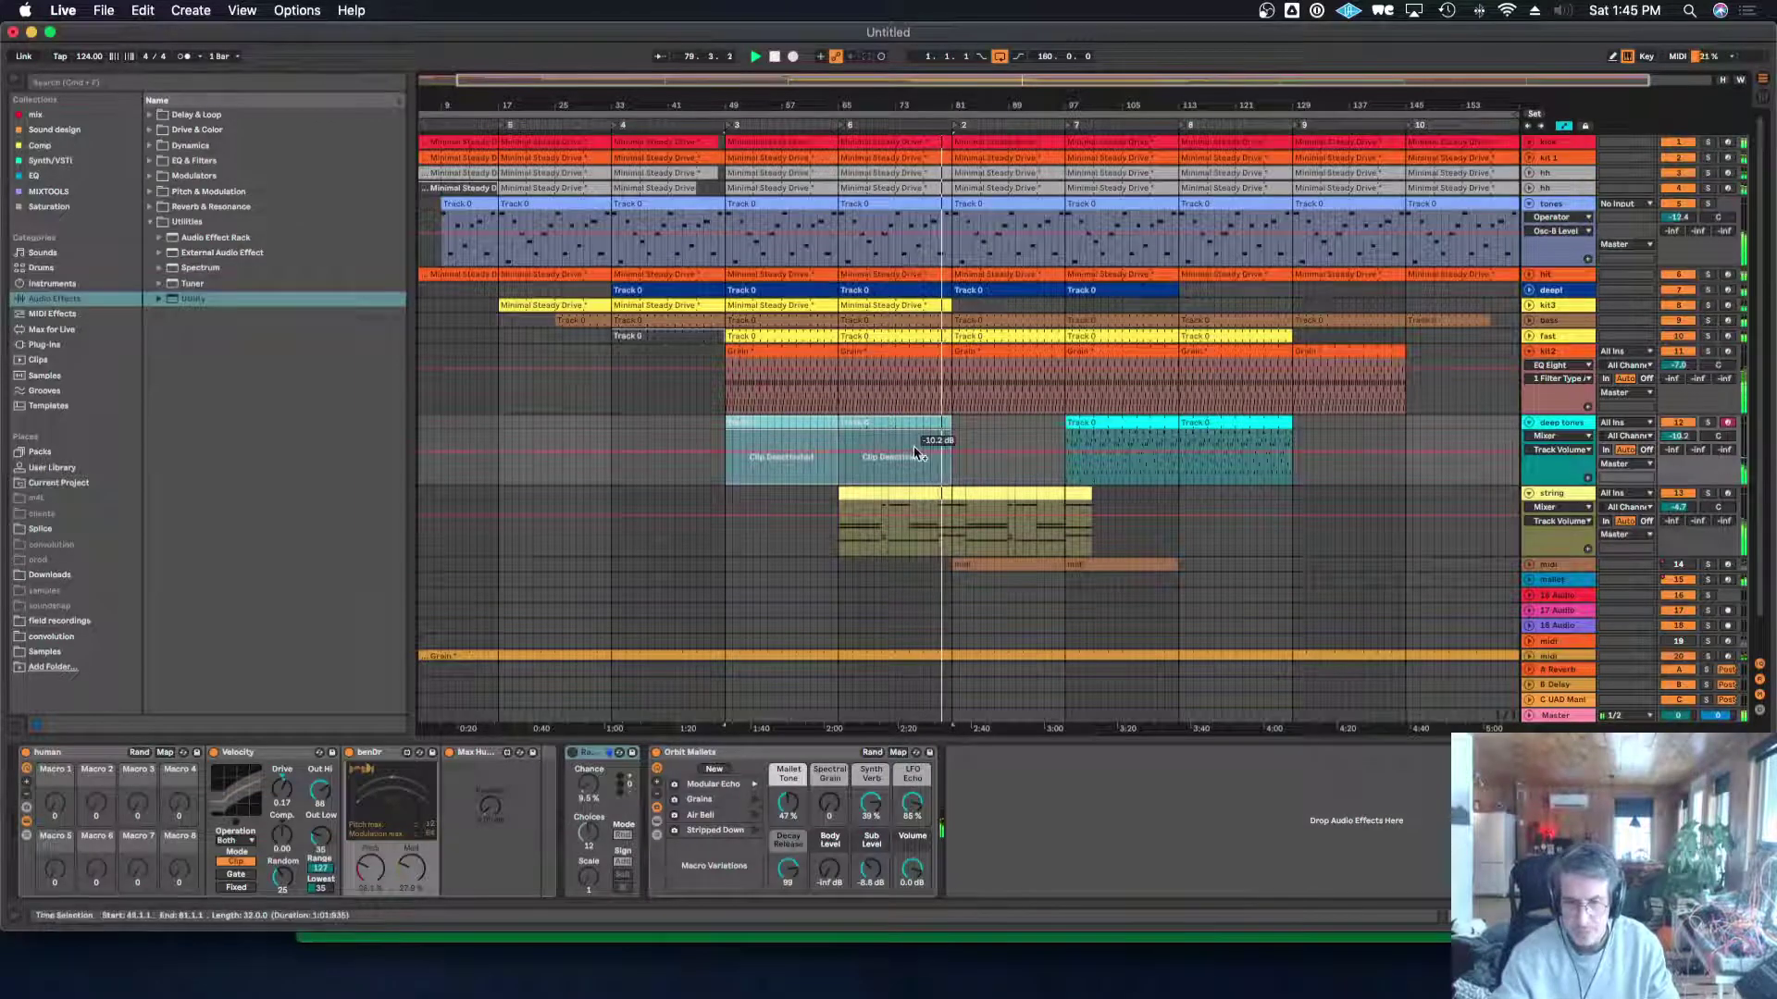
Unfold the orange track below tones and deactivate its clip from bar 81 to bar 97.
{"action": "left_click", "coordinate": [1545, 275]}
{"action": "left_click", "coordinate": [1530, 275]}
{"action": "left_click", "coordinate": [1012, 277]}
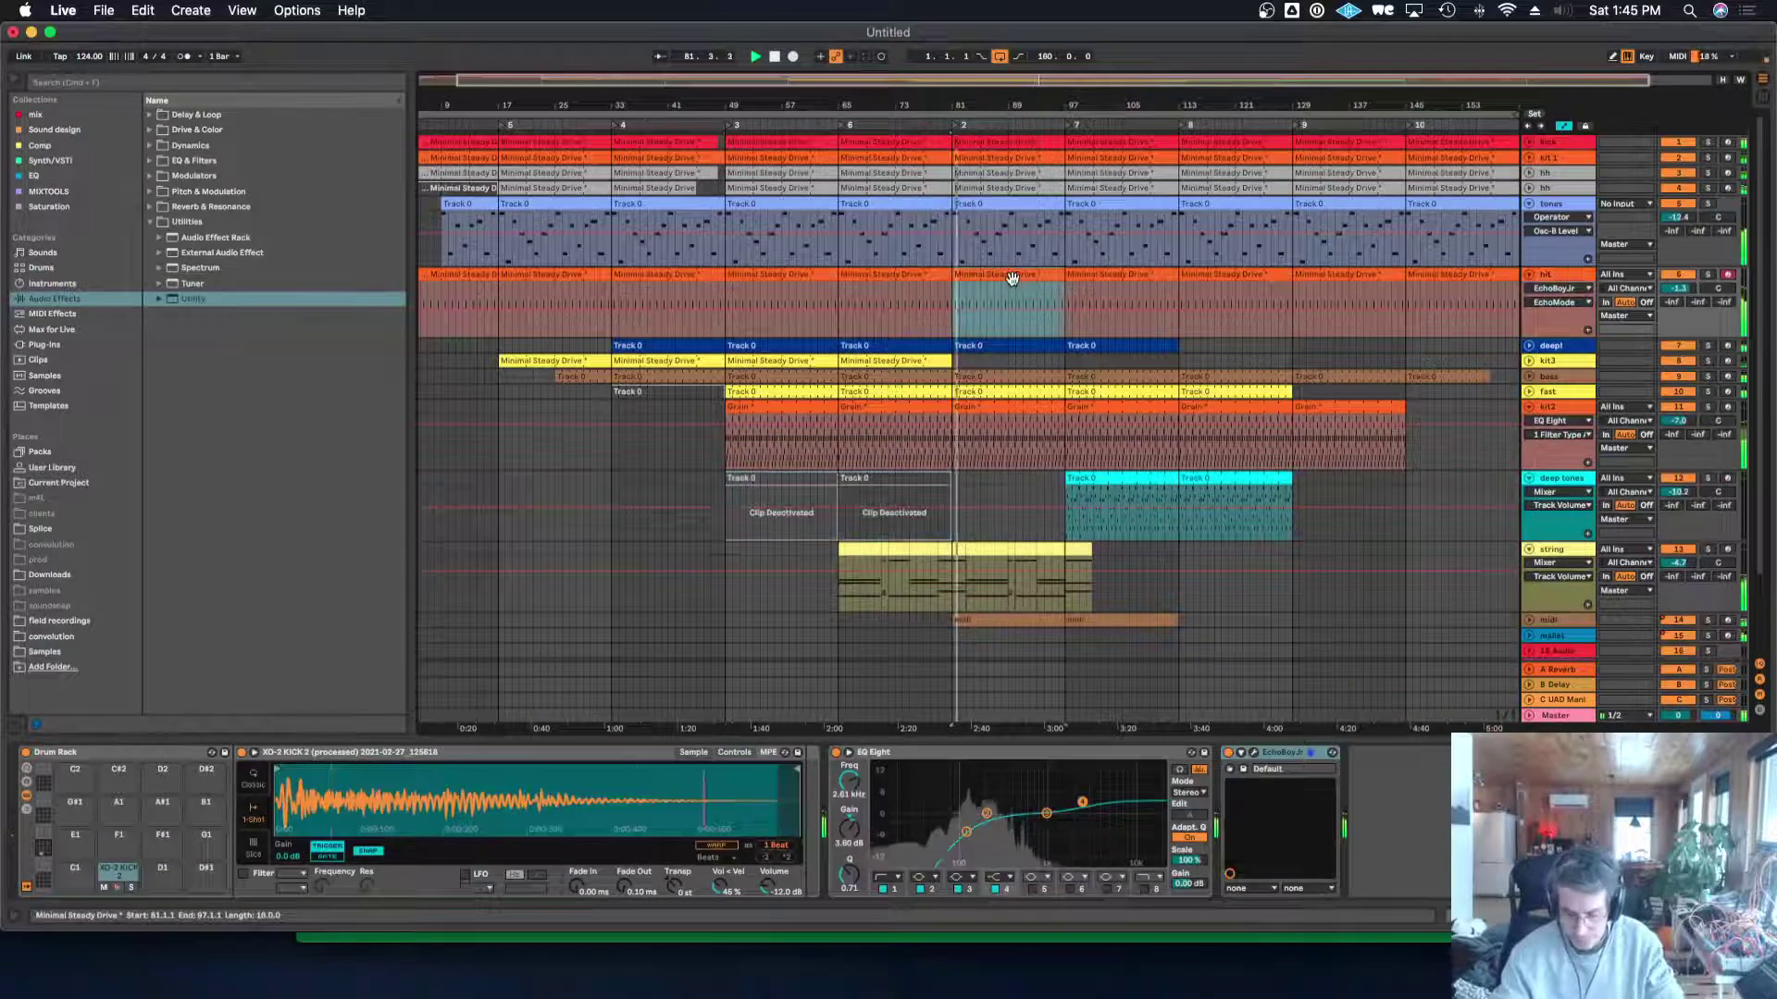
{"action": "key", "text": "0"}
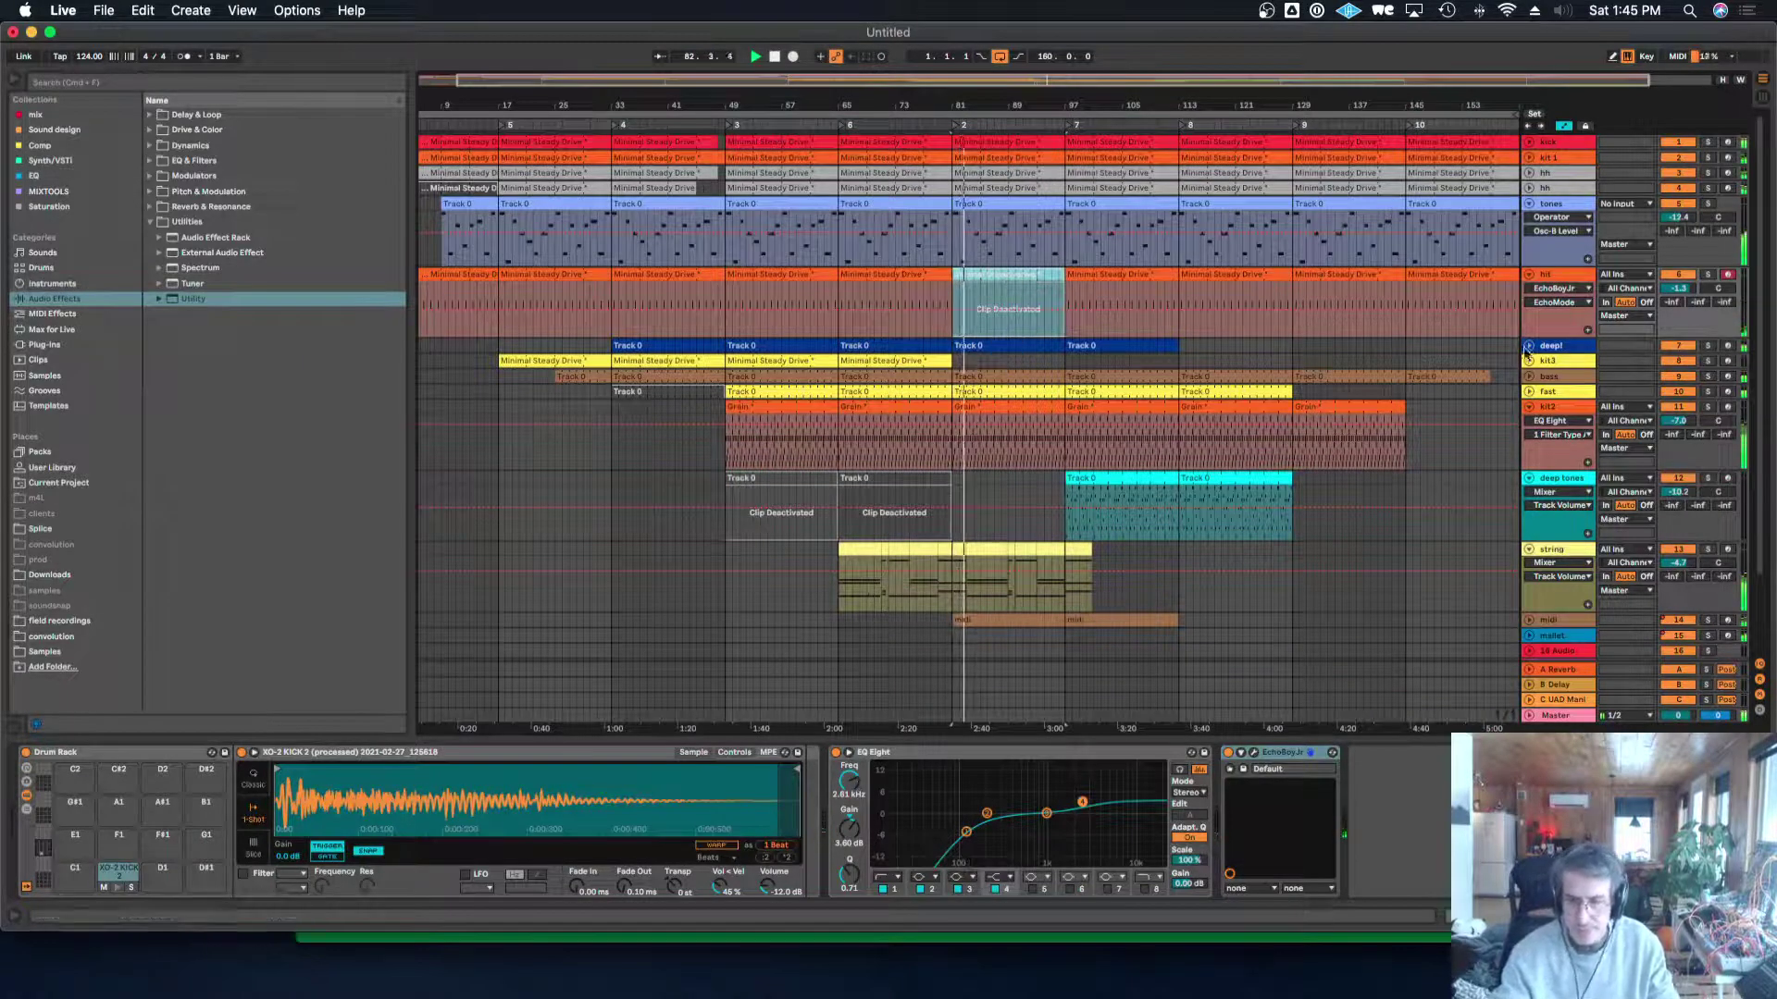
Deactivate the fast clip from bar 97 to bar 113 and shorten the kick, bass and kit2 clips to end just before bar 97.
{"action": "left_click", "coordinate": [1554, 348]}
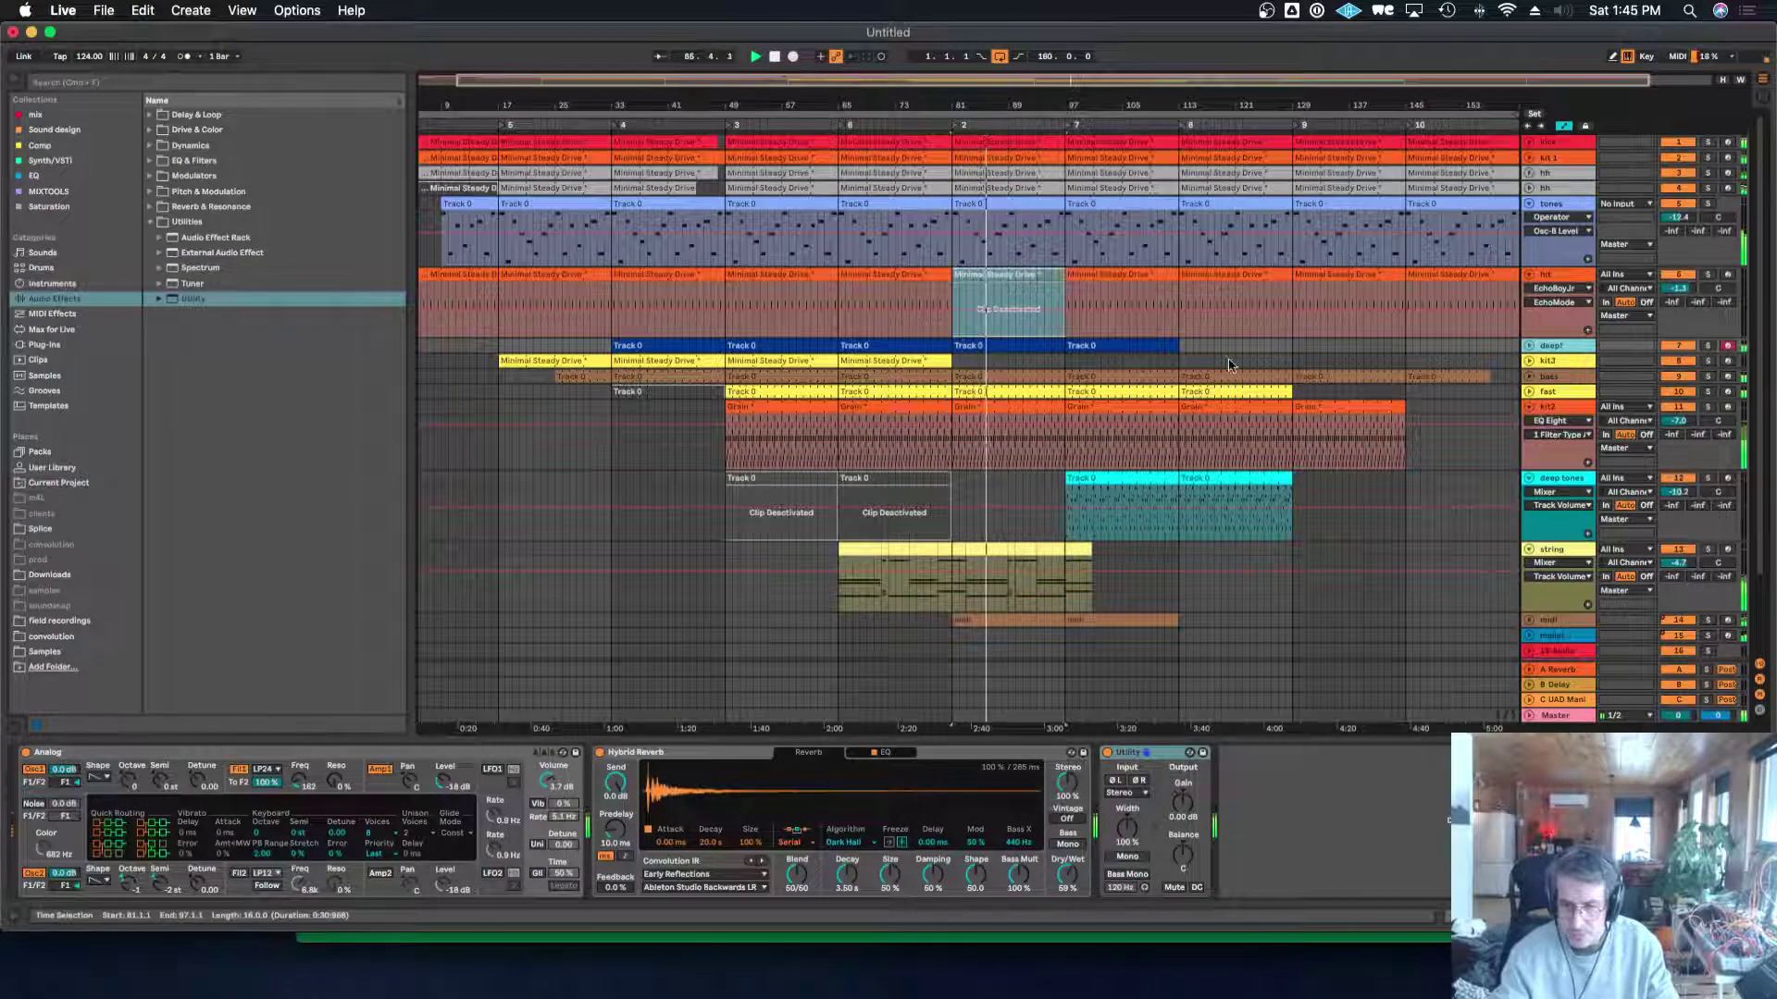
{"action": "left_click", "coordinate": [1102, 391]}
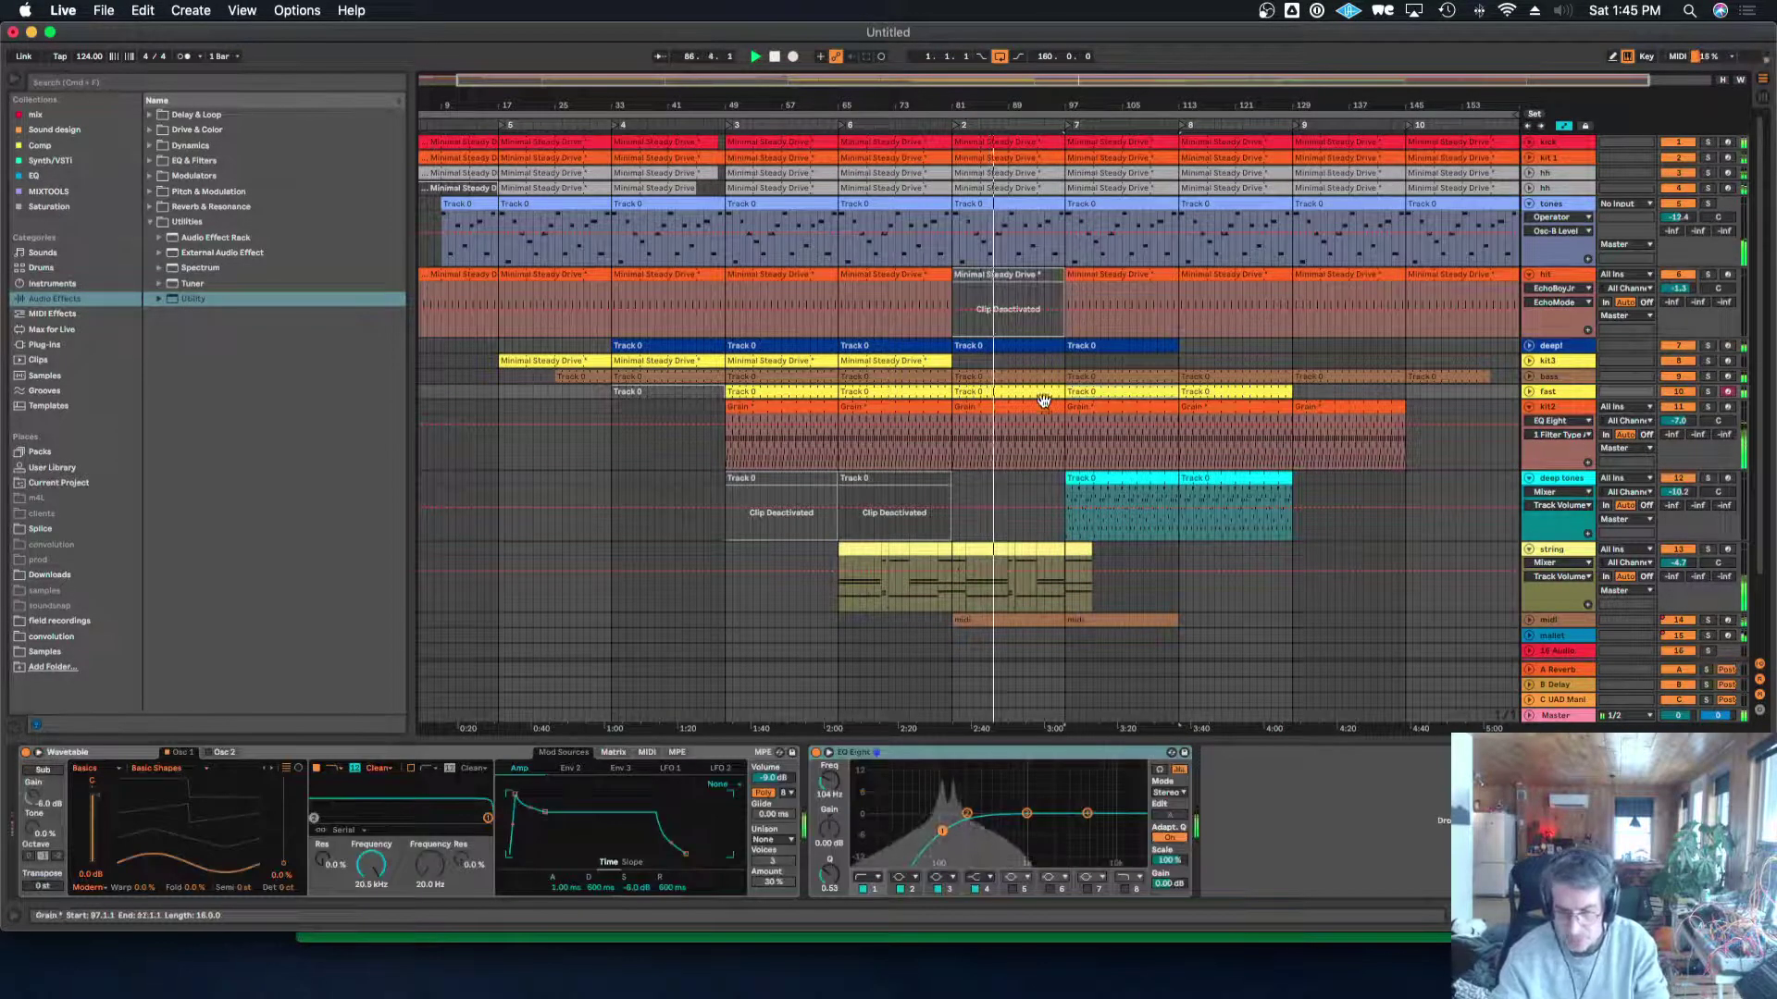
{"action": "left_click", "coordinate": [1046, 140]}
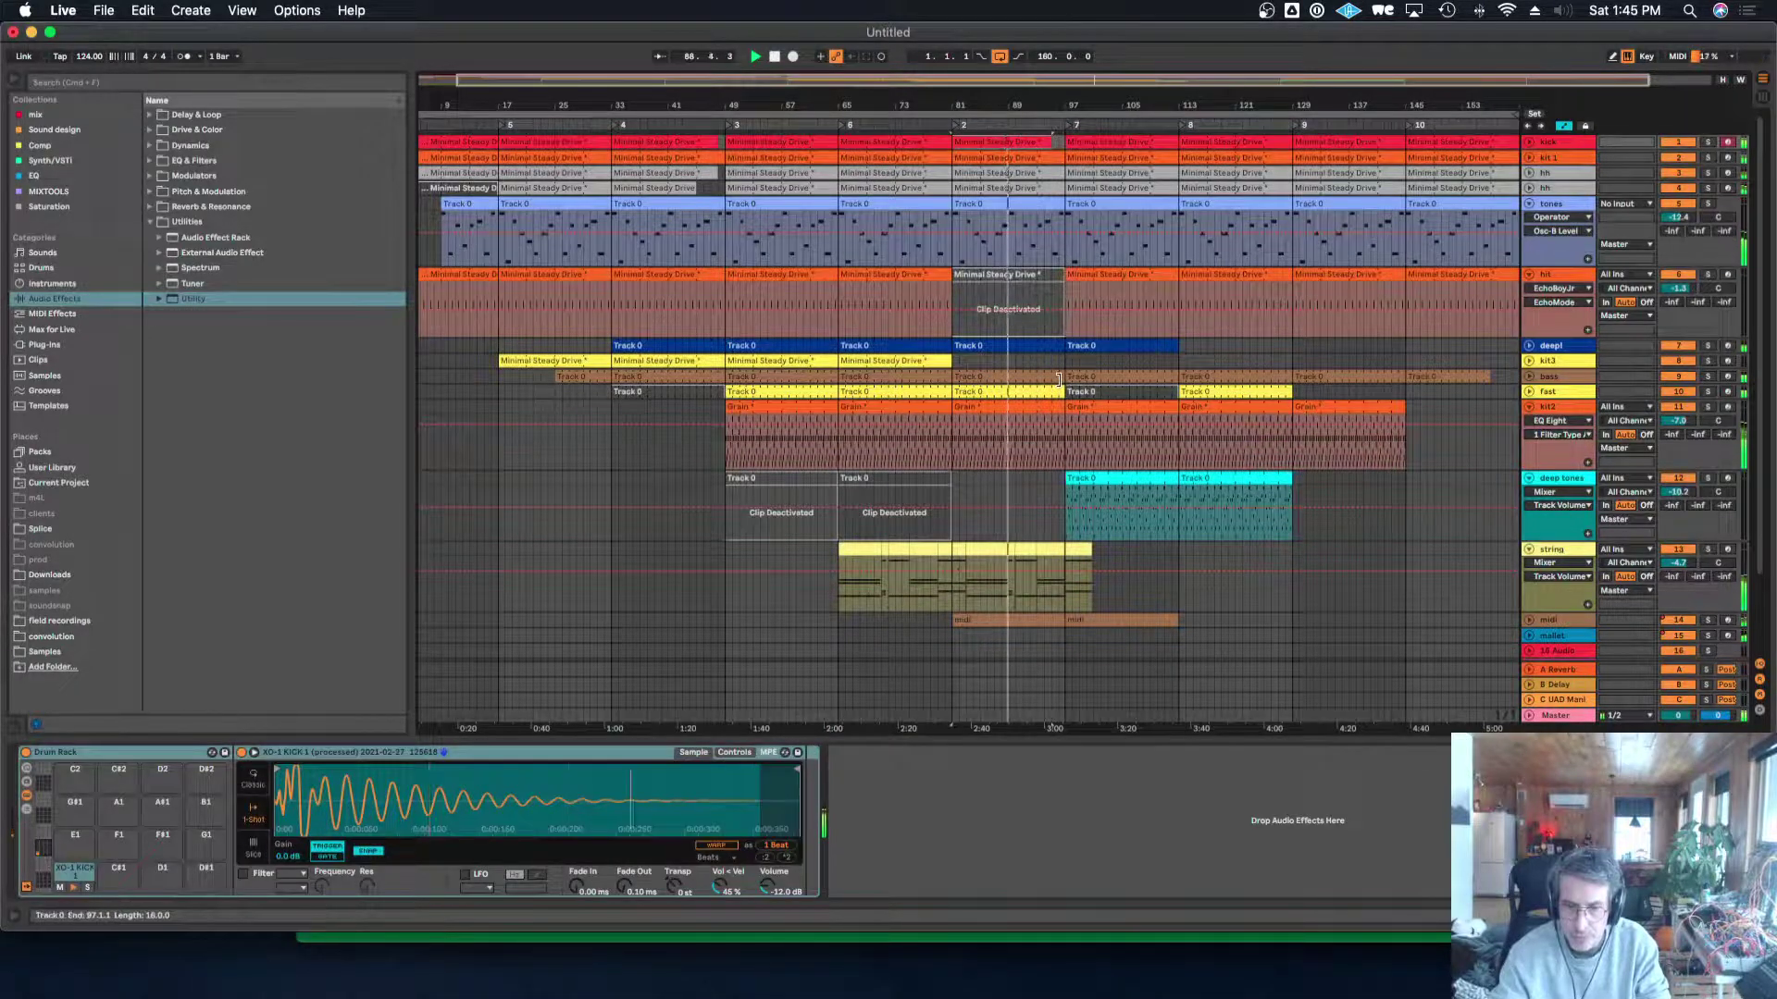
{"action": "left_click", "coordinate": [1059, 379]}
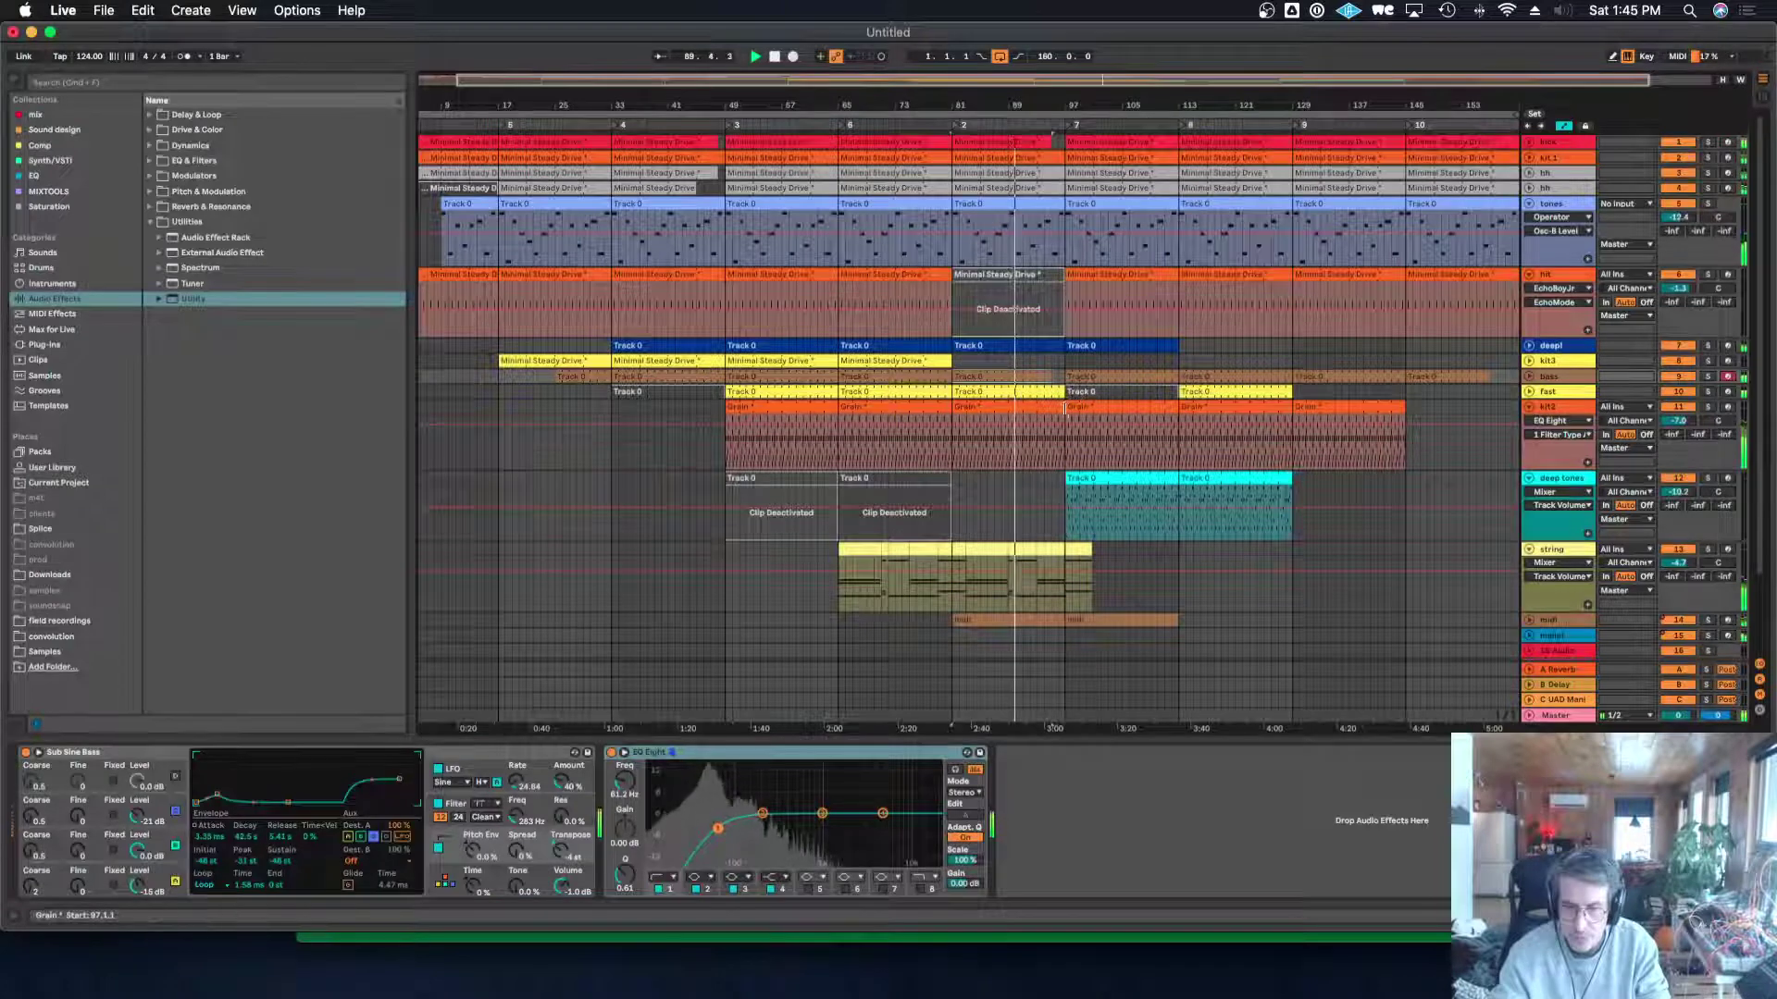
{"action": "left_click", "coordinate": [1055, 412]}
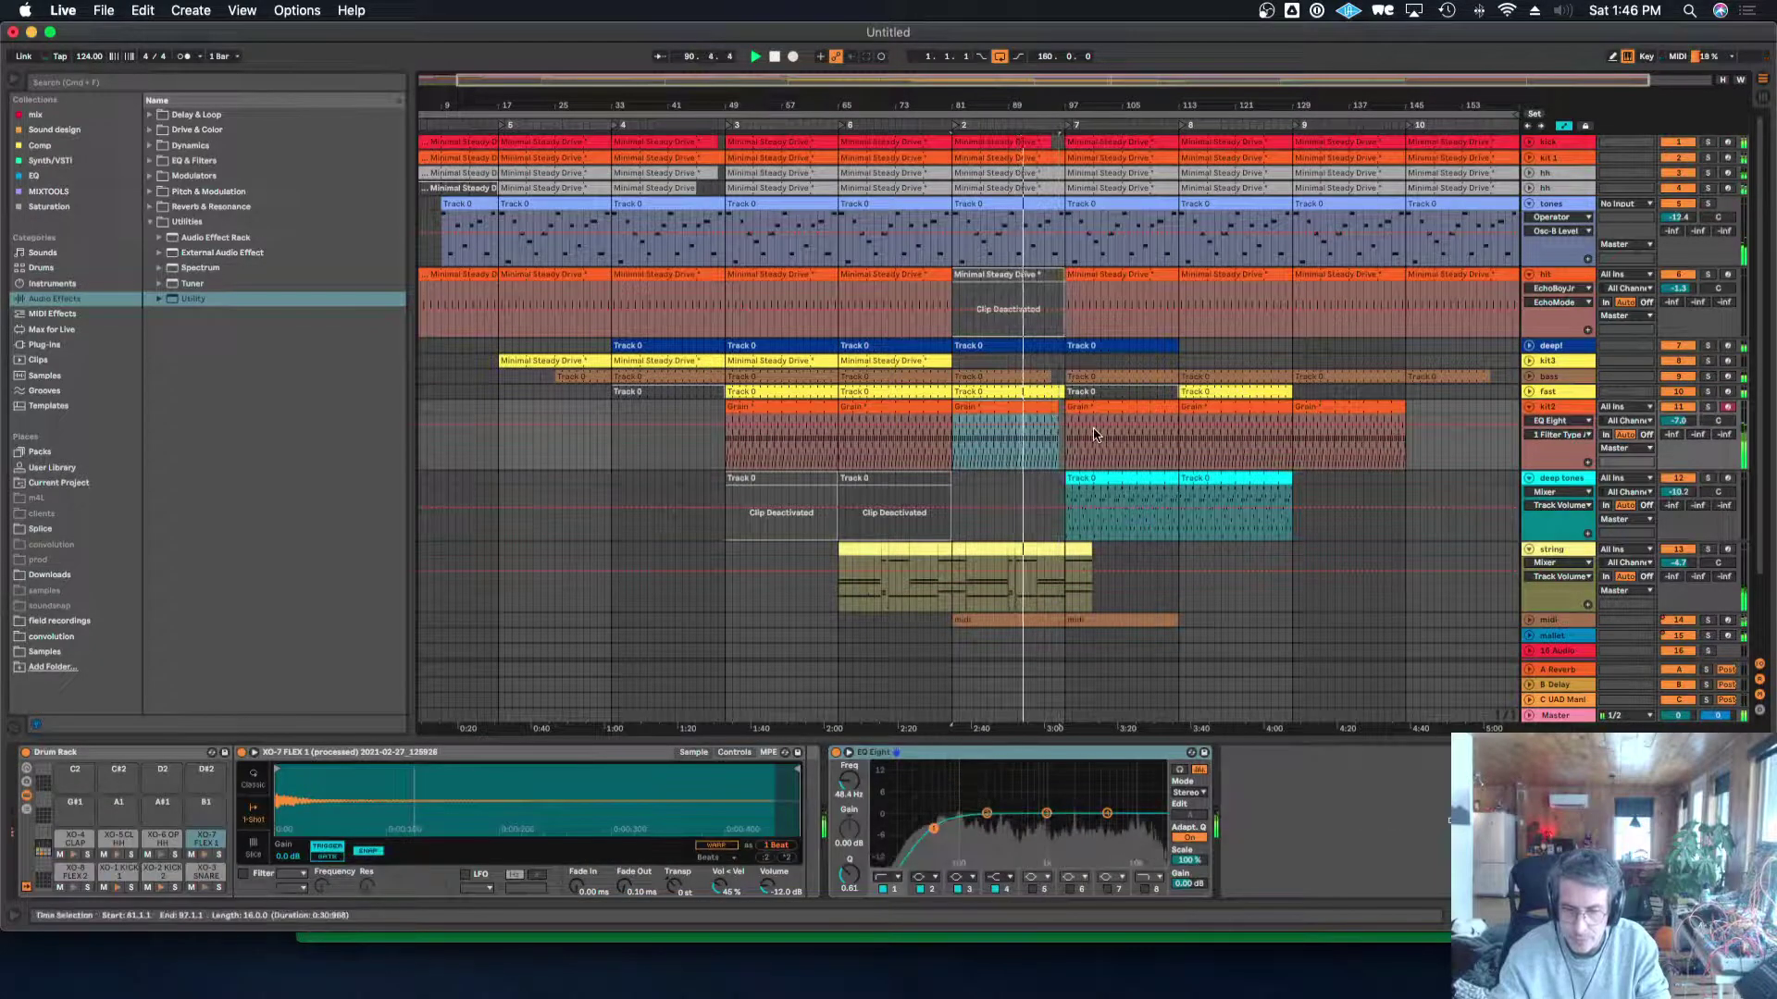
Deactivate the string clip's part after bar 97 and the kit2 clip from bar 97 to bar 113.
{"action": "left_click", "coordinate": [1082, 551]}
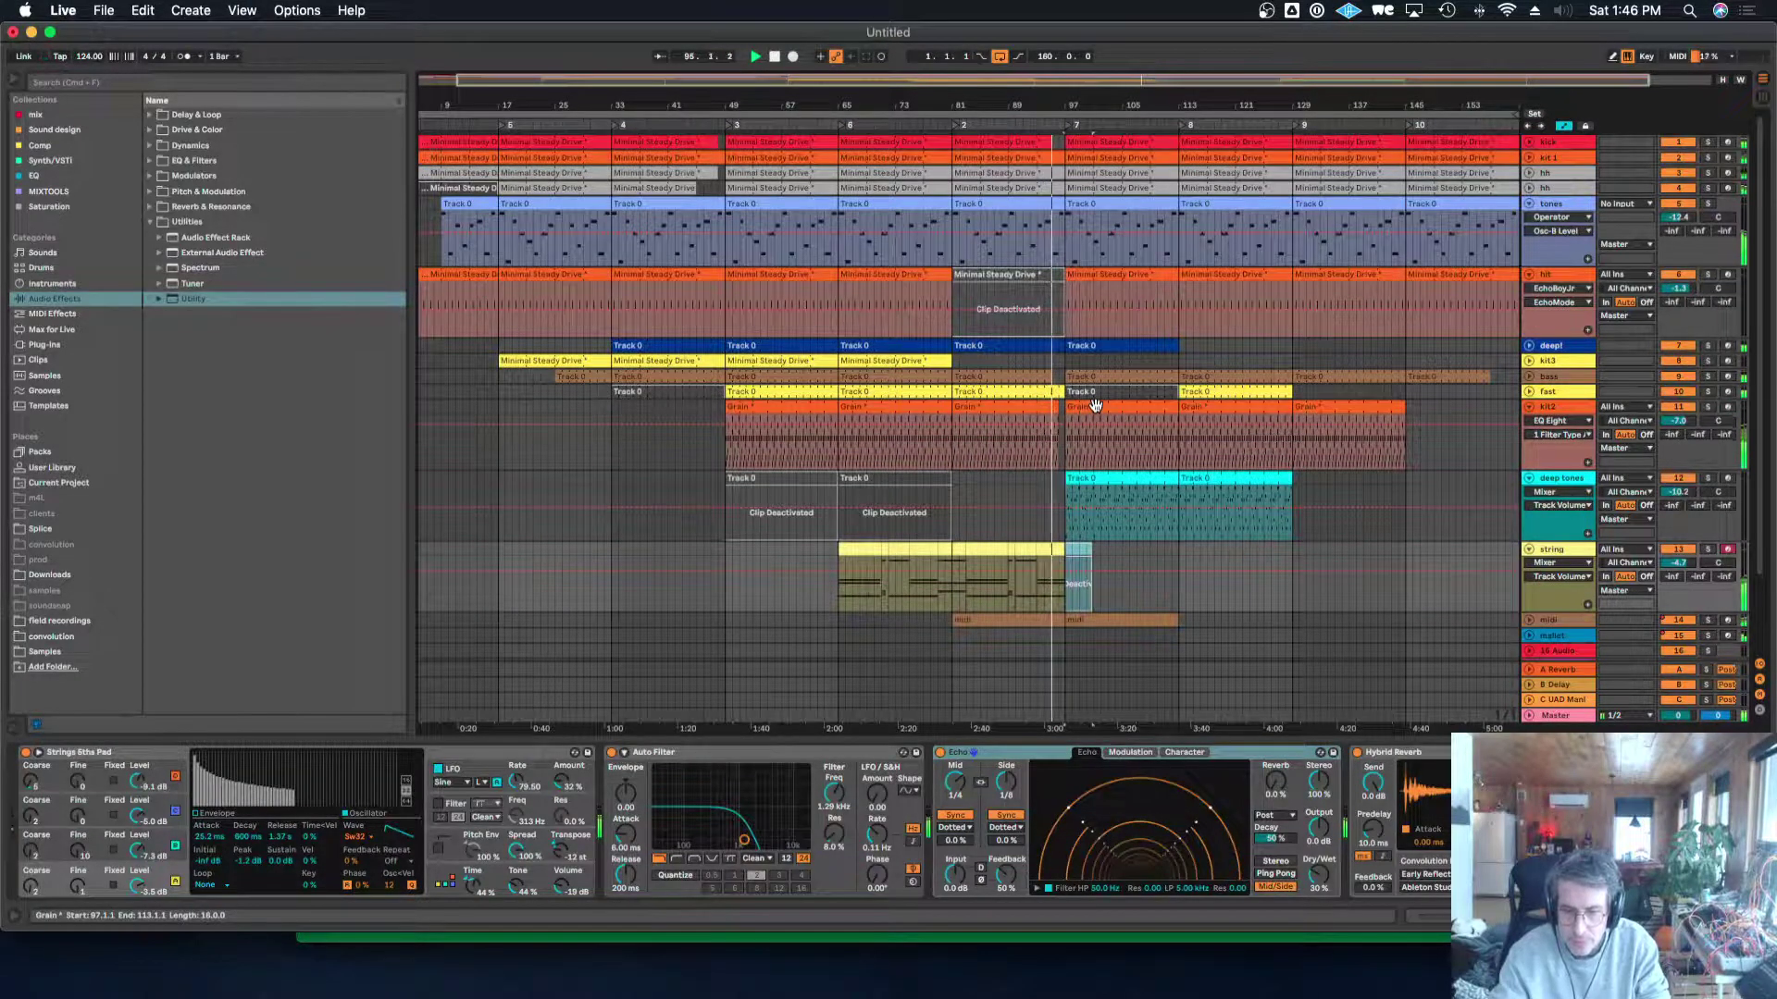
{"action": "left_click", "coordinate": [1090, 446]}
{"action": "key", "text": "0"}
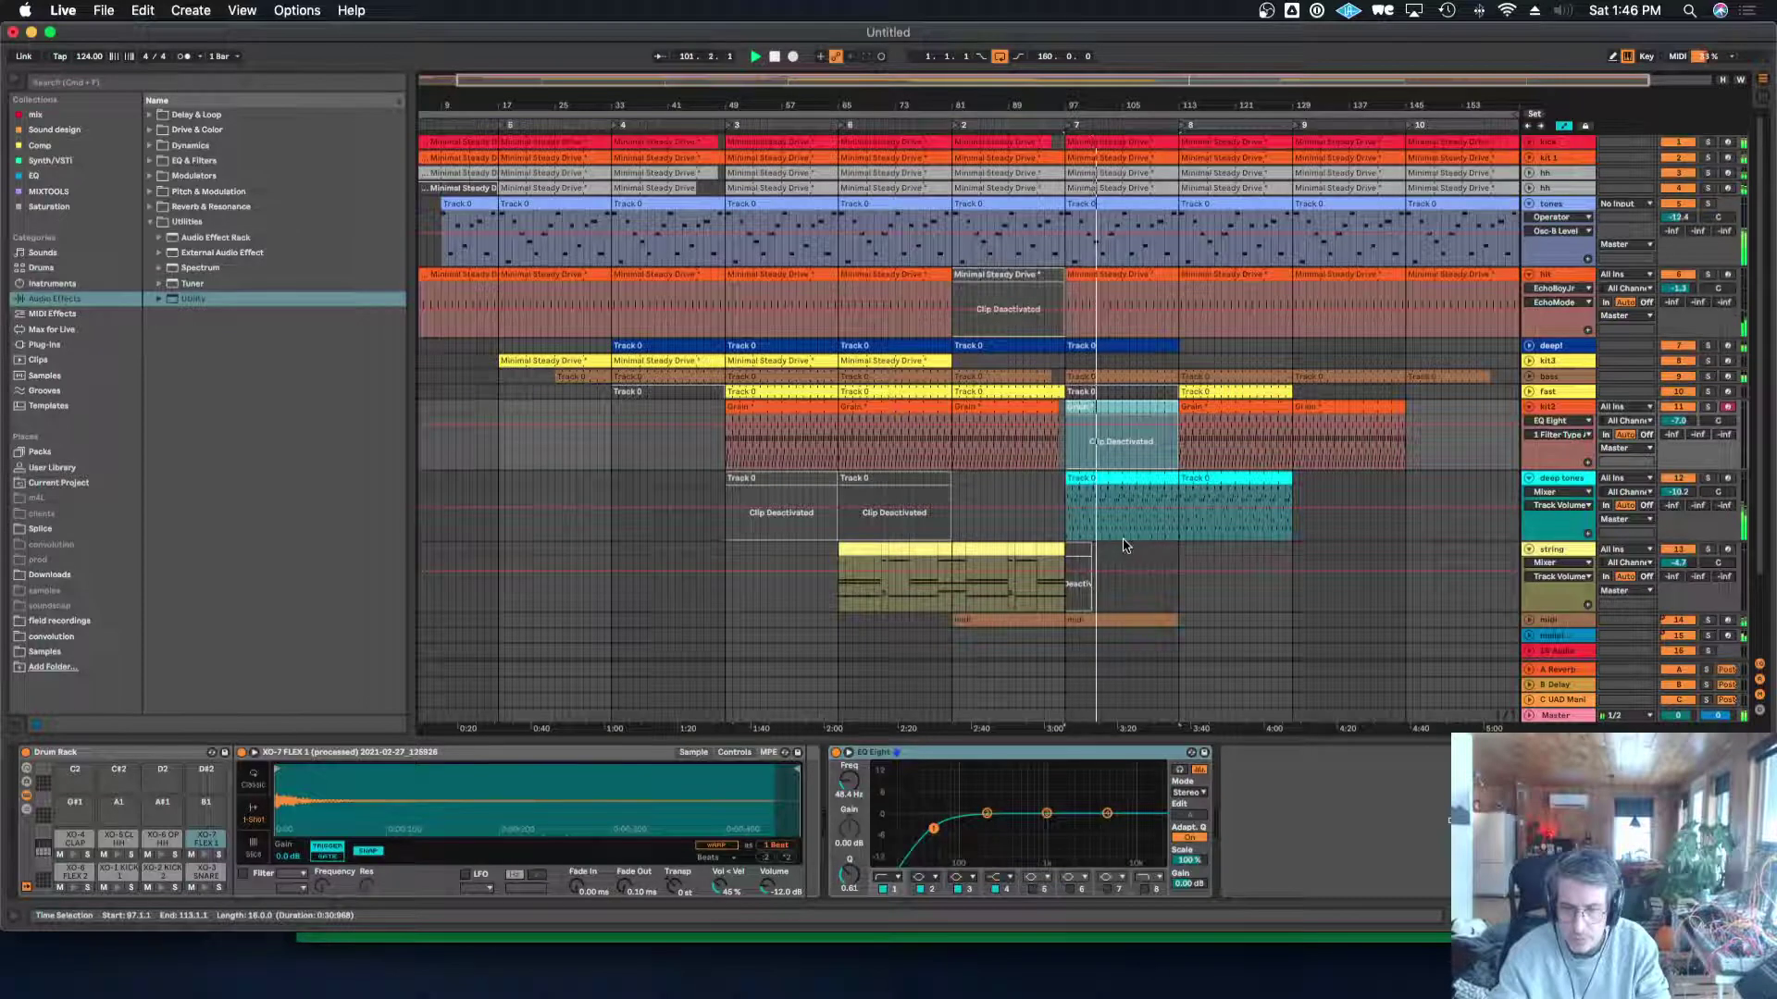
Fold the tones track and extend the start of the kit2 clip at bar 113 back to about bar 110.
{"action": "left_click", "coordinate": [1557, 211]}
{"action": "left_click", "coordinate": [1529, 204]}
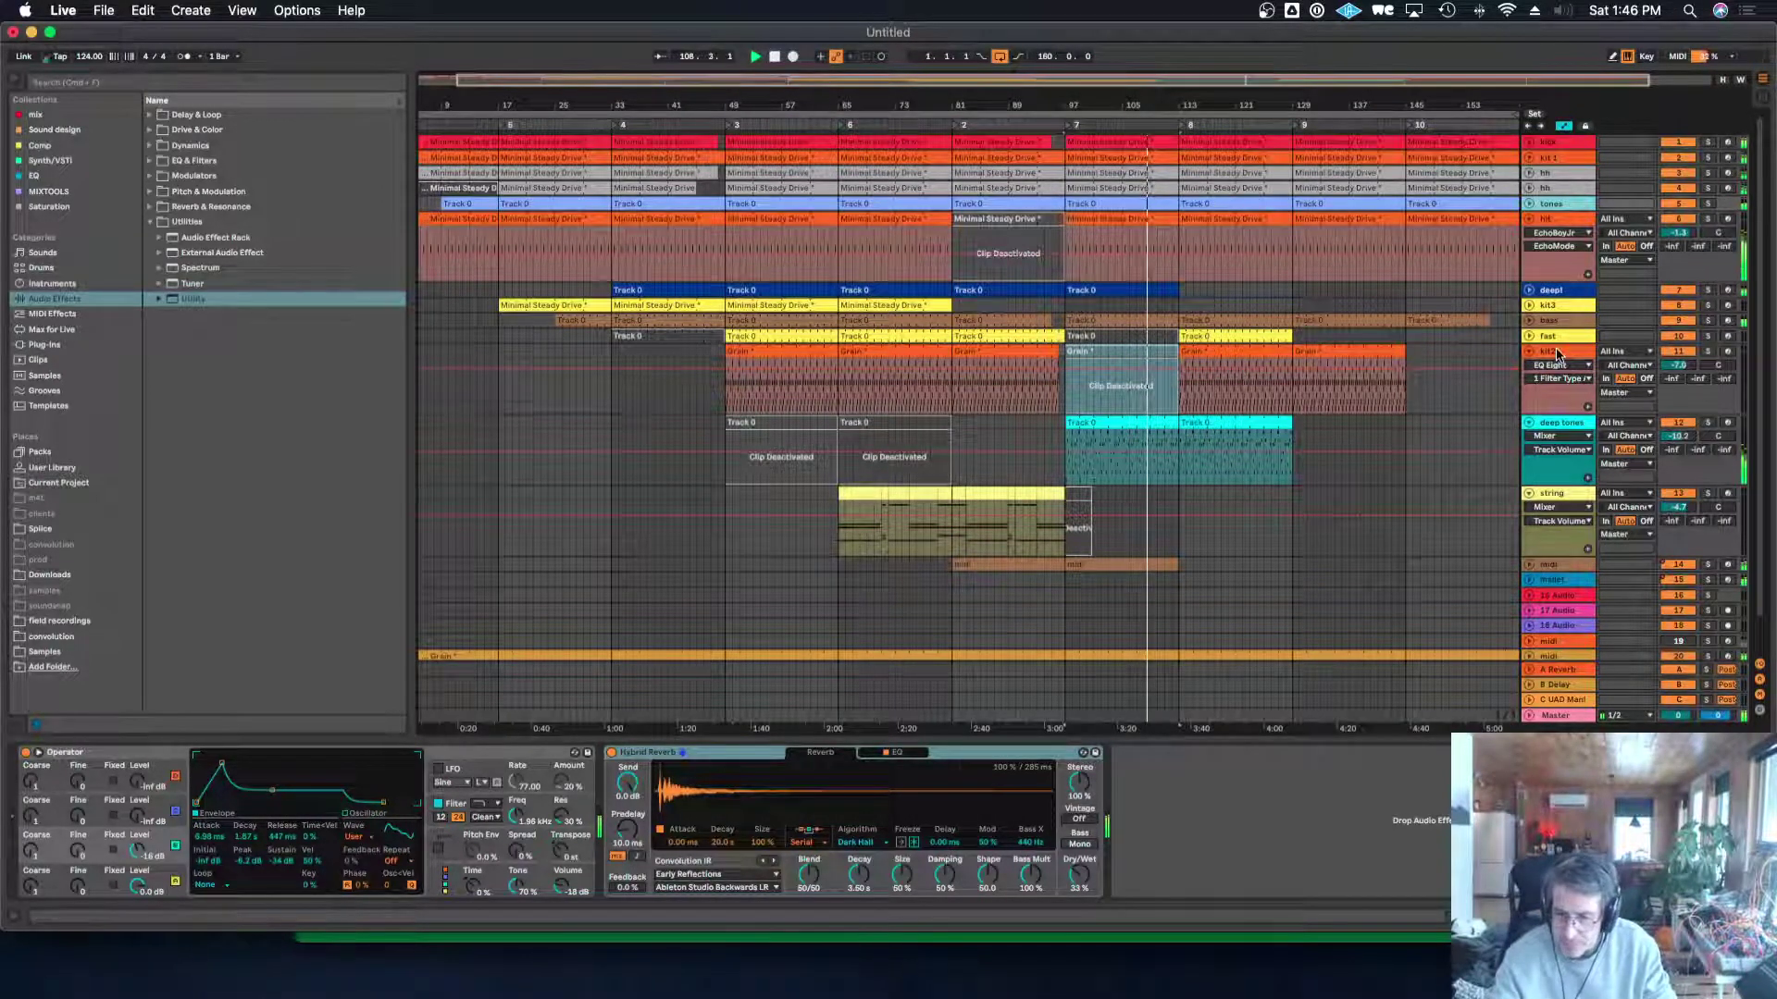
{"action": "left_click", "coordinate": [1510, 355]}
{"action": "left_click_drag", "start_coordinate": [1180, 354], "coordinate": [1158, 354]}
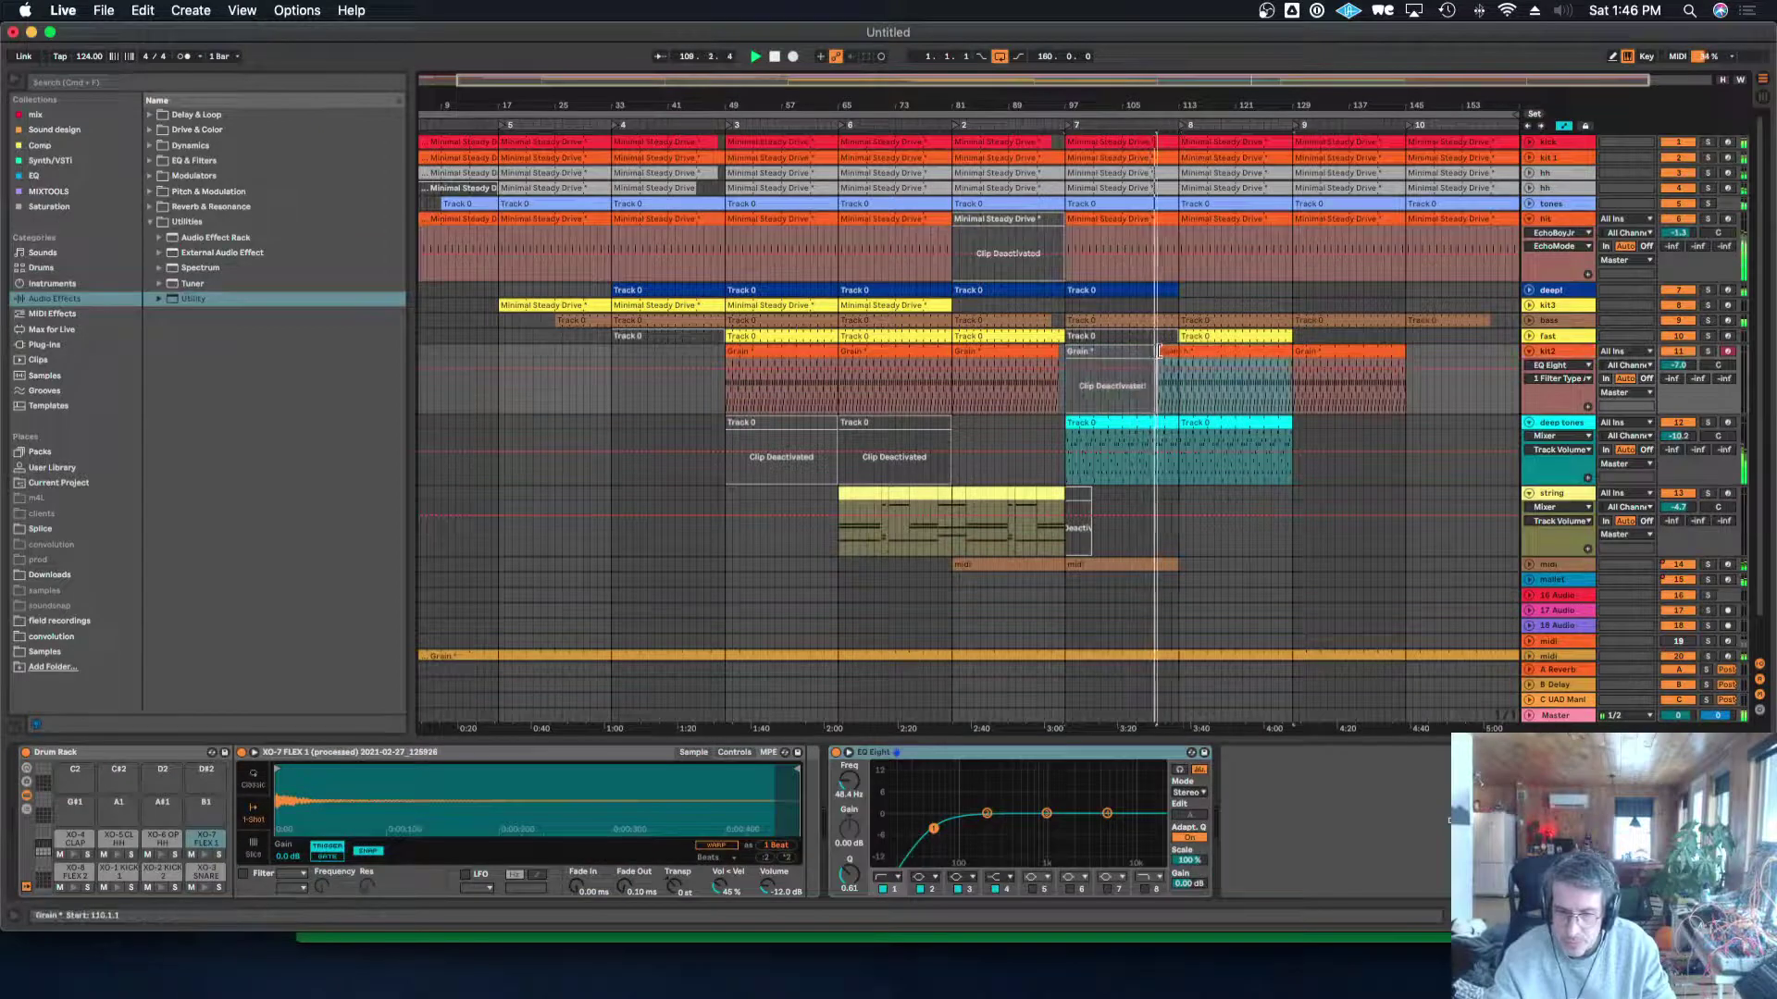
Cut a short gap in the upper hh track before bar 113 and replace kit2's clip at bar 113 with a copy of its bar 81 clip.
{"action": "left_click", "coordinate": [1166, 174]}
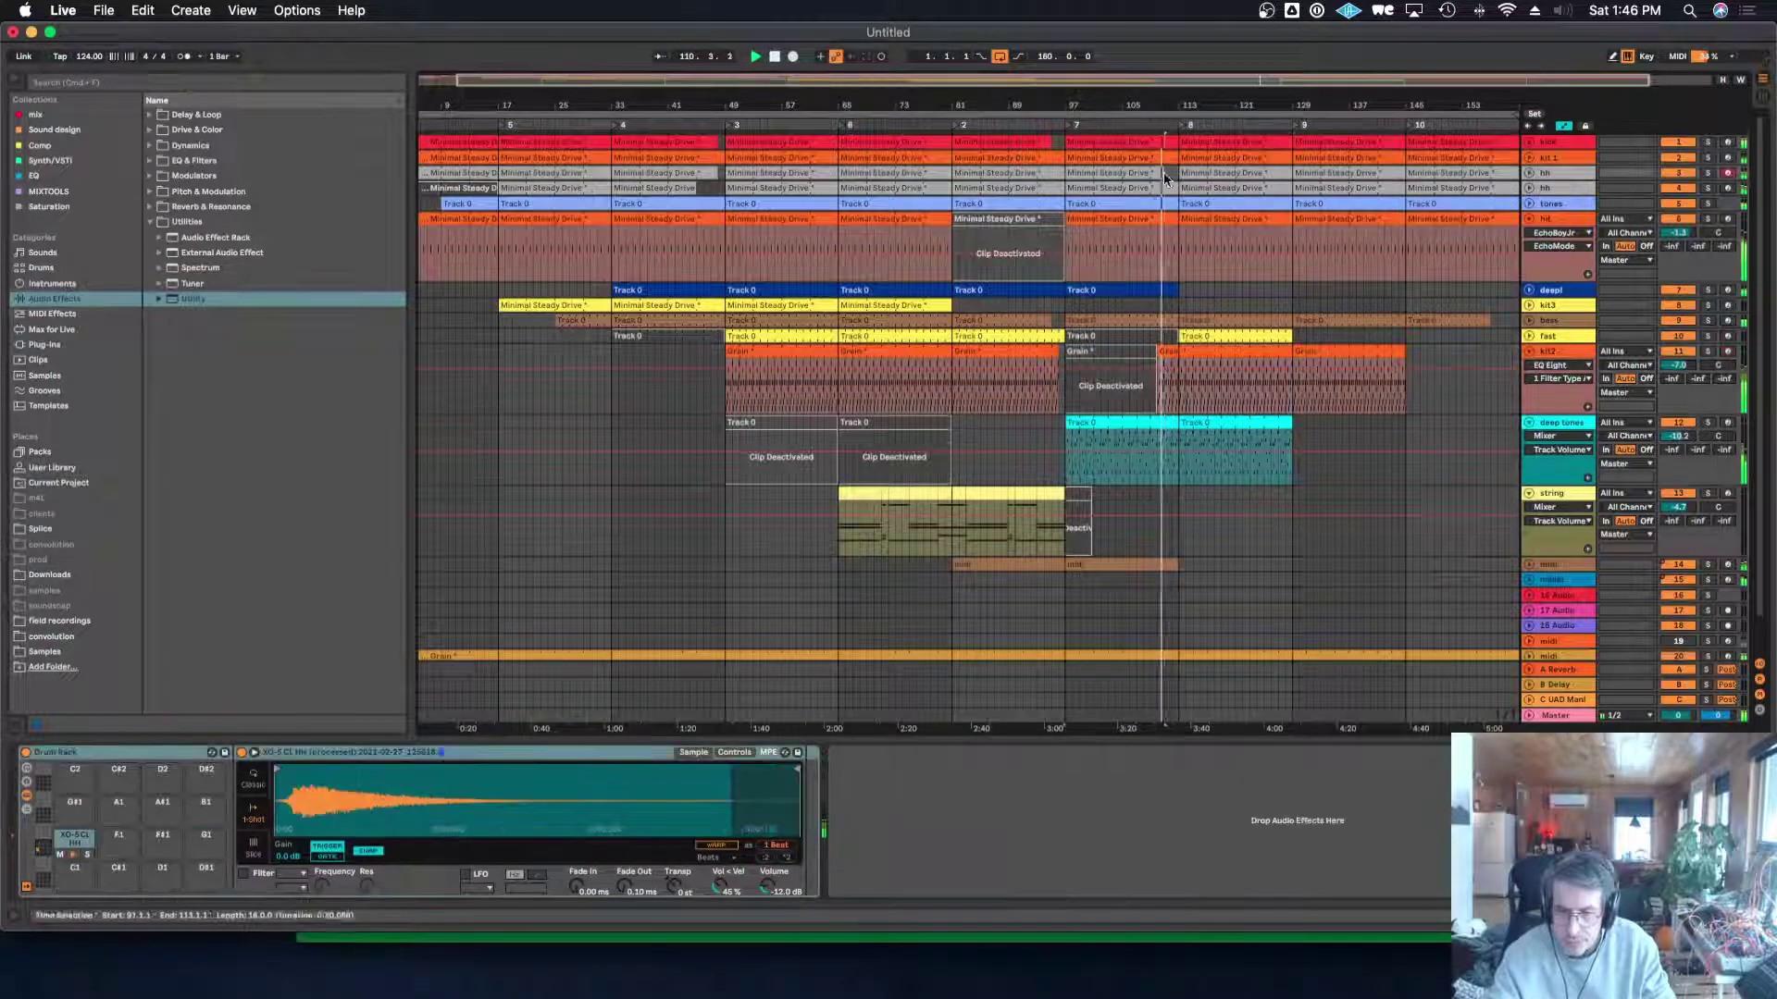
{"action": "left_click", "coordinate": [1187, 352]}
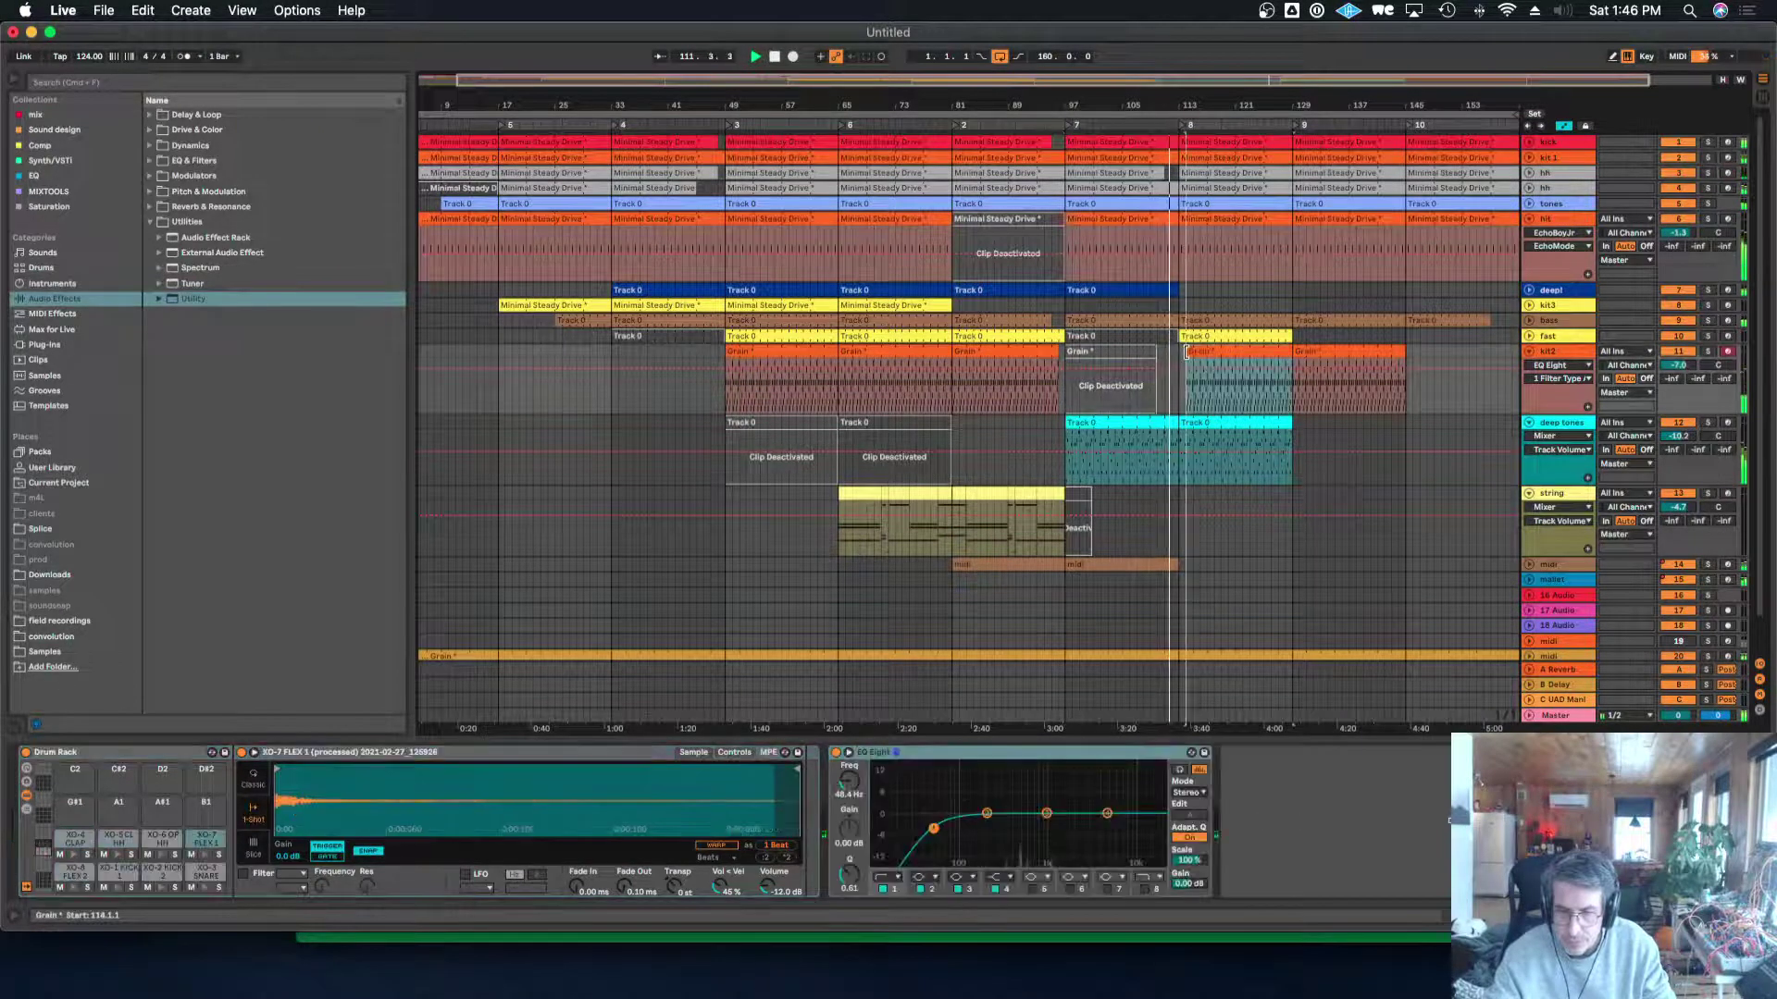
{"action": "left_click", "coordinate": [994, 355]}
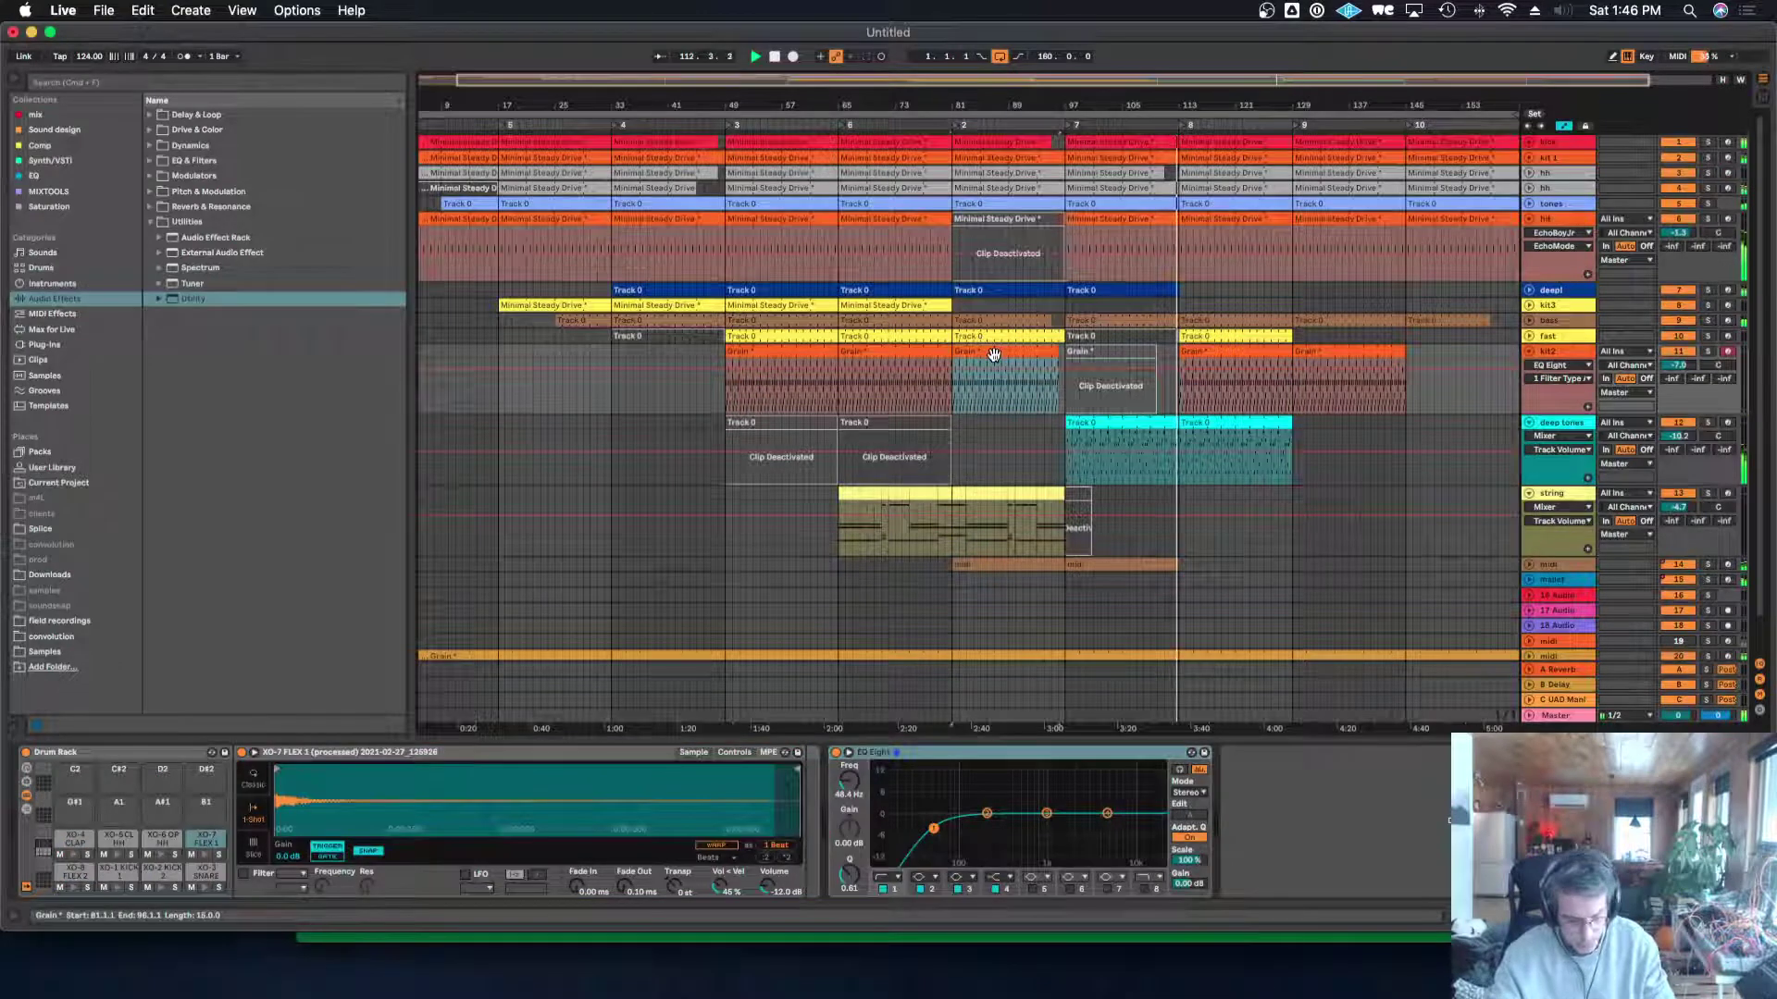
{"action": "left_click", "coordinate": [1191, 368]}
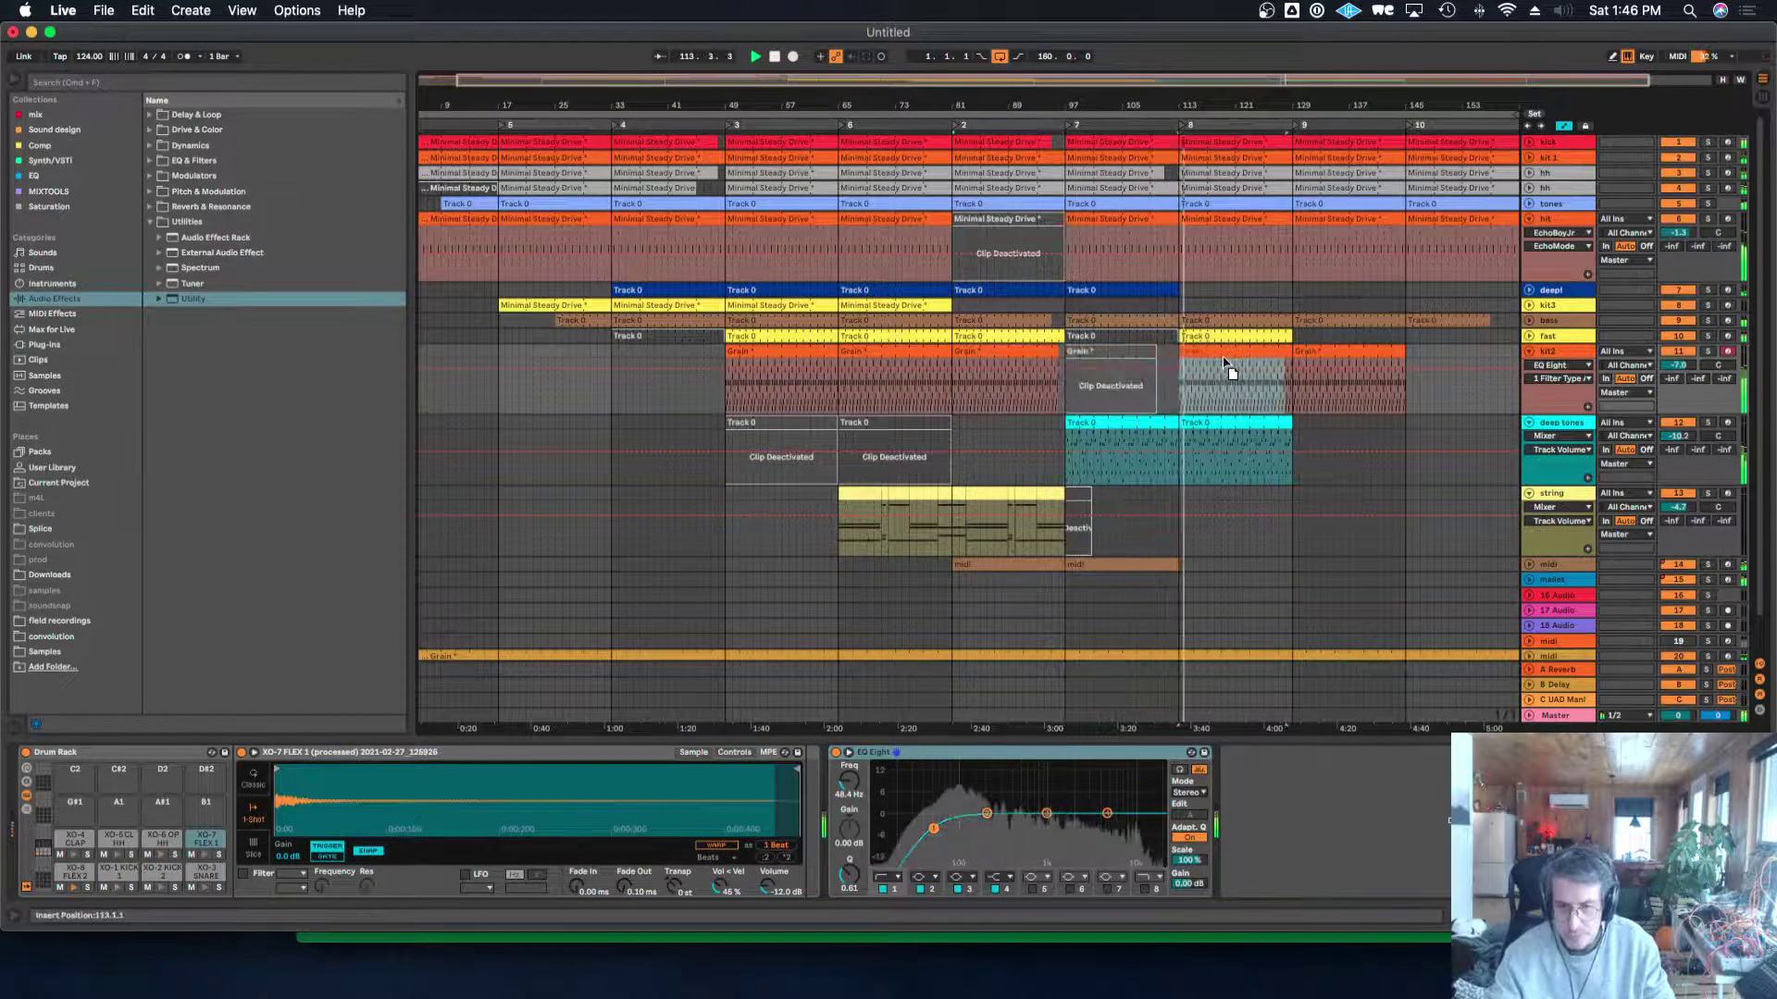
{"action": "left_click", "coordinate": [1217, 366]}
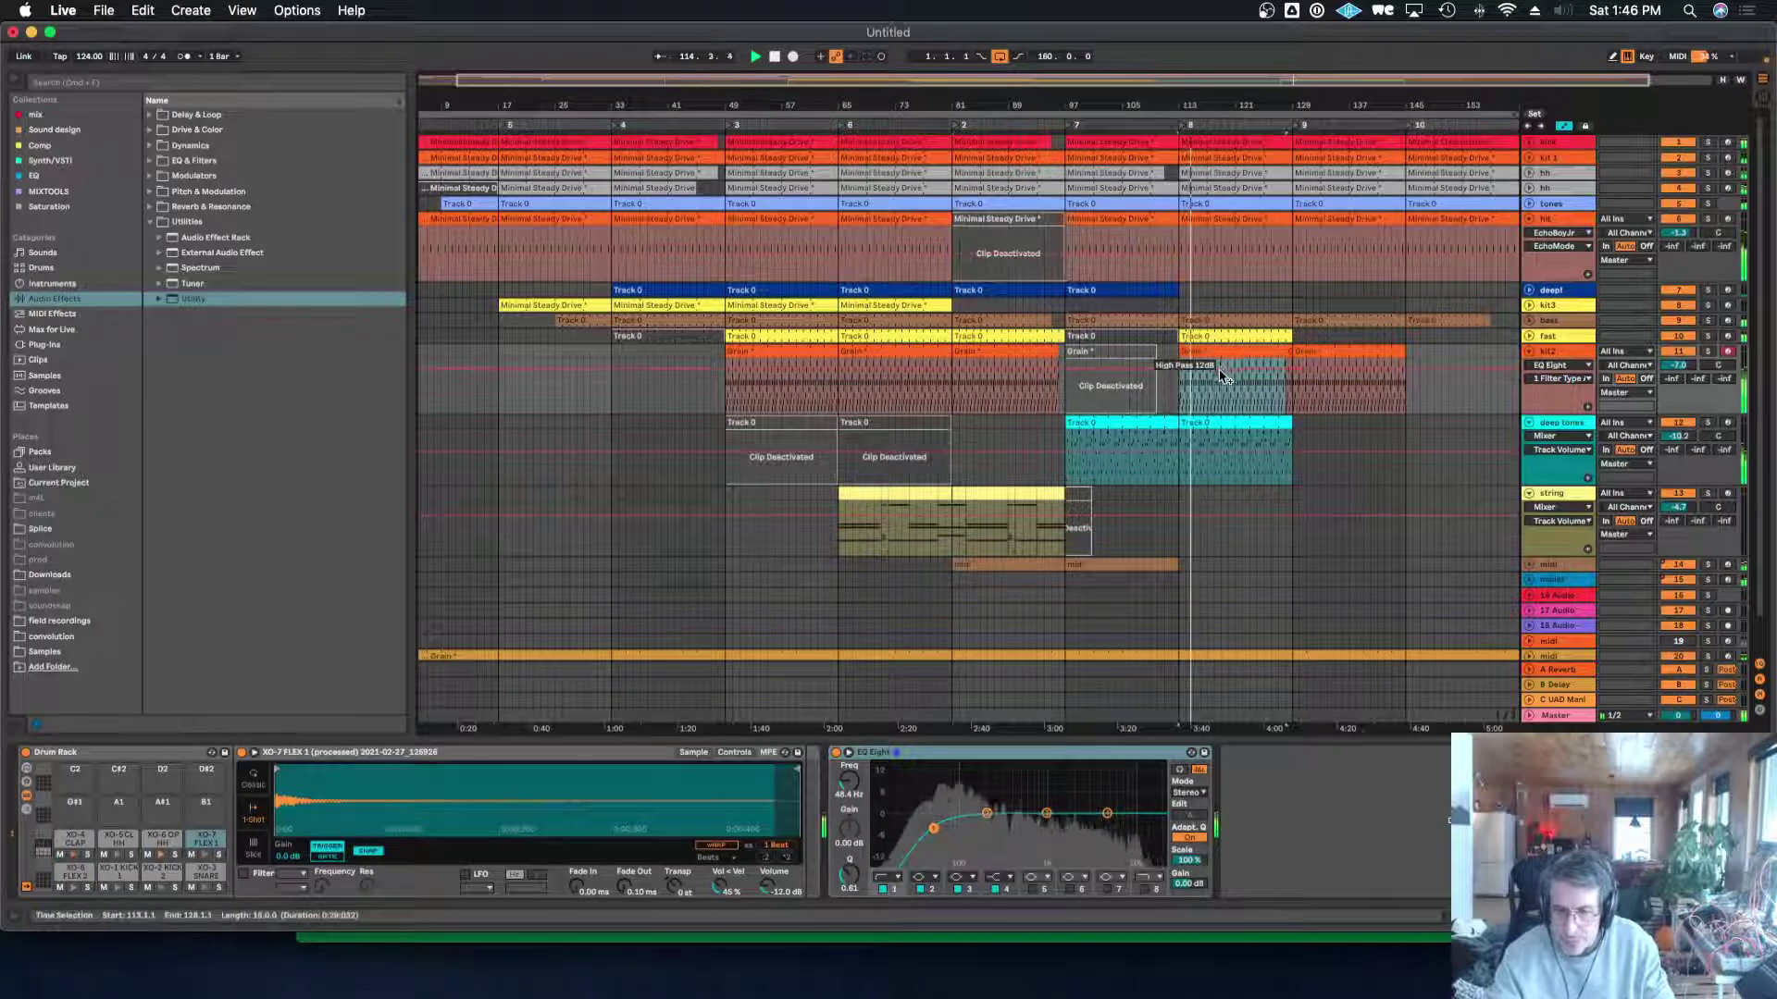
Shorten the deep tones clip at bar 113 to end at about bar 118 and deactivate it.
{"action": "left_click", "coordinate": [1288, 422]}
{"action": "left_click_drag", "start_coordinate": [1288, 422], "coordinate": [1215, 423]}
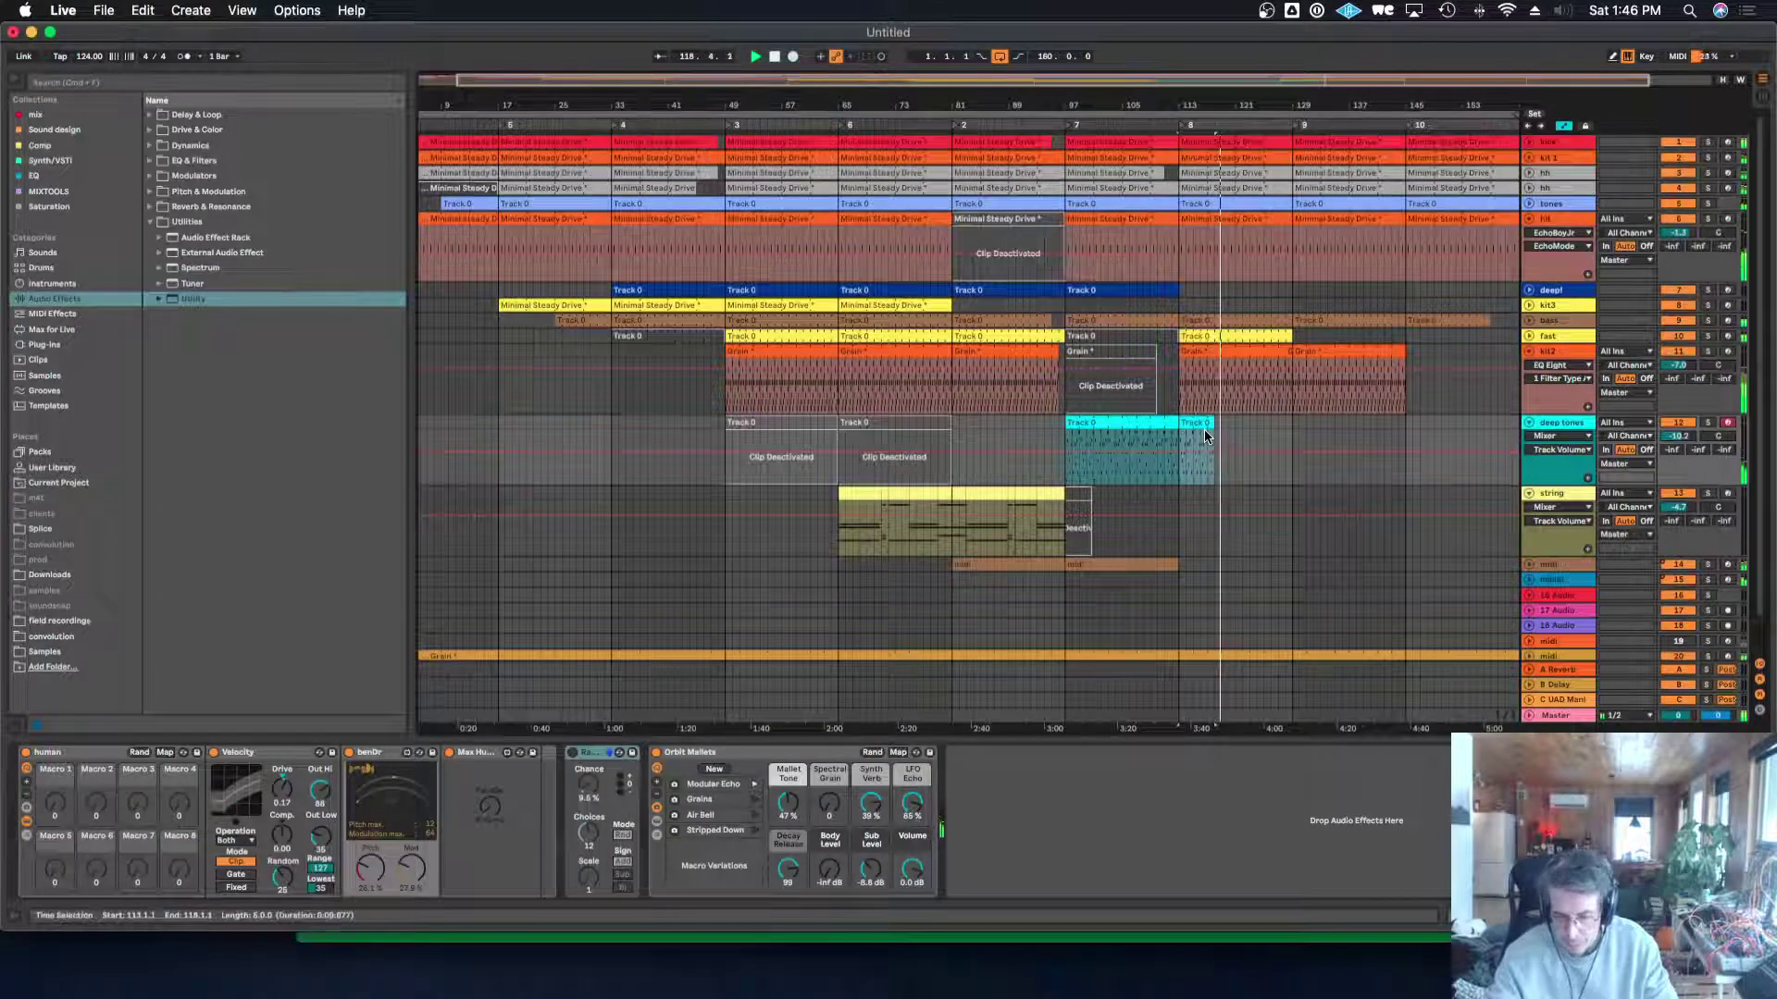
{"action": "left_click", "coordinate": [1206, 434]}
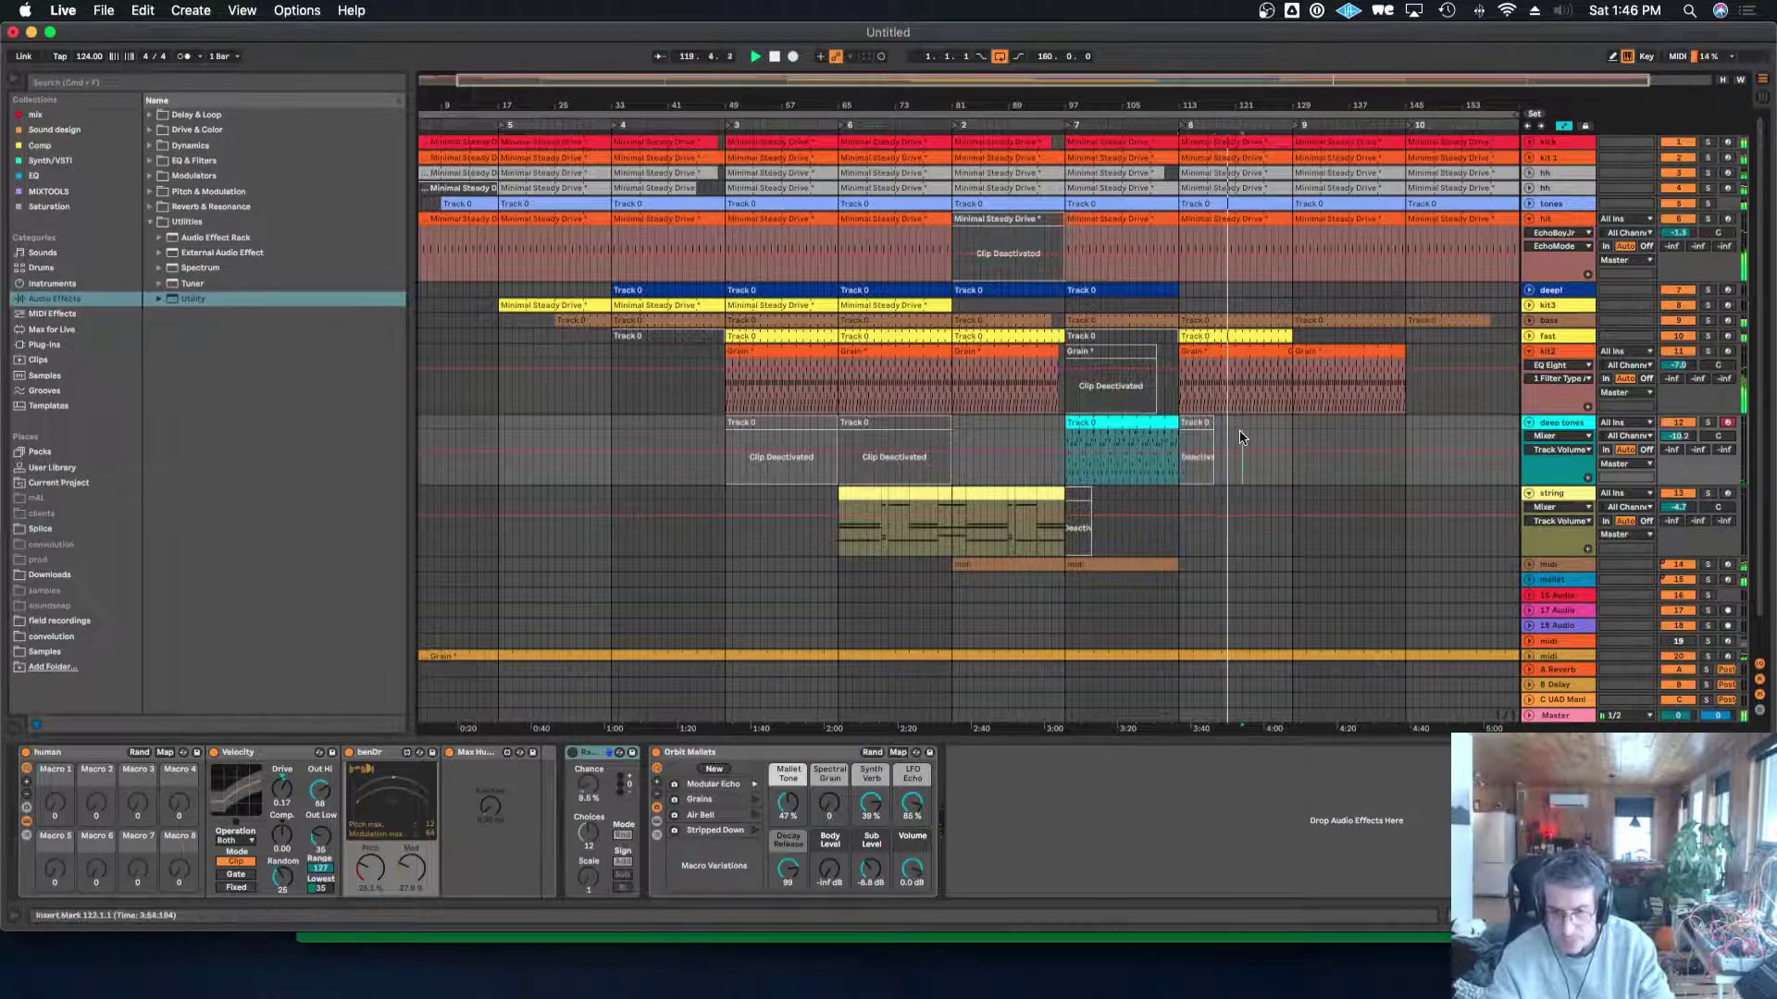
Turn on the LFO for kit2's XO-7 FLEX 1 sample and copy that setting to the sibling pads.
{"action": "left_click", "coordinate": [1278, 357]}
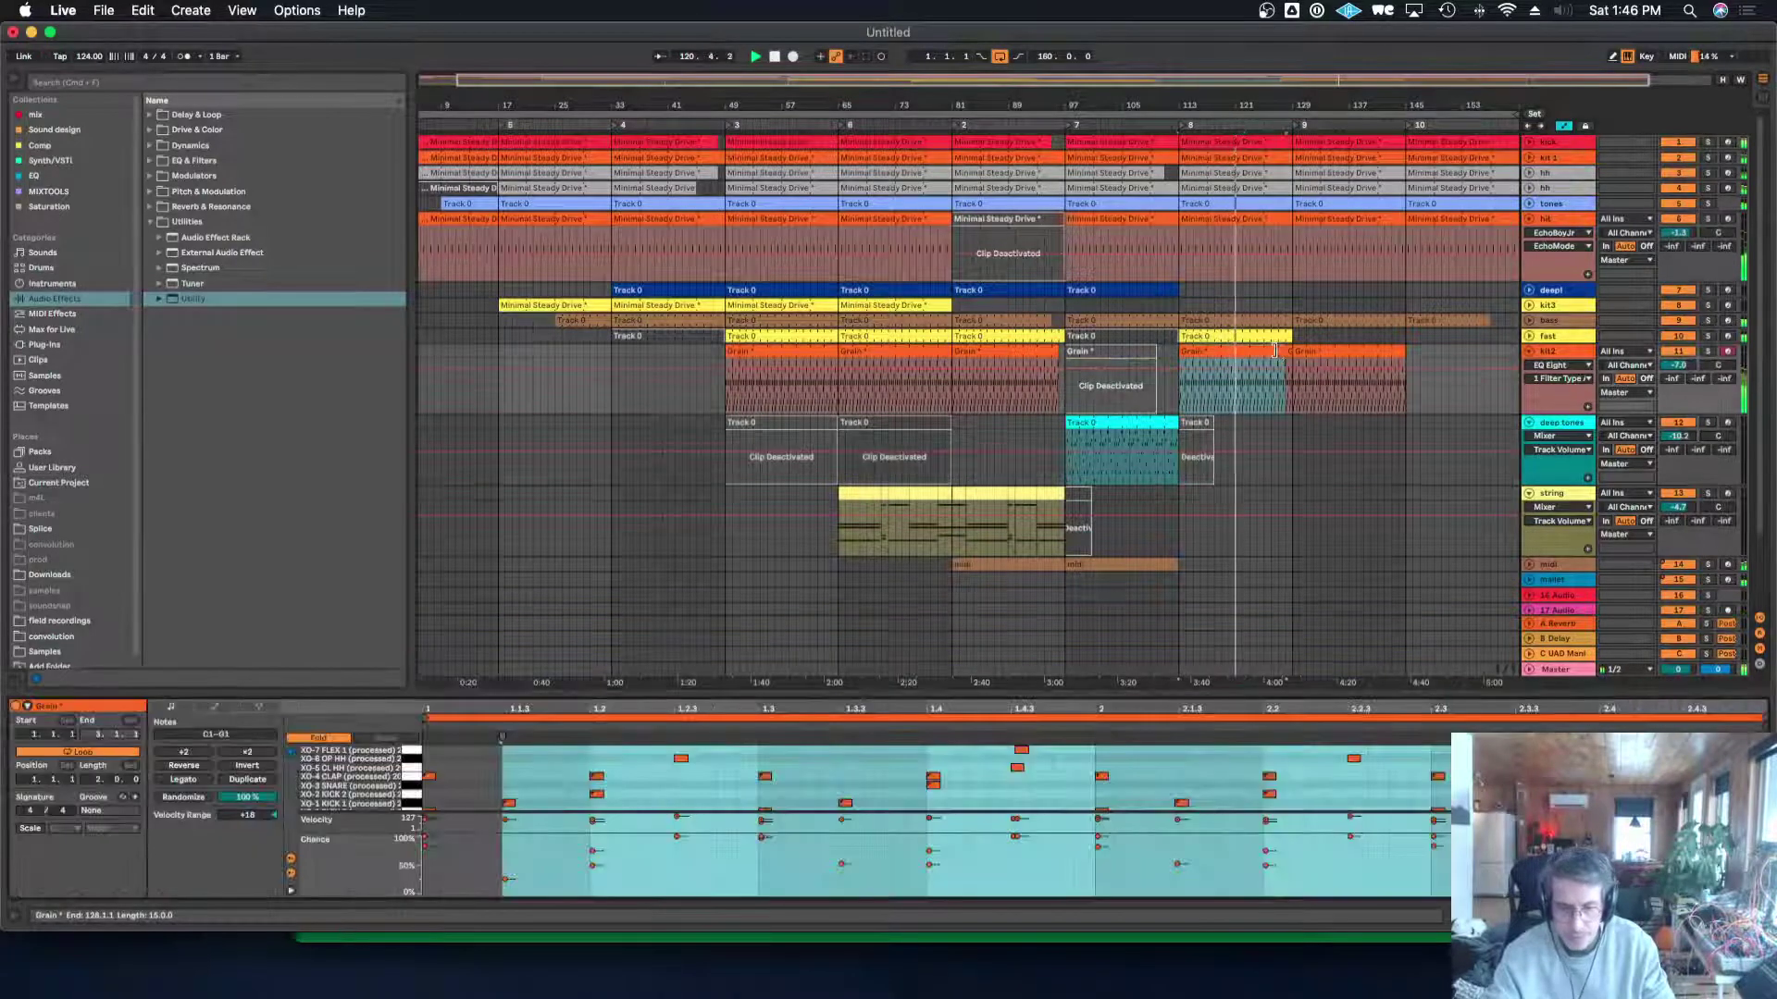
{"action": "left_click", "coordinate": [1550, 364]}
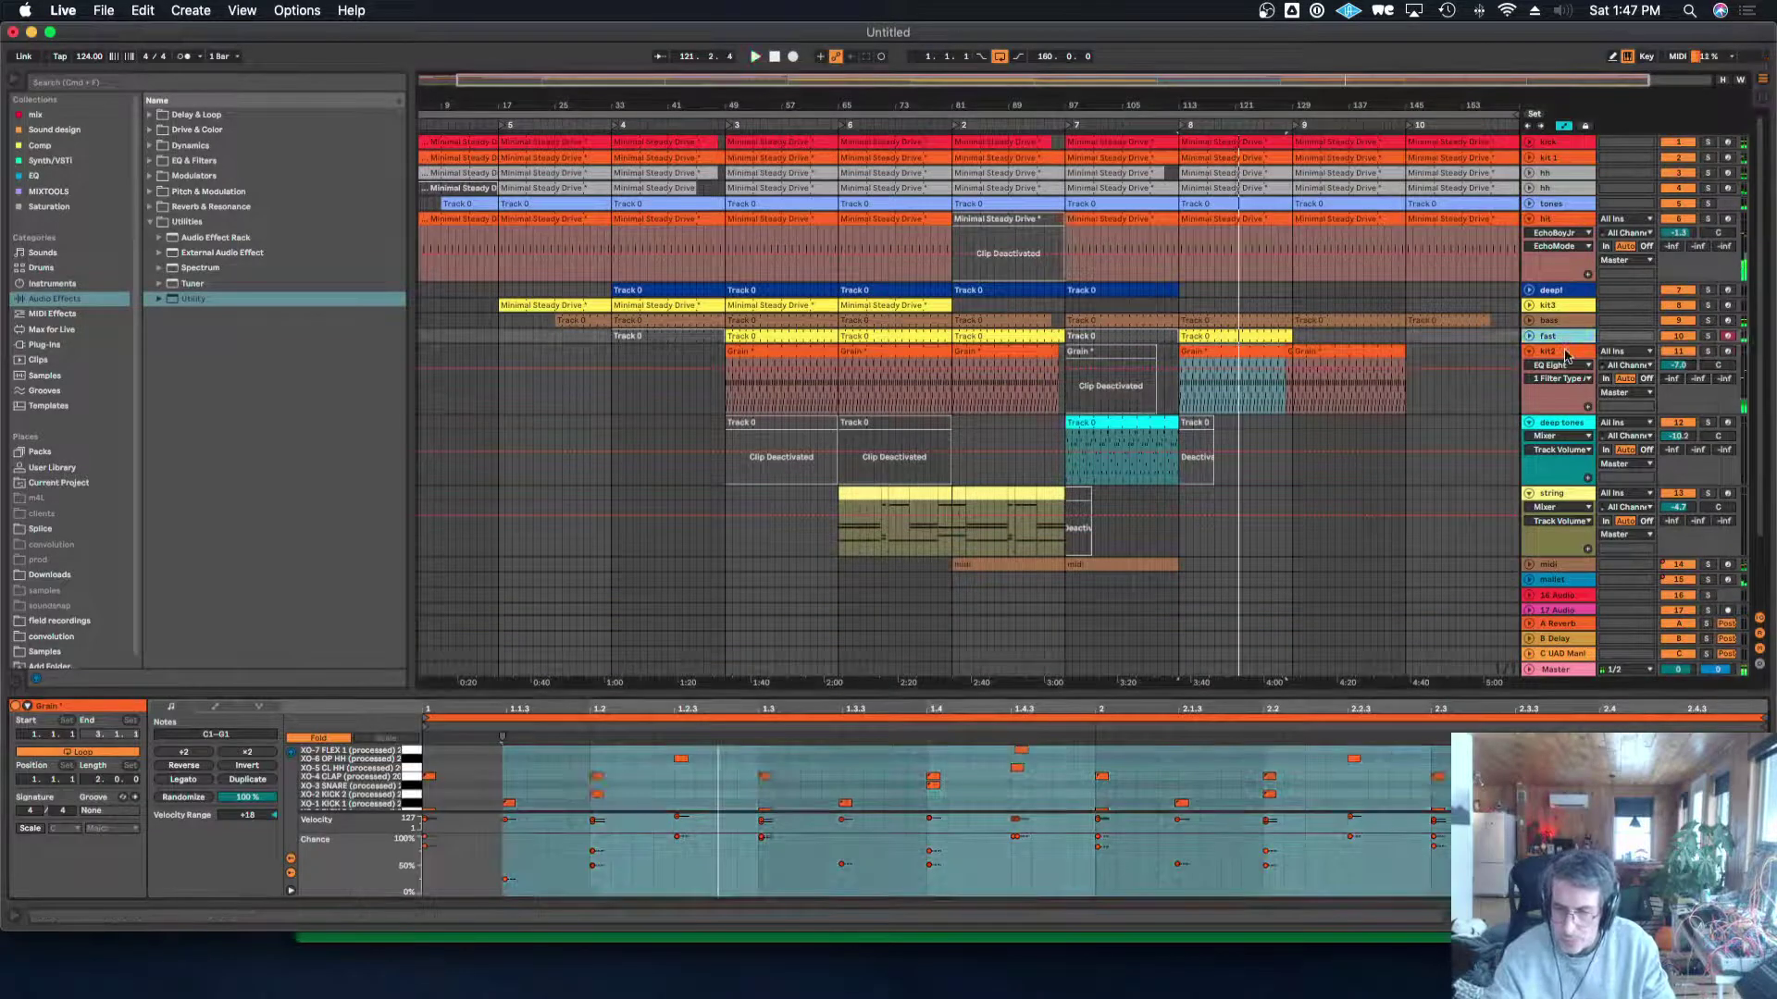
{"action": "left_click", "coordinate": [735, 752]}
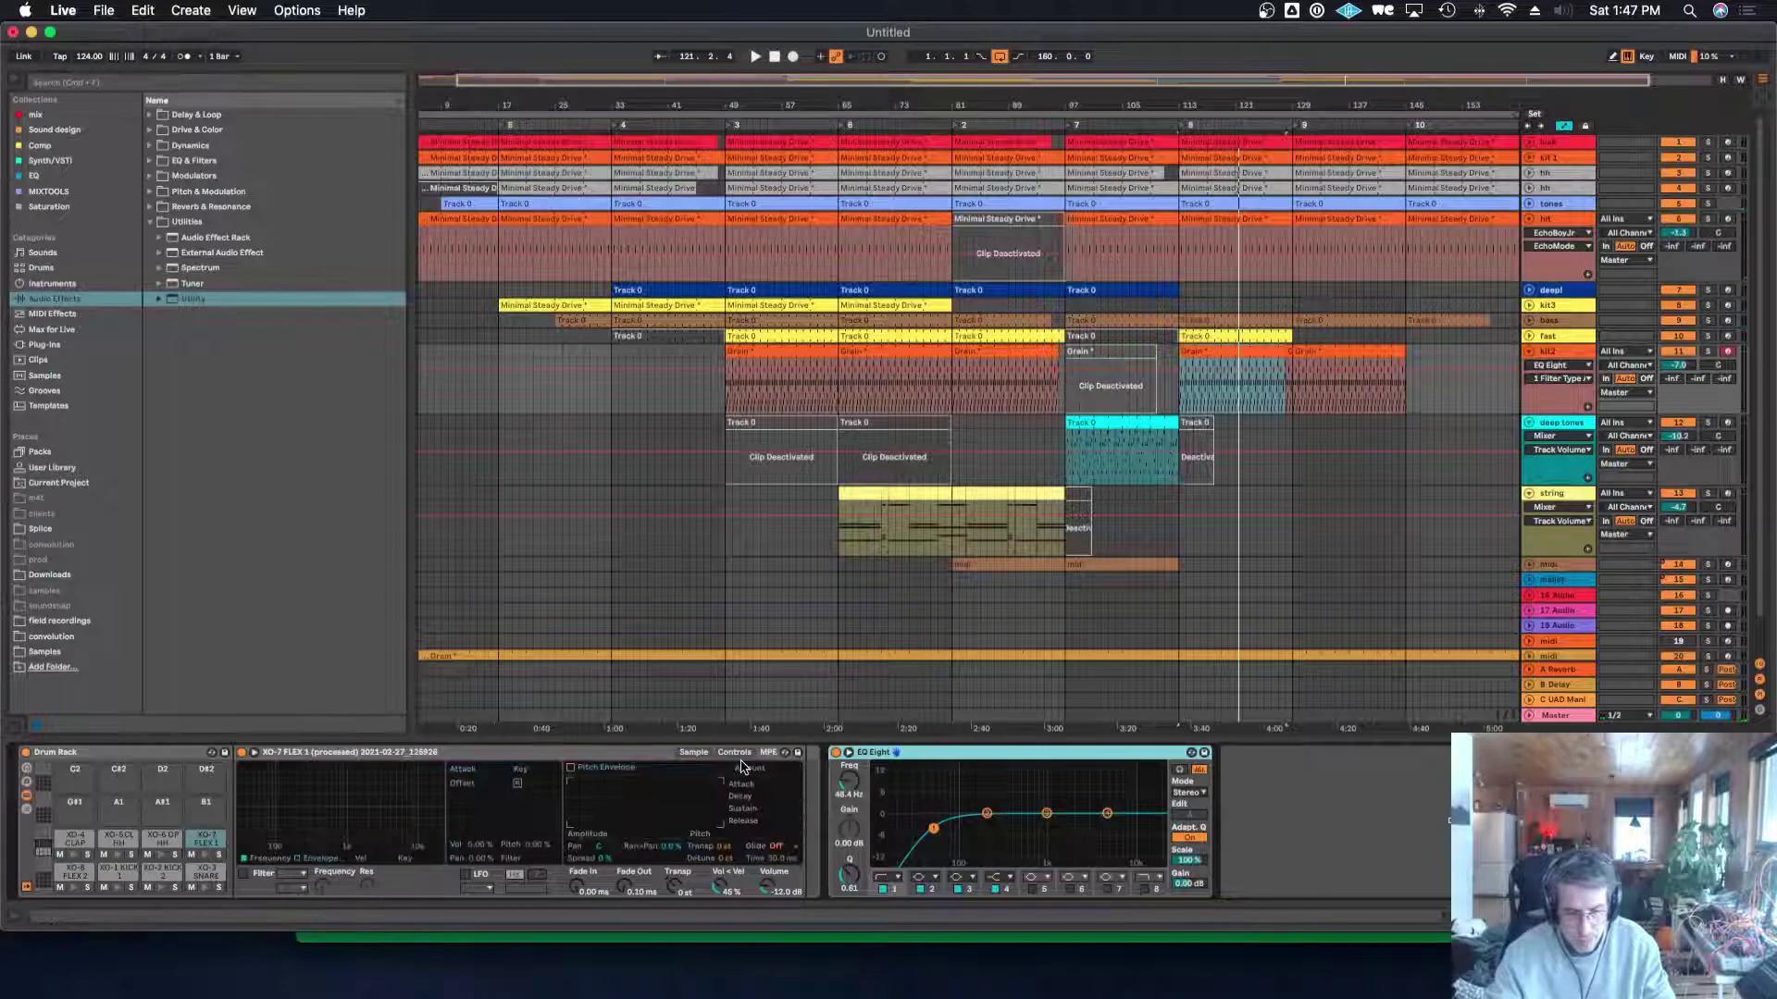
{"action": "left_click", "coordinate": [463, 876]}
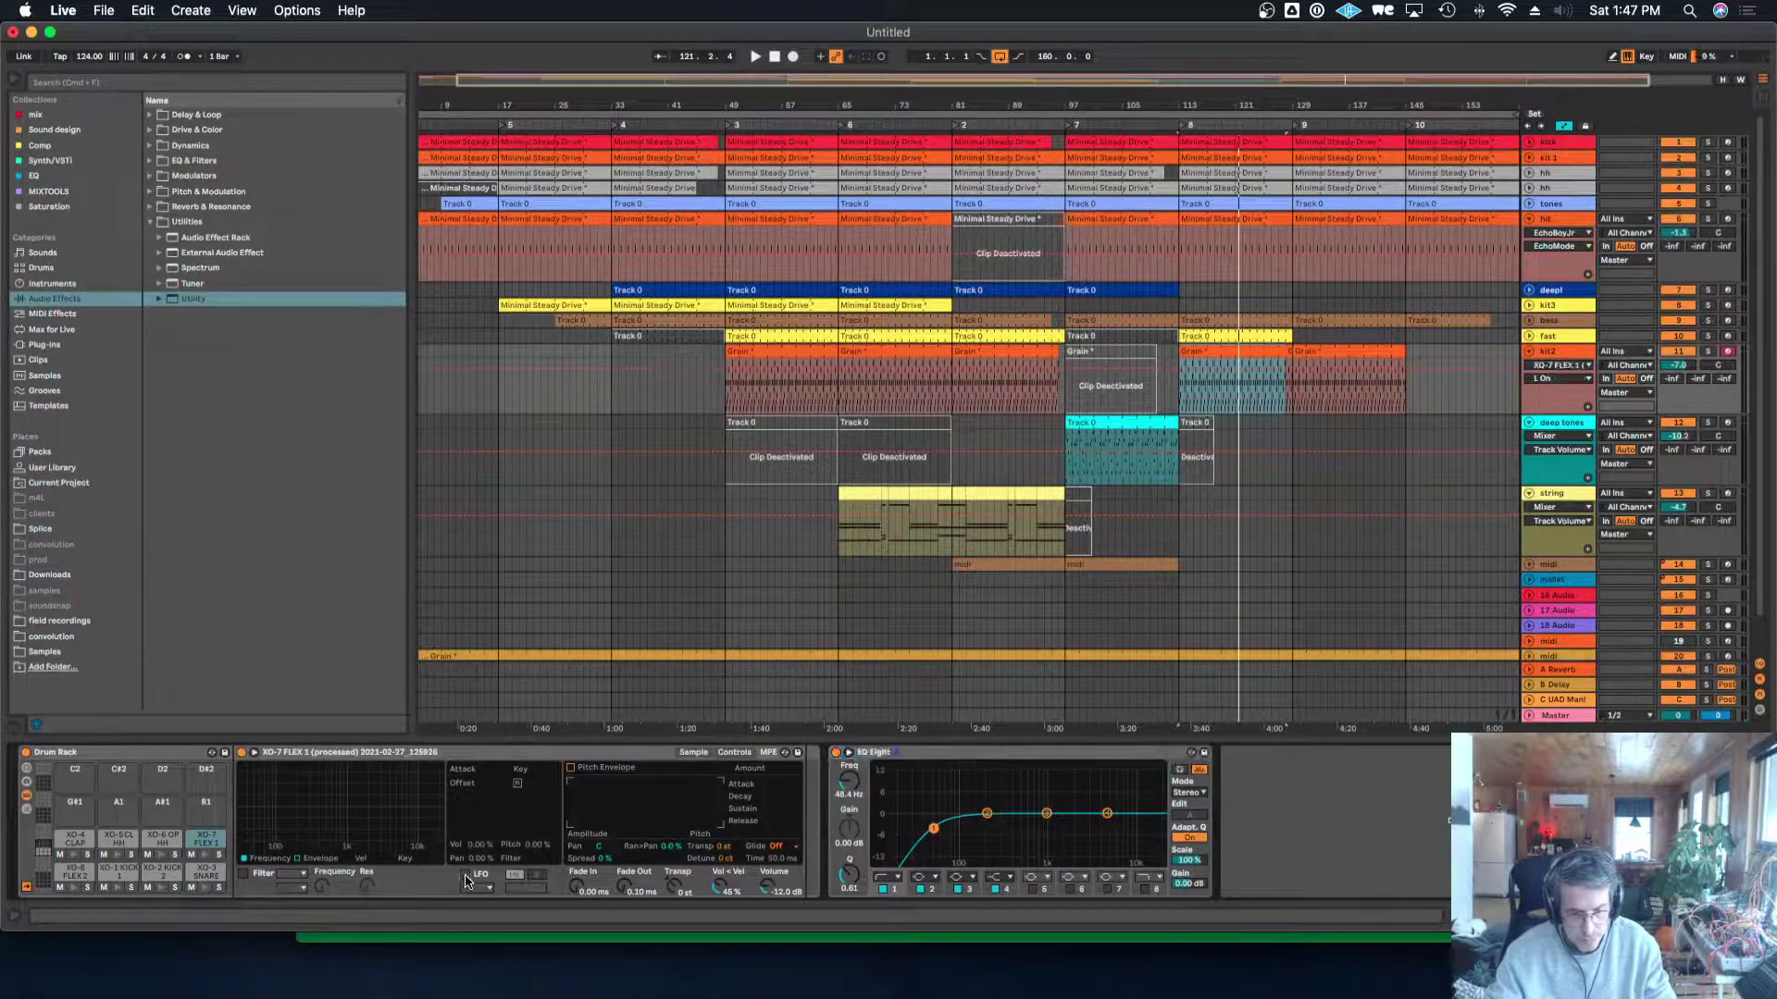
{"action": "right_click", "coordinate": [464, 877]}
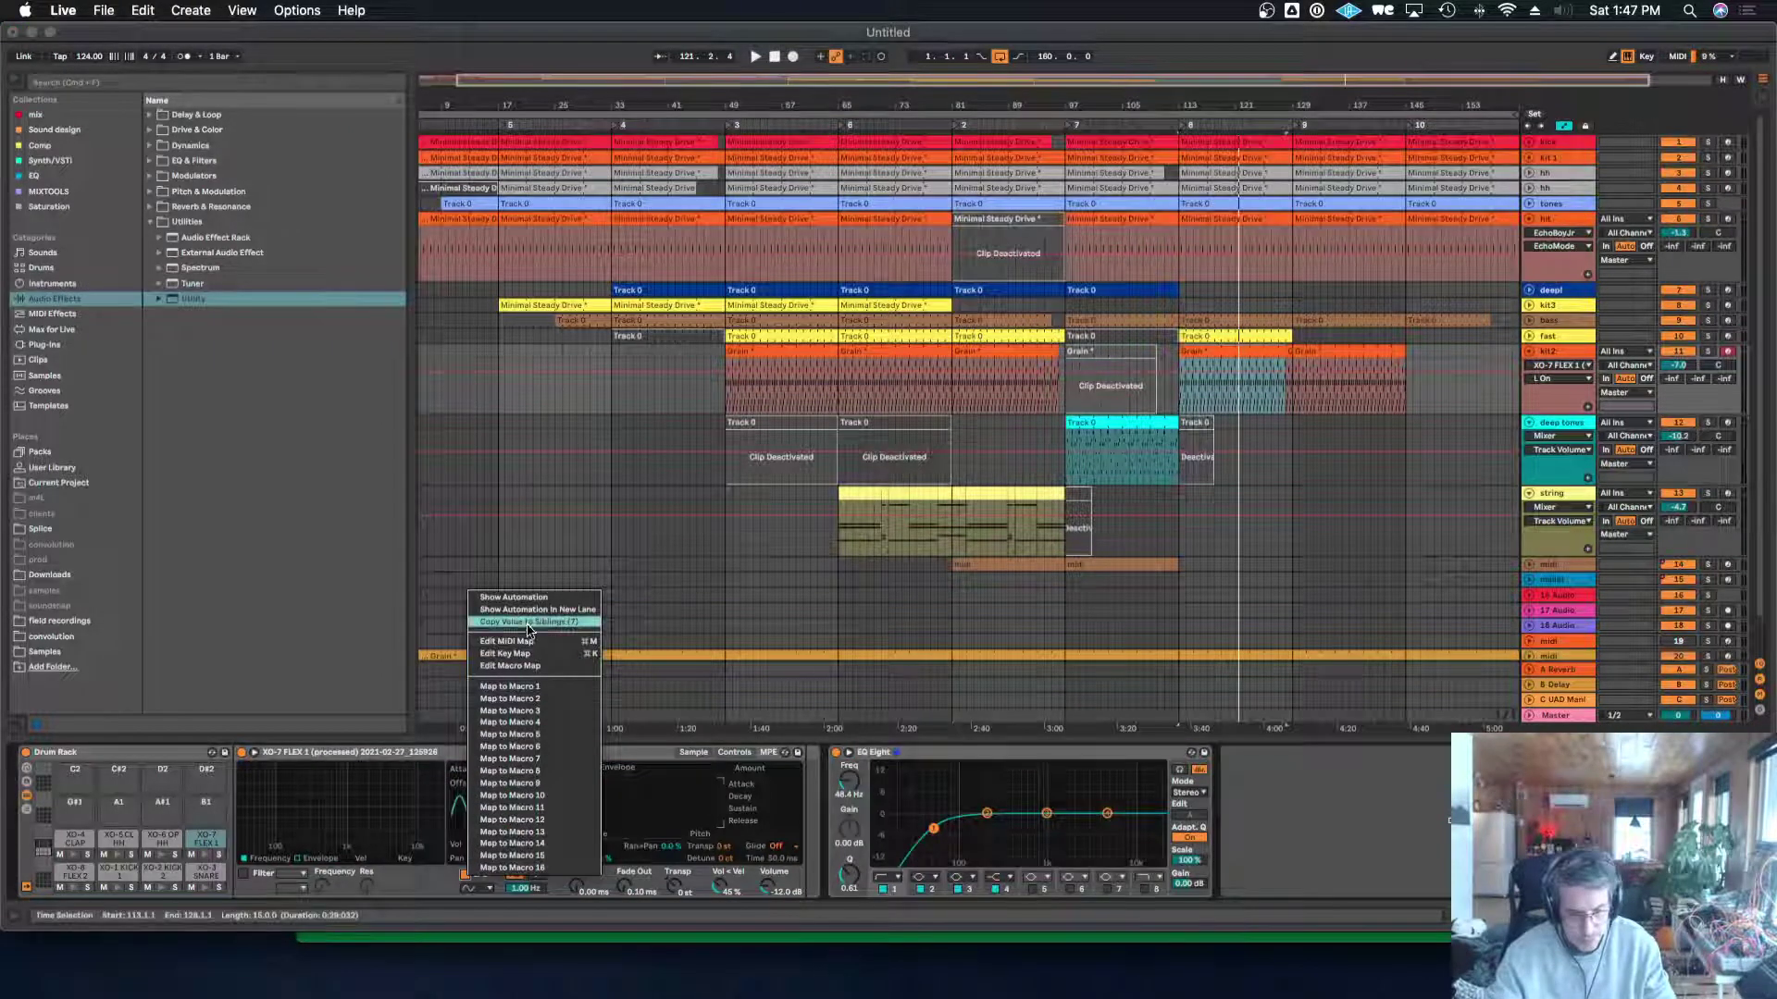
Set the XO-7 FLEX 1 LFO to the stepped random waveform and copy it to the sibling pads.
{"action": "left_click", "coordinate": [491, 891]}
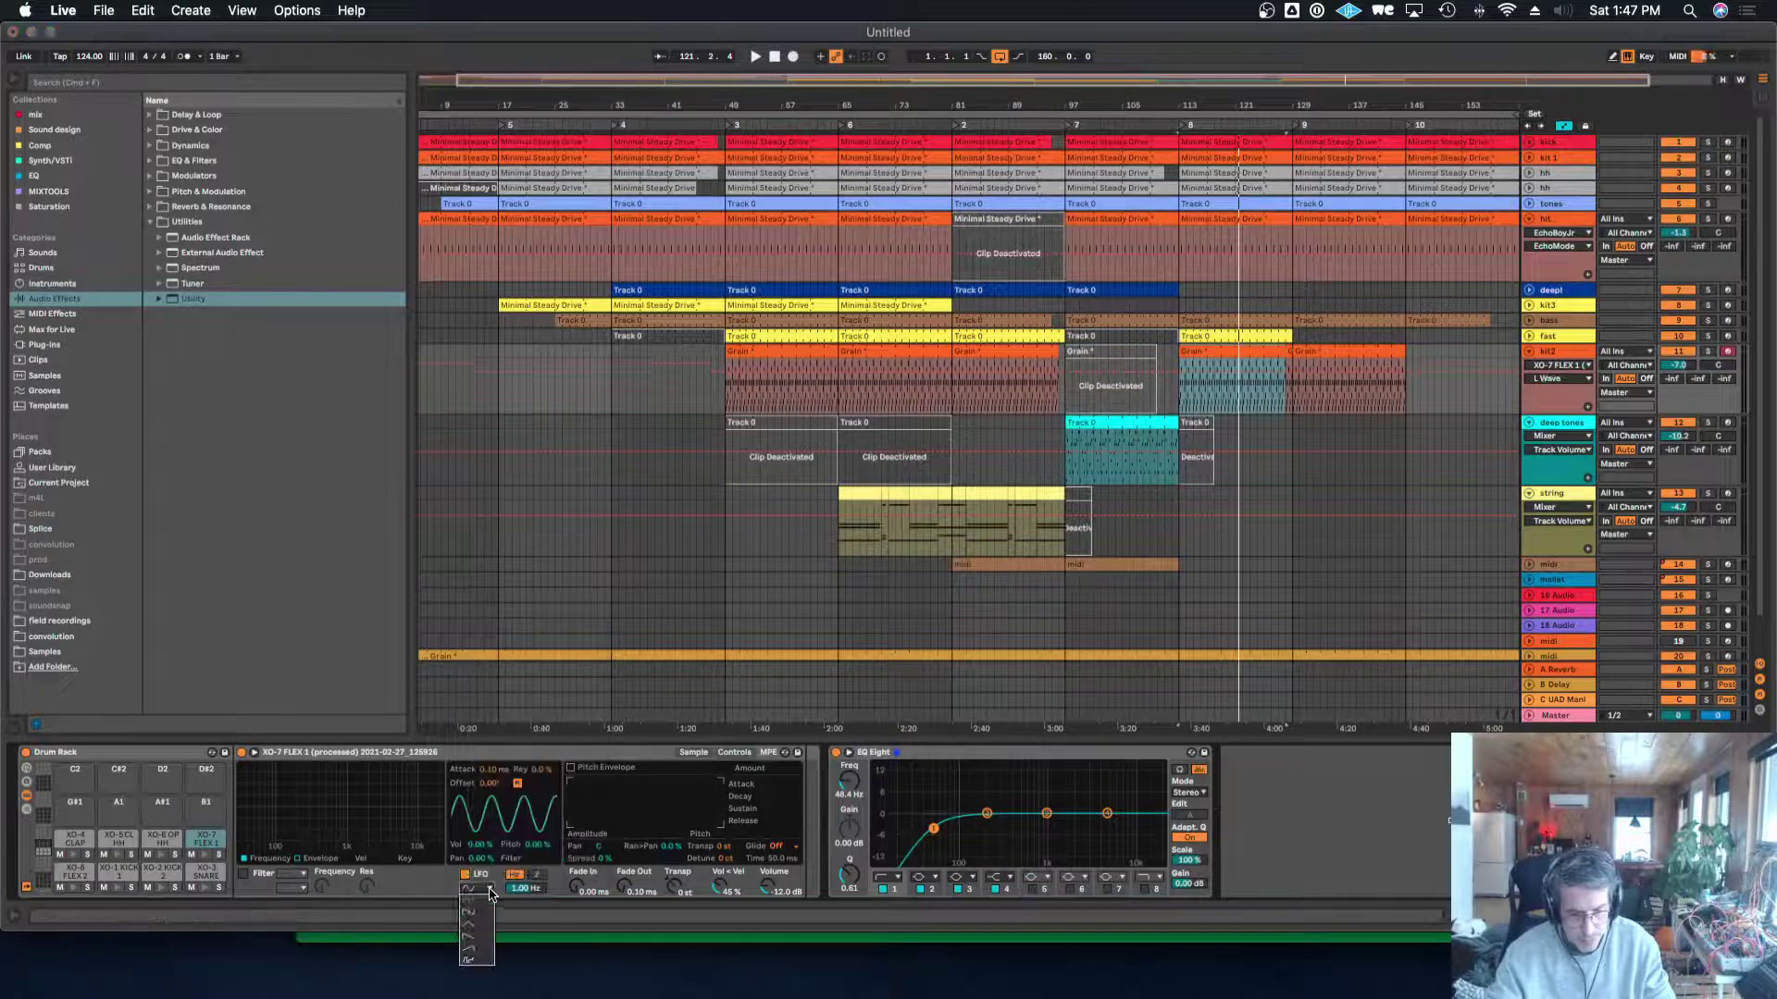
{"action": "left_click", "coordinate": [483, 961]}
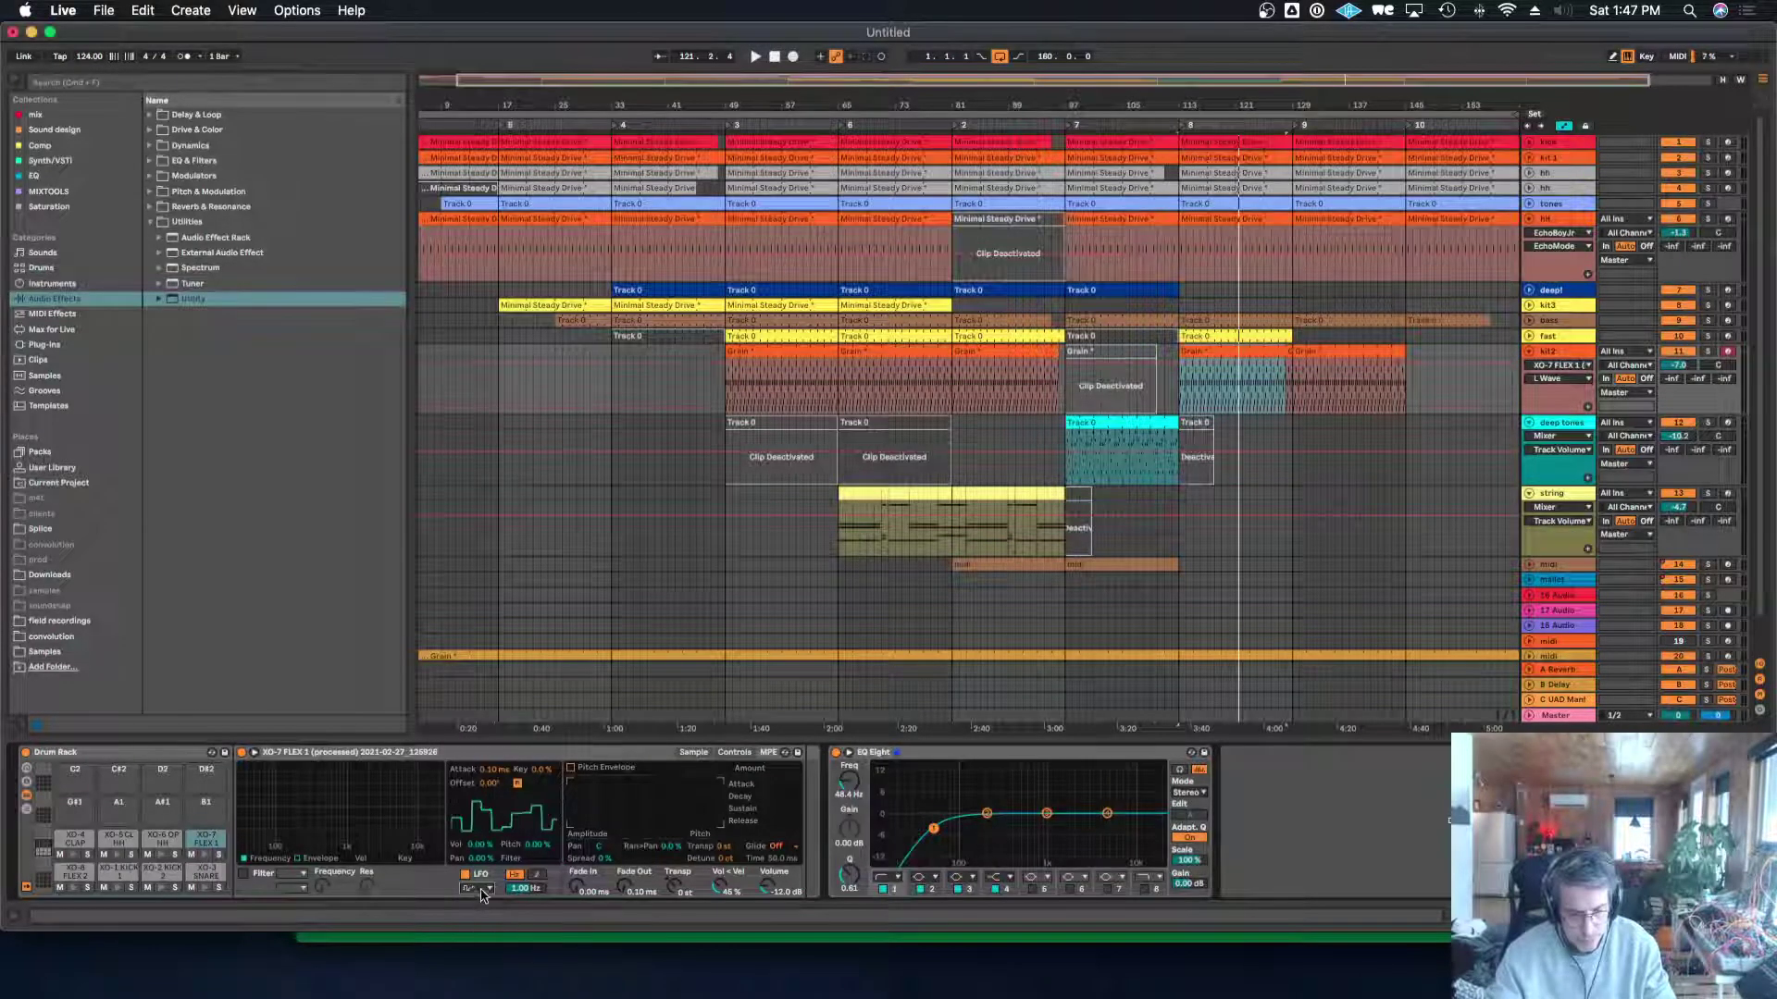
{"action": "right_click", "coordinate": [489, 888]}
{"action": "left_click", "coordinate": [555, 634]}
Sync the XO-7 FLEX 1 LFO to the tempo at a 1/4 rate and copy both settings to the sibling pads.
{"action": "left_click", "coordinate": [537, 873]}
{"action": "right_click", "coordinate": [525, 888]}
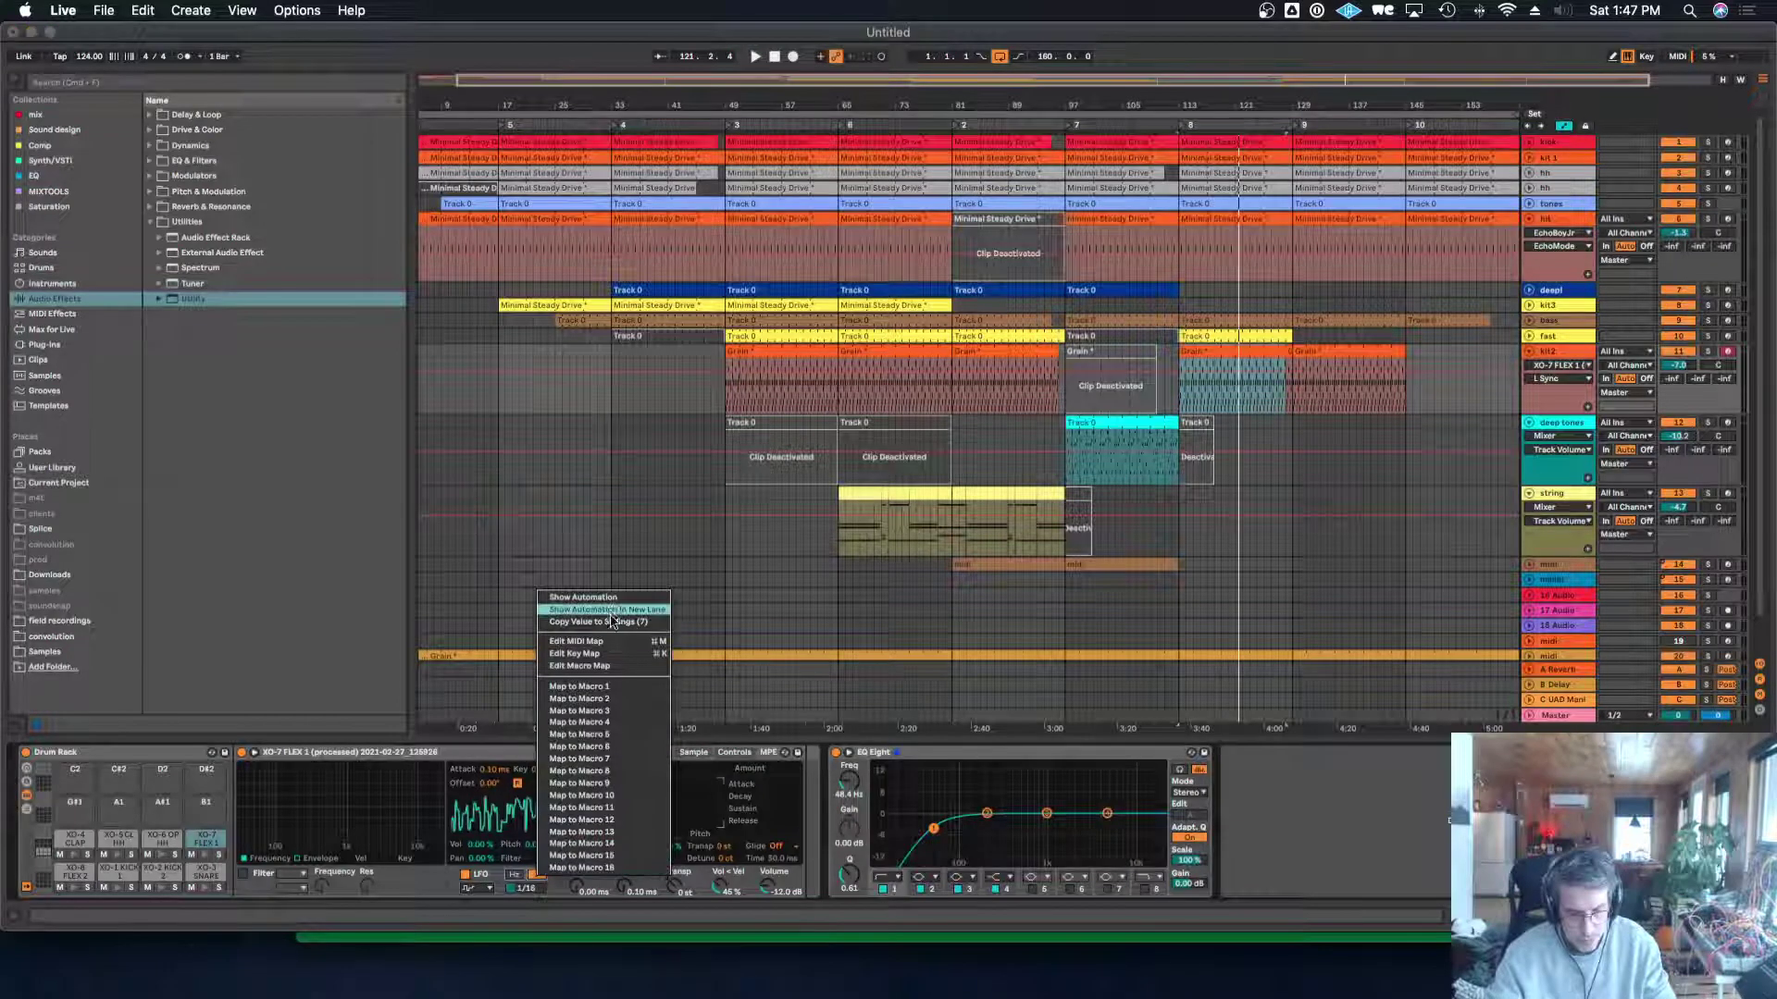
{"action": "left_click", "coordinate": [564, 632]}
{"action": "mouse_move", "coordinate": [524, 885]}
{"action": "left_mouse_down"}
{"action": "mouse_move", "coordinate": [523, 870]}
{"action": "mouse_move", "coordinate": [523, 901]}
{"action": "left_mouse_up"}
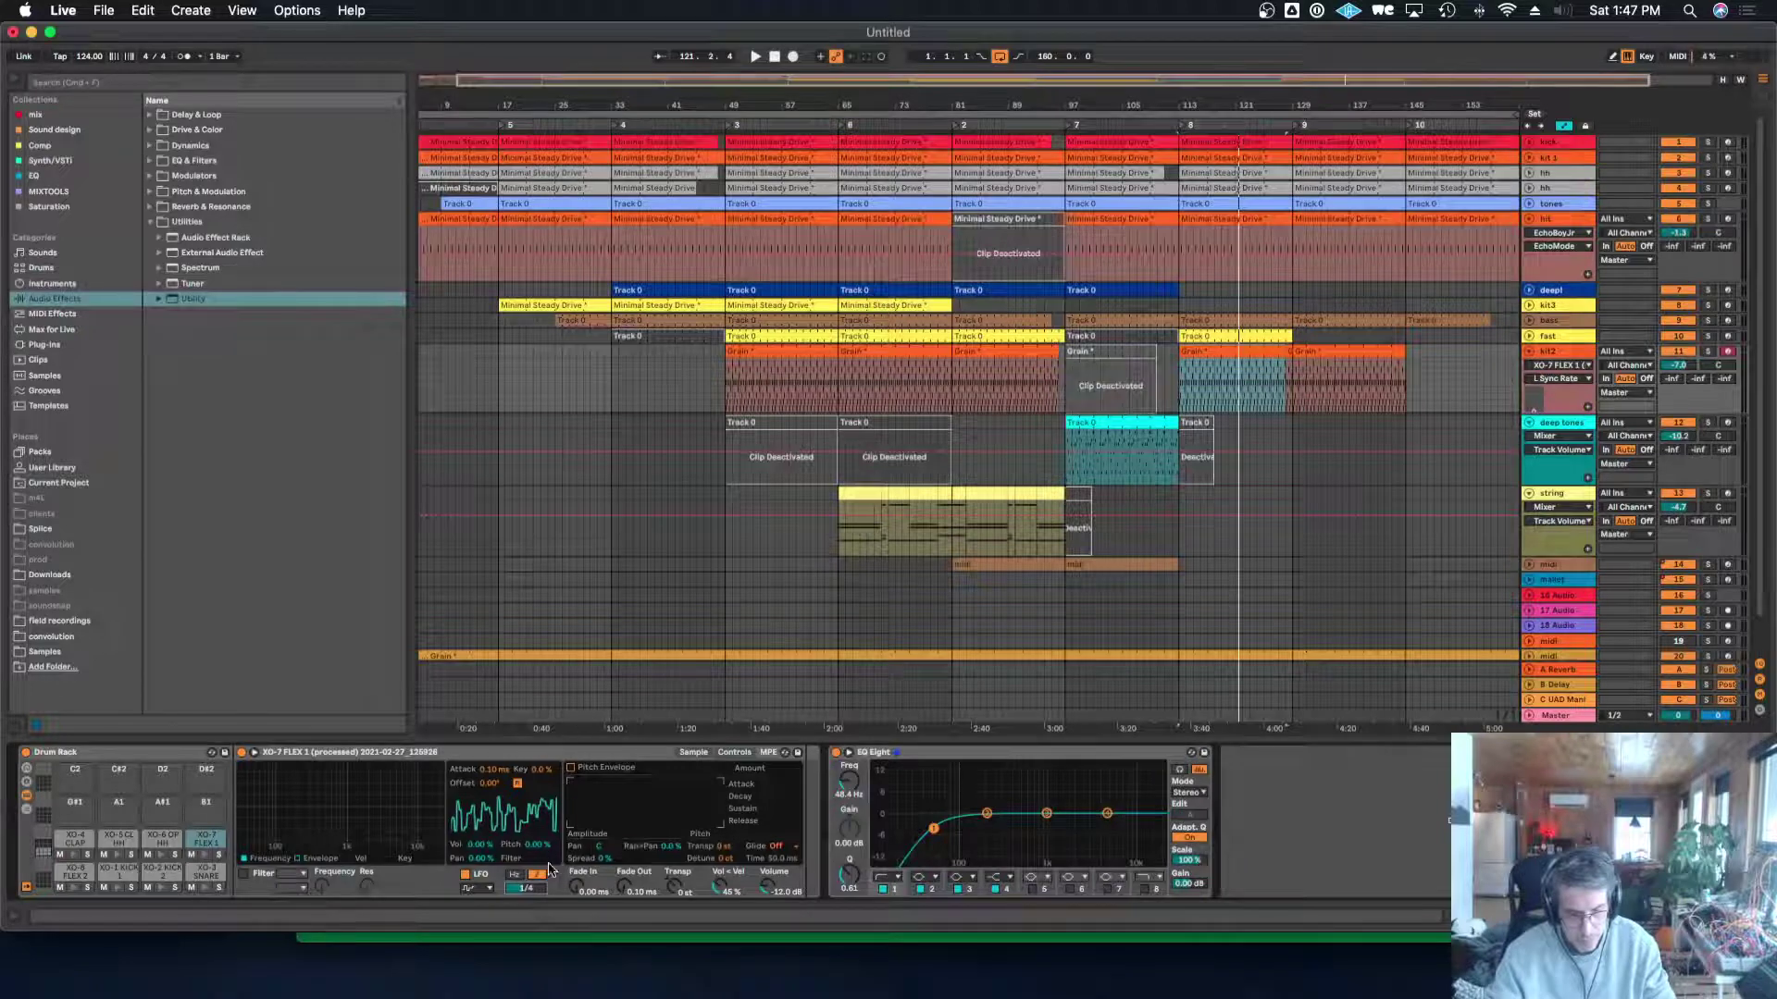
{"action": "right_click", "coordinate": [533, 889]}
{"action": "left_click", "coordinate": [600, 625]}
Raise the LFO's volume modulation to about 97% and copy the amount to the sibling pads.
{"action": "left_click_drag", "start_coordinate": [478, 853], "coordinate": [478, 828]}
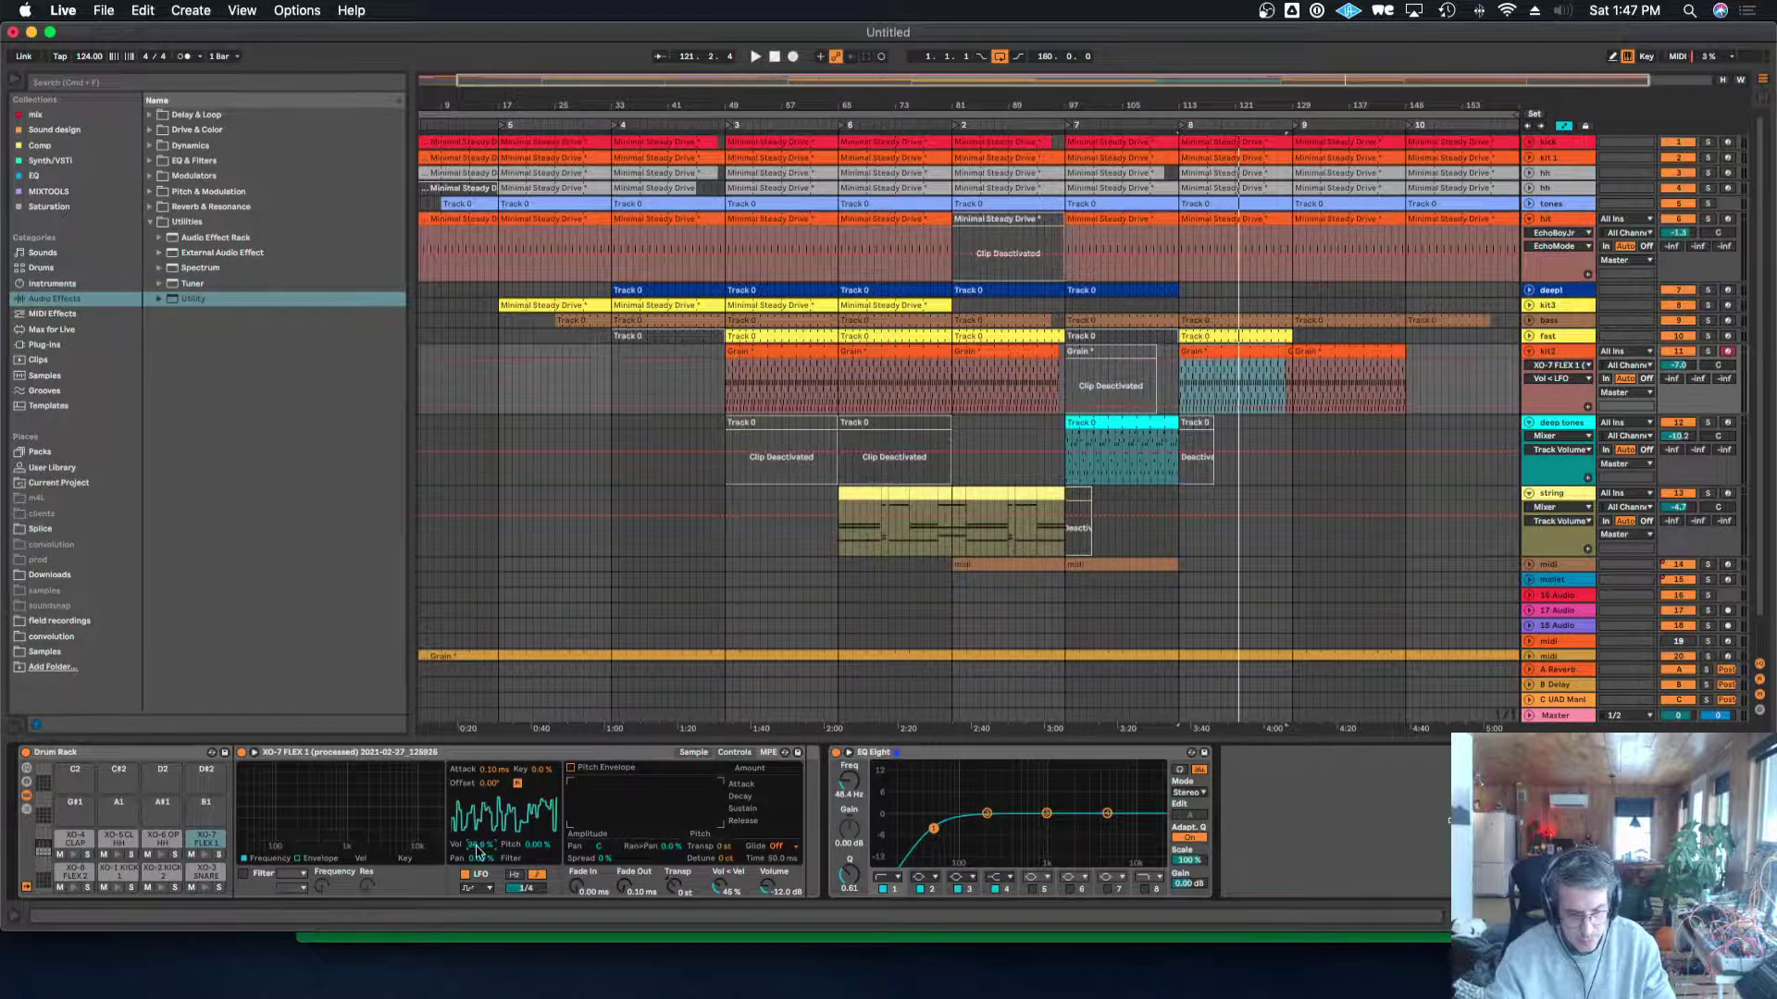
{"action": "right_click", "coordinate": [476, 851]}
{"action": "left_click", "coordinate": [558, 590]}
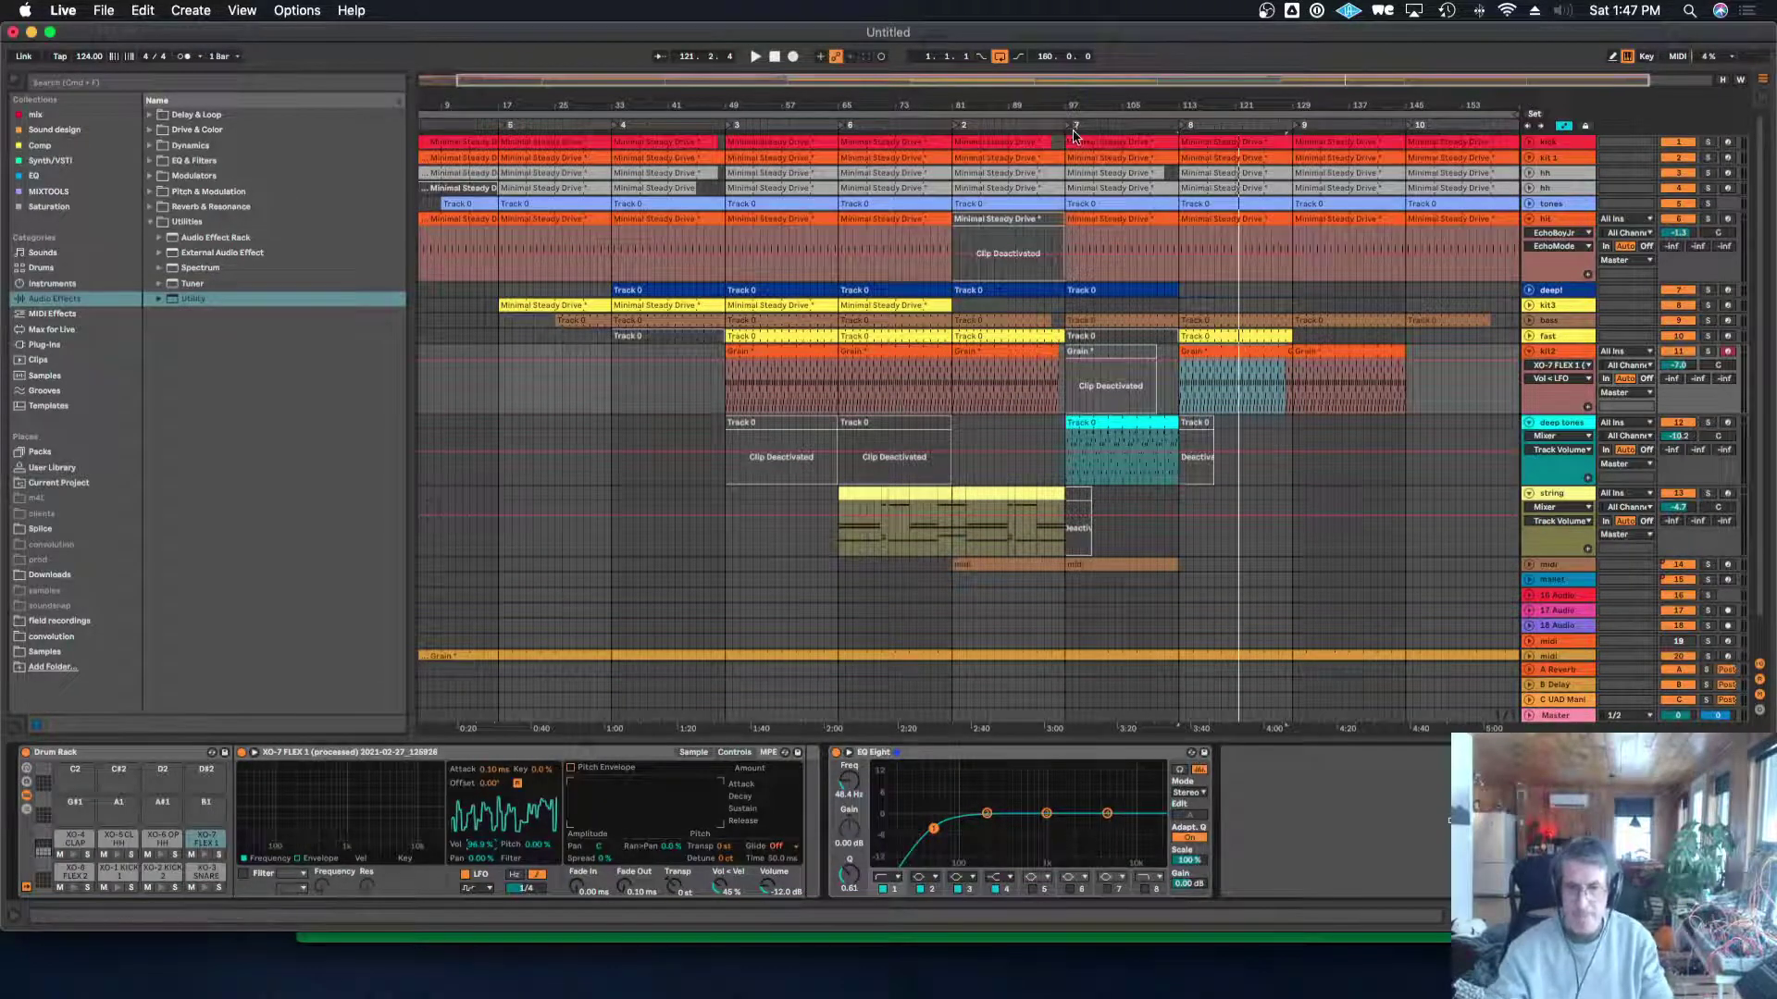
Play from about bar 110 and shorten the lower hh track's bar 81 clip to end at about bar 93.
{"action": "left_click", "coordinate": [1154, 135]}
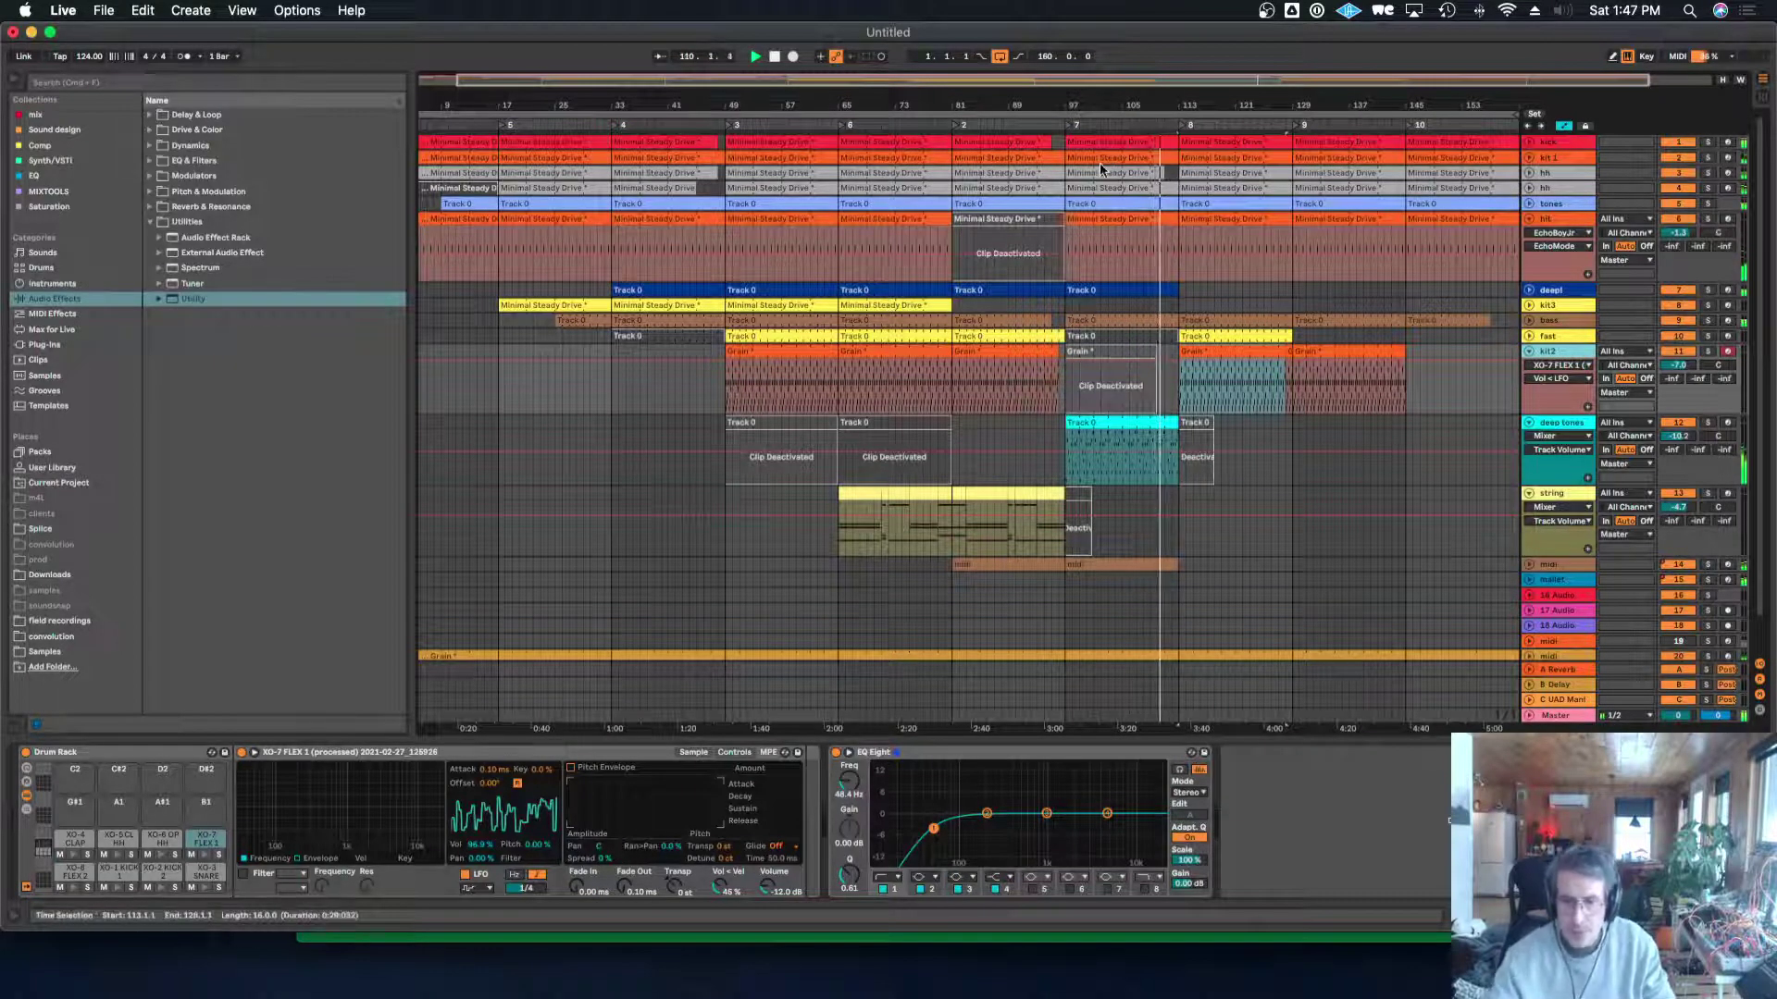
{"action": "left_click", "coordinate": [1038, 189]}
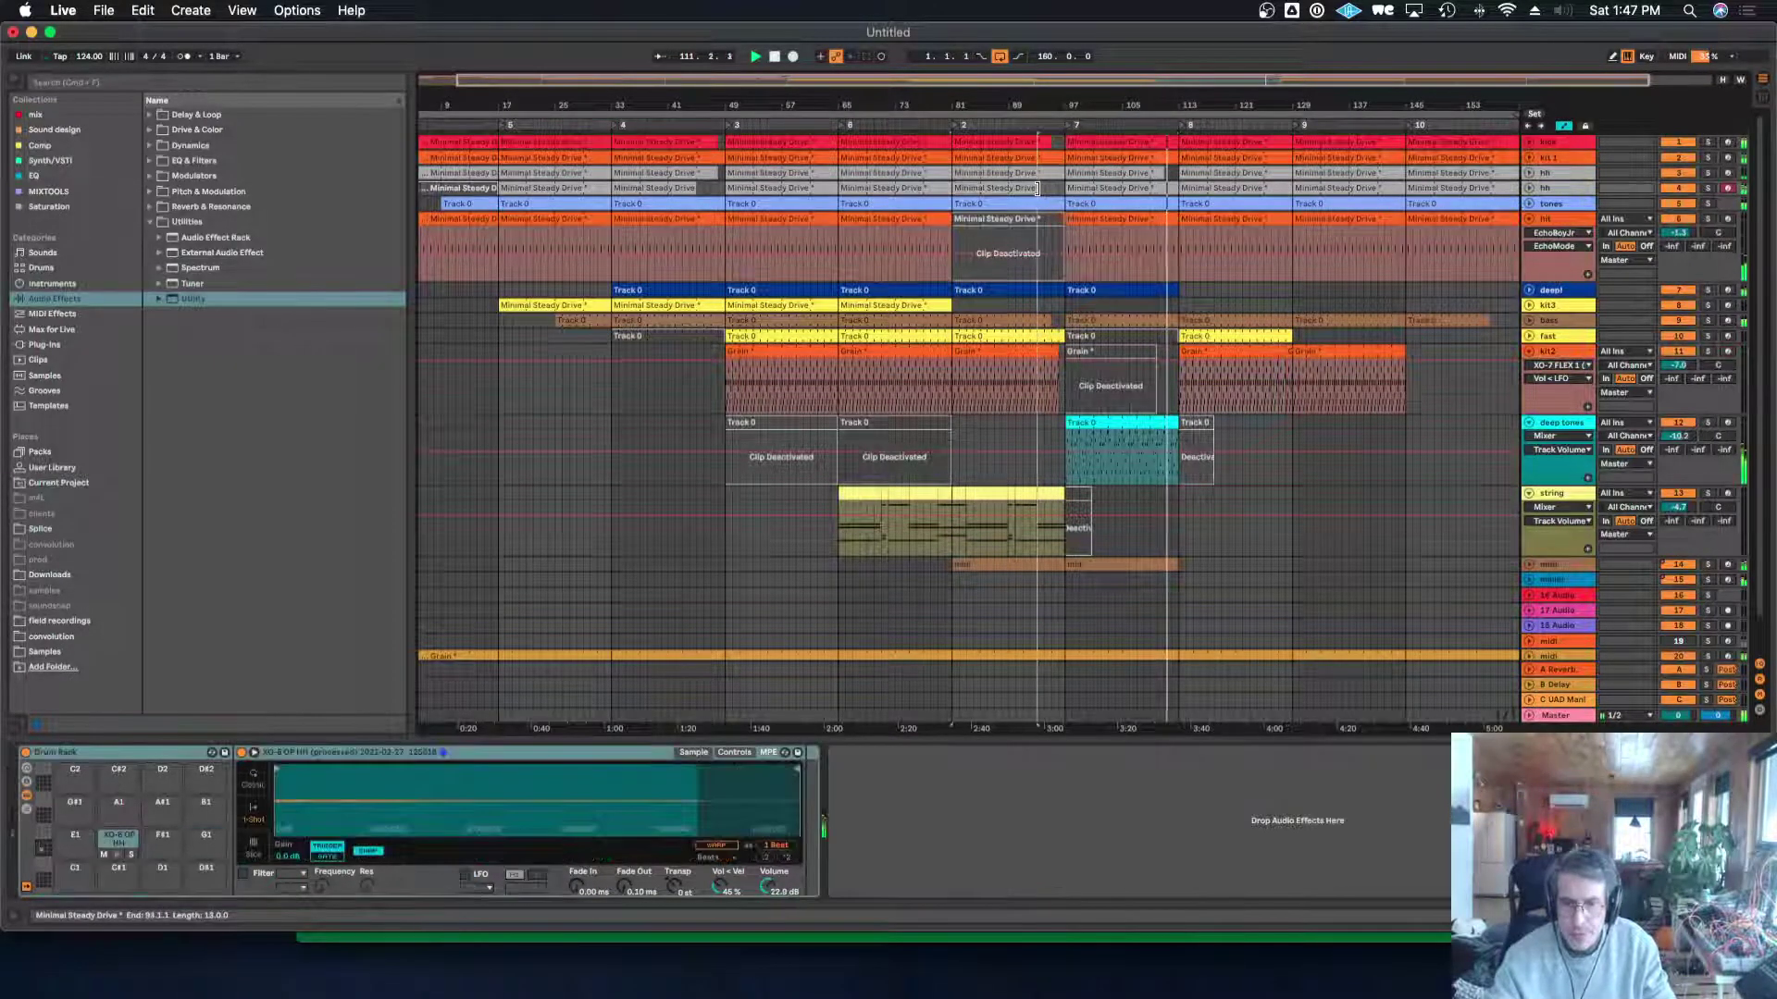
{"action": "left_click", "coordinate": [1009, 220]}
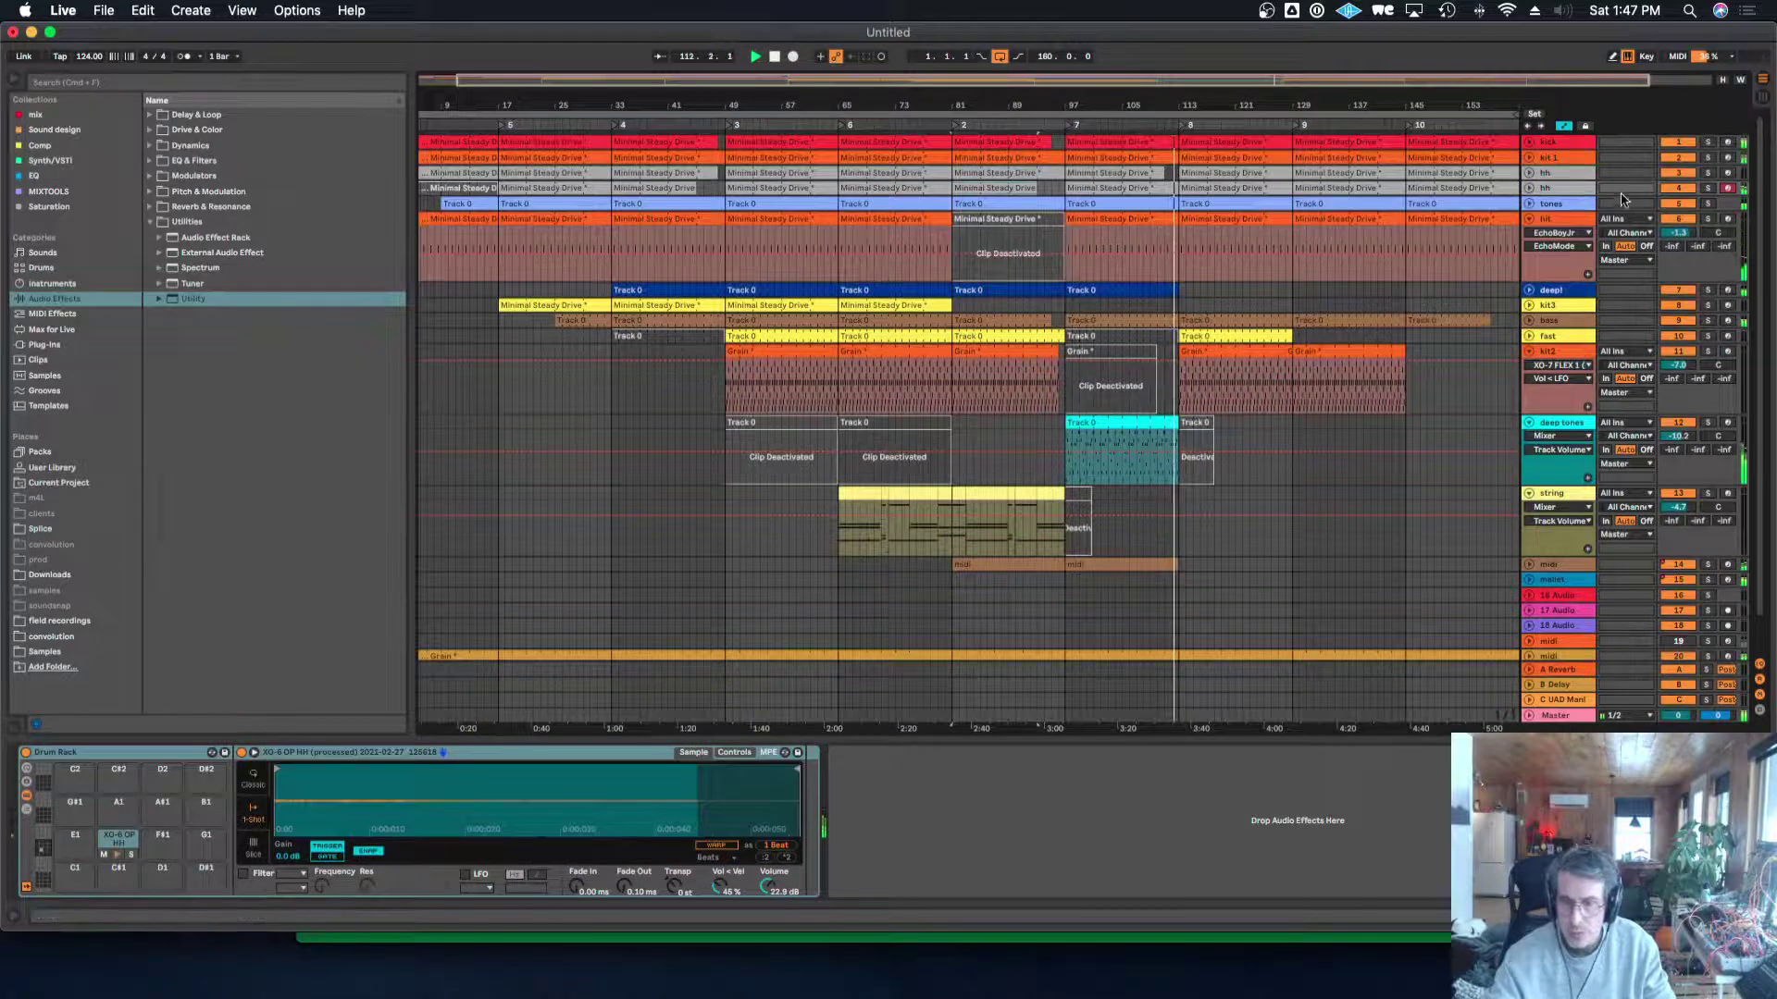
Fold the orange track below tones and show the kit2 track's devices.
{"action": "left_click", "coordinate": [1589, 189]}
{"action": "left_click", "coordinate": [1566, 227]}
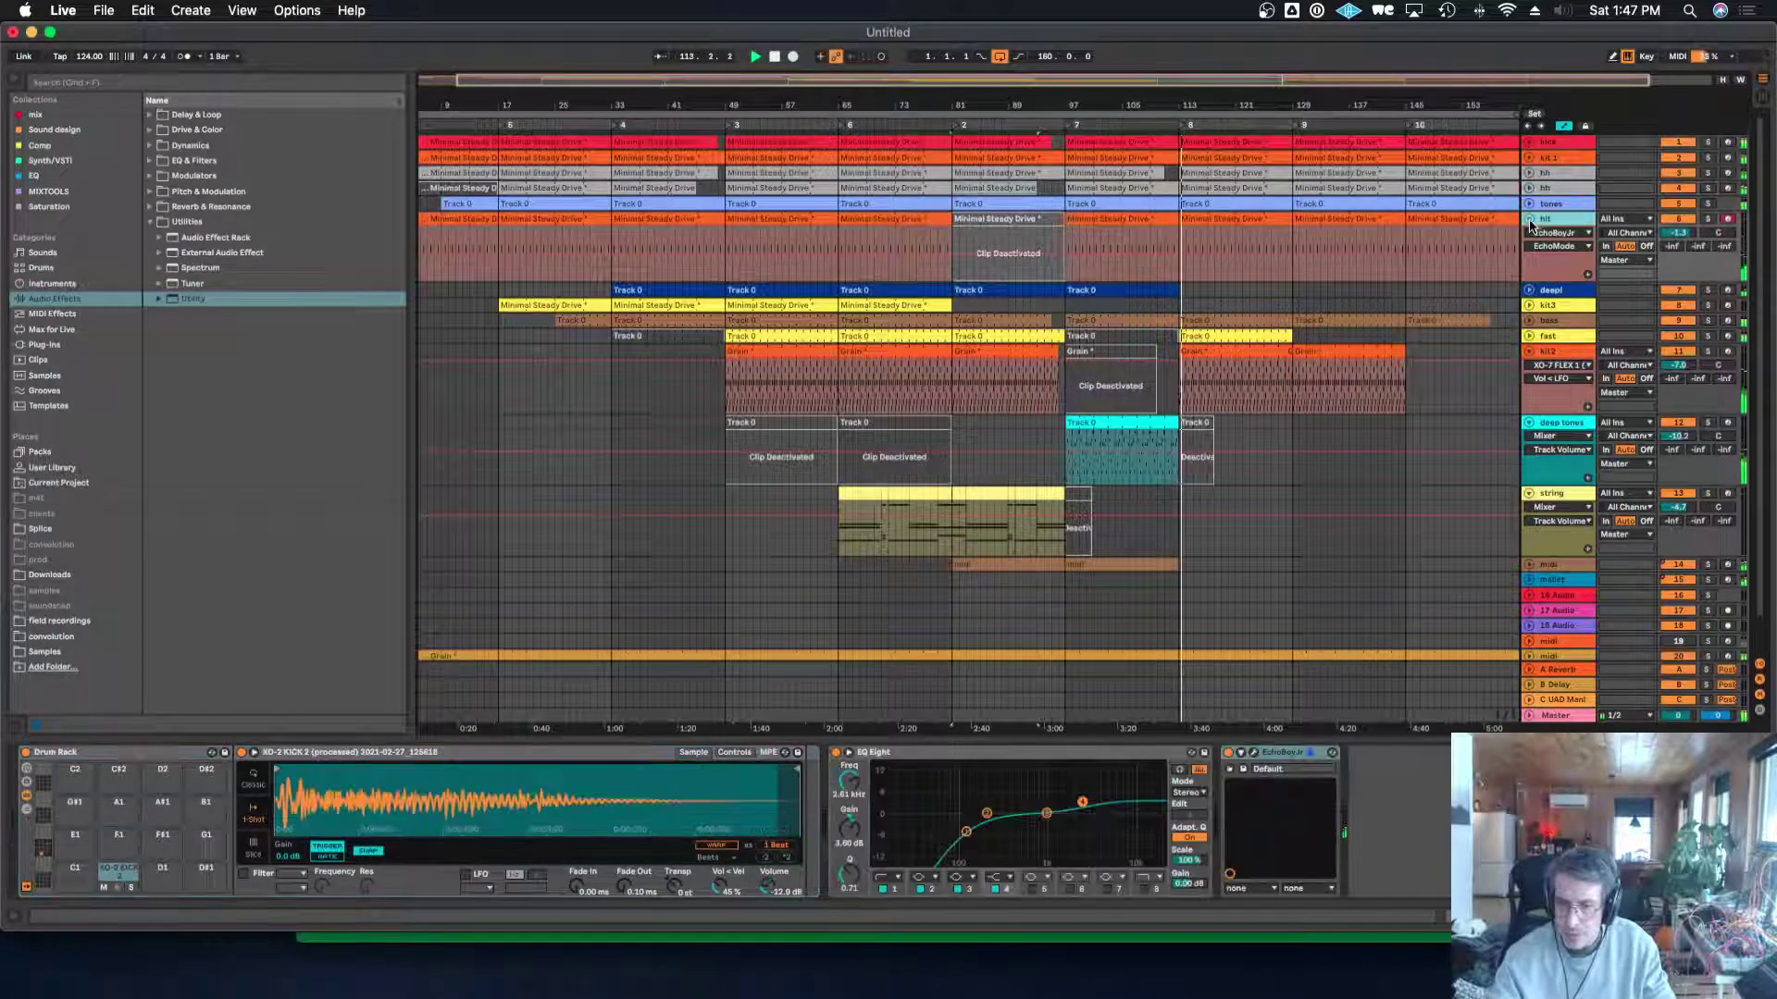
{"action": "left_click", "coordinate": [1529, 220]}
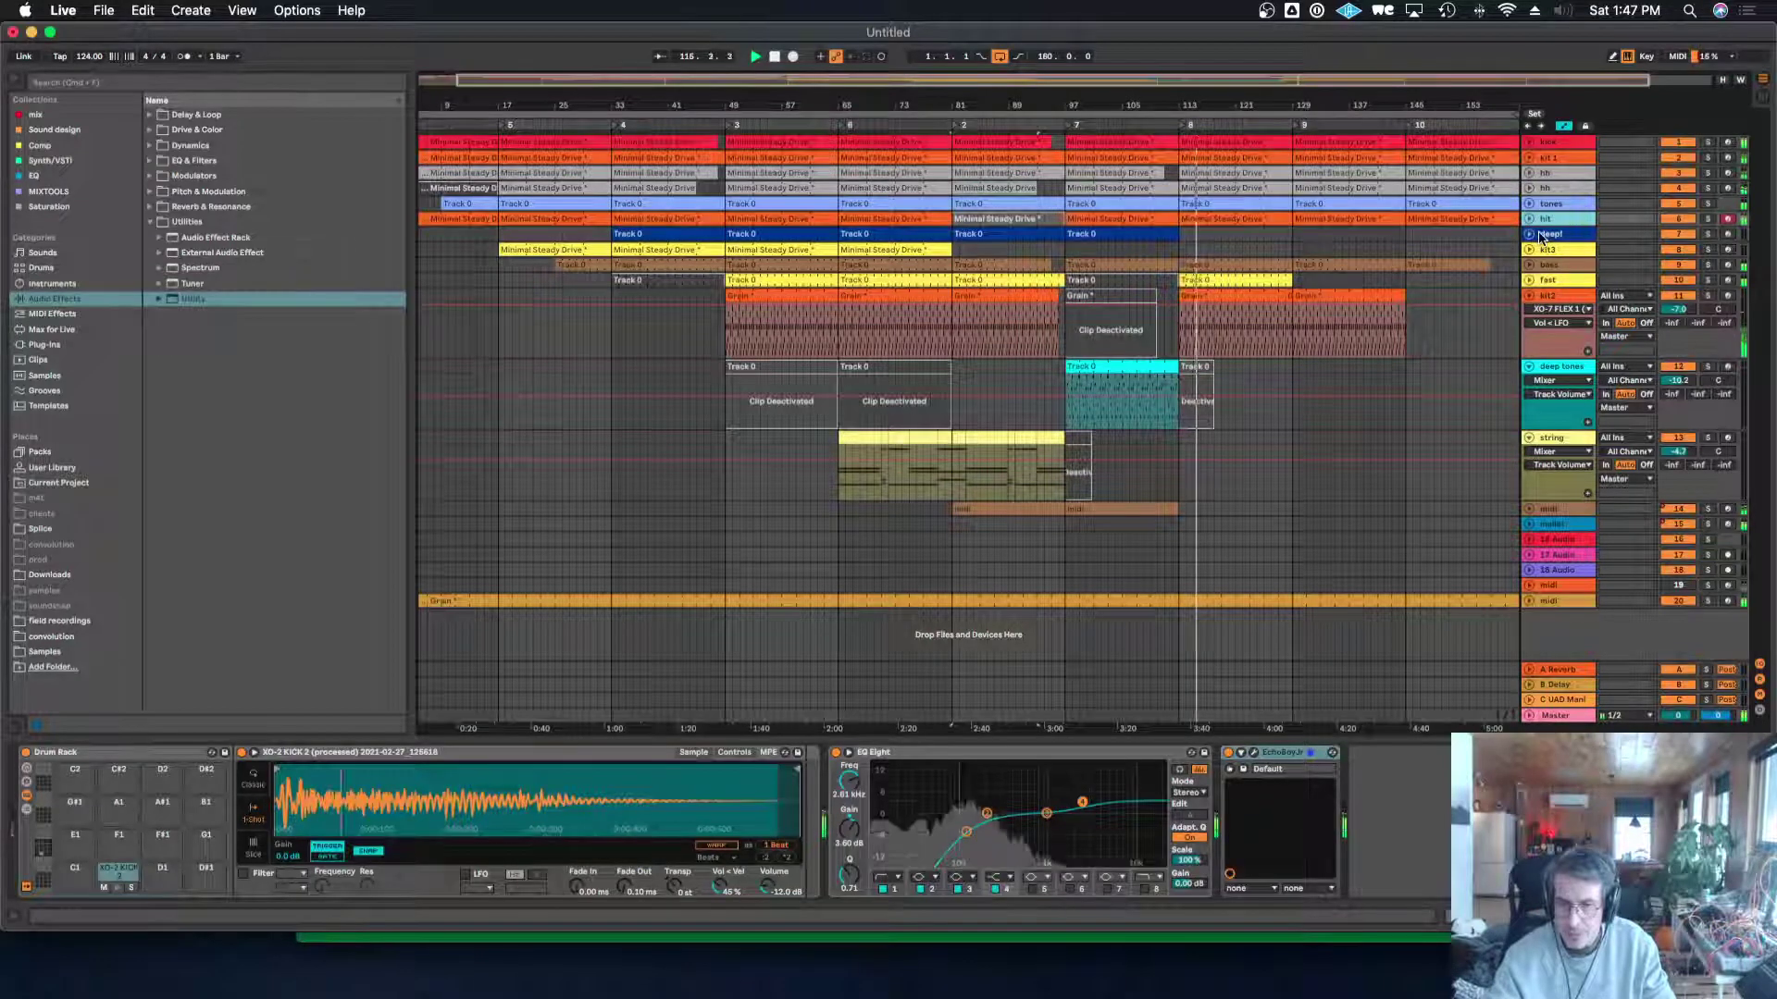
{"action": "left_click", "coordinate": [1566, 296]}
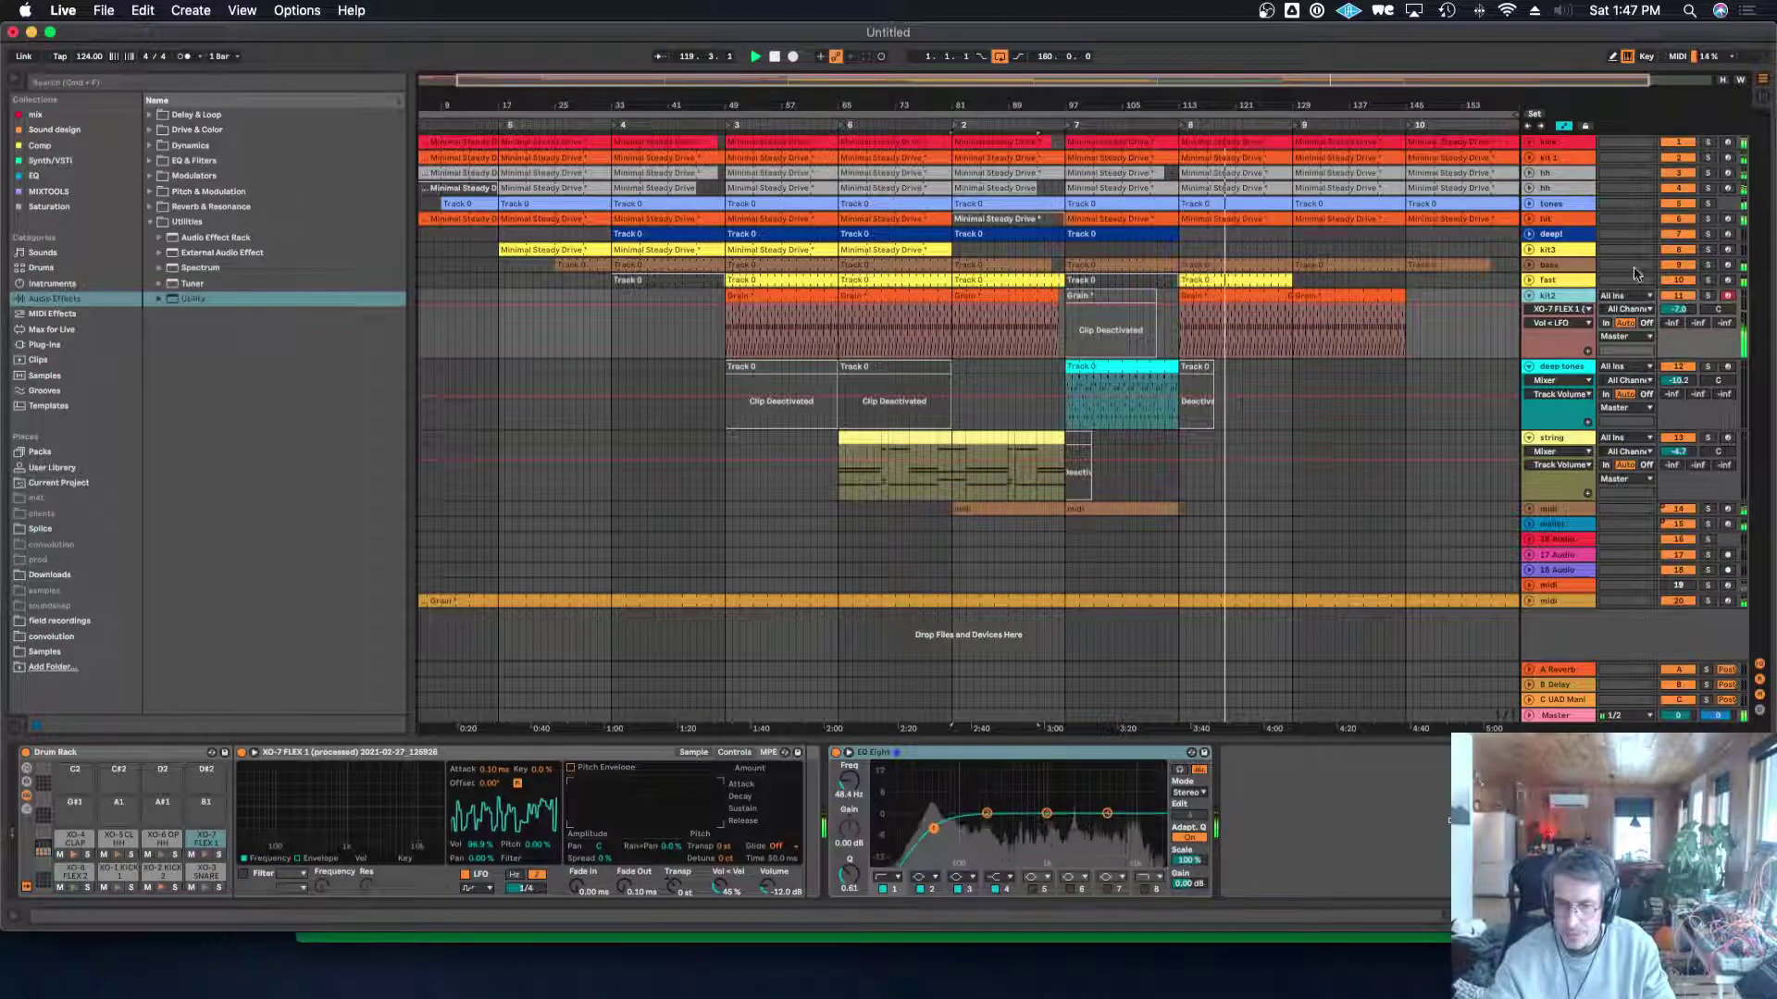
Copy the yellow kit3 clip at bar 65 to about bar 121 on the same track.
{"action": "left_click", "coordinate": [887, 248]}
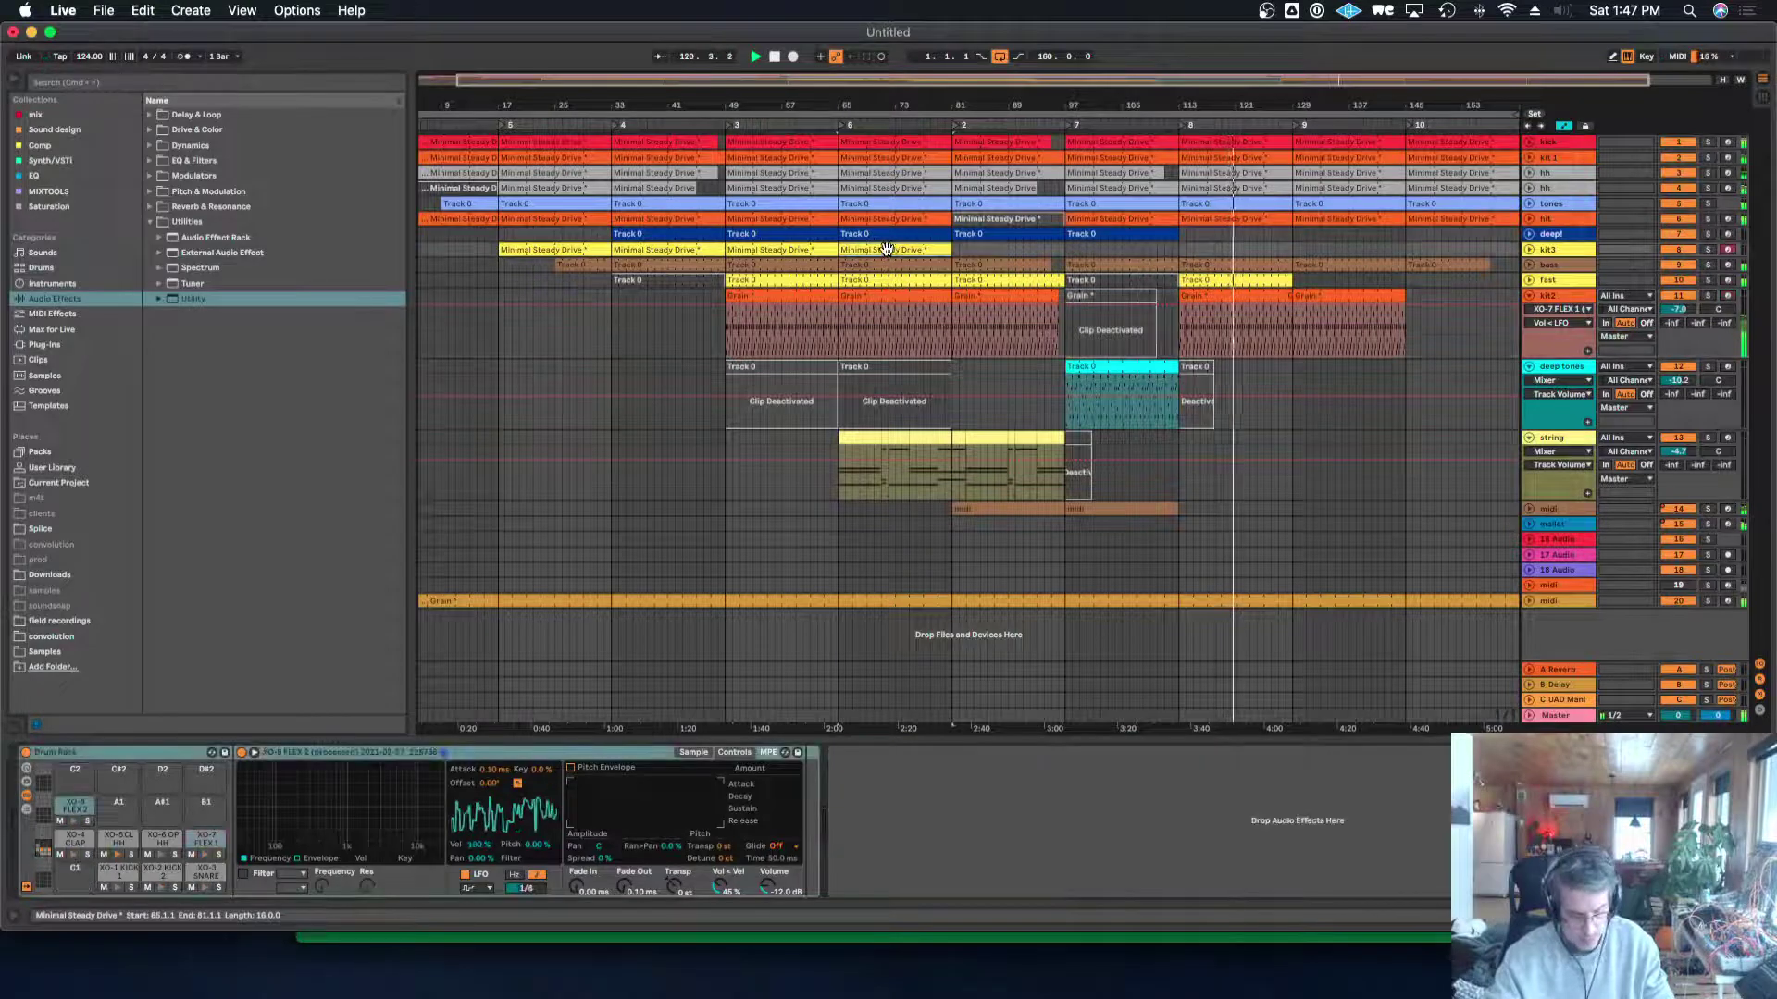
{"action": "left_click_drag", "start_coordinate": [886, 248], "coordinate": [1284, 251]}
{"action": "left_click", "coordinate": [821, 280]}
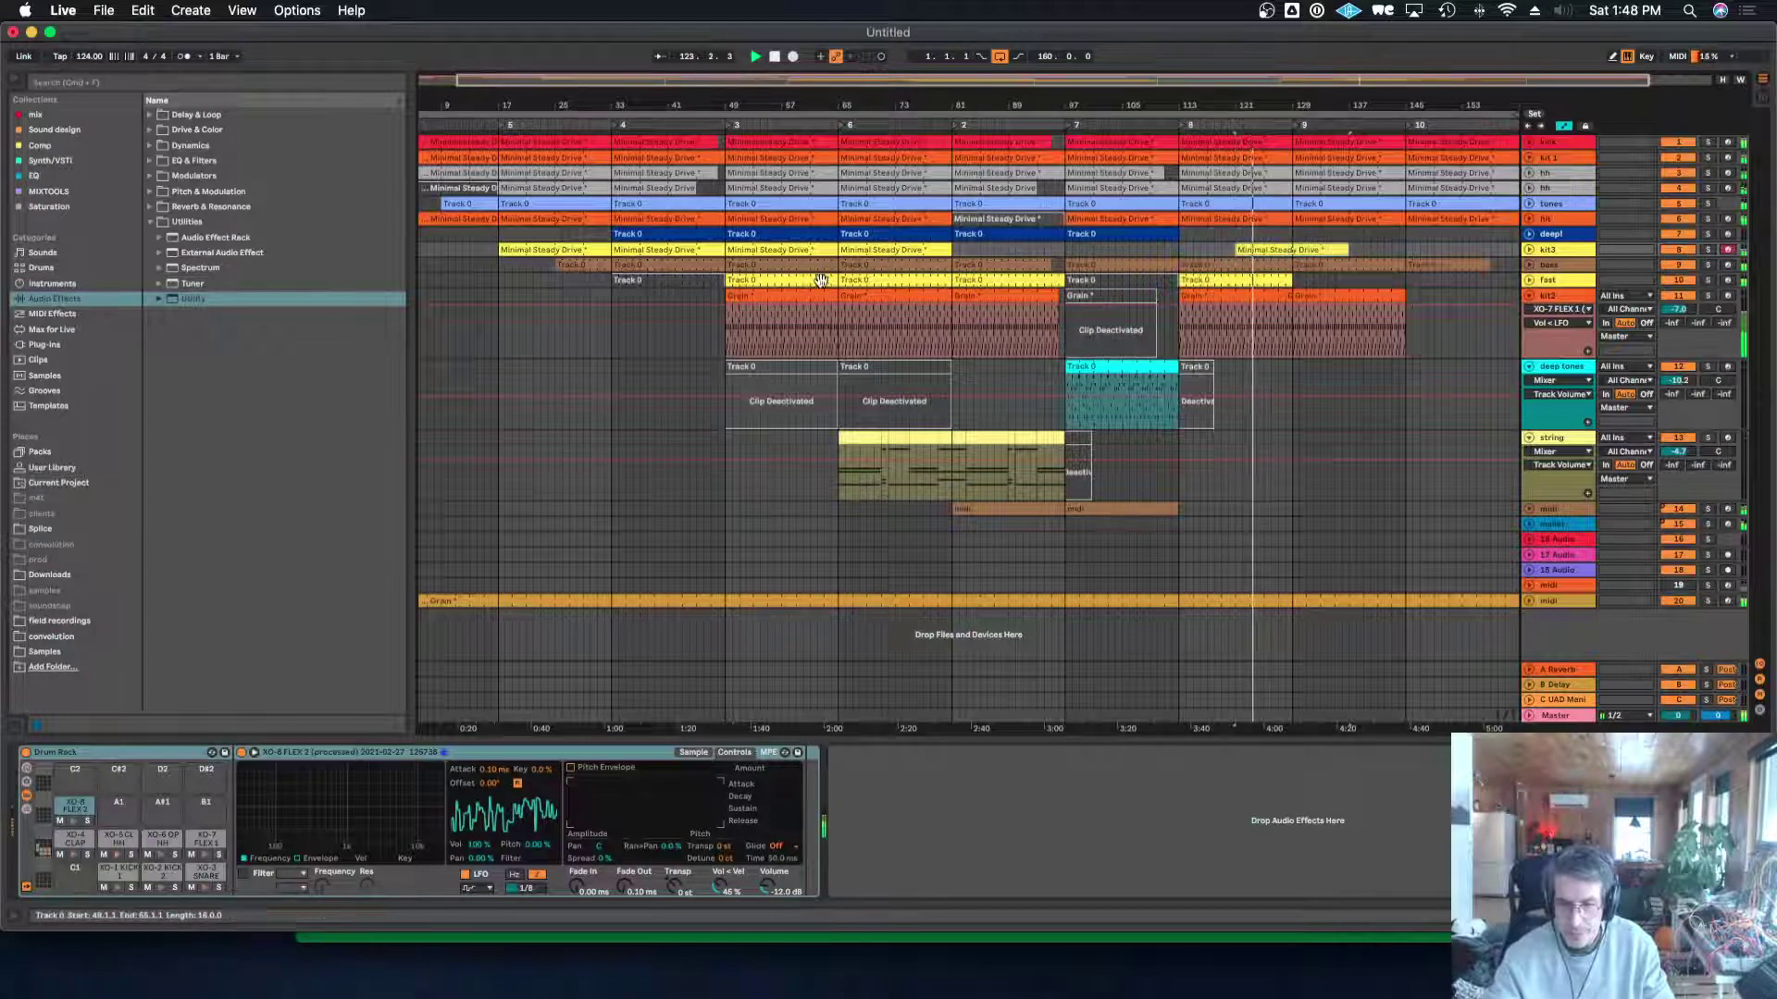
Audition the kit3 track and the orange track below tones in solo, checking the devices on each.
{"action": "left_click", "coordinate": [1706, 250]}
{"action": "double_click", "coordinate": [1557, 252]}
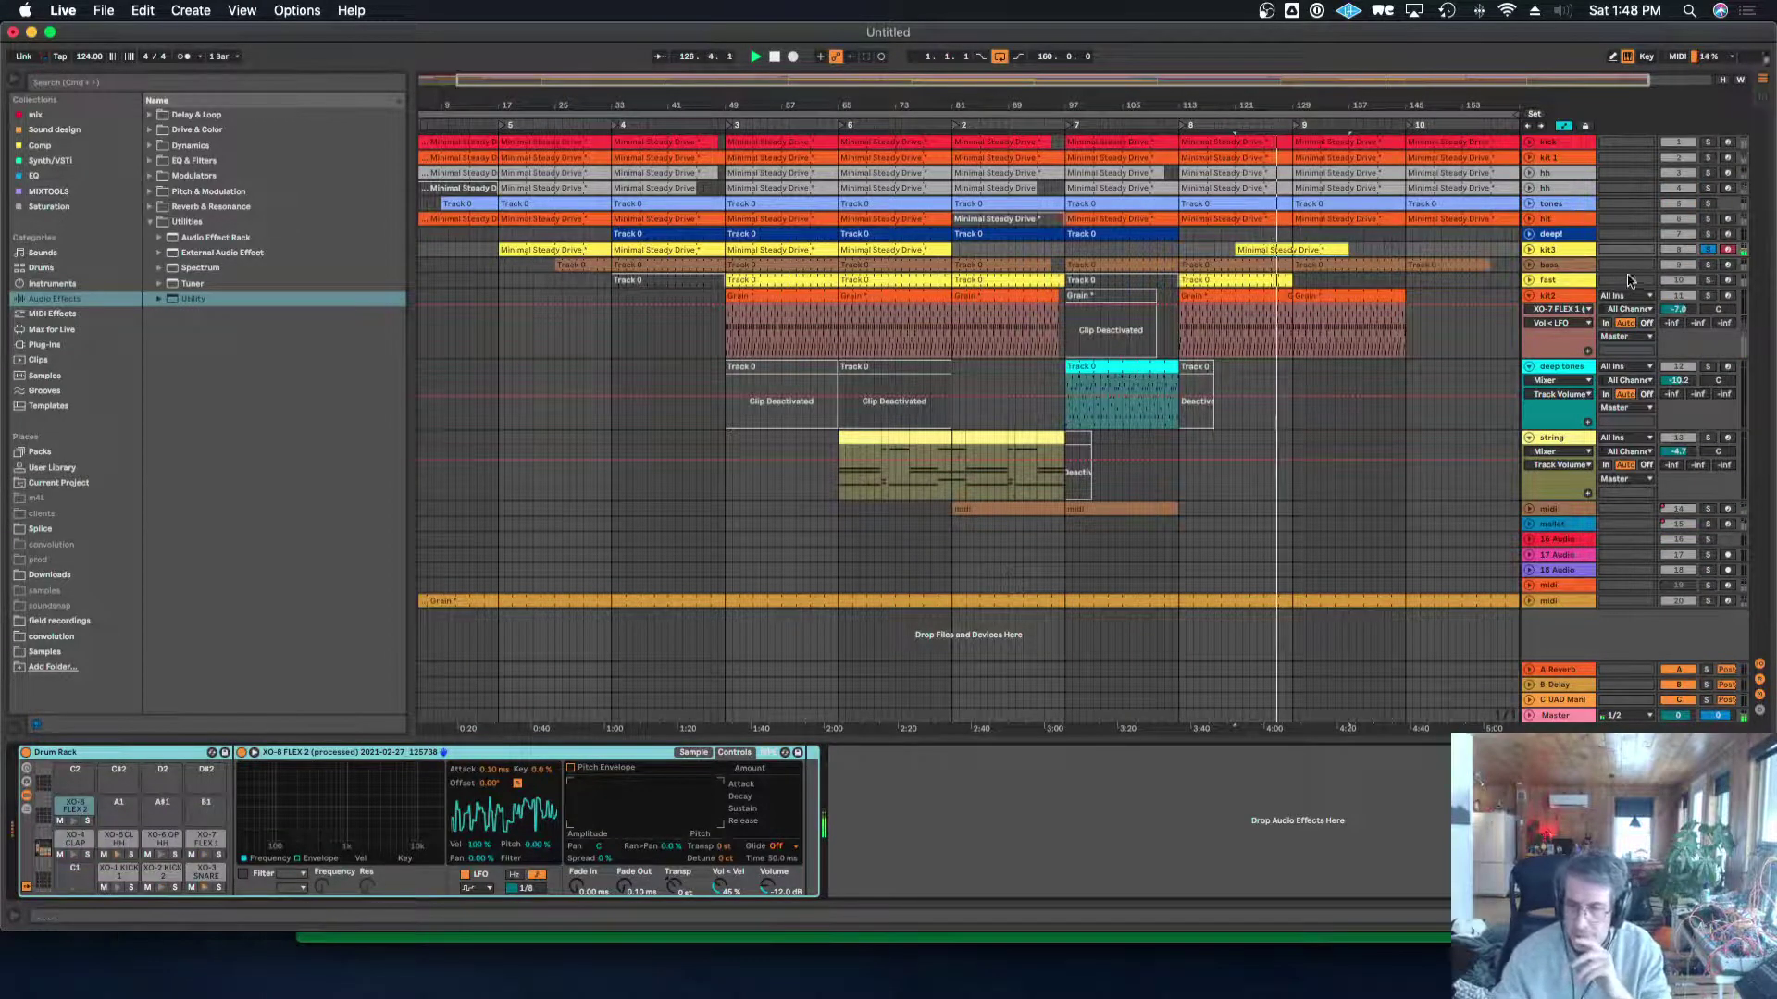
{"action": "left_click", "coordinate": [1707, 249]}
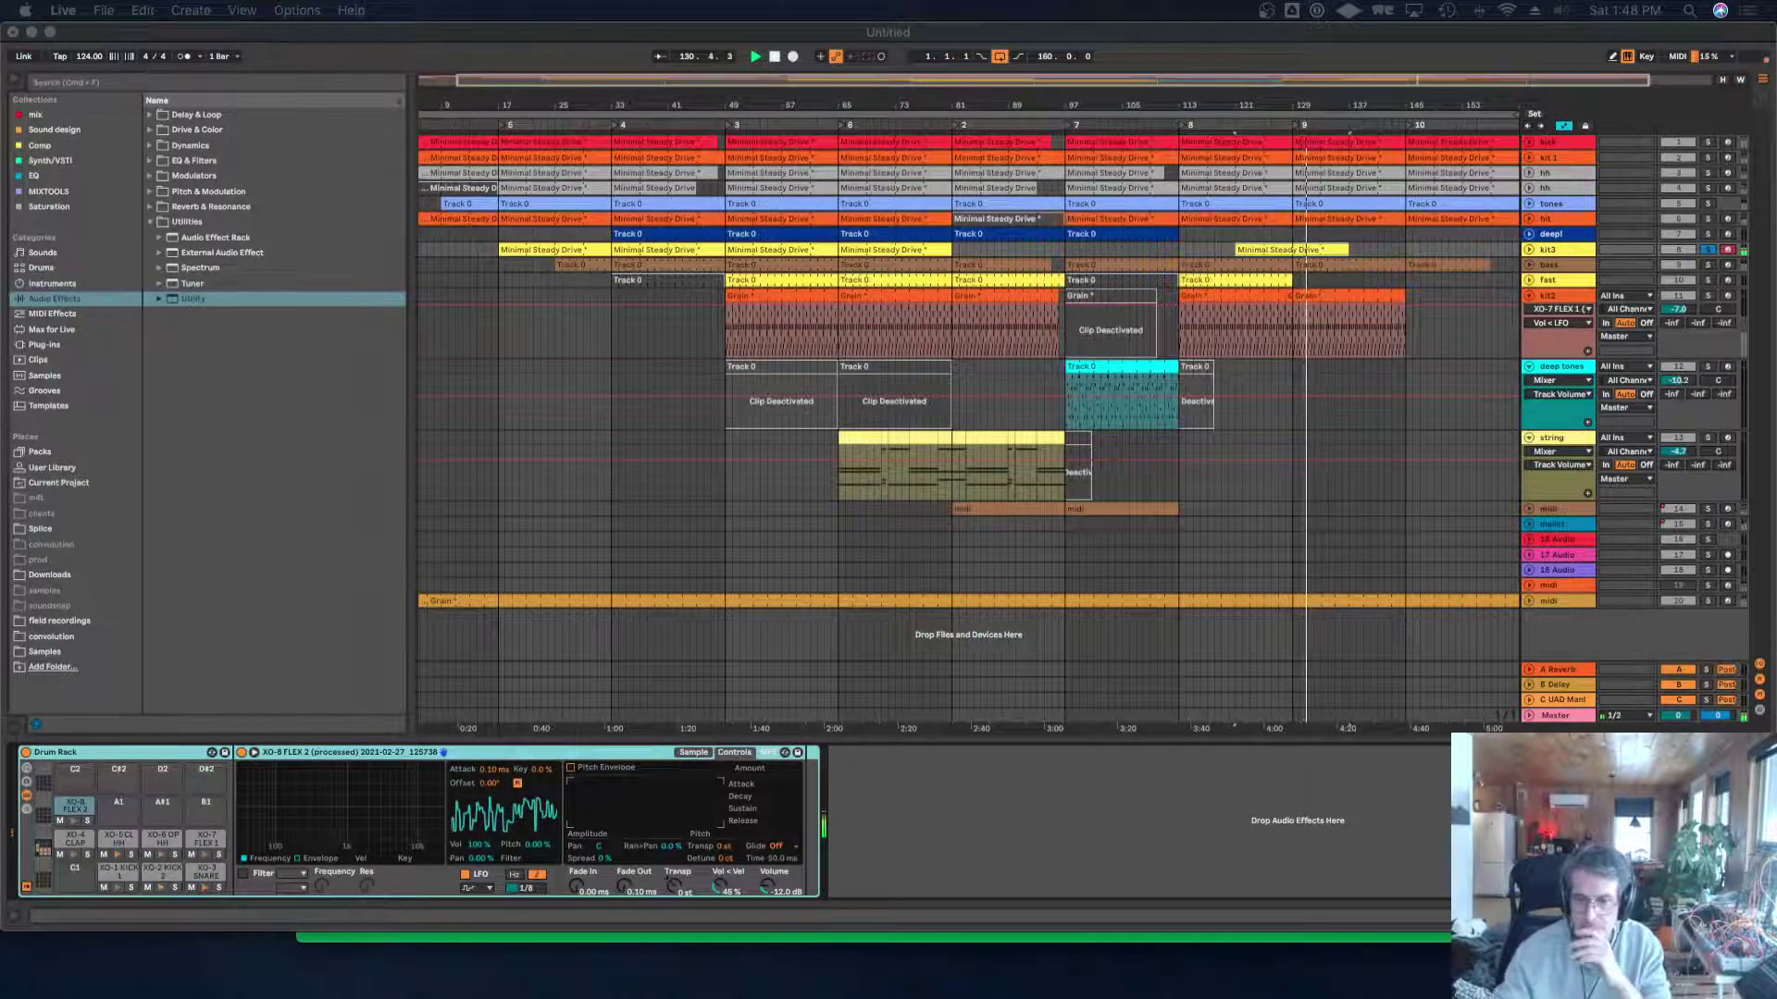
{"action": "left_click", "coordinate": [1707, 219]}
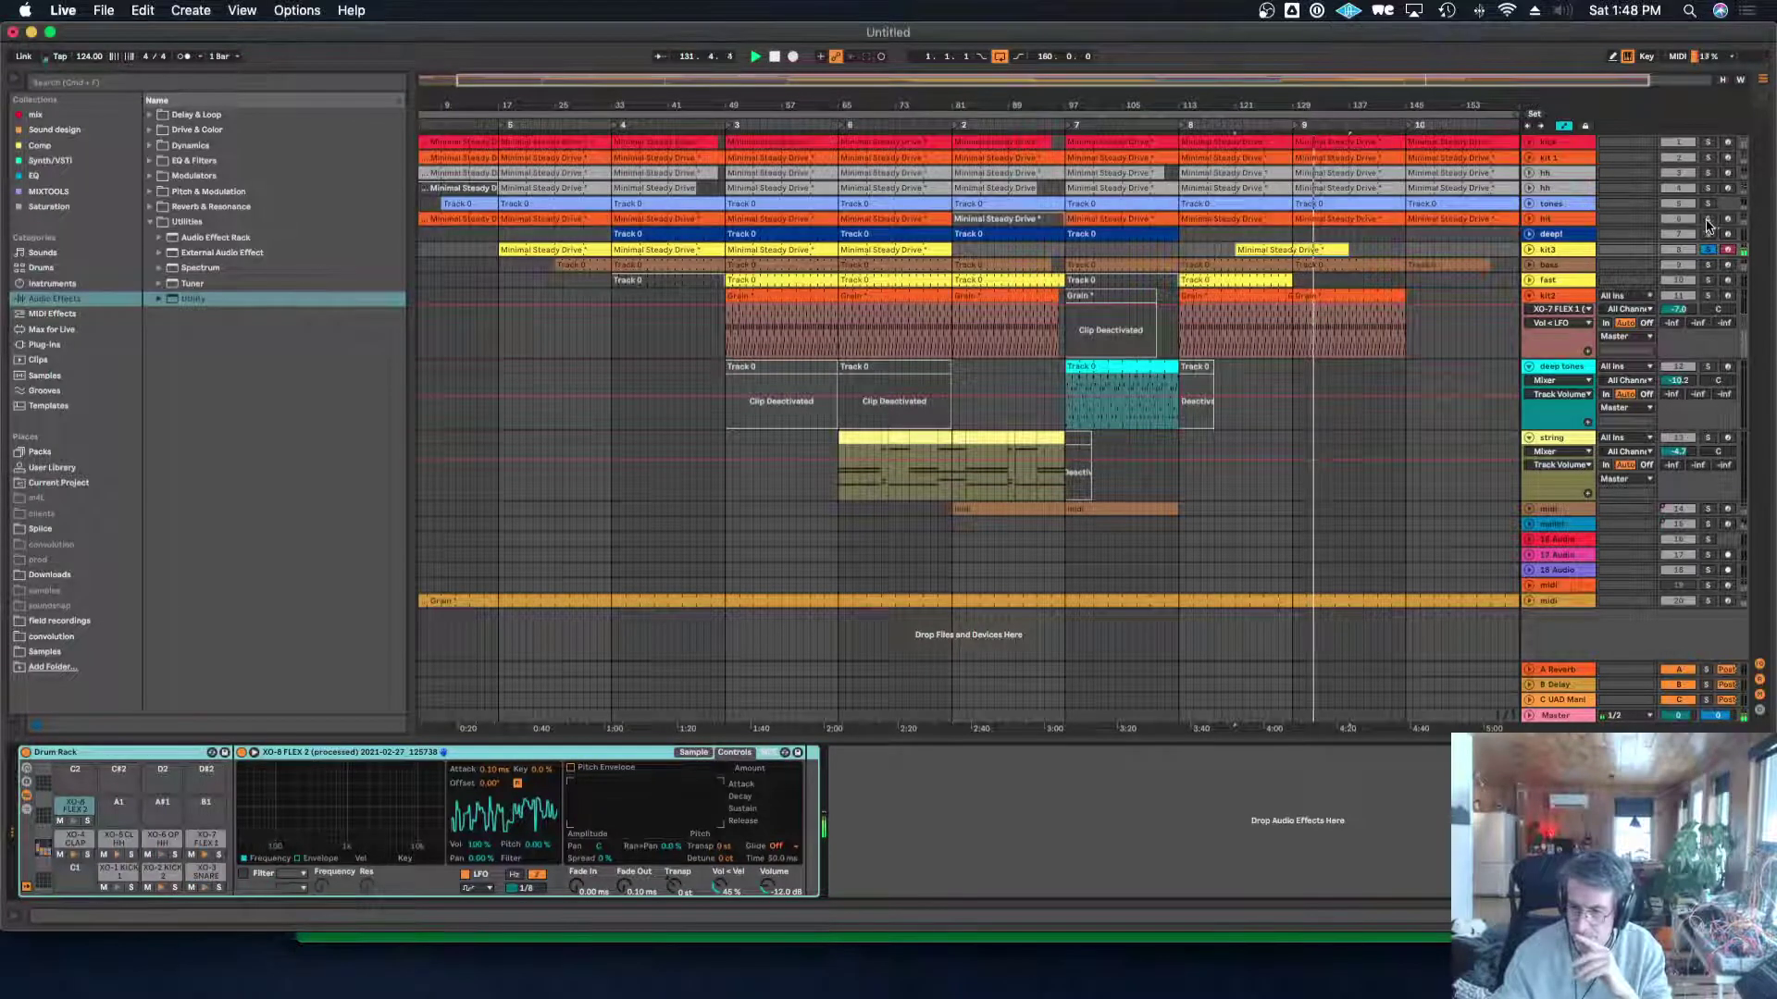
{"action": "left_click", "coordinate": [1579, 224]}
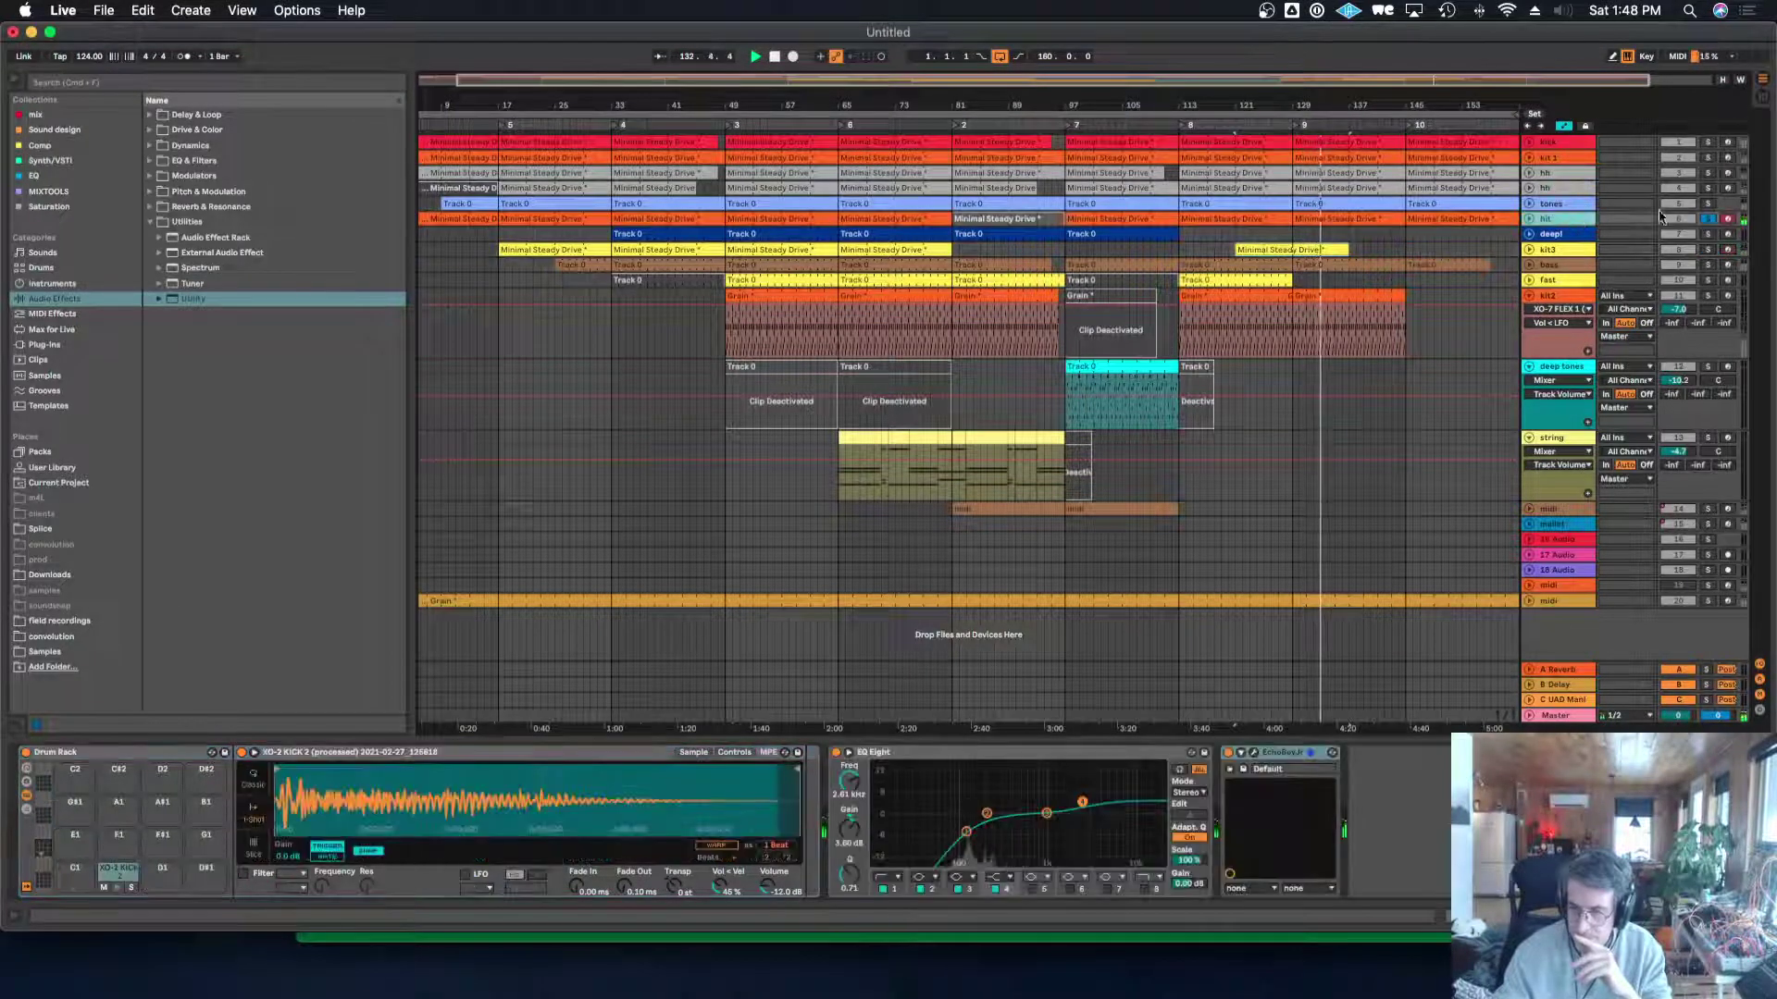
Compare an hh track, kit 1, the orange track below tones and kit3 in solo, ending with kit3's devices shown.
{"action": "left_click", "coordinate": [1707, 176]}
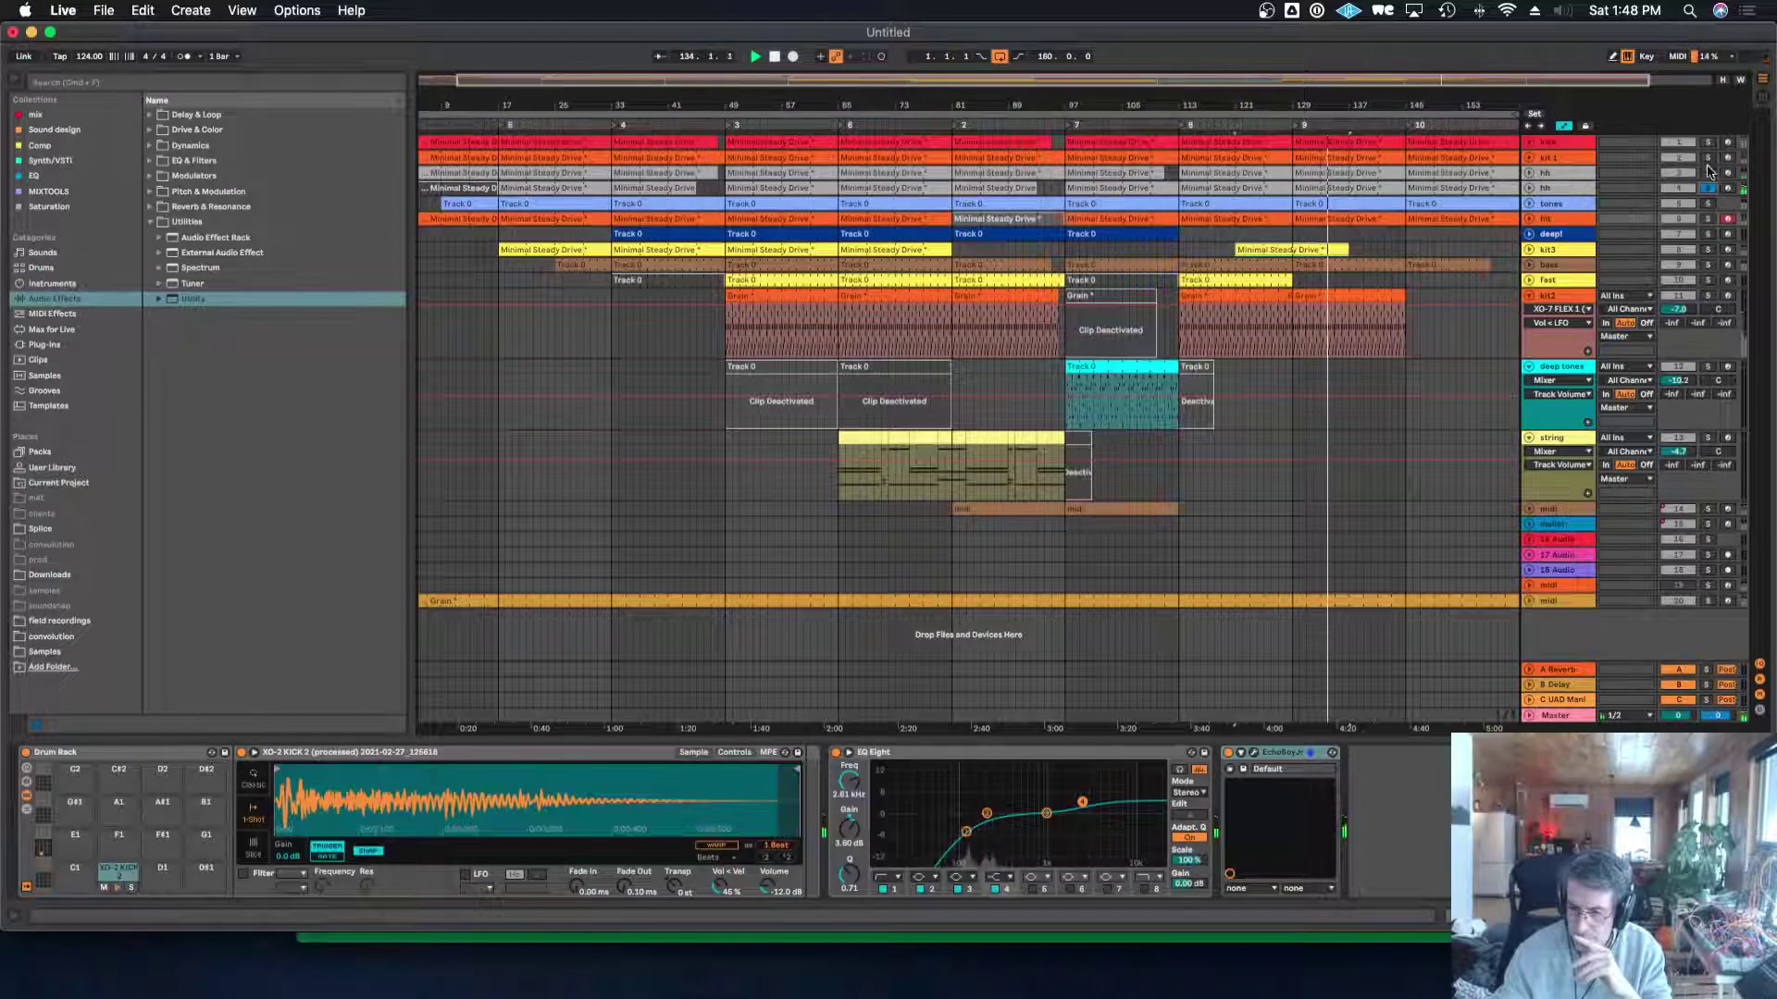
{"action": "left_click", "coordinate": [1707, 158]}
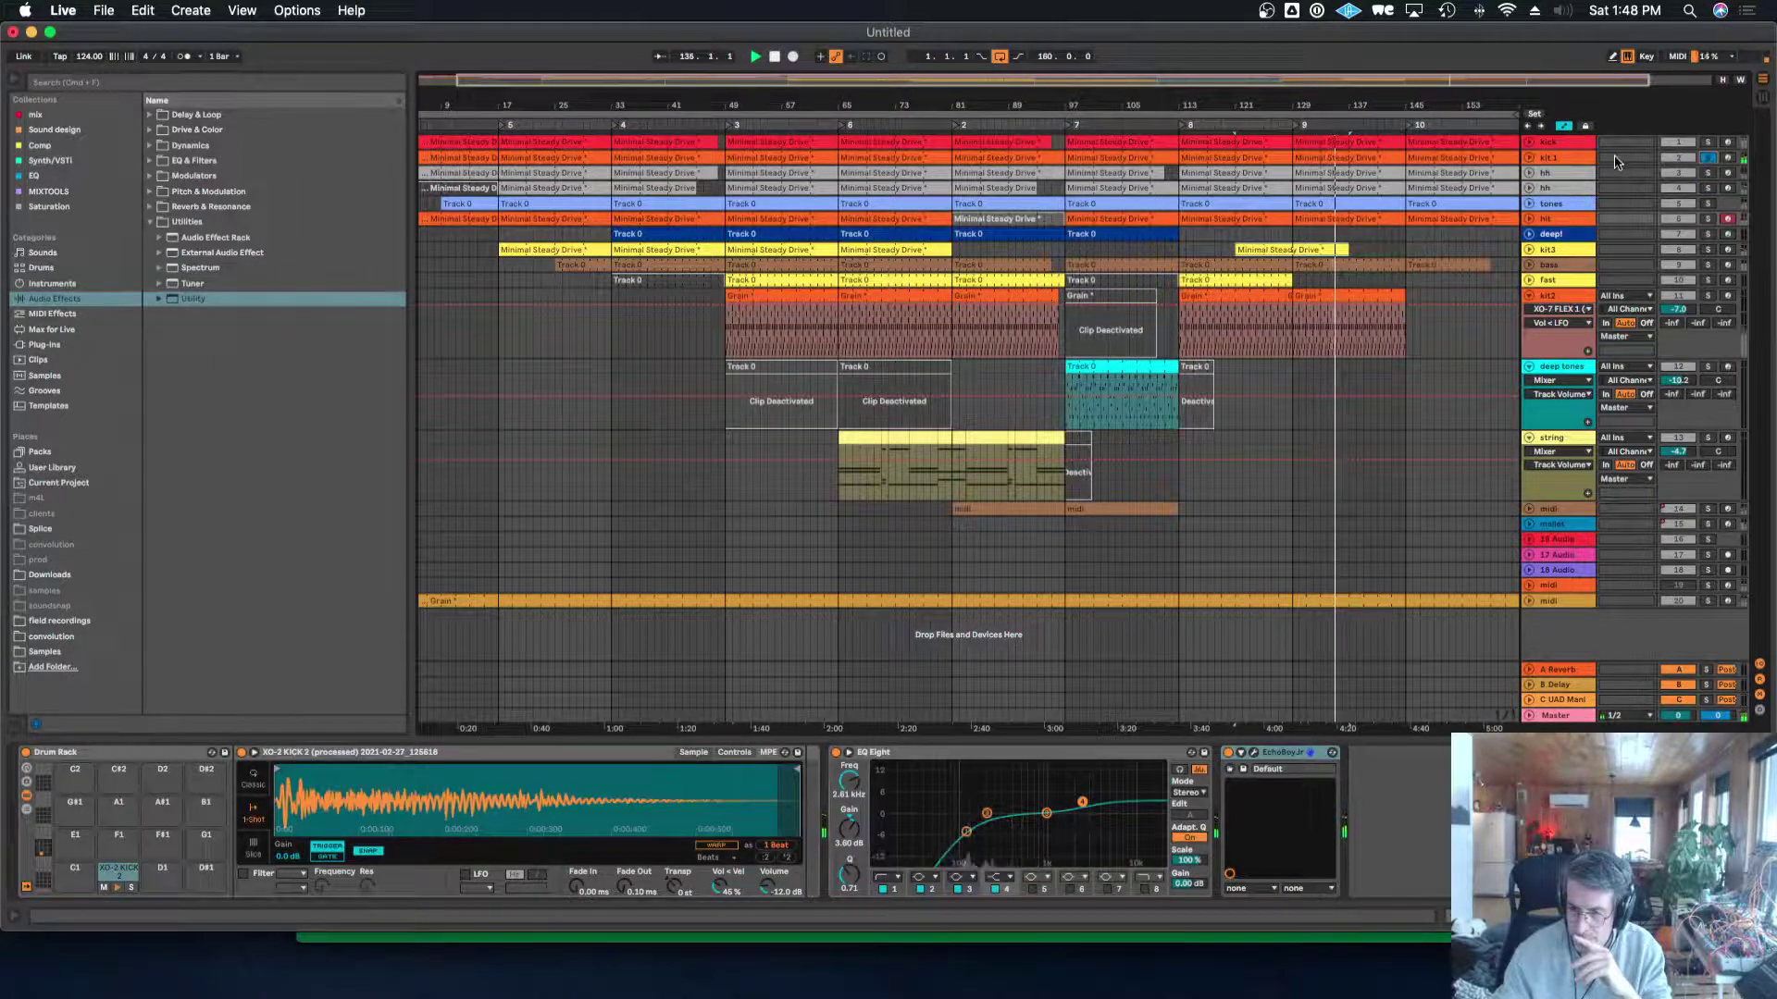
{"action": "left_click", "coordinate": [1708, 219]}
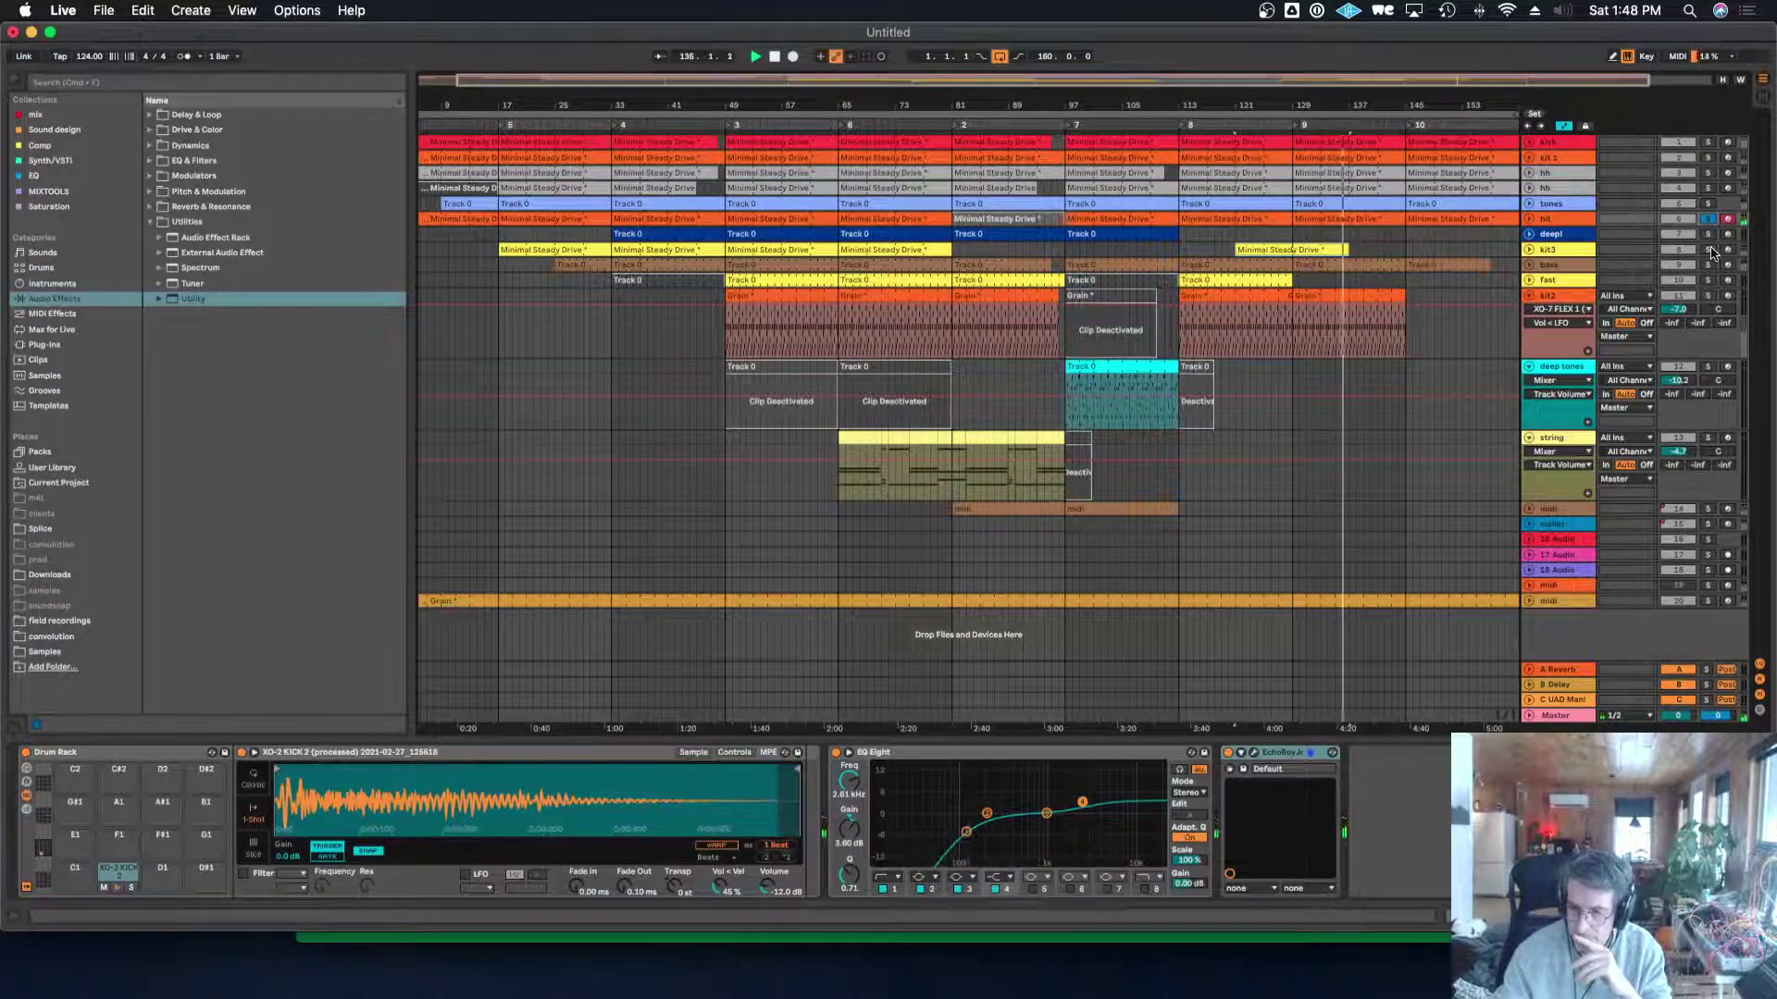
{"action": "left_click", "coordinate": [1708, 250]}
{"action": "left_click", "coordinate": [1573, 253]}
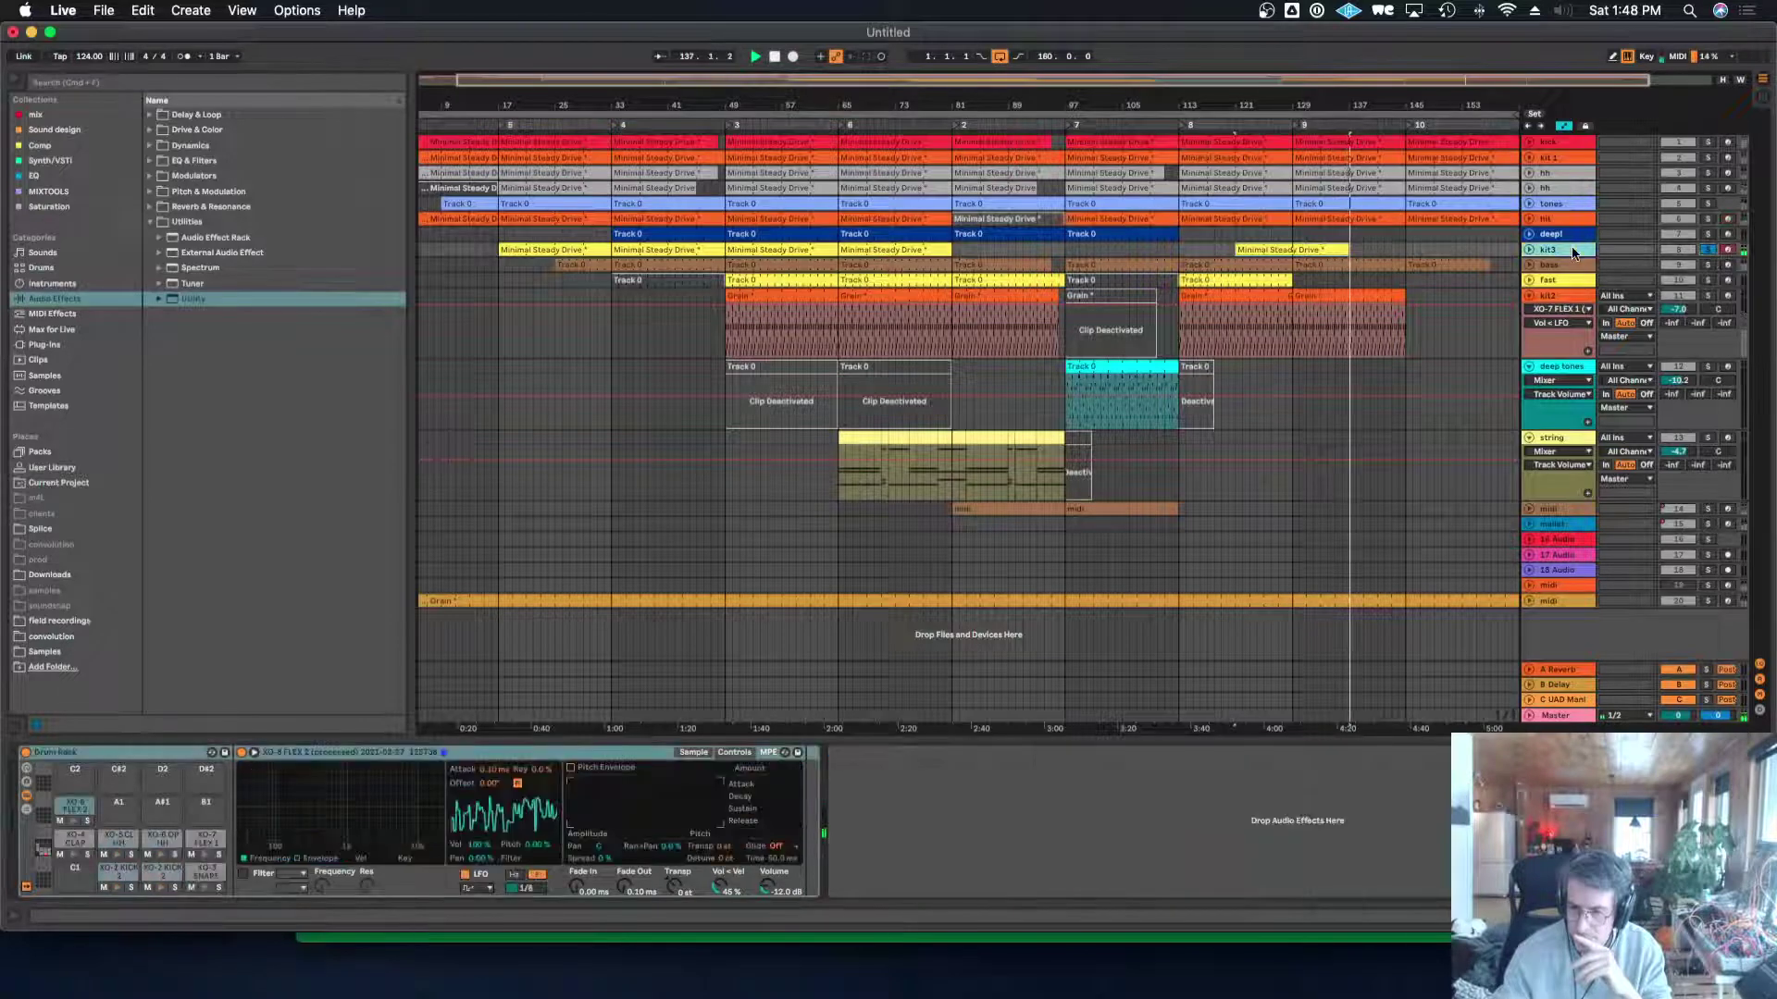
Solo the lowest midi track with the Grain clips and move it up to just above the deep! track.
{"action": "left_click", "coordinate": [1553, 603]}
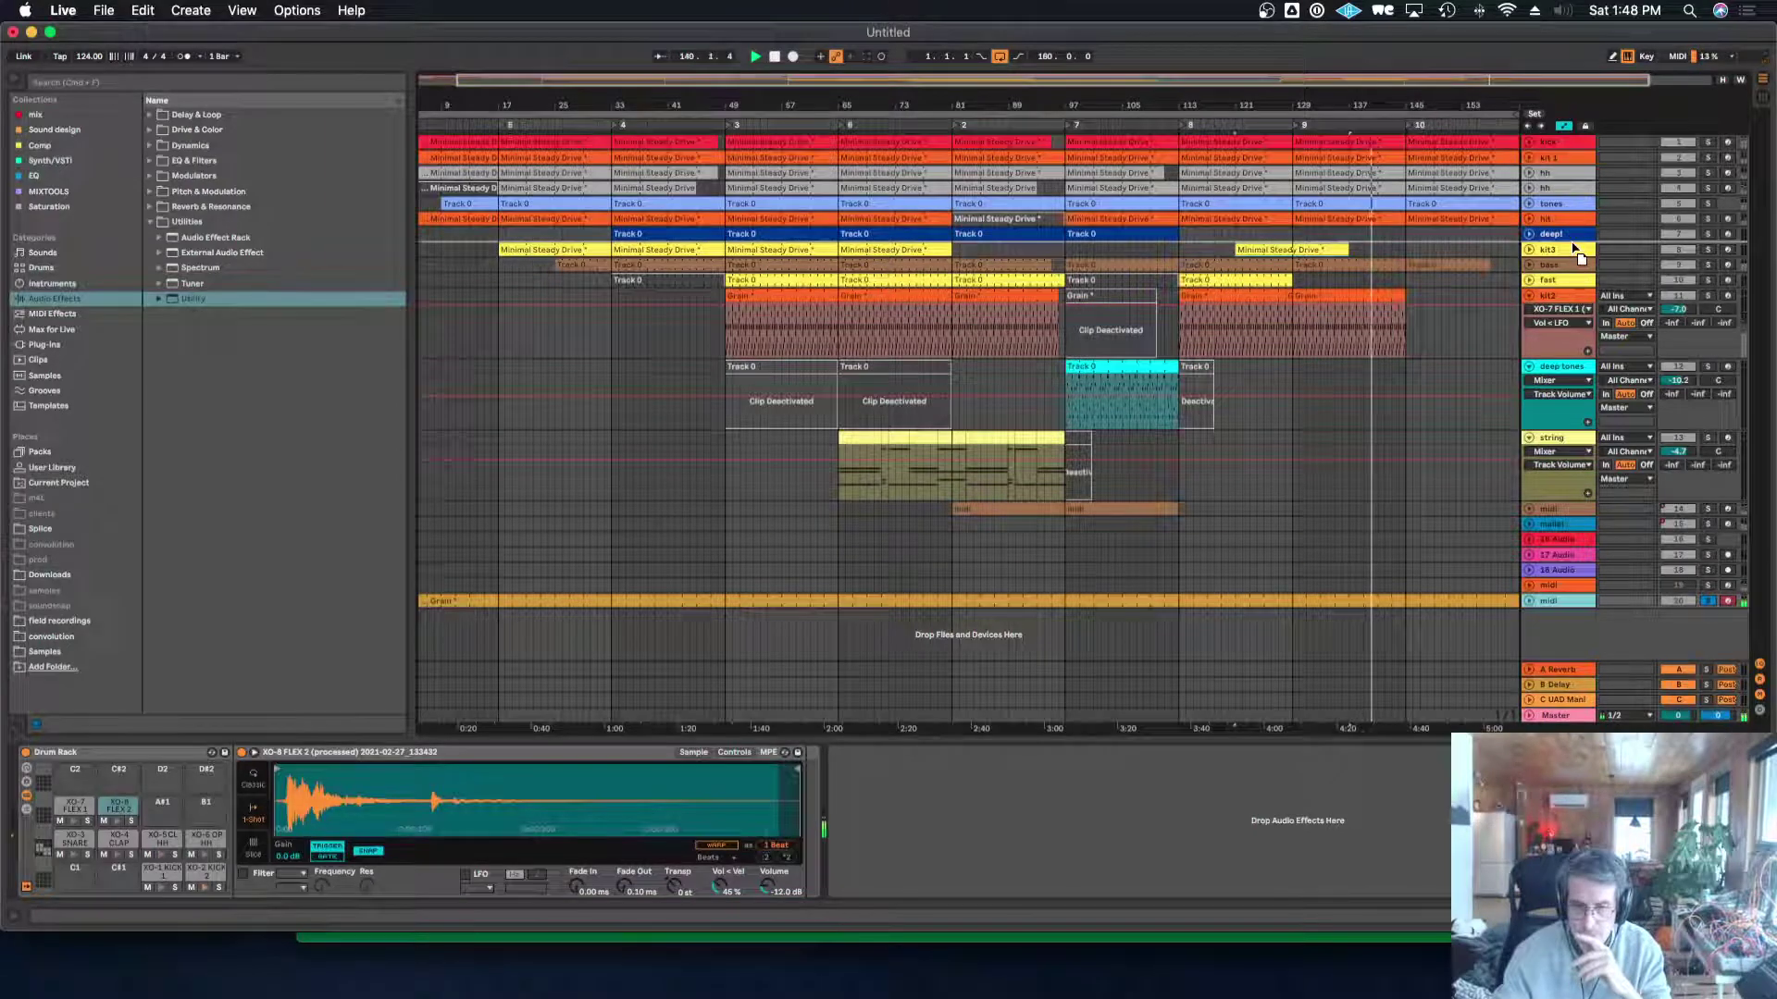
{"action": "left_click_drag", "start_coordinate": [1573, 236], "coordinate": [1573, 233]}
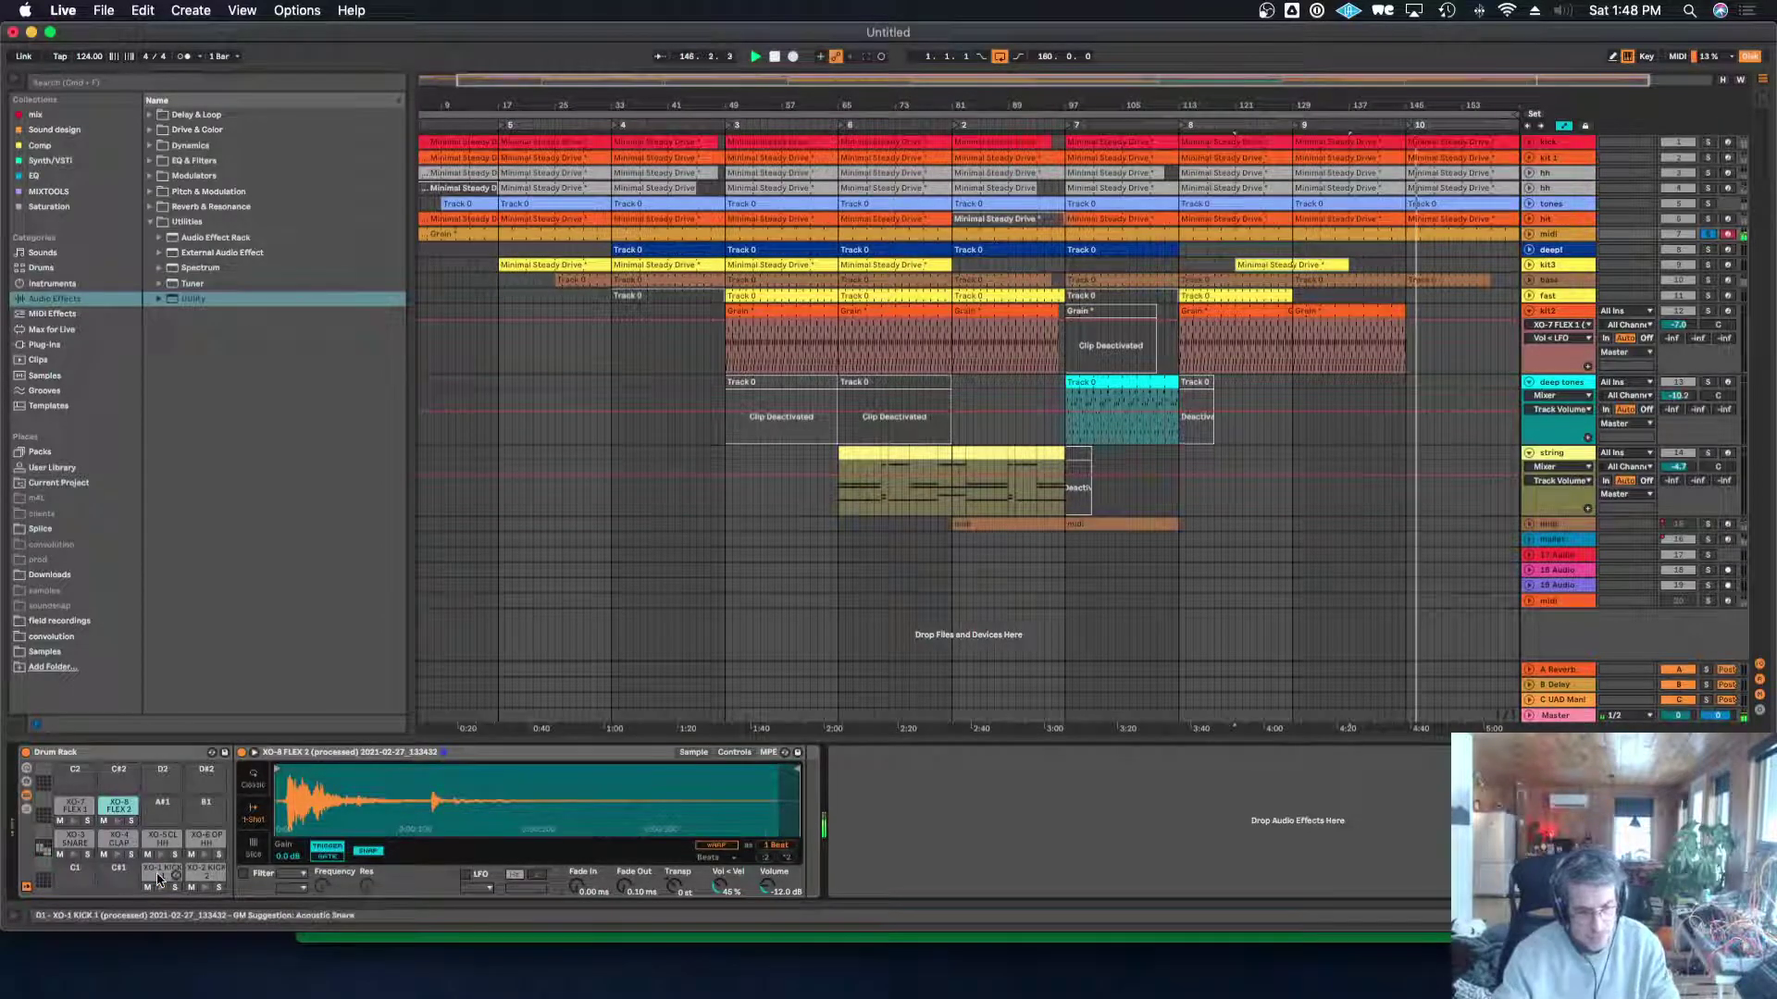
Copy the XO-1 and XO-2 kick pads to C1 and C#1 in the Drum Rack and mute the C1 pad.
{"action": "left_click", "coordinate": [125, 846]}
{"action": "left_click", "coordinate": [202, 877]}
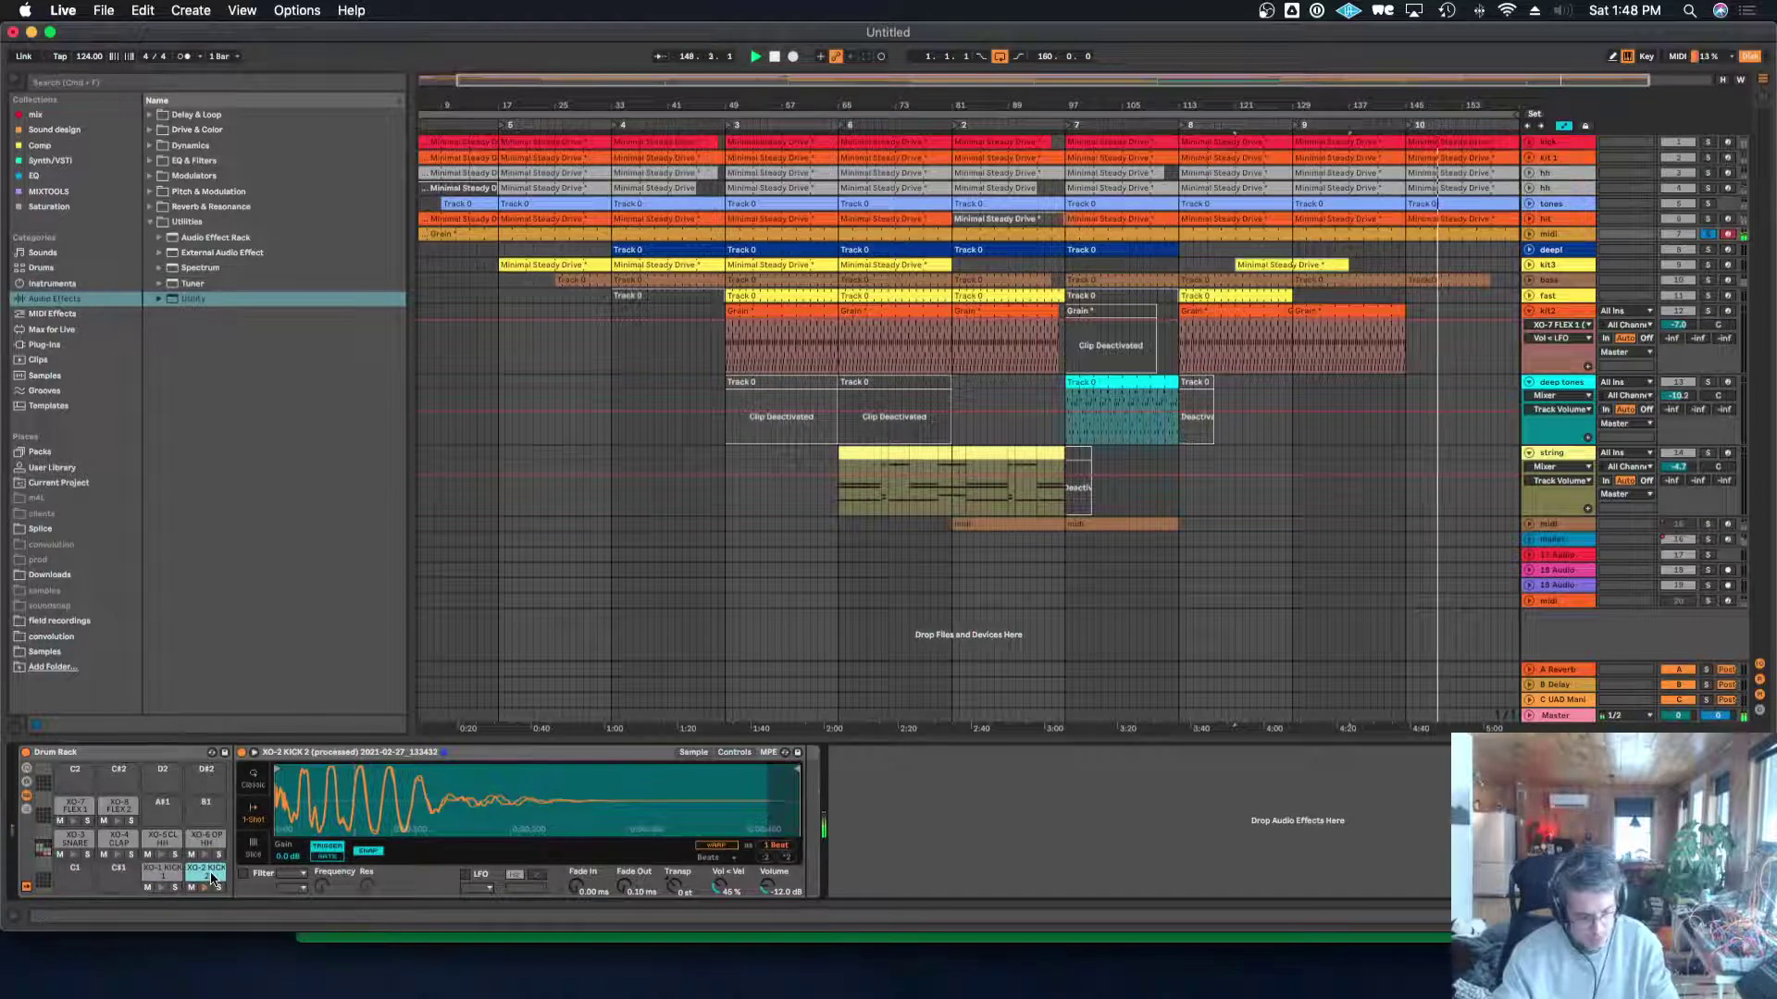
{"action": "left_click", "coordinate": [117, 878]}
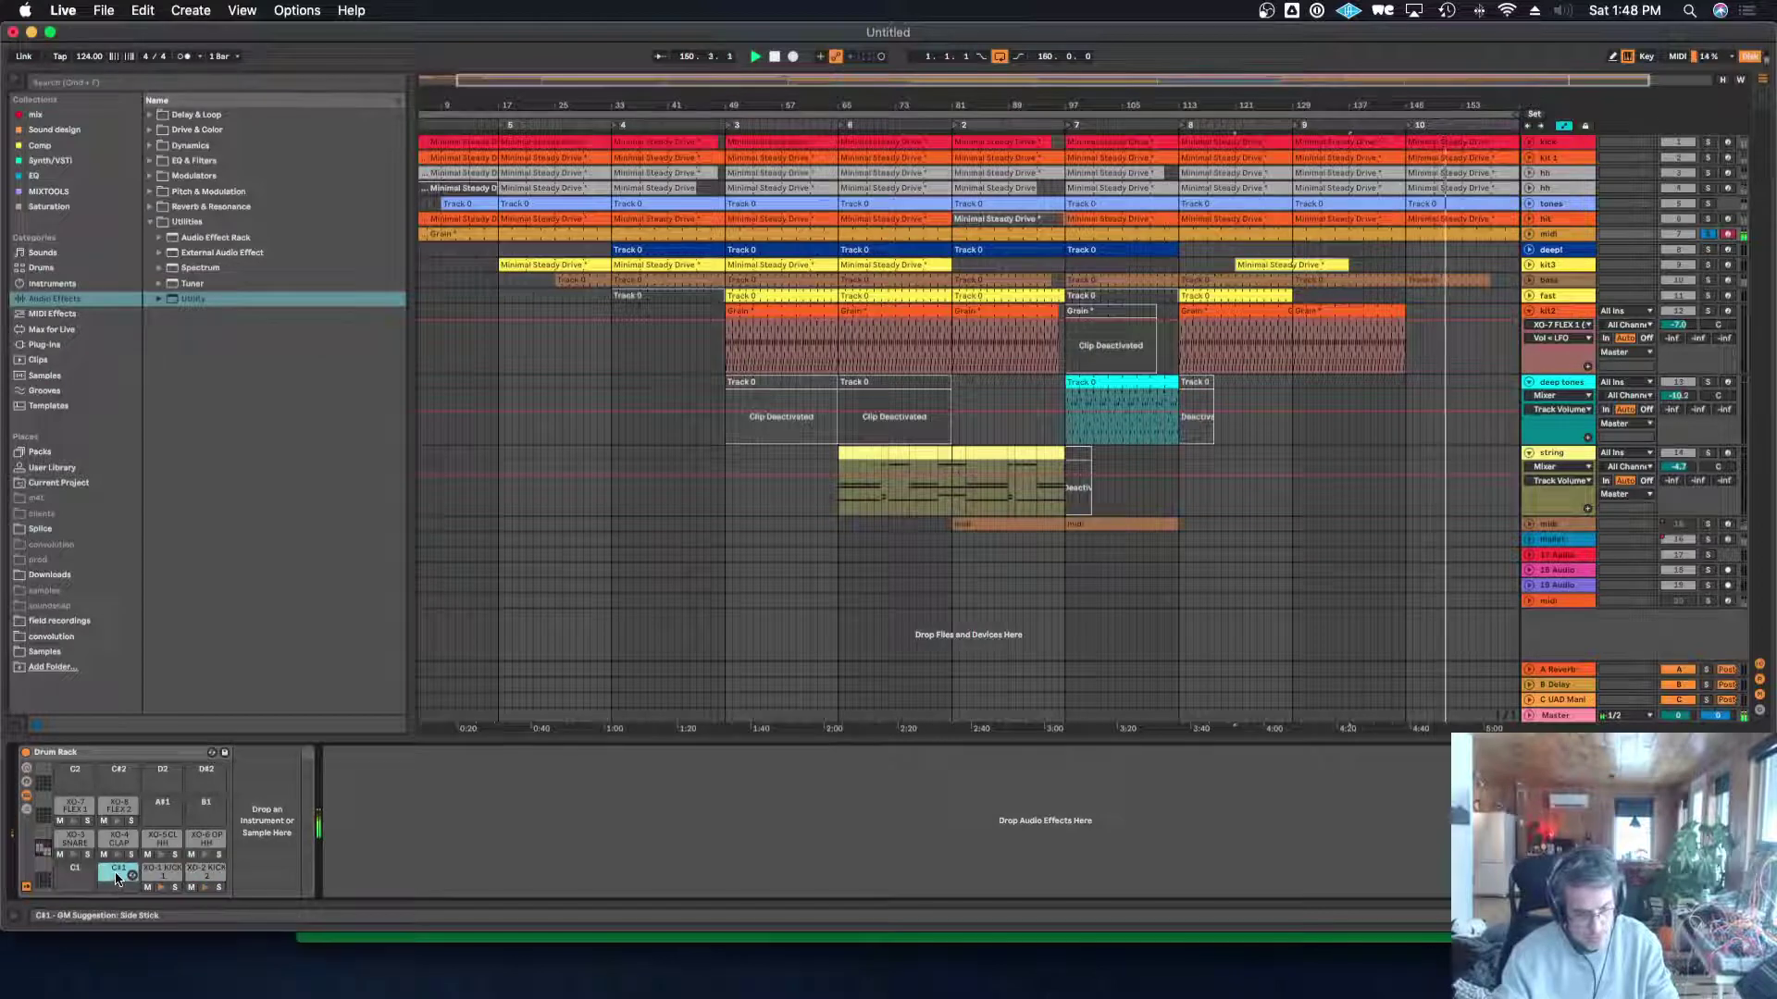
{"action": "left_click", "coordinate": [194, 875]}
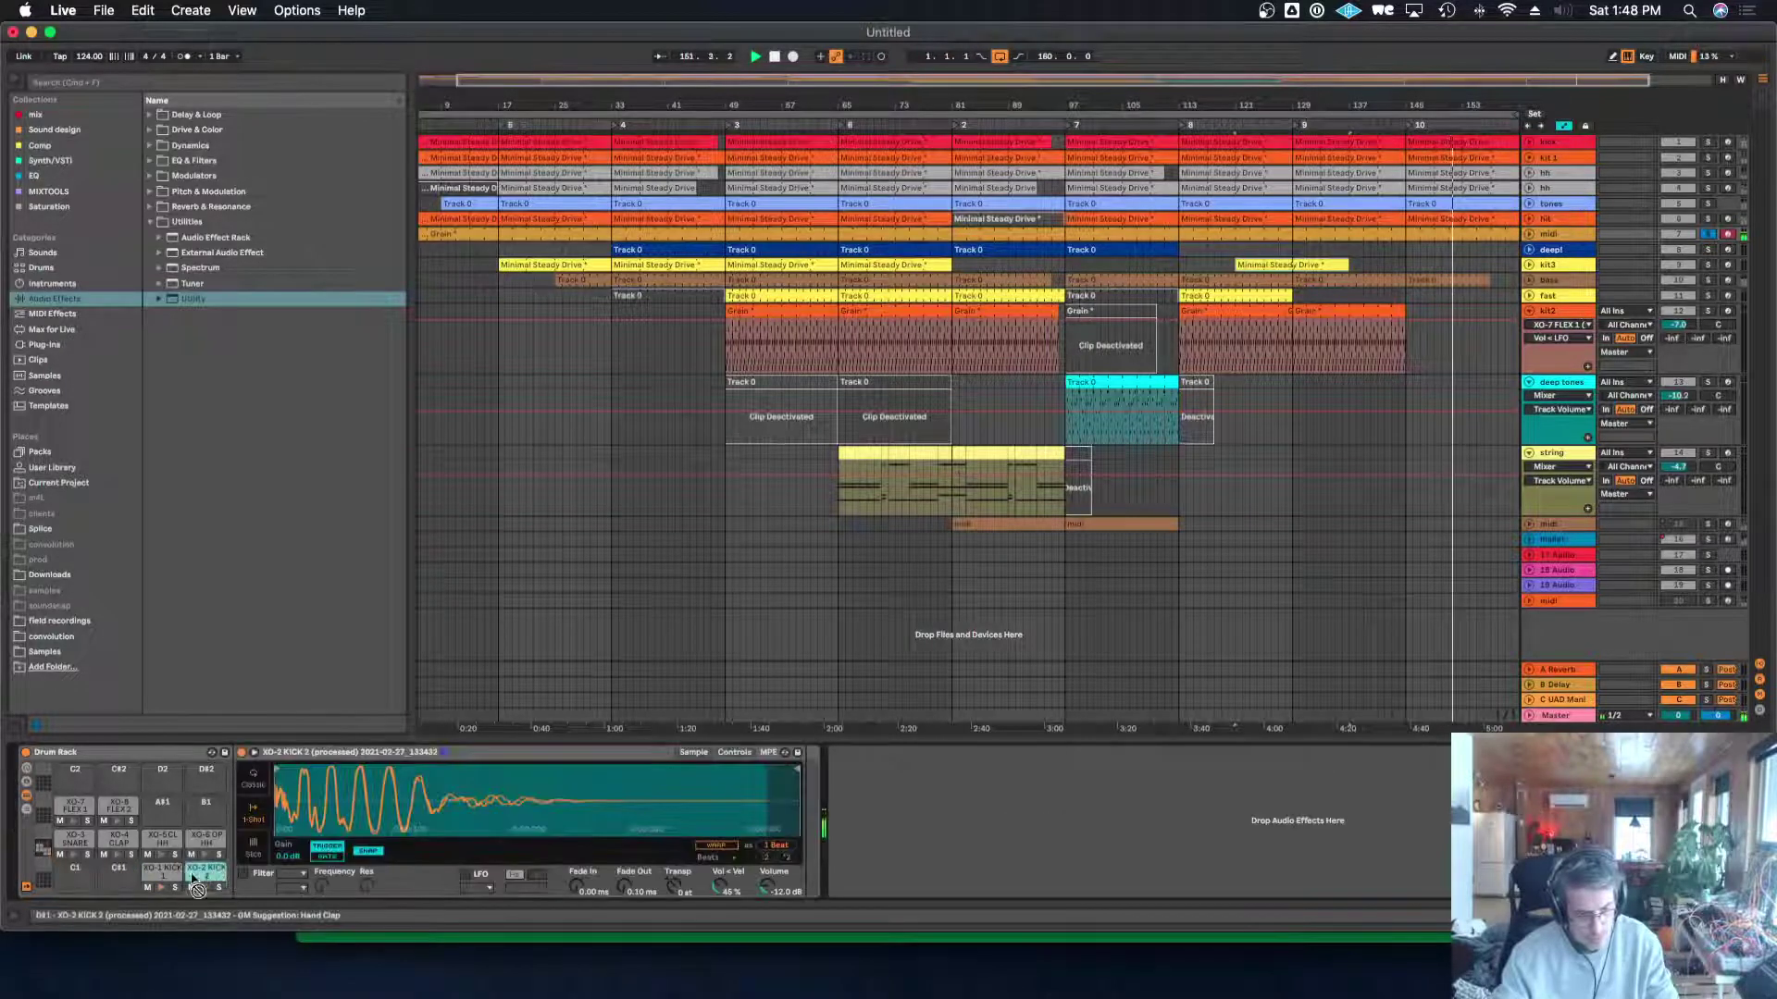
{"action": "left_click_drag", "start_coordinate": [193, 877], "coordinate": [78, 876]}
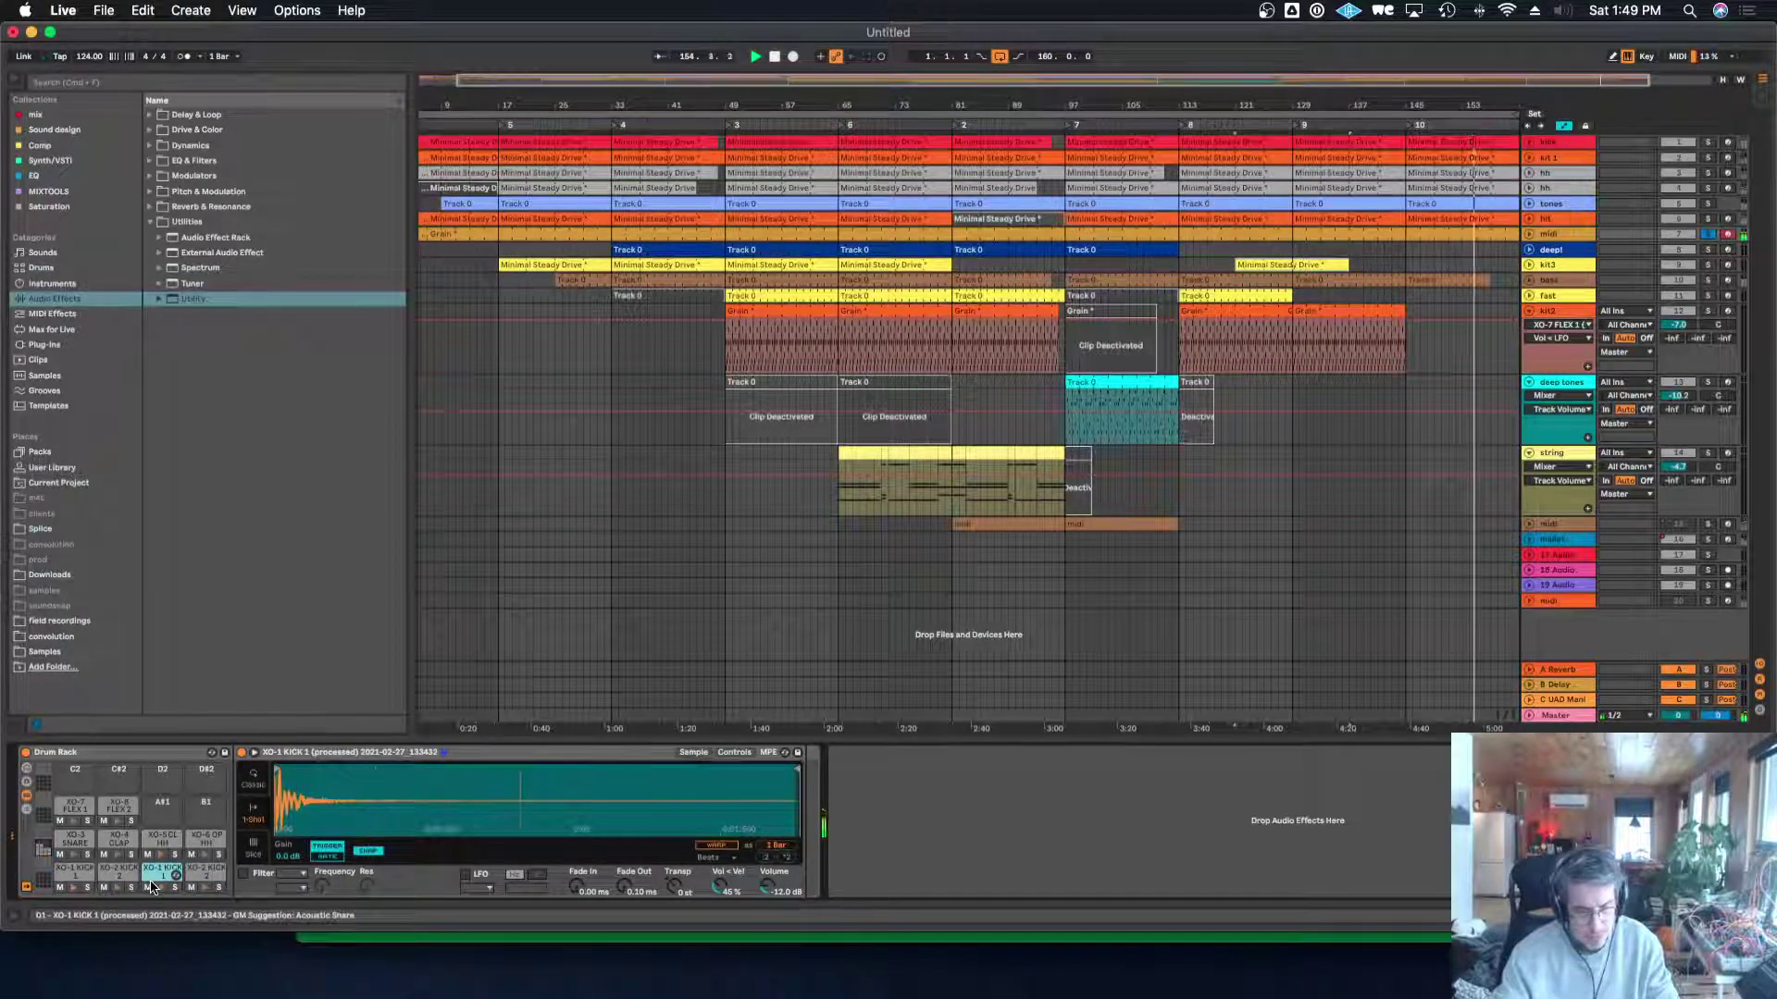
{"action": "left_click", "coordinate": [59, 886]}
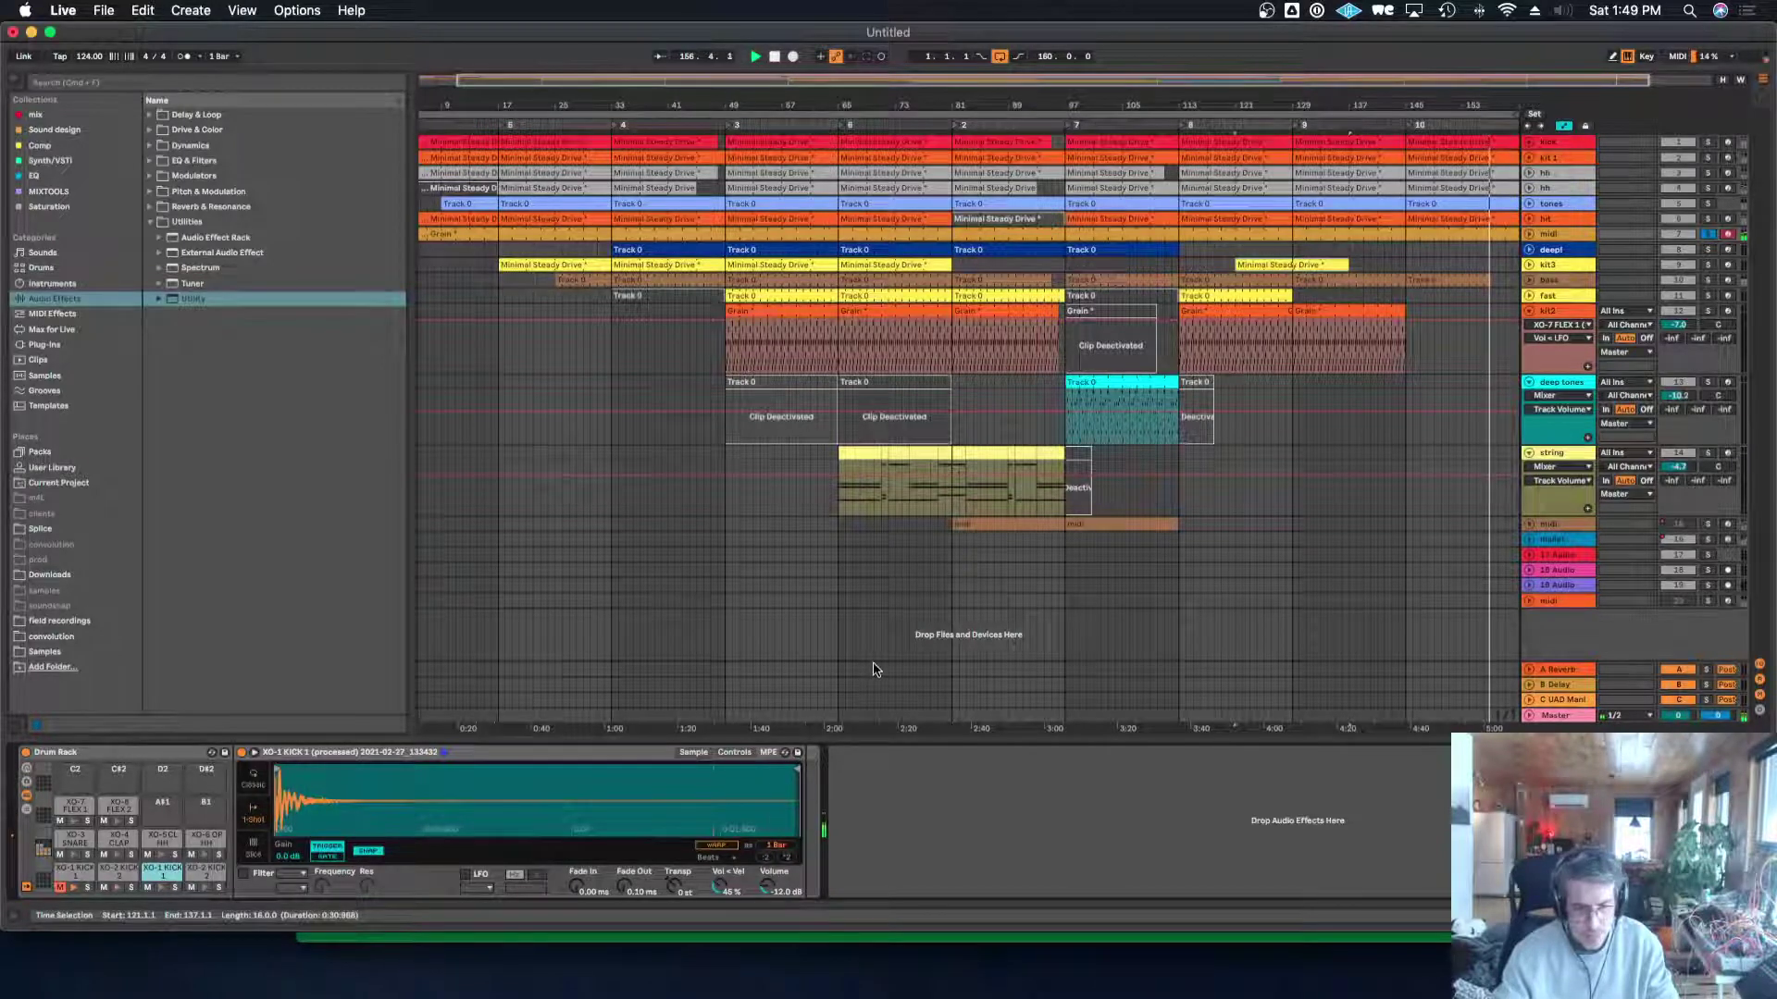
Unsolo the moved midi track to hear it with the full mix from the start of the arrangement.
{"action": "left_click", "coordinate": [1708, 235]}
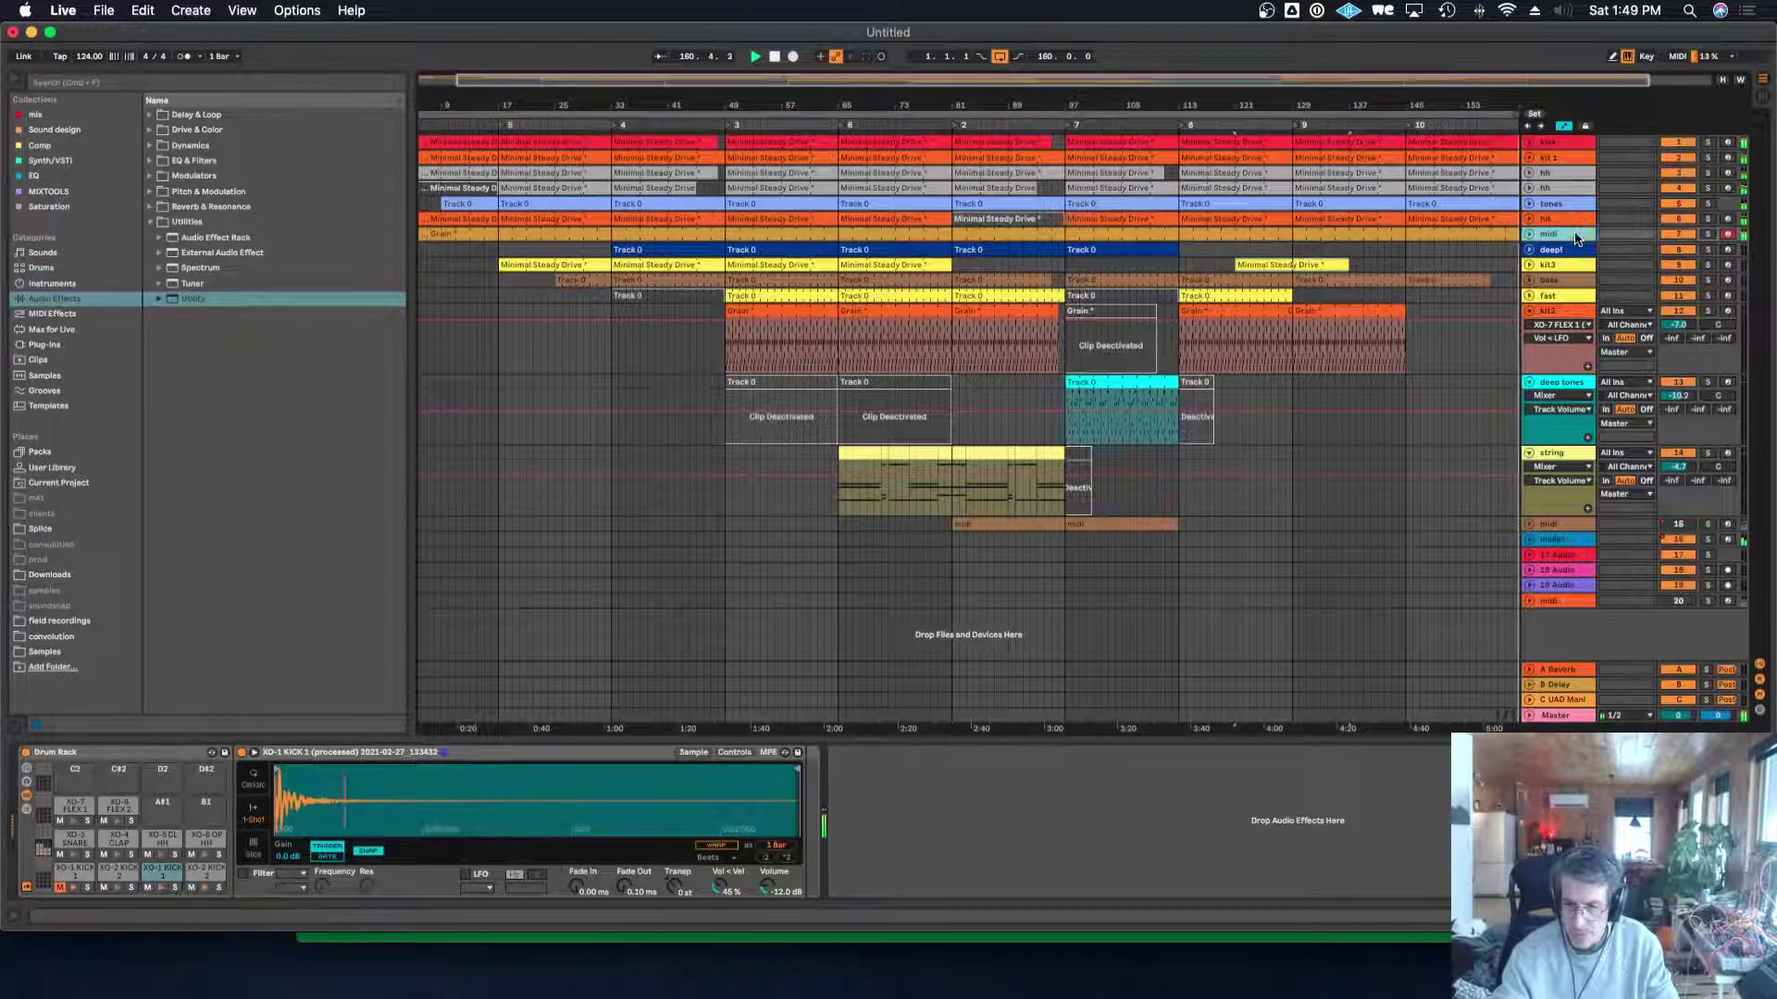
{"action": "left_click_drag", "start_coordinate": [451, 100], "coordinate": [486, 102]}
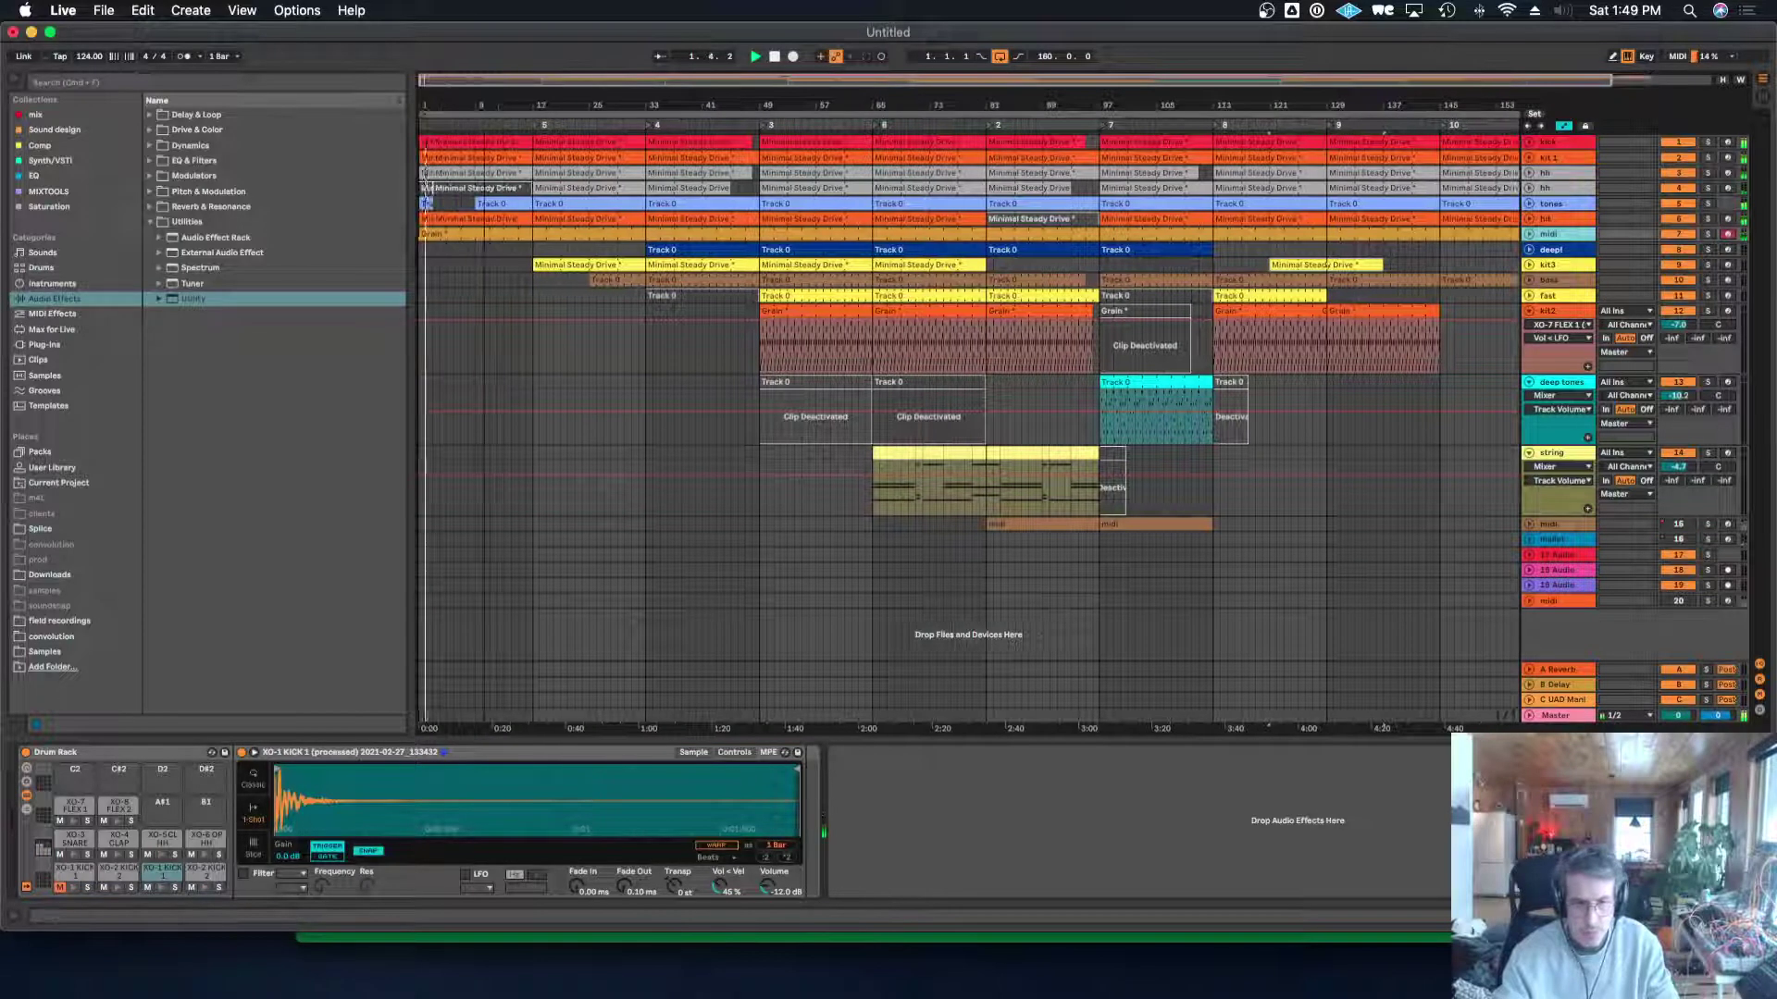
Trim the midi track's Grain clip to start at bar 17 and delete the short opening clip on the tones track.
{"action": "left_click_drag", "start_coordinate": [447, 235], "coordinate": [533, 233]}
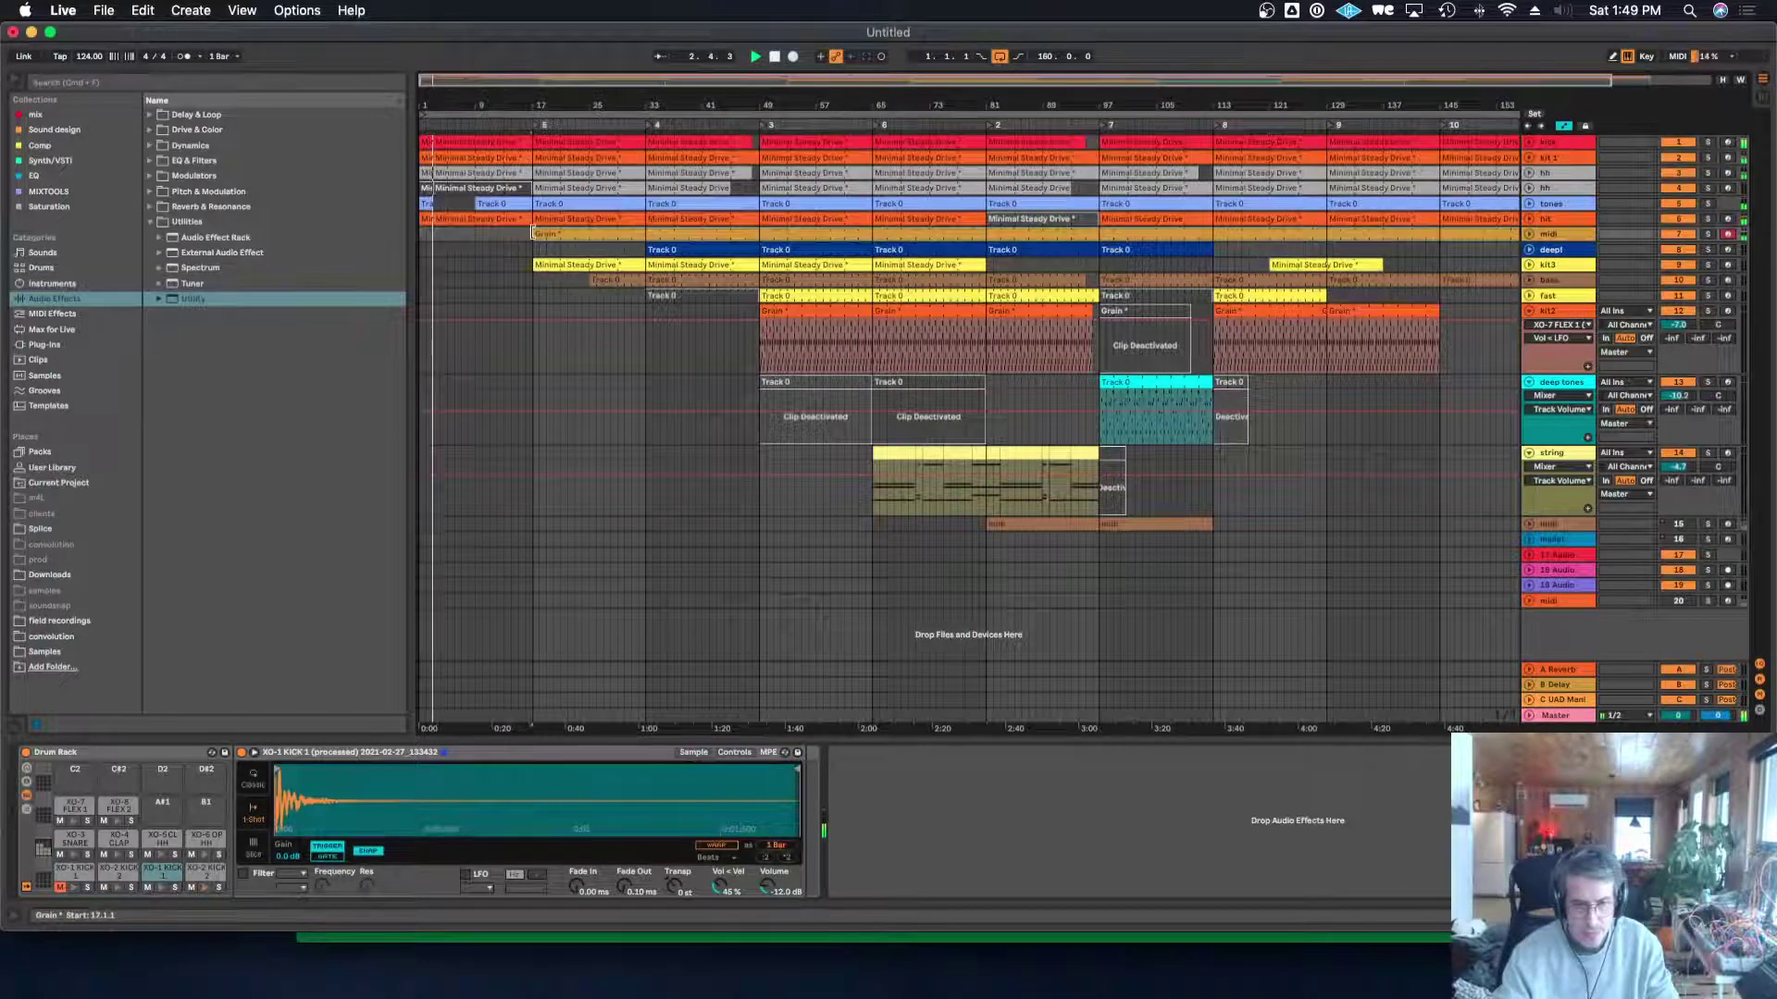
{"action": "key", "text": "super+a"}
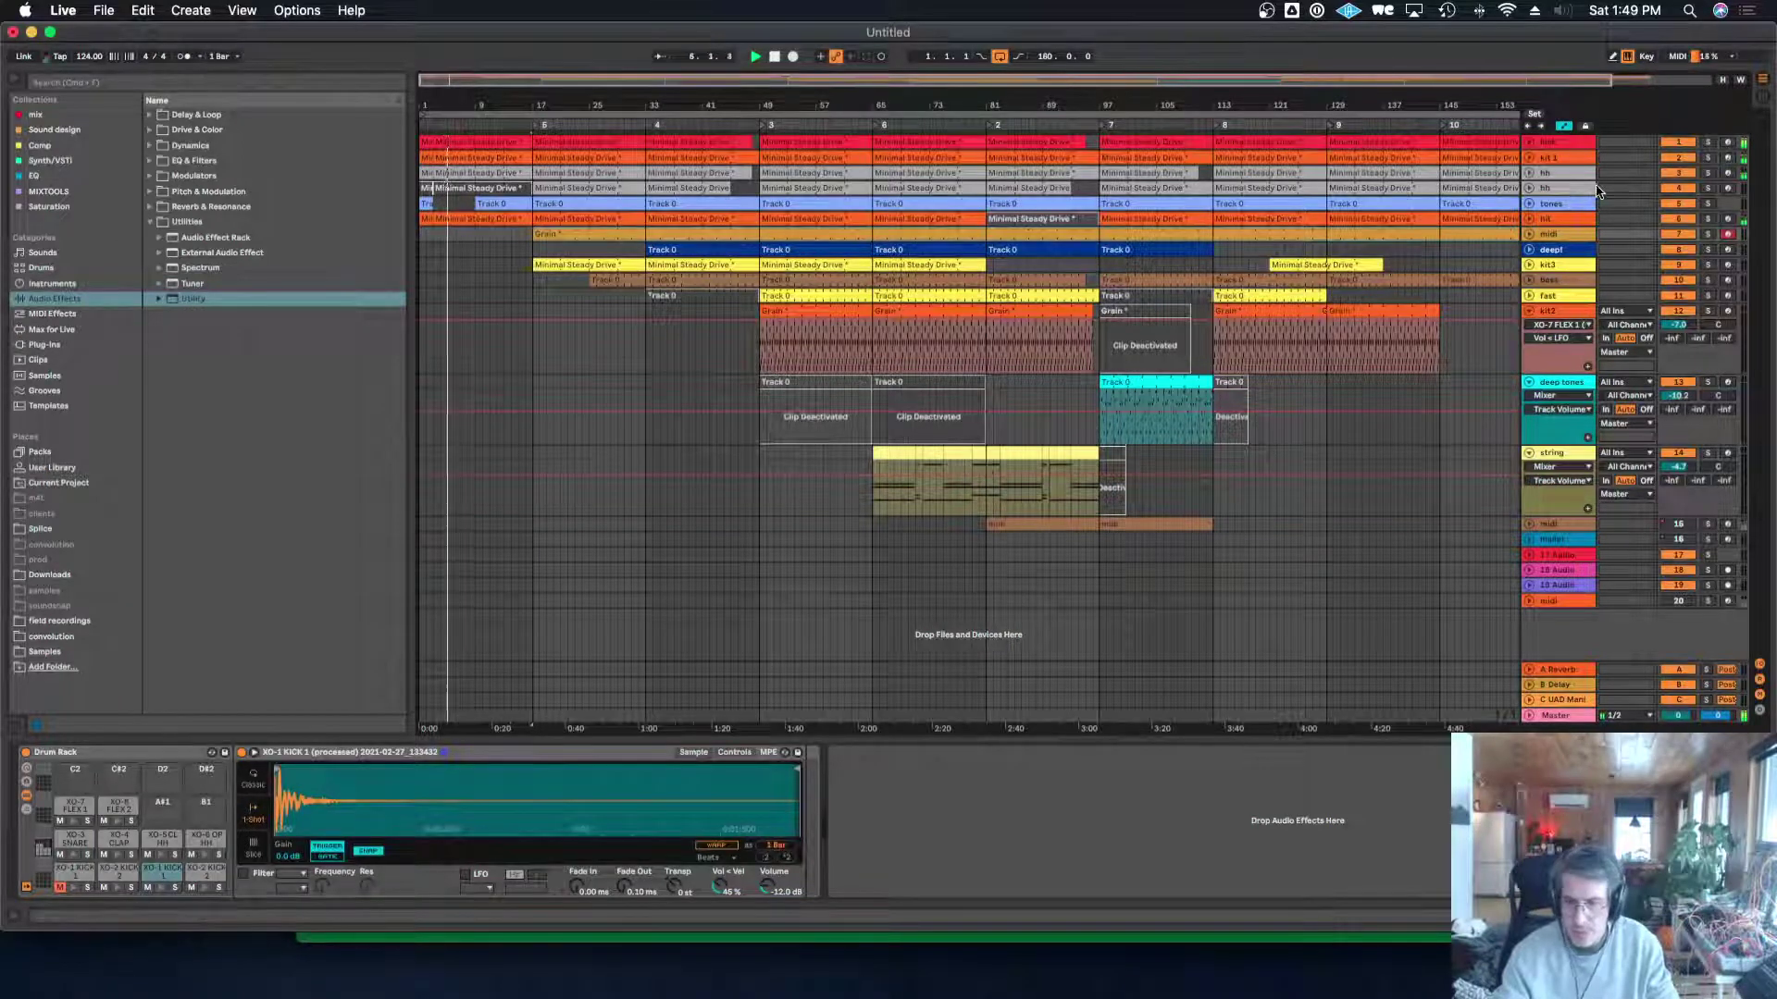
{"action": "left_click", "coordinate": [921, 204]}
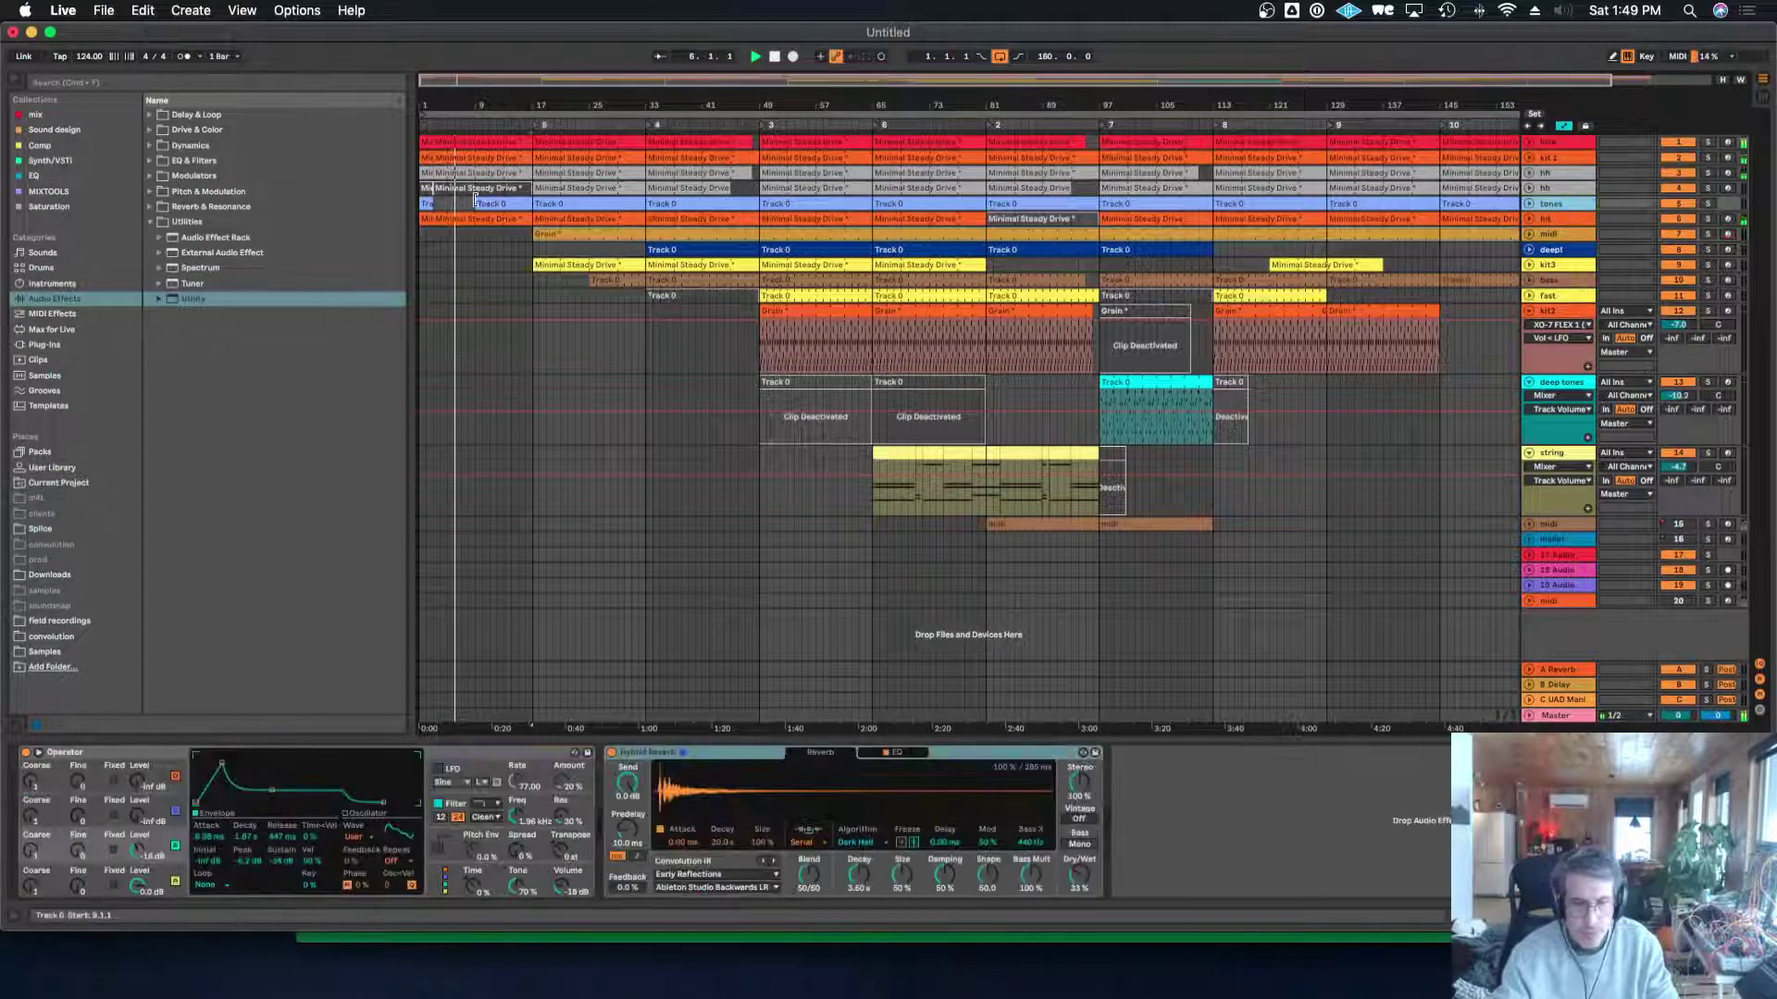
{"action": "left_click", "coordinate": [423, 204]}
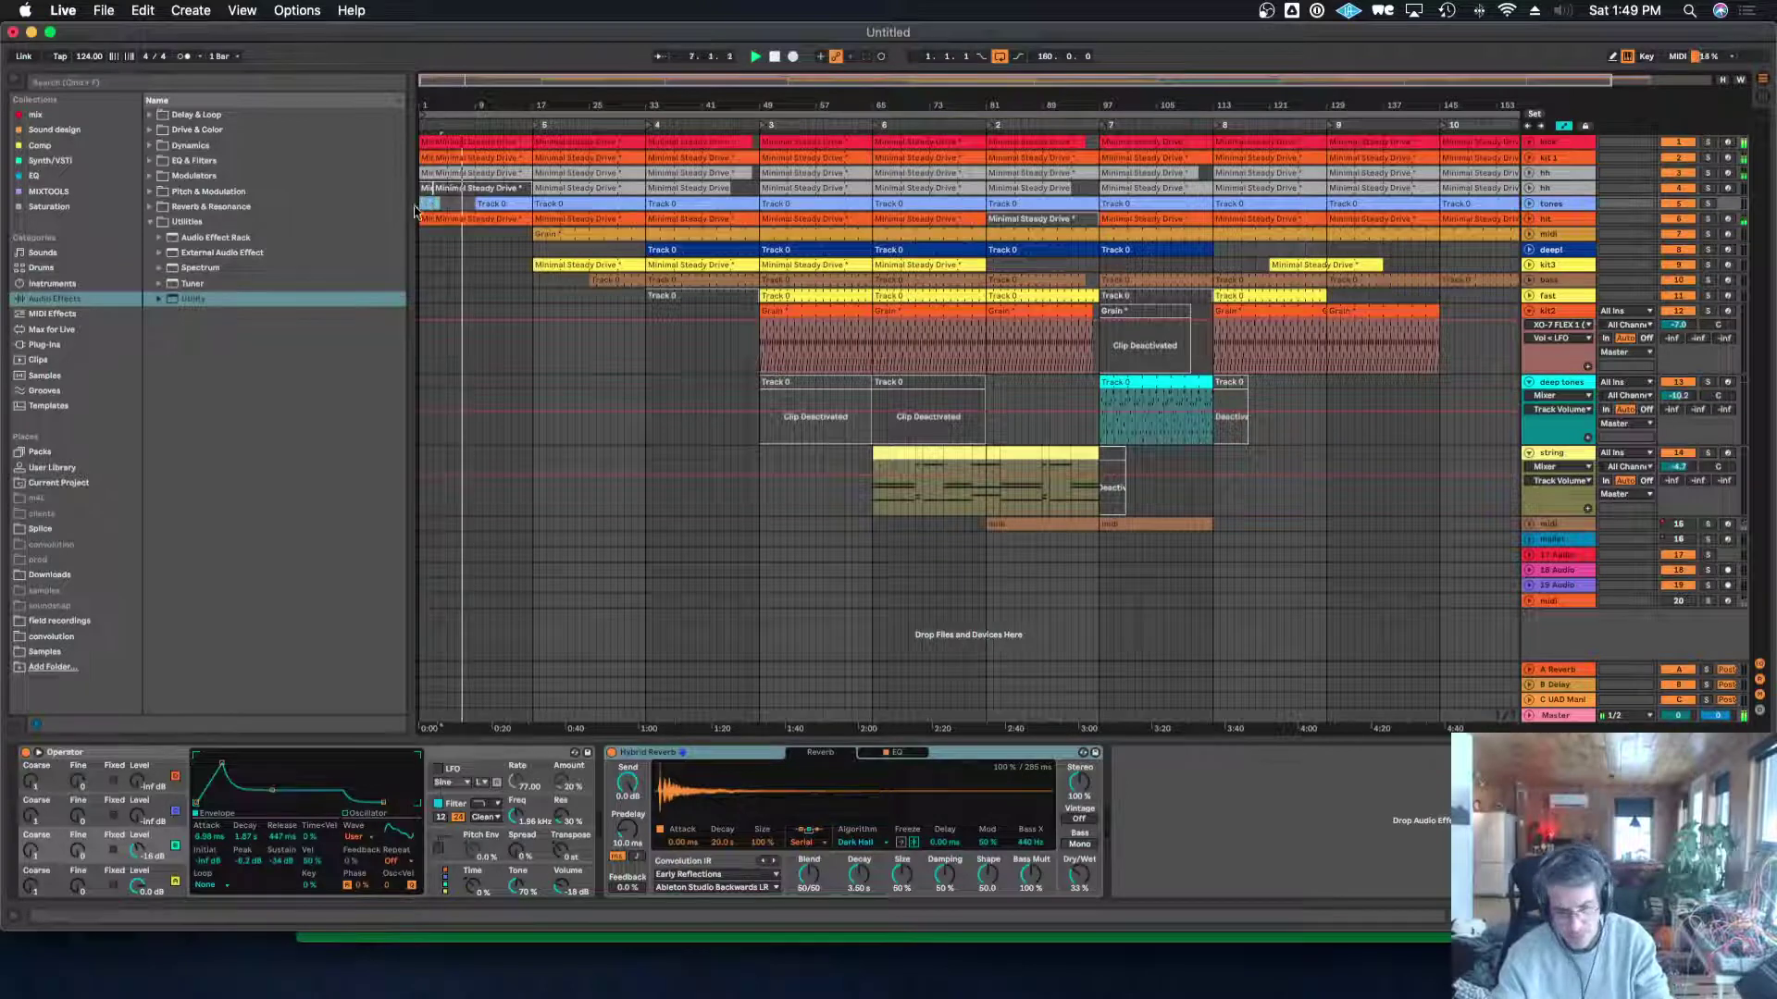
{"action": "left_click", "coordinate": [475, 265]}
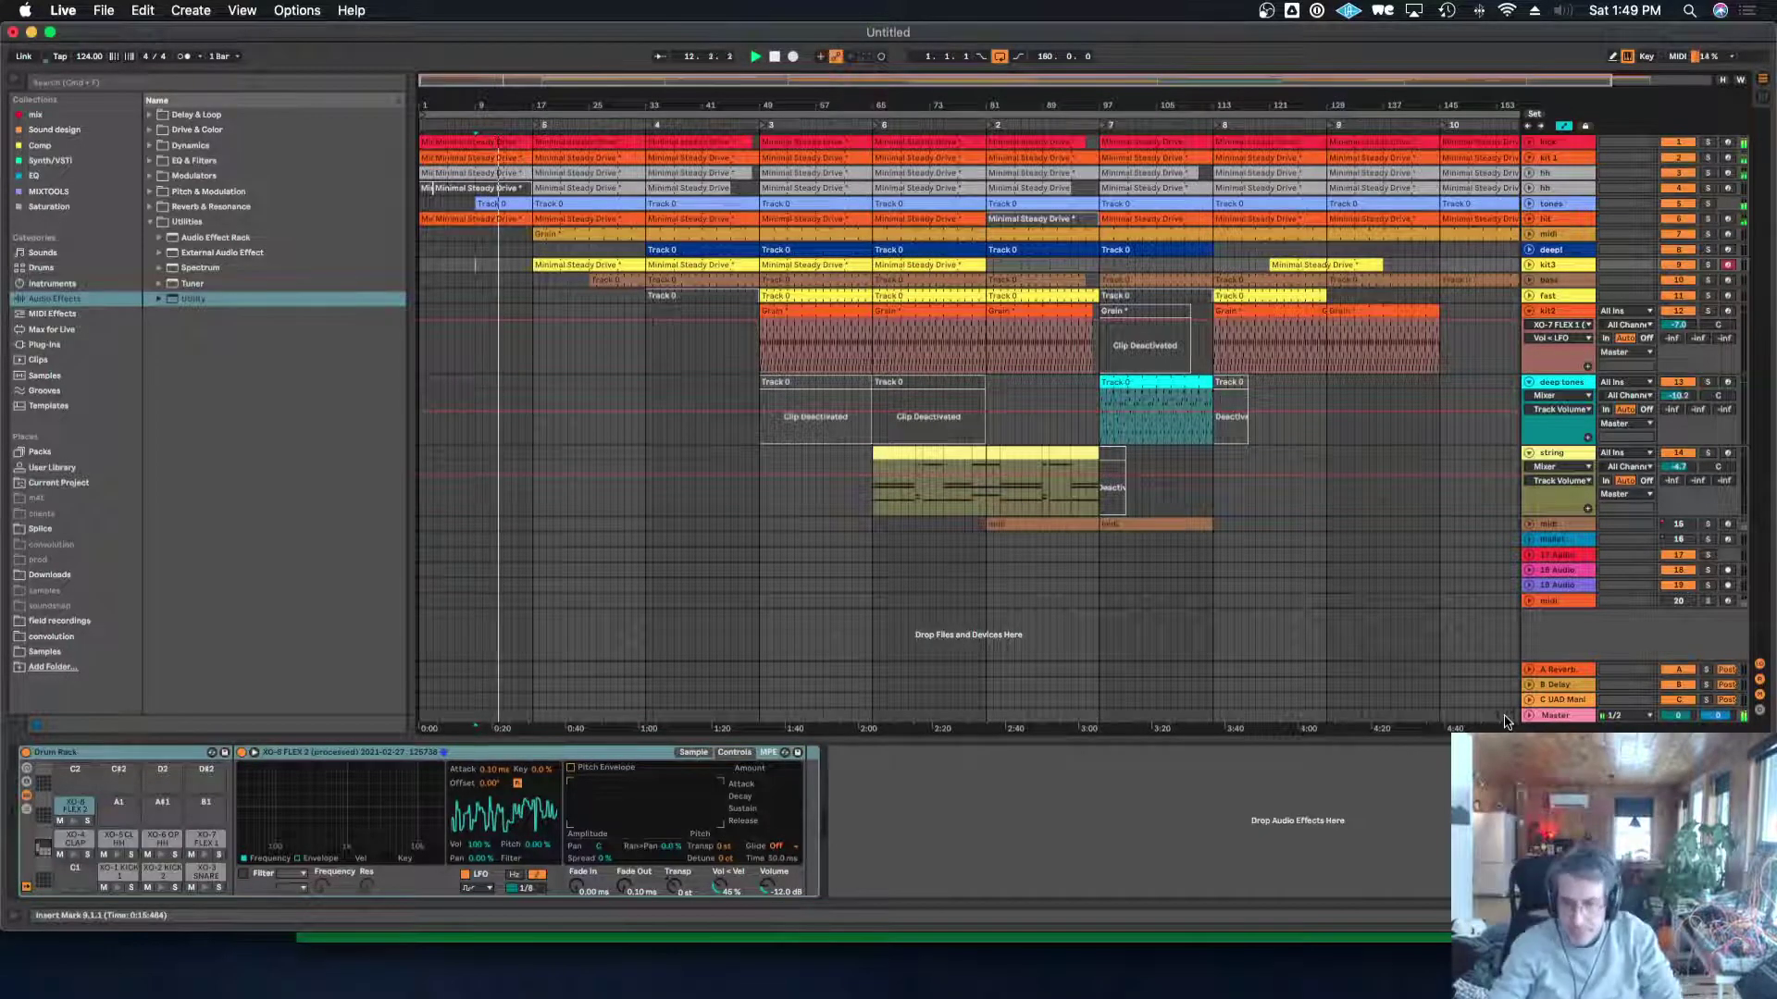
Search the browser's Samples category for "dub" with the tones track selected.
{"action": "left_click", "coordinate": [1578, 204]}
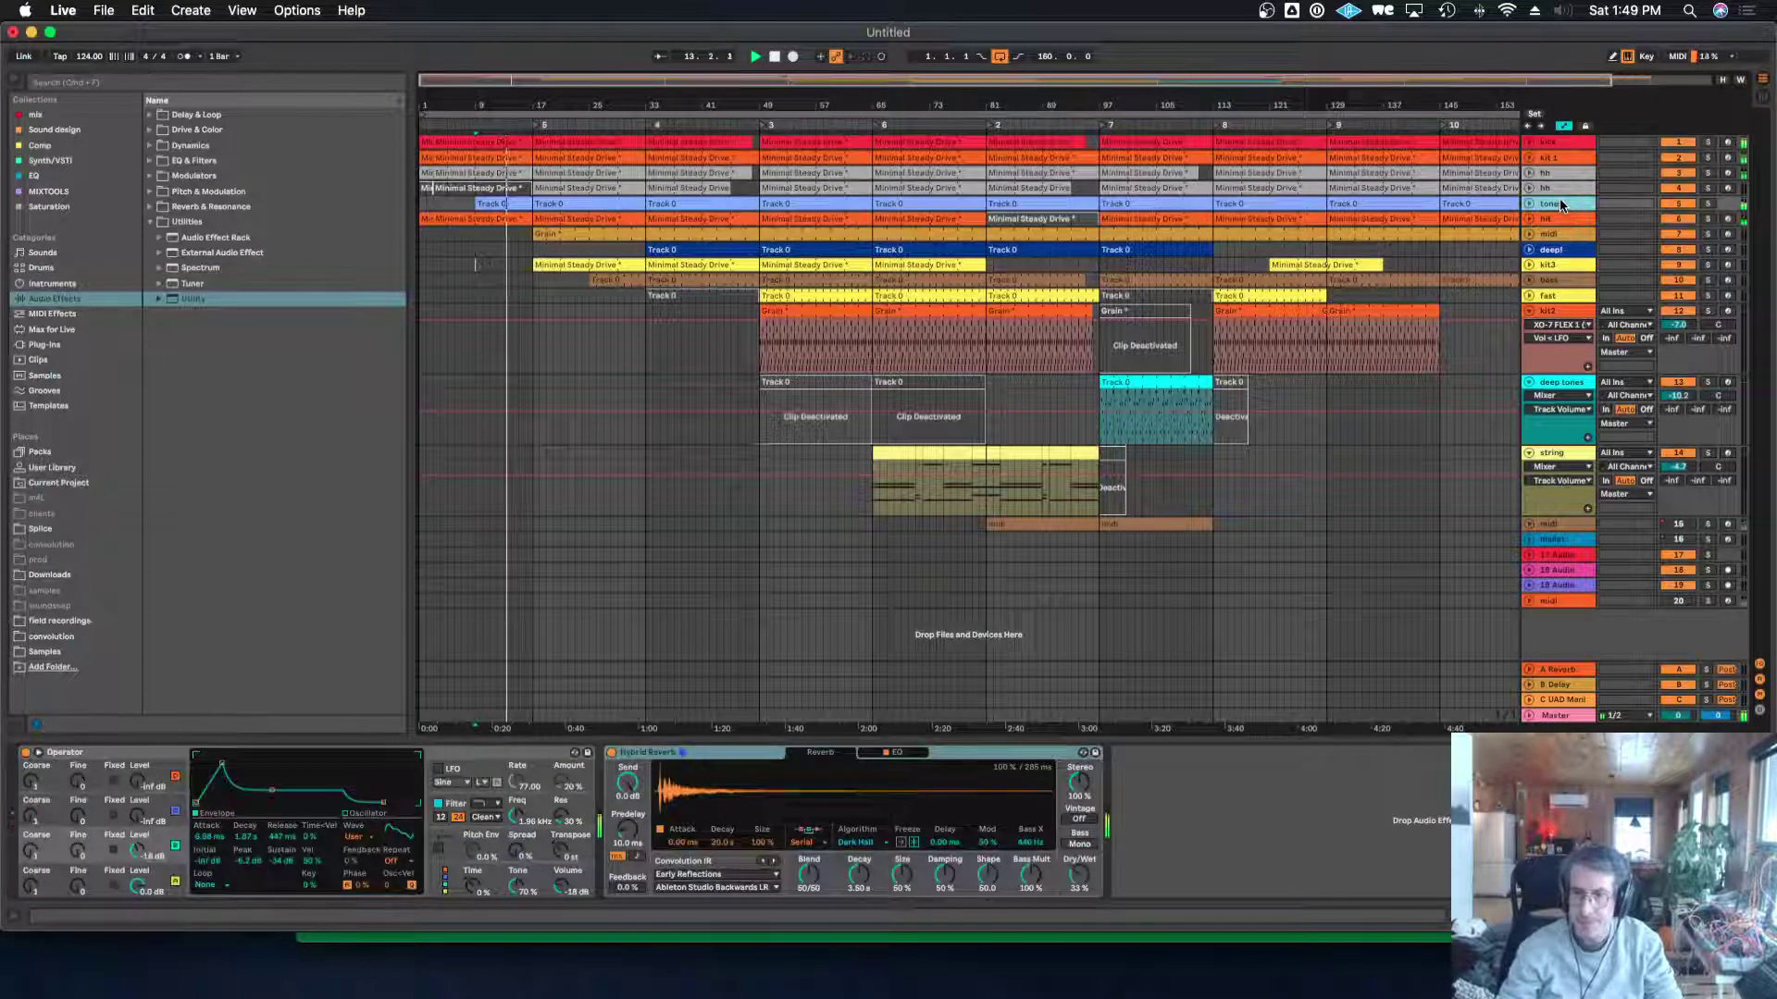
{"action": "left_click", "coordinate": [85, 378]}
{"action": "left_click", "coordinate": [125, 83]}
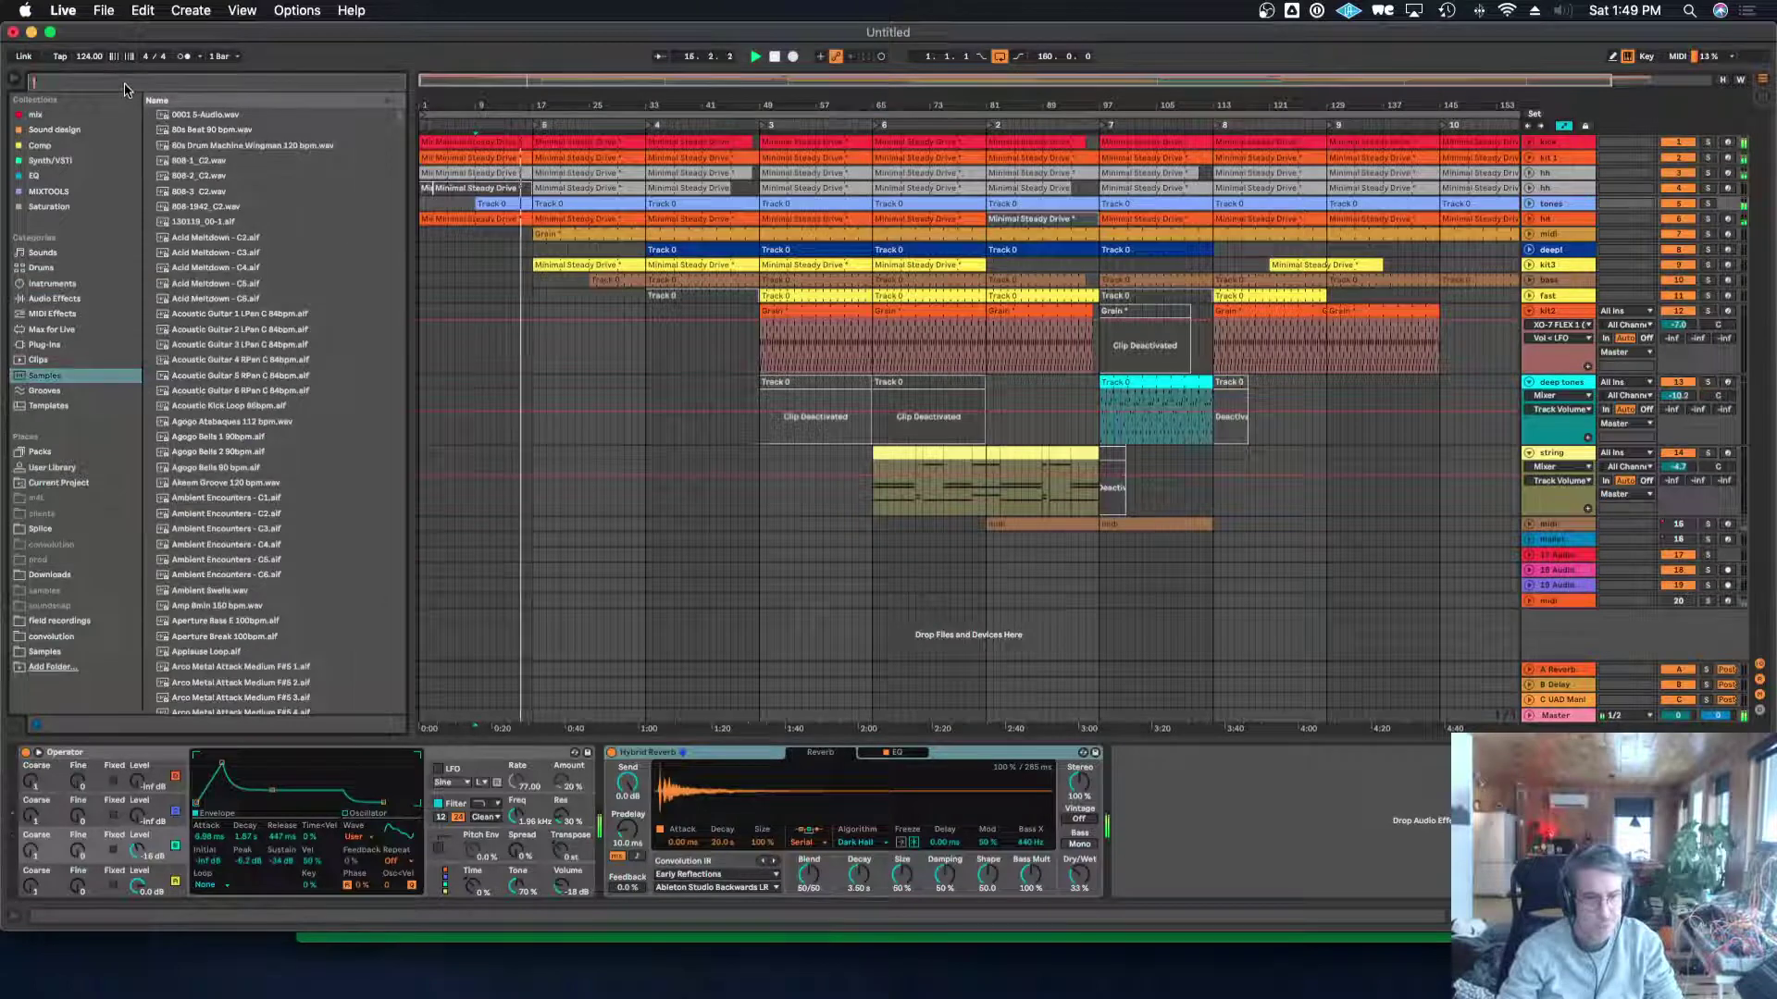
{"action": "type", "text": "dub"}
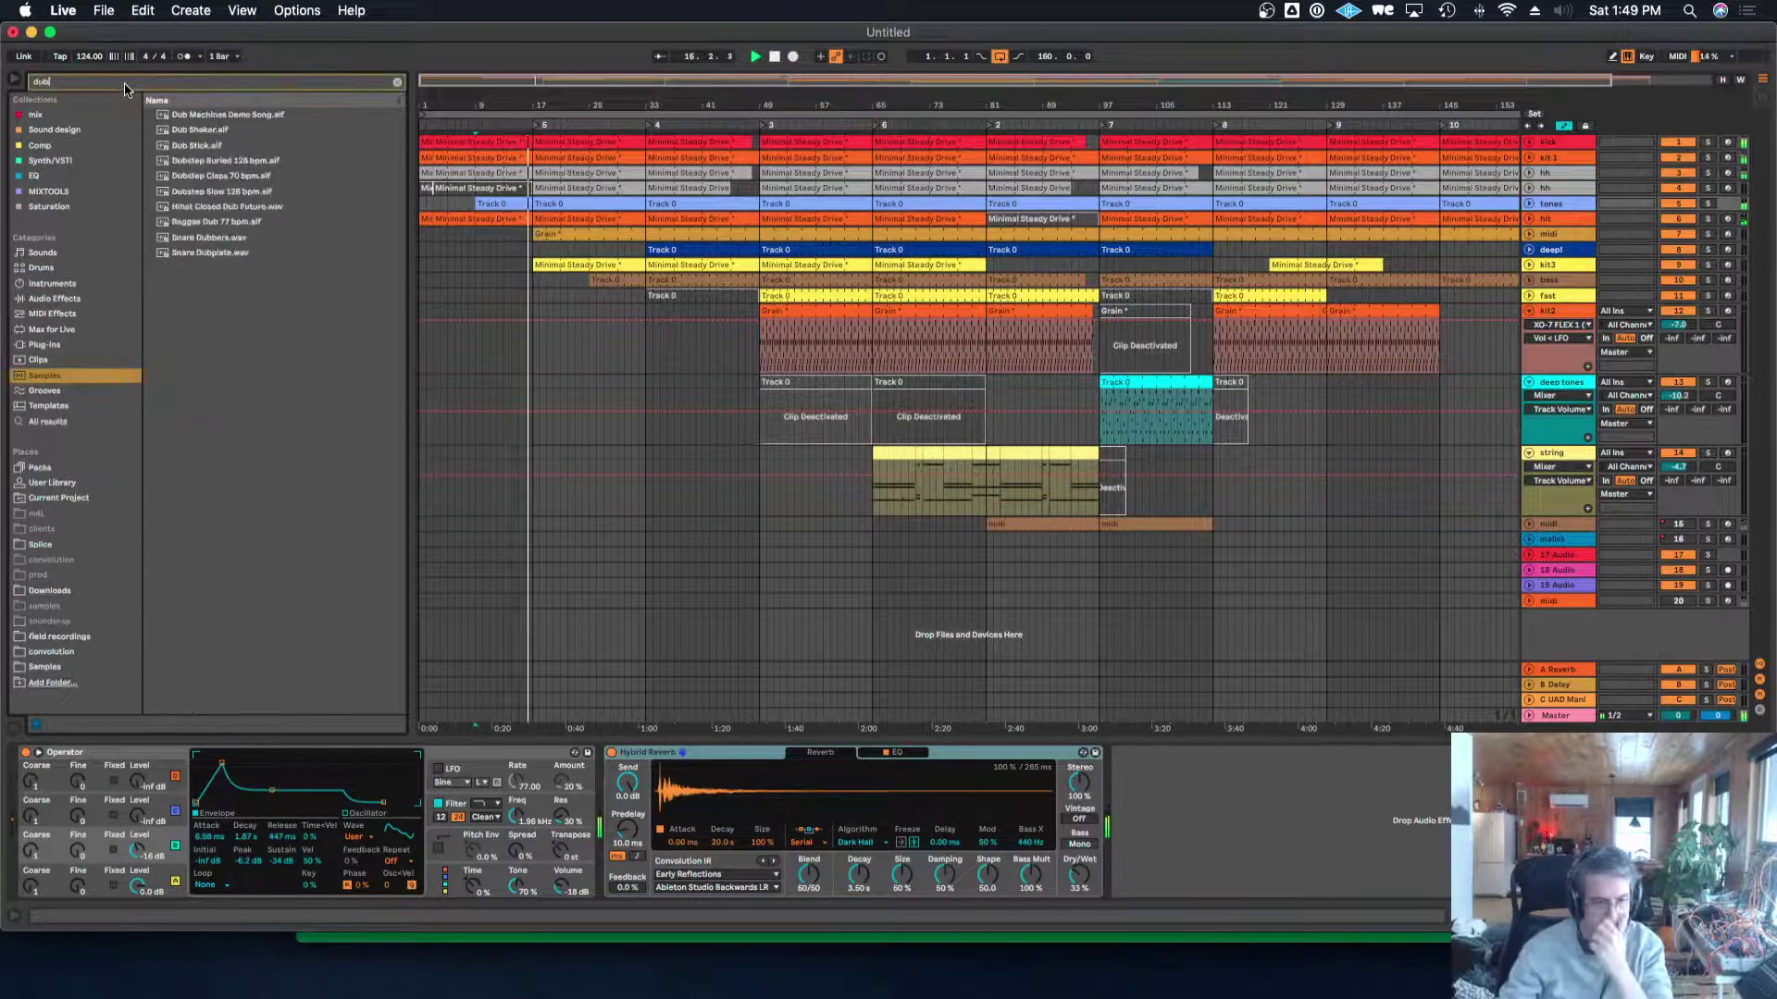
Audition the dub samples in the search results, including the dubstep loops, Reggae Dub loop, closed hi-hat and Snare Dubbers.
{"action": "left_click", "coordinate": [170, 116]}
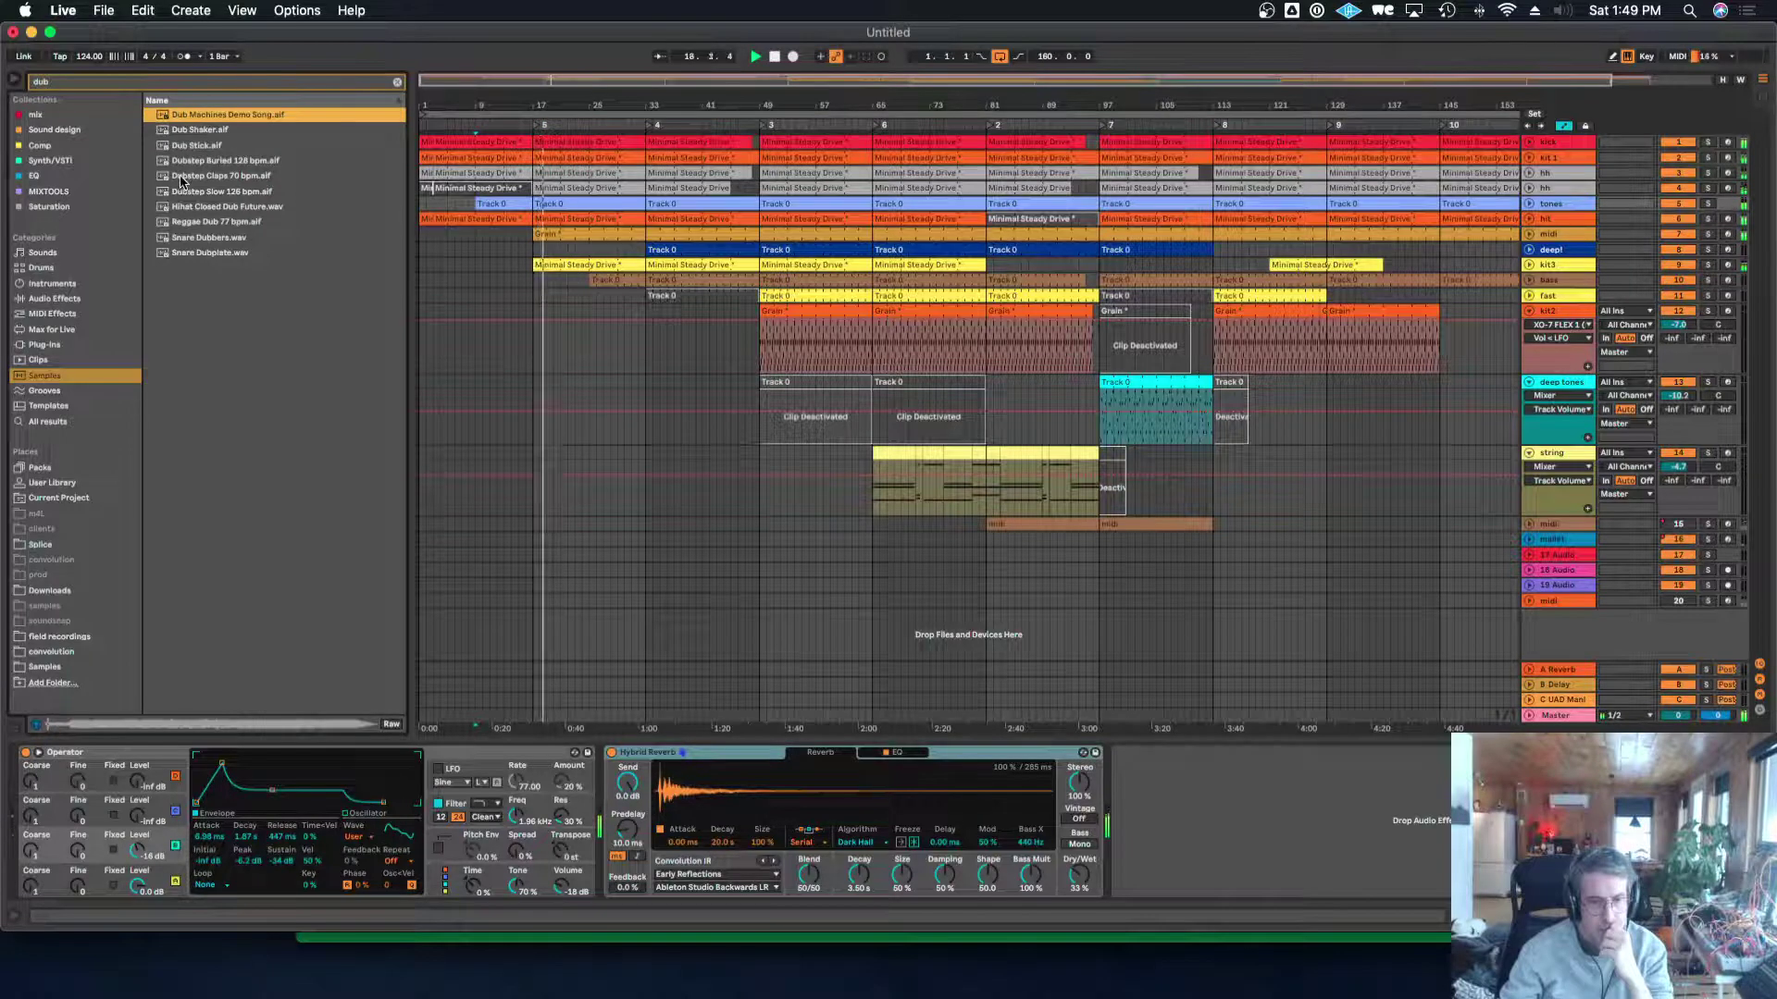
{"action": "left_click", "coordinate": [220, 178]}
{"action": "left_click", "coordinate": [224, 192]}
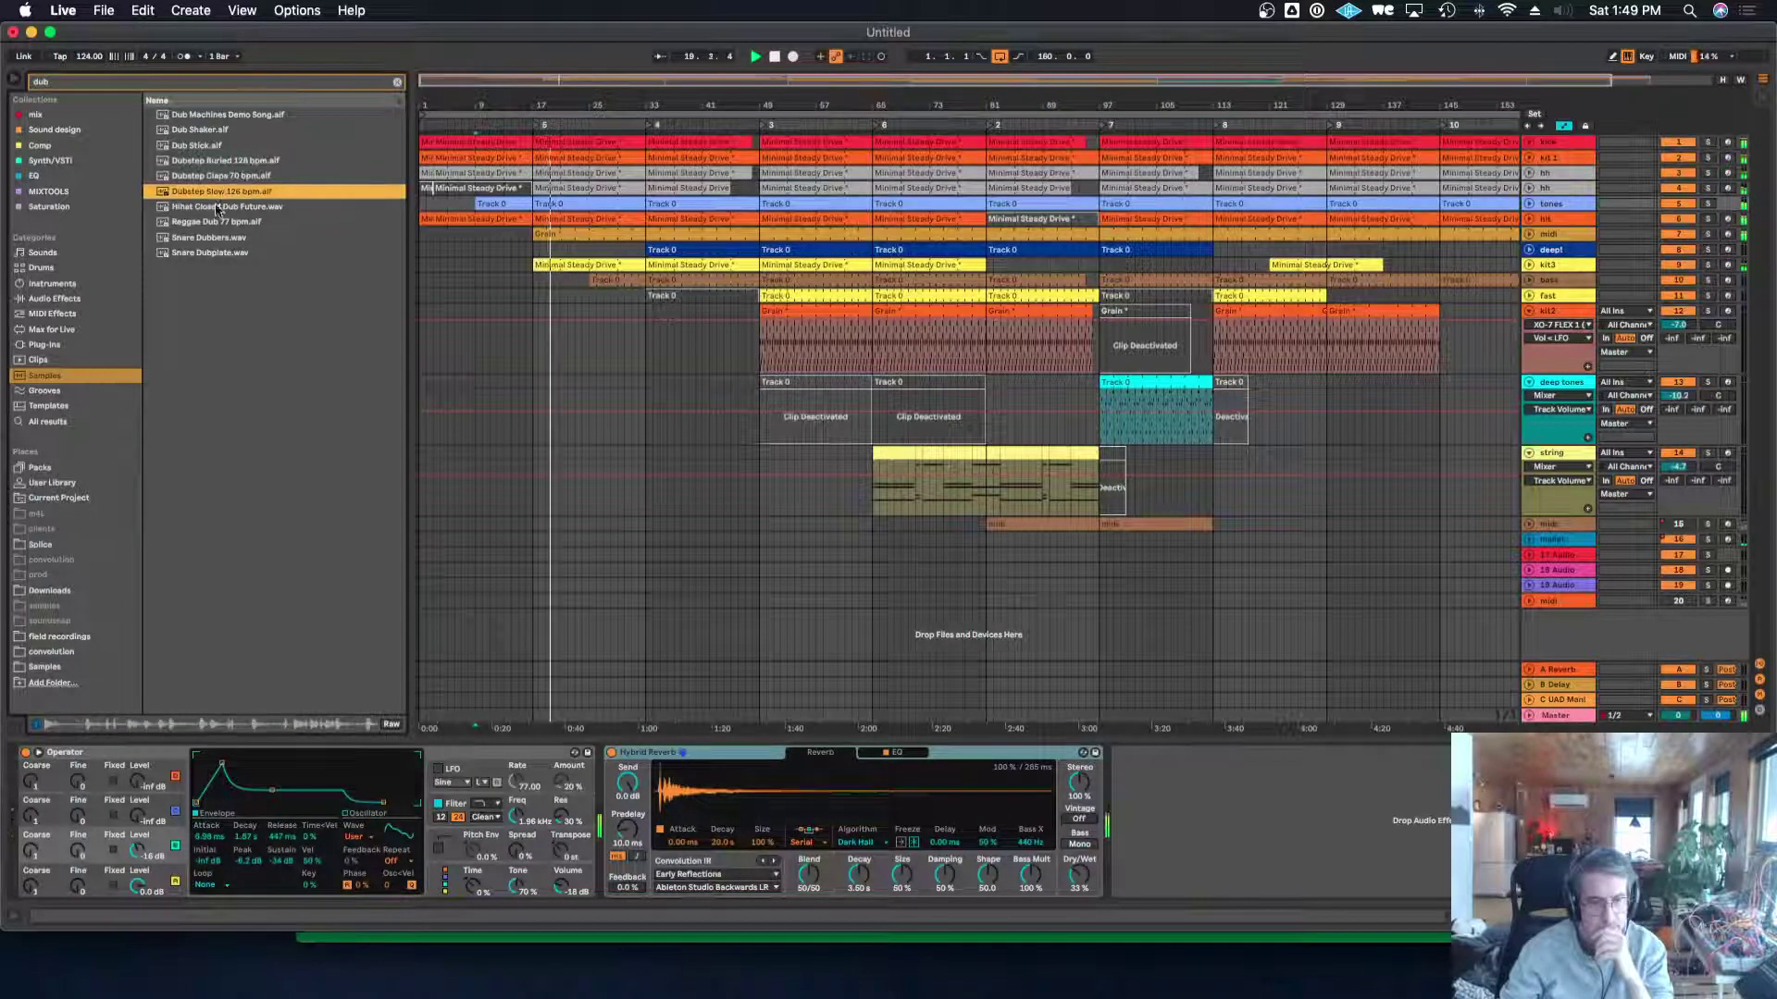
{"action": "left_click", "coordinate": [212, 223]}
{"action": "left_click", "coordinate": [239, 239]}
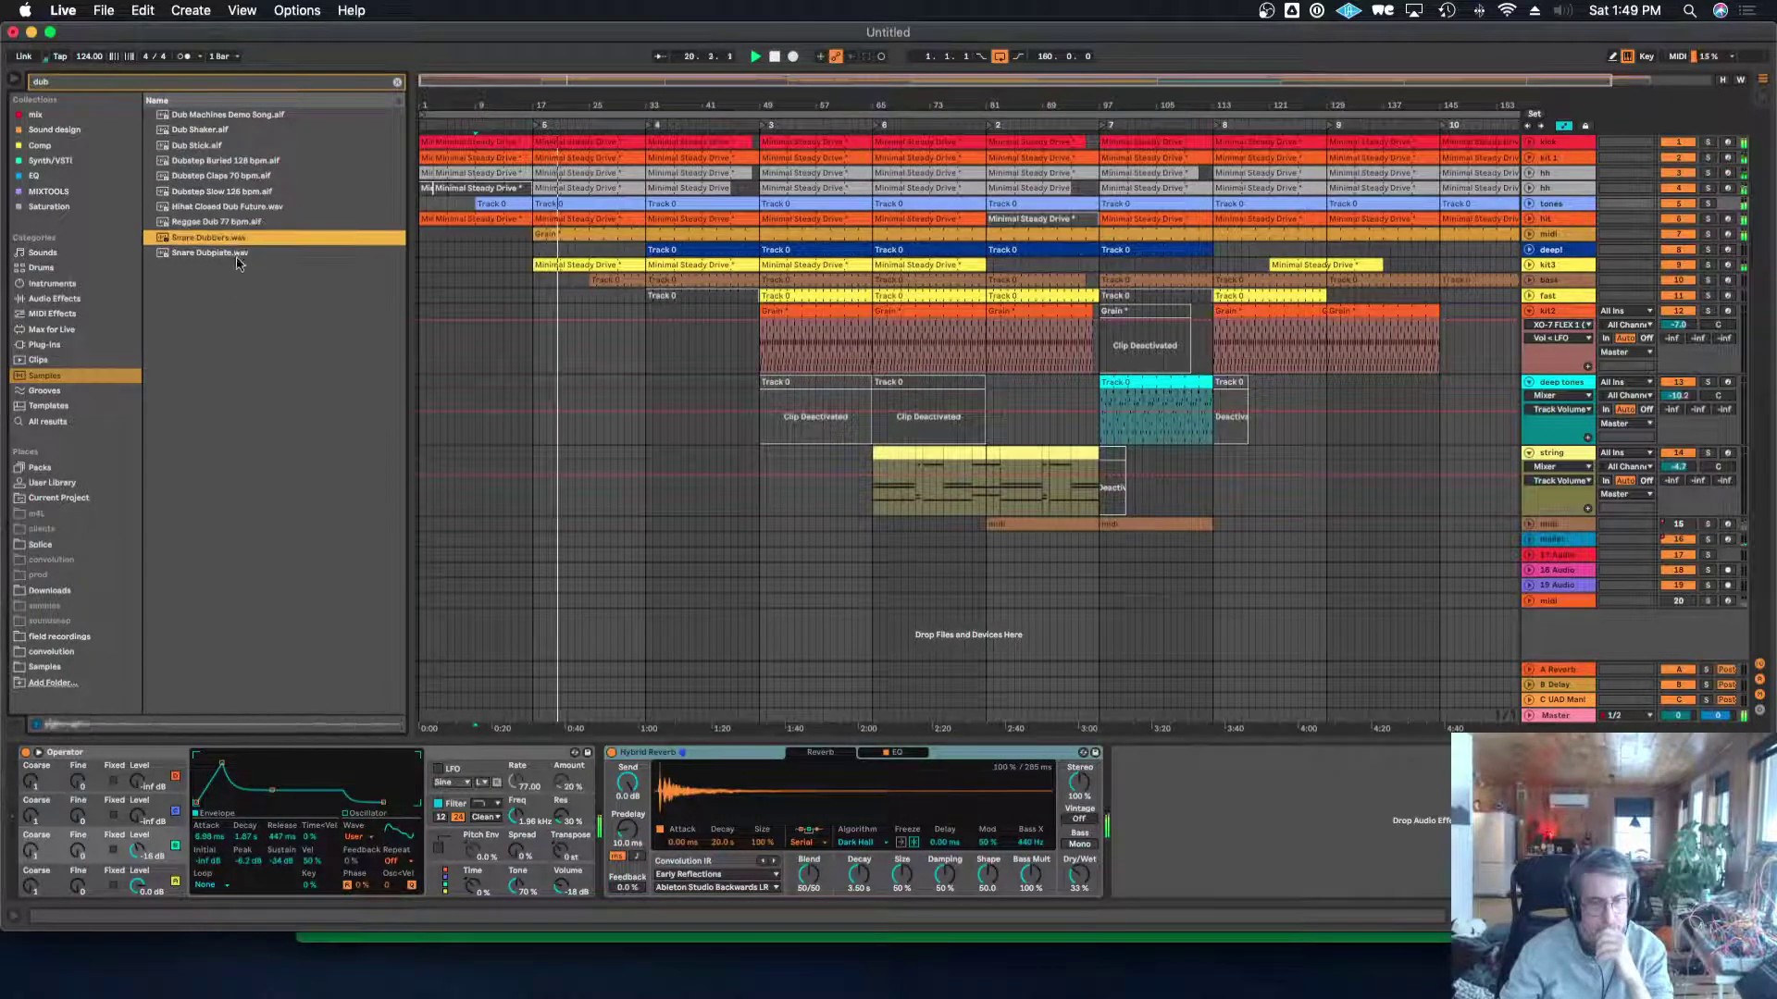
{"action": "left_click", "coordinate": [227, 207]}
{"action": "left_click", "coordinate": [230, 176]}
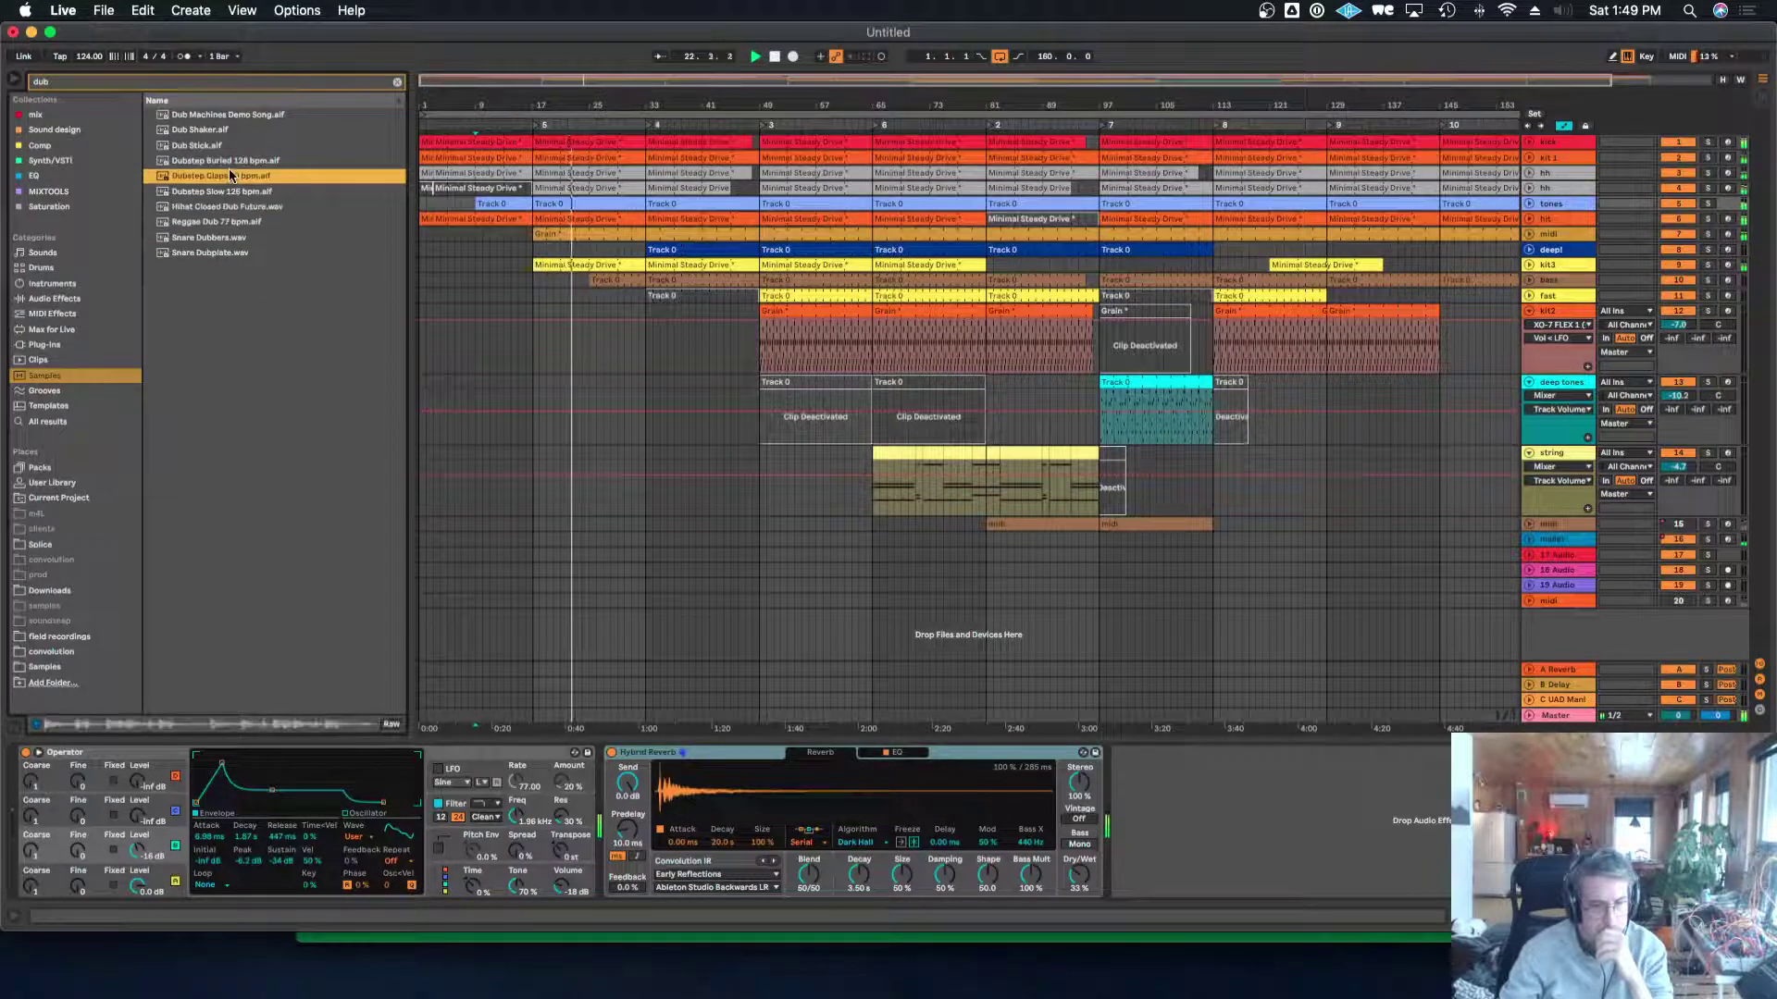
Preview the dubby synth stabs loop in the user Samples folder under loopmaster, DustyHouseGrooves_Acid_SP, Loops, Synths.
{"action": "left_click", "coordinate": [48, 666]}
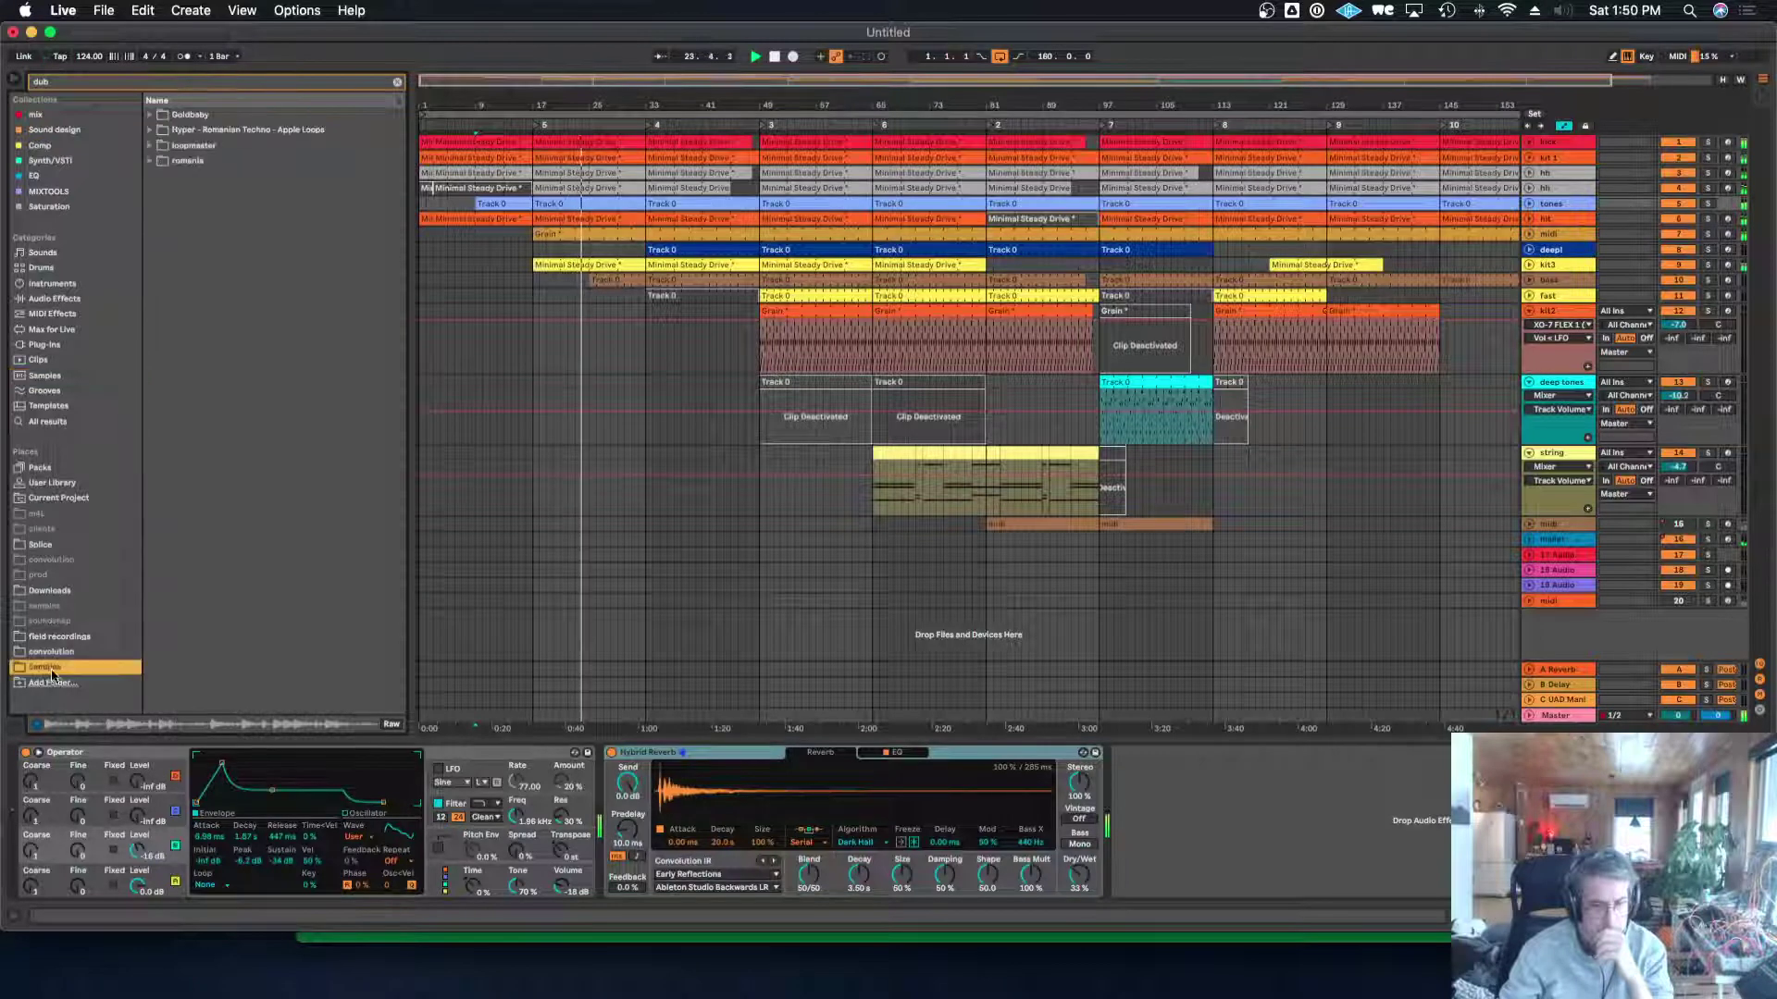
{"action": "left_click", "coordinate": [149, 145]}
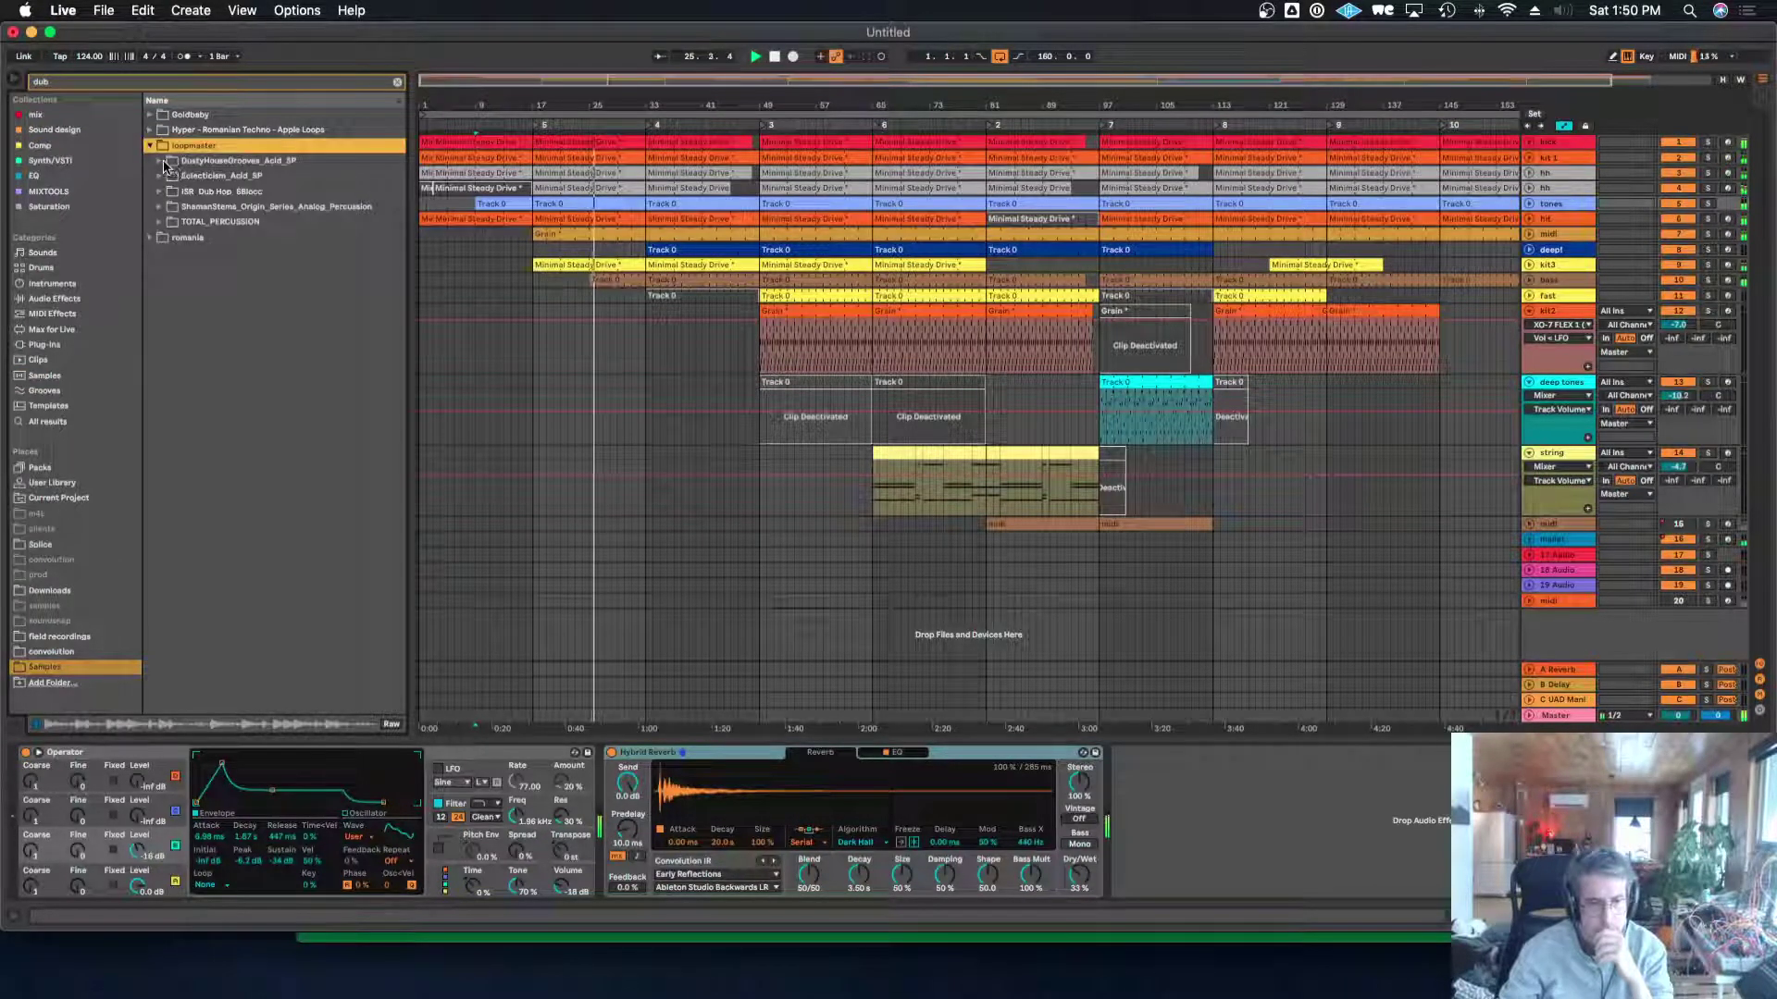
{"action": "left_click", "coordinate": [161, 161]}
{"action": "left_click", "coordinate": [170, 176]}
{"action": "left_click", "coordinate": [197, 190]}
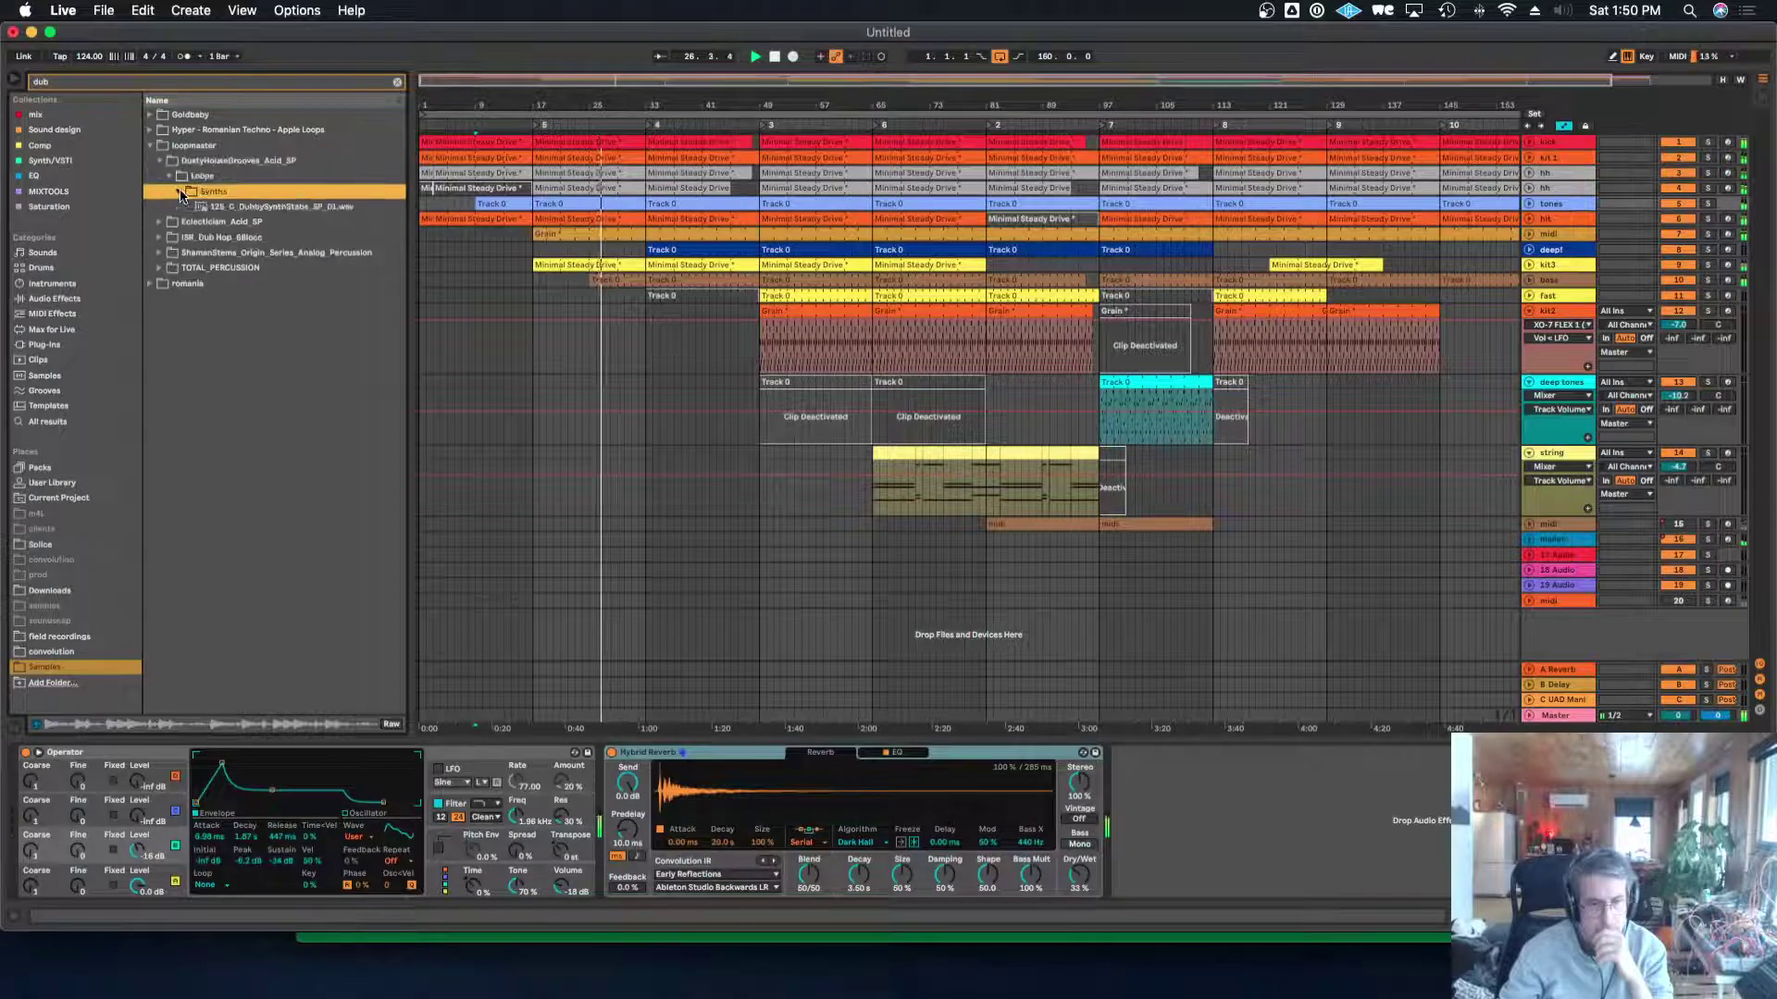
{"action": "left_click", "coordinate": [222, 207]}
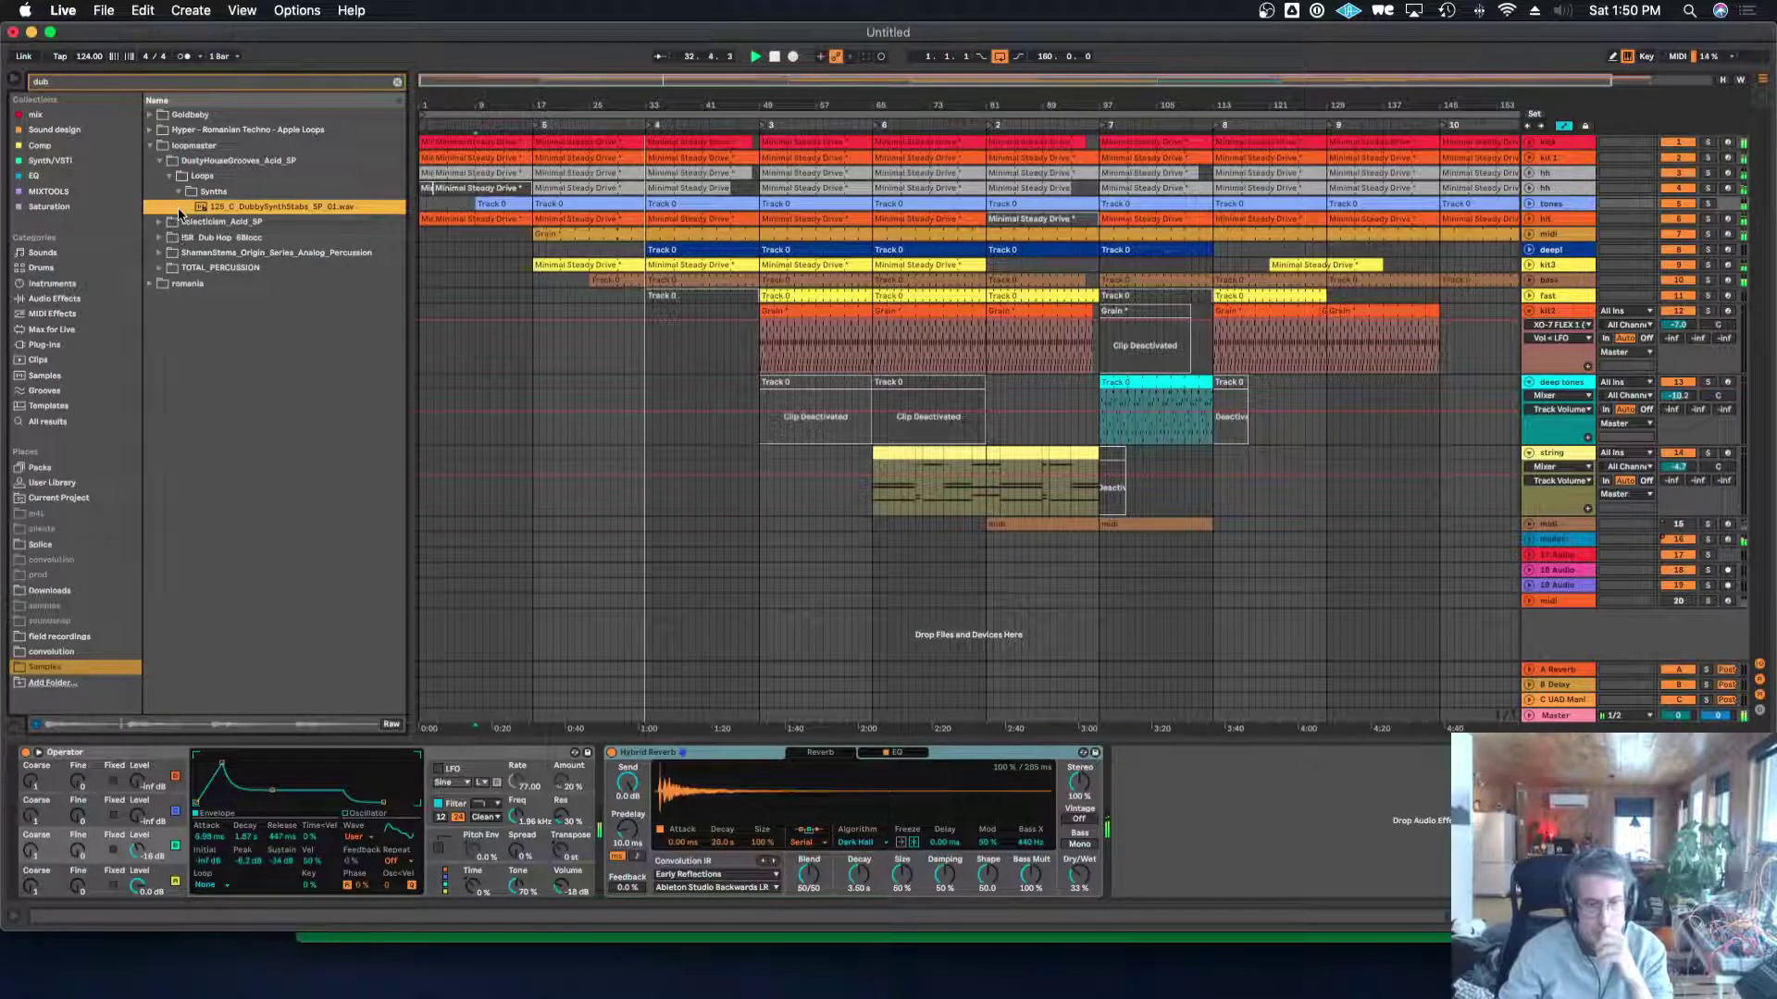
Preview the DubC drum loop in the Eclecticism_Acid_SP pack's Loops, Drums folder.
{"action": "left_click", "coordinate": [158, 223]}
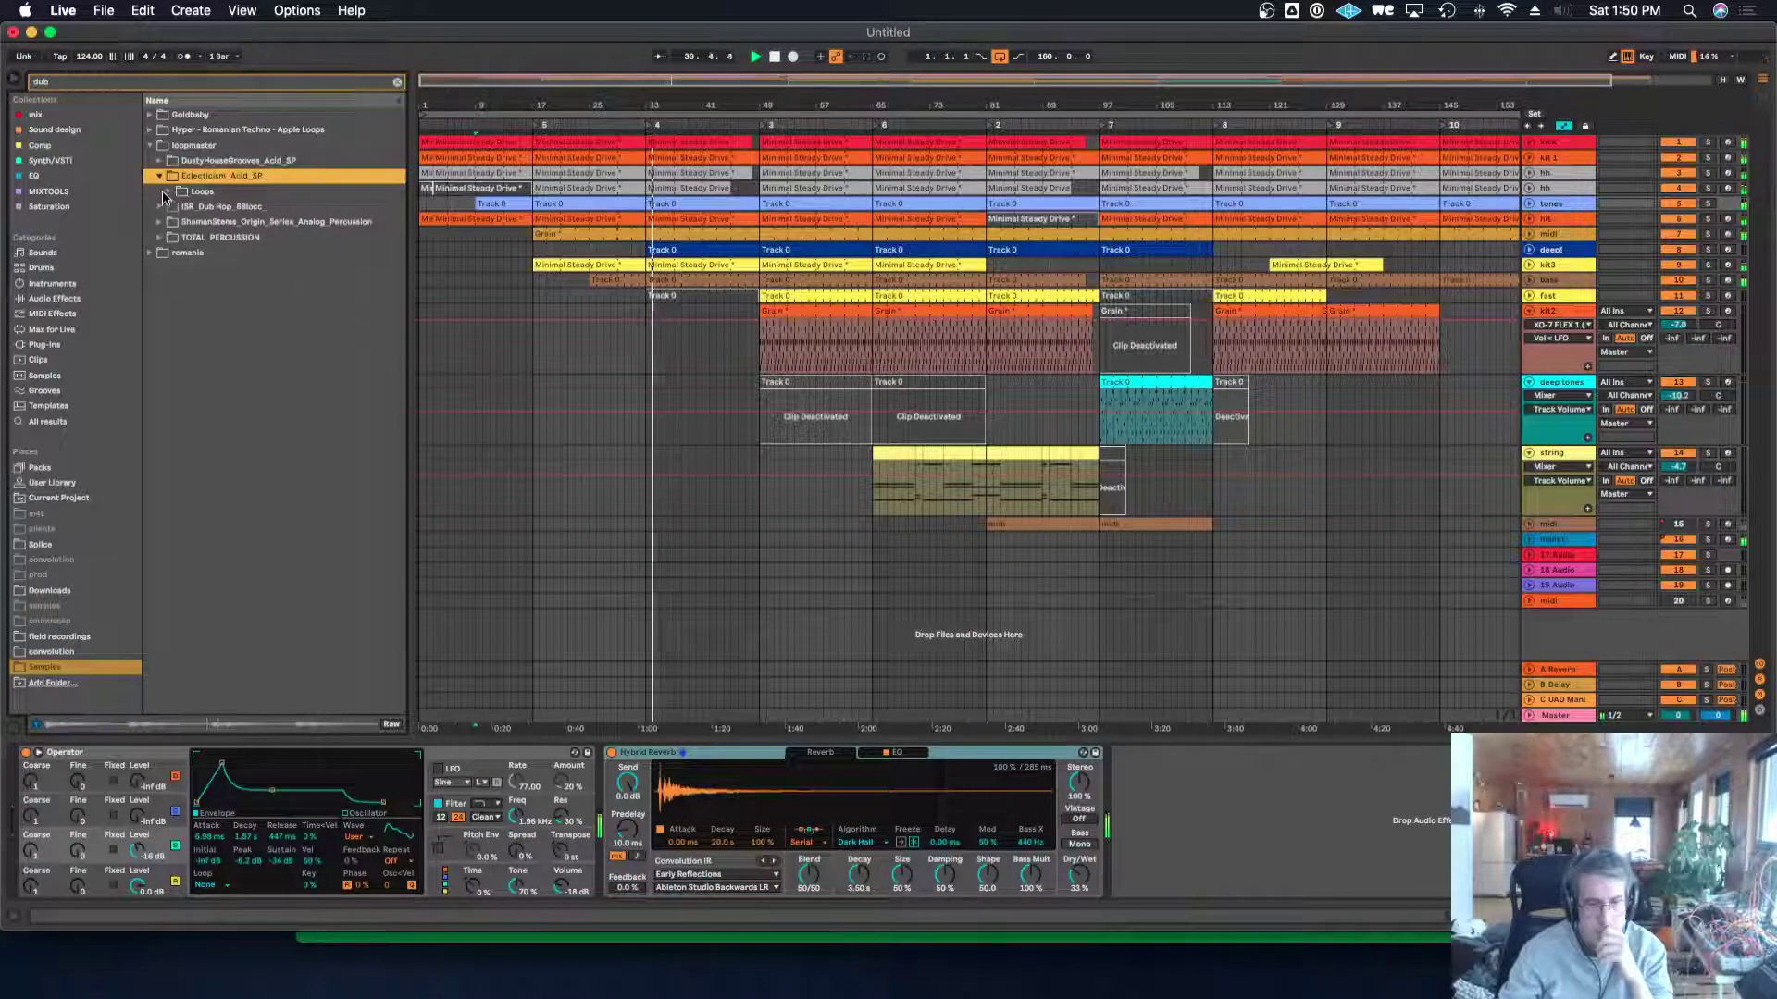
{"action": "left_click", "coordinate": [167, 193]}
{"action": "left_click", "coordinate": [178, 206]}
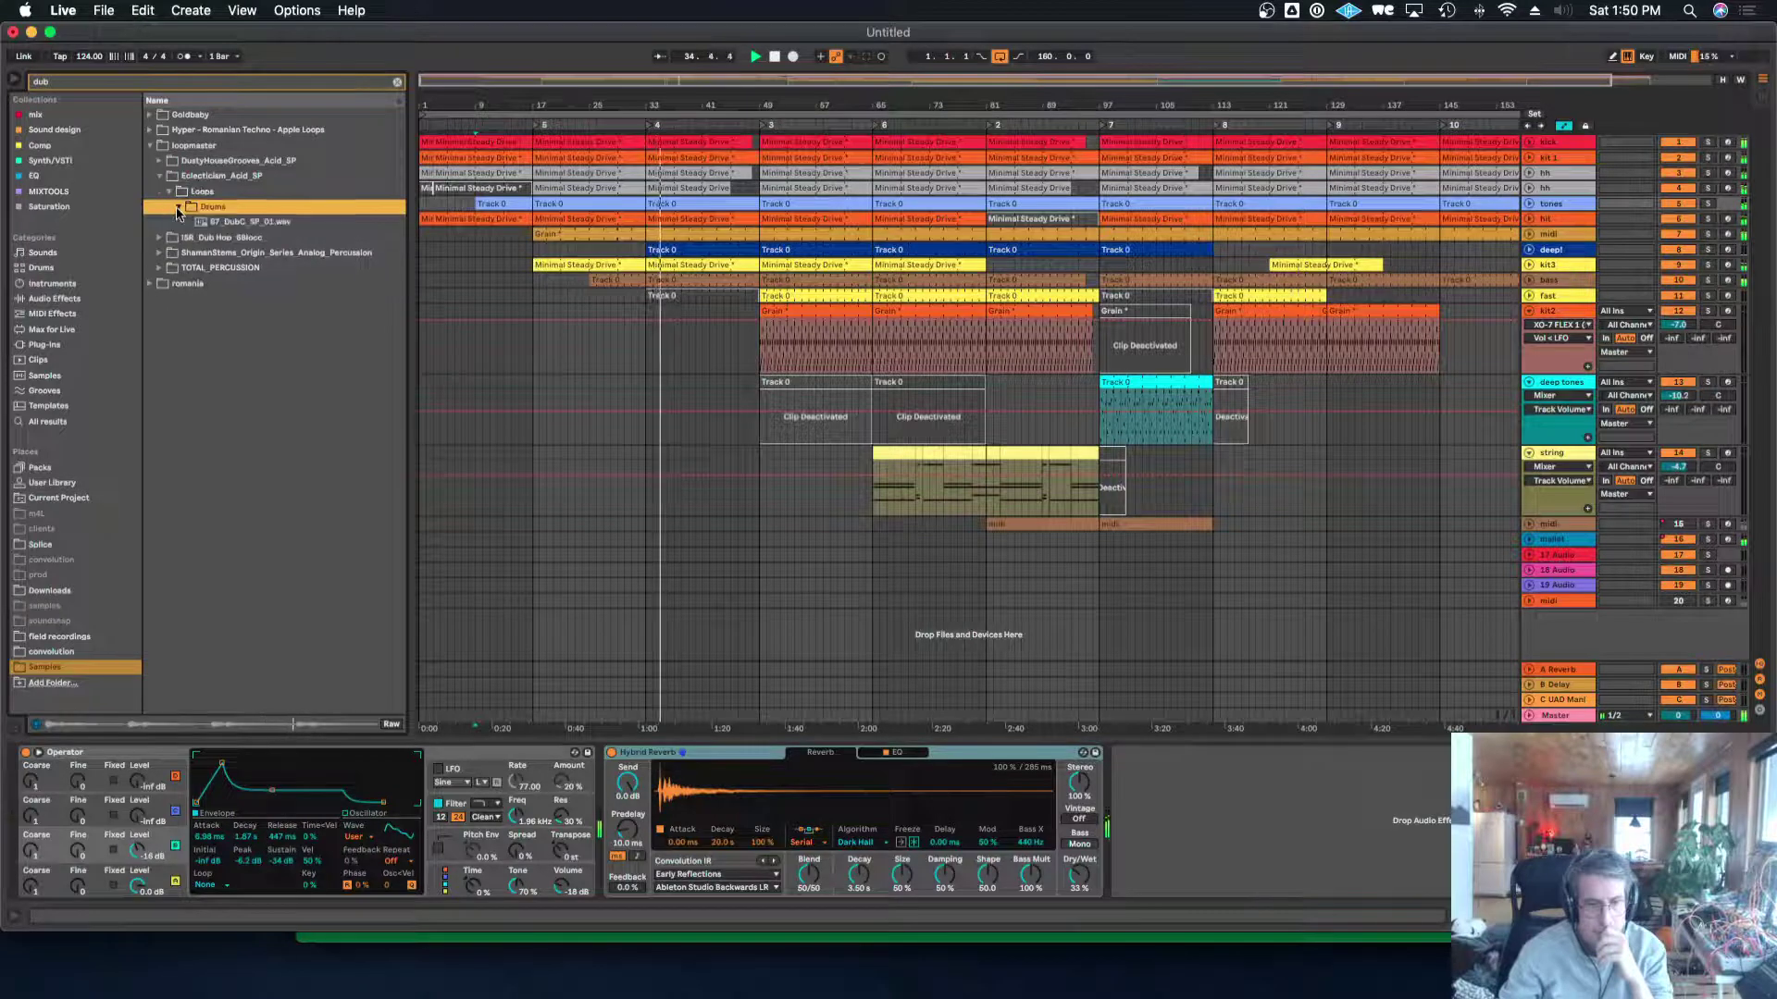
{"action": "left_click", "coordinate": [216, 223]}
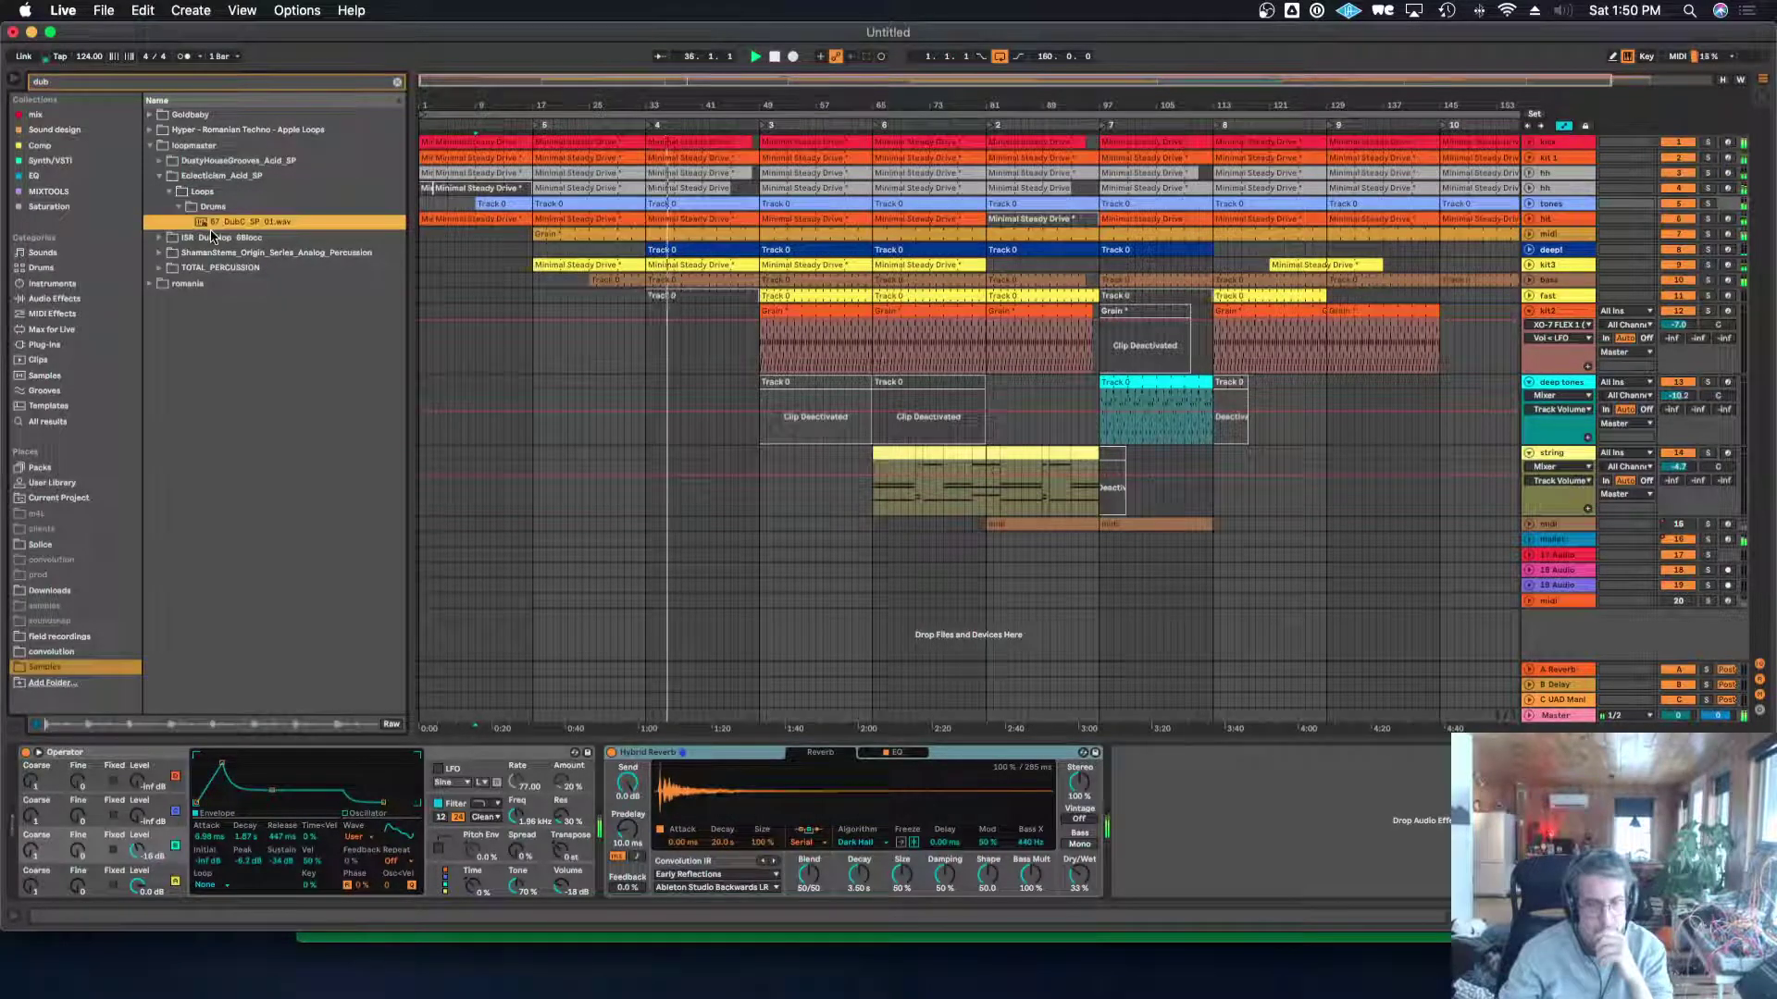
Audition several DubHop organ samples in the DH_ORGAN folder of the ISR Dub Hop pack.
{"action": "left_click", "coordinate": [159, 239]}
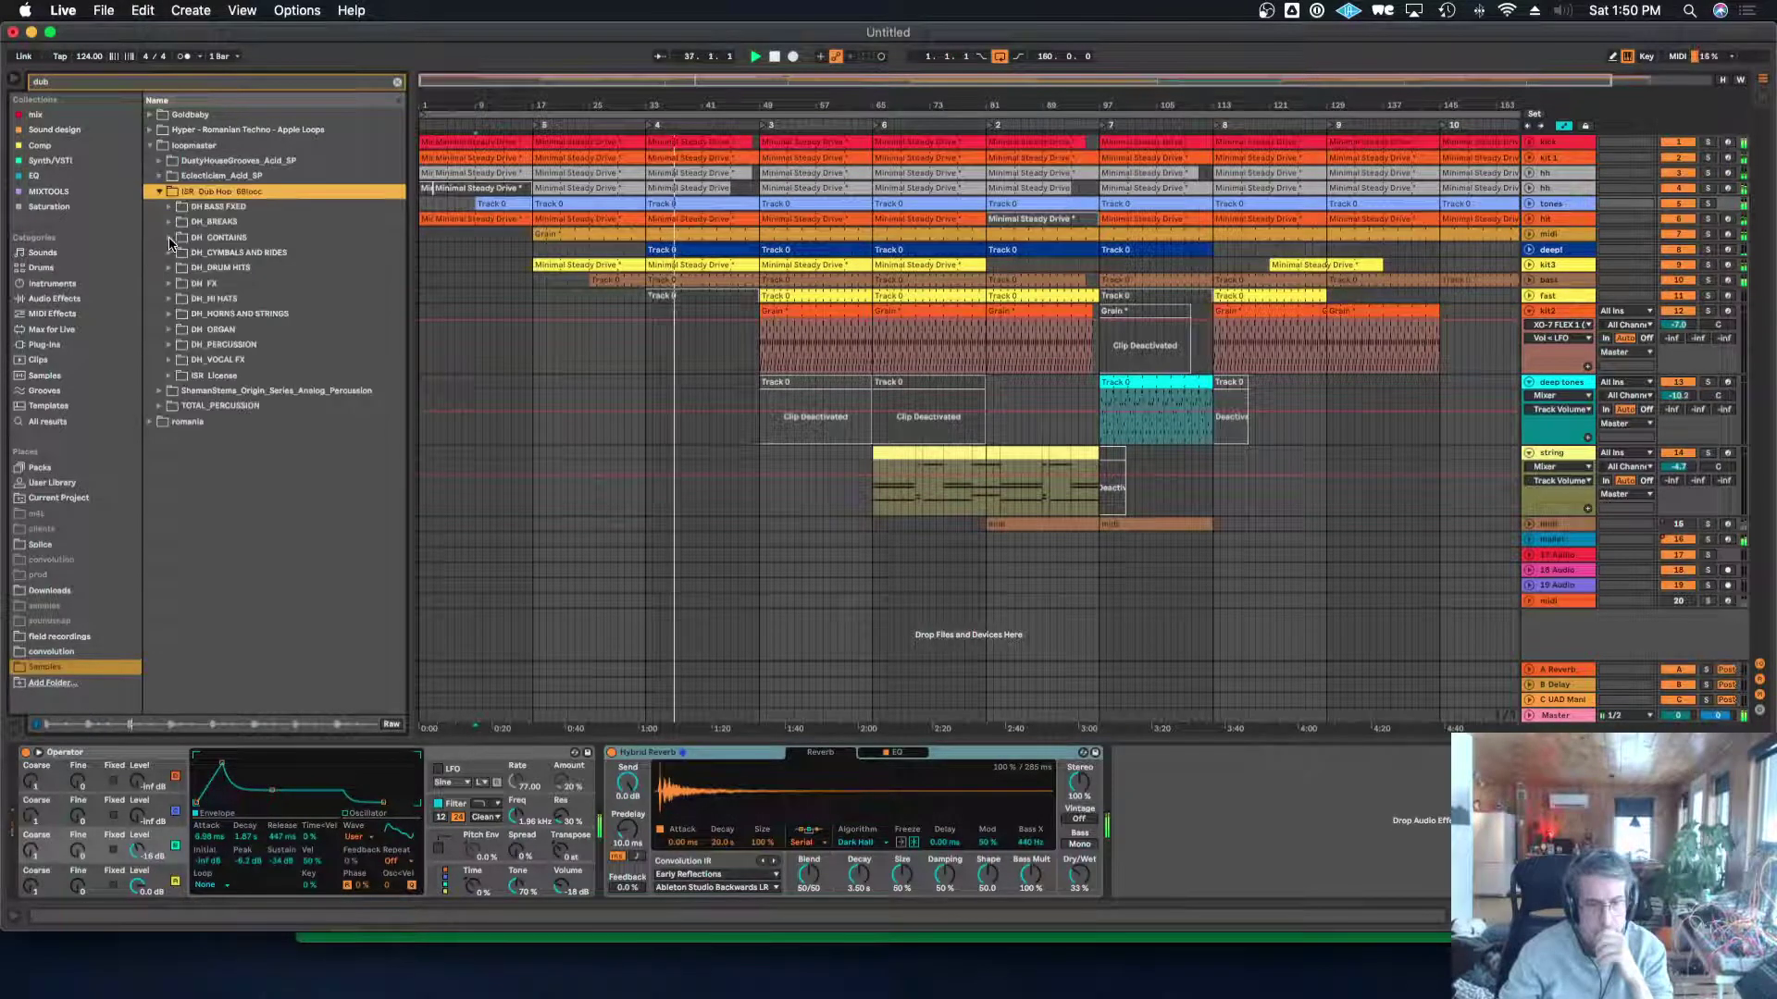
{"action": "left_click", "coordinate": [169, 331]}
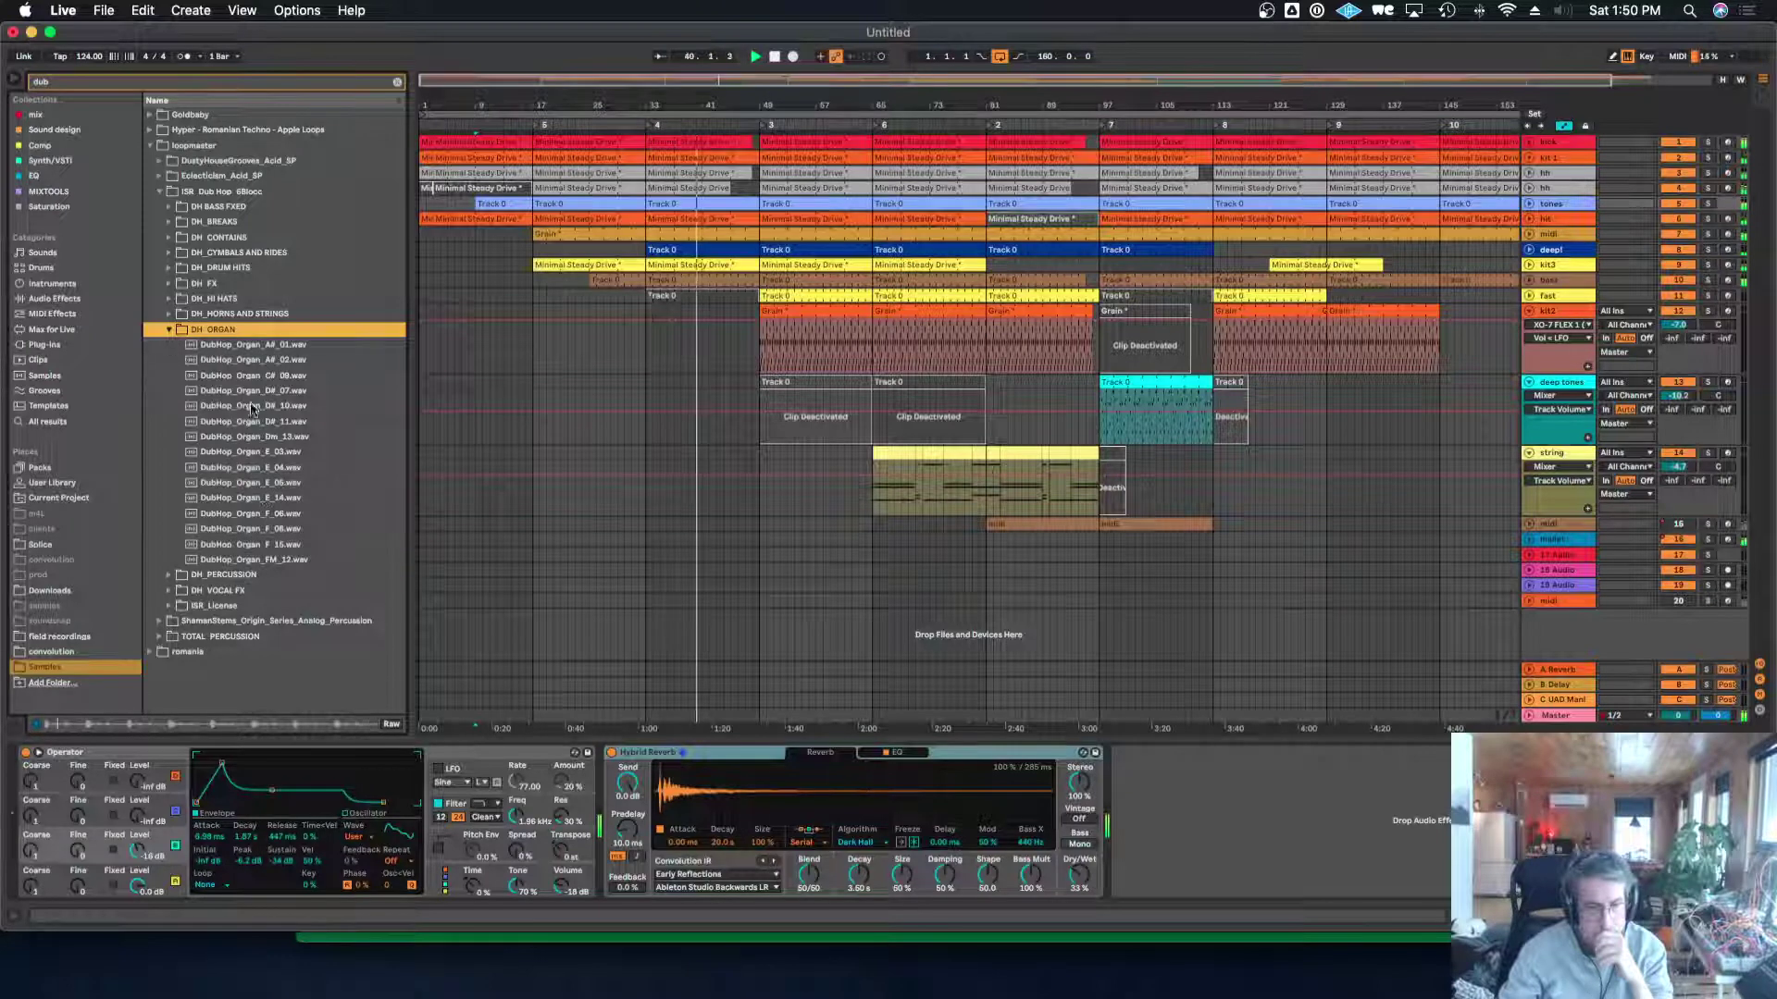
{"action": "left_click", "coordinate": [240, 375]}
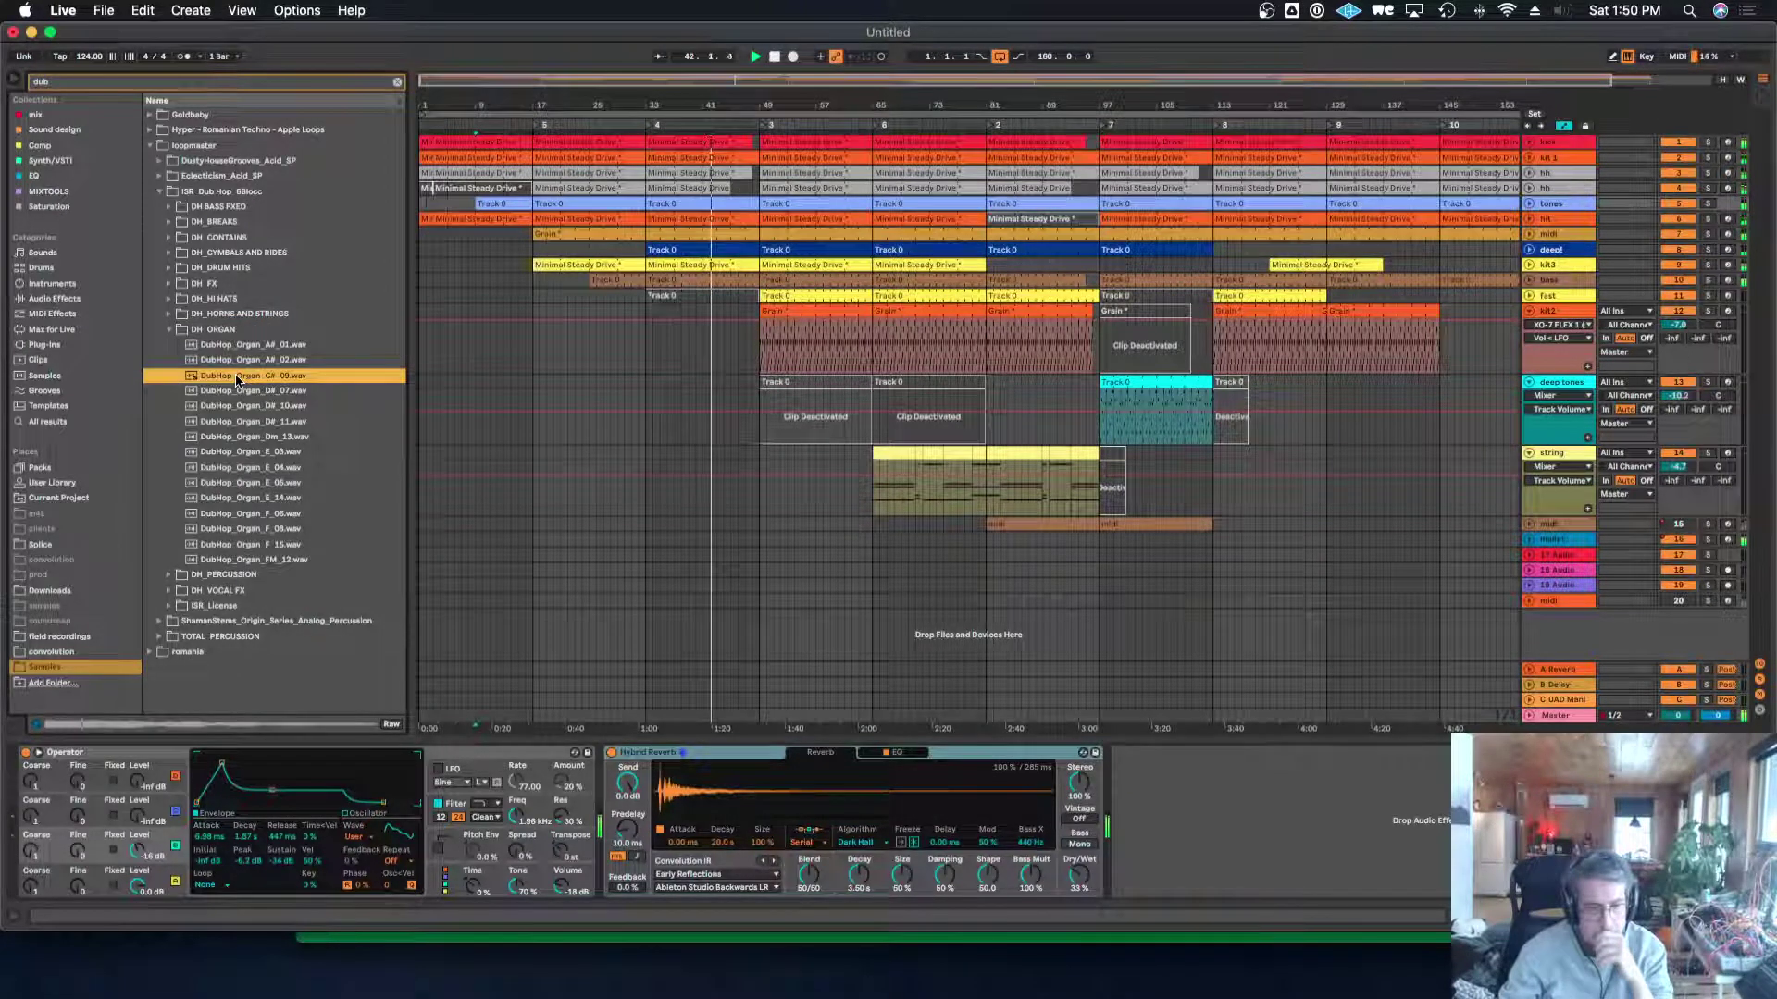
{"action": "left_click", "coordinate": [235, 392]}
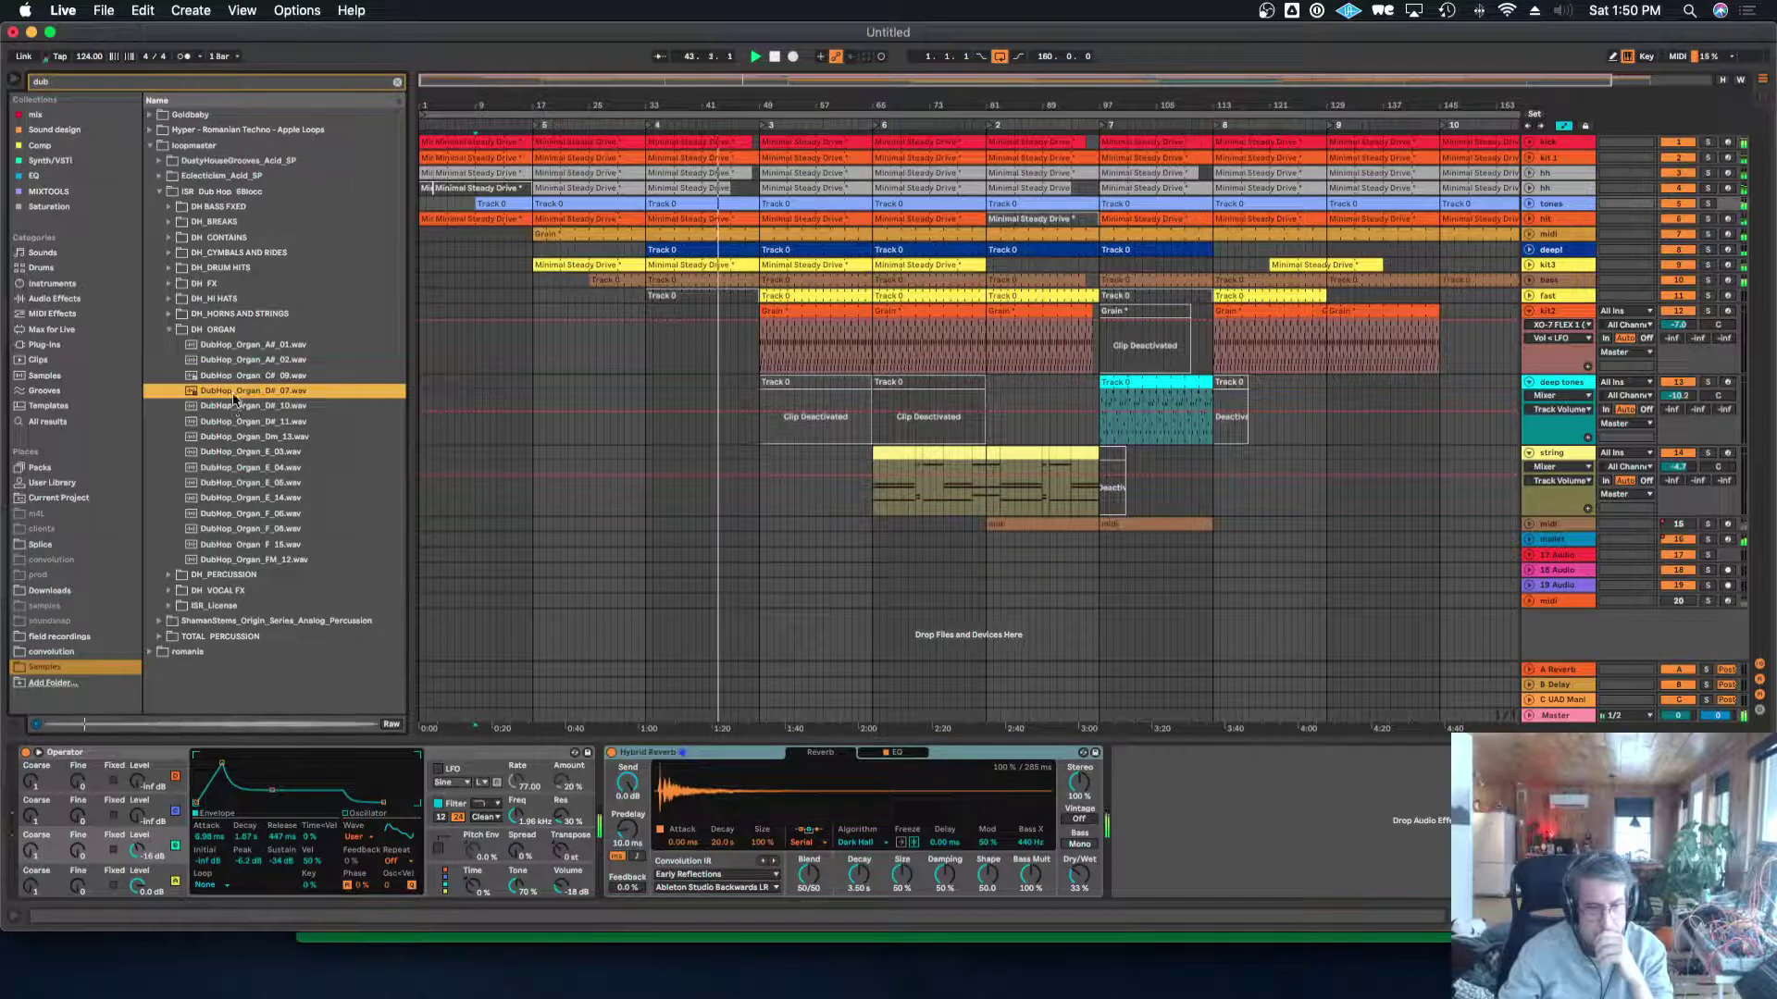
{"action": "left_click", "coordinate": [233, 378]}
{"action": "left_click", "coordinate": [232, 390]}
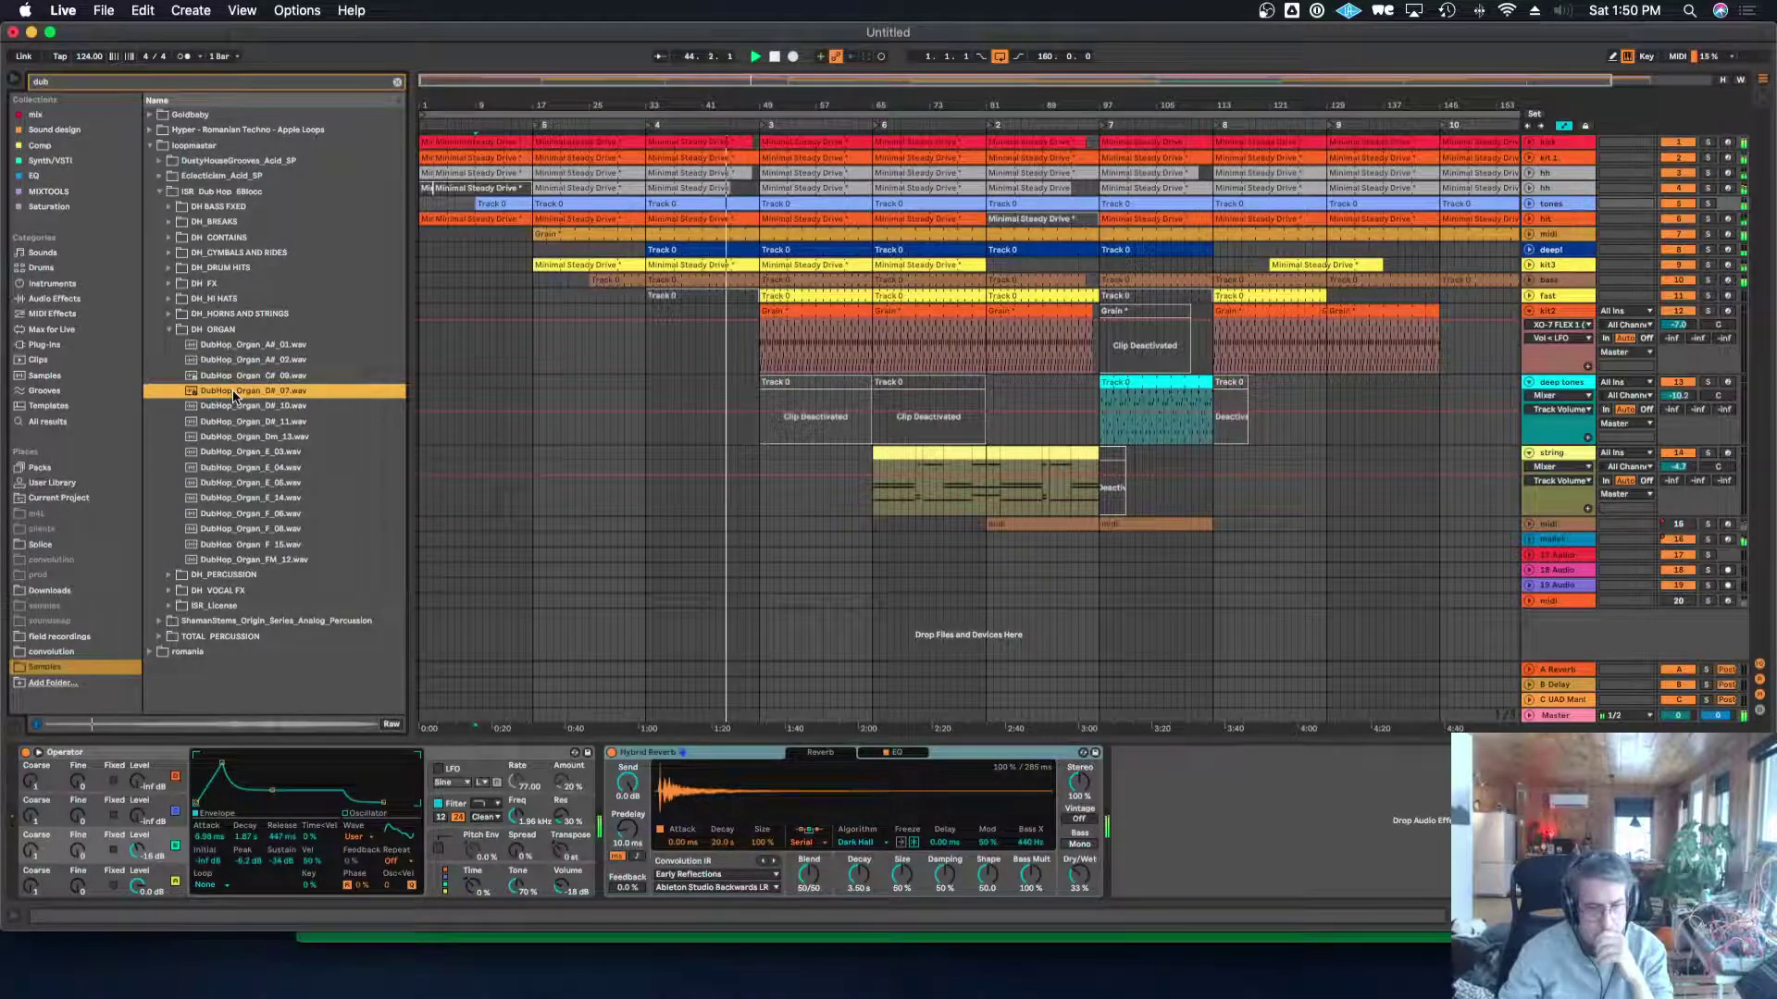
{"action": "left_click", "coordinate": [229, 407]}
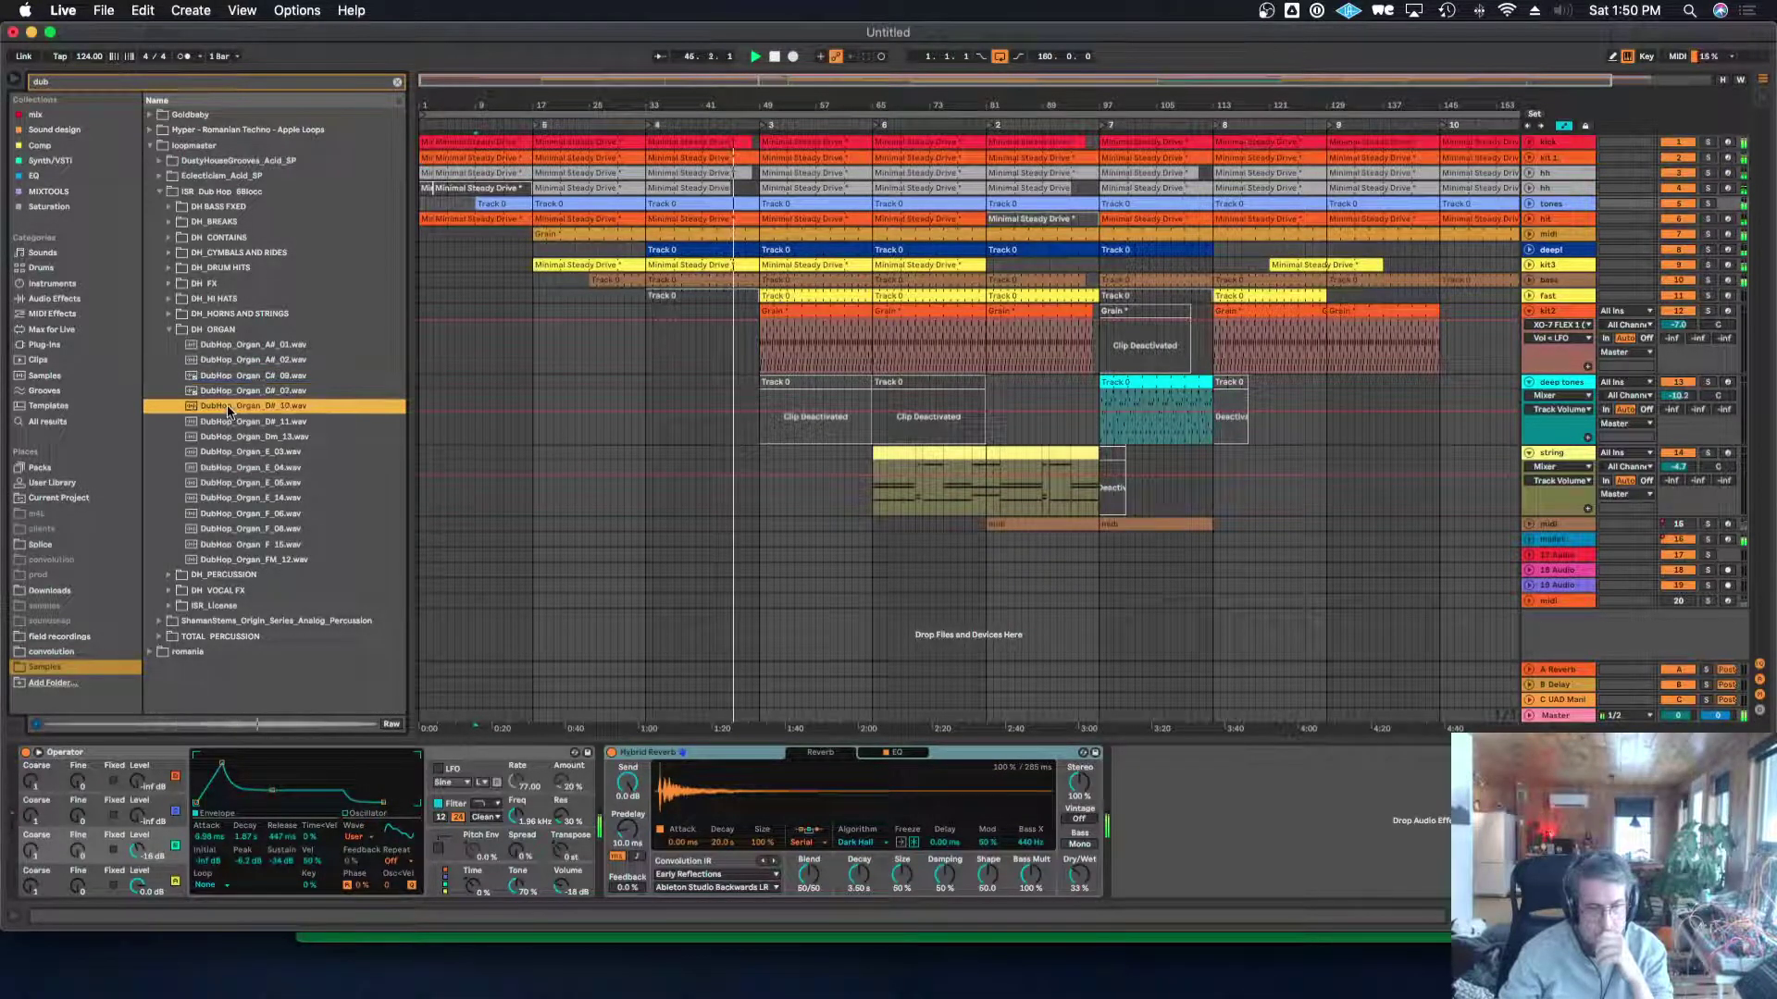
Look inside the pack's DH_PERCUSSION folder, select the kit2 track with the Grain clips, and clear the browser search.
{"action": "left_click", "coordinate": [168, 329]}
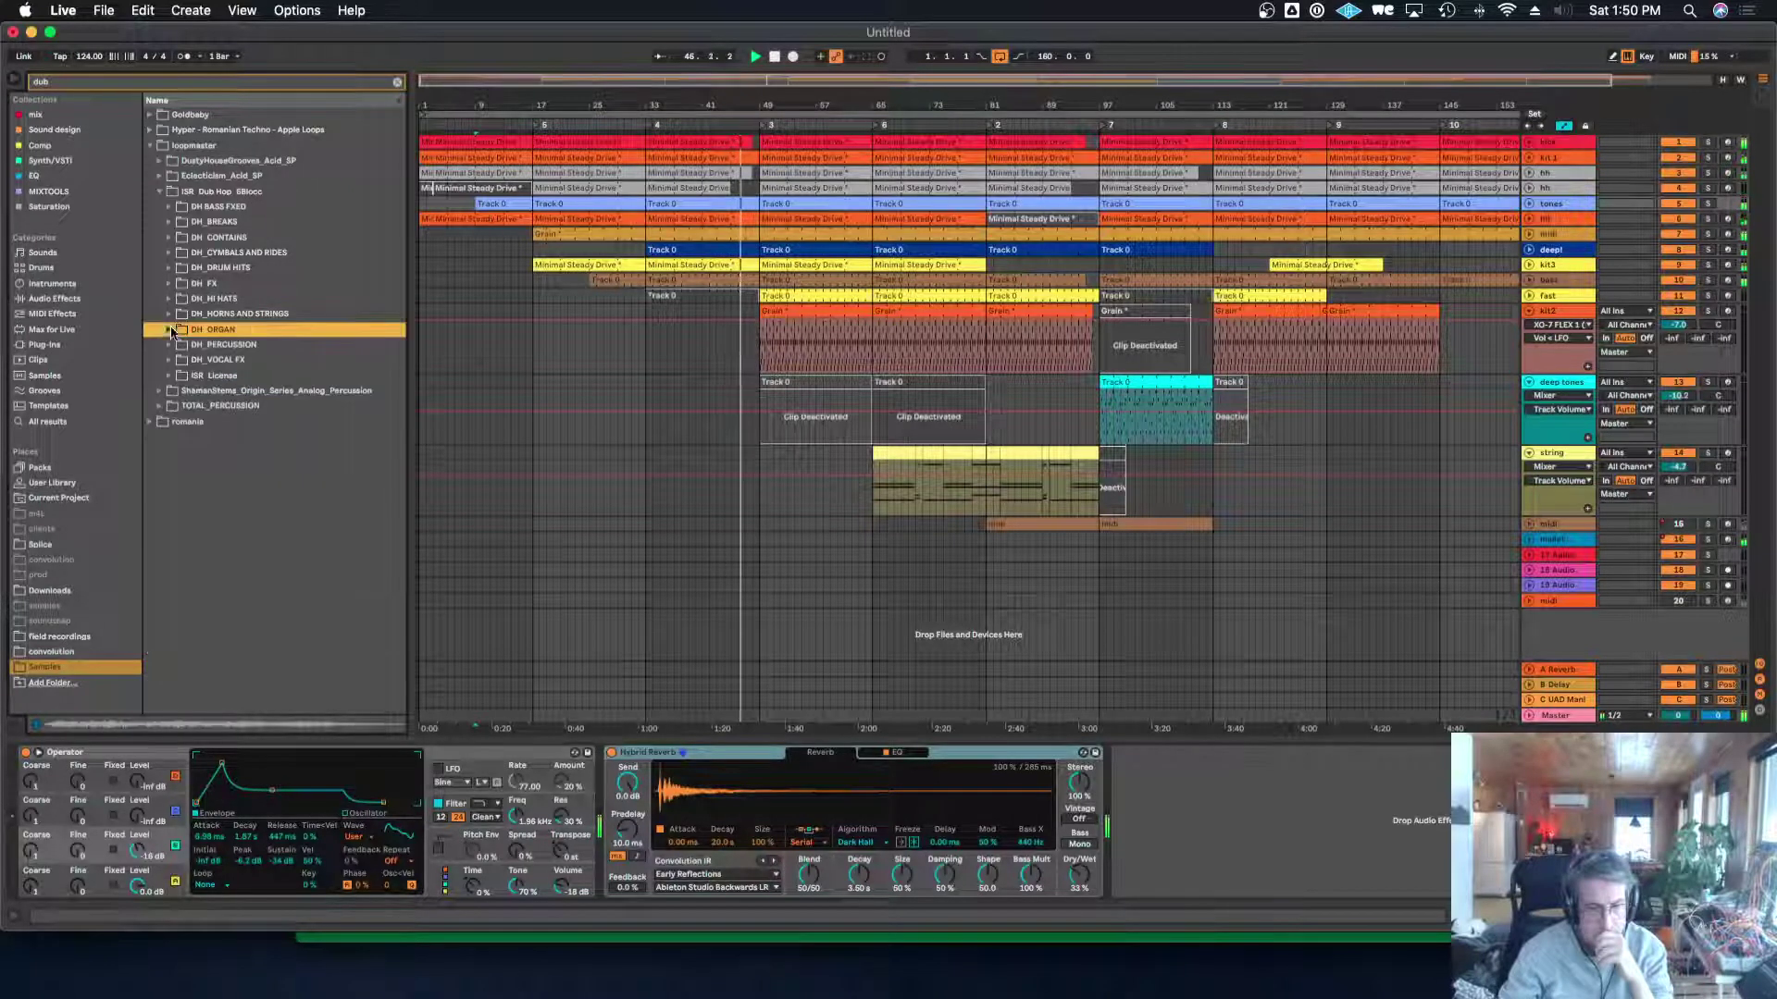
{"action": "left_click", "coordinate": [167, 346]}
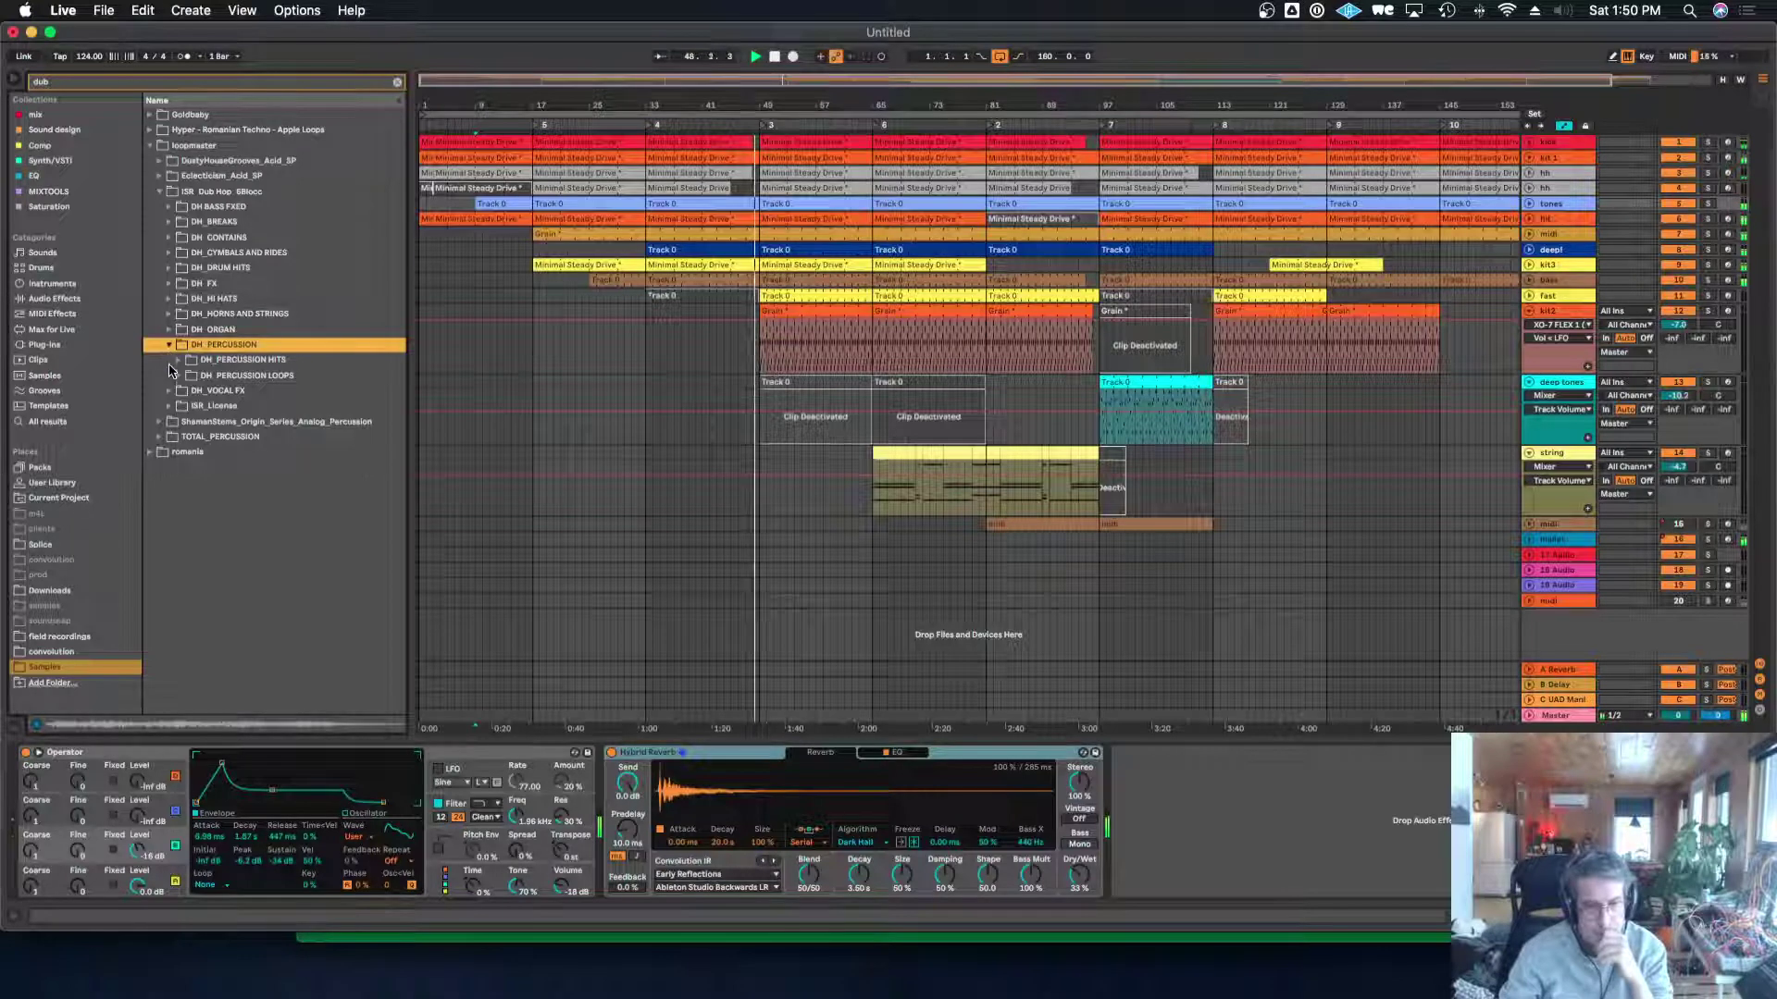
{"action": "left_click", "coordinate": [453, 370]}
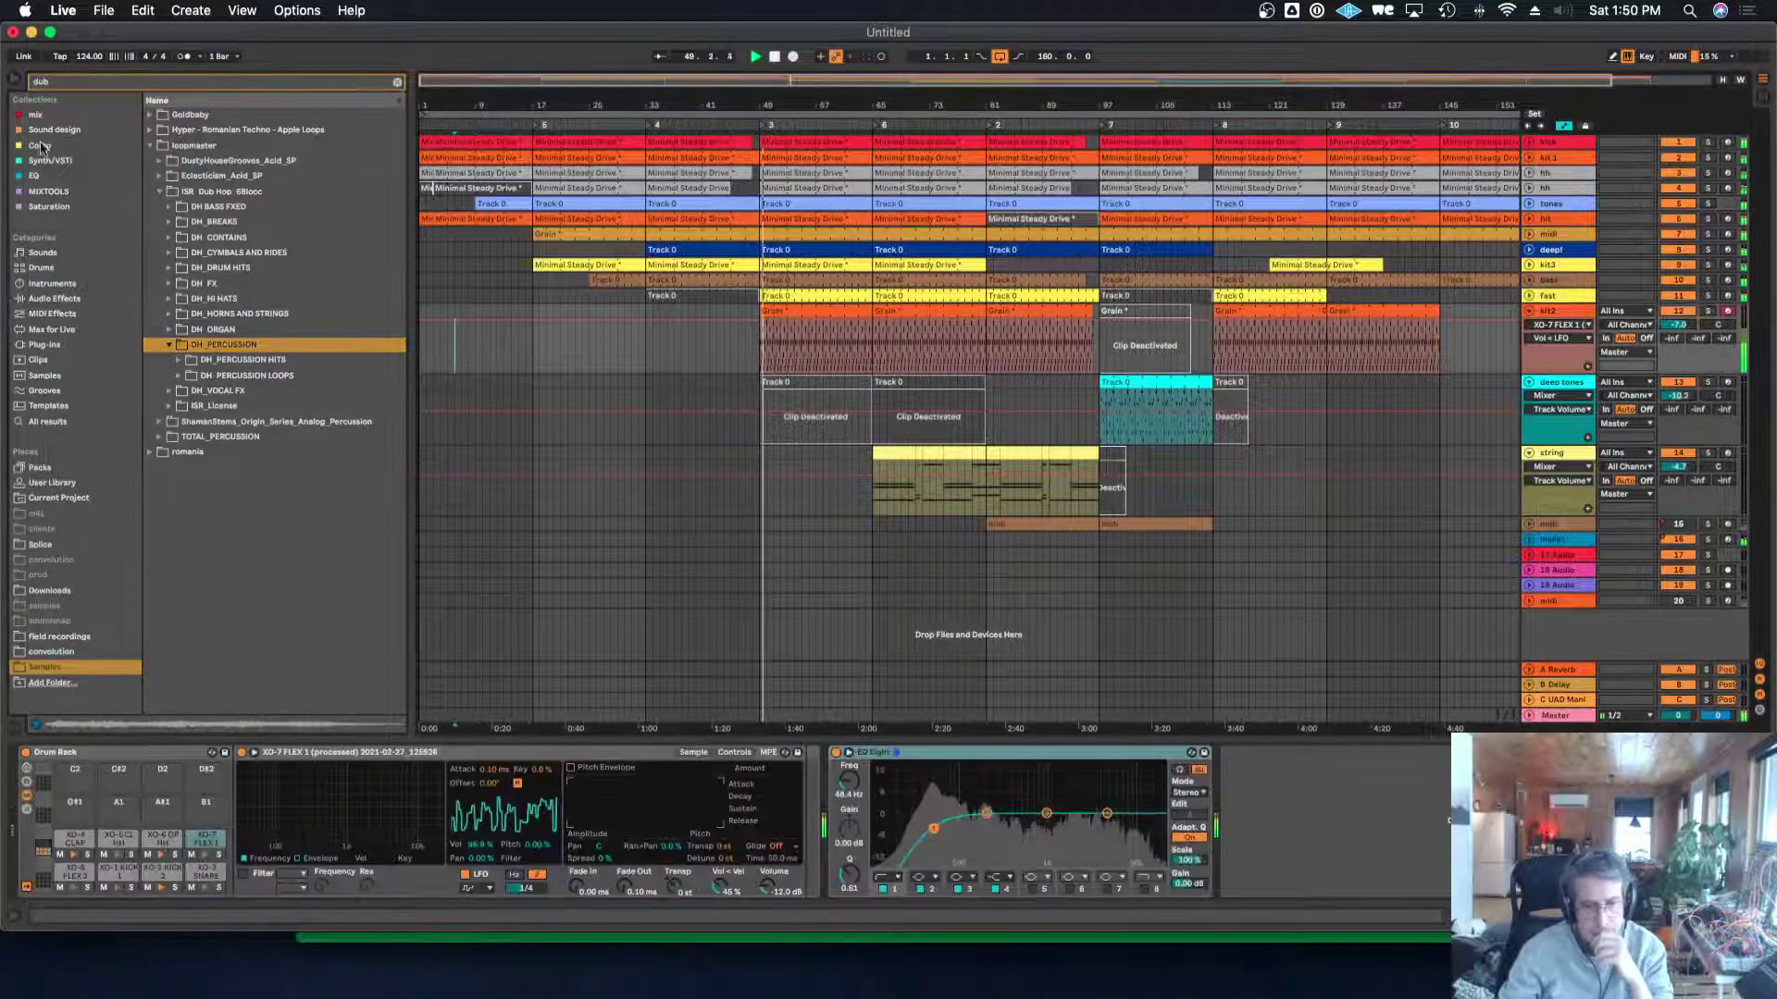
{"action": "left_click", "coordinate": [396, 82]}
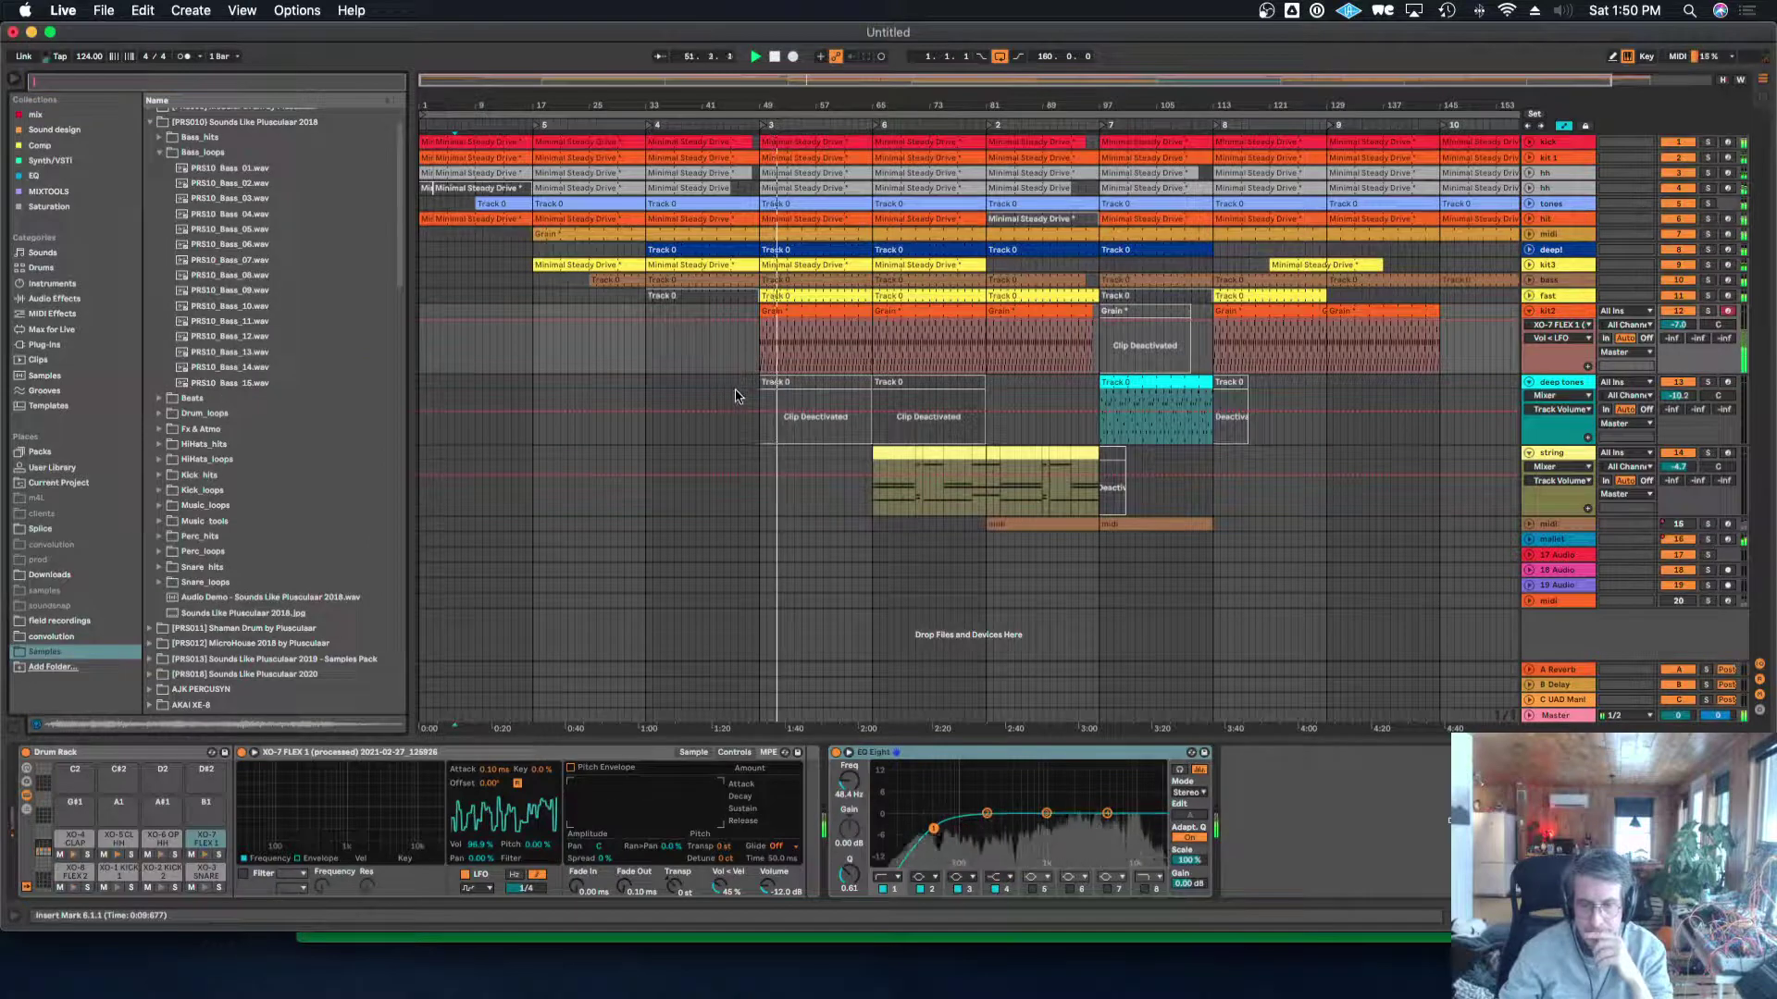
Solo the selected kit2 track and its XO-5 CL HH pad, and lower that pad's volume to -17.1 dB.
{"action": "left_click", "coordinate": [1708, 312]}
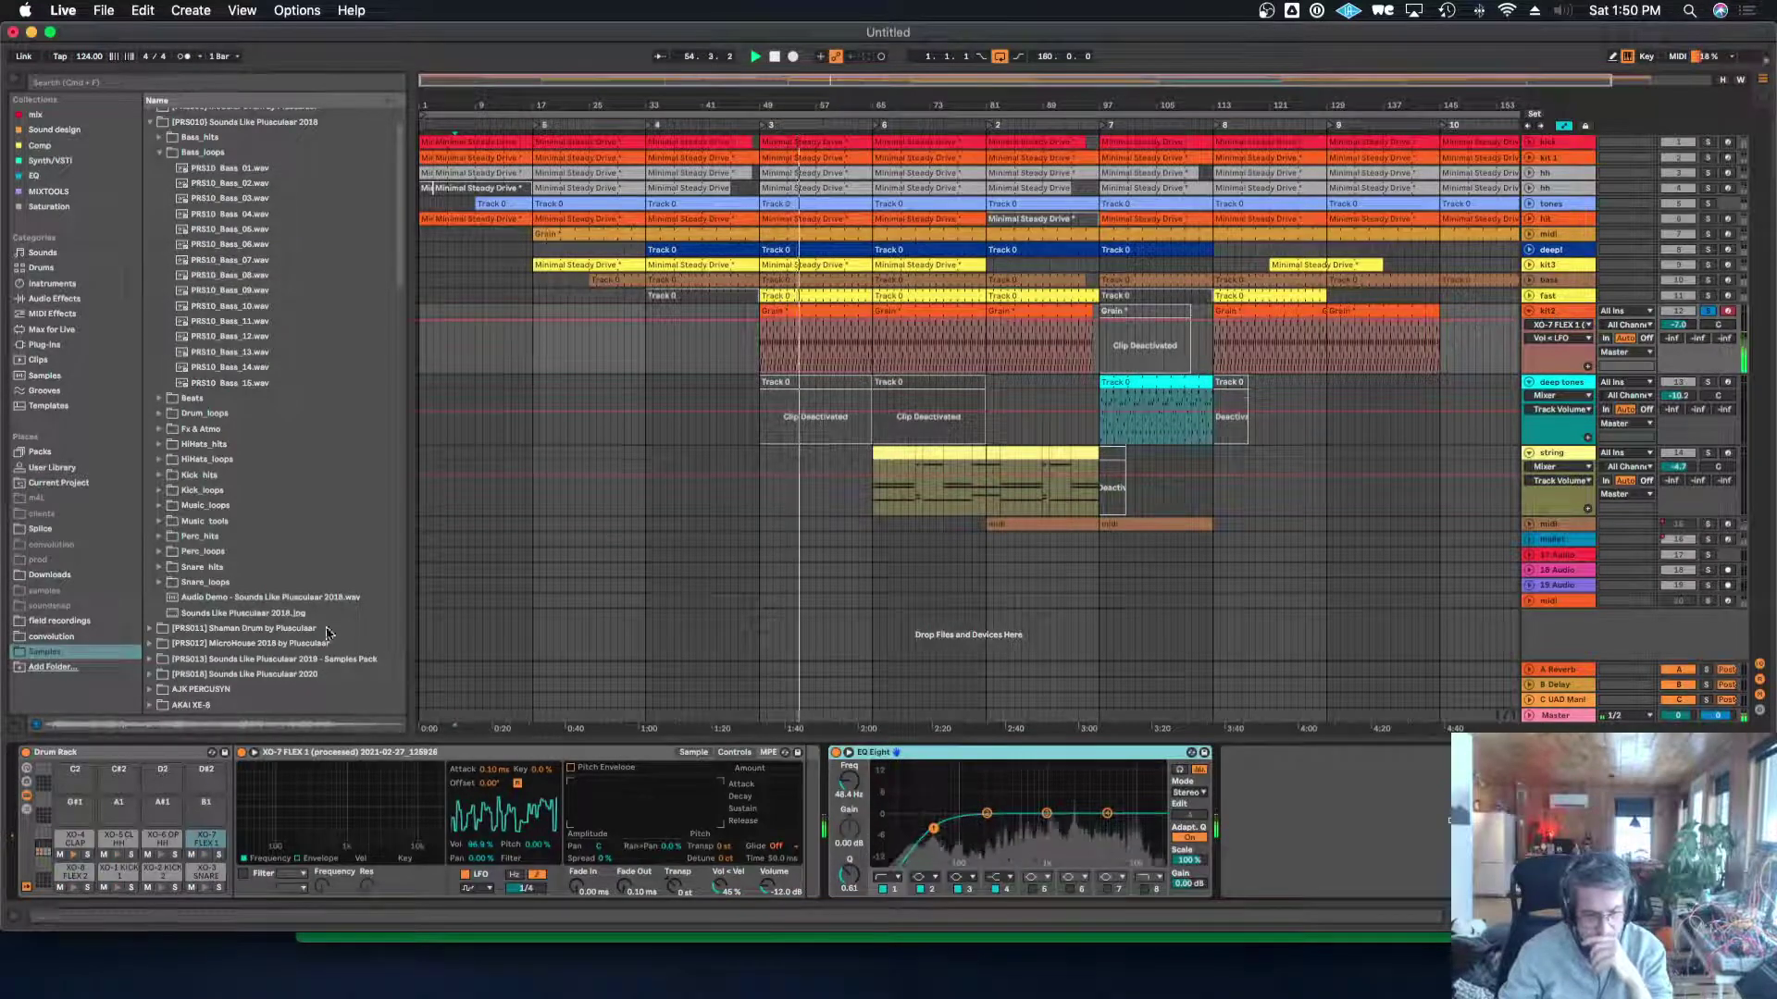
{"action": "left_click", "coordinate": [113, 850]}
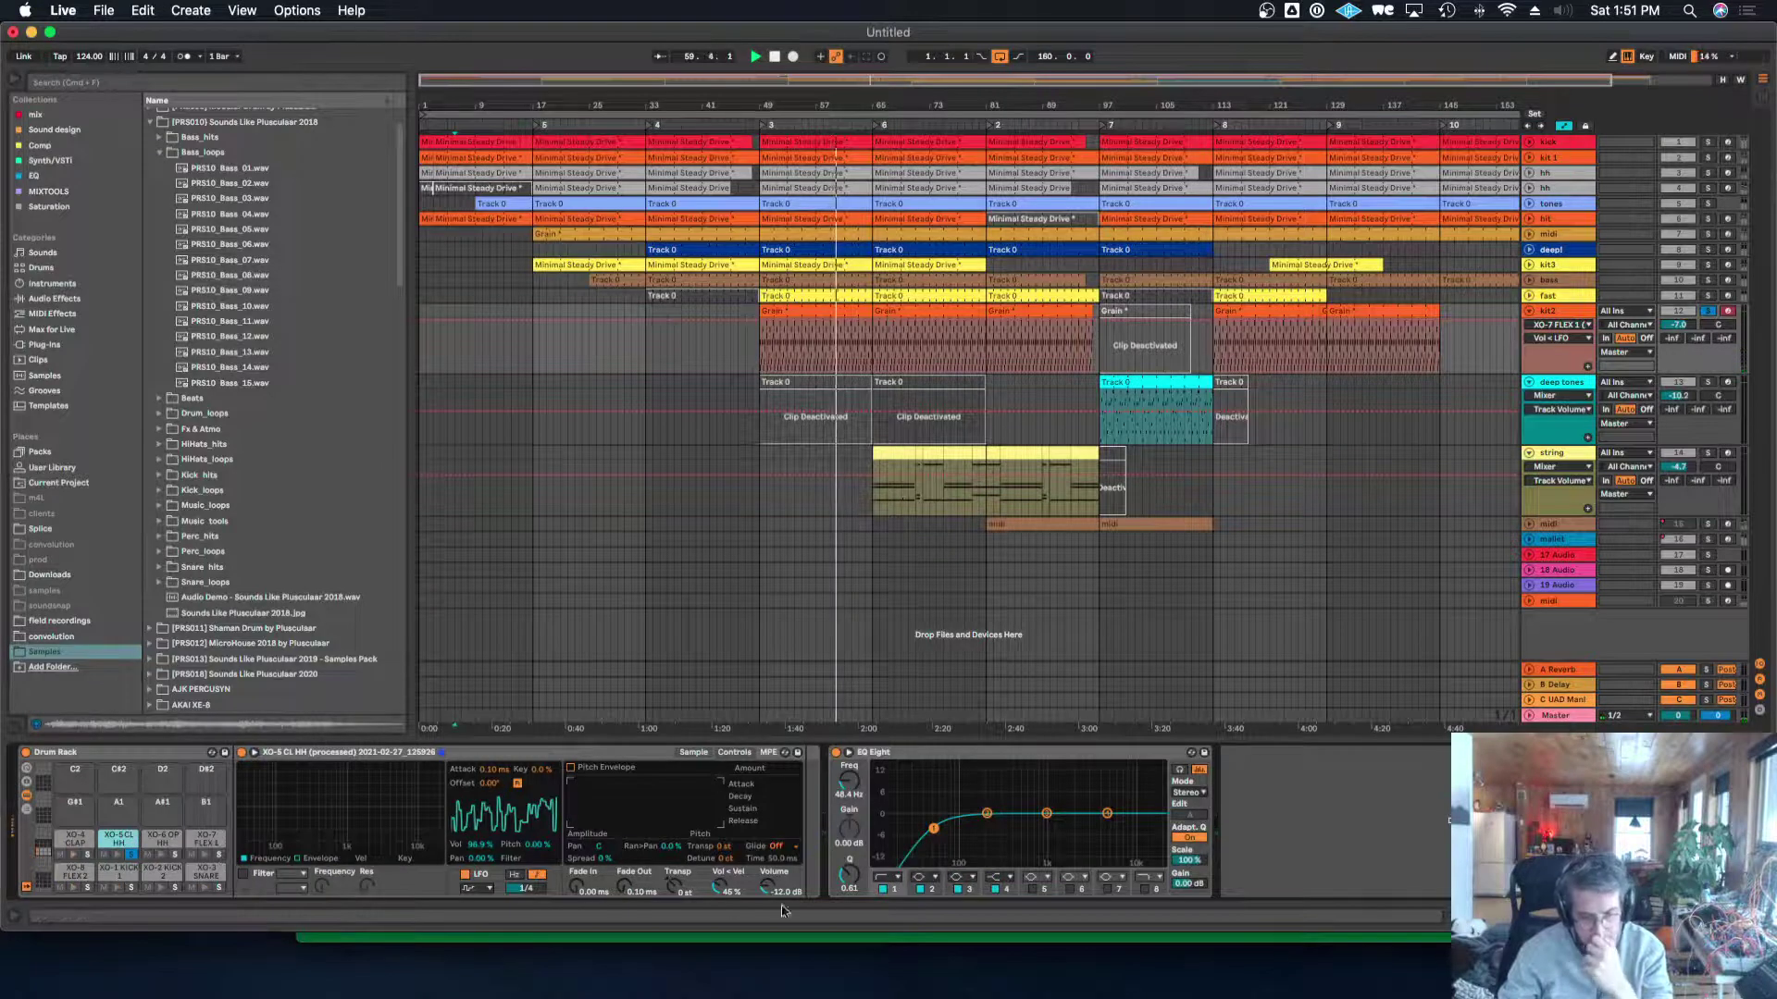
{"action": "left_click_drag", "start_coordinate": [767, 894], "coordinate": [767, 916]}
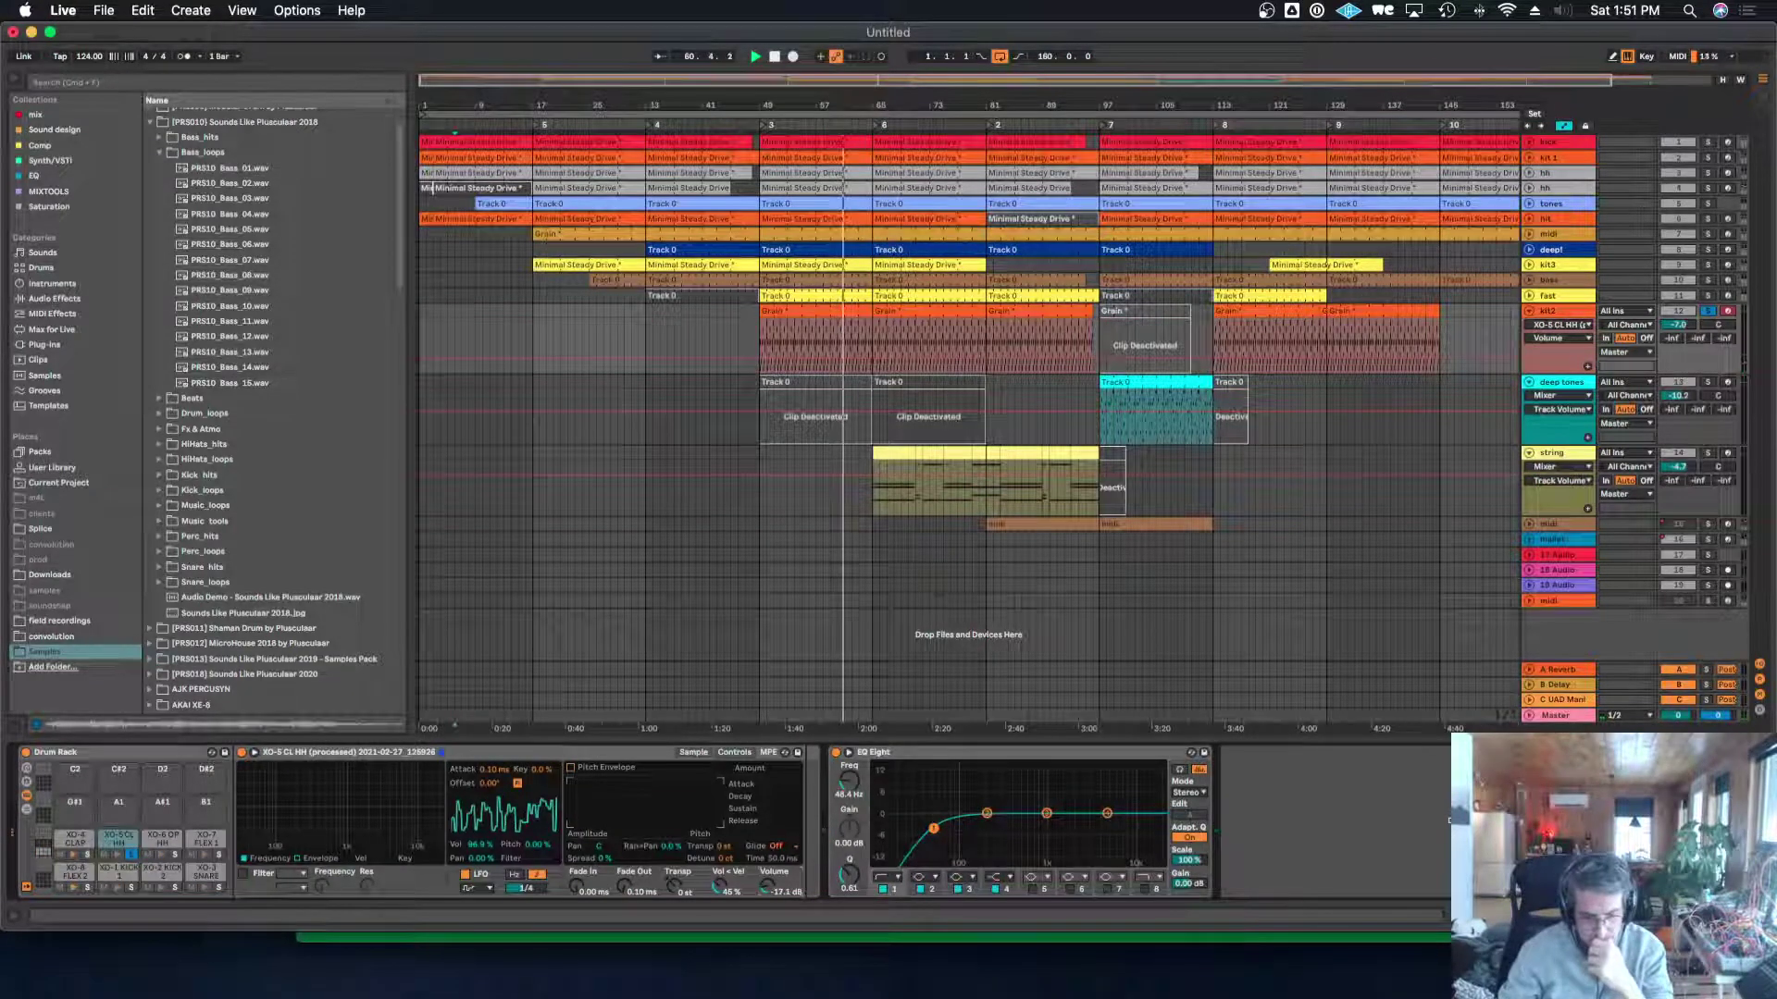
Set the XO-7 FLEX 1 pad's volume to -16.0 dB, check the XO-8 FLEX 2 pad, and fold the kit2 track.
{"action": "left_click", "coordinate": [202, 848]}
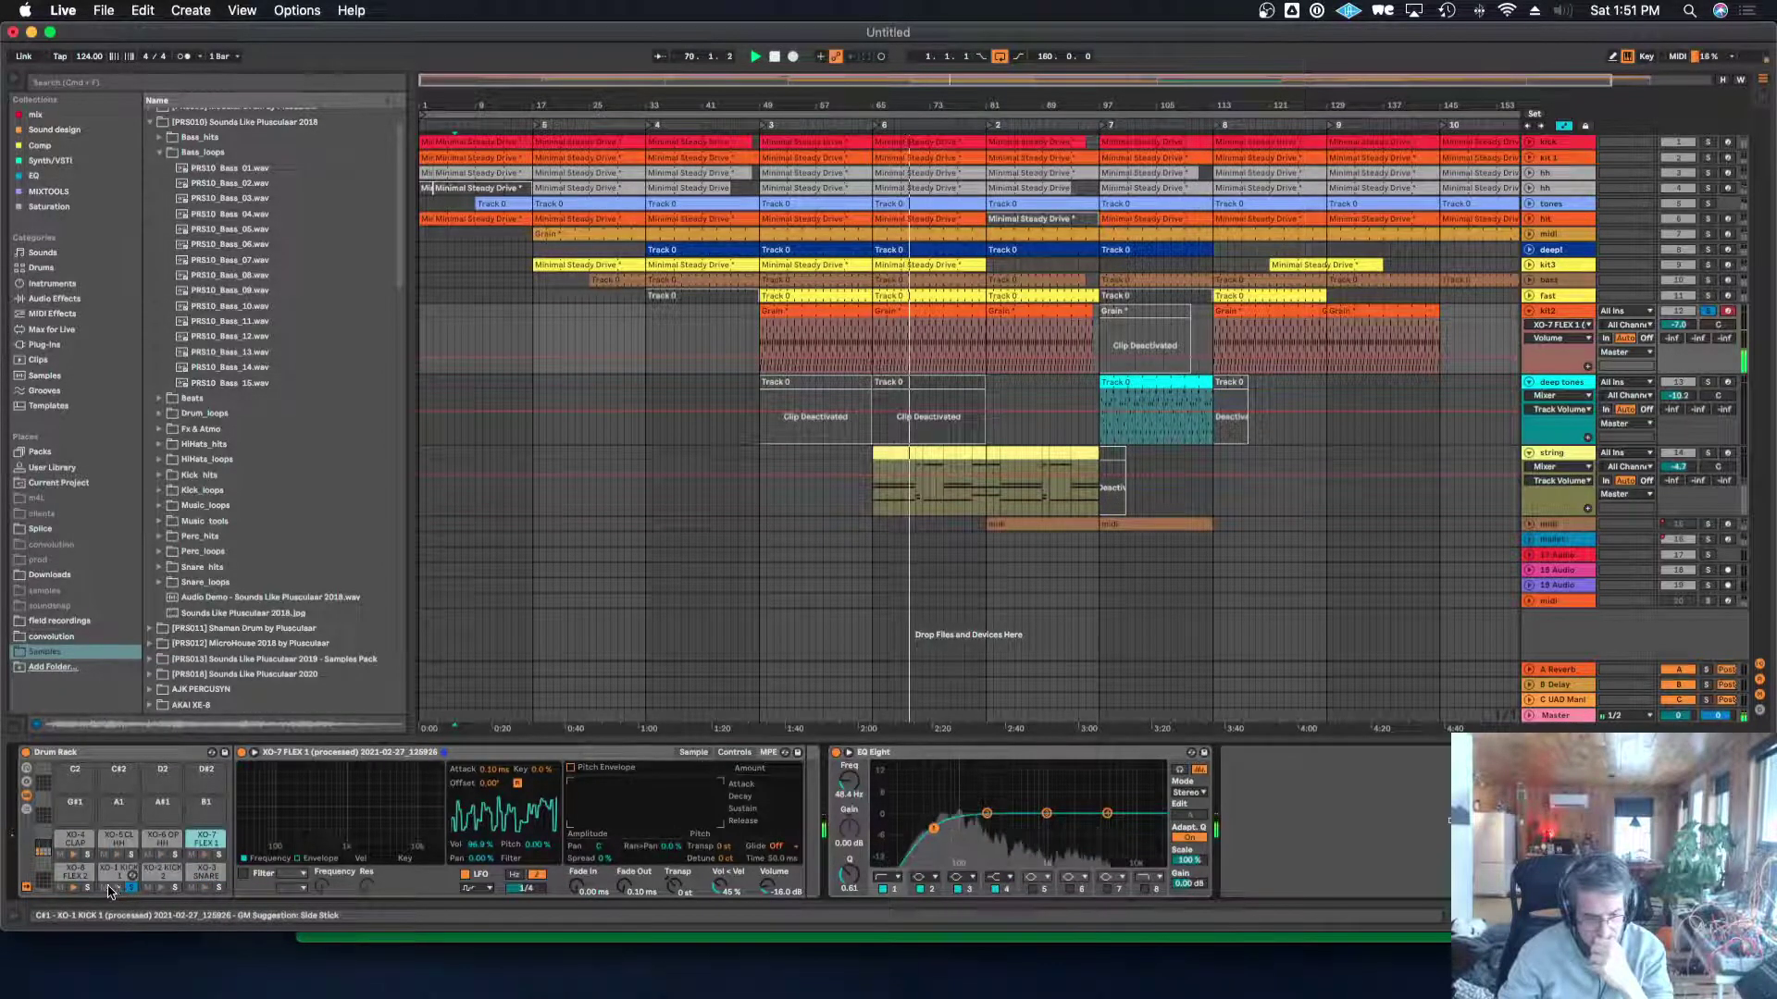
{"action": "left_click", "coordinate": [74, 892]}
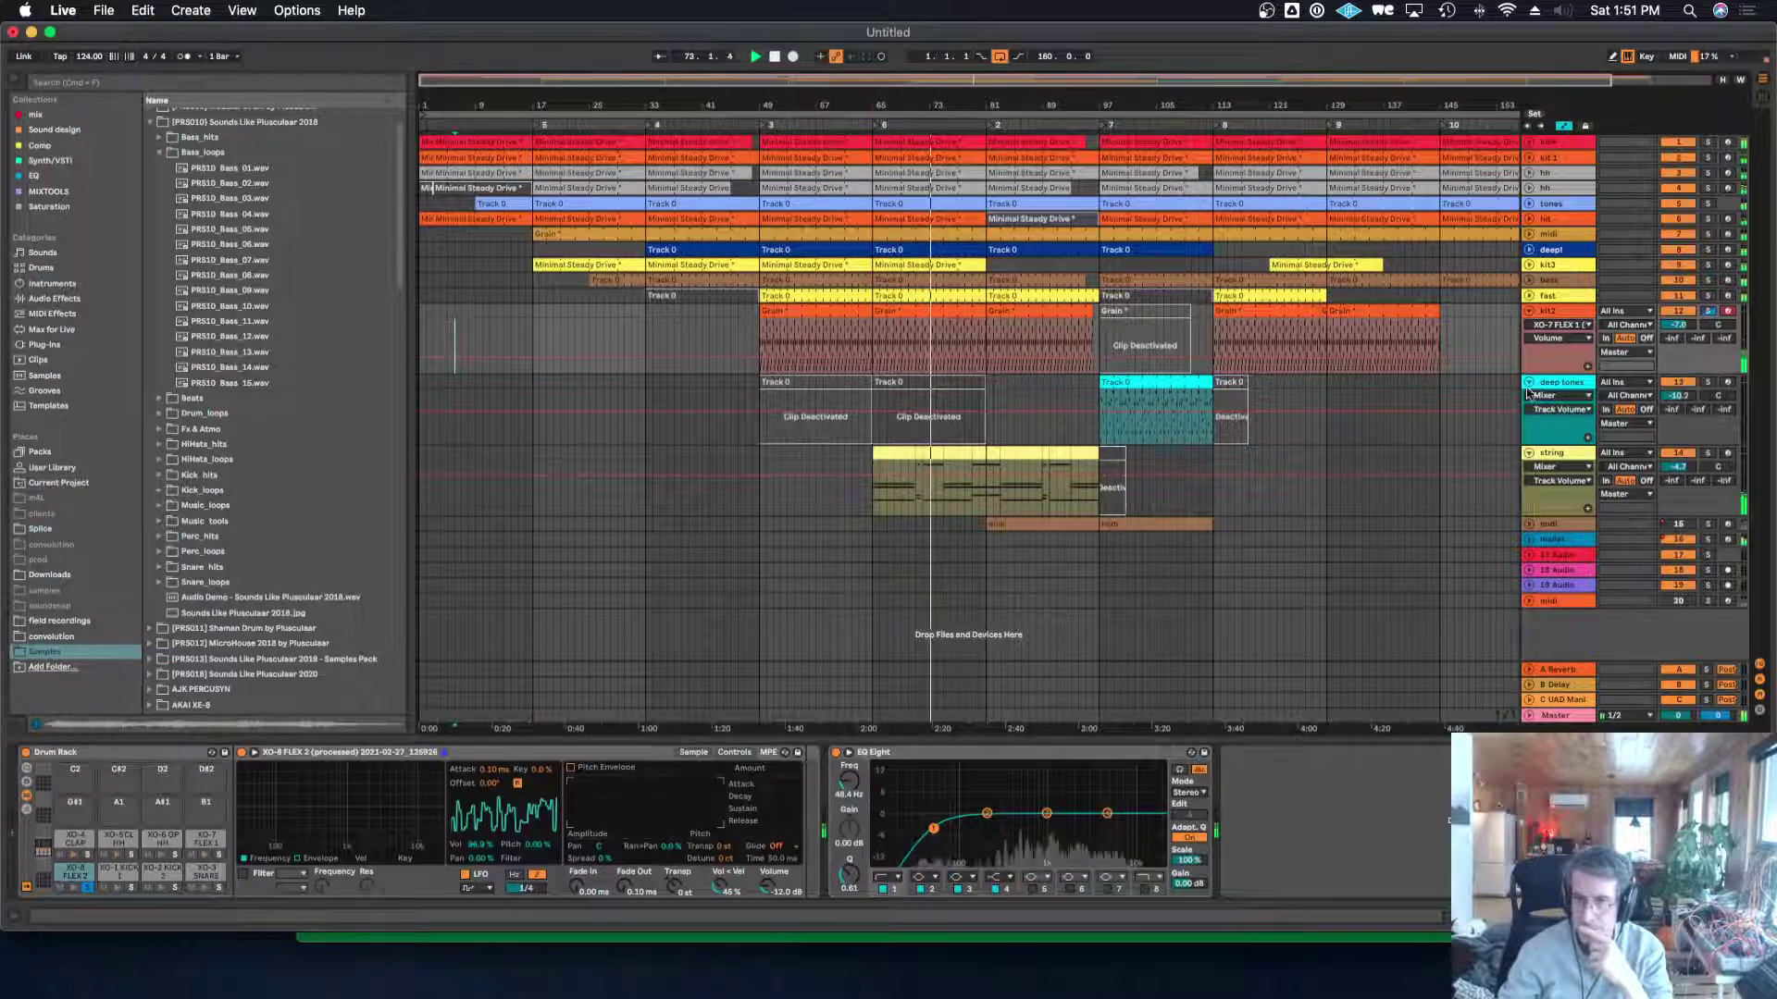
{"action": "left_click", "coordinate": [1528, 311]}
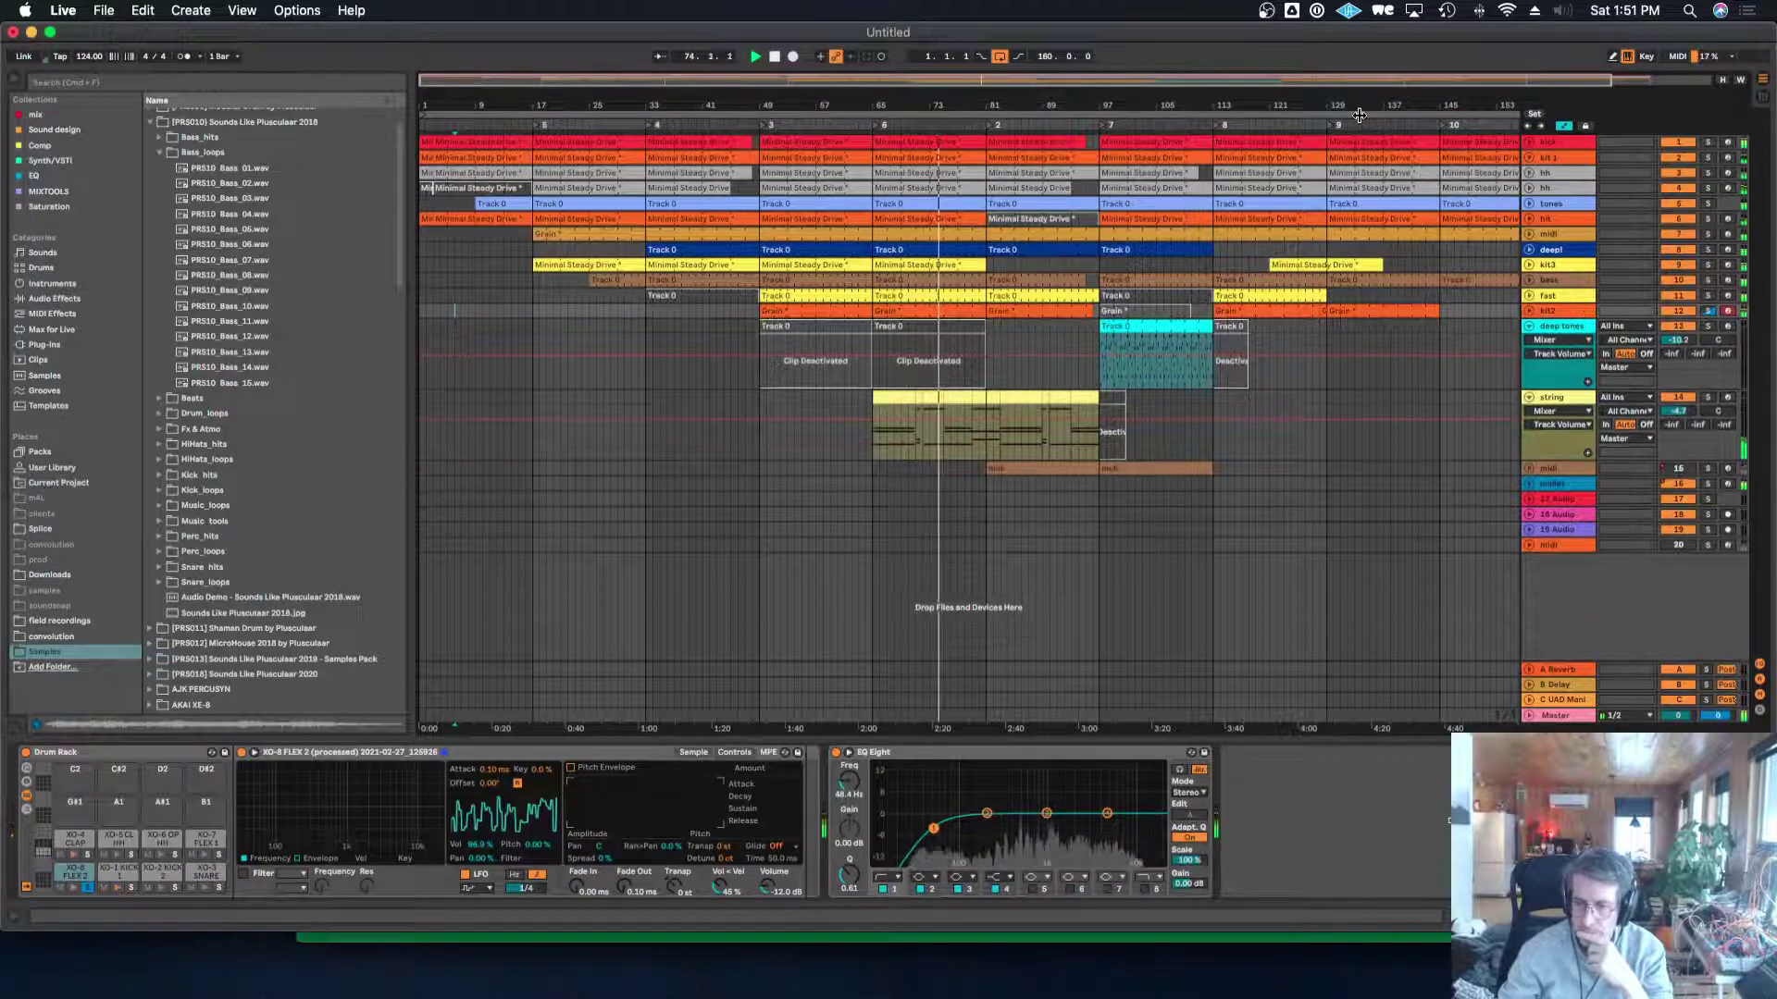
Fold the deep tones and string tracks in the arrangement.
{"action": "scroll", "coordinate": [1314, 139], "scroll_direction": "right", "scroll_amount": 3}
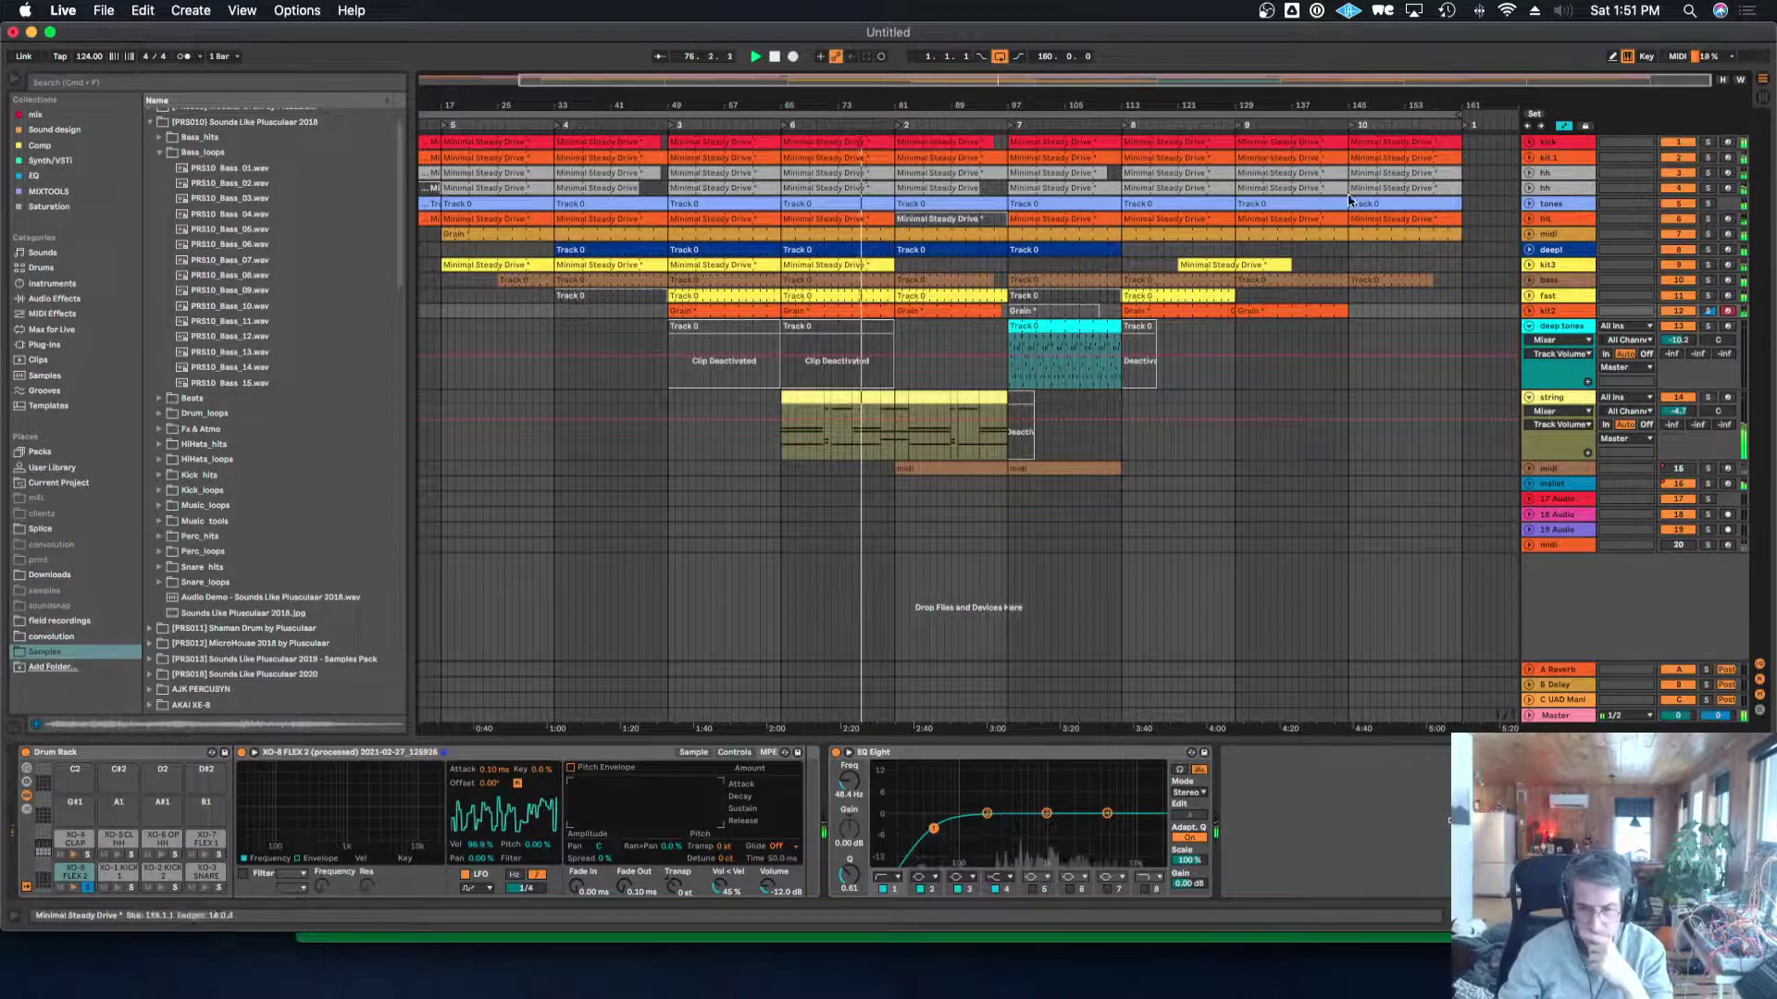
{"action": "left_click", "coordinate": [1529, 326]}
{"action": "left_click", "coordinate": [1530, 343]}
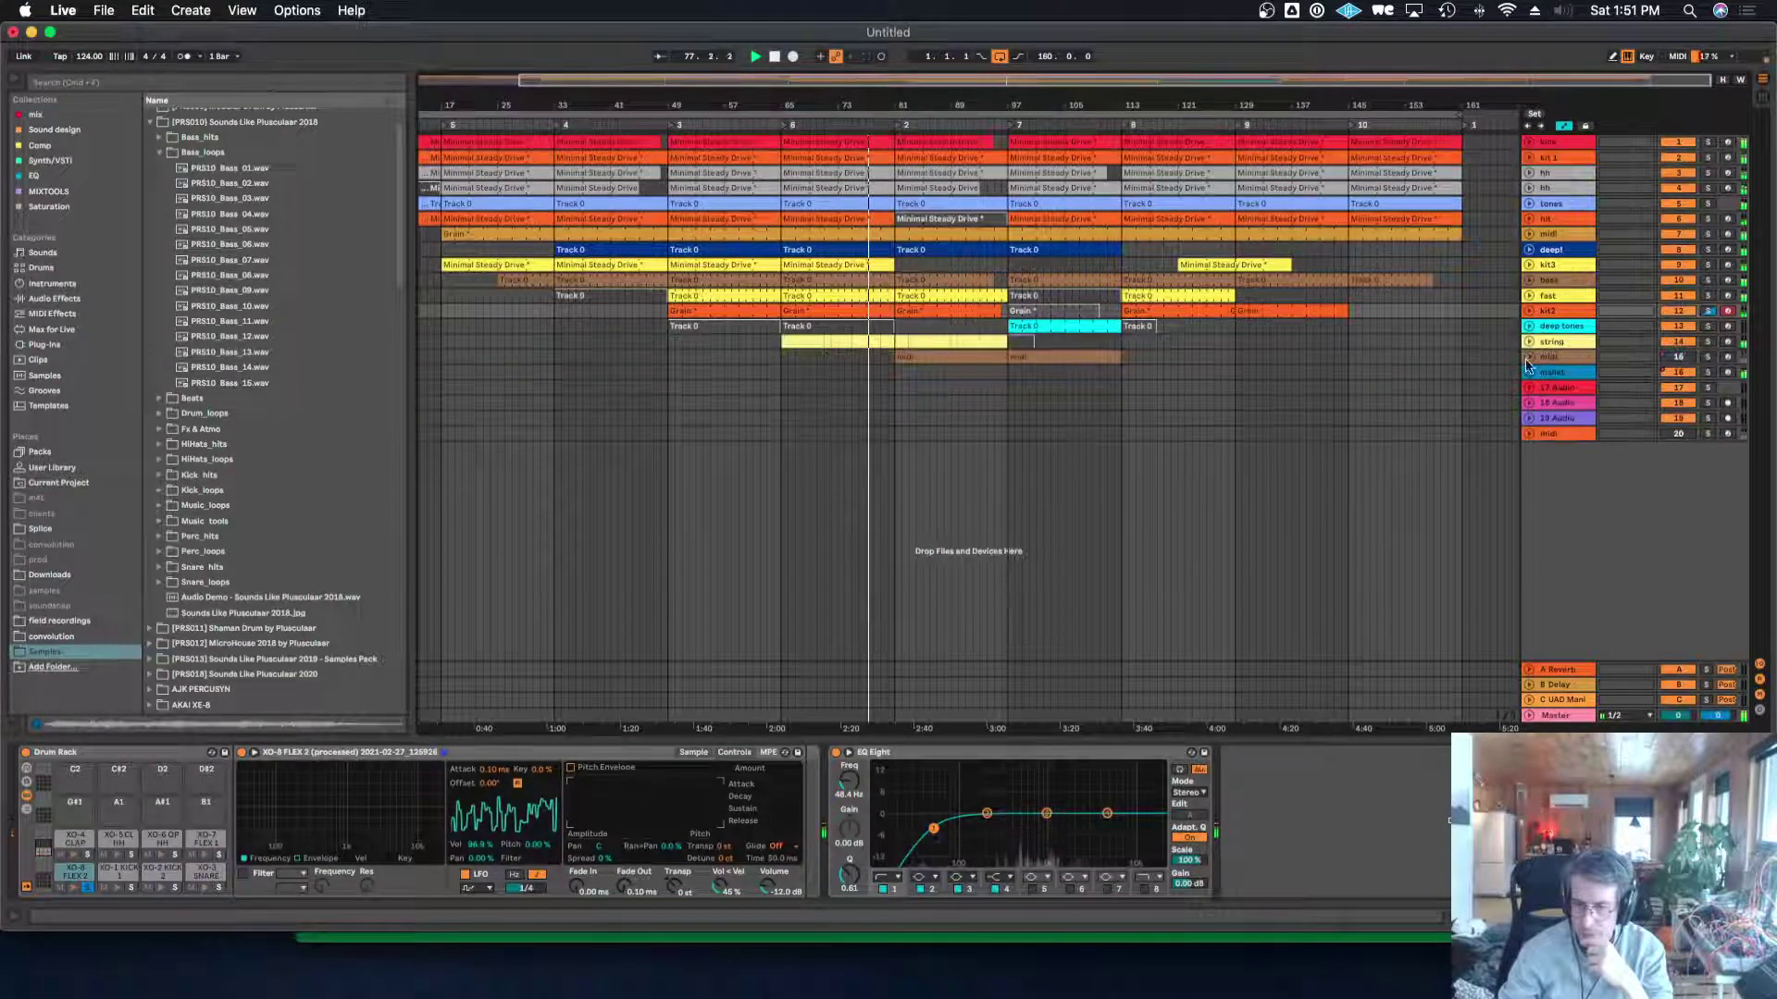
Unfold the midi track, split its Grain clip at bars 81 and 97, and deactivate the section between them.
{"action": "left_click", "coordinate": [1528, 234]}
{"action": "left_click", "coordinate": [950, 235]}
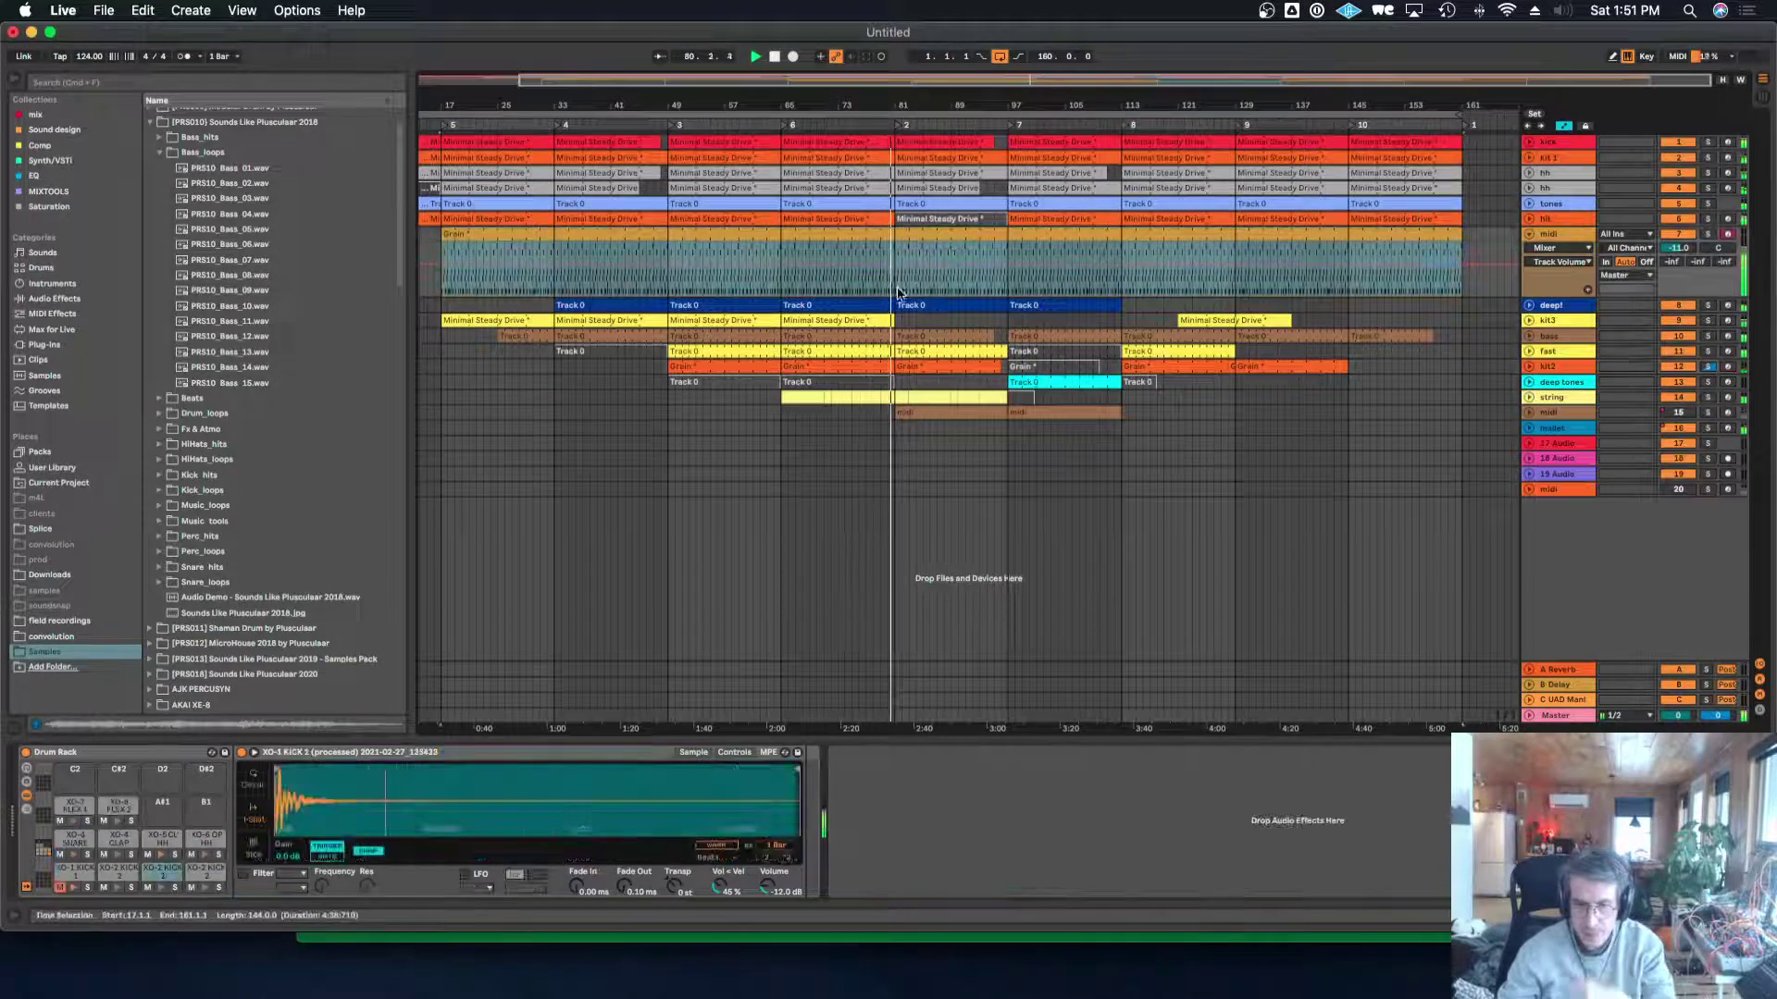
{"action": "left_click", "coordinate": [894, 249]}
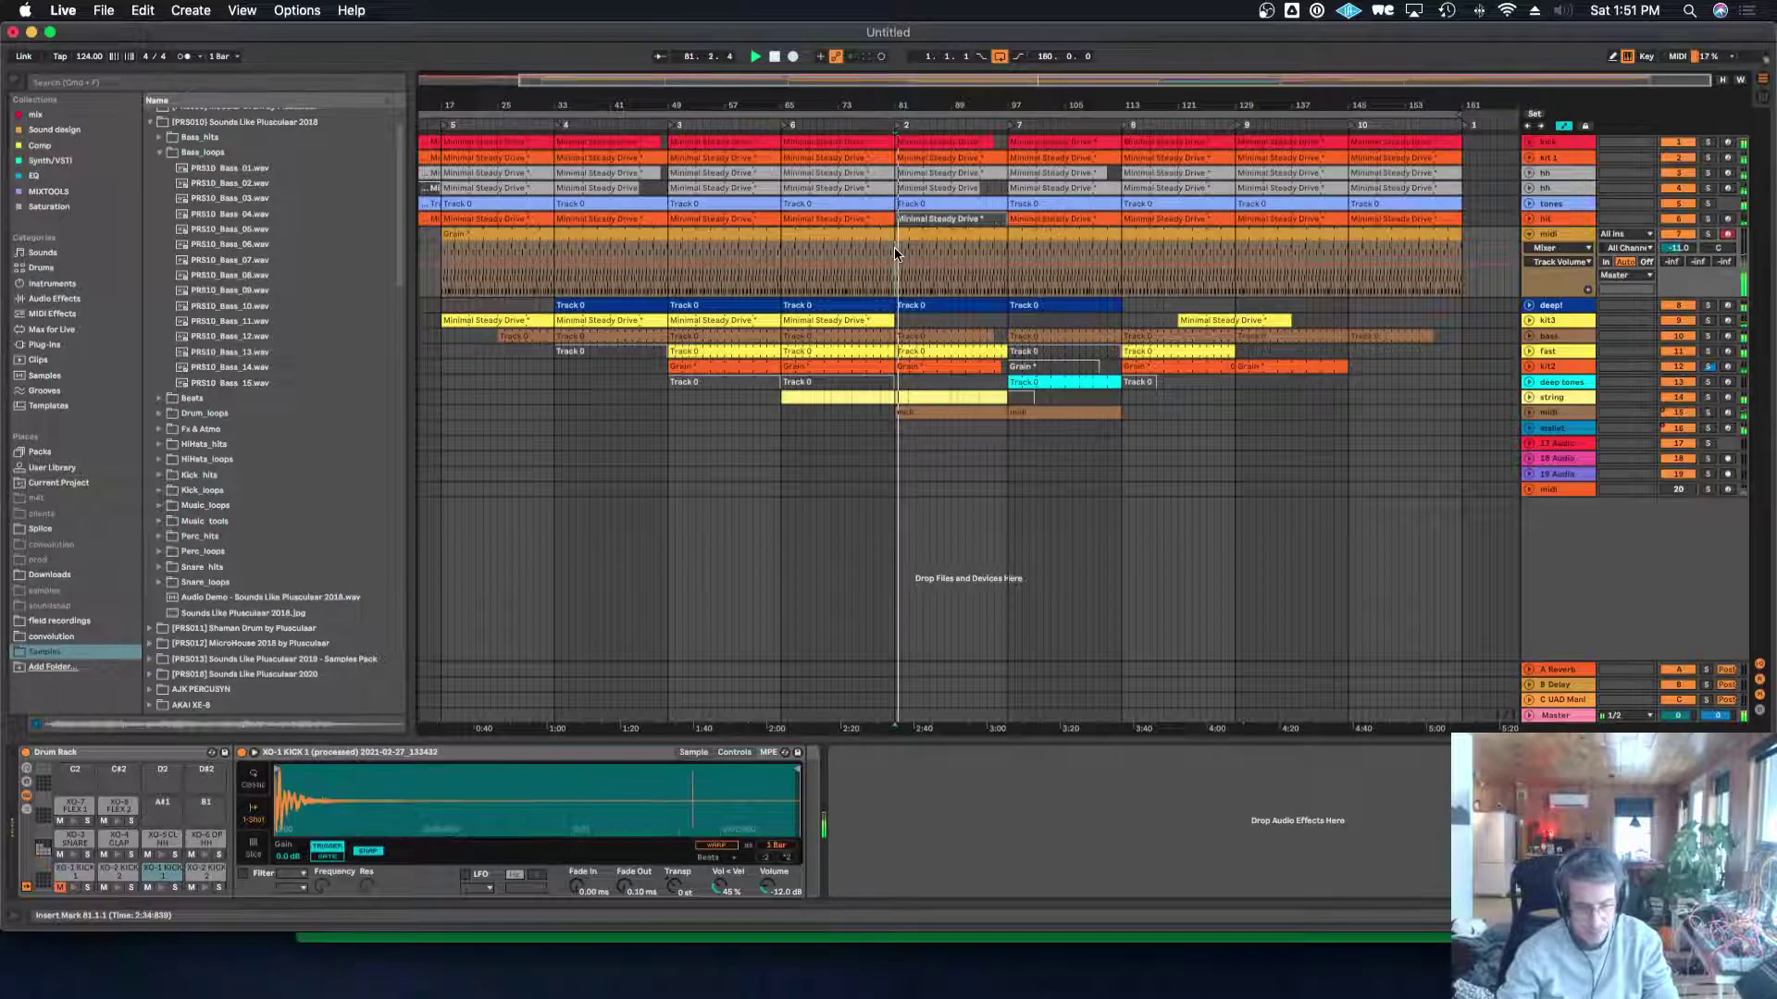
{"action": "key", "text": "super+e"}
{"action": "left_click", "coordinate": [1008, 251]}
{"action": "key", "text": "super+e"}
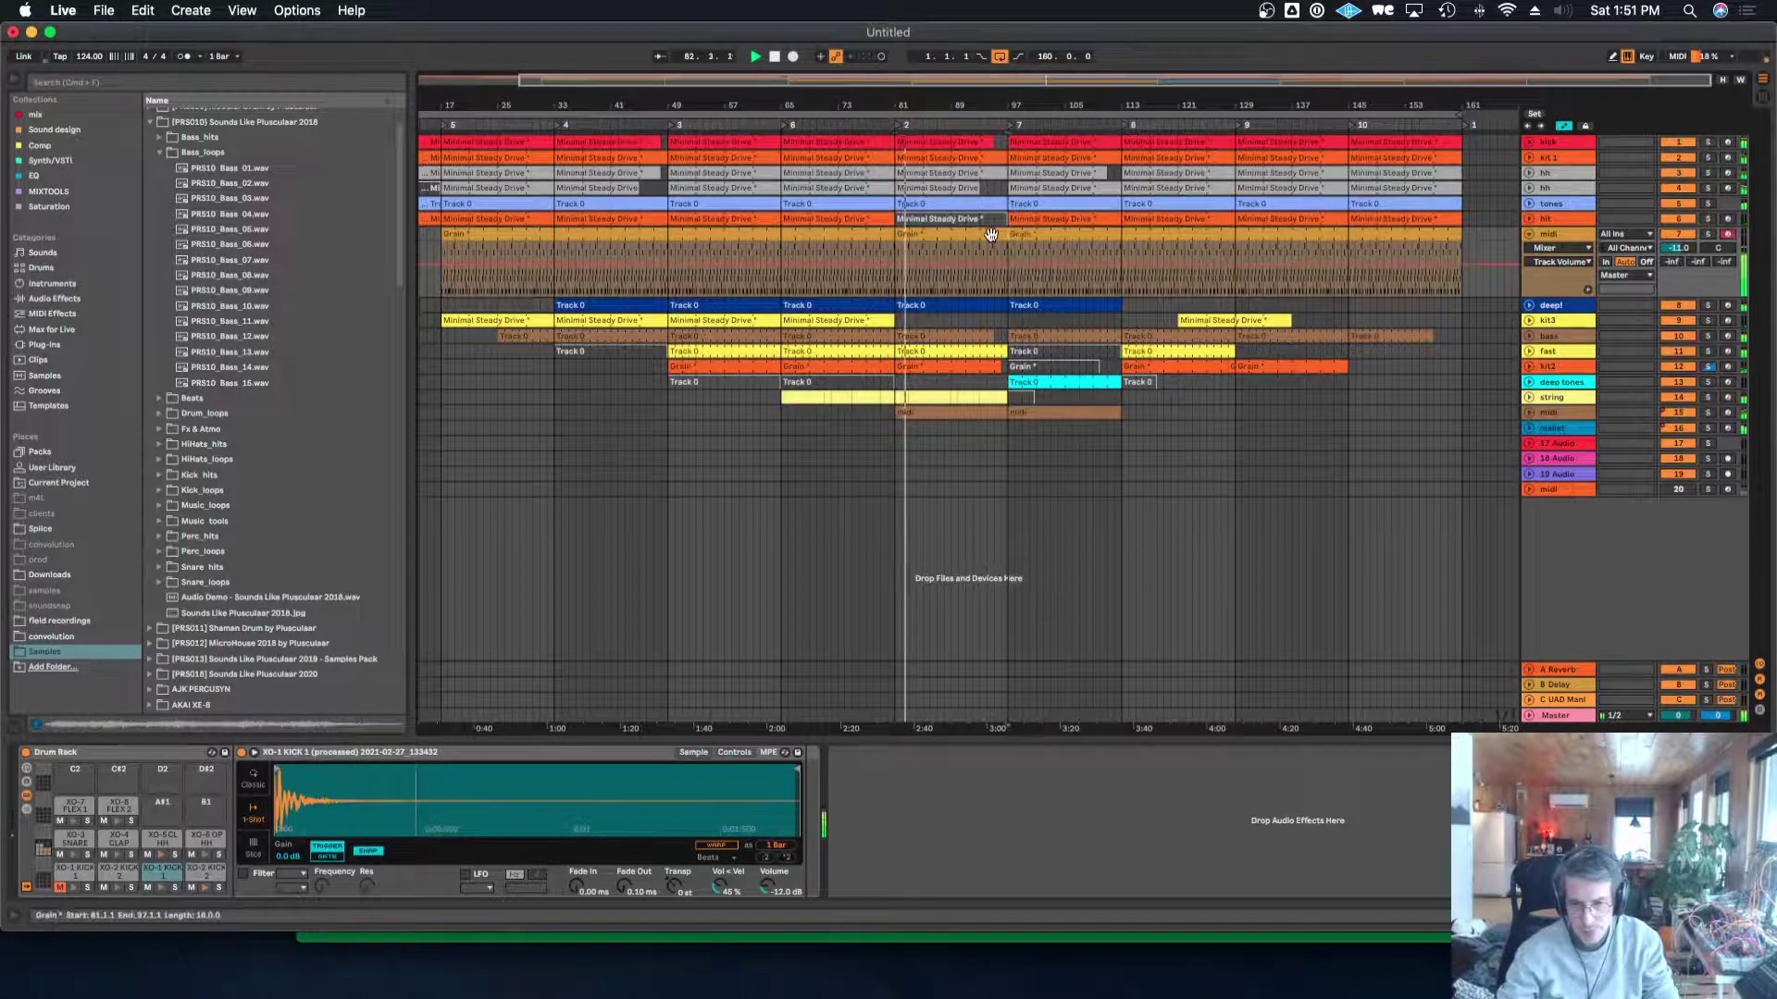
{"action": "left_click", "coordinate": [990, 234]}
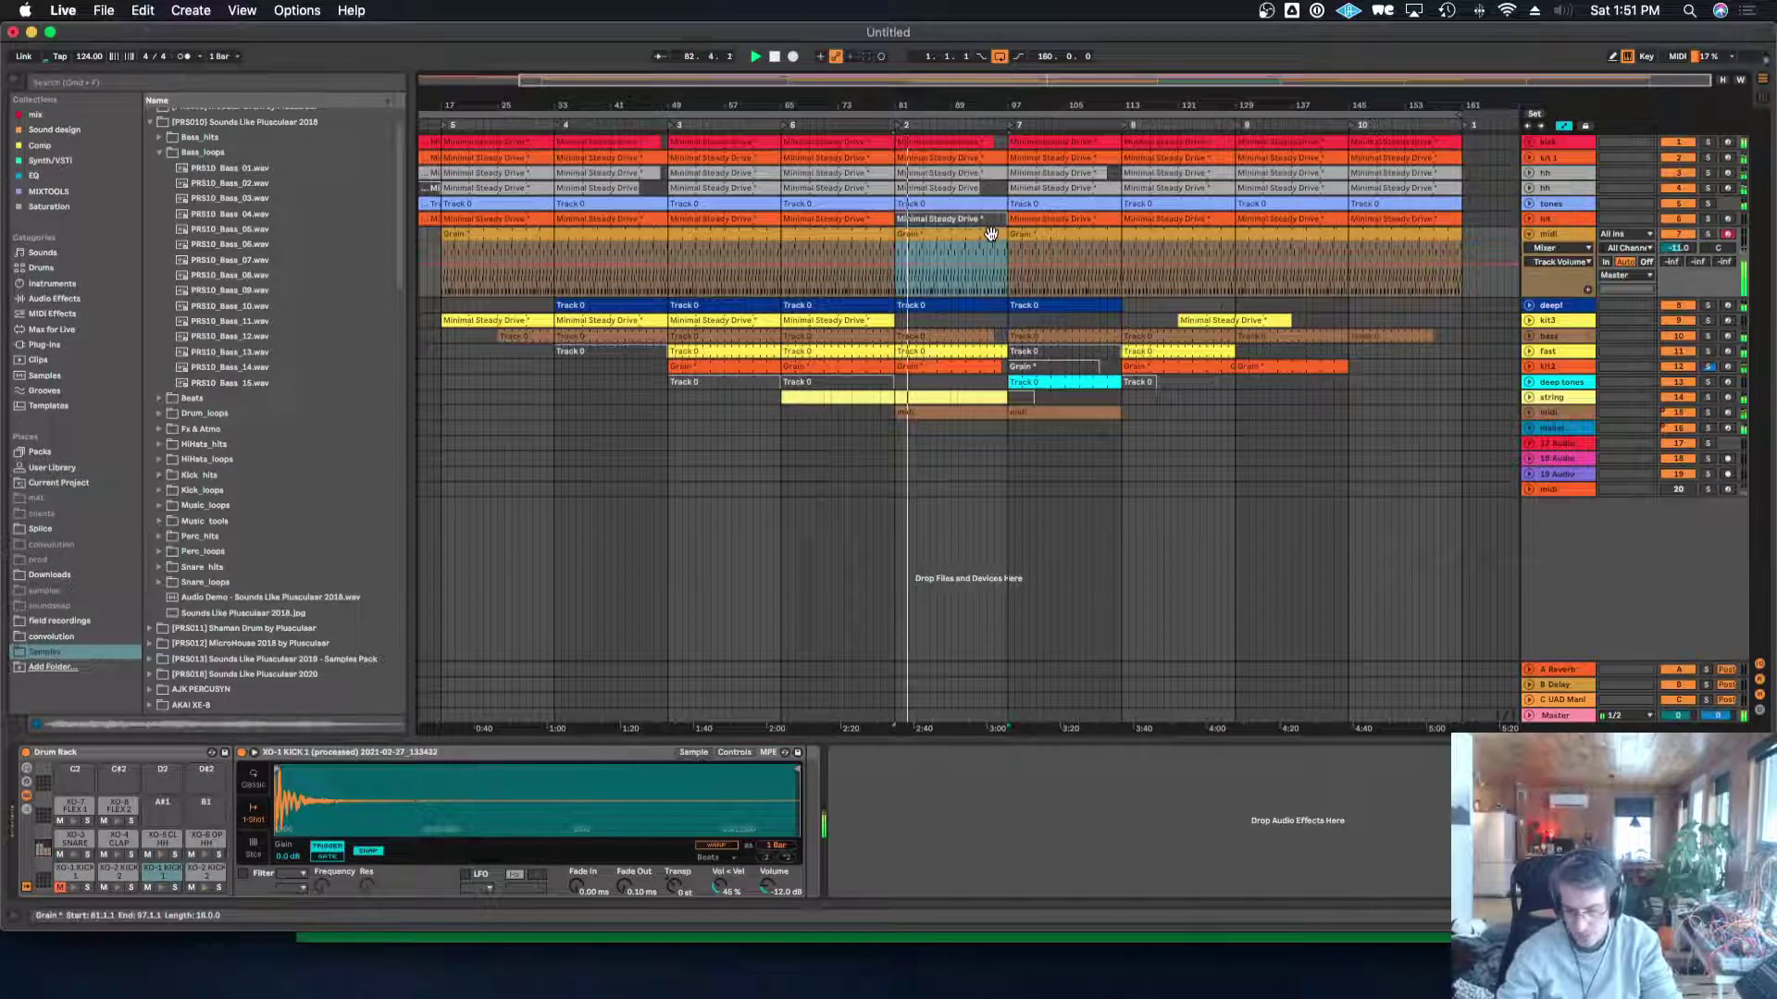
Split the midi track's Grain clip at bar 113 and trim the last section so it starts at bar 121.
{"action": "left_click", "coordinate": [1123, 246]}
{"action": "key", "text": "super+e"}
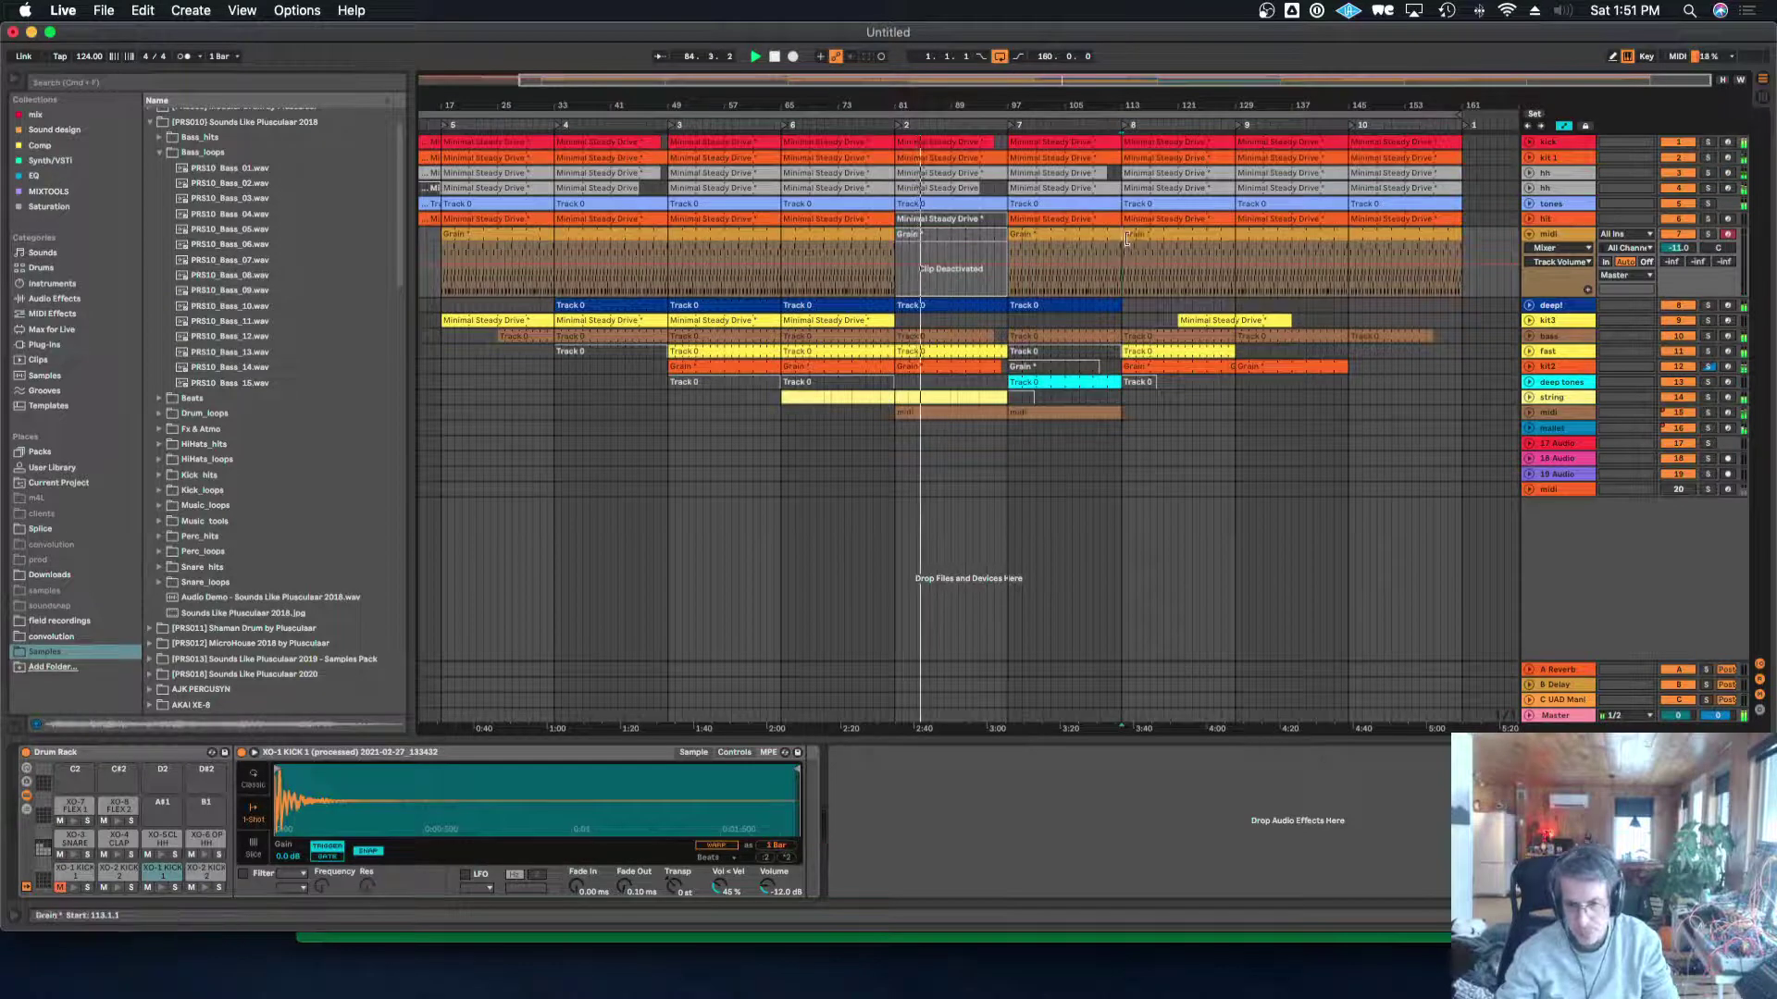
{"action": "left_click_drag", "start_coordinate": [1126, 238], "coordinate": [1179, 239]}
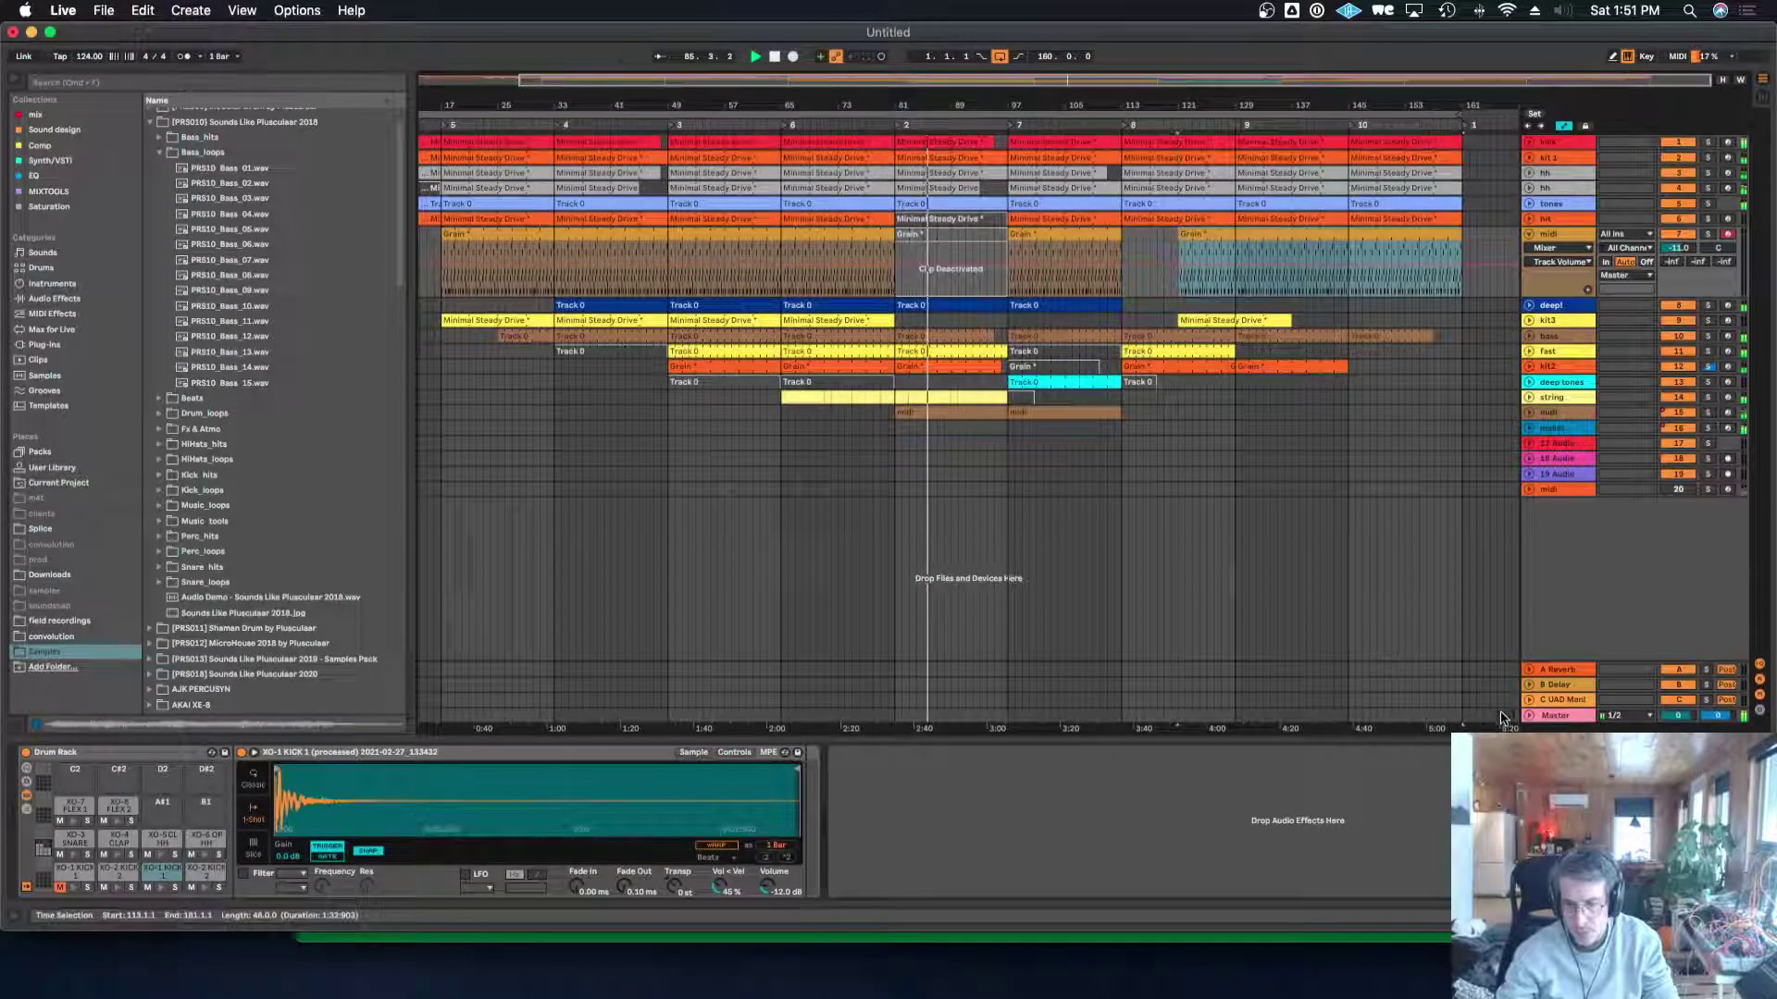
{"action": "left_click", "coordinate": [1101, 333]}
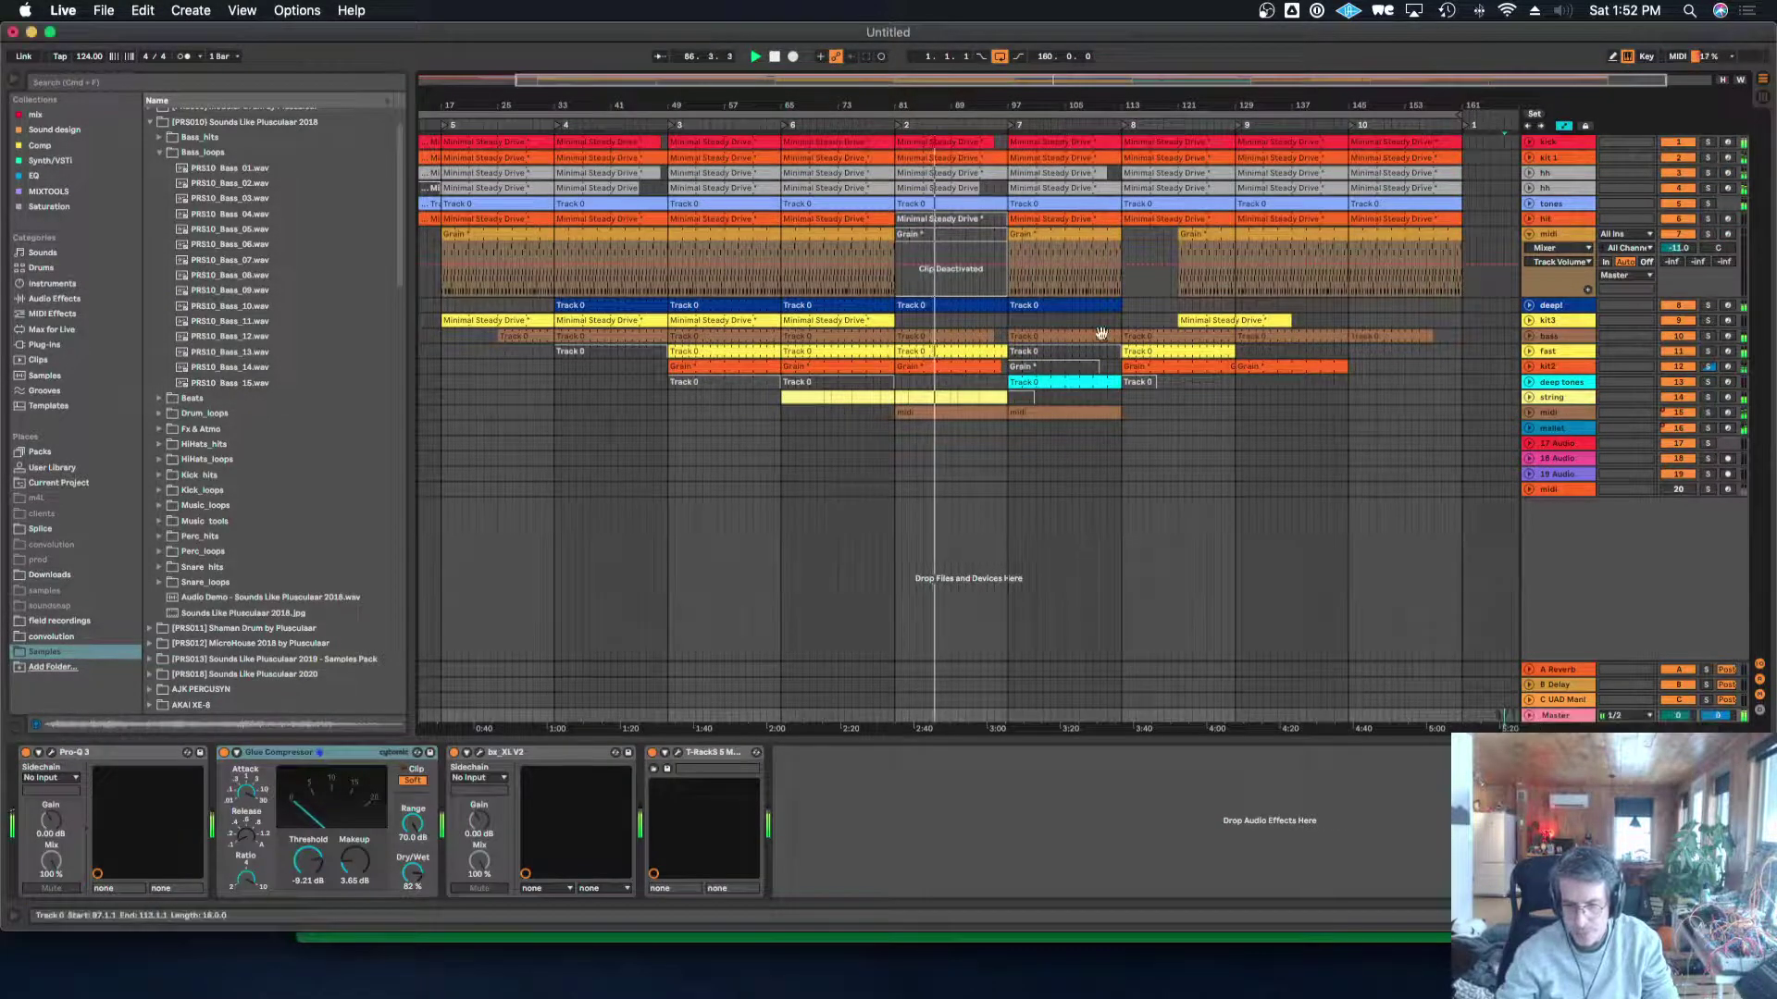
Split the midi track's Grain clip at bar 49 and trim the section after it to span bars 57 to 77.
{"action": "left_click", "coordinate": [666, 237]}
{"action": "left_click_drag", "start_coordinate": [674, 237], "coordinate": [727, 237]}
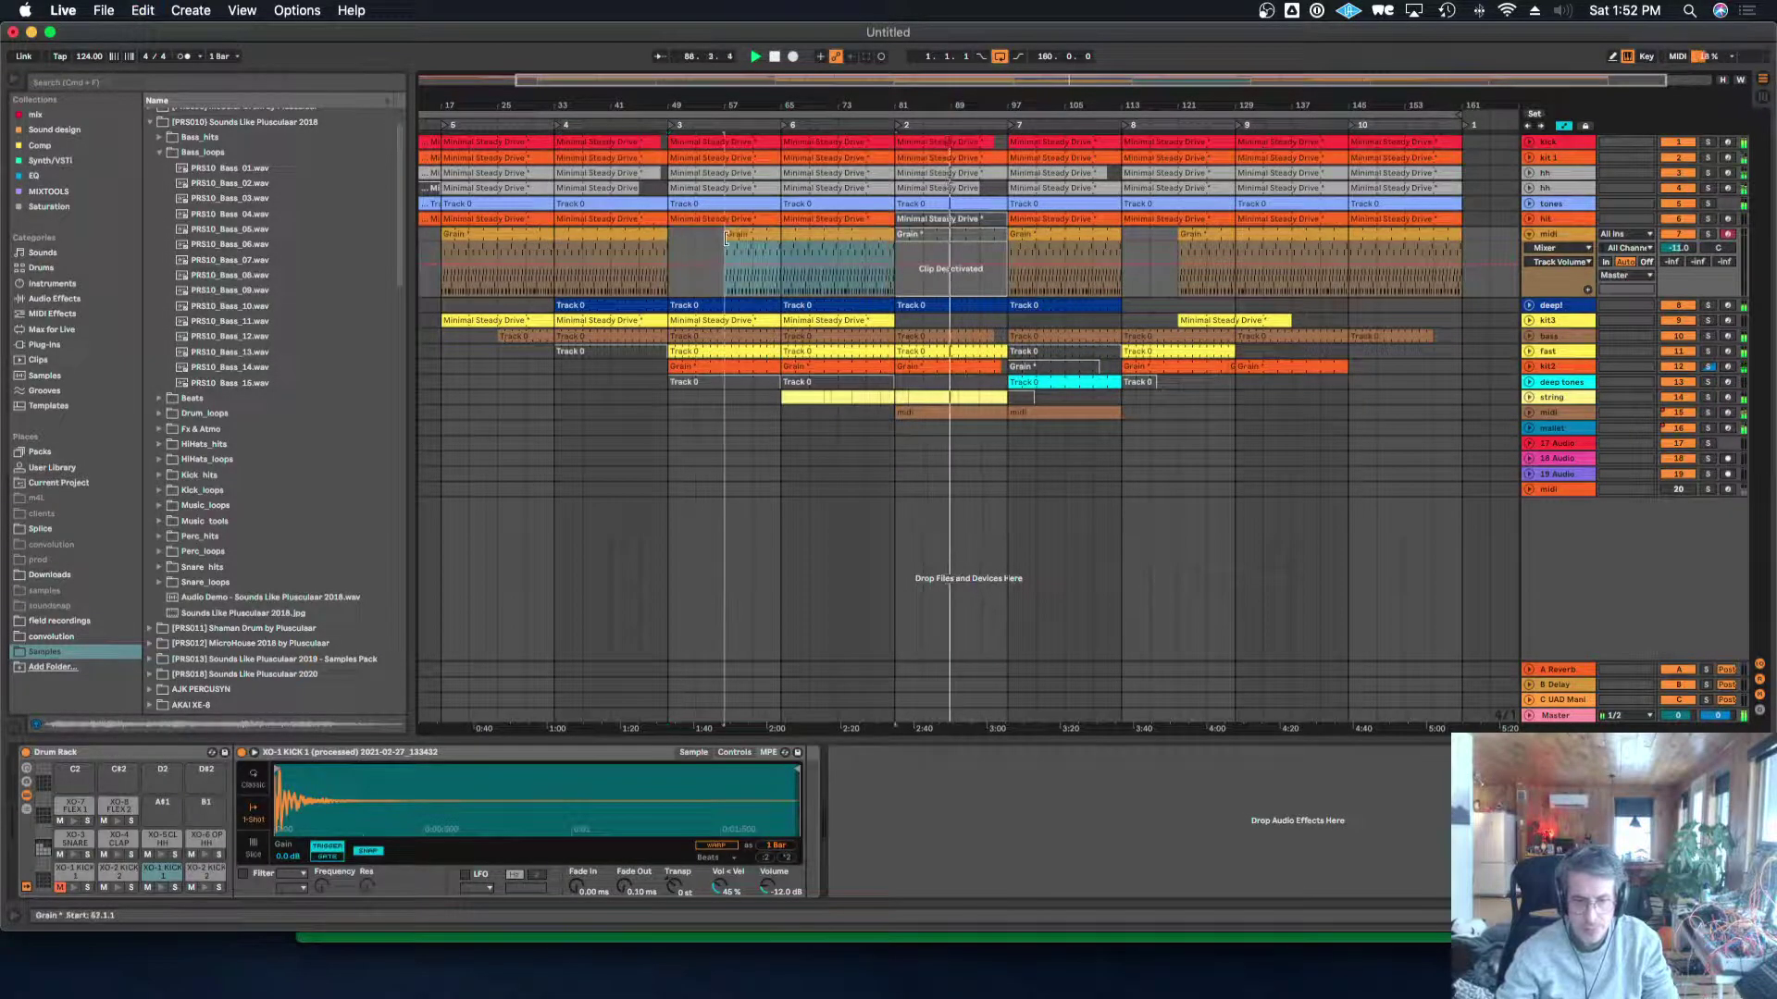
{"action": "left_click_drag", "start_coordinate": [890, 236], "coordinate": [863, 236]}
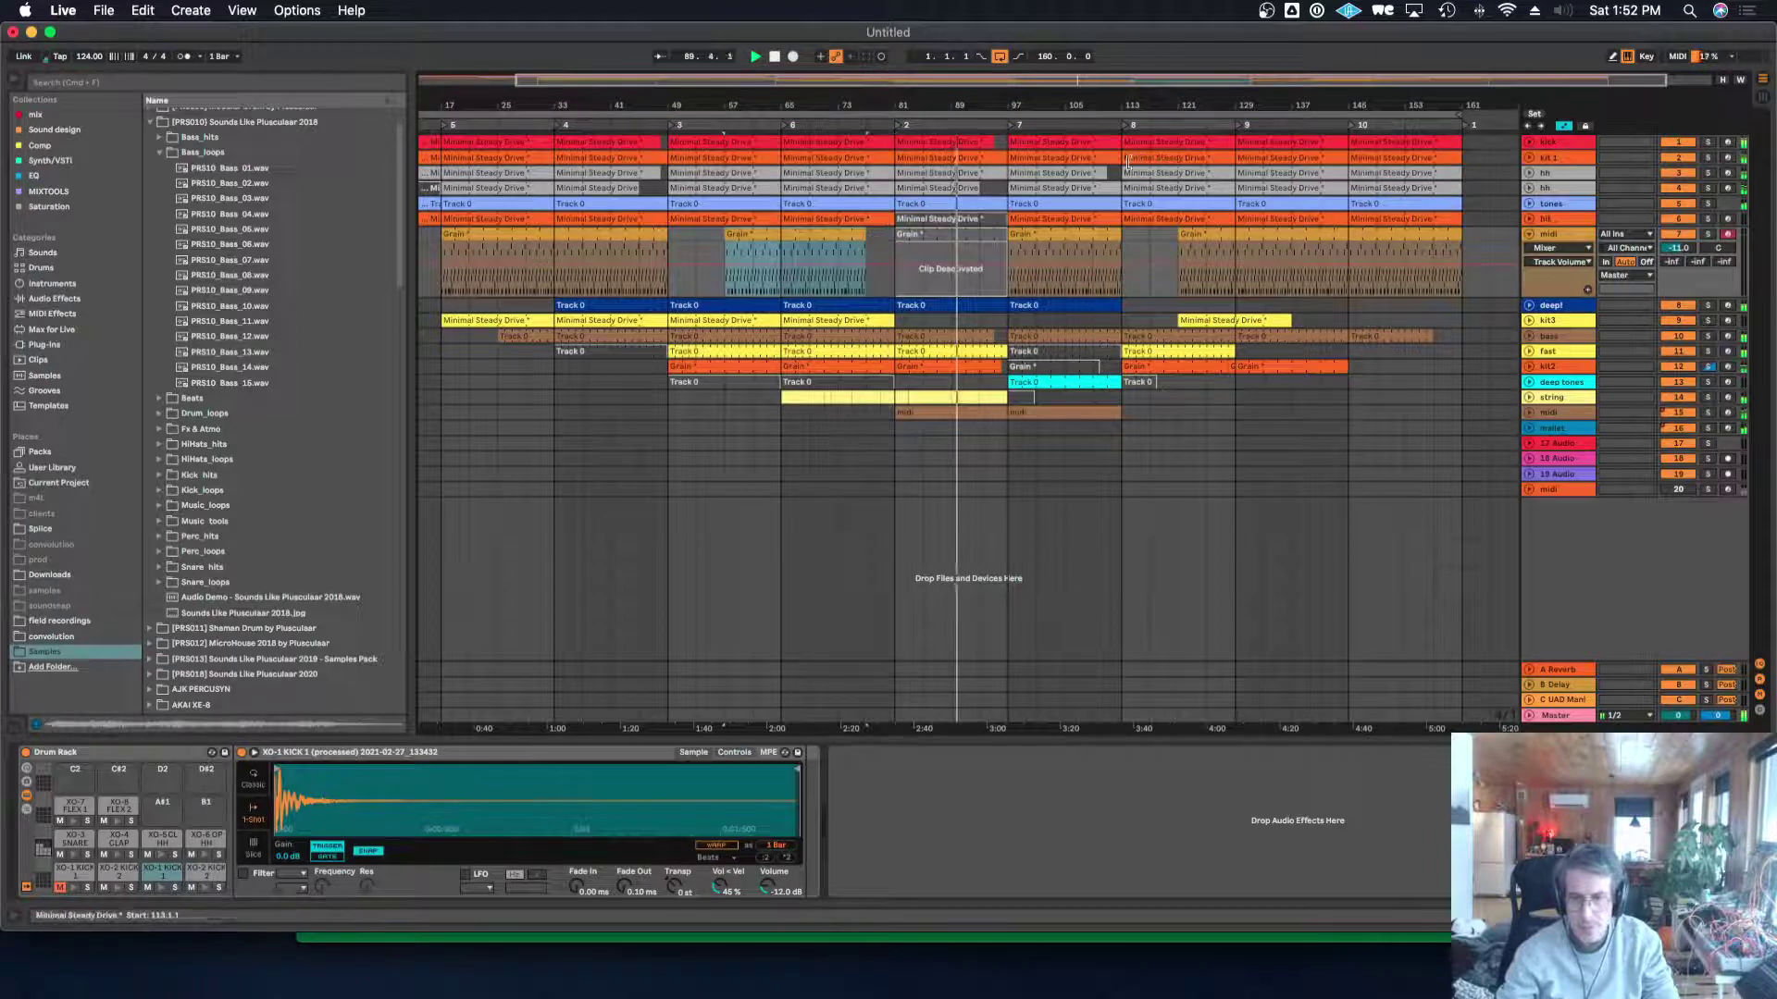
Trim the starts of the bar 97 clips, to bar 101 on the lower hh track and bar 105 on the unfolded tones track.
{"action": "left_click_drag", "start_coordinate": [1014, 189], "coordinate": [1038, 188]}
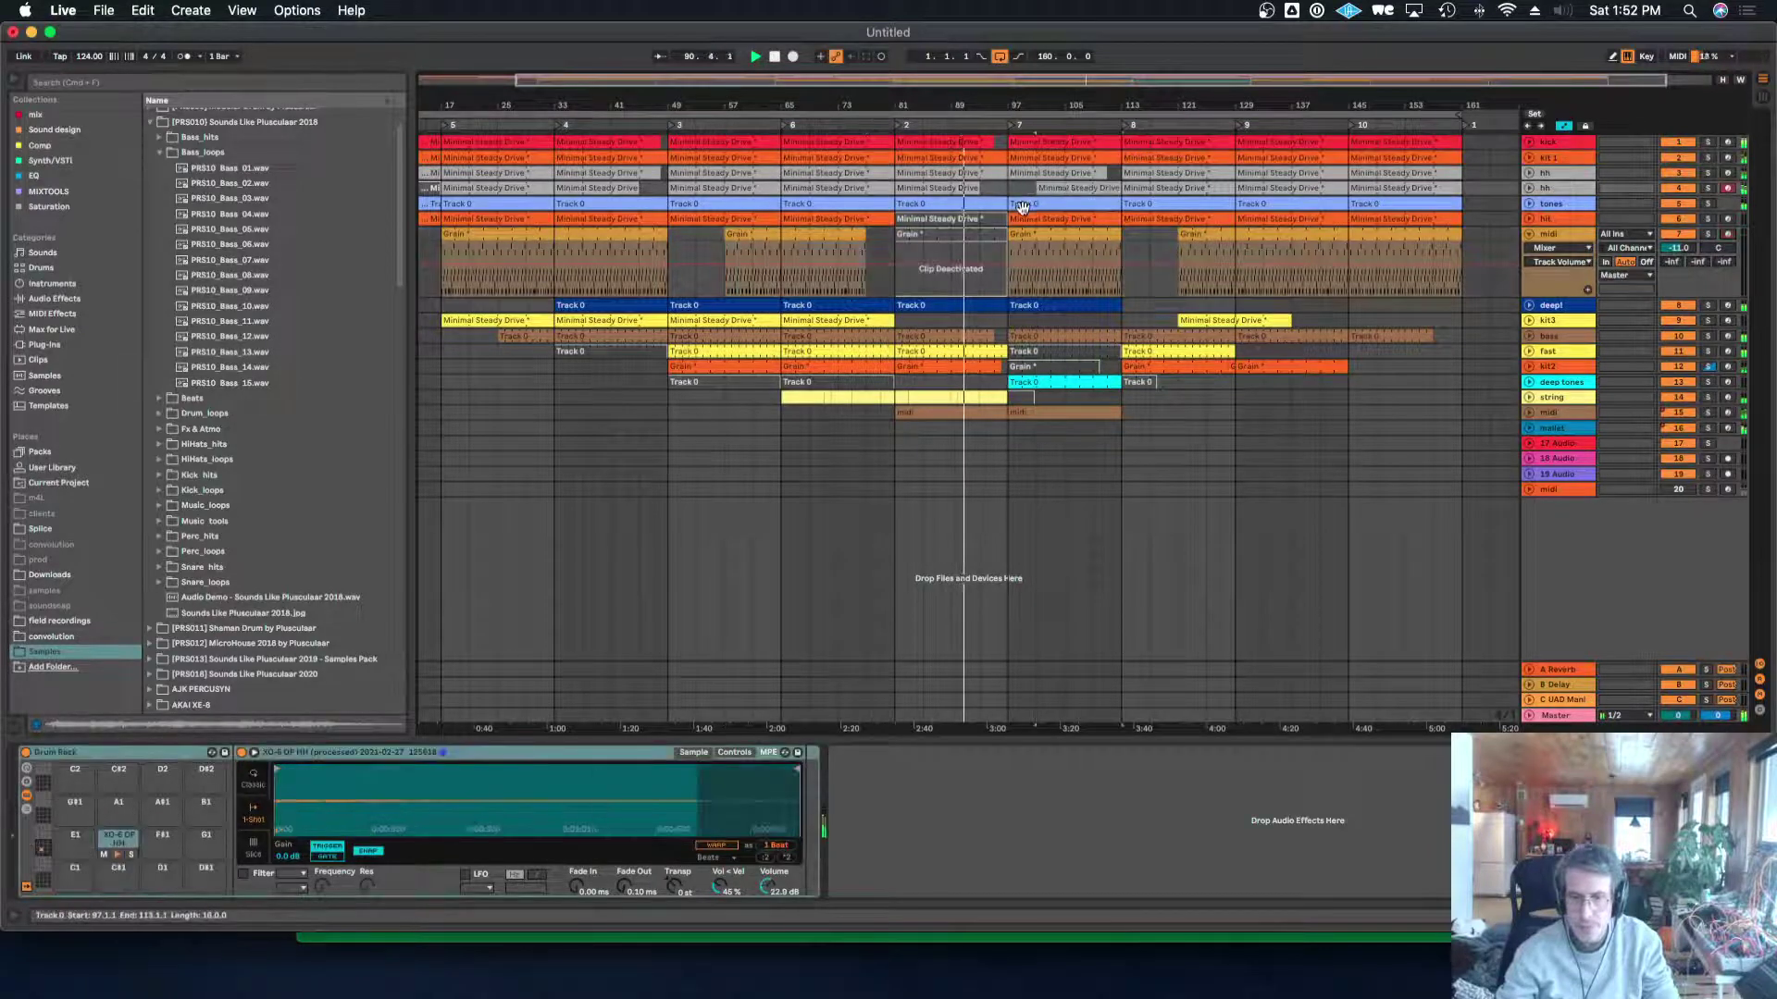
{"action": "left_click", "coordinate": [1529, 206]}
{"action": "left_click", "coordinate": [1529, 205]}
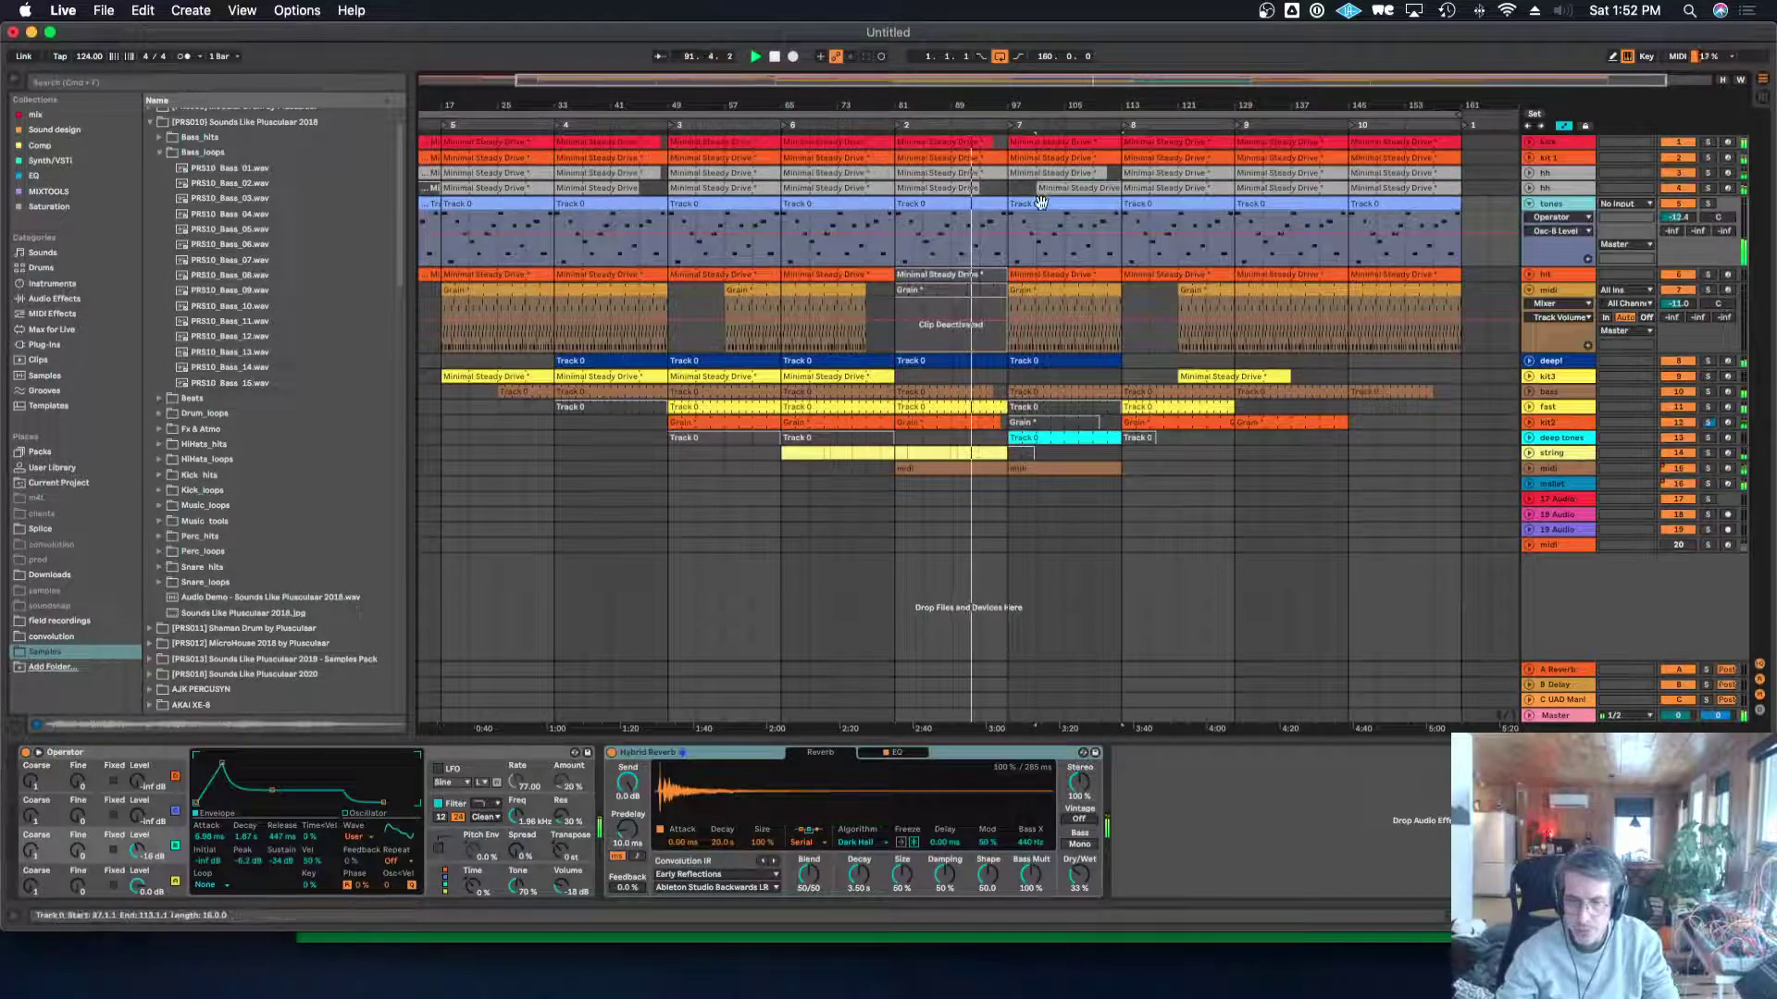
{"action": "left_click_drag", "start_coordinate": [1016, 202], "coordinate": [1070, 203]}
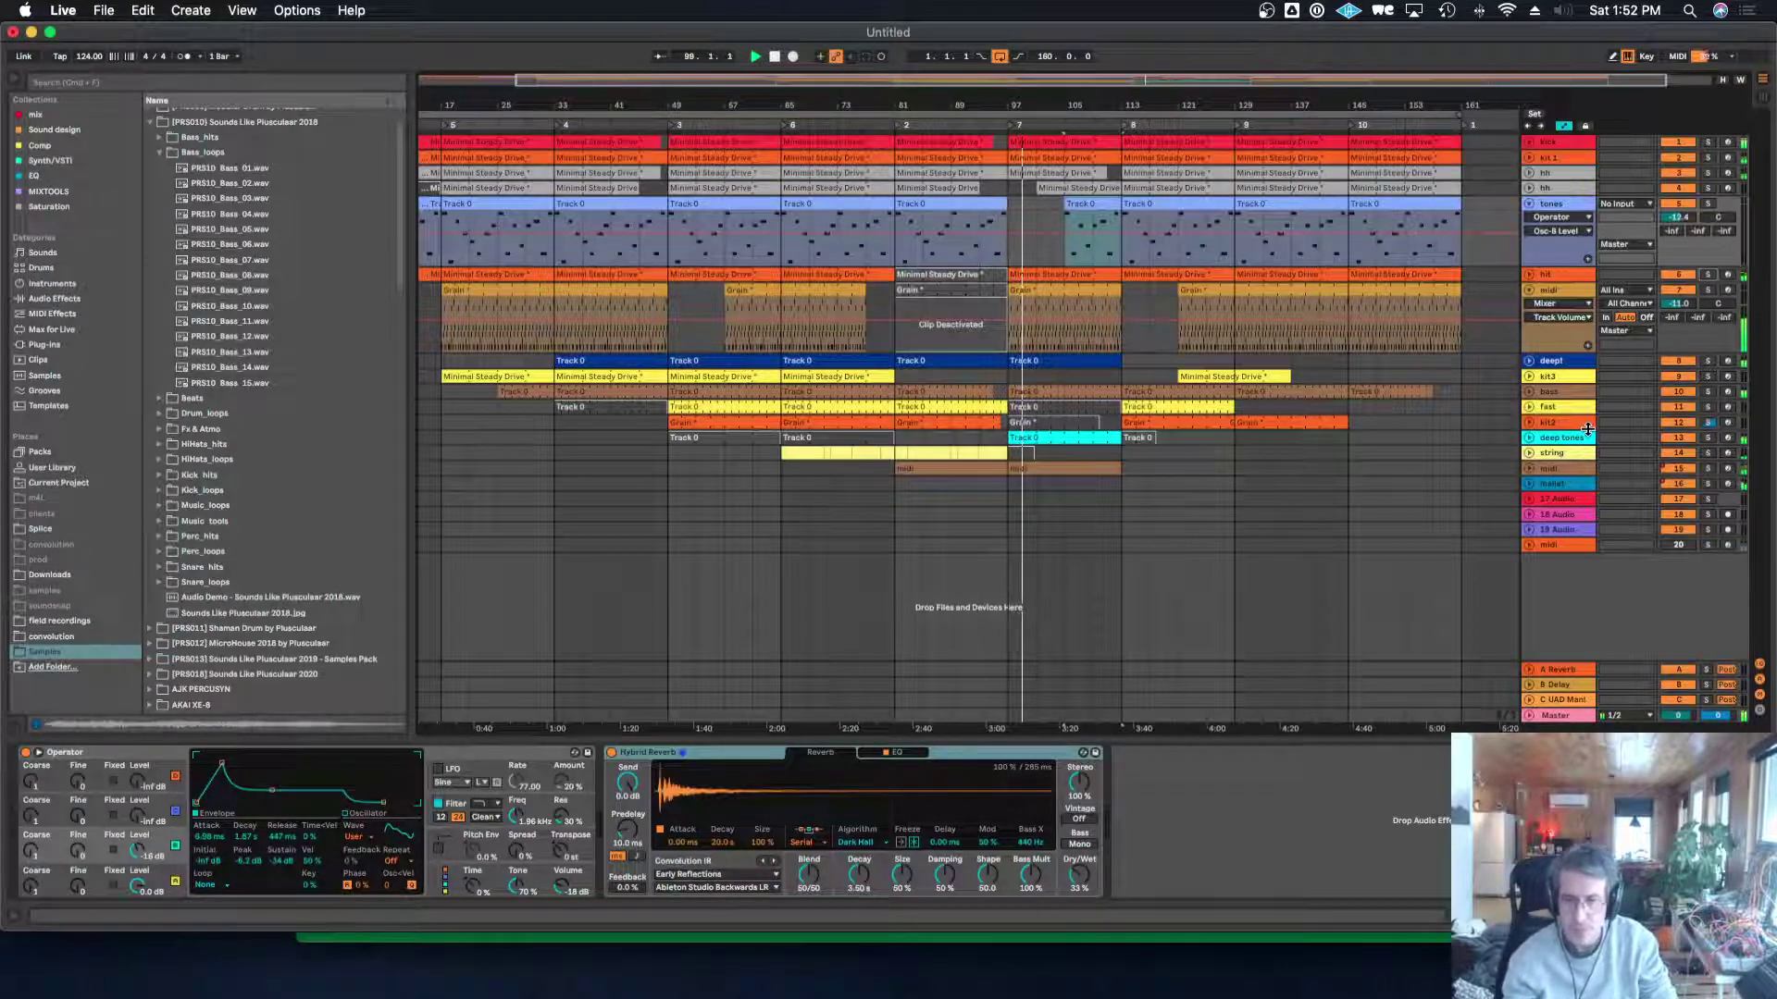
Fold the midi track with the Grain clips and solo it.
{"action": "left_click", "coordinate": [1563, 290]}
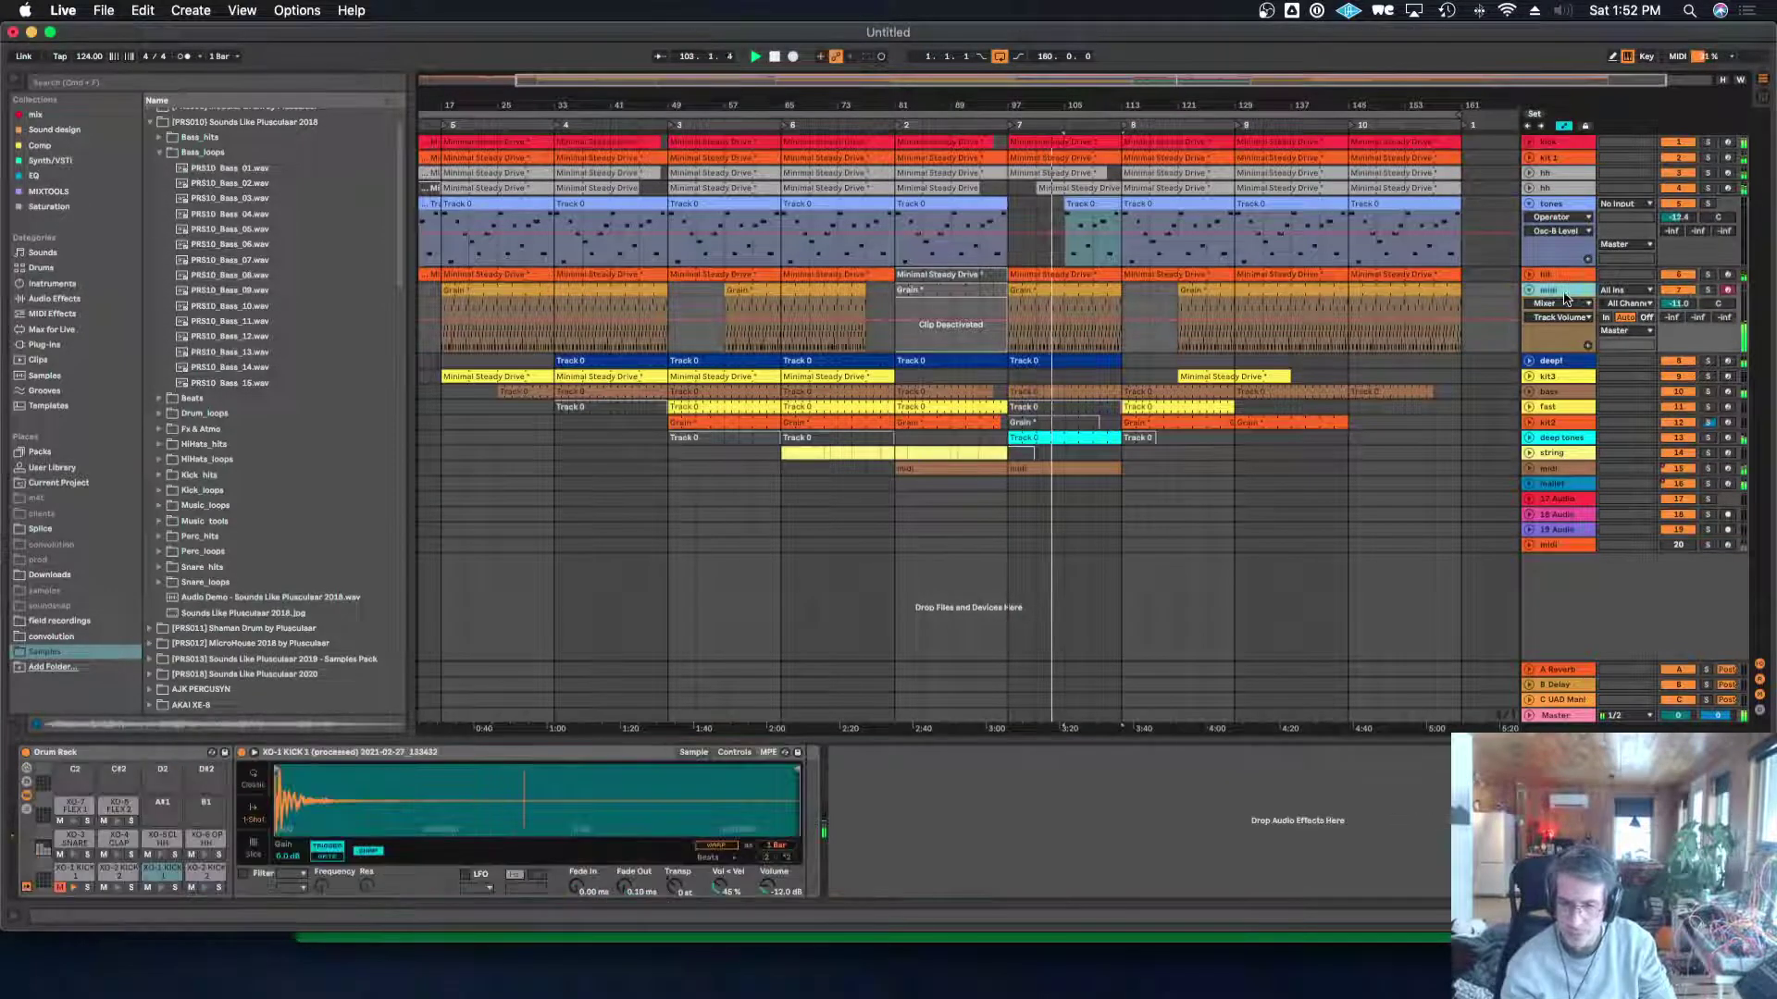
{"action": "left_click", "coordinate": [1529, 290]}
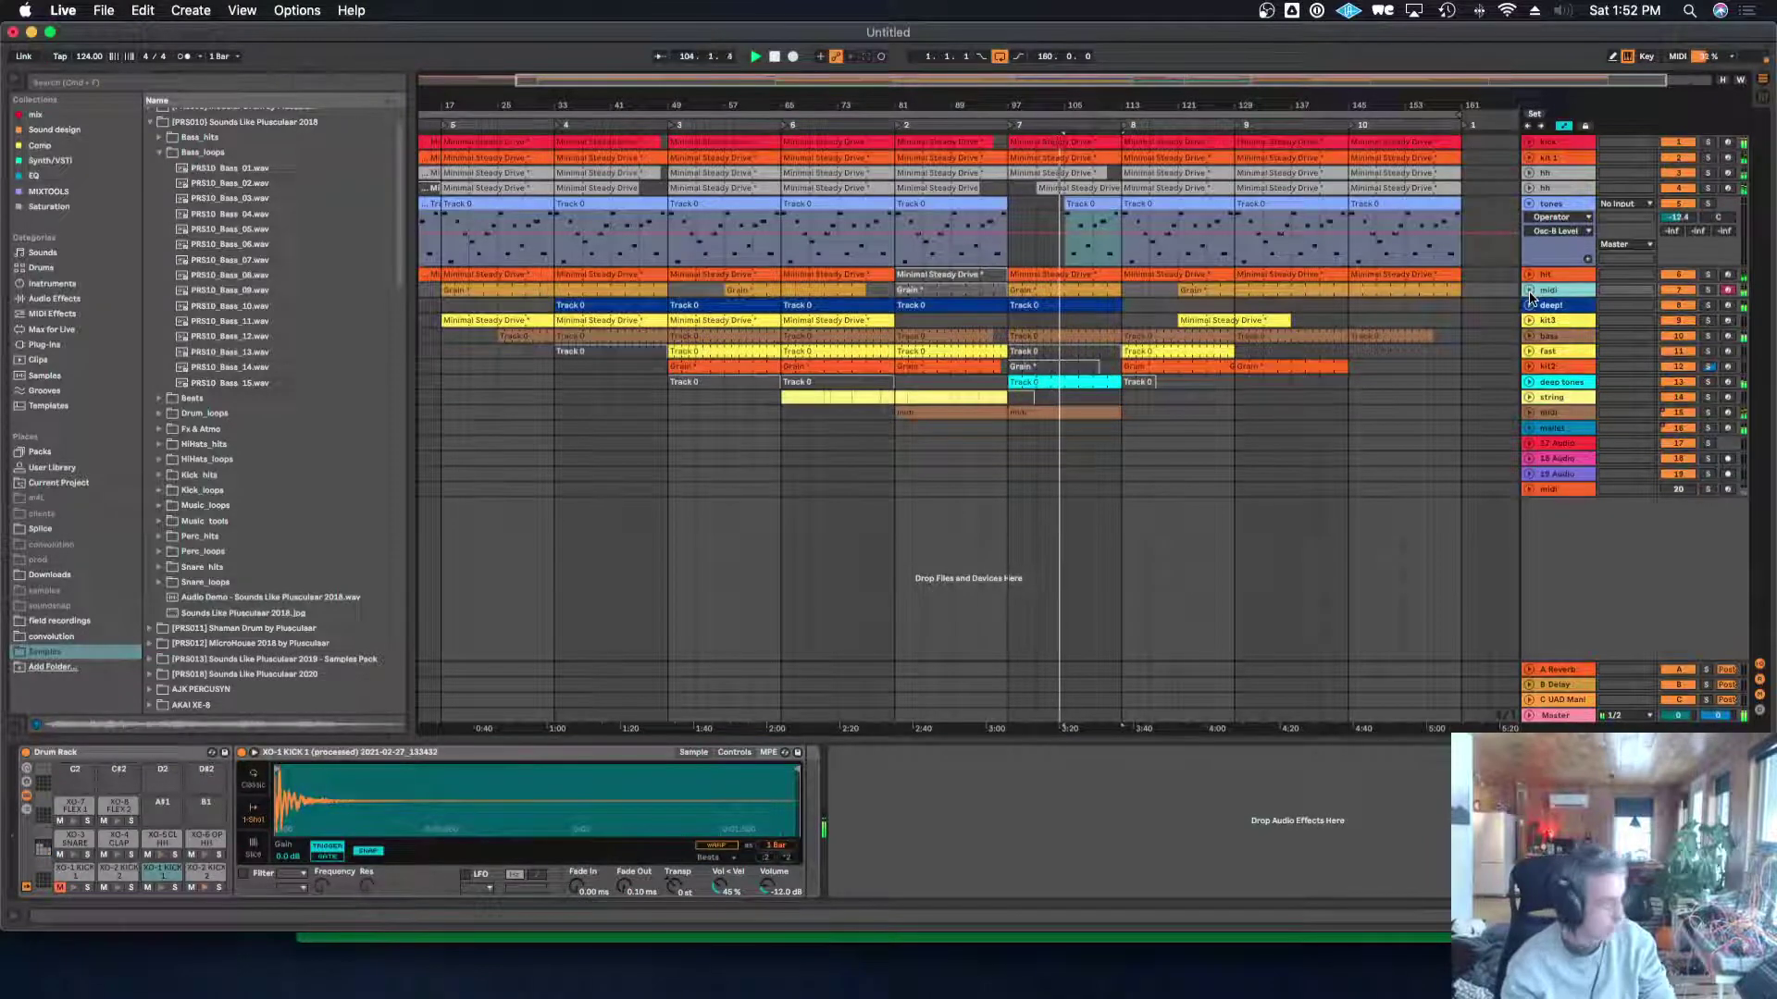
{"action": "left_click", "coordinate": [1708, 290]}
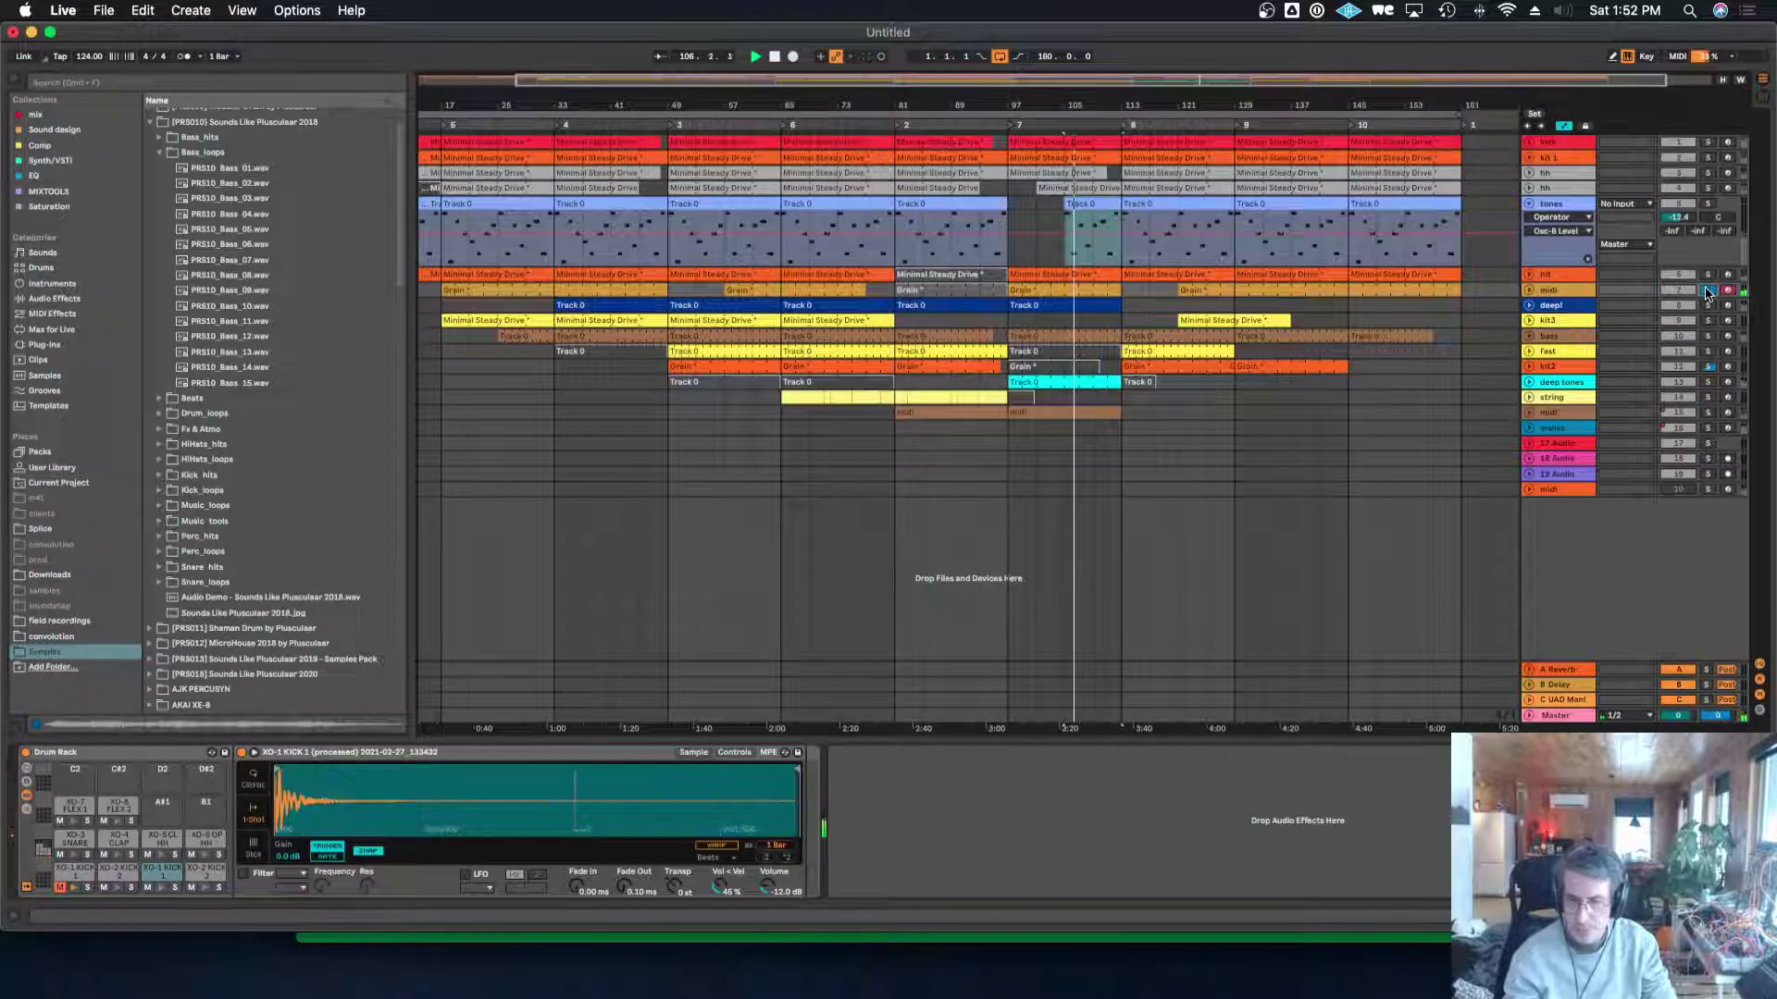
{"action": "left_click", "coordinate": [1708, 290]}
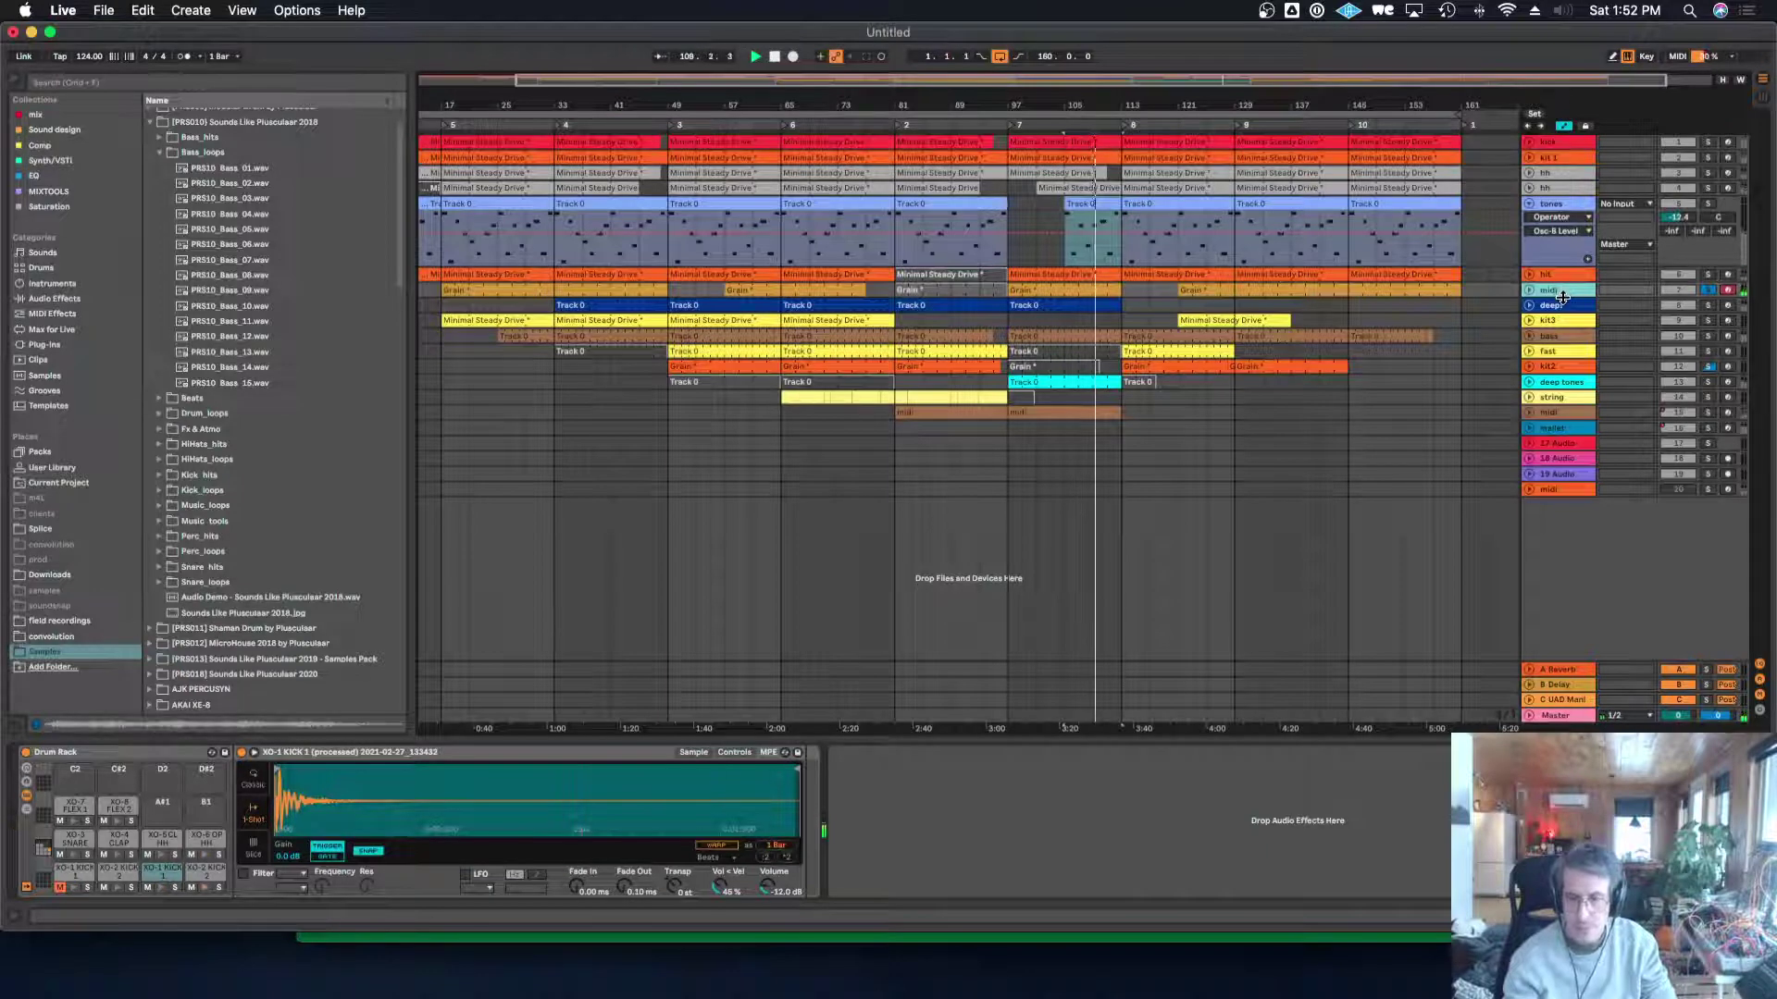
{"action": "left_click", "coordinate": [1561, 302]}
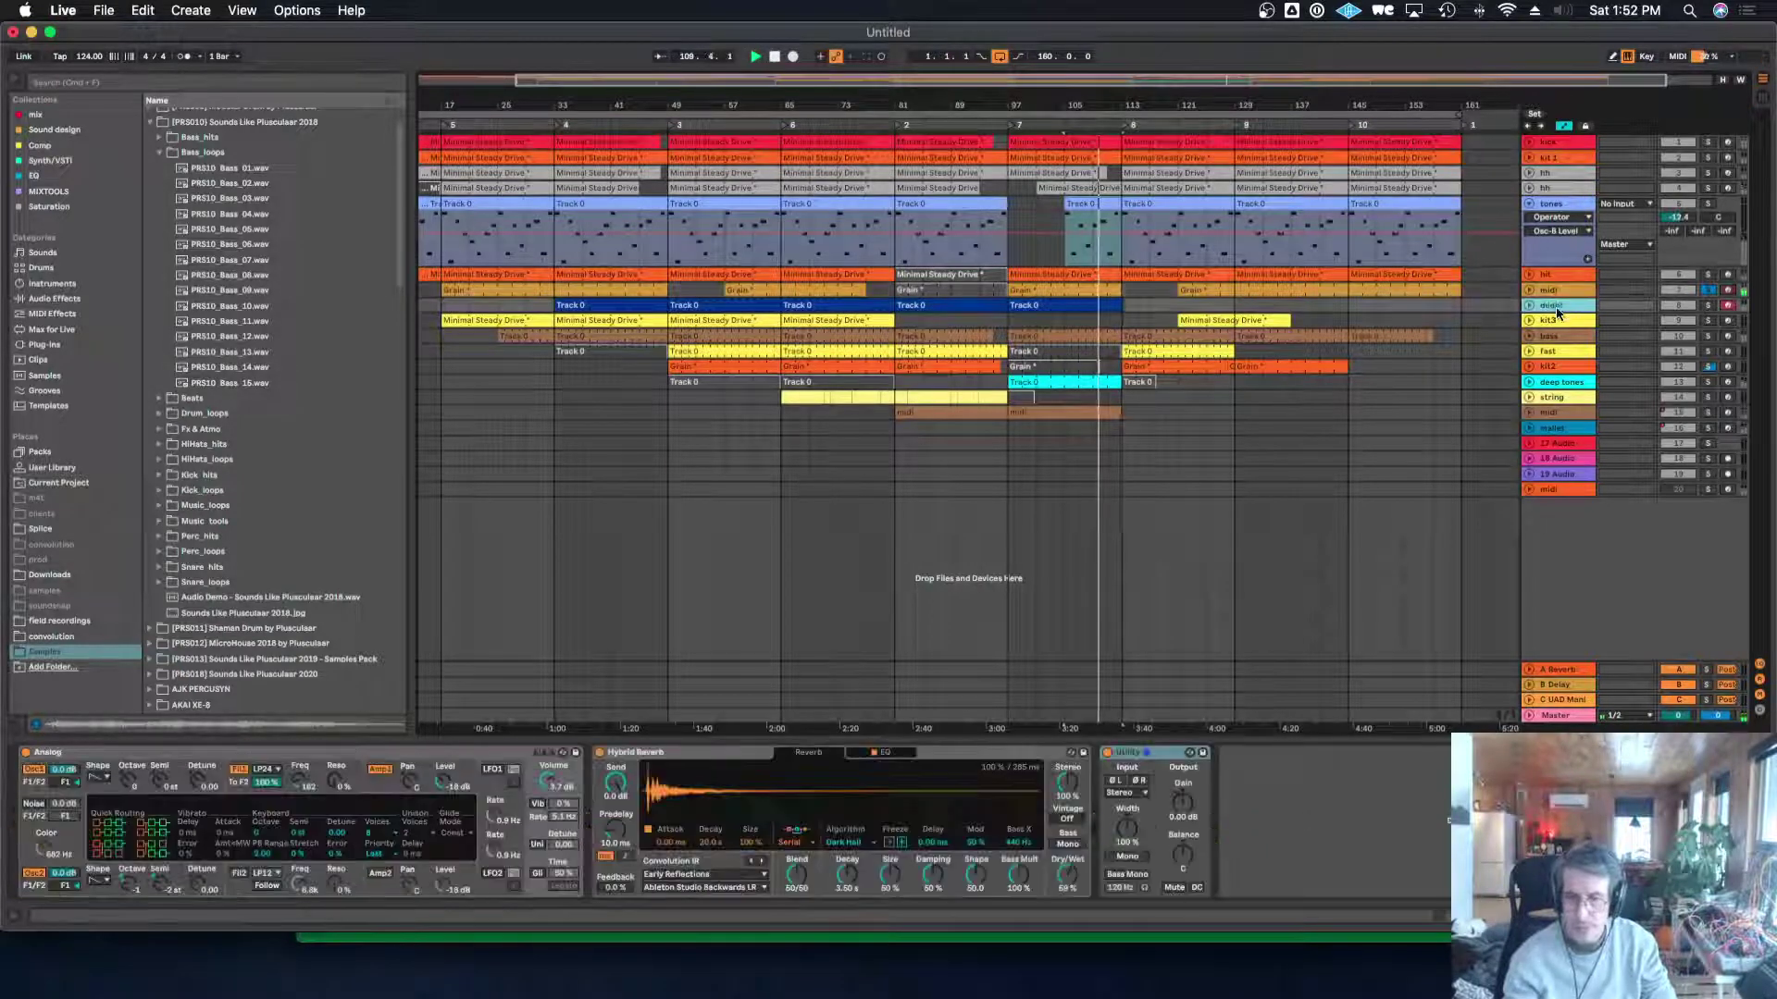
{"action": "left_click", "coordinate": [1708, 292]}
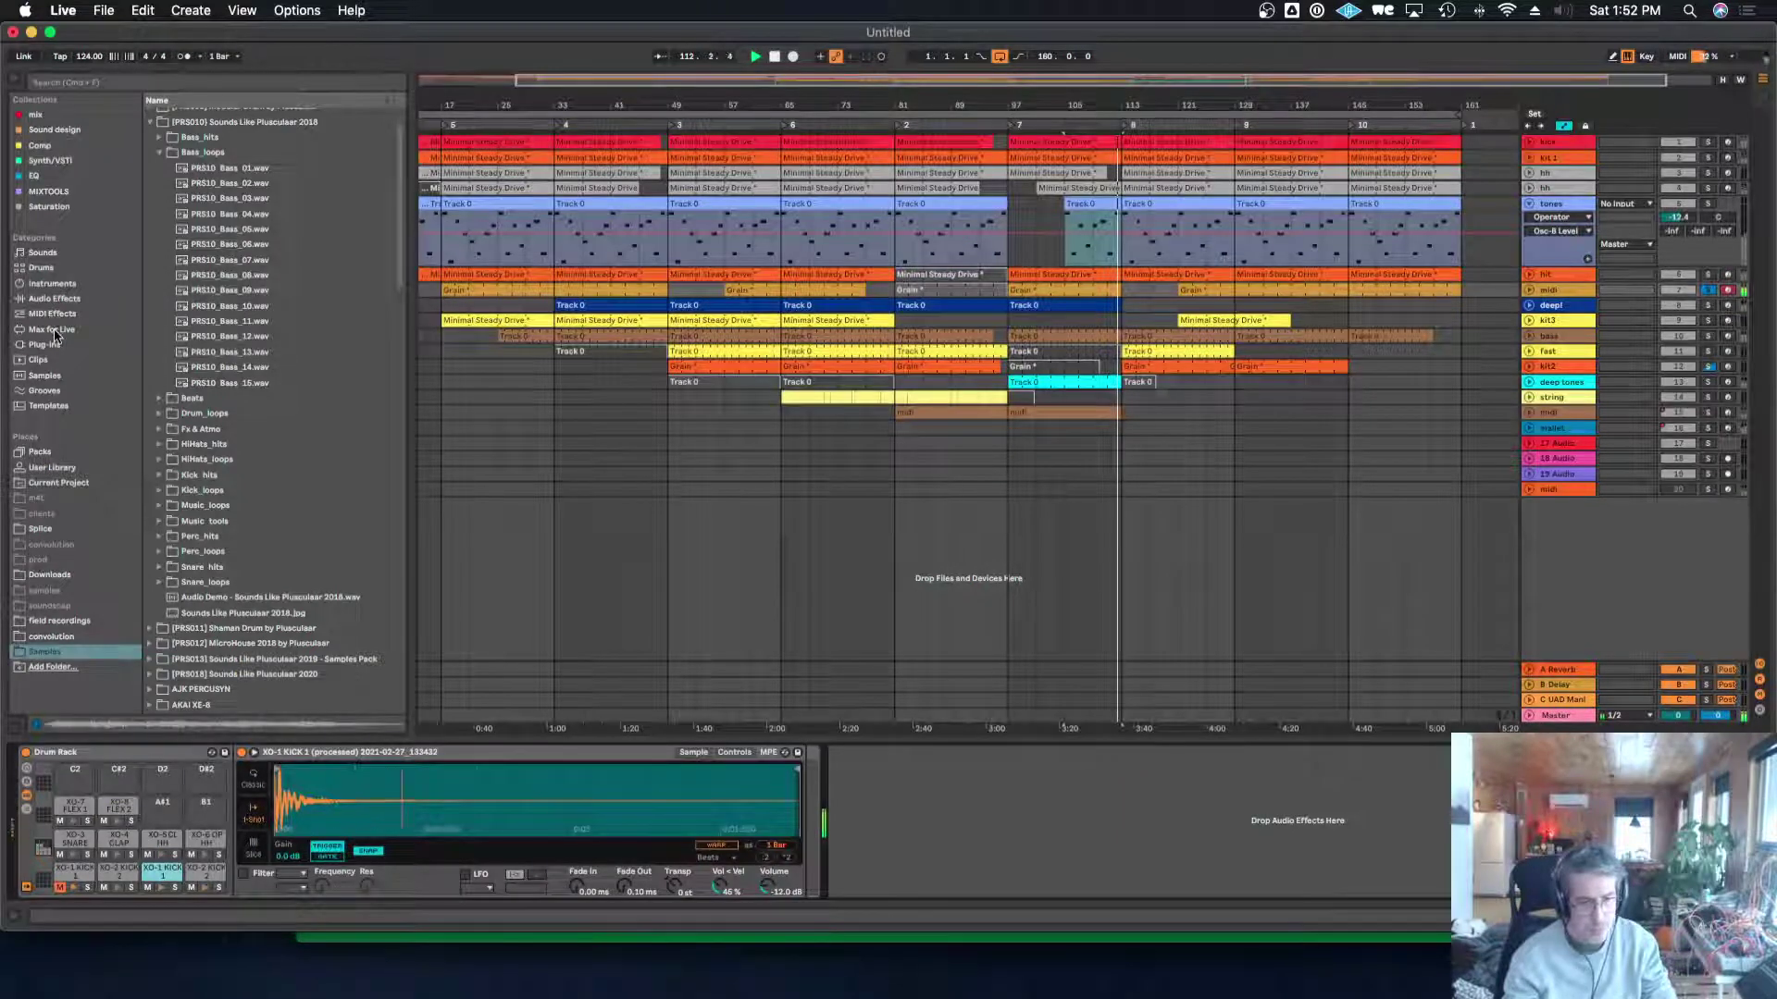
Add the Reverb audio effect from Reverb & Resonance after the midi track's Drum Rack.
{"action": "left_click", "coordinate": [59, 298]}
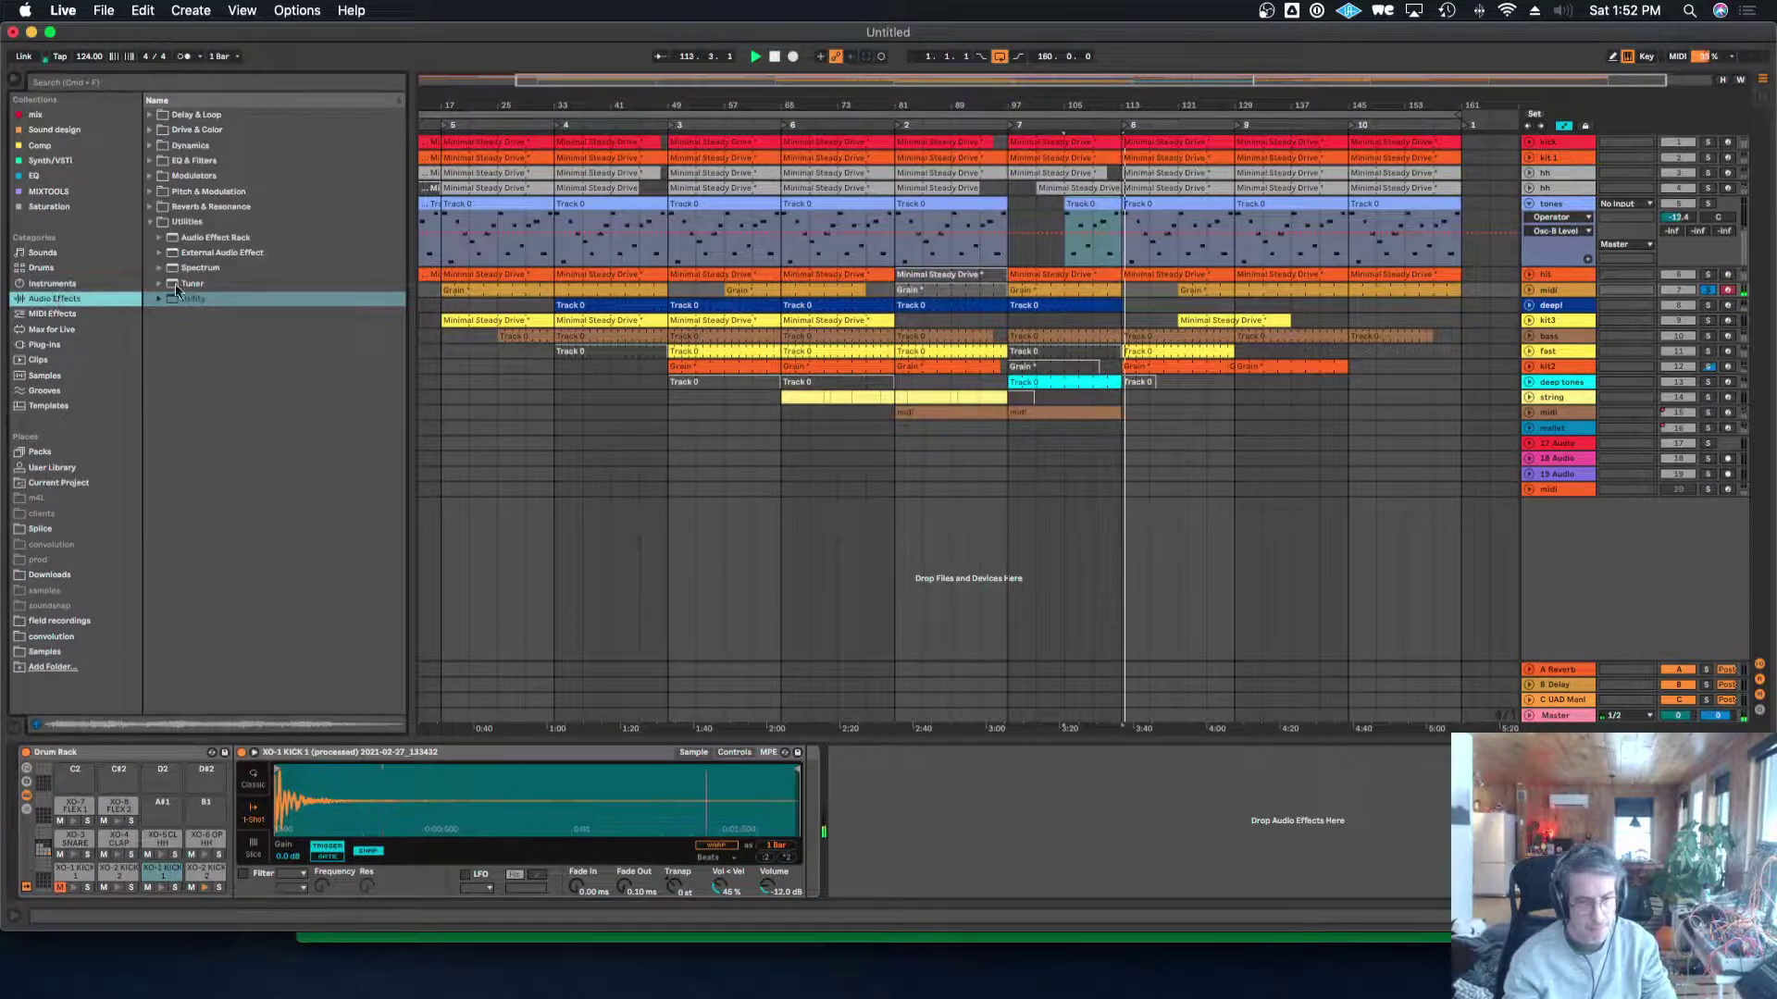
{"action": "left_click", "coordinate": [148, 207]}
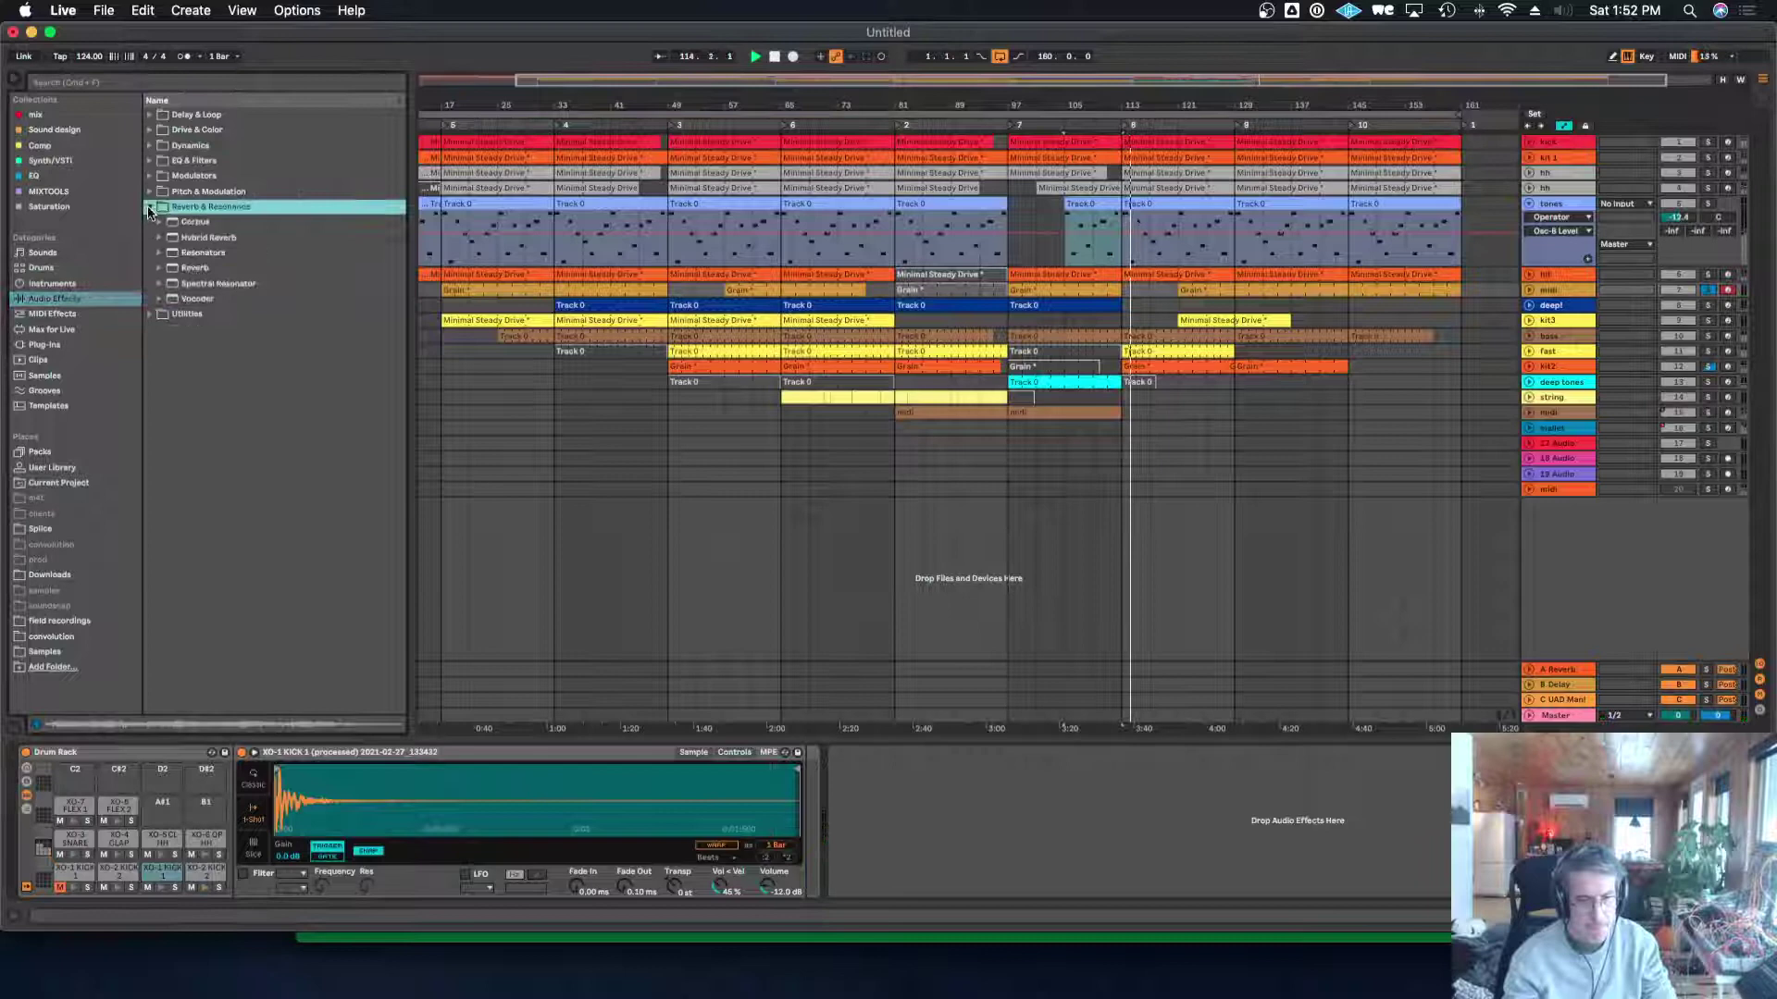
{"action": "left_click", "coordinate": [169, 268]}
{"action": "left_click_drag", "start_coordinate": [842, 681], "coordinate": [925, 796]}
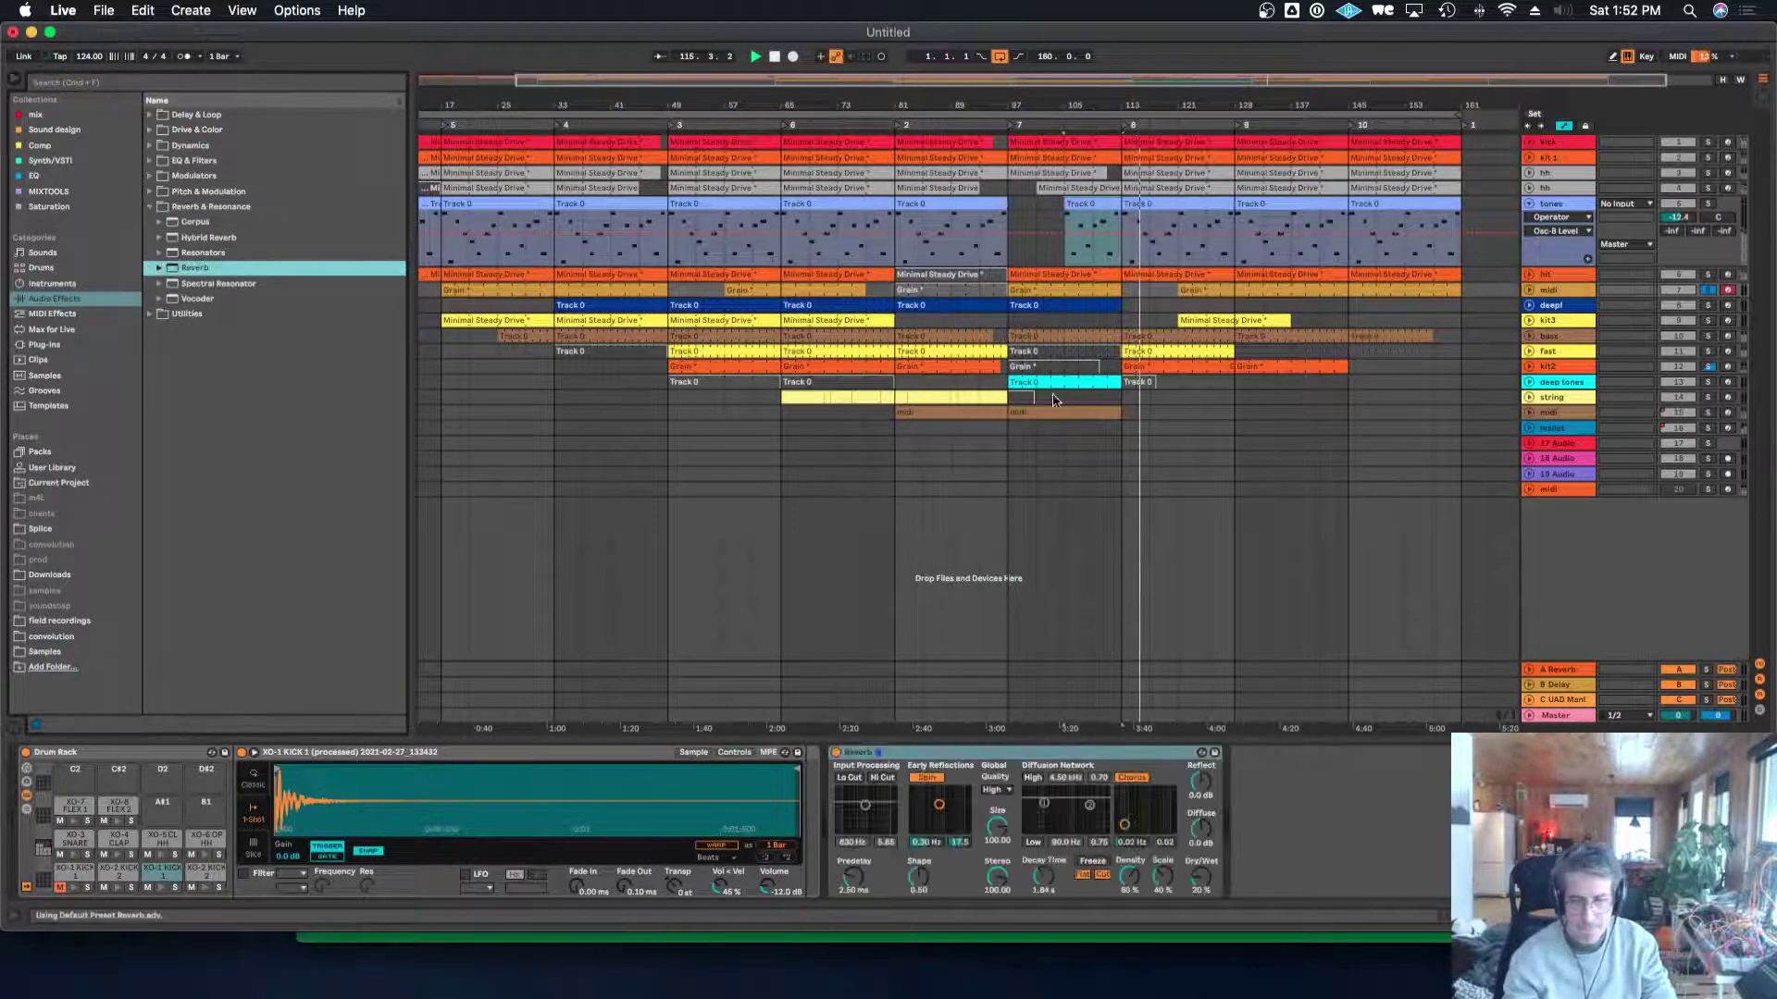
While playing from bar 97, set the Reverb's diffusion high filter to about 975 Hz, reduce Density, and raise Reflect to 5.1 dB.
{"action": "left_click", "coordinate": [1046, 257]}
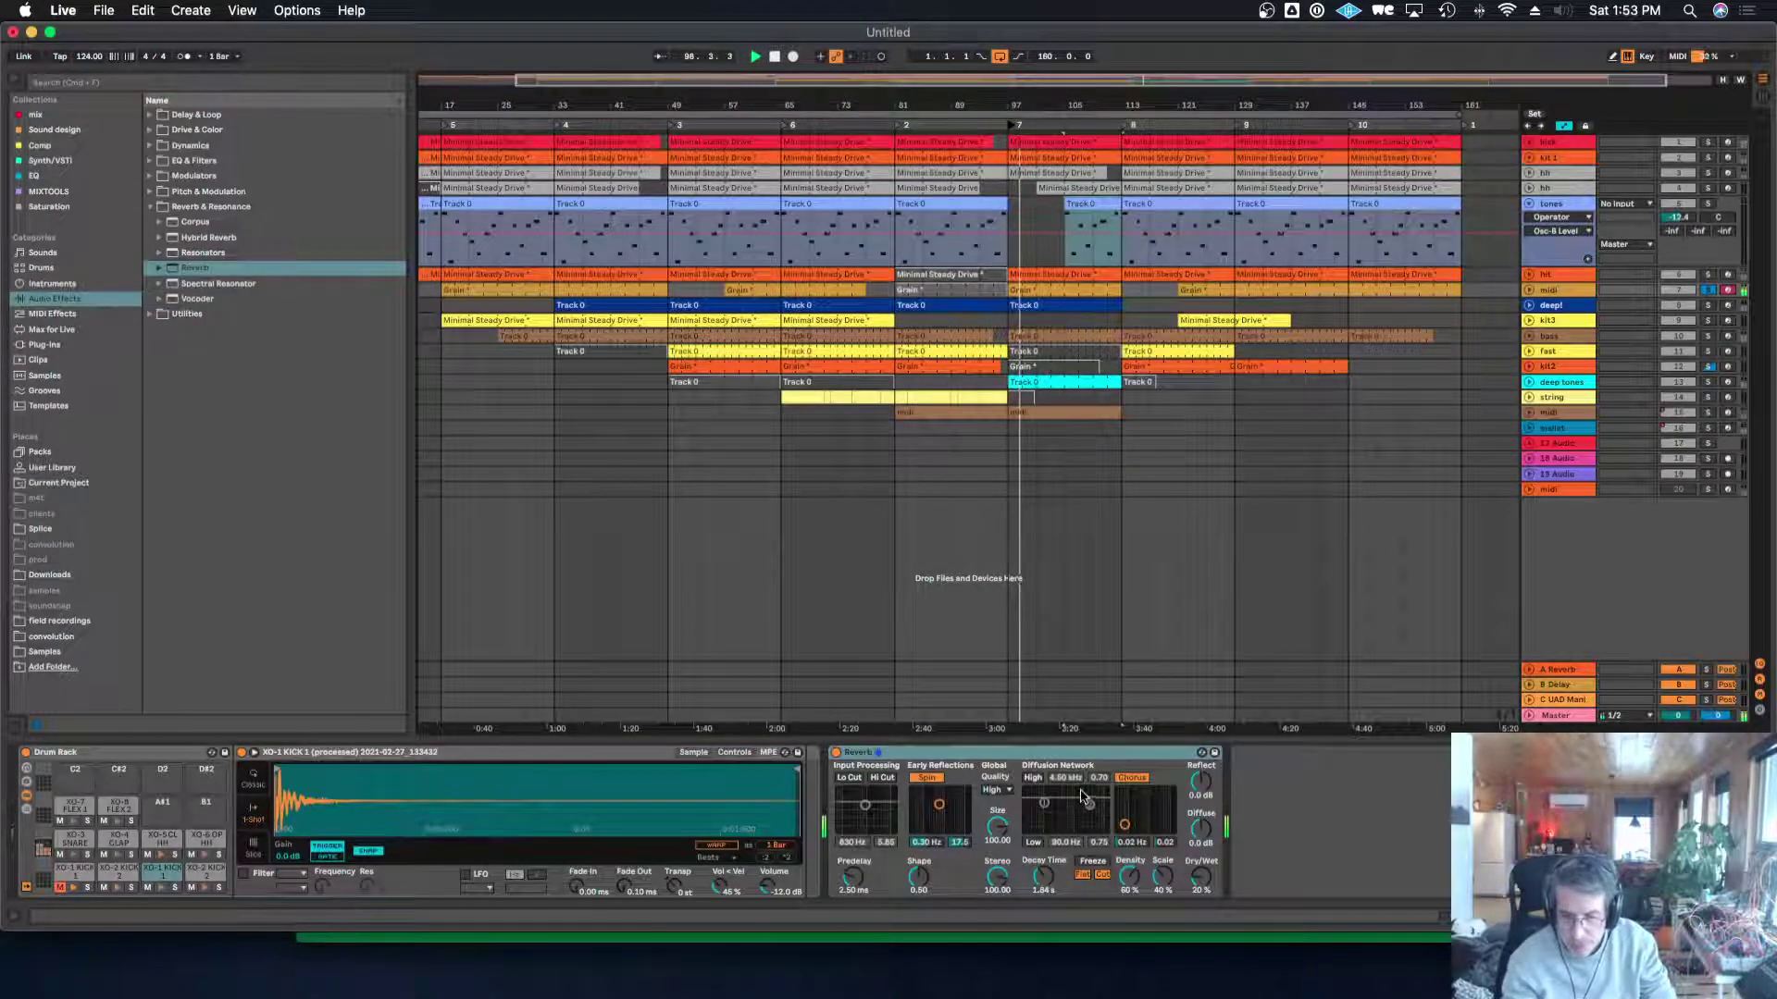
{"action": "left_click_drag", "start_coordinate": [1089, 805], "coordinate": [1071, 824]}
{"action": "left_click_drag", "start_coordinate": [1132, 879], "coordinate": [1132, 918]}
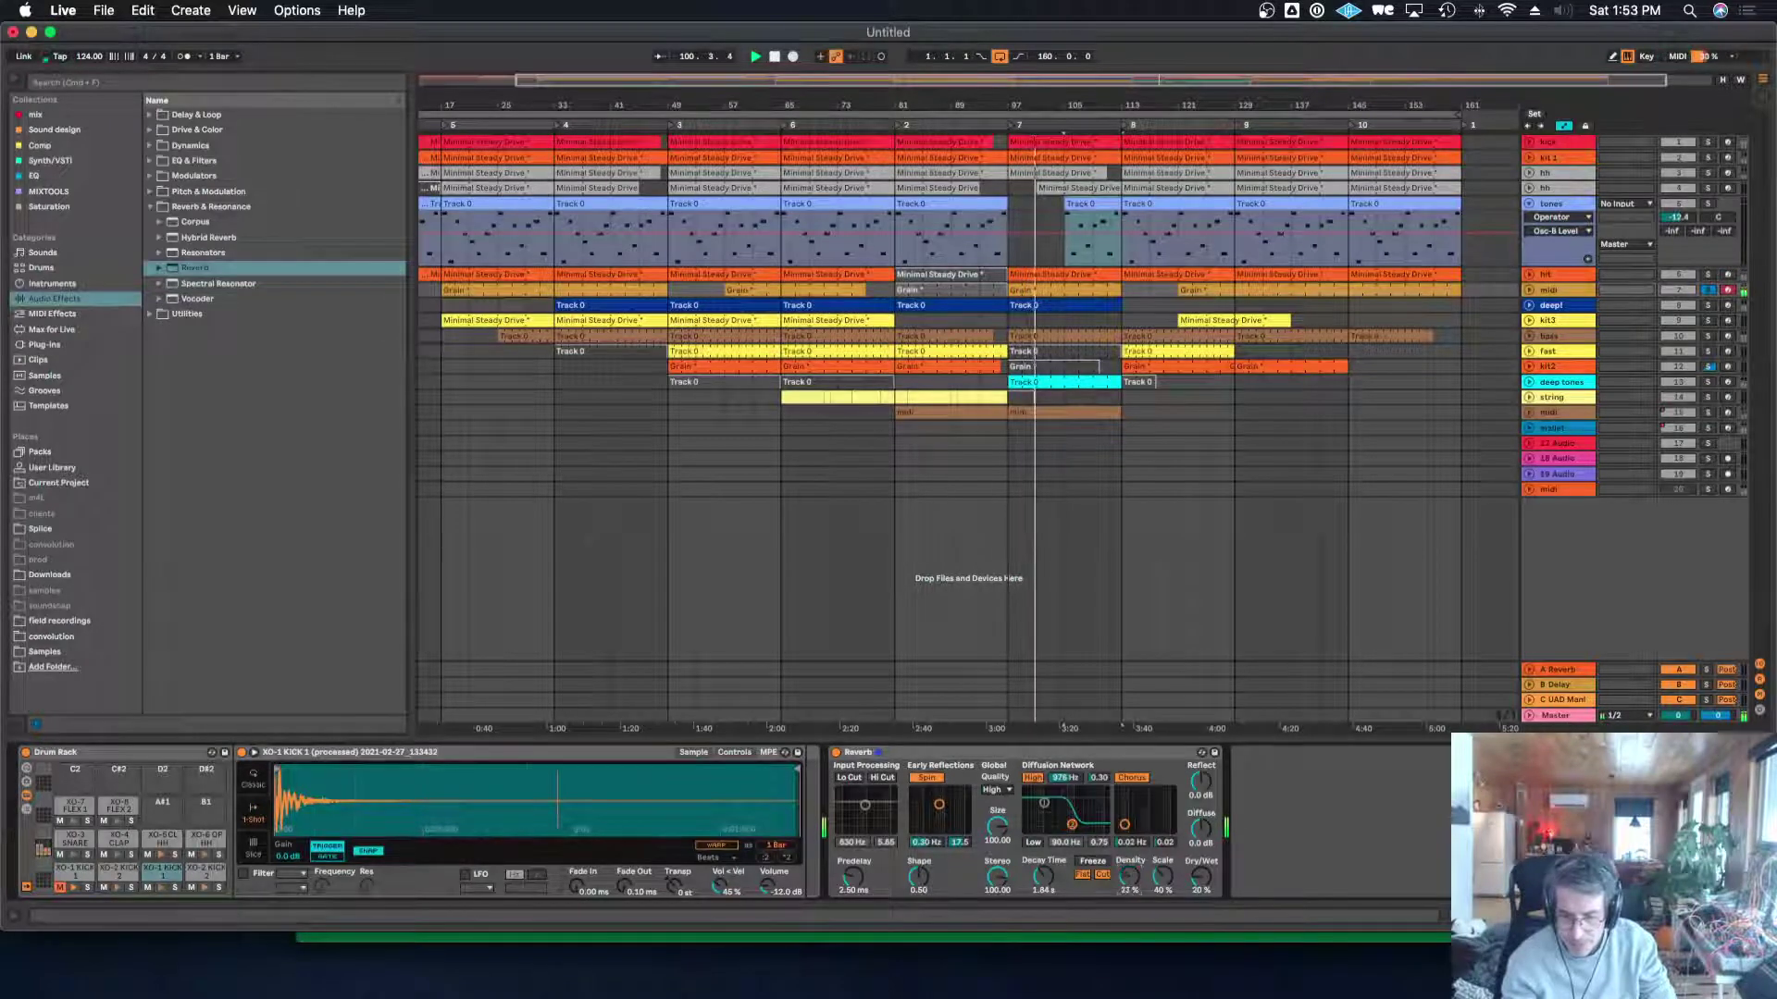
{"action": "left_click_drag", "start_coordinate": [1201, 818], "coordinate": [1201, 771]}
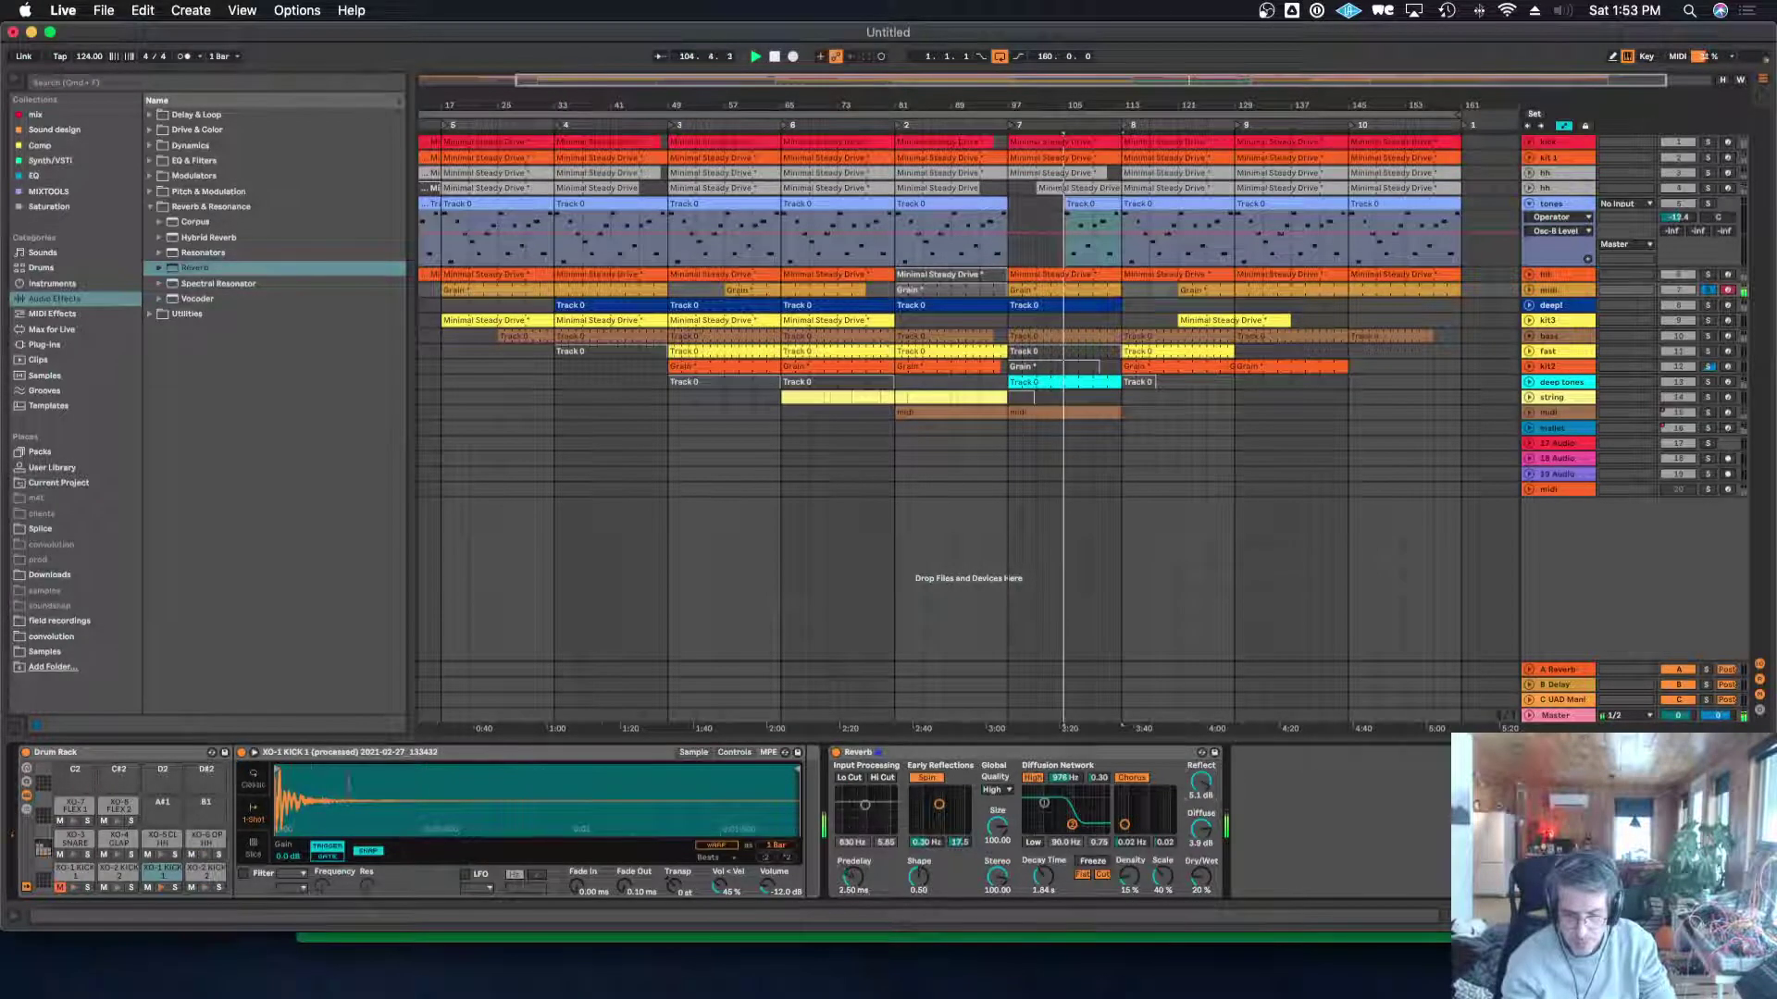
Enable the Reverb's Lo Cut at about 2.31 kHz, set Predelay to 8.74 ms, and raise Scale and Dry/Wet.
{"action": "left_click", "coordinate": [854, 778]}
{"action": "left_click_drag", "start_coordinate": [860, 883], "coordinate": [861, 882]}
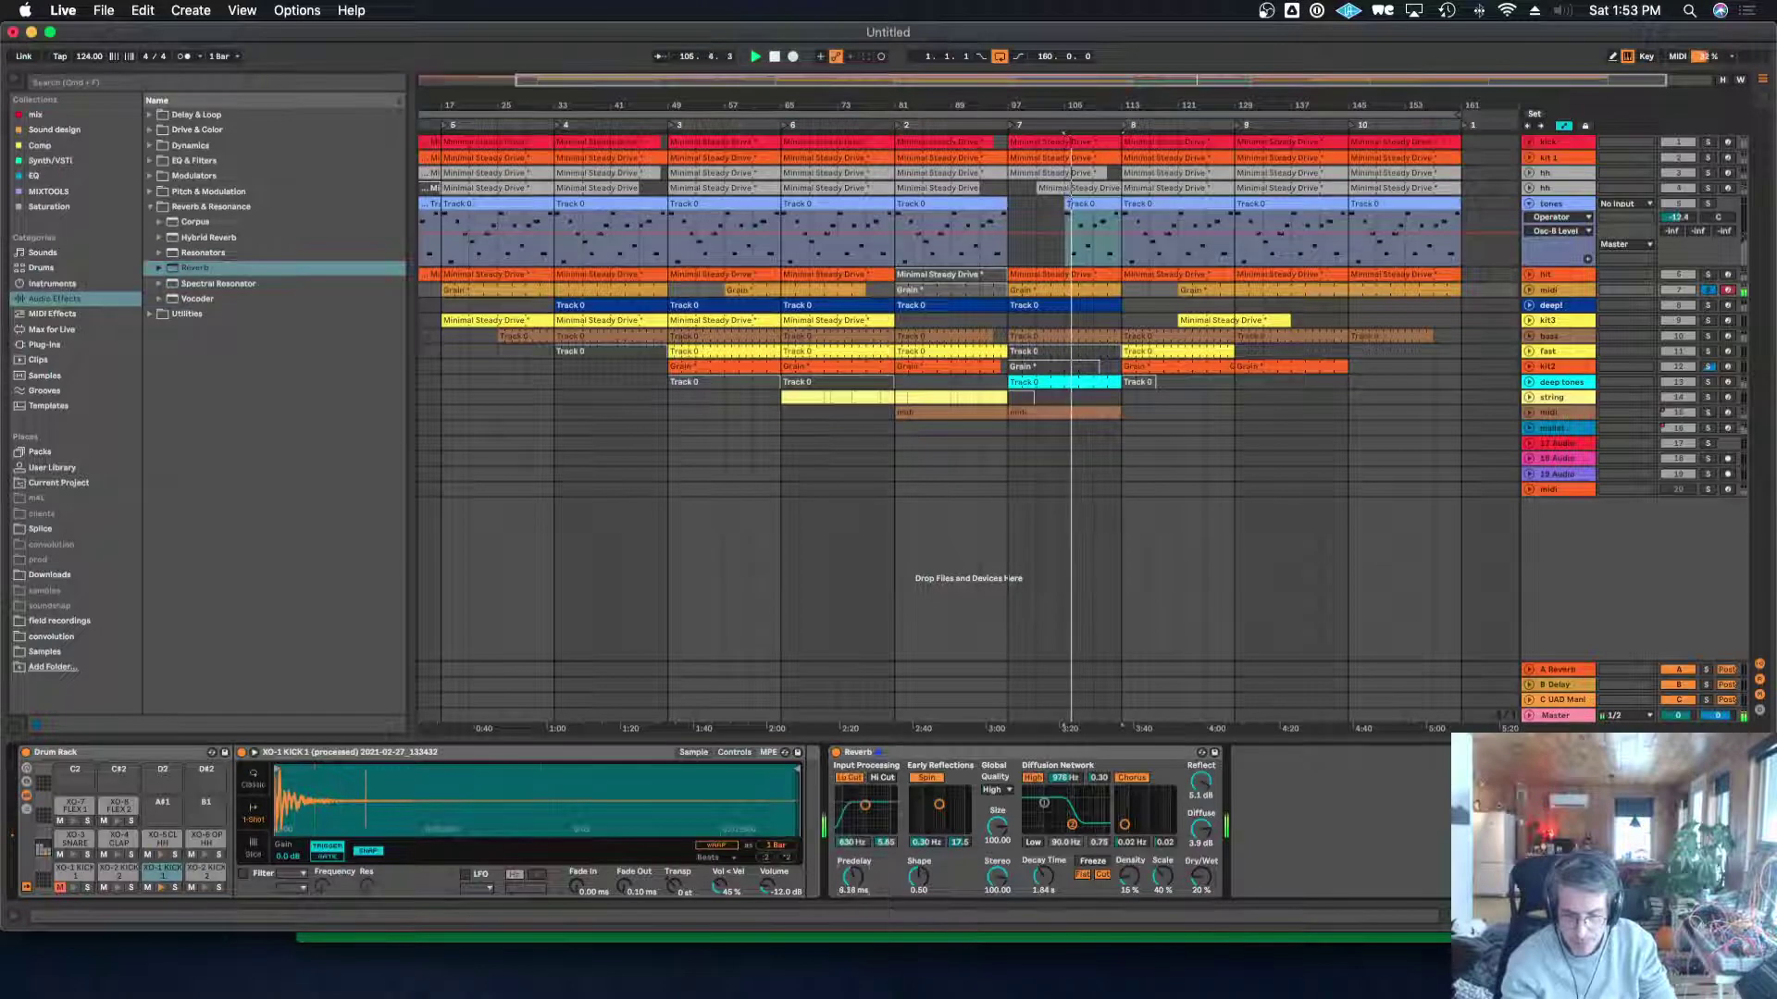
{"action": "left_click_drag", "start_coordinate": [866, 806], "coordinate": [873, 814]}
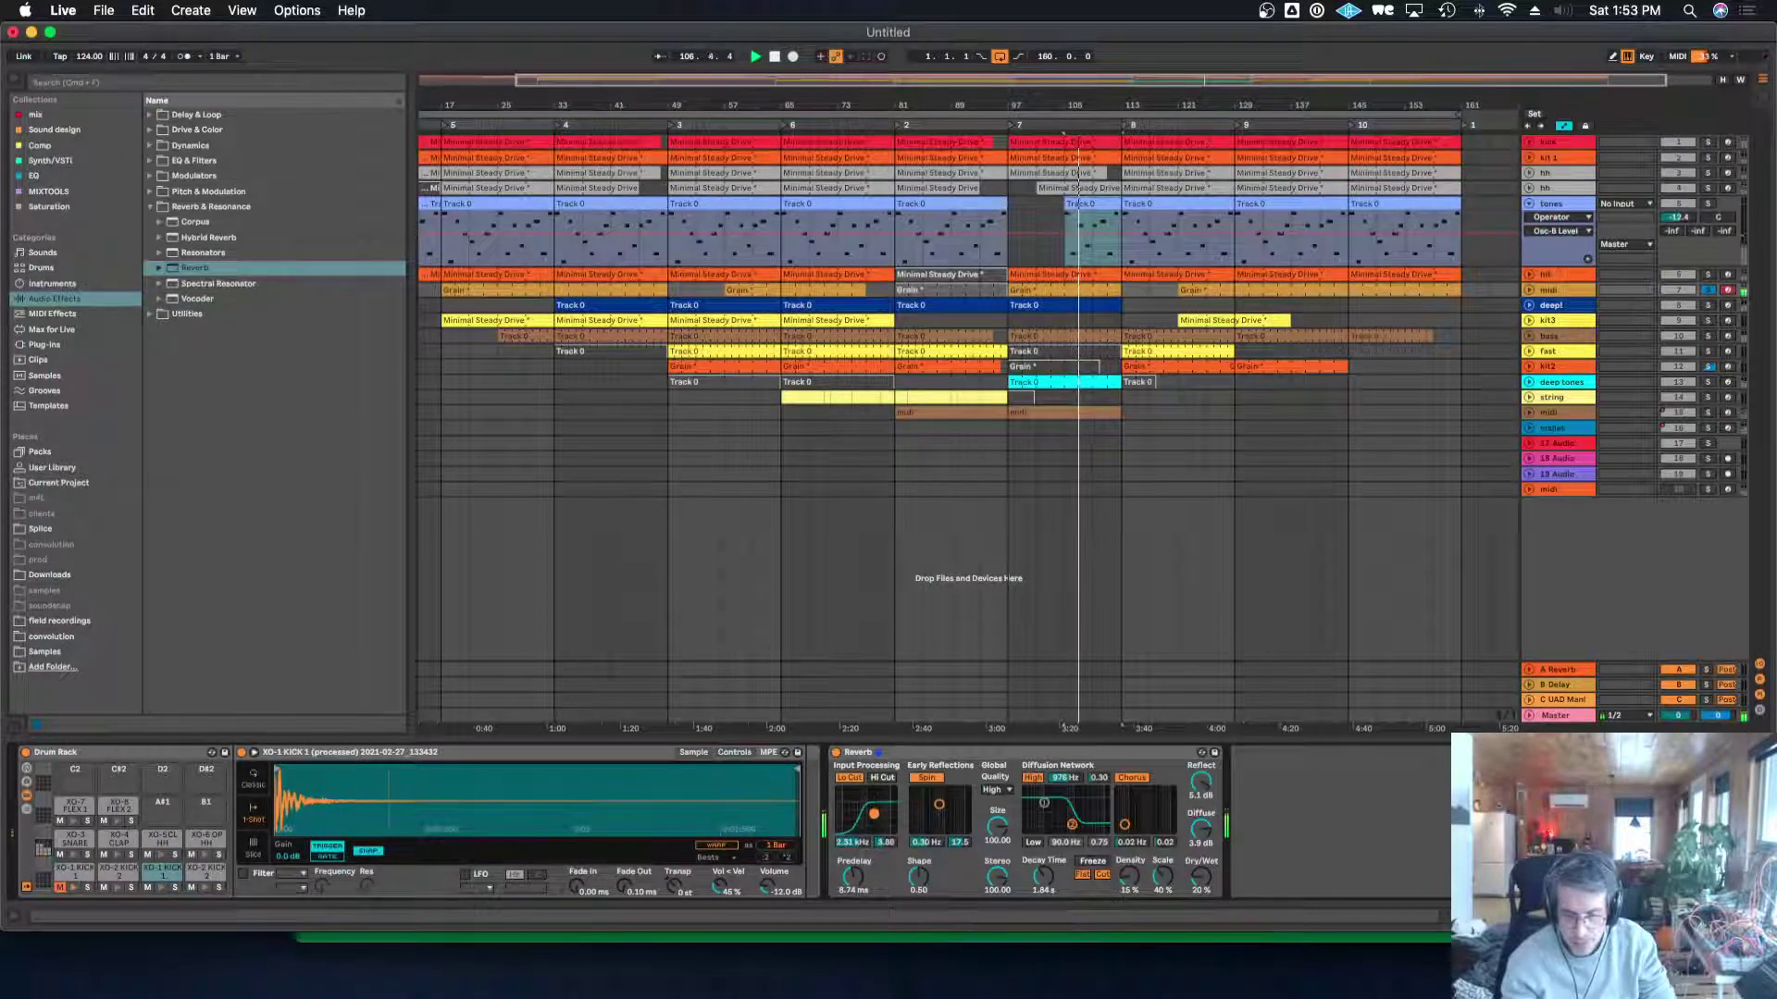
{"action": "mouse_move", "coordinate": [1162, 876]}
{"action": "left_mouse_down"}
{"action": "mouse_move", "coordinate": [1162, 861]}
{"action": "mouse_move", "coordinate": [1194, 872]}
{"action": "left_mouse_up"}
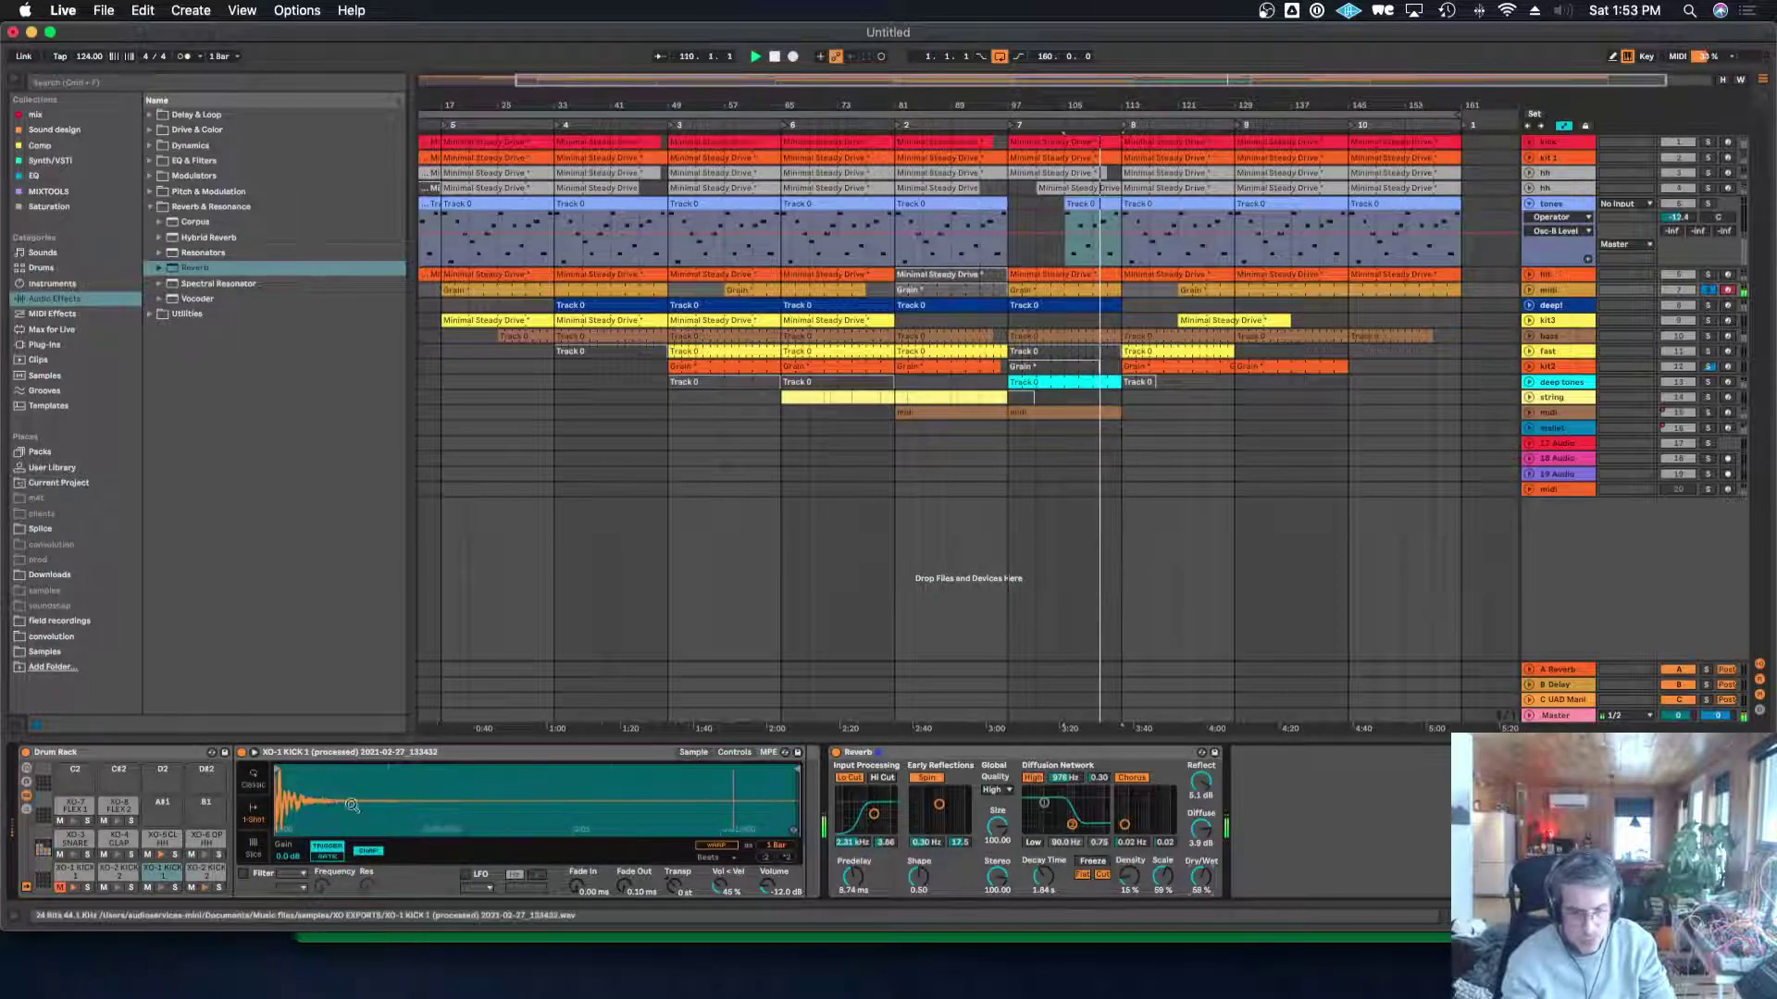
Add an EQ Eight after the Reverb and turn its first band into a low-cut filter at about 43 Hz.
{"action": "left_click", "coordinate": [151, 161]}
{"action": "left_click", "coordinate": [177, 207]}
{"action": "double_click", "coordinate": [176, 206]}
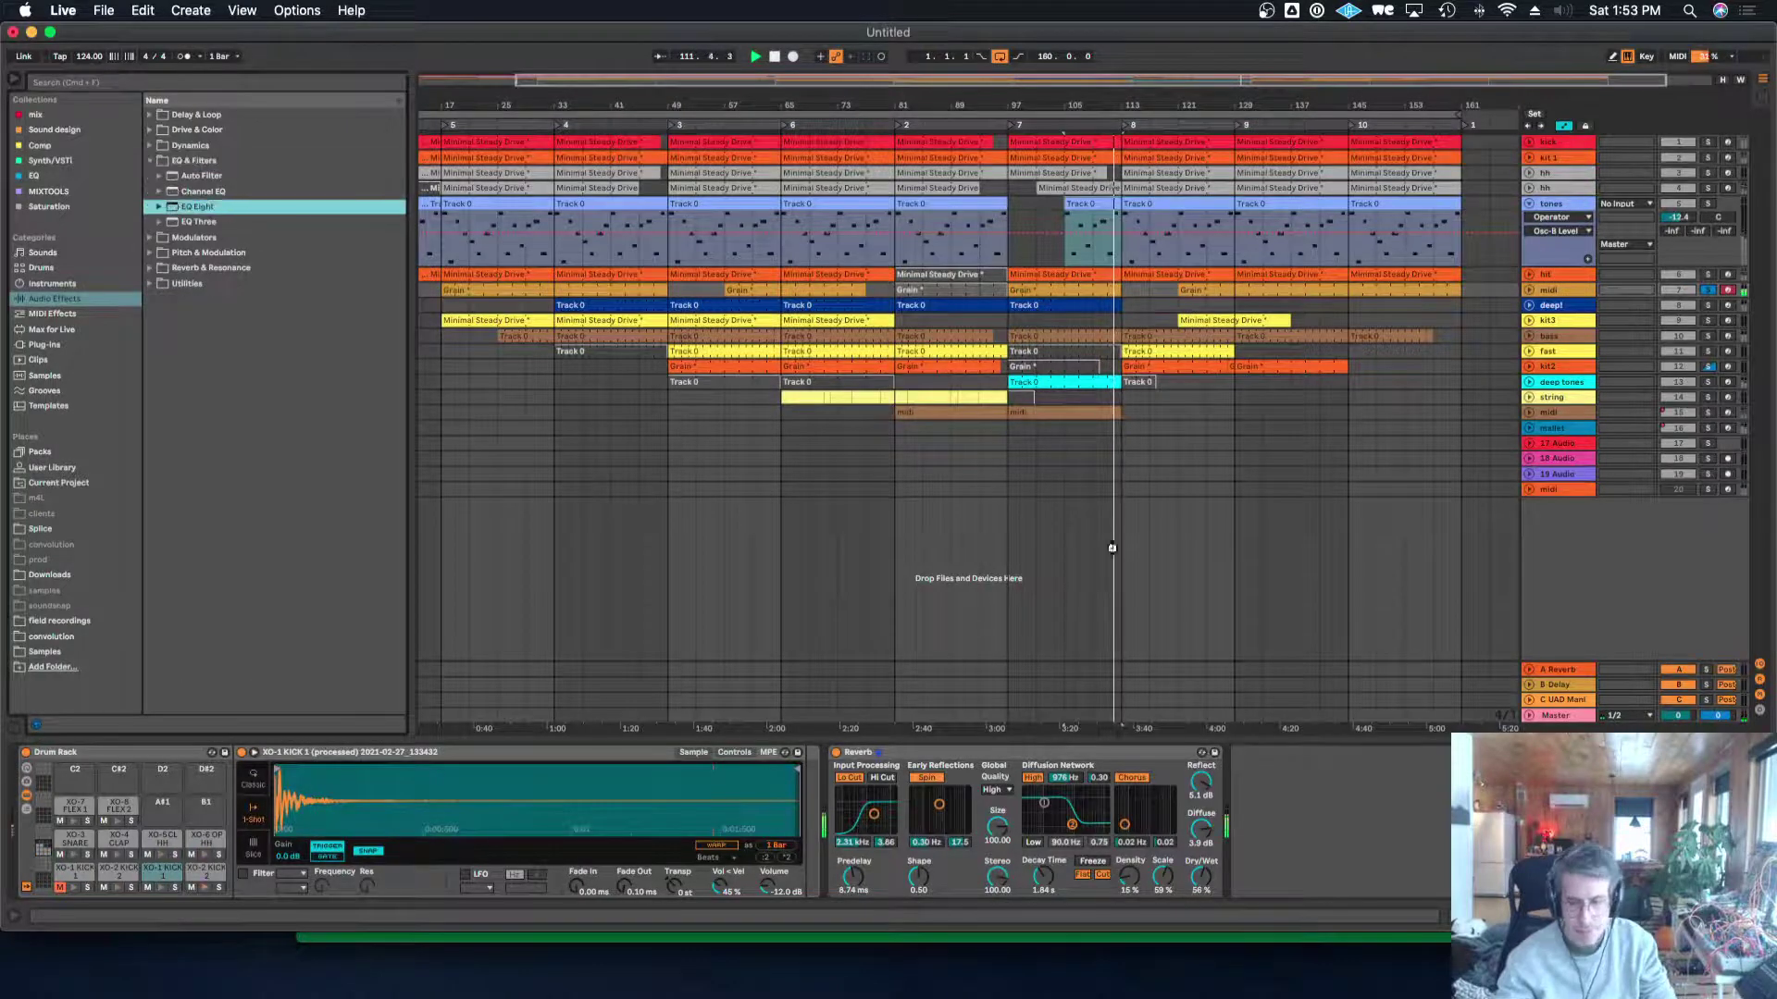
{"action": "left_click", "coordinate": [1299, 879]}
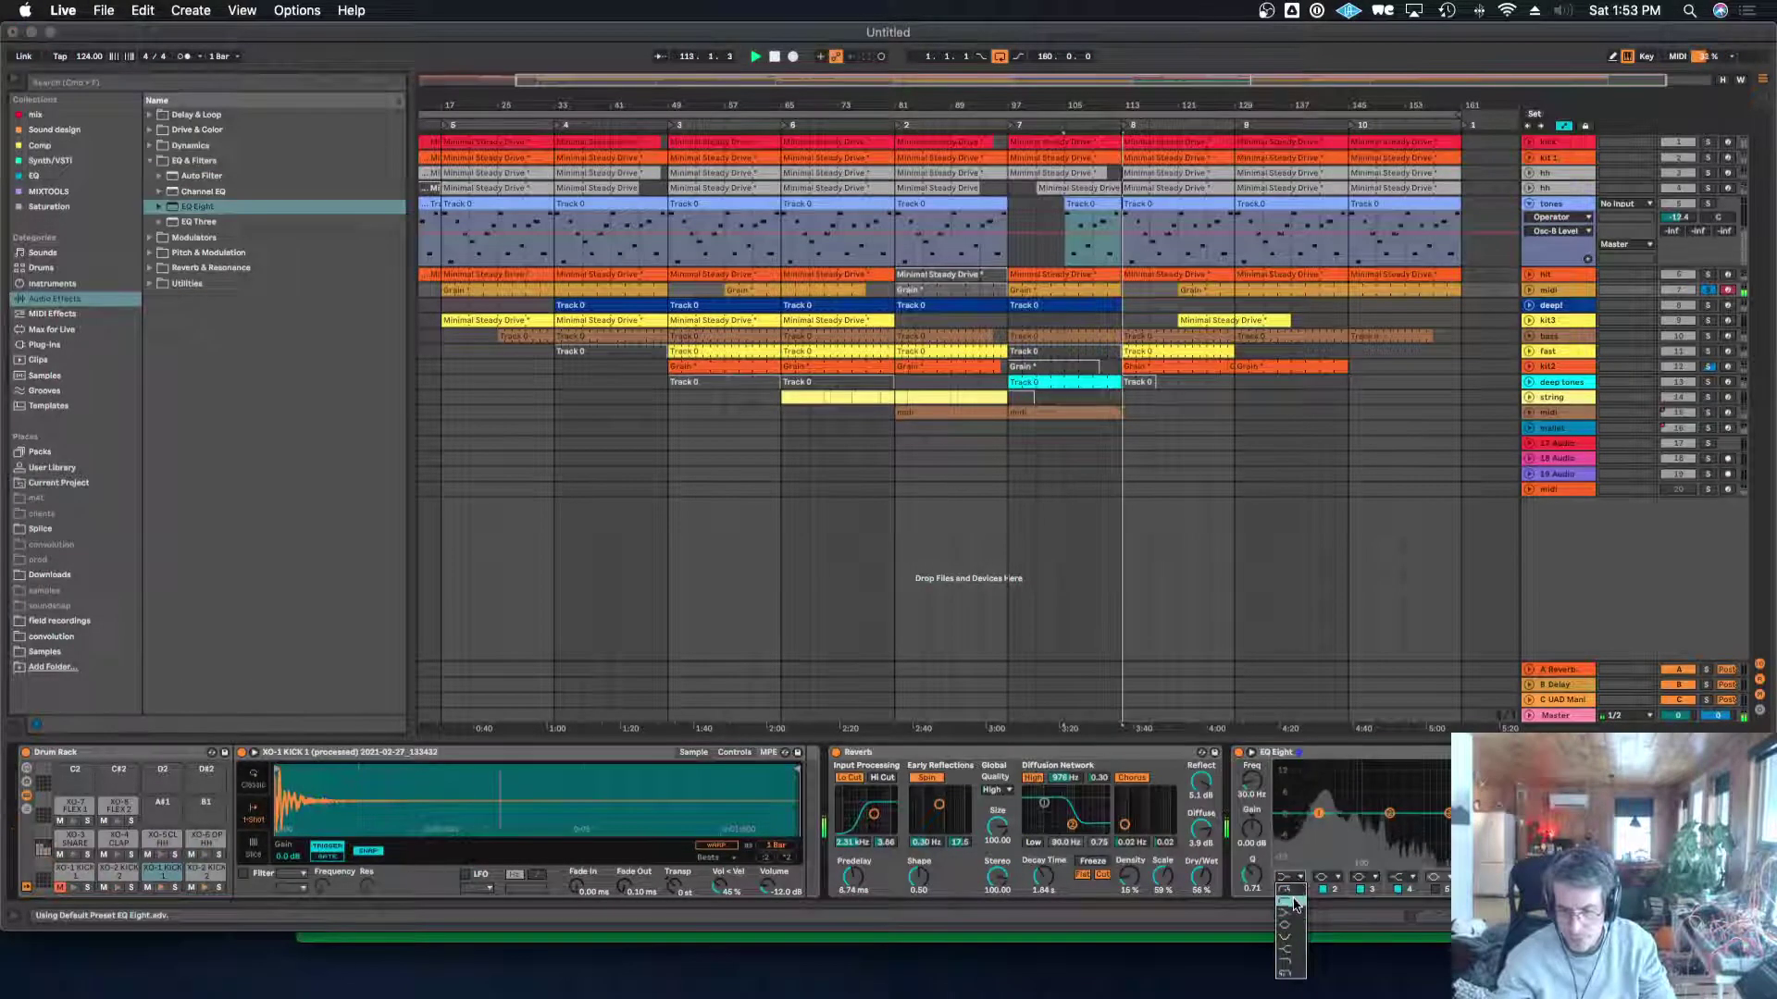
{"action": "left_click", "coordinate": [1287, 900]}
{"action": "left_click_drag", "start_coordinate": [1318, 825], "coordinate": [1330, 825]}
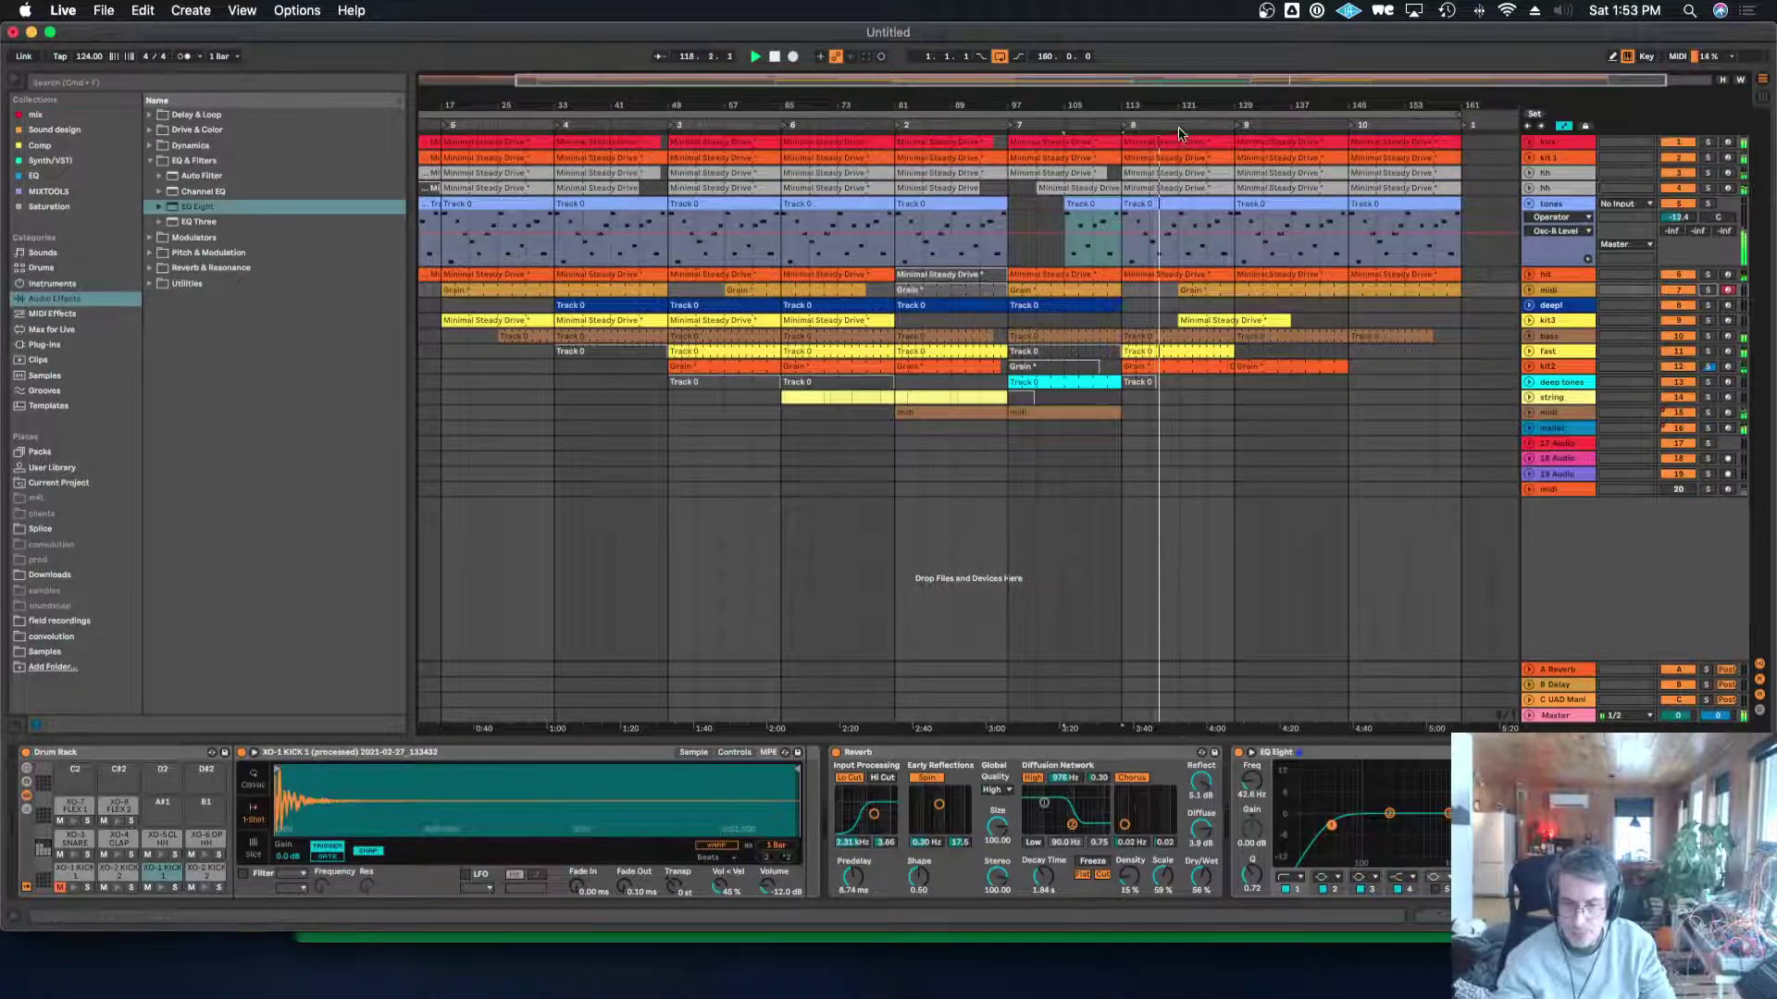
Deactivate the clips in bar 120 on all tracks from the top kick track through hit, and play back the break from around bar 116.
{"action": "left_click_drag", "start_coordinate": [1178, 133], "coordinate": [1173, 319]}
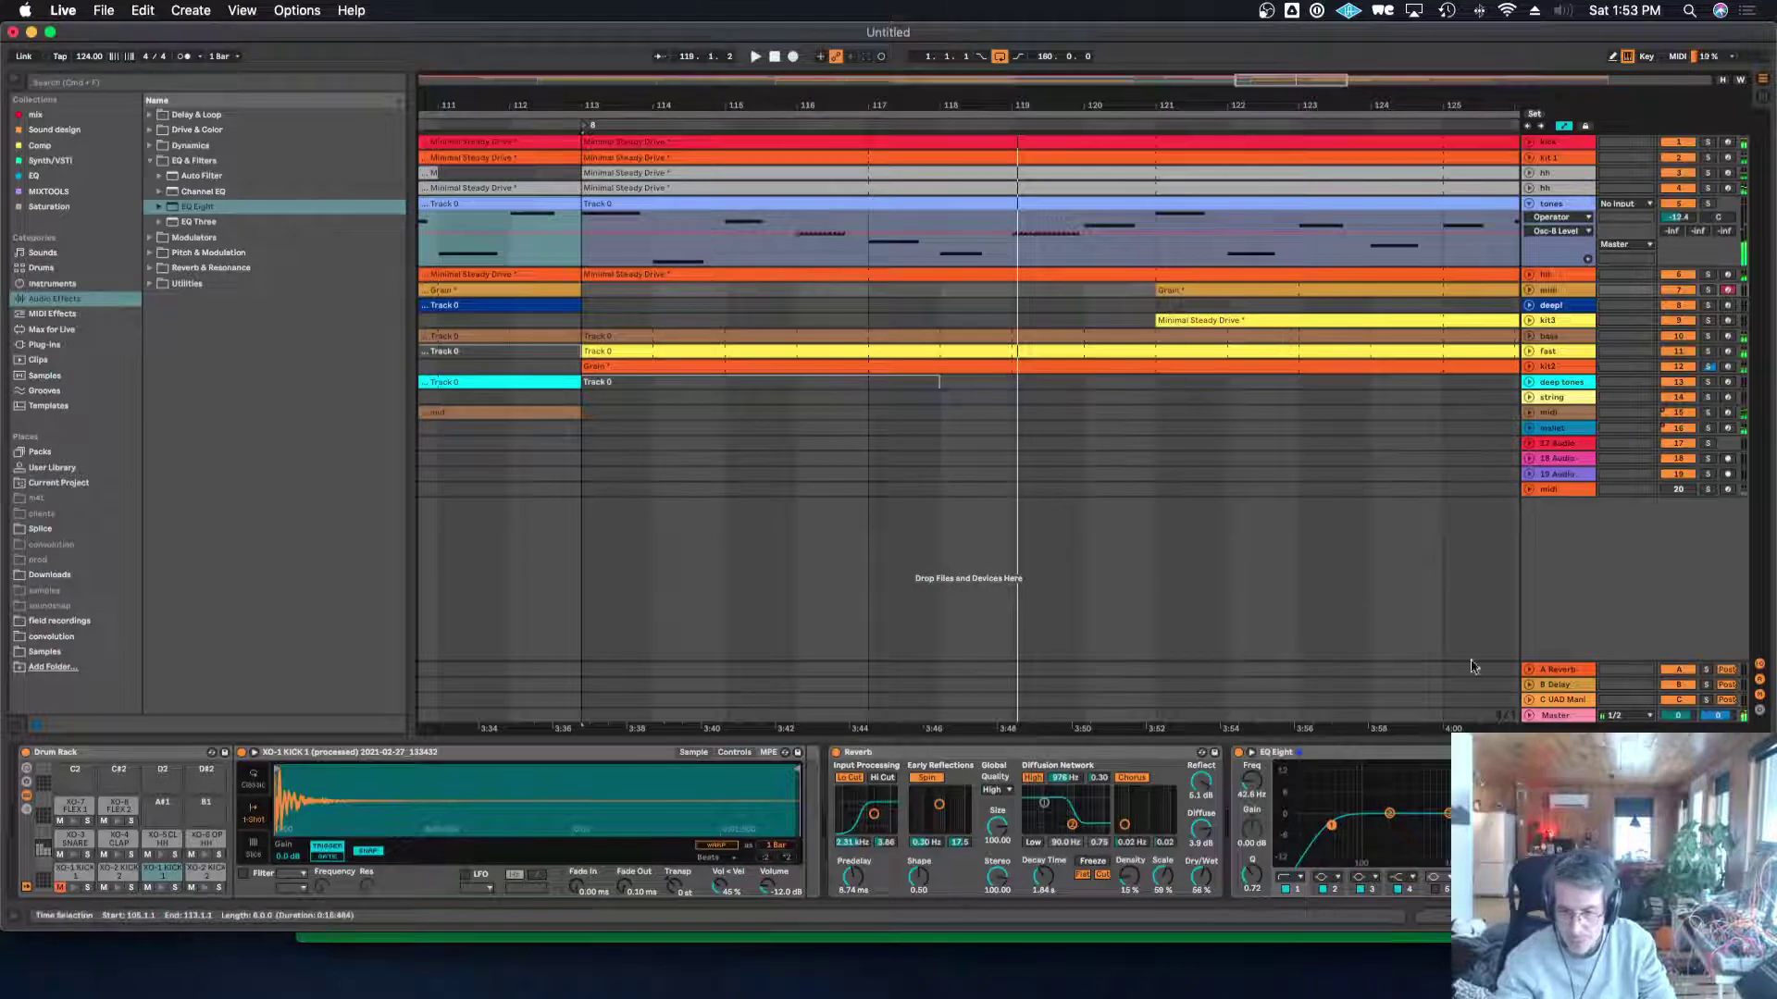
{"action": "left_click", "coordinate": [1506, 721]}
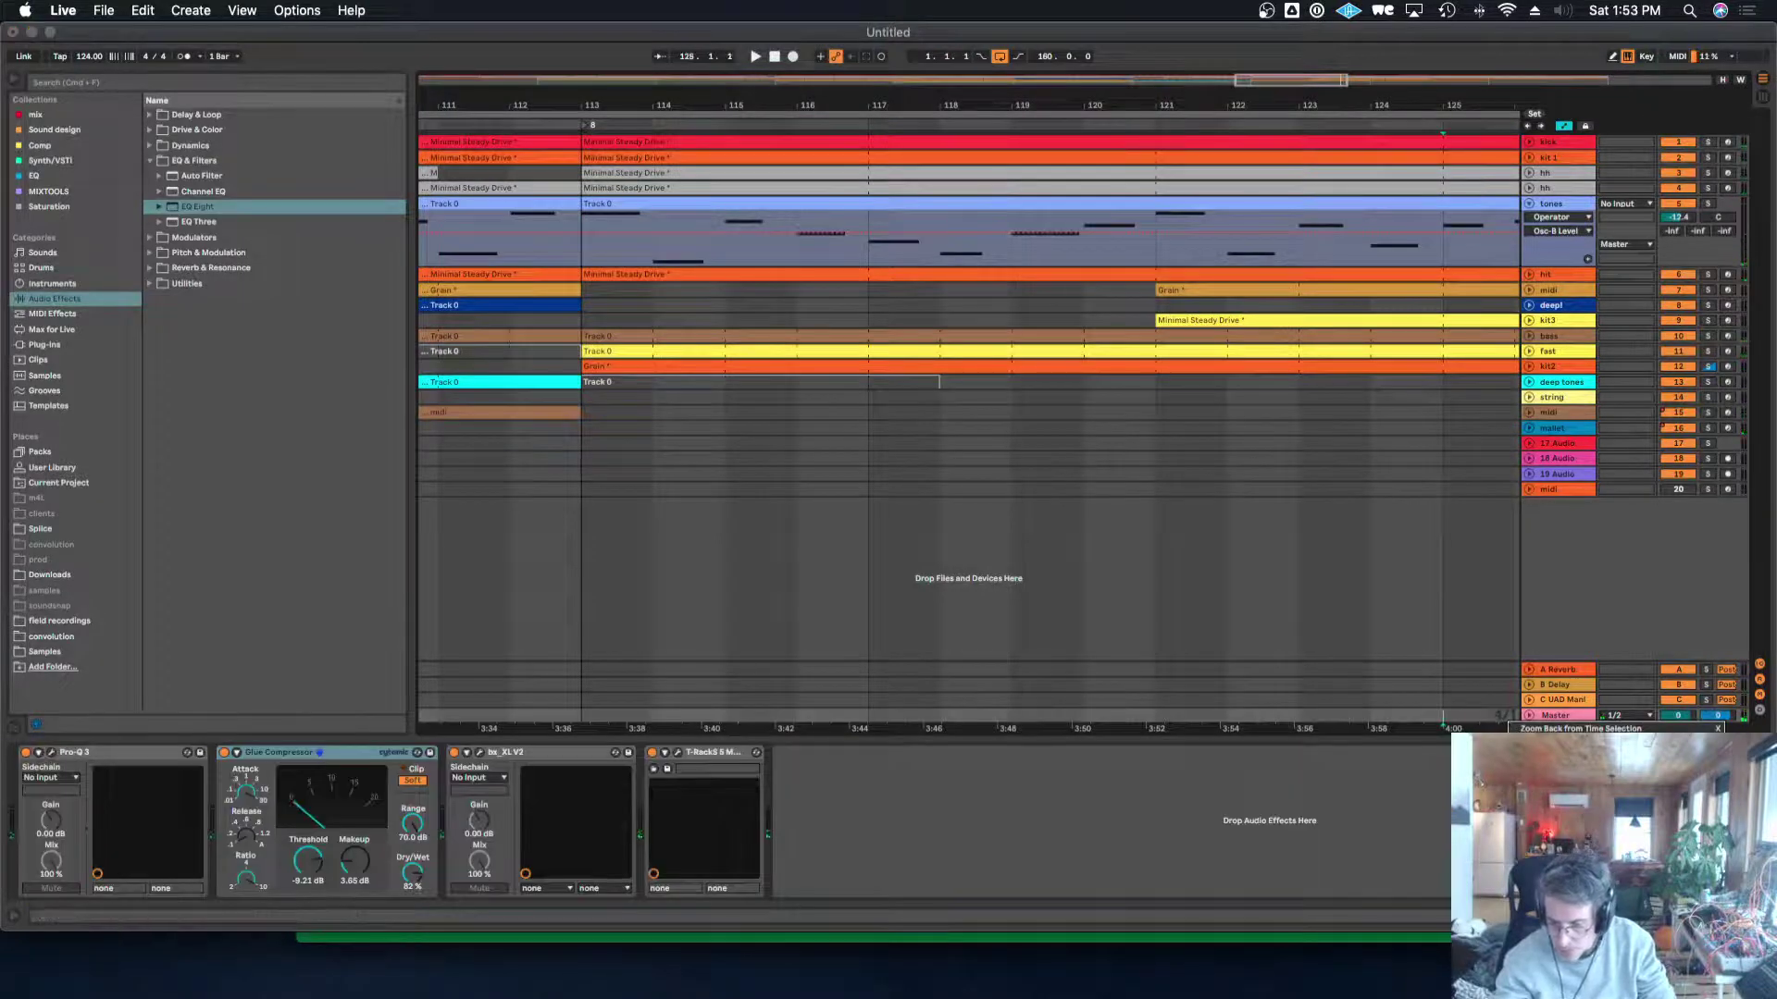
{"action": "left_click", "coordinate": [1654, 775]}
{"action": "left_click", "coordinate": [1148, 308]}
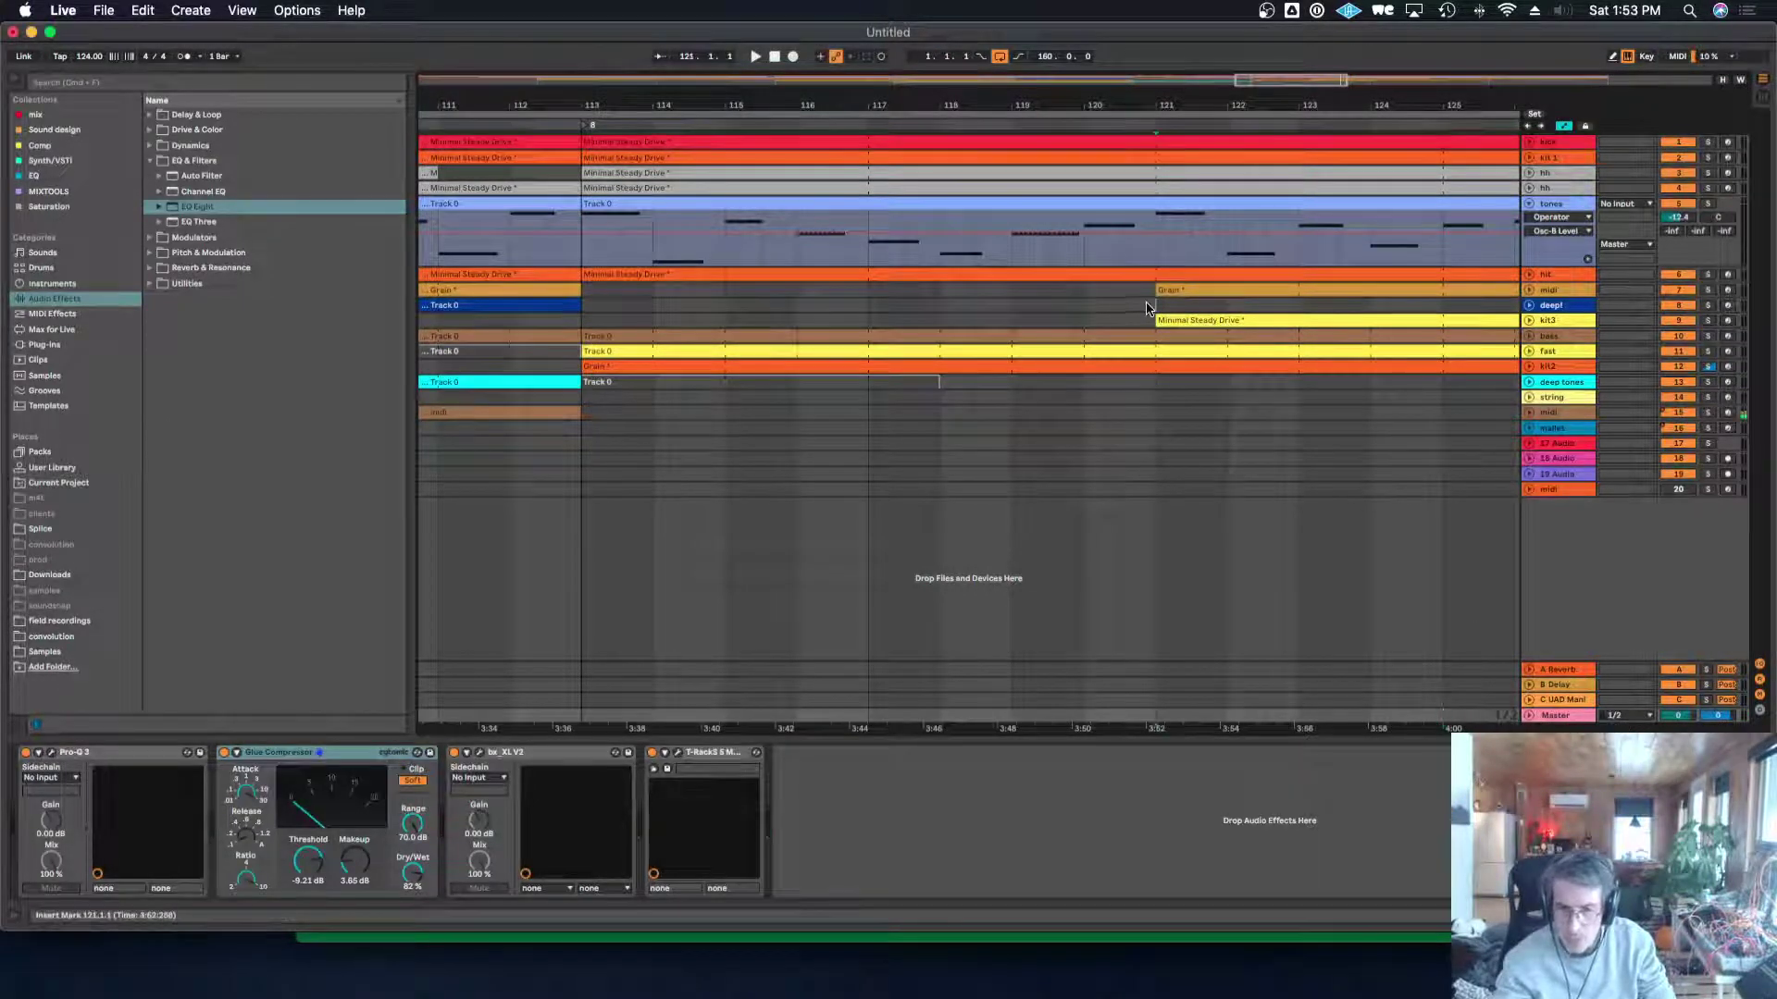
{"action": "left_click_drag", "start_coordinate": [1144, 148], "coordinate": [1085, 305]}
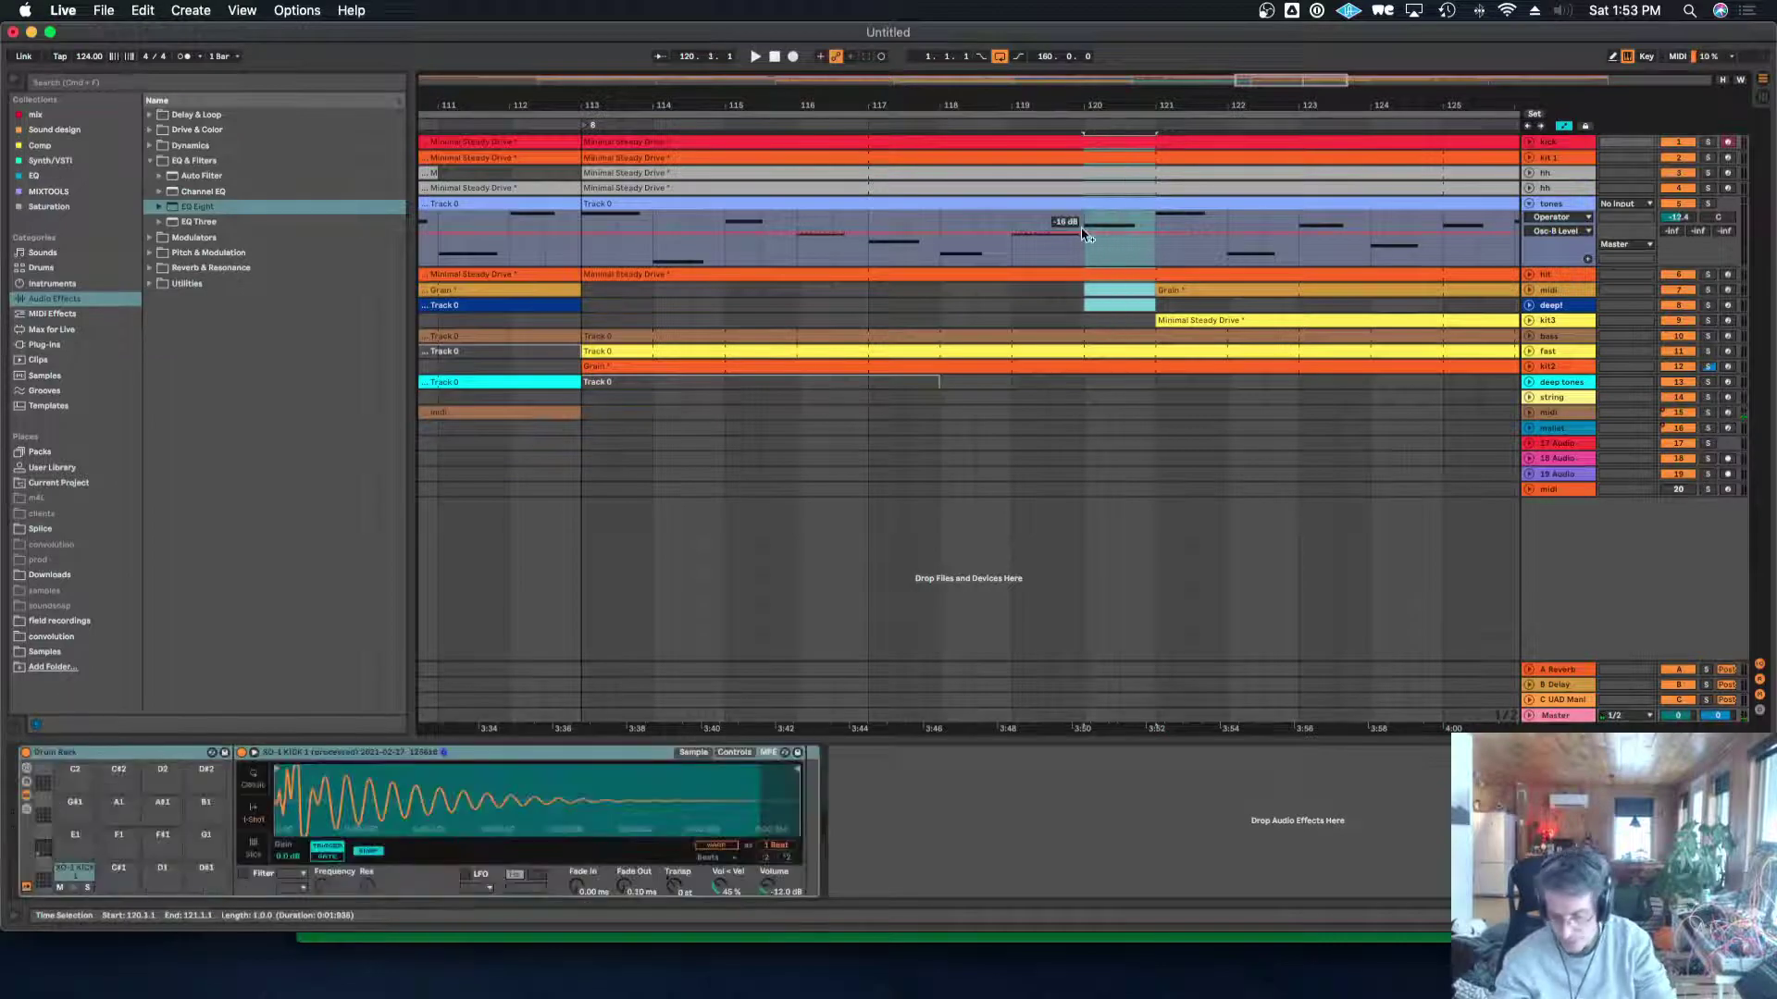
{"action": "left_click", "coordinate": [833, 122]}
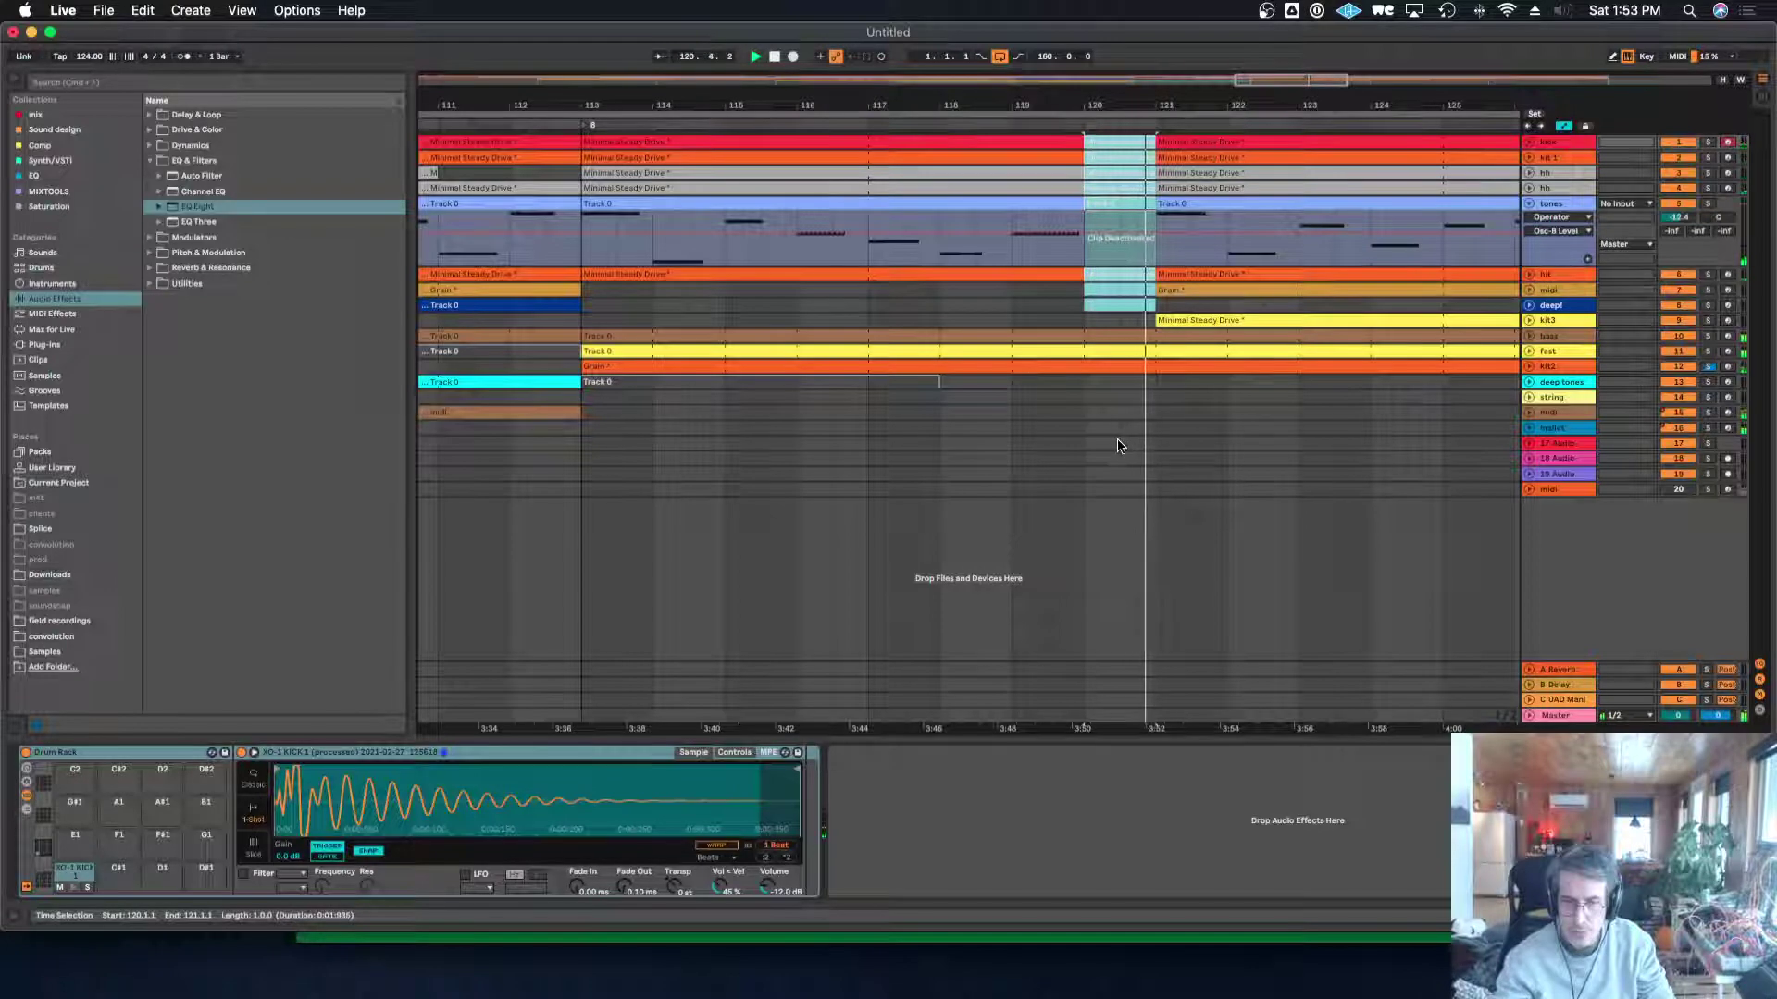
{"action": "left_click_drag", "start_coordinate": [1149, 122], "coordinate": [1149, 28]}
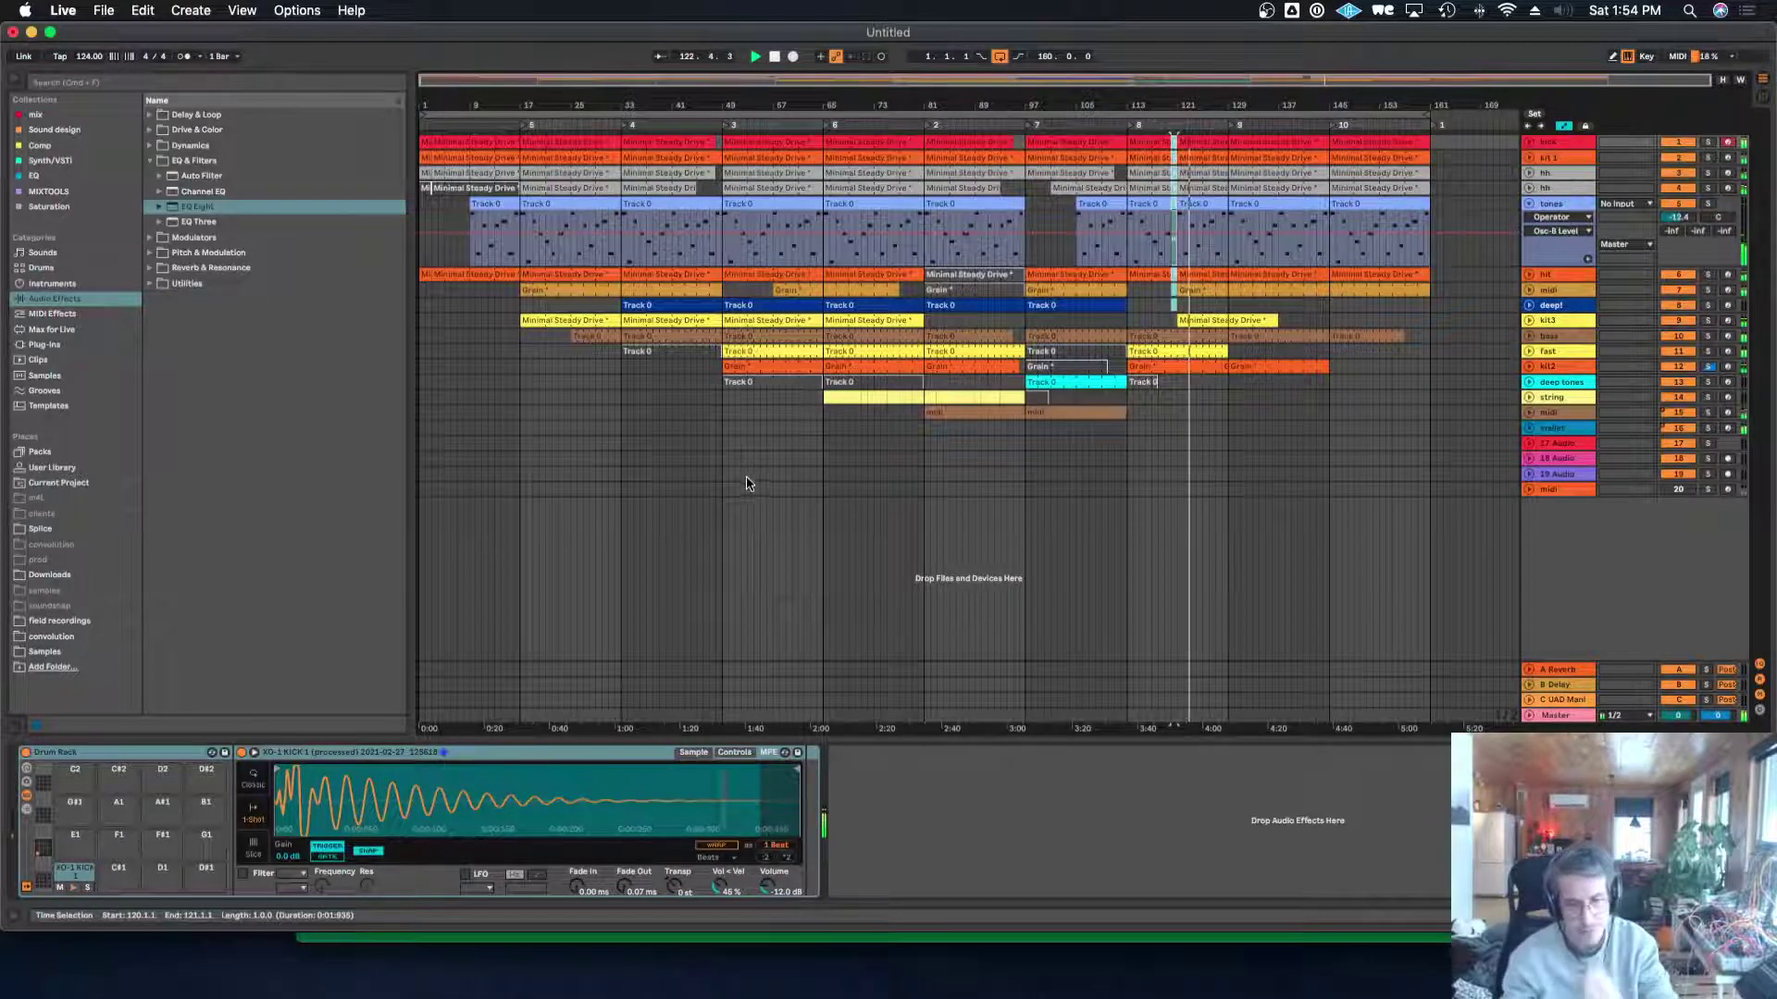
Split off and deactivate the half bar from 64.3.1 to 65.1.1 on the tracks from midi through deep tones.
{"action": "left_click", "coordinate": [1527, 204]}
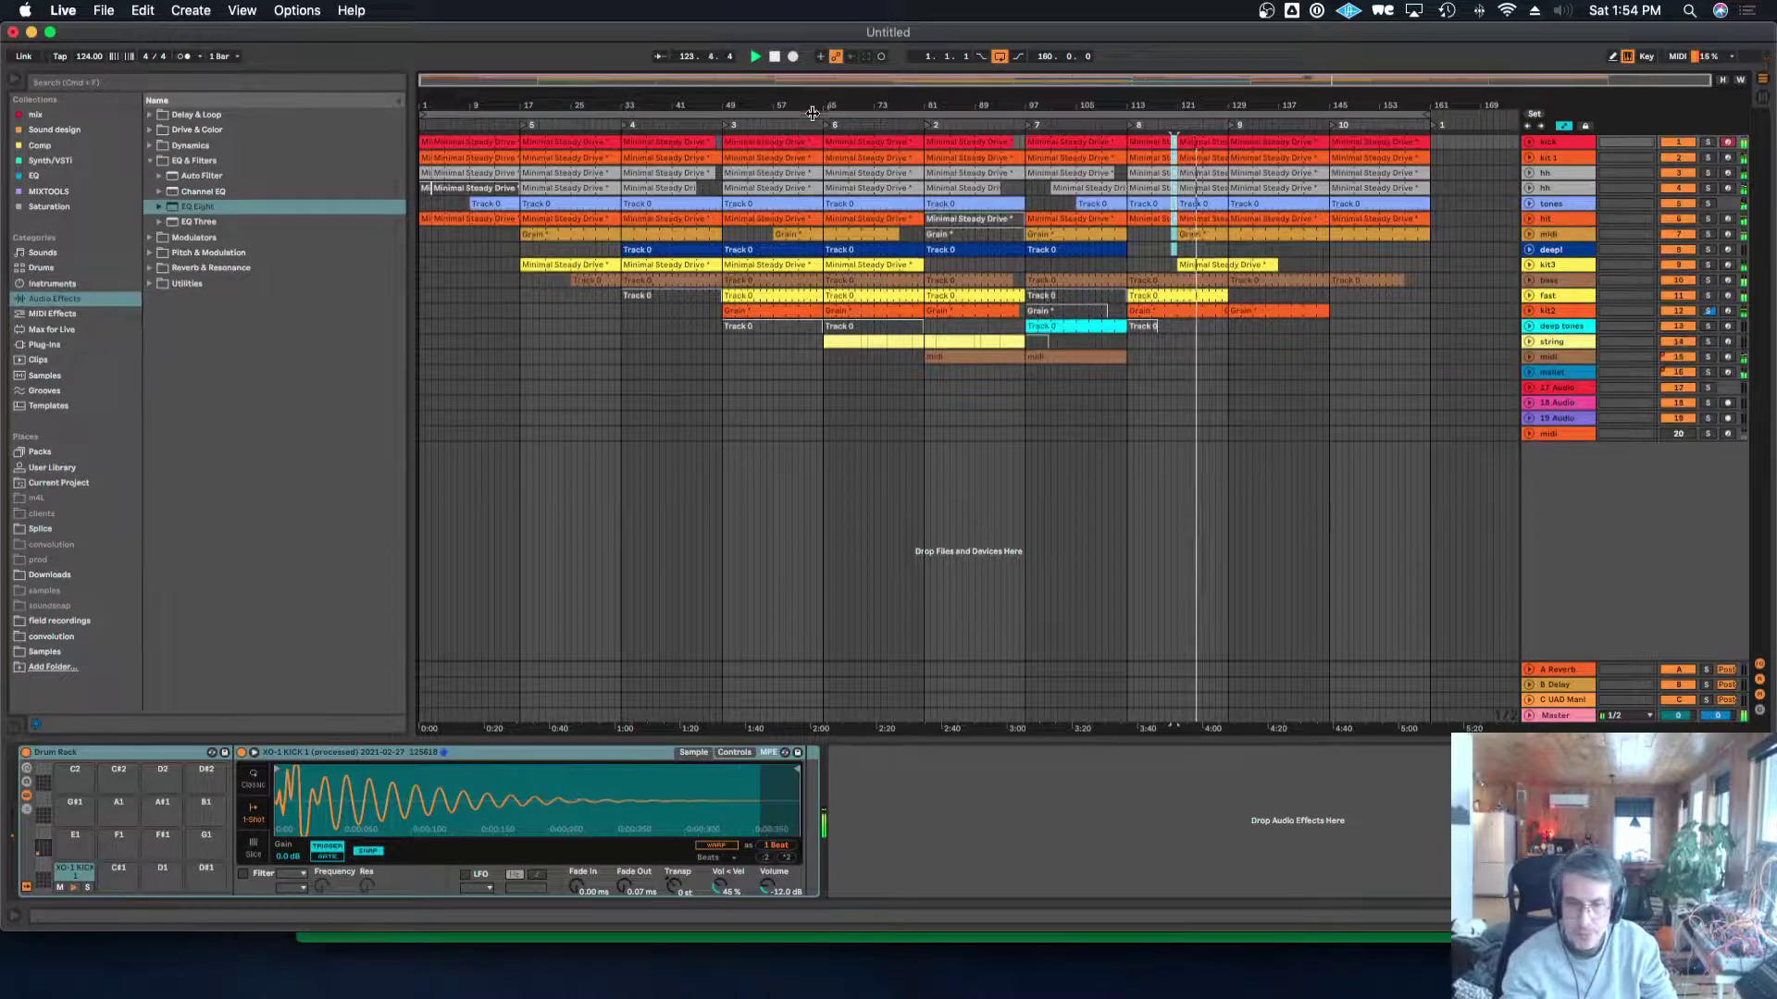
{"action": "left_click_drag", "start_coordinate": [812, 112], "coordinate": [910, 253]}
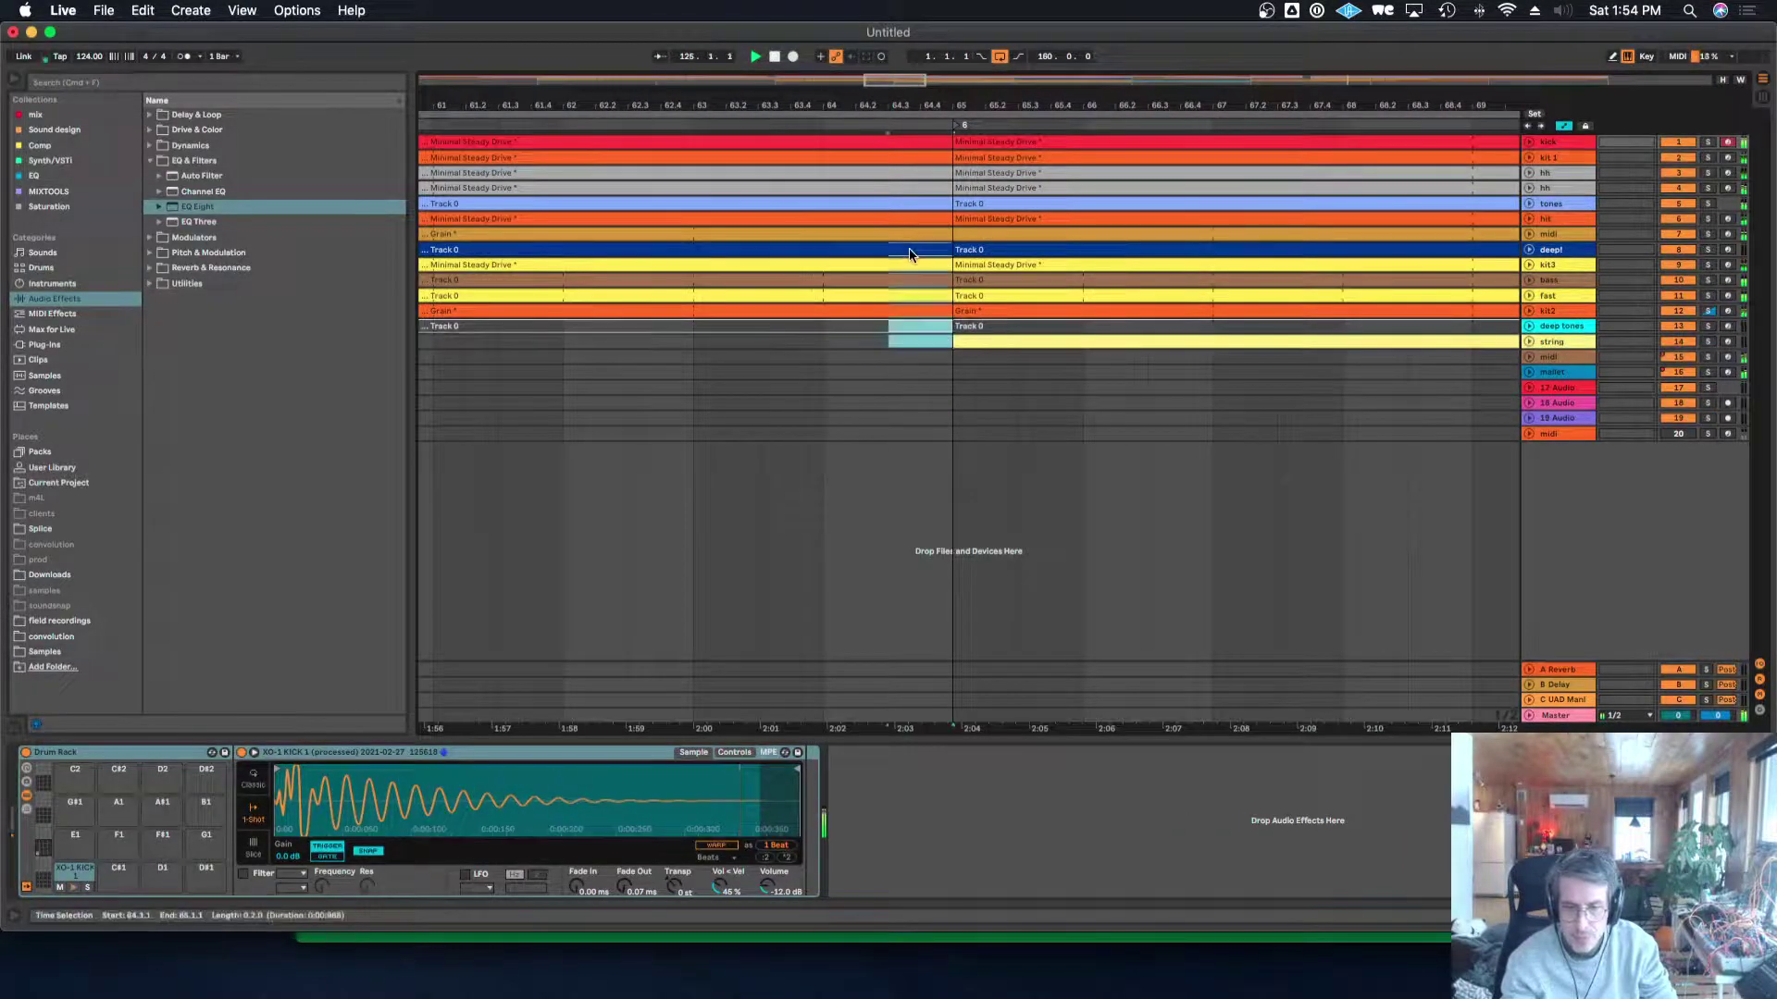
{"action": "key", "text": "super+e"}
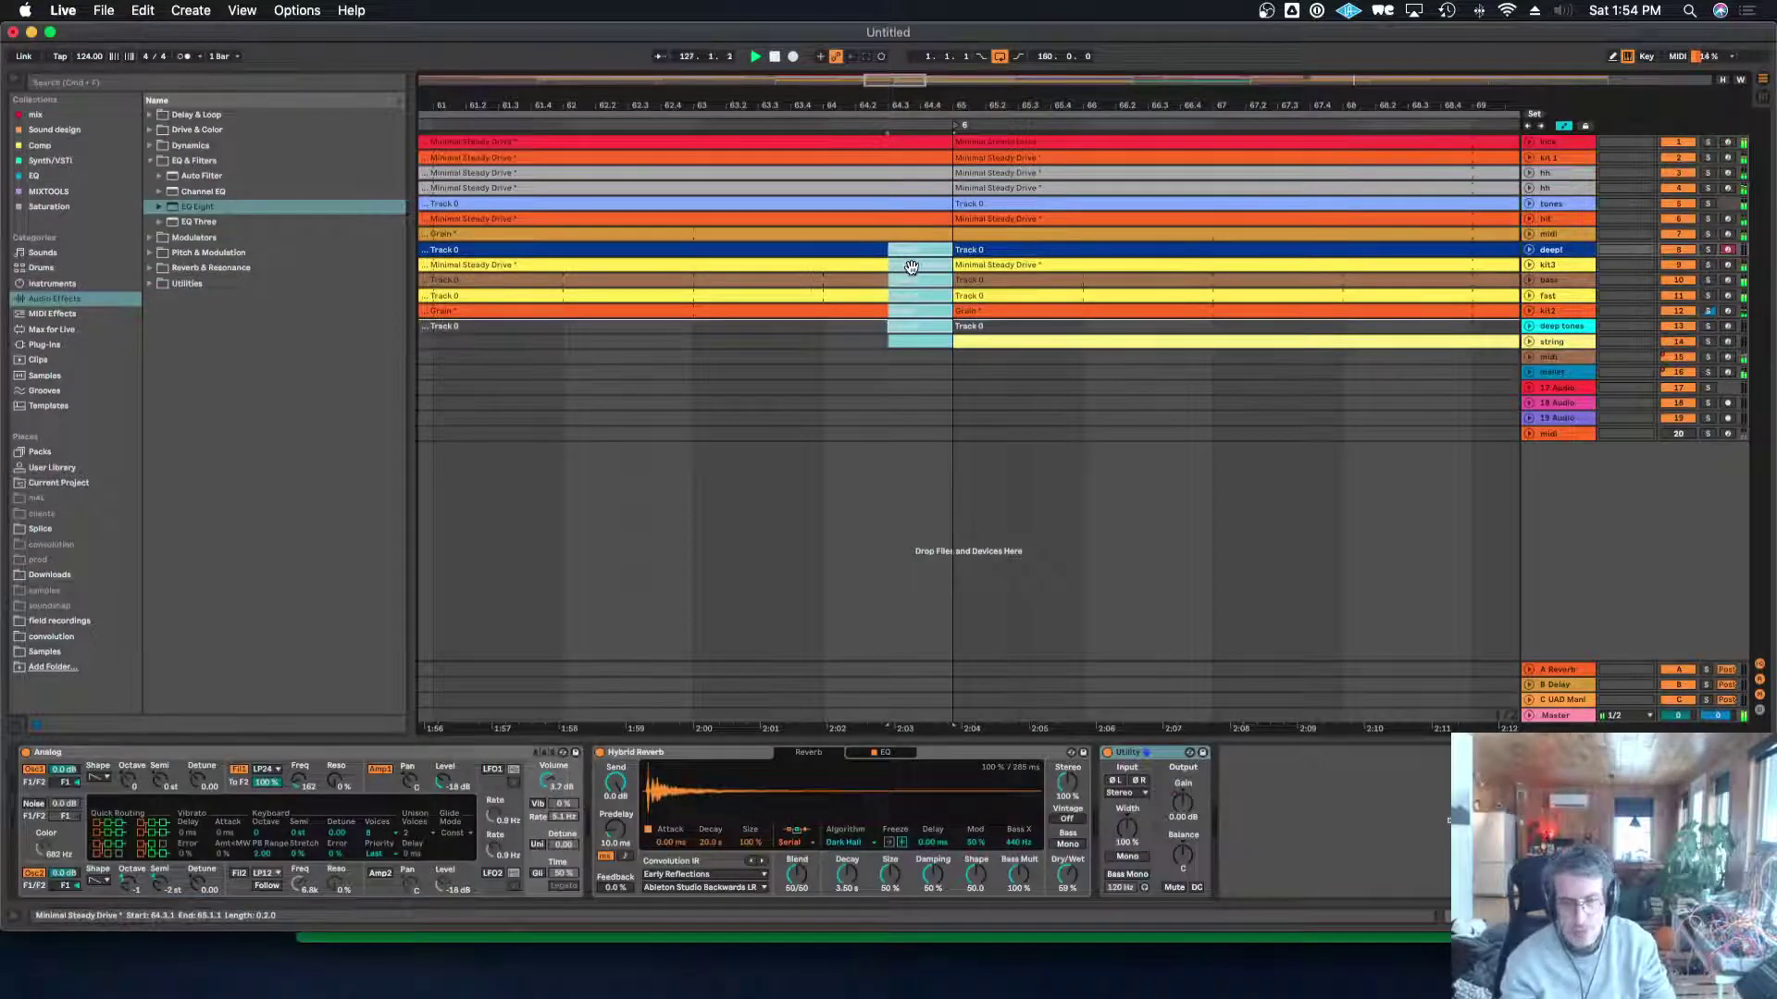
{"action": "left_click", "coordinate": [943, 357]}
{"action": "left_click", "coordinate": [939, 229], "text": "shift"}
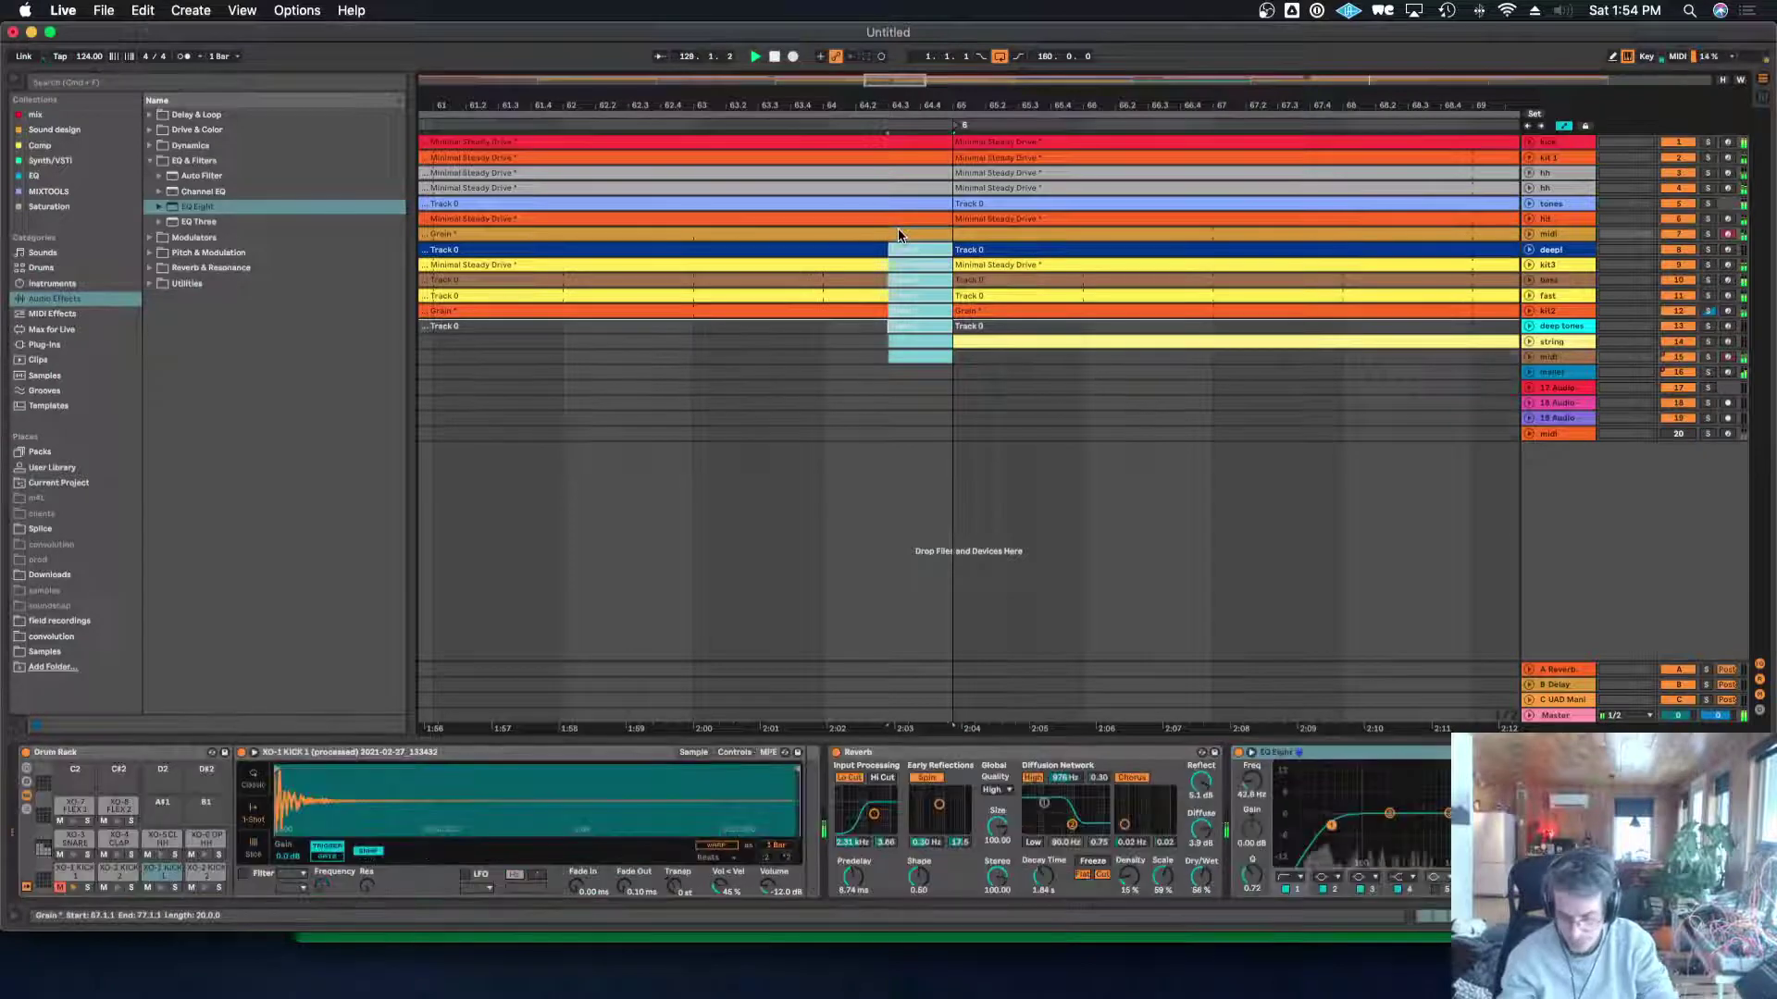
Delete the midi track's Grain clip section from bar 65 to bar 69.
{"action": "left_click_drag", "start_coordinate": [958, 231], "coordinate": [1496, 231]}
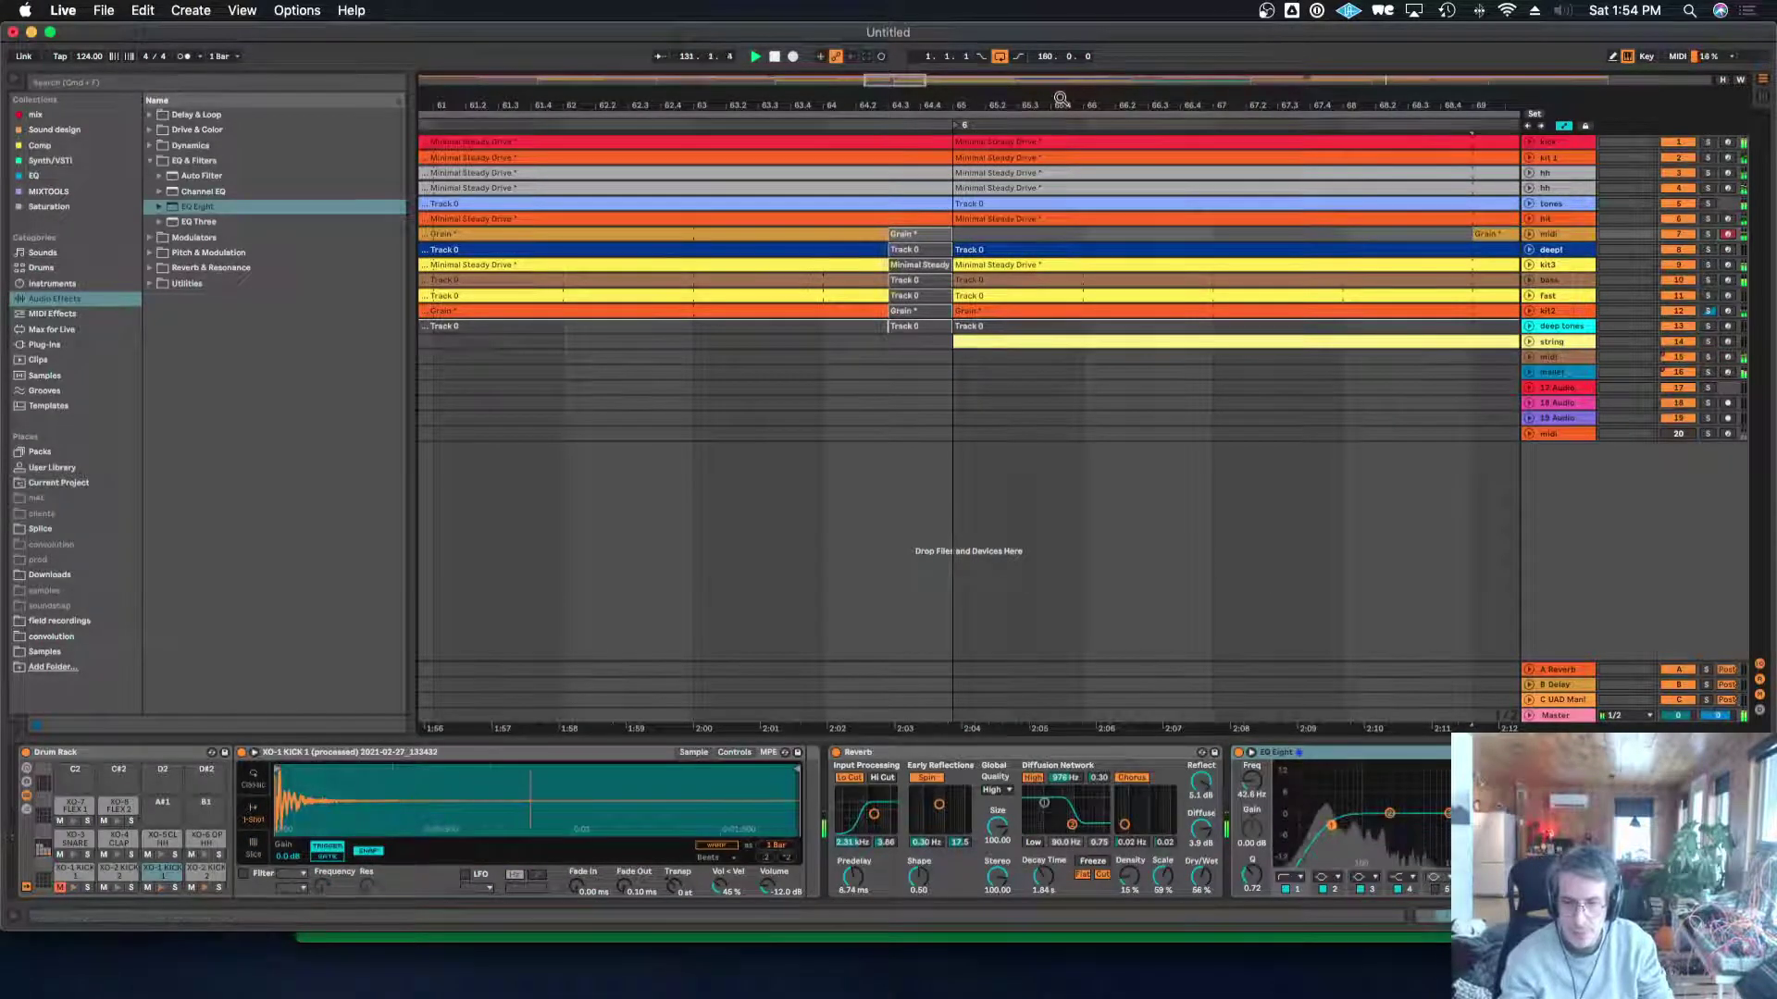
{"action": "left_click_drag", "start_coordinate": [1057, 99], "coordinate": [875, 14]}
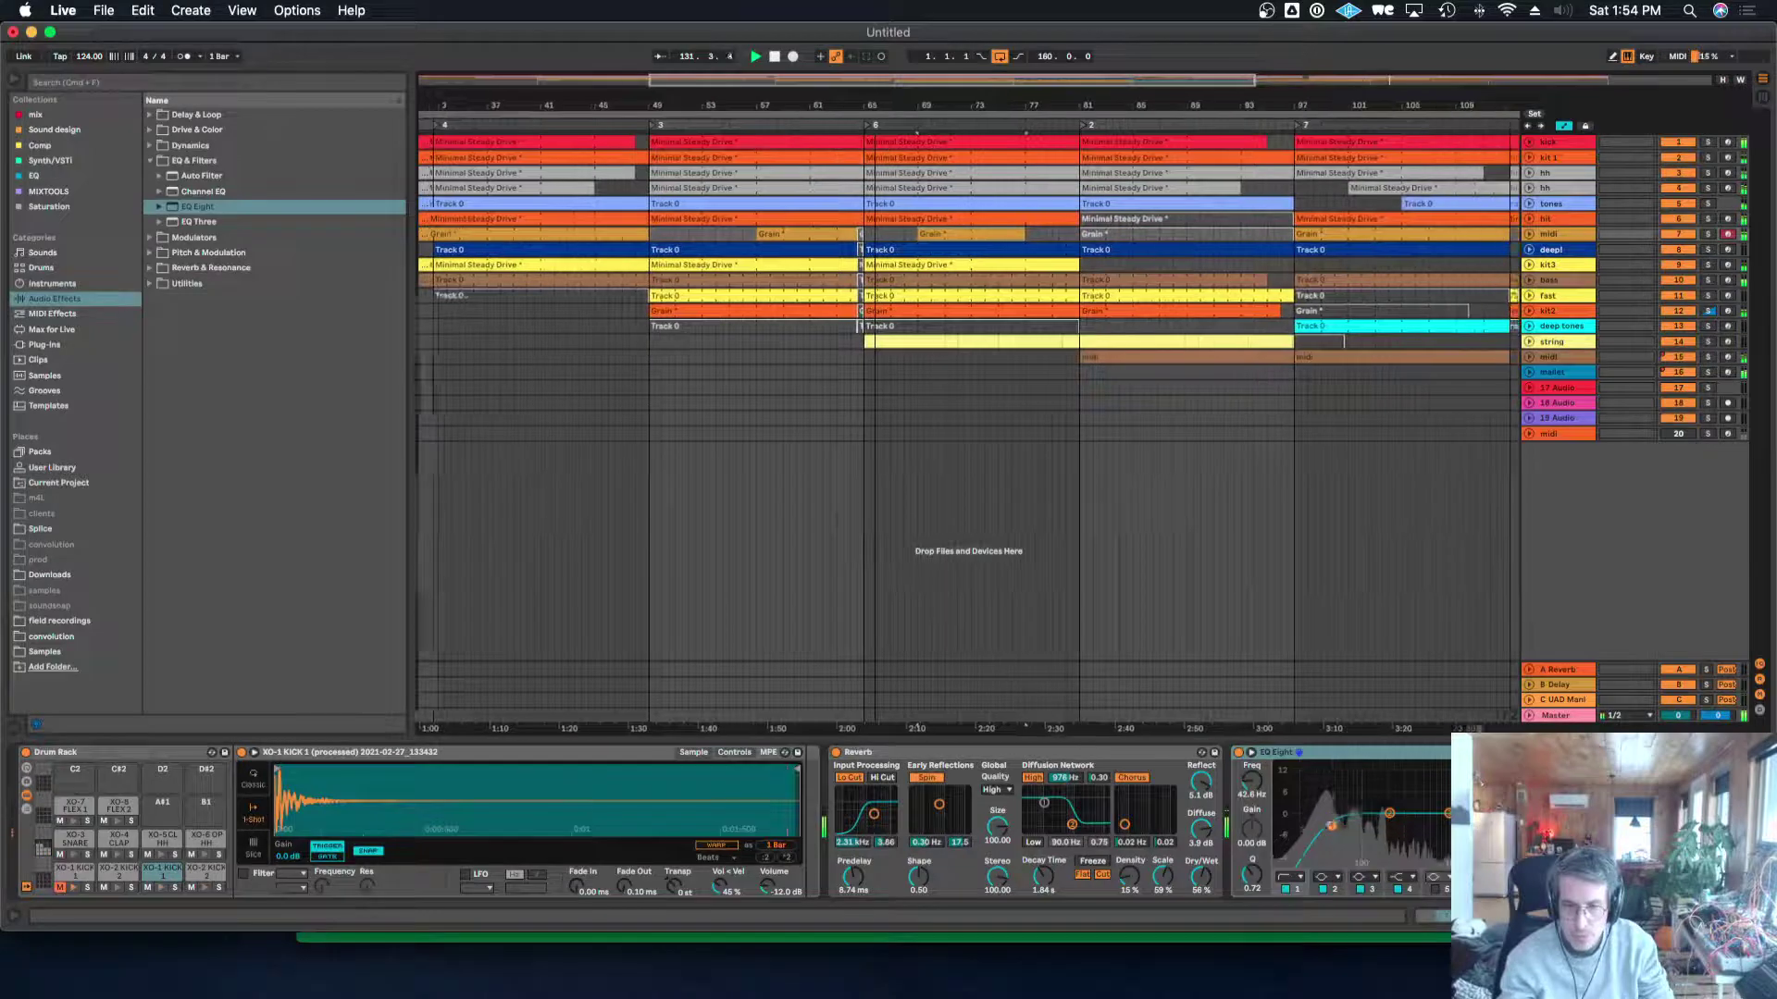
{"action": "left_click", "coordinate": [1506, 720]}
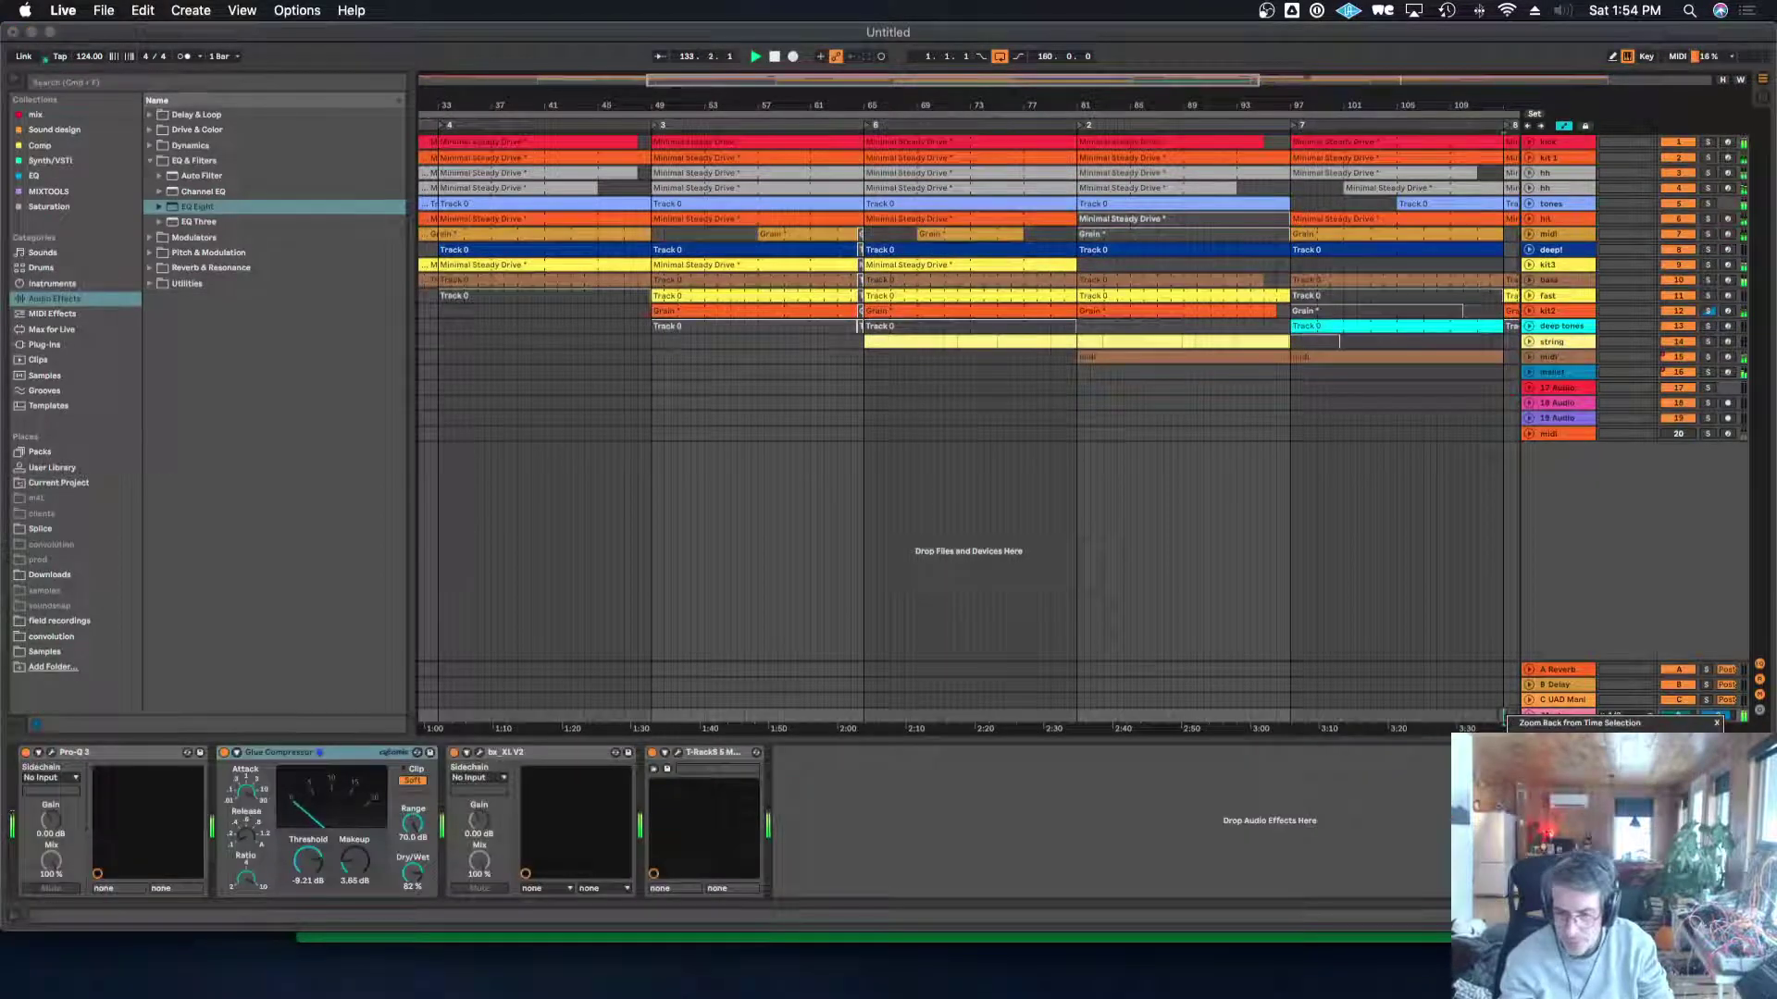
Delete the opening F2 note from the tones clip that starts at bar 9, and play the track from around there.
{"action": "left_click", "coordinate": [912, 206]}
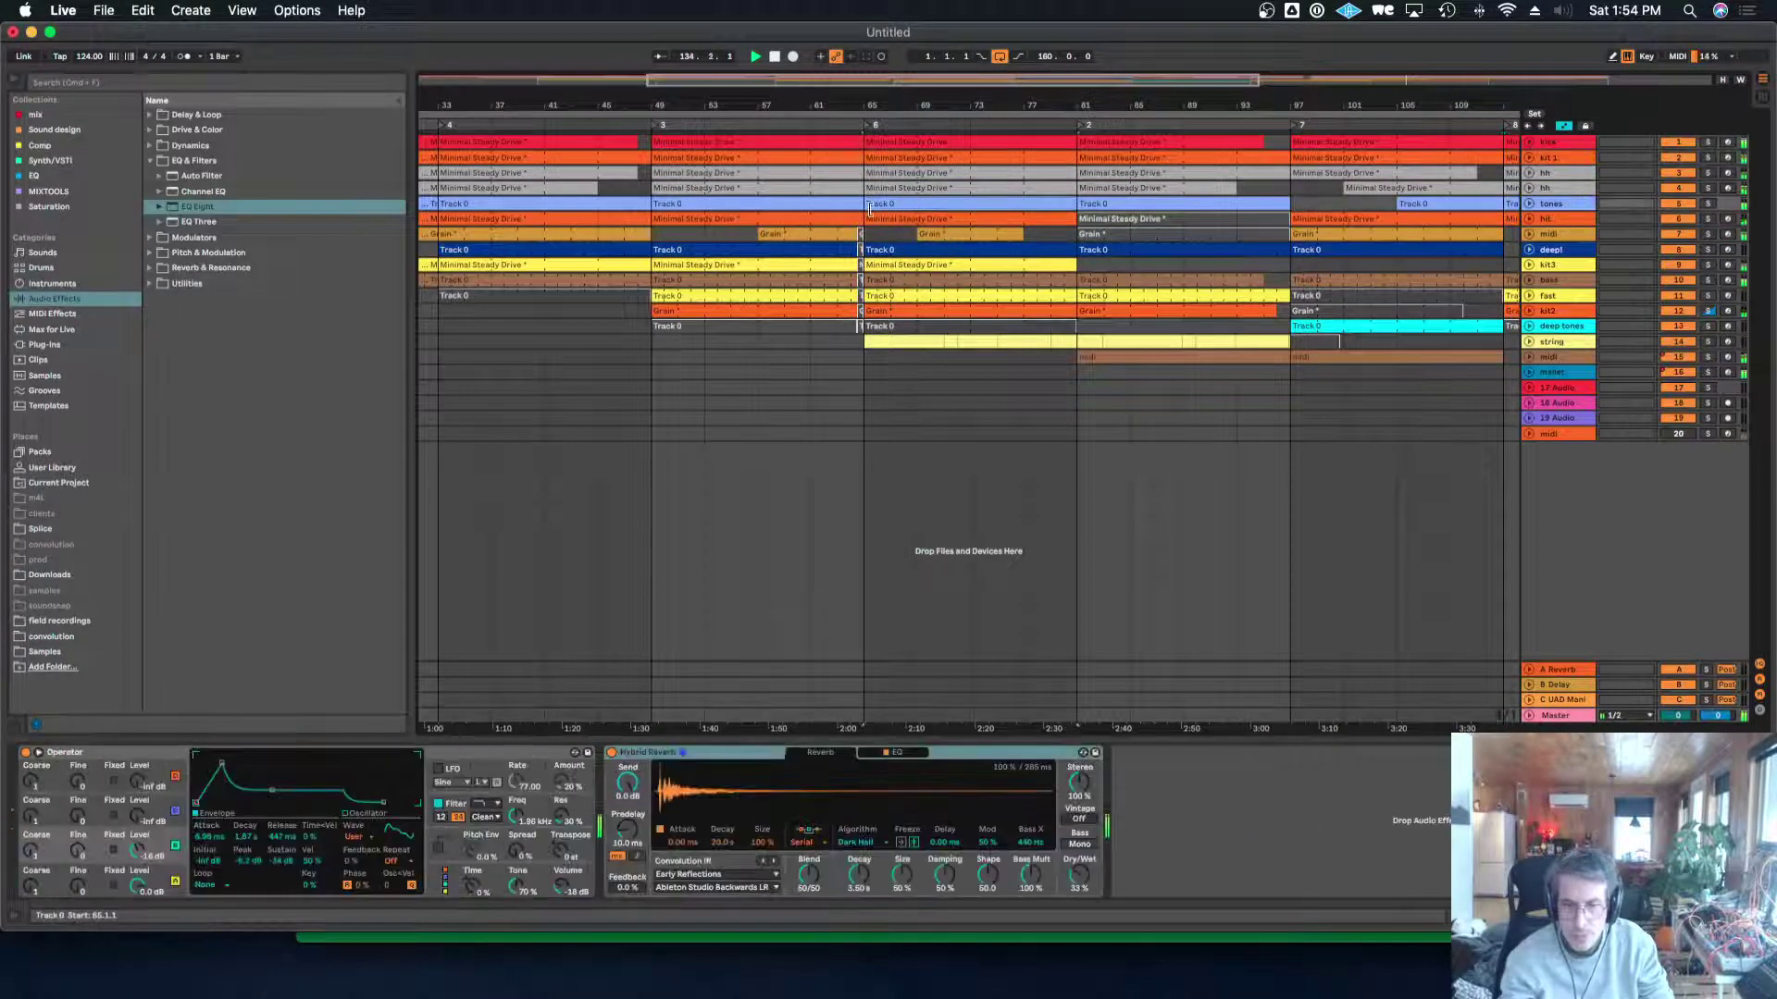
{"action": "left_click", "coordinate": [1529, 203]}
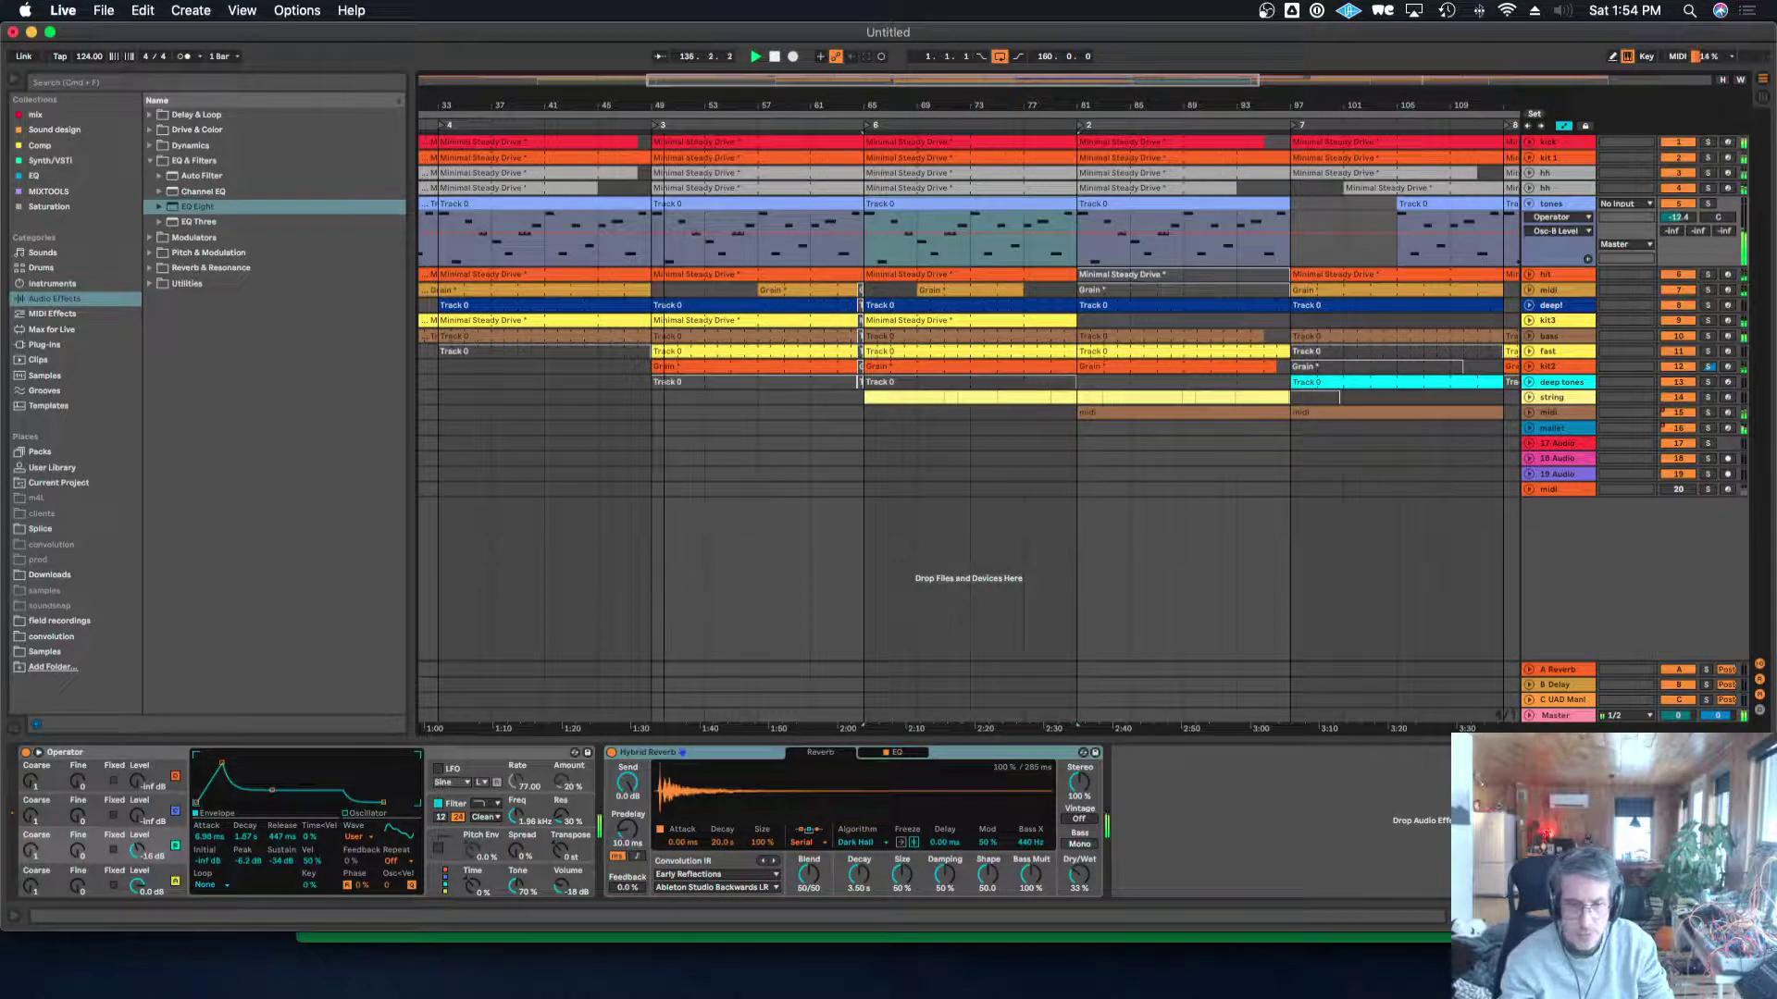
{"action": "scroll", "coordinate": [445, 188], "scroll_direction": "left", "scroll_amount": 10}
{"action": "double_click", "coordinate": [567, 204]}
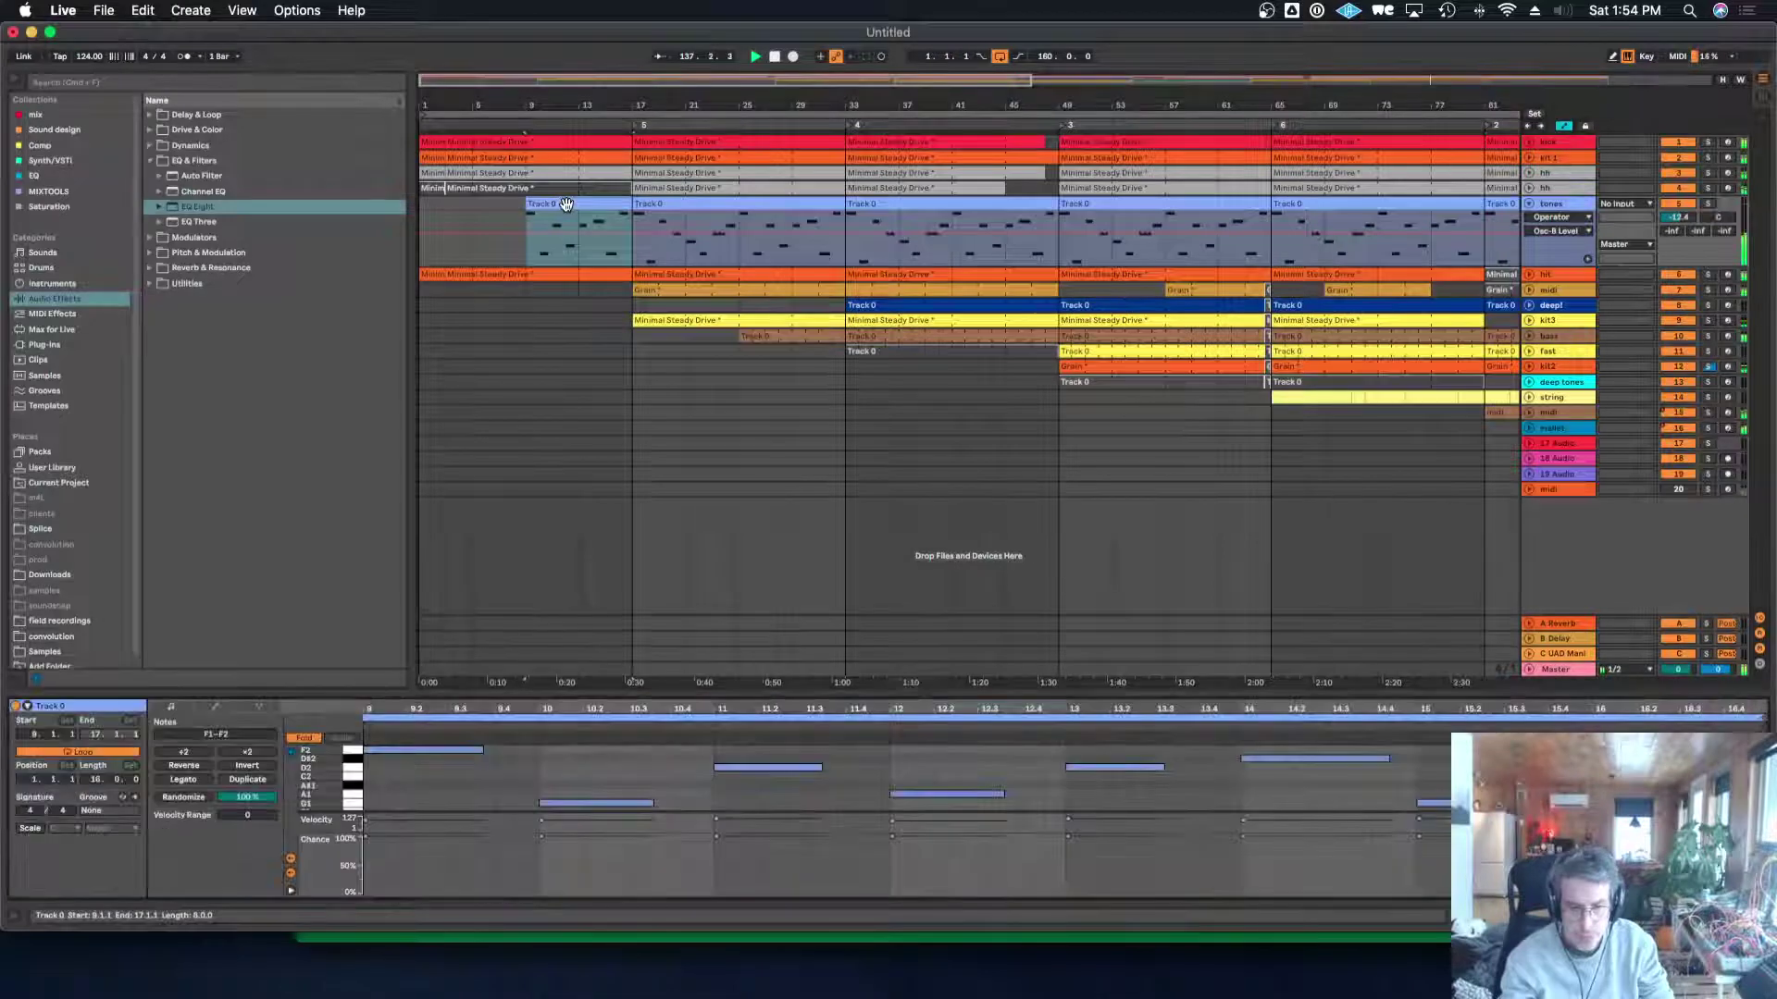
{"action": "left_click_drag", "start_coordinate": [659, 693], "coordinate": [683, 497]}
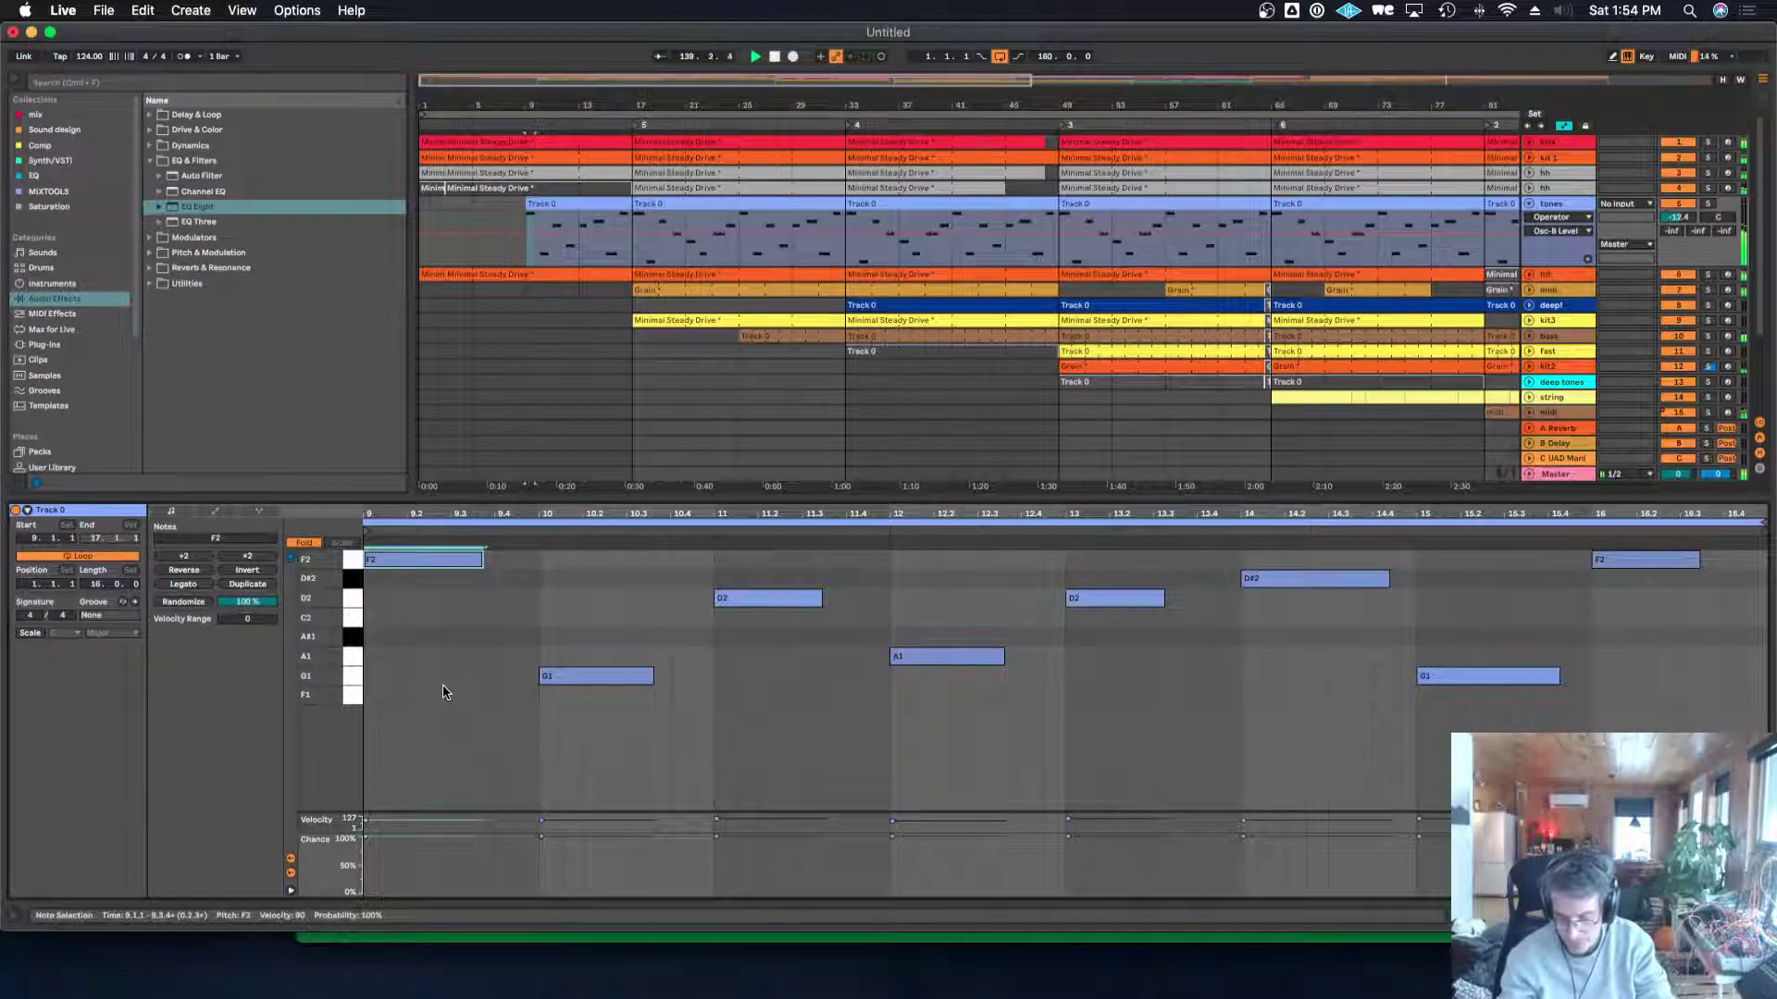
{"action": "key", "text": "Delete"}
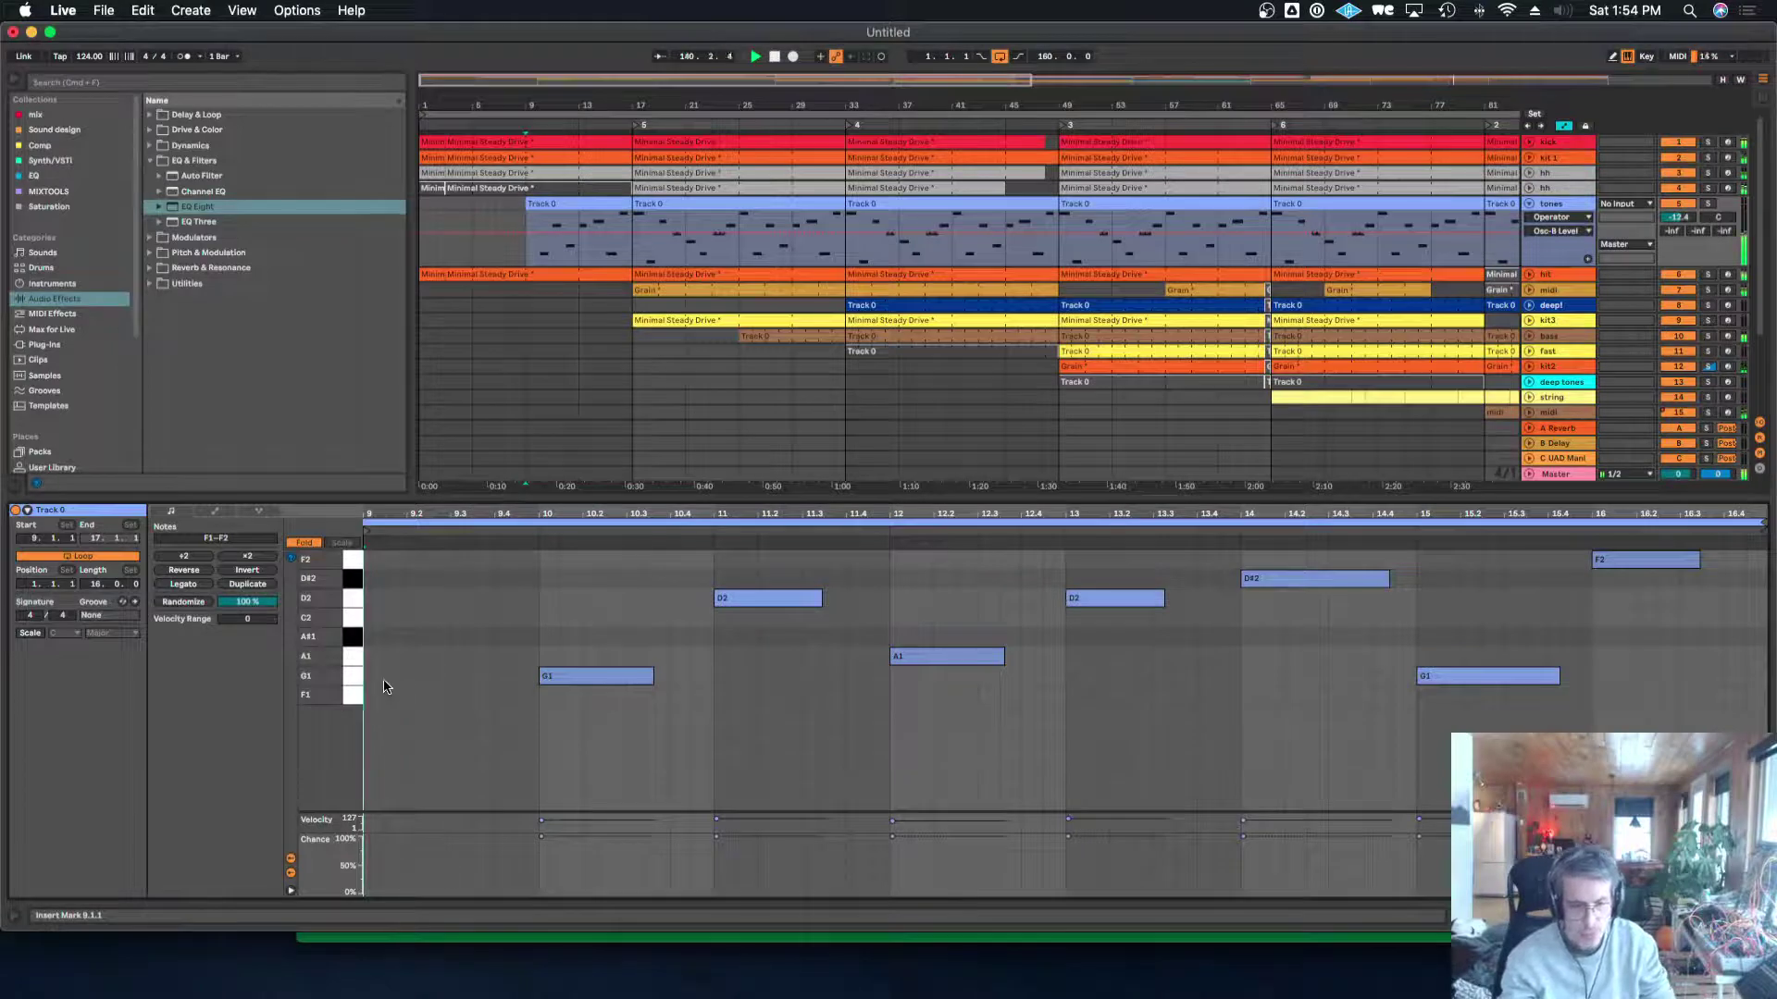
{"action": "left_click", "coordinate": [511, 120]}
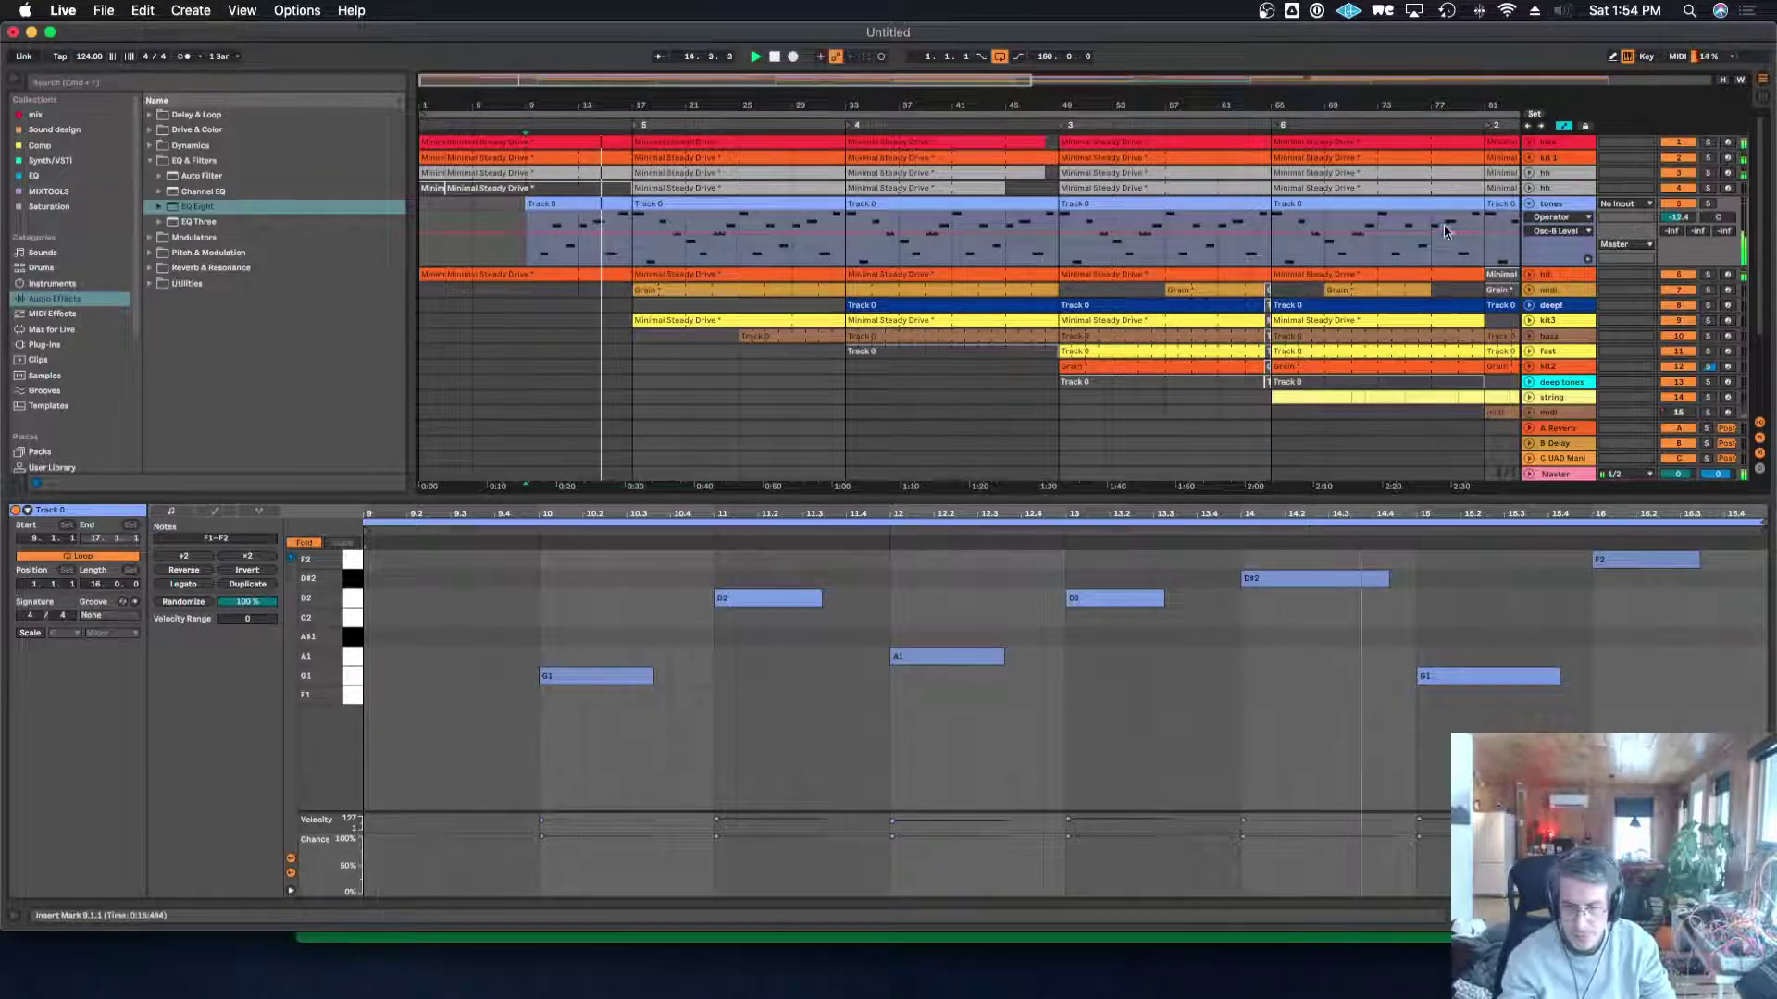
Add an EQ Eight after the tones track's Hybrid Reverb and turn its first band into a low-cut filter at about 94 Hz.
{"action": "left_click", "coordinate": [1562, 206]}
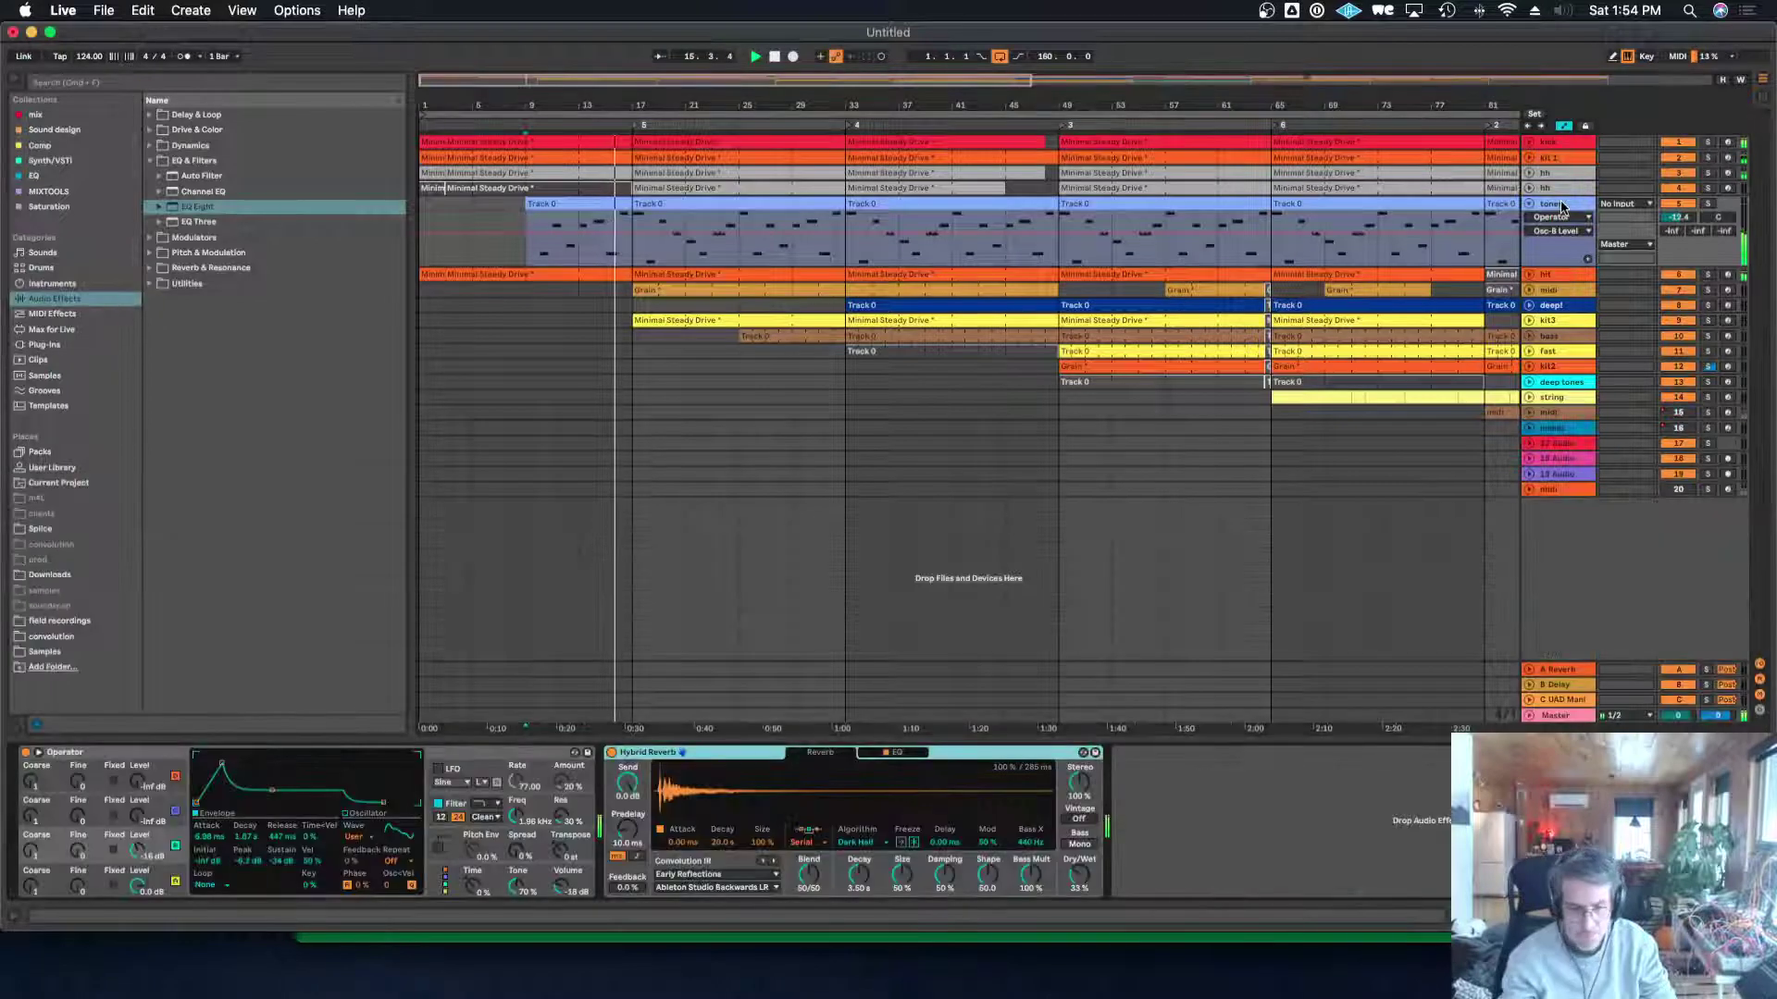
{"action": "double_click", "coordinate": [173, 207]}
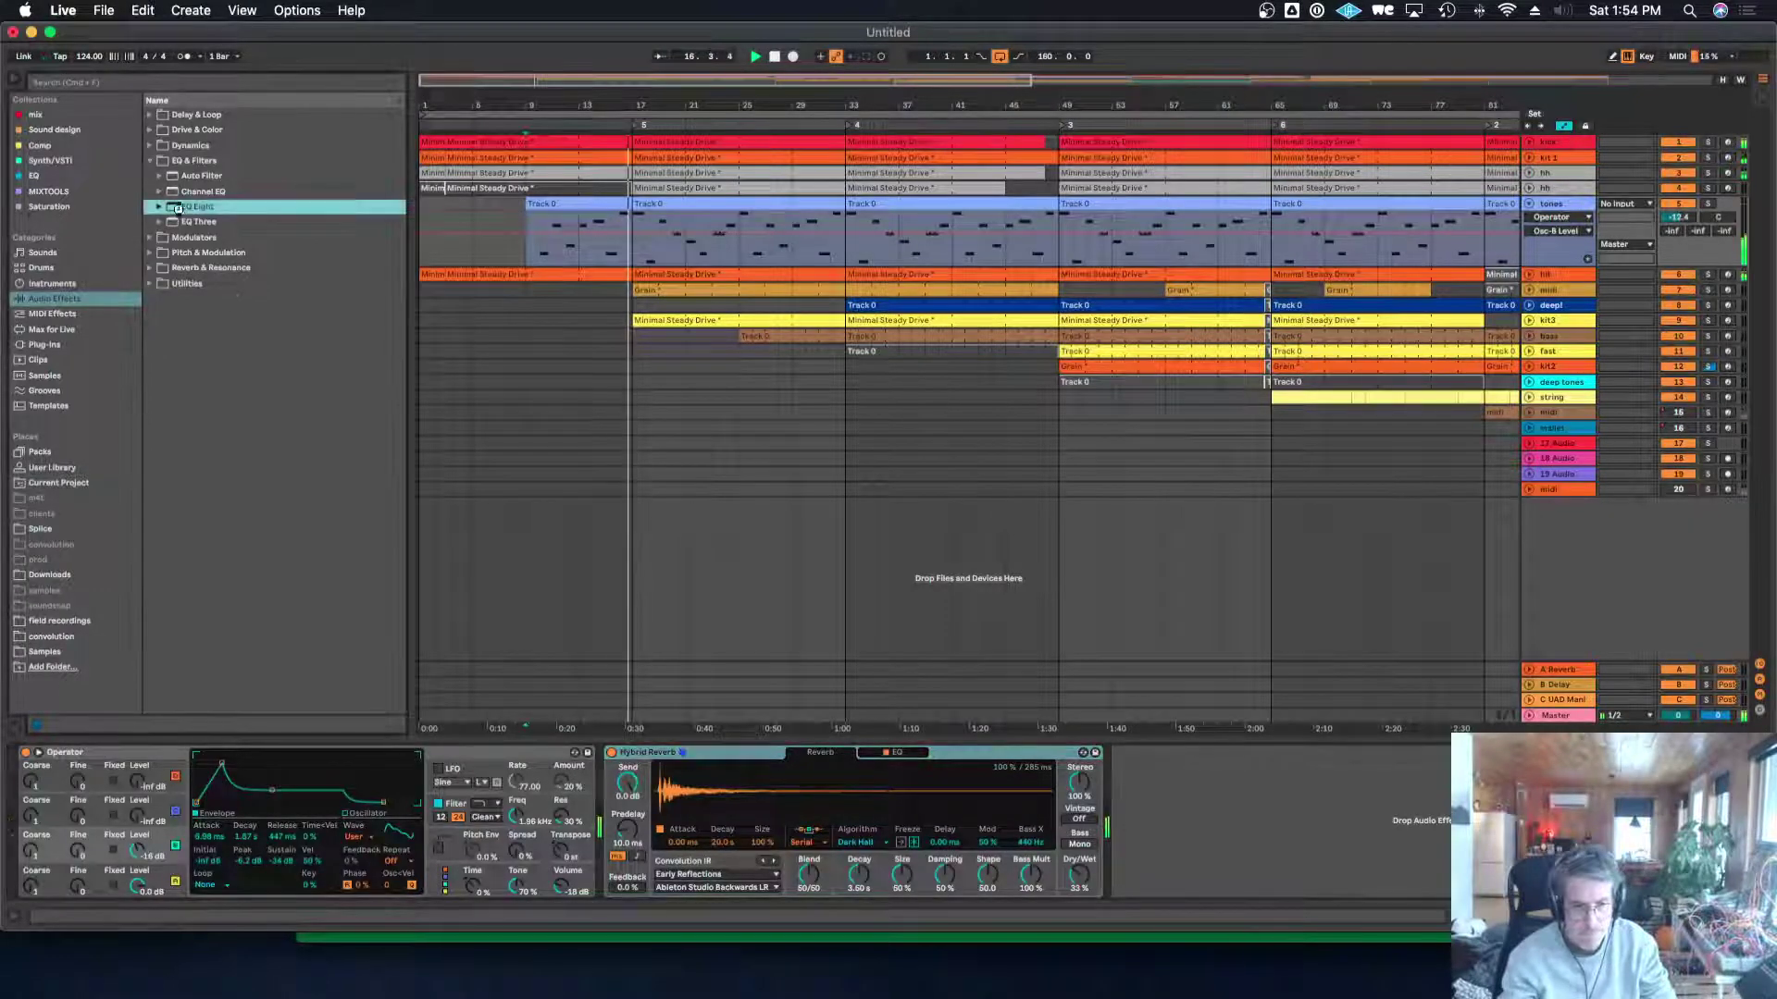
{"action": "left_click", "coordinate": [1171, 877]}
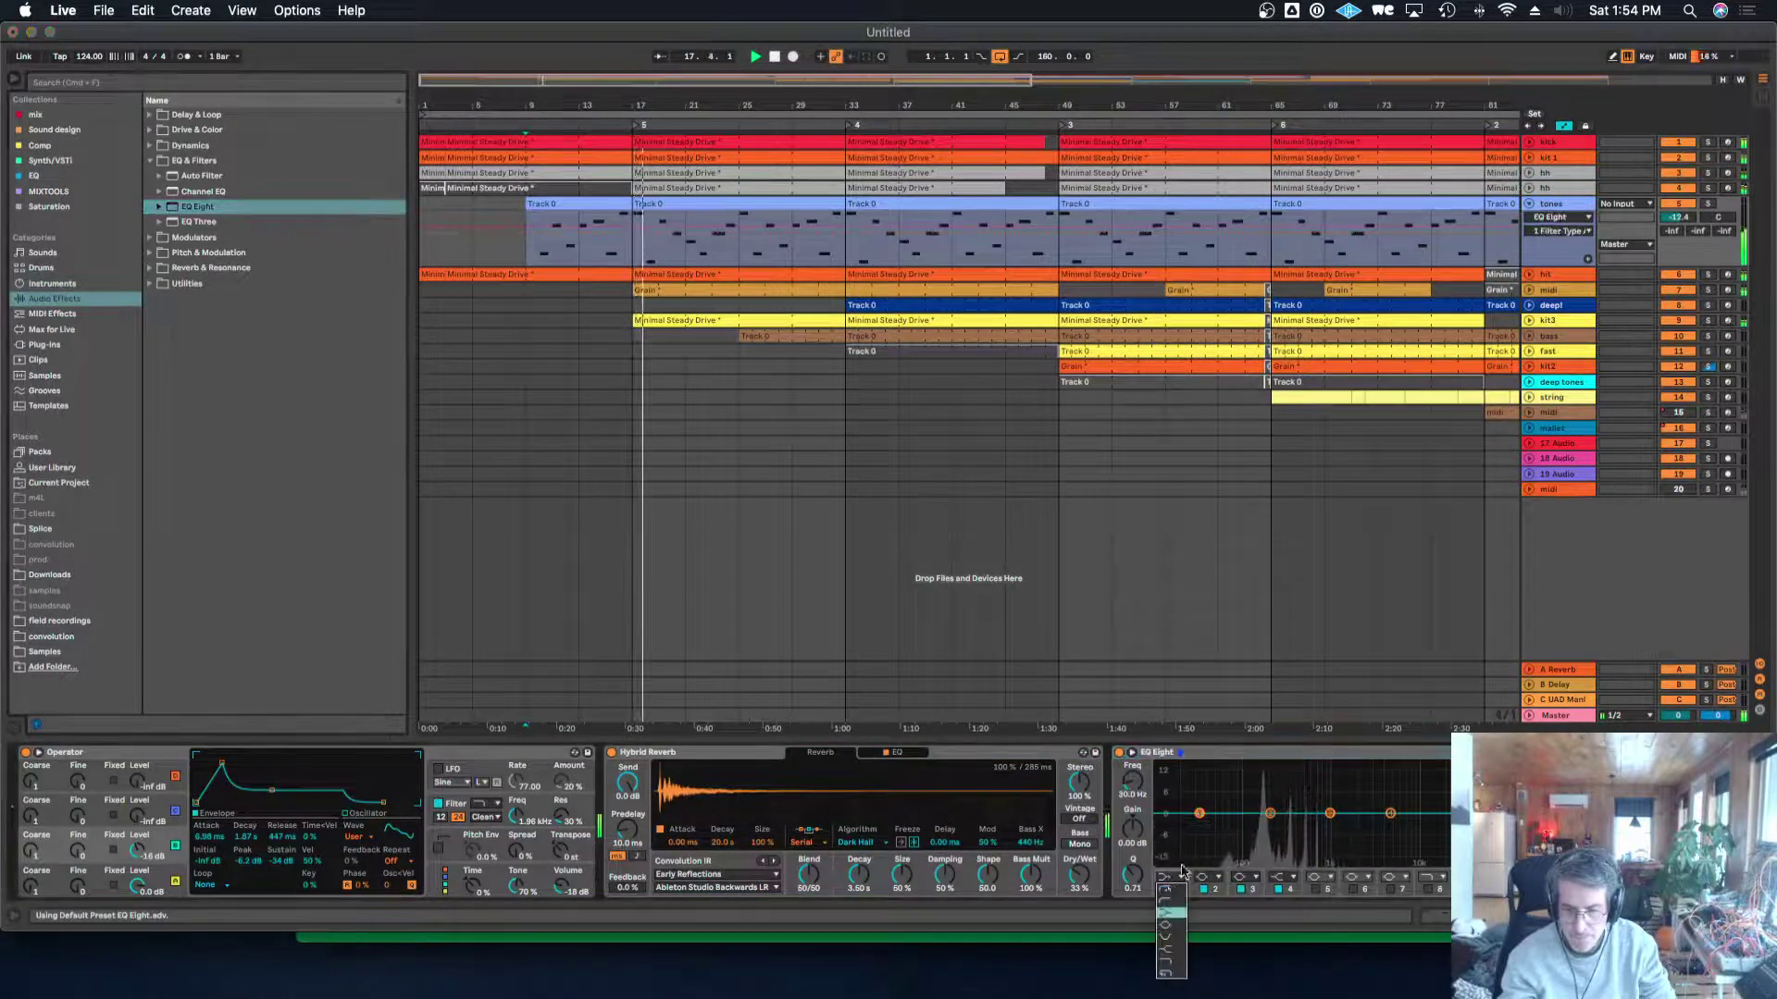
{"action": "left_click", "coordinate": [1171, 911]}
{"action": "left_click_drag", "start_coordinate": [1199, 834], "coordinate": [1237, 825]}
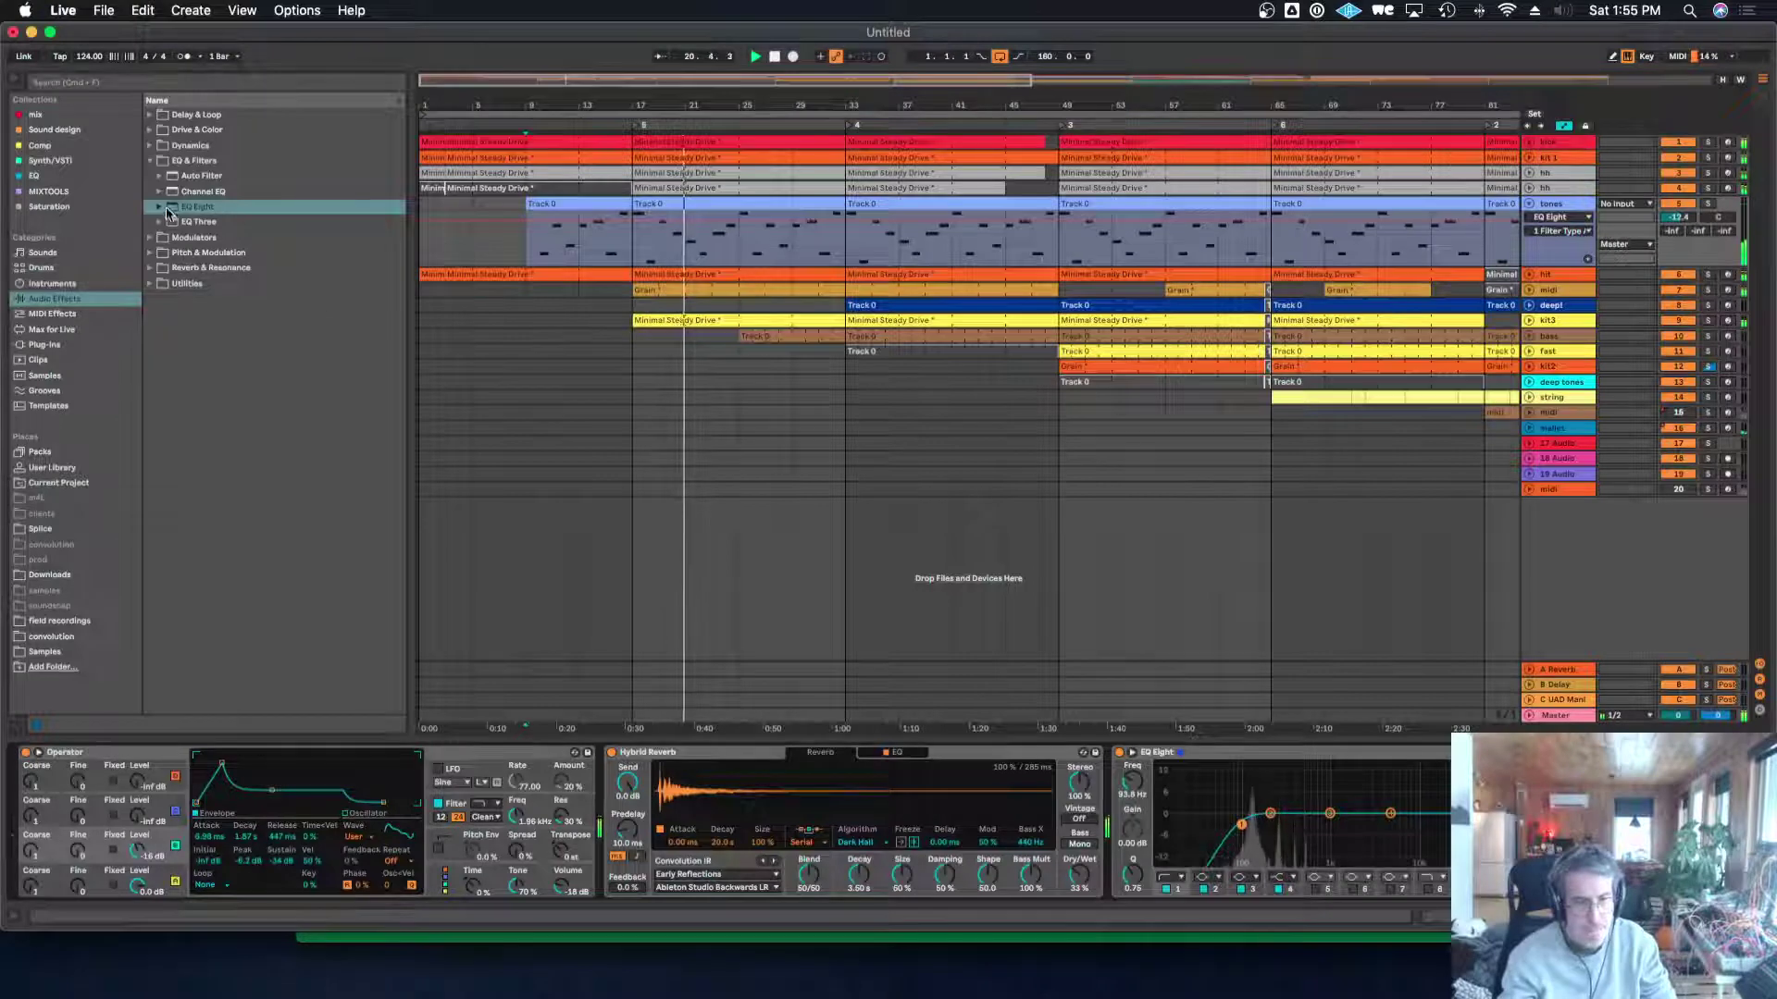
Add a Saturator from Drive & Color after the tones track's EQ Eight and adjust its Dry/Wet.
{"action": "left_click", "coordinate": [149, 130]}
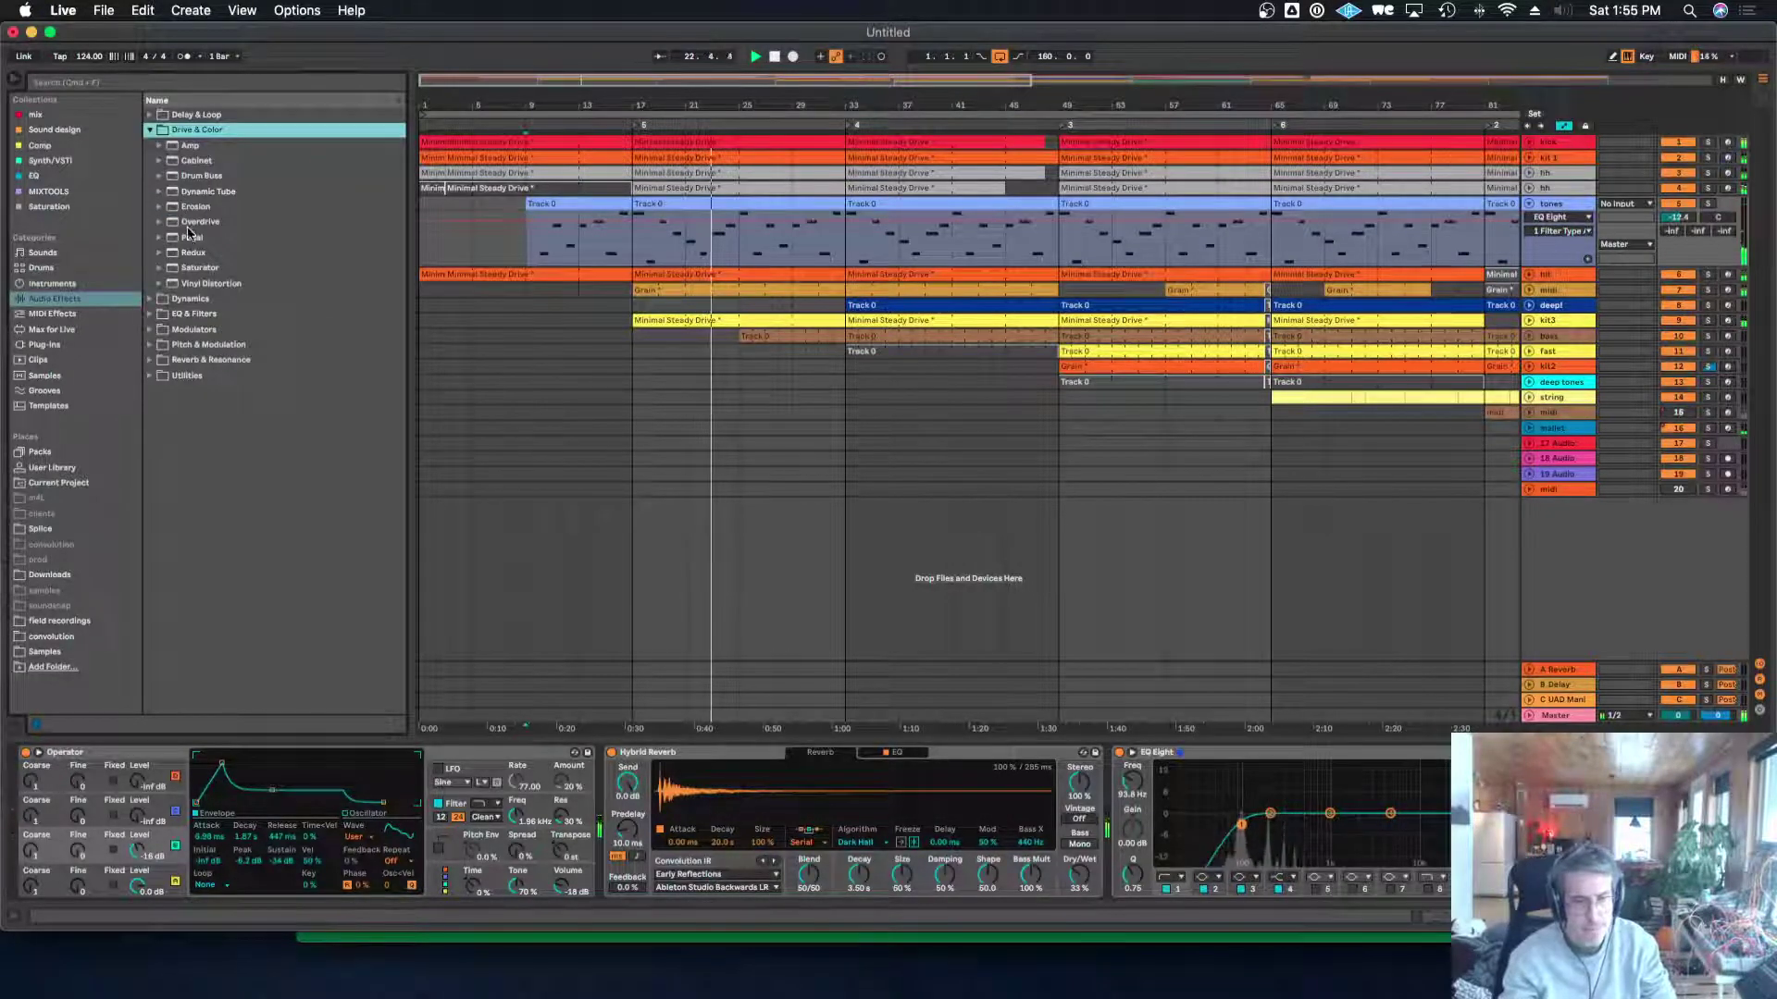
{"action": "double_click", "coordinate": [194, 268]}
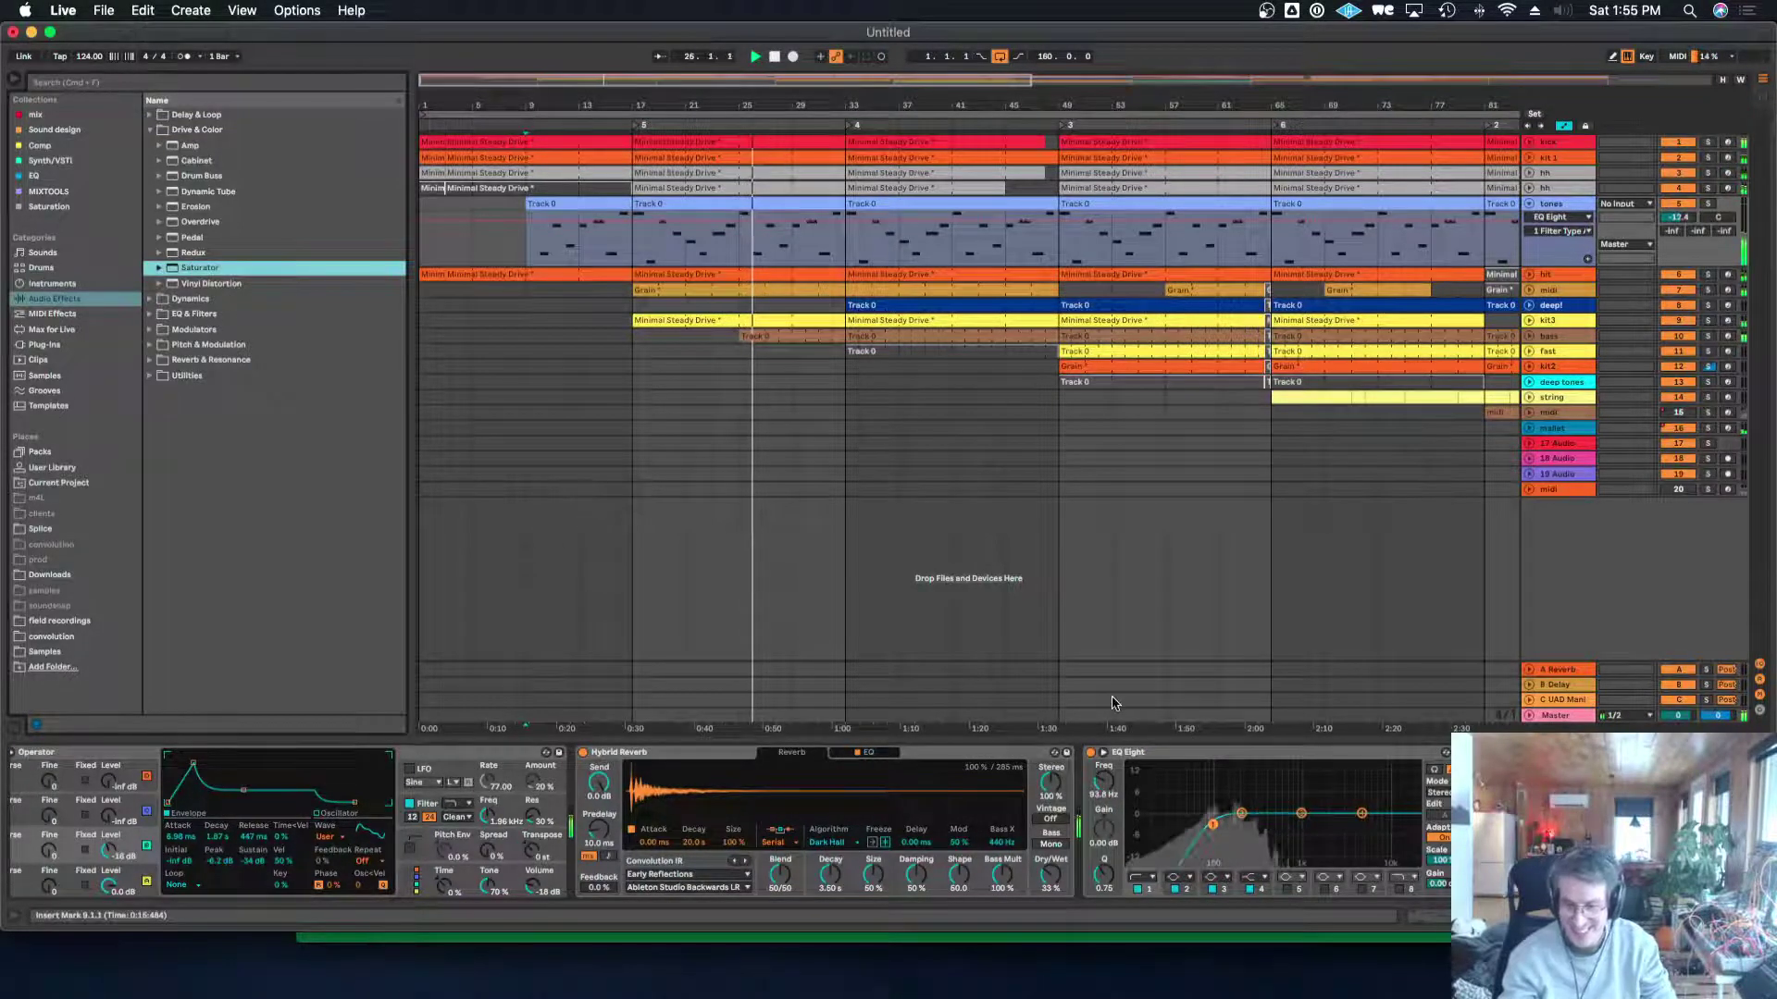
{"action": "left_click", "coordinate": [1564, 847]}
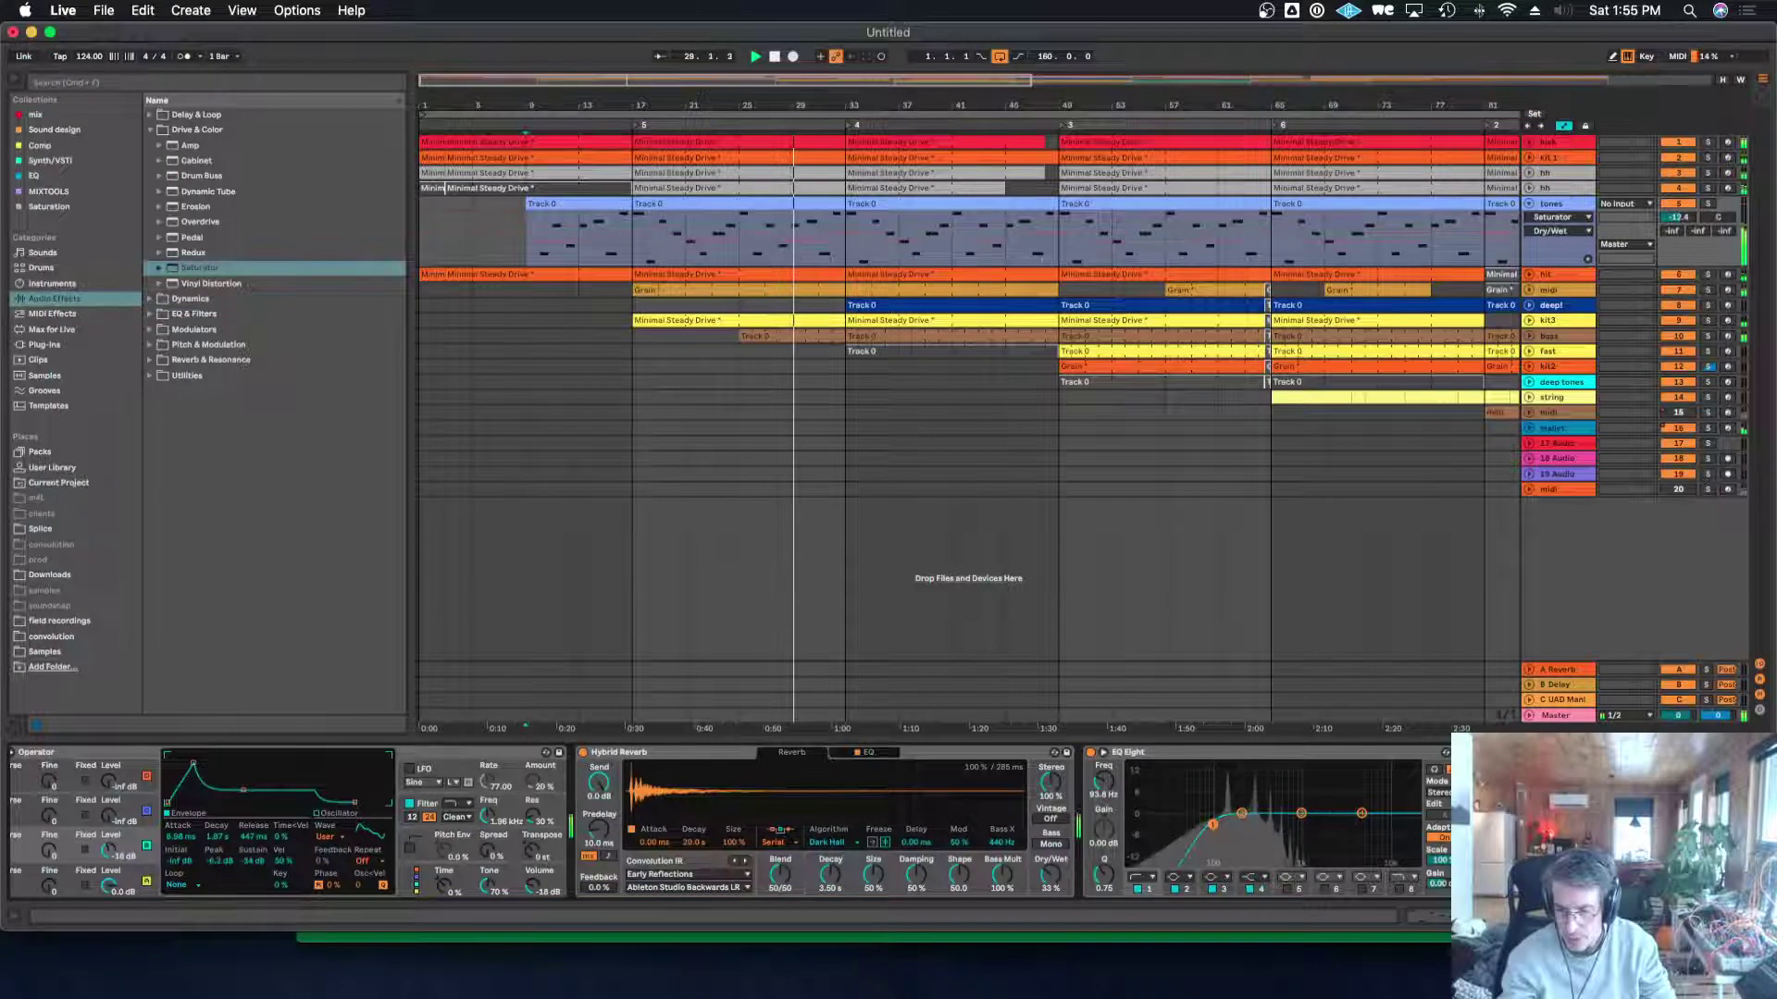
{"action": "left_click", "coordinate": [1661, 874]}
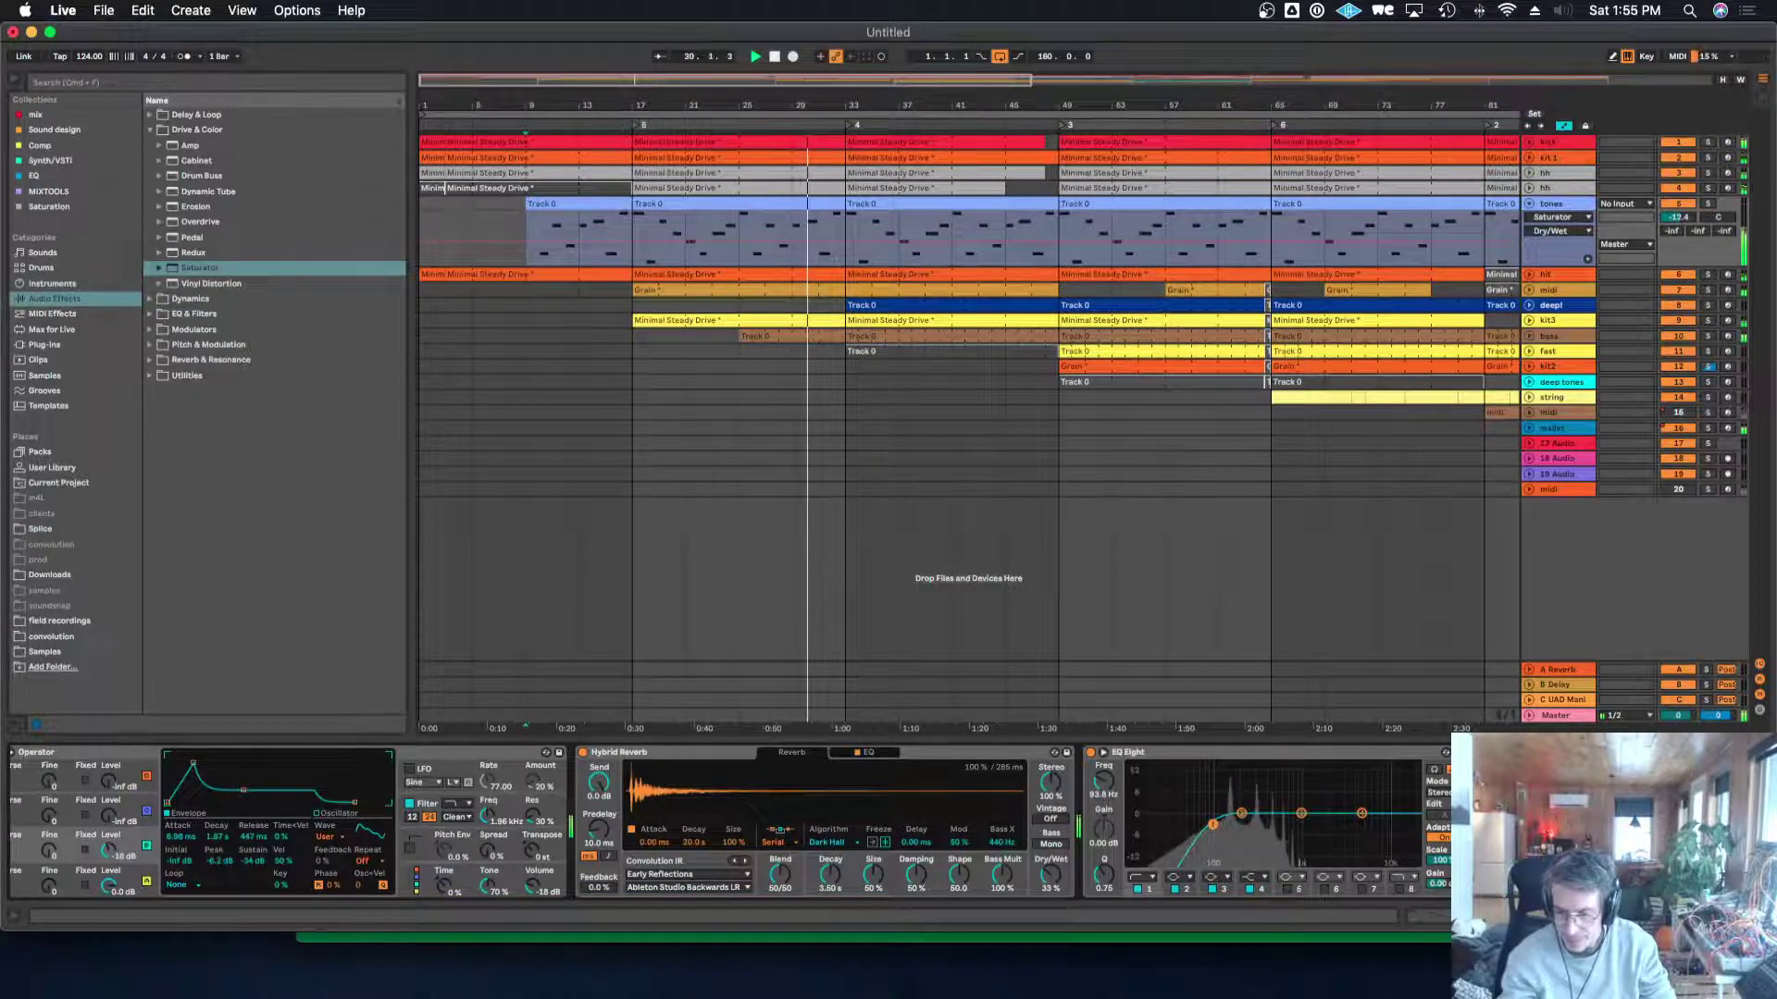
{"action": "left_click", "coordinate": [1606, 844]}
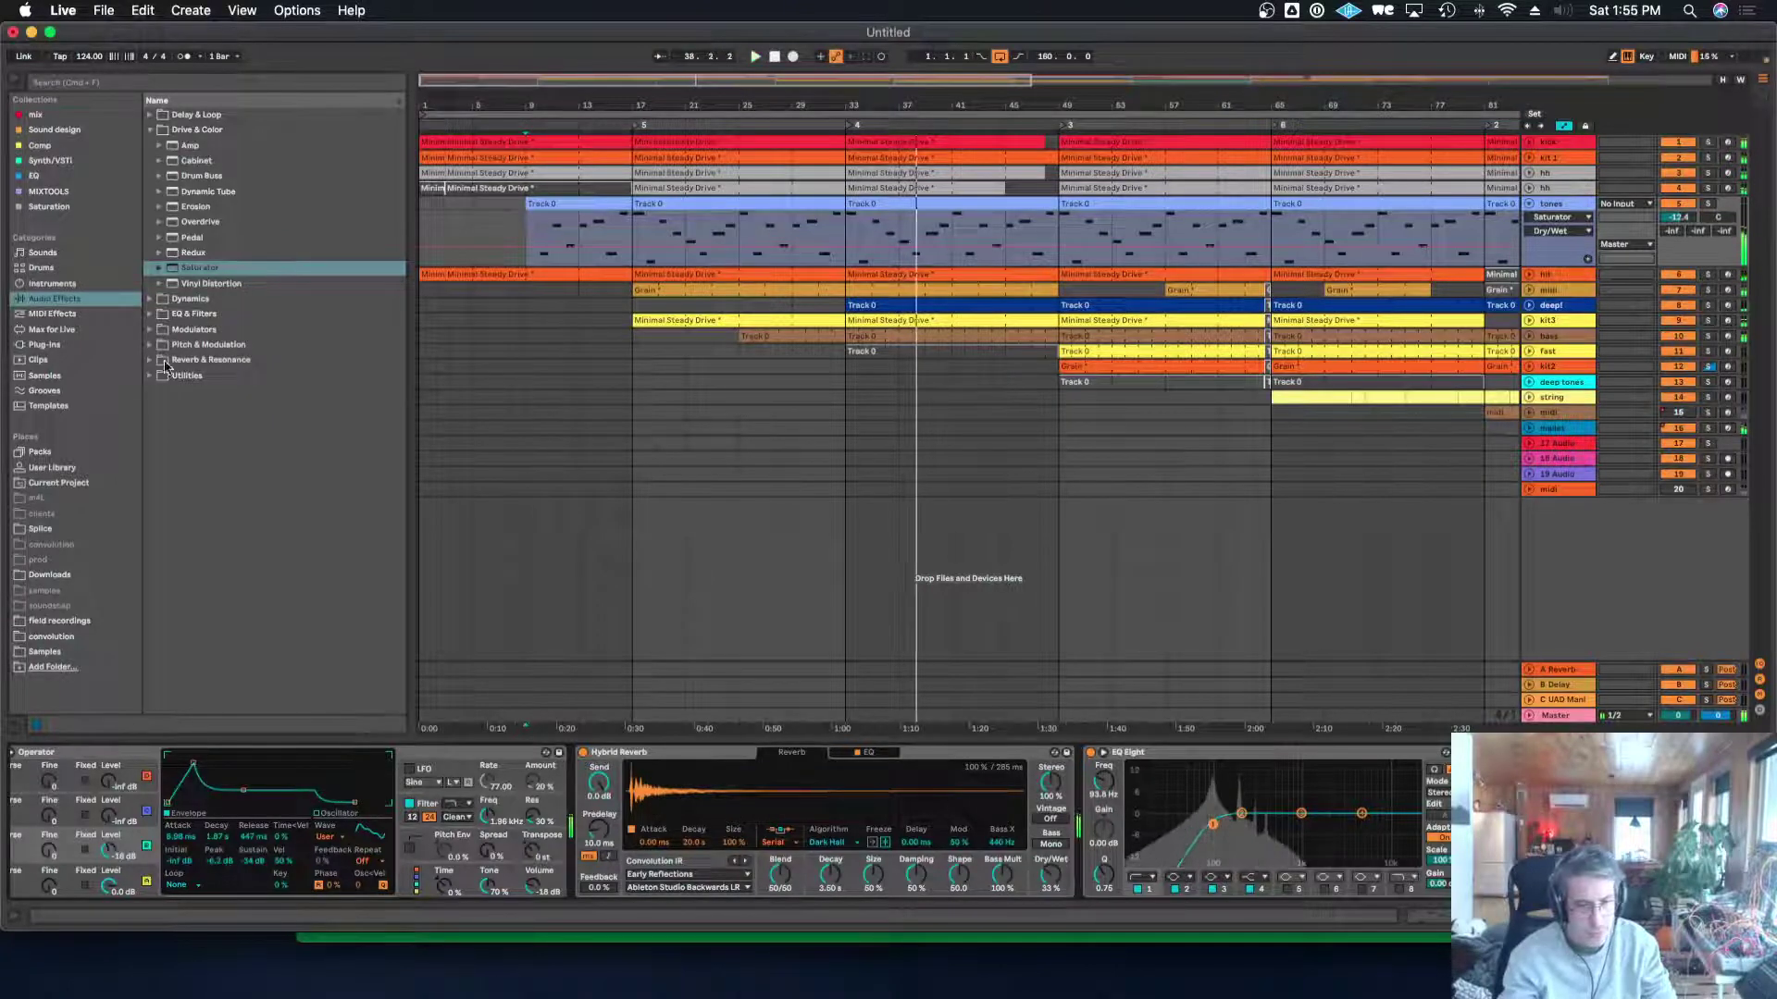
Solo the tones track, play it from bar 17, and adjust the Saturator's Width.
{"action": "left_click", "coordinate": [666, 155]}
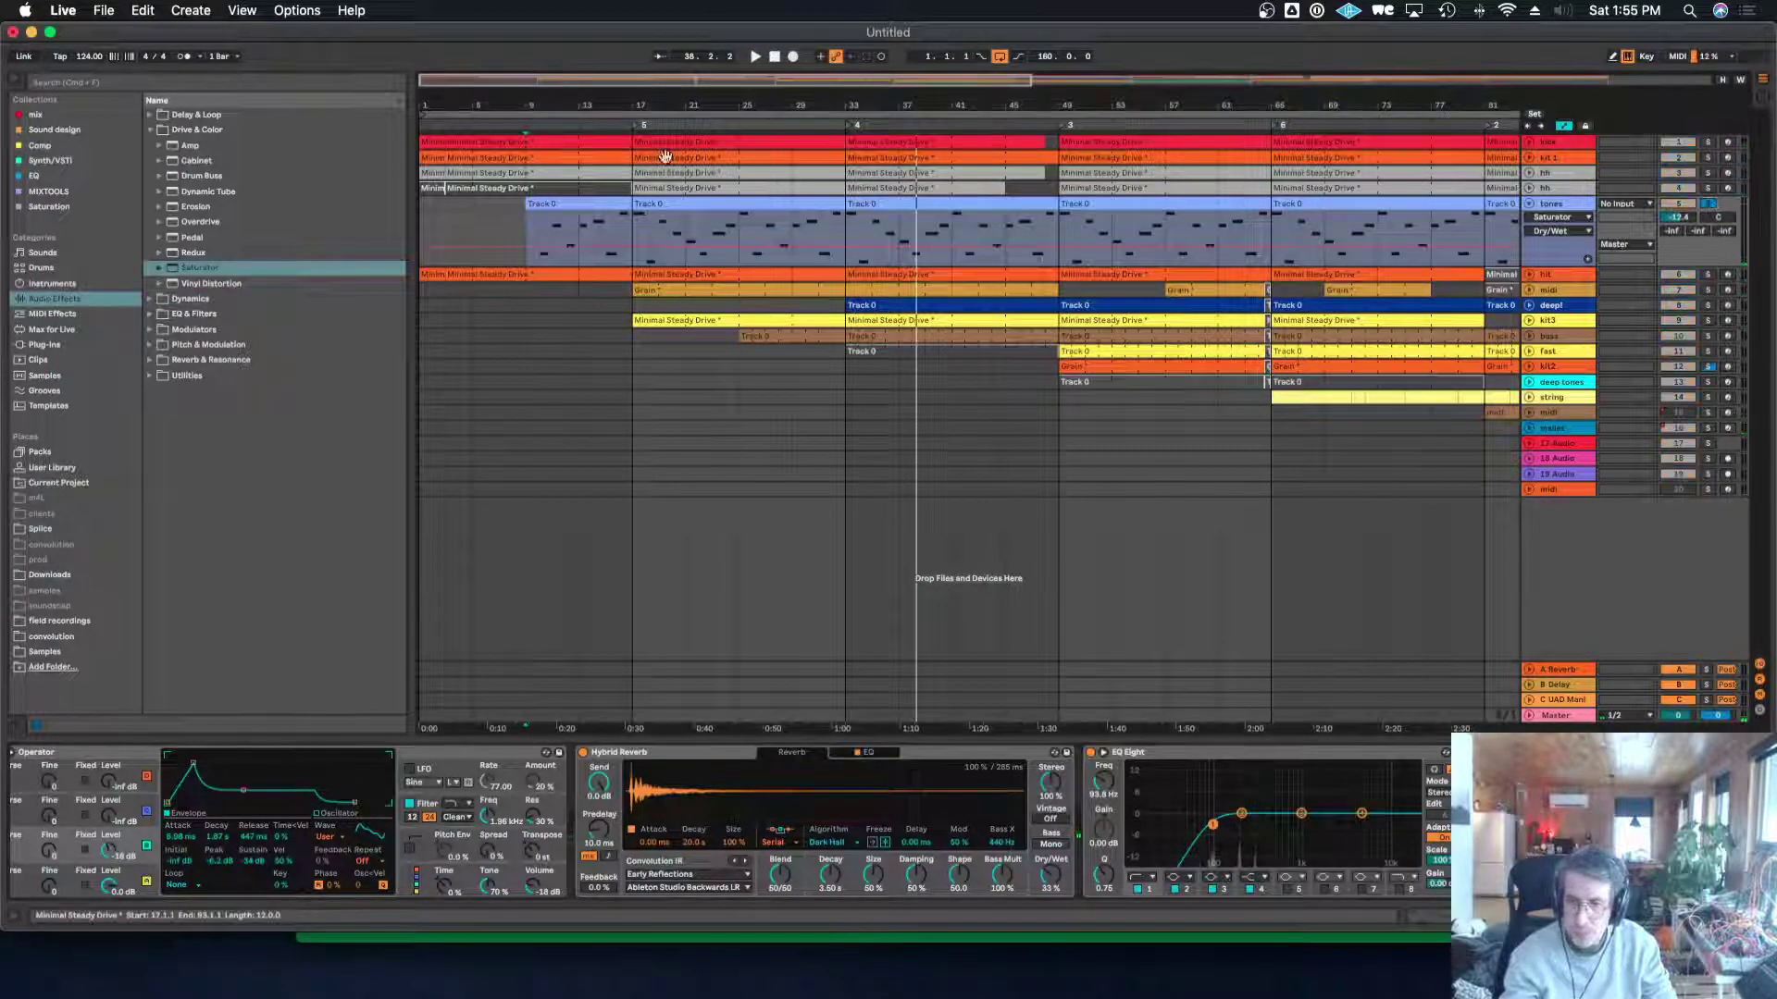
{"action": "left_click", "coordinate": [642, 127]}
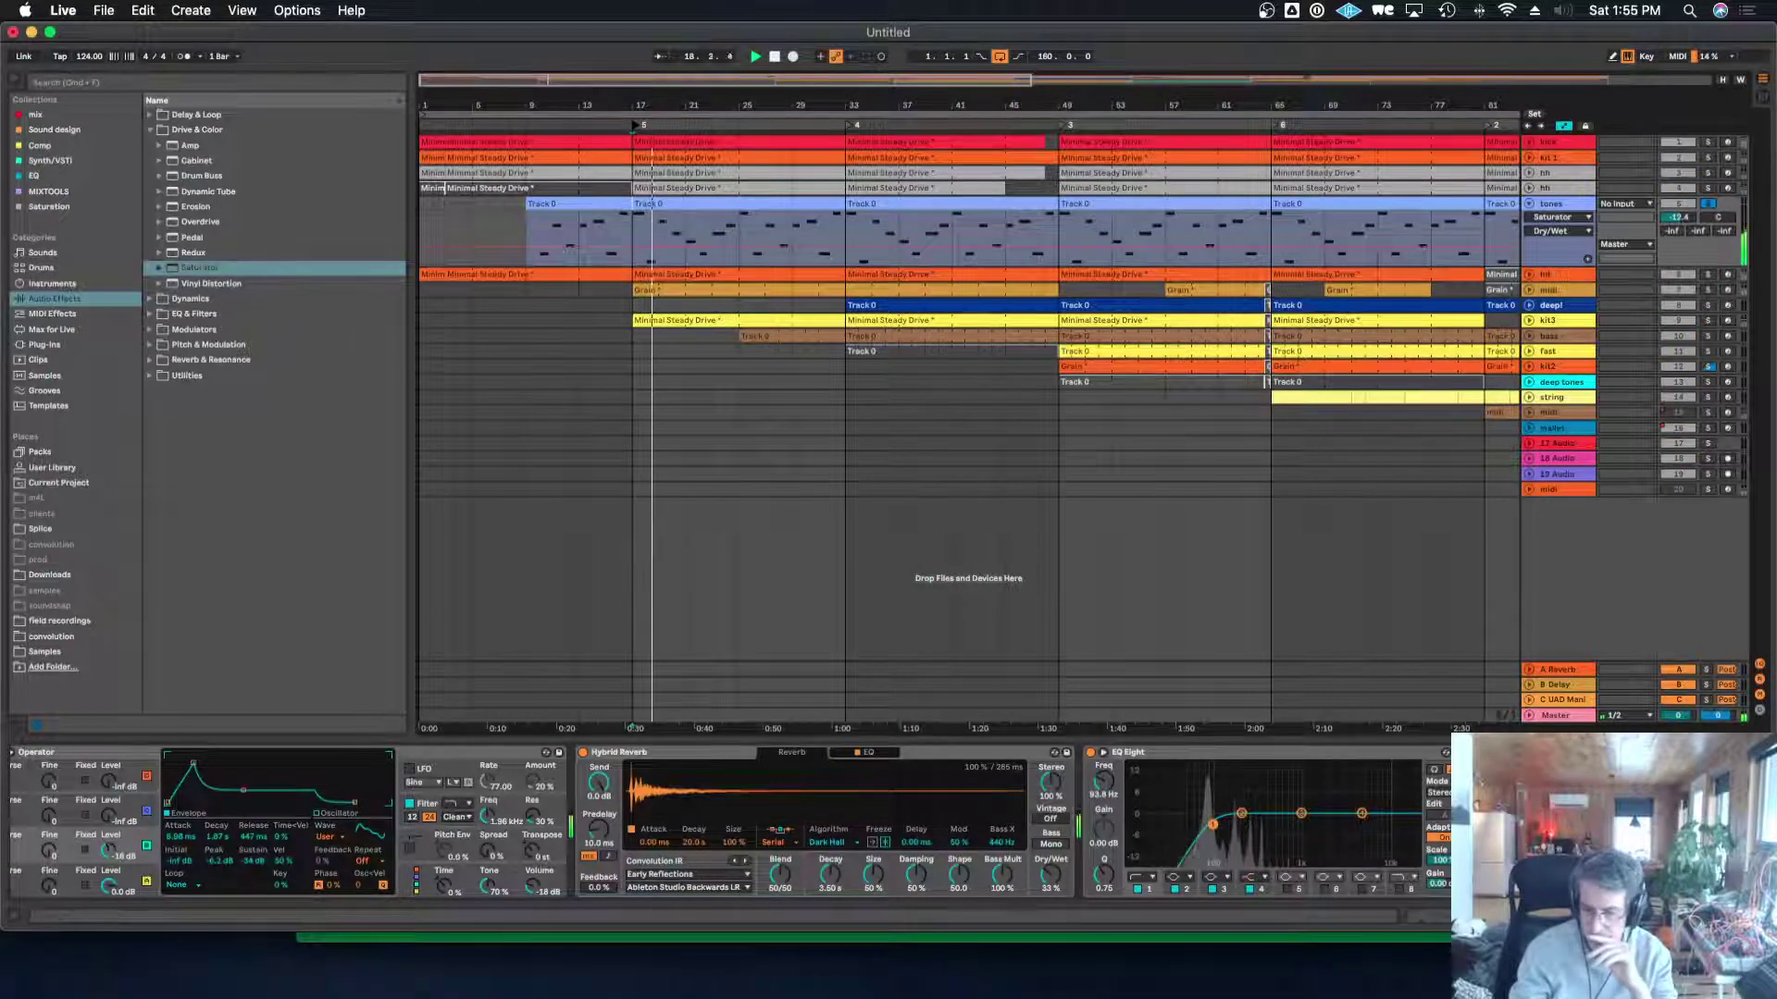
{"action": "left_click", "coordinate": [1605, 837]}
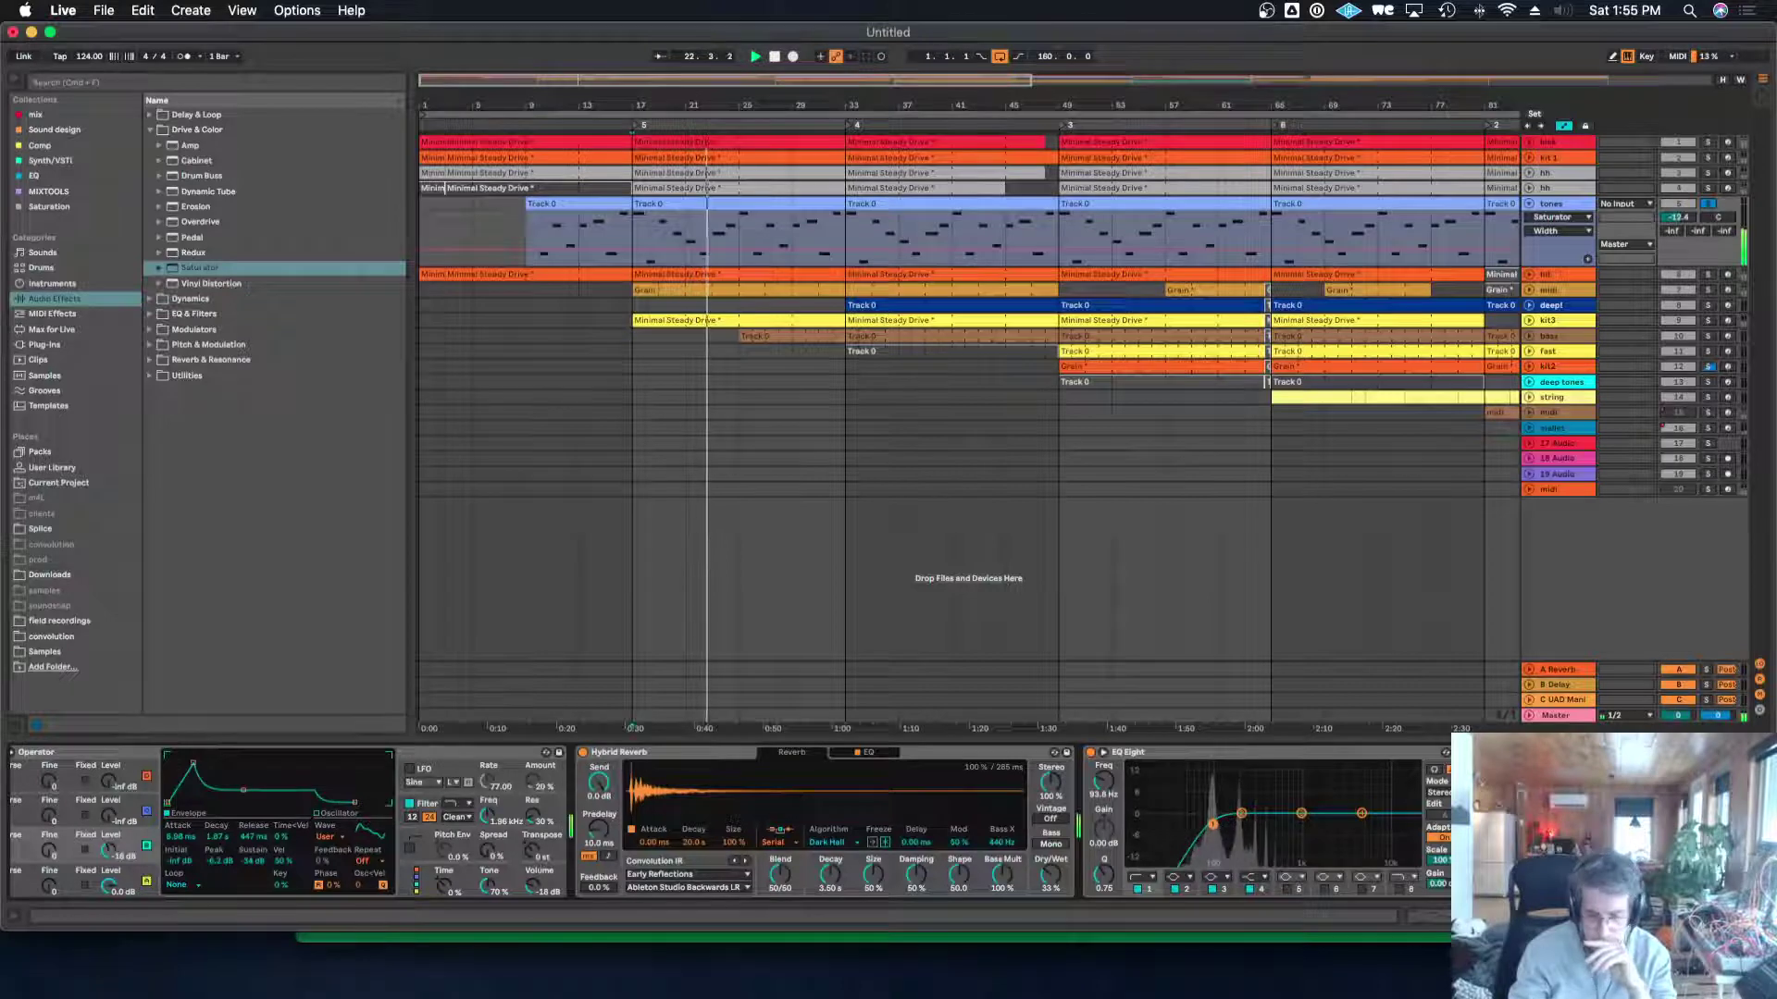
Adjust Transpose on the tones track's Operator and replay the soloed track from around bar 9.
{"action": "scroll", "coordinate": [731, 822], "scroll_direction": "left", "scroll_amount": 1}
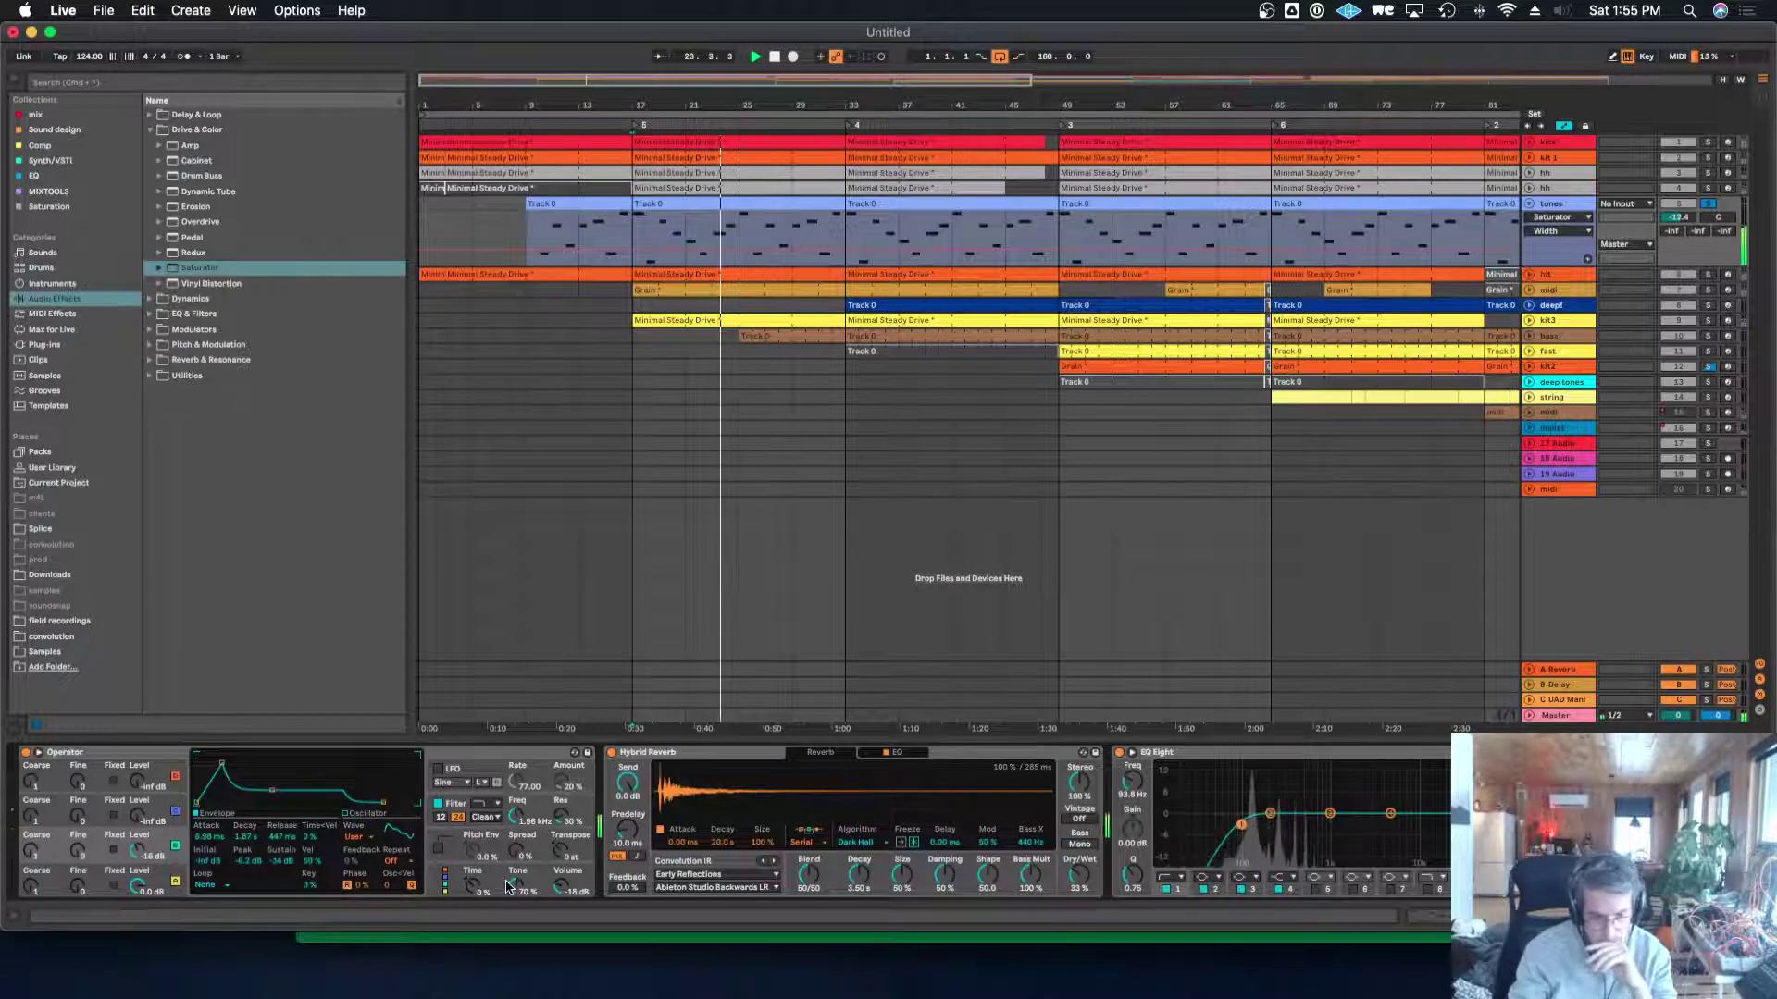
{"action": "left_click_drag", "start_coordinate": [561, 852], "coordinate": [561, 873]}
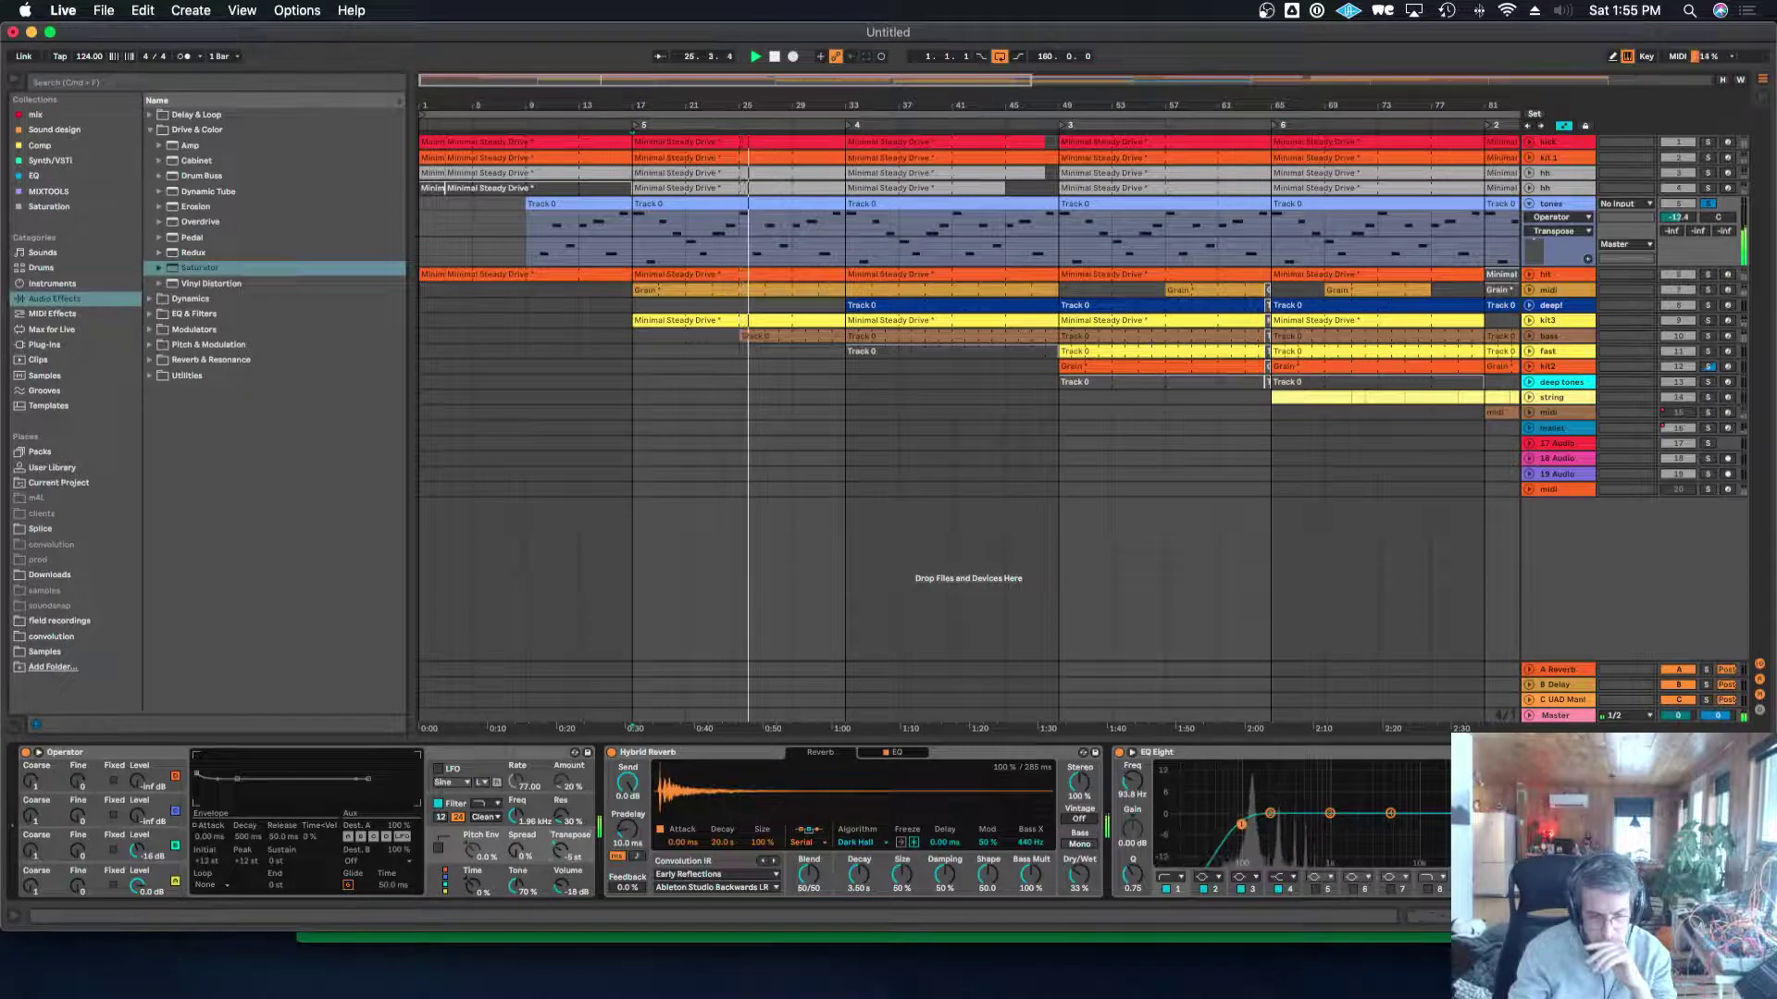
{"action": "left_click", "coordinate": [521, 124]}
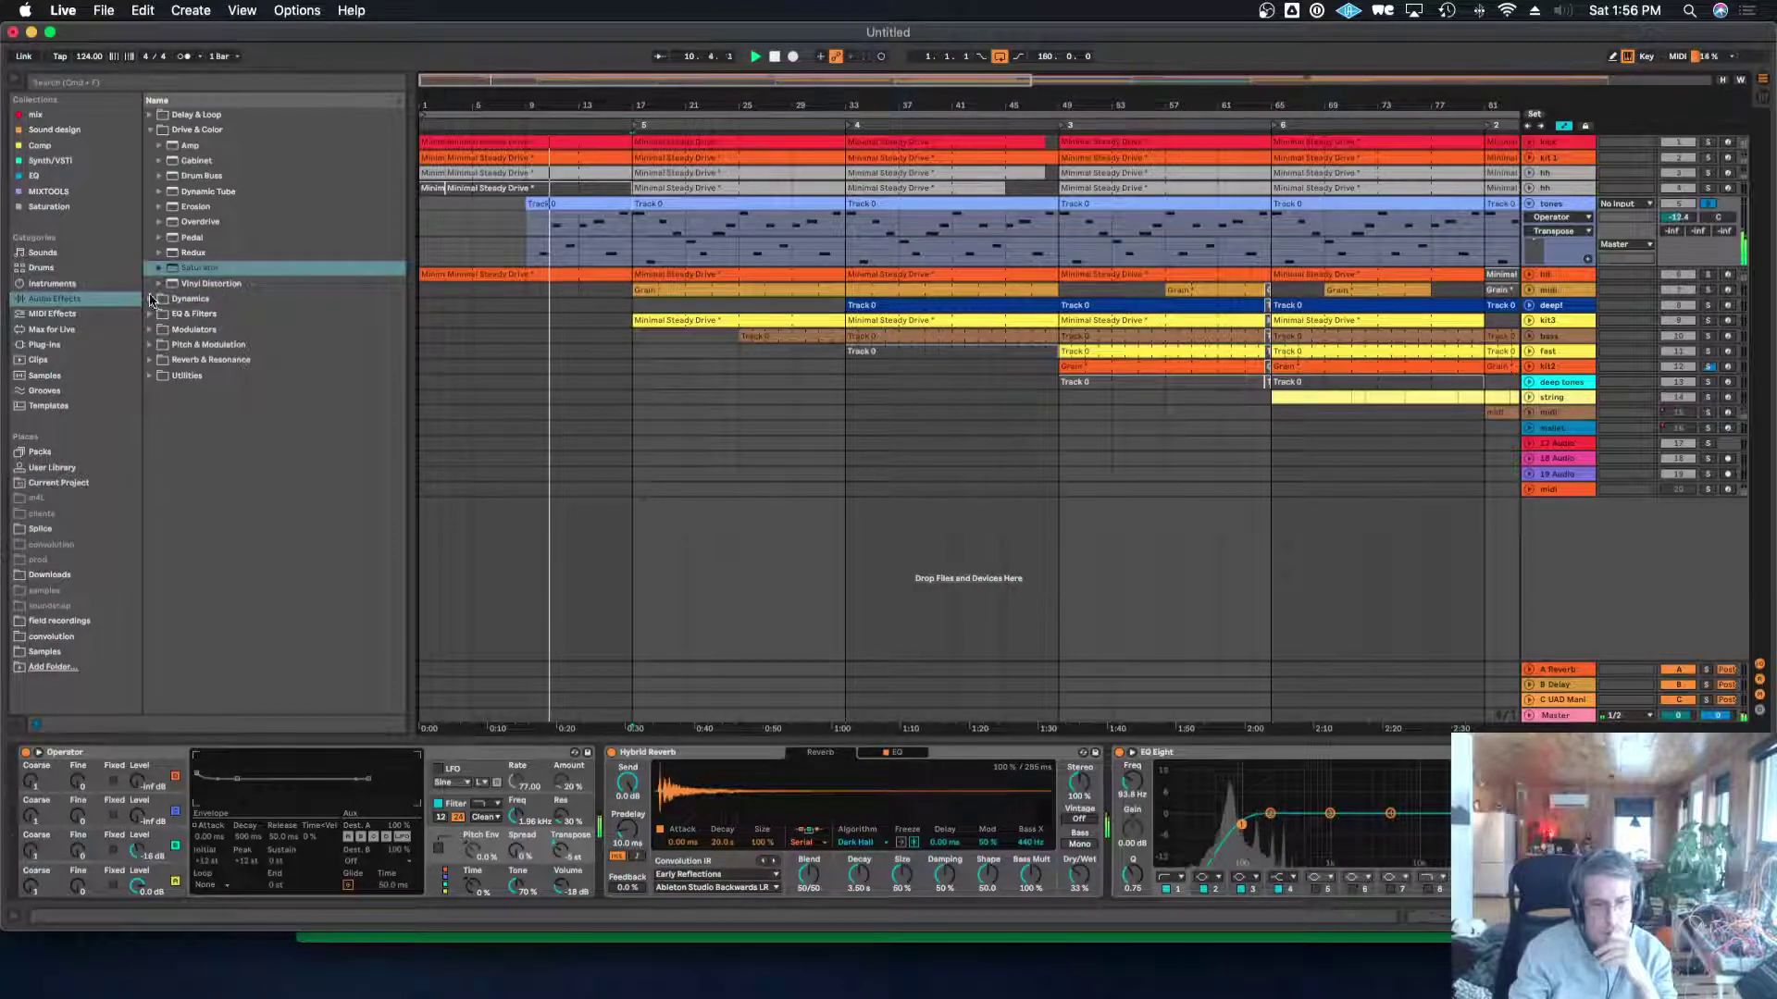
Add a Grain Delay from Delay & Loop ahead of the tones track's EQ Eight and adjust its Pitch, Feedback and DryWet.
{"action": "left_click", "coordinate": [150, 116]}
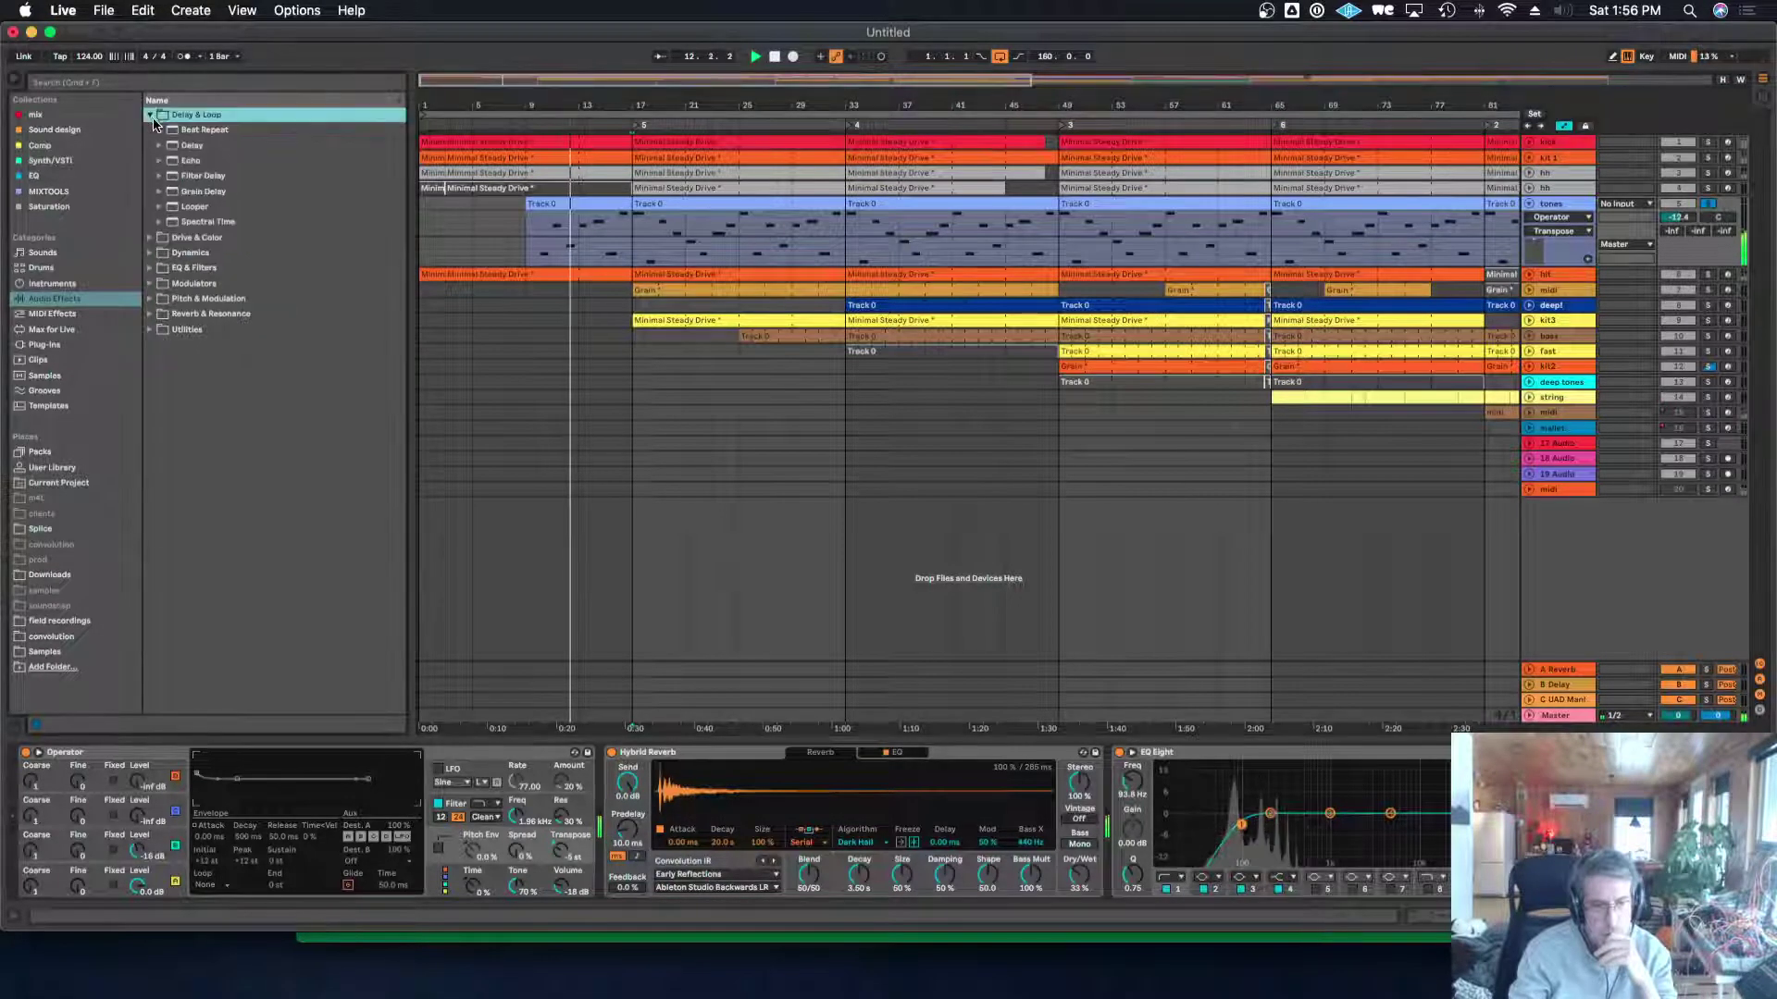
{"action": "double_click", "coordinate": [203, 191]}
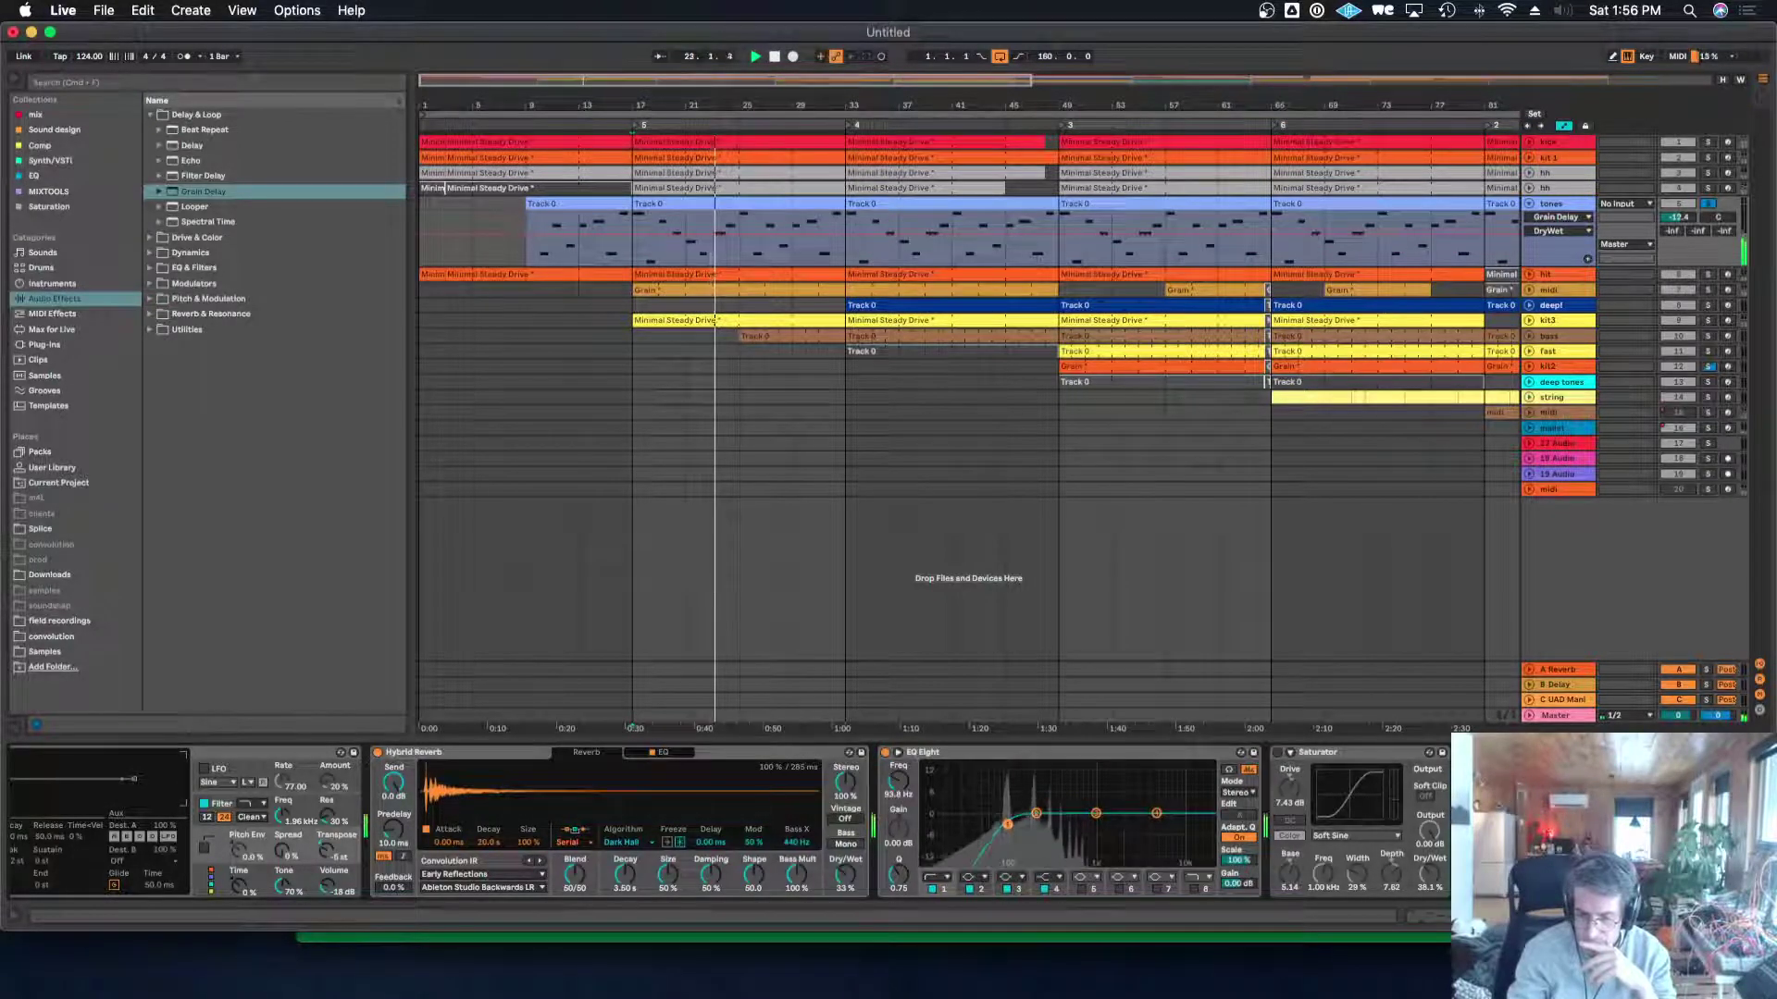
{"action": "left_click_drag", "start_coordinate": [986, 775], "coordinate": [910, 744]}
{"action": "left_click_drag", "start_coordinate": [1125, 804], "coordinate": [1123, 801]}
{"action": "left_click_drag", "start_coordinate": [897, 821], "coordinate": [897, 799]}
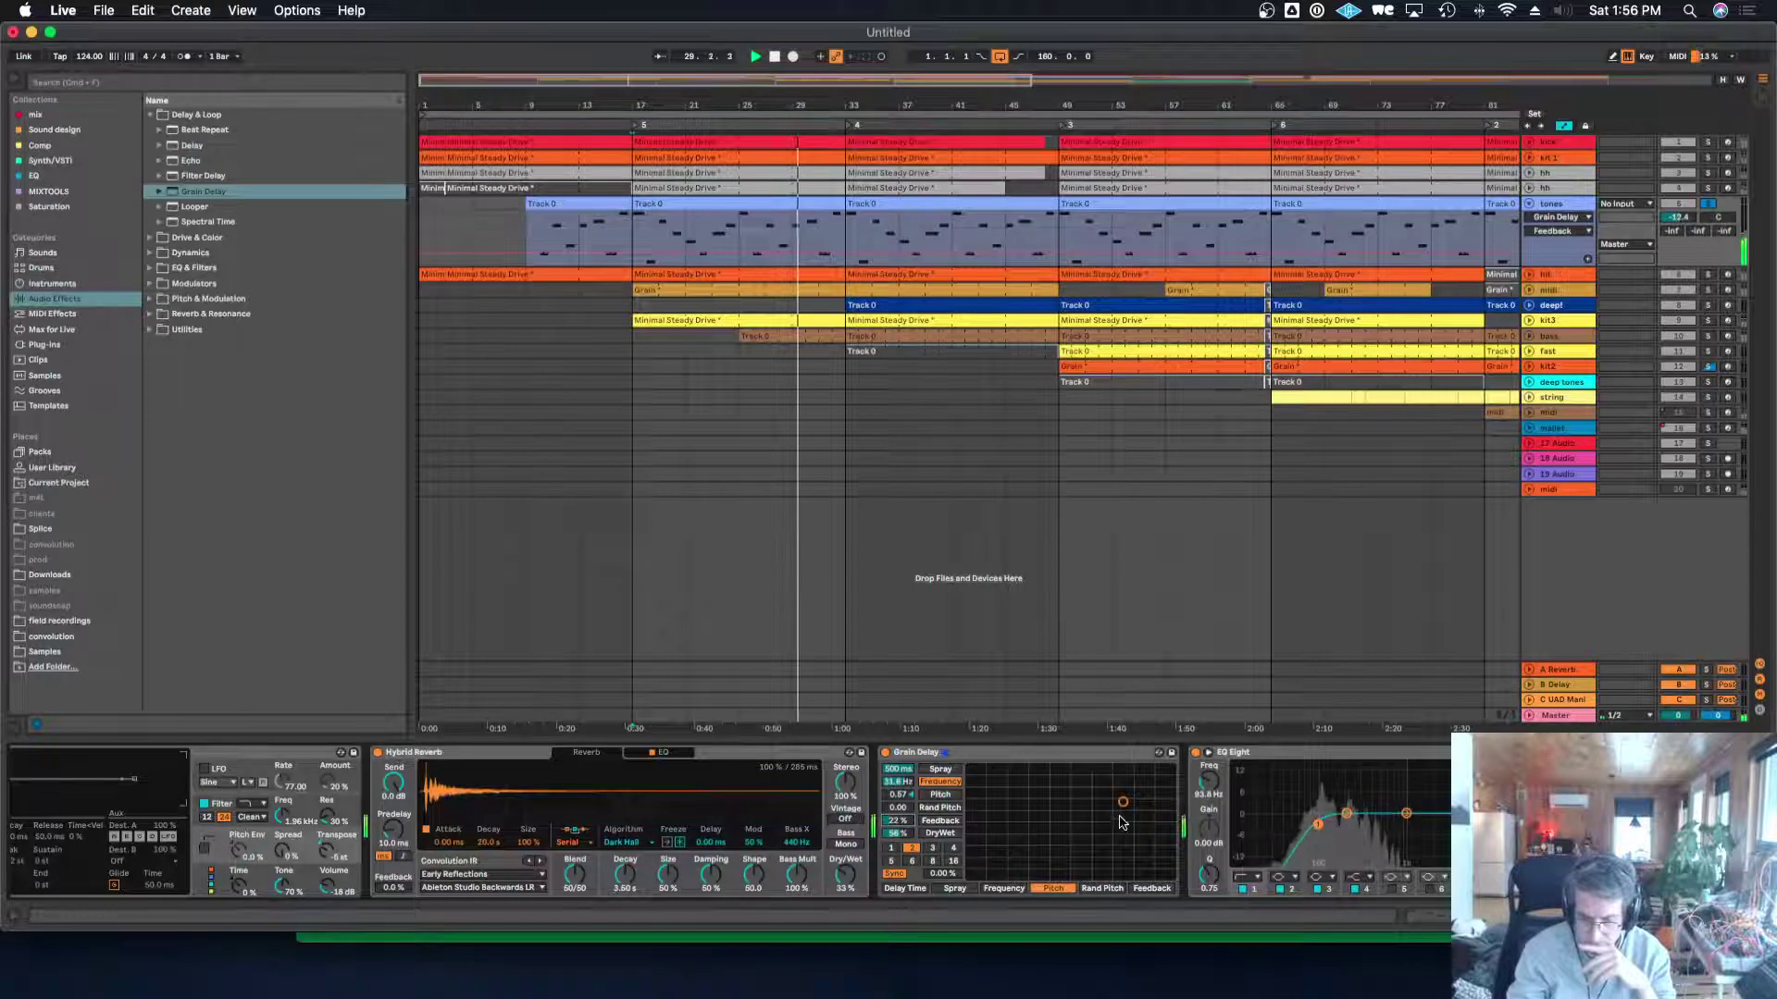
{"action": "left_click", "coordinate": [897, 833]}
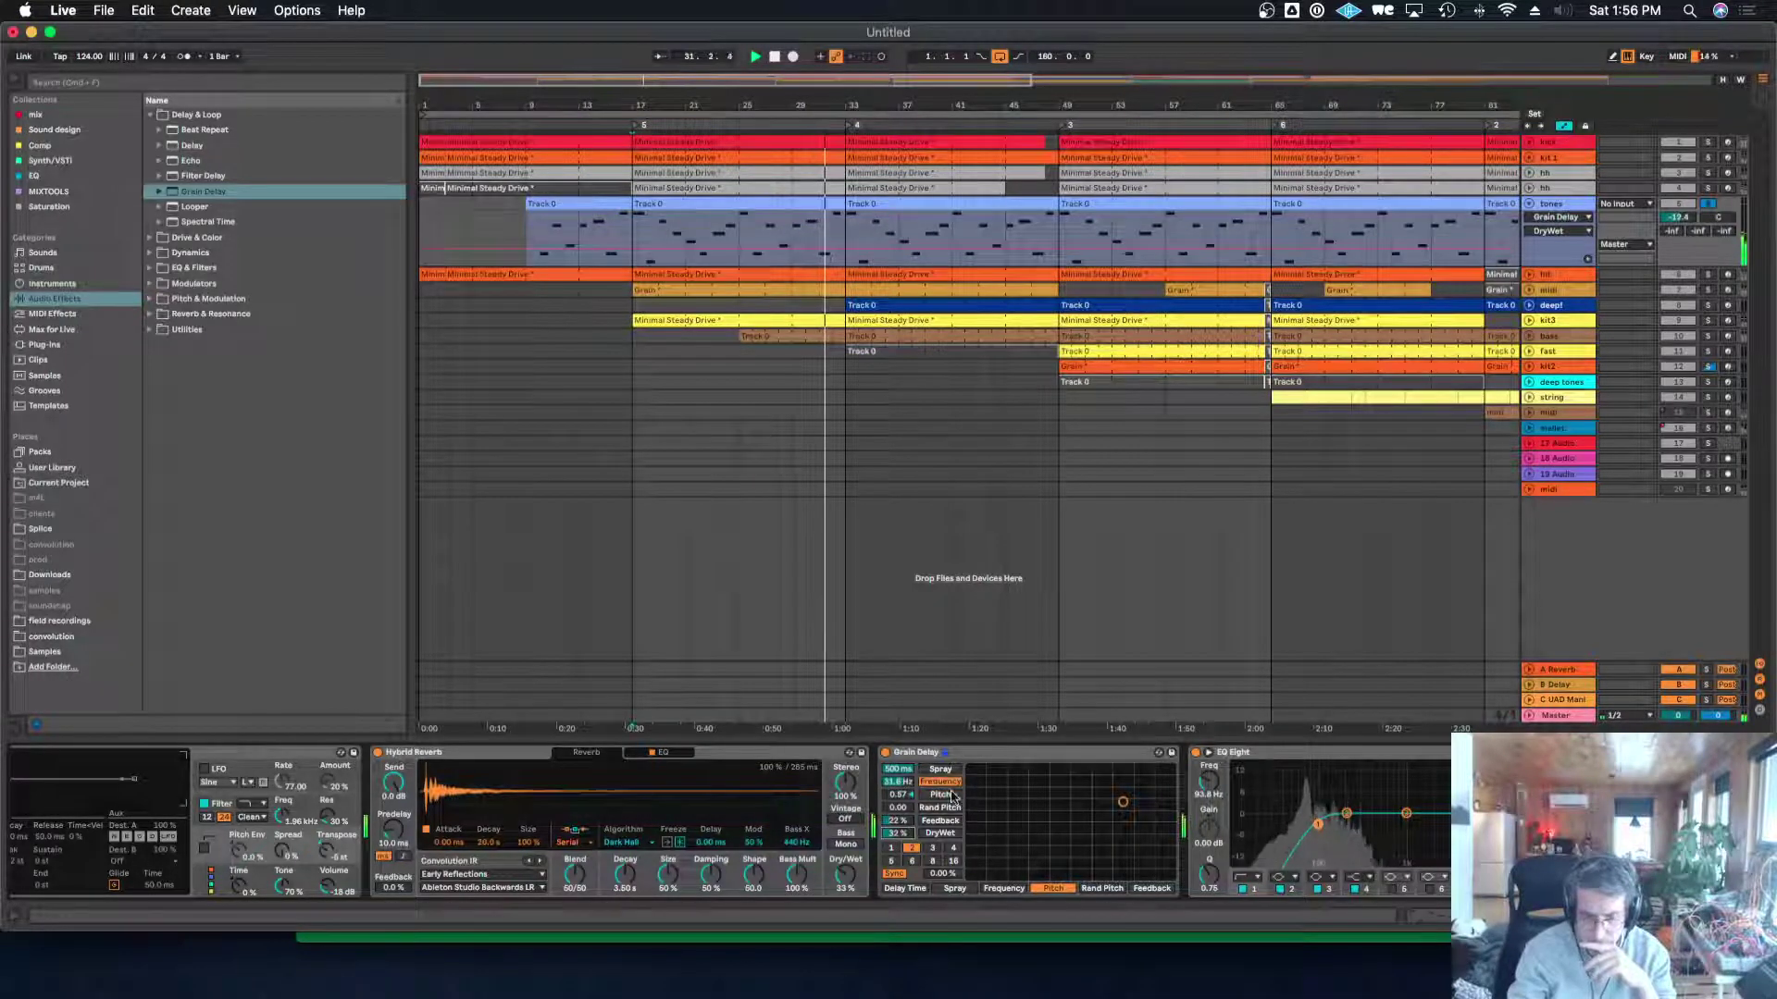
Add a Filter Delay after the tones track's Saturator and adjust its filter, beat delay and feedback settings.
{"action": "left_click", "coordinate": [211, 177]}
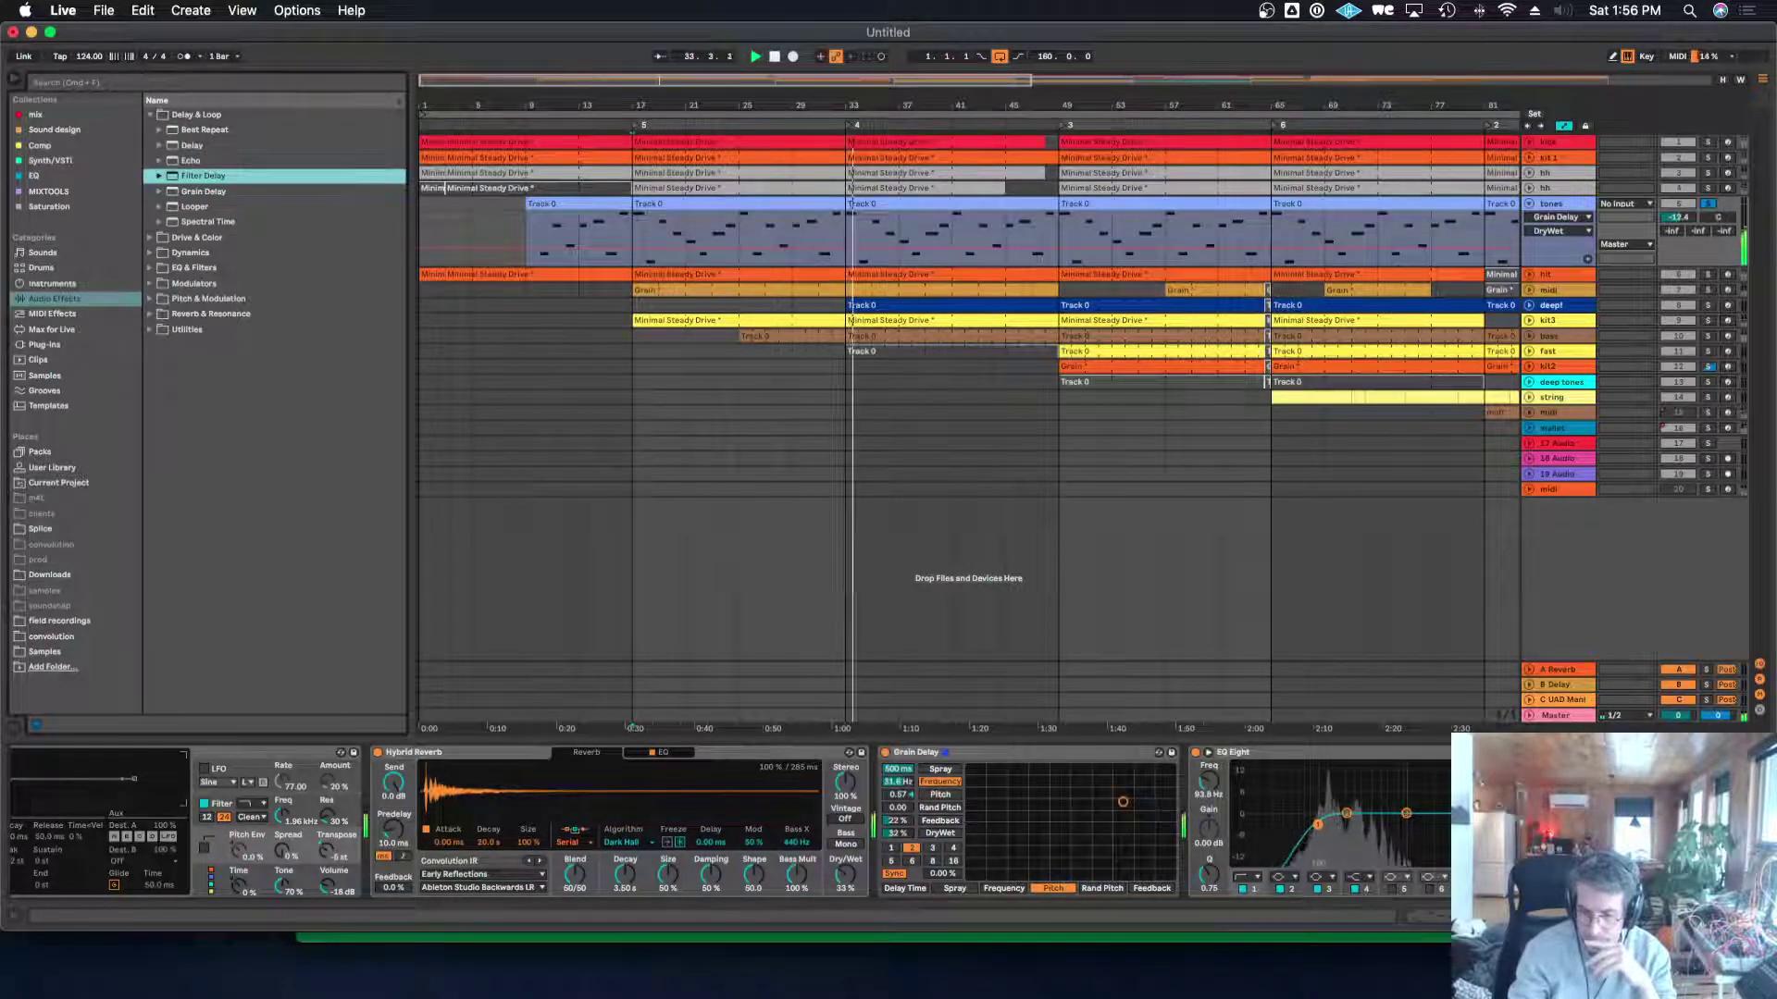
{"action": "scroll", "coordinate": [1133, 832], "scroll_direction": "right", "scroll_amount": 2}
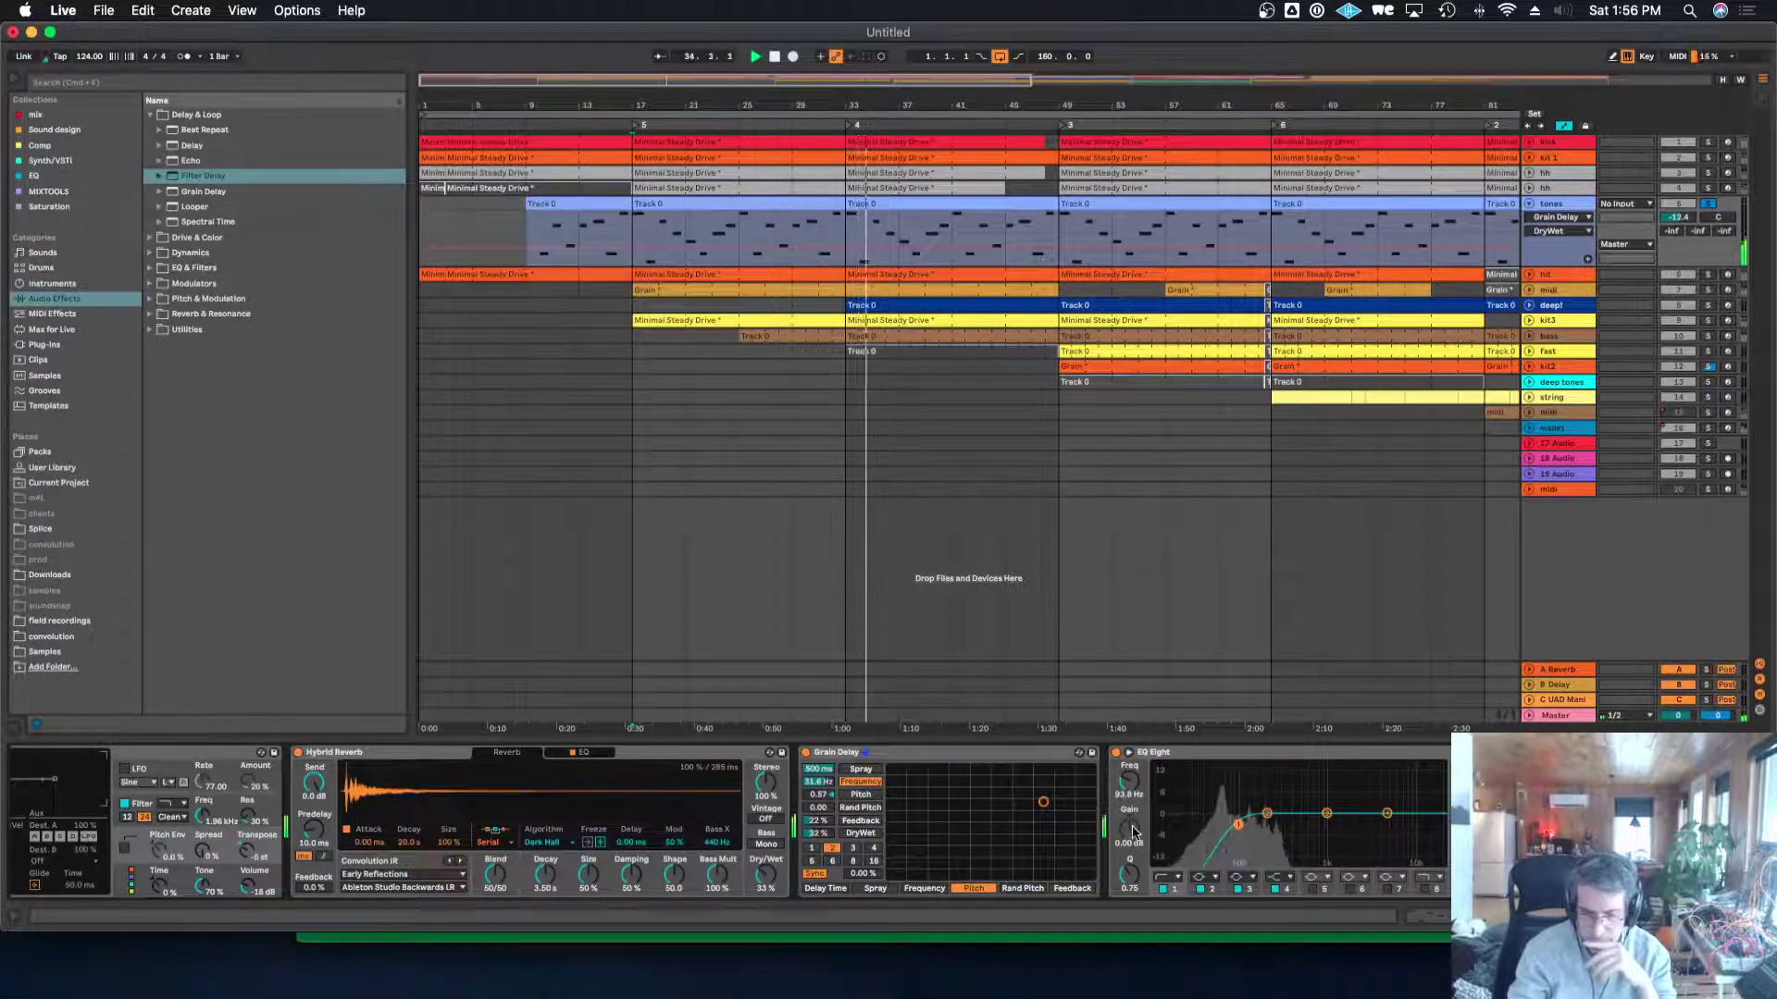
{"action": "left_click", "coordinate": [195, 177]}
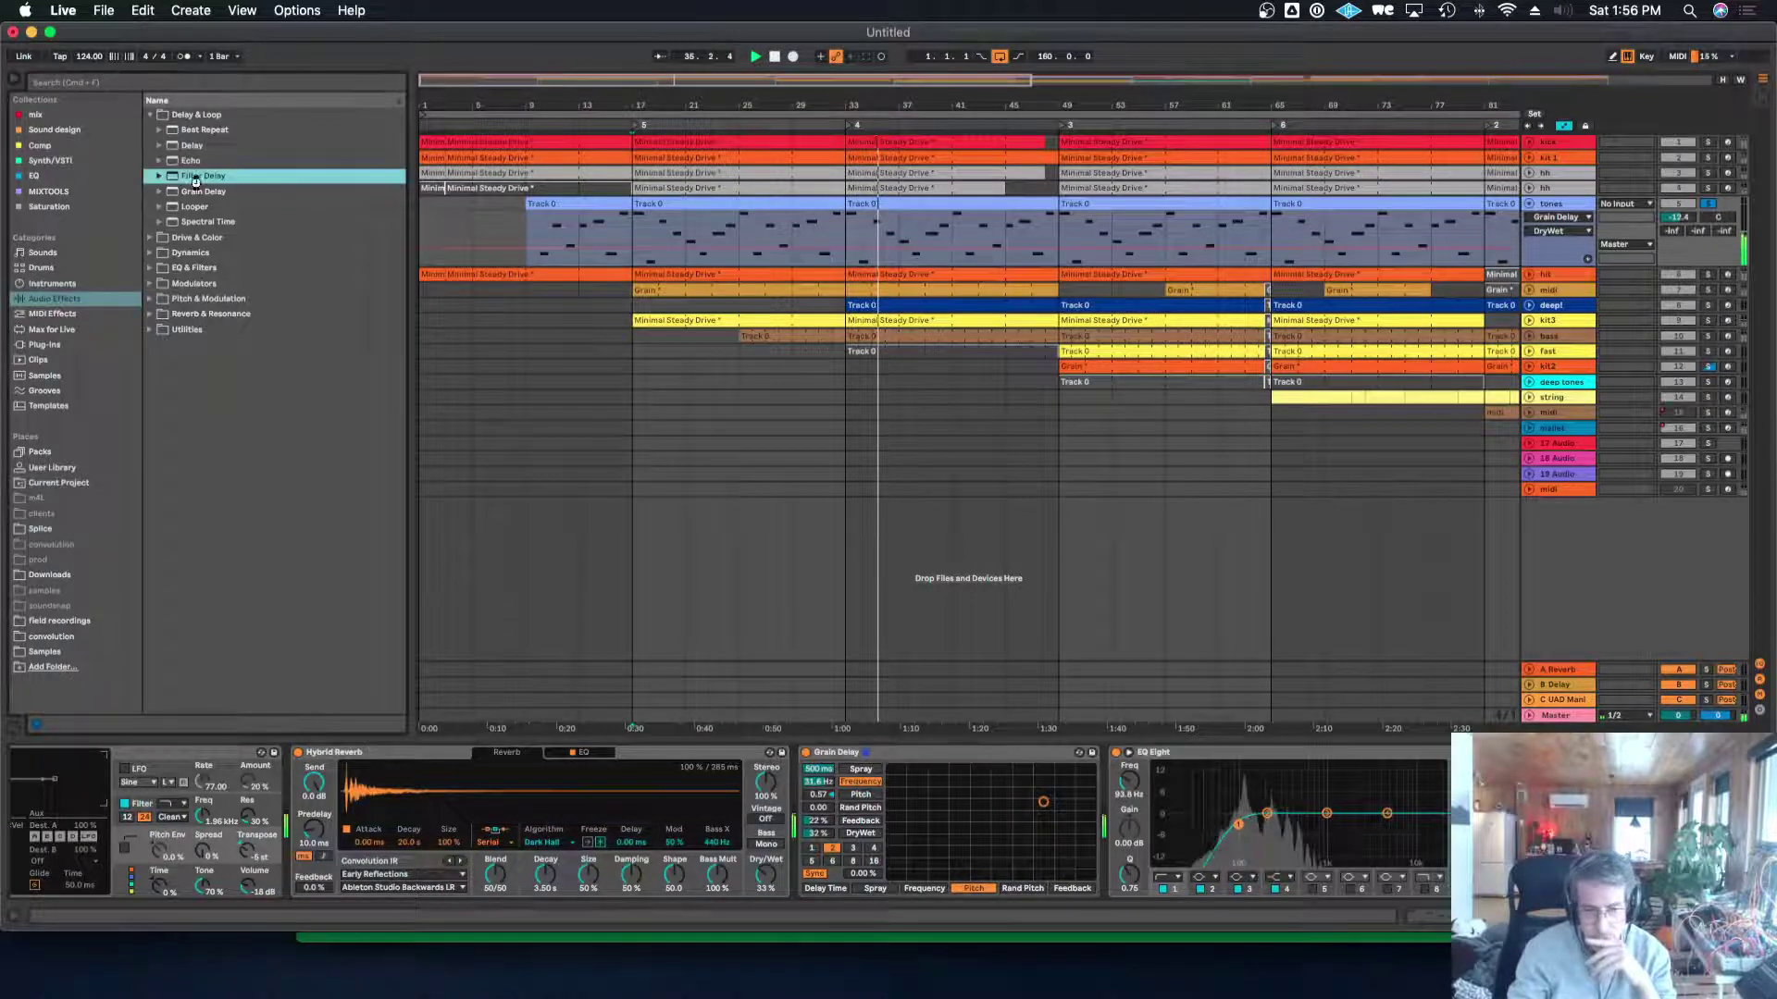
{"action": "double_click", "coordinate": [195, 178]}
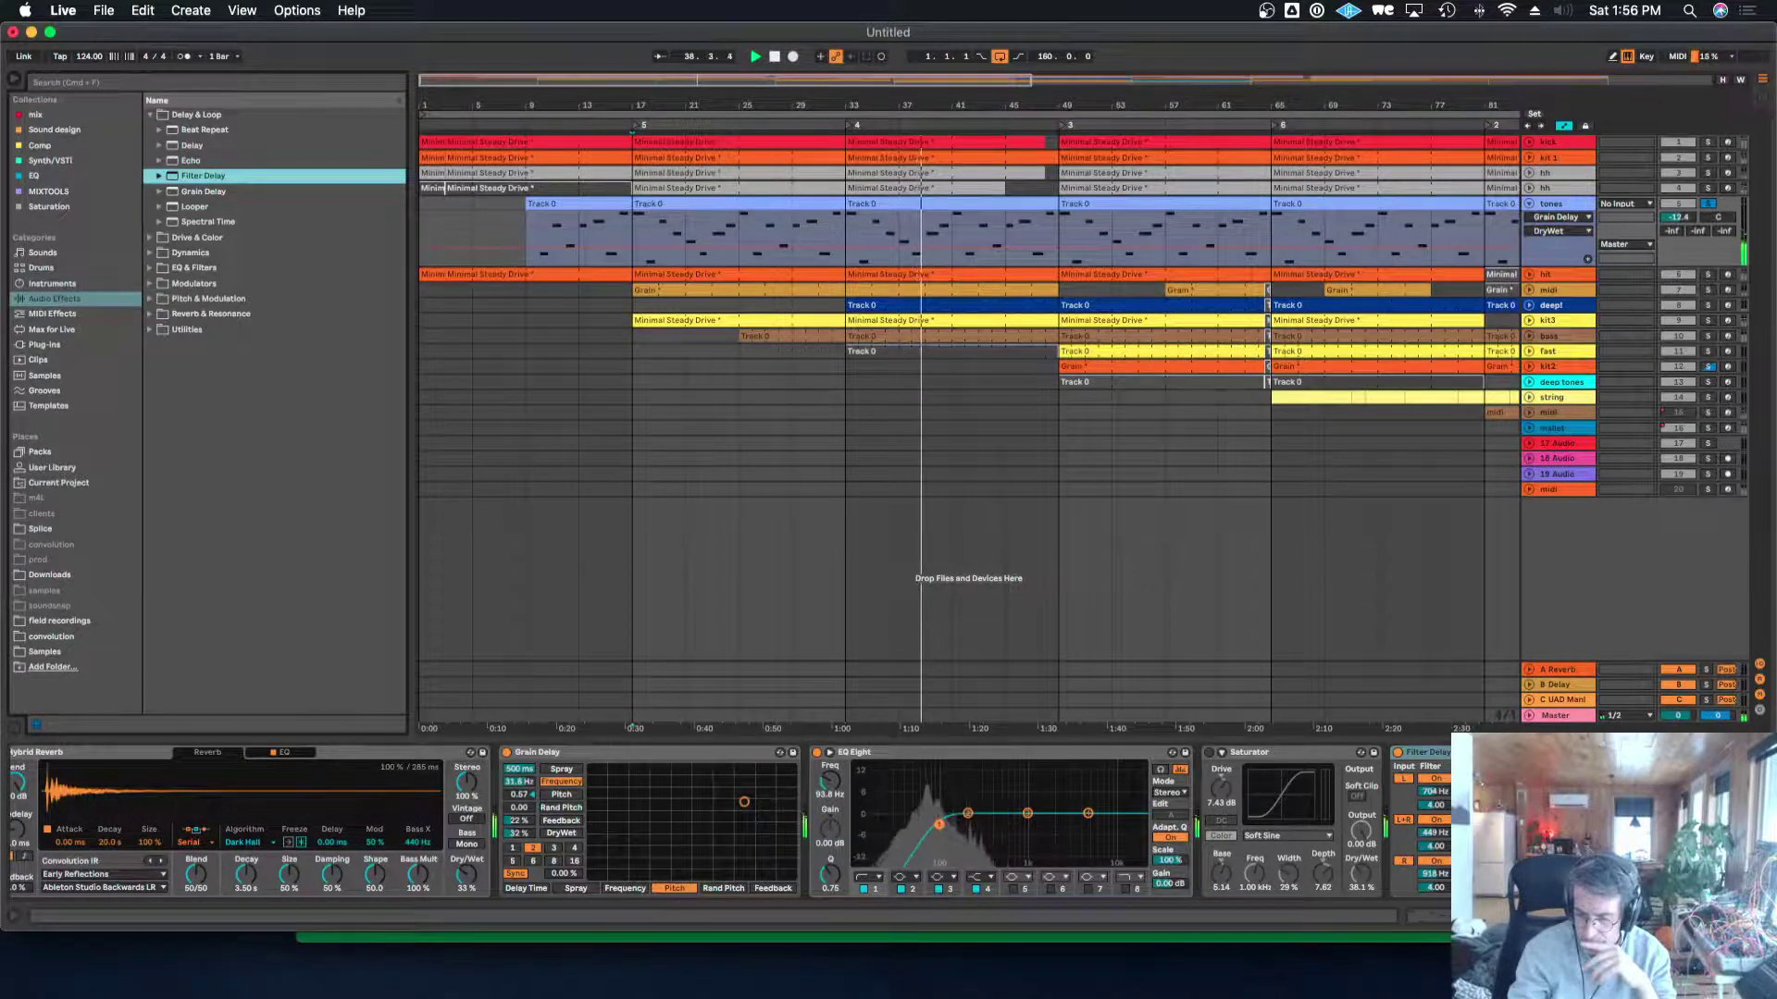
{"action": "left_click", "coordinate": [1564, 833]}
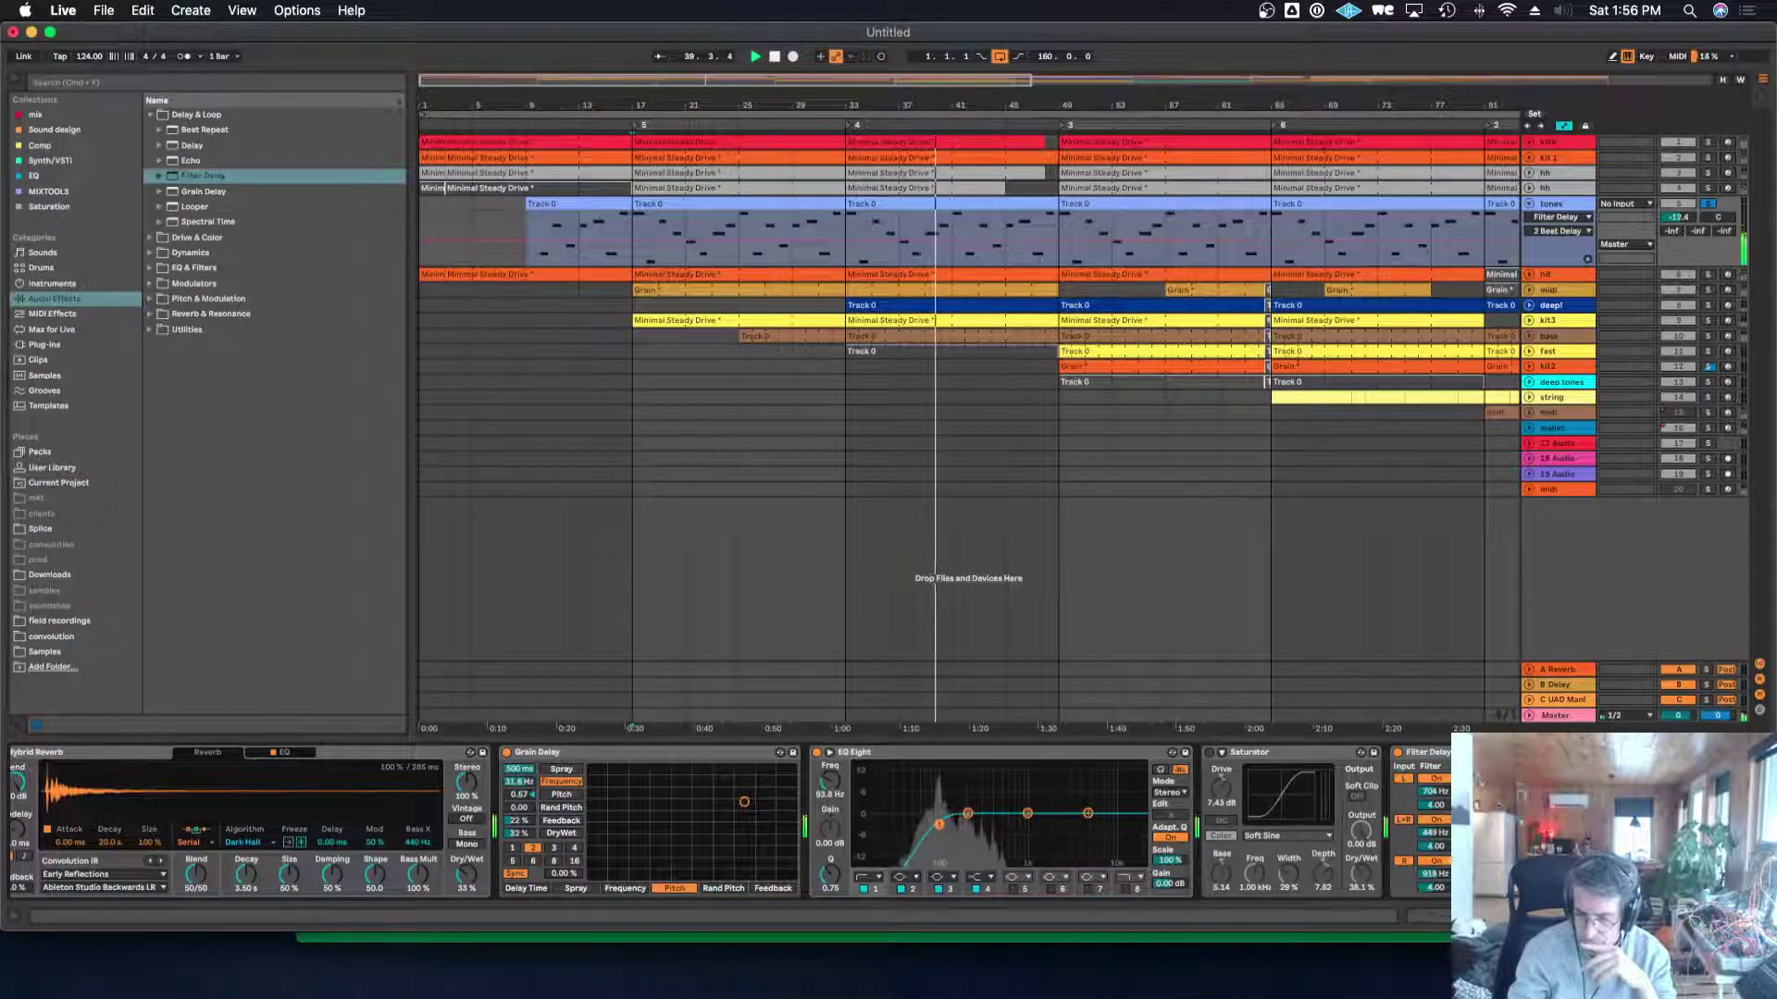
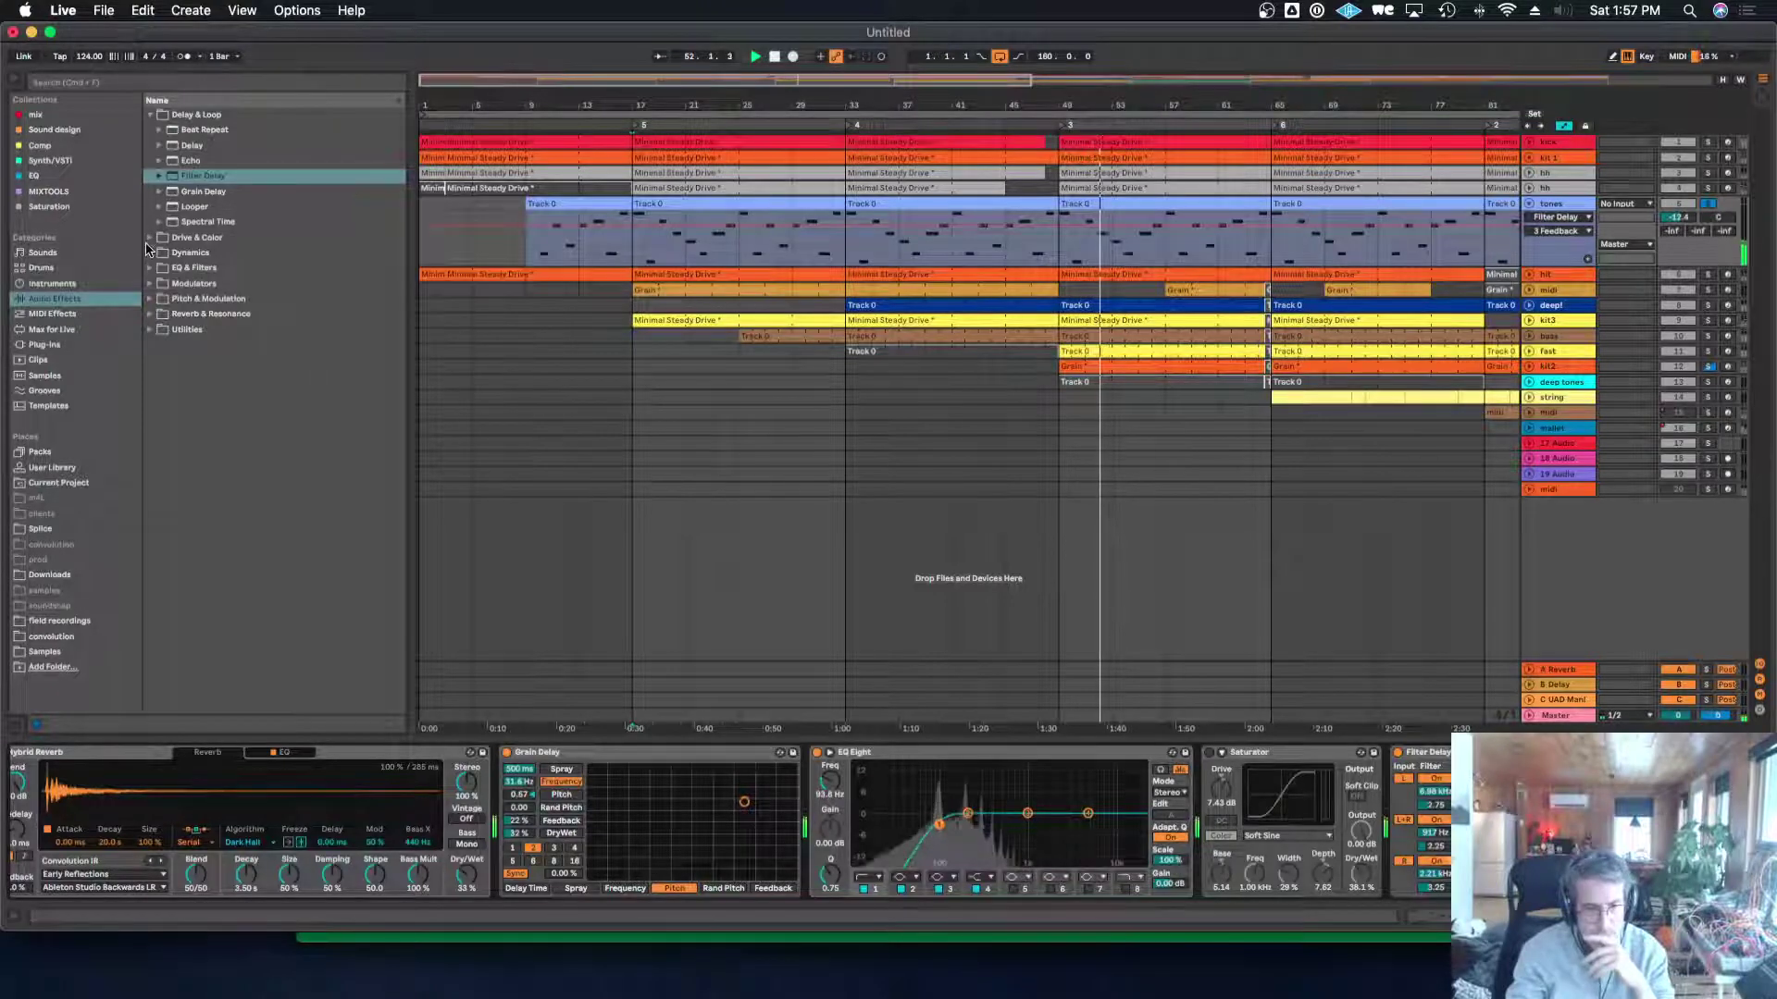
Add a Shaper from Modulators before the Grain Delay and boost the EQ Eight's second band at about 318 Hz.
{"action": "left_click", "coordinate": [150, 114]}
{"action": "left_click", "coordinate": [149, 176]}
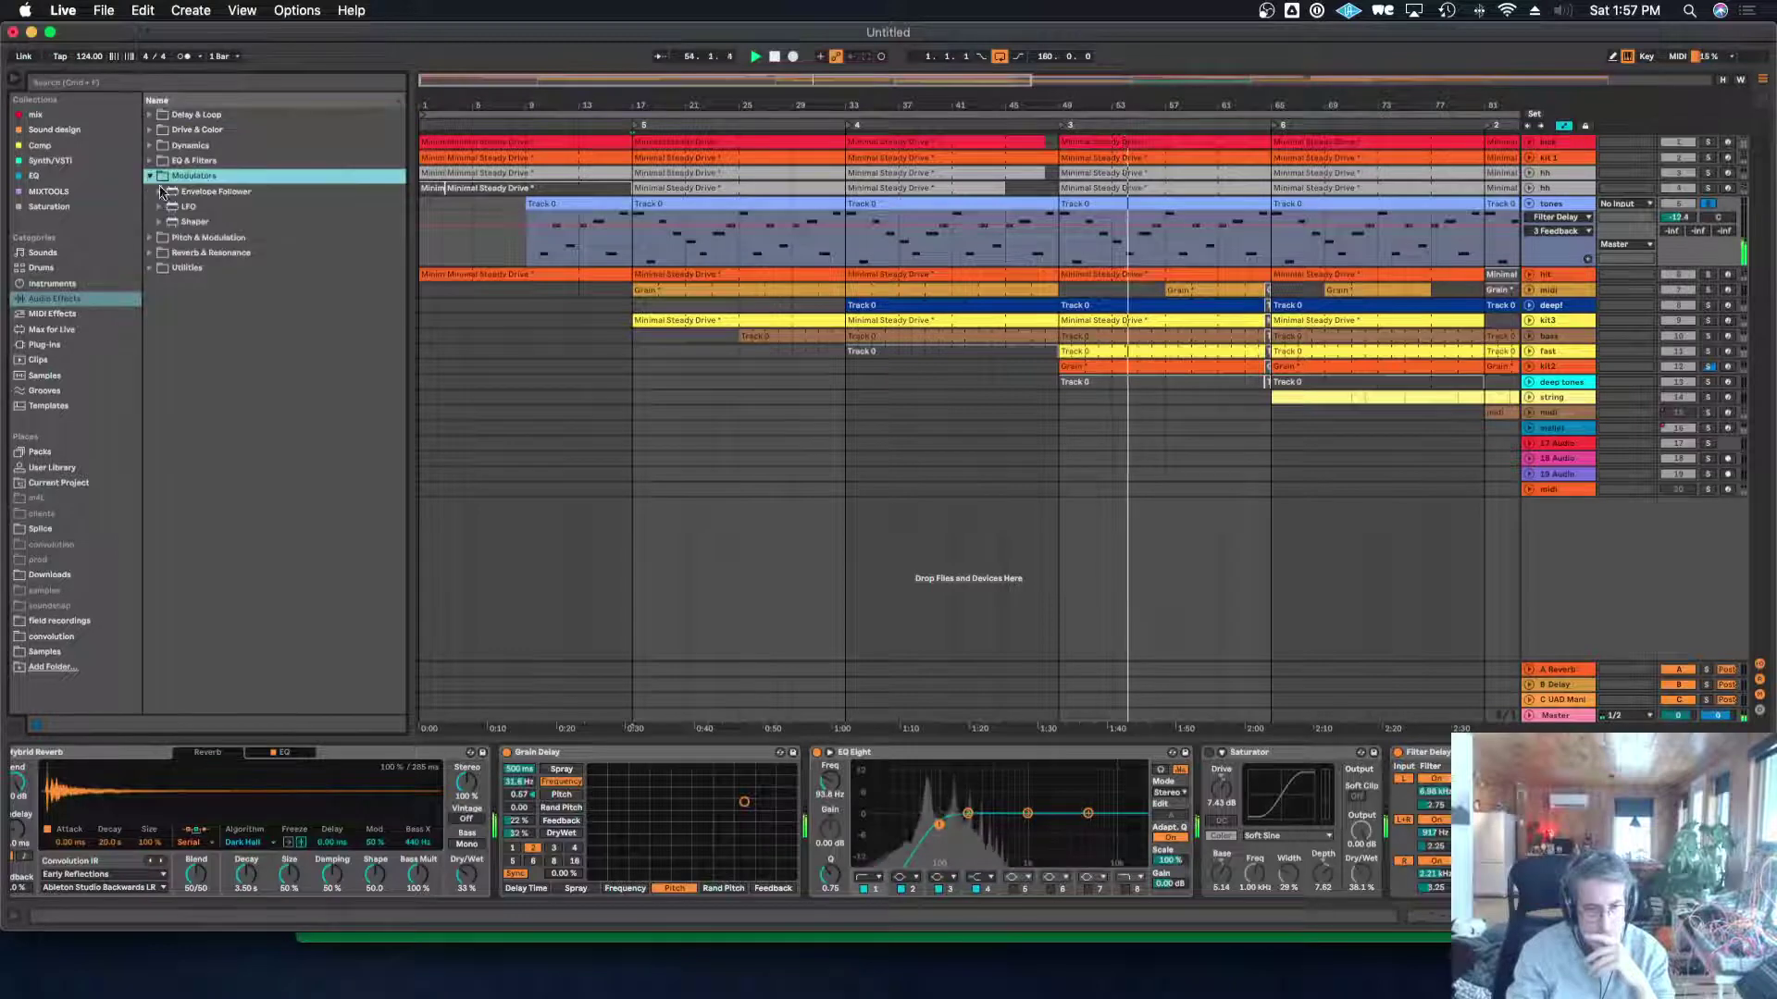
{"action": "left_click", "coordinate": [194, 222]}
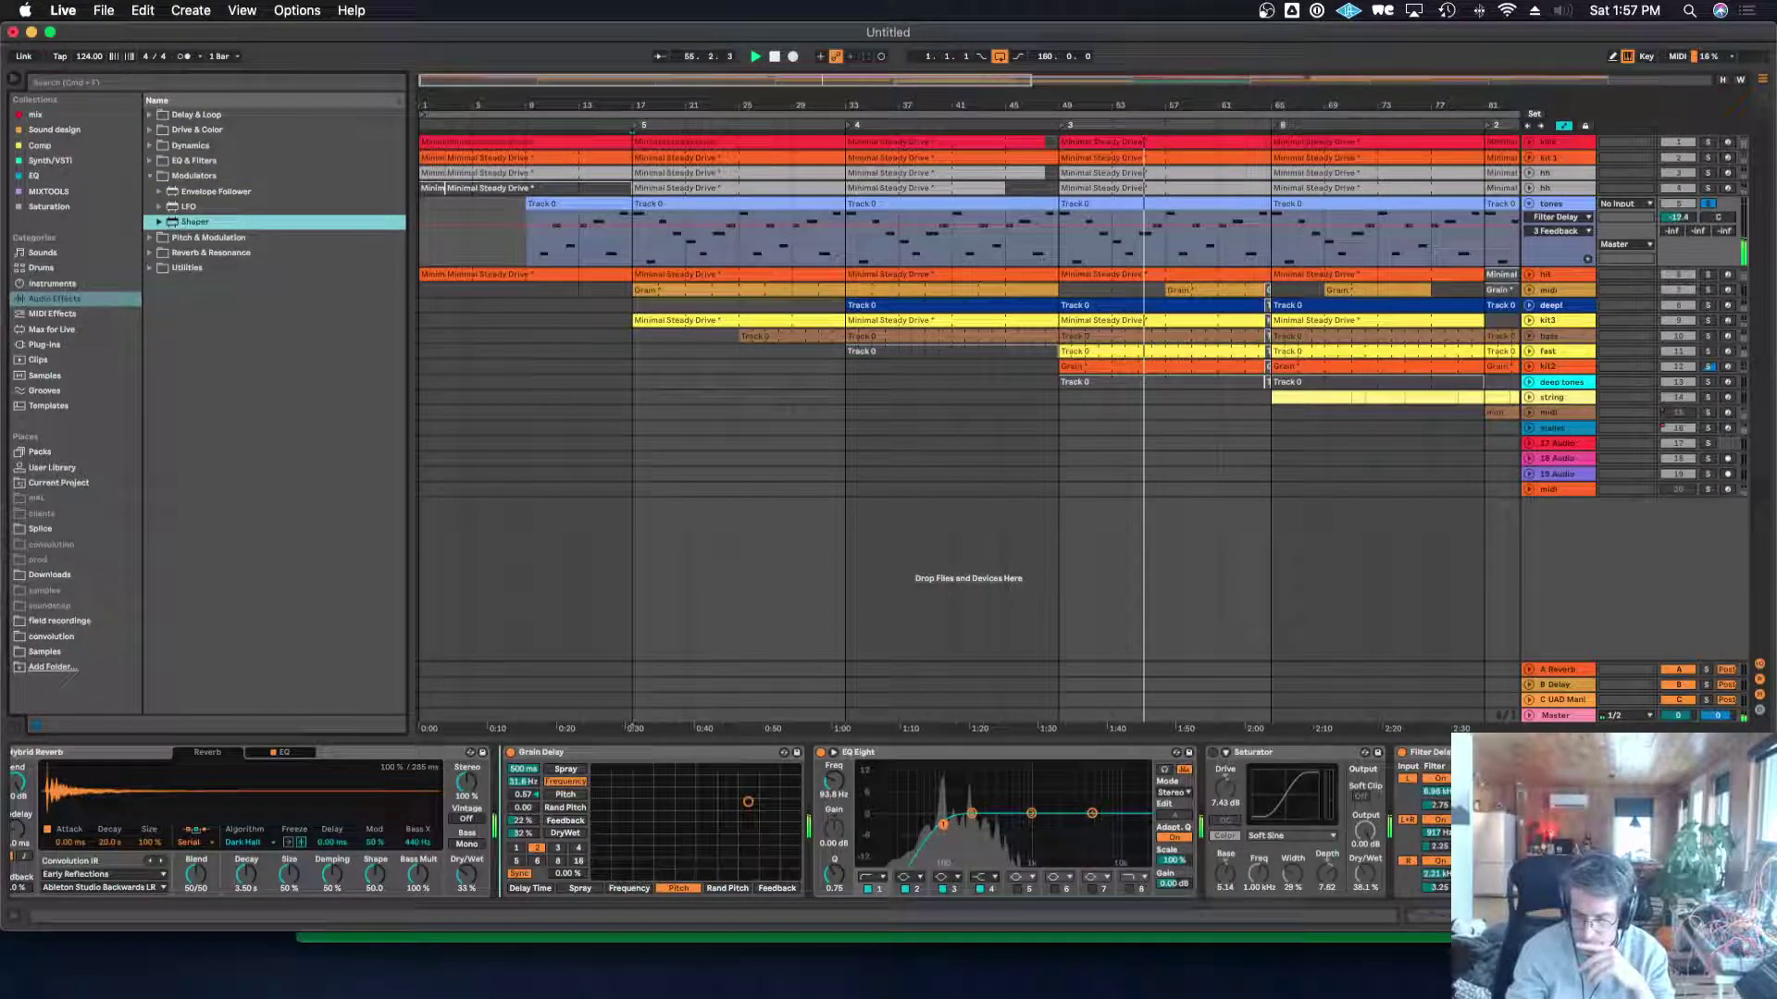
{"action": "key", "text": "Return"}
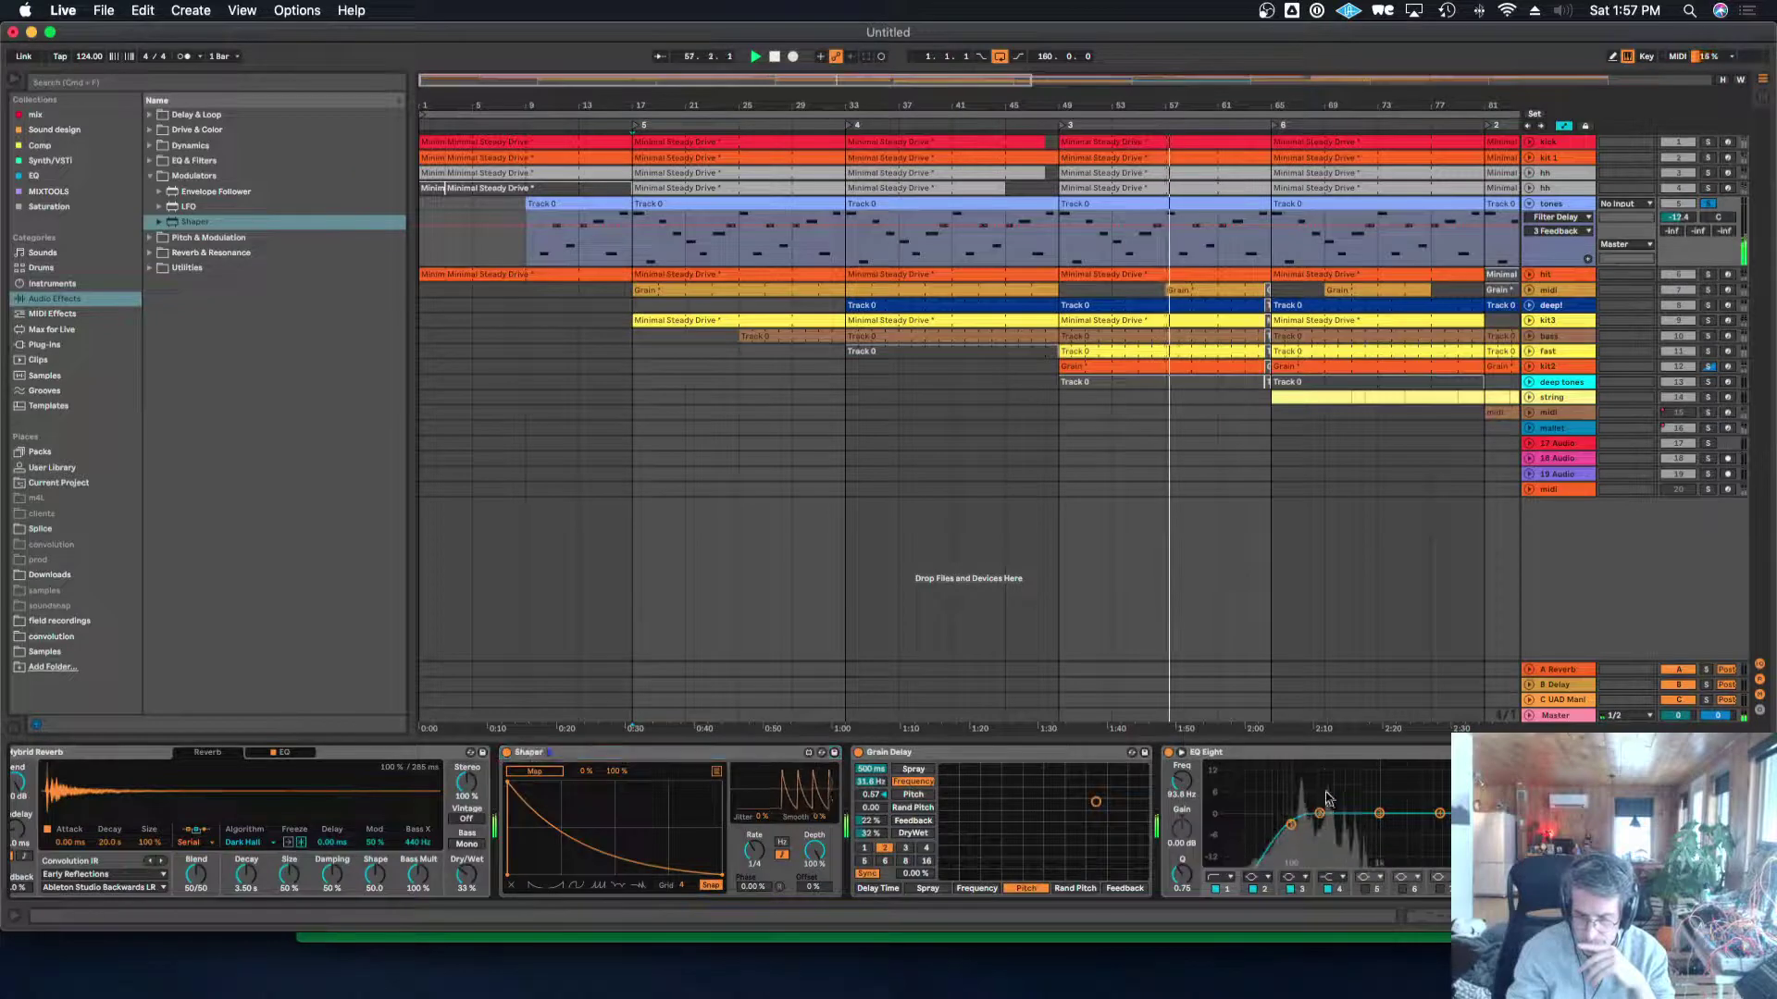
{"action": "mouse_move", "coordinate": [1320, 813]}
{"action": "left_mouse_down"}
{"action": "mouse_move", "coordinate": [1322, 766]}
{"action": "mouse_move", "coordinate": [1334, 816]}
{"action": "mouse_move", "coordinate": [1336, 786]}
{"action": "left_mouse_up"}
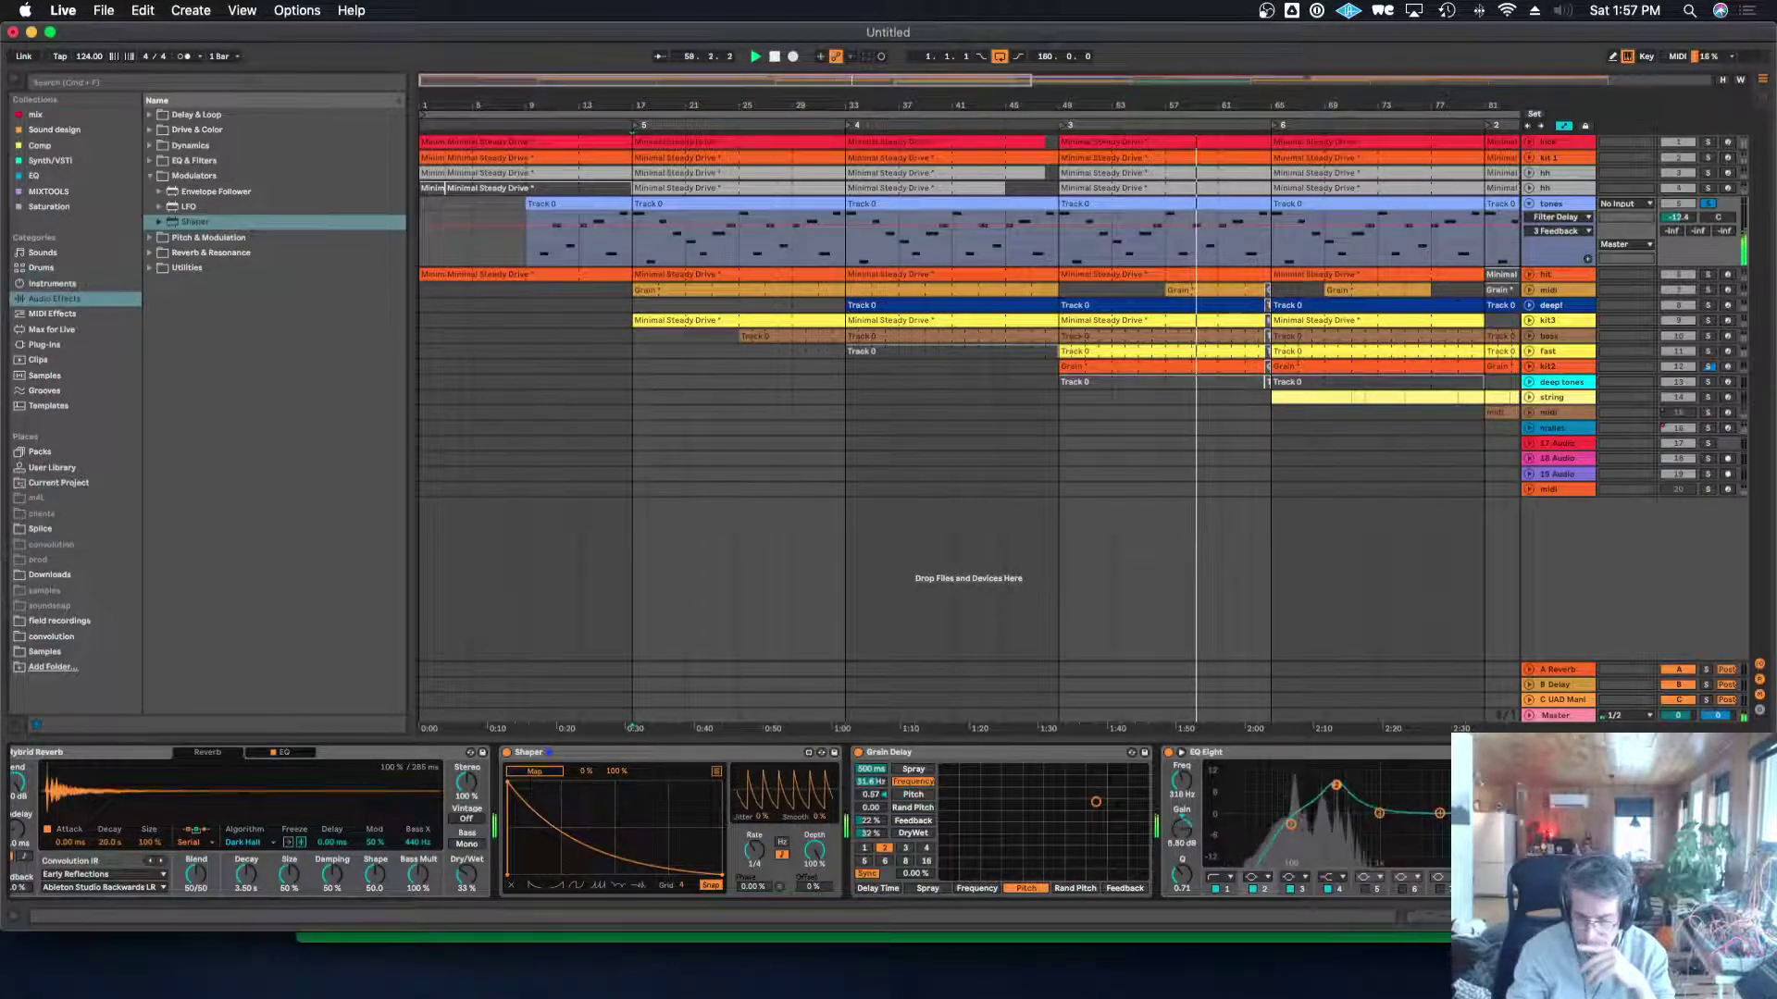
Raise the Hybrid Reverb's Shape and Damping to about 70 and move the reverb between the Grain Delay and EQ Eight.
{"action": "scroll", "coordinate": [1070, 868], "scroll_direction": "left", "scroll_amount": 5}
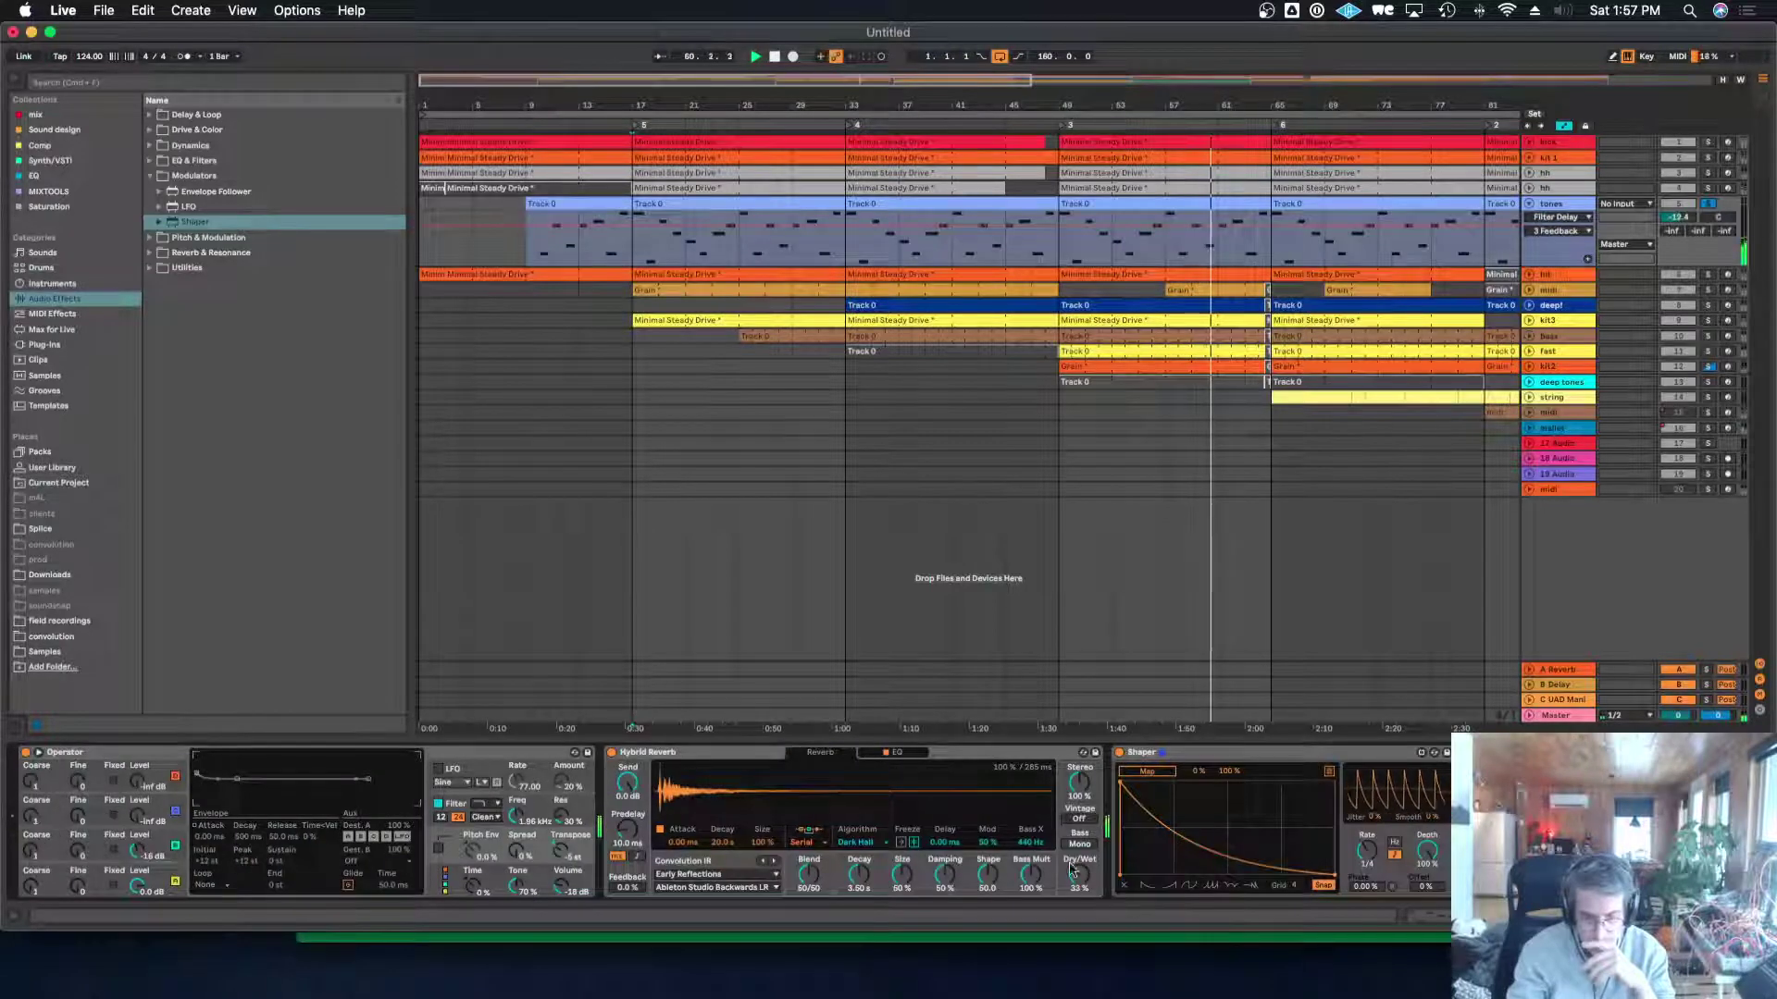
{"action": "left_click", "coordinate": [1070, 868]}
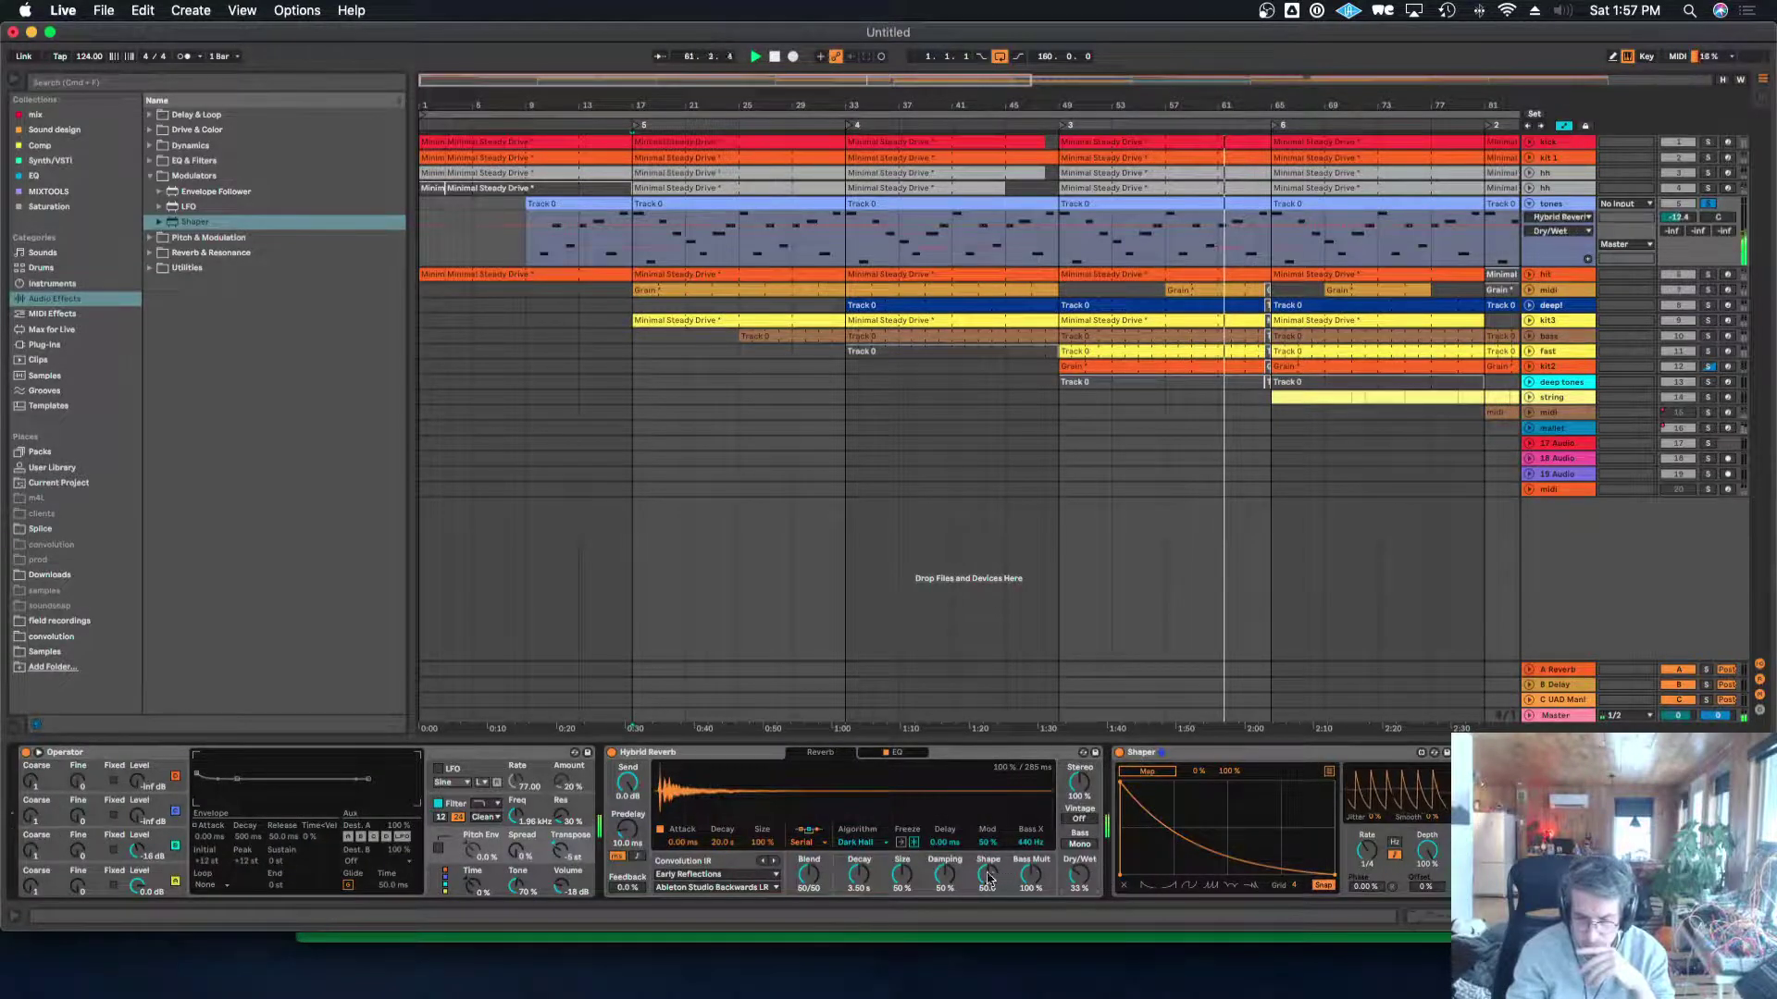
{"action": "left_click_drag", "start_coordinate": [989, 878], "coordinate": [945, 852]}
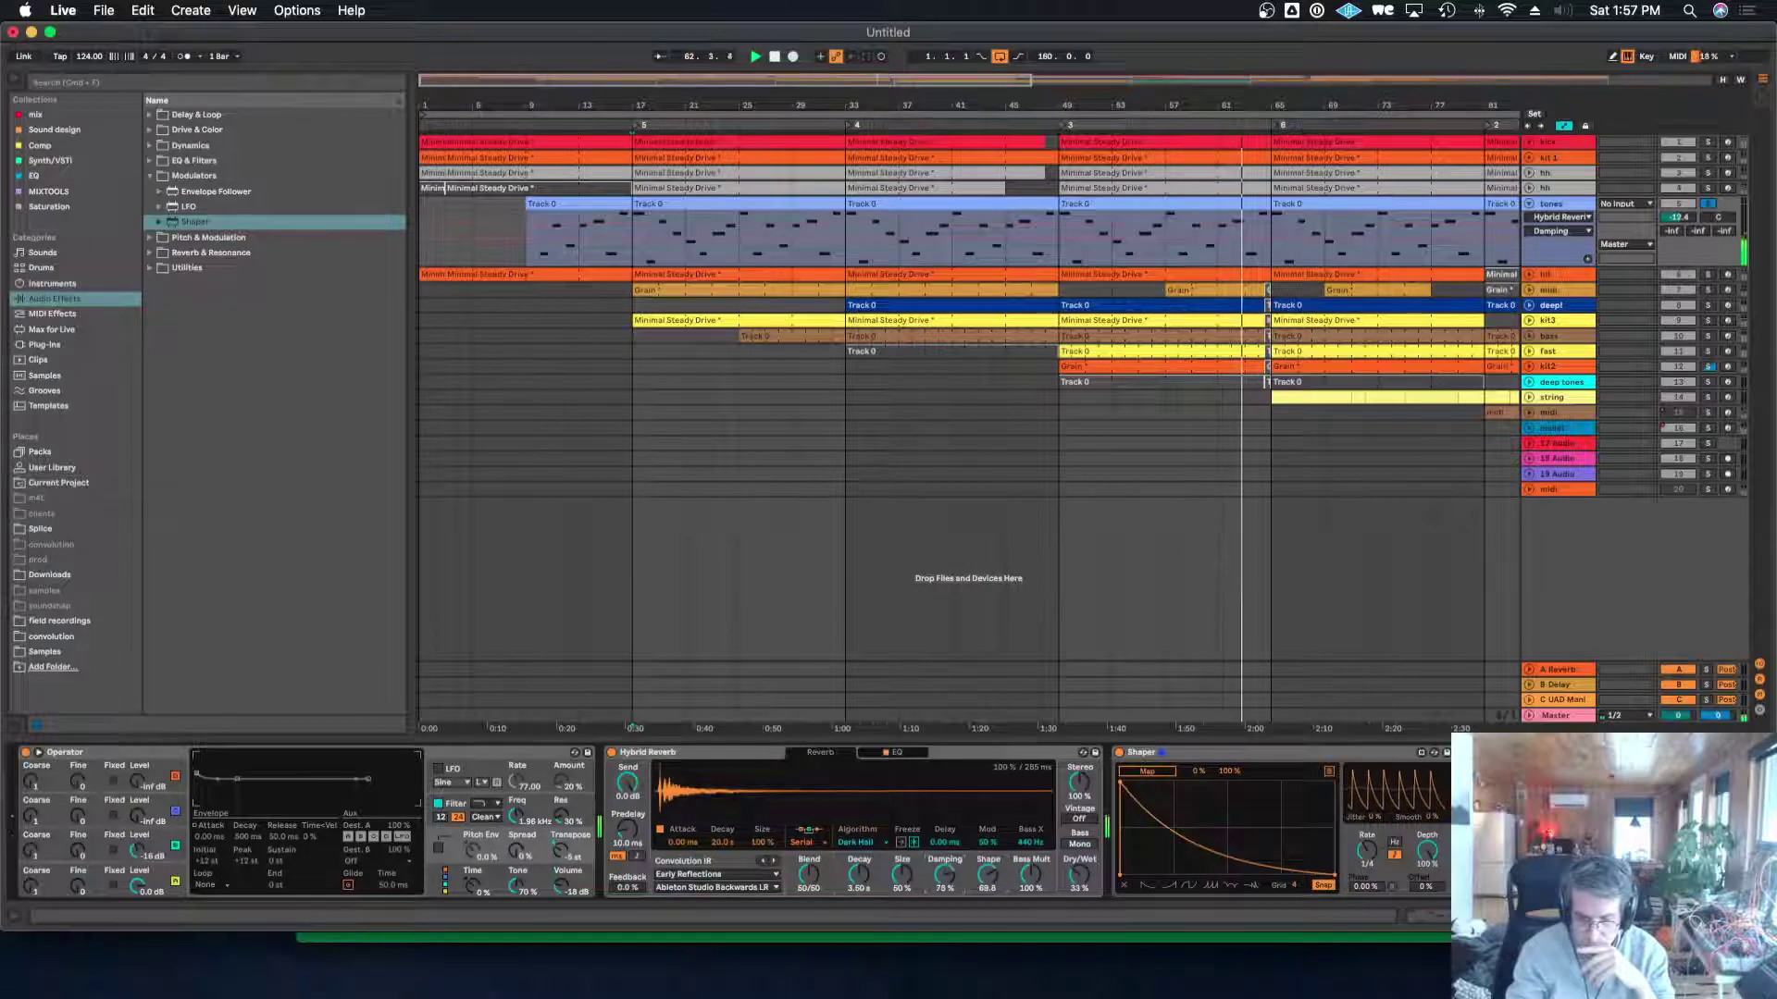
{"action": "left_click", "coordinate": [1024, 752]}
{"action": "scroll", "coordinate": [1025, 814], "scroll_direction": "right", "scroll_amount": 2}
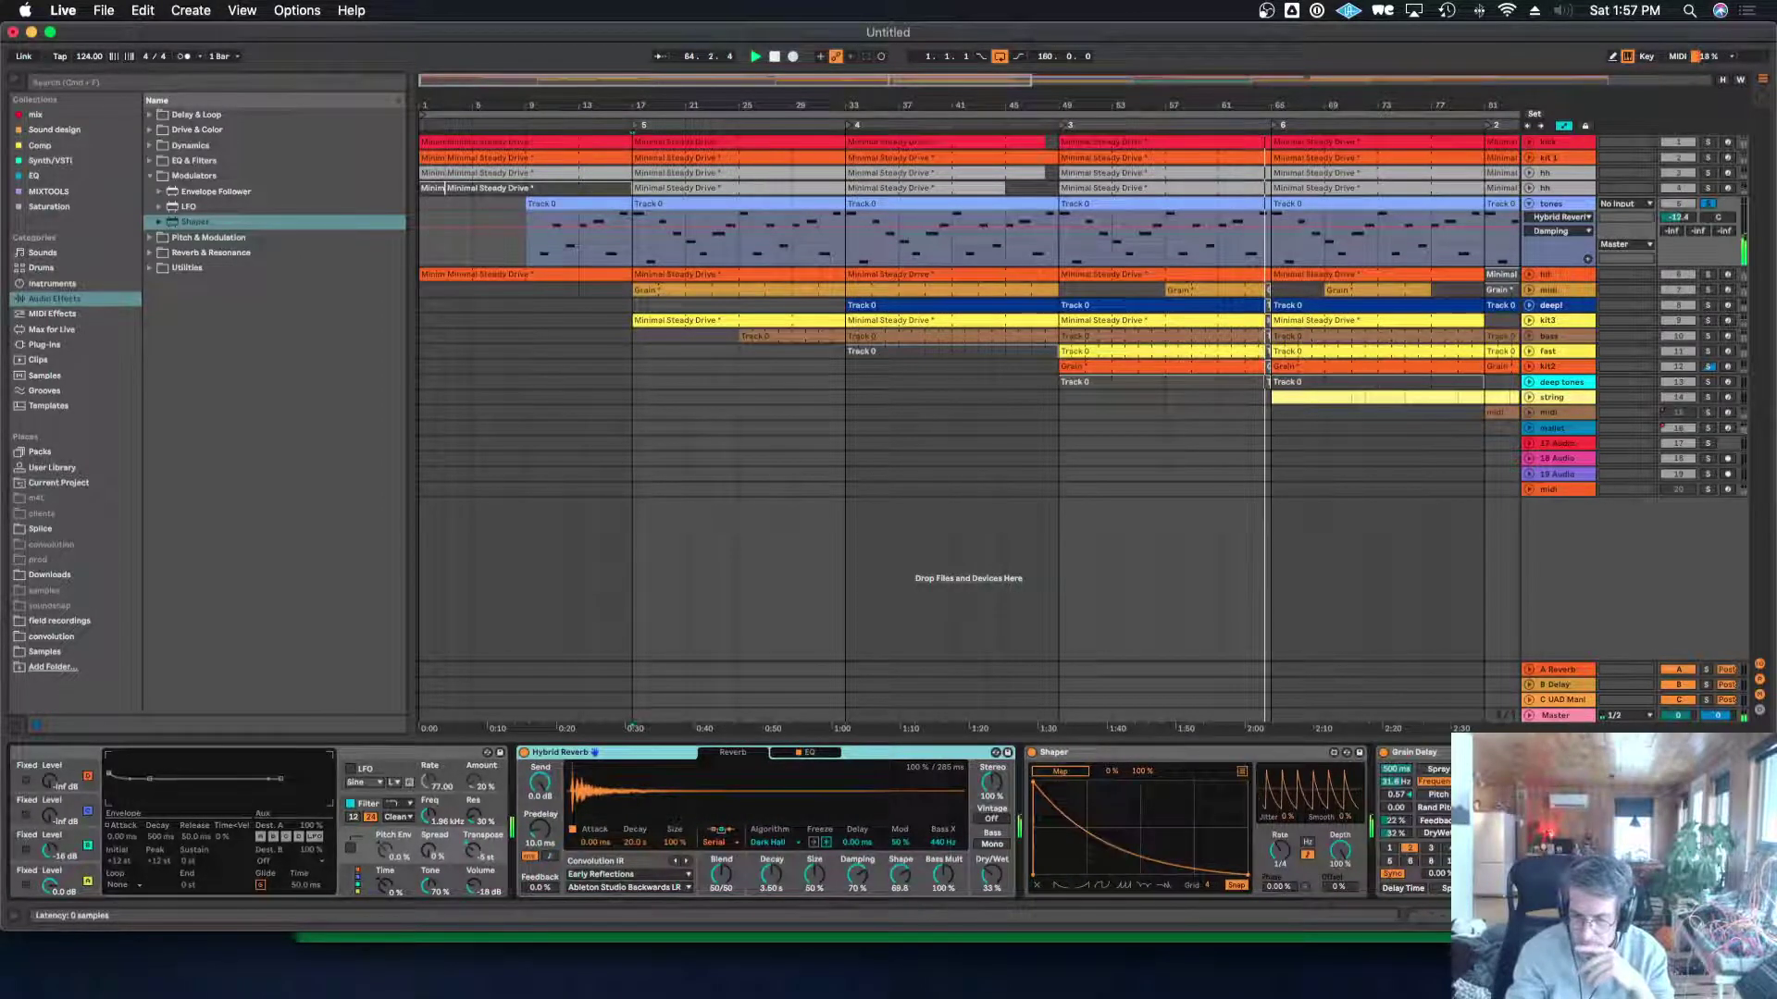
{"action": "left_click_drag", "start_coordinate": [936, 753], "coordinate": [1684, 815]}
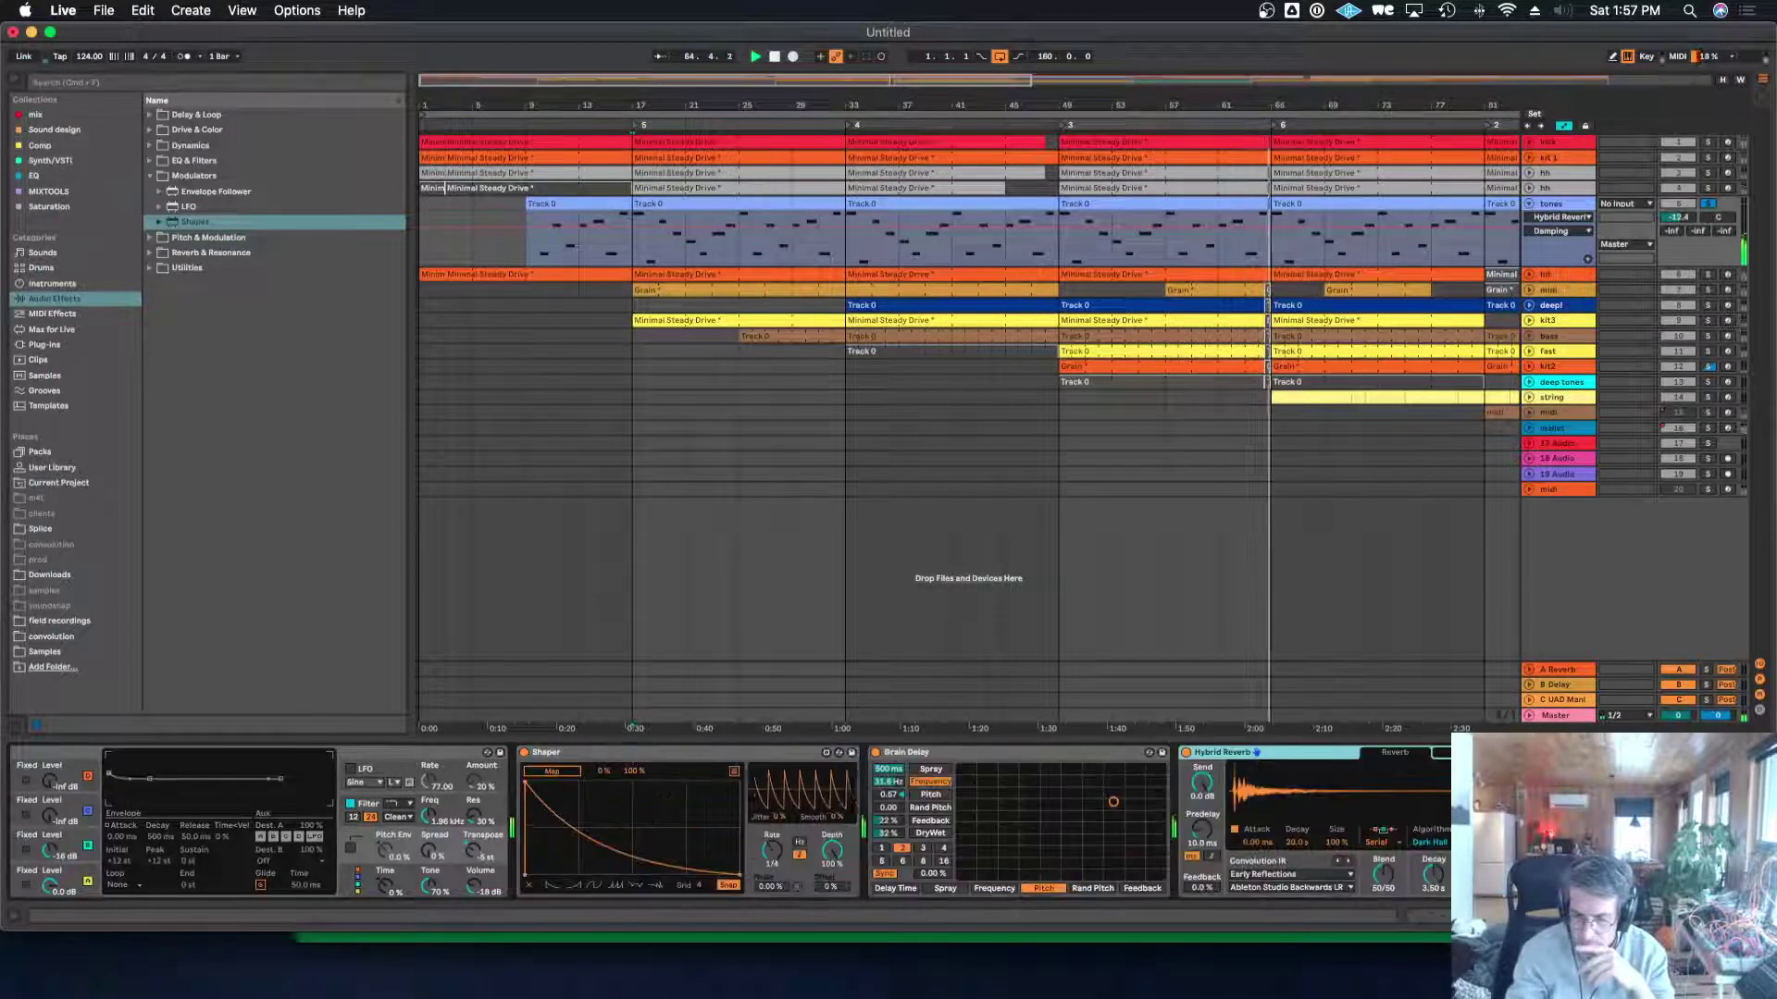
Switch the Hybrid Reverb's convolution impulse response to Warm Hall in the Halls category and lengthen its Decay.
{"action": "left_click", "coordinate": [1283, 875]}
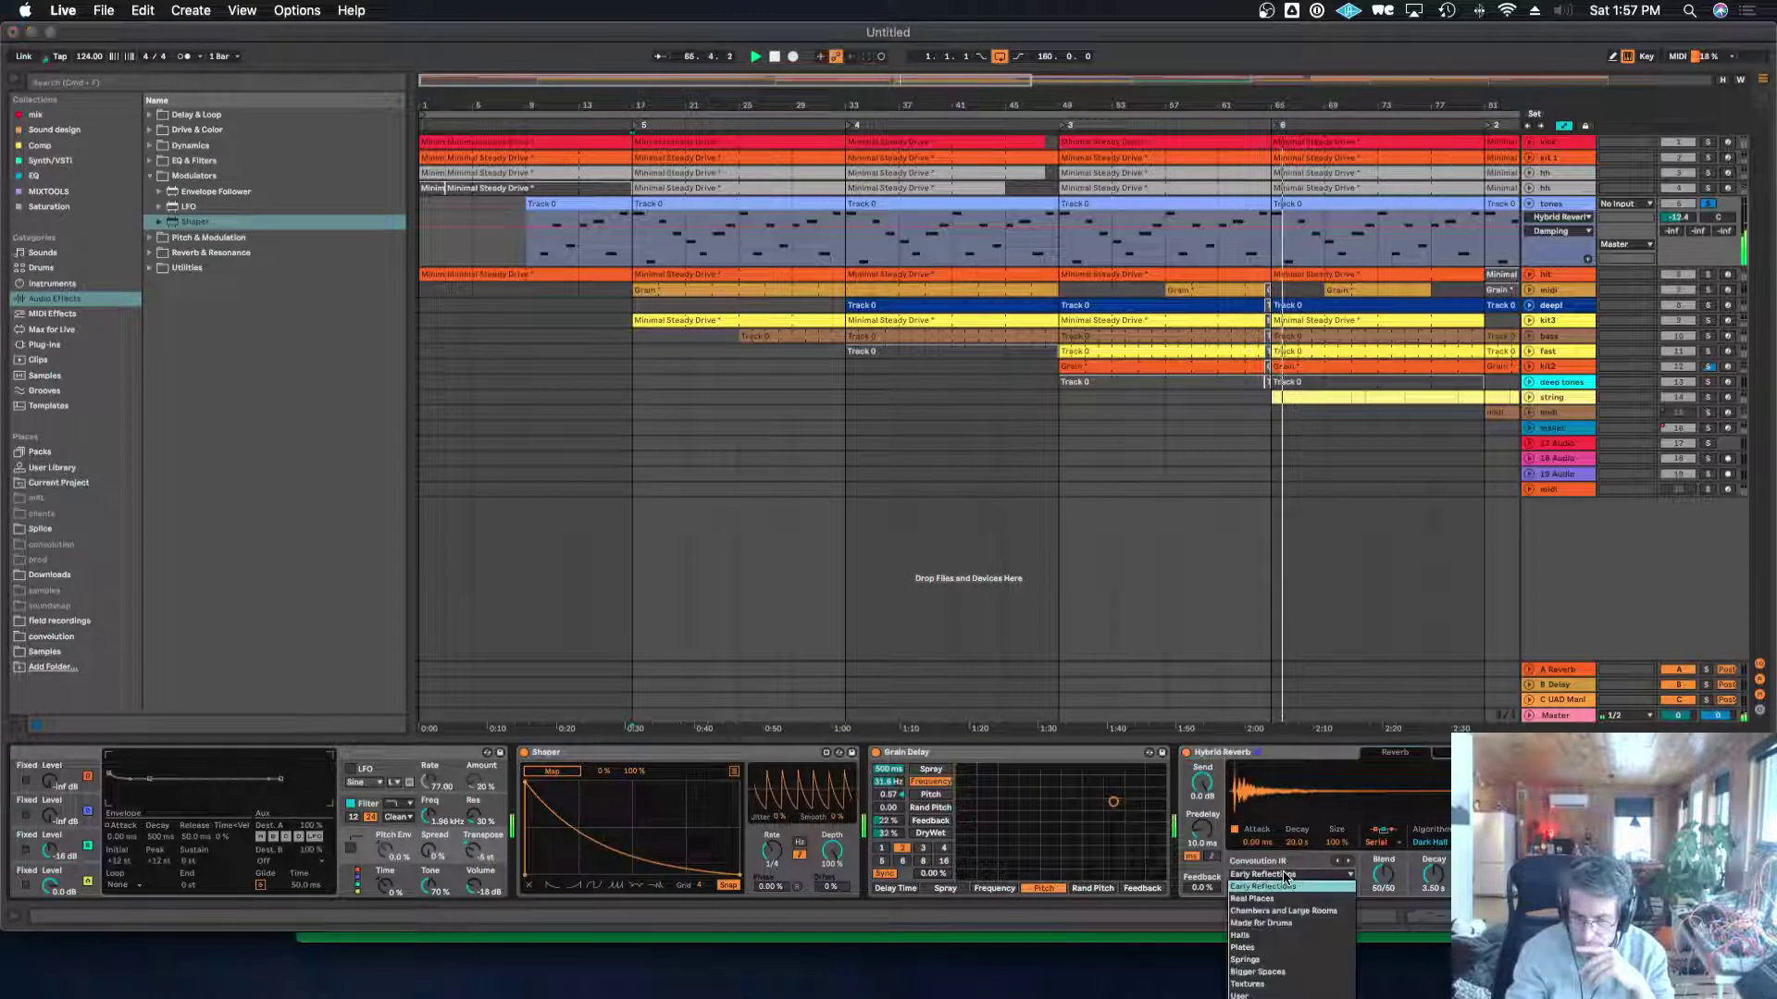
{"action": "left_click", "coordinate": [1291, 934]}
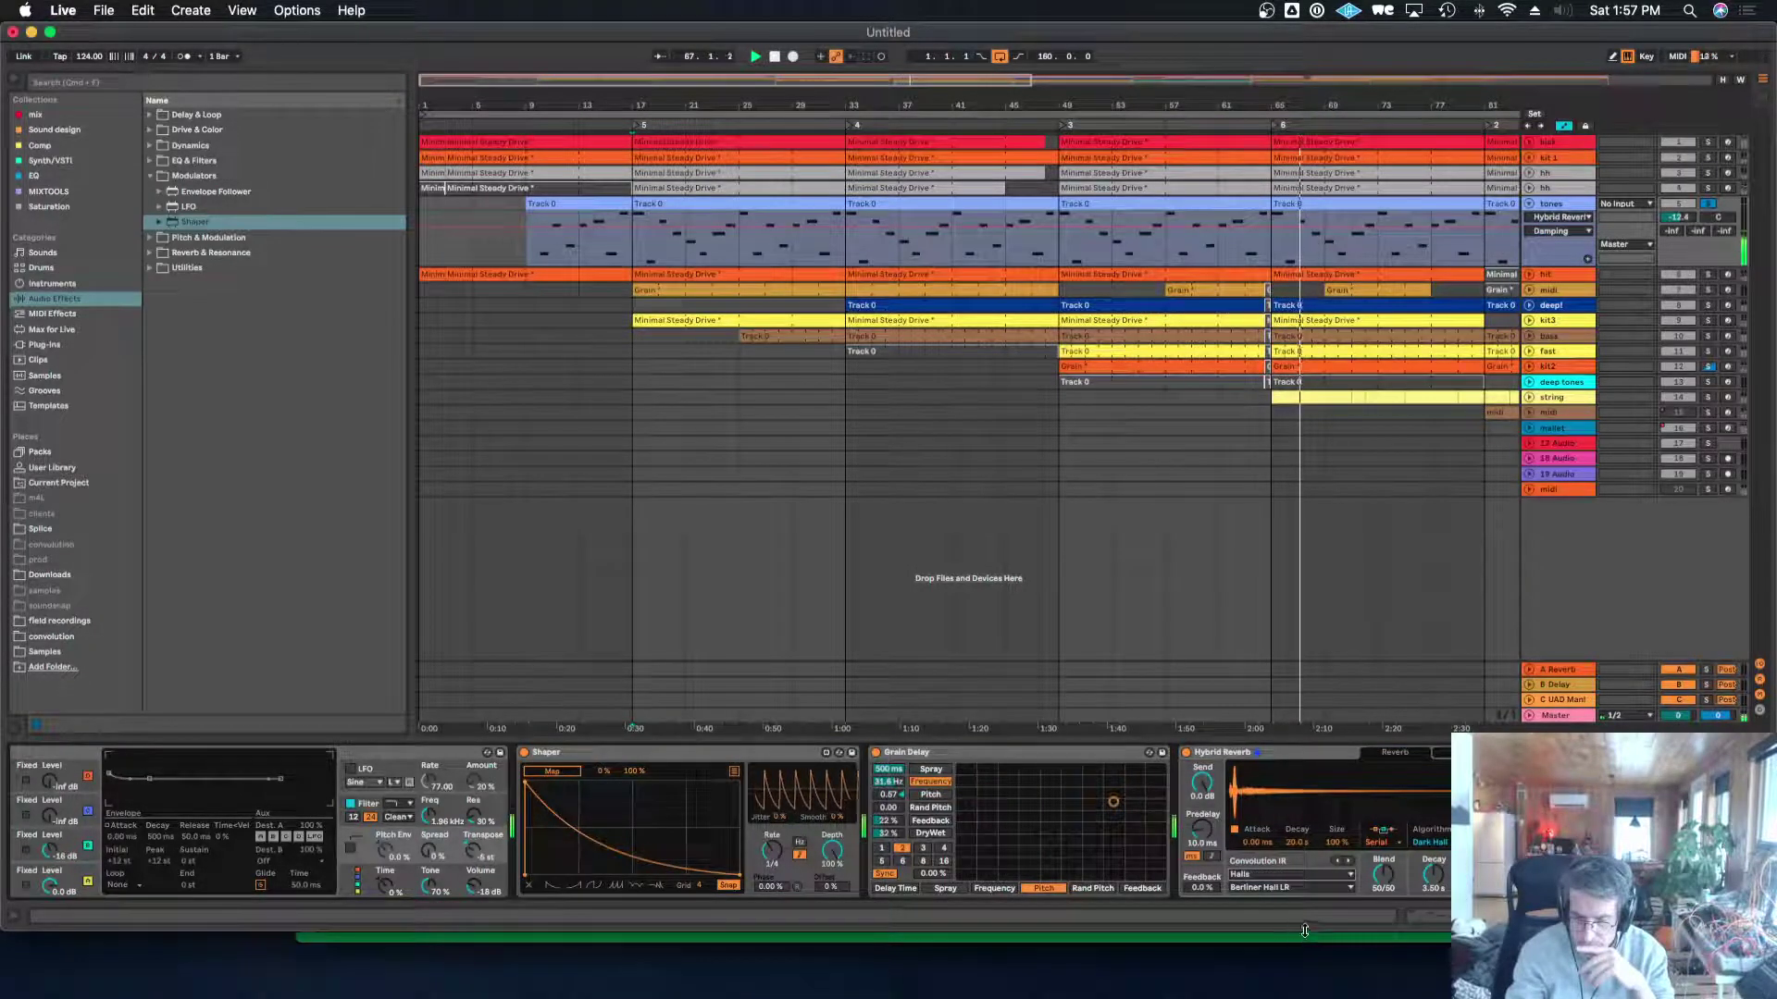
{"action": "left_click", "coordinate": [1321, 887]}
{"action": "left_click", "coordinate": [1314, 871]}
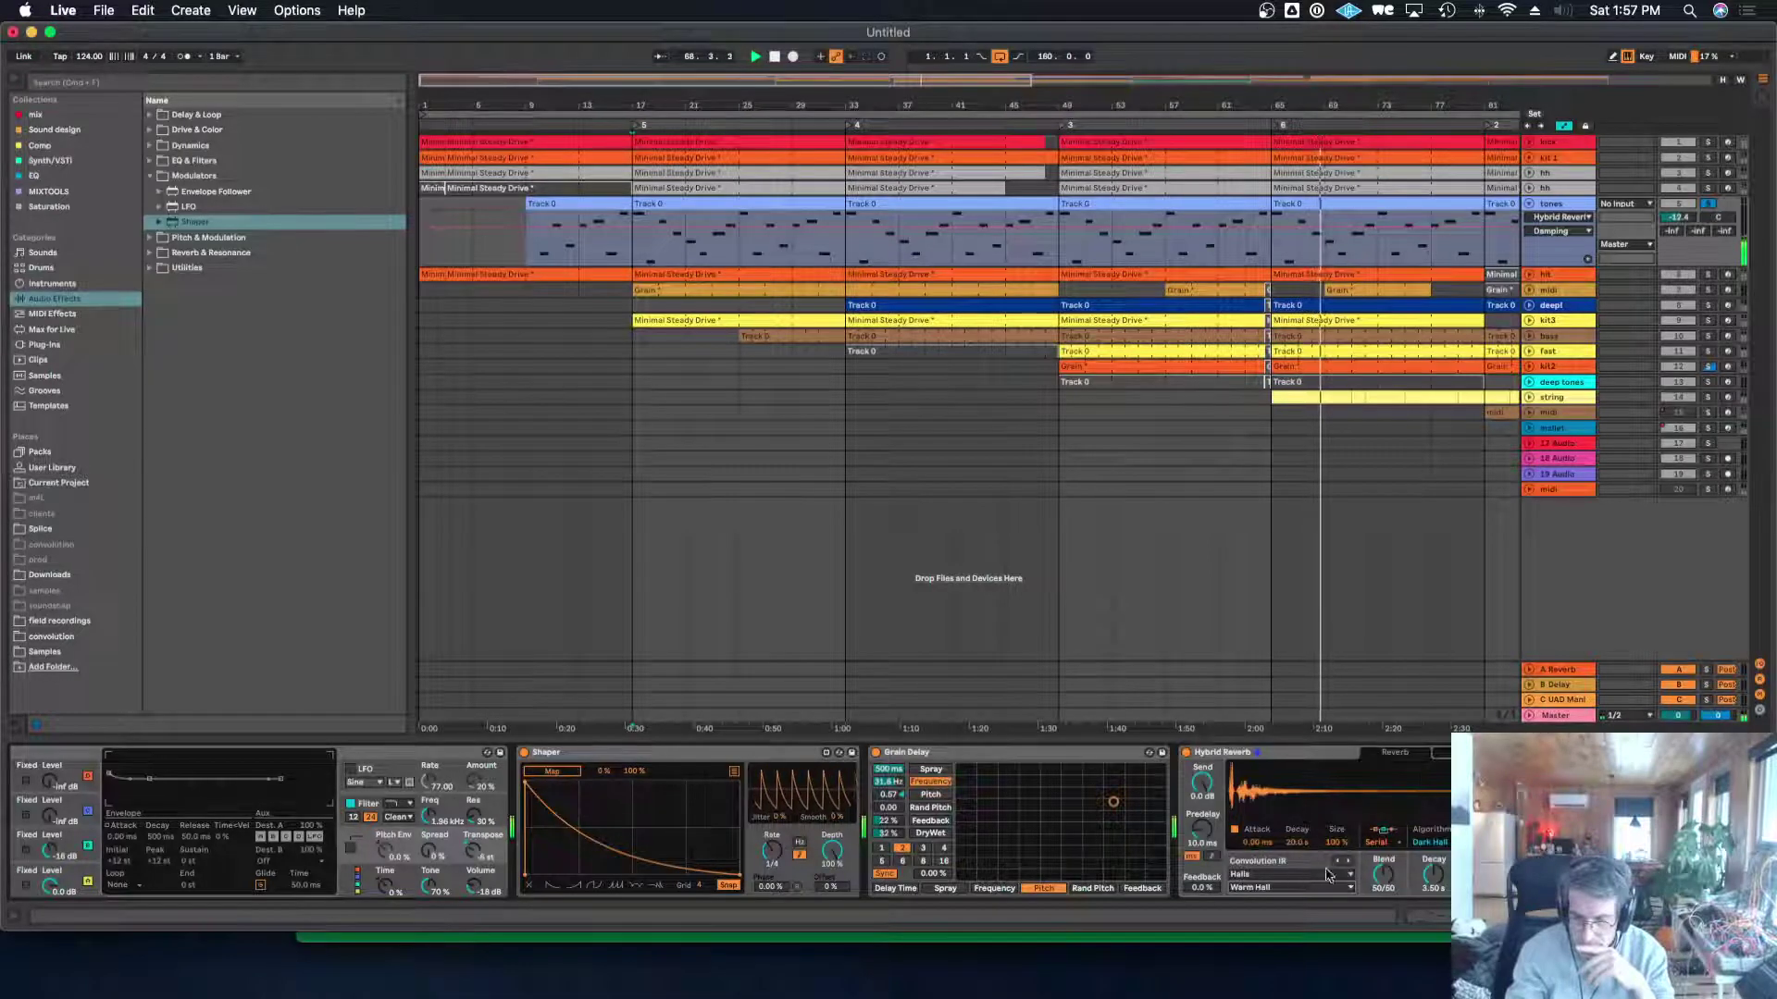
{"action": "left_click_drag", "start_coordinate": [1433, 874], "coordinate": [1433, 828]}
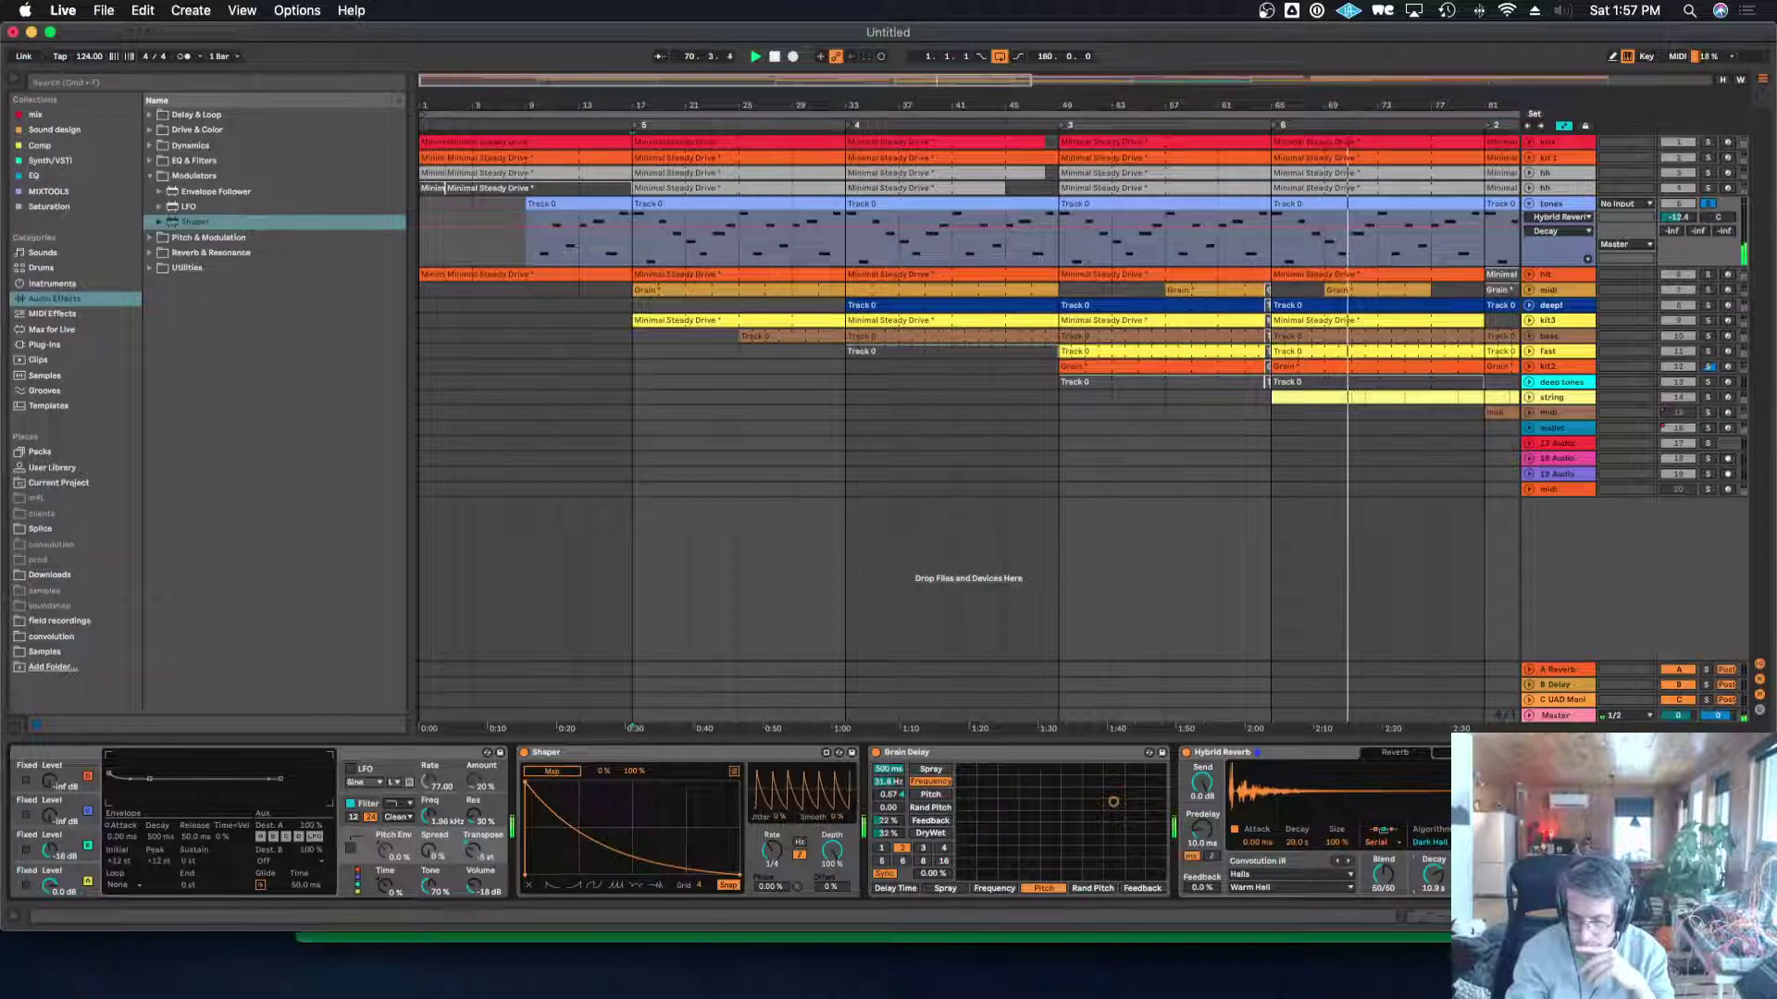
Try different Coarse settings for oscillator B in the tones track's Operator.
{"action": "scroll", "coordinate": [721, 823], "scroll_direction": "right", "scroll_amount": 5}
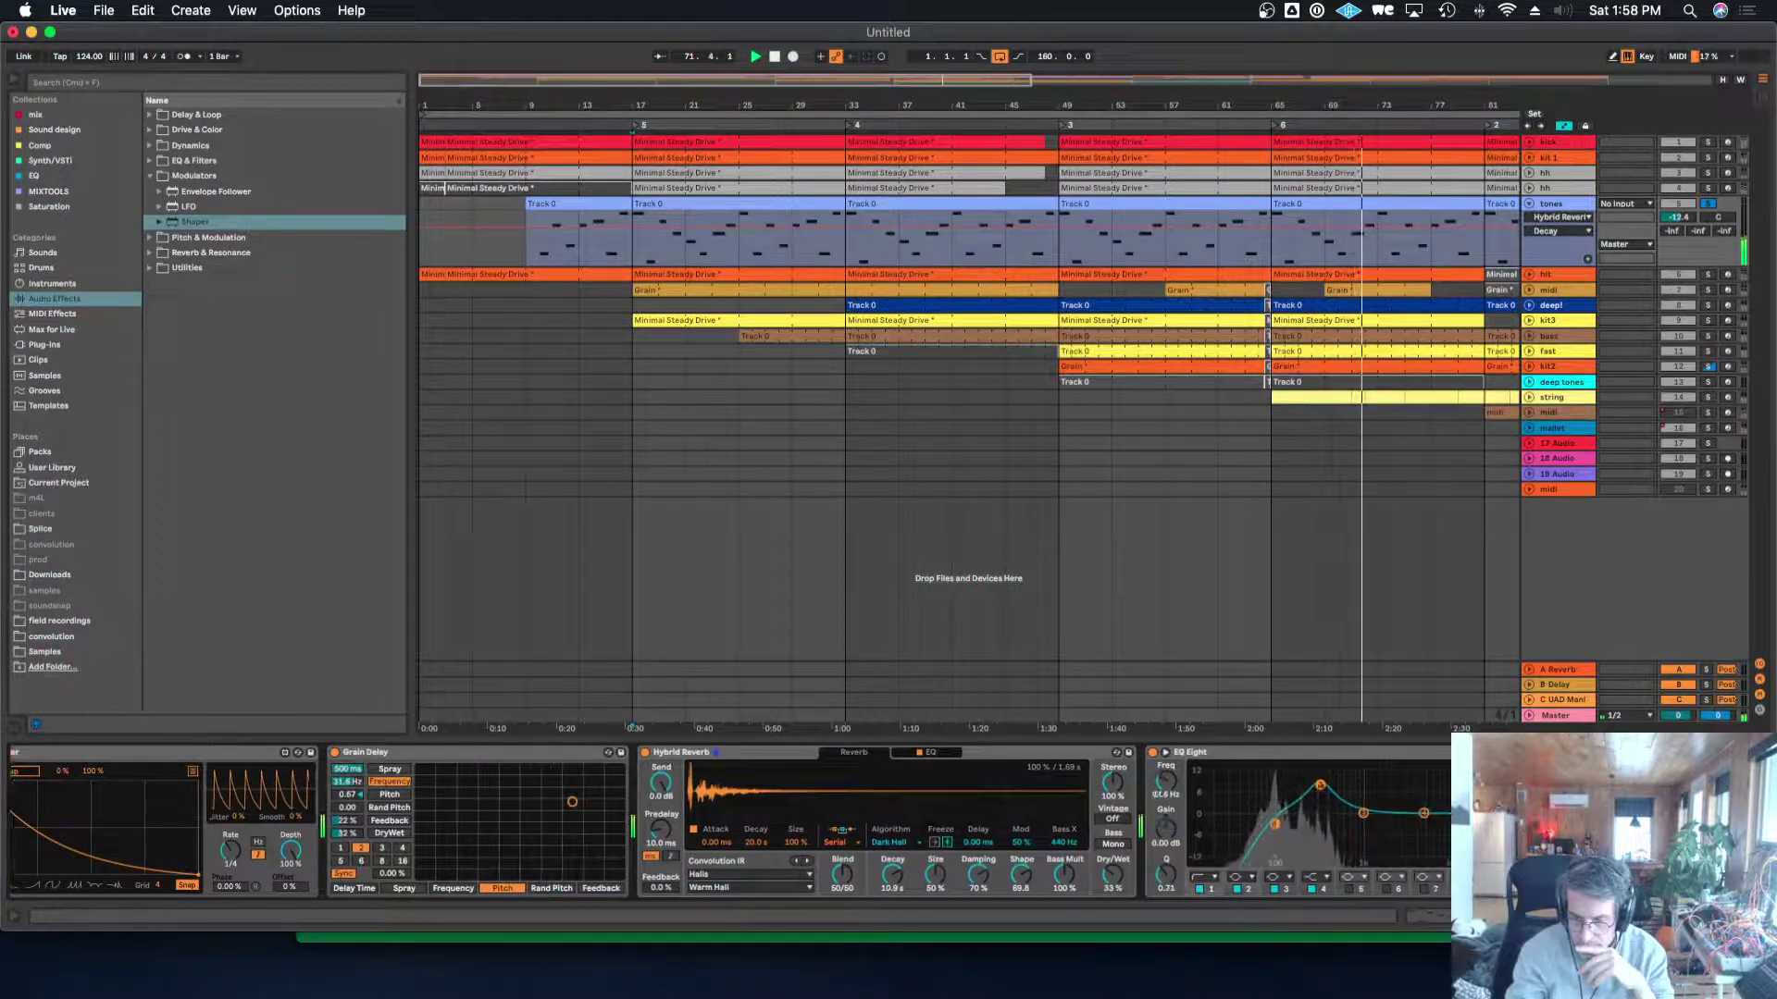
{"action": "scroll", "coordinate": [356, 802], "scroll_direction": "left", "scroll_amount": 8}
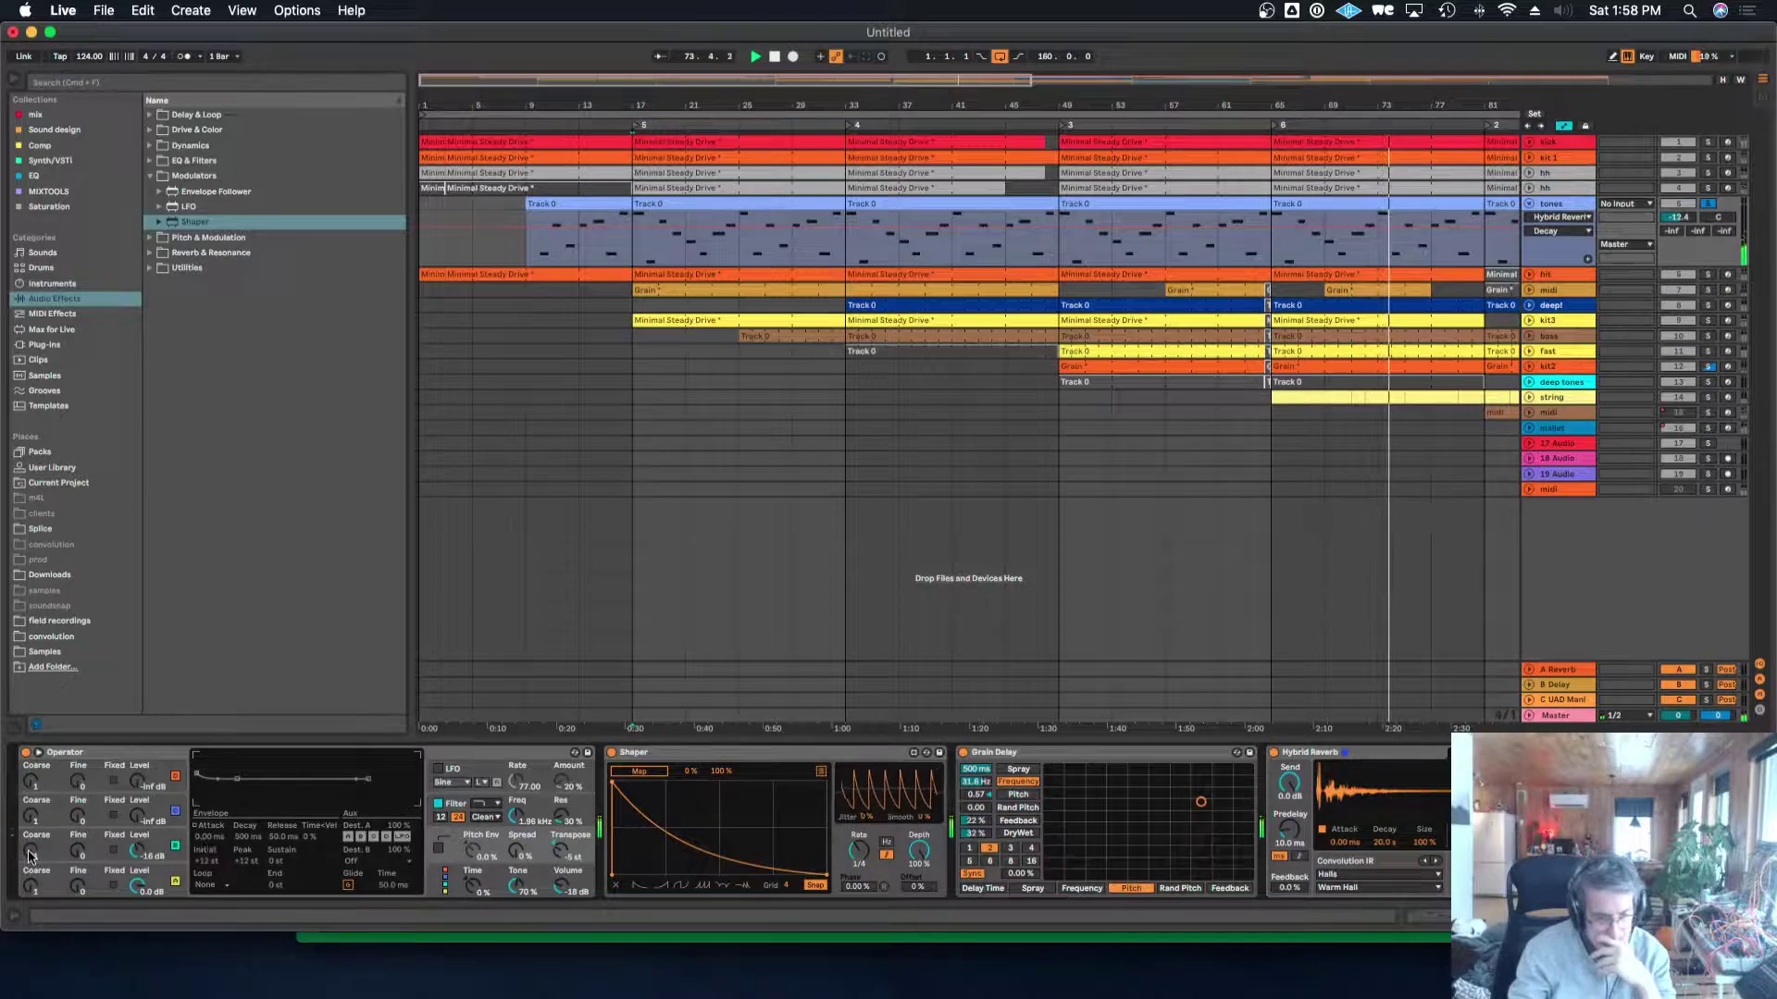
{"action": "left_click_drag", "start_coordinate": [31, 851], "coordinate": [32, 789]}
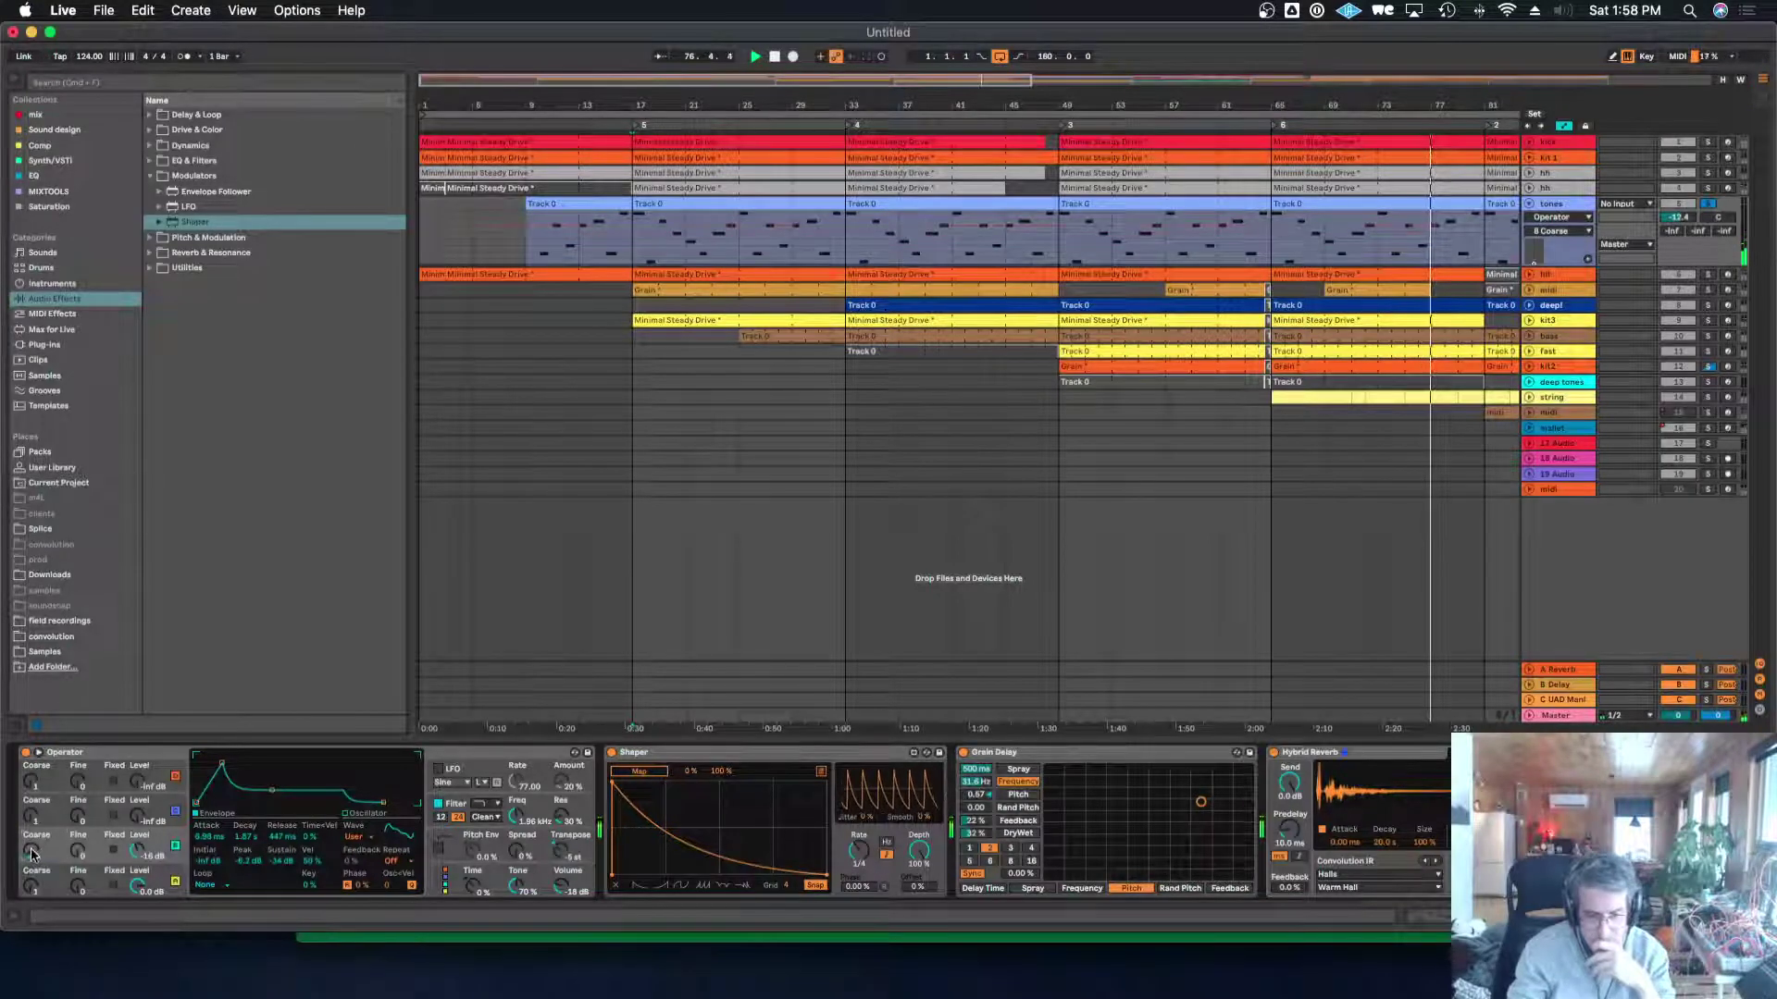
{"action": "mouse_move", "coordinate": [31, 853]}
{"action": "left_mouse_down"}
{"action": "mouse_move", "coordinate": [32, 833]}
{"action": "mouse_move", "coordinate": [32, 853]}
{"action": "left_mouse_up"}
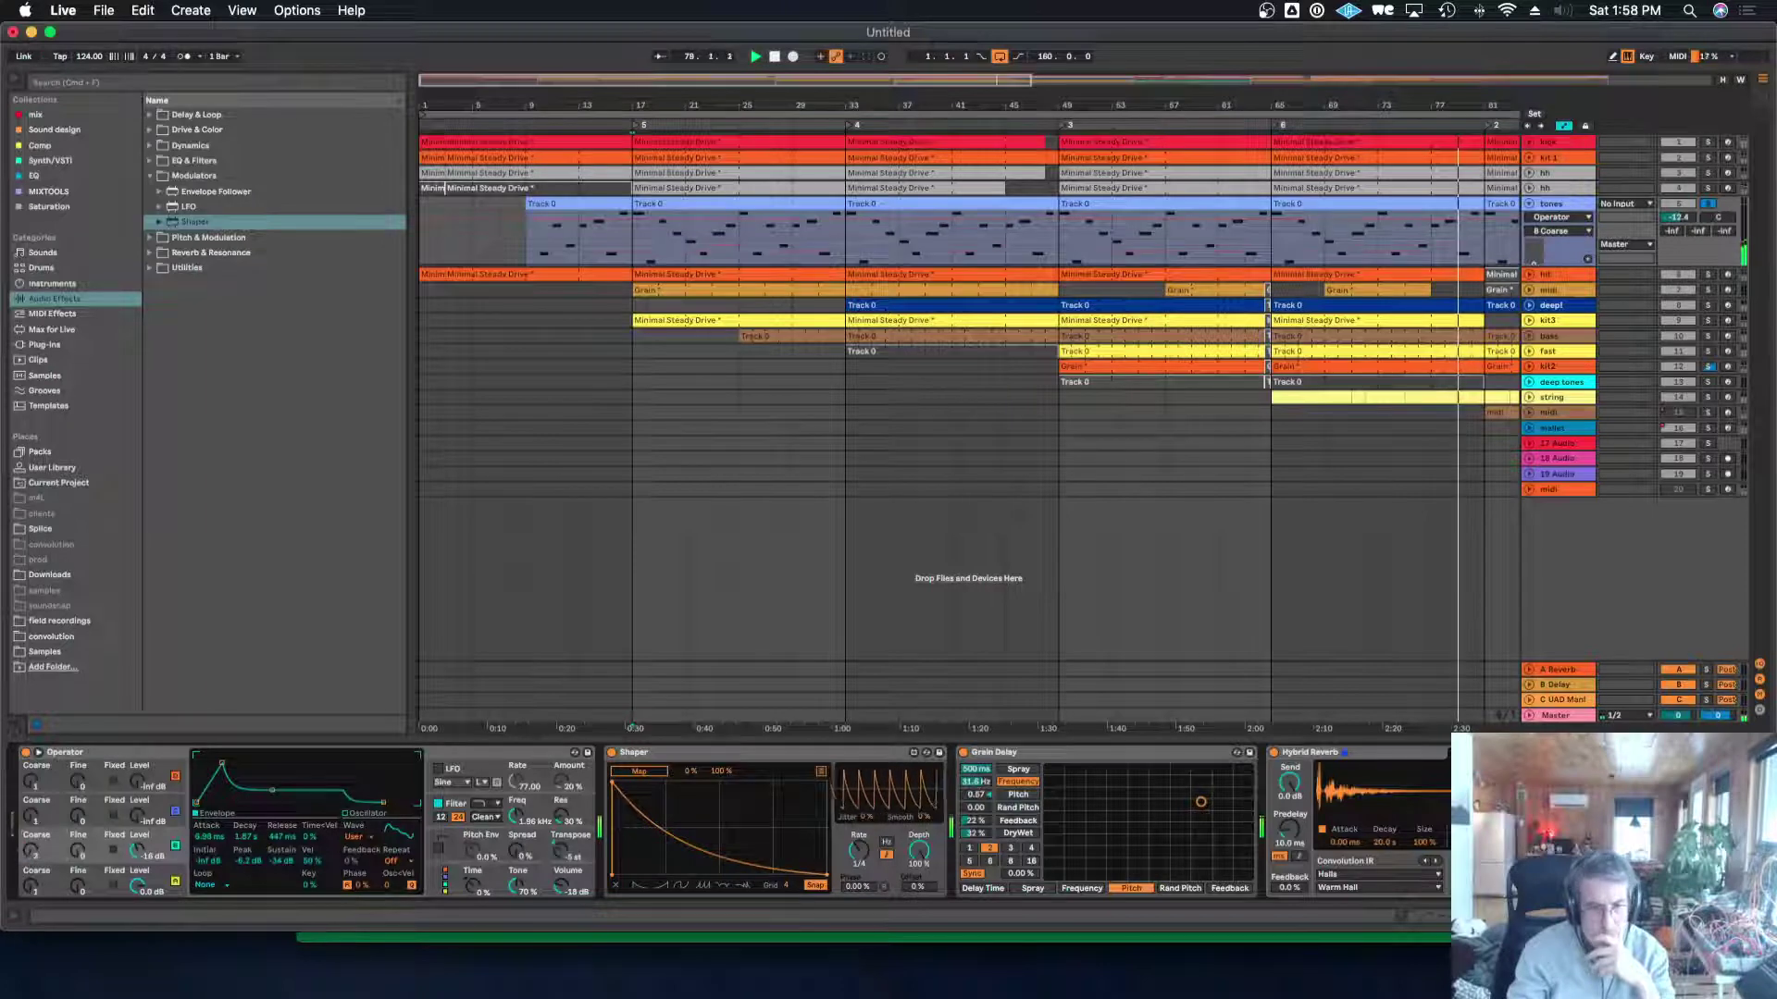
Add an LFO between Operator and the Shaper, map it to oscillator B's Coarse, and slow its Rate to 0.13 Hz.
{"action": "left_click_drag", "start_coordinate": [189, 207], "coordinate": [541, 813]}
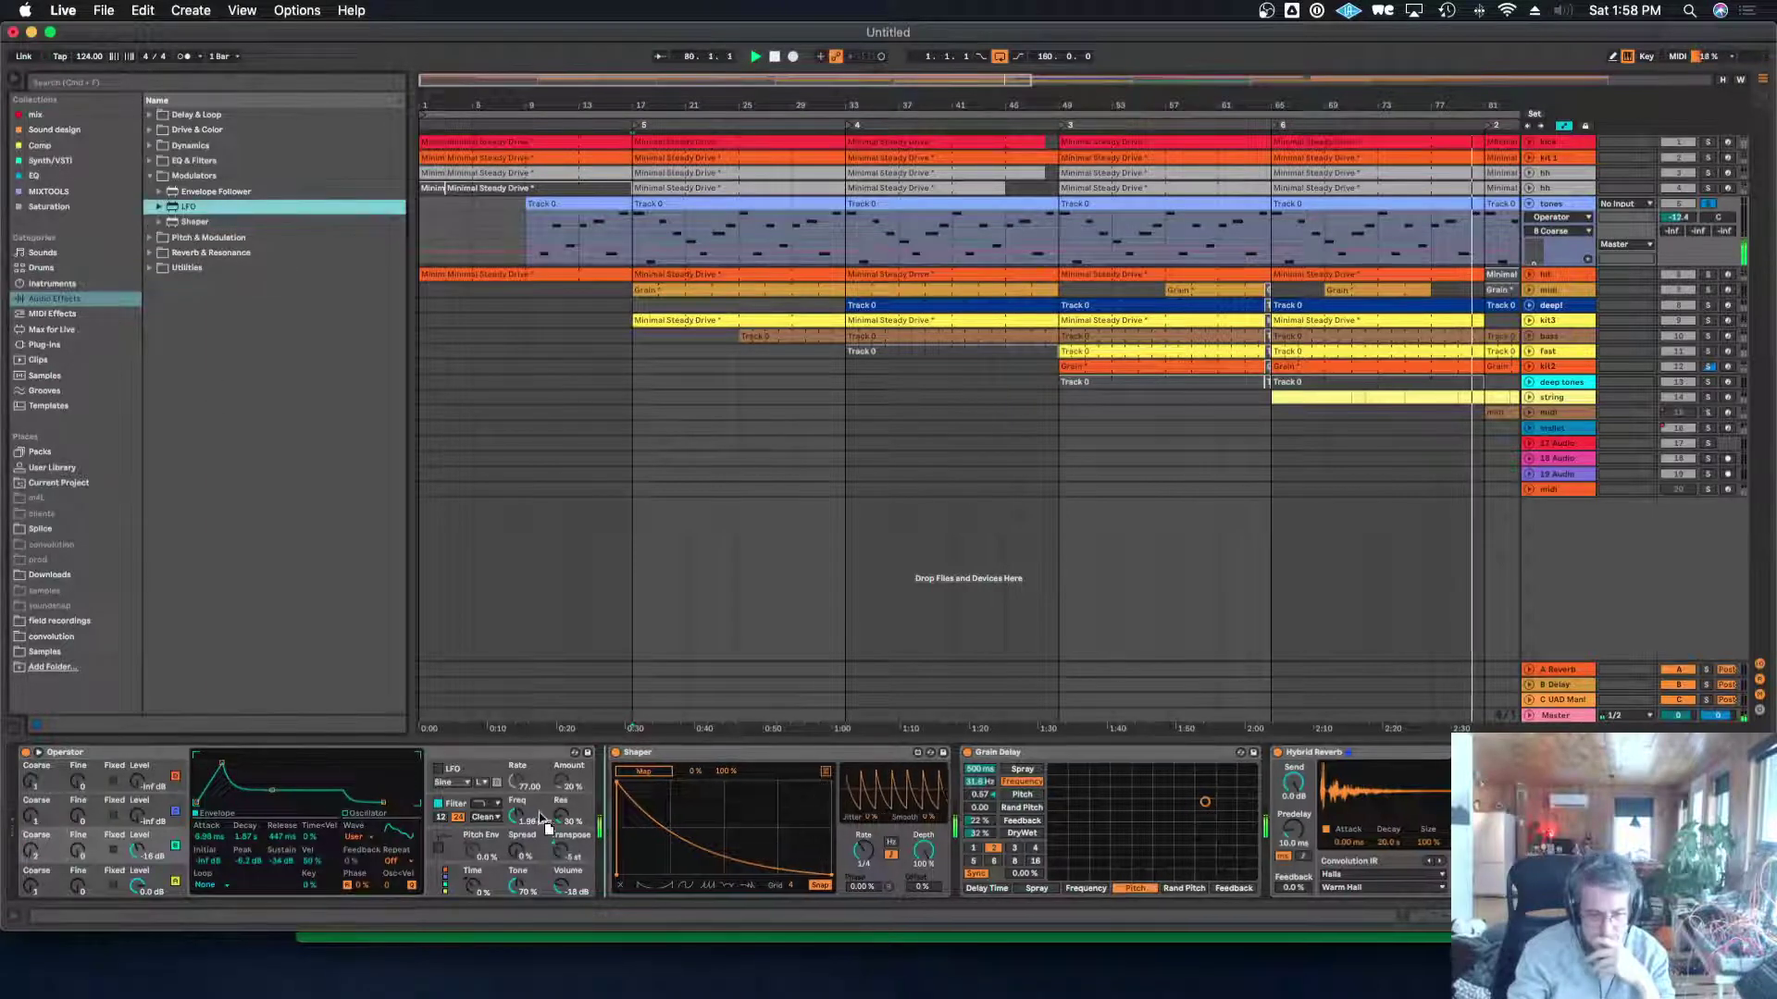
{"action": "left_click_drag", "start_coordinate": [643, 838], "coordinate": [639, 838]}
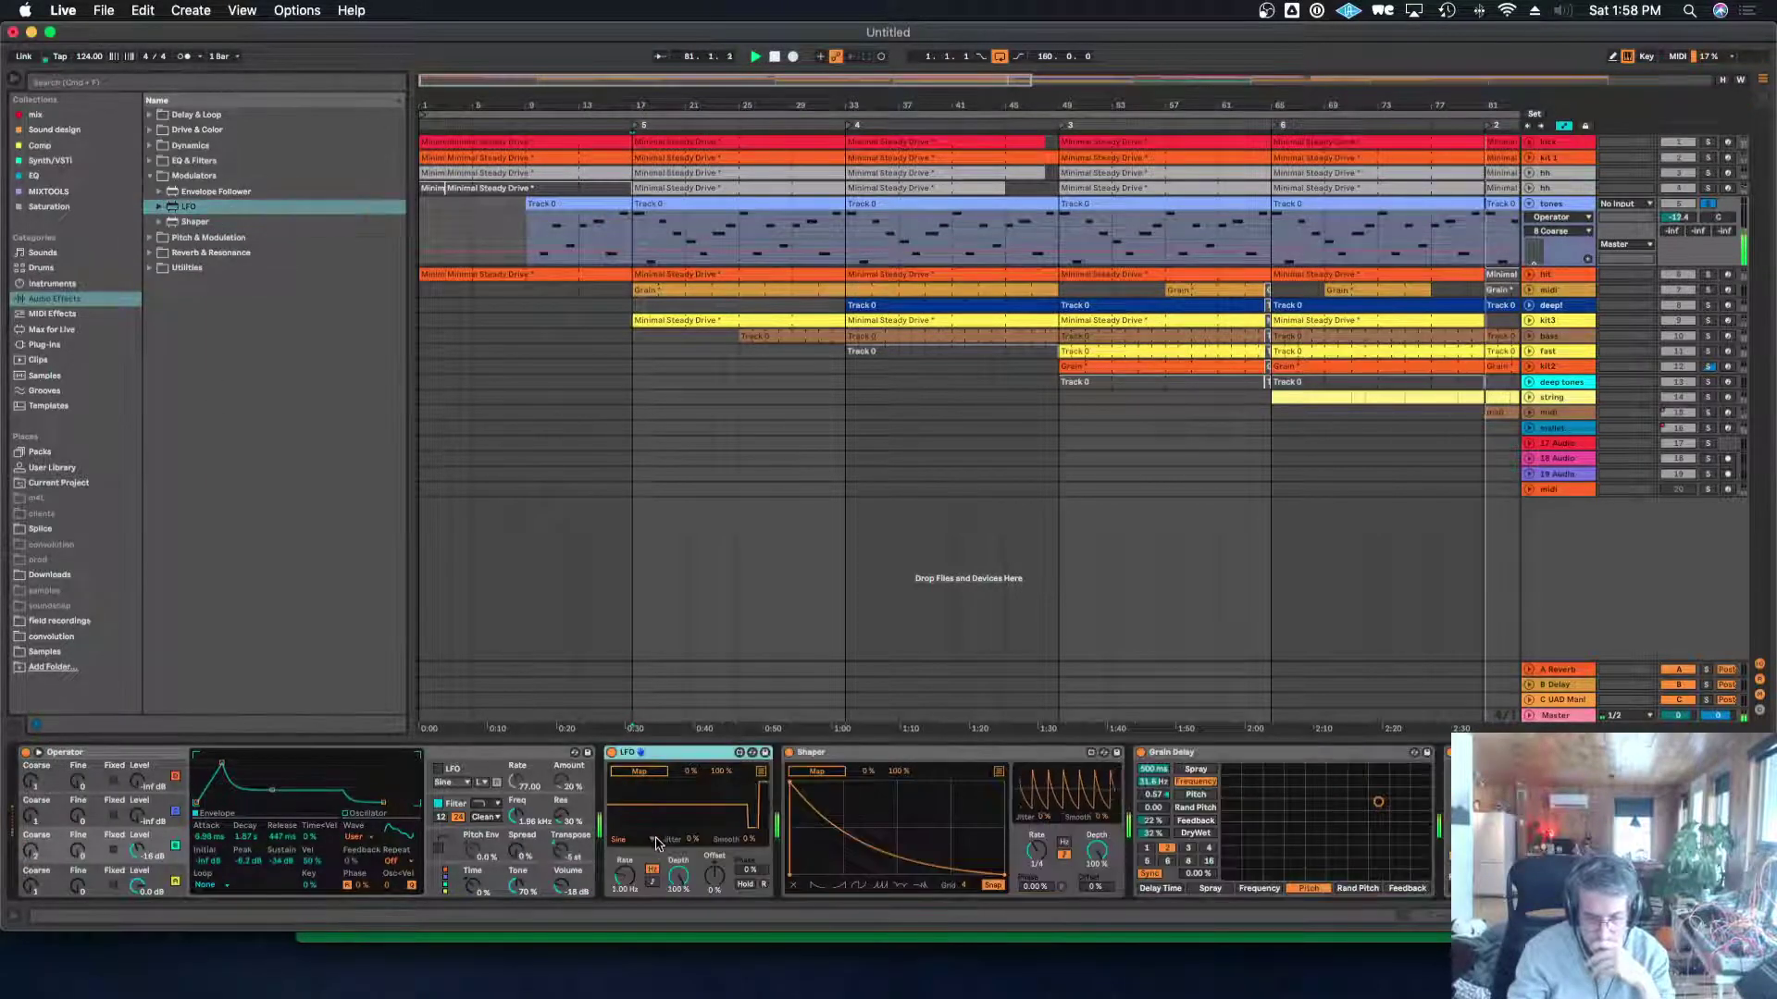
{"action": "left_click", "coordinate": [31, 850]}
{"action": "left_click_drag", "start_coordinate": [647, 877], "coordinate": [647, 902]}
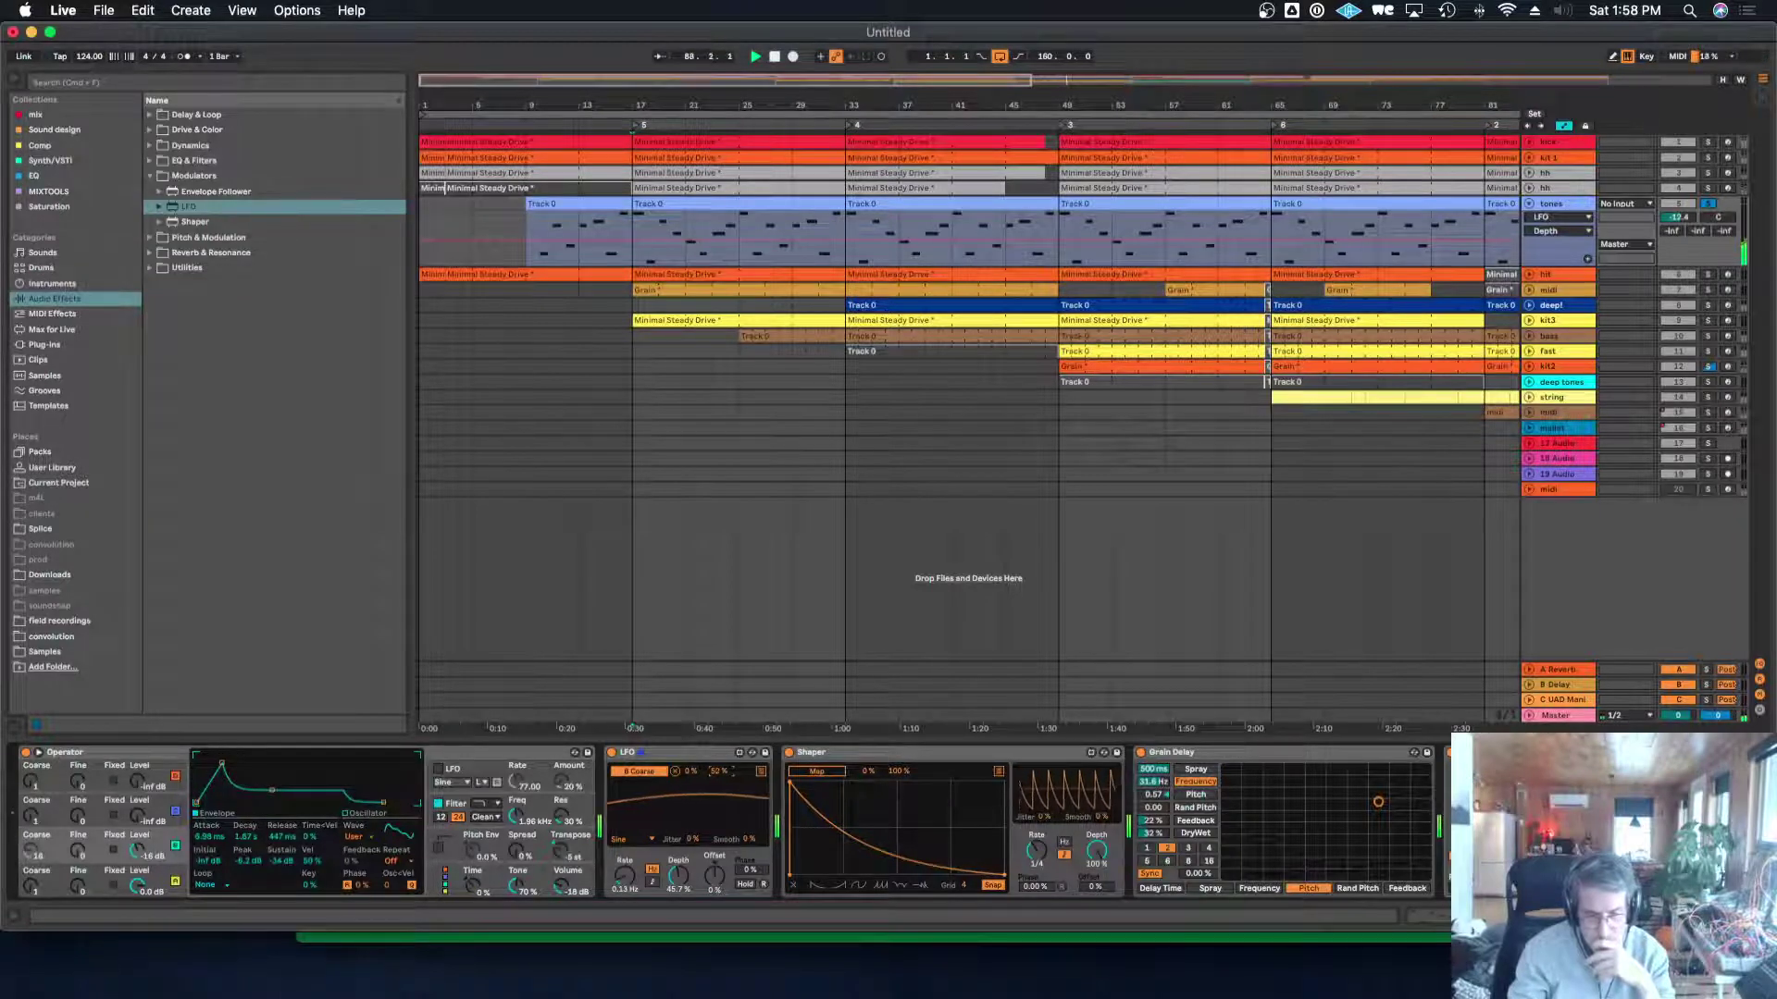
Set the LFO's waveform to Random and adjust Transpose on the tones track's Operator.
{"action": "left_click", "coordinate": [651, 840]}
{"action": "left_click", "coordinate": [640, 917]}
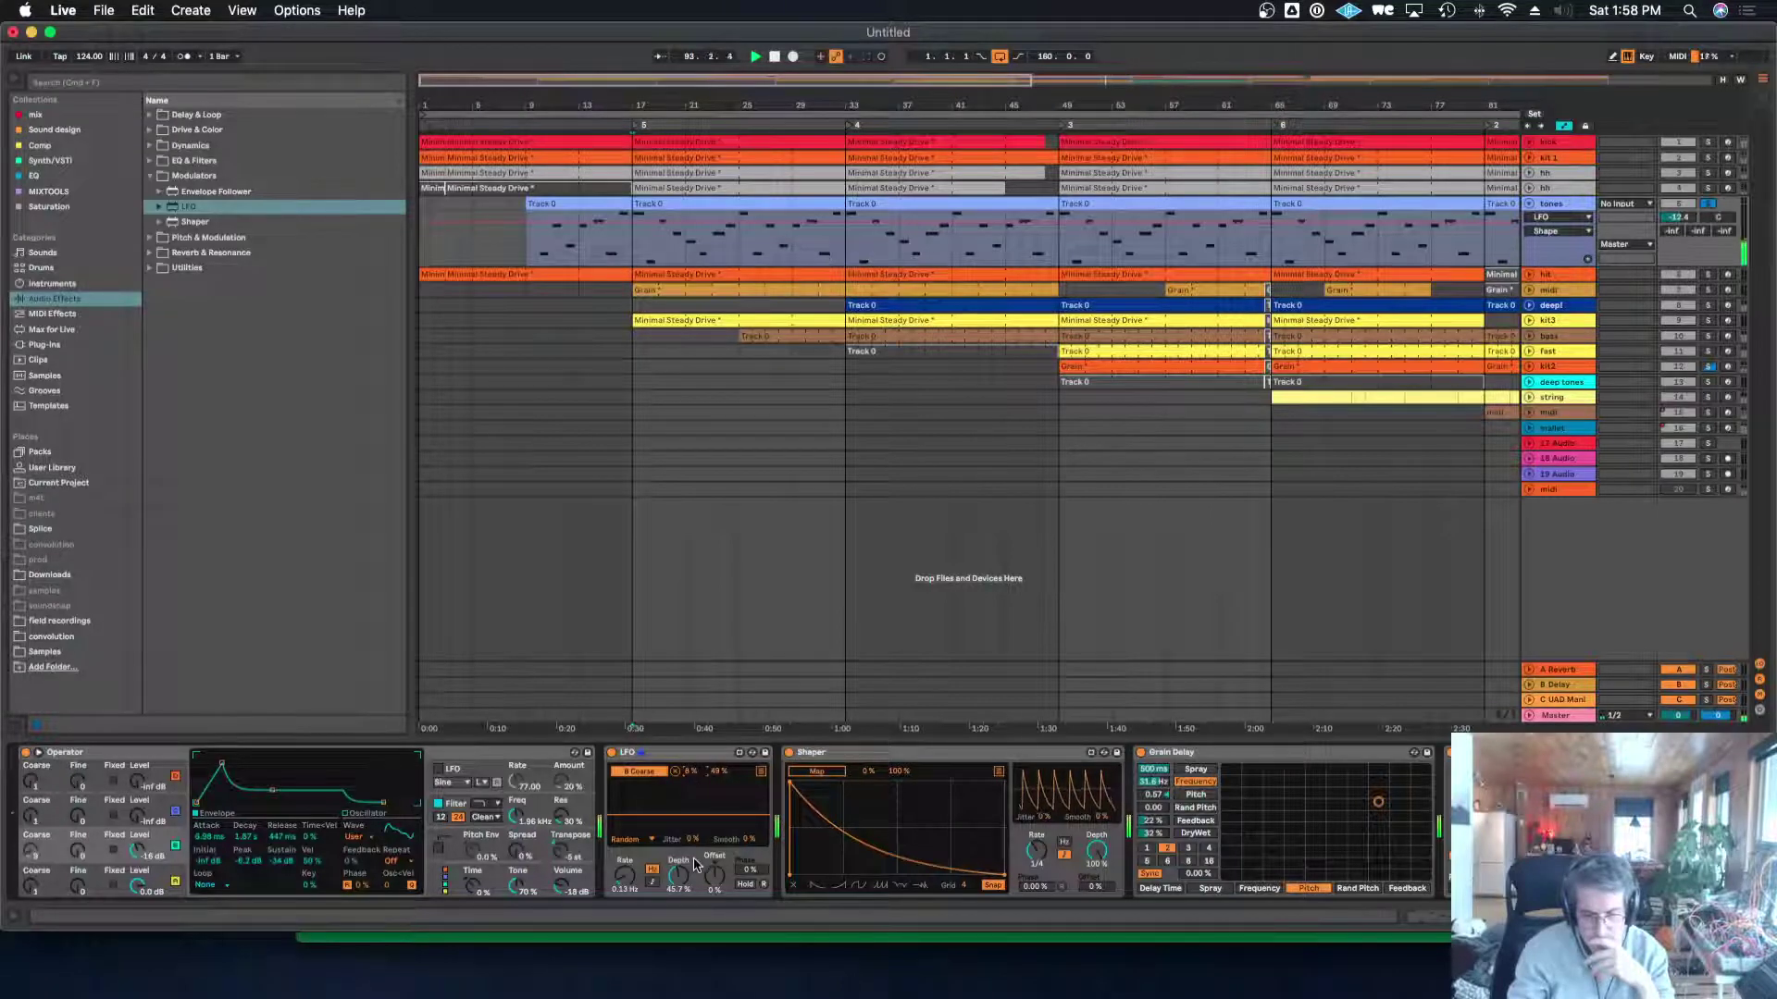
{"action": "left_click_drag", "start_coordinate": [571, 852], "coordinate": [571, 870]}
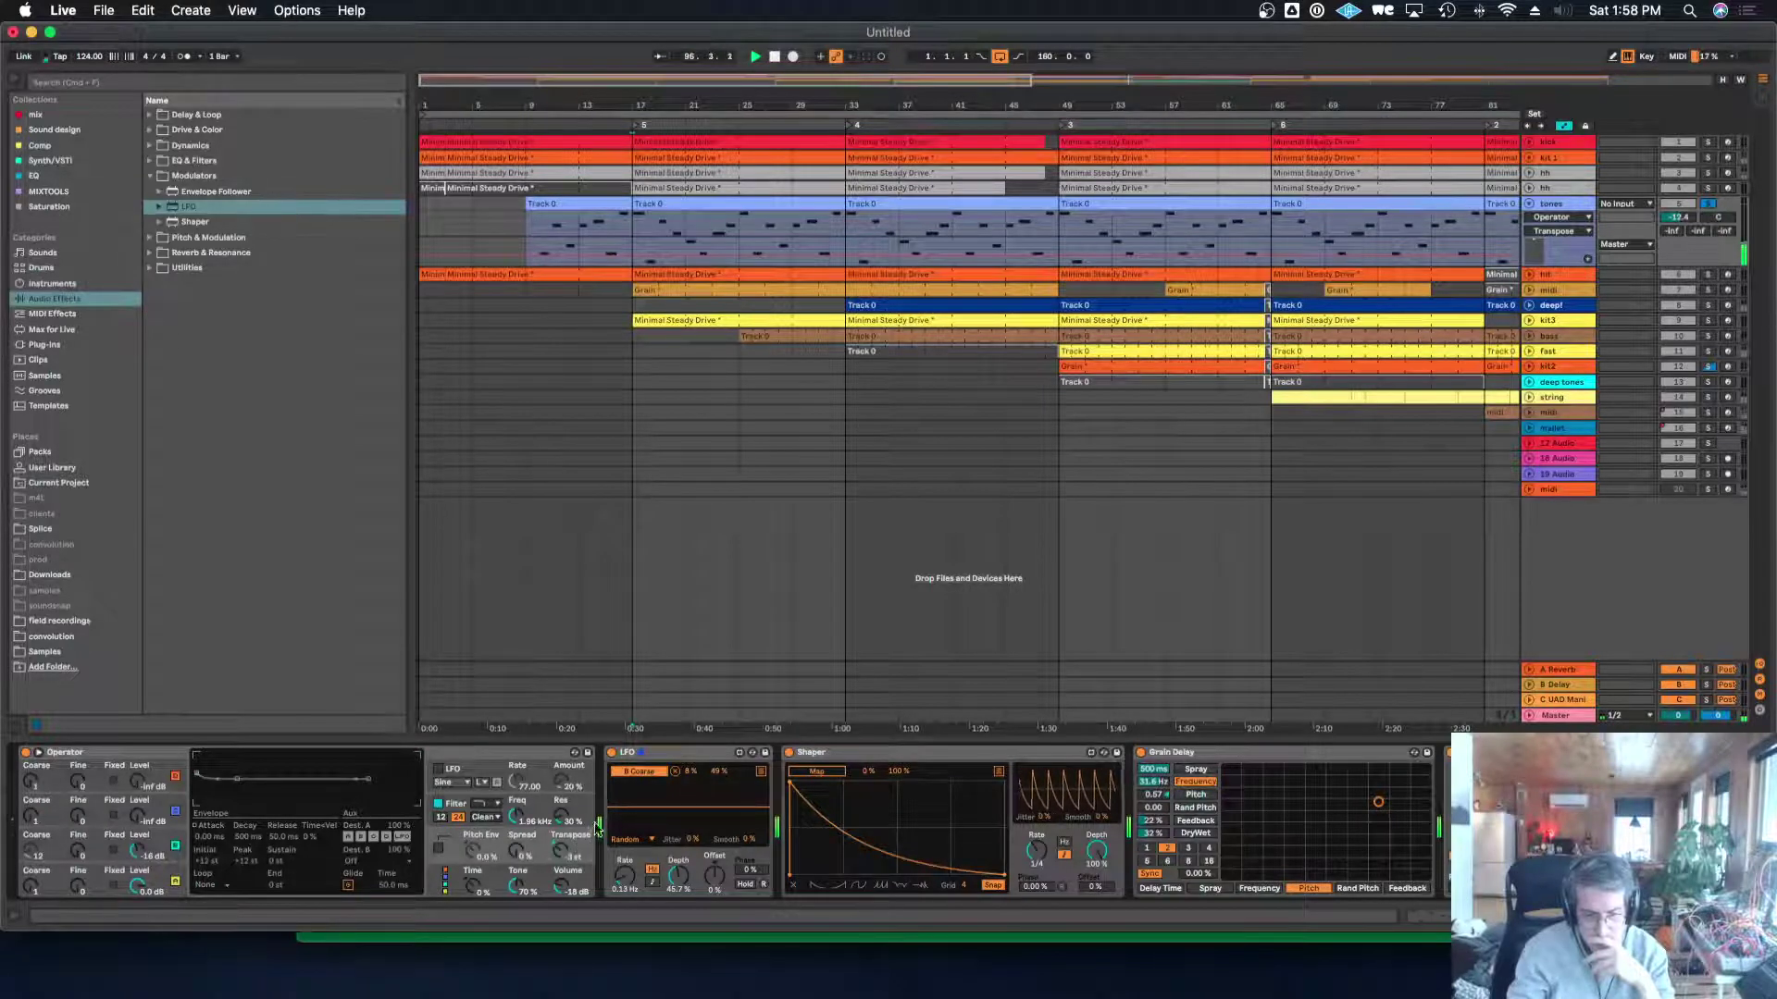
Raise the tones track's volume and turn off its solo to hear it in the full mix.
{"action": "left_click_drag", "start_coordinate": [1681, 222], "coordinate": [1681, 212]}
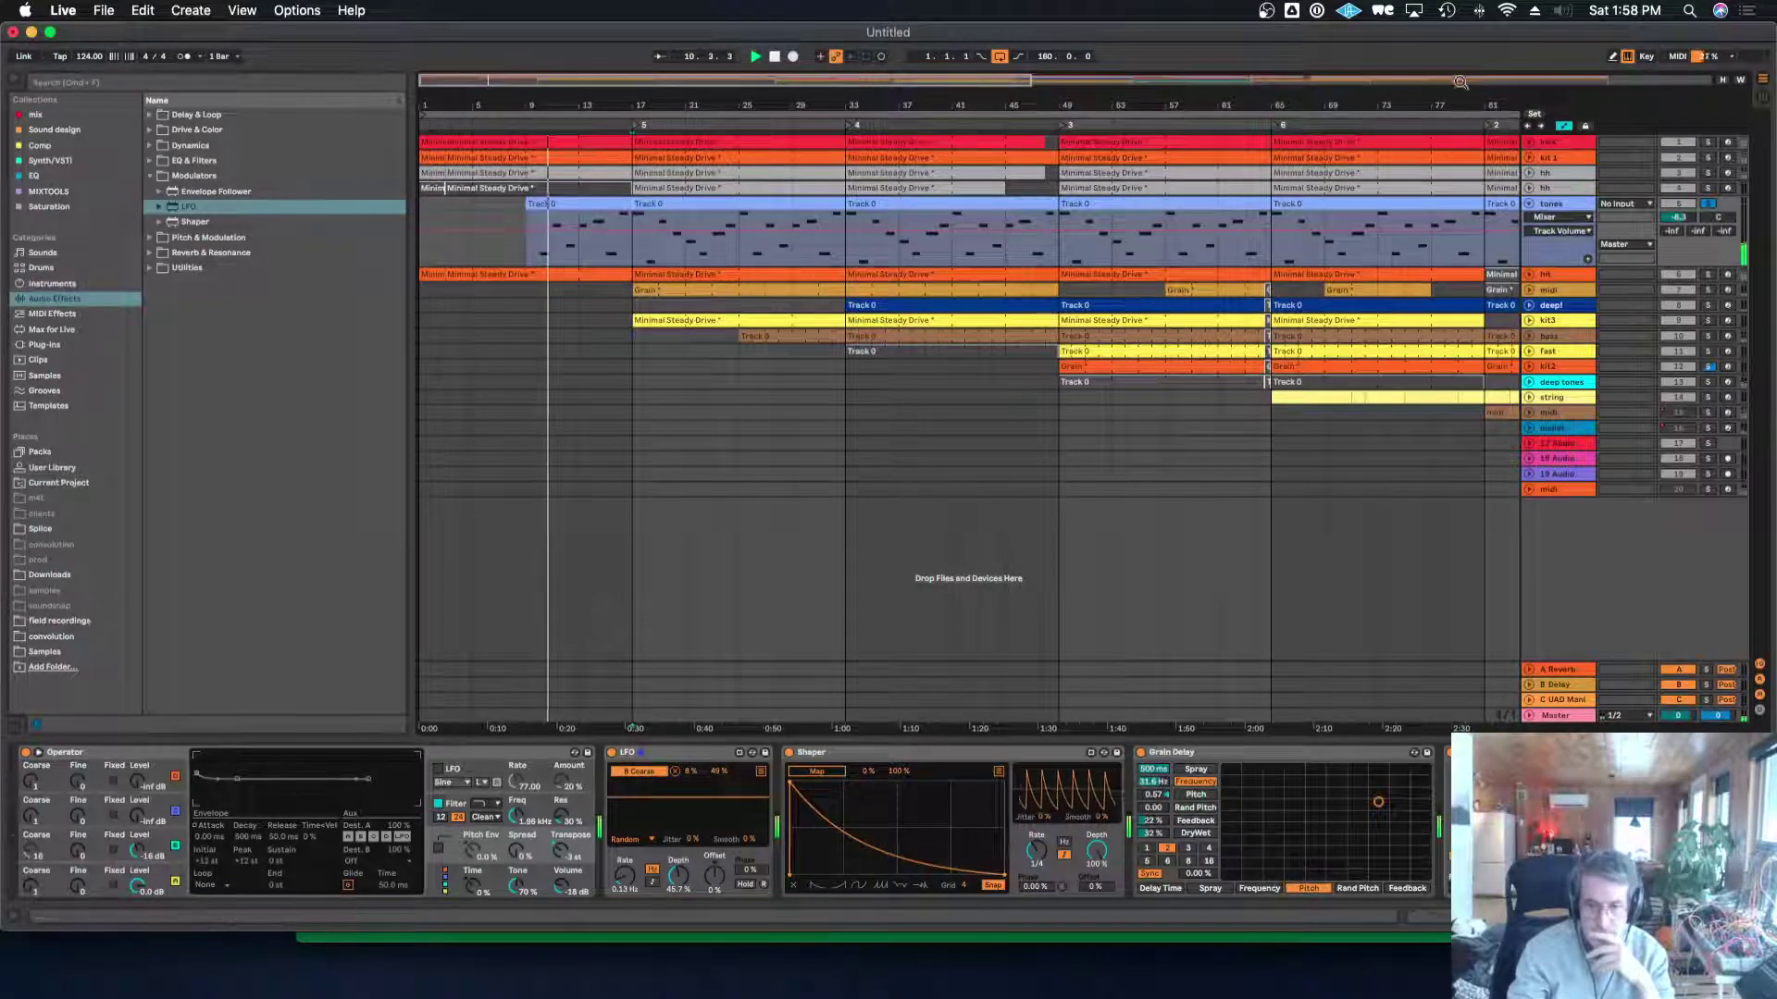
{"action": "left_click", "coordinate": [1707, 203]}
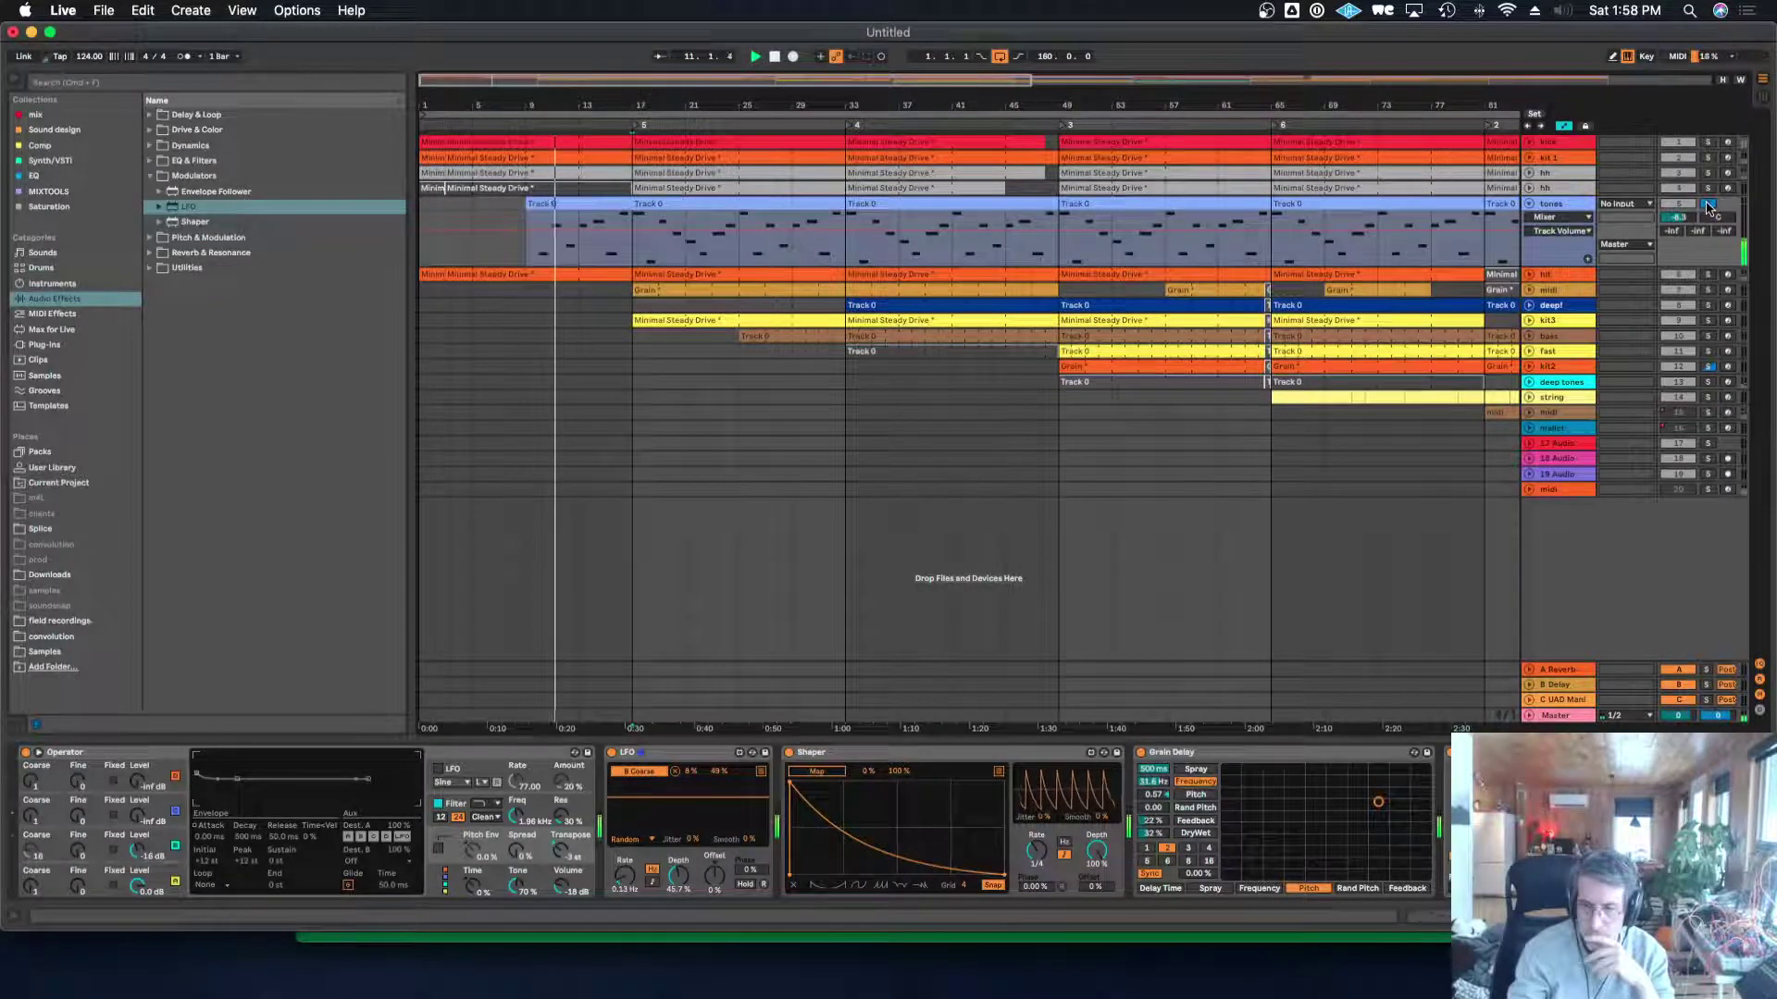
{"action": "left_click", "coordinate": [1568, 205]}
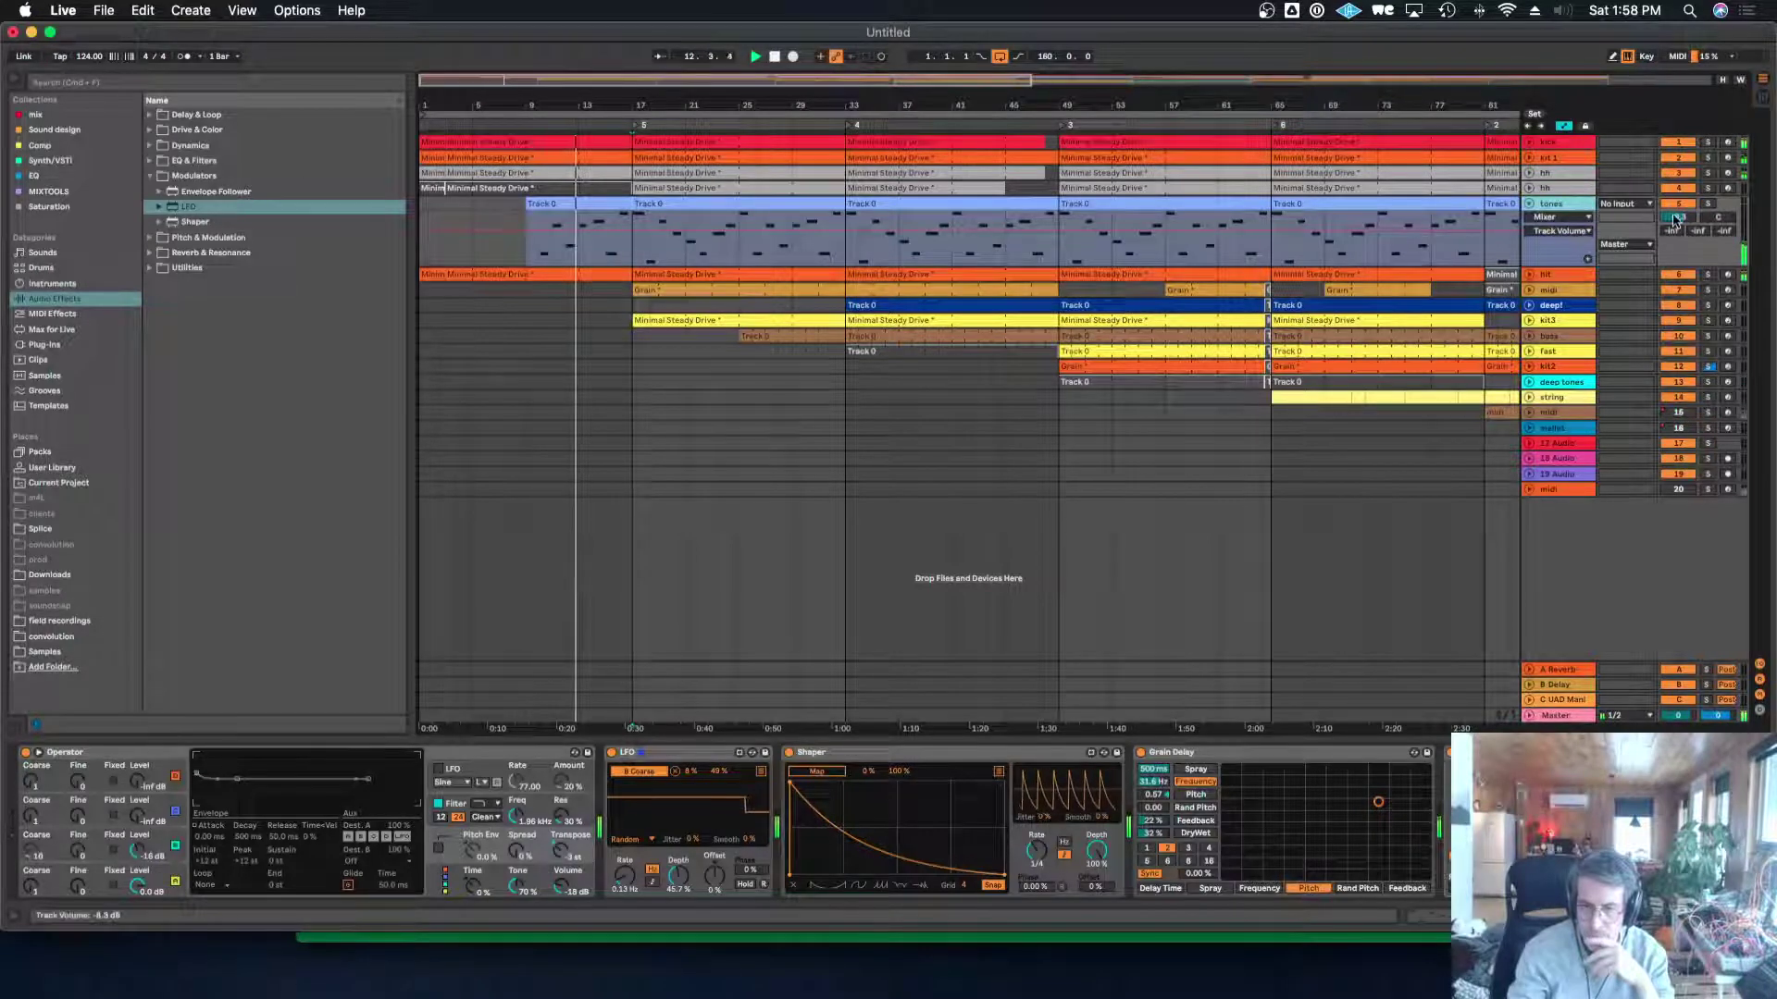
Raise the tones track's volume slightly and insert Resonators between the Shaper and Grain Delay.
{"action": "left_click_drag", "start_coordinate": [1679, 218], "coordinate": [1678, 214]}
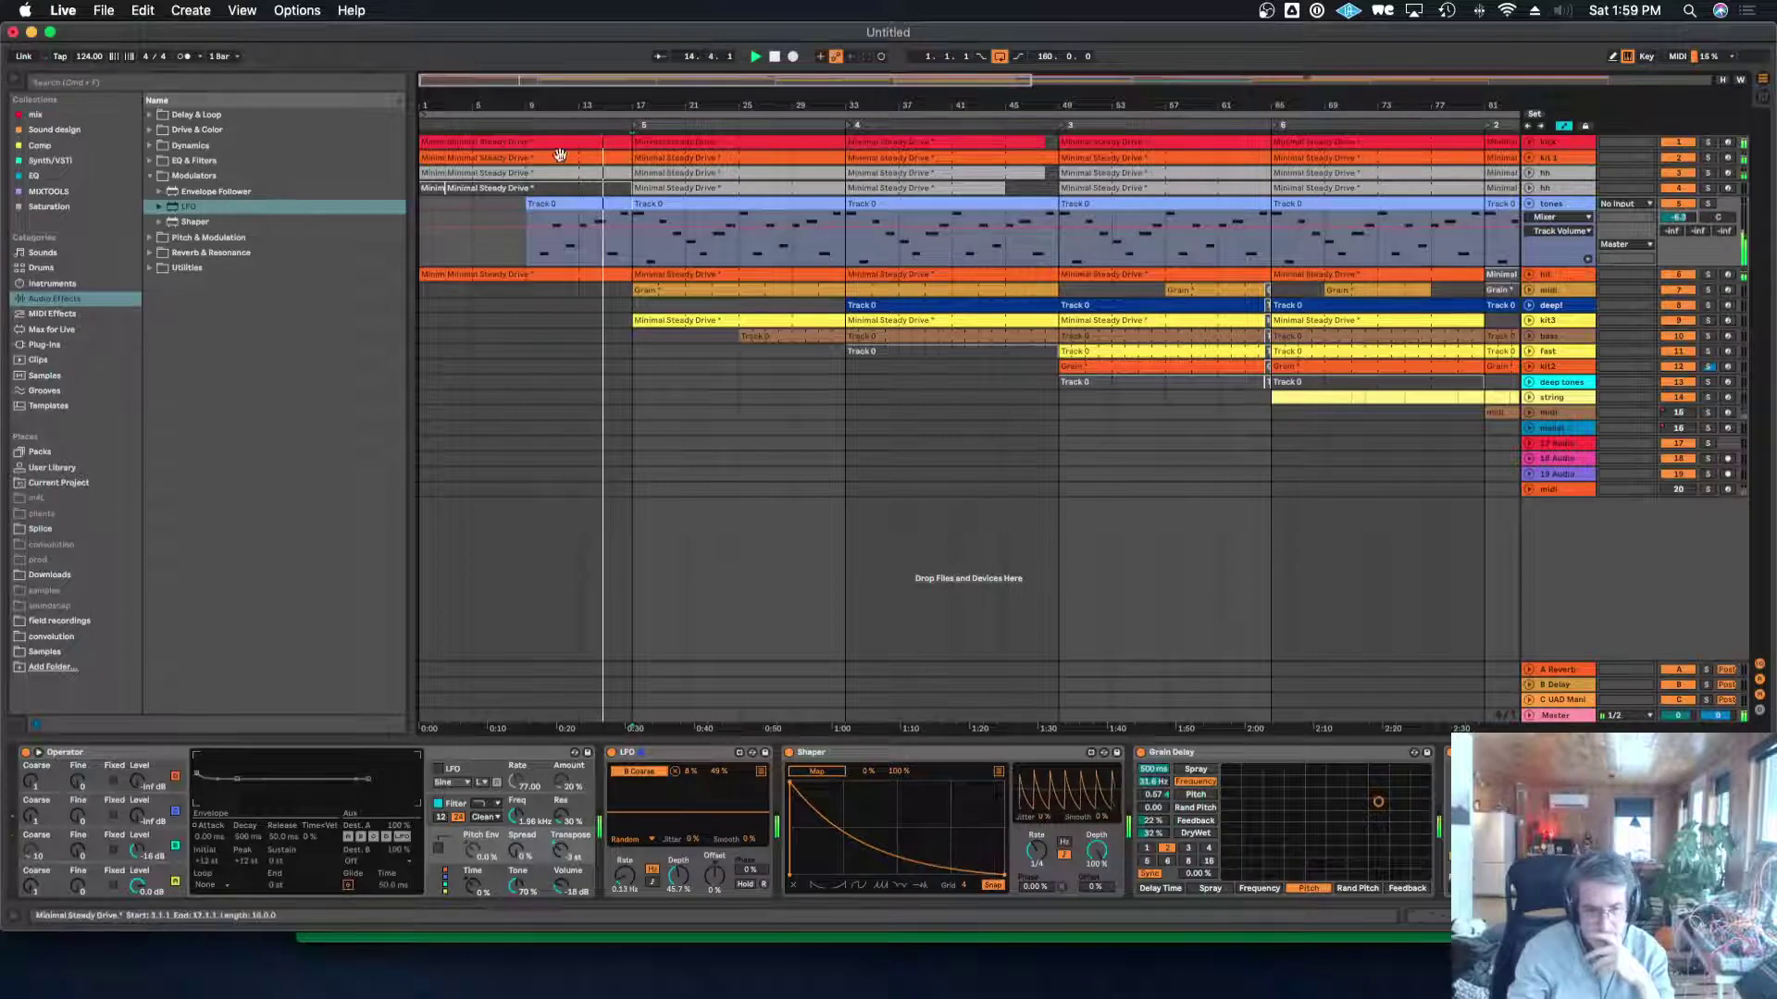
{"action": "left_click", "coordinate": [151, 253]}
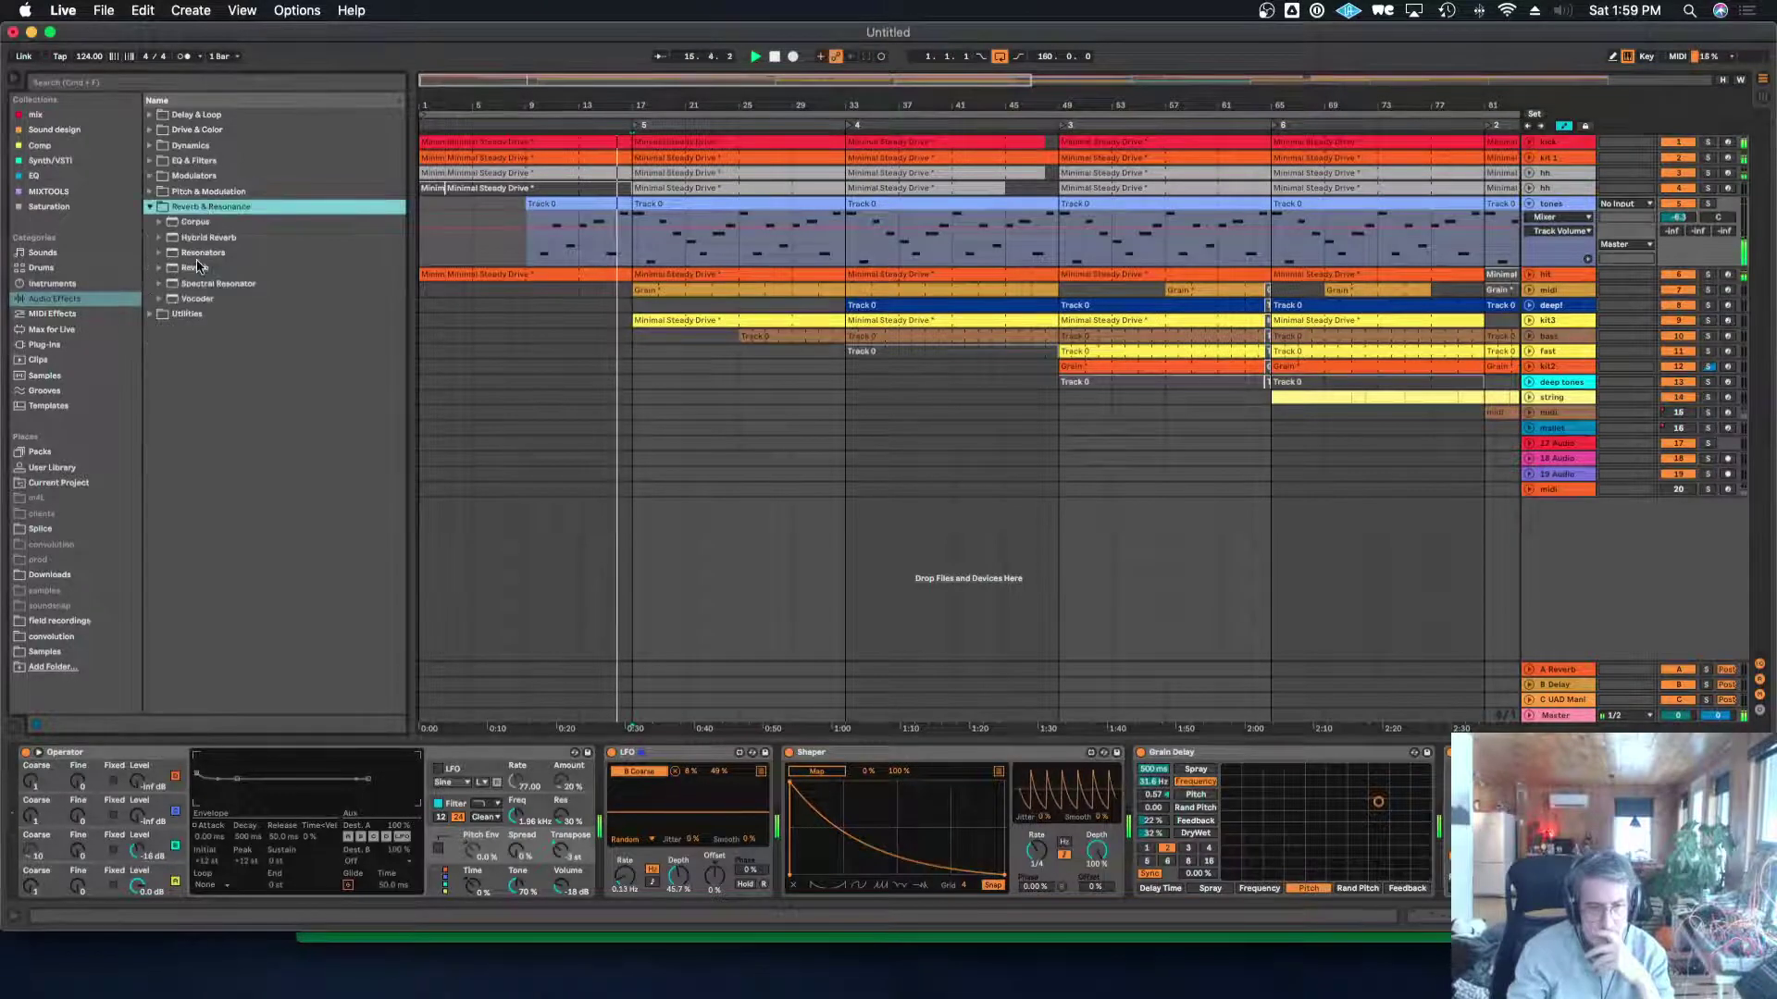
{"action": "left_click_drag", "start_coordinate": [197, 253], "coordinate": [1133, 815]}
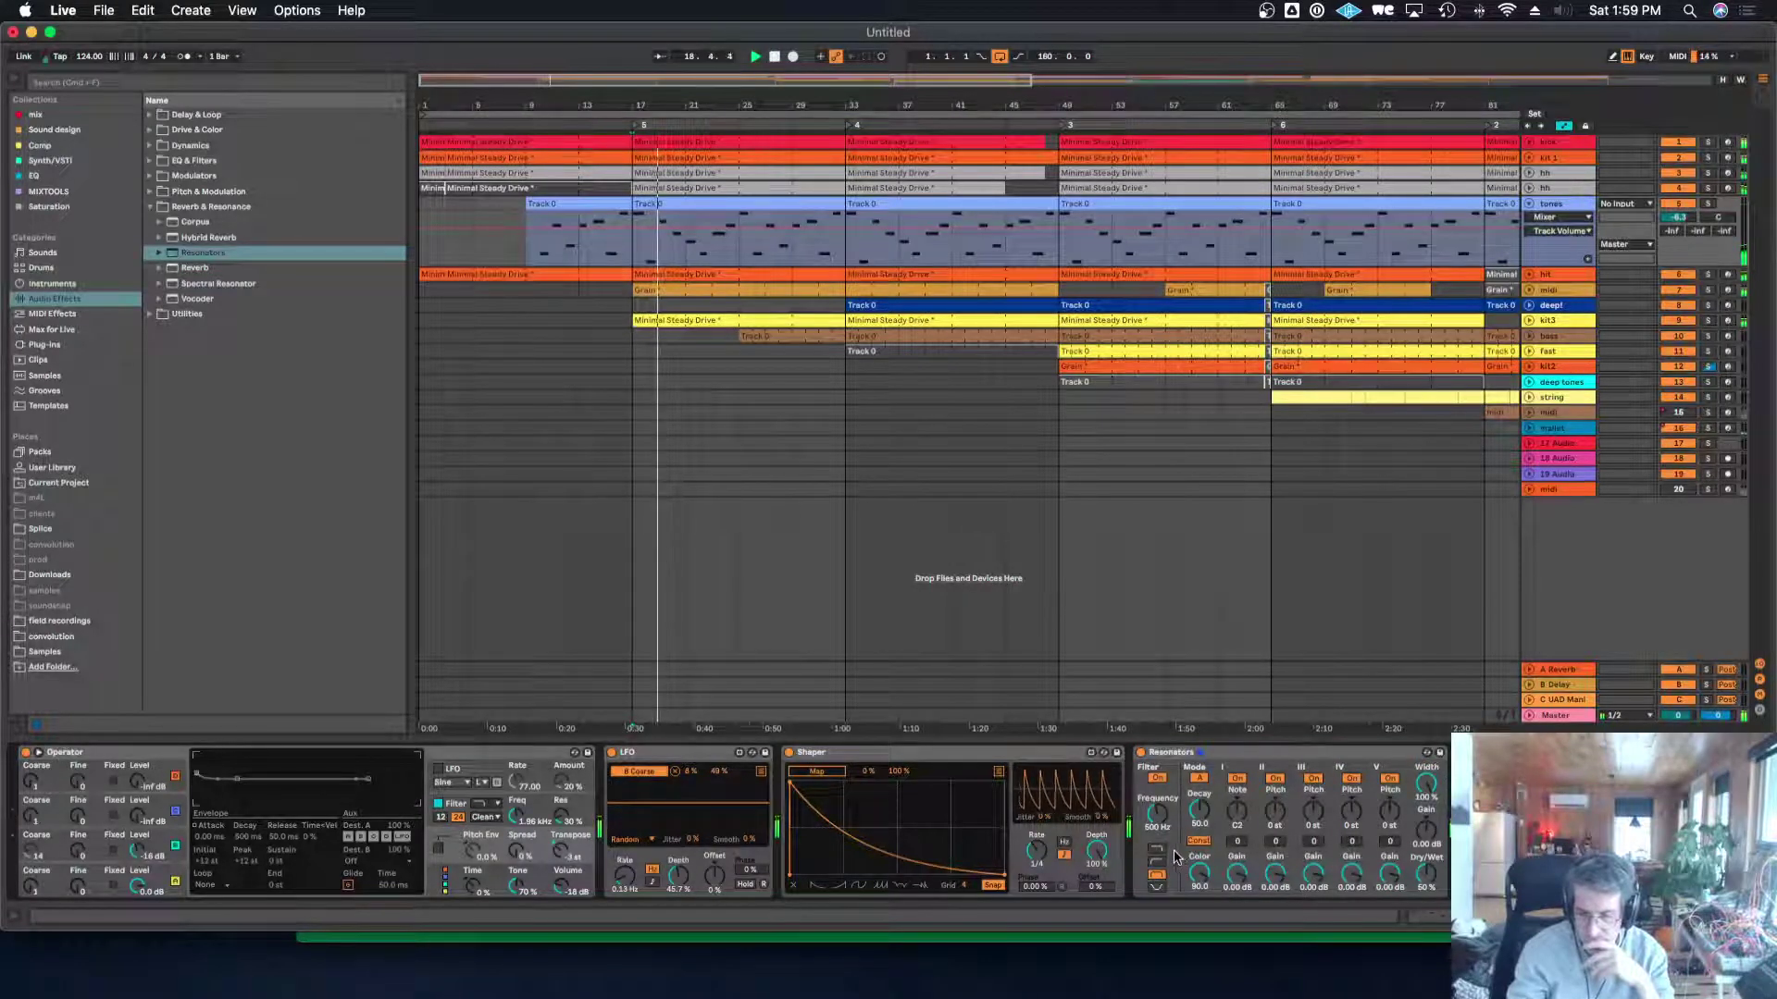
Adjust resonator I's Note, set resonator II's Pitch to +3 st, lengthen the Decay, and raise Dry/Wet to 67 %.
{"action": "left_click", "coordinate": [1237, 812]}
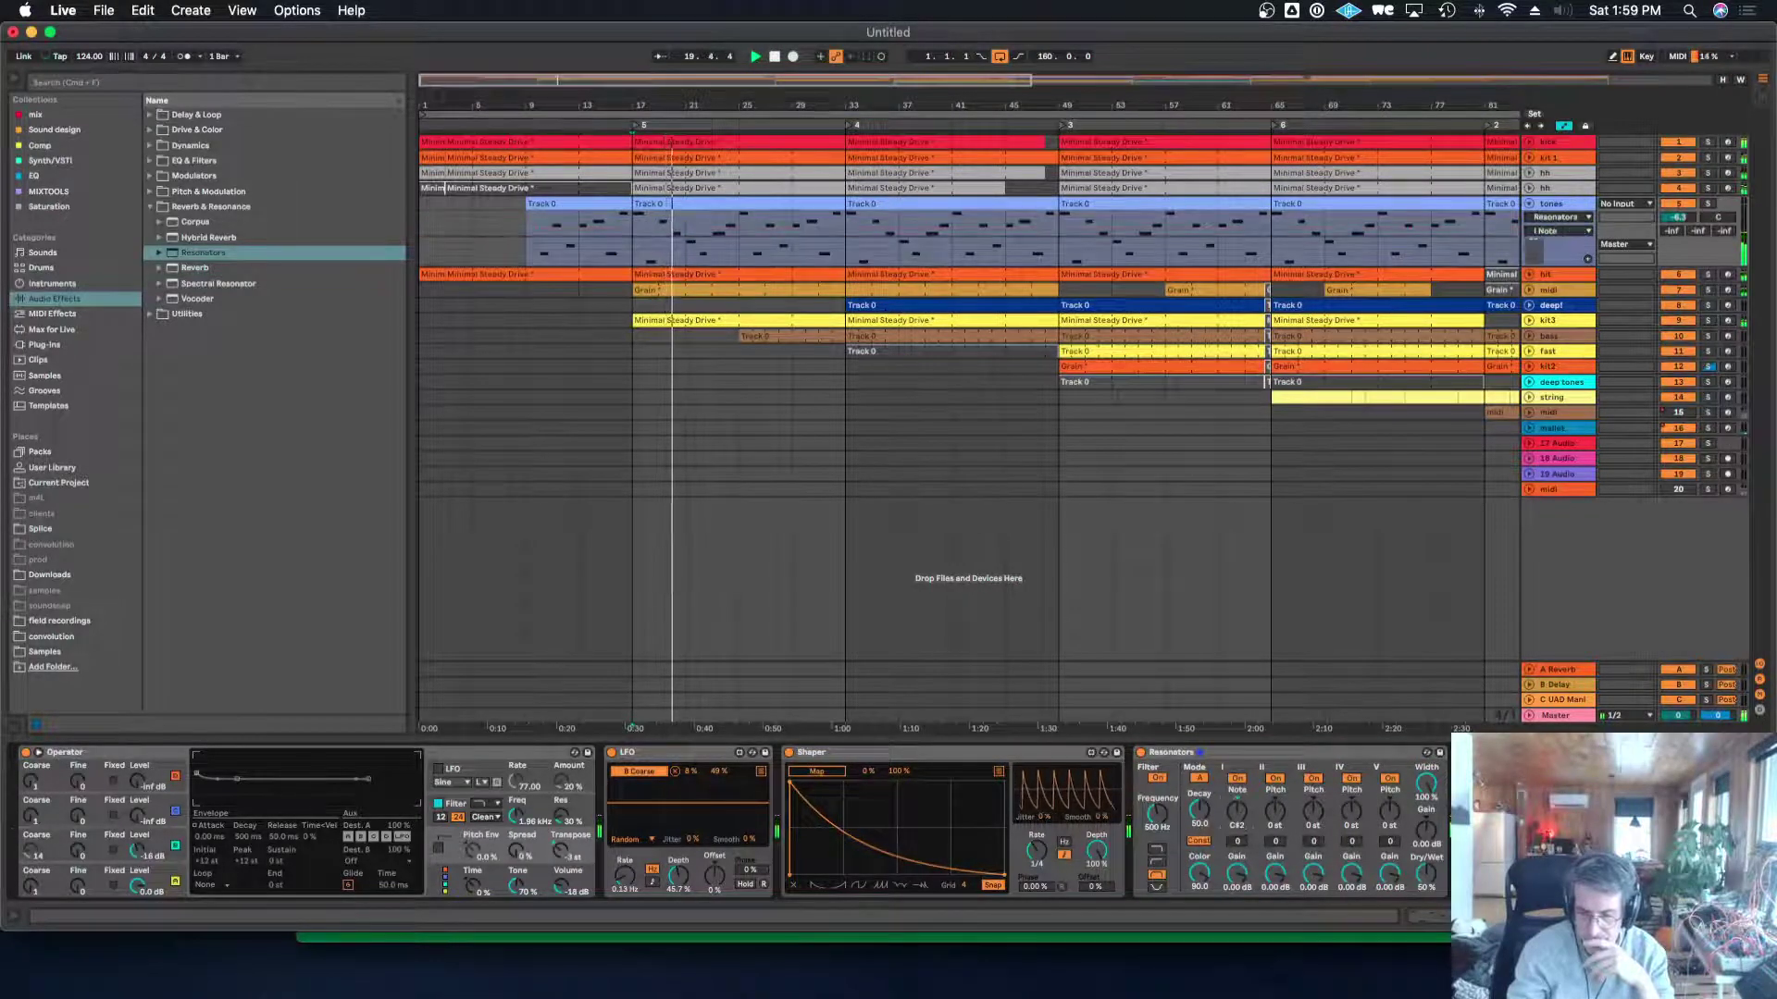
{"action": "left_click_drag", "start_coordinate": [1238, 813], "coordinate": [1237, 818]}
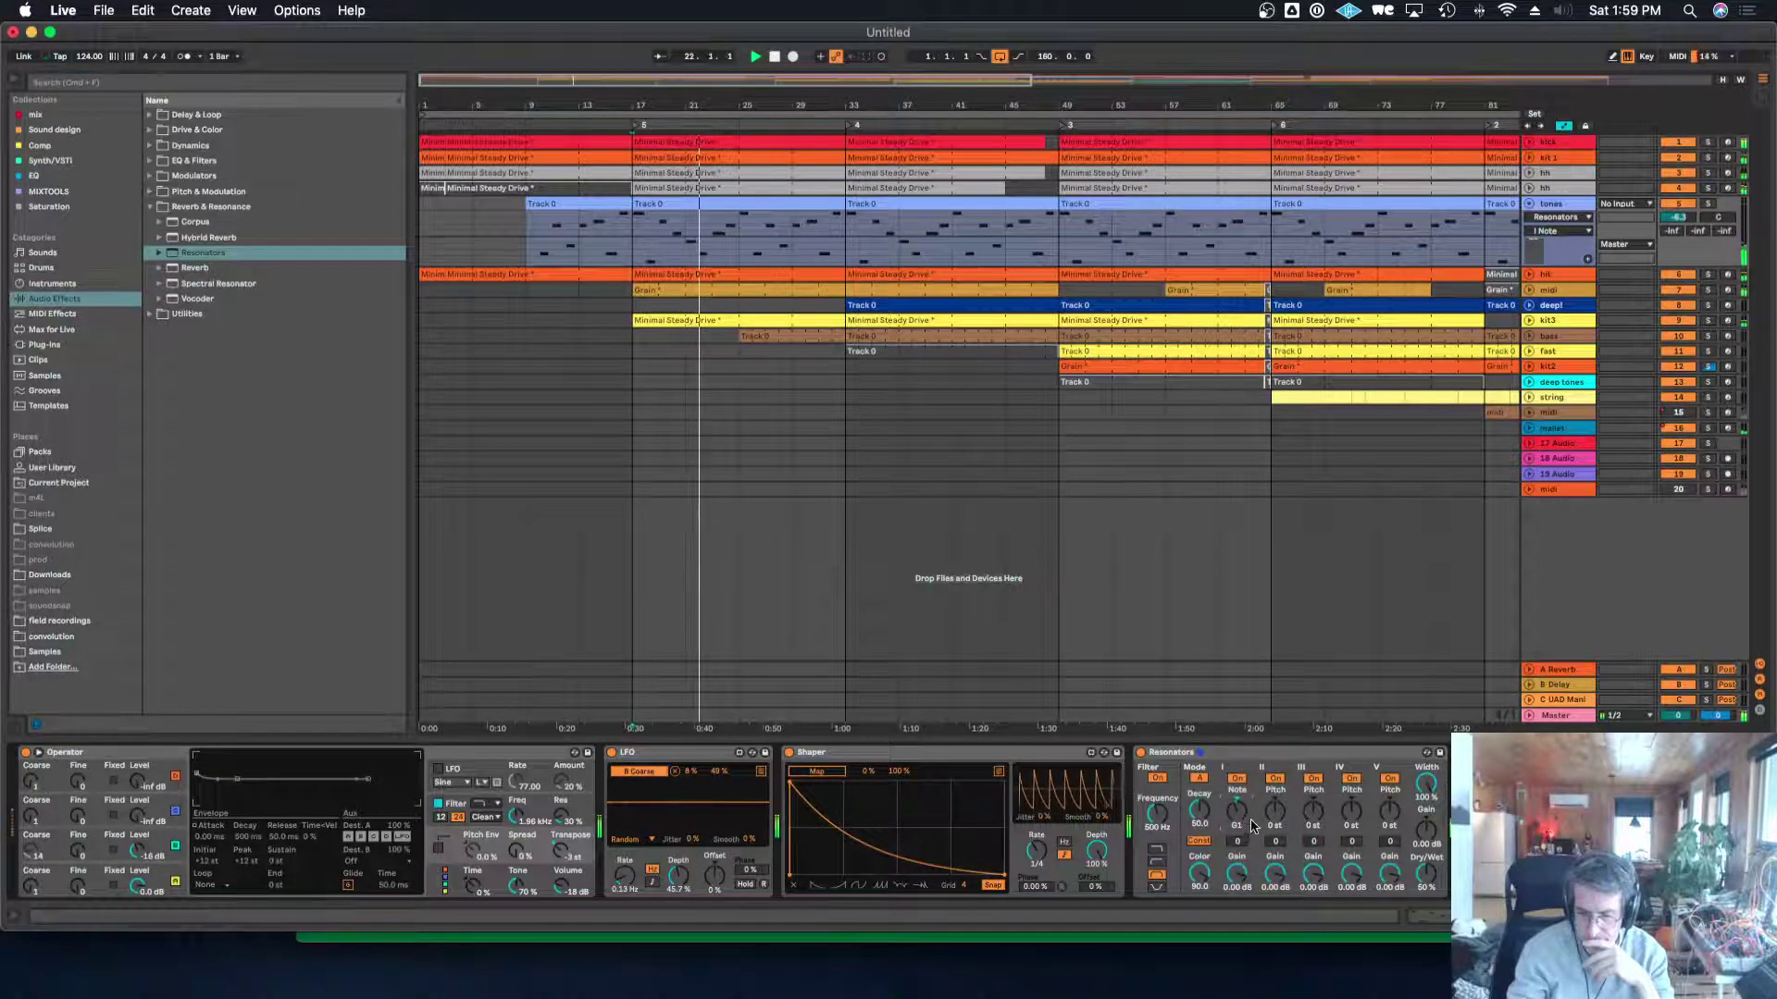
{"action": "left_click_drag", "start_coordinate": [1268, 814], "coordinate": [1198, 805]}
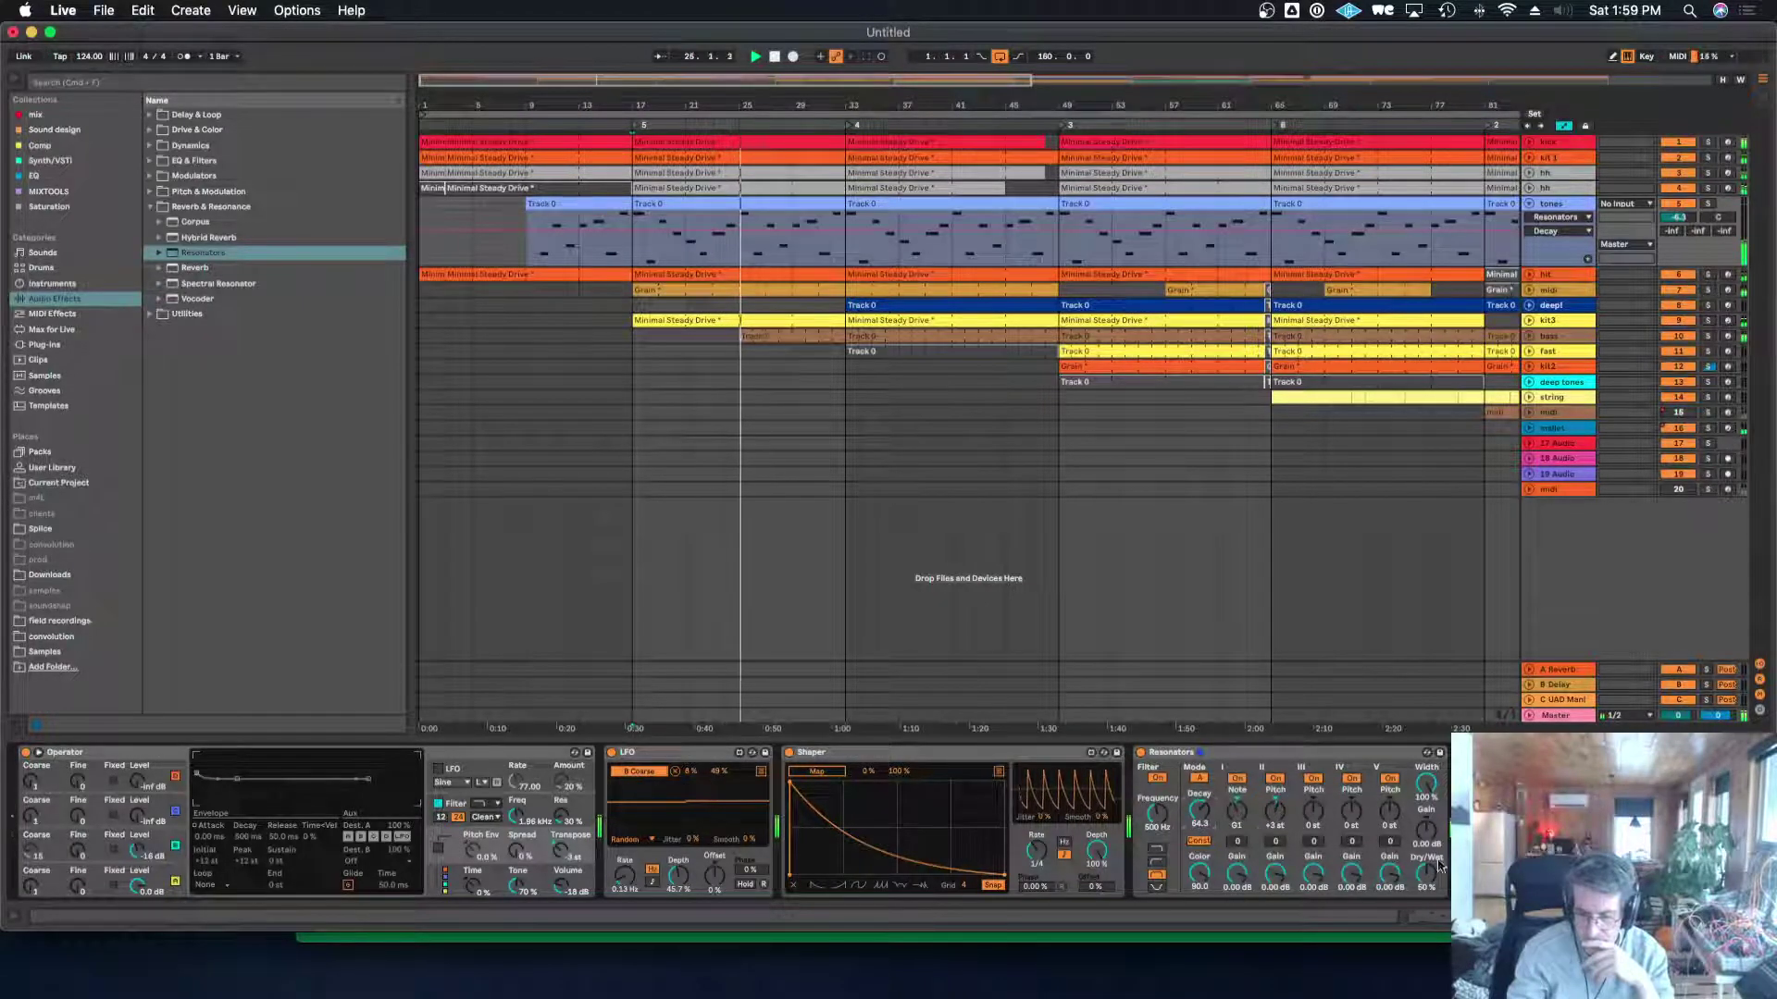
{"action": "left_click_drag", "start_coordinate": [1425, 873], "coordinate": [1426, 858]}
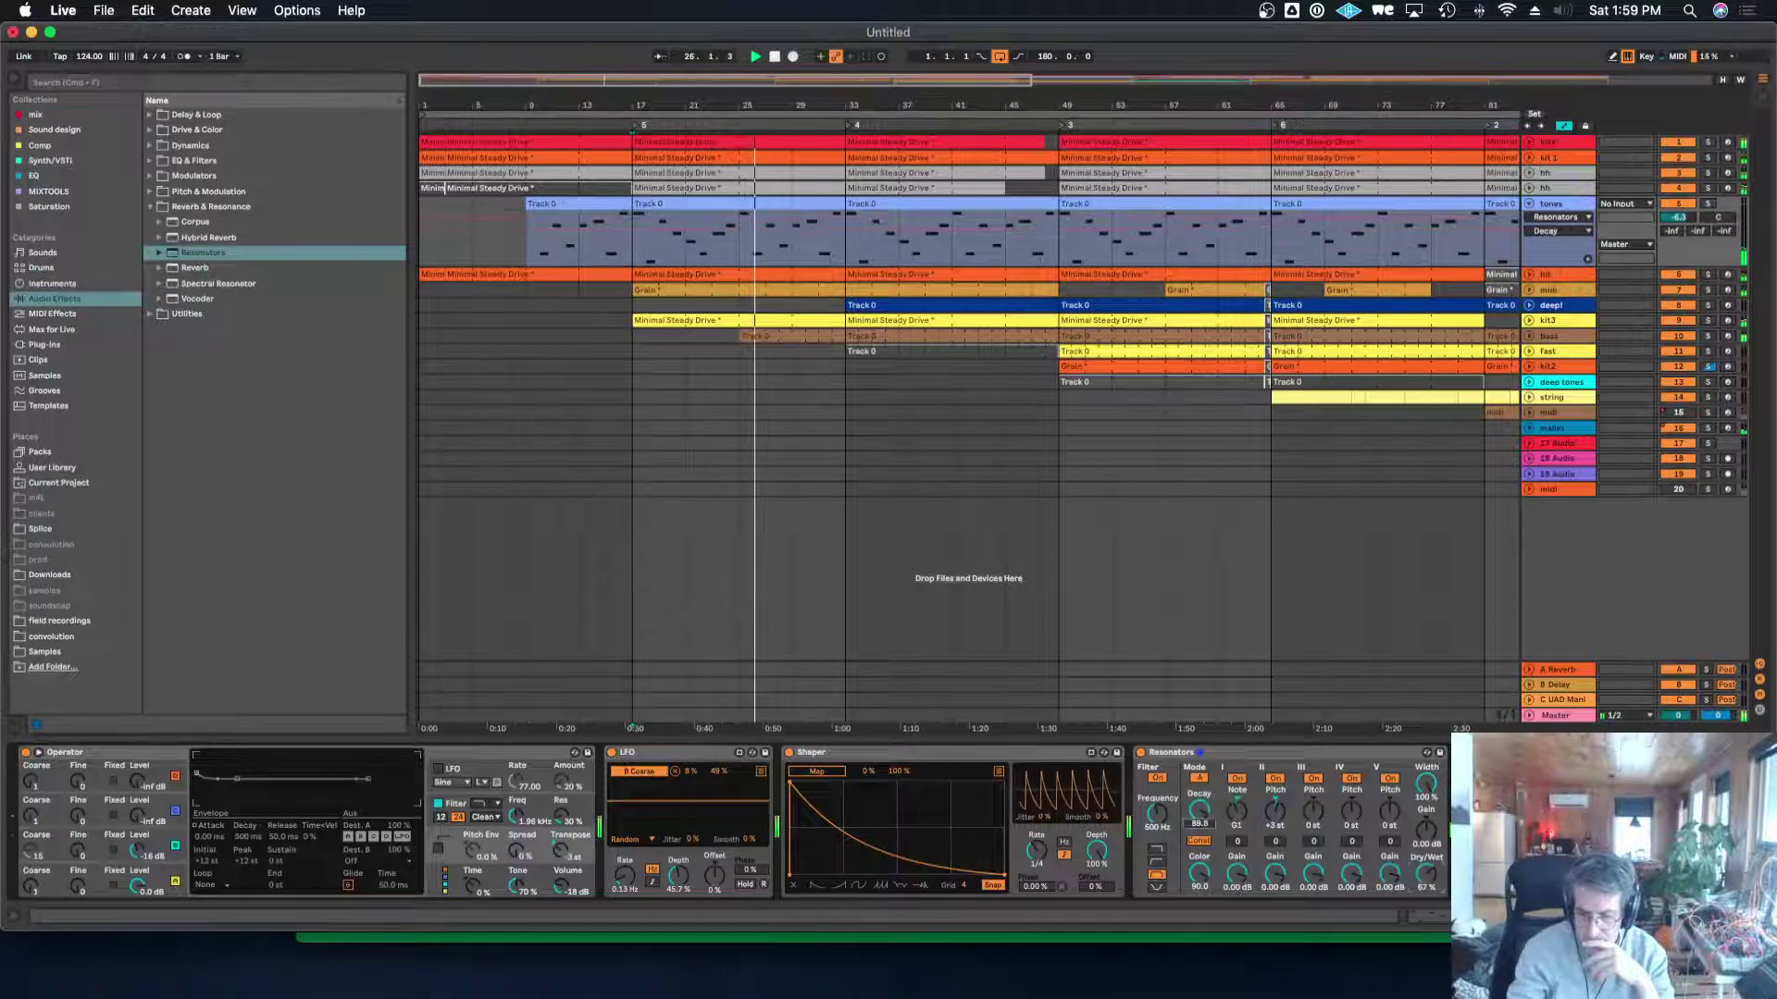
Set the Resonators' Decay to 78.7, change its filter type, and set filter Frequency to 178 Hz and Dry/Wet to 44 %.
{"action": "left_click_drag", "start_coordinate": [1196, 826], "coordinate": [1197, 813]}
{"action": "left_click", "coordinate": [1159, 861]}
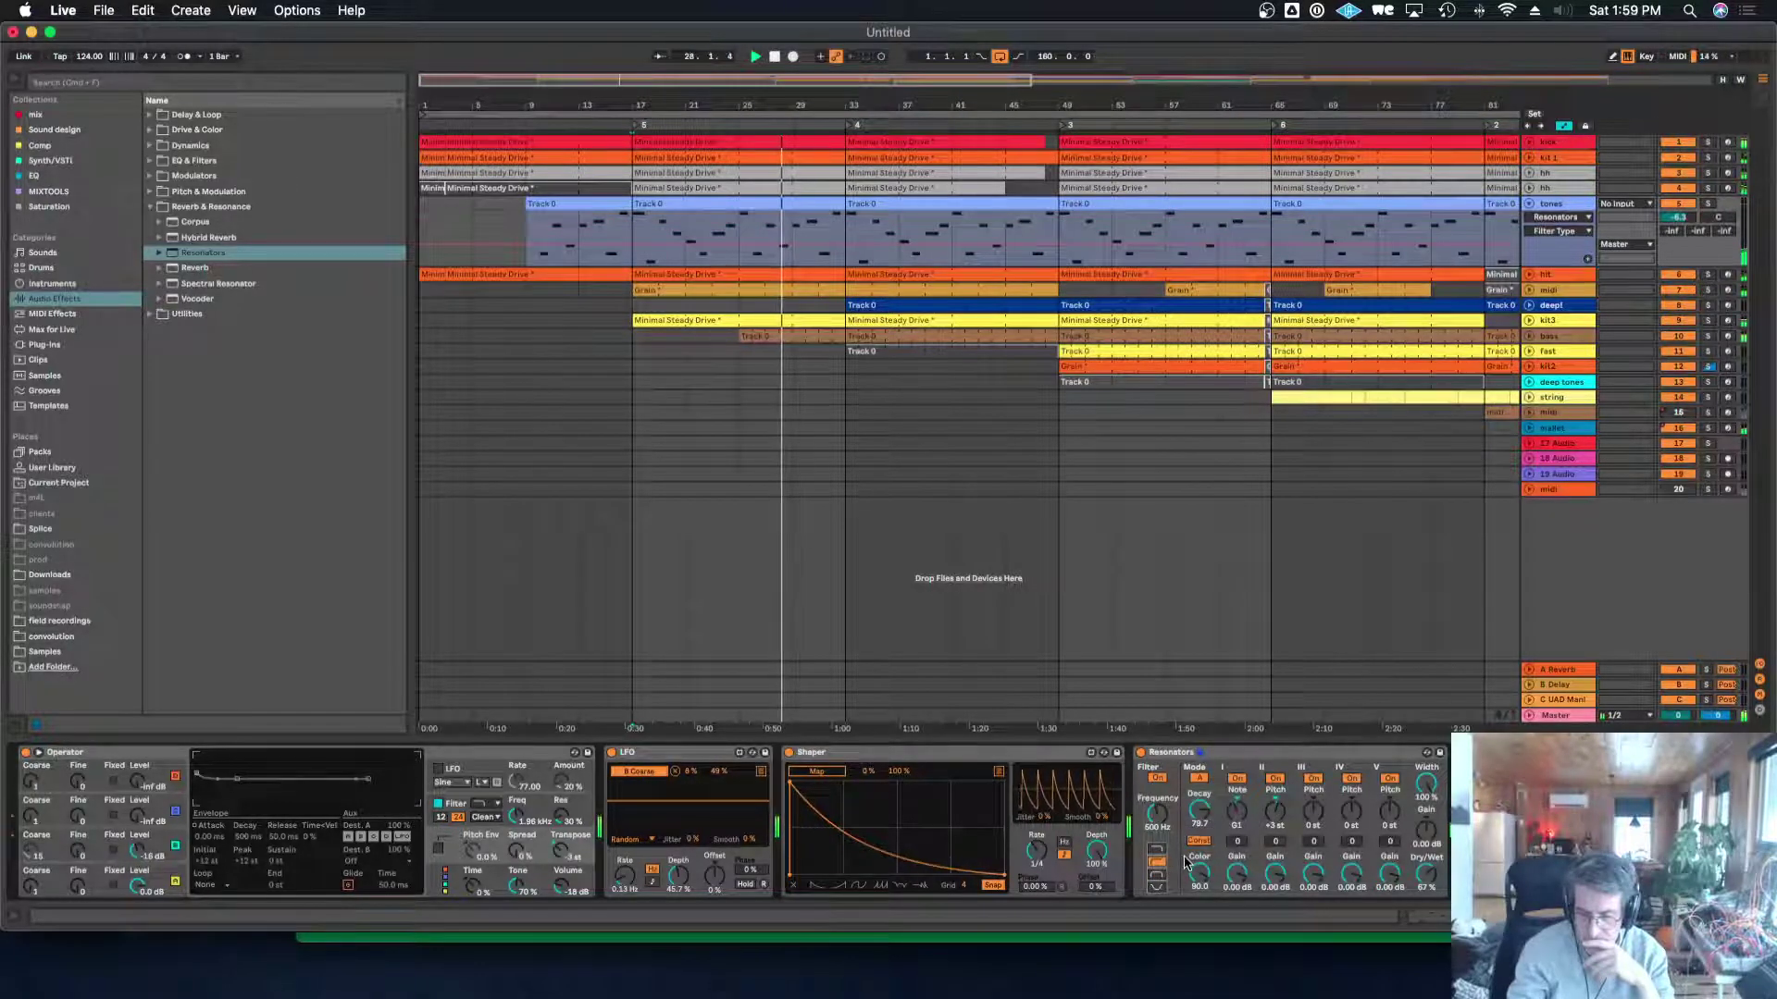
{"action": "left_click_drag", "start_coordinate": [1157, 813], "coordinate": [1157, 838]}
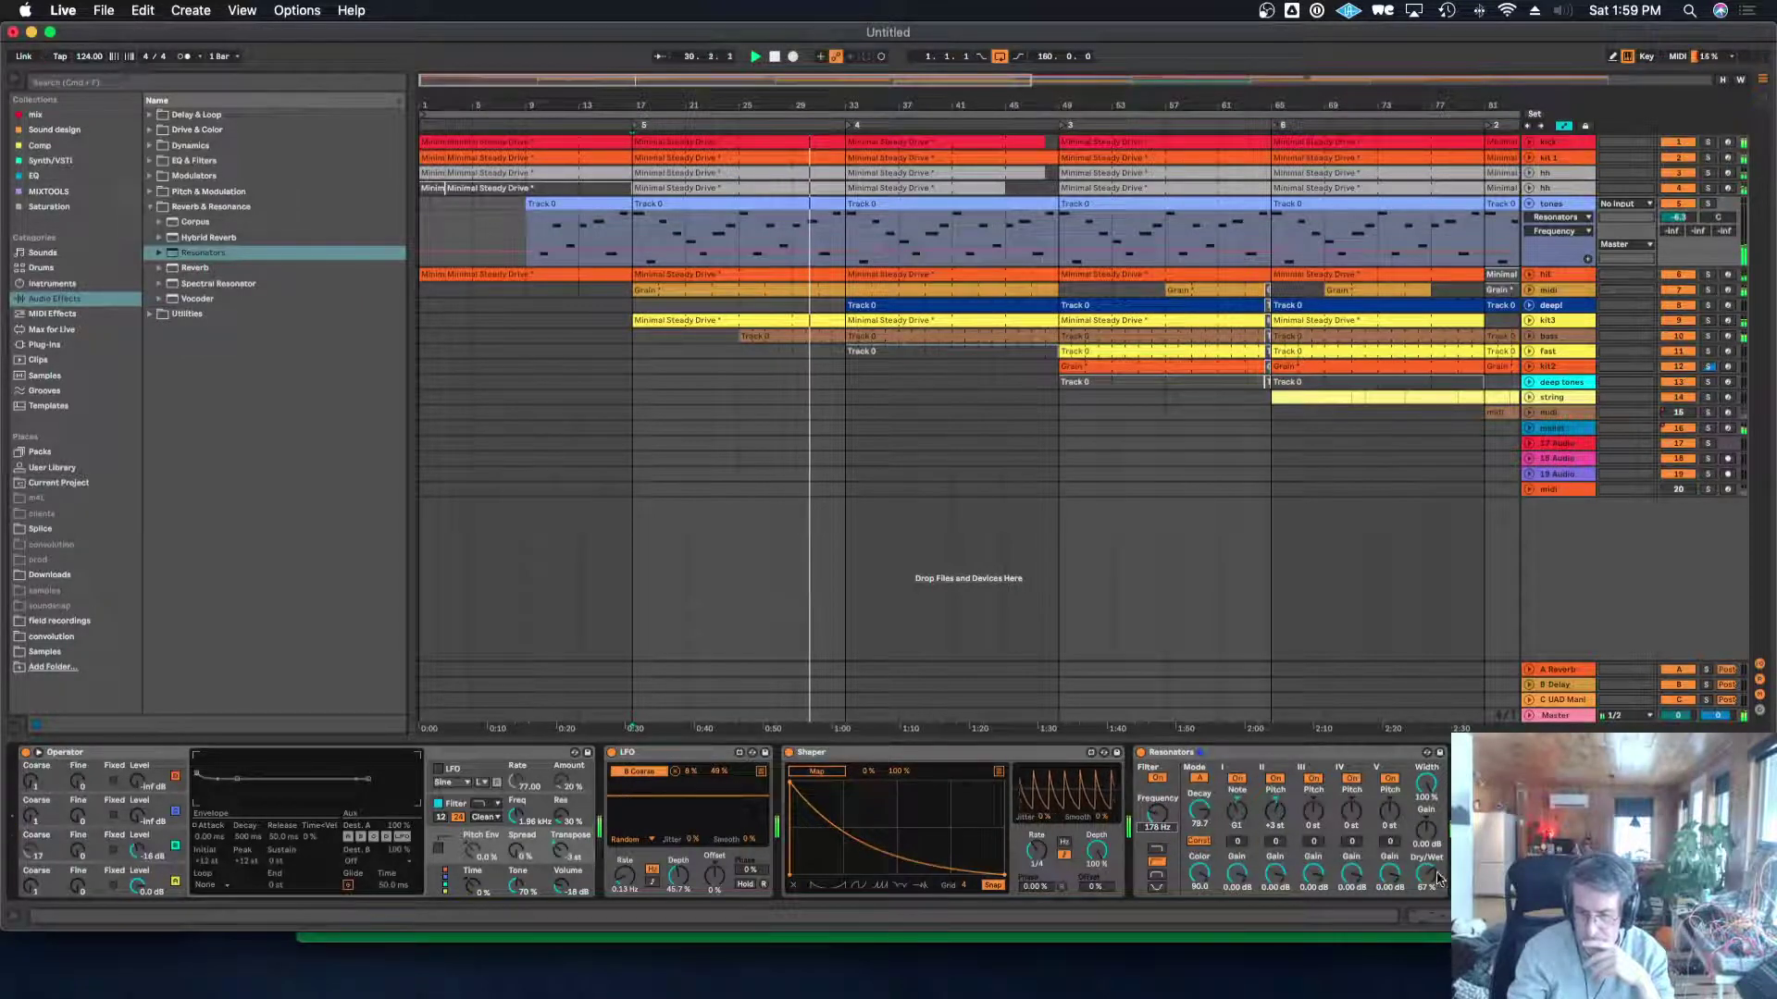
{"action": "left_click_drag", "start_coordinate": [1426, 873], "coordinate": [1426, 894]}
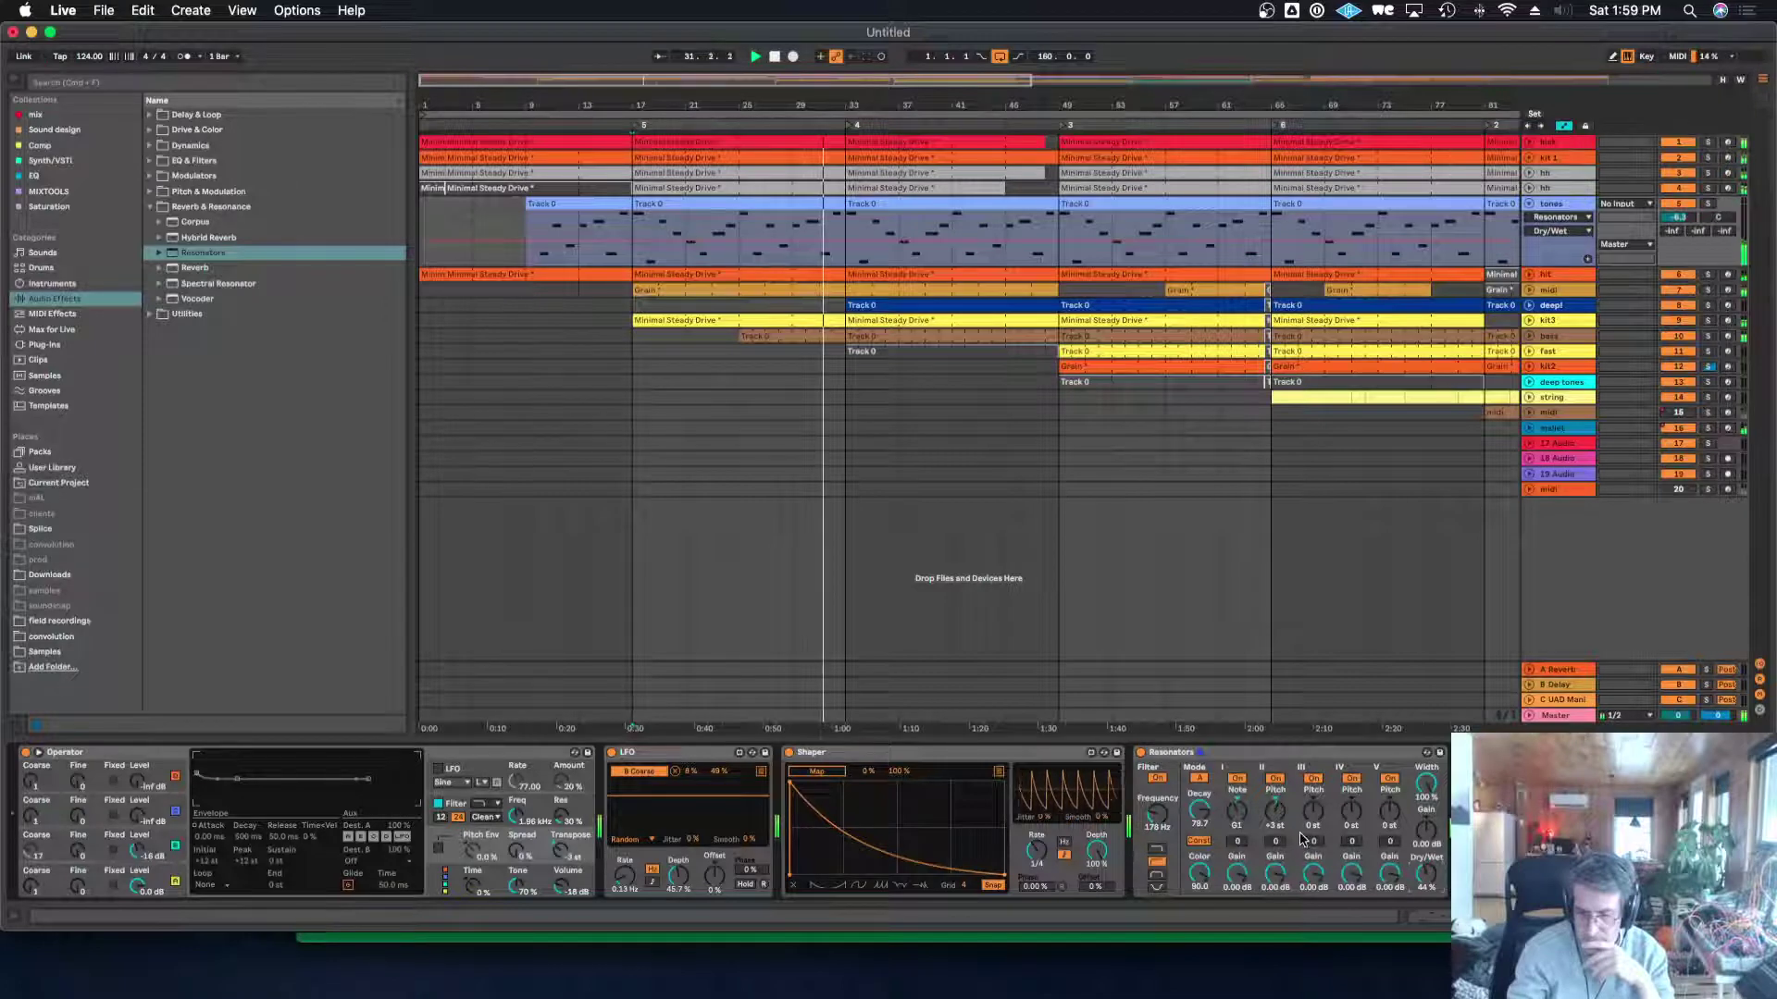
Retune the pitches of resonators III and IV, raise Dry/Wet, and reset the tones track's volume to 0 dB.
{"action": "left_click_drag", "start_coordinate": [1313, 811], "coordinate": [1351, 827]}
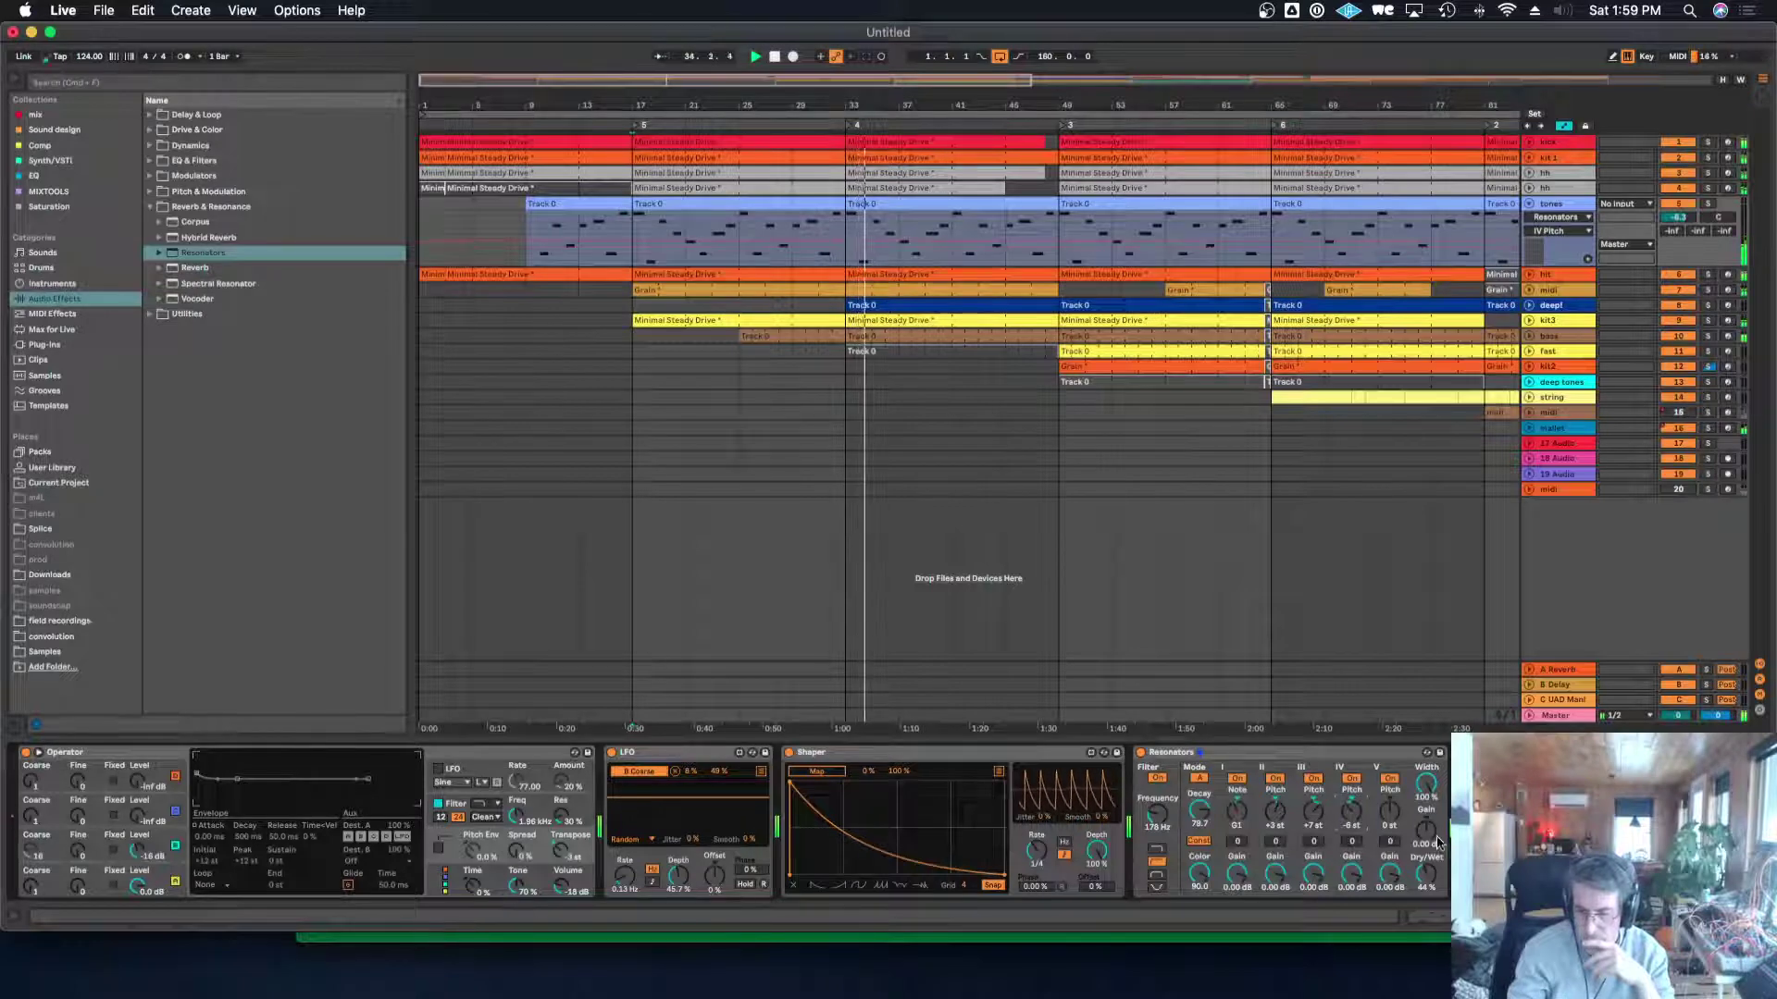
{"action": "left_click_drag", "start_coordinate": [1426, 874], "coordinate": [1426, 860]}
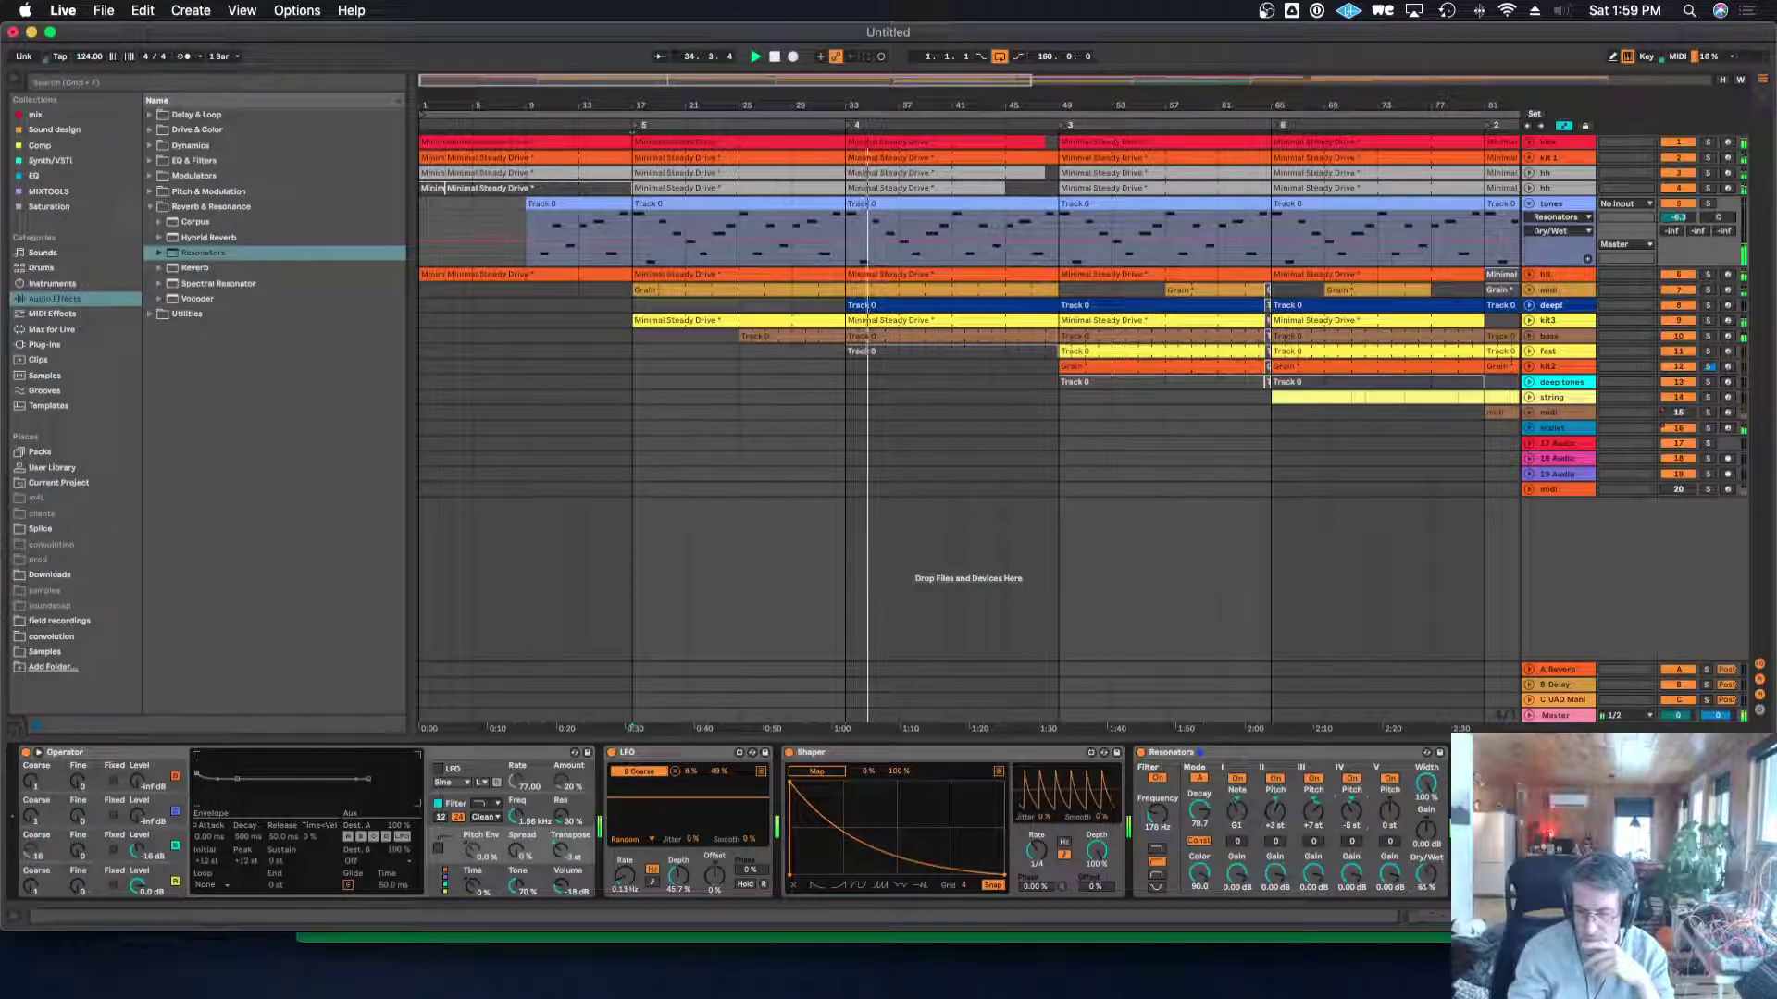
{"action": "double_click", "coordinate": [1690, 219]}
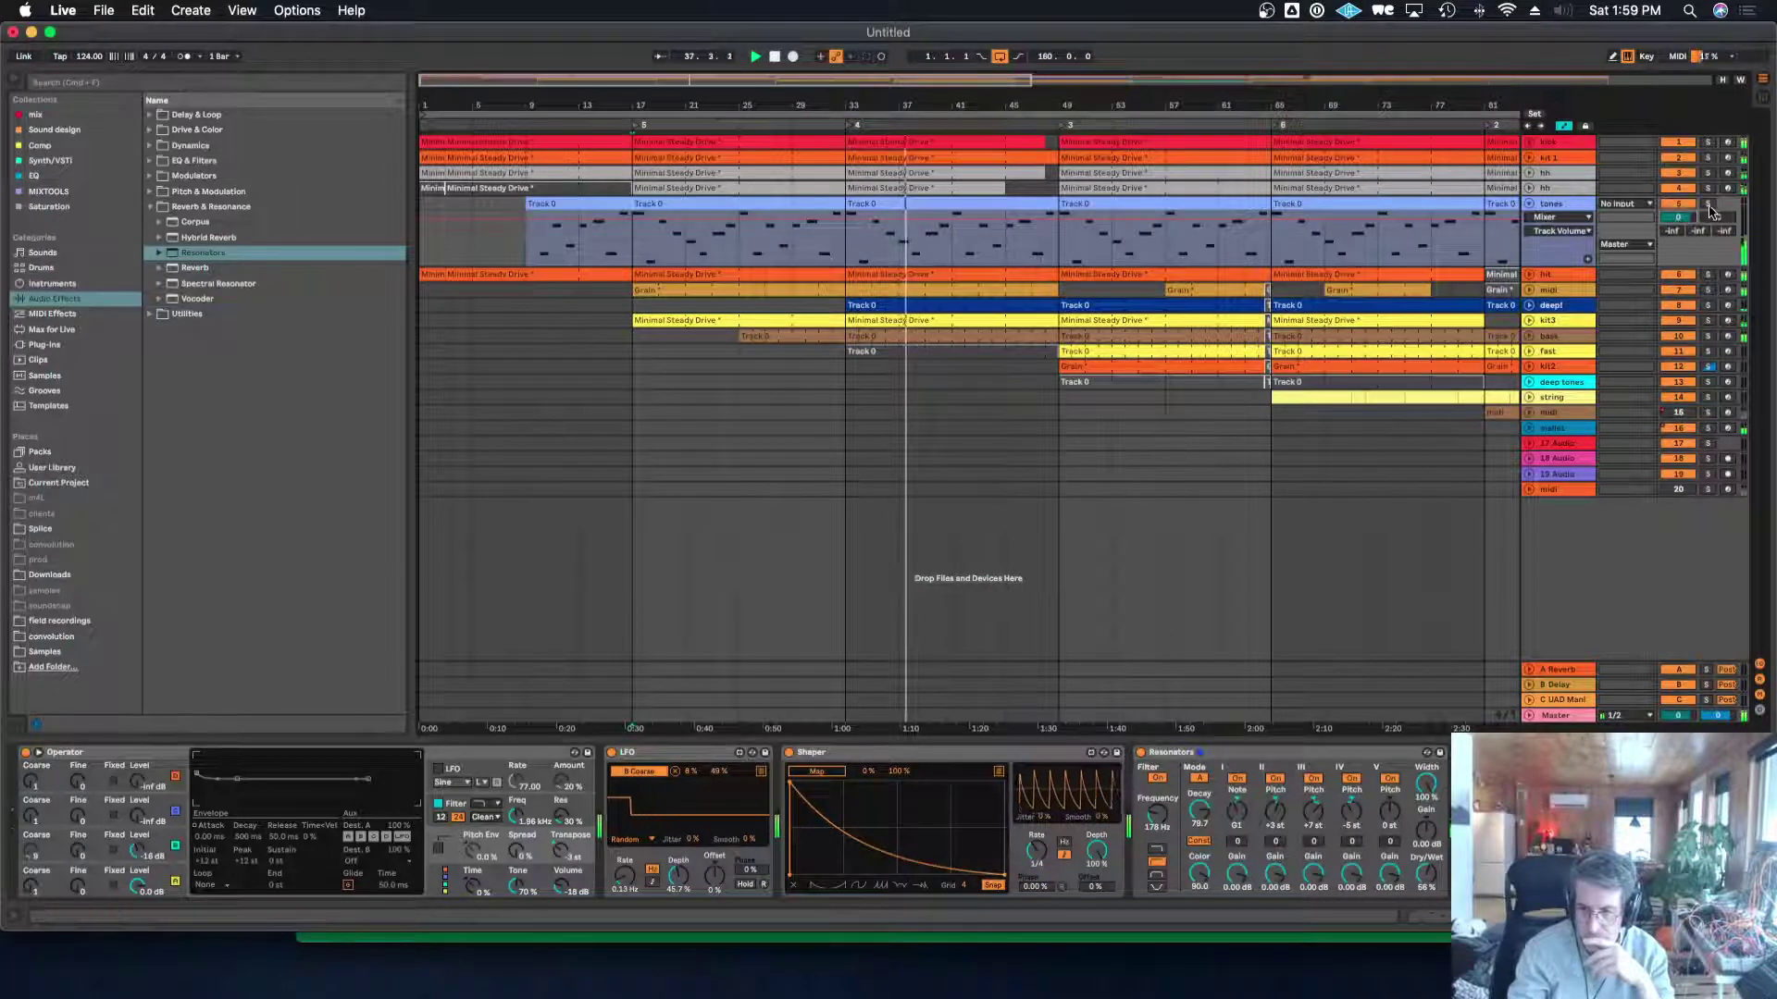
Solo the tones track, raise the pitches of resonators II and V, and boost resonator II's gain.
{"action": "left_click_drag", "start_coordinate": [1276, 810], "coordinate": [1276, 797]}
{"action": "left_click_drag", "start_coordinate": [1277, 877], "coordinate": [1276, 870]}
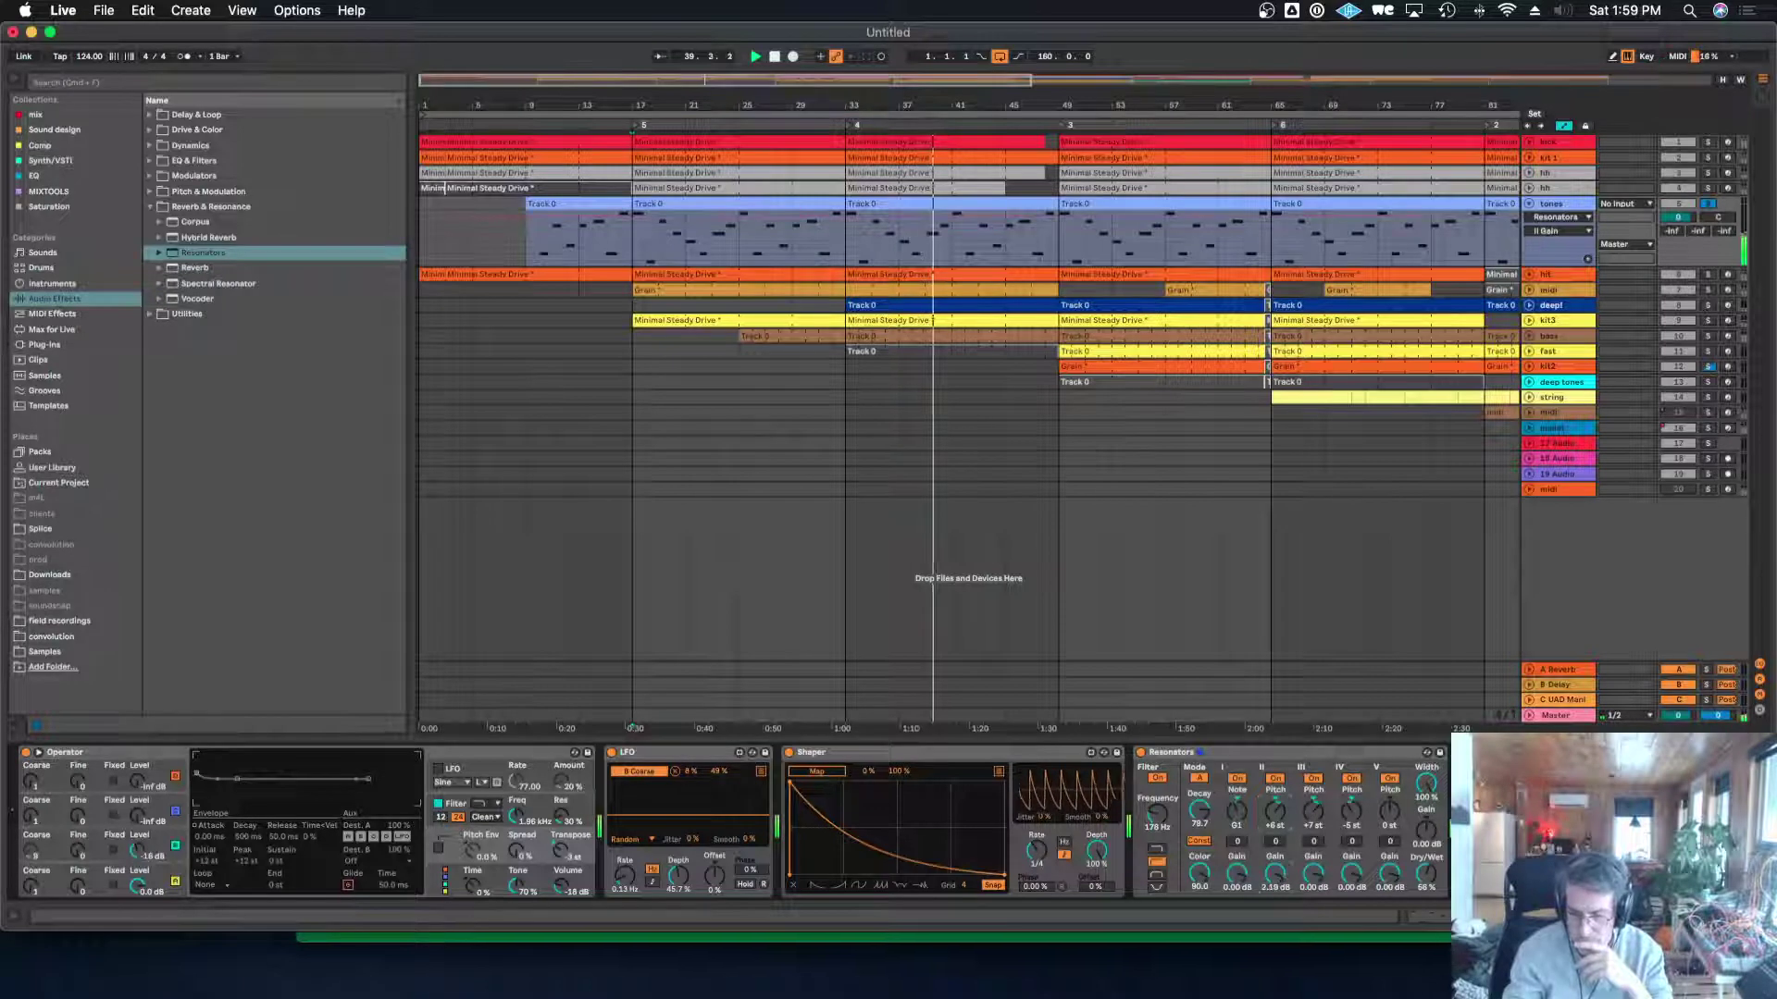
{"action": "left_click_drag", "start_coordinate": [1395, 813], "coordinate": [1394, 803]}
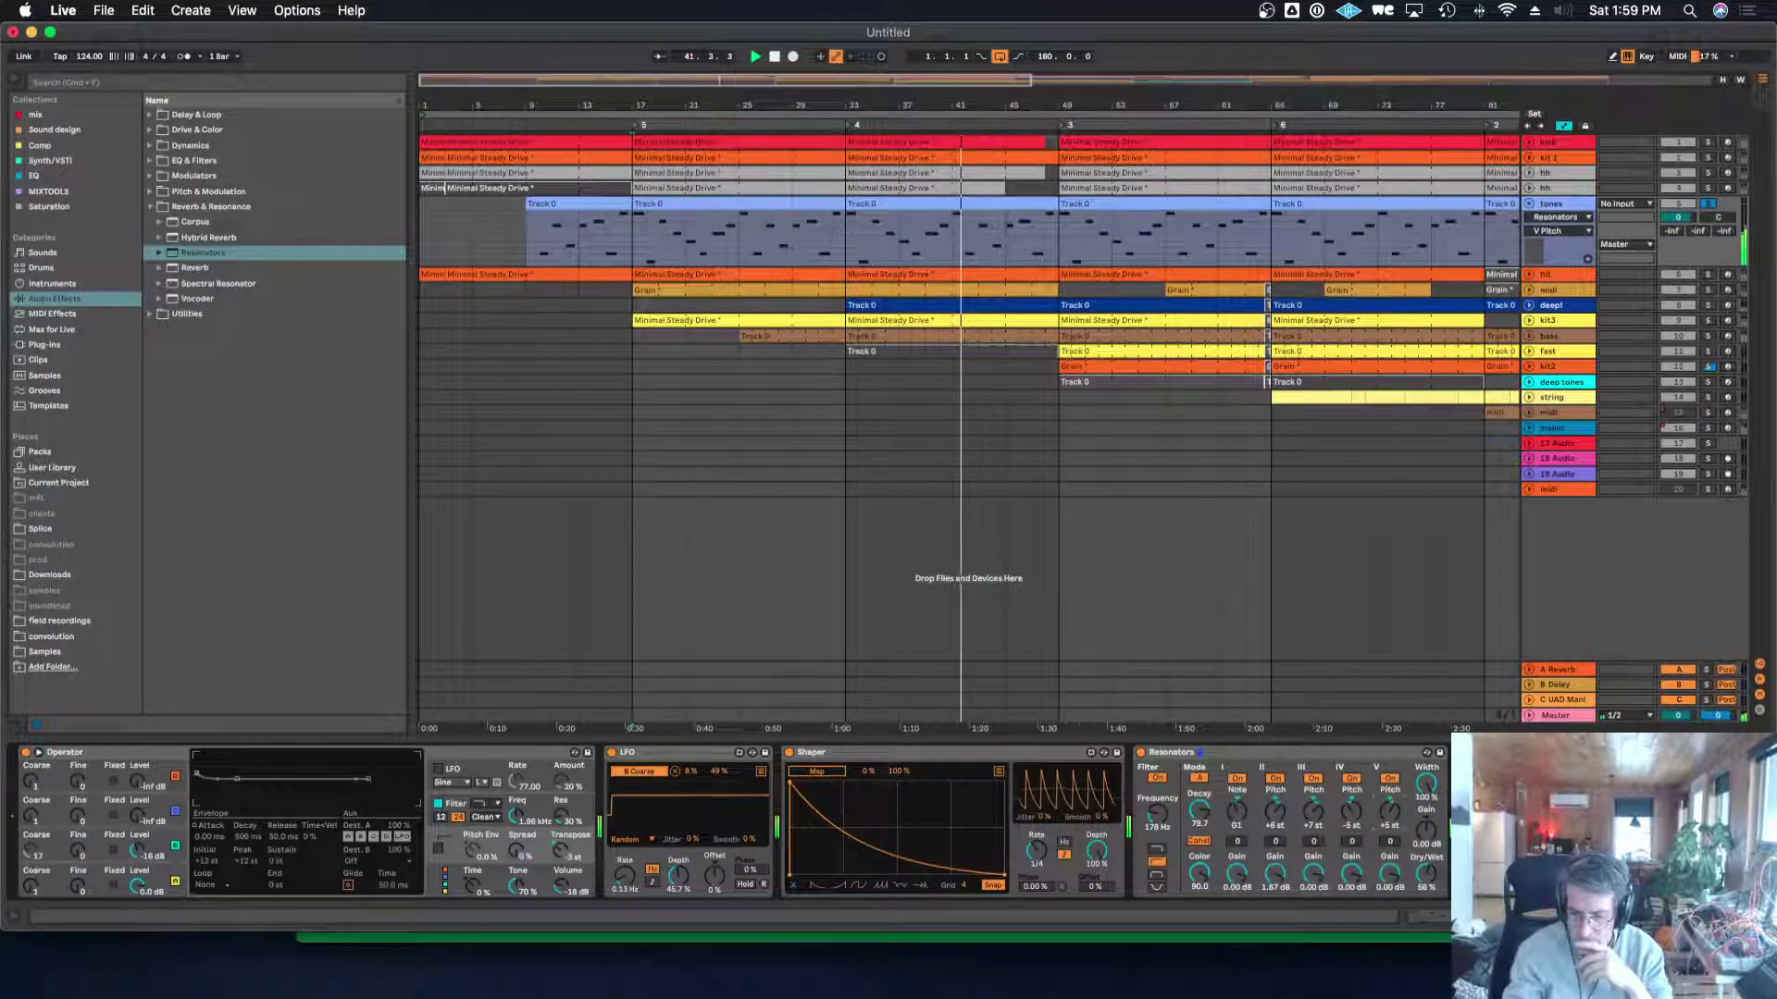
Insert Corpus before Resonators, lower its Tune to about 99 Hz, and enable its LFO with an Amount of 15 %.
{"action": "left_click", "coordinate": [195, 222]}
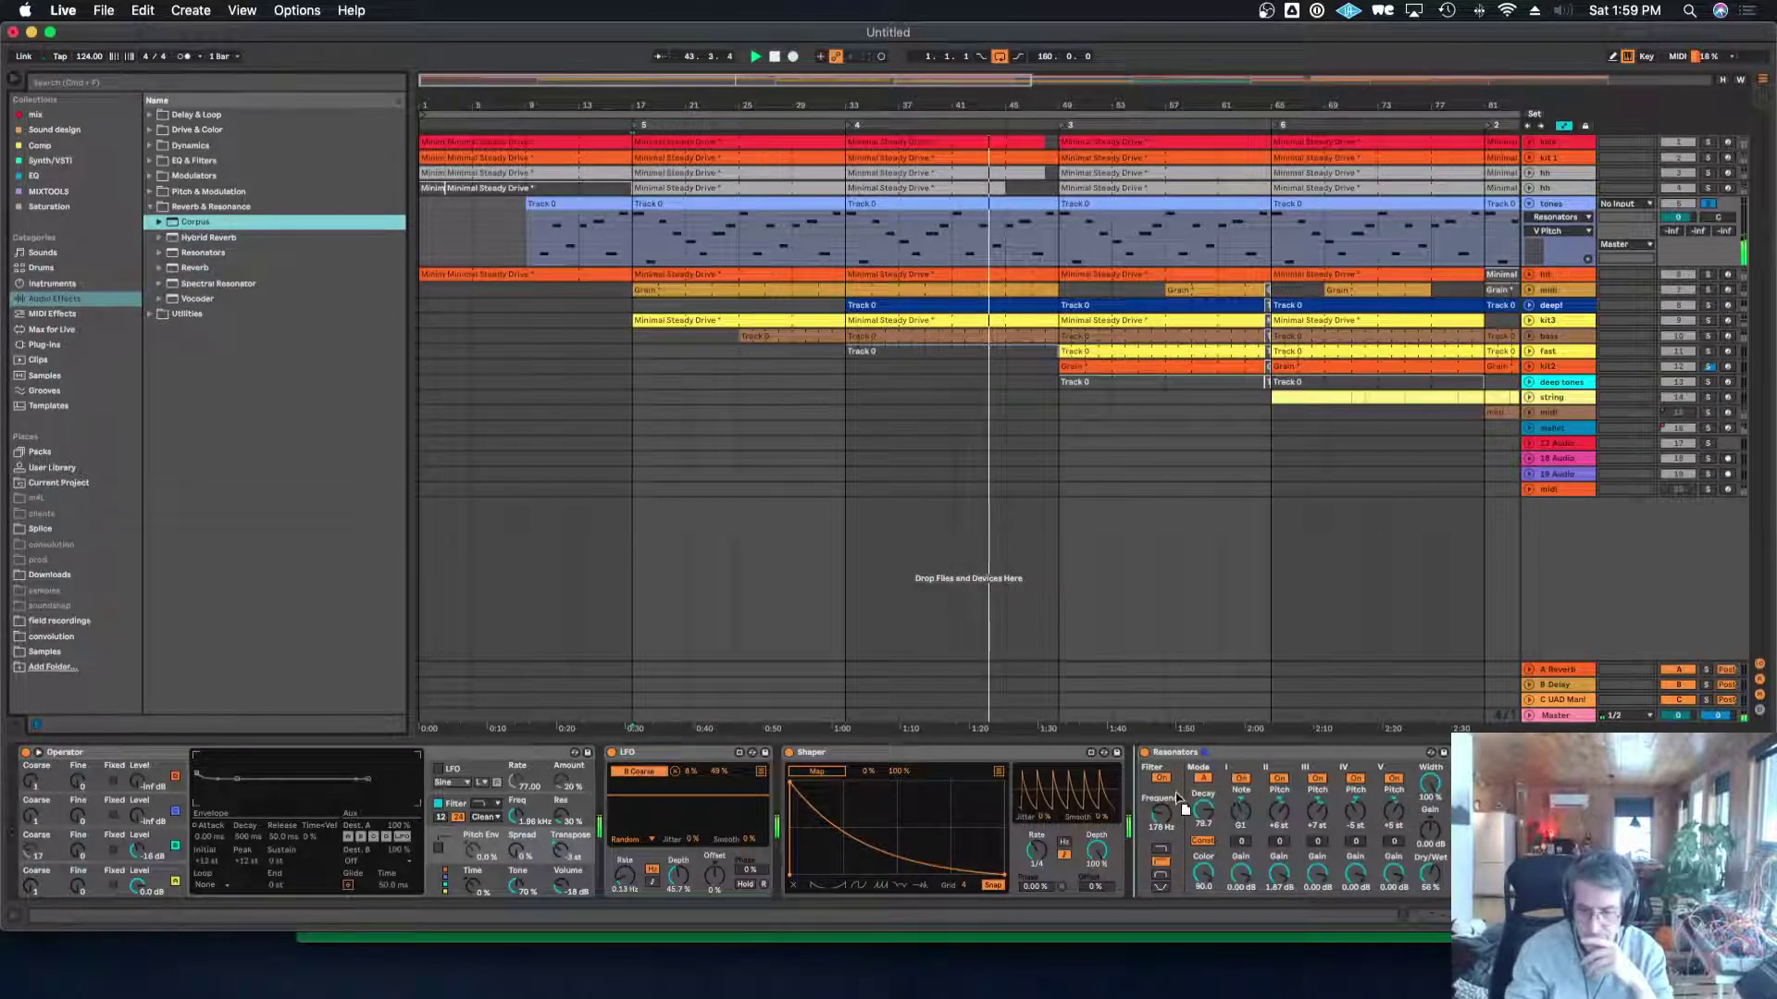
{"action": "left_click_drag", "start_coordinate": [1222, 772], "coordinate": [1217, 785]}
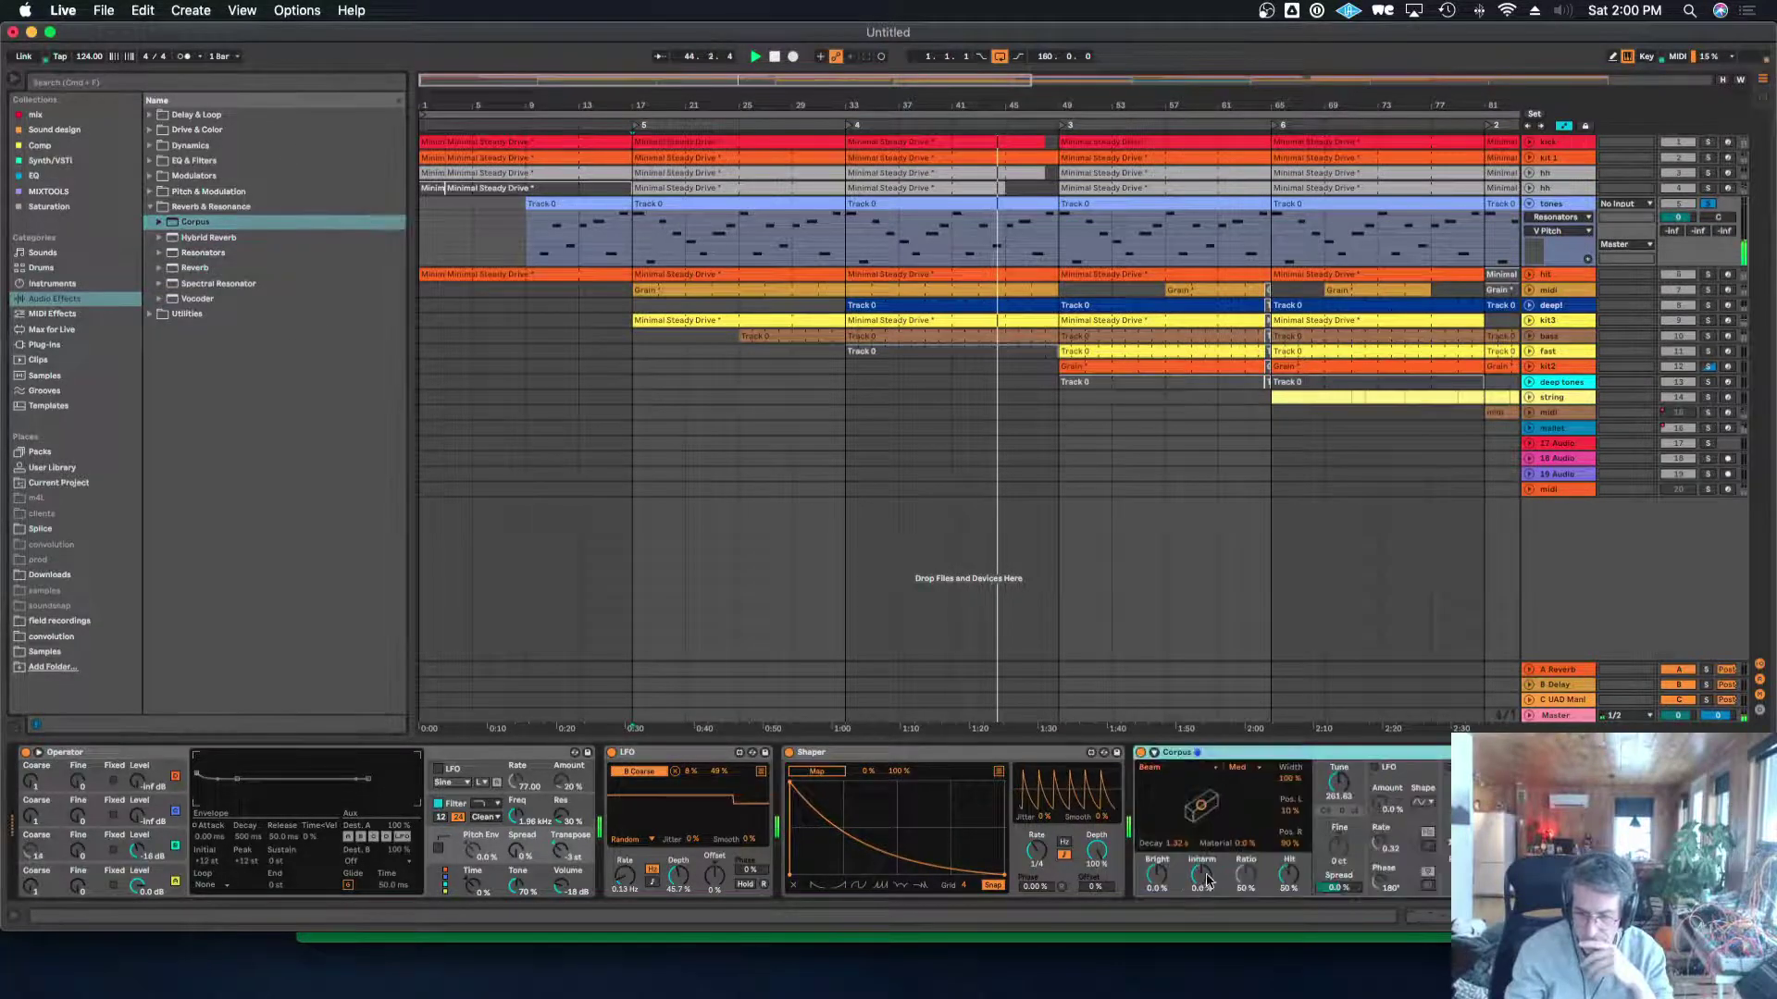
{"action": "left_click_drag", "start_coordinate": [1337, 787], "coordinate": [1337, 814]}
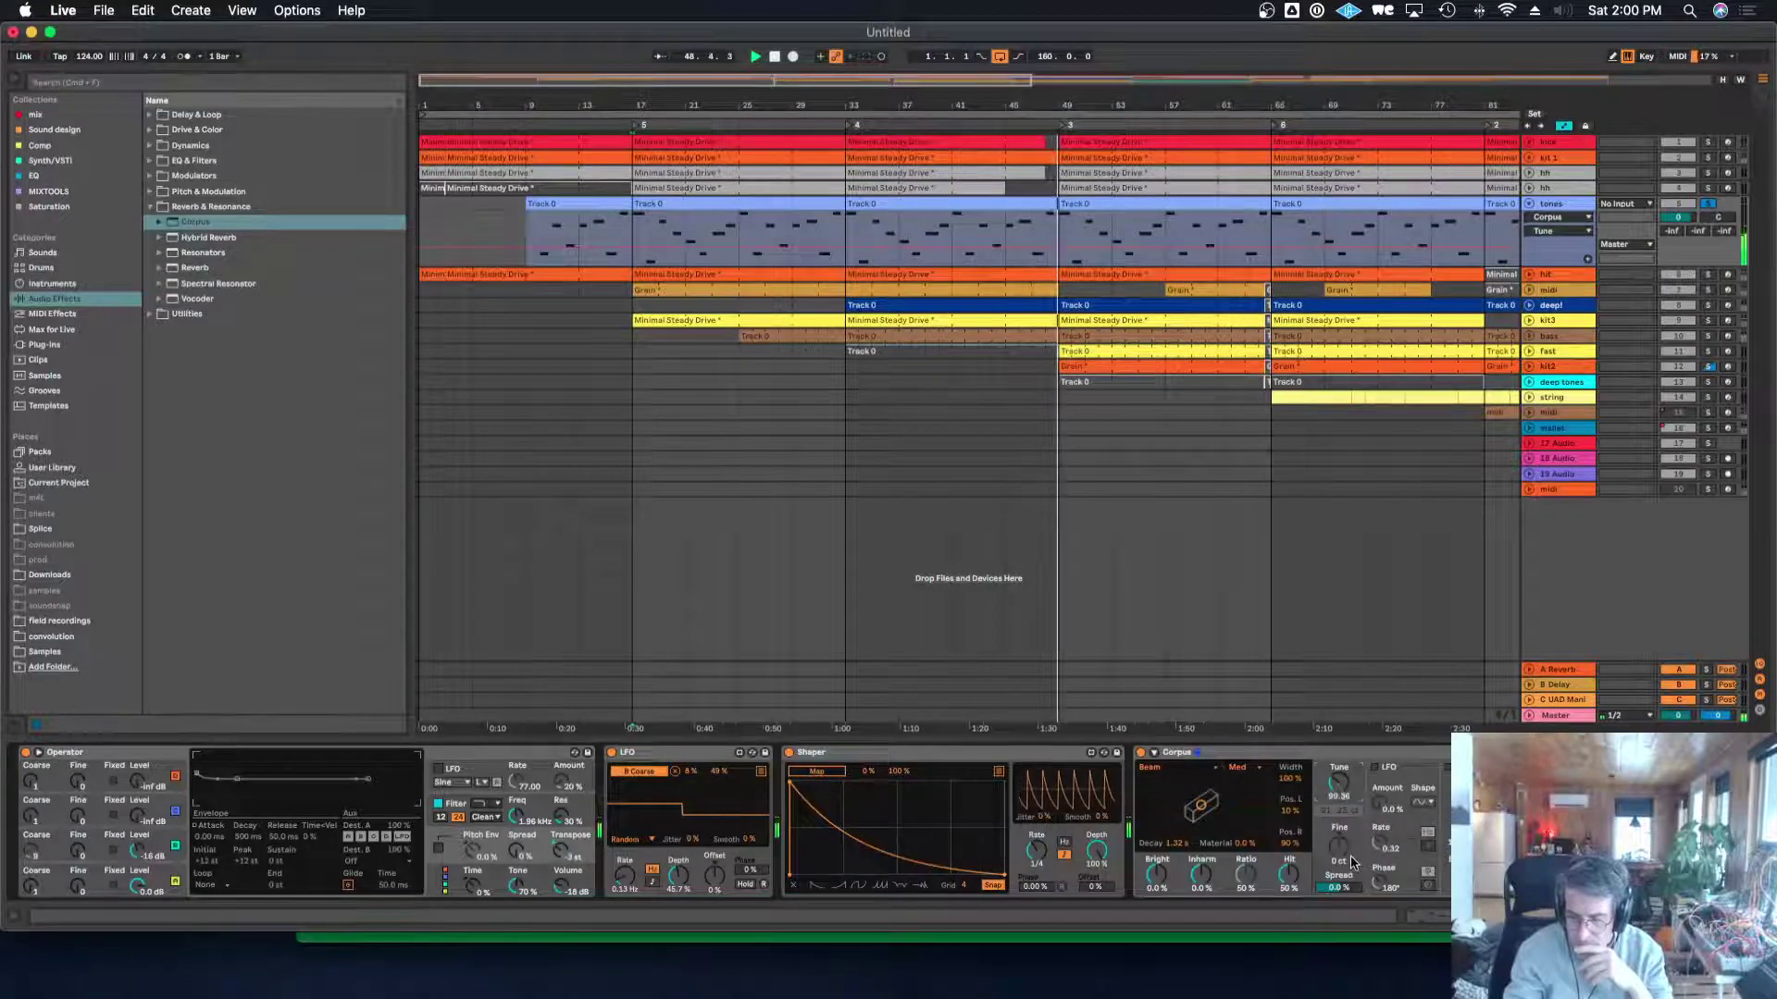
{"action": "left_click_drag", "start_coordinate": [1390, 811], "coordinate": [1376, 755]}
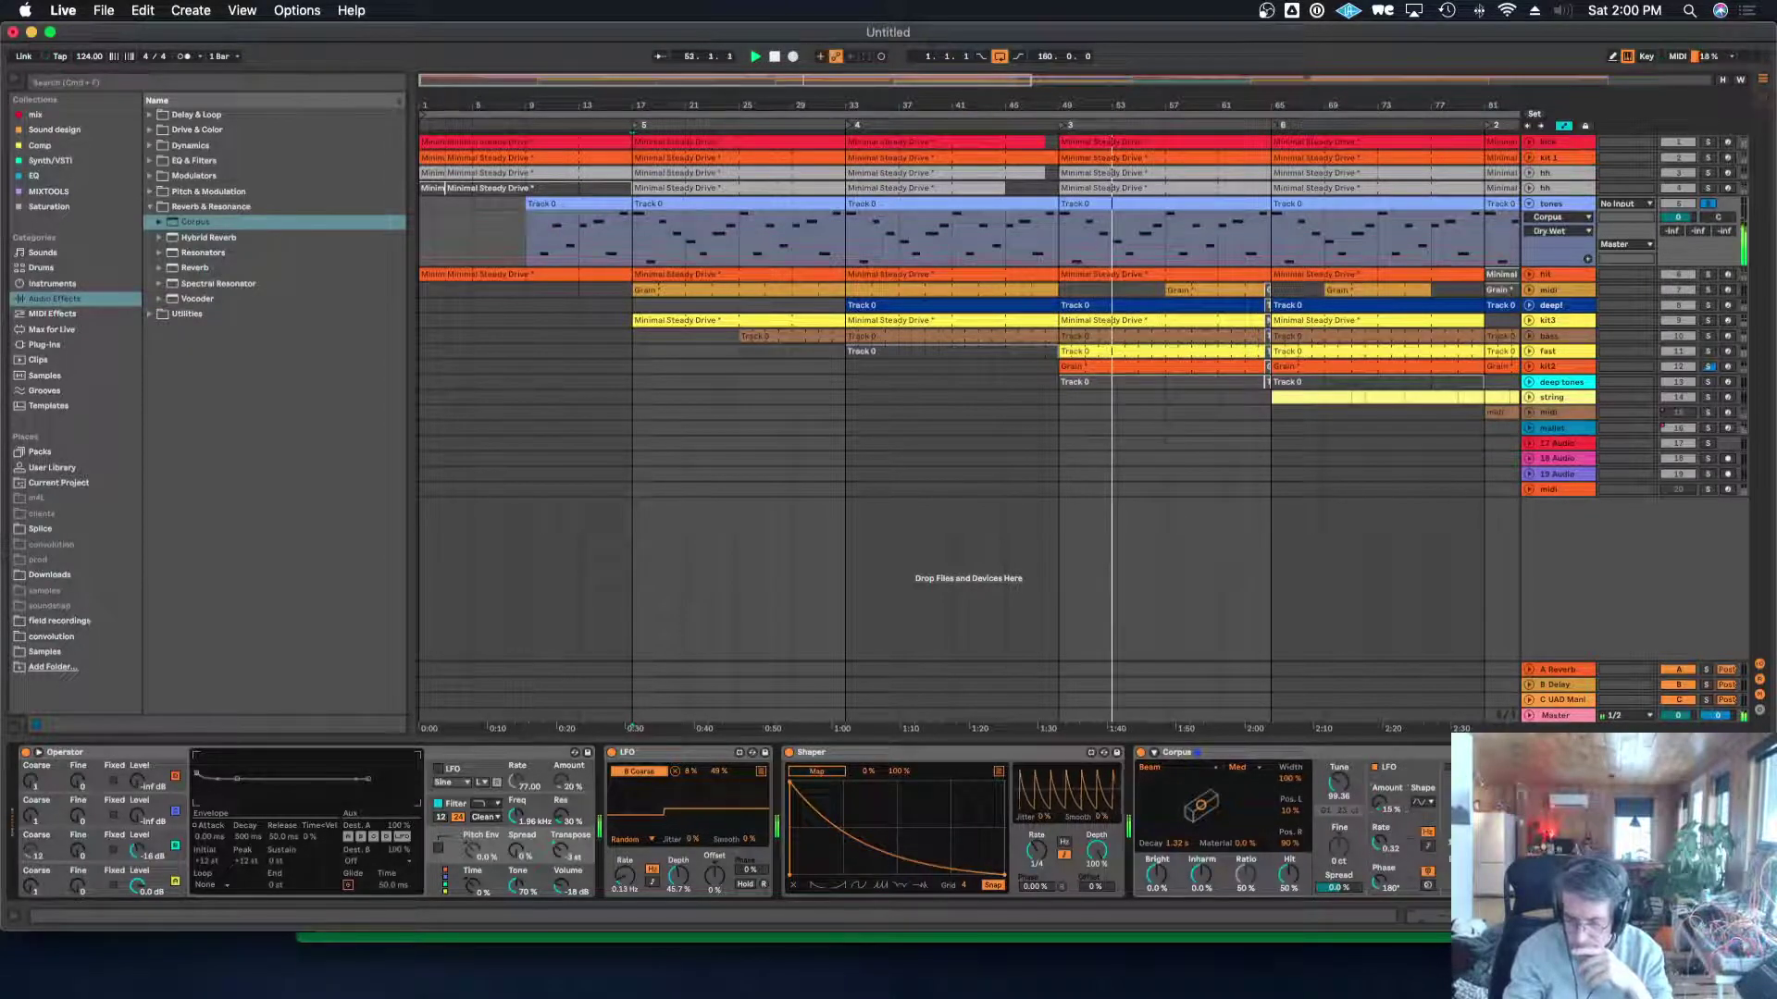
Switch Corpus to Eco quality and the String resonance type, and lower its Gain.
{"action": "left_click", "coordinate": [1240, 767]}
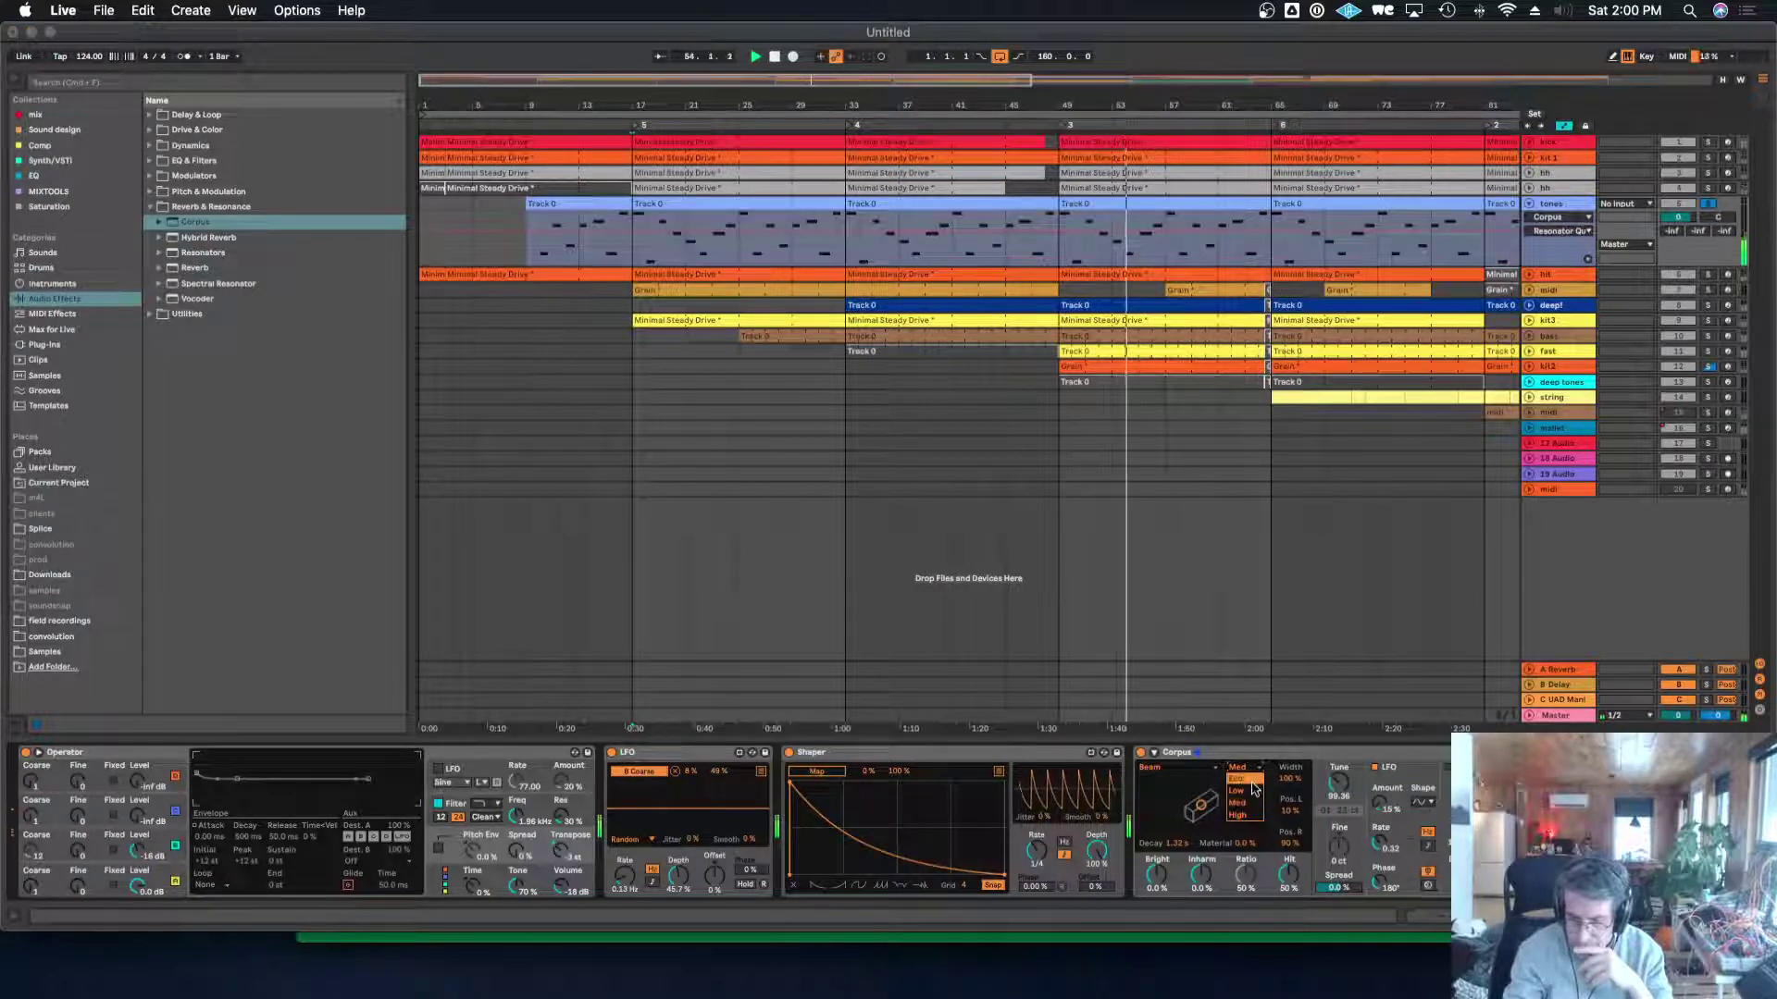
{"action": "left_click", "coordinate": [1252, 782]}
{"action": "left_click", "coordinate": [1214, 769]}
{"action": "left_click", "coordinate": [1211, 805]}
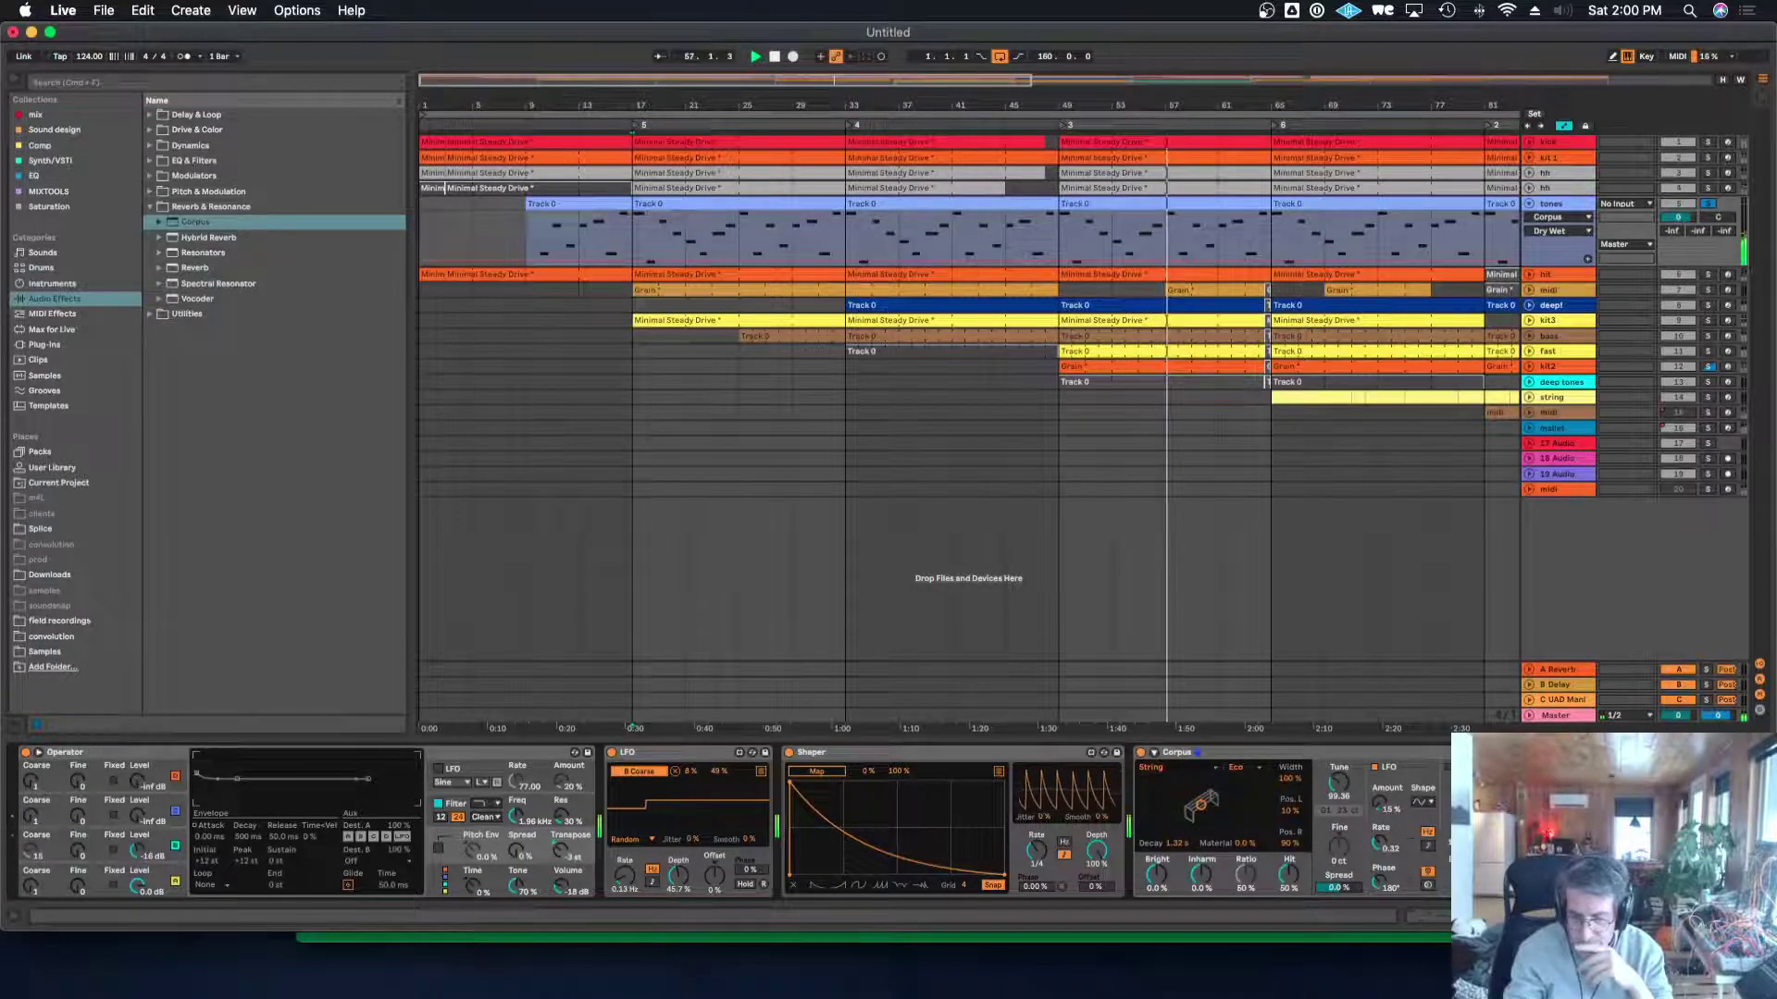
{"action": "left_click", "coordinate": [1517, 838]}
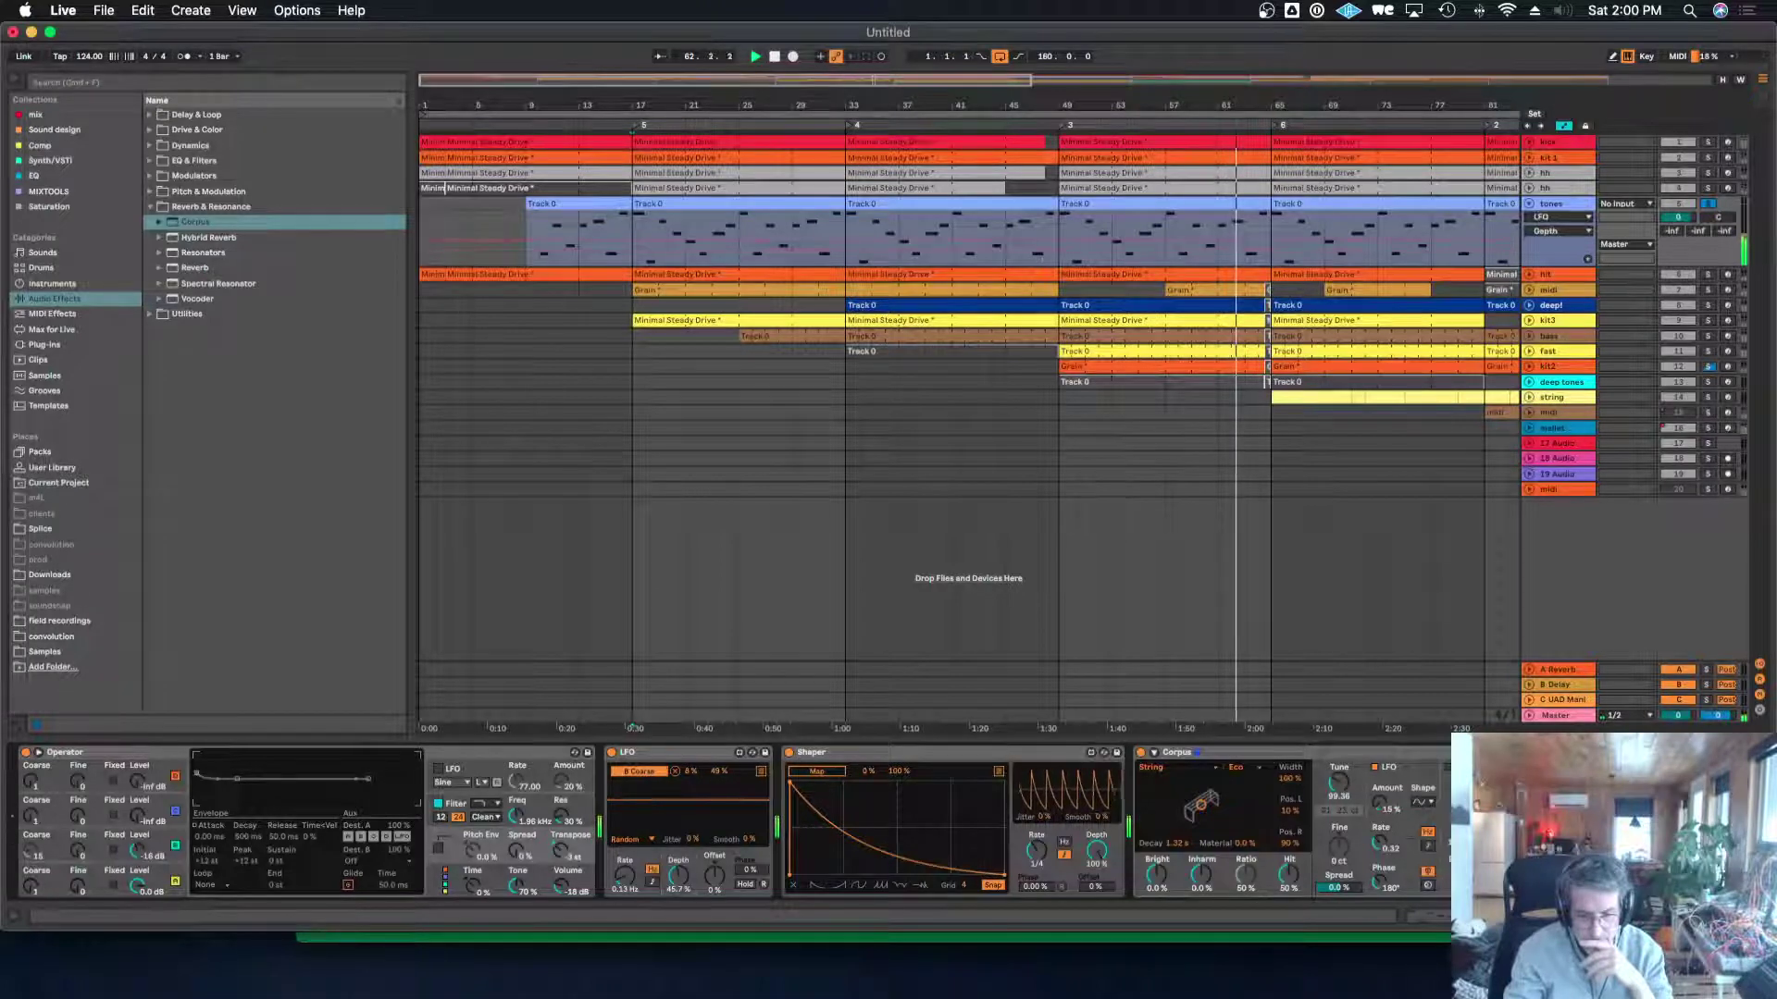
Raise the LFO's Depth to about 79 % and move the boosted band in the tones track's EQ Eight.
{"action": "left_click_drag", "start_coordinate": [679, 875], "coordinate": [678, 829]}
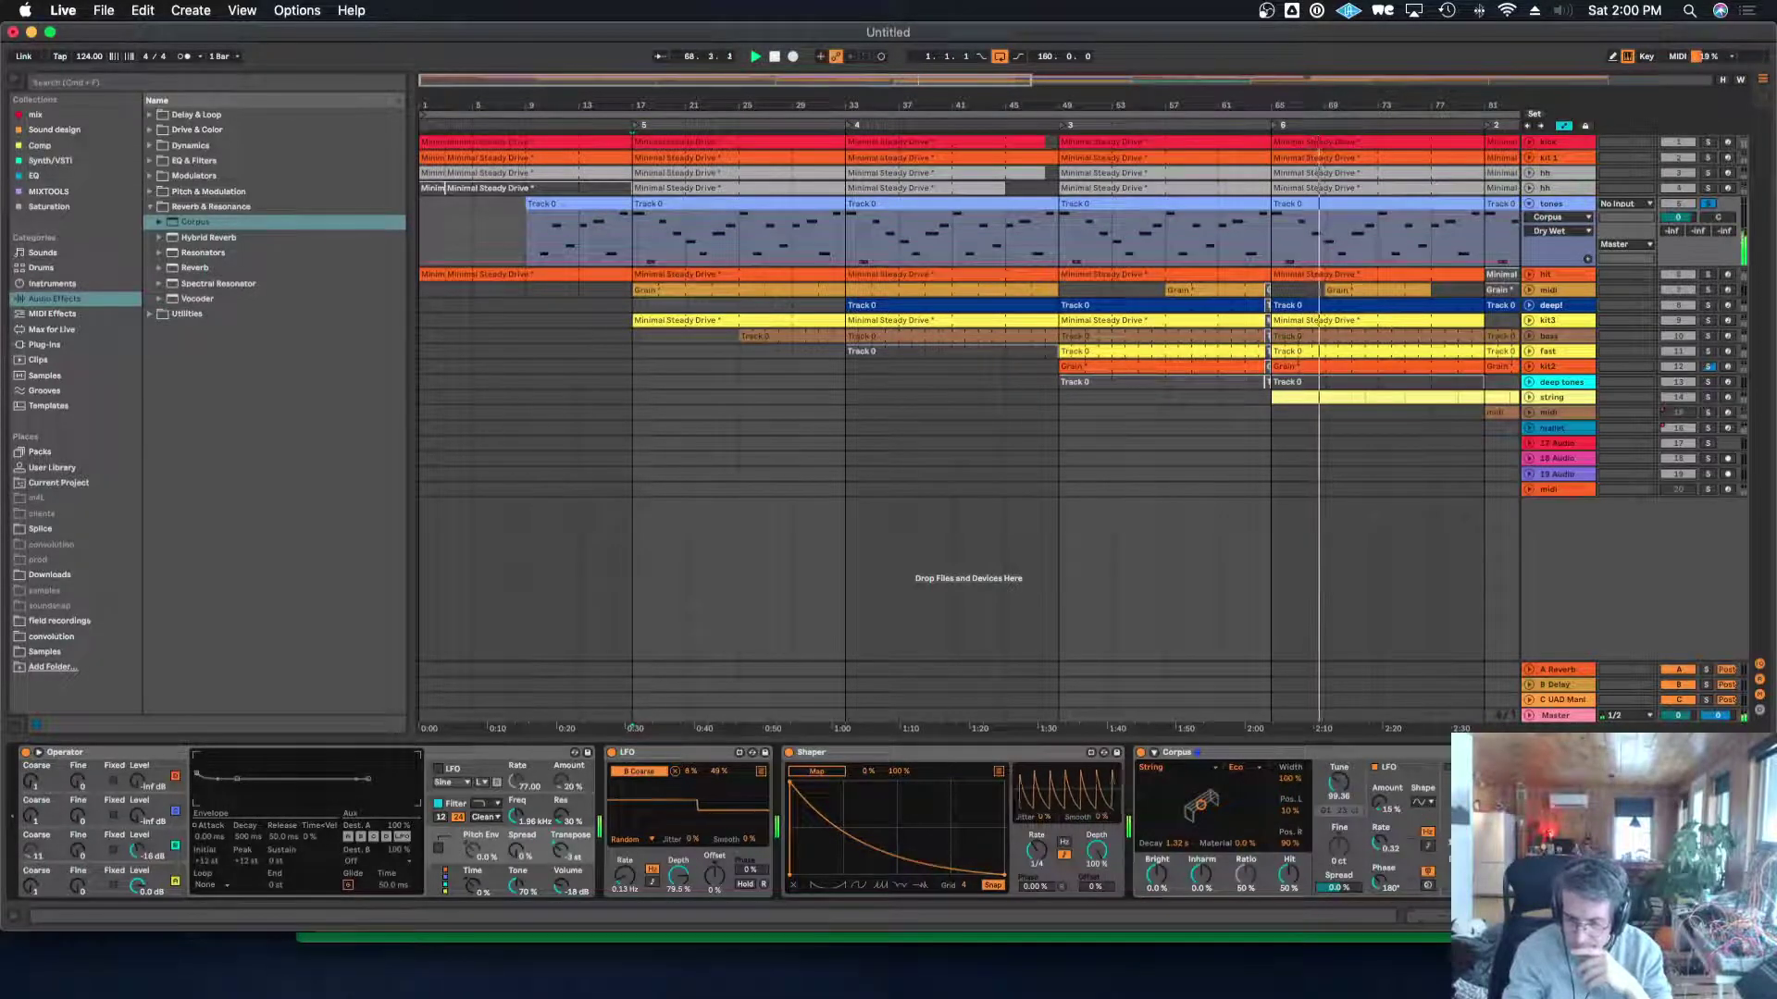
{"action": "scroll", "coordinate": [731, 822], "scroll_direction": "right", "scroll_amount": 15}
{"action": "scroll", "coordinate": [731, 821], "scroll_direction": "left", "scroll_amount": 3}
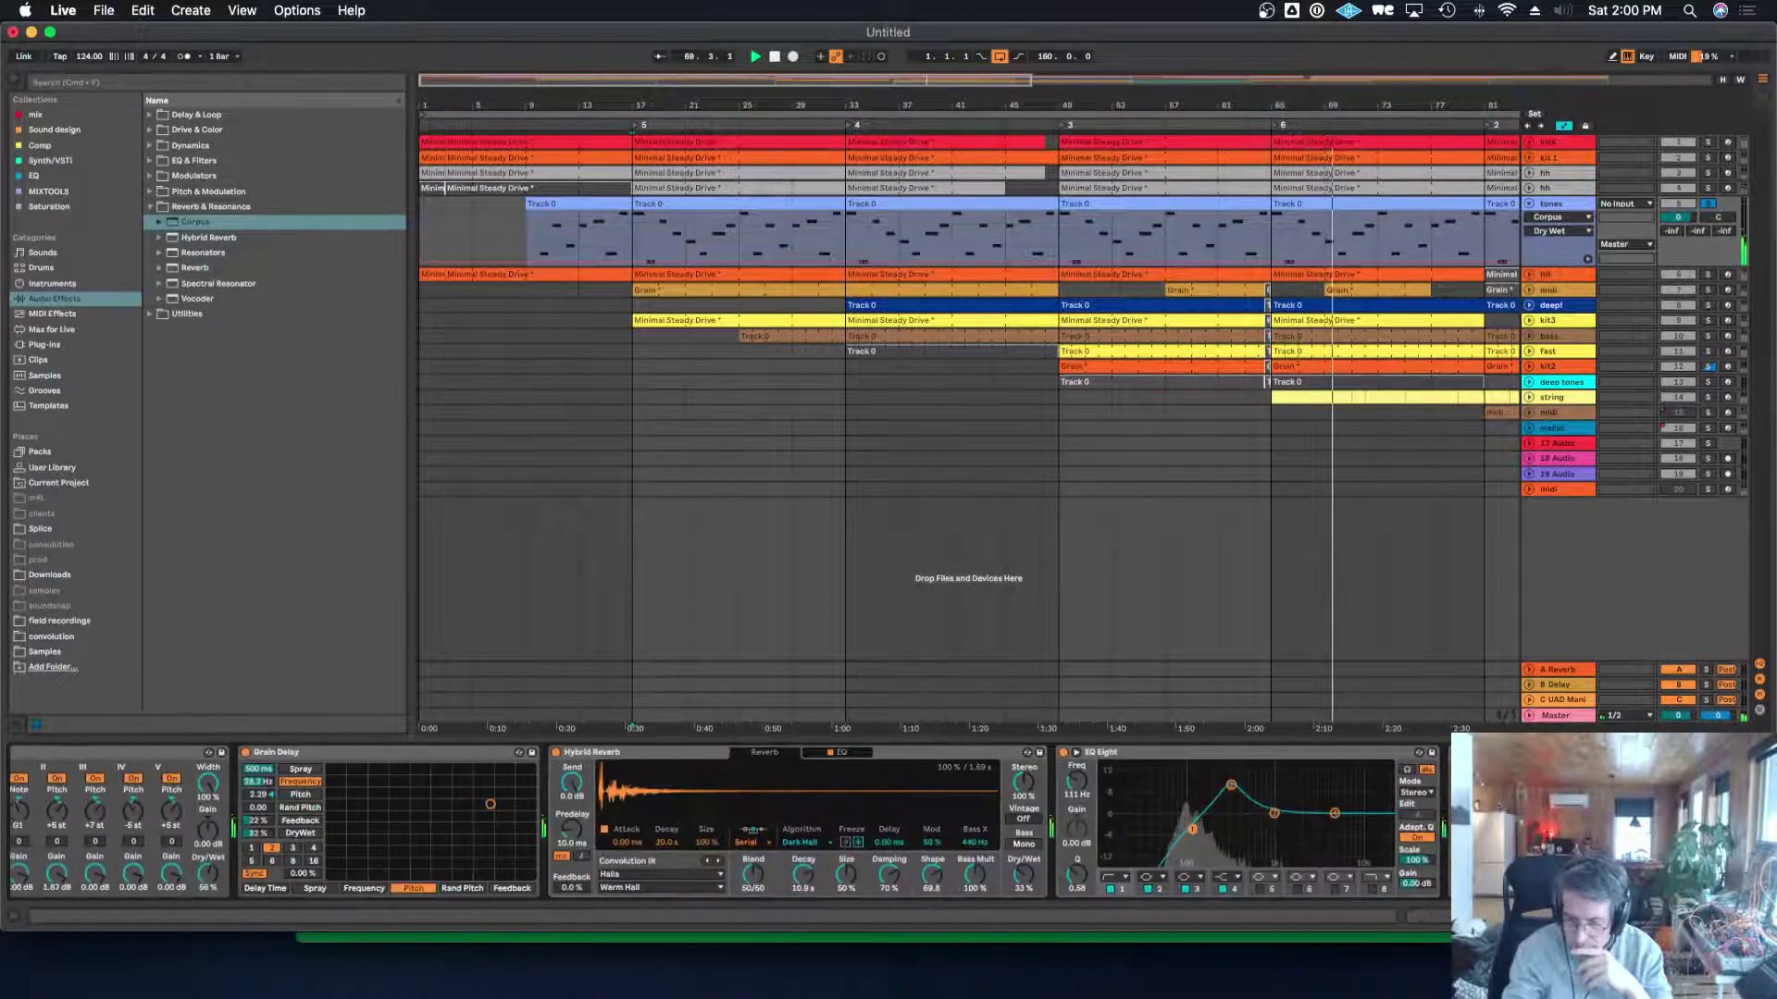
{"action": "scroll", "coordinate": [1414, 788], "scroll_direction": "left", "scroll_amount": 10}
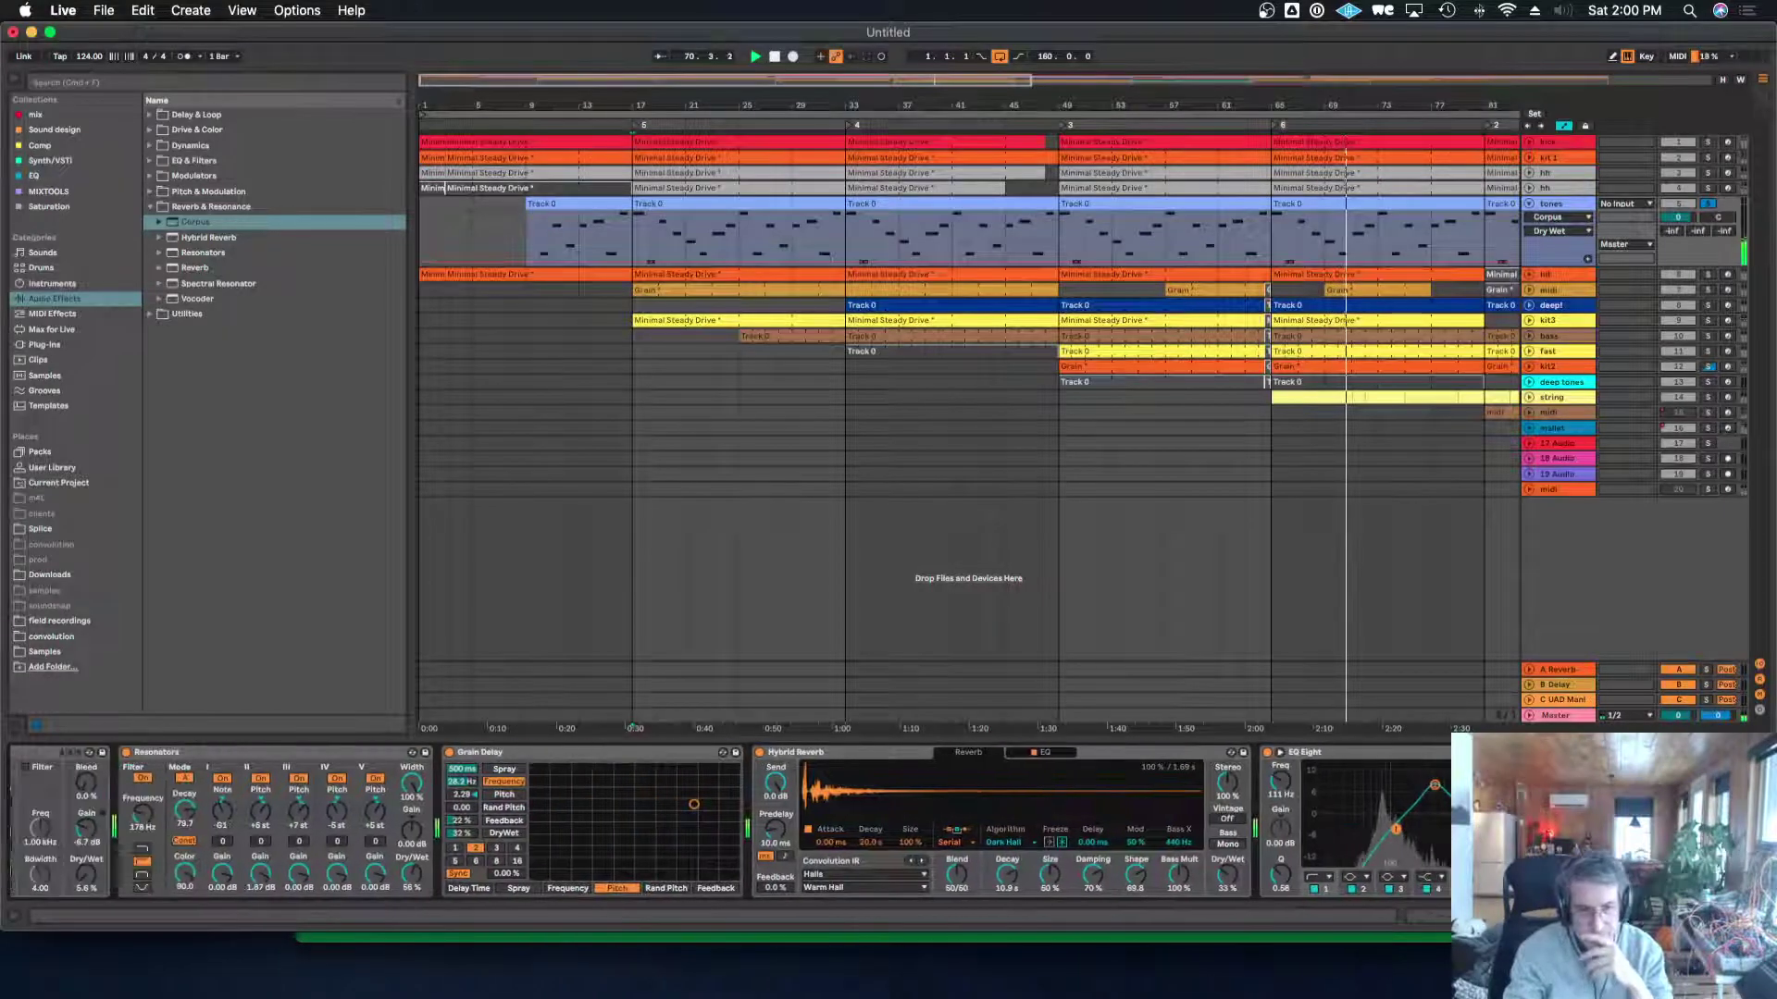
{"action": "left_click_drag", "start_coordinate": [1434, 785], "coordinate": [1398, 797]}
{"action": "scroll", "coordinate": [731, 824], "scroll_direction": "left", "scroll_amount": 15}
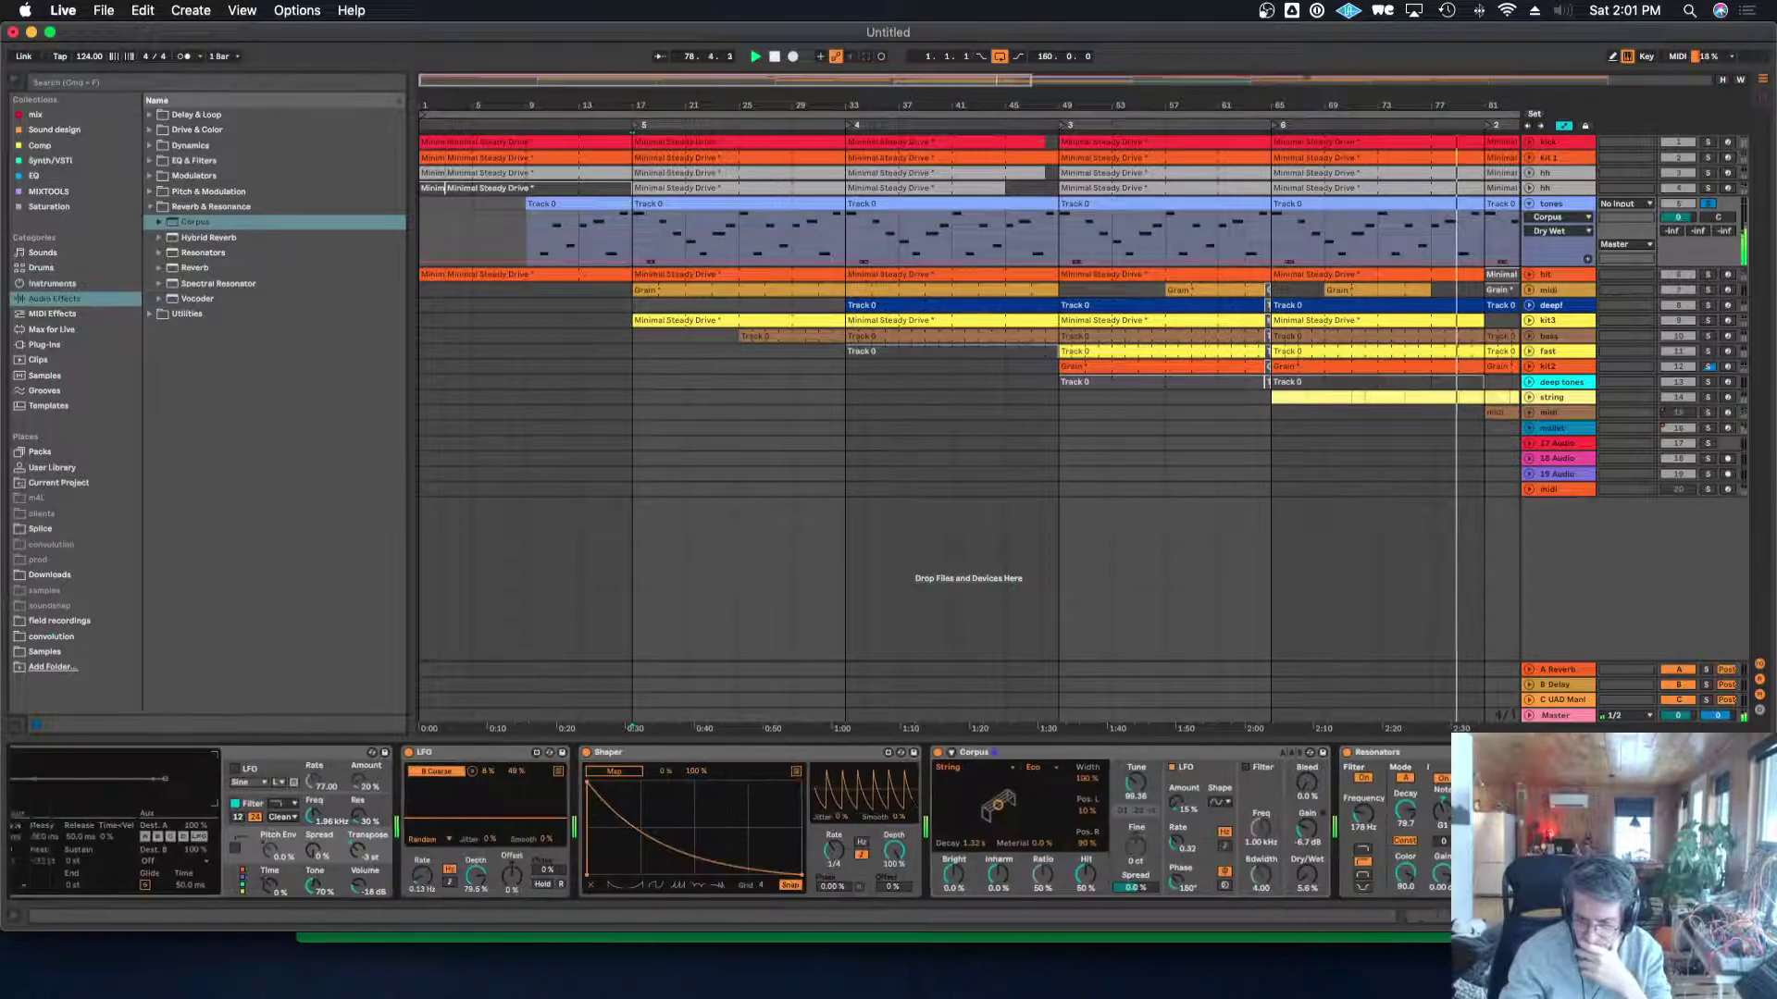
Fold the Resonators, Grain Delay and Hybrid Reverb devices in the tones track's chain.
{"action": "scroll", "coordinate": [731, 824], "scroll_direction": "right", "scroll_amount": 3}
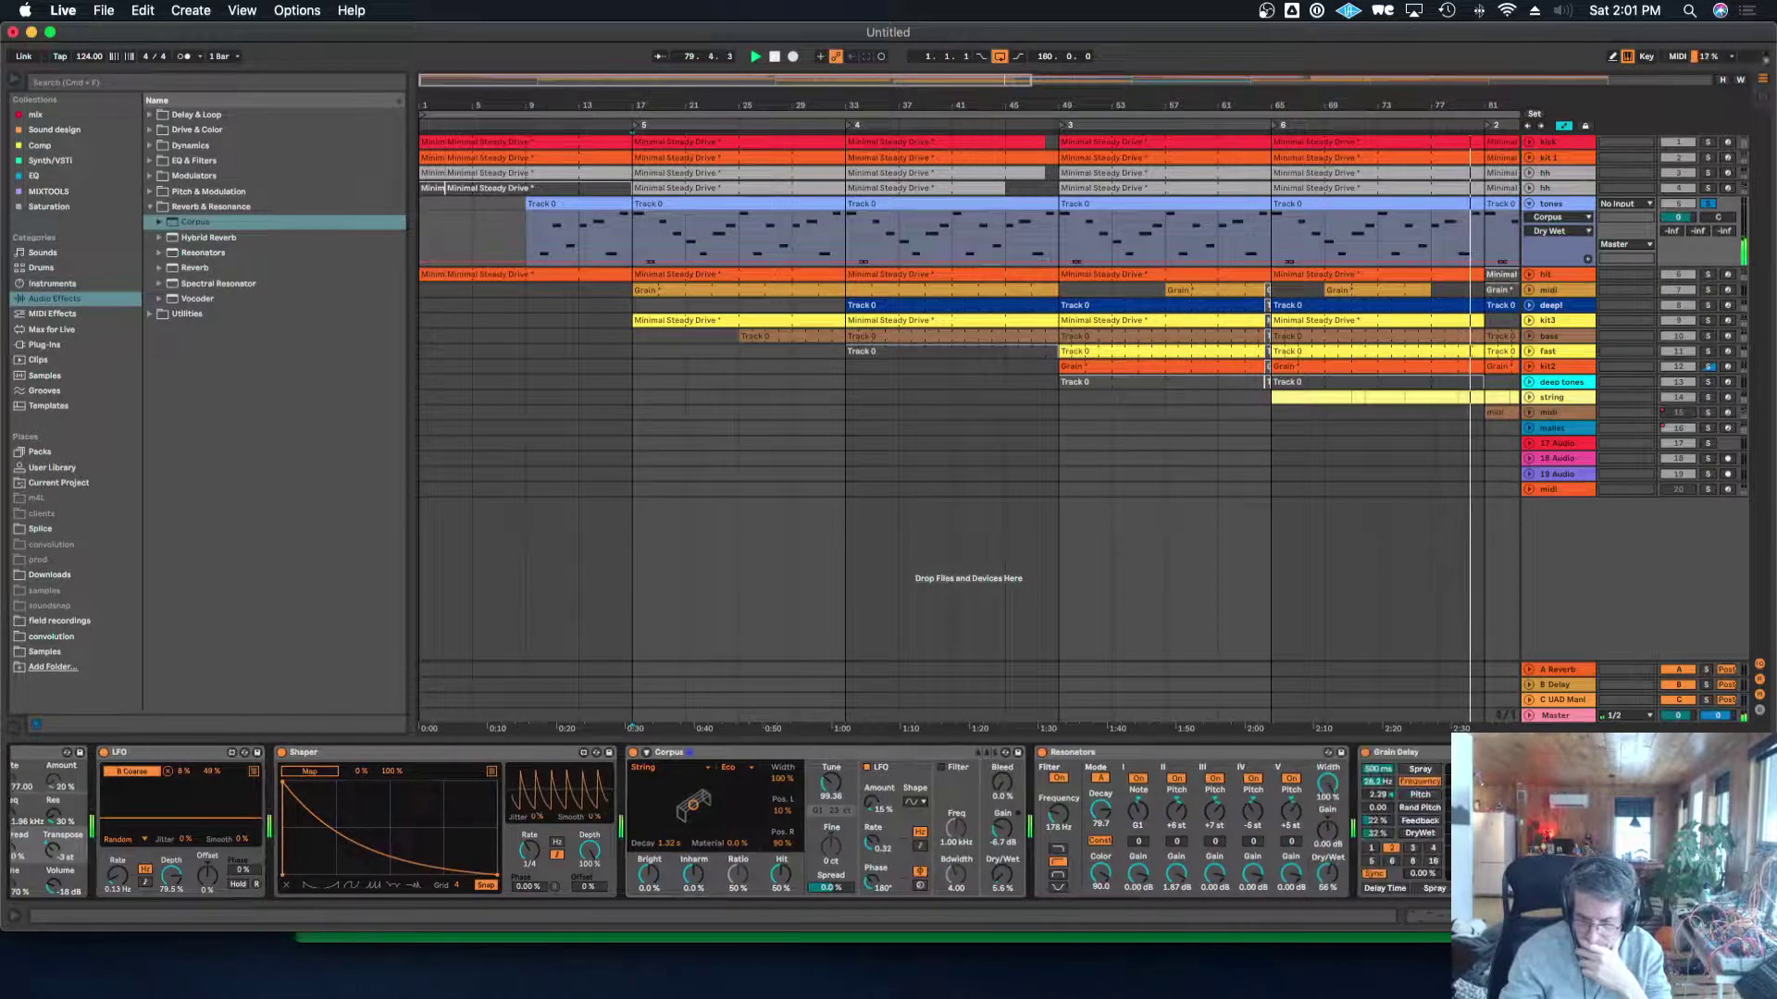
{"action": "double_click", "coordinate": [1220, 752]}
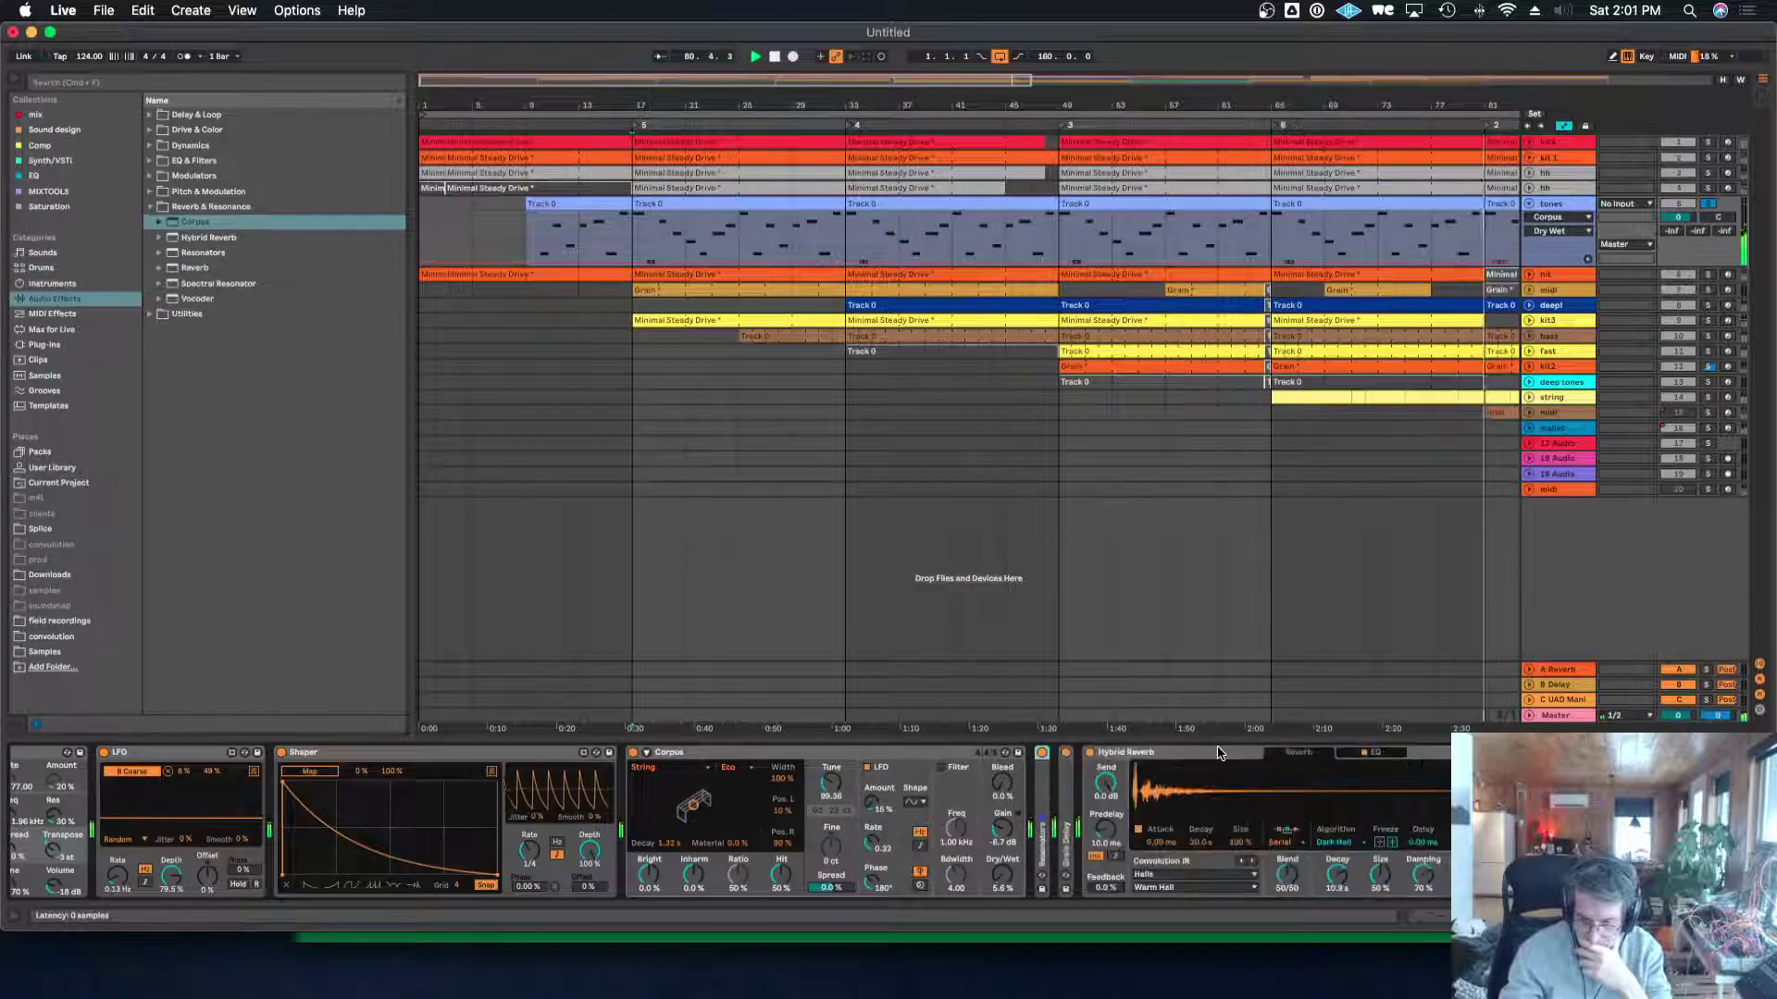
{"action": "scroll", "coordinate": [592, 823], "scroll_direction": "left", "scroll_amount": 3}
{"action": "scroll", "coordinate": [592, 823], "scroll_direction": "left", "scroll_amount": 2}
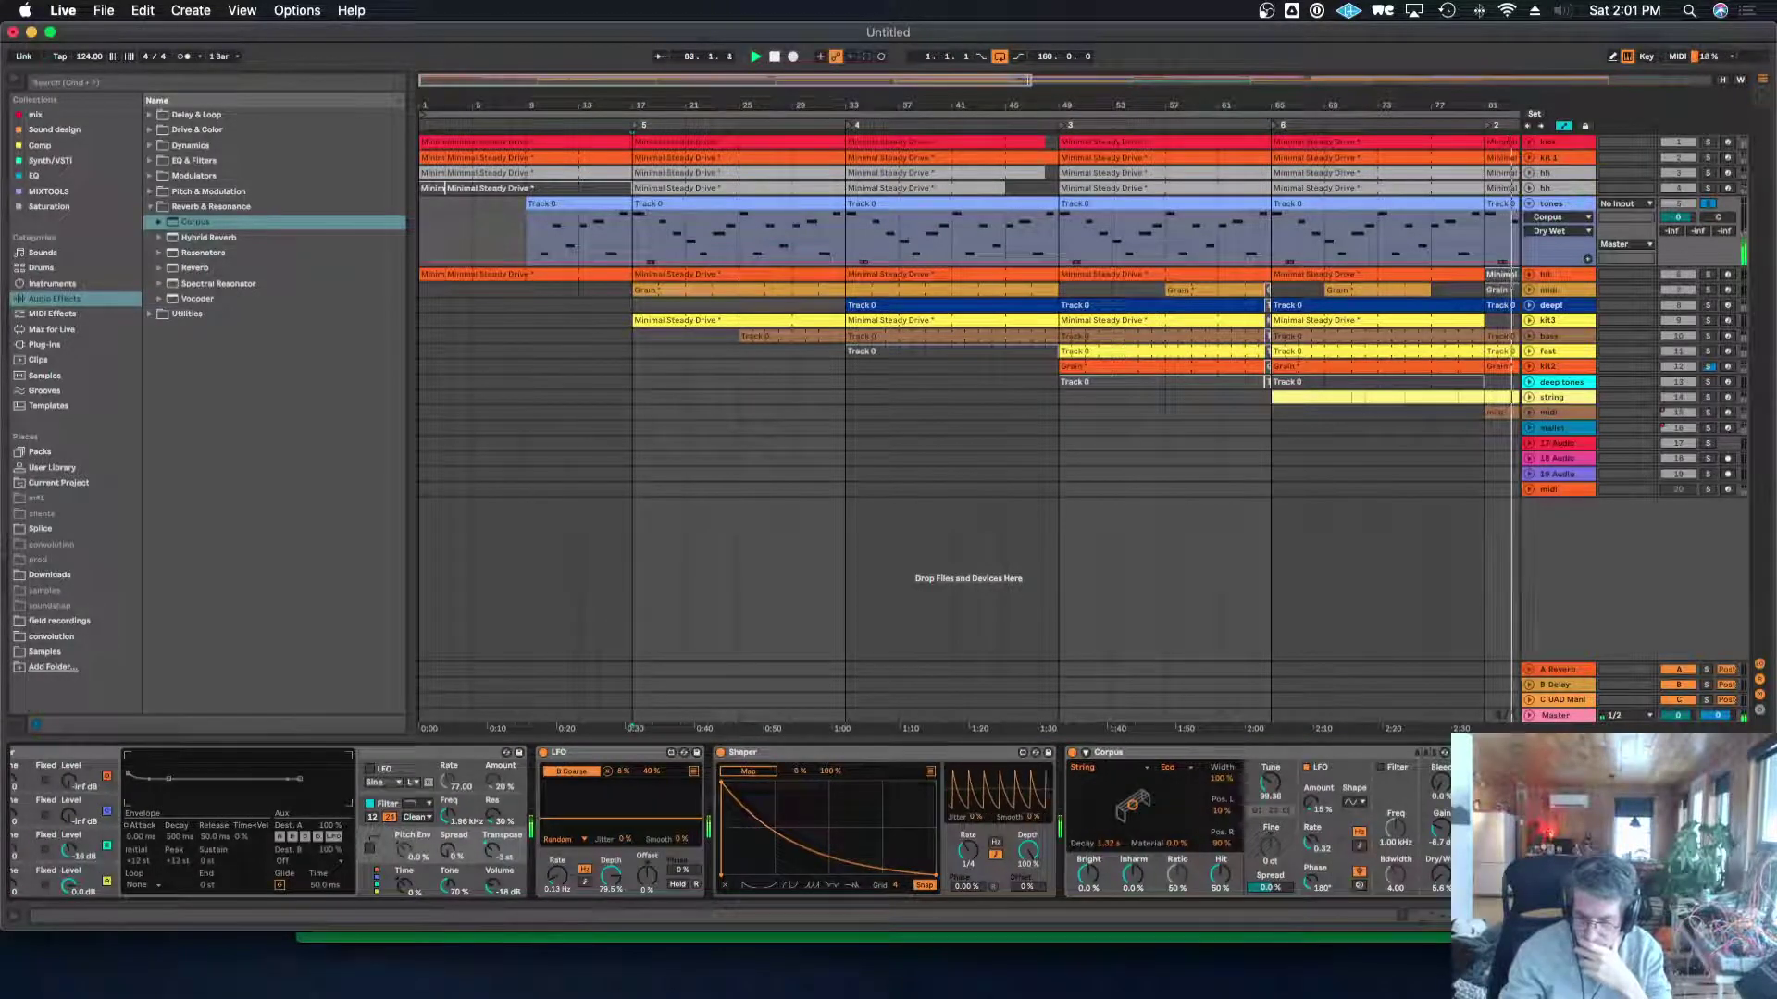
Map the Shaper to EQ Eight's band 2 gain with Offset 24 %, and map the LFO to the Shaper's Depth.
{"action": "scroll", "coordinate": [722, 823], "scroll_direction": "right", "scroll_amount": 3}
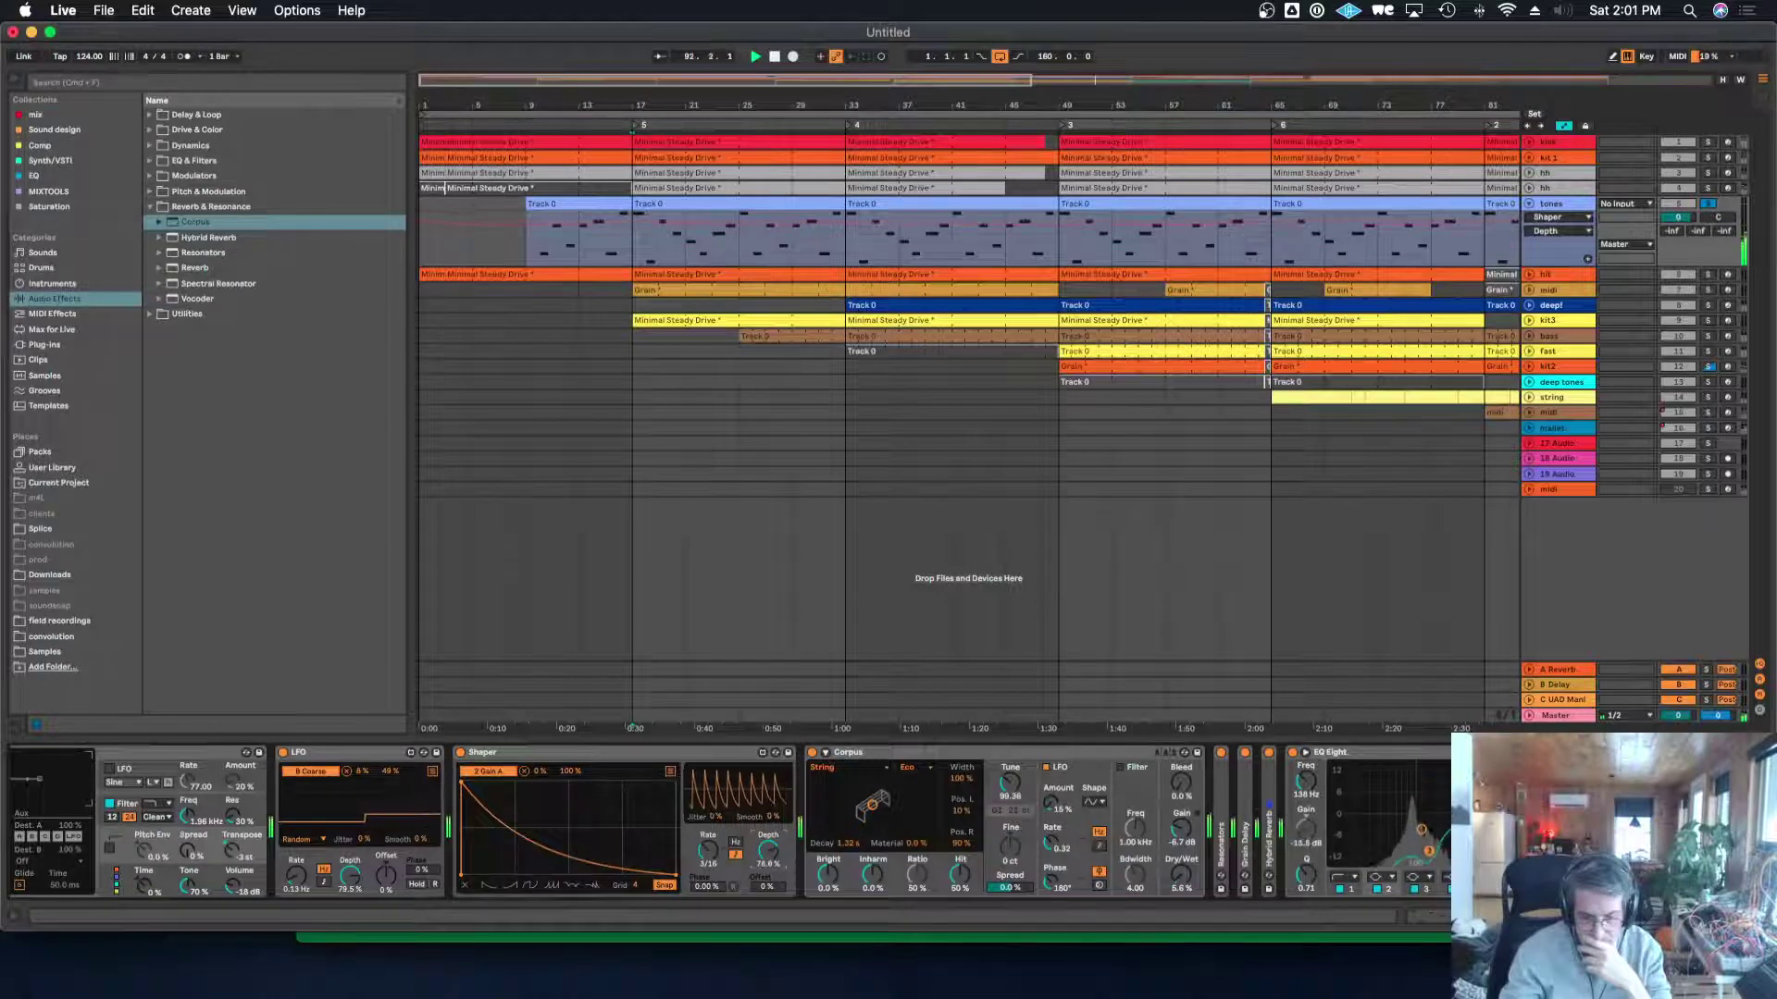
{"action": "left_click_drag", "start_coordinate": [776, 873], "coordinate": [775, 861]}
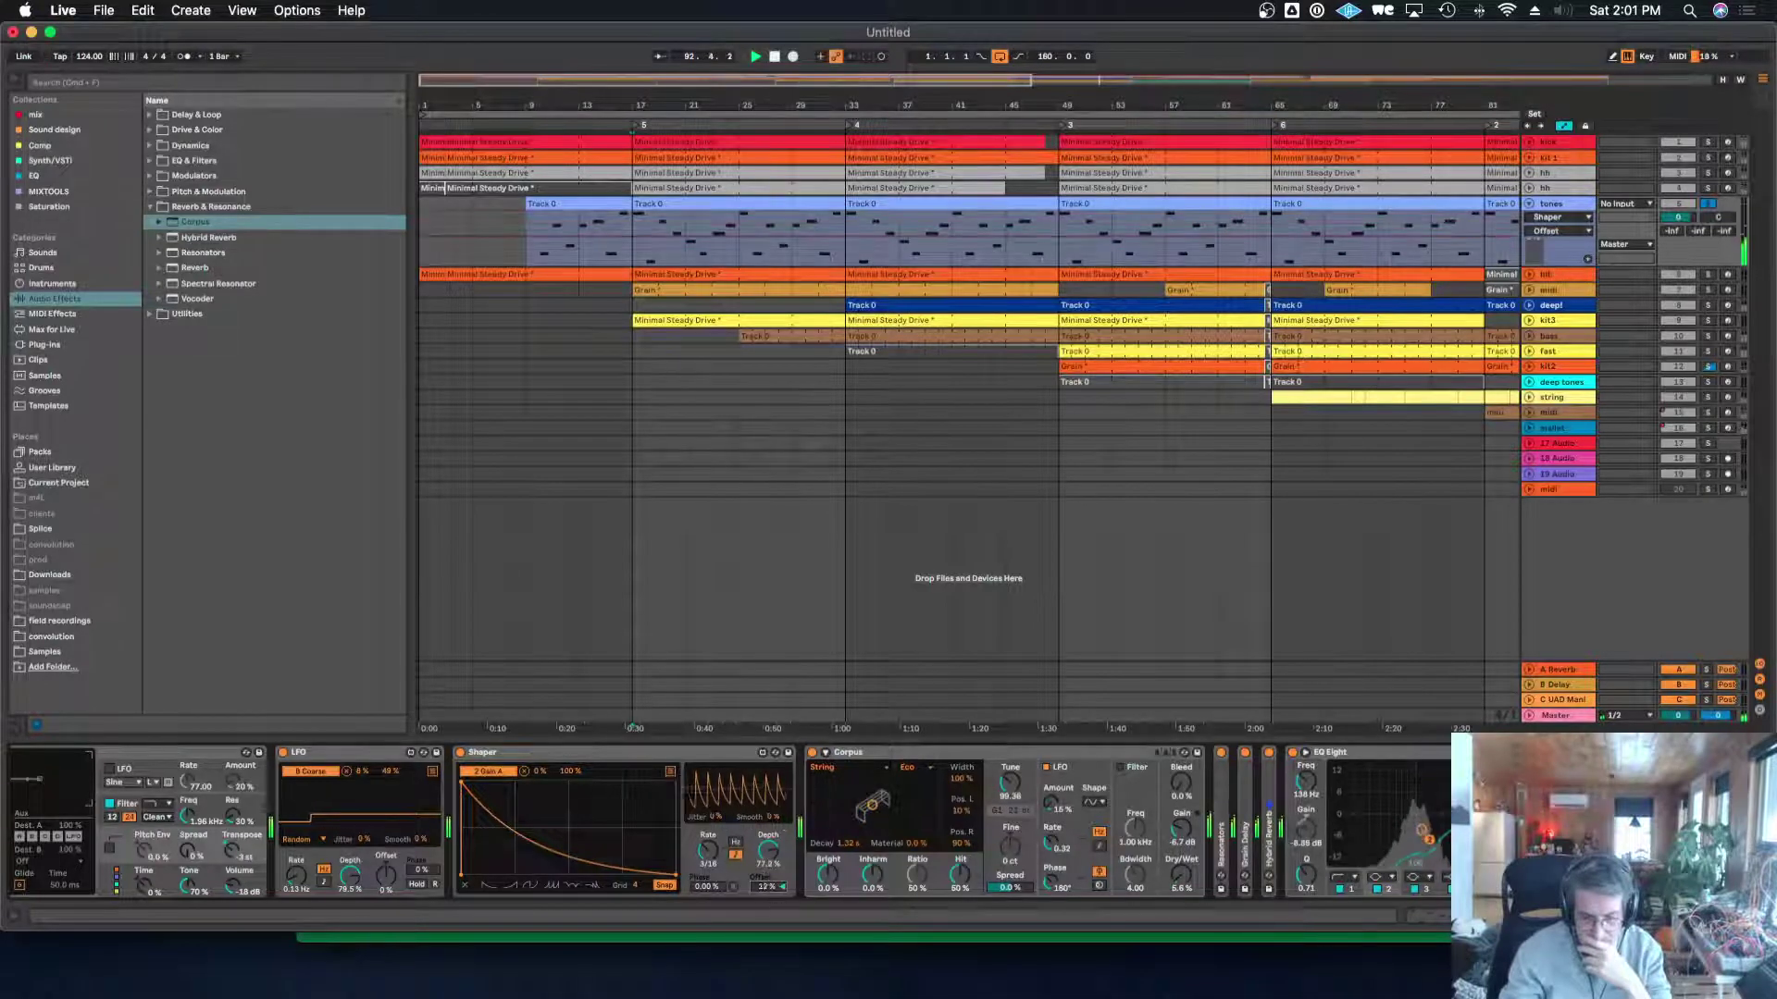
{"action": "left_click", "coordinate": [775, 852]}
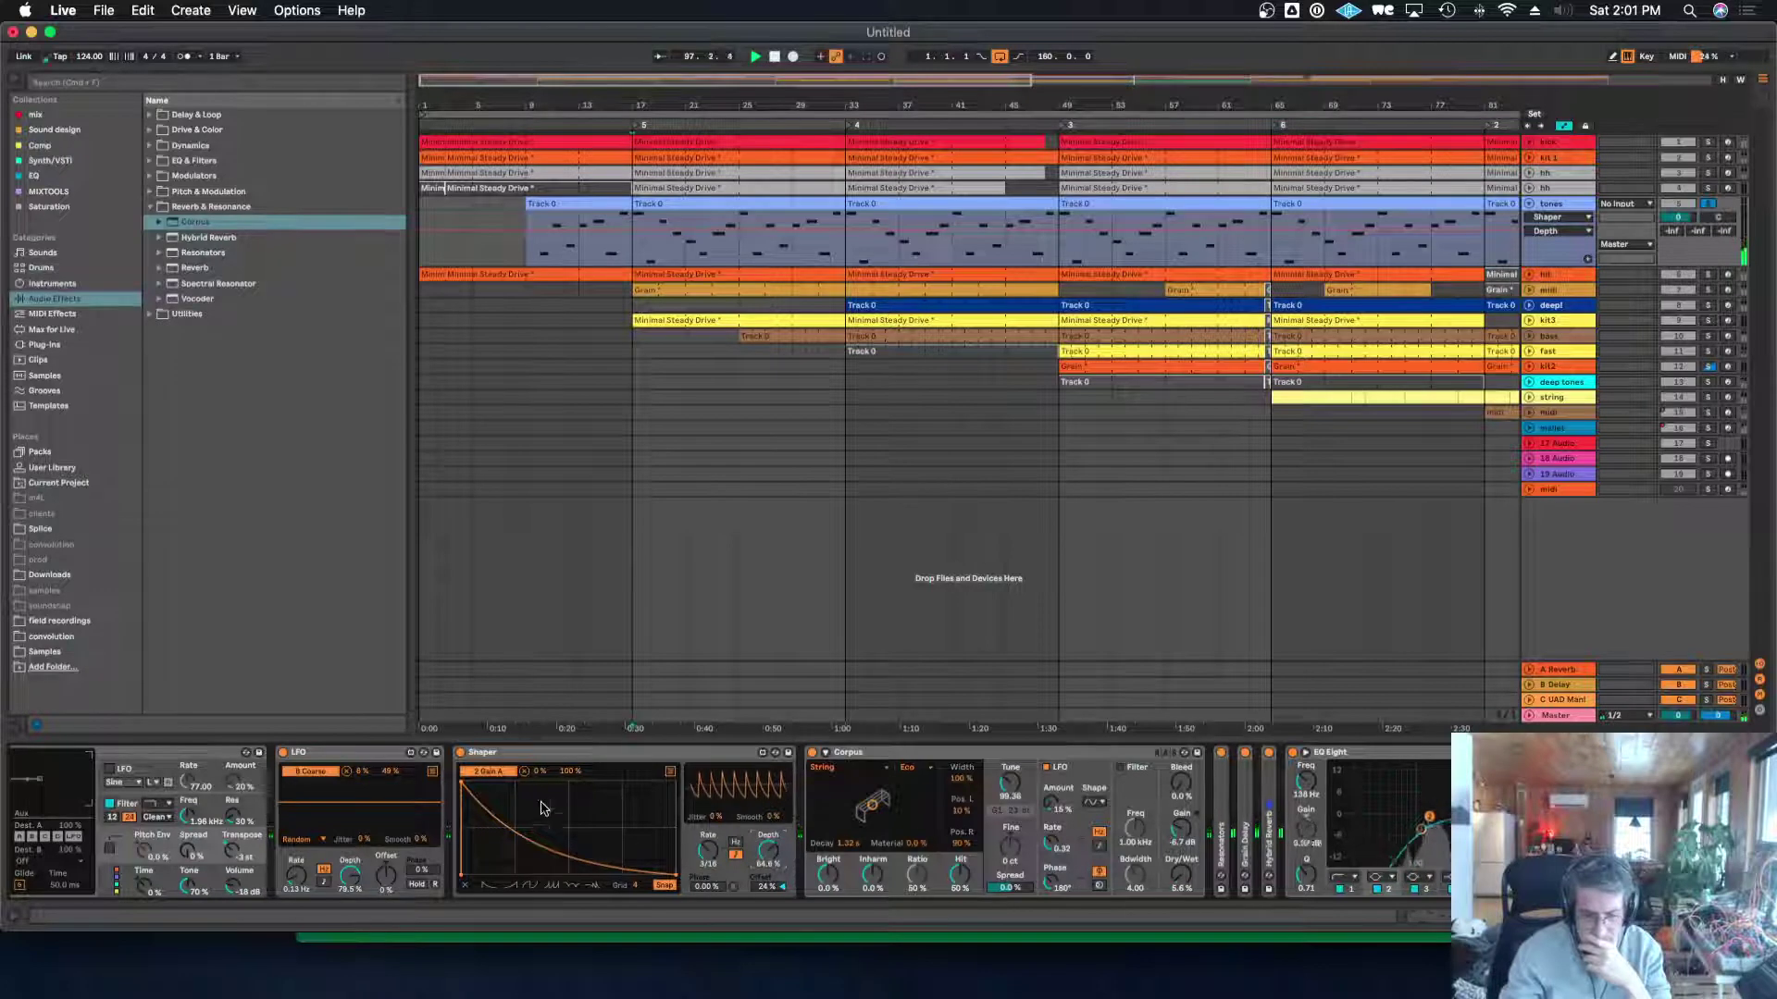
{"action": "left_click", "coordinate": [432, 772]}
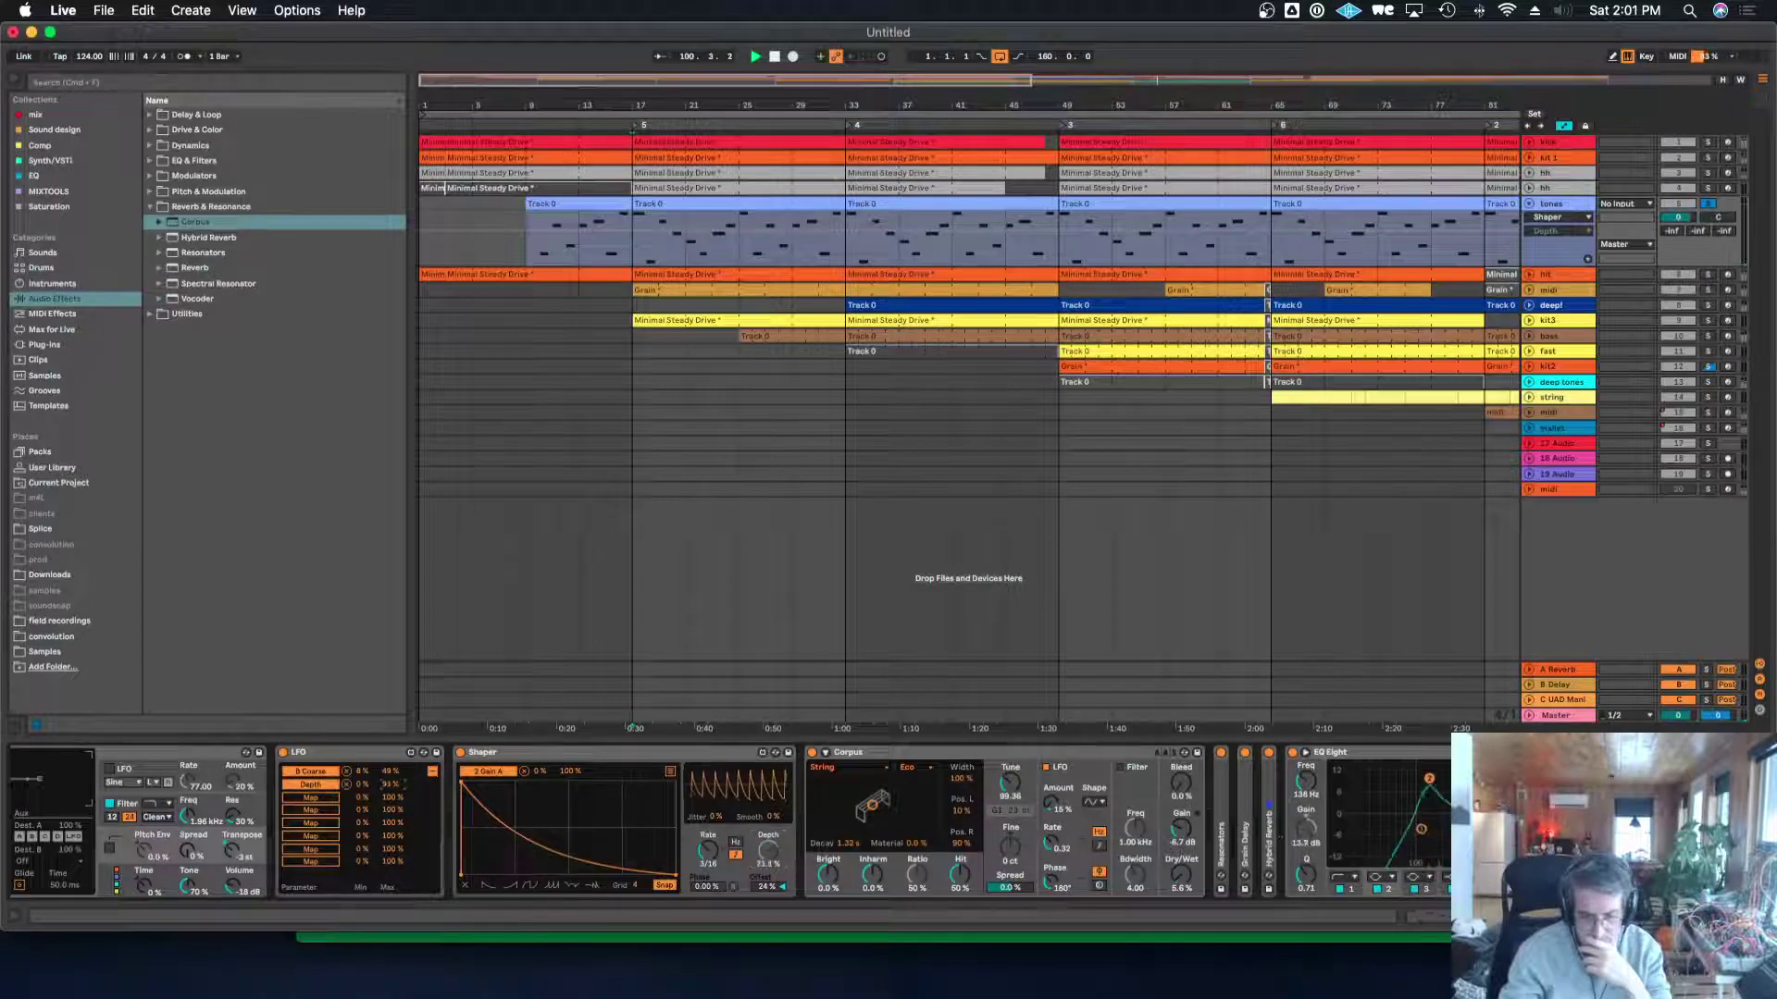
Restart playback from bar 17, collapse the tones track, and turn off its solo.
{"action": "left_click", "coordinate": [641, 126]}
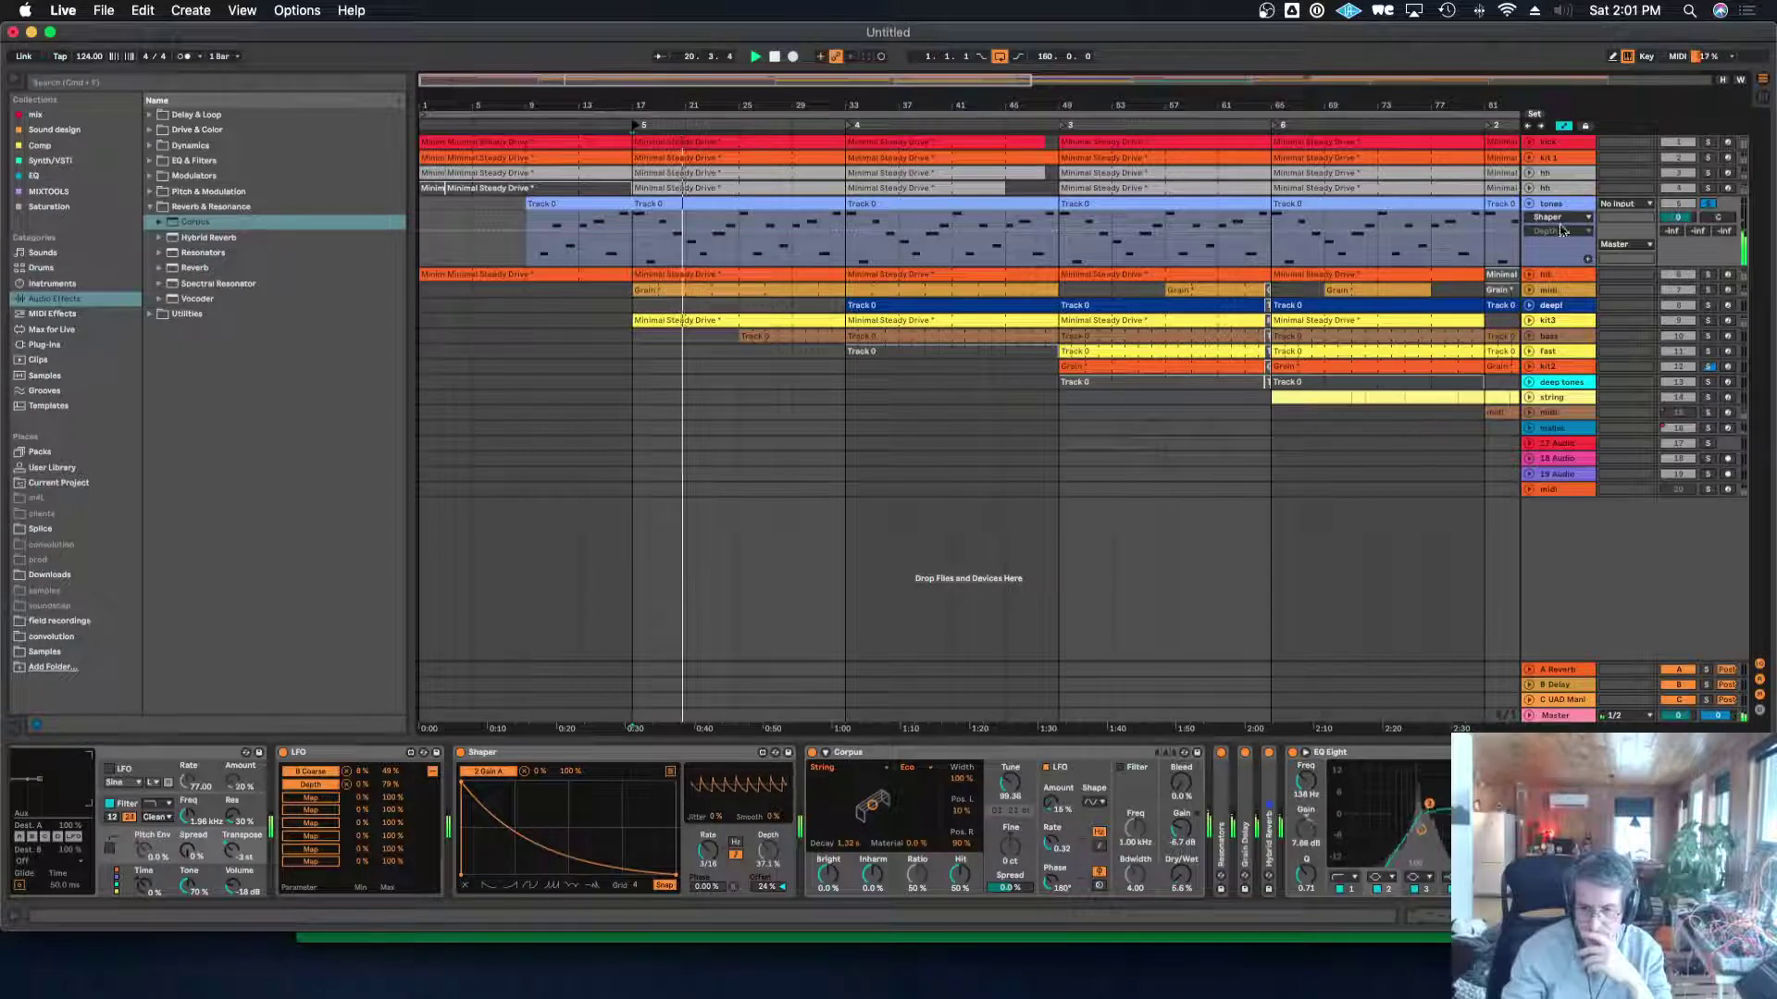
{"action": "left_click", "coordinate": [1527, 205]}
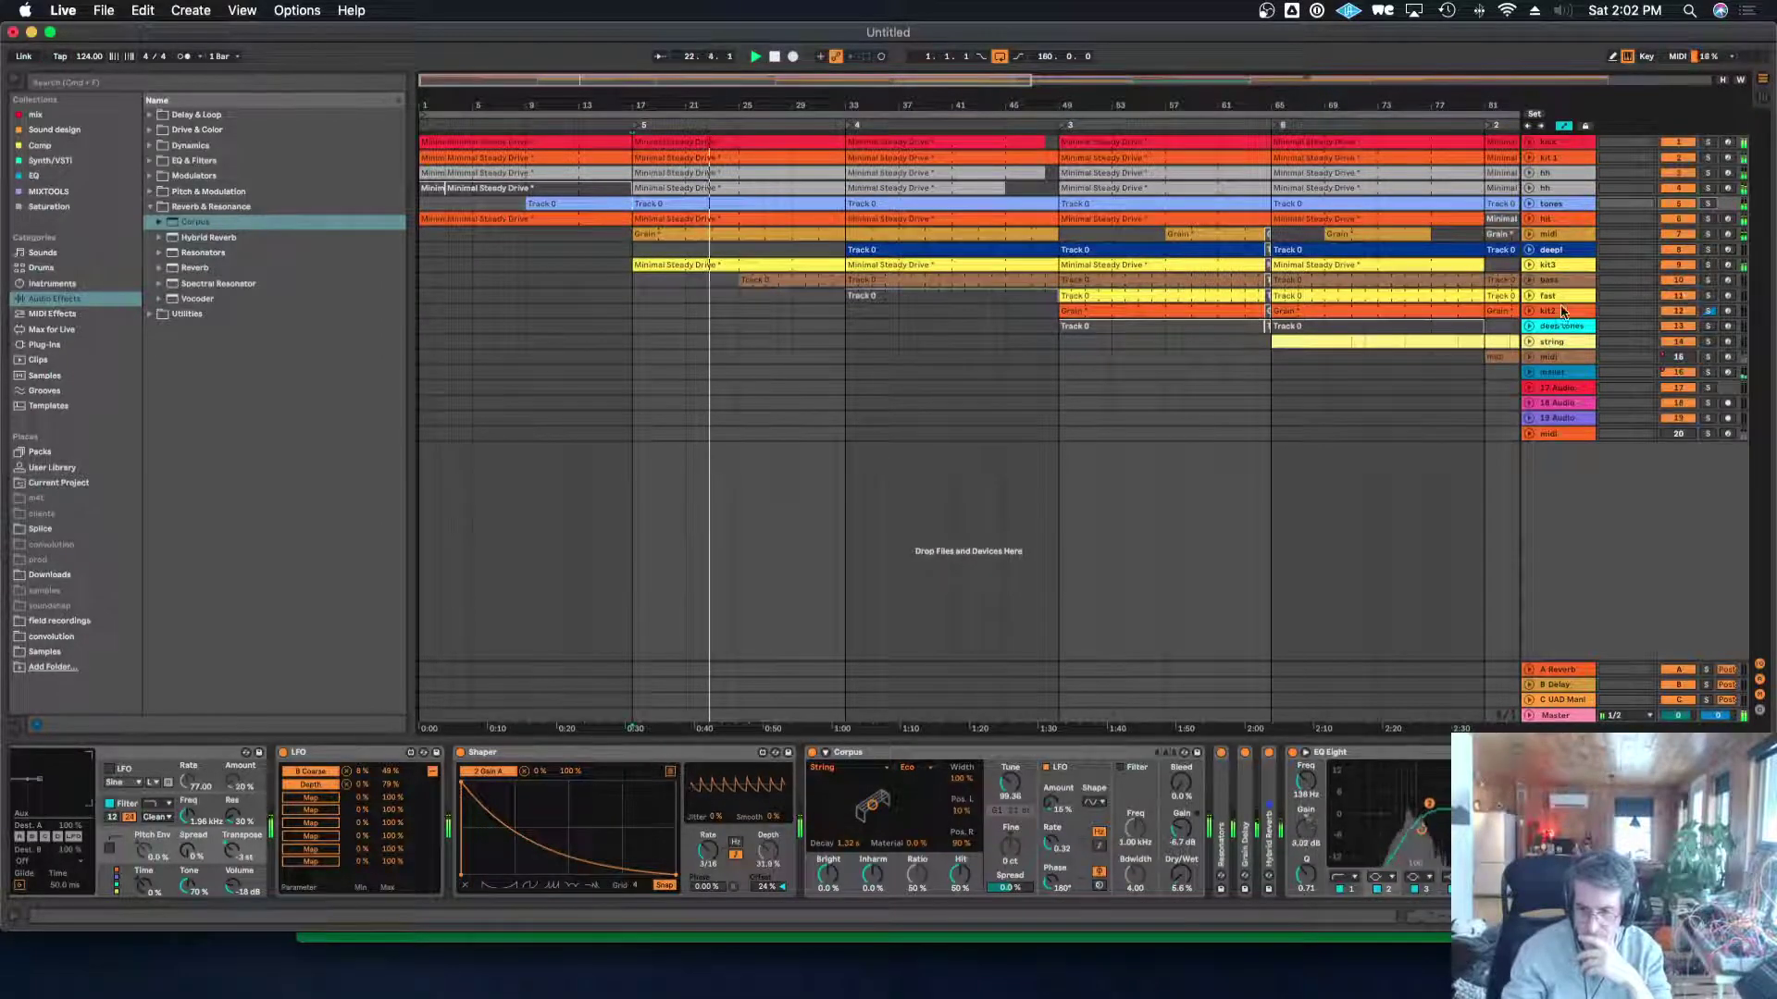
Select the kit2 track and briefly solo it to check its sound.
{"action": "left_click", "coordinate": [1701, 312]}
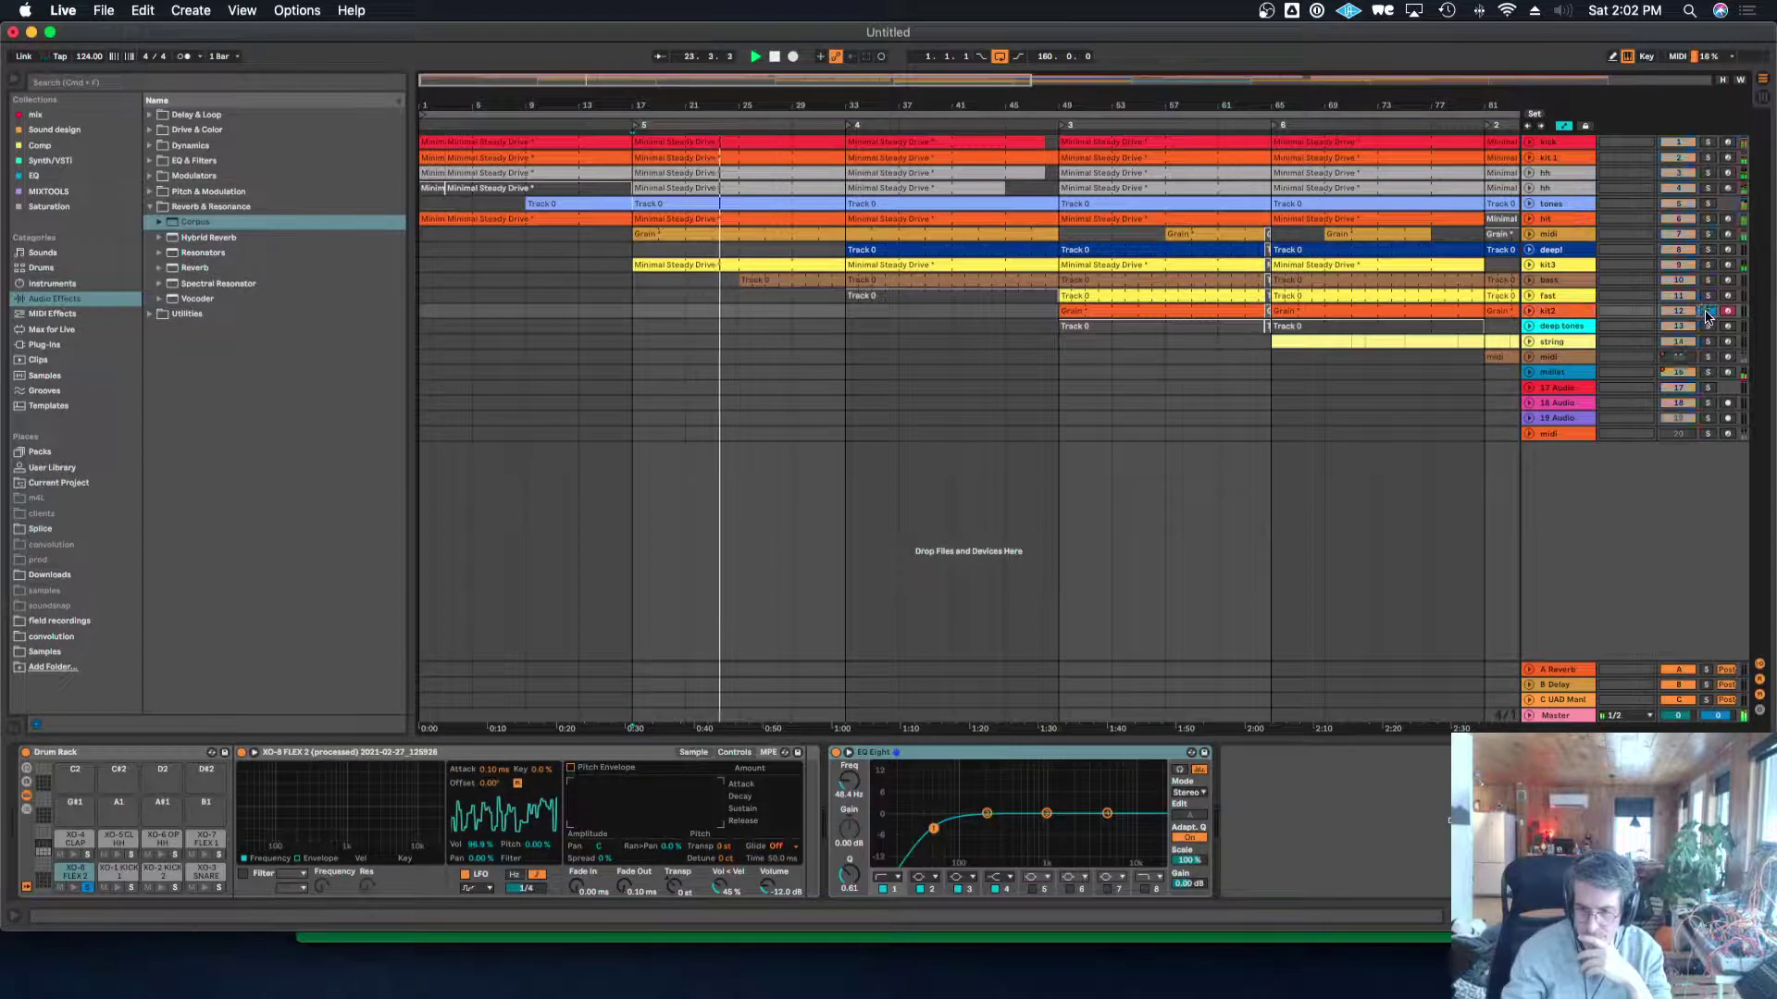
{"action": "left_click", "coordinate": [1568, 315]}
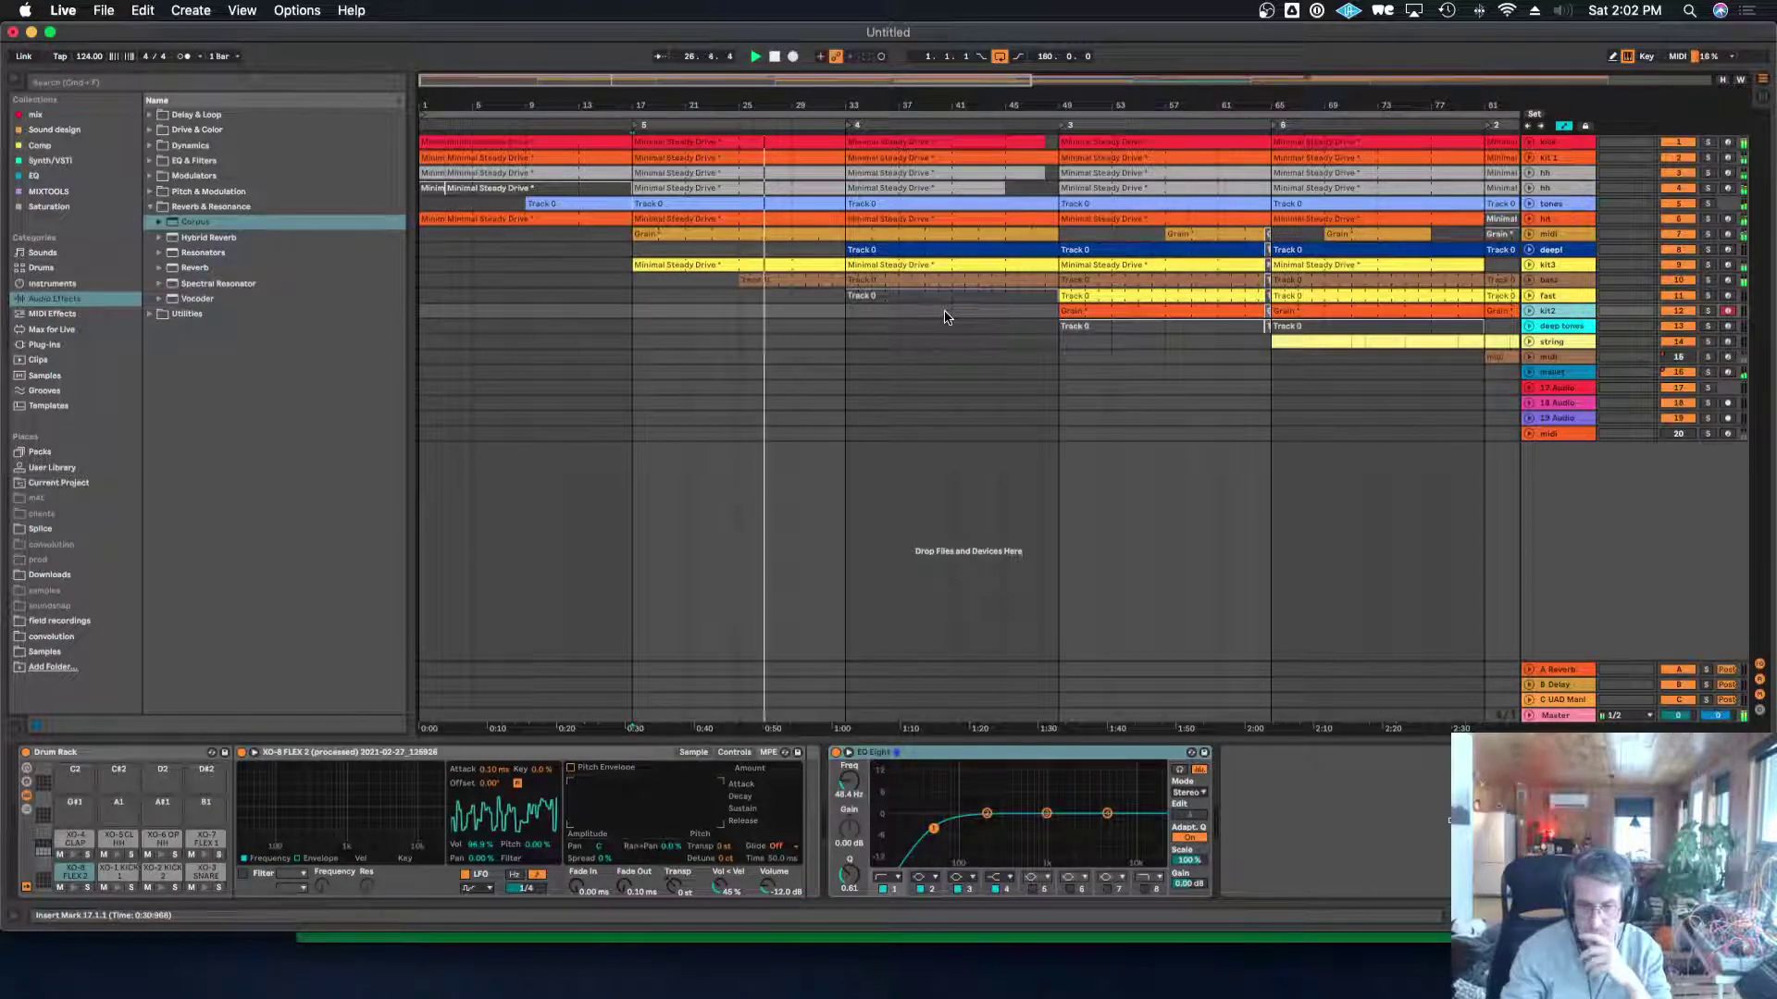
Unfold the kick track and cut a gap of about half a bar in its clip just before bar 25.
{"action": "left_click_drag", "start_coordinate": [730, 109], "coordinate": [730, 167]}
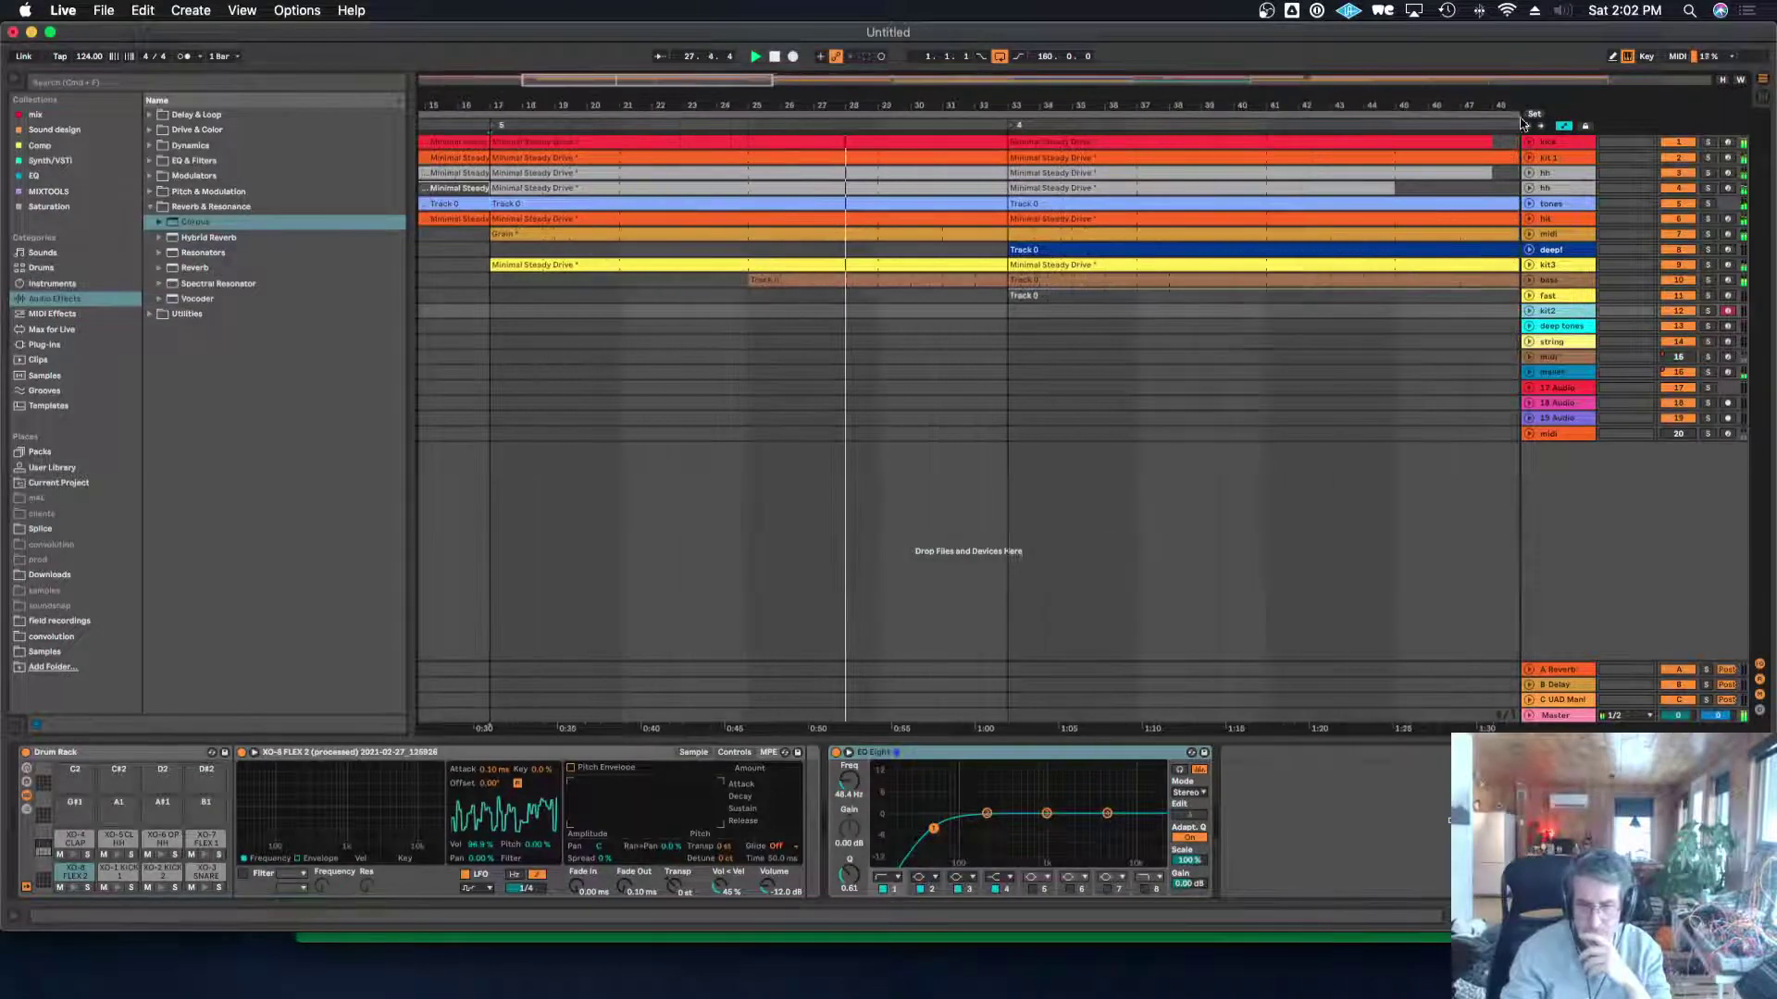
{"action": "left_click", "coordinate": [1530, 143]}
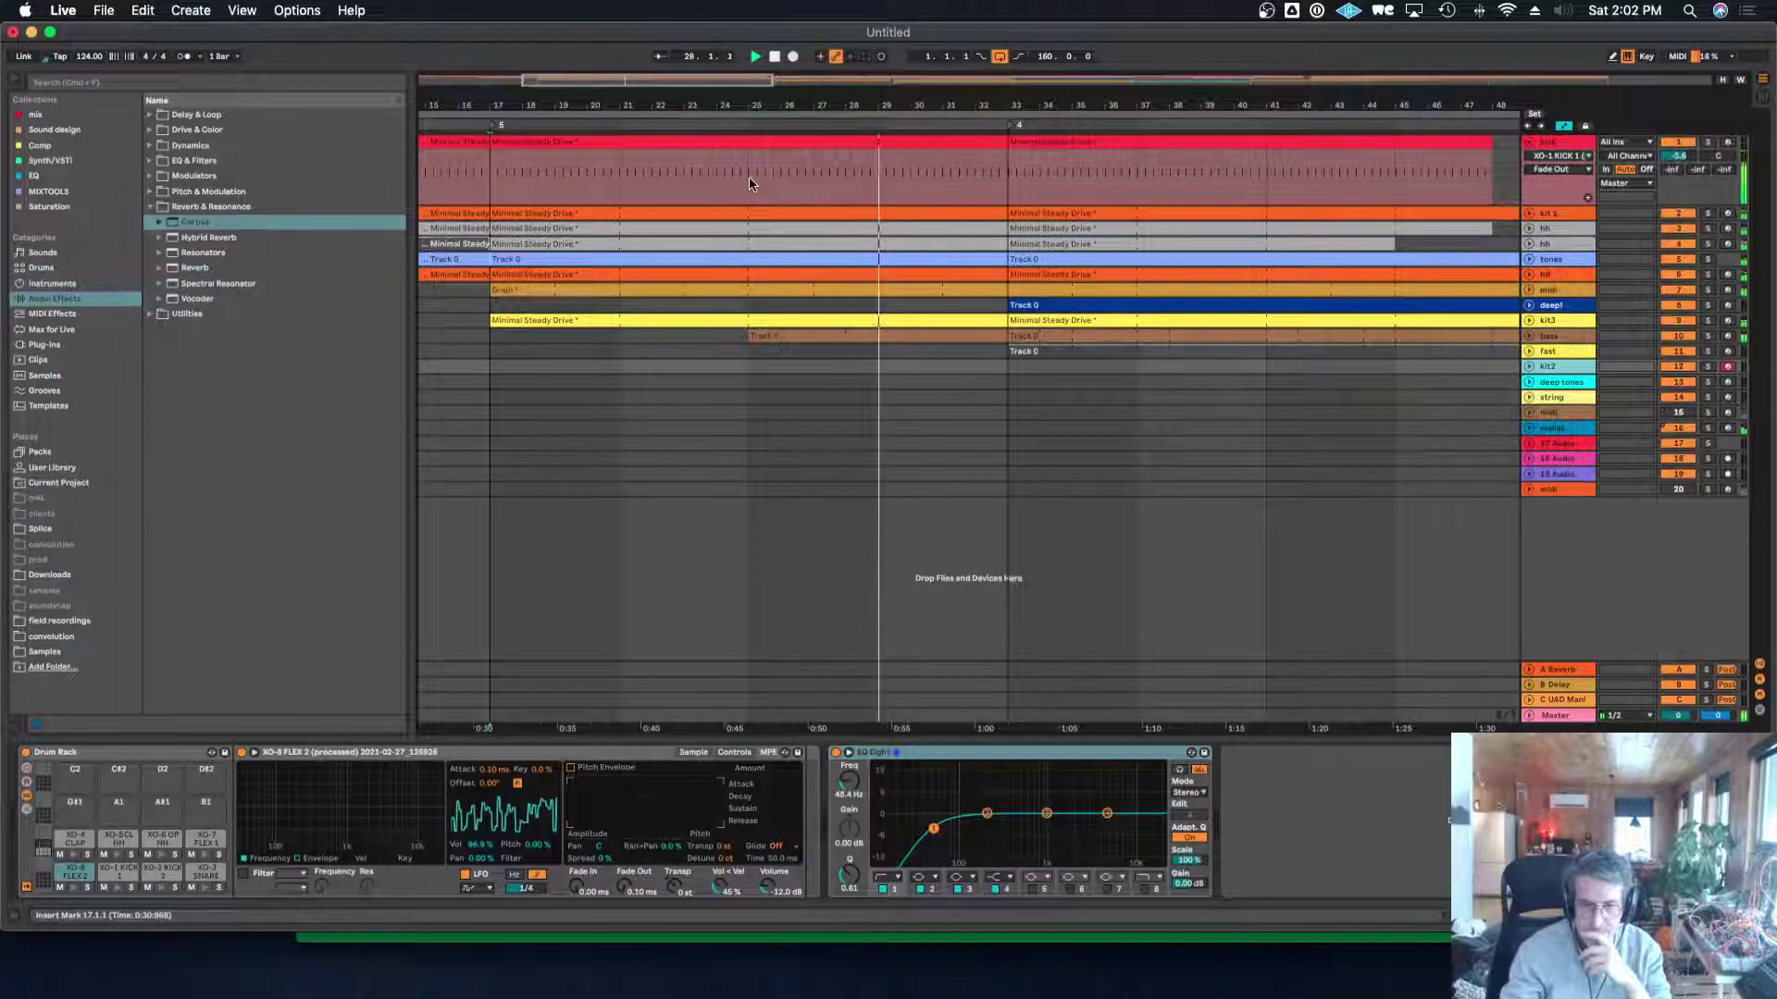
{"action": "left_click", "coordinate": [1494, 717]}
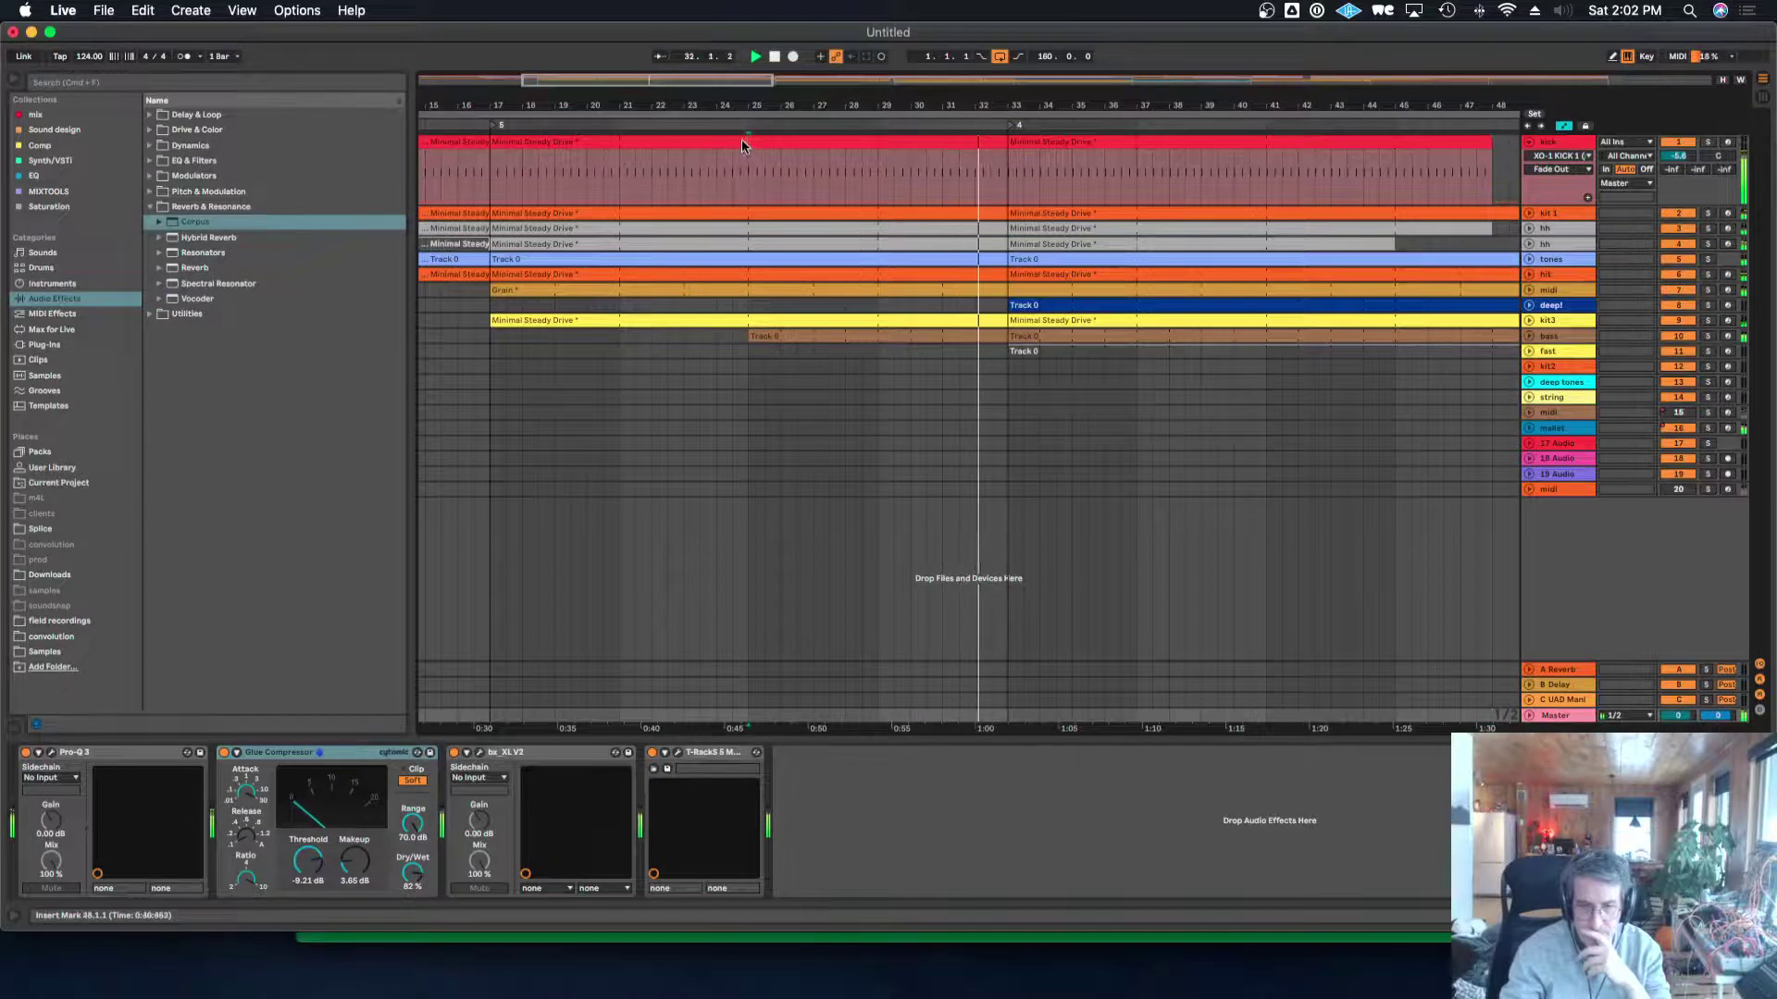
{"action": "left_click_drag", "start_coordinate": [742, 144], "coordinate": [732, 144]}
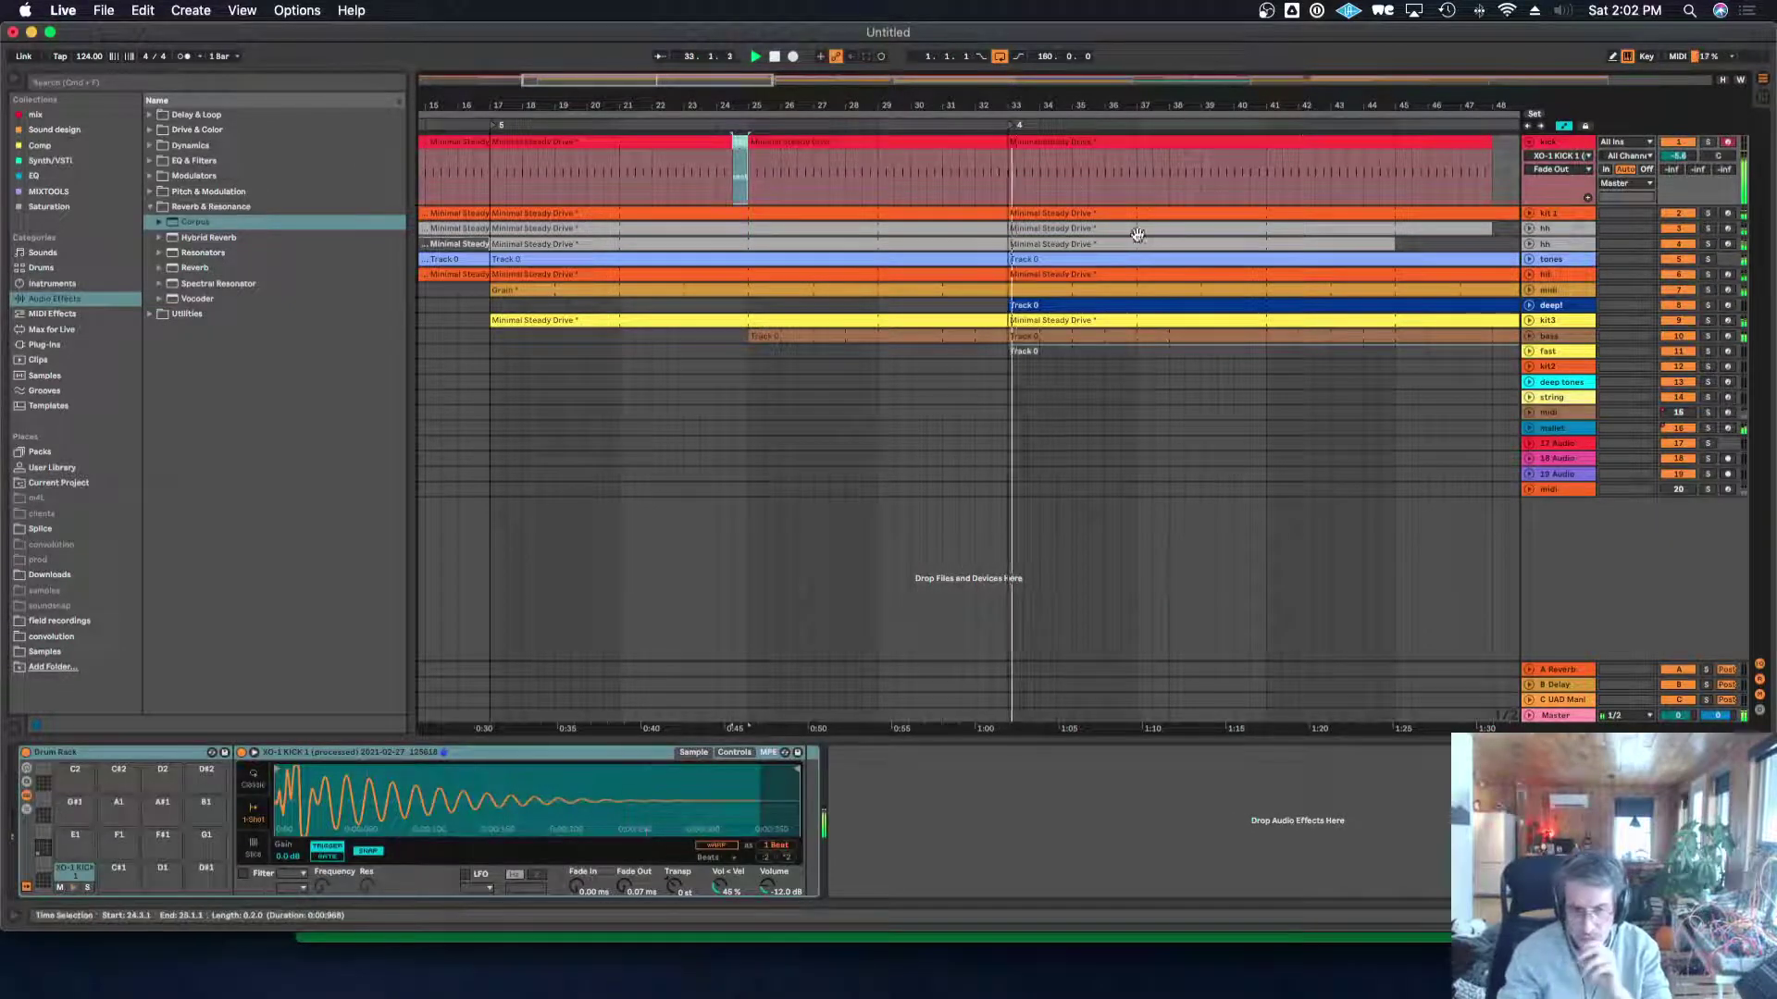
Remove the second half of the tones track's bar 33 clip, leaving bars 41 to 49 empty, and collapse the track.
{"action": "left_click_drag", "start_coordinate": [1277, 103], "coordinate": [926, 51]}
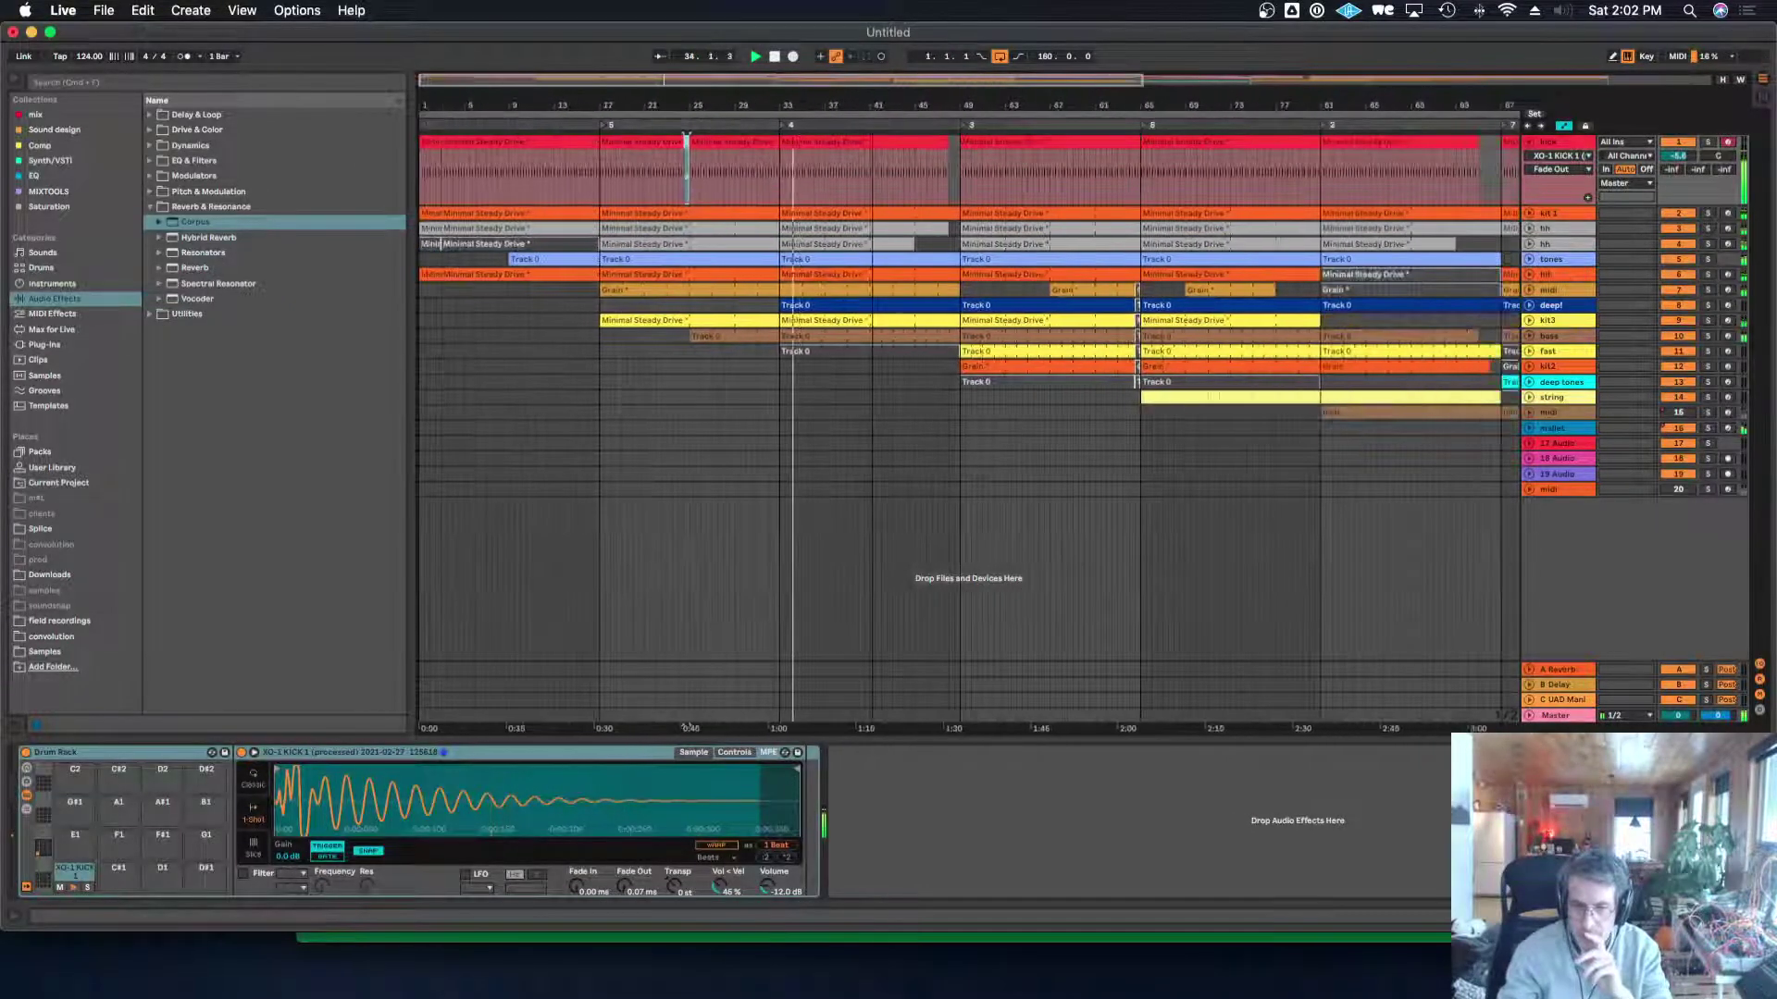
{"action": "left_click", "coordinate": [1531, 258]}
{"action": "left_click", "coordinate": [1529, 259]}
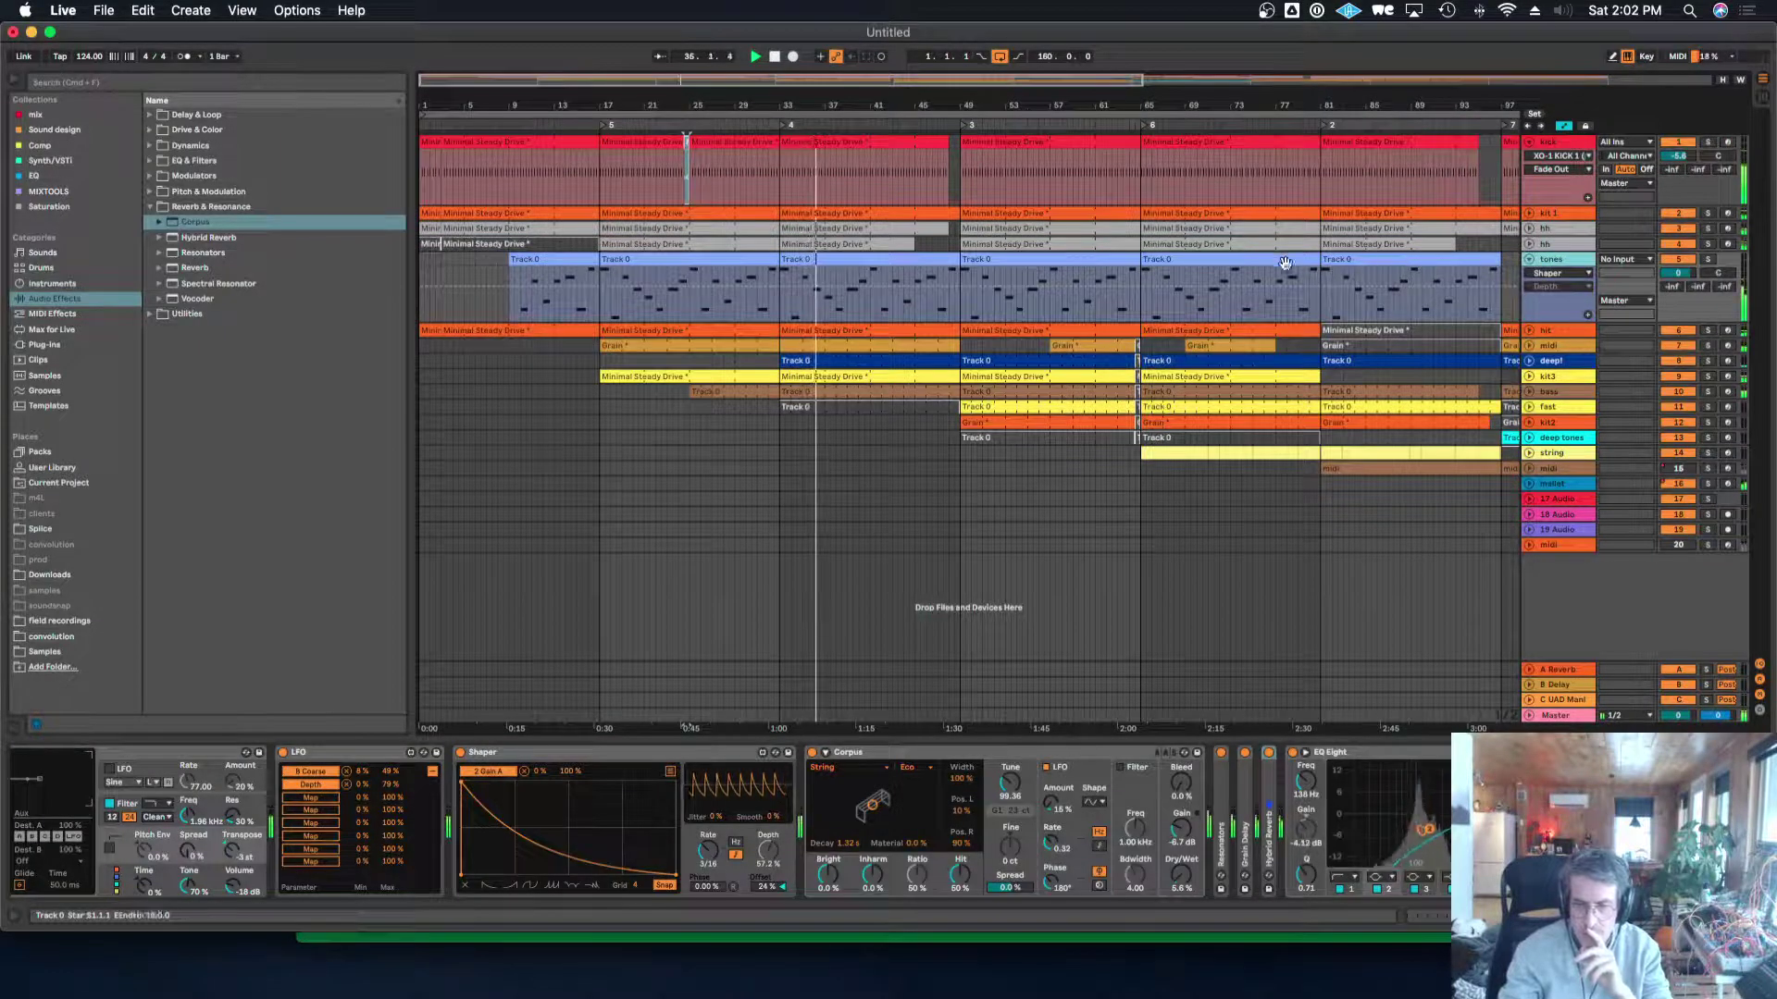
{"action": "left_click", "coordinate": [808, 283]}
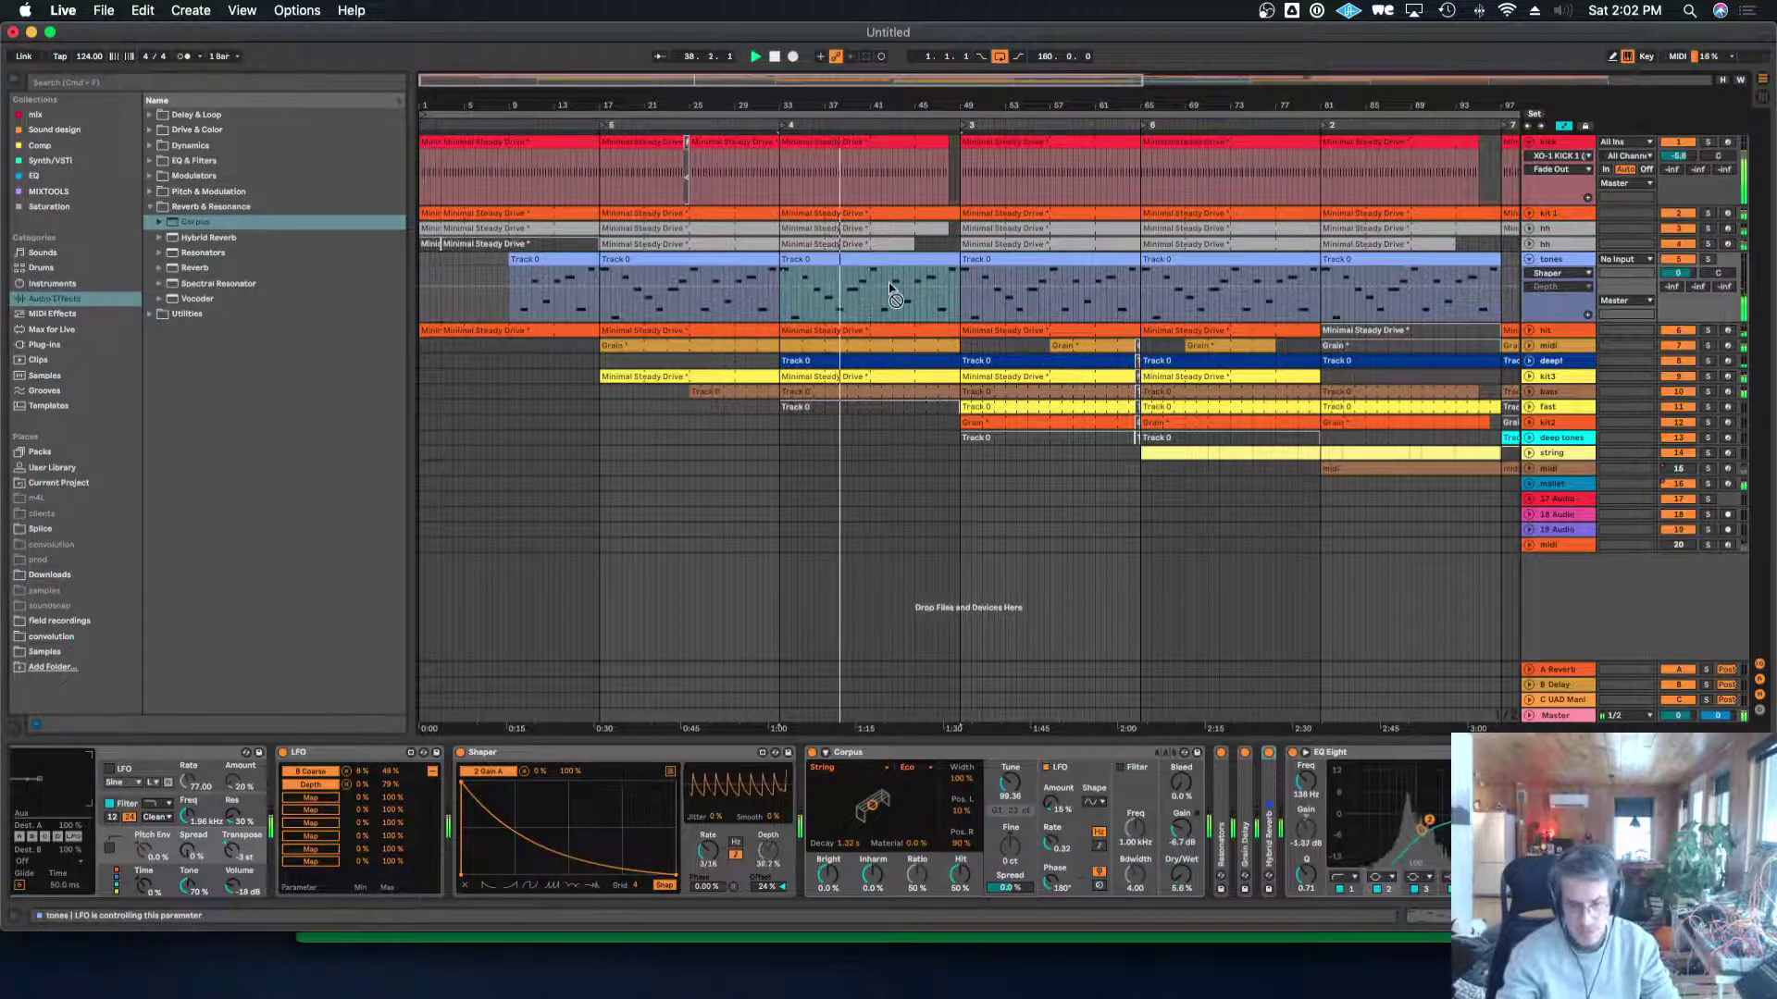
{"action": "left_click", "coordinate": [1525, 717]}
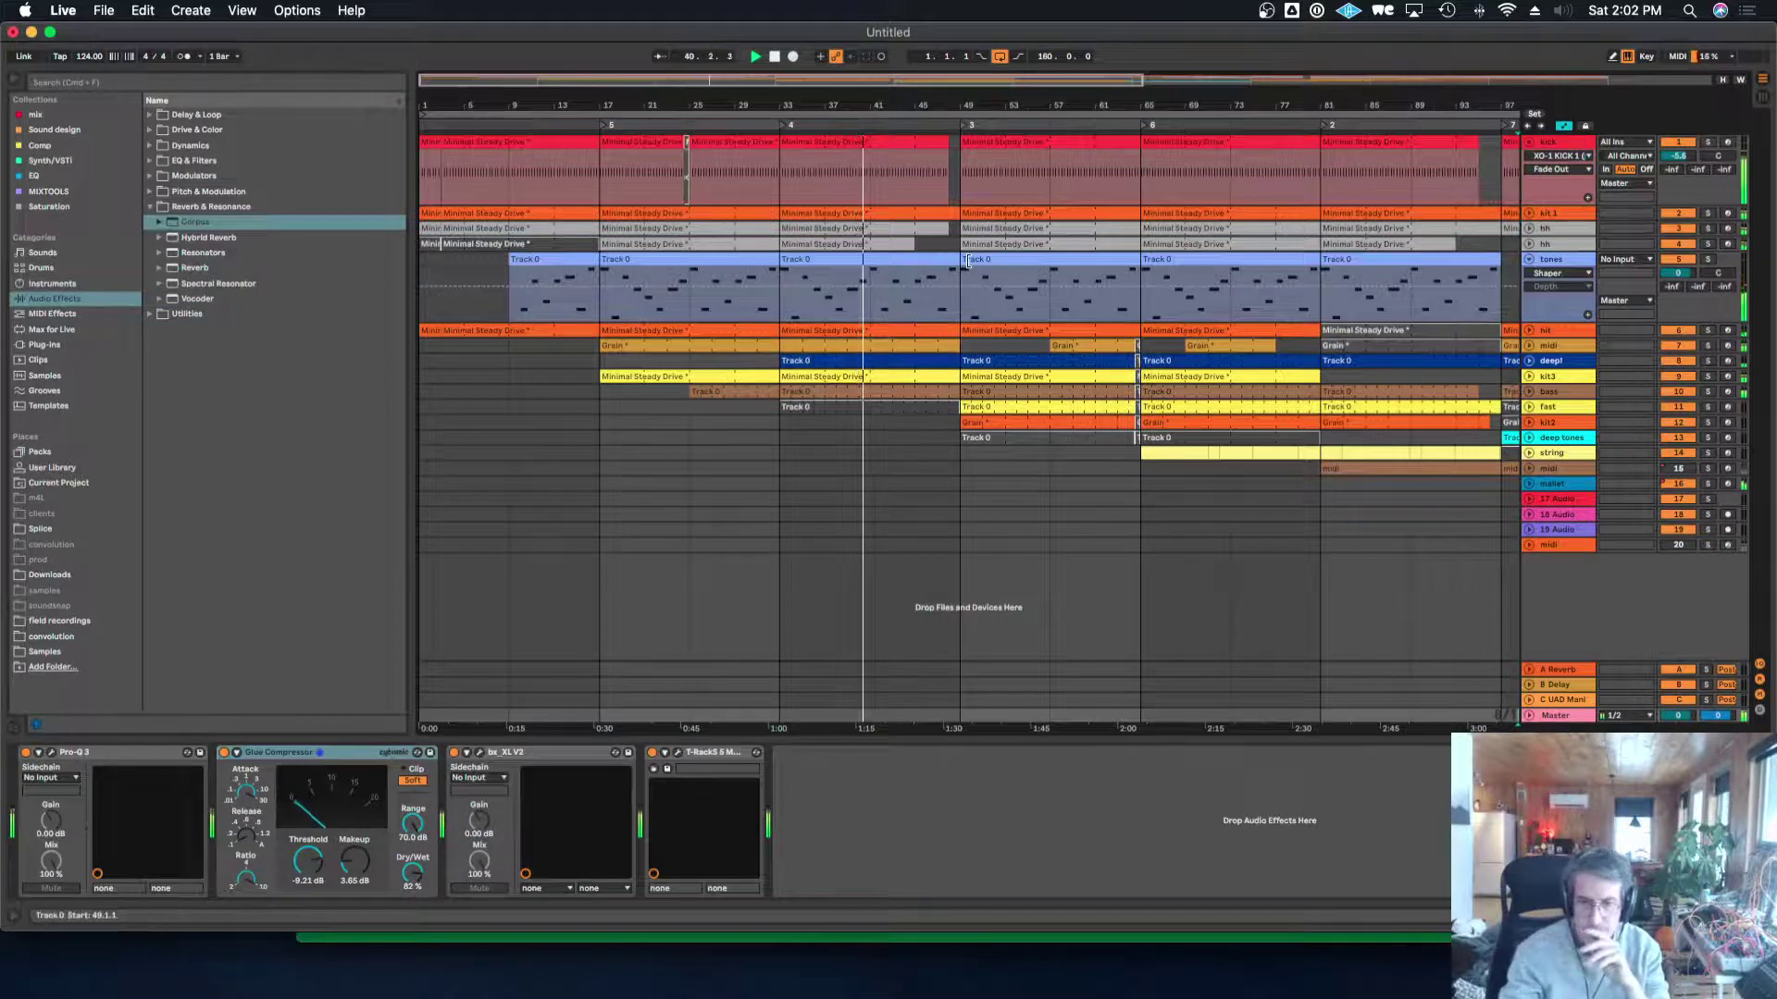
{"action": "left_click", "coordinate": [828, 319]}
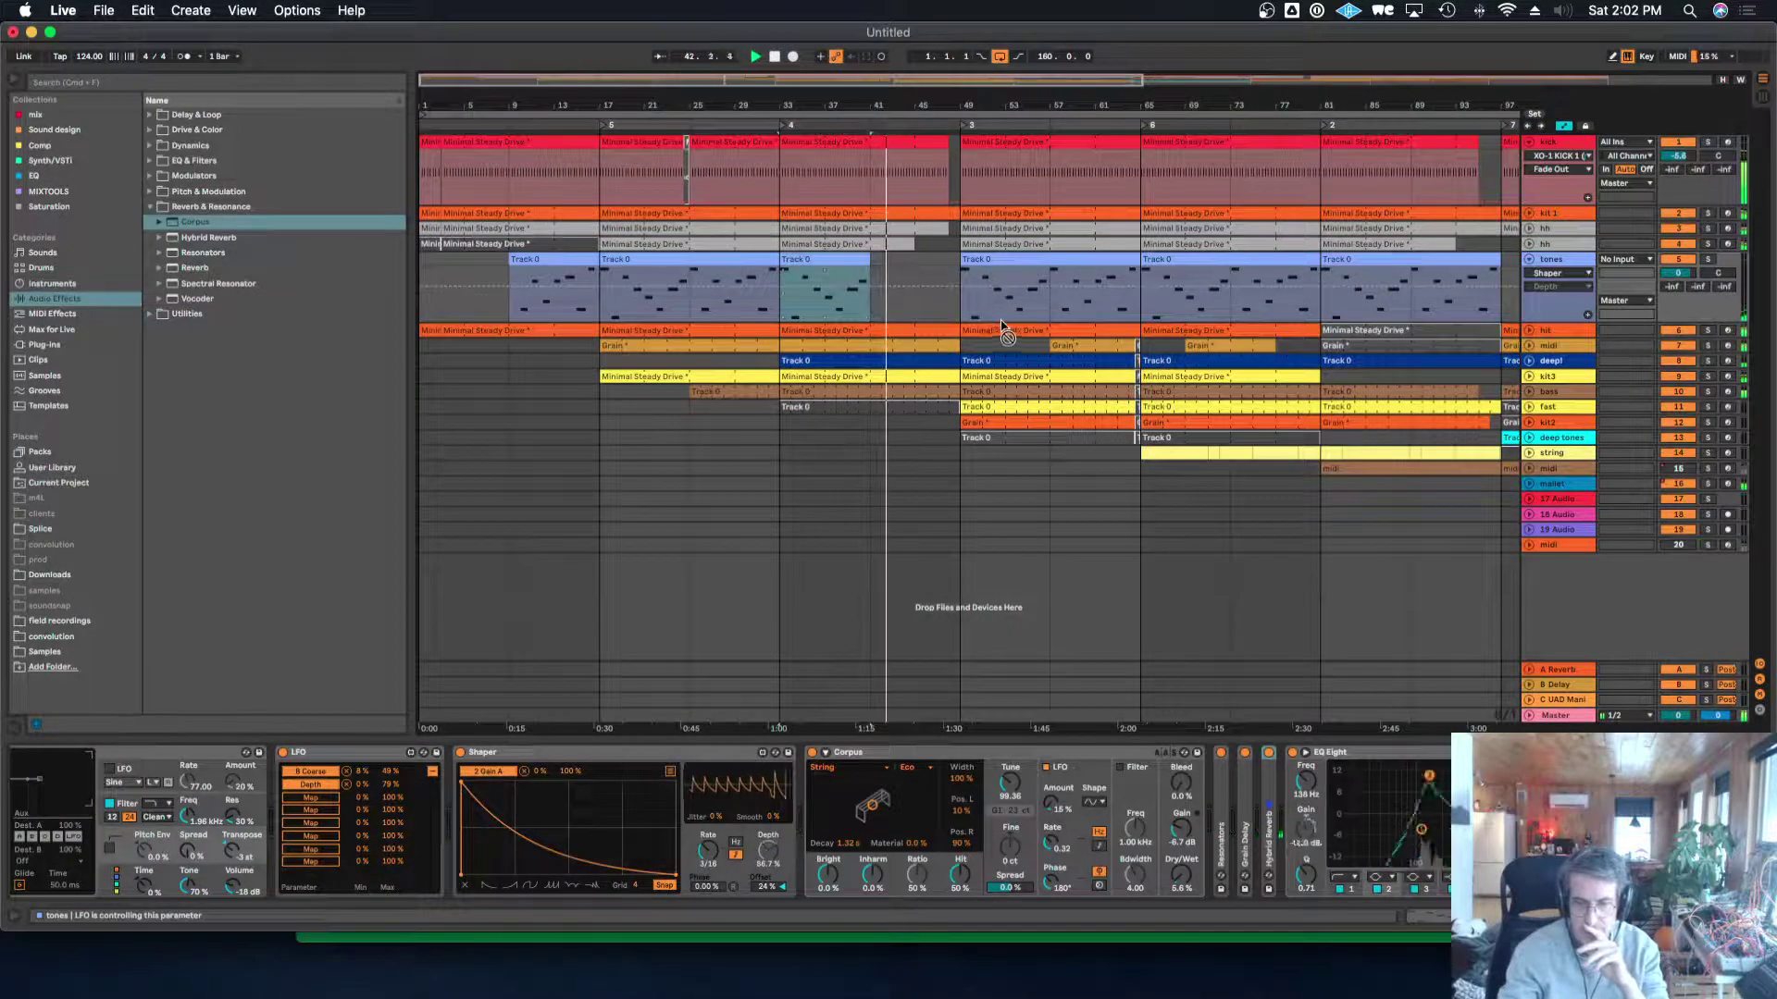
{"action": "left_click", "coordinate": [1530, 262]}
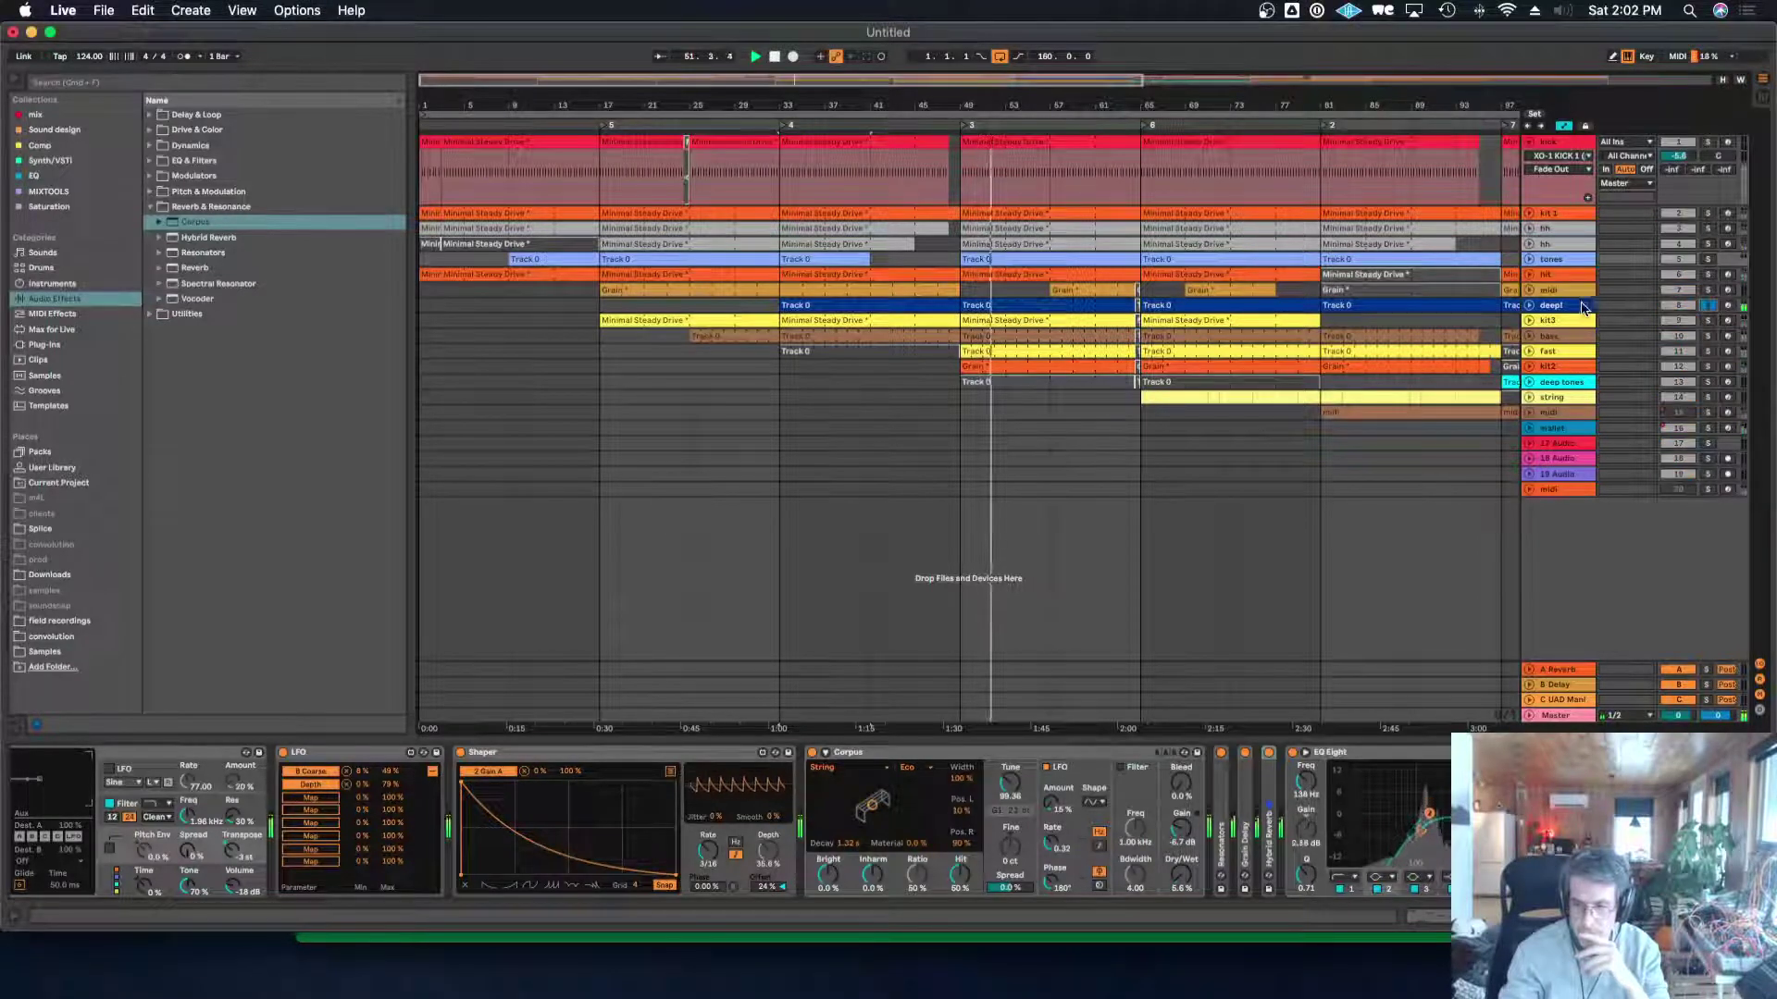
With the deep1 track soloed, lower its Hybrid Reverb's Dry/Wet to about 48 % and Damping to about 28 %.
{"action": "left_click", "coordinate": [1712, 307]}
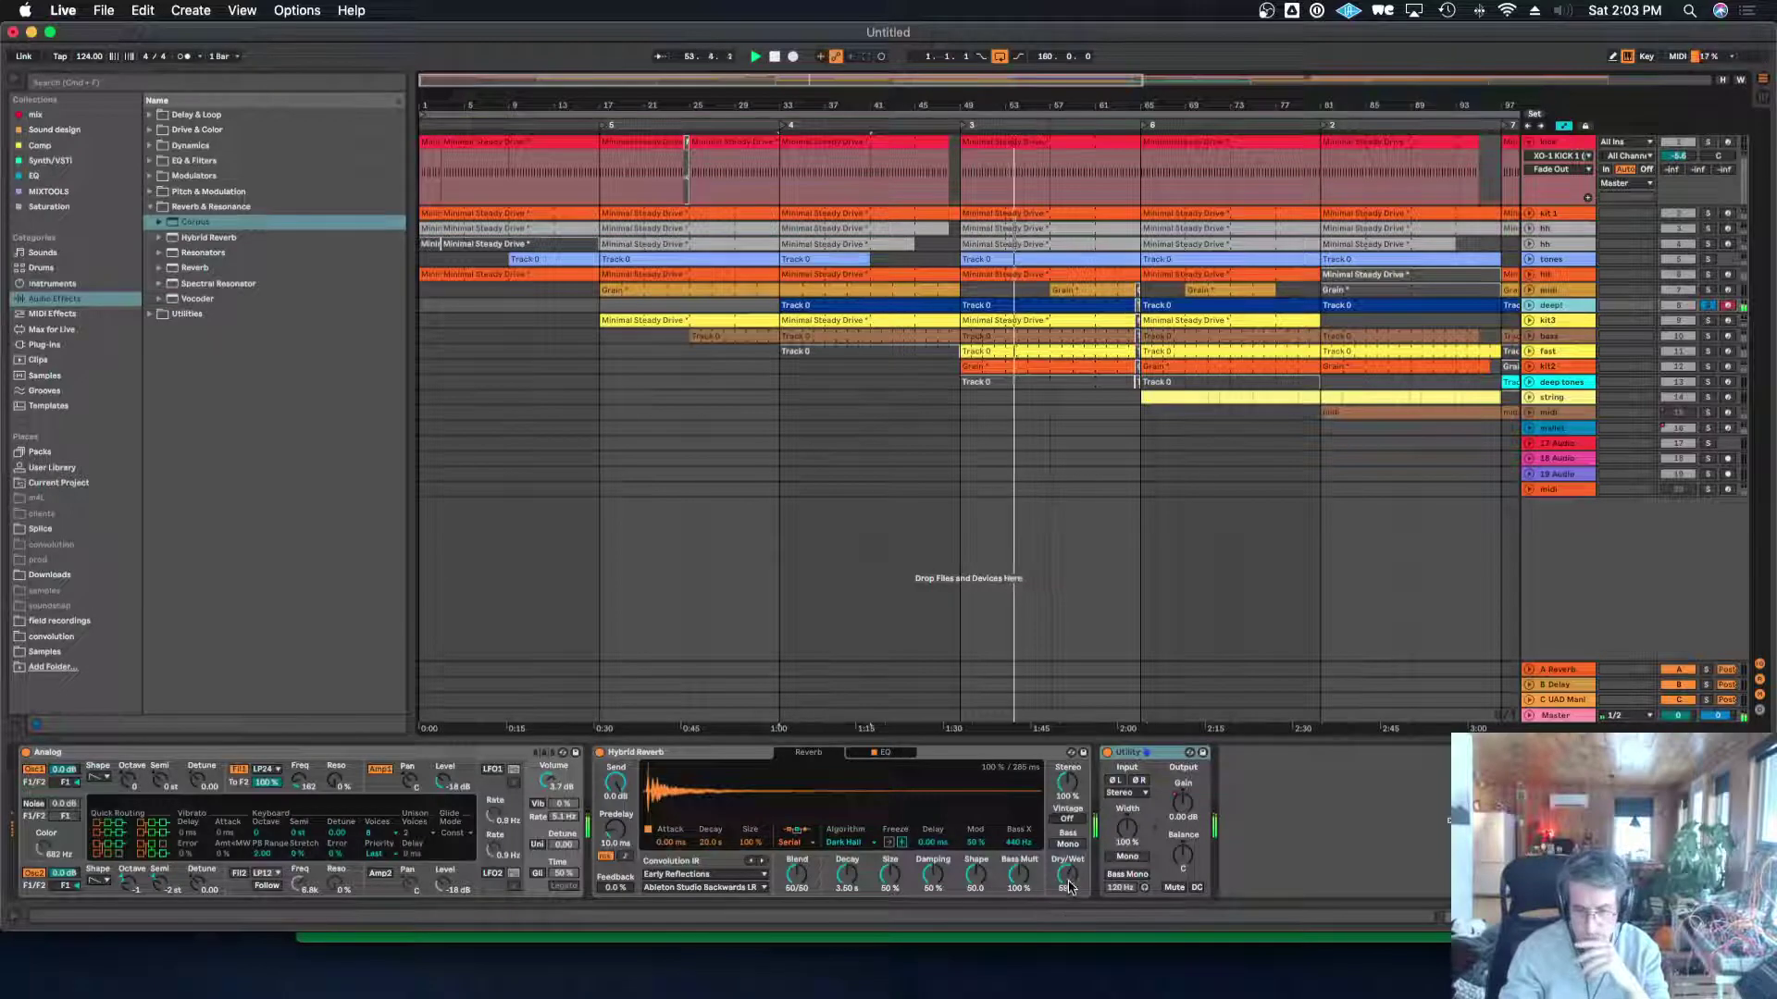
{"action": "left_click_drag", "start_coordinate": [1067, 876], "coordinate": [1067, 885]}
{"action": "left_click_drag", "start_coordinate": [933, 876], "coordinate": [934, 895]}
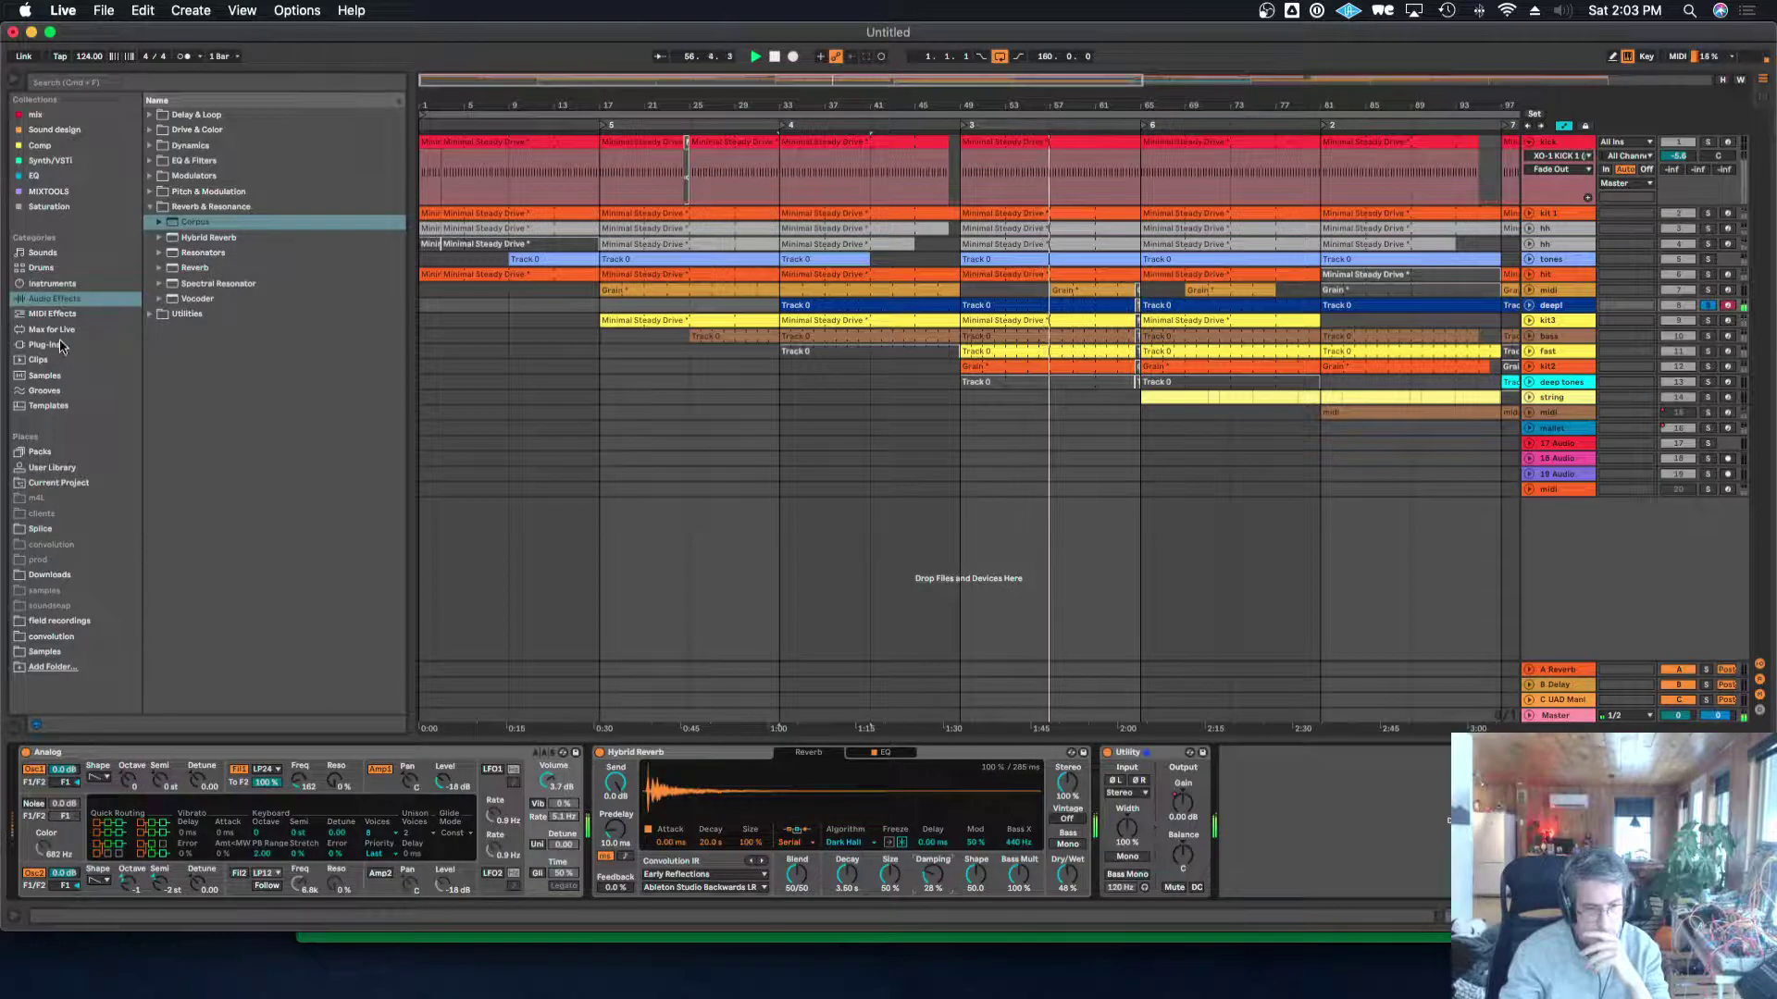
Add an EQ Eight between Analog and Hybrid Reverb in the deep1 track's chain.
{"action": "left_click", "coordinate": [174, 160]}
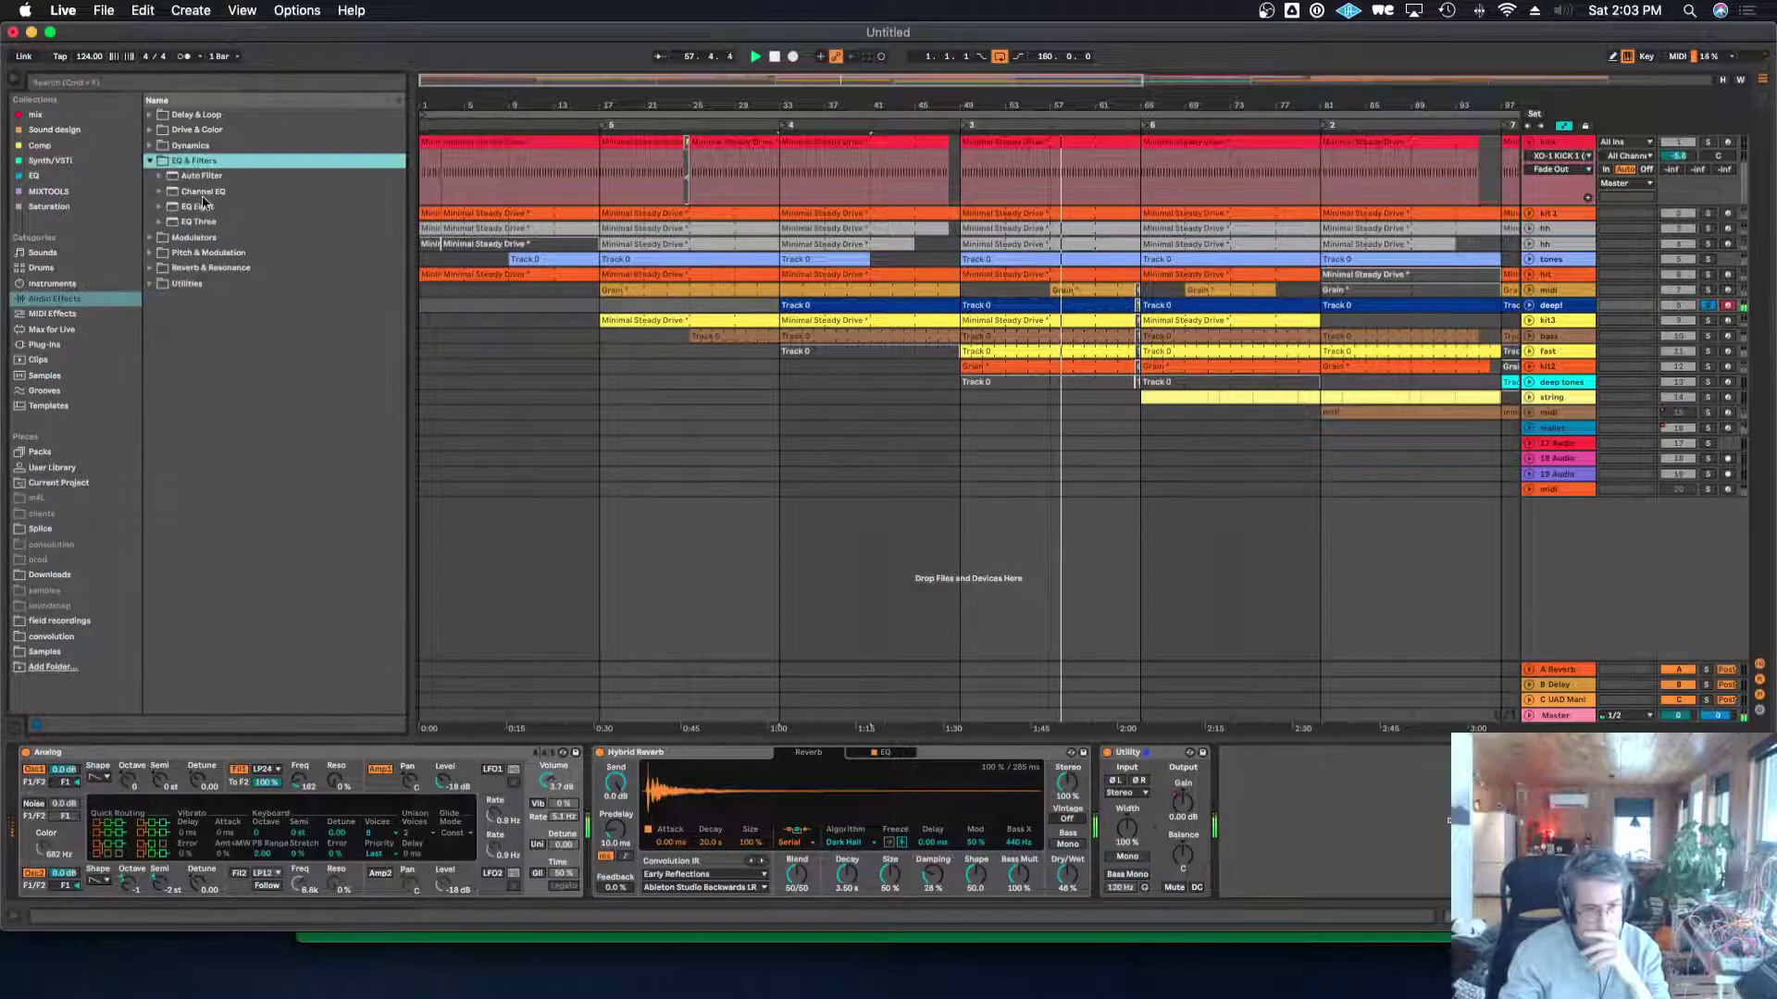
{"action": "left_click", "coordinate": [202, 208]}
{"action": "double_click", "coordinate": [202, 207]}
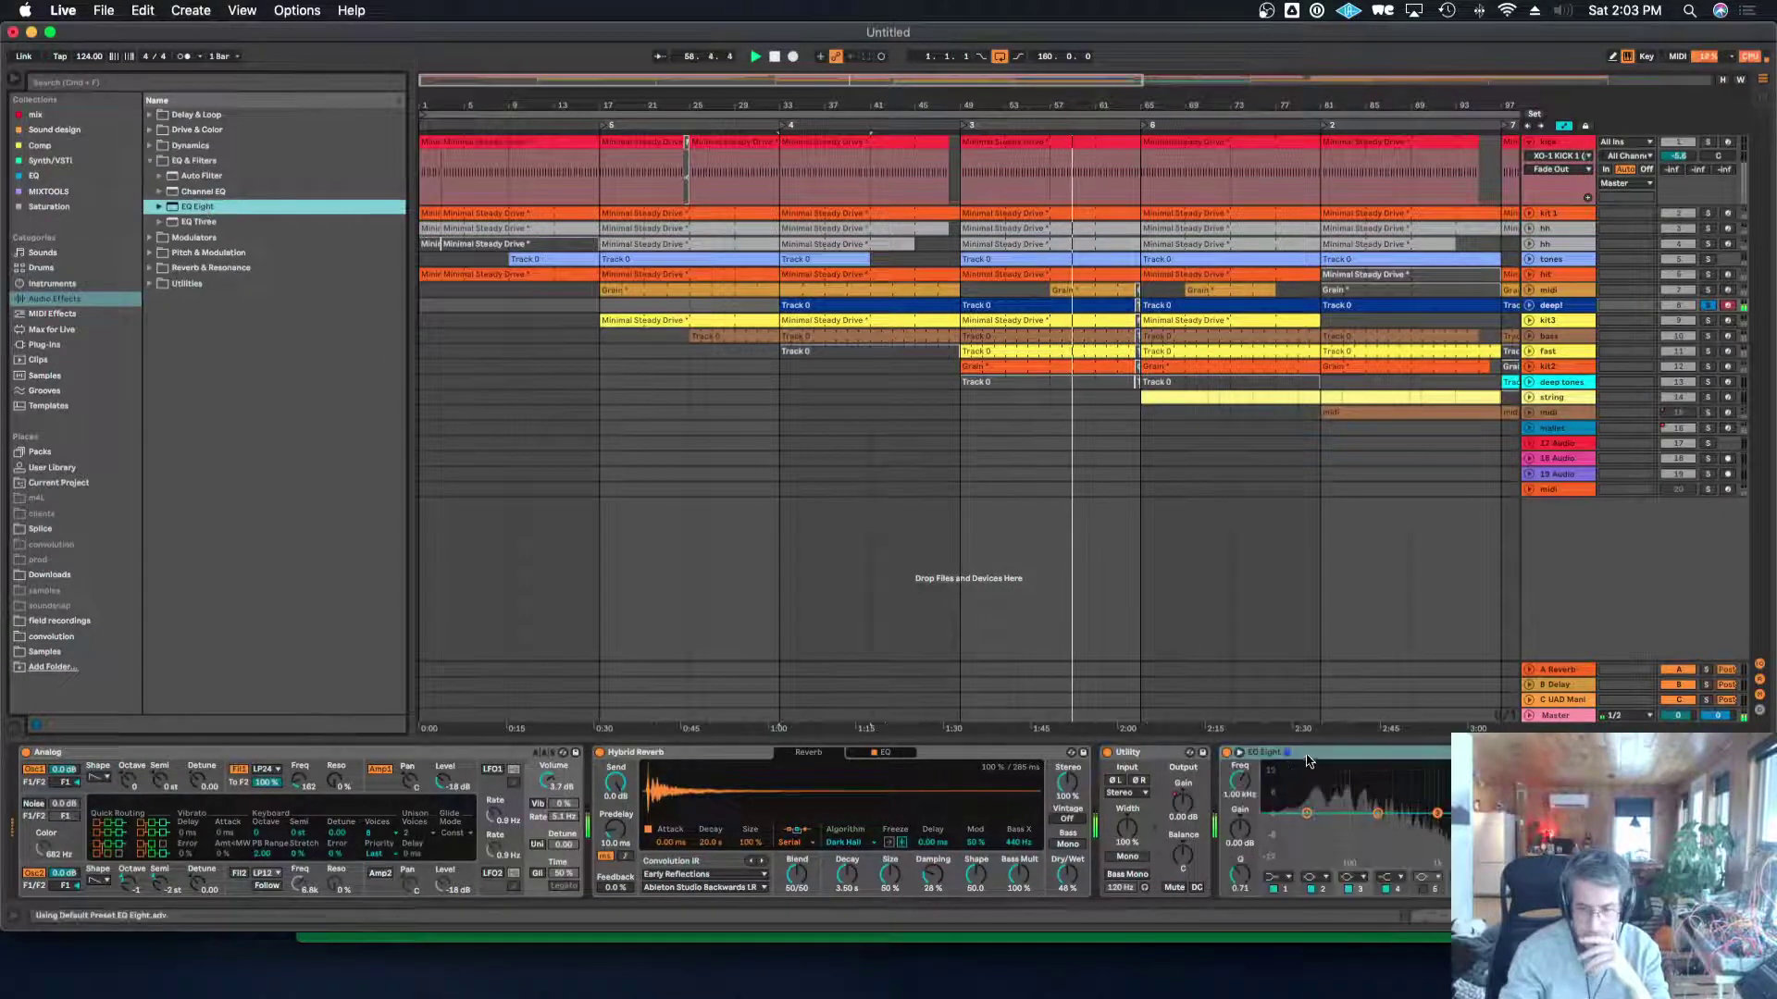
Insert an LFO after Analog and map it to Analog's filter 1 frequency with Depth about 35 %.
{"action": "left_click_drag", "start_coordinate": [335, 805], "coordinate": [301, 770]}
{"action": "left_click", "coordinate": [193, 237]}
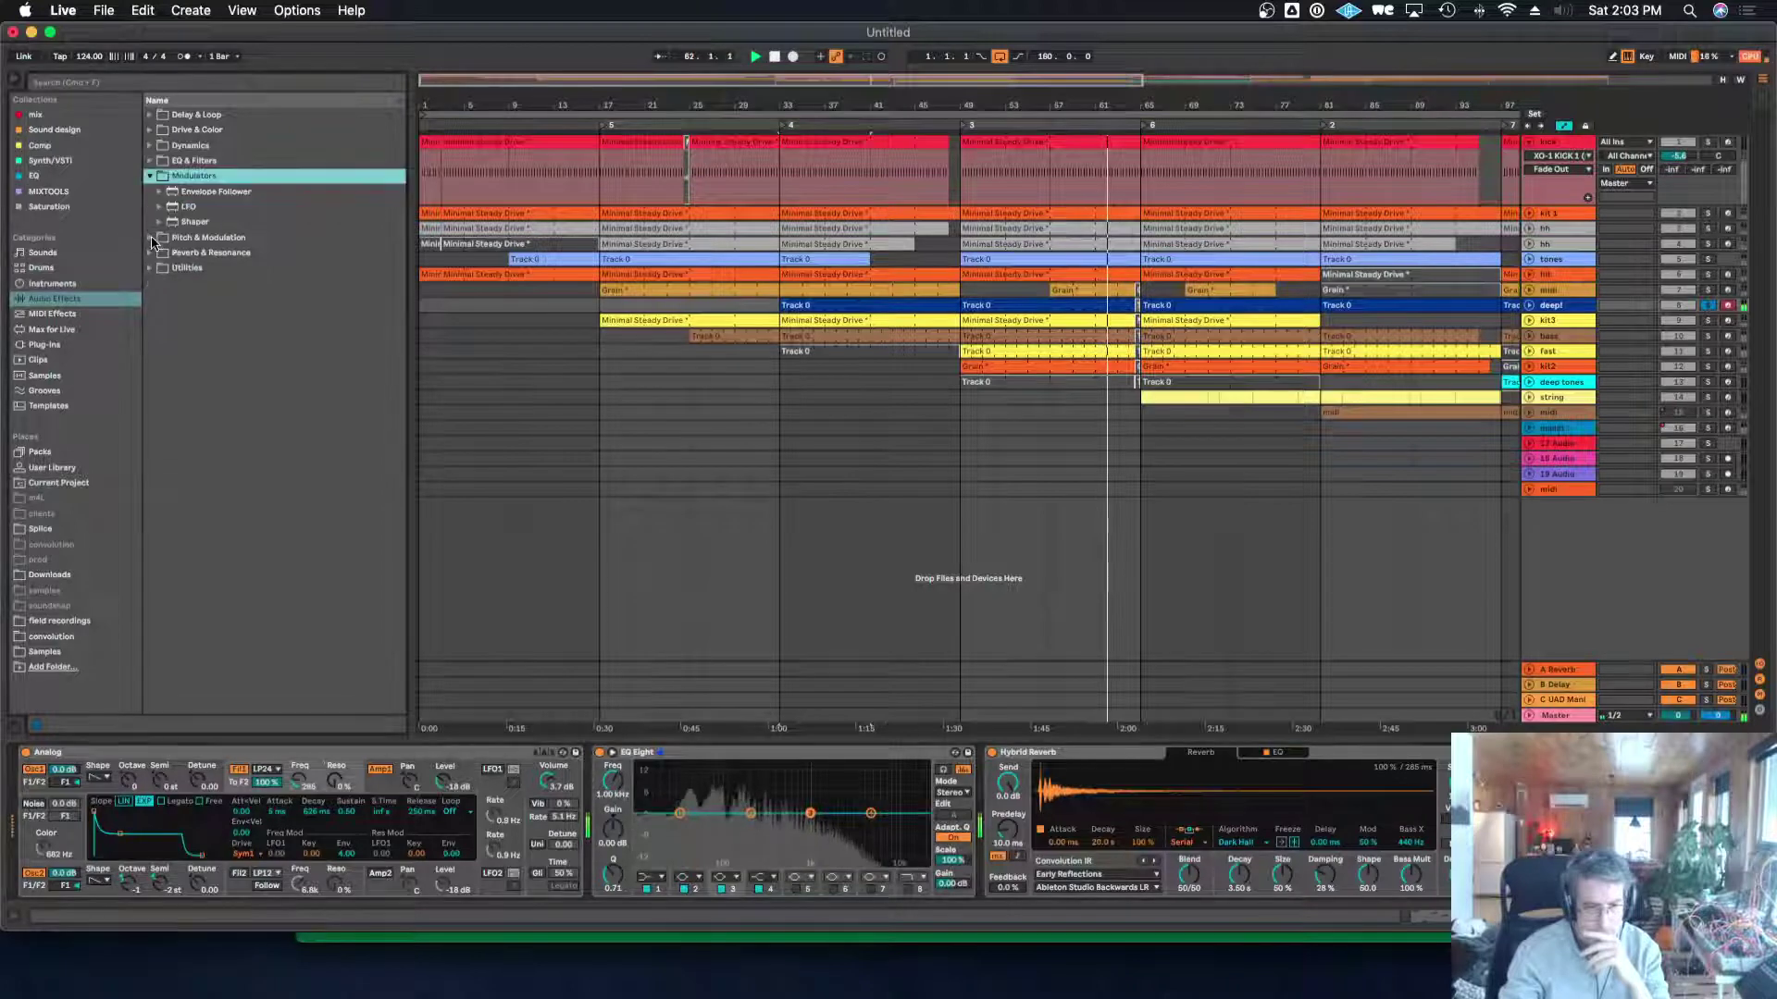
{"action": "left_click", "coordinate": [189, 208]}
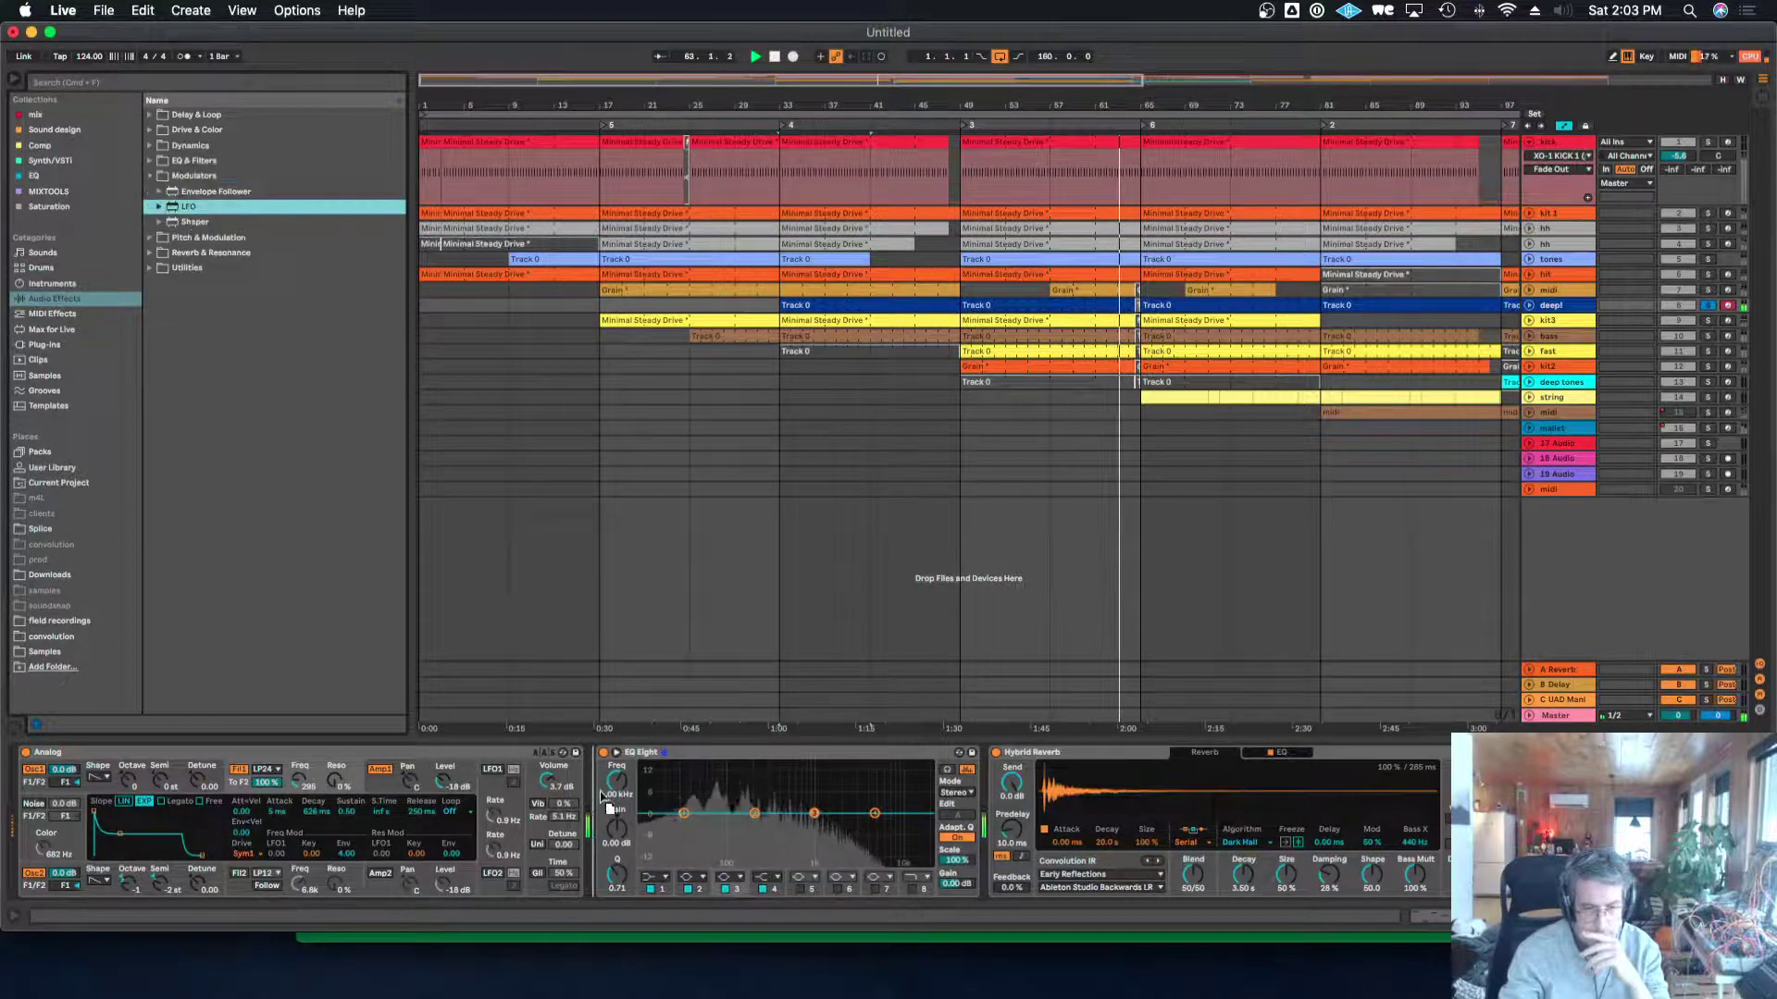
{"action": "left_click_drag", "start_coordinate": [652, 821], "coordinate": [648, 823]}
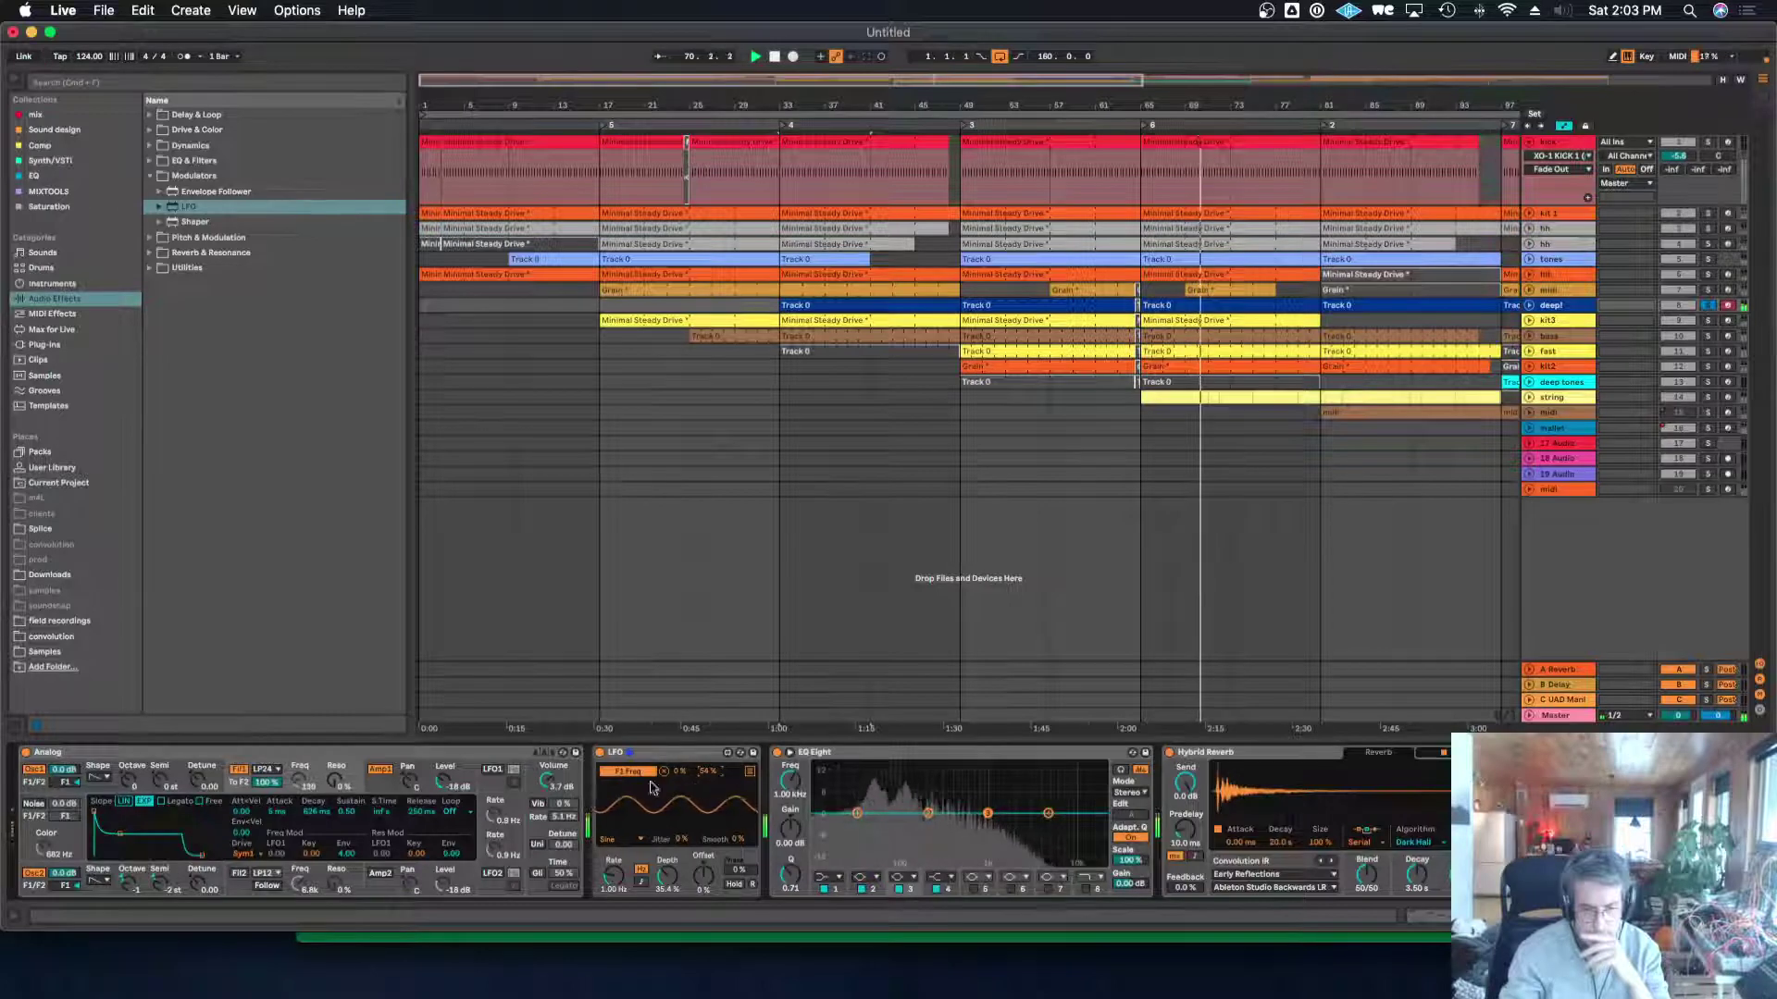
Turn band 1 of the deep1 track's EQ Eight into a low cut at about 33 Hz.
{"action": "left_click", "coordinate": [838, 878]}
{"action": "left_click", "coordinate": [837, 904]}
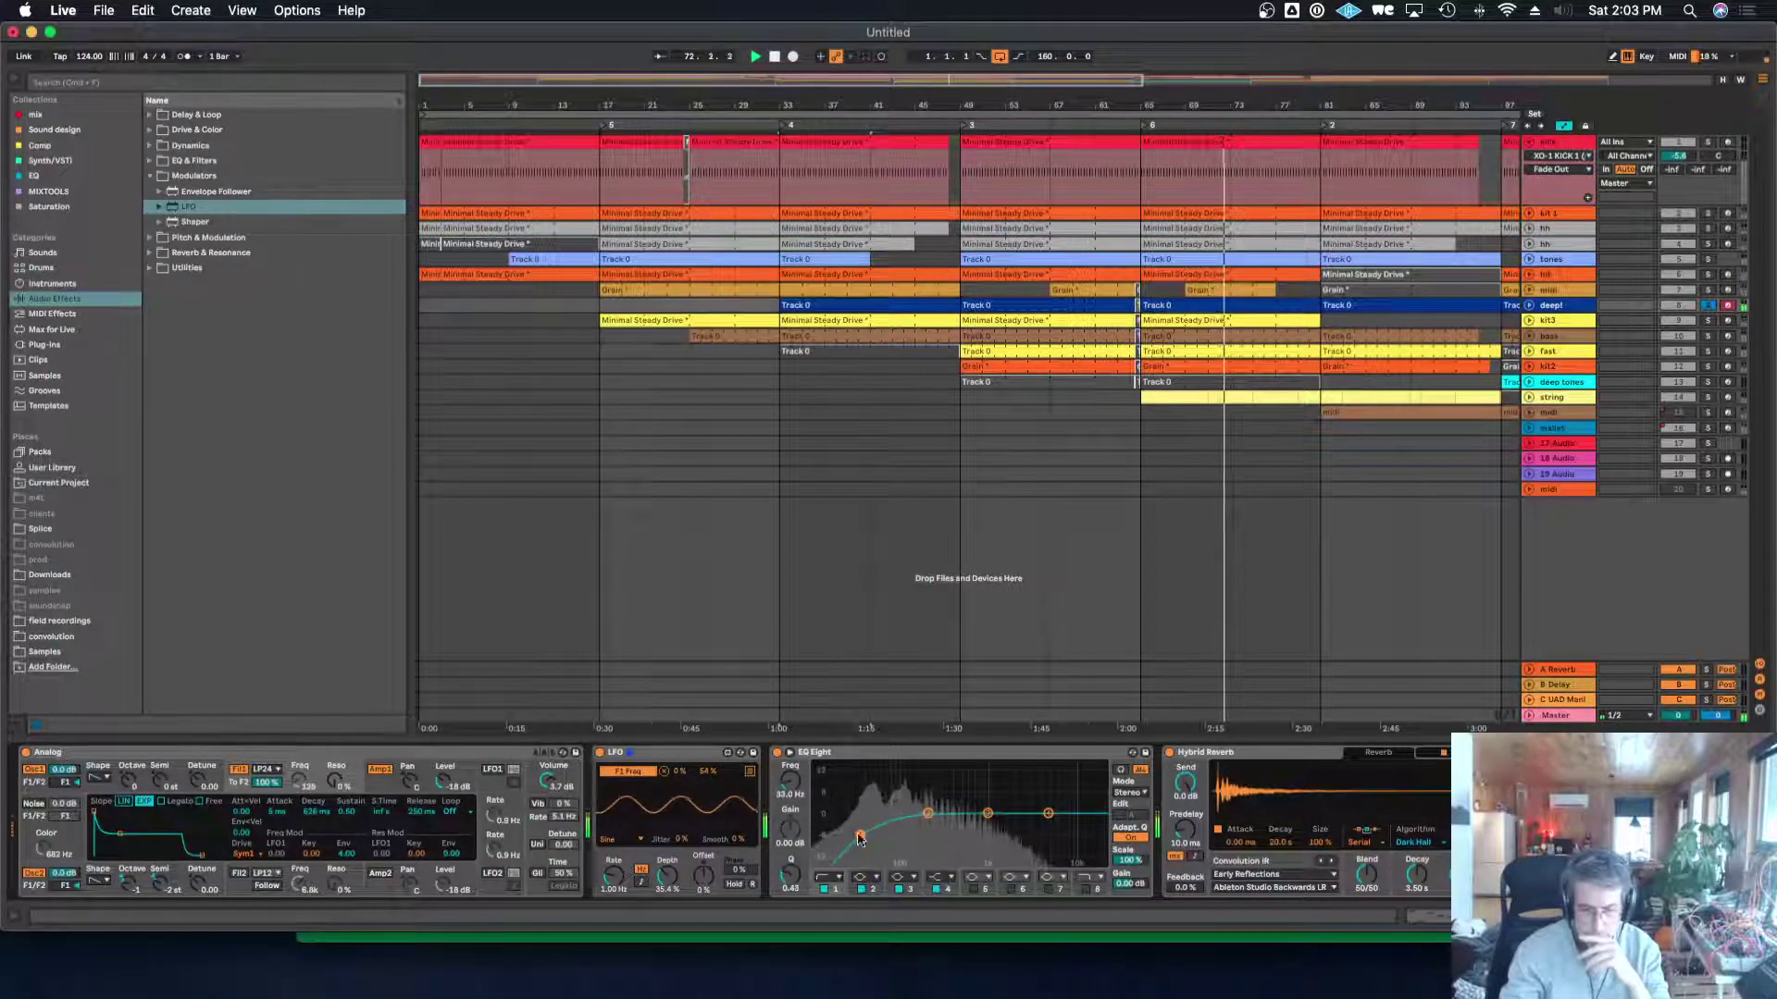
Insert a Chorus-Ensemble before EQ Eight in Ensemble mode, with Warmth about 18 % and Dry/Wet about 33 %.
{"action": "left_click", "coordinate": [152, 176]}
{"action": "left_click", "coordinate": [150, 191]}
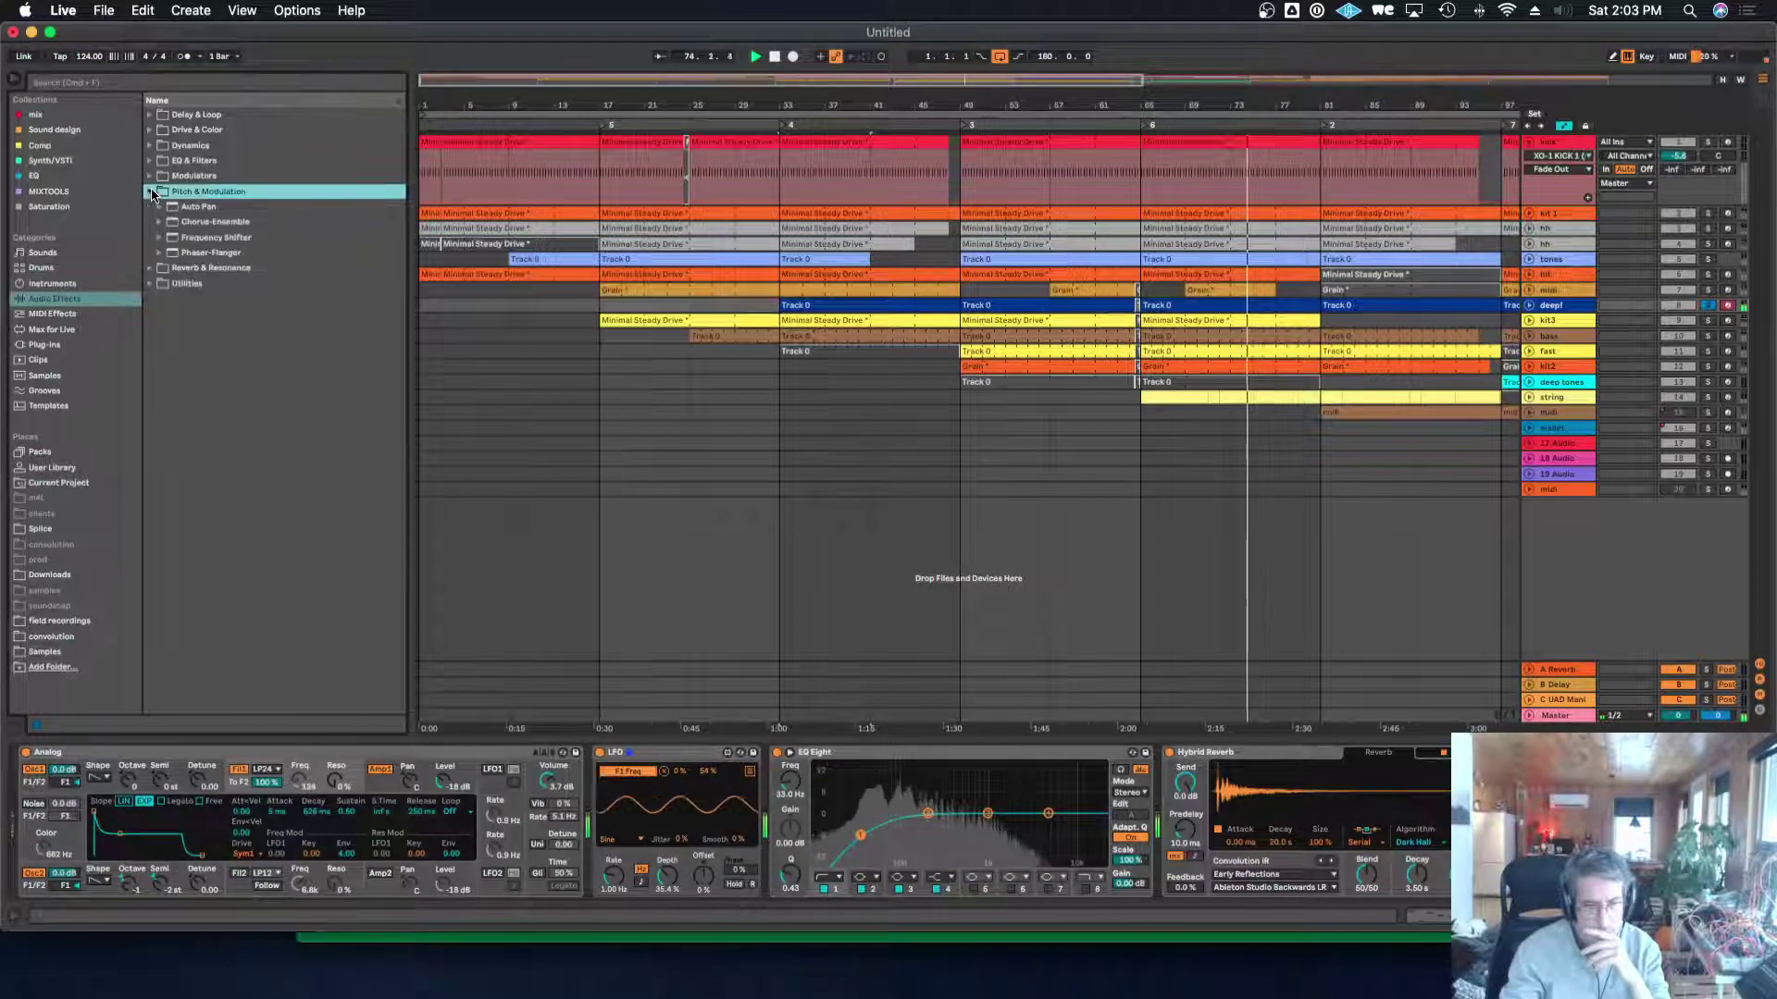
{"action": "left_click_drag", "start_coordinate": [206, 223], "coordinate": [801, 756]}
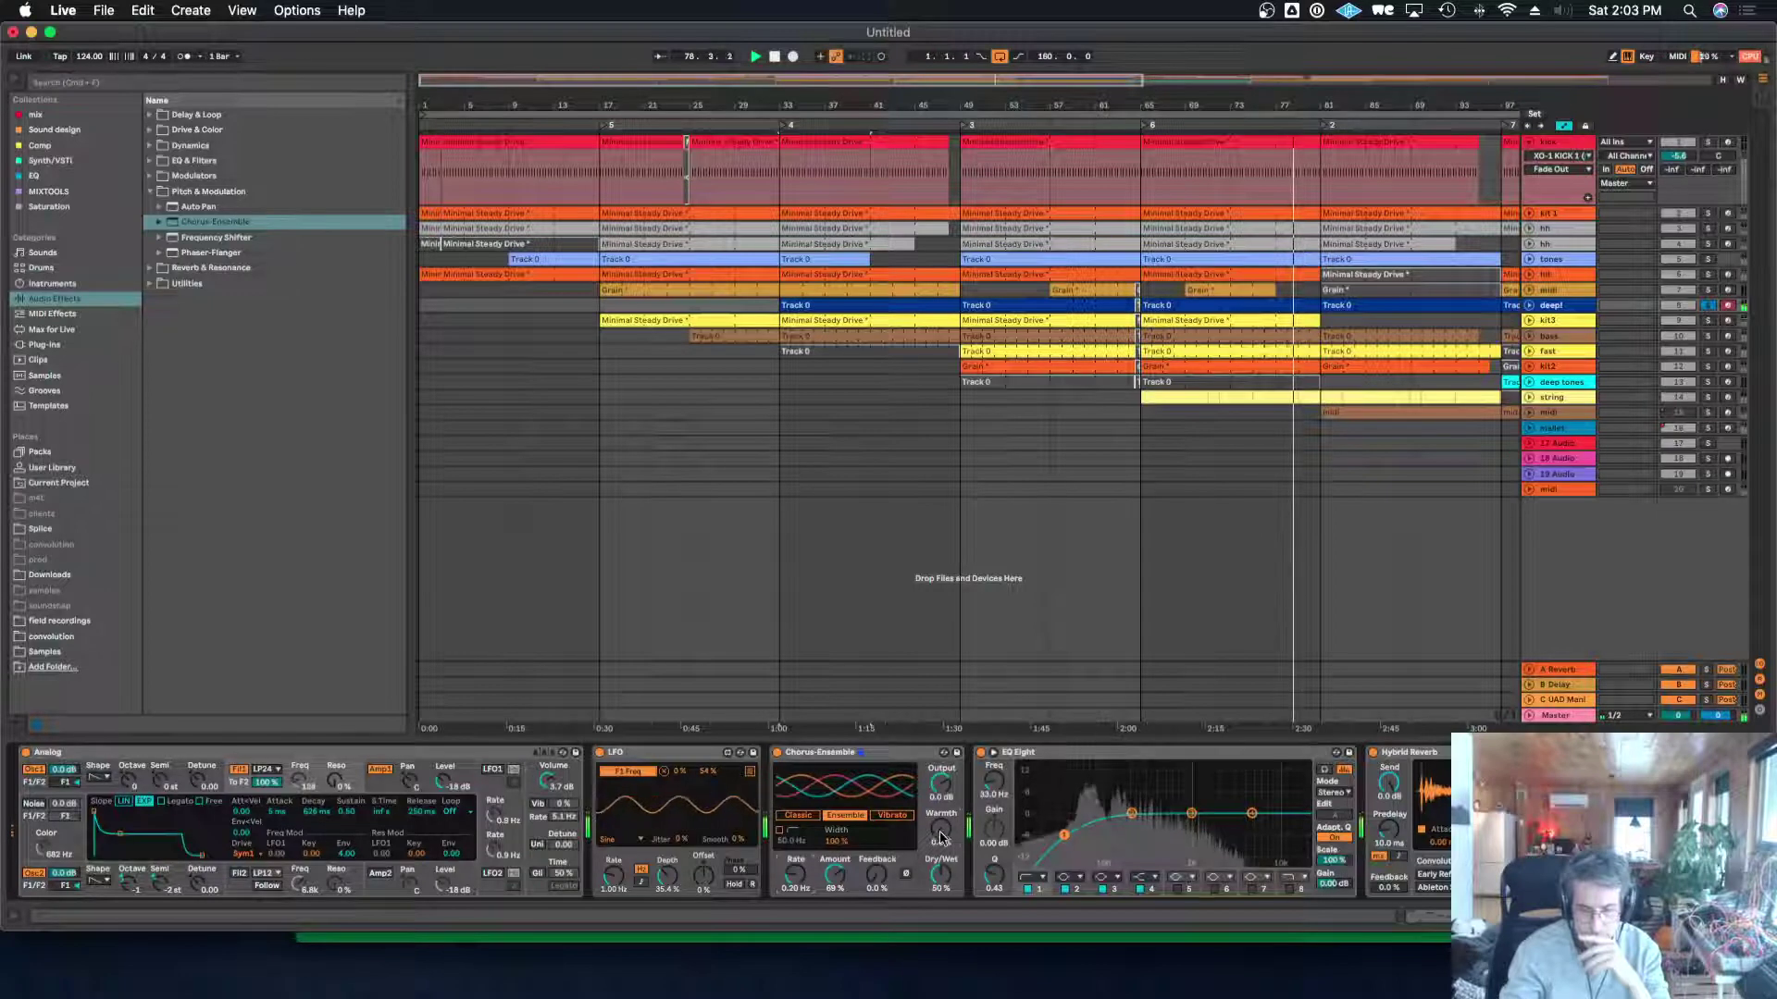
{"action": "left_click_drag", "start_coordinate": [941, 890], "coordinate": [941, 906]}
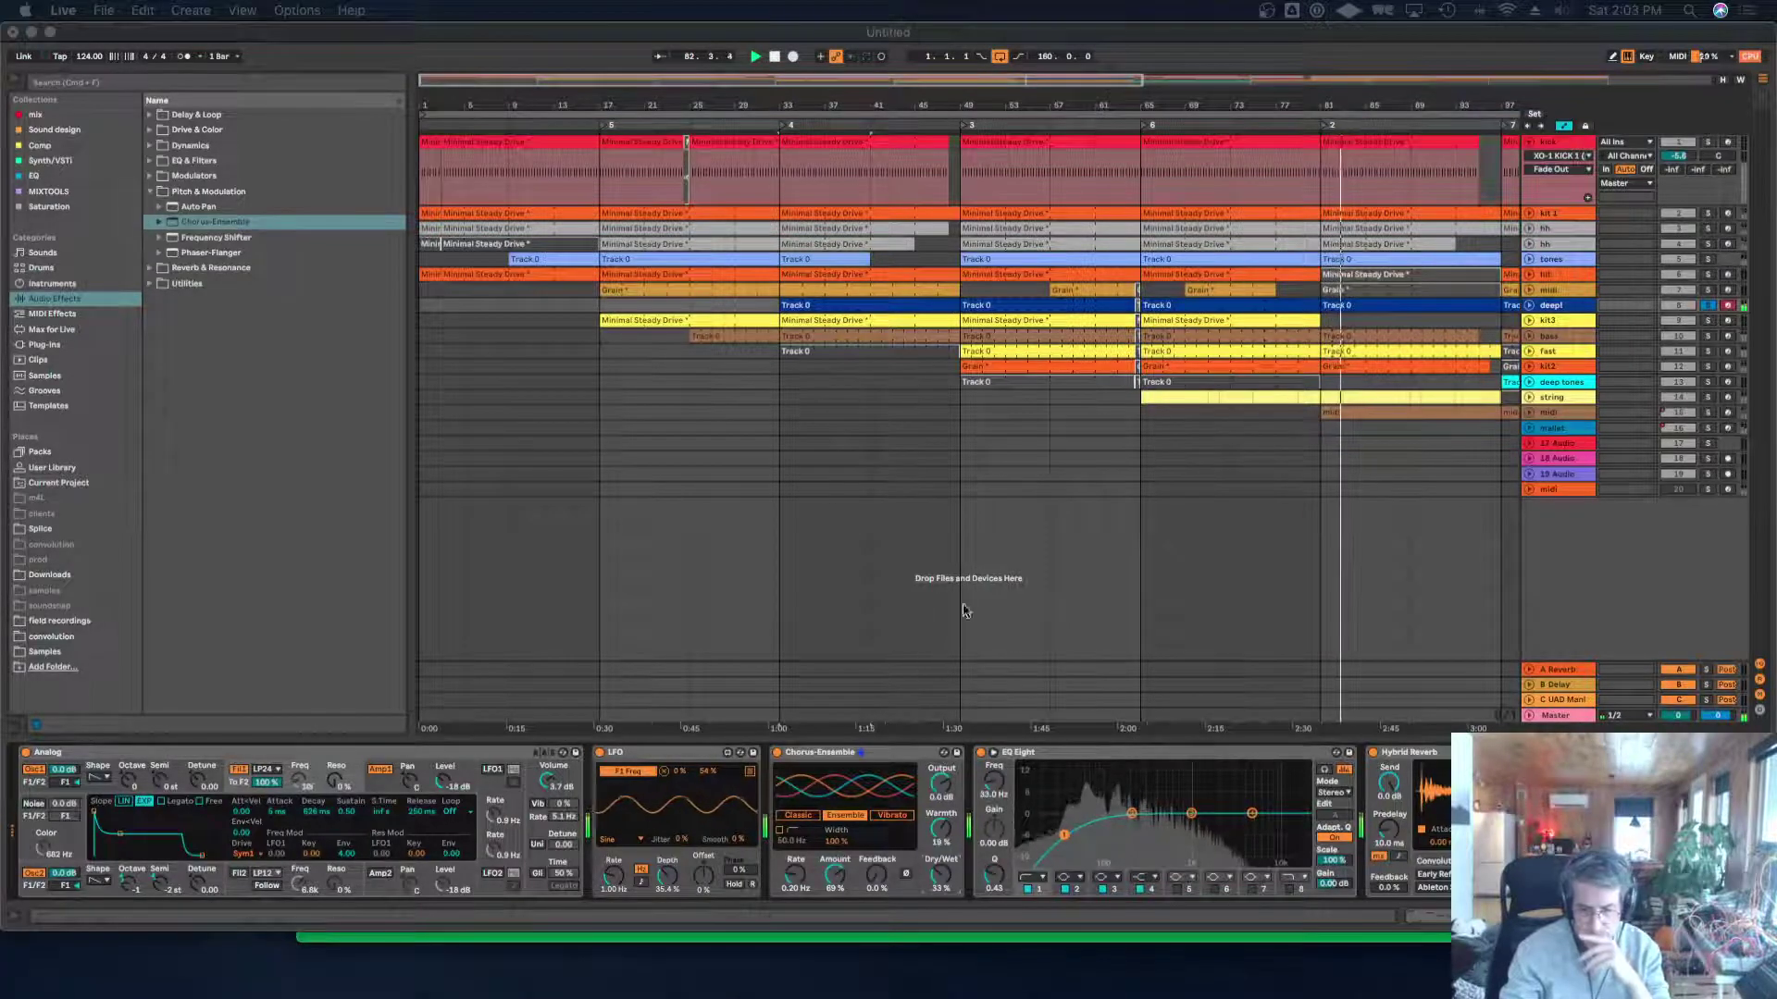
Boost band 2 of the deep1 track's EQ Eight by about 7 dB in the mids.
{"action": "left_click", "coordinate": [1137, 810]}
{"action": "left_click_drag", "start_coordinate": [1132, 812], "coordinate": [1173, 791]}
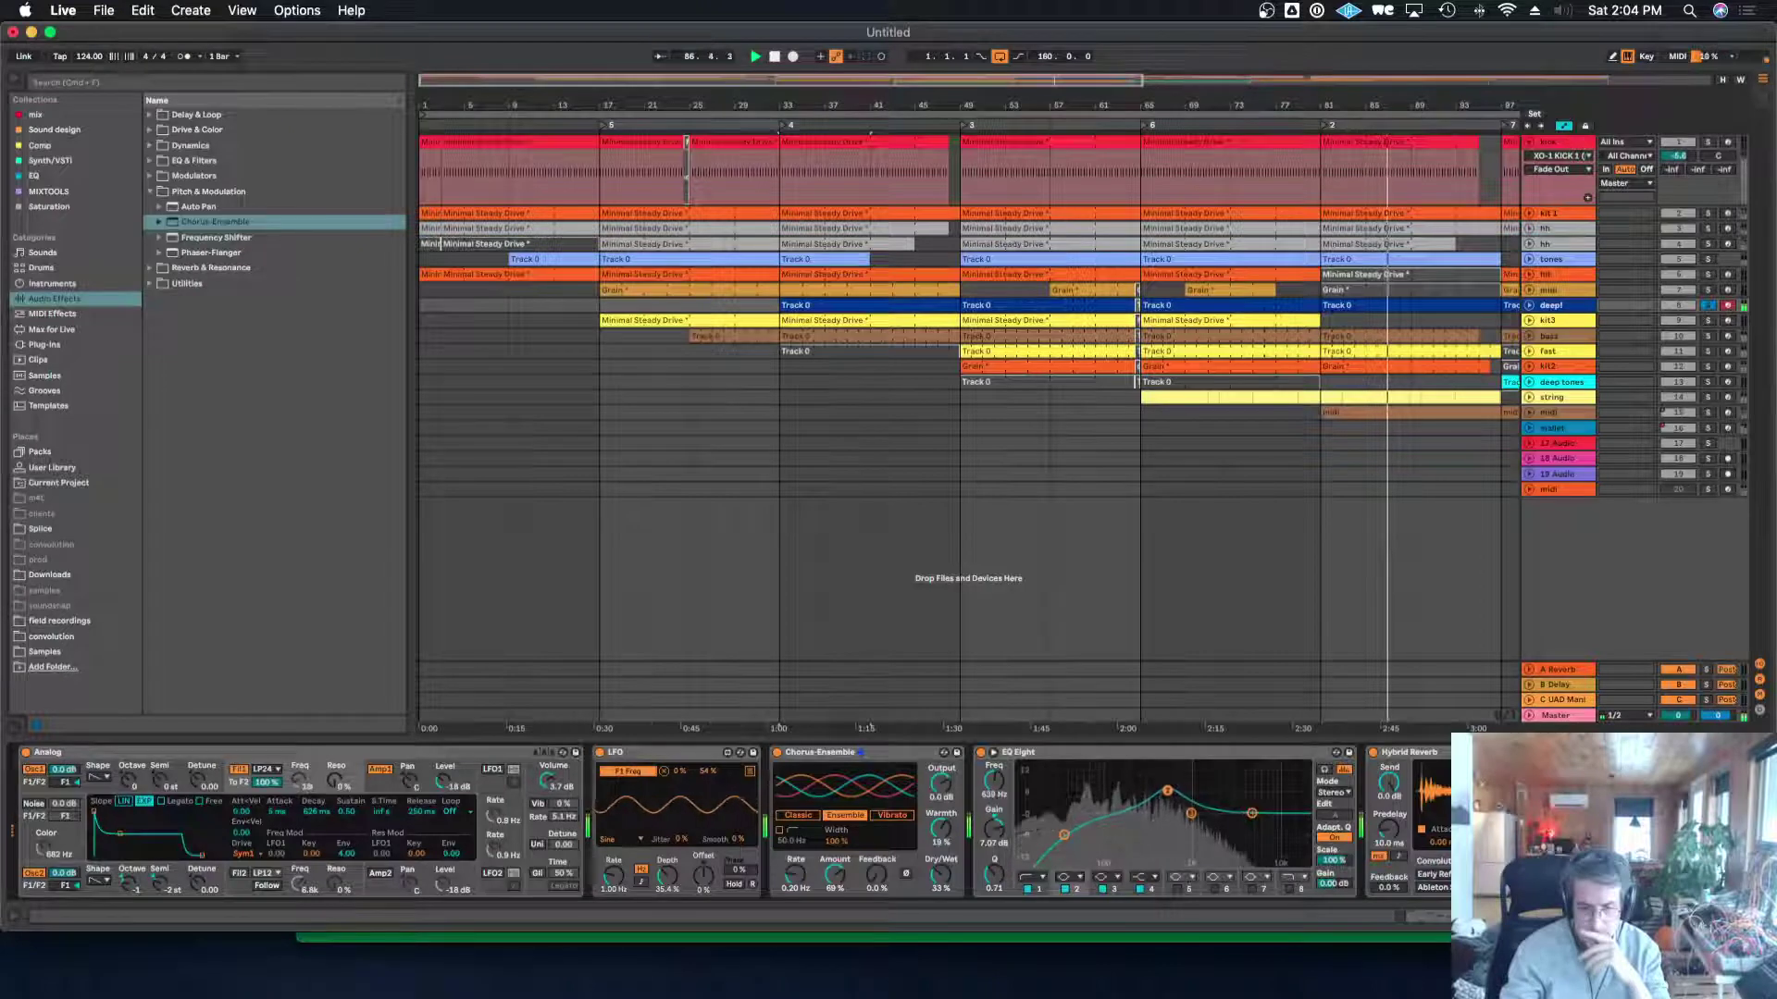
Duplicate the LFO, pull EQ Eight's band 2 down to about 153 Hz, and map the copy to that band's frequency.
{"action": "right_click", "coordinate": [685, 756]}
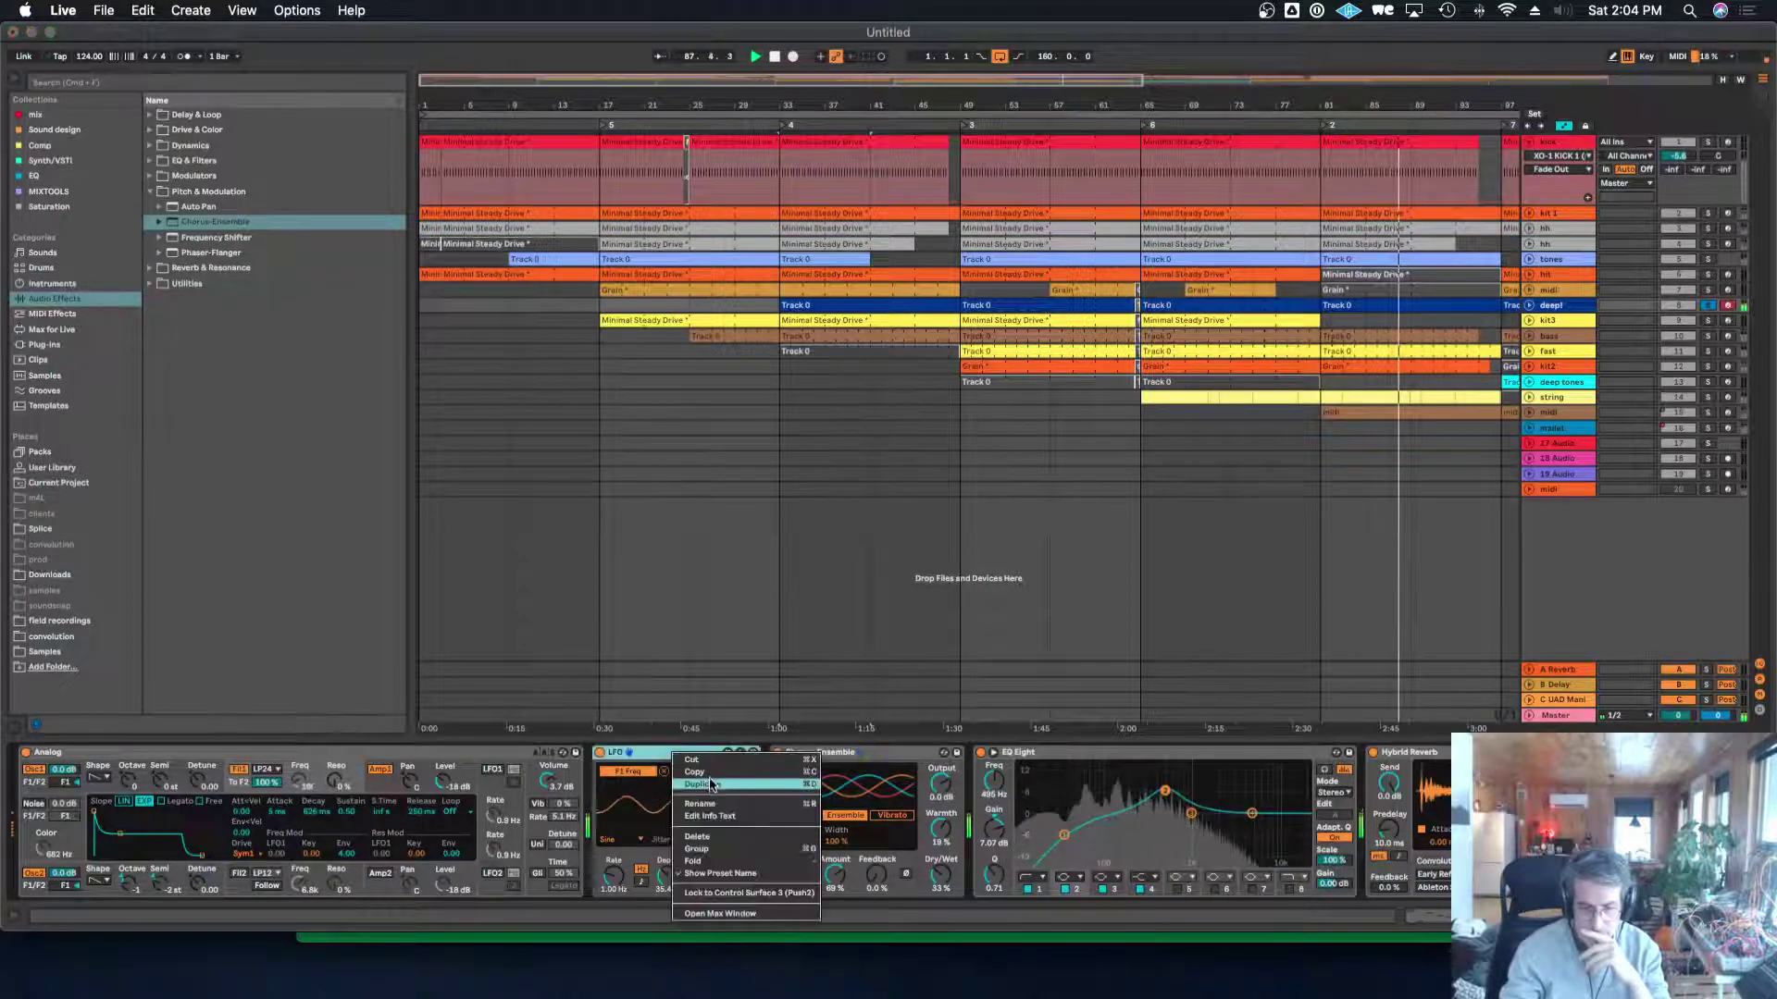
{"action": "left_click", "coordinate": [739, 784]}
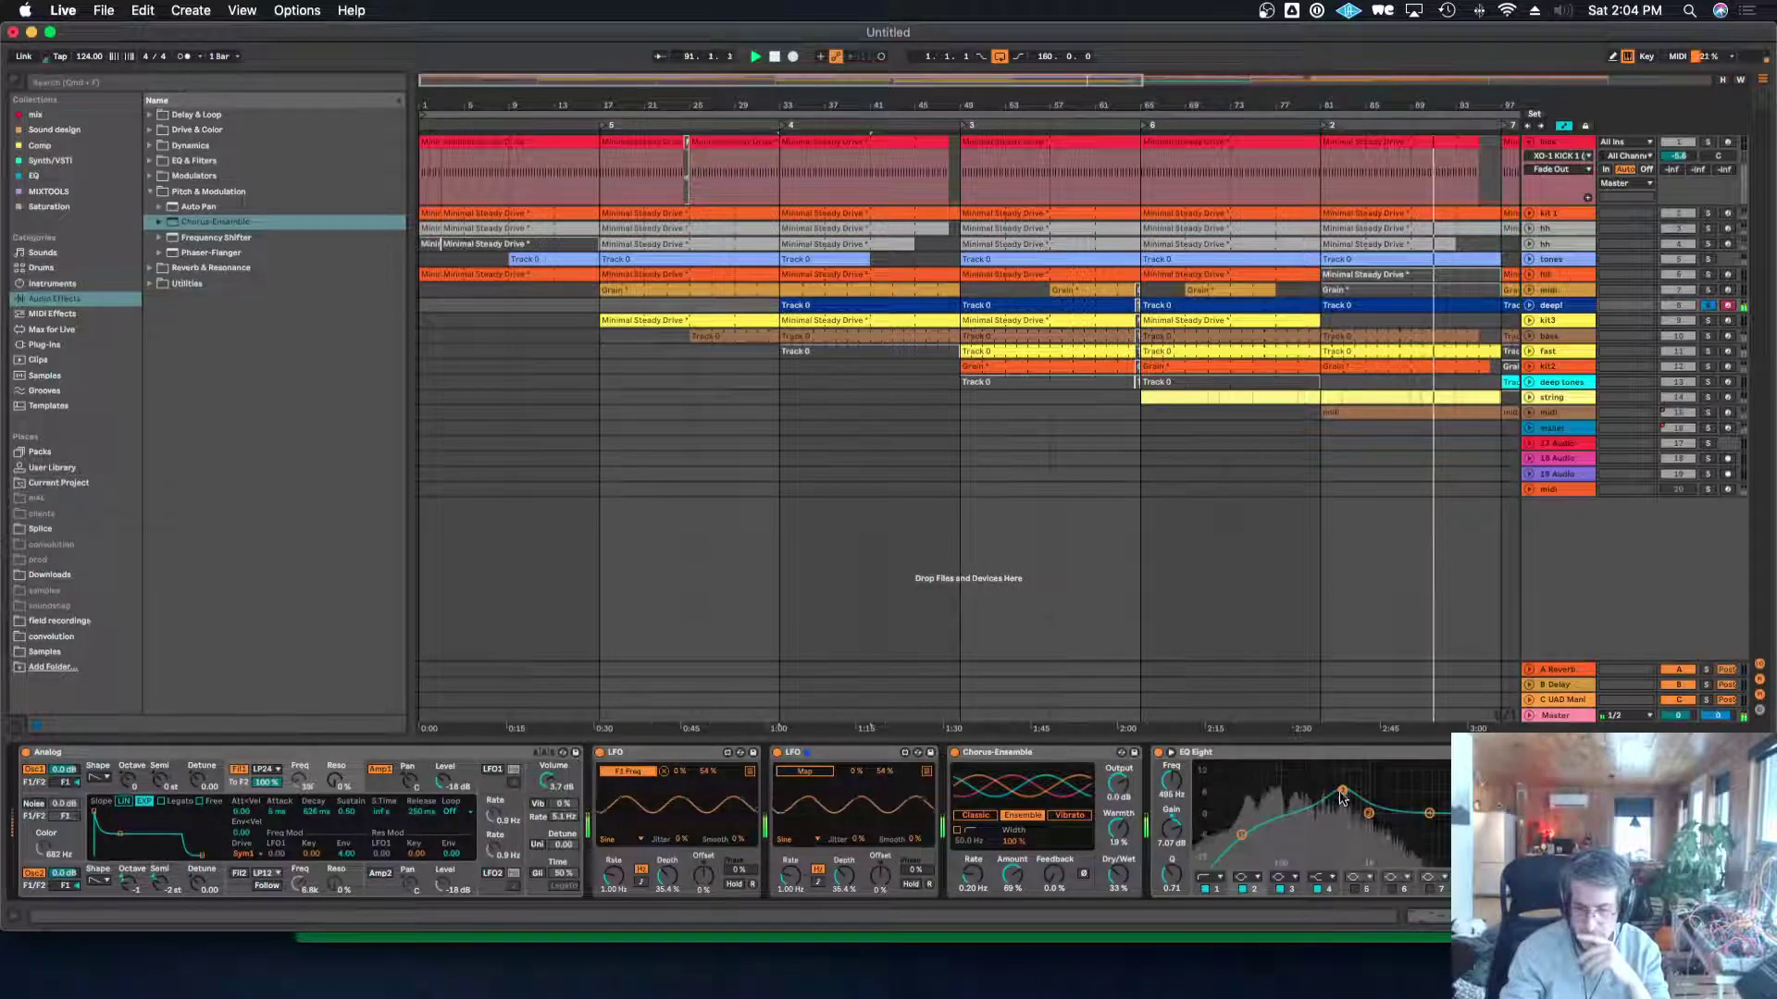
{"action": "left_click_drag", "start_coordinate": [1342, 791], "coordinate": [1302, 794]}
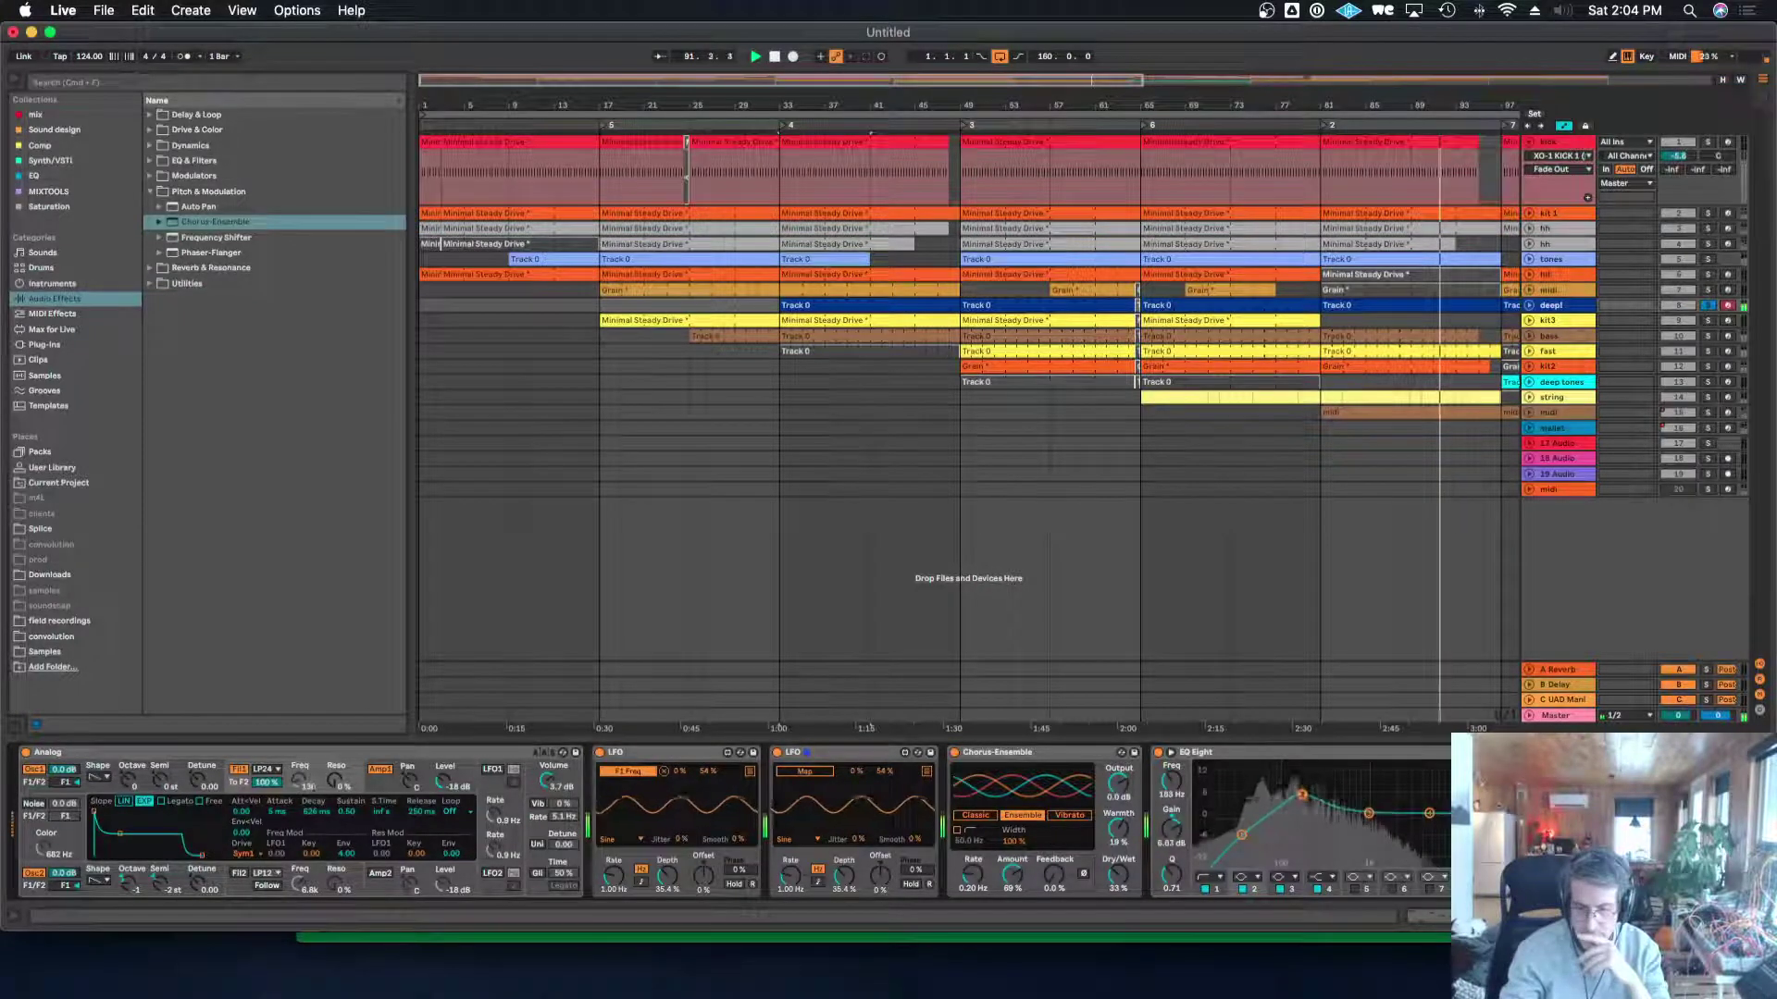
{"action": "left_click", "coordinate": [801, 774]}
{"action": "left_click", "coordinate": [1171, 784]}
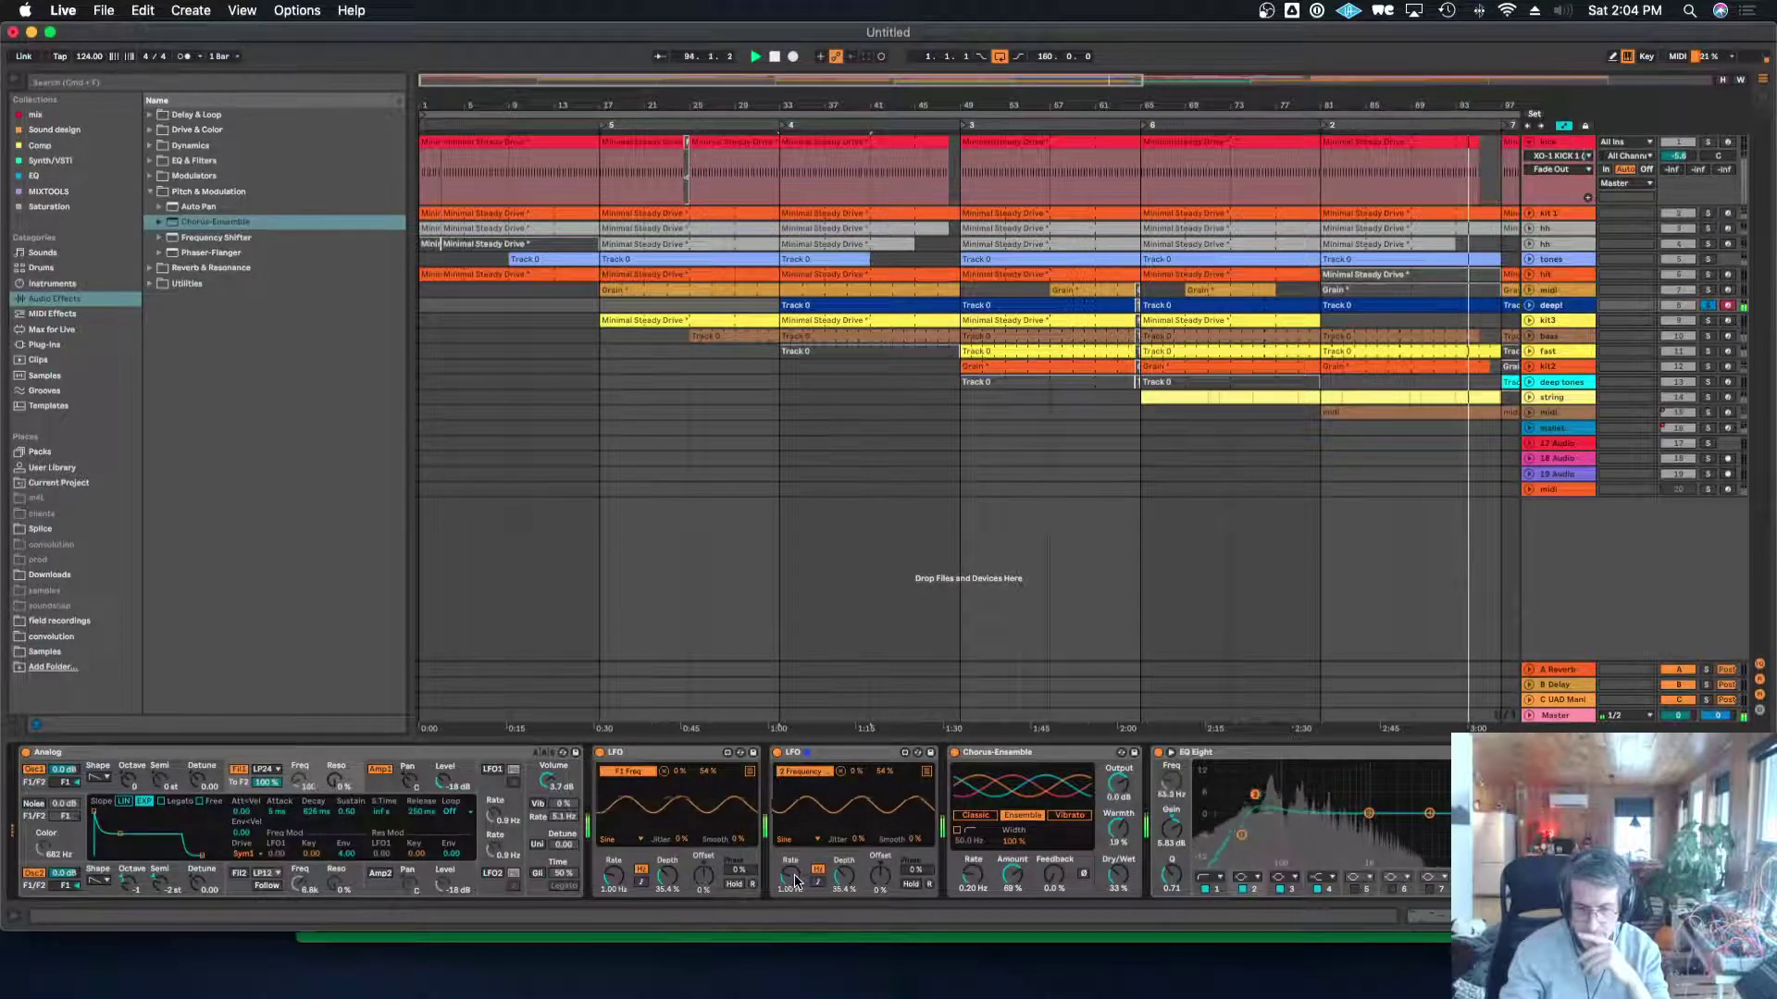
Slow the second LFO's Rate to about 0.06 Hz, raise its Depth, and also map it to Analog's filter 1 resonance.
{"action": "mouse_move", "coordinate": [790, 876]}
{"action": "left_mouse_down"}
{"action": "mouse_move", "coordinate": [790, 898]}
{"action": "mouse_move", "coordinate": [844, 859]}
{"action": "mouse_move", "coordinate": [790, 897]}
{"action": "left_mouse_up"}
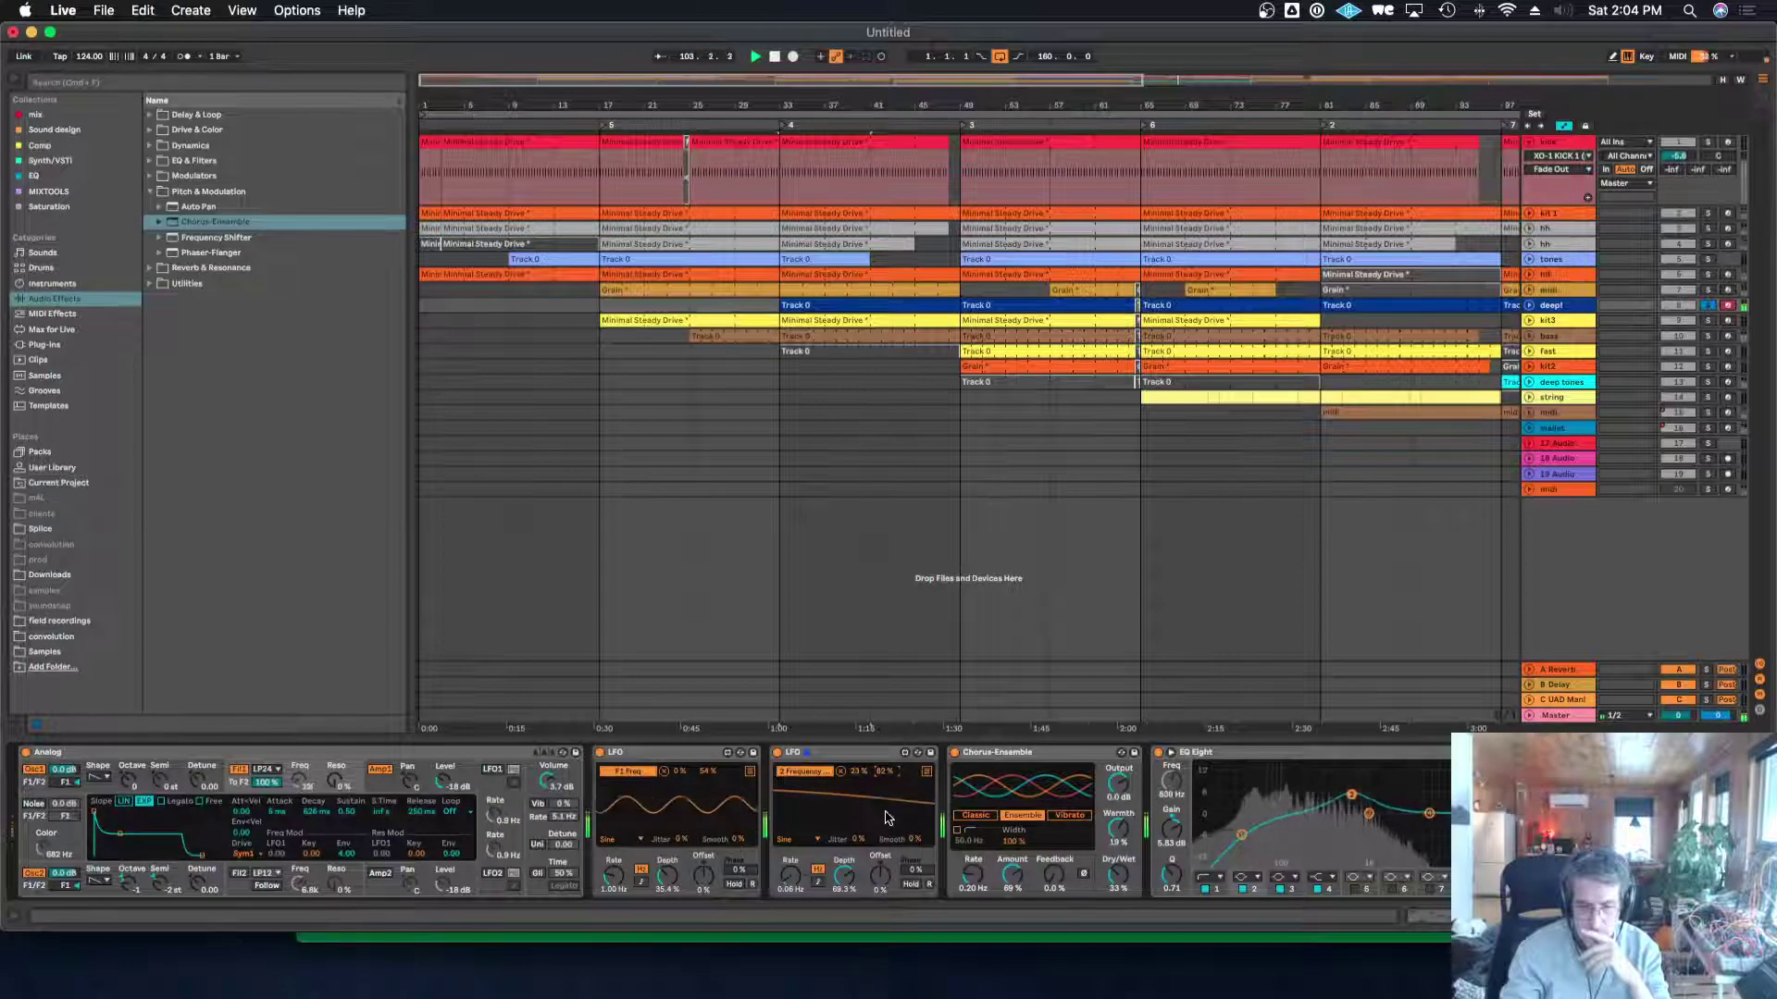
{"action": "left_click", "coordinate": [927, 773]}
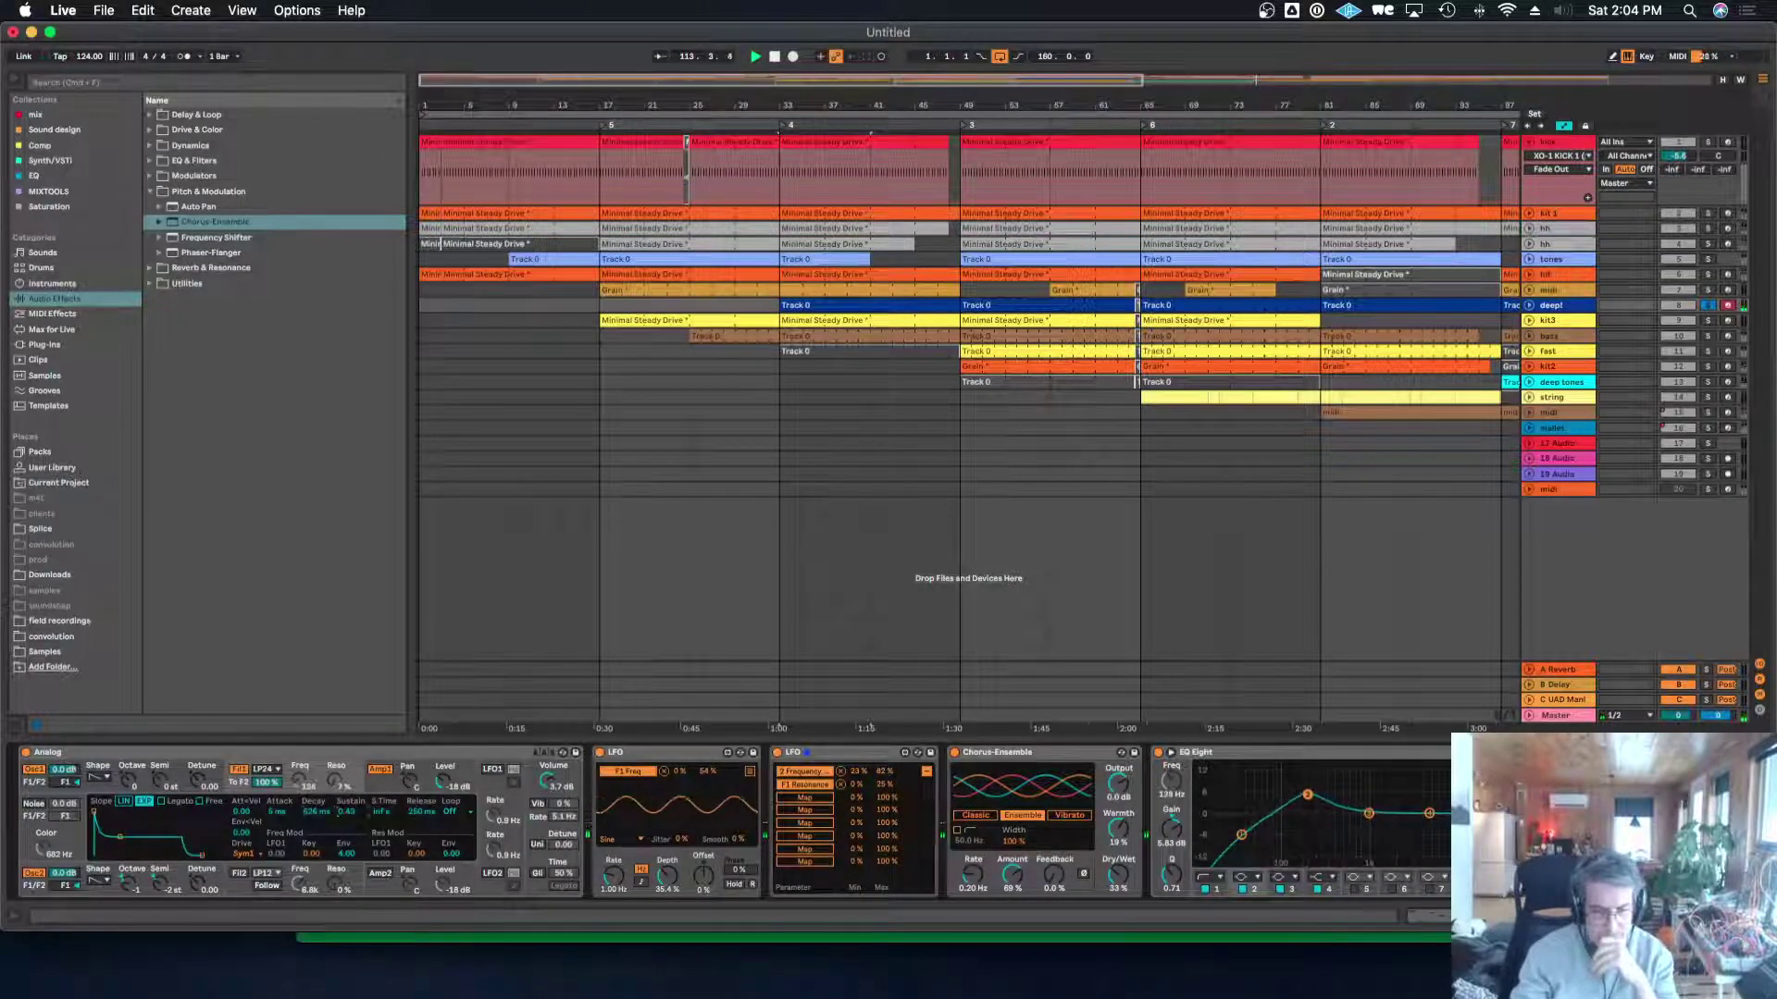
Restart playback from a section marker and reshape Analog's filter 1 envelope with a longer Decay, lower Sustain and shorter Release.
{"action": "left_click", "coordinate": [786, 126]}
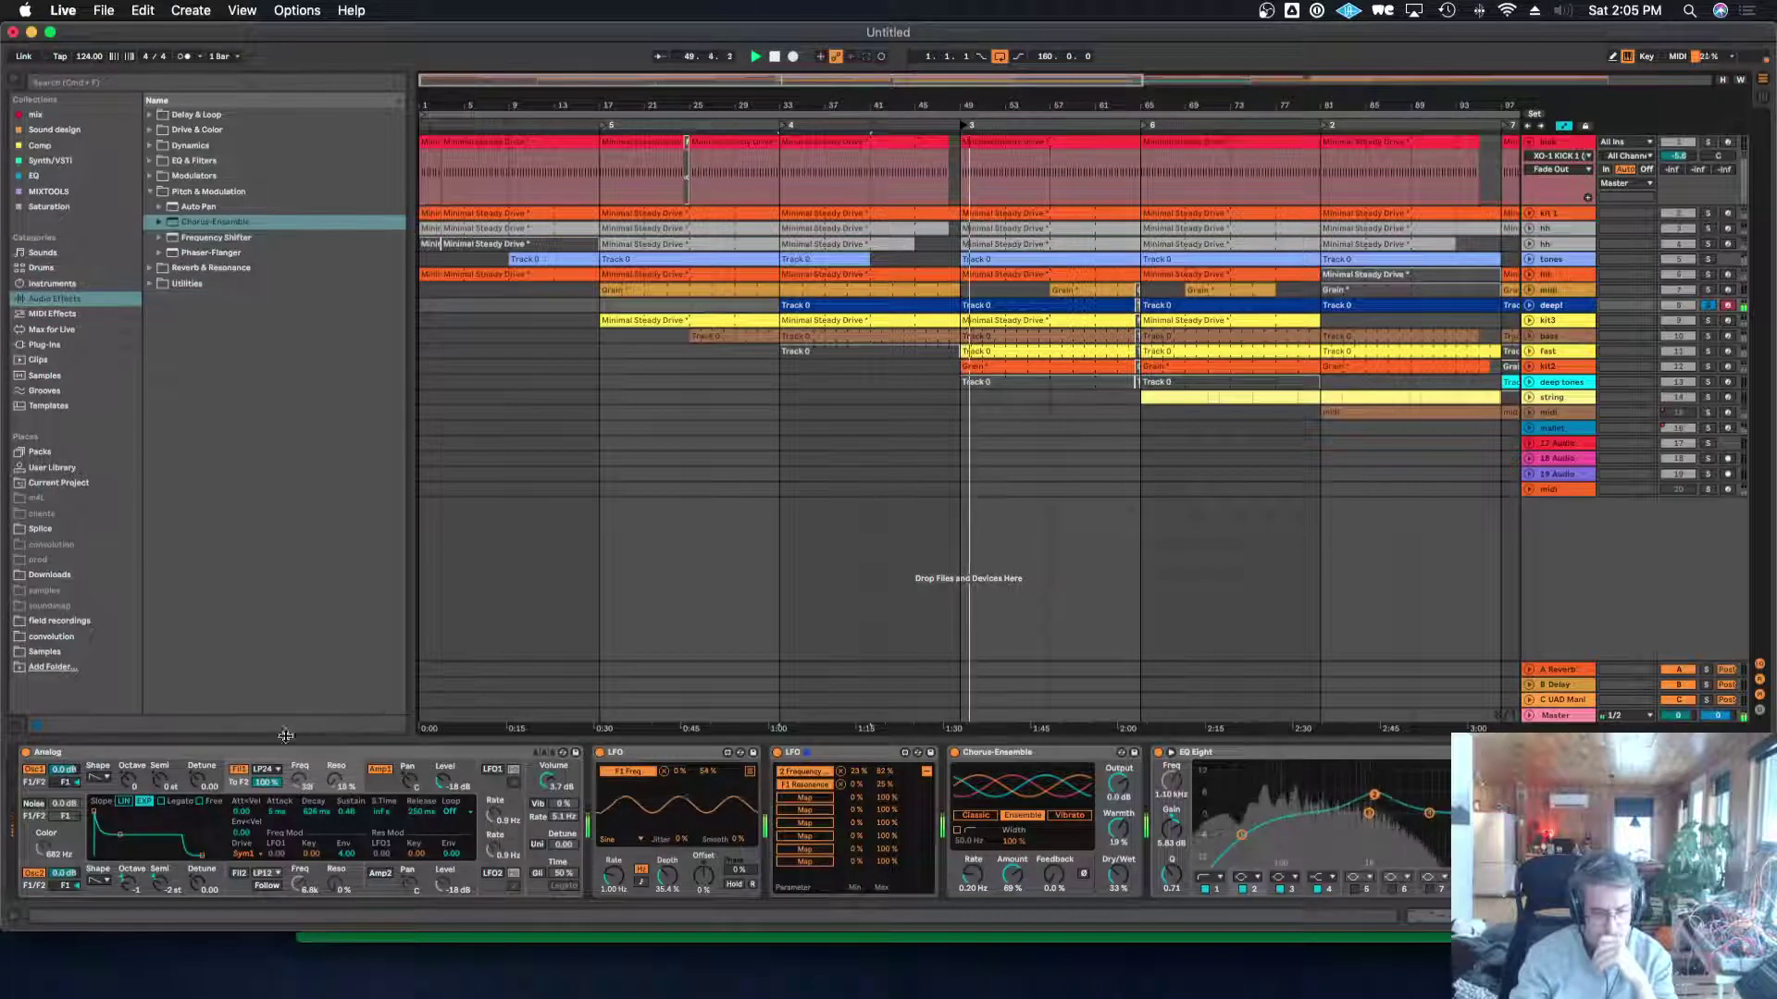
{"action": "left_click_drag", "start_coordinate": [307, 816], "coordinate": [420, 826]}
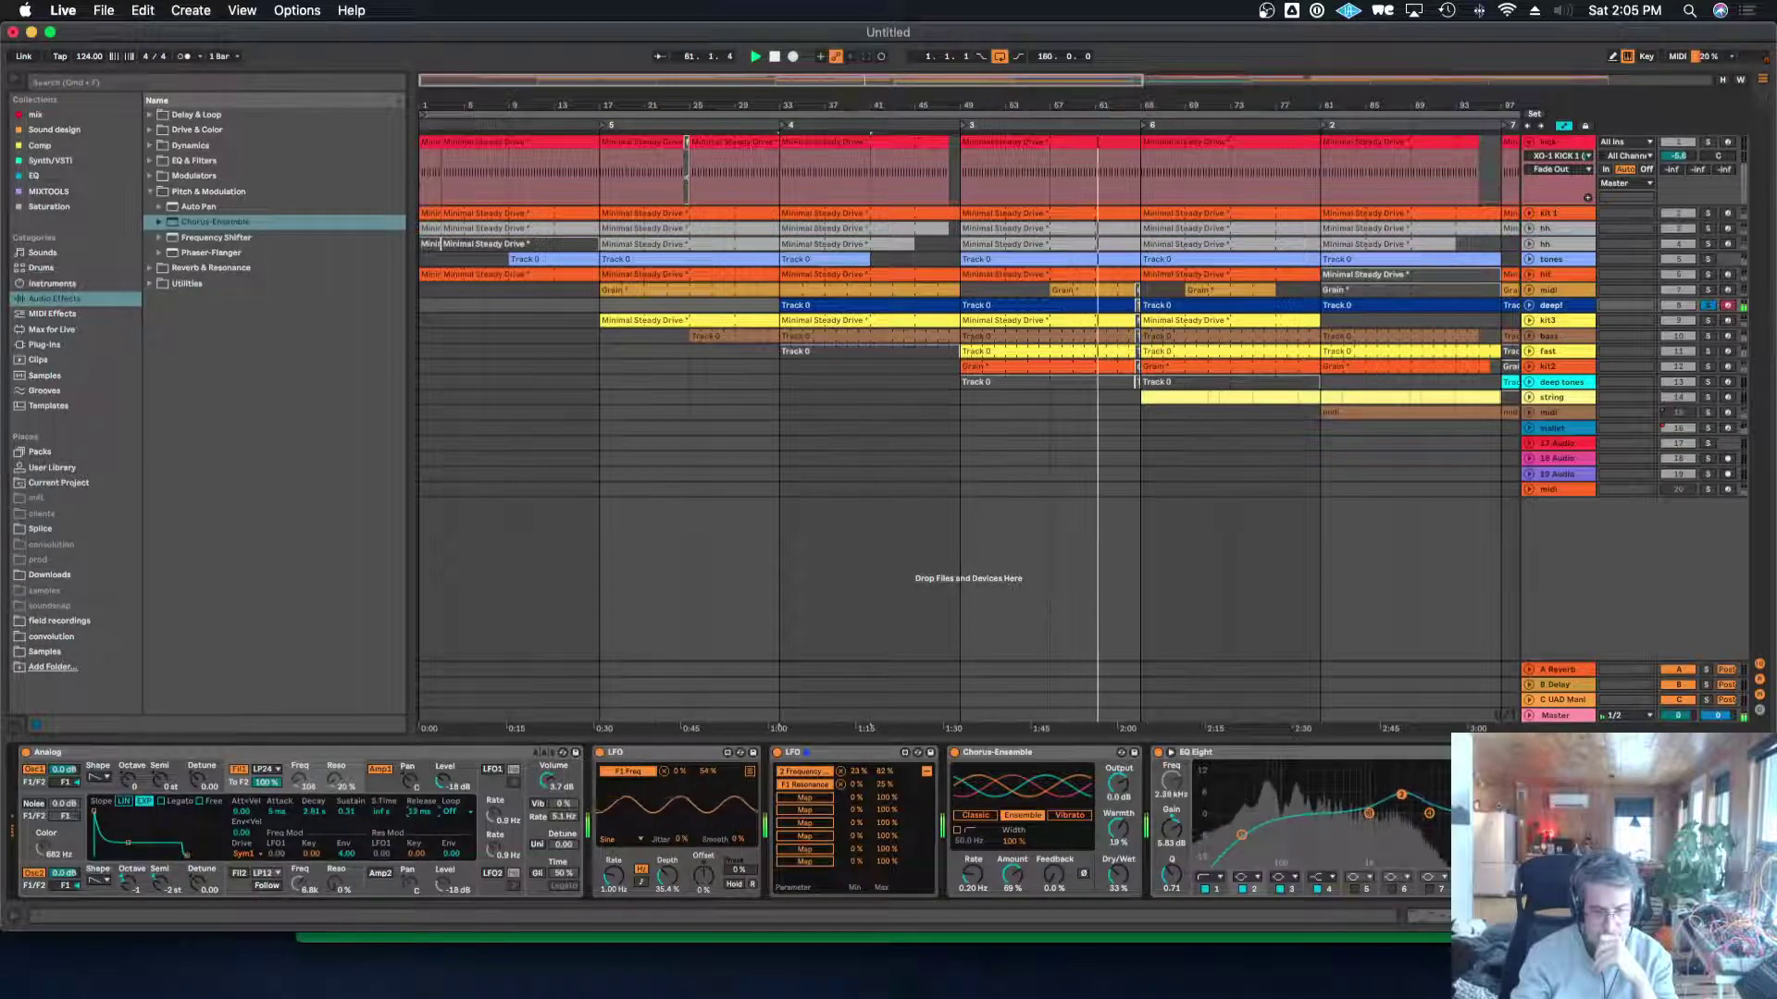
{"action": "left_click_drag", "start_coordinate": [421, 812], "coordinate": [420, 818]}
Map the second LFO's third slot to Analog's filter 1 envelope release and reduce the mapping's maximum.
{"action": "left_click", "coordinate": [805, 799]}
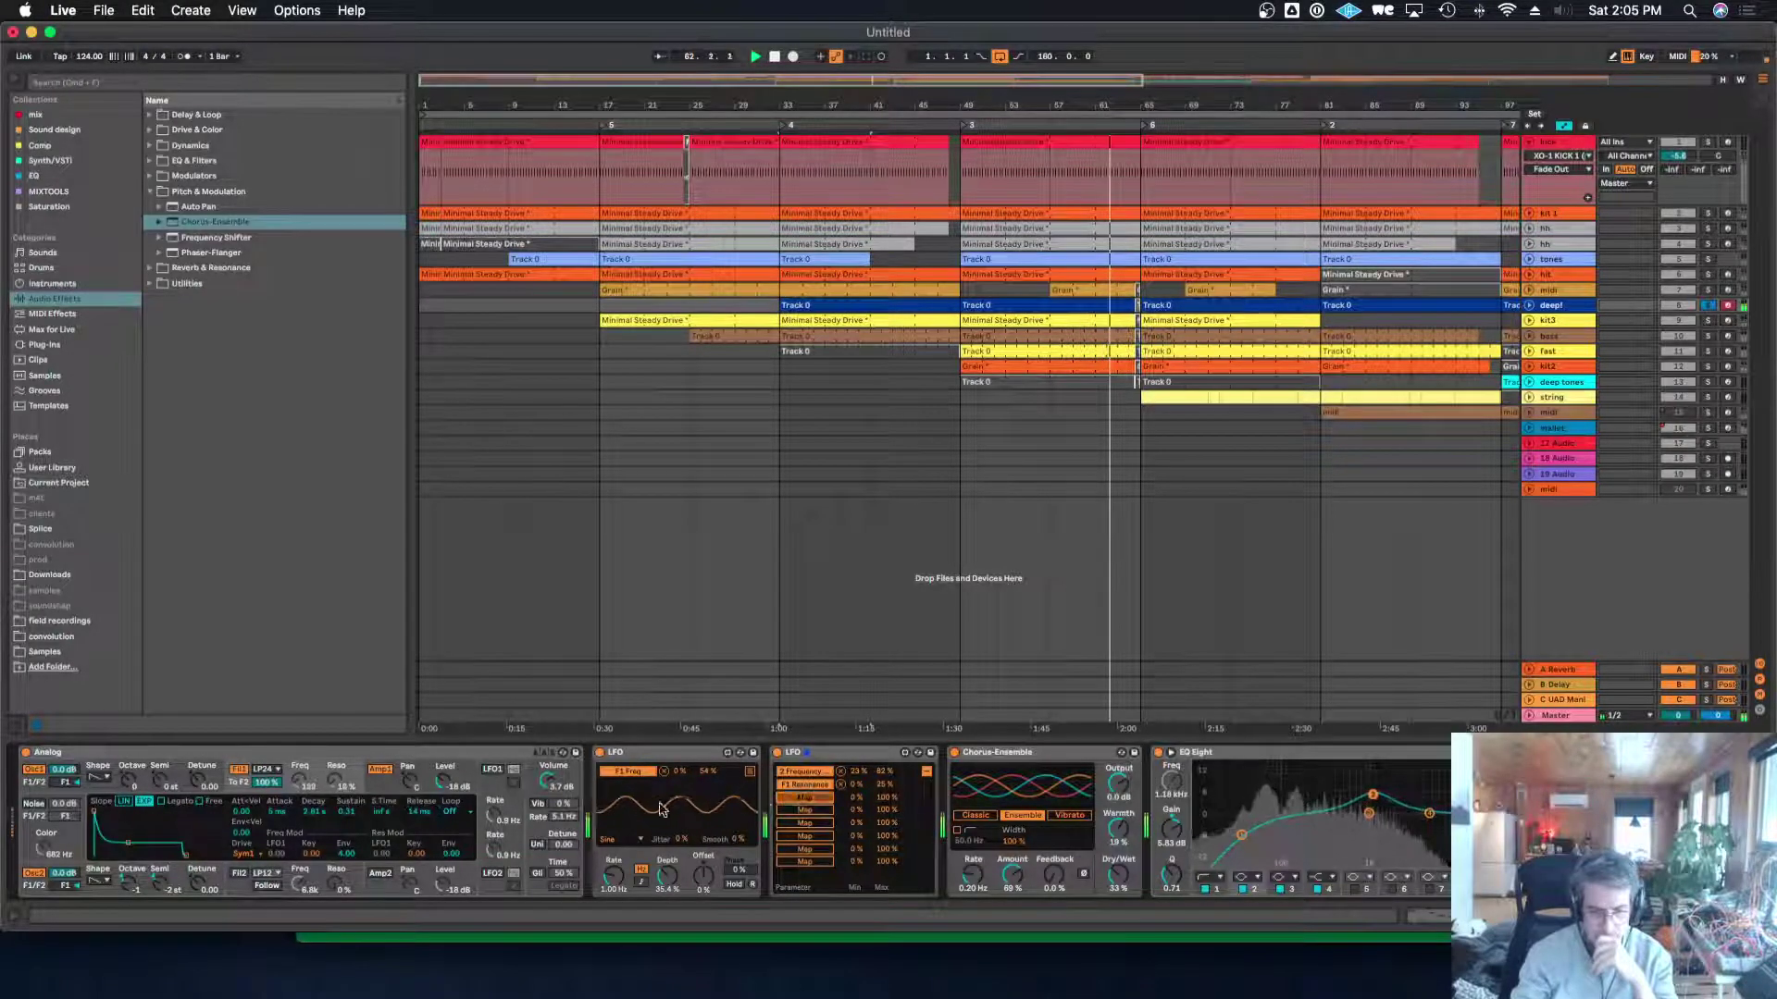
{"action": "left_click", "coordinate": [422, 812]}
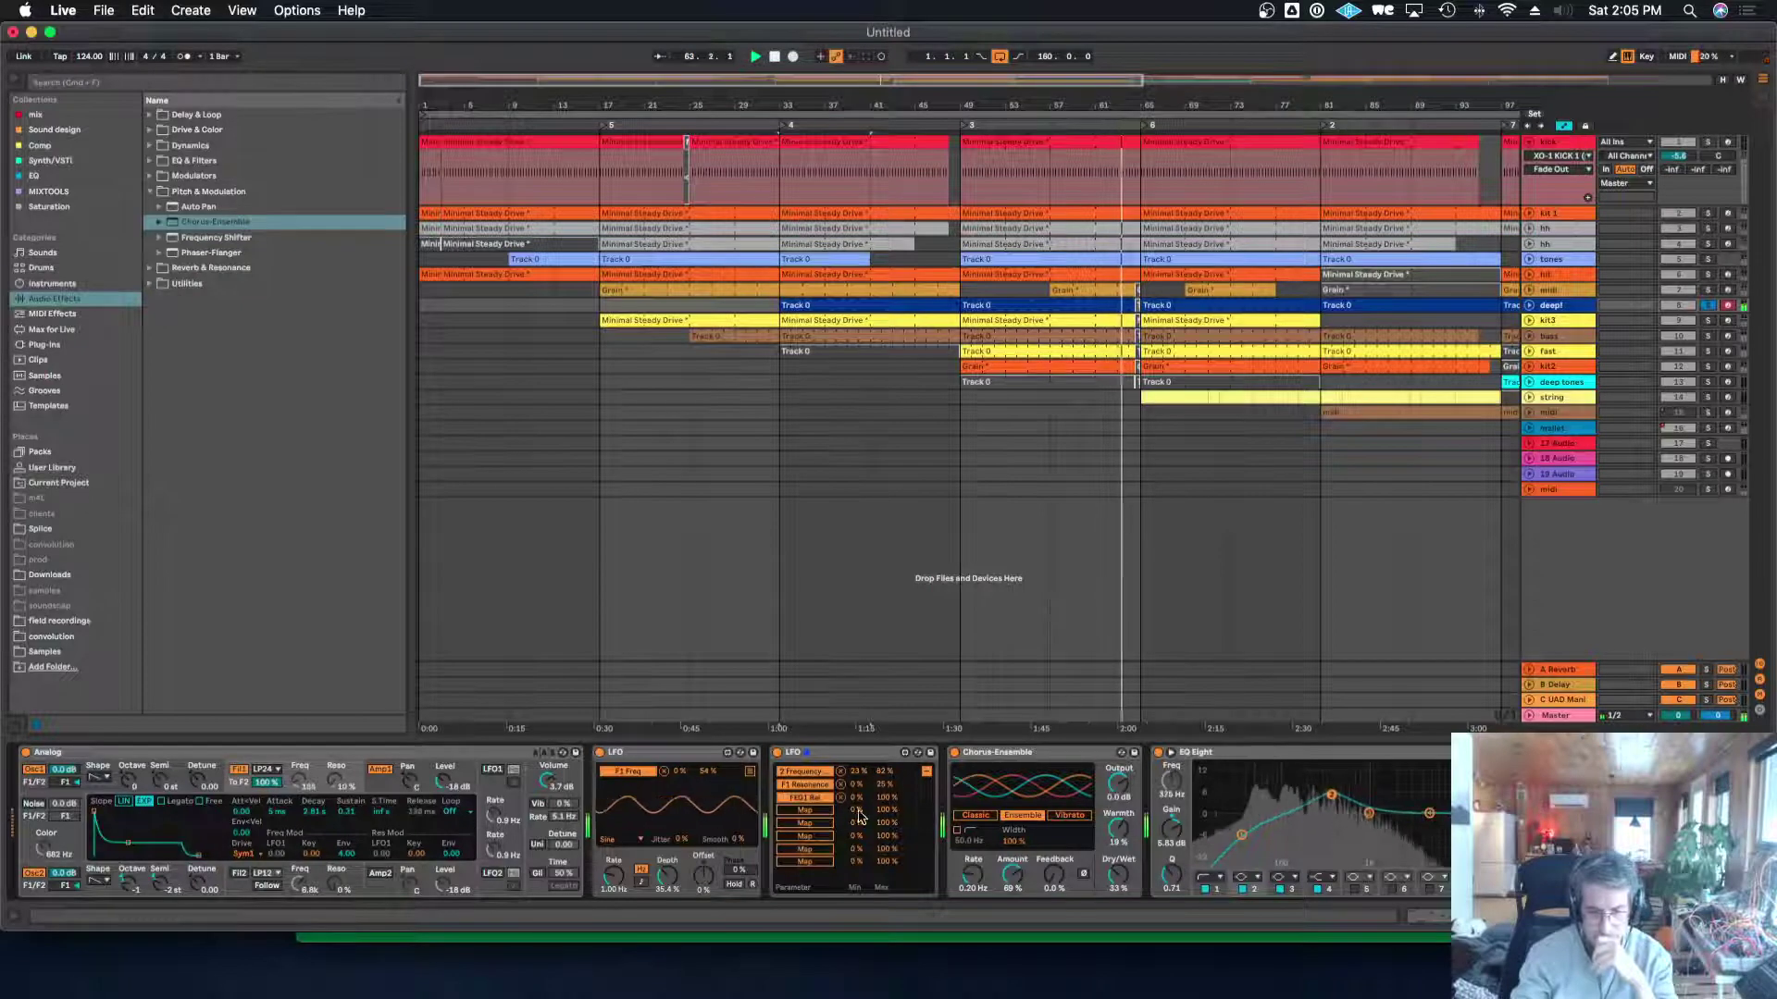
{"action": "left_click_drag", "start_coordinate": [886, 797], "coordinate": [886, 833]}
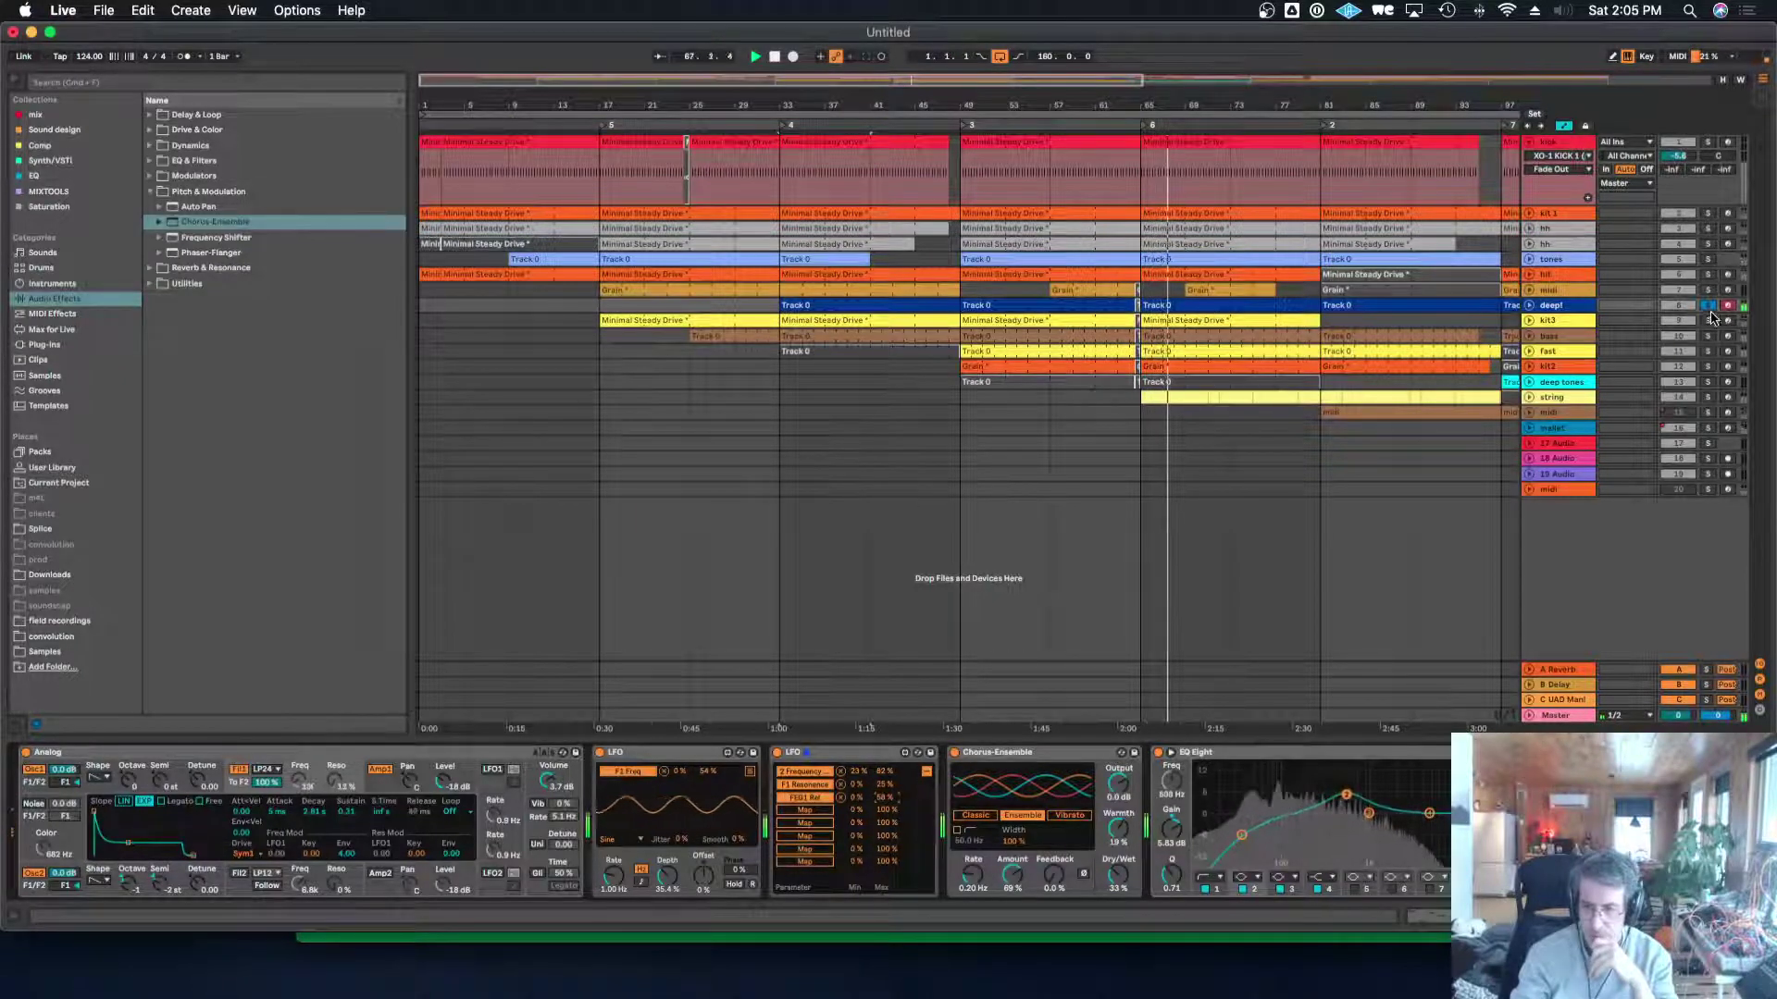
Solo the string track and set its Auto Filter LFO rate to about 0.06 Hz, LFO amount to 12.0 and circuit to MS2.
{"action": "left_click_drag", "start_coordinate": [960, 108], "coordinate": [608, 110]}
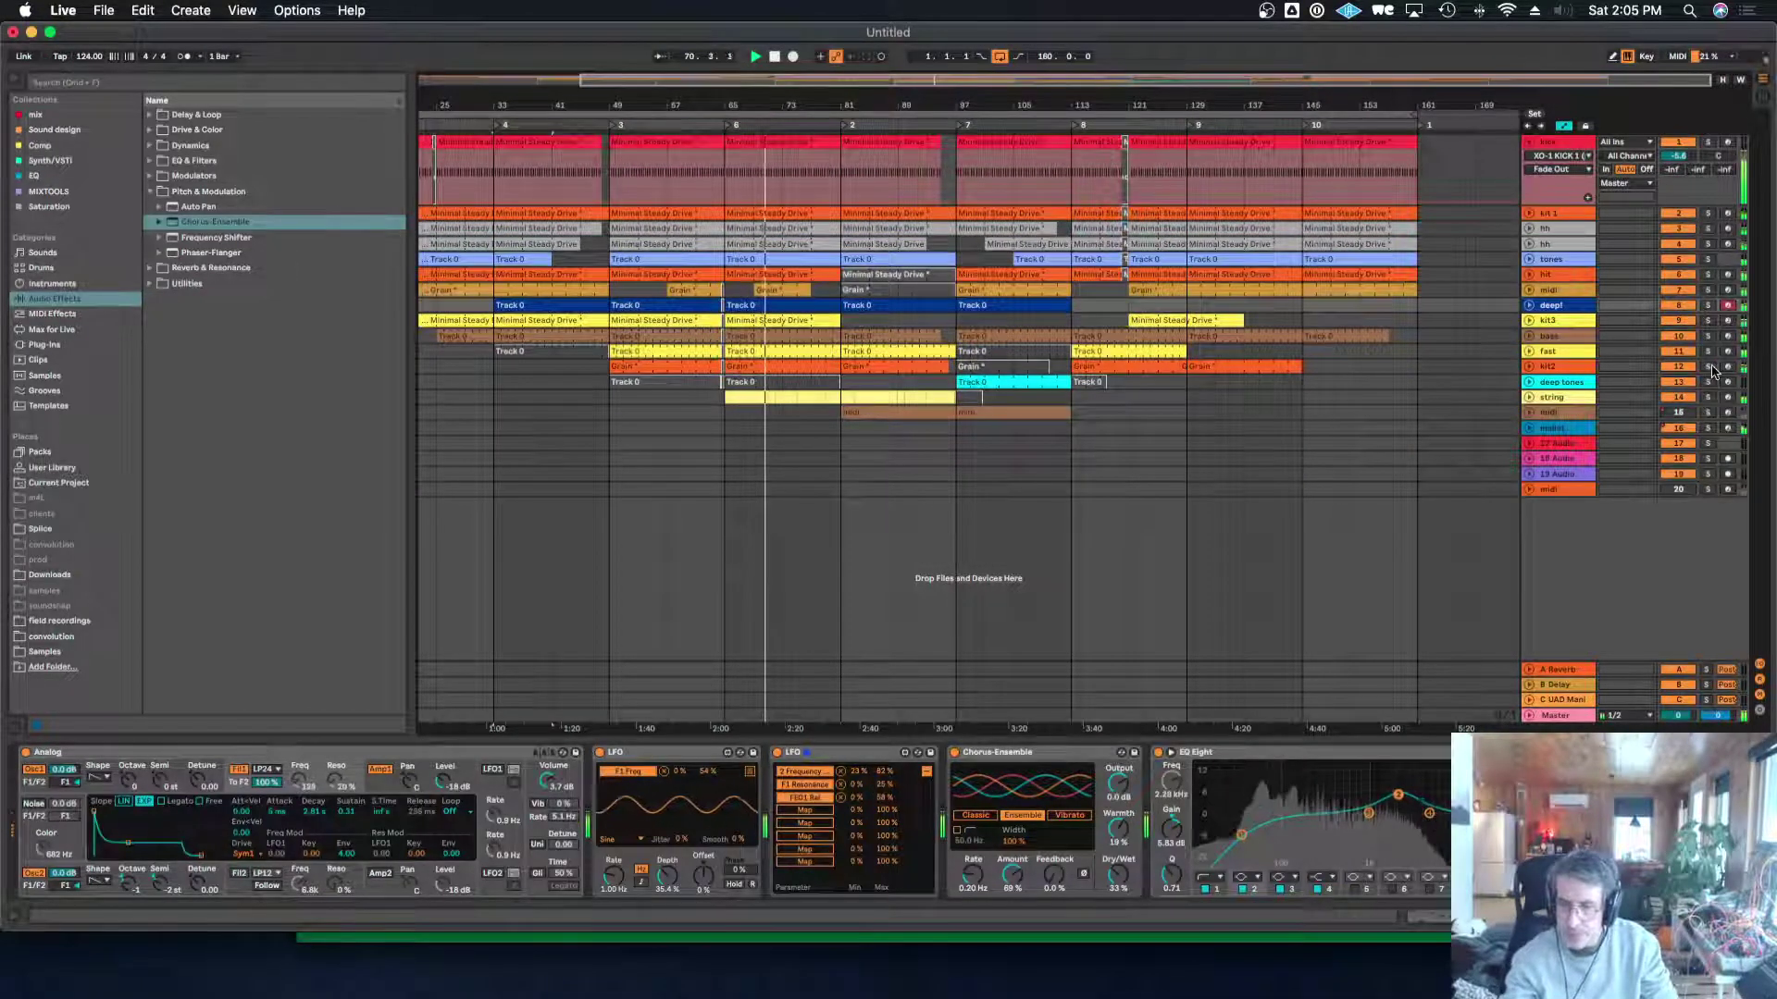
{"action": "left_click", "coordinate": [1558, 397]}
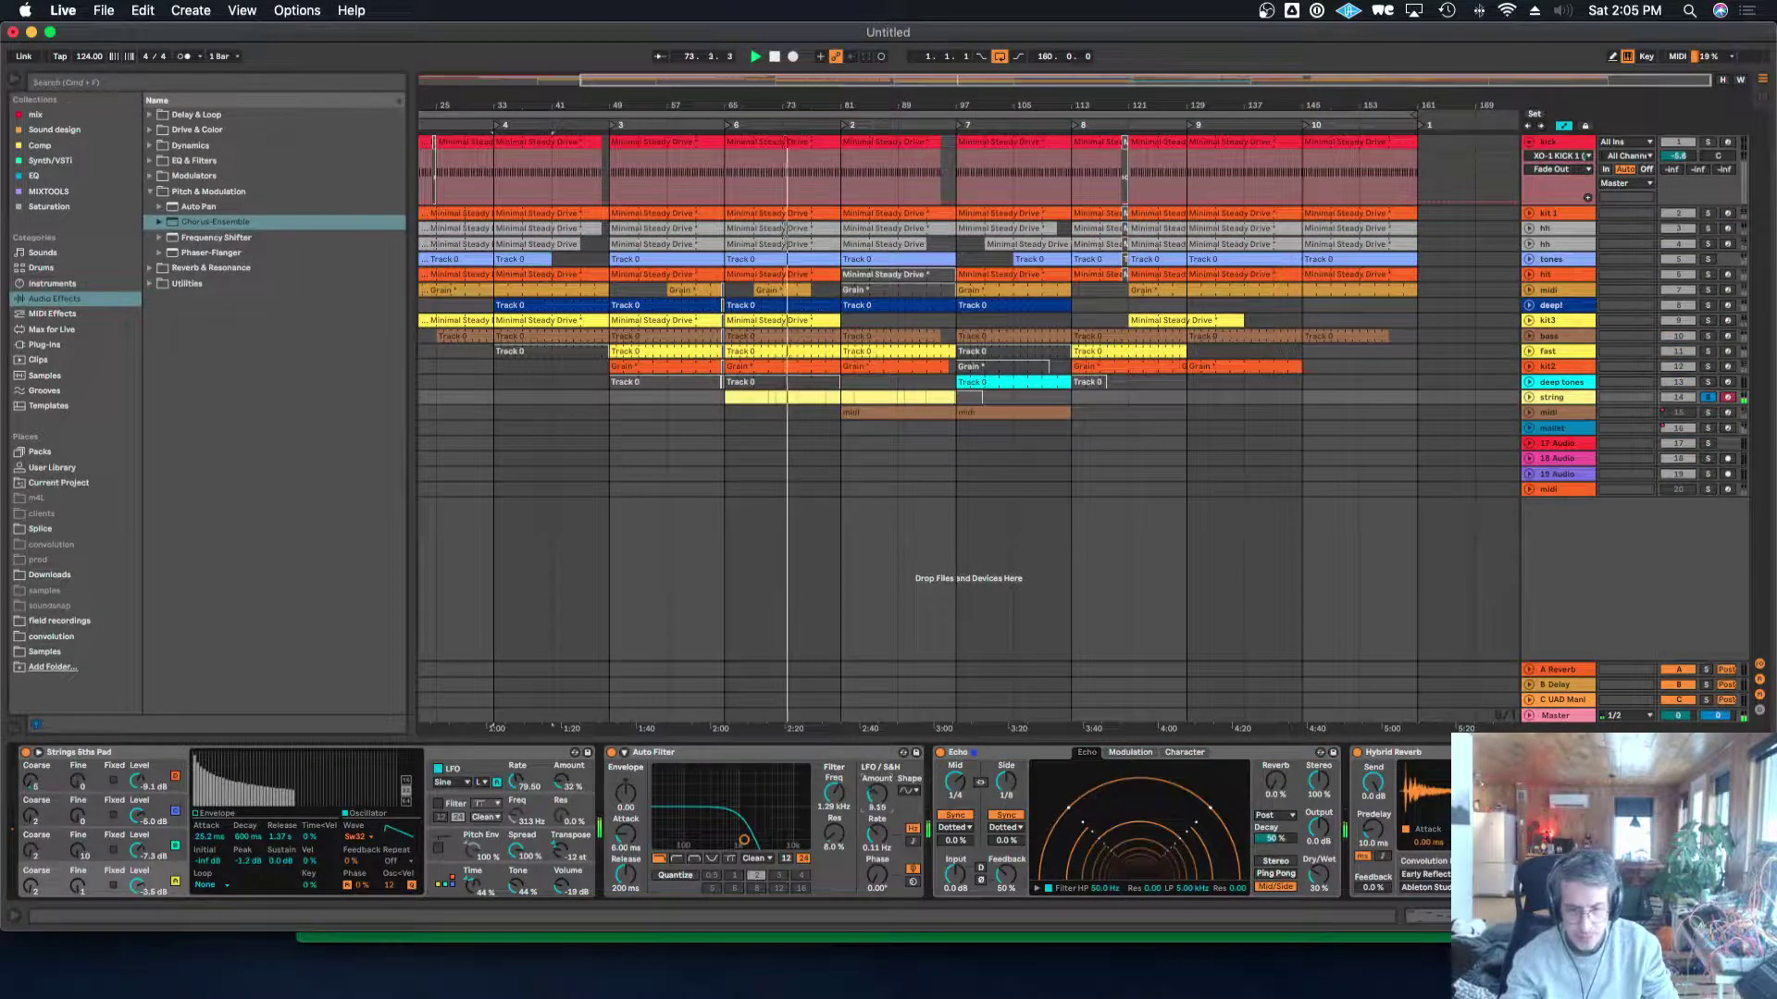
{"action": "left_click_drag", "start_coordinate": [878, 840], "coordinate": [878, 856]}
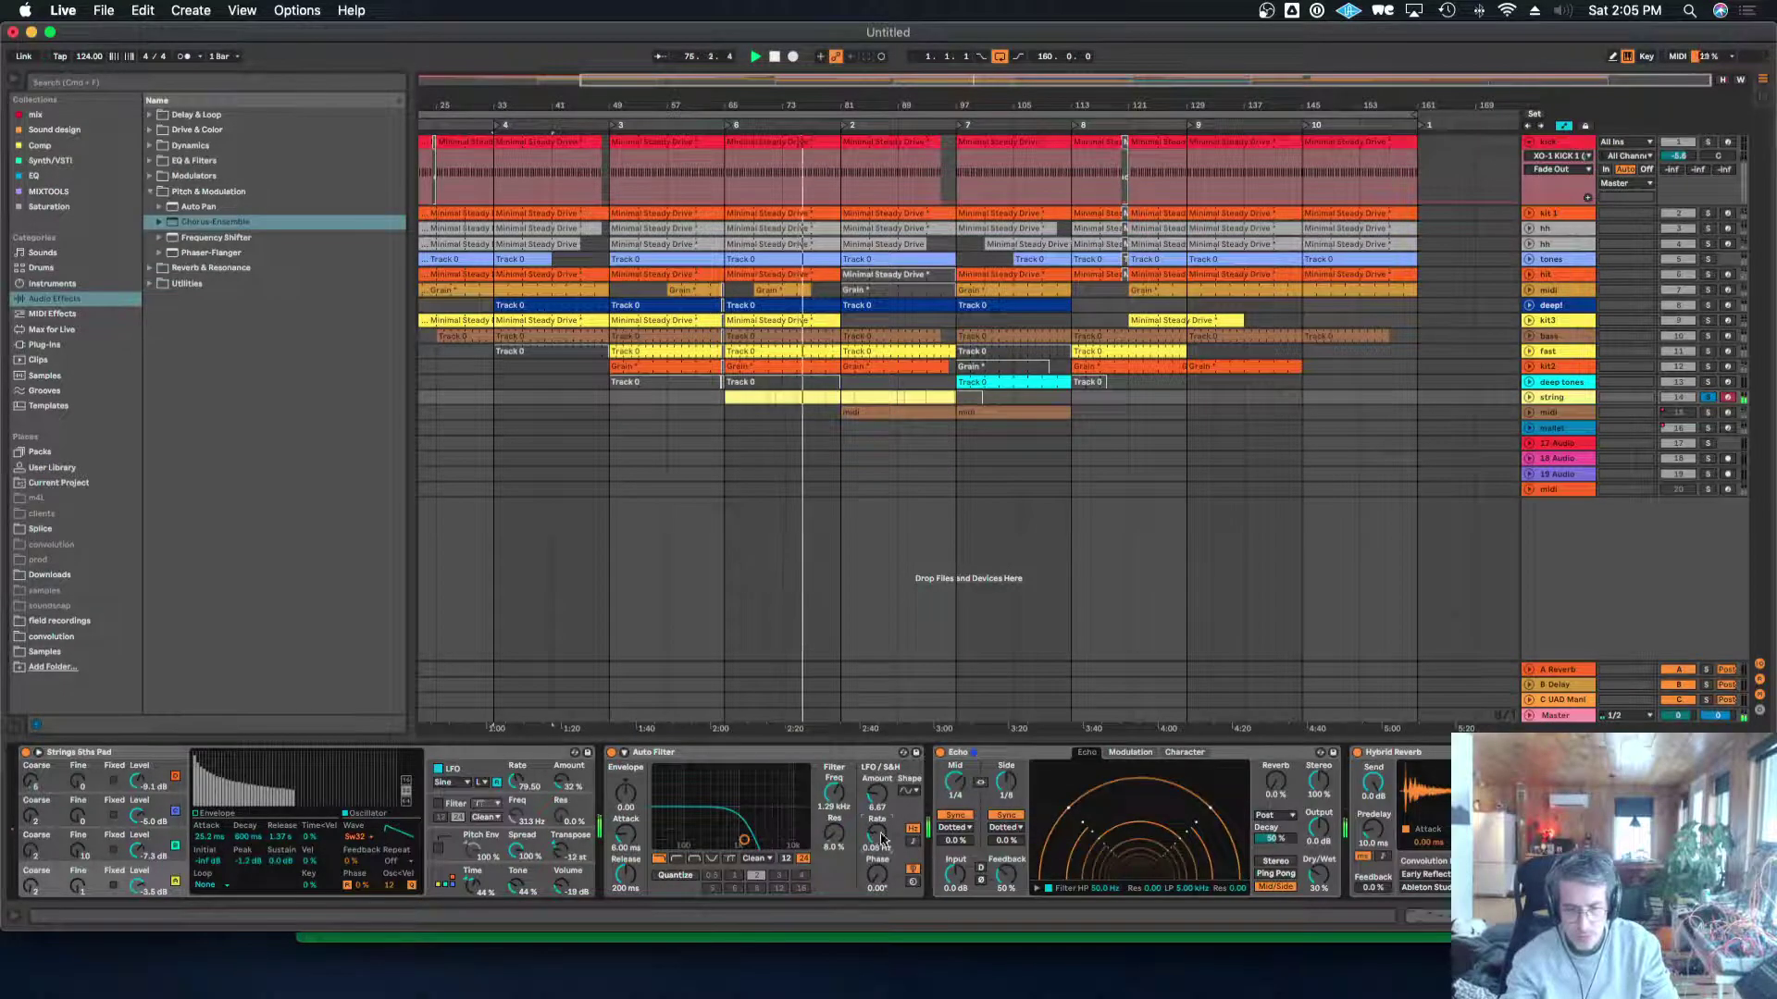
{"action": "left_click_drag", "start_coordinate": [876, 807], "coordinate": [877, 791]}
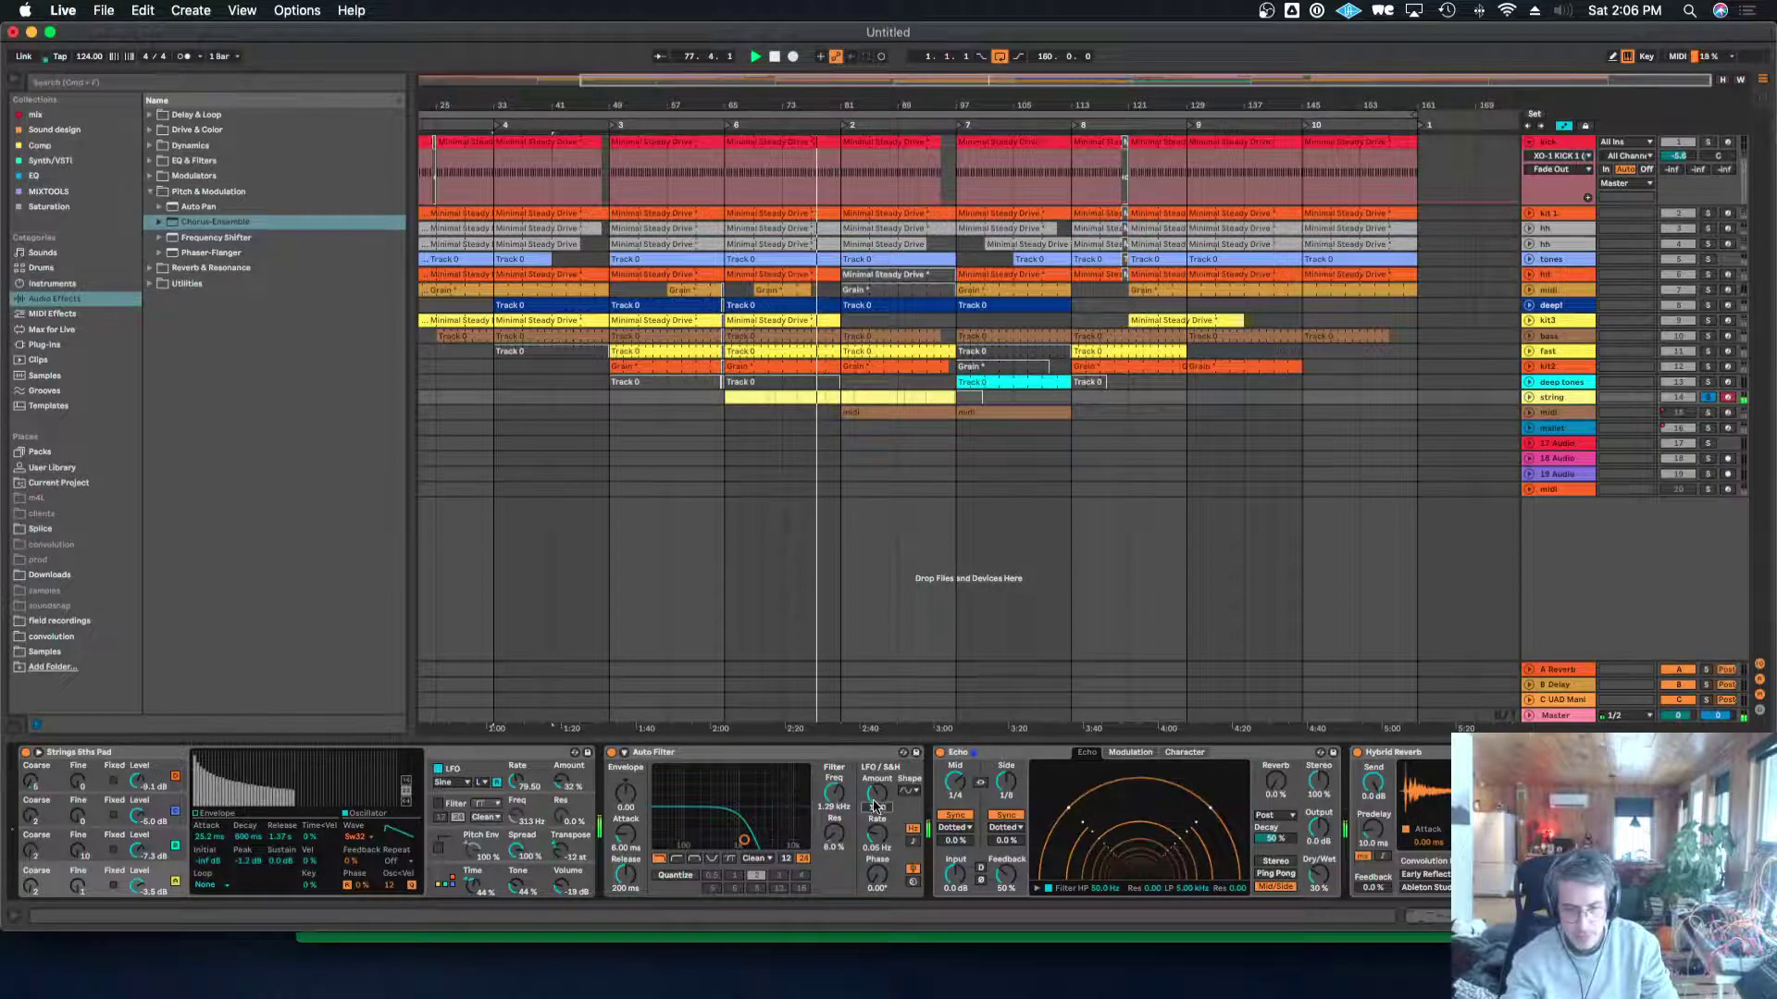
{"action": "left_click_drag", "start_coordinate": [876, 807], "coordinate": [877, 801]}
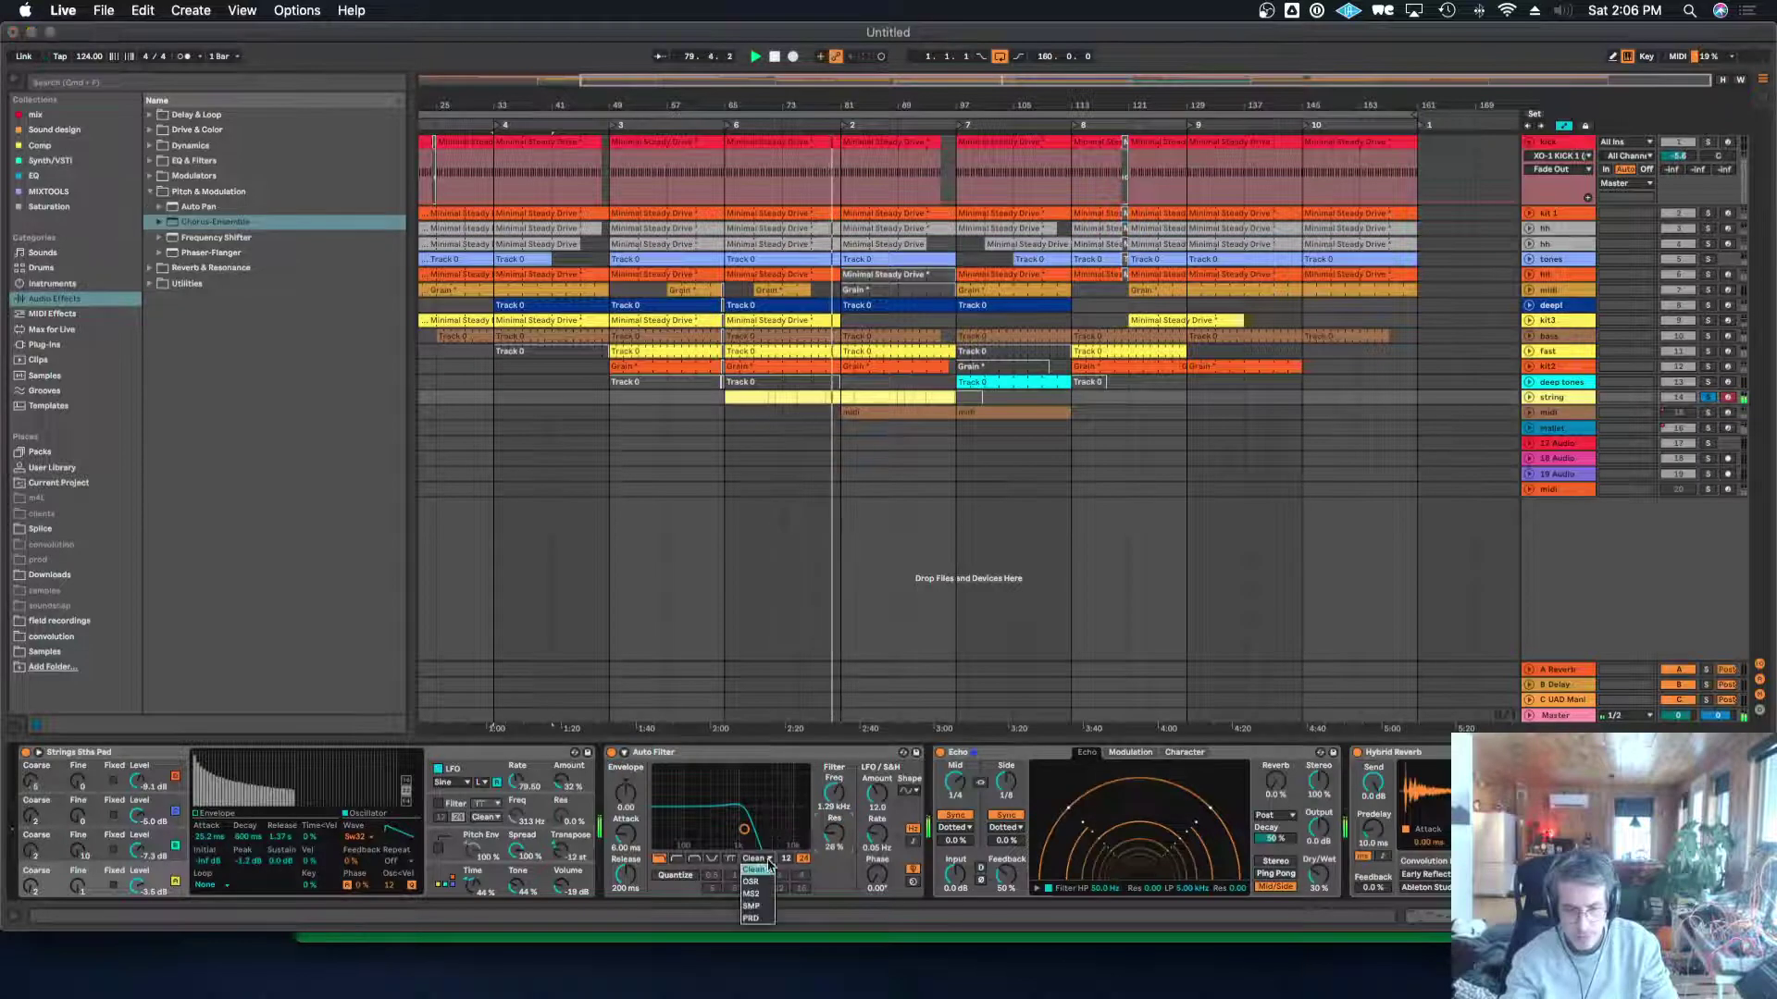
{"action": "left_click", "coordinate": [770, 894]}
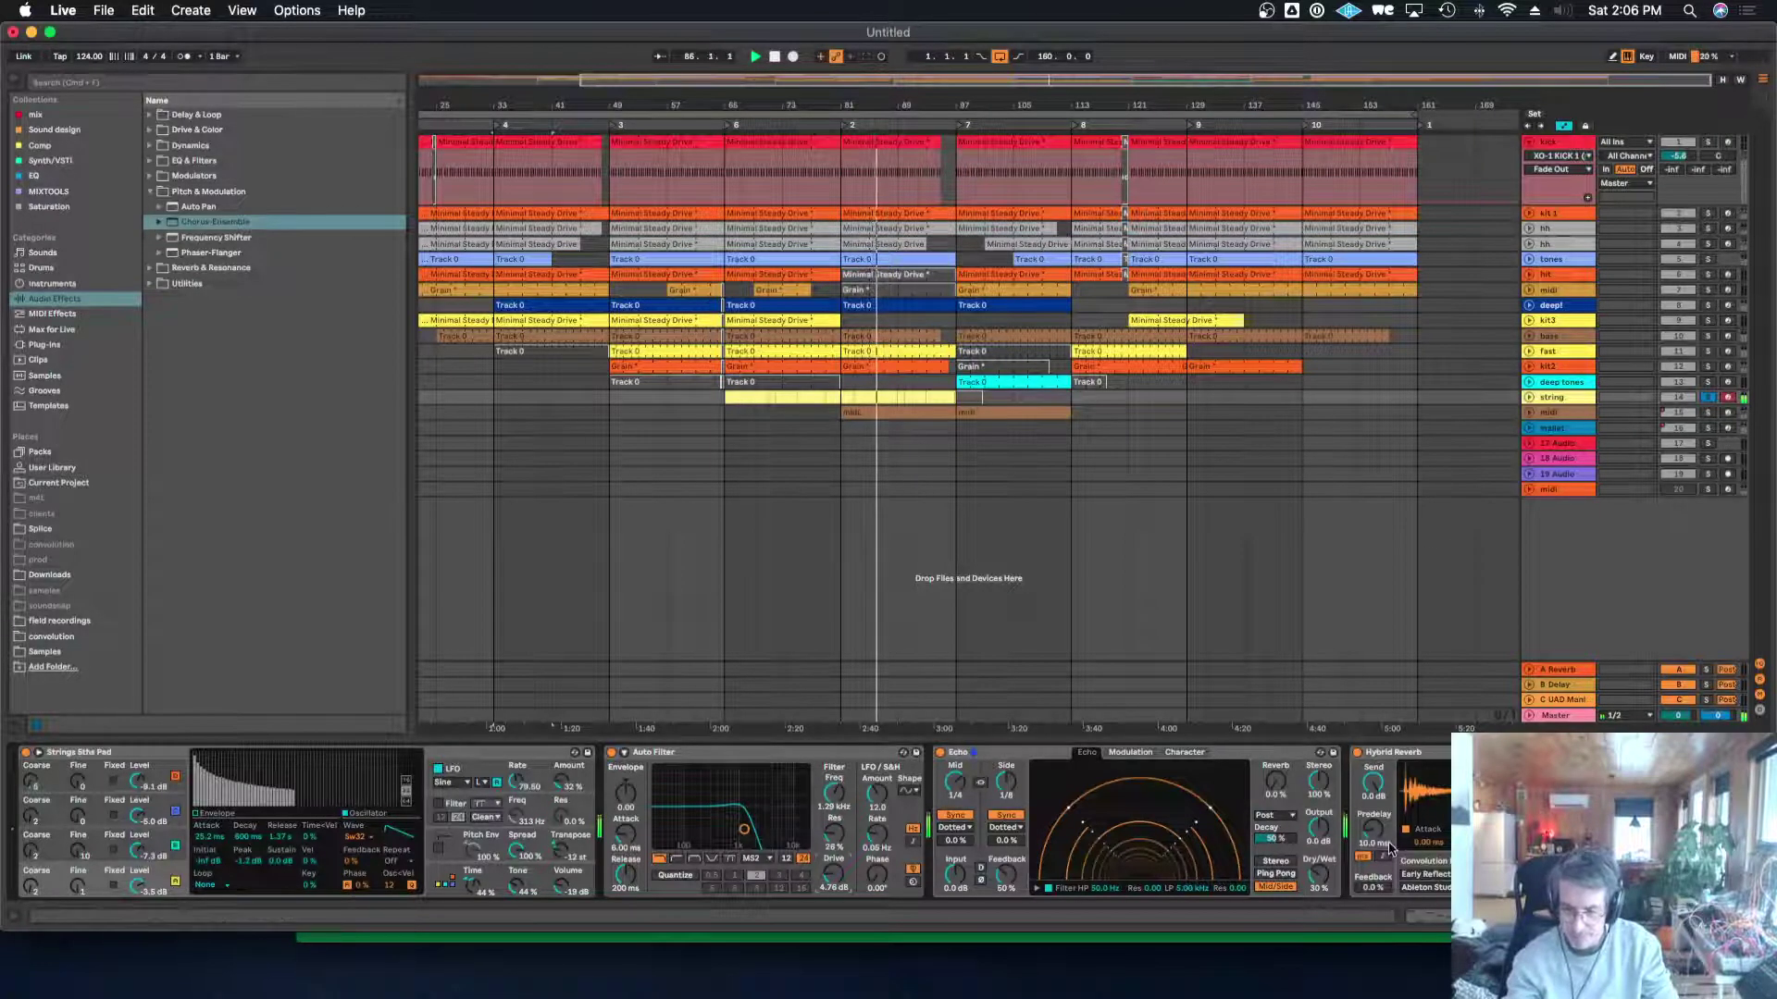
{"action": "scroll", "coordinate": [731, 824], "scroll_direction": "right", "scroll_amount": 3}
{"action": "scroll", "coordinate": [764, 806], "scroll_direction": "left", "scroll_amount": 3}
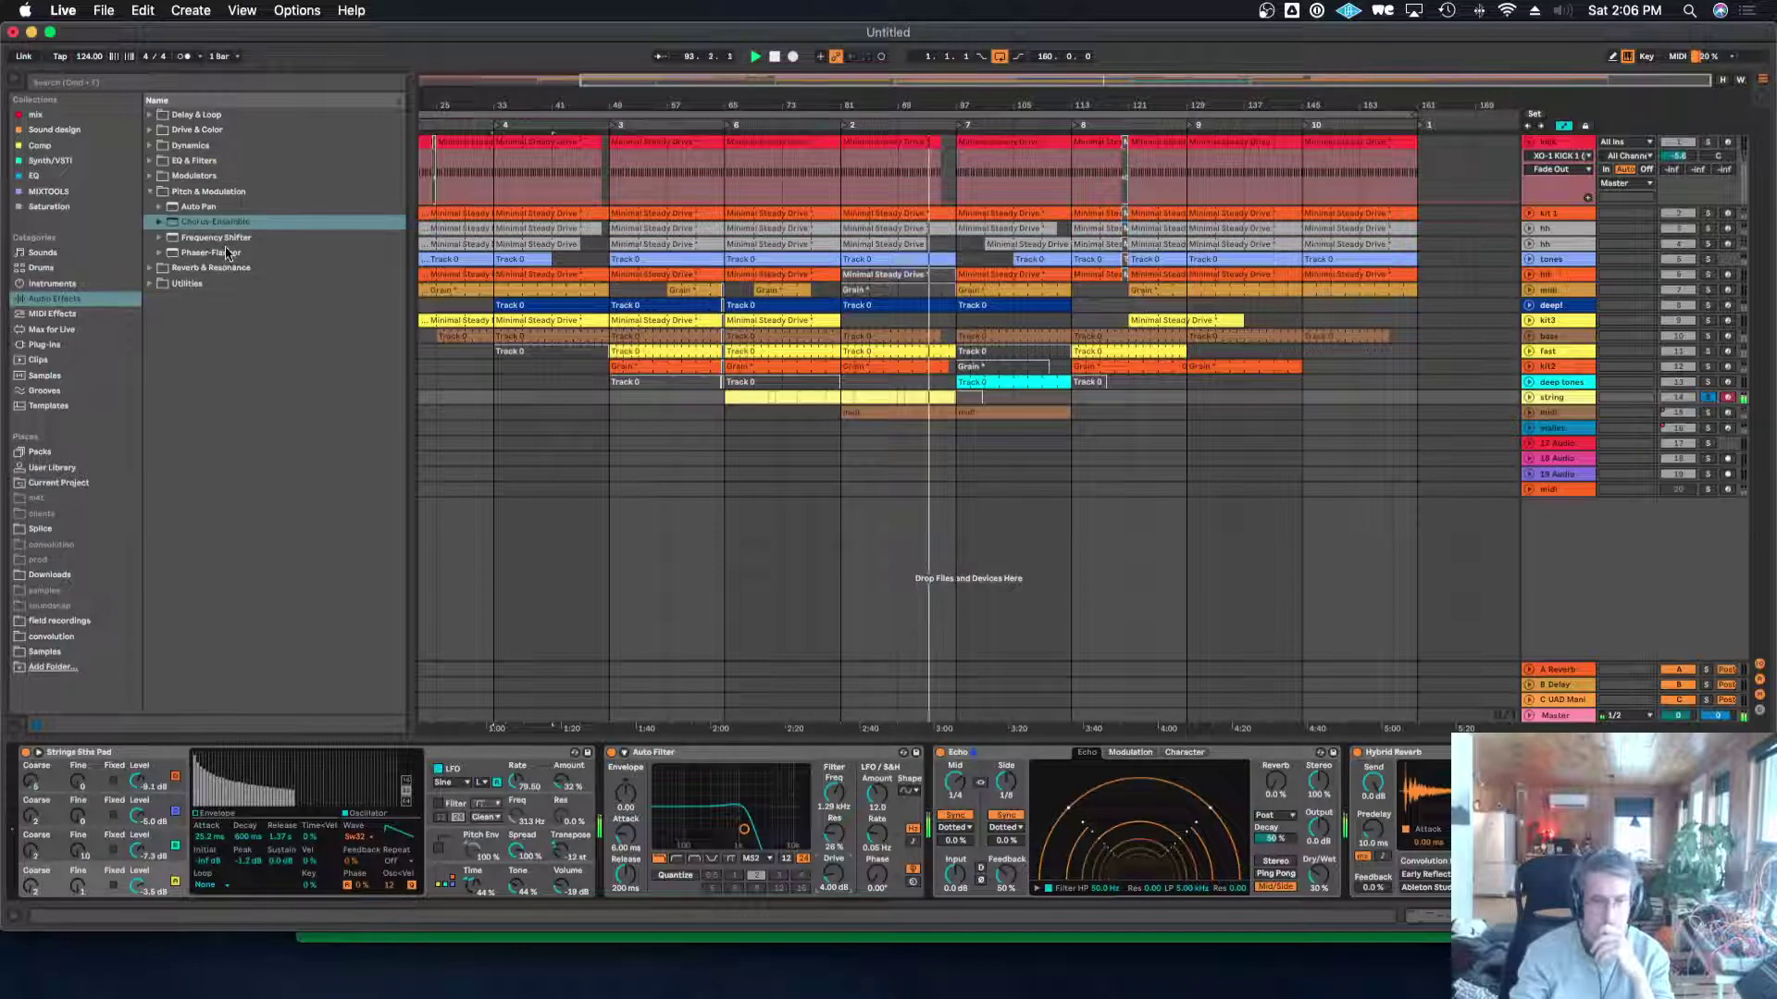
Insert a Saturator ahead of the string track's Auto Filter and lower its Dry/Wet to about 47%.
{"action": "left_click", "coordinate": [150, 146]}
{"action": "left_click", "coordinate": [150, 130]}
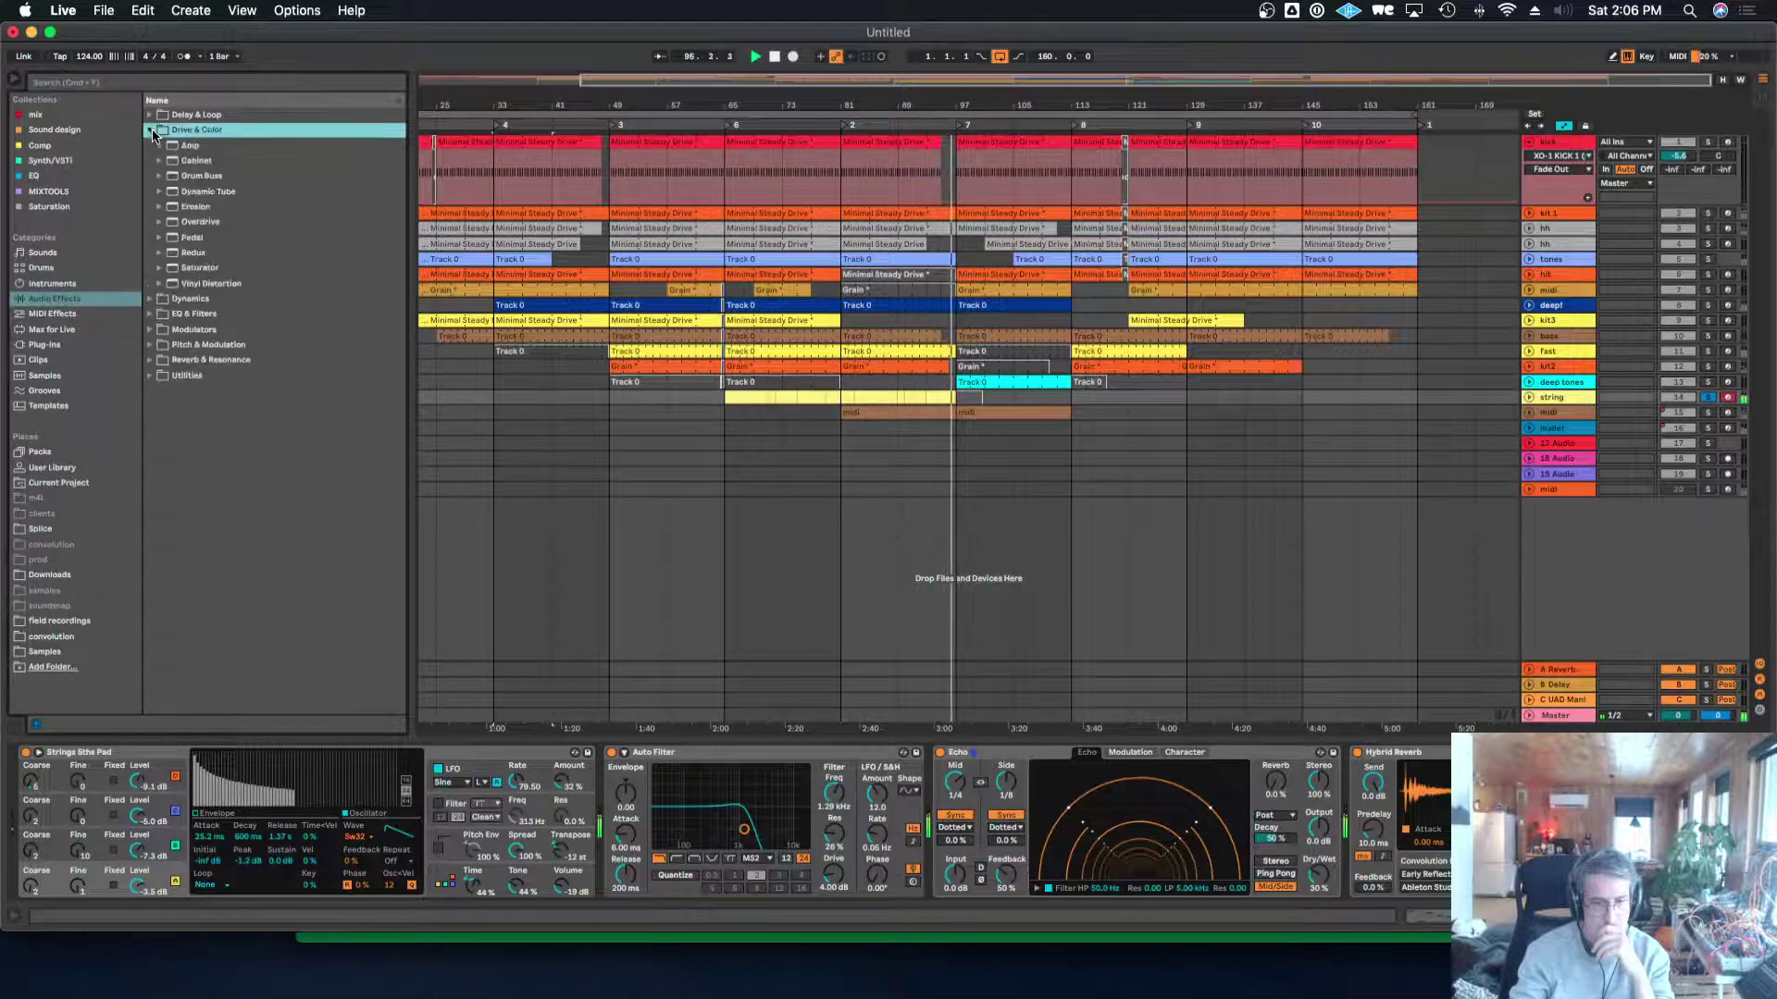
{"action": "left_click", "coordinate": [215, 269]}
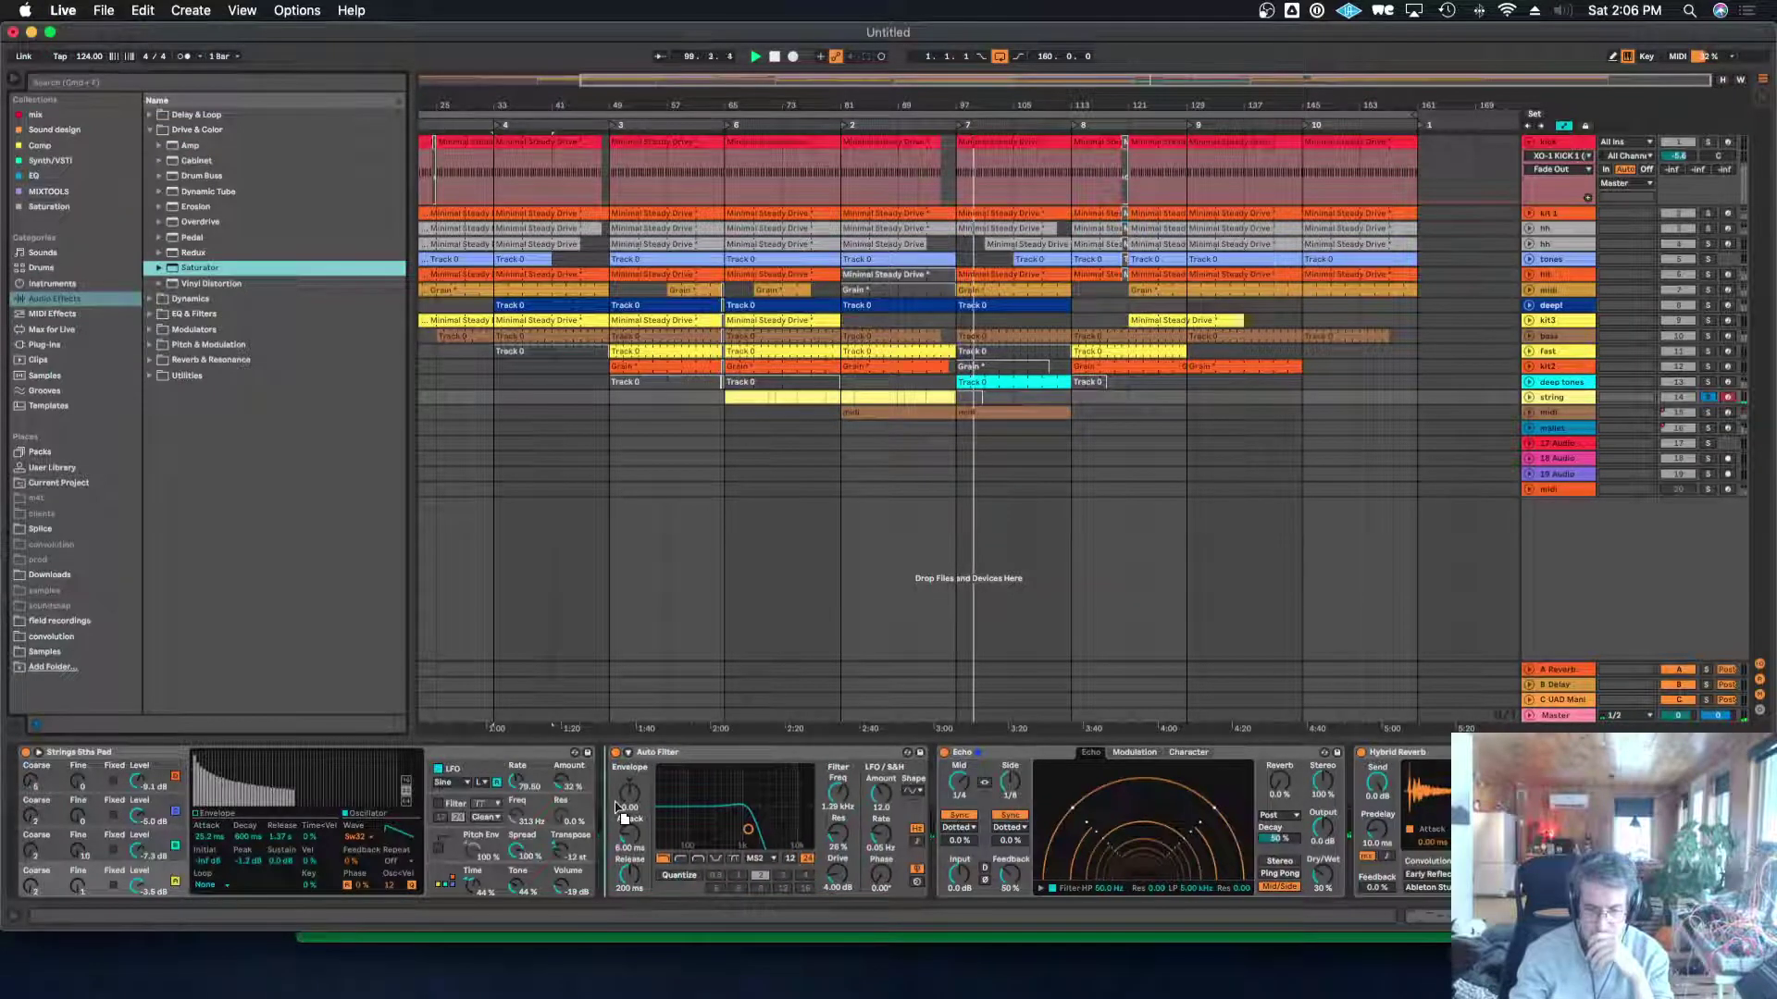
{"action": "left_click_drag", "start_coordinate": [628, 788], "coordinate": [659, 801]}
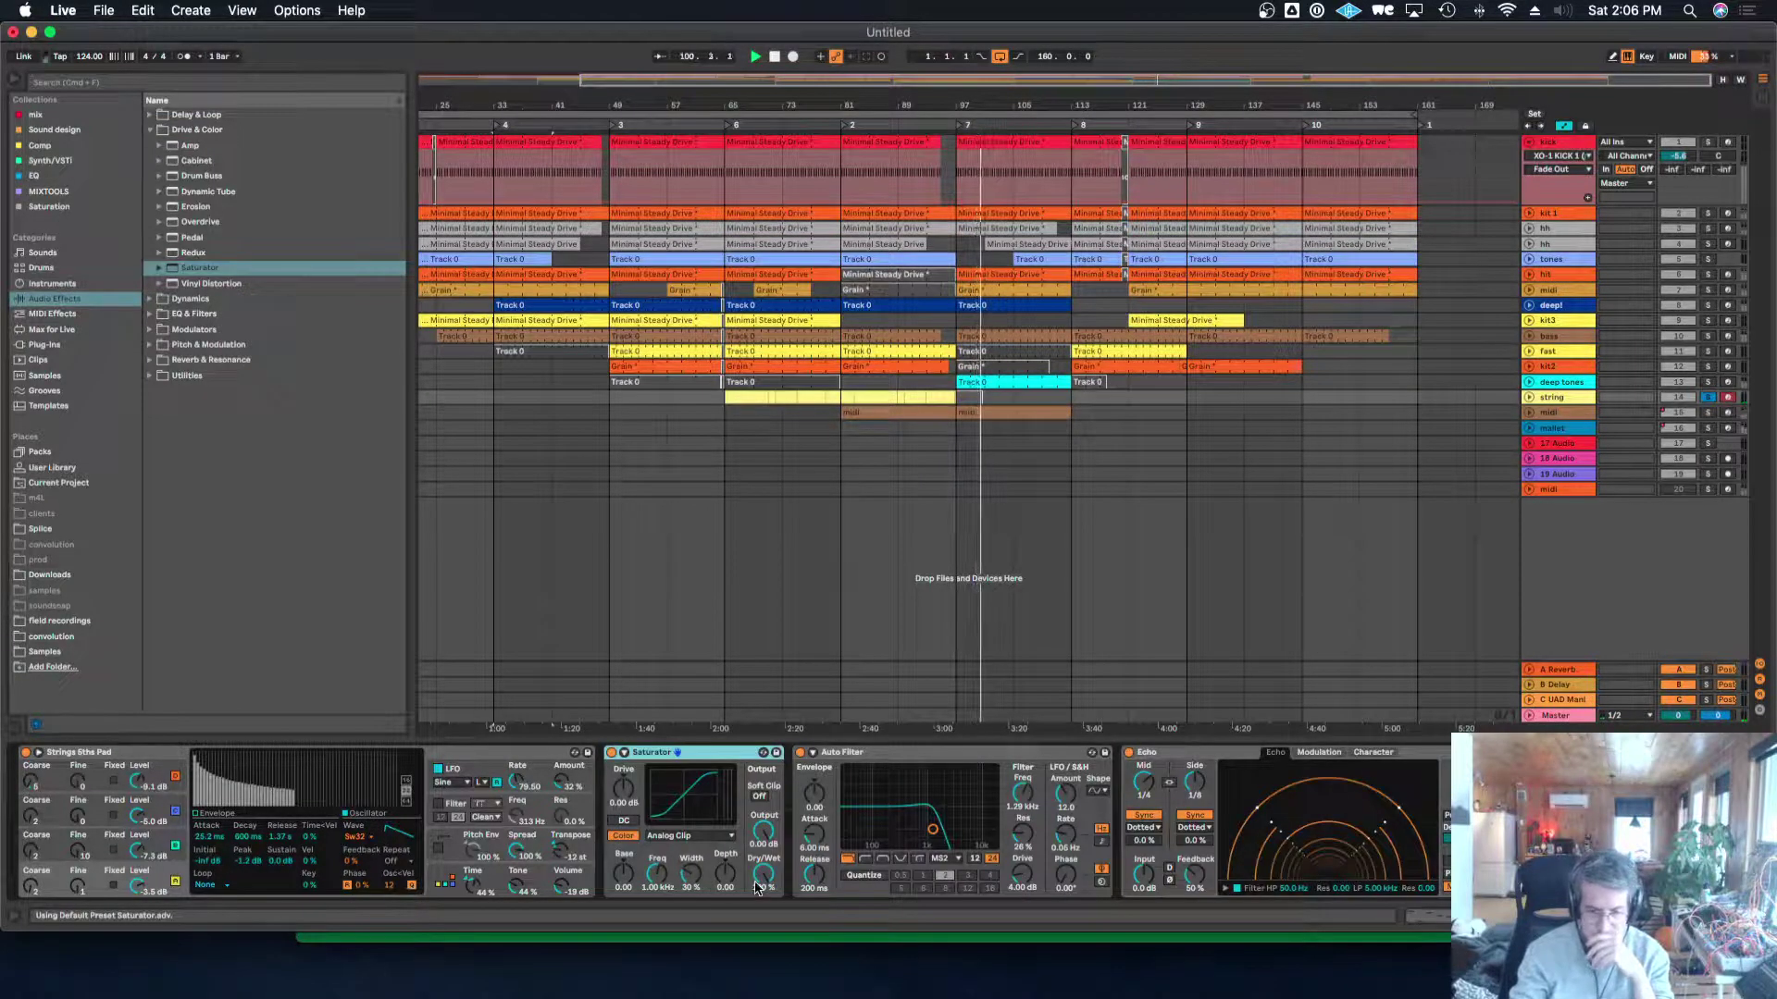
{"action": "left_click_drag", "start_coordinate": [763, 876], "coordinate": [763, 885]}
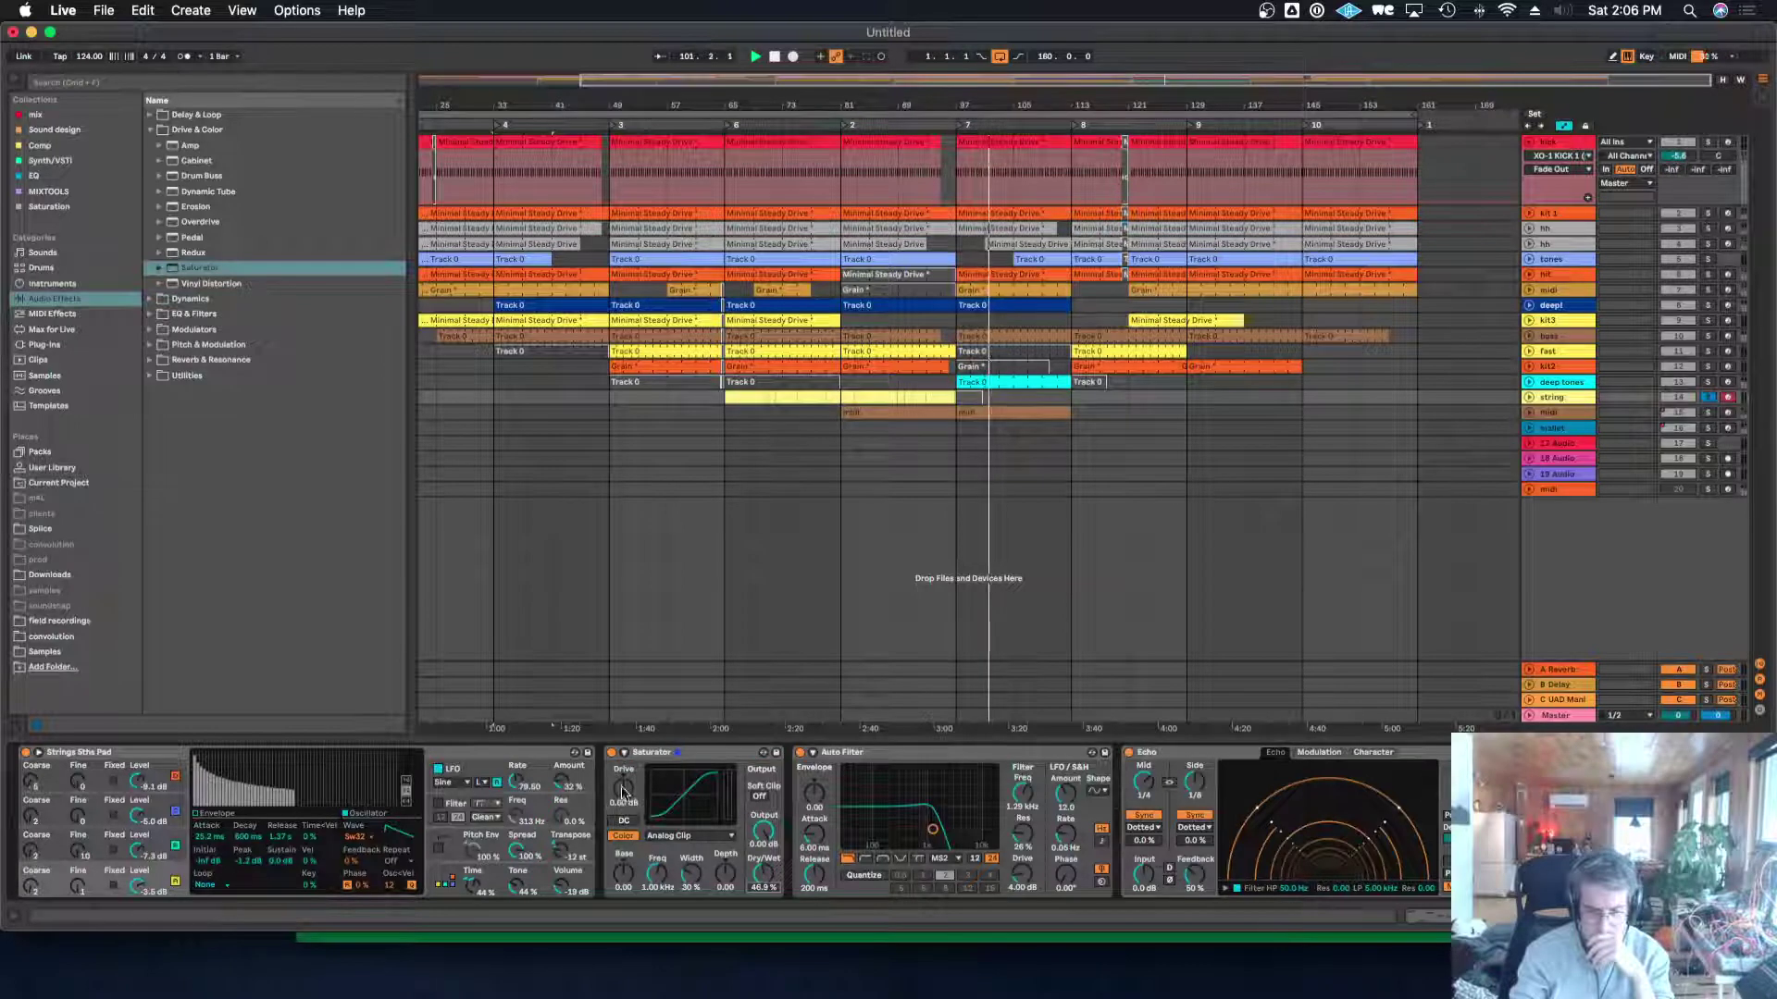
Restart playback from the section 6 marker and set Saturator's Drive to about 6.3 dB, curve to Waveshaper and Dry/Wet to about 68%.
{"action": "left_click", "coordinate": [736, 129]}
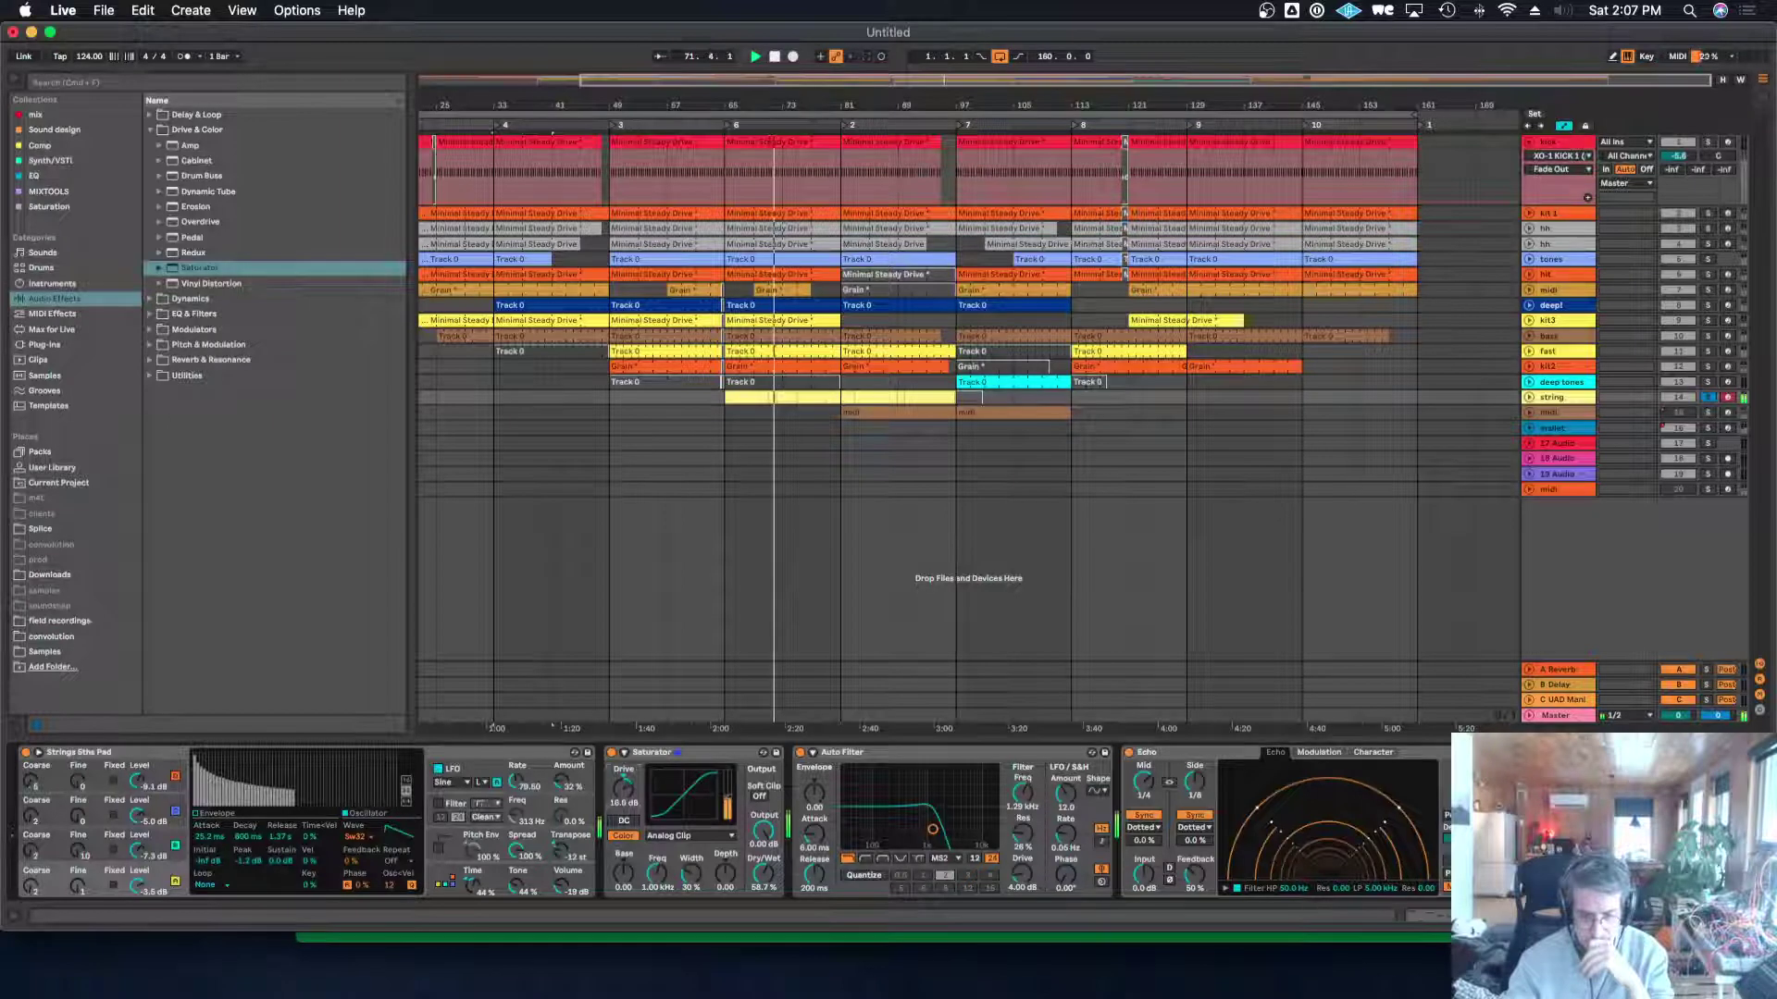
{"action": "left_click_drag", "start_coordinate": [623, 786], "coordinate": [624, 814]}
{"action": "left_click", "coordinate": [688, 836]}
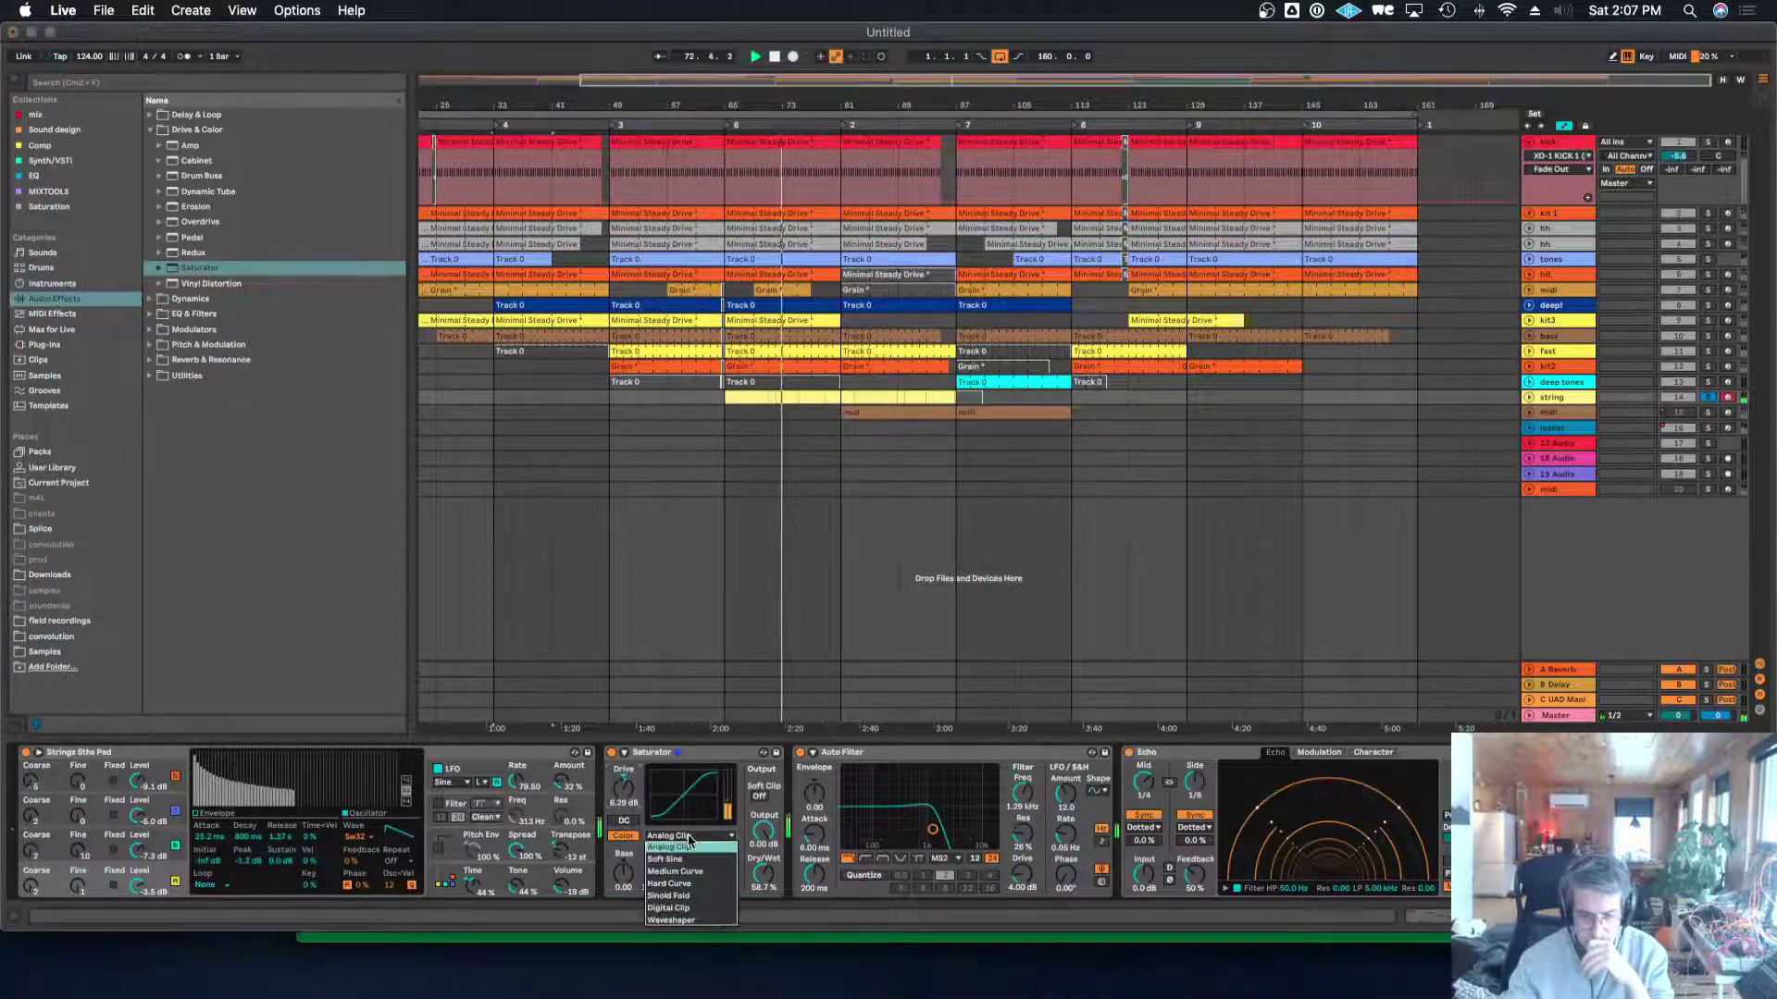
{"action": "left_click", "coordinate": [700, 920]}
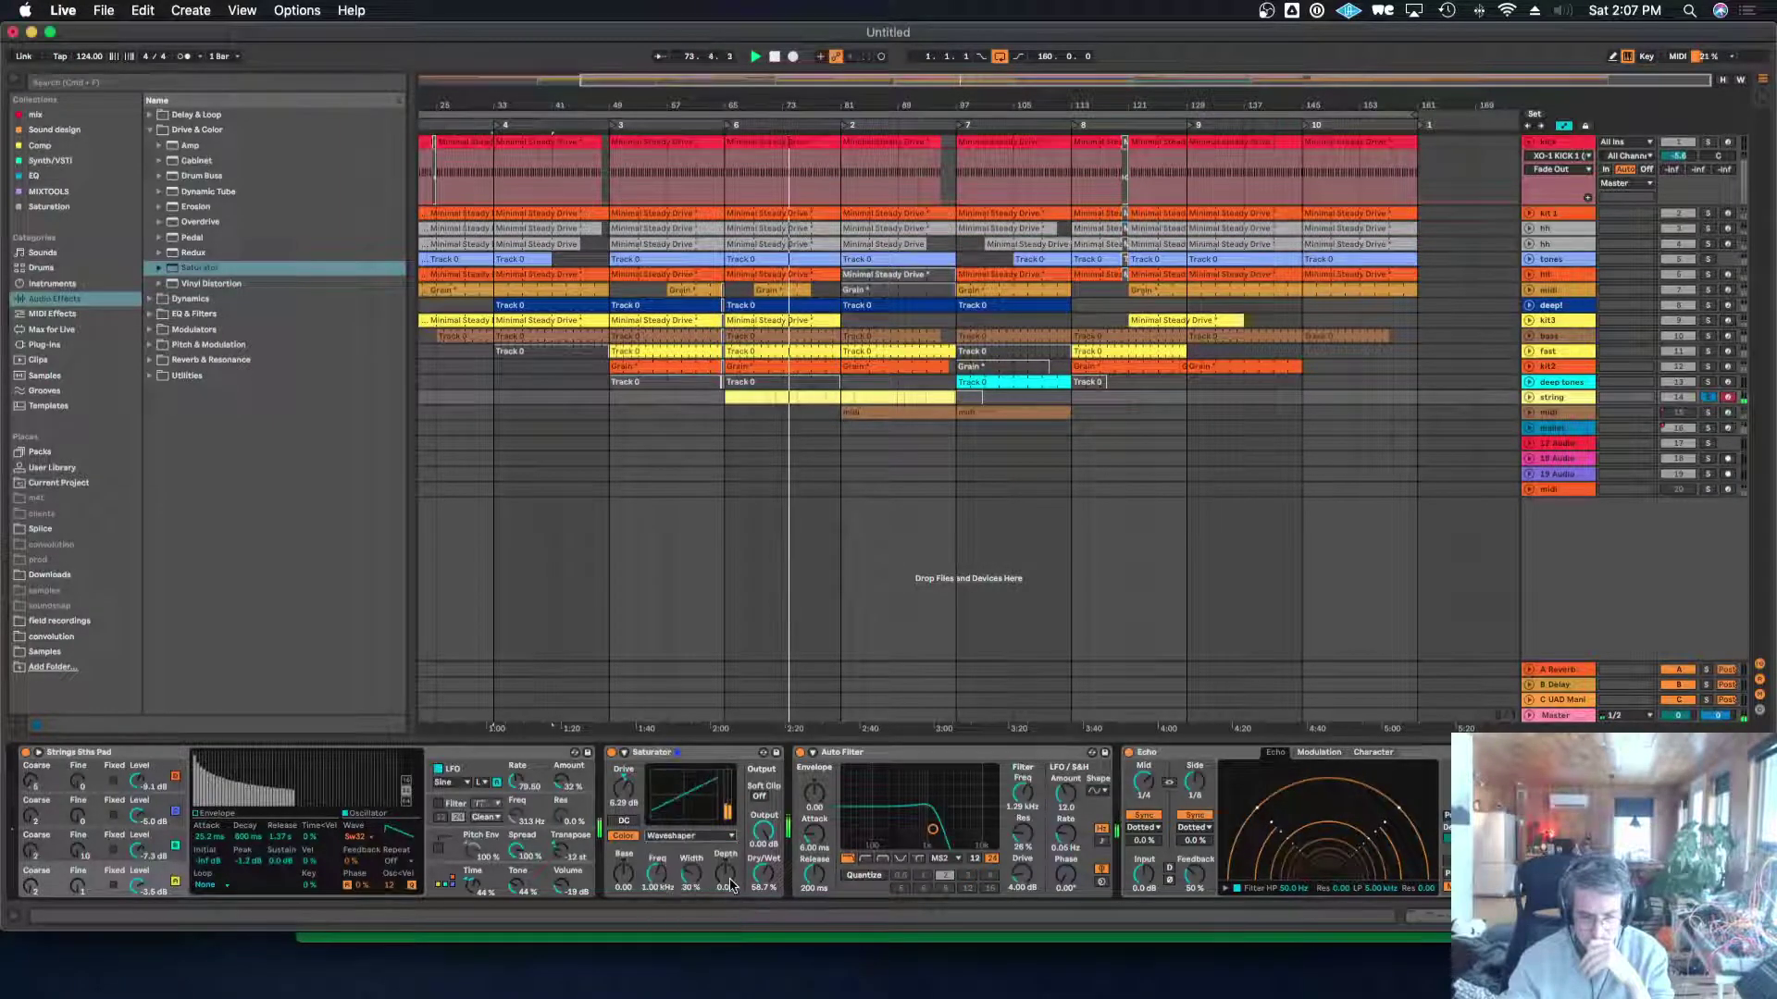
{"action": "mouse_move", "coordinate": [756, 870]}
{"action": "left_mouse_down"}
{"action": "mouse_move", "coordinate": [756, 846]}
{"action": "mouse_move", "coordinate": [758, 874]}
{"action": "left_mouse_up"}
Insert an Auto Pan between Saturator and Auto Filter on the string track.
{"action": "left_click", "coordinate": [149, 131]}
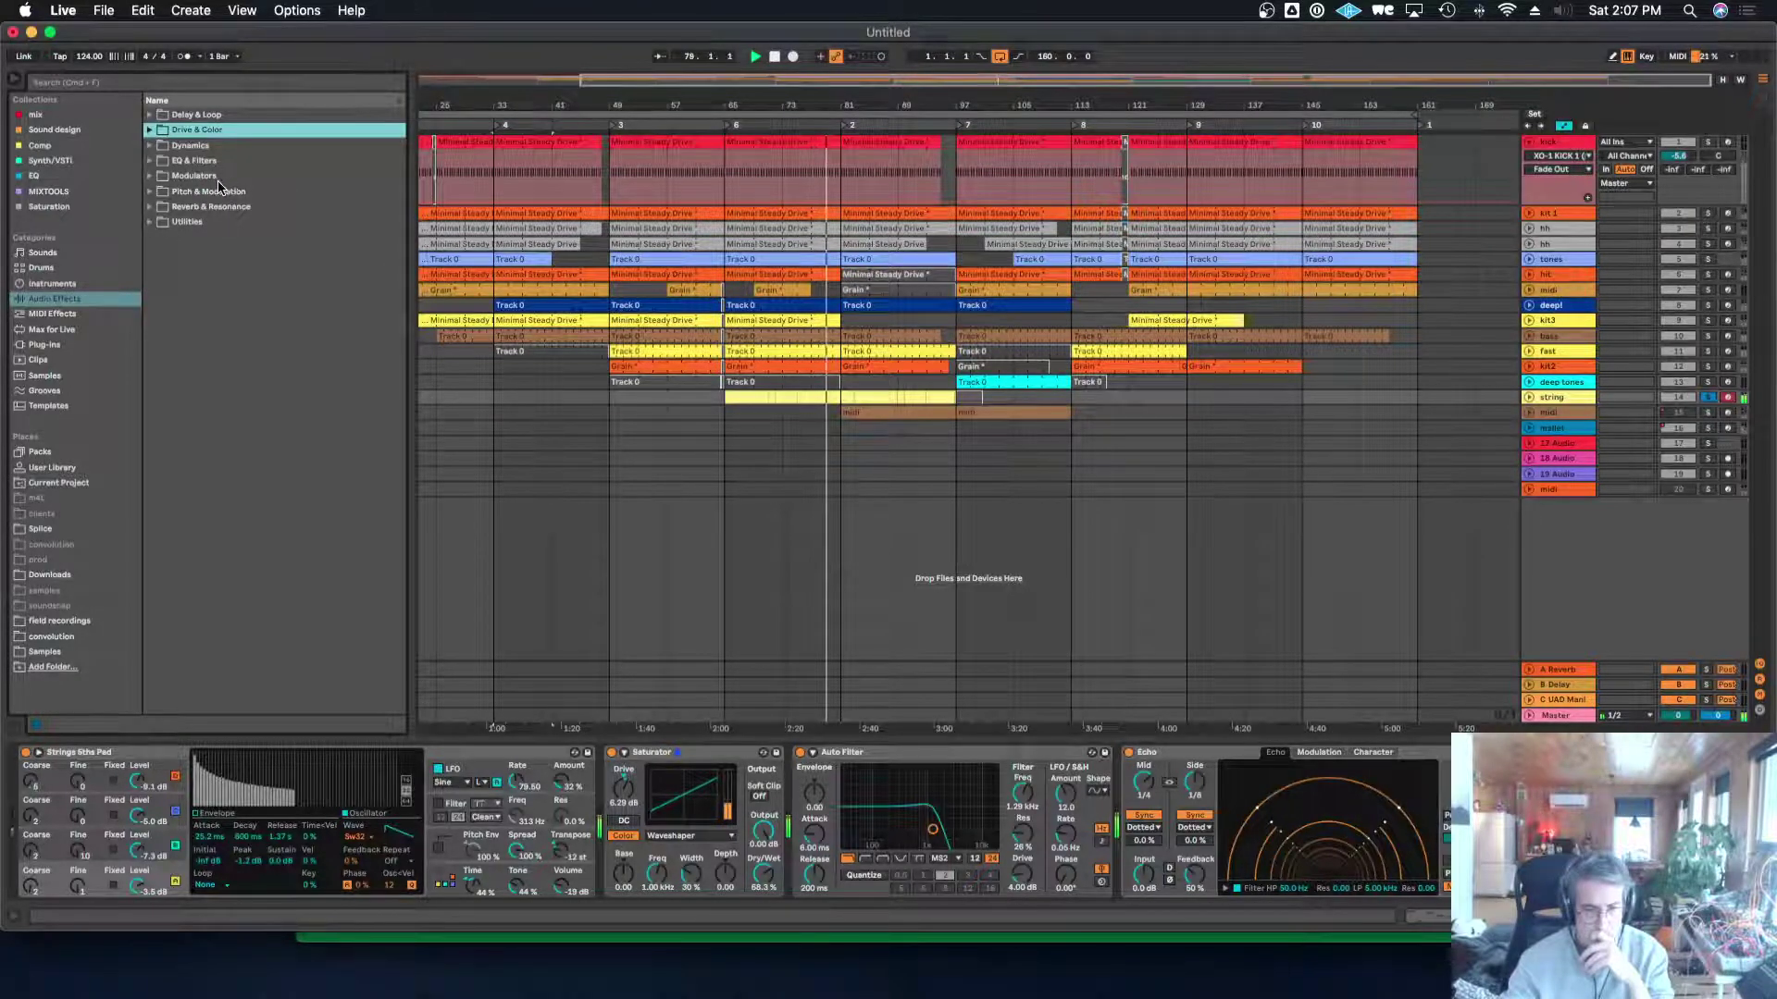
{"action": "left_click", "coordinate": [151, 176]}
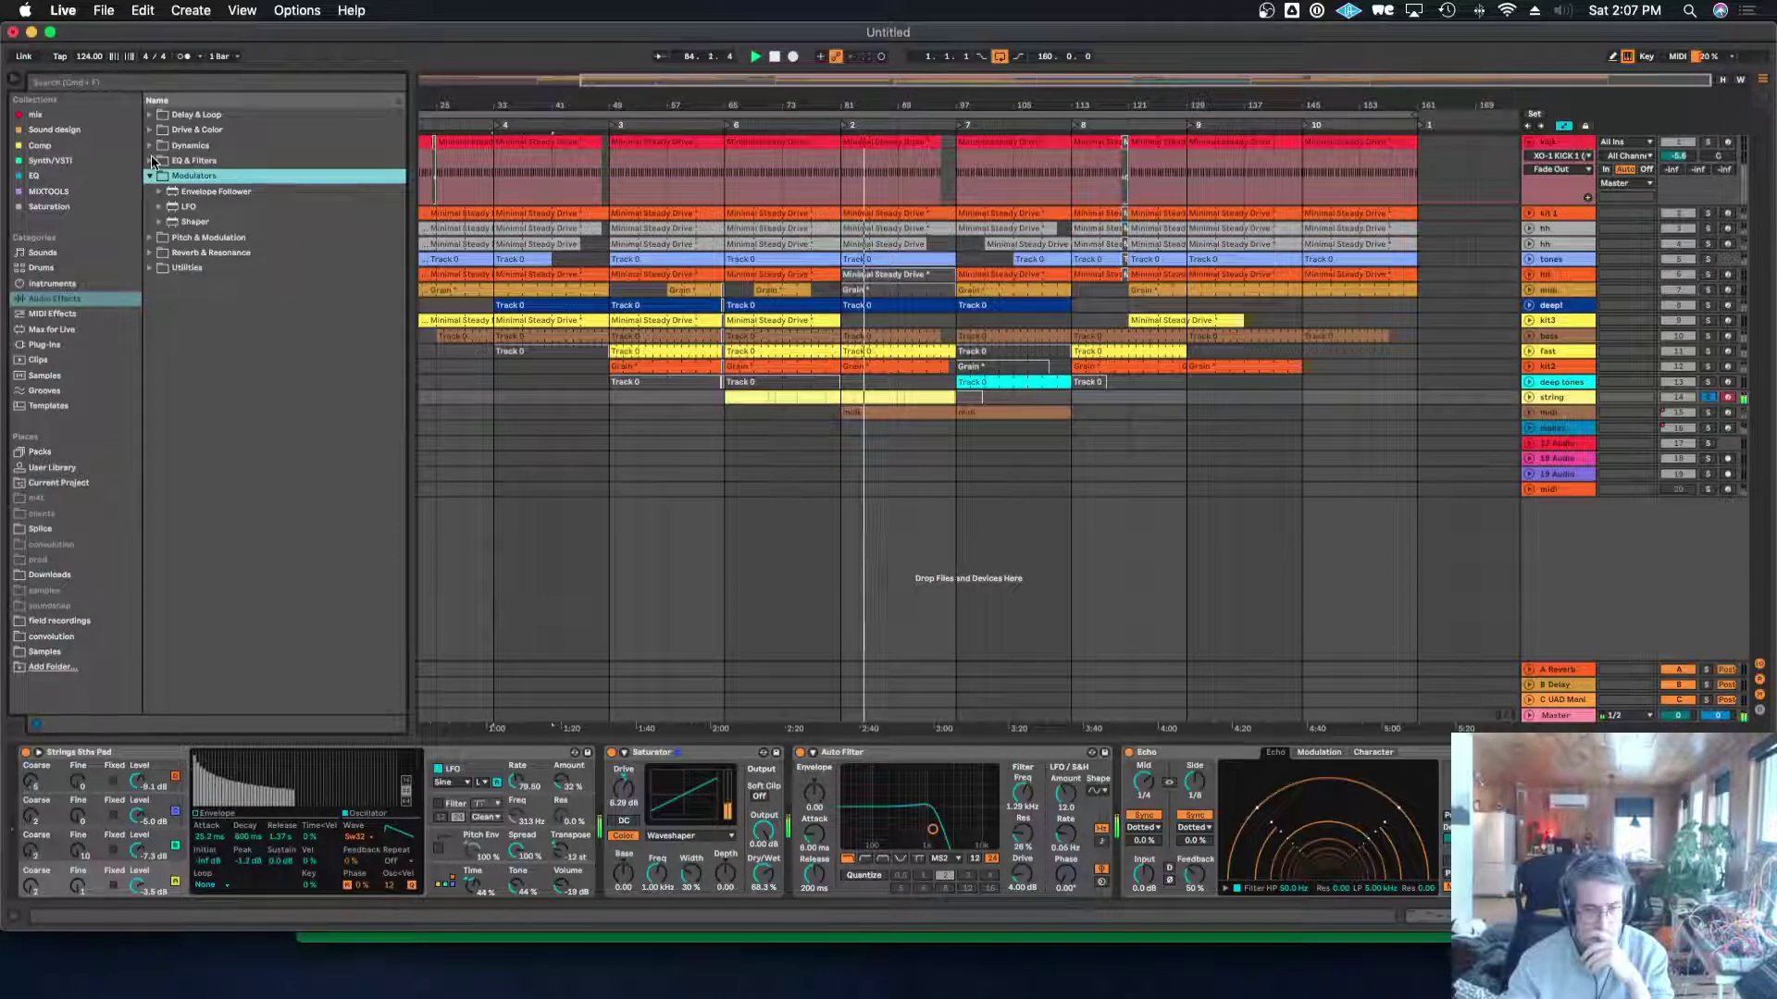
{"action": "left_click", "coordinate": [150, 239]}
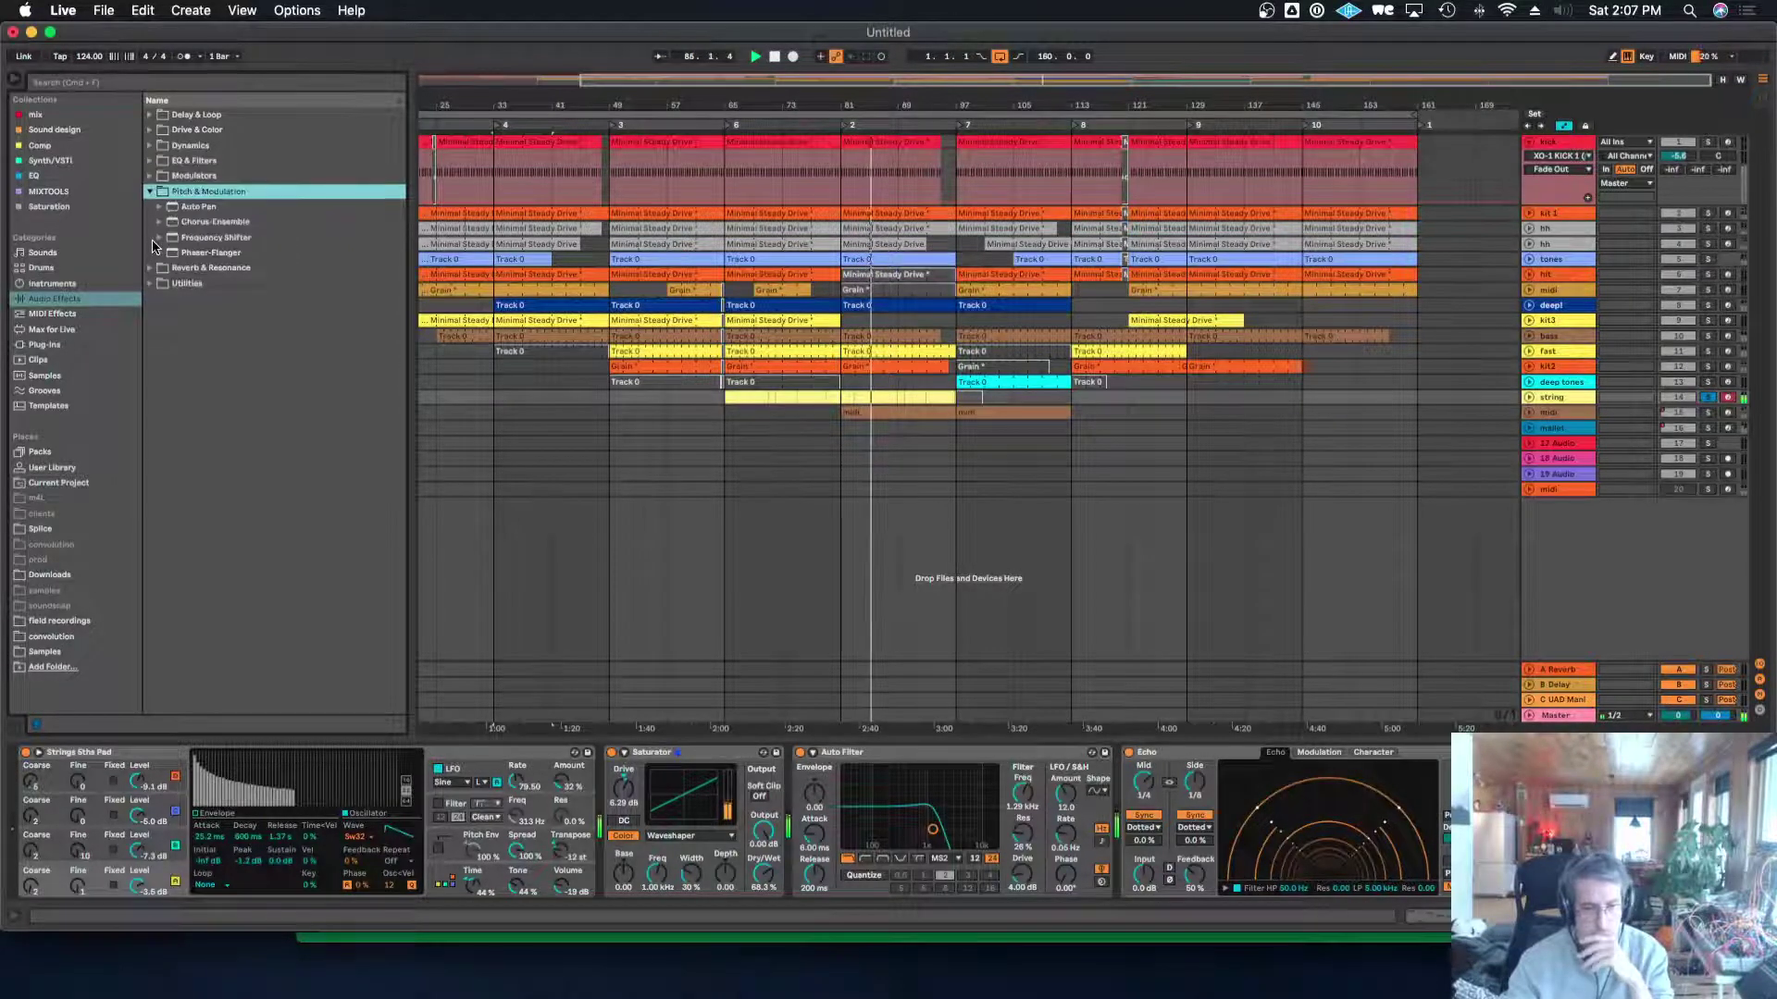
{"action": "left_click_drag", "start_coordinate": [187, 207], "coordinate": [814, 831]}
{"action": "right_click", "coordinate": [852, 757]}
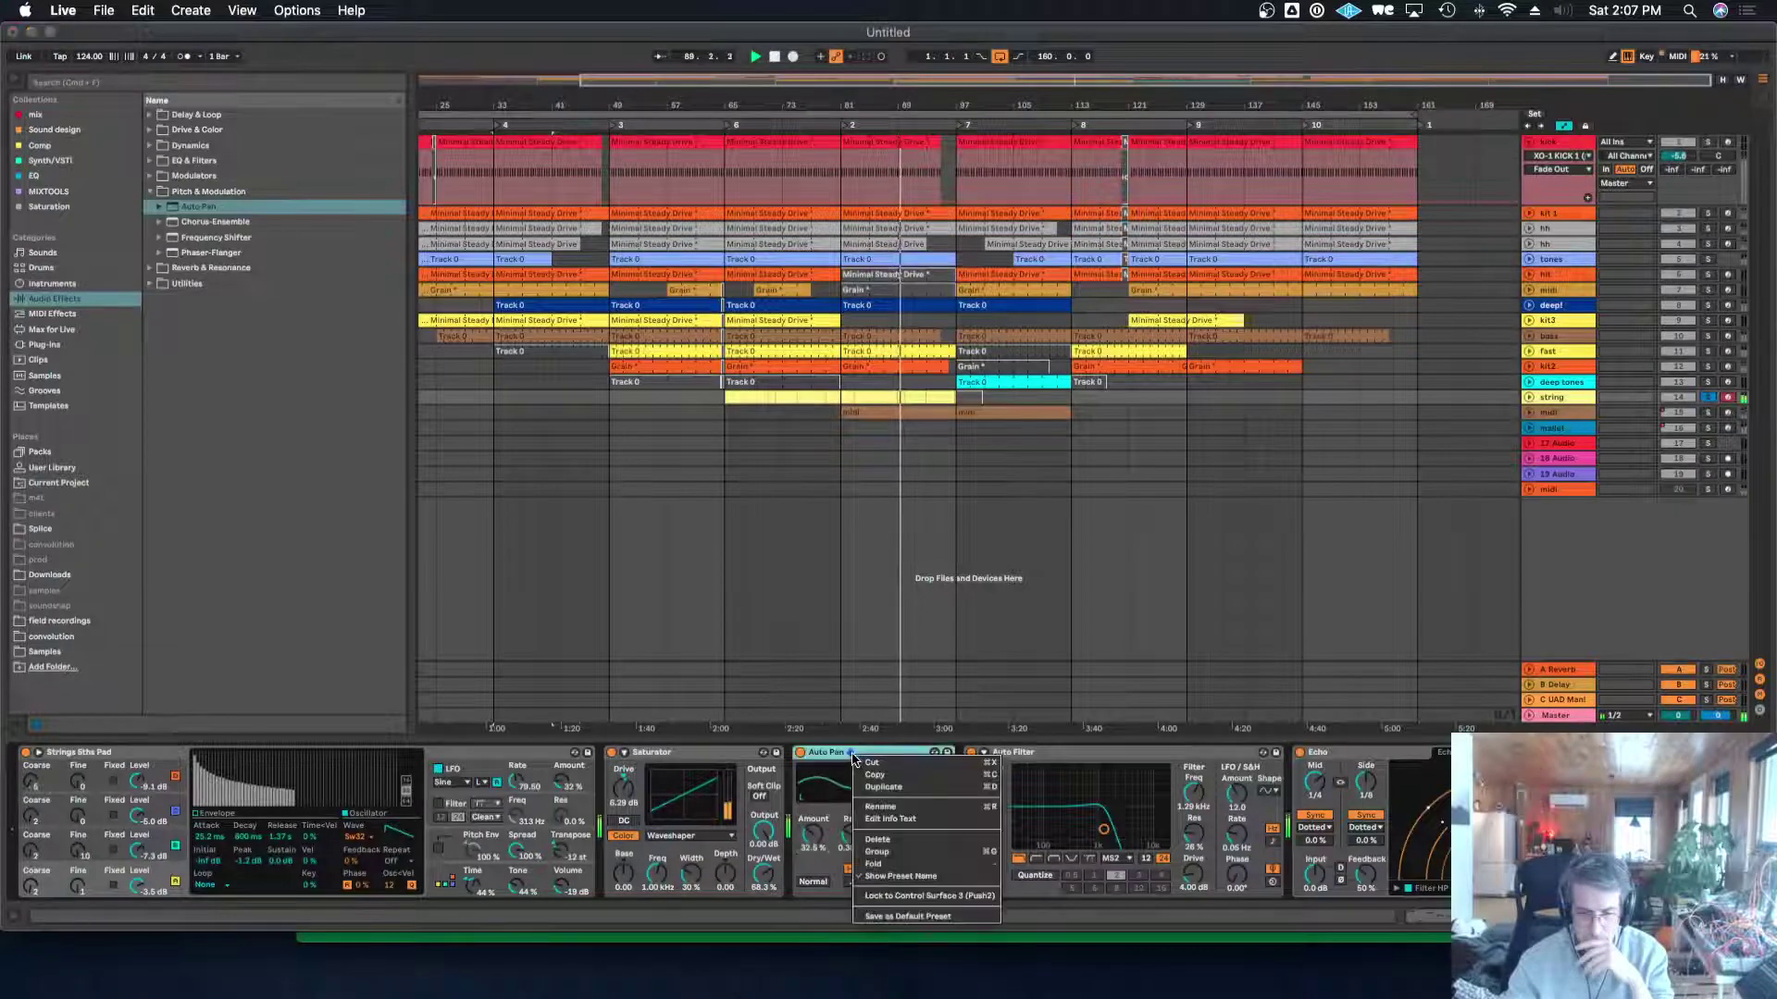
{"action": "left_click", "coordinate": [902, 787]}
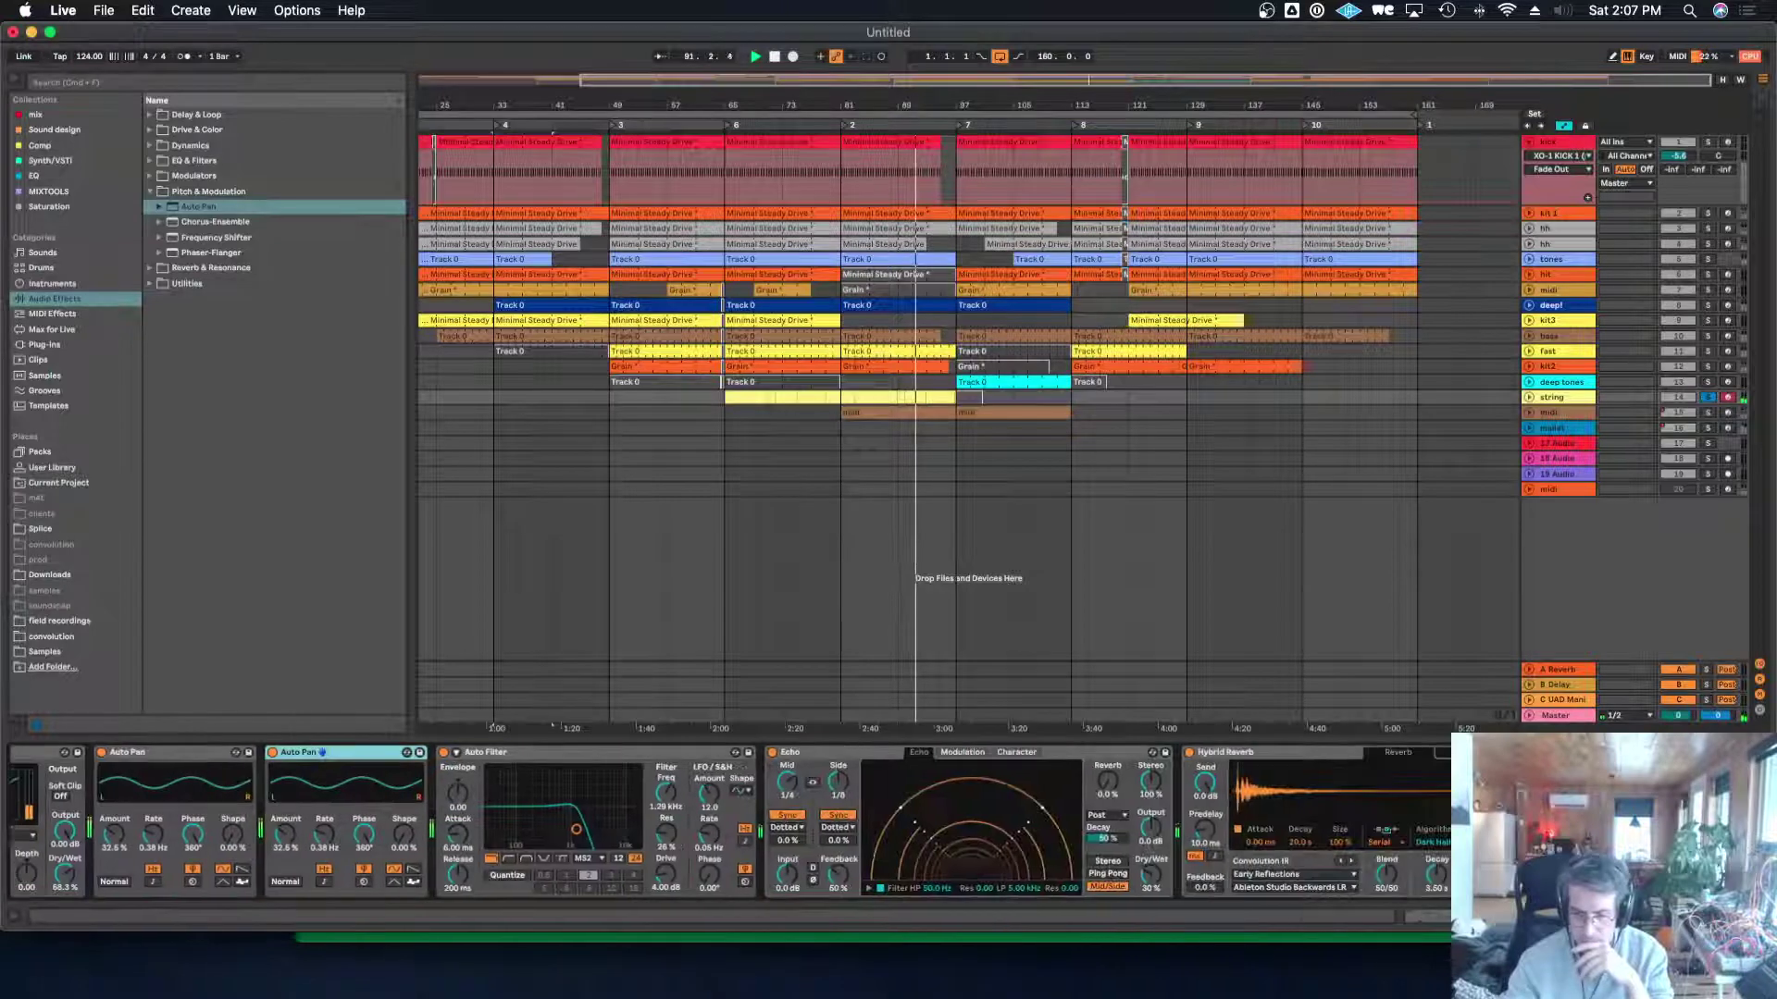
{"action": "scroll", "coordinate": [923, 863], "scroll_direction": "right", "scroll_amount": 5}
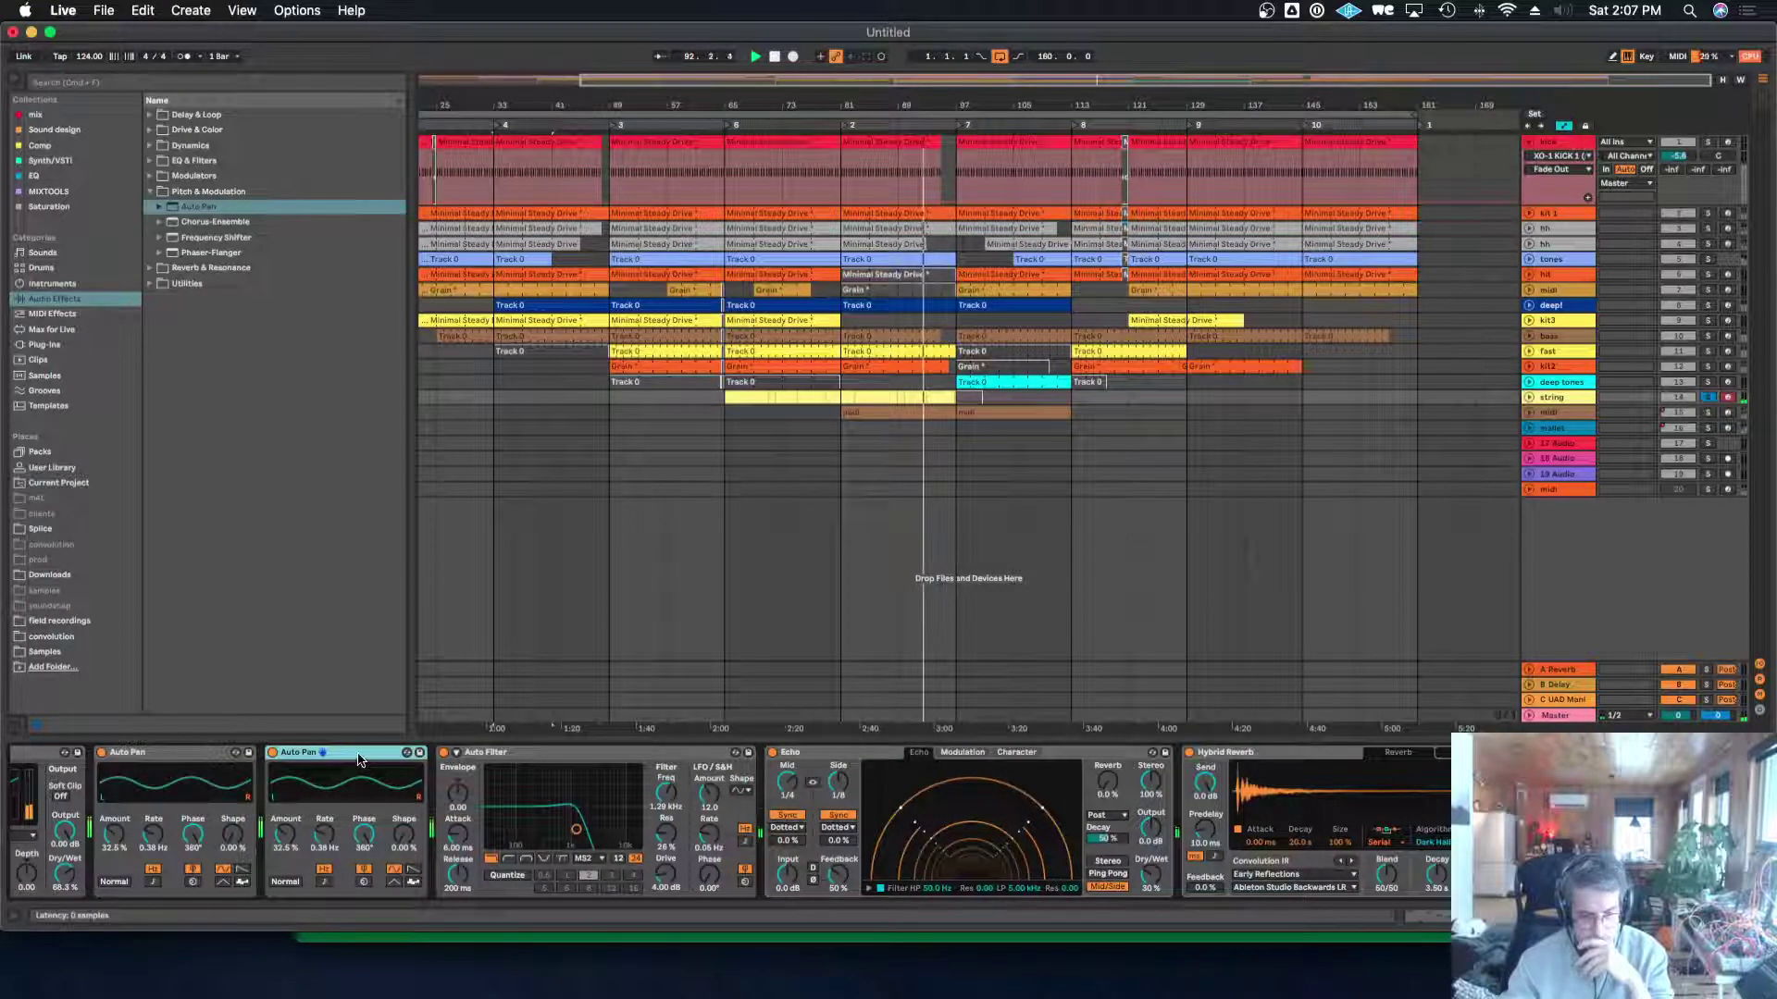
{"action": "key", "text": "Delete"}
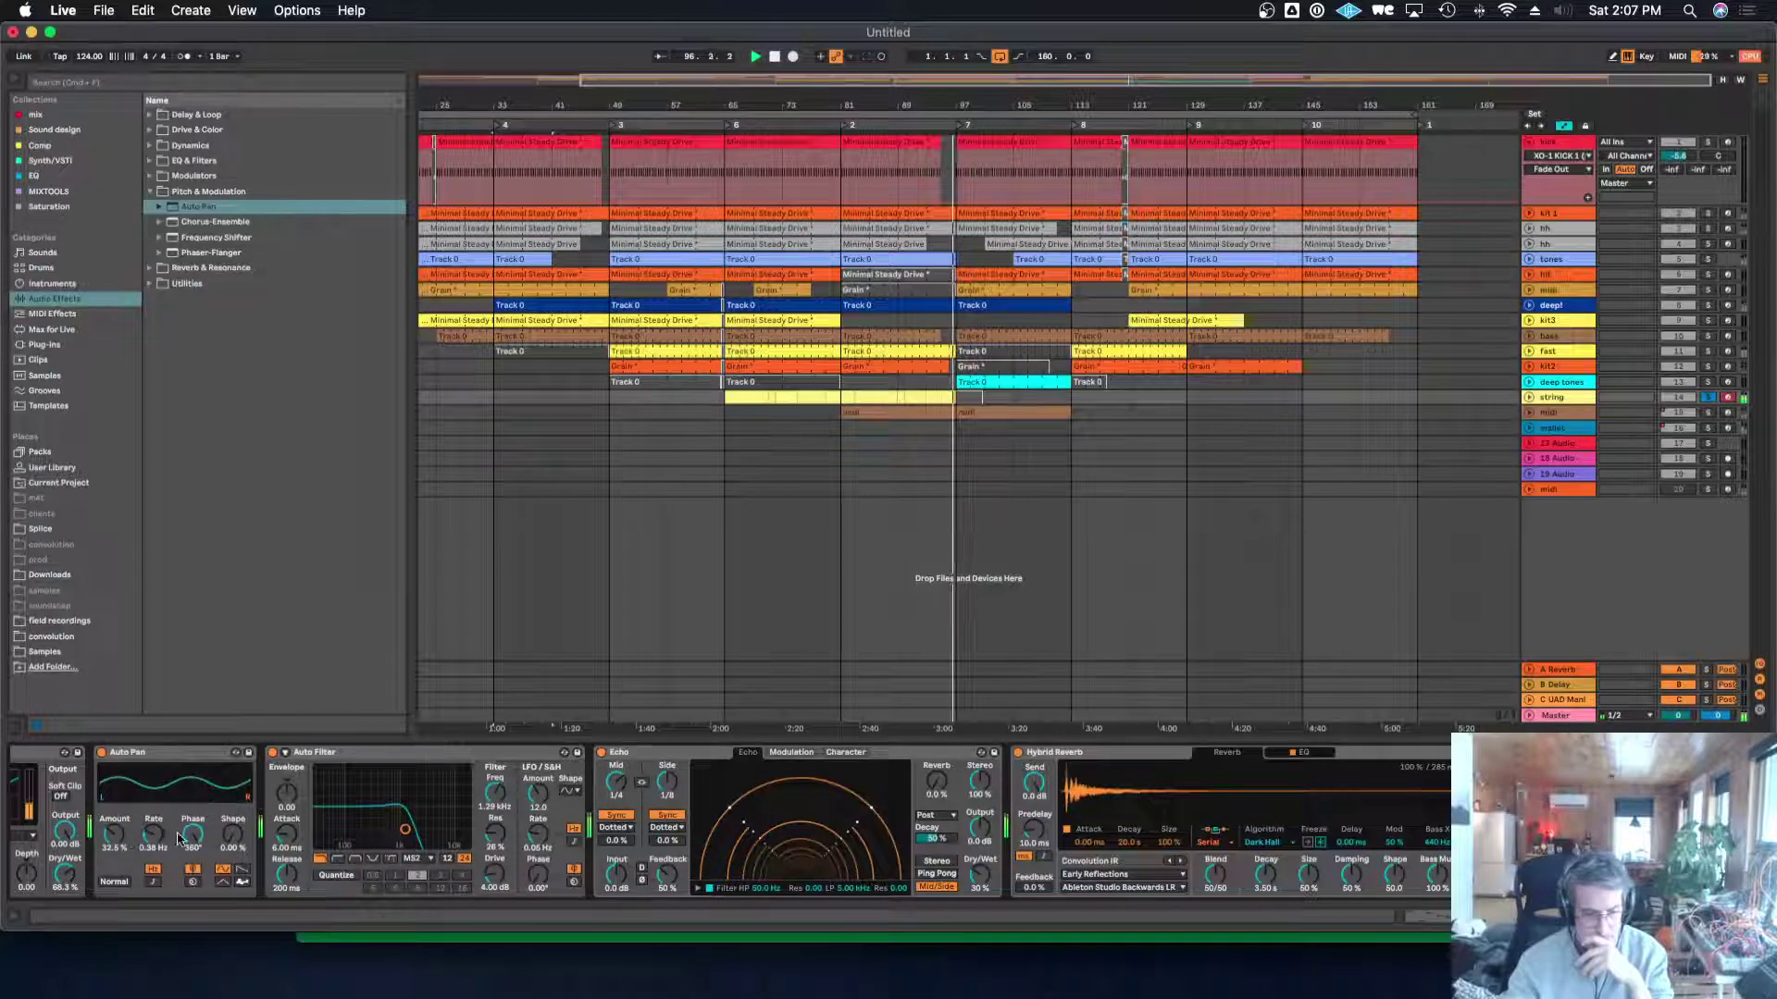
Set the string track's Auto Pan Phase to about 149° and Amount to about 35%, and audition it with all tracks unsoloed.
{"action": "left_click_drag", "start_coordinate": [193, 833], "coordinate": [116, 832]}
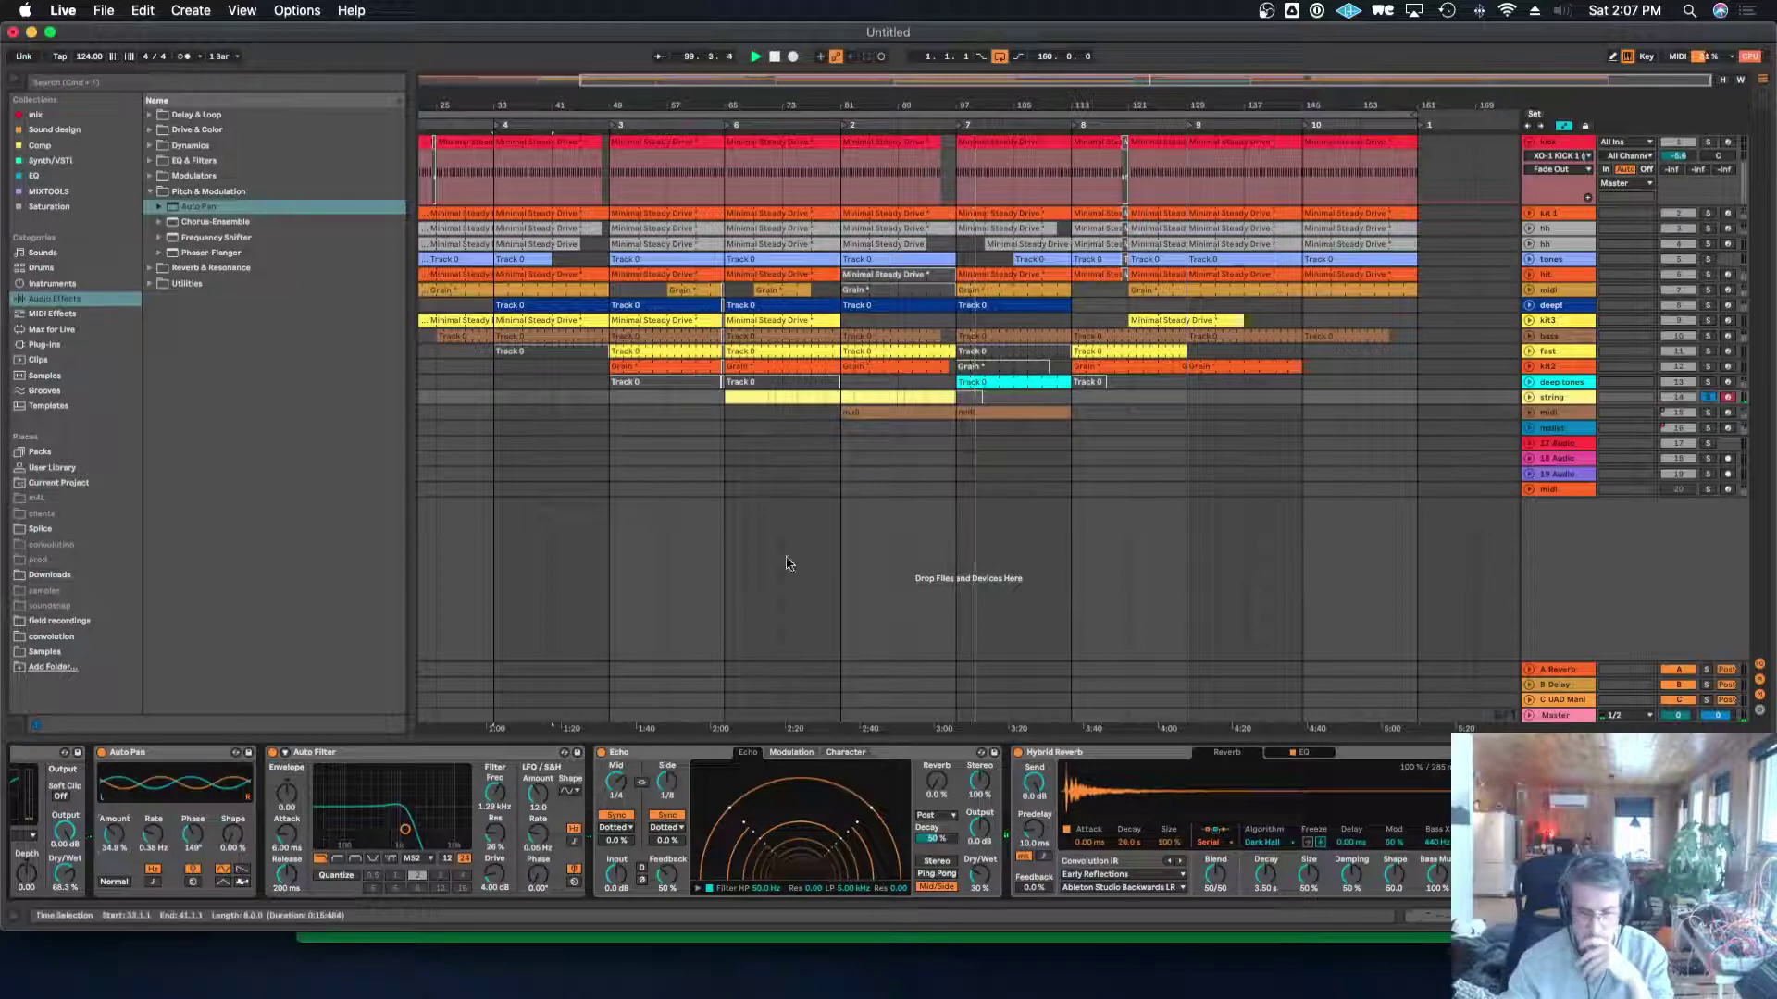
{"action": "left_click", "coordinate": [792, 226]}
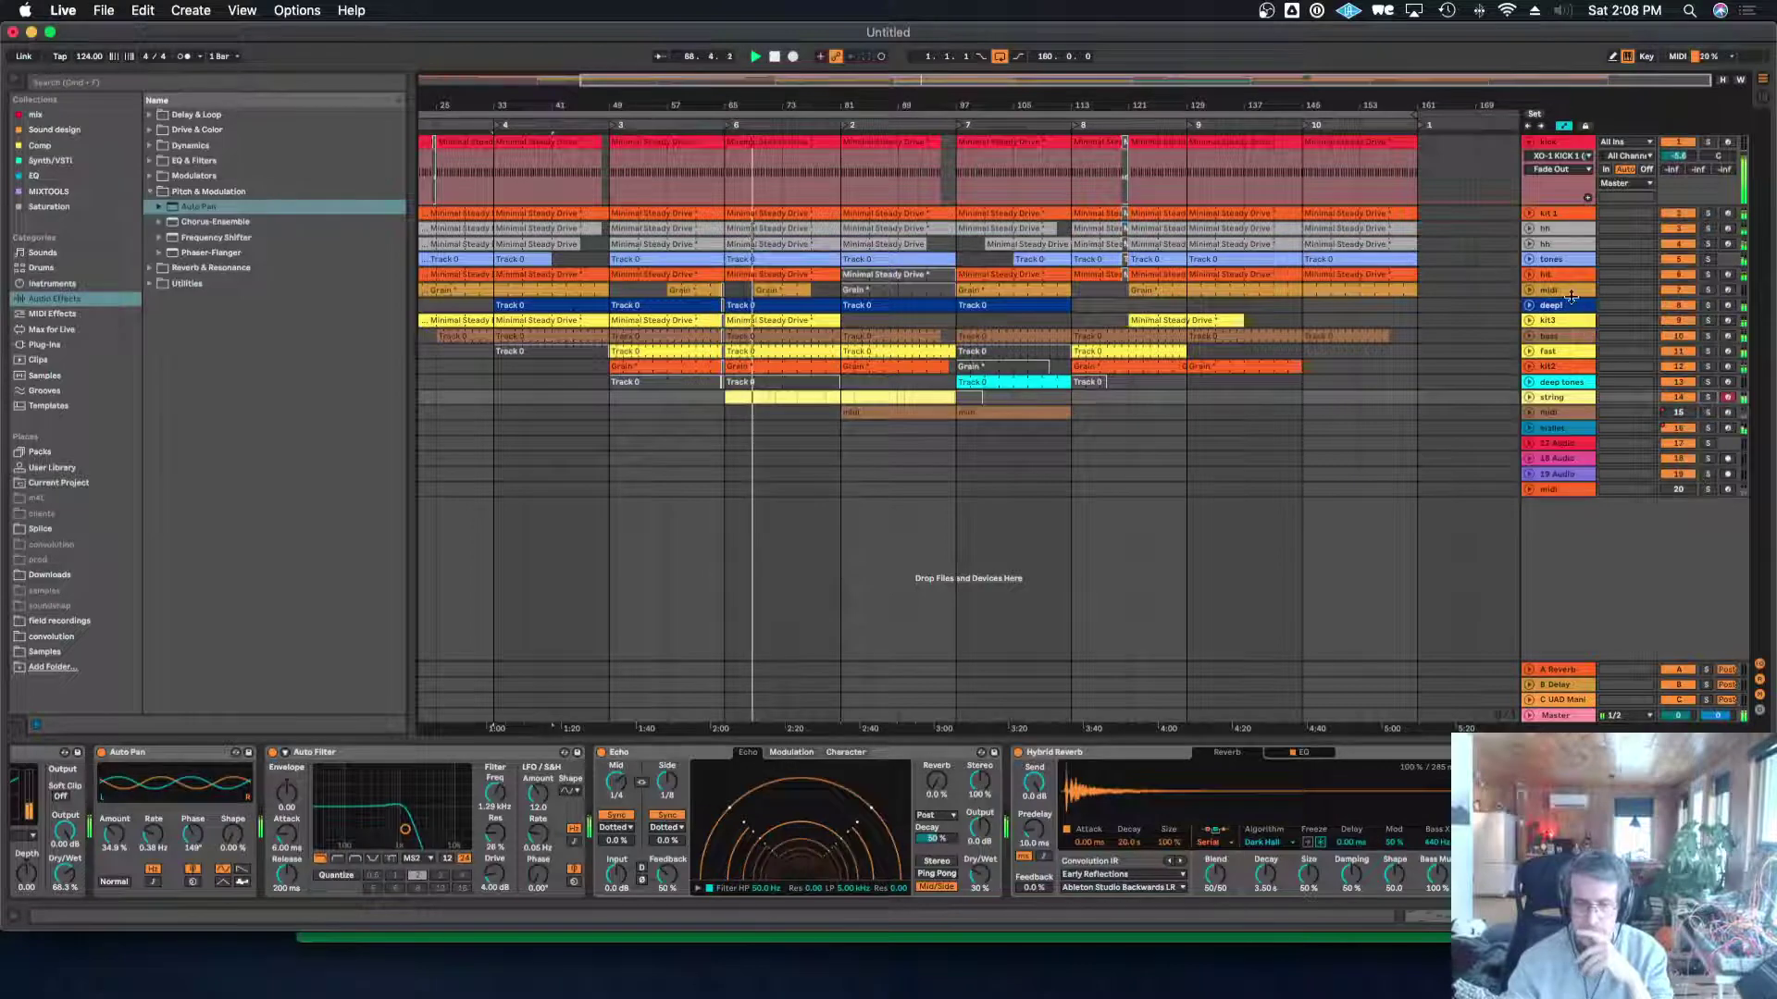
Restart playback from the beginning of the song and fold the kick track.
{"action": "left_click", "coordinate": [770, 57]}
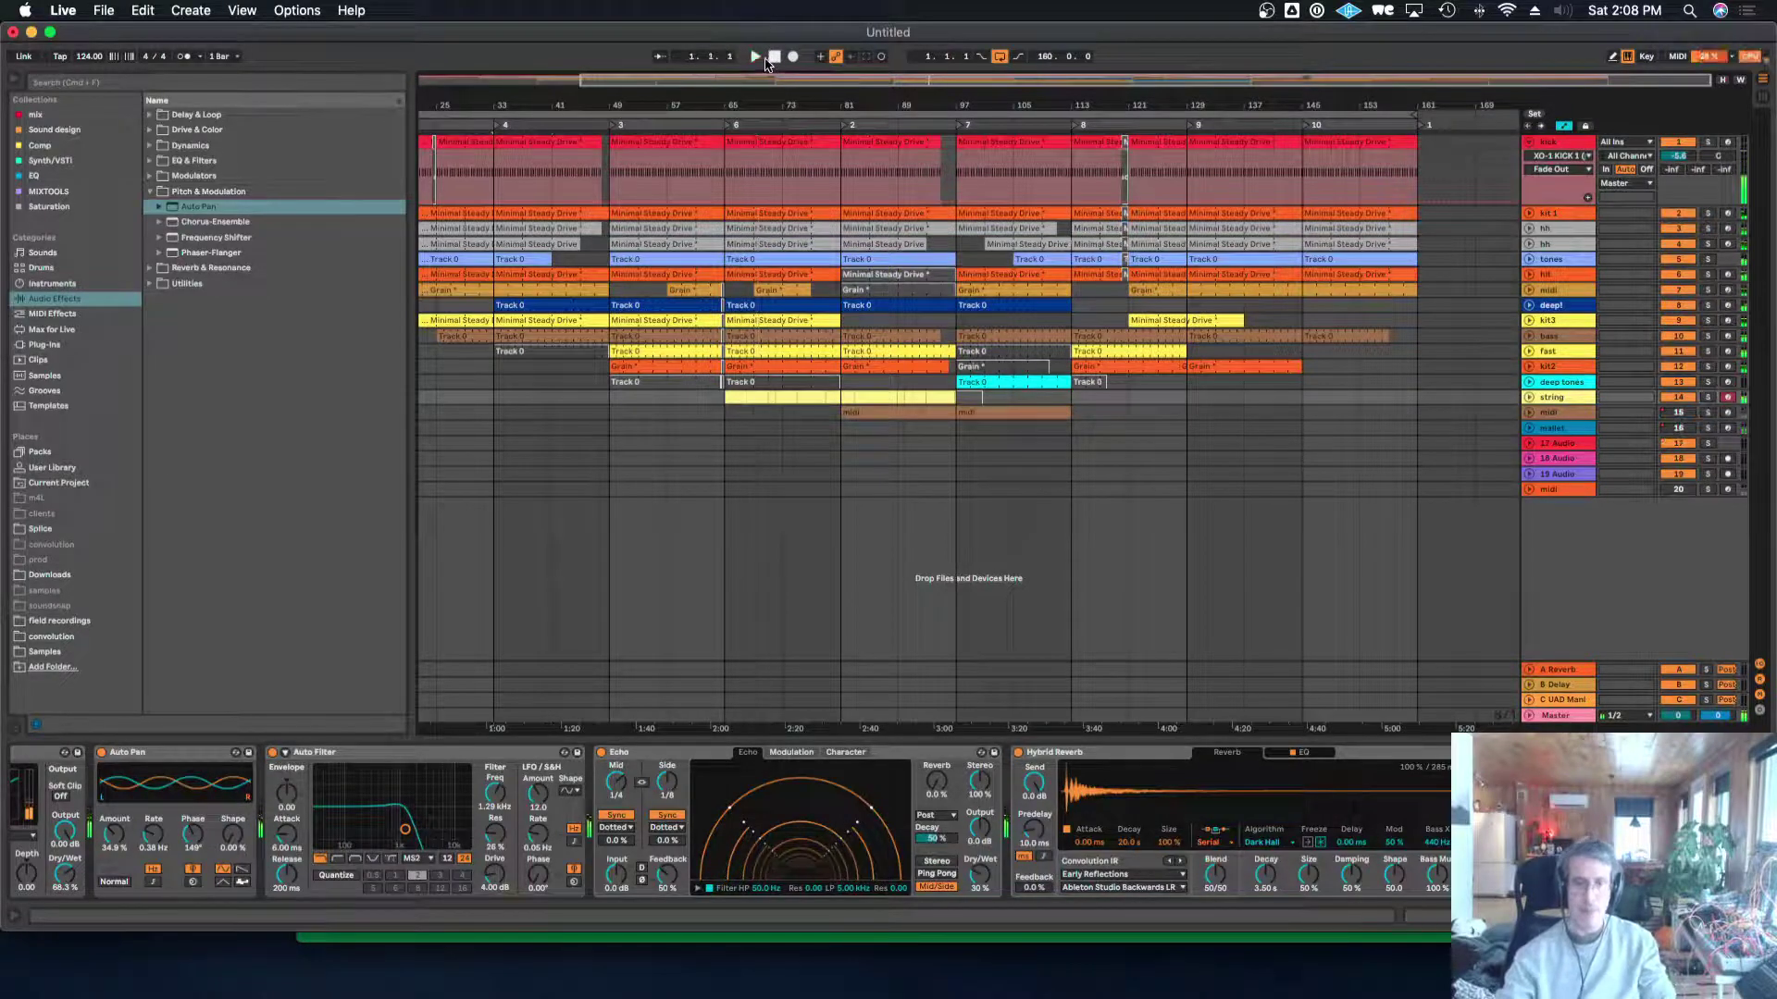
{"action": "left_click", "coordinate": [1526, 144]}
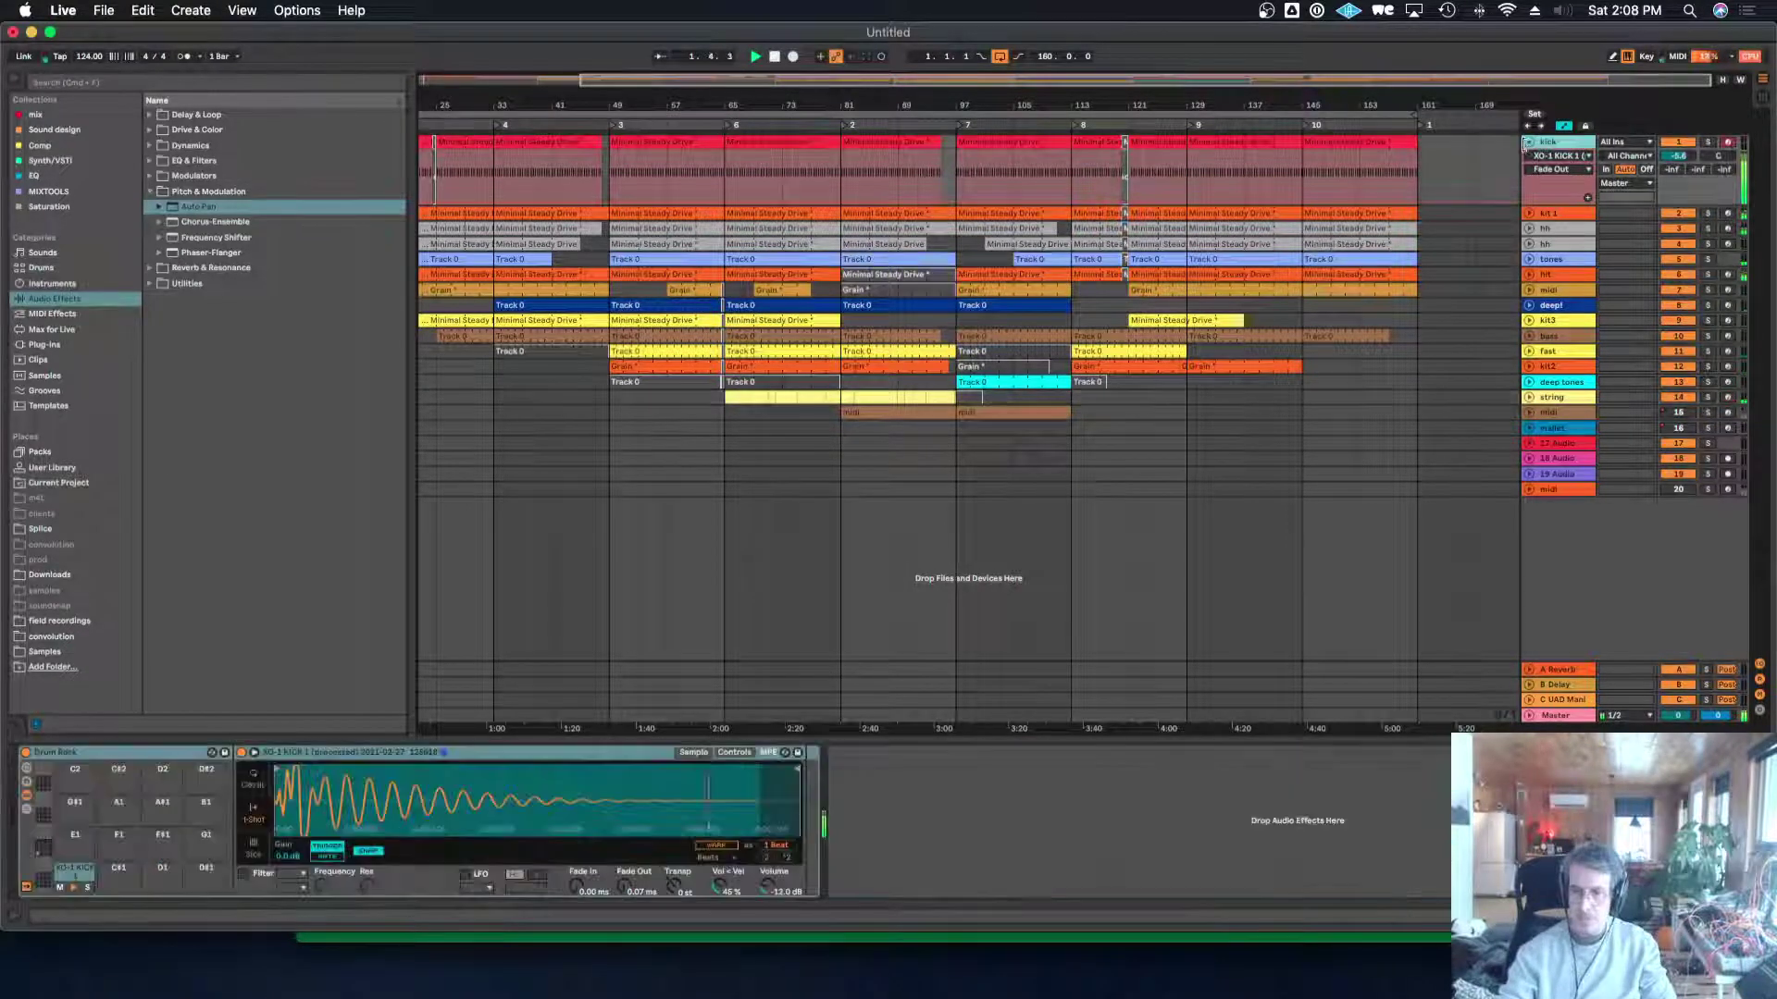
{"action": "left_click", "coordinate": [1529, 145]}
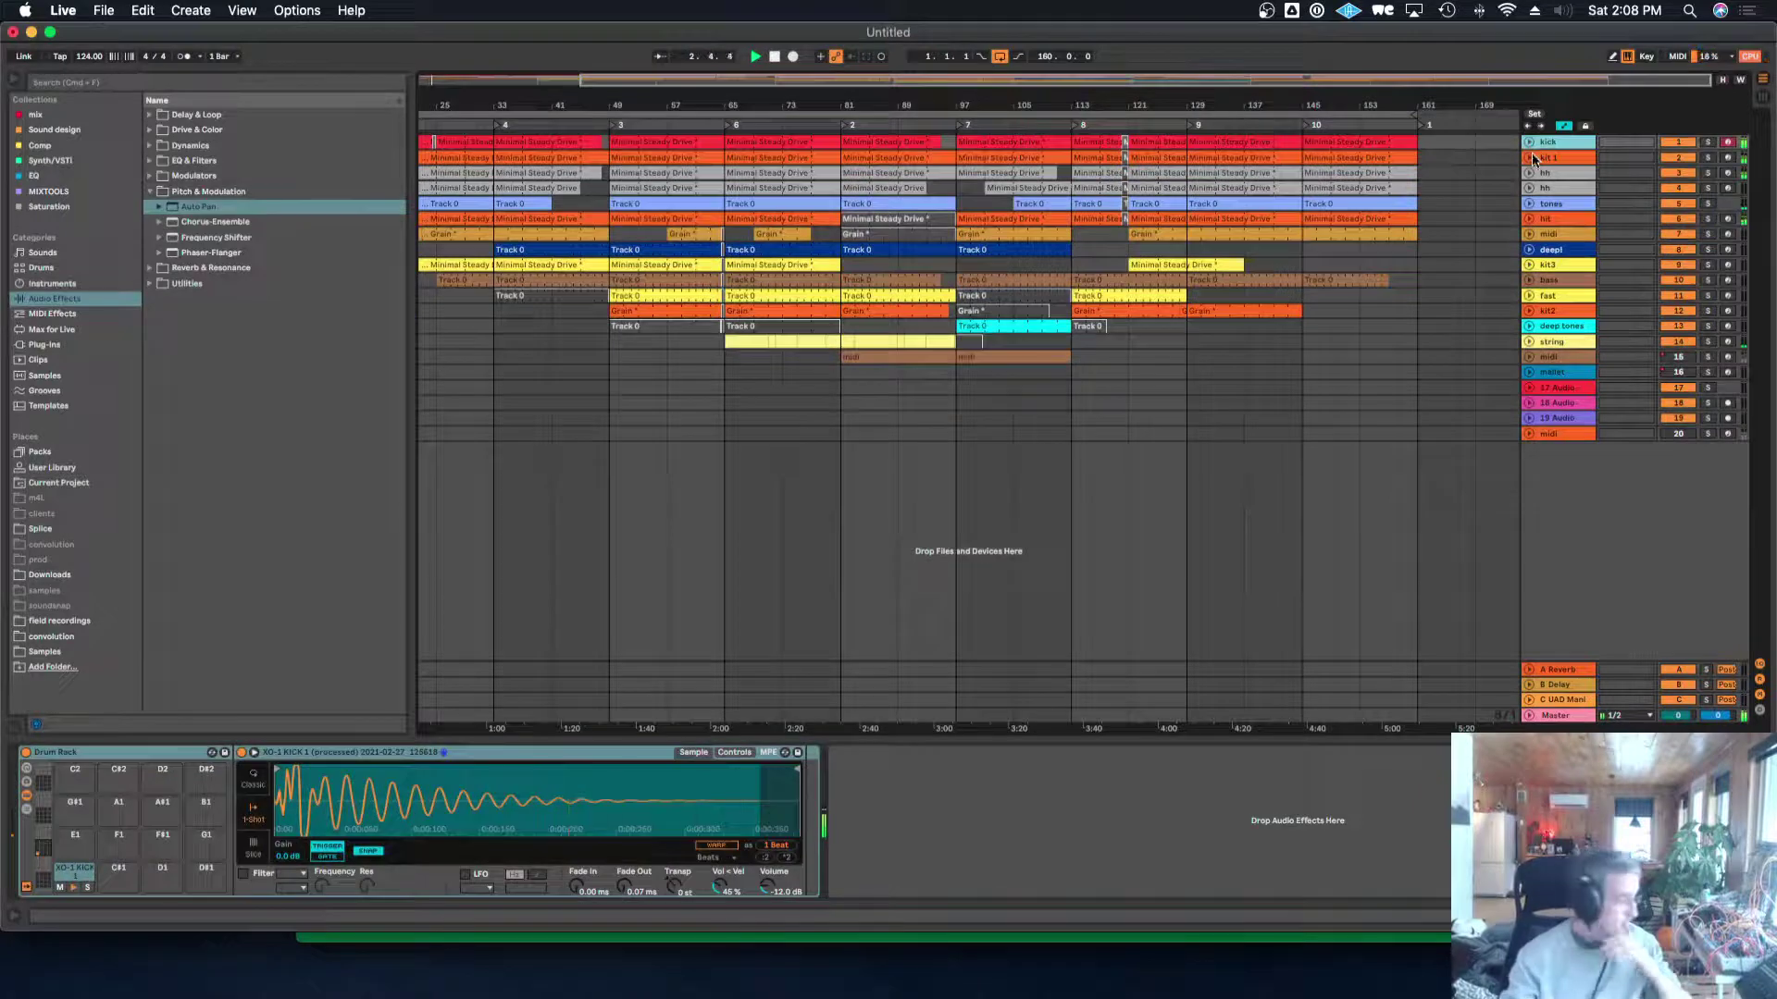
Add an Auto Pan to the end of the XO-2 KICK 2 track's chain with Amount about 43% and Rate 0.14 Hz.
{"action": "left_click", "coordinate": [1565, 218]}
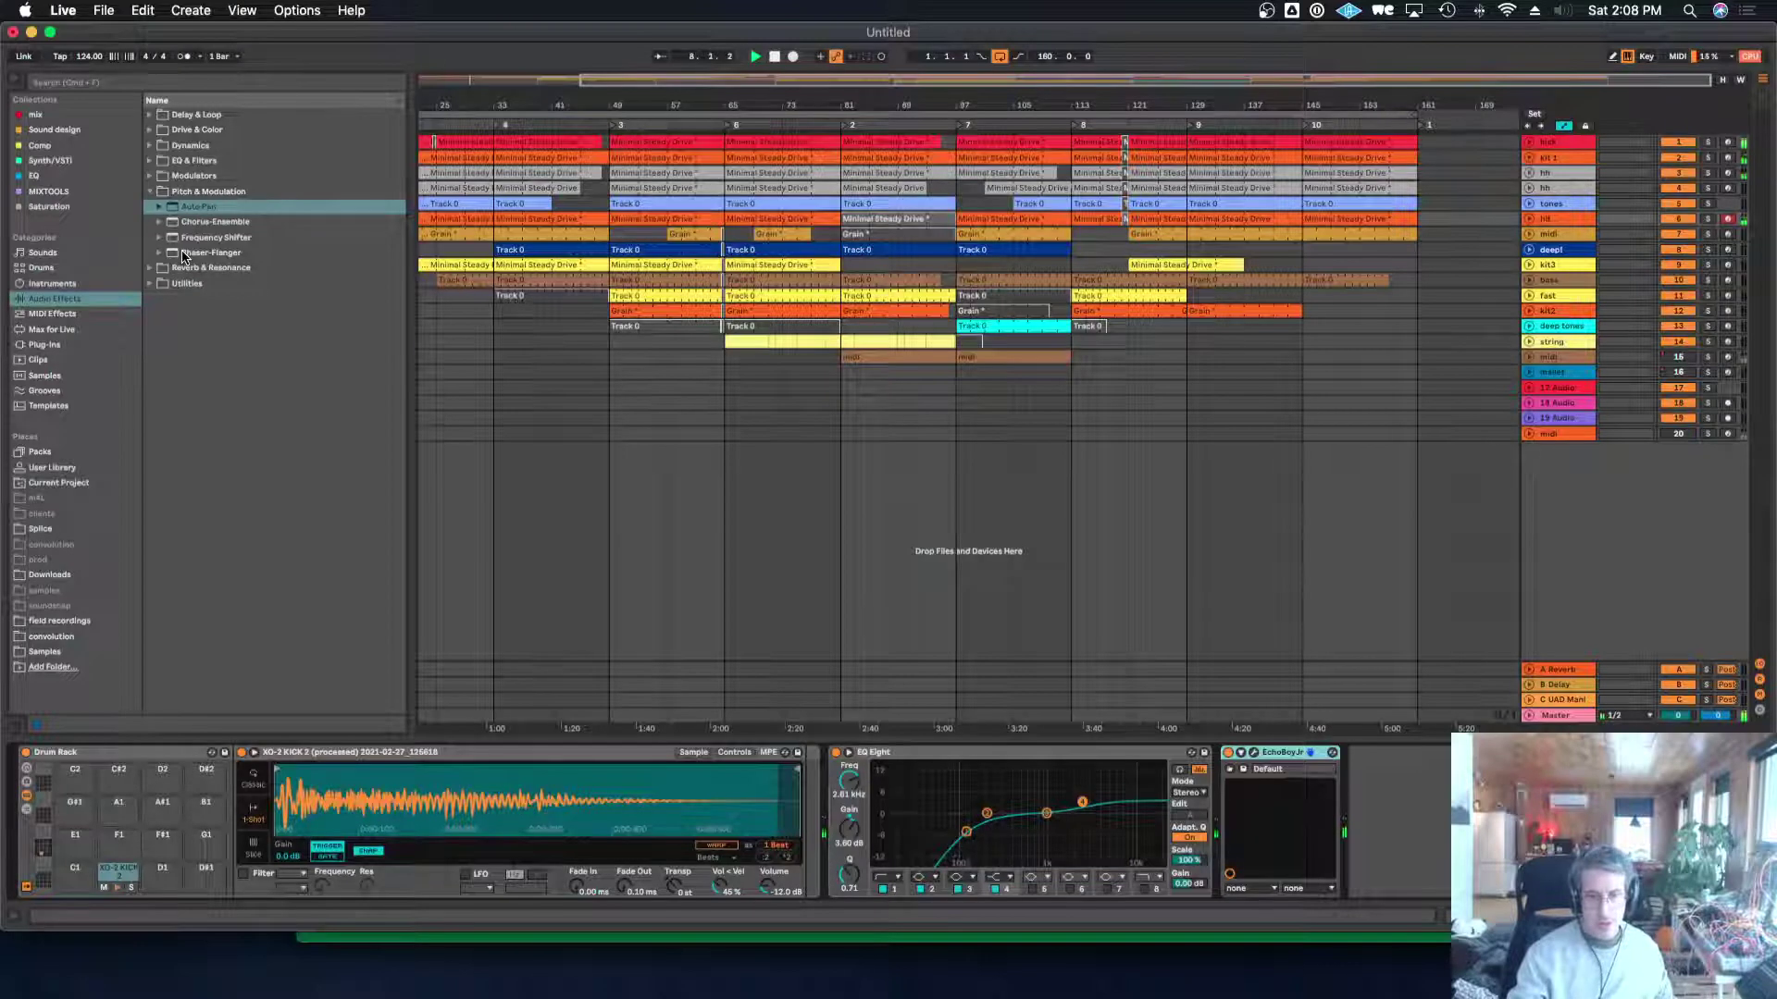
{"action": "double_click", "coordinate": [170, 202]}
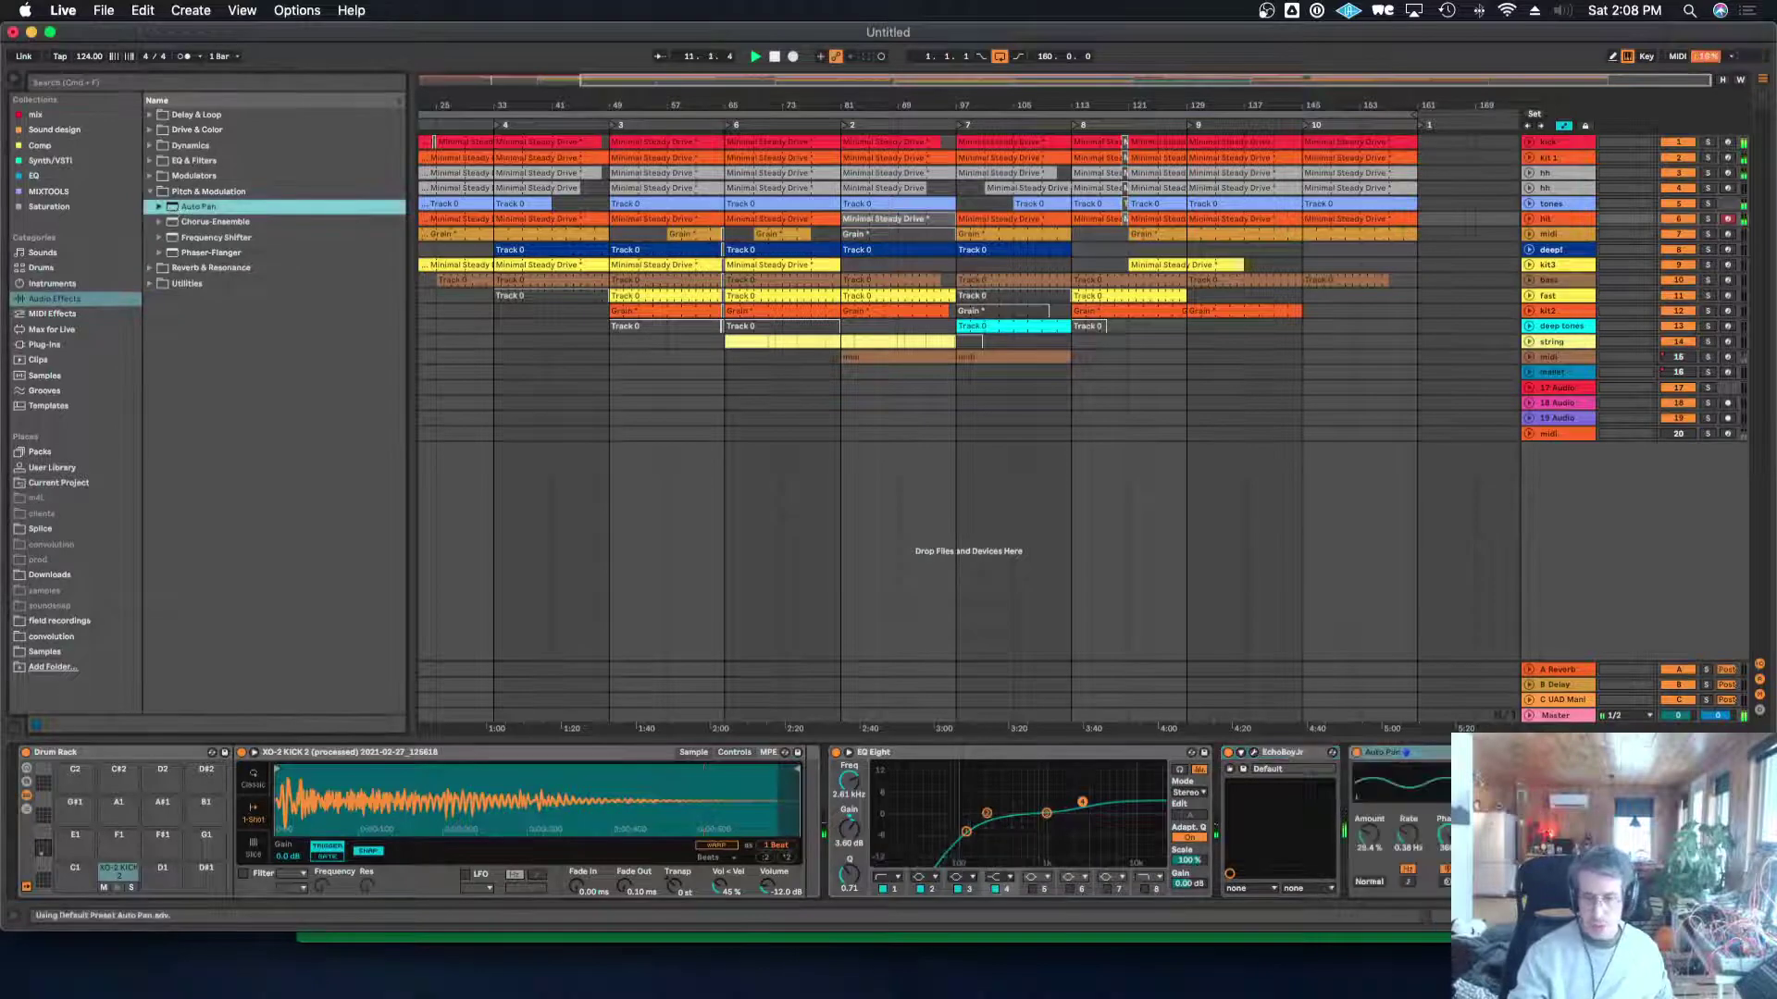
{"action": "left_click", "coordinate": [1390, 845]}
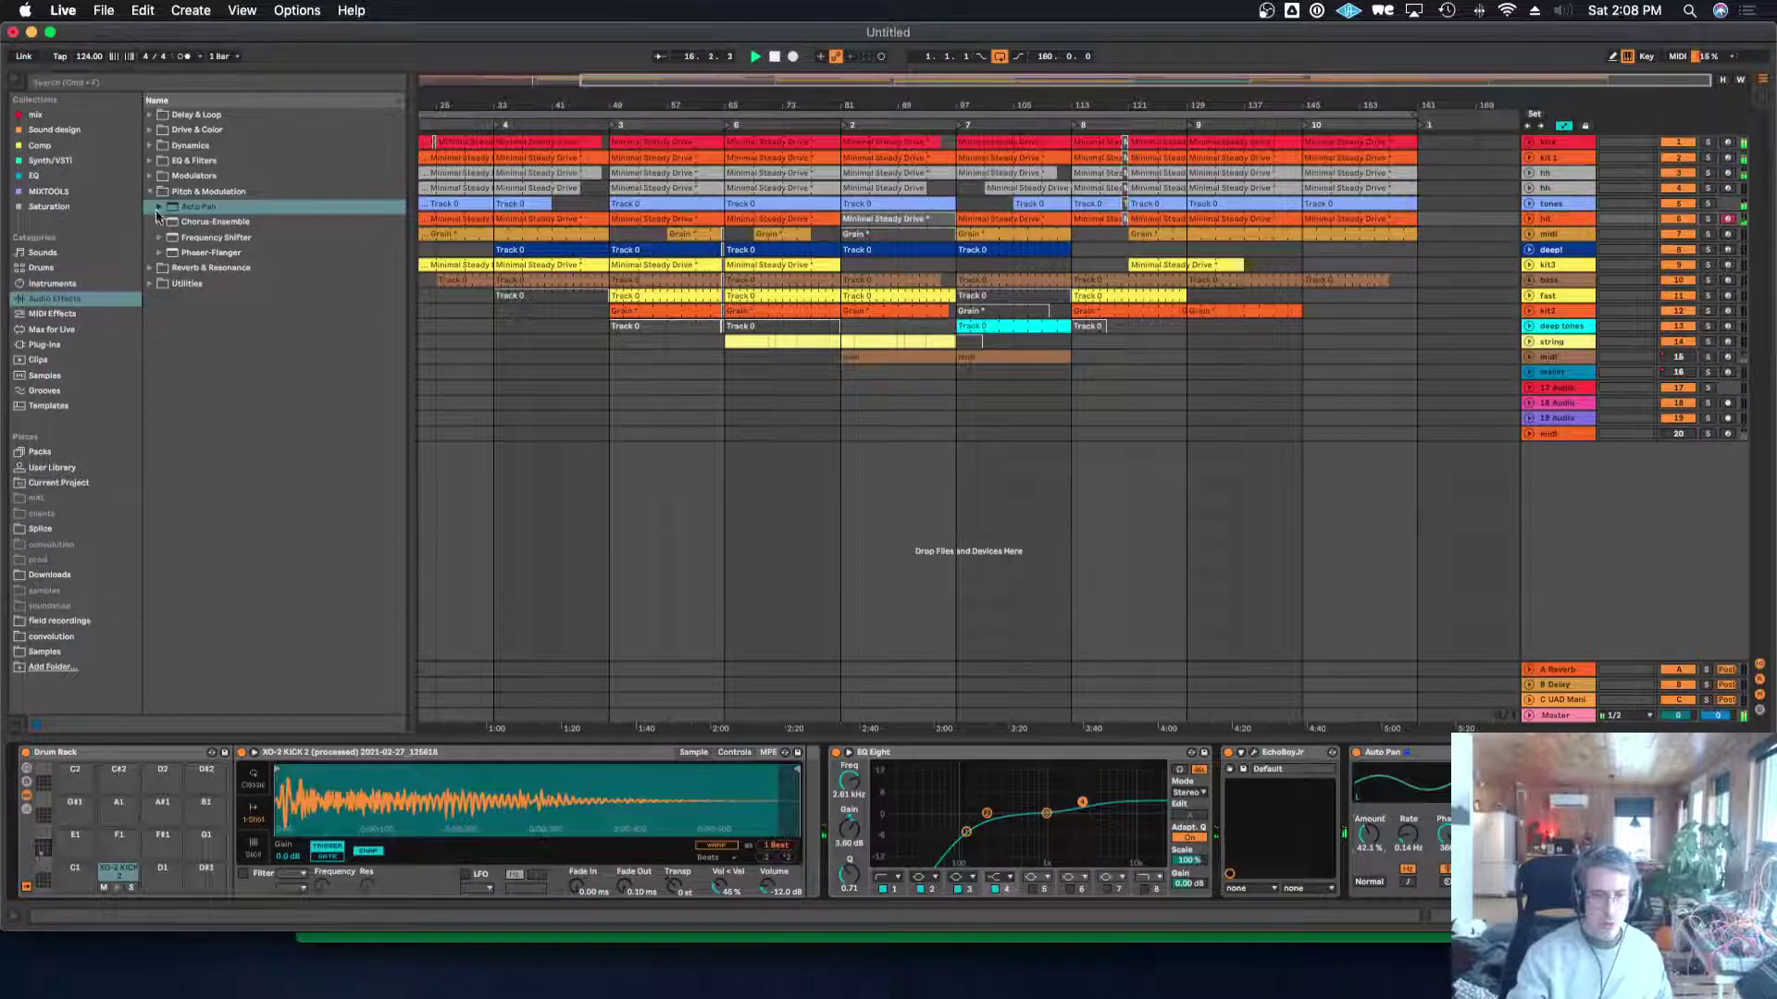
Add an Auto Filter after the Auto Pan on the XO-2 KICK 2 track.
{"action": "left_click", "coordinate": [154, 161]}
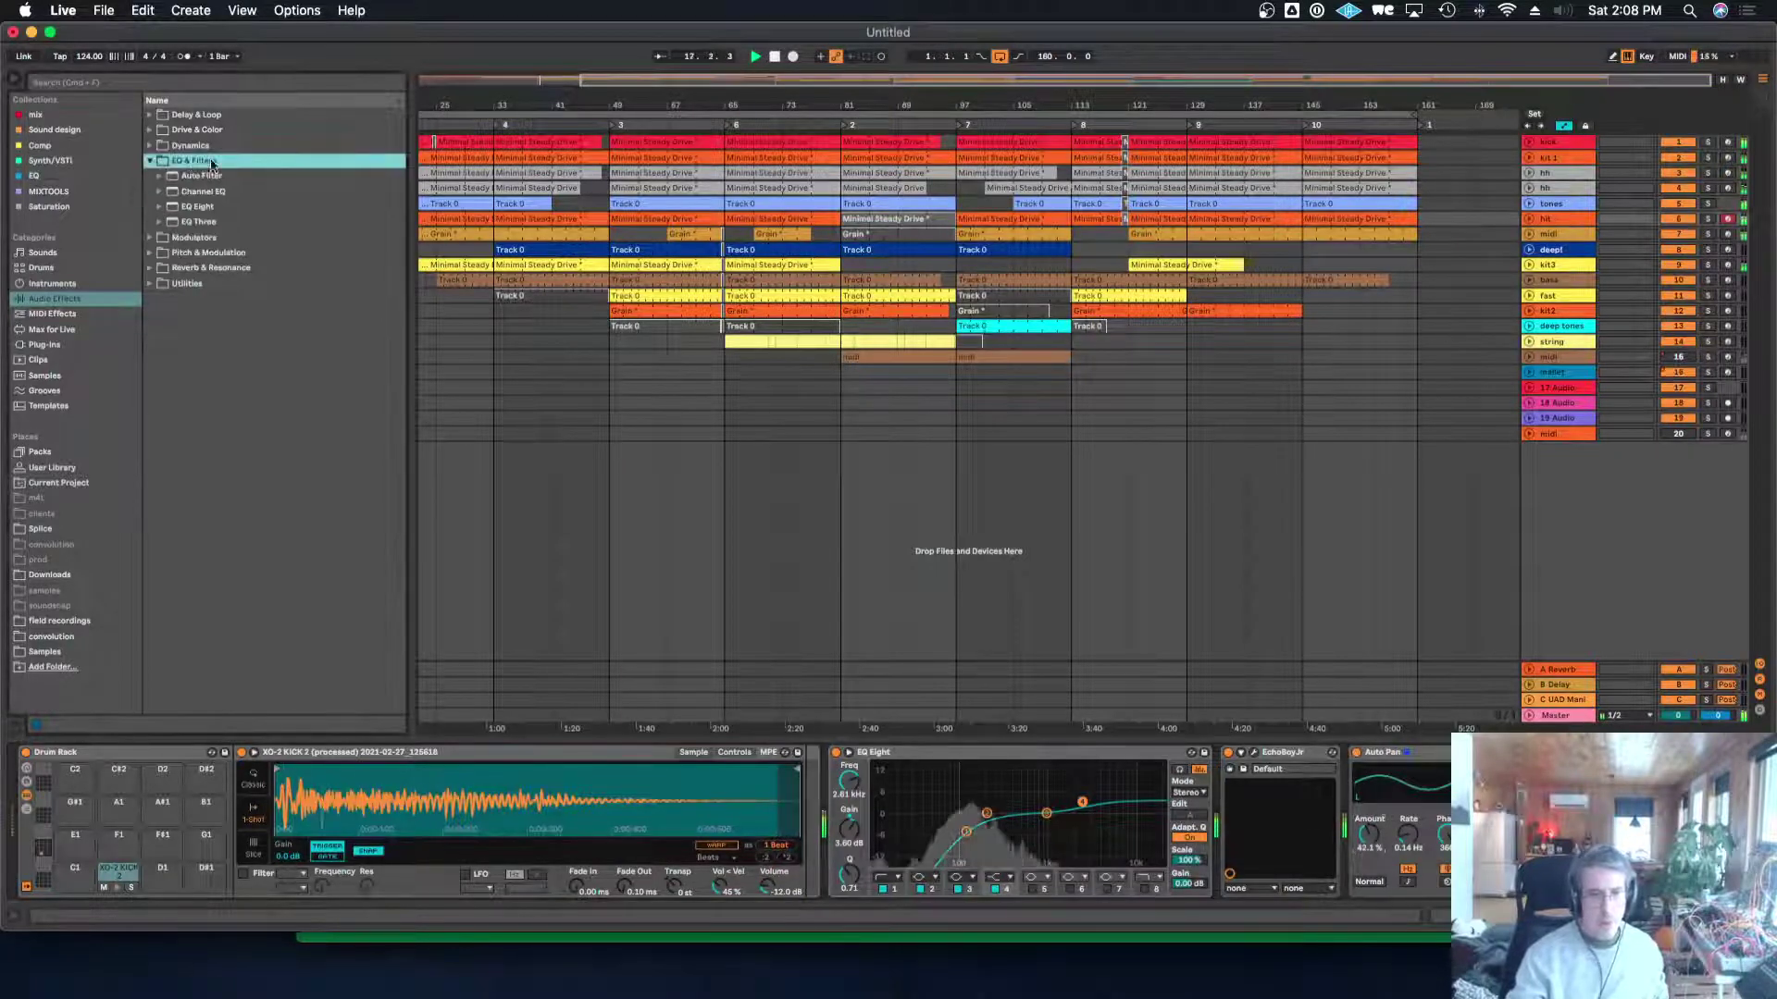
{"action": "left_click", "coordinate": [209, 177]}
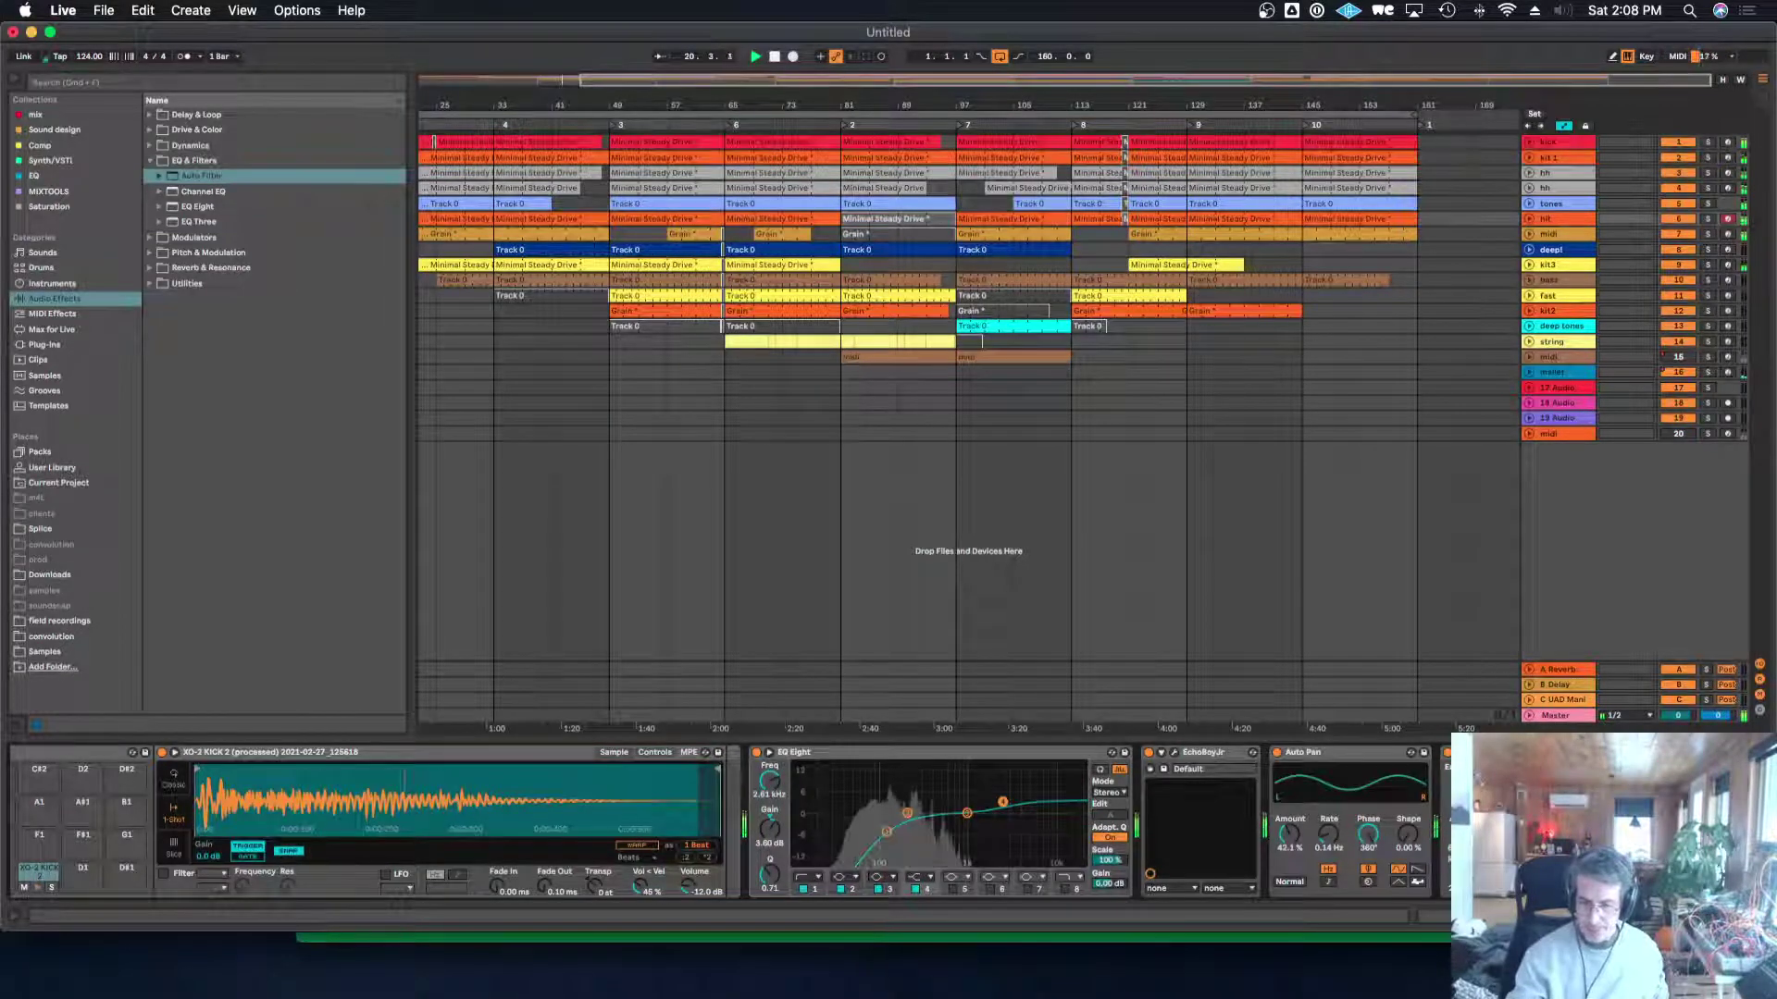
{"action": "scroll", "coordinate": [925, 821], "scroll_direction": "right", "scroll_amount": 2}
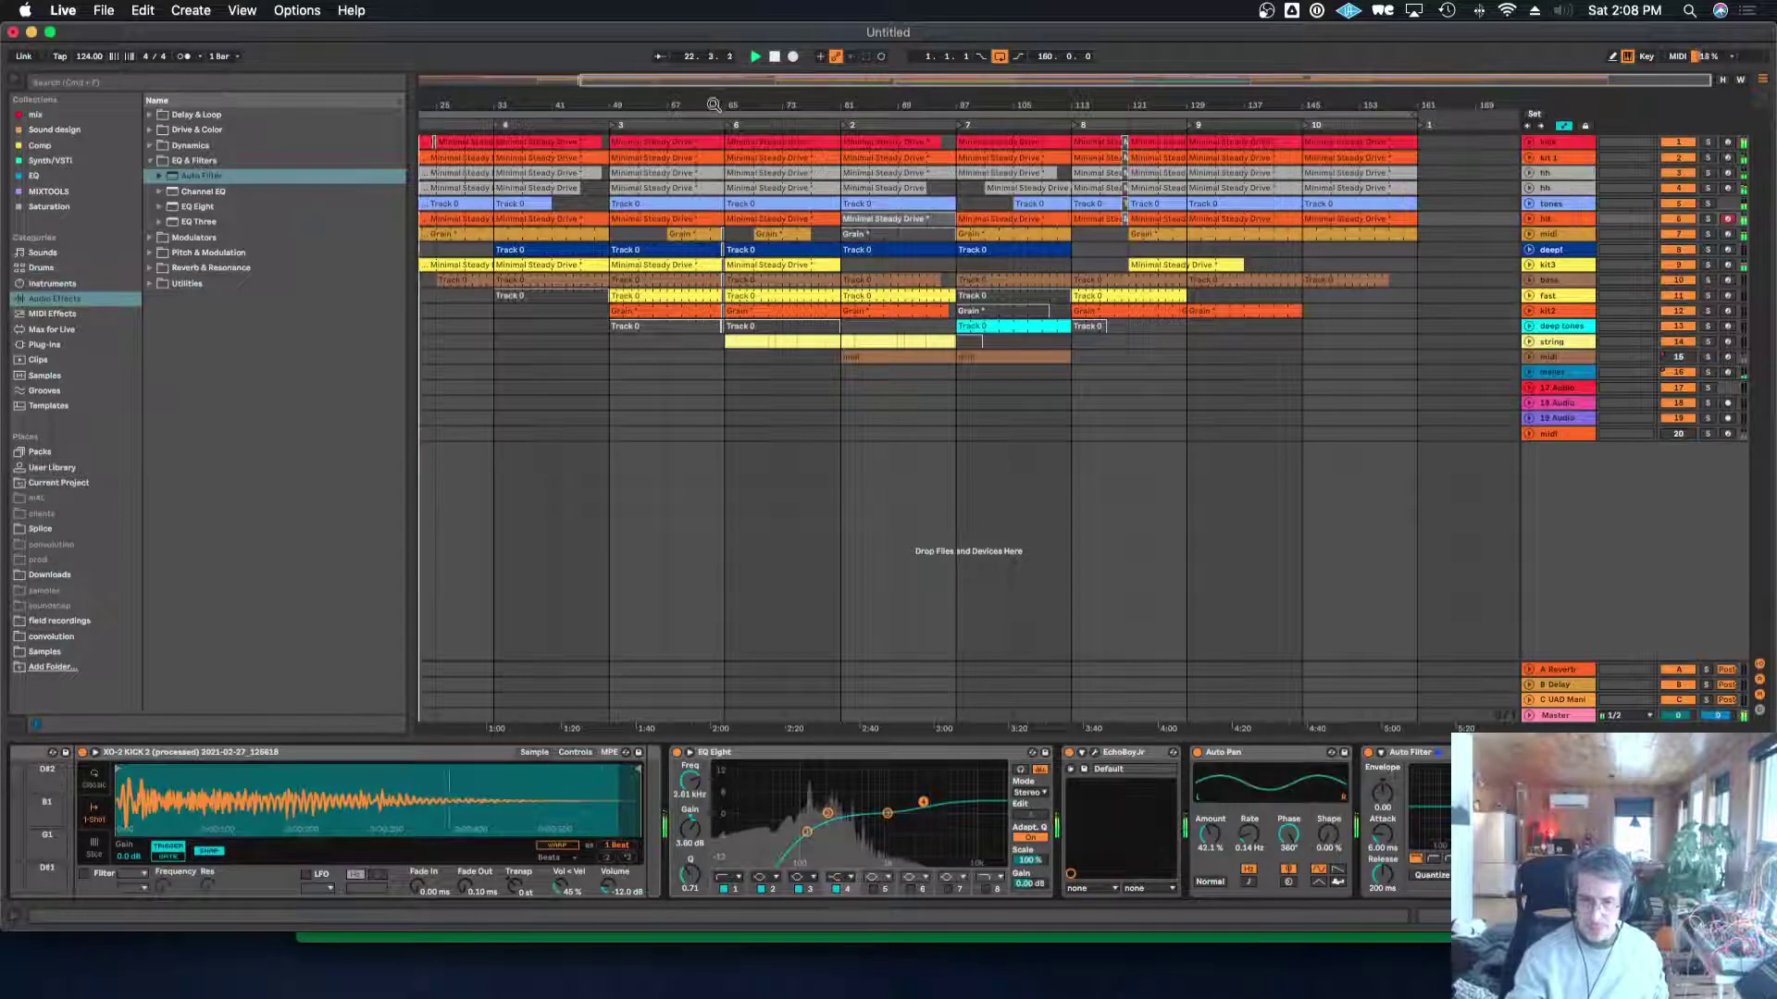
Raise the new Auto Filter's envelope amount to about 93 and shorten its Release to about 162 ms.
{"action": "left_click_drag", "start_coordinate": [953, 105], "coordinate": [1101, 84]}
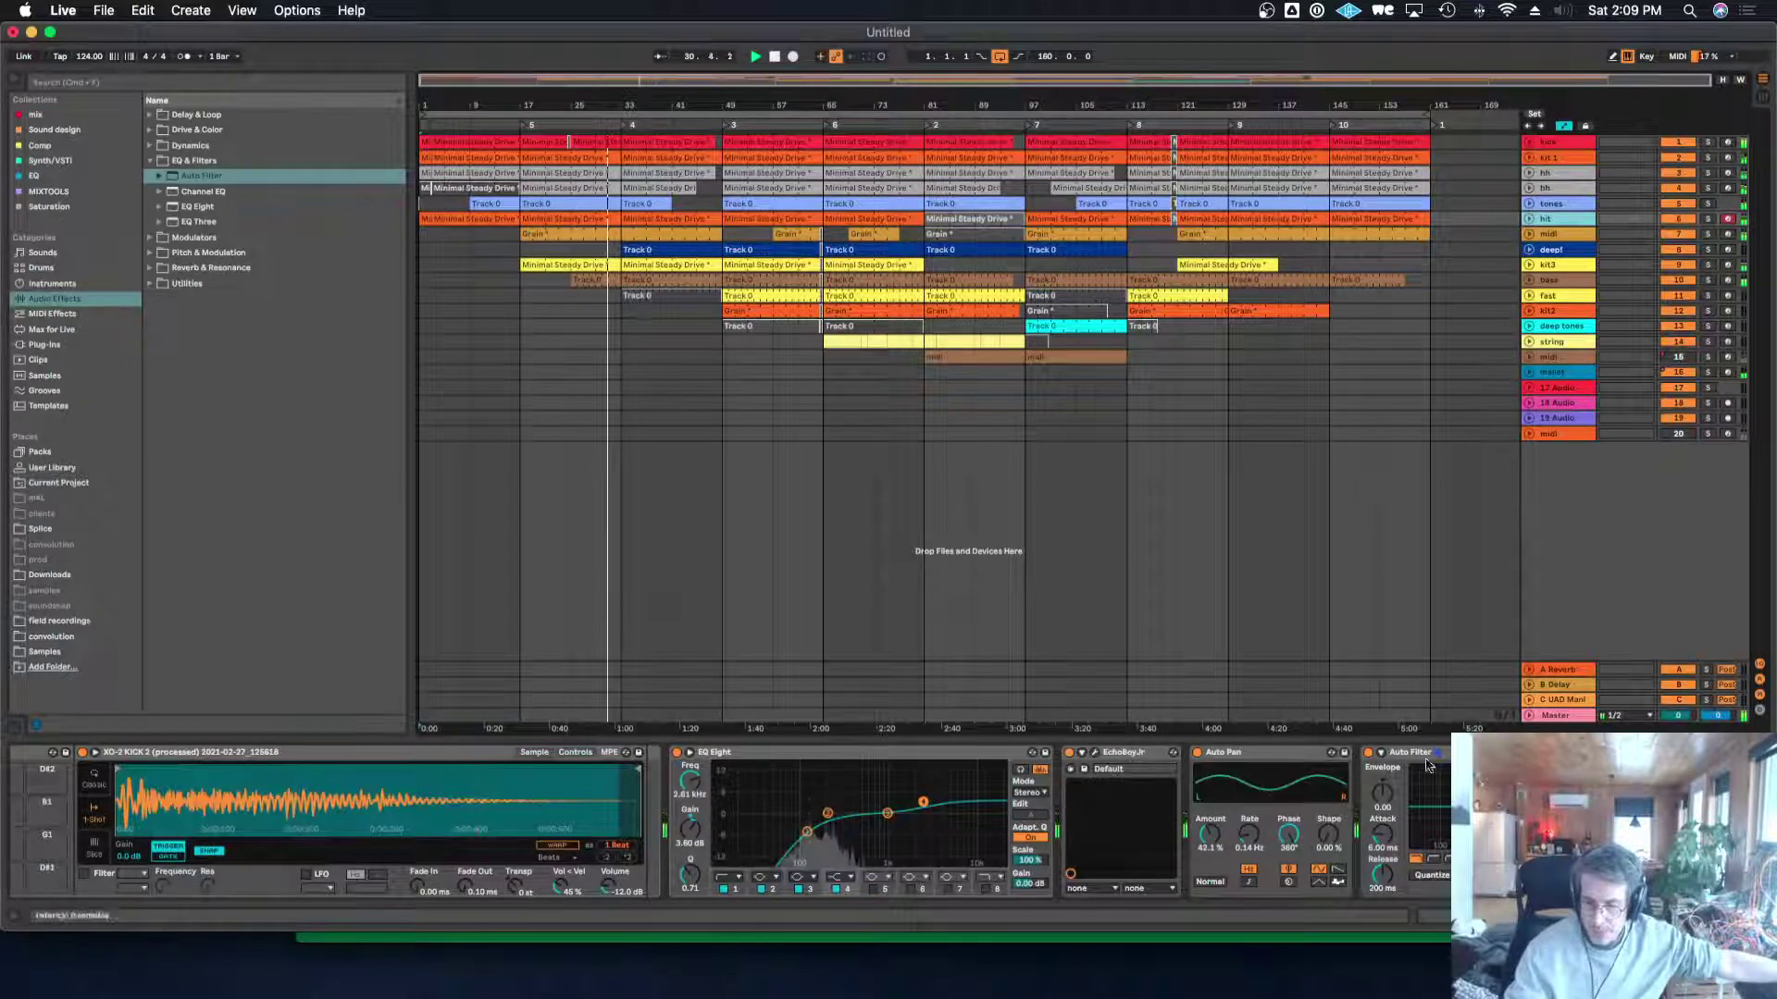
{"action": "left_click_drag", "start_coordinate": [1381, 801], "coordinate": [1382, 733]}
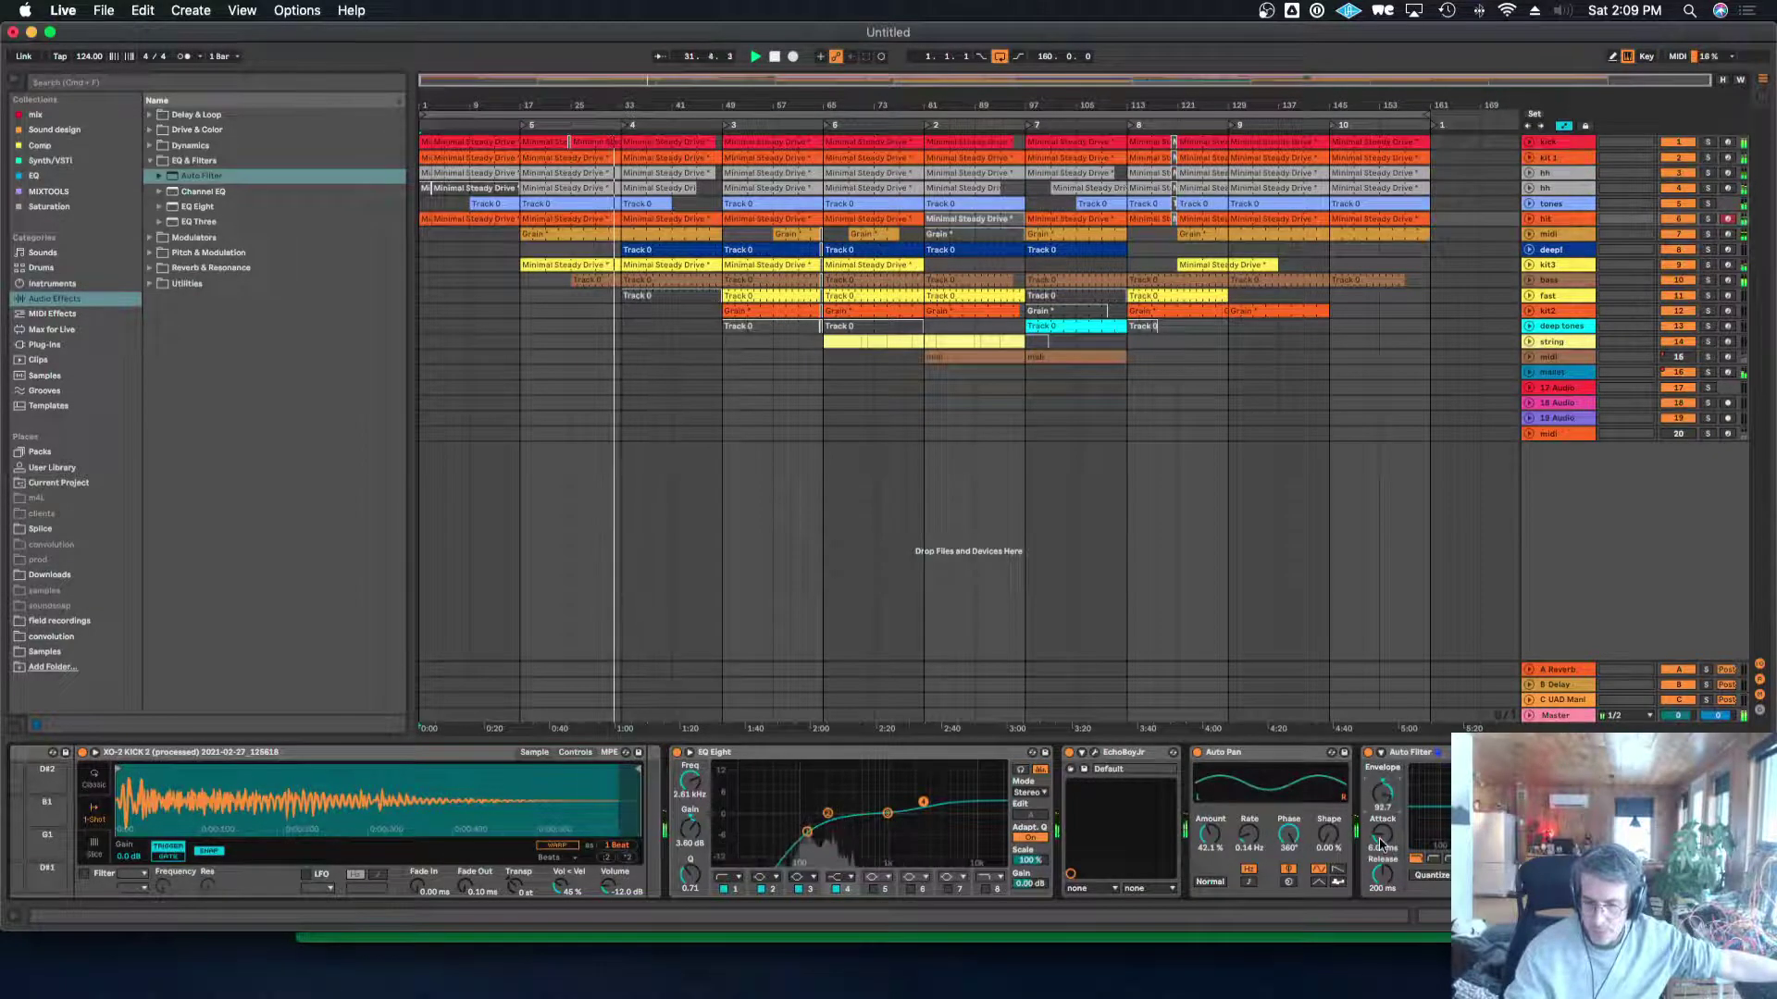
{"action": "left_click_drag", "start_coordinate": [1382, 874], "coordinate": [1382, 890]}
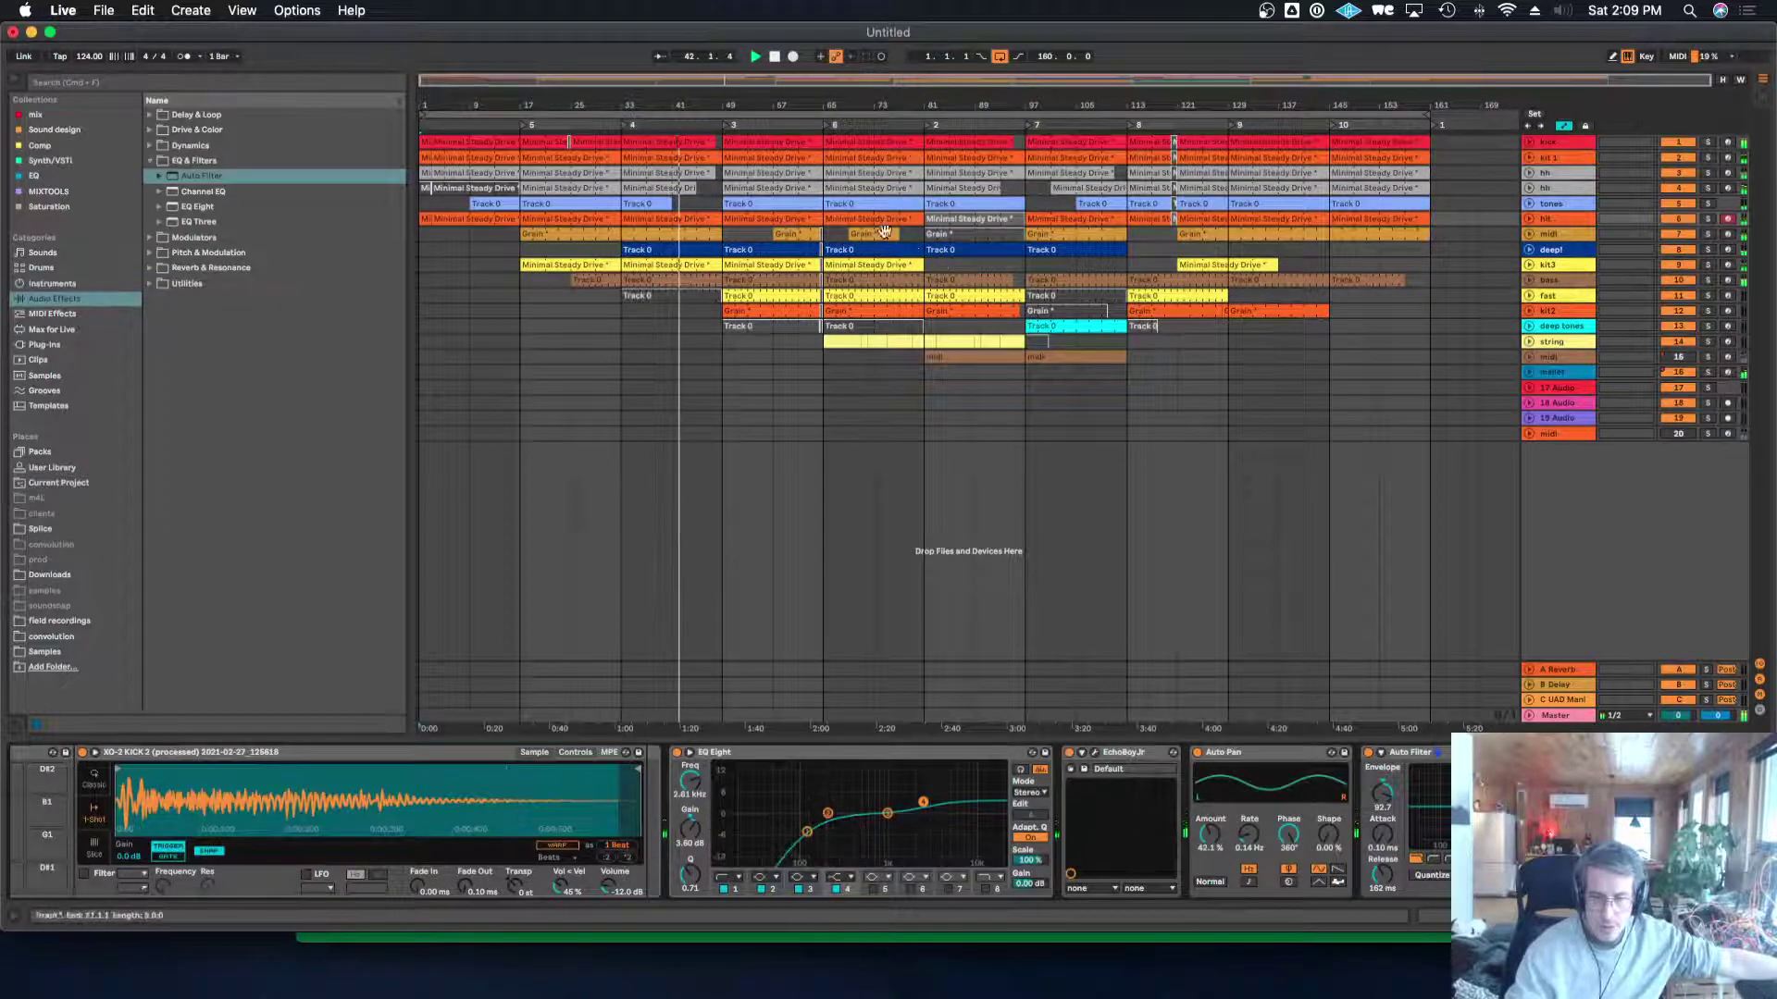
Set the EQ Eight on the deep1 track to M/S mode.
{"action": "left_click", "coordinate": [767, 235]}
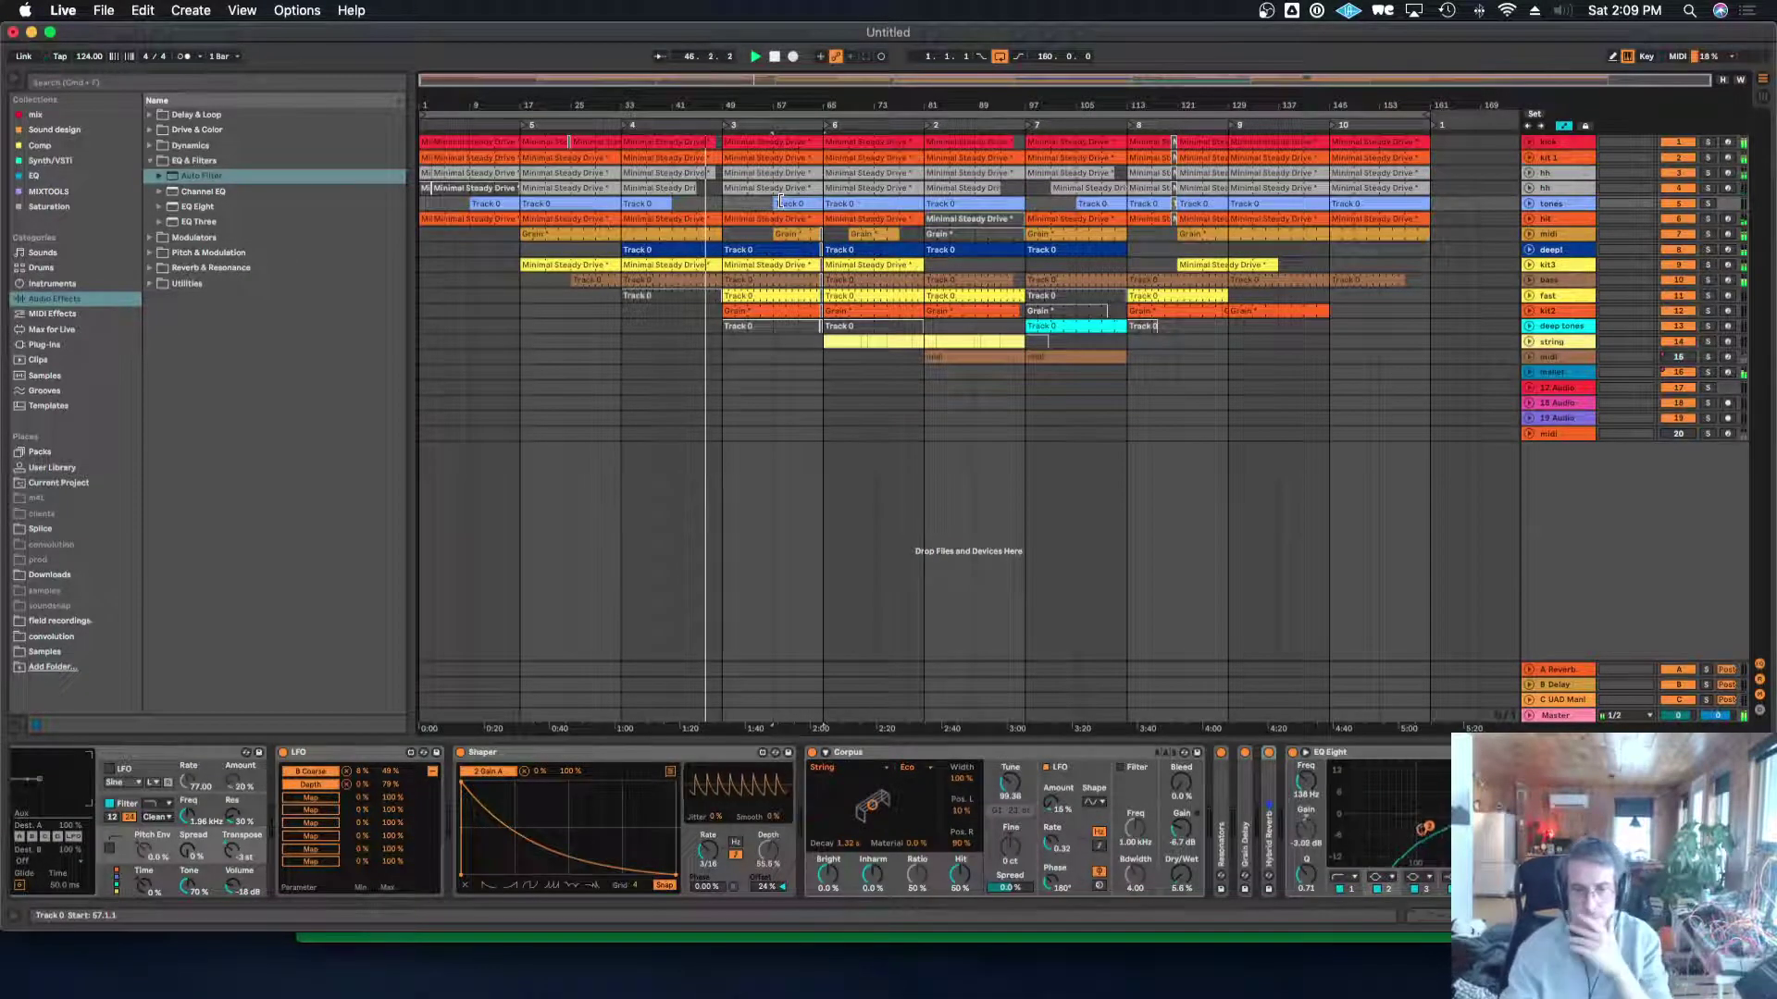
{"action": "left_click", "coordinate": [1555, 251]}
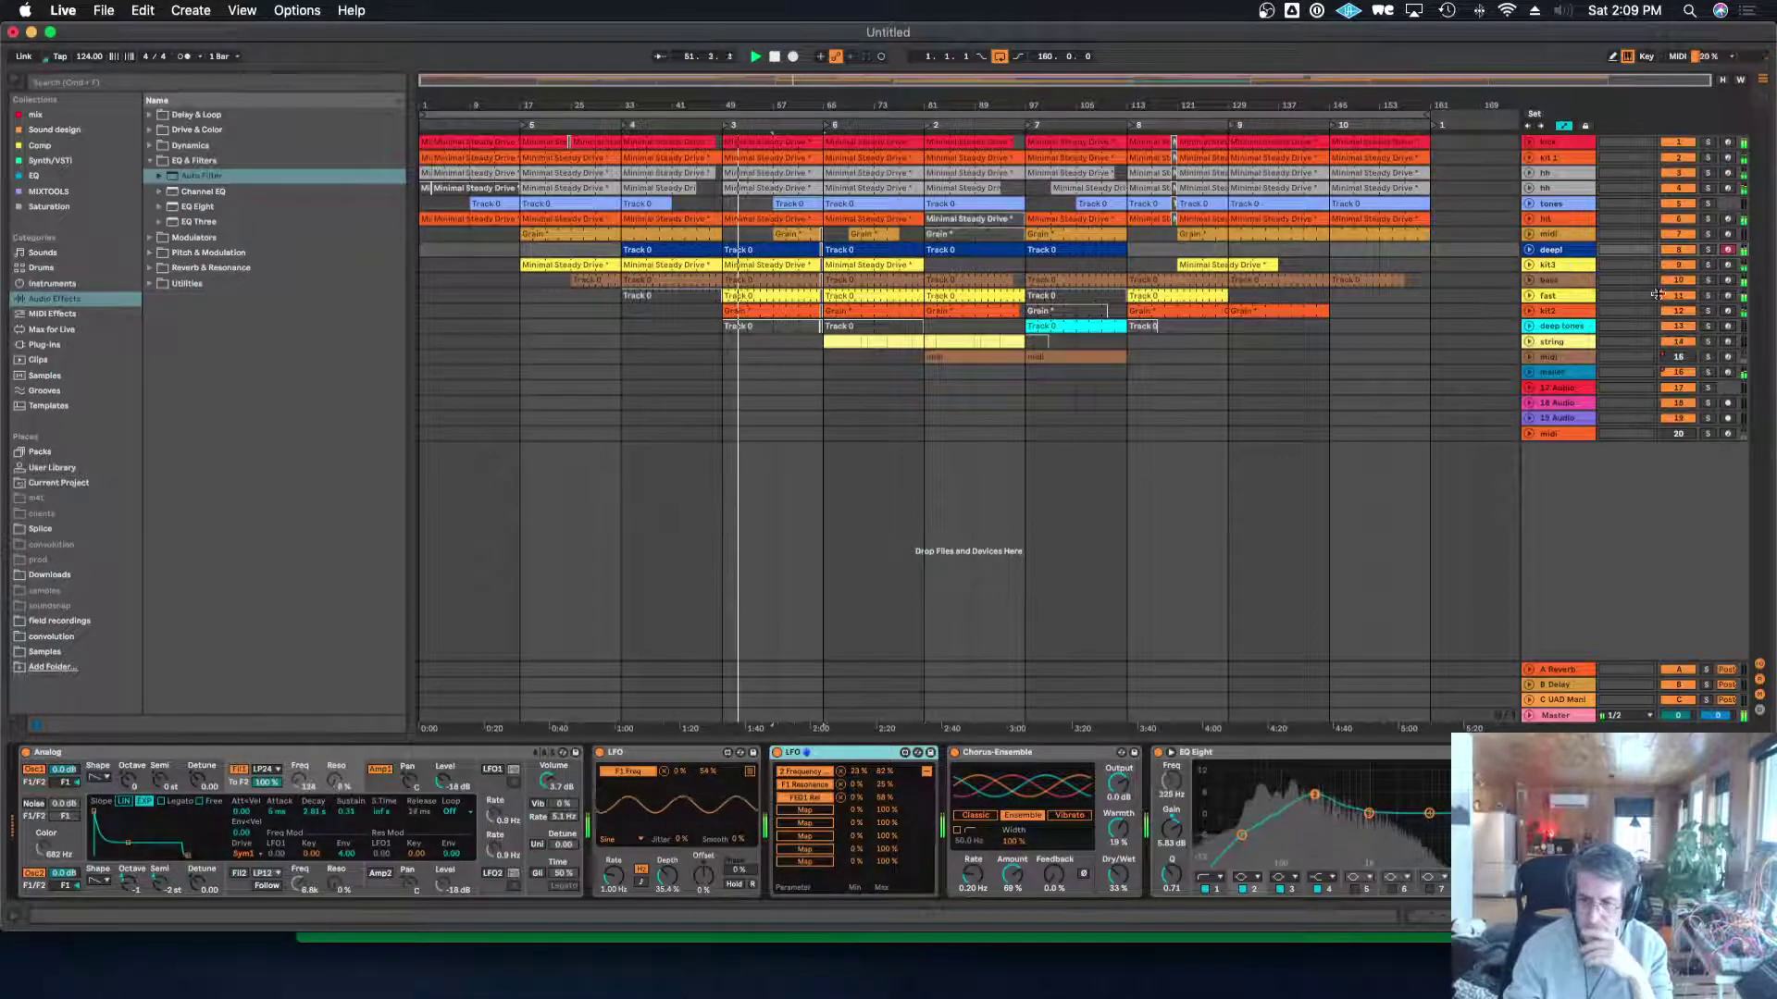
{"action": "left_click", "coordinate": [1565, 312]}
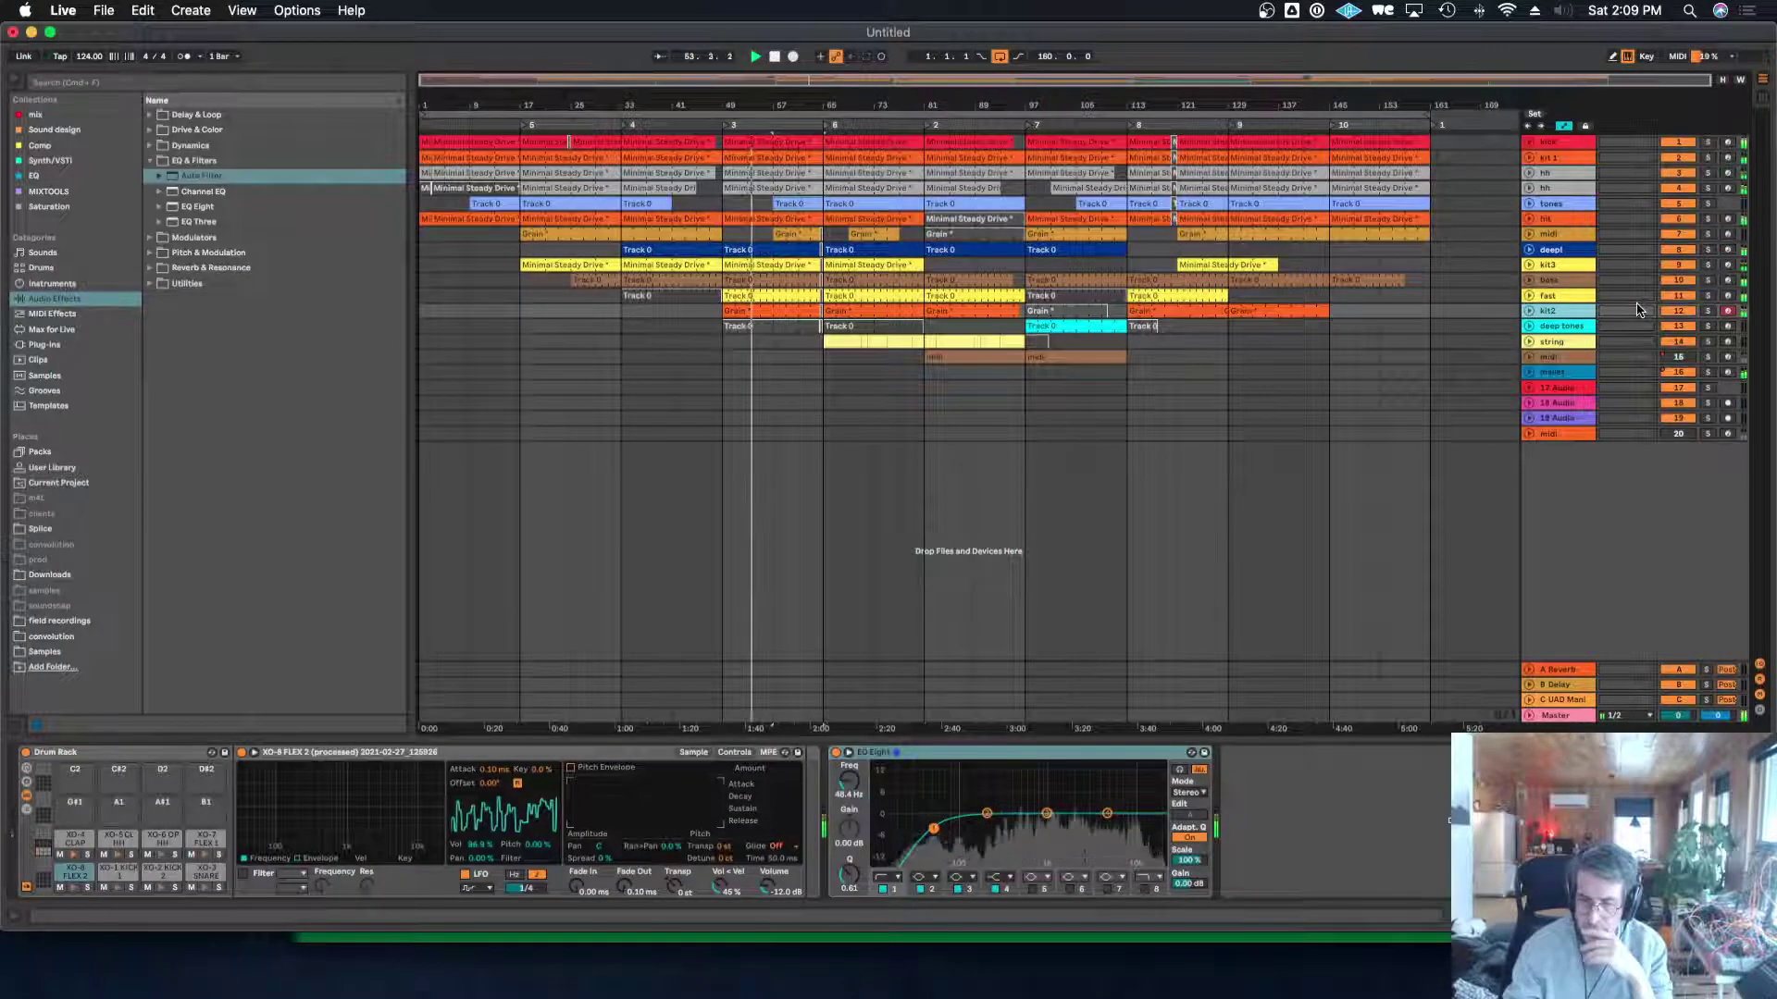
{"action": "left_click", "coordinate": [1576, 247]}
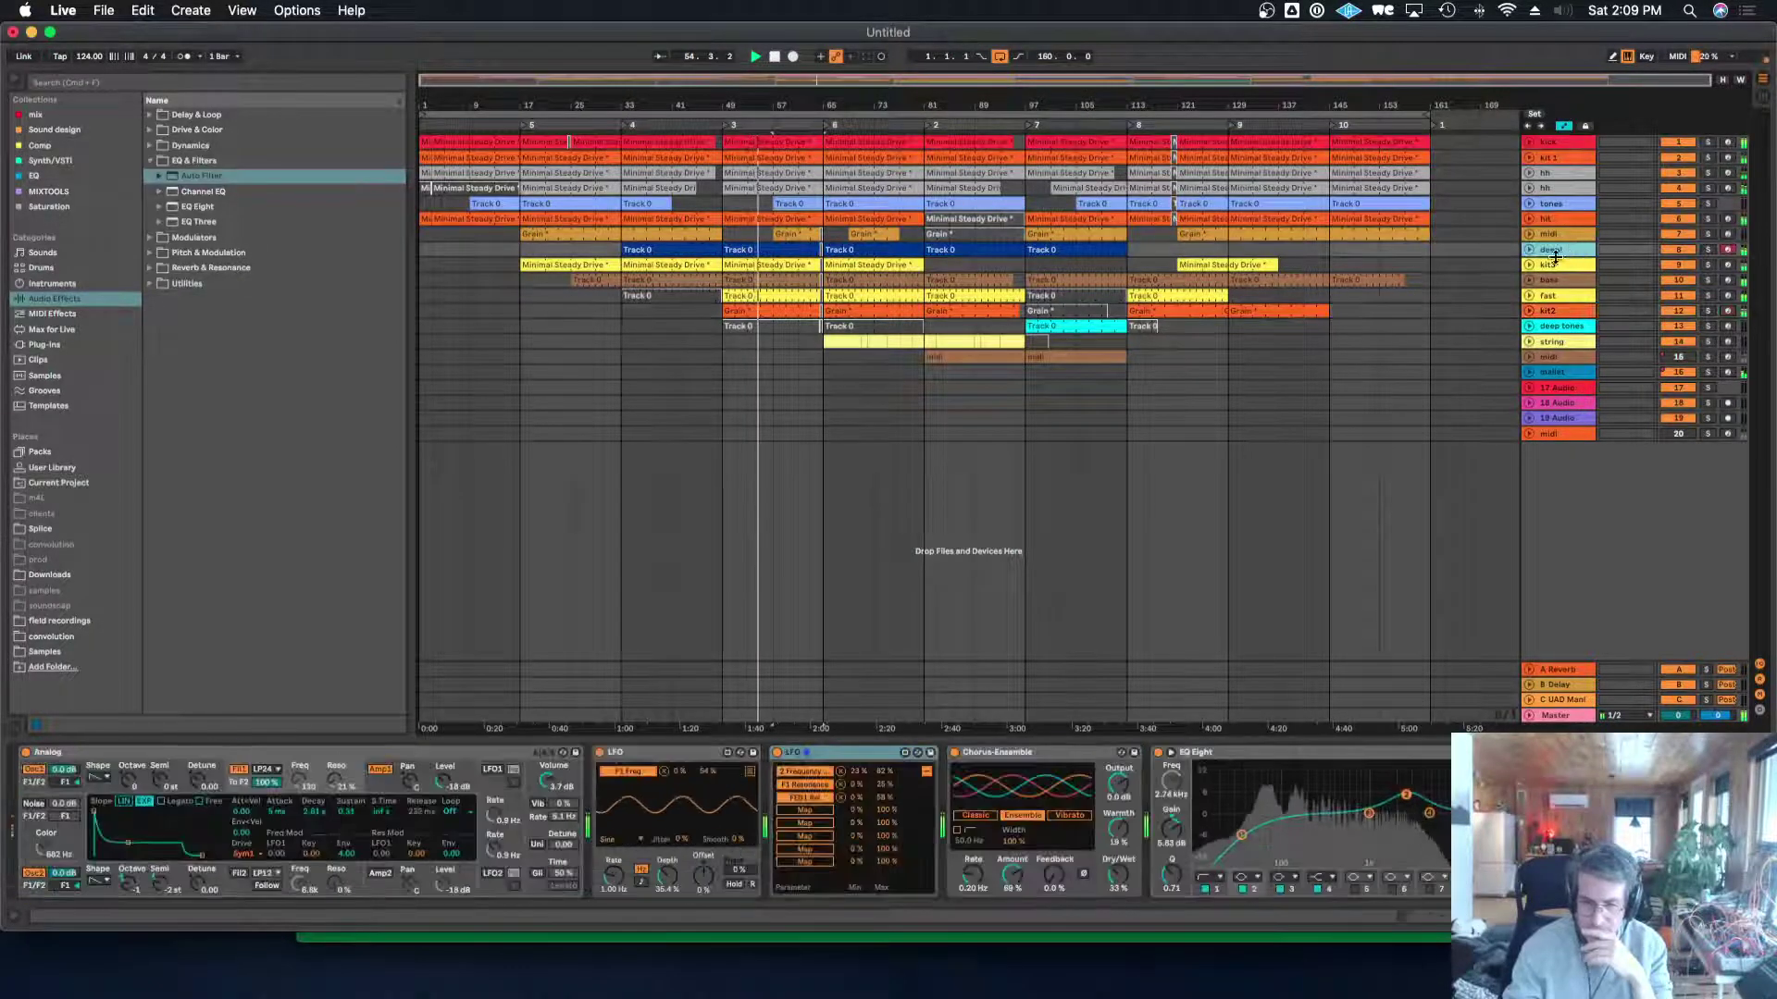
{"action": "left_click_drag", "start_coordinate": [1573, 917], "coordinate": [1586, 917]}
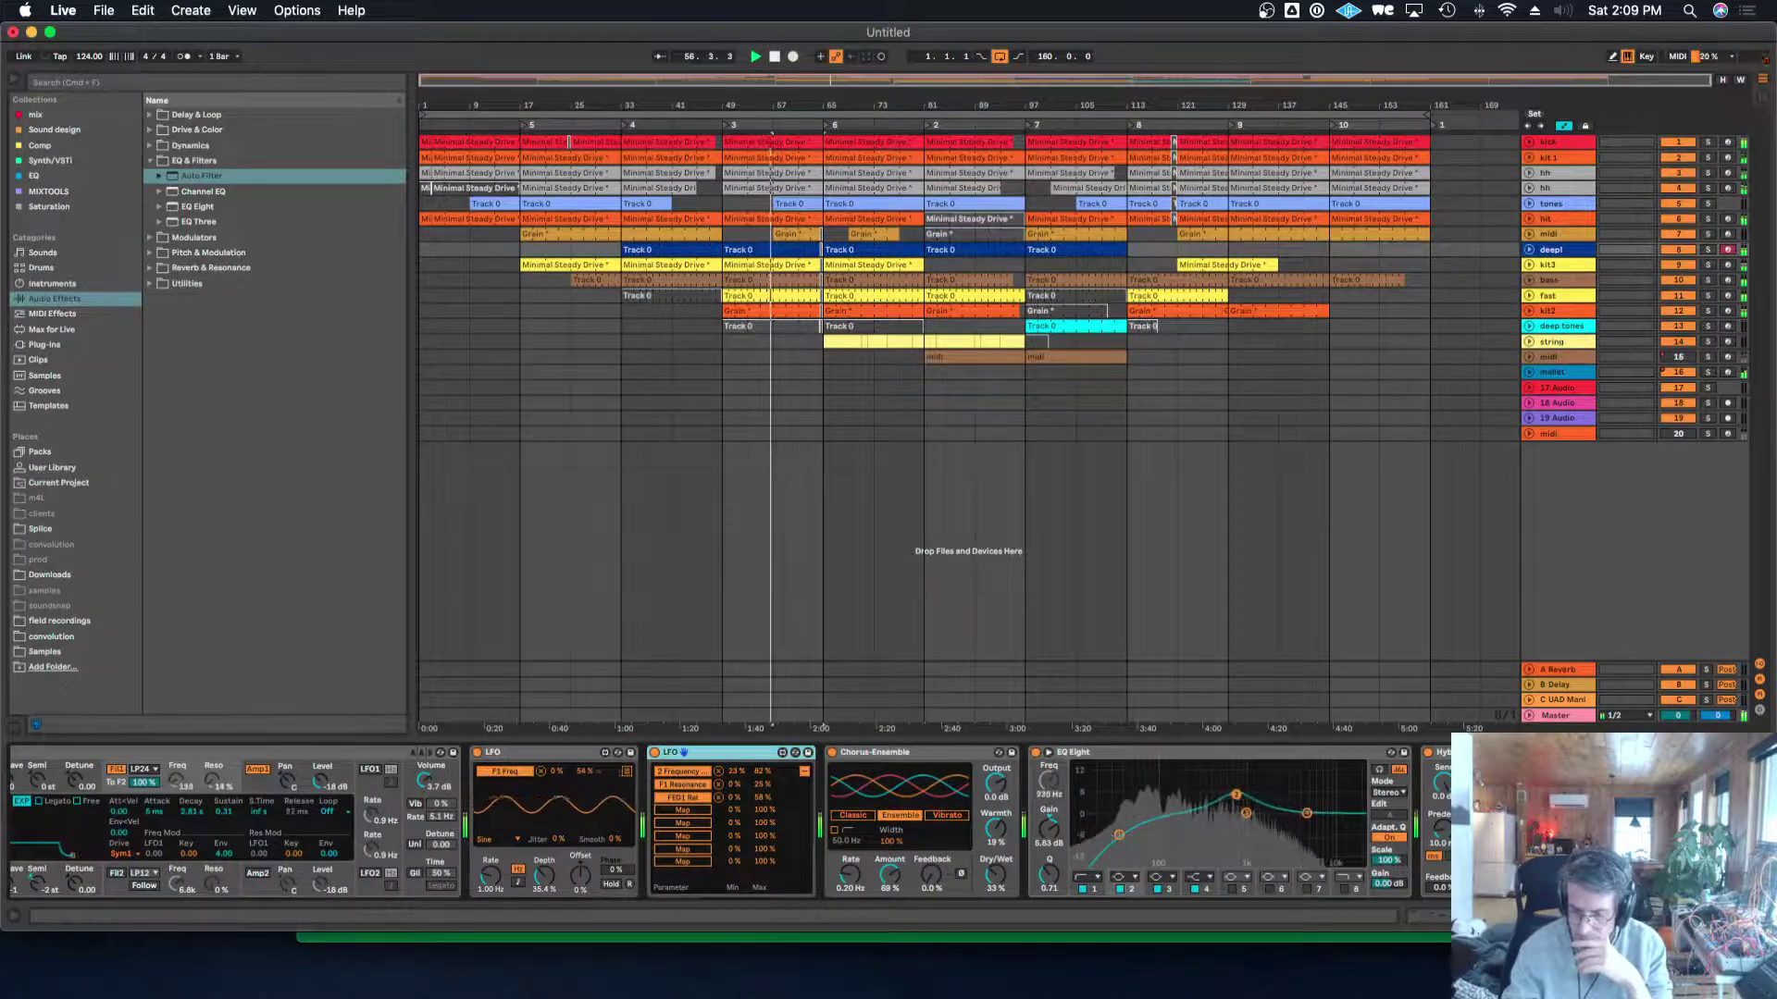
{"action": "scroll", "coordinate": [731, 822], "scroll_direction": "right", "scroll_amount": 5}
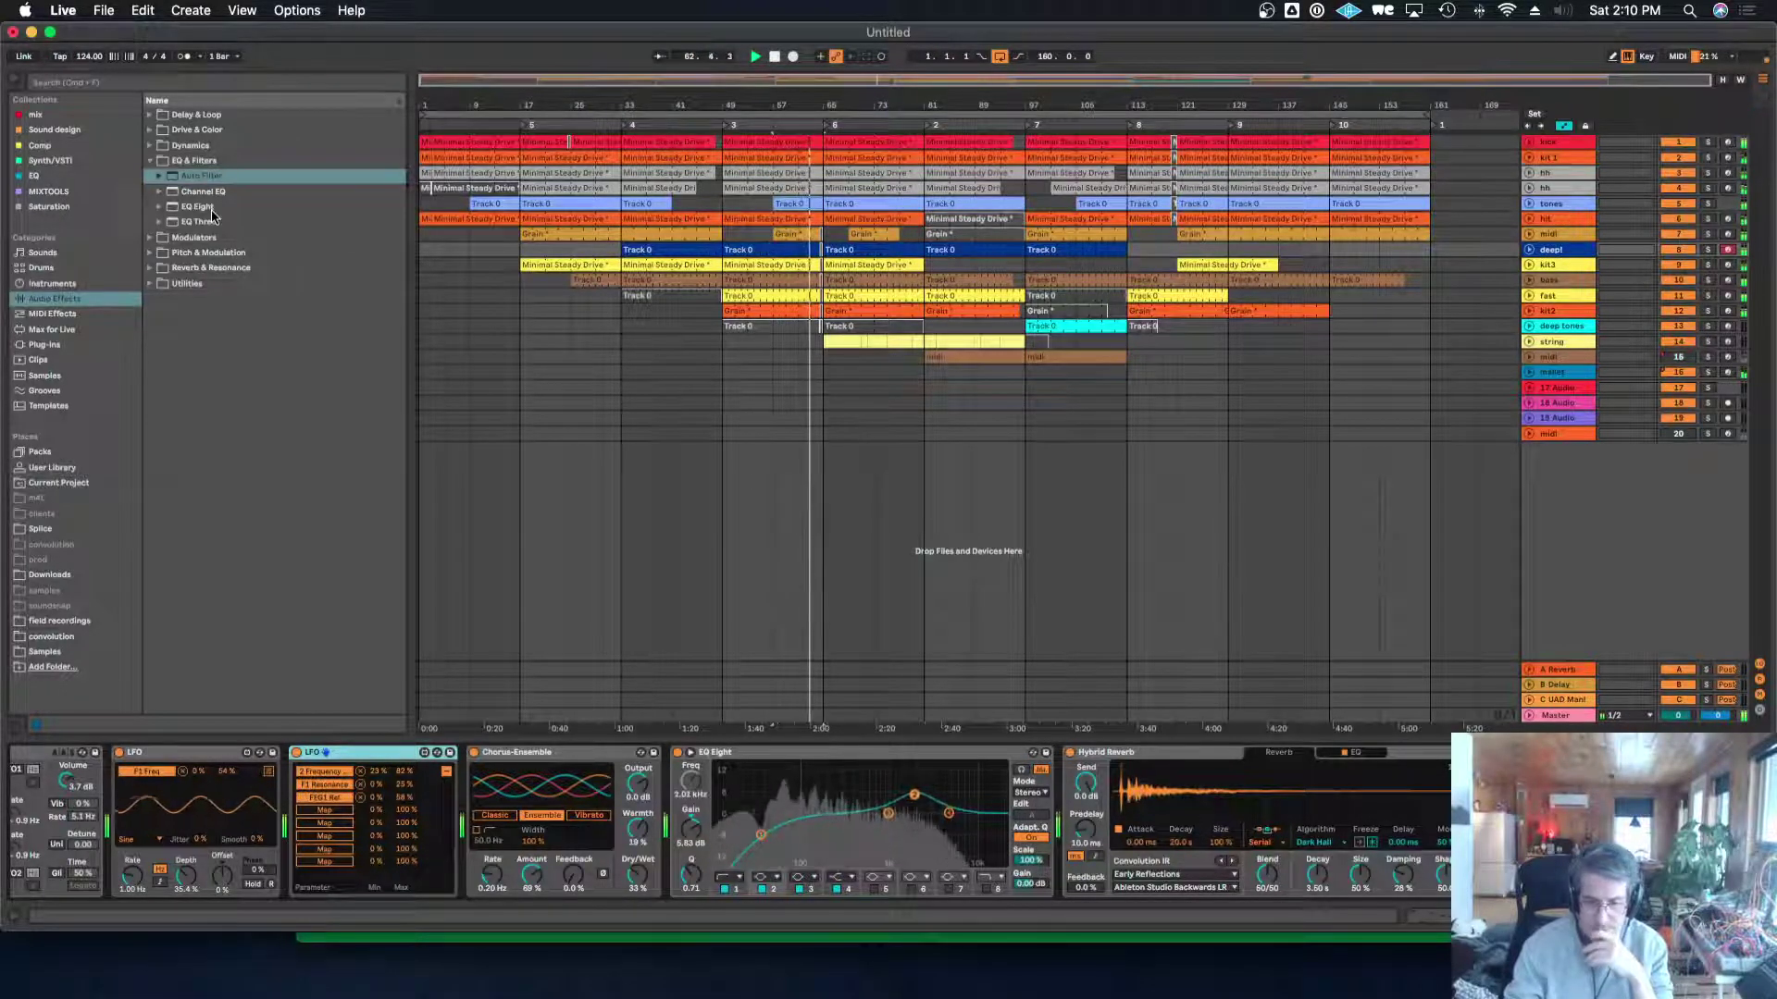
{"action": "left_click", "coordinate": [1043, 794]}
{"action": "left_click", "coordinate": [1035, 827]}
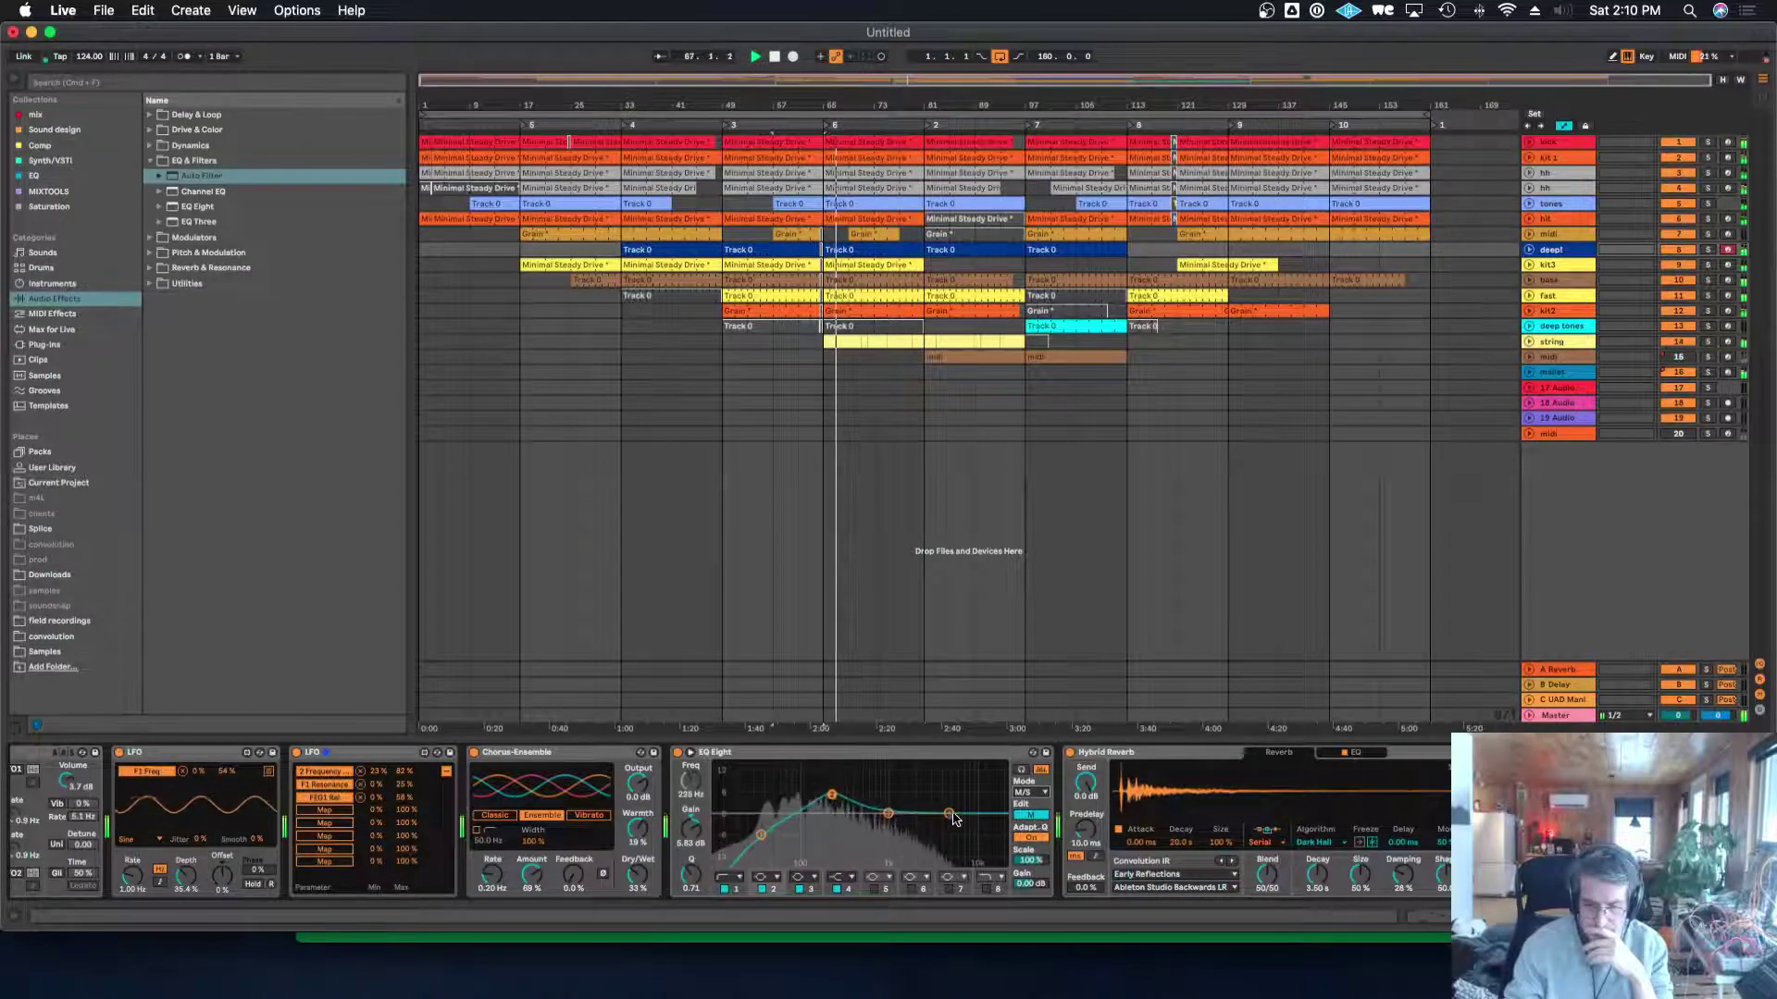
In deep1's EQ Eight, boost the Mid curve about 3.1 dB near 68 Hz and the Side curve about 6.3 dB near 182 Hz.
{"action": "left_click_drag", "start_coordinate": [950, 815], "coordinate": [775, 804]}
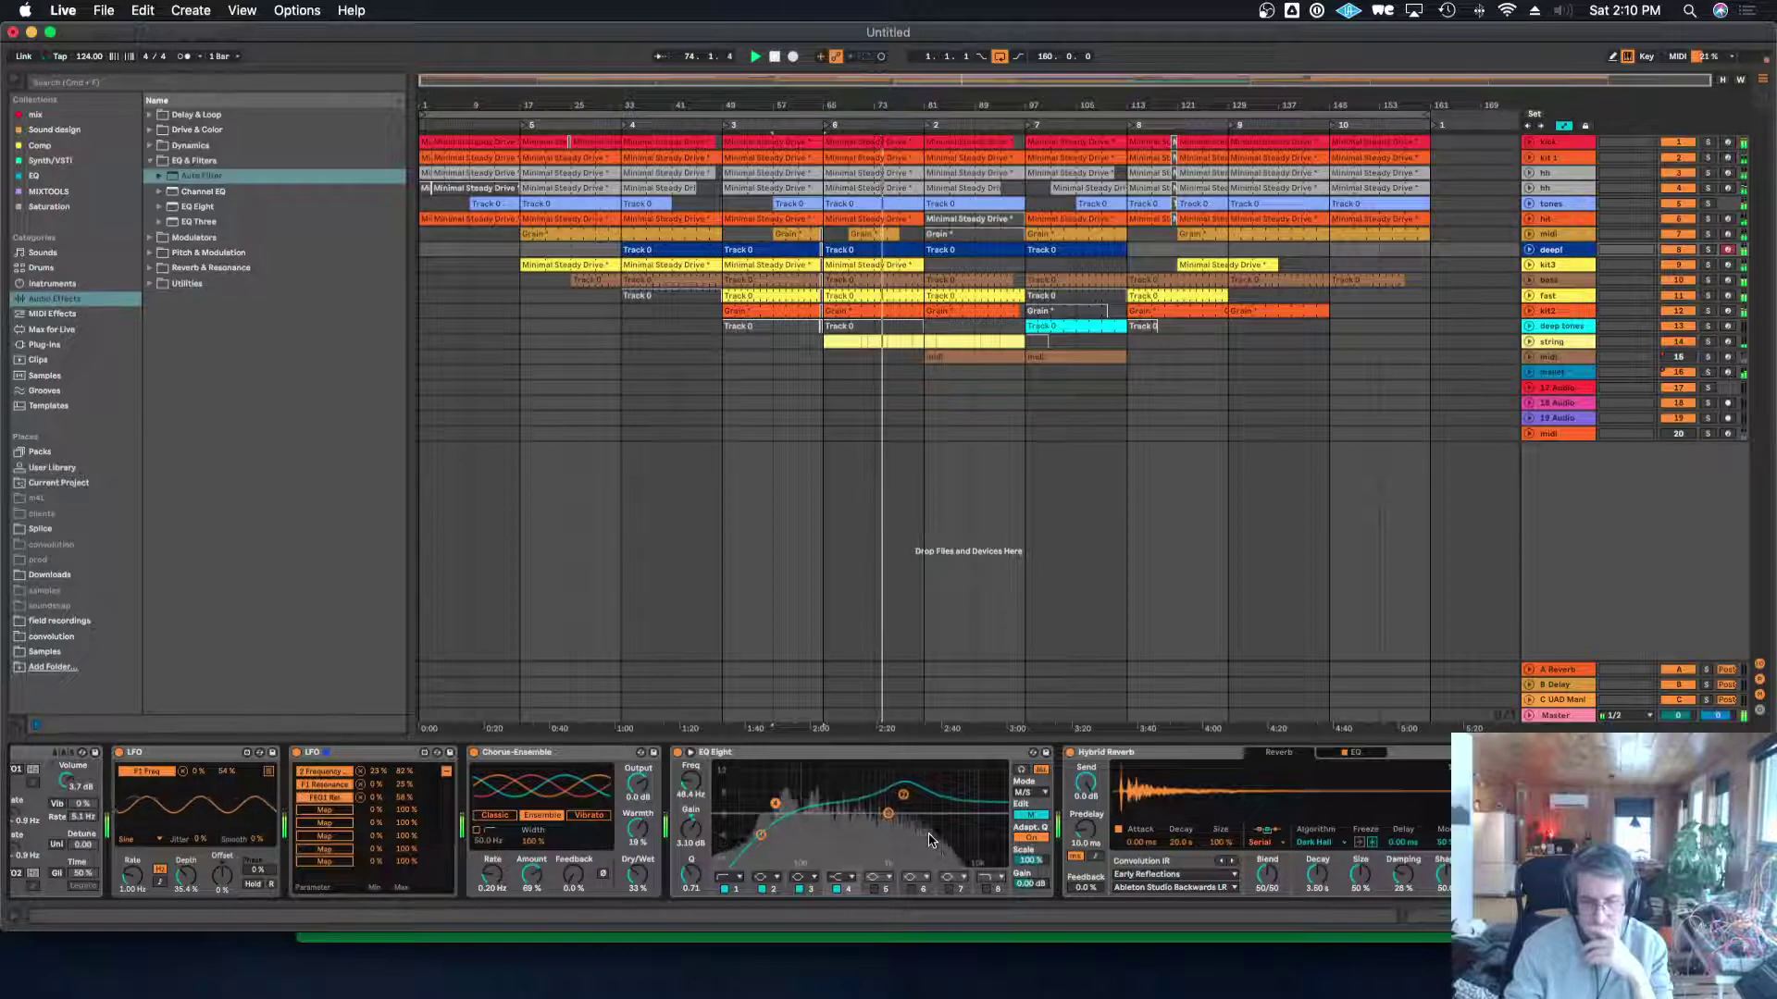
{"action": "left_click", "coordinate": [1031, 814]}
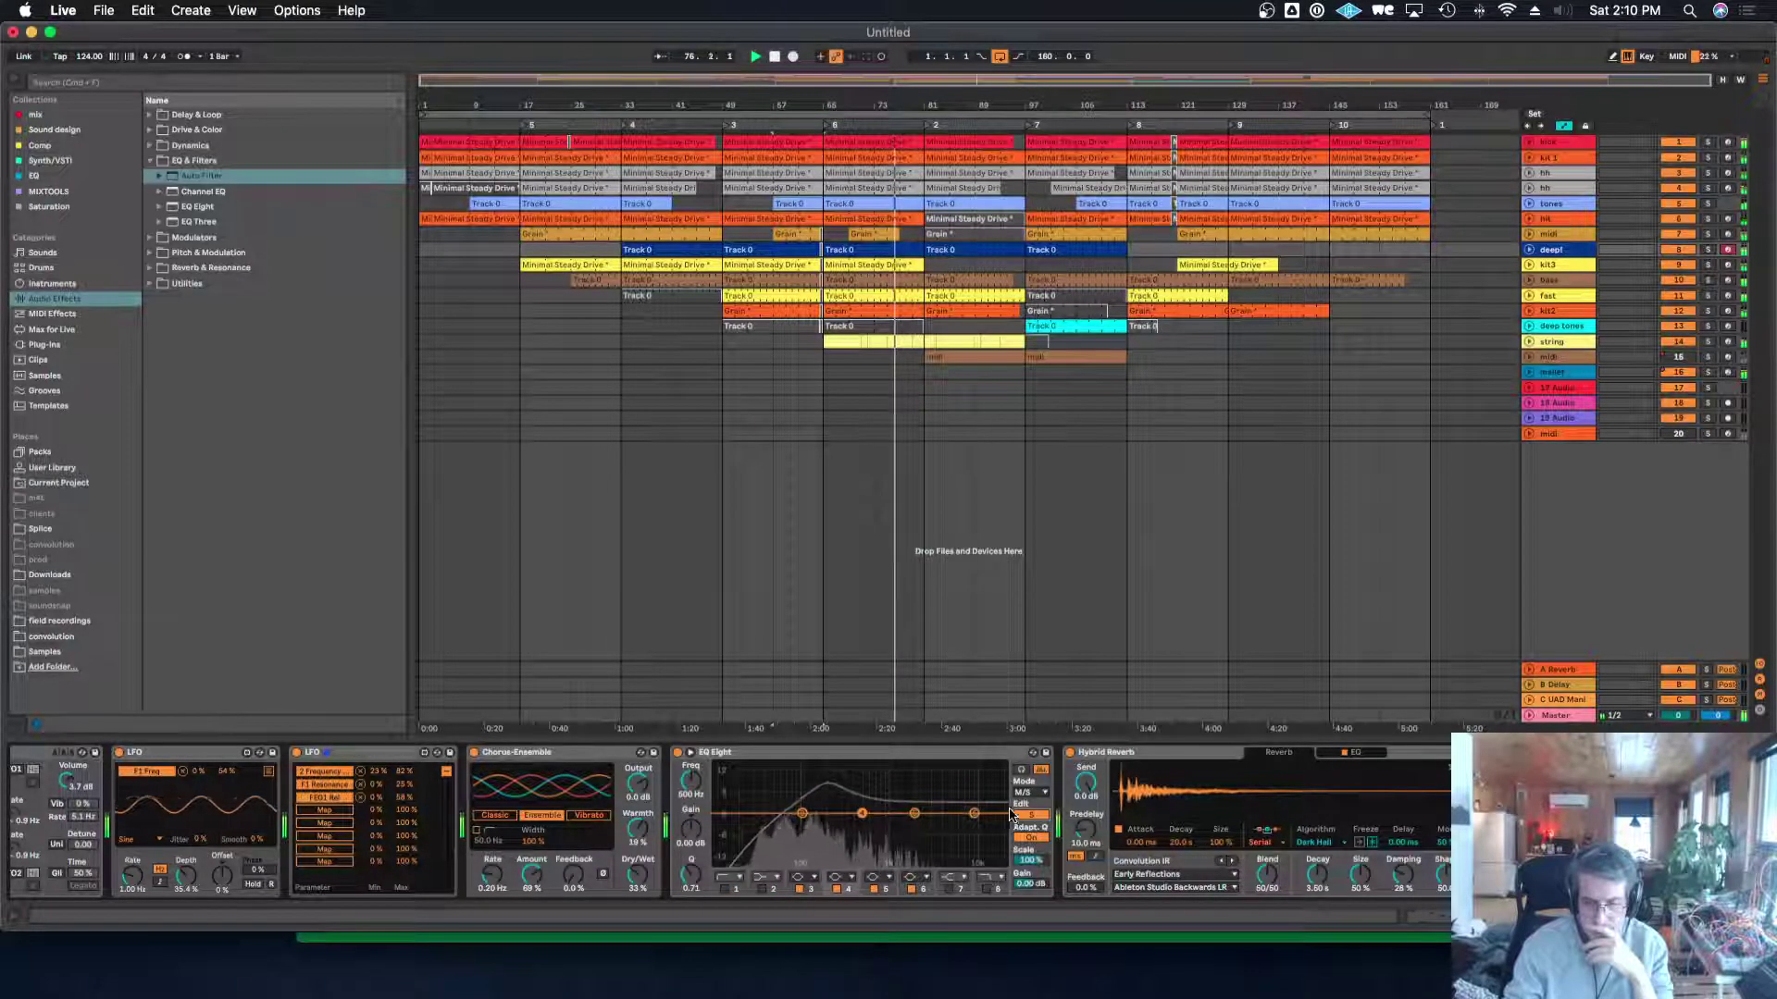
{"action": "left_click", "coordinate": [1025, 816]}
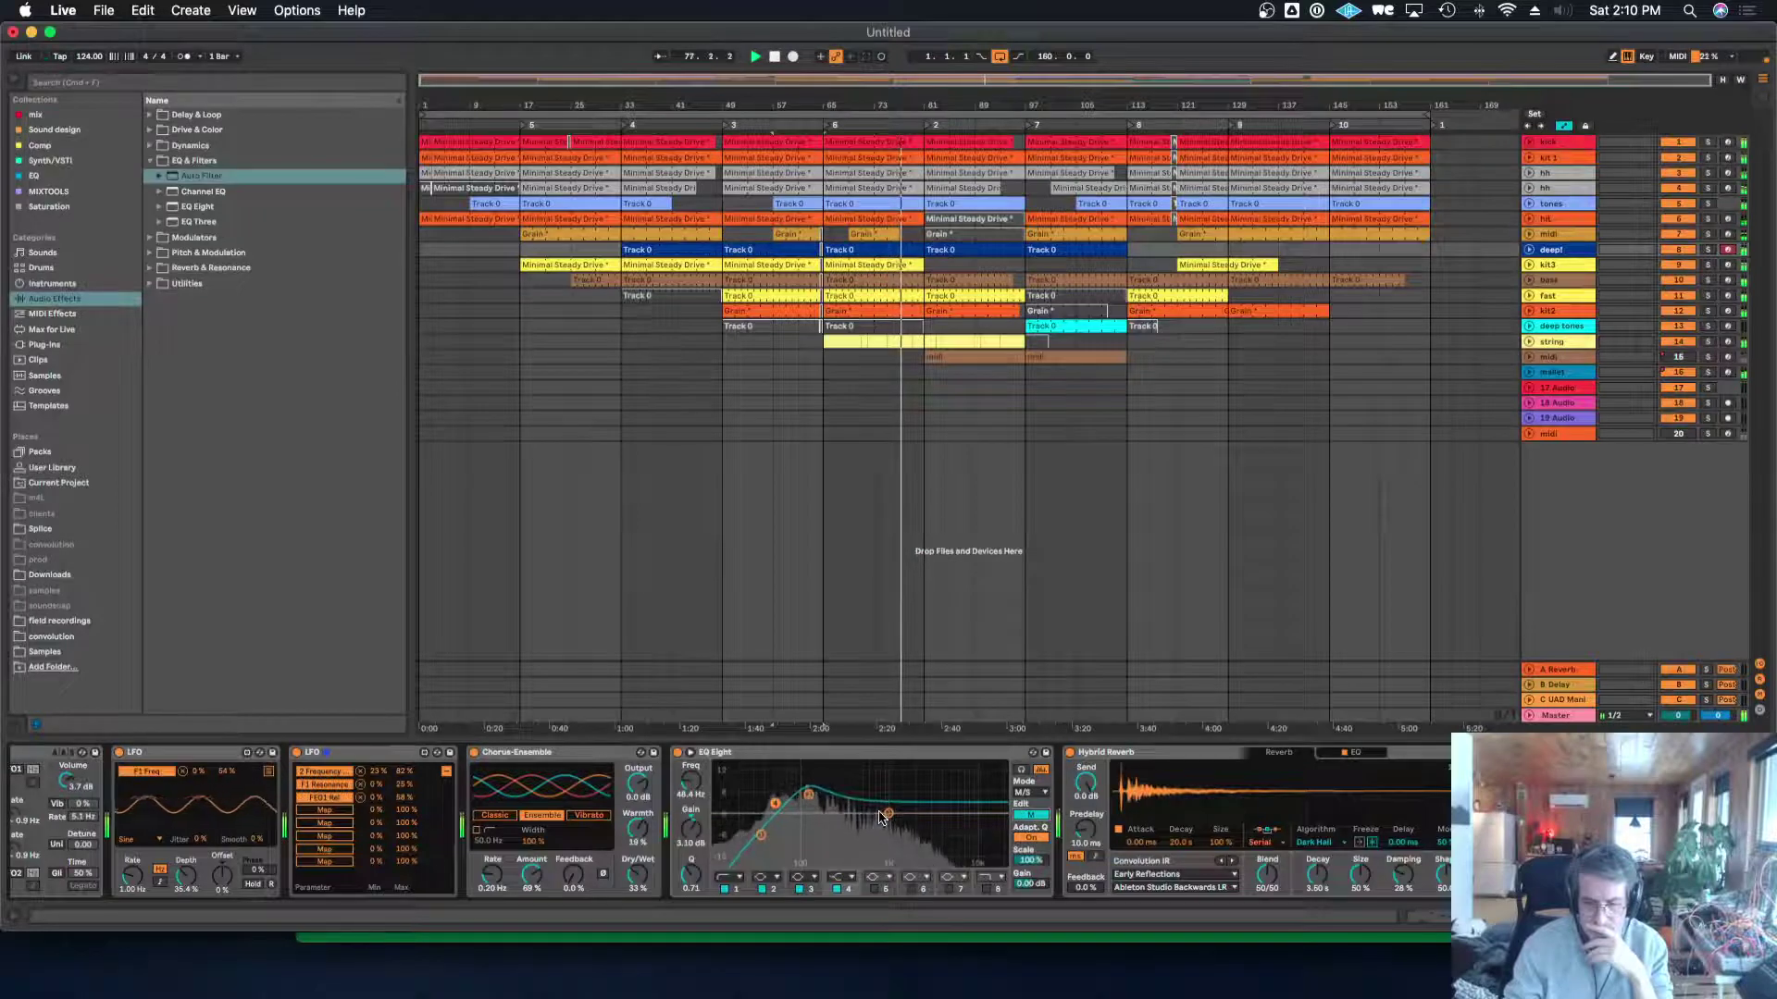
{"action": "left_click_drag", "start_coordinate": [815, 803], "coordinate": [833, 795]}
{"action": "left_click", "coordinate": [1023, 817]}
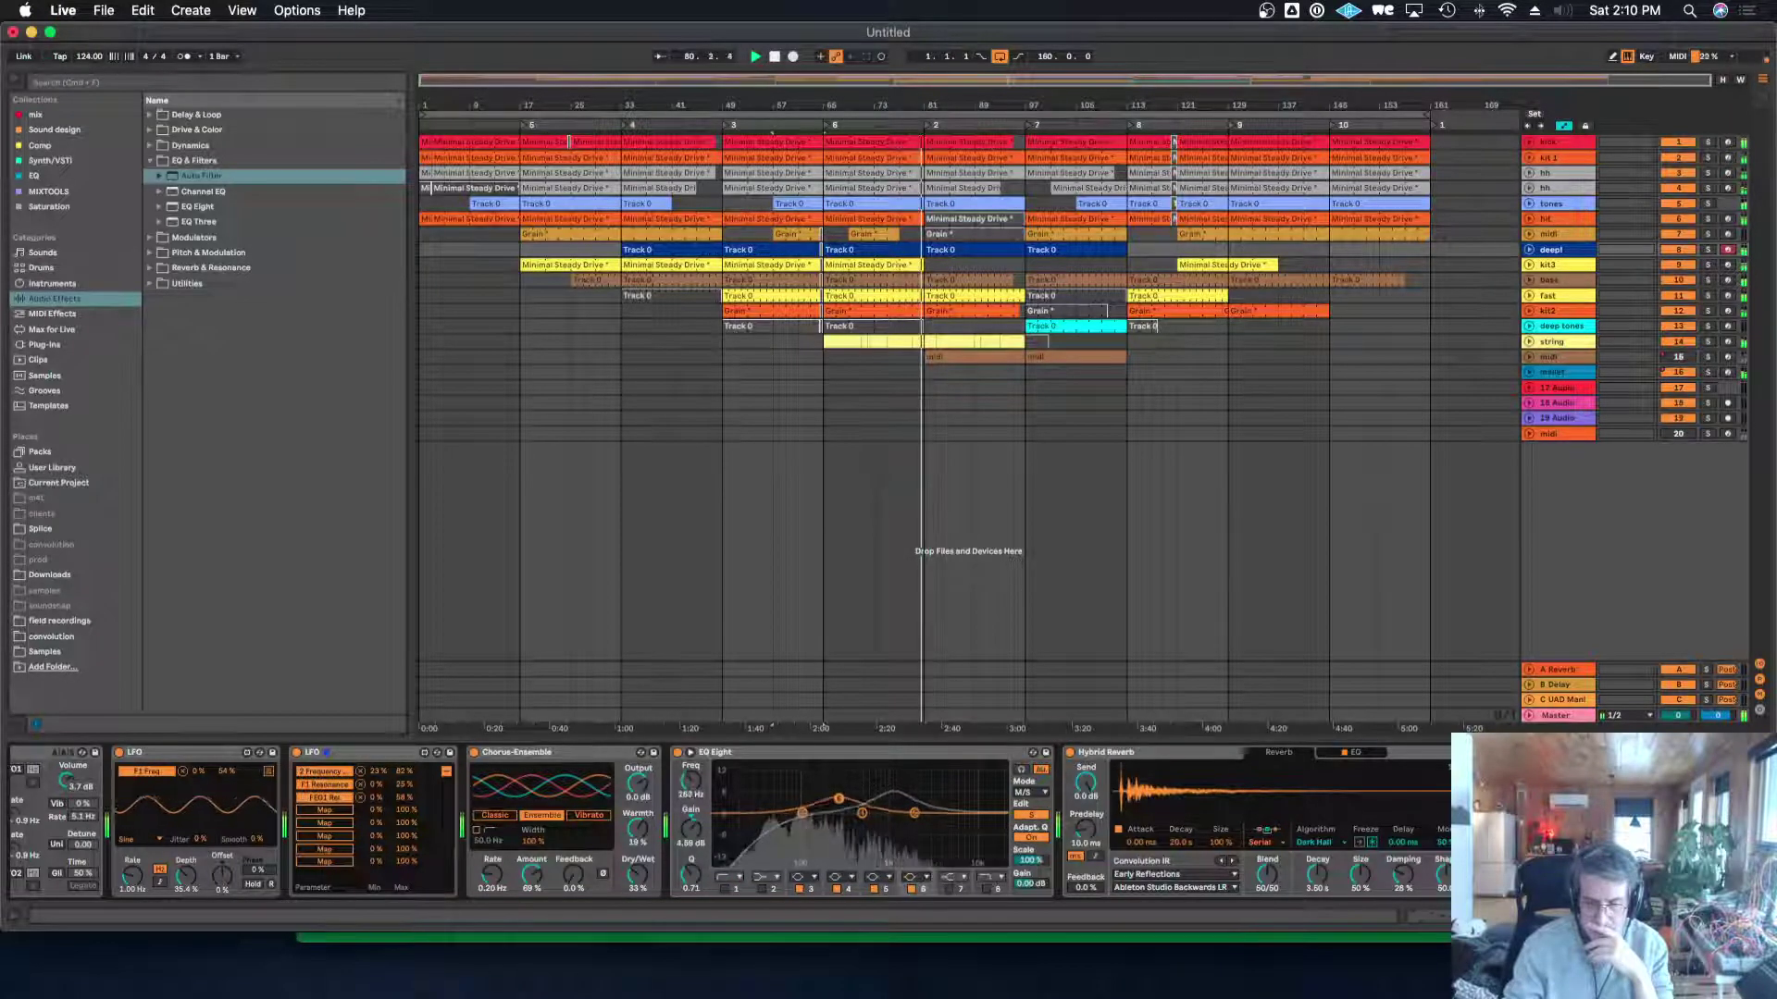
{"action": "left_click_drag", "start_coordinate": [839, 799], "coordinate": [821, 793]}
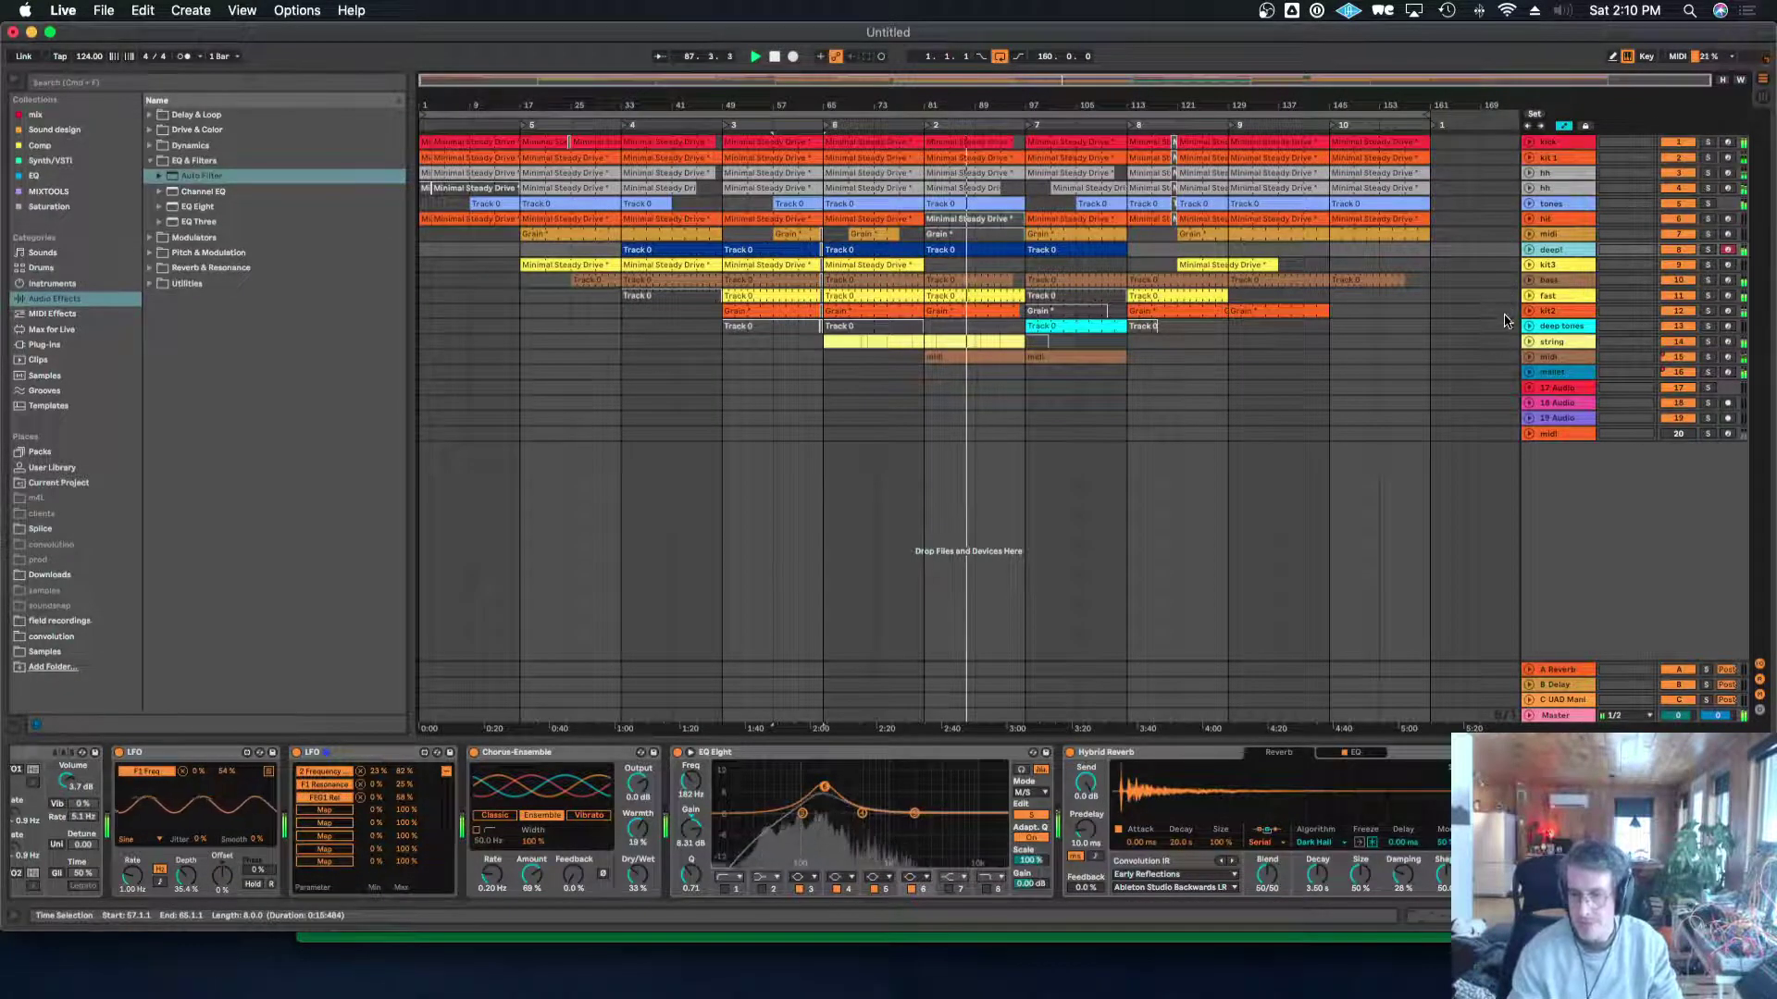
{"action": "left_click", "coordinate": [1531, 342]}
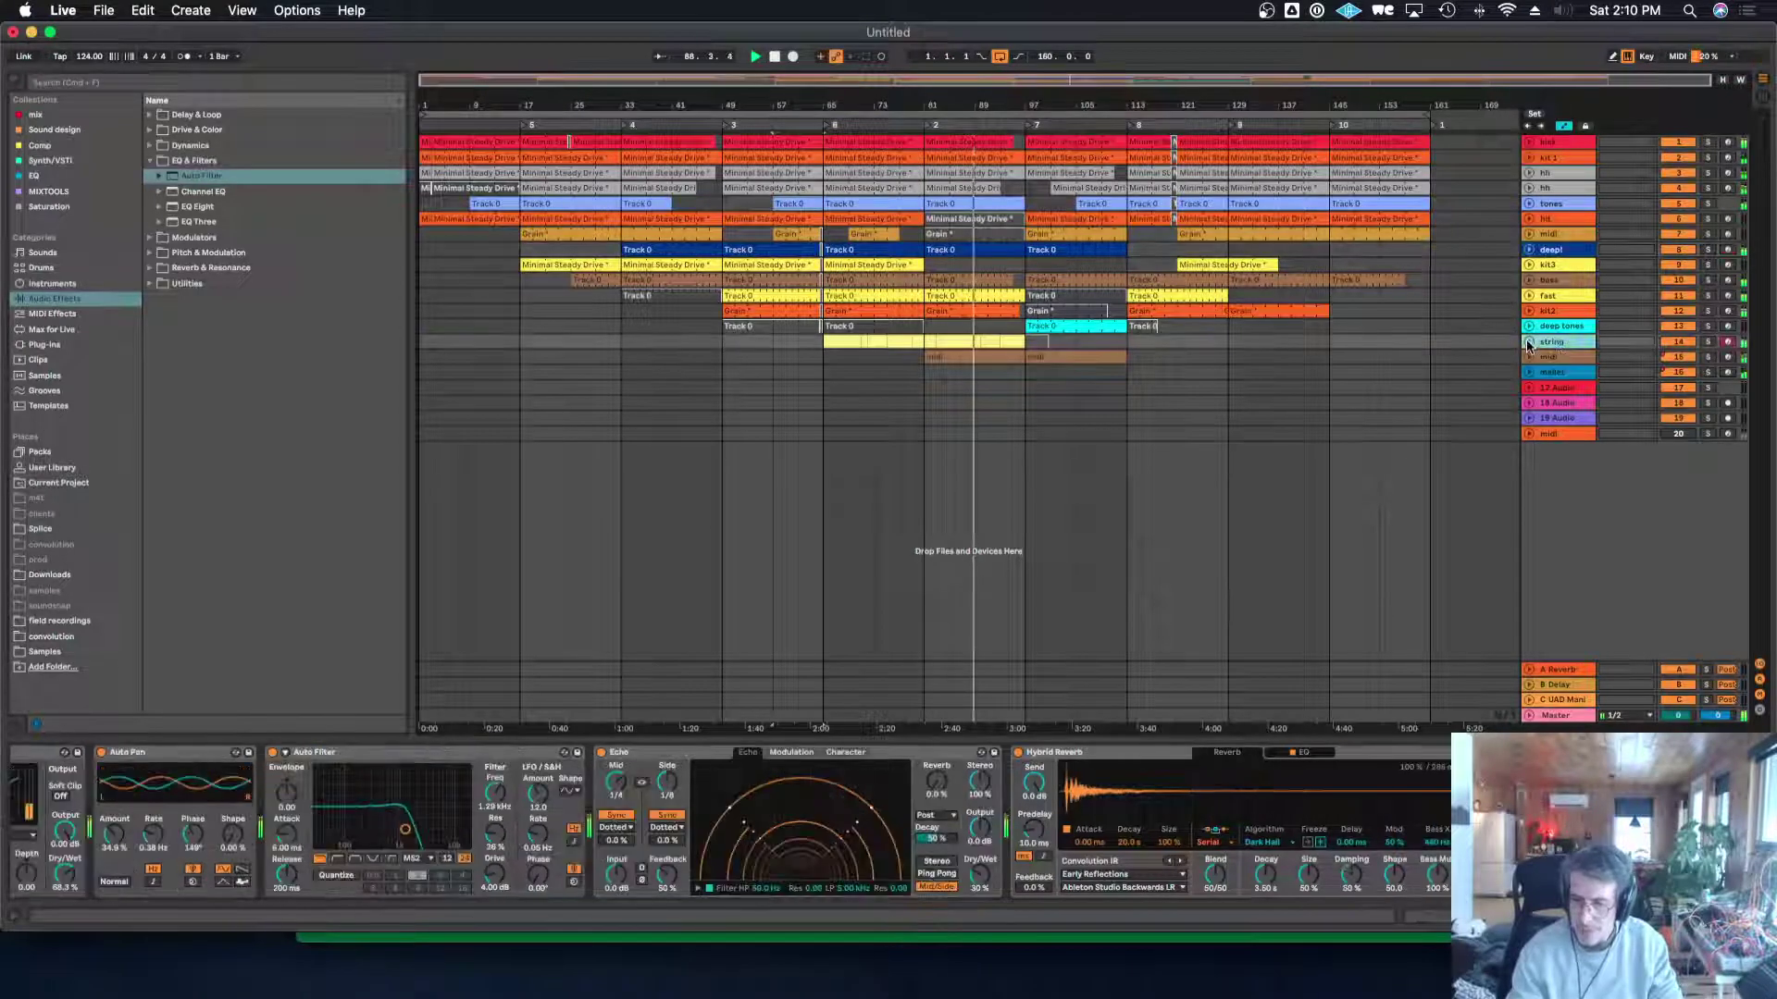
{"action": "left_click", "coordinate": [1529, 343]}
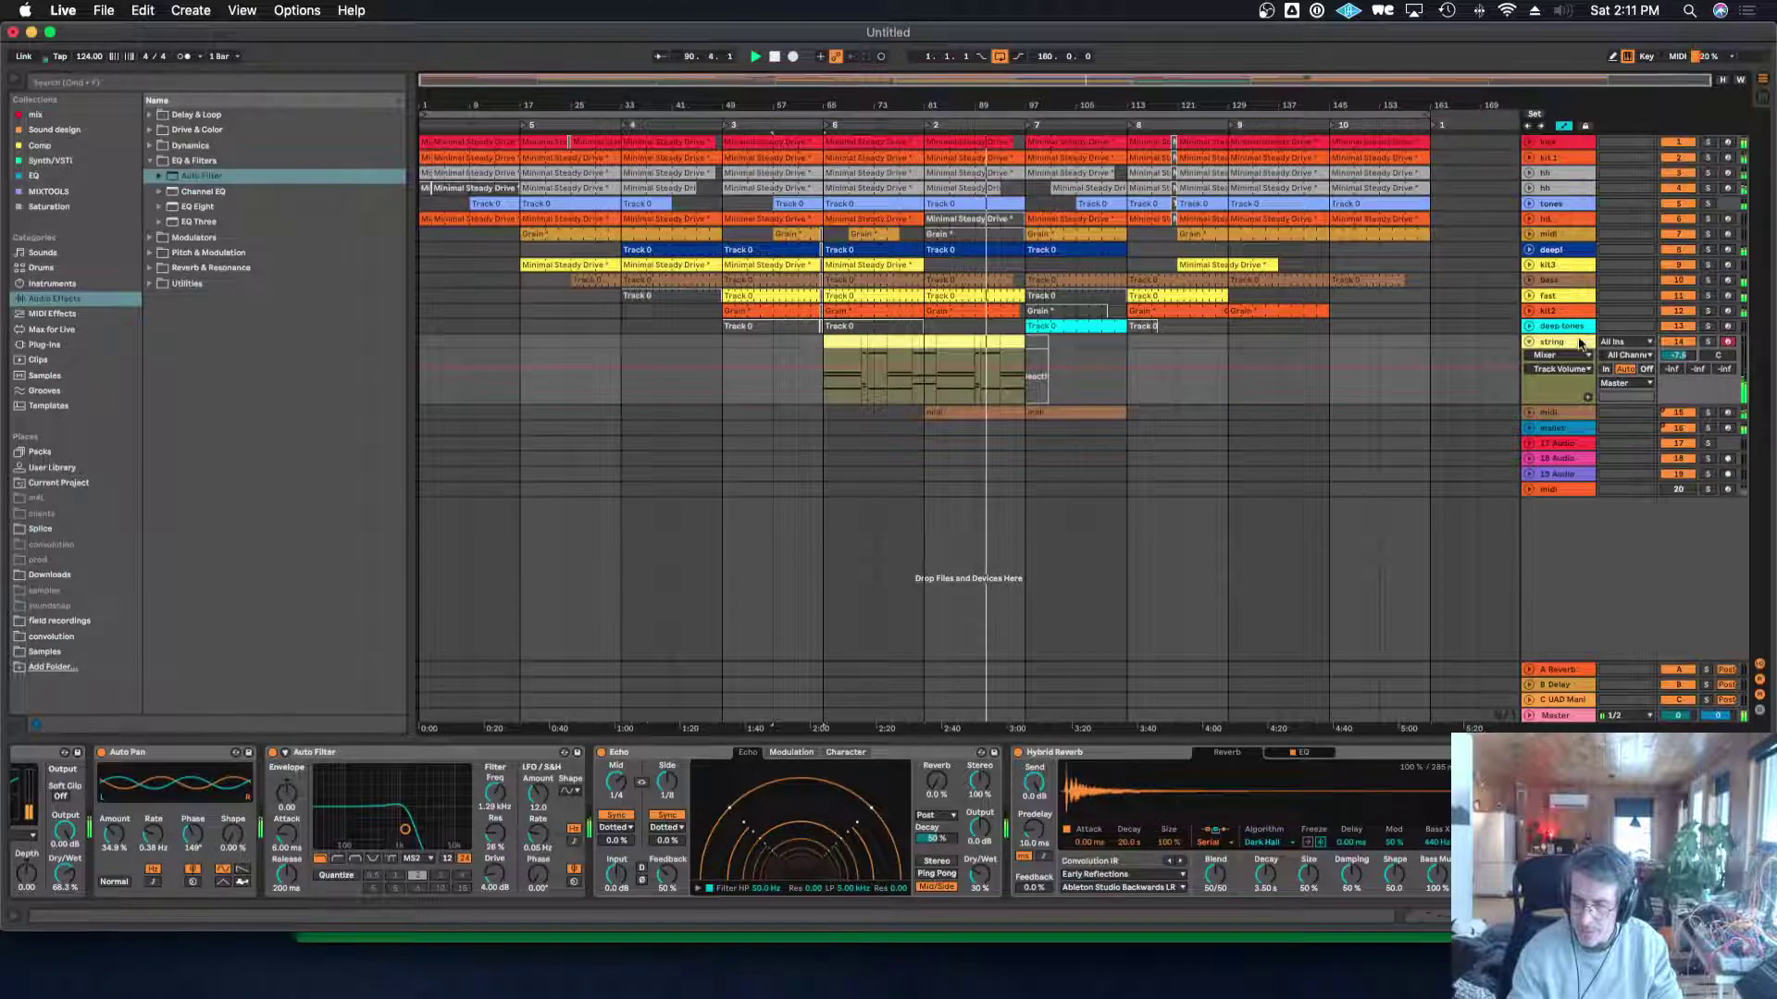
{"action": "left_click", "coordinate": [1530, 342]}
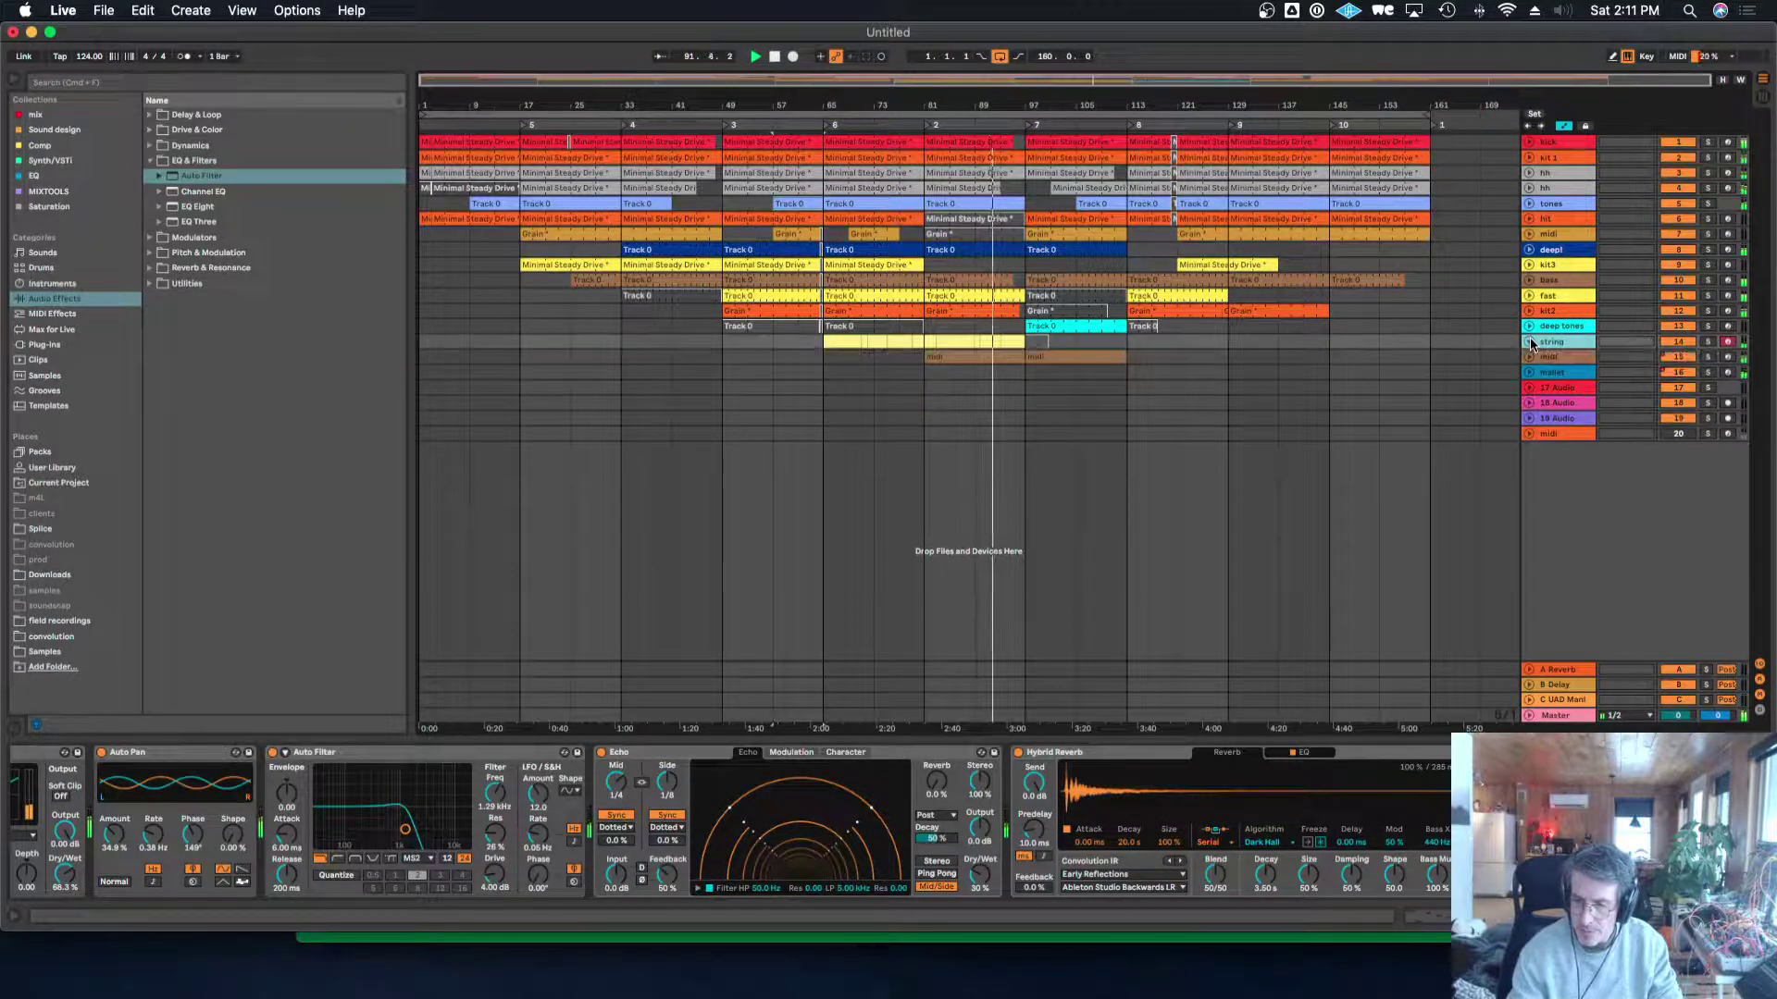
Unfold the deep1 track and set its volume to -13.2 dB.
{"action": "left_click", "coordinate": [1551, 249]}
{"action": "left_click", "coordinate": [1529, 249]}
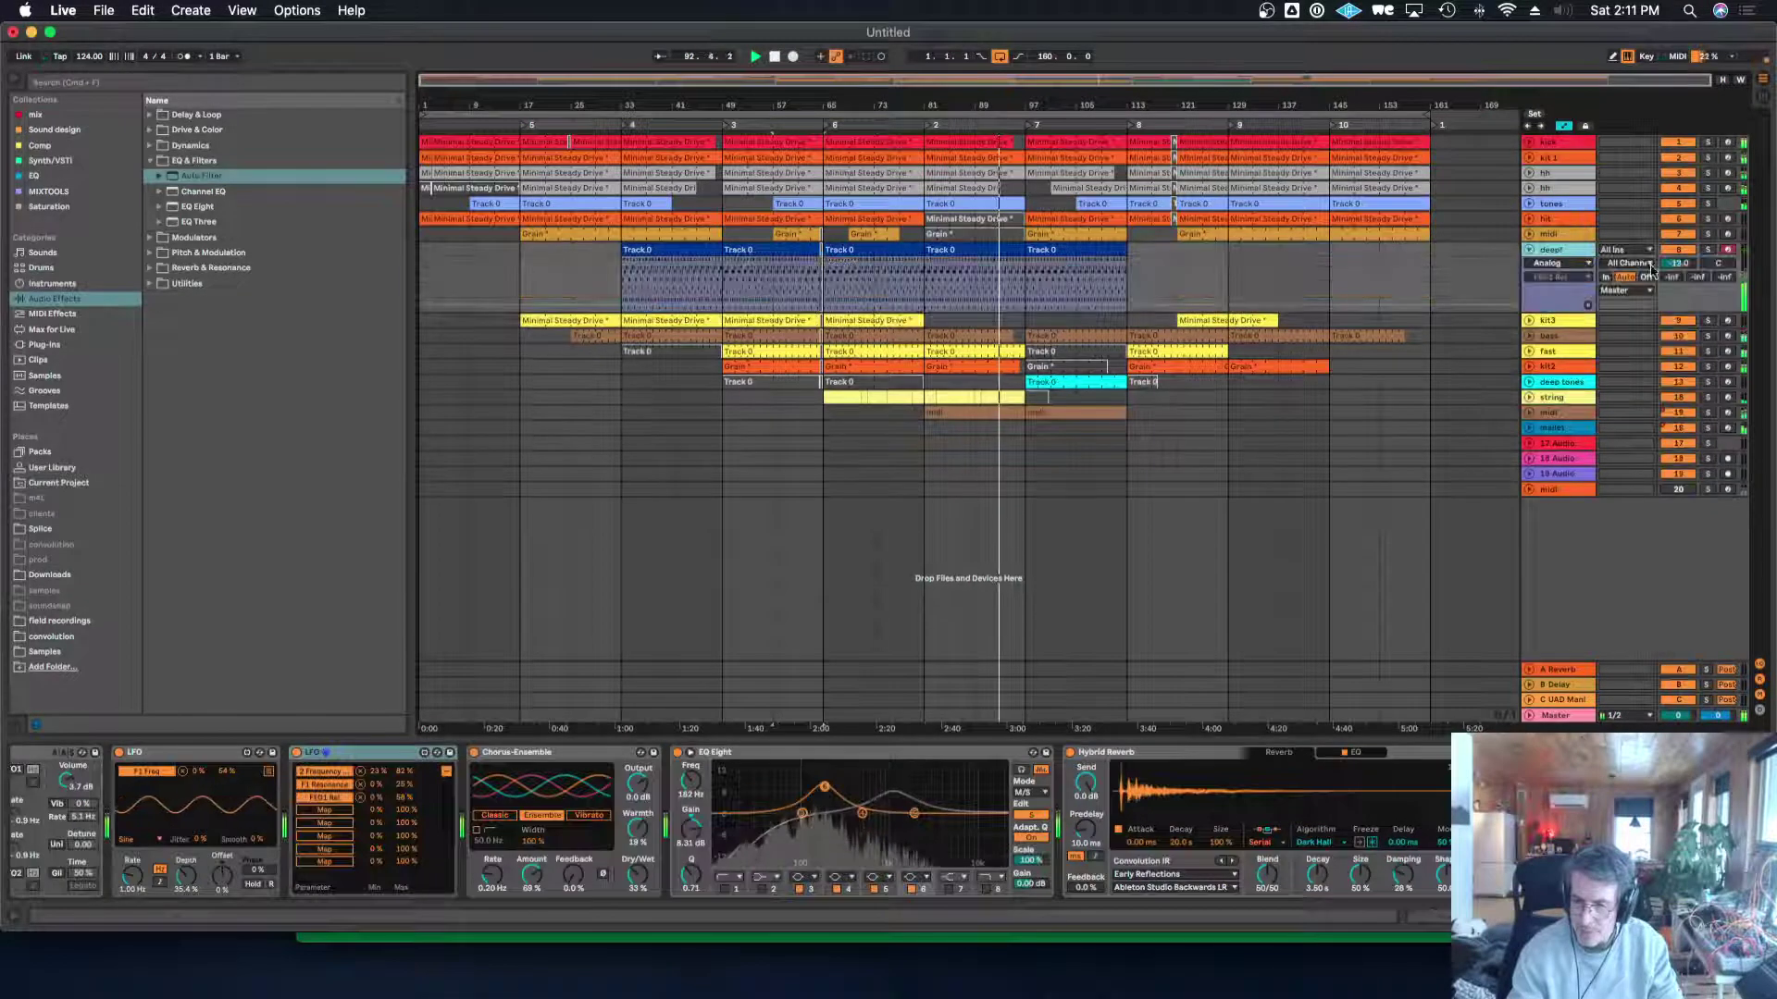
{"action": "left_click_drag", "start_coordinate": [1669, 265], "coordinate": [1668, 270]}
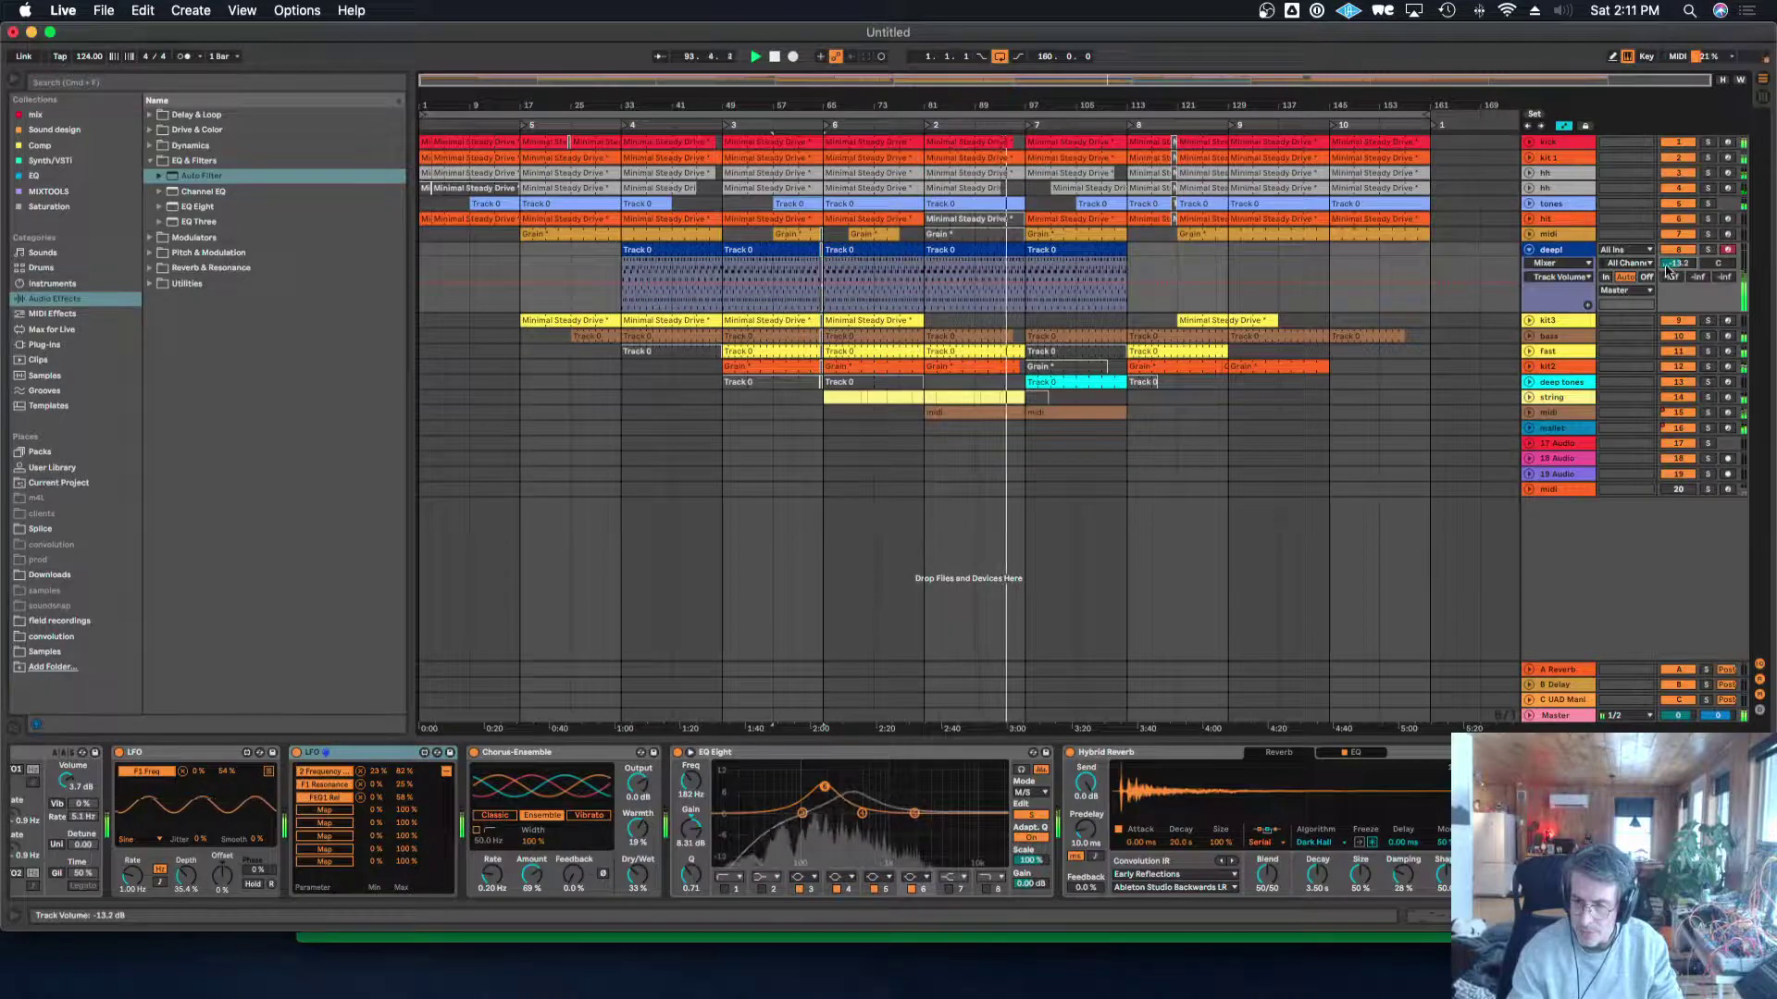
{"action": "left_click", "coordinate": [1572, 253]}
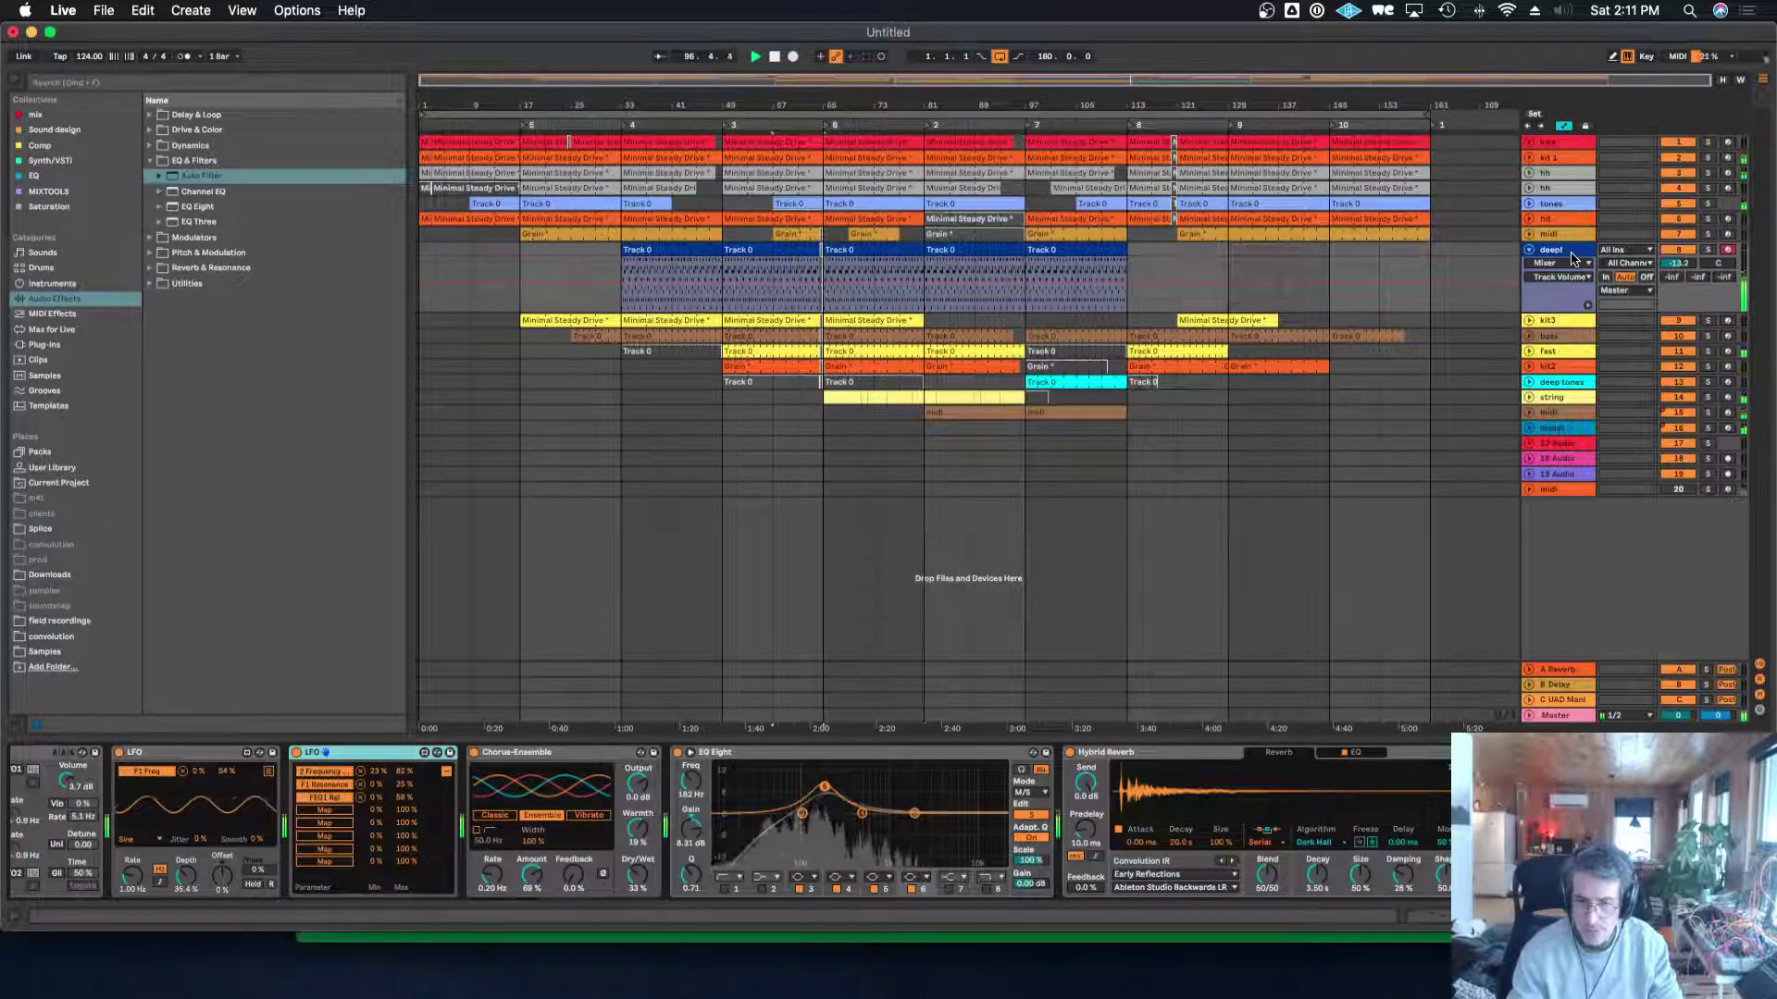
Shorten the deep1 clip that starts at bar 97 so it ends at bar 105.
{"action": "left_click", "coordinate": [1066, 250]}
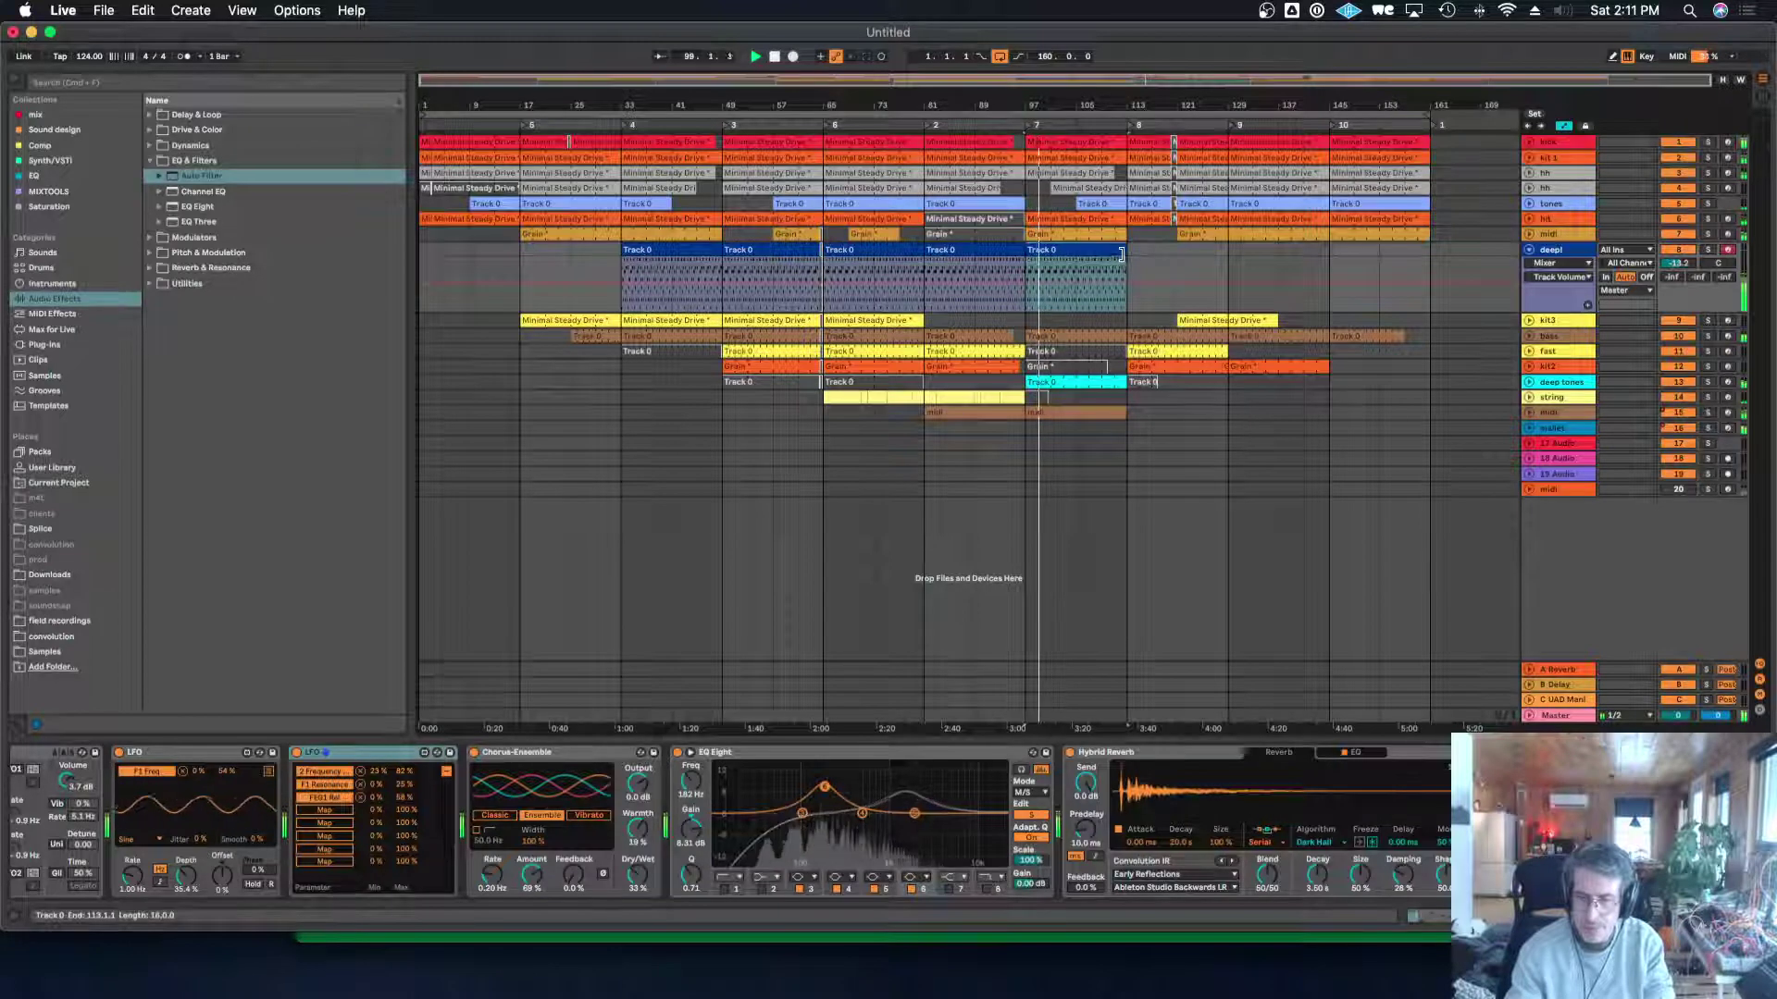
{"action": "left_click_drag", "start_coordinate": [1121, 252], "coordinate": [1076, 252]}
{"action": "left_click", "coordinate": [1197, 254]}
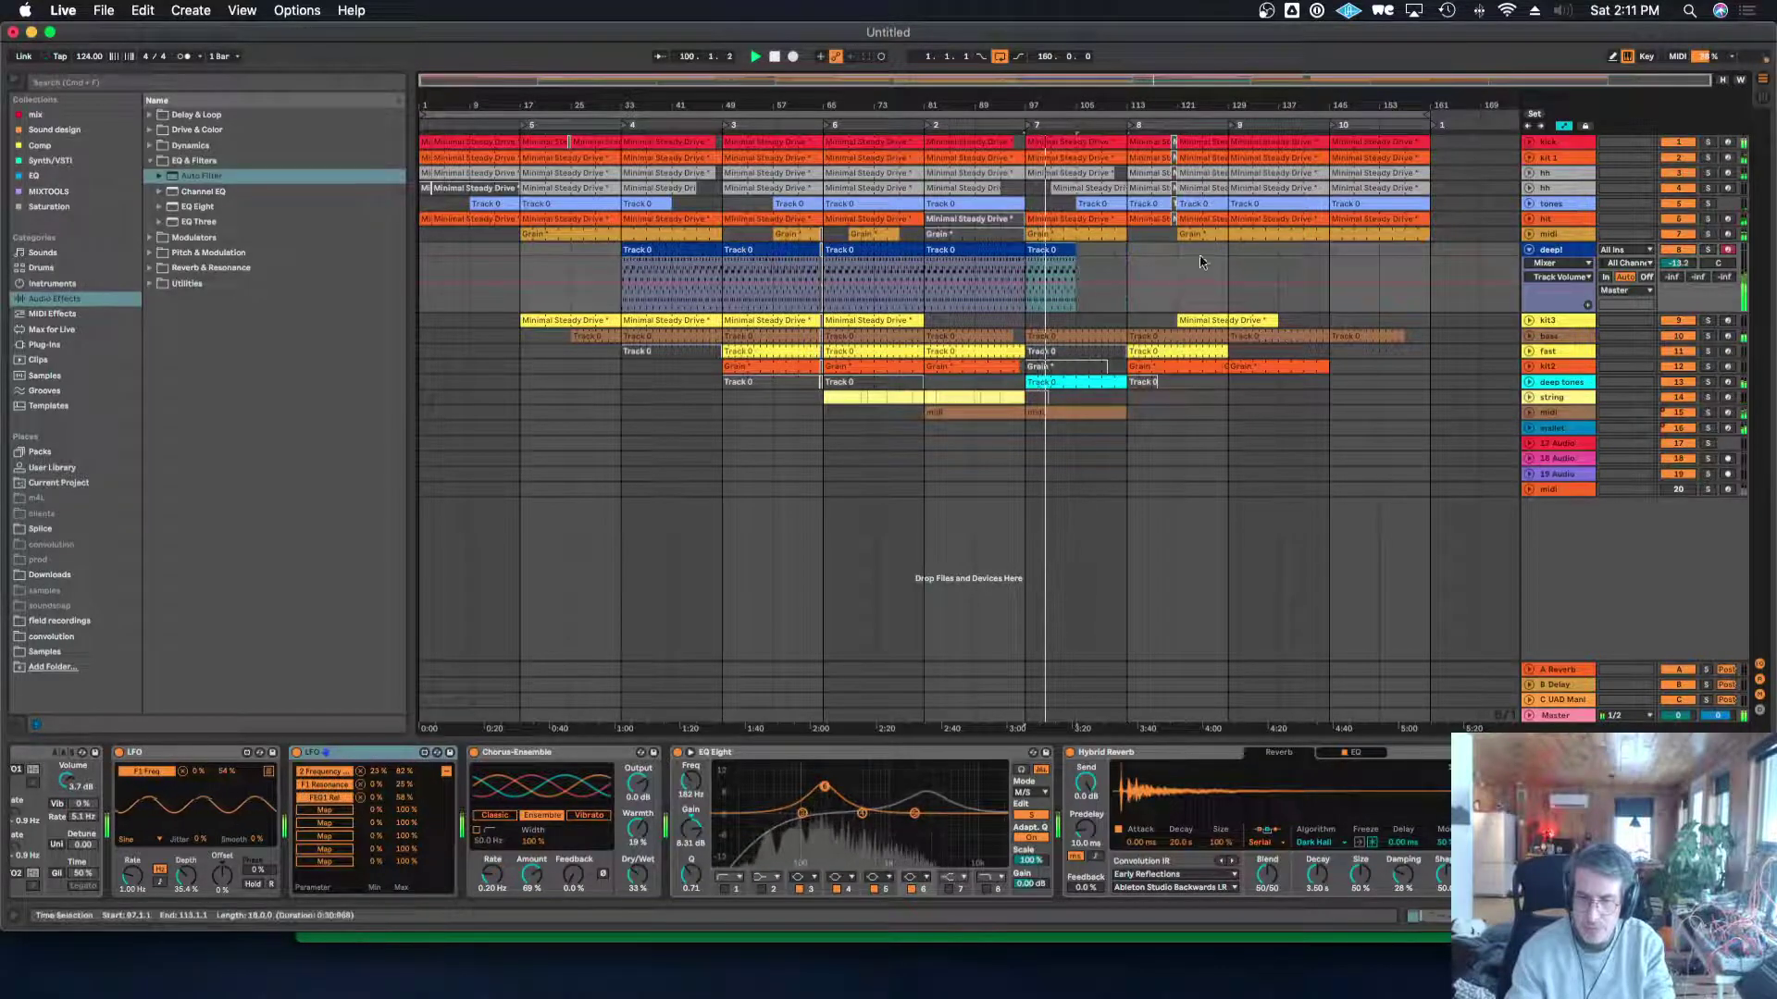
Copy the deep1 clip that starts at bar 33 to bar 129 on the same track.
{"action": "left_click", "coordinate": [1046, 268]}
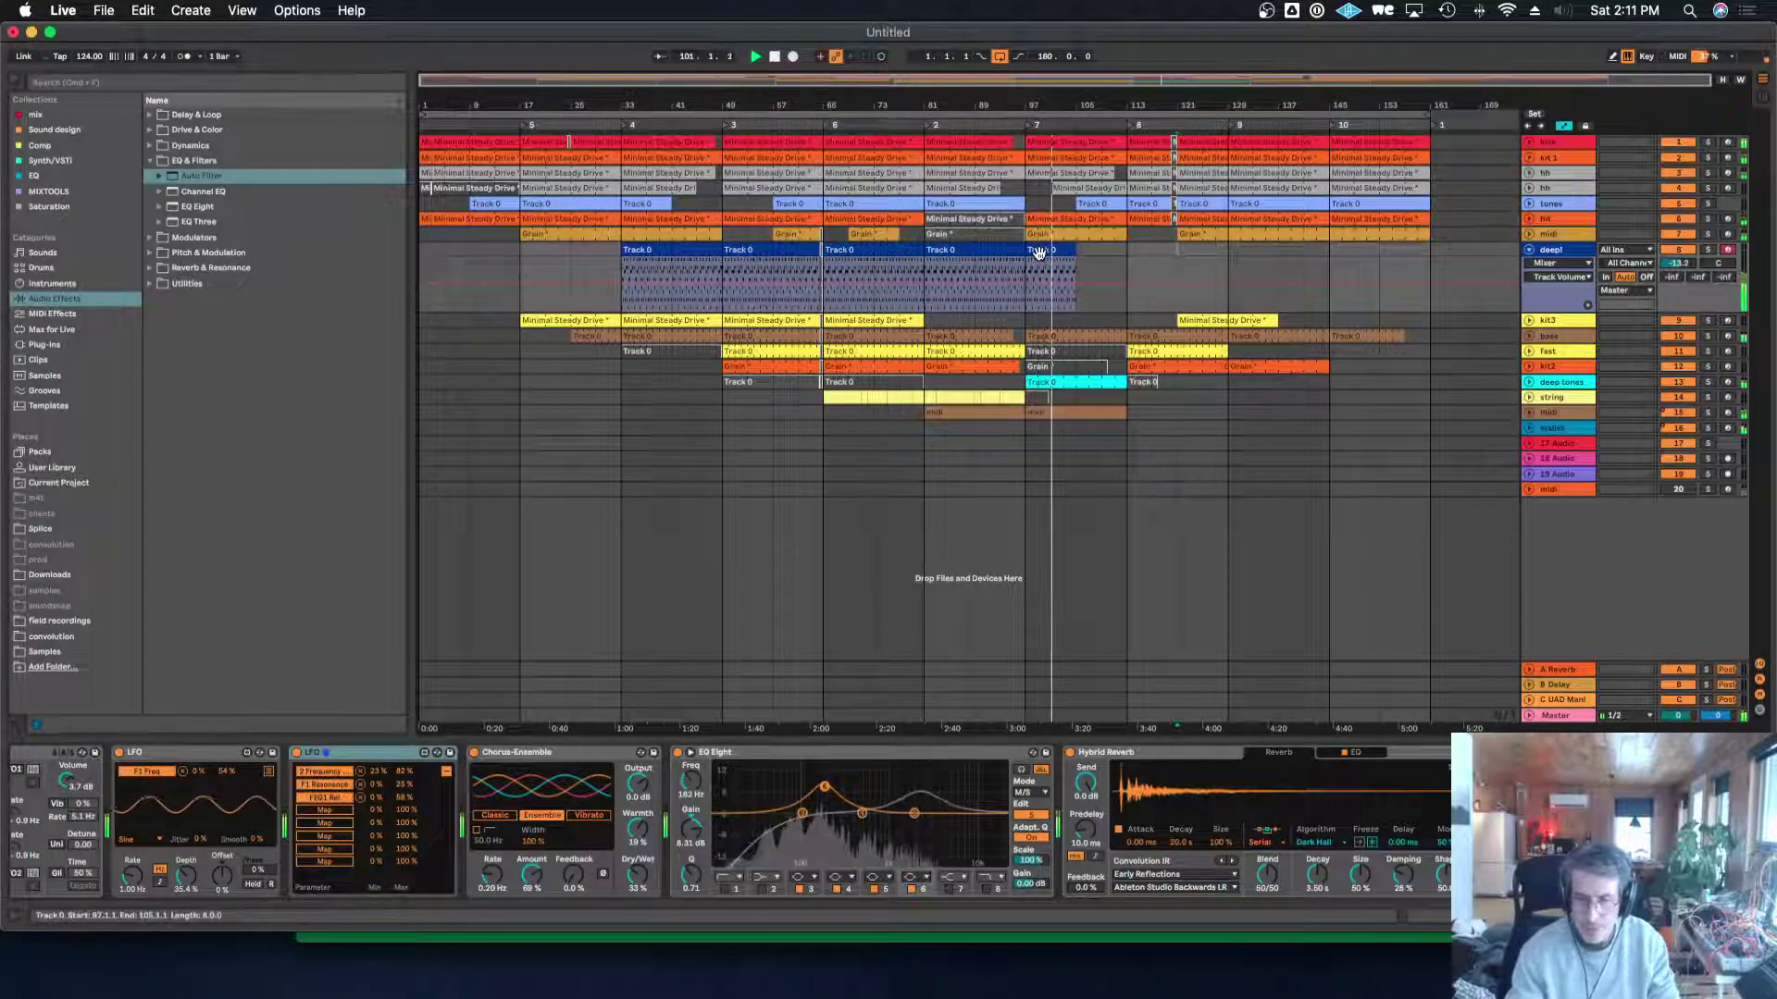
{"action": "left_click", "coordinate": [690, 251]}
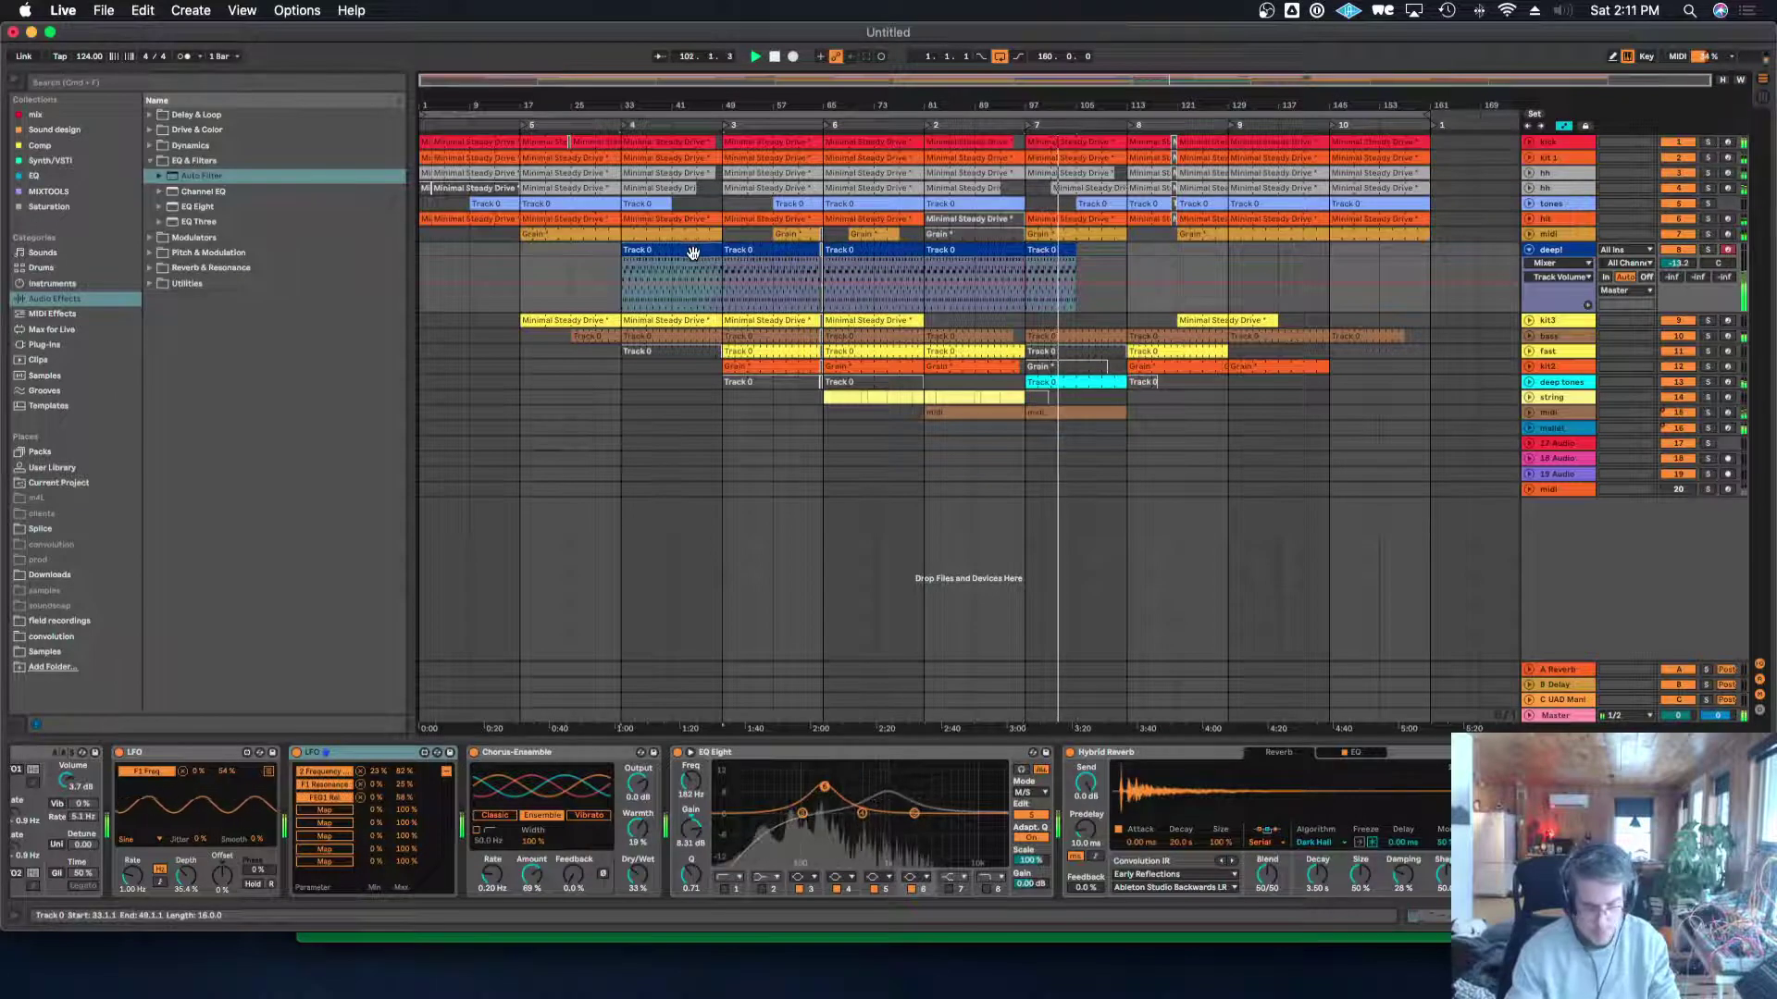
{"action": "left_click_drag", "start_coordinate": [691, 251], "coordinate": [1282, 273]}
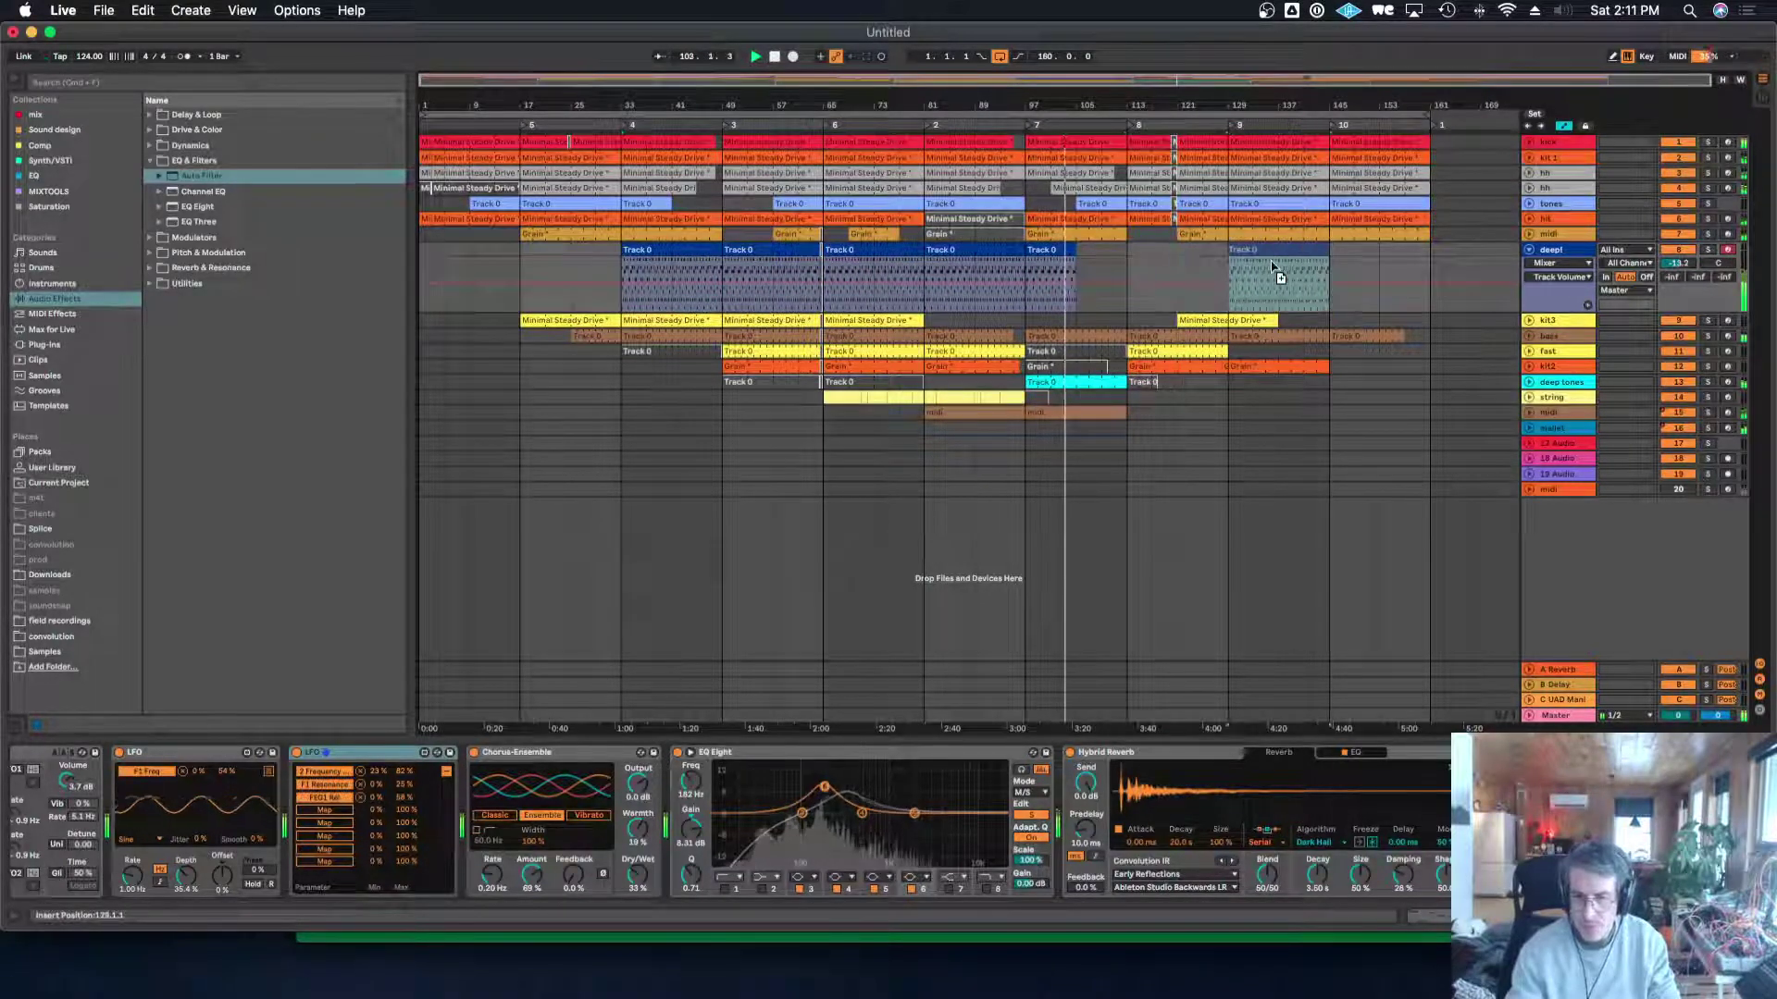
Deactivate the lower hh track's clip spanning bars 129 to 145 and fold the deep1 track.
{"action": "left_click", "coordinate": [1307, 191]}
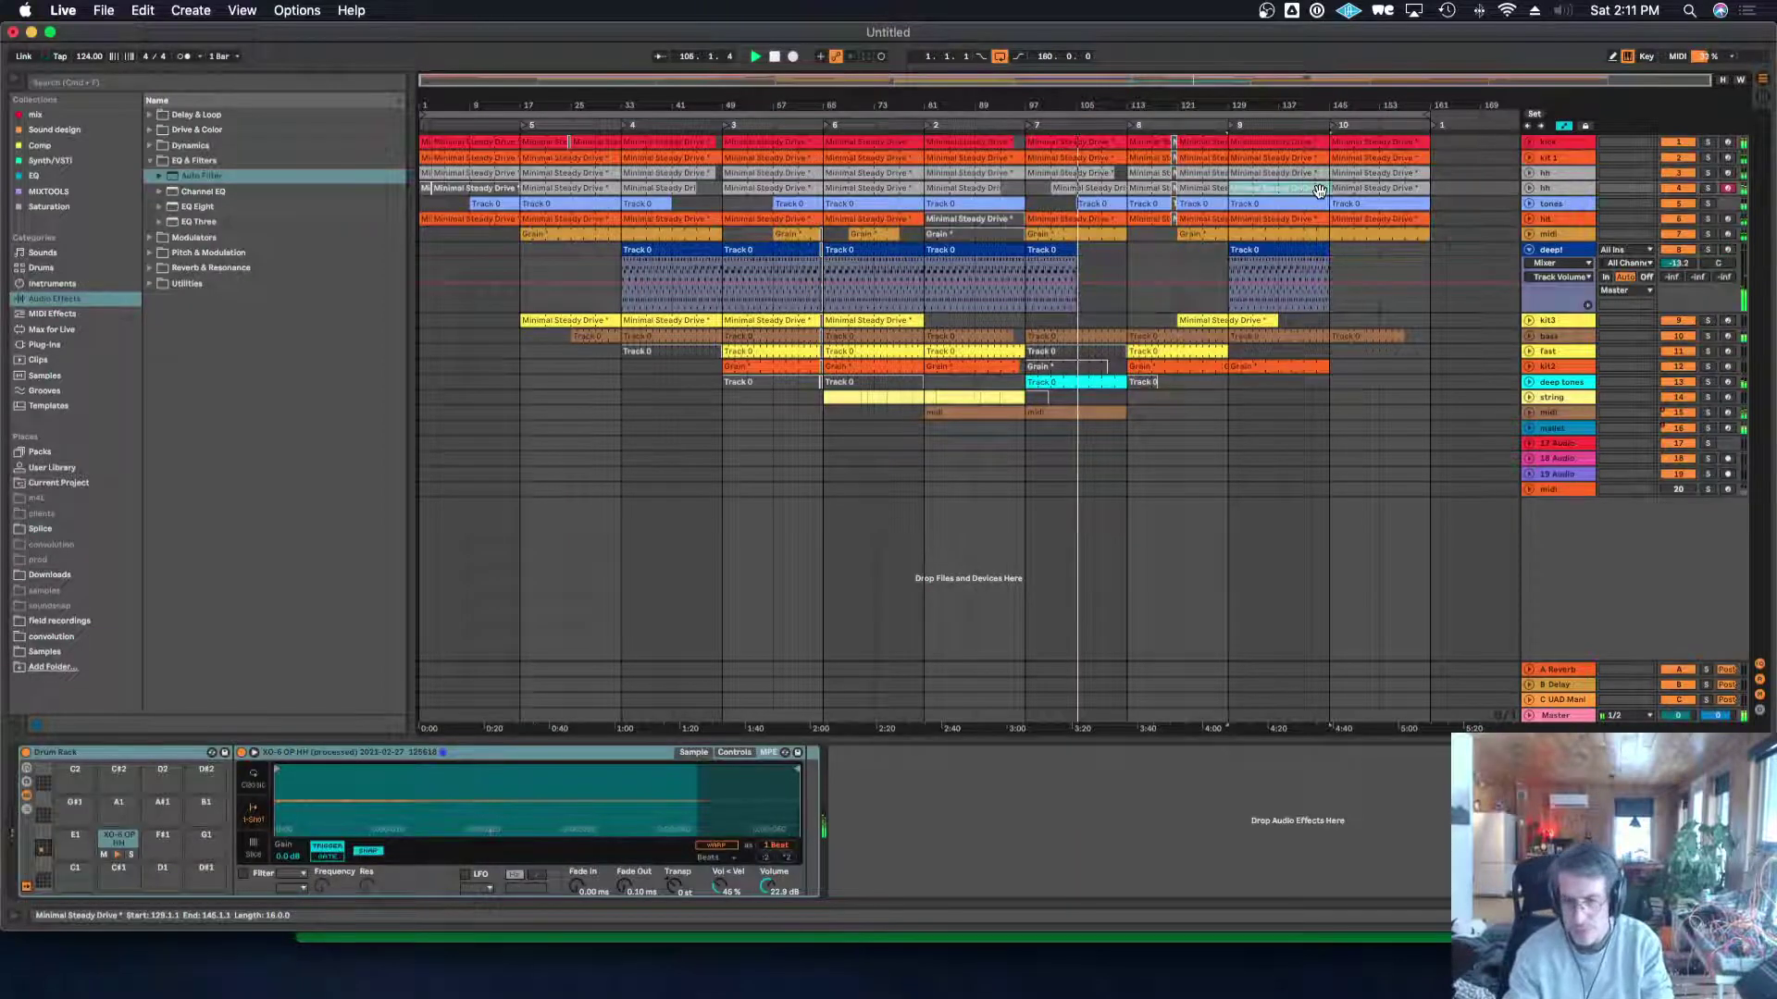
{"action": "left_click", "coordinate": [1334, 189]}
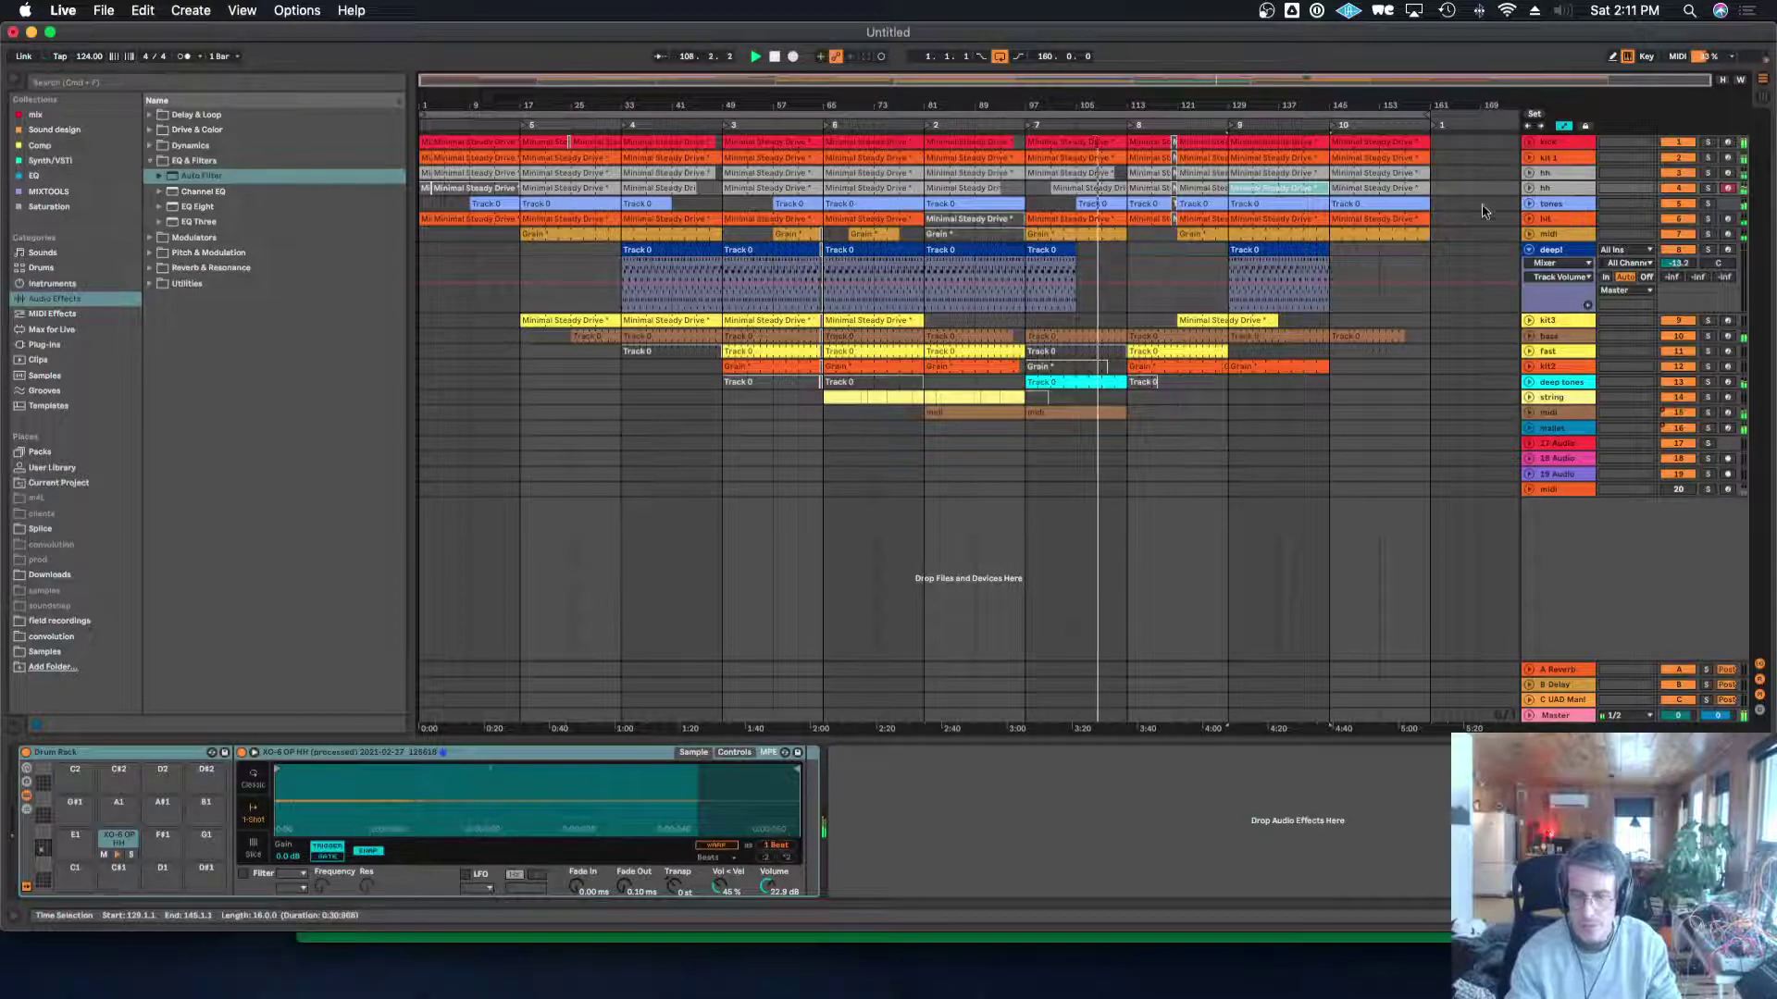
{"action": "left_click", "coordinate": [1564, 205]}
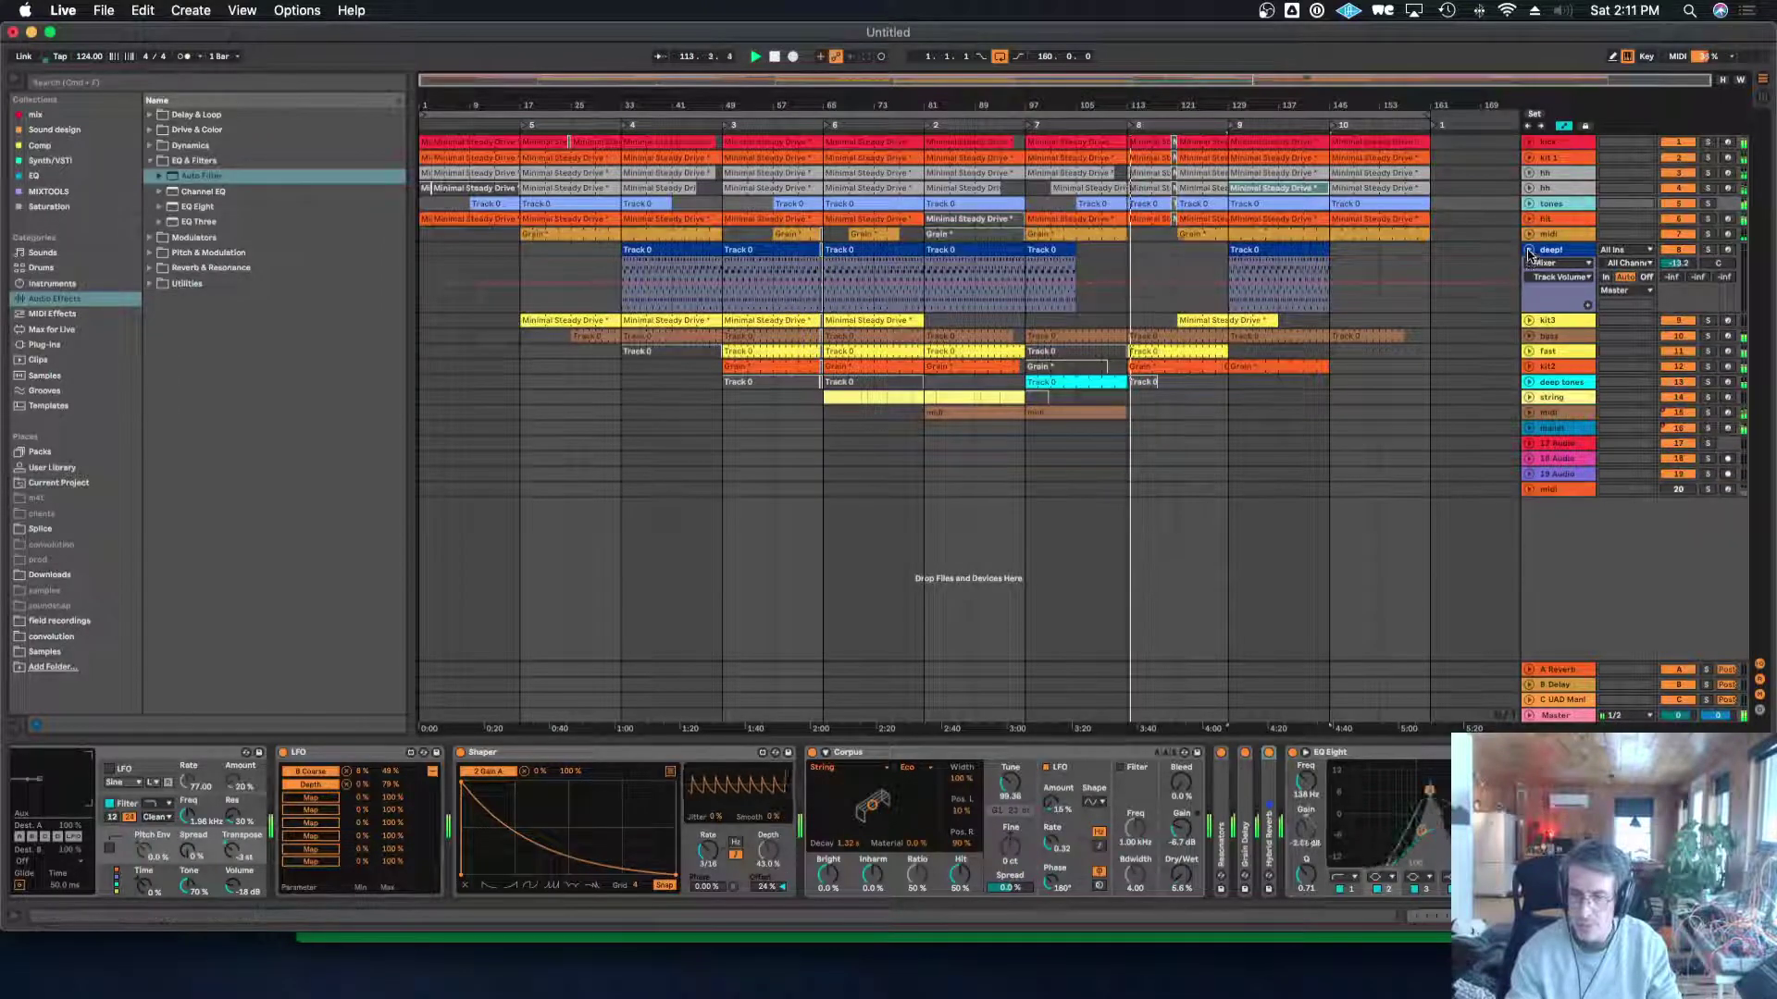
{"action": "left_click", "coordinate": [1528, 250]}
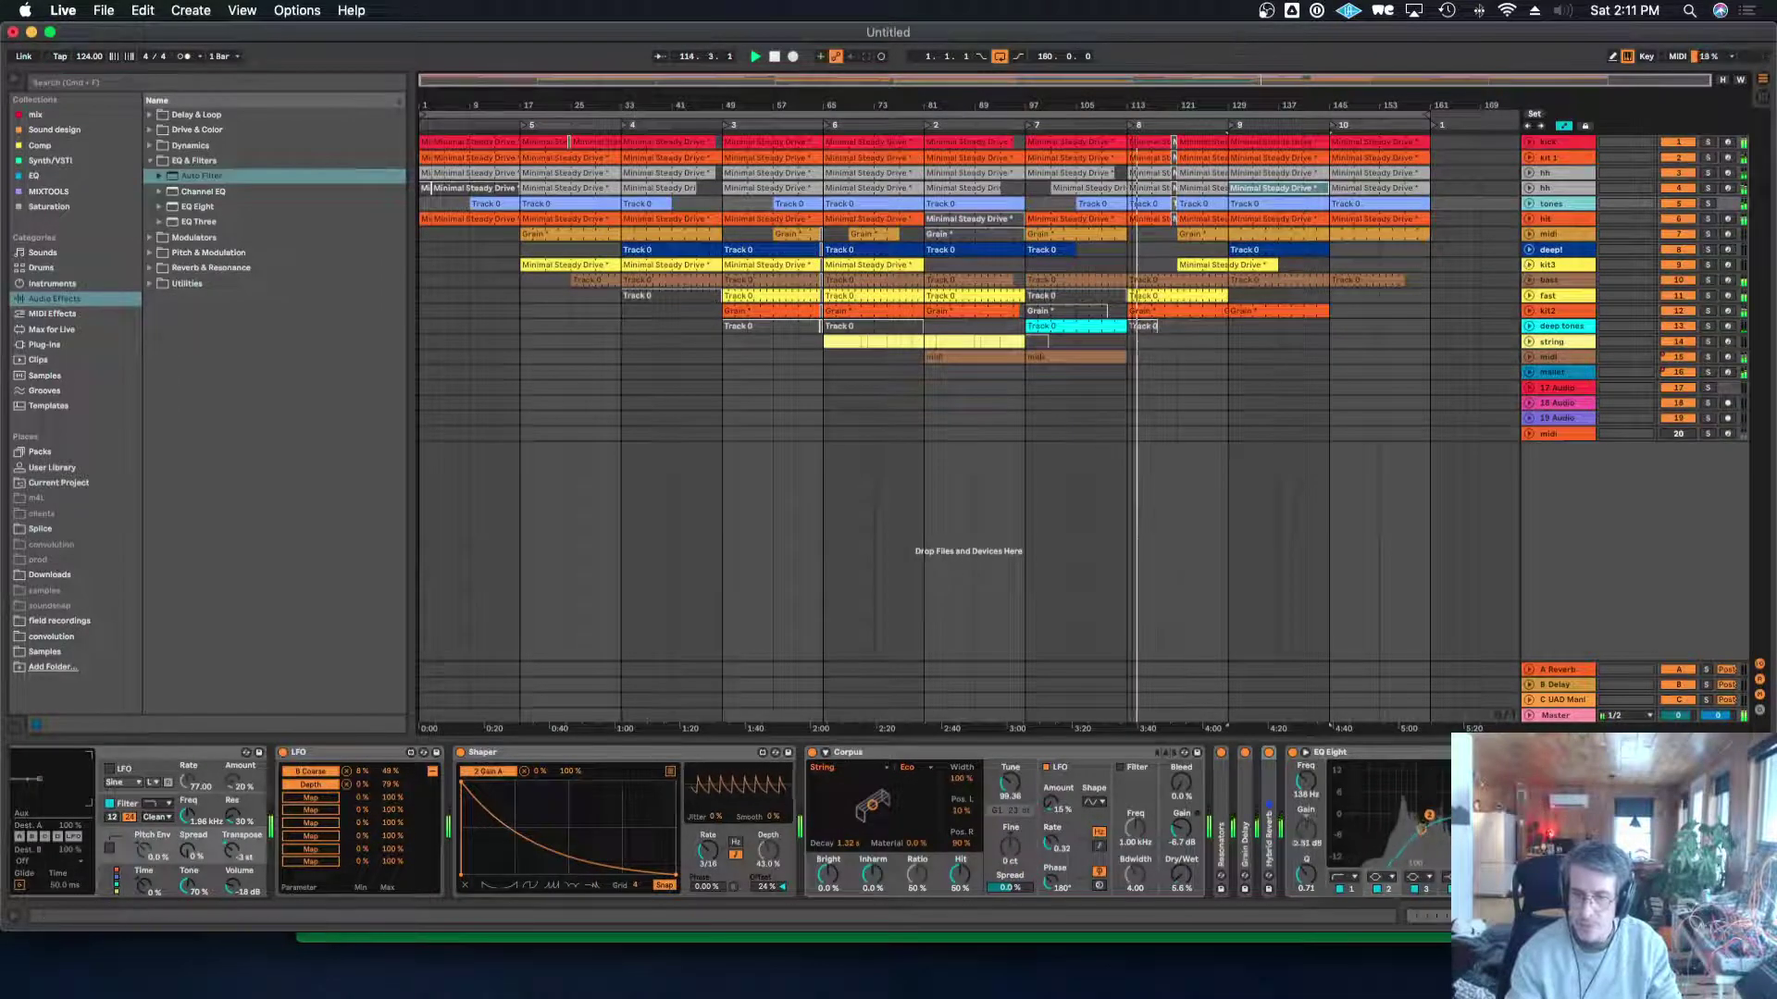
Unfold the kick track and trim its clip starting at bar 97 to end at 112.3.1.
{"action": "left_click_drag", "start_coordinate": [1132, 106], "coordinate": [1132, 166]}
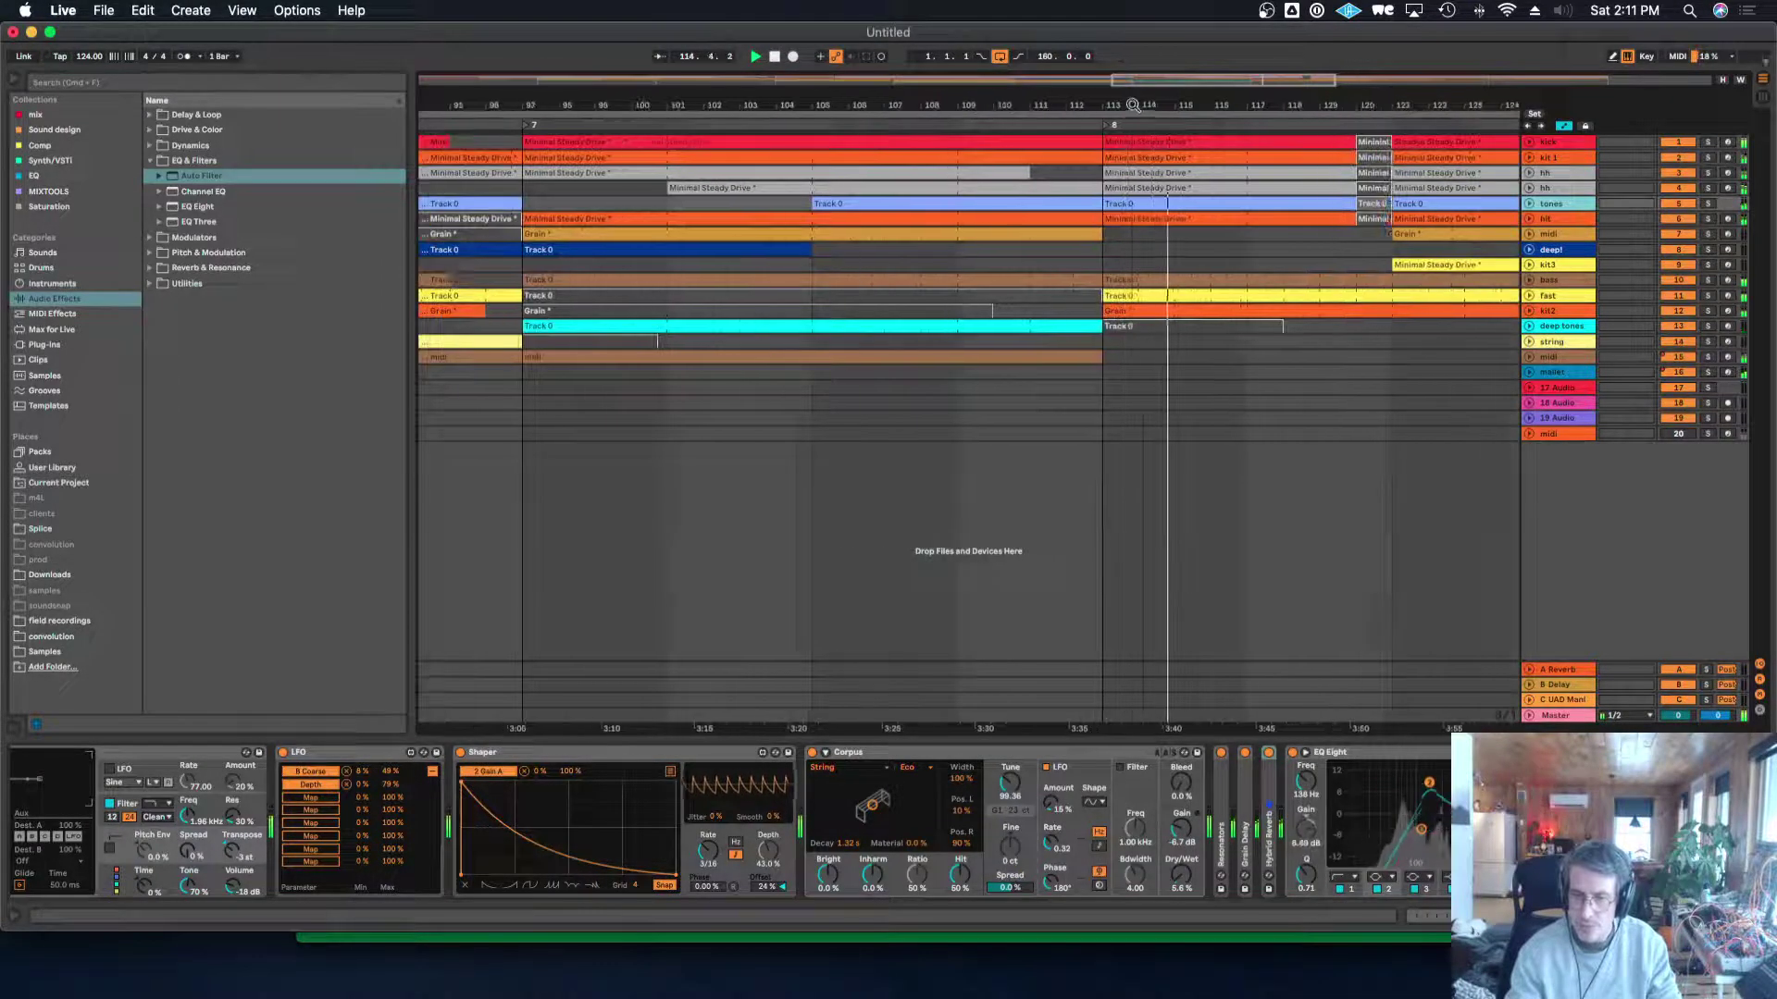
{"action": "left_click", "coordinate": [1541, 148]}
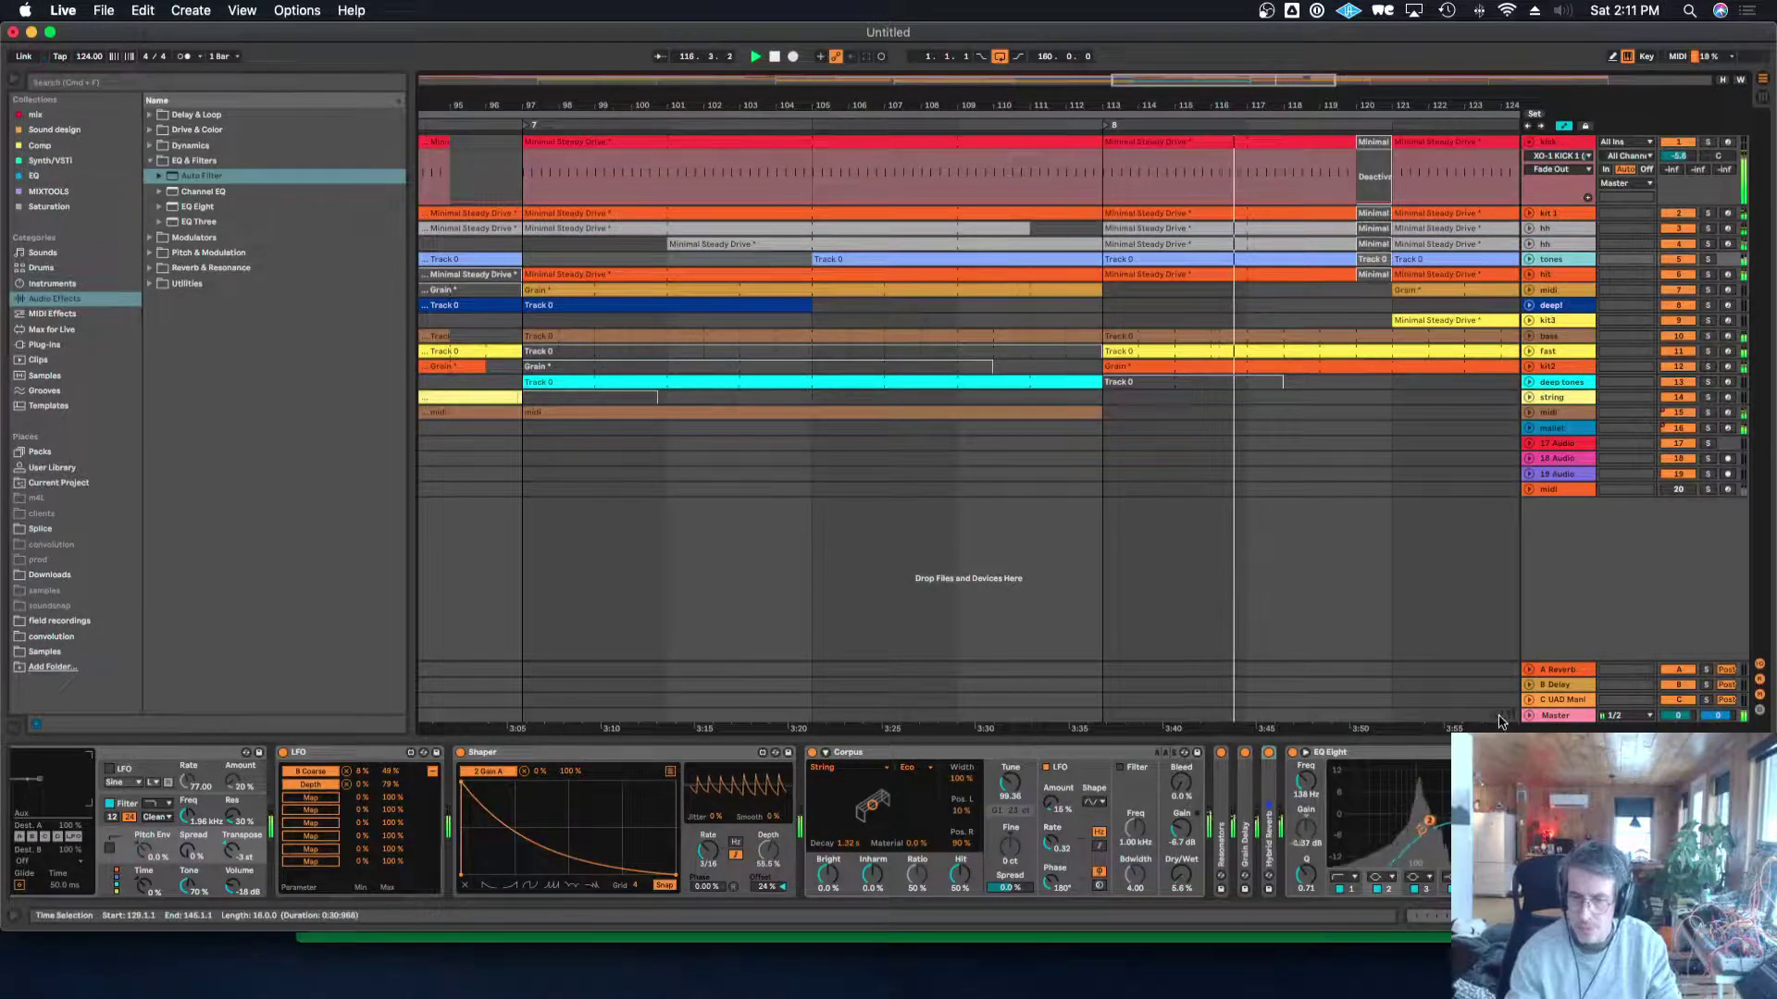
{"action": "left_click", "coordinate": [1559, 715]}
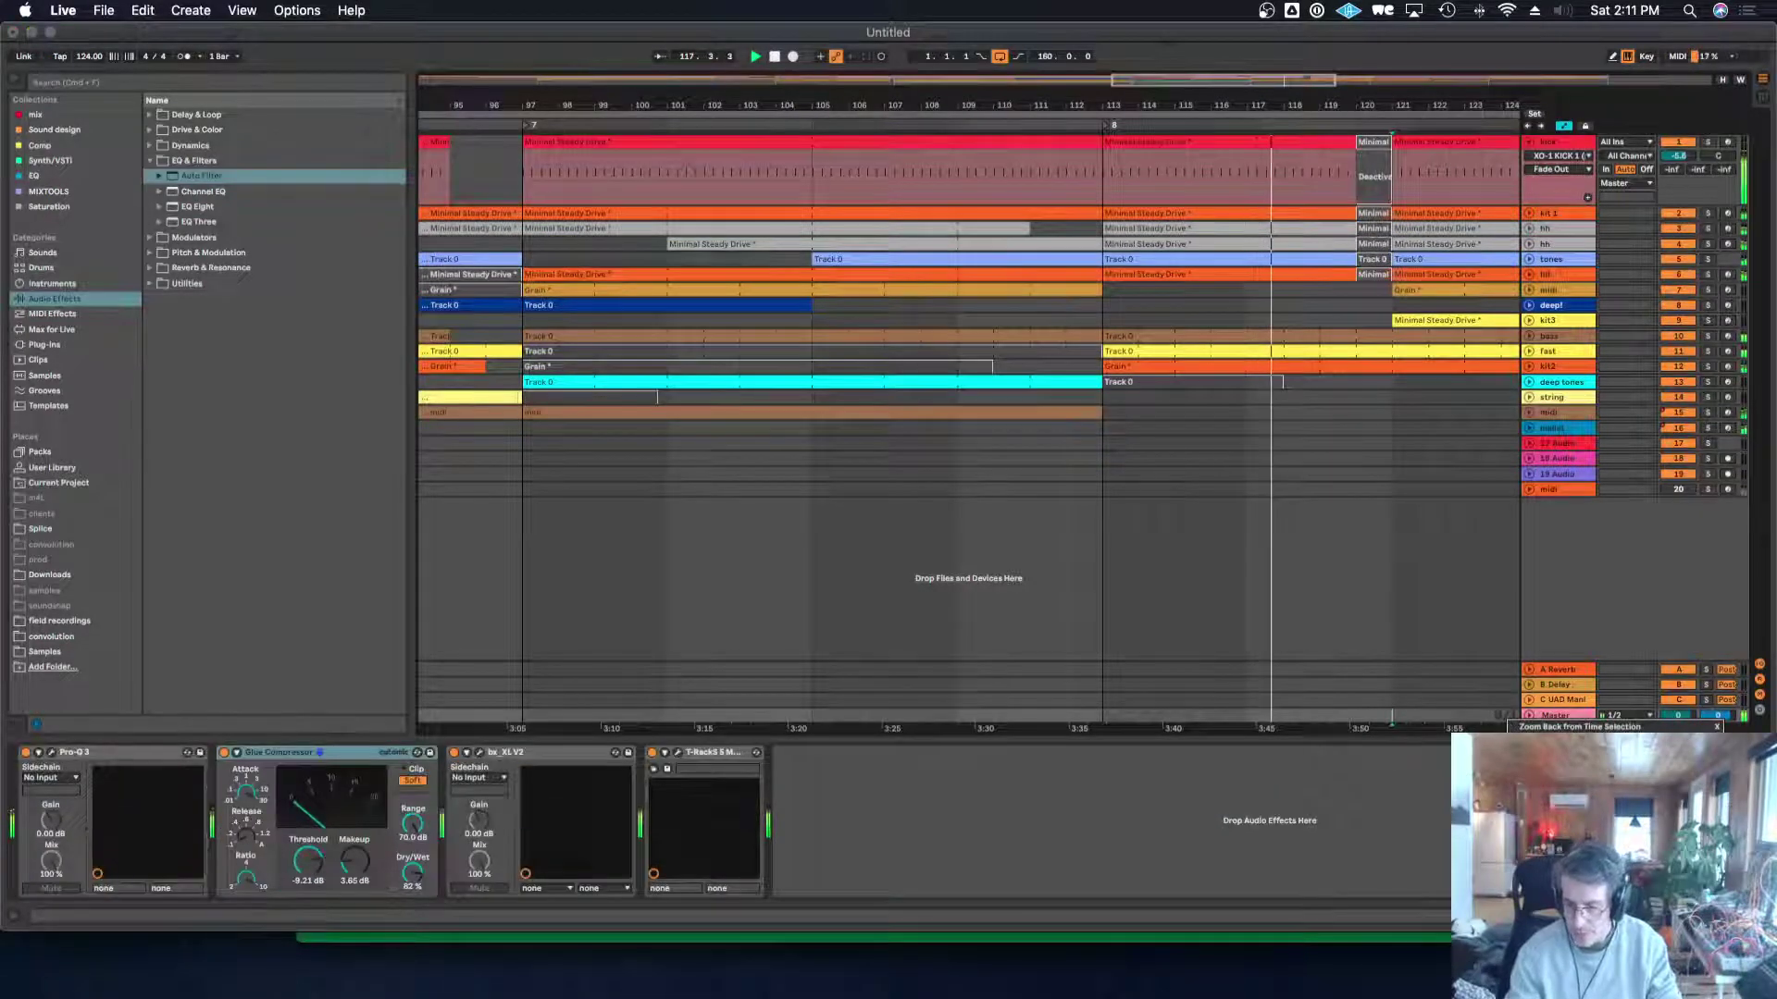
{"action": "left_click", "coordinate": [1086, 145]}
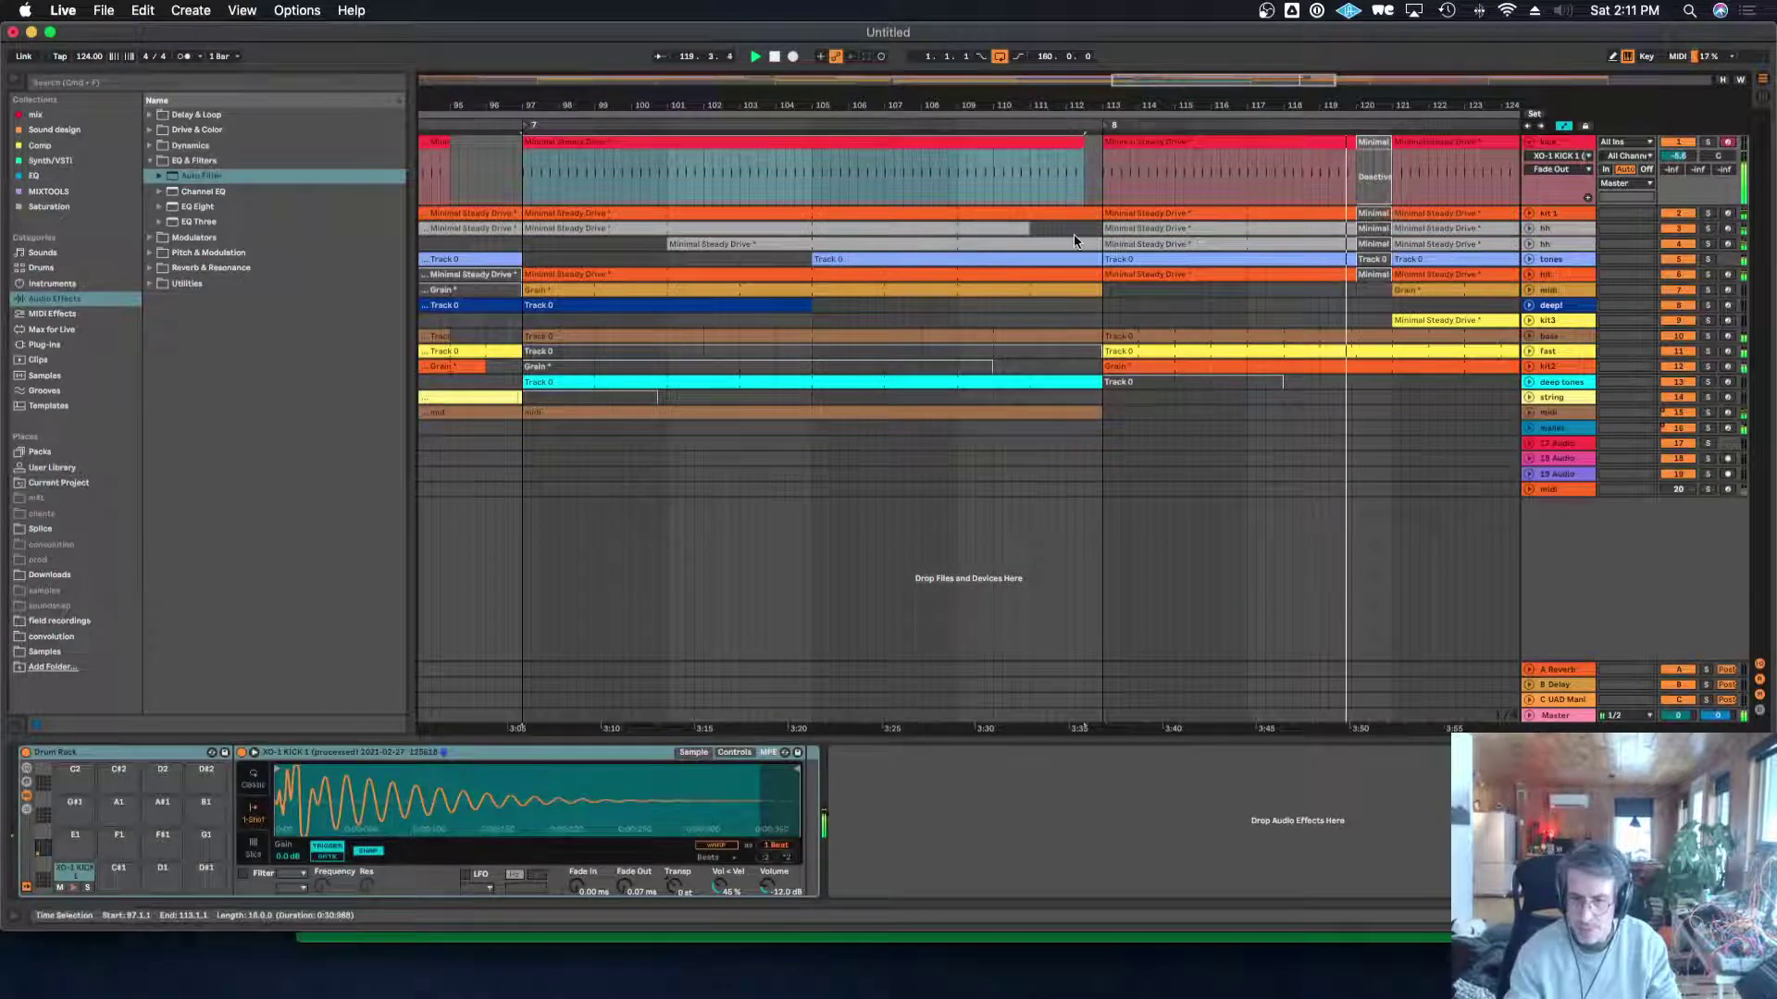
{"action": "left_click_drag", "start_coordinate": [1100, 103], "coordinate": [1126, 107]}
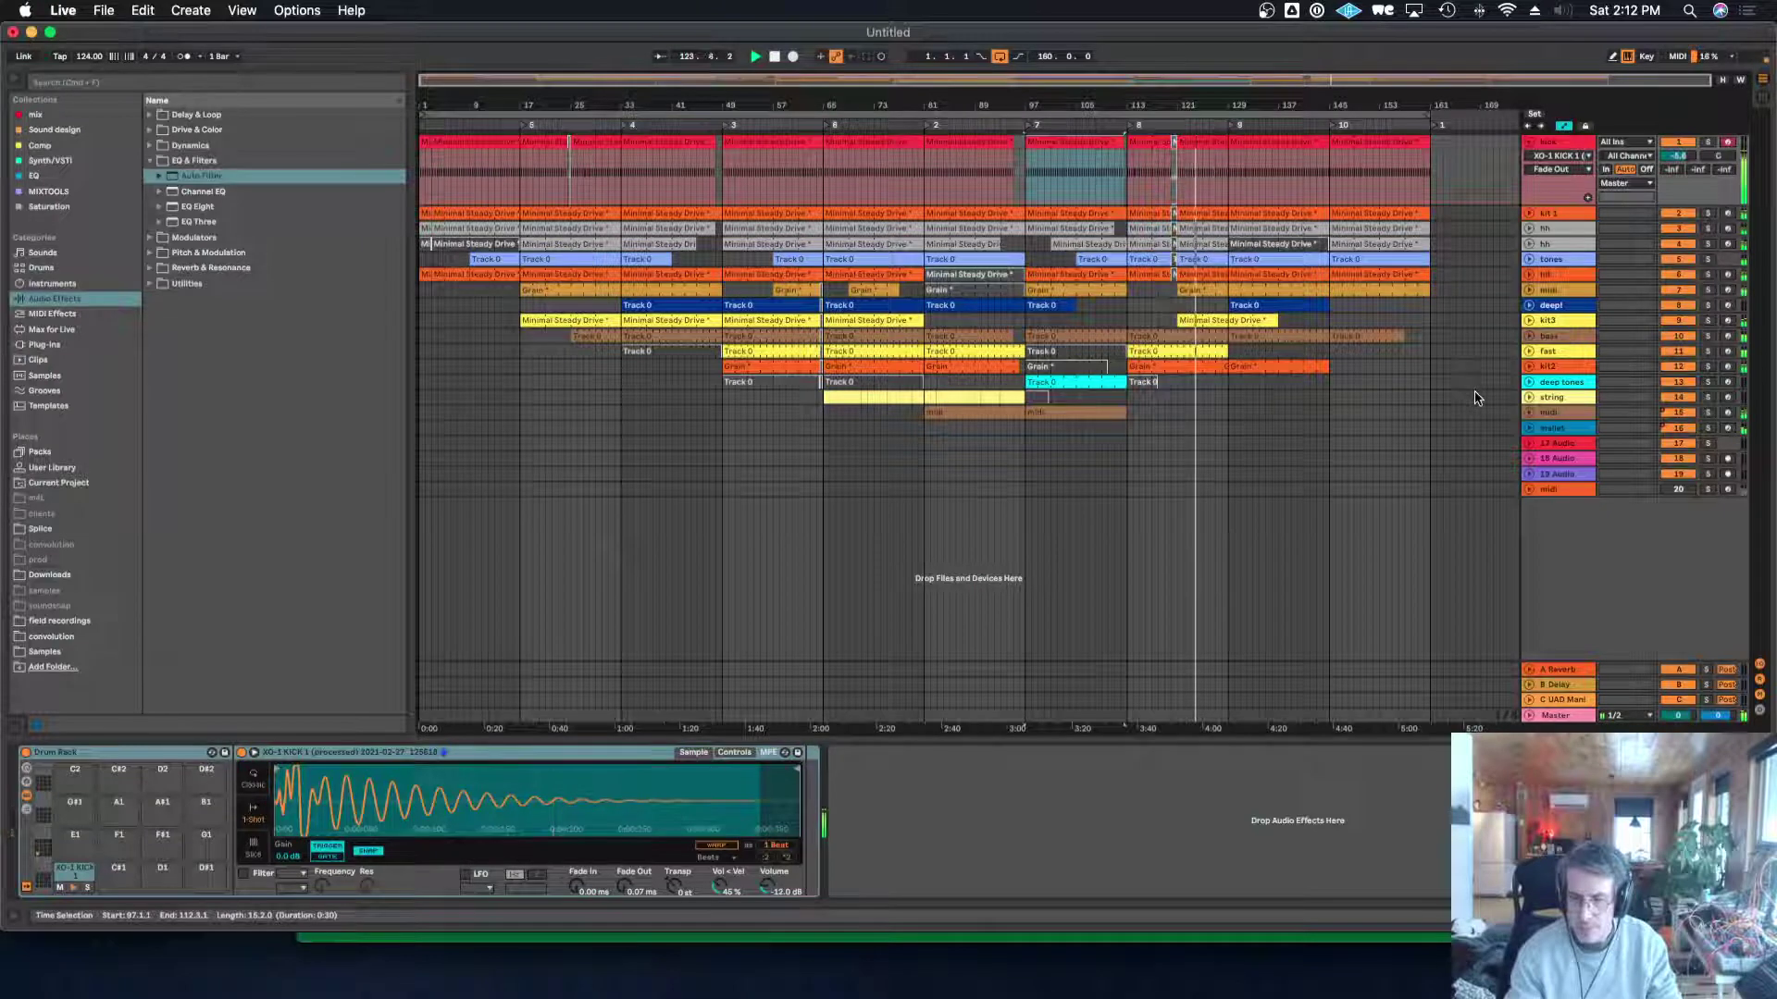
Unfold the midi track and draw its Mixer Speaker On automation as Off from bar 129 to bar 145.
{"action": "left_click", "coordinate": [1393, 410]}
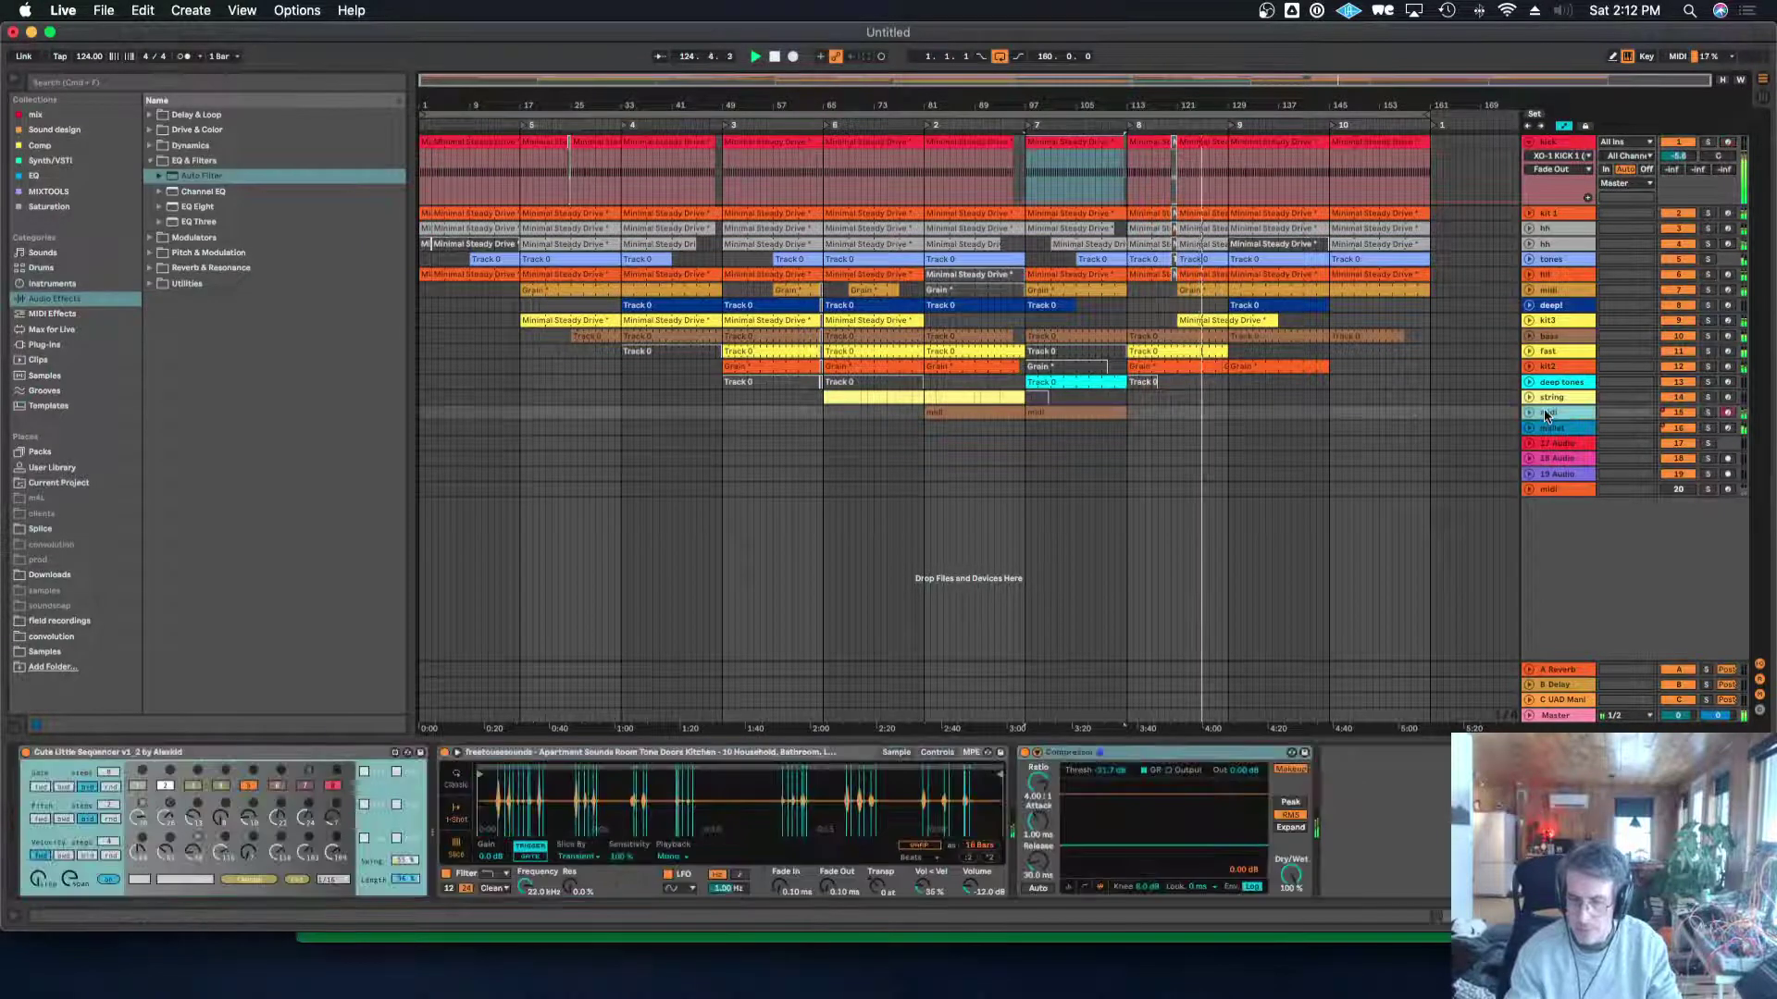
{"action": "left_click", "coordinate": [1529, 412]}
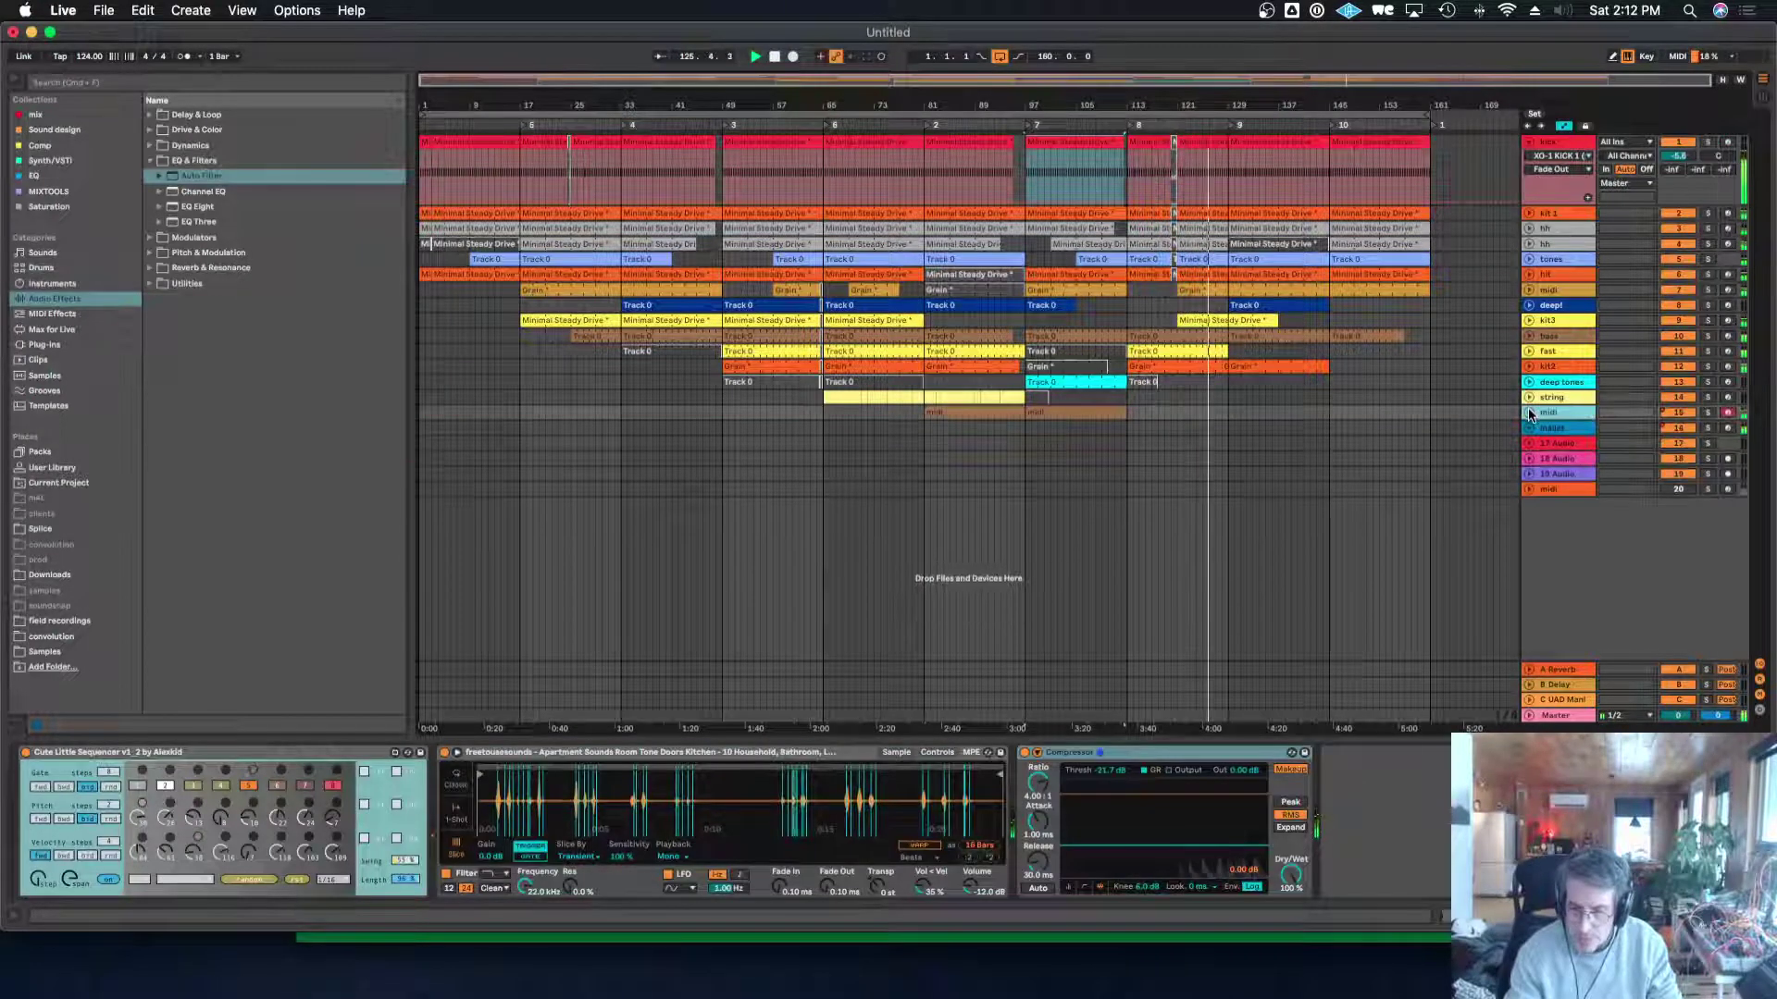
{"action": "key", "text": "b"}
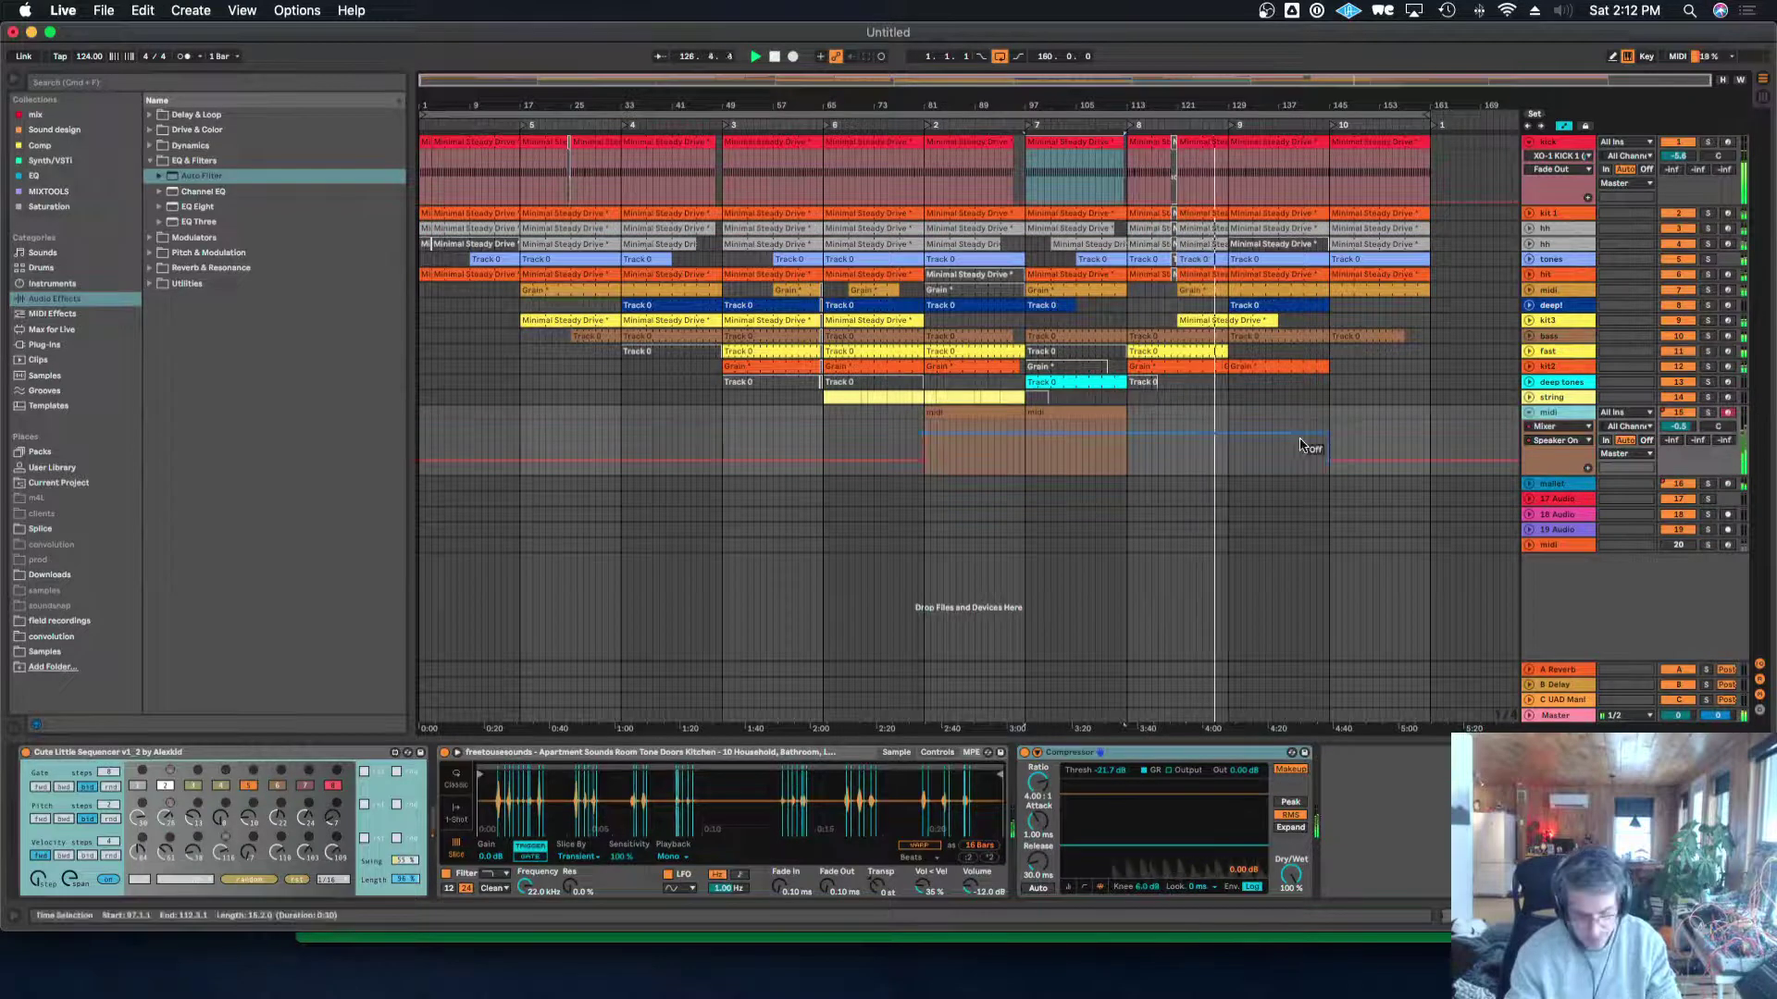
{"action": "left_click", "coordinate": [1232, 466]}
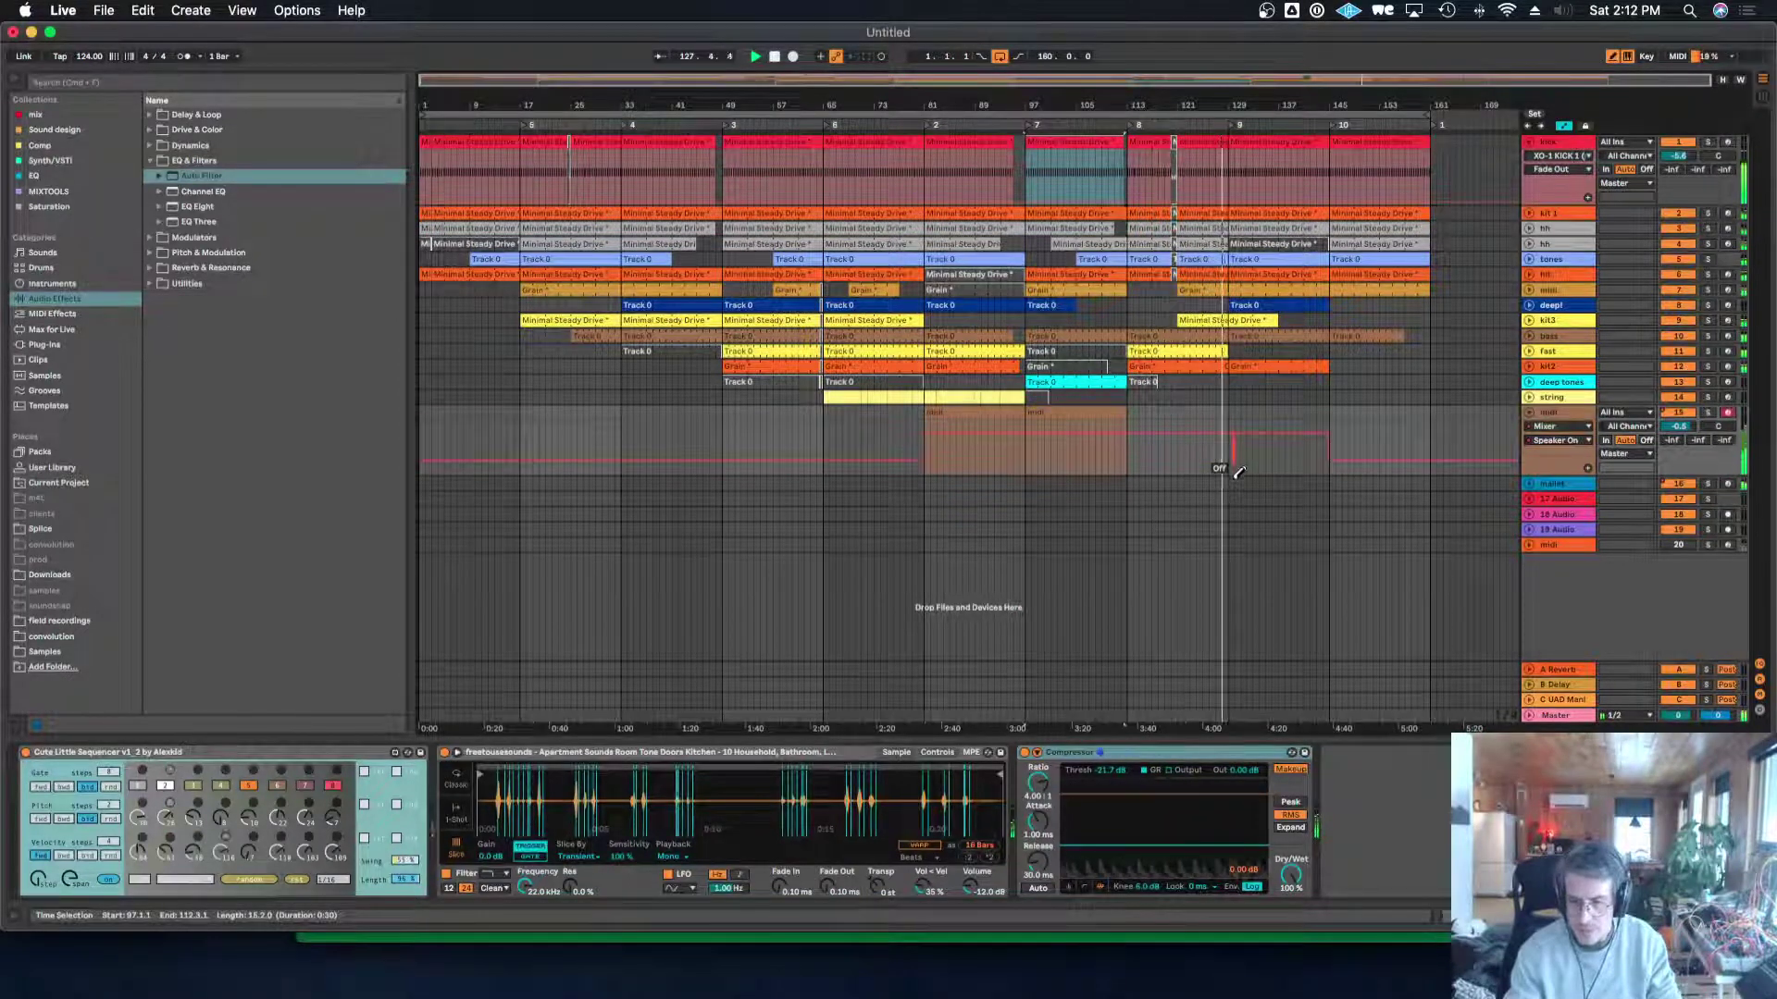
{"action": "left_click", "coordinate": [1501, 717]}
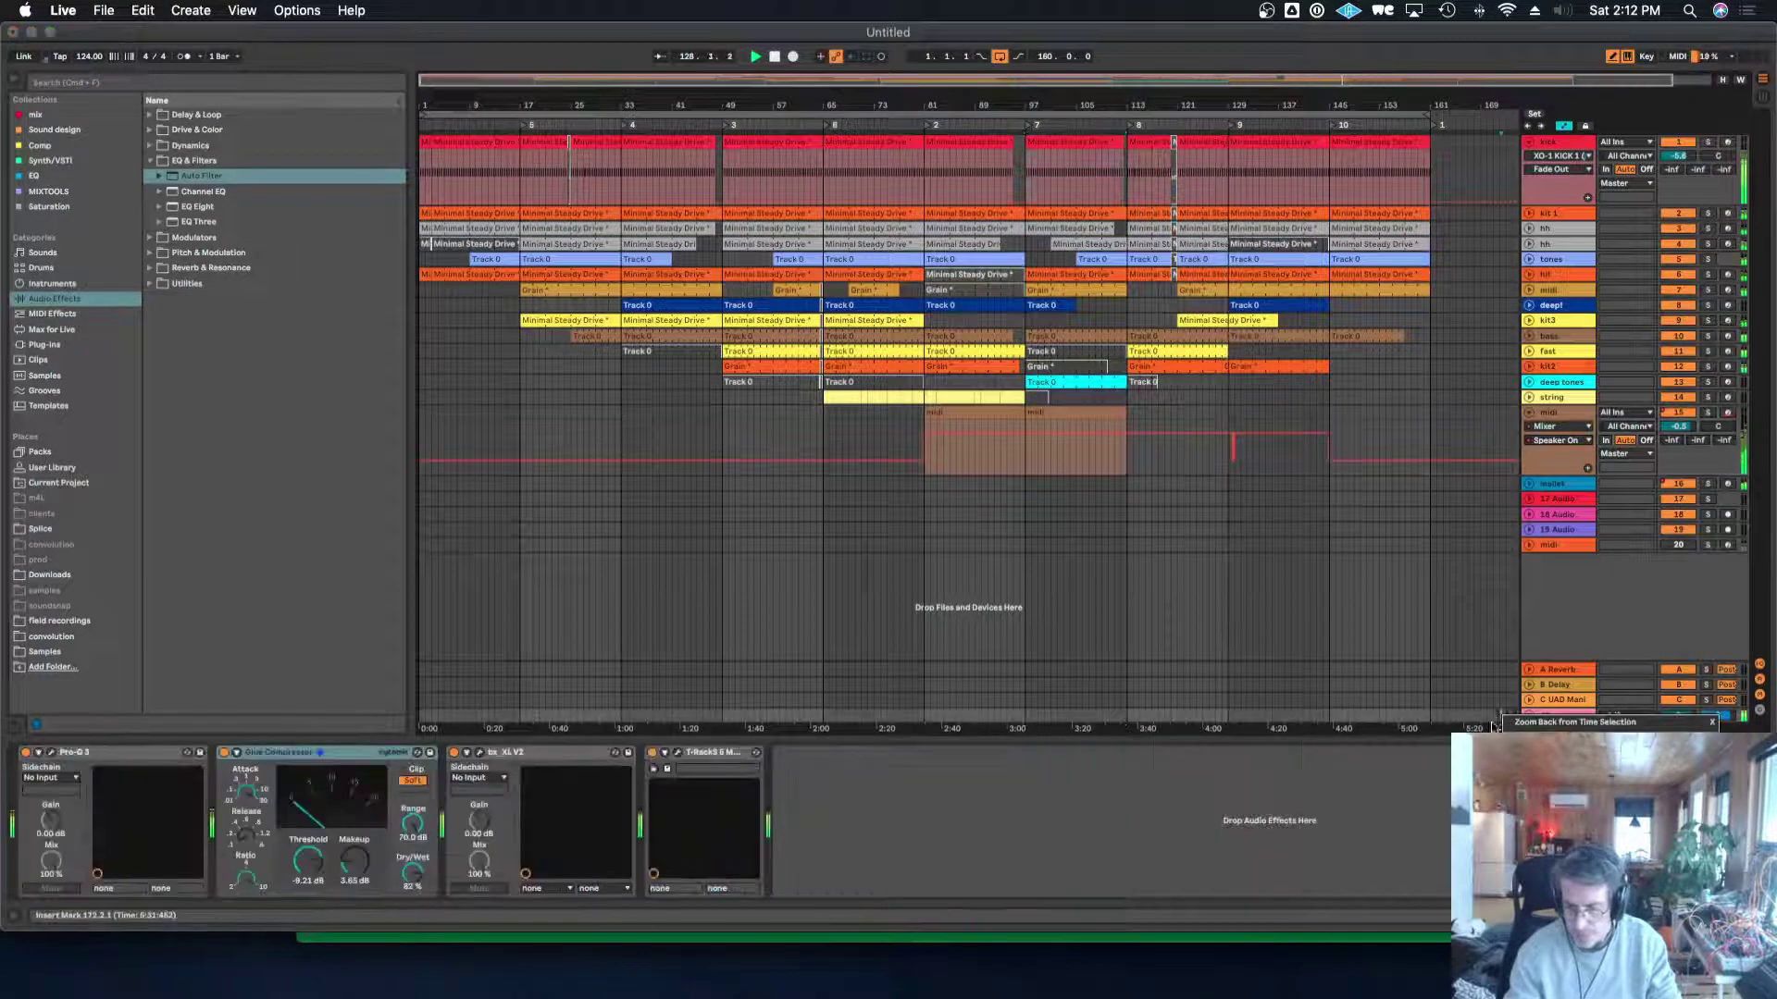
{"action": "left_click", "coordinate": [1235, 481]}
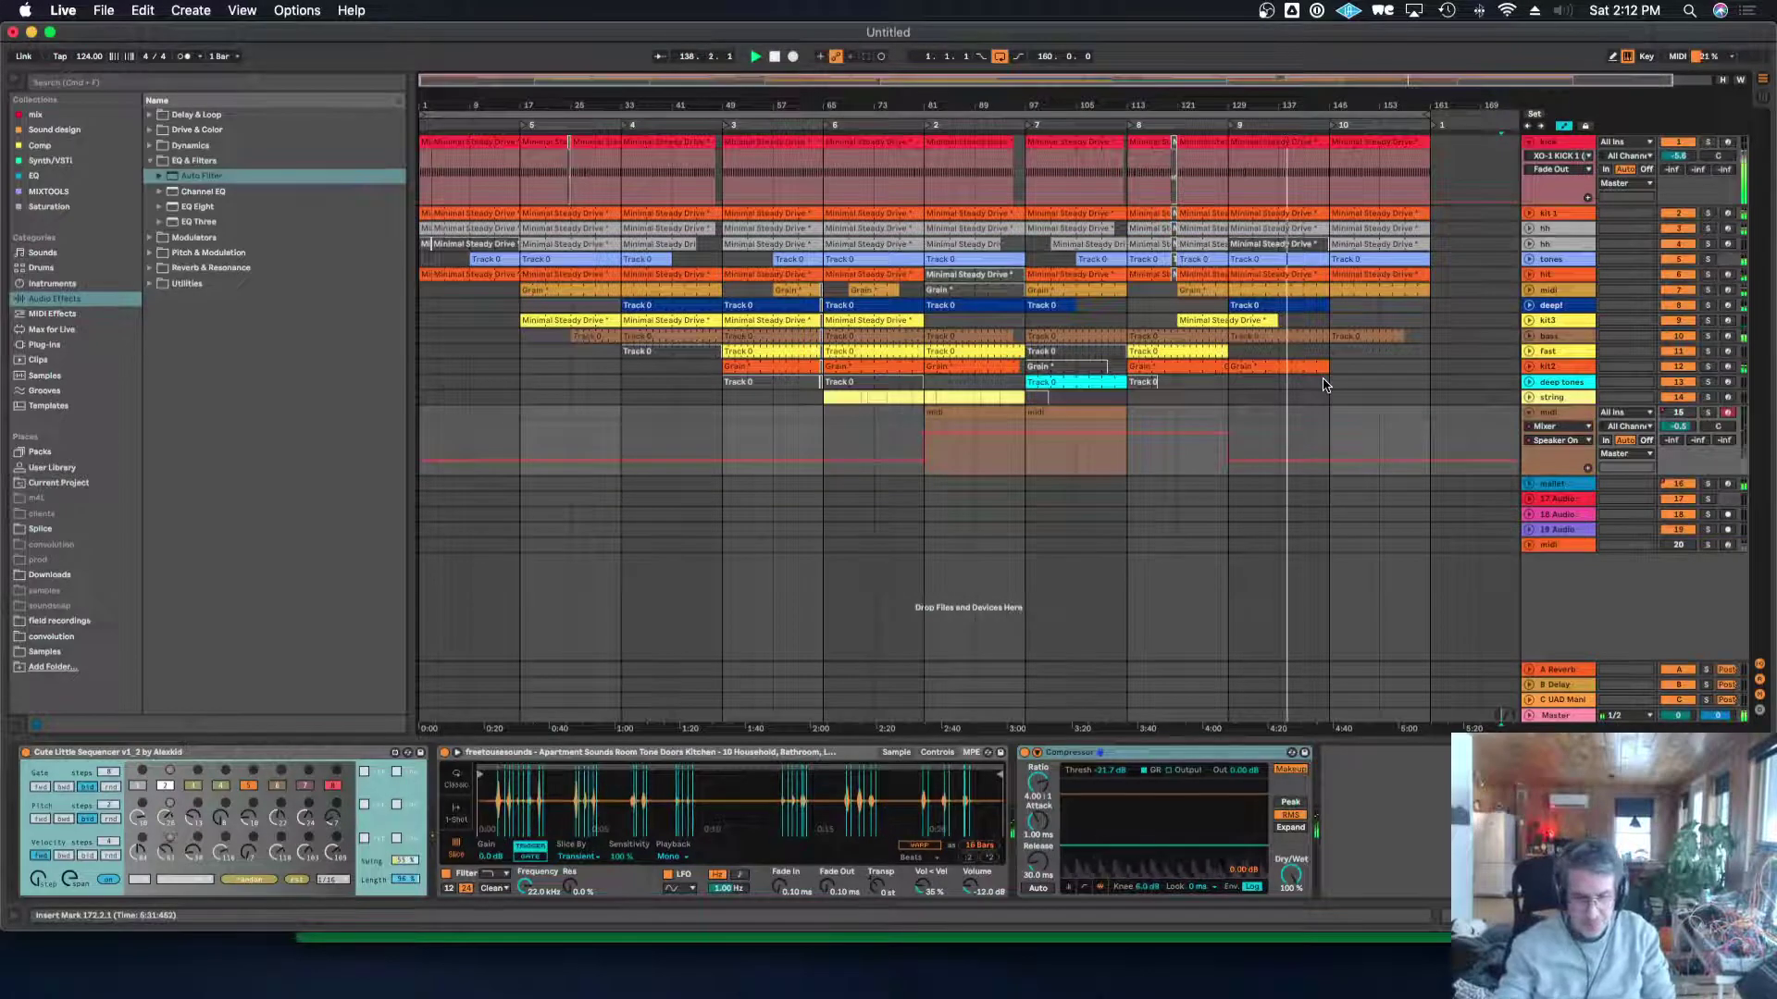
Fold the kick track, examine the unfolded tones track with its Shaper and other devices, and fold it again.
{"action": "left_click", "coordinate": [1529, 143]}
{"action": "left_click", "coordinate": [1551, 143]}
{"action": "left_click", "coordinate": [1552, 204]}
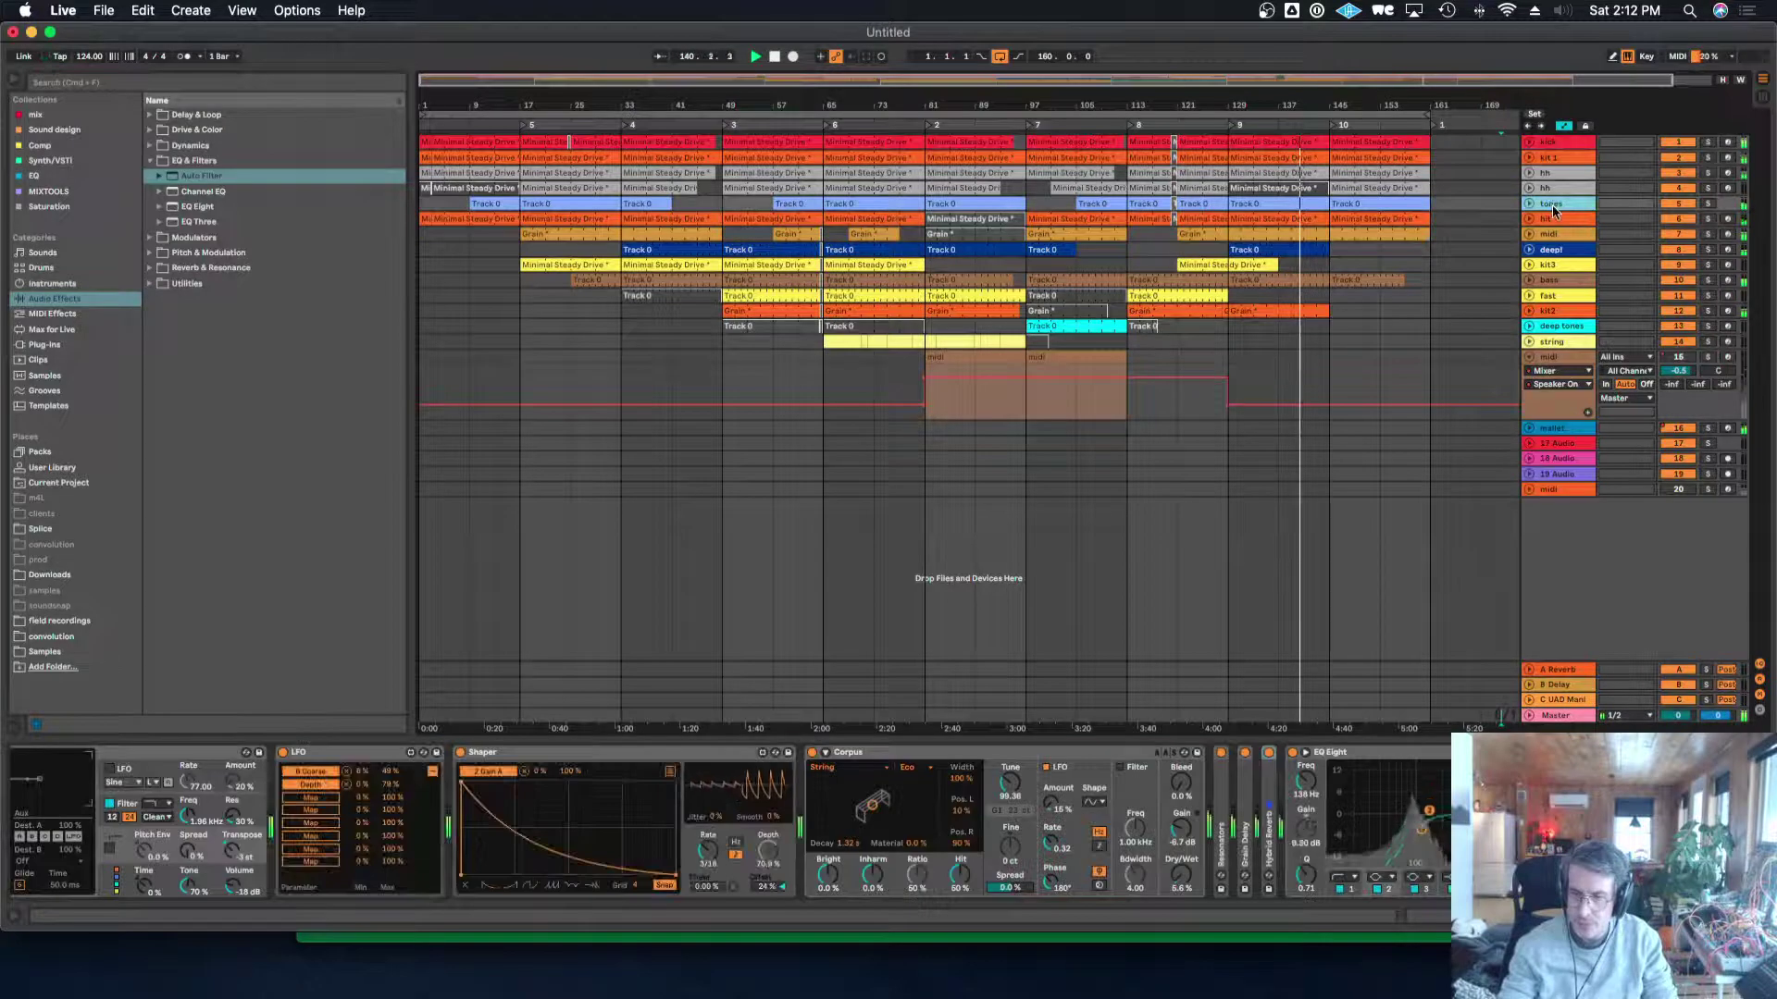
{"action": "left_click", "coordinate": [1528, 205]}
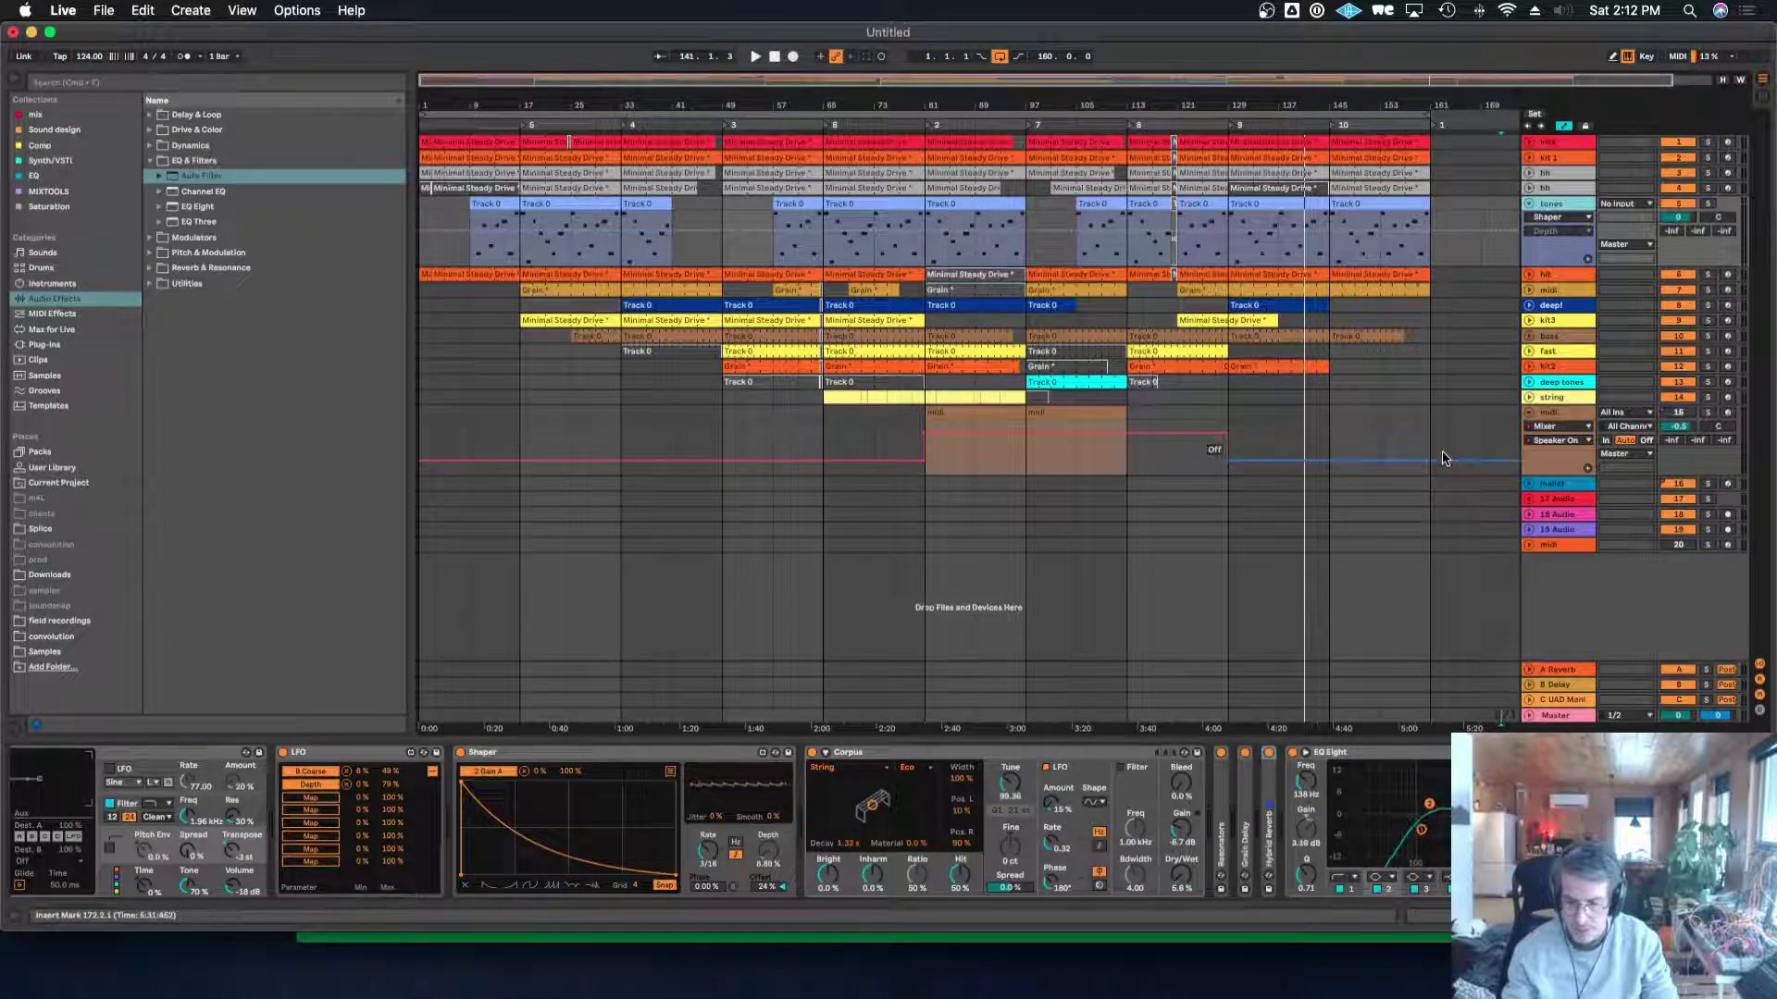
{"action": "left_click", "coordinate": [1529, 204]}
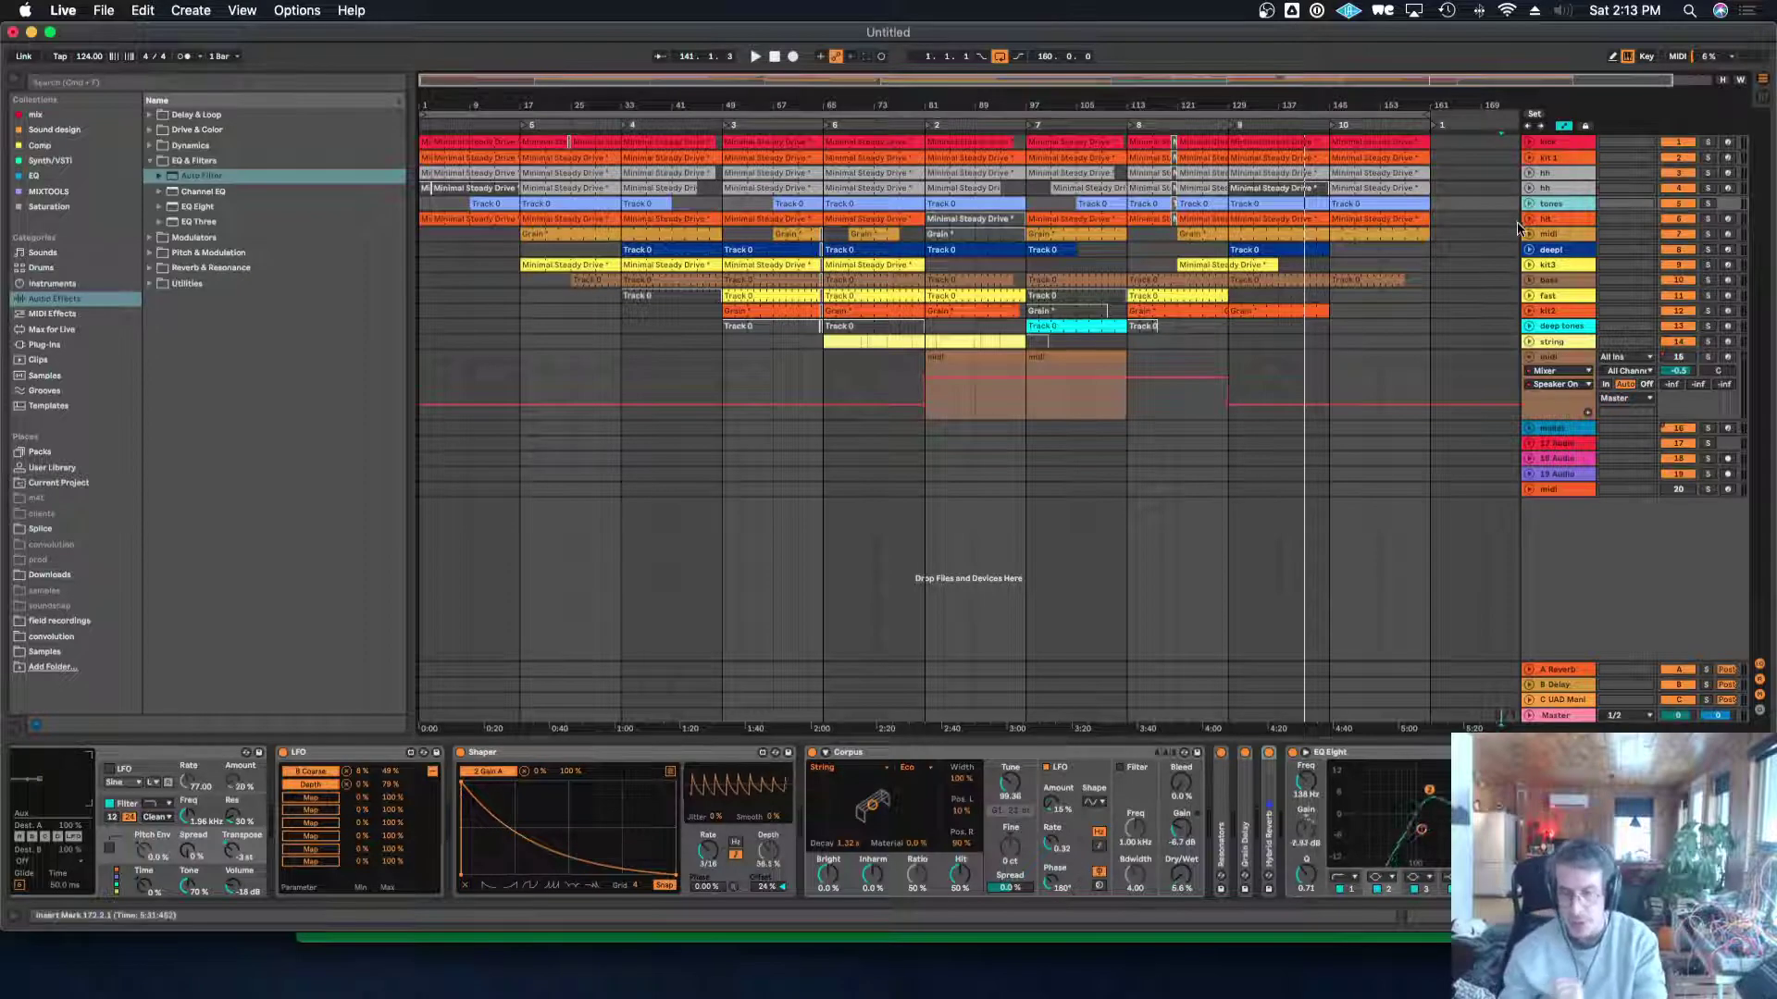
Open the kit2 clip spanning bars 129 to 145 to examine its notes, and reduce the height of the note editor.
{"action": "double_click", "coordinate": [1309, 312]}
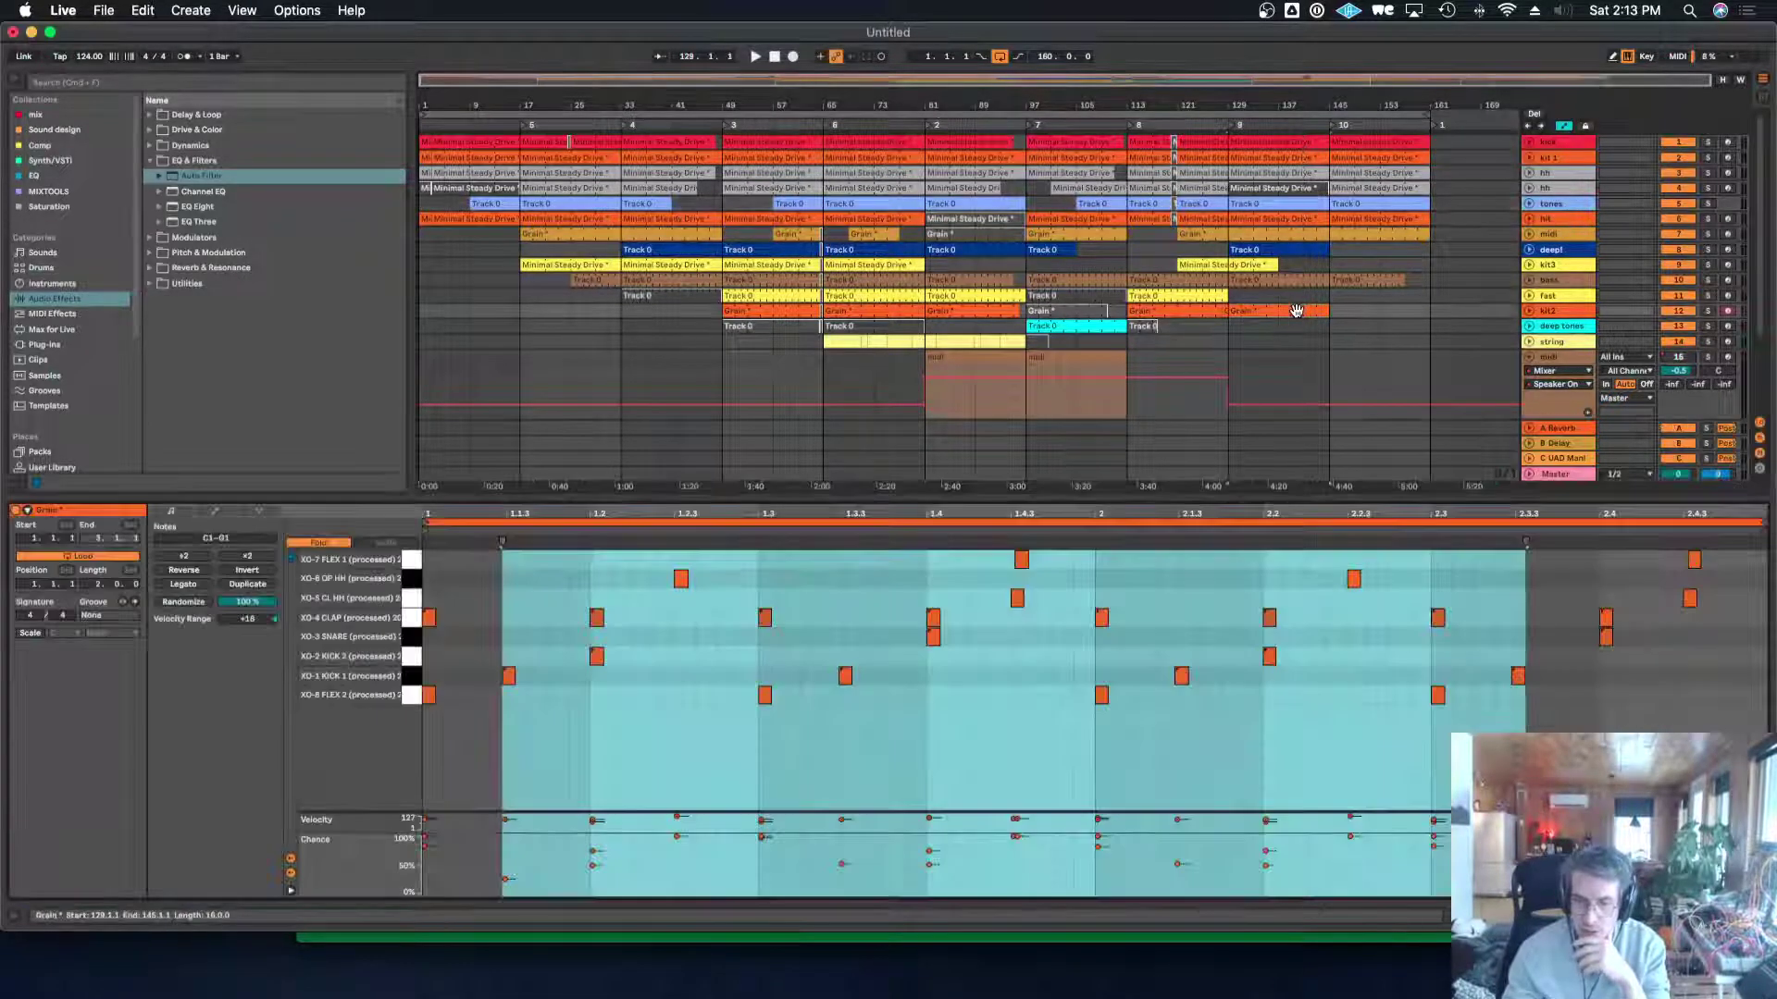
{"action": "left_click", "coordinate": [906, 874]}
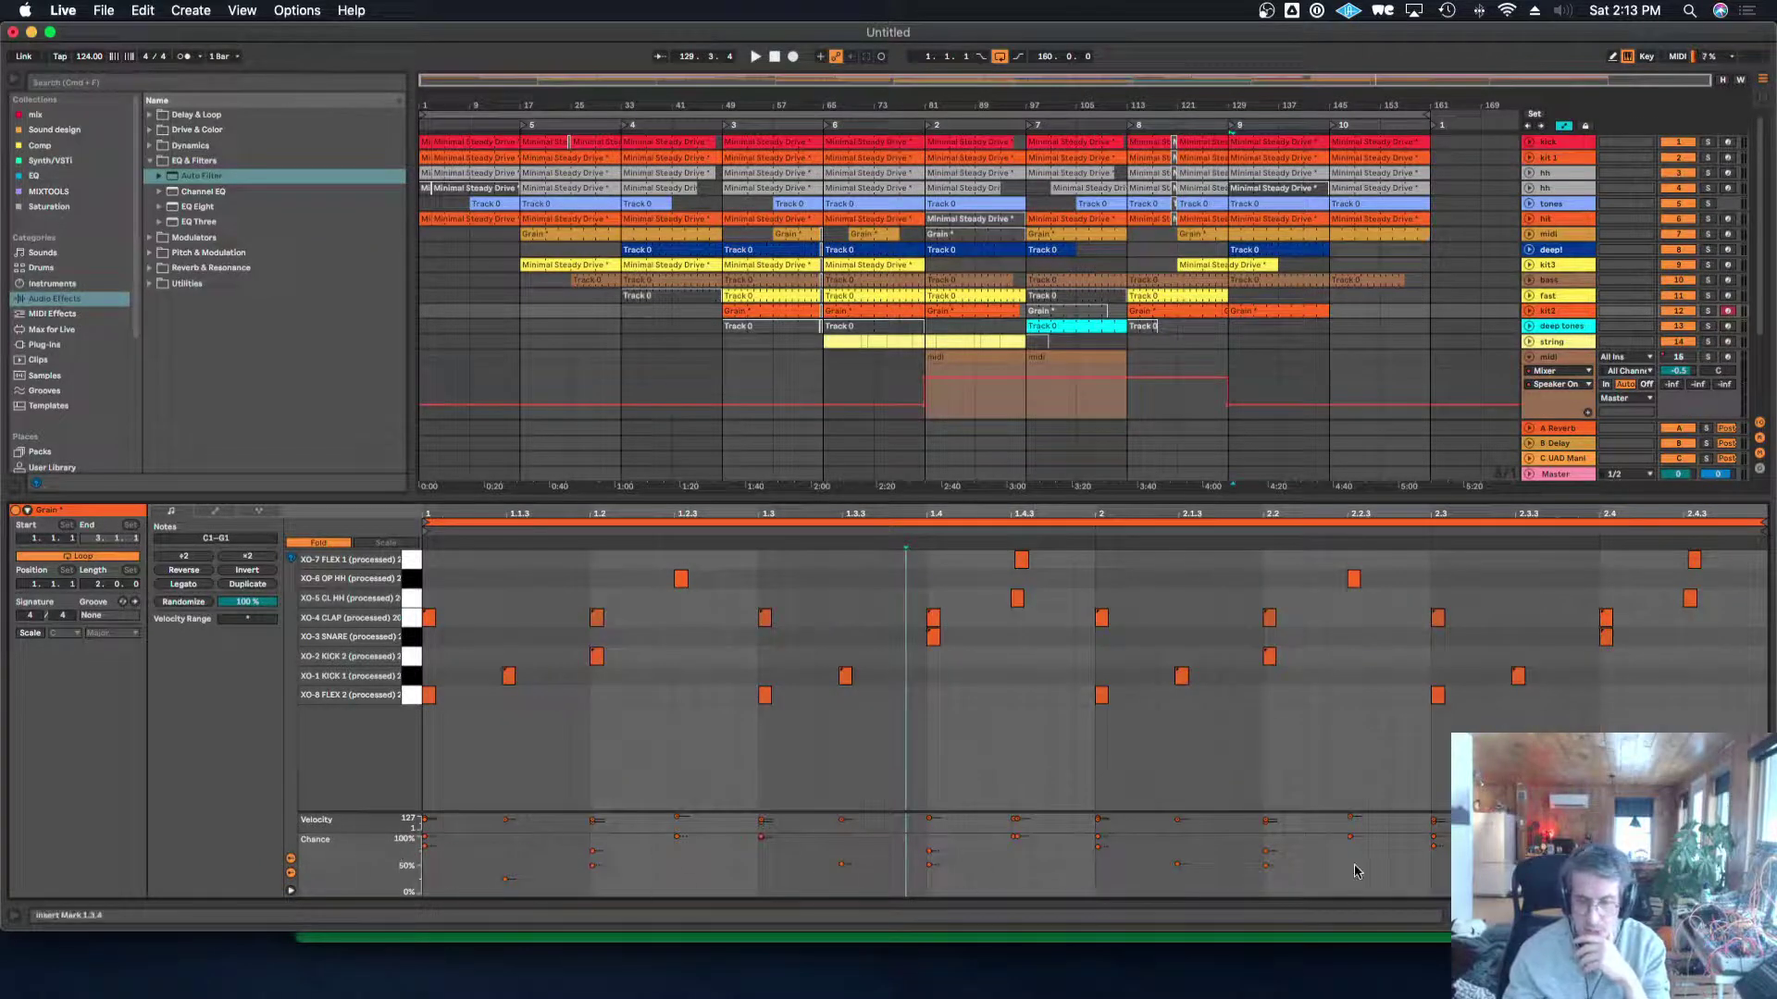
{"action": "left_click", "coordinate": [1158, 414]}
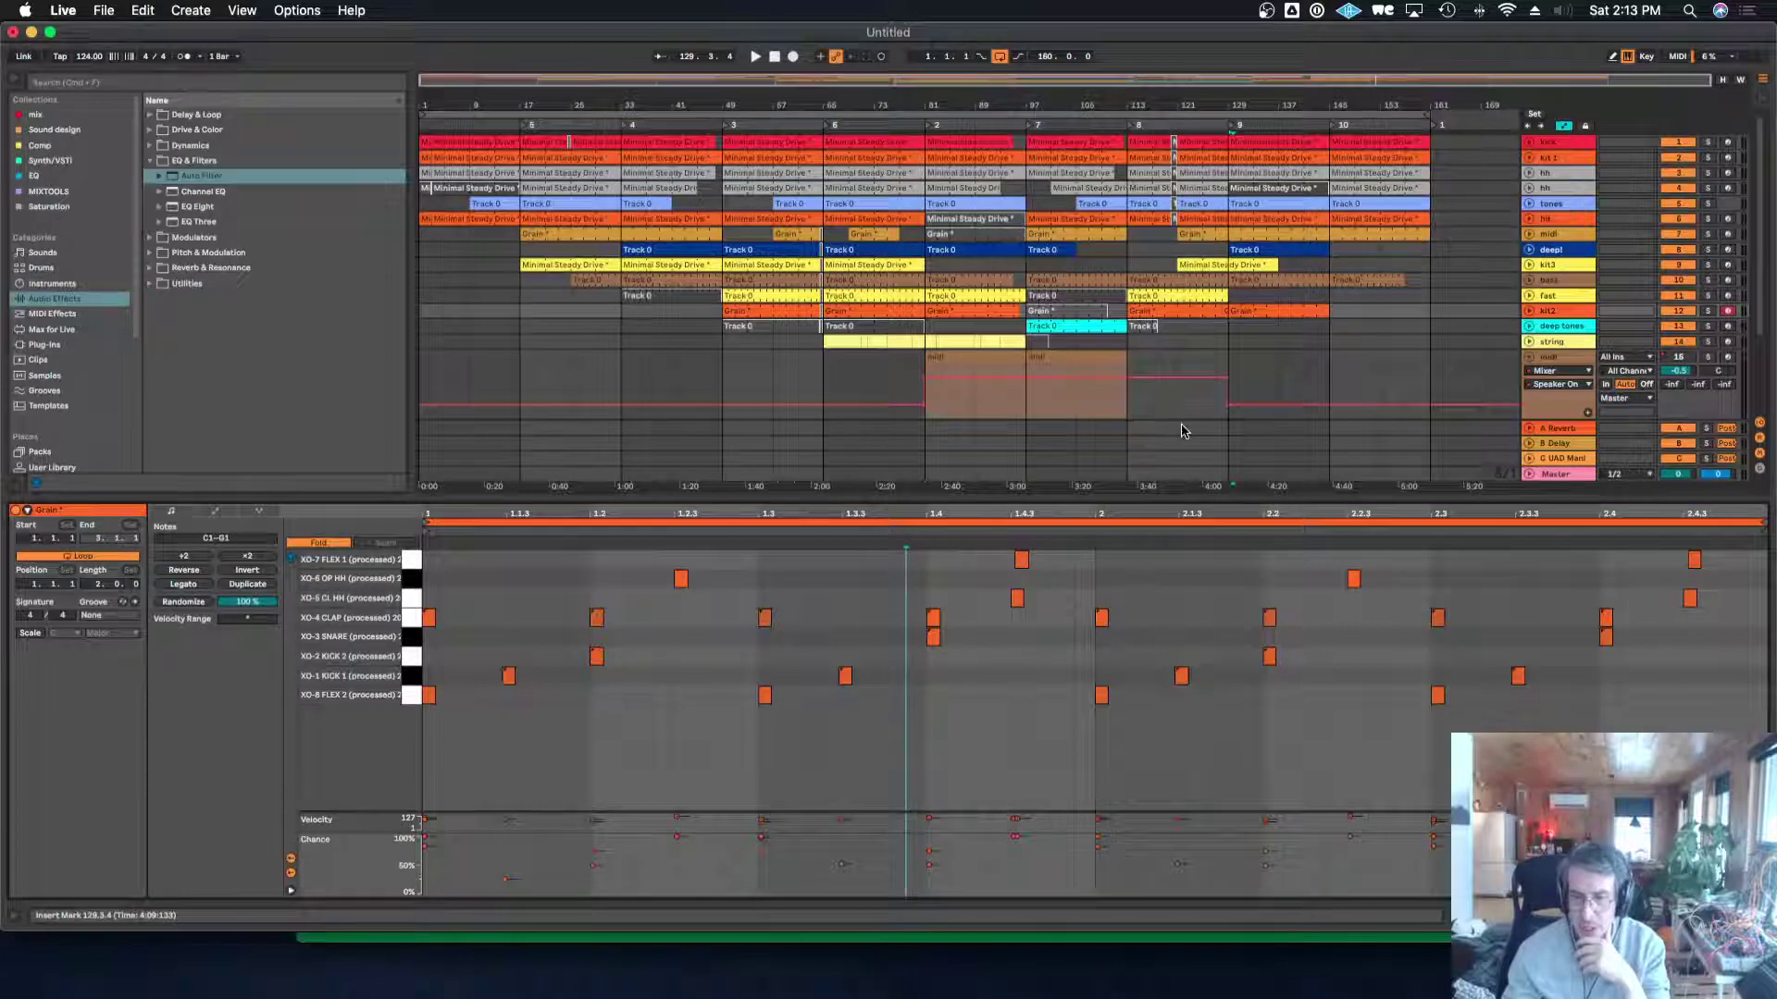
{"action": "left_click_drag", "start_coordinate": [1235, 497], "coordinate": [1236, 618]}
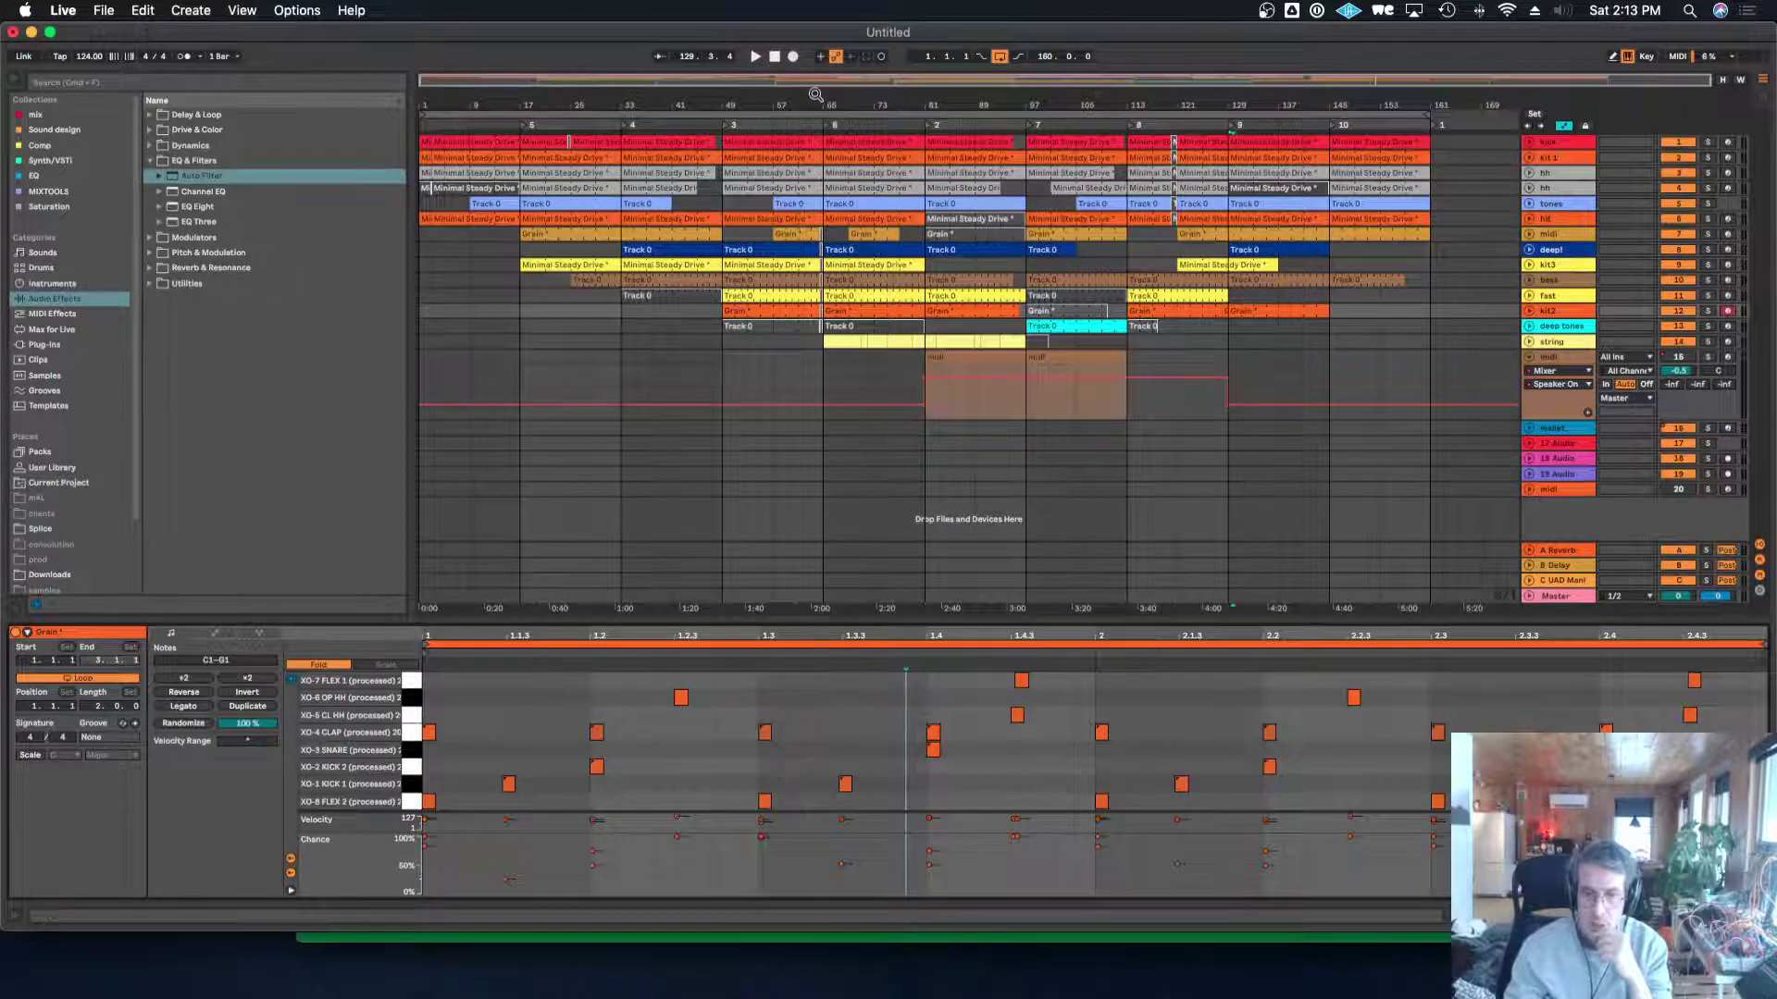
Fold the midi track and draw the mallet track's Utility Gain automation down to -inf dB in the section starting at bar 113.
{"action": "left_click_drag", "start_coordinate": [817, 102], "coordinate": [845, 129]}
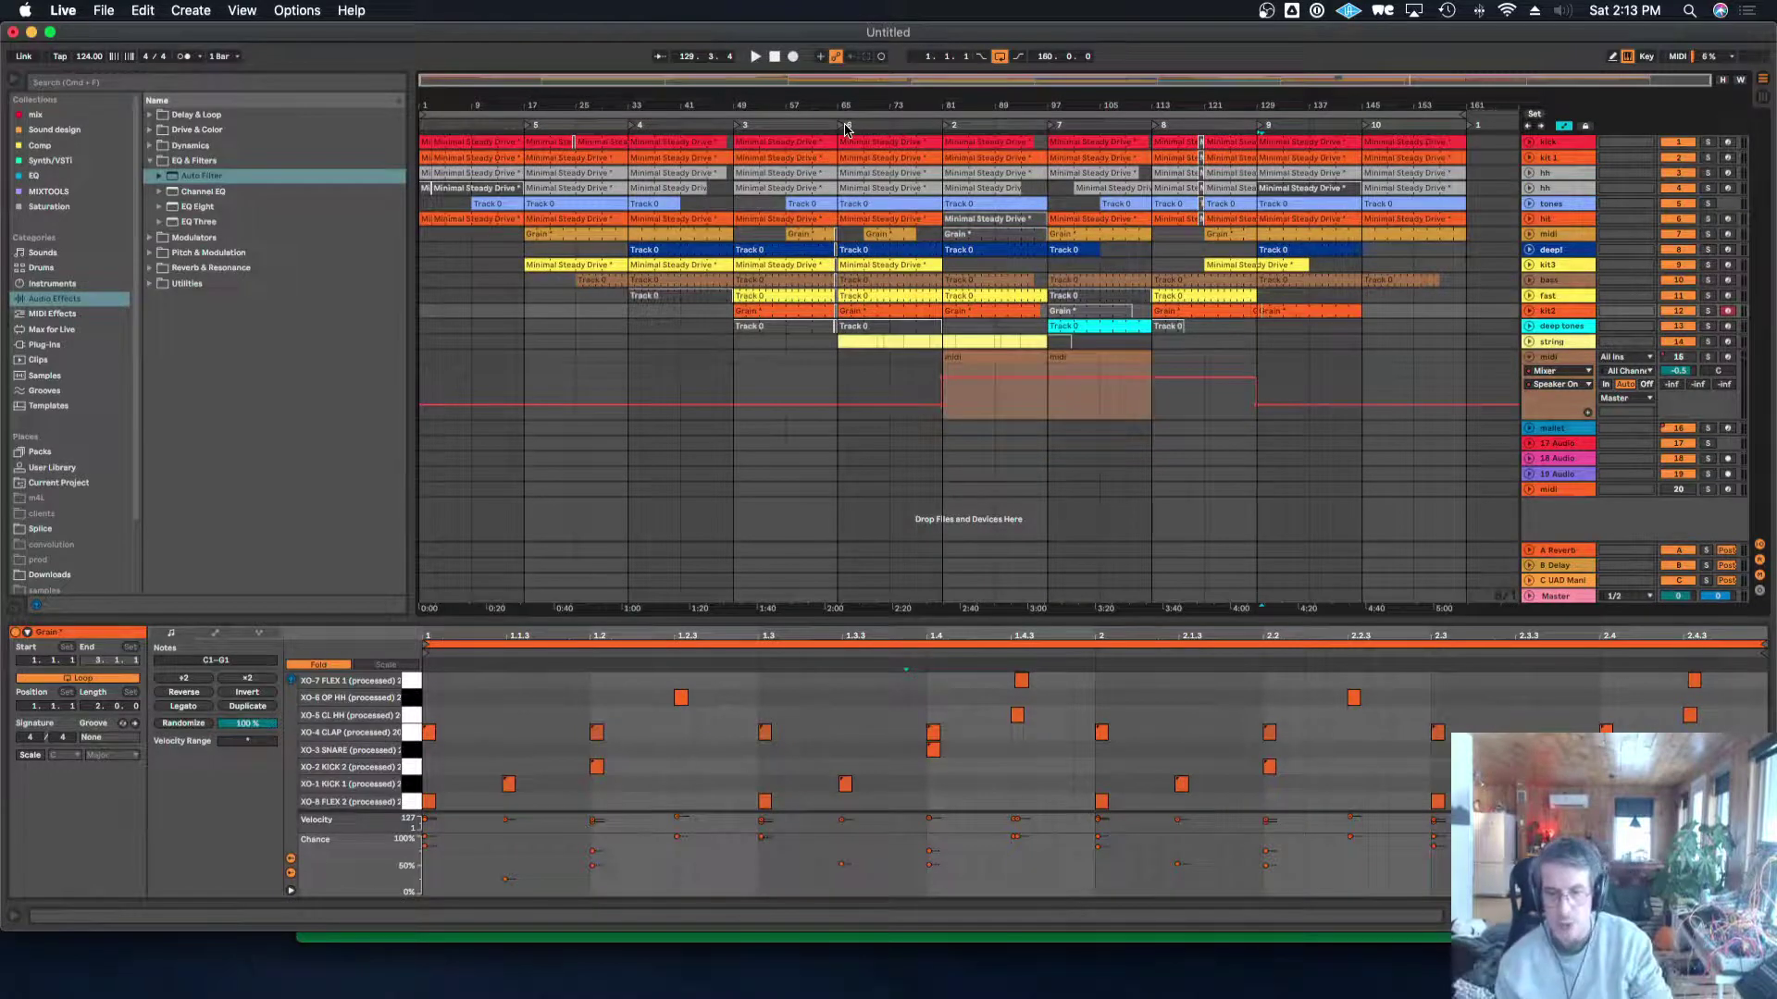
{"action": "left_click", "coordinate": [1528, 356]}
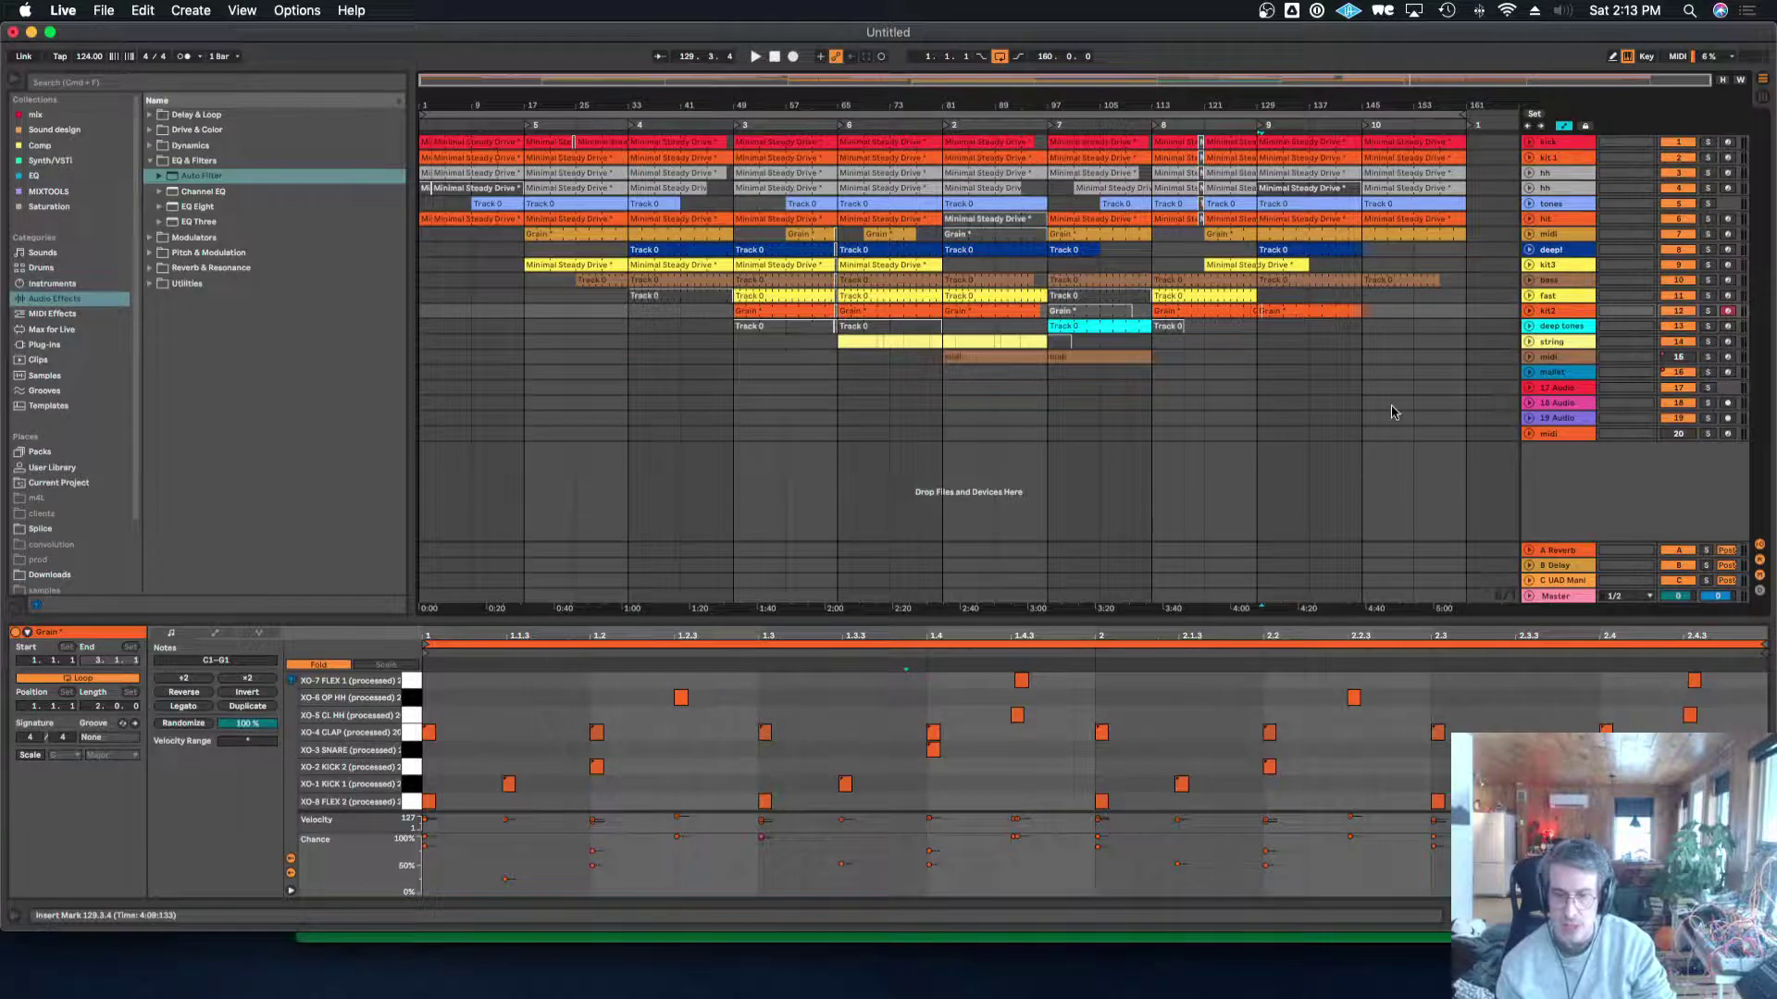
{"action": "left_click", "coordinate": [1549, 372]}
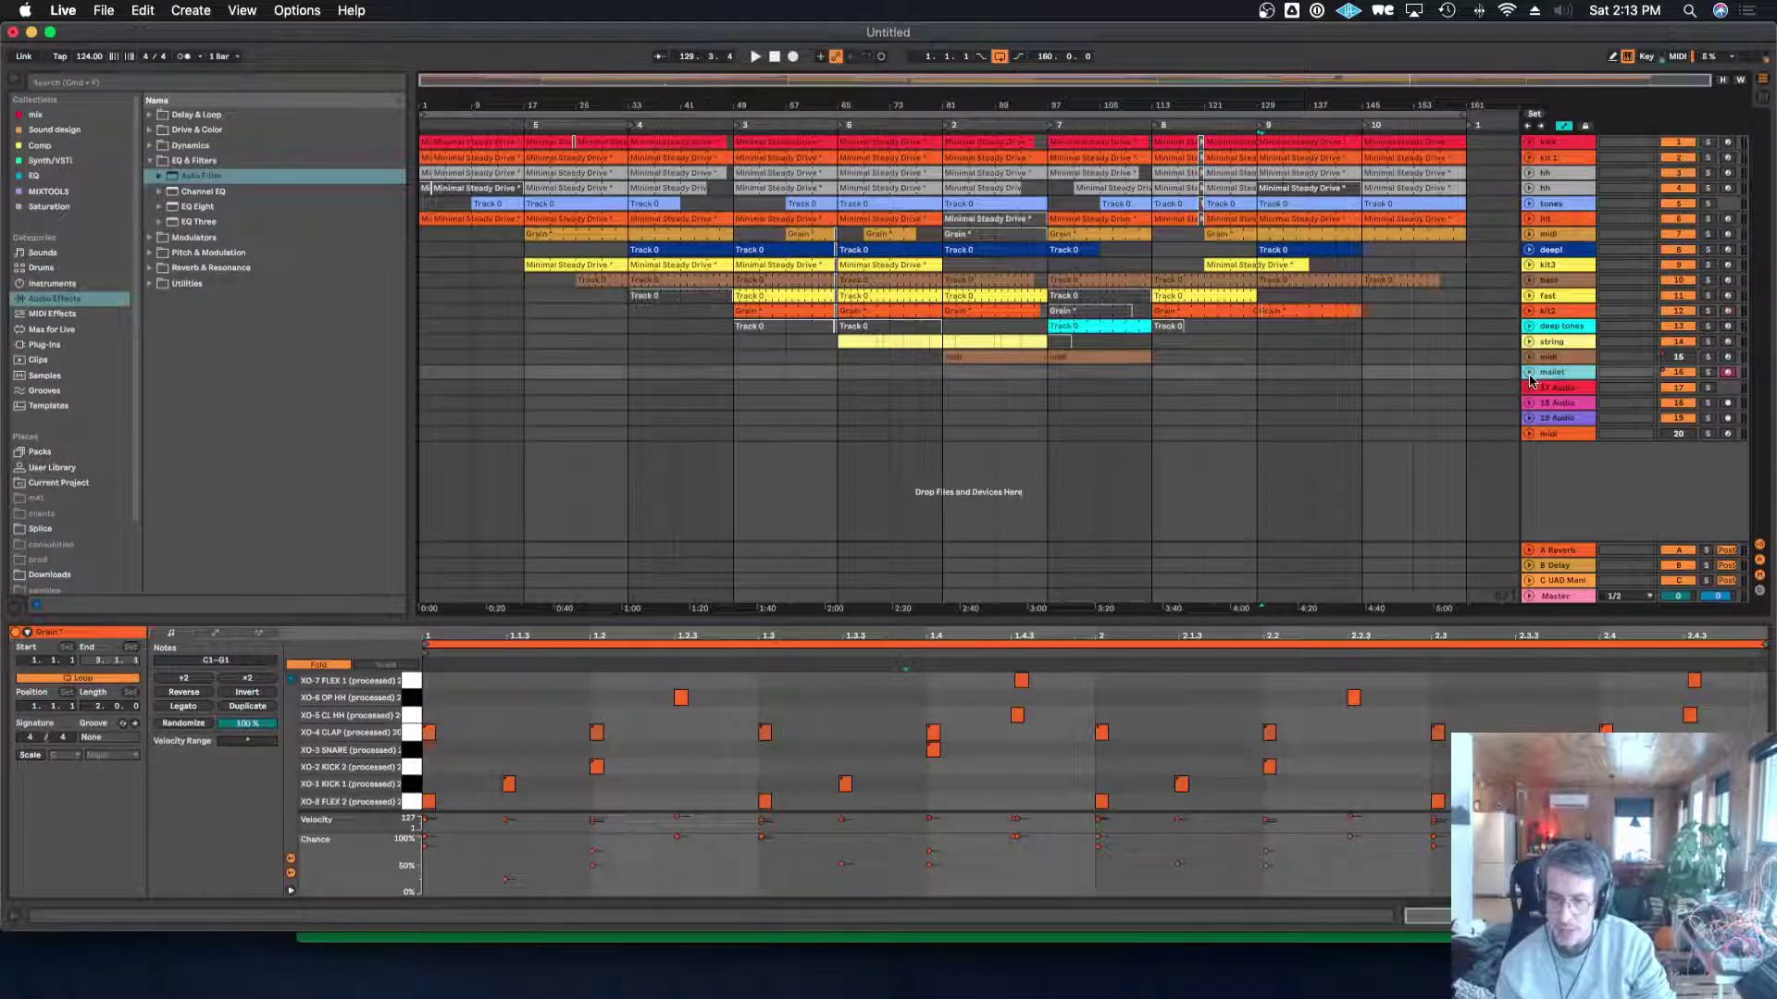
{"action": "left_click", "coordinate": [1529, 372]}
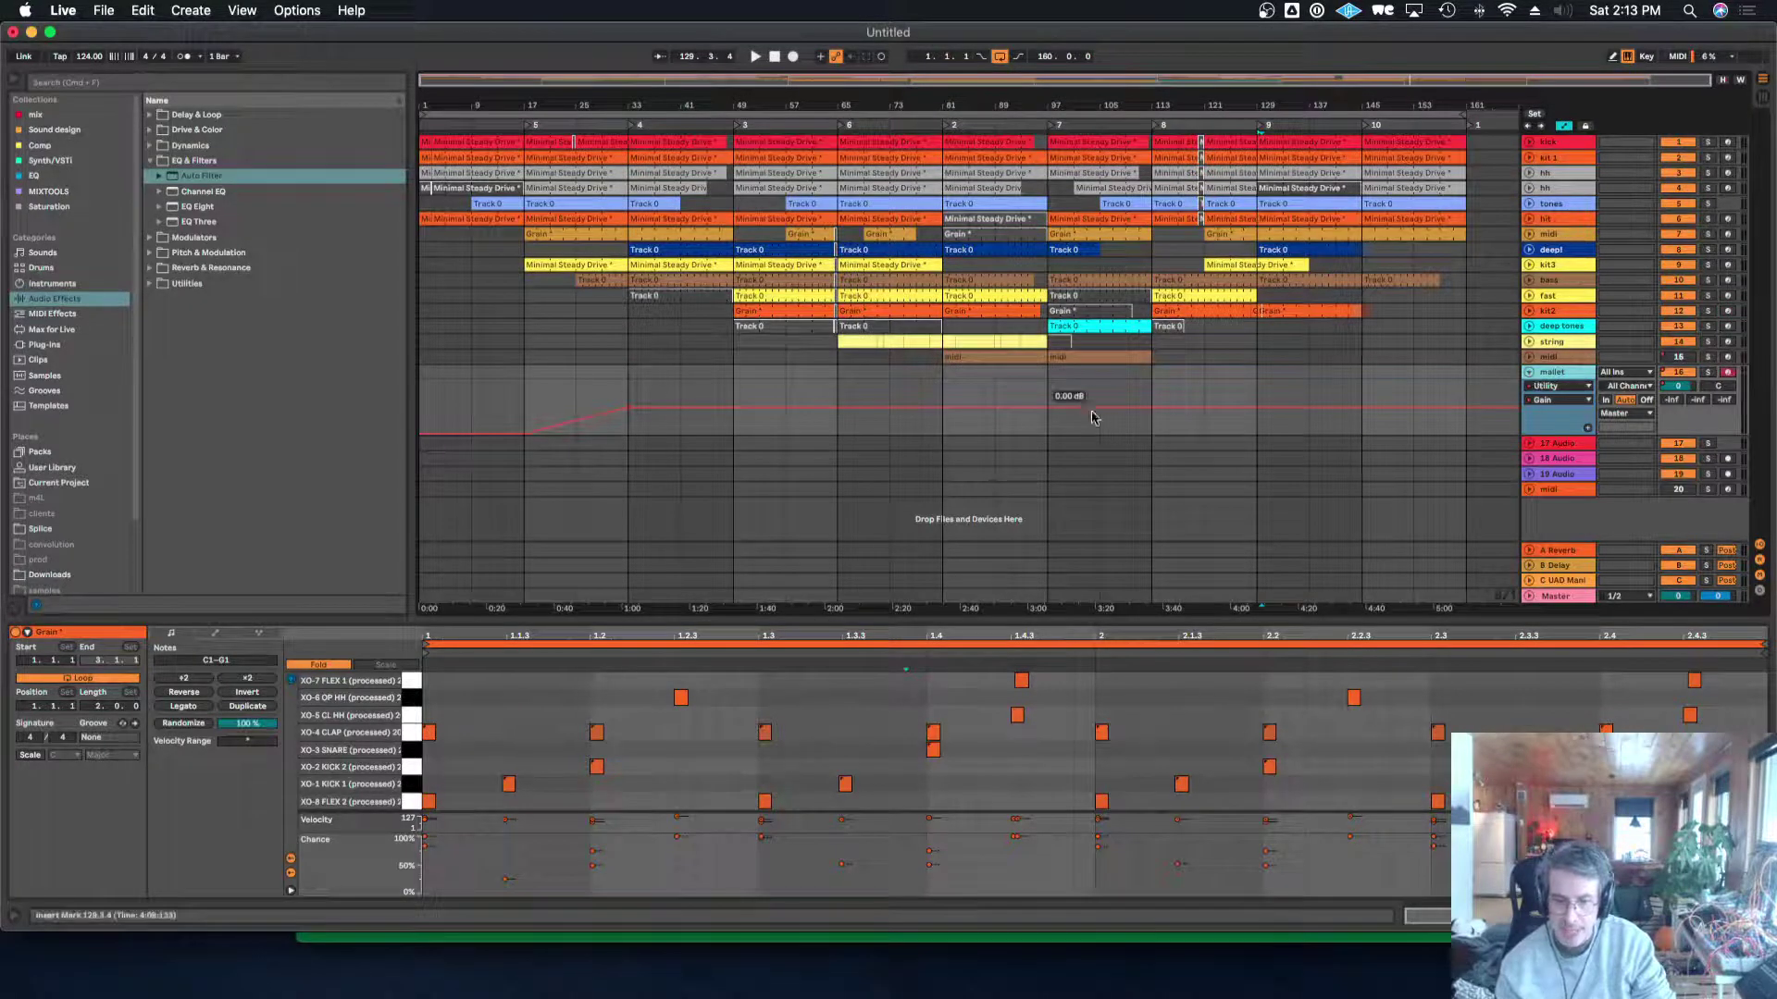
{"action": "key", "text": "b"}
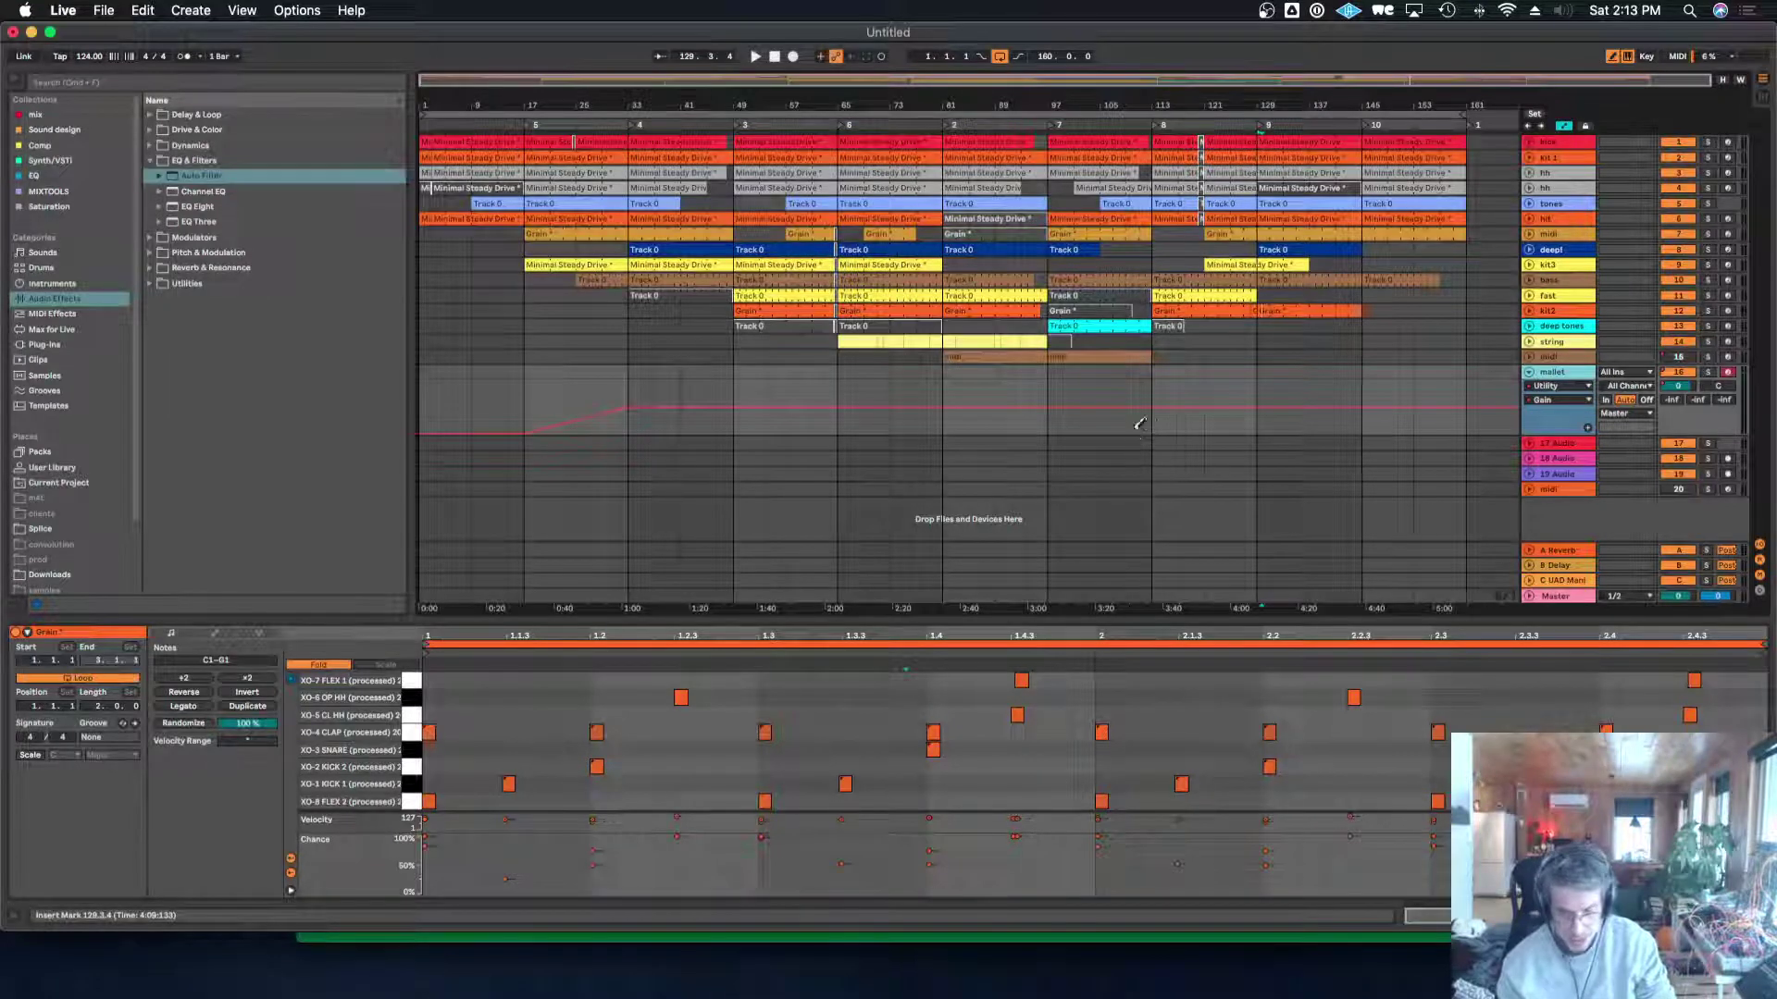
{"action": "left_click_drag", "start_coordinate": [1146, 427], "coordinate": [1233, 428]}
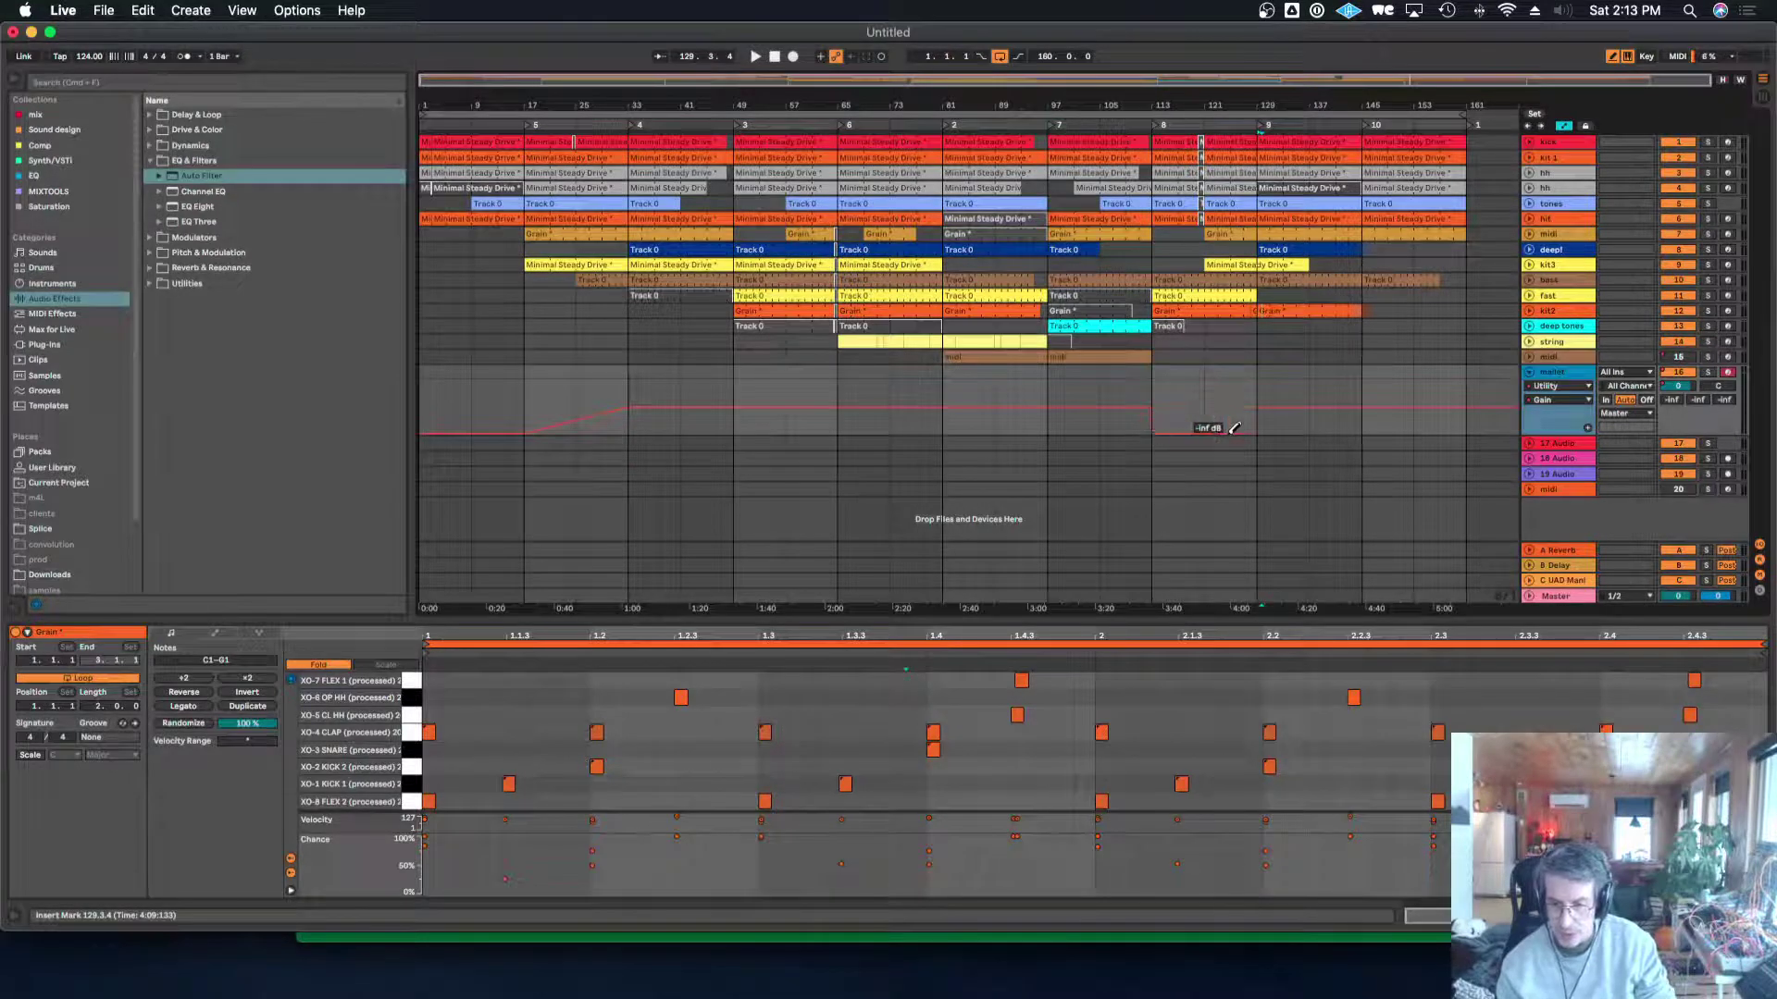
{"action": "left_click", "coordinate": [1530, 374]}
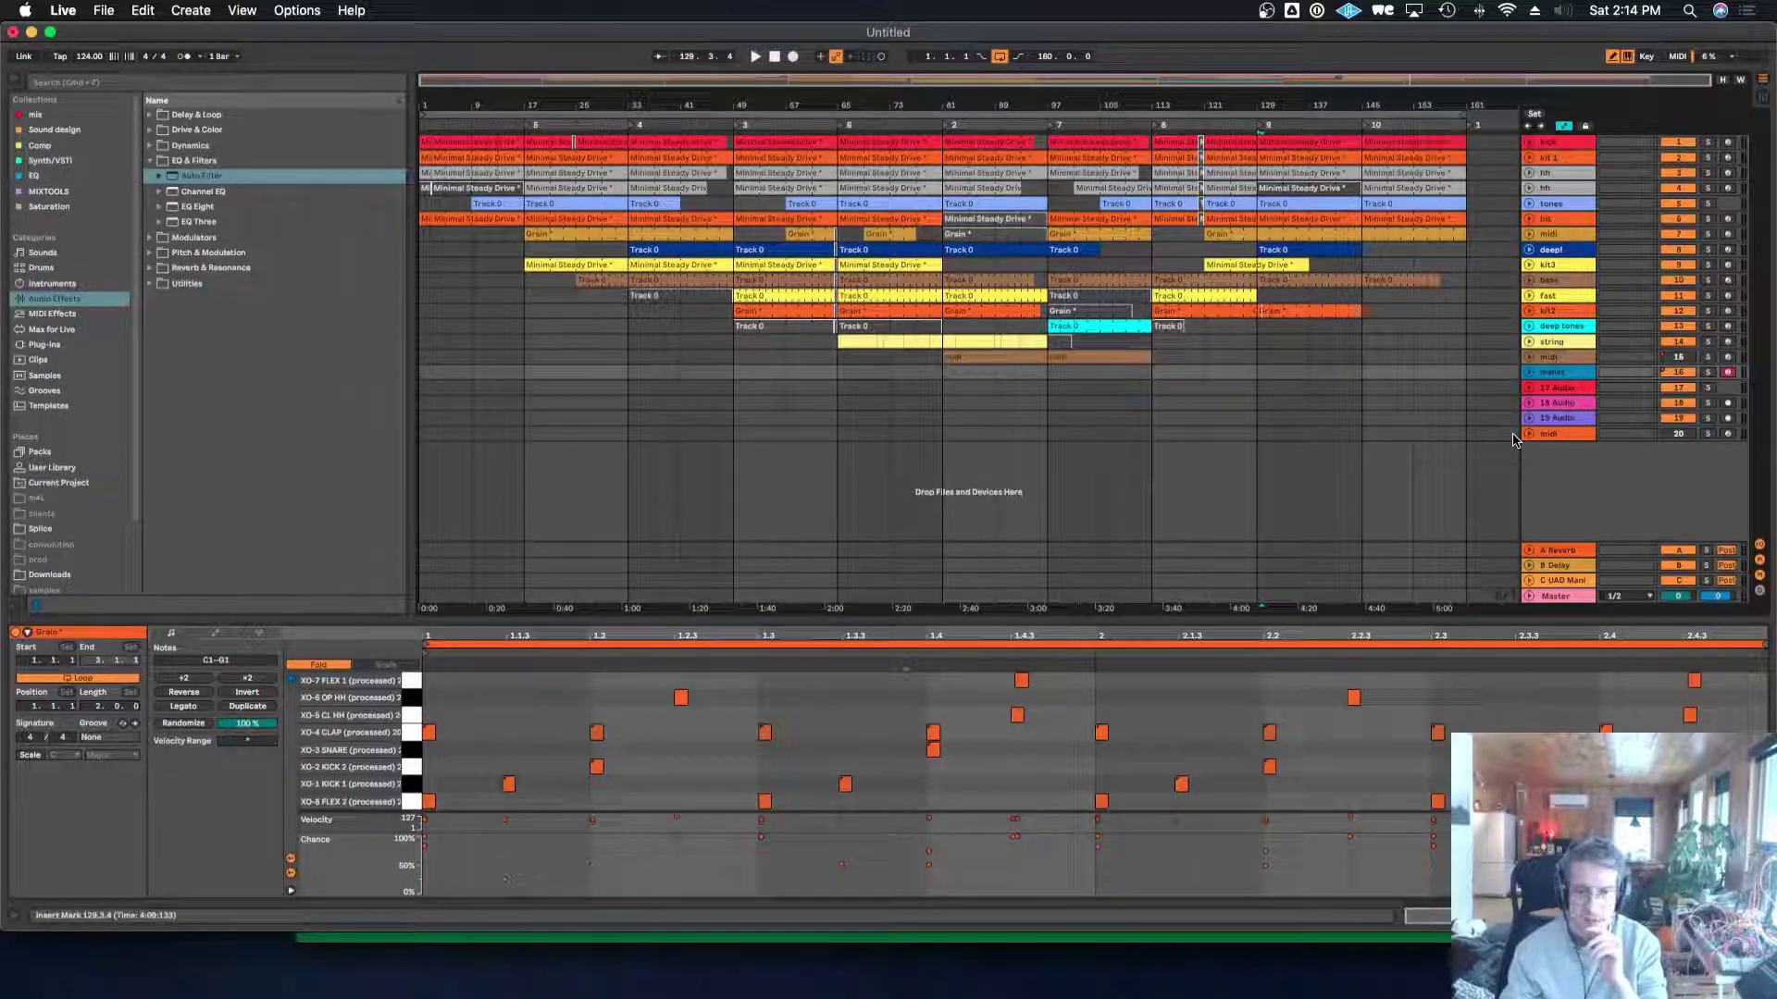
Open the kit2 clip that starts at bar 113 and enlarge its note editor along with the velocity and chance lanes.
{"action": "left_click", "coordinate": [1087, 359]}
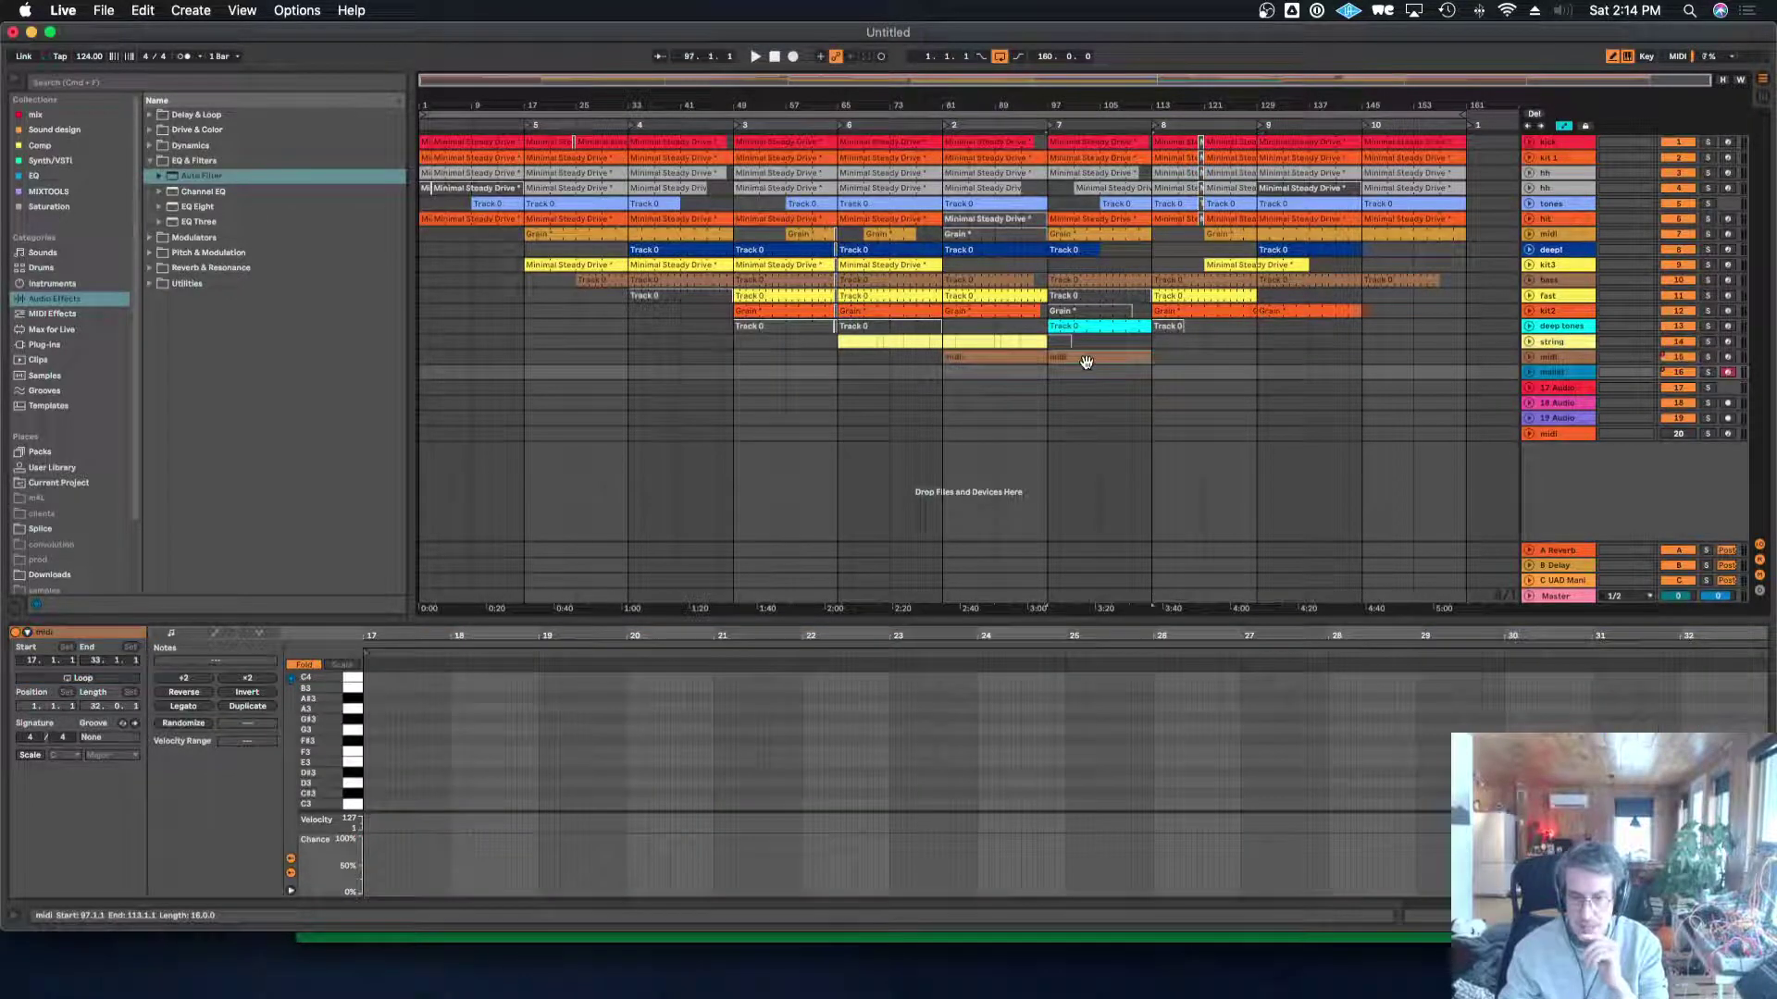
{"action": "left_click", "coordinate": [1172, 323]}
{"action": "left_click", "coordinate": [1188, 313]}
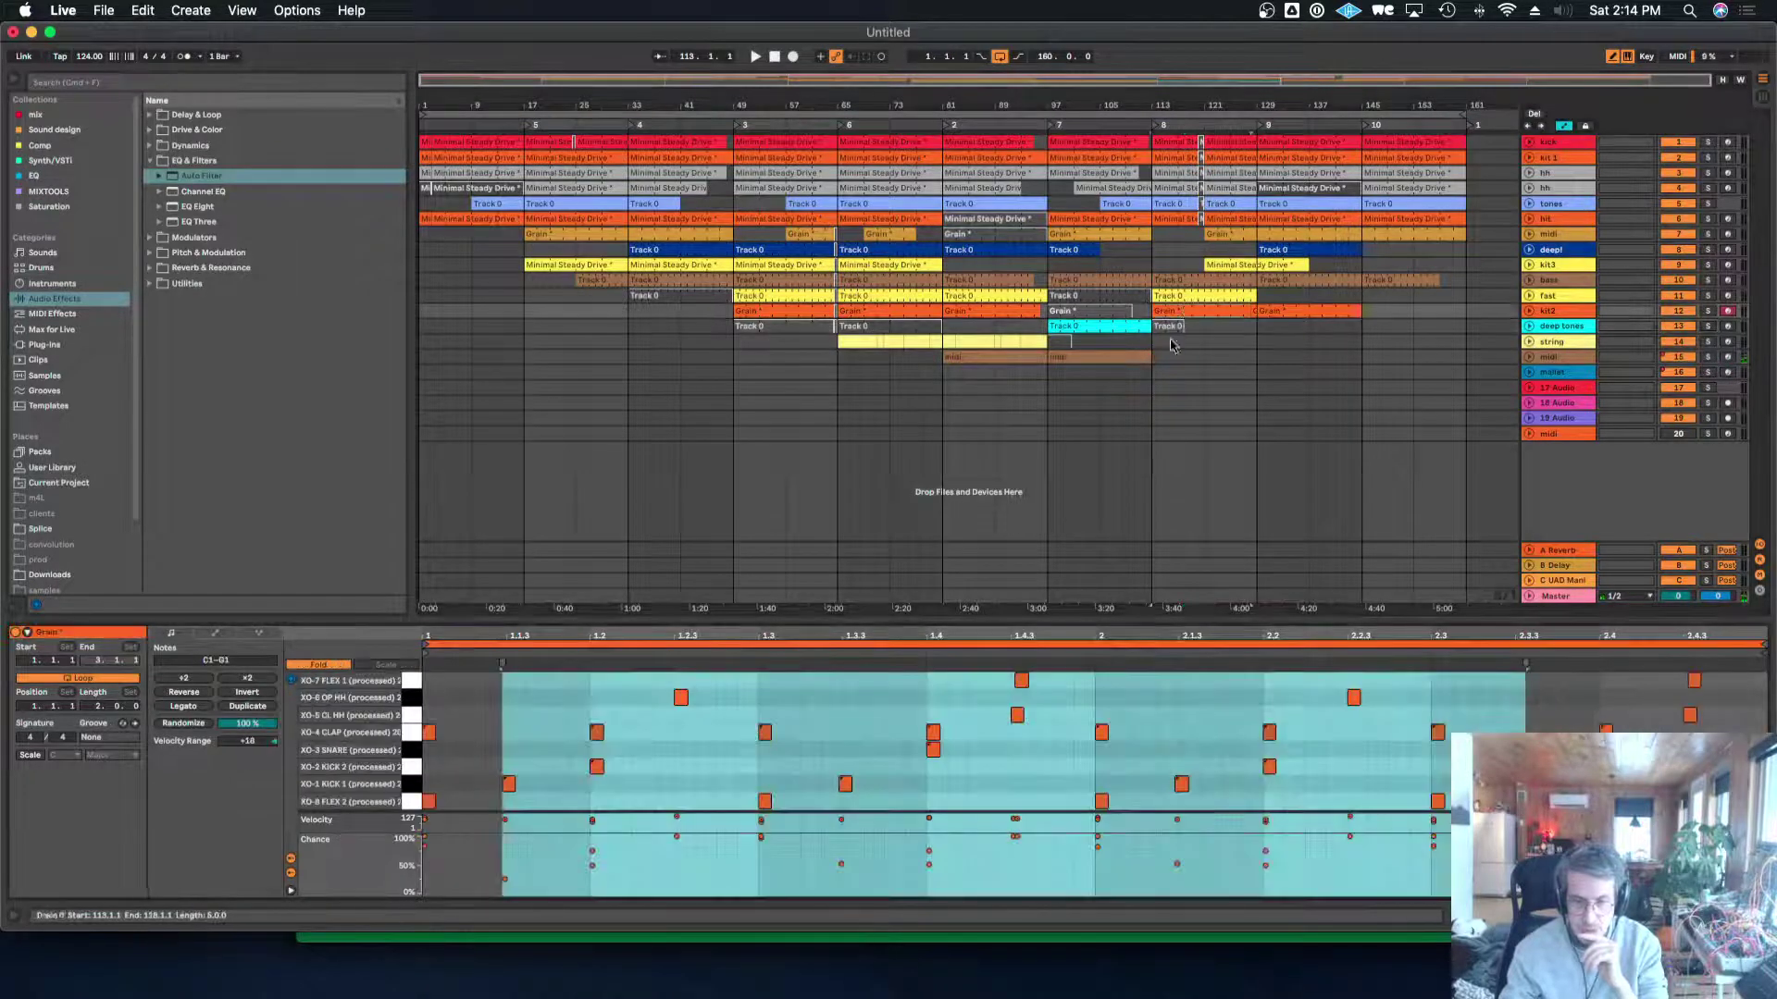
{"action": "left_click_drag", "start_coordinate": [1007, 622], "coordinate": [1018, 397]}
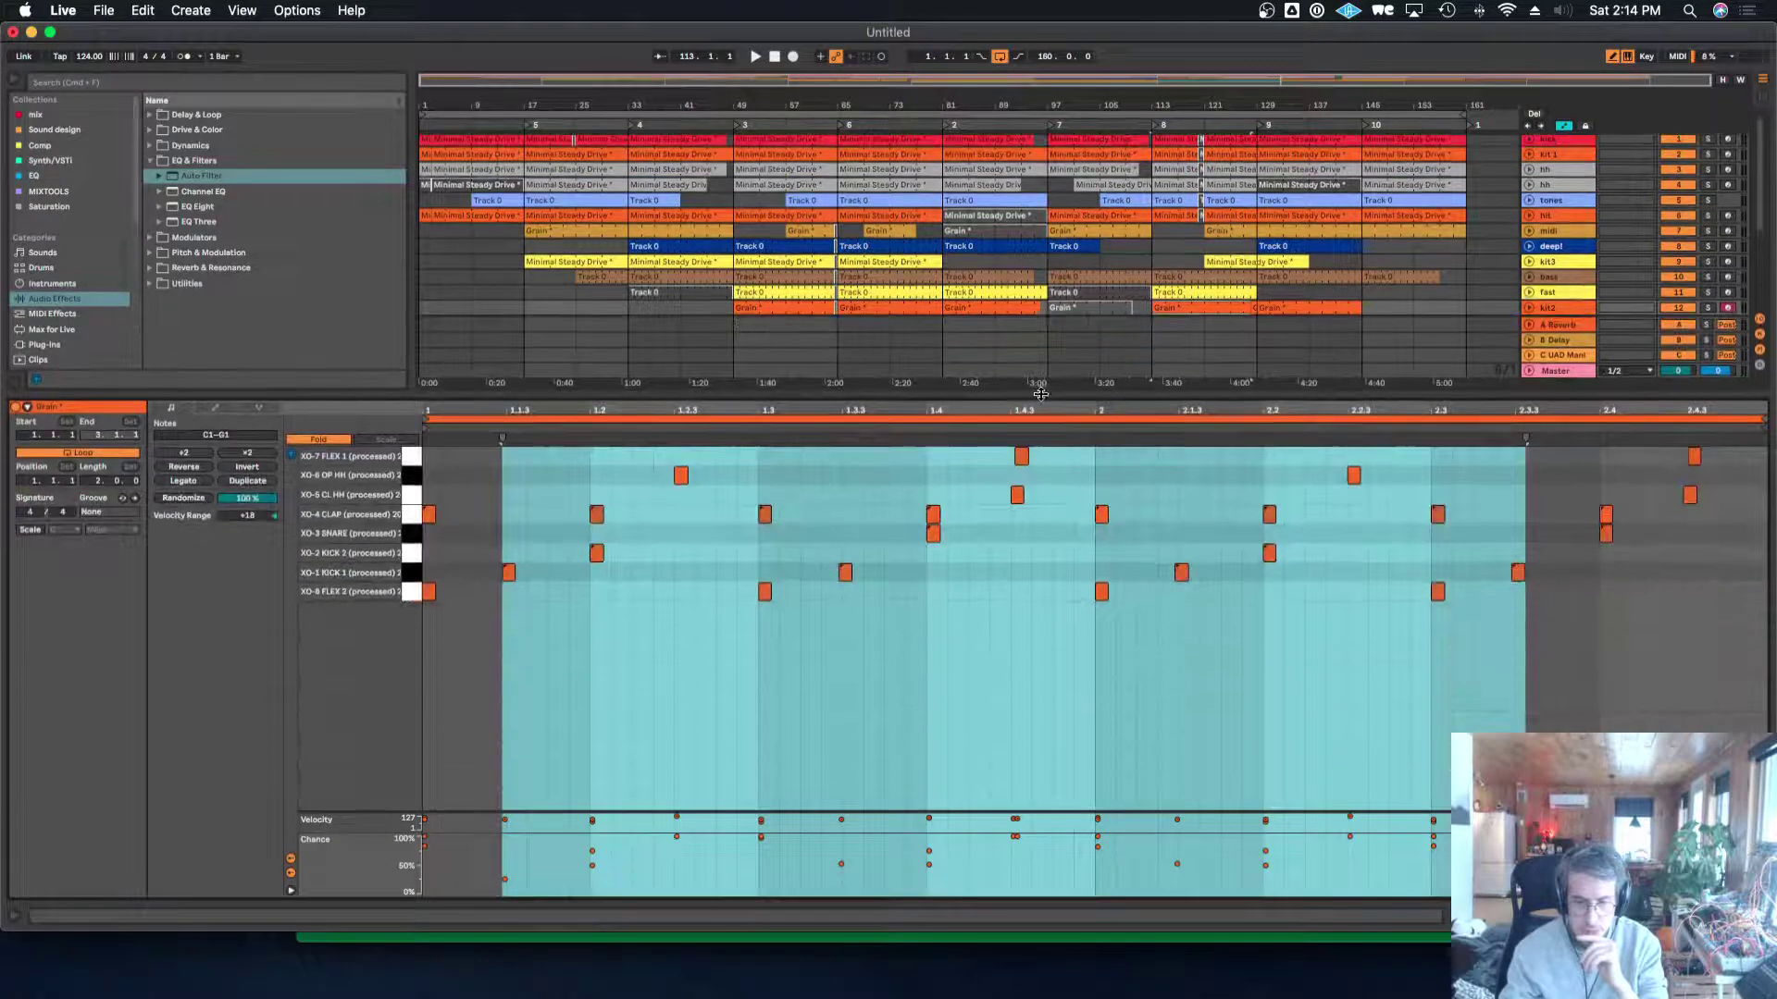
{"action": "left_click_drag", "start_coordinate": [685, 812], "coordinate": [687, 640]}
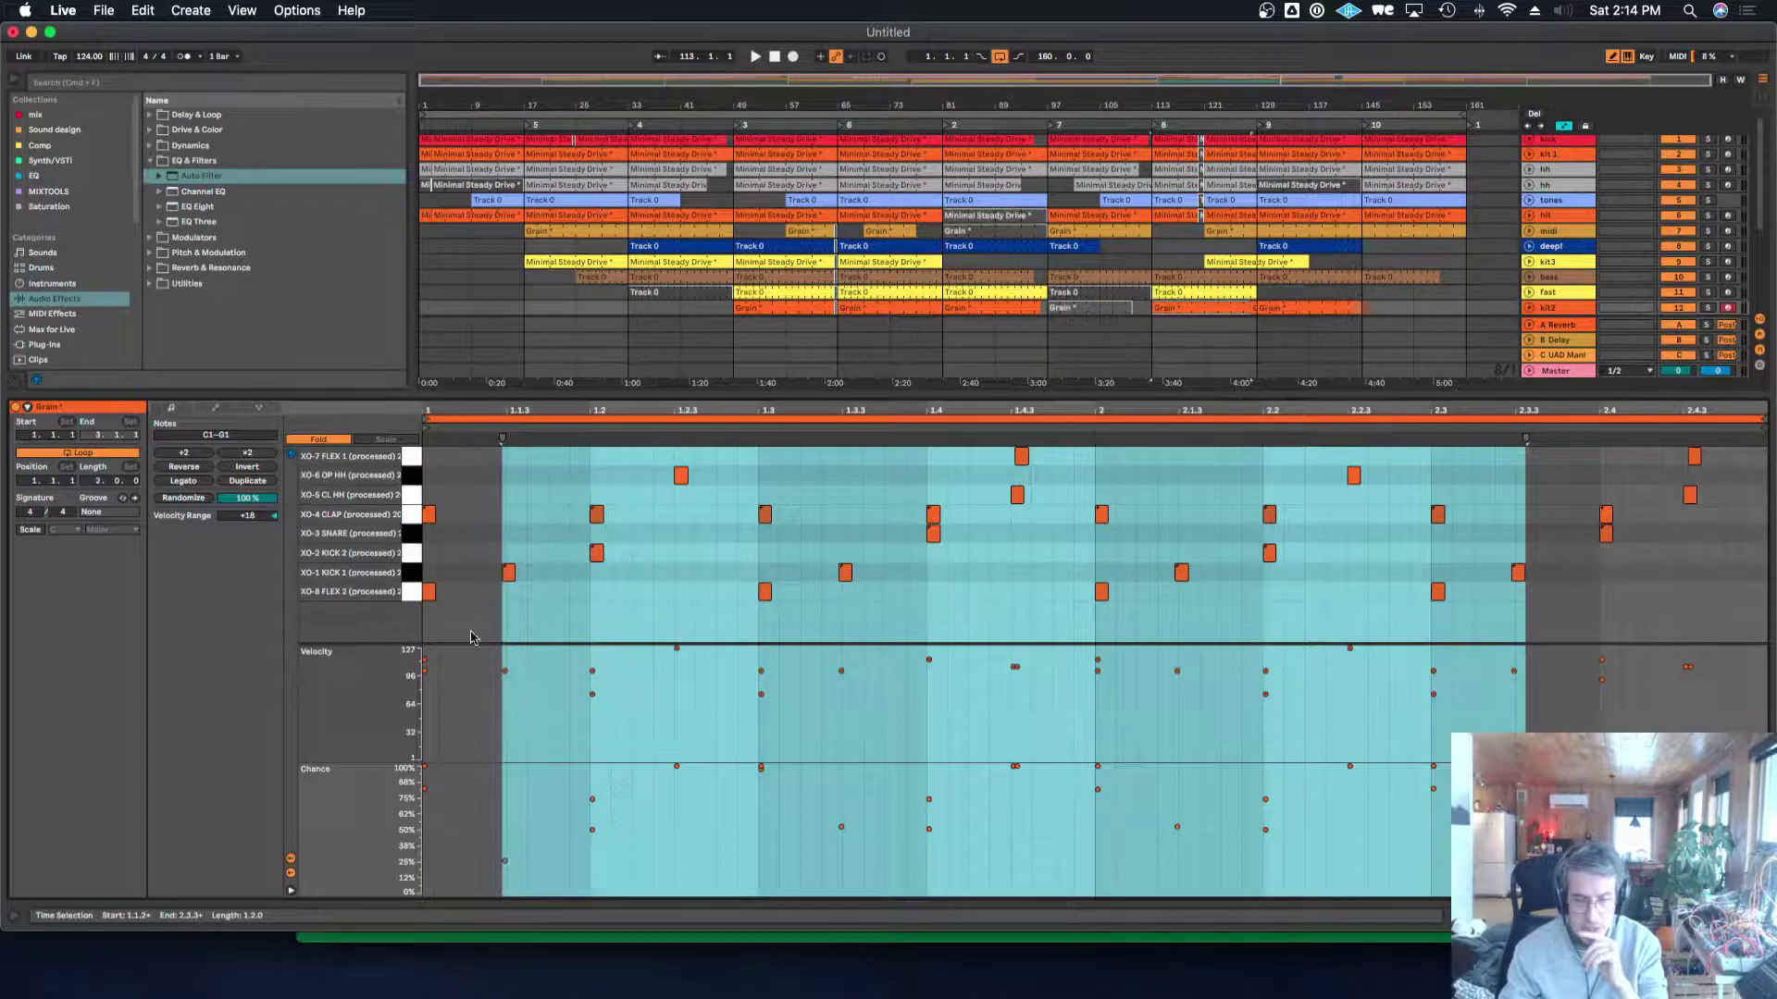
Try randomizing the chance values of the selected kit2 notes with the amount at 100 %.
{"action": "left_click", "coordinate": [197, 500]}
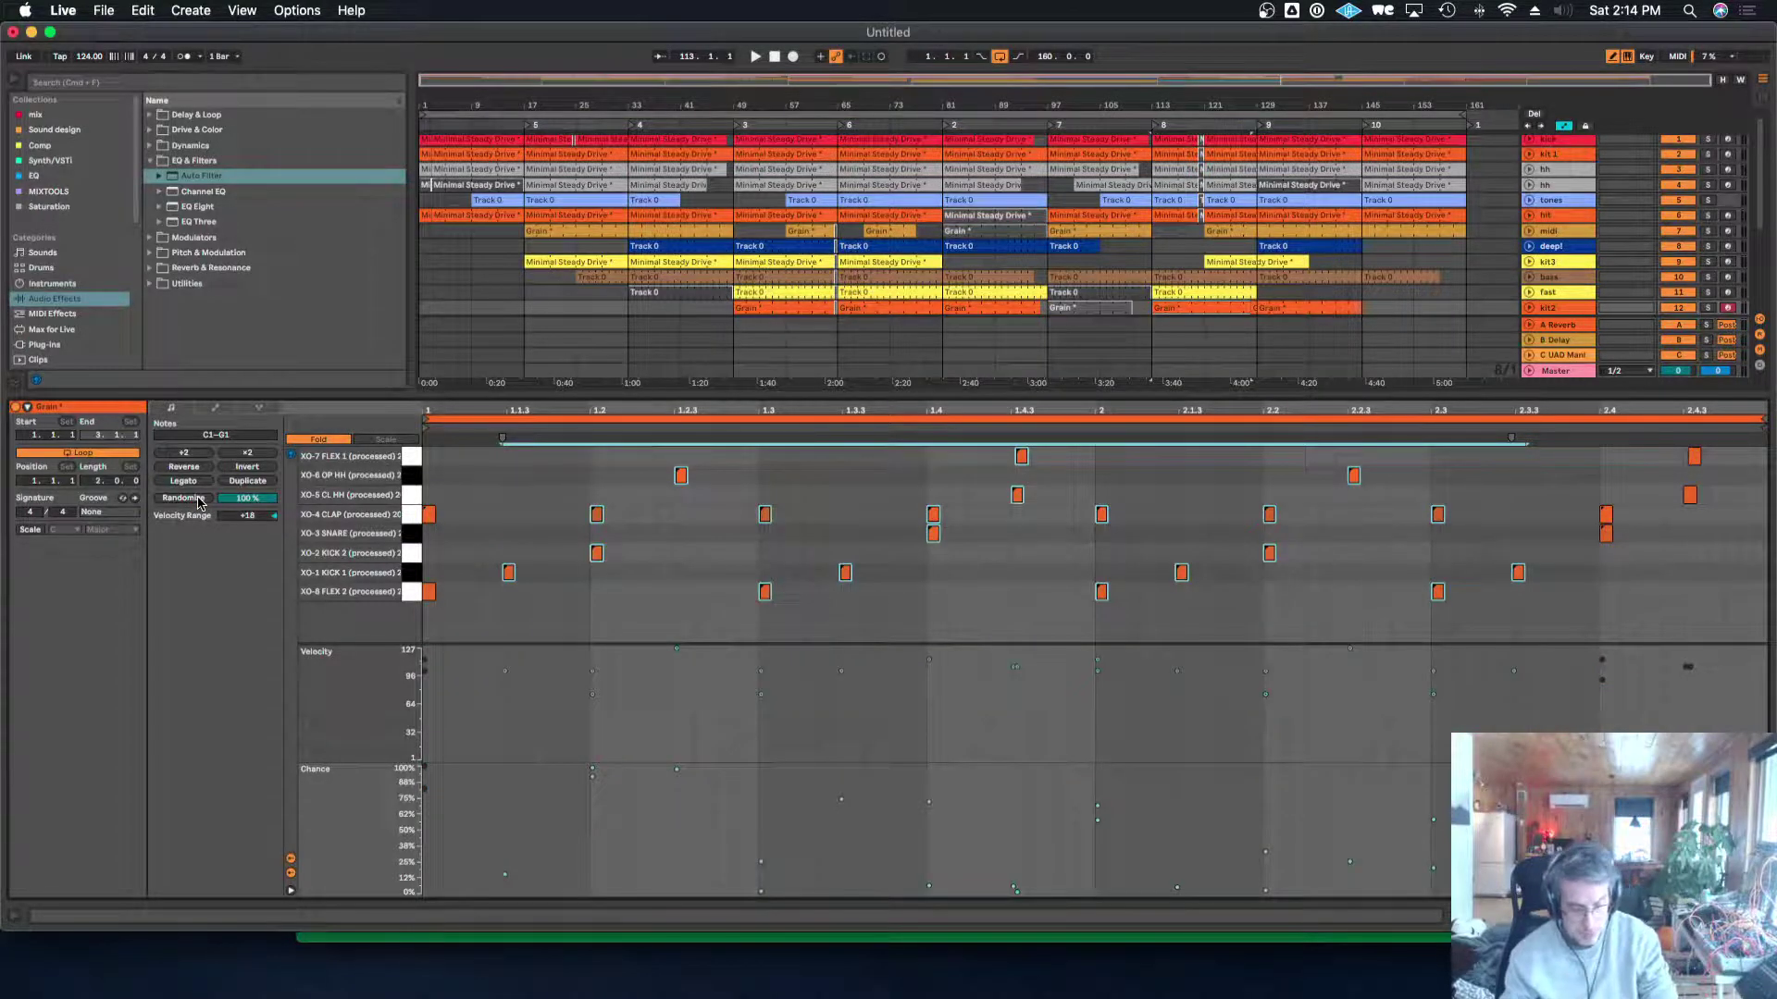
{"action": "left_click", "coordinate": [199, 501]}
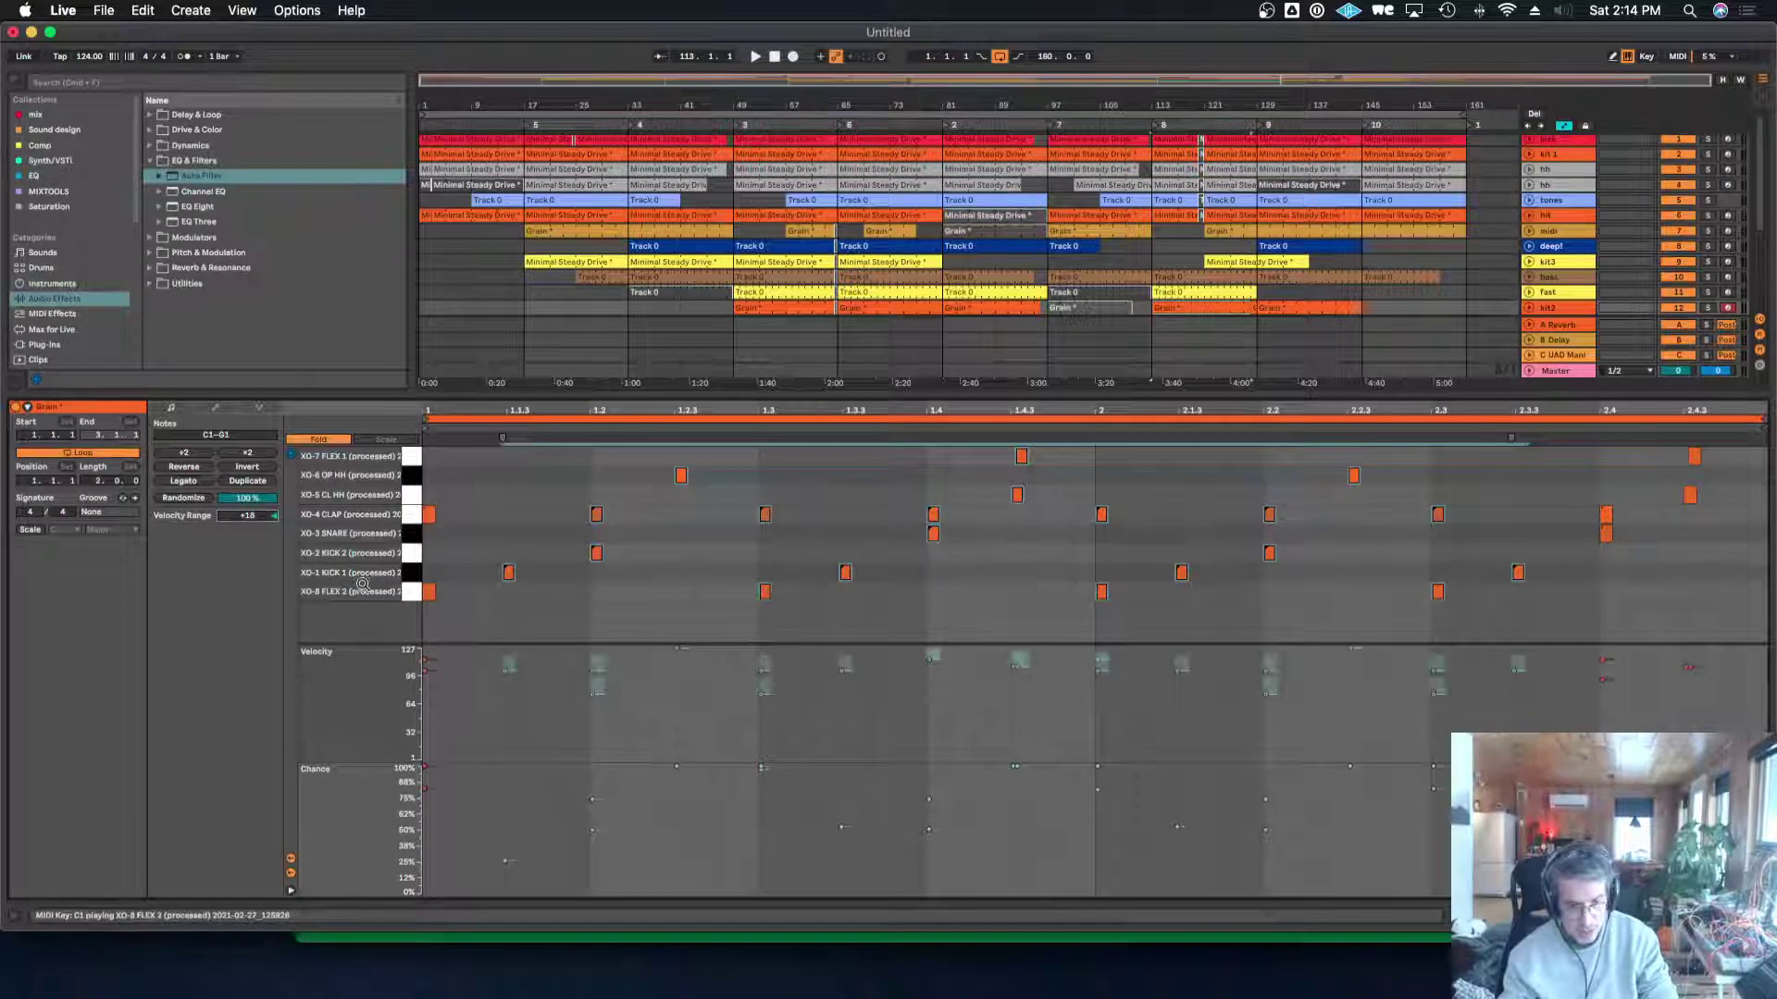
Select all C1 notes in the XO-8 FLEX row of the kit2 clip, lower their chance, and shrink the note editor.
{"action": "left_click", "coordinate": [408, 593]}
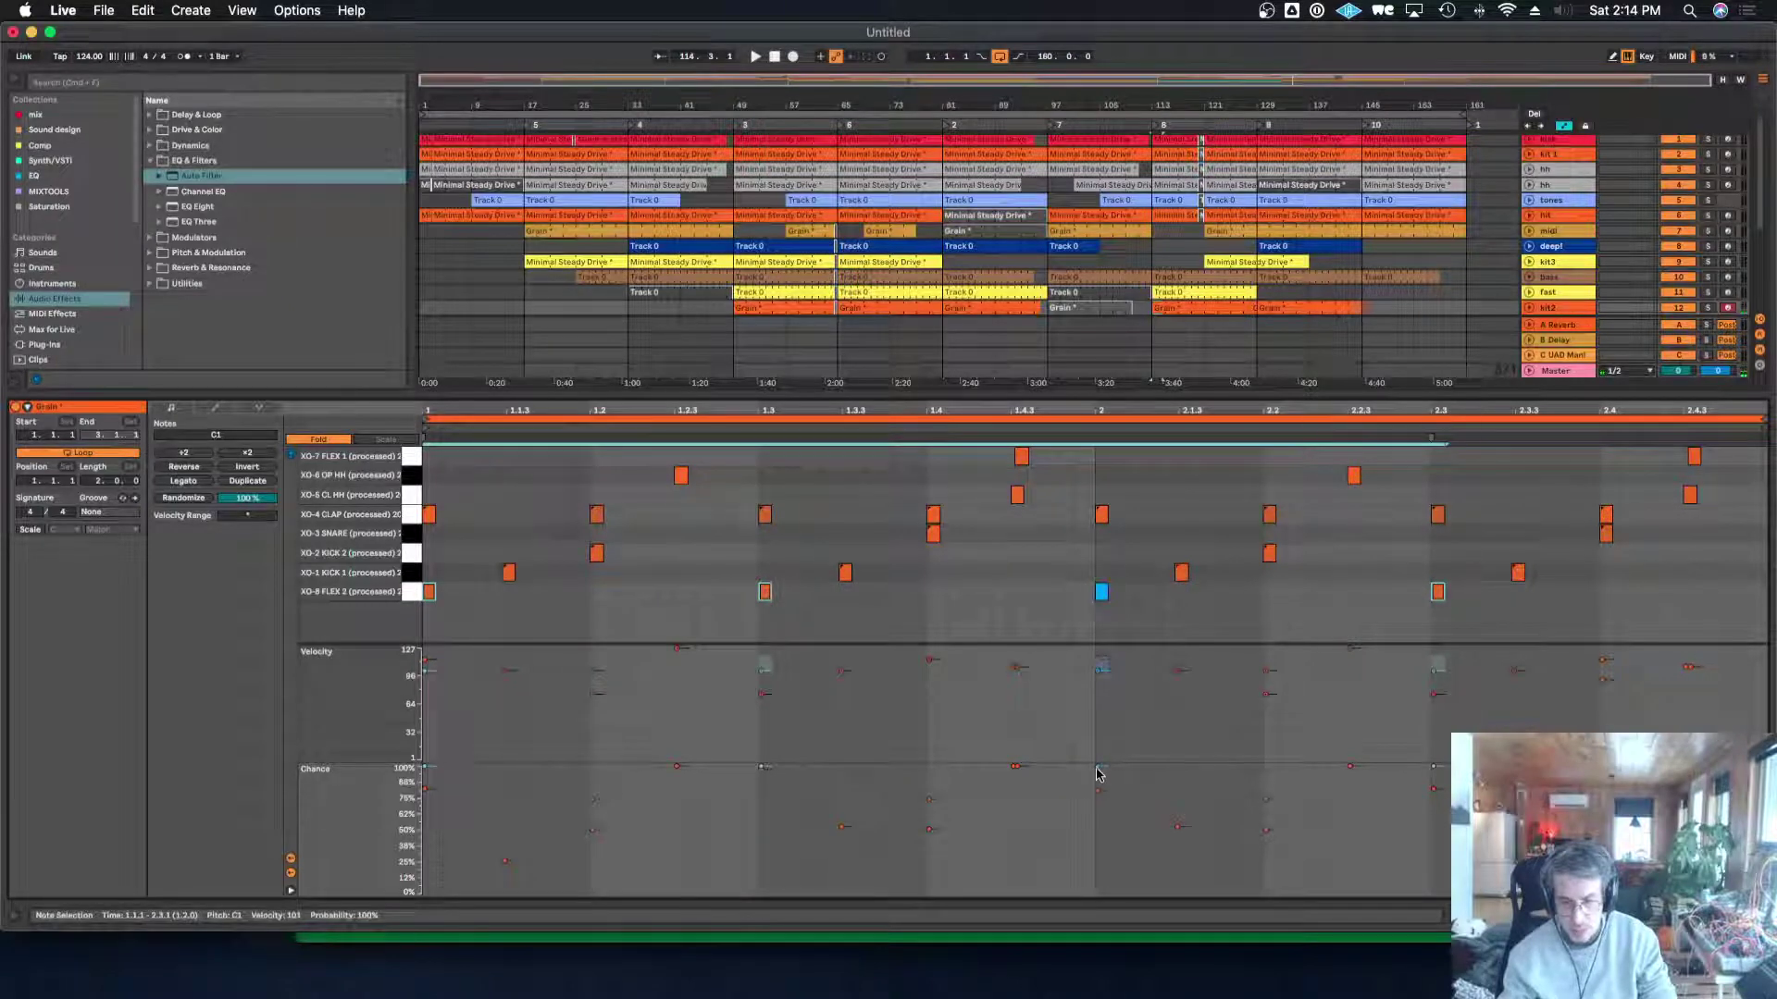
{"action": "left_click_drag", "start_coordinate": [1098, 773], "coordinate": [1100, 810]}
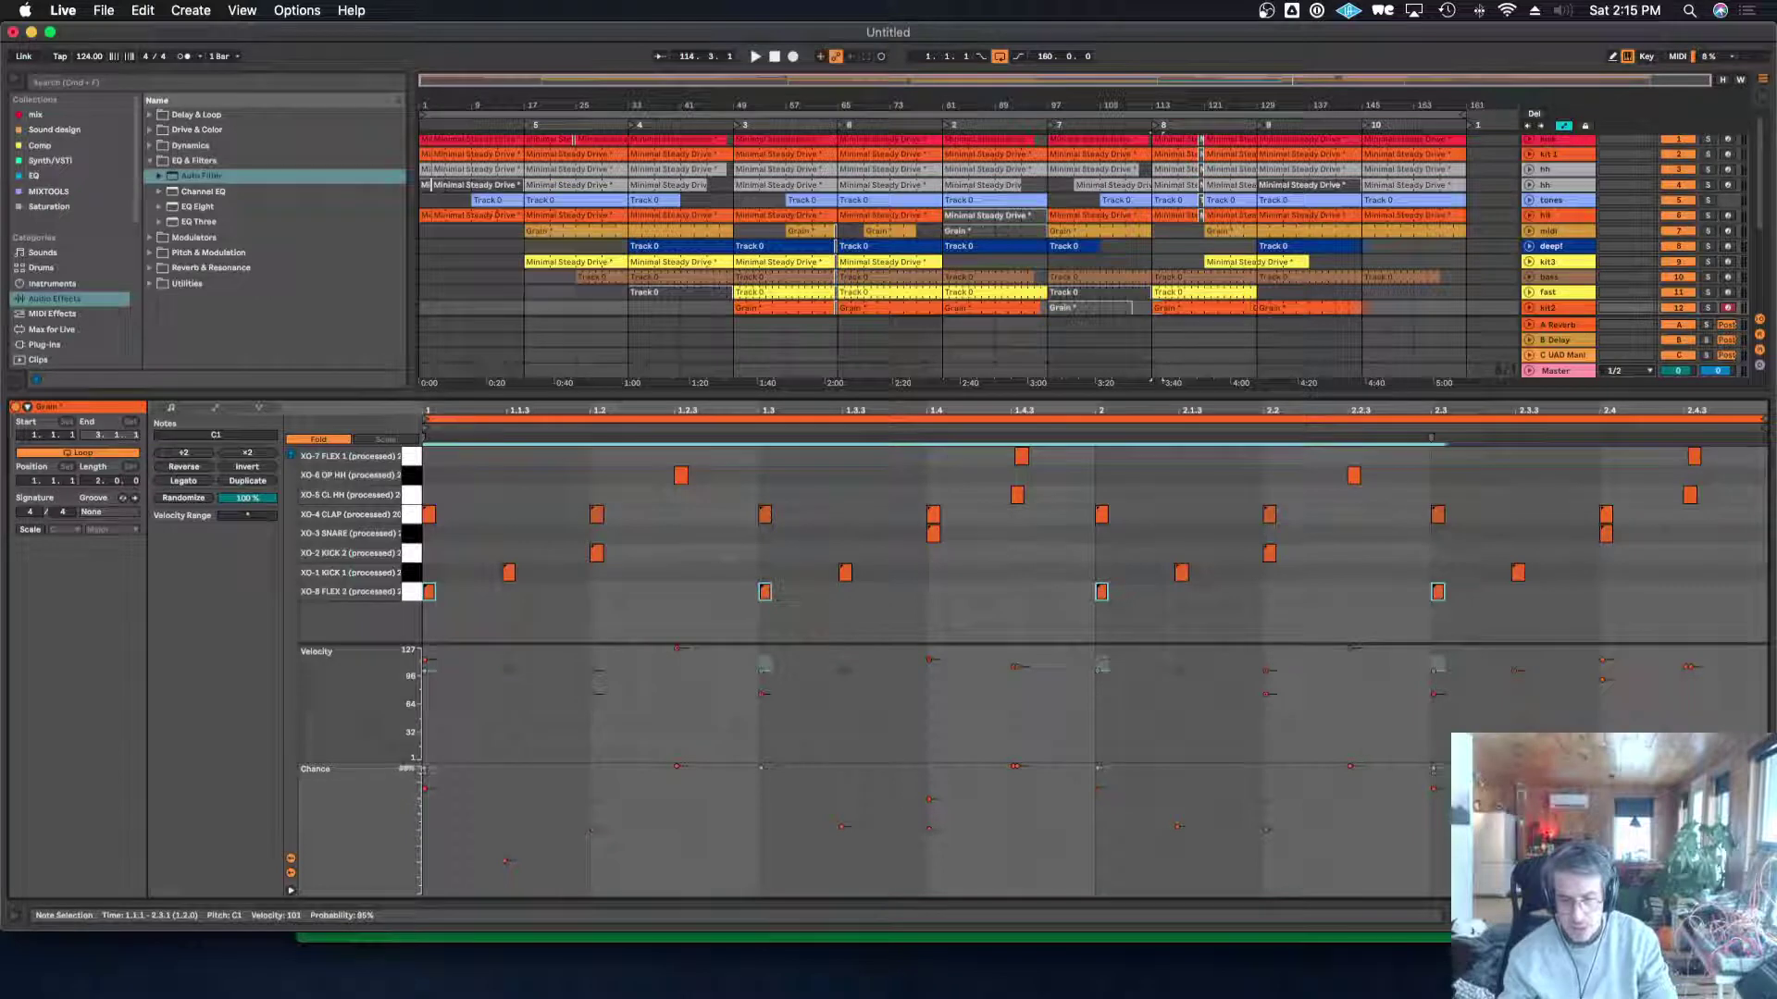
{"action": "left_click_drag", "start_coordinate": [1184, 394], "coordinate": [1192, 528]}
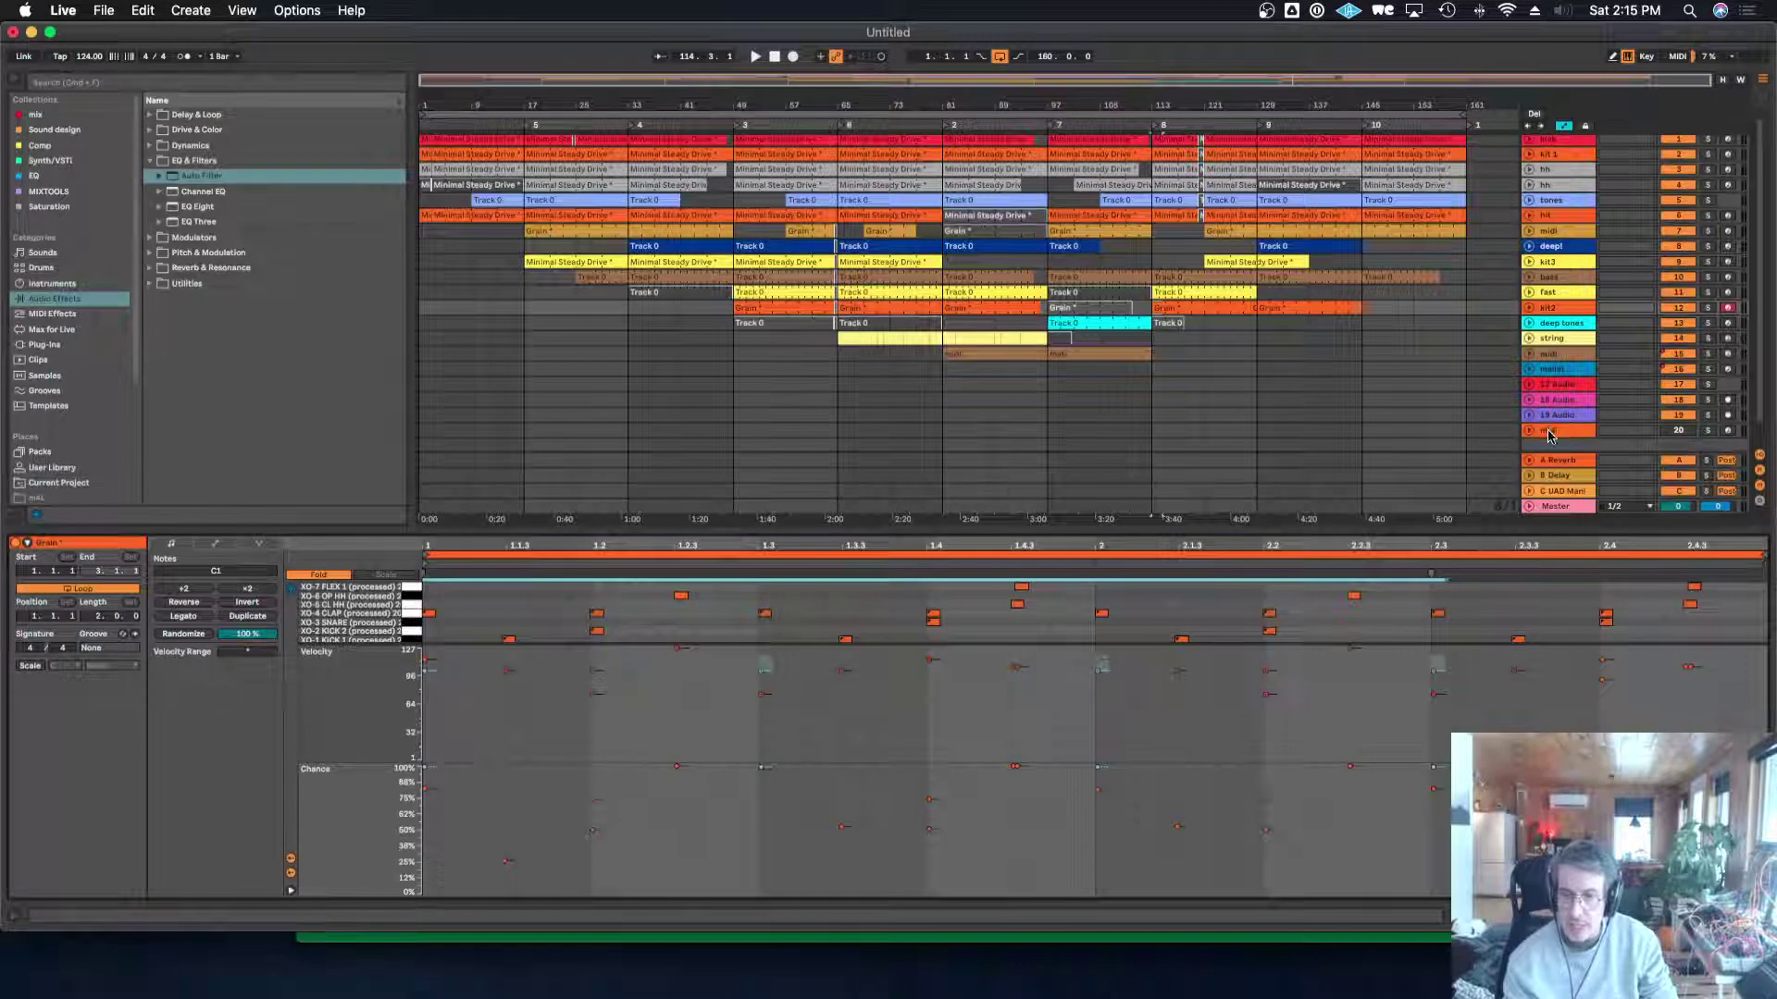
In Session View, open the bass clip in scene 4 and lower the chance of its second to fourth G1 notes and its F1 note to about 45–65%.
{"action": "key", "text": "Tab"}
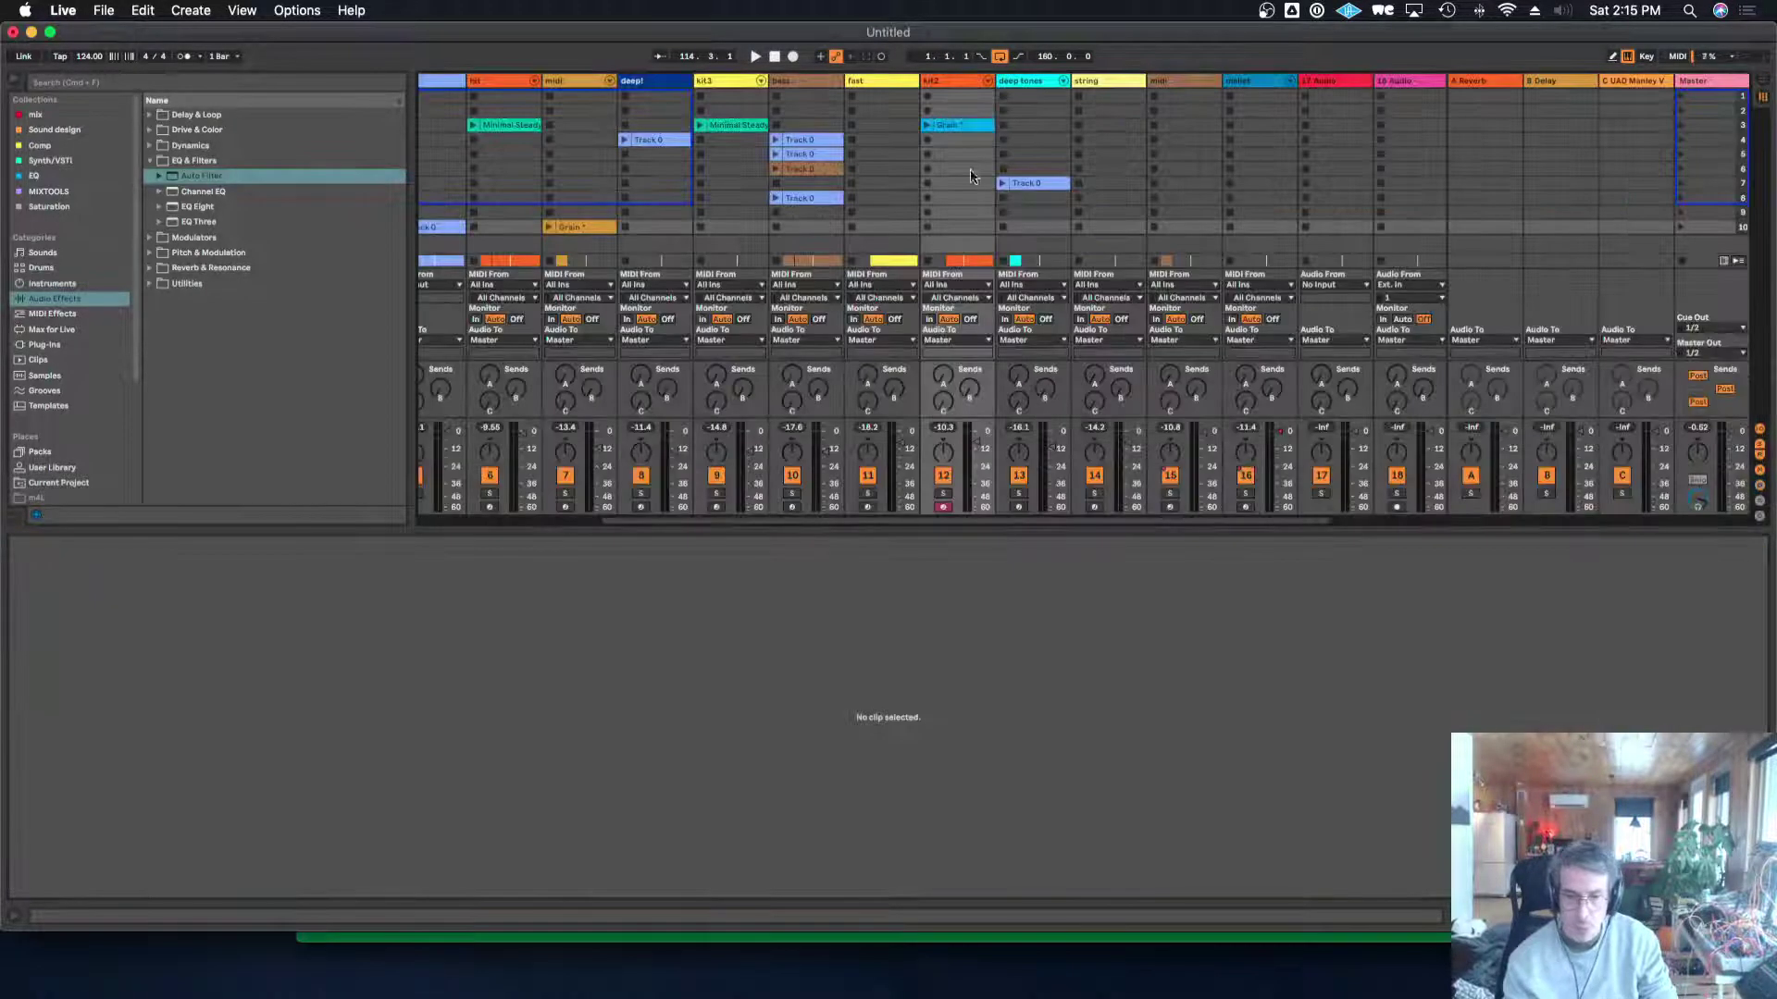
{"action": "left_click", "coordinate": [819, 137]}
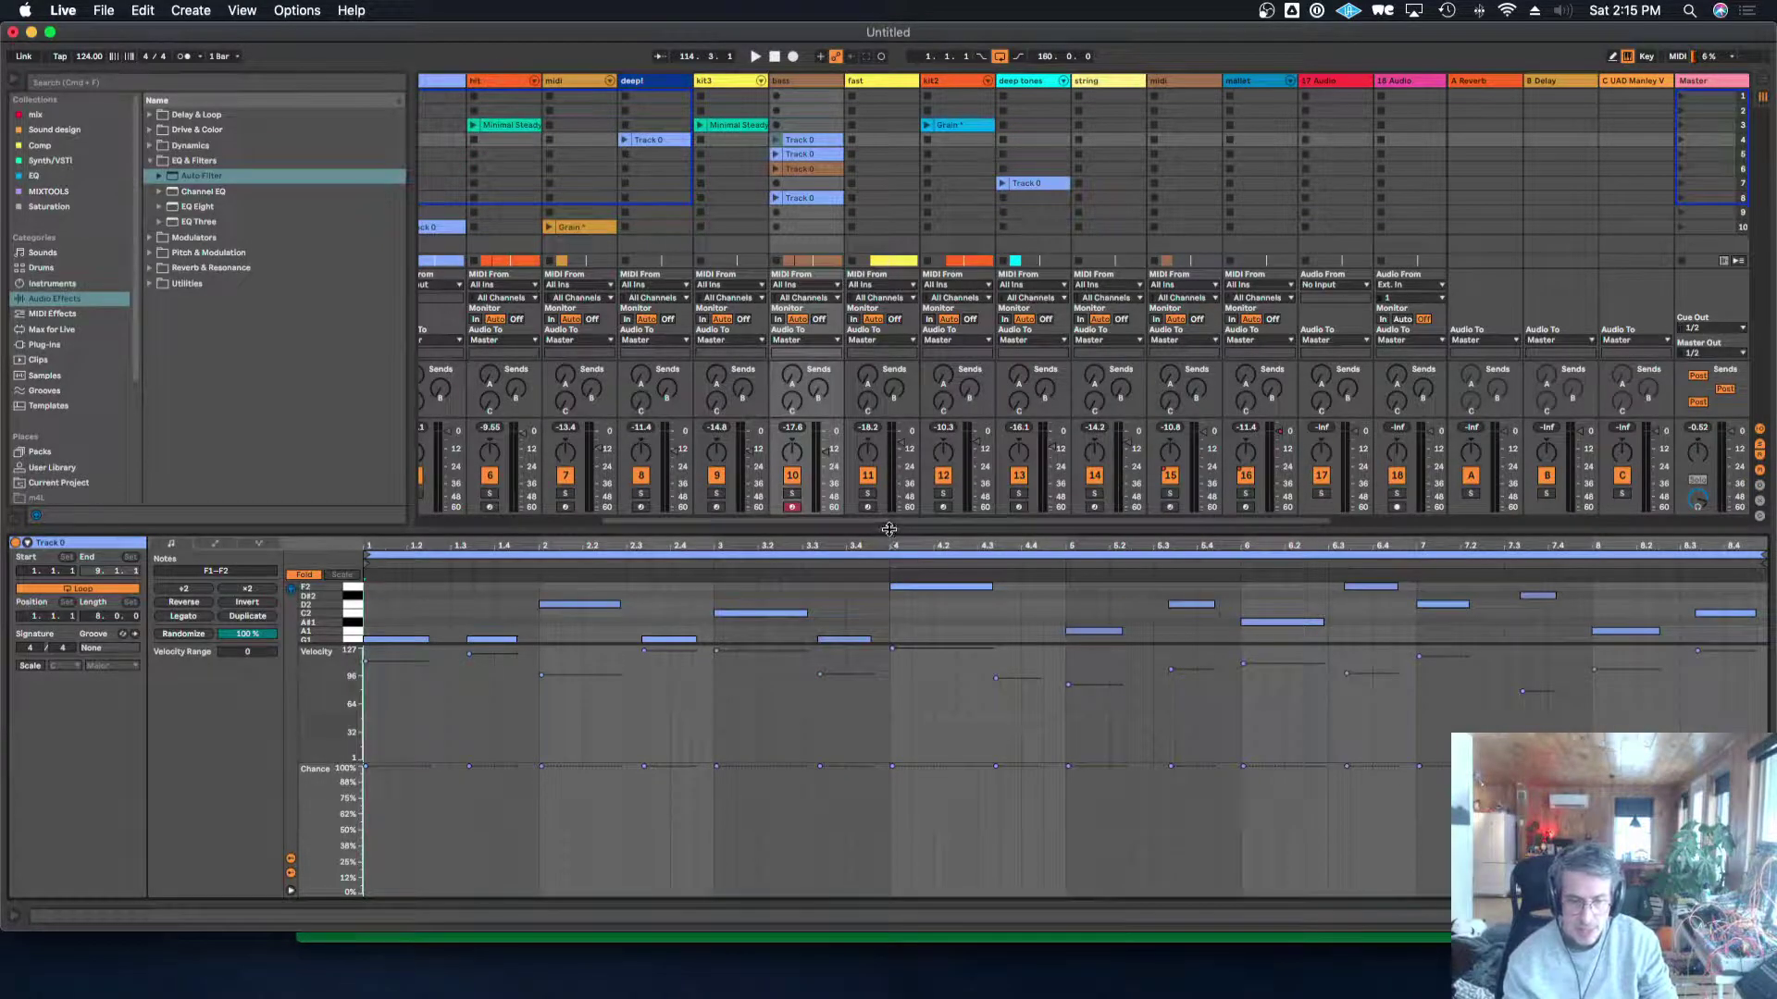
{"action": "left_click_drag", "start_coordinate": [886, 539], "coordinate": [910, 364]}
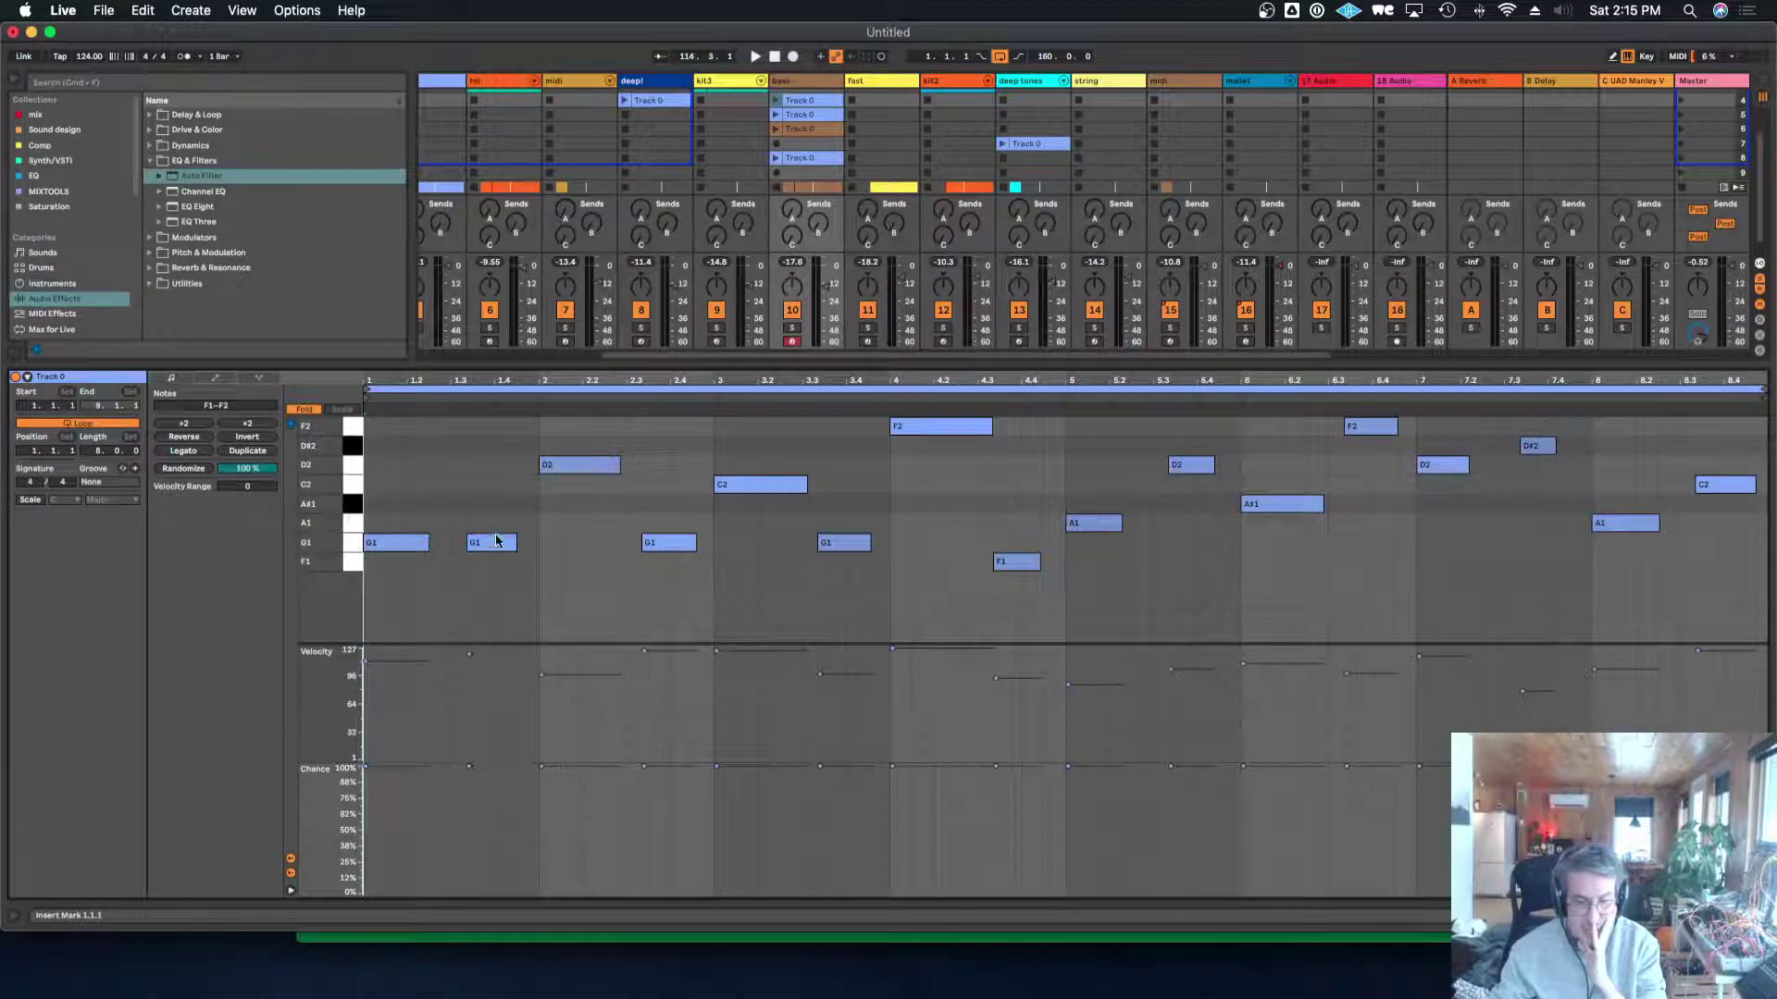
{"action": "left_click_drag", "start_coordinate": [644, 766], "coordinate": [644, 811]}
{"action": "left_click", "coordinate": [470, 766]}
{"action": "left_click_drag", "start_coordinate": [469, 766], "coordinate": [469, 810]}
{"action": "left_click_drag", "start_coordinate": [822, 766], "coordinate": [821, 823]}
{"action": "left_click_drag", "start_coordinate": [996, 766], "coordinate": [996, 833]}
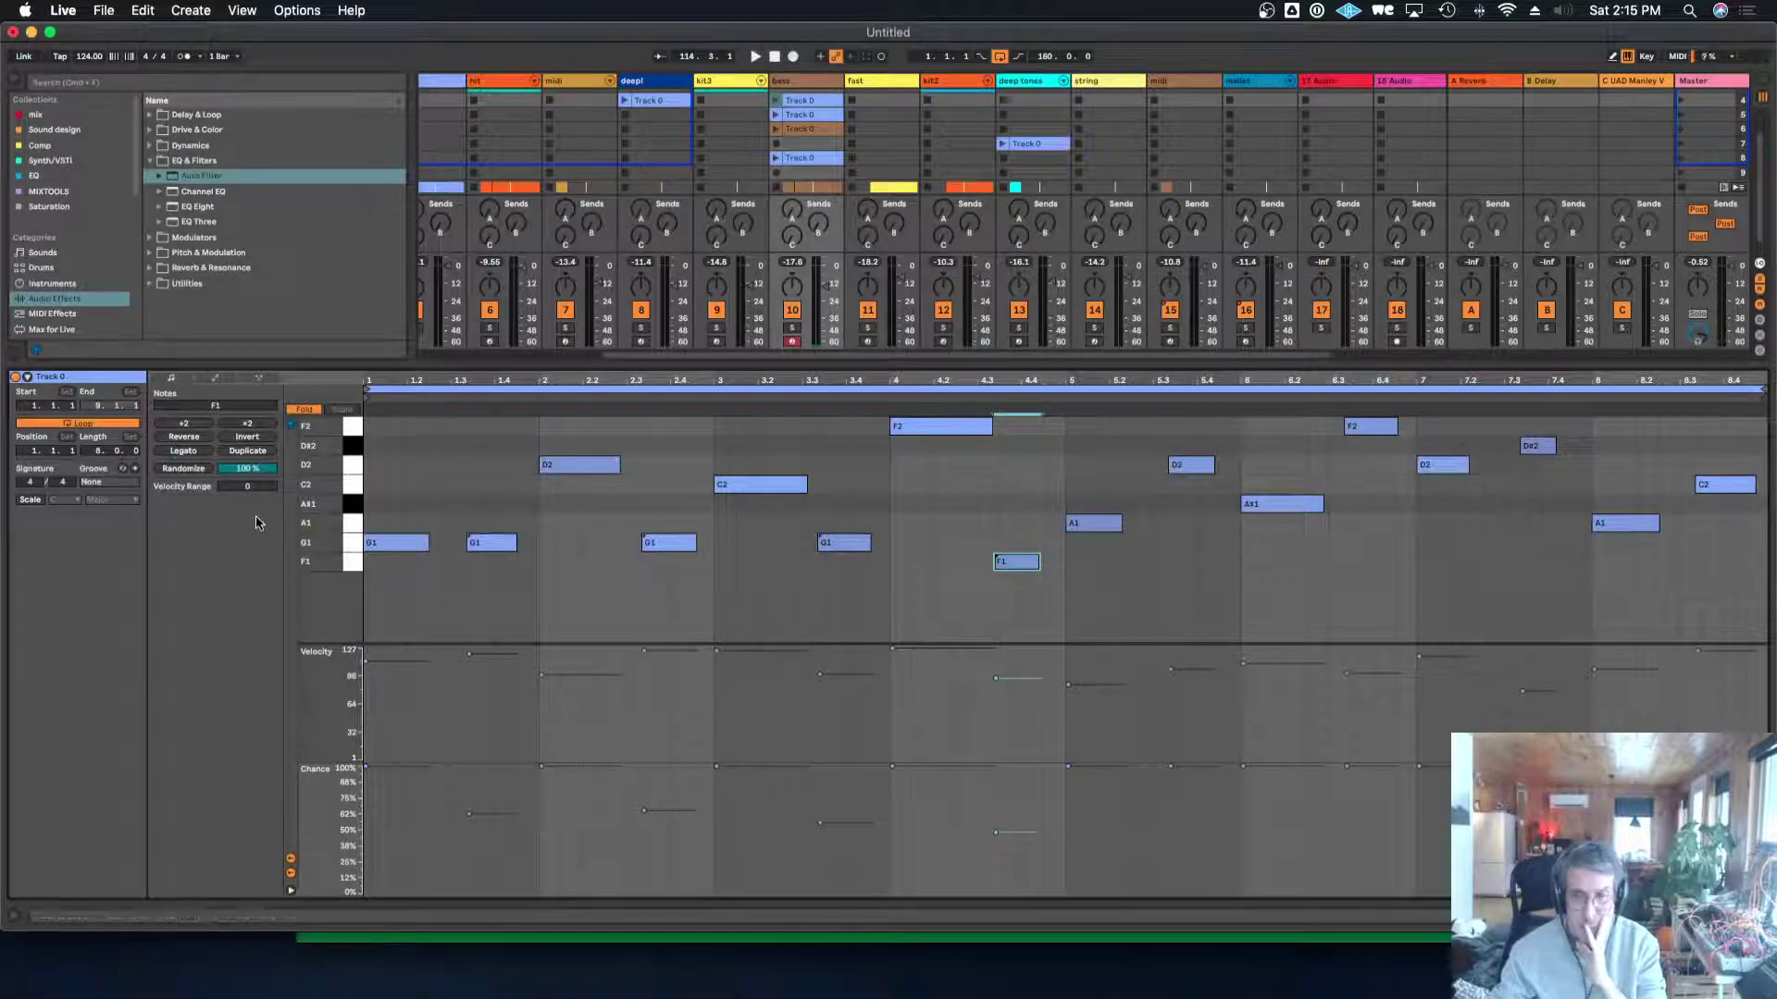
Set the velocity range of the bass clip's F1 note to +18 and reduce the note editor's height.
{"action": "left_click_drag", "start_coordinate": [245, 486], "coordinate": [245, 459]}
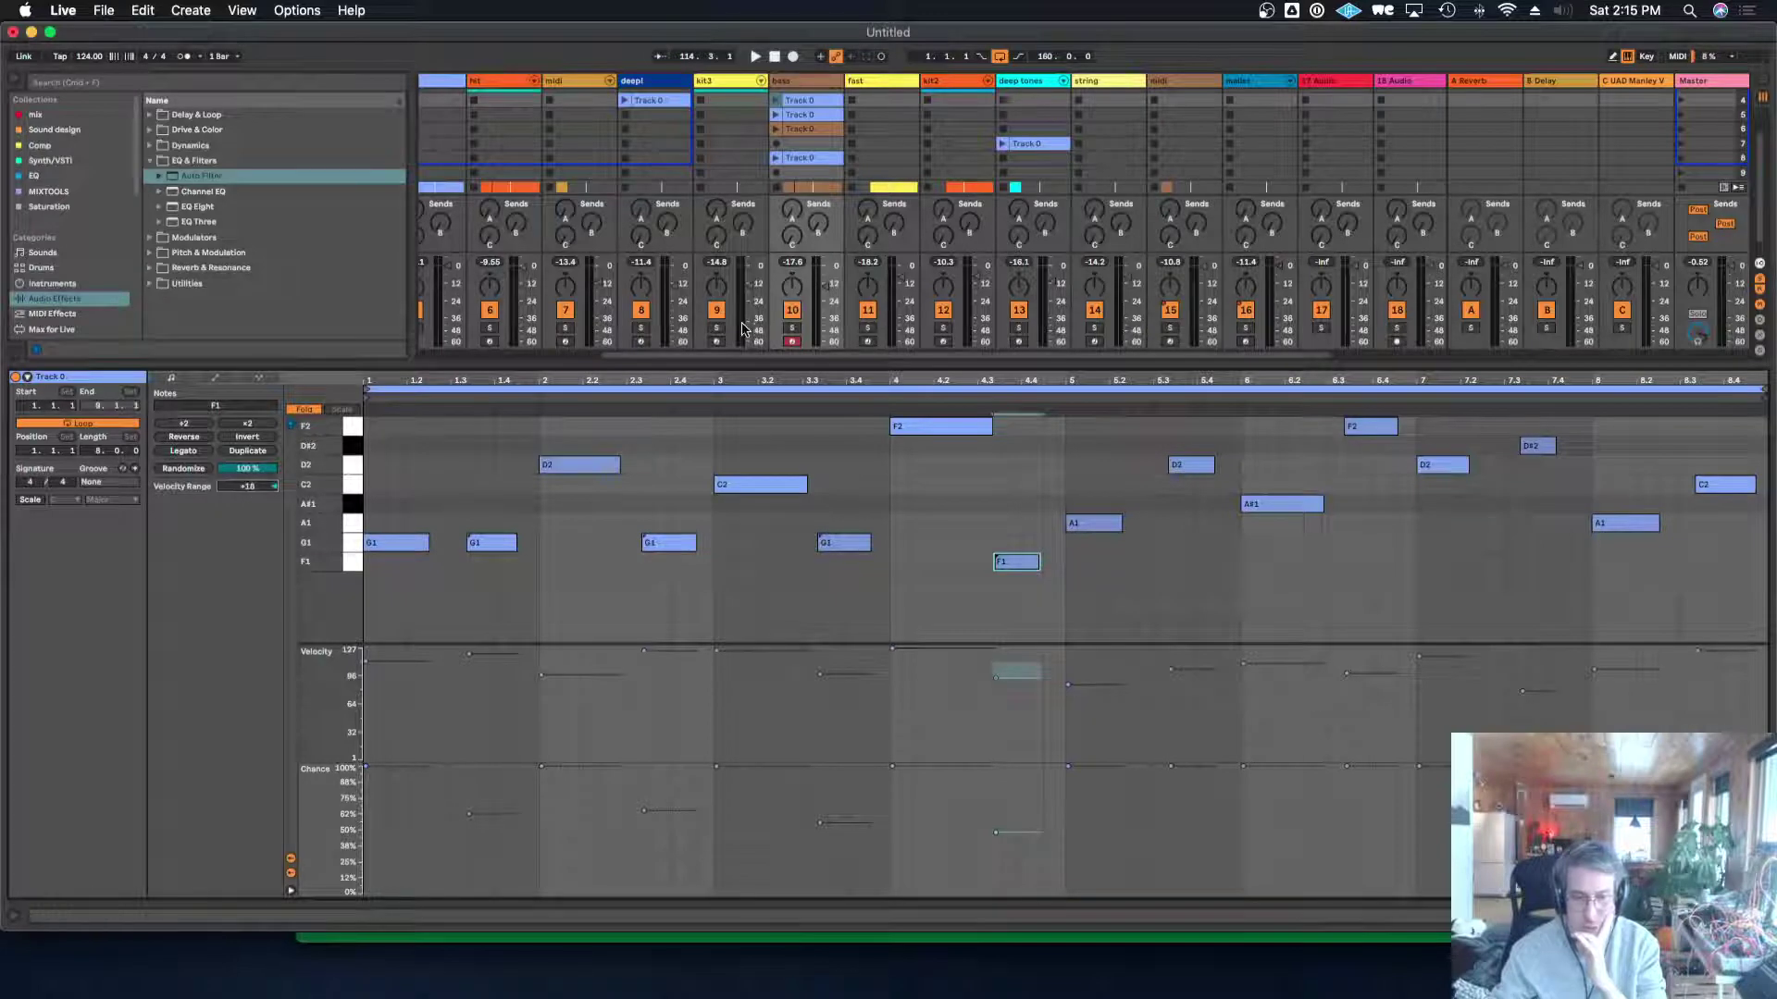
{"action": "left_click_drag", "start_coordinate": [737, 364], "coordinate": [740, 663]}
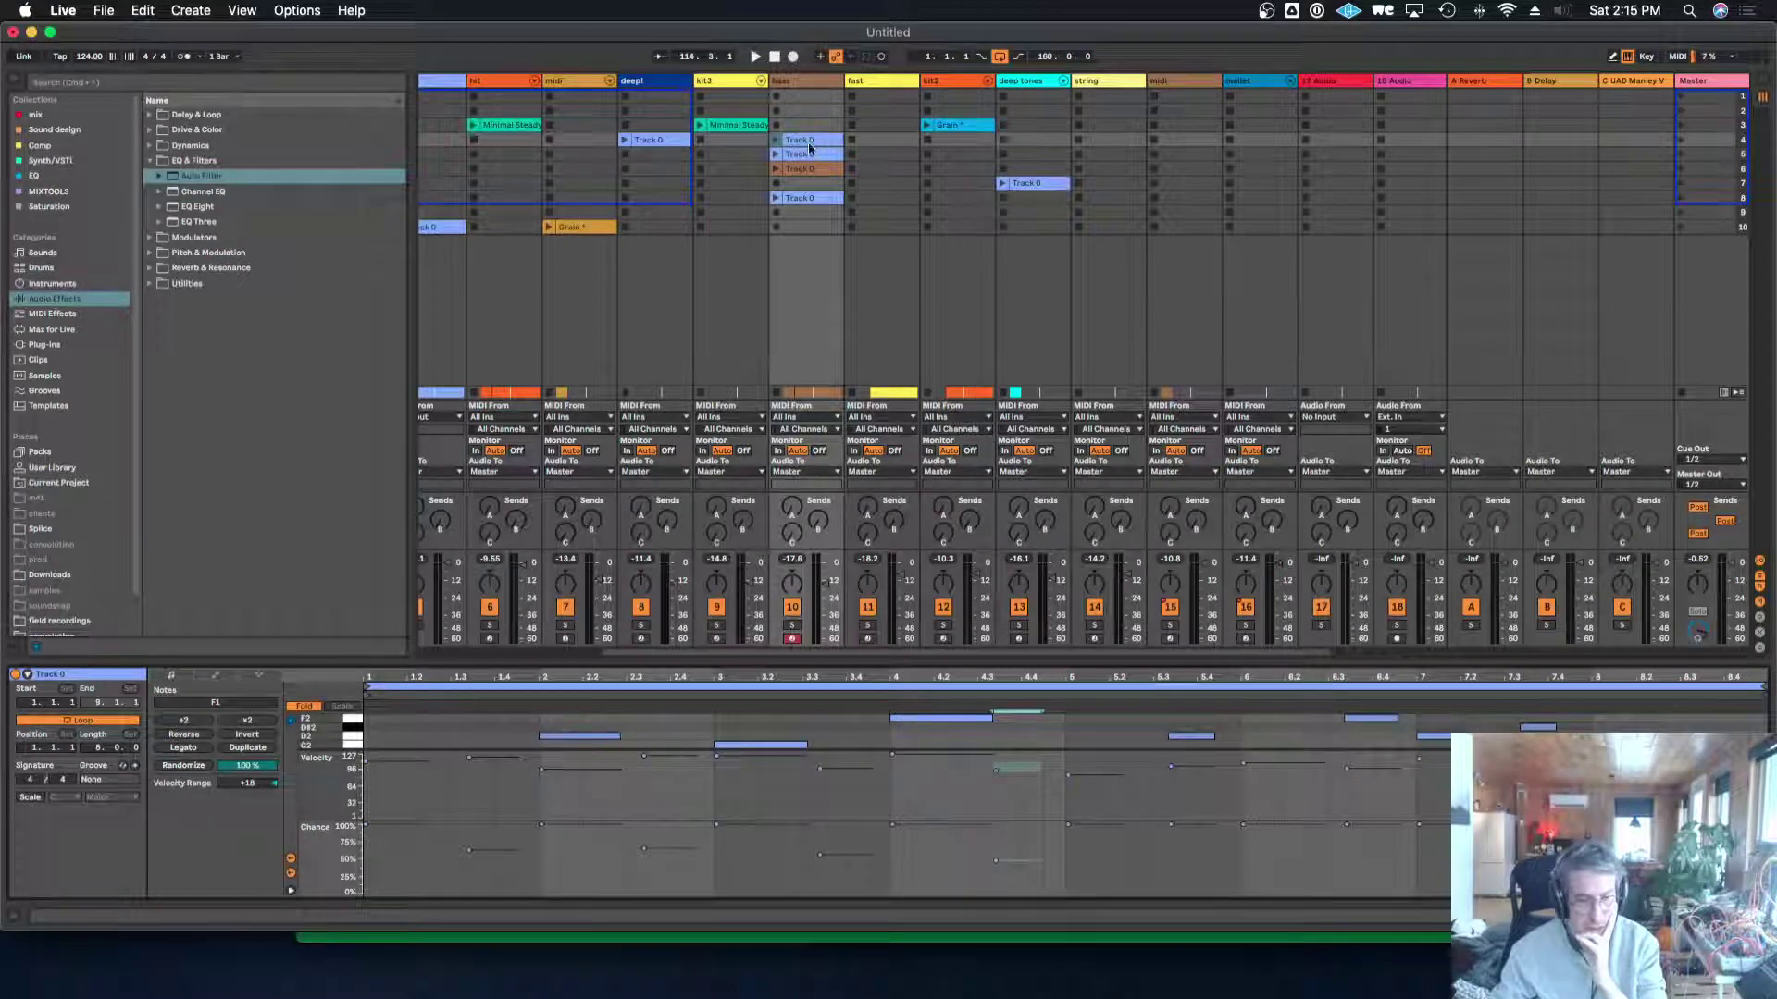
Examine the envelopes and note expression of the bass clips in scenes 4 and 8, returning each to its note settings.
{"action": "left_click", "coordinate": [215, 676]}
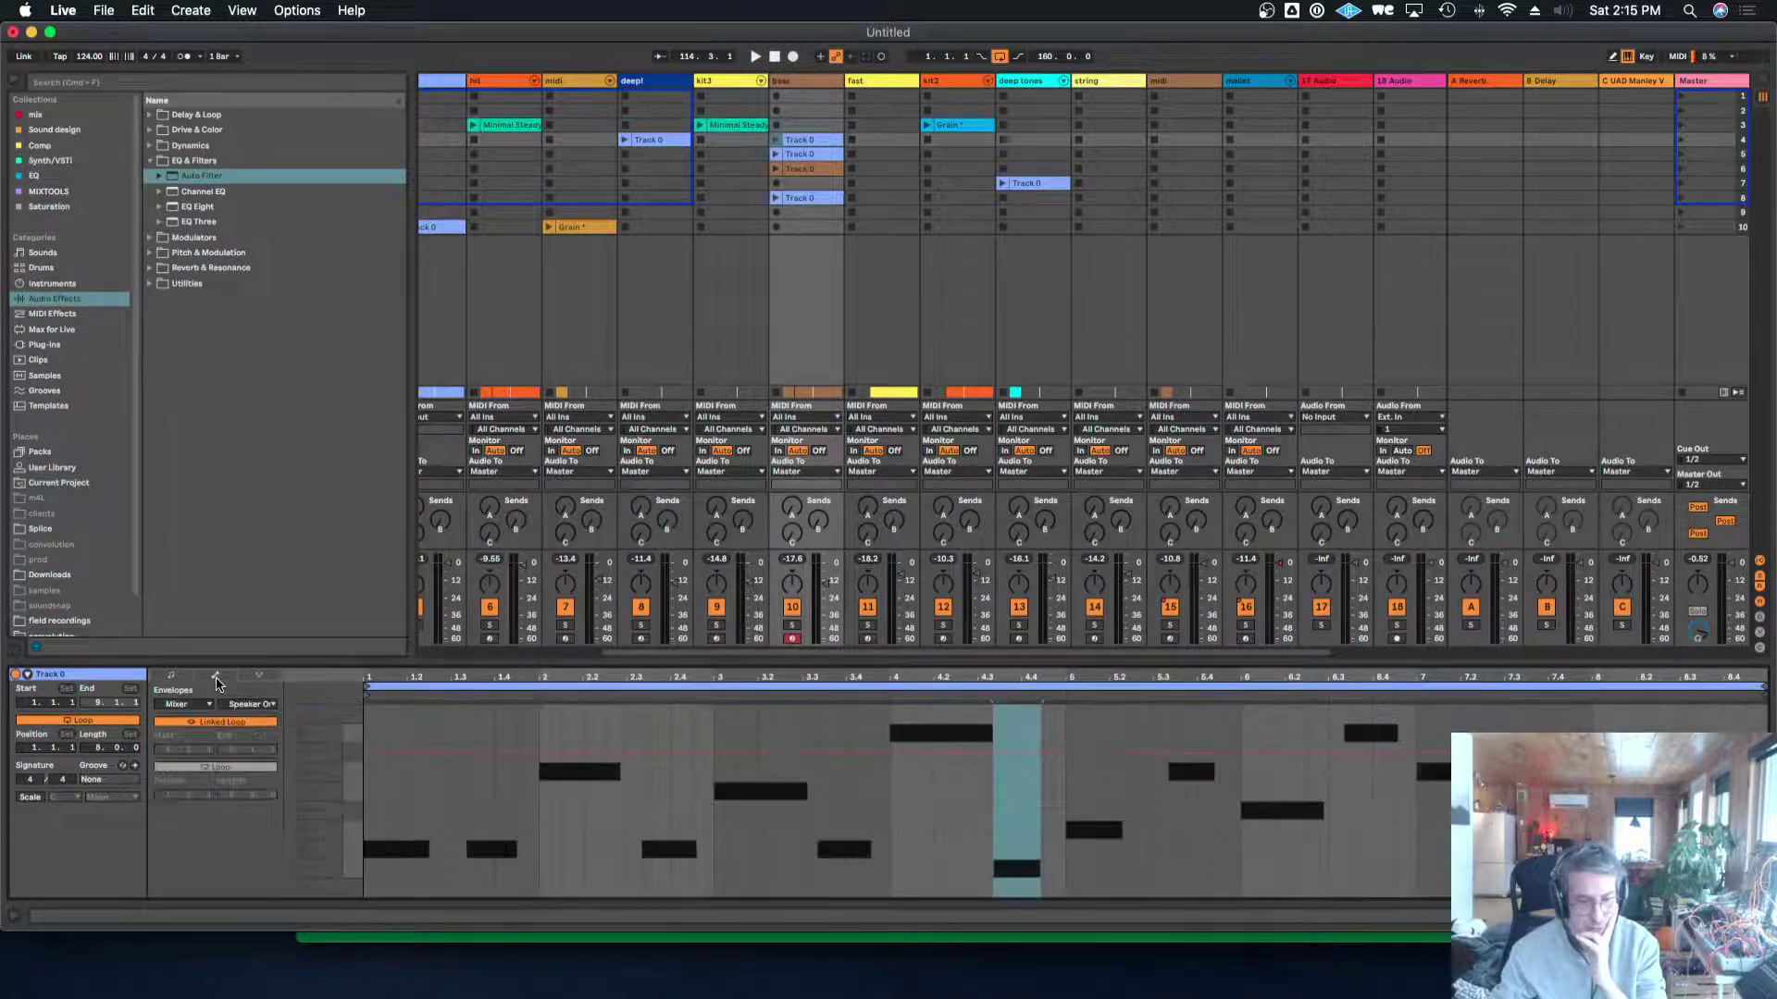
{"action": "left_click", "coordinate": [258, 677]}
{"action": "left_click", "coordinate": [216, 676]}
{"action": "left_click", "coordinate": [189, 679]}
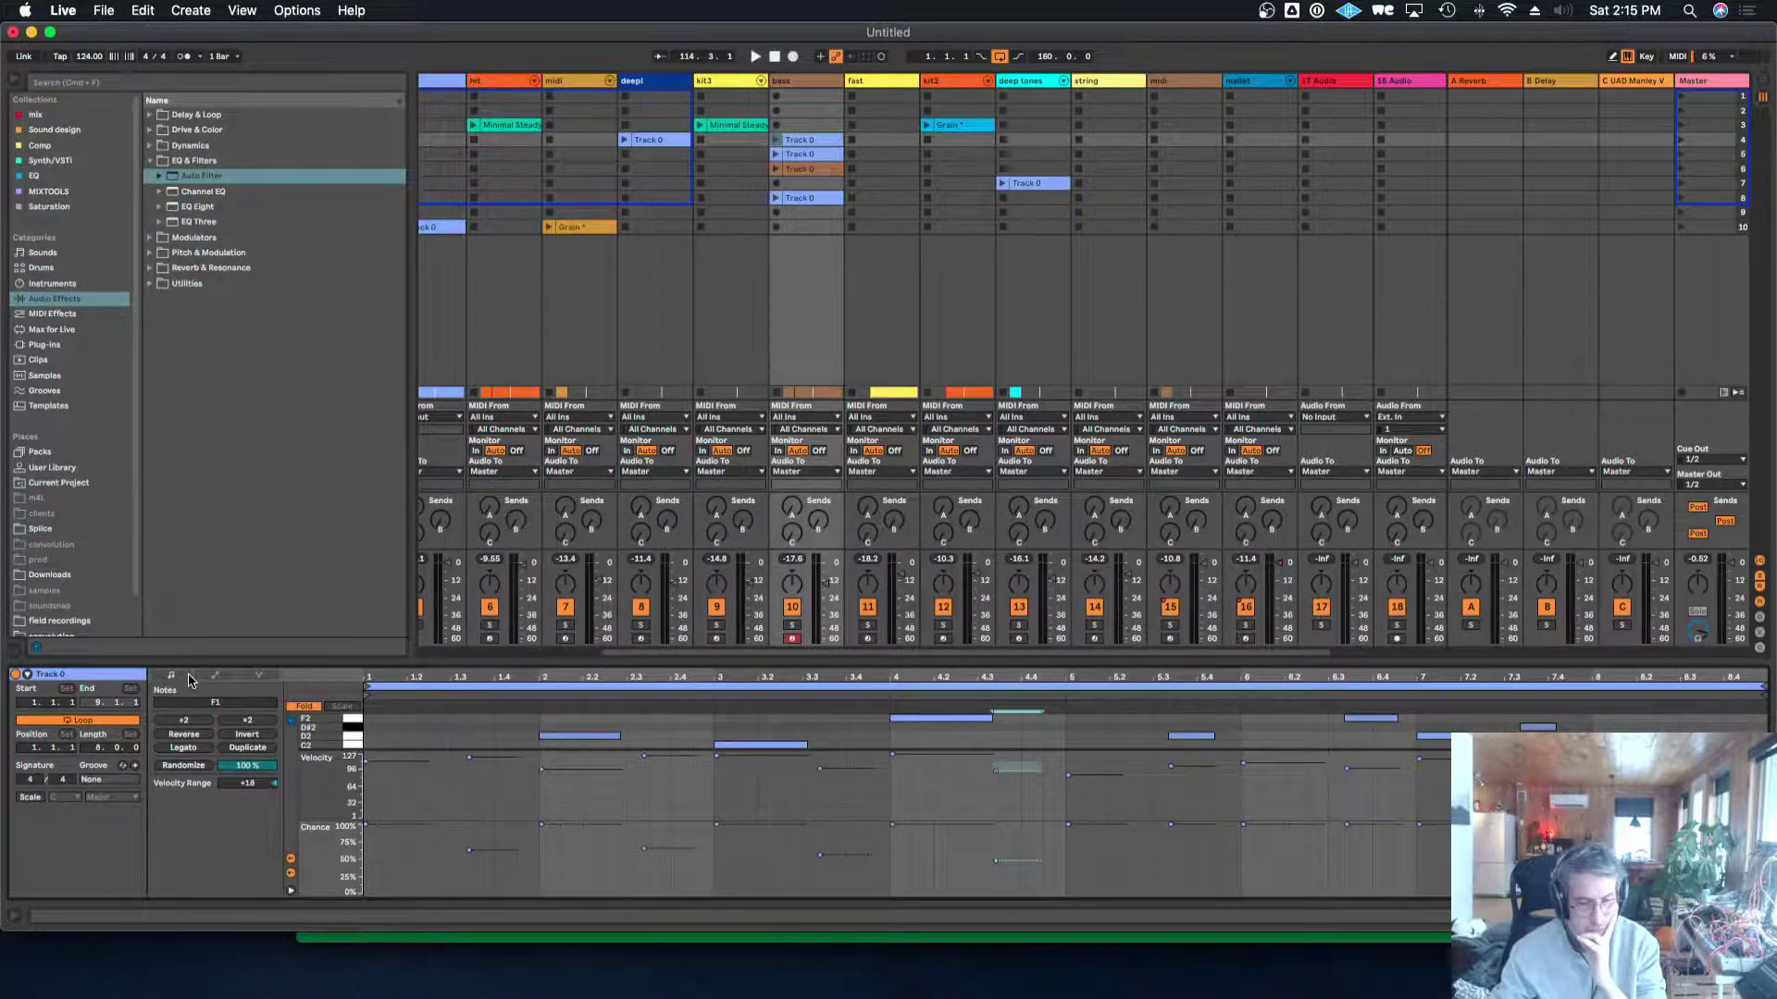
{"action": "left_click", "coordinate": [801, 200]}
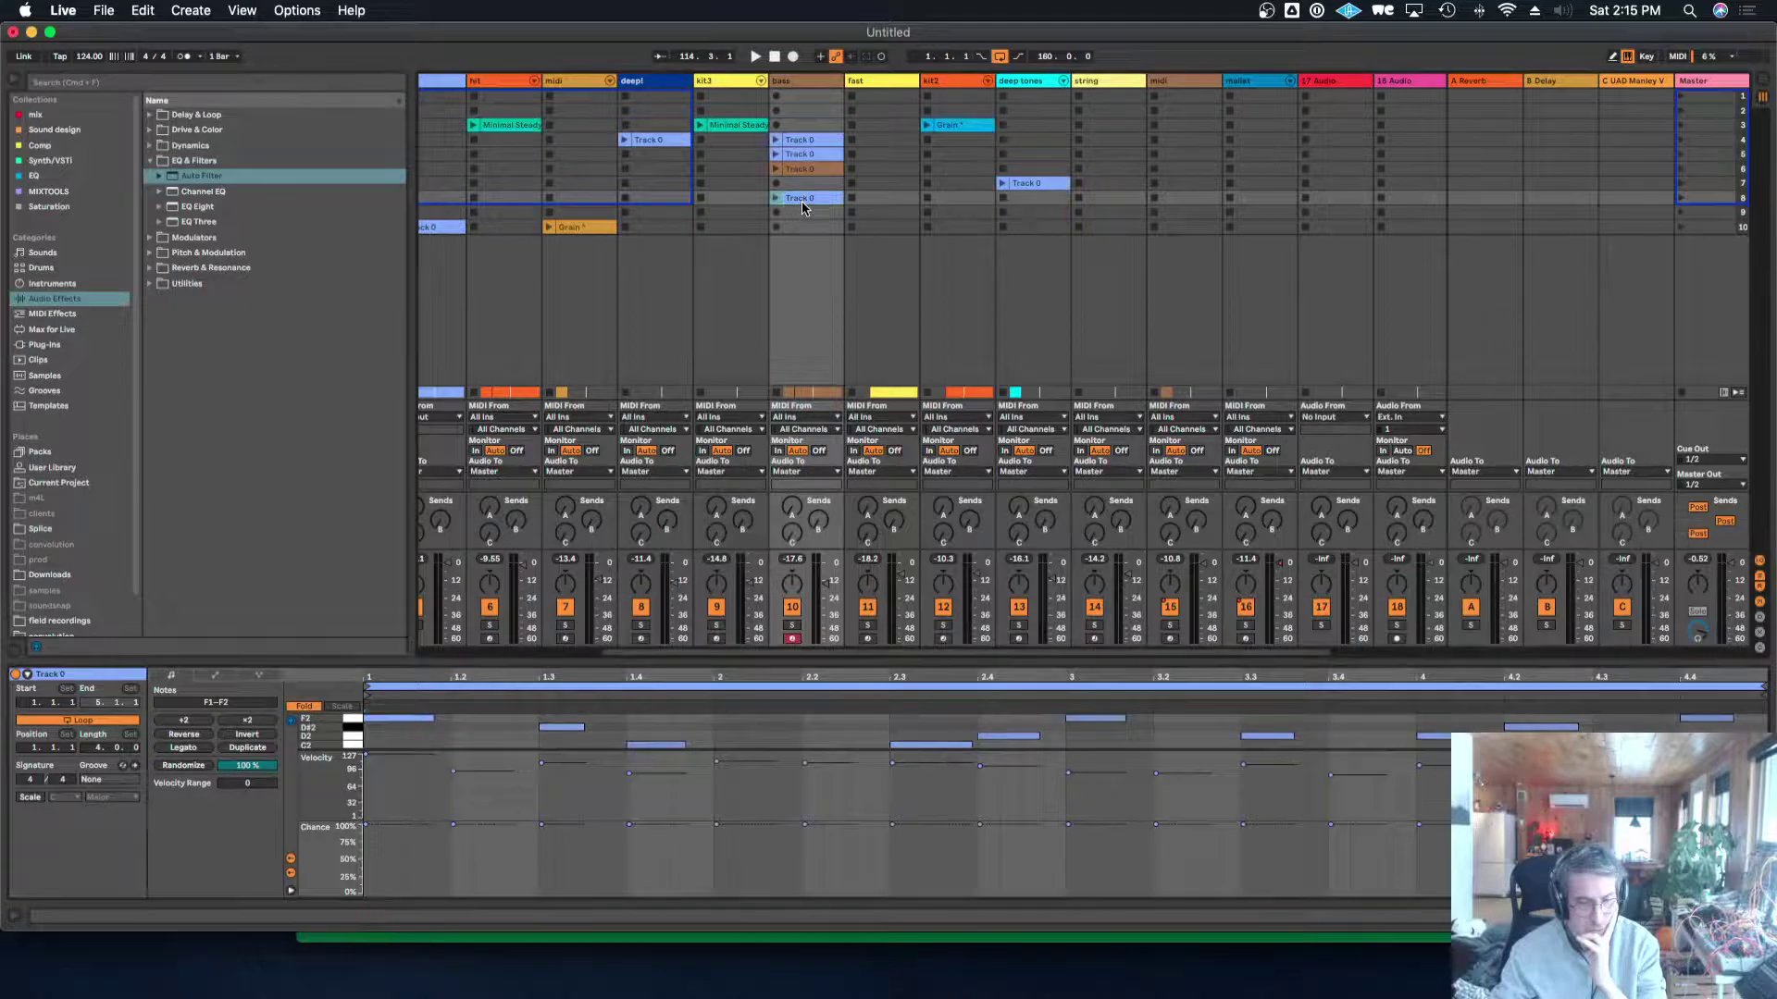
{"action": "left_click", "coordinate": [214, 675]}
{"action": "left_click", "coordinate": [248, 679]}
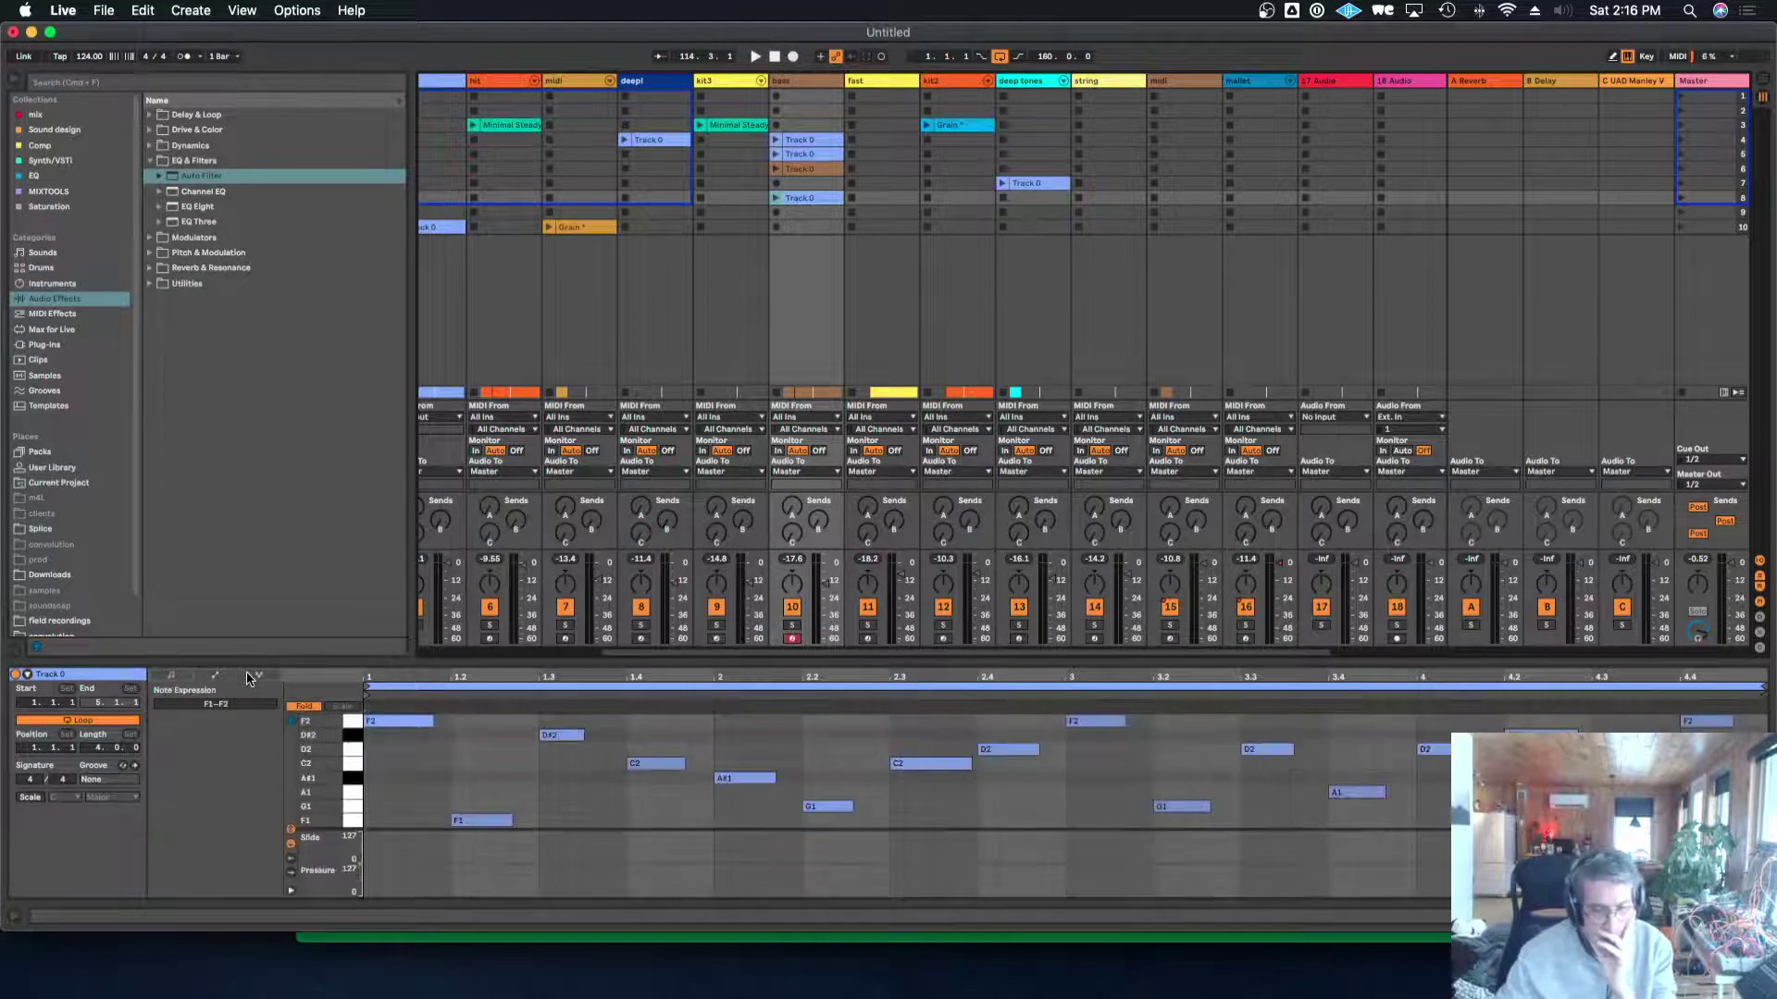
{"action": "left_click", "coordinate": [180, 677]}
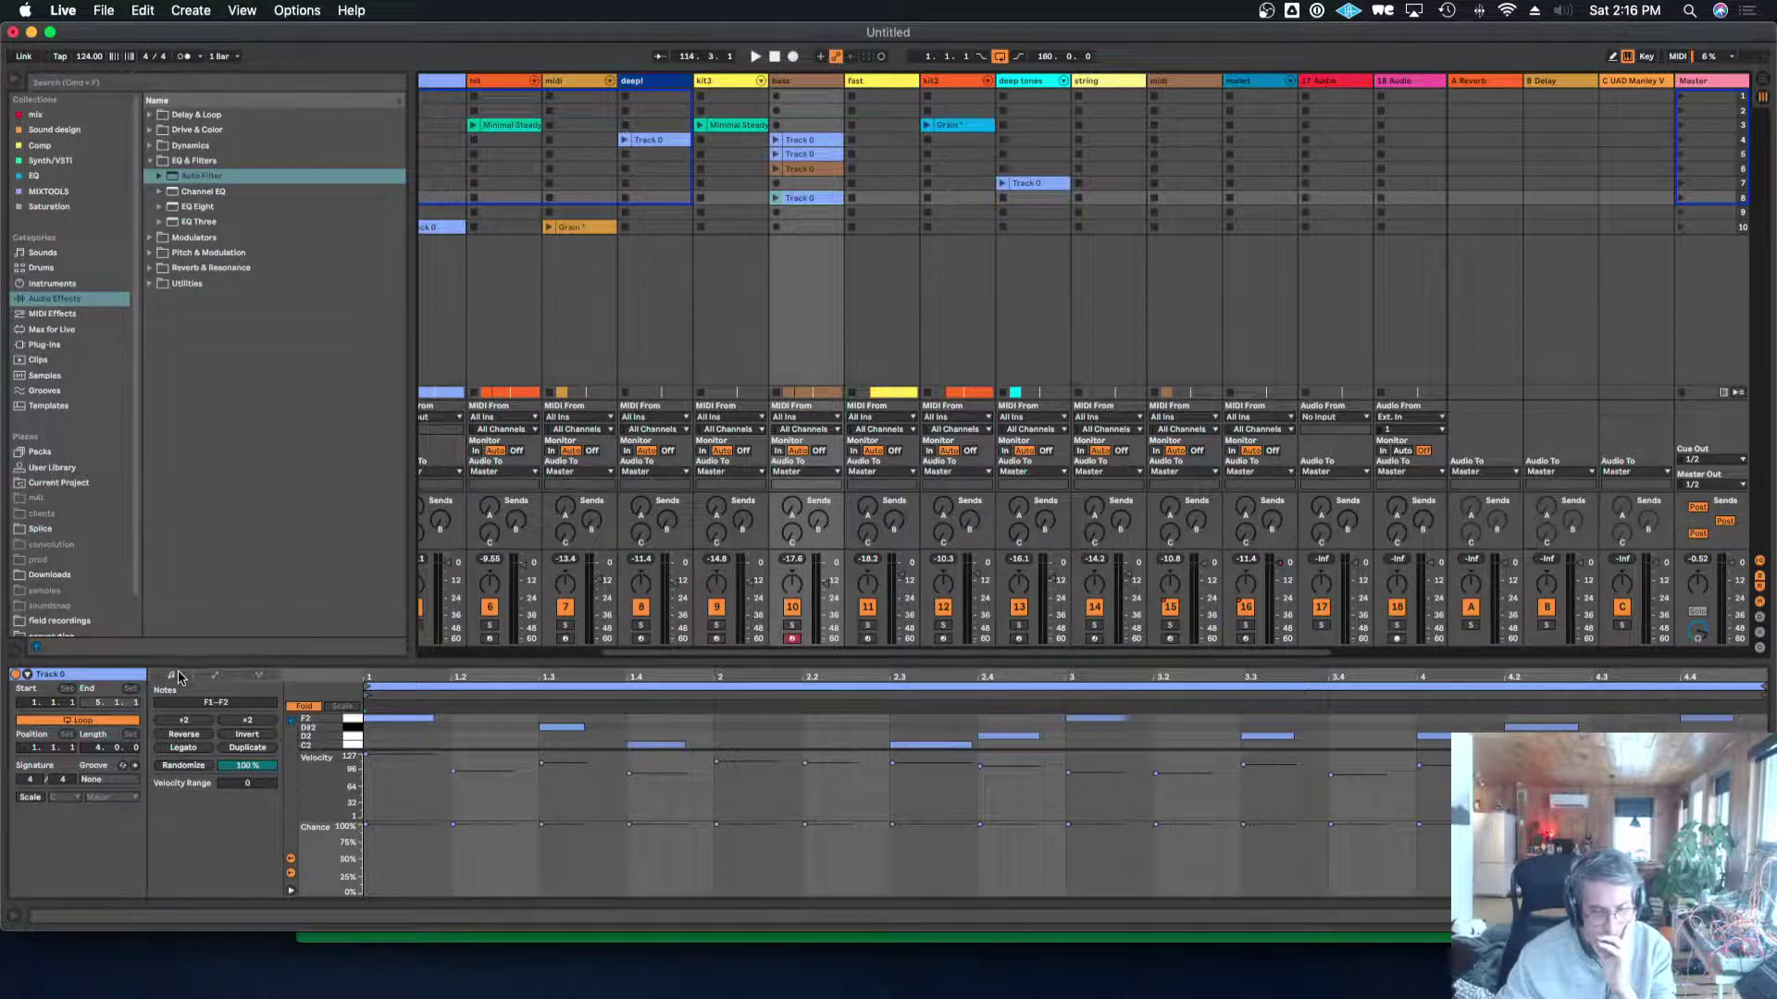
Open the scene 4 clip on the dark blue deep track and examine its note expression and envelopes.
{"action": "left_click", "coordinate": [675, 140]}
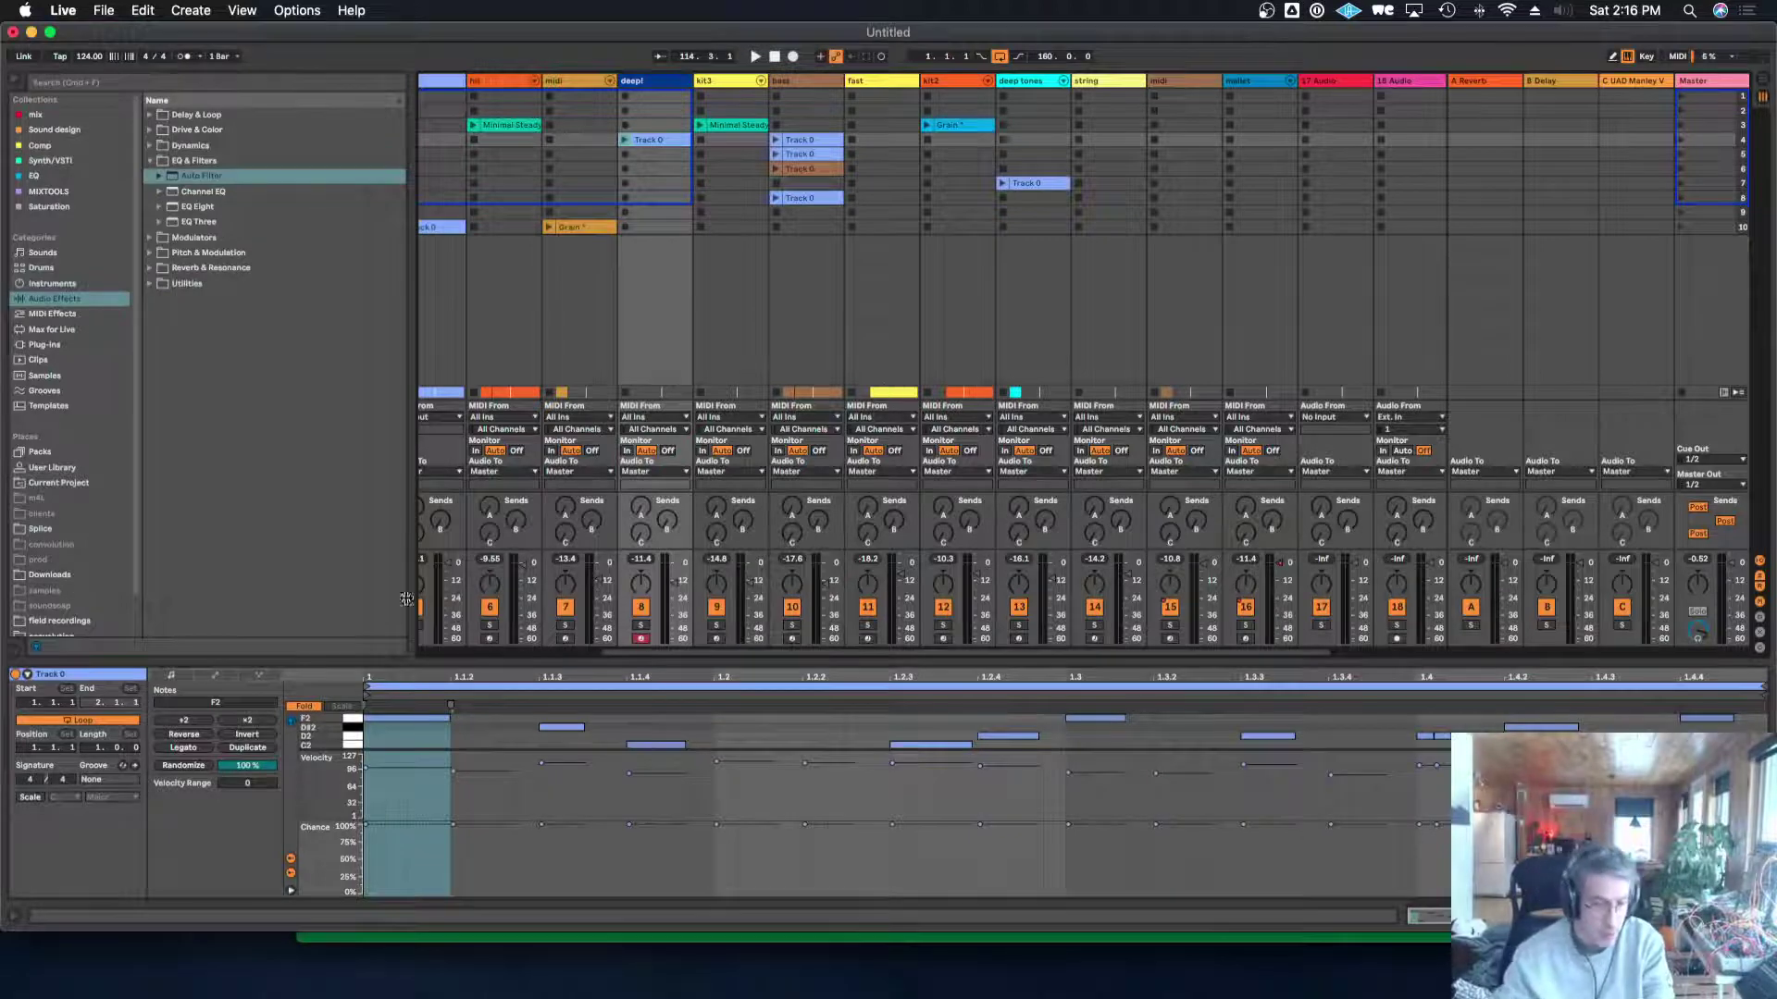
{"action": "left_click", "coordinate": [268, 677]}
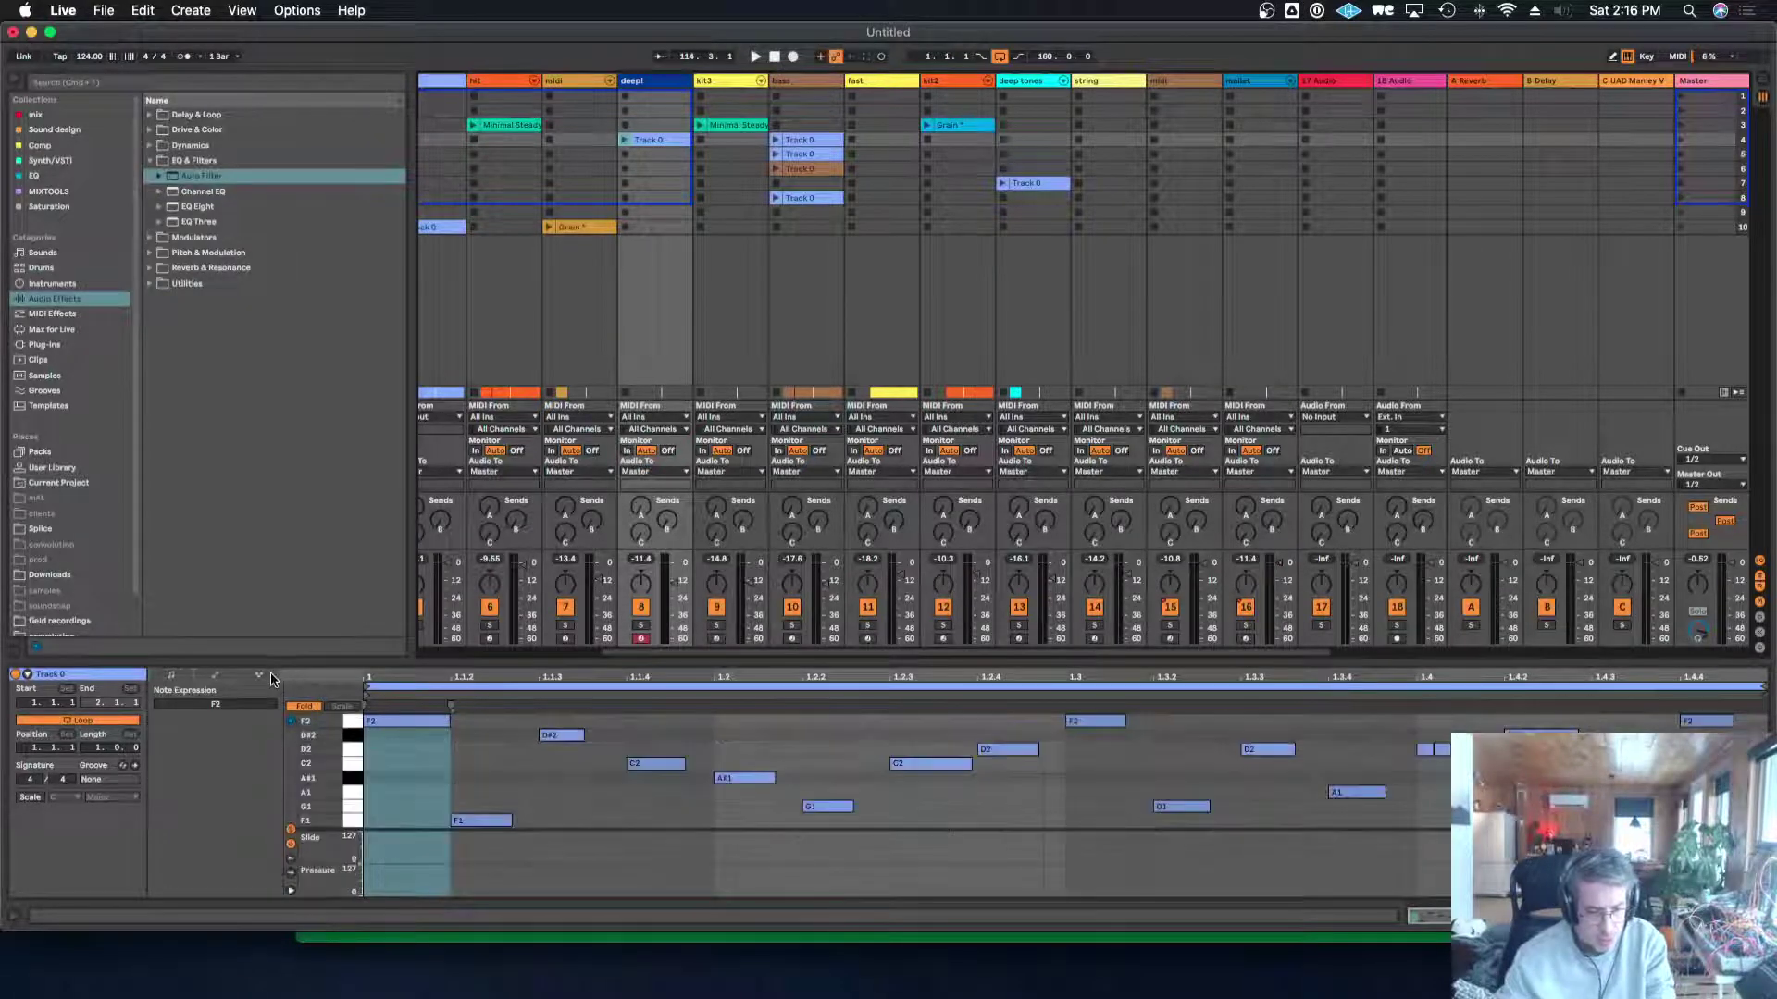
{"action": "left_click", "coordinate": [223, 678]}
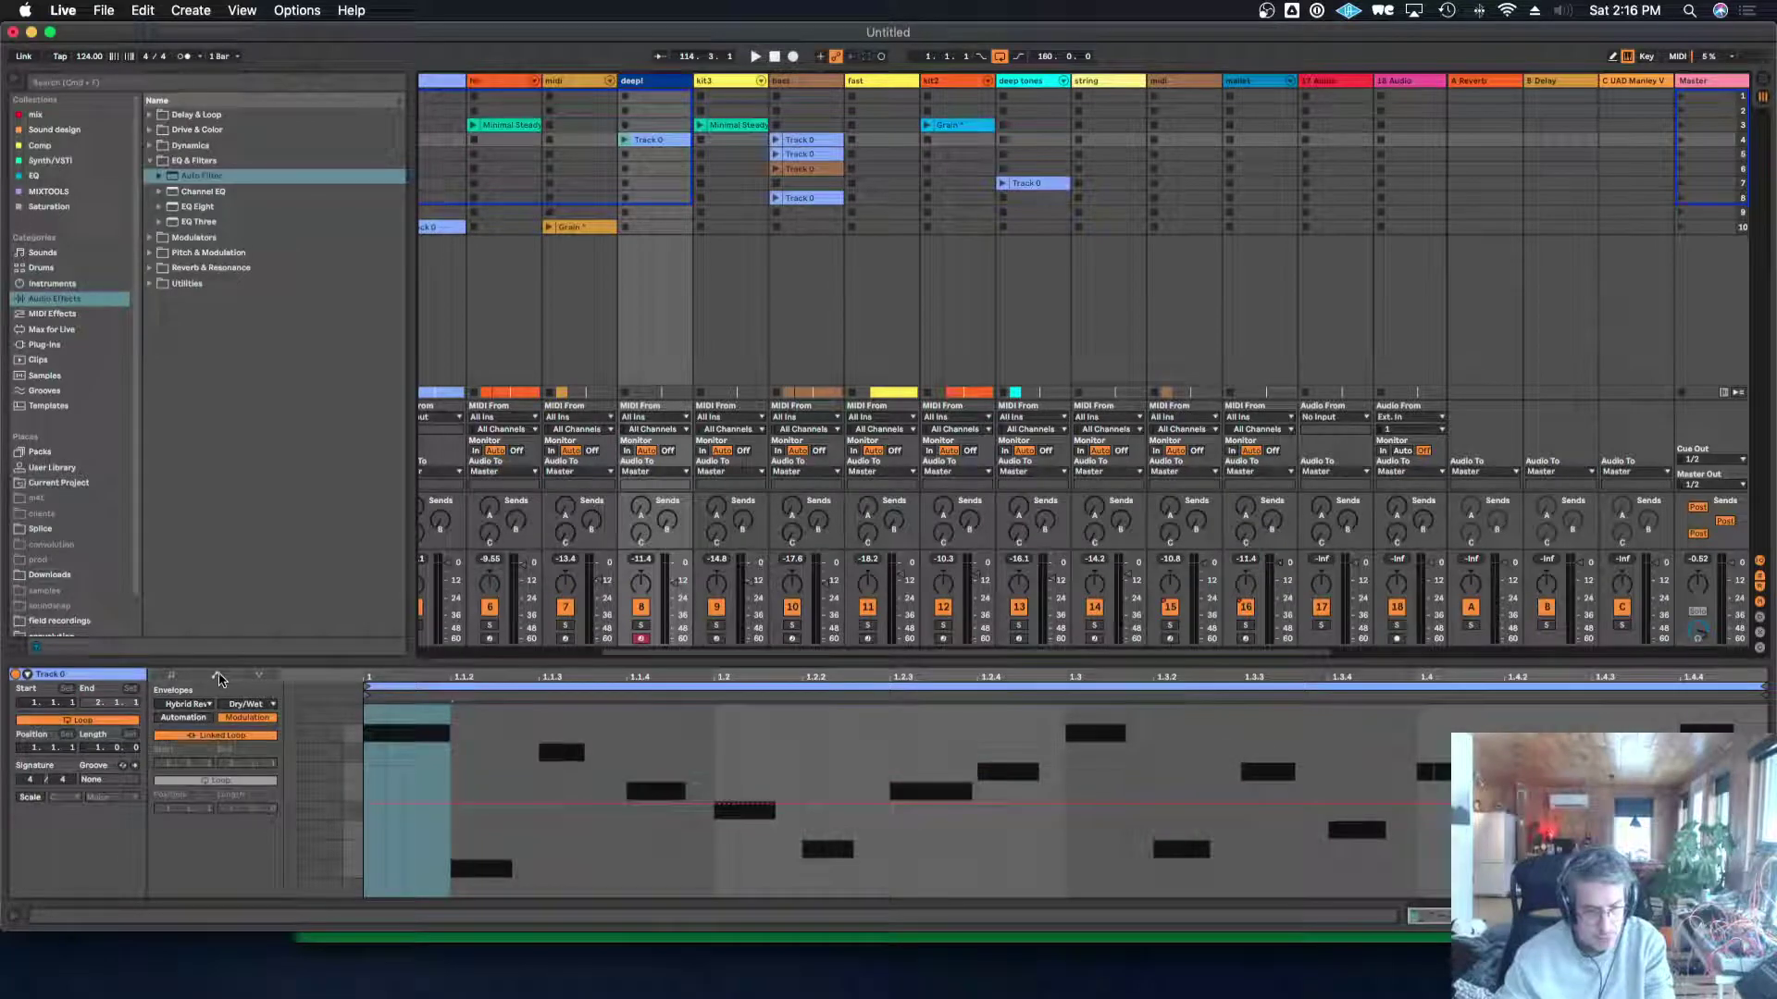
{"action": "left_click", "coordinate": [188, 676]}
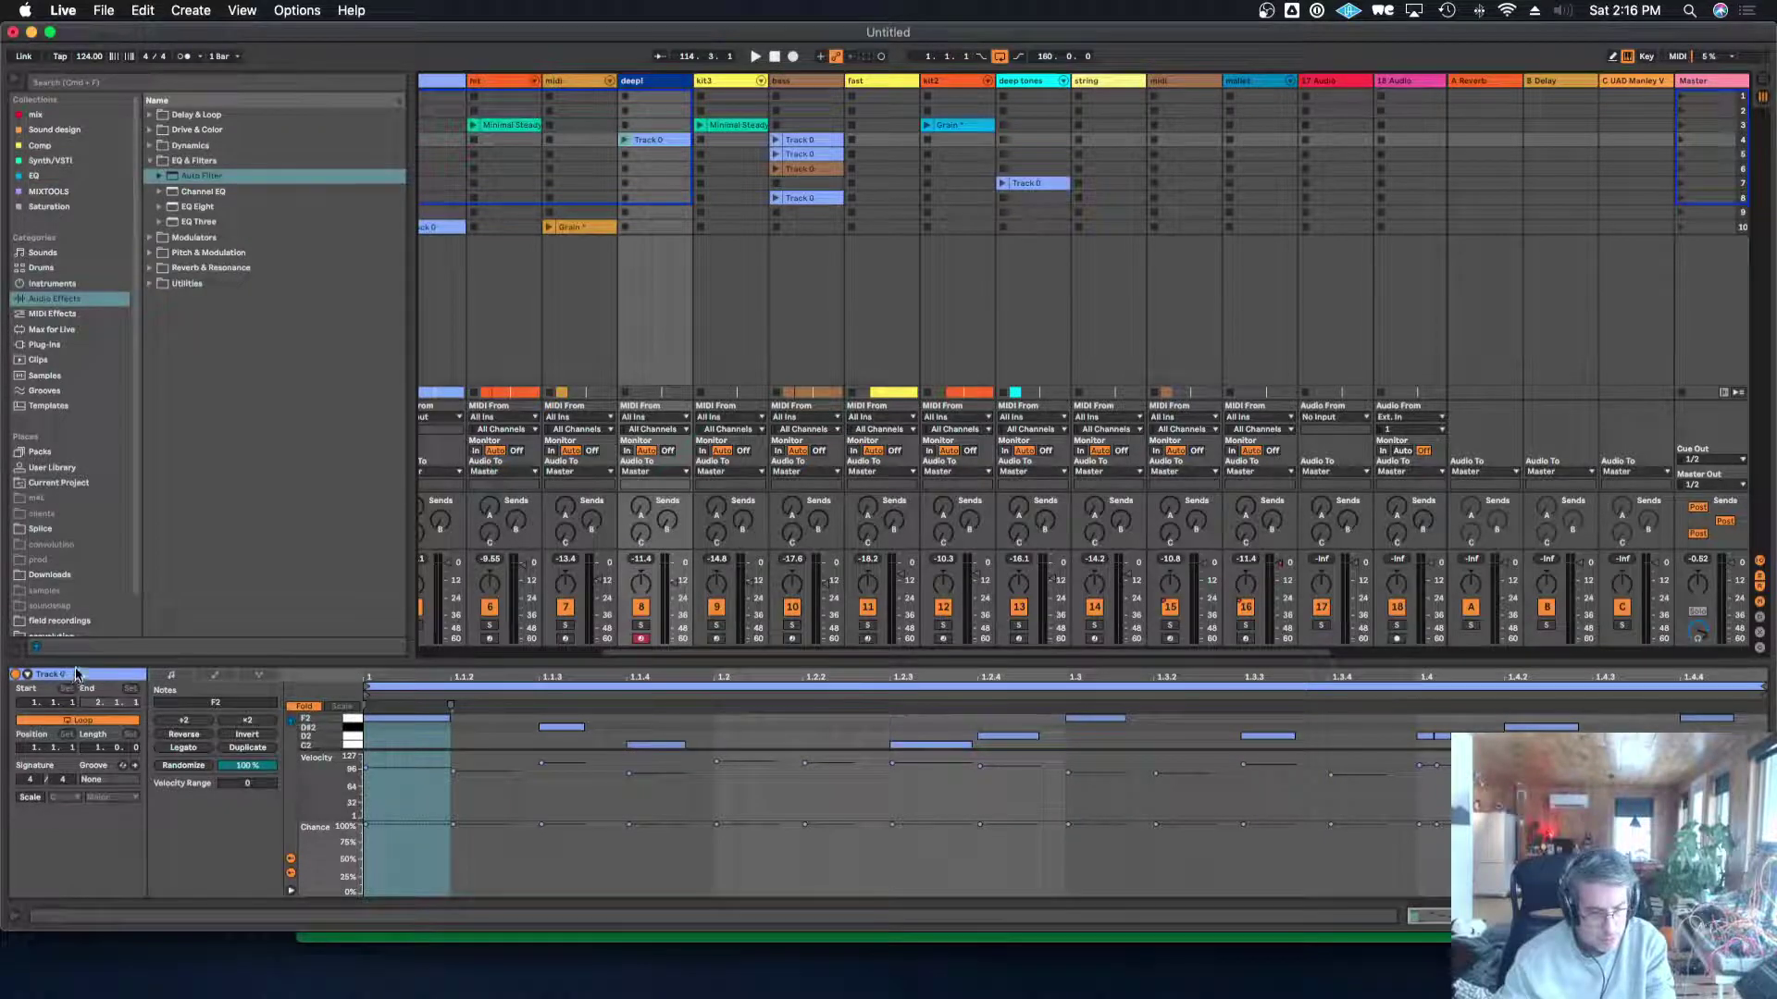
Enable the scale setting for the deep track's clip and set it to G Minor.
{"action": "left_click", "coordinate": [34, 800]}
{"action": "left_click", "coordinate": [61, 796]}
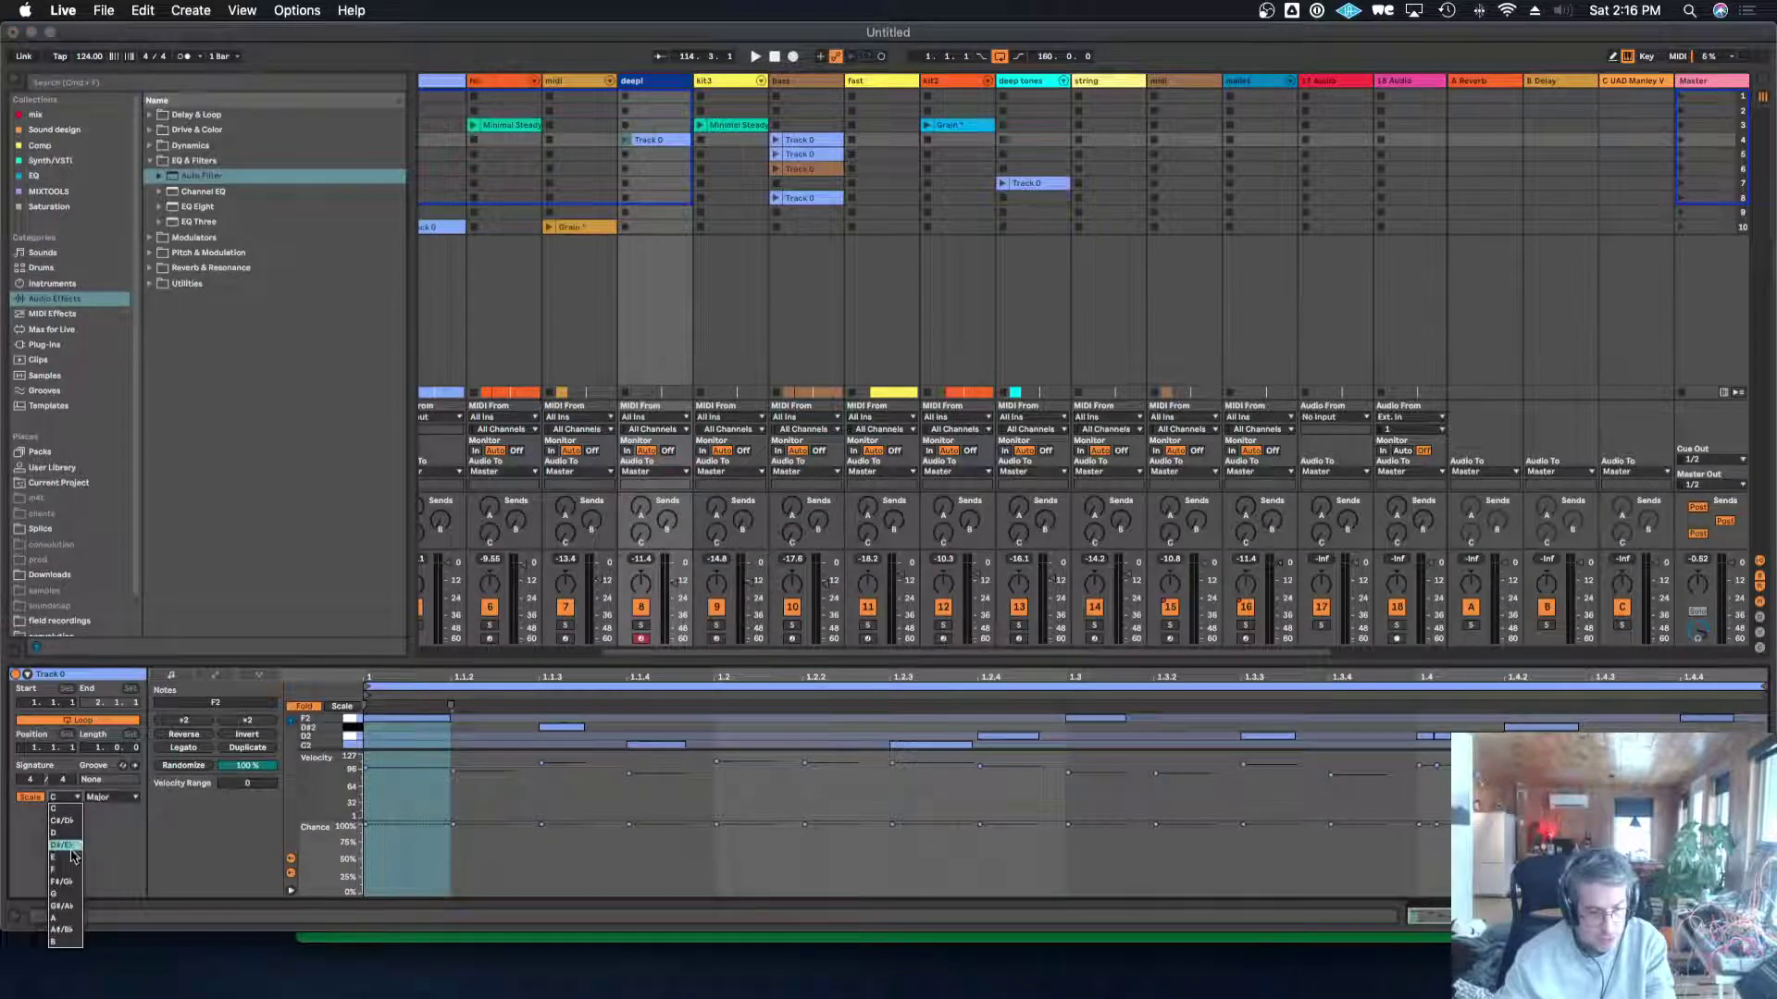
{"action": "left_click", "coordinate": [72, 894]}
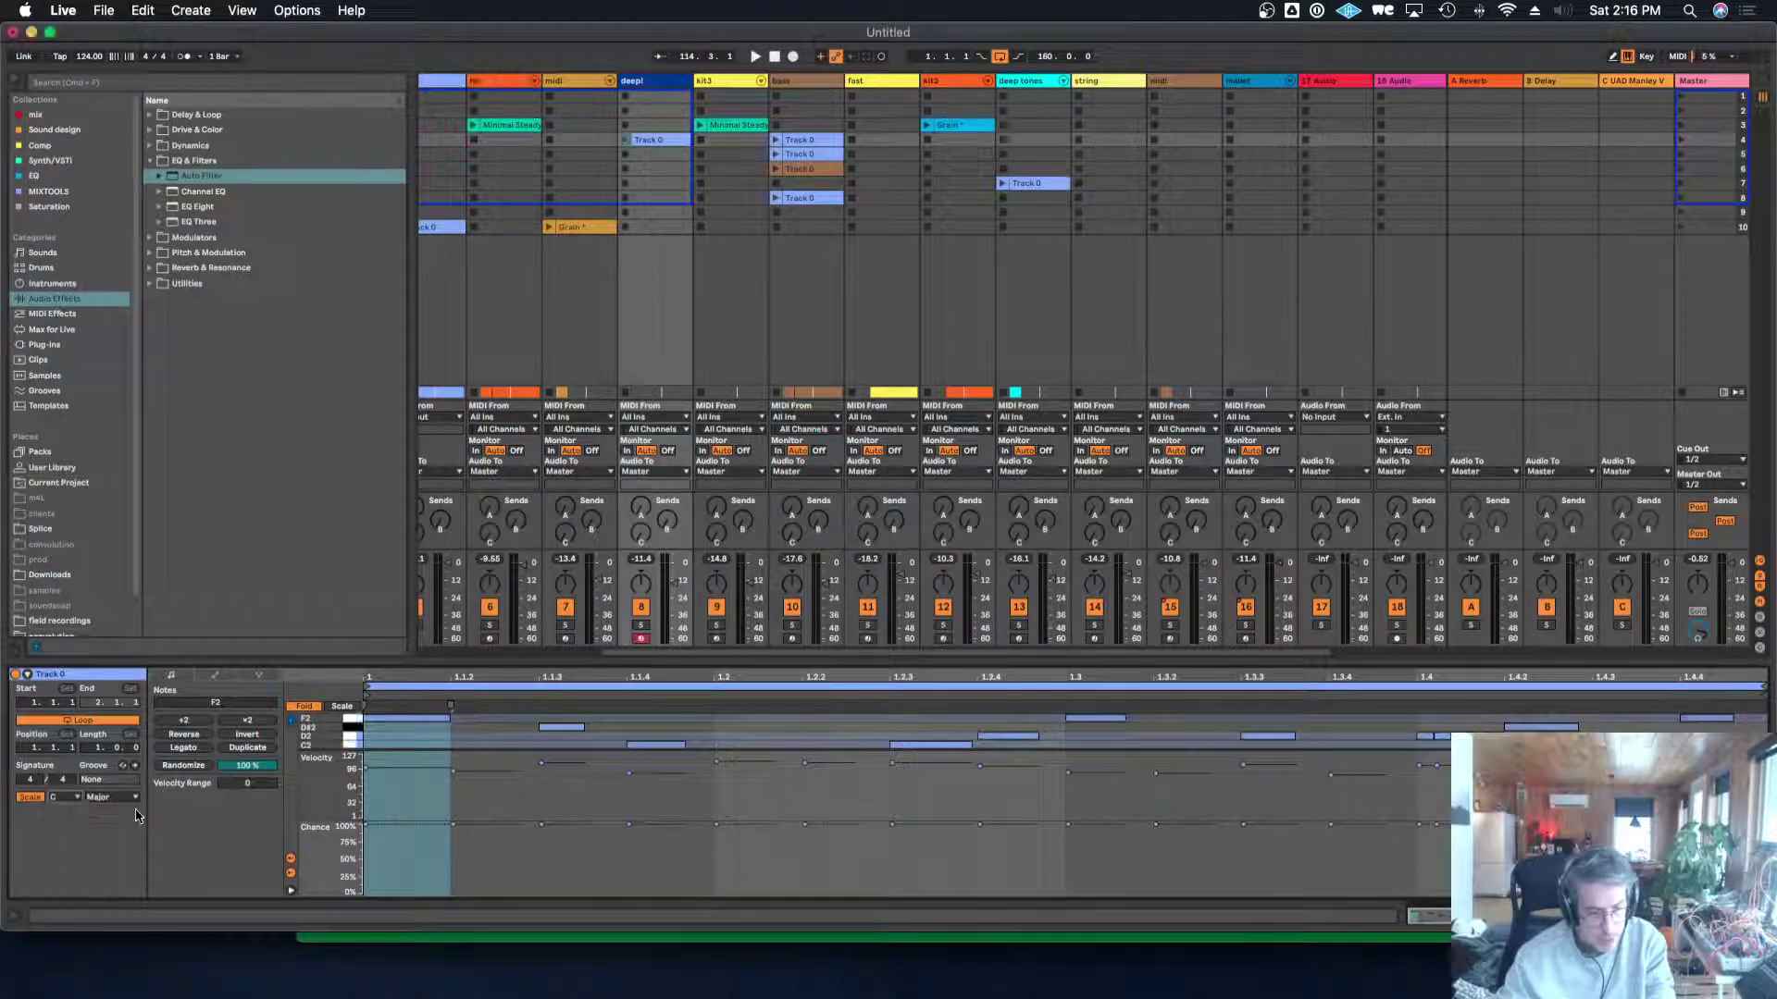
{"action": "left_click", "coordinate": [133, 799]}
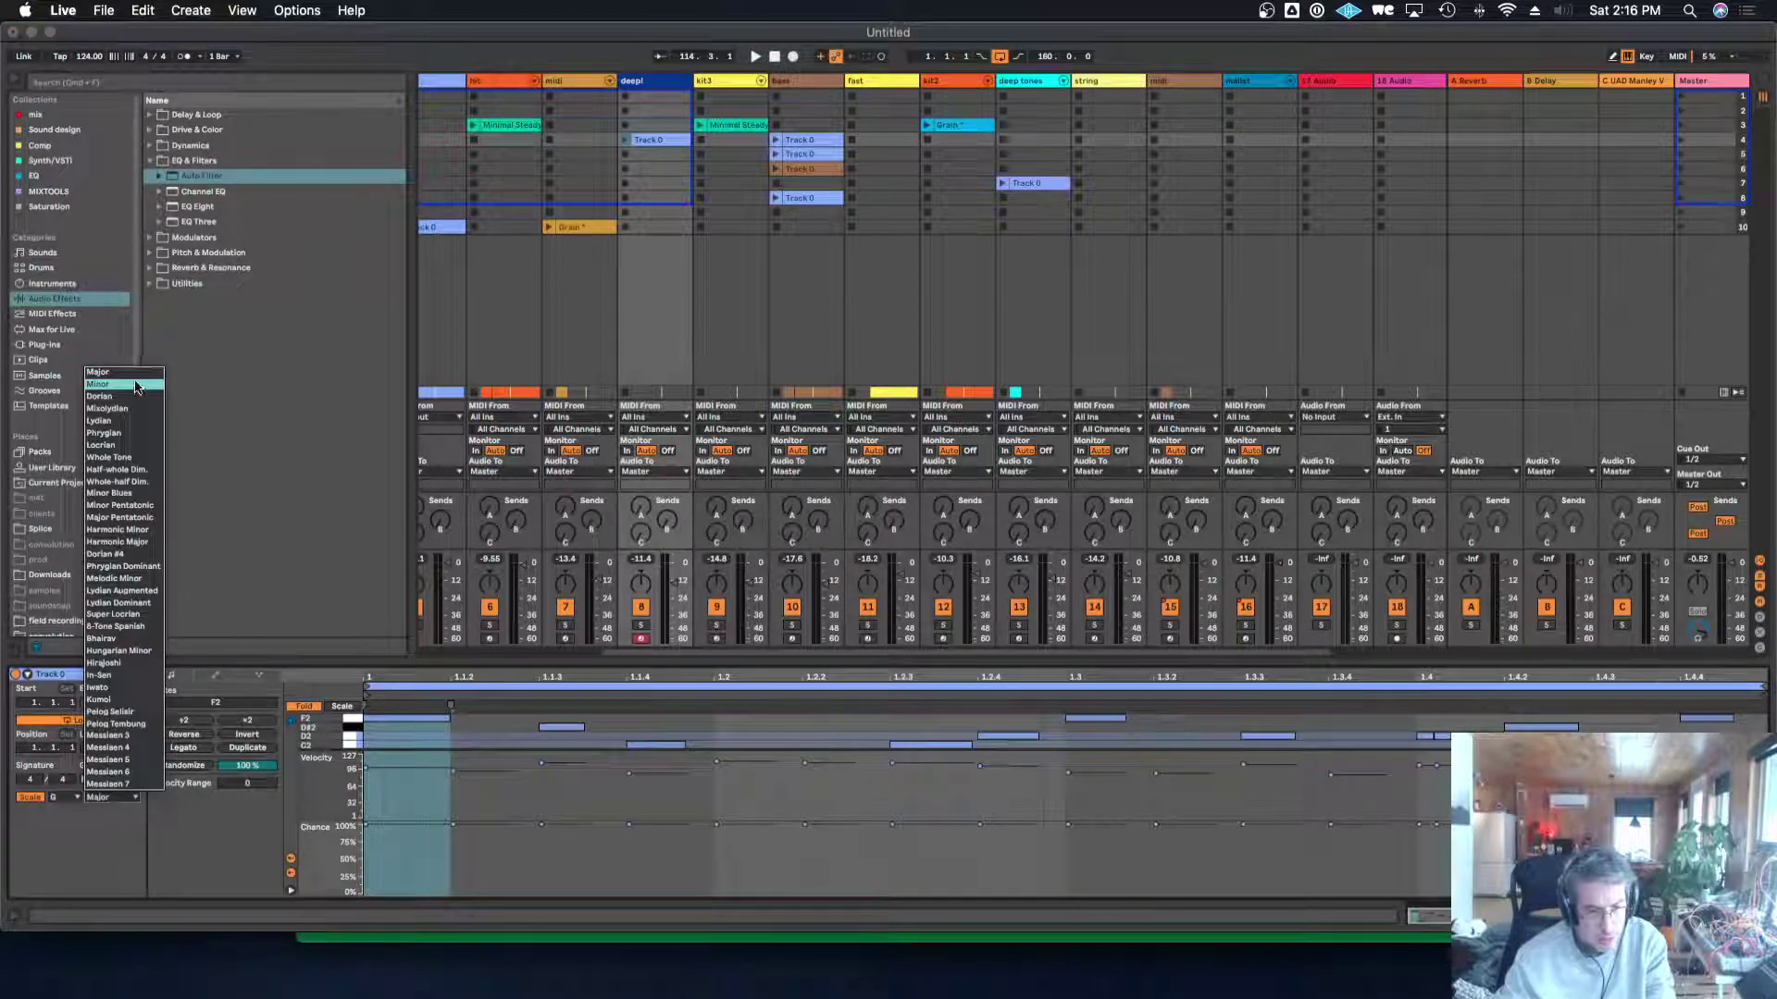
{"action": "left_click", "coordinate": [102, 384]}
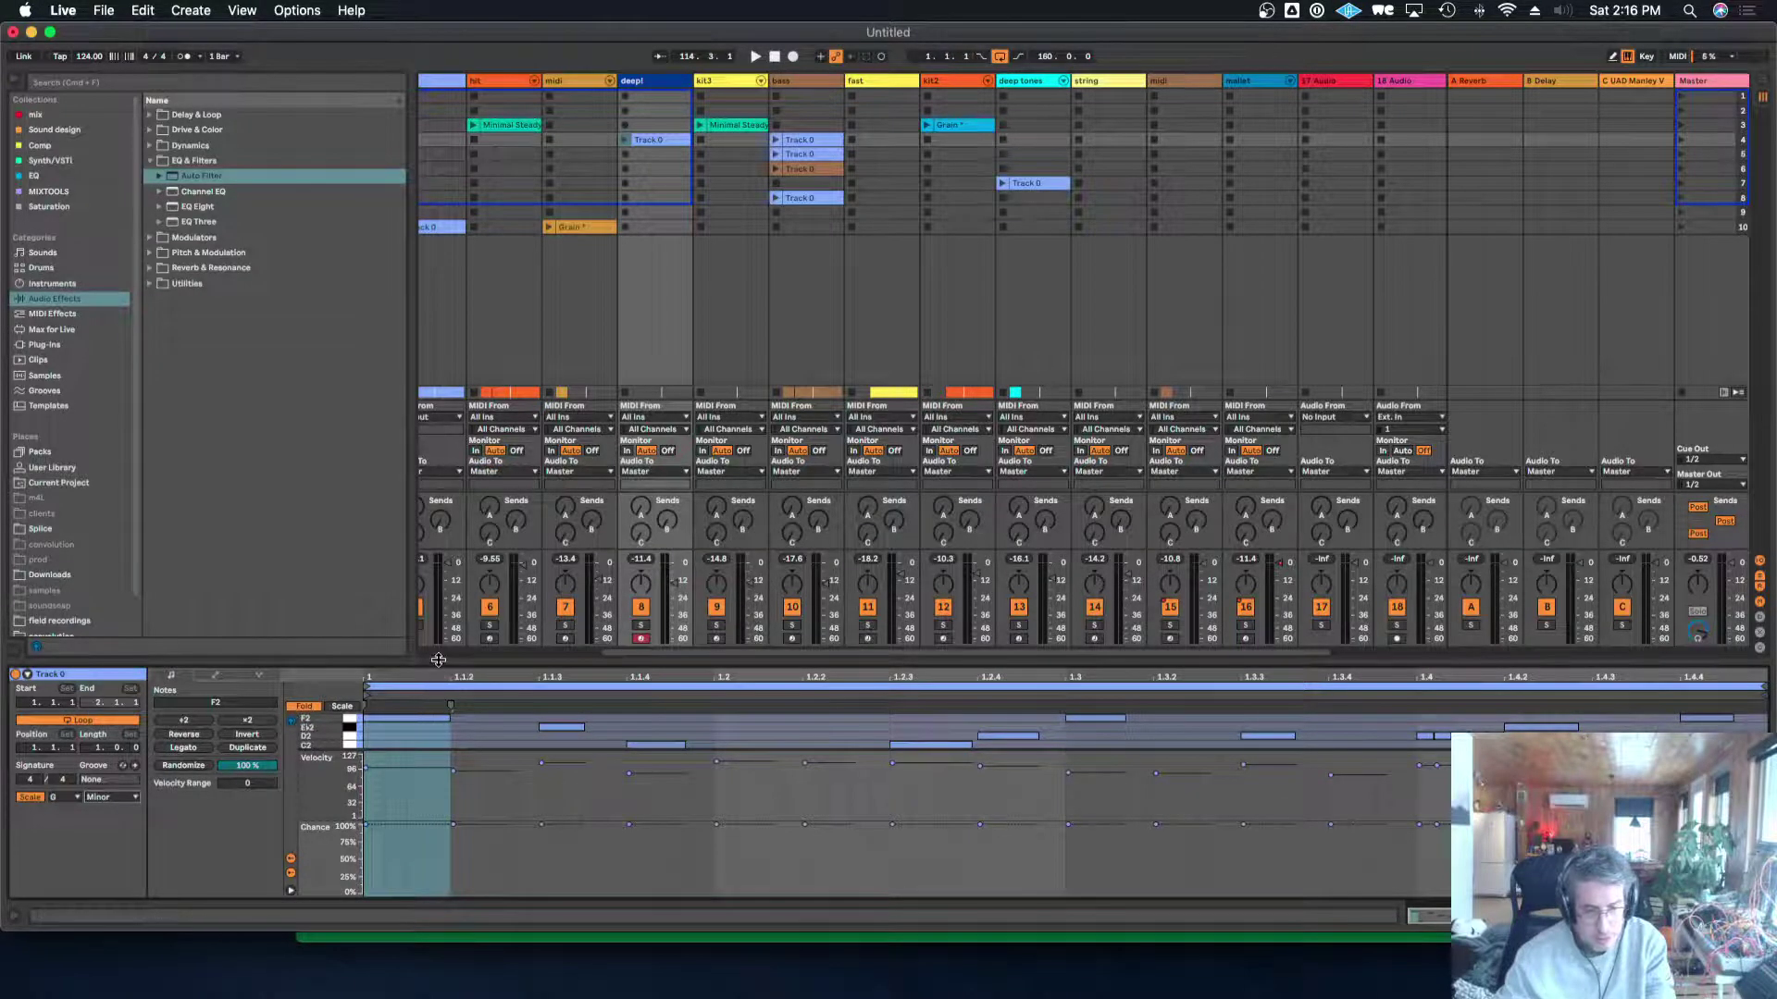
Enlarge the note editor, turn off Fold to show the full key range, and reduce the editor's height again.
{"action": "left_click_drag", "start_coordinate": [439, 659], "coordinate": [439, 306]}
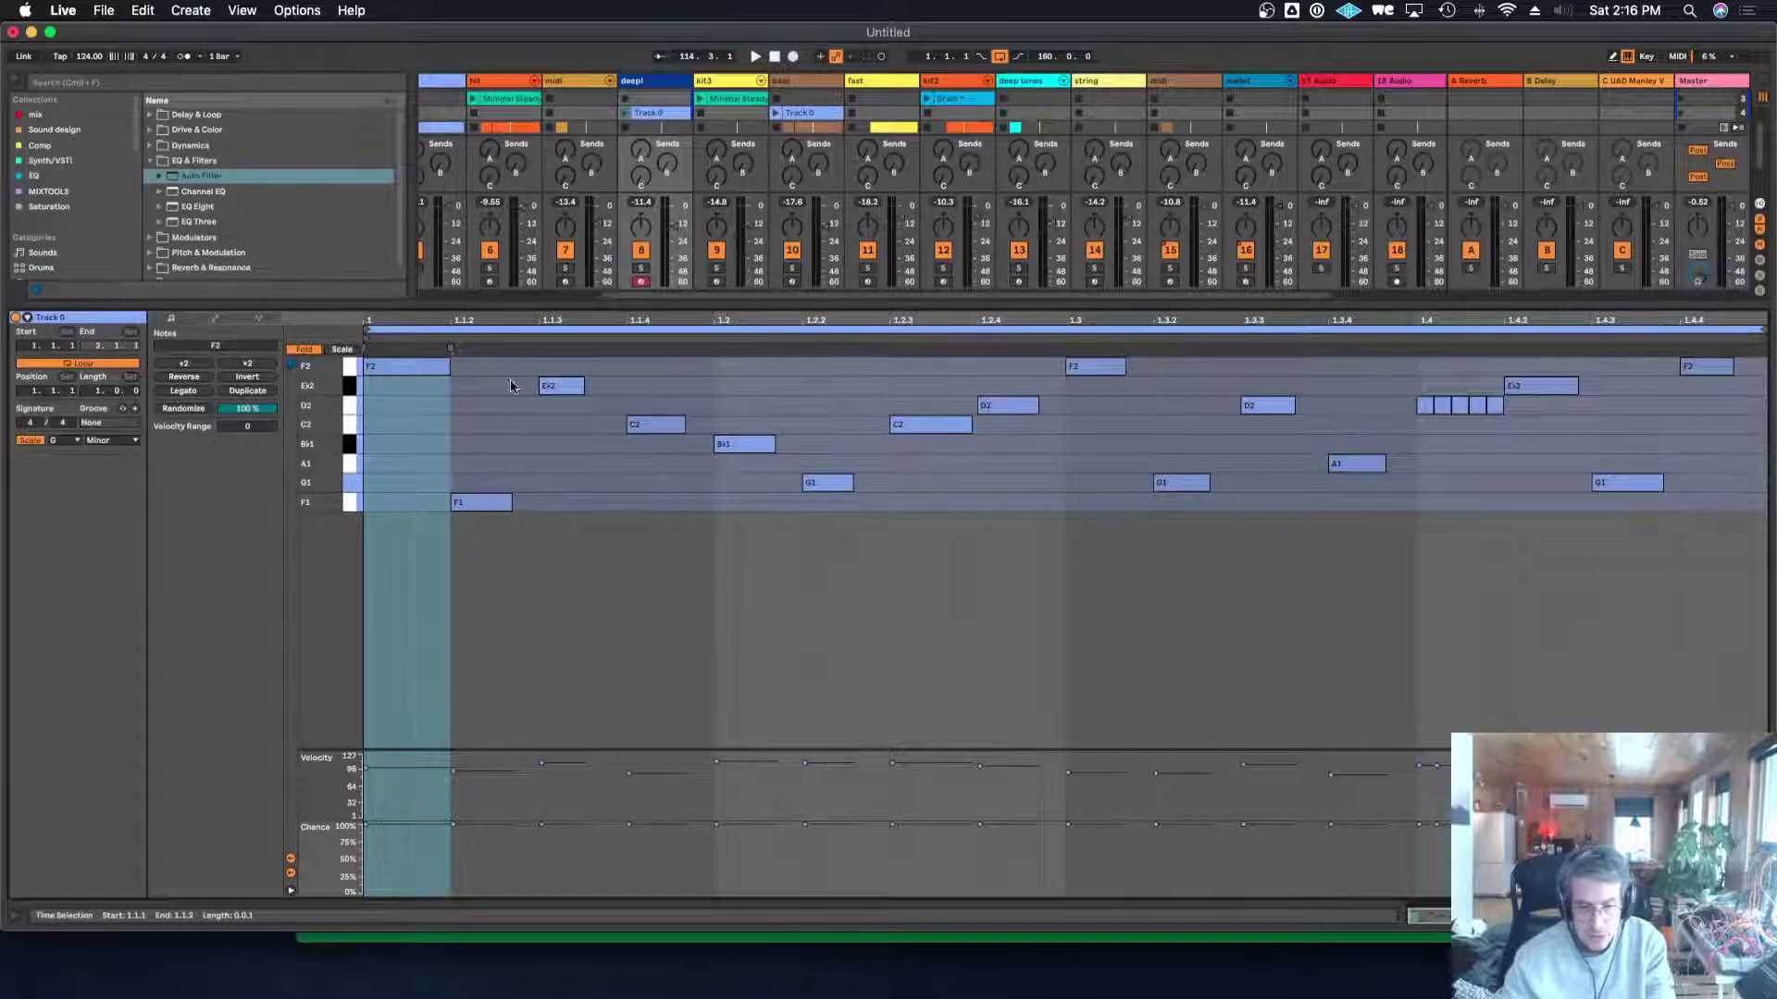
{"action": "left_click", "coordinate": [308, 349]}
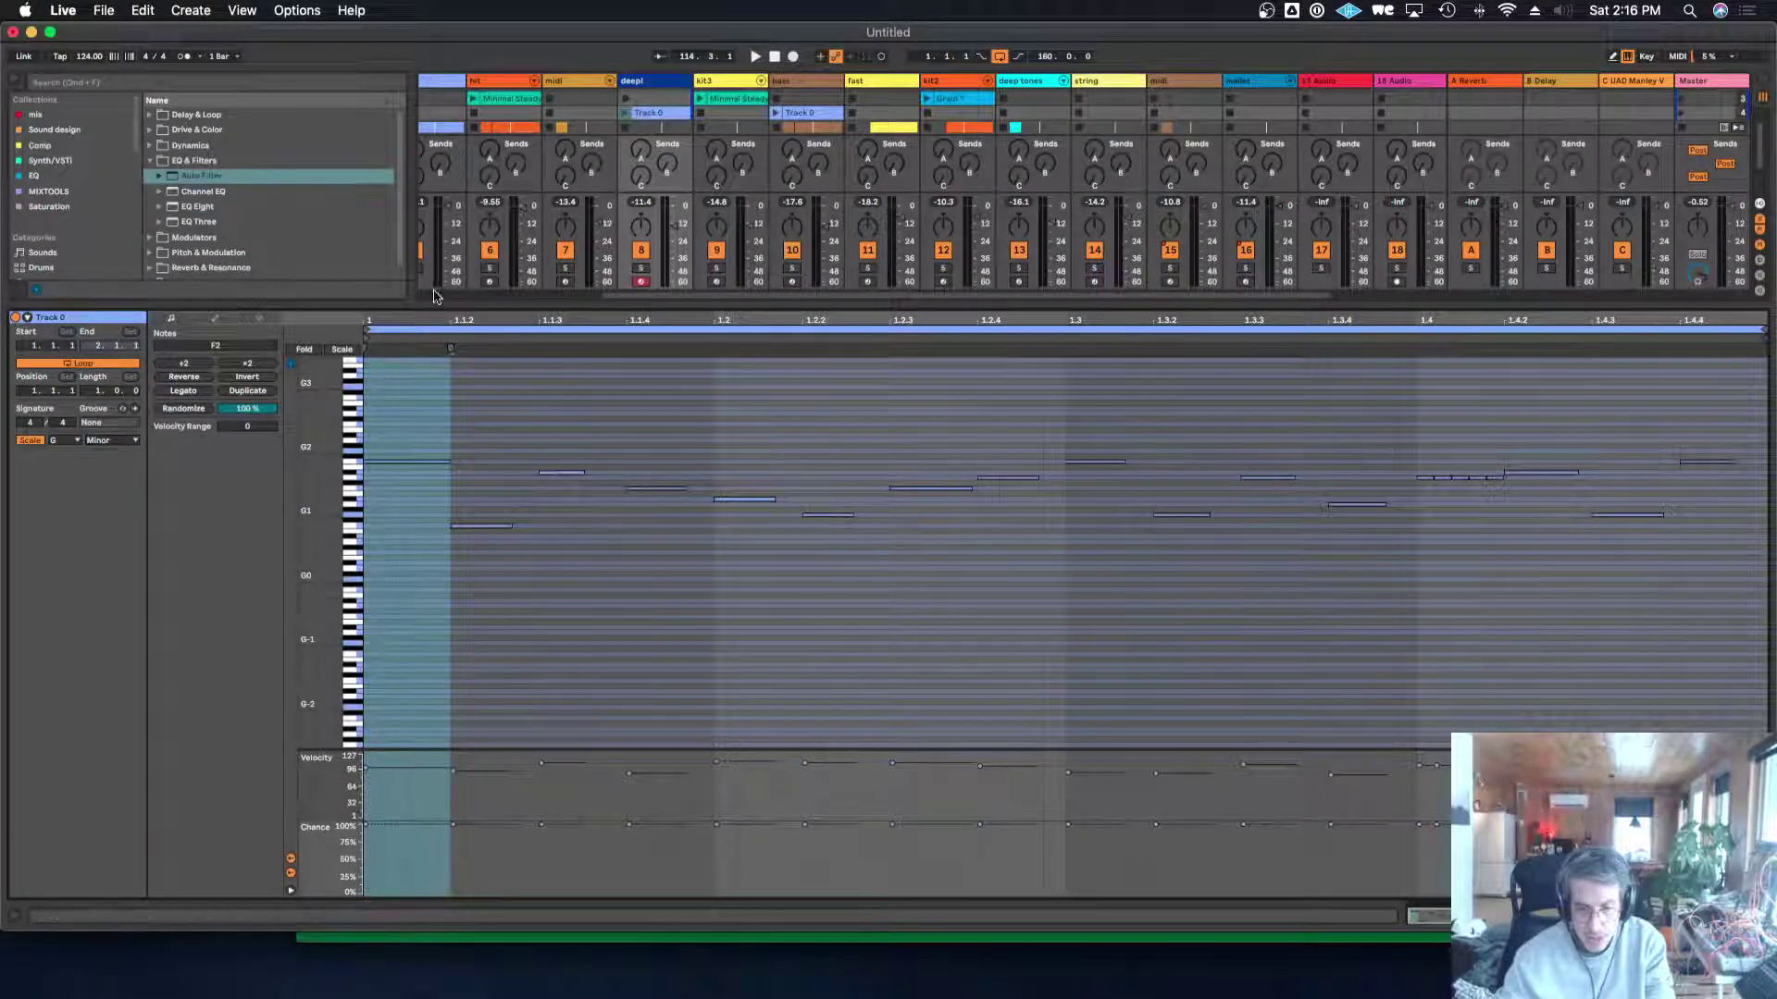
{"action": "left_click_drag", "start_coordinate": [428, 306], "coordinate": [450, 593]}
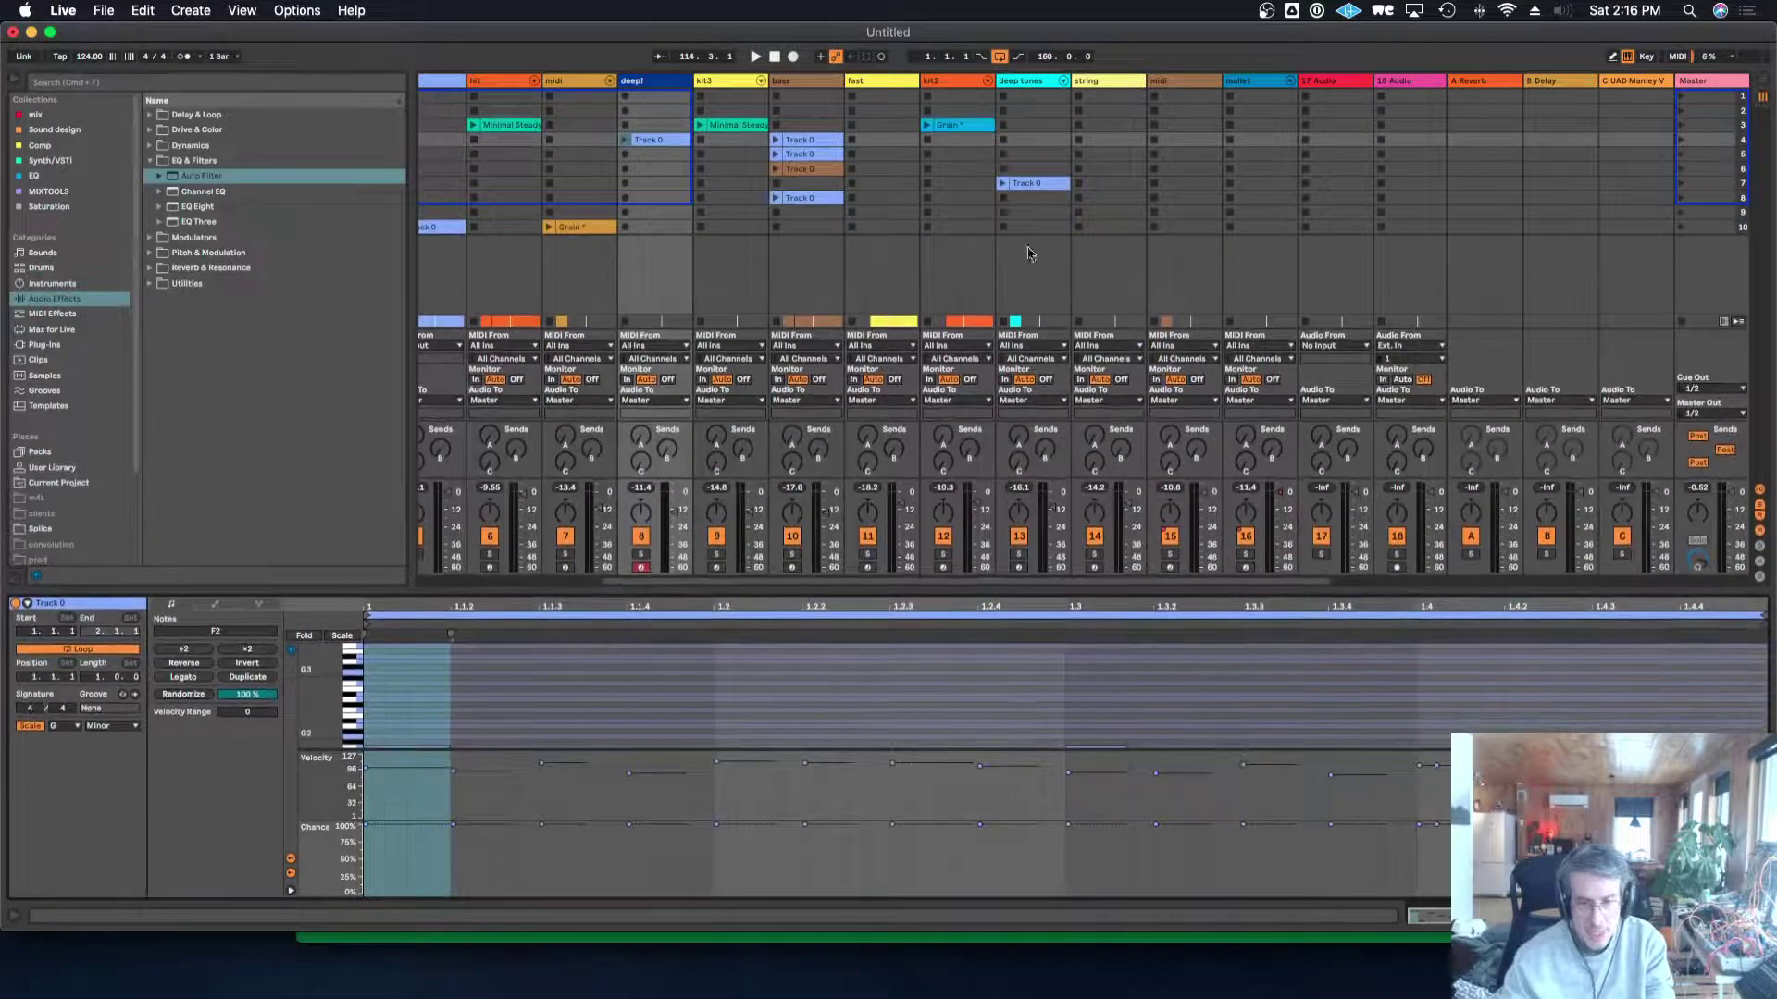
Collapse the EQ & Filters folder in the audio effects browser.
{"action": "left_click_drag", "start_coordinate": [749, 584], "coordinate": [990, 602]}
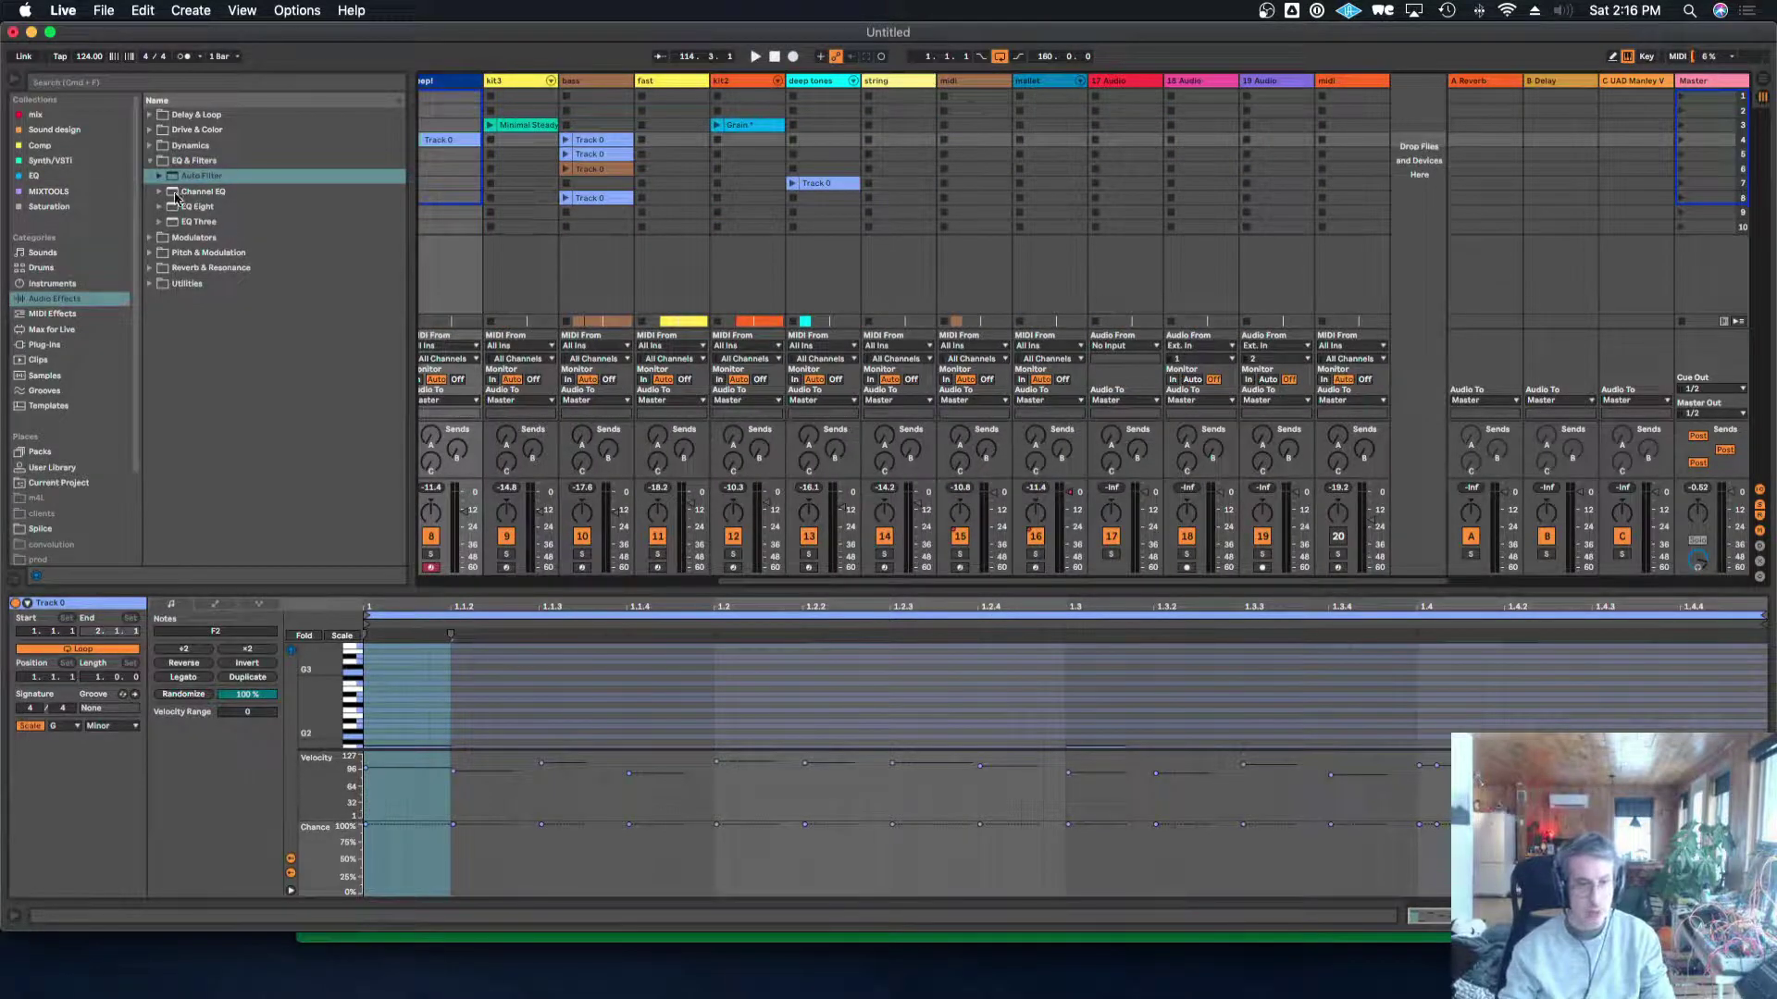
{"action": "left_click", "coordinate": [149, 161]}
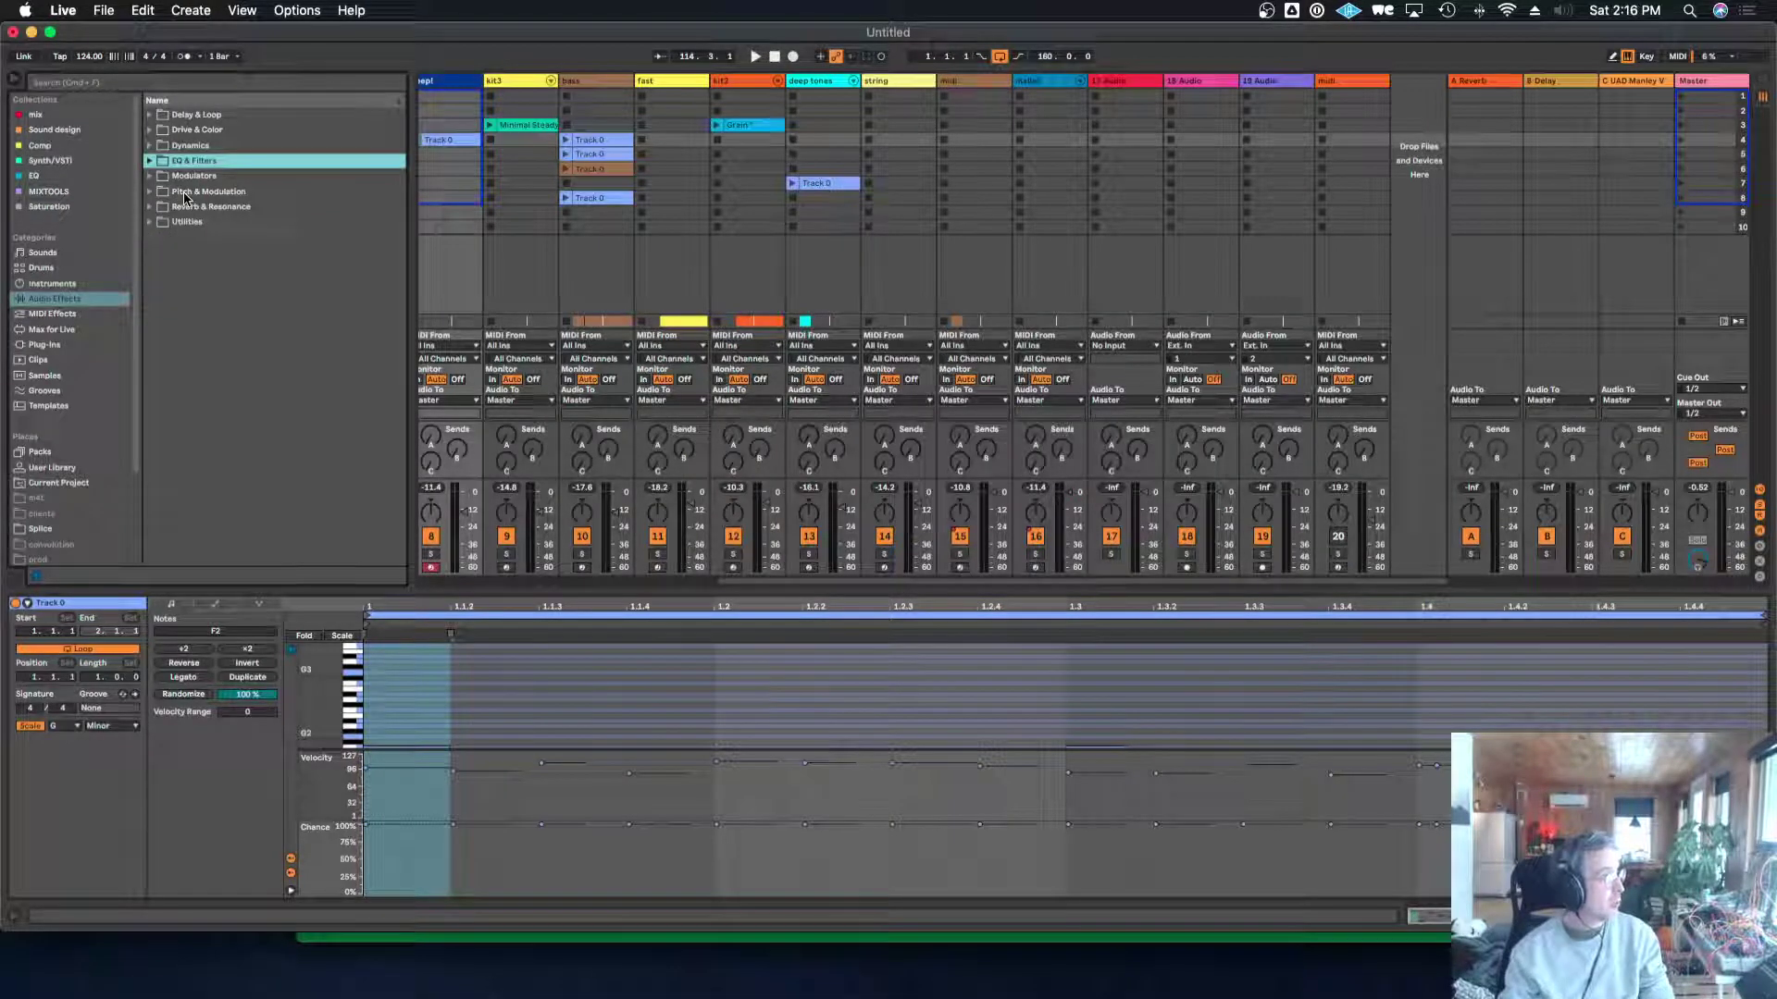
{"action": "left_click", "coordinate": [1404, 293]}
Switch to Arrangement View and unfold the deep tones track to inspect its clips, folding it again.
{"action": "key", "text": "Tab"}
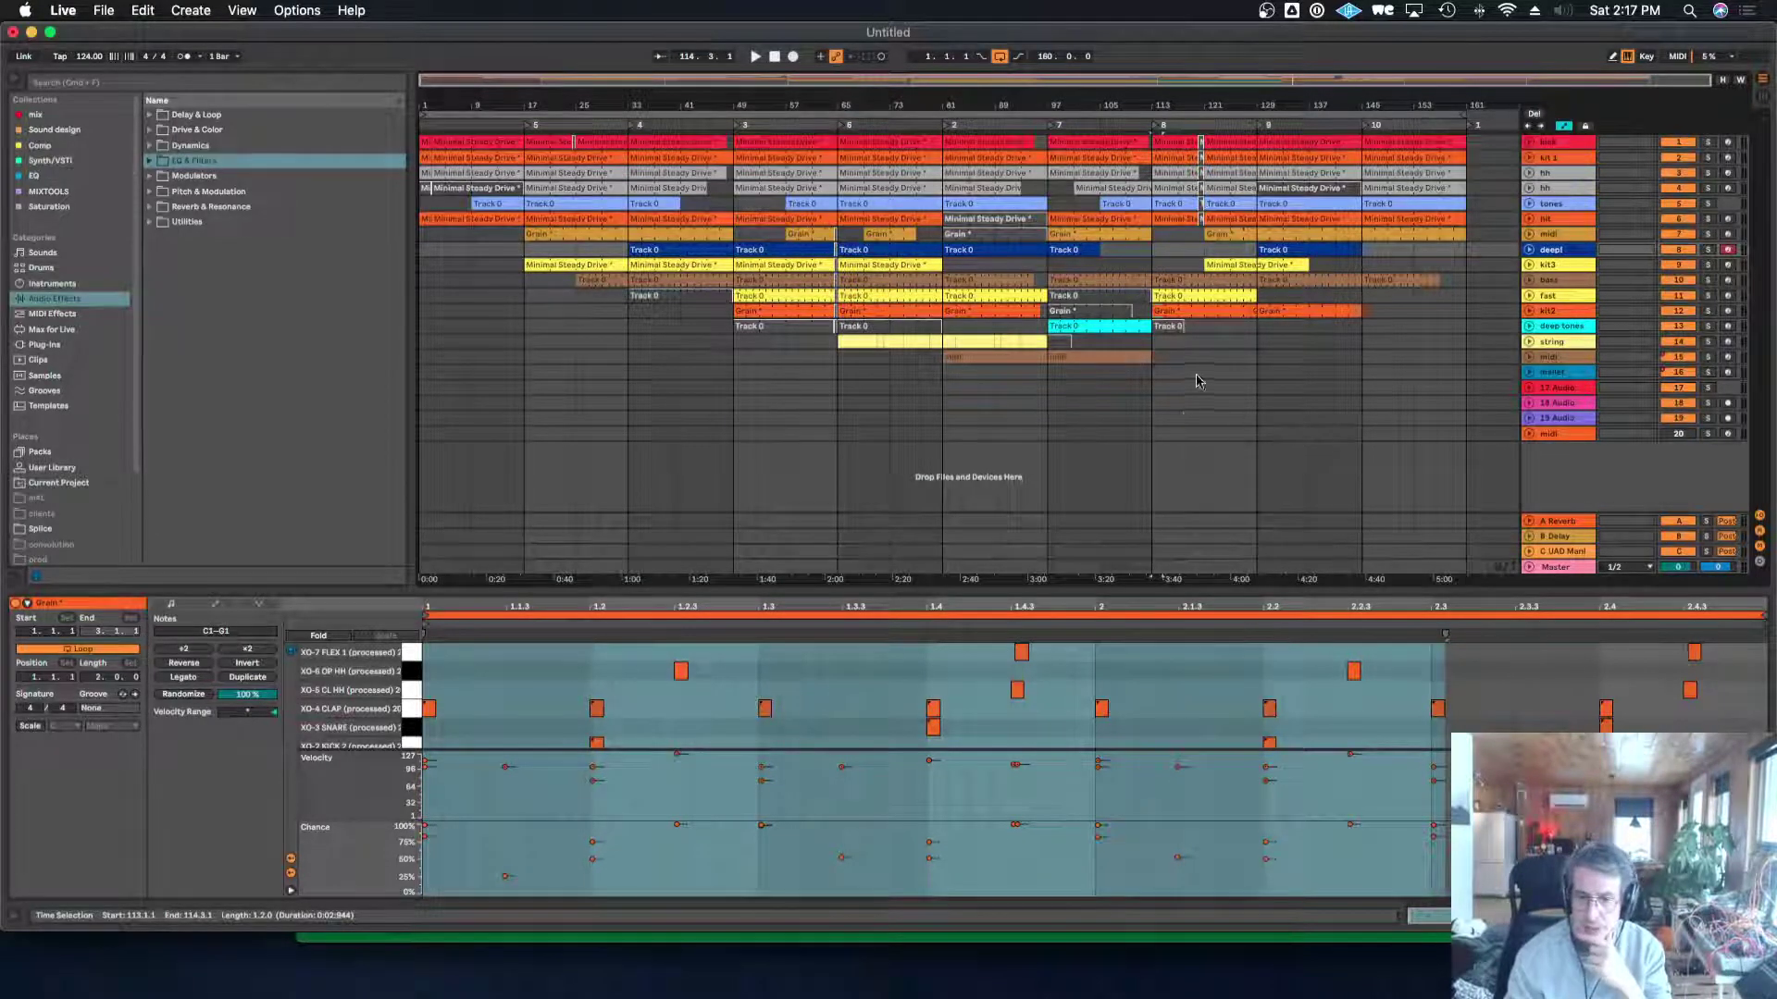
{"action": "left_click", "coordinate": [1529, 328]}
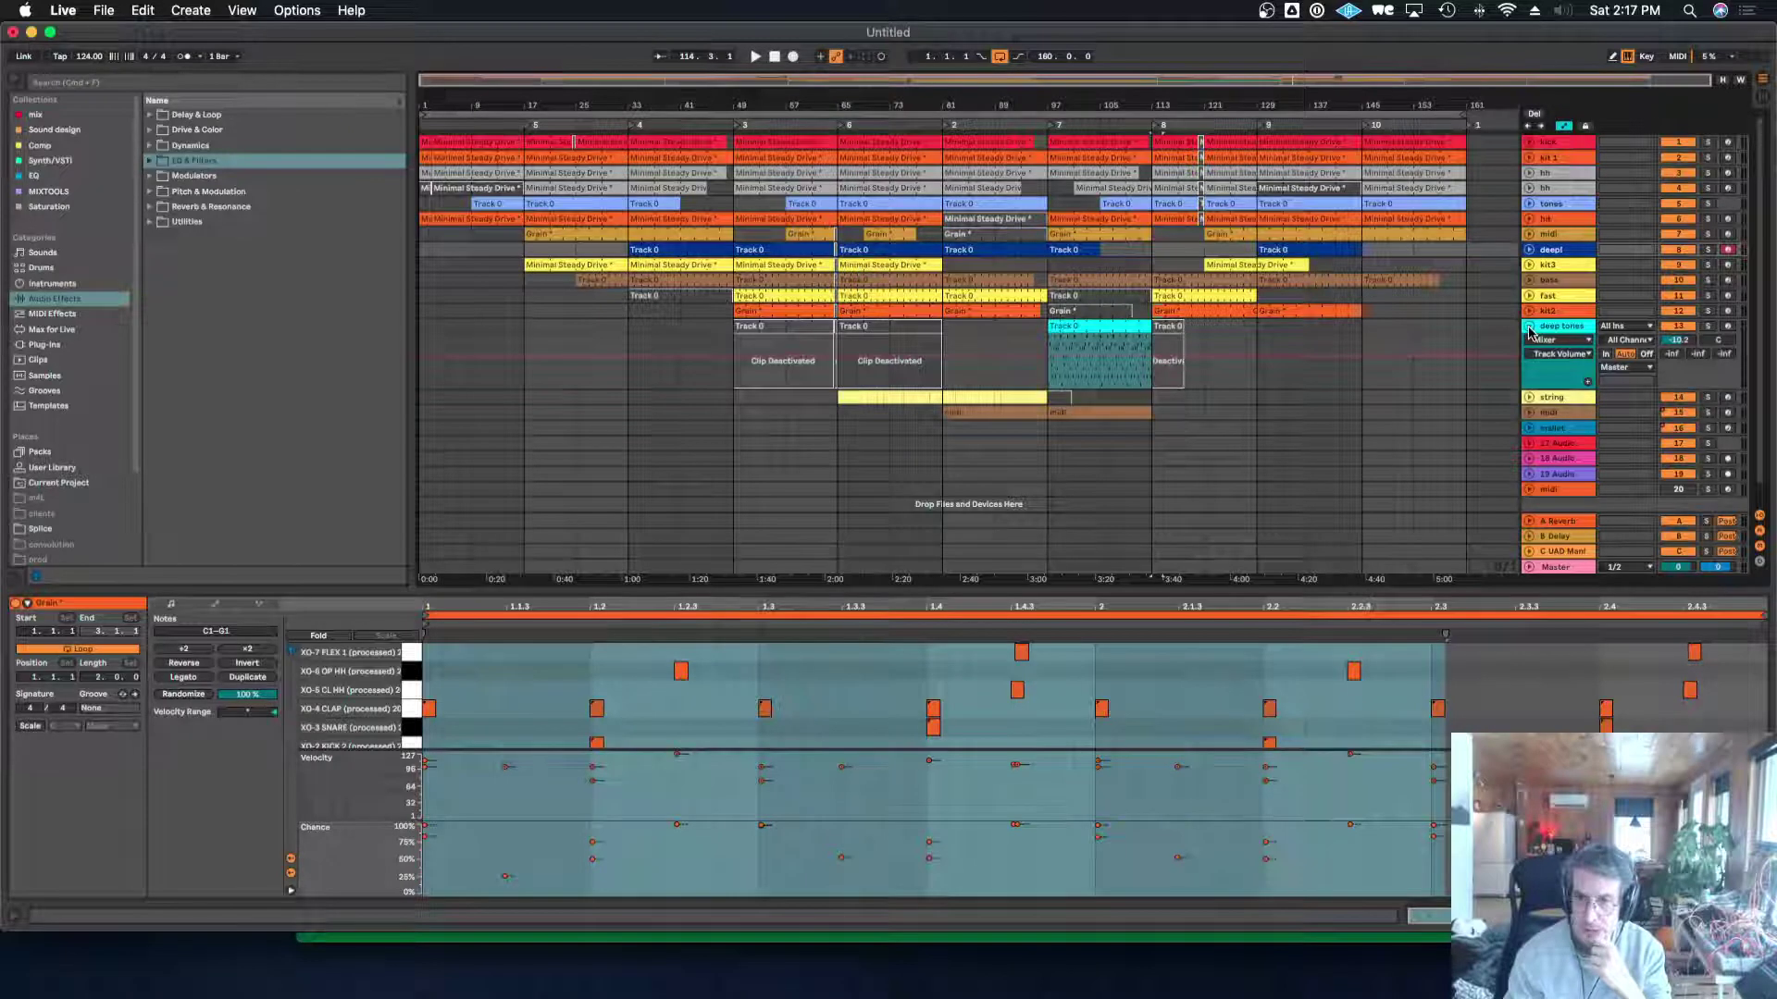
{"action": "left_click", "coordinate": [1530, 328]}
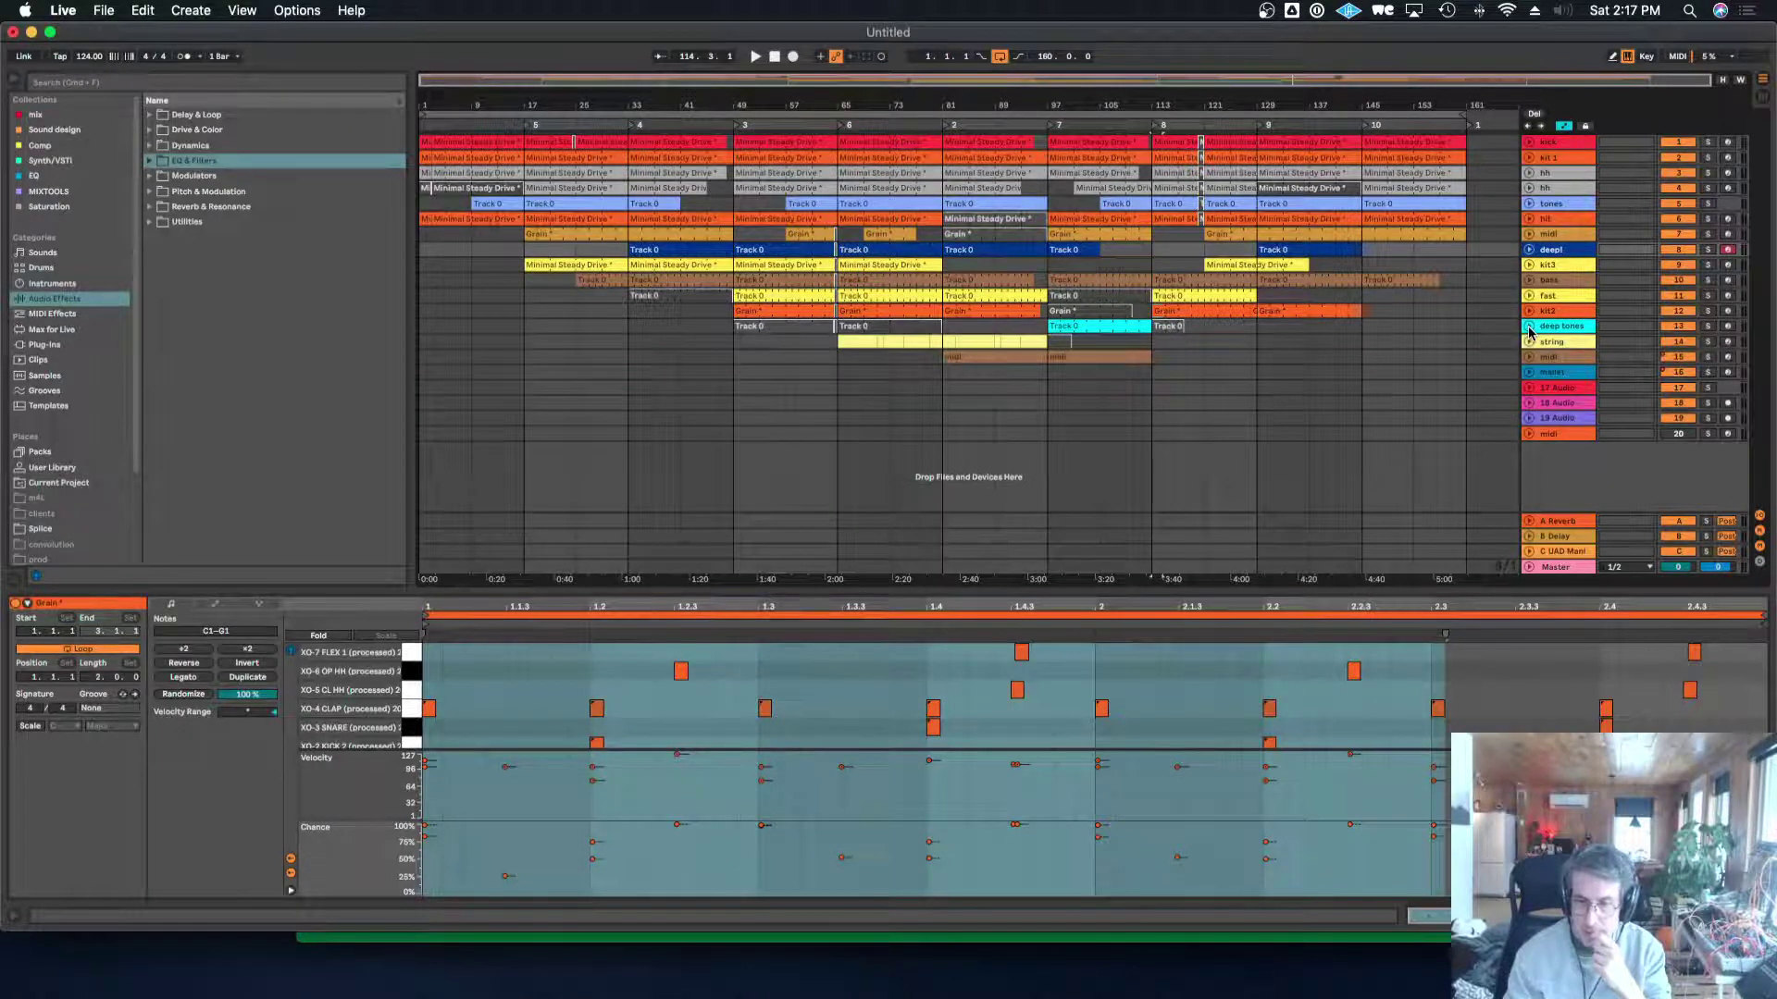